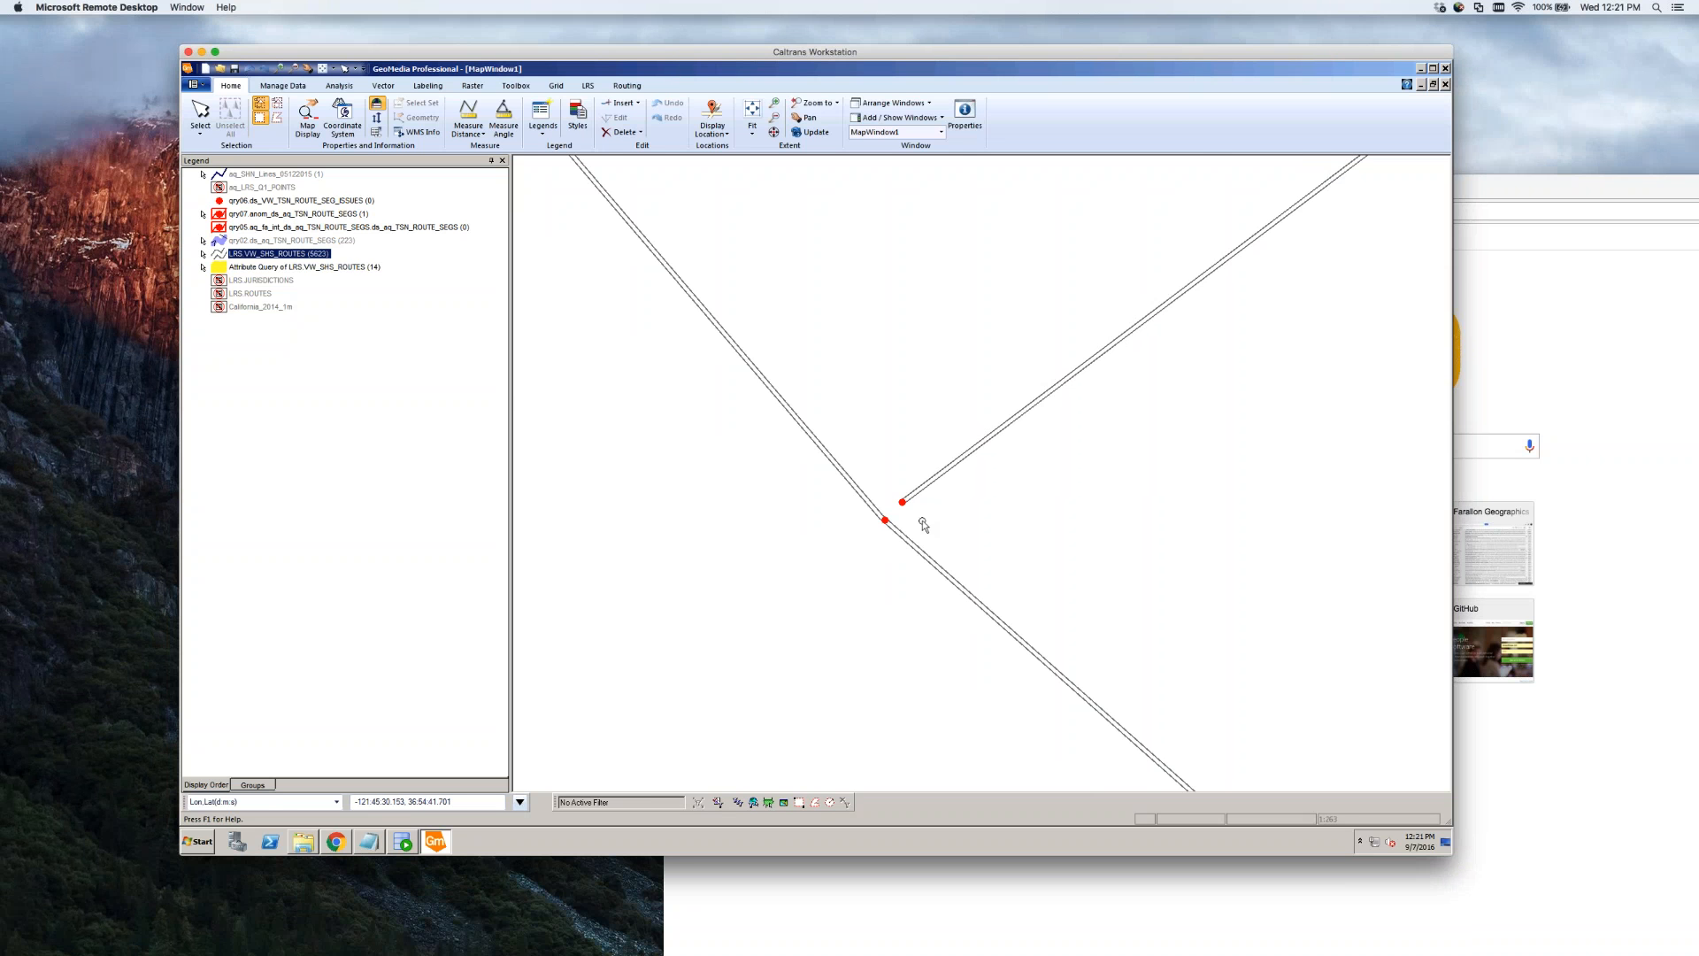
Display the California_2014_1m aerial imagery layer beneath the routes and zoom out slightly
scroll(923, 525, down, 6)
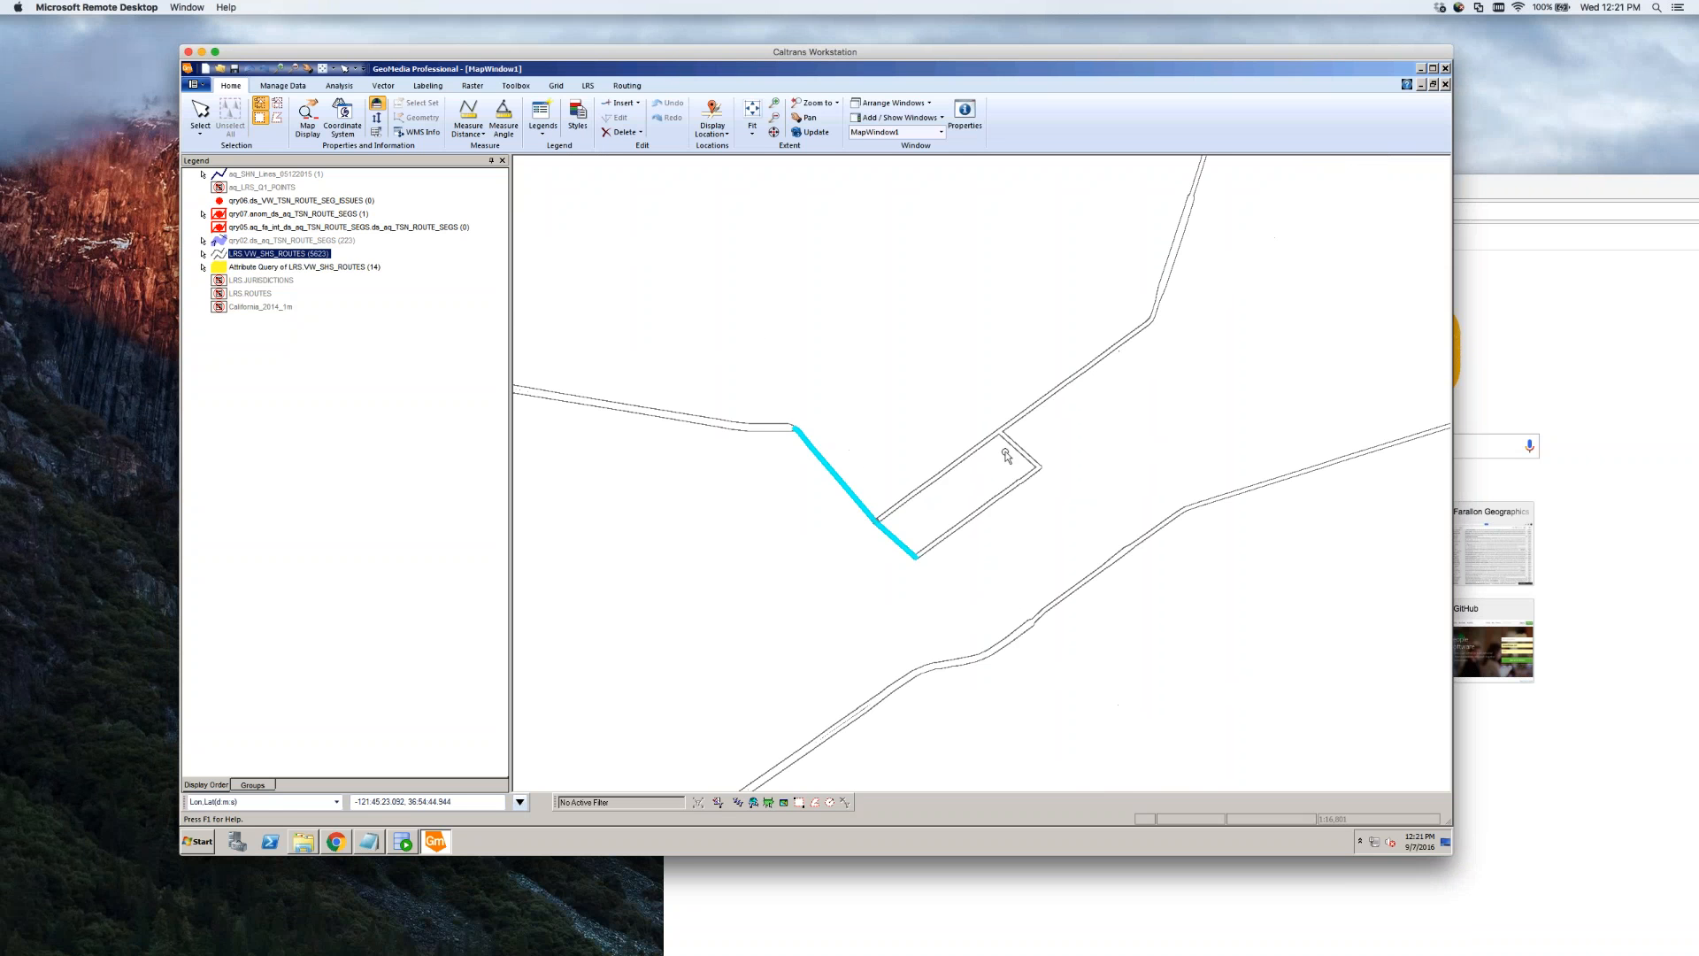
scroll(874, 537, up, 5)
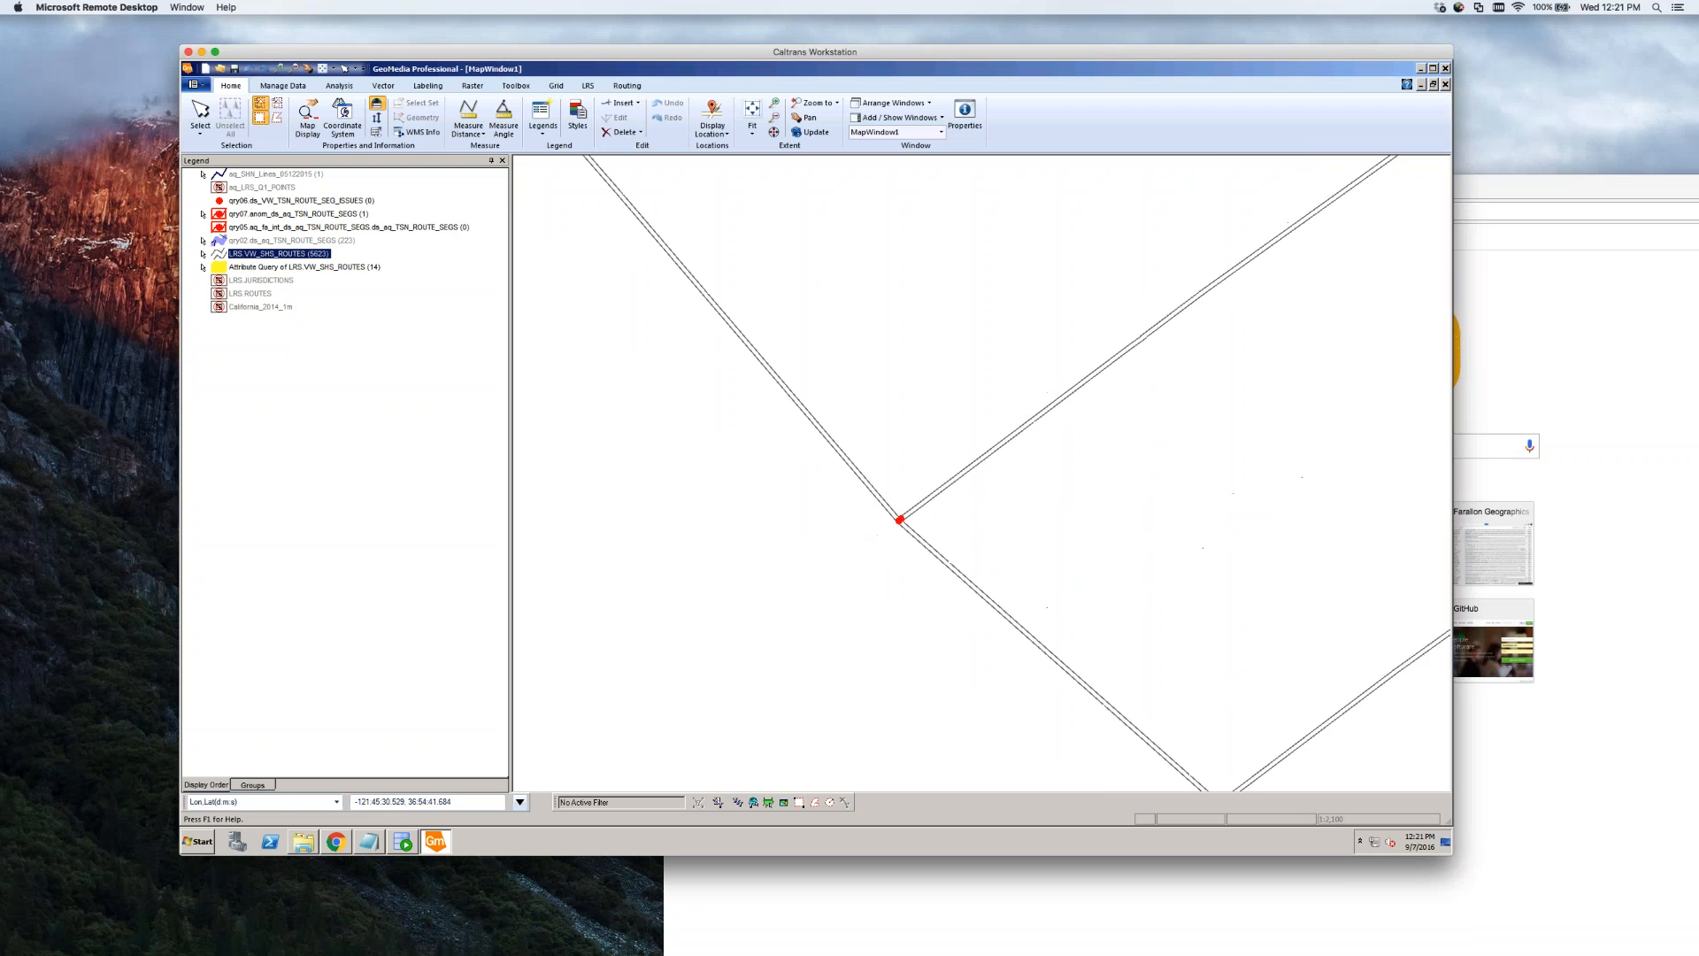
scroll(924, 519, up, 2)
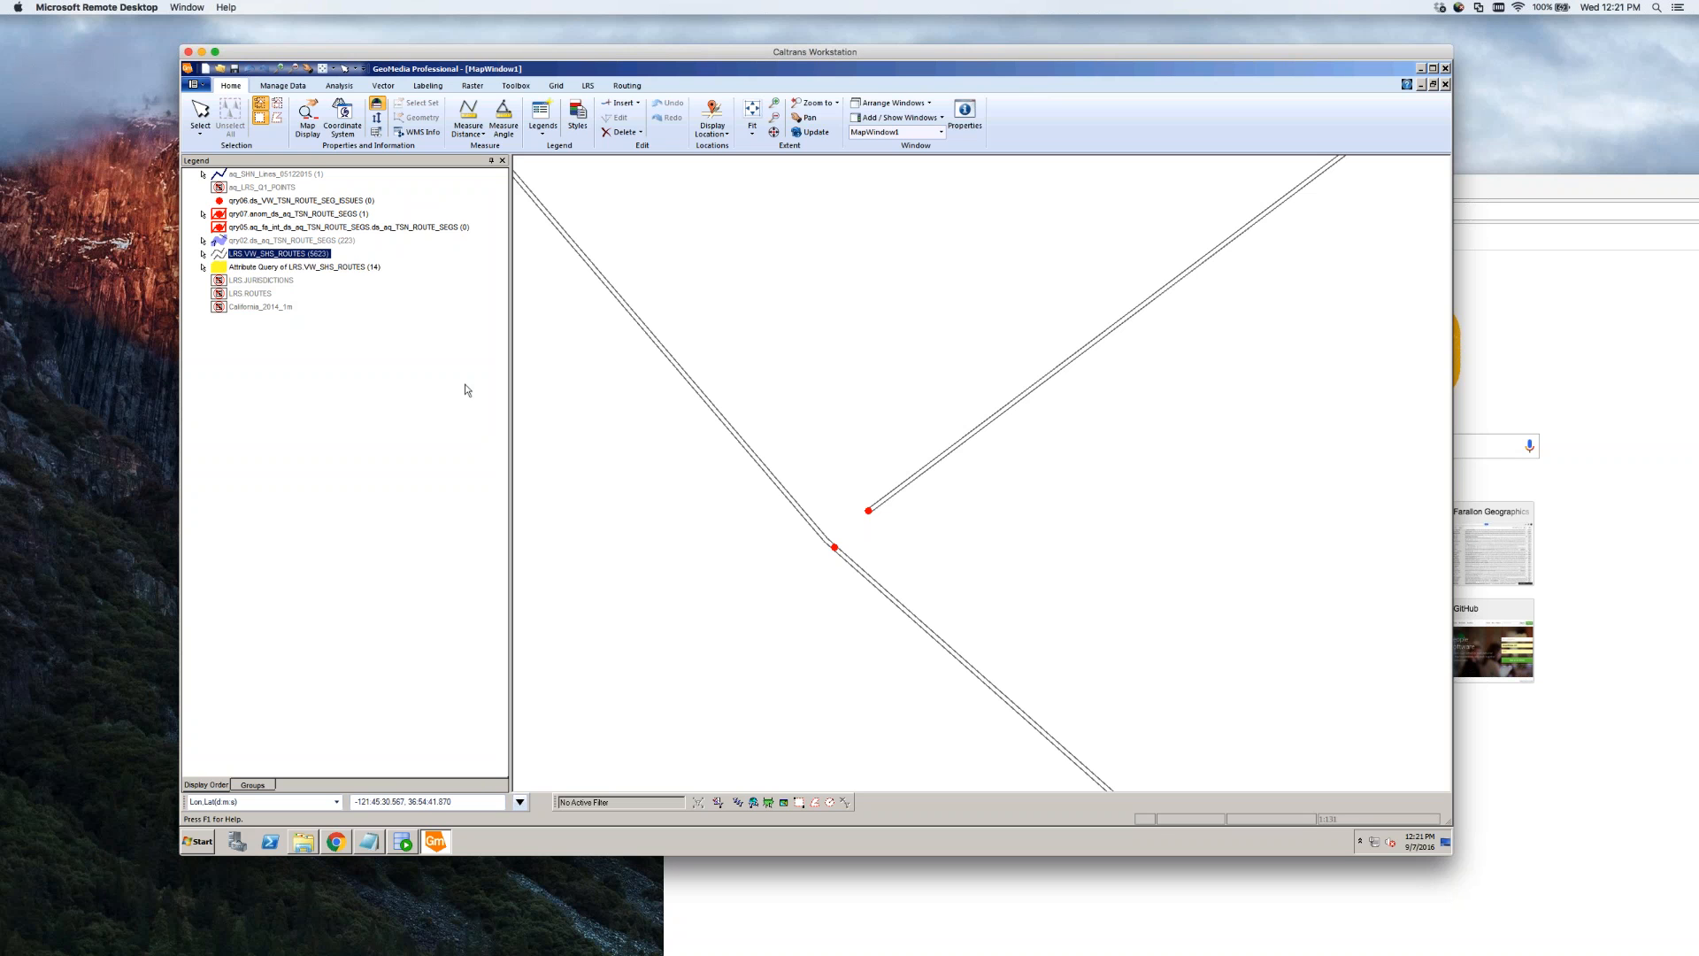
click(265, 307)
right_click(267, 311)
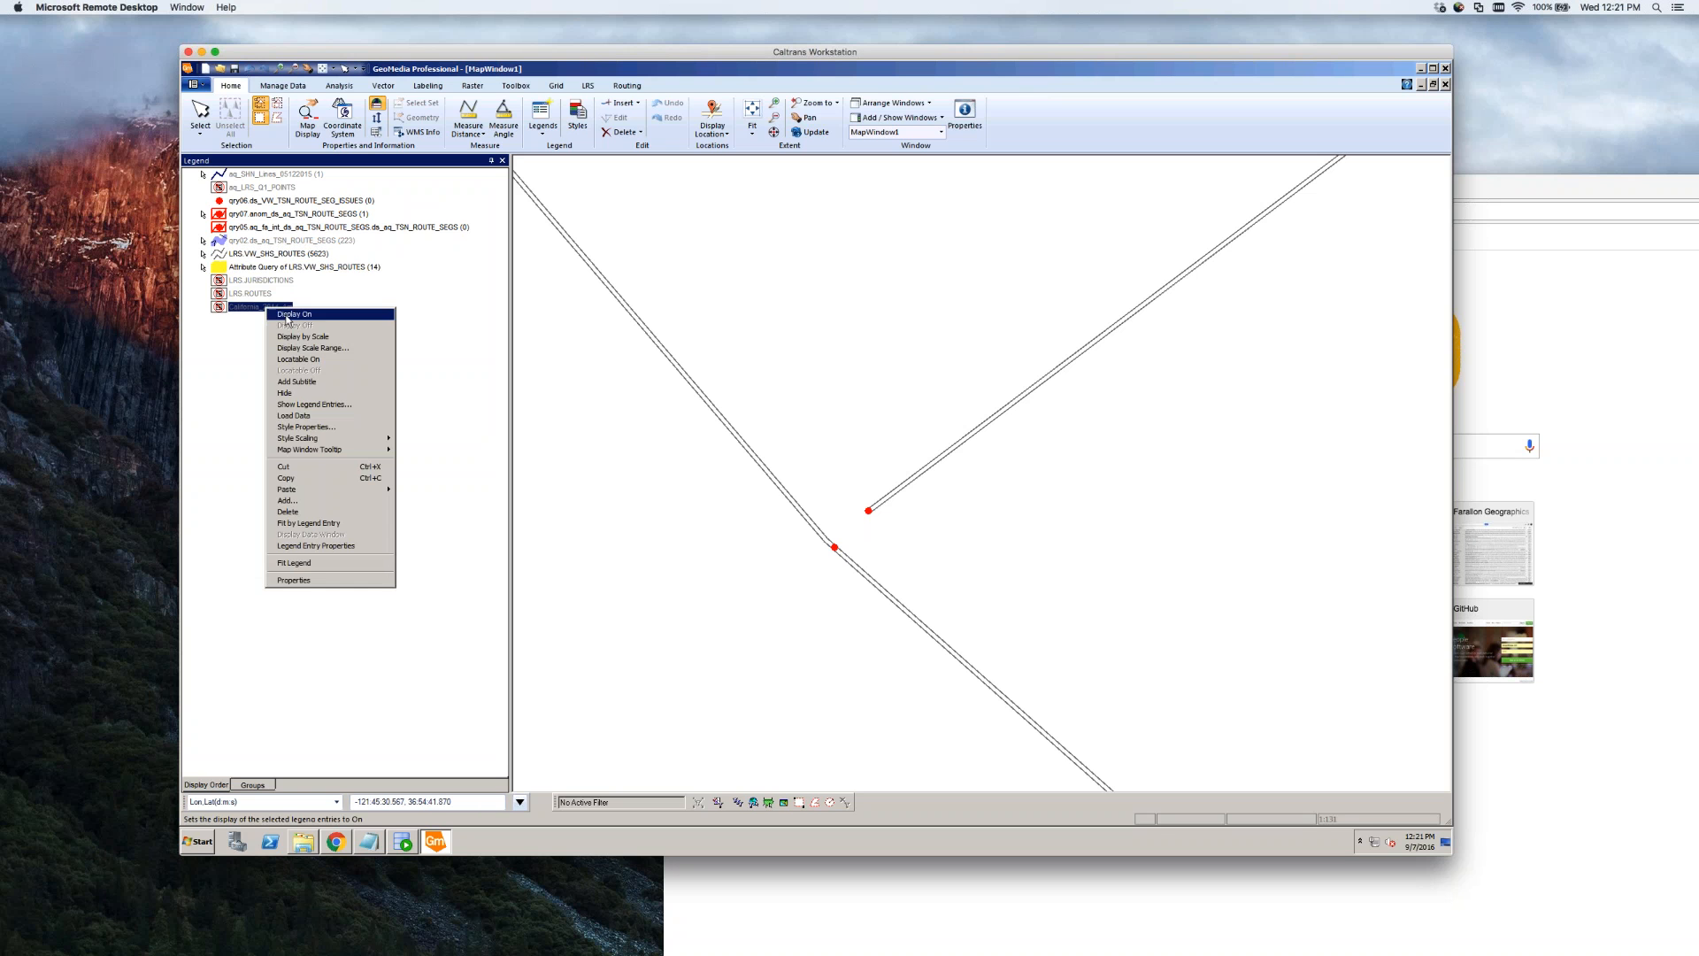
click(301, 317)
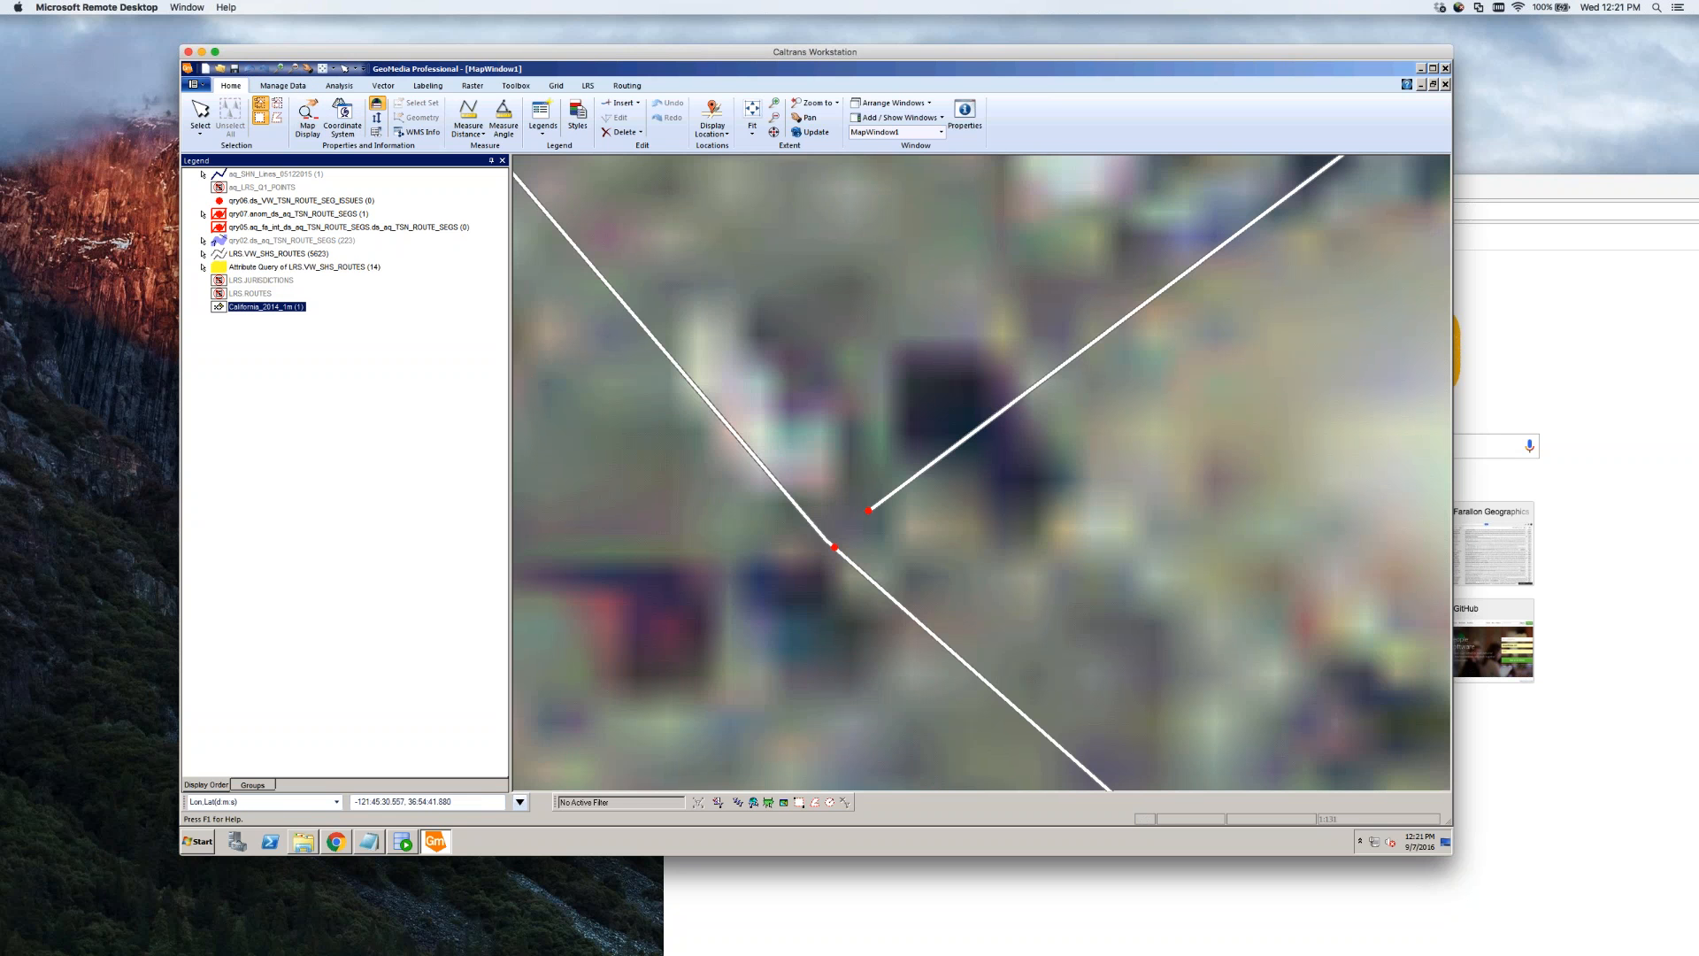
scroll(852, 573, down, 1)
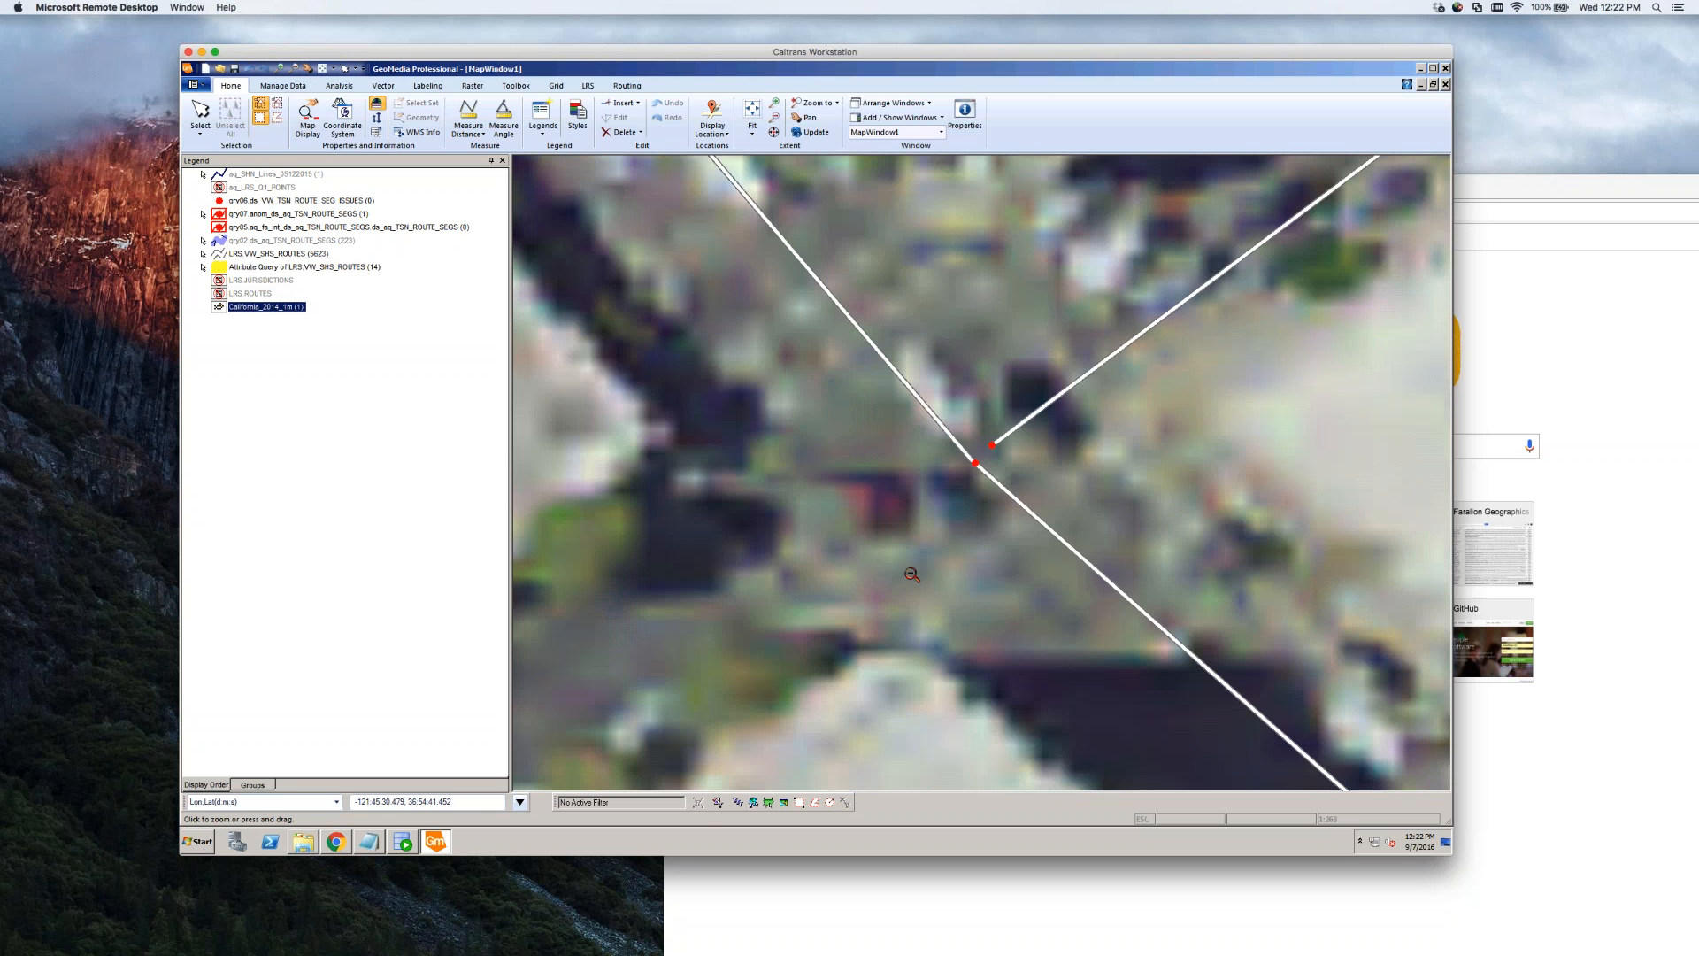
click(1053, 482)
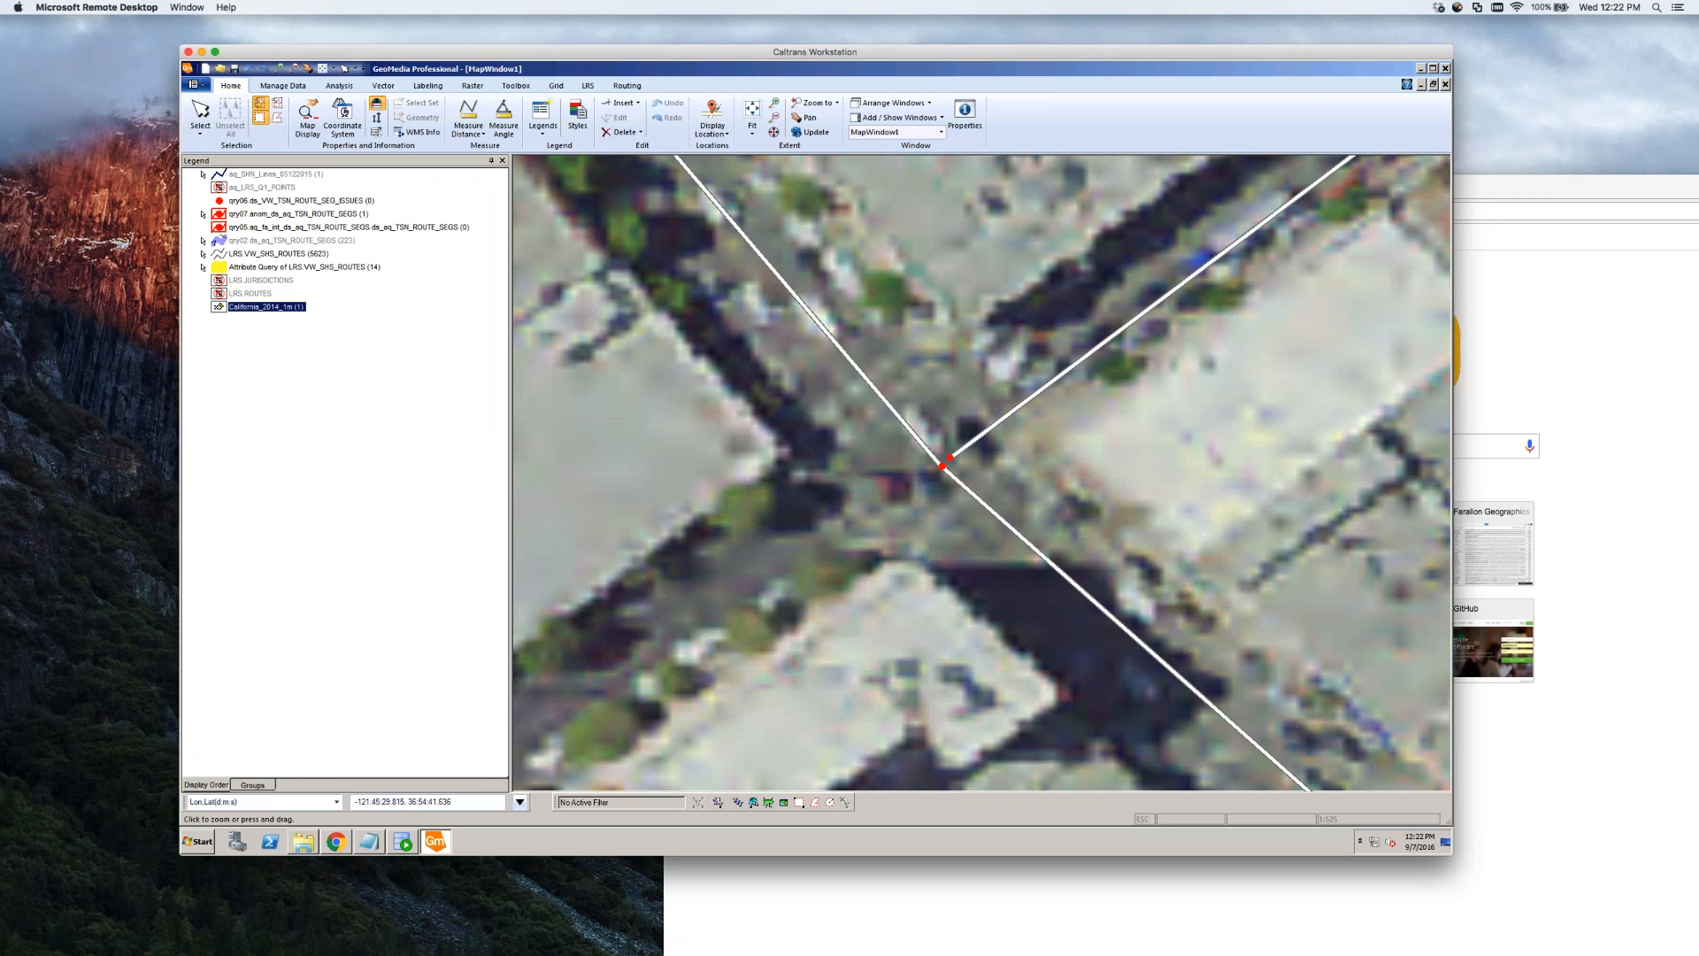
key(Escape)
click(963, 481)
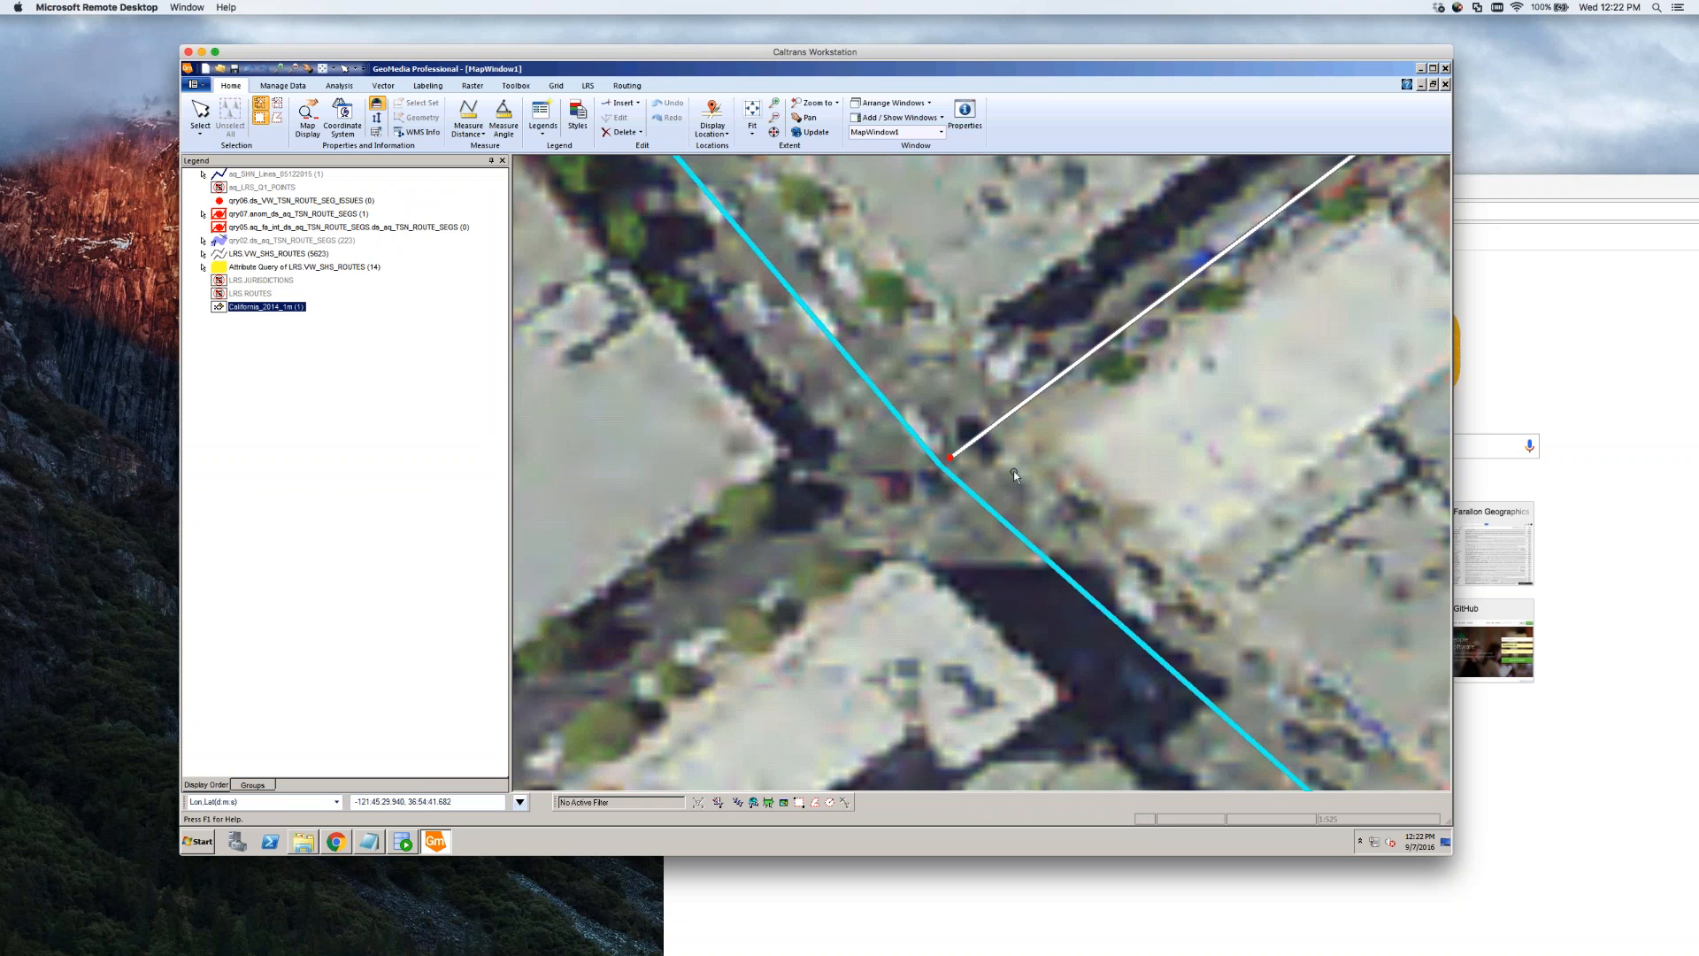
click(962, 486)
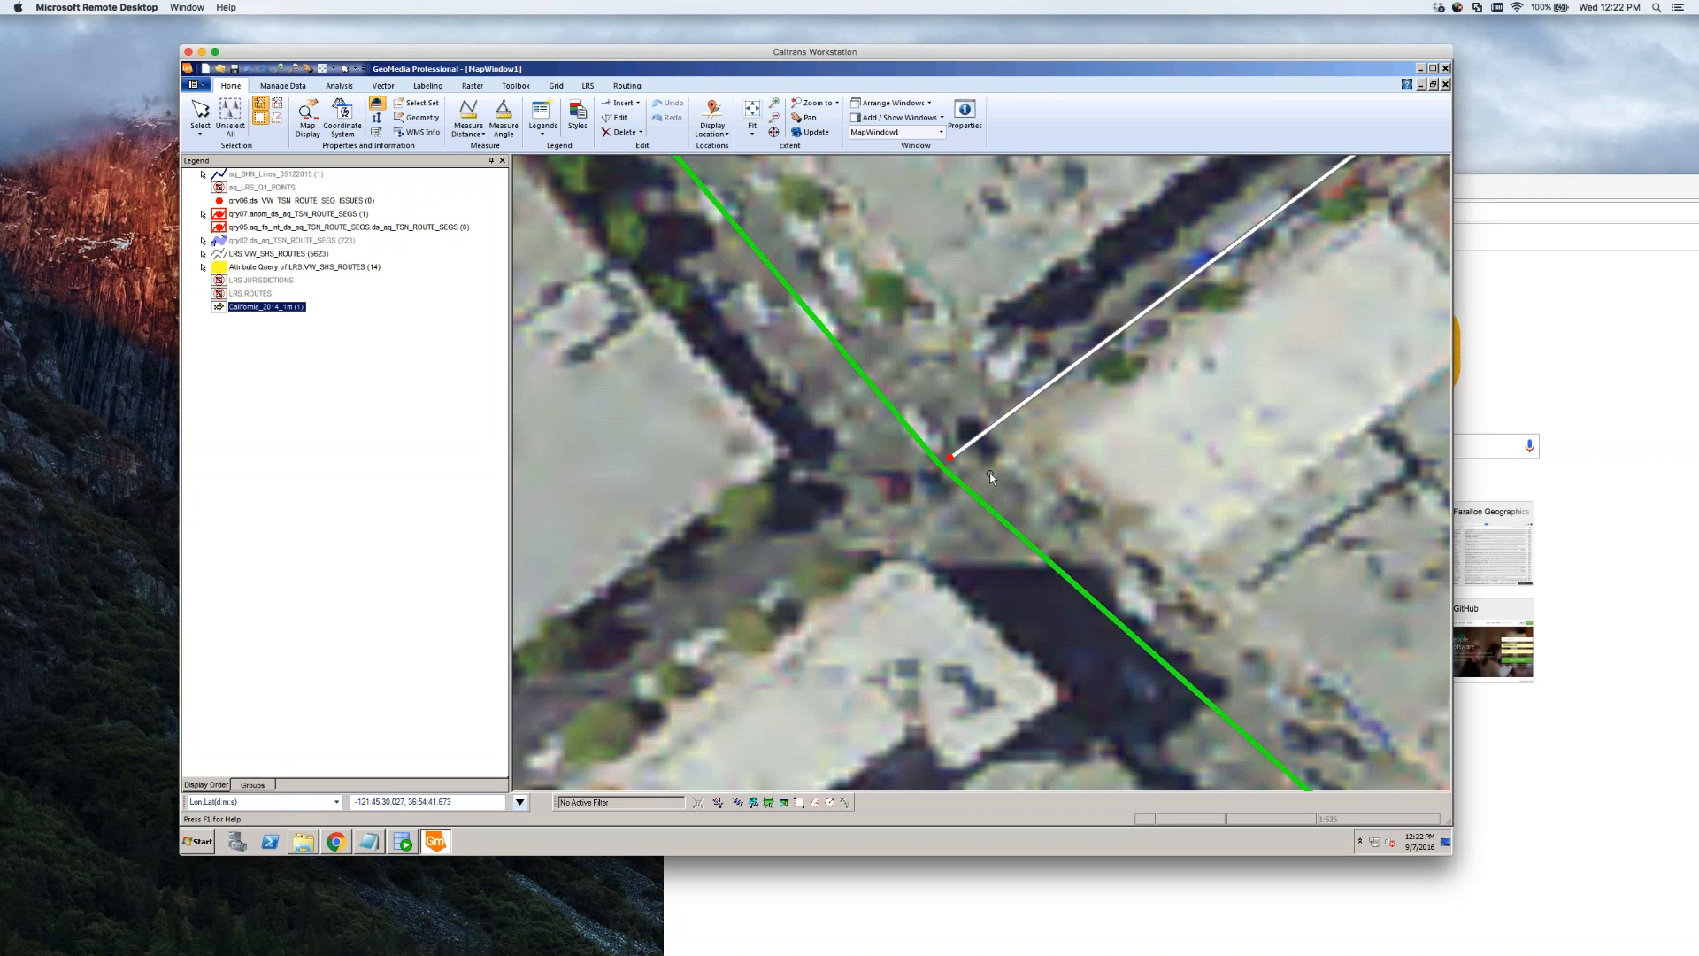
key(Escape)
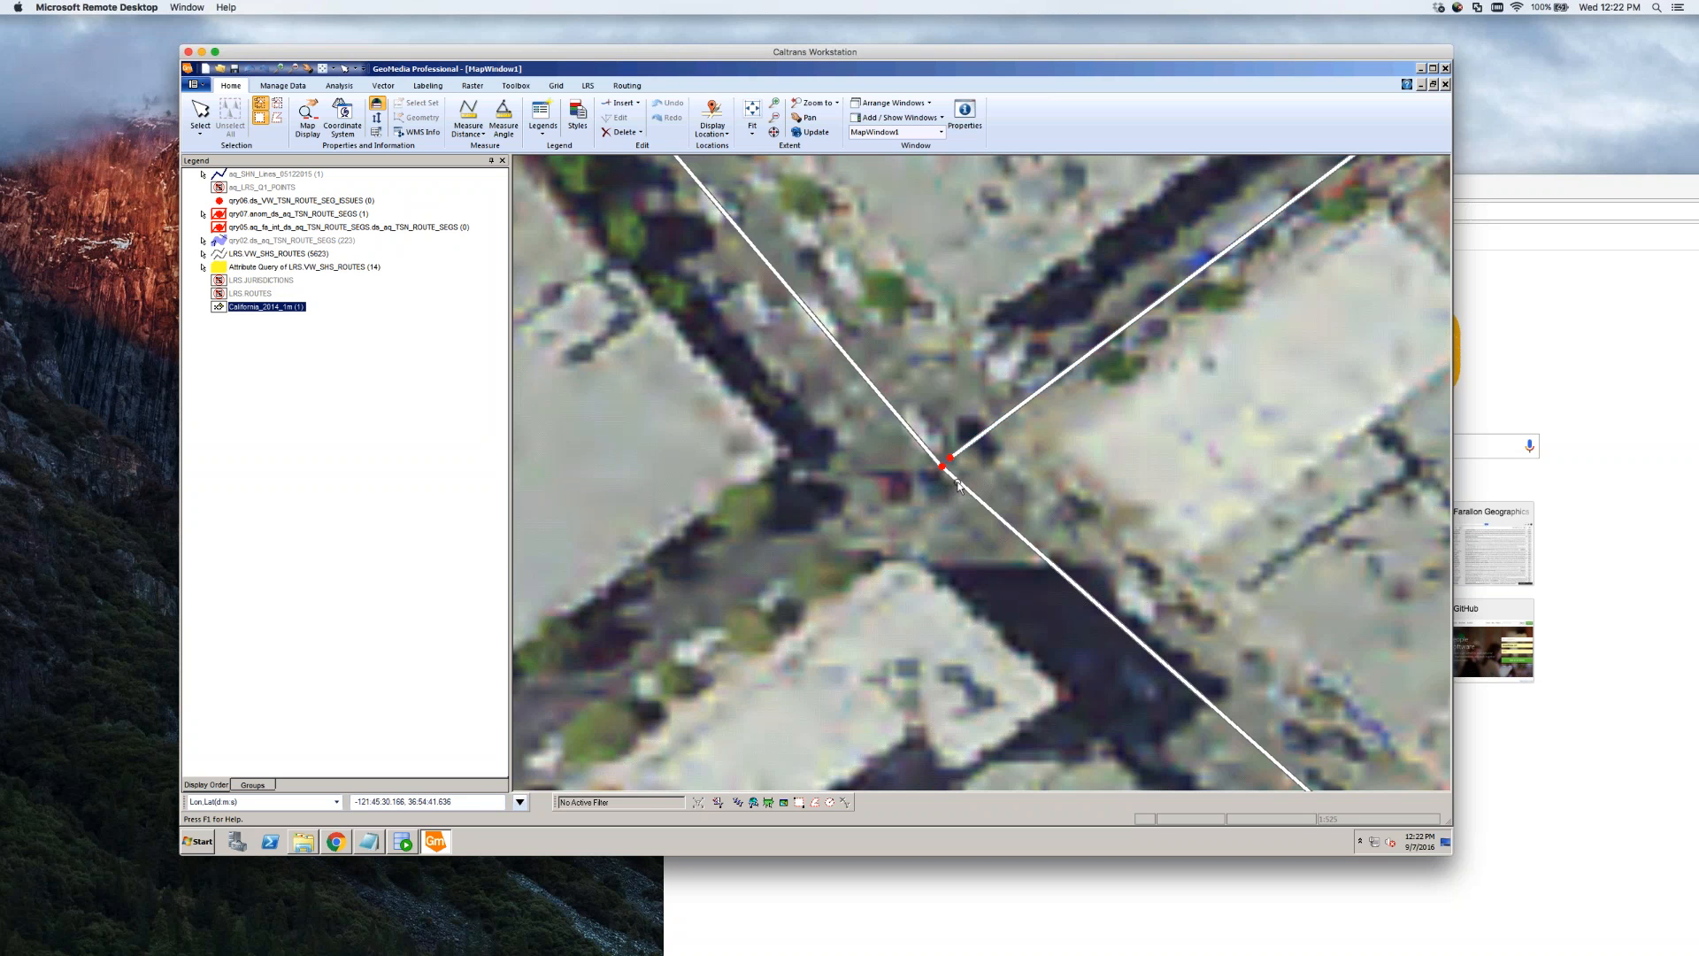
click(958, 485)
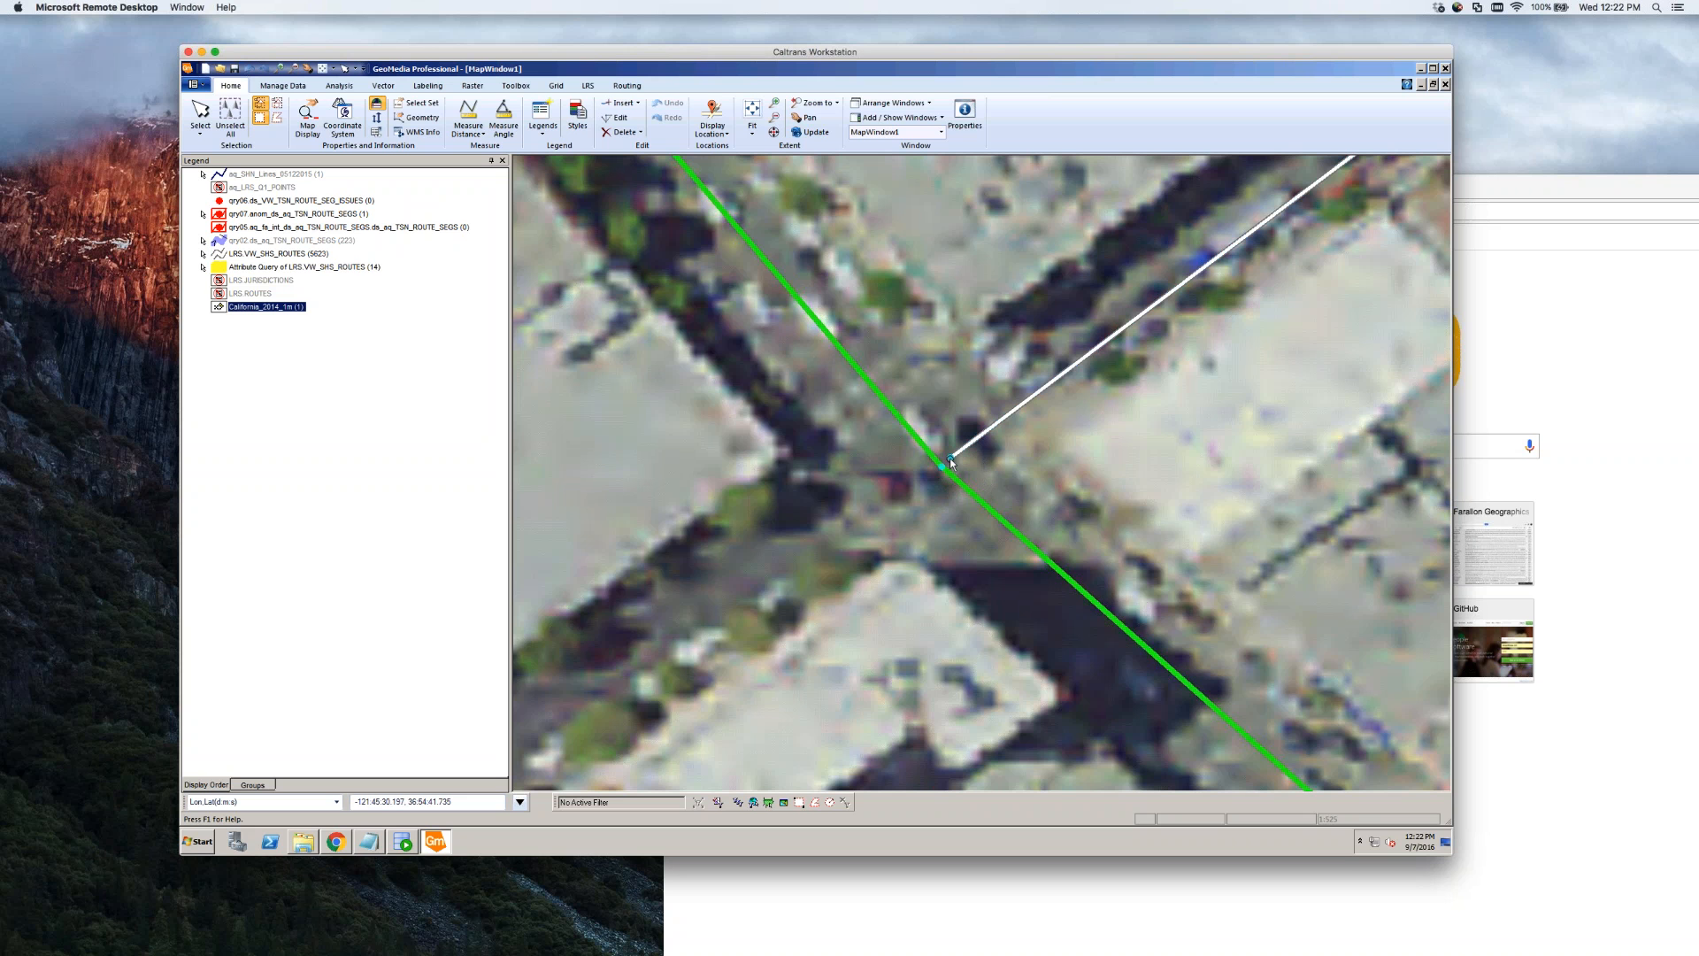
click(892, 507)
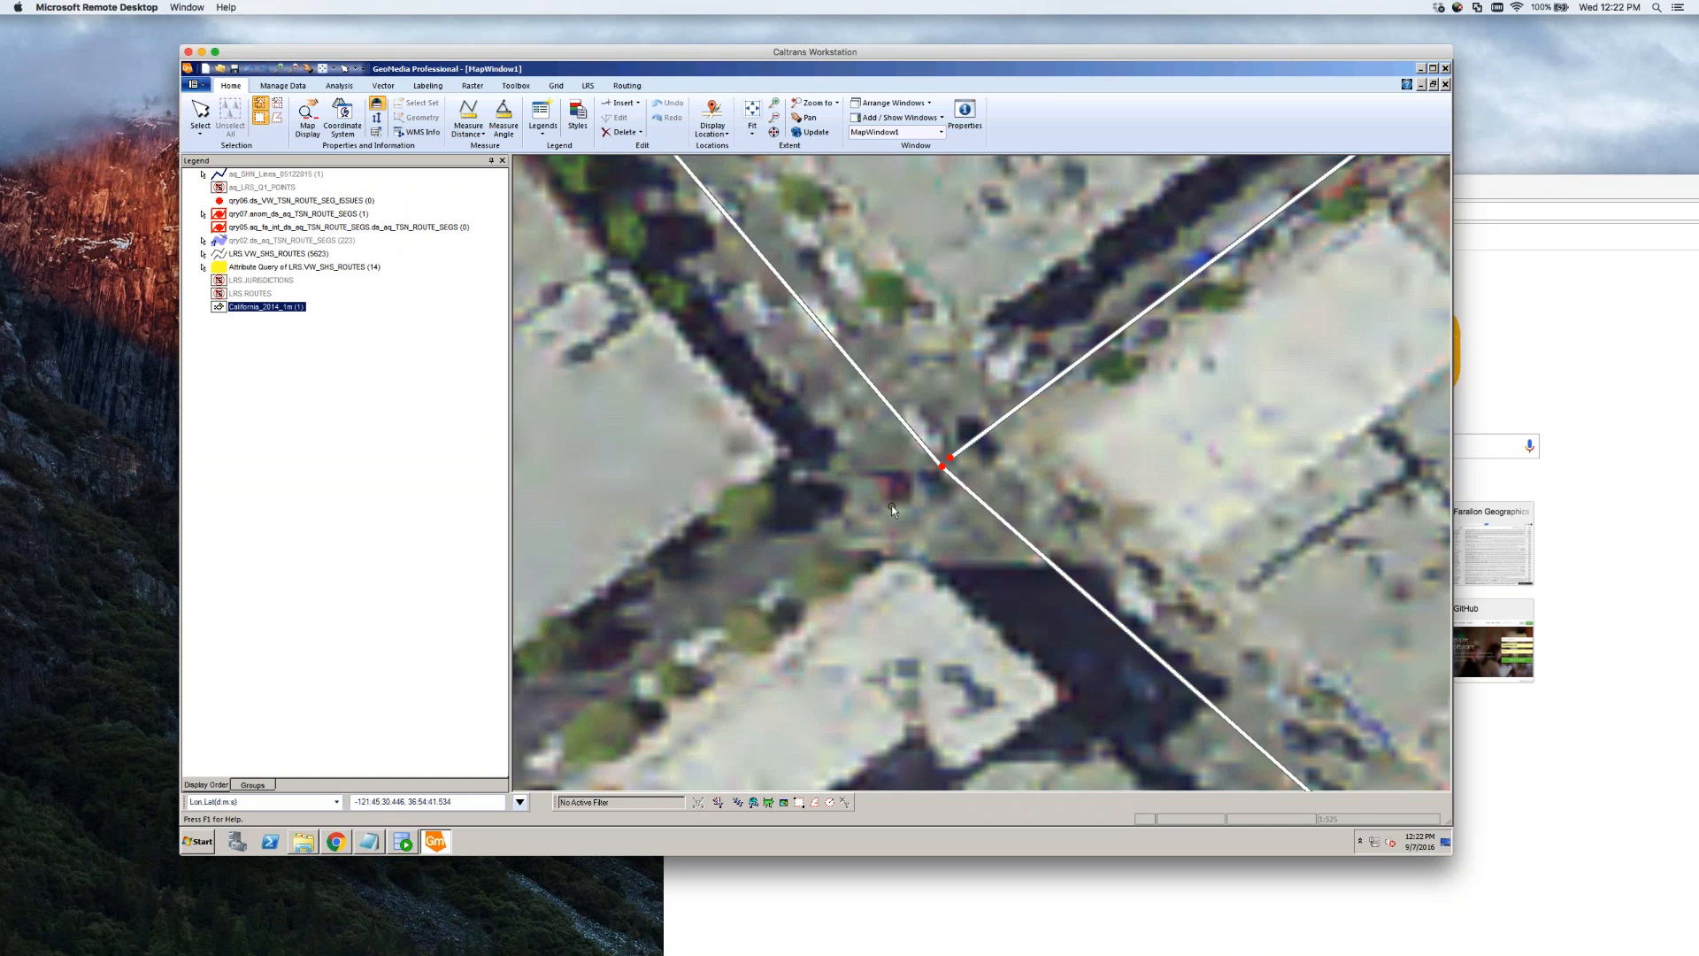
scroll(891, 506, up, 1)
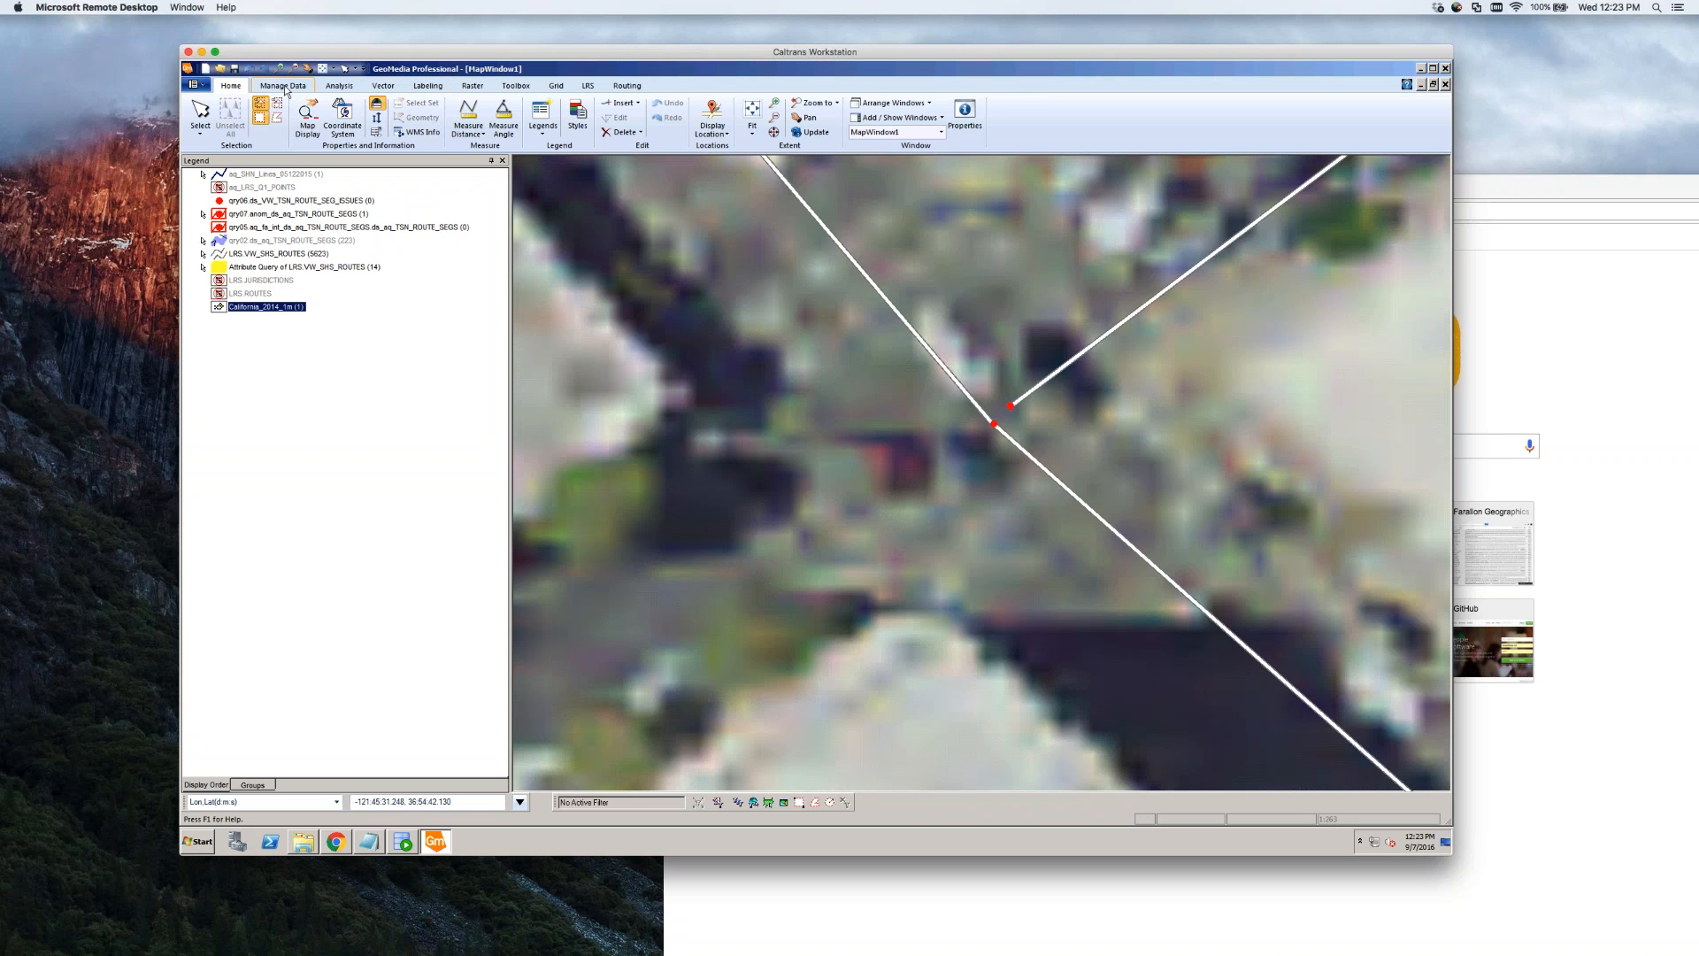
click(471, 132)
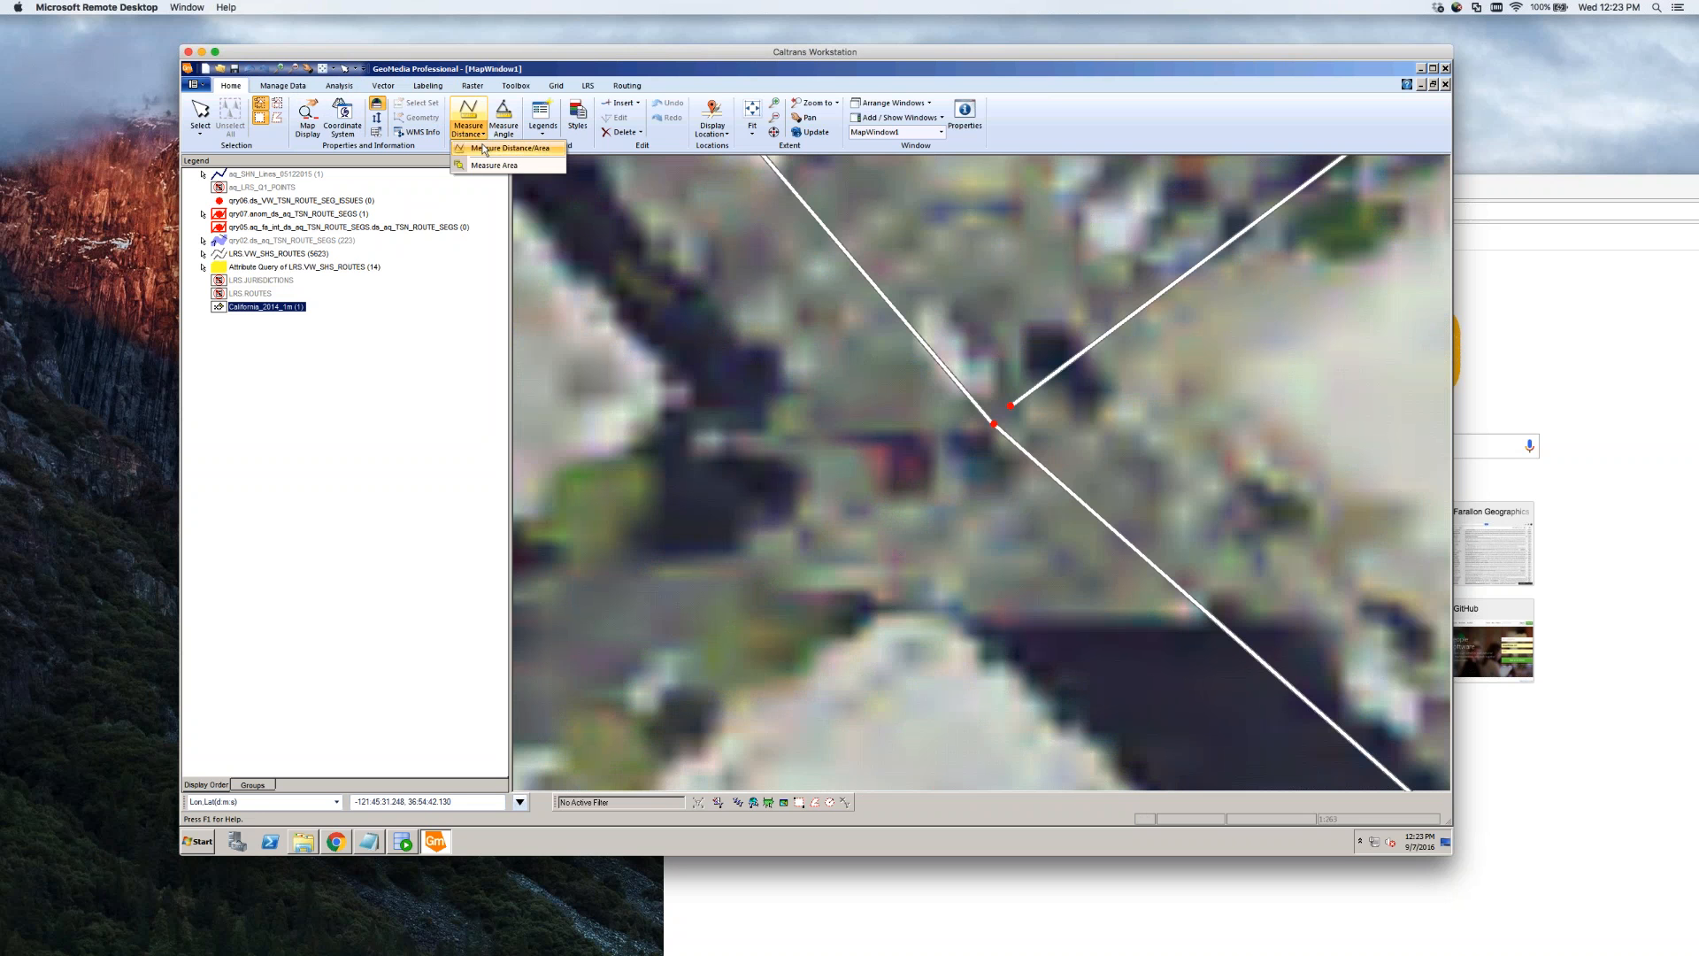
click(483, 149)
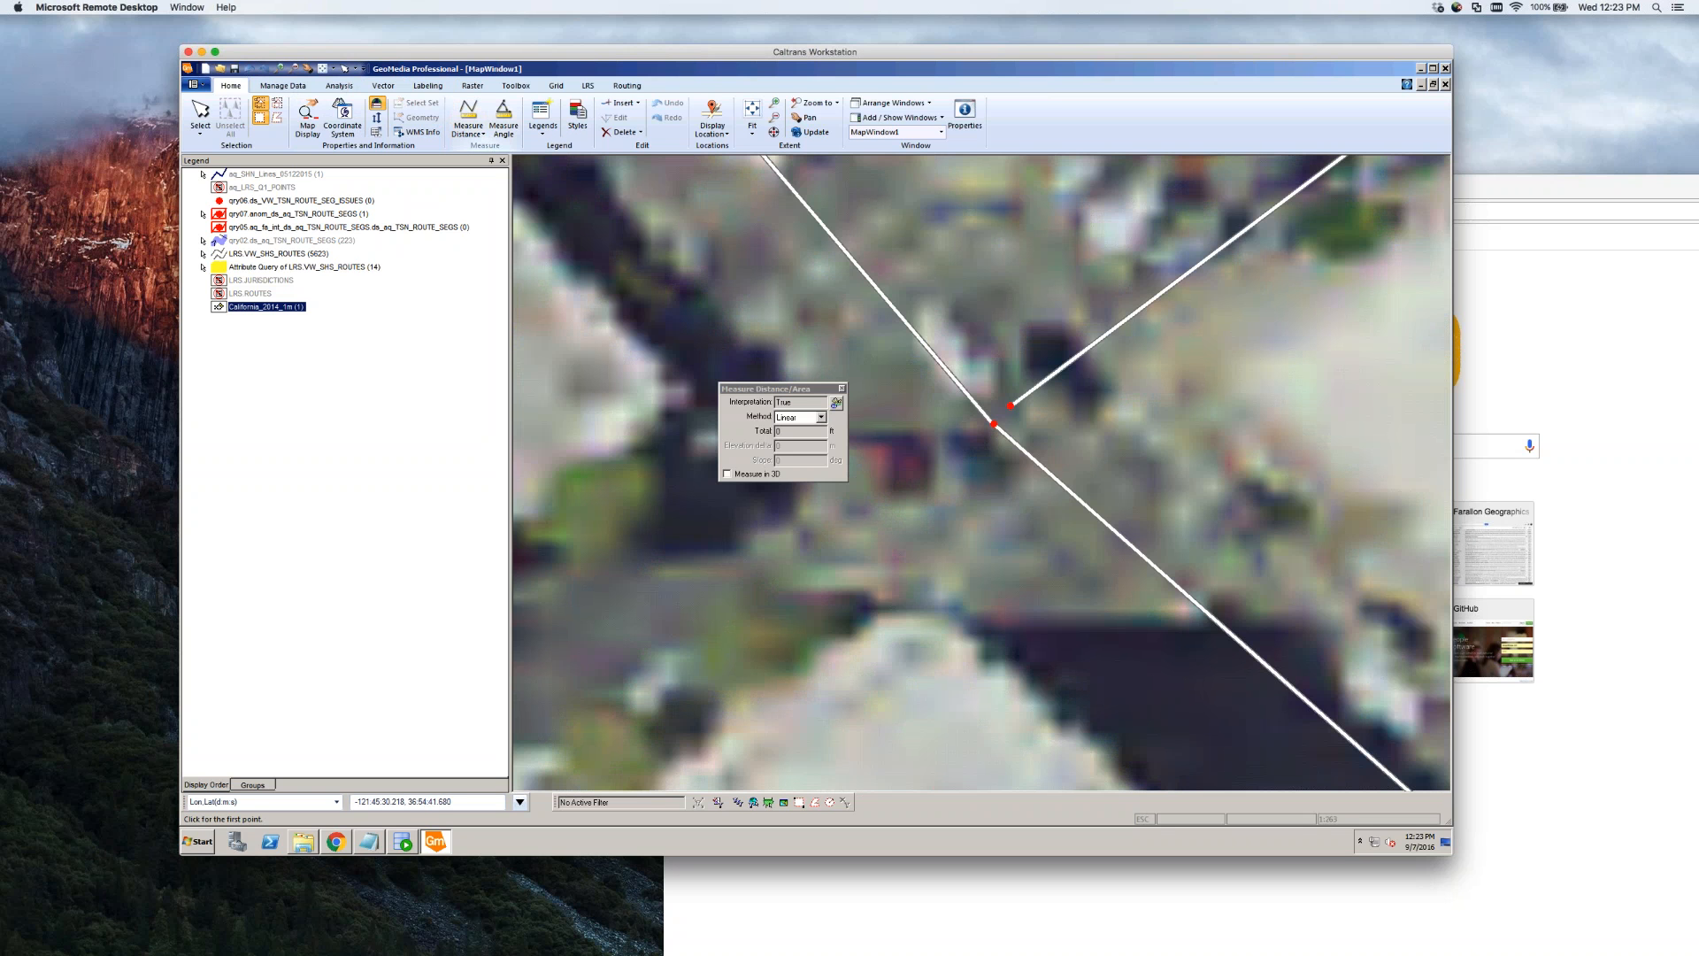
click(995, 424)
key(Escape)
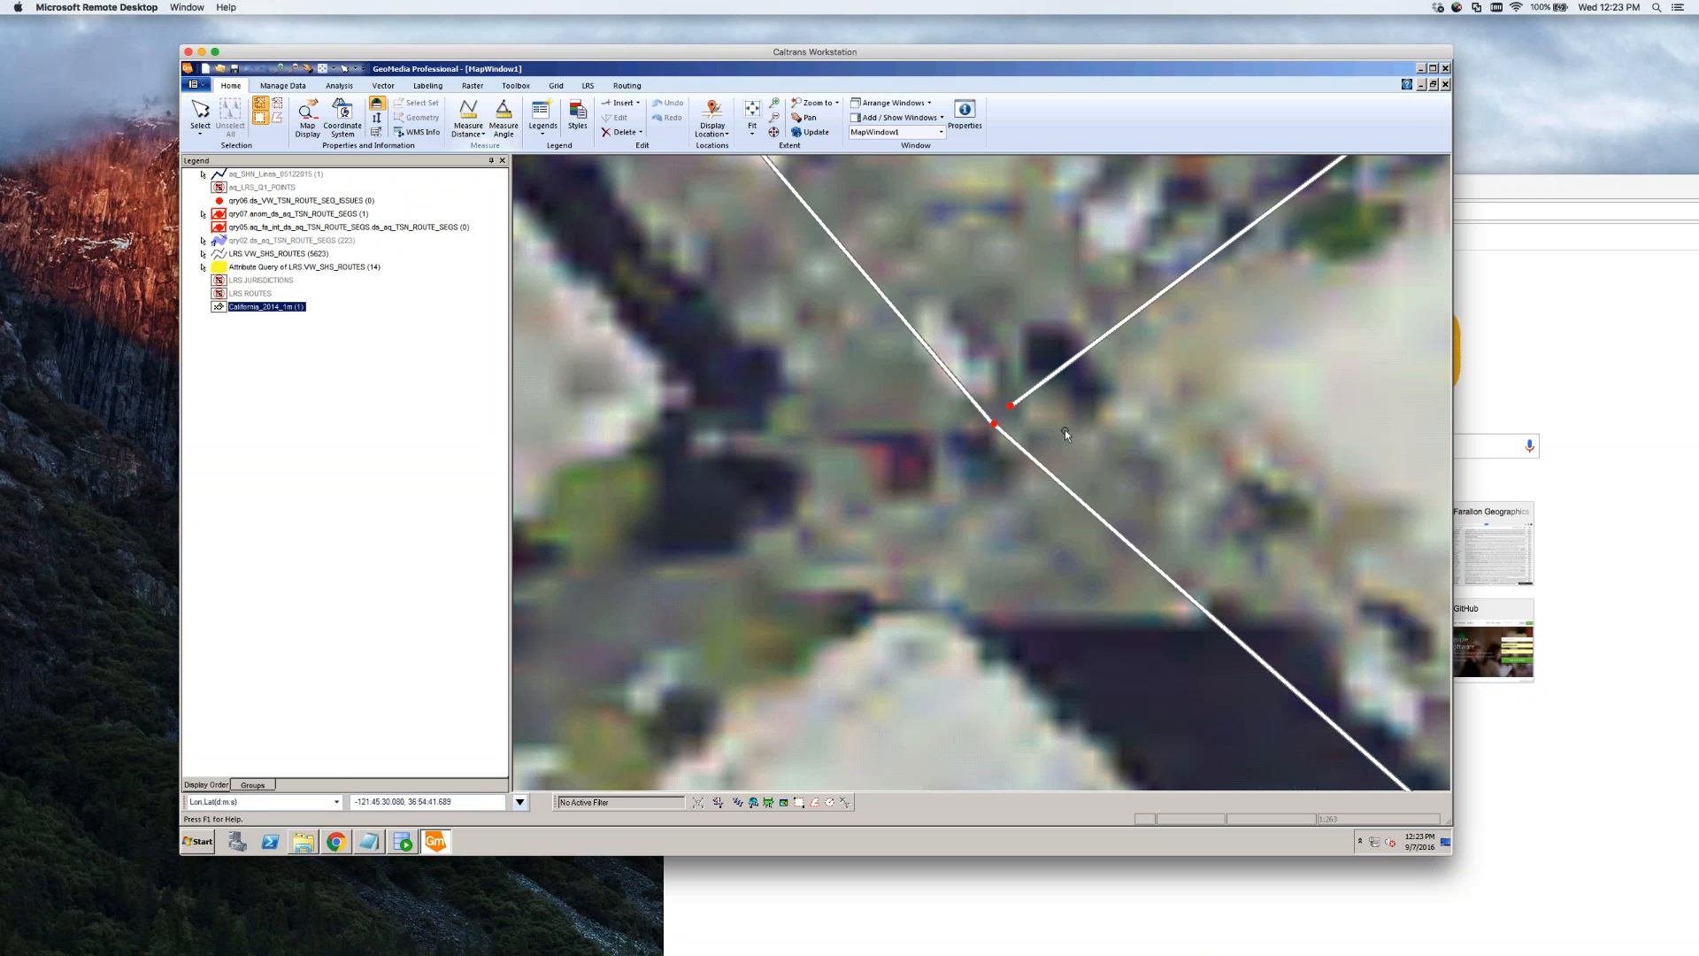
Drag the diagonal route's vertex onto the branch route's end point at the junction
click(1019, 449)
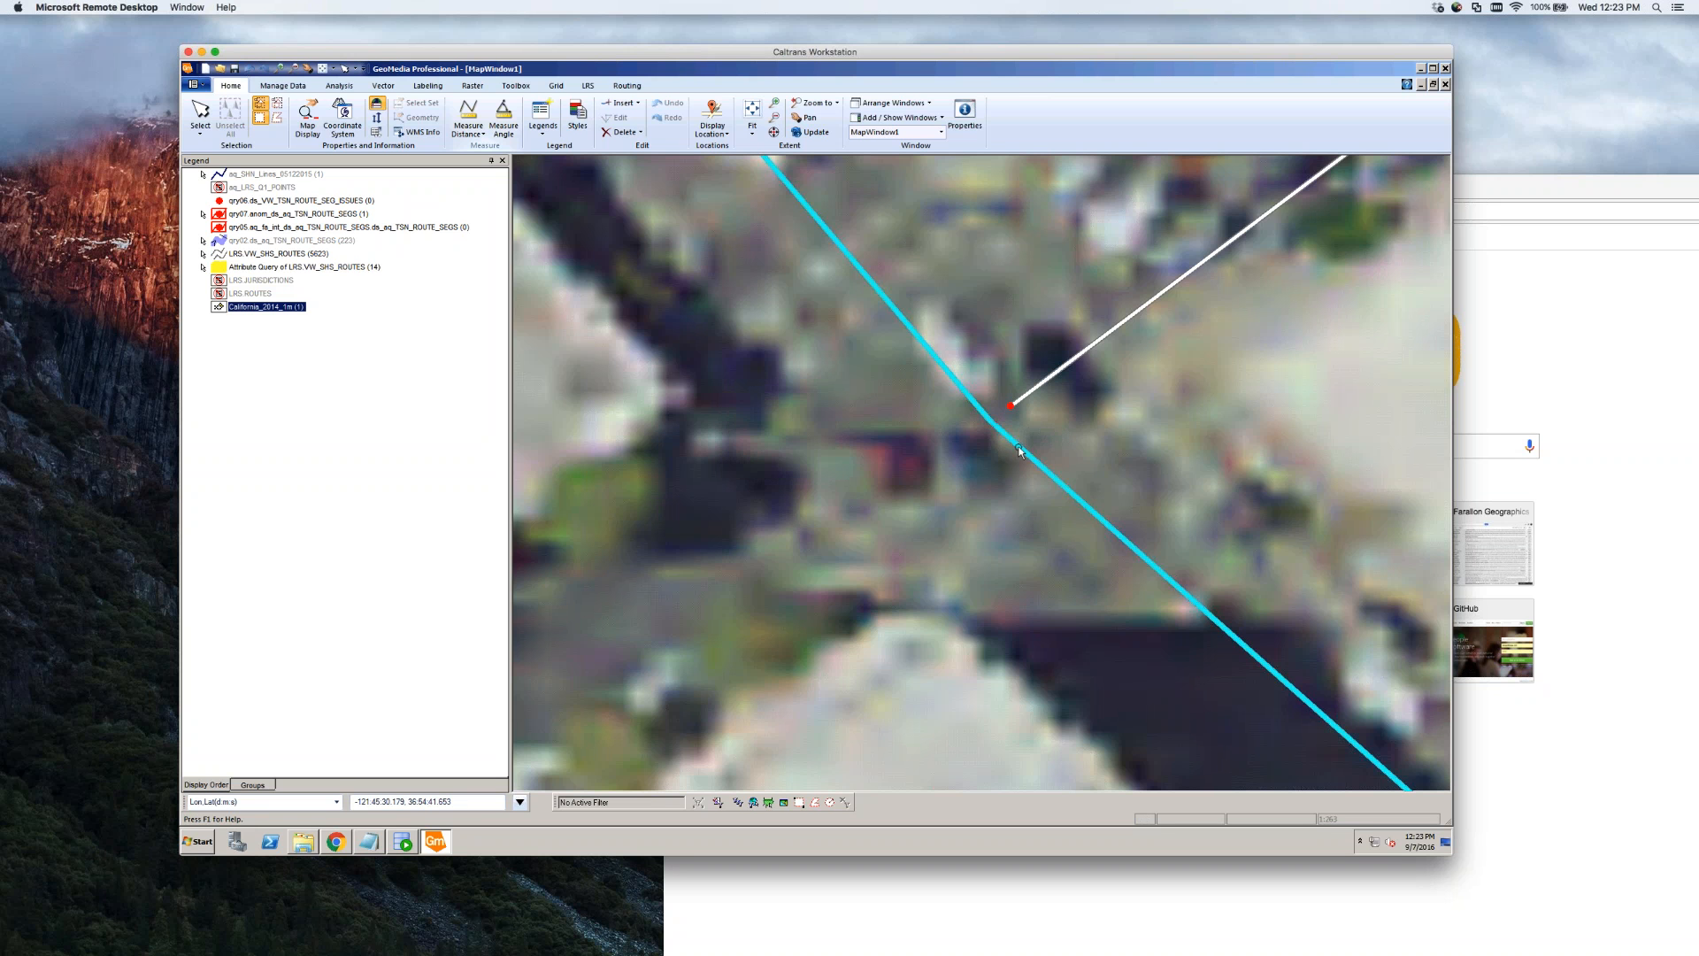
click(1018, 447)
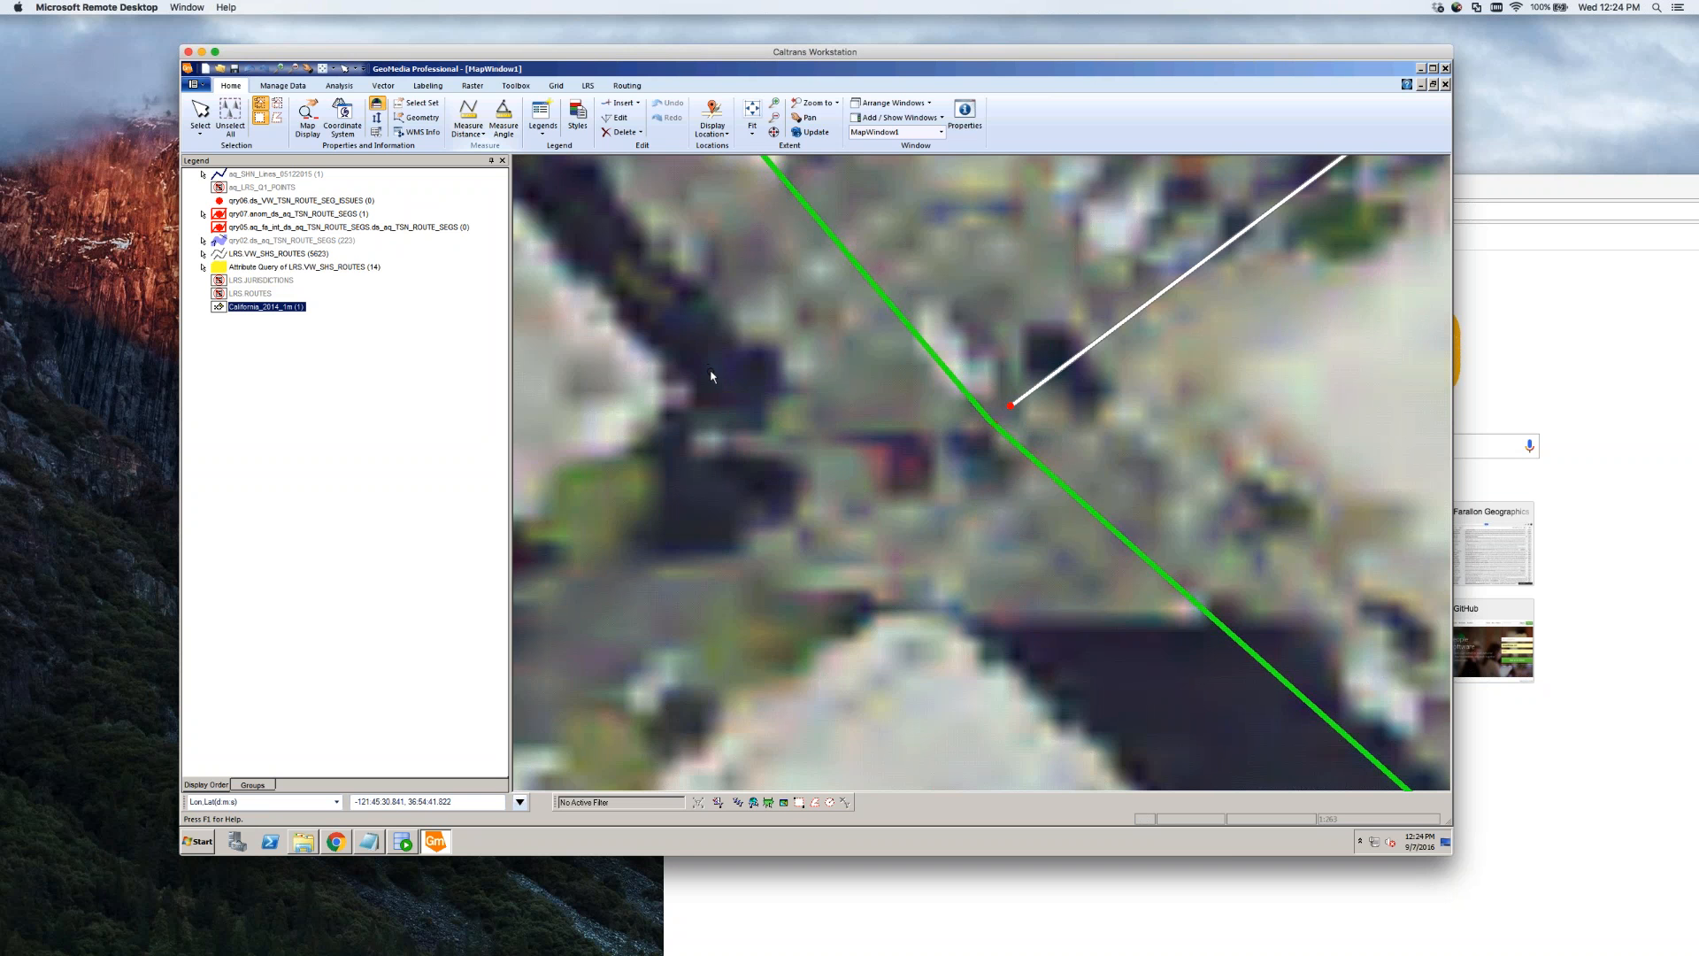
click(617, 121)
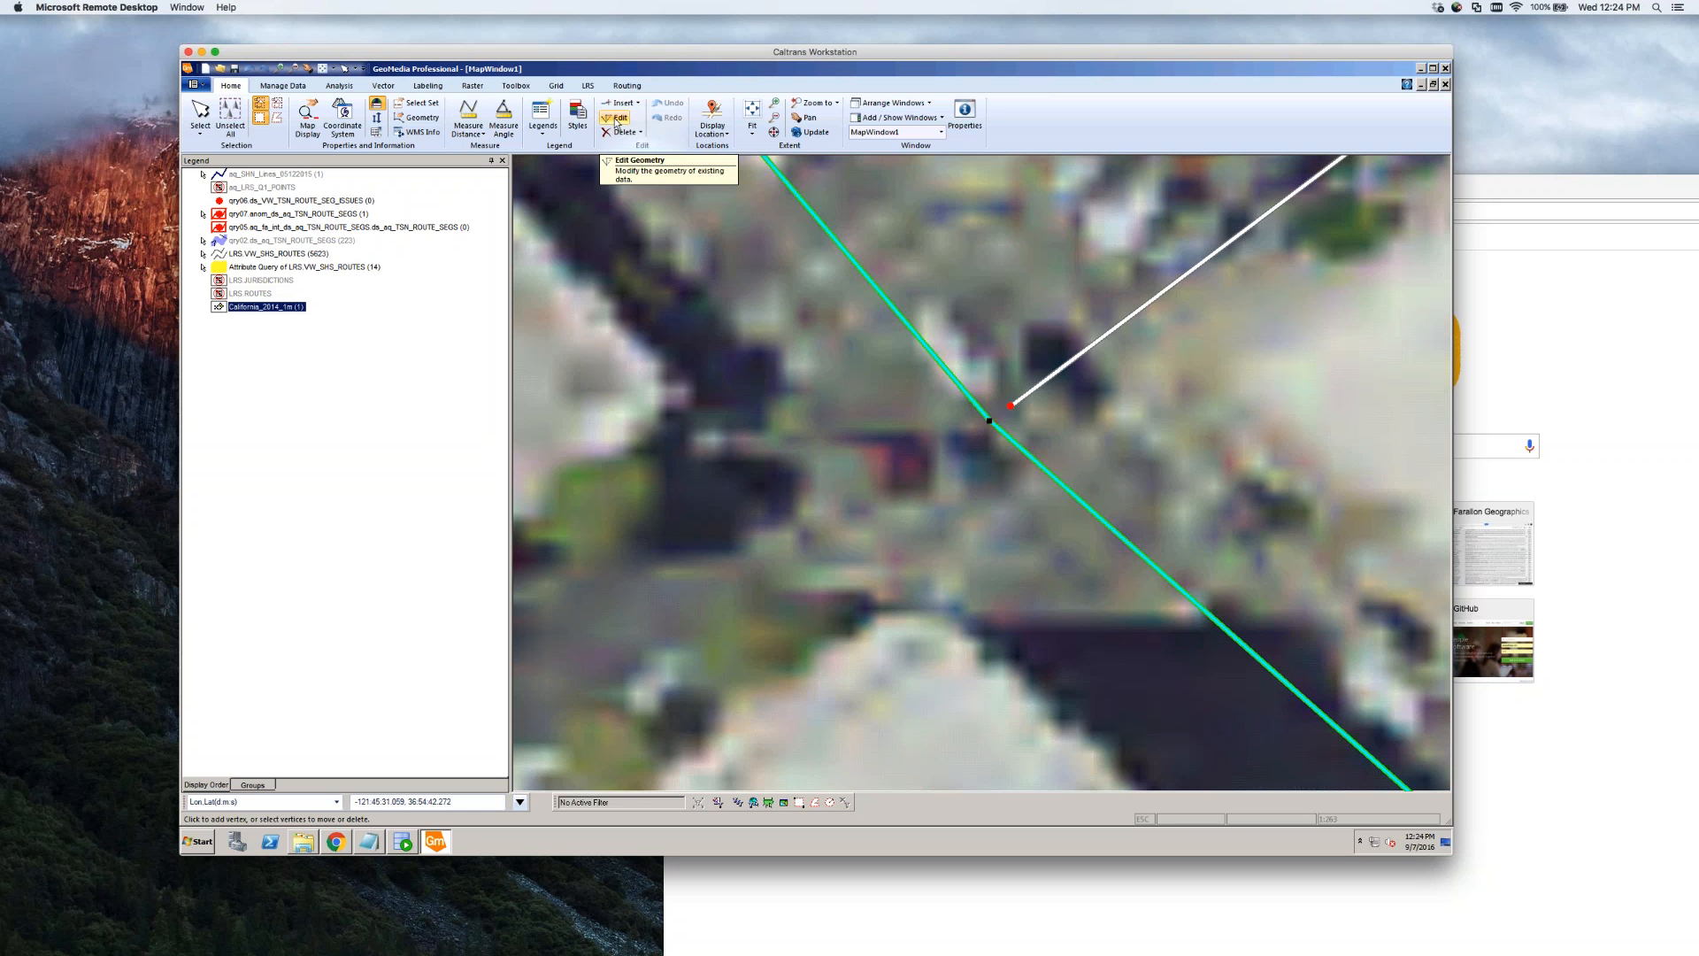
click(385, 87)
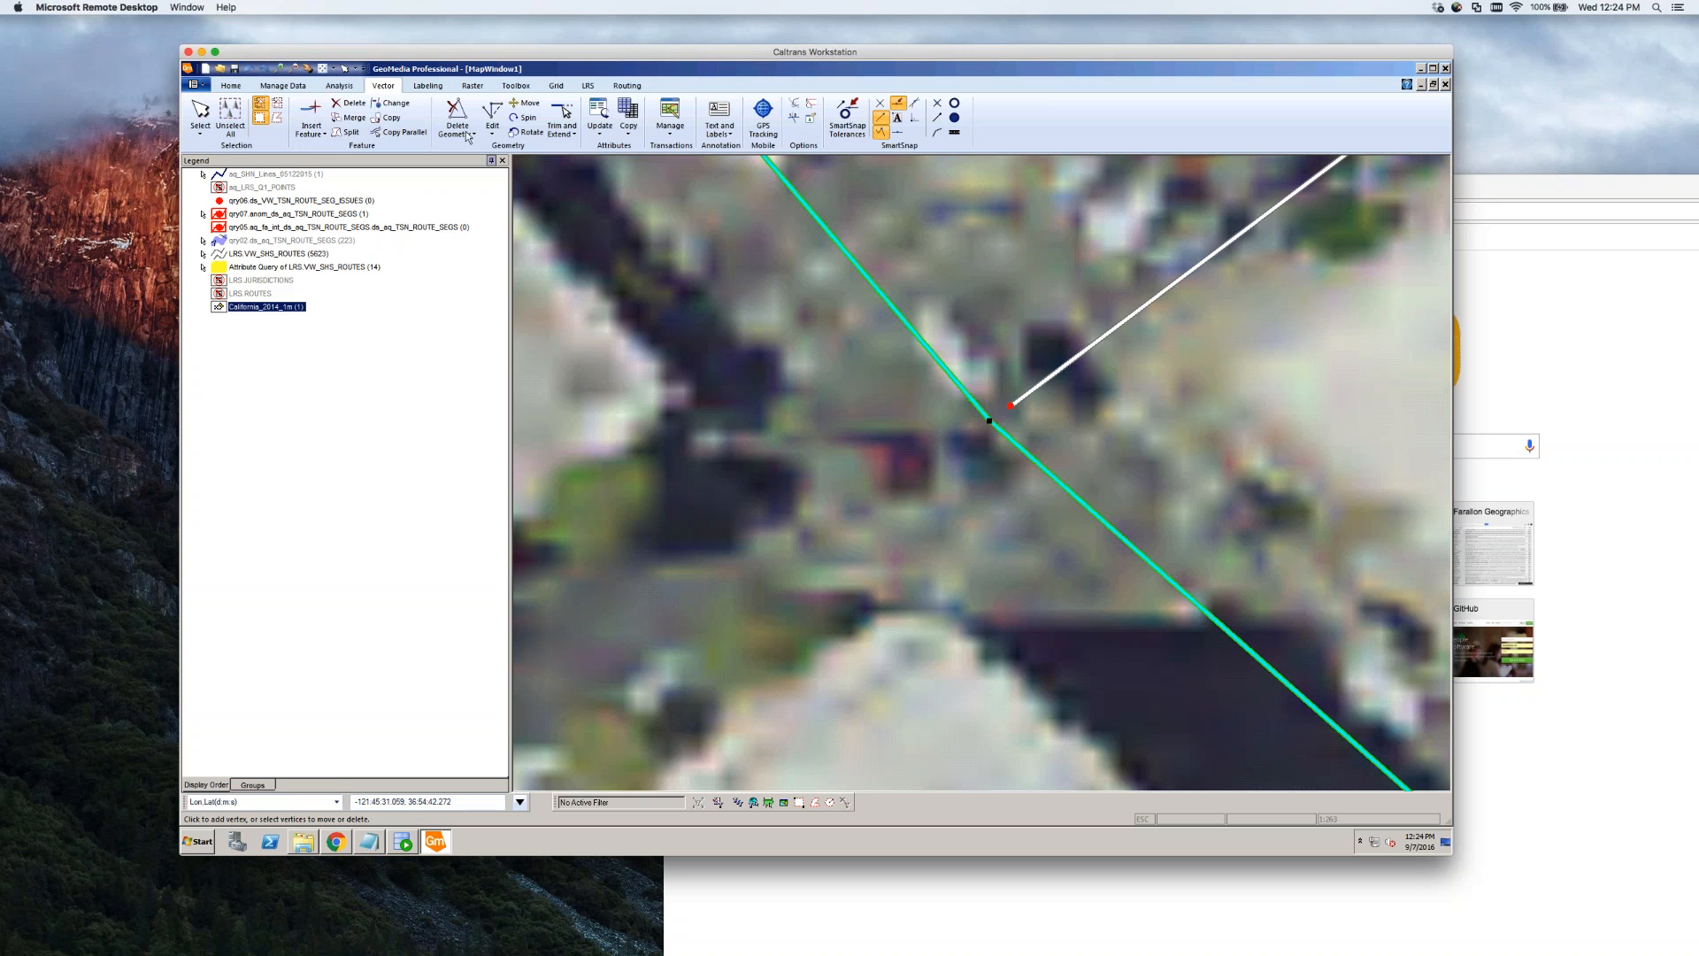
click(493, 140)
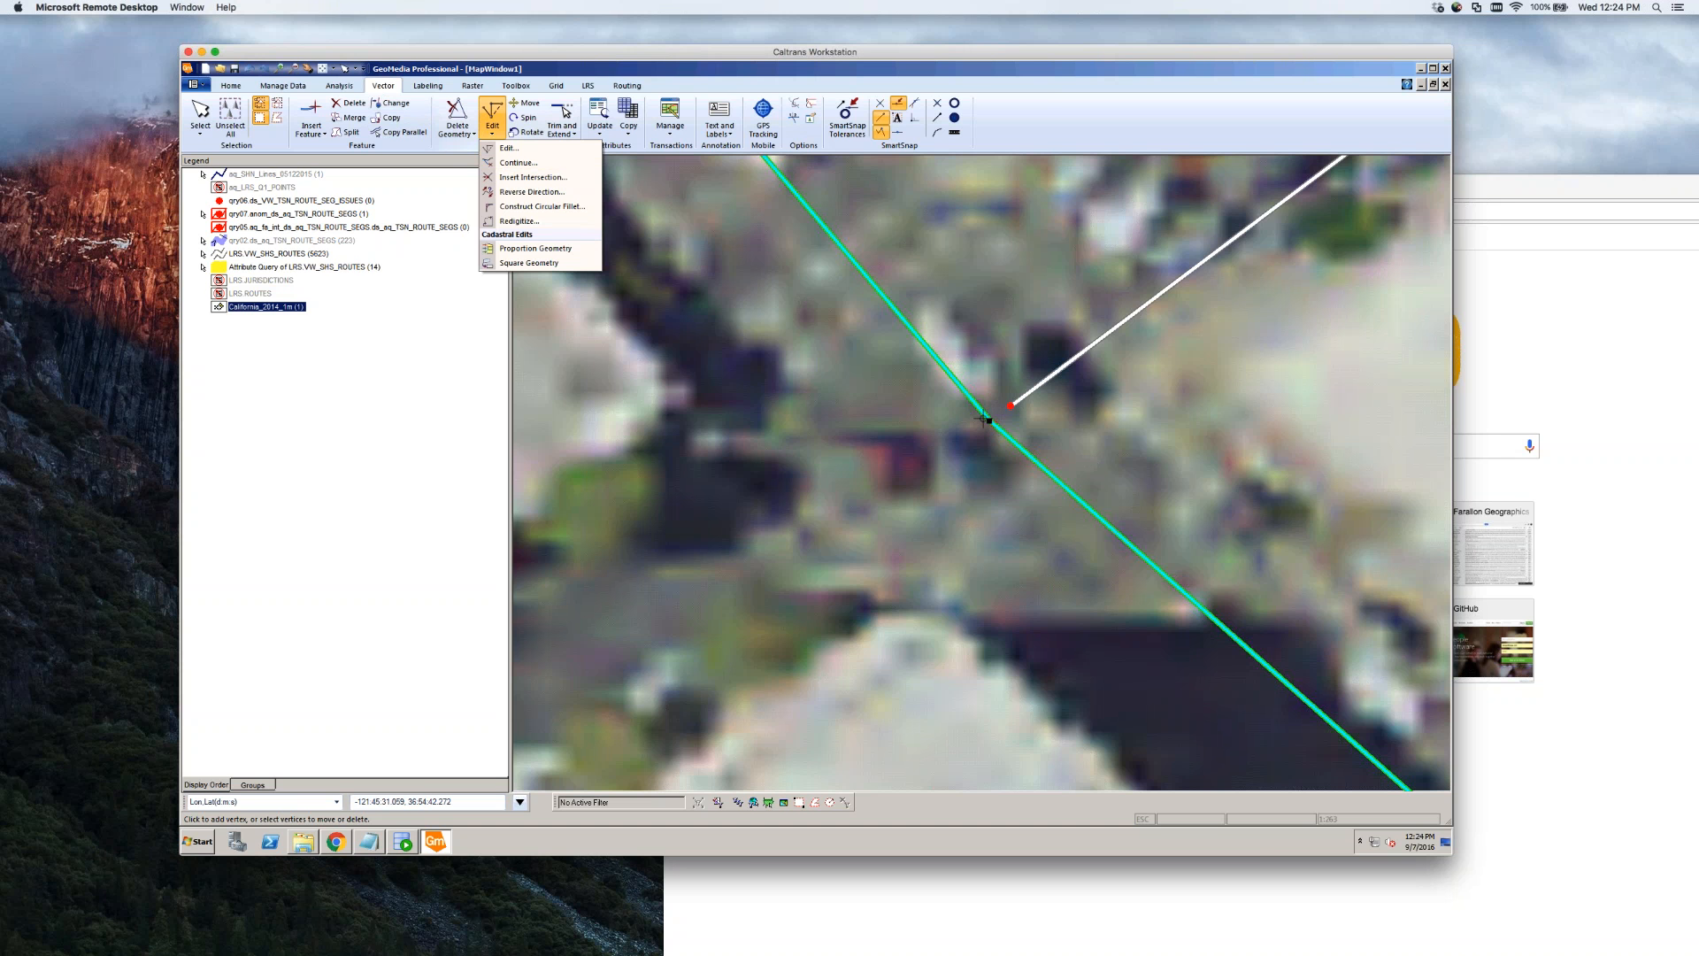
drag(989, 420, 1011, 406)
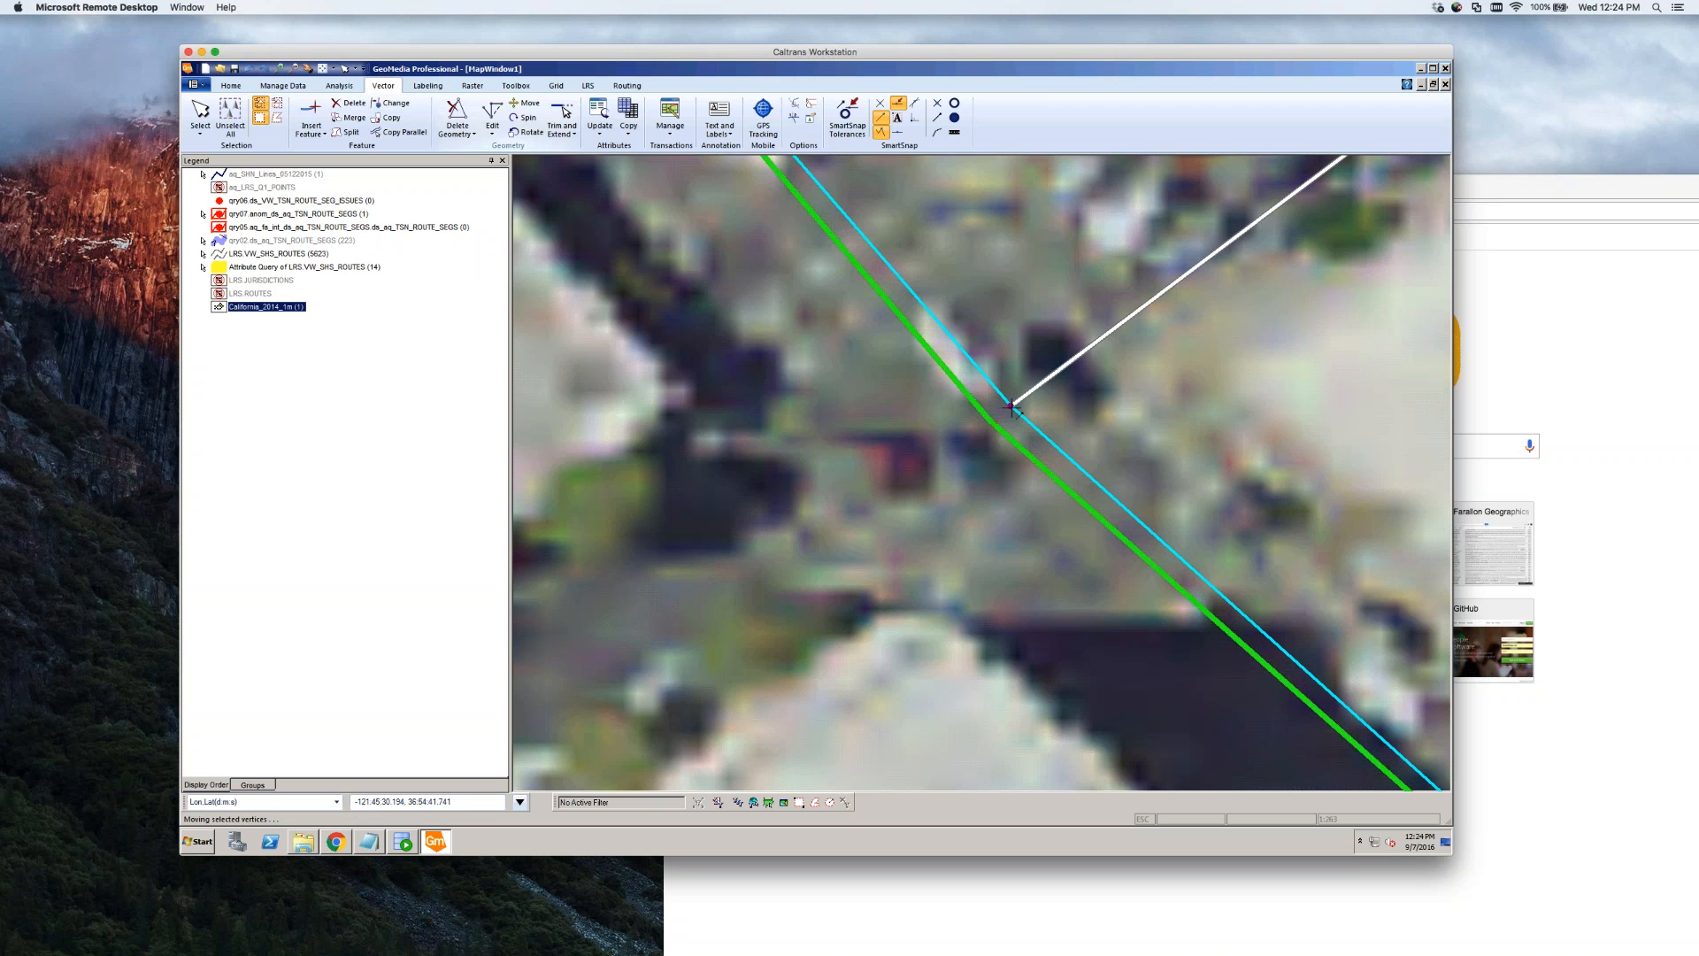
drag(1011, 407, 1012, 405)
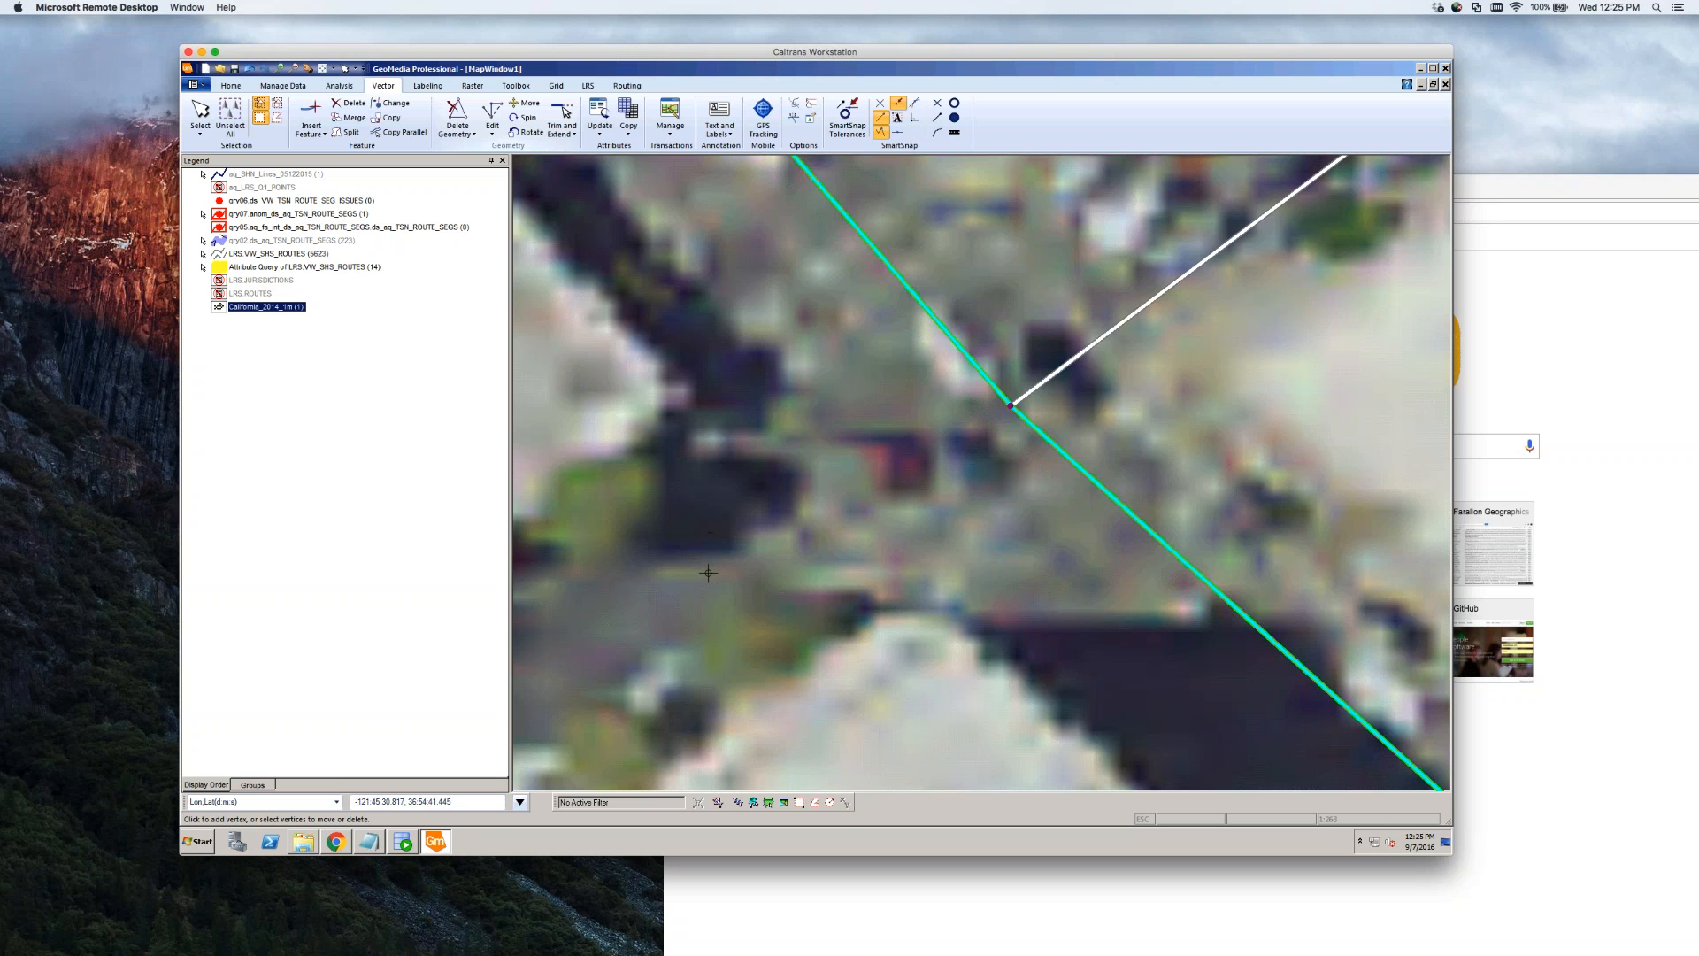
key(Escape)
click(797, 535)
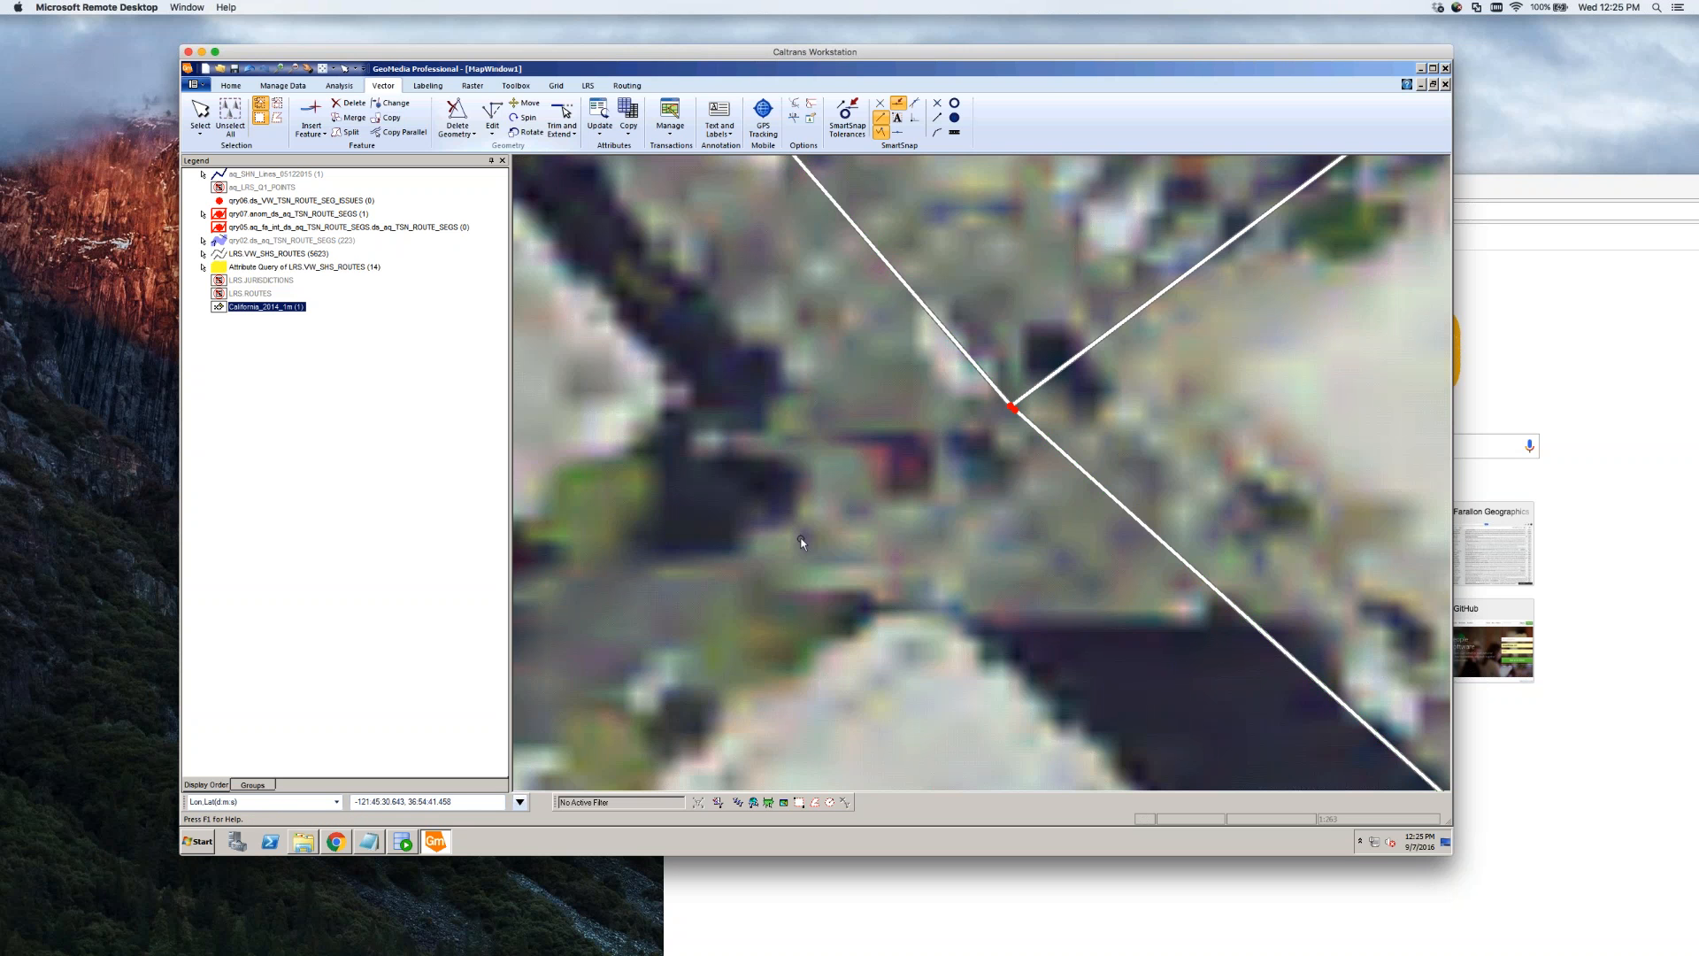
scroll(801, 540, down, 1)
scroll(831, 492, up, 2)
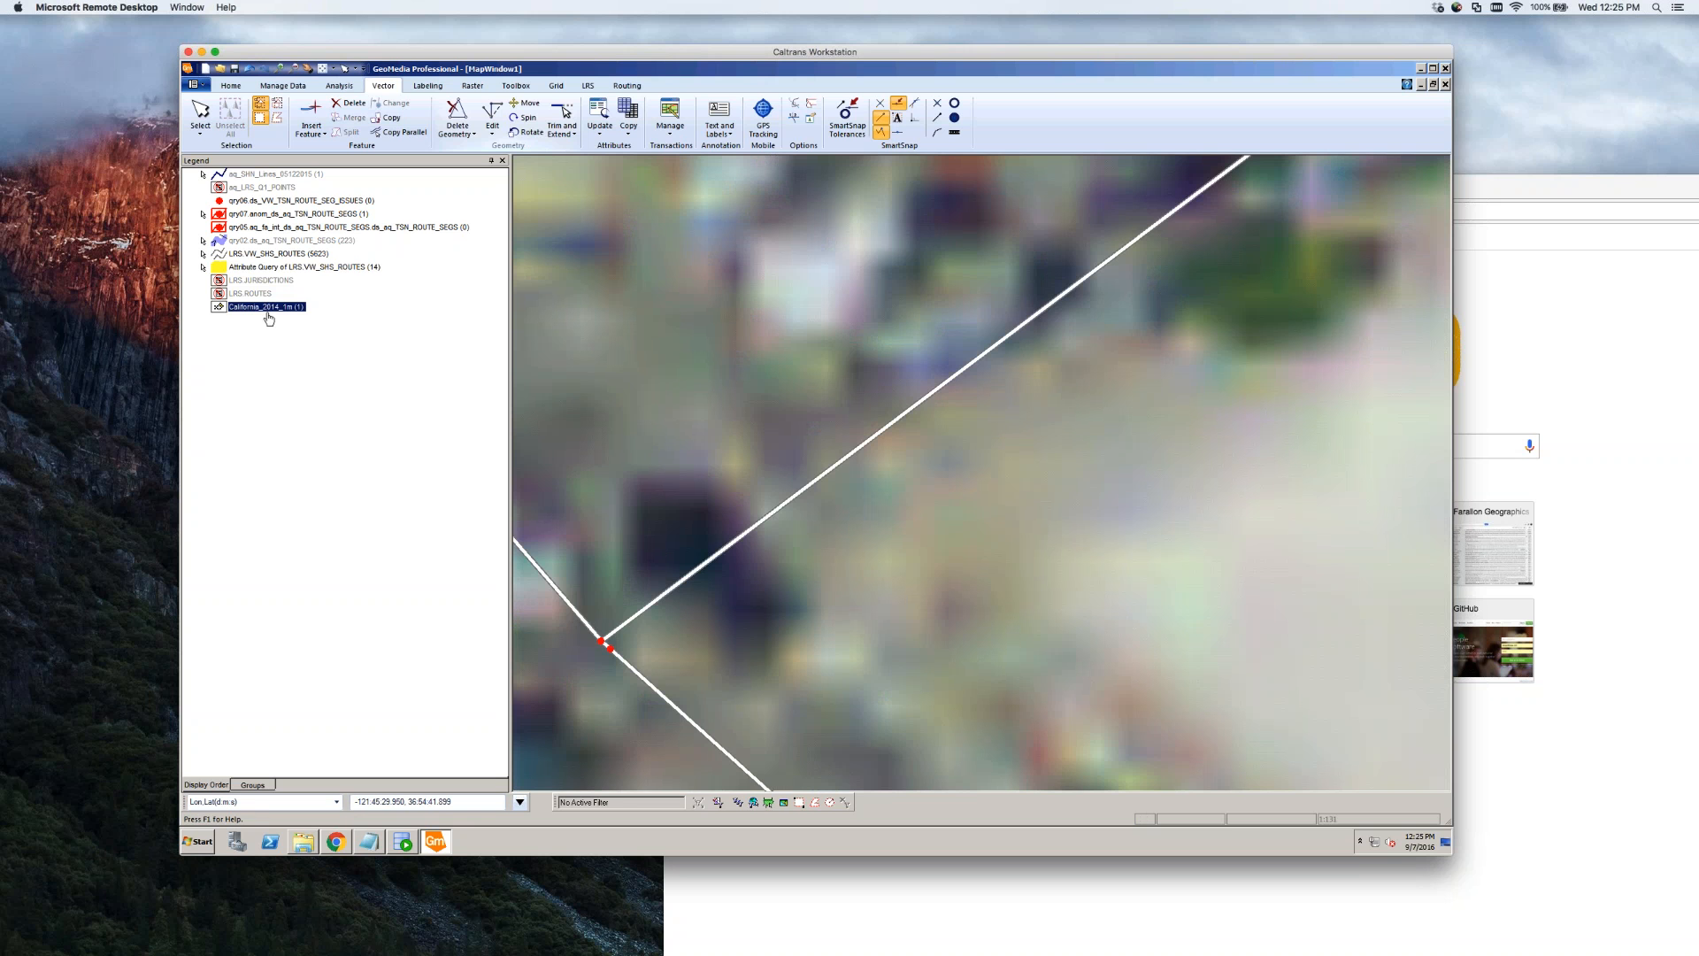
right_click(269, 318)
click(276, 328)
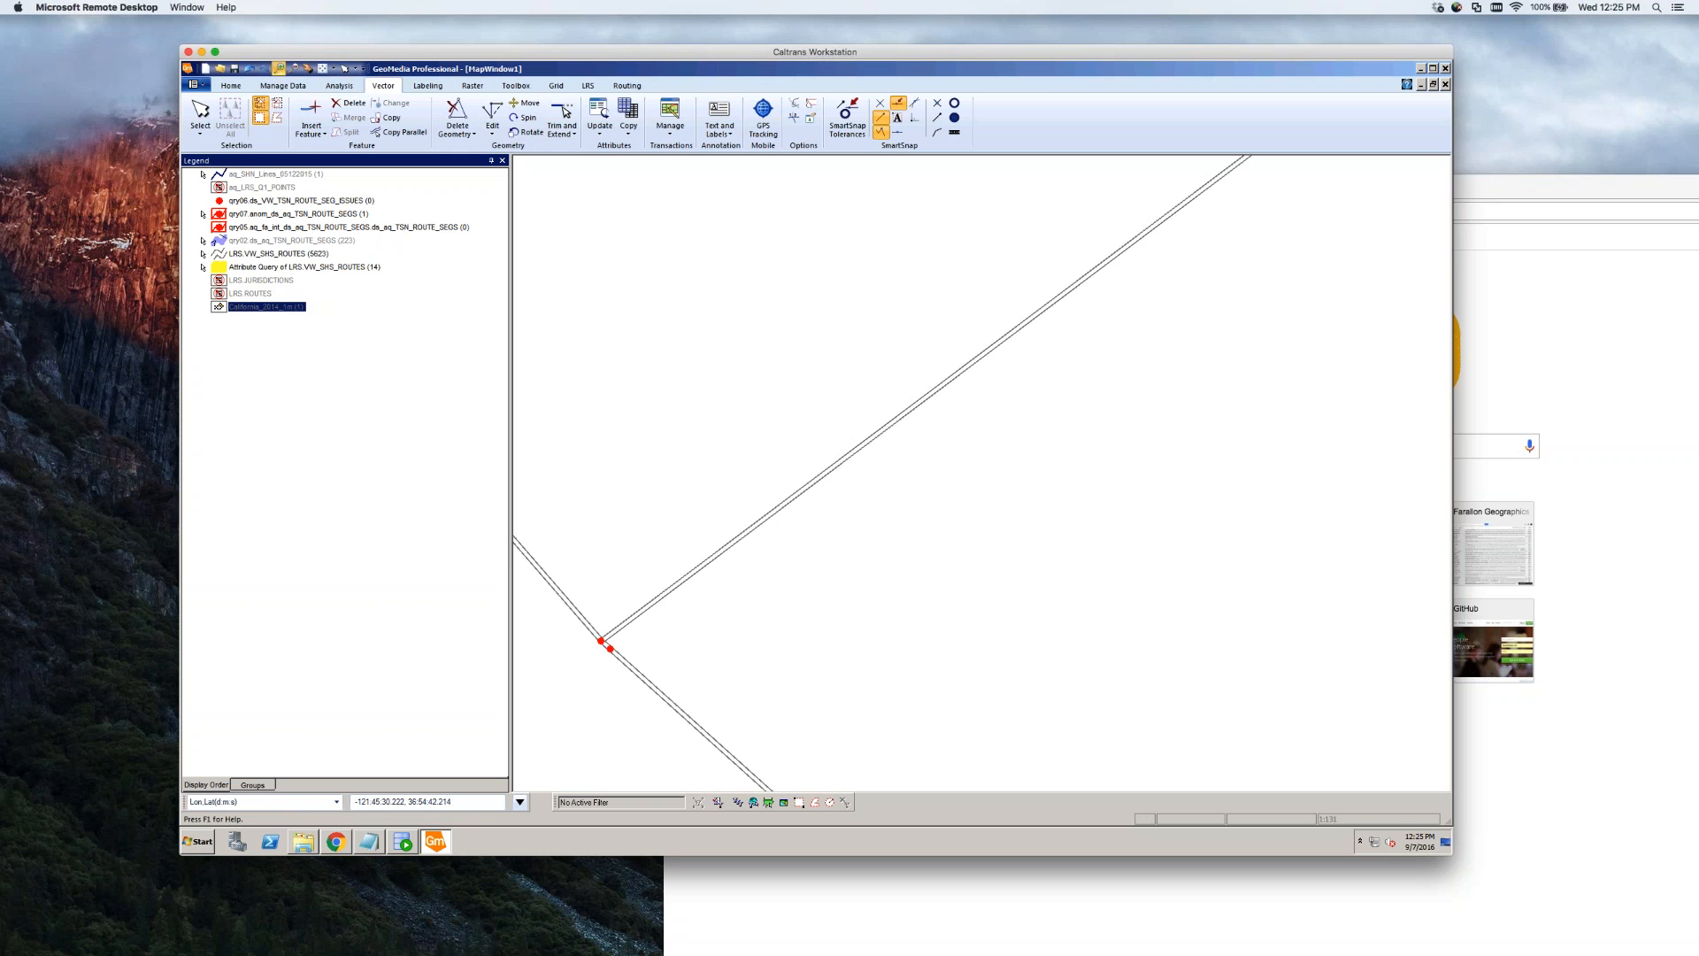
click(278, 68)
drag(682, 618, 515, 655)
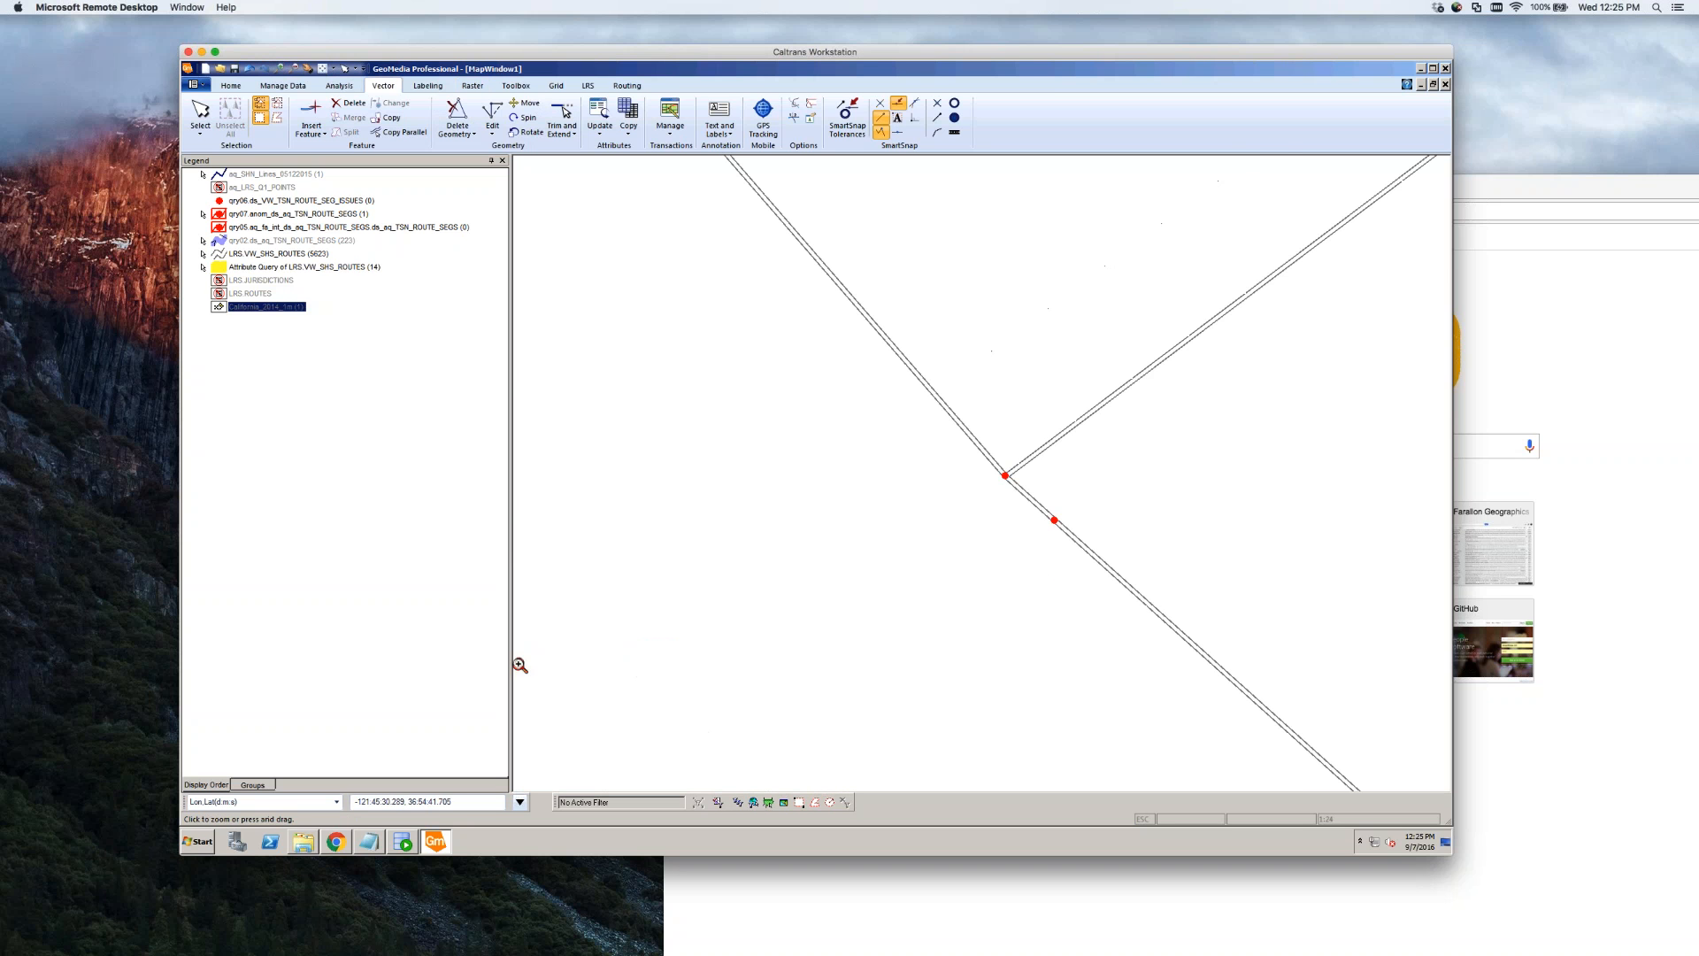
drag(1125, 406, 921, 565)
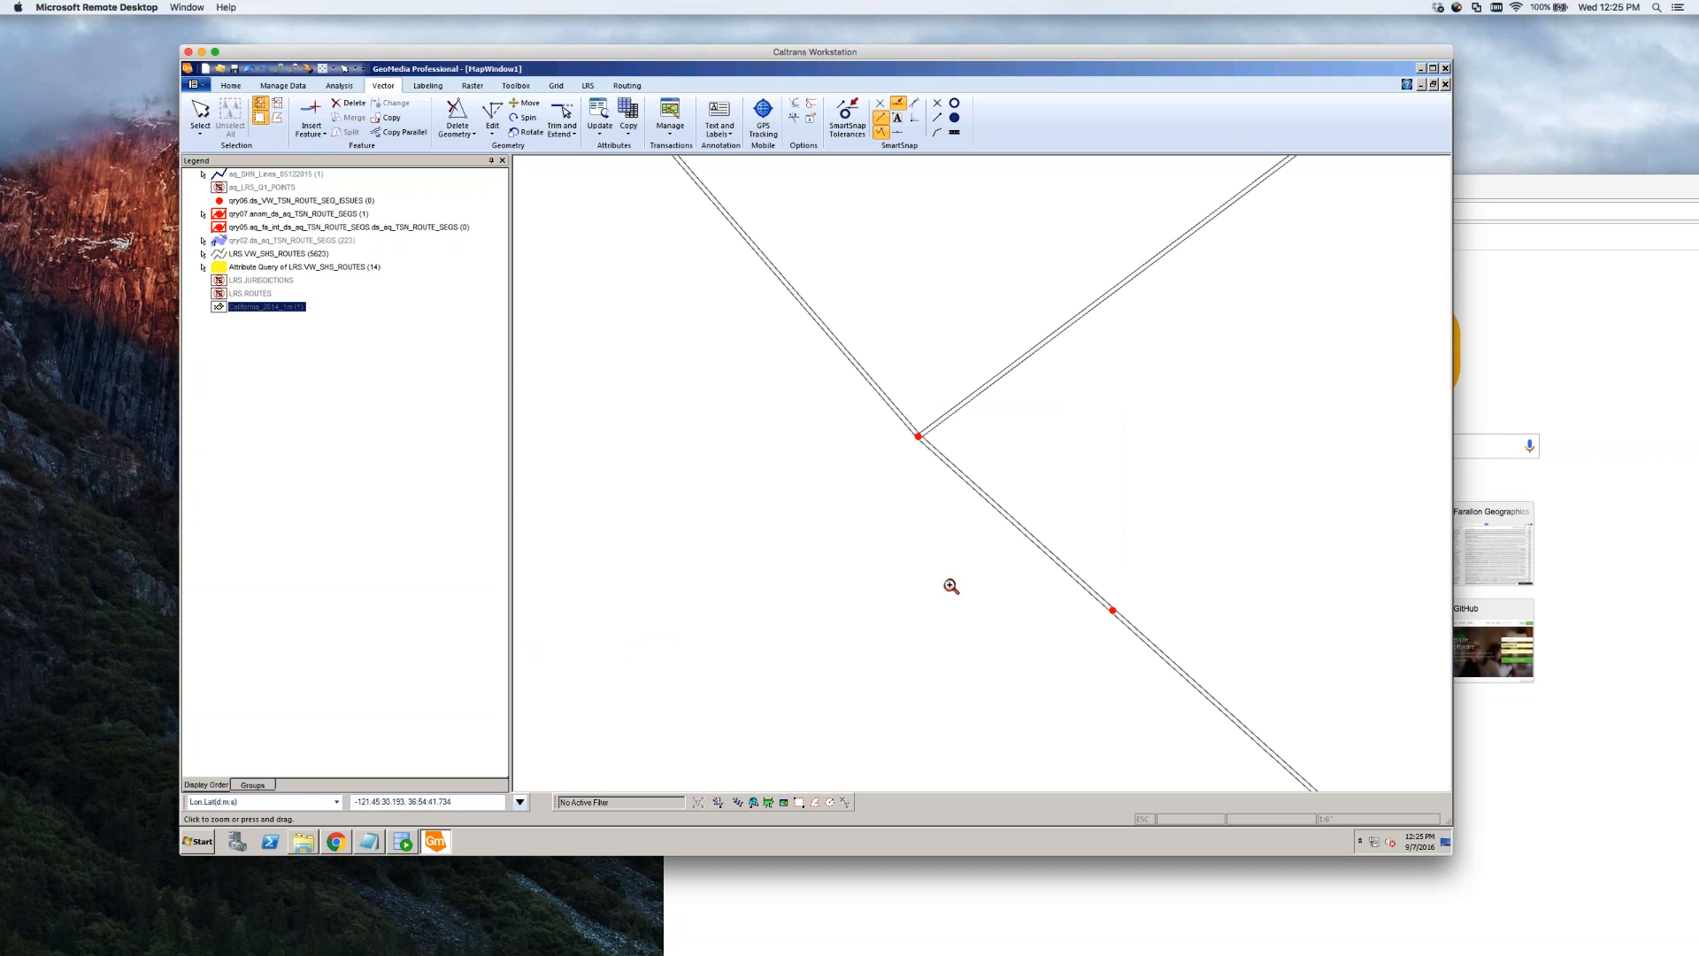
key(Escape)
click(1001, 513)
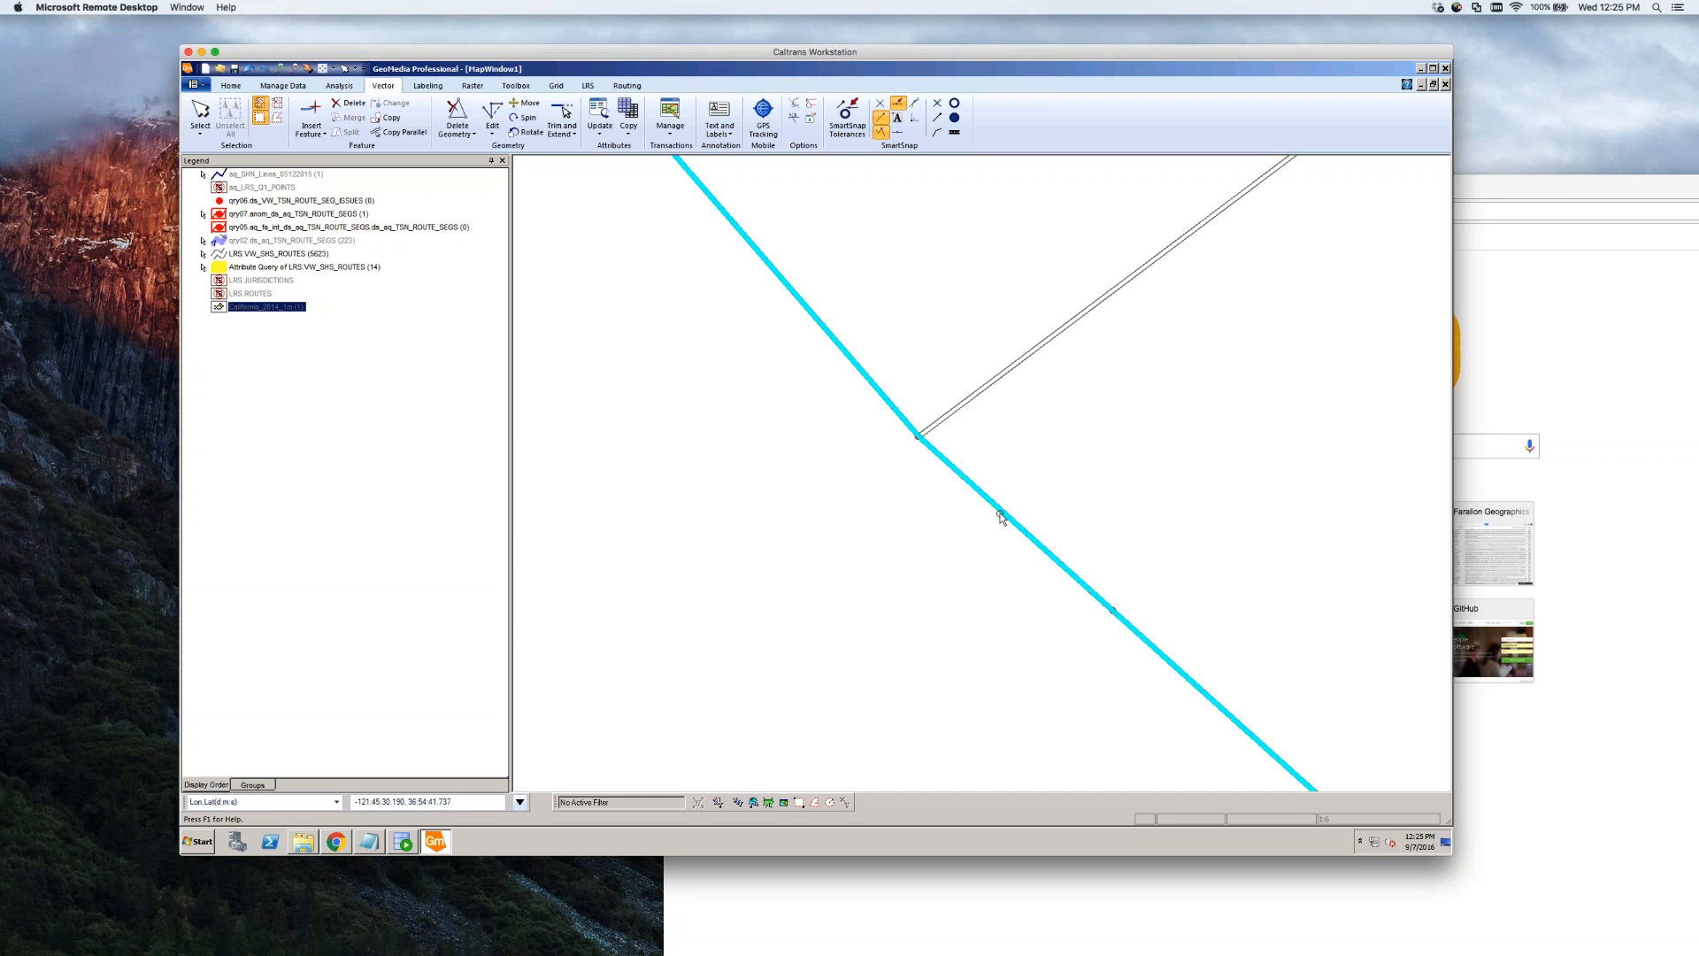
double_click(1111, 609)
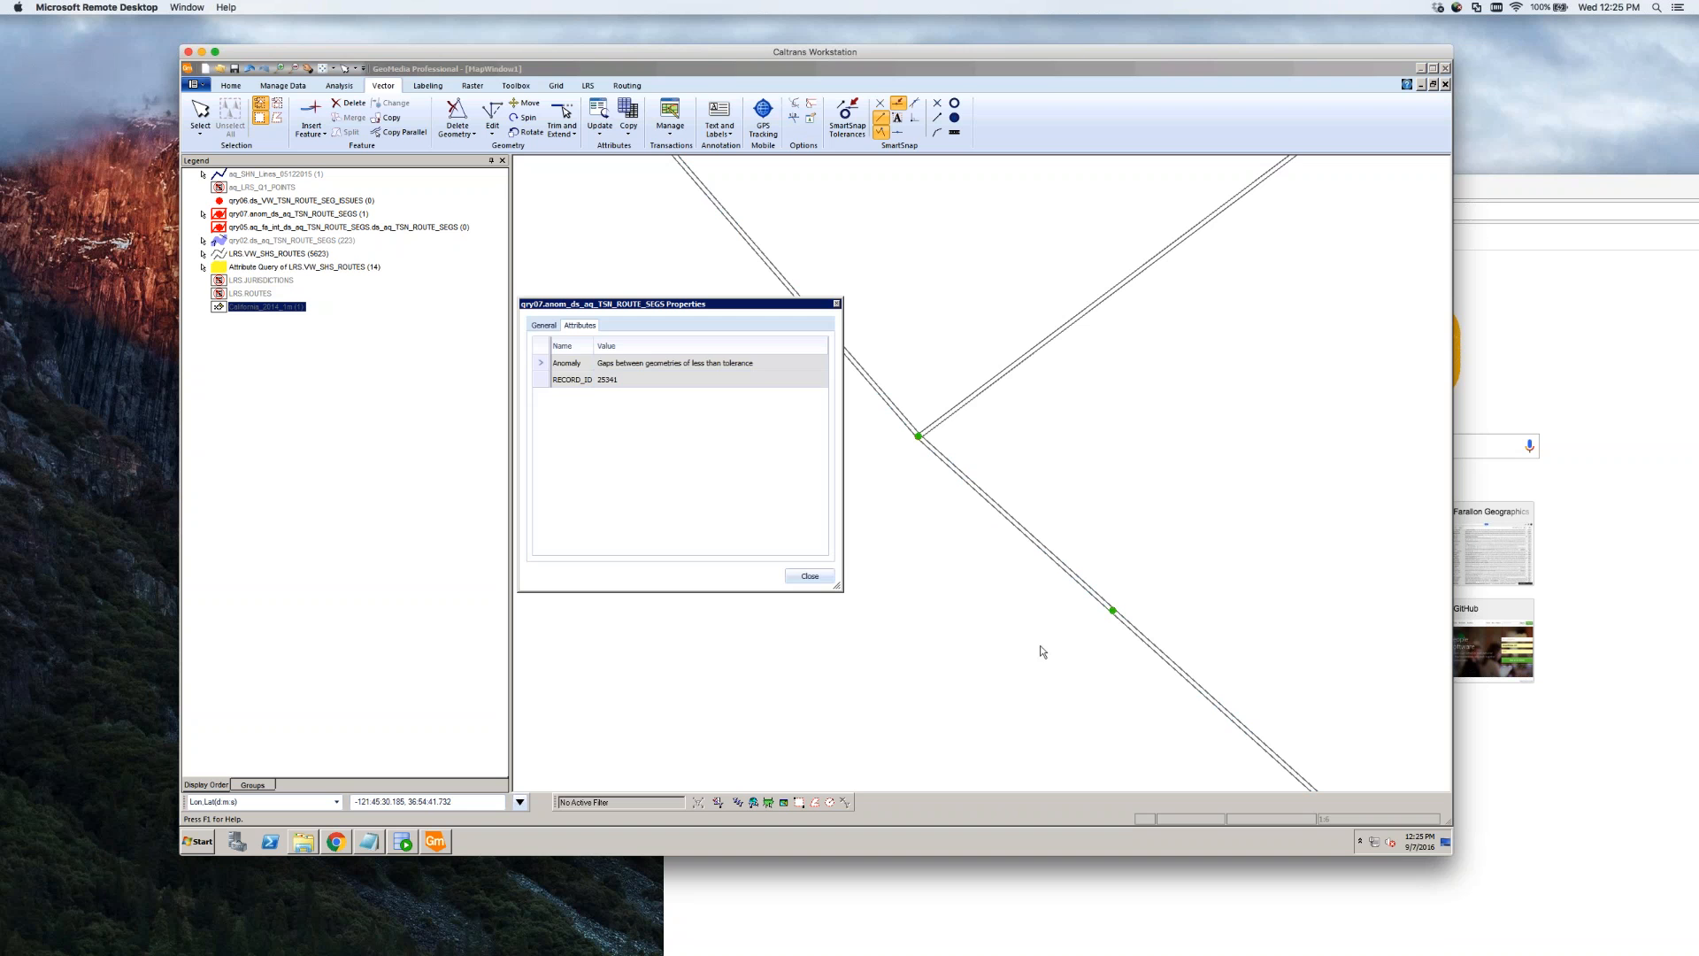
key(Return)
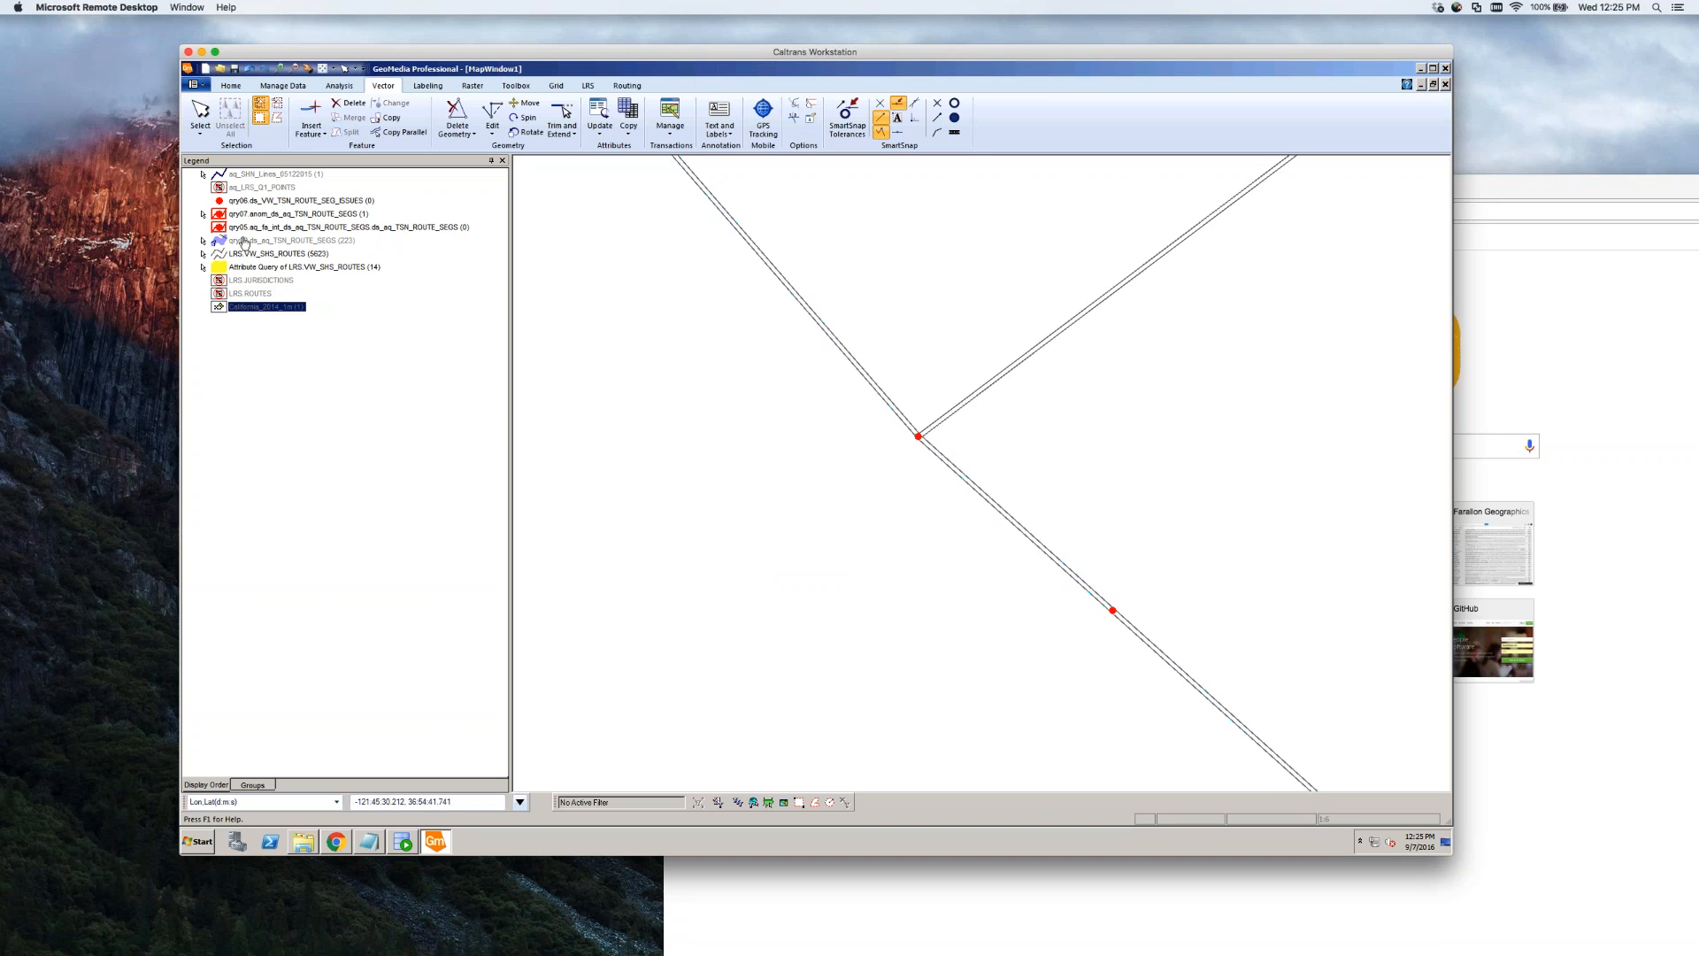
right_click(244, 241)
click(261, 247)
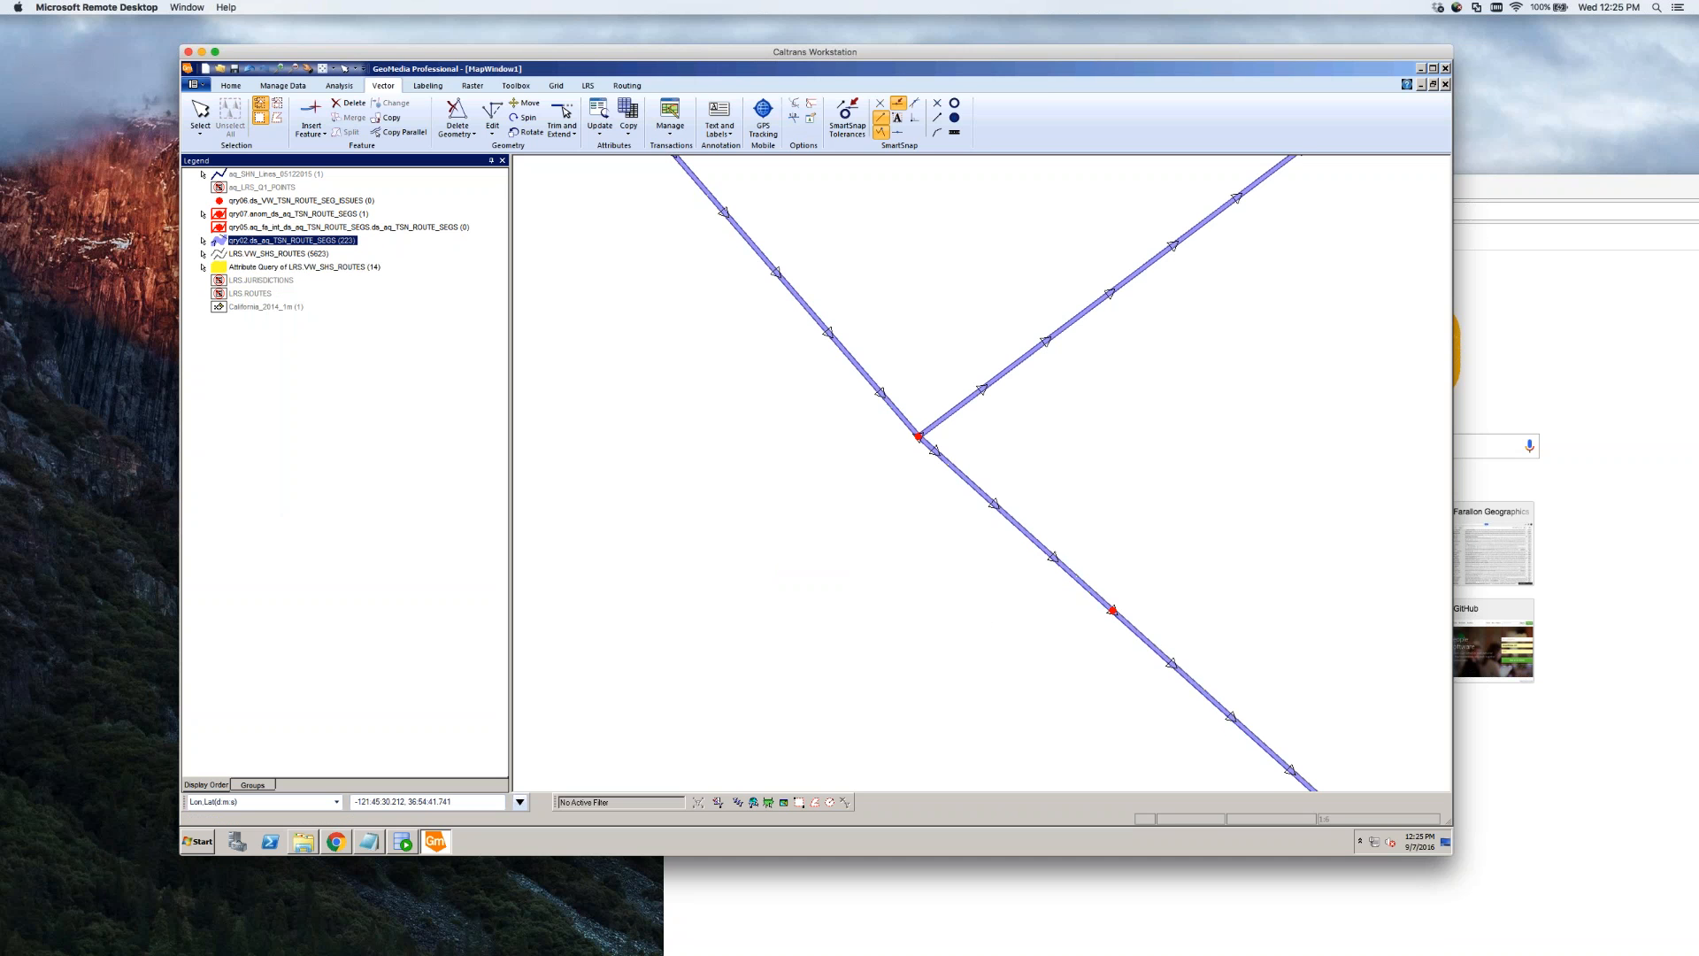
click(882, 393)
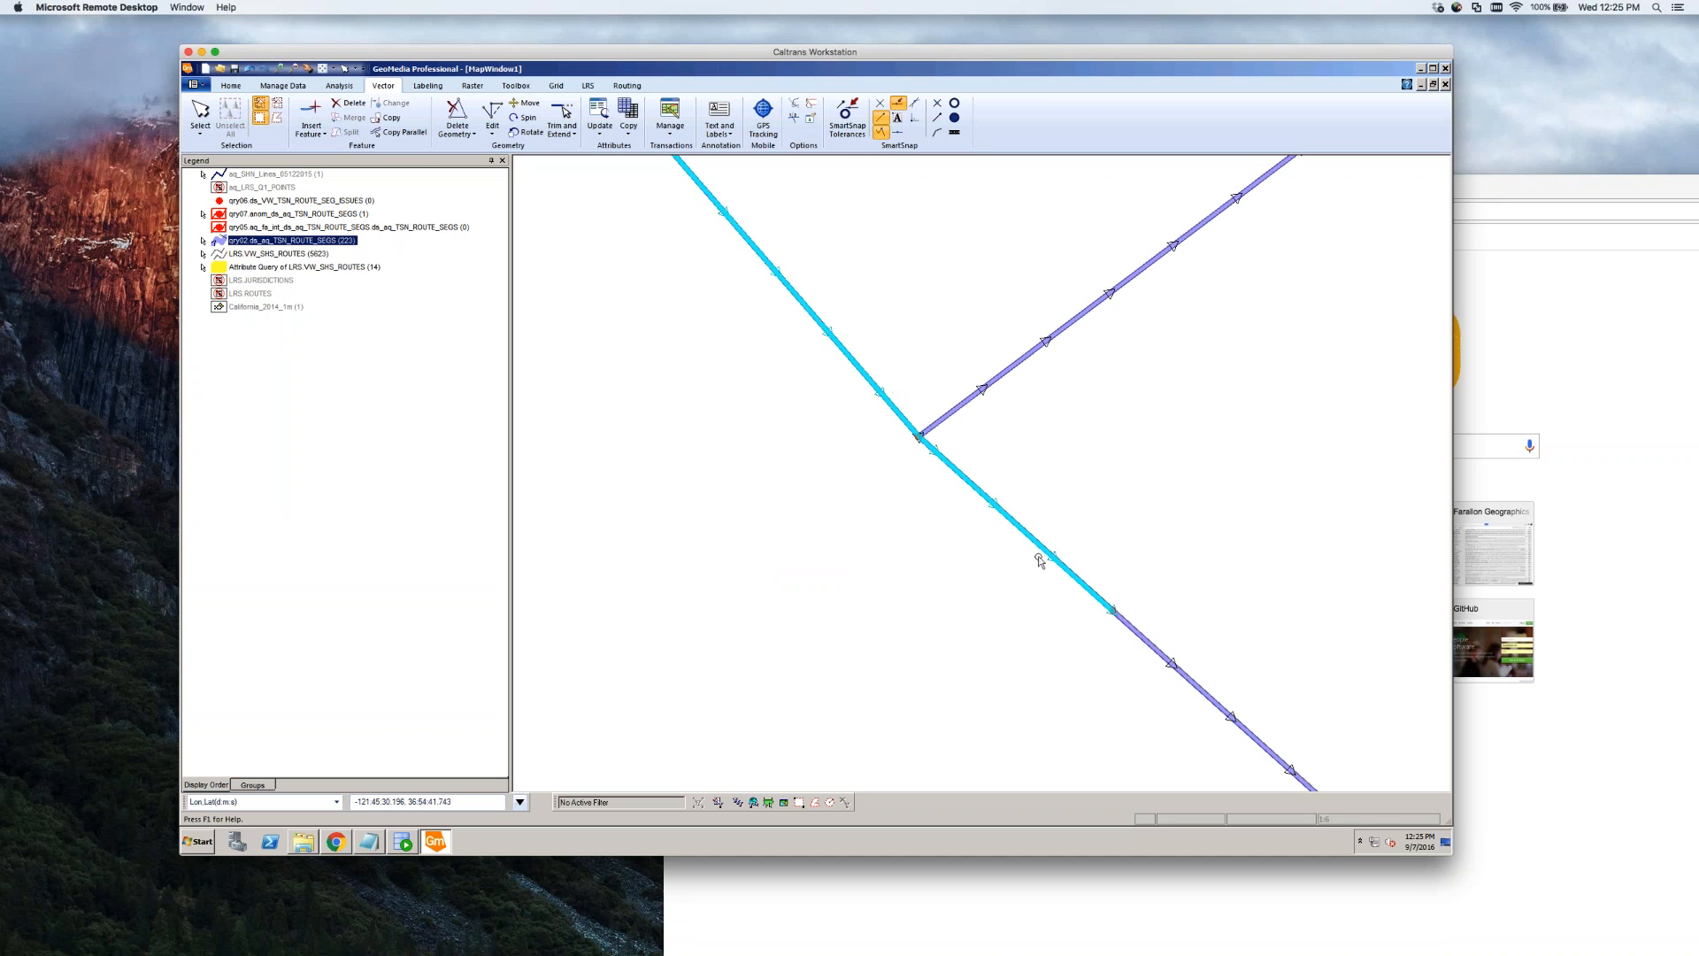
click(1131, 626)
click(1041, 564)
right_click(273, 246)
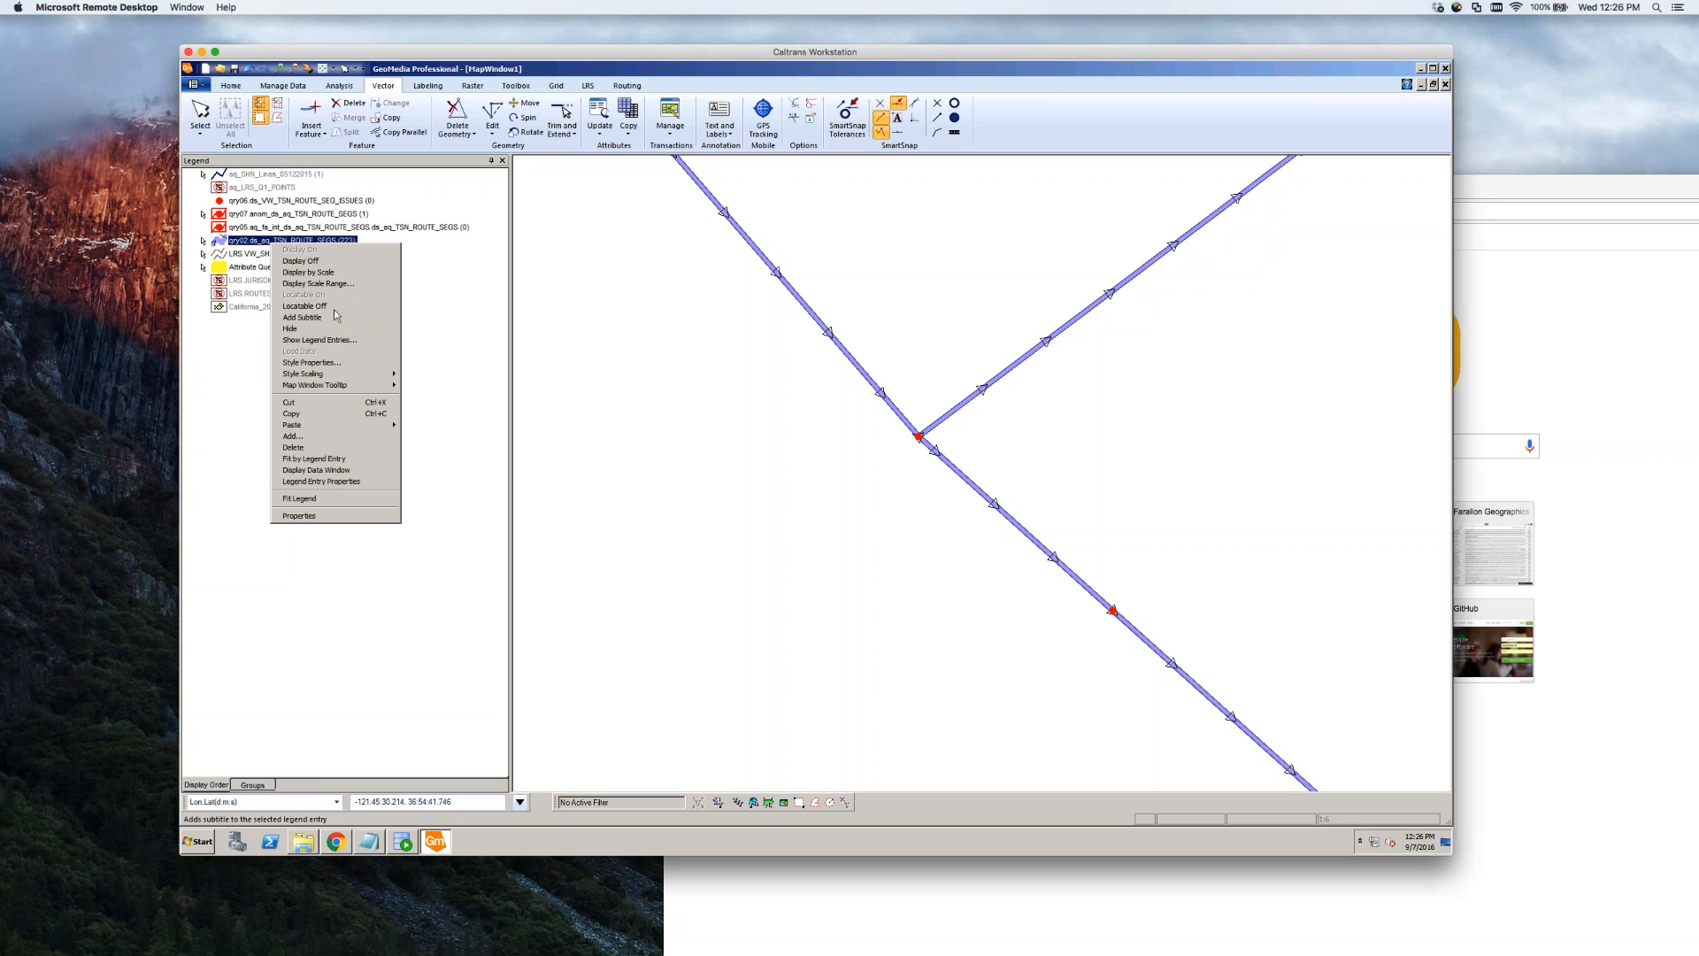
click(333, 261)
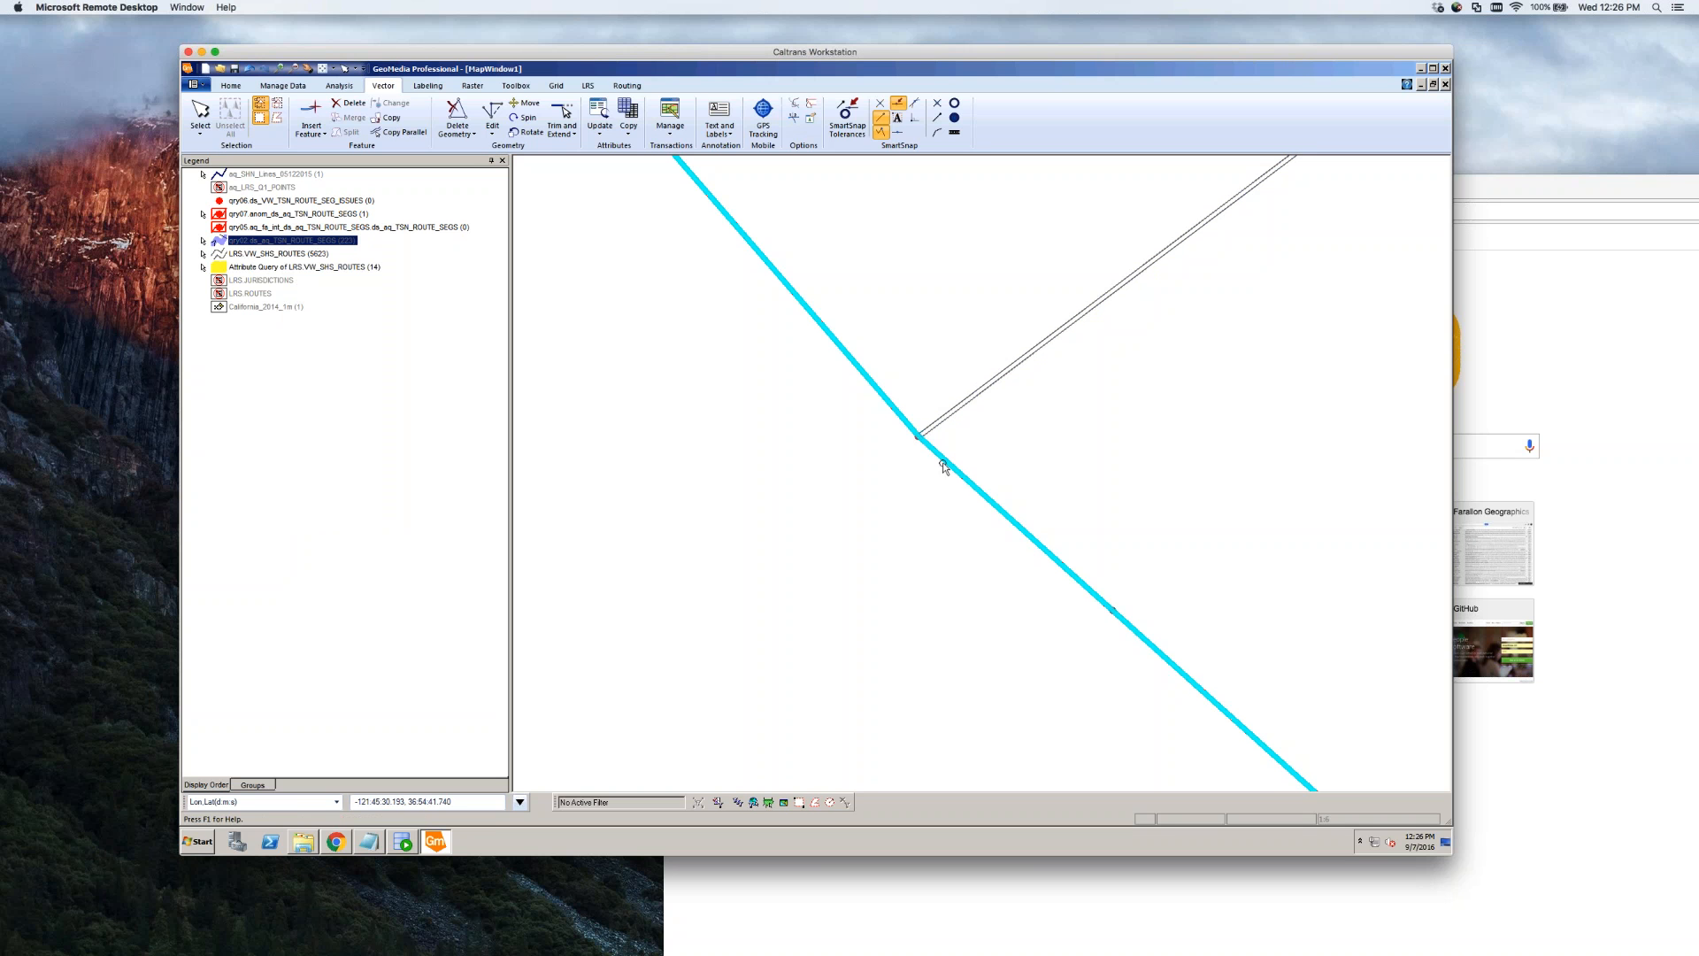
click(985, 634)
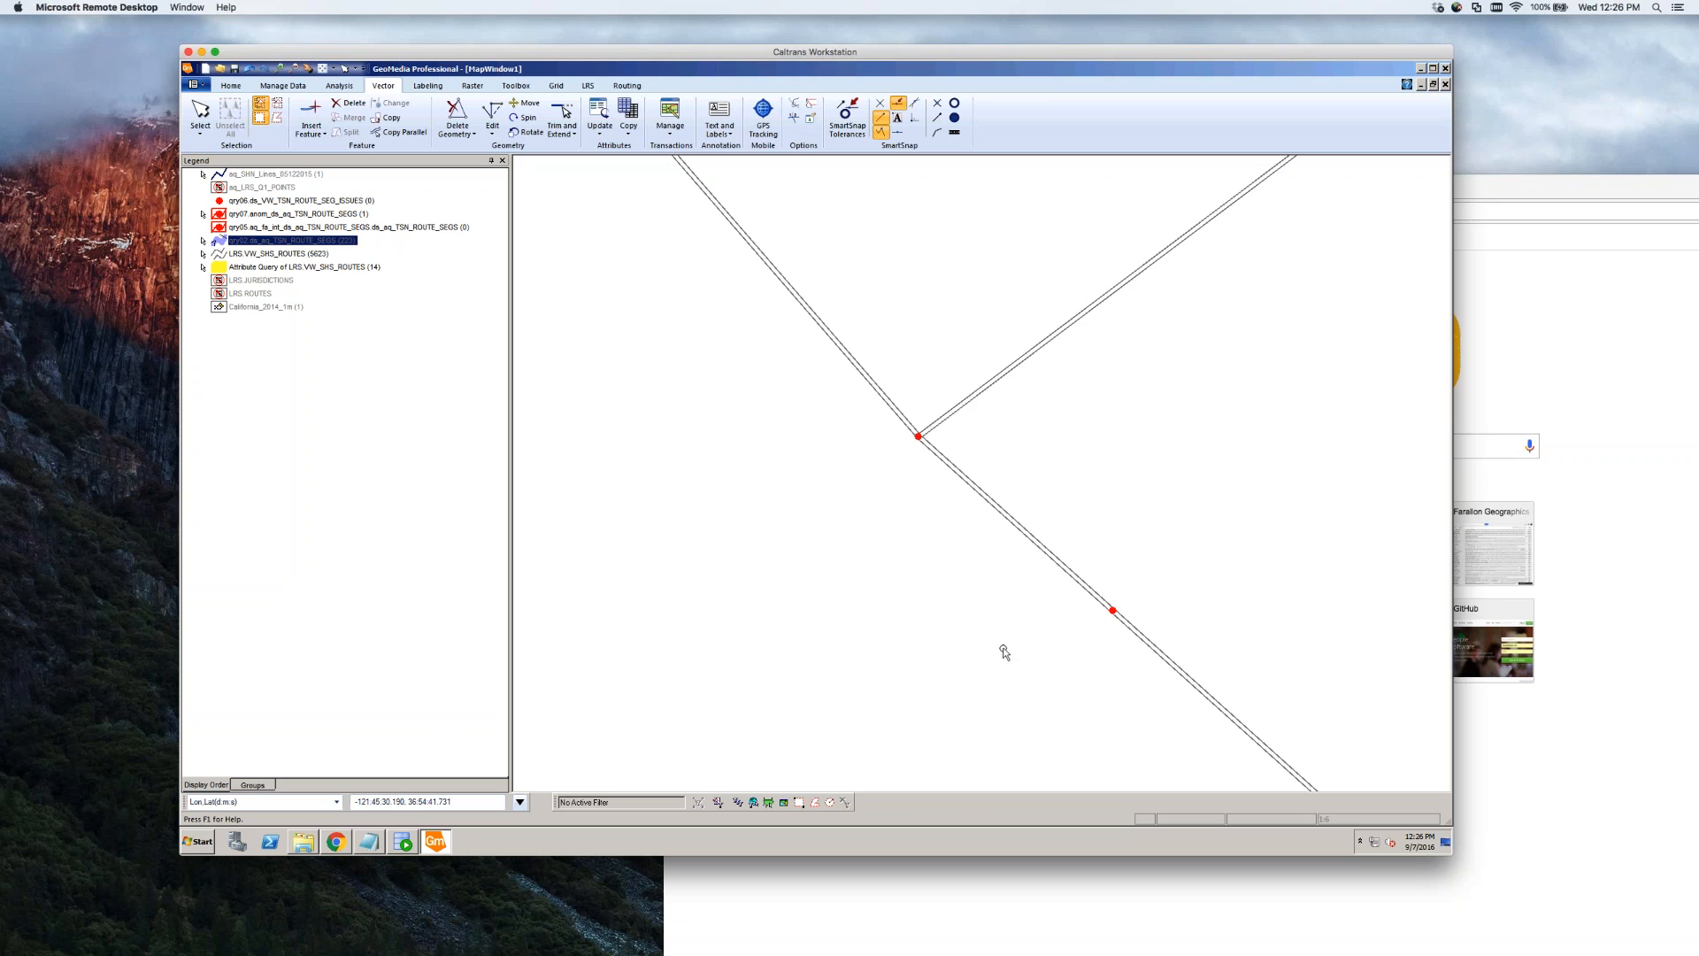
scroll(974, 588, down, 2)
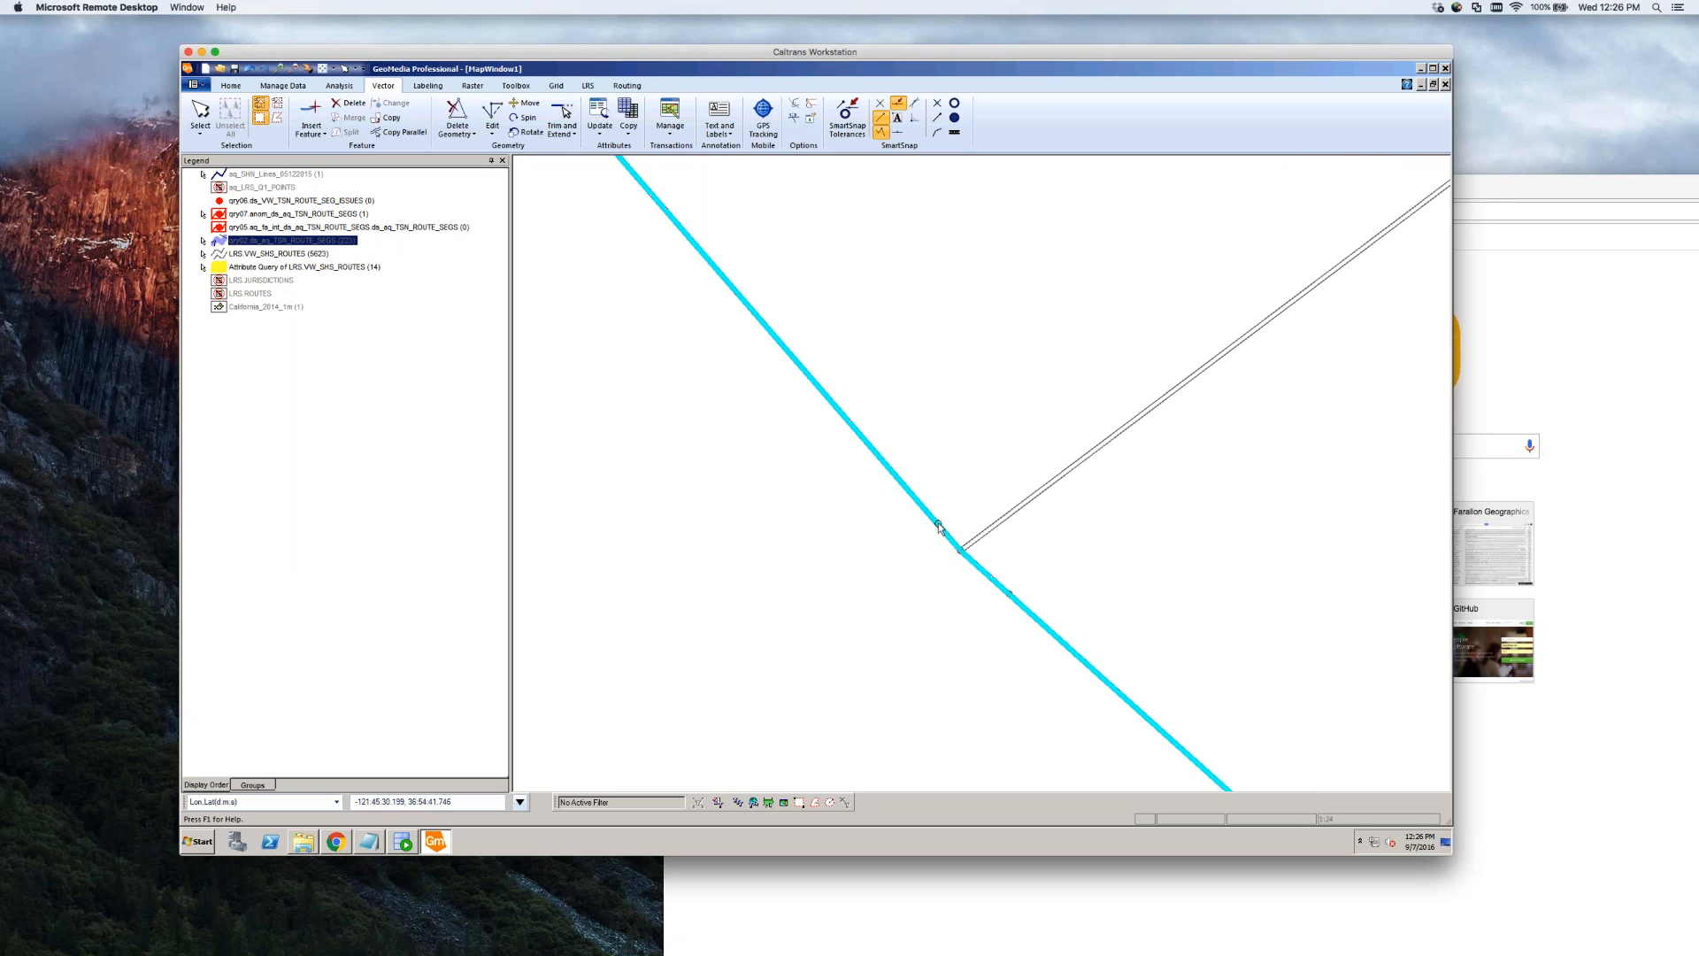
scroll(951, 551, up, 2)
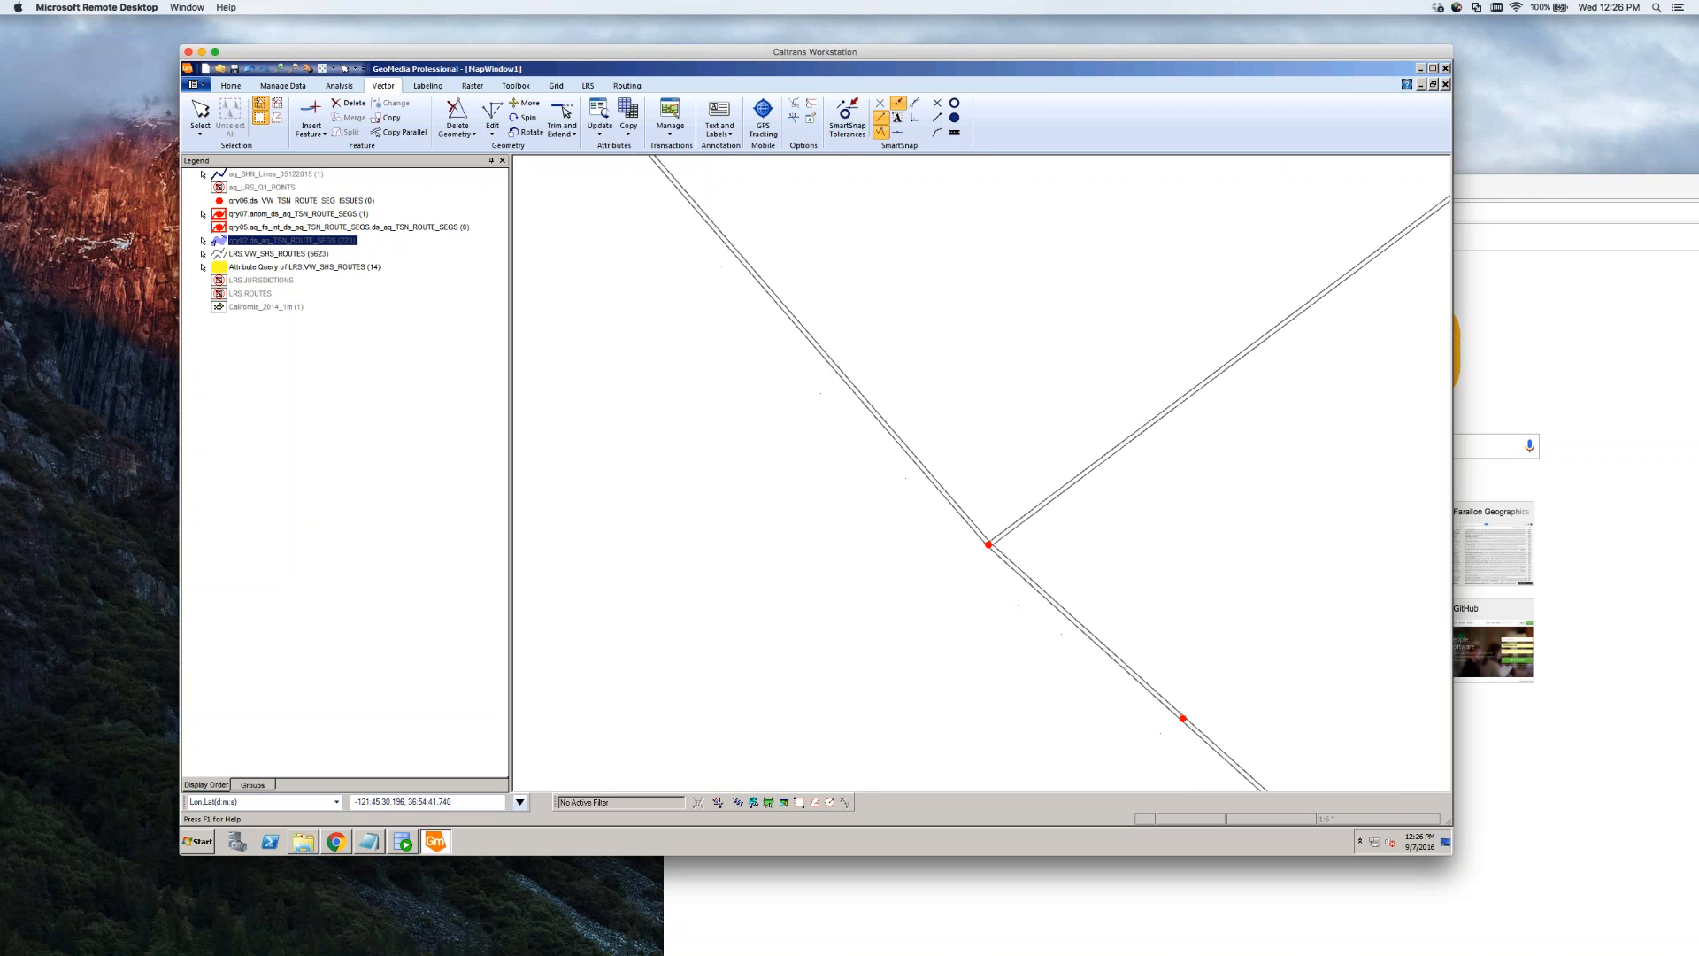
click(958, 515)
scroll(927, 567, down, 5)
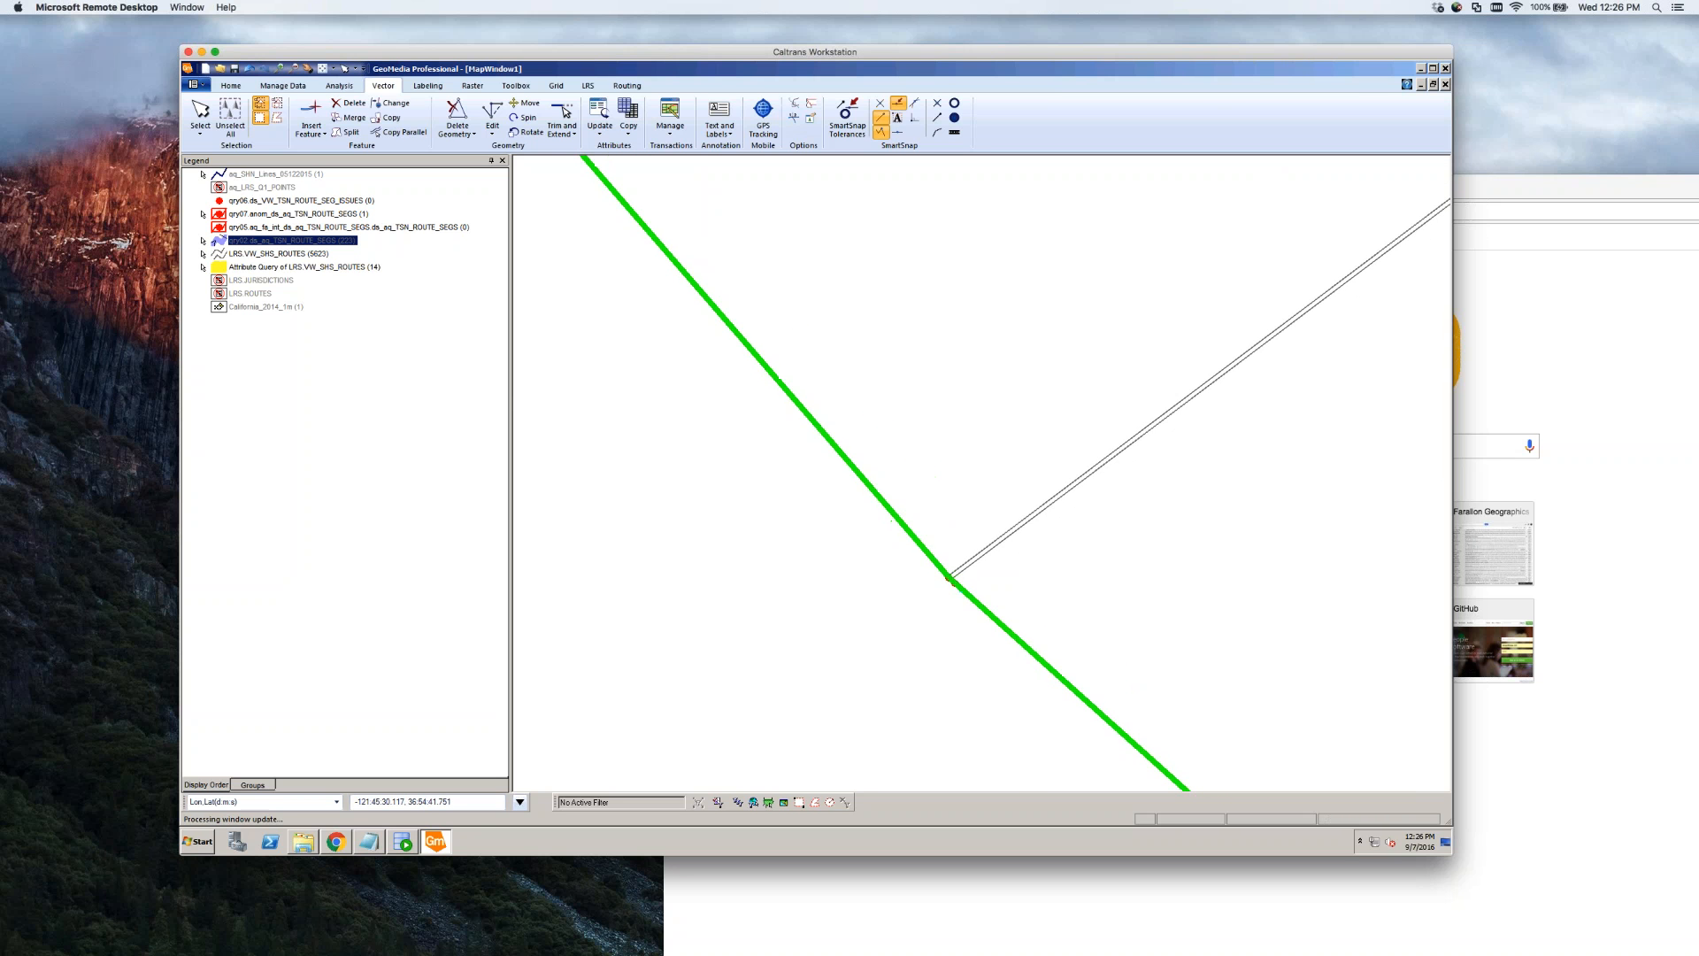
scroll(1018, 575, down, 6)
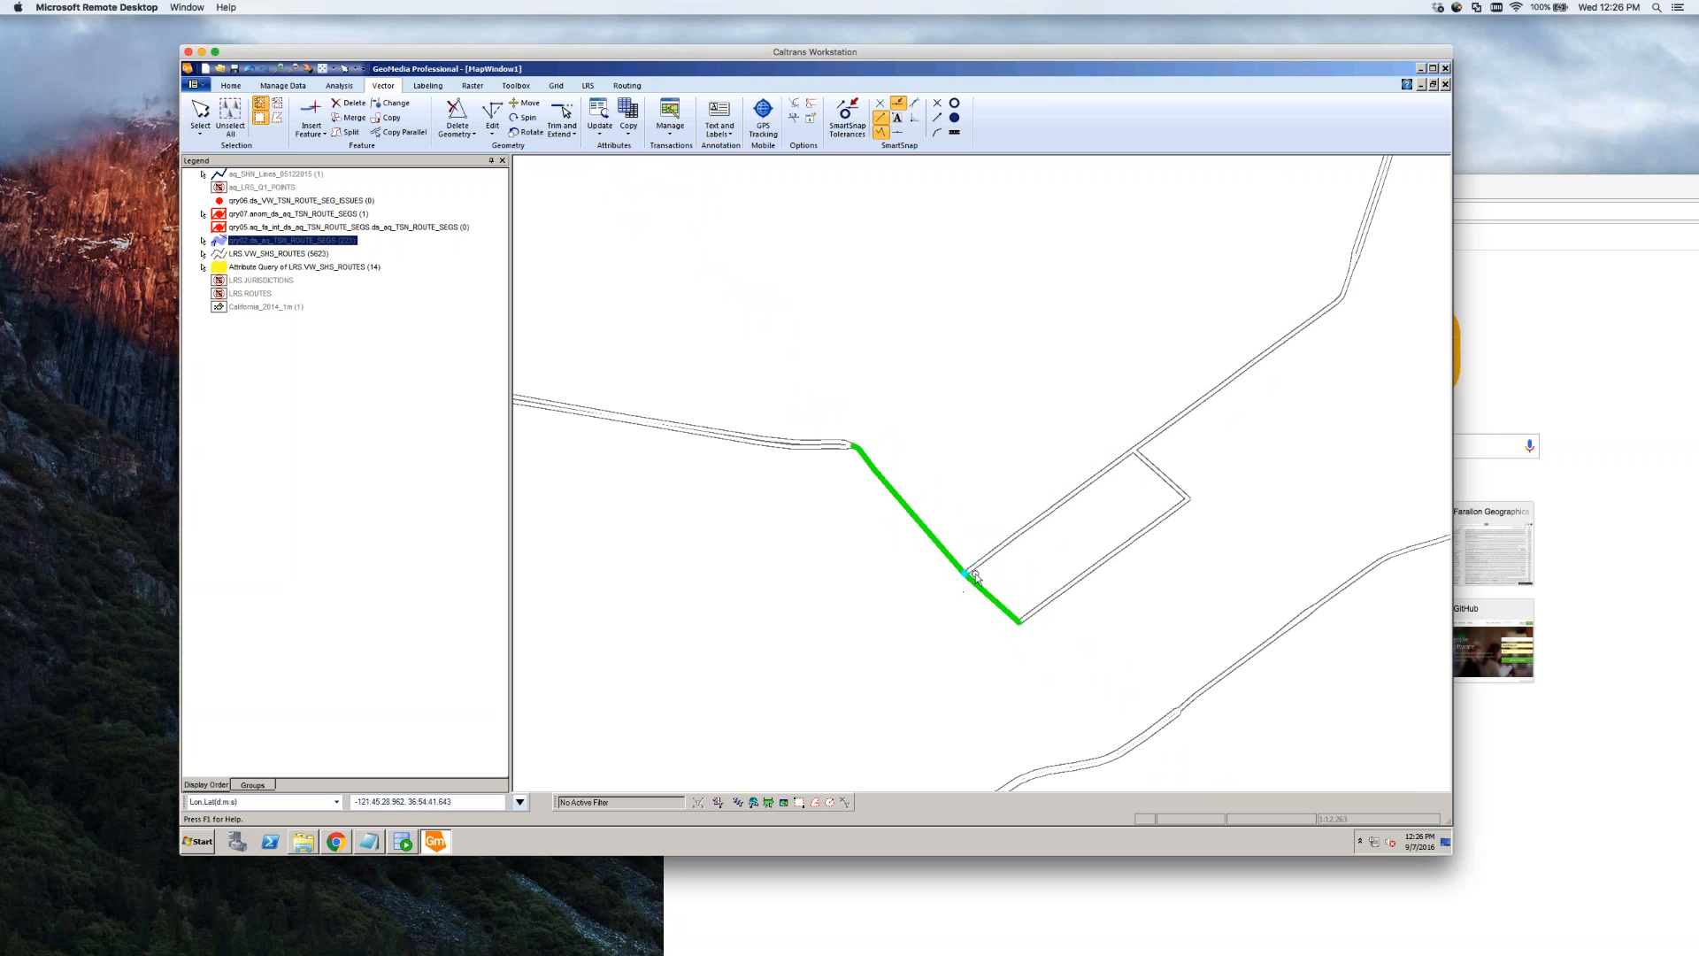
scroll(974, 581, up, 2)
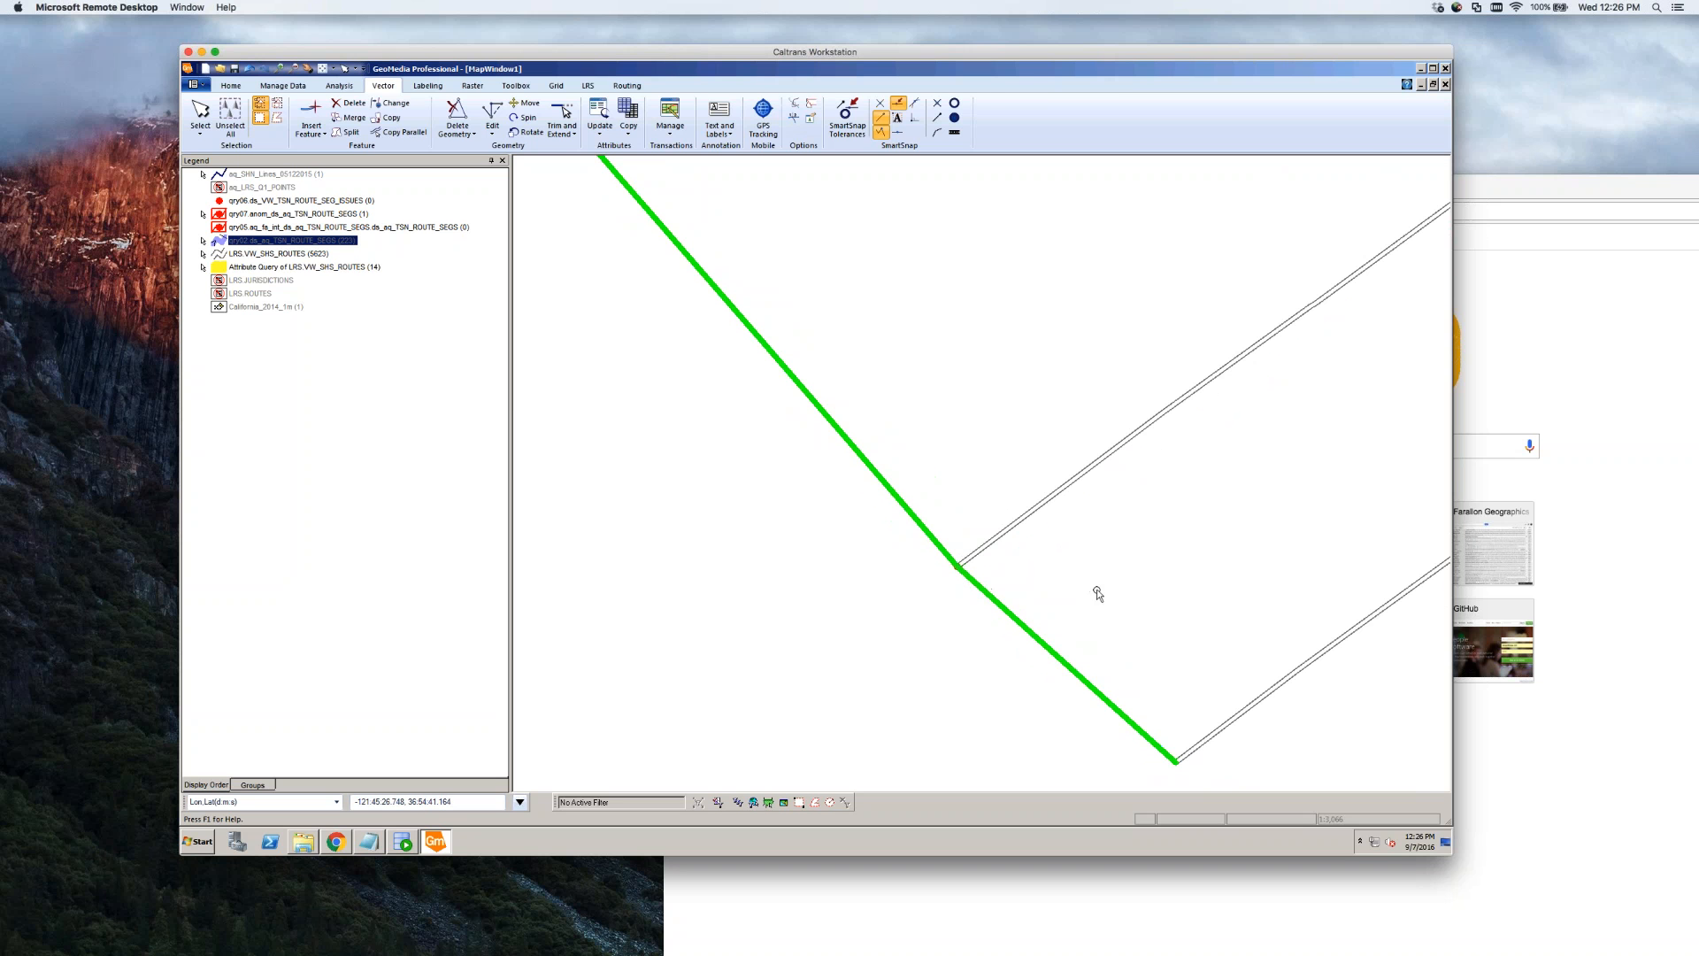
scroll(954, 576, up, 1)
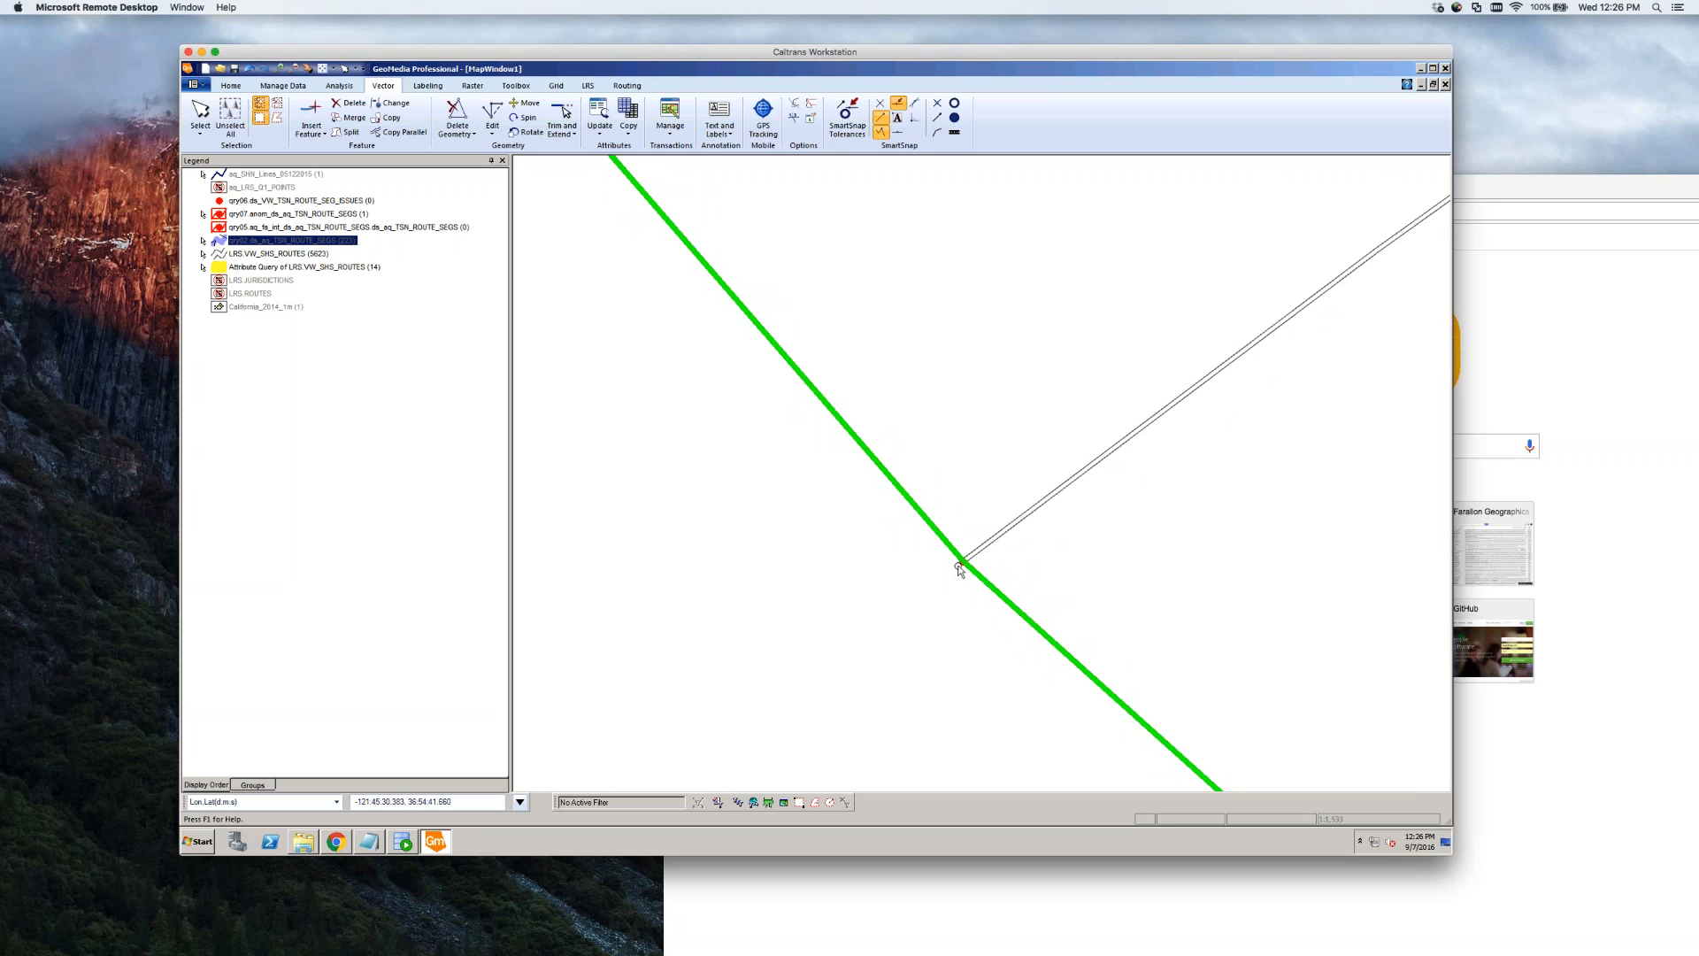
scroll(958, 566, up, 6)
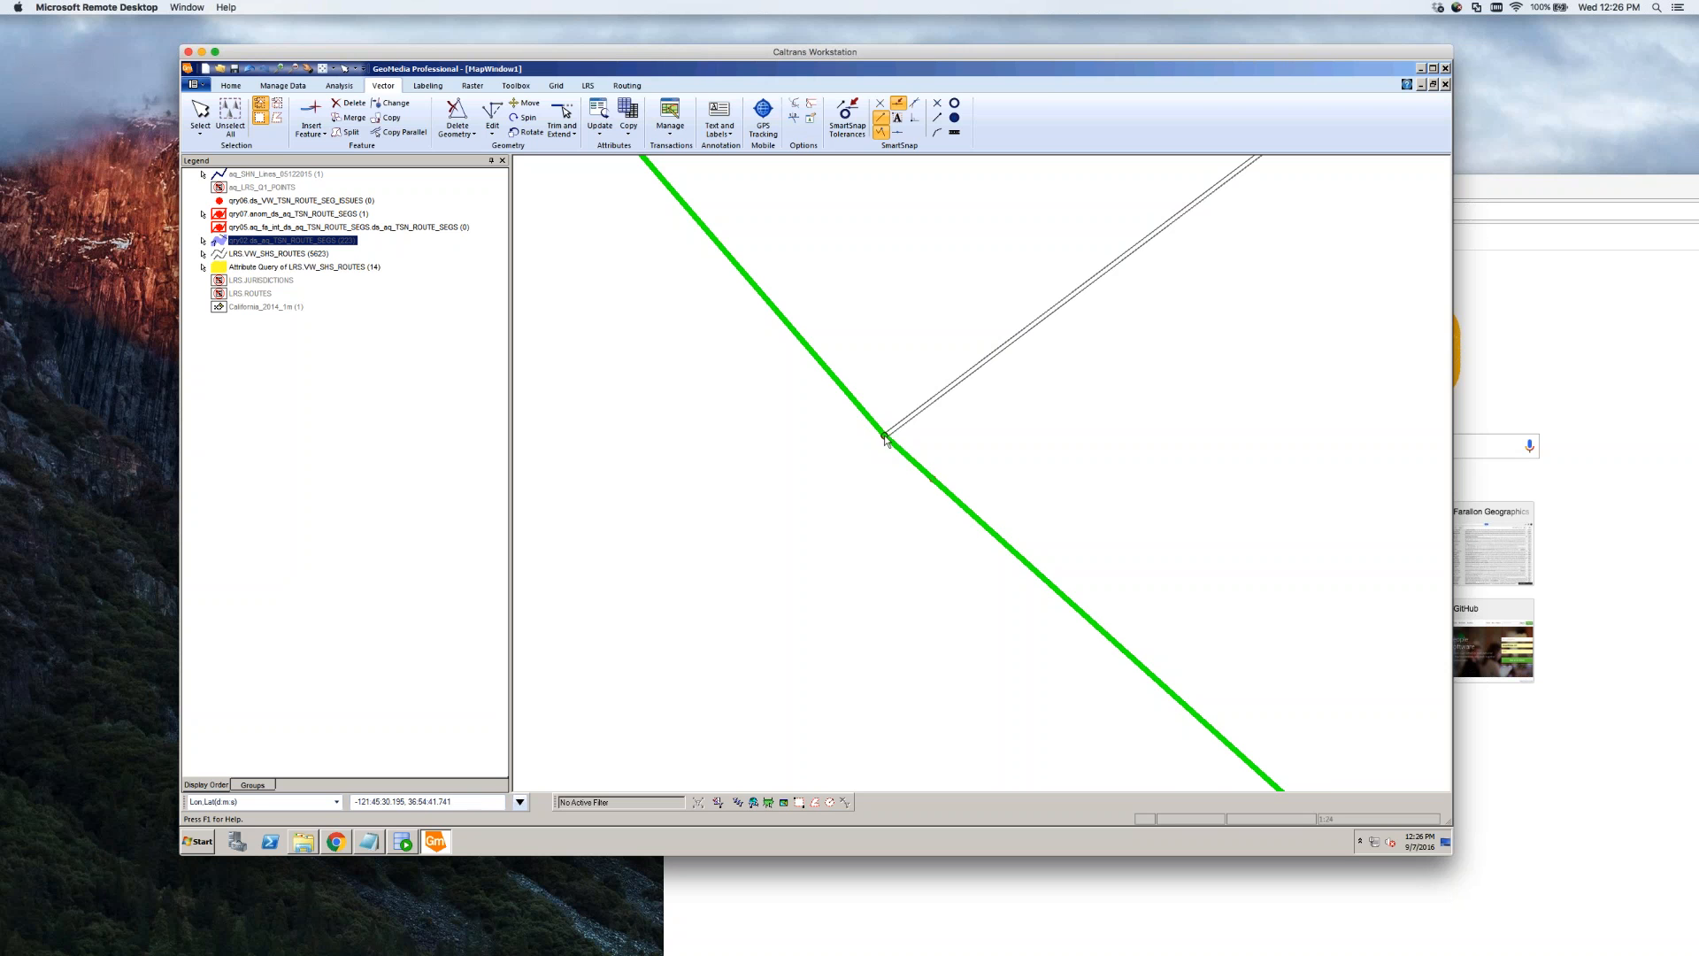
scroll(850, 485, down, 8)
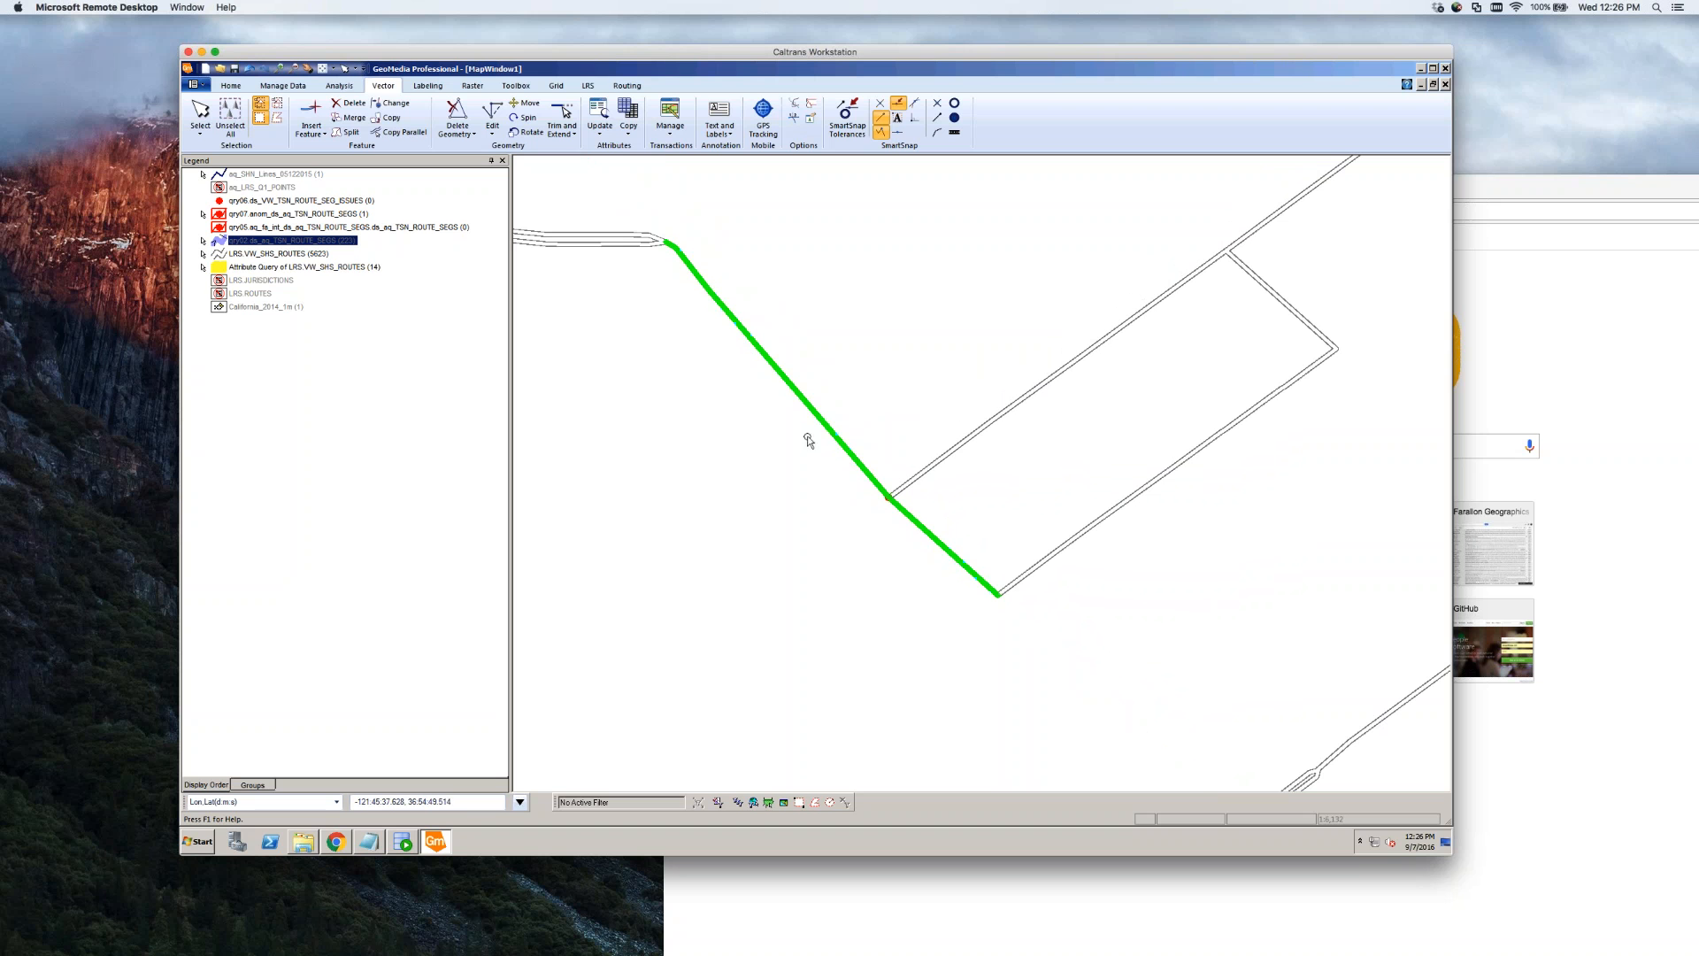
click(875, 558)
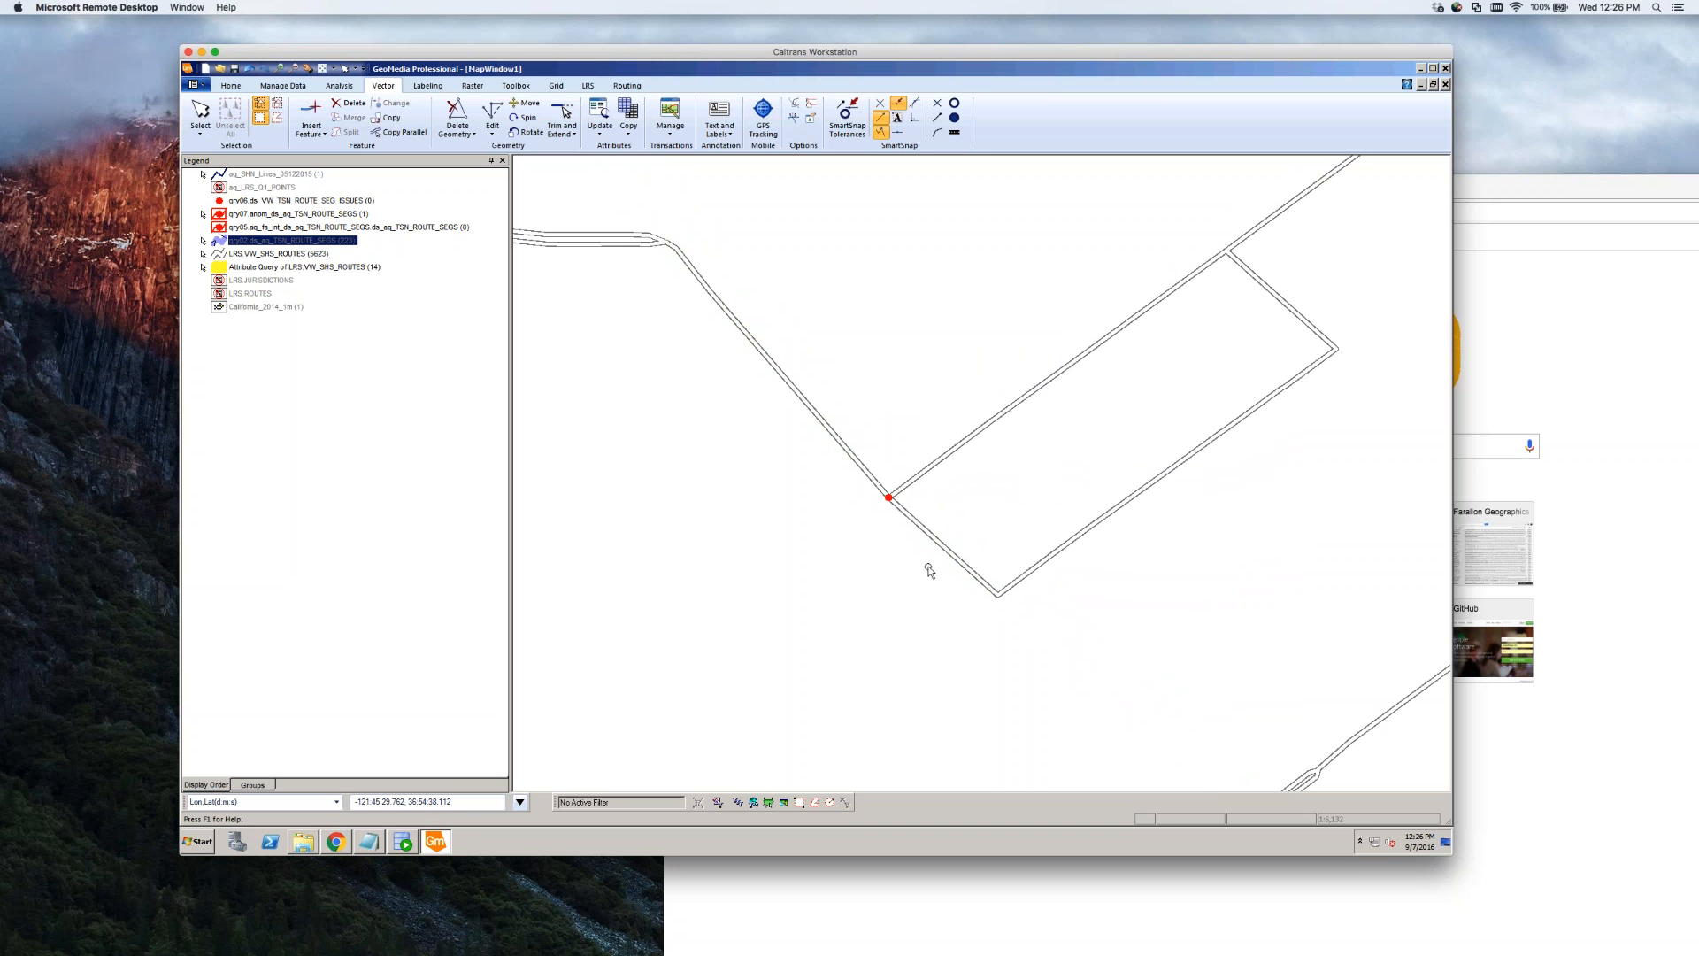
Open the state highway route's attributes and a new, narrowed blank Notepad window
double_click(964, 568)
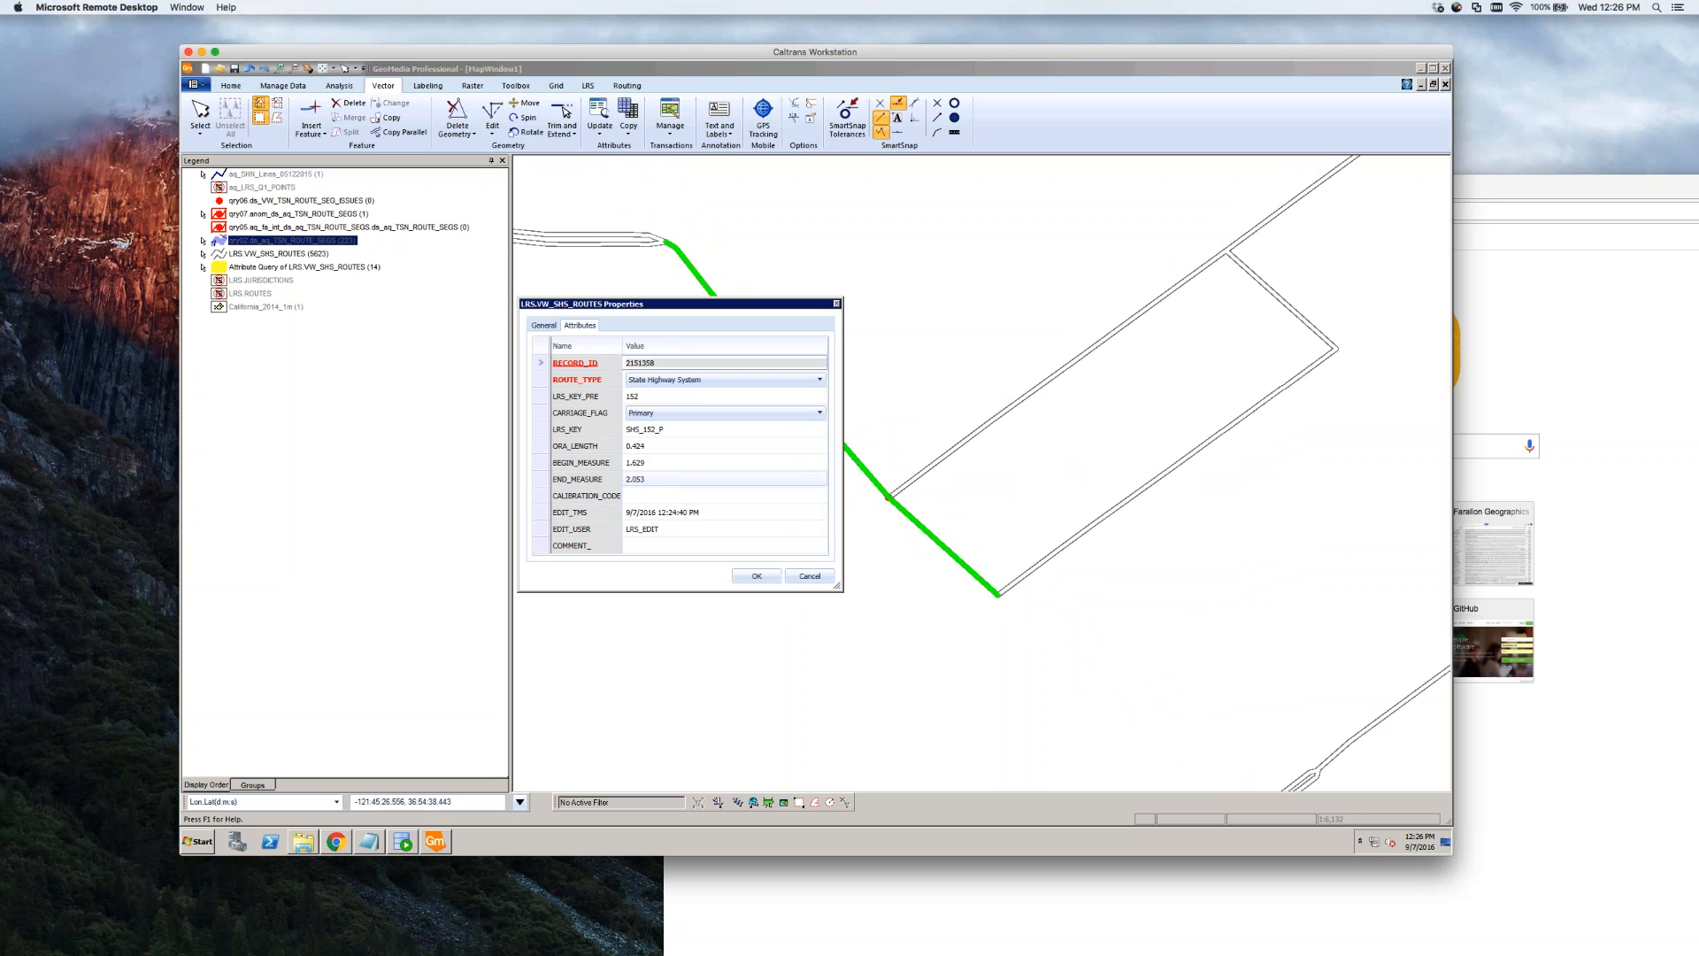
click(696, 479)
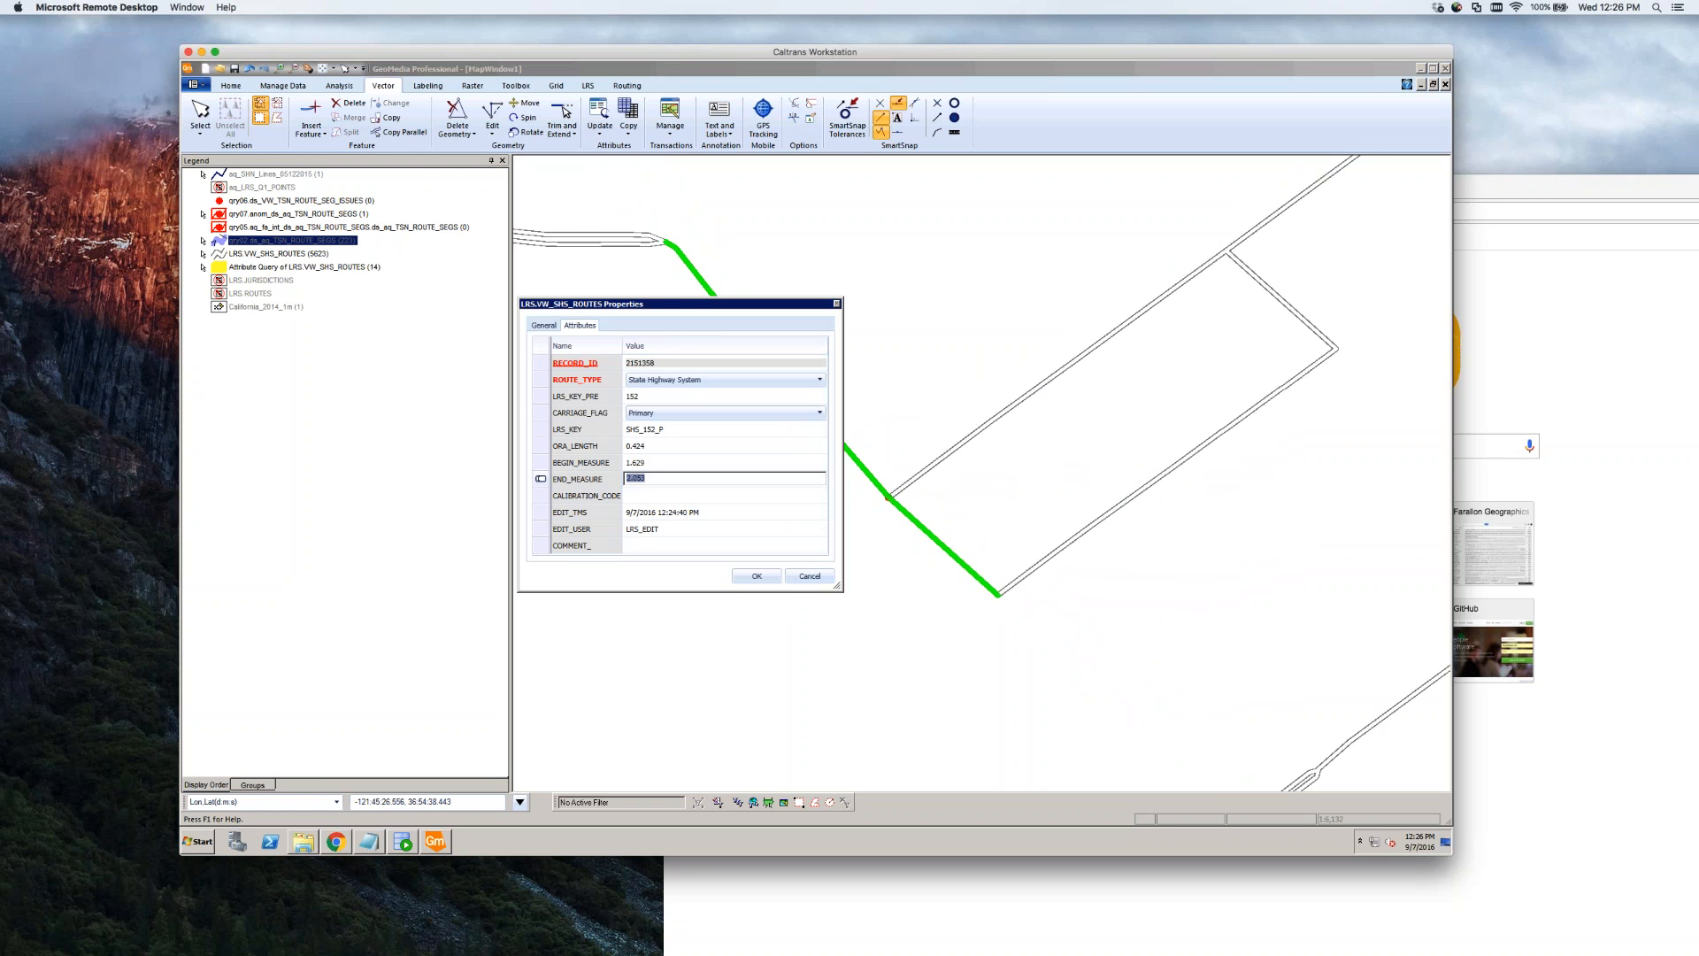
click(673, 480)
drag(672, 481, 612, 486)
key(Up)
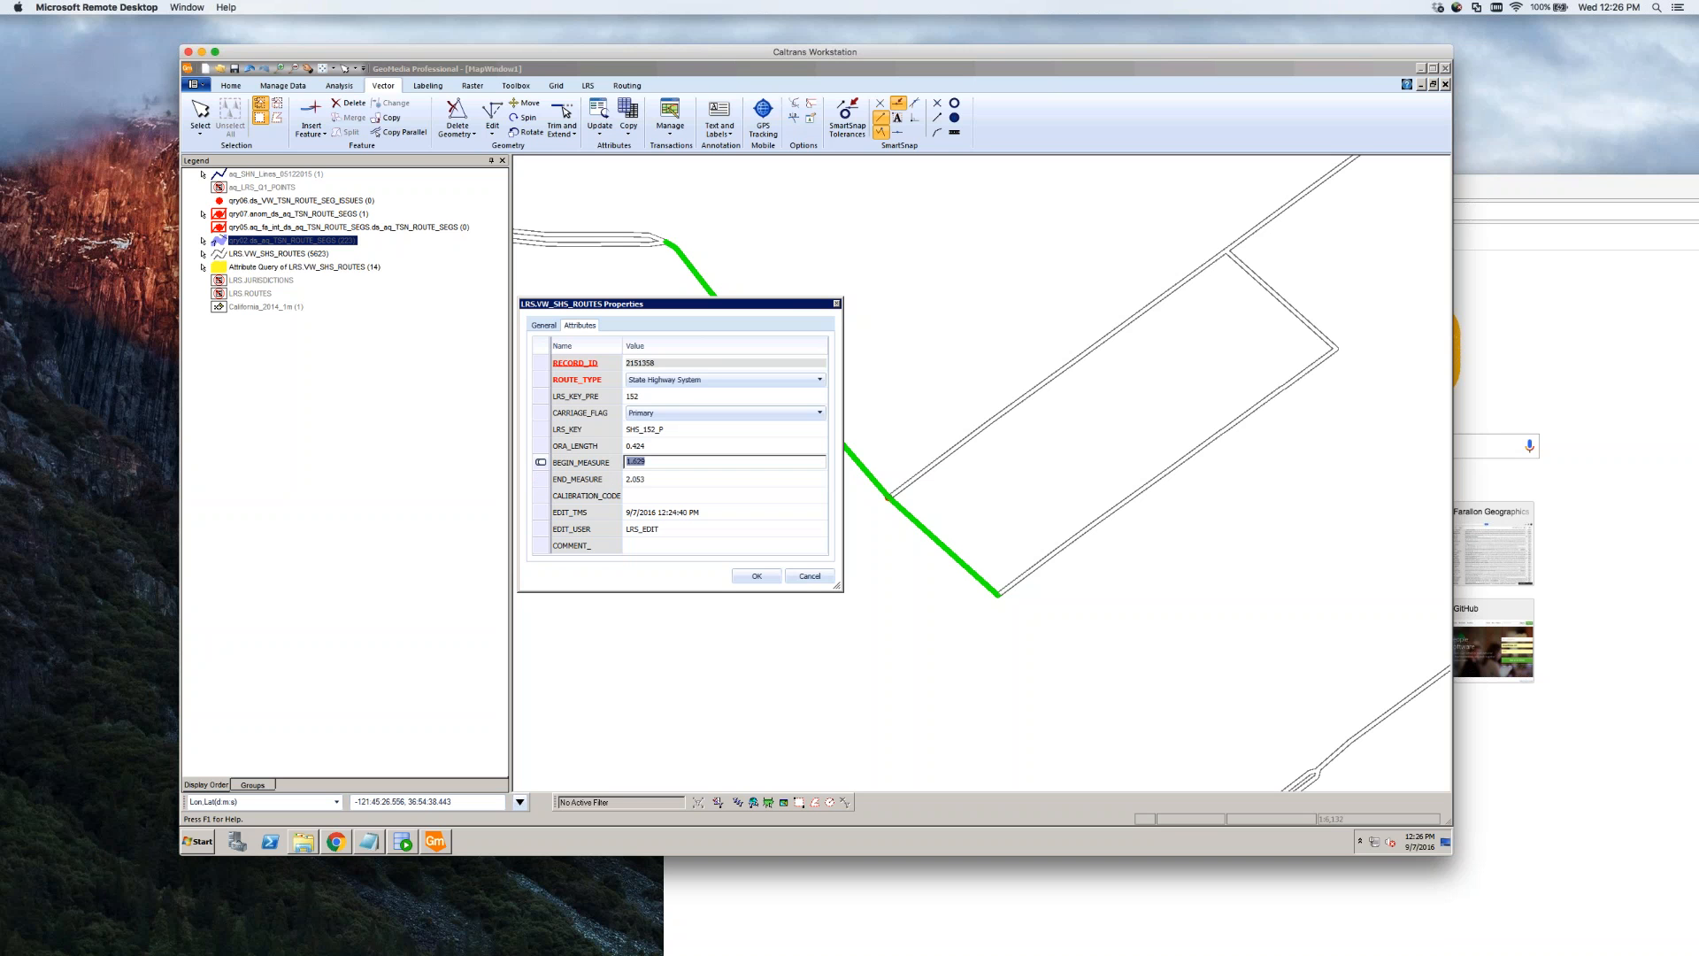
click(198, 841)
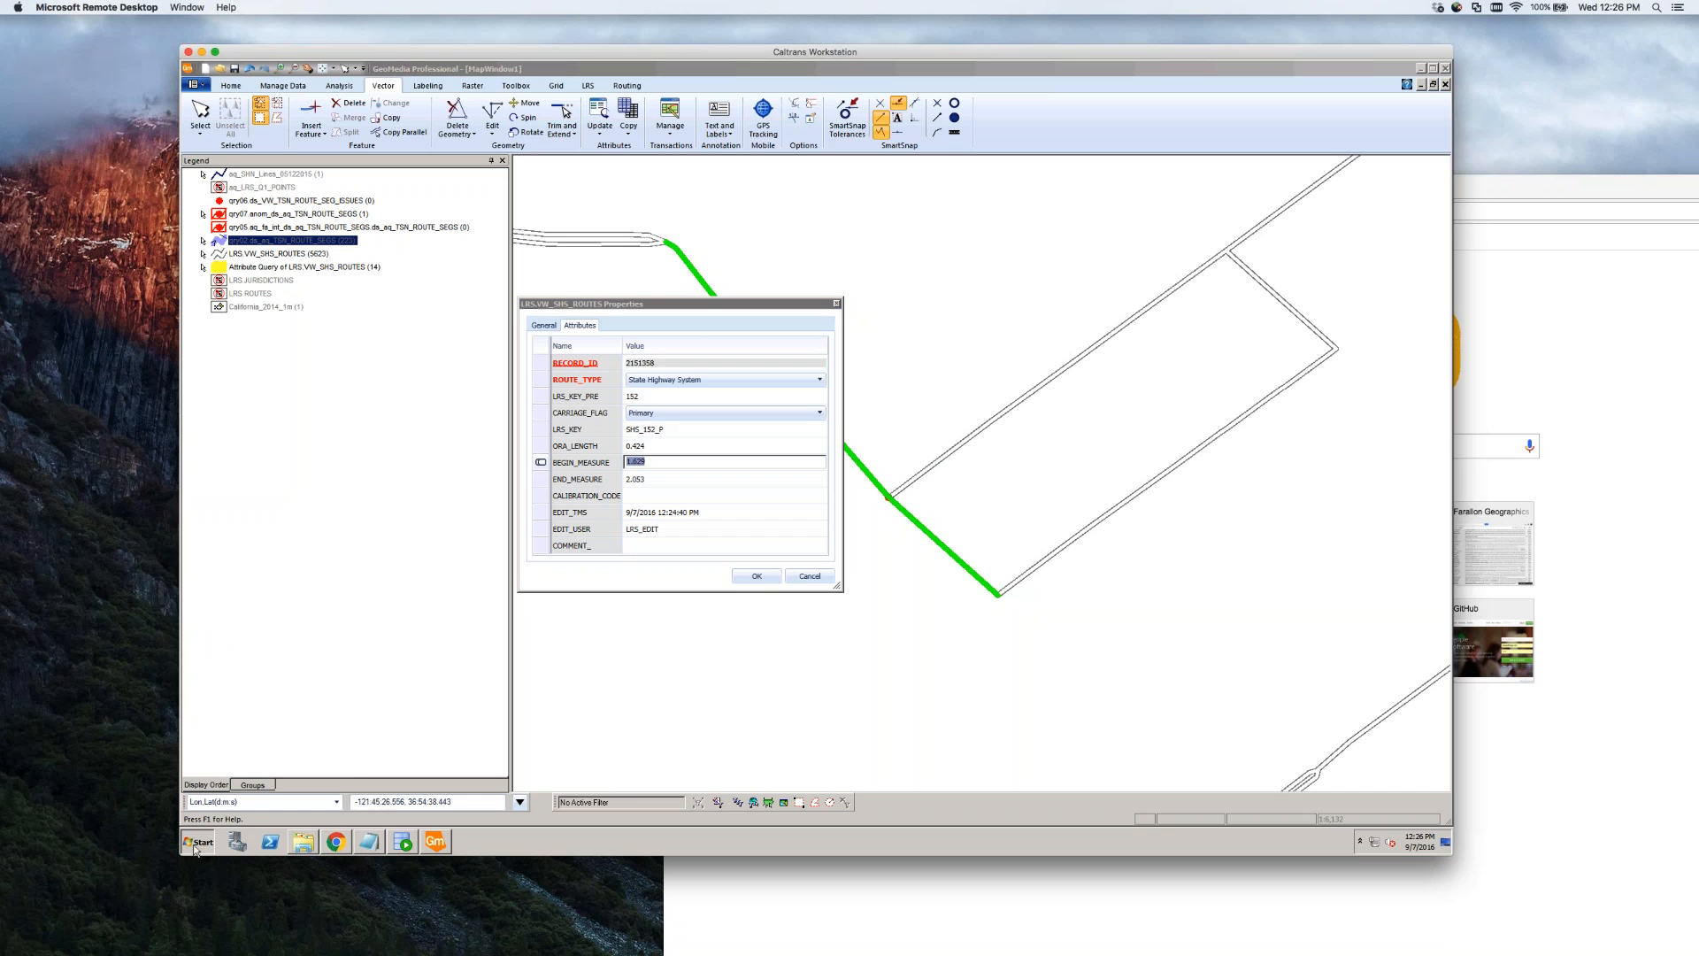
click(249, 566)
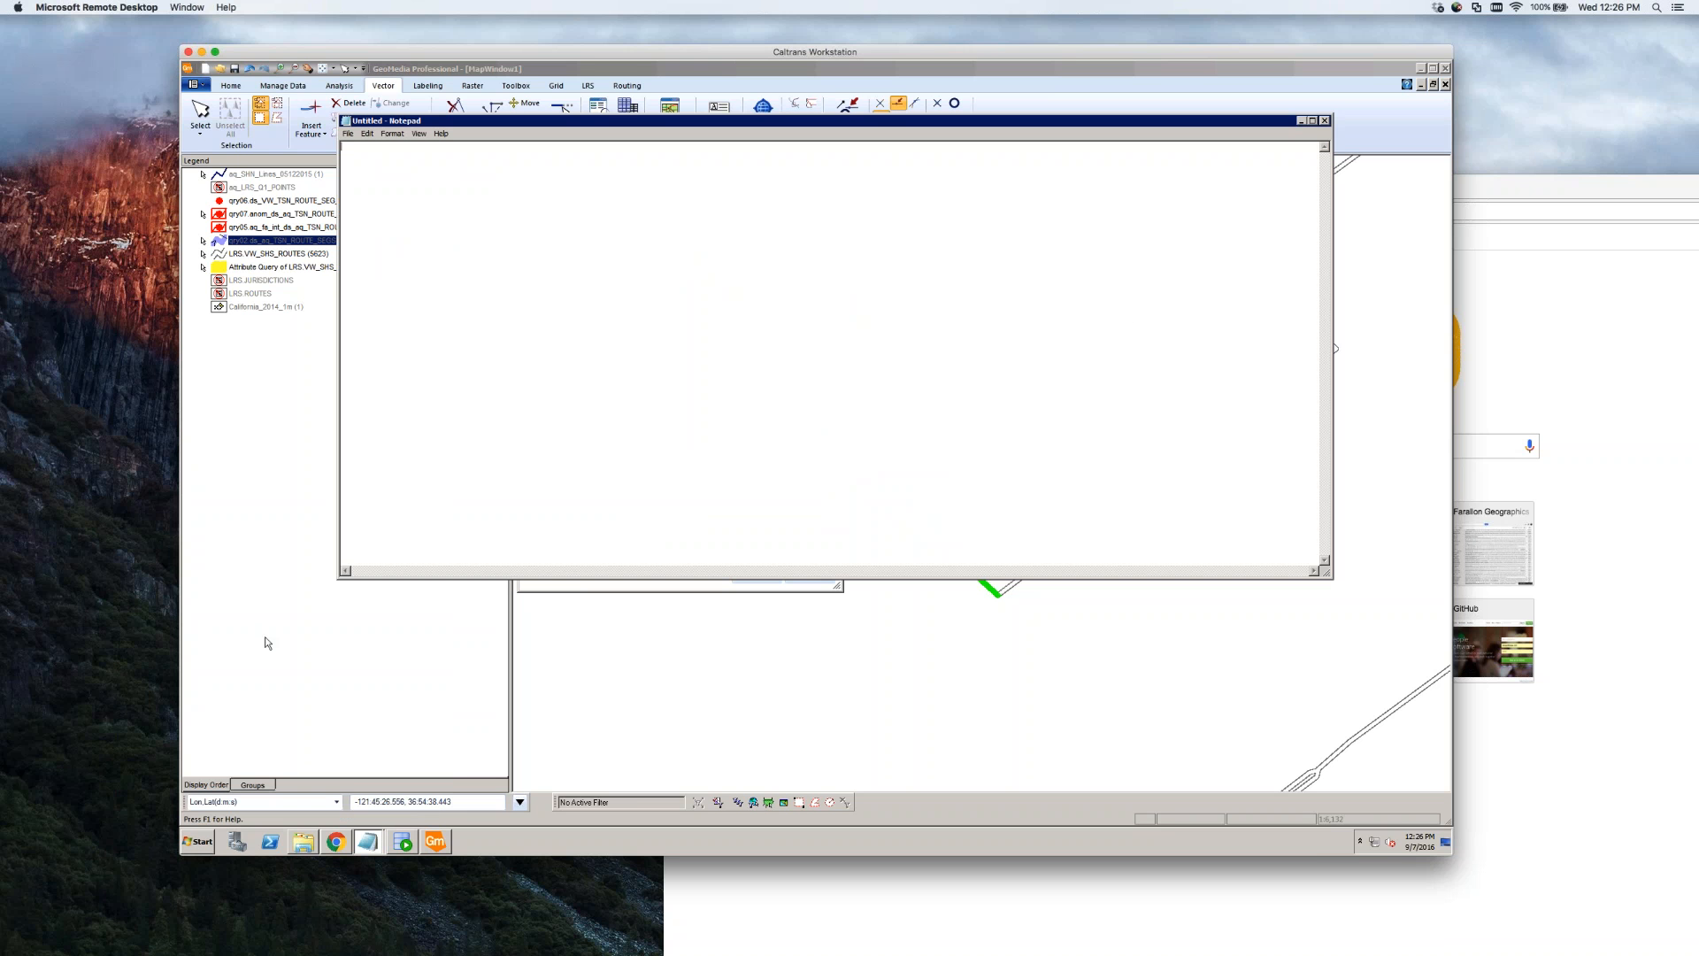
drag(339, 116, 1103, 121)
Copy the BEGIN_MEASURE value 1.629 into the blank Notepad page
click(673, 462)
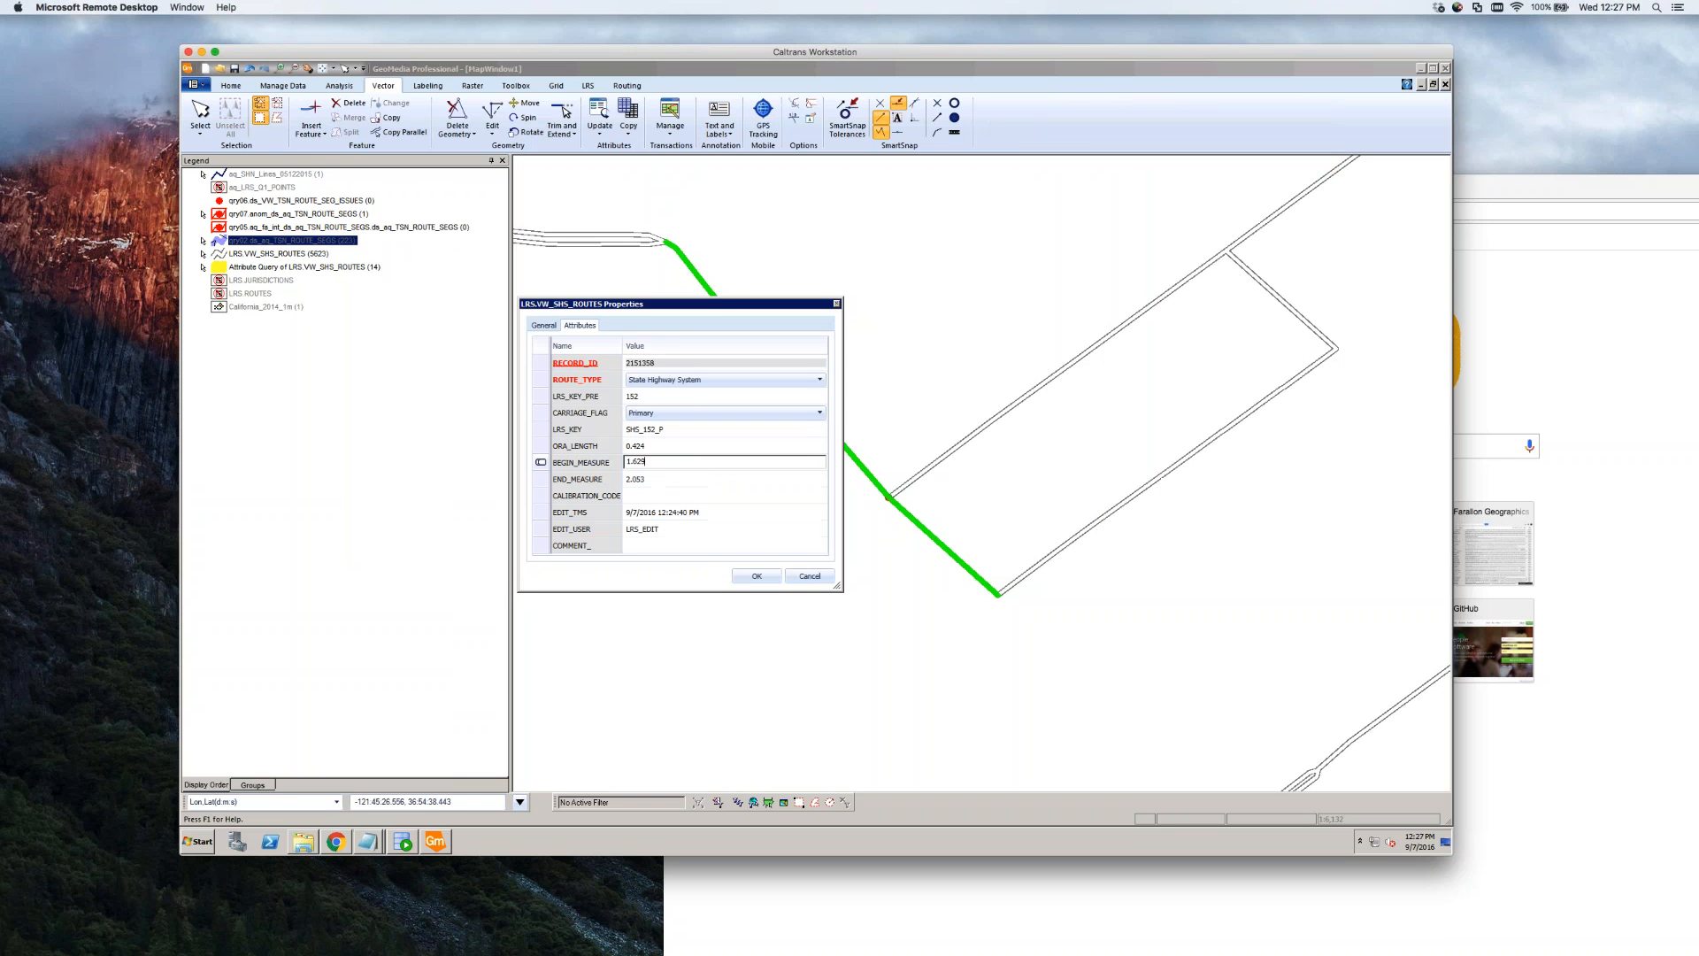
click(601, 466)
key(ctrl+c)
click(370, 843)
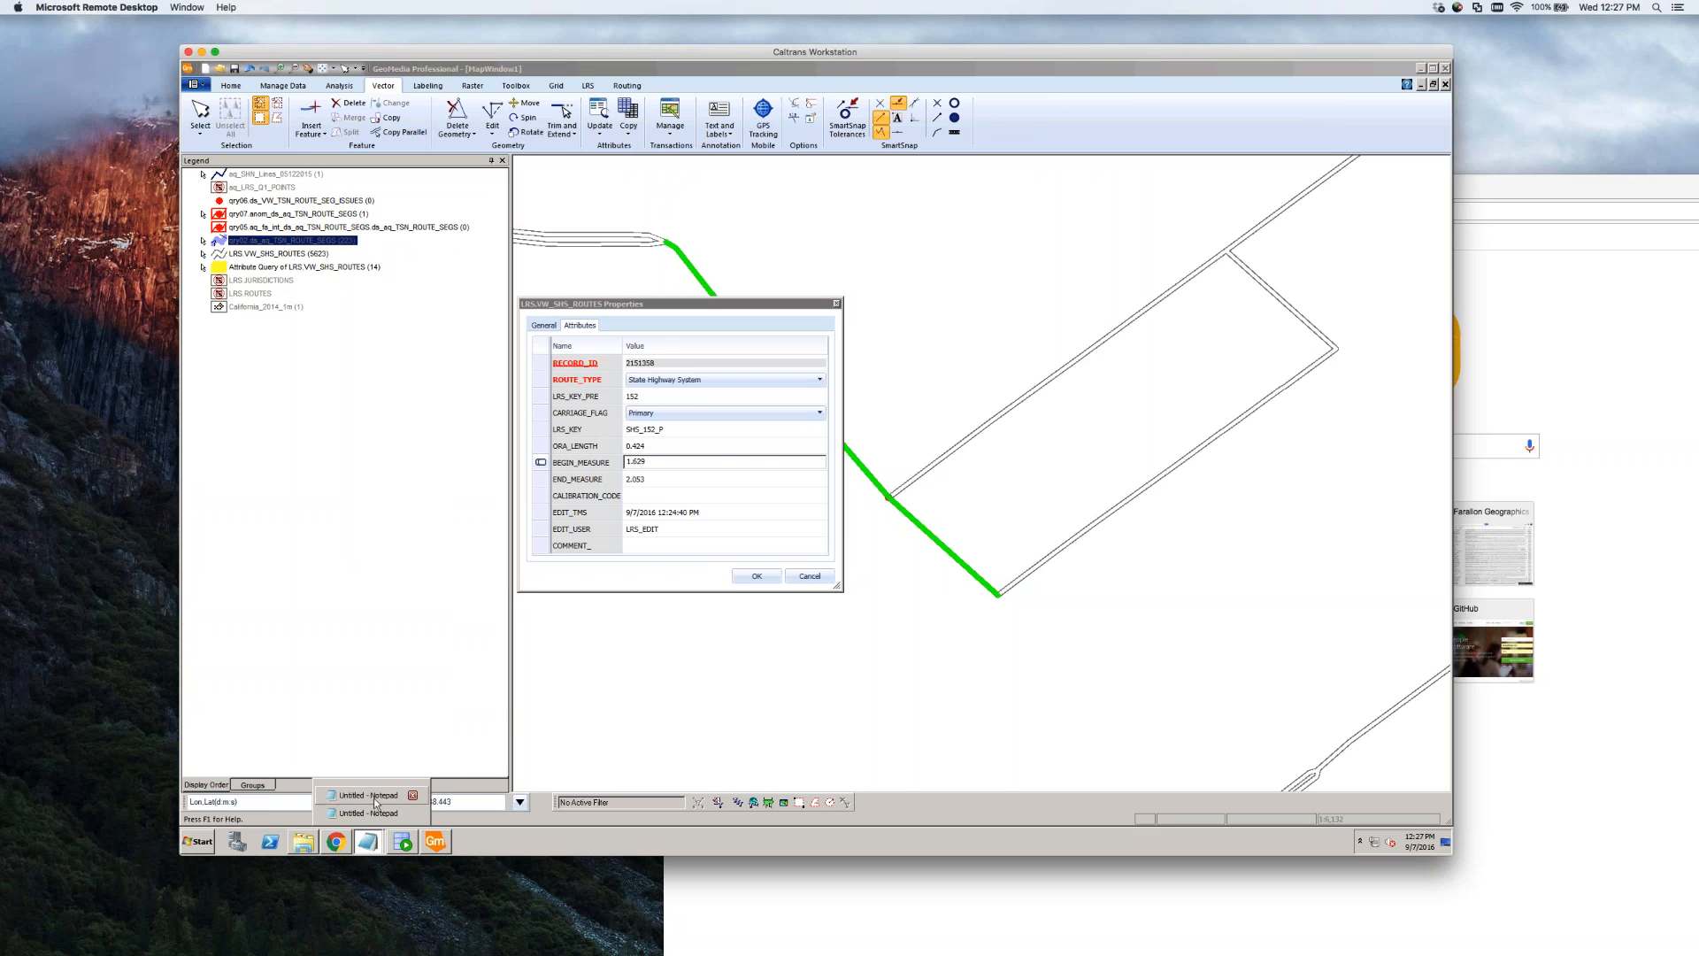
click(373, 801)
click(370, 844)
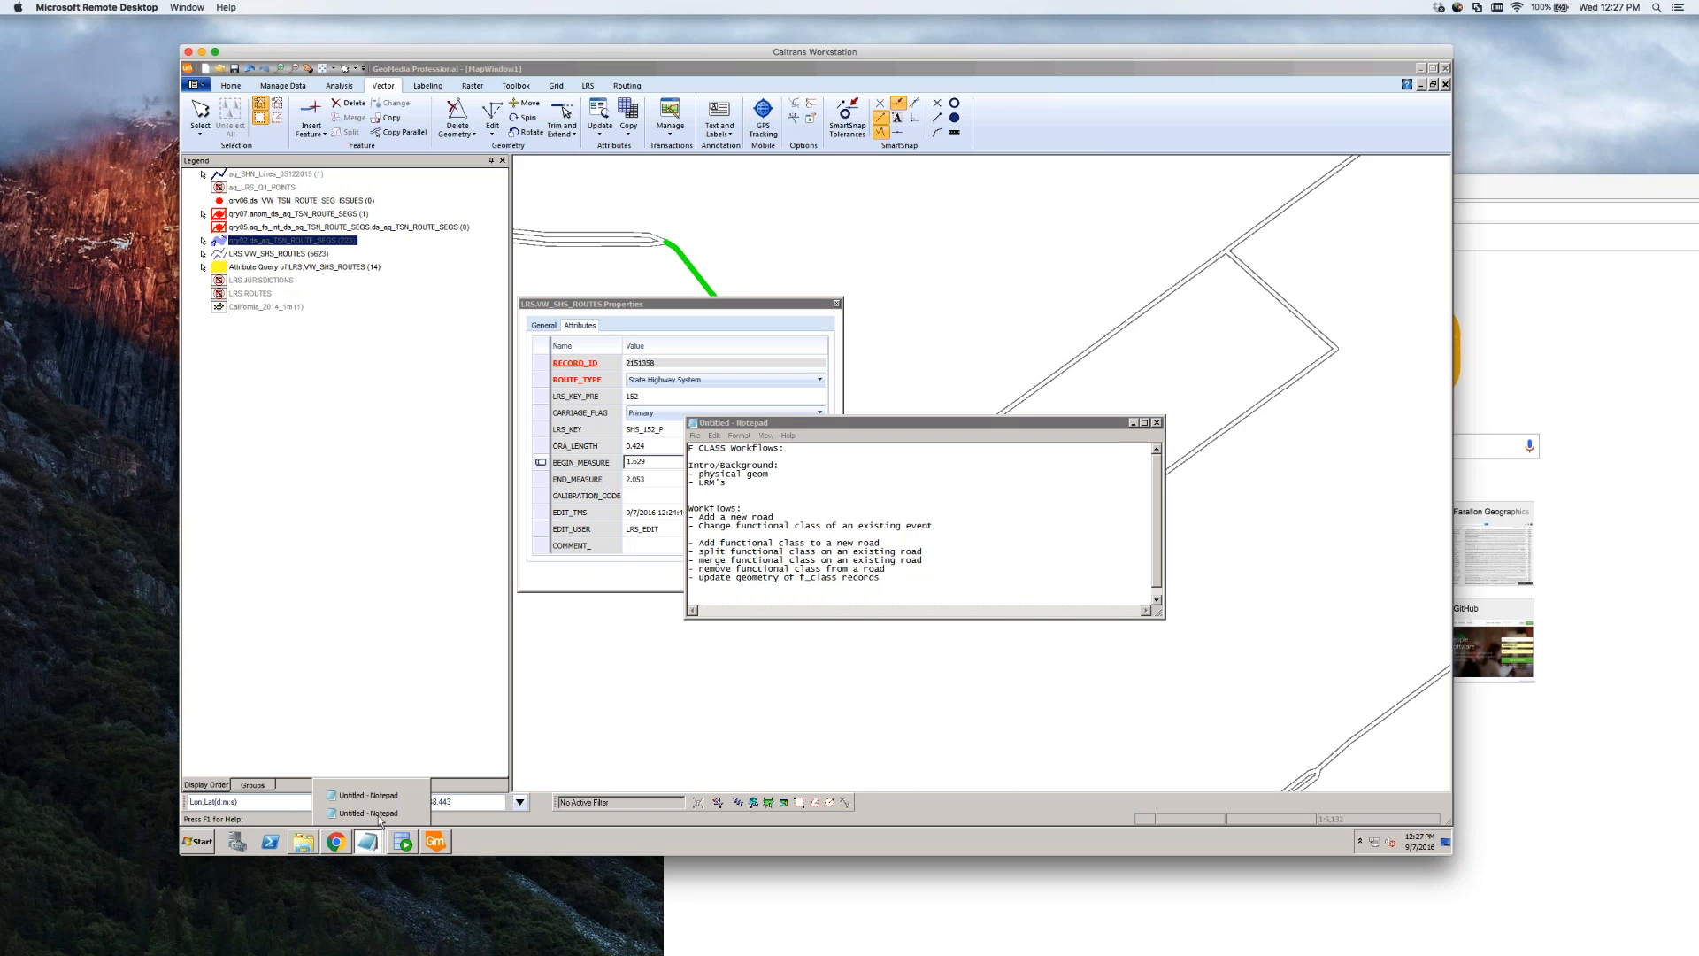
click(376, 814)
key(ctrl+v)
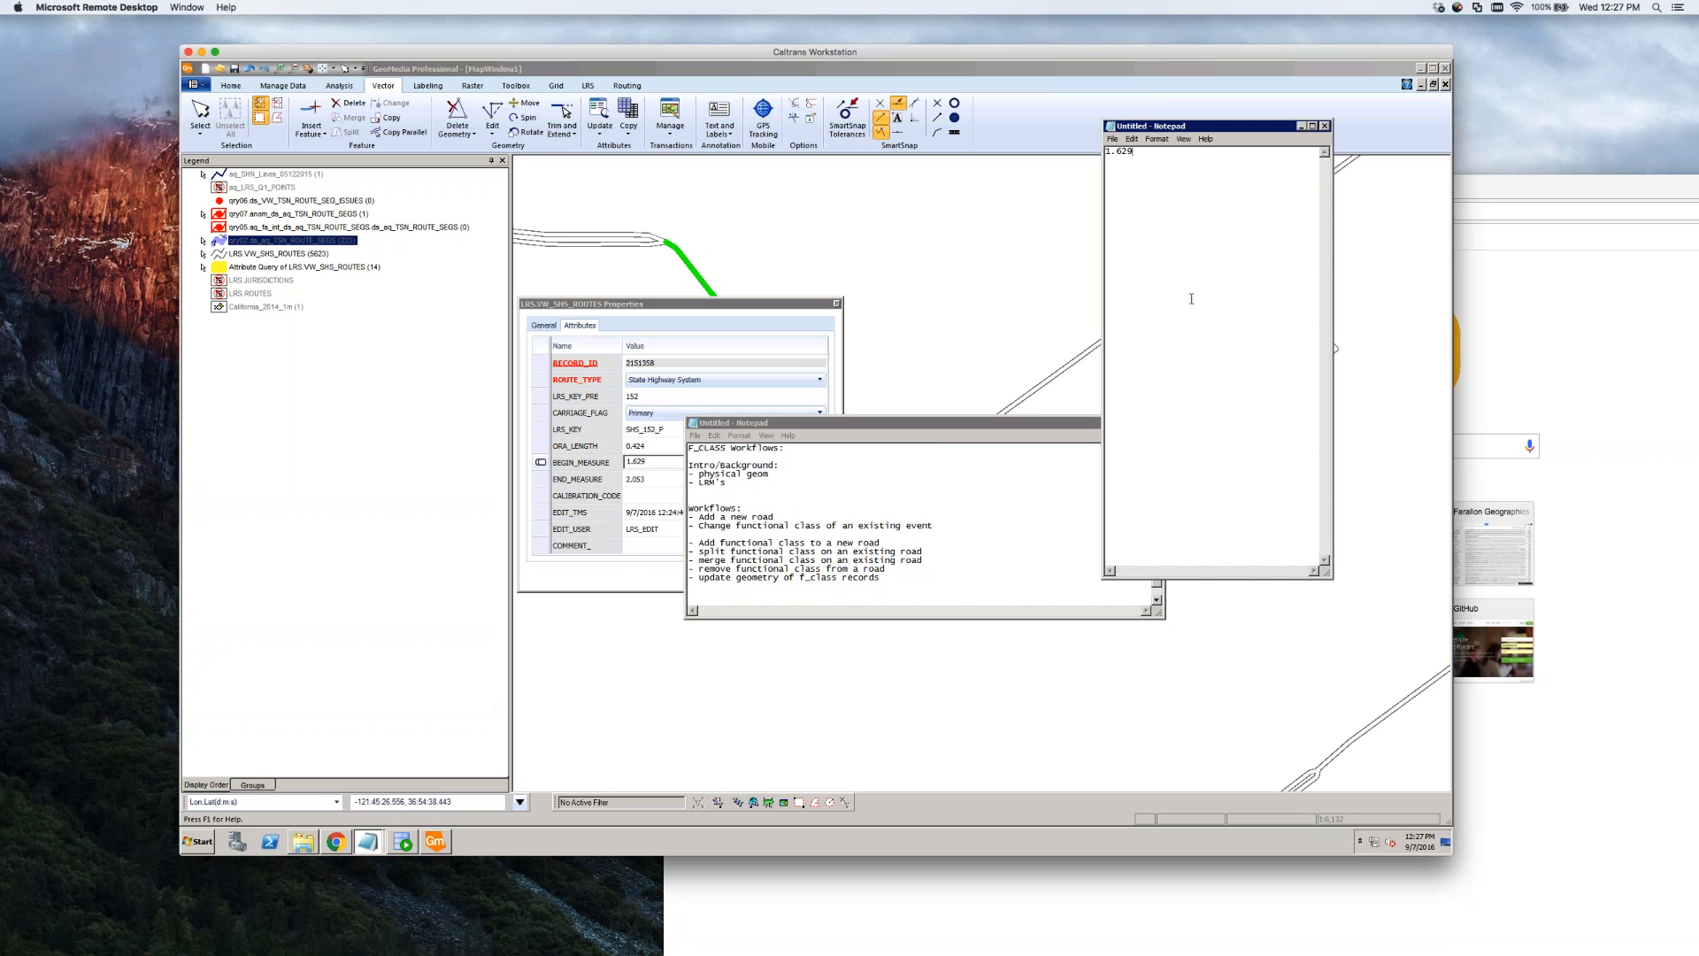
Paste the END_MEASURE value 2.053 on the next Notepad line and close the attributes
click(646, 480)
key(ctrl+c)
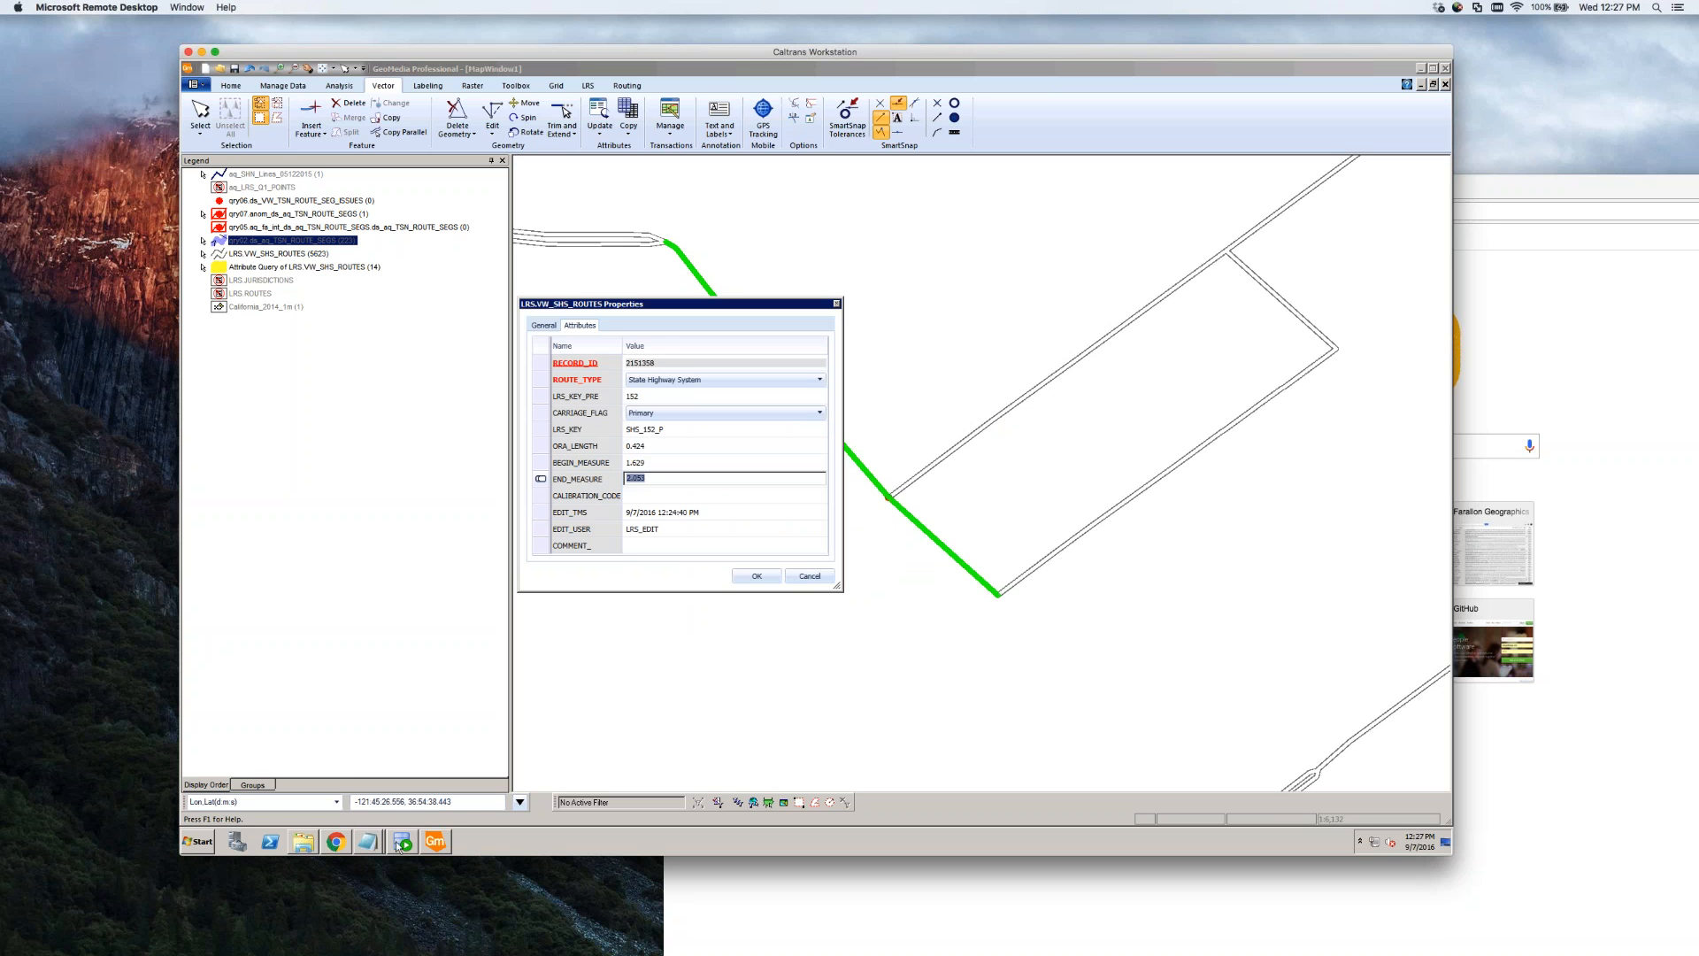
click(367, 841)
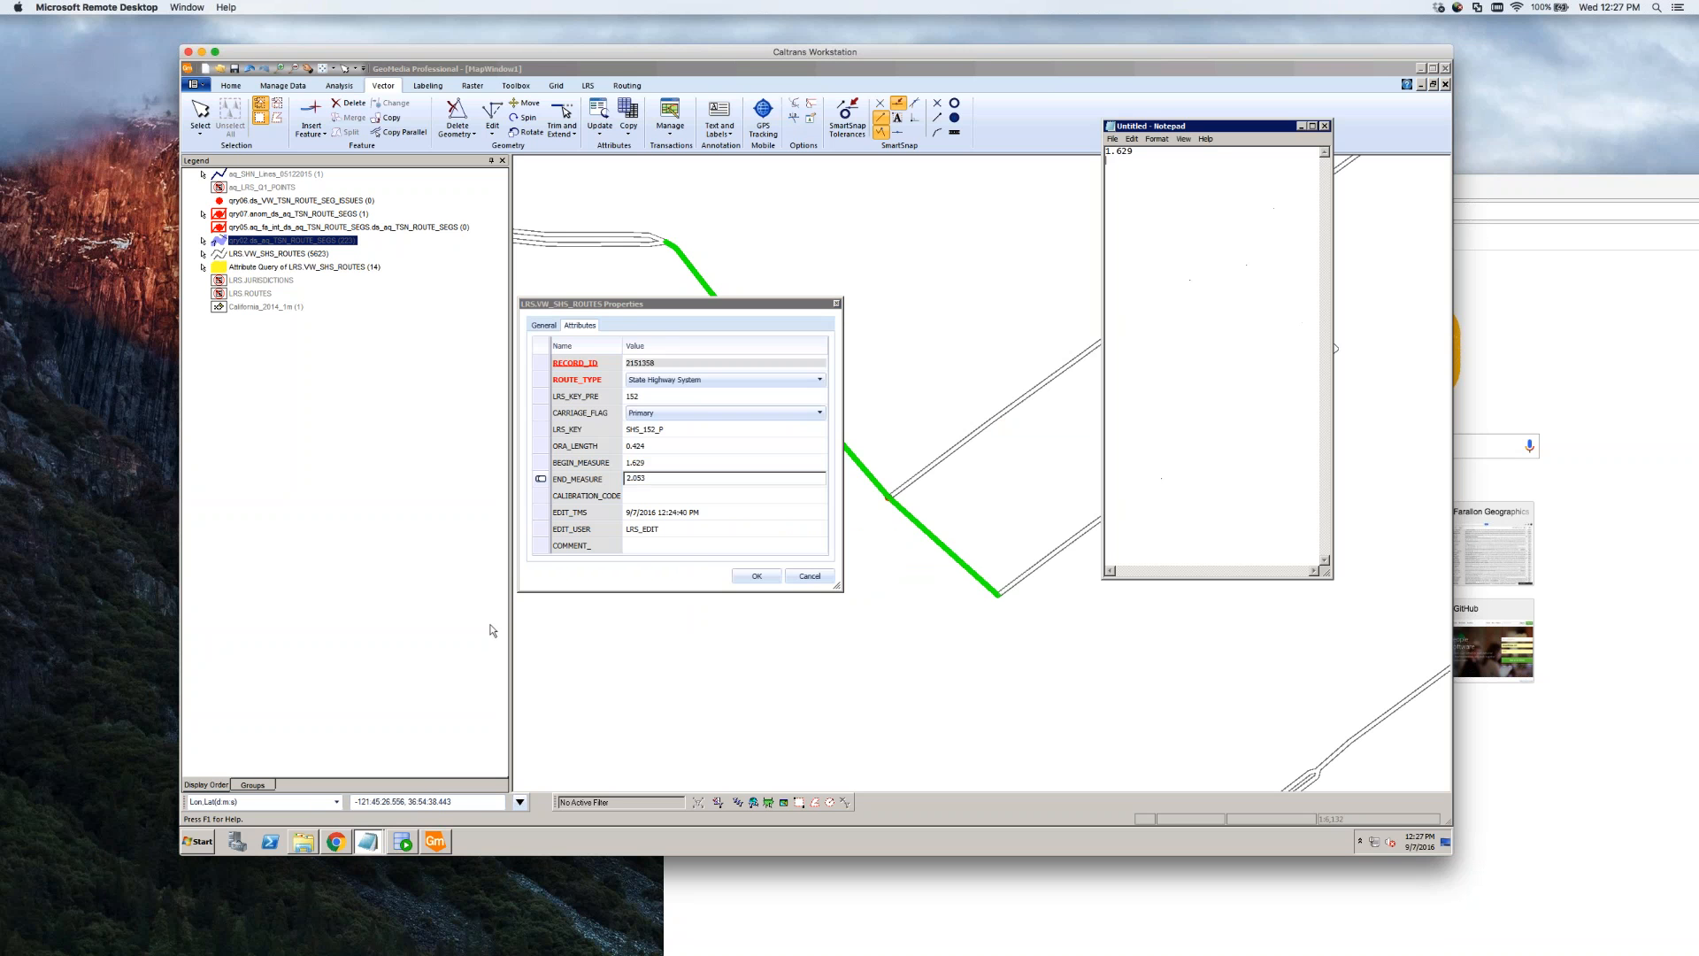
click(407, 811)
key(Return)
key(ctrl+v)
click(836, 304)
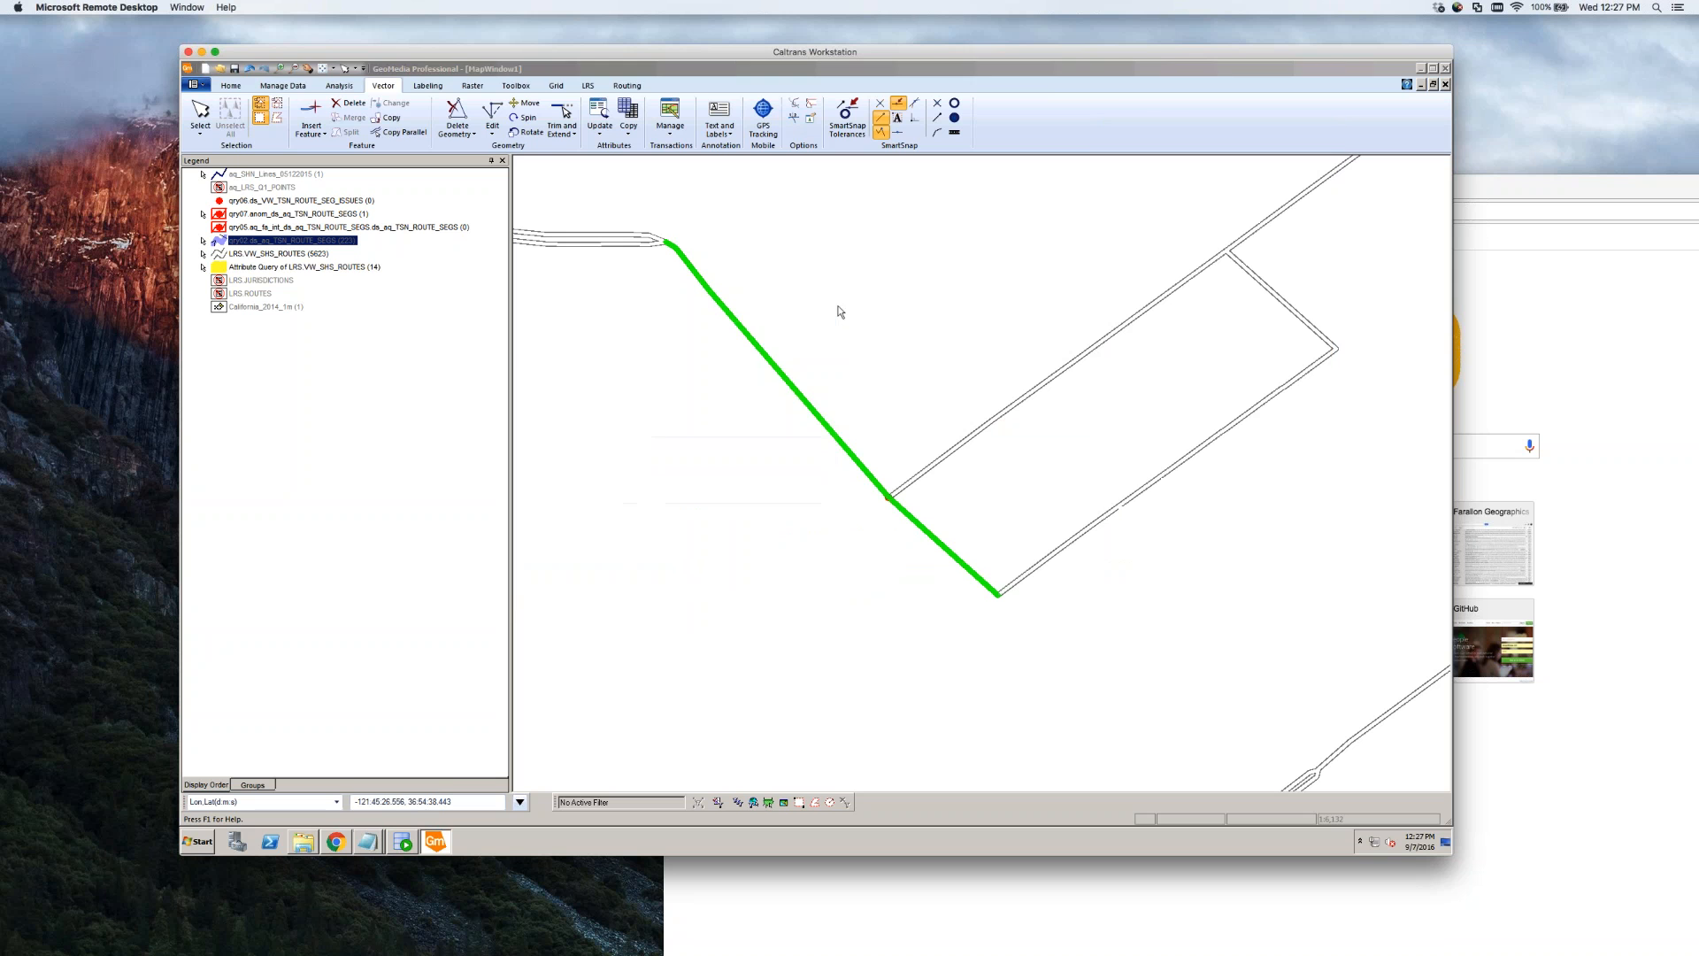
Select the SHS route line and split it with a split line drawn across the junction
click(868, 341)
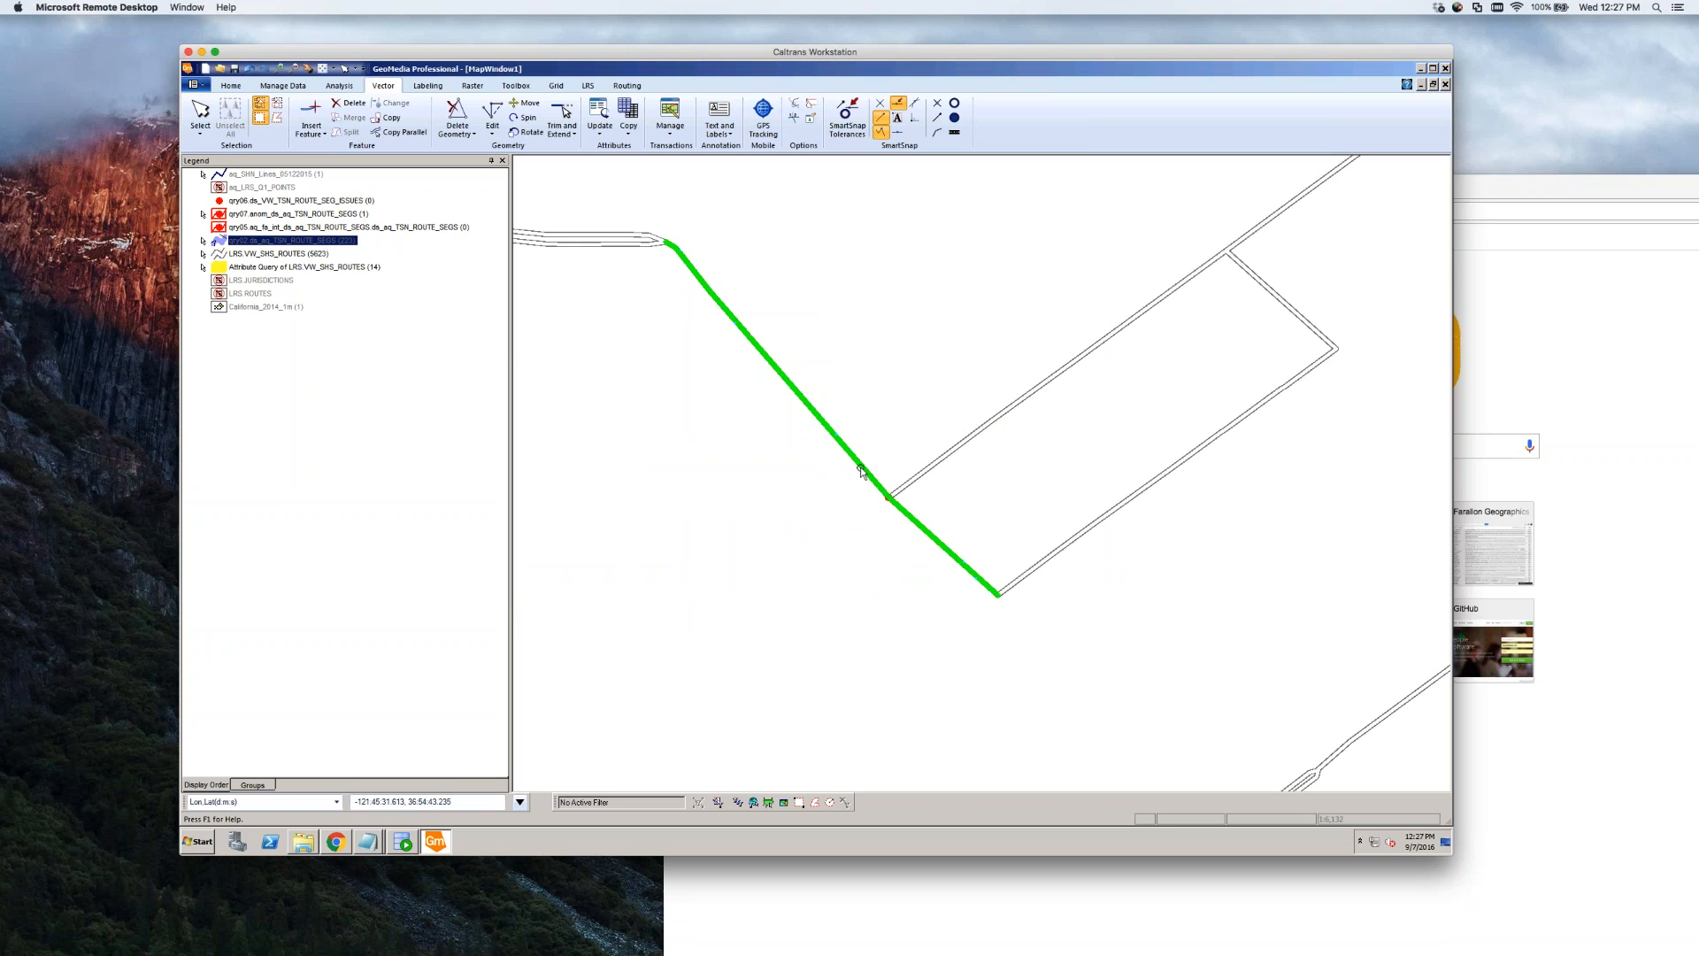
scroll(862, 502, up, 1)
scroll(862, 503, down, 2)
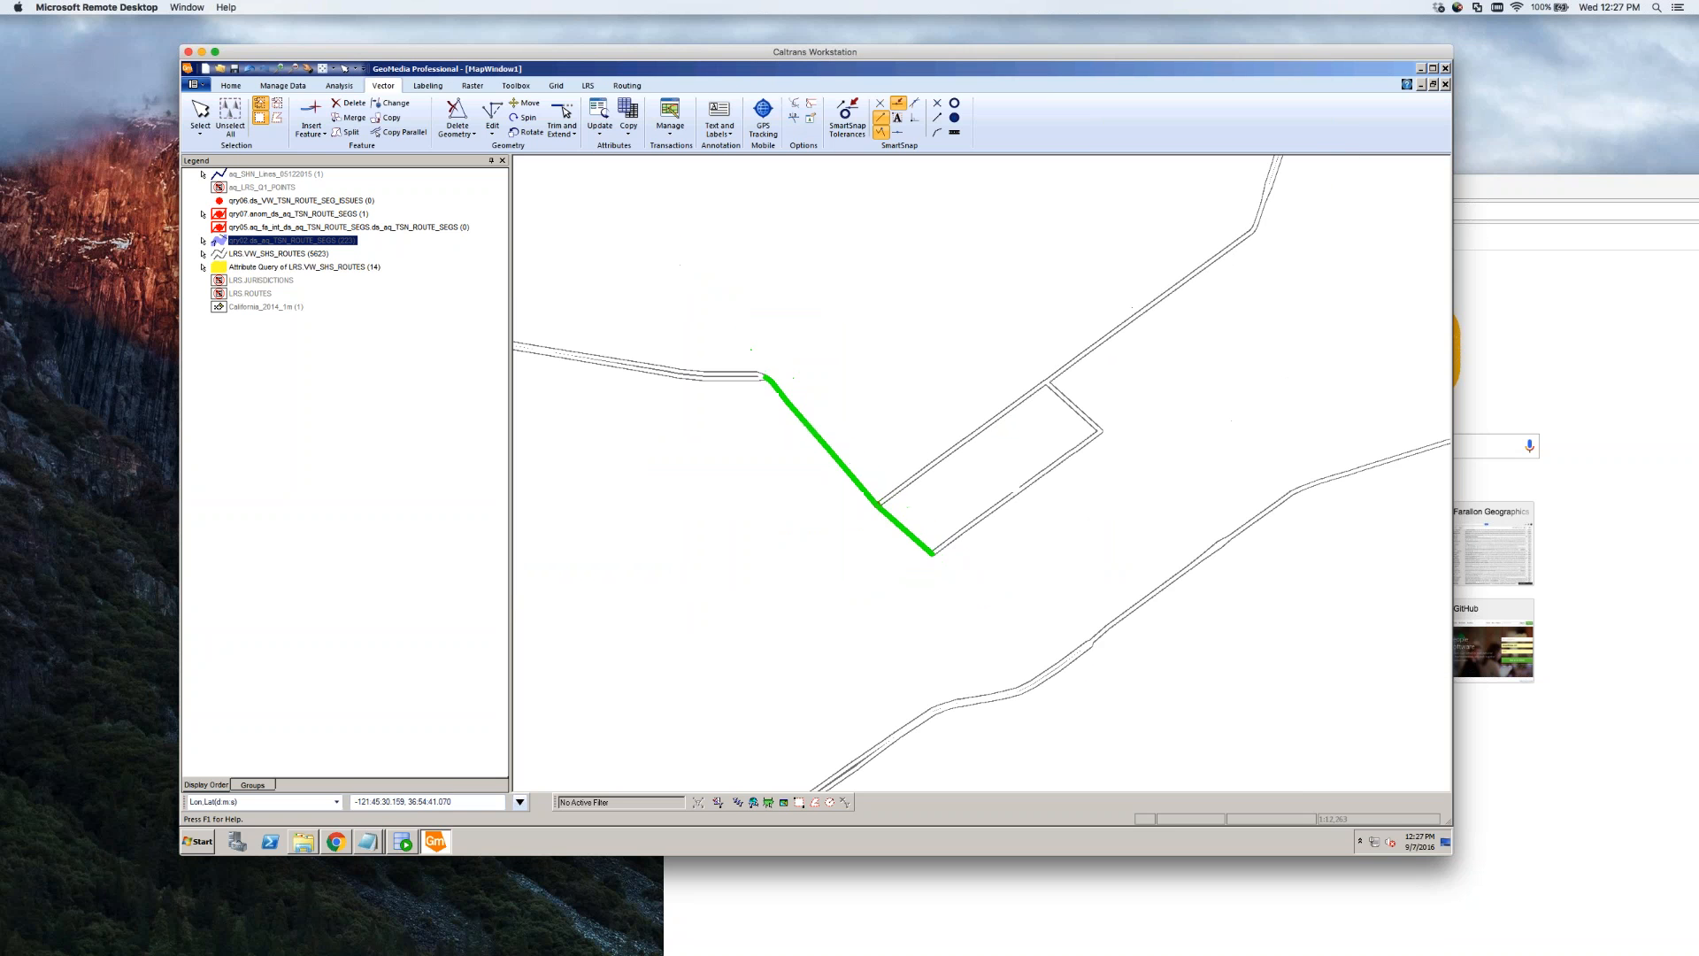
click(869, 494)
click(895, 433)
click(829, 450)
click(346, 131)
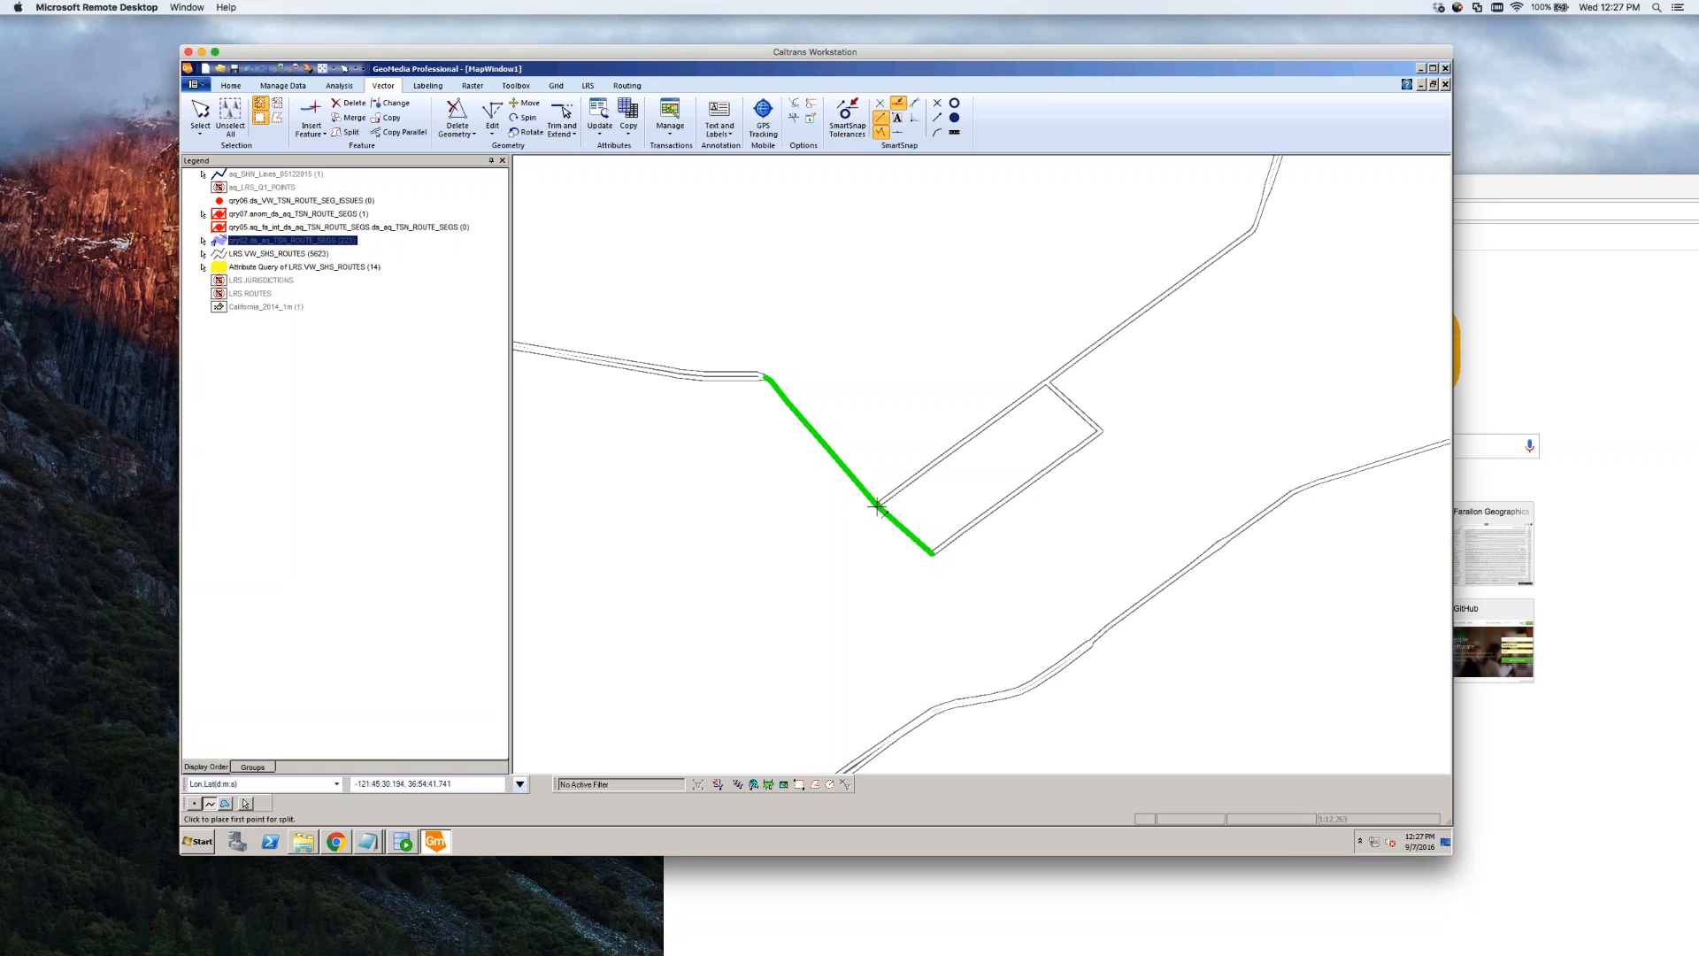
click(878, 506)
click(832, 538)
double_click(798, 500)
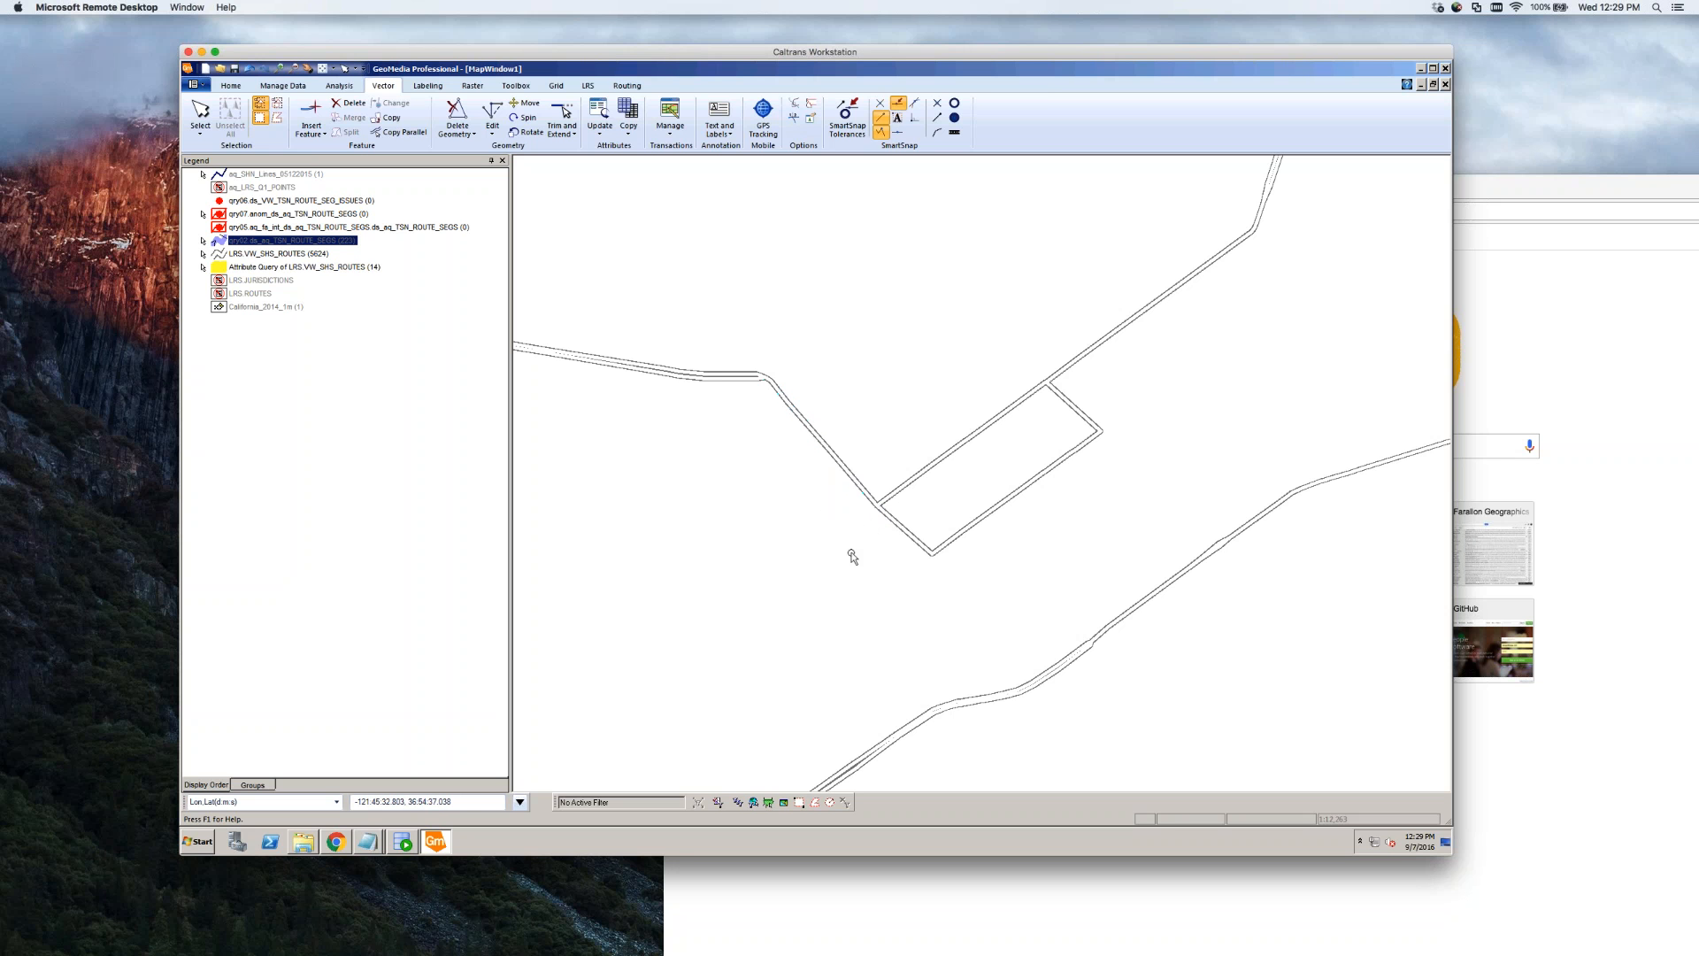
Zoom into the split junction and select the lower and upper route pieces in turn
click(277, 69)
drag(724, 360, 971, 588)
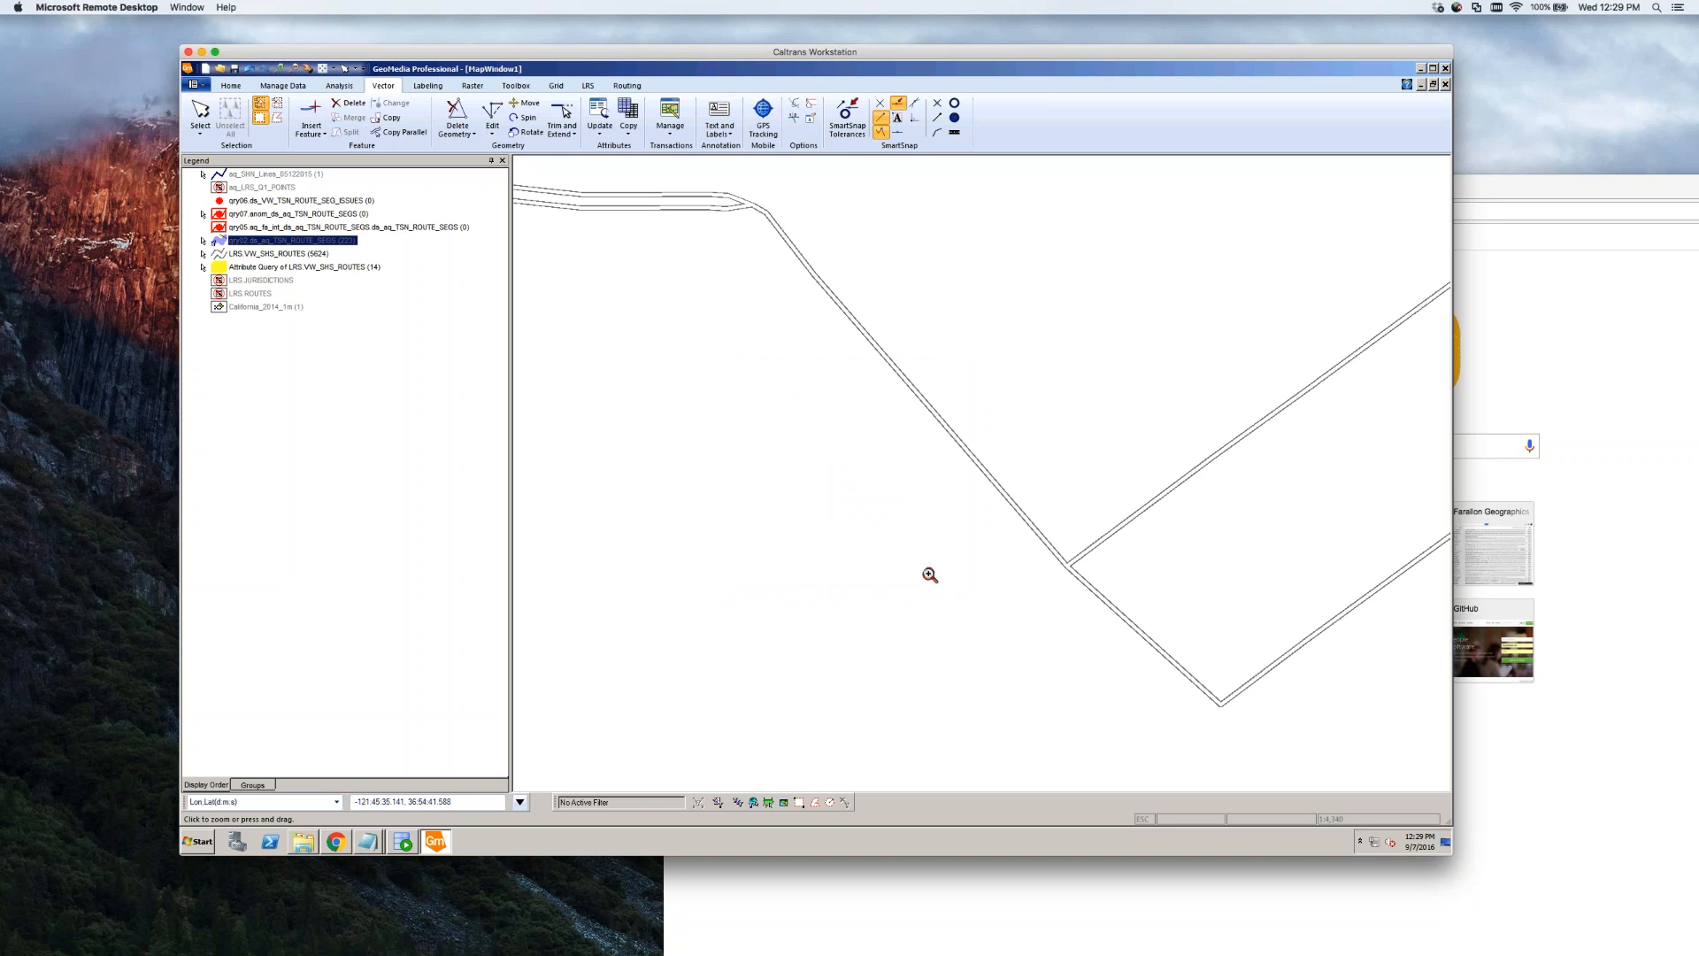
key(Escape)
click(1007, 502)
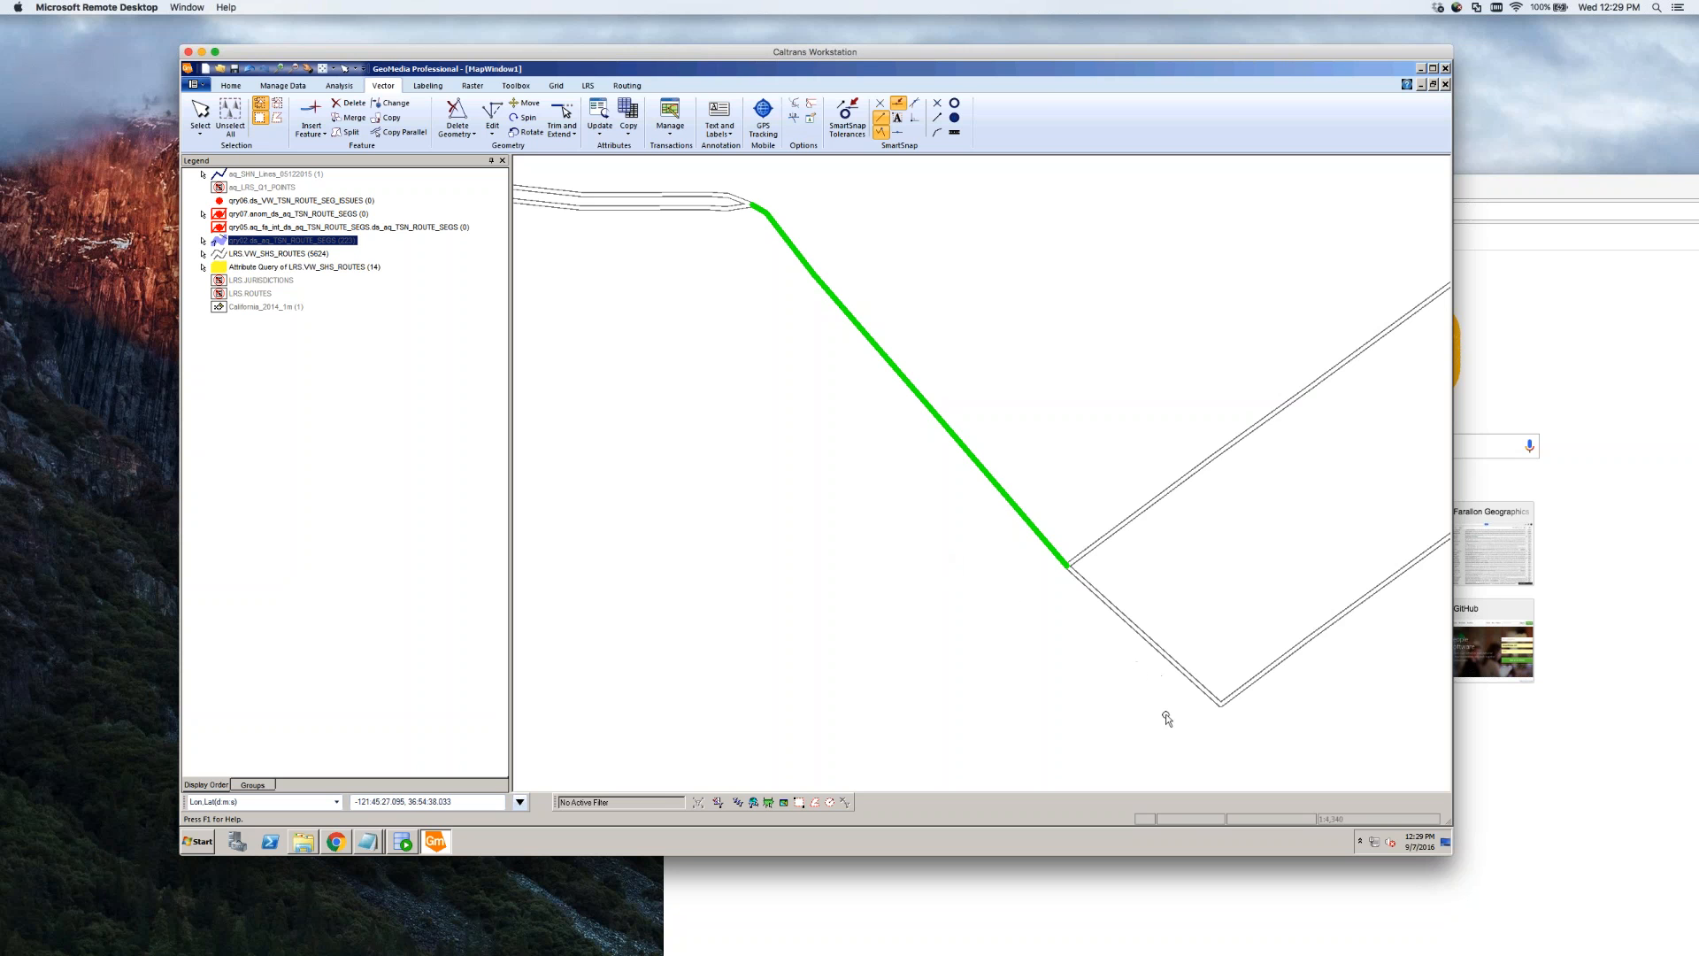
click(1096, 692)
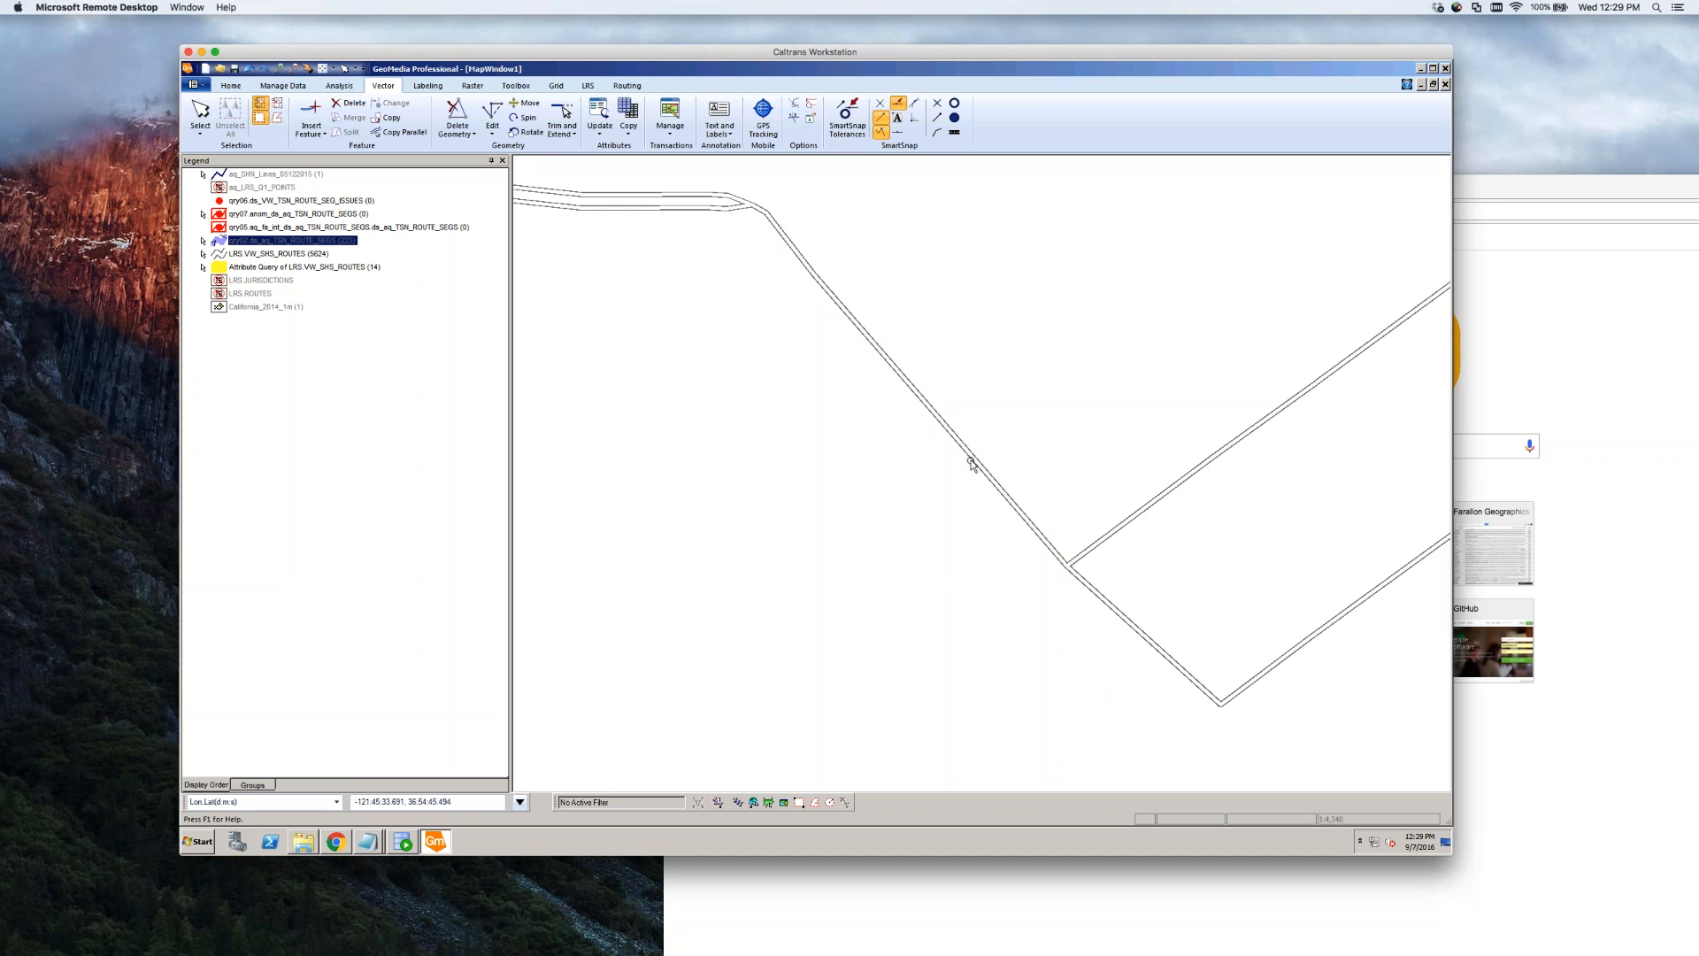
click(1102, 598)
click(1129, 486)
click(945, 429)
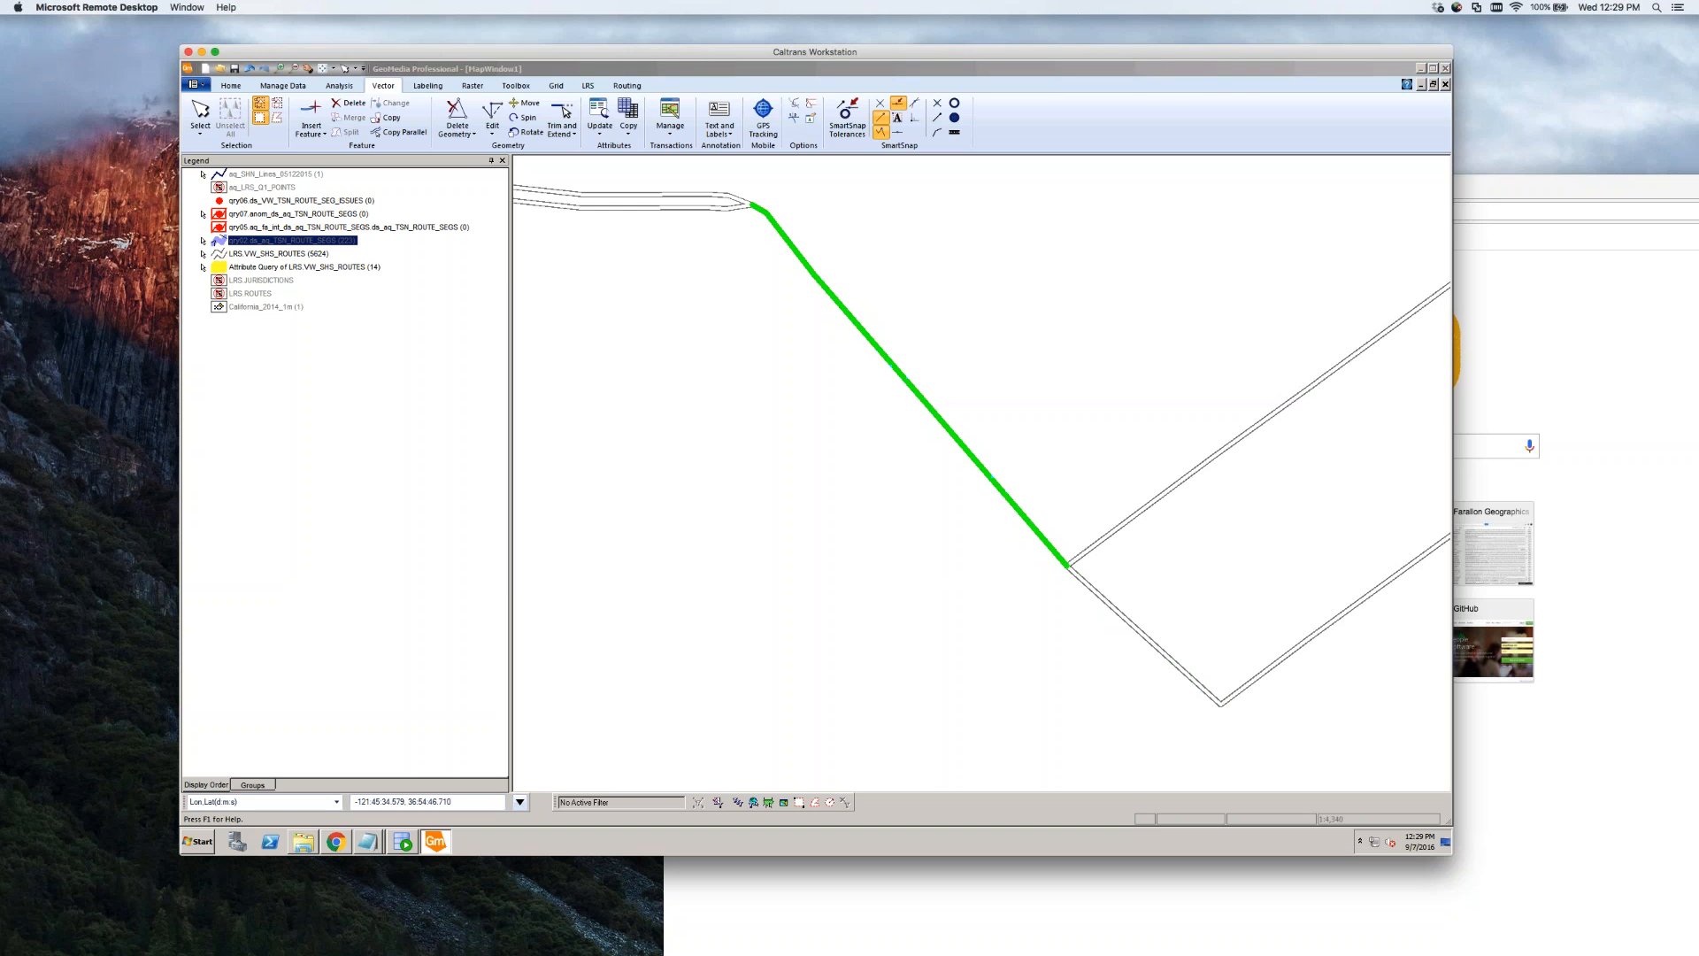
Open the upper route piece's attributes and launch Calculator beside them
double_click(945, 429)
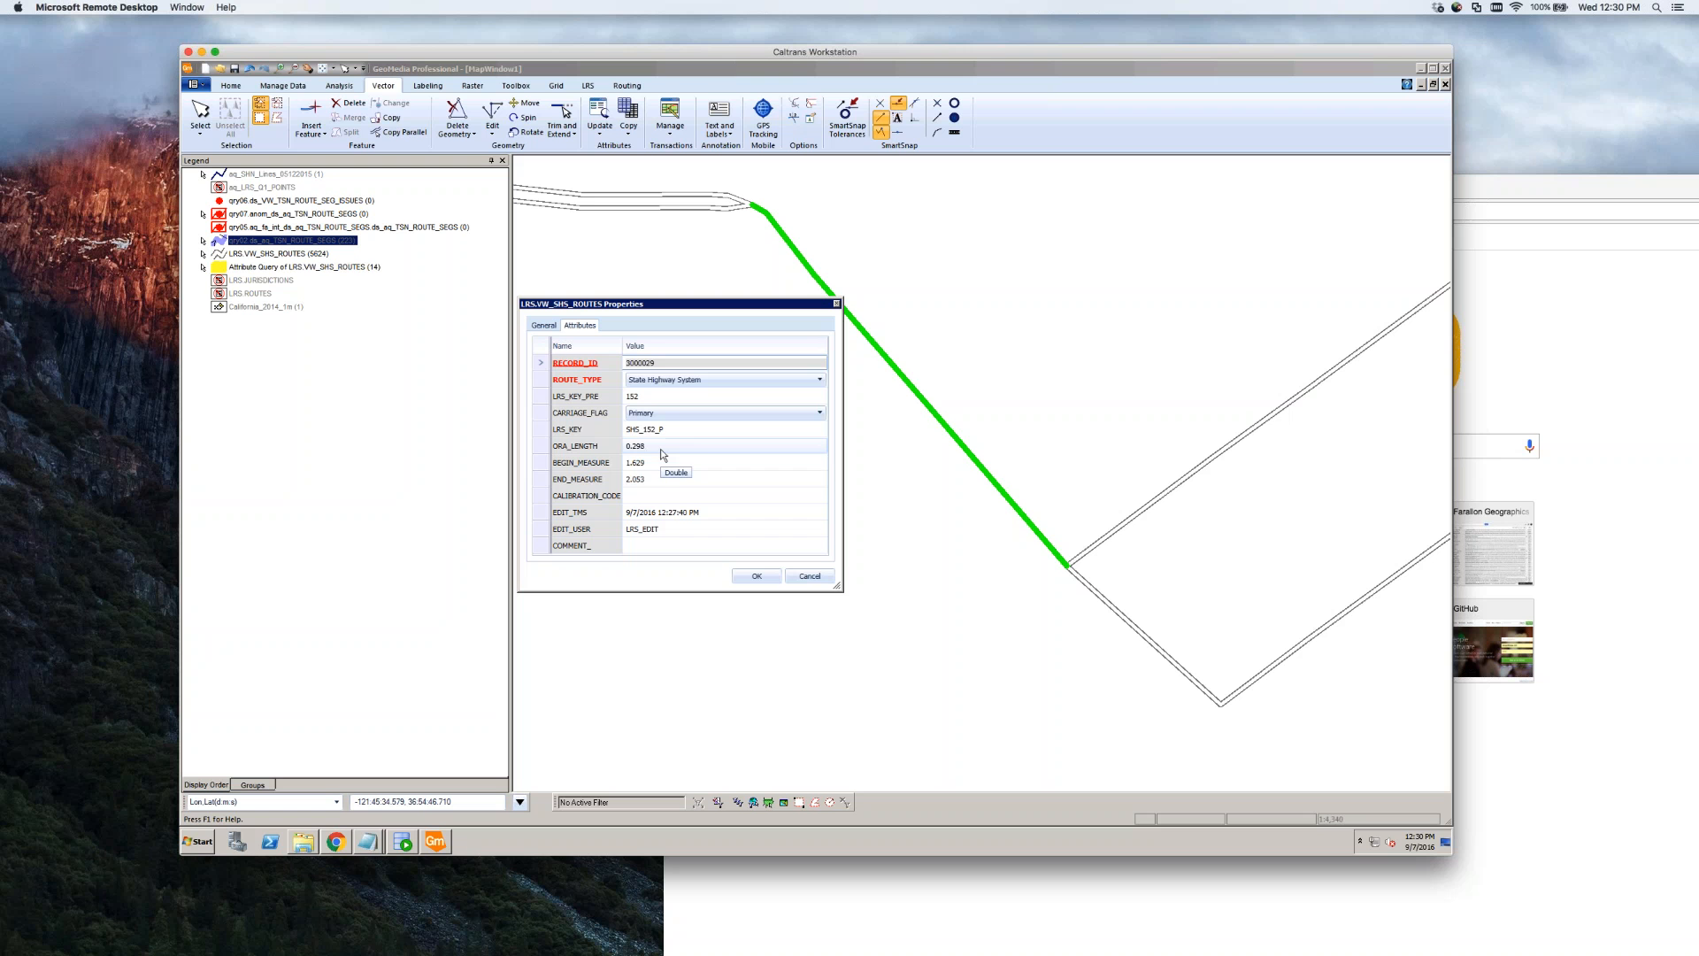
click(659, 479)
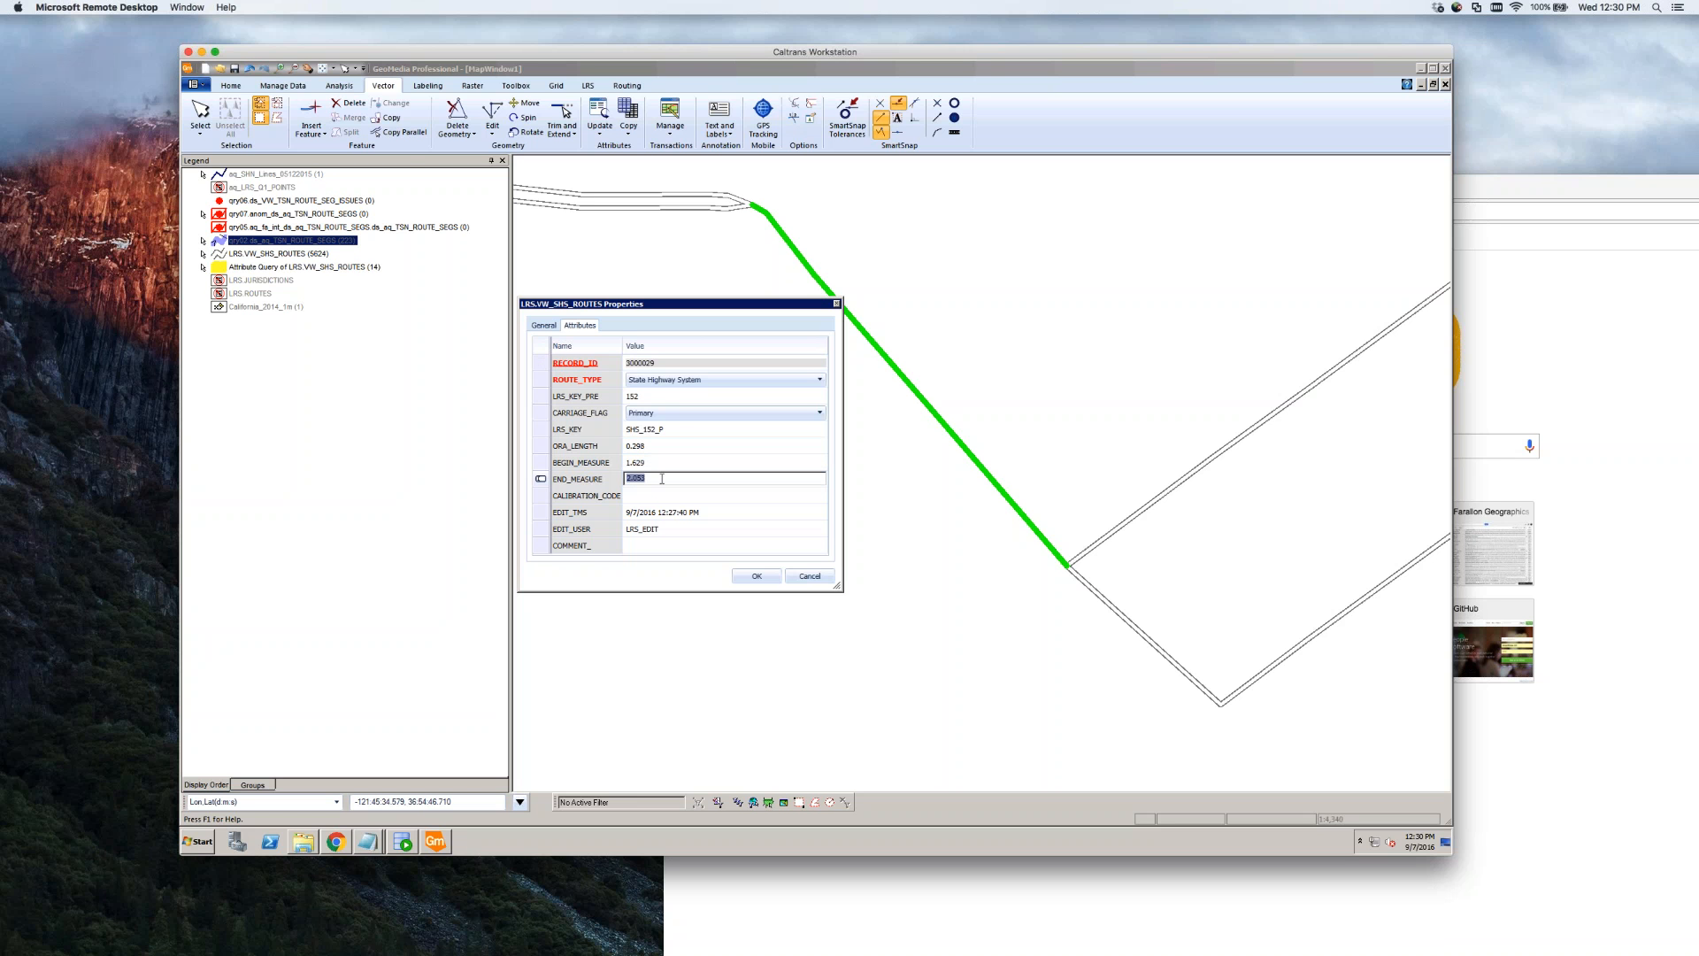
key(Up)
key(Up)
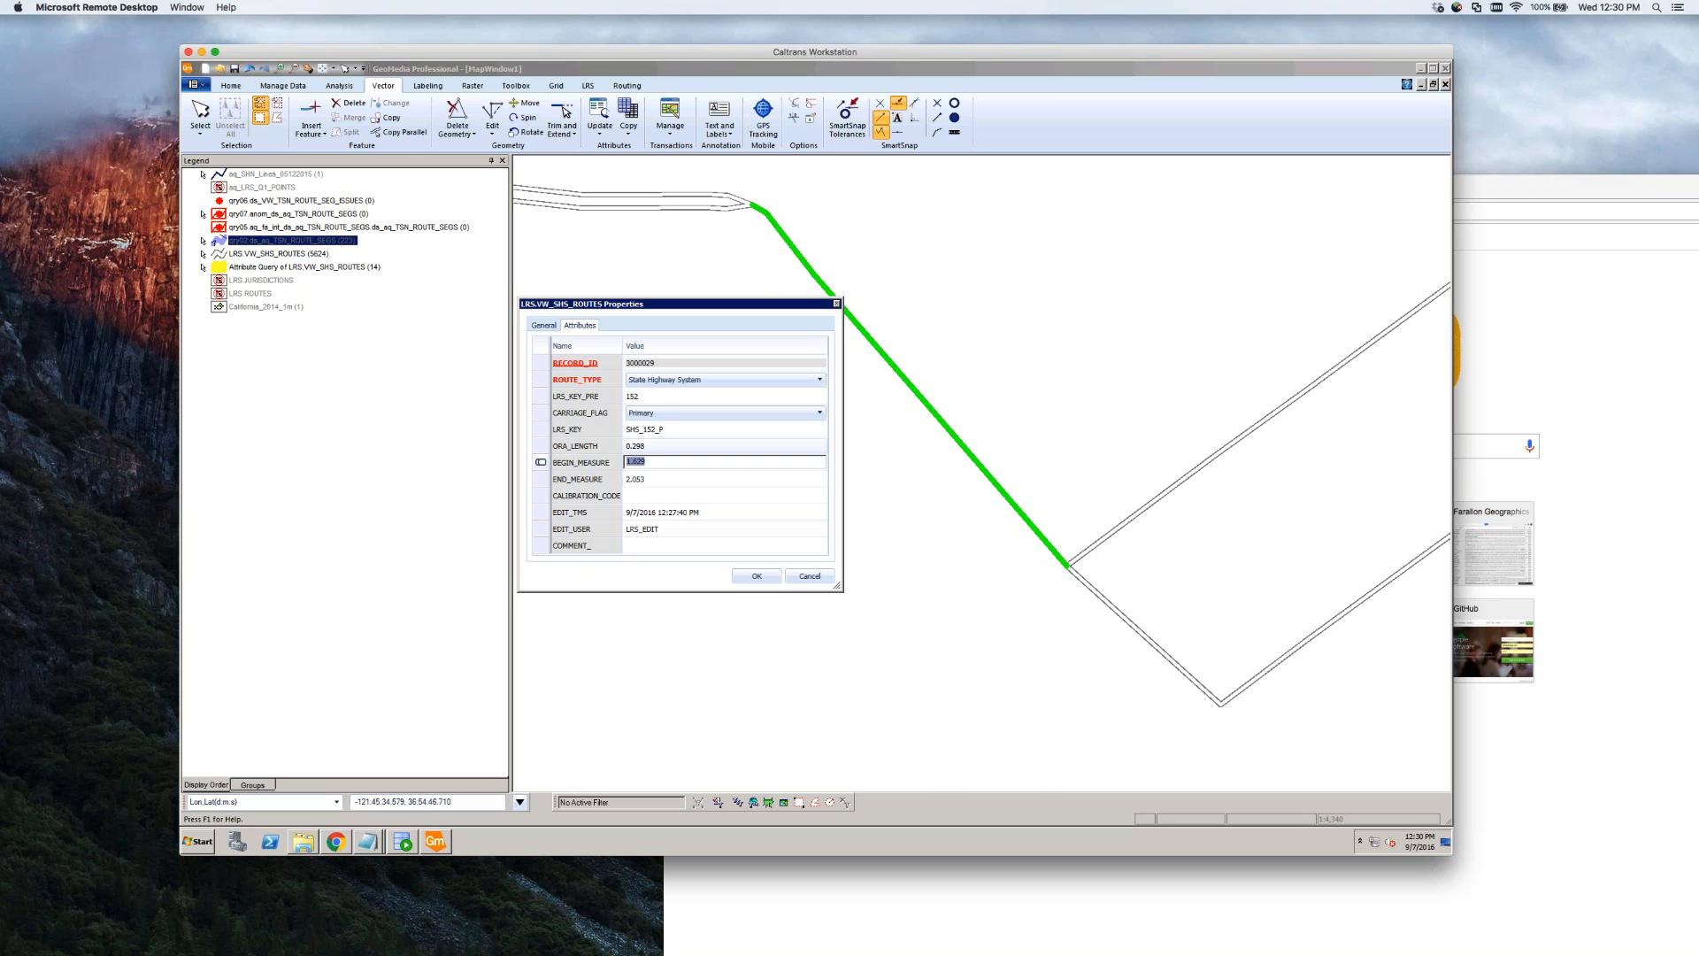
click(658, 486)
click(671, 482)
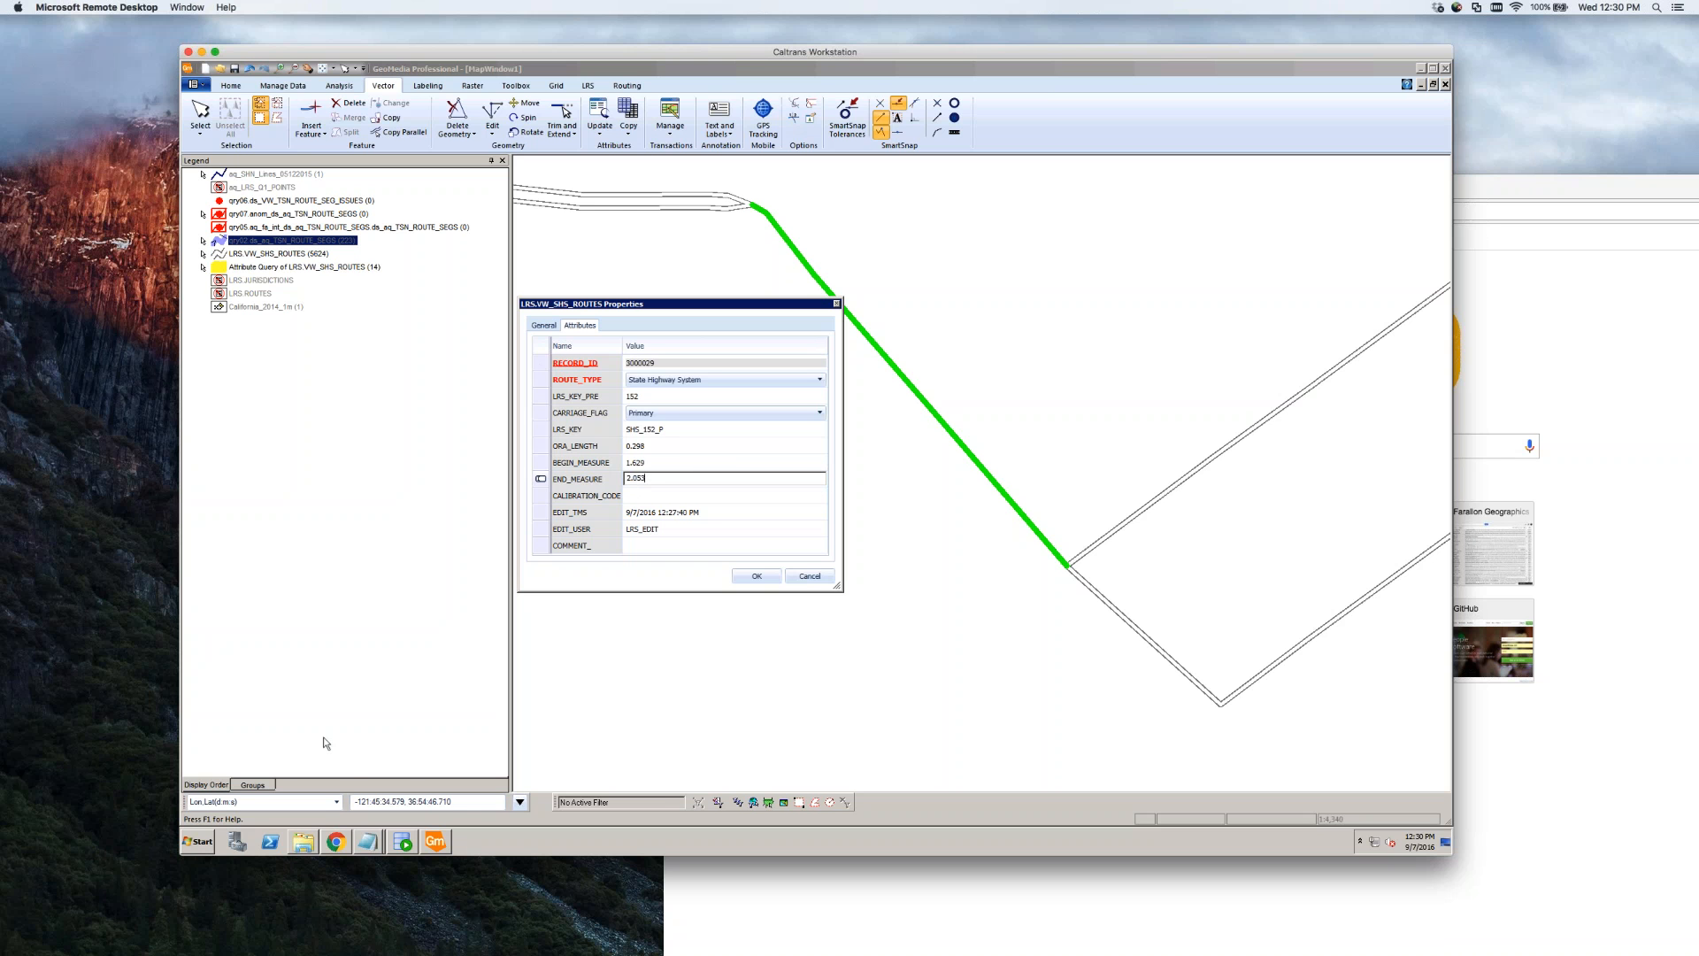
click(206, 842)
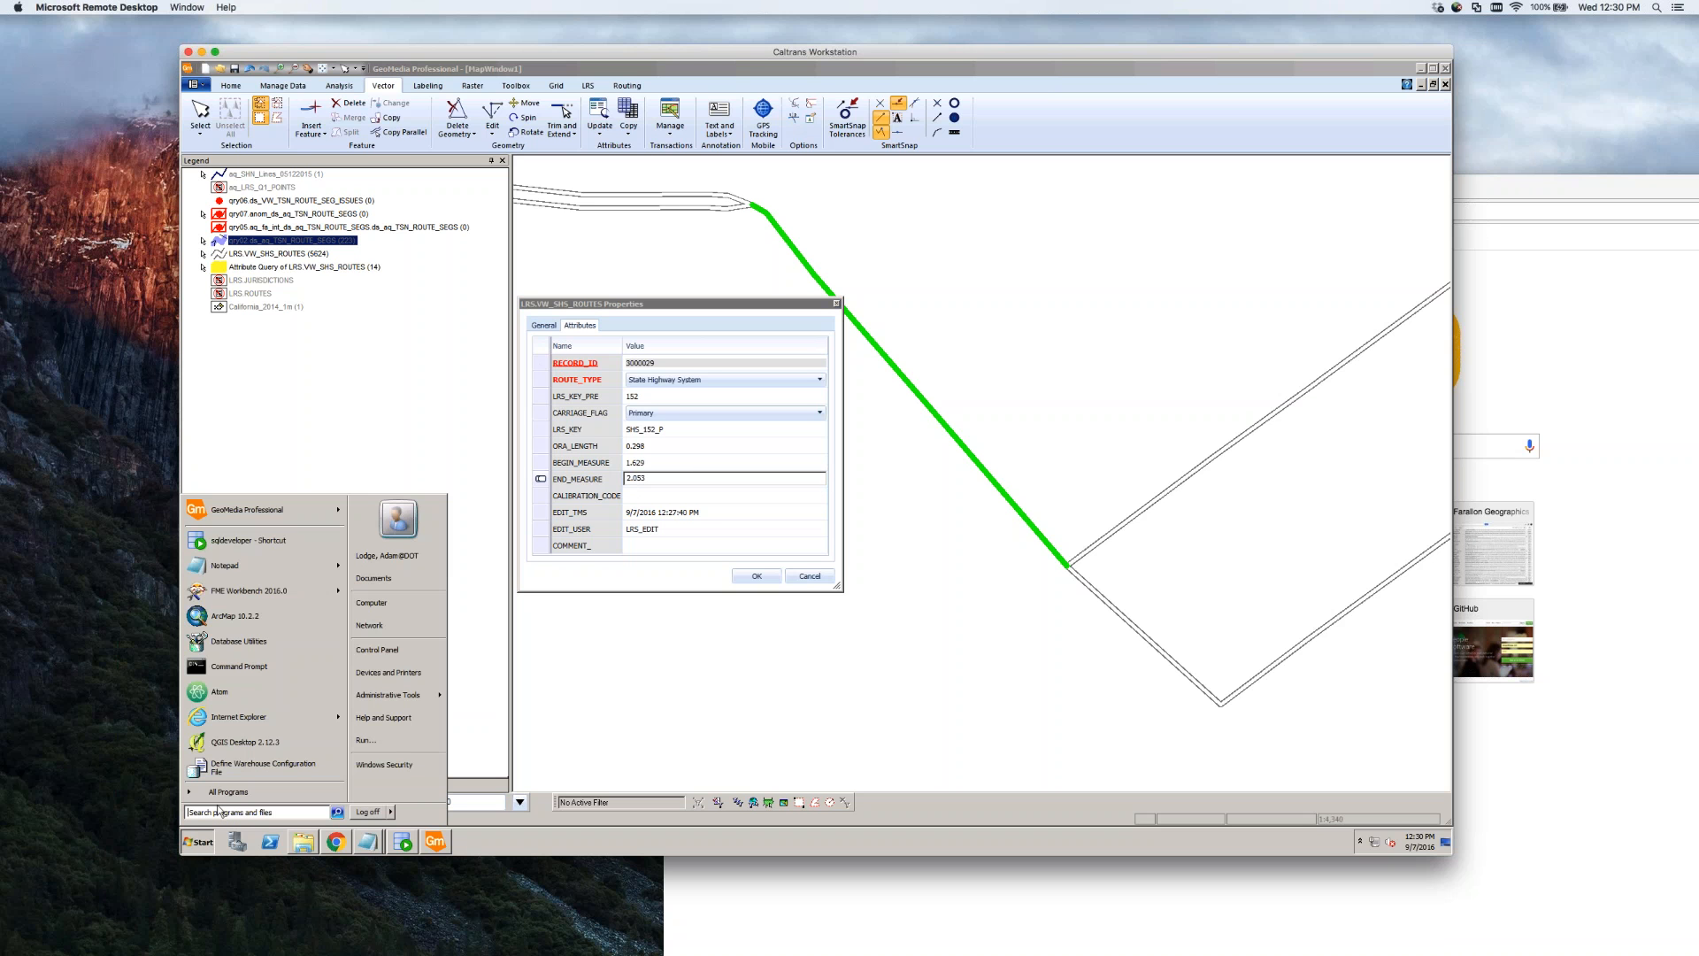
text(calc)
key(Return)
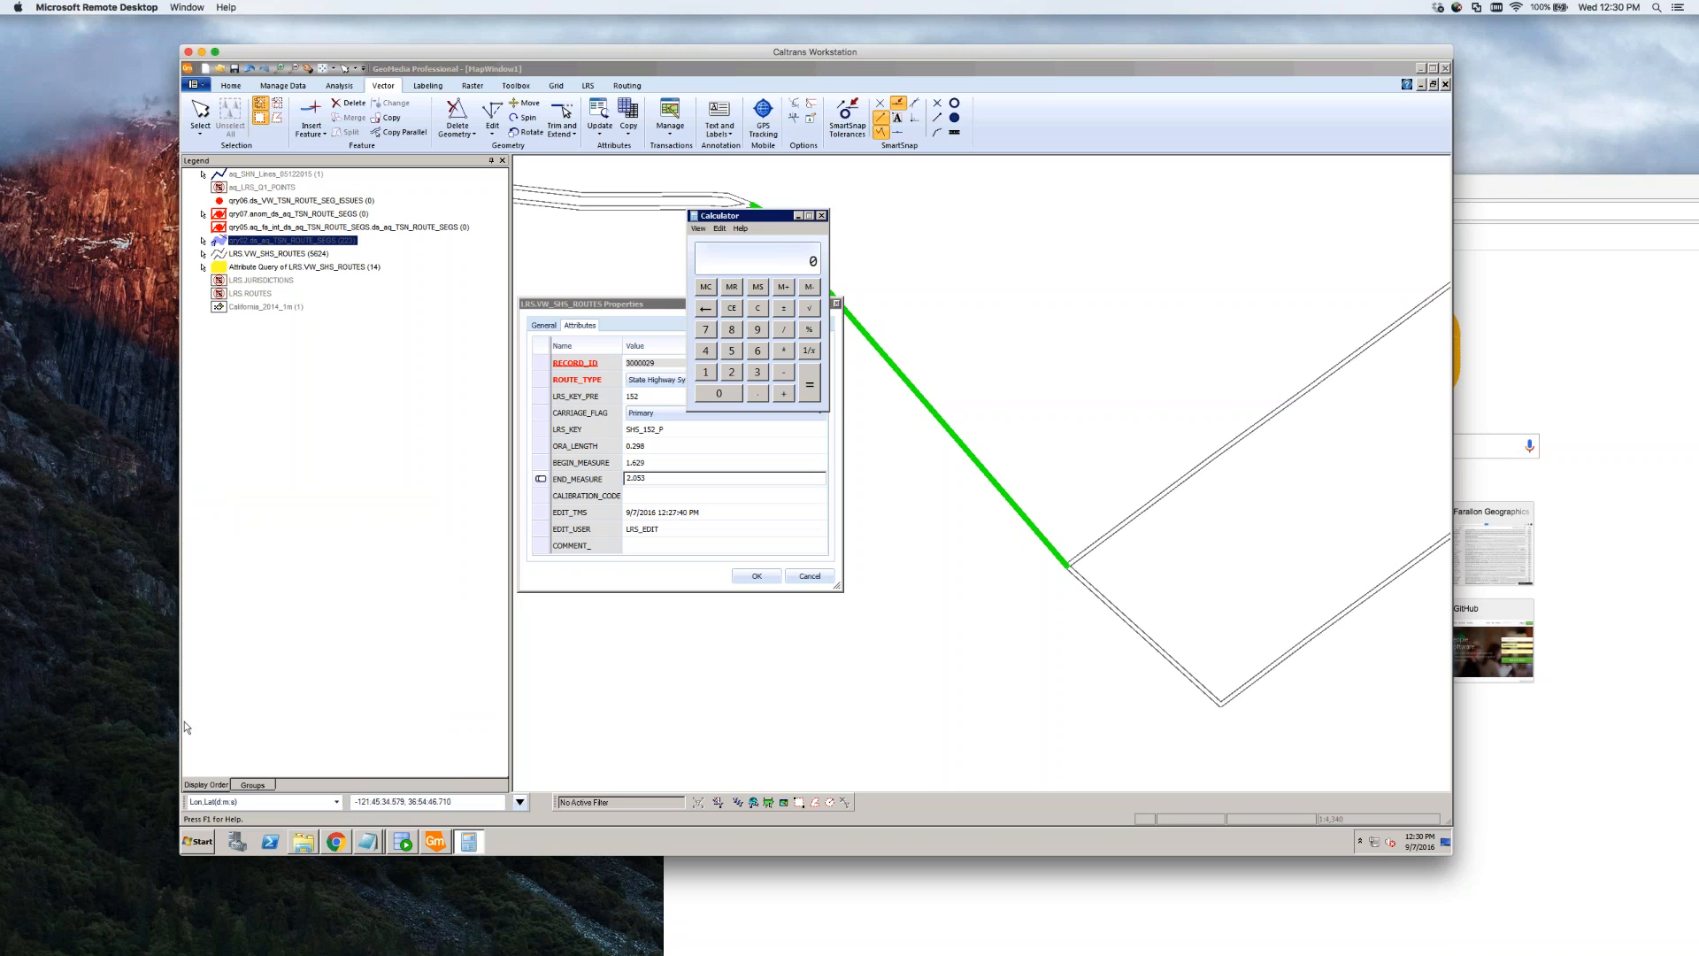
drag(775, 218, 1043, 249)
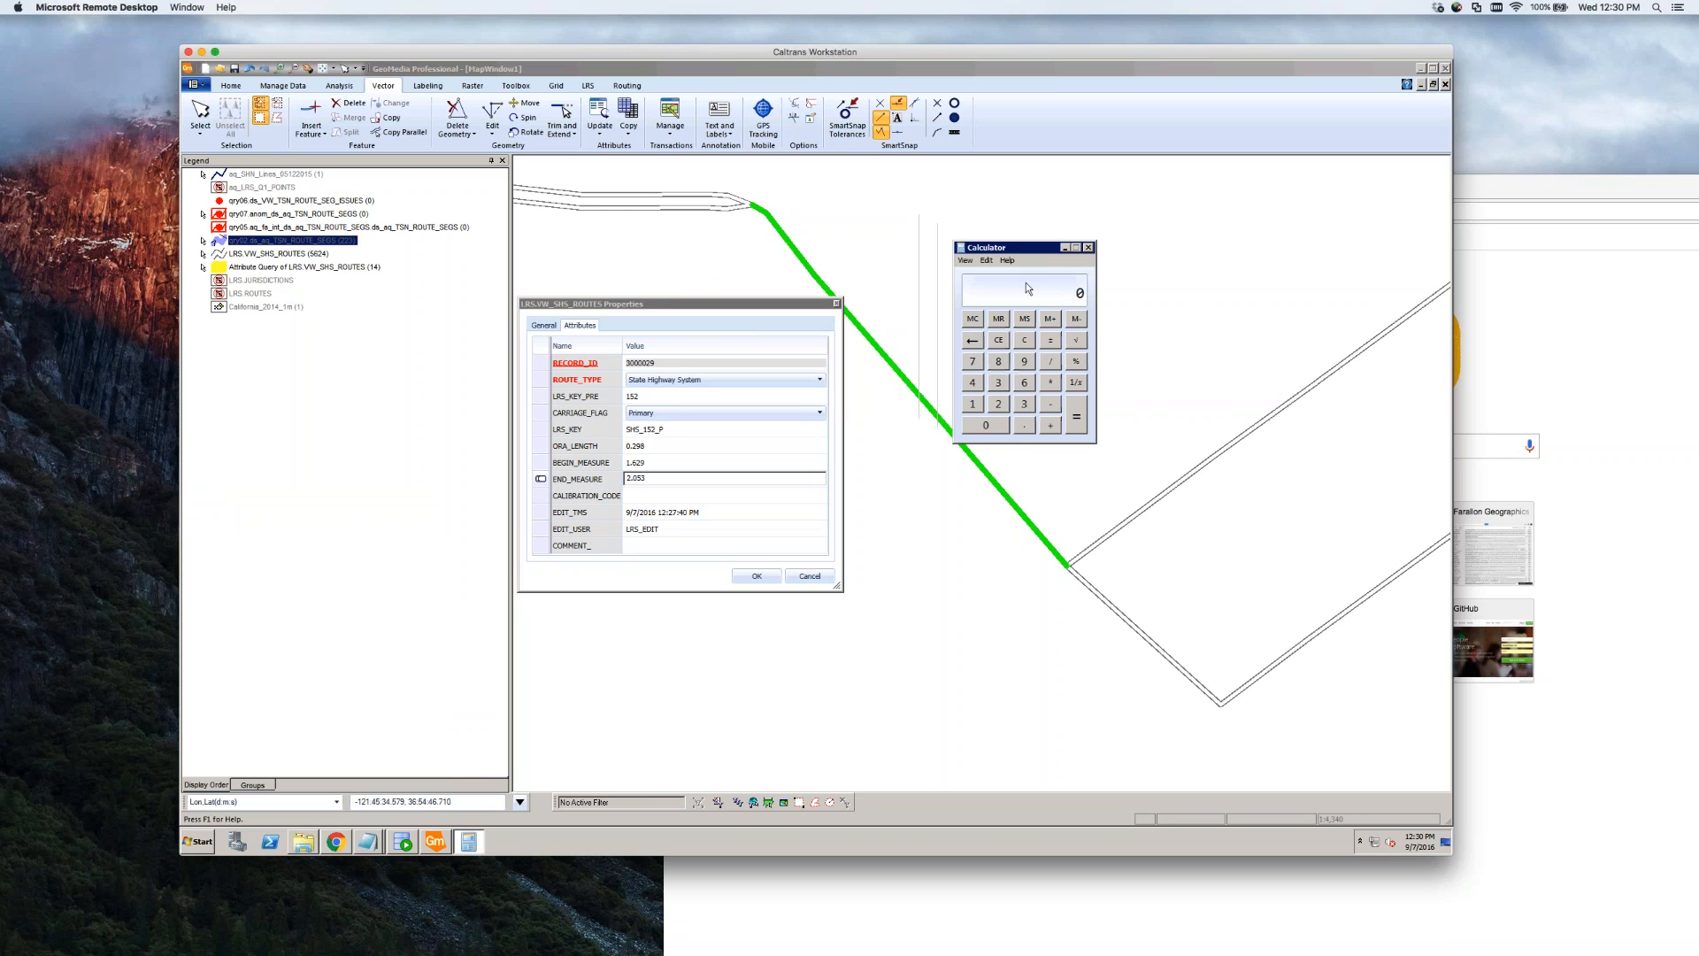
In Calculator, add the 0.298 length to the 1.629 begin measure to get 1.927
click(1019, 427)
click(1003, 407)
click(1022, 364)
key(8)
click(1053, 426)
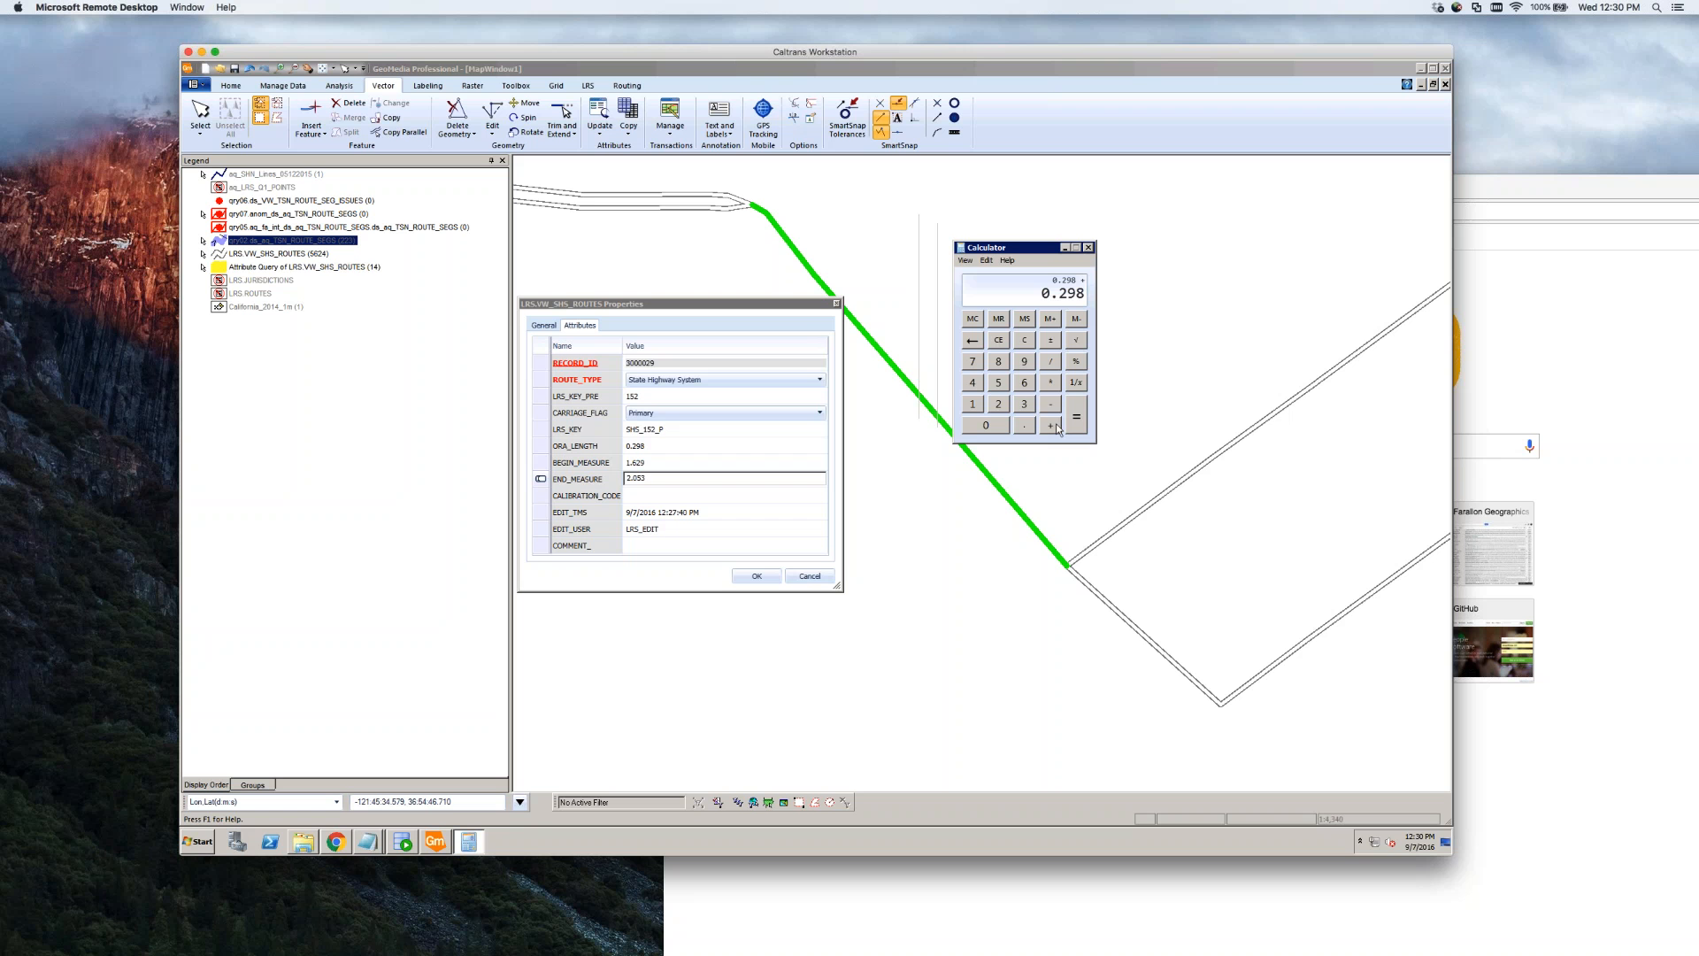
click(971, 407)
click(1033, 429)
click(1025, 383)
click(998, 405)
click(1024, 362)
click(1079, 421)
Replace the END_MEASURE value 2.053 with 1.927 and save with OK
click(661, 480)
double_click(662, 481)
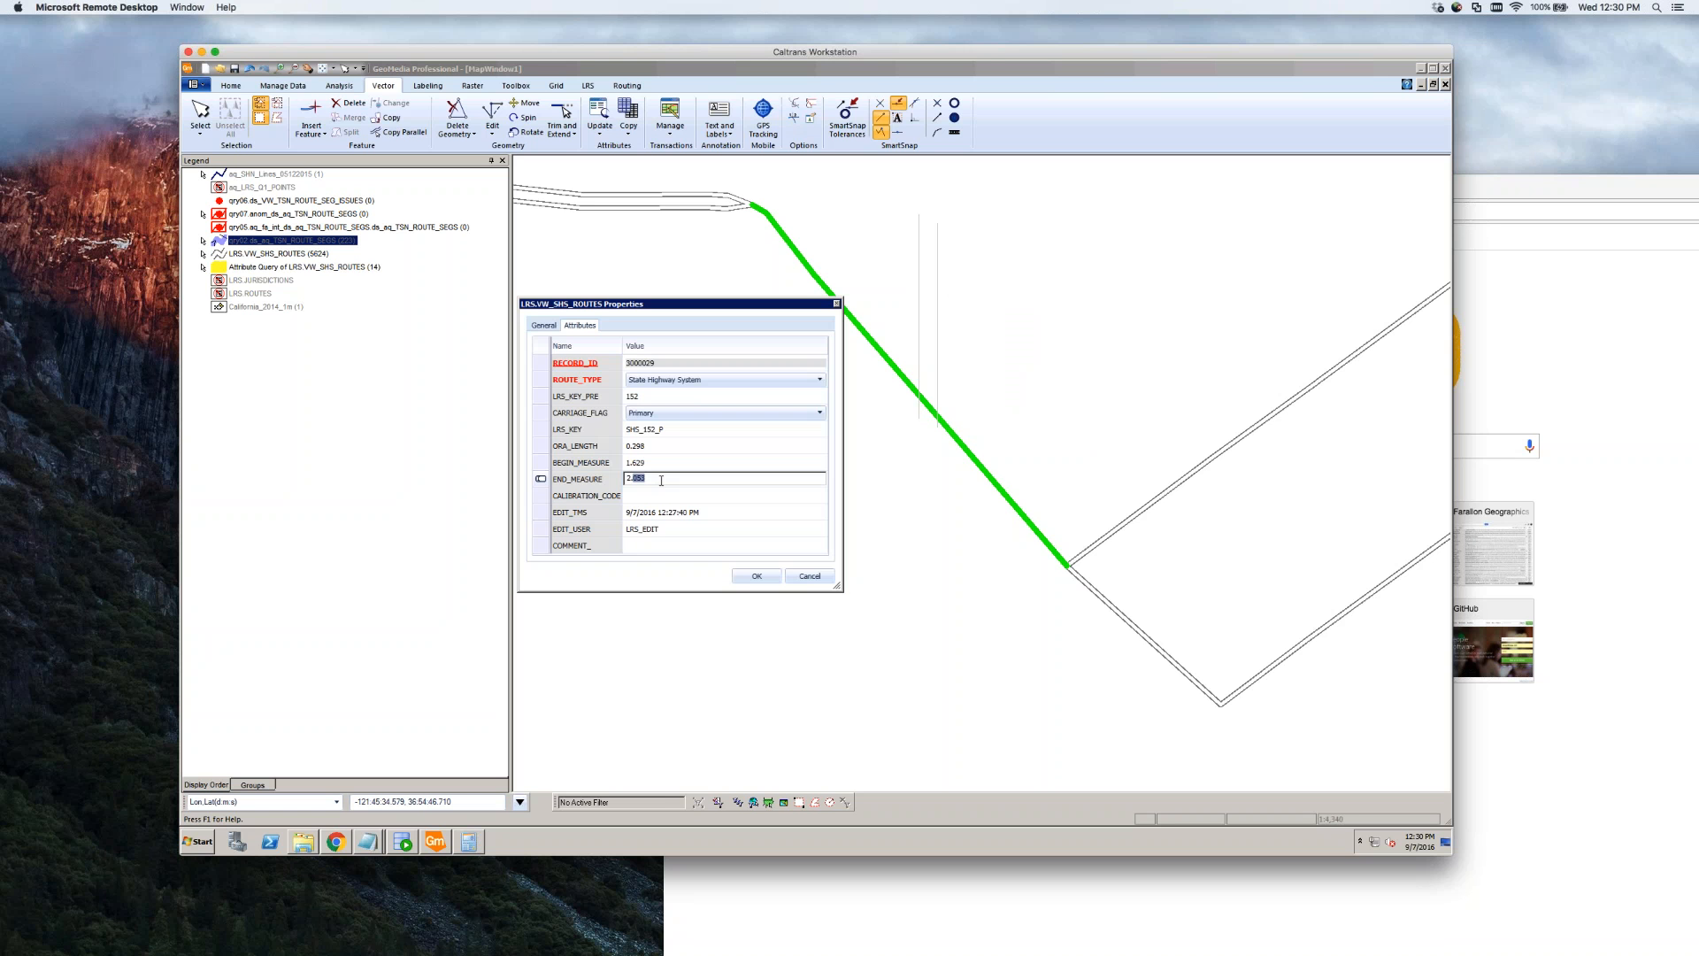
double_click(662, 481)
drag(670, 481, 624, 479)
text(1.927)
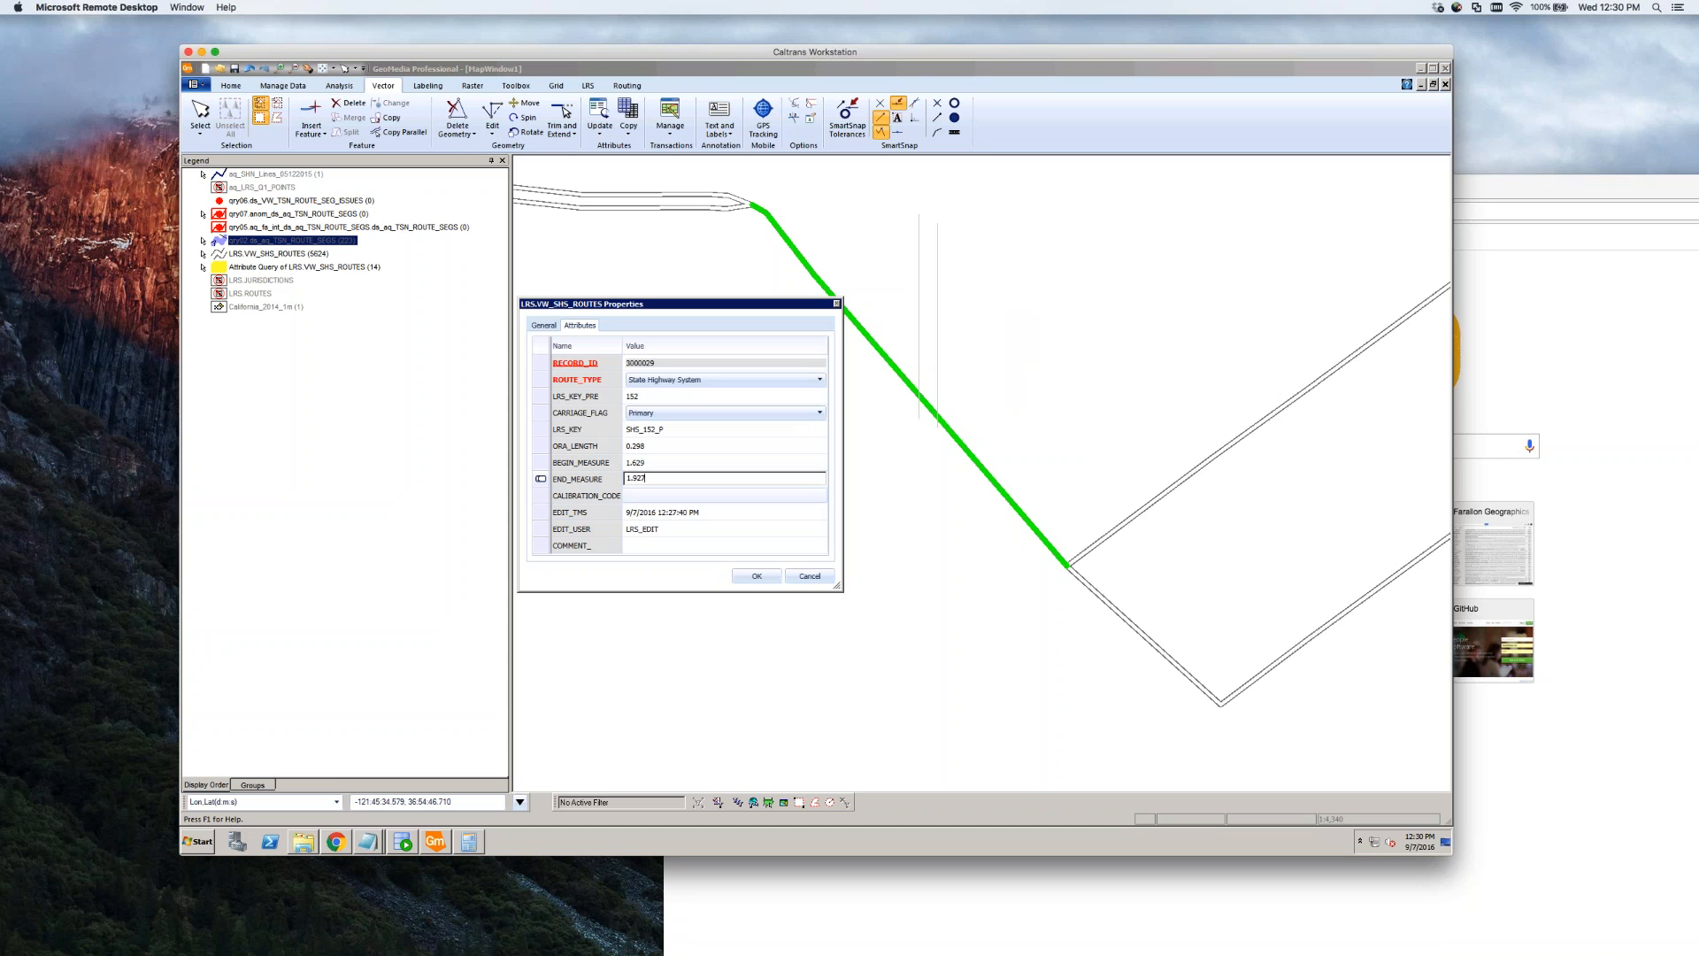
click(757, 576)
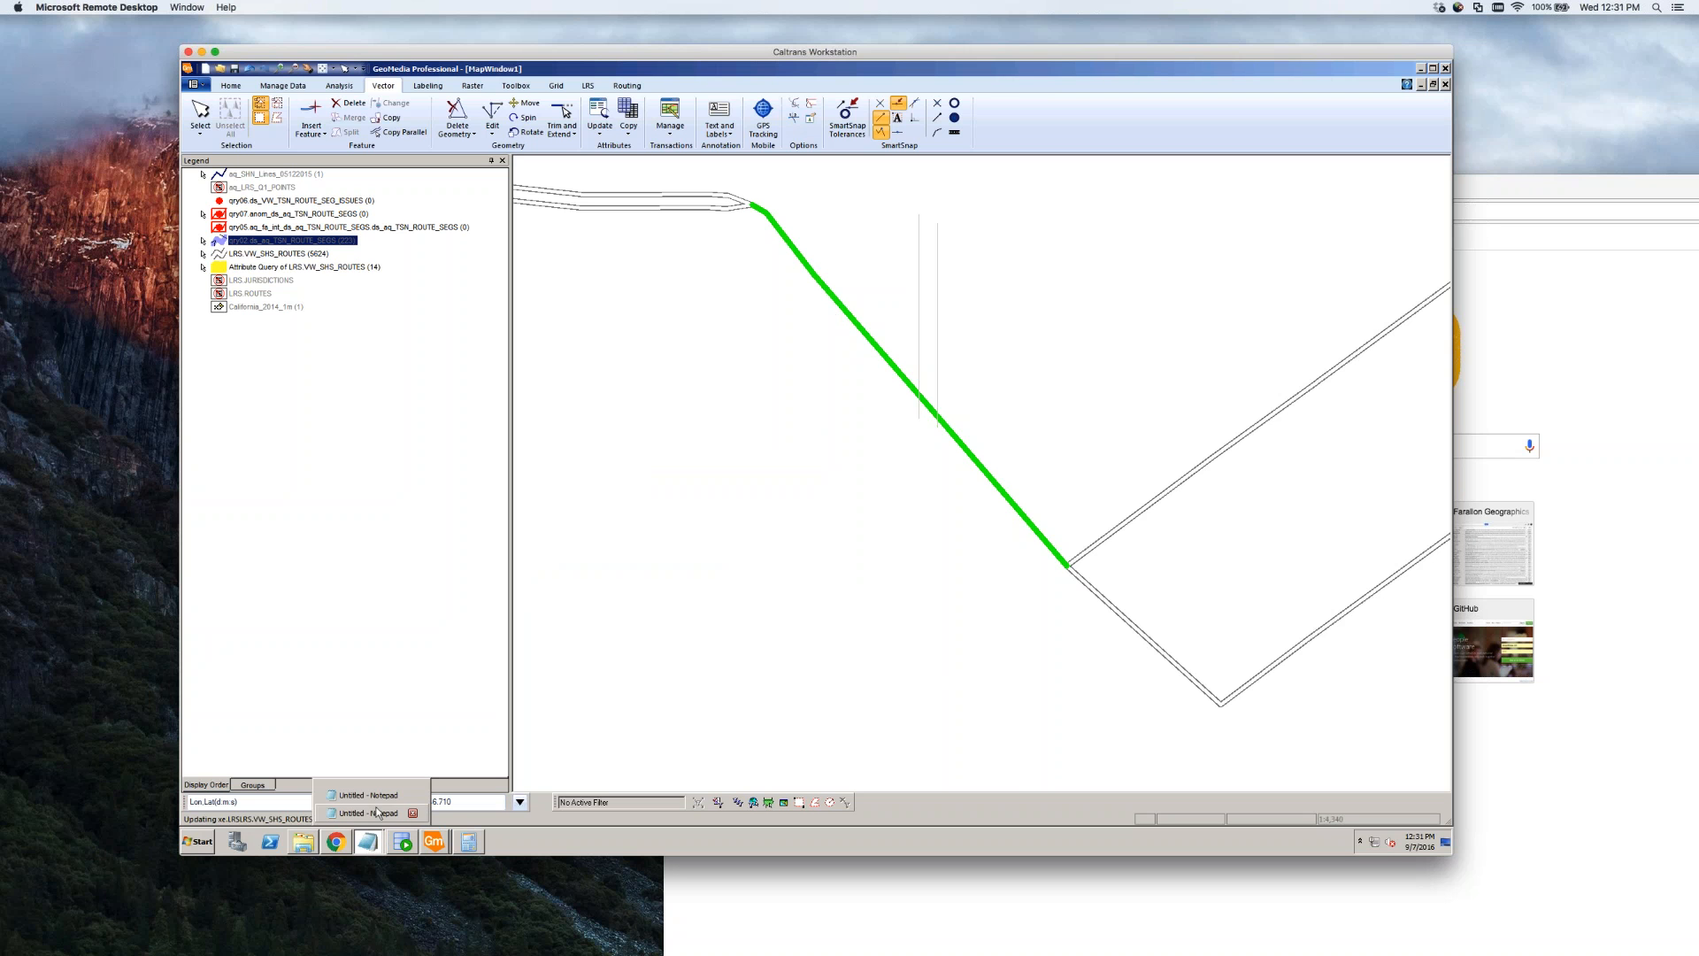
Add a Notepad line asking 'why so long to do del to VW_SHS_ROUTES?'
click(368, 844)
key(Return)
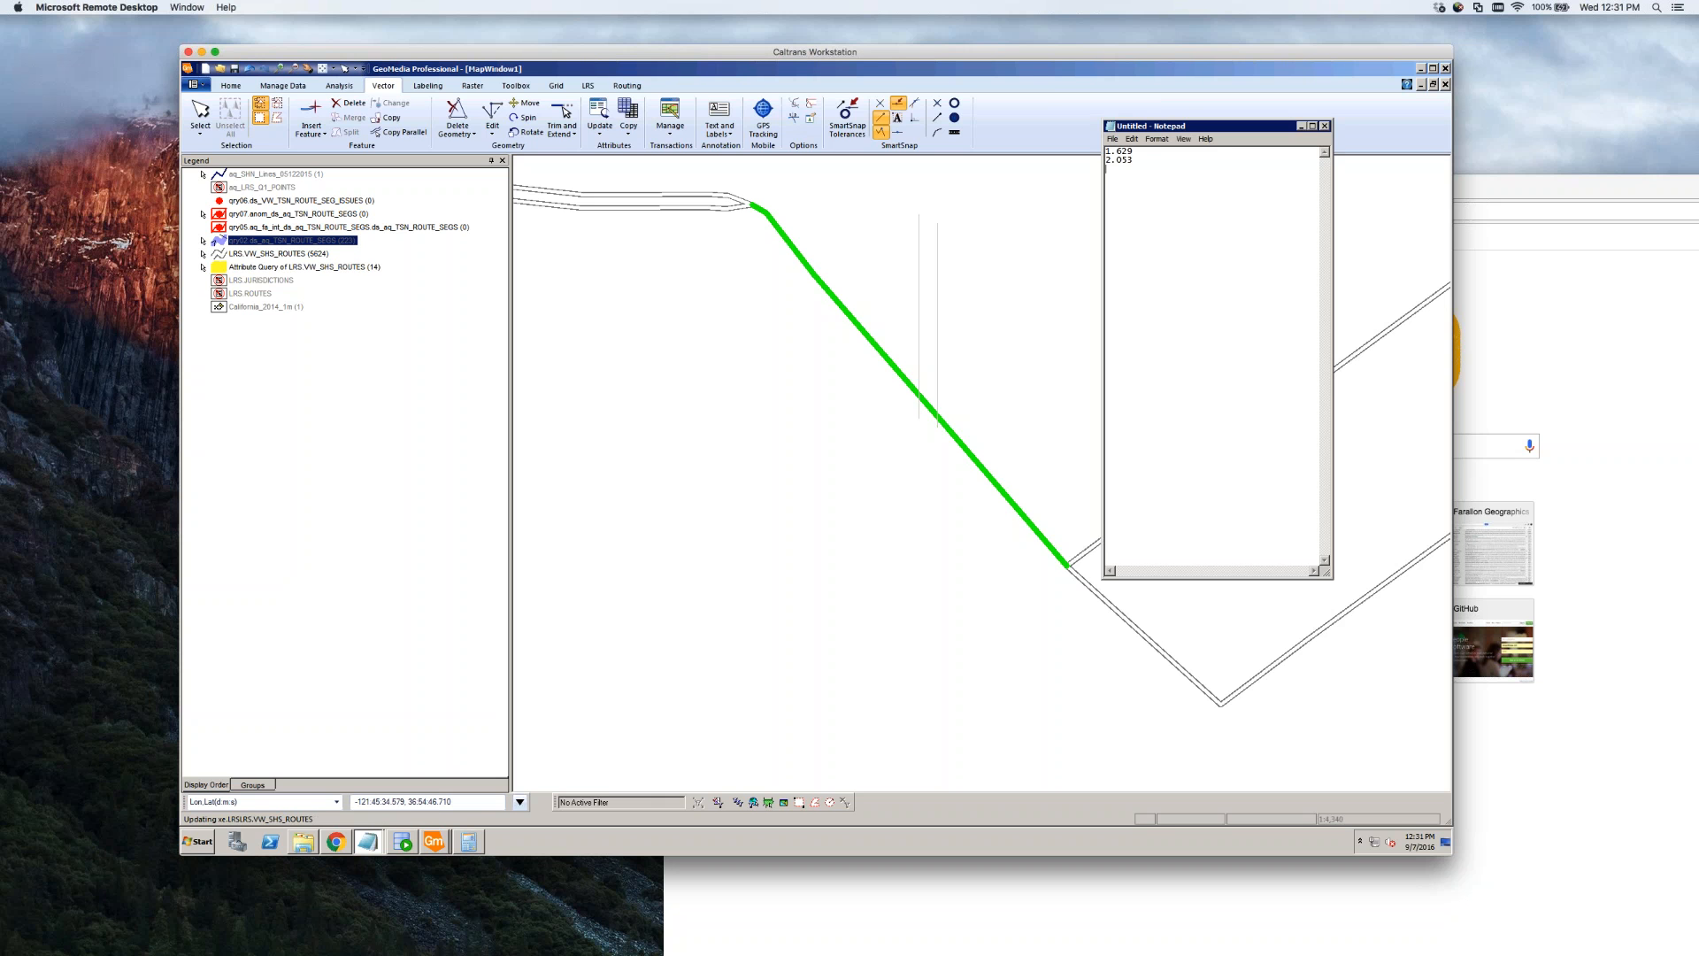
text(- why so long to do dml to vw_S)
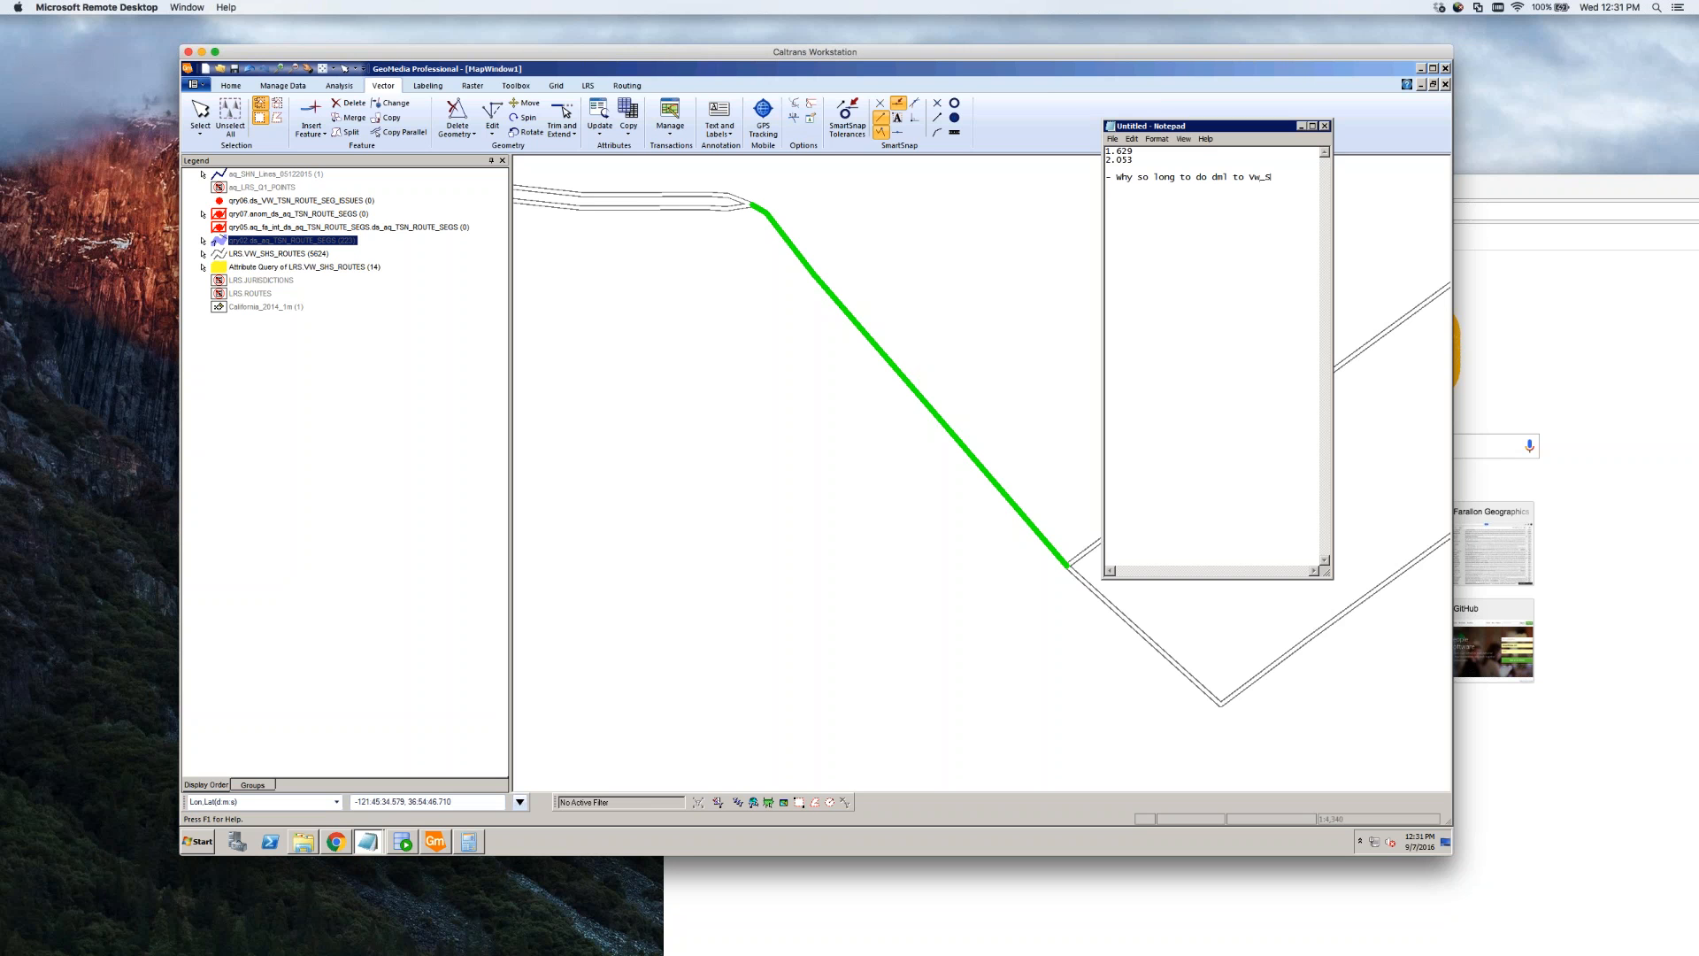
text(HS_ROUTES?)
Select the lower route piece on the map and open its attributes
click(797, 614)
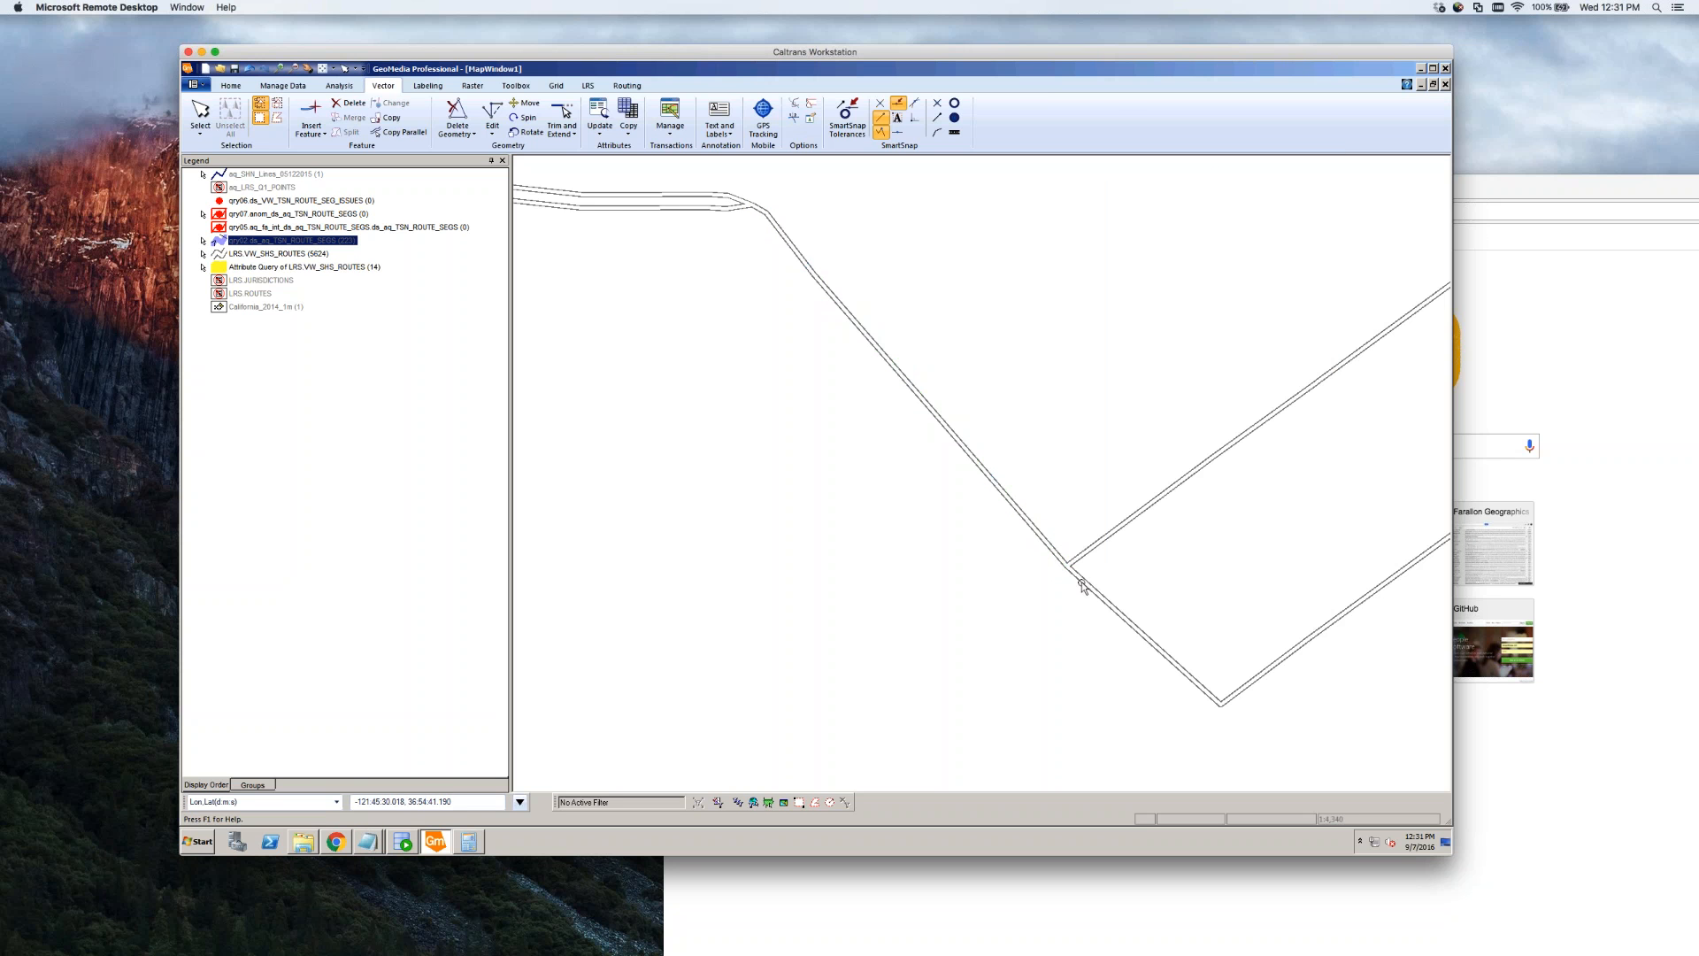
click(1050, 551)
double_click(1090, 585)
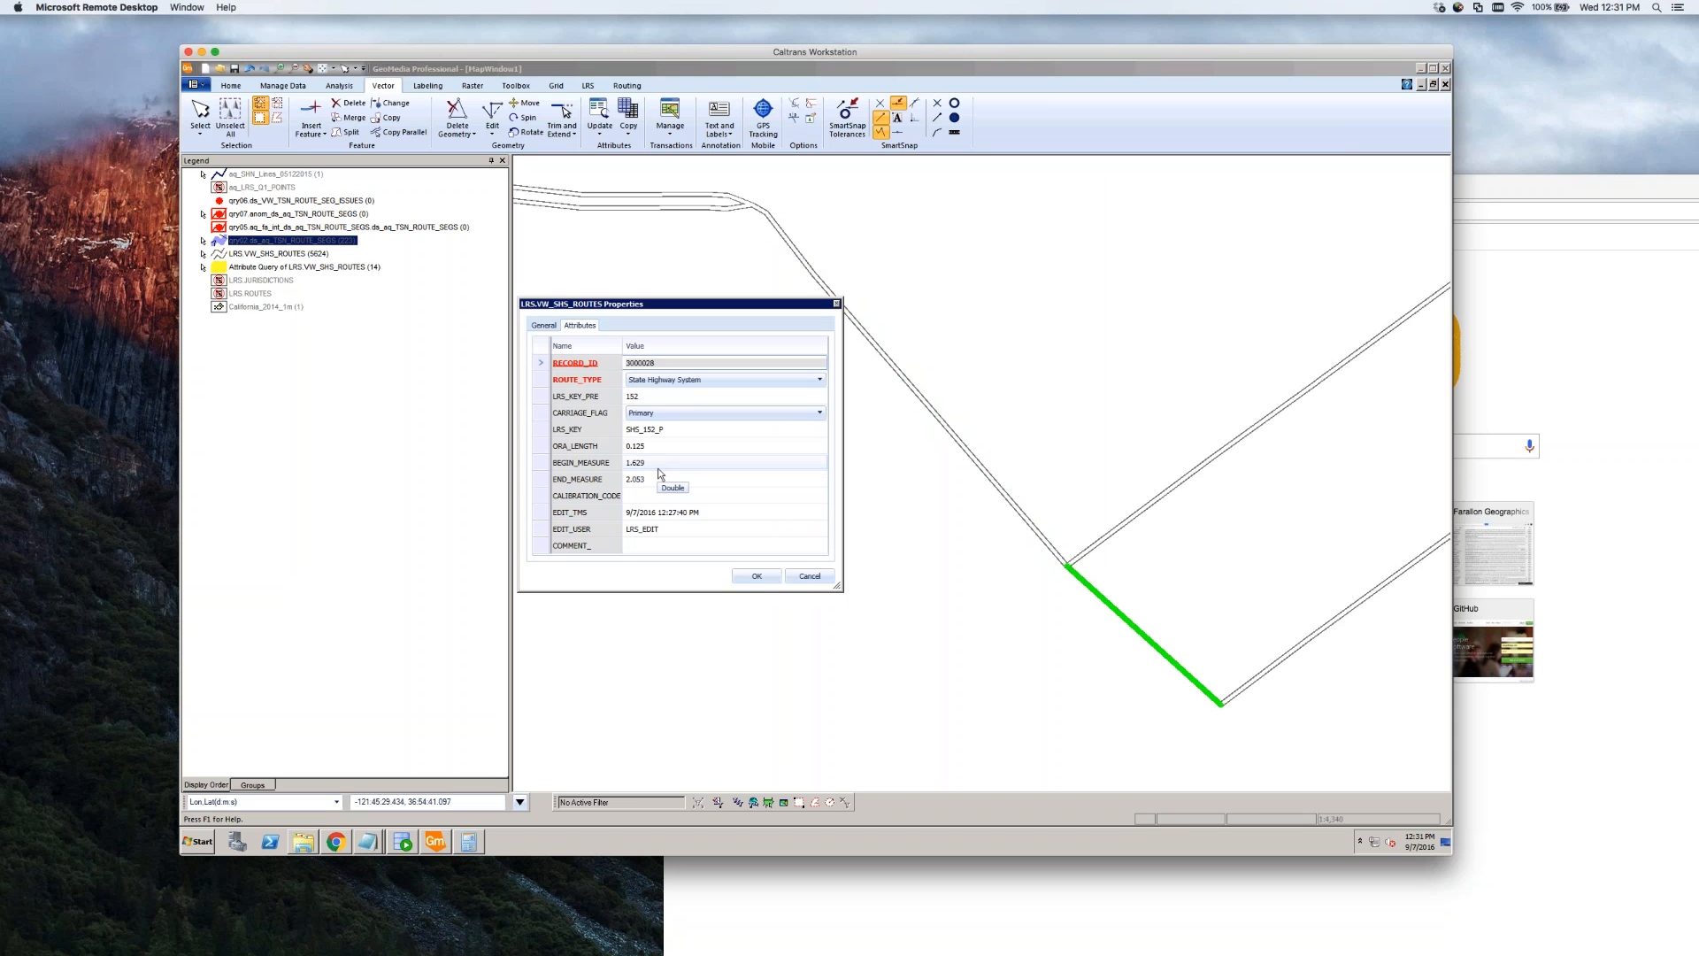
Enter 1.927 as the lower piece's BEGIN_MEASURE, leaving END_MEASURE unchanged
click(754, 462)
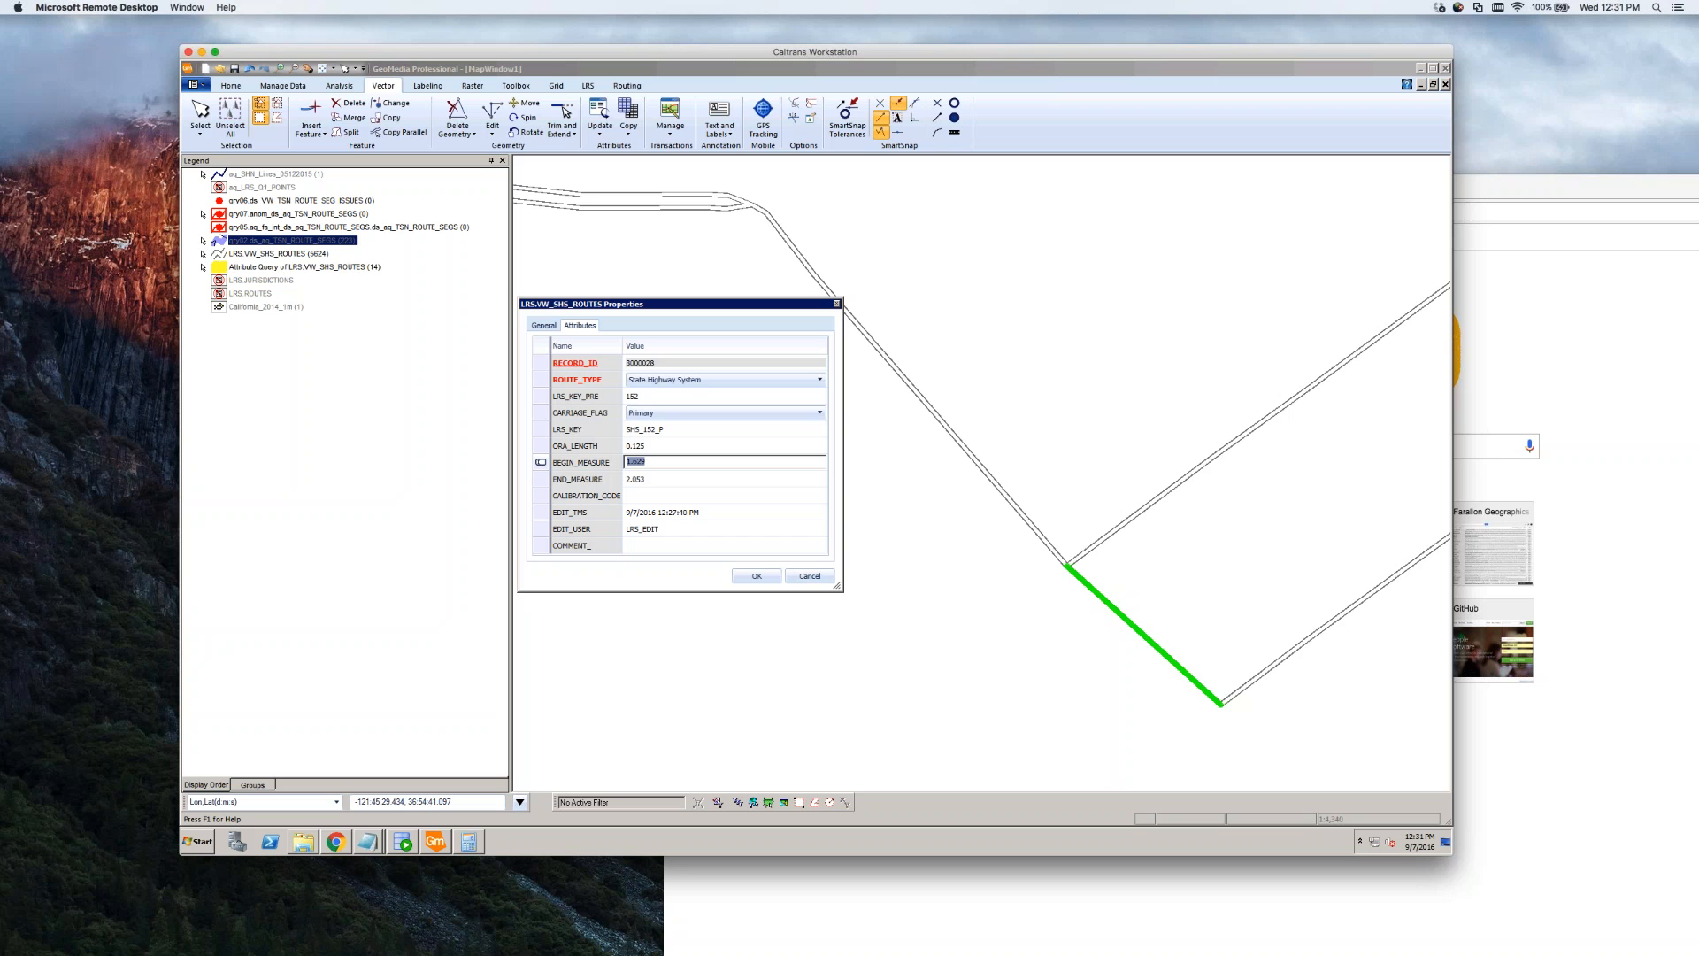
text(1.)
key(Tab)
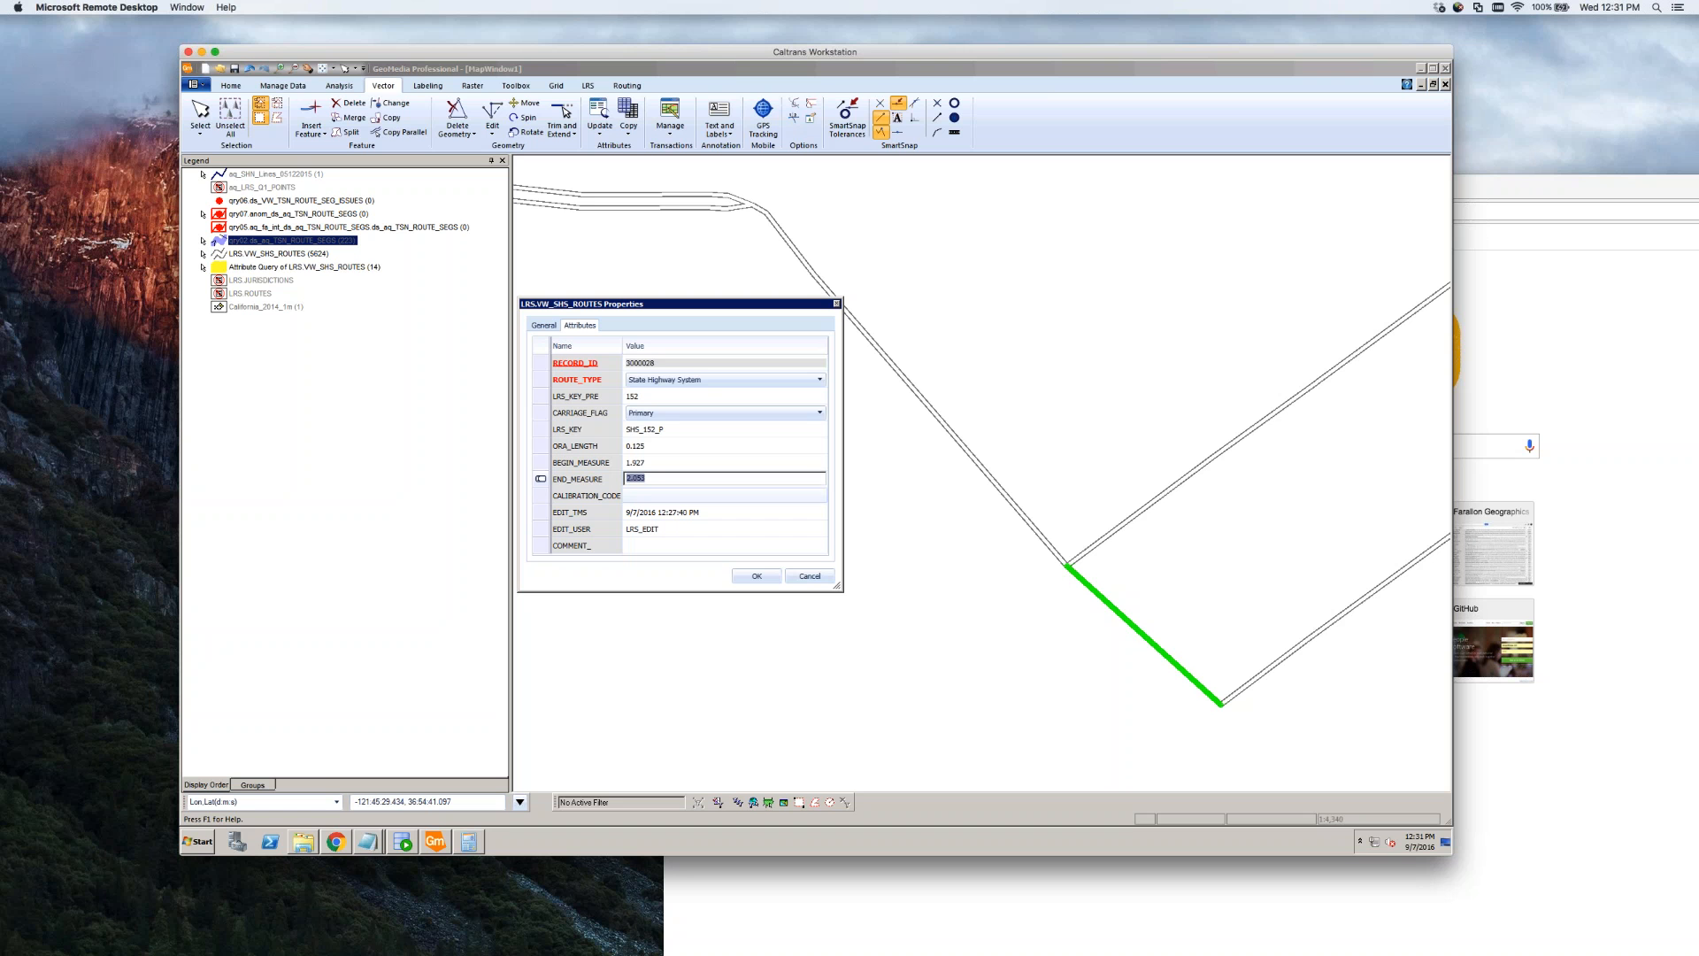
key(Tab)
In Calculator, add the 0.125 length to 1.927 to get the new end measure
key(alt+Tab)
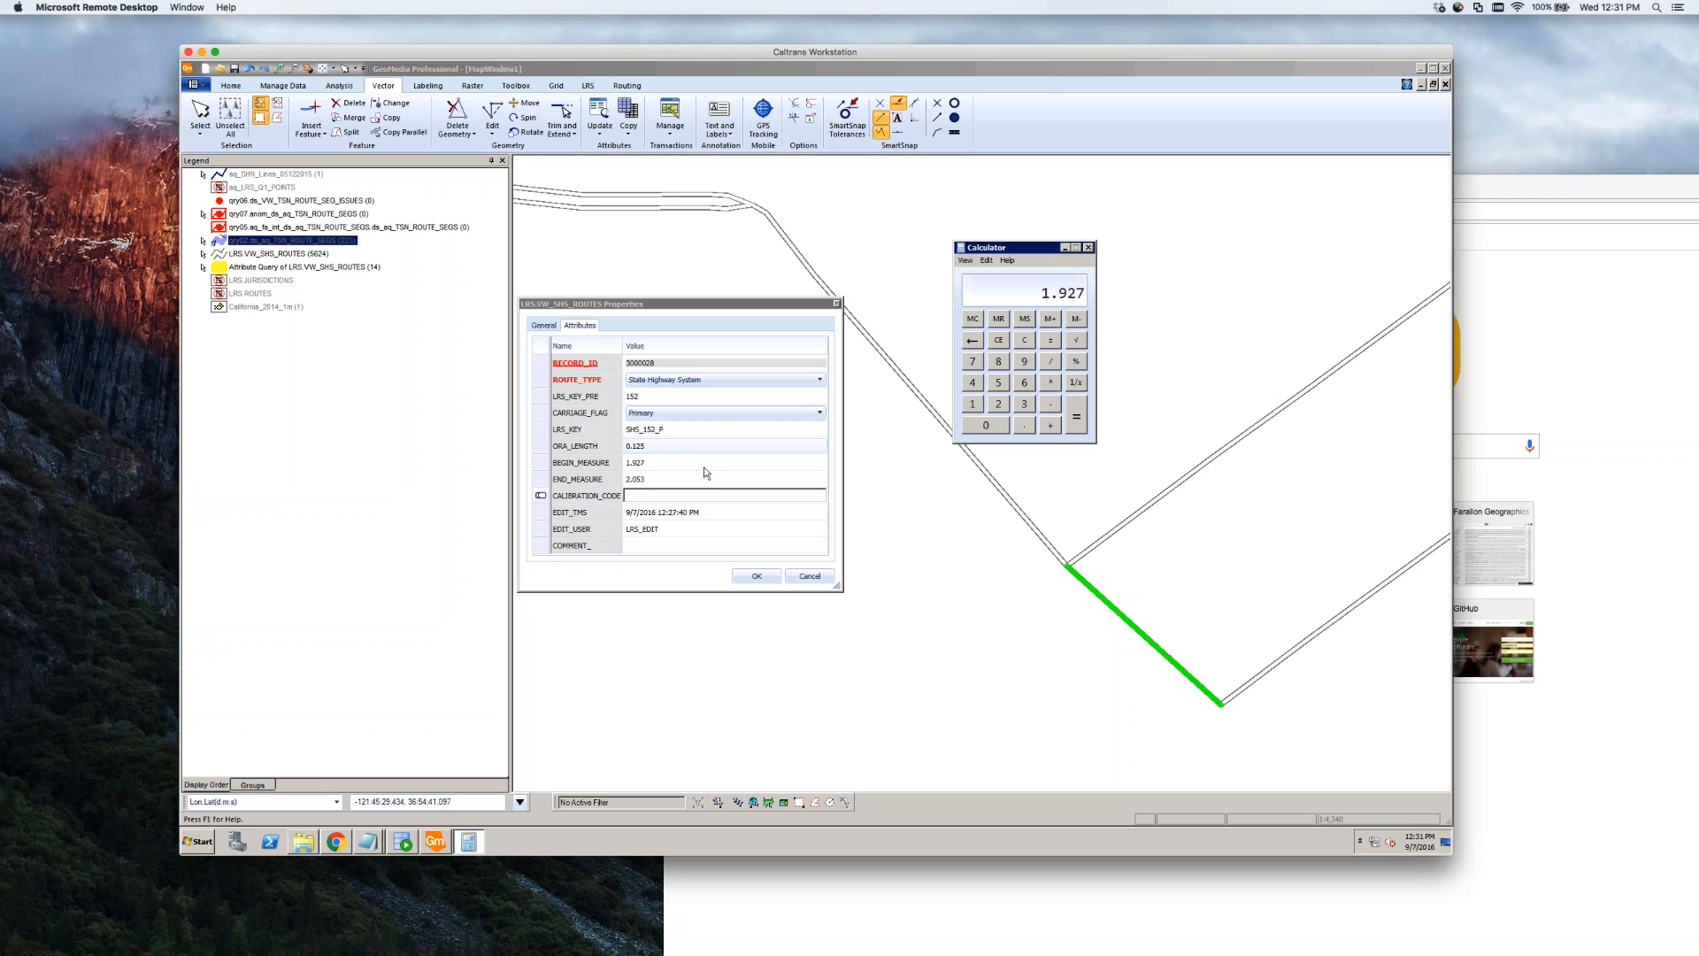
click(1052, 426)
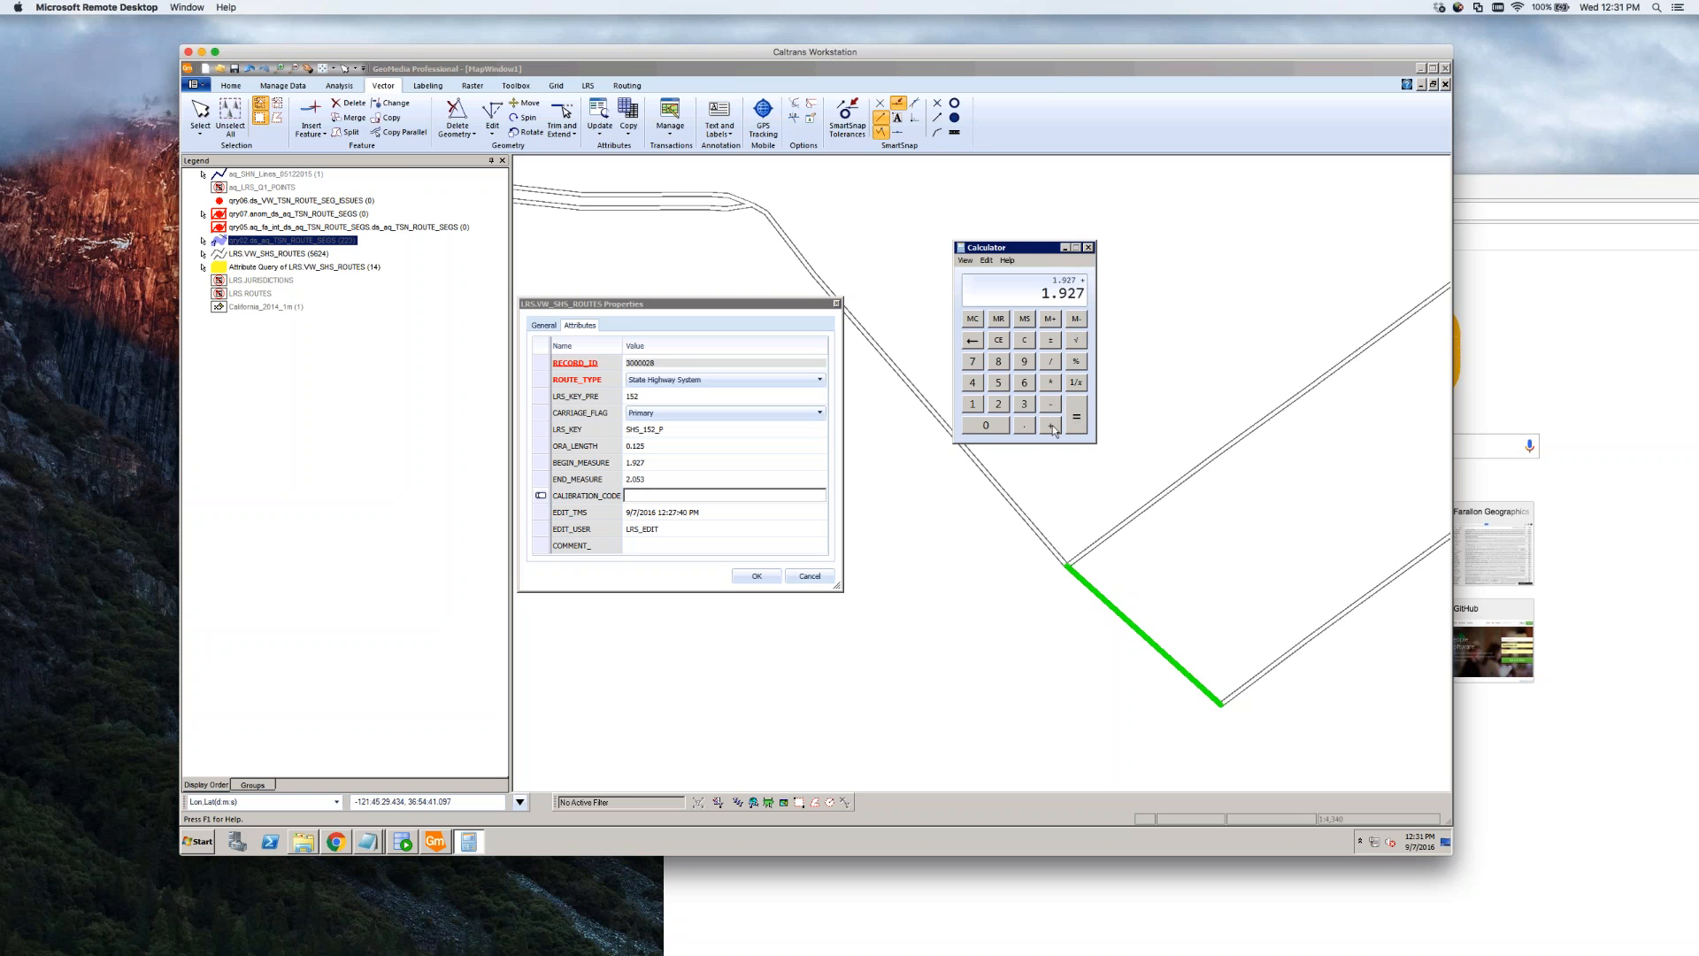
click(1025, 427)
click(973, 406)
click(998, 405)
click(1000, 385)
click(1076, 420)
Close Calculator and edit END_MEASURE 2.053 and BEGIN_MEASURE 1.927 in the Properties grid
click(1089, 249)
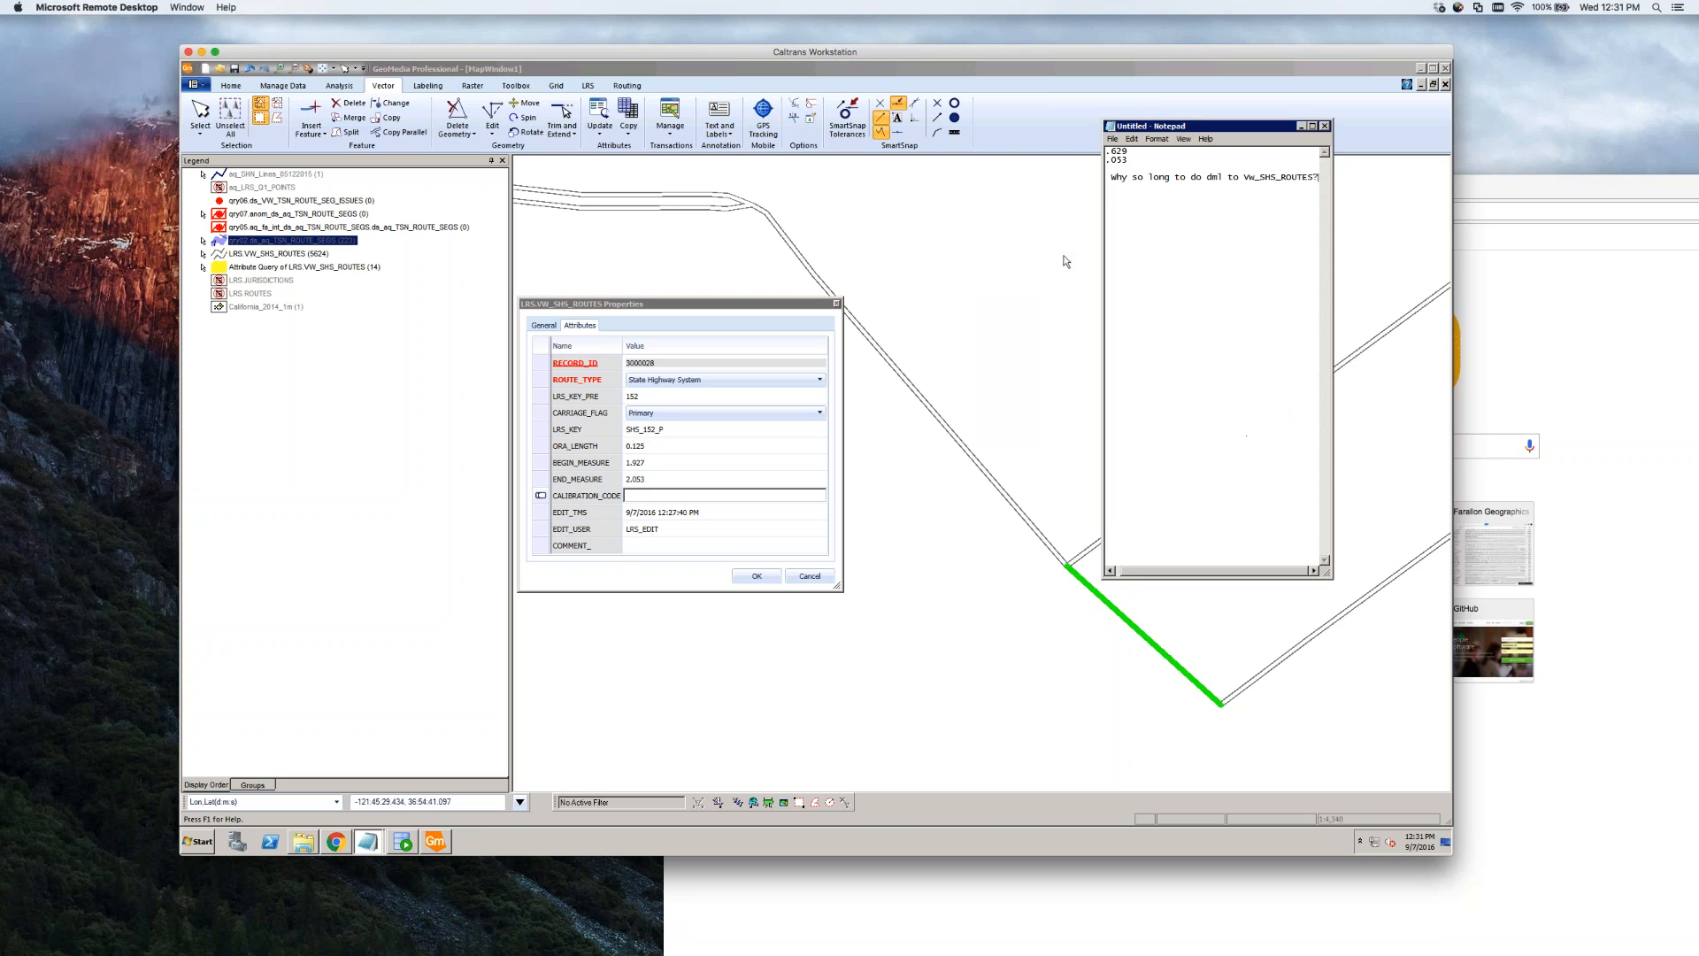
click(1065, 261)
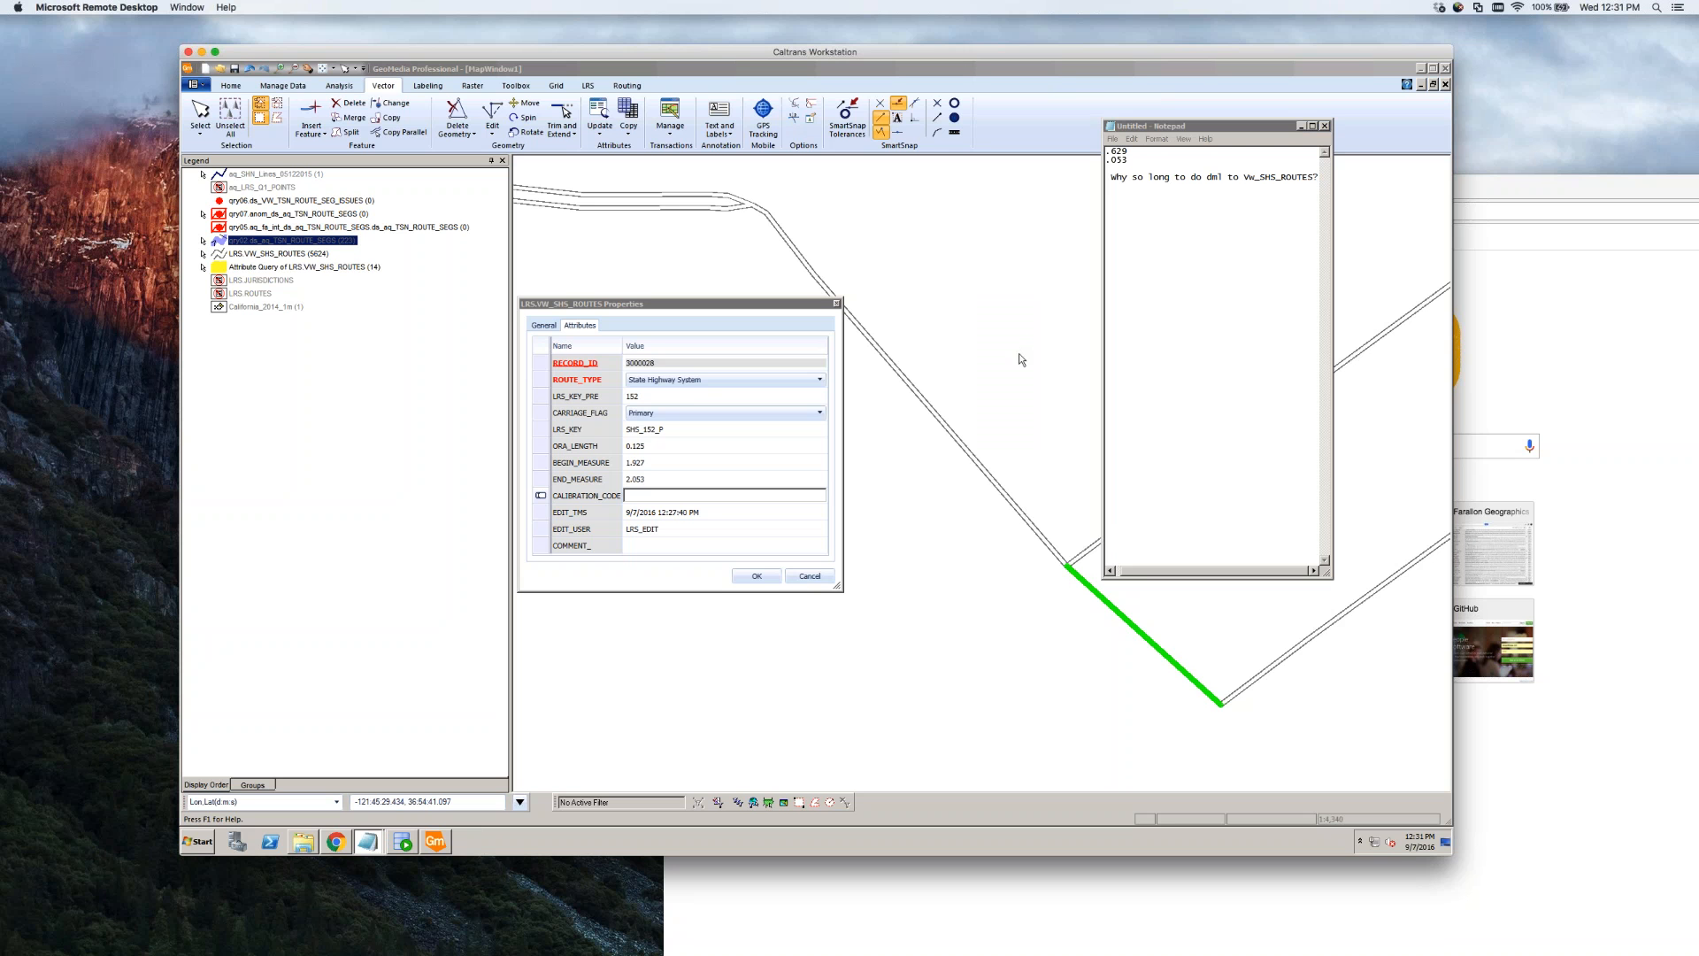
click(659, 479)
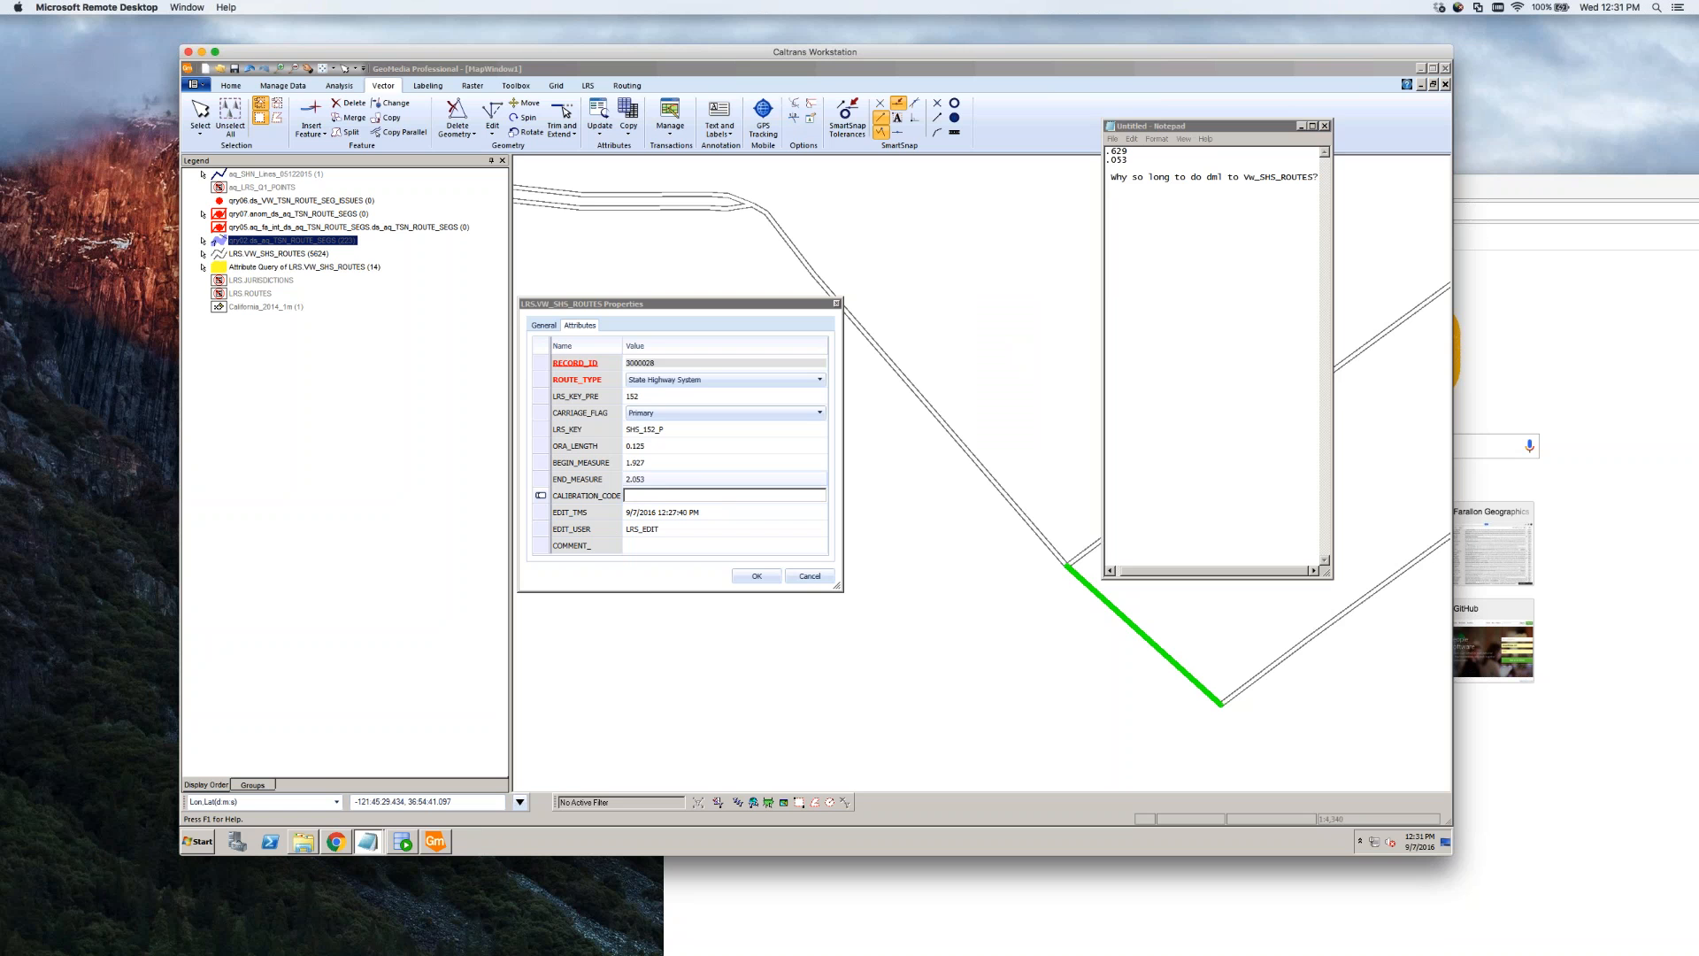
click(665, 481)
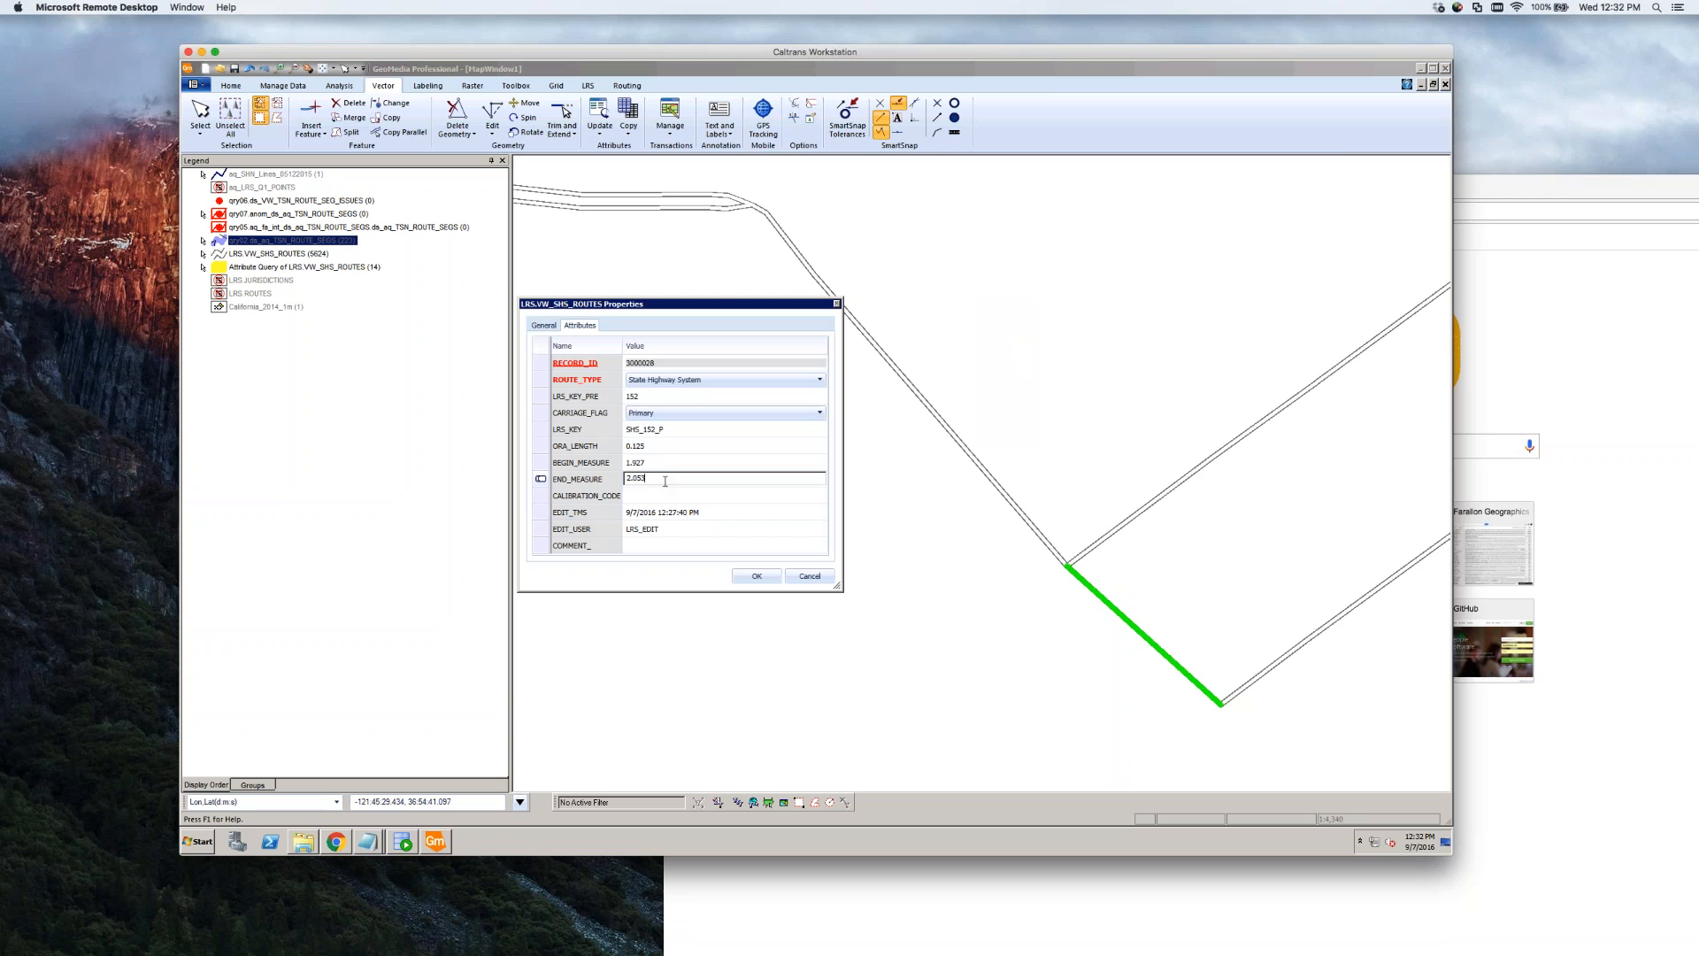
click(705, 463)
click(705, 465)
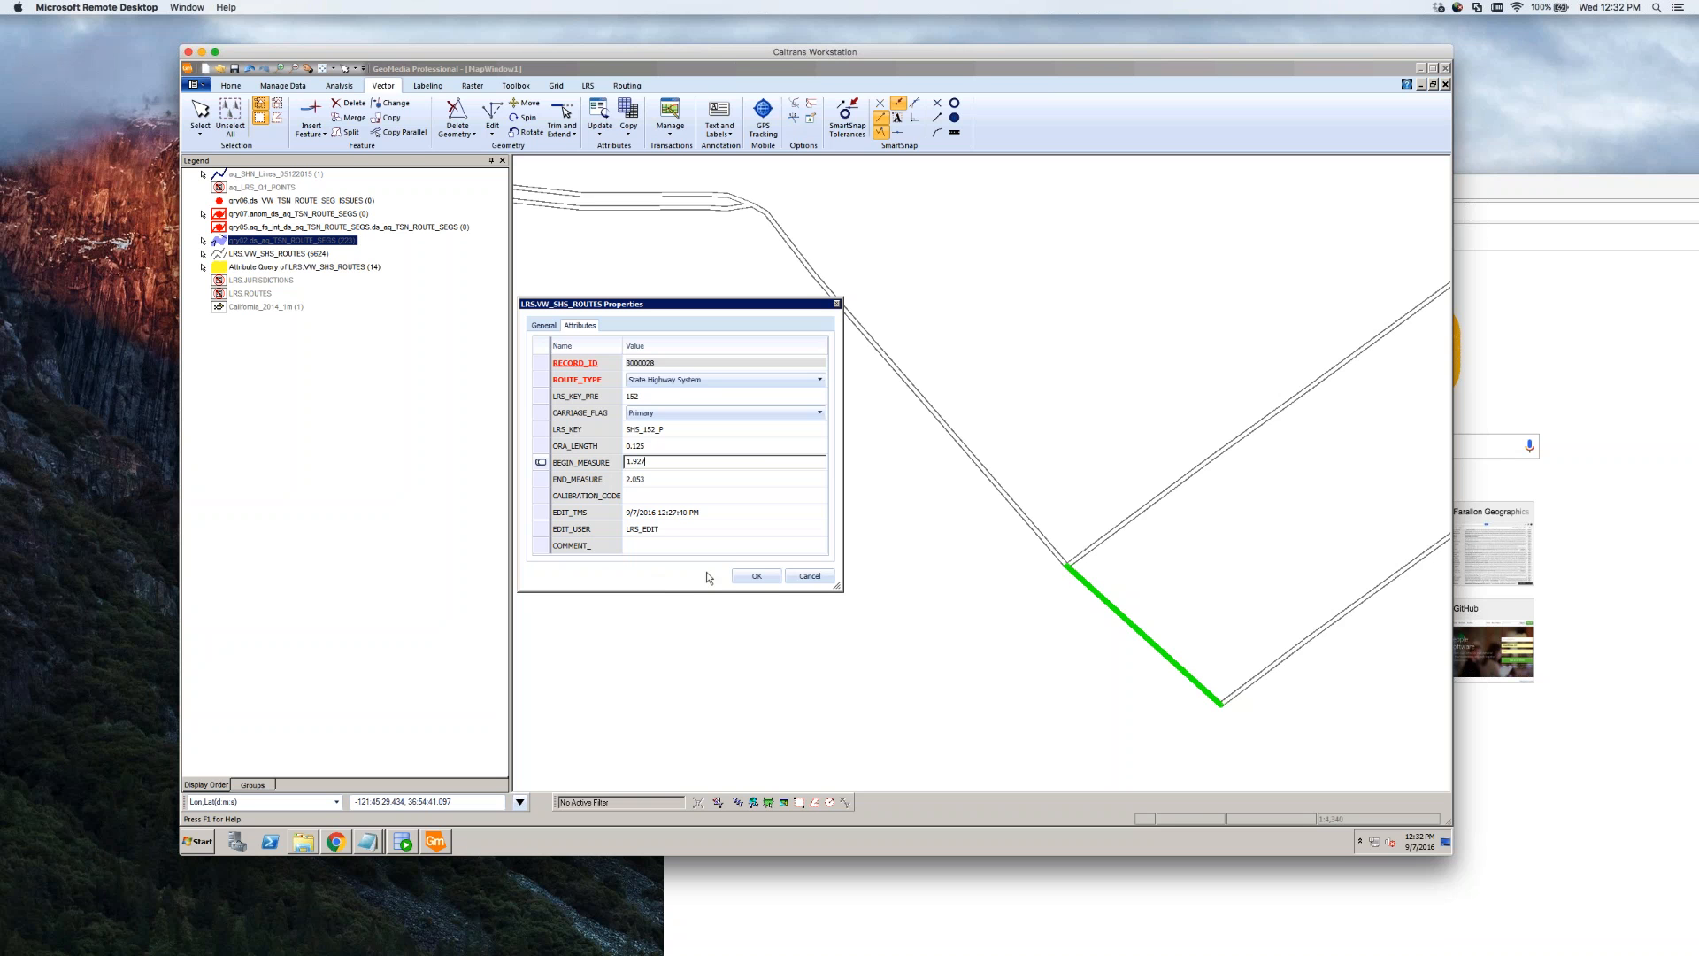
click(758, 578)
Move the Properties dialog aside, recommit both measures and apply them with OK
drag(710, 312, 543, 439)
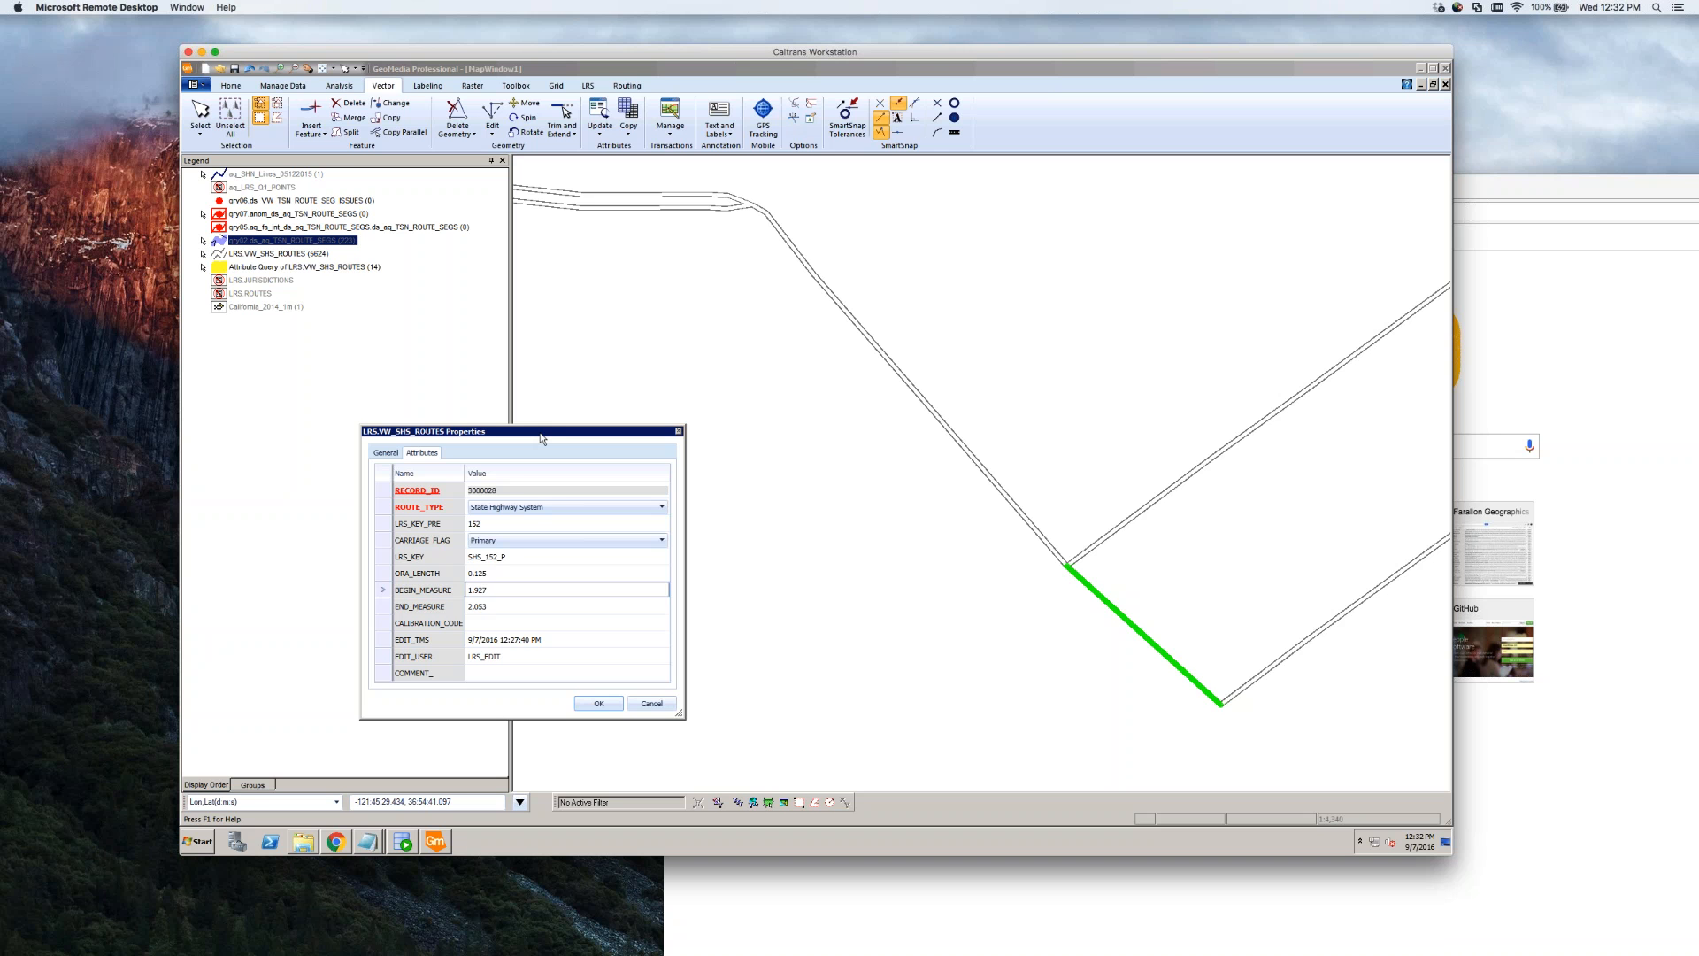
click(493, 589)
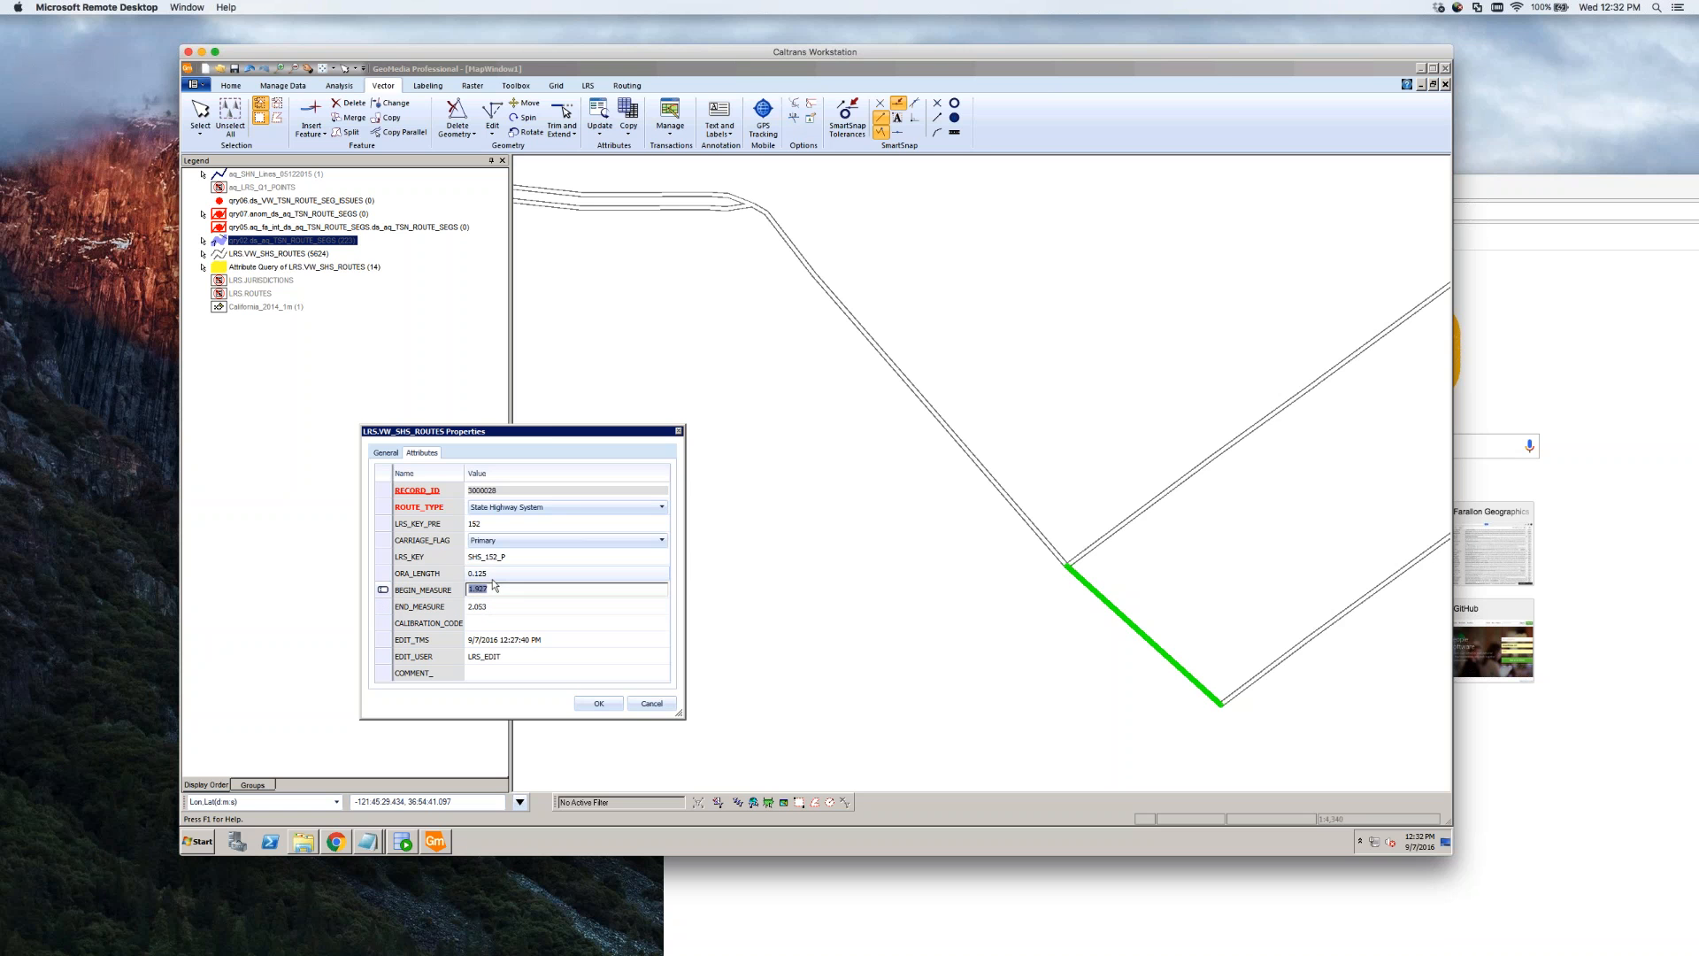
key(Tab)
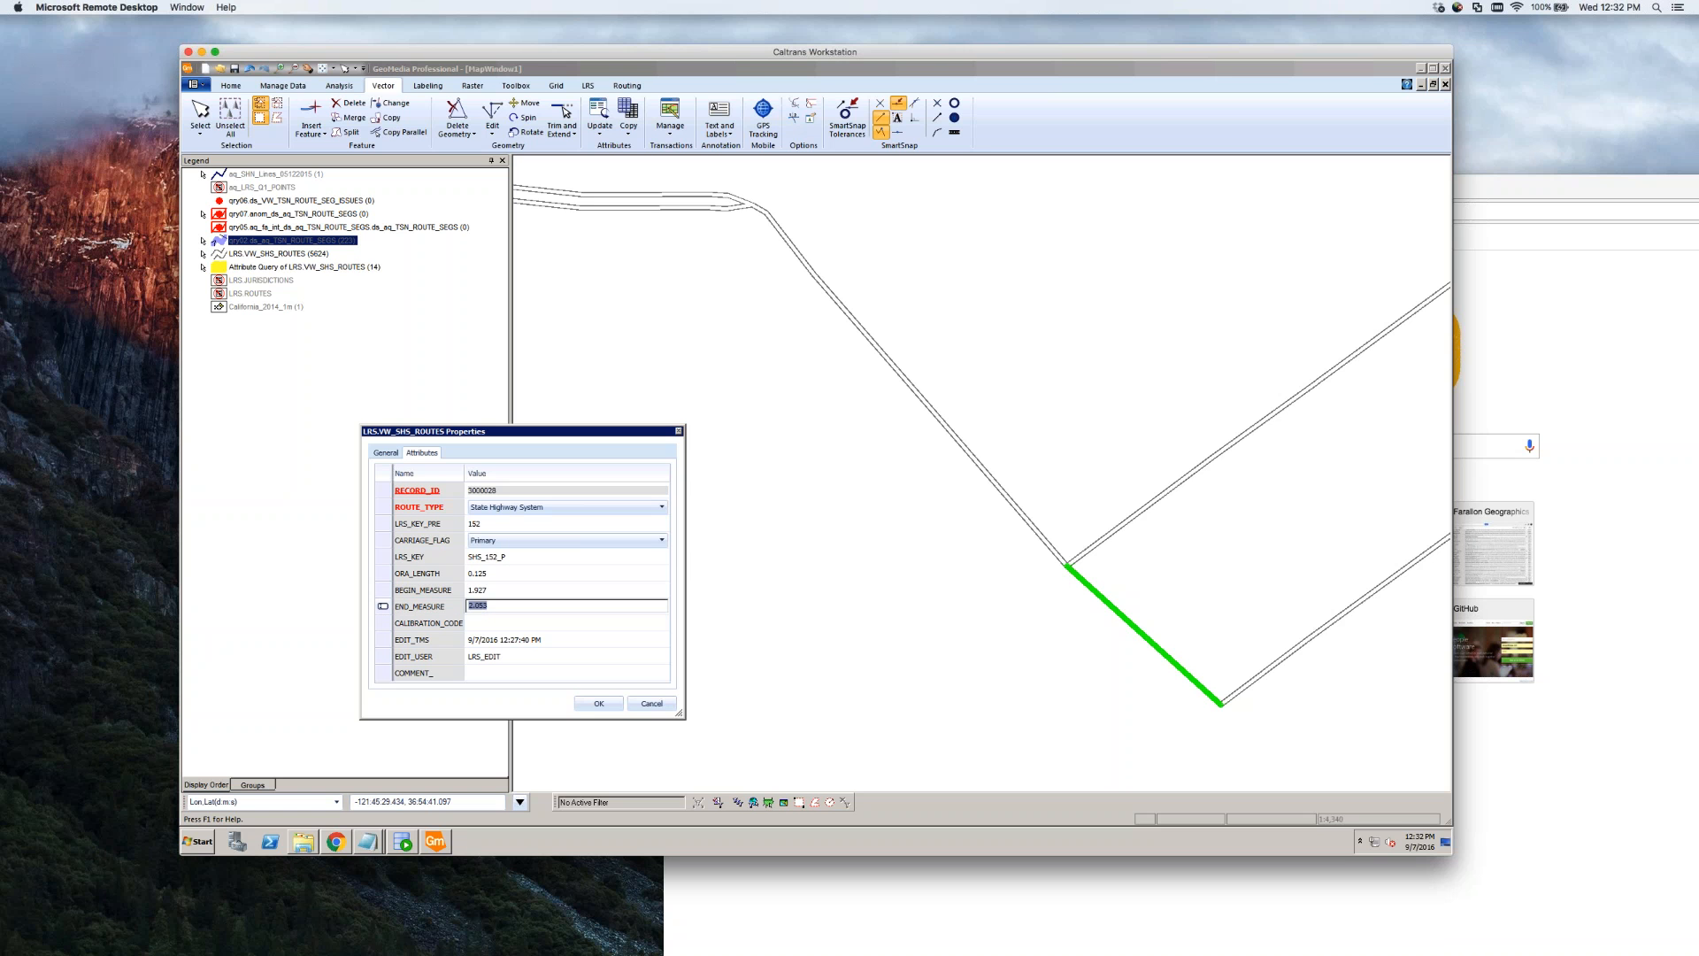
click(599, 705)
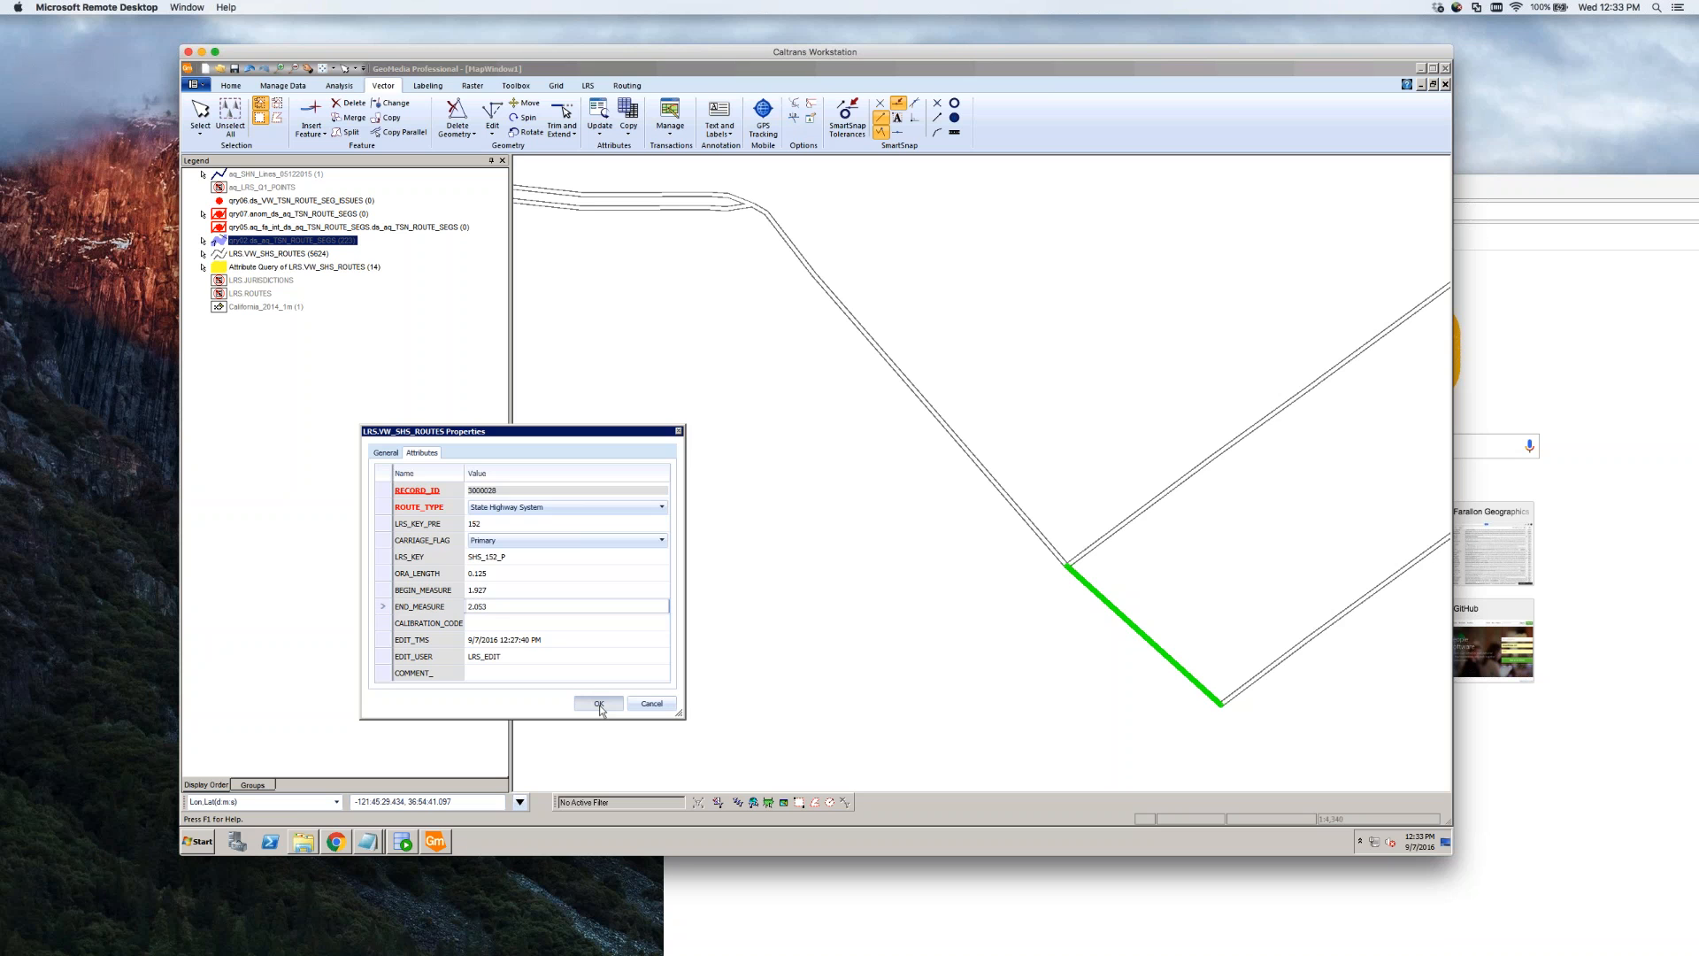
click(599, 704)
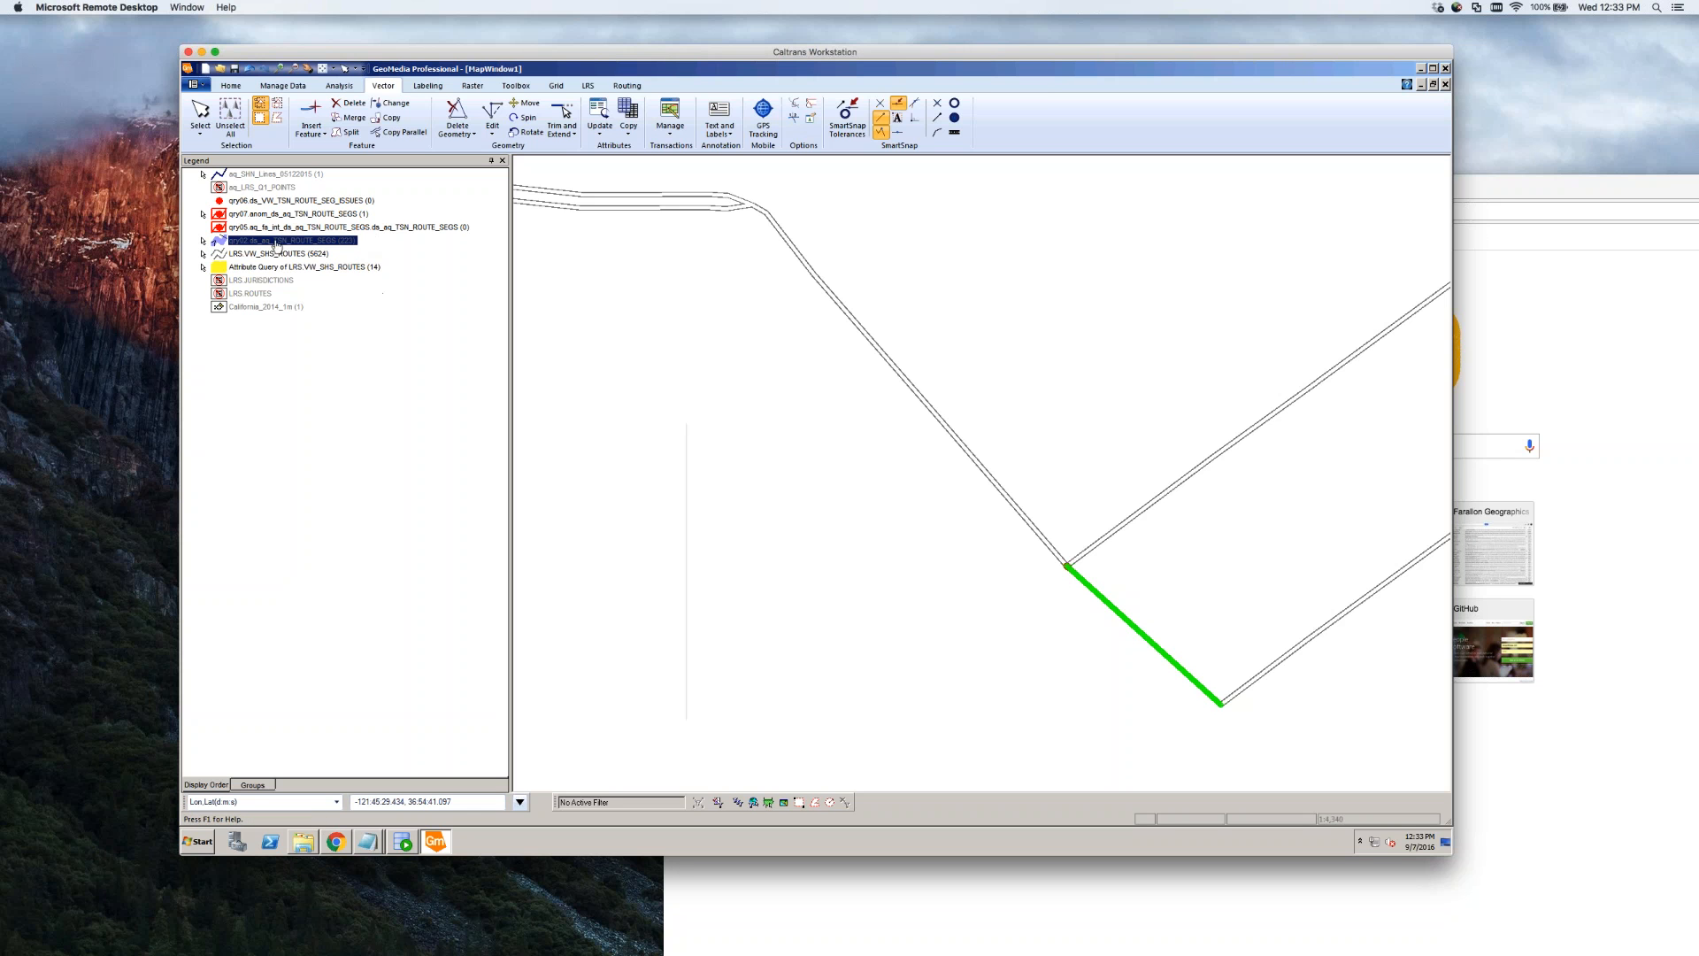
Zoom into the junction and select the upper TSN segment from FIFTH ST to MAIN ST & LAKE ST
right_click(272, 240)
click(304, 248)
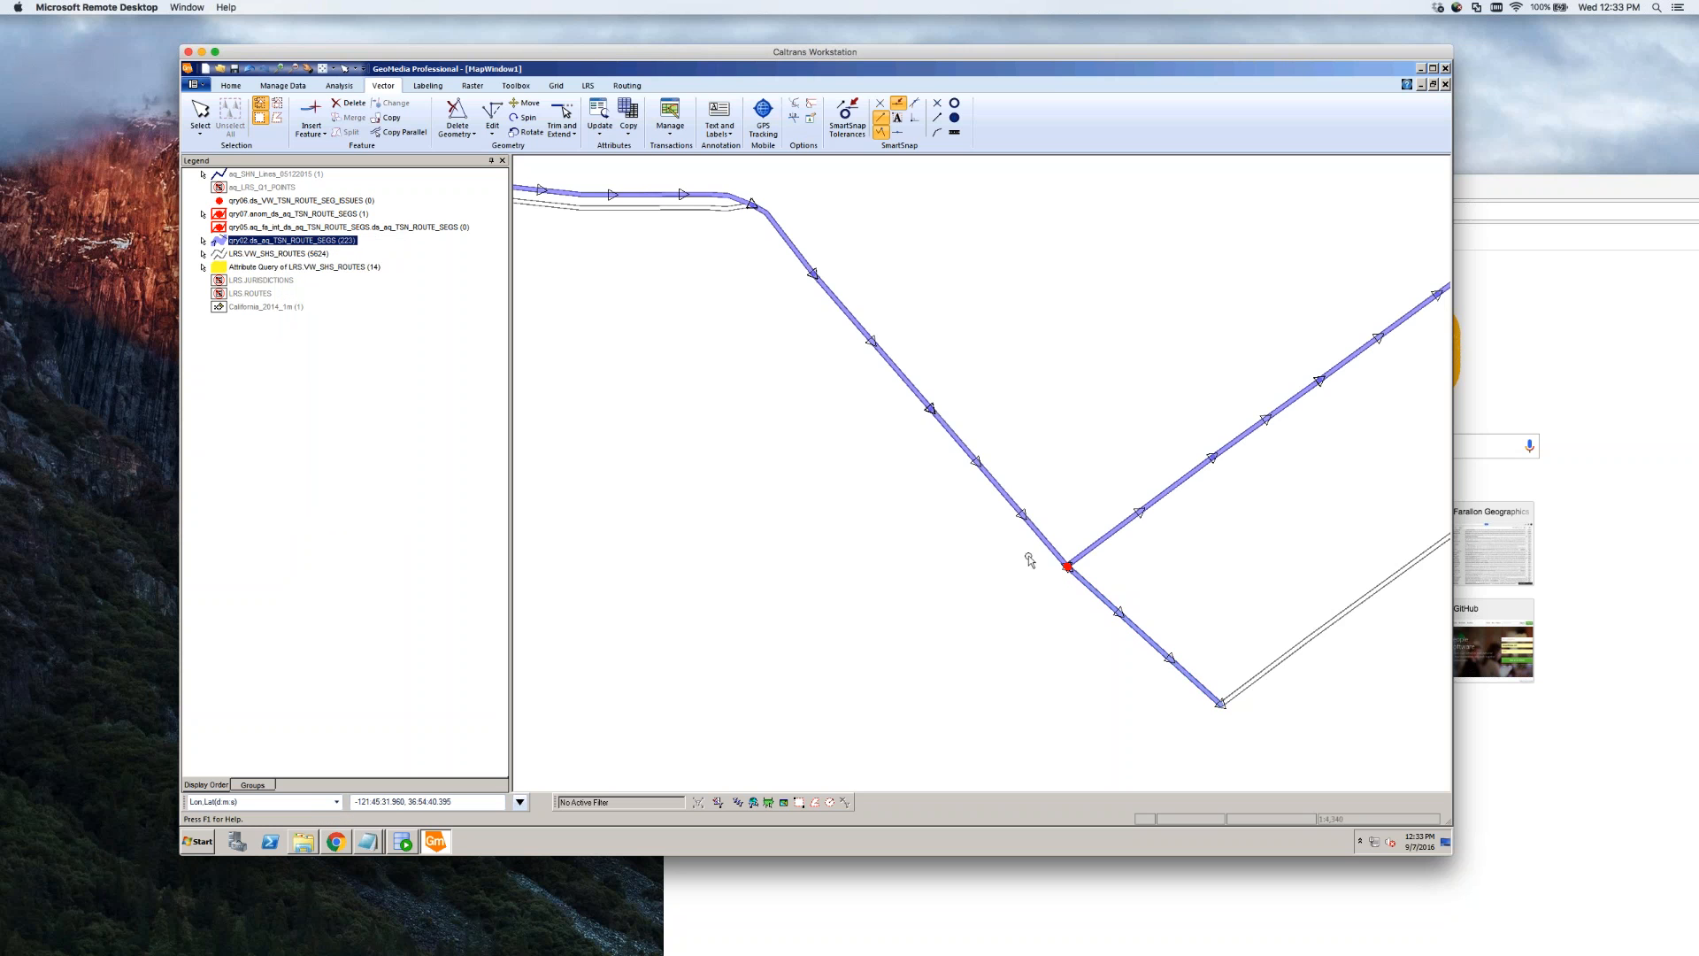
scroll(1064, 569, up, 4)
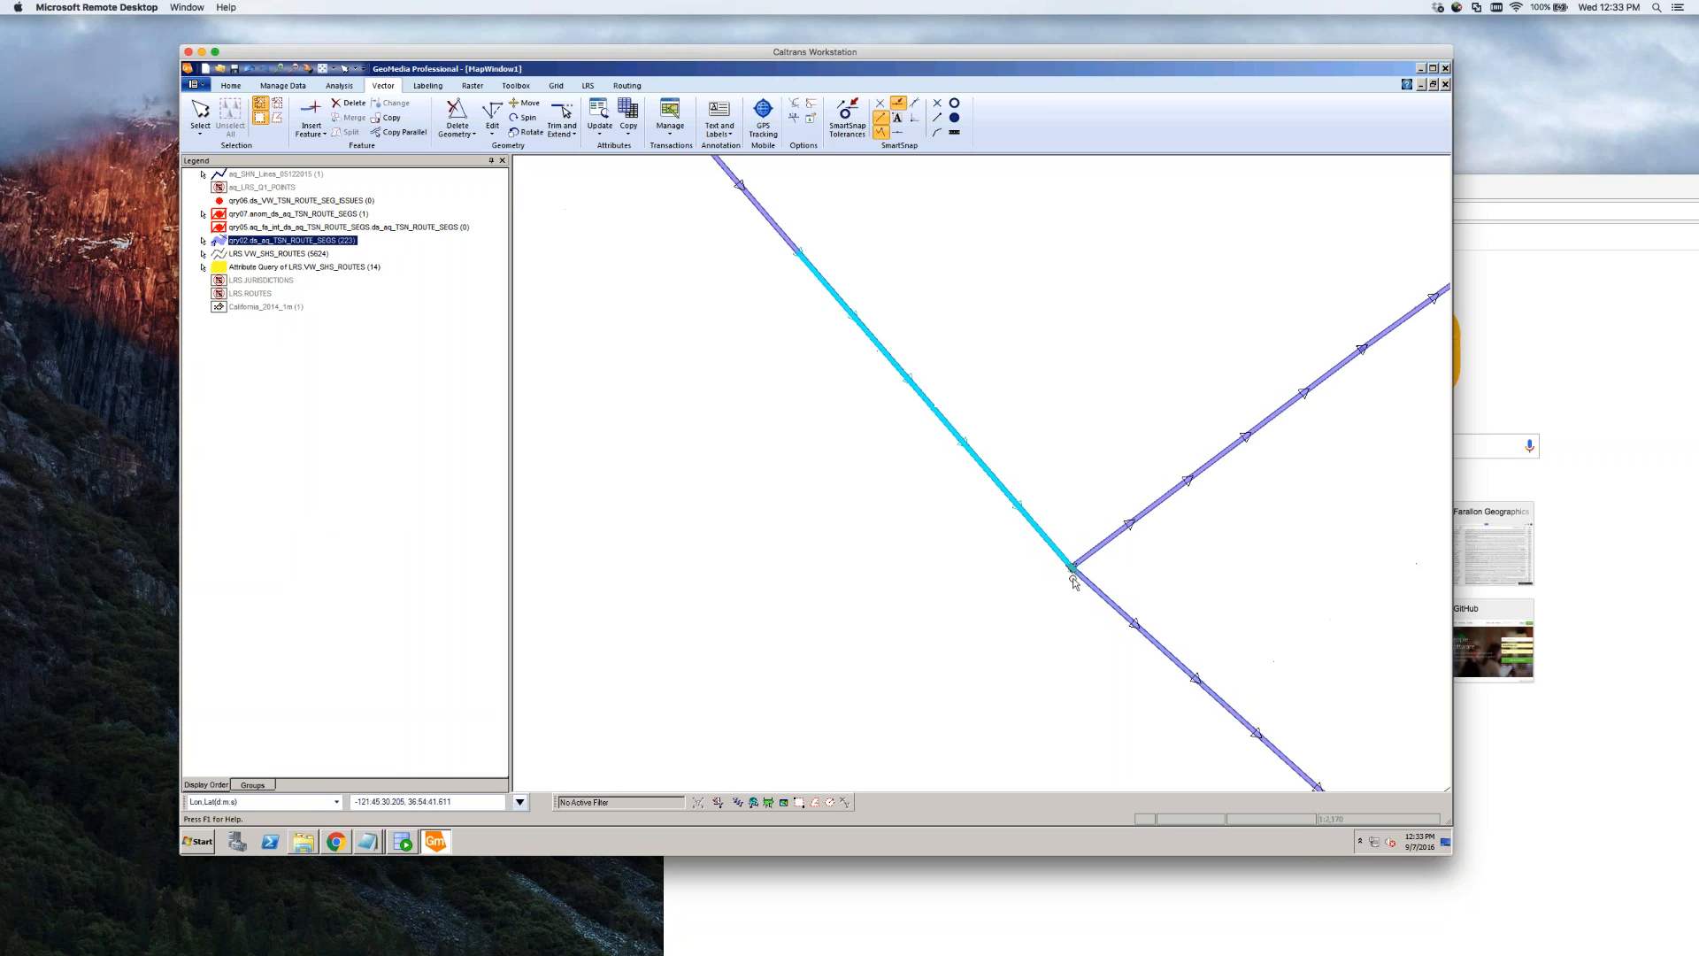
scroll(1095, 562, up, 1)
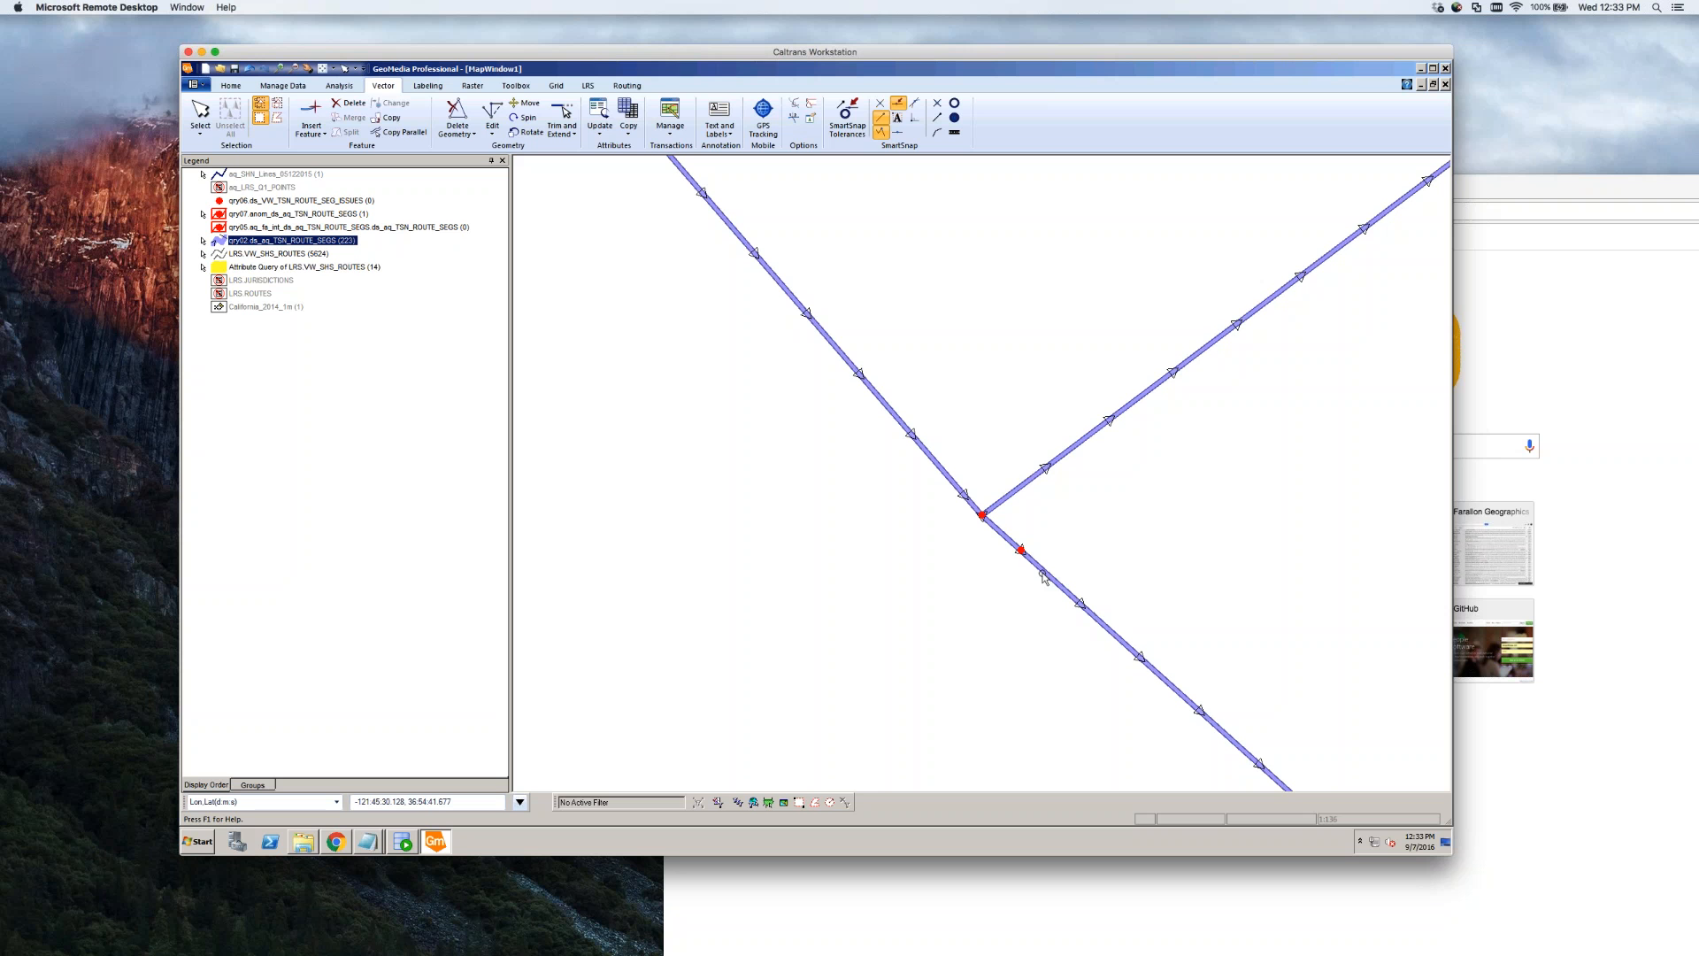
click(1045, 570)
click(999, 534)
click(885, 487)
mouse_move(959, 492)
click(961, 503)
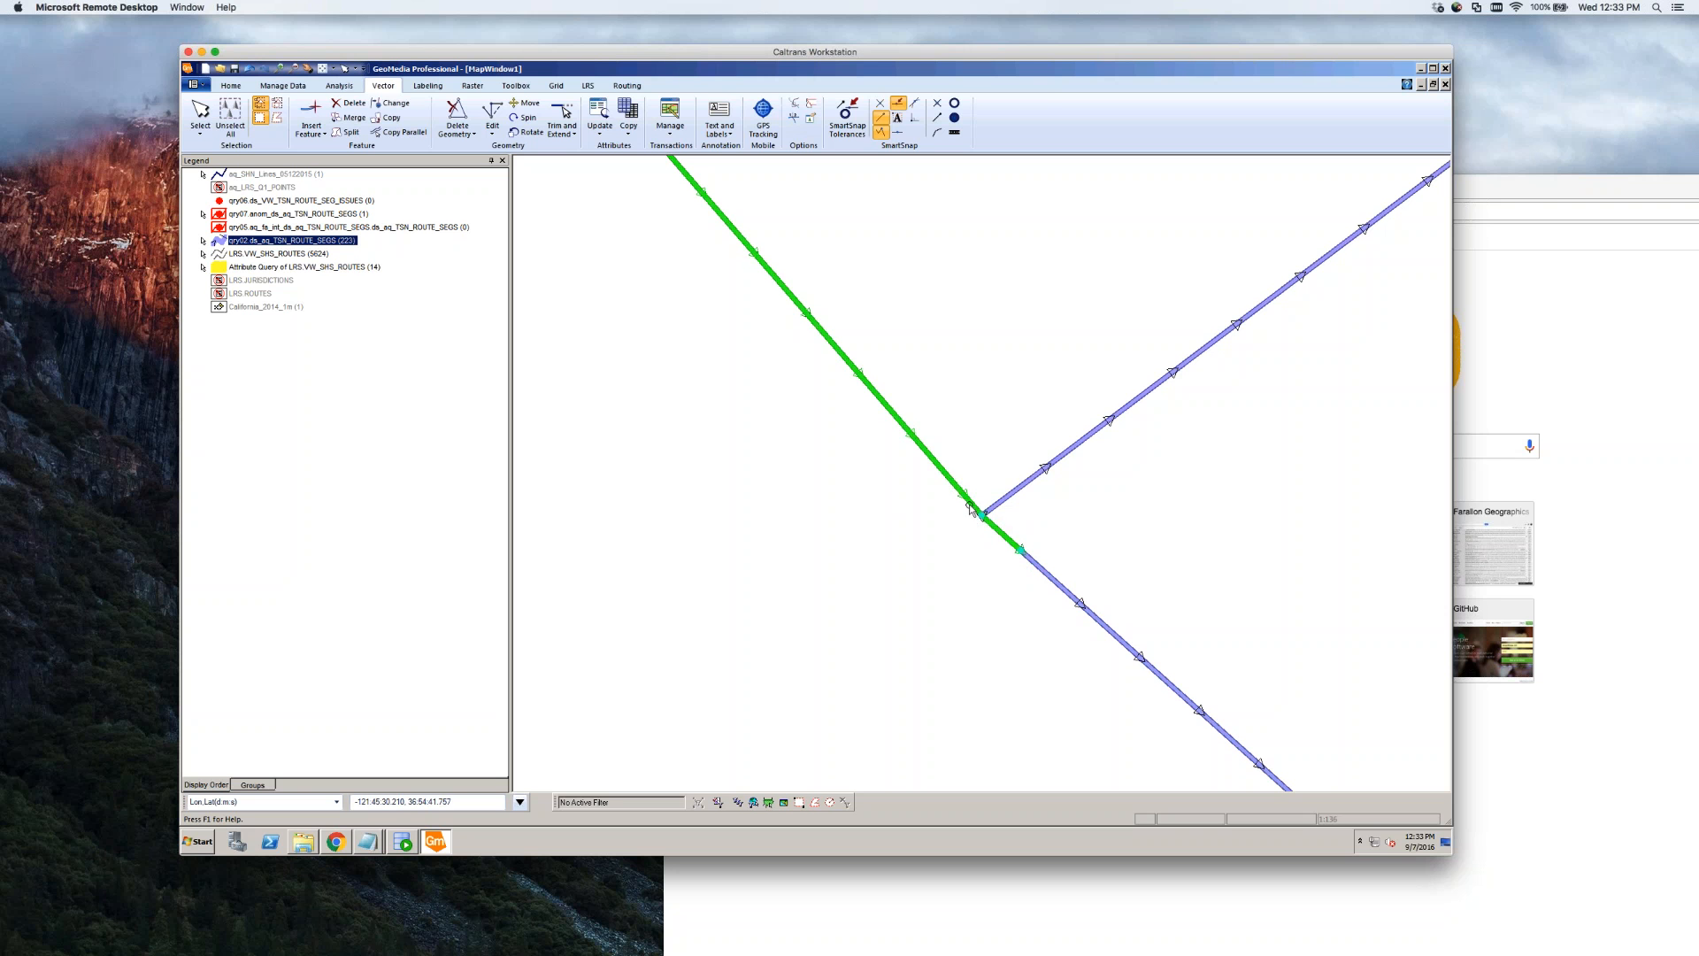
scroll(983, 513, up, 4)
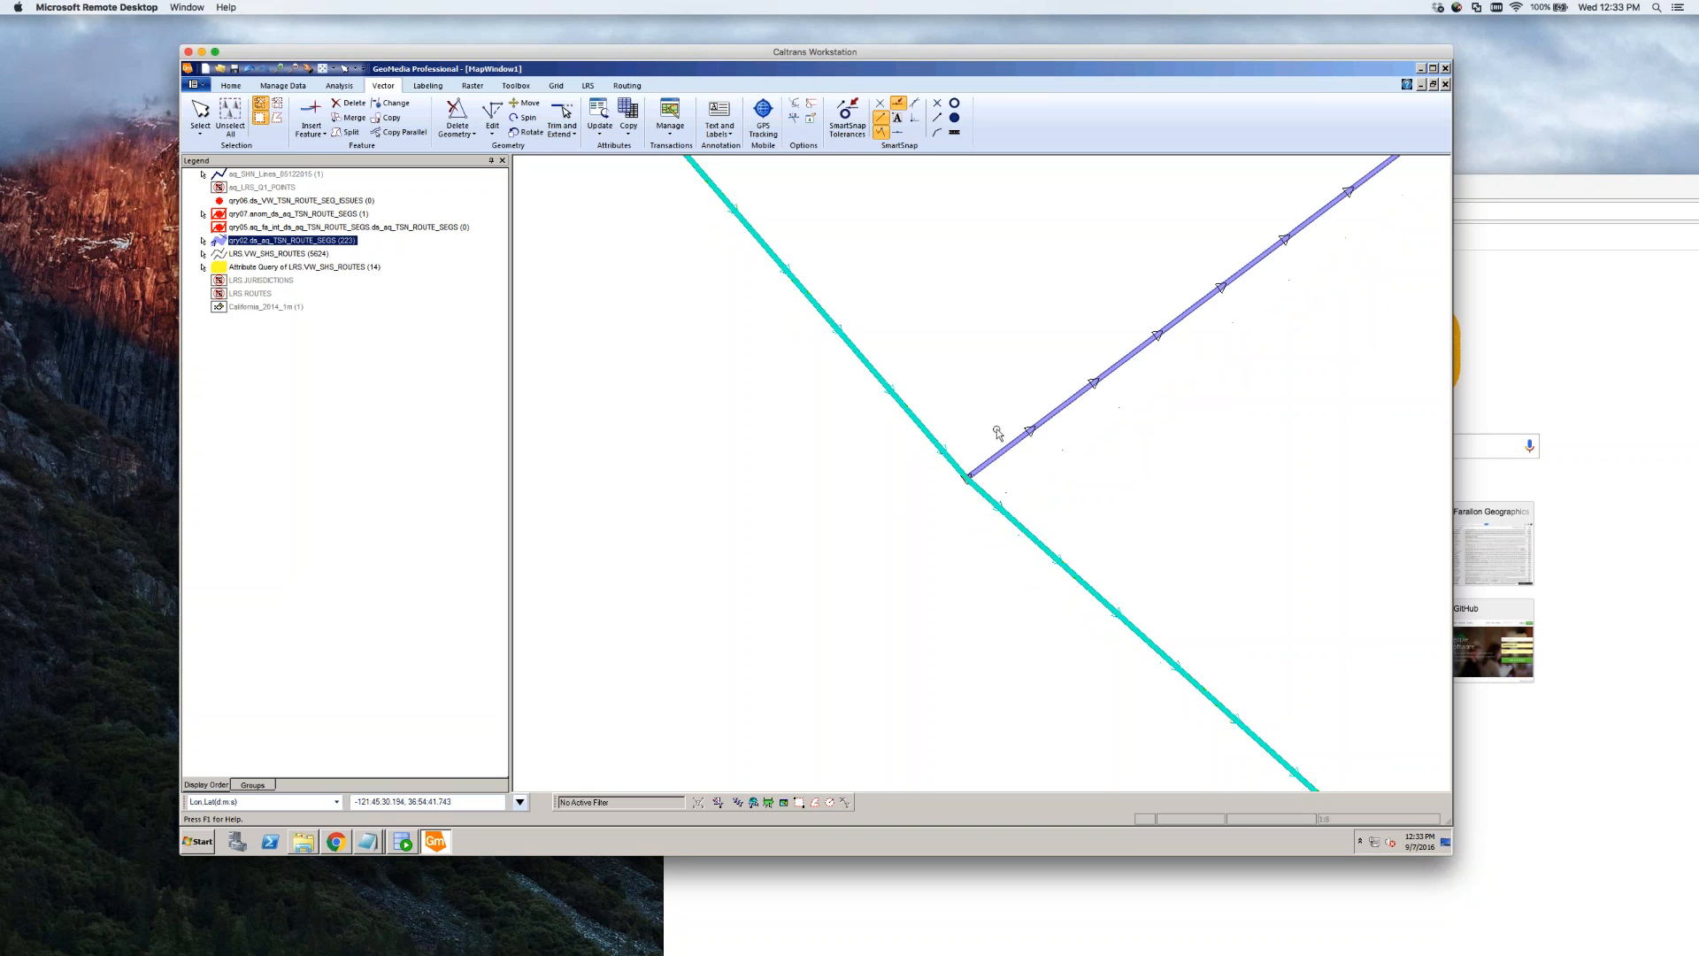
click(978, 446)
click(943, 454)
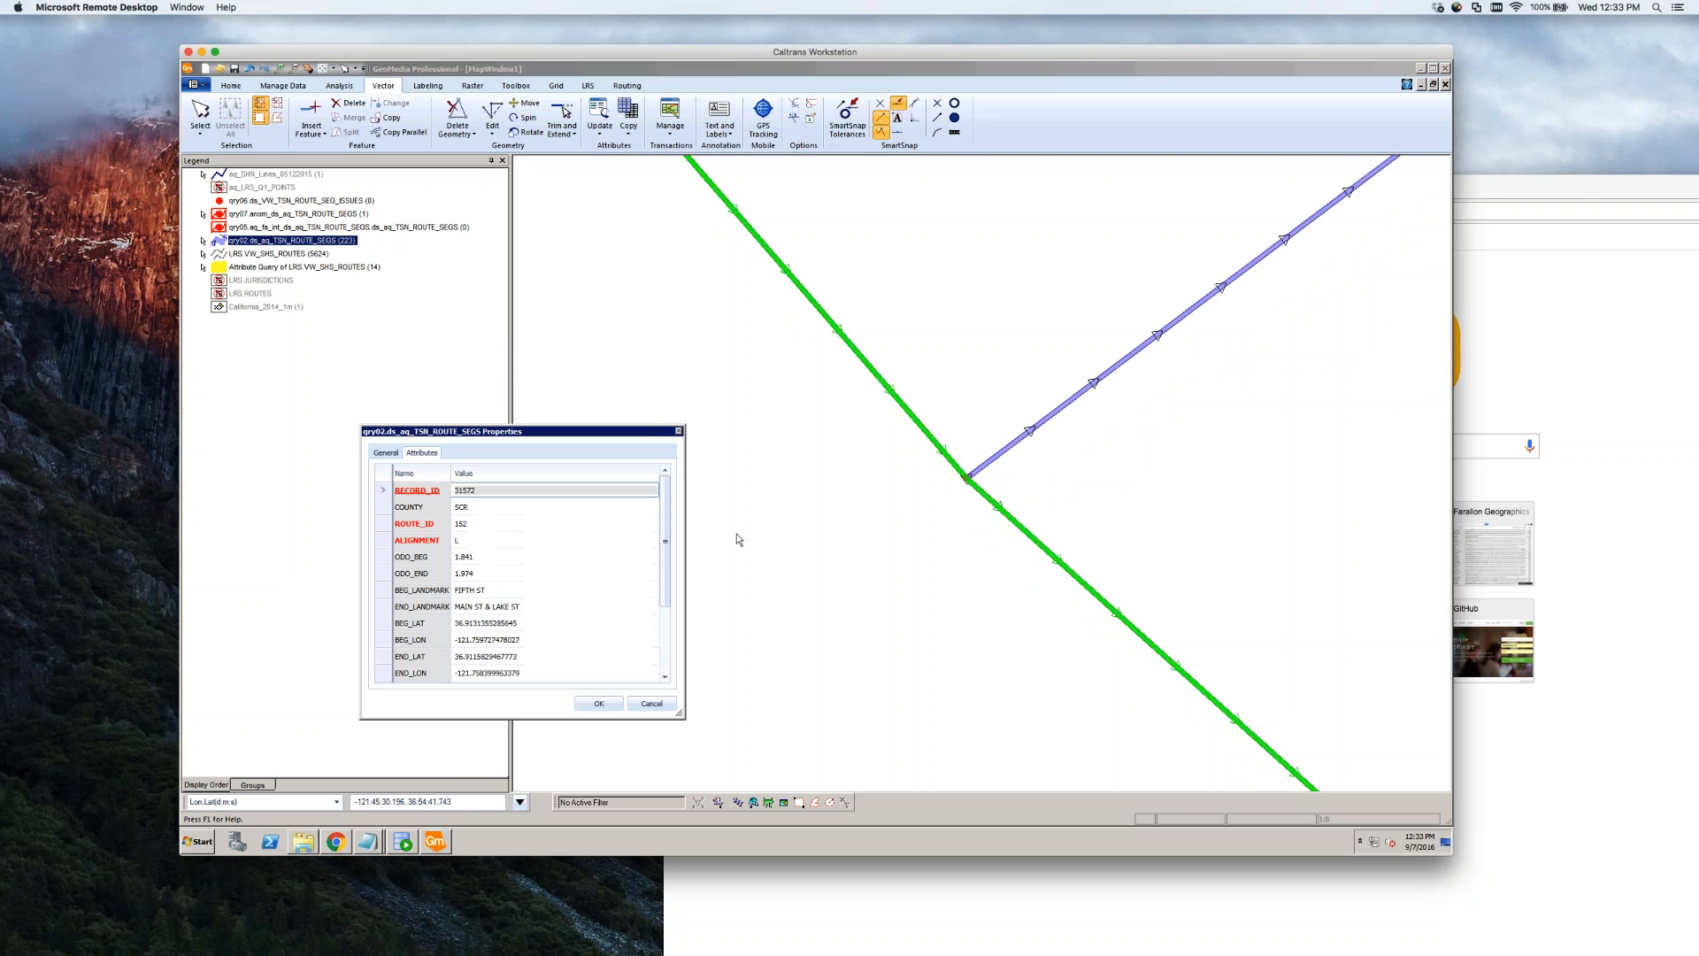
Change the upper TSN segment's AR_END_MEAS from 1.928 to 1.927 and save with OK
click(494, 575)
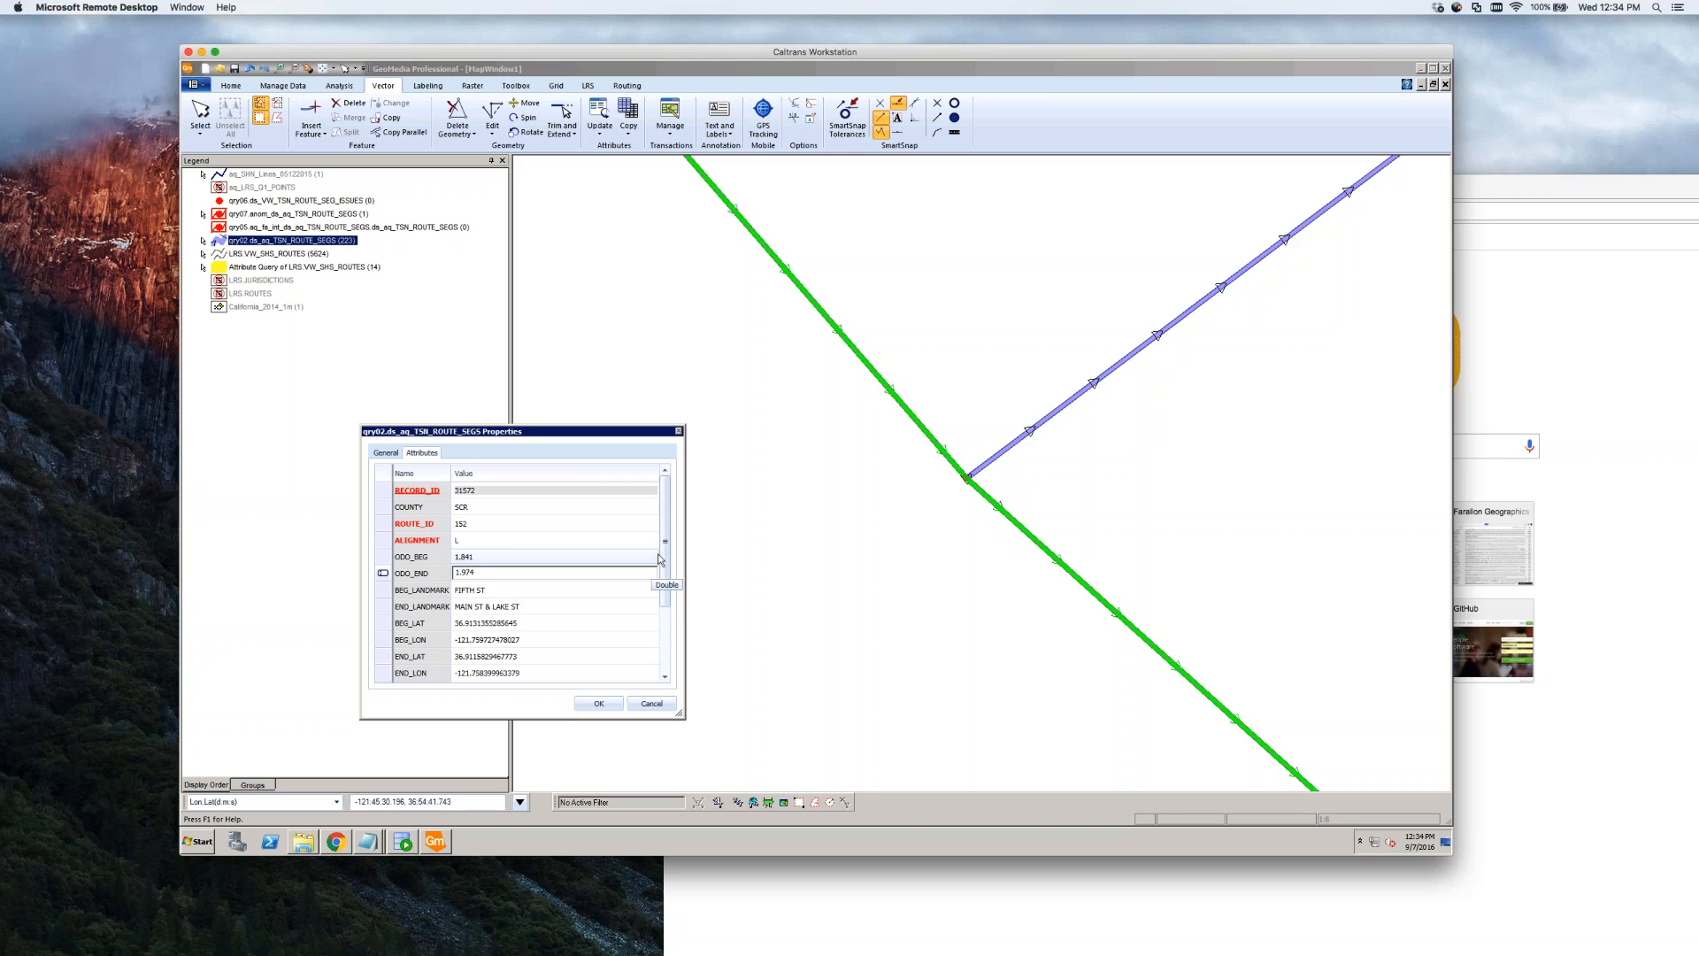
drag(667, 602, 666, 663)
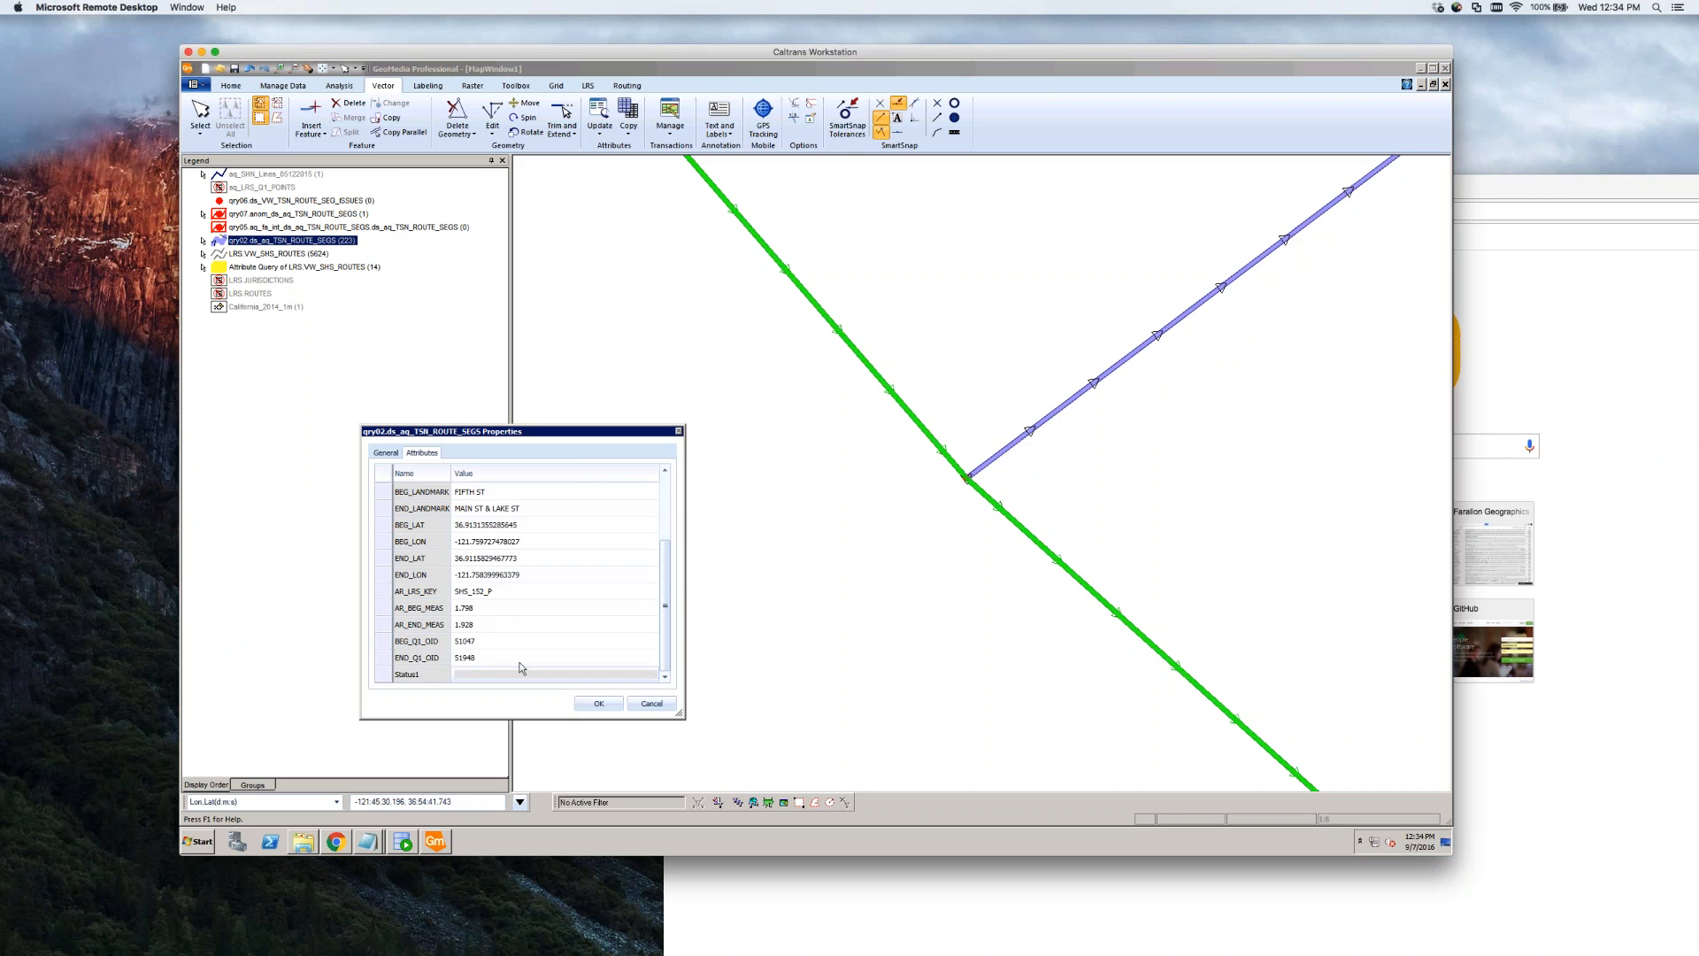
click(484, 626)
click(482, 625)
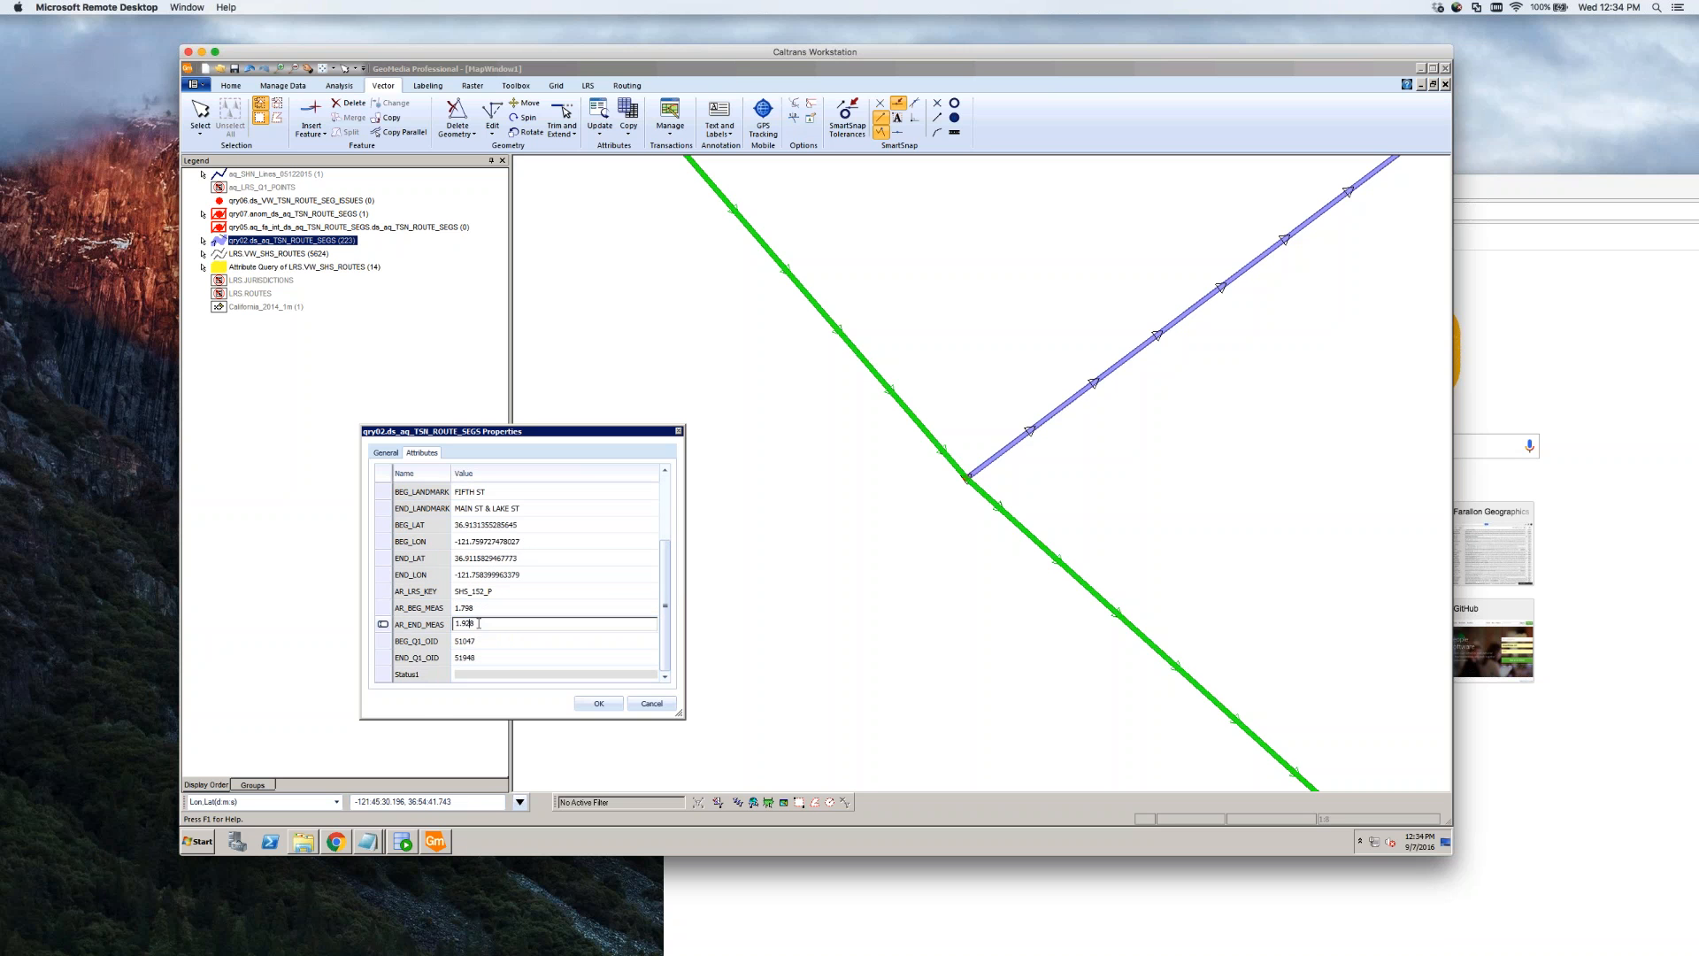
click(598, 703)
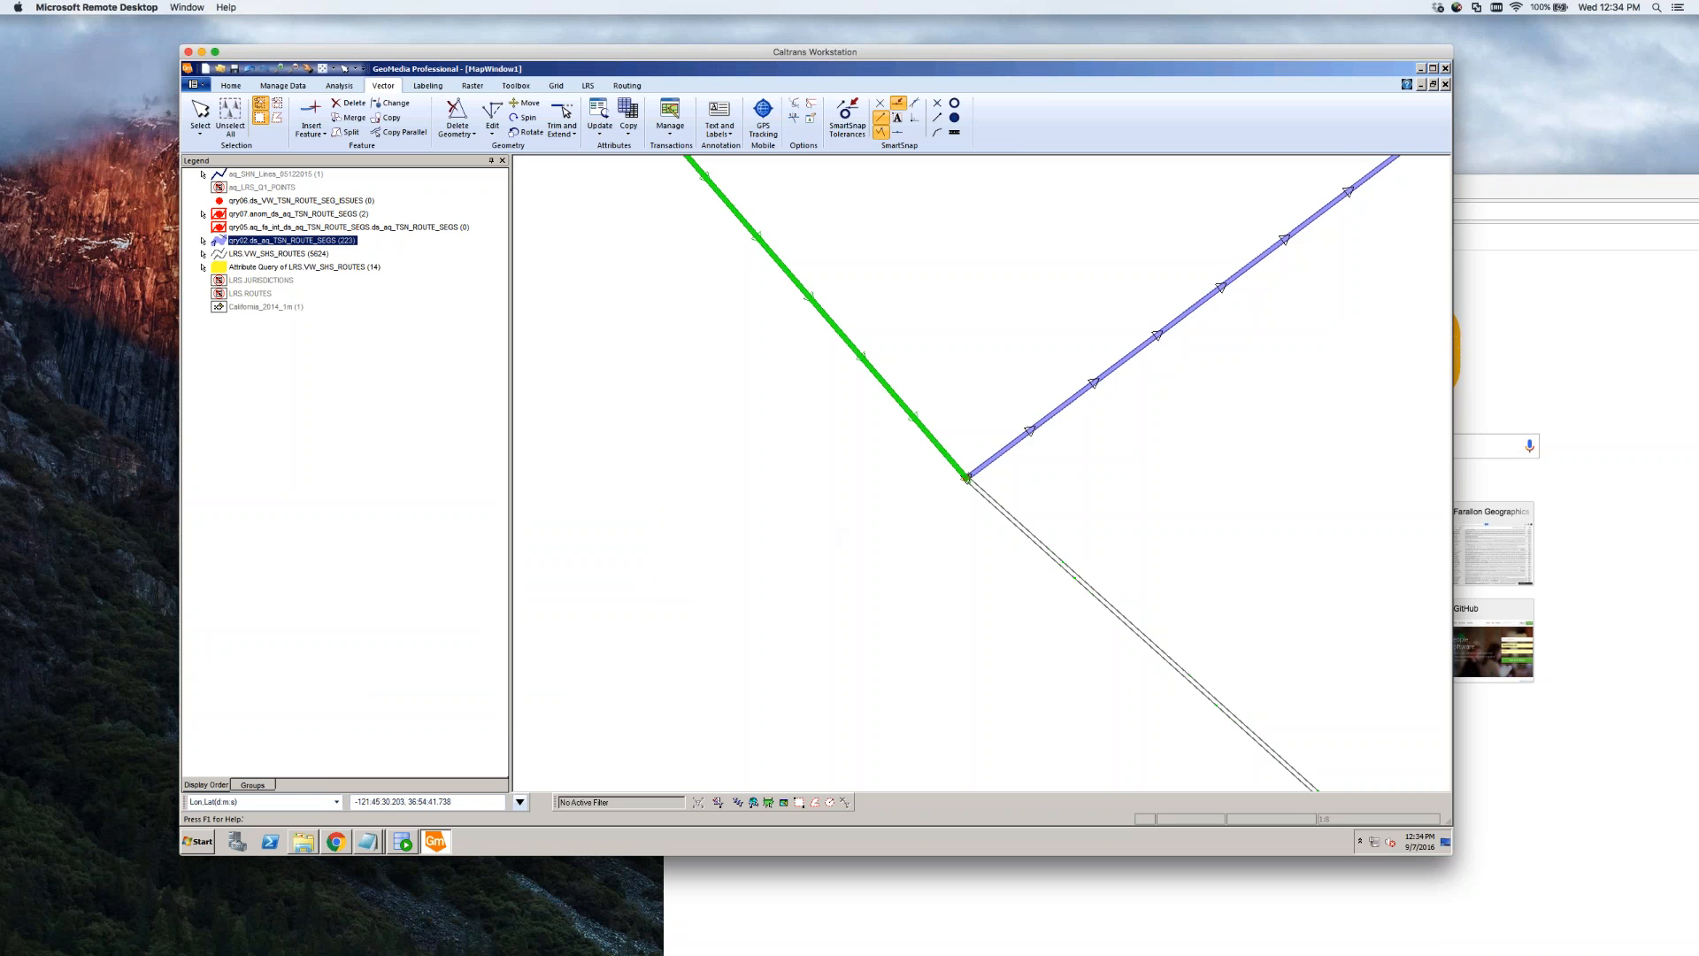
Set the lower segment's AR_BEG_MEAS from 1.928 to 1.927 and save with OK
scroll(801, 560, down, 2)
scroll(805, 546, down, 2)
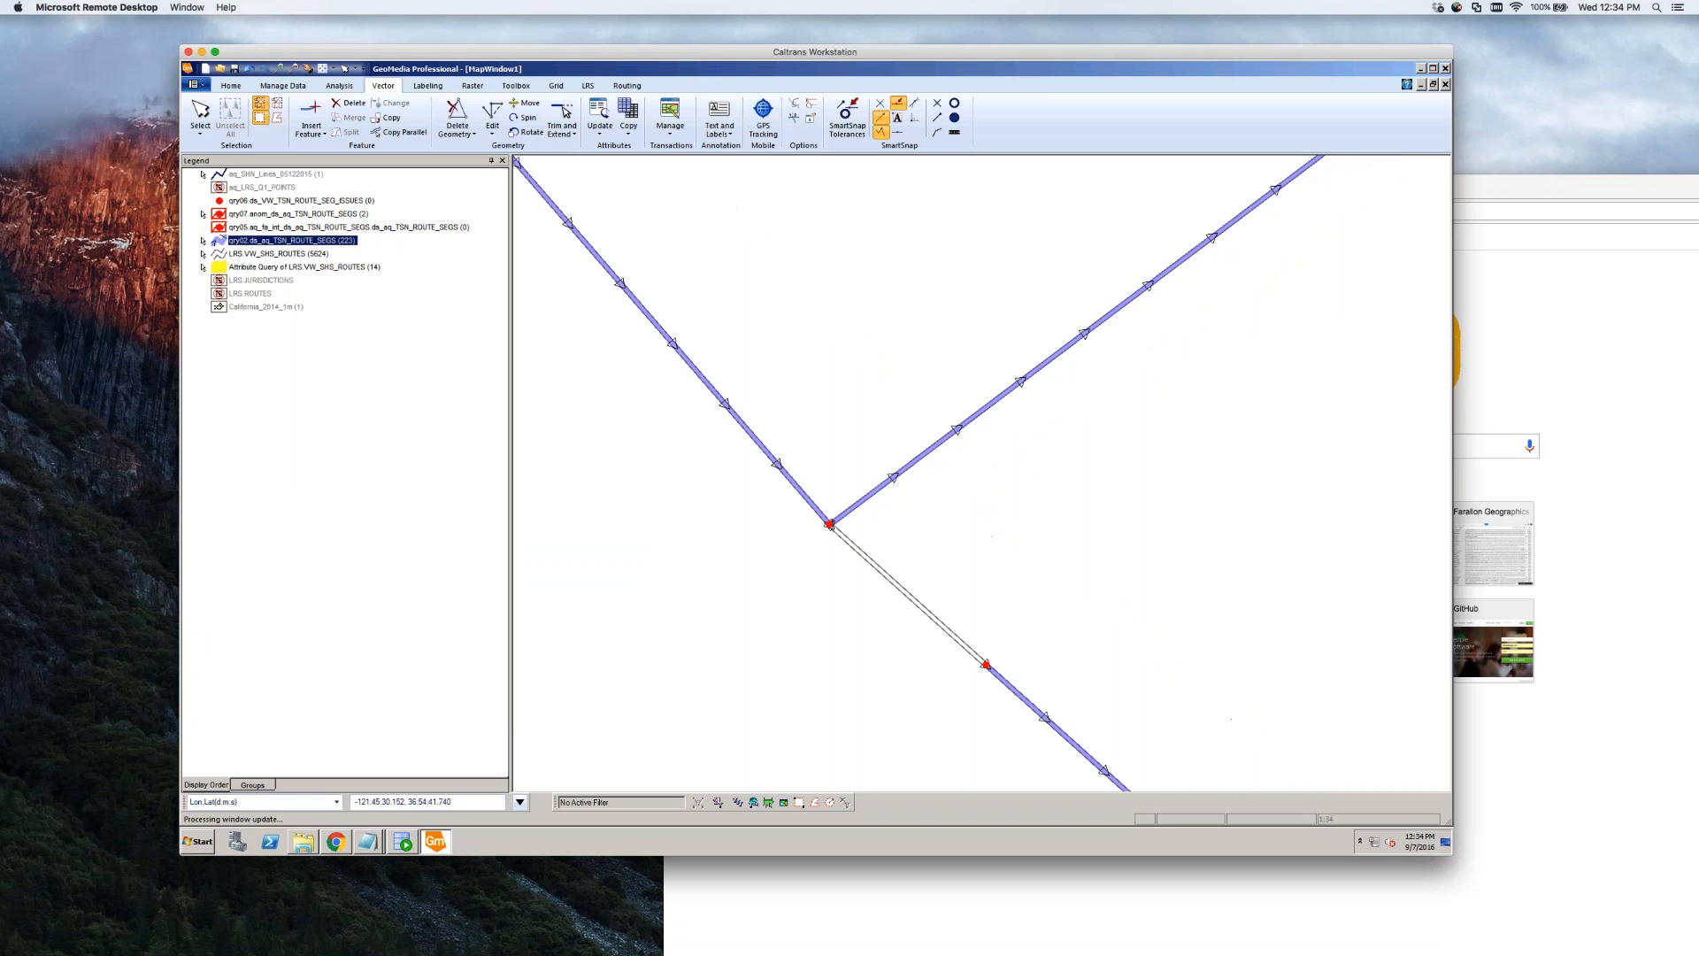
double_click(1107, 664)
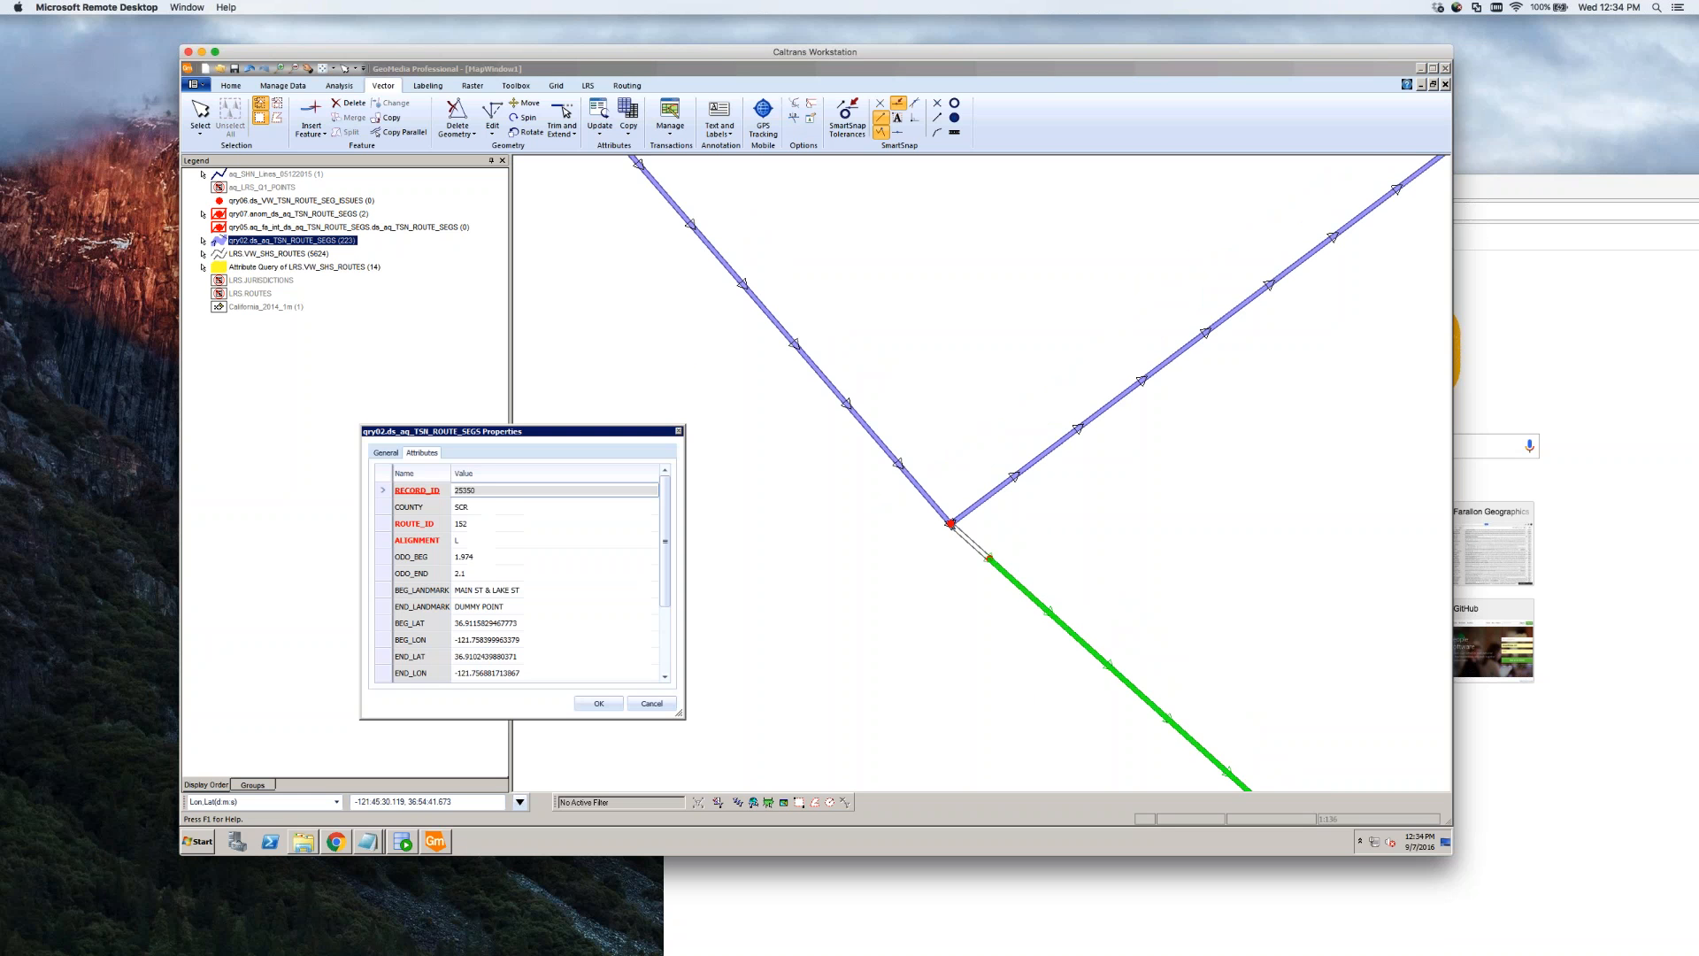
drag(666, 586, 670, 664)
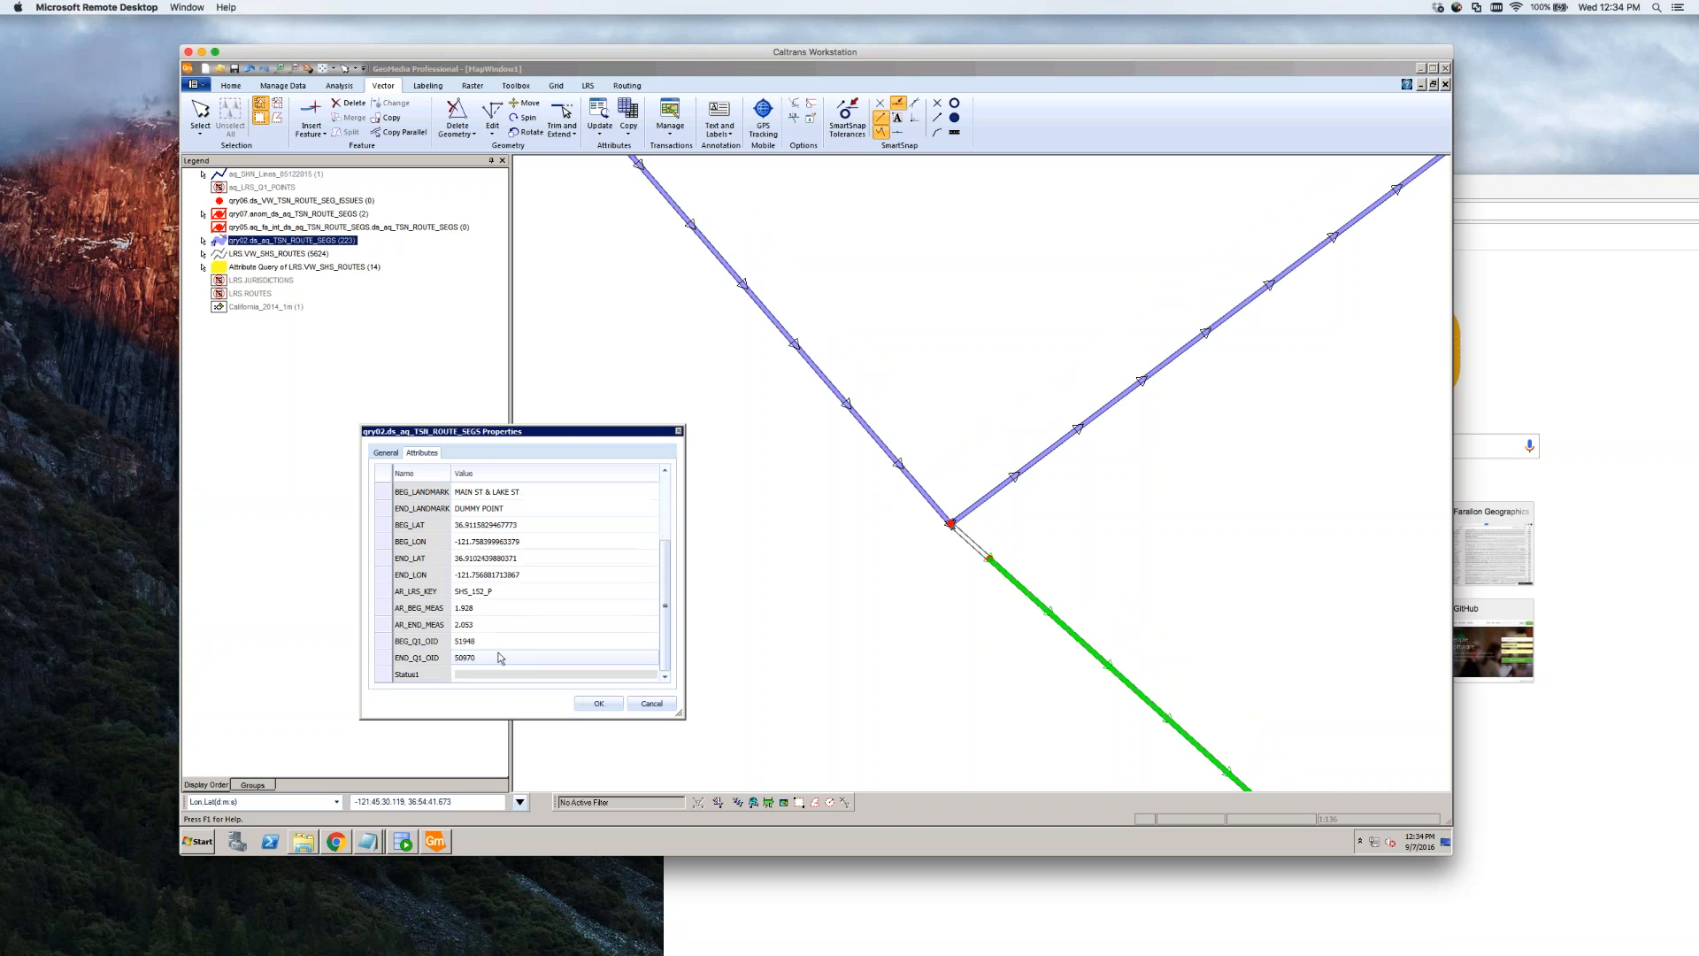
click(513, 608)
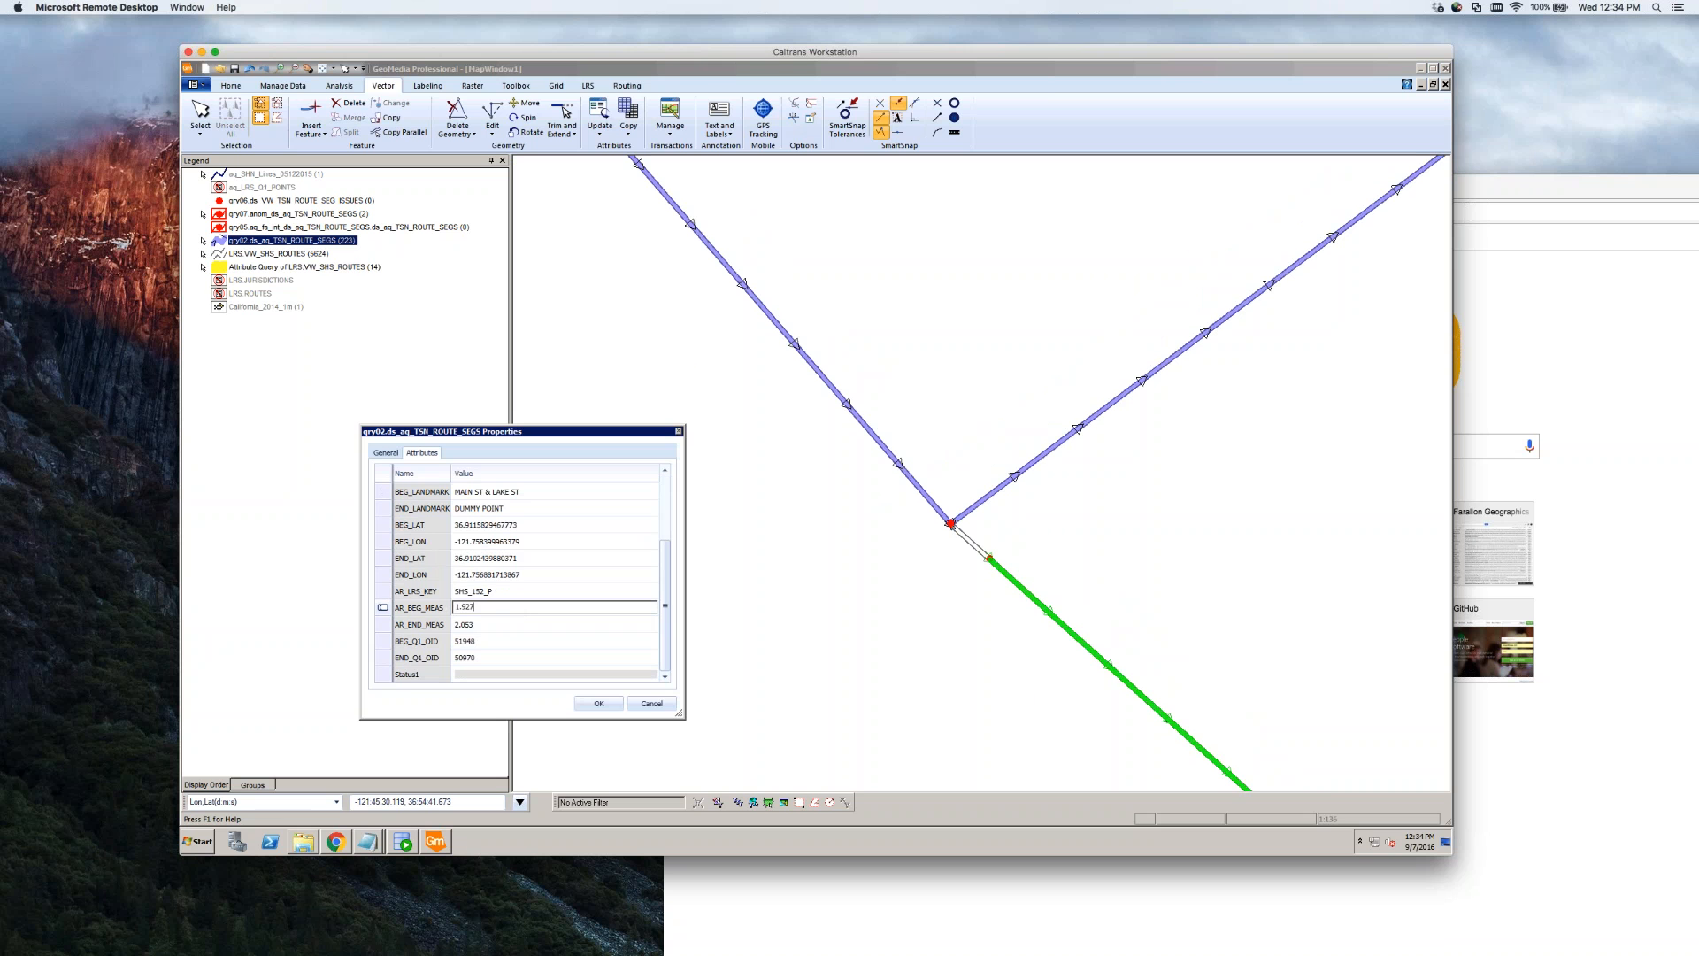
click(542, 641)
click(597, 704)
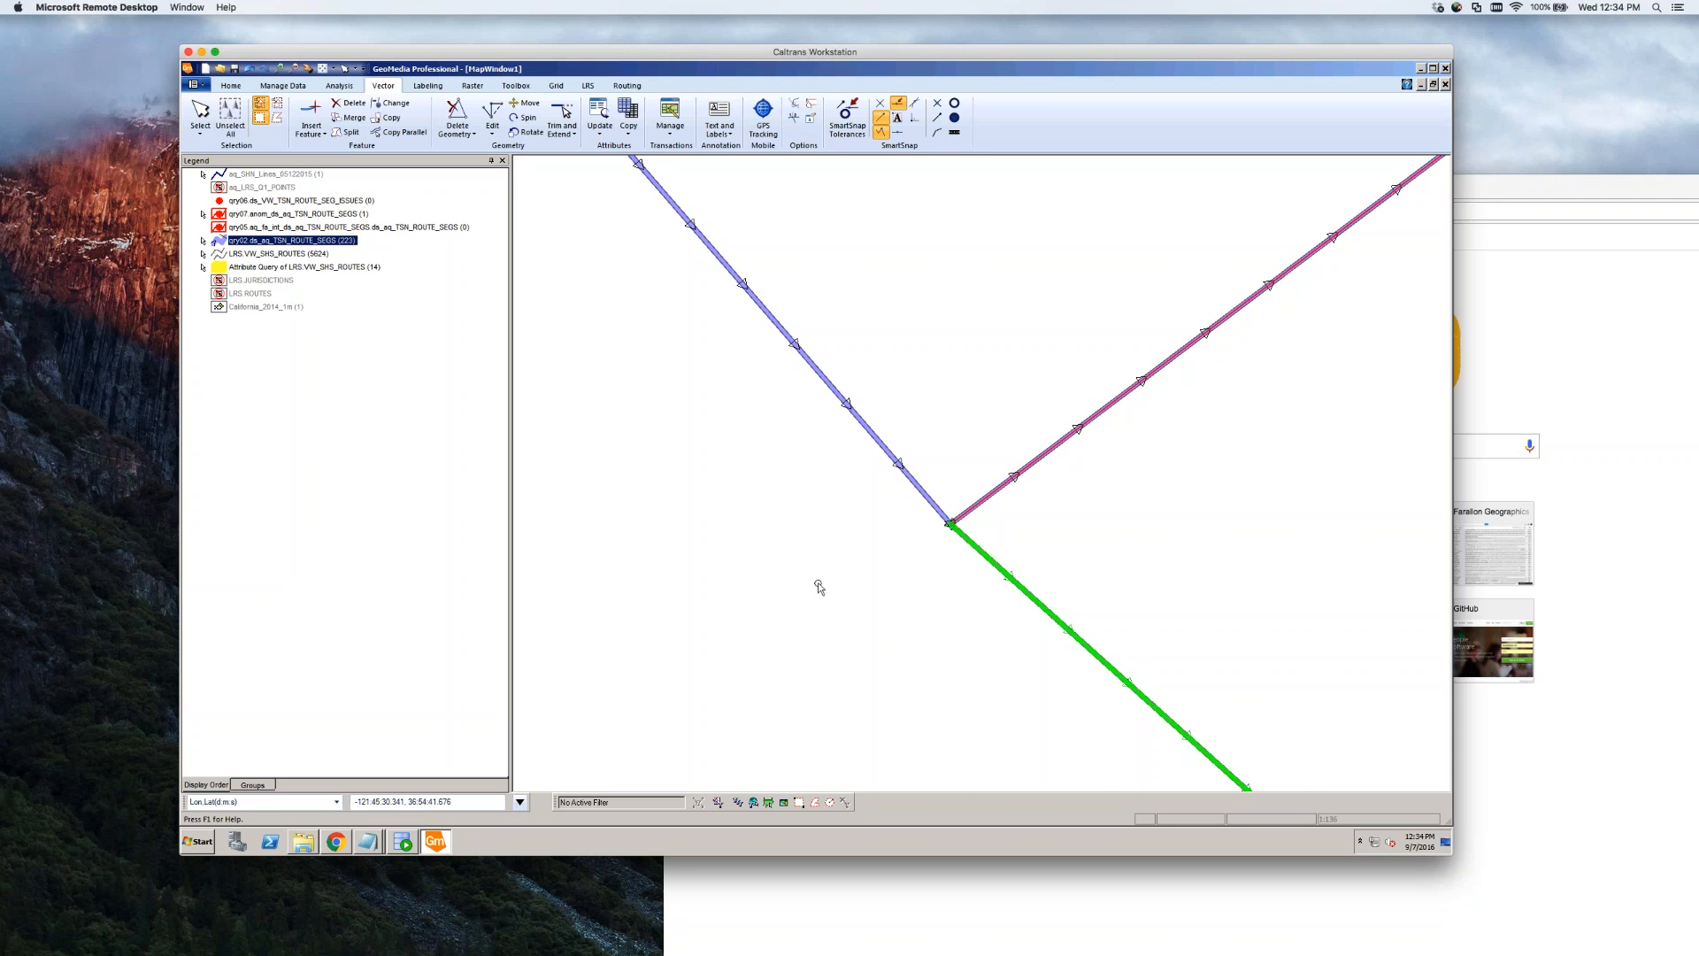
Inspect the qry07 geometry sequence anomaly on the branch line, then close it
scroll(808, 595, down, 5)
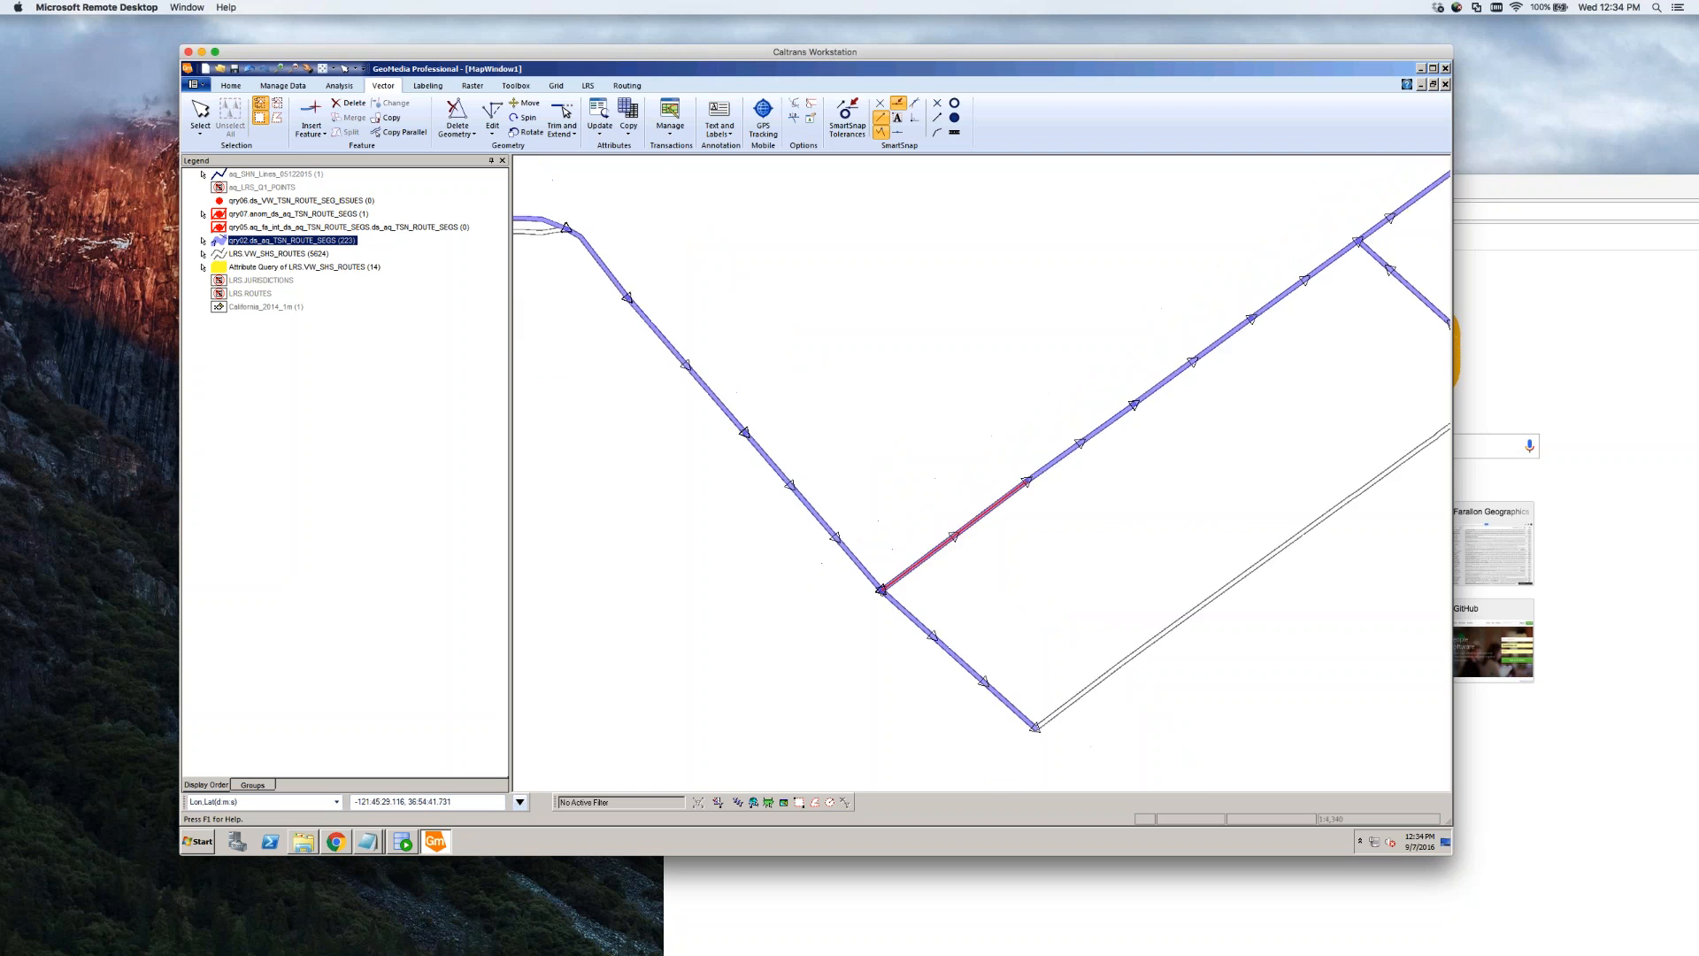
scroll(951, 581, up, 2)
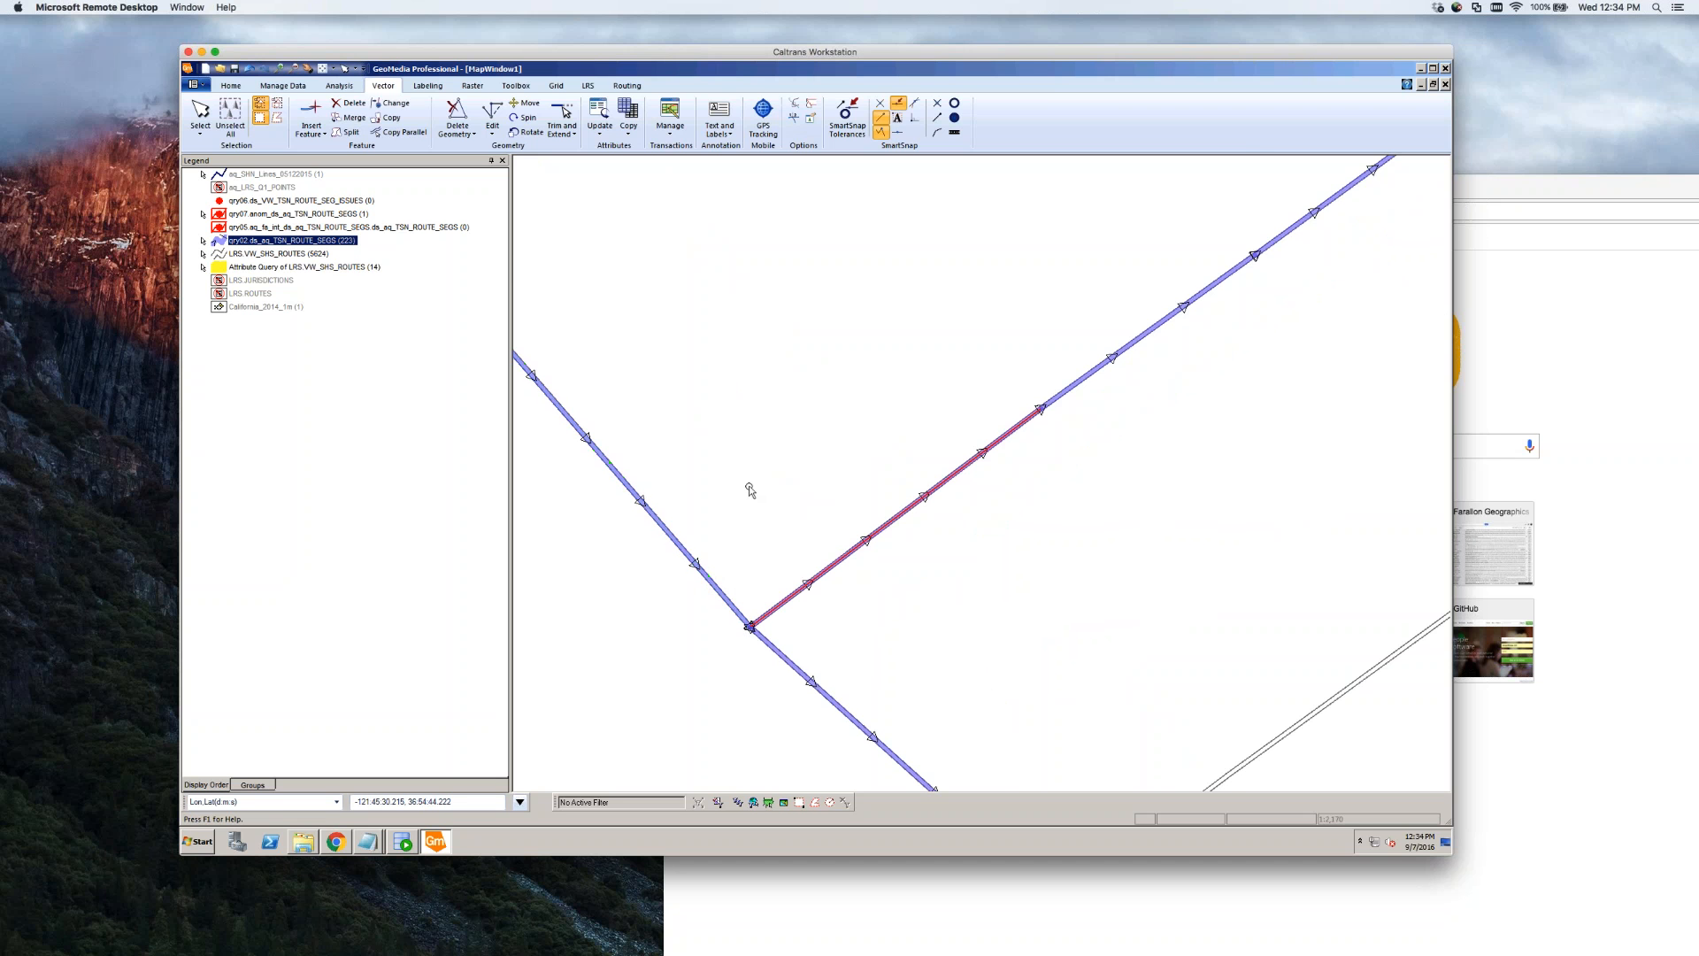
scroll(749, 433, down, 1)
scroll(759, 519, up, 2)
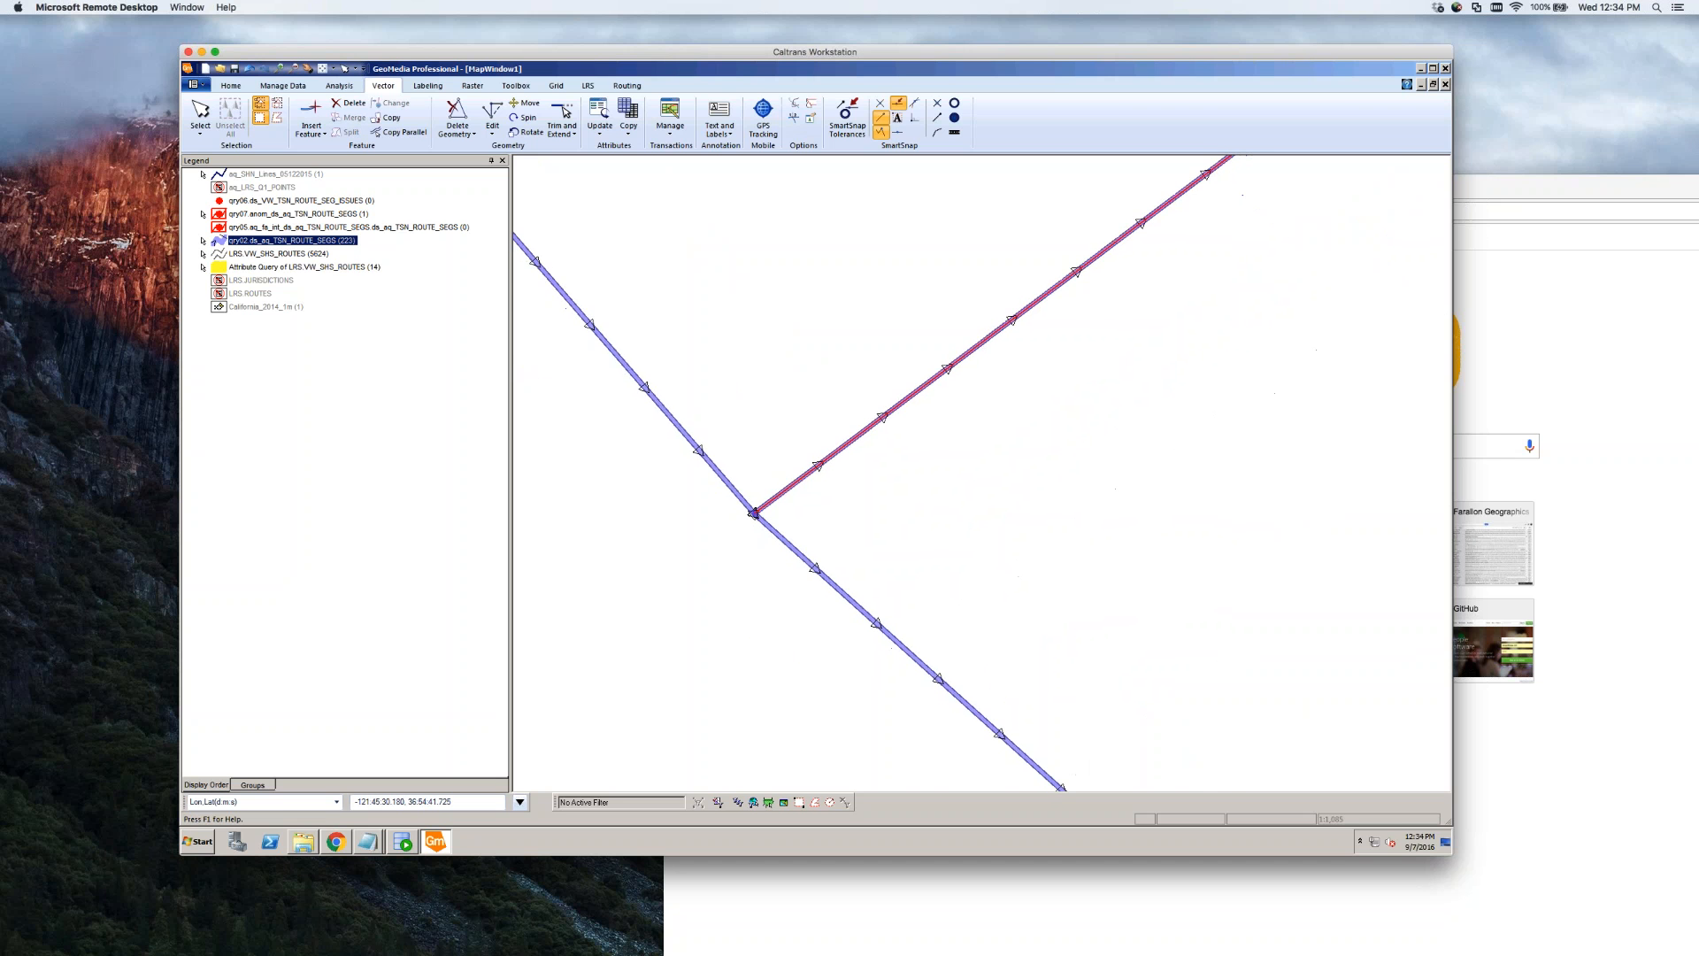
double_click(784, 488)
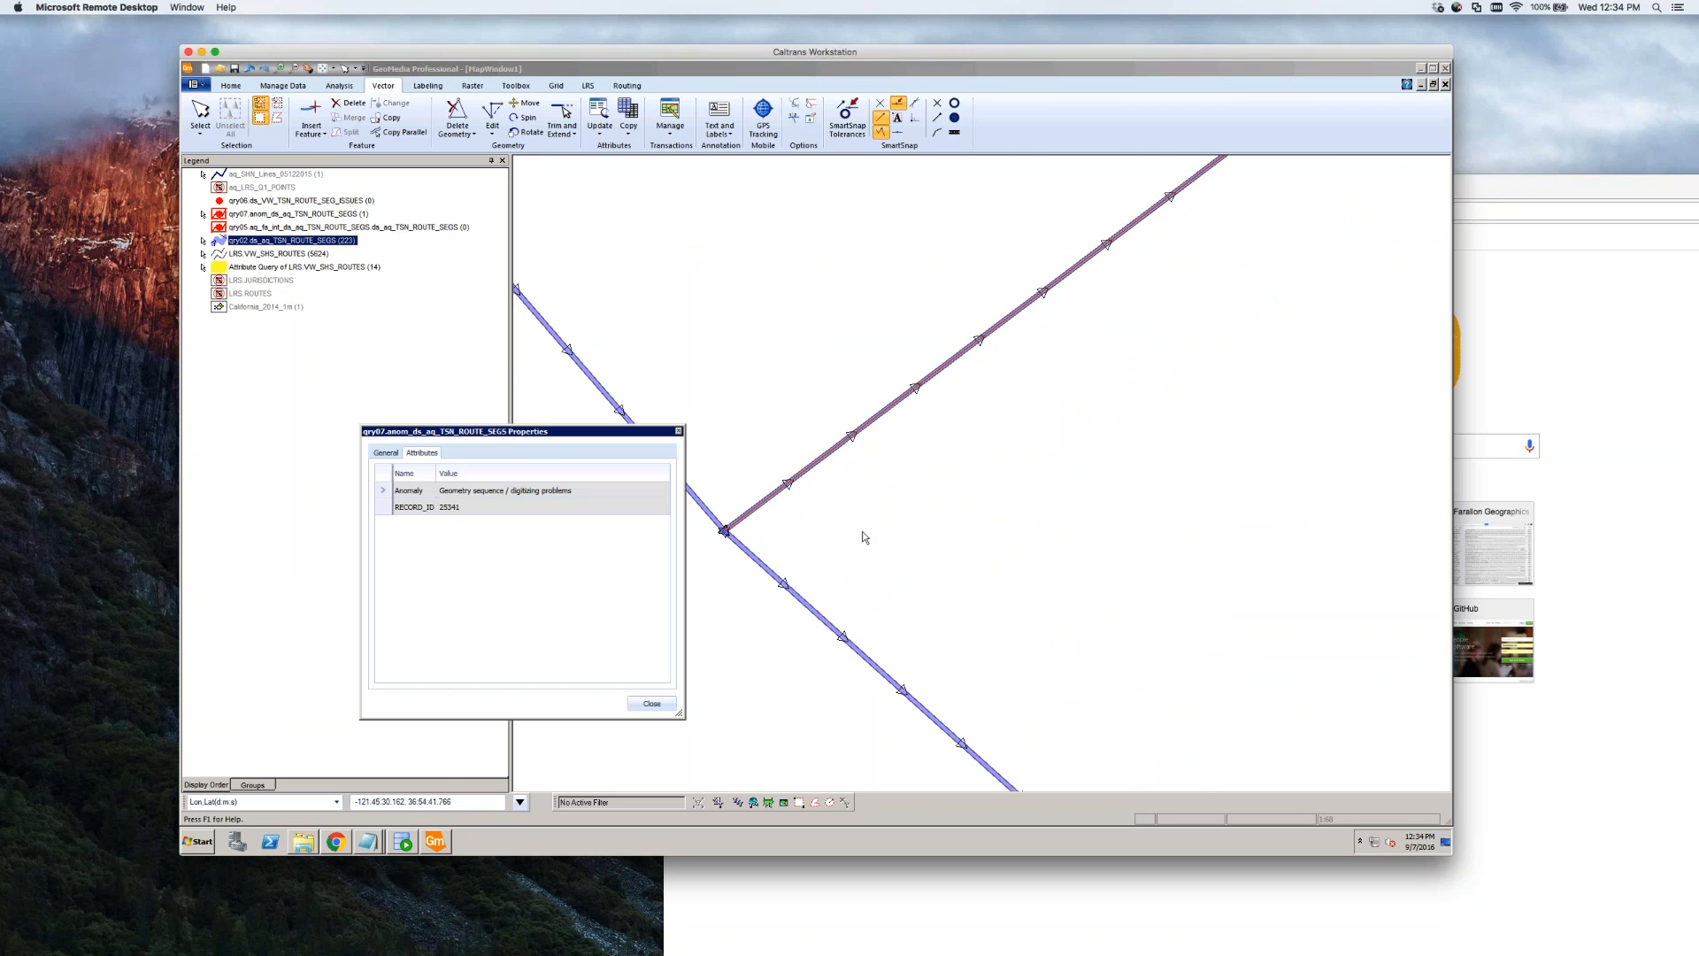
click(652, 599)
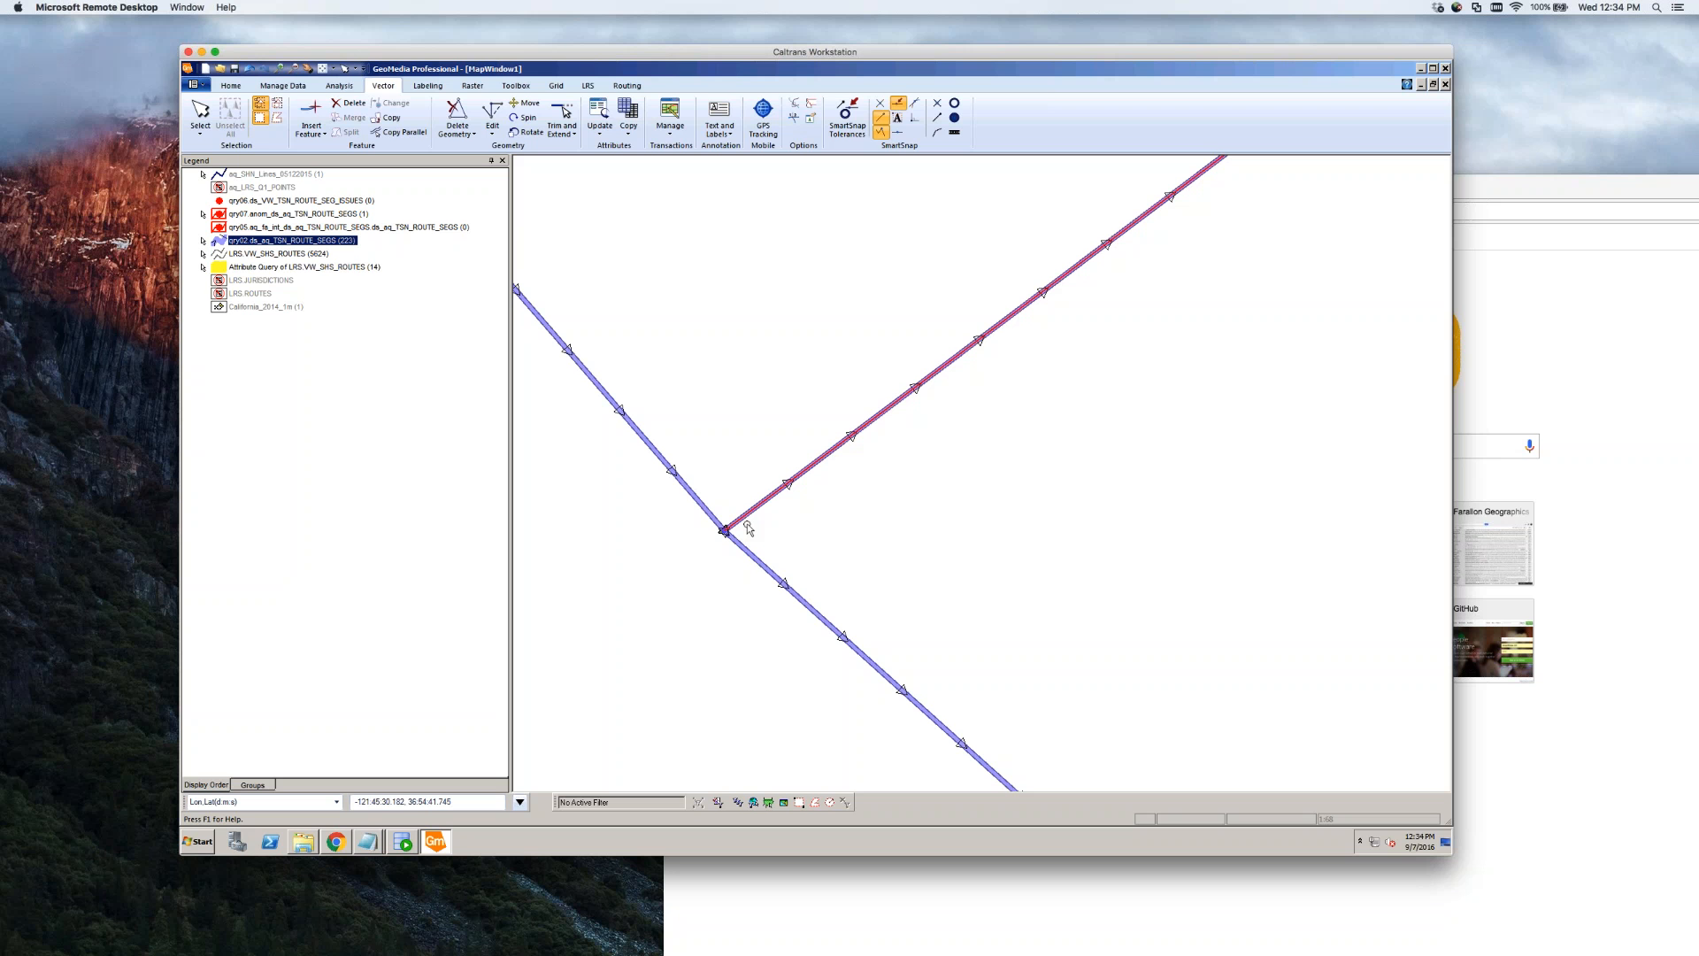
Select the upper-right branch line and open its qry02 attributes (ODO 2.1 to 2.22)
scroll(748, 526, down, 1)
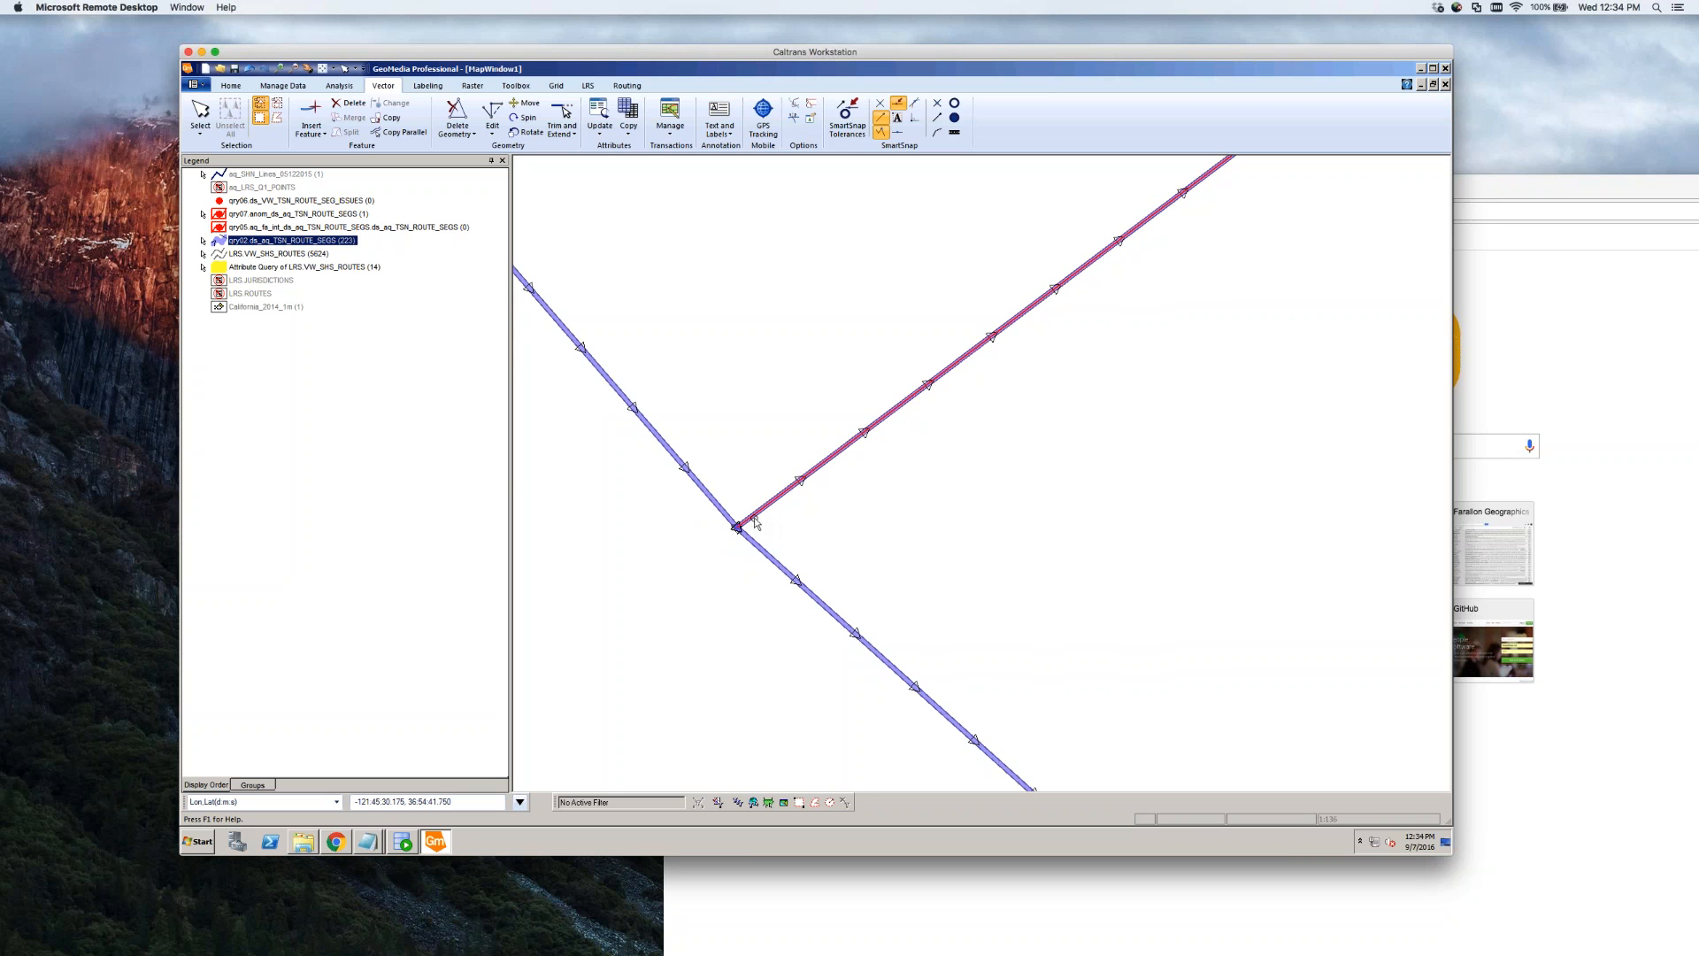
scroll(756, 520, up, 3)
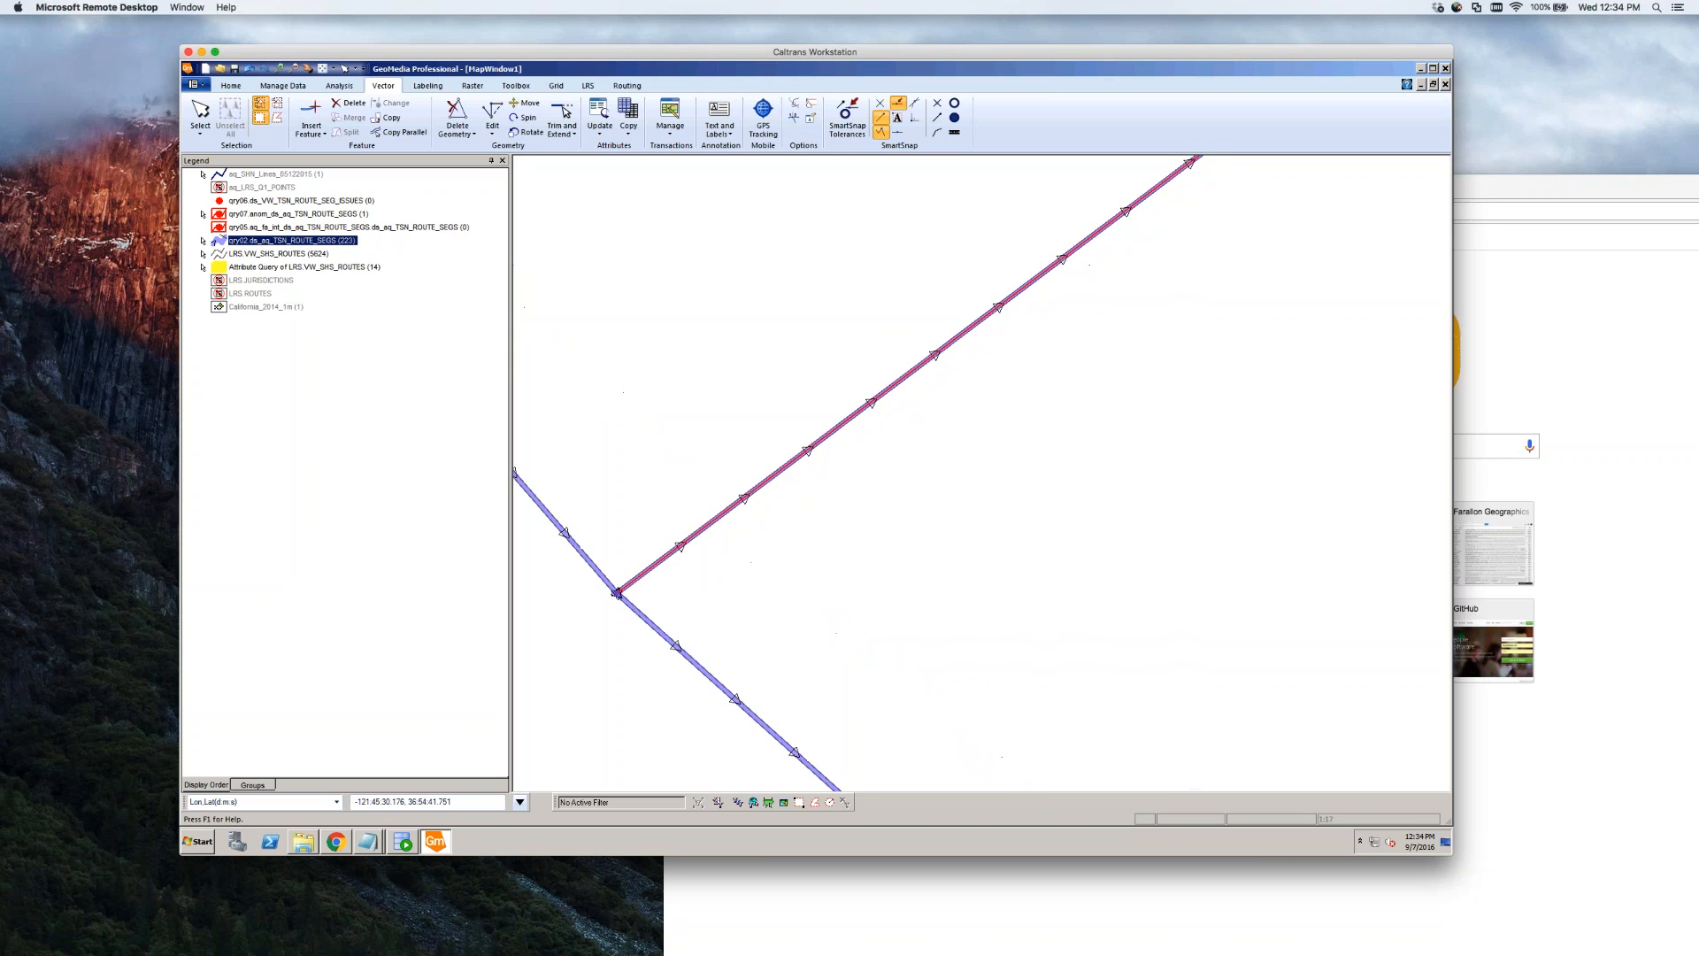
click(702, 541)
double_click(702, 541)
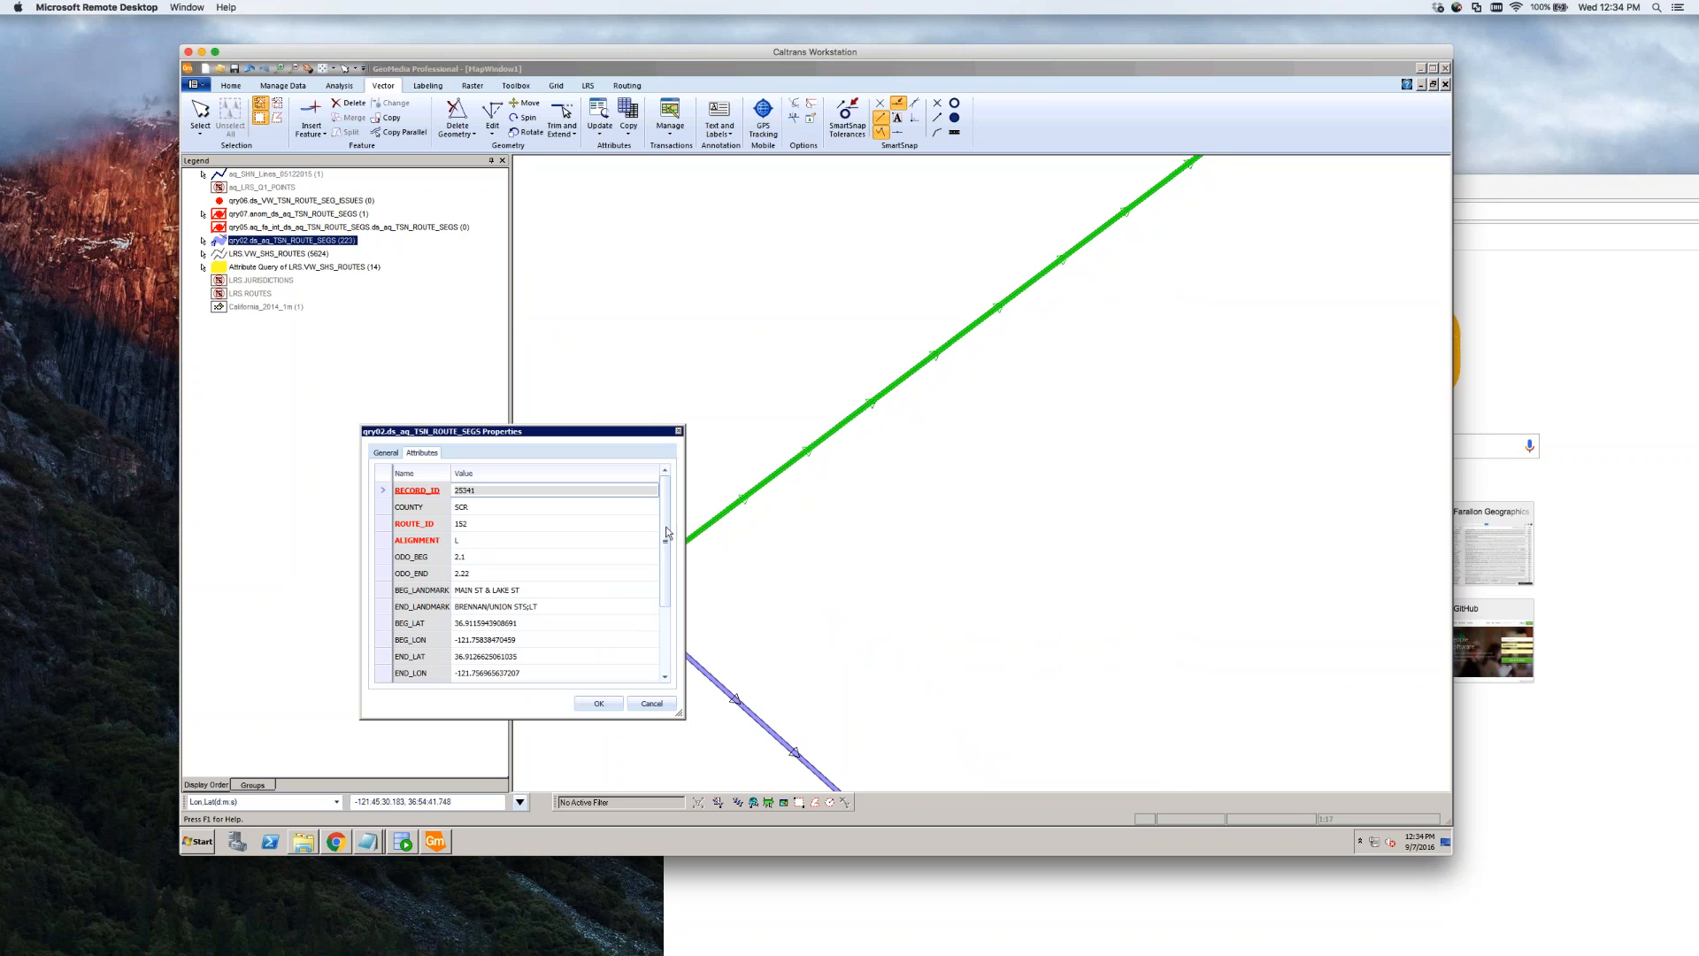
Check the branch segment's AR_BEG_MEAS 1.662 and AR_END_MEAS 1.77, then Cancel
scroll(674, 652, down, 2)
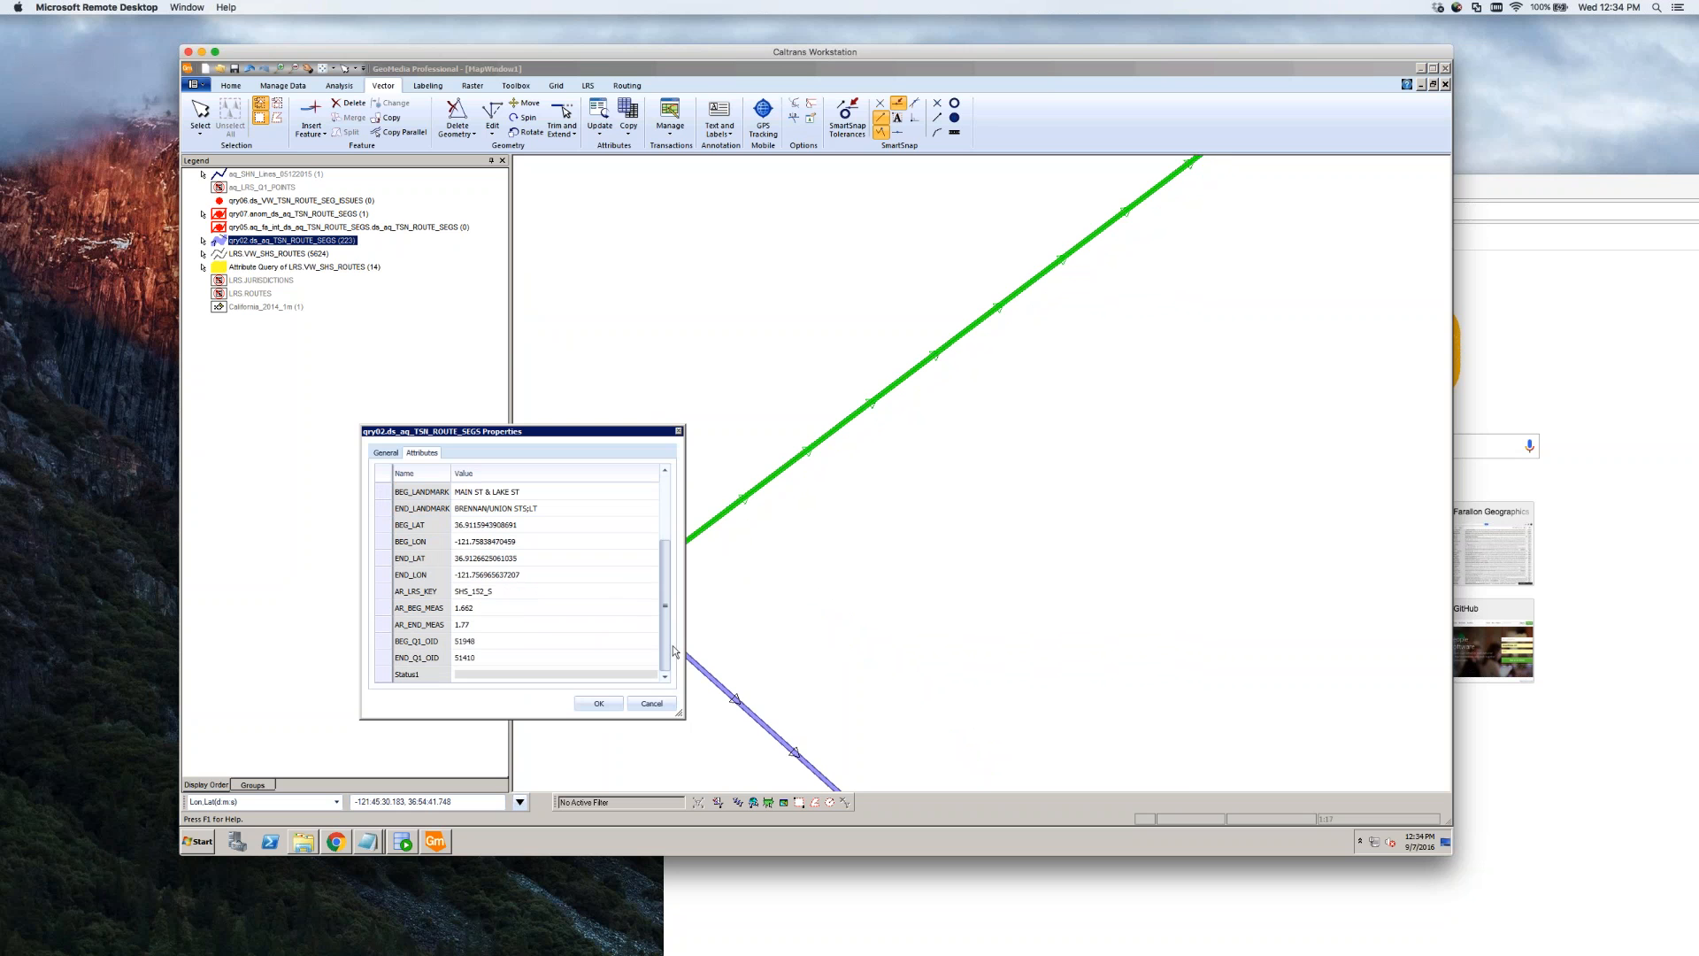
click(491, 608)
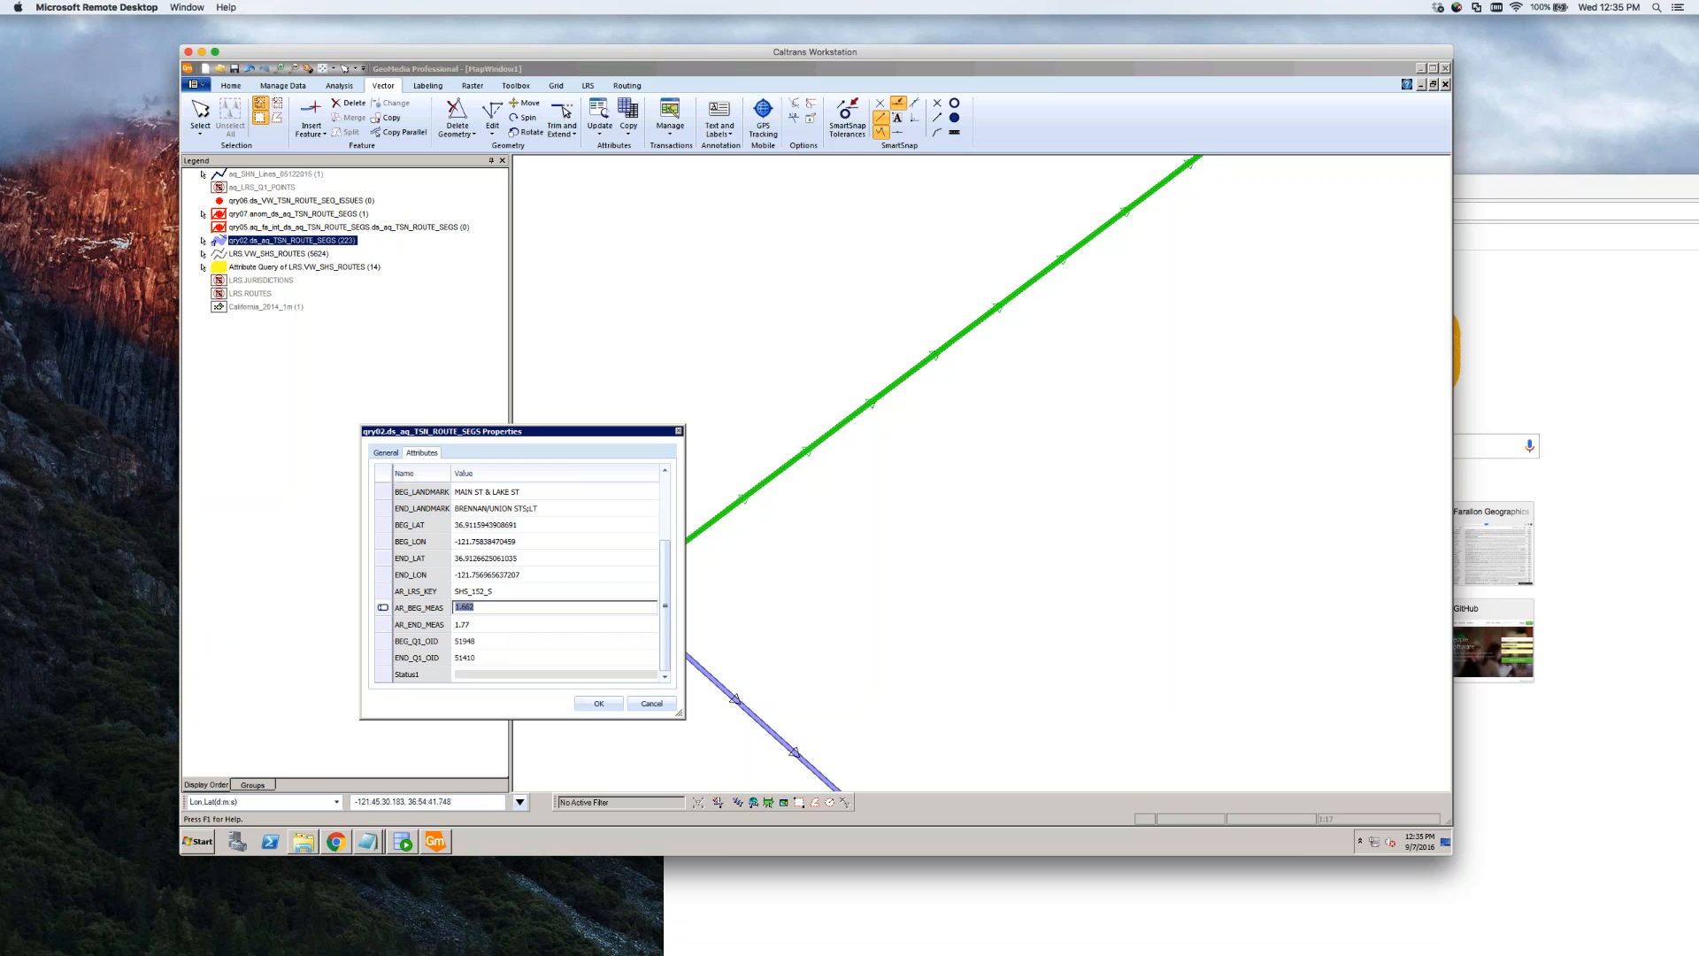
click(485, 625)
click(492, 608)
drag(531, 429, 548, 308)
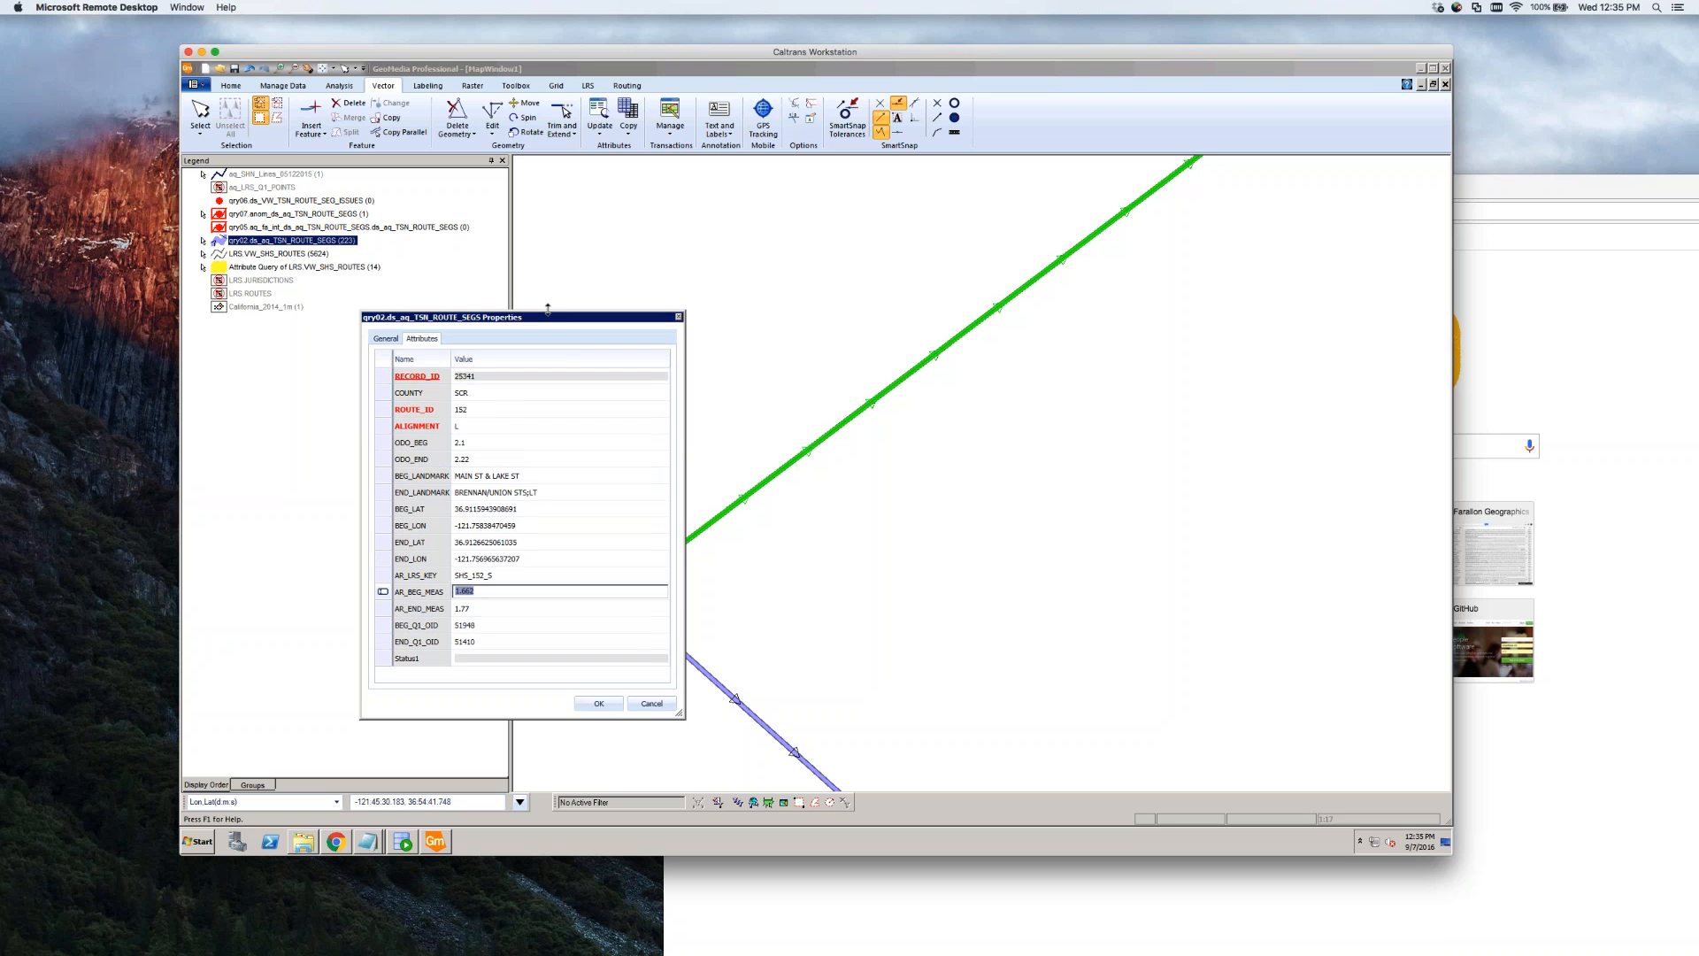
click(653, 704)
Turn Display Off for qry02 TSN_ROUTE_SEGS and dismiss the red anomaly line's details
click(756, 592)
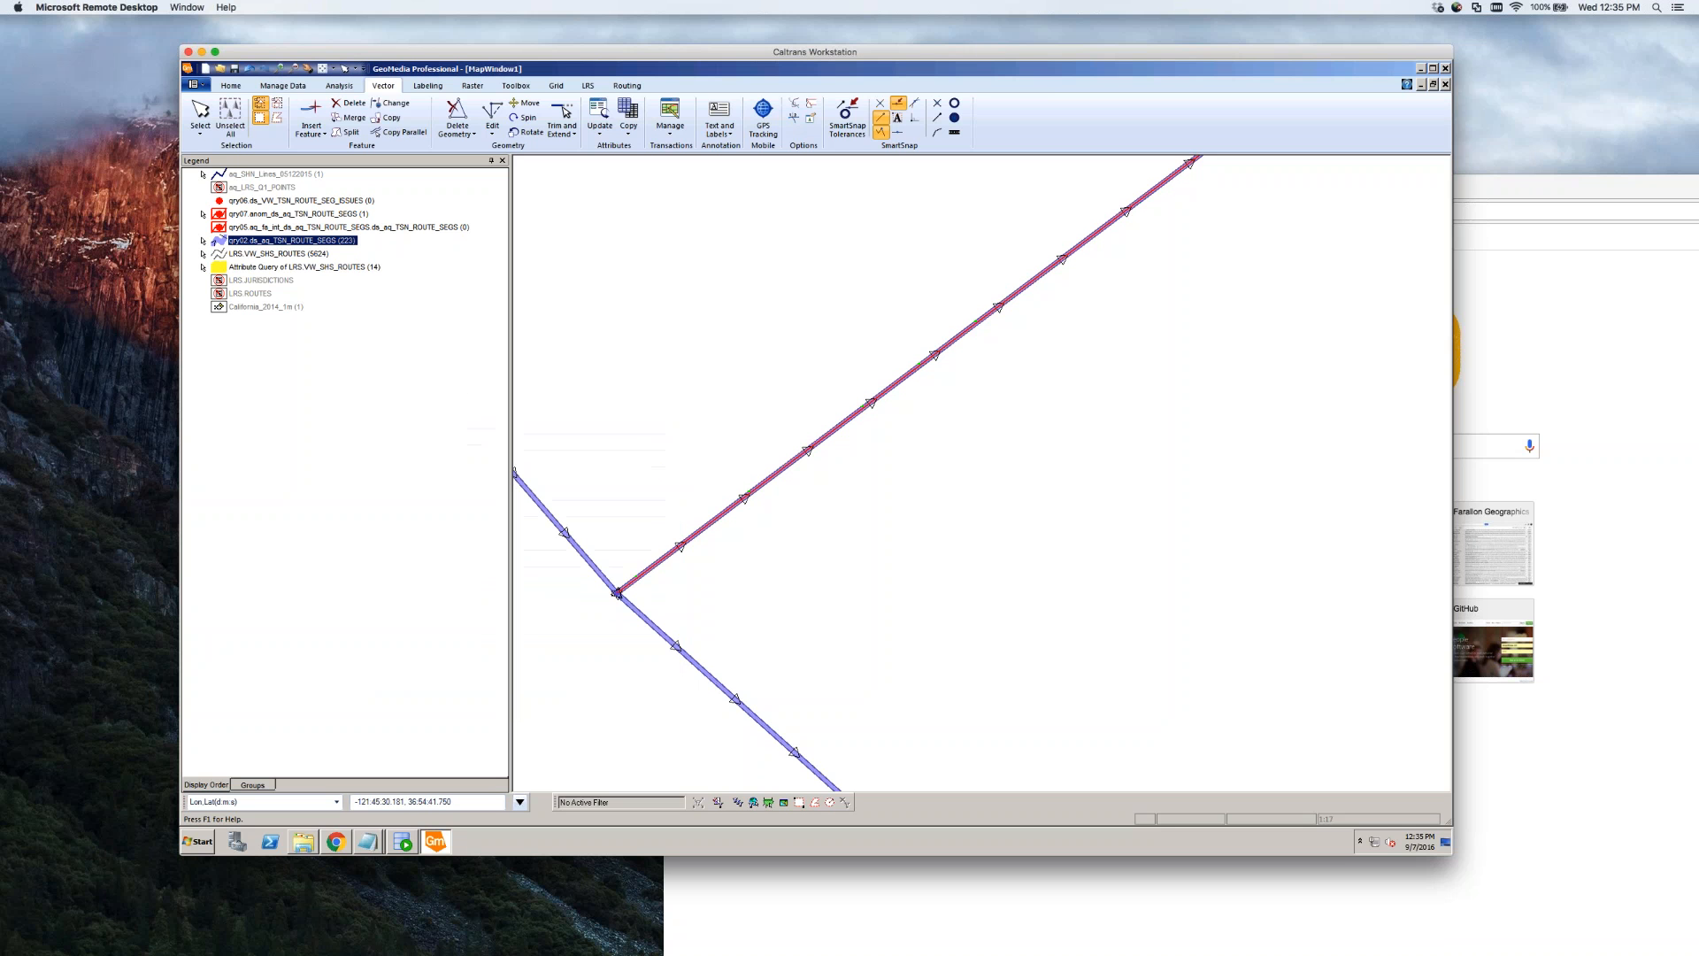
right_click(291, 246)
click(318, 259)
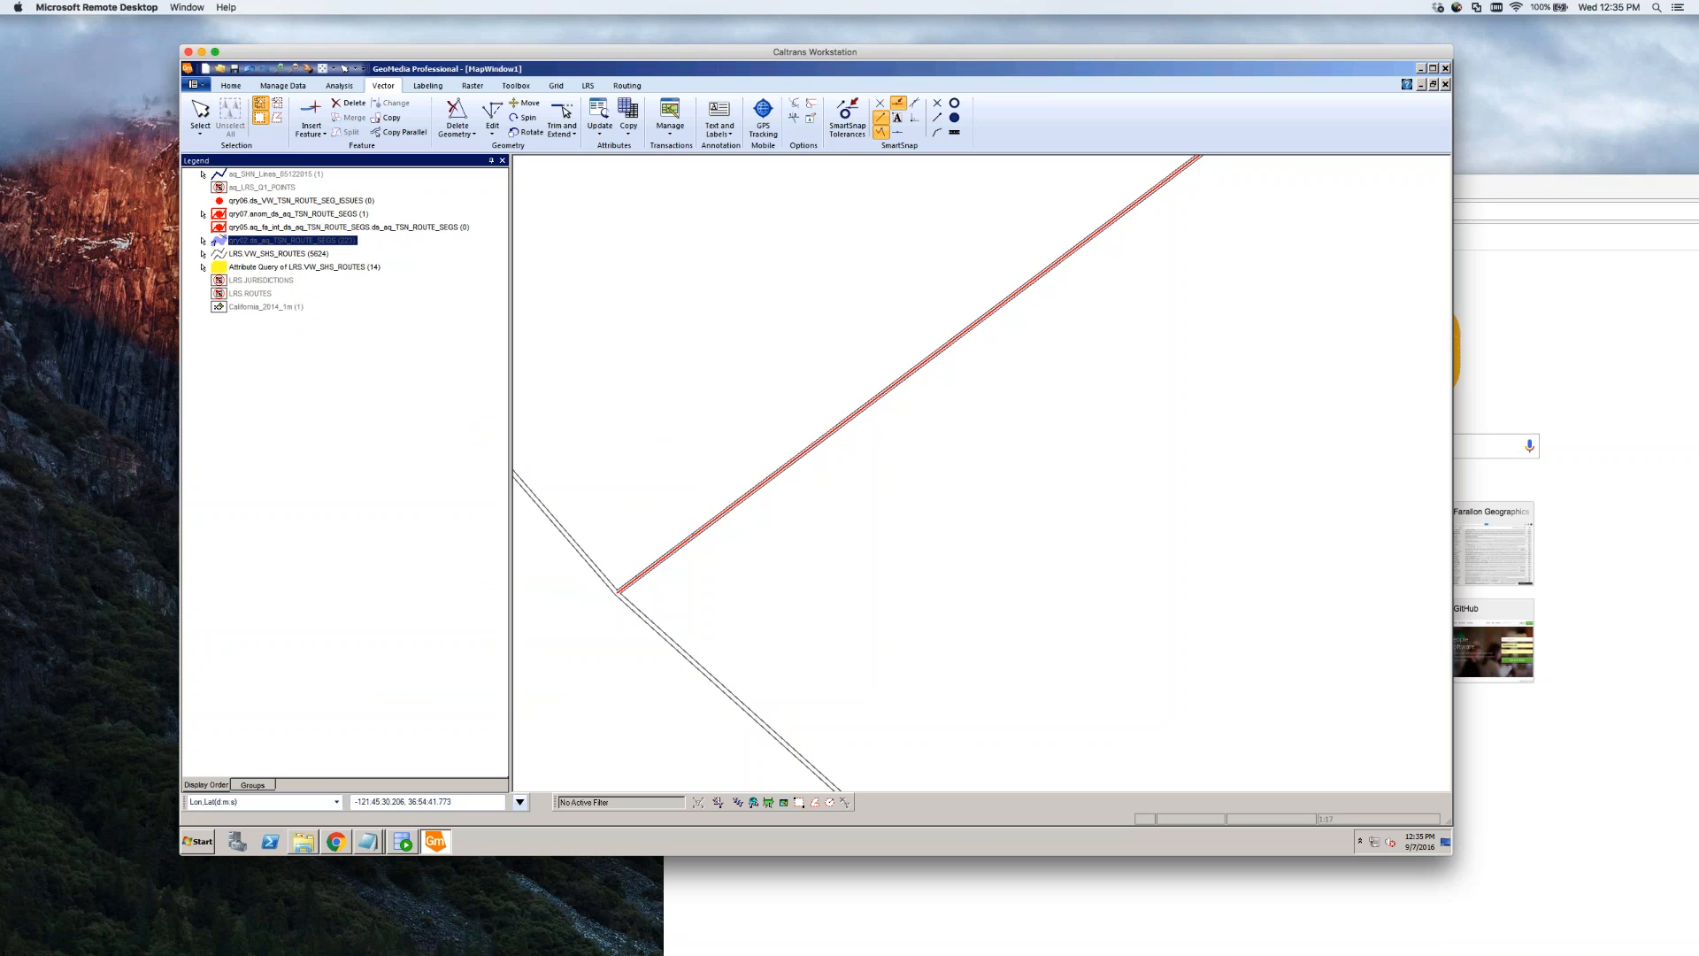
double_click(642, 580)
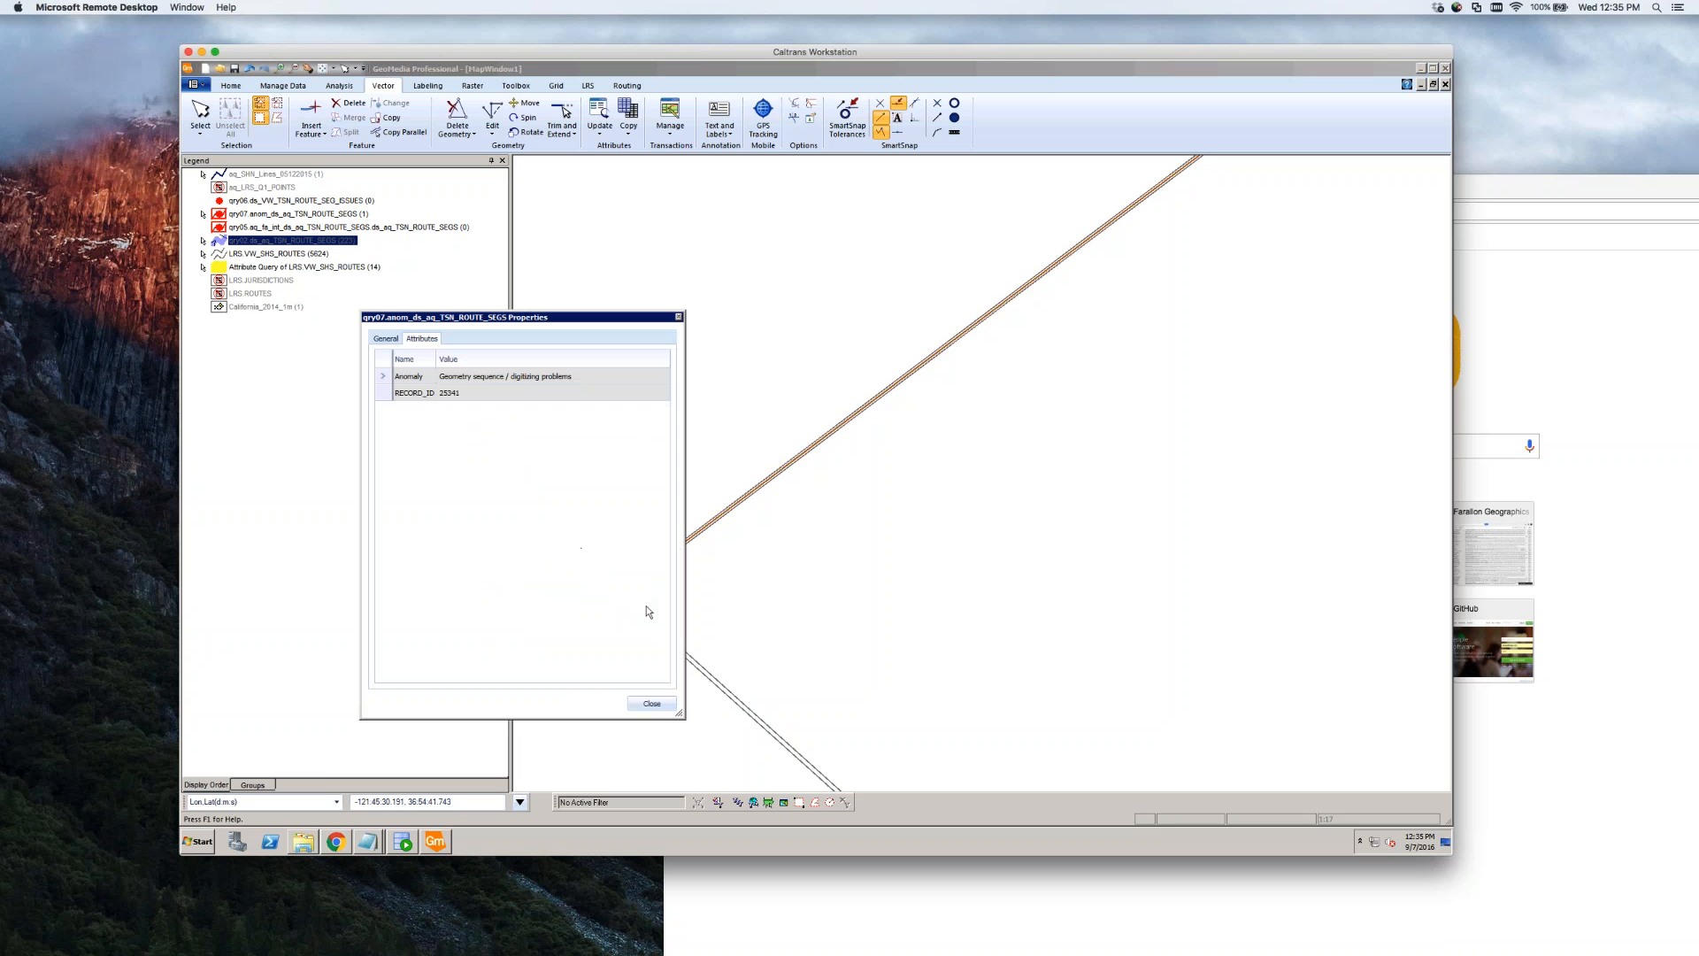
click(653, 702)
click(721, 609)
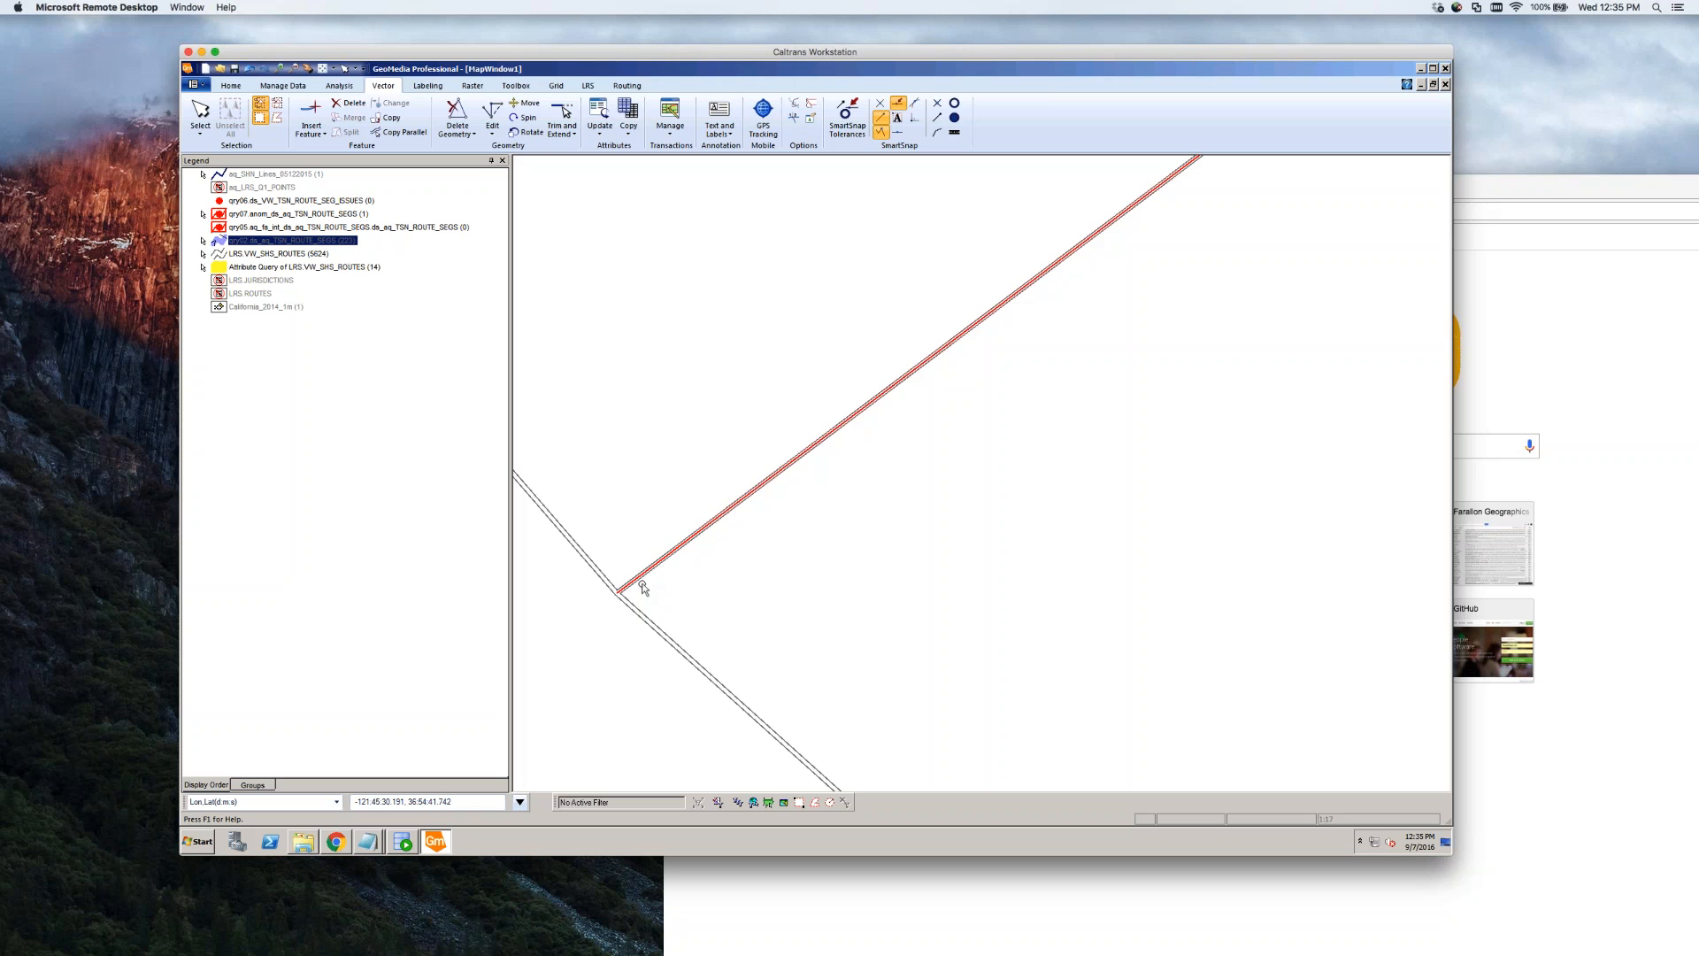
Review the upper SHS route's attributes (ORA_LENGTH 0.35) and cancel without saving
double_click(643, 586)
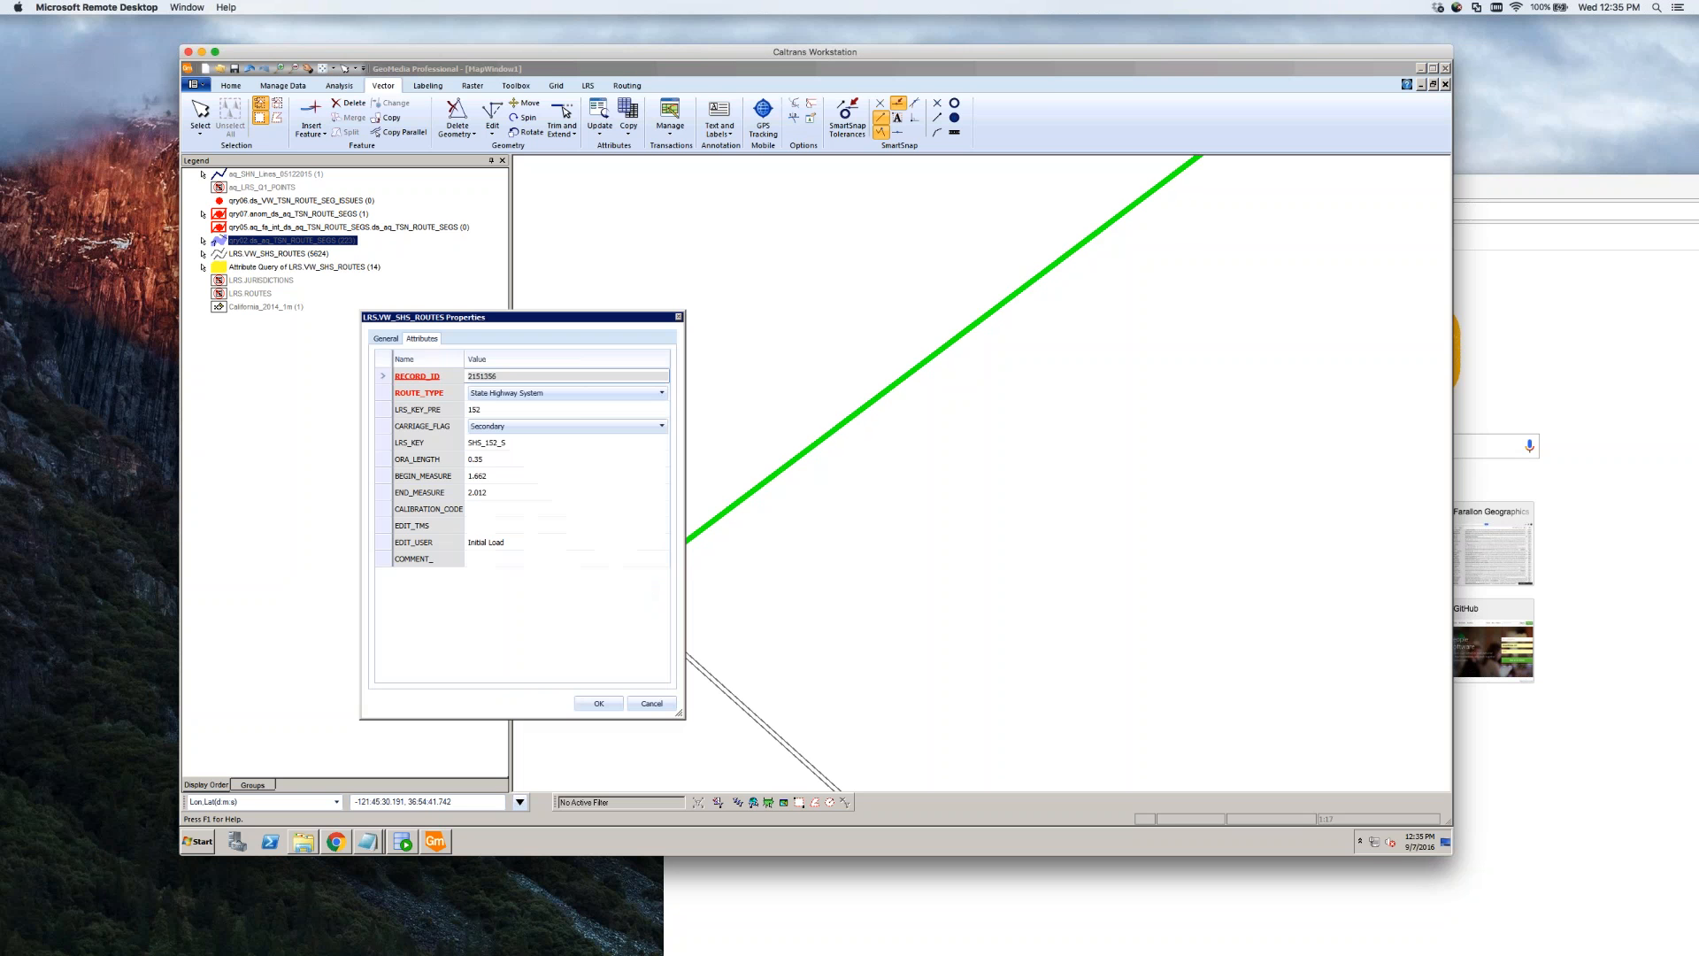
click(496, 459)
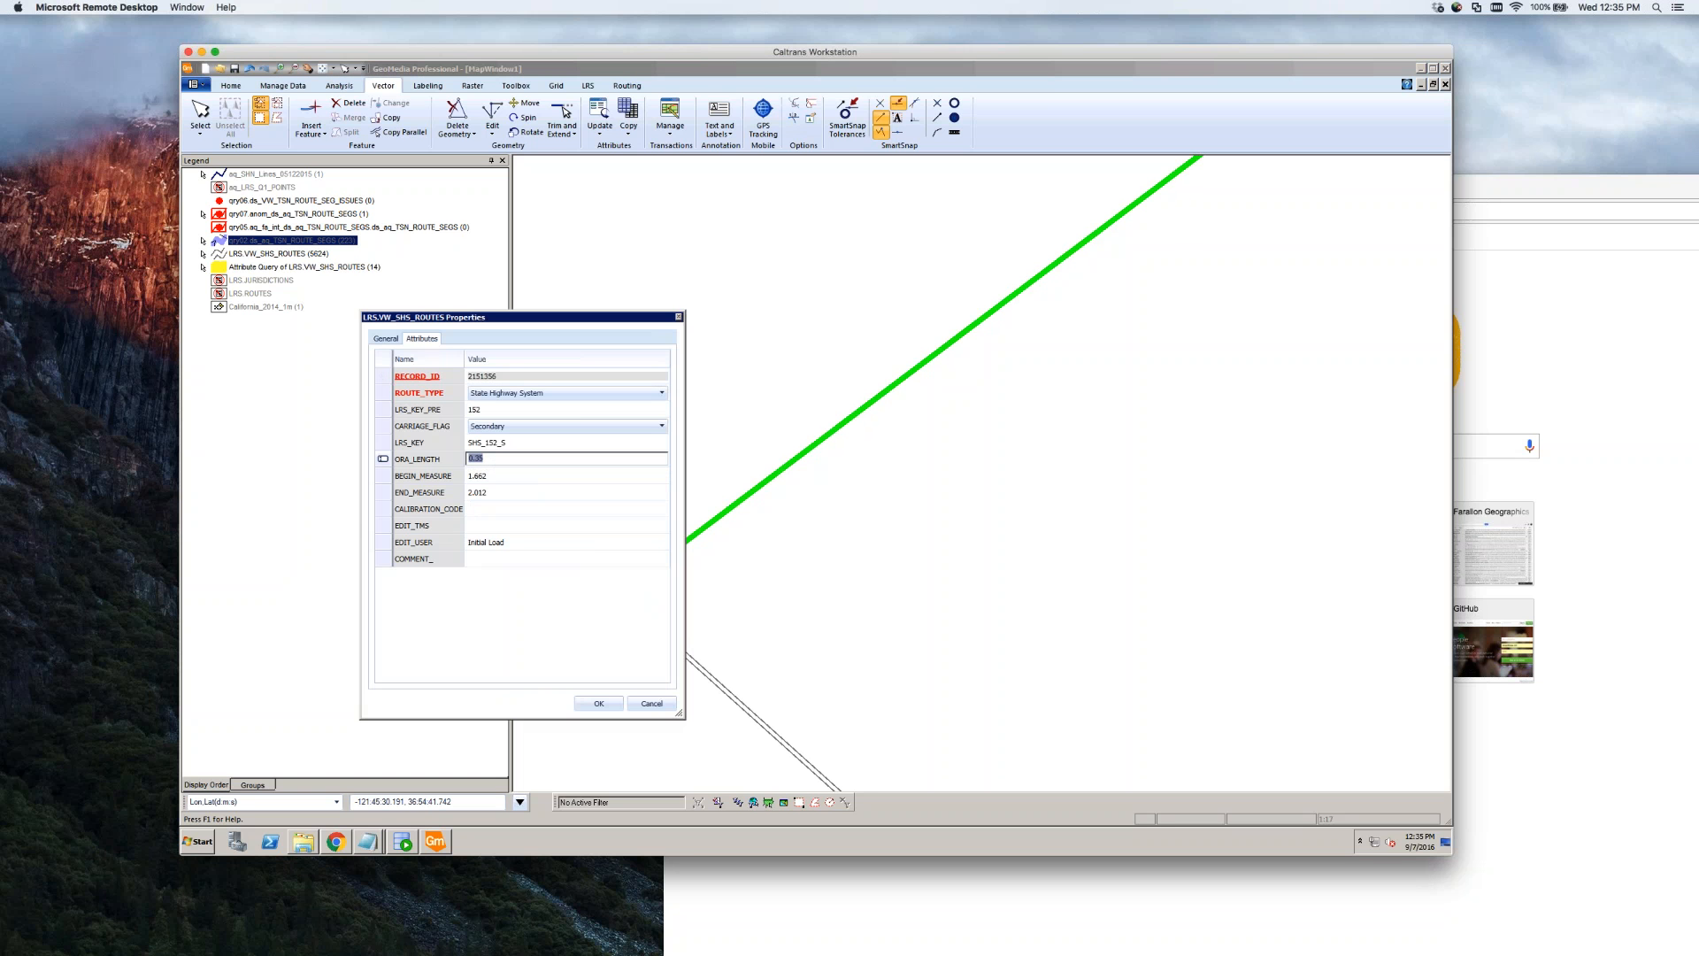
click(668, 703)
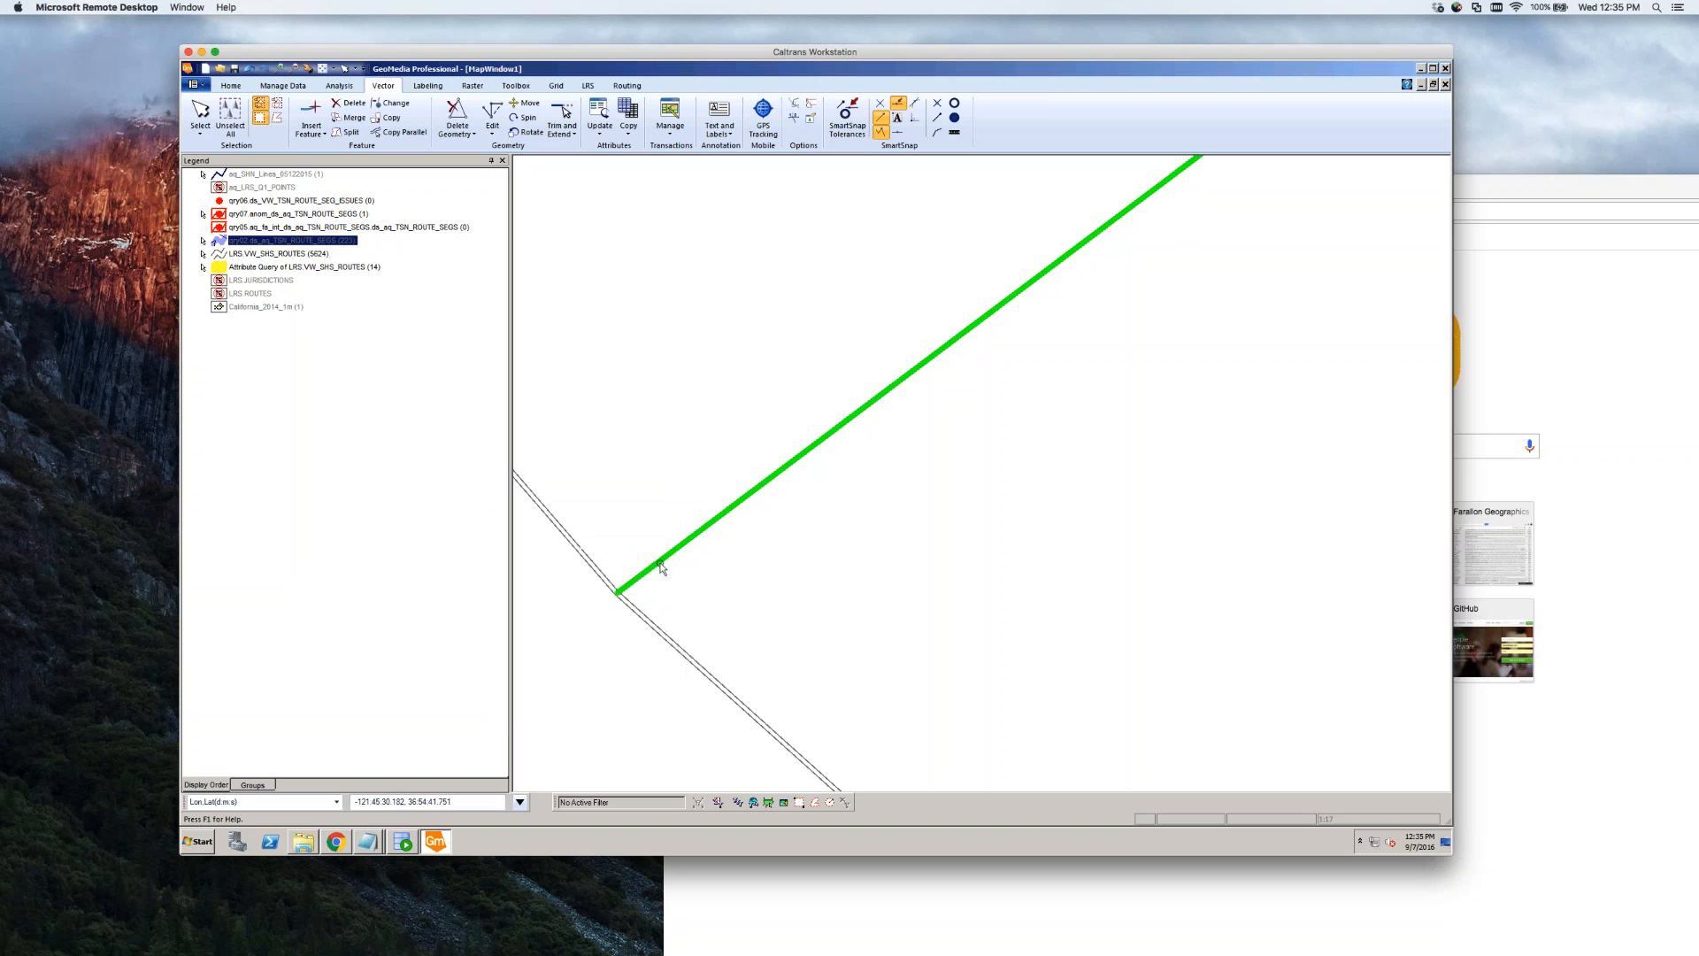
click(655, 611)
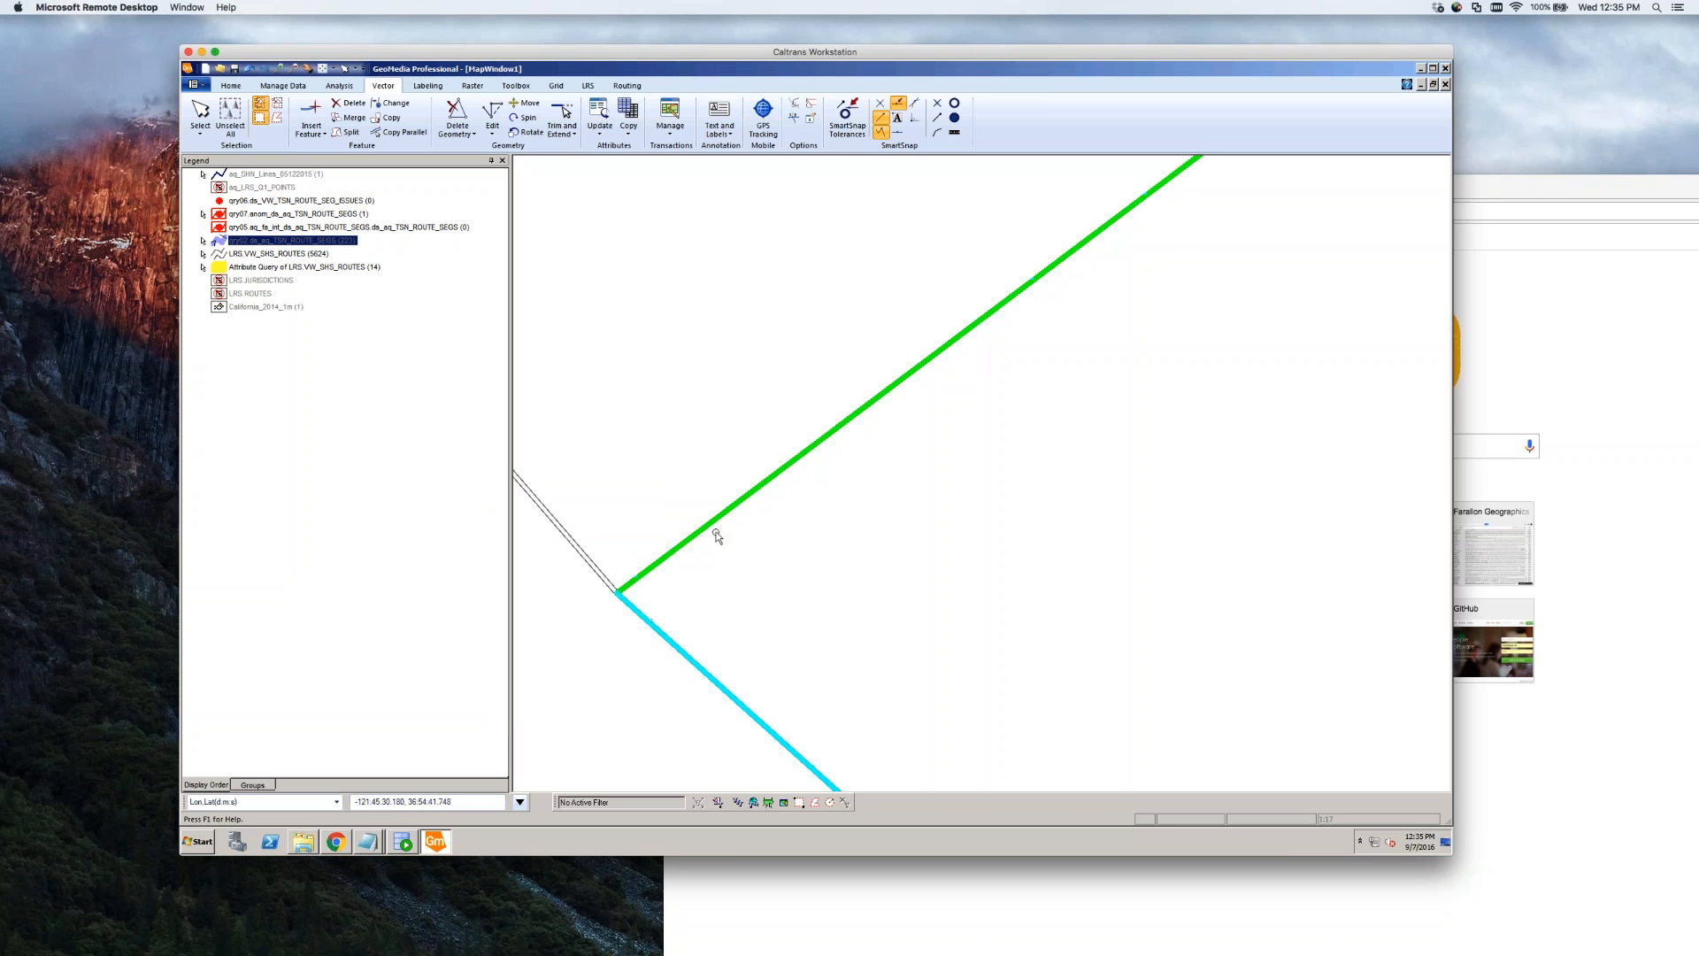
click(719, 536)
Open the lower route piece's LRS.VW_SHS_ROUTES Properties and check ORA_LENGTH 0.125
double_click(664, 638)
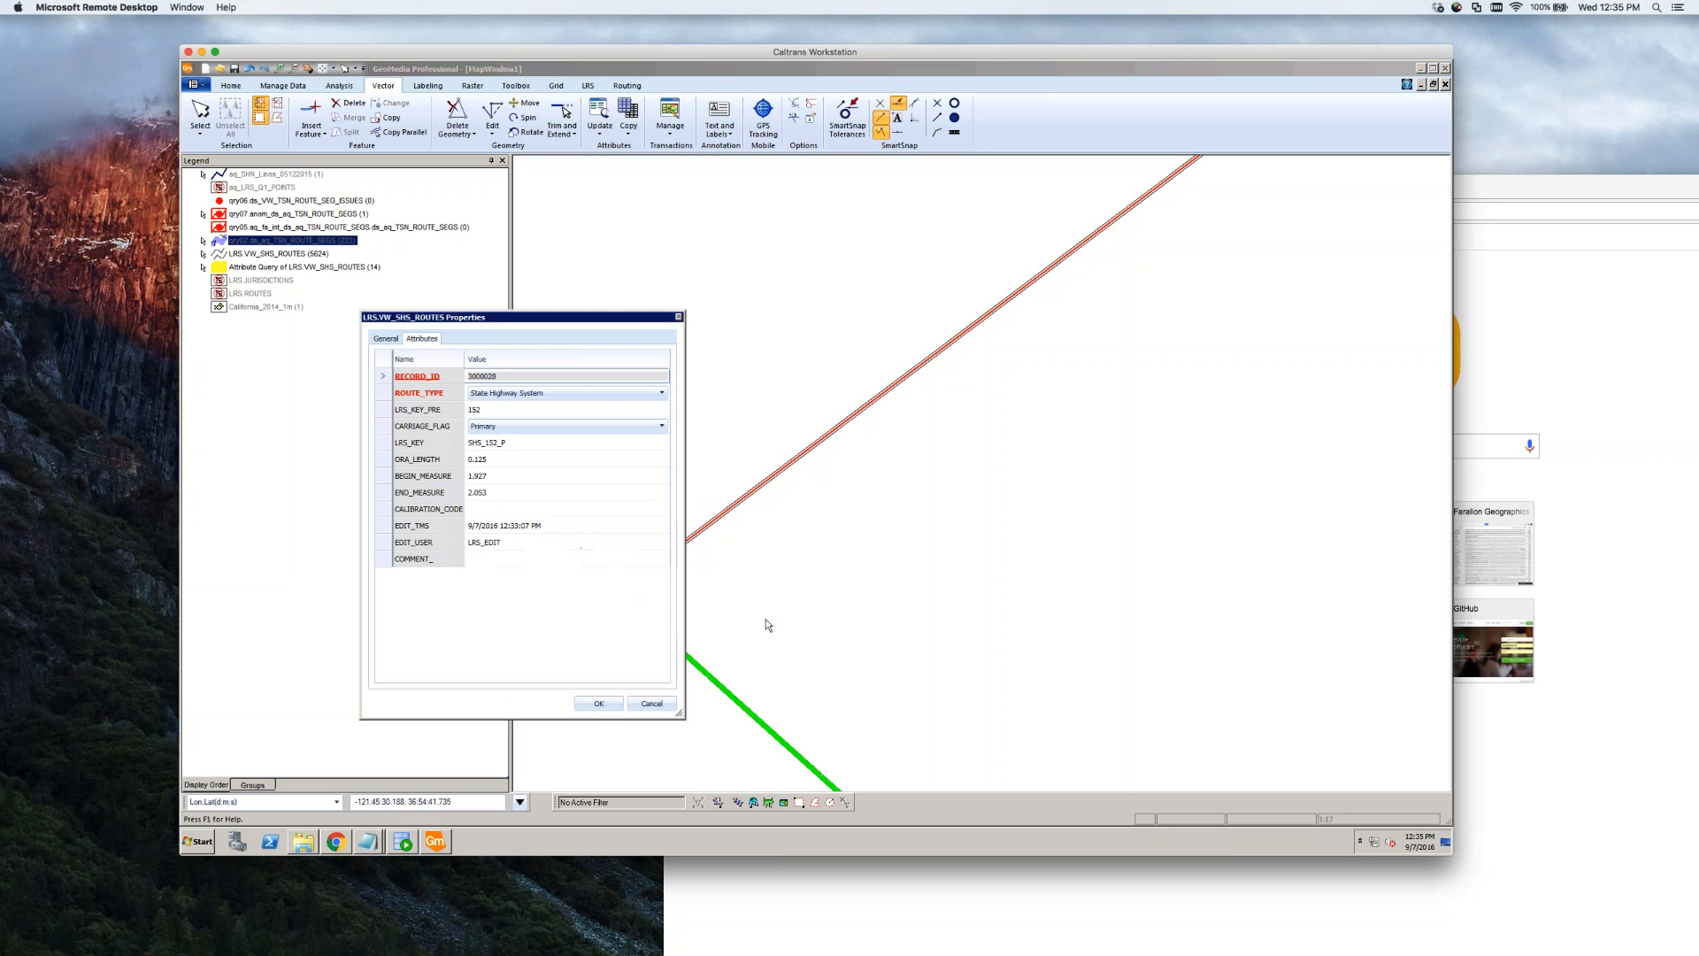
click(513, 509)
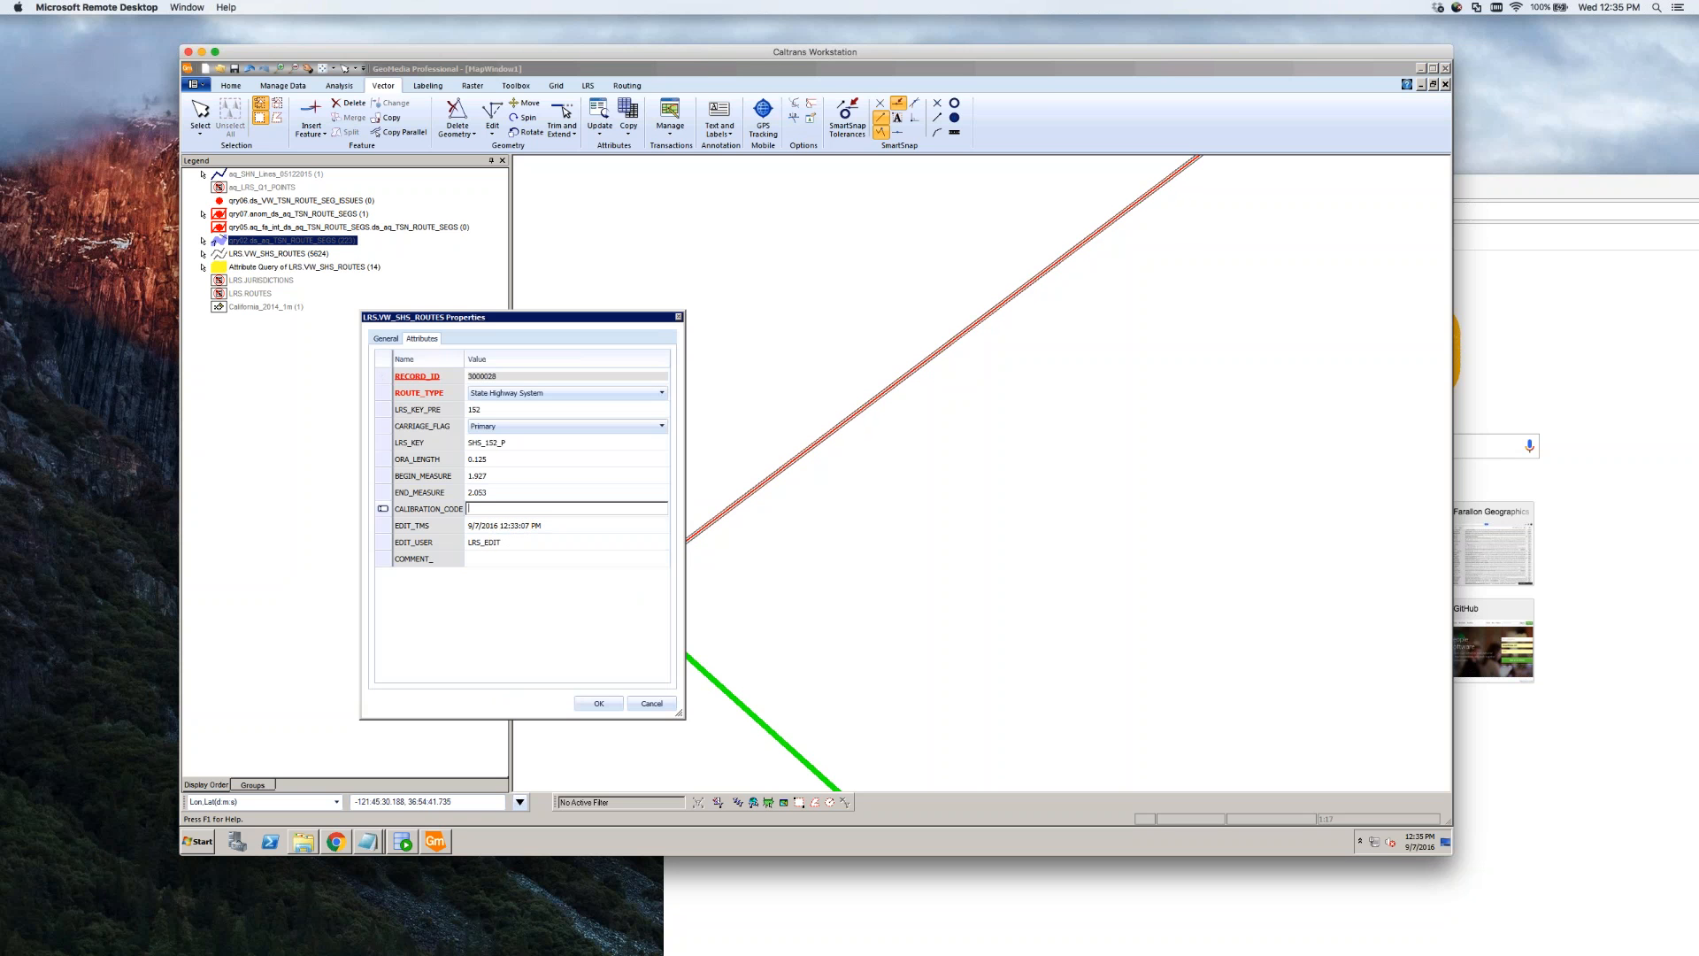
click(513, 459)
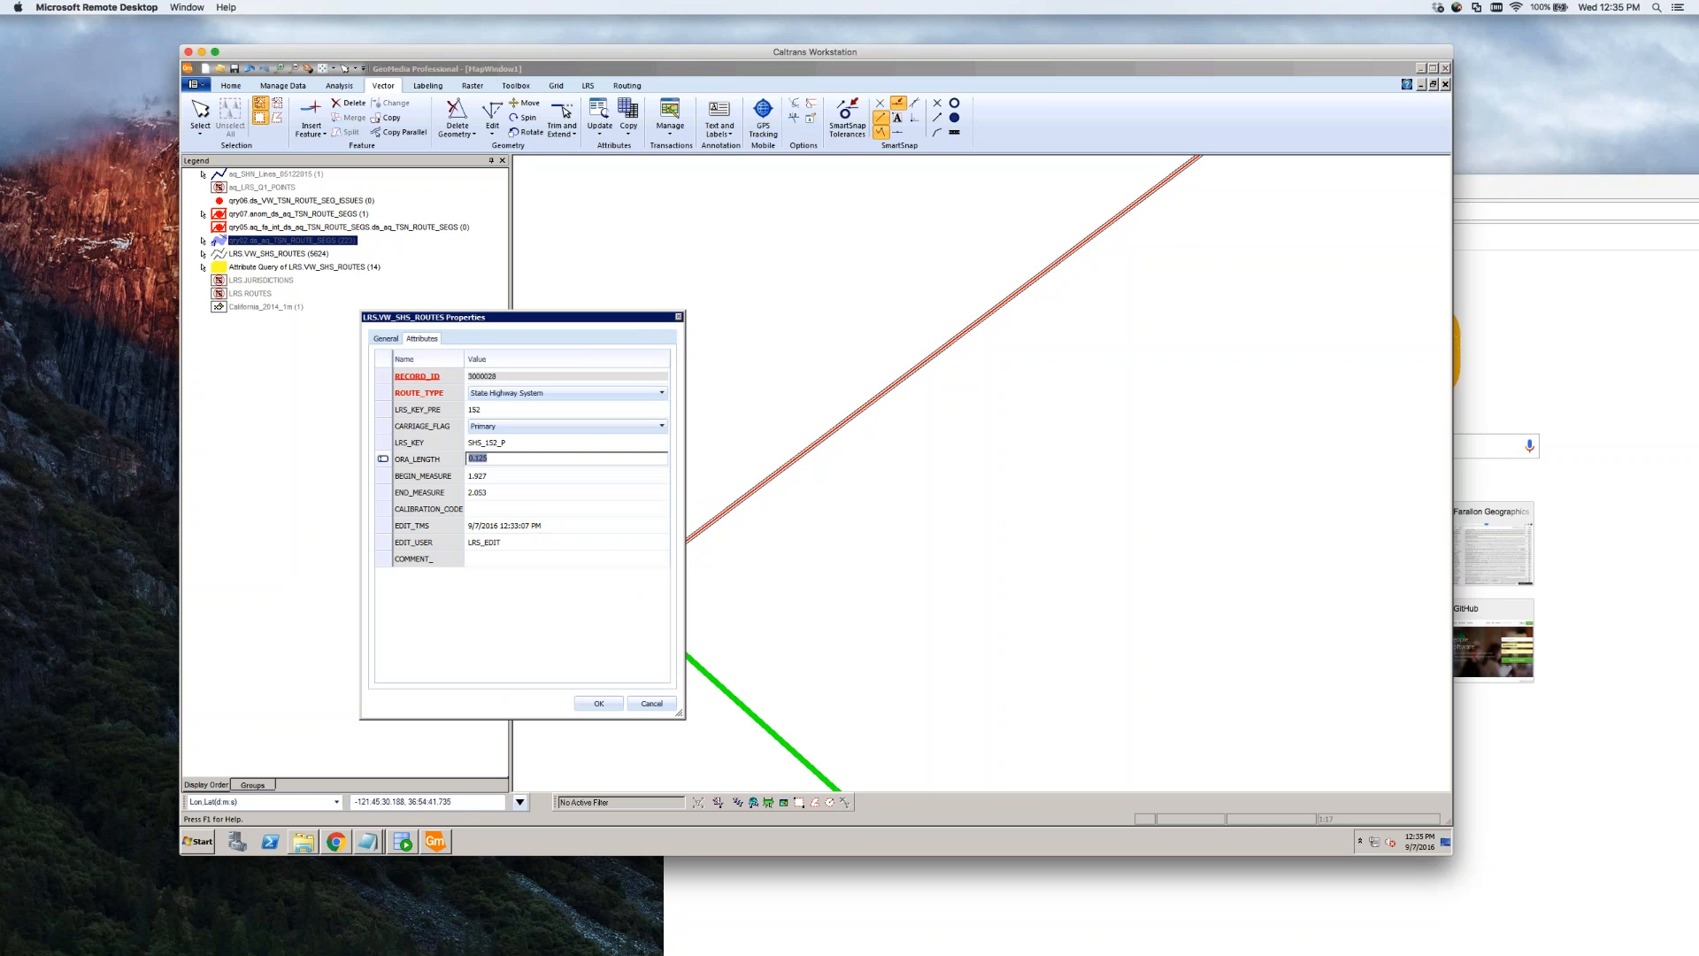
click(522, 460)
key(shift+Left)
key(shift+Left)
key(shift+Left)
key(shift+Left)
key(shift+Left)
click(416, 462)
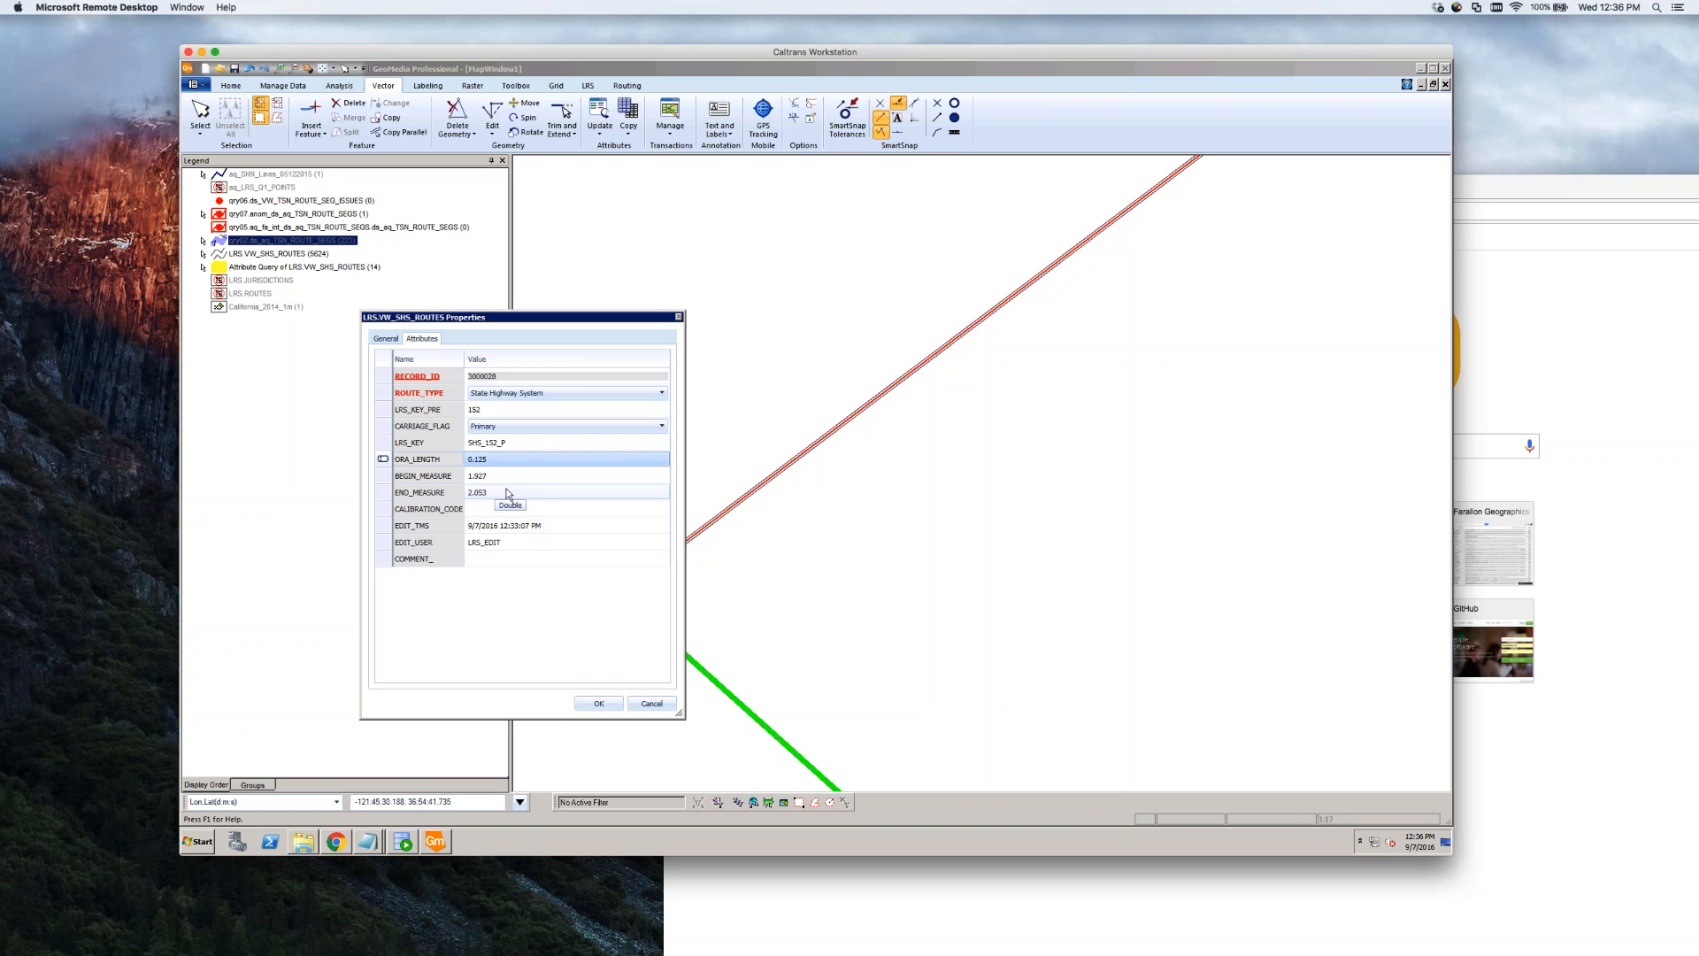
Compare BEGIN_MEASURE 1.927 with END_MEASURE 2.053 and move the Properties window off the junction
click(430, 477)
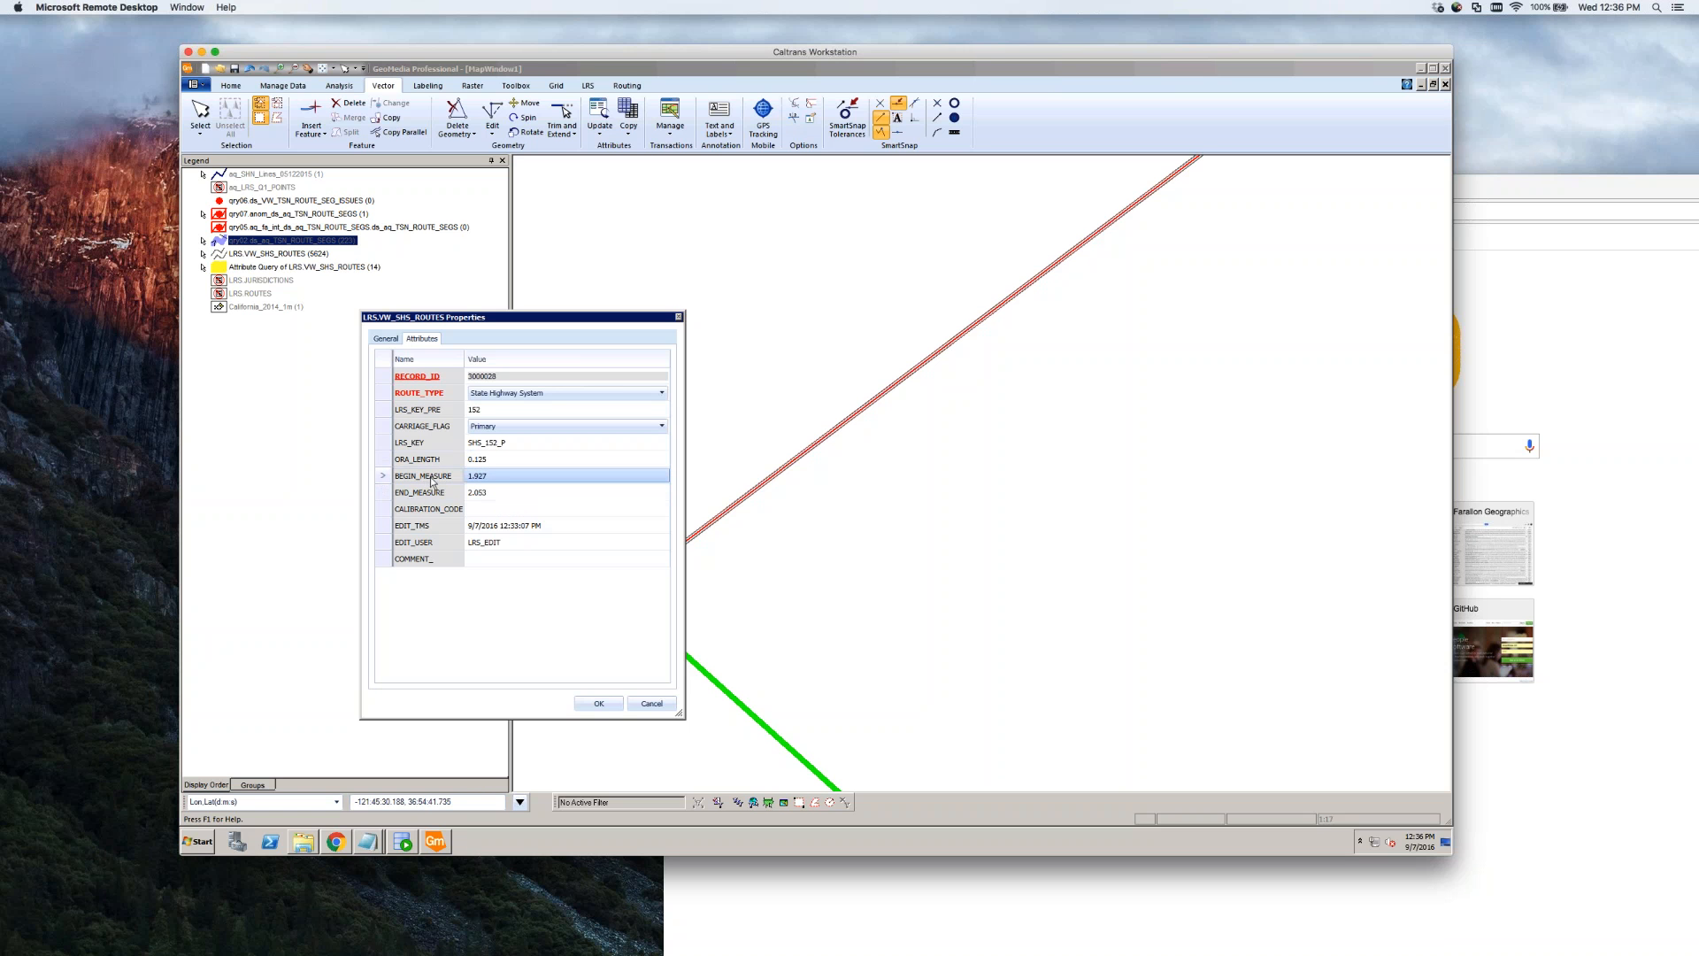
click(428, 494)
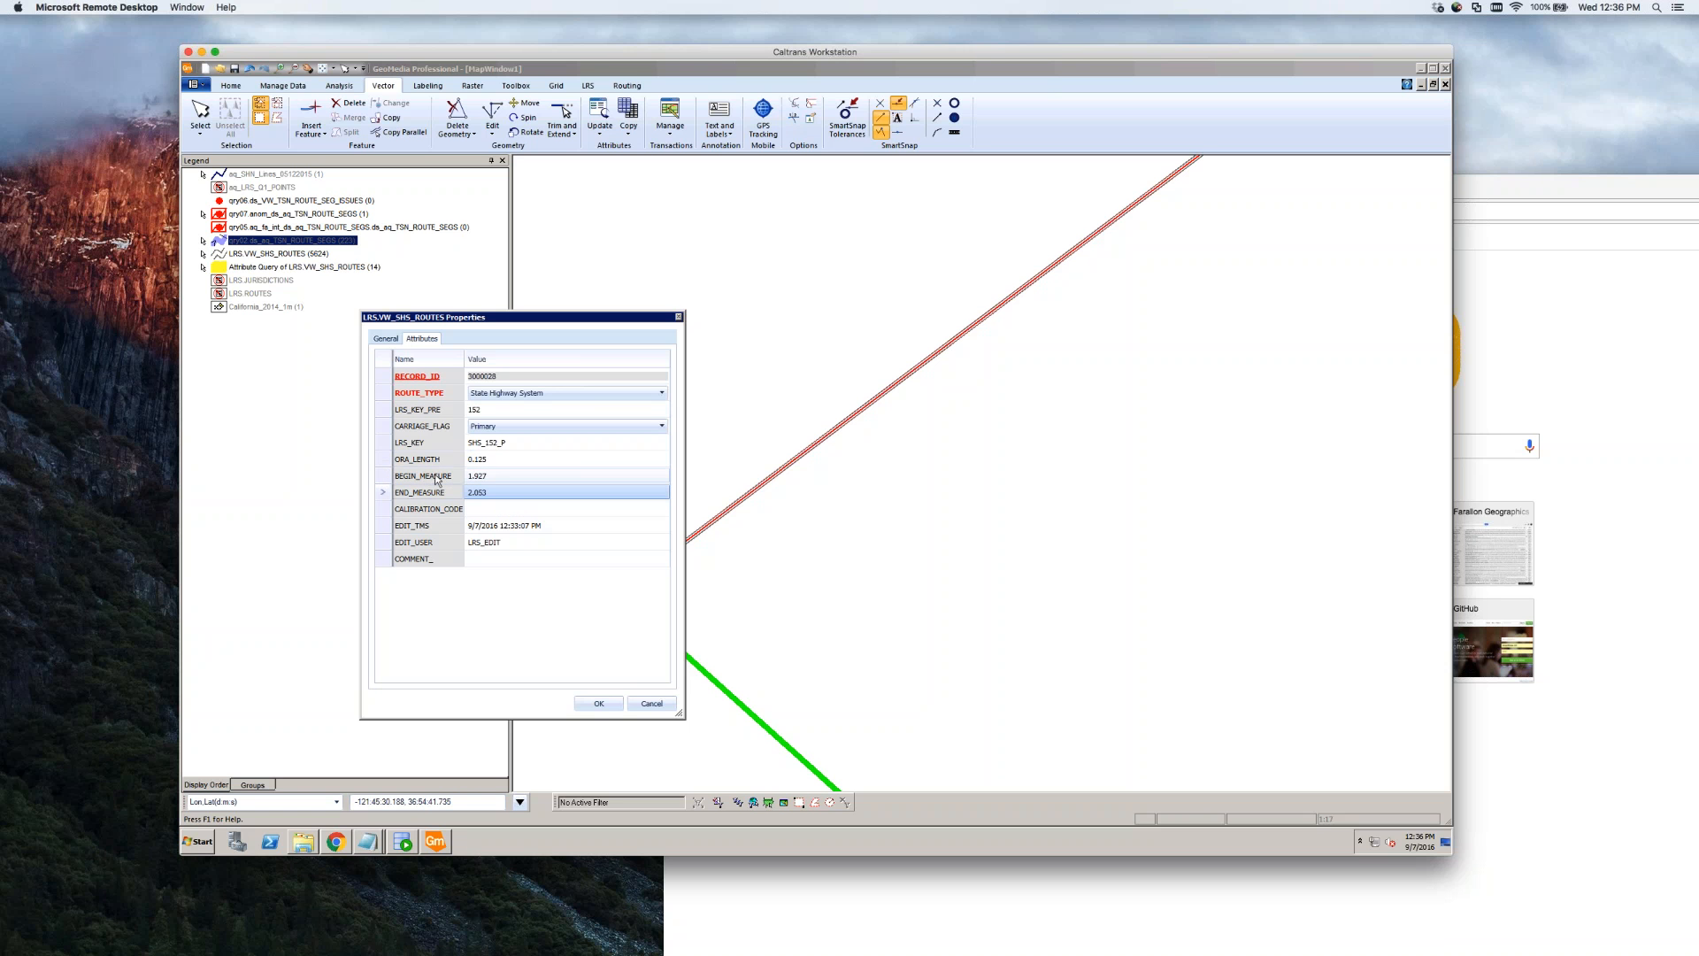
click(436, 479)
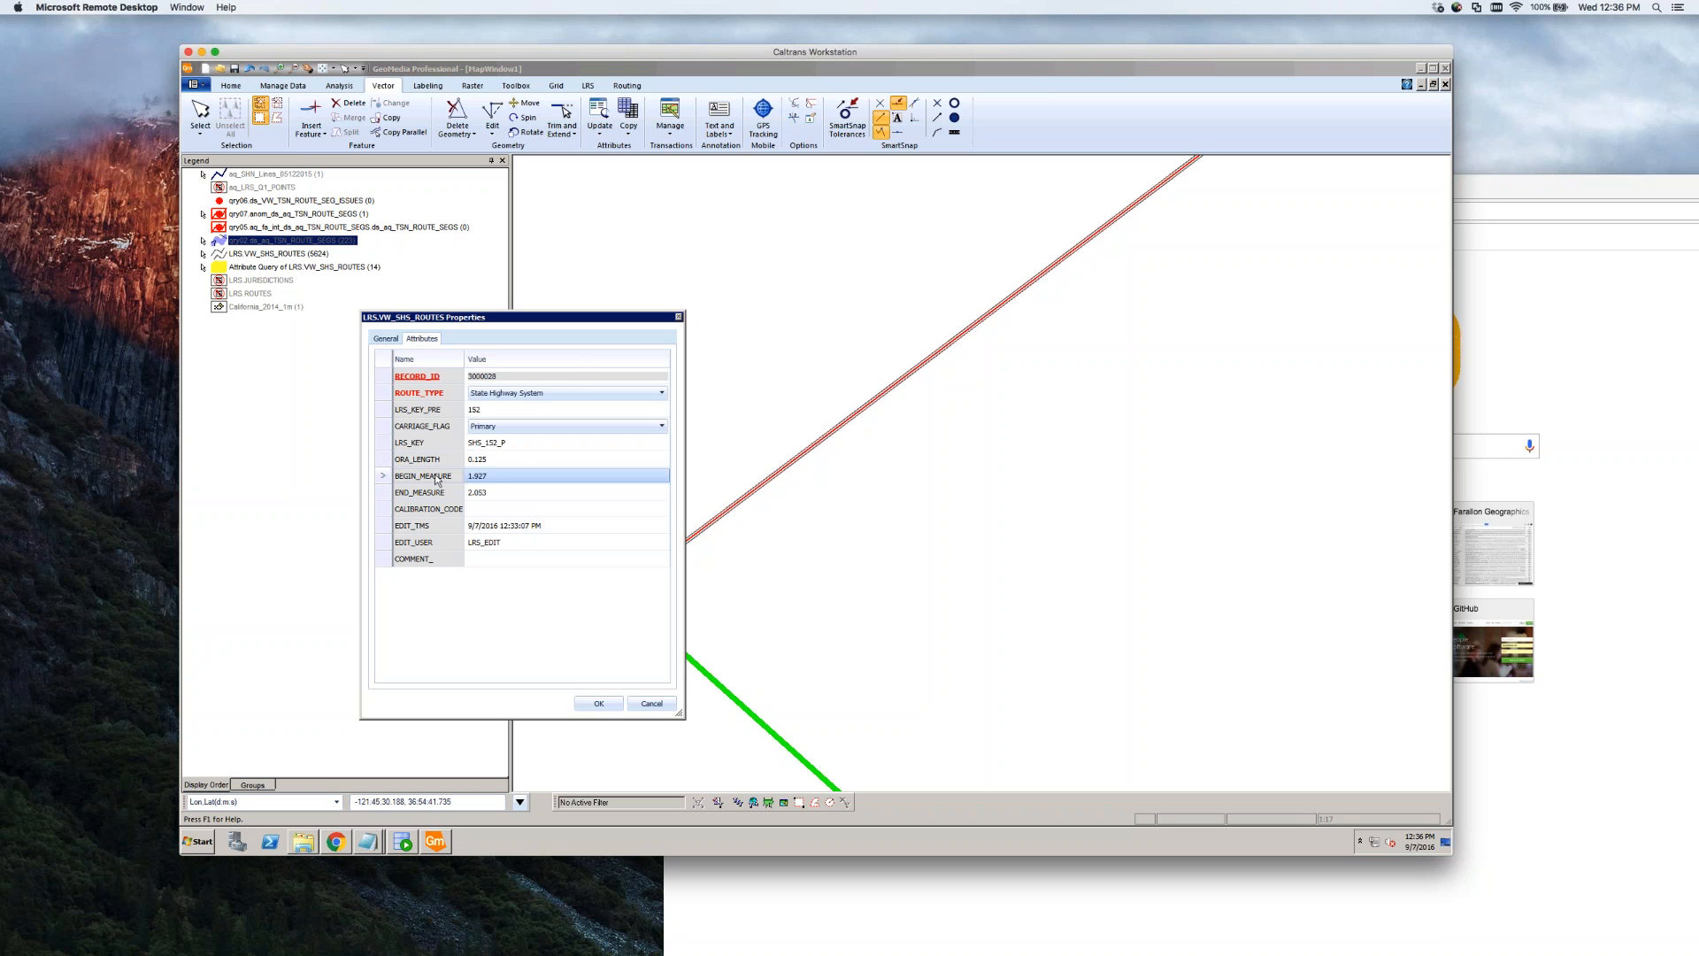
click(518, 476)
click(519, 492)
click(519, 476)
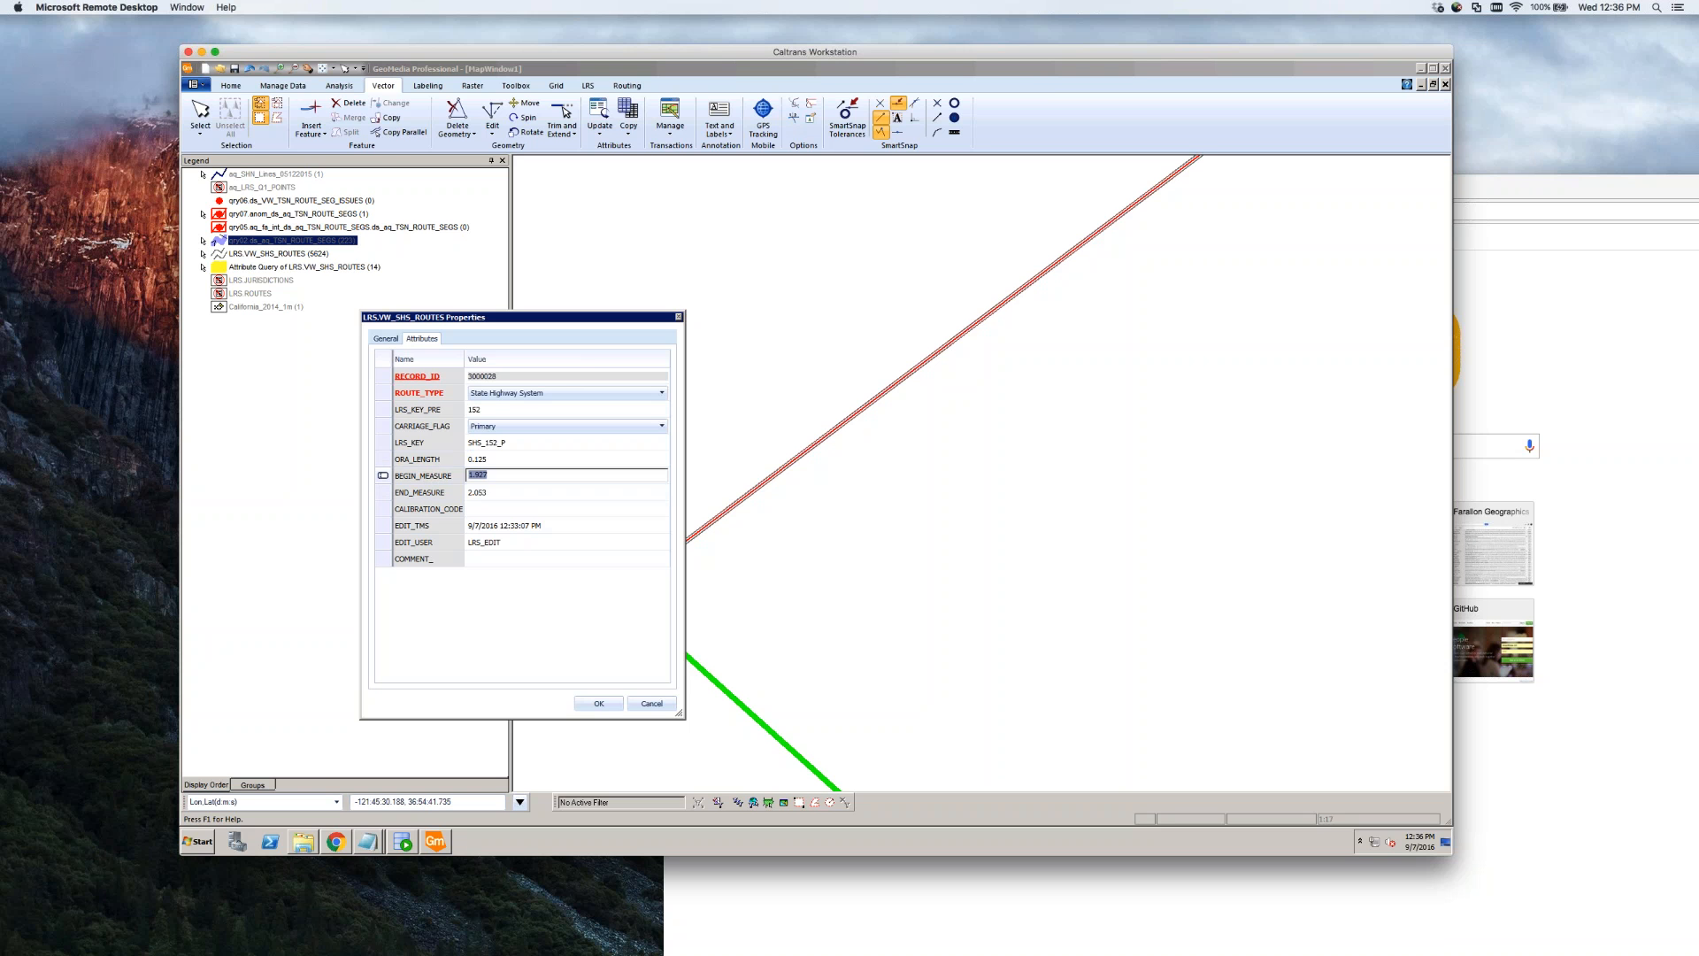
click(515, 493)
click(514, 477)
click(513, 493)
click(512, 477)
click(431, 461)
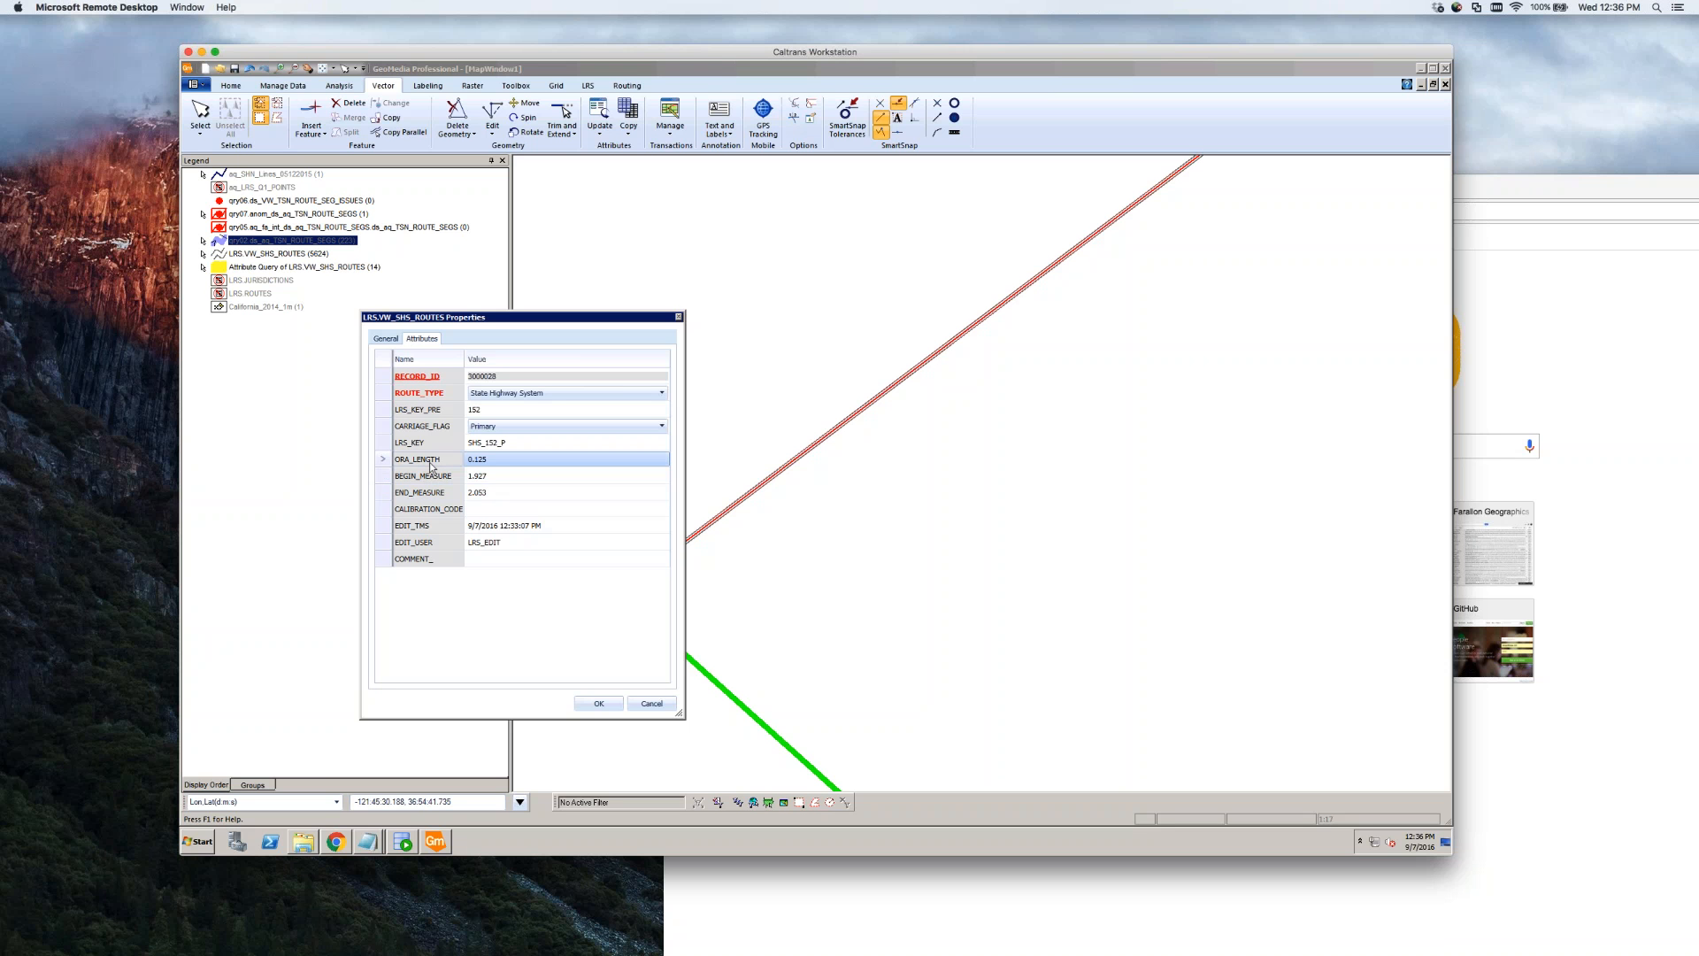
click(431, 480)
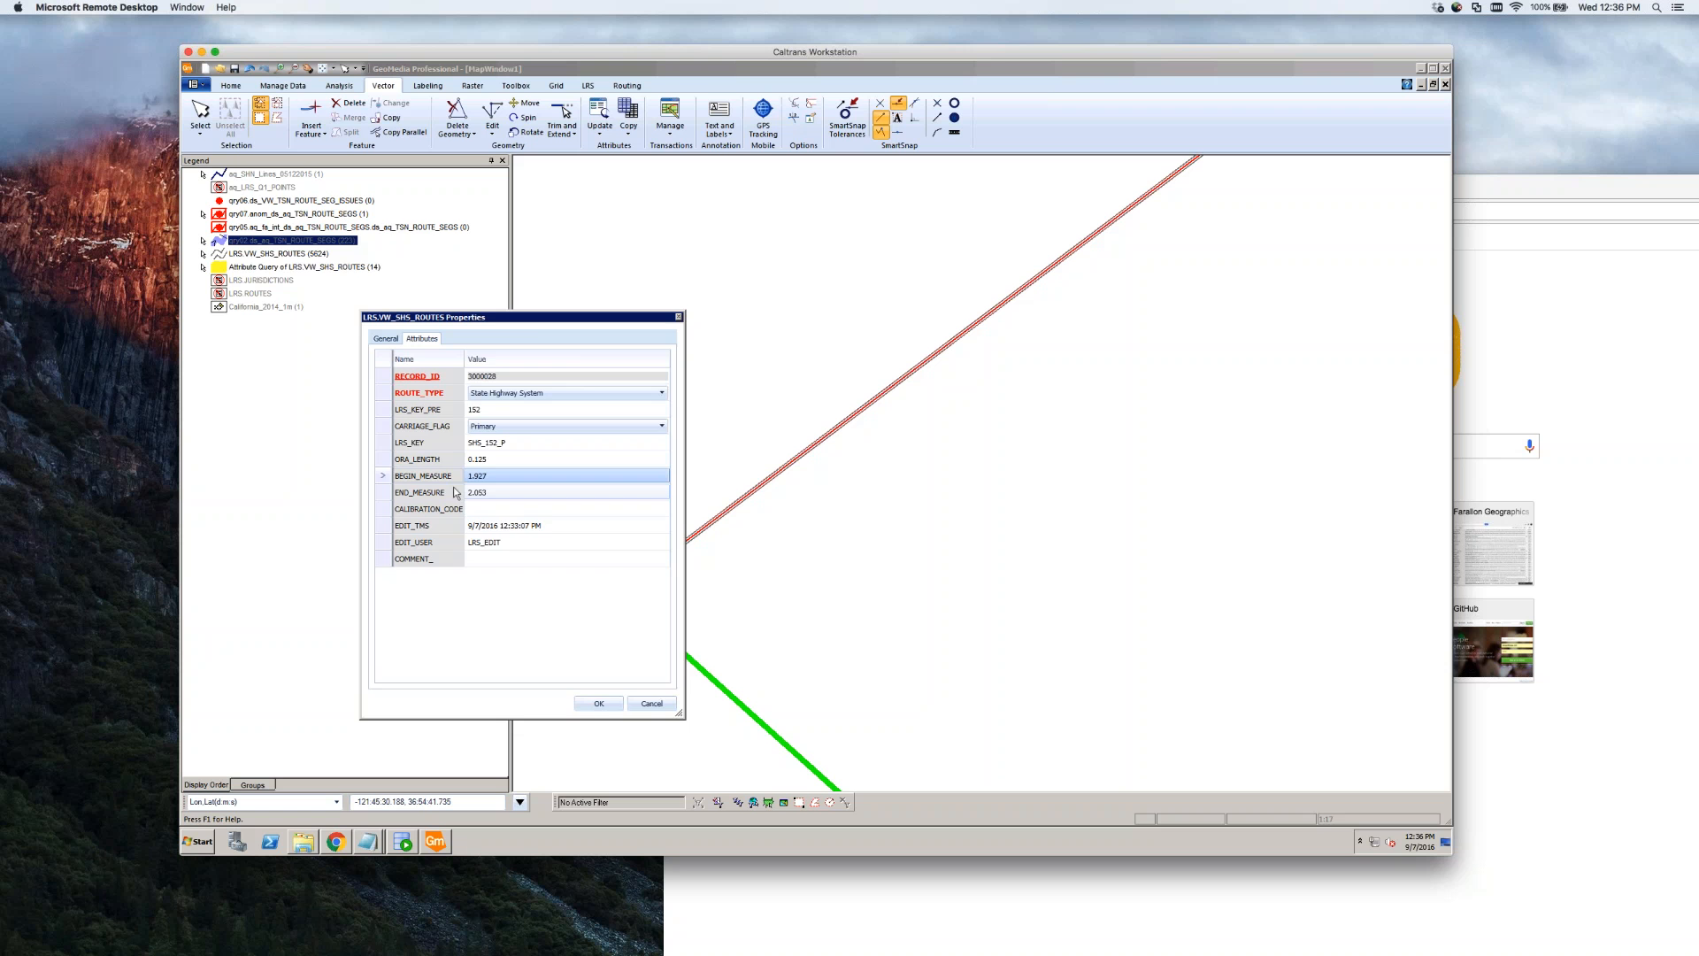
drag(544, 322, 406, 194)
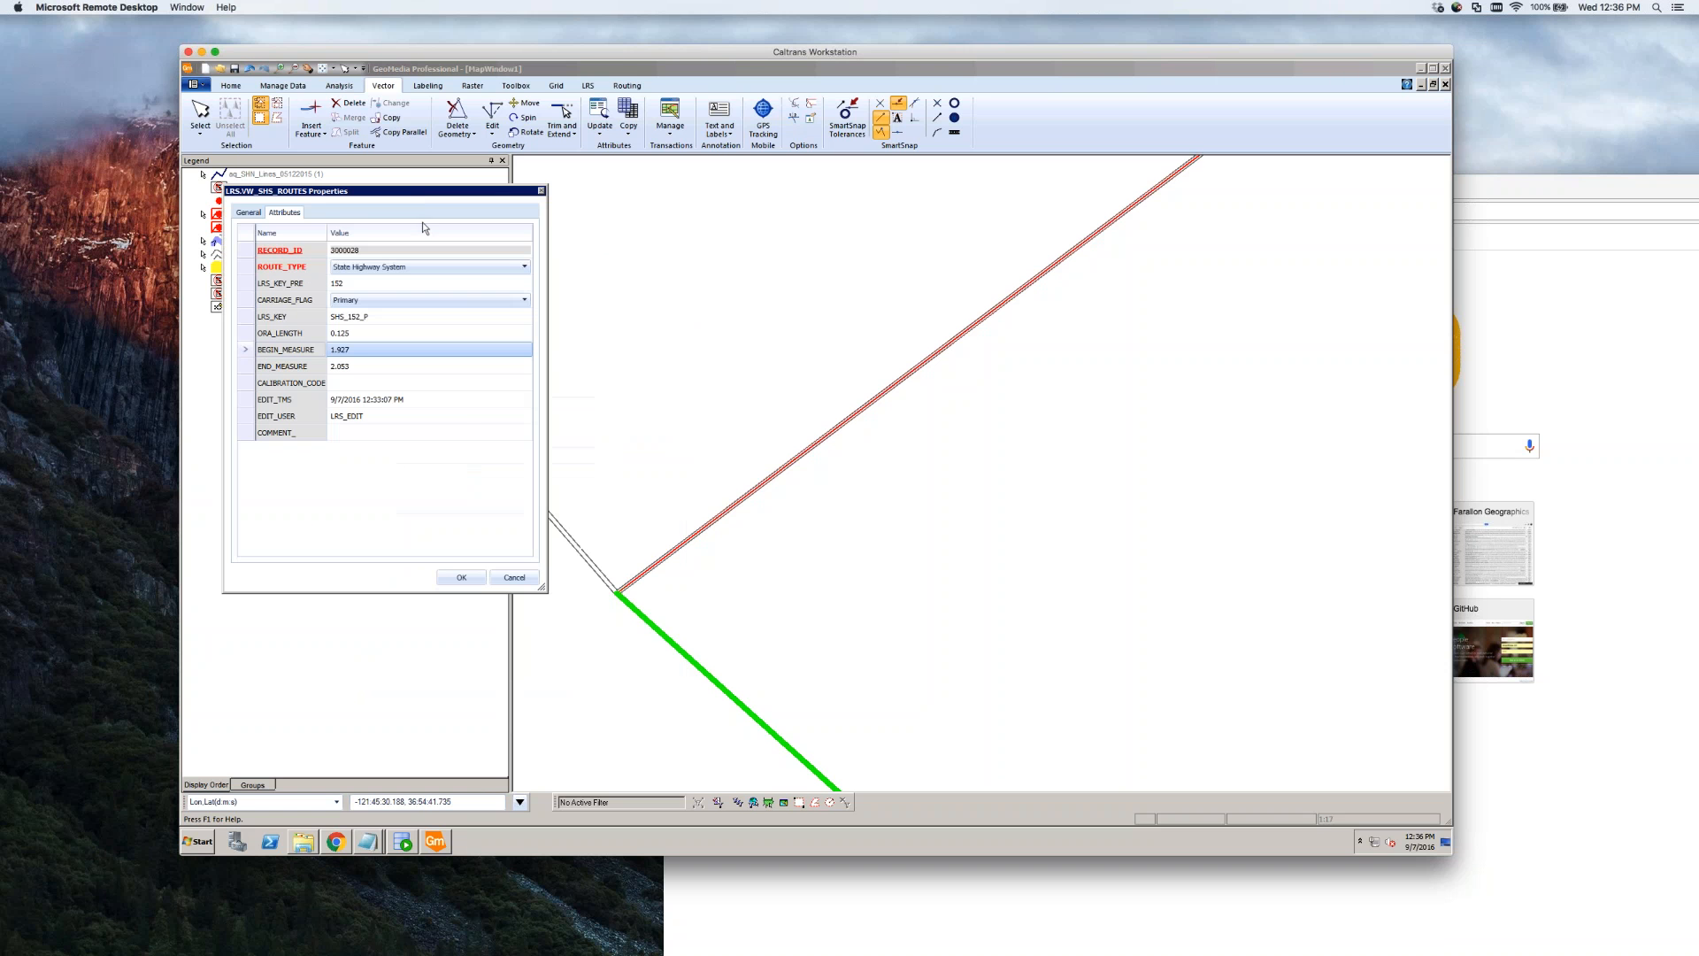
Retype the last digit of END_MEASURE so it still reads 2.053
click(528, 582)
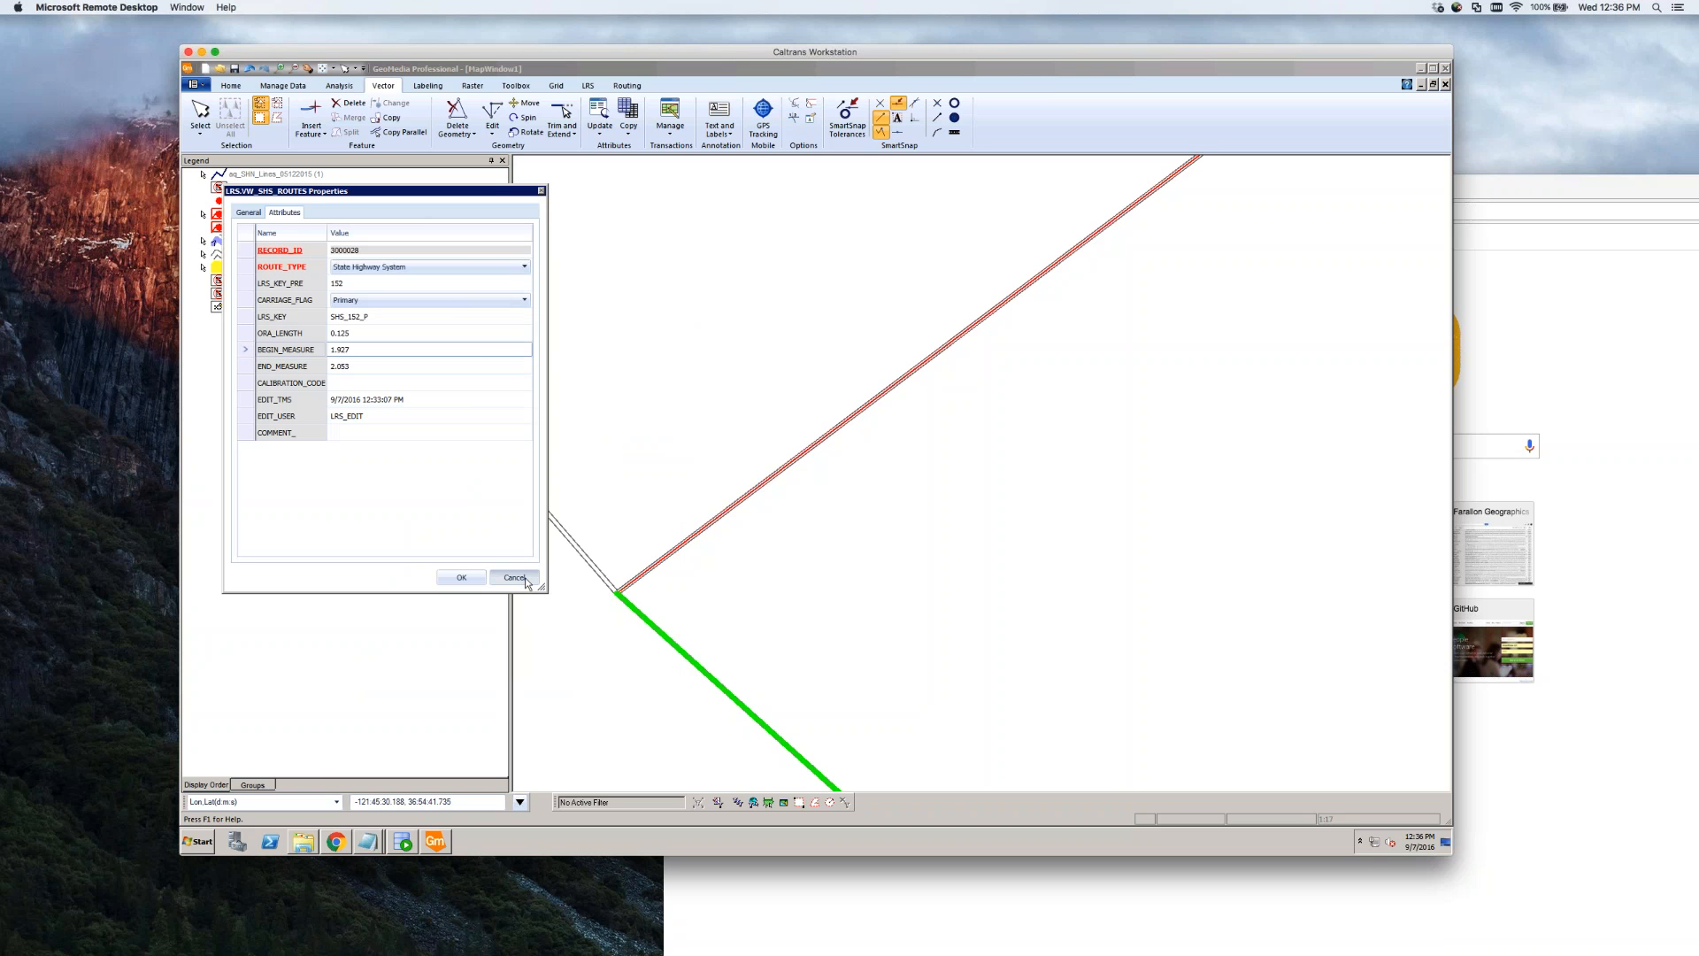
click(377, 369)
click(369, 365)
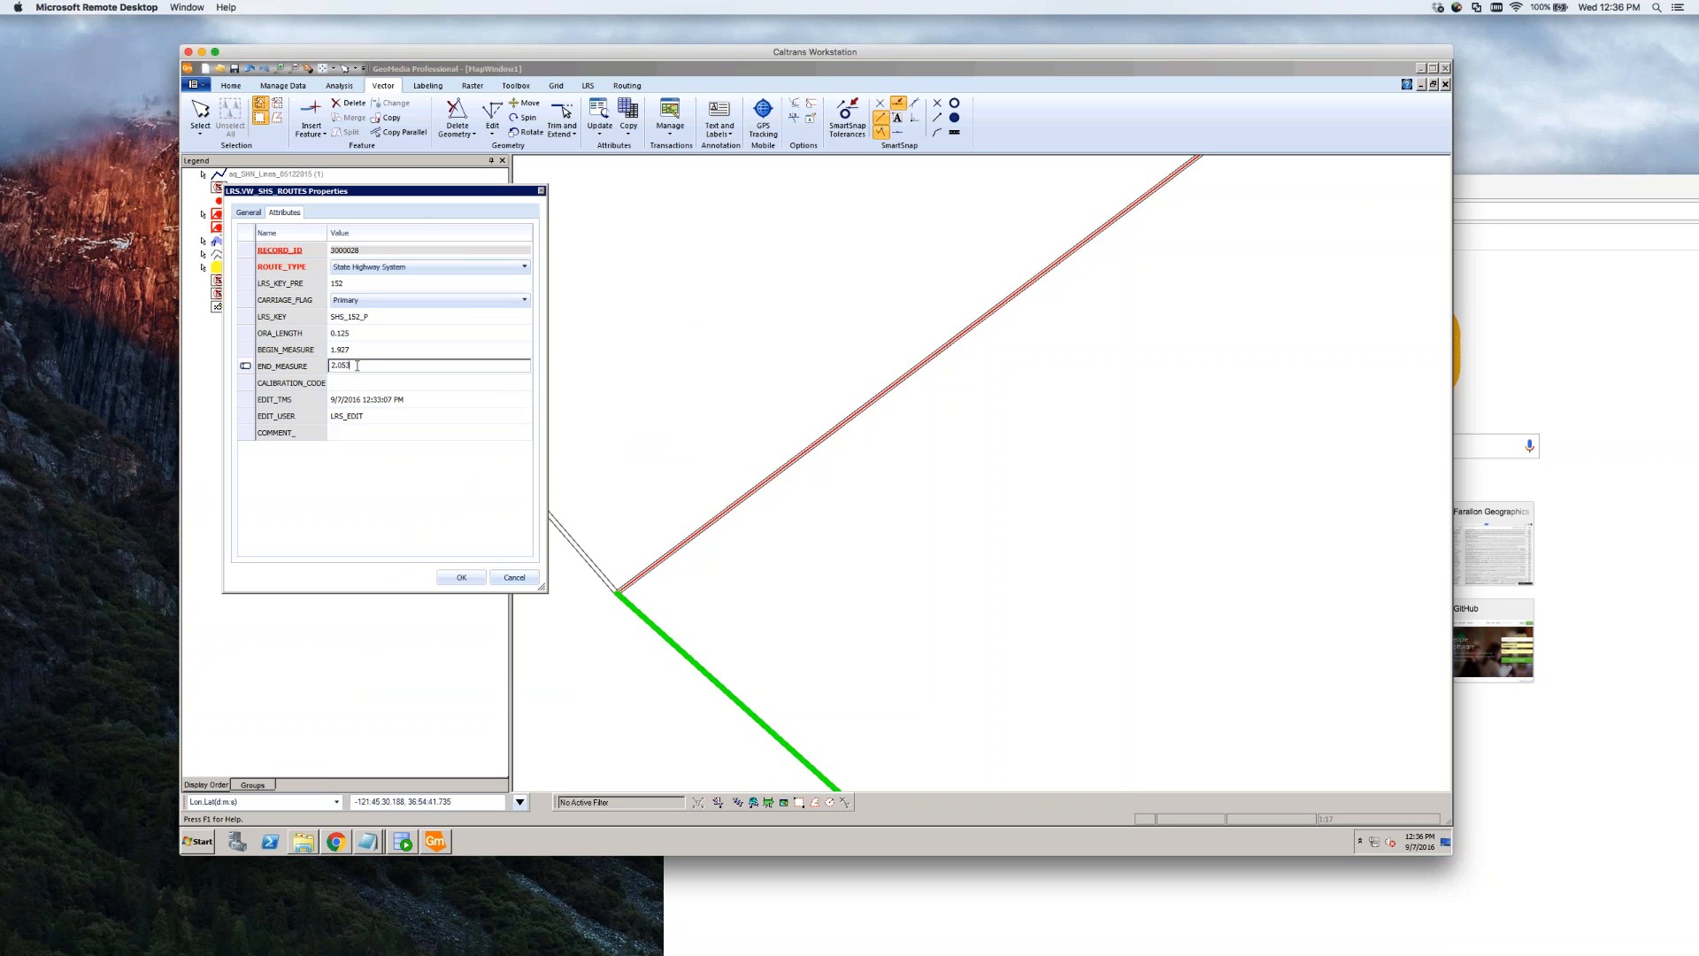
key(Return)
double_click(377, 368)
key(BackSpace)
text(3)
Confirm BEGIN_MEASURE stays 1.927 and cancel the route's Properties dialog
click(369, 349)
click(369, 349)
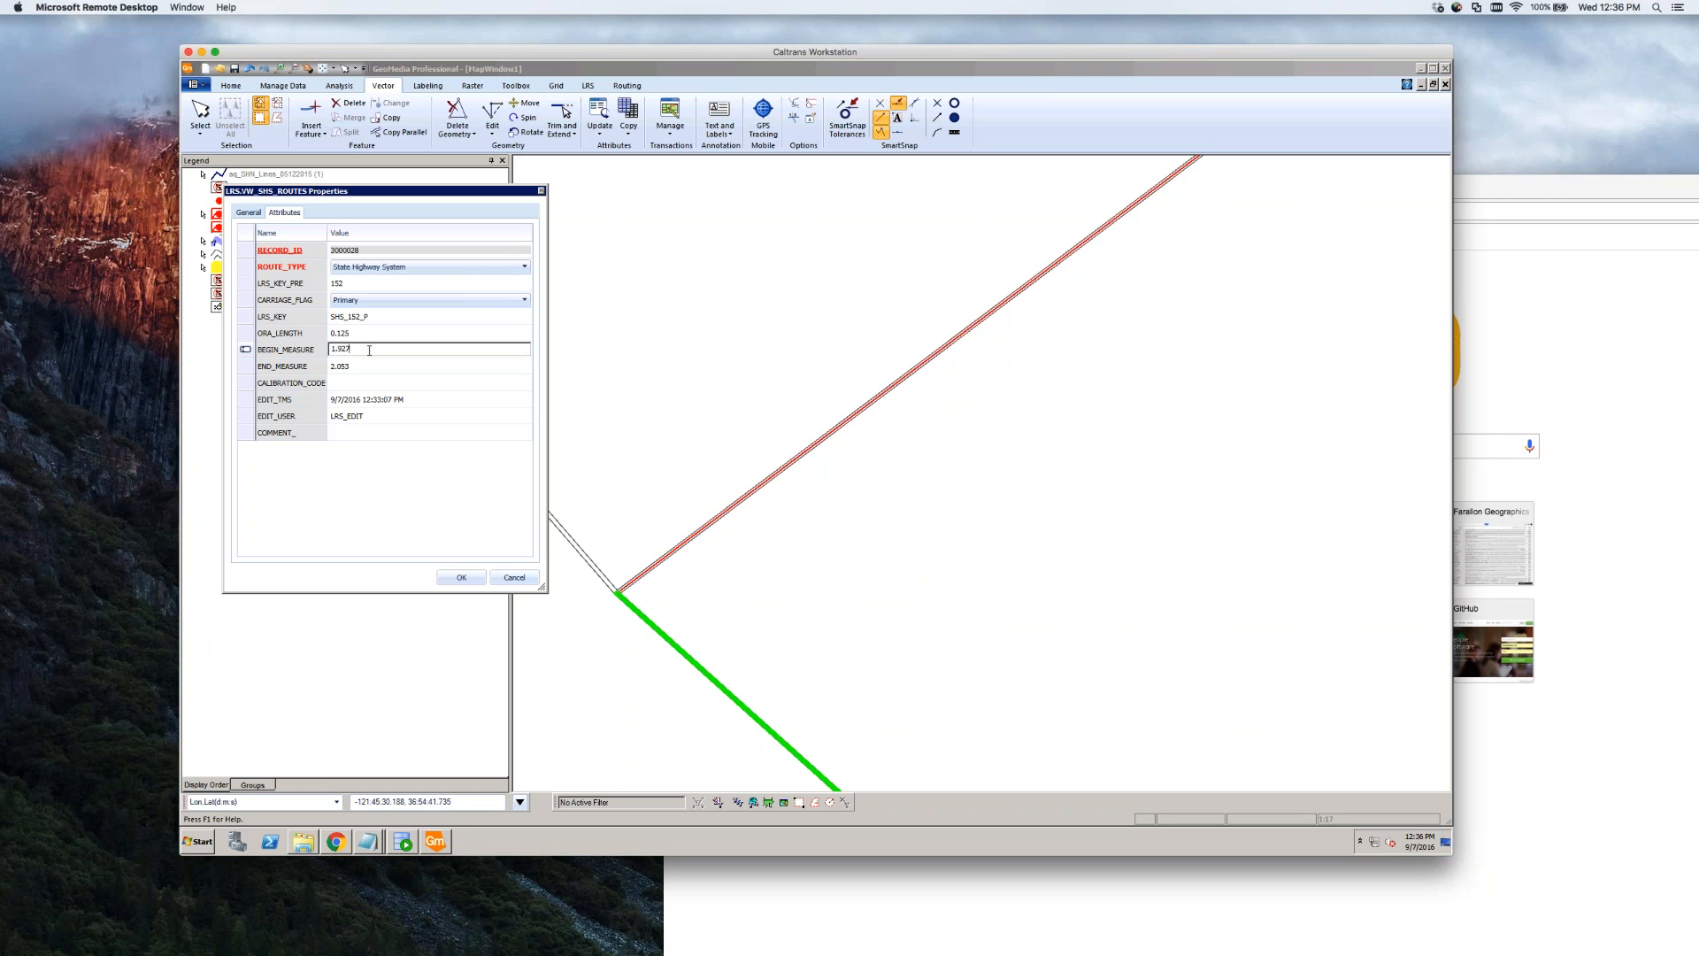
double_click(369, 351)
click(369, 350)
click(514, 577)
click(650, 594)
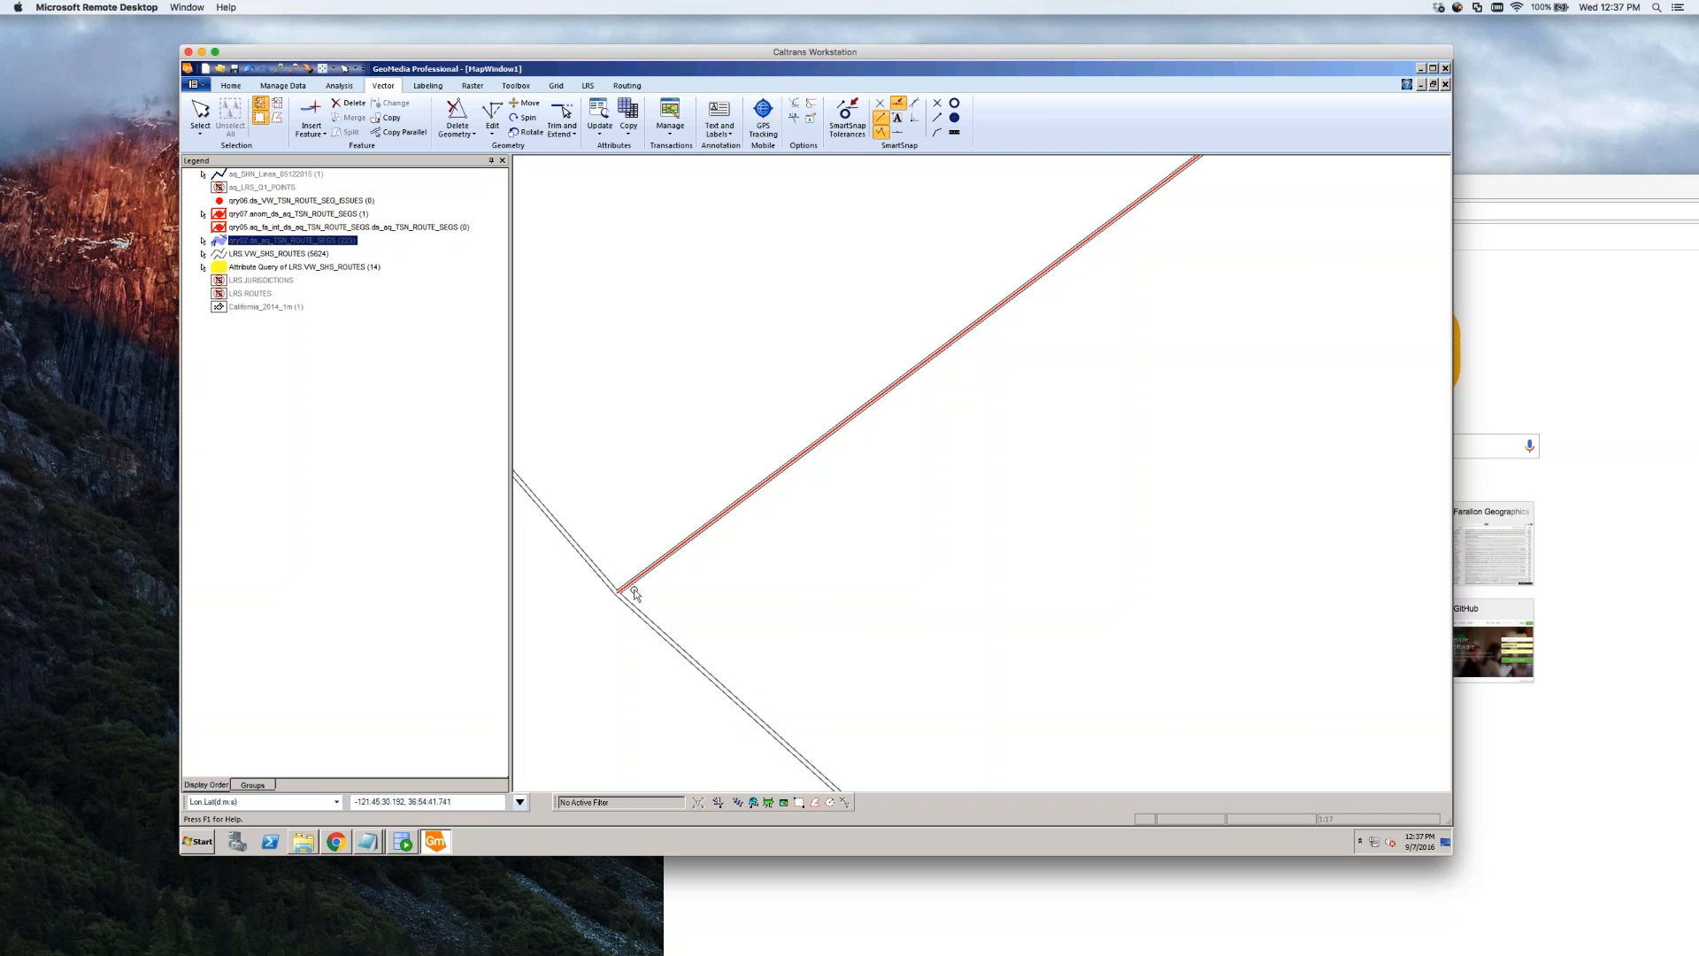
scroll(632, 591, up, 1)
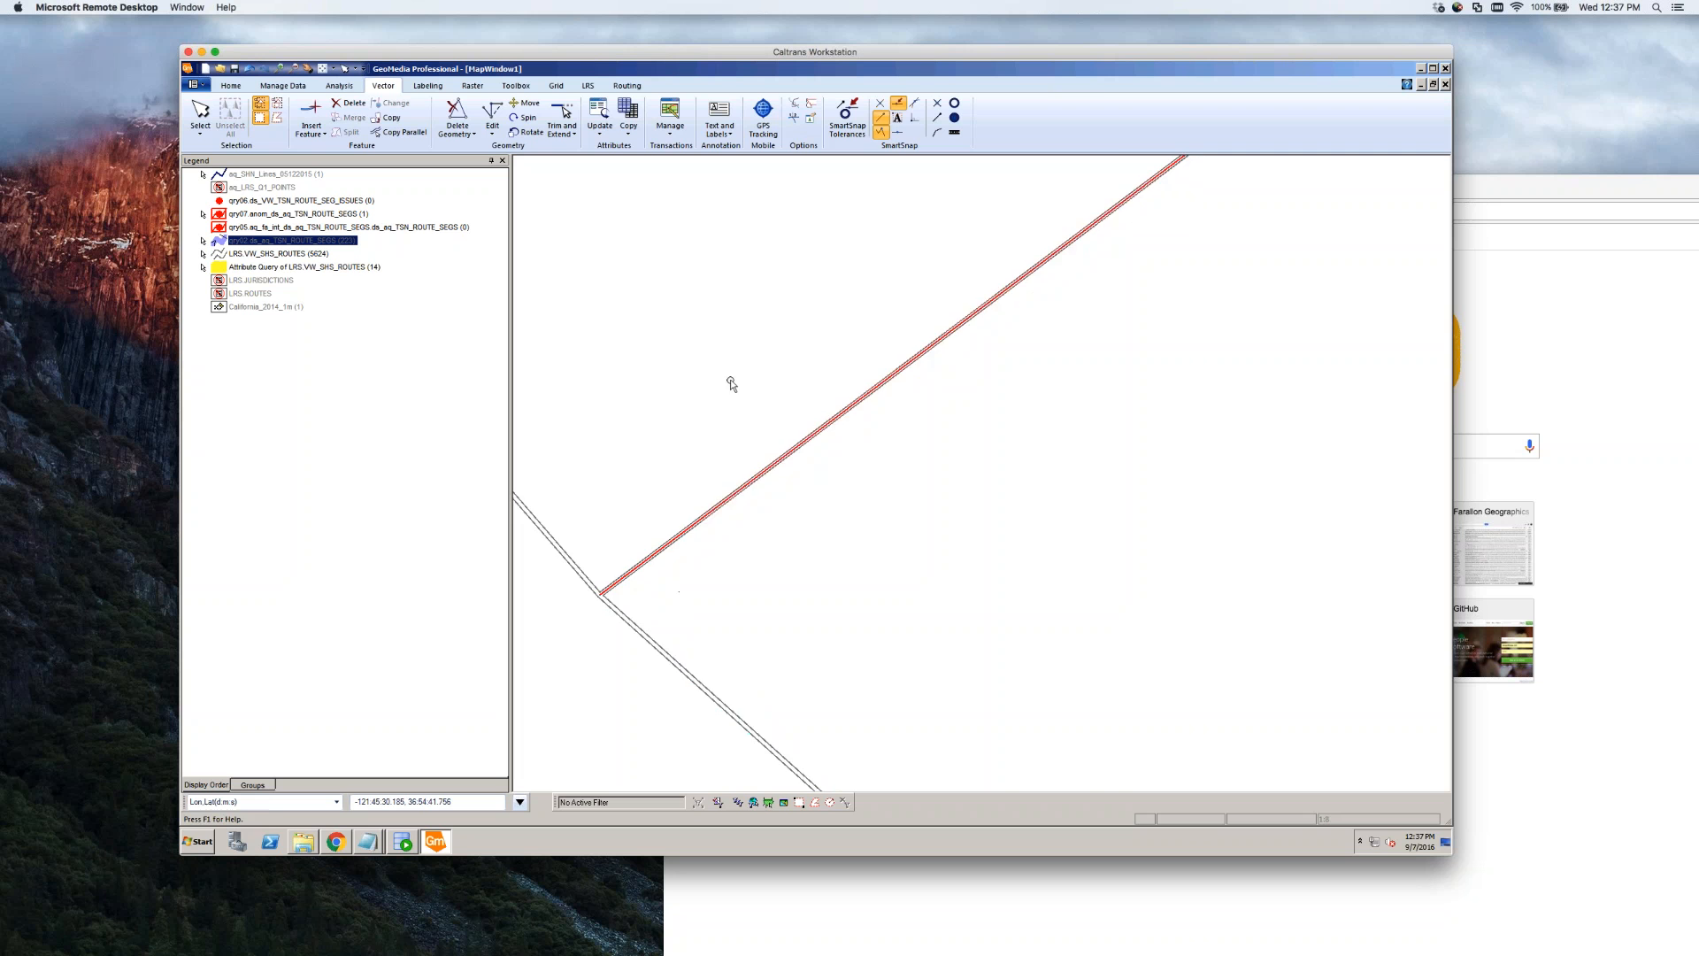
scroll(732, 379, down, 2)
scroll(755, 437, down, 1)
scroll(646, 495, down, 1)
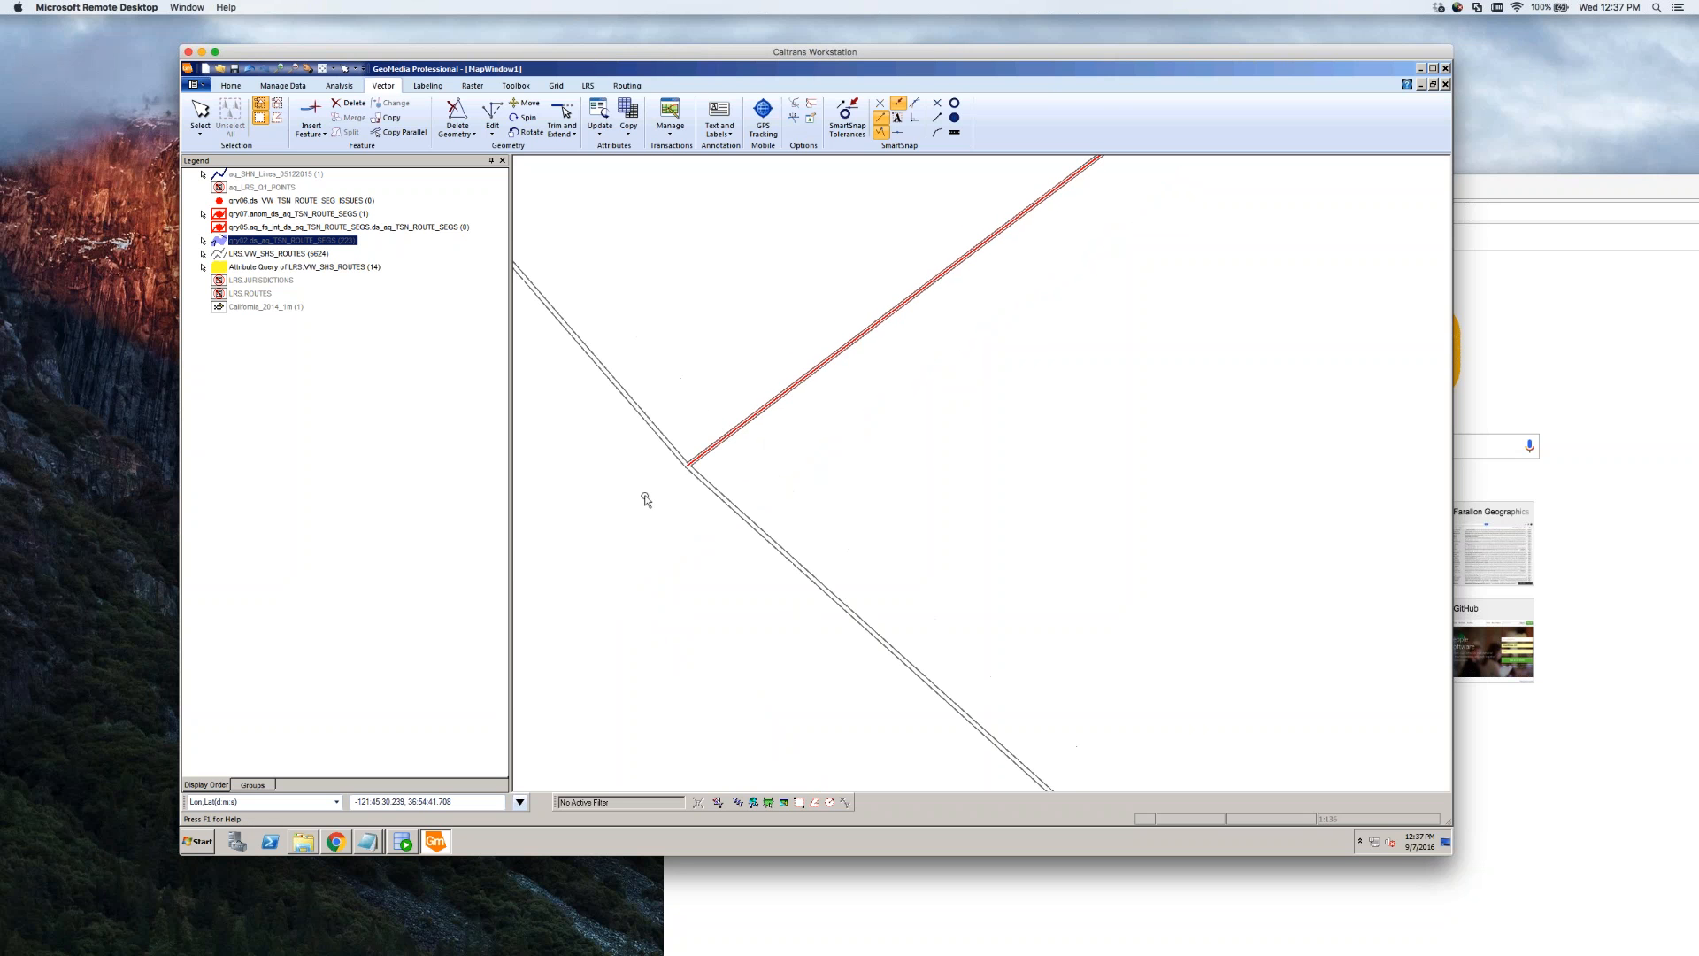
scroll(739, 469, down, 2)
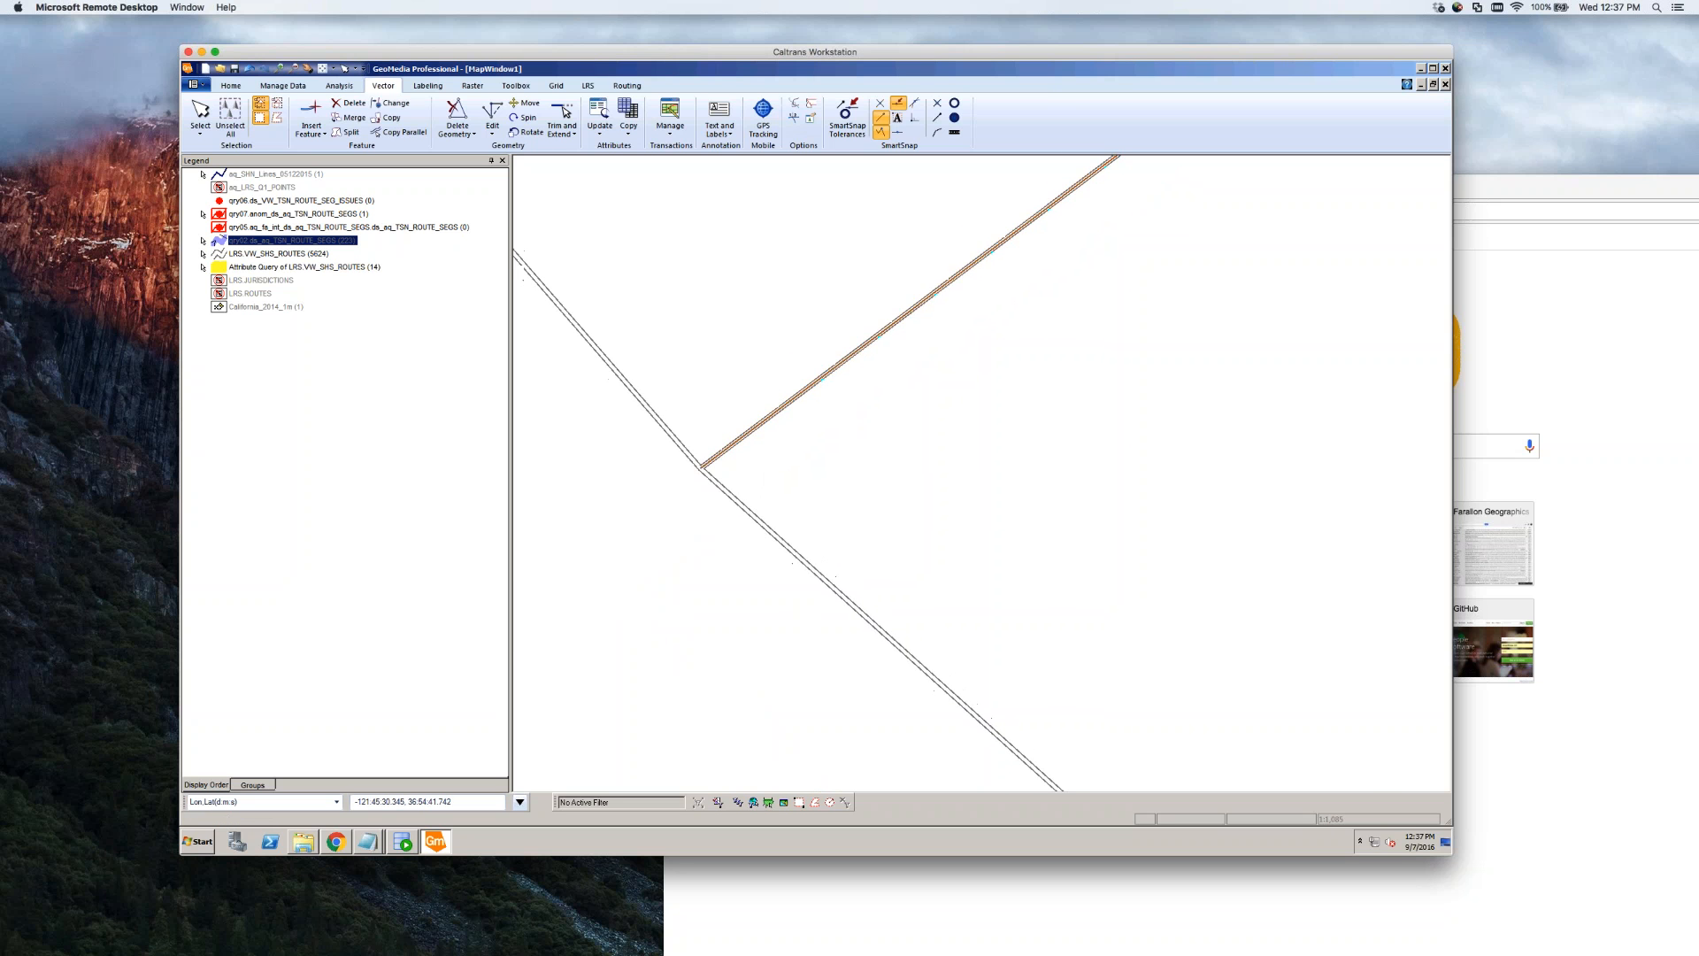
double_click(731, 432)
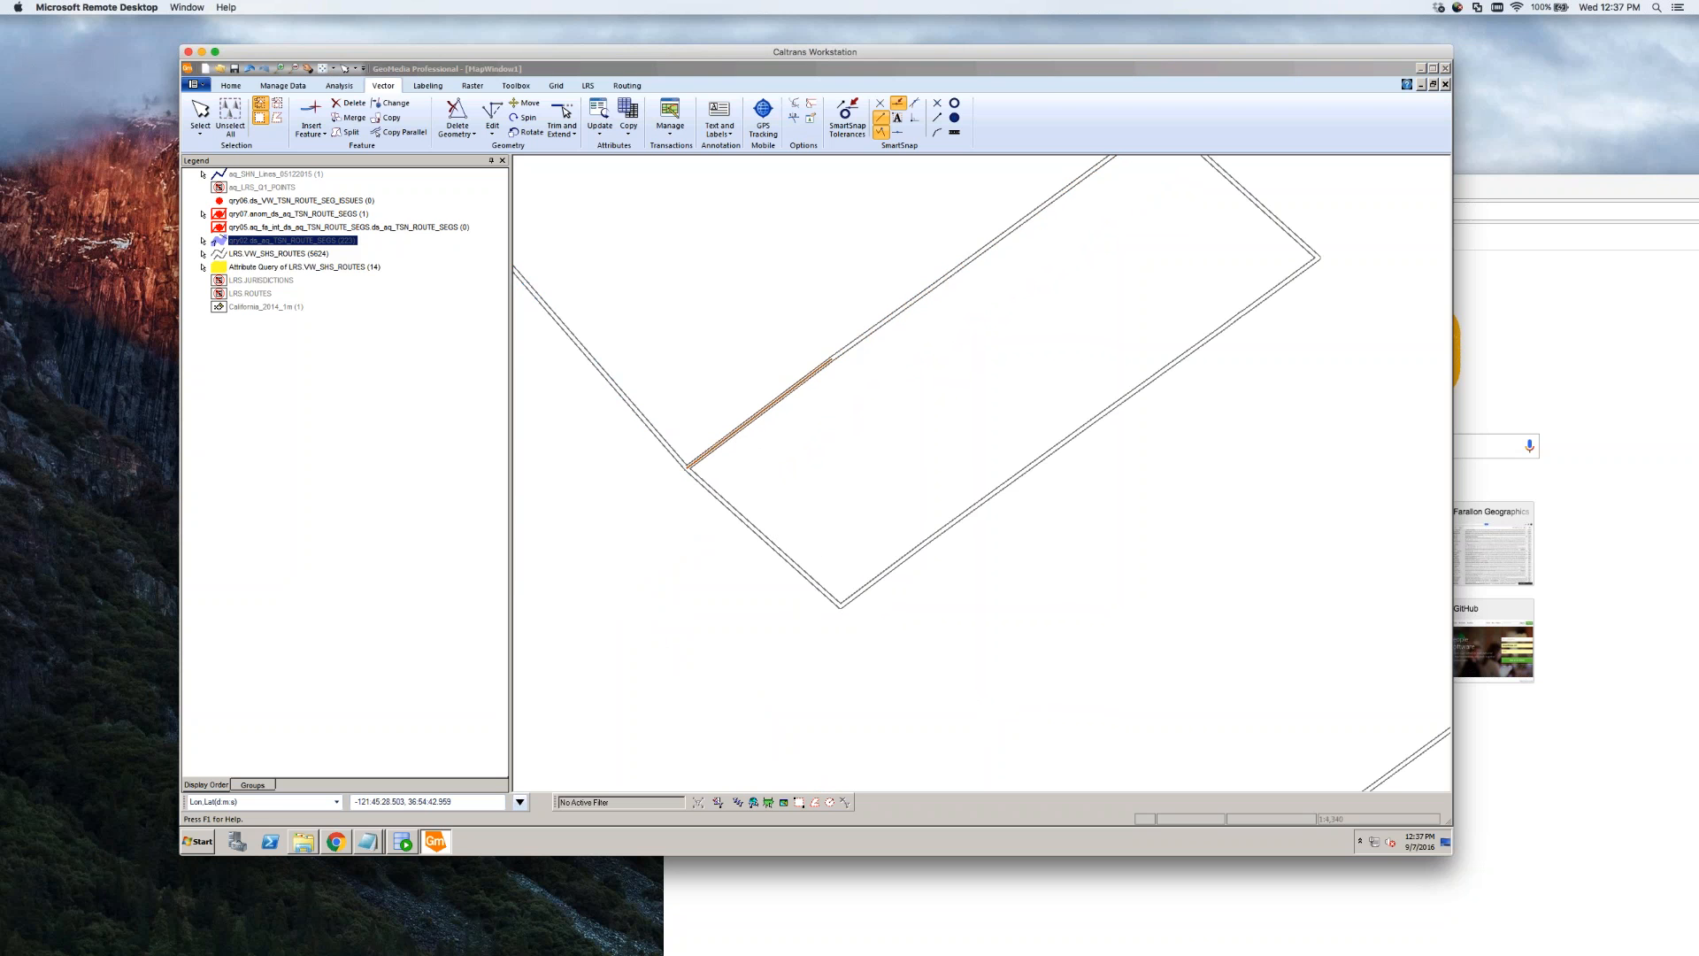
click(338, 250)
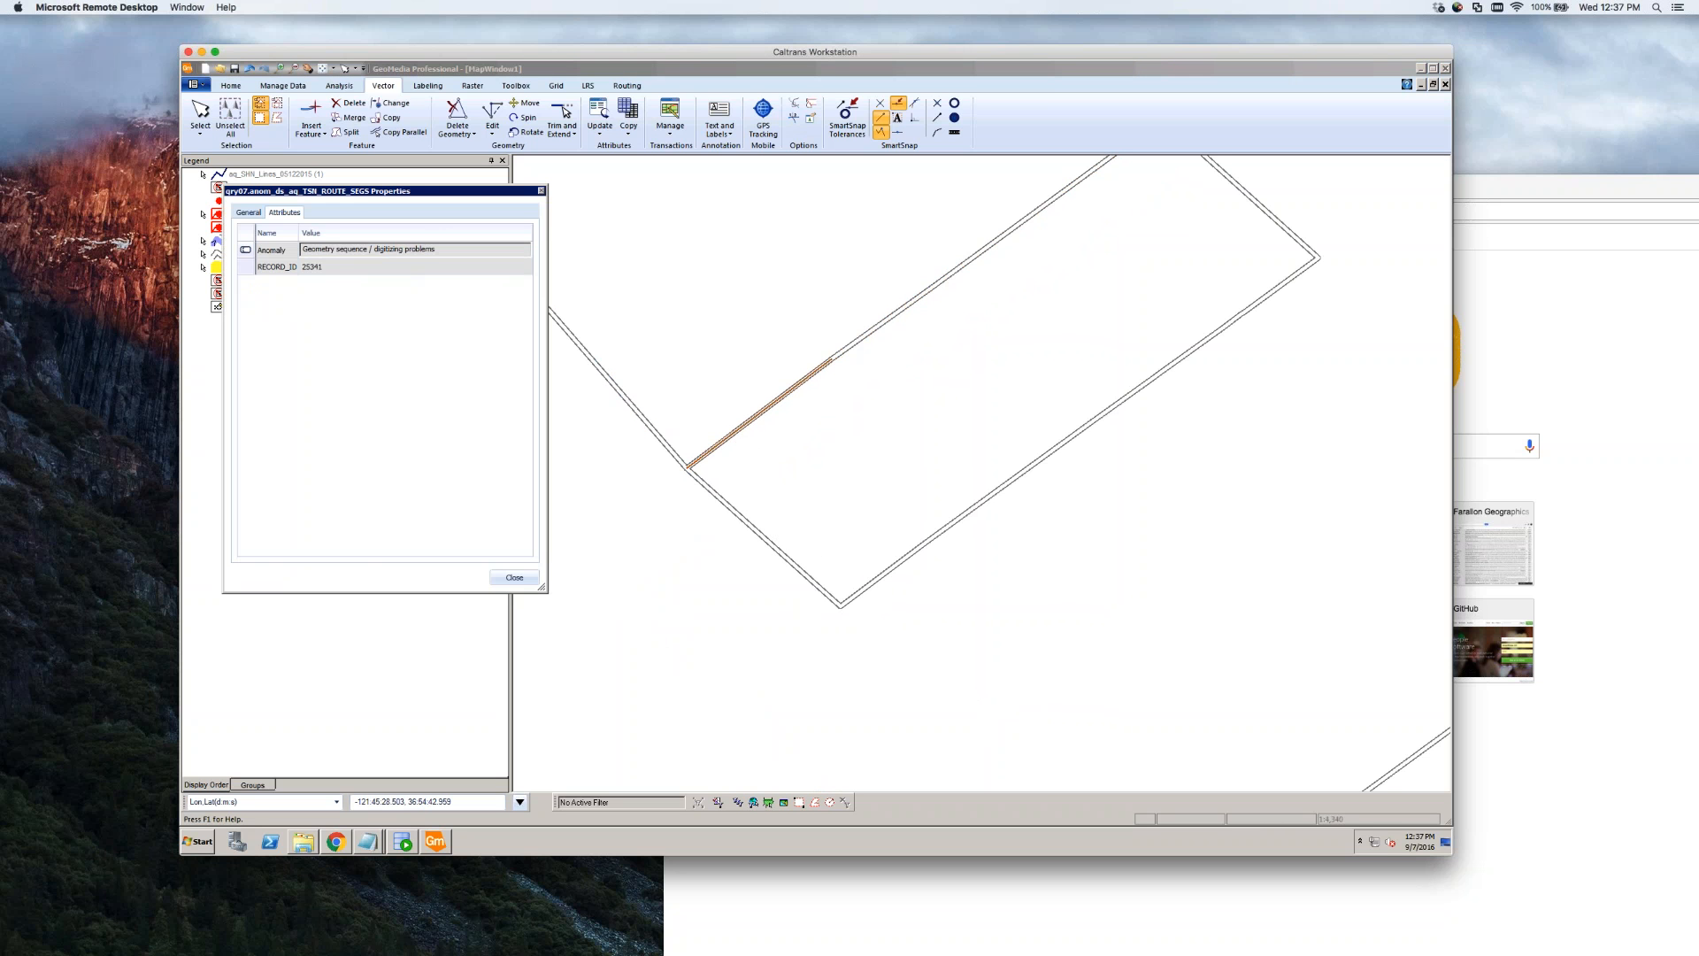
drag(335, 251, 403, 253)
click(515, 577)
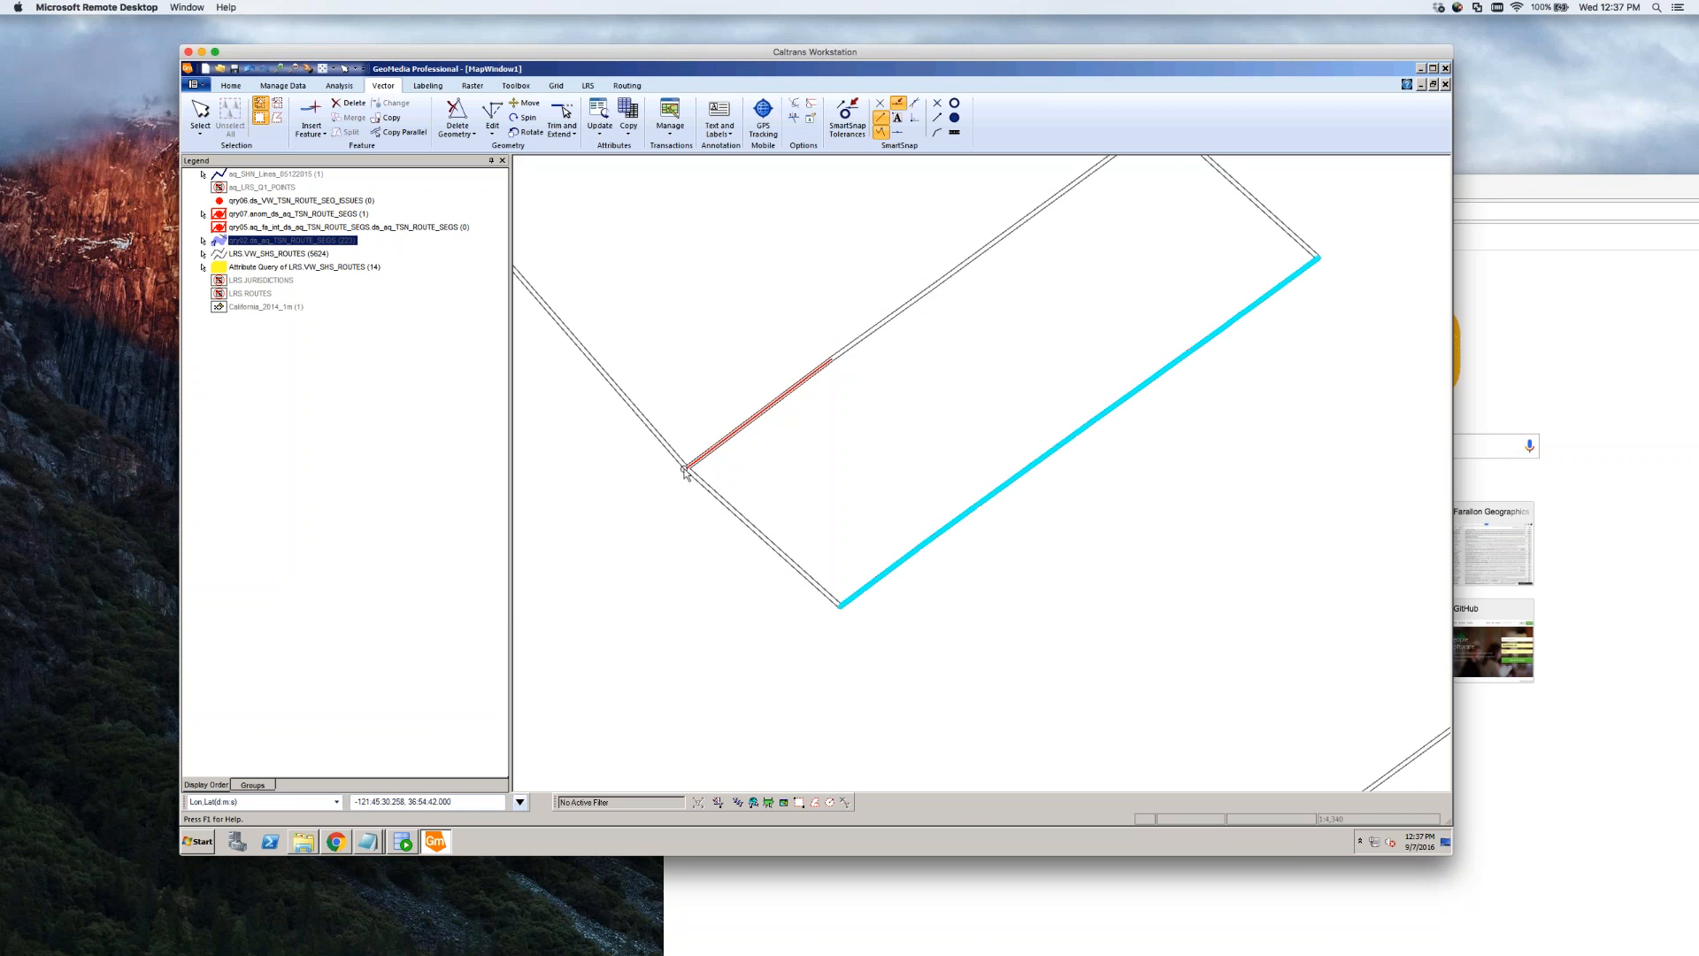
scroll(685, 471, up, 4)
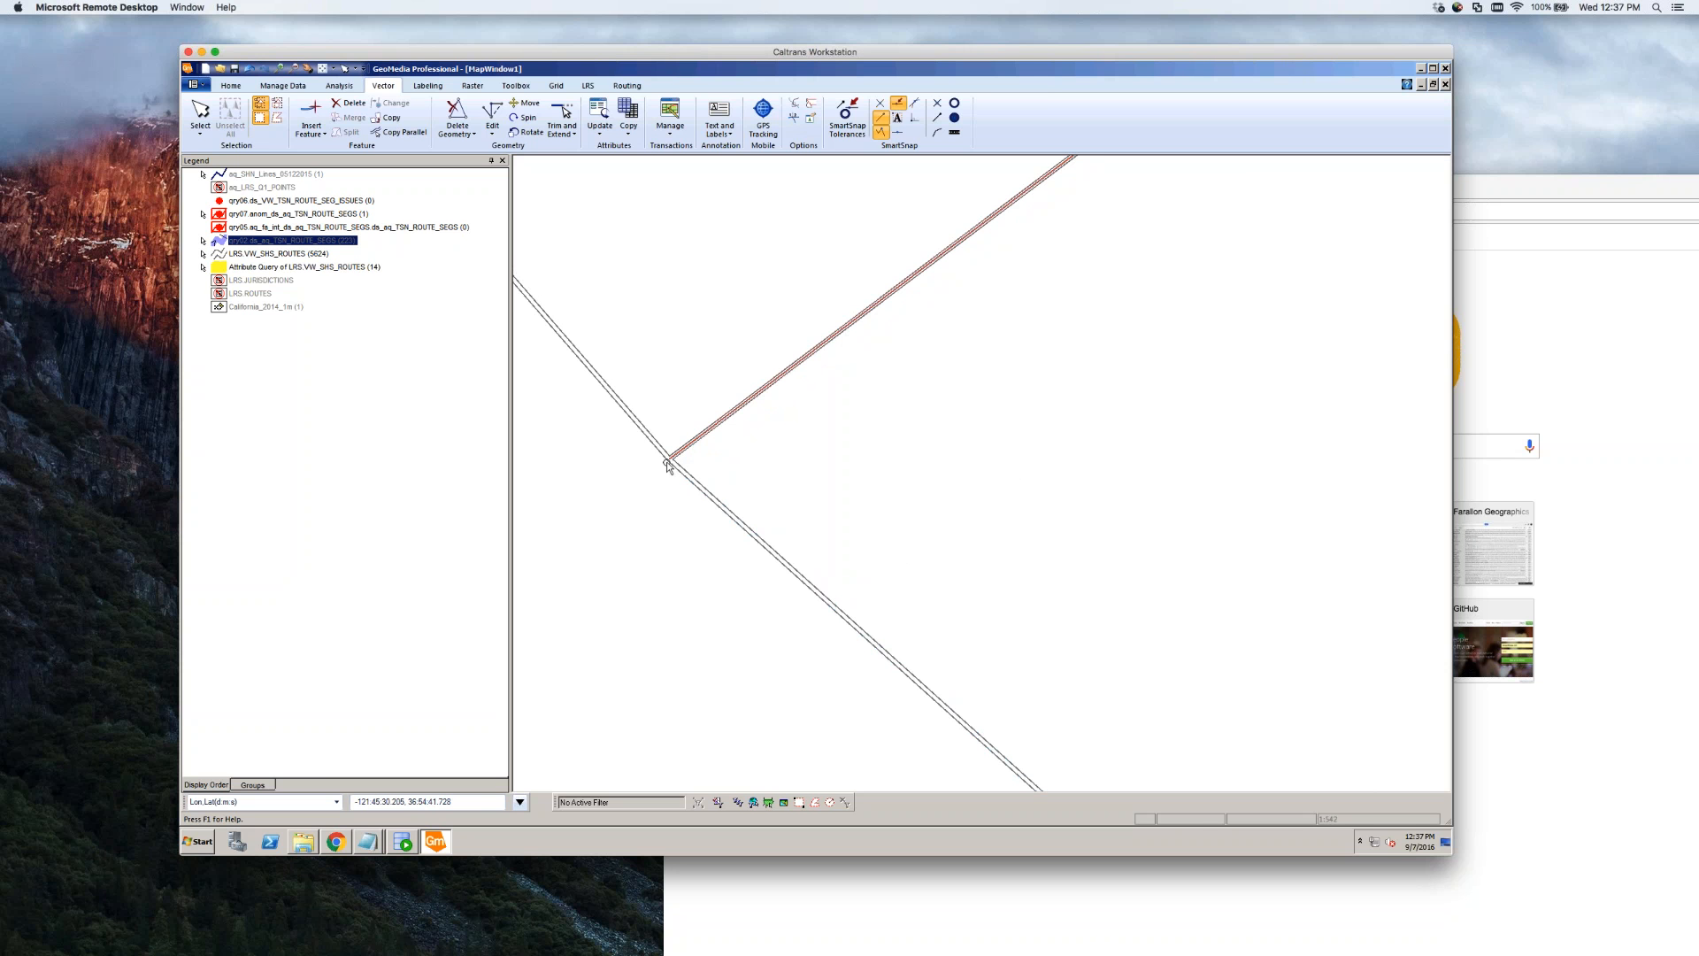
Turn Display On for qry02 and select the northwest and northeast route segments at the junction
right_click(289, 240)
click(306, 244)
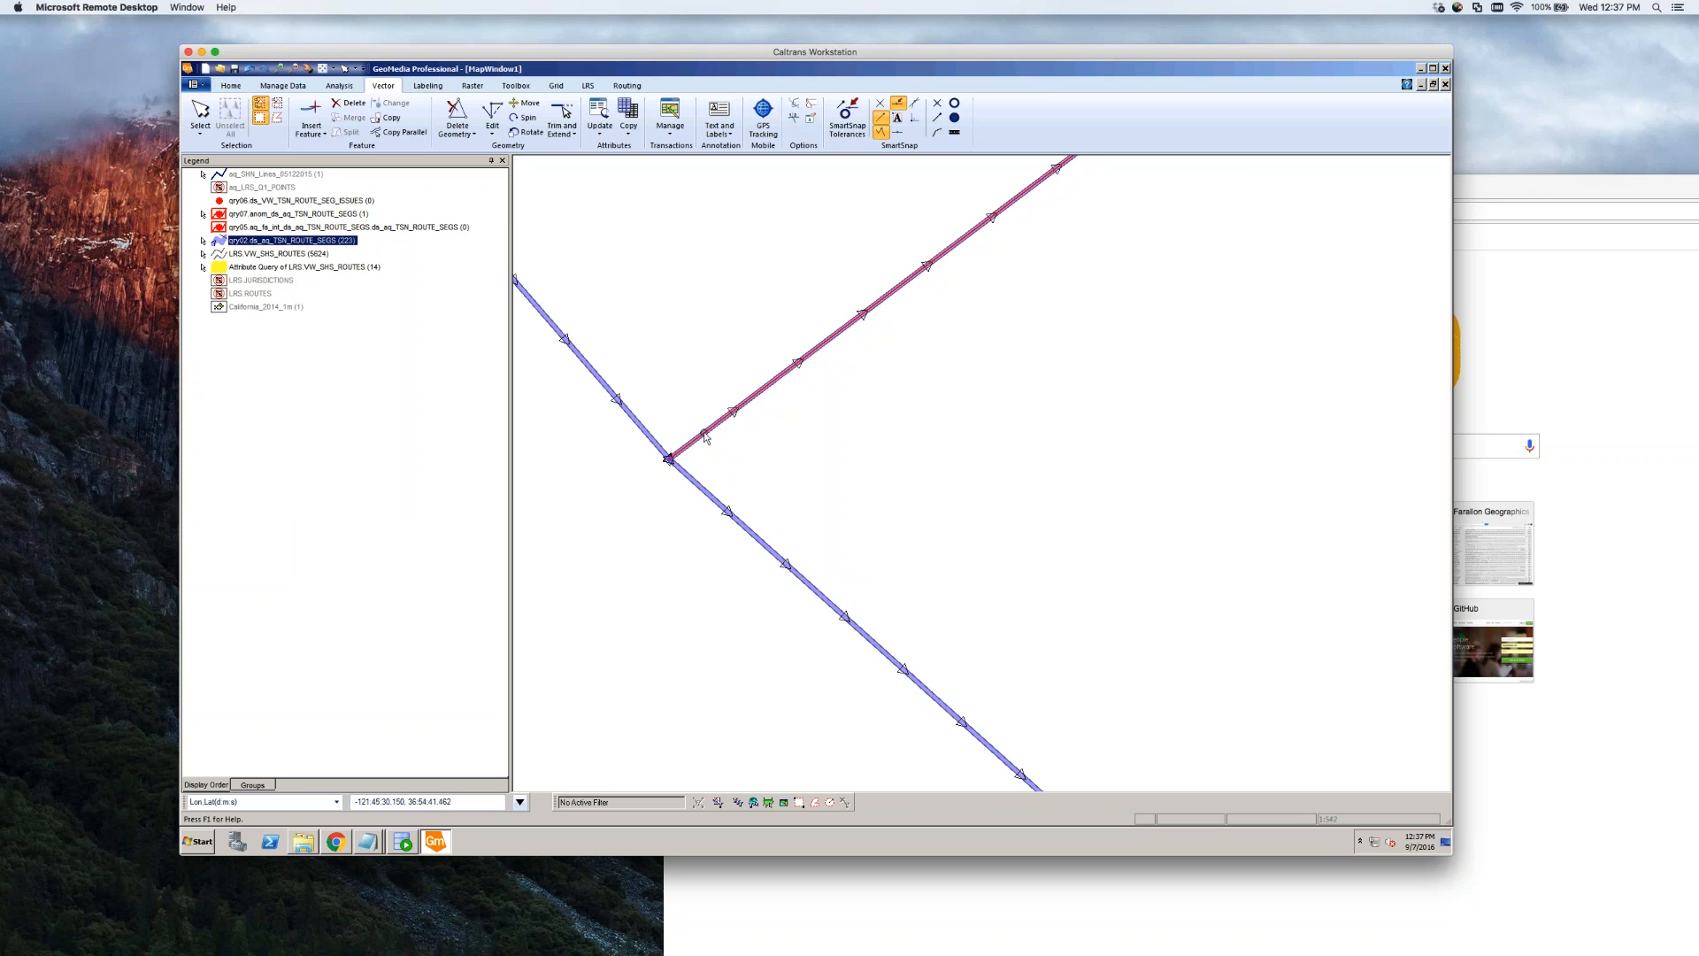
click(564, 339)
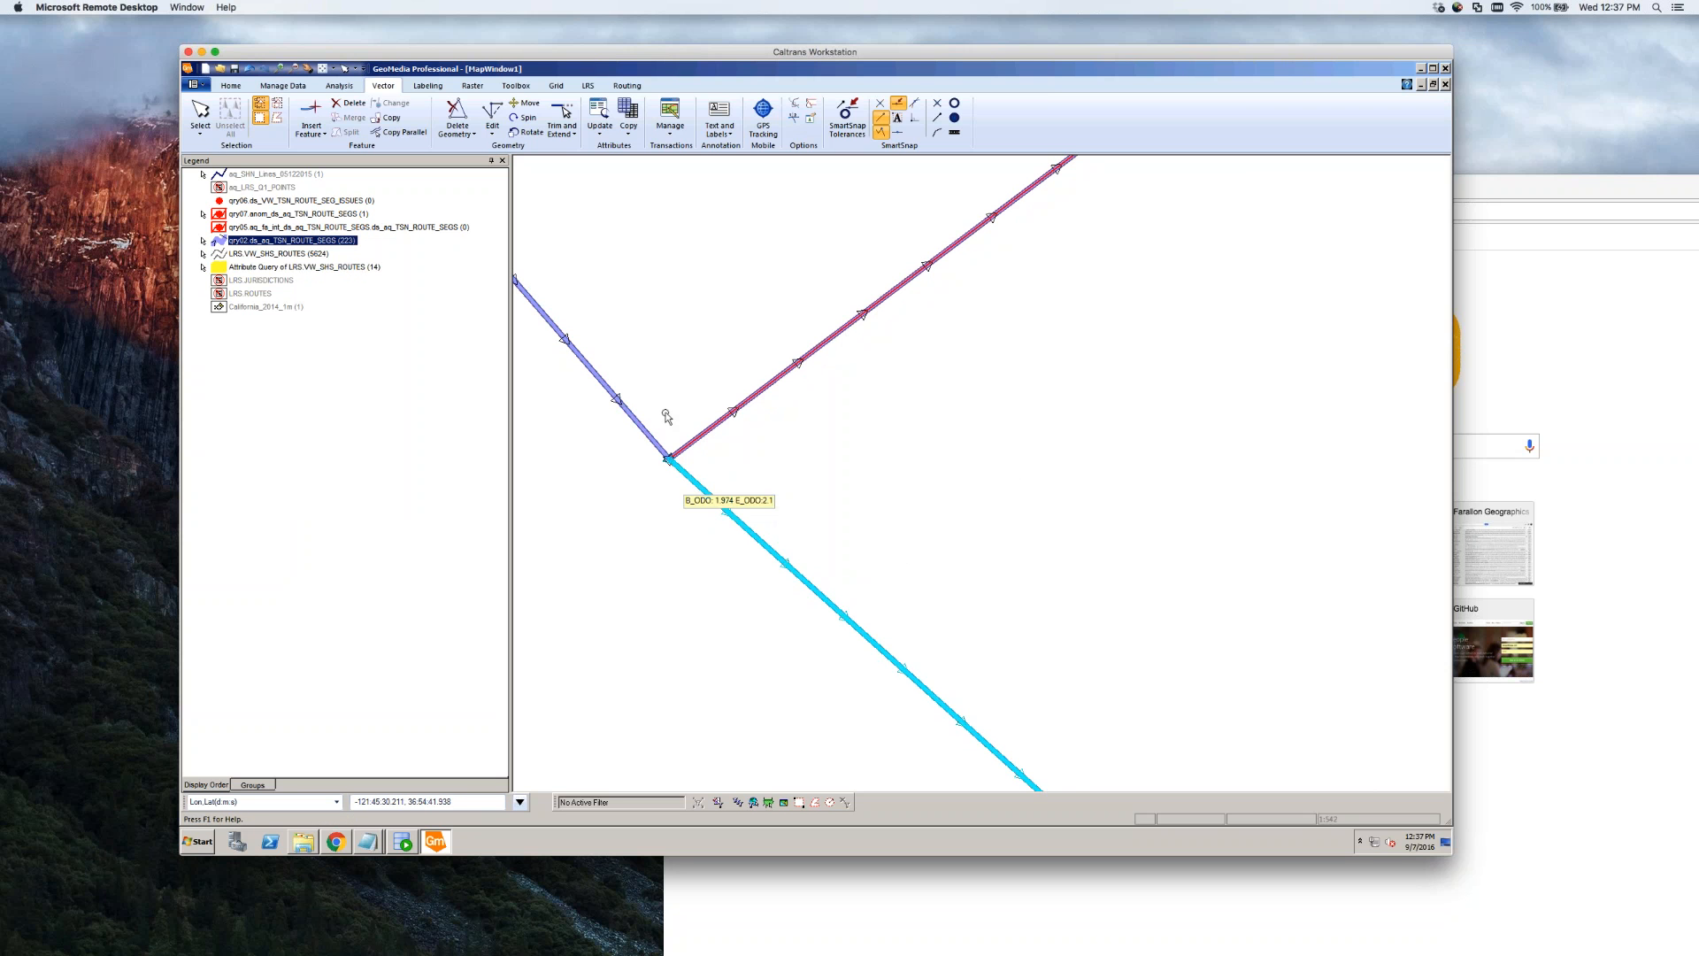
scroll(674, 407, down, 2)
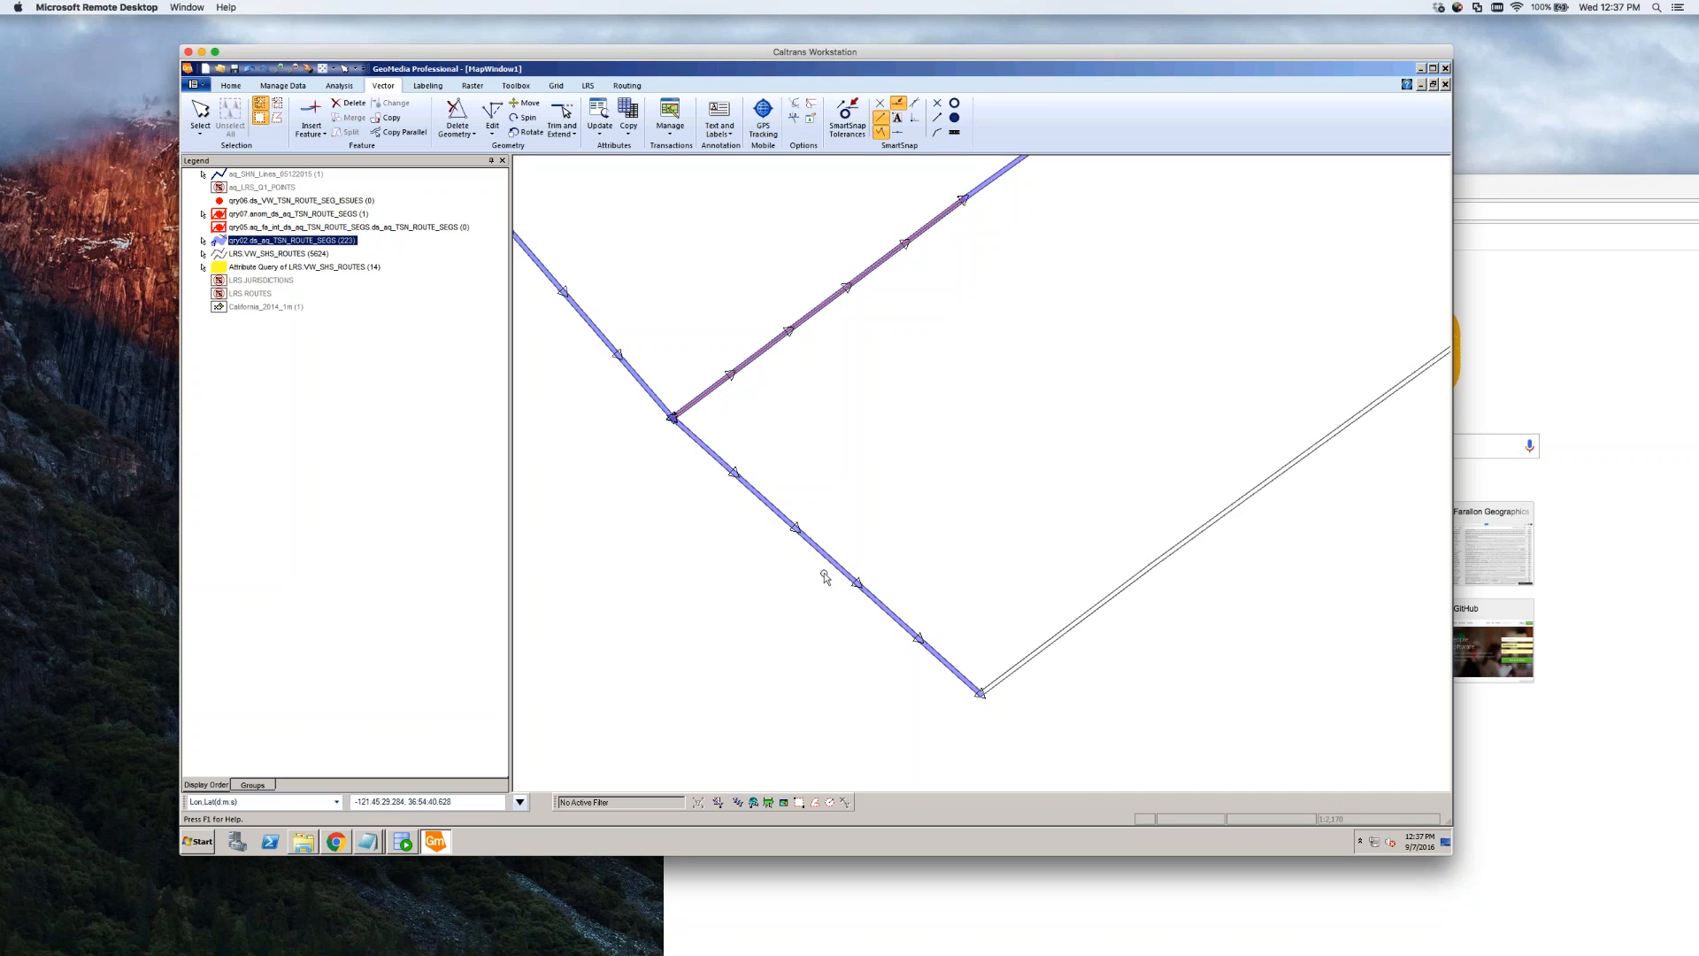
scroll(670, 419, up, 3)
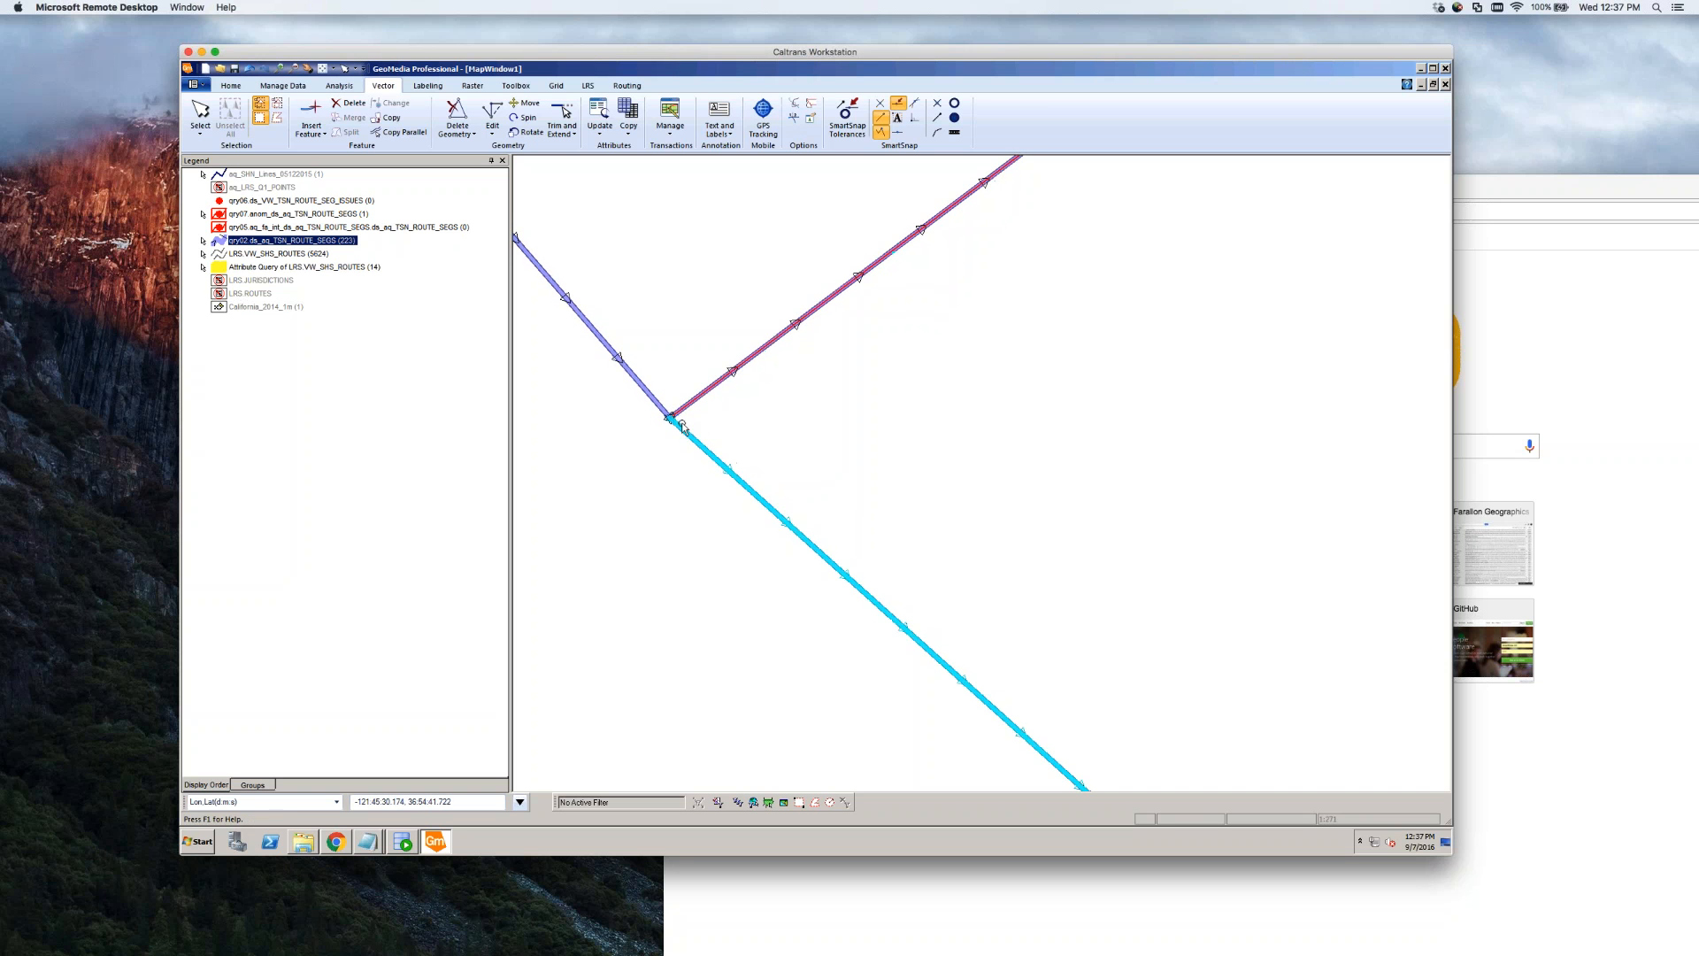
click(672, 416)
mouse_move(682, 426)
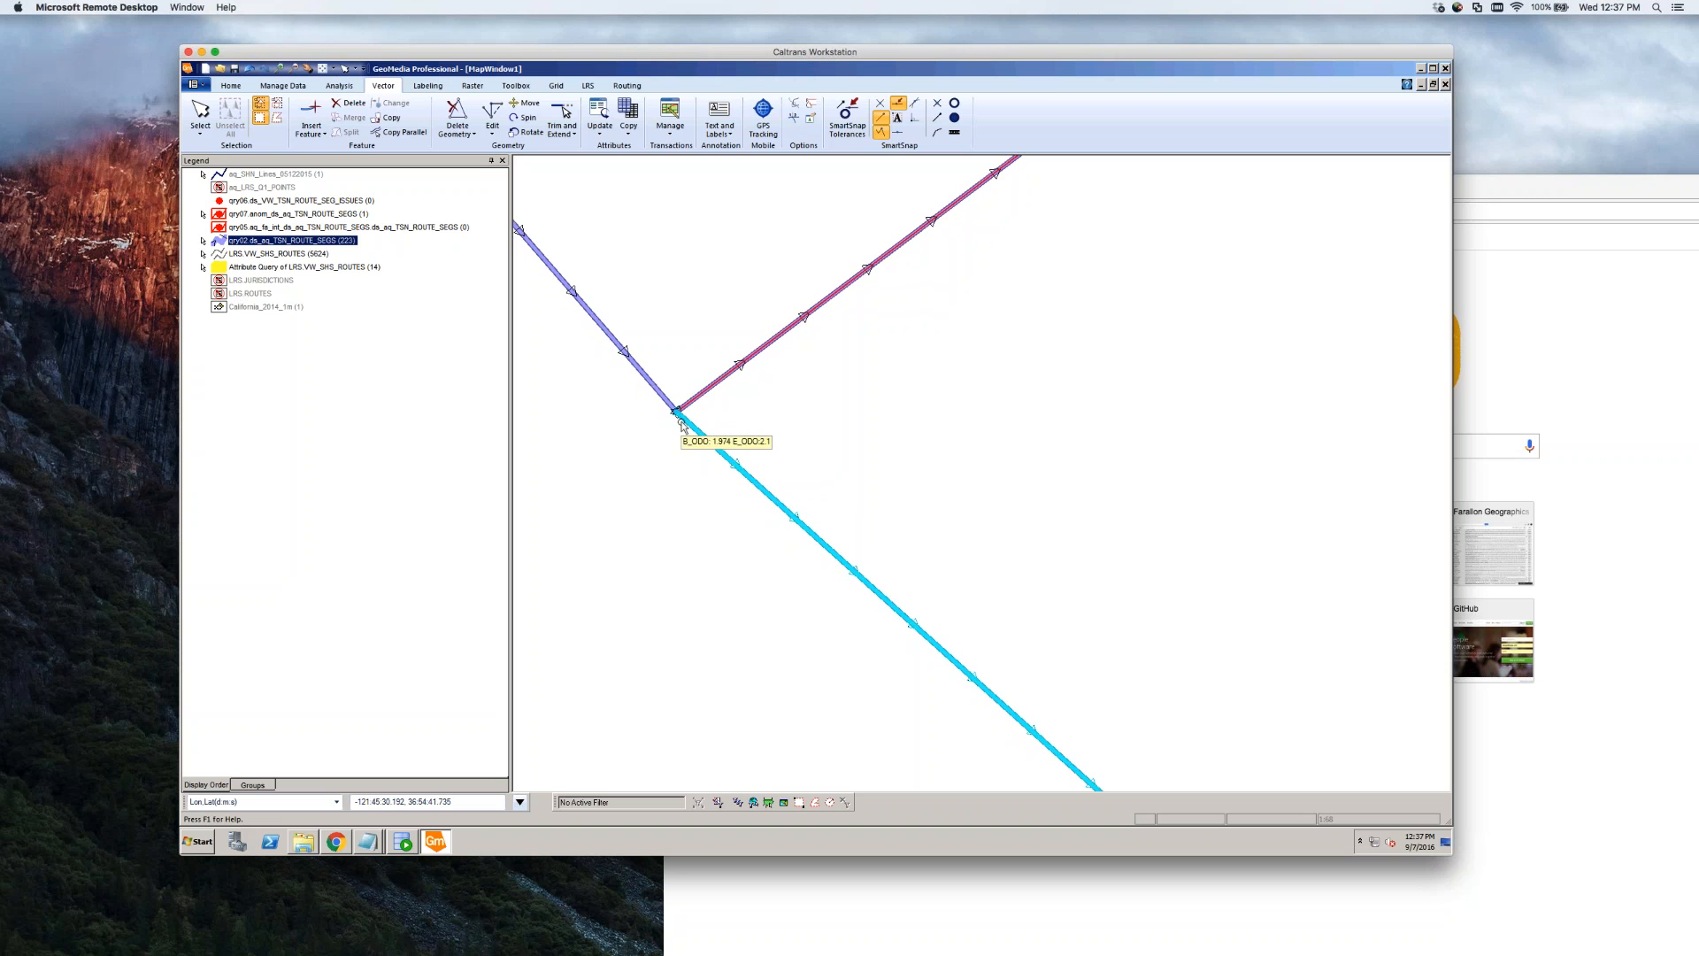
click(713, 388)
Reopen the northeast branch segment's attributes and save AR_BEG_MEAS as 1.663
double_click(713, 388)
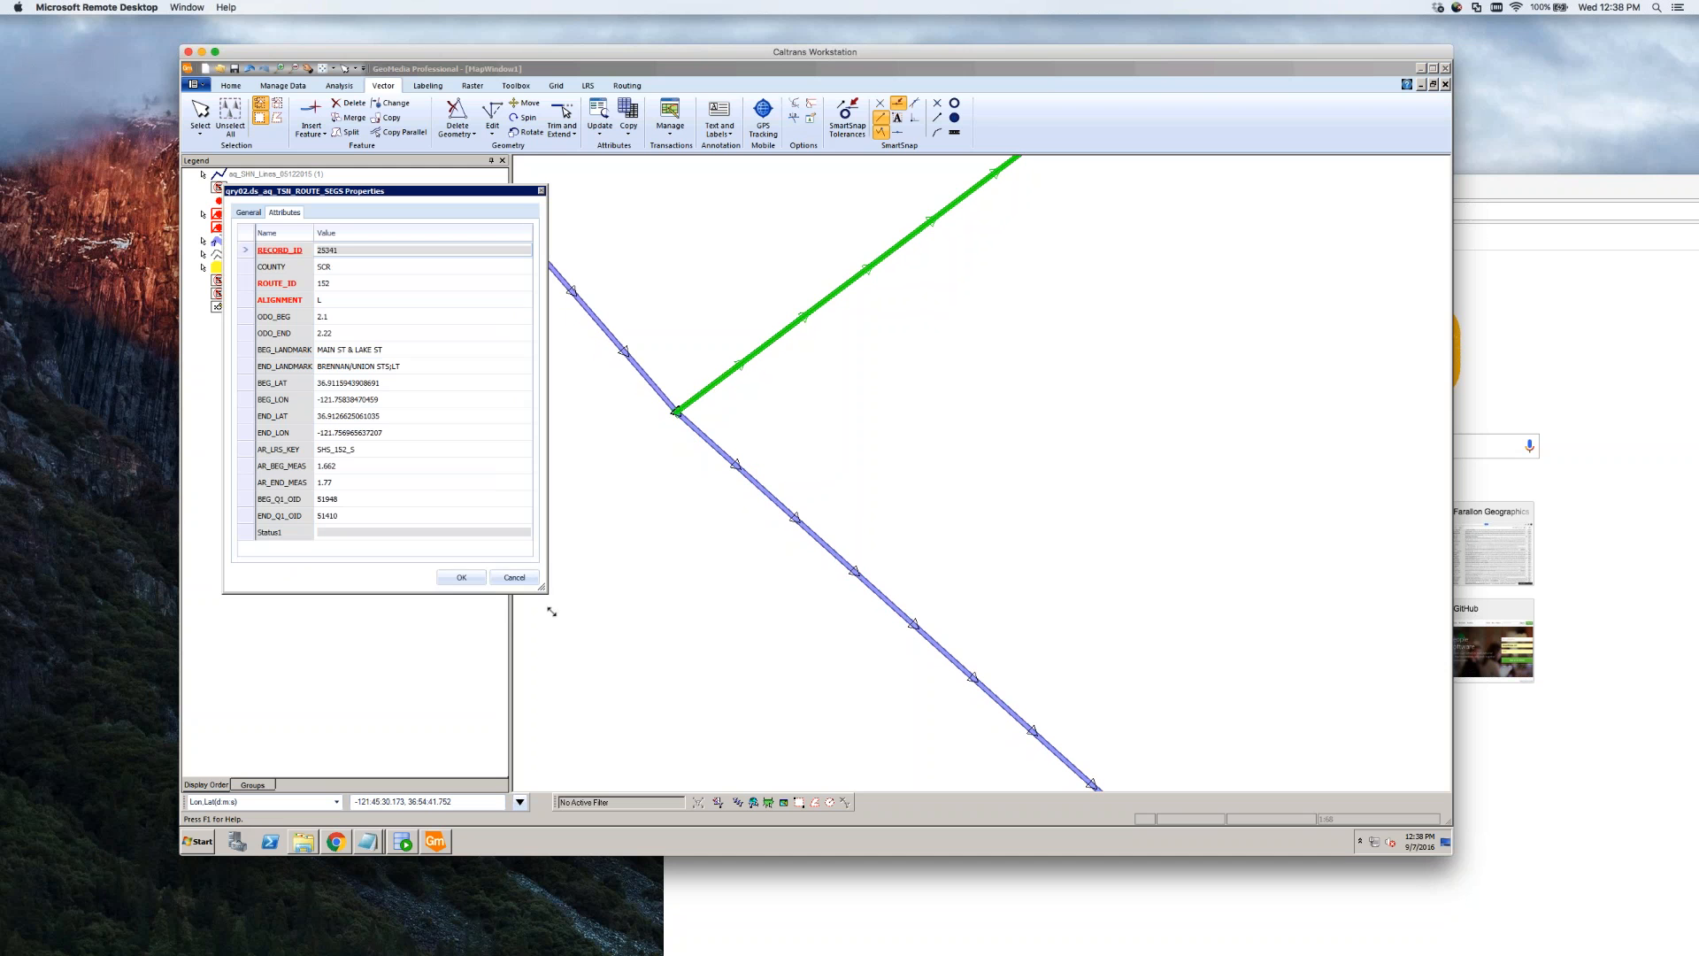
drag(543, 589, 556, 610)
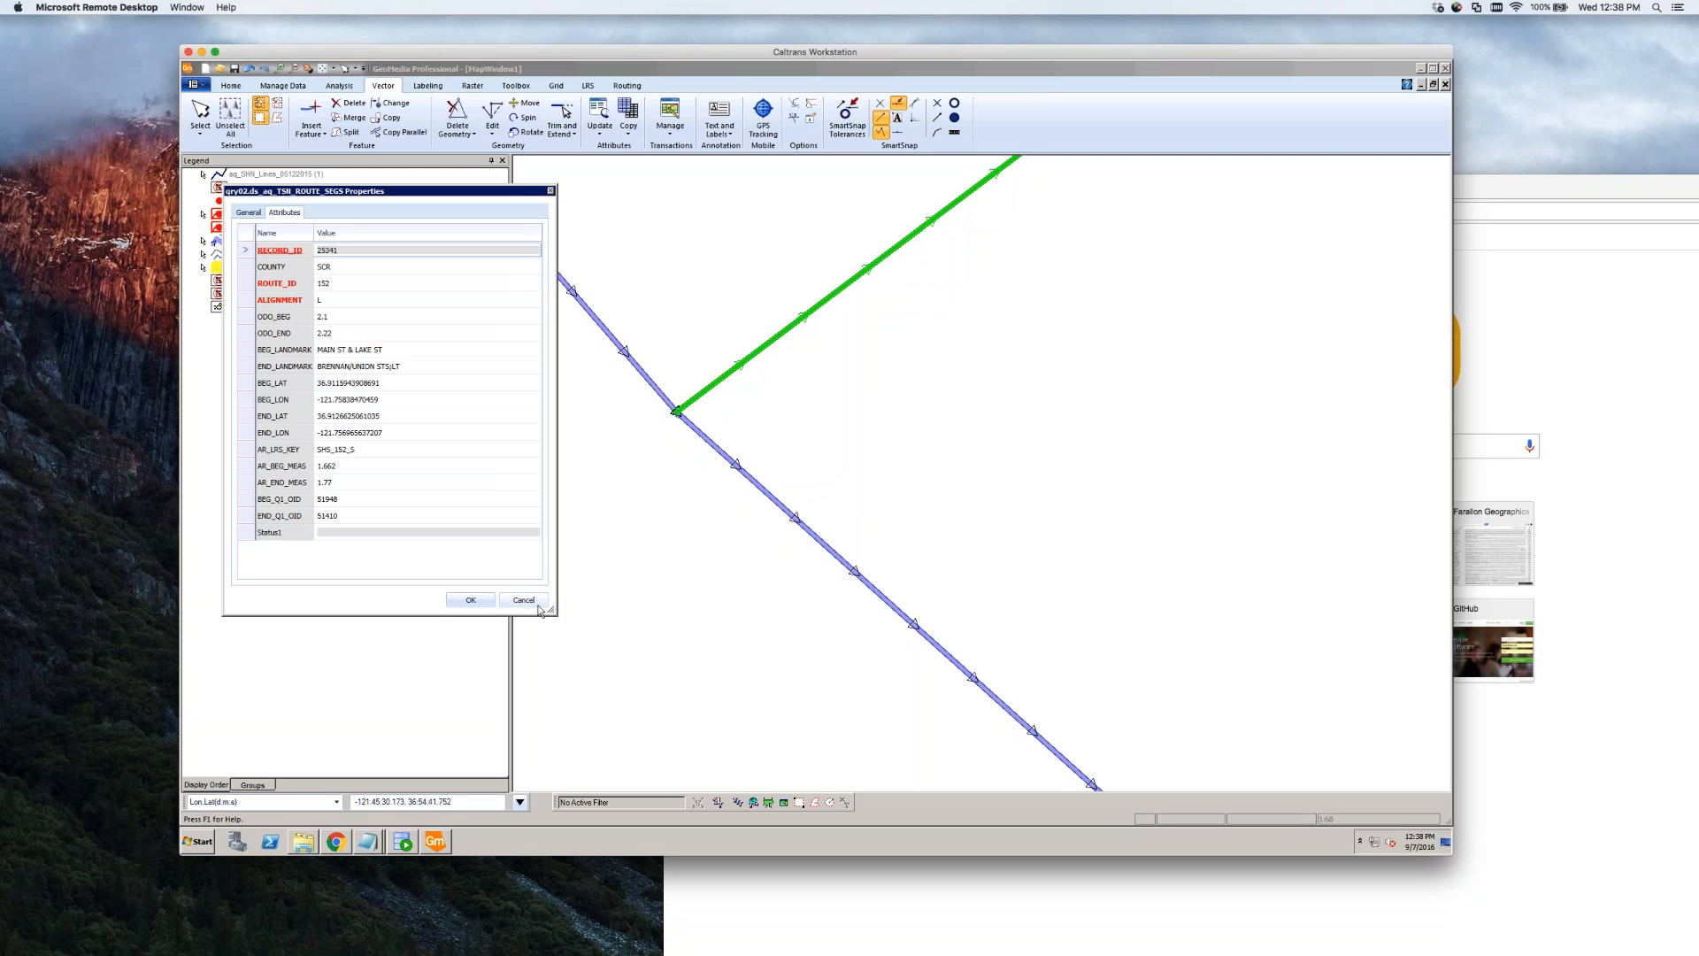
click(525, 601)
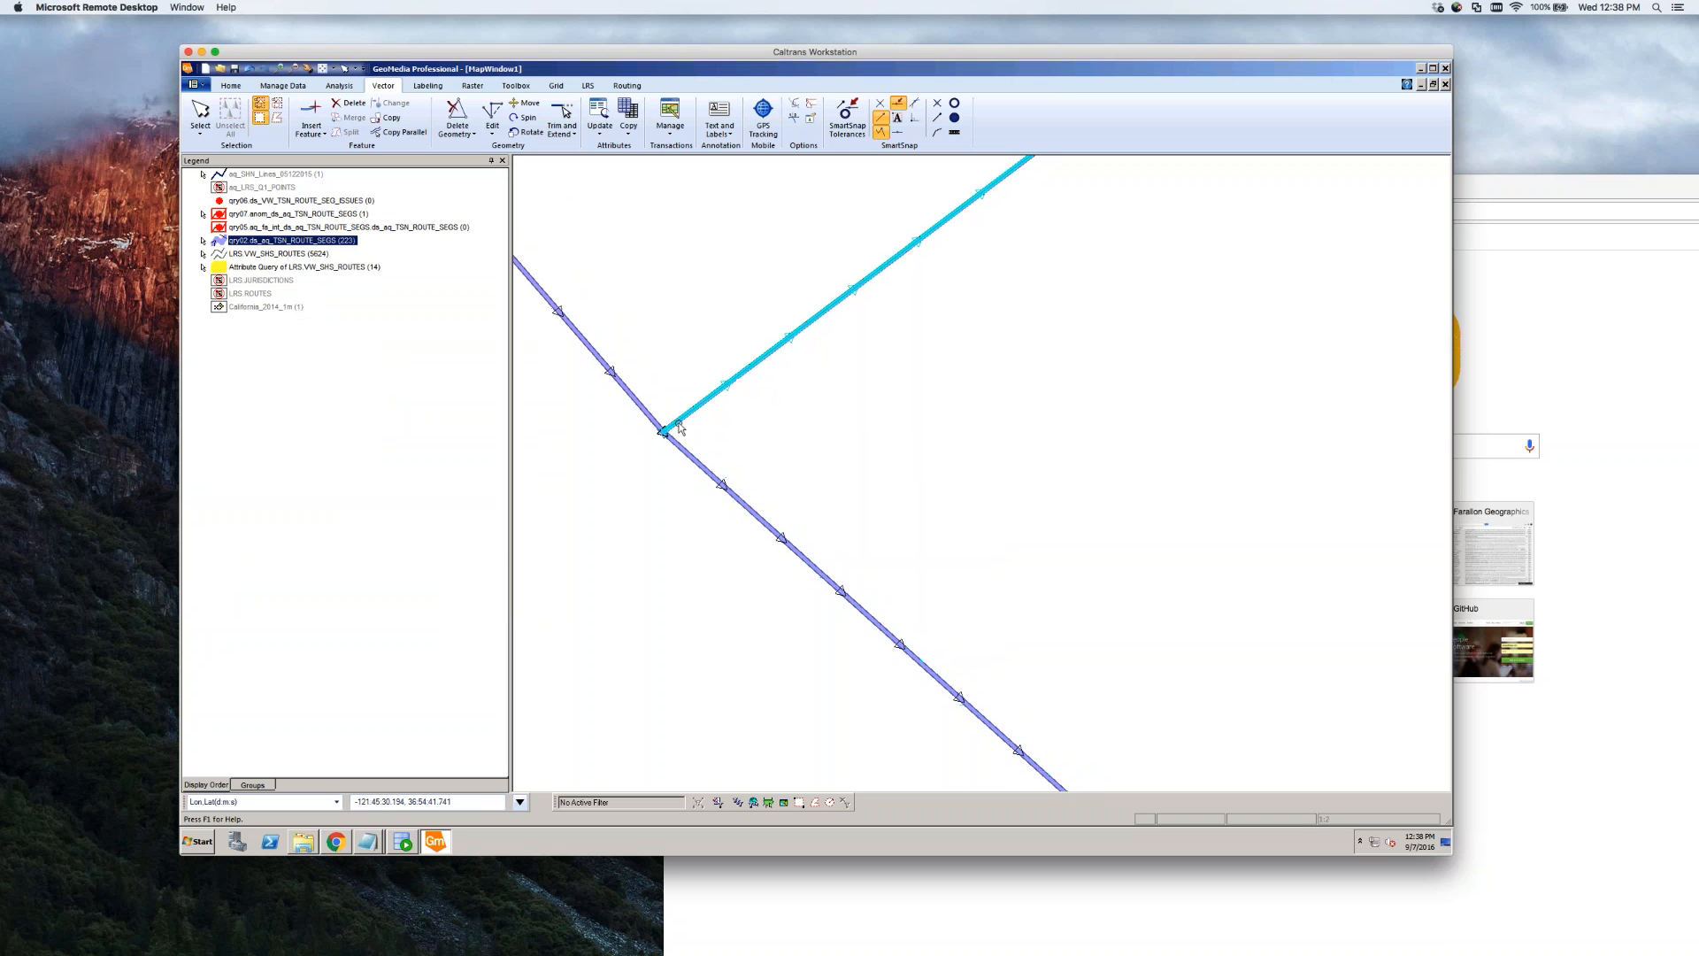
double_click(680, 428)
click(525, 599)
double_click(677, 422)
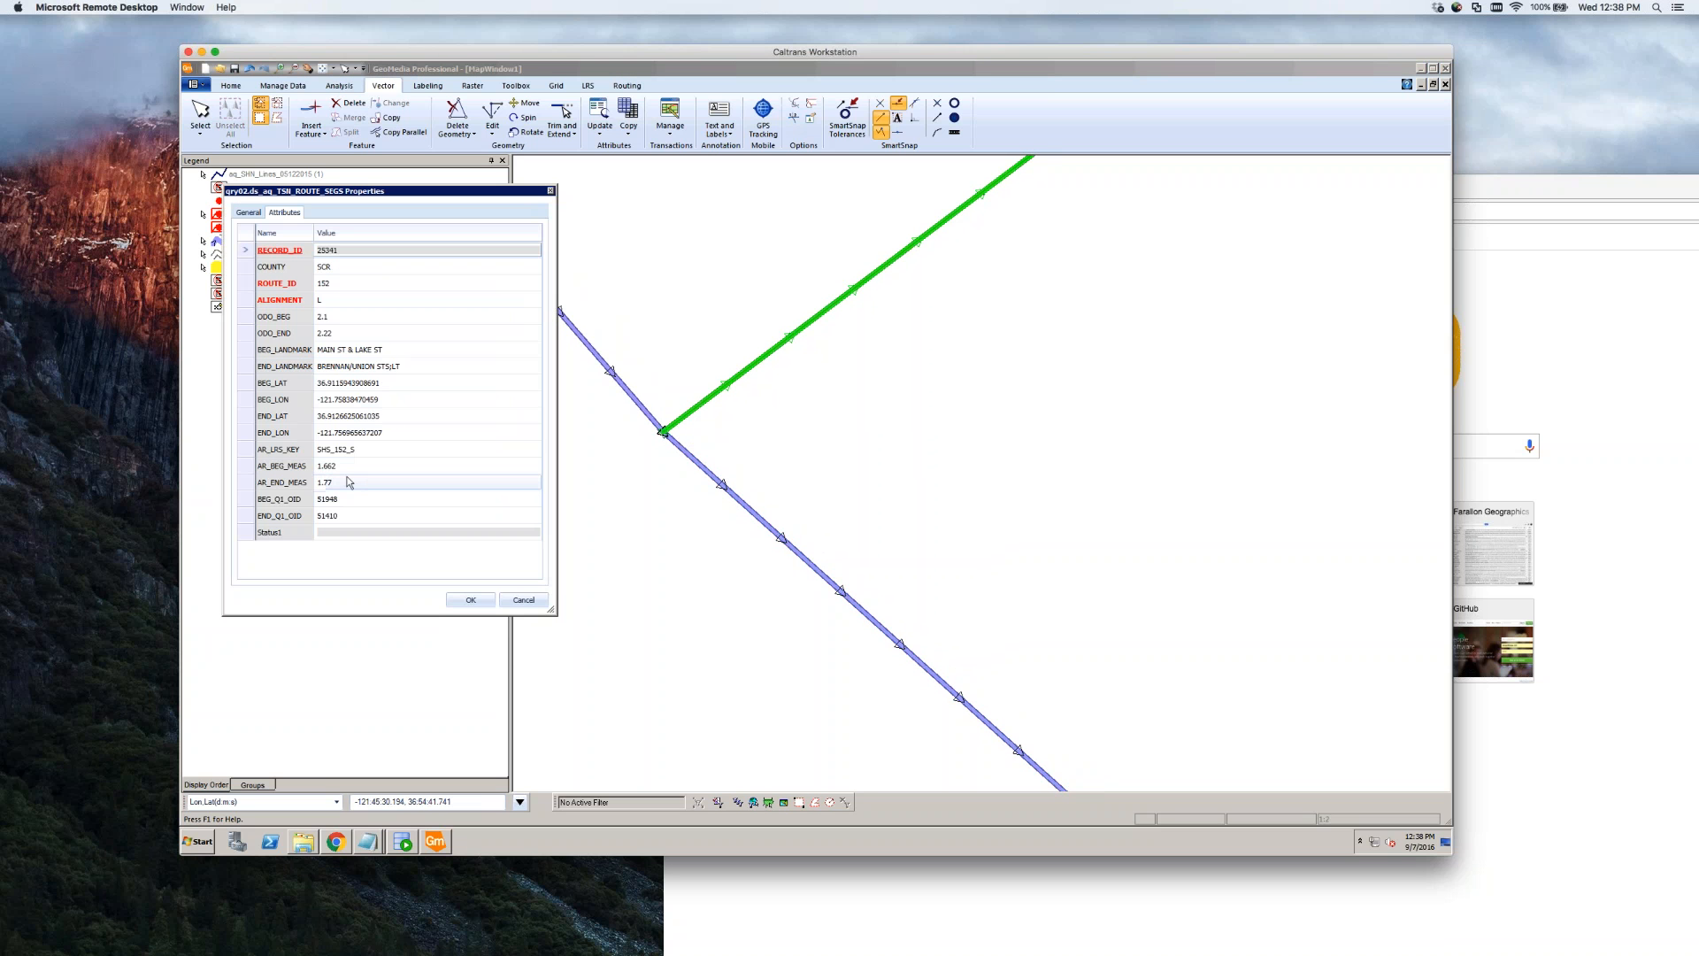
click(362, 467)
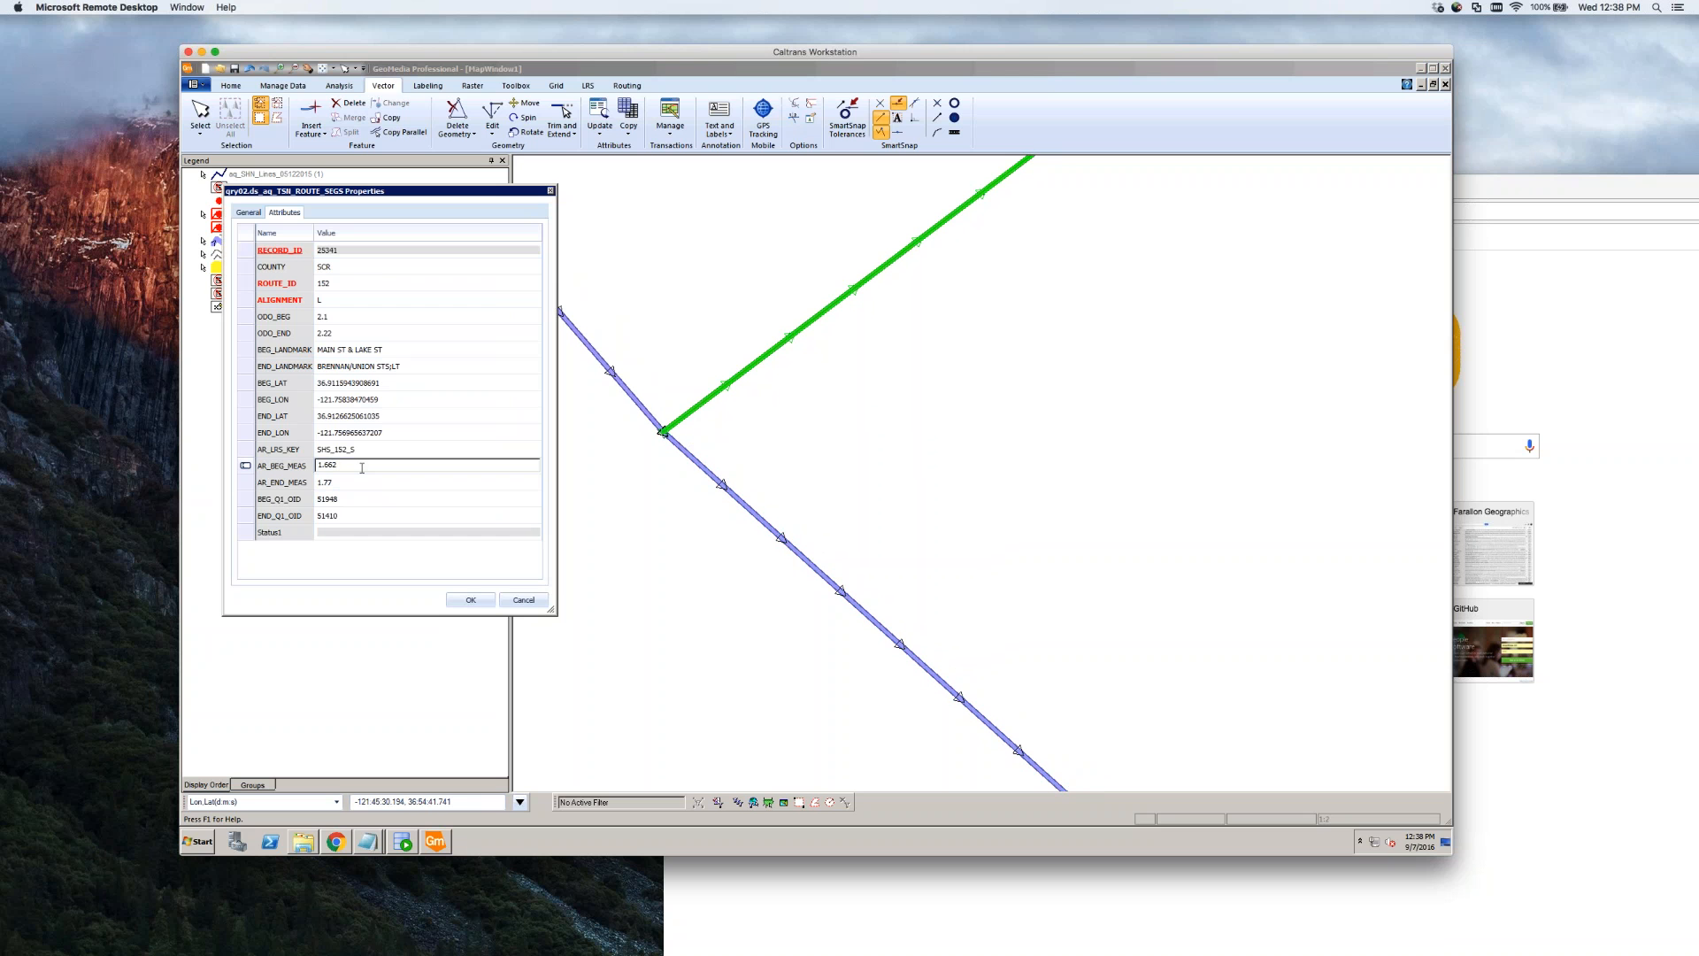
key(Tab)
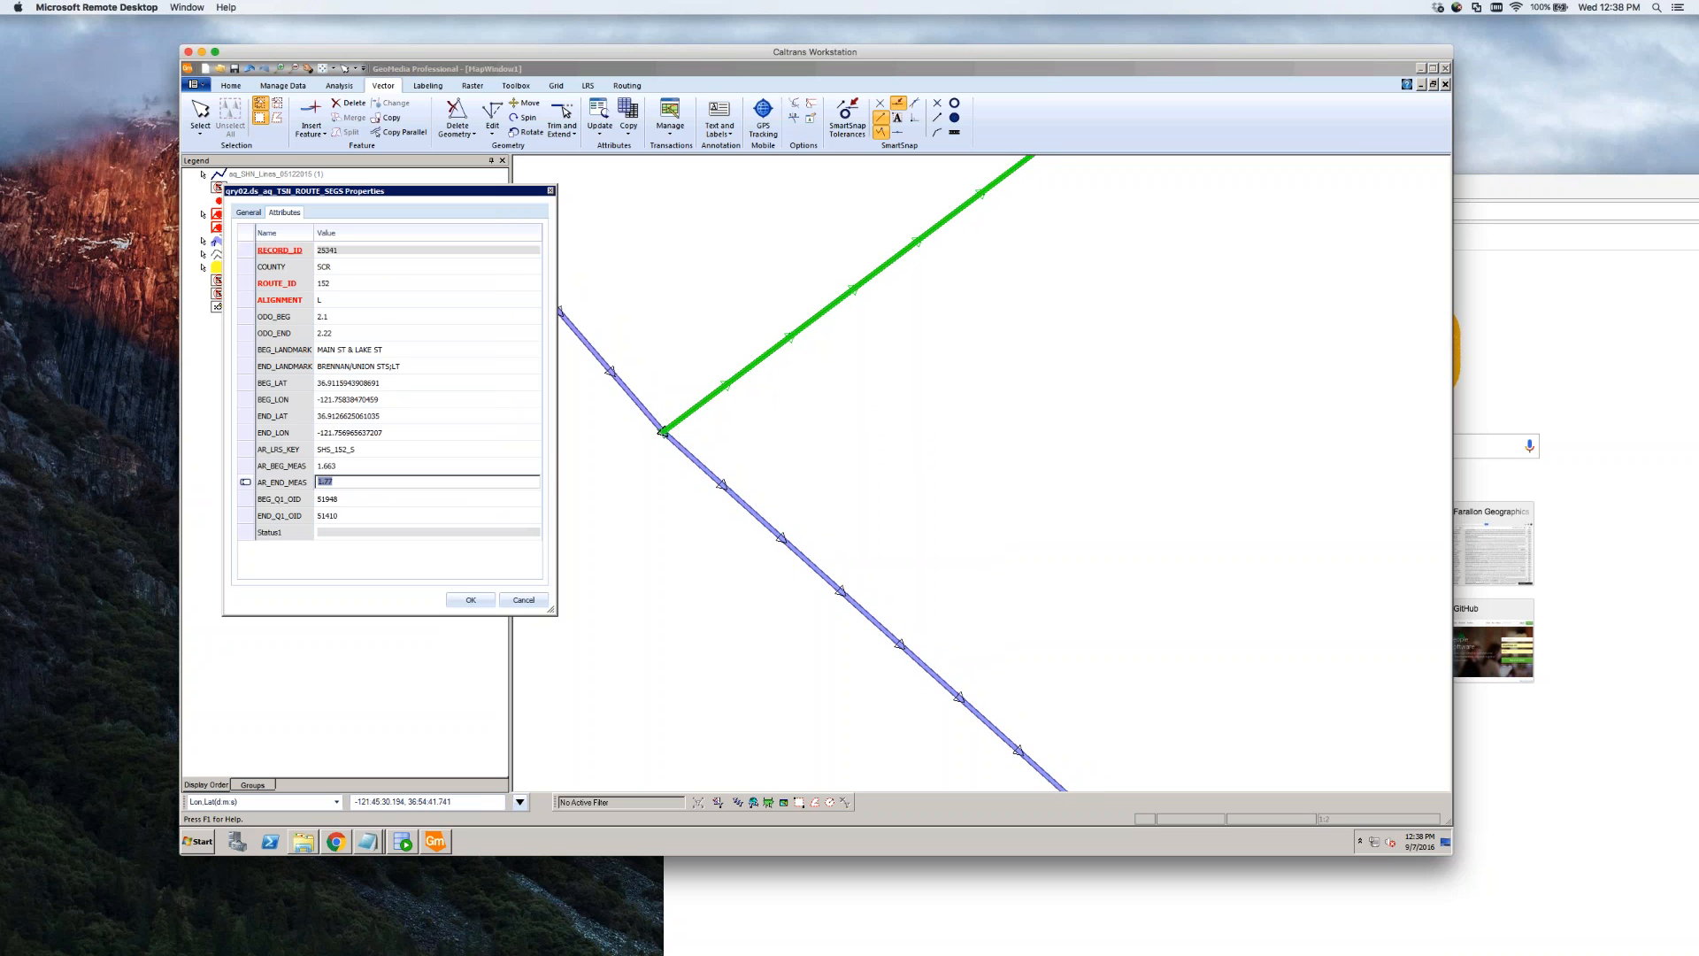
click(471, 600)
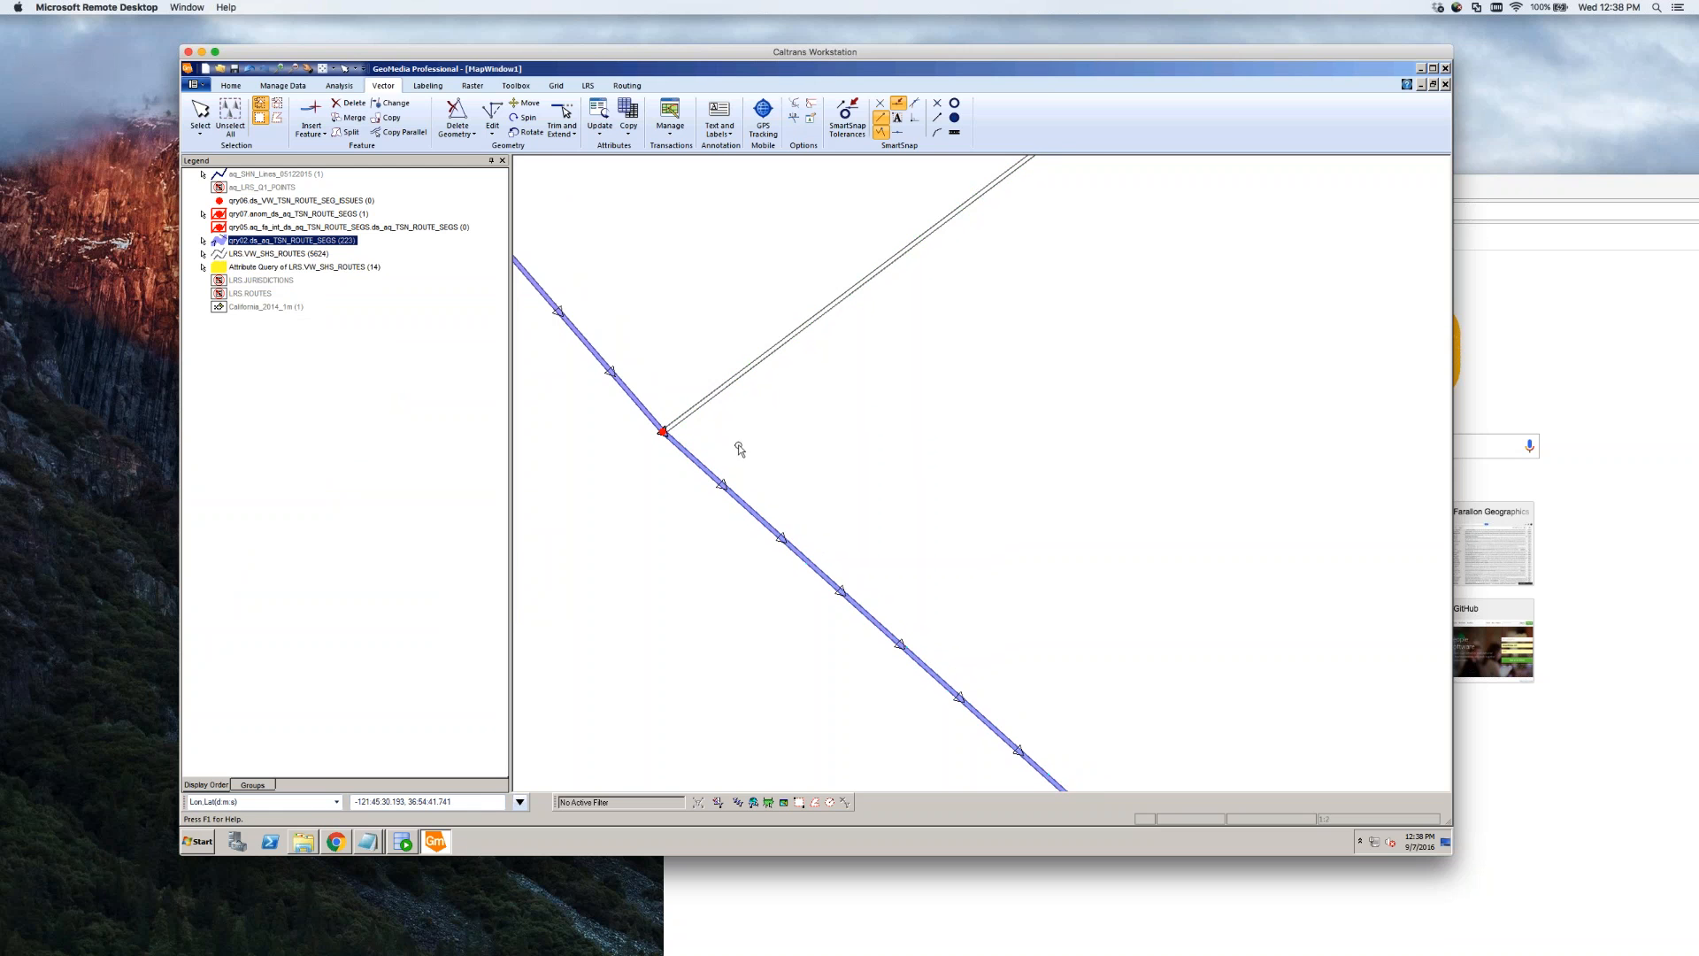
Turn Display On for the California_2014_1m imagery layer in the legend
scroll(712, 456, down, 4)
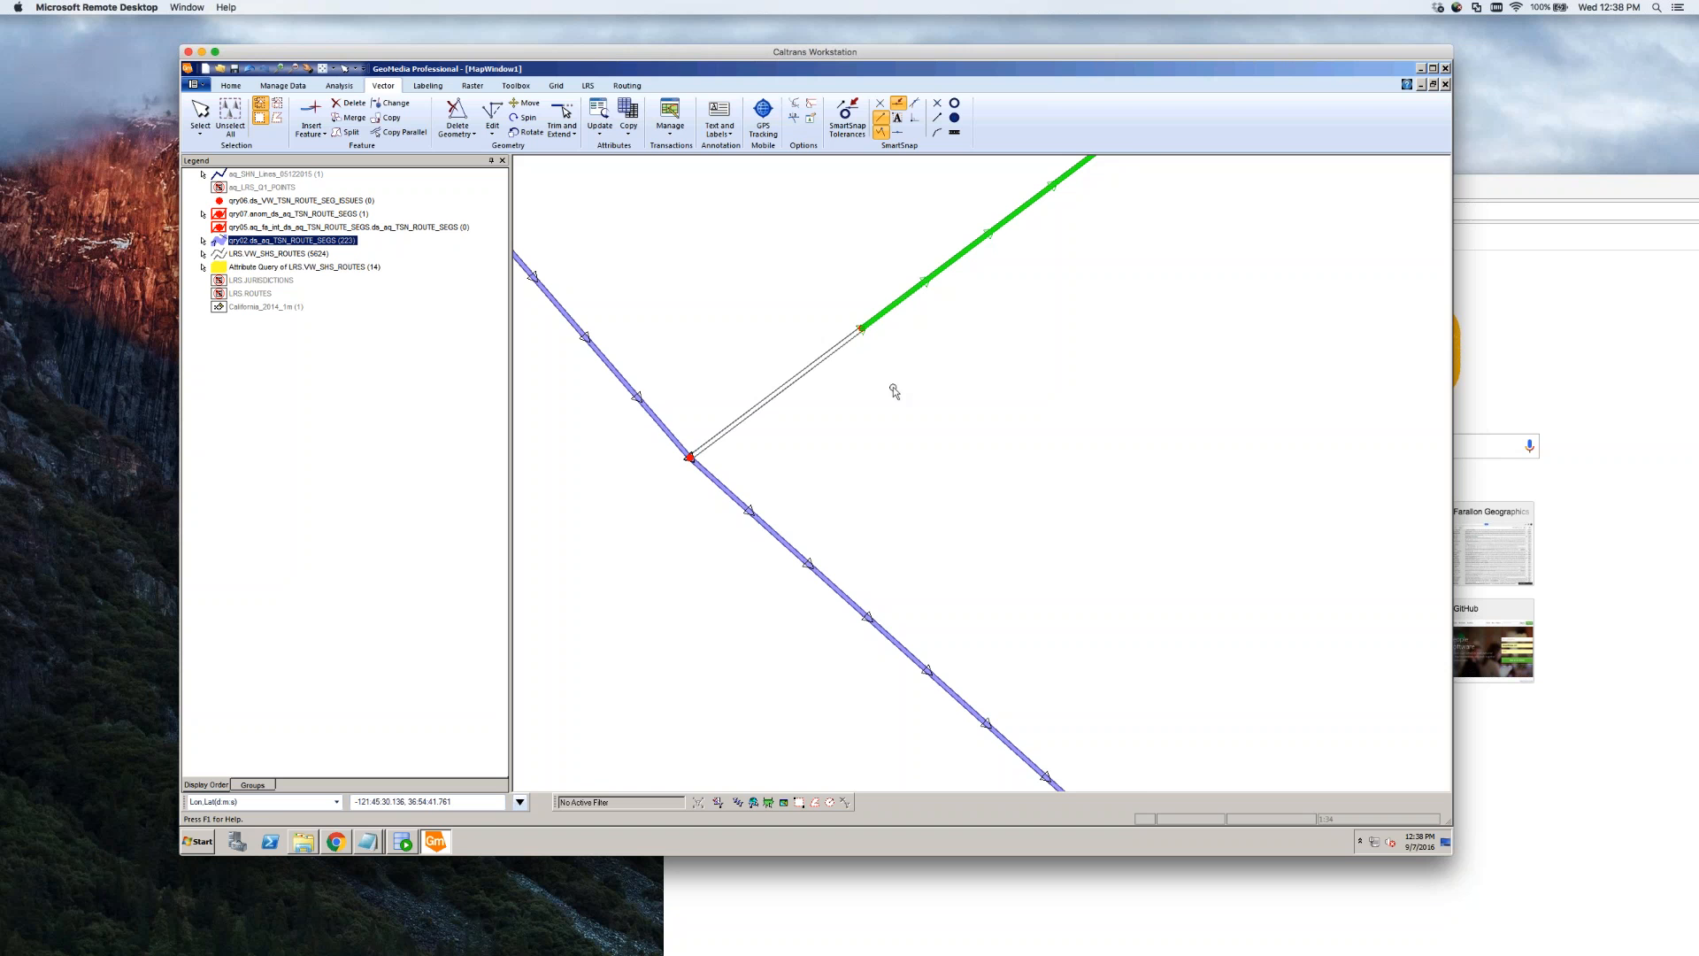
scroll(801, 452, down, 2)
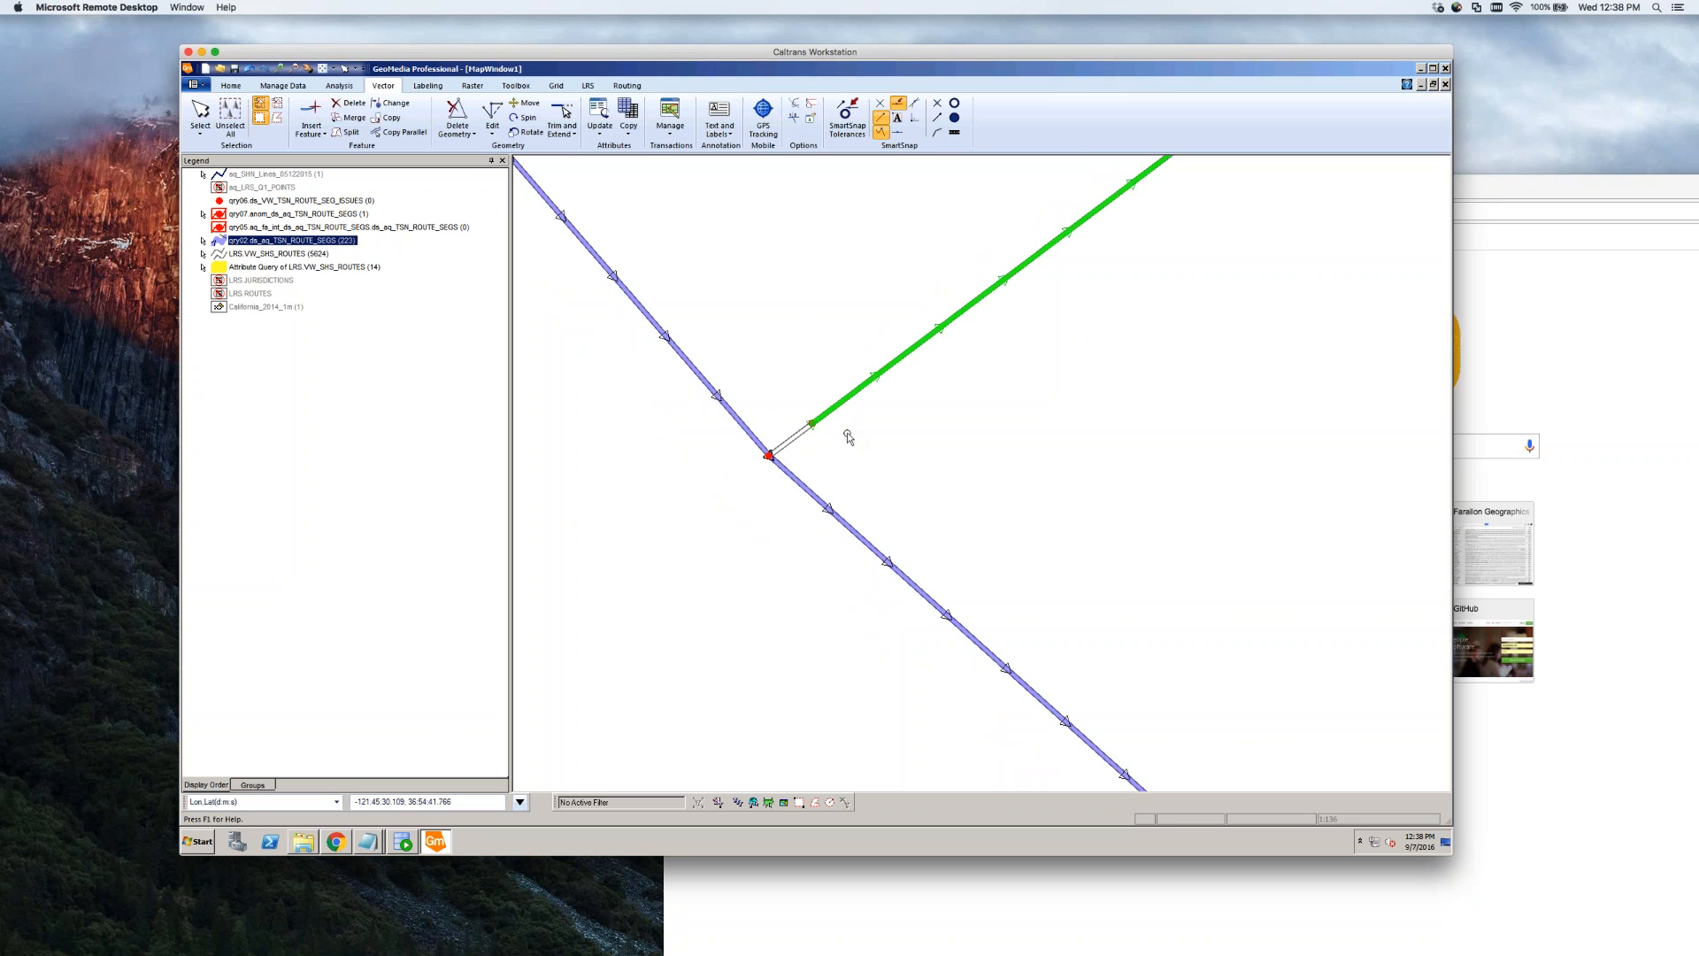
scroll(772, 476, up, 2)
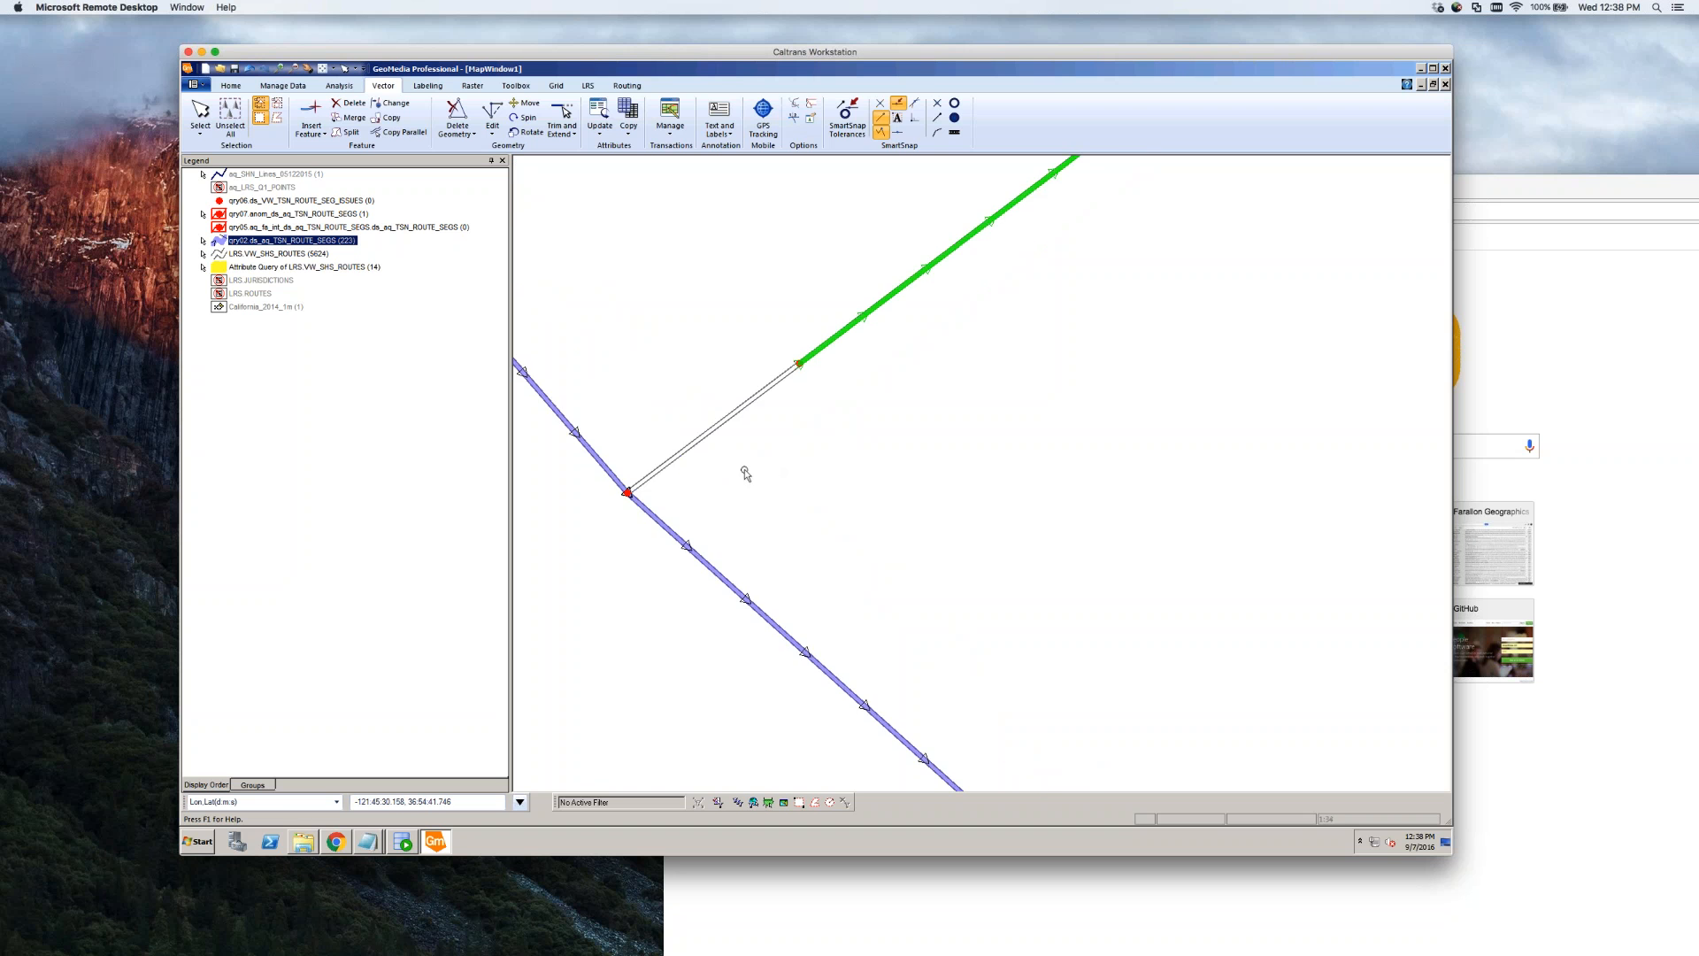
scroll(764, 481, down, 4)
scroll(741, 446, down, 1)
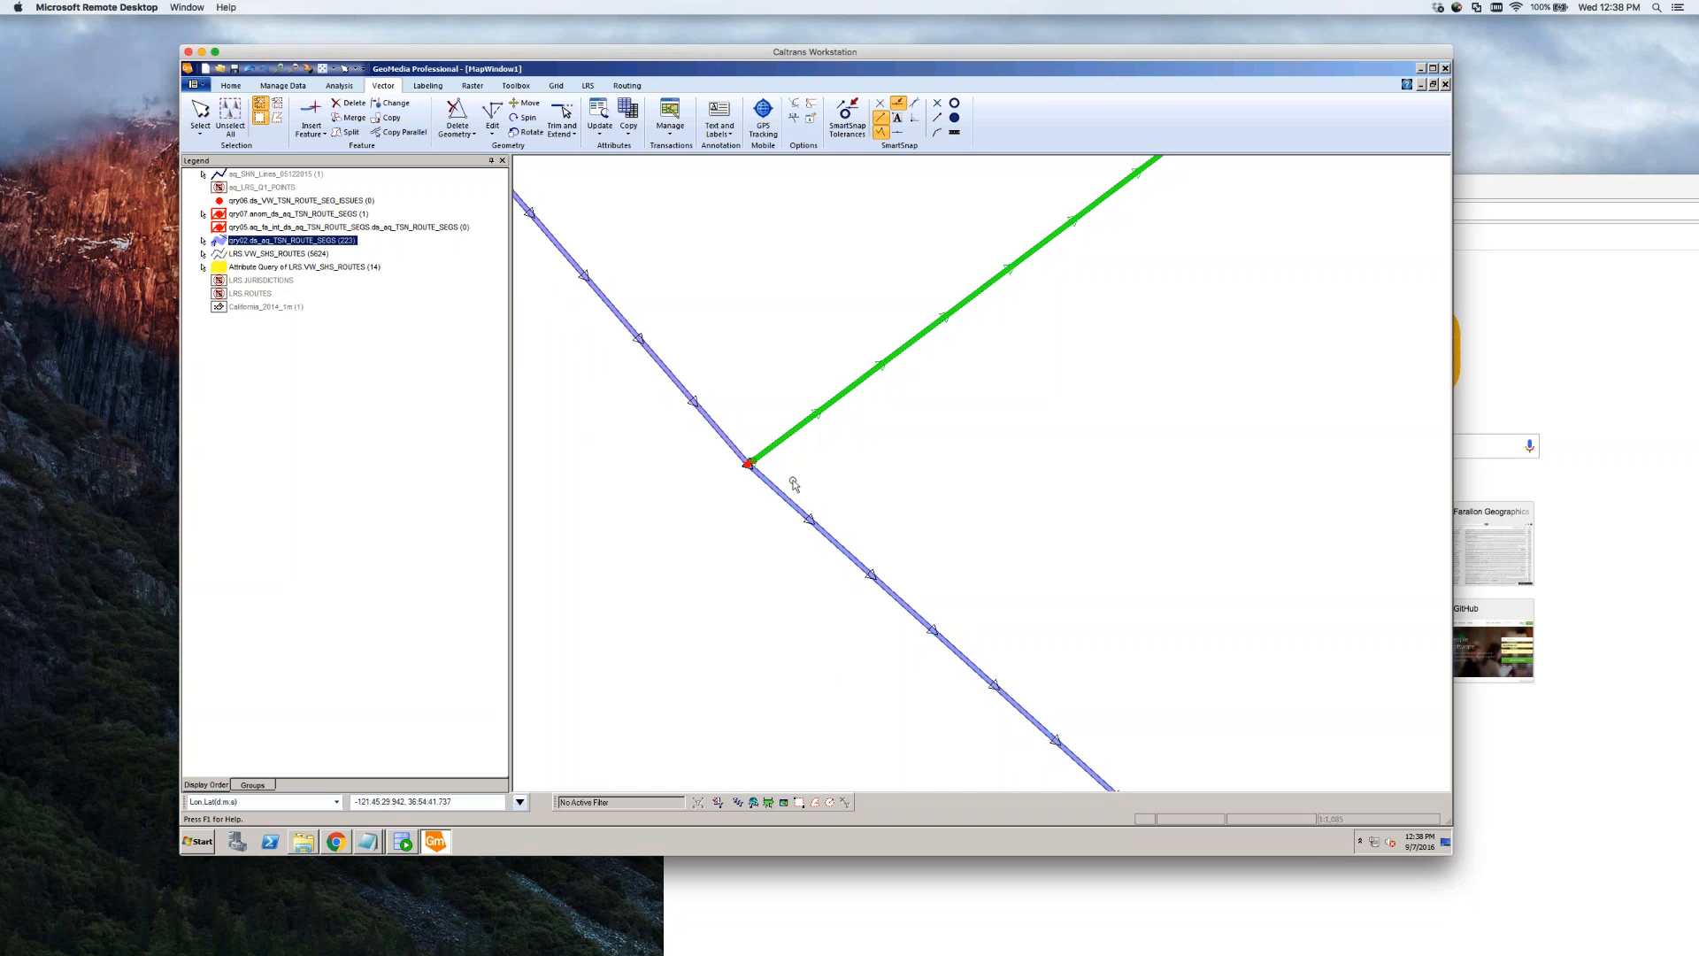
right_click(291, 310)
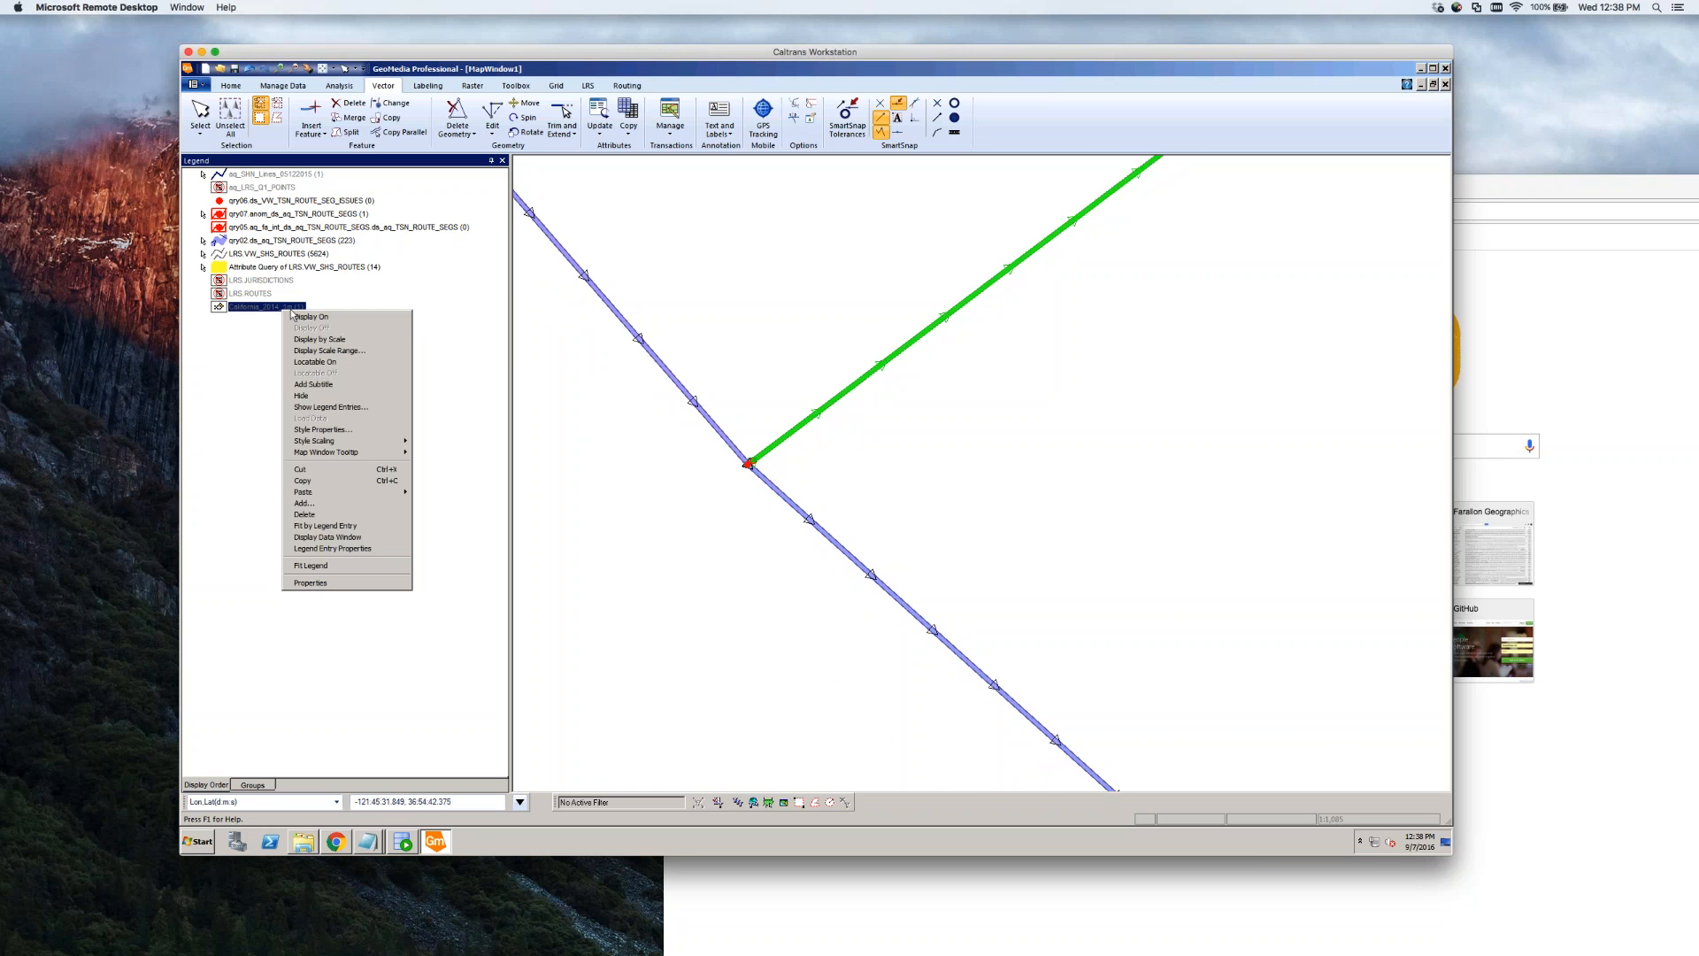
click(305, 316)
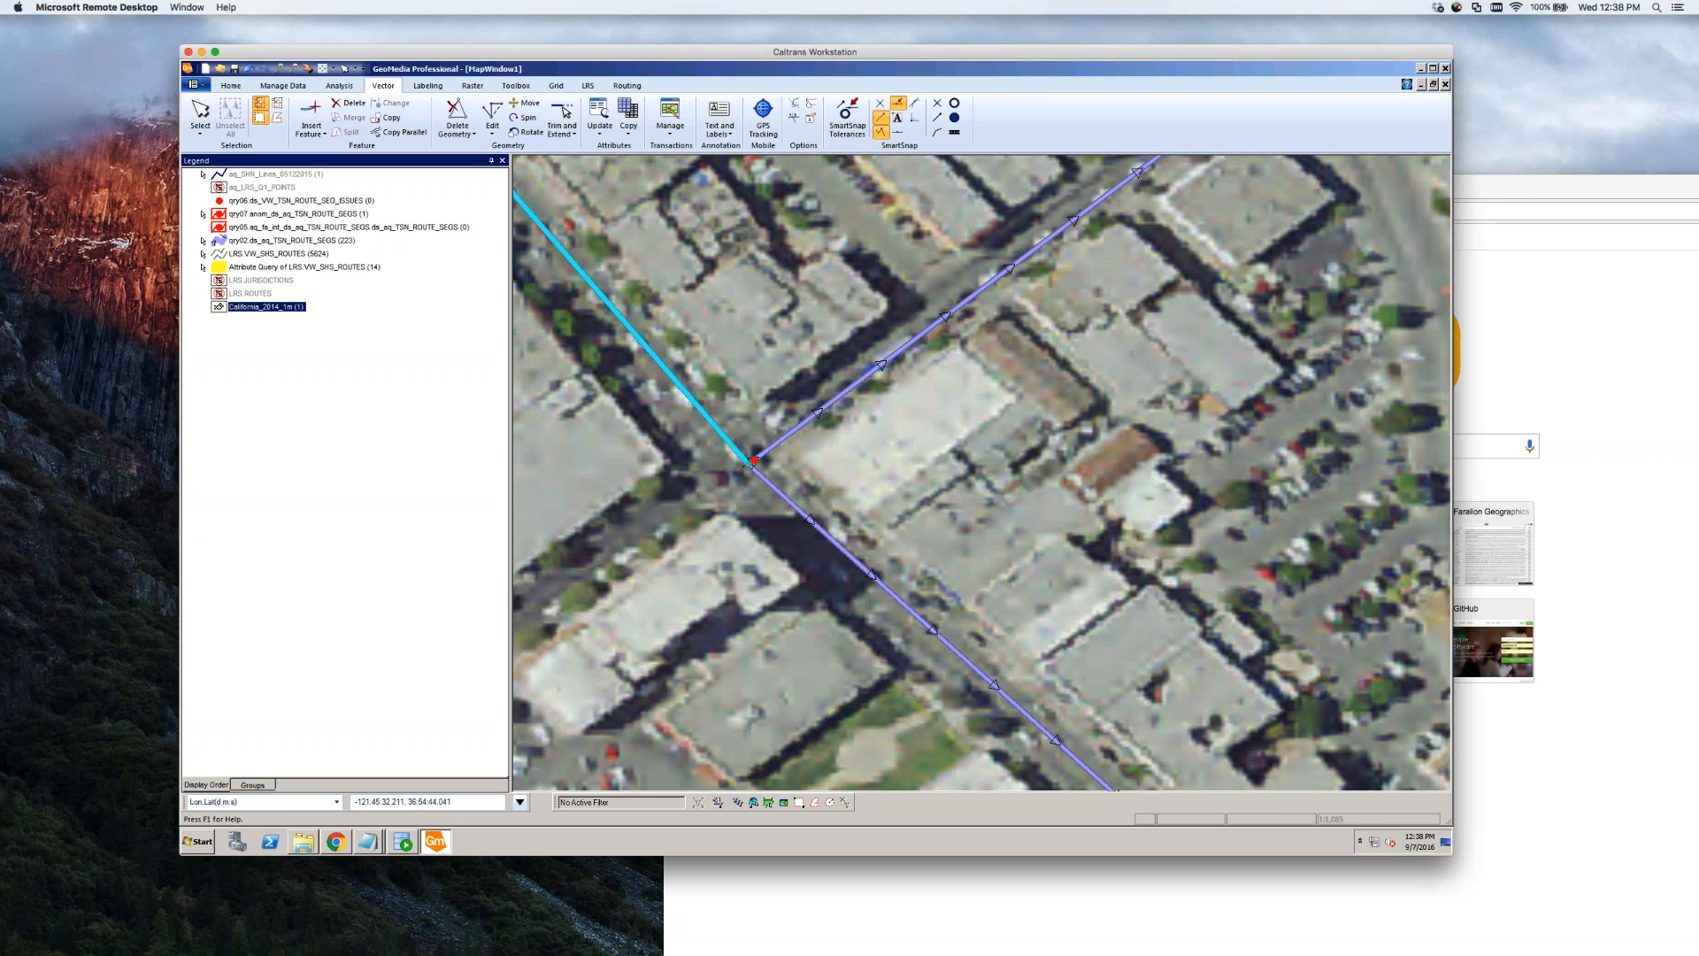
Zoom in on the route intersection with a zoom box
click(281, 69)
drag(809, 434, 724, 485)
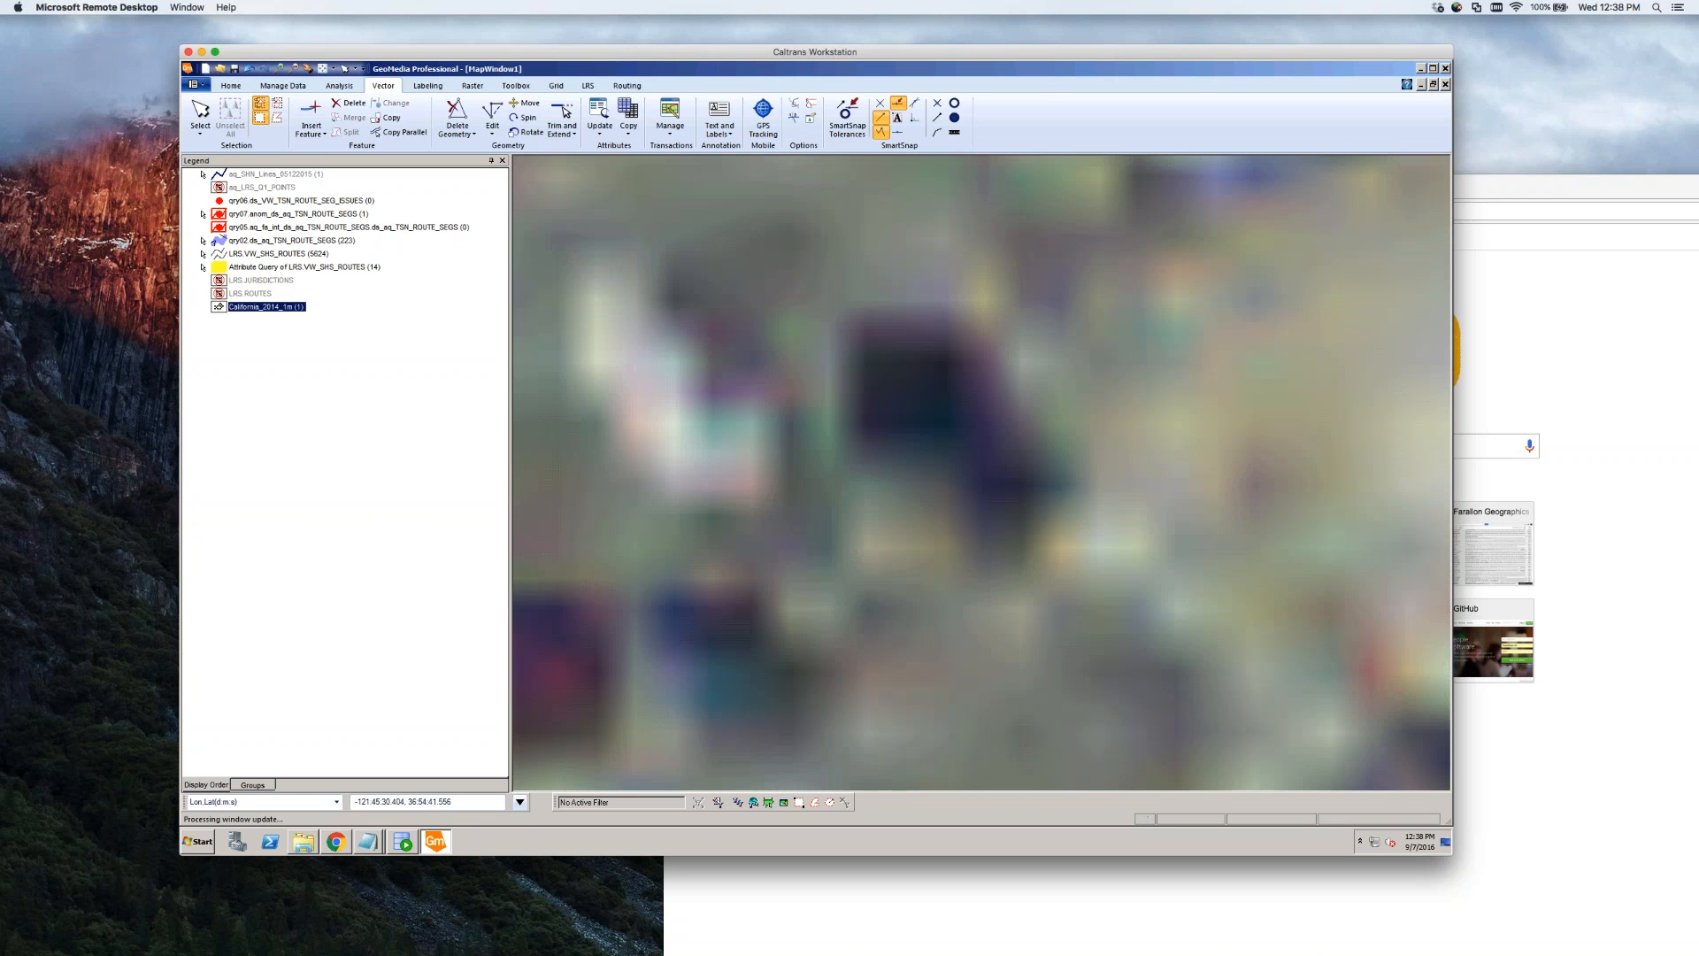
key(Escape)
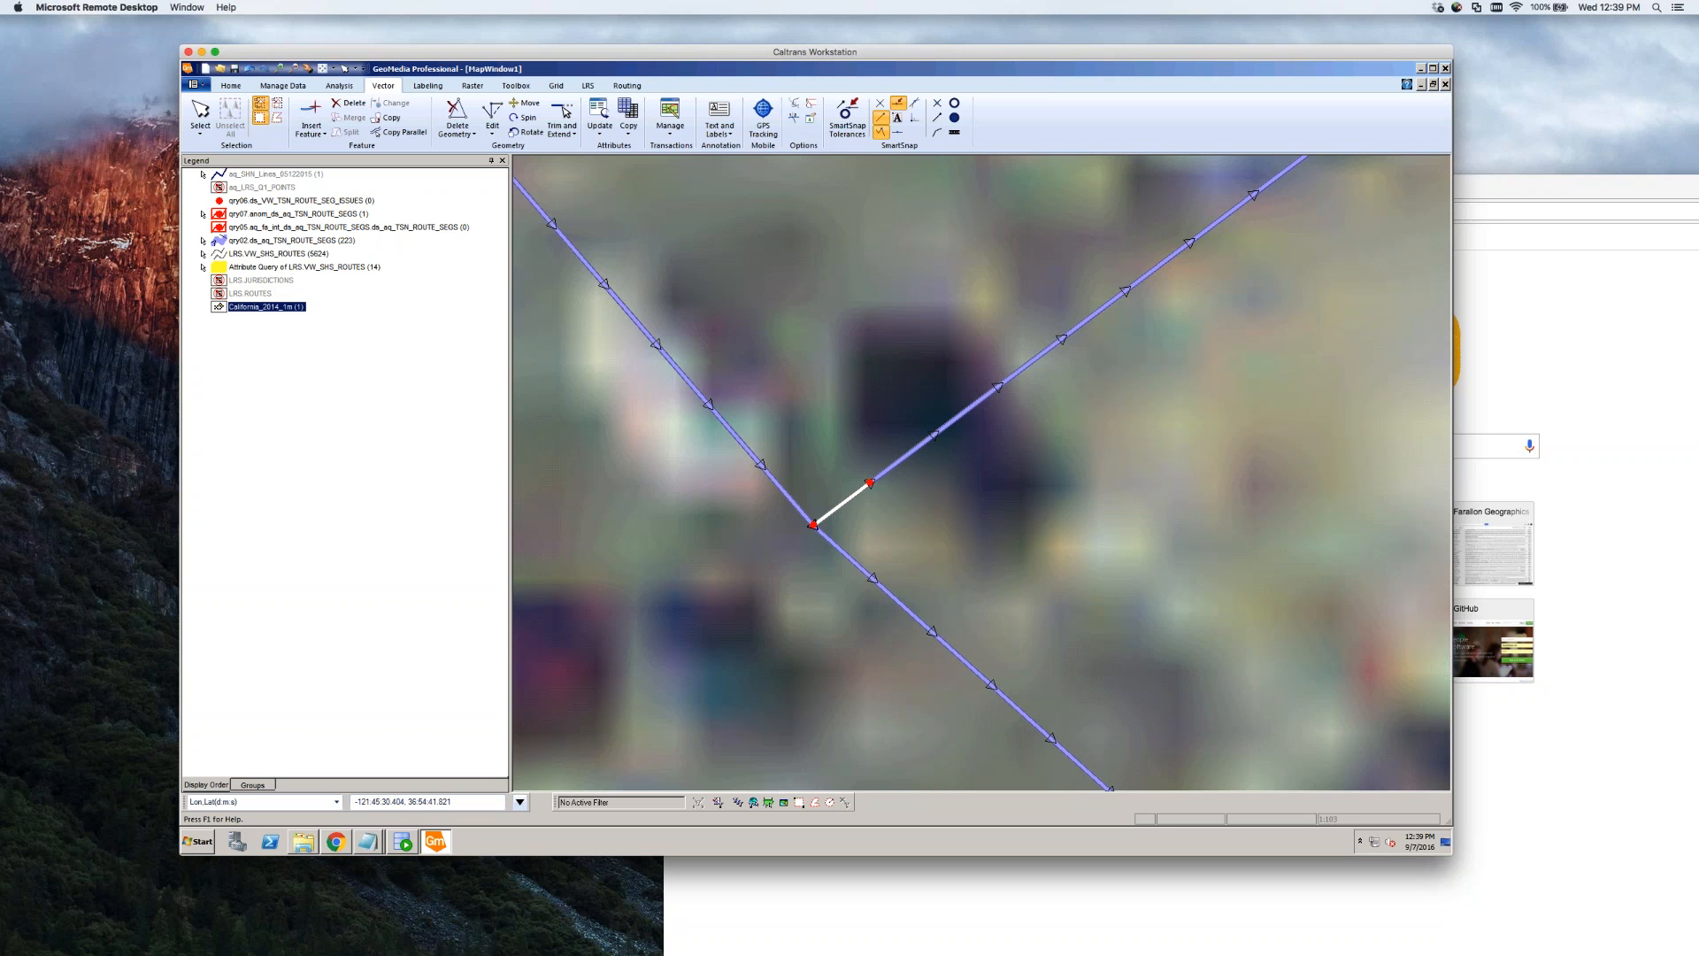
Retype the last digit of the northeast segment's AR_BEG_MEAS and save with OK
click(275, 218)
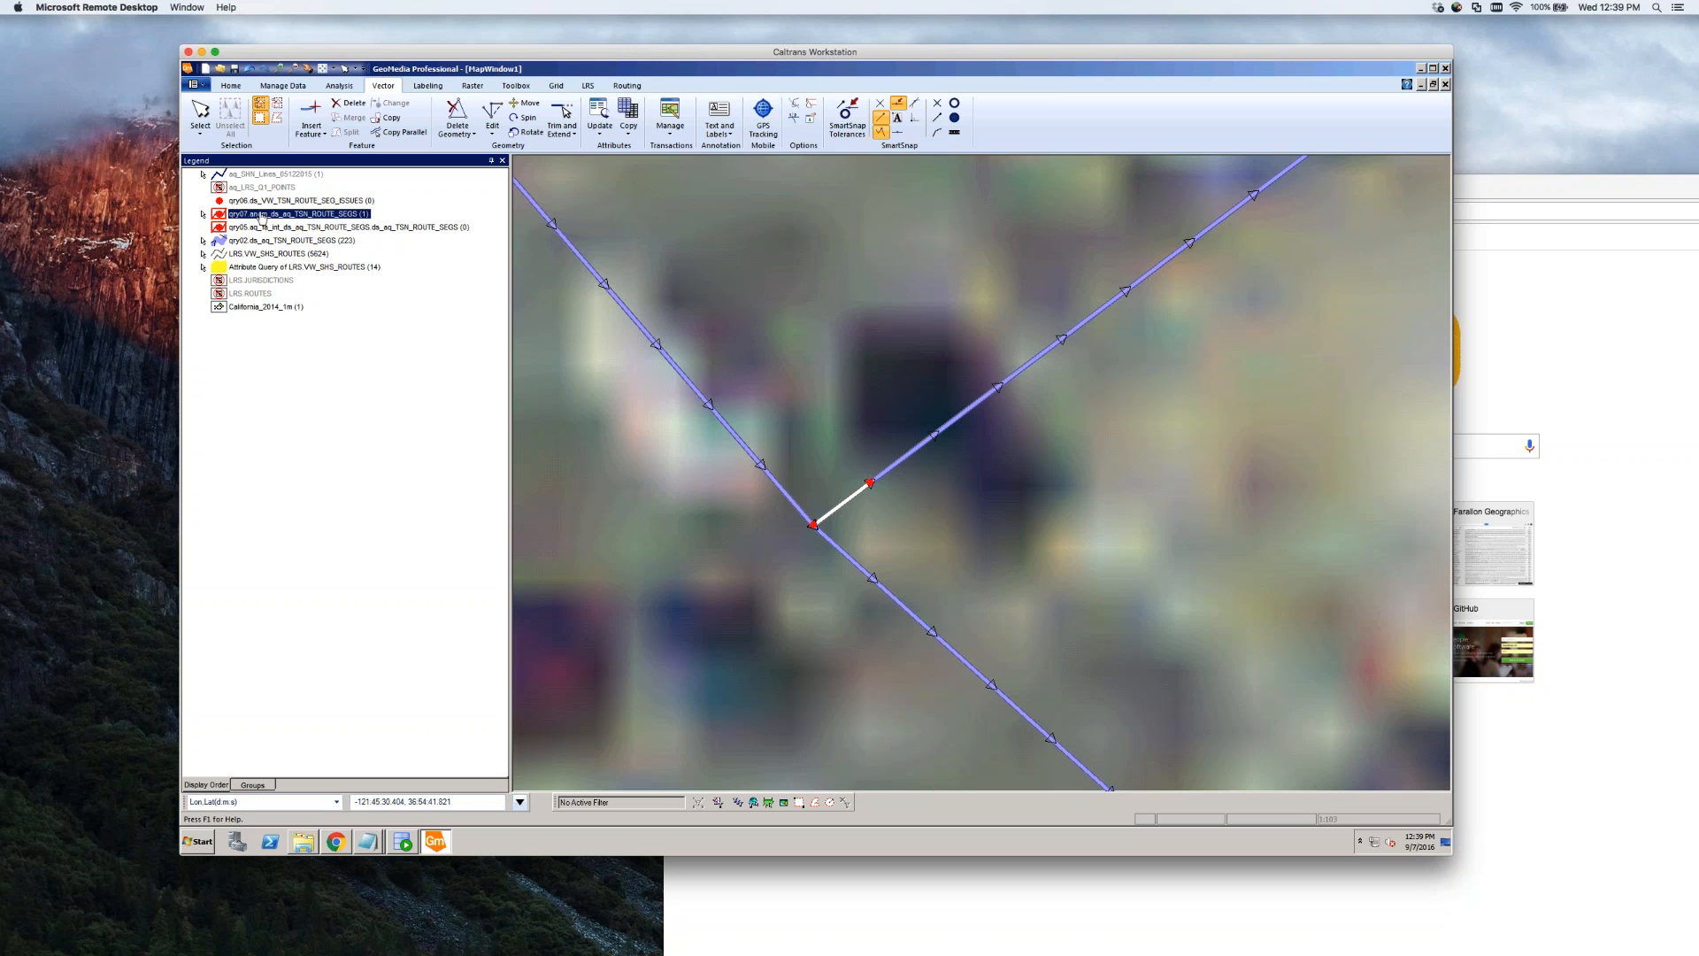
click(894, 467)
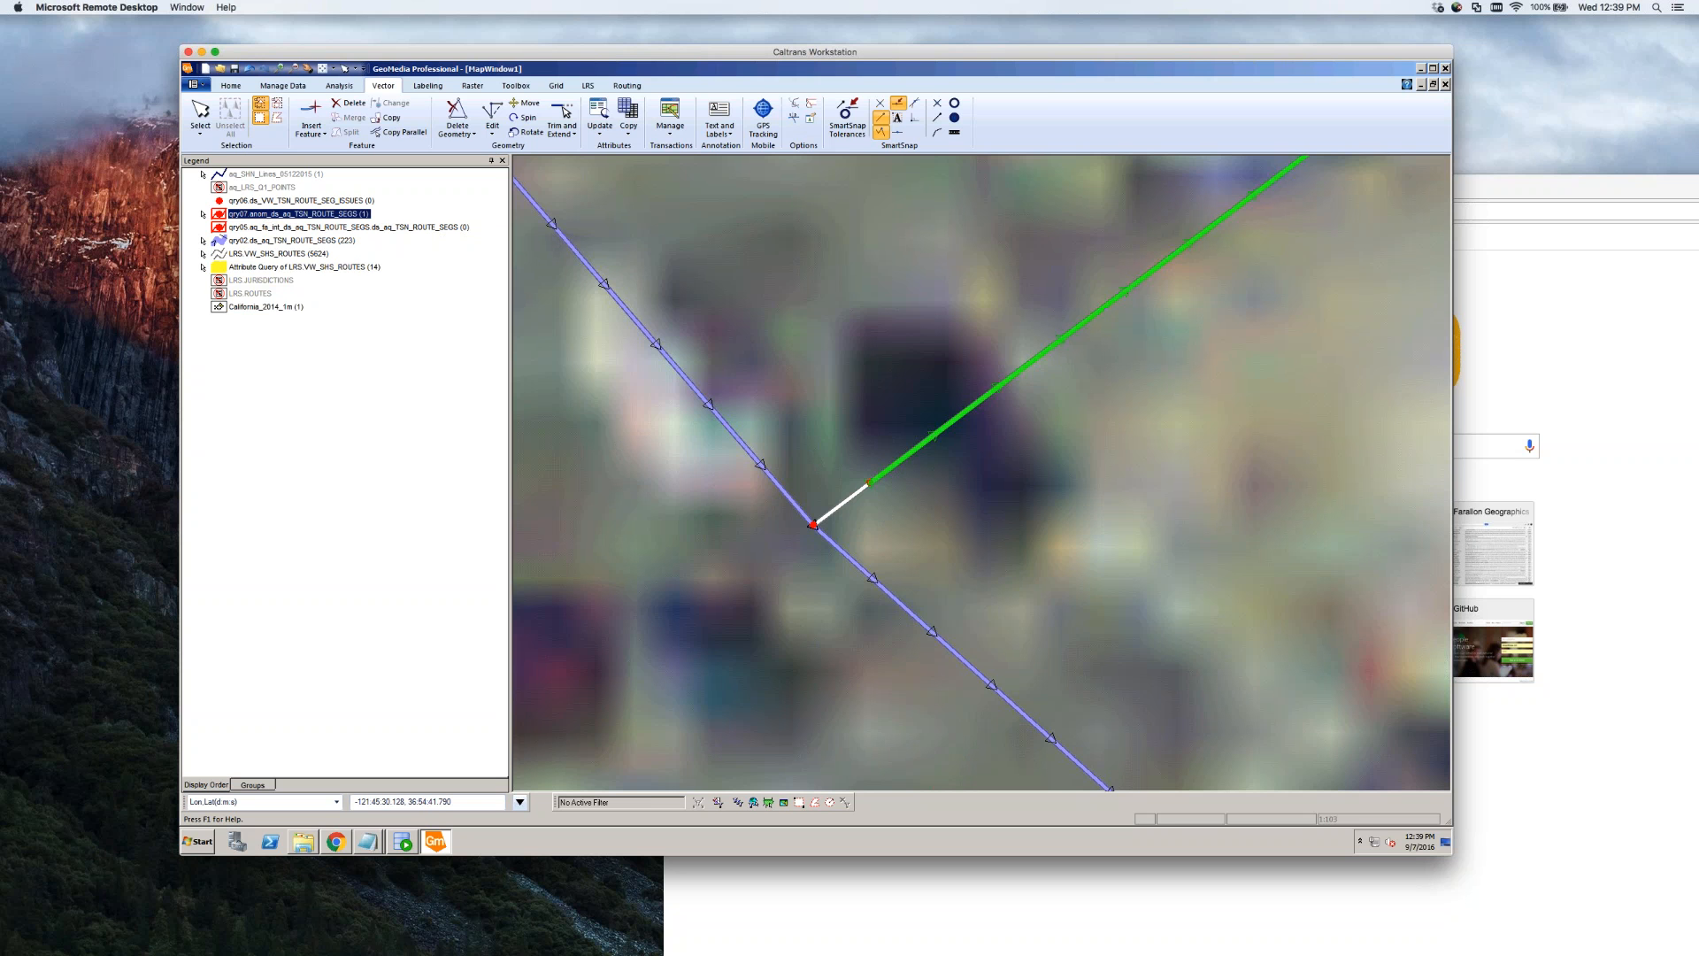
click(354, 466)
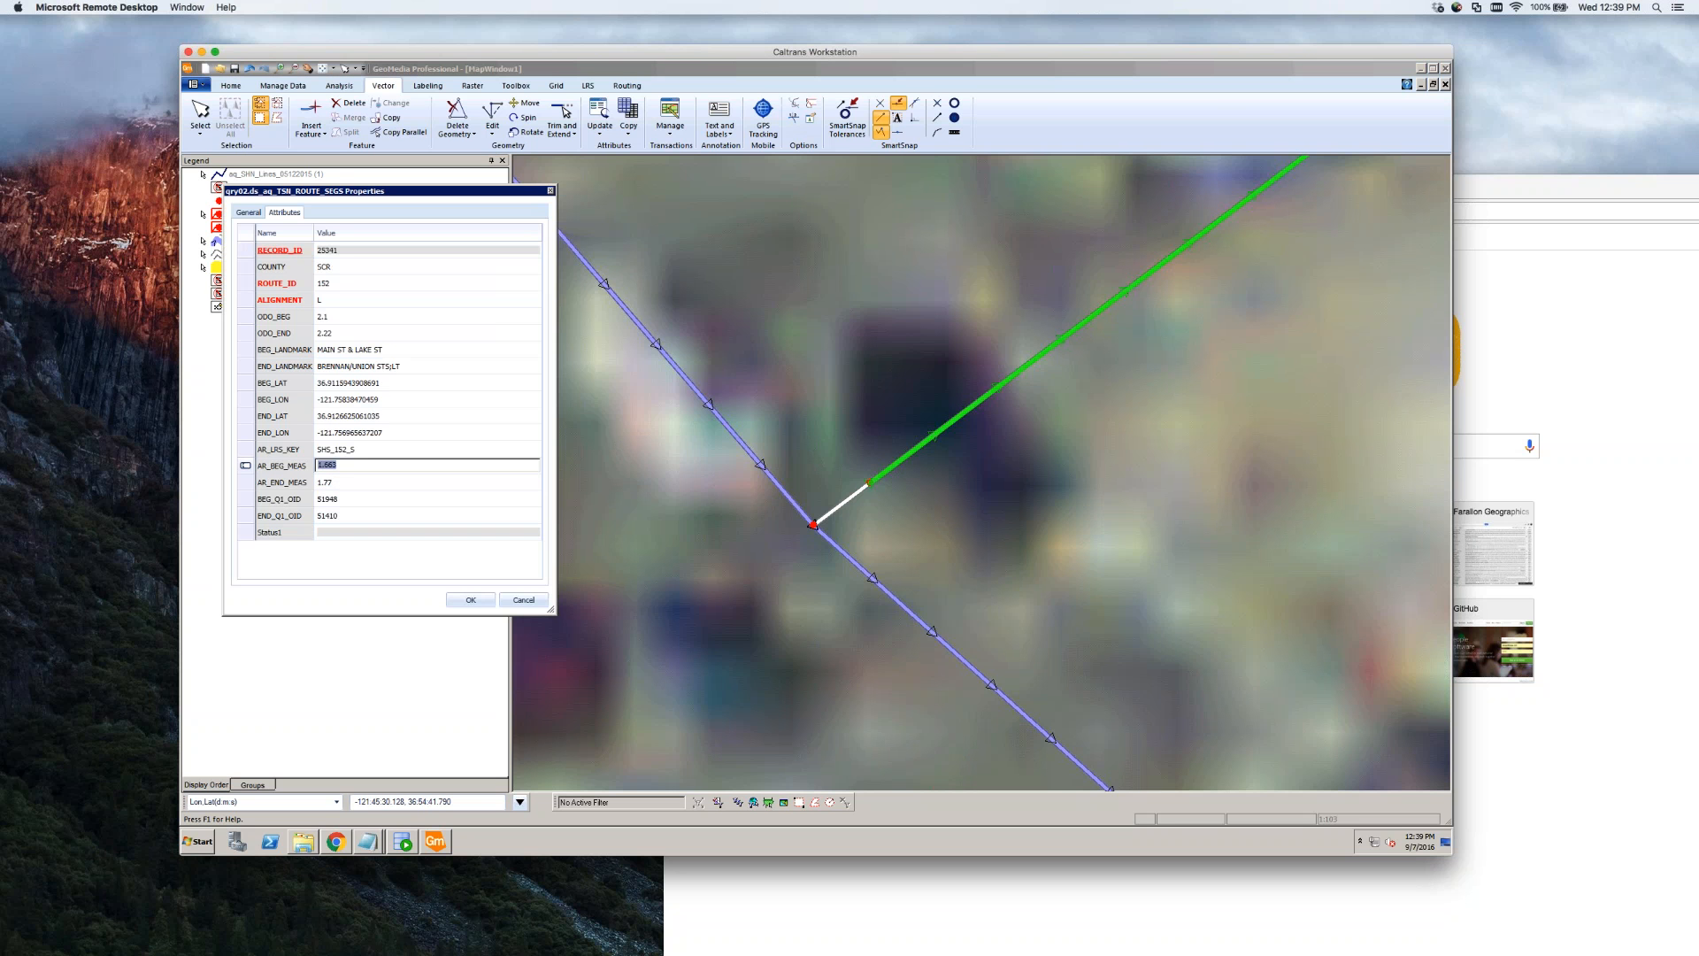
click(358, 467)
key(BackSpace)
text(2009)
click(353, 484)
click(469, 604)
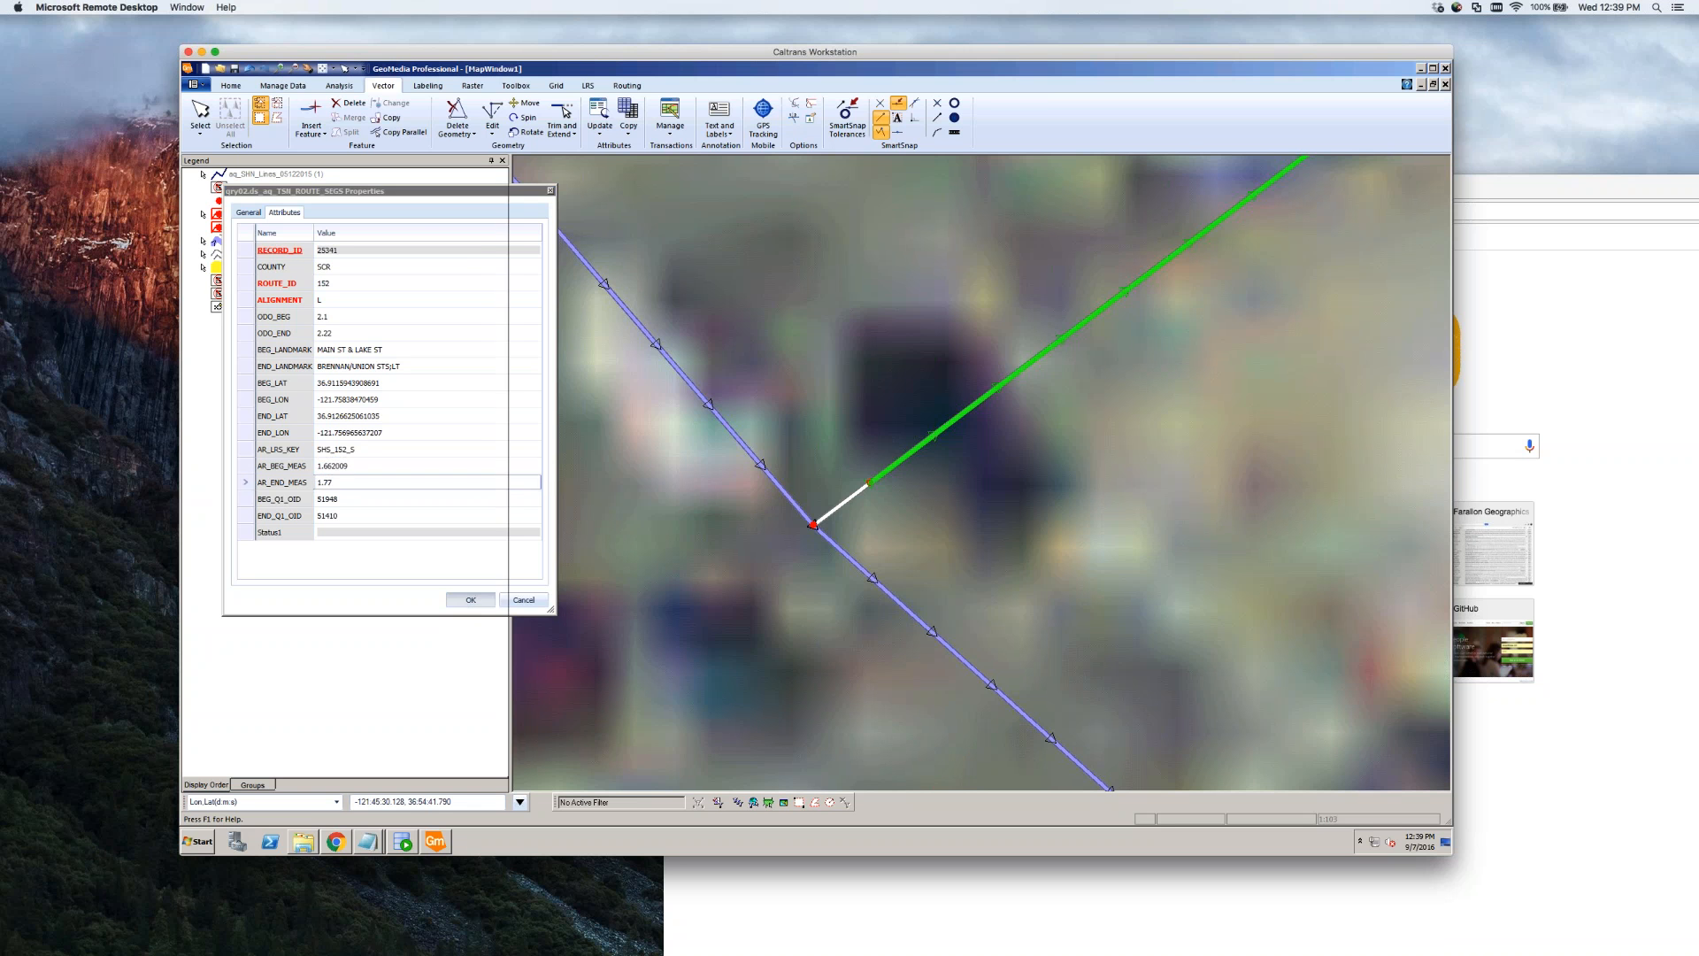
click(899, 502)
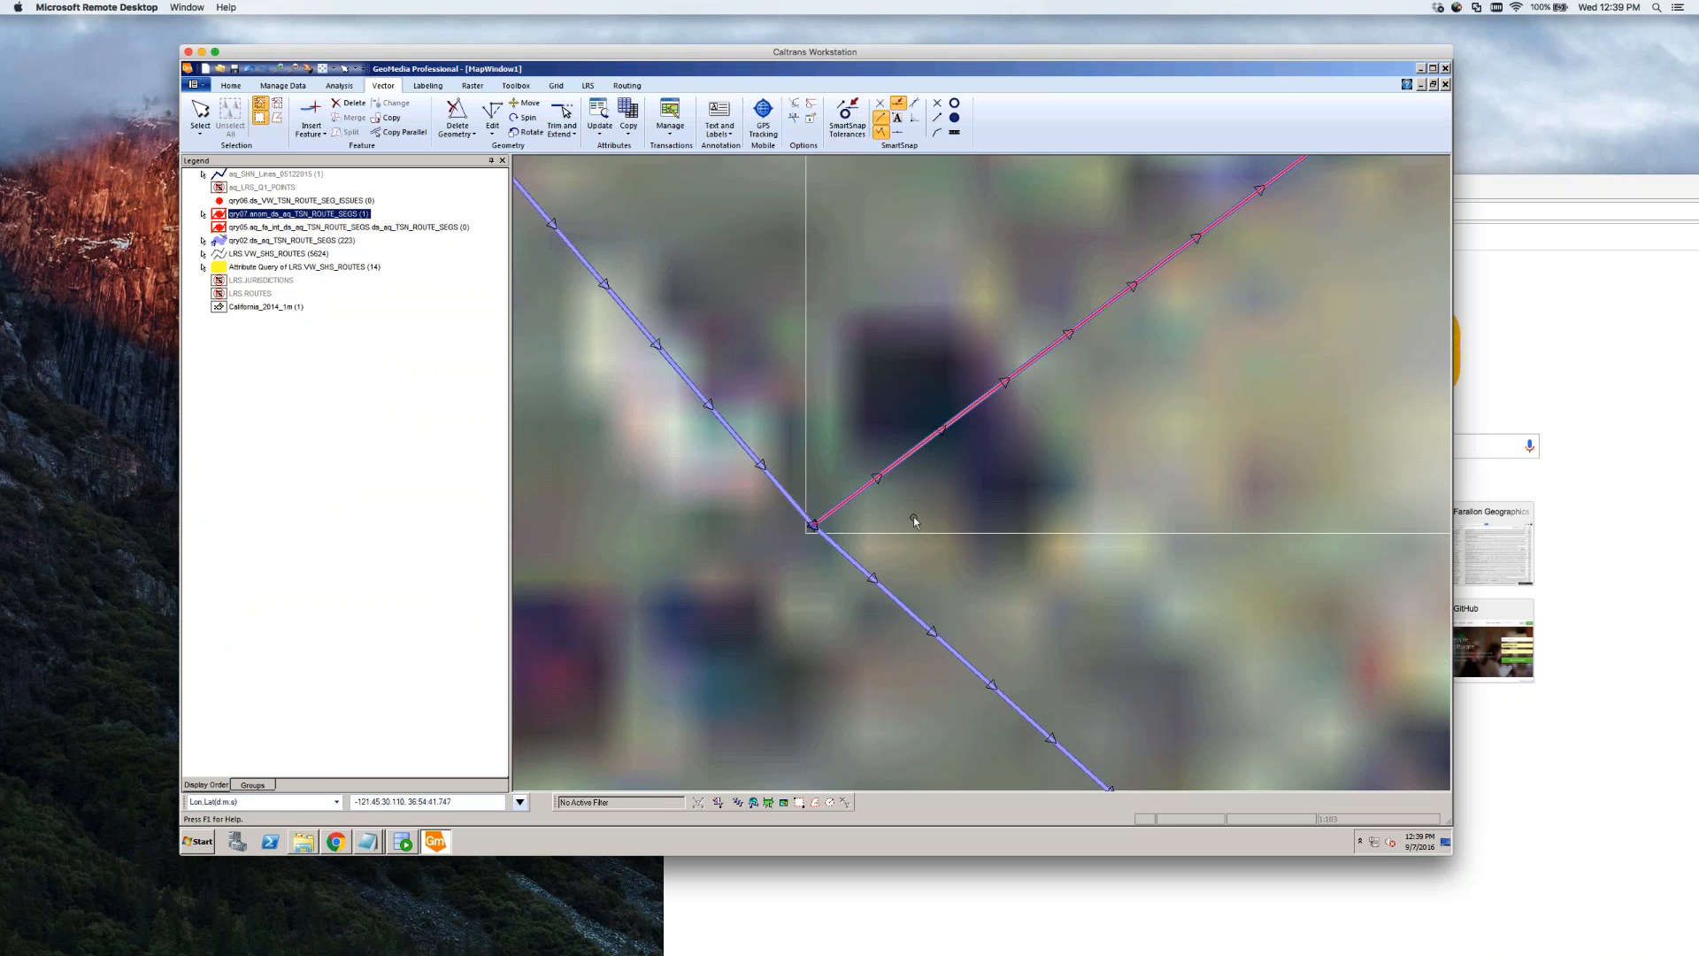
Check the anomaly line, then resave the route segment's AR_BEG_MEAS as 1.663
double_click(882, 484)
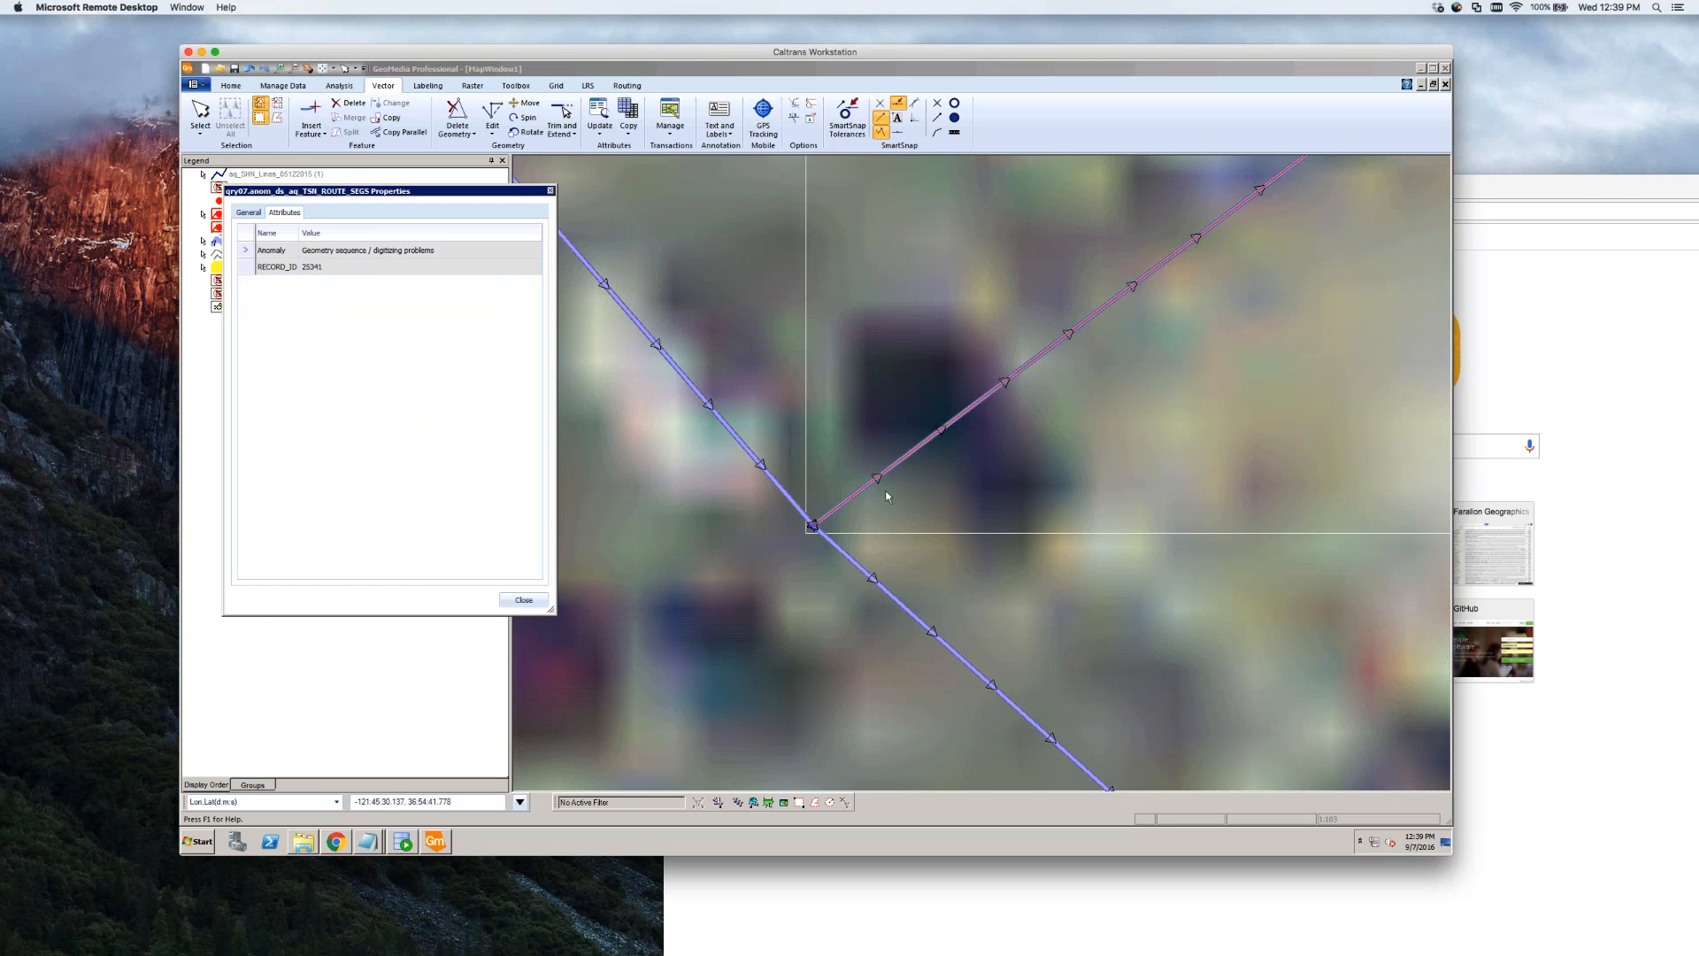
click(522, 600)
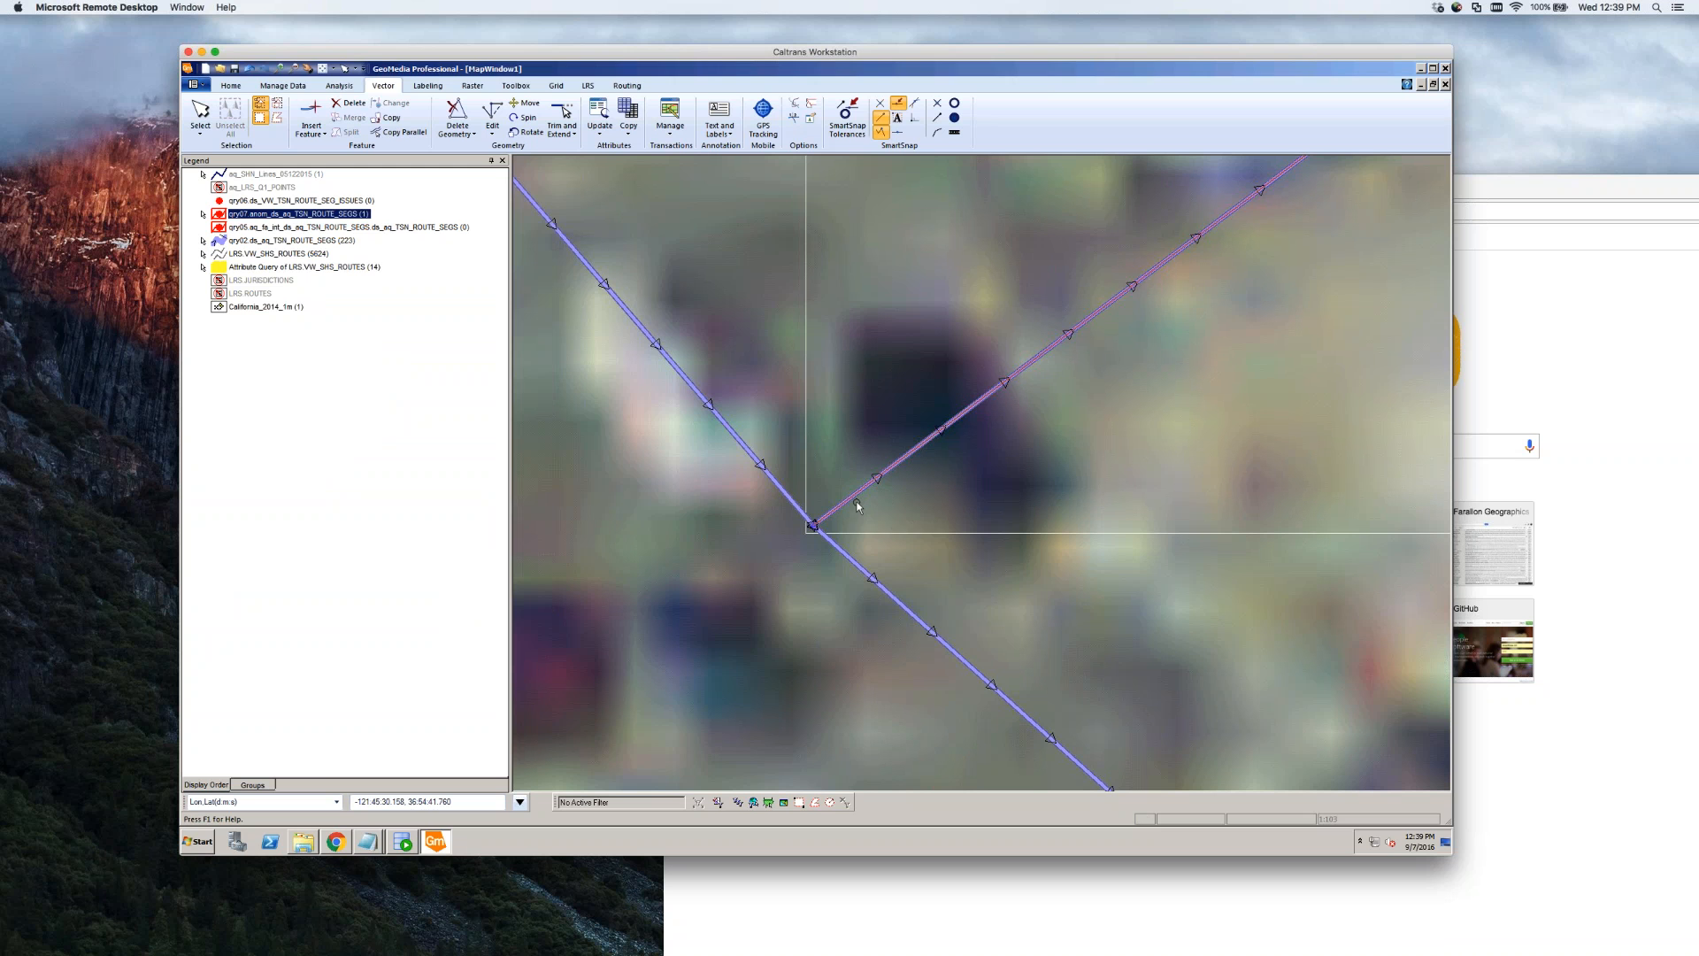
double_click(855, 501)
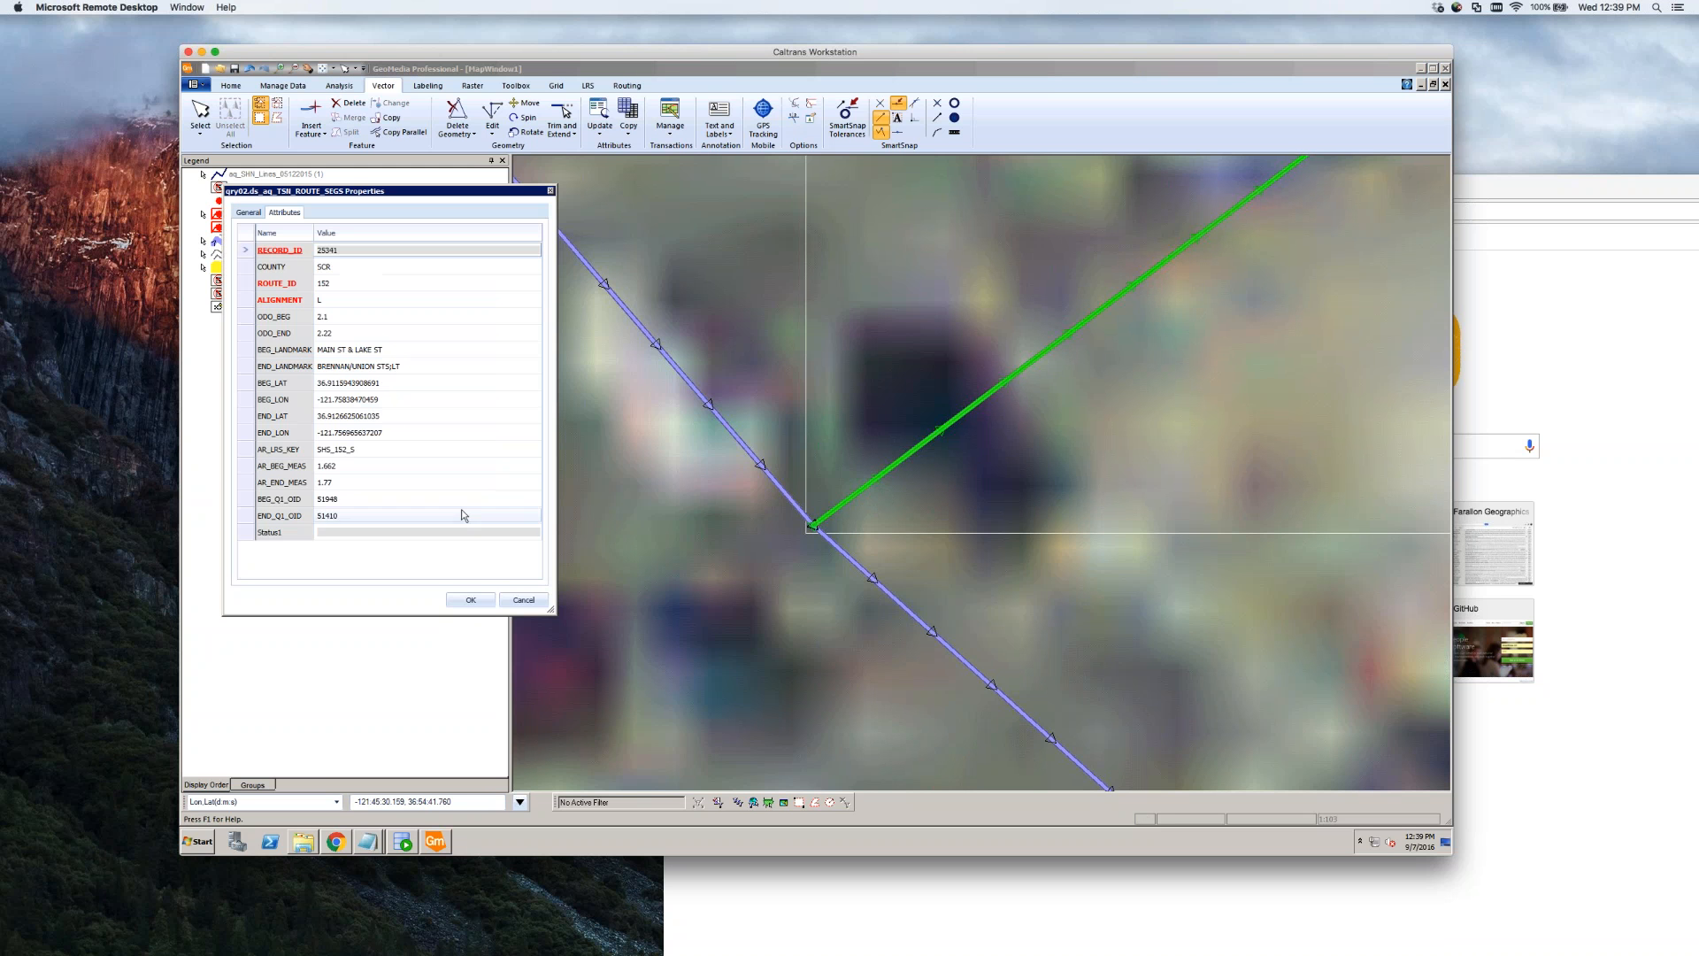
click(380, 465)
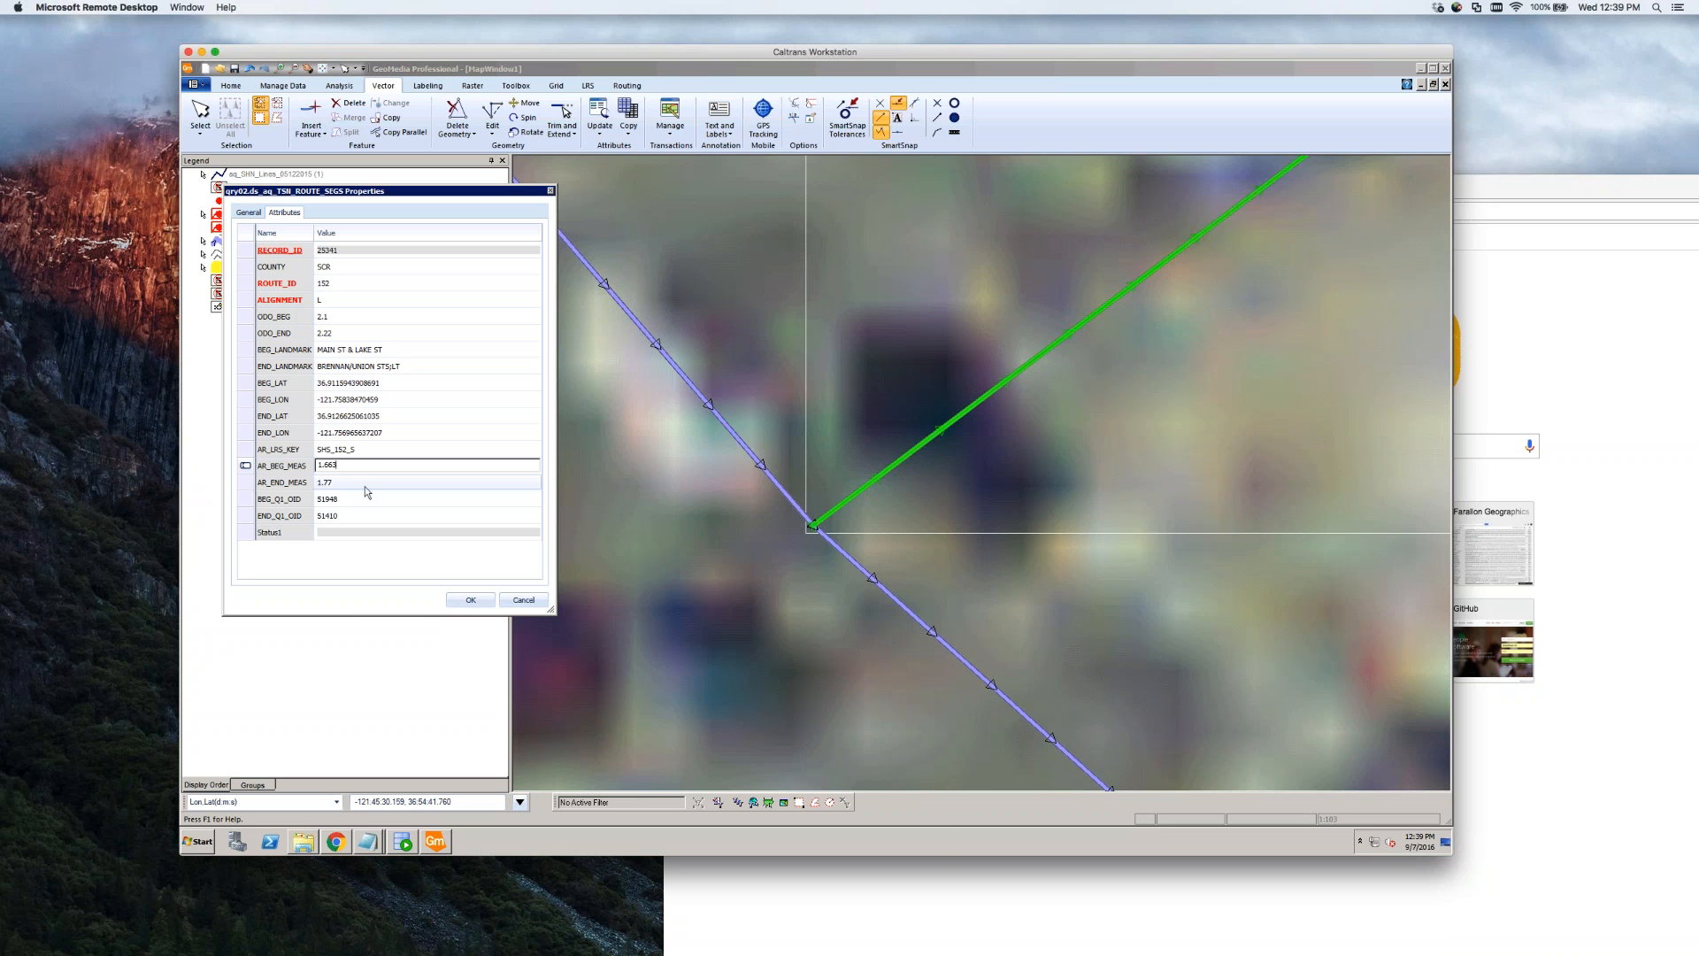
click(470, 600)
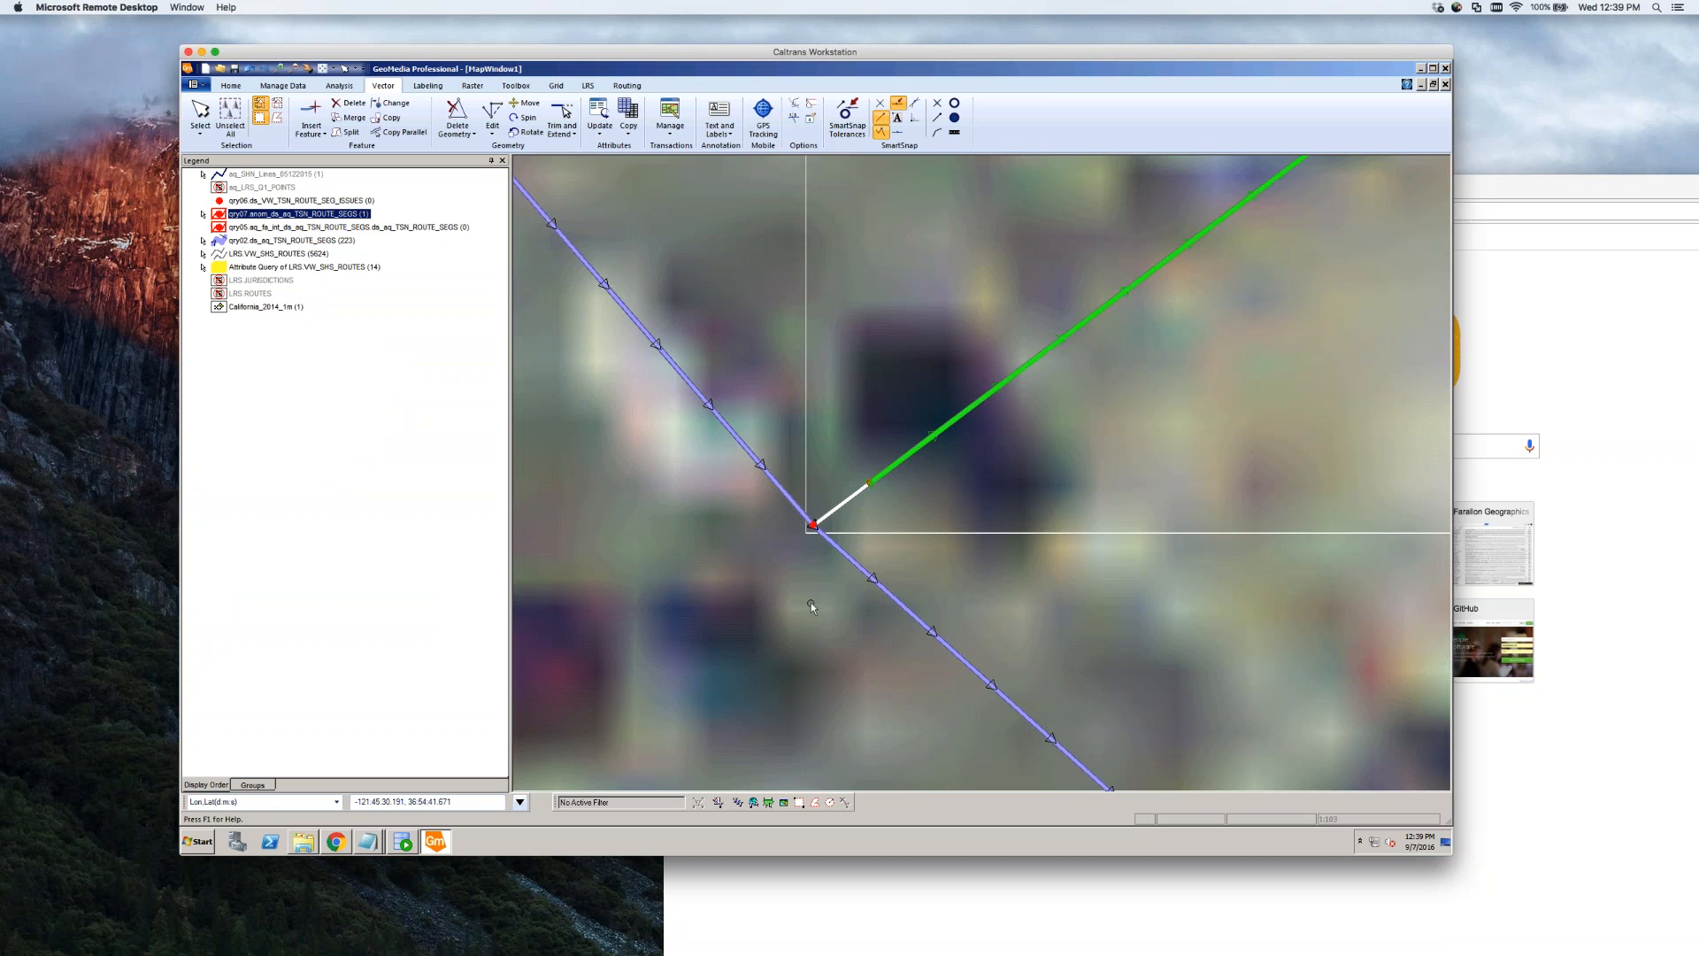
click(811, 603)
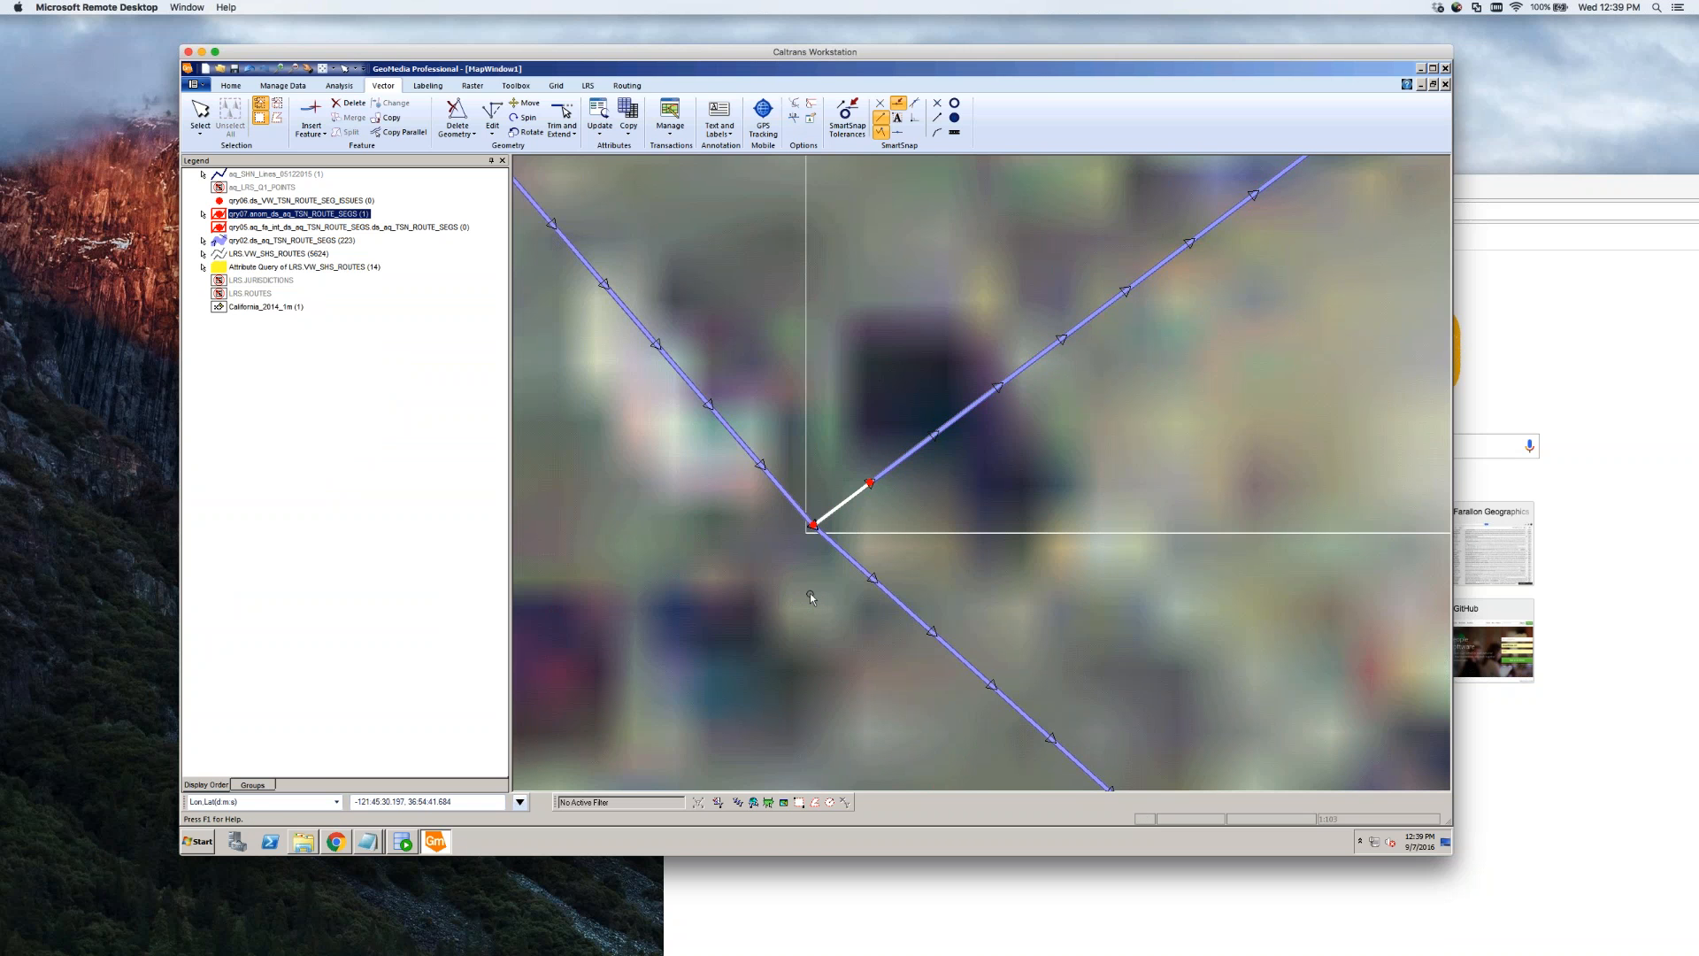
scroll(810, 594, down, 1)
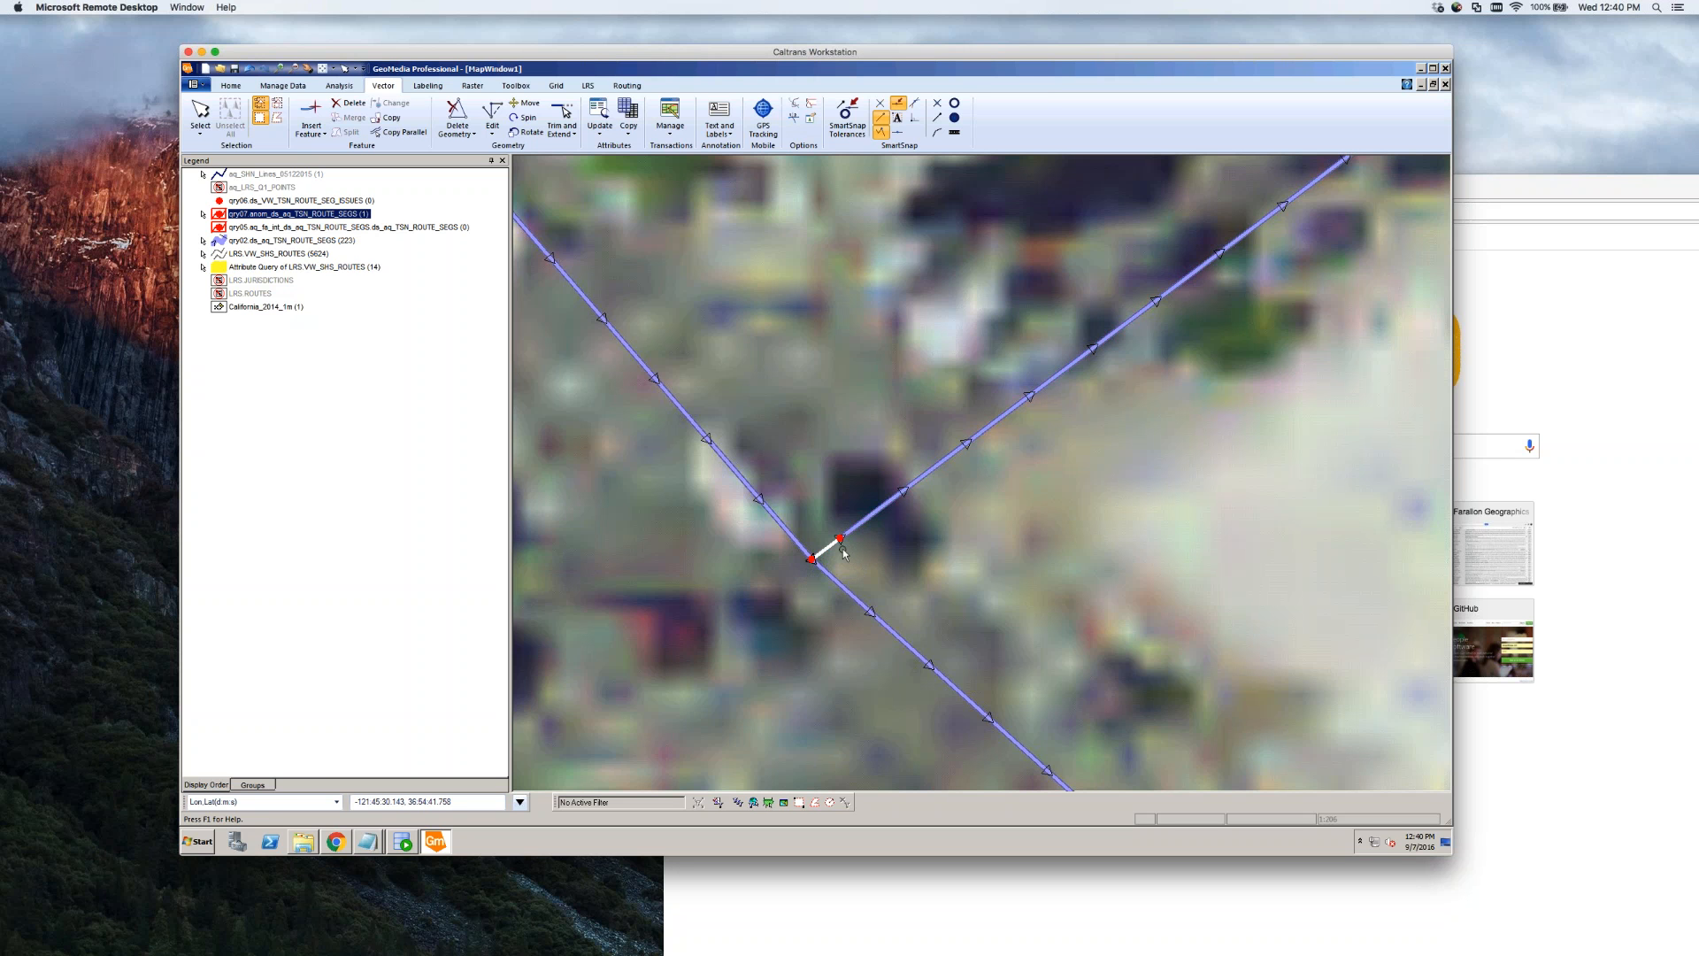
scroll(844, 554, up, 1)
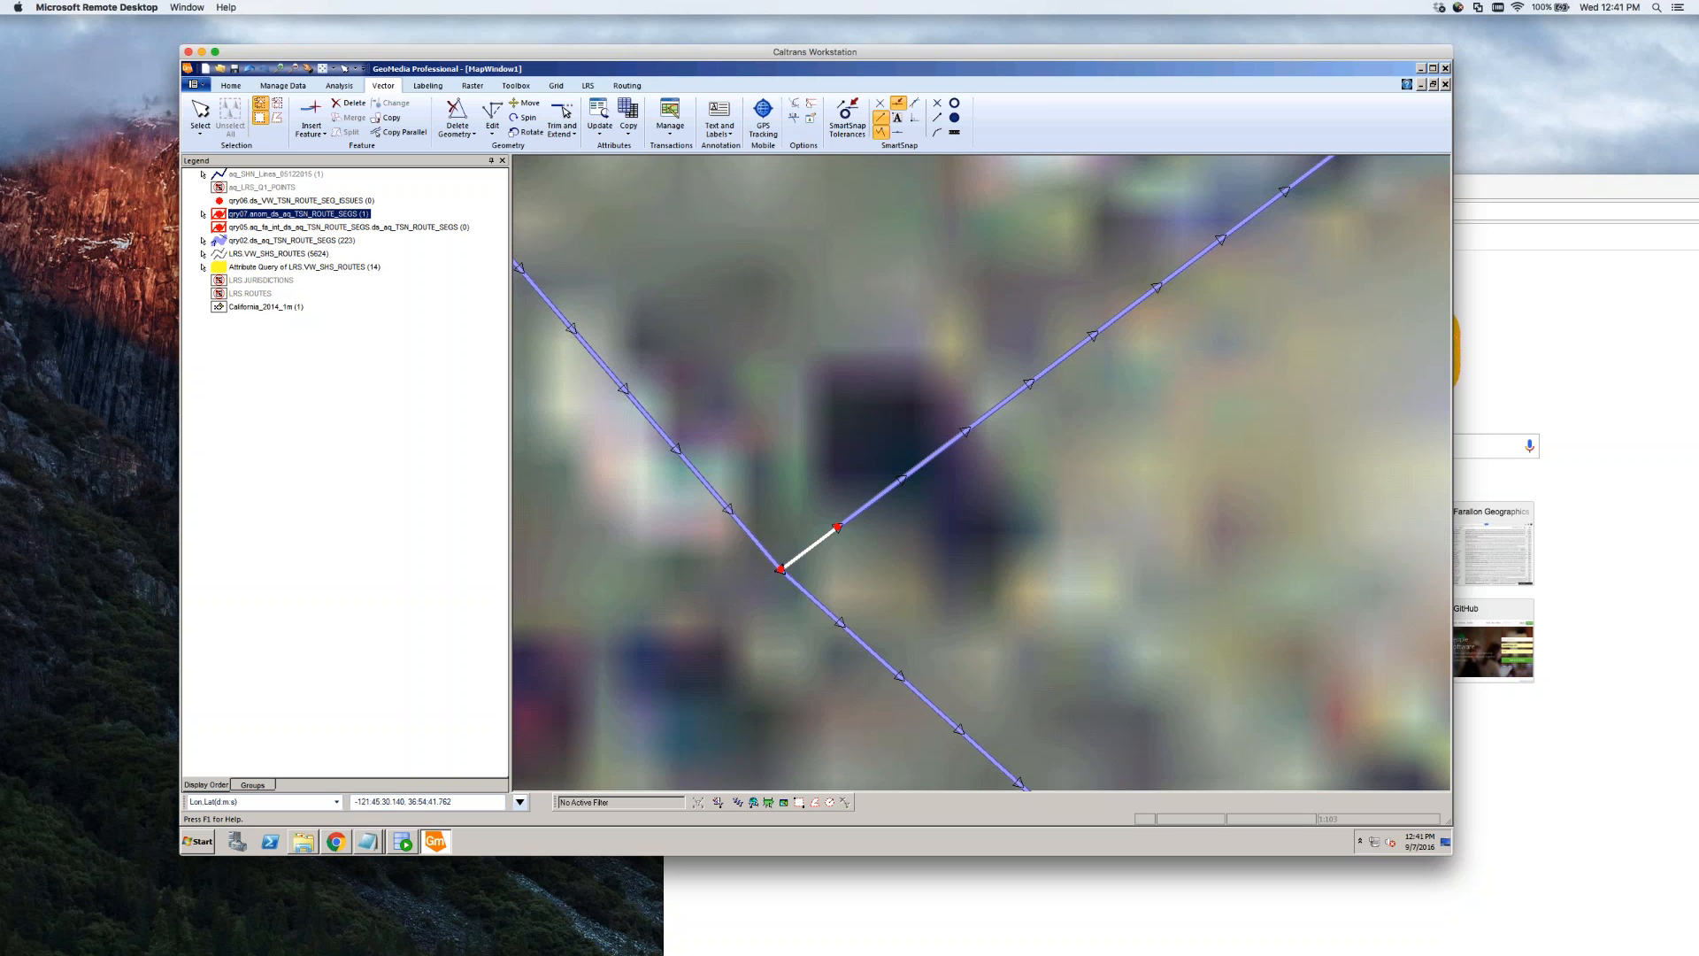
Inspect the upper-right route line and stub endpoint, then open the application menu's recent workspaces
click(832, 534)
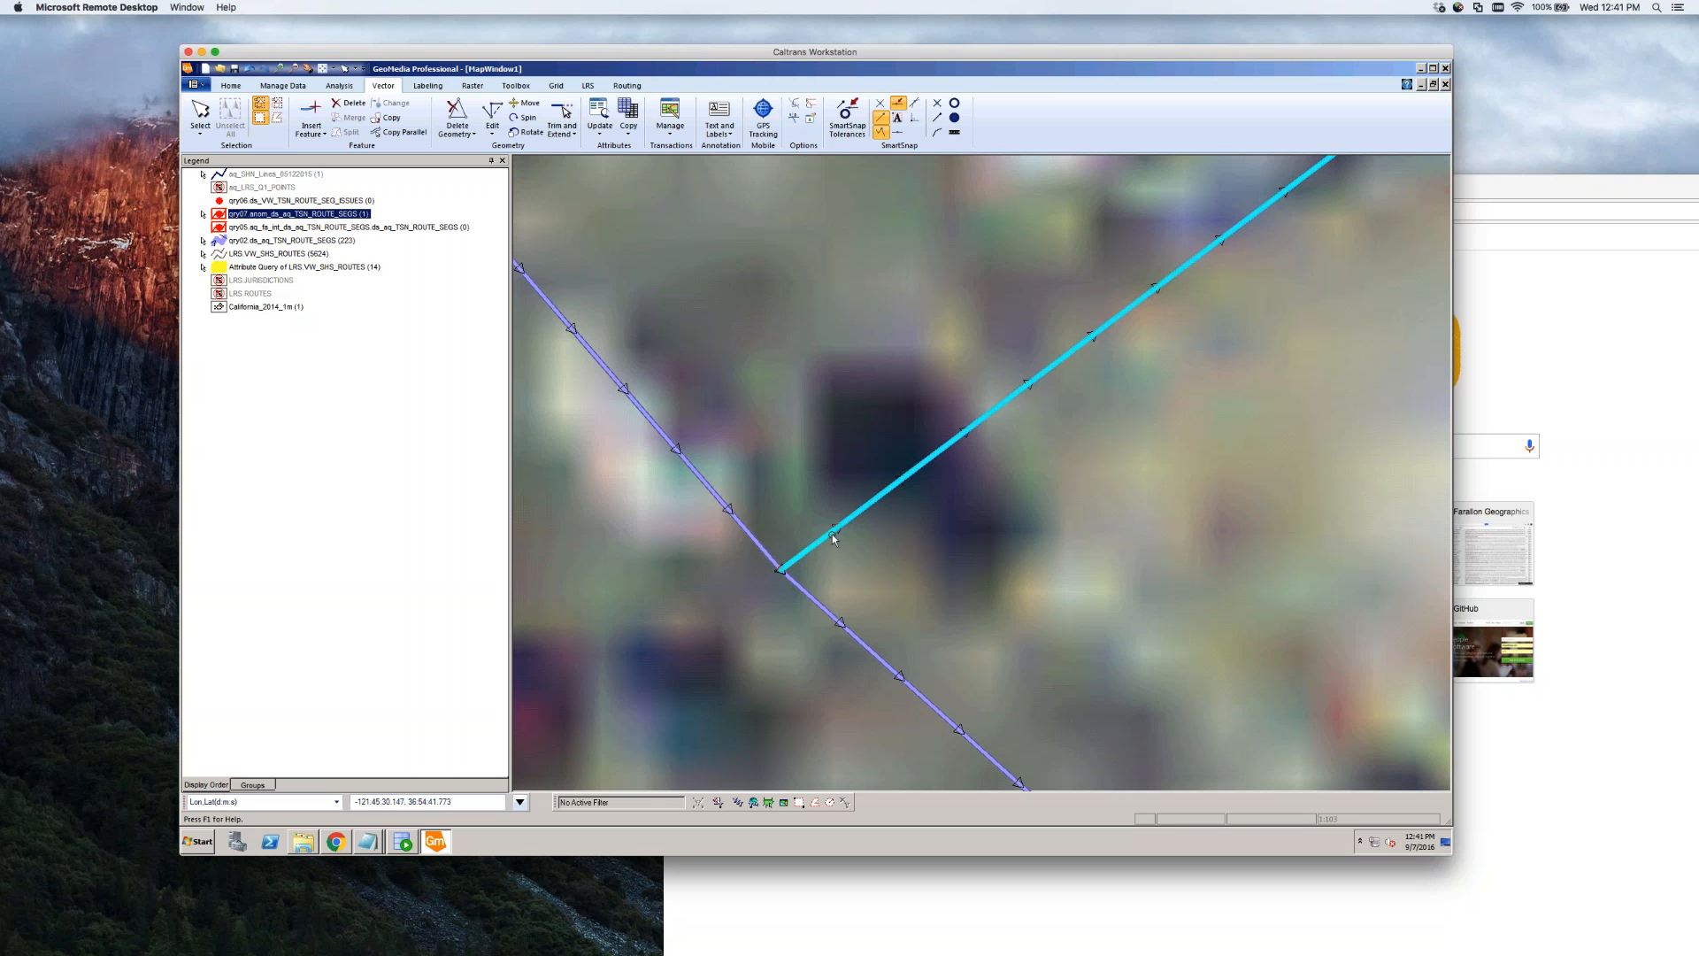
click(781, 571)
click(846, 538)
click(779, 571)
click(837, 531)
click(855, 571)
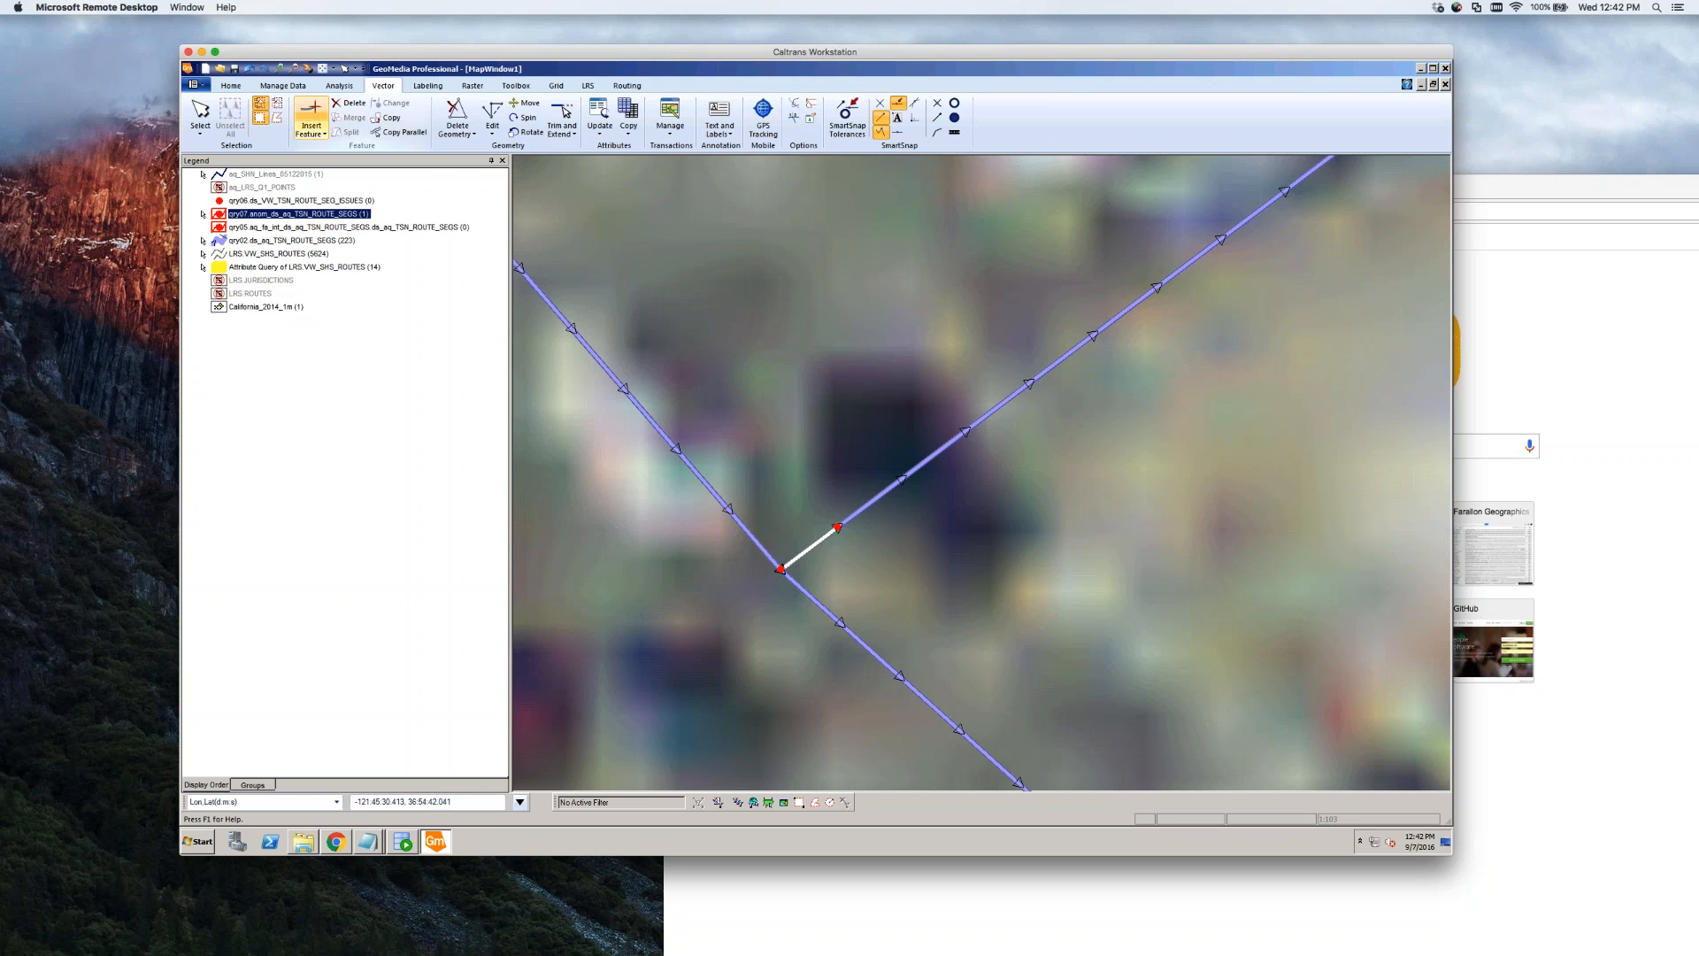
click(324, 70)
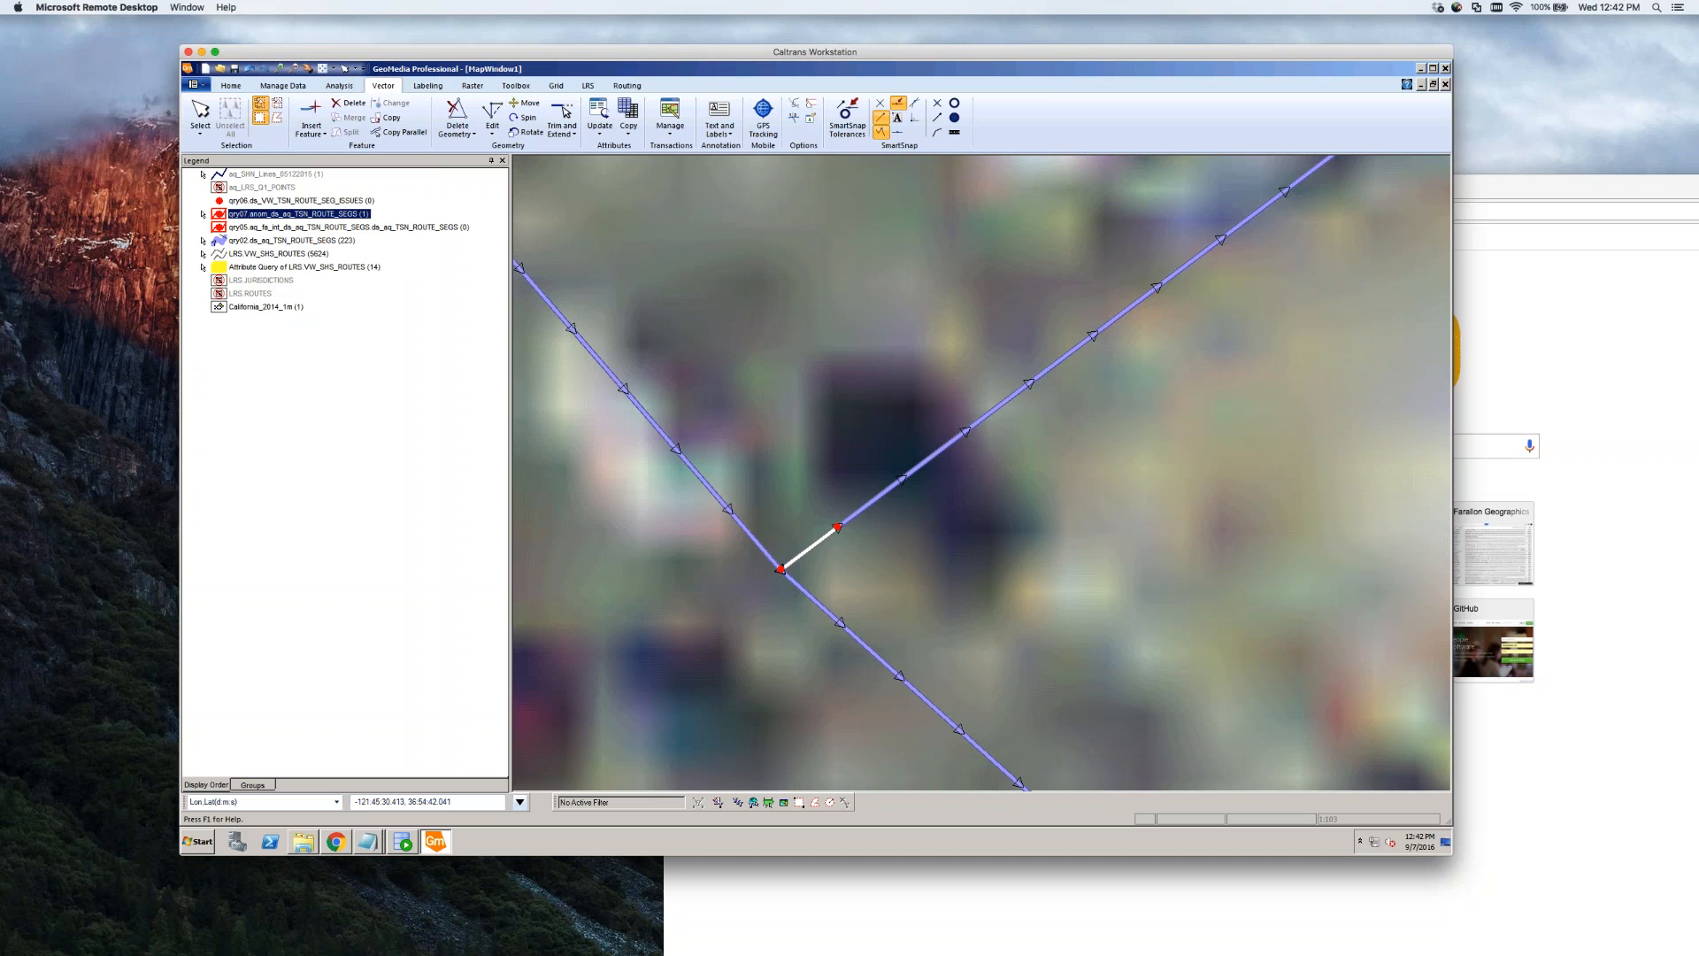
click(203, 87)
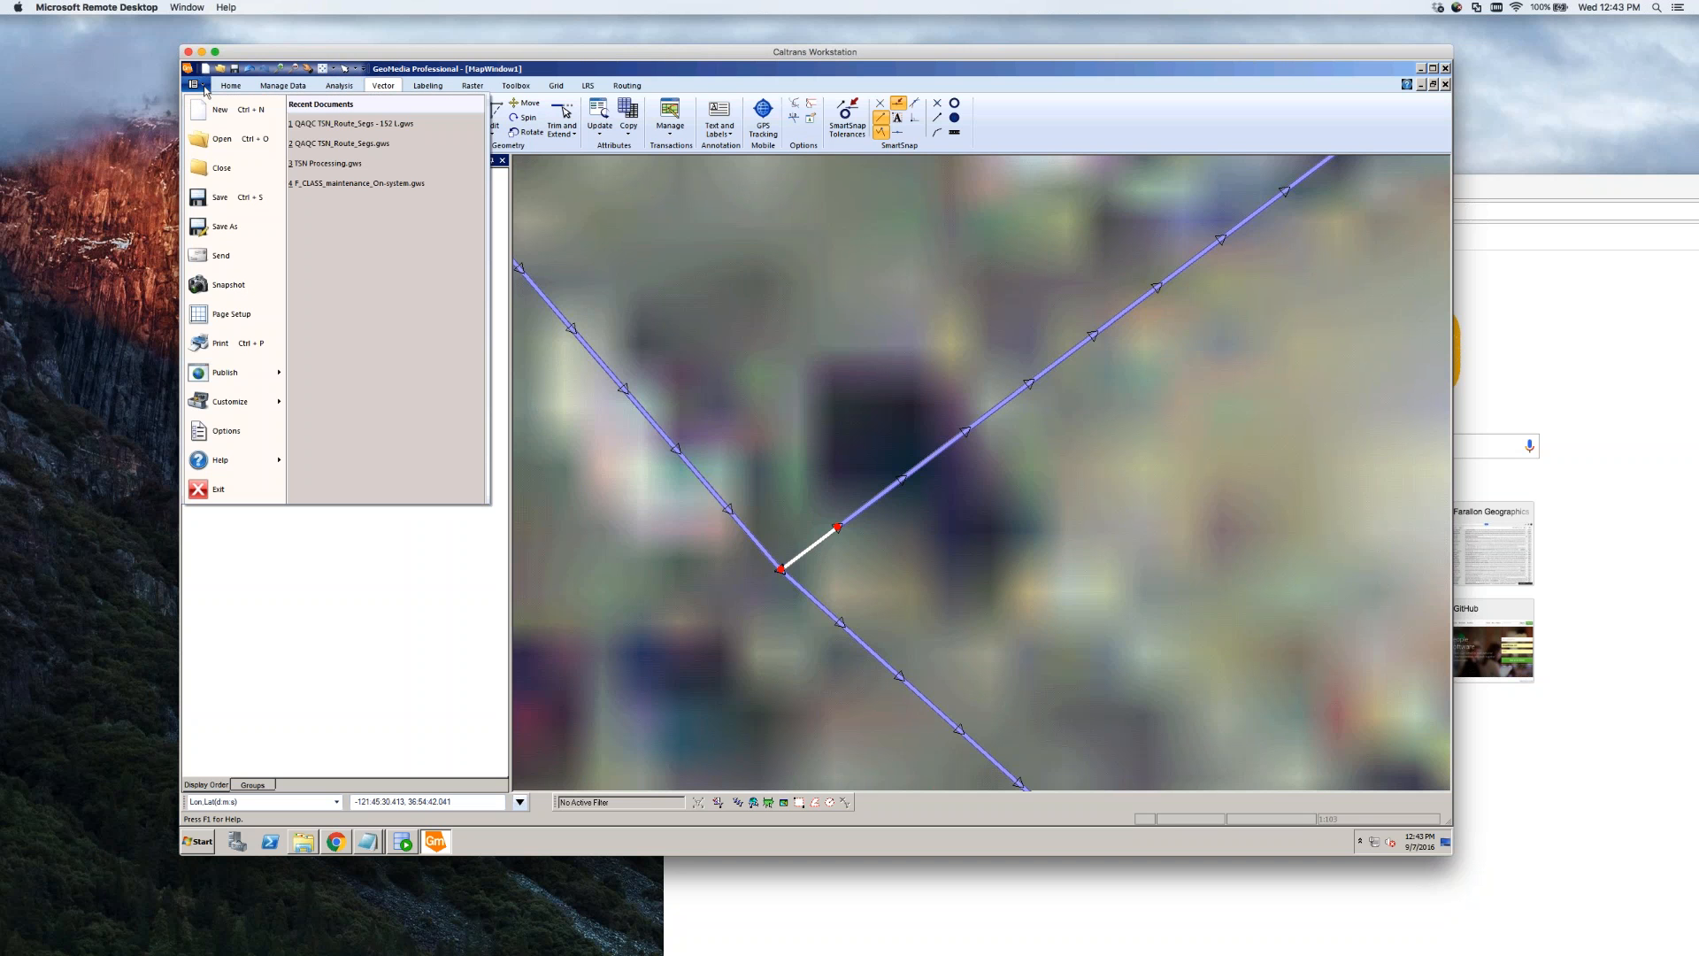
Enter 0 as route 152's ODO gap in C110 and rewrite the G110 note as 'has a remaining error. It's not an issue to worry about'
click(338, 842)
click(735, 335)
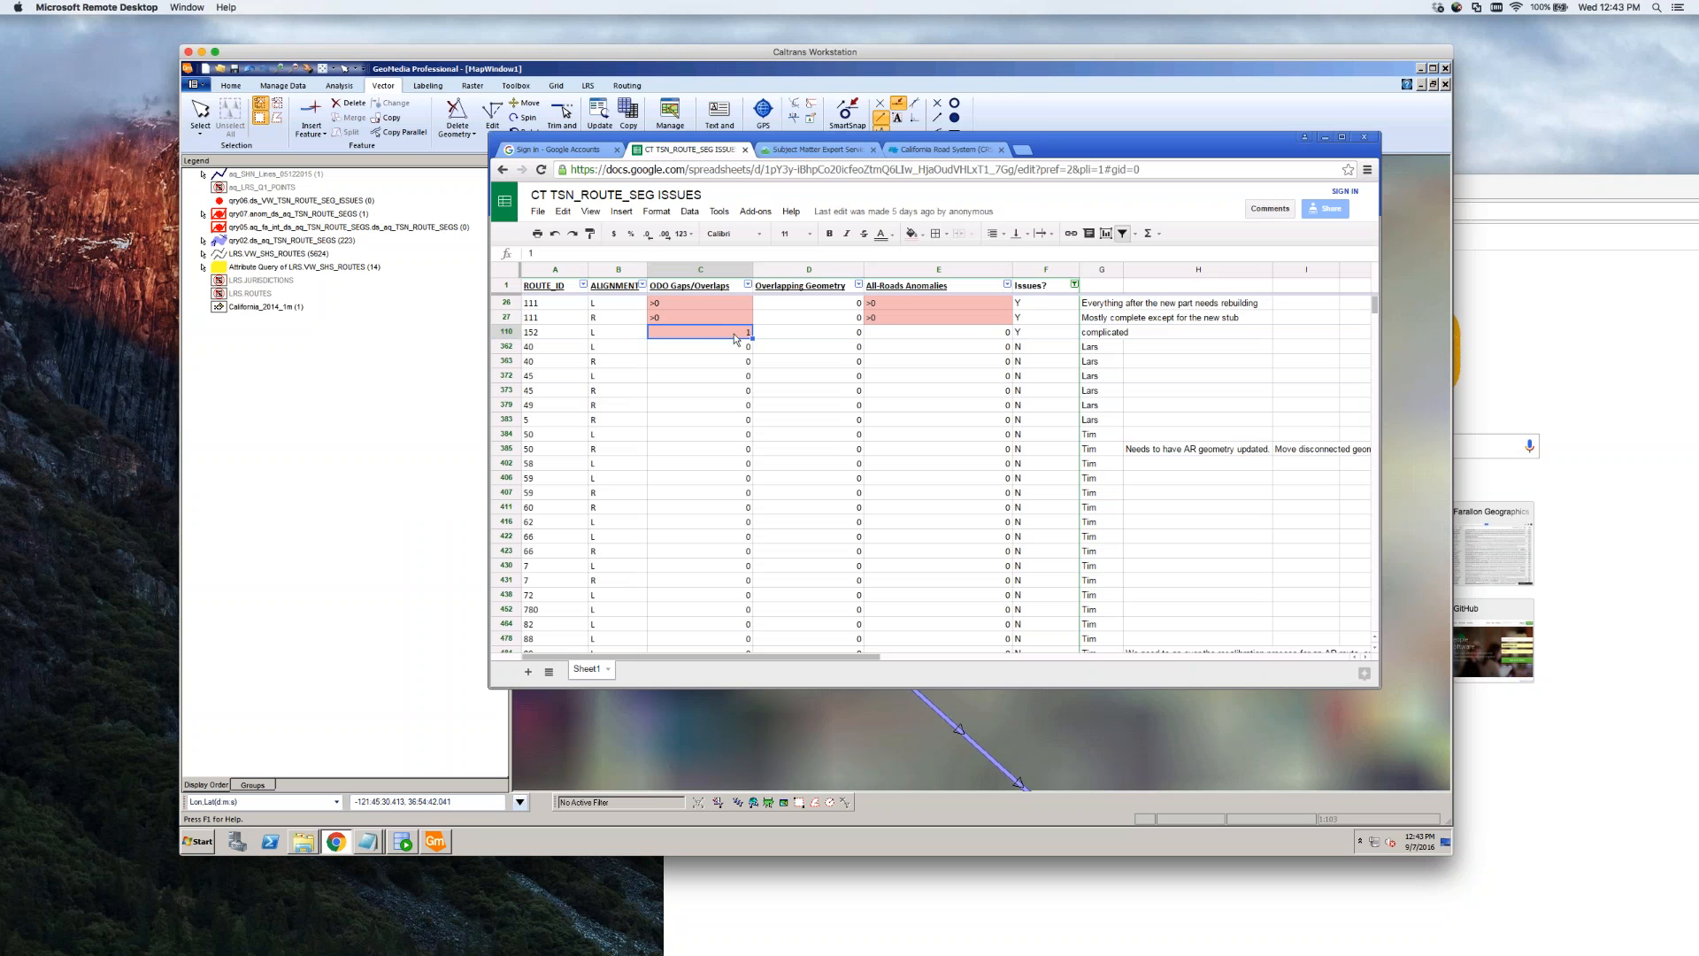
text(0)
click(1106, 333)
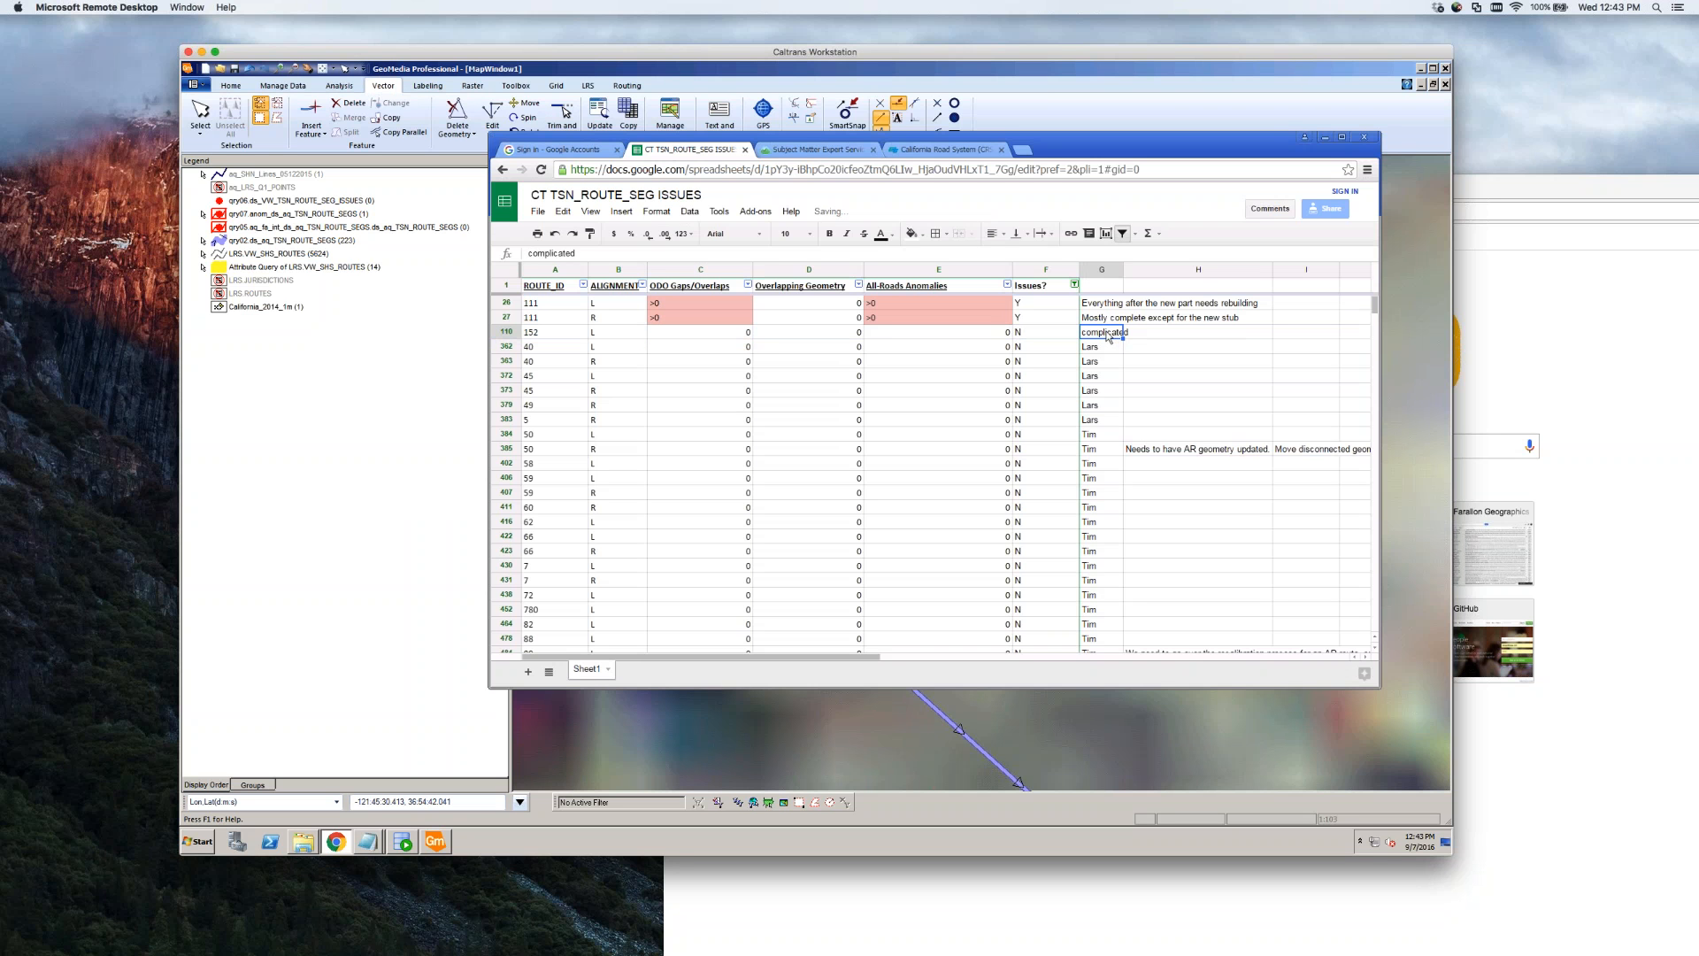
text(has a remaining)
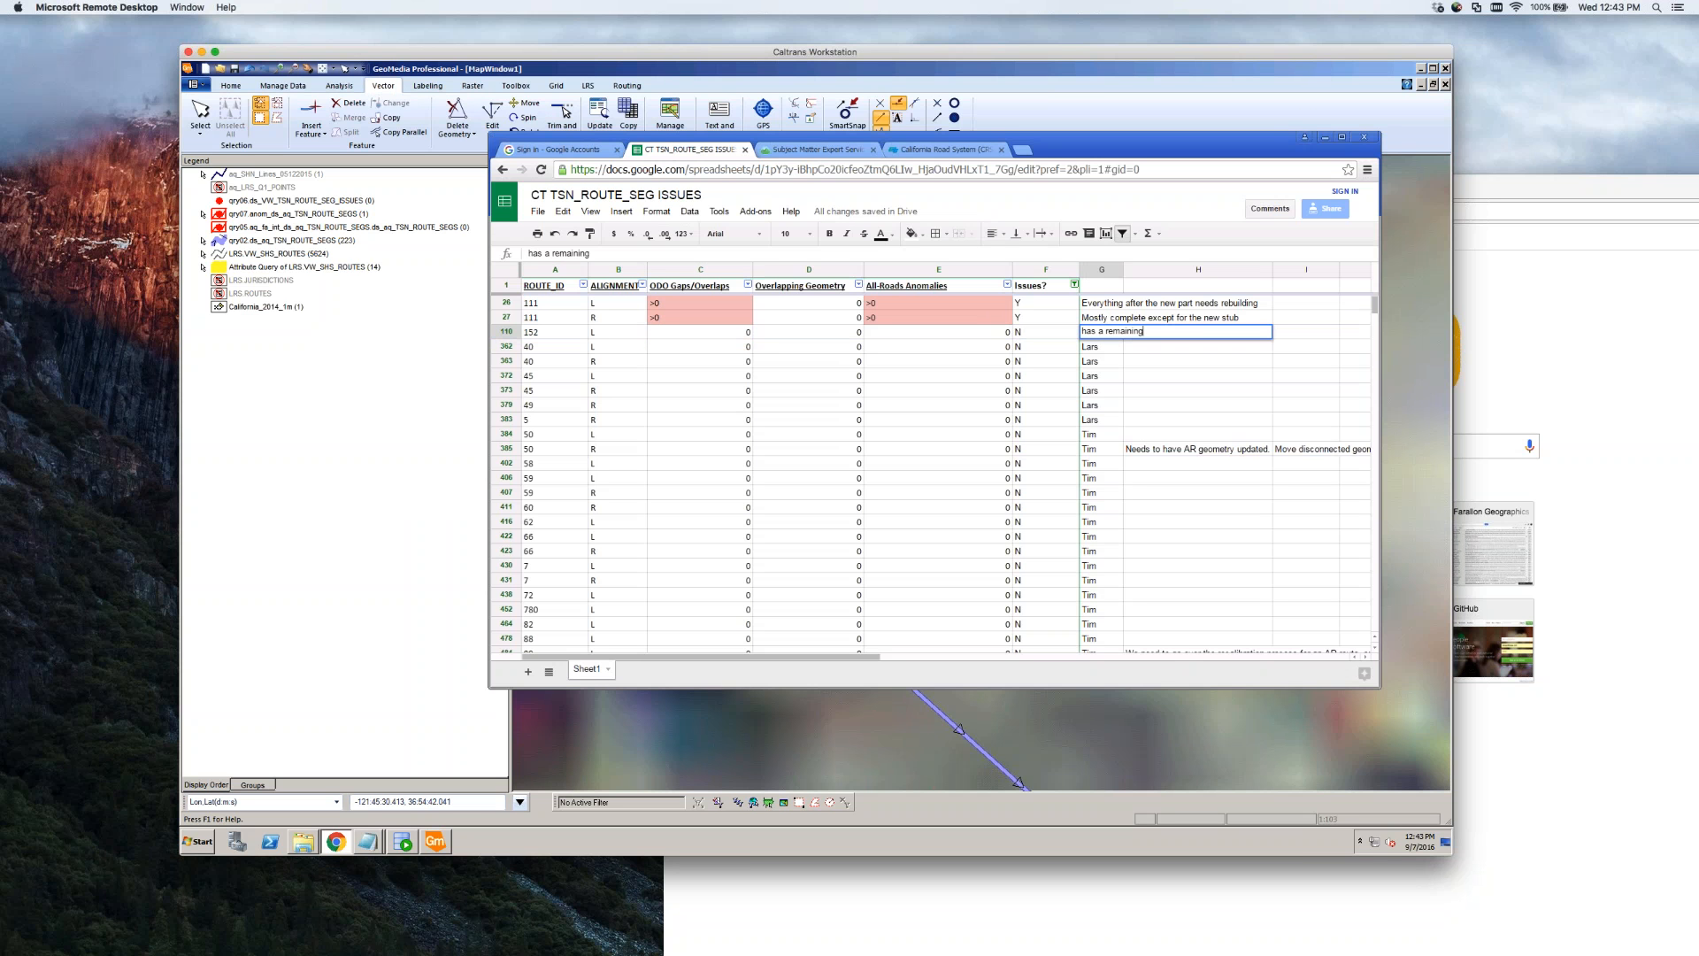
text( error.  It's not an issue to worry about.)
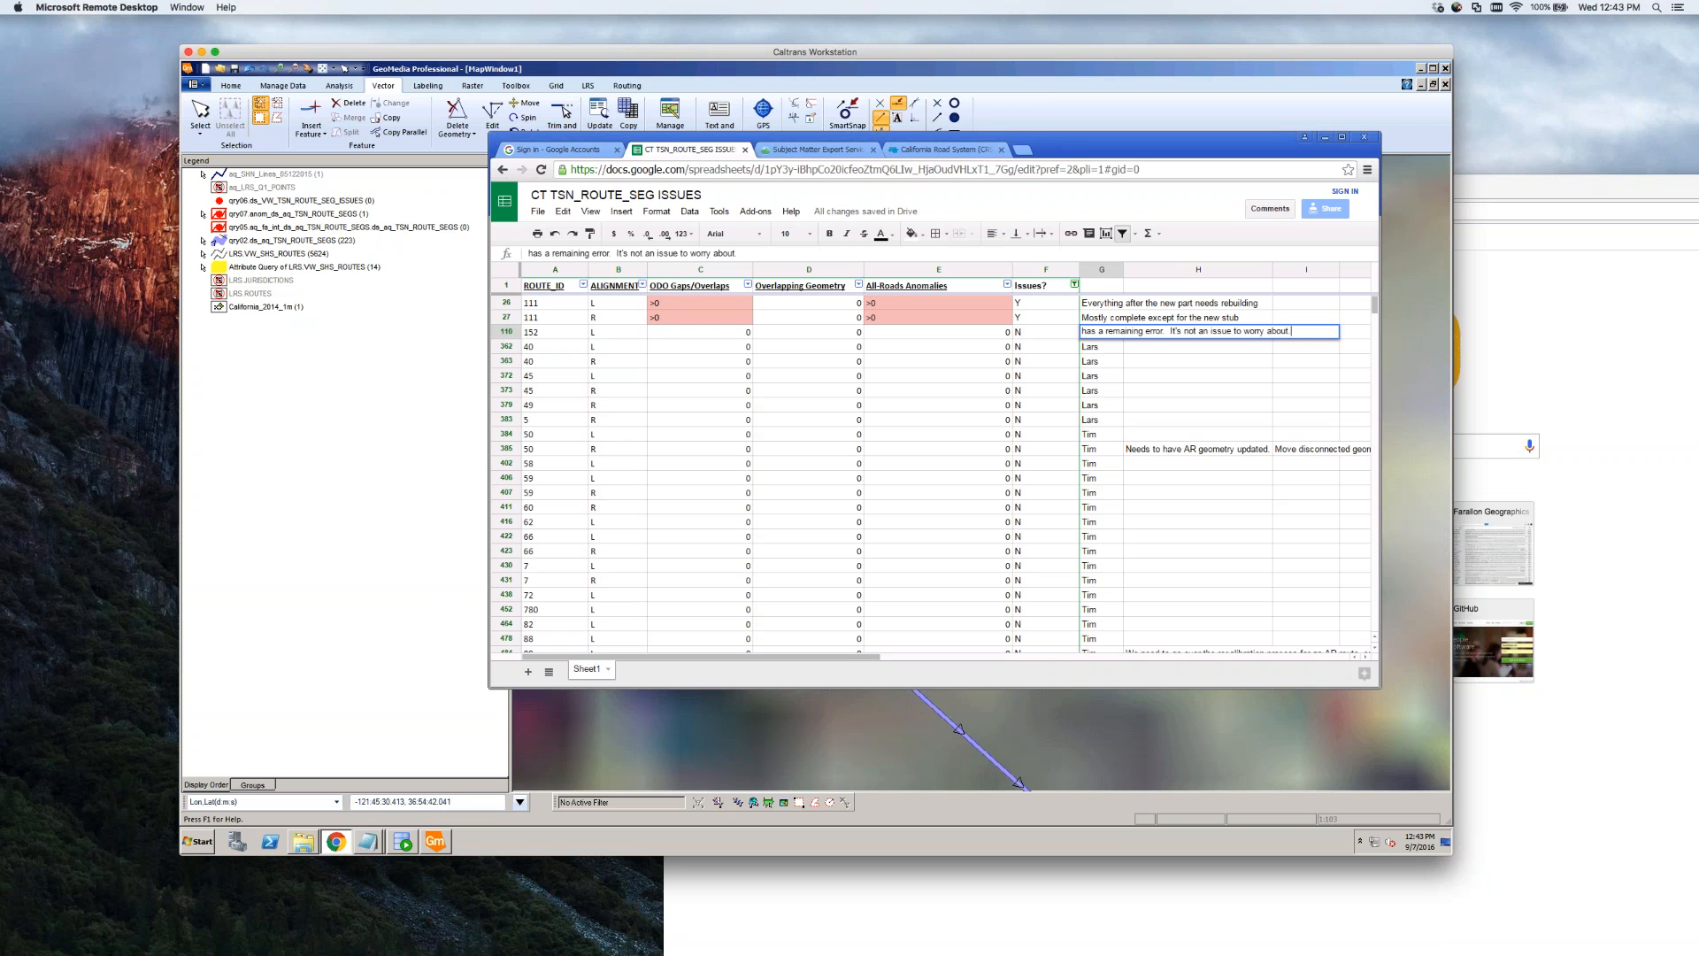
click(1142, 363)
Recheck the G110 note in the notes column, then return to the GeoMedia map window
click(1118, 348)
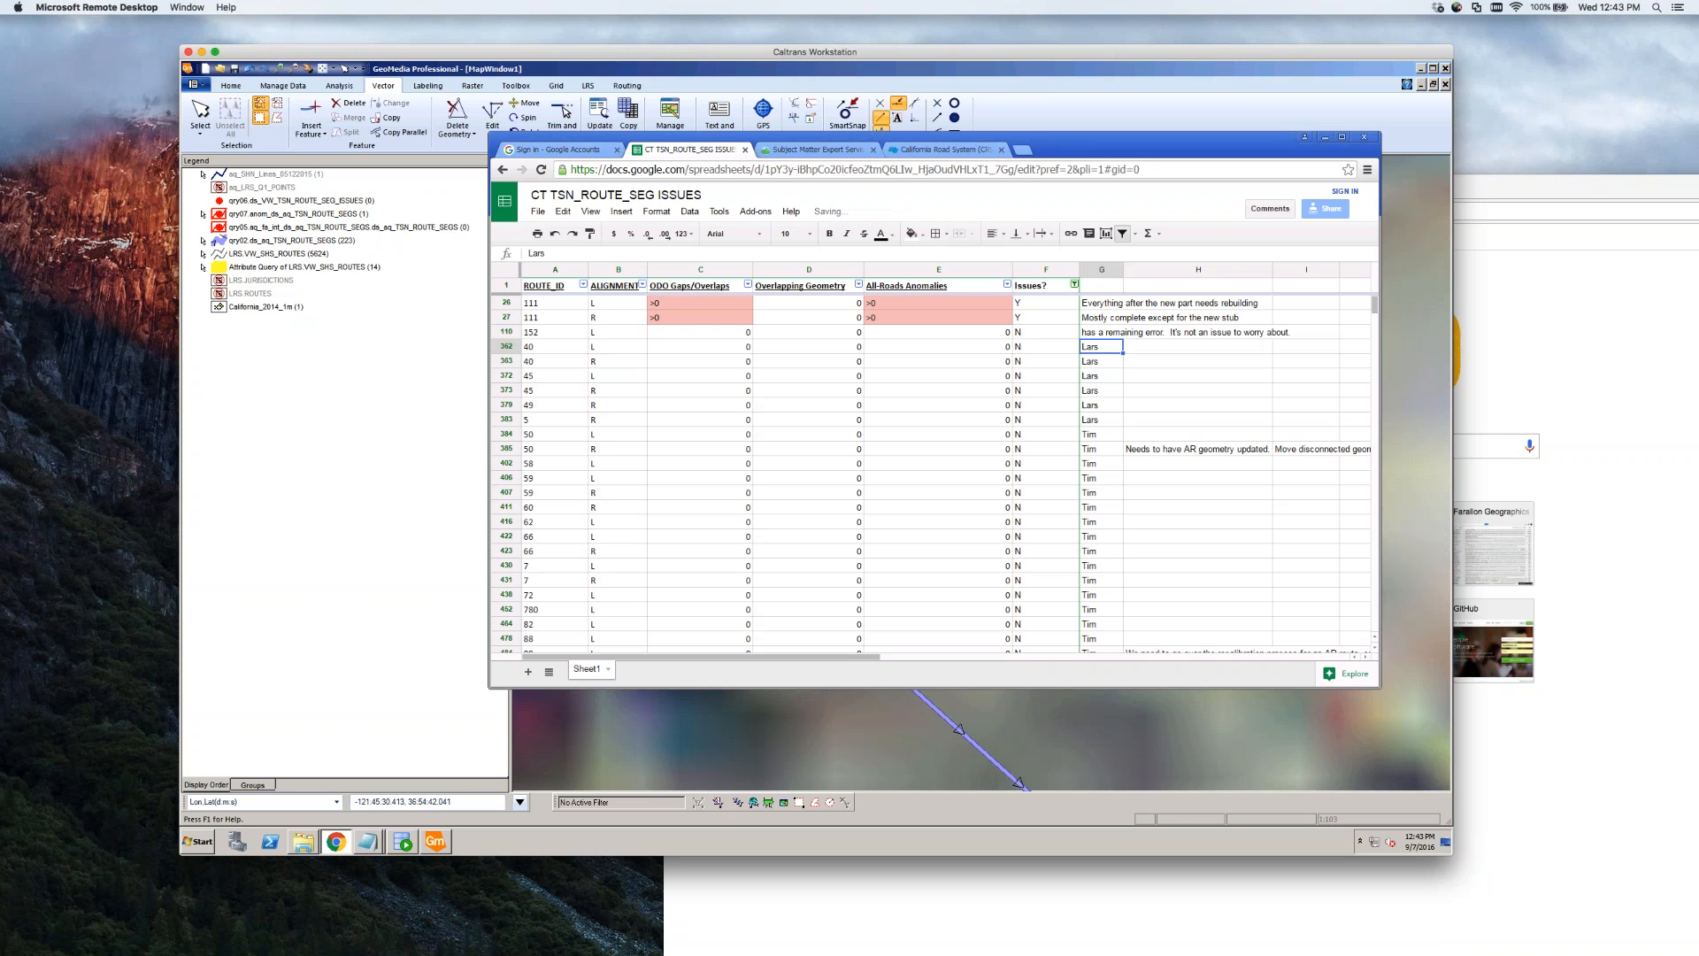
click(1117, 334)
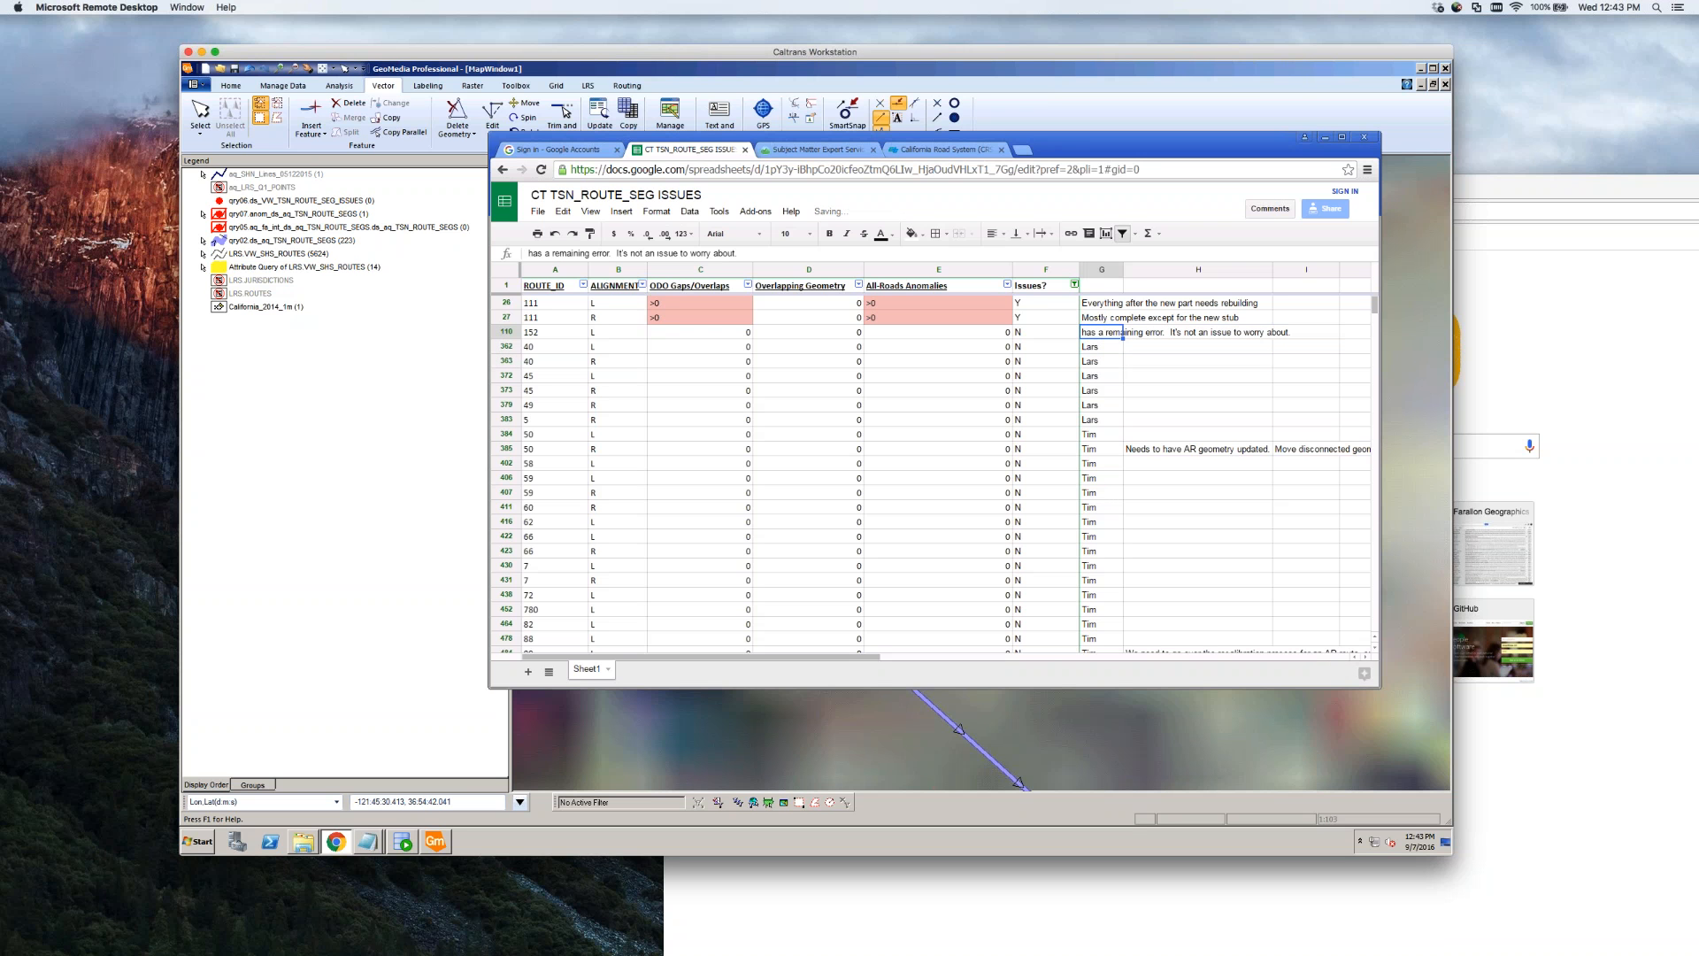
click(1119, 347)
key(Up)
key(Up)
key(Up)
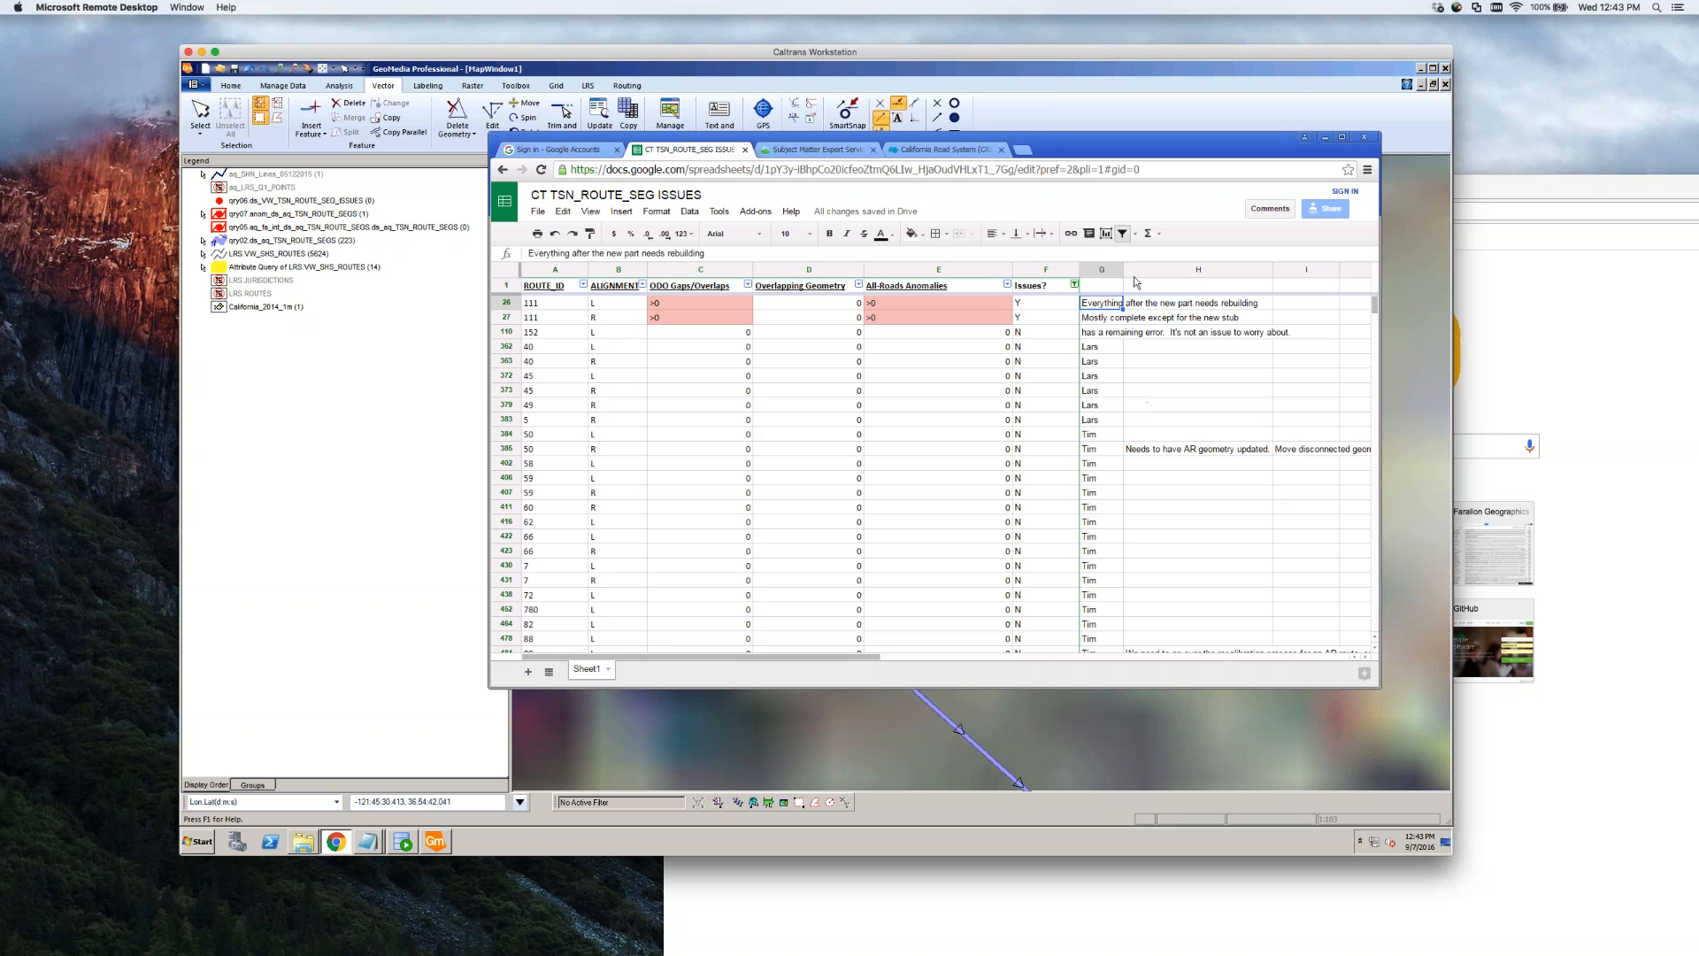
click(1040, 76)
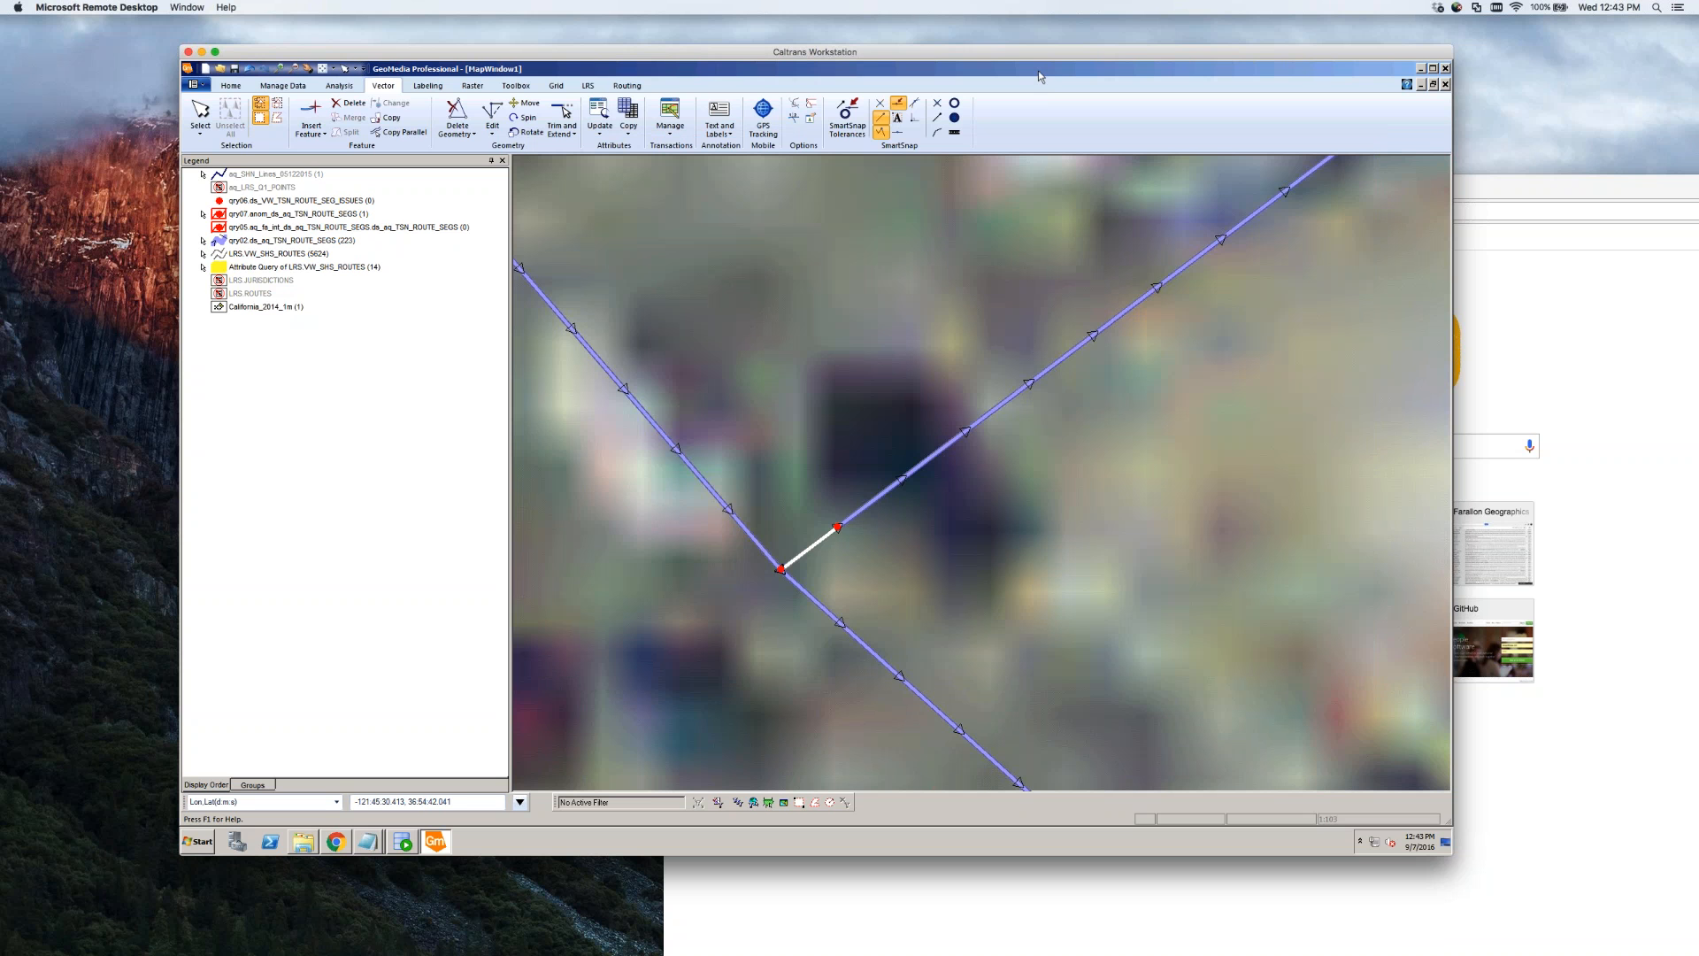
Exit GeoMedia Professional without saving the workspace changes
click(194, 84)
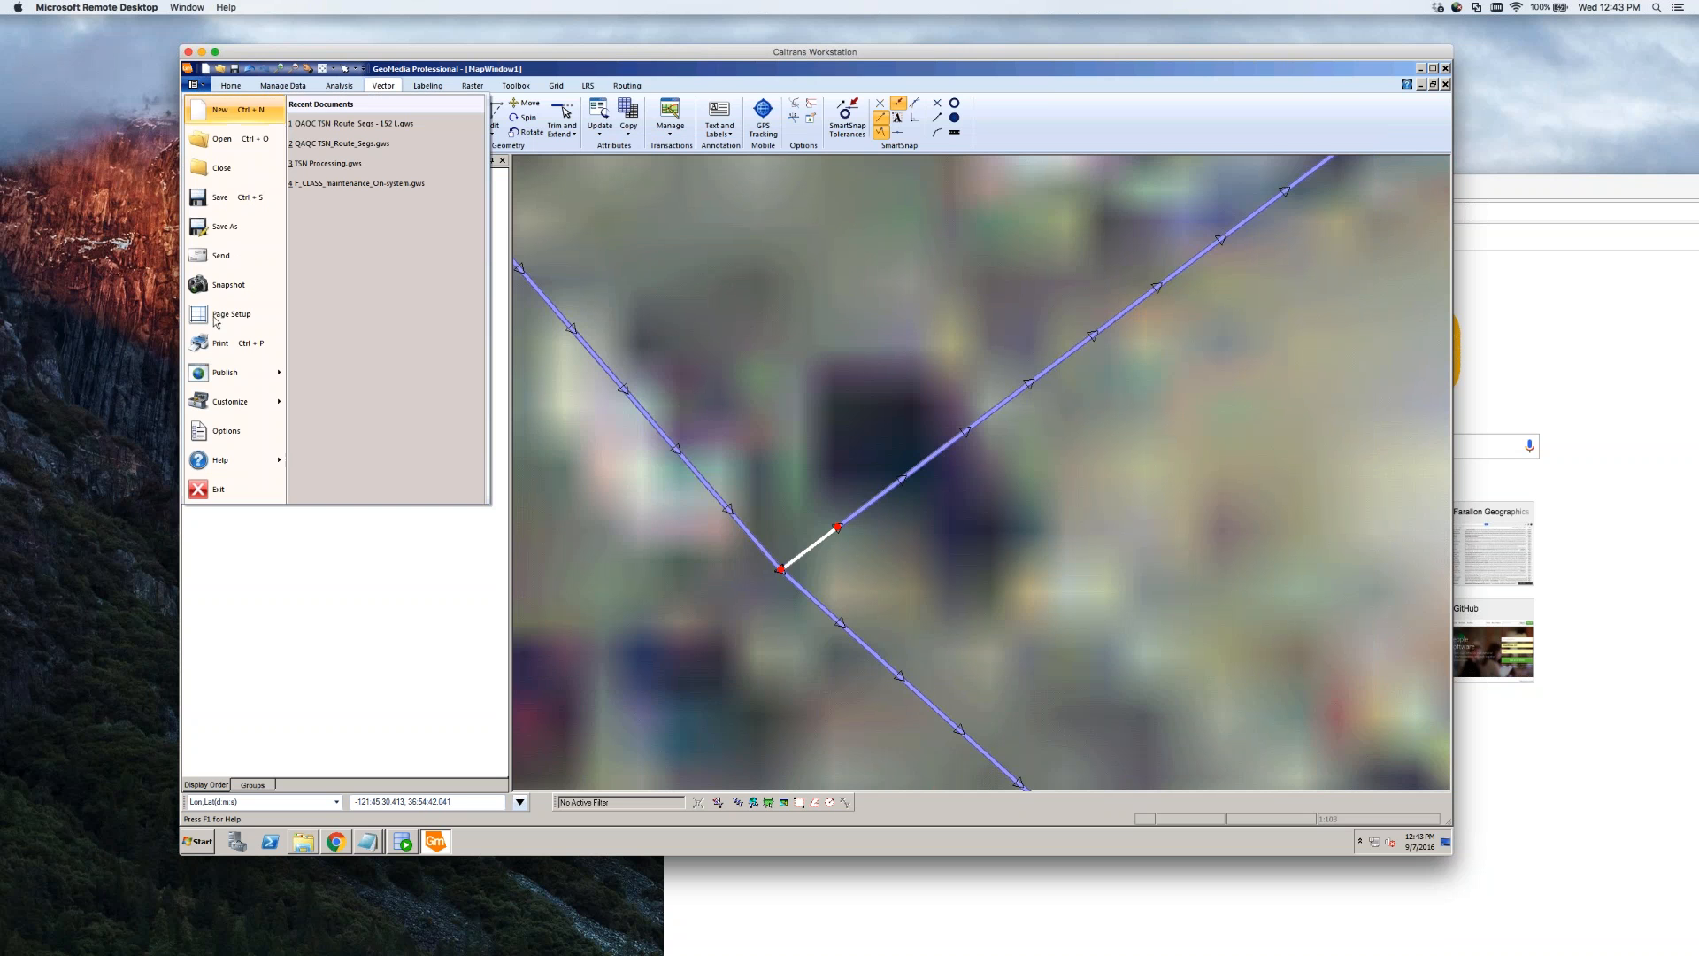
click(233, 488)
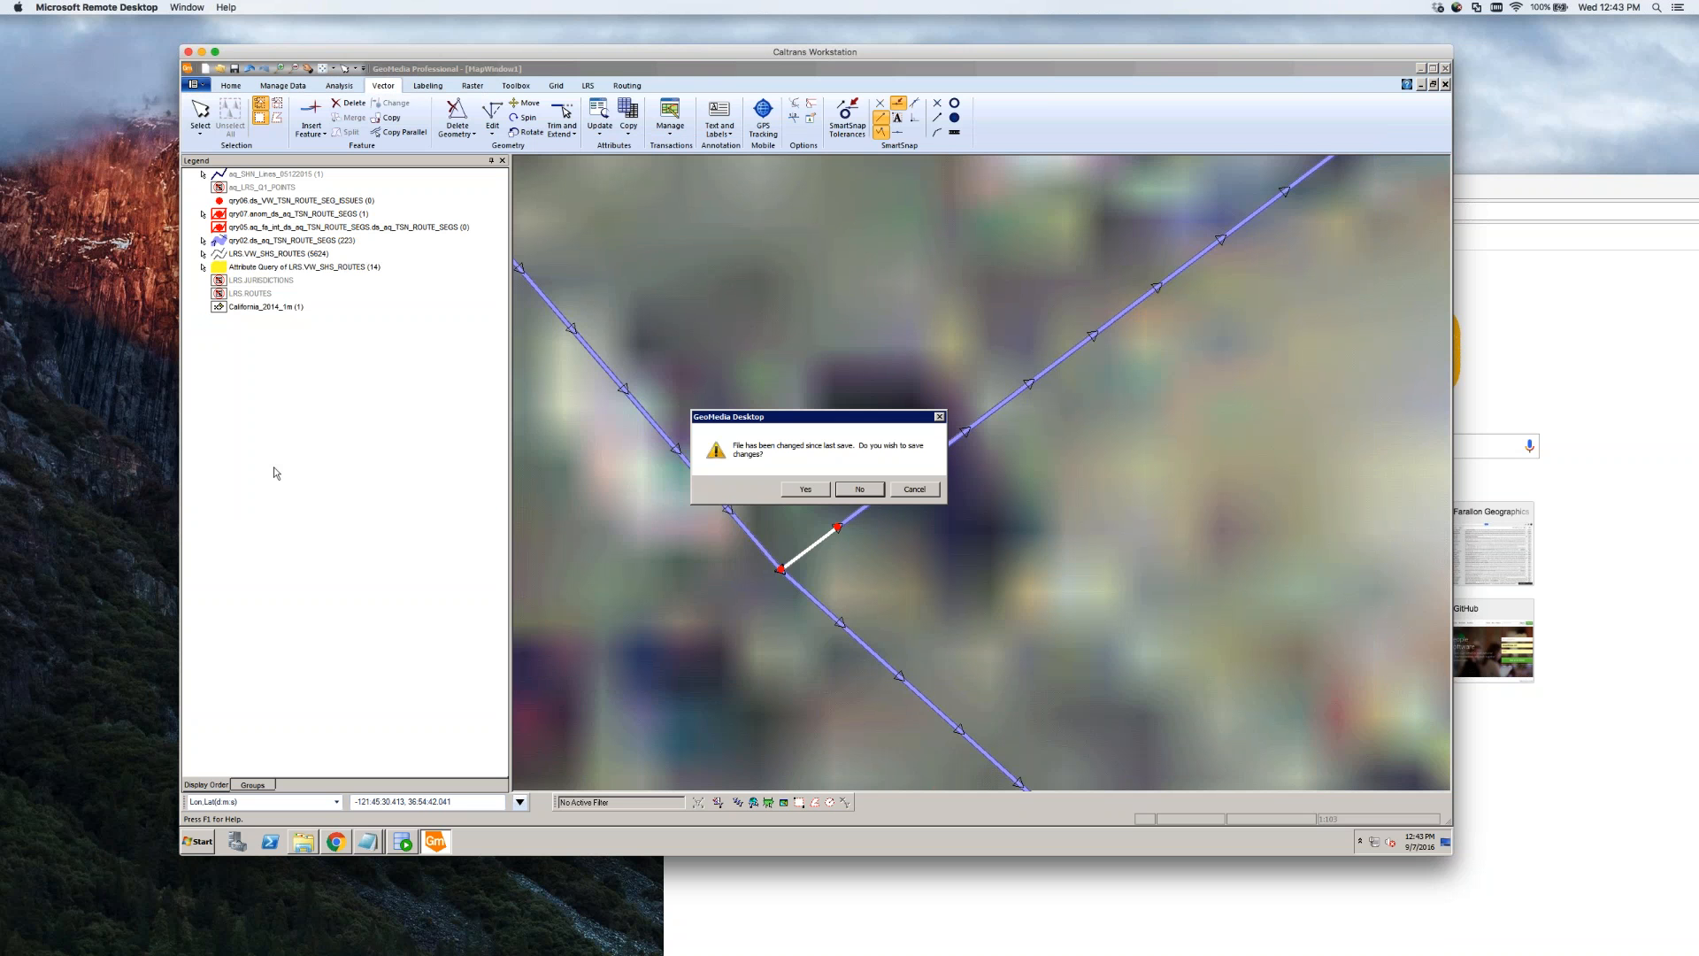
click(862, 493)
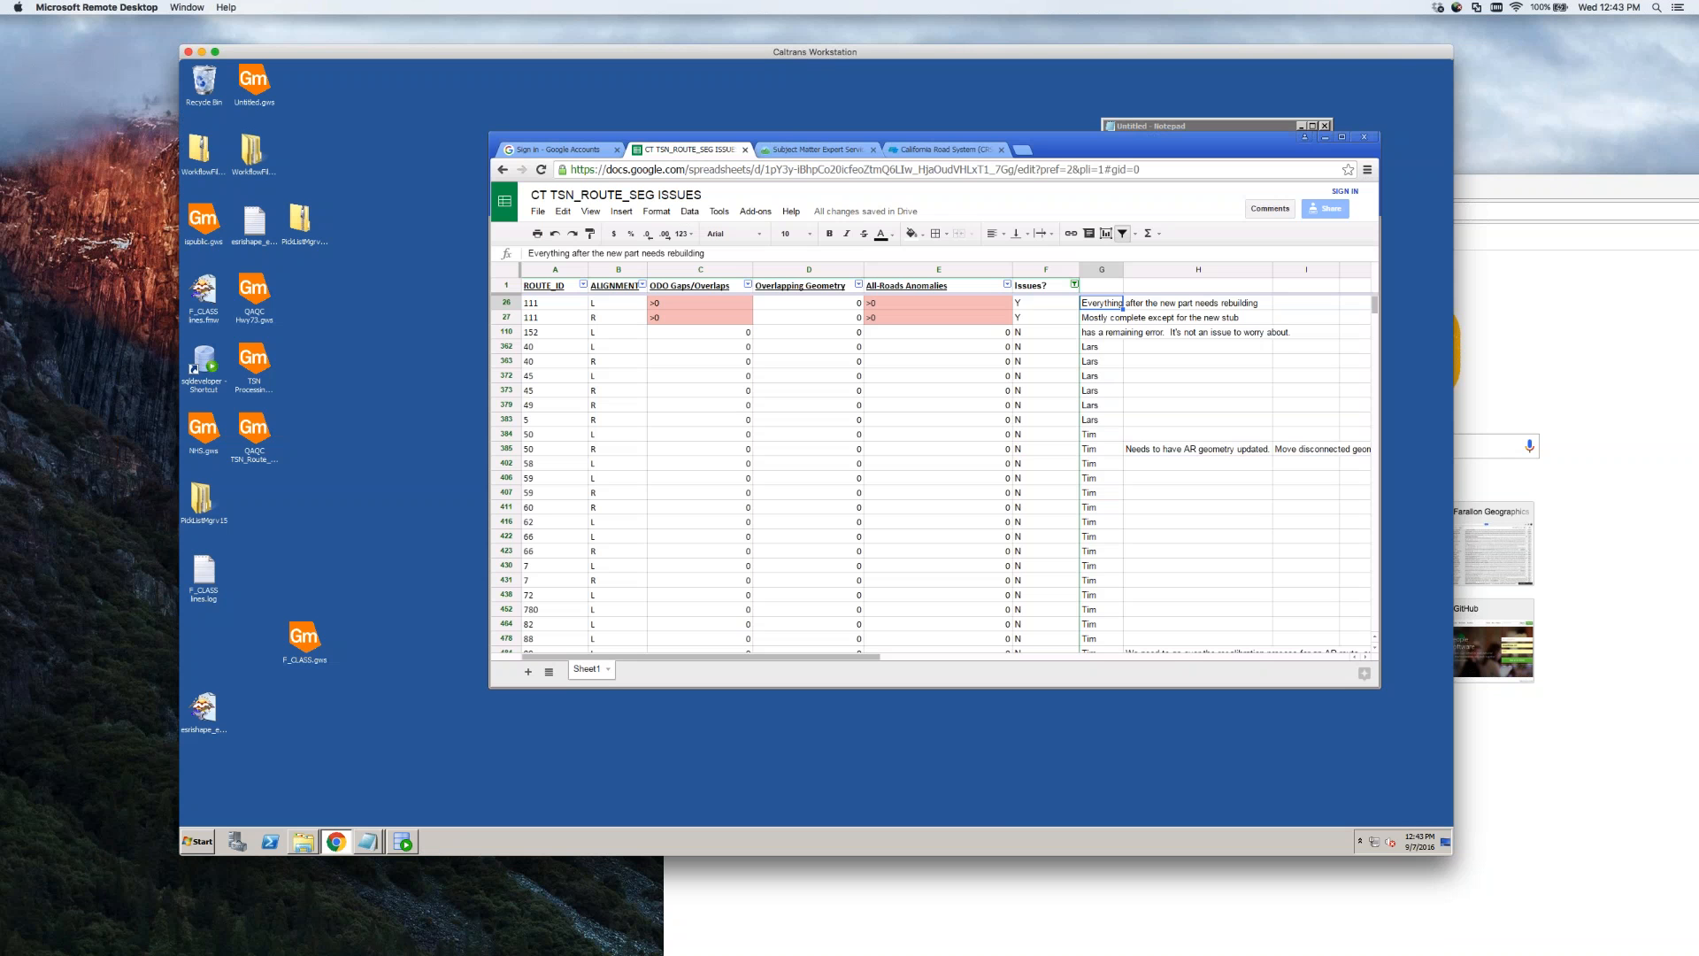
Relaunch GeoMedia Professional from the Start menu with a recent .gws workspace
click(199, 842)
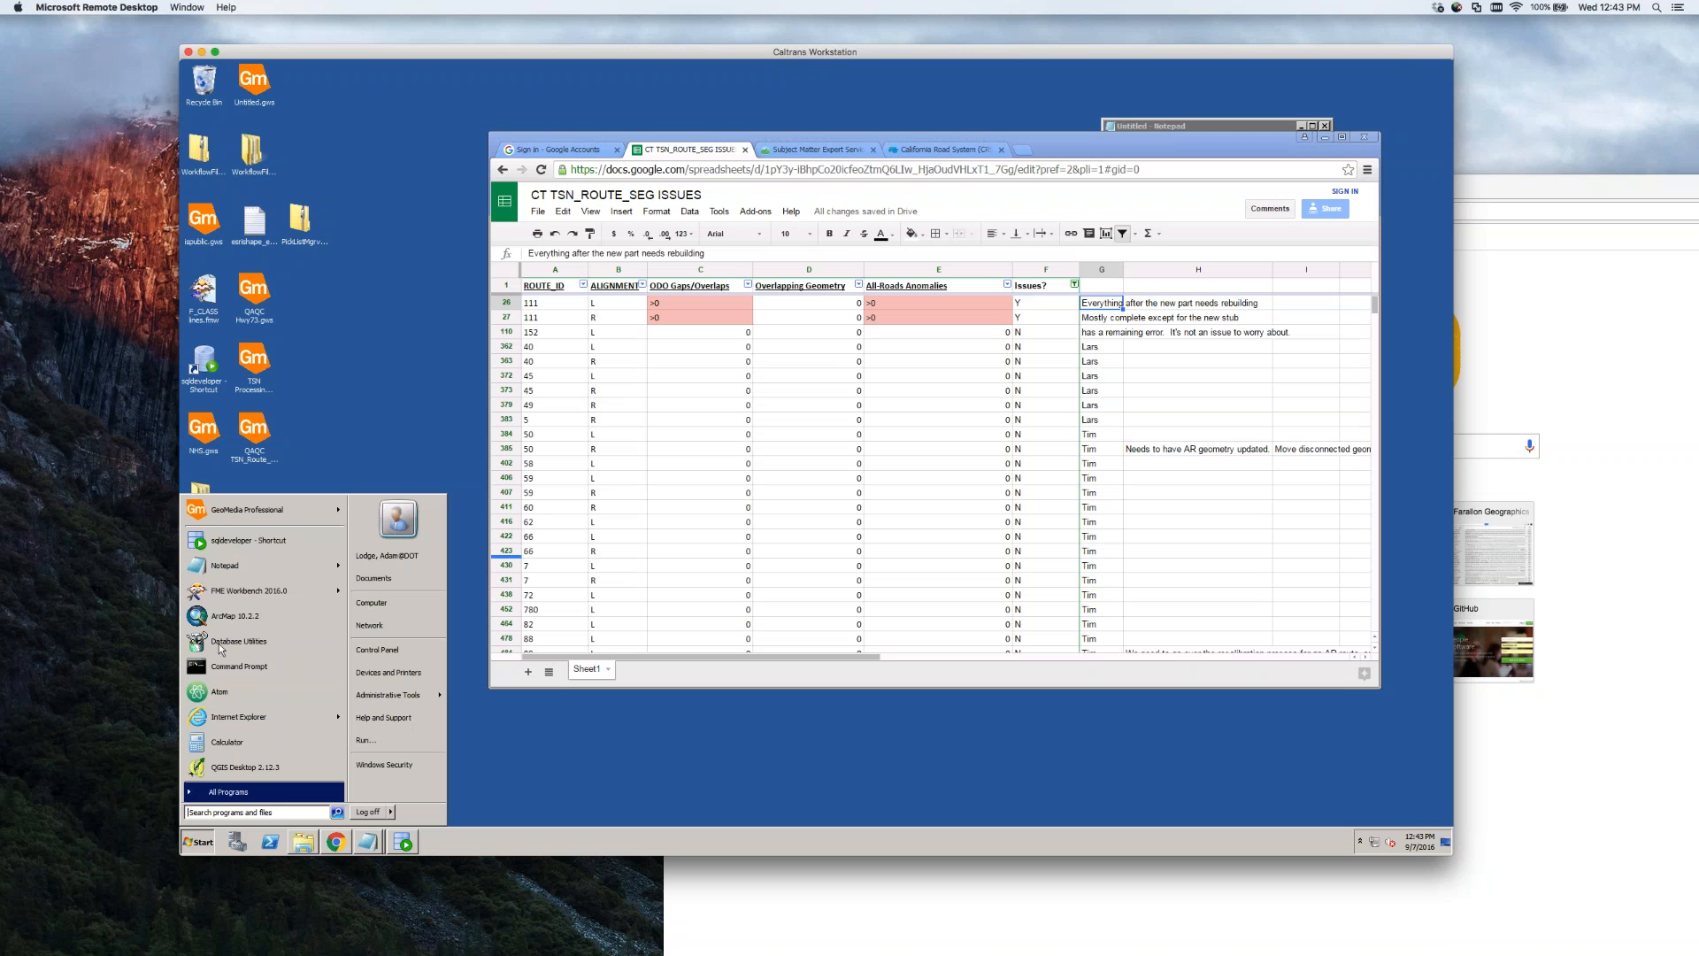
mouse_move(337, 516)
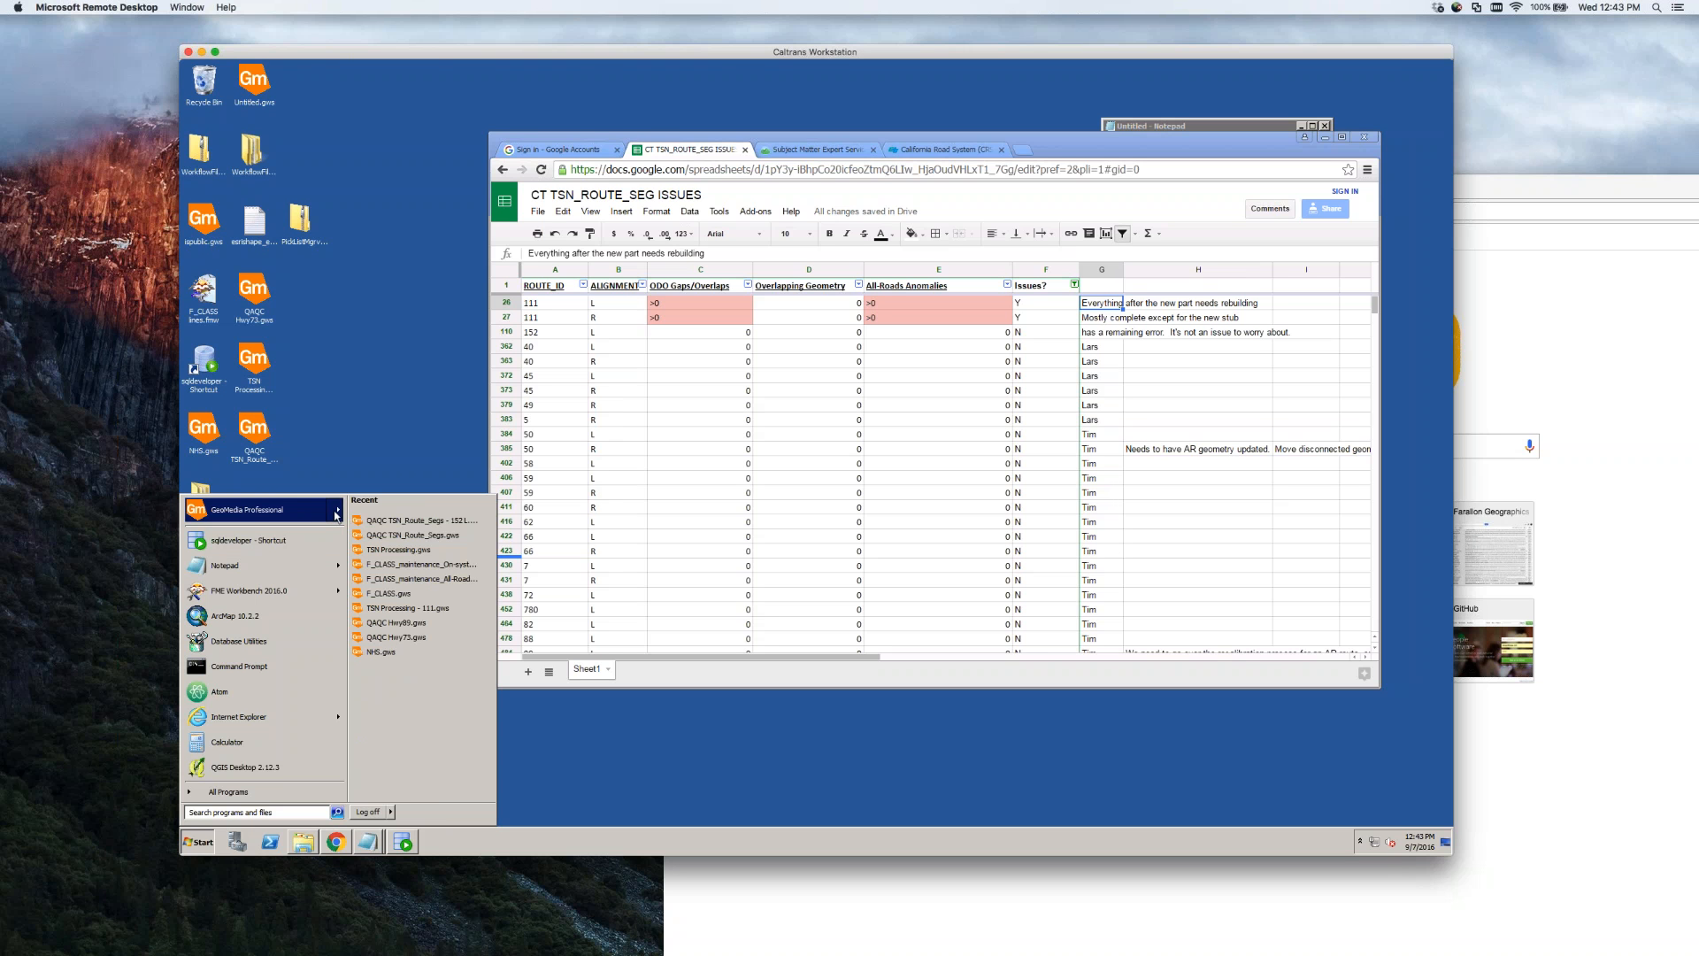
click(439, 619)
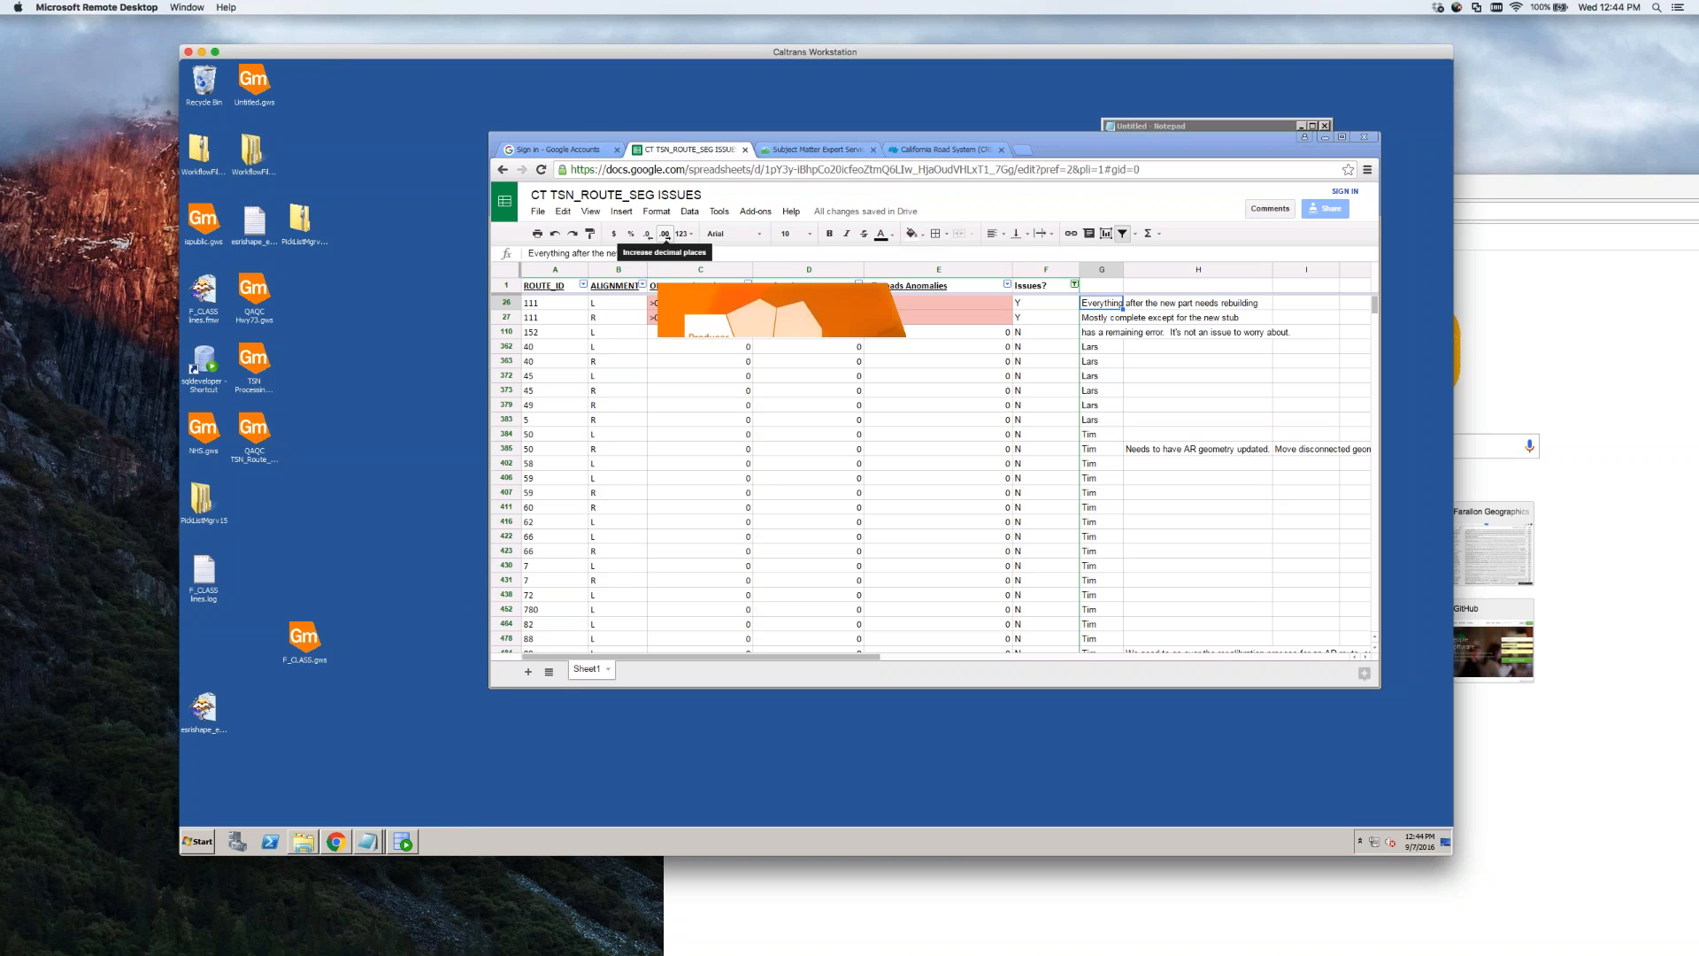
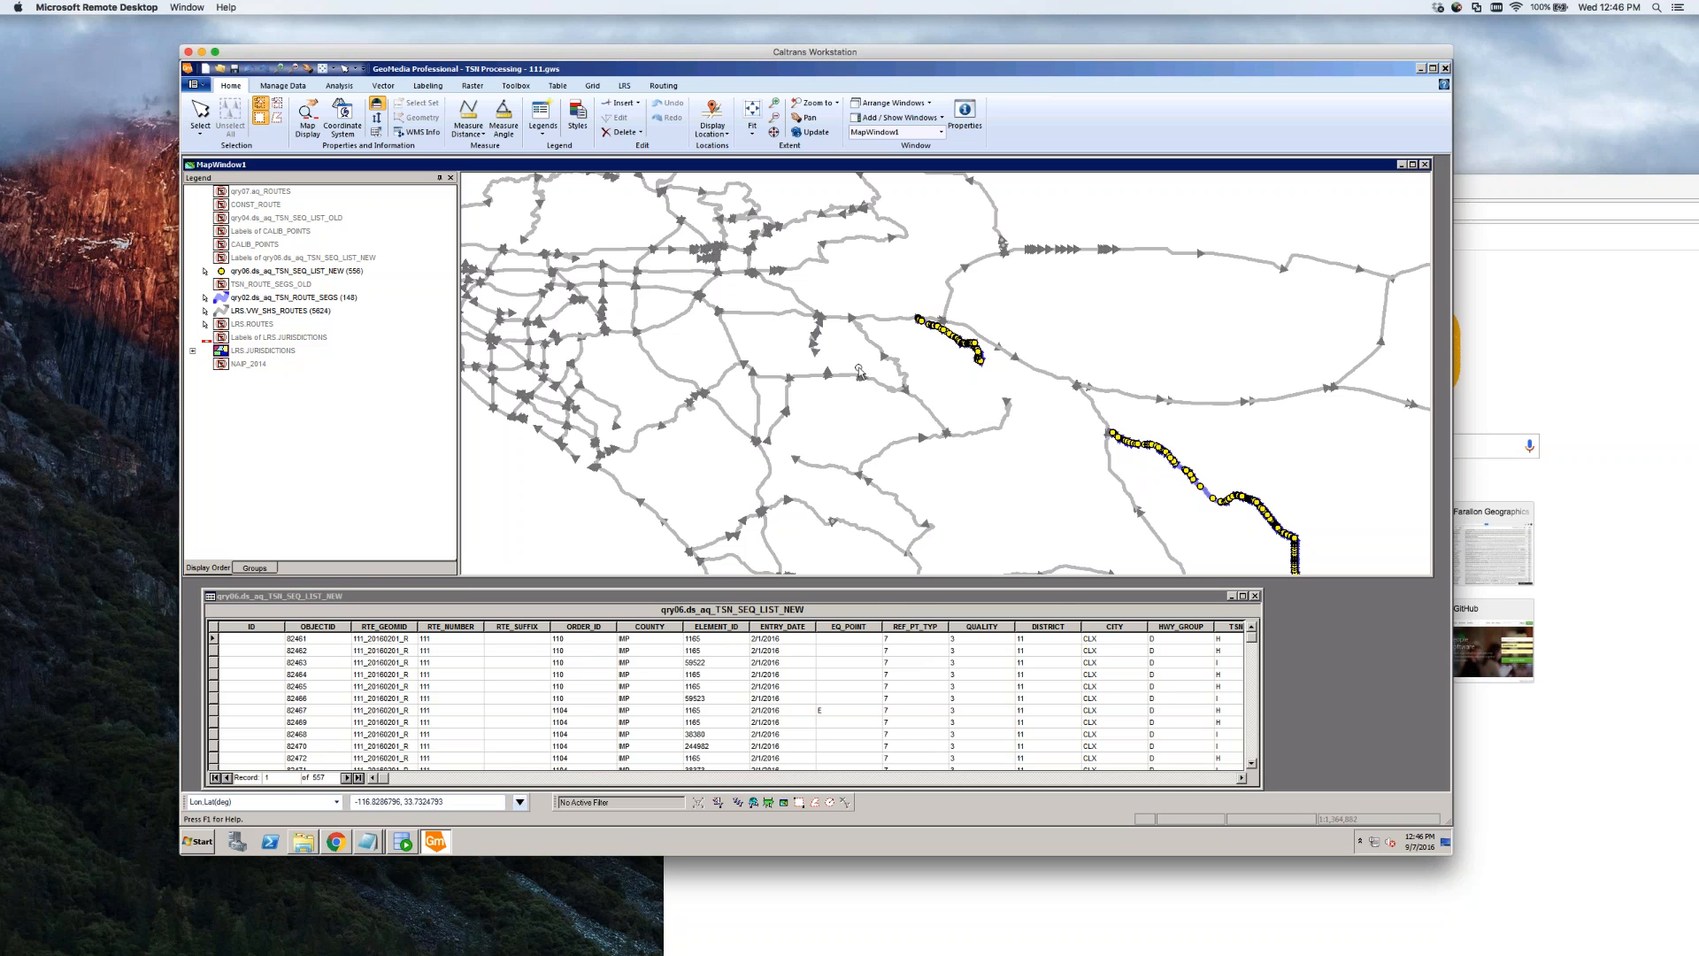
Dismiss the qry02 layer menu and open the workspace's Queries list from the Analysis tools
right_click(292, 299)
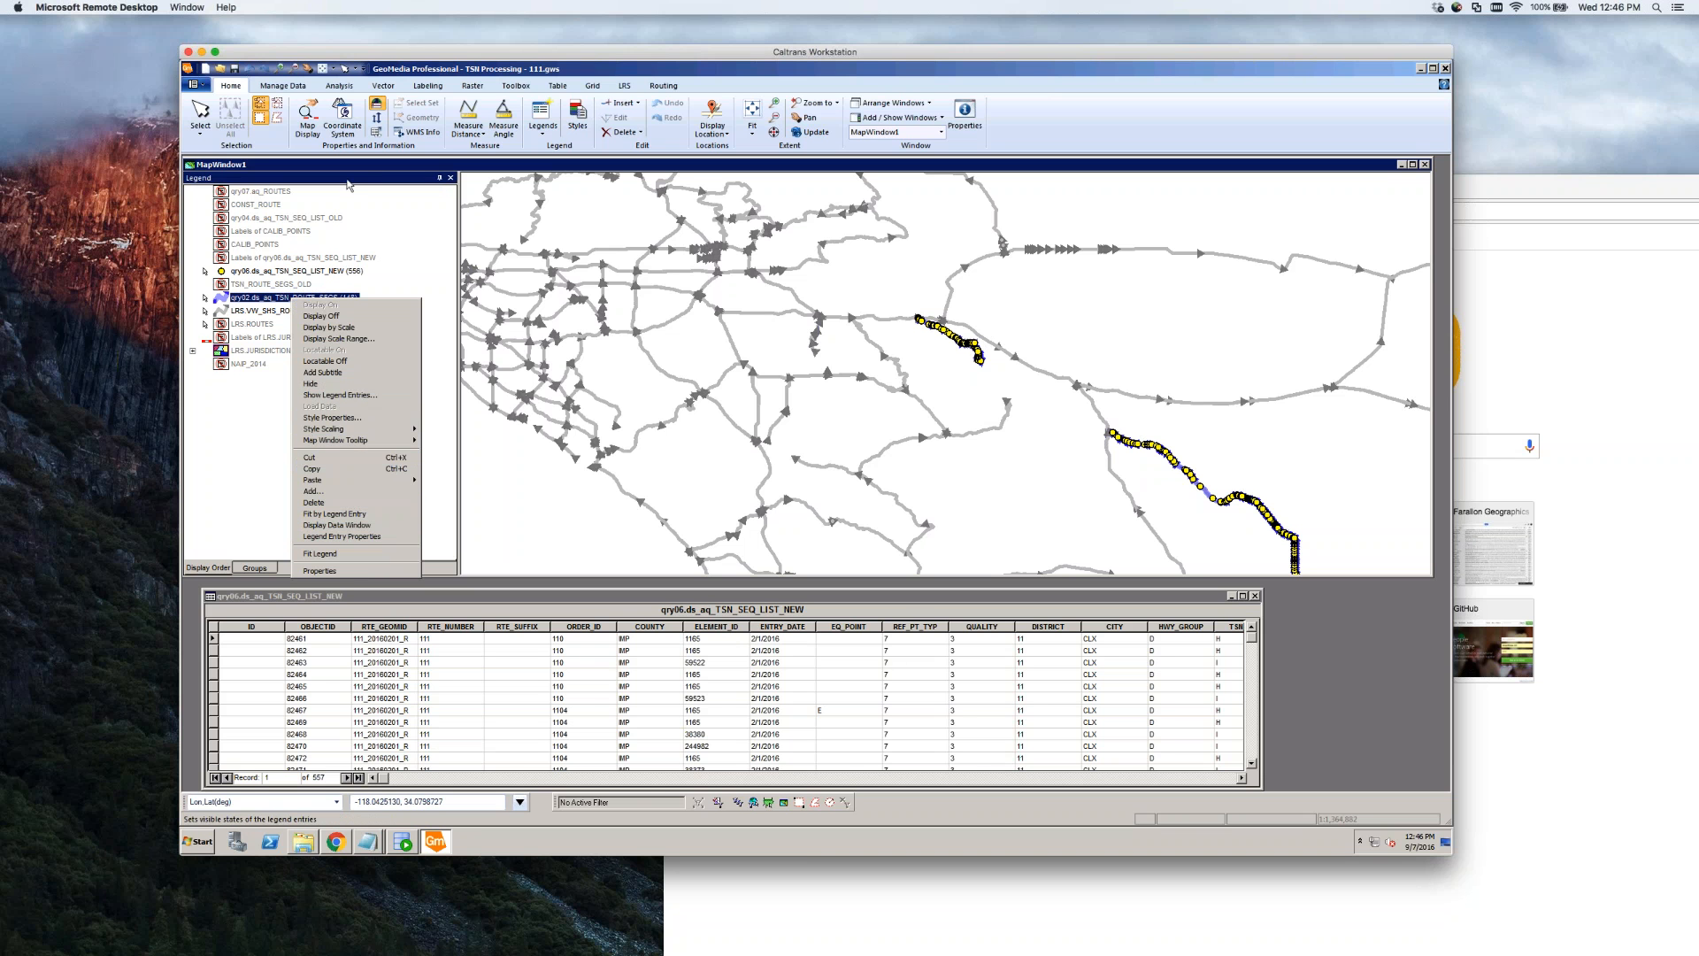
click(294, 98)
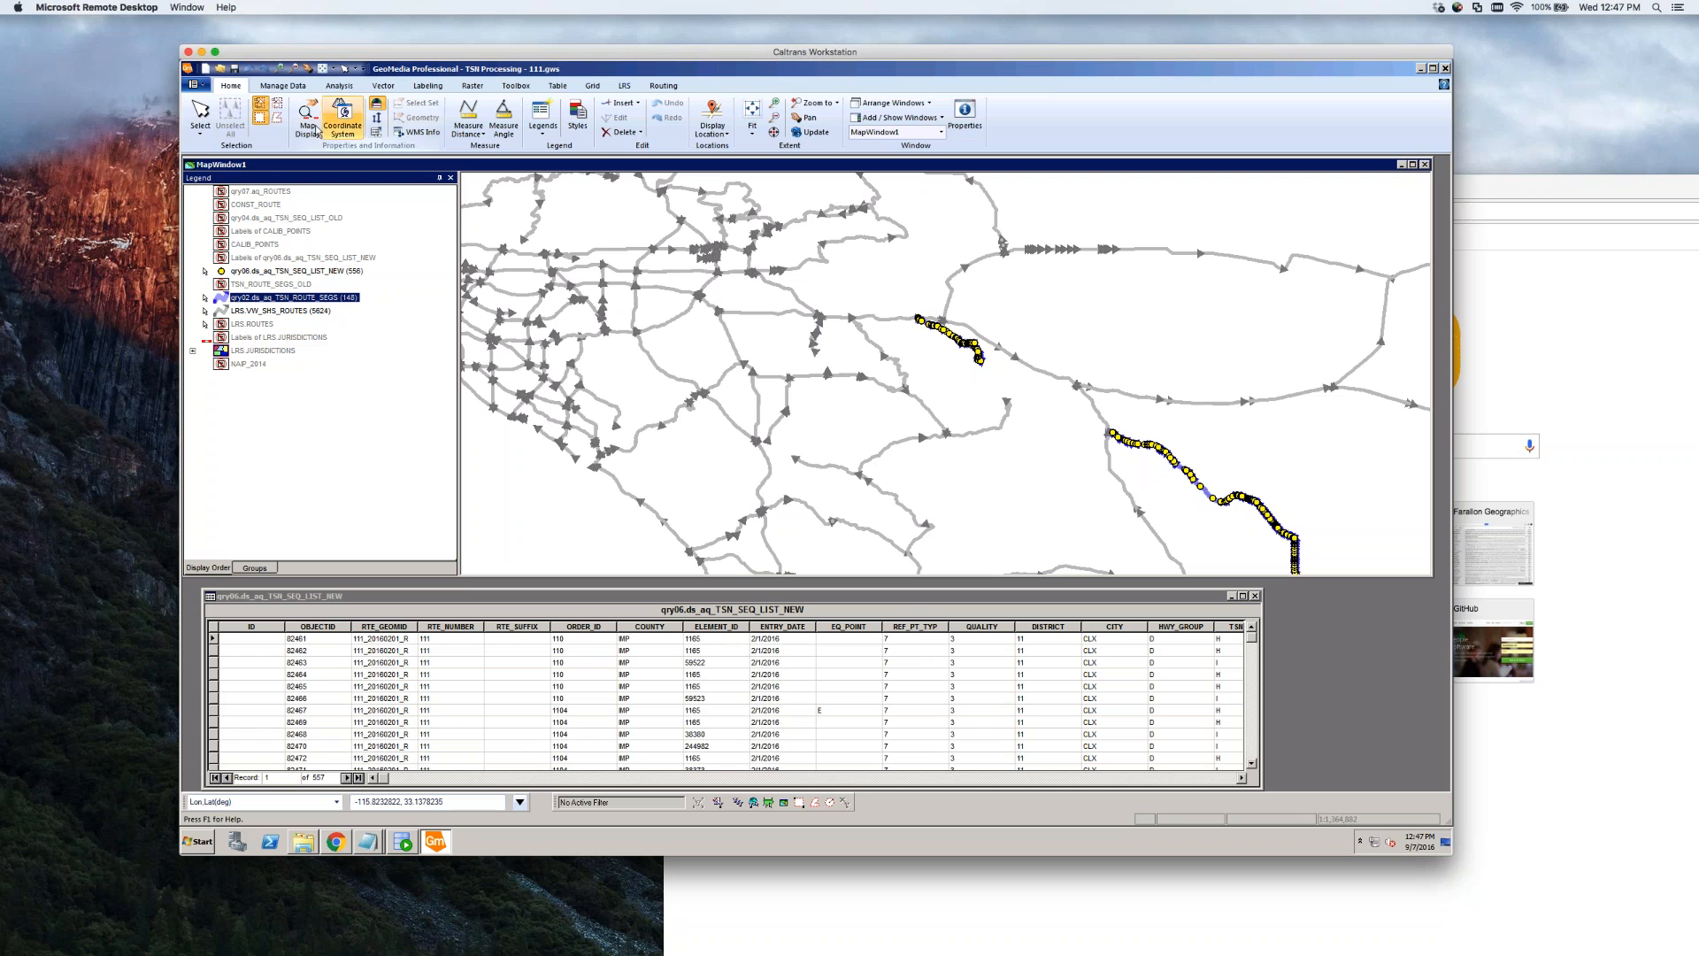
click(338, 86)
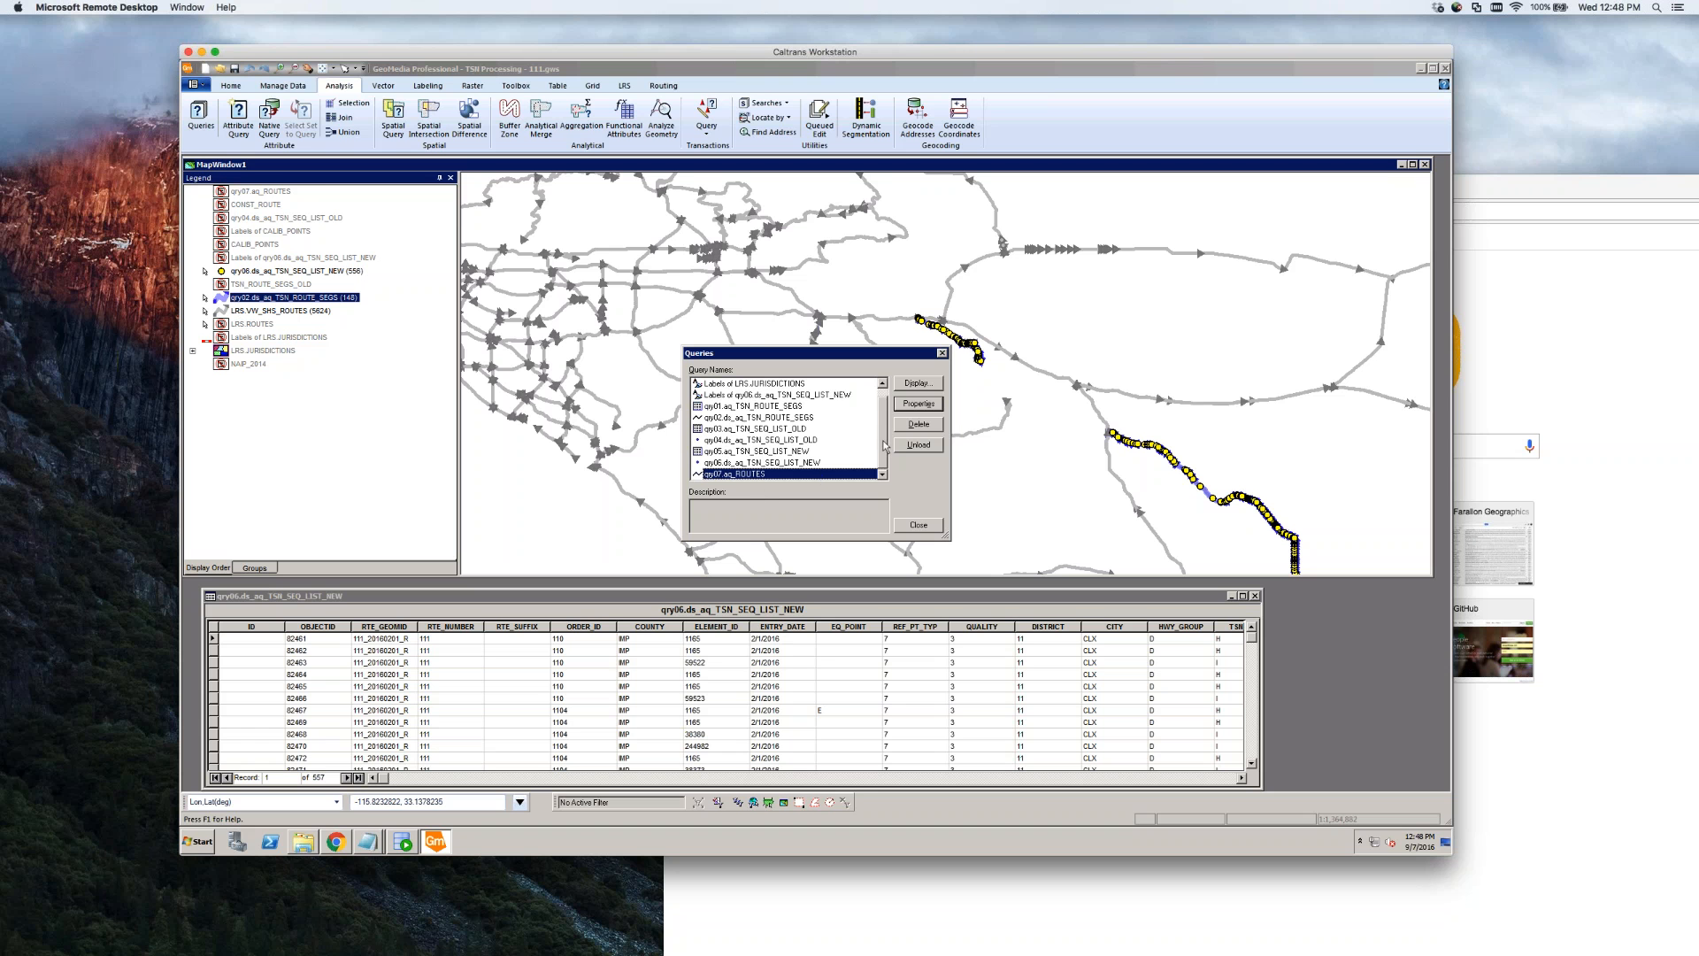
Inspect the qry01 and qry03 filters, including the '111' route ID condition, cancelling without changes
drag(884, 445, 886, 435)
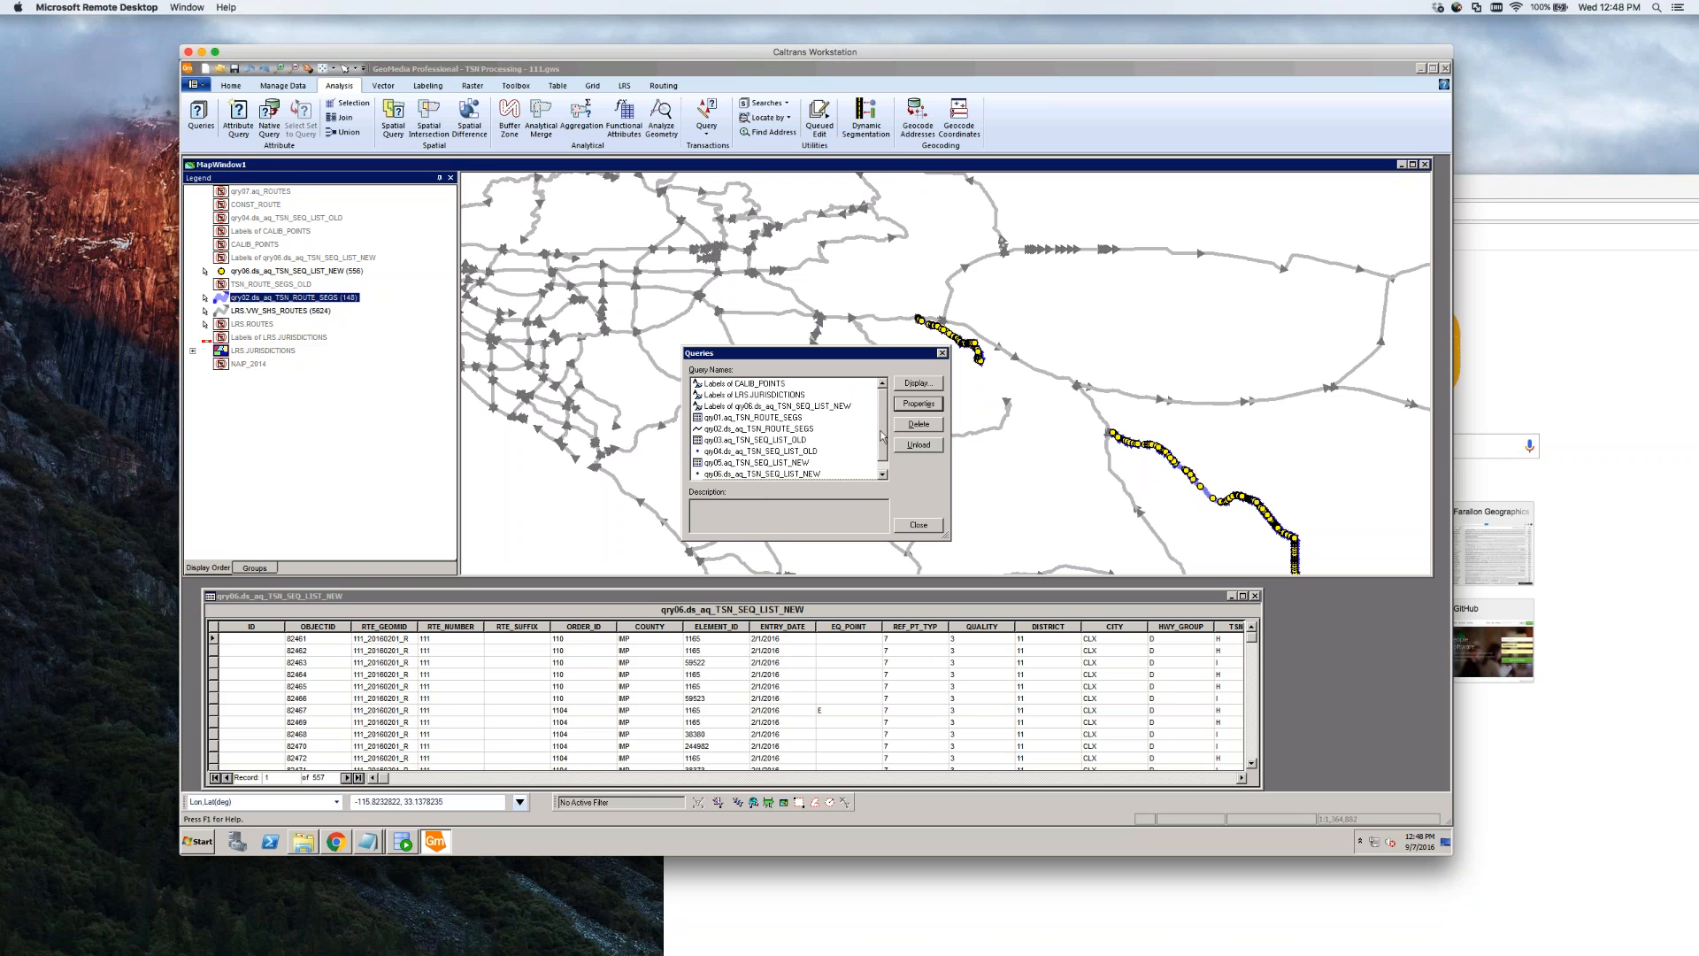
click(797, 417)
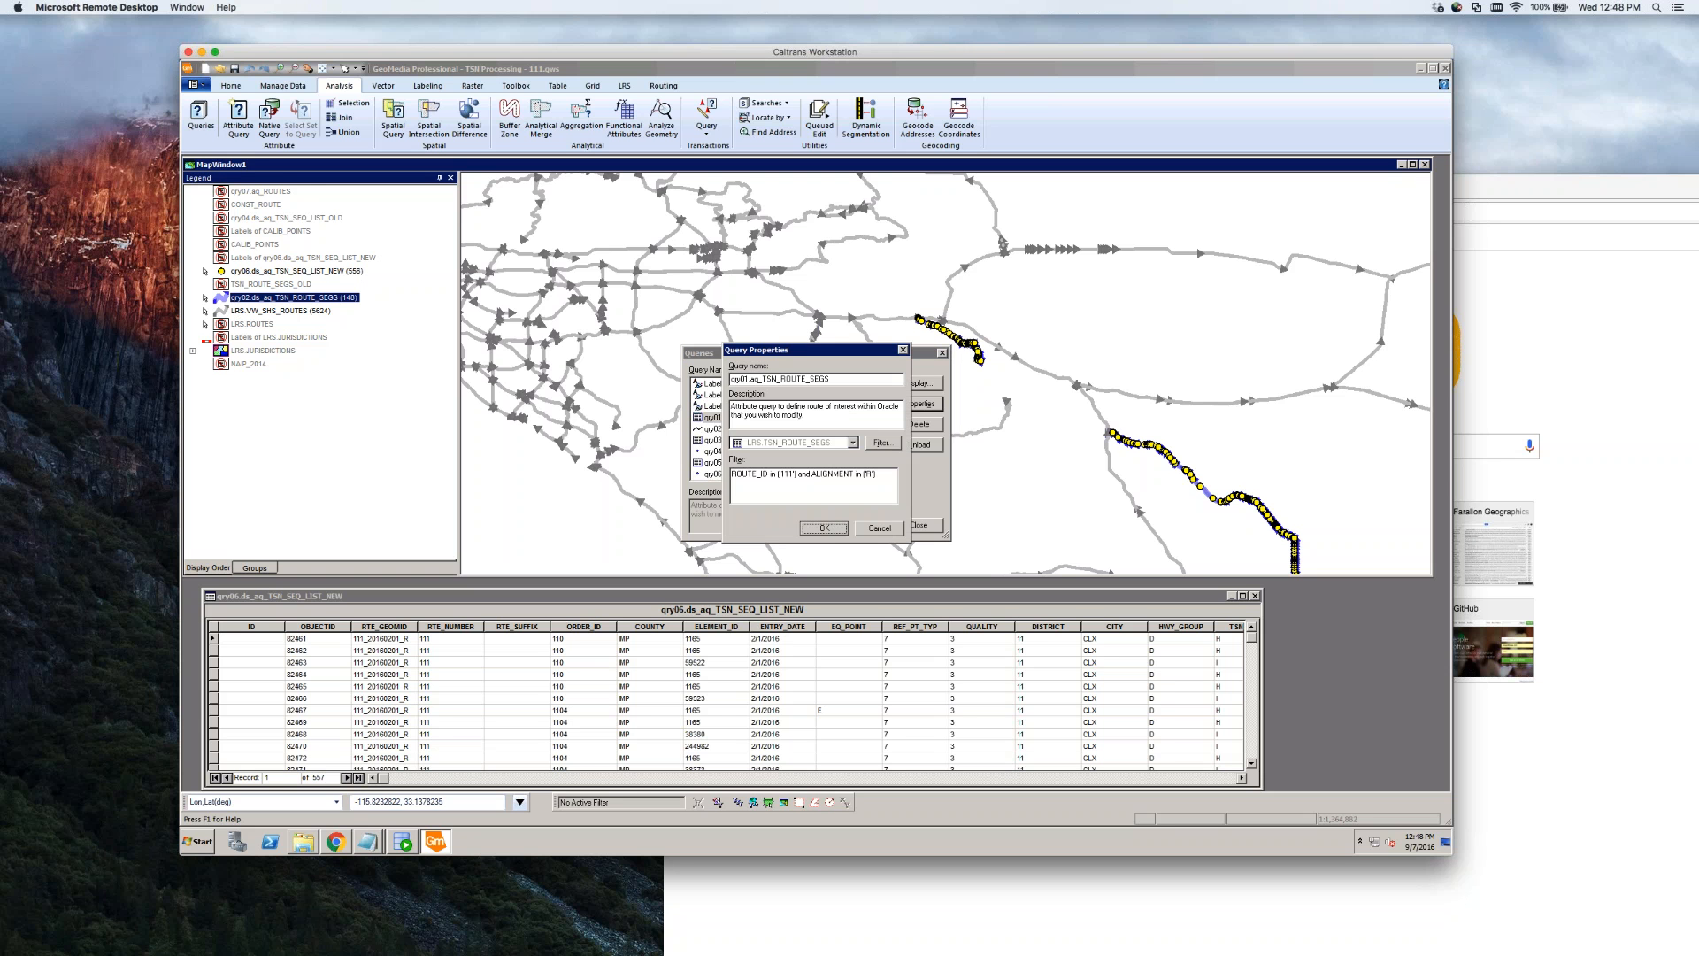
drag(761, 475, 724, 475)
click(883, 477)
click(779, 475)
drag(746, 475, 820, 477)
click(880, 528)
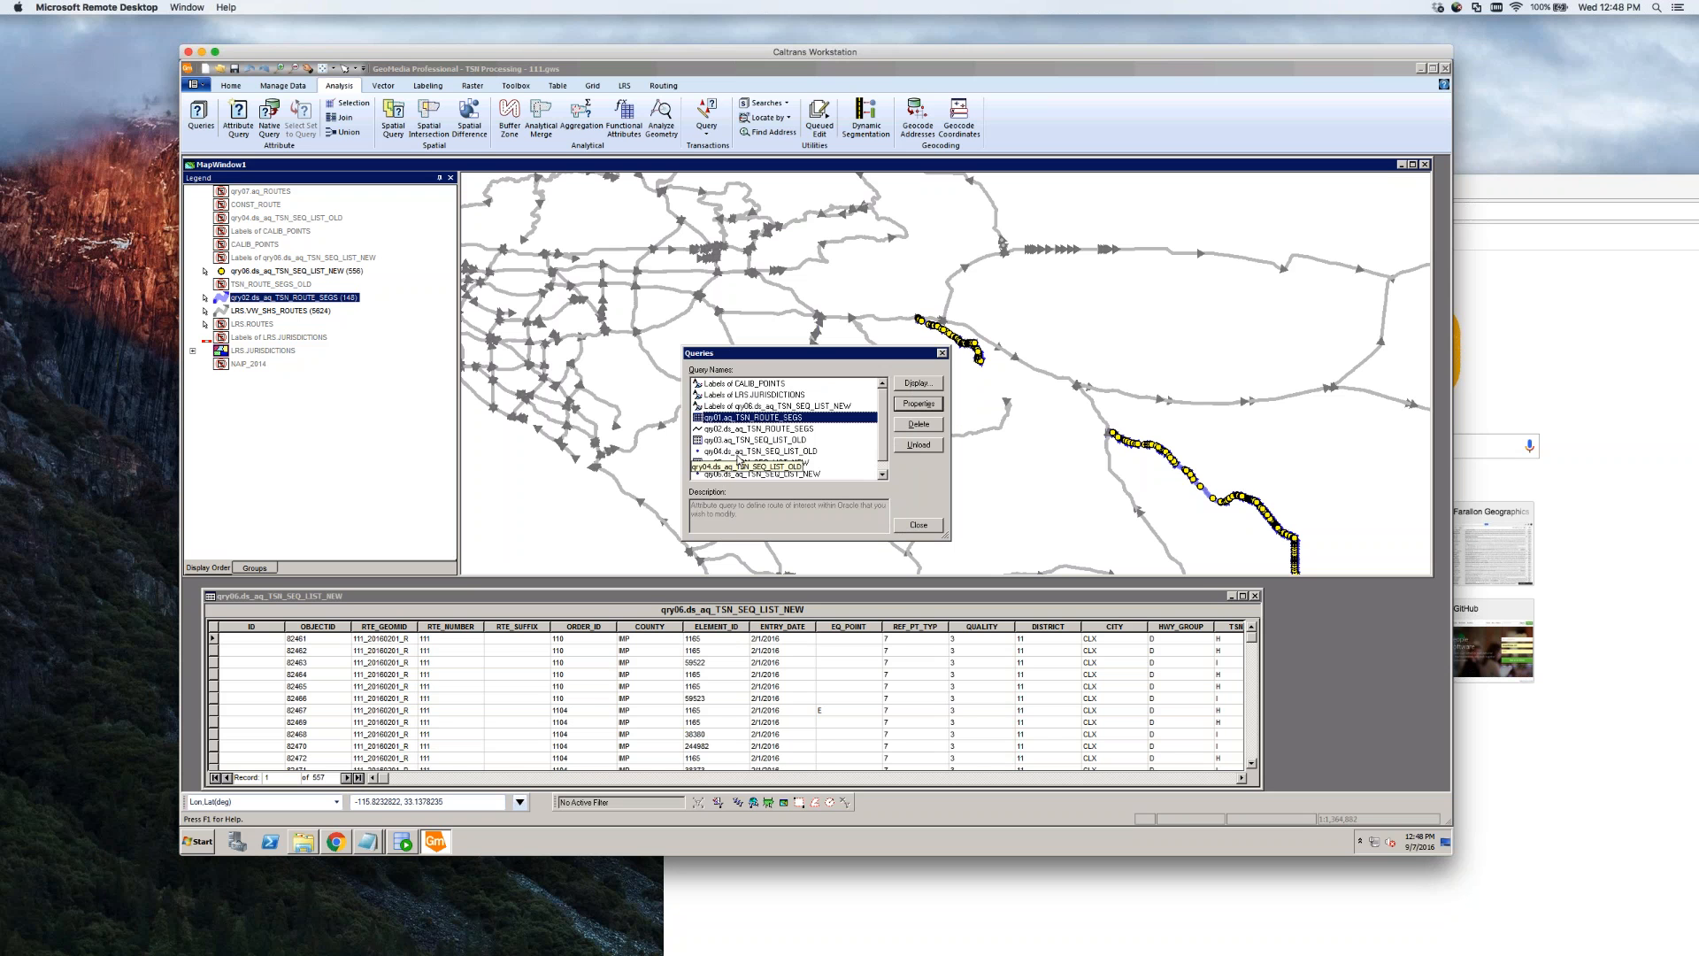
double_click(761, 441)
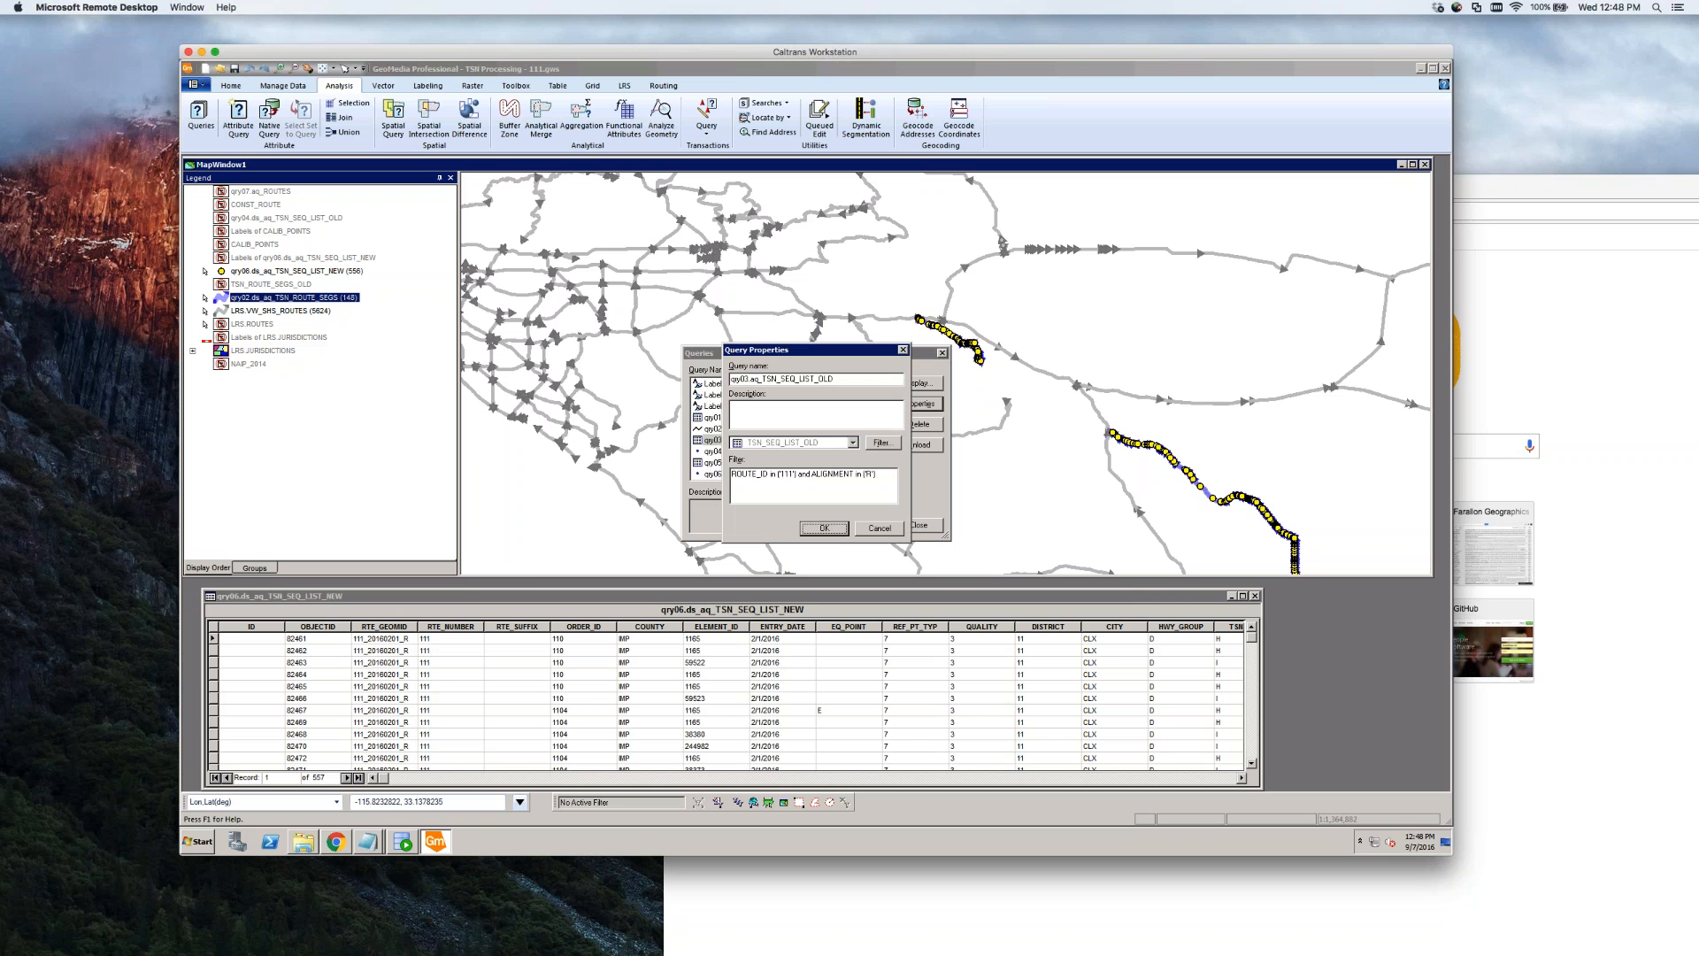
drag(761, 476, 808, 476)
key(End)
text(;)
key(Tab)
click(880, 529)
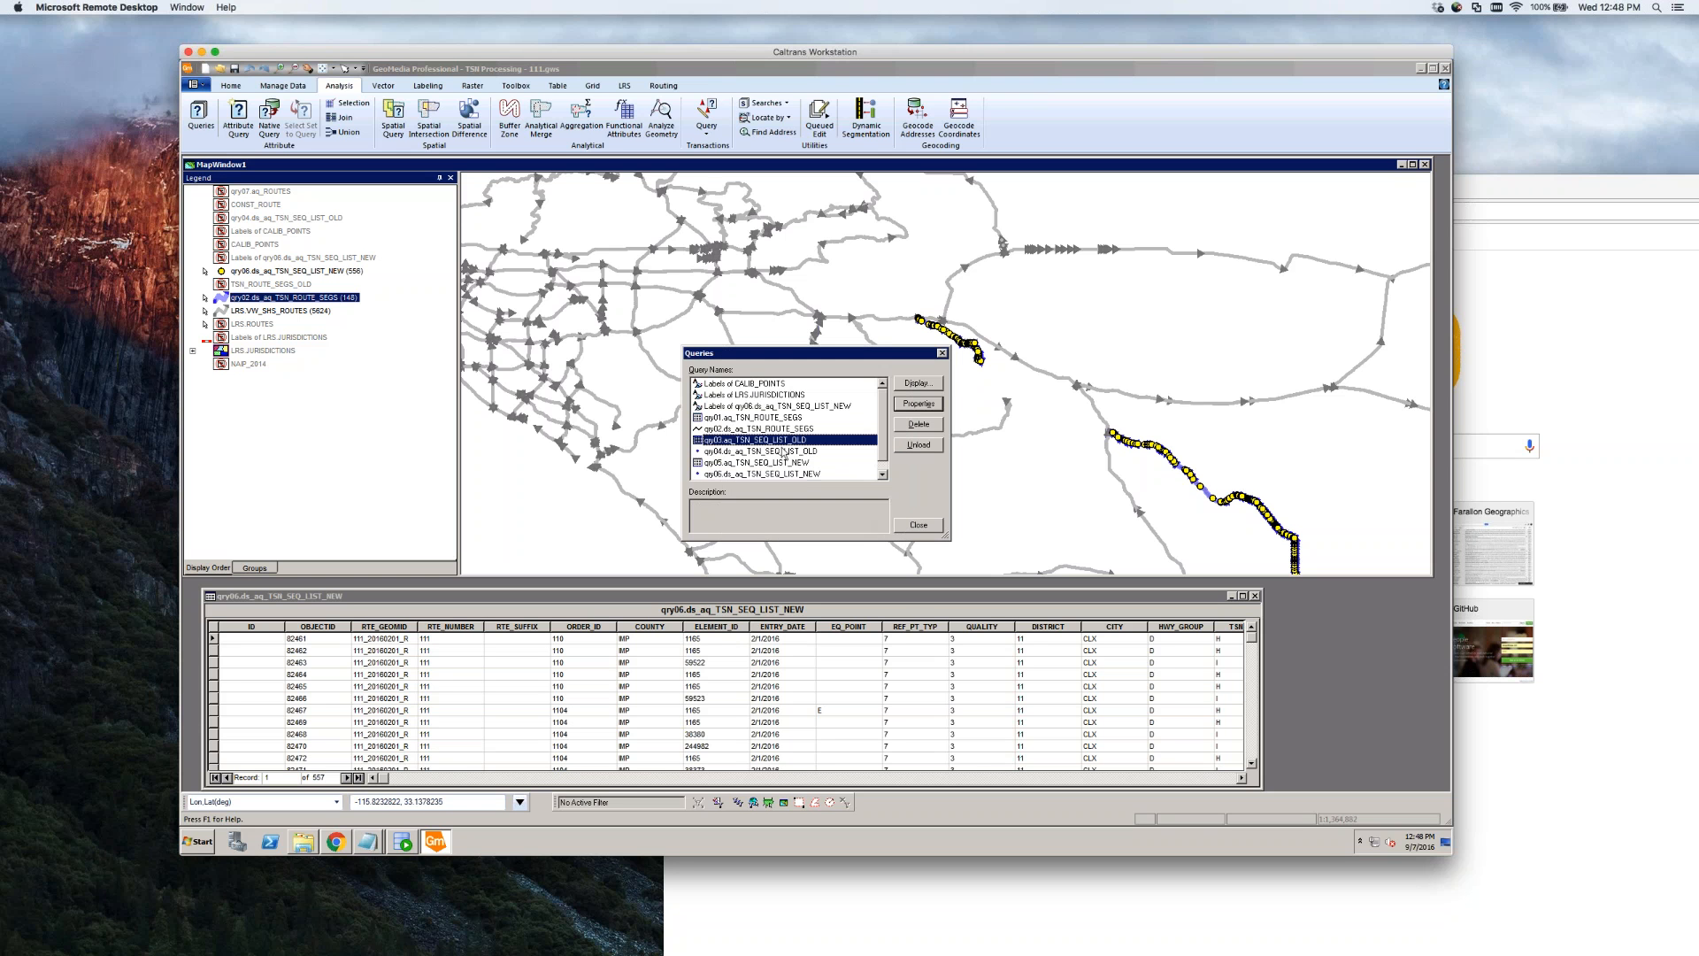
Check the qry05 and qry07.aq_ROUTES properties without saving, then close the query list
scroll(887, 457, down, 1)
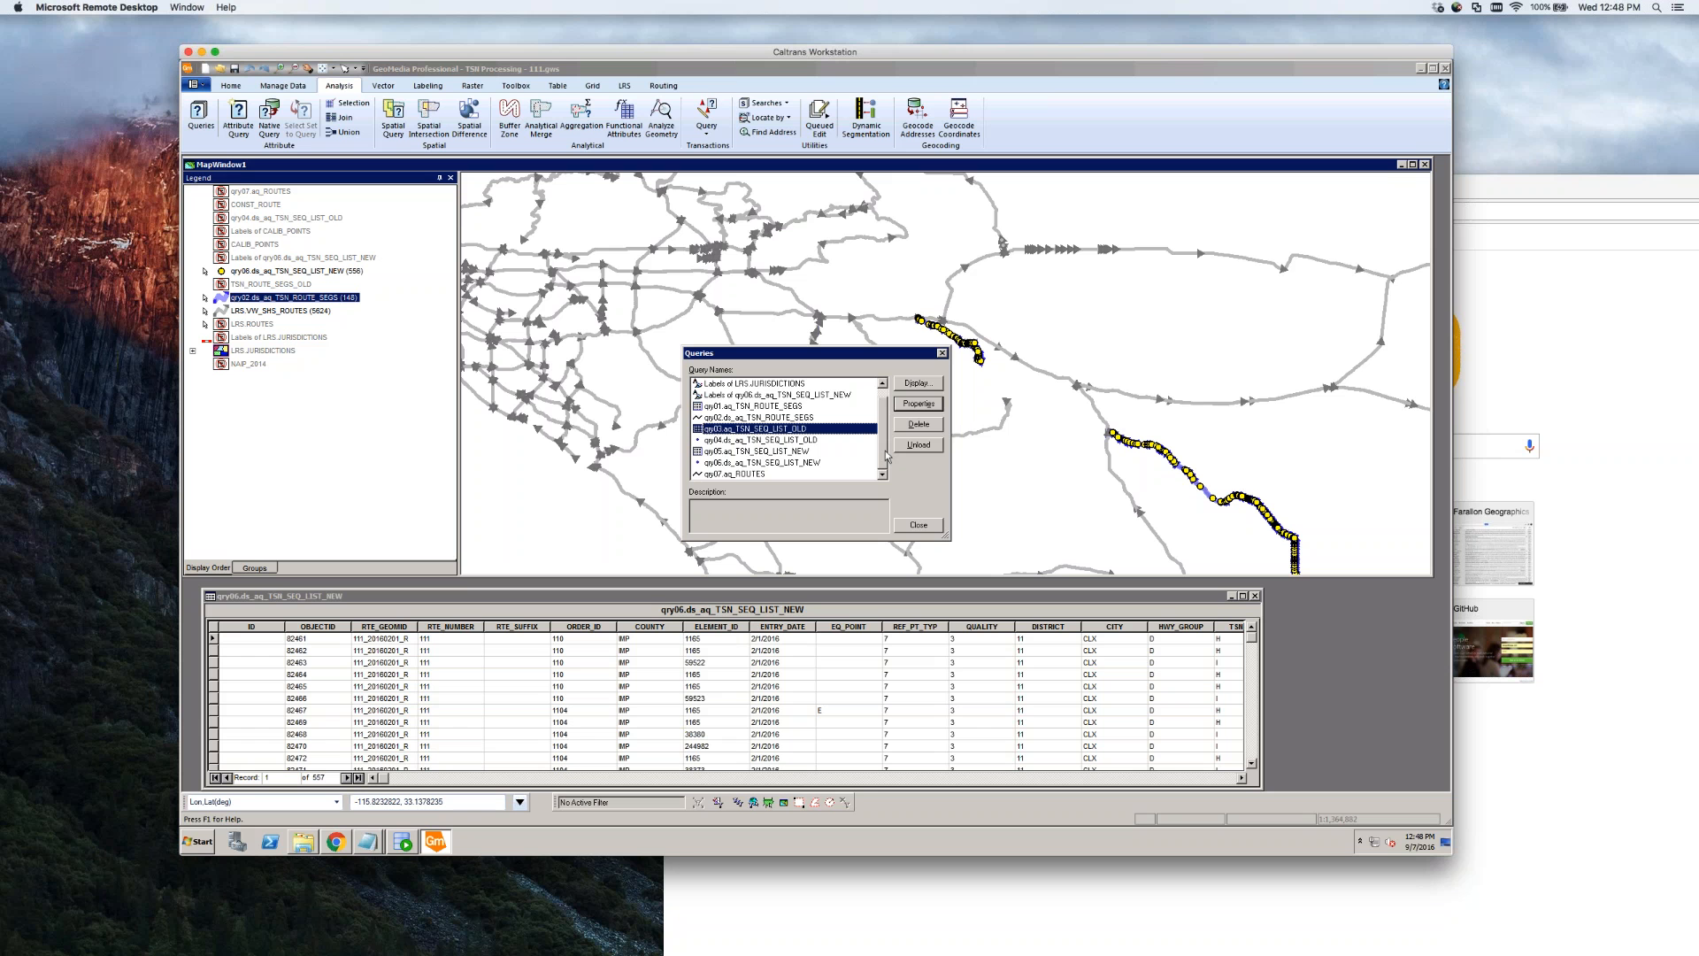
double_click(744, 453)
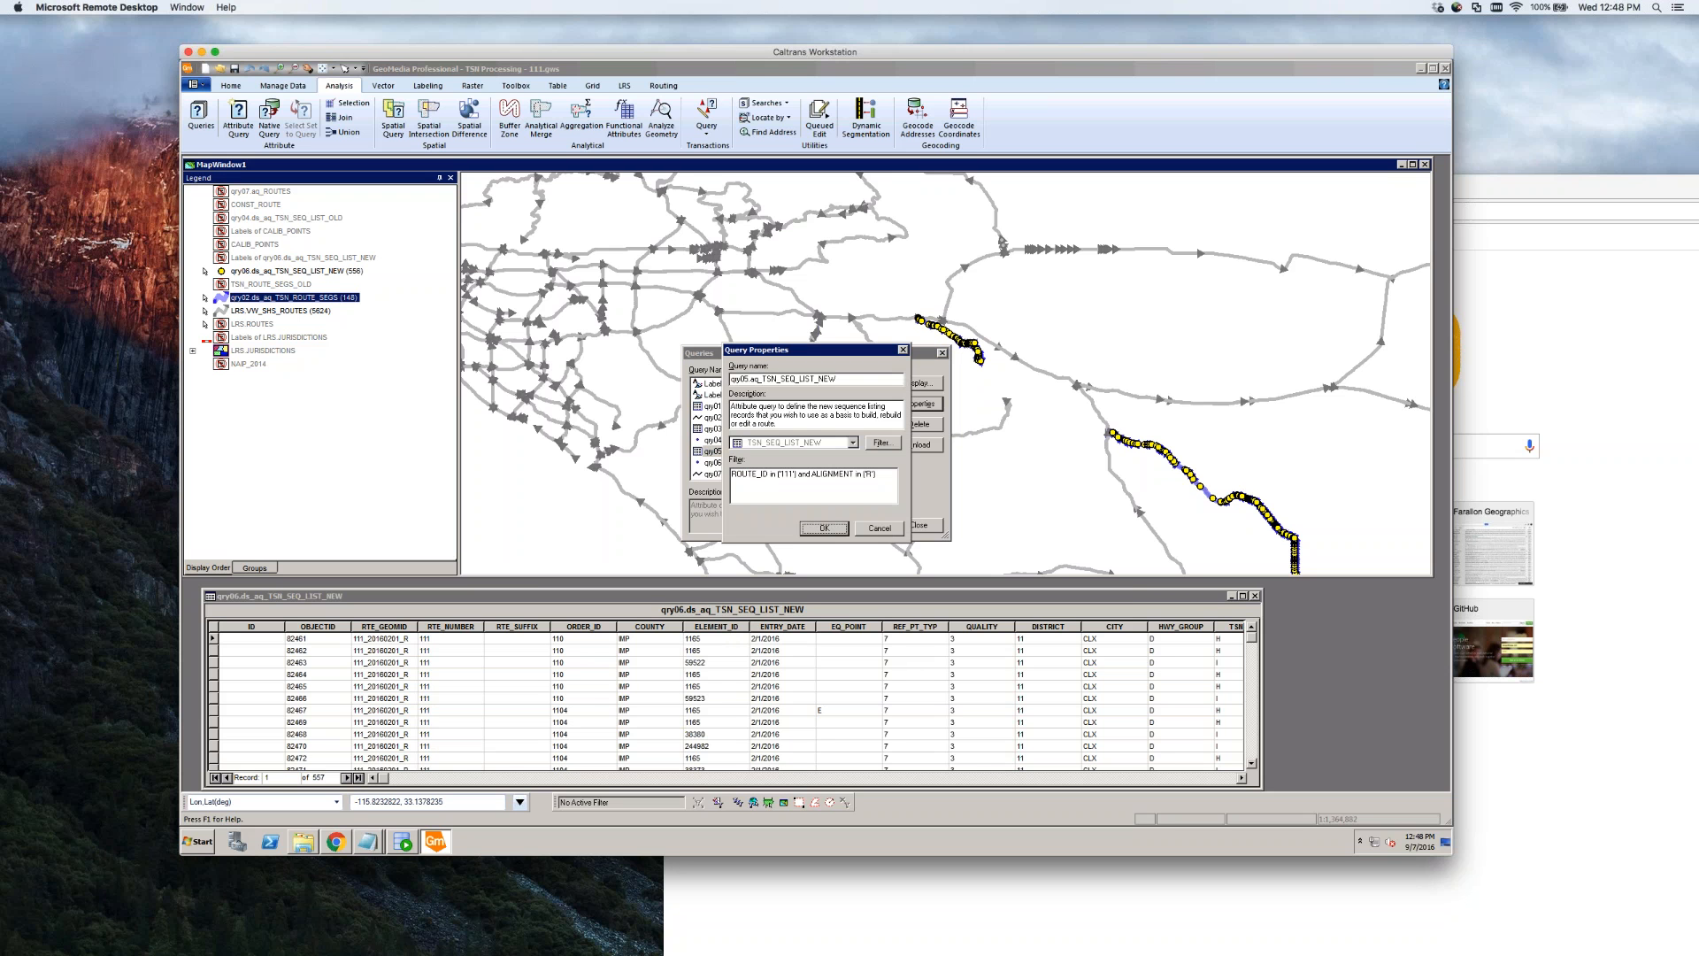
key(Tab)
key(Return)
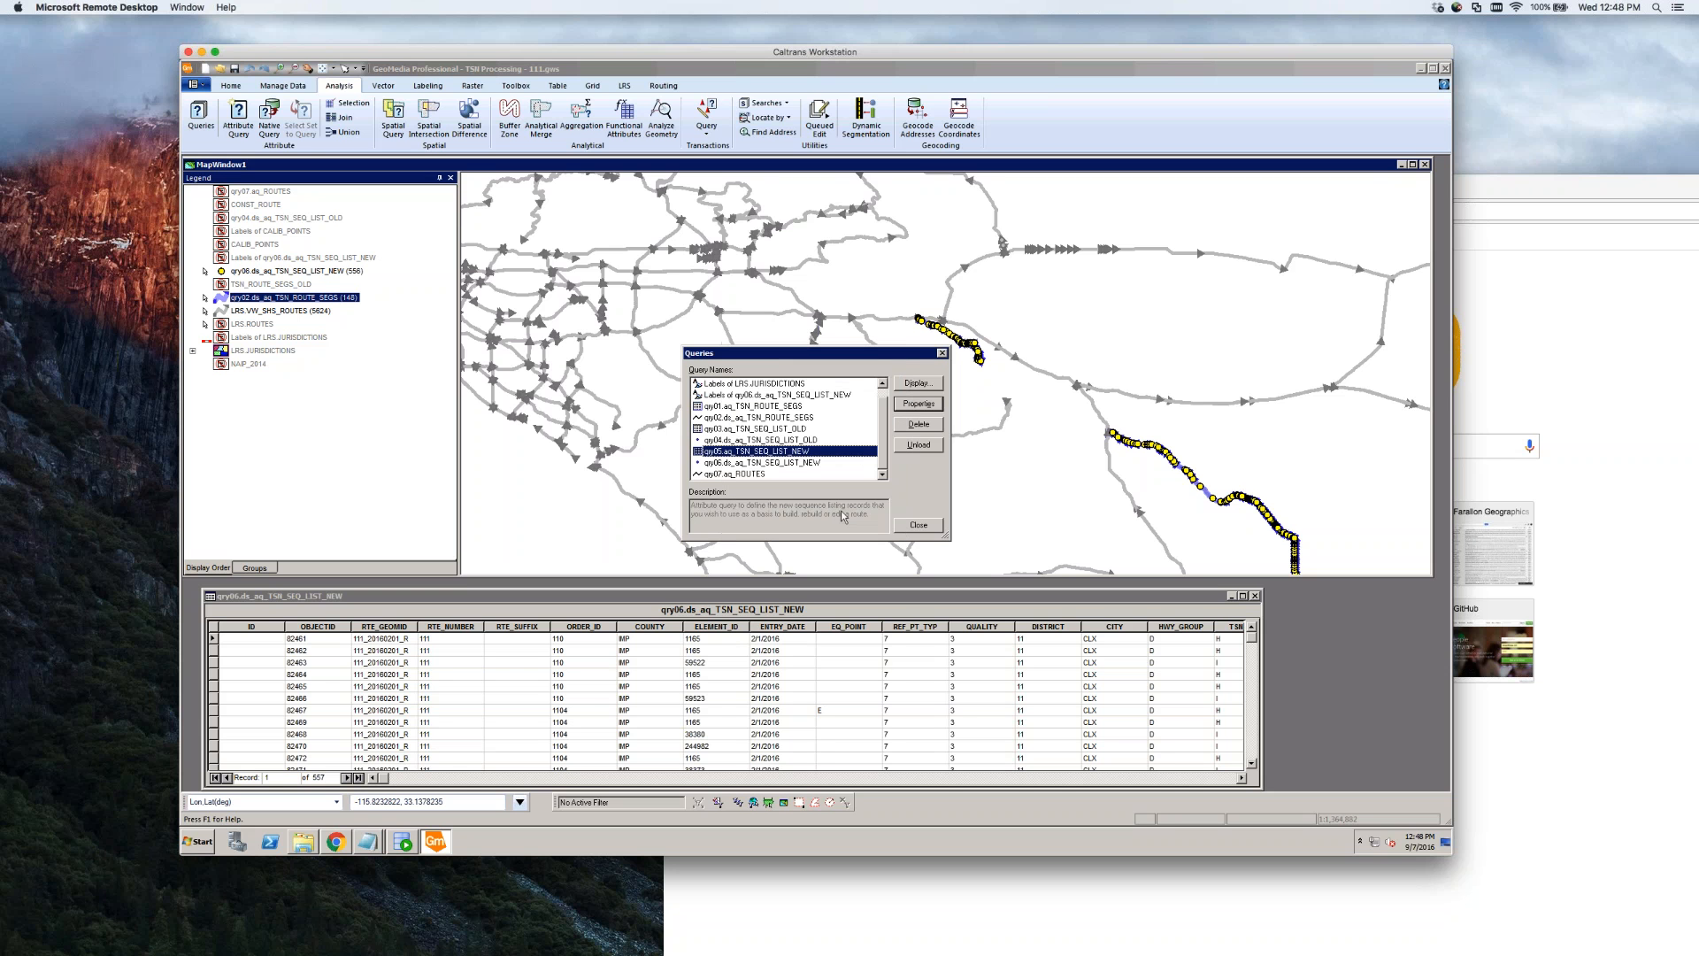
click(748, 475)
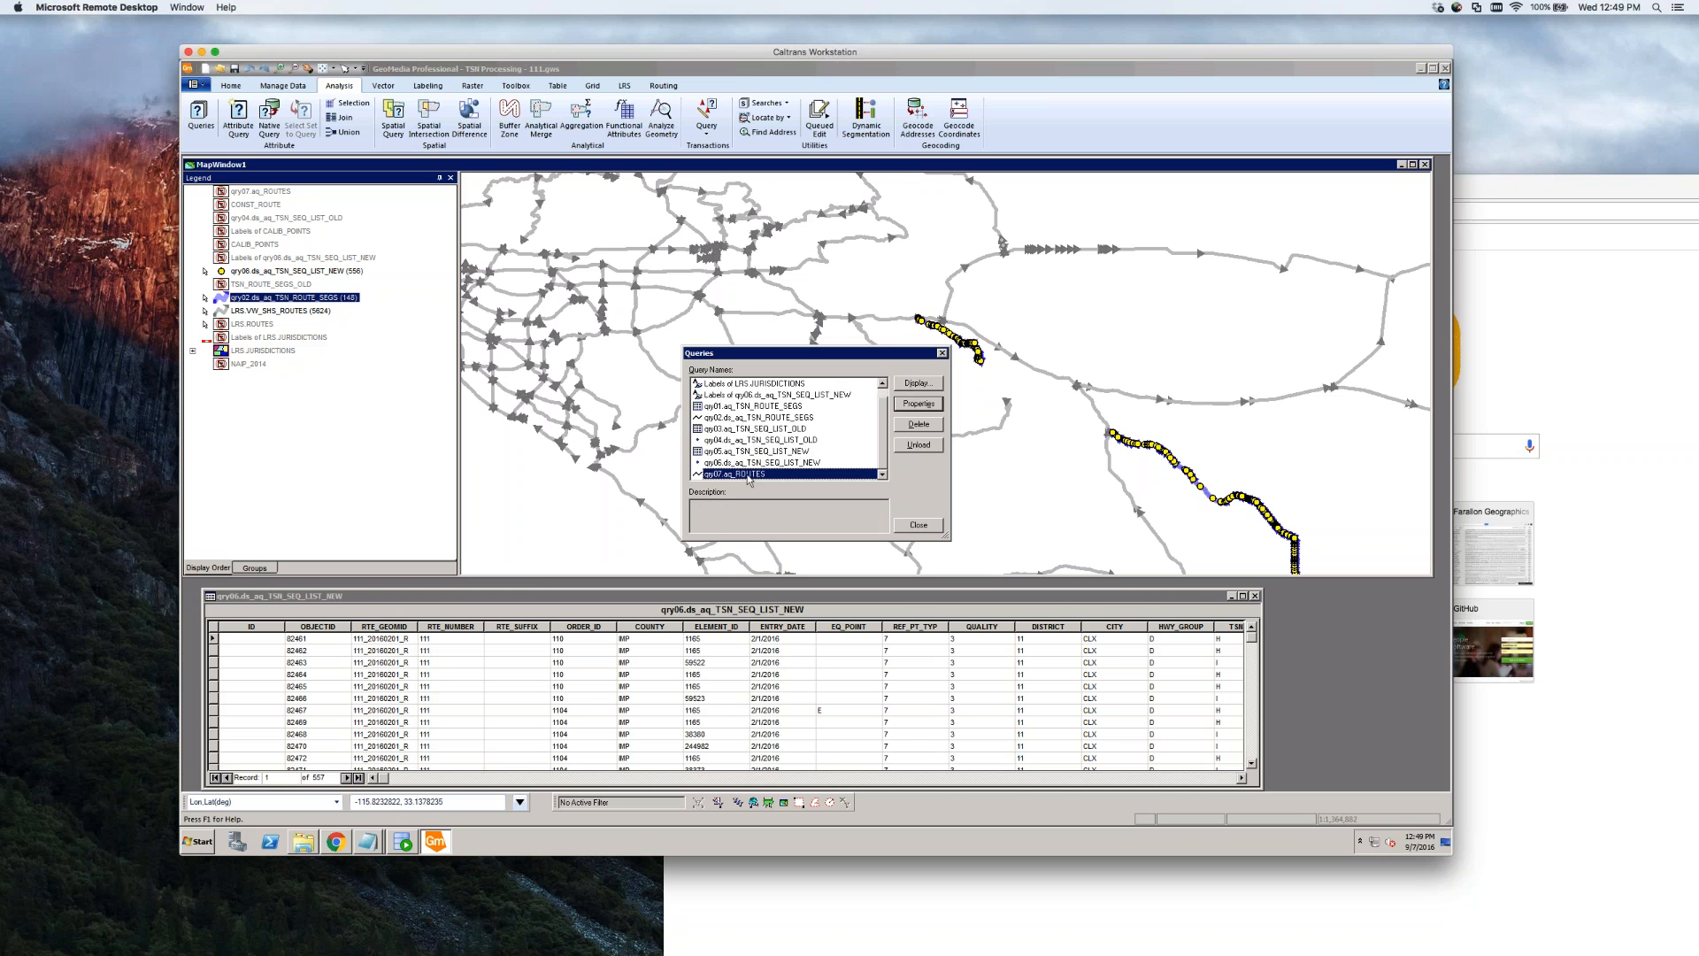
double_click(748, 475)
click(737, 475)
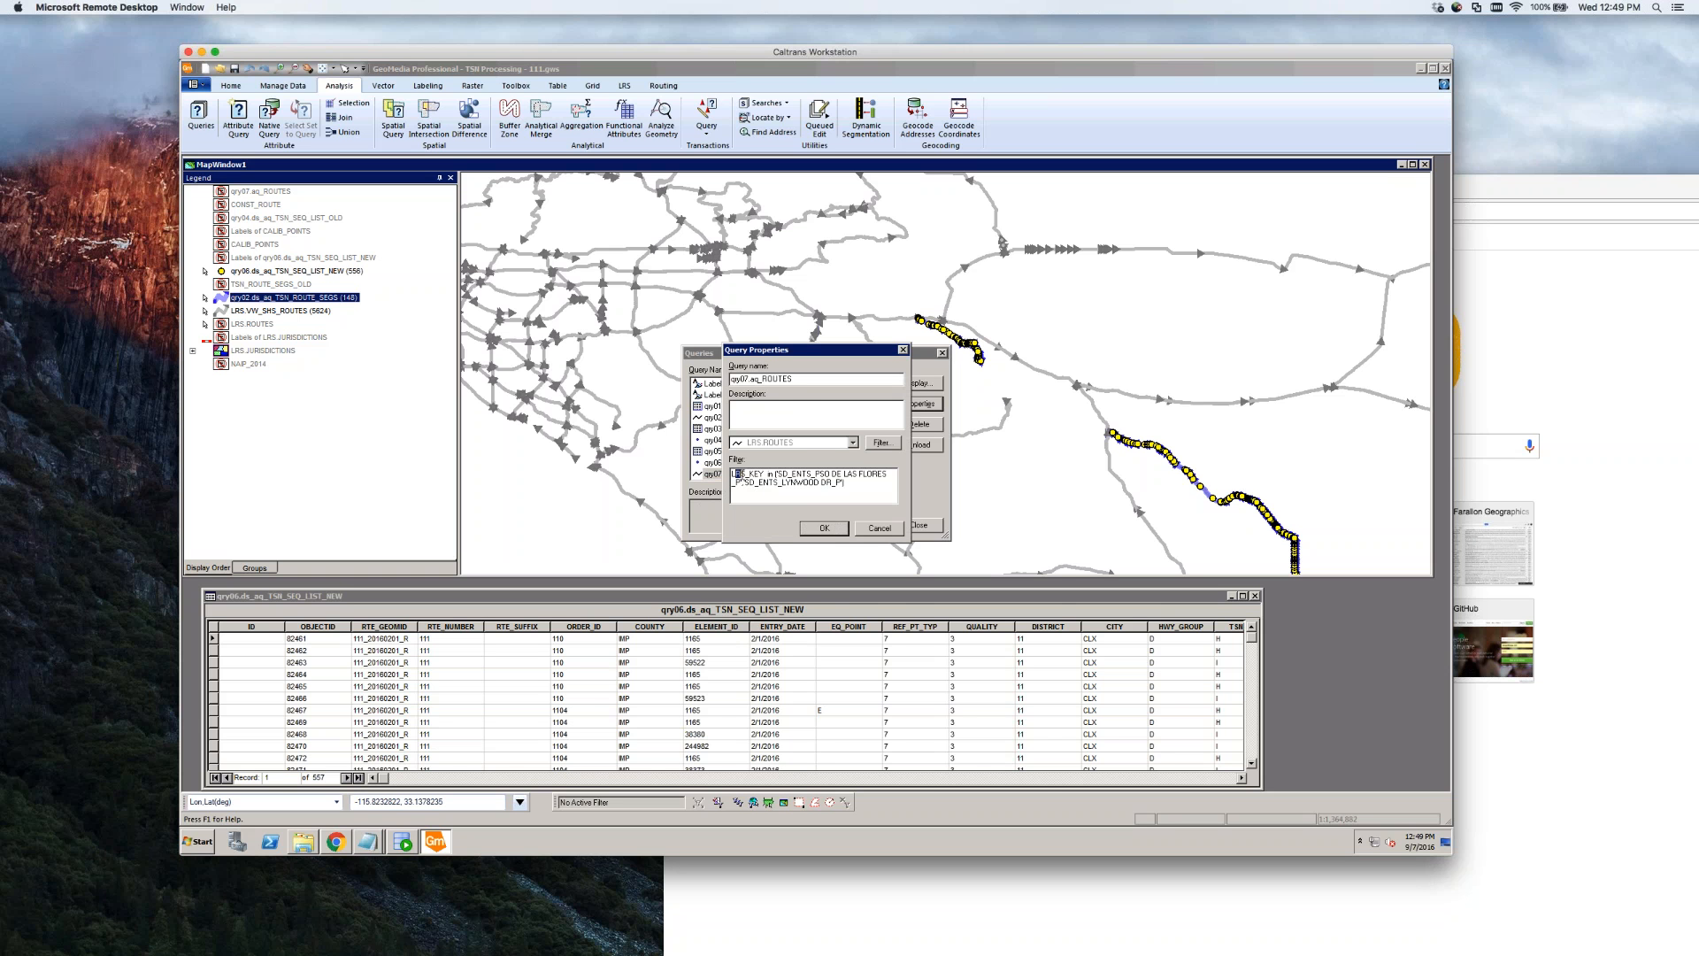
click(879, 528)
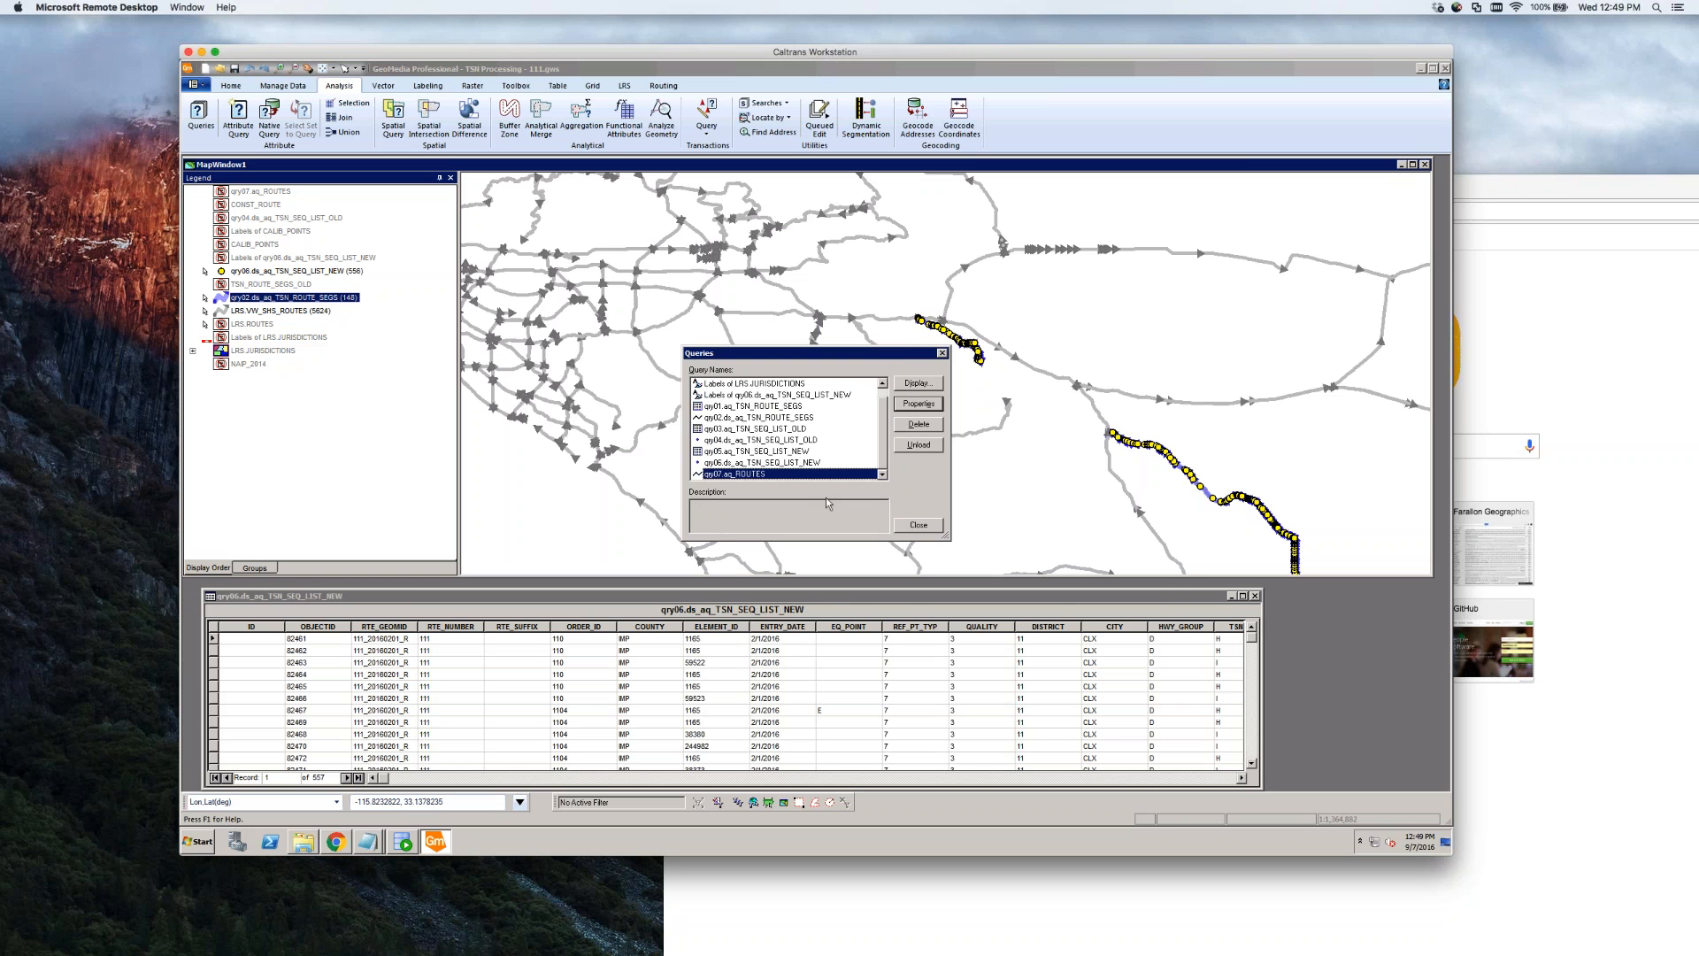
click(759, 451)
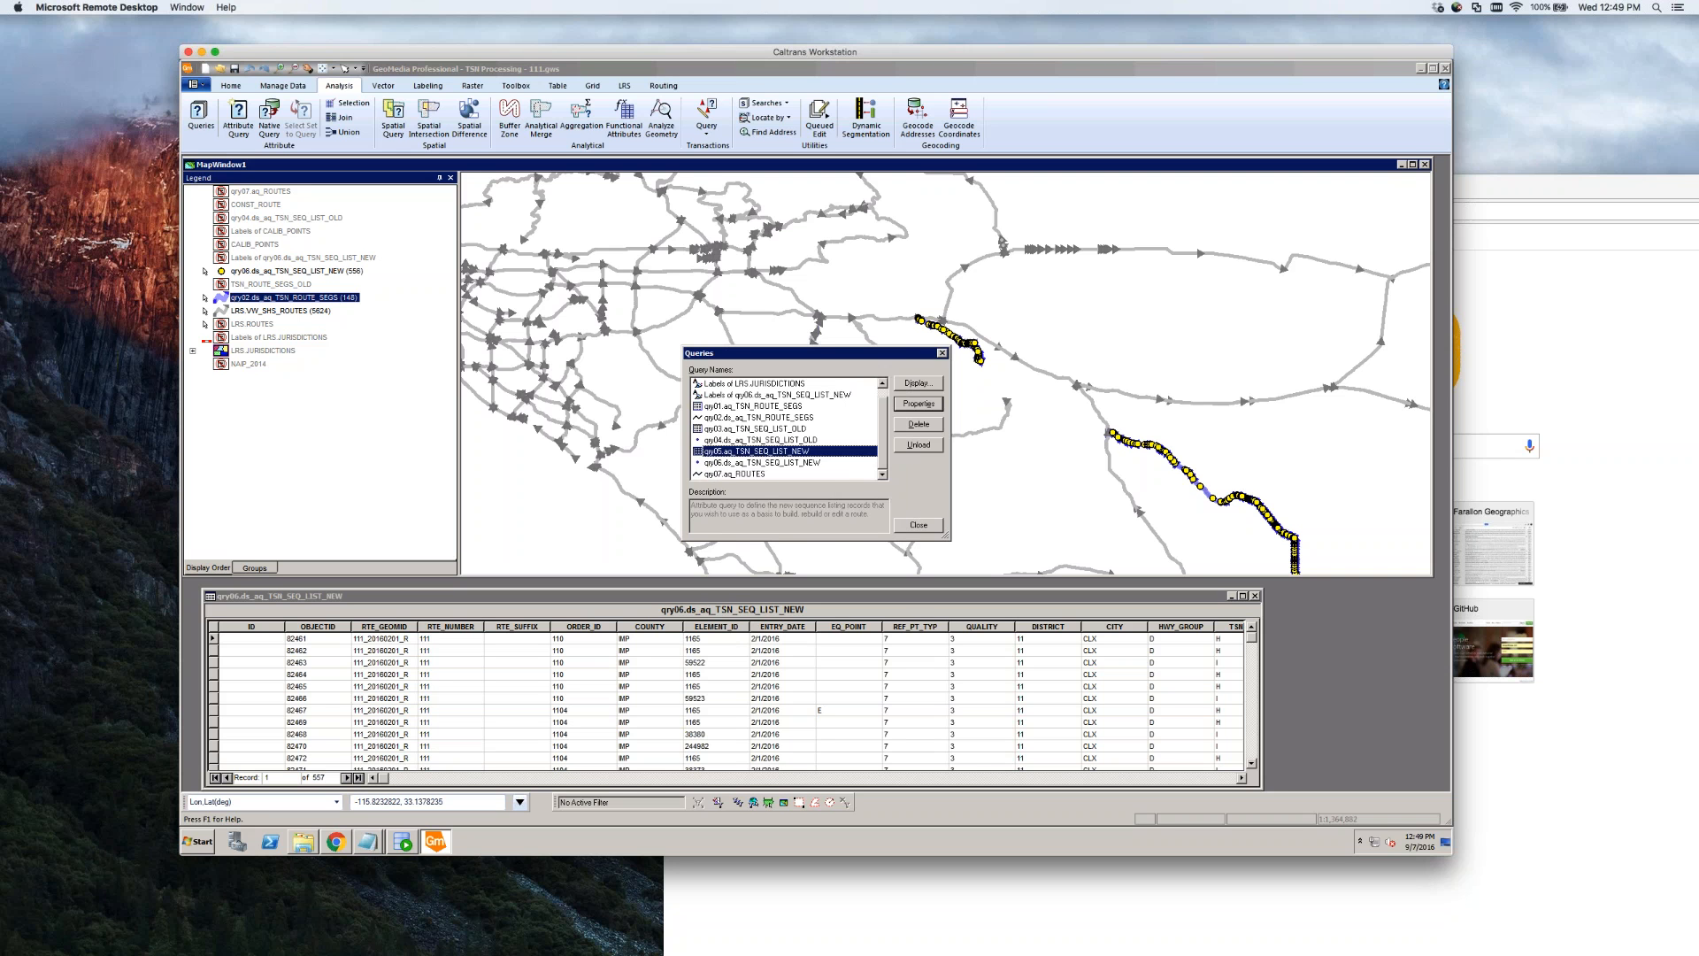
click(919, 525)
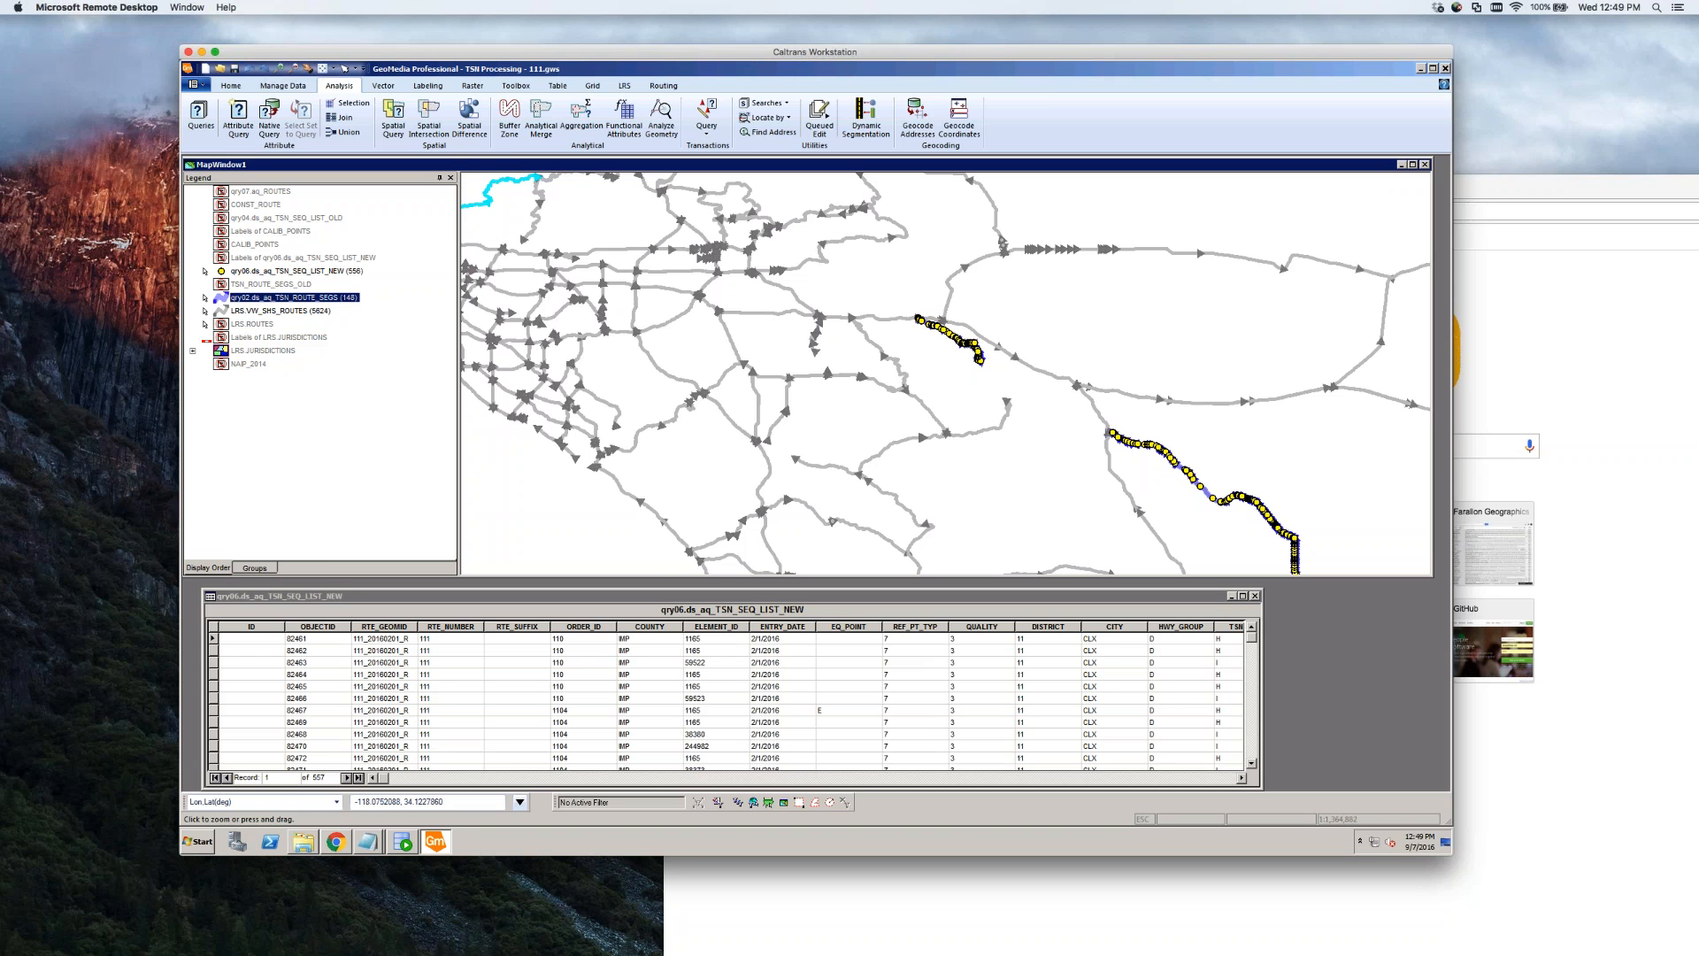
Fit the map to the qry02.ds_aq_TSN_ROUTE_SEGS legend entry to show the whole route
right_click(263, 301)
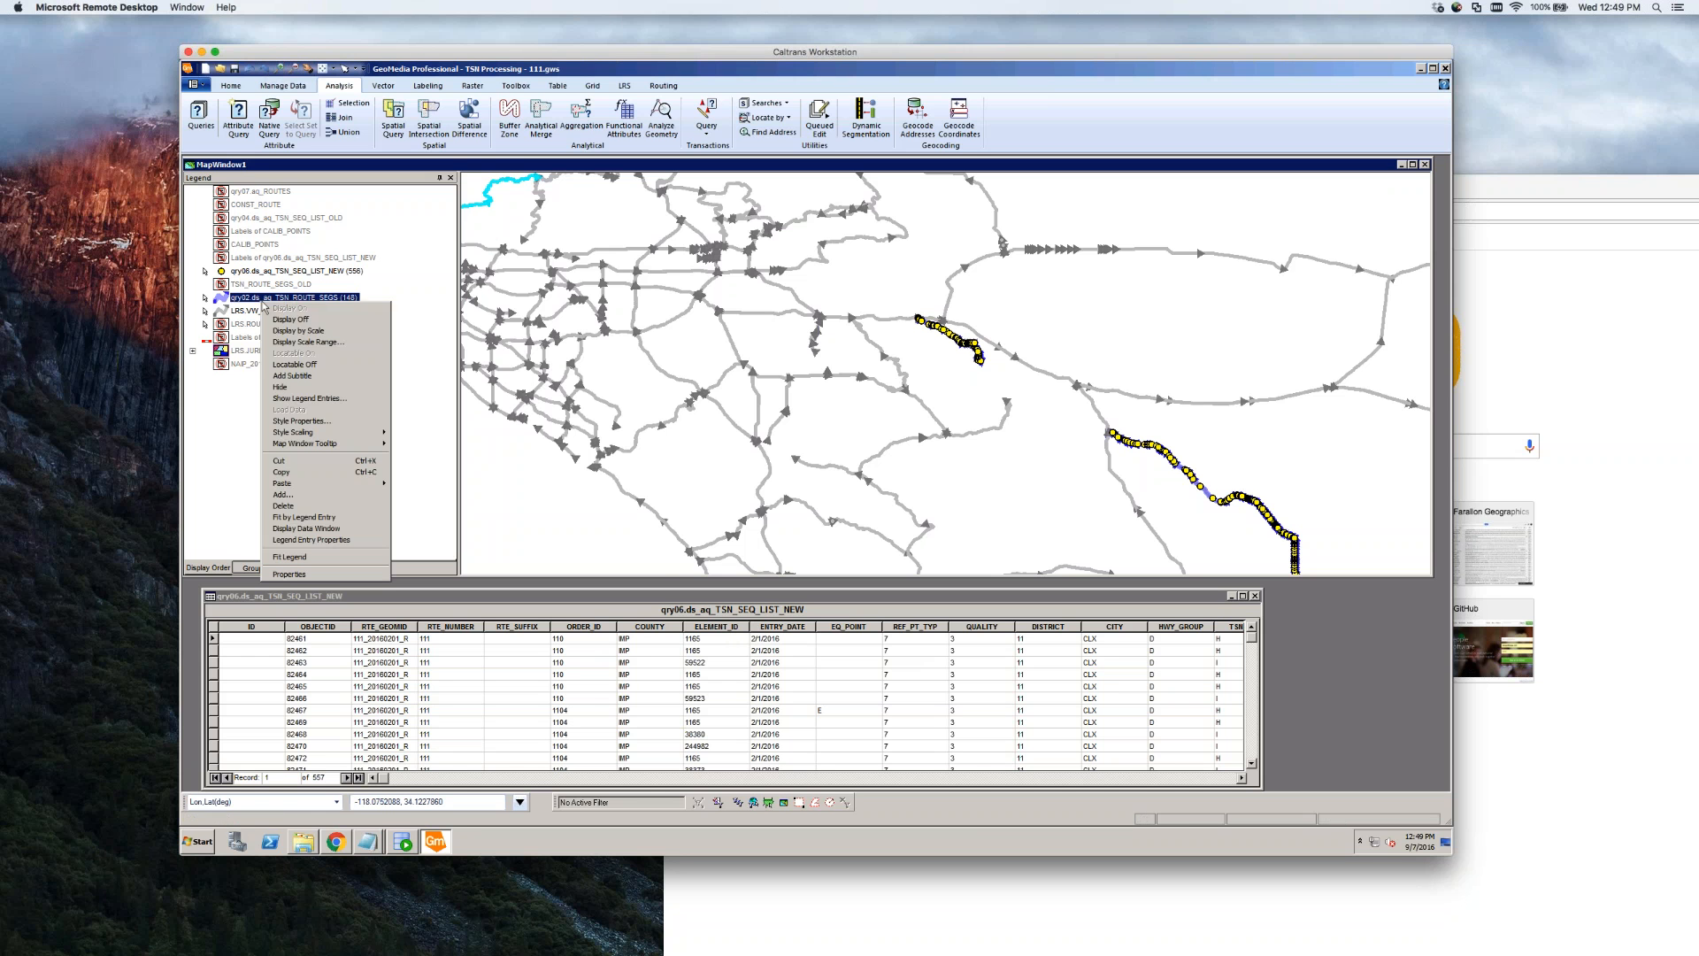
click(303, 517)
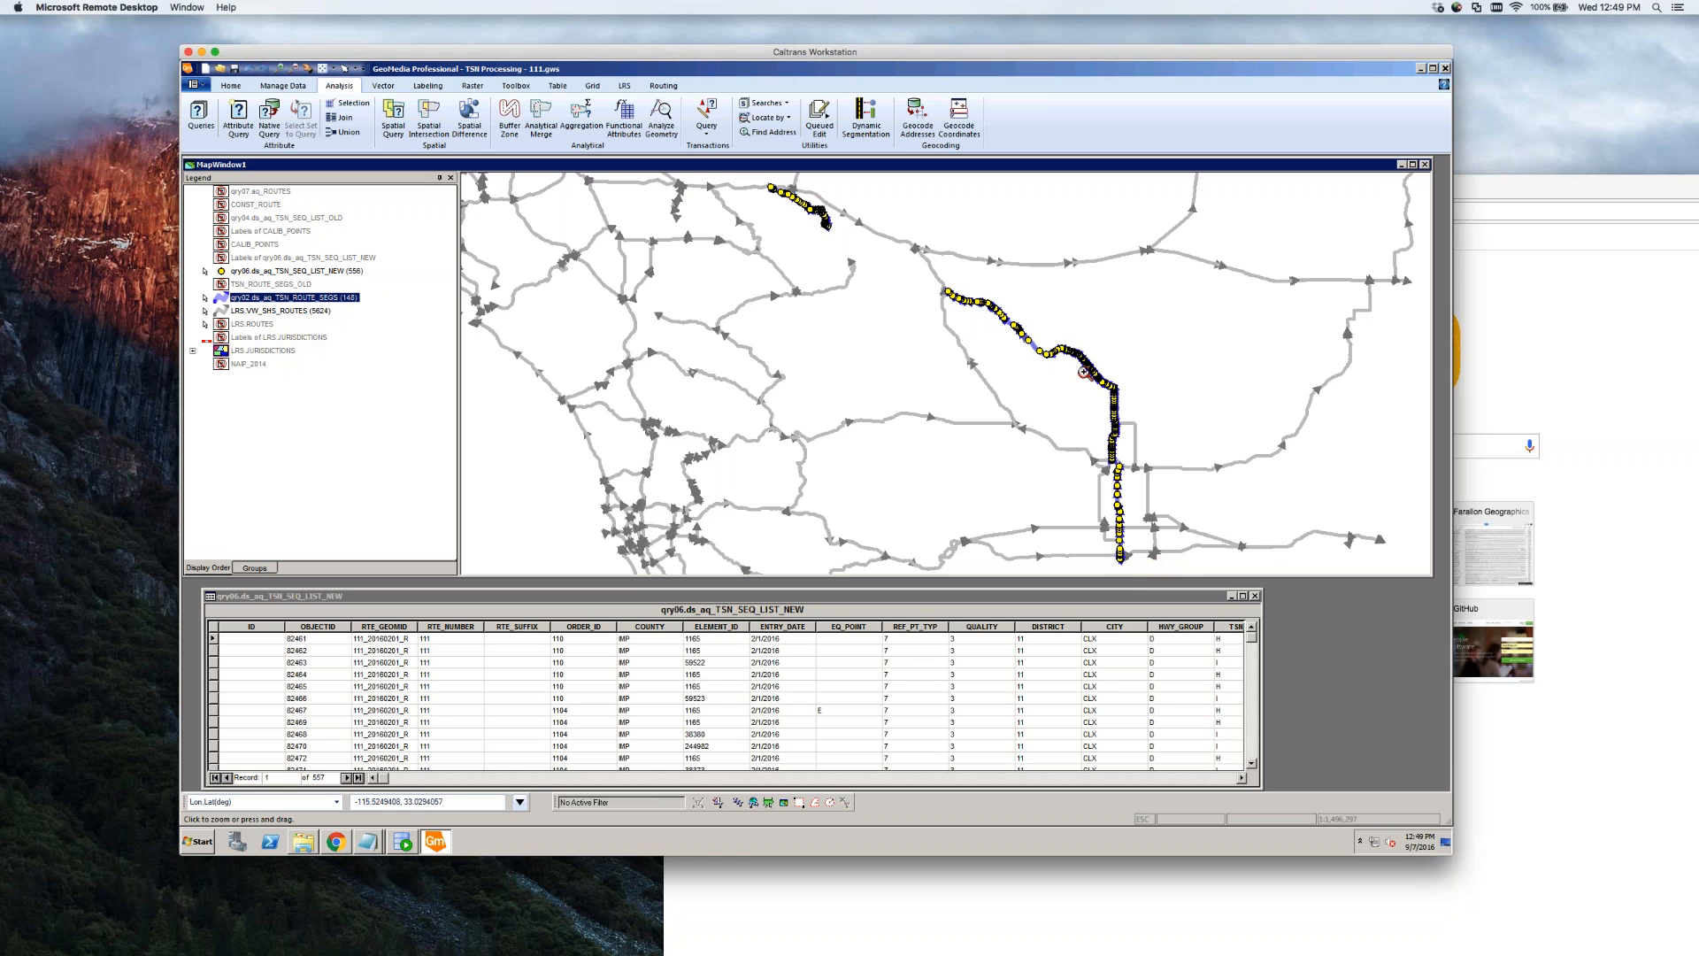
Zoom into the route start at SHS_195_P, read the segment's map tip, then zoom out
drag(931, 282, 972, 309)
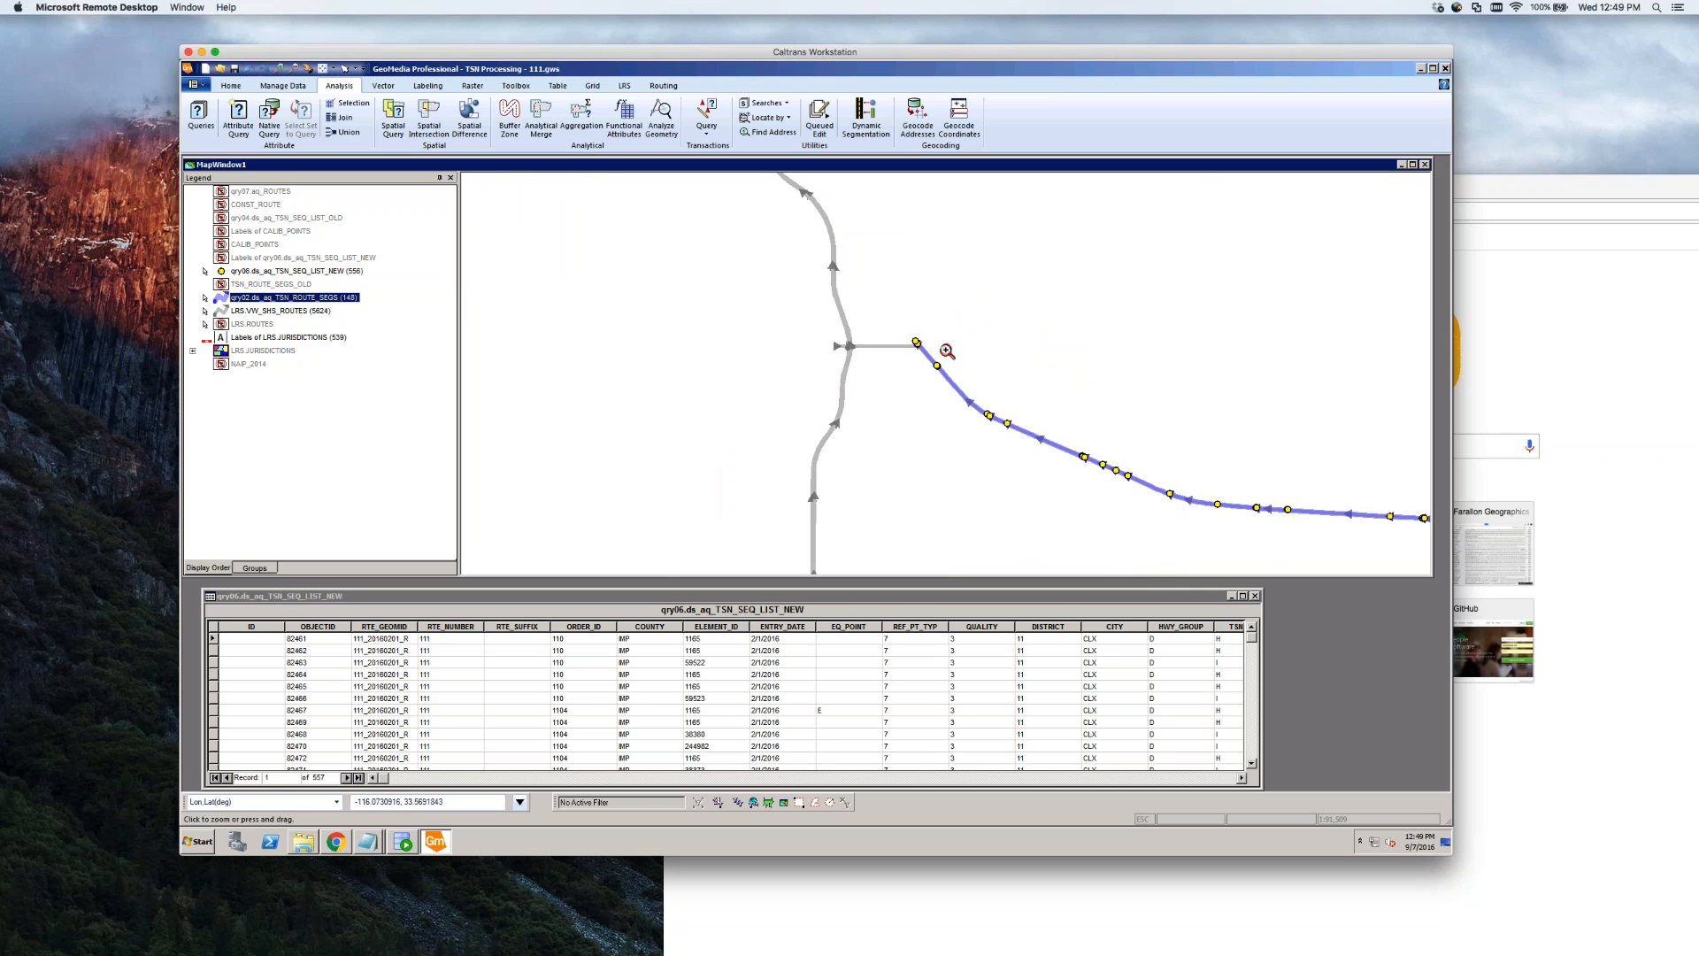
key(Escape)
mouse_move(872, 350)
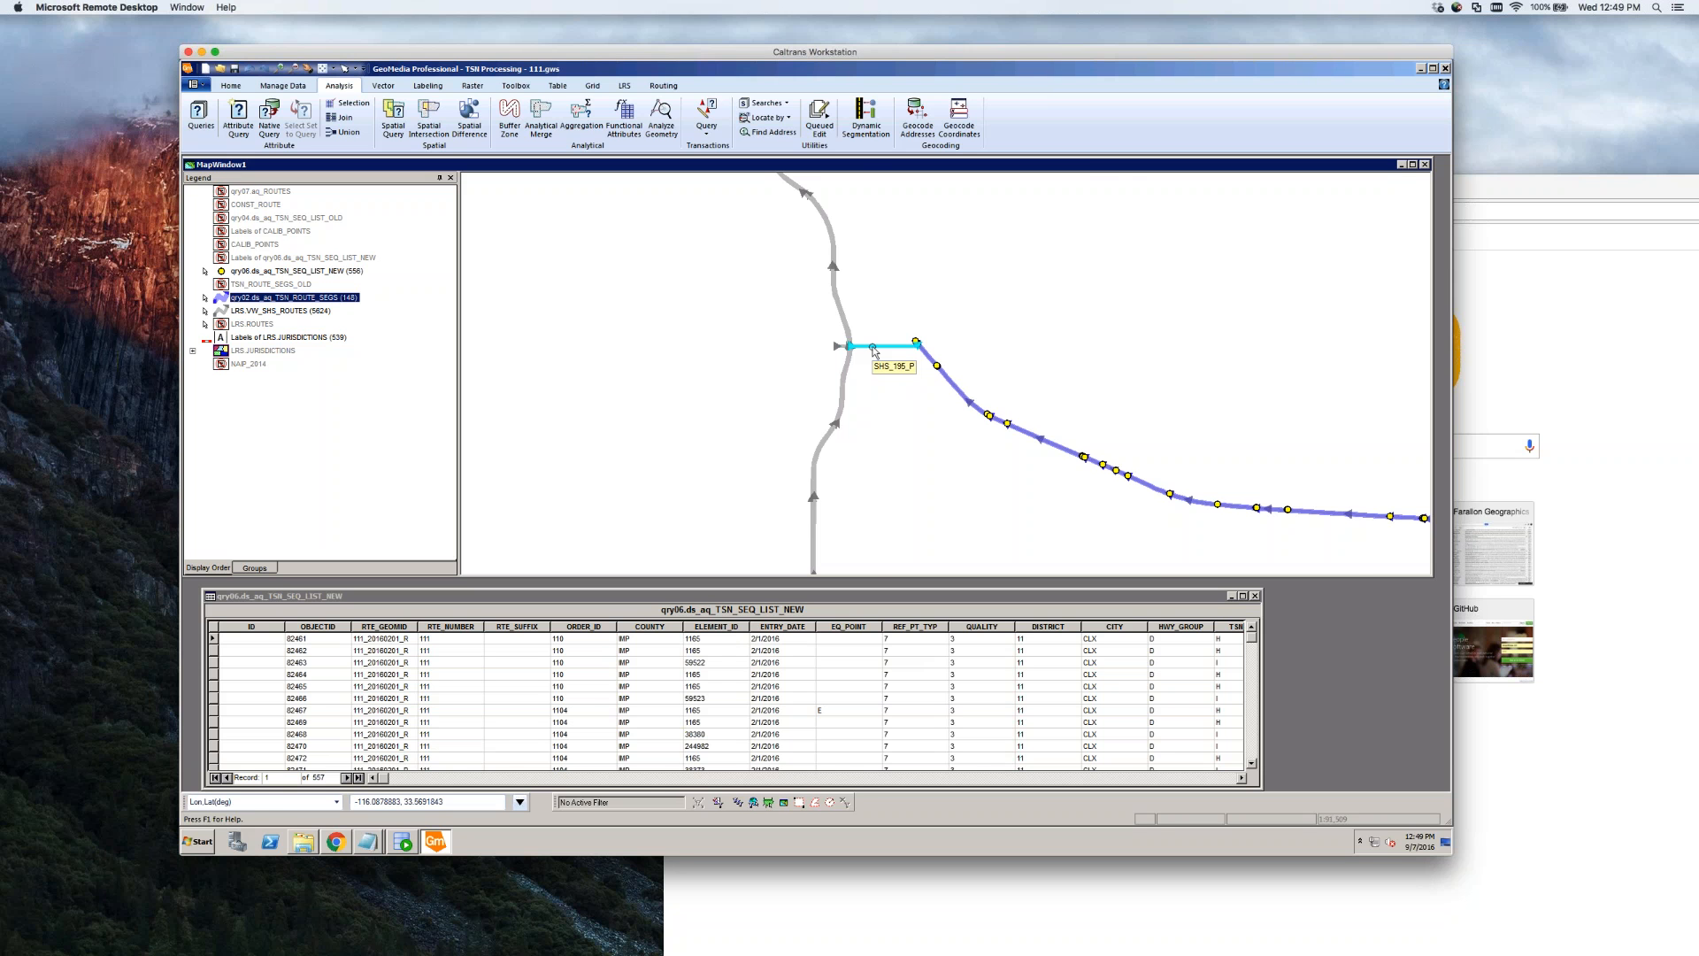
scroll(901, 389, down, 1)
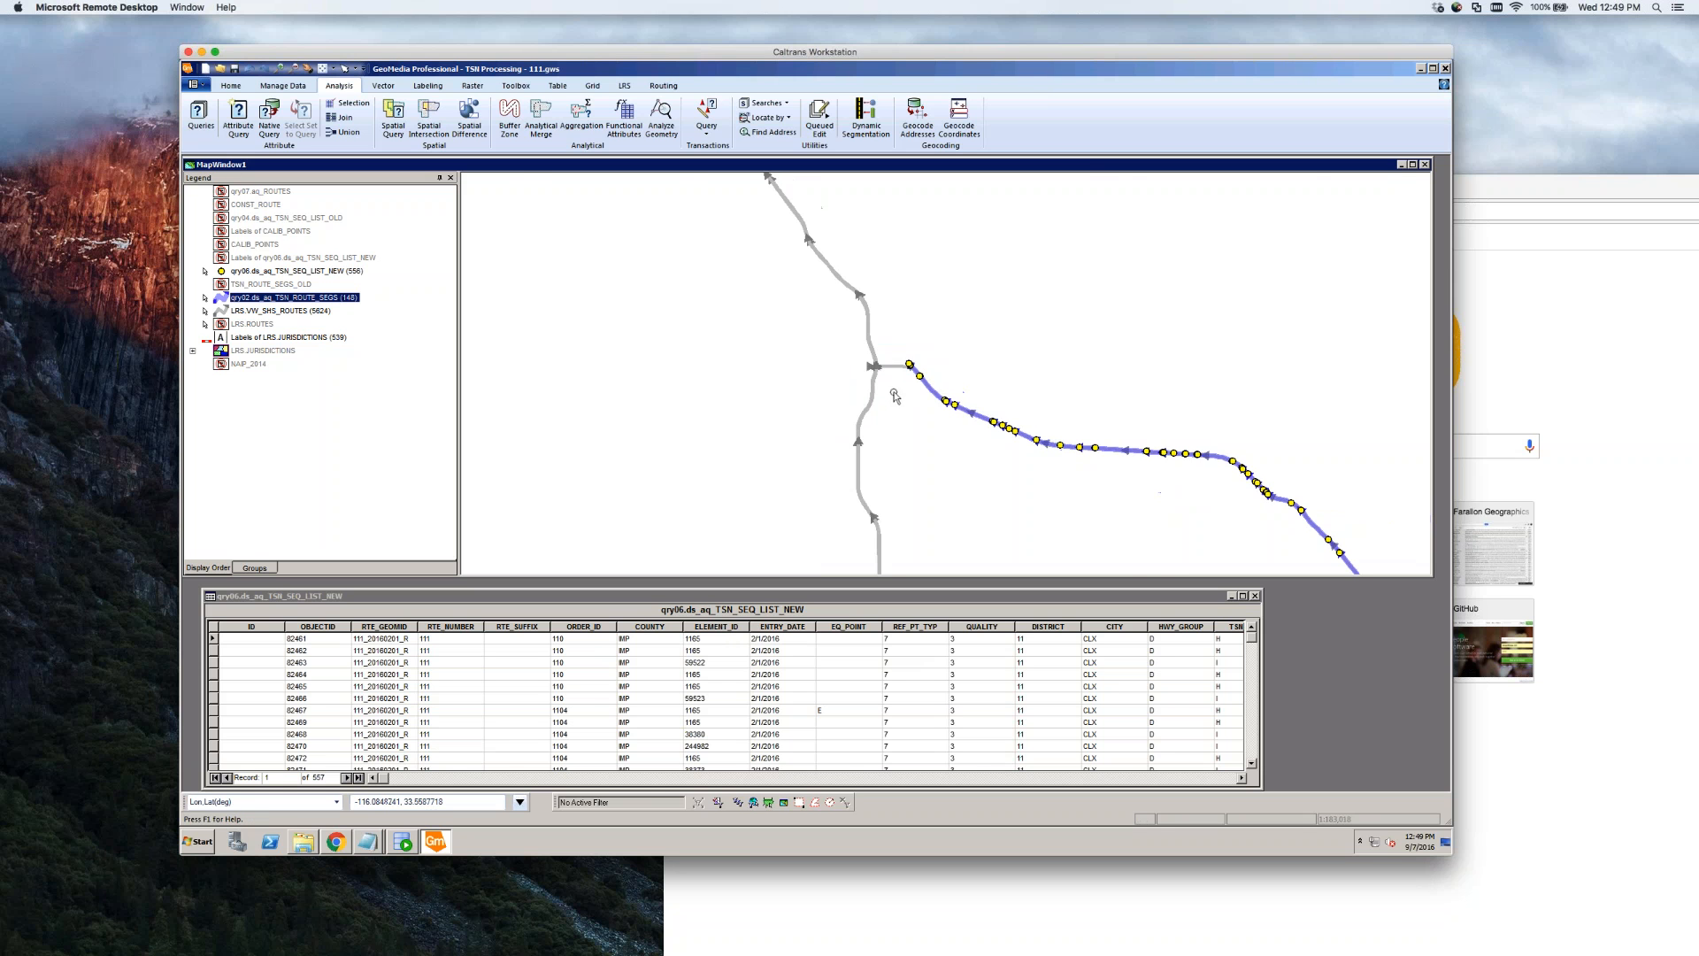
scroll(783, 393, down, 2)
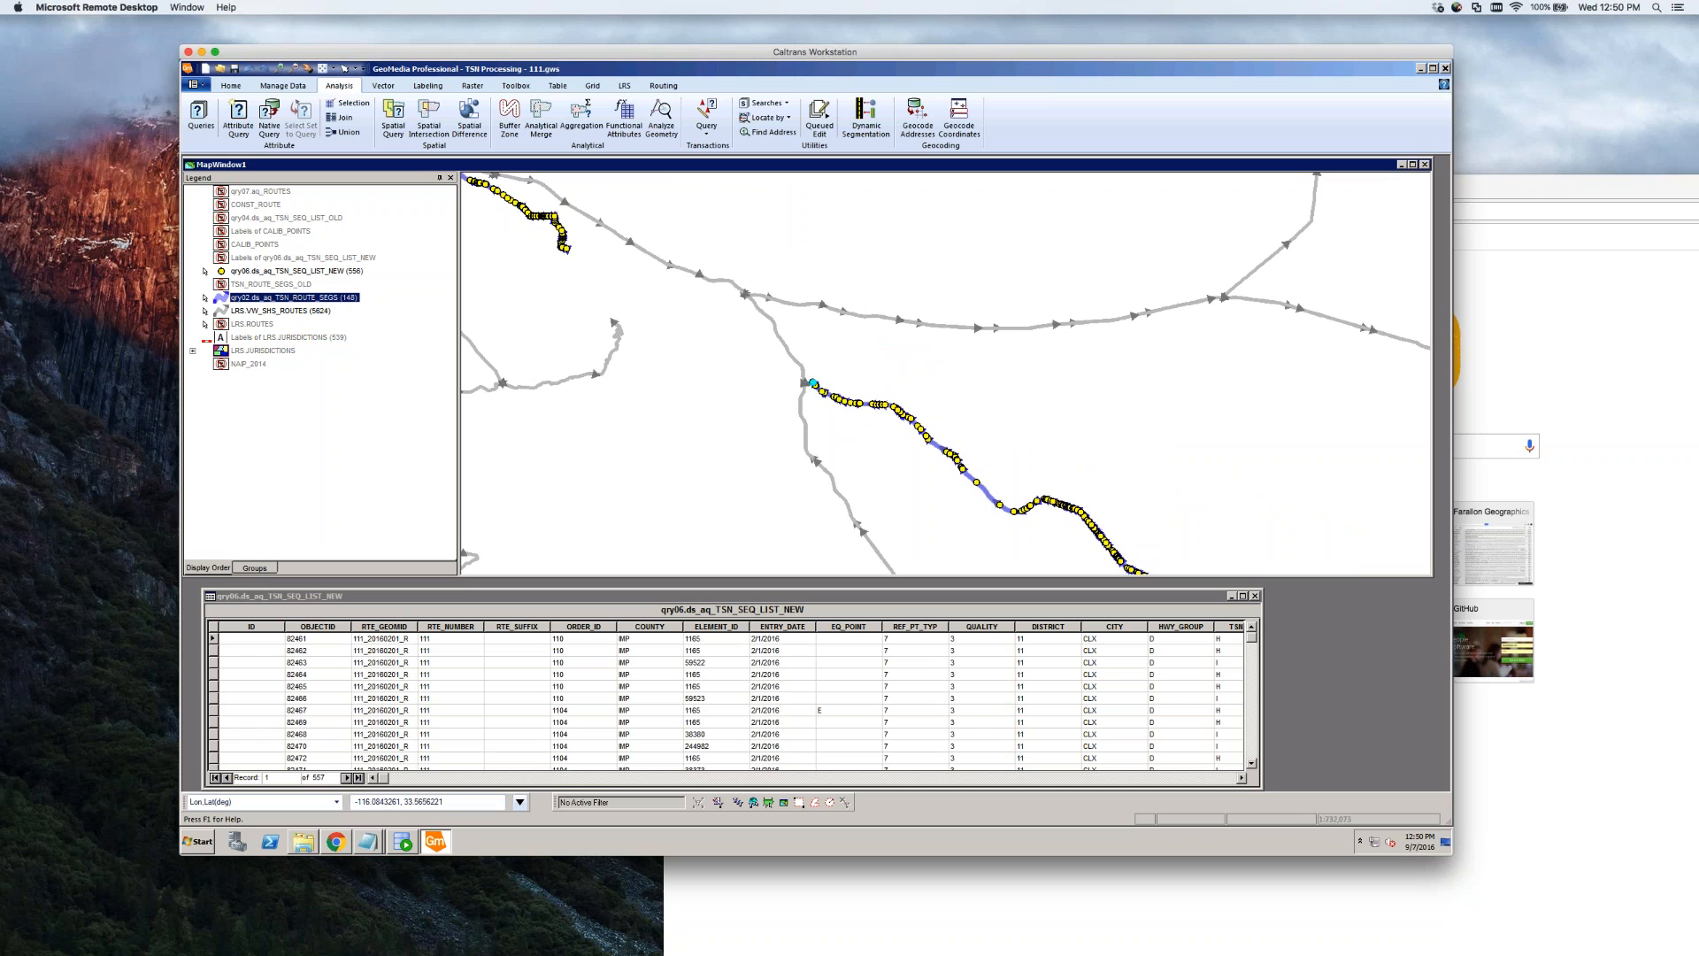
Zoom in and out over the route's starting junction, finishing at a wider map scale
scroll(815, 390, up, 2)
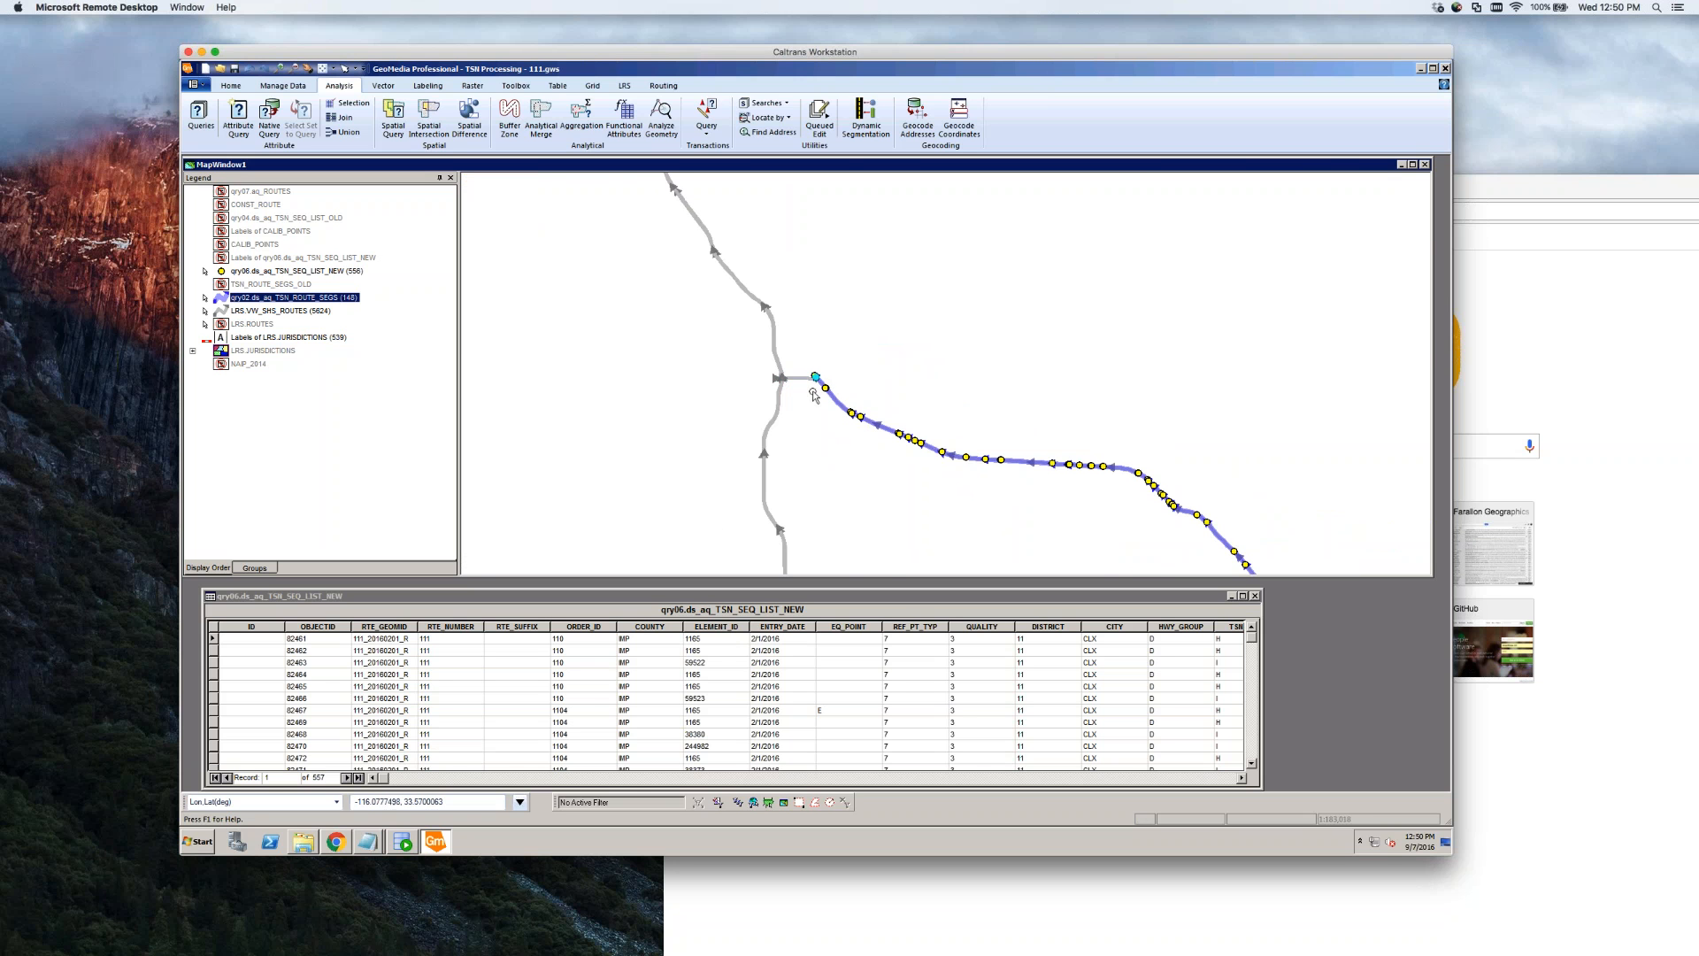
scroll(815, 389, down, 2)
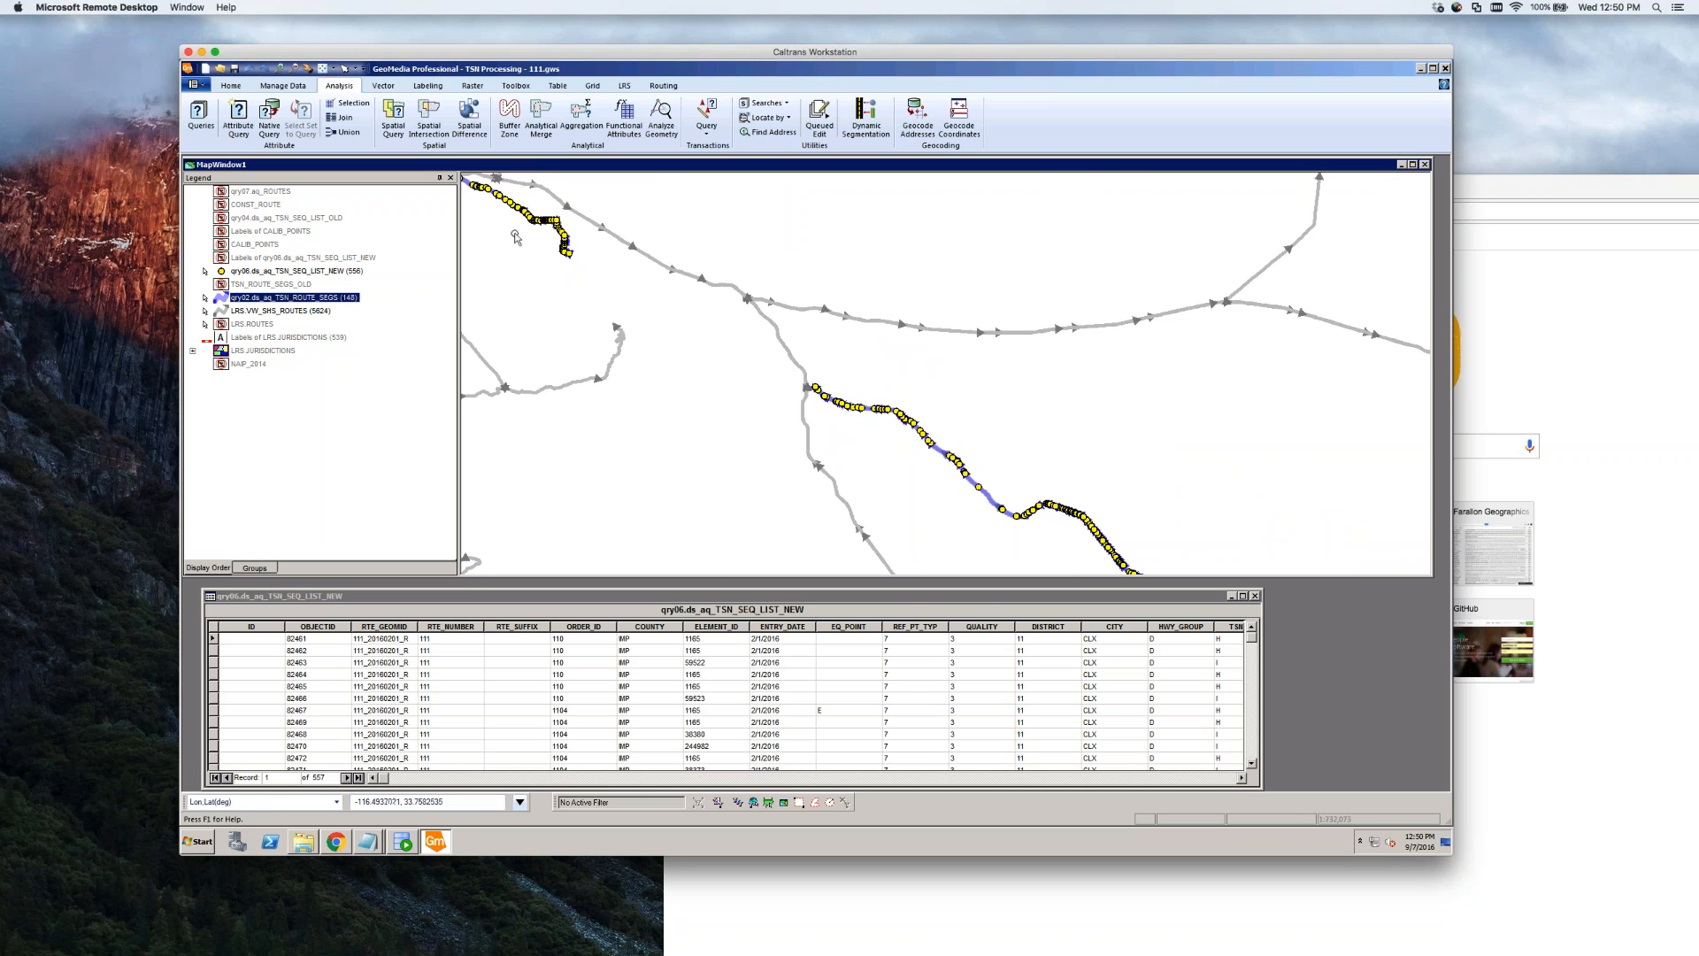
scroll(805, 398, up, 2)
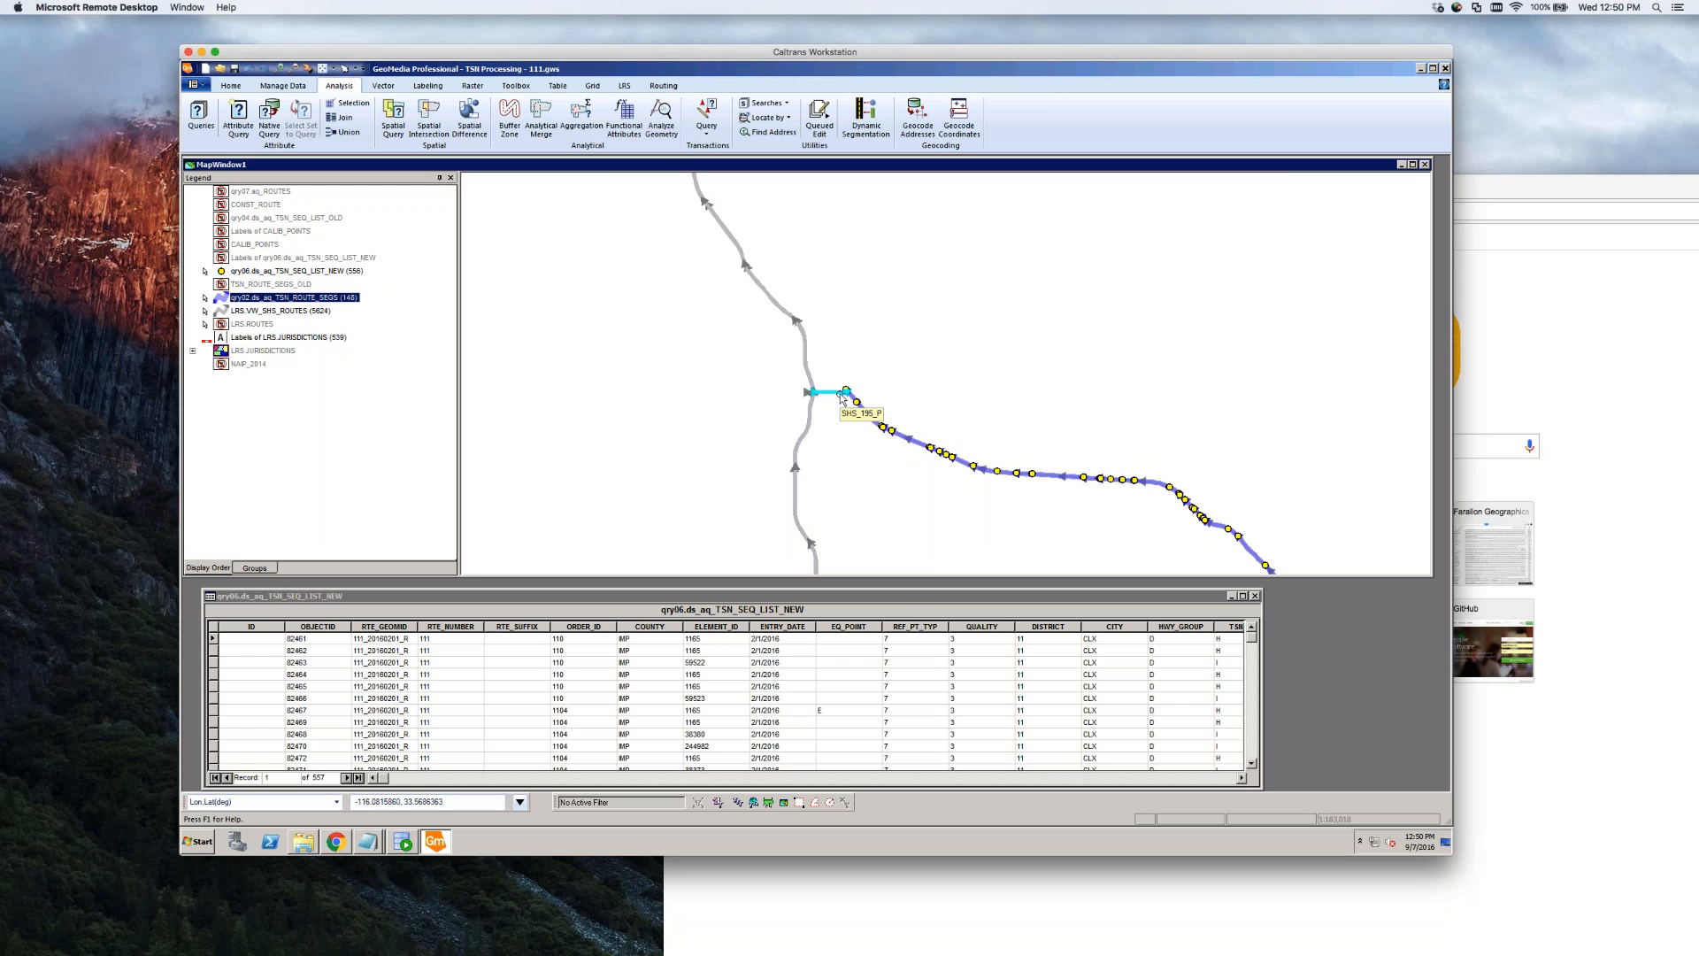
scroll(845, 425, down, 3)
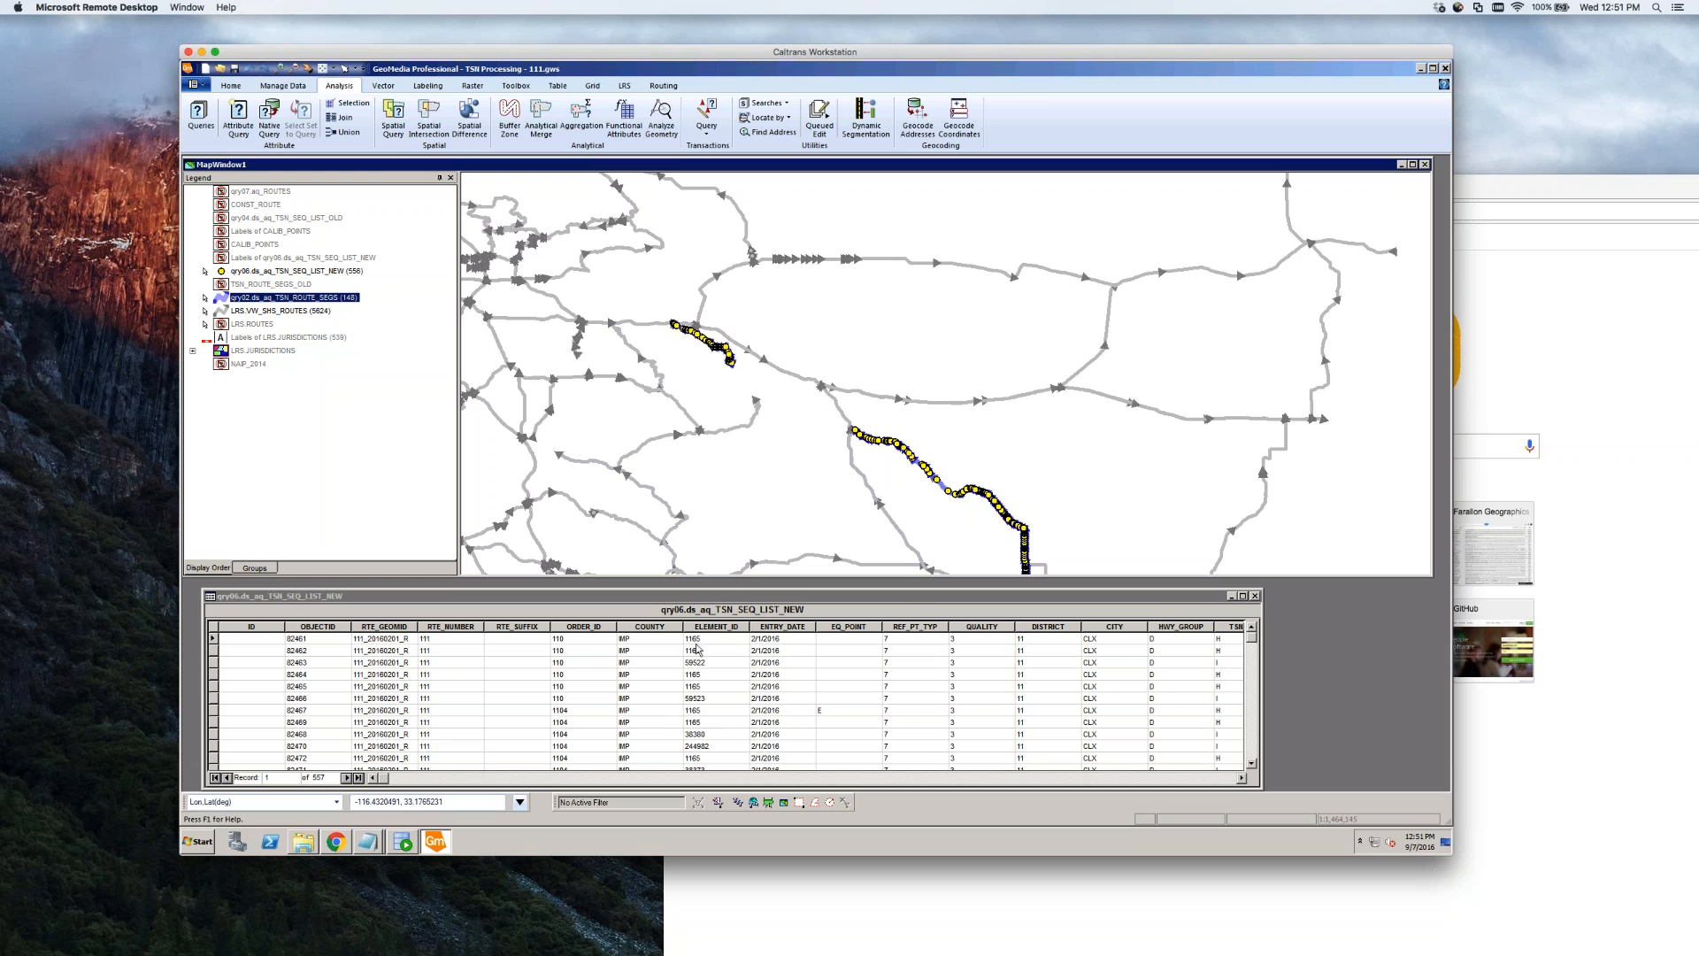
Sort the qry06 sequence table ascending by BEG_ODO
click(1241, 778)
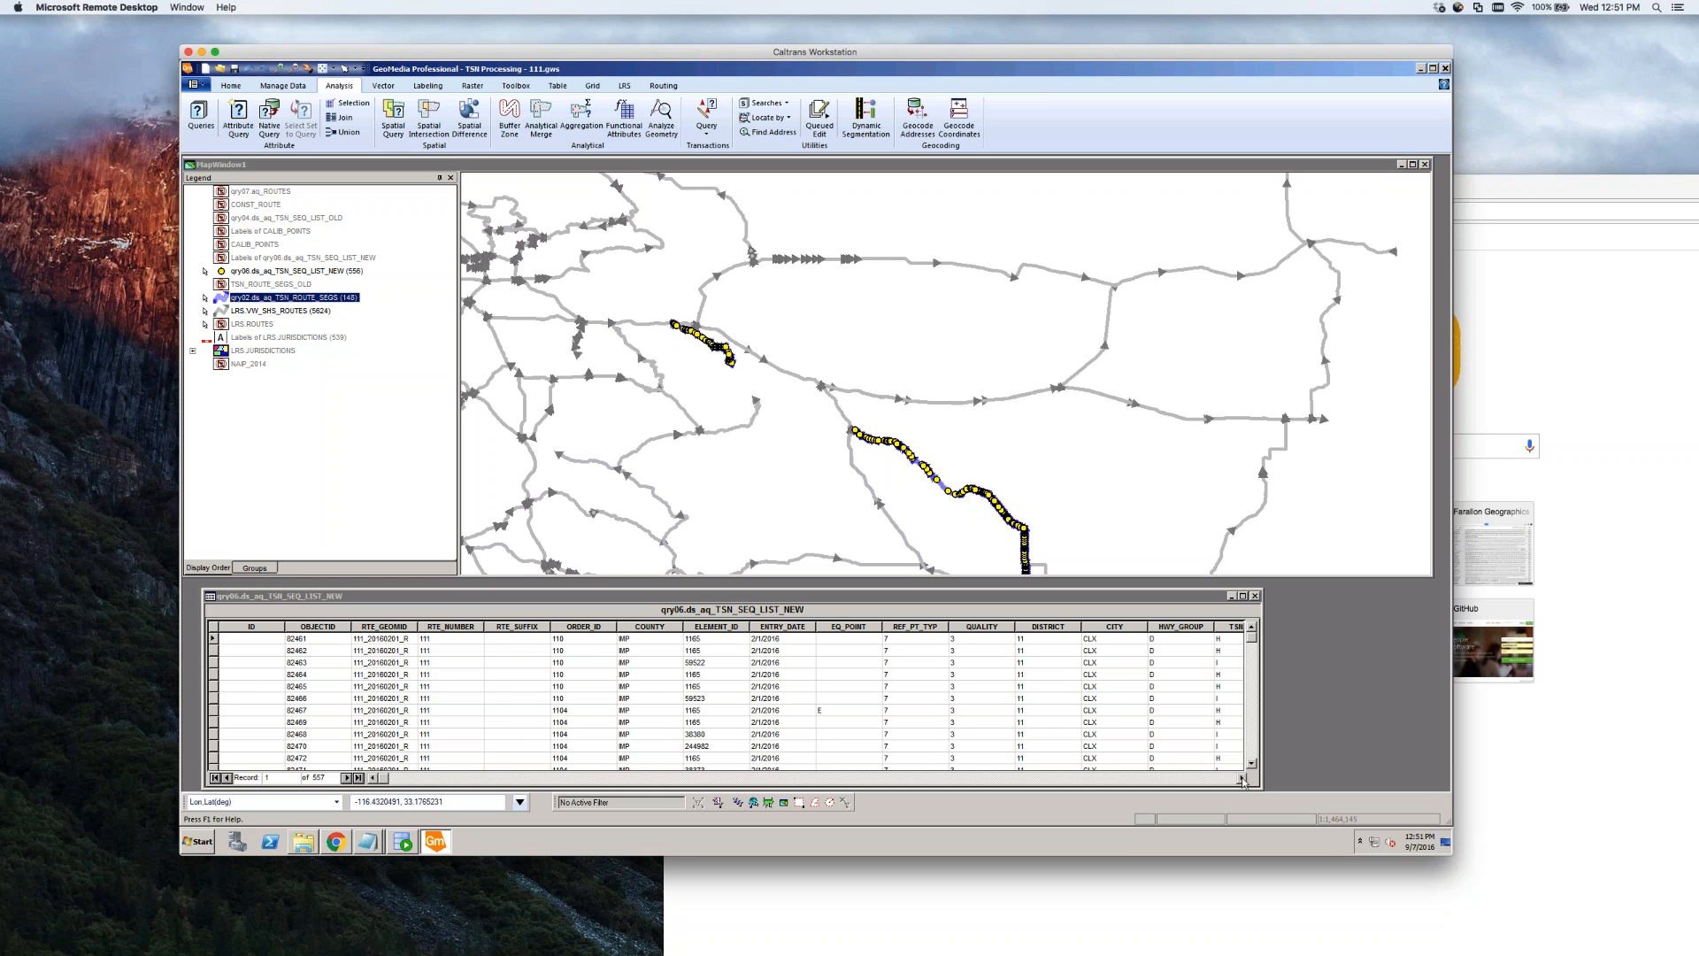
click(1242, 779)
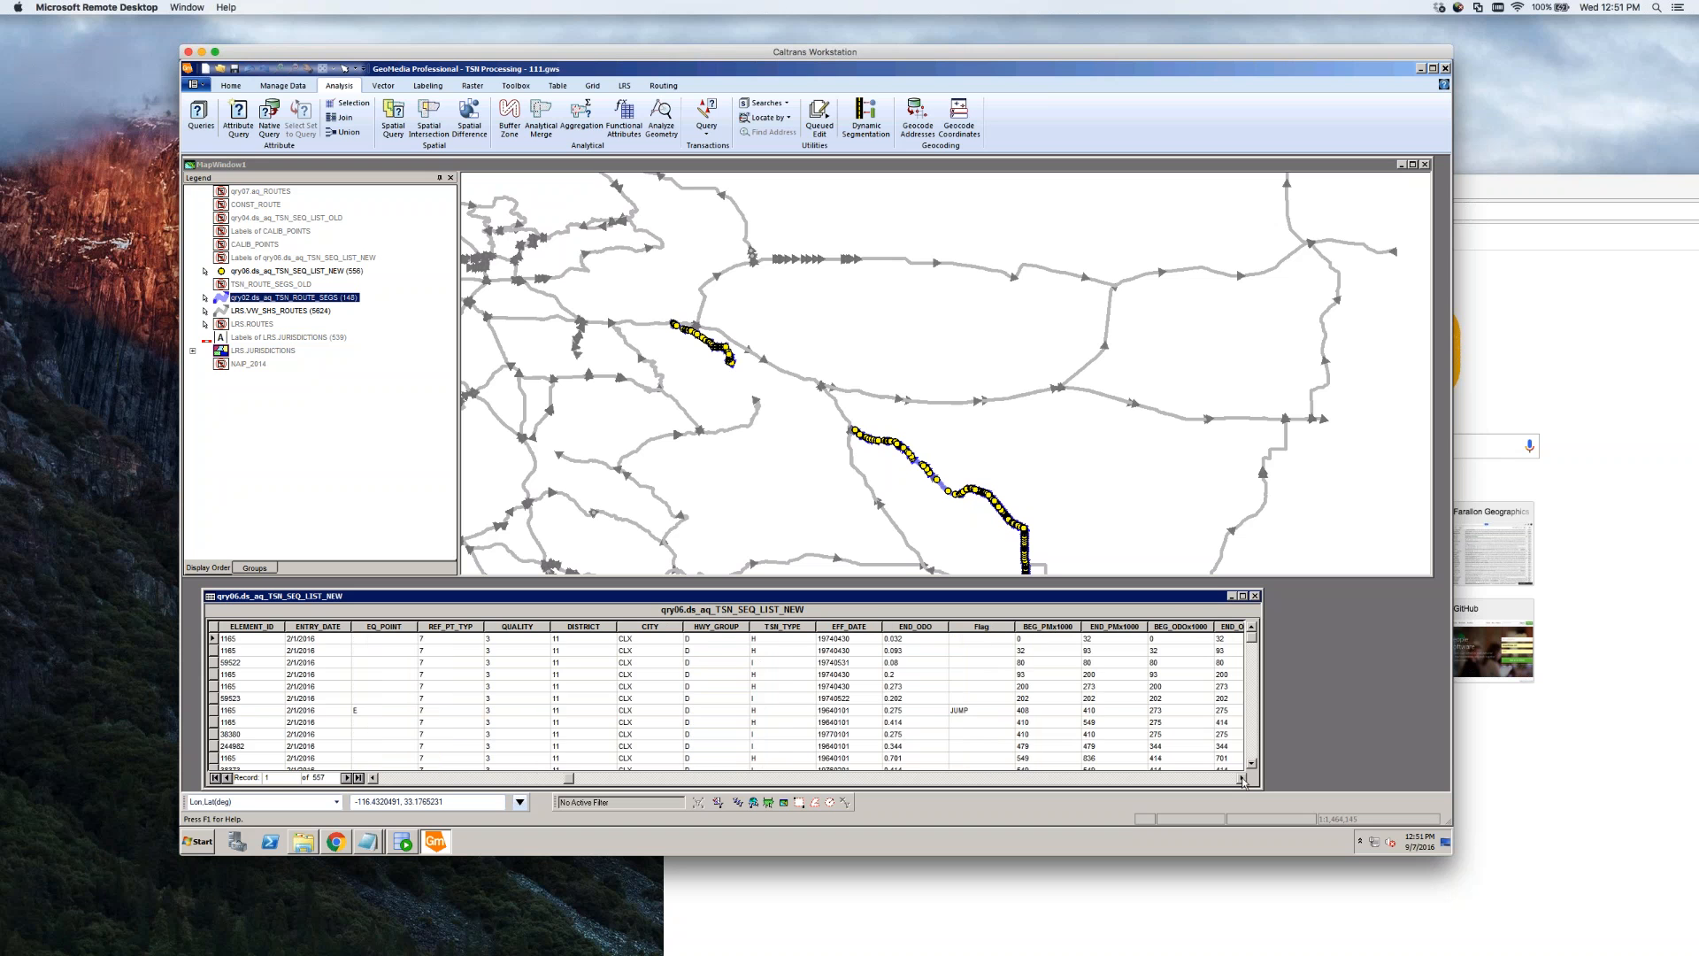
click(1242, 779)
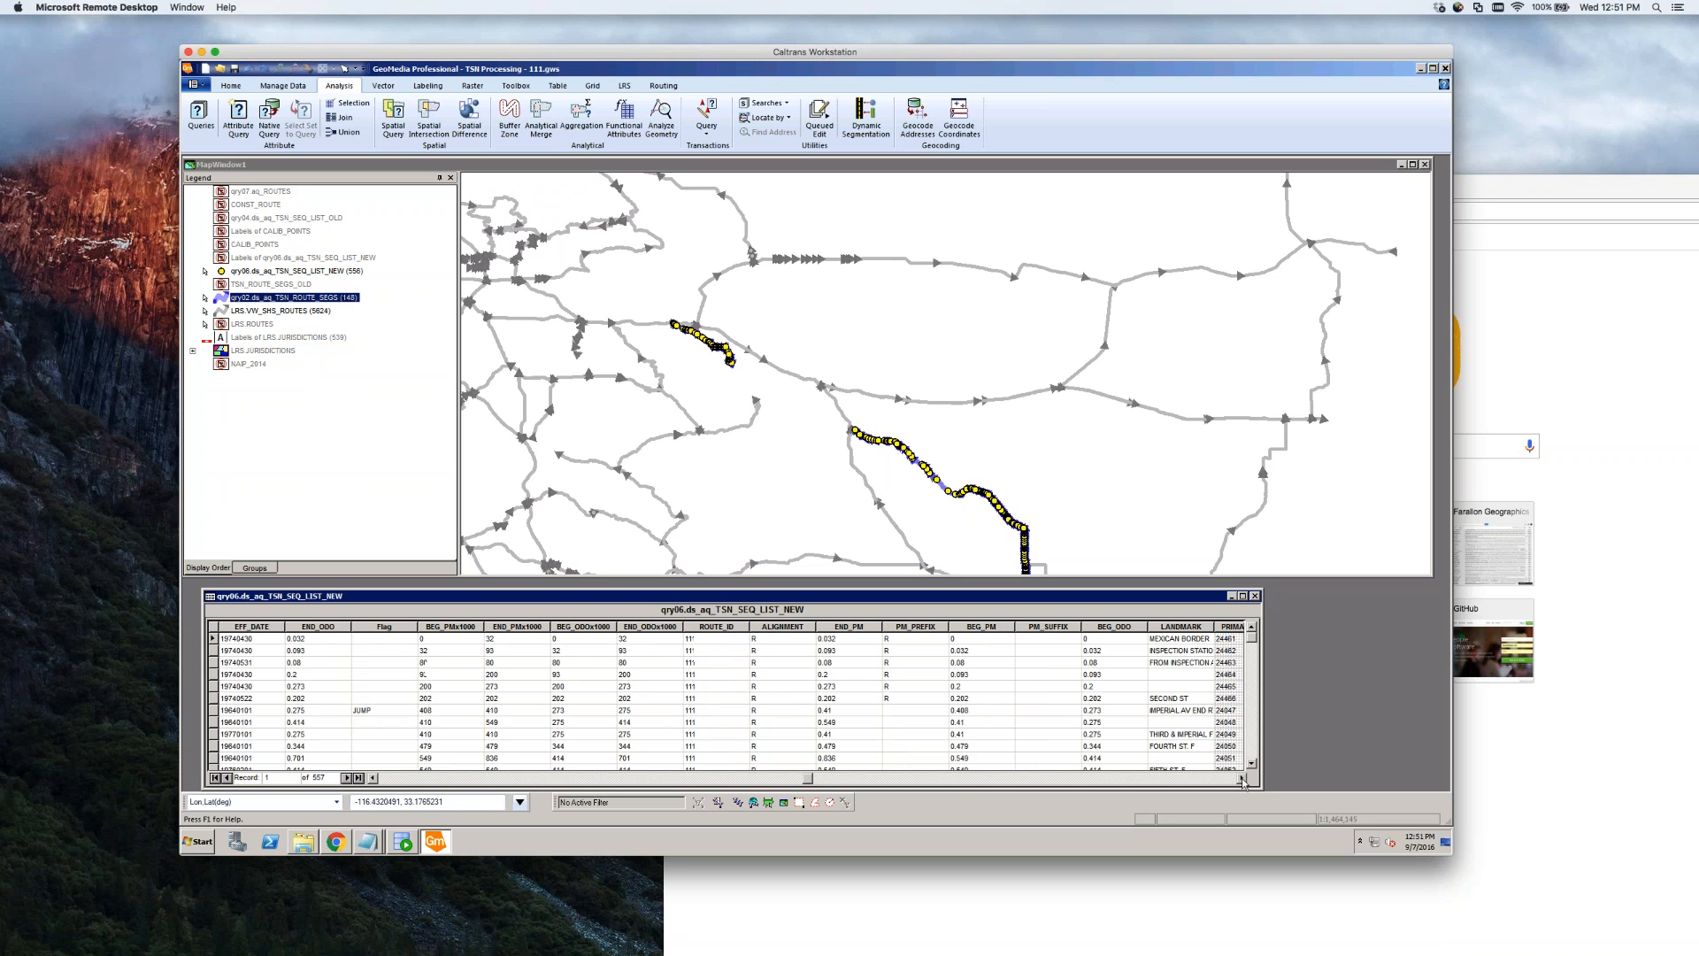
click(1107, 628)
right_click(1107, 630)
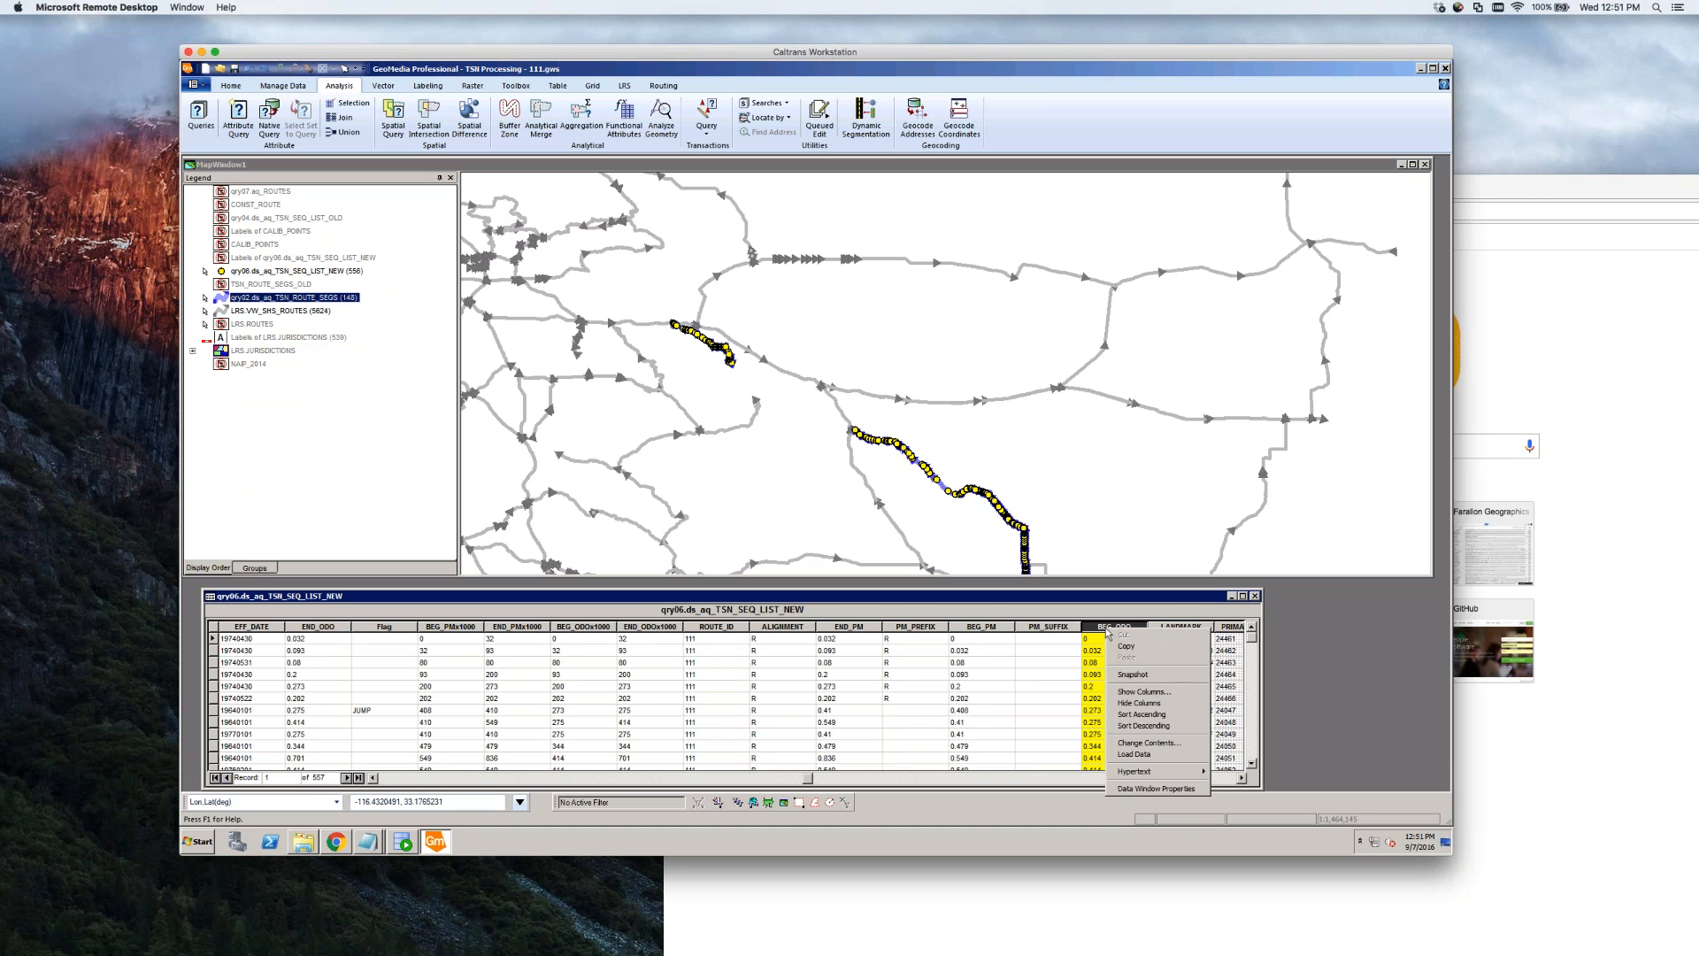
click(1157, 715)
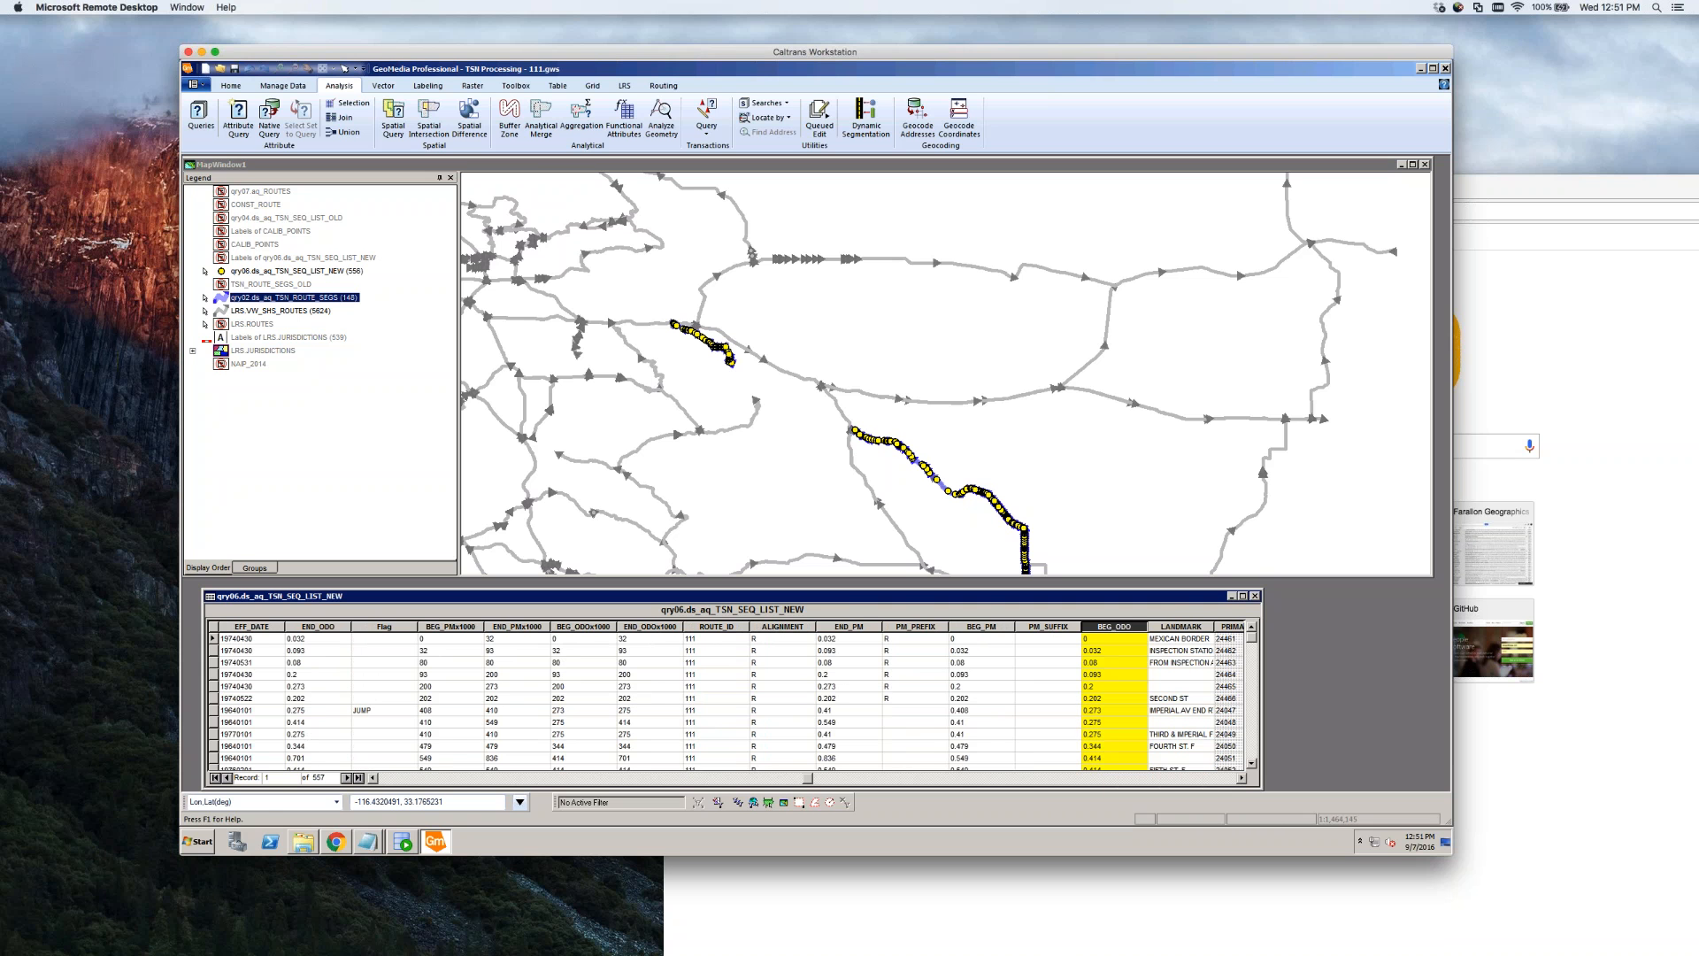
Reveal the Status1 column and locate the last records, JCT 10 and record 555, on the map
click(1243, 779)
click(1243, 779)
click(1242, 778)
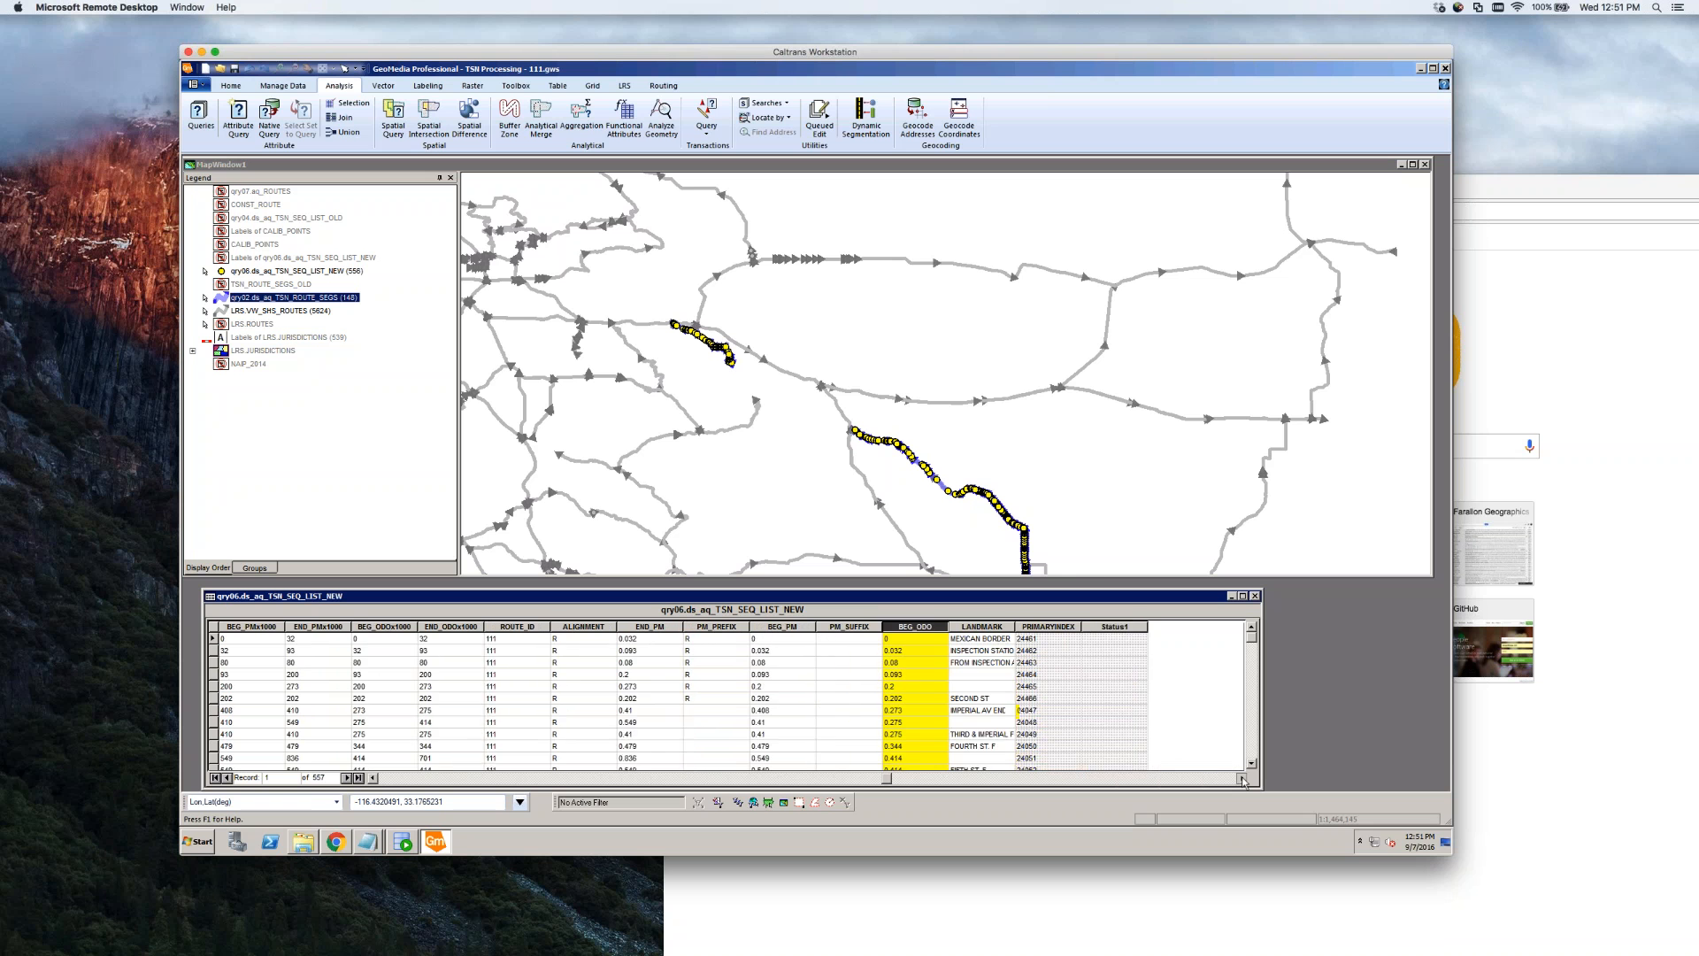
click(1242, 779)
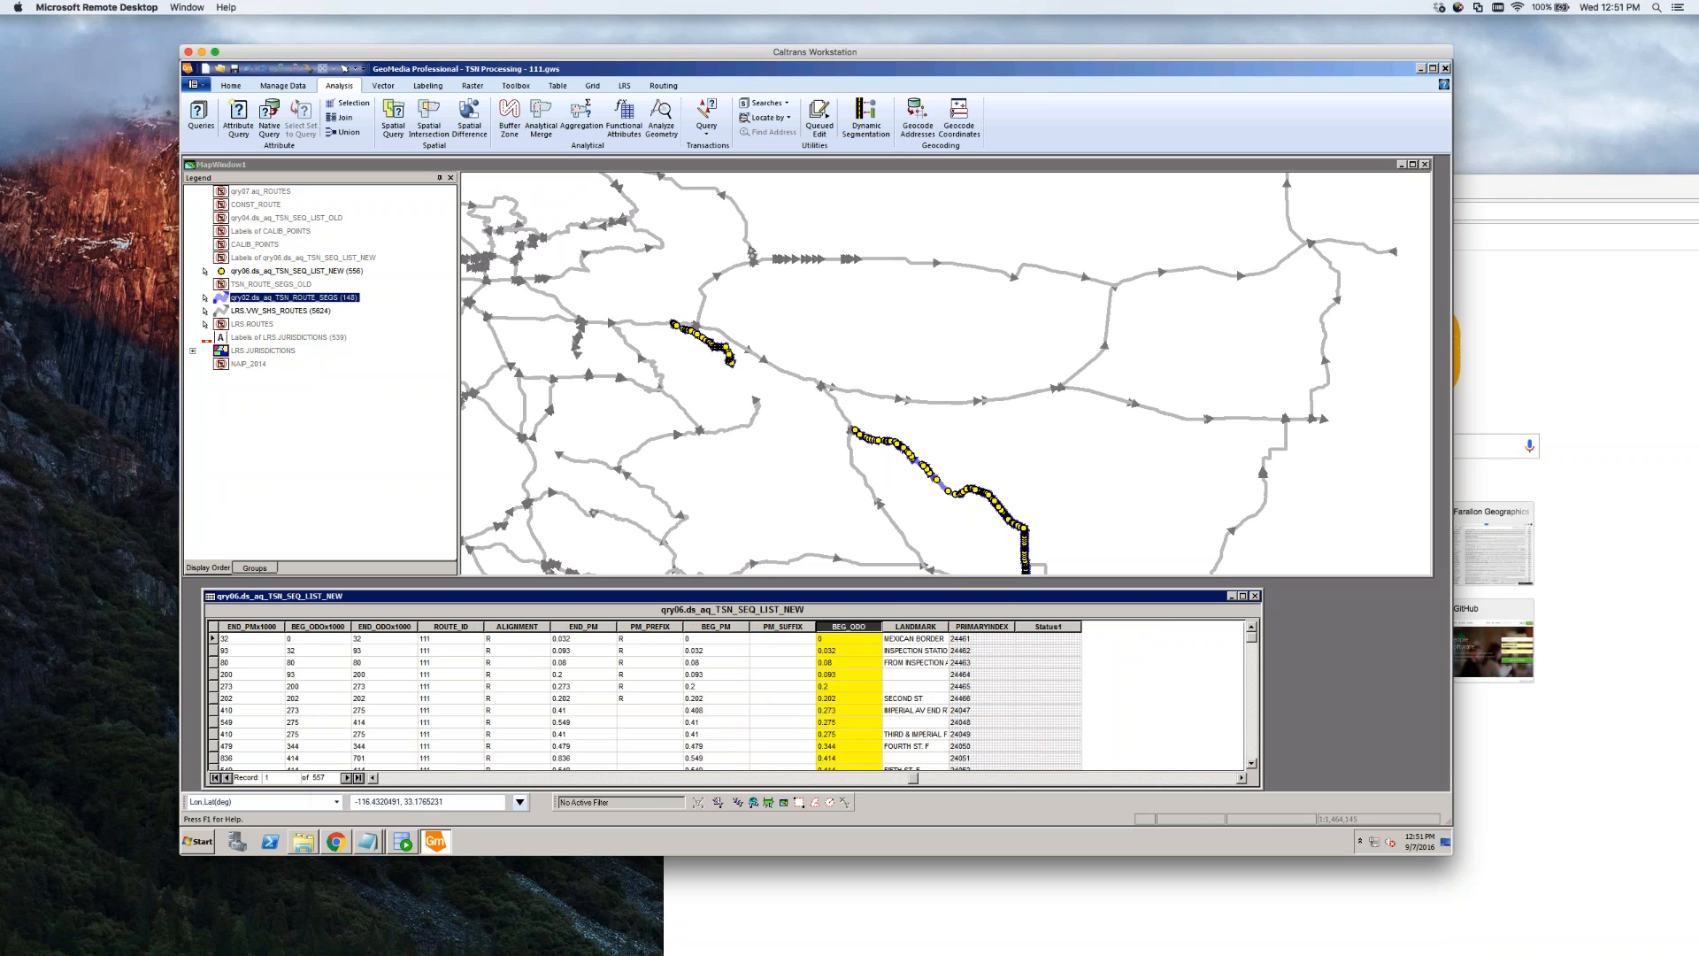
click(358, 777)
click(1252, 626)
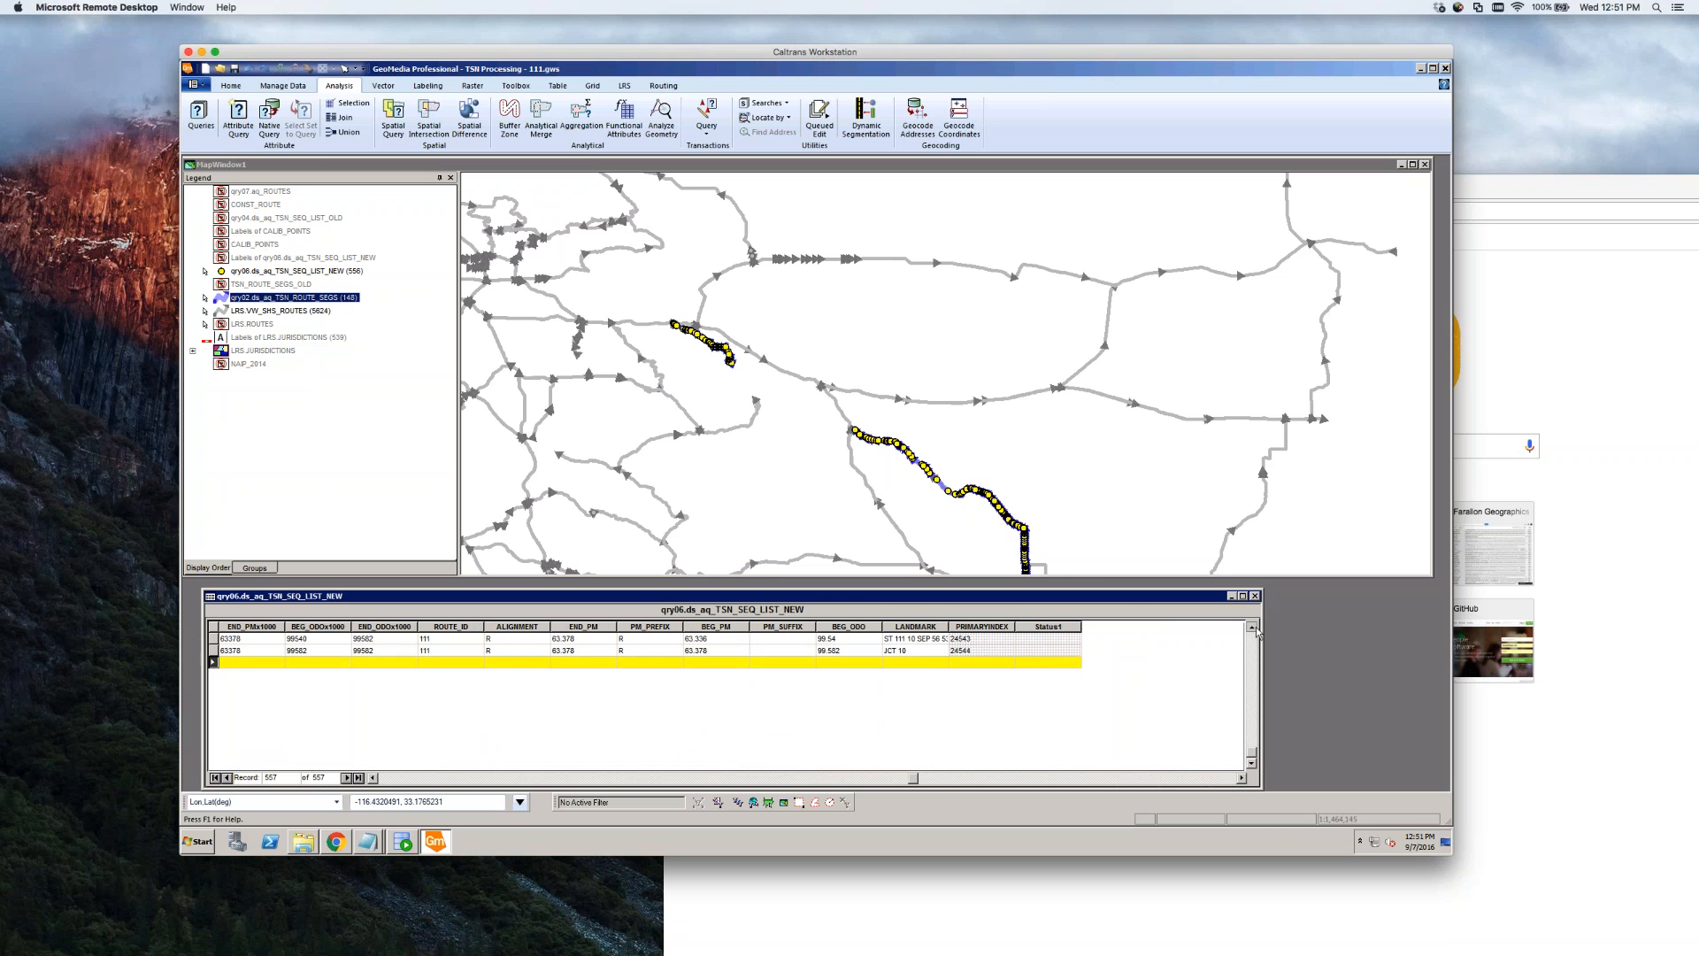
click(1251, 627)
click(1252, 627)
click(1251, 627)
click(1251, 627)
click(1251, 626)
click(1251, 627)
click(1251, 627)
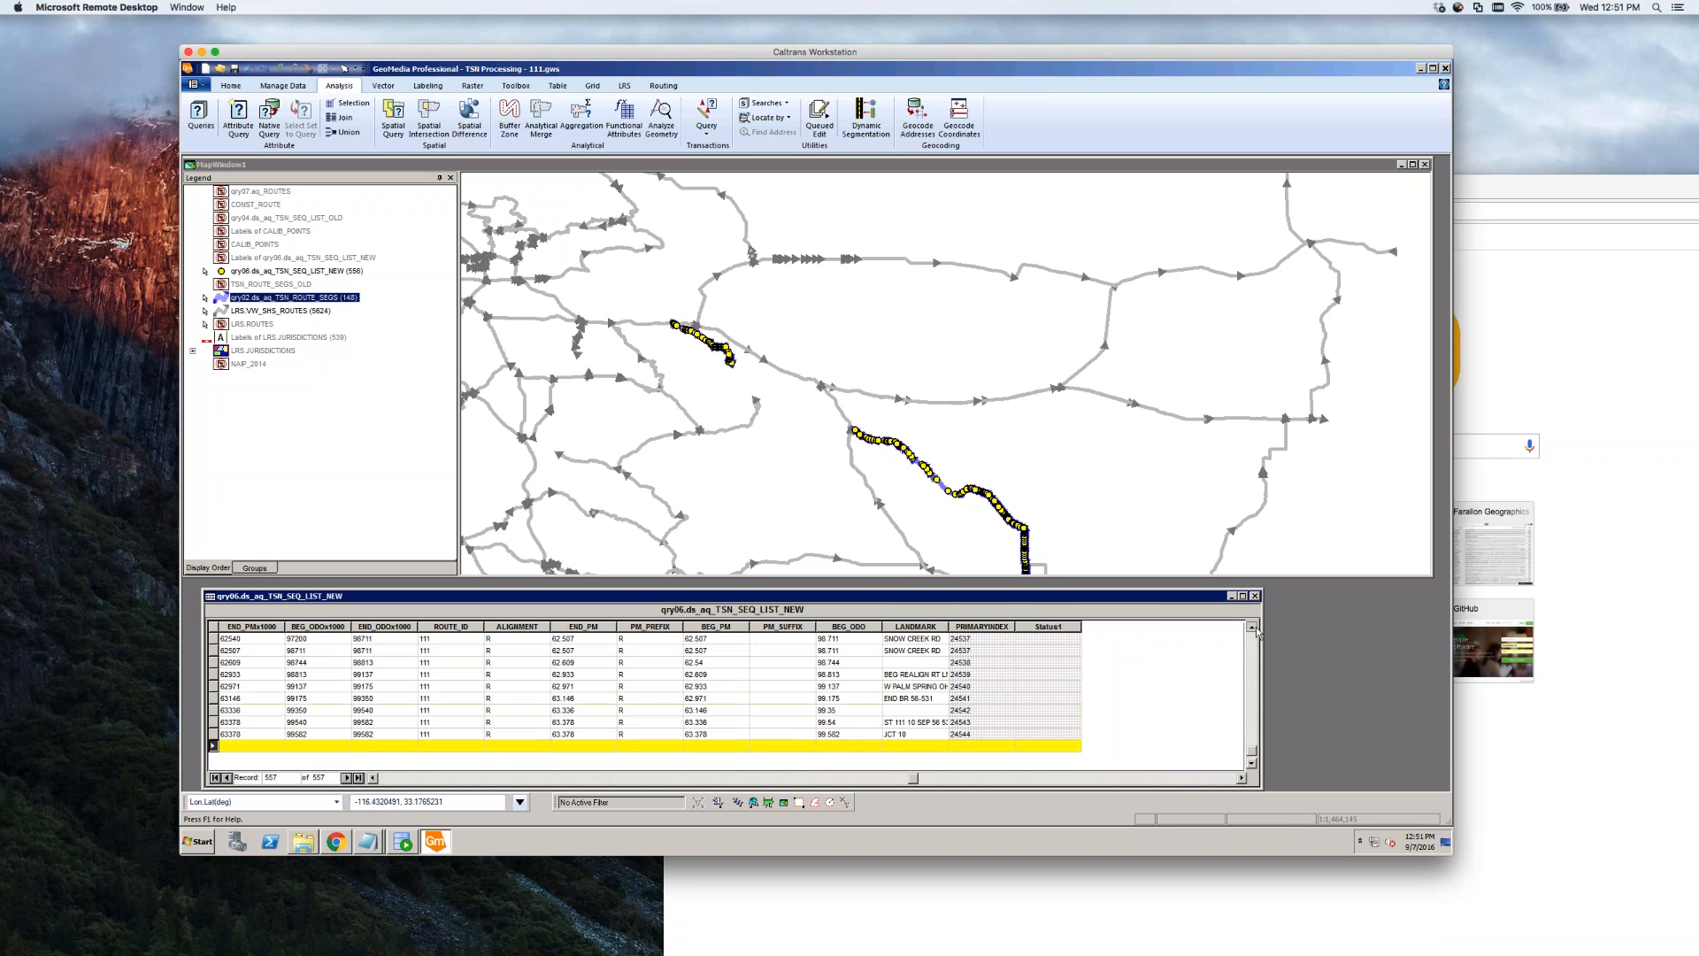
click(1252, 627)
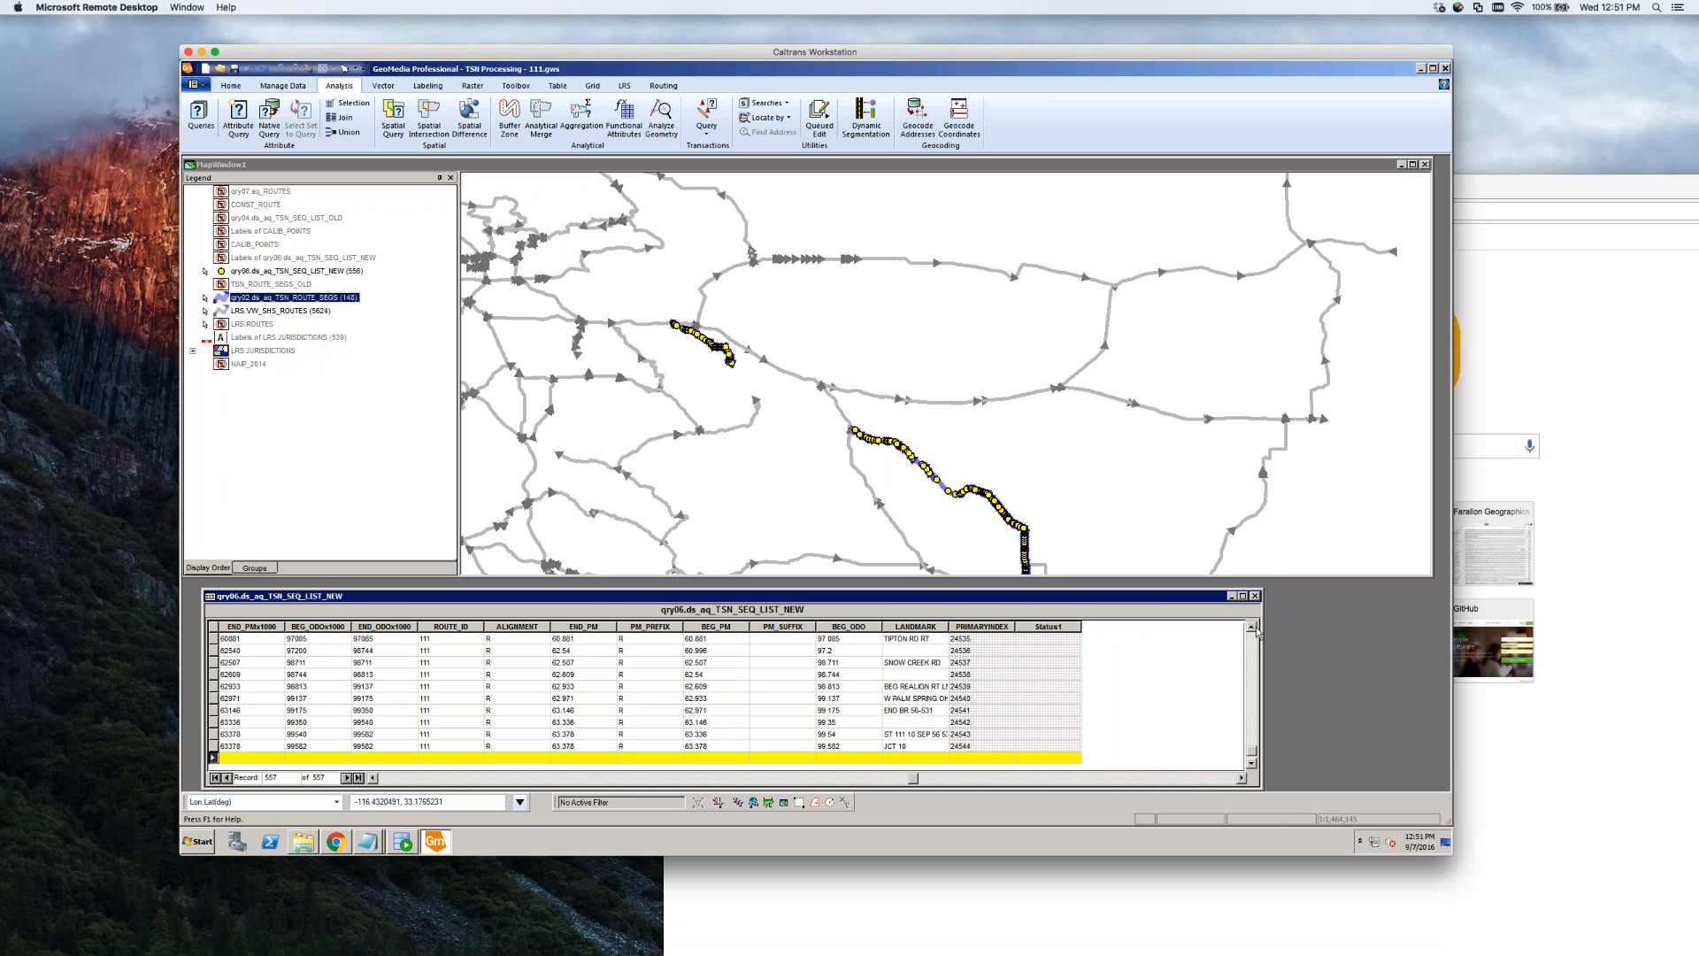
click(470, 748)
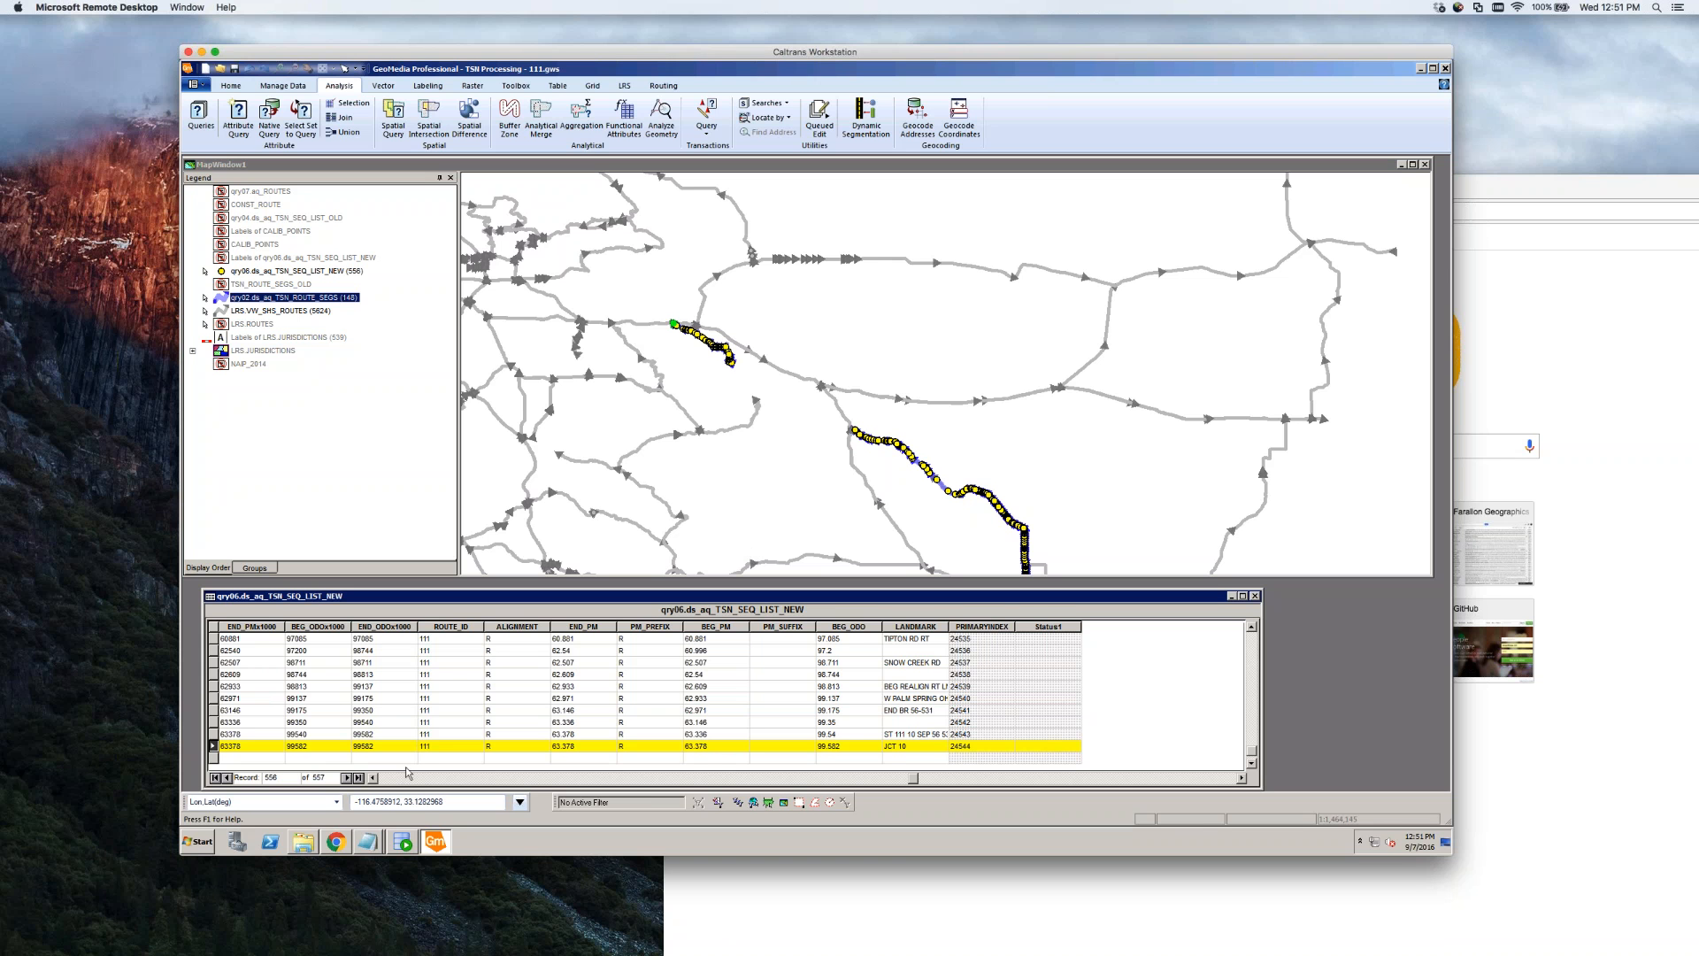
key(Up)
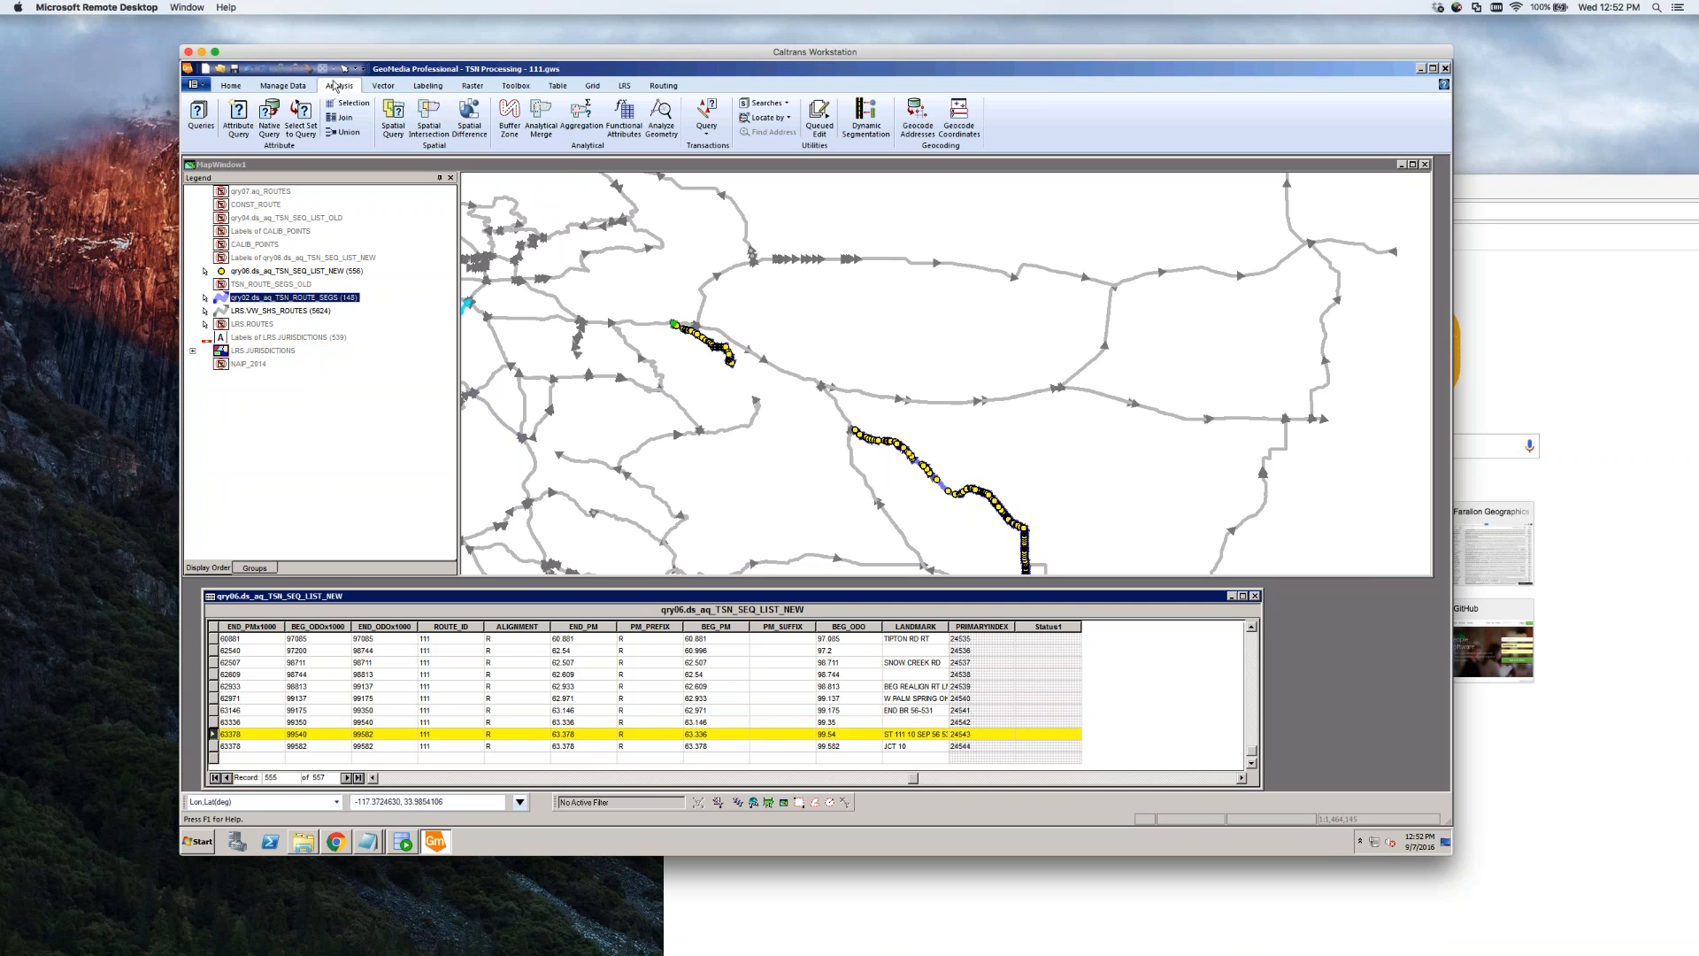
click(517, 165)
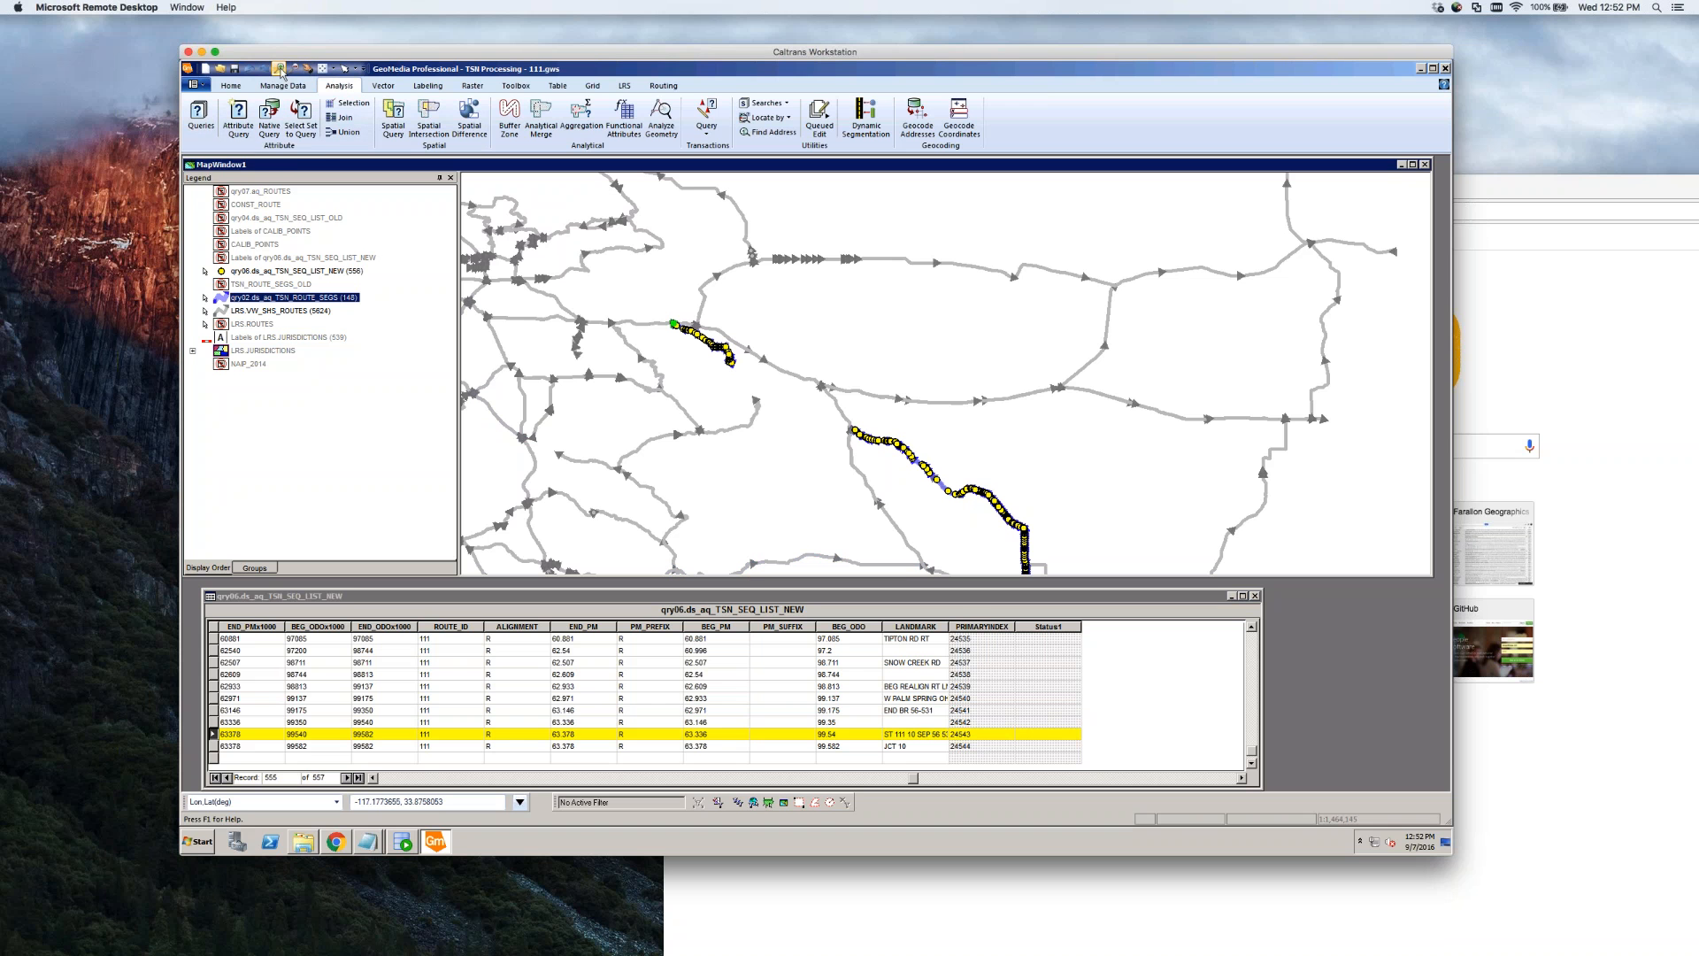
Find the 'Unable to locate event' records near JCT 195 WEST and select rows 19455, 47252, 18478
click(1251, 646)
click(1252, 646)
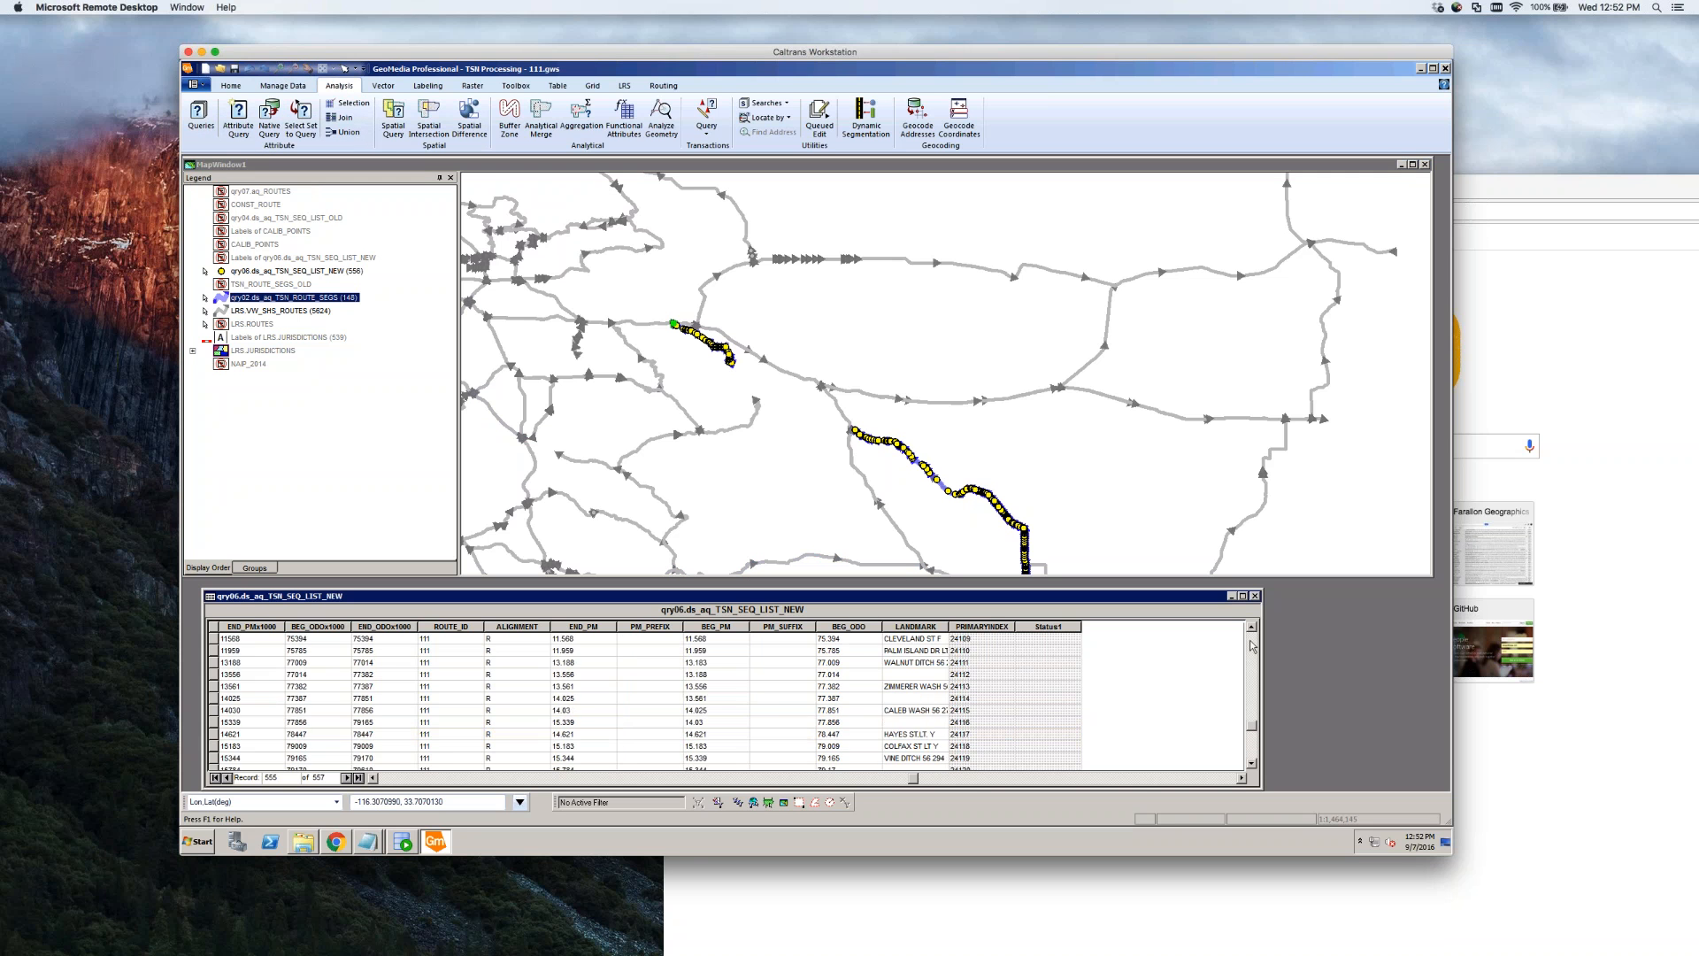
scroll(885, 699, down, 5)
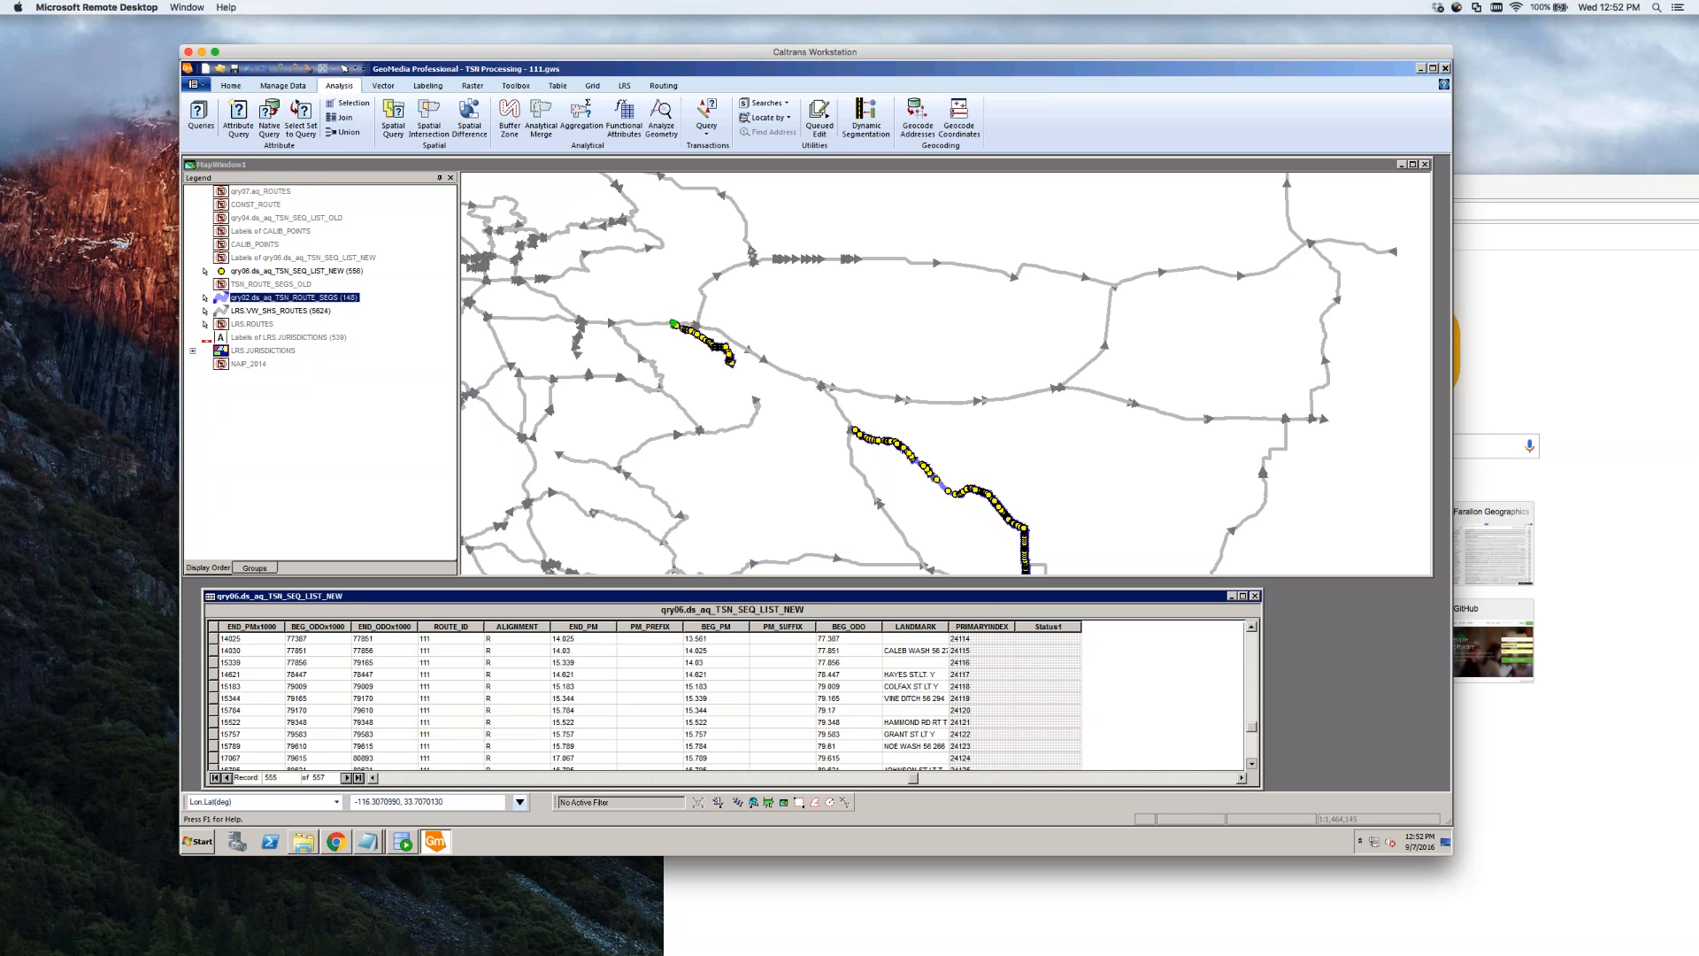
scroll(885, 699, down, 3)
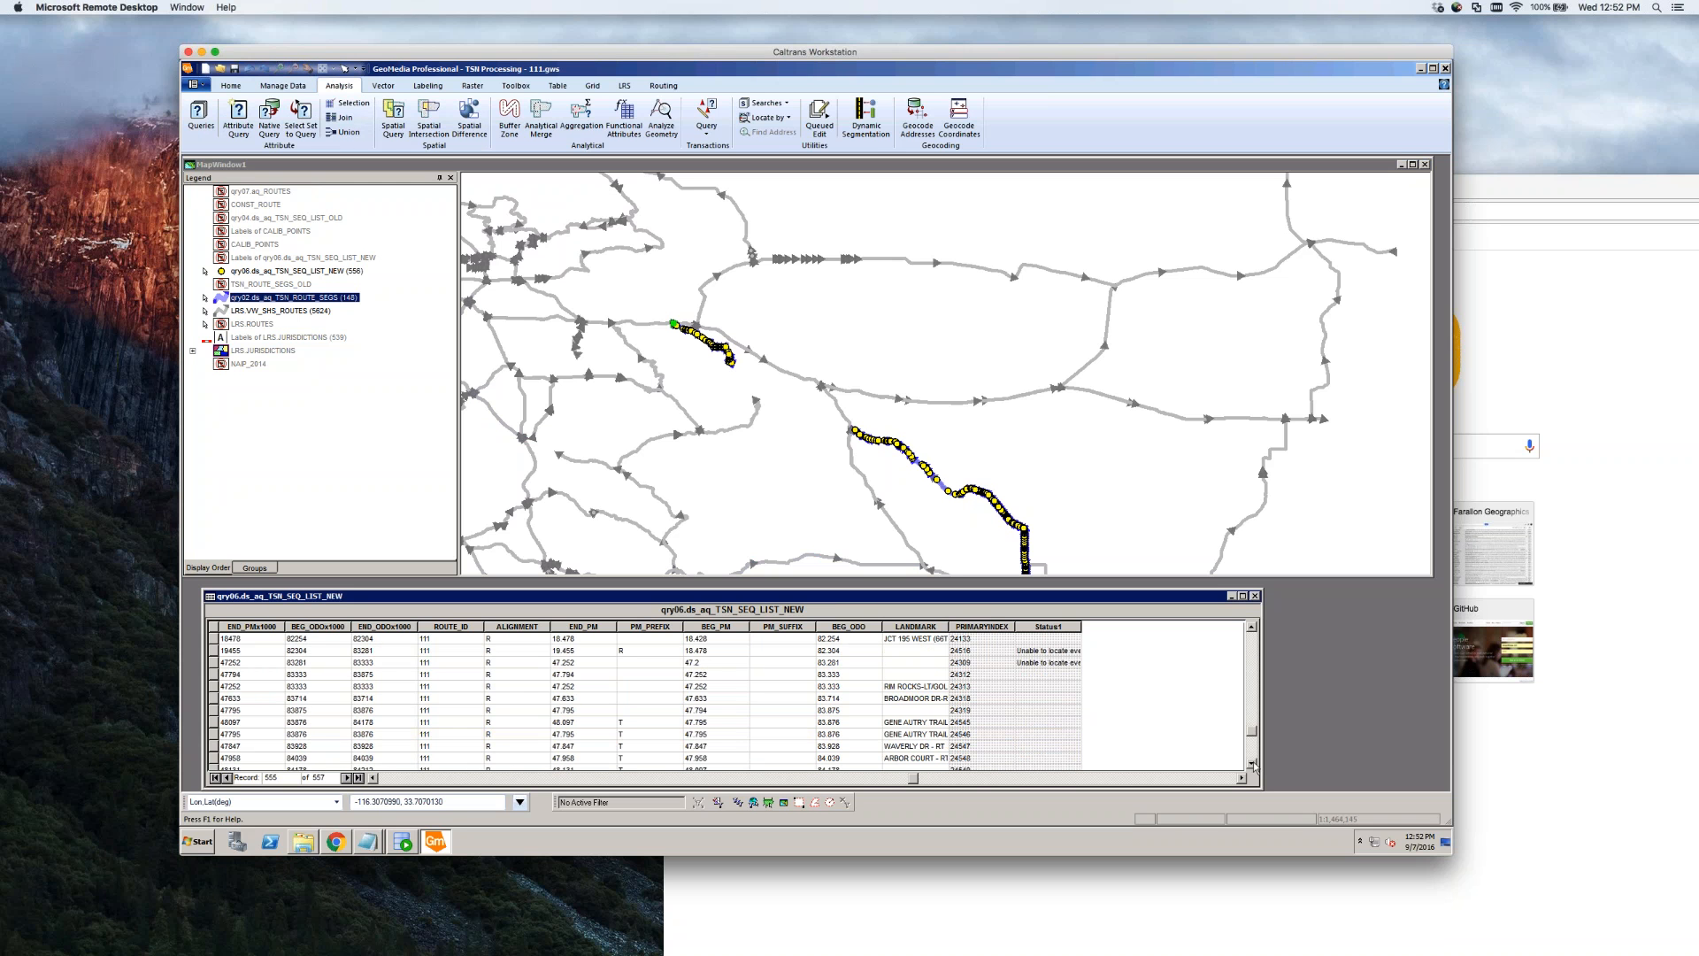
click(1252, 628)
click(1252, 627)
click(1253, 628)
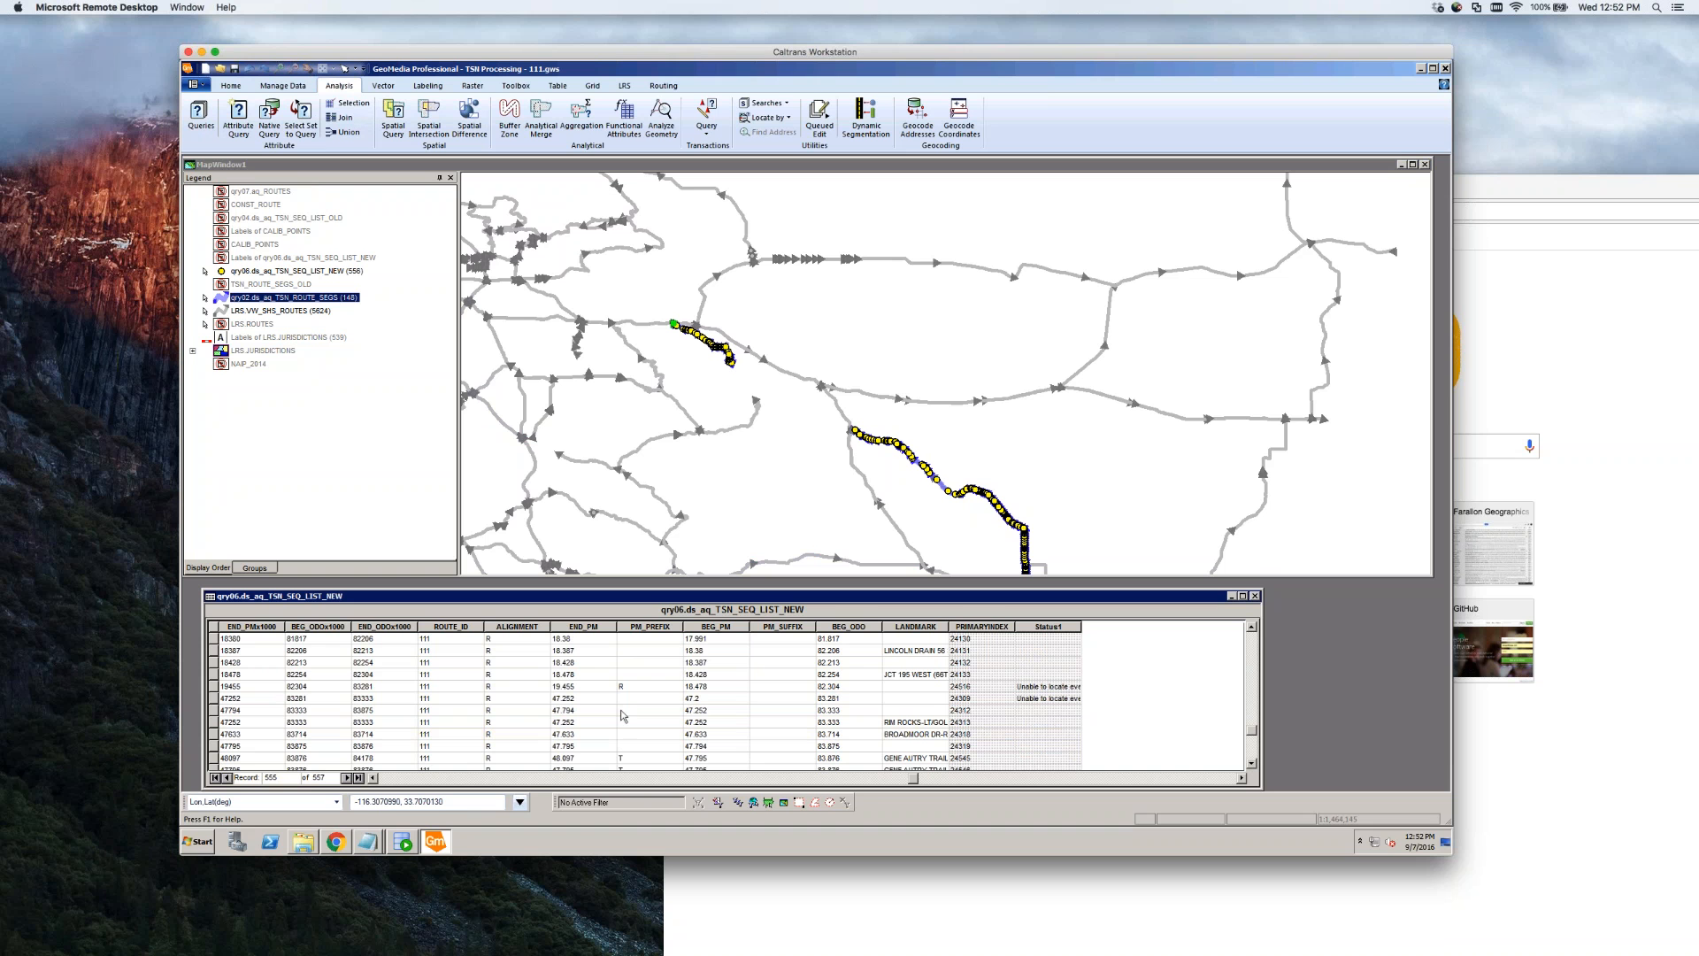
drag(213, 687, 213, 699)
click(213, 676)
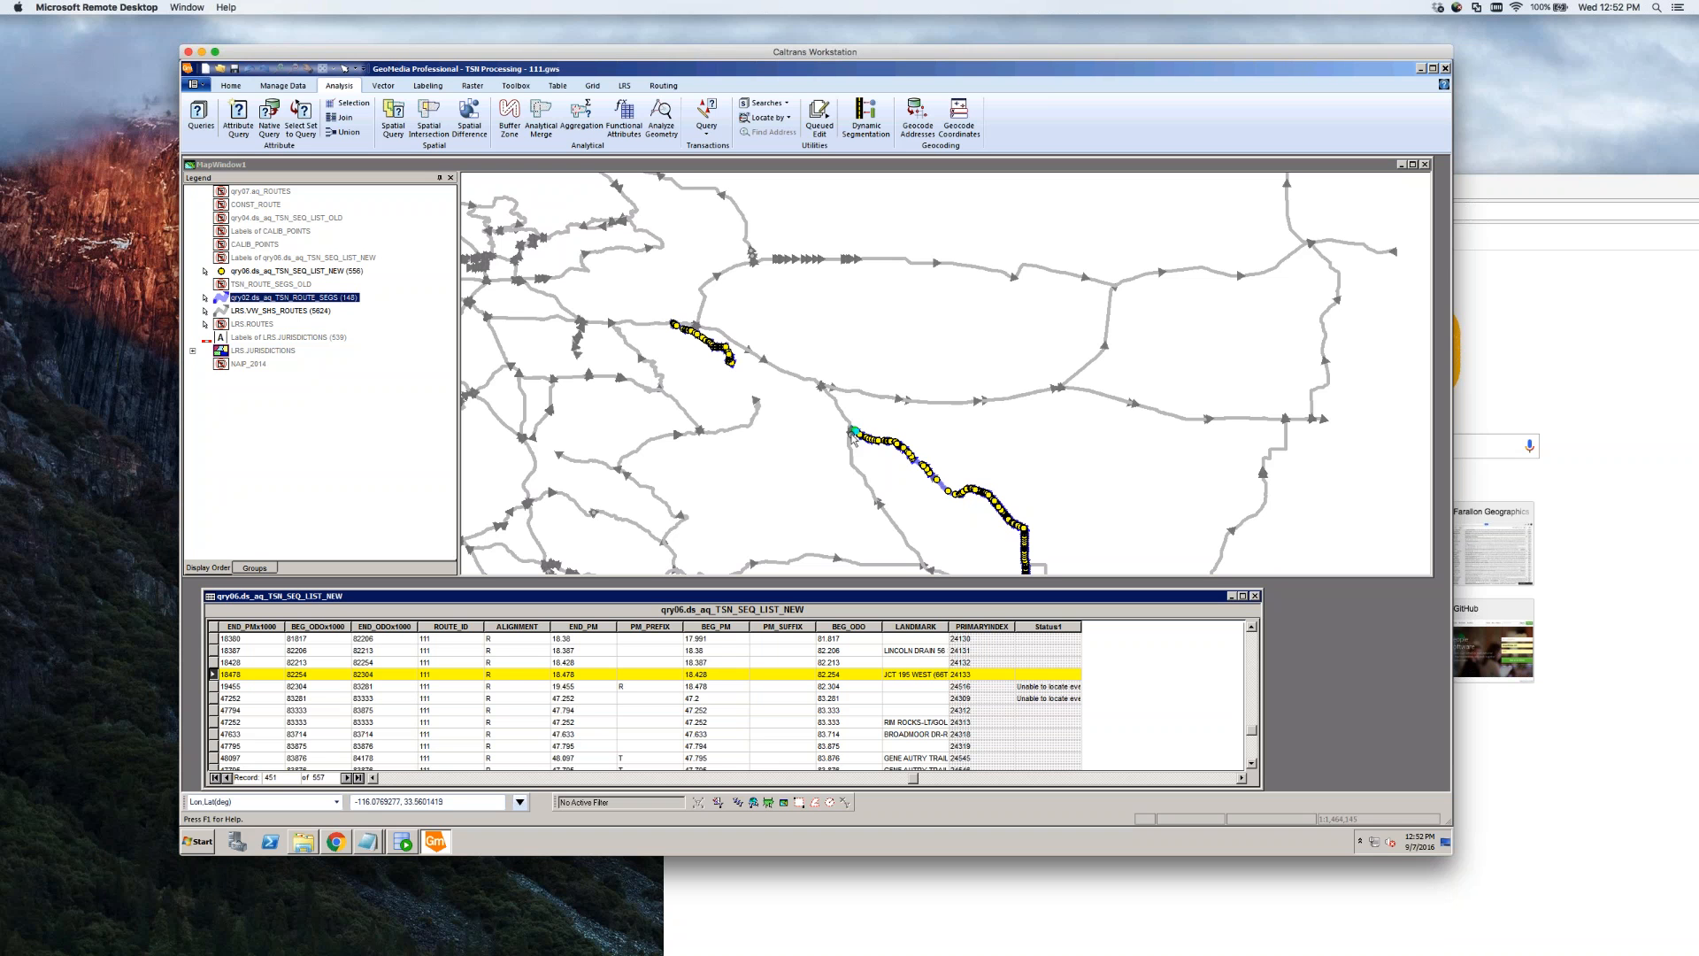
click(213, 687)
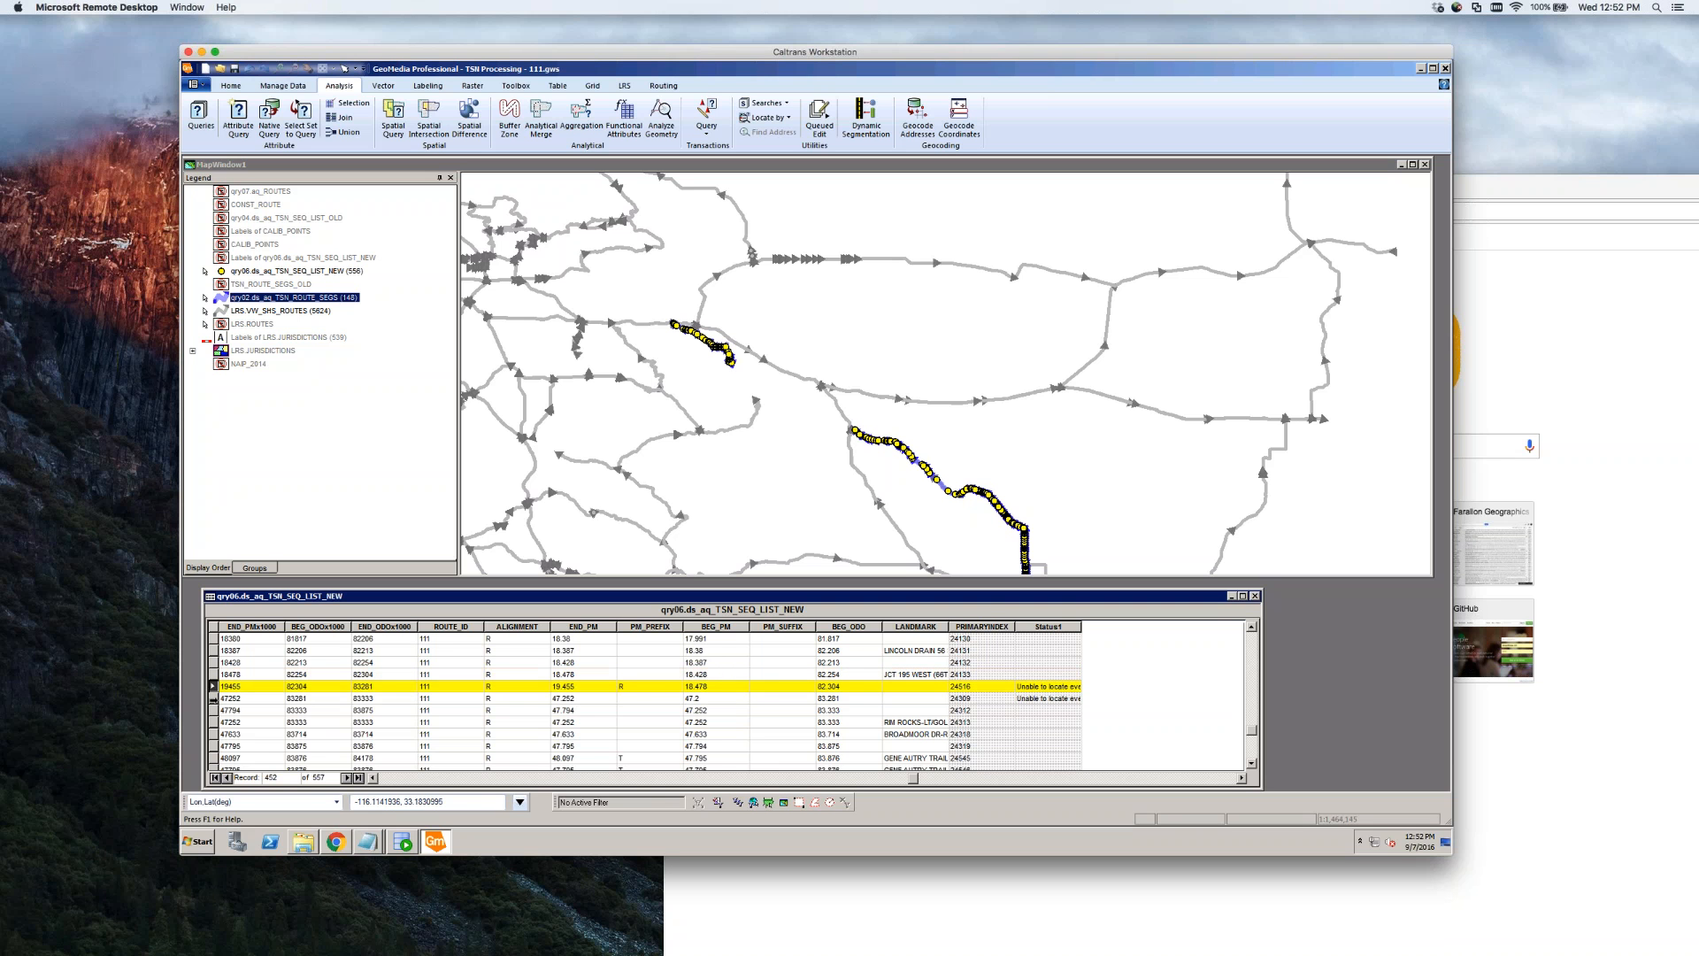
click(213, 698)
click(213, 687)
click(214, 698)
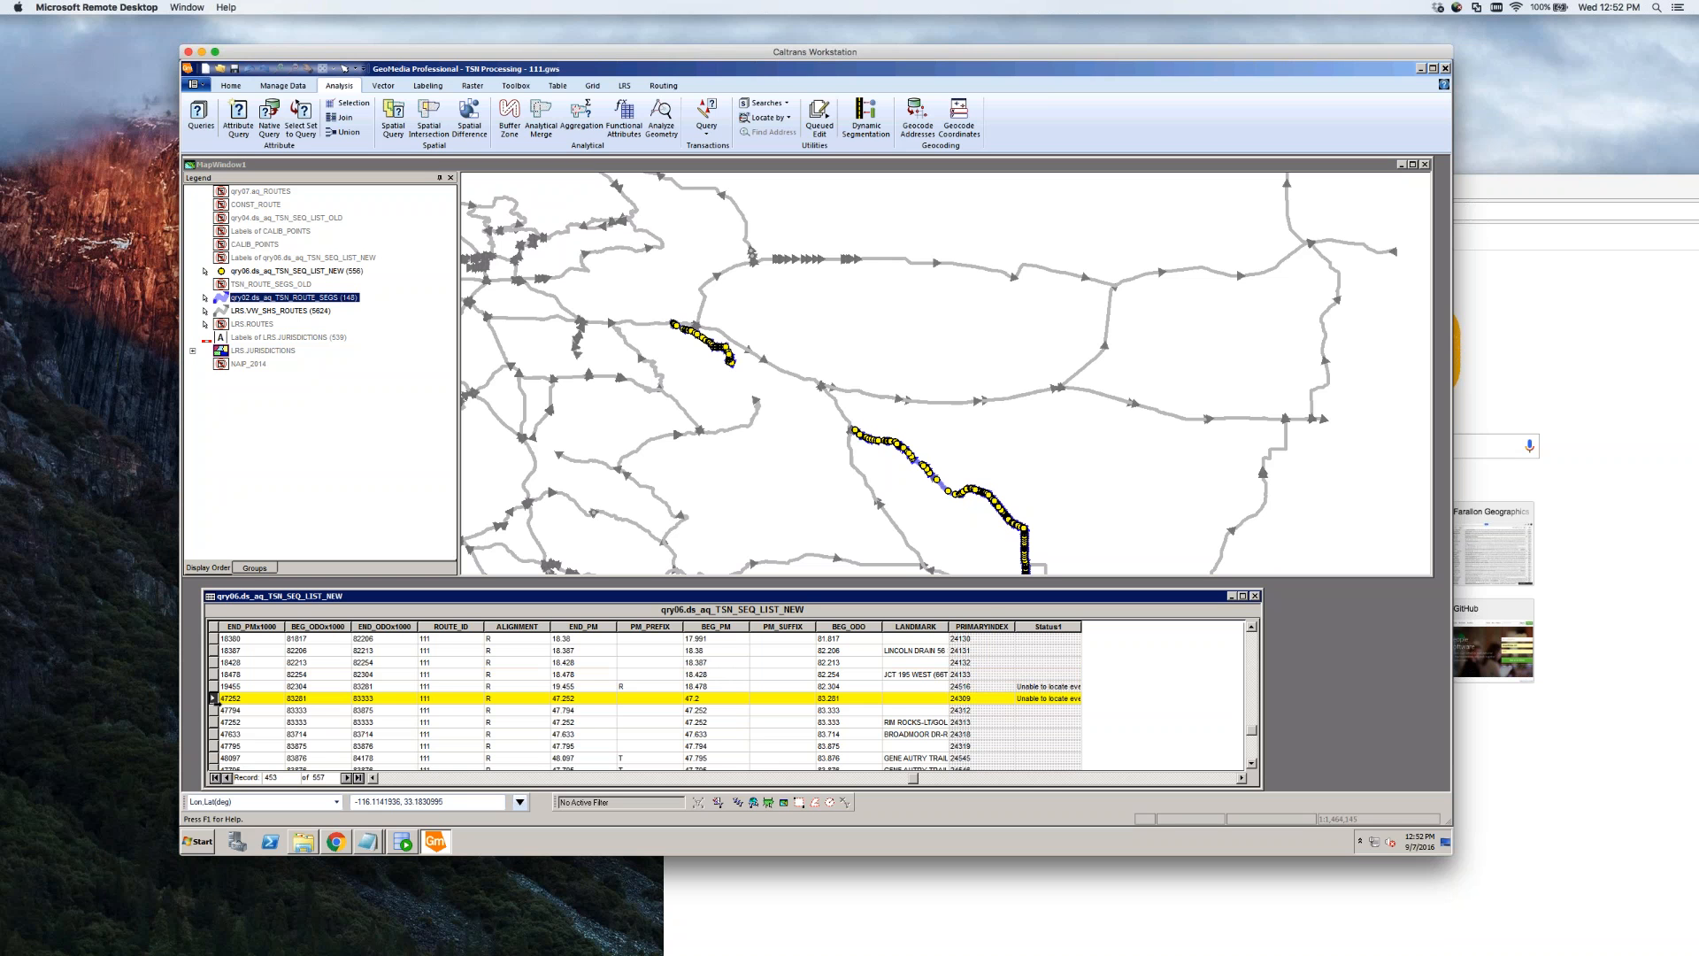
click(213, 710)
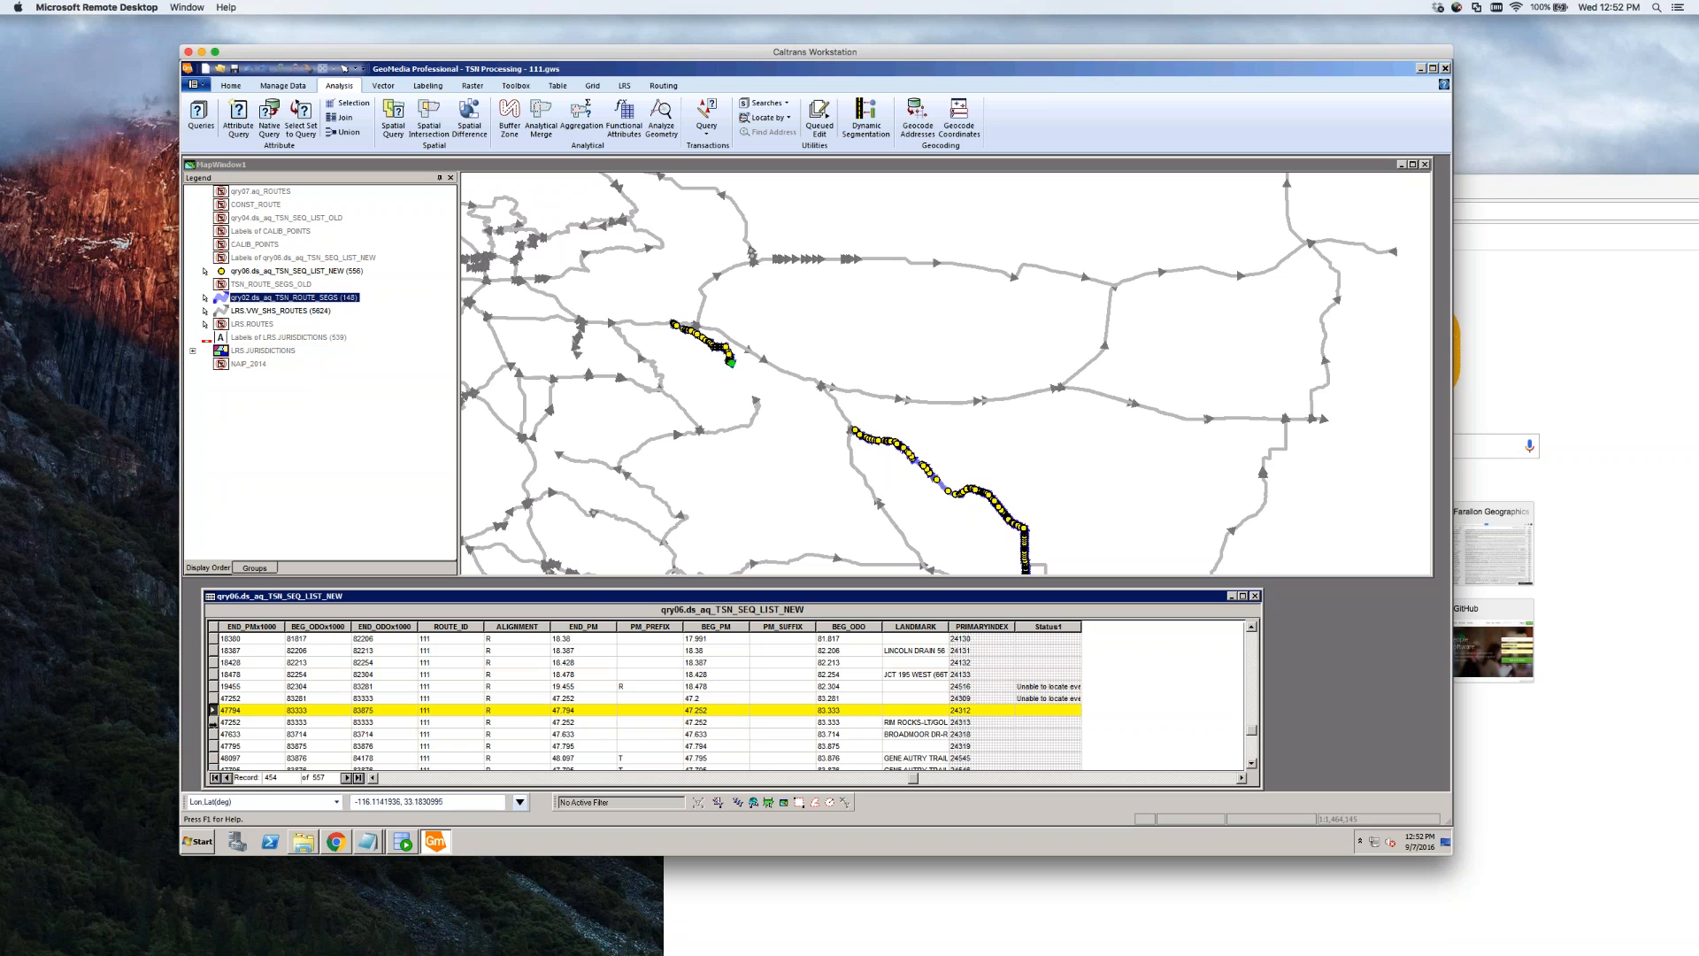
click(213, 722)
click(213, 733)
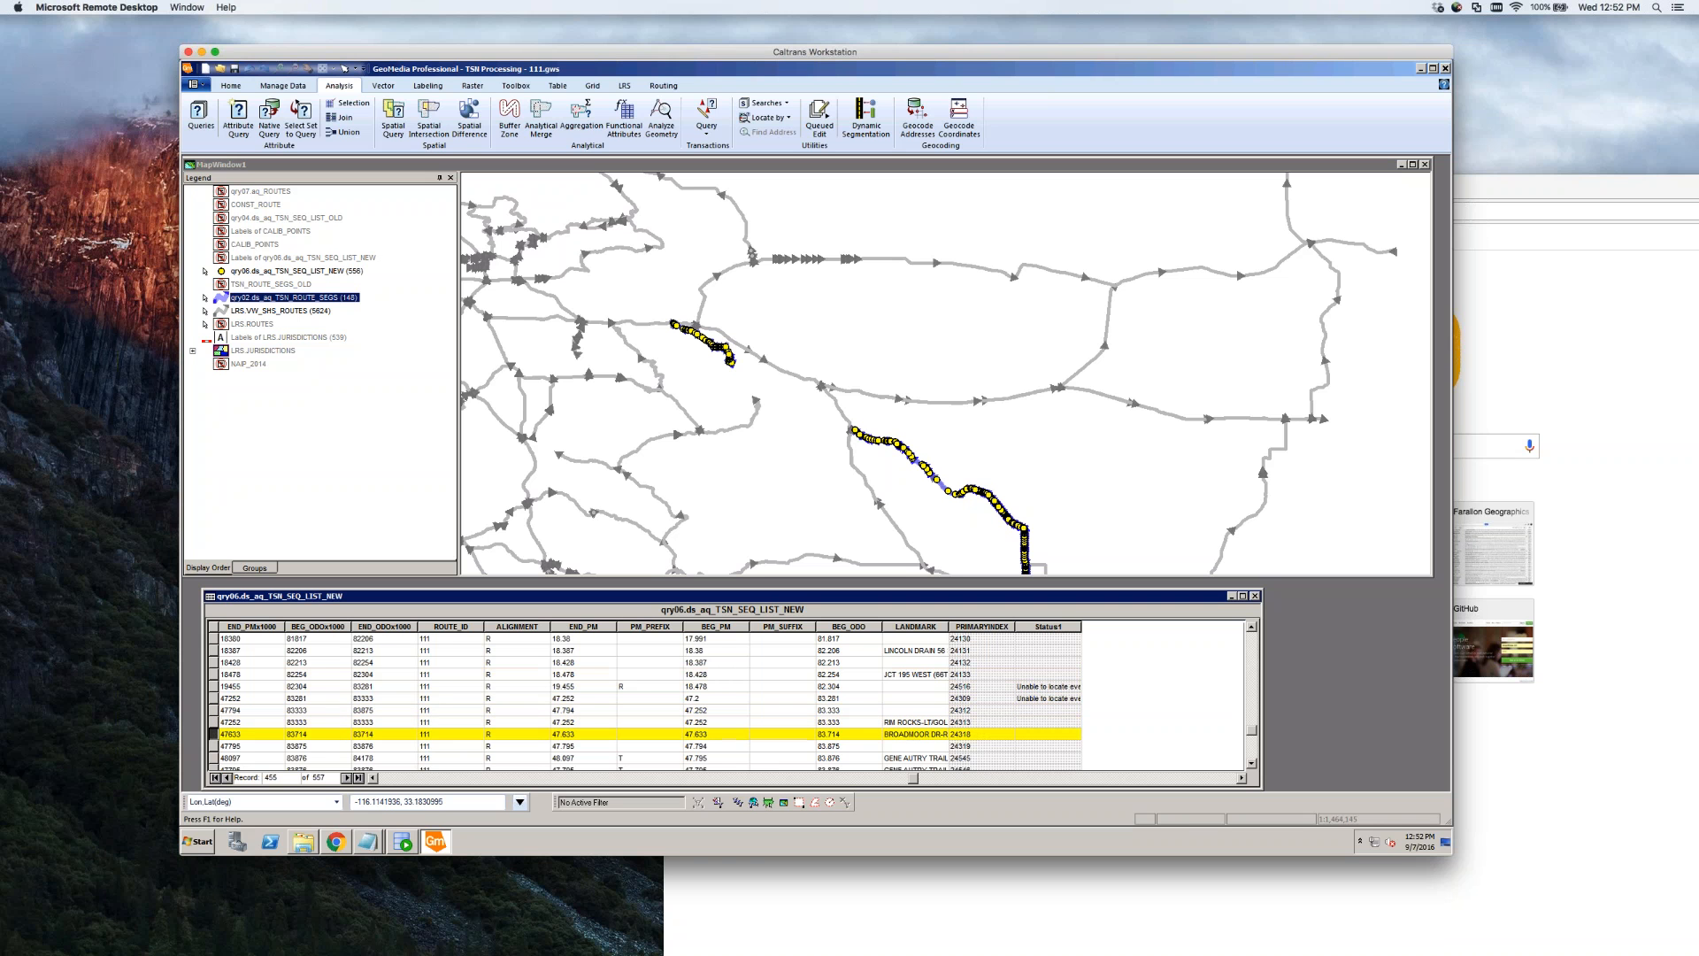
key(Up)
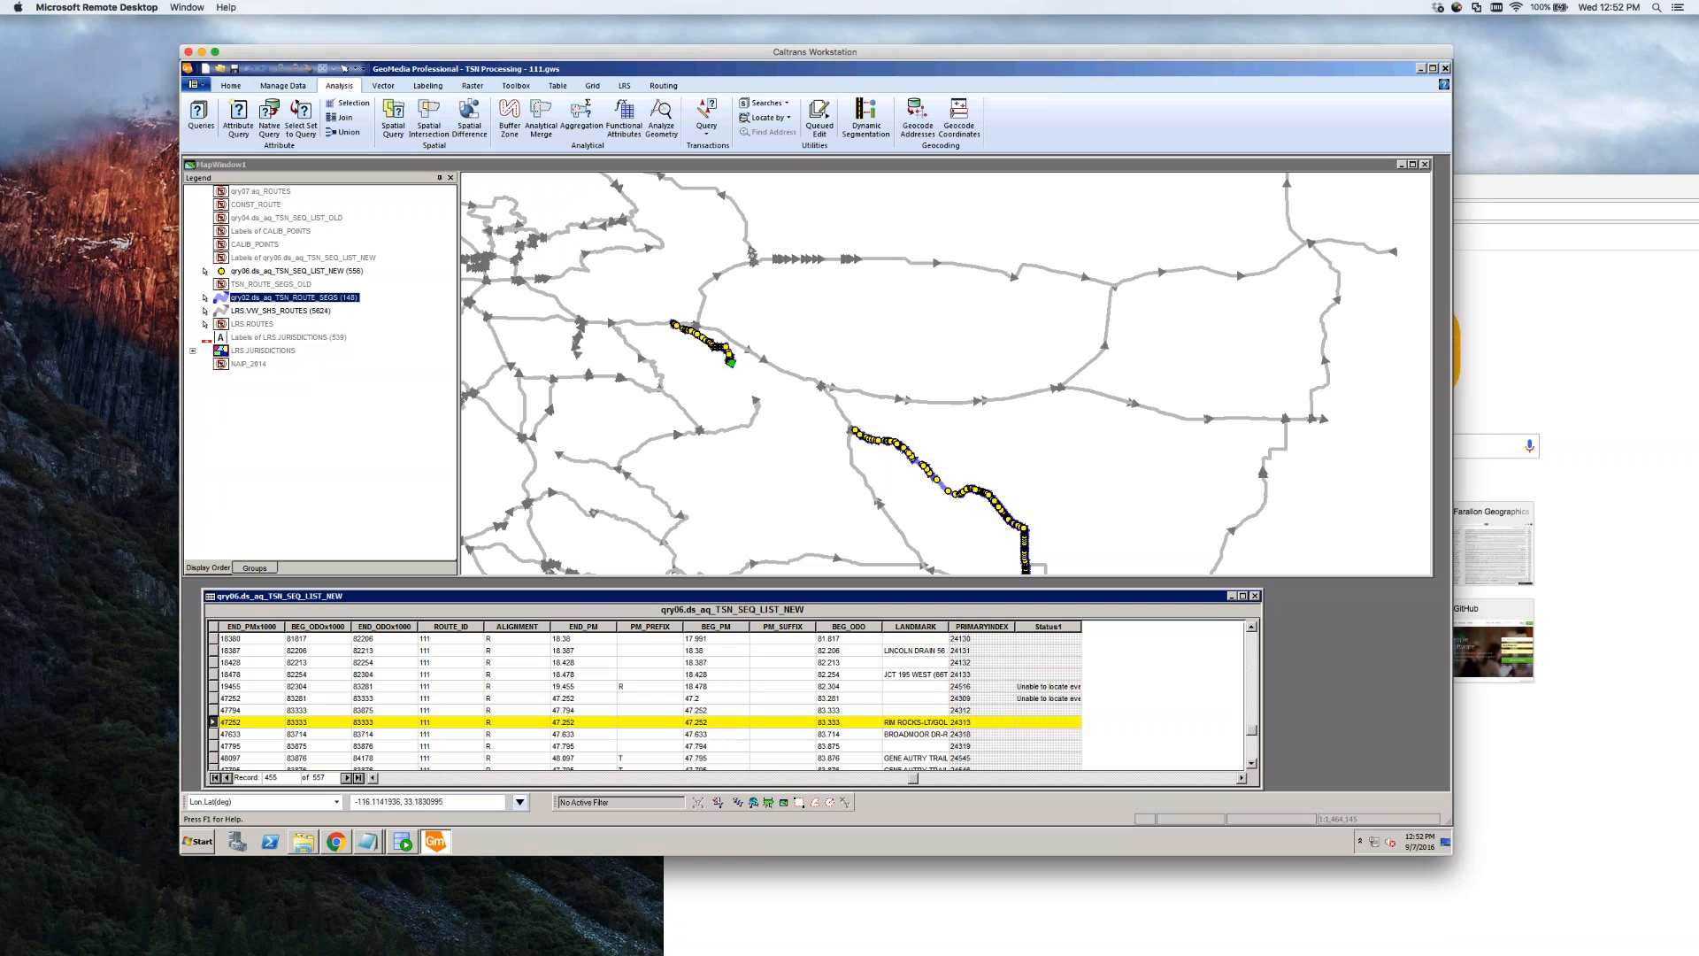
key(Up)
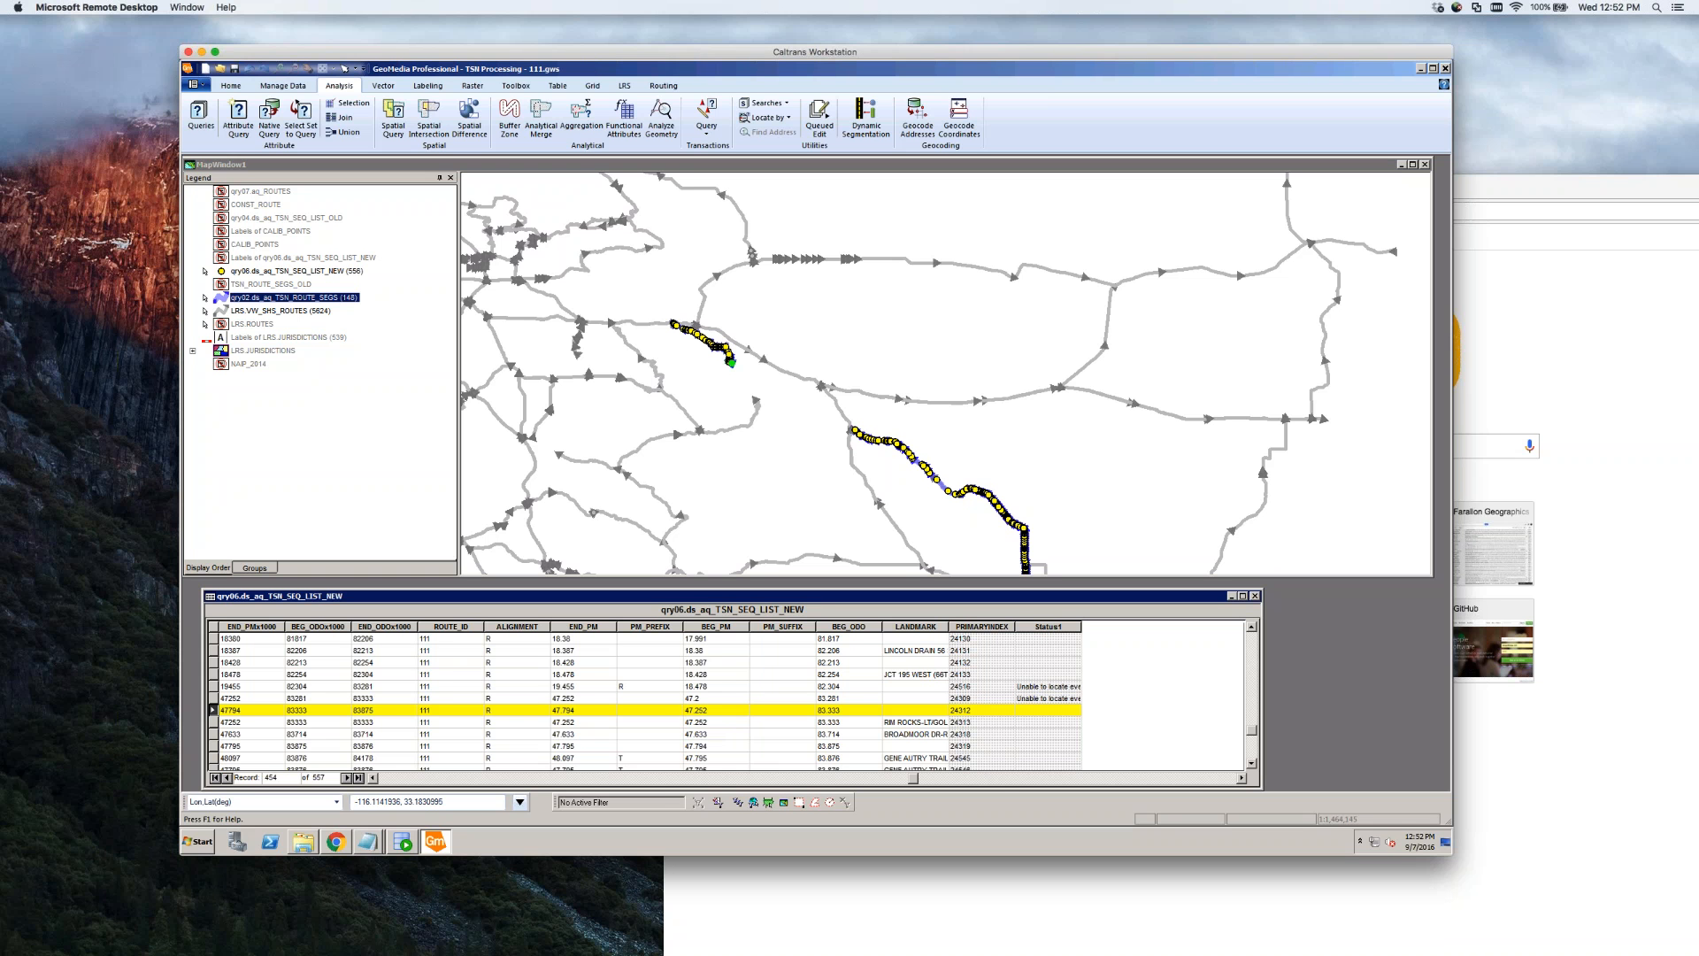
key(Down)
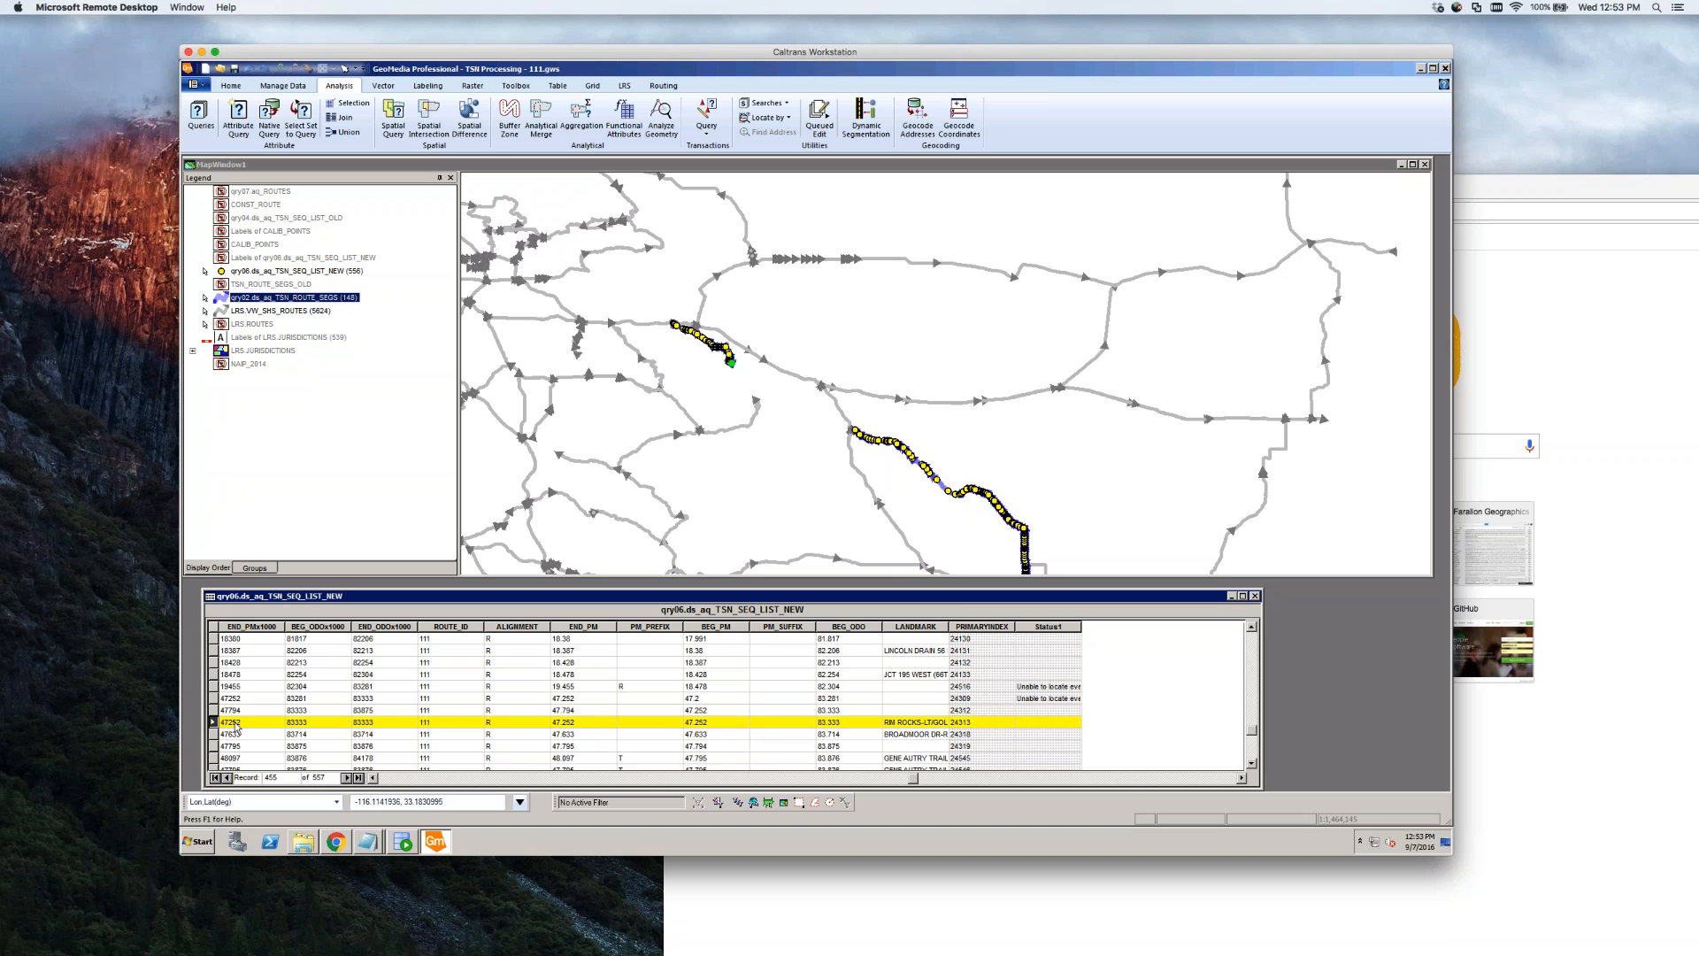
key(Up)
key(Down)
key(Up)
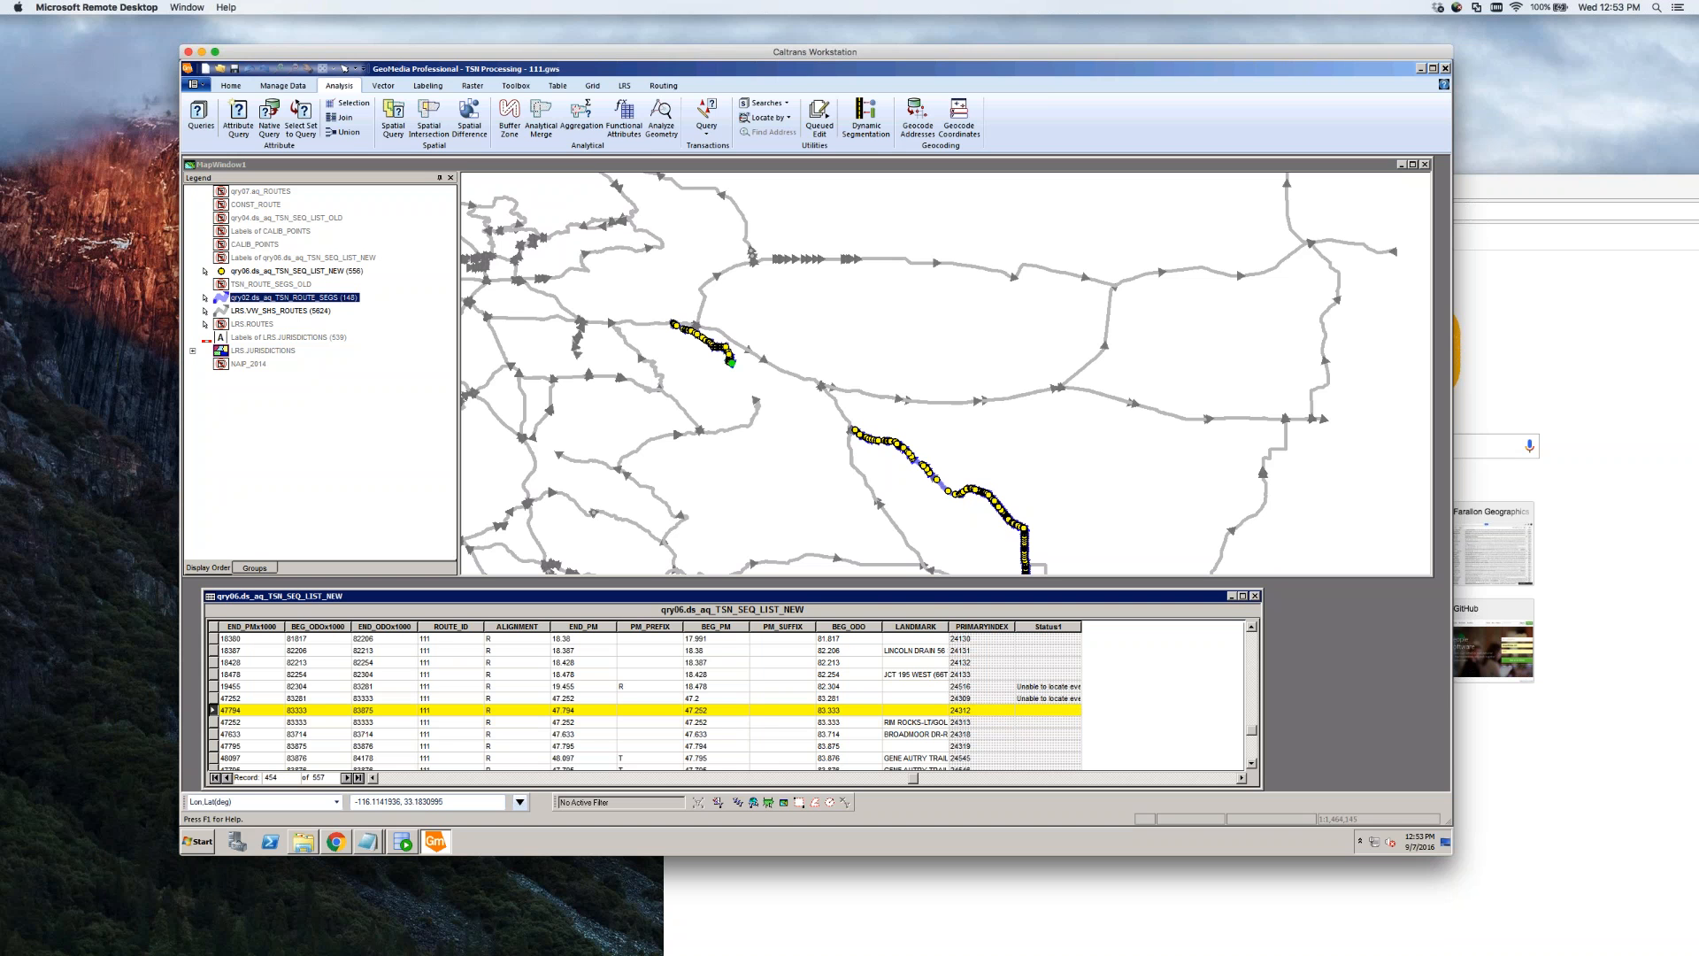
key(Up)
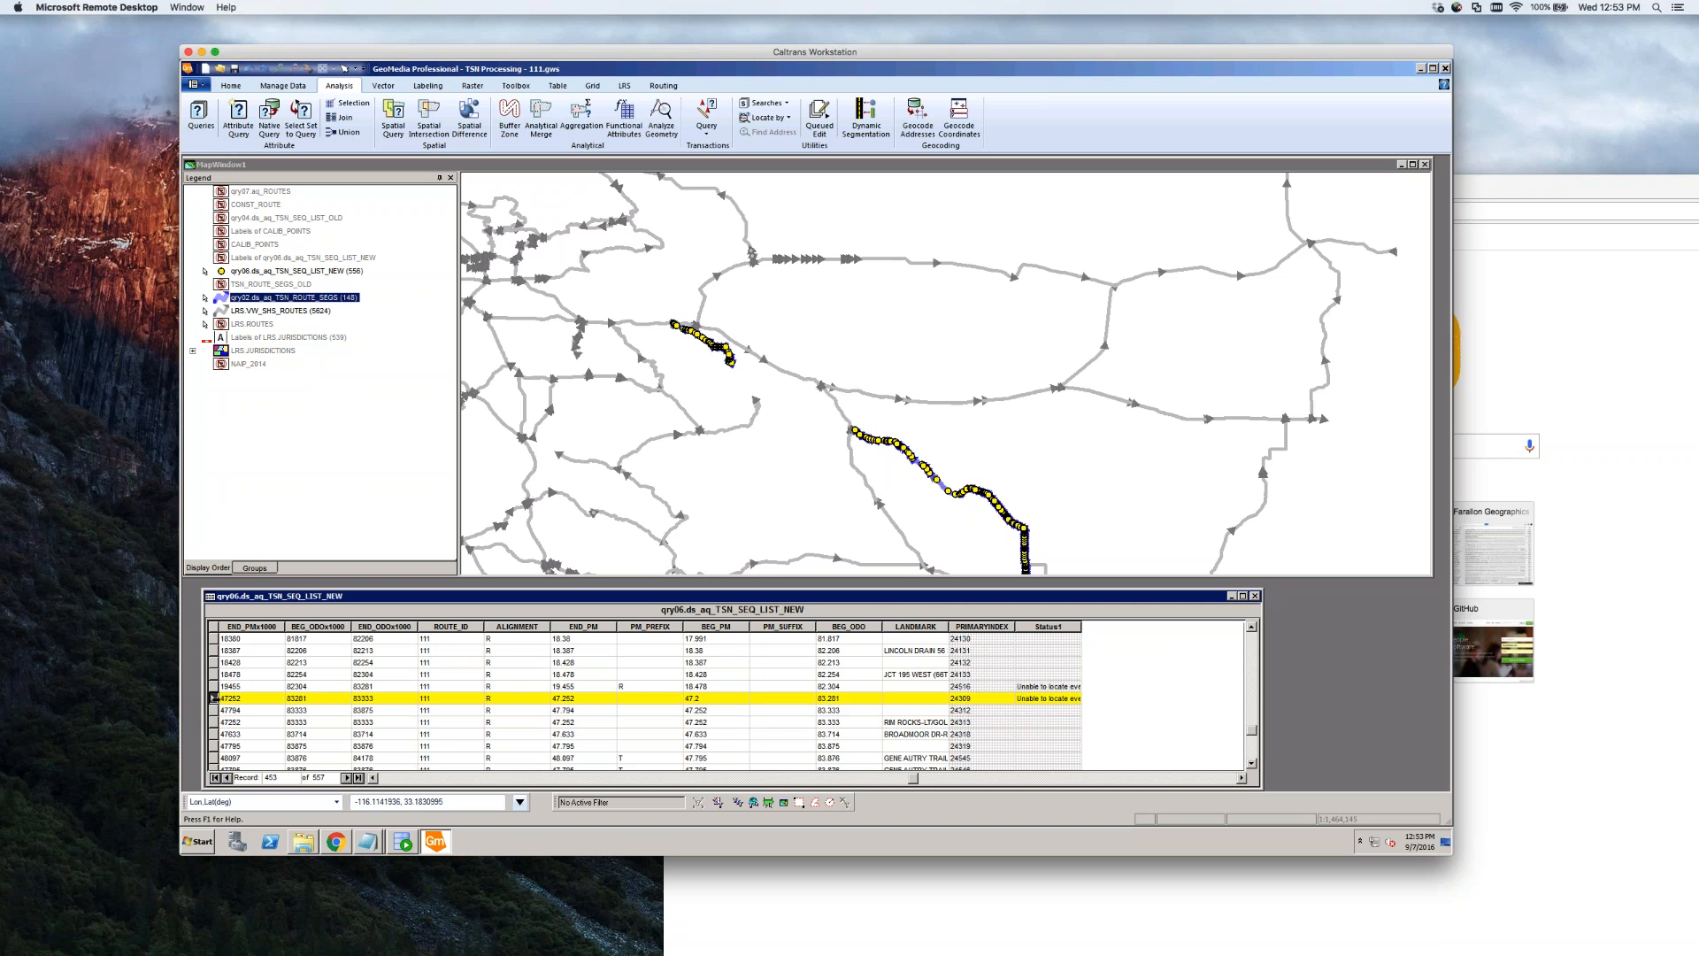
key(Down)
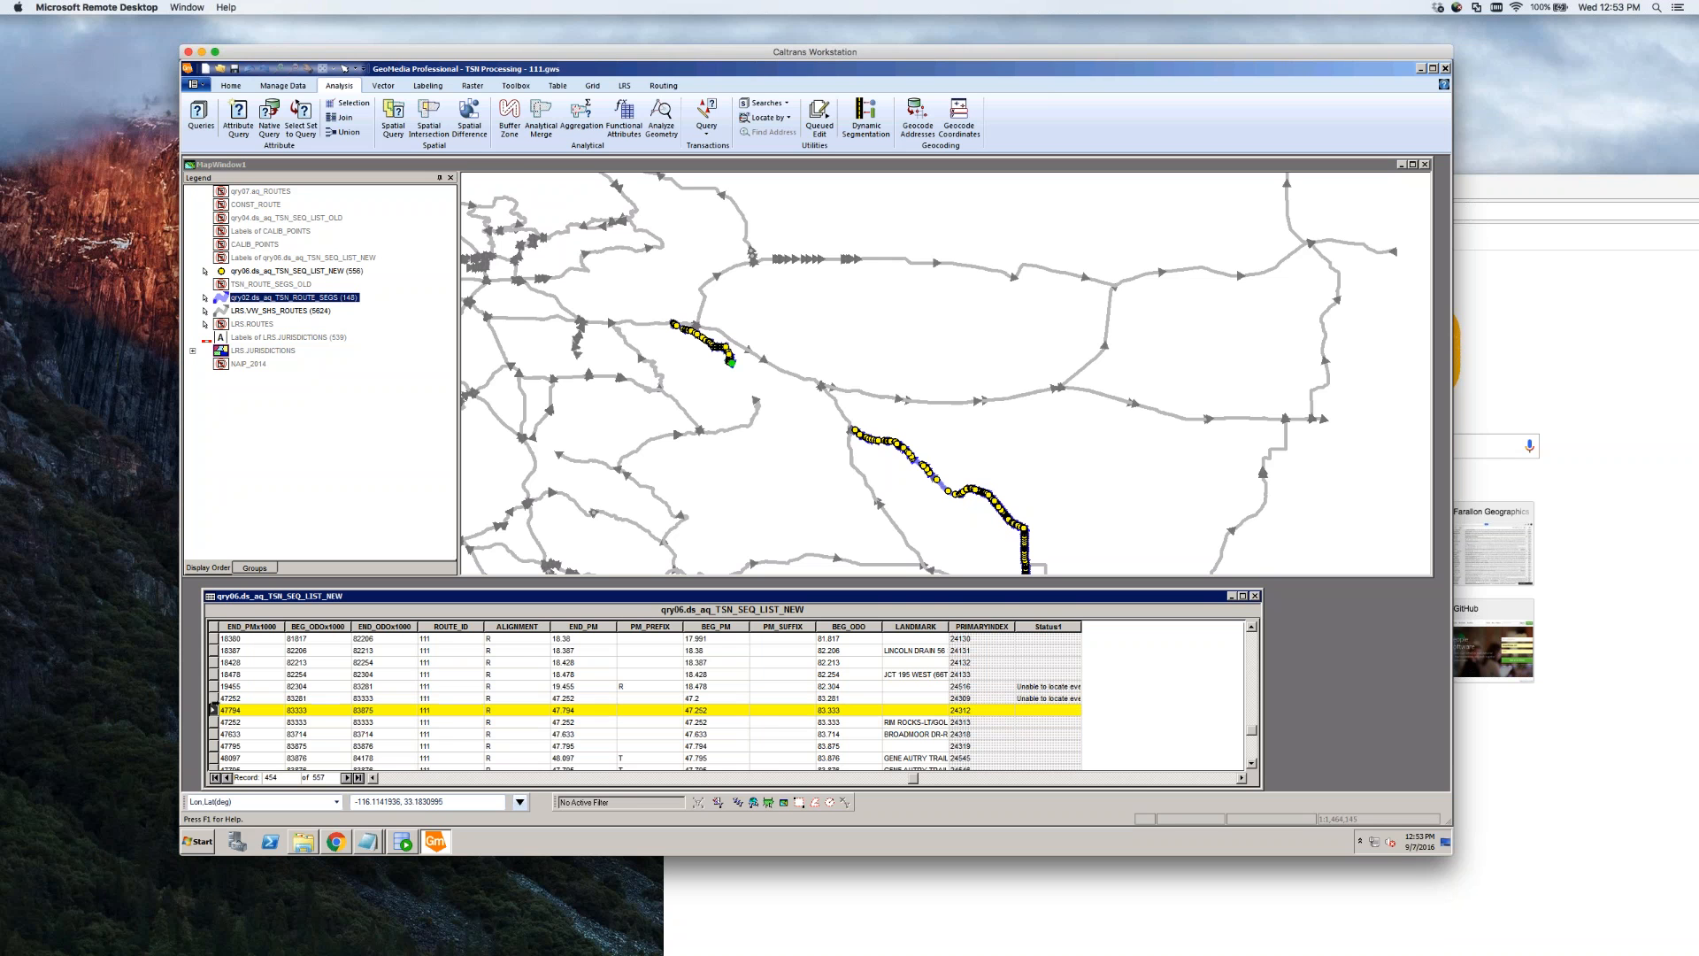
key(Up)
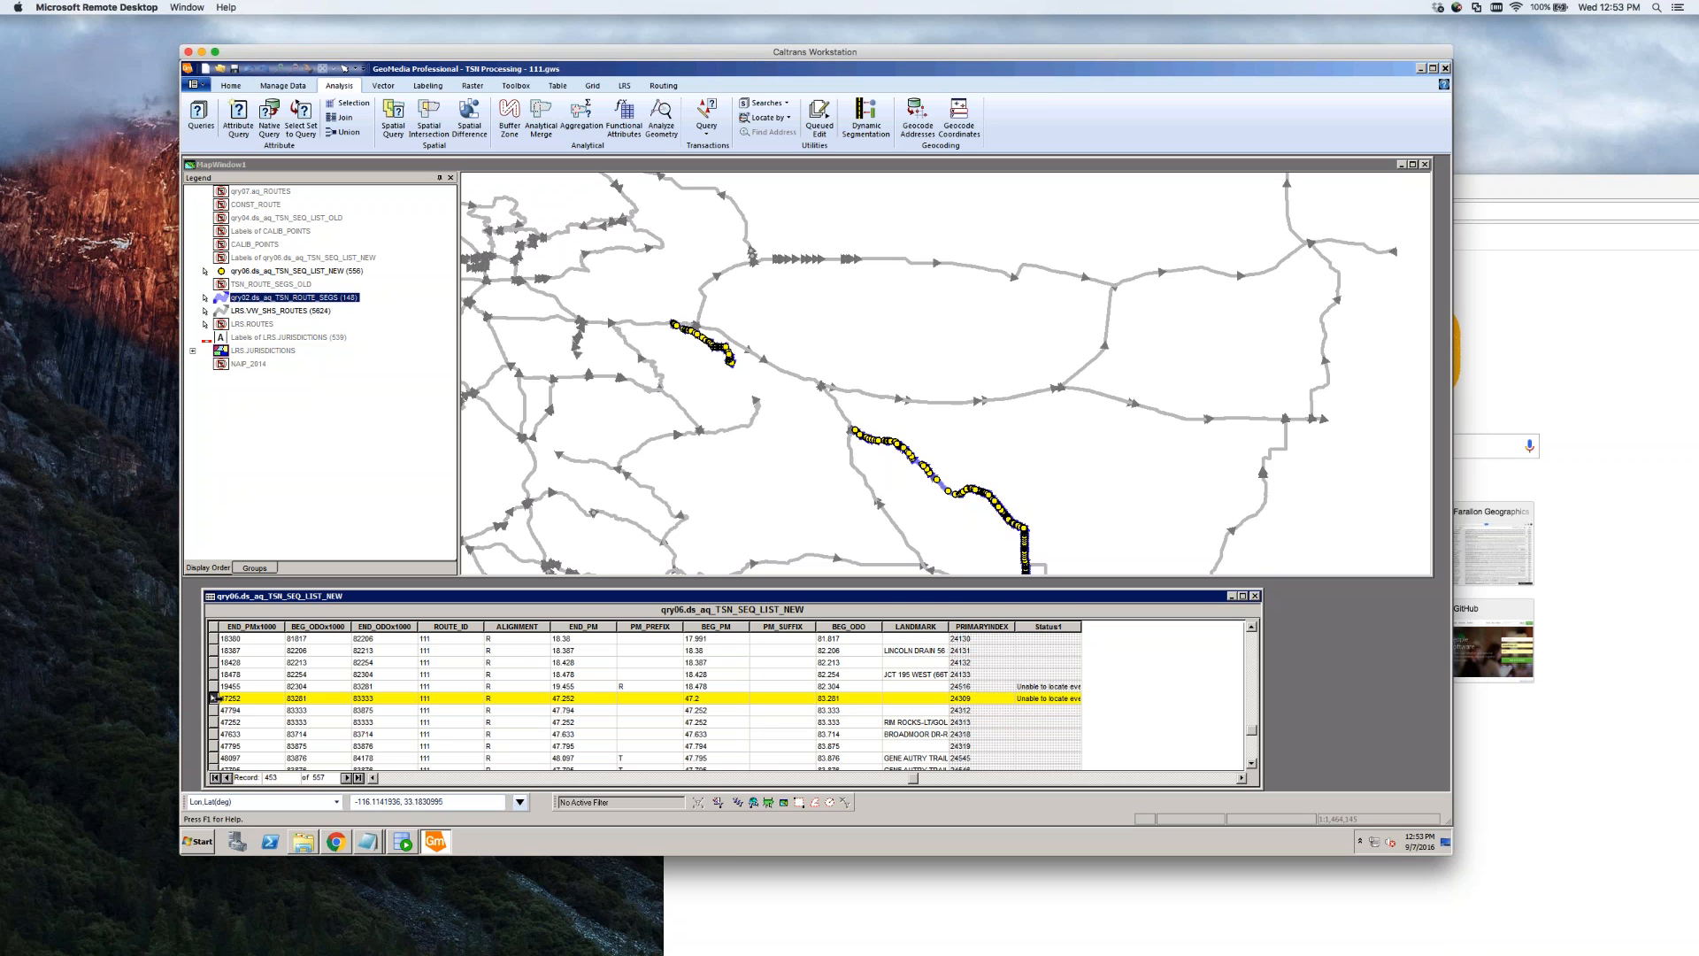
drag(213, 687, 215, 700)
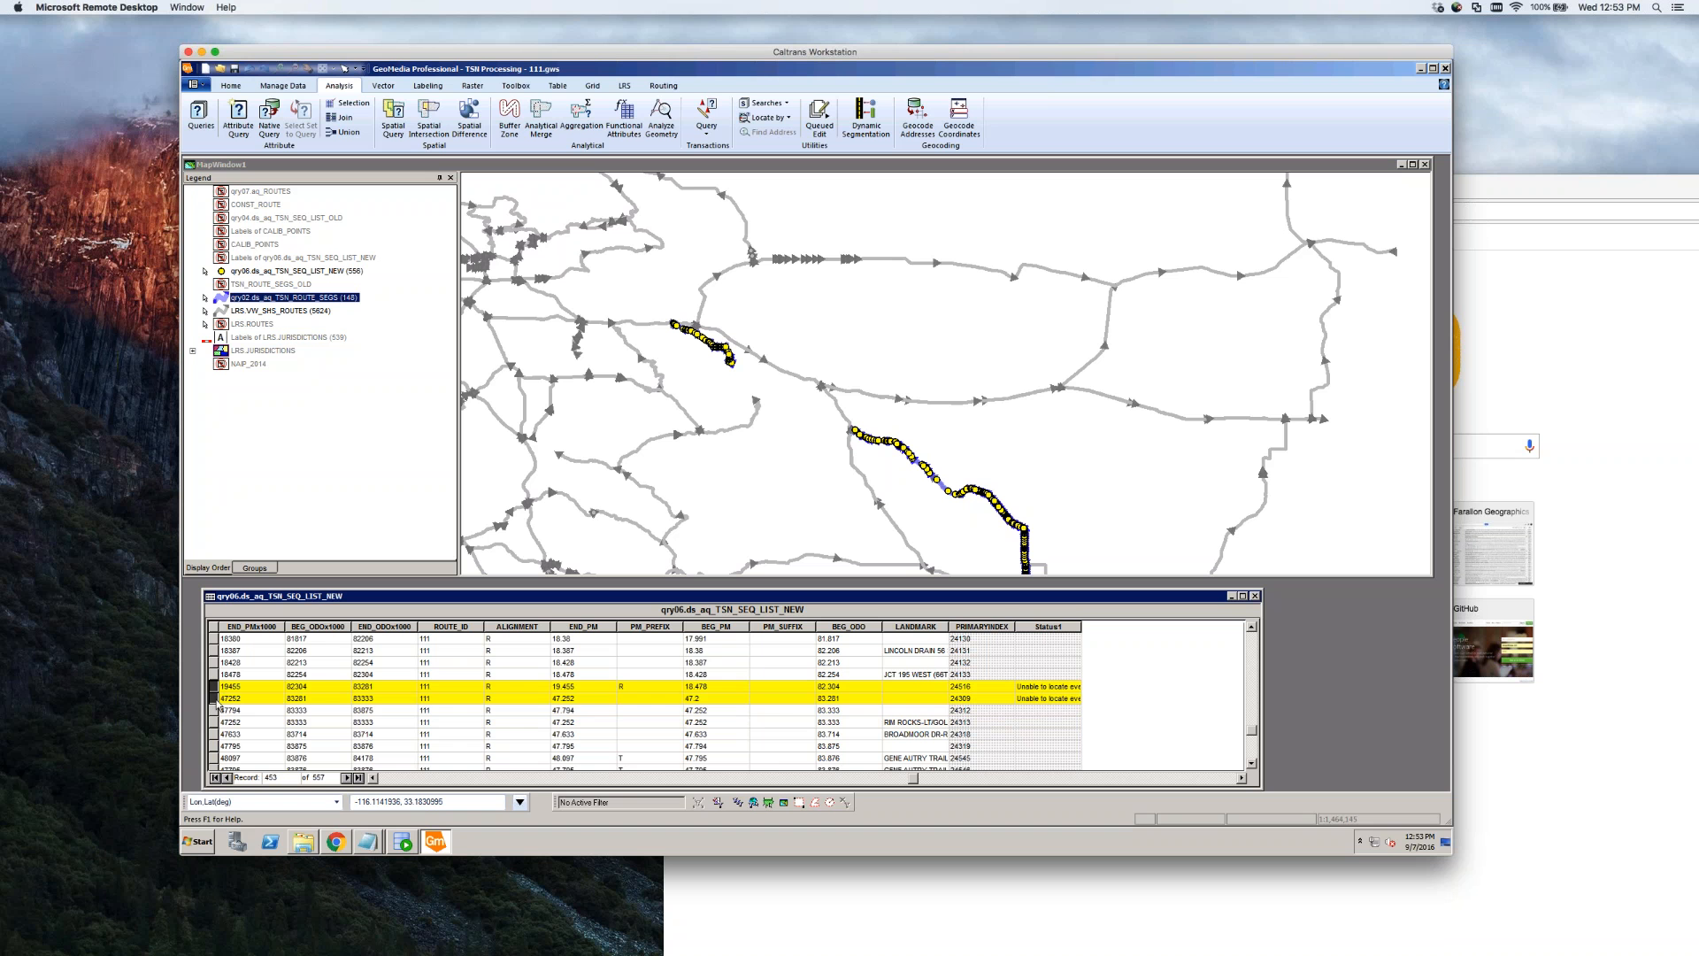
click(213, 709)
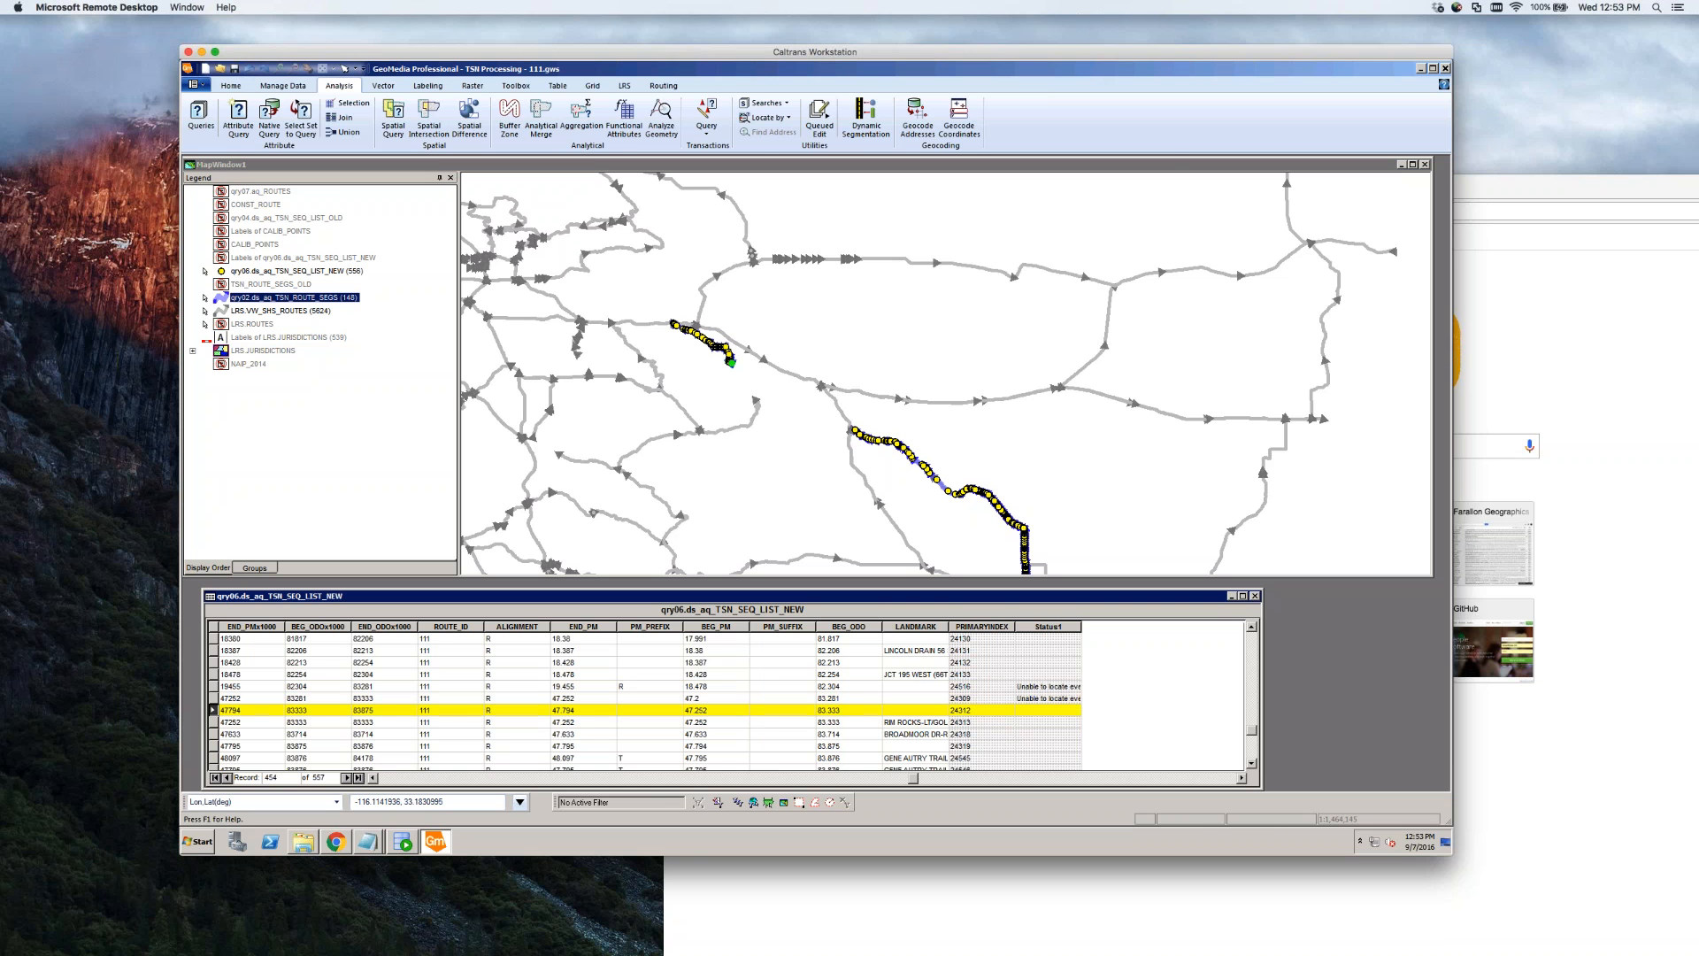
click(214, 722)
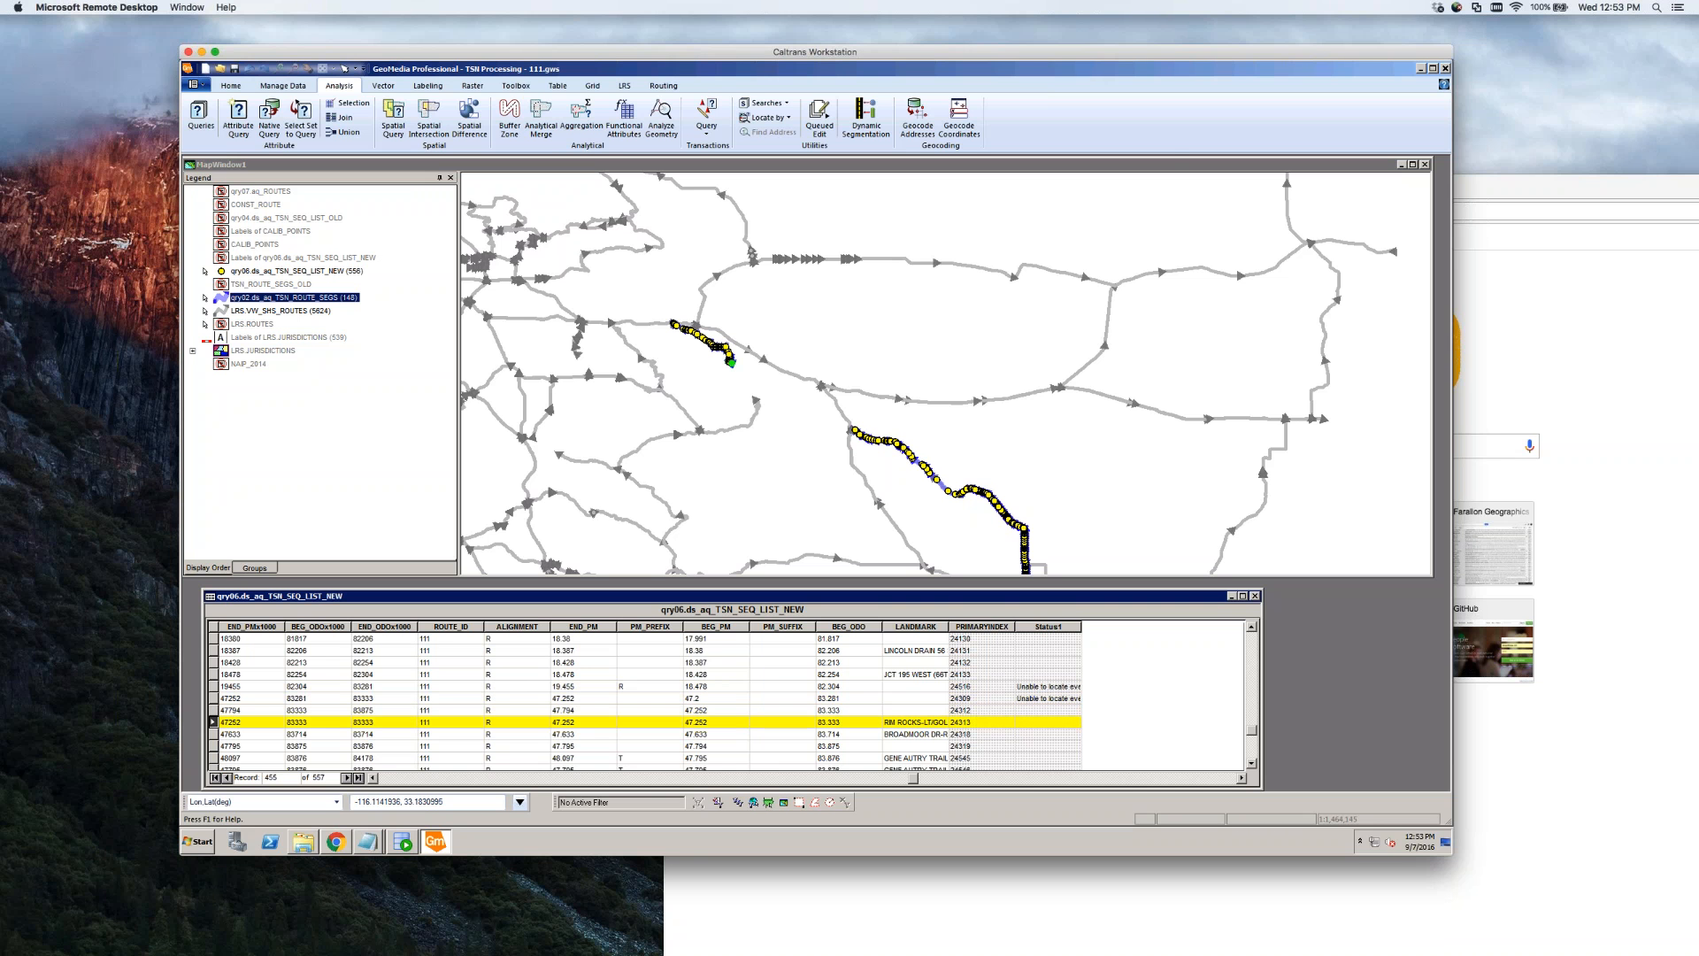
click(464, 166)
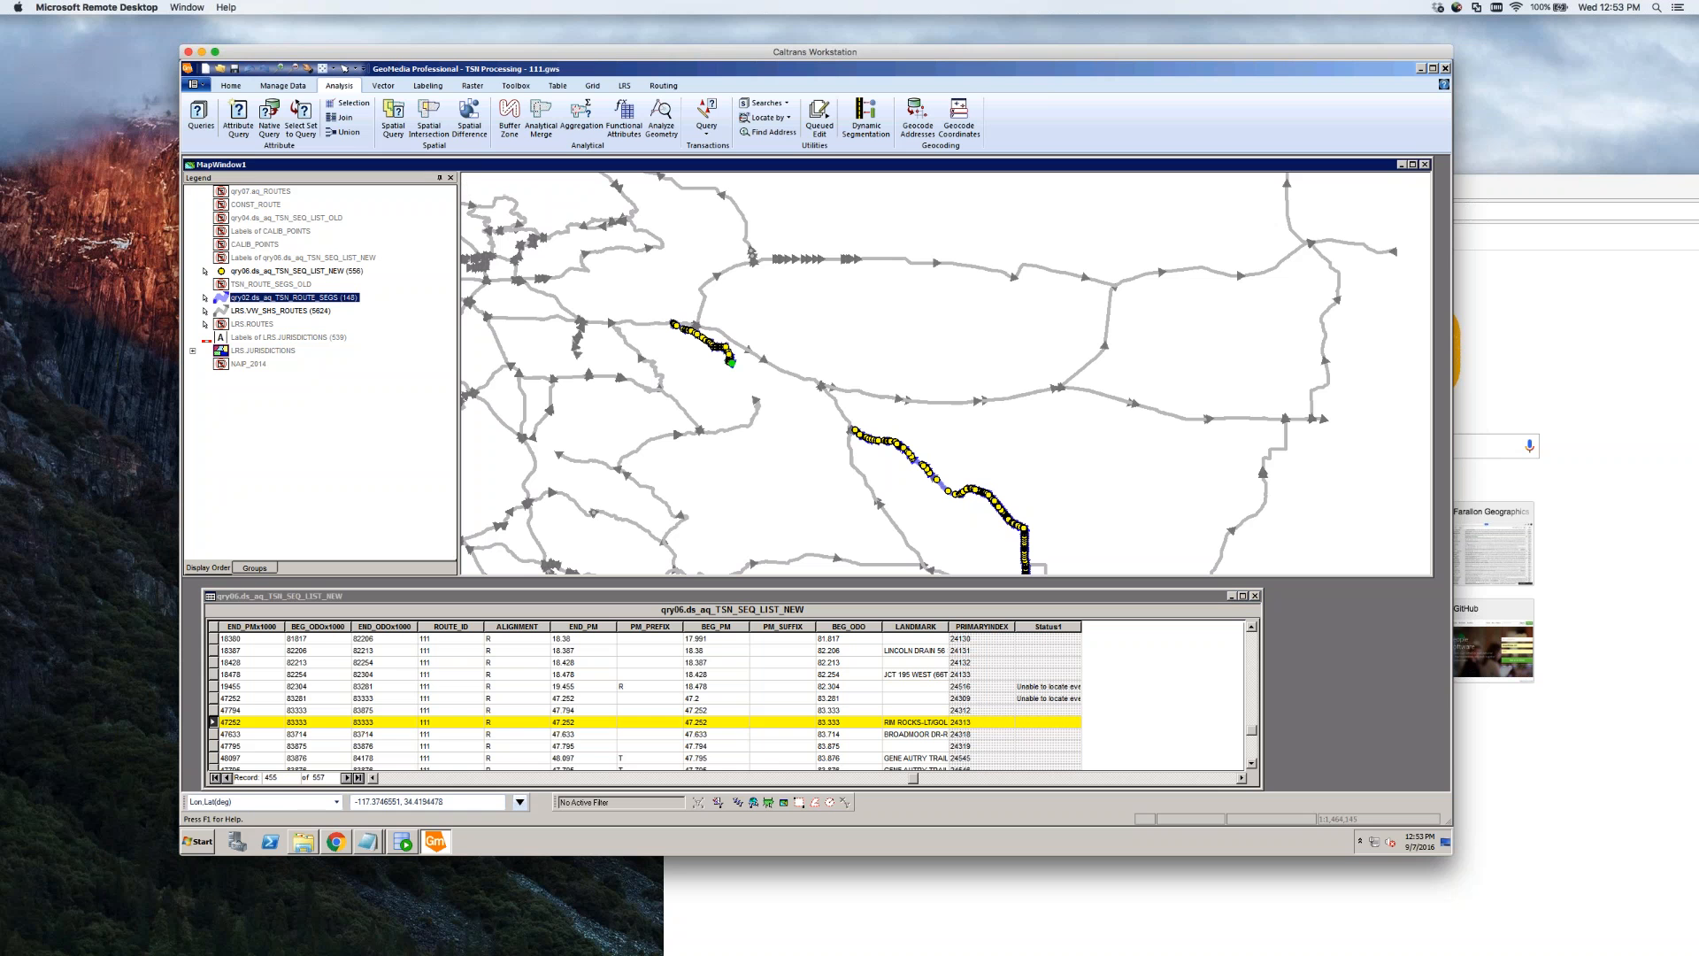
Zoom in around the green point, then fit the map to qry02.ds_aq_TSN_ROUTE_SEGS
click(281, 68)
click(732, 371)
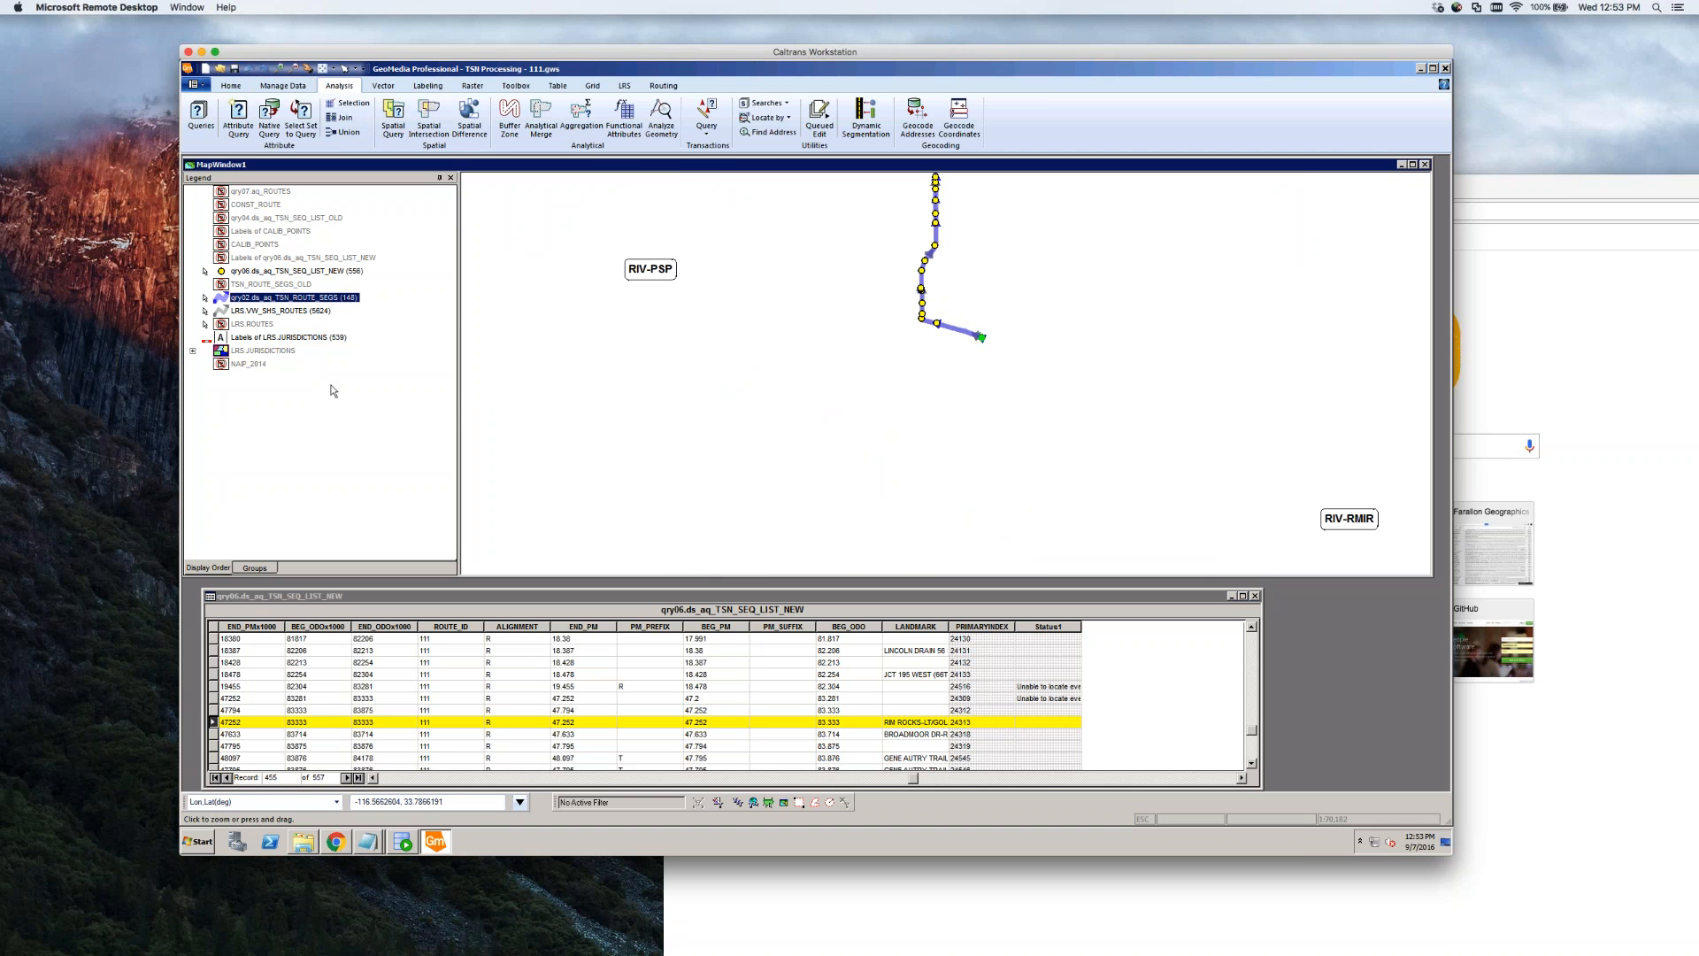
right_click(304, 298)
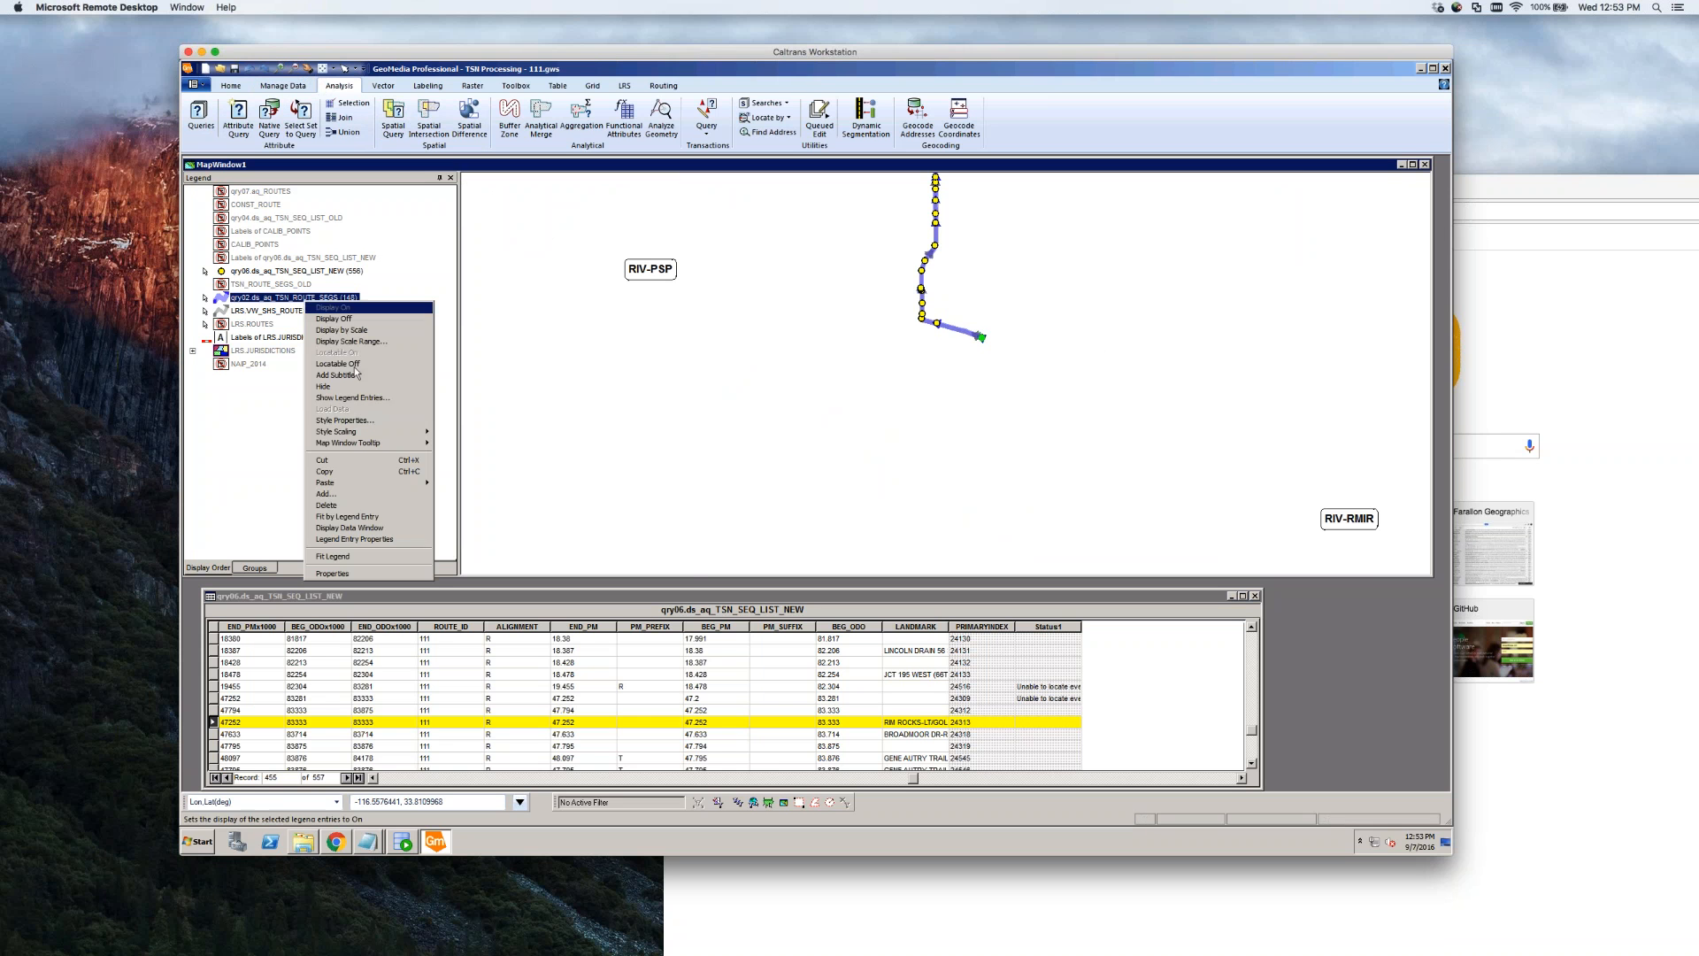
click(375, 520)
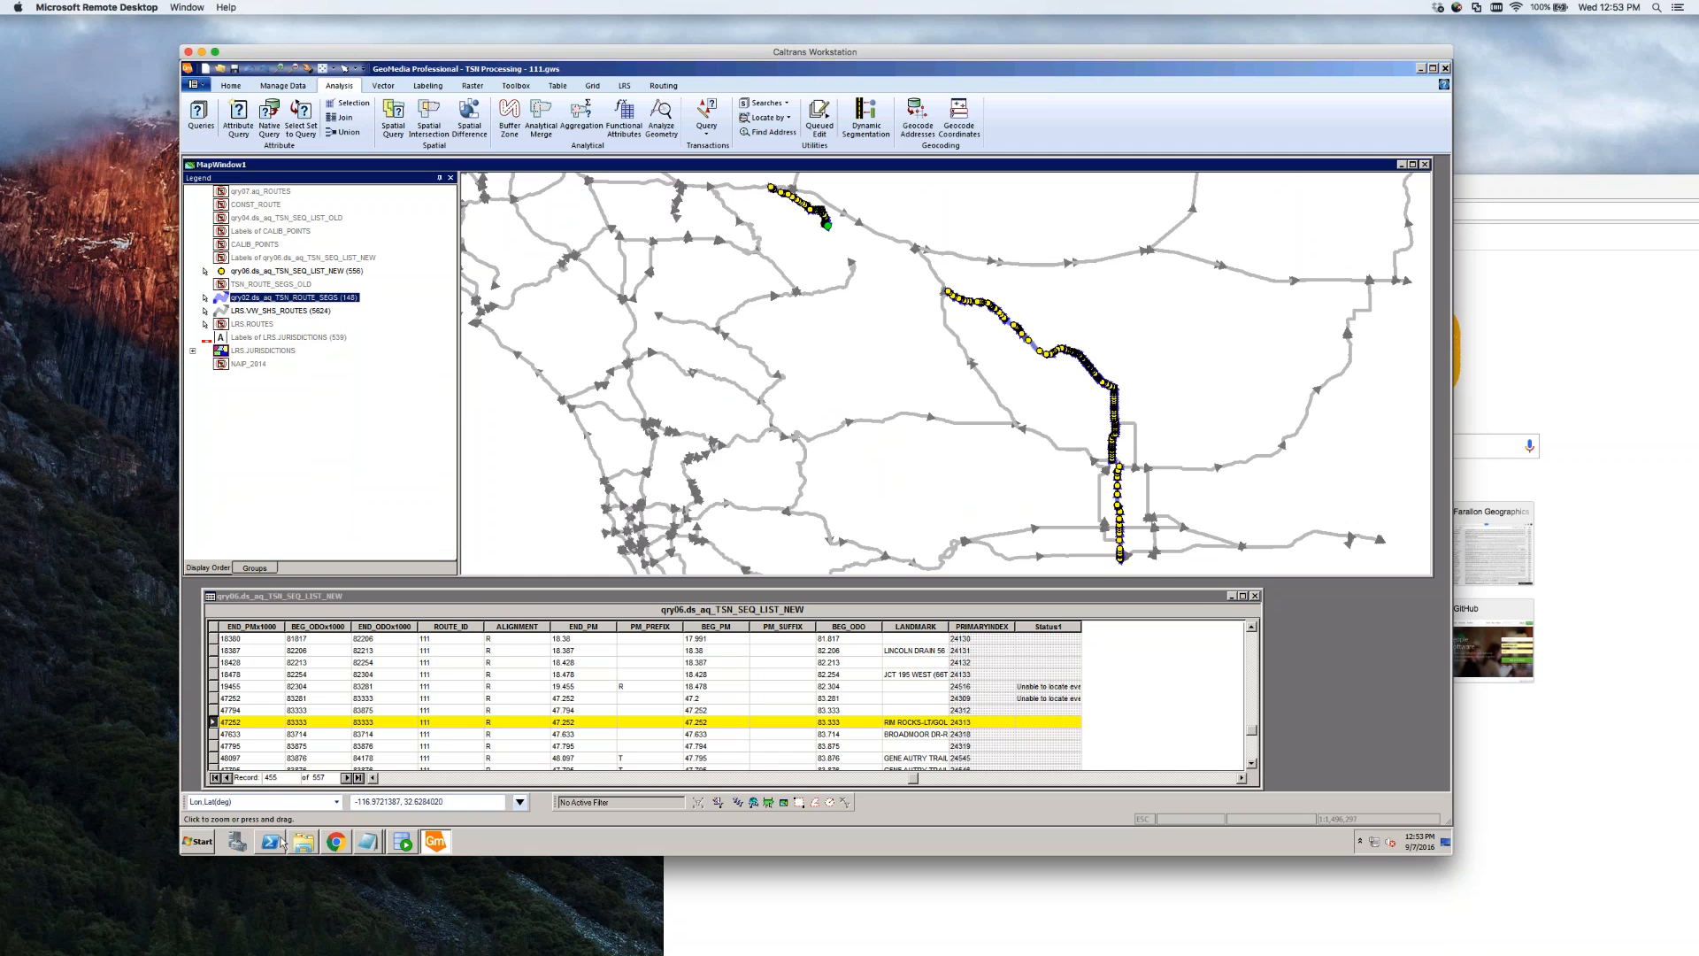
Draw a polygon fence filter around the route, leaving 165 state highway routes displayed
click(798, 804)
click(767, 178)
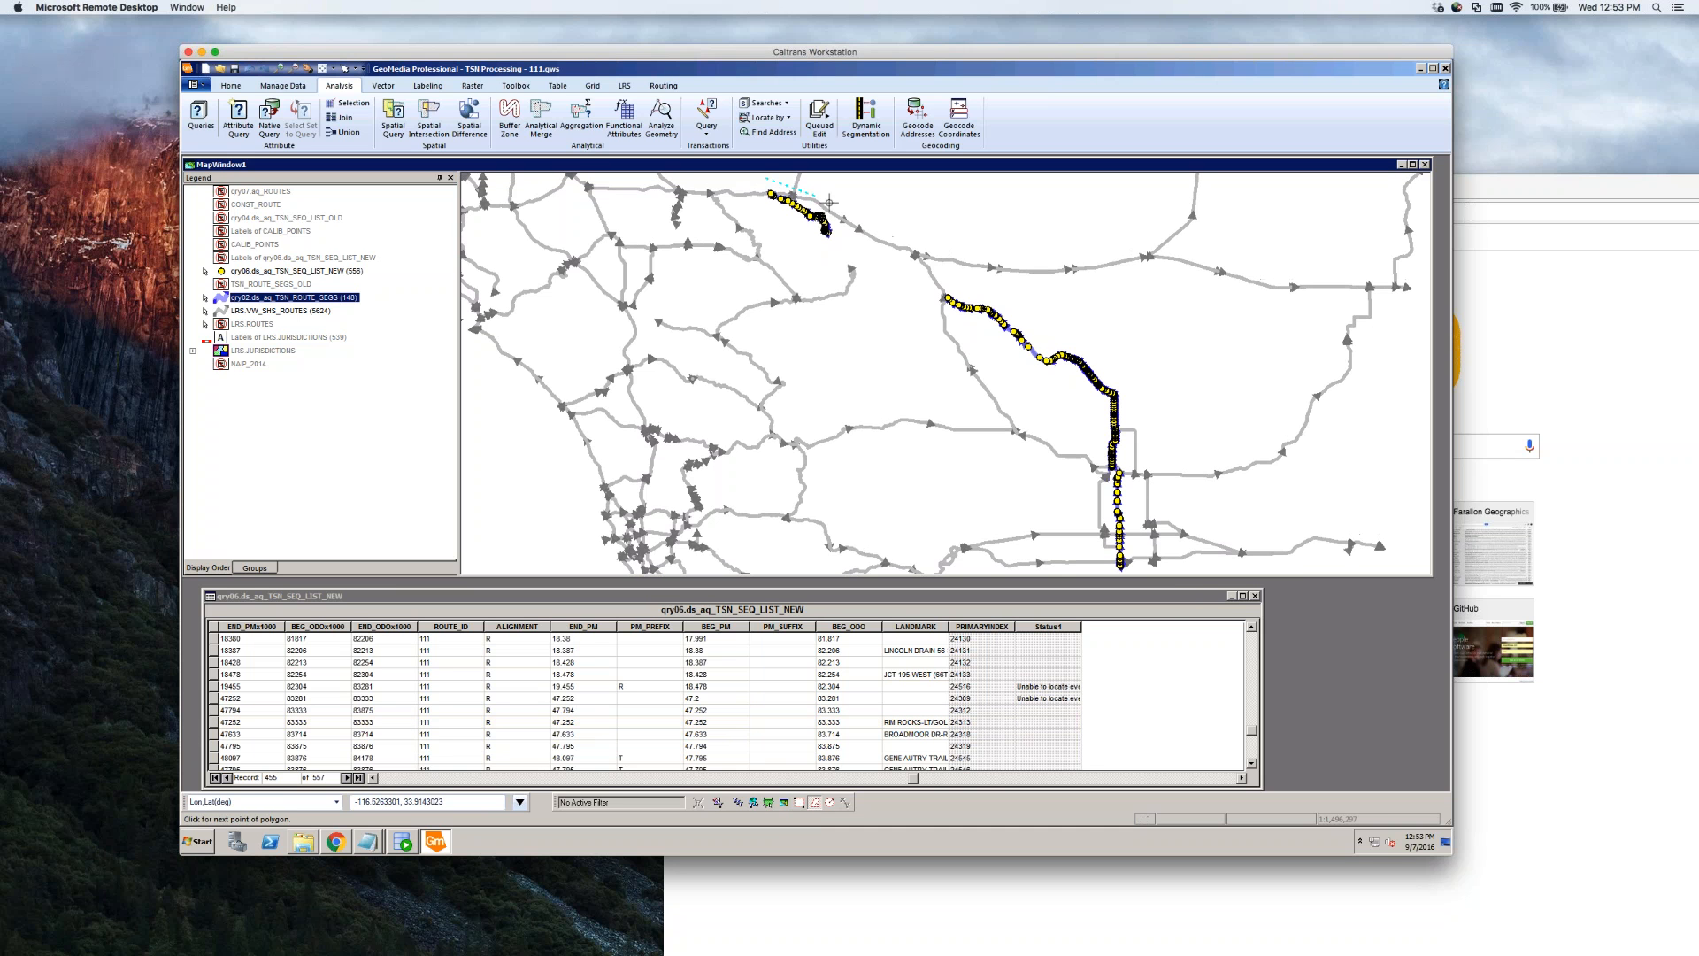
click(896, 218)
click(1044, 314)
click(1176, 370)
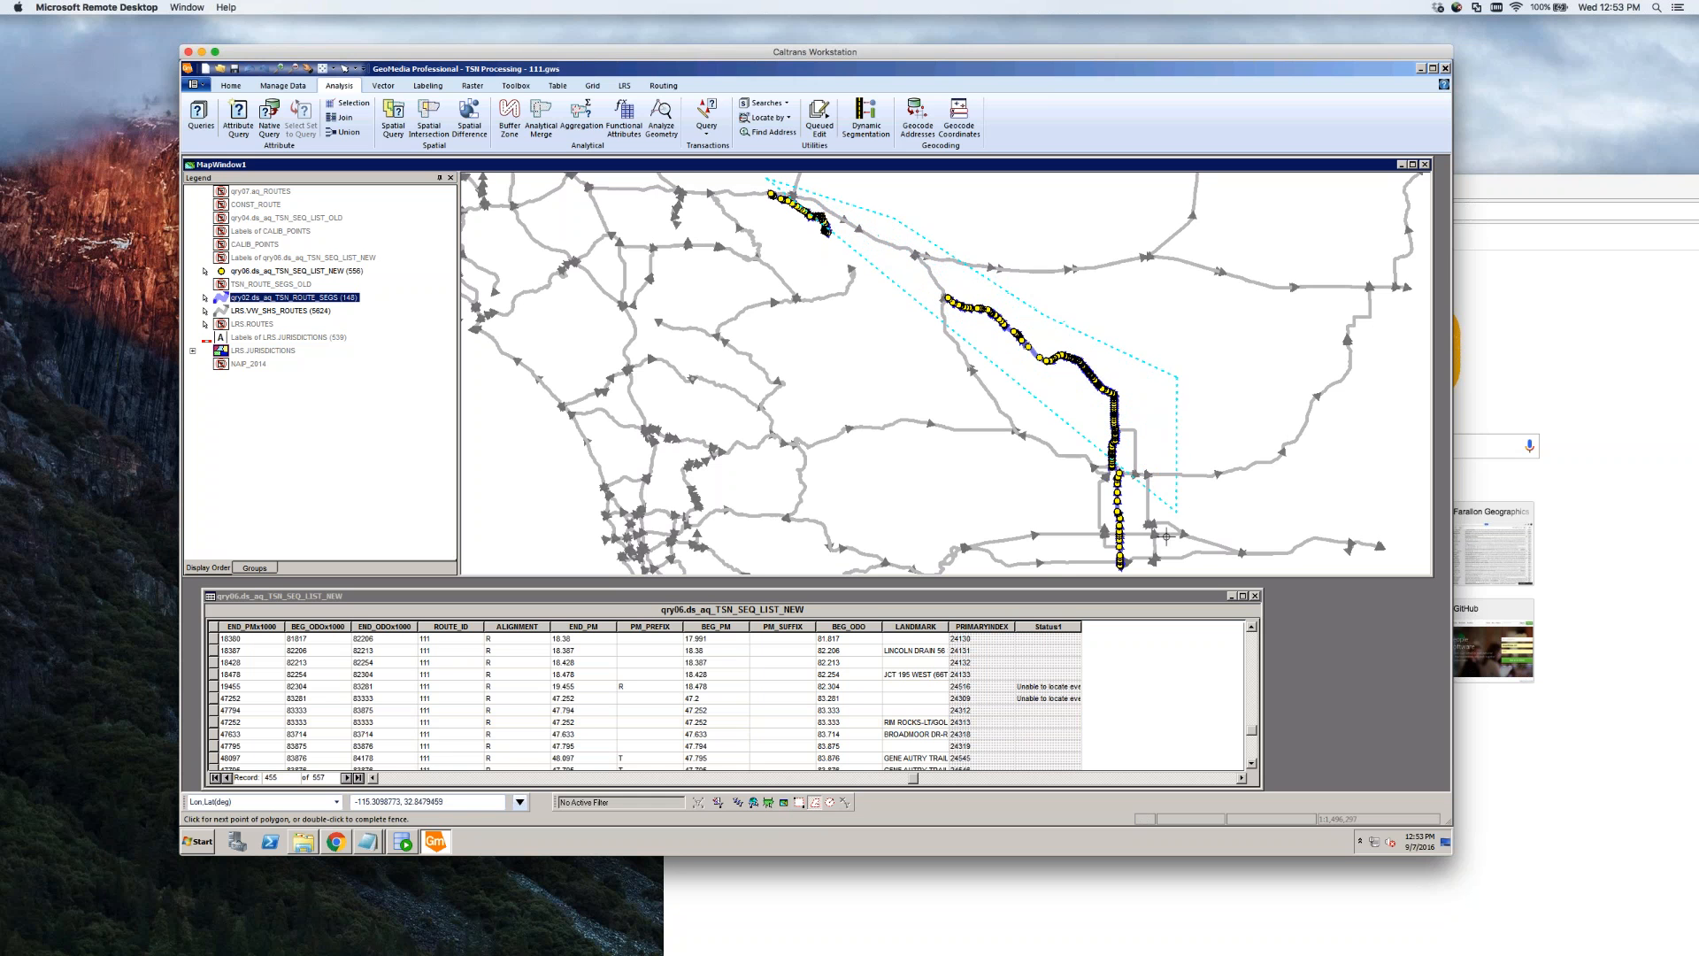
click(1125, 568)
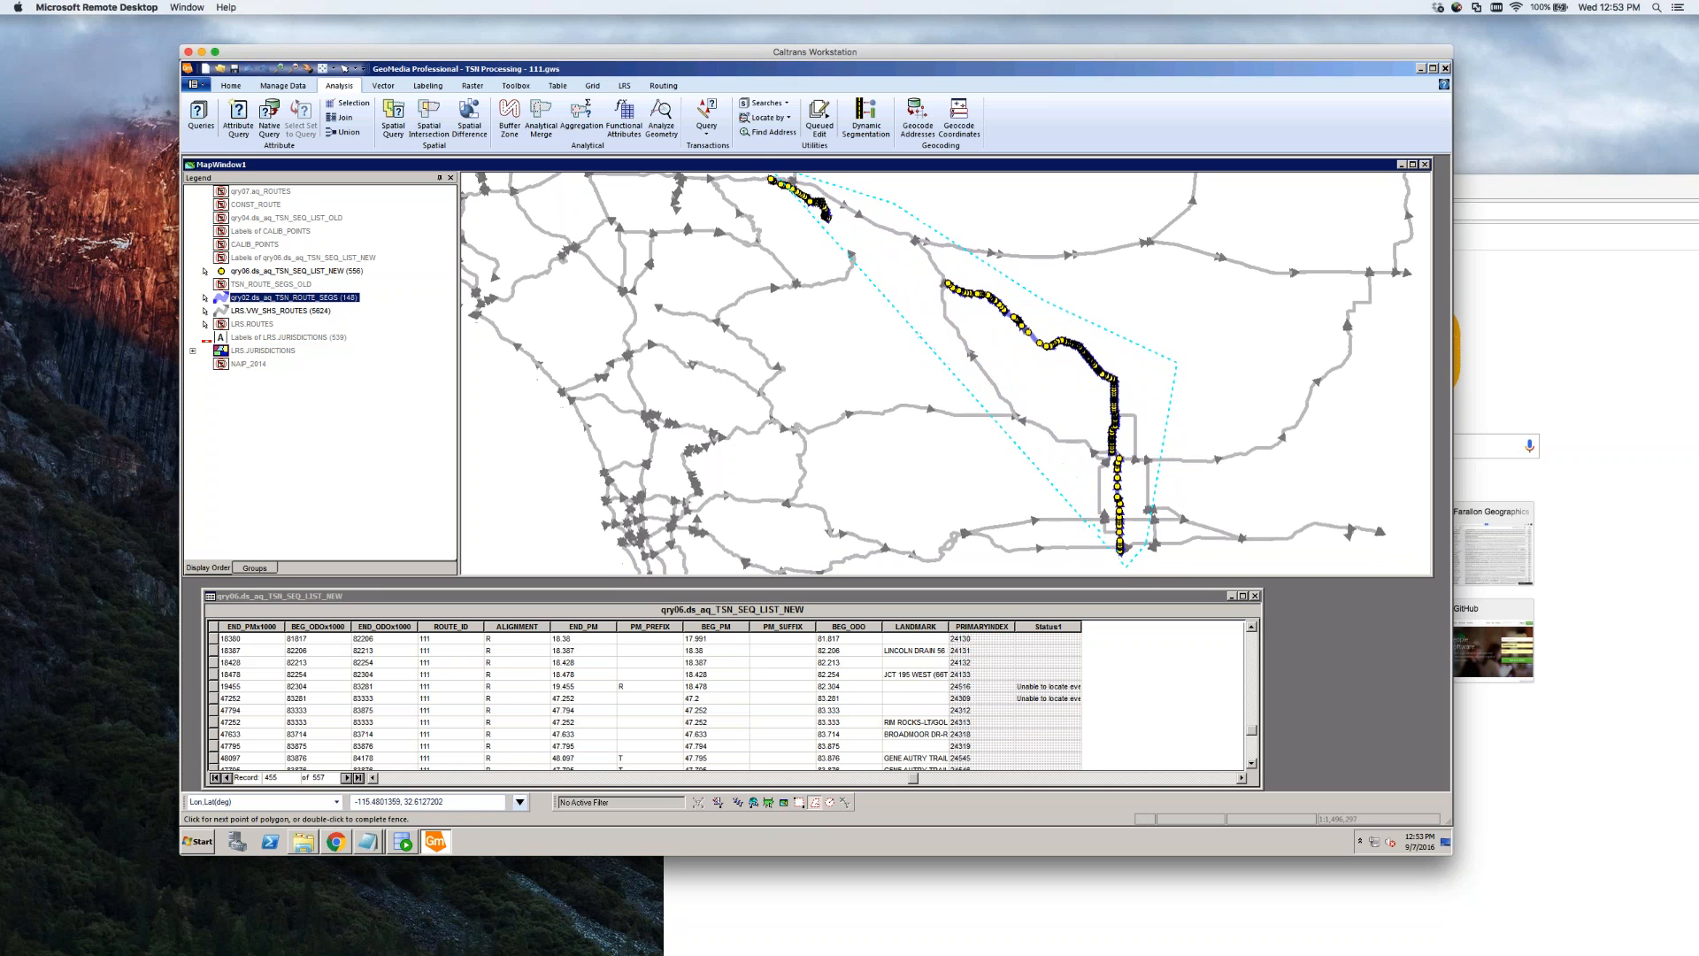
click(1088, 550)
click(1078, 379)
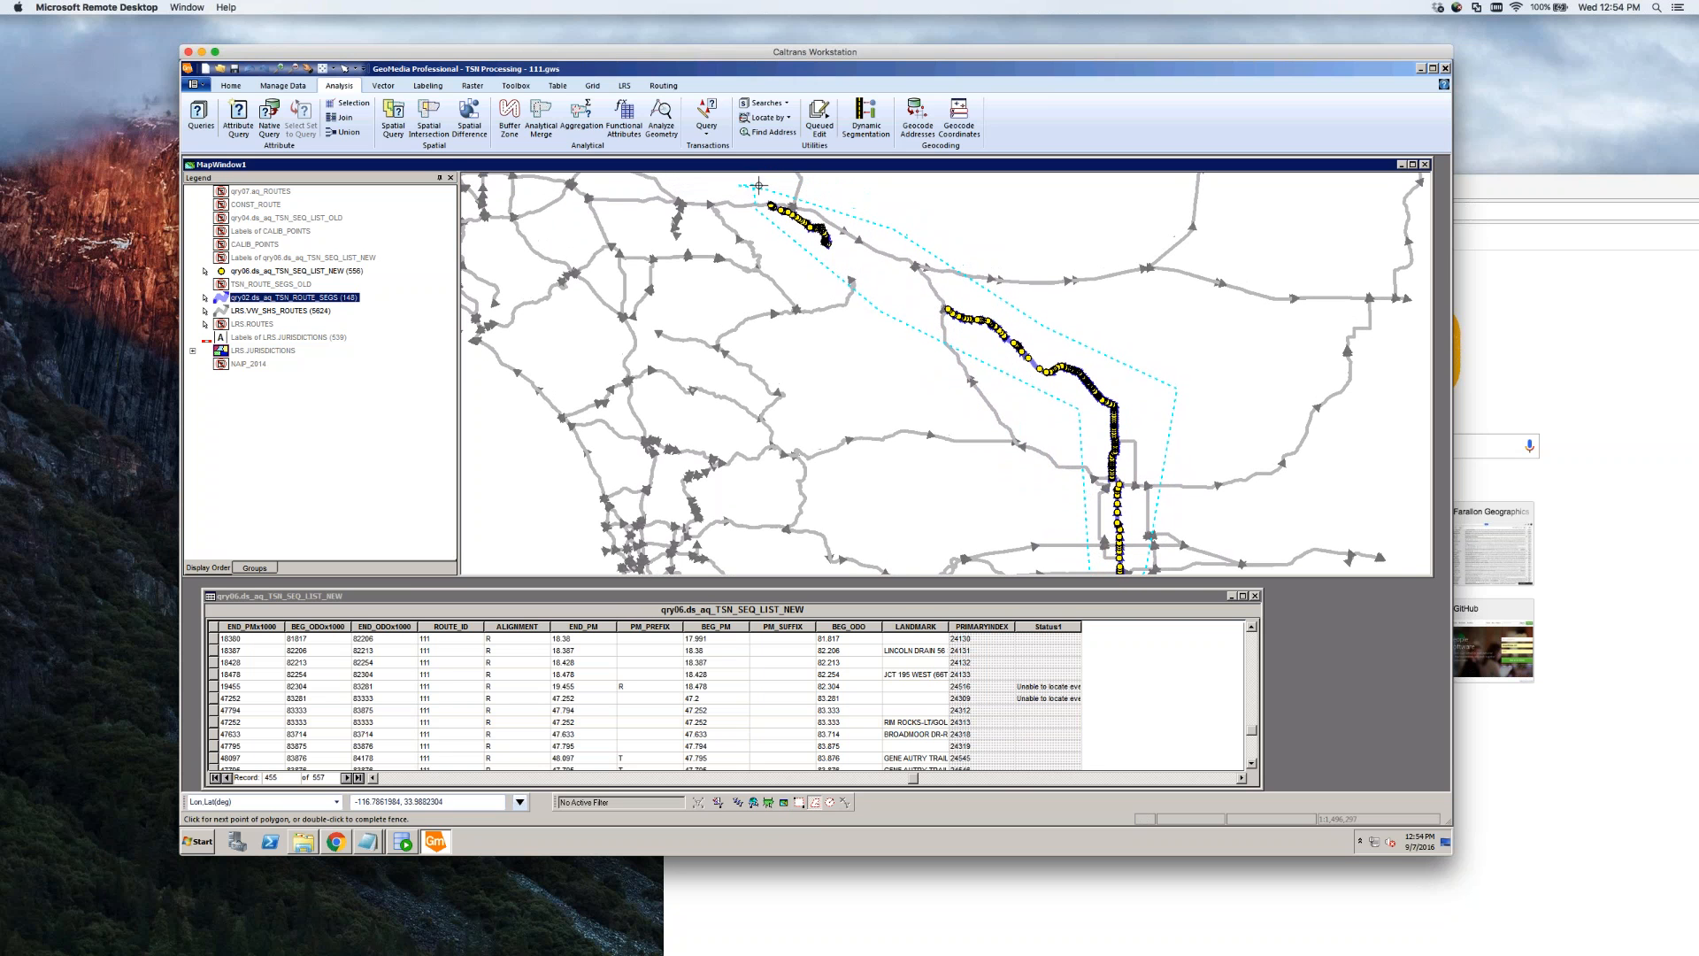
double_click(757, 195)
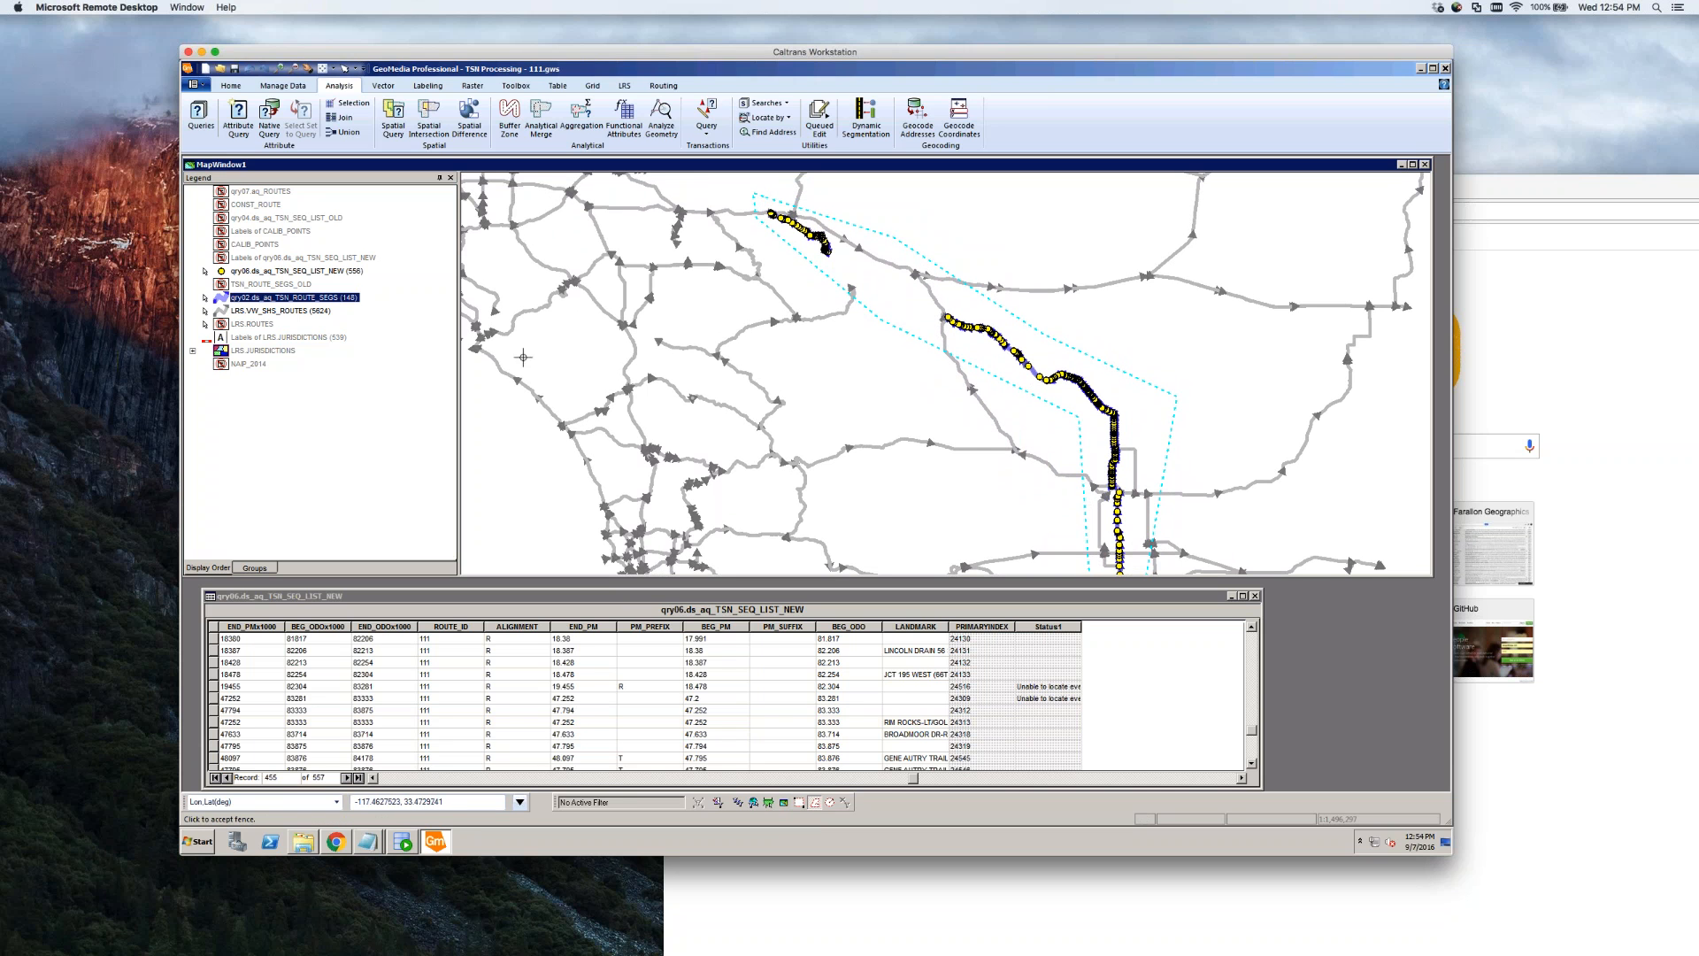
click(822, 353)
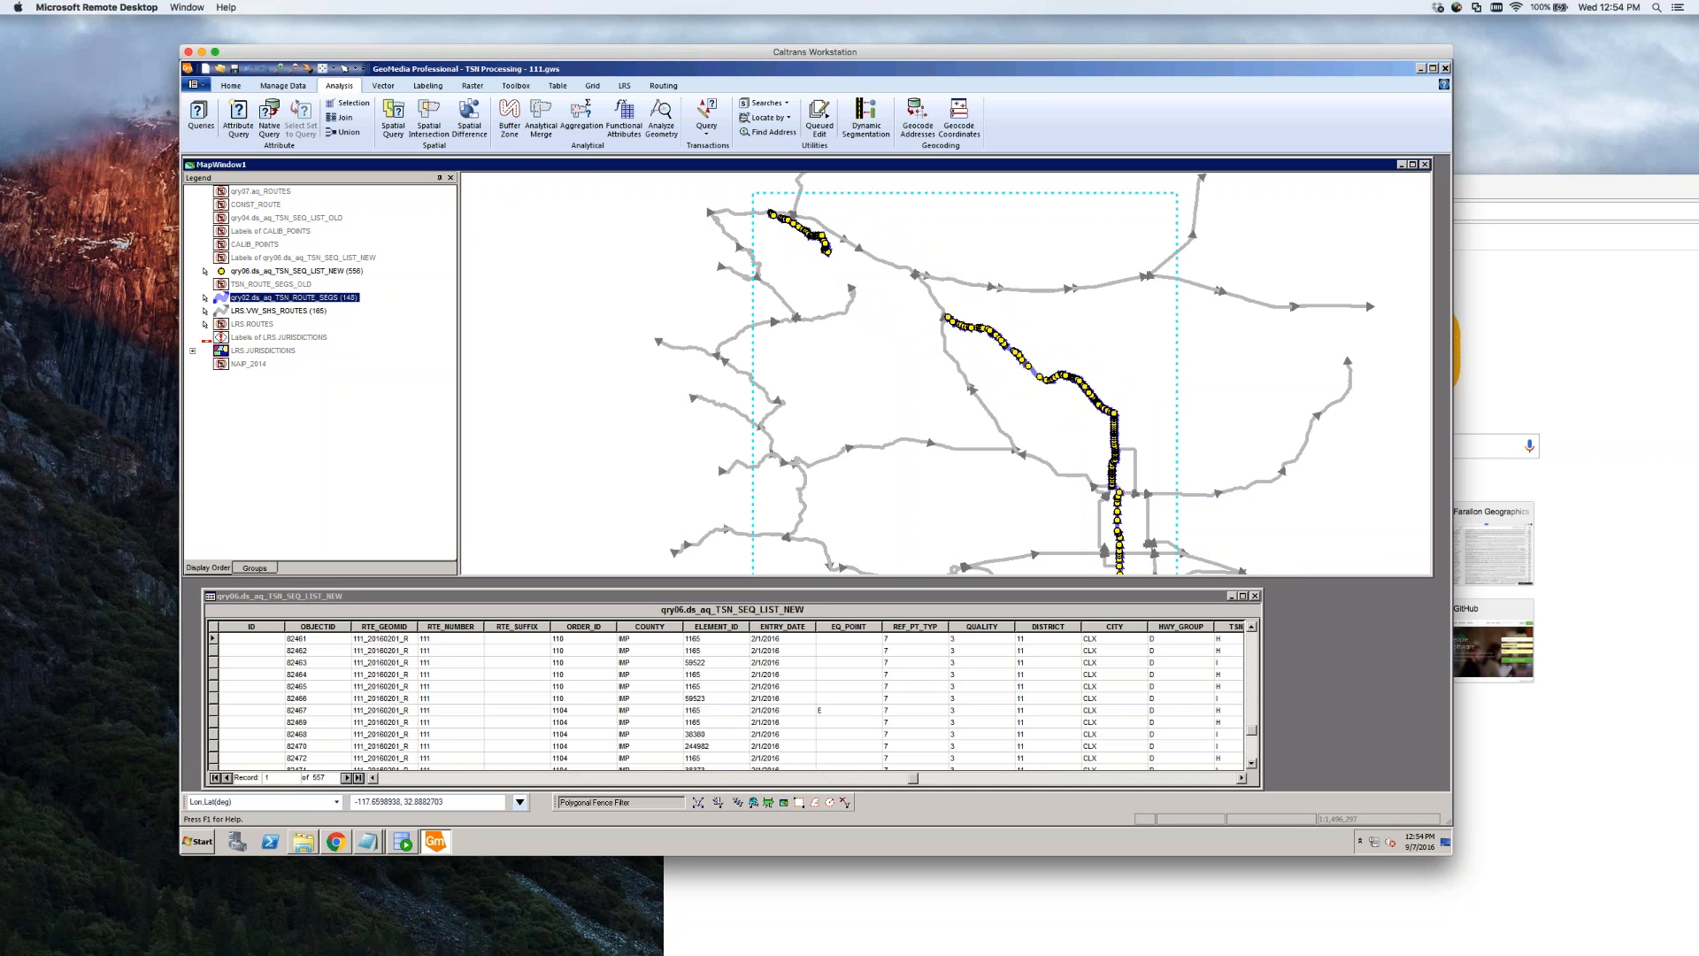
Confirm the Spatial Filter Options and switch the LRS.ROUTES layer's display on
click(718, 802)
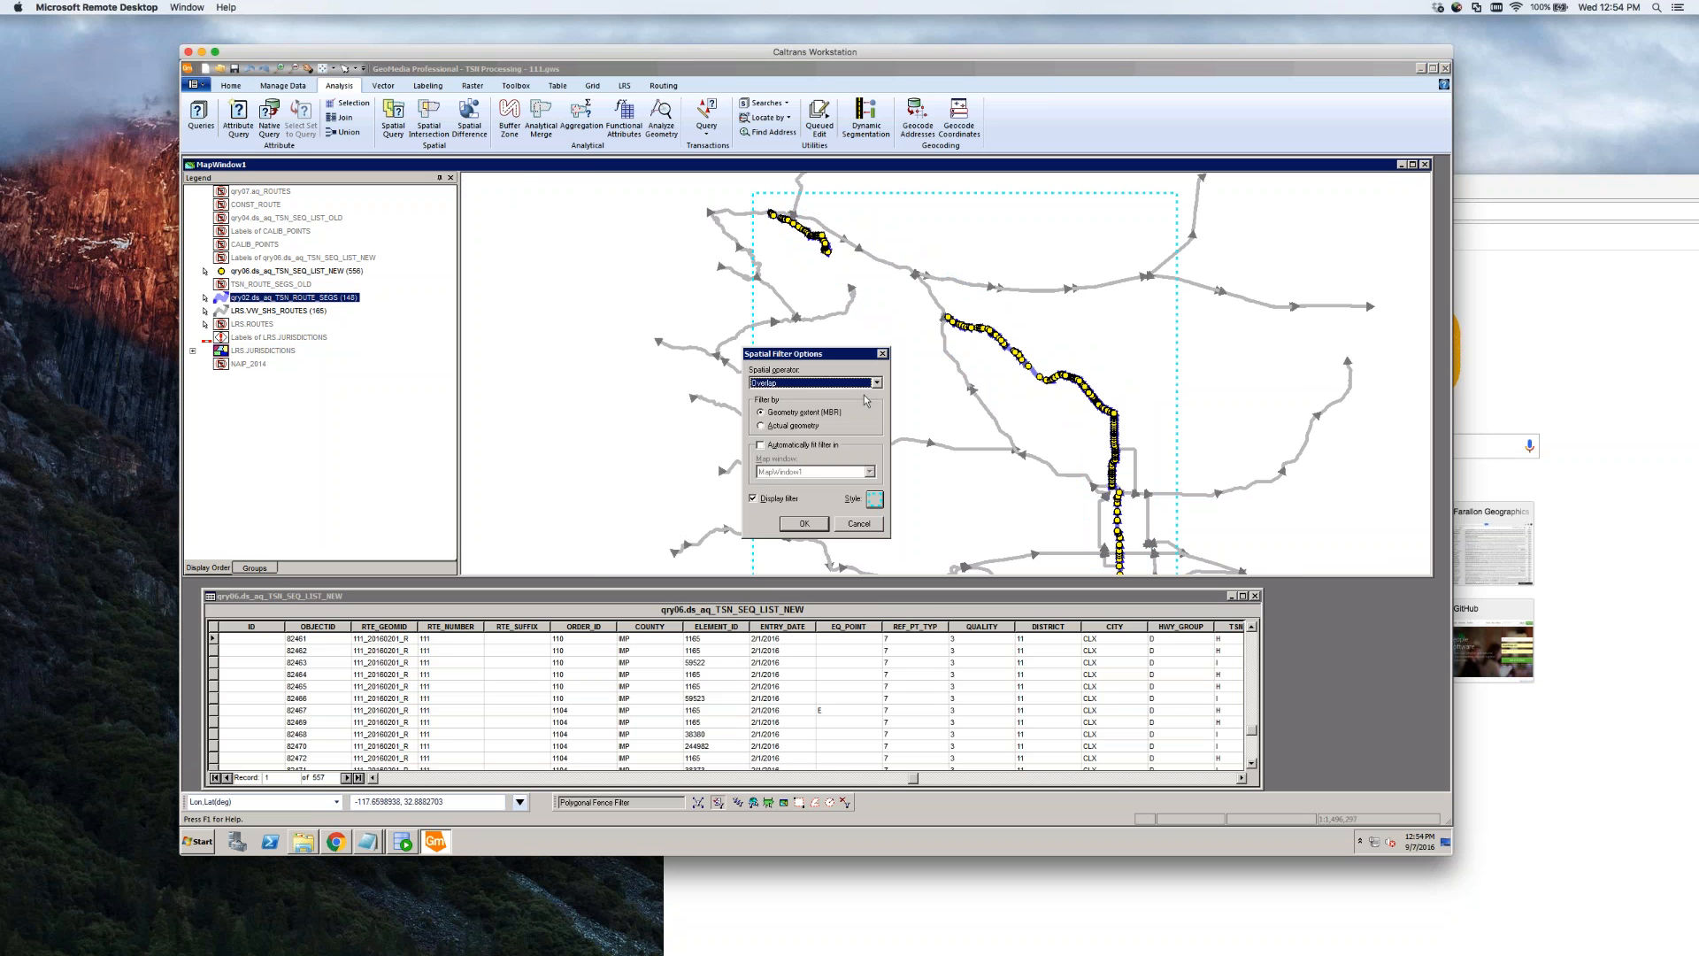
click(819, 524)
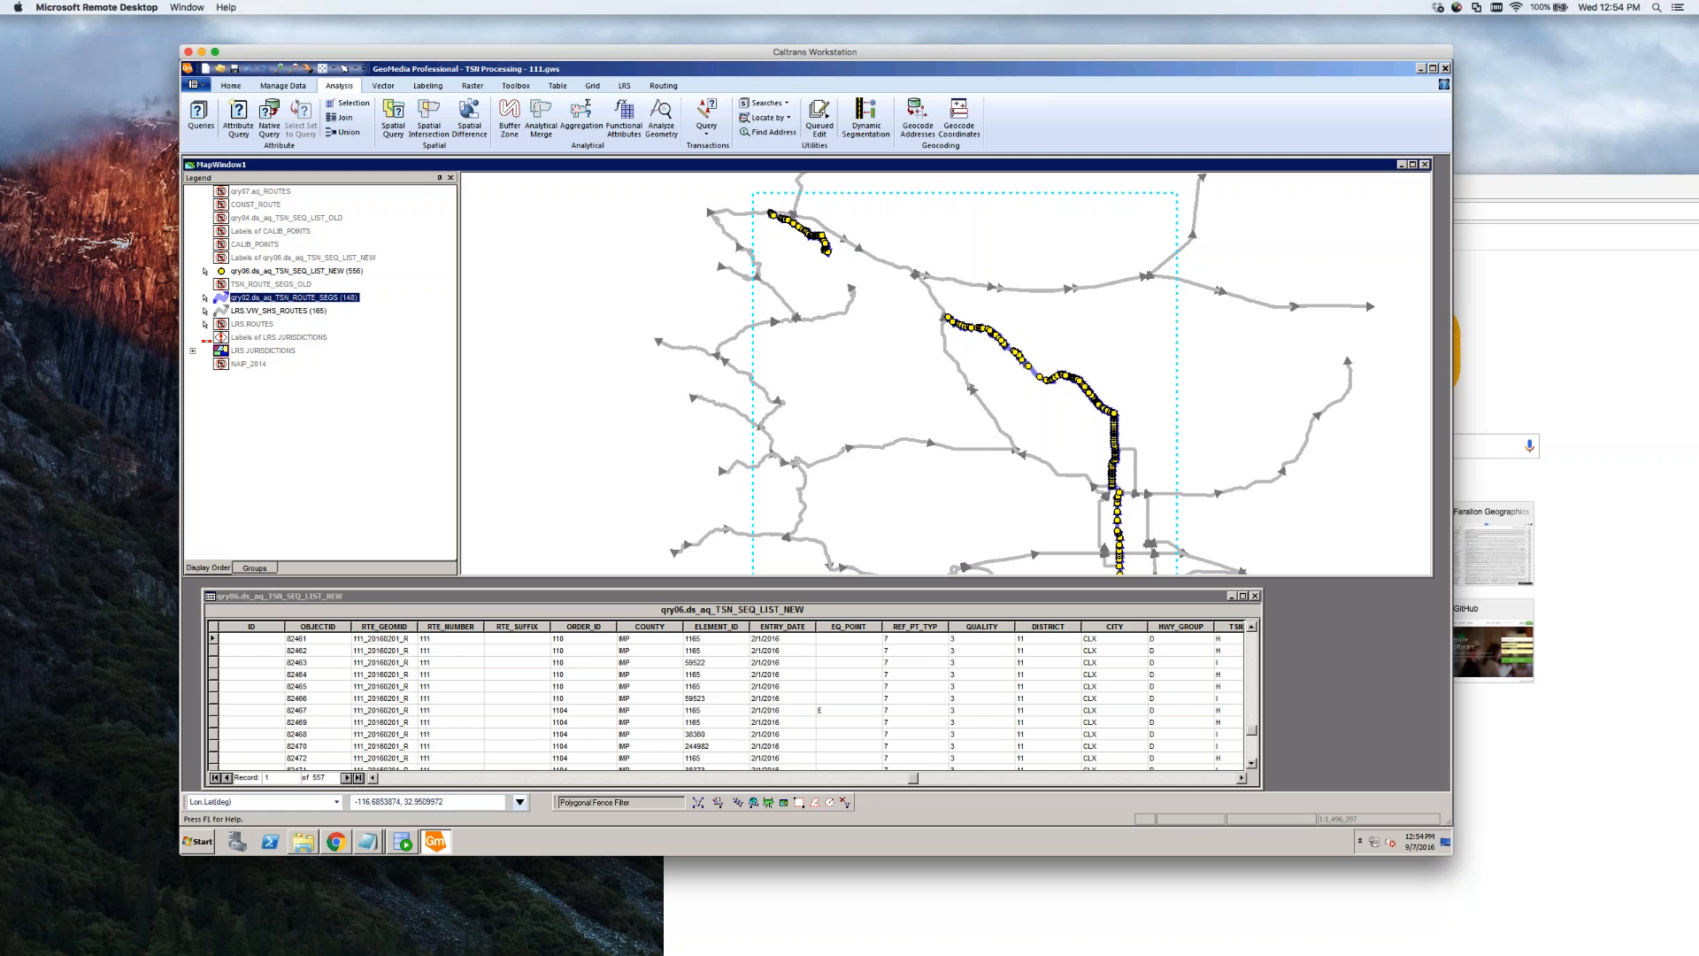
click(261, 325)
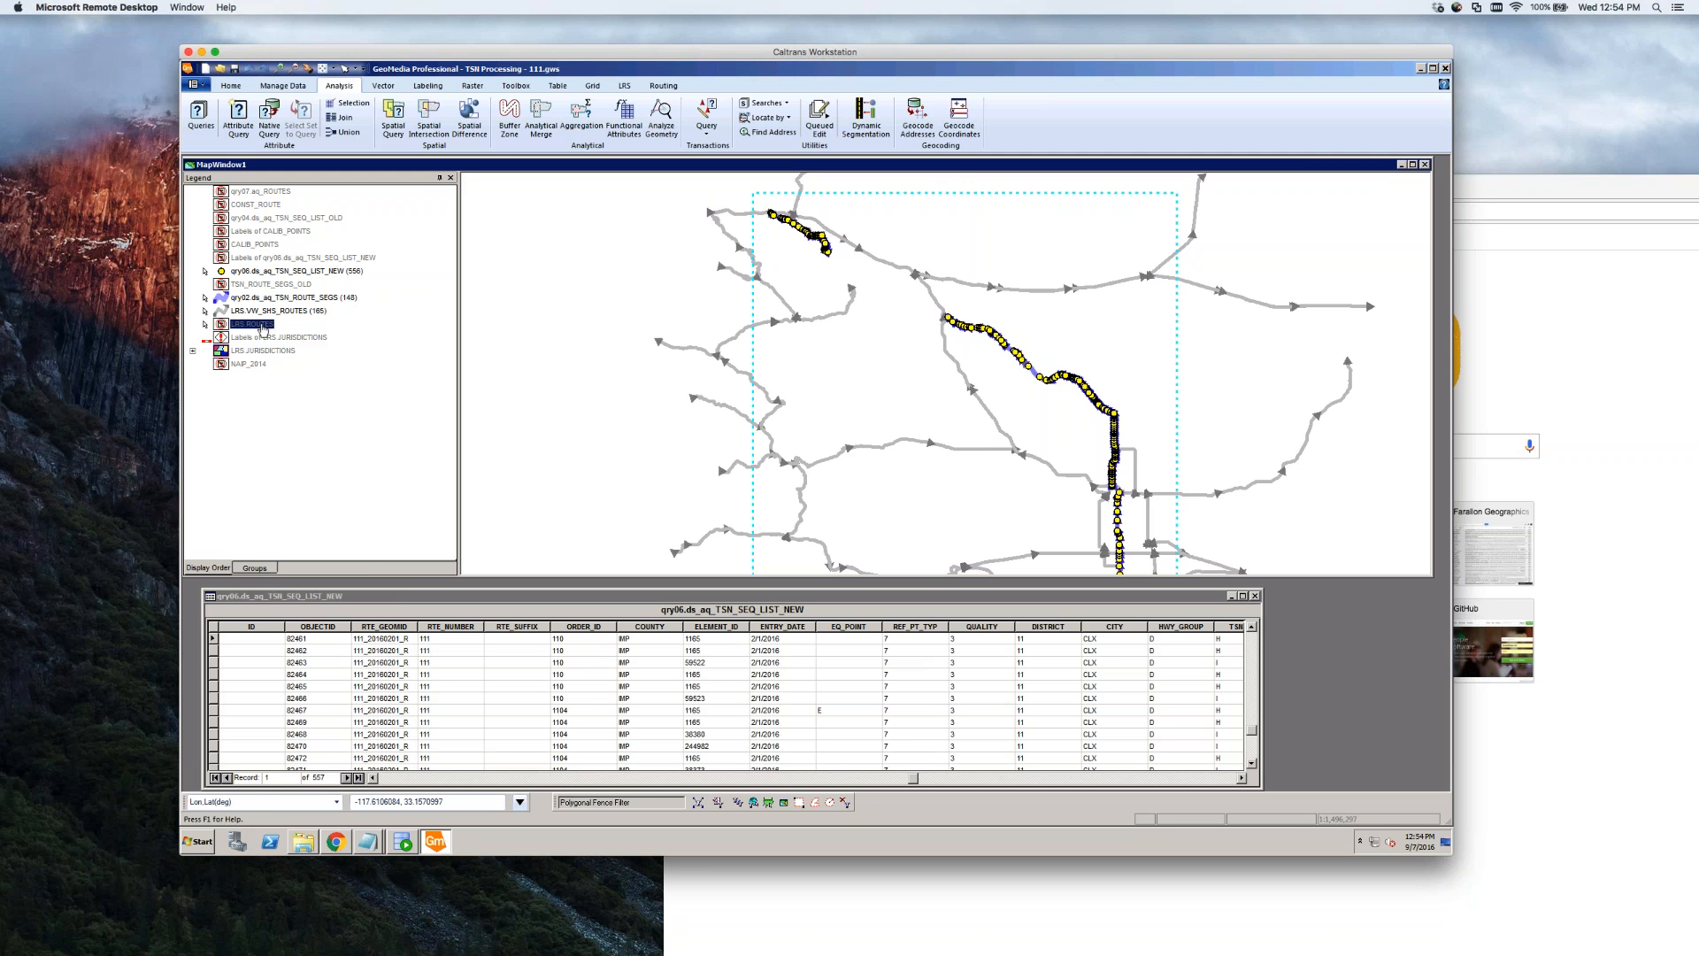
right_click(262, 326)
click(294, 332)
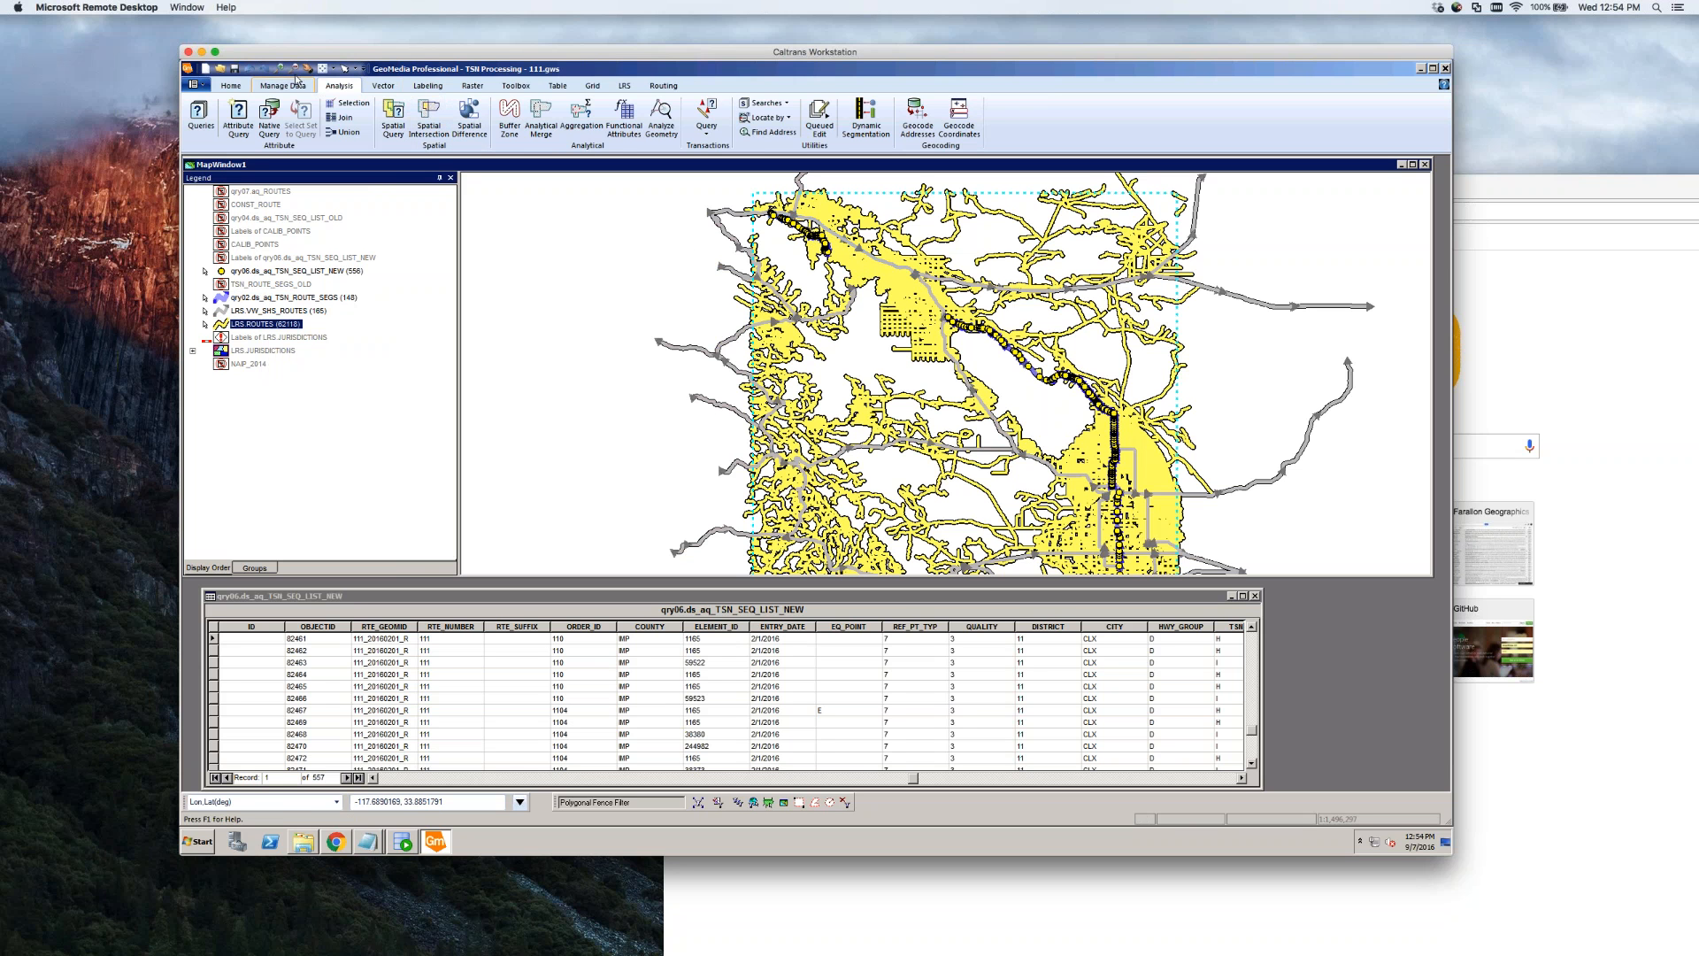
Zoom and pan to a close stretch of the route, then open the LRS.ROUTES legend entry properties
click(280, 68)
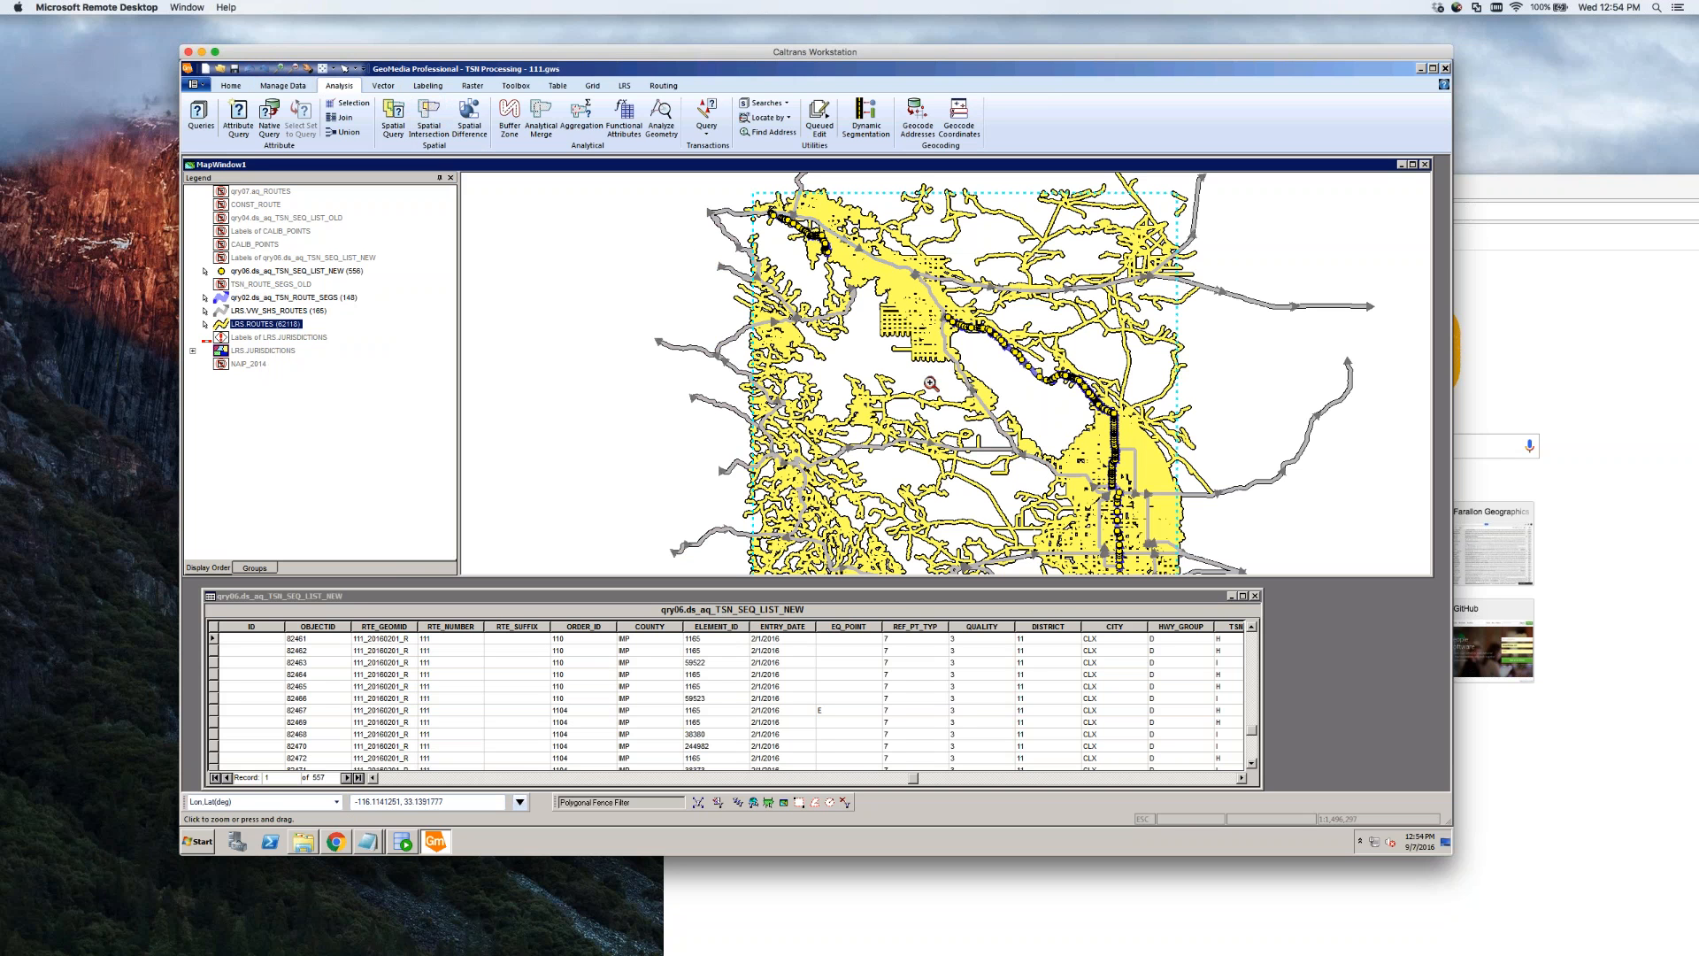
drag(823, 237, 853, 266)
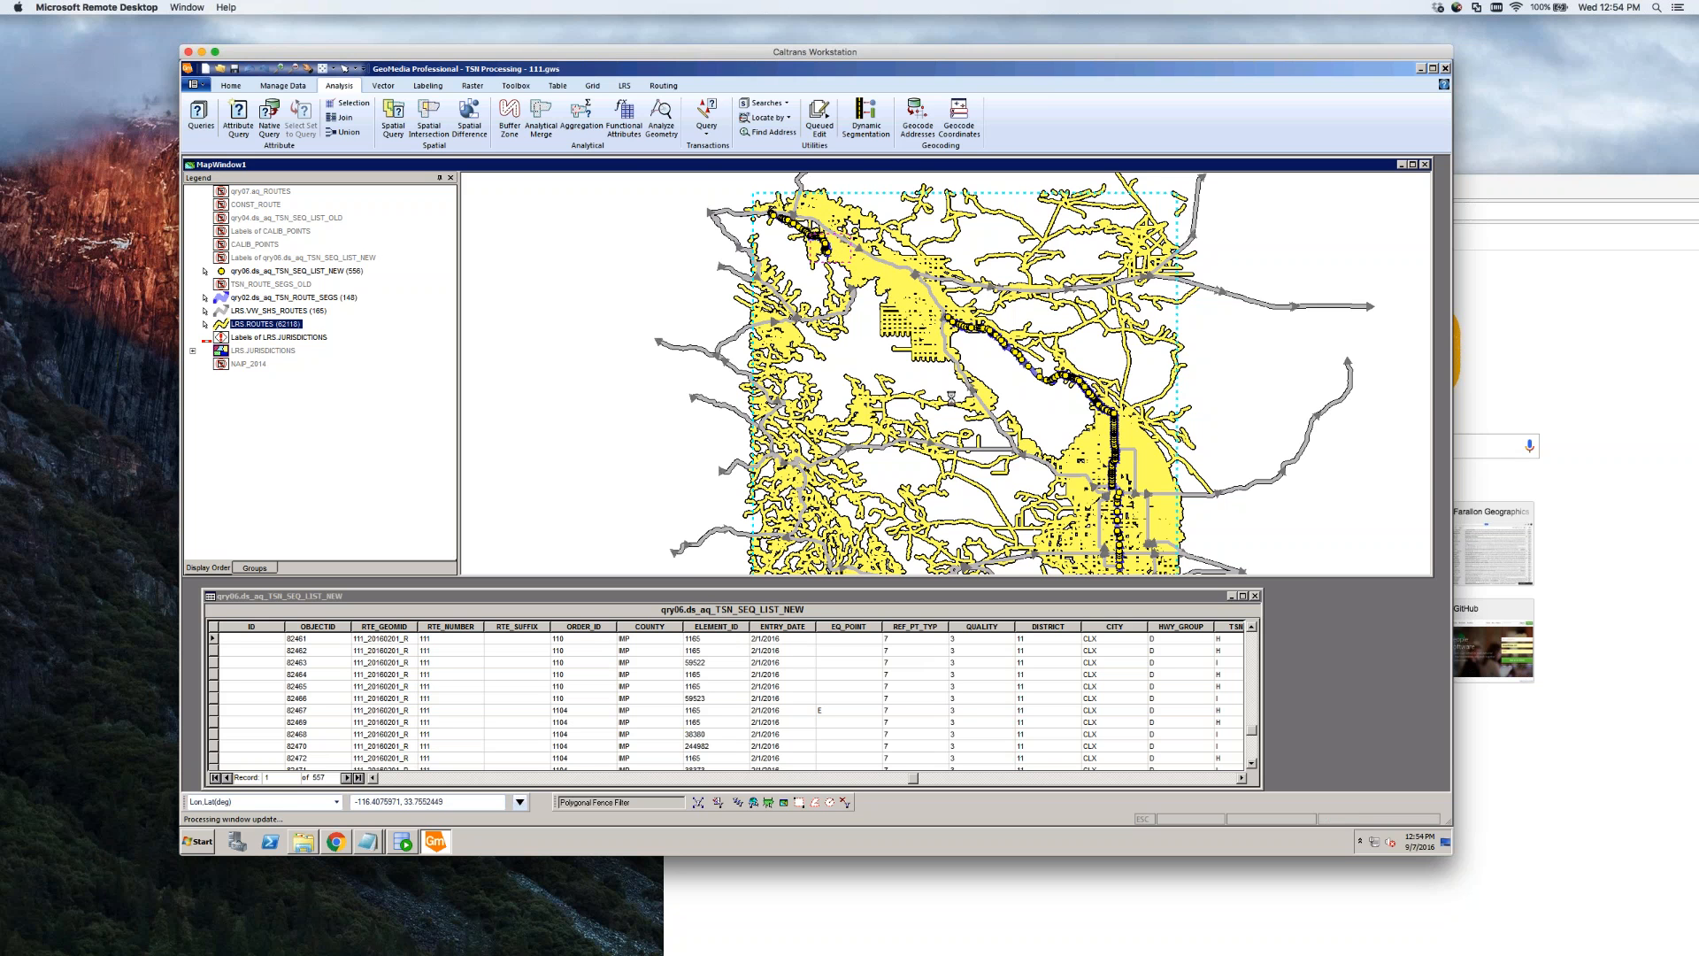
click(897, 433)
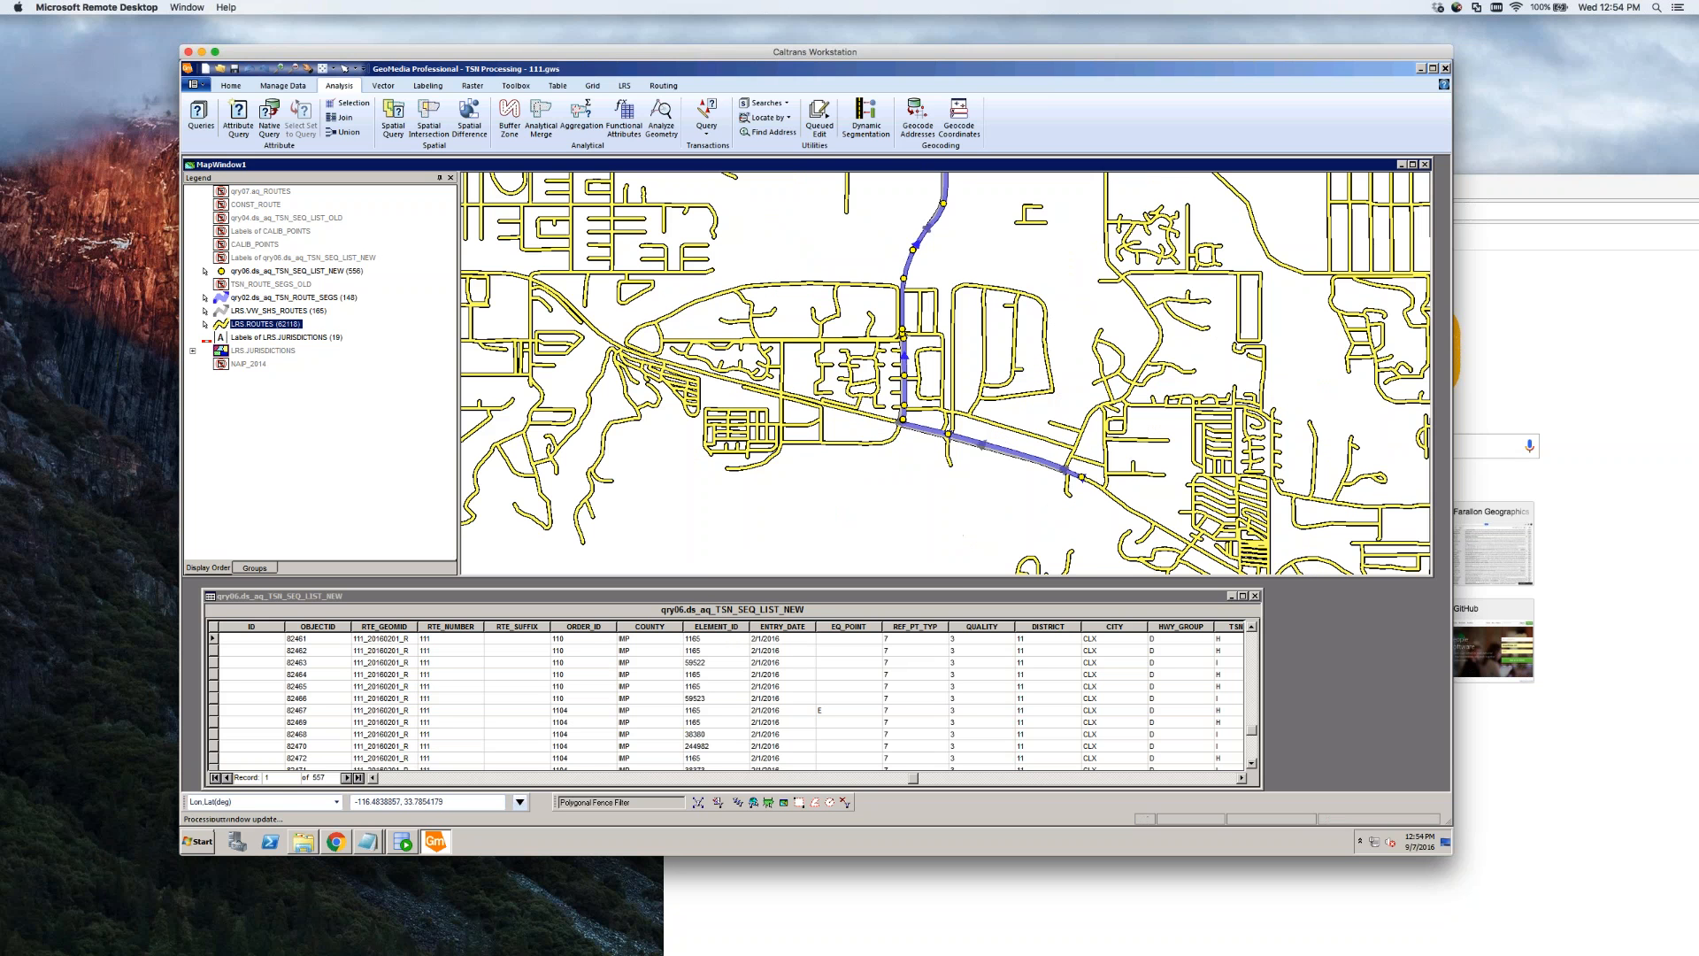
drag(952, 461, 951, 461)
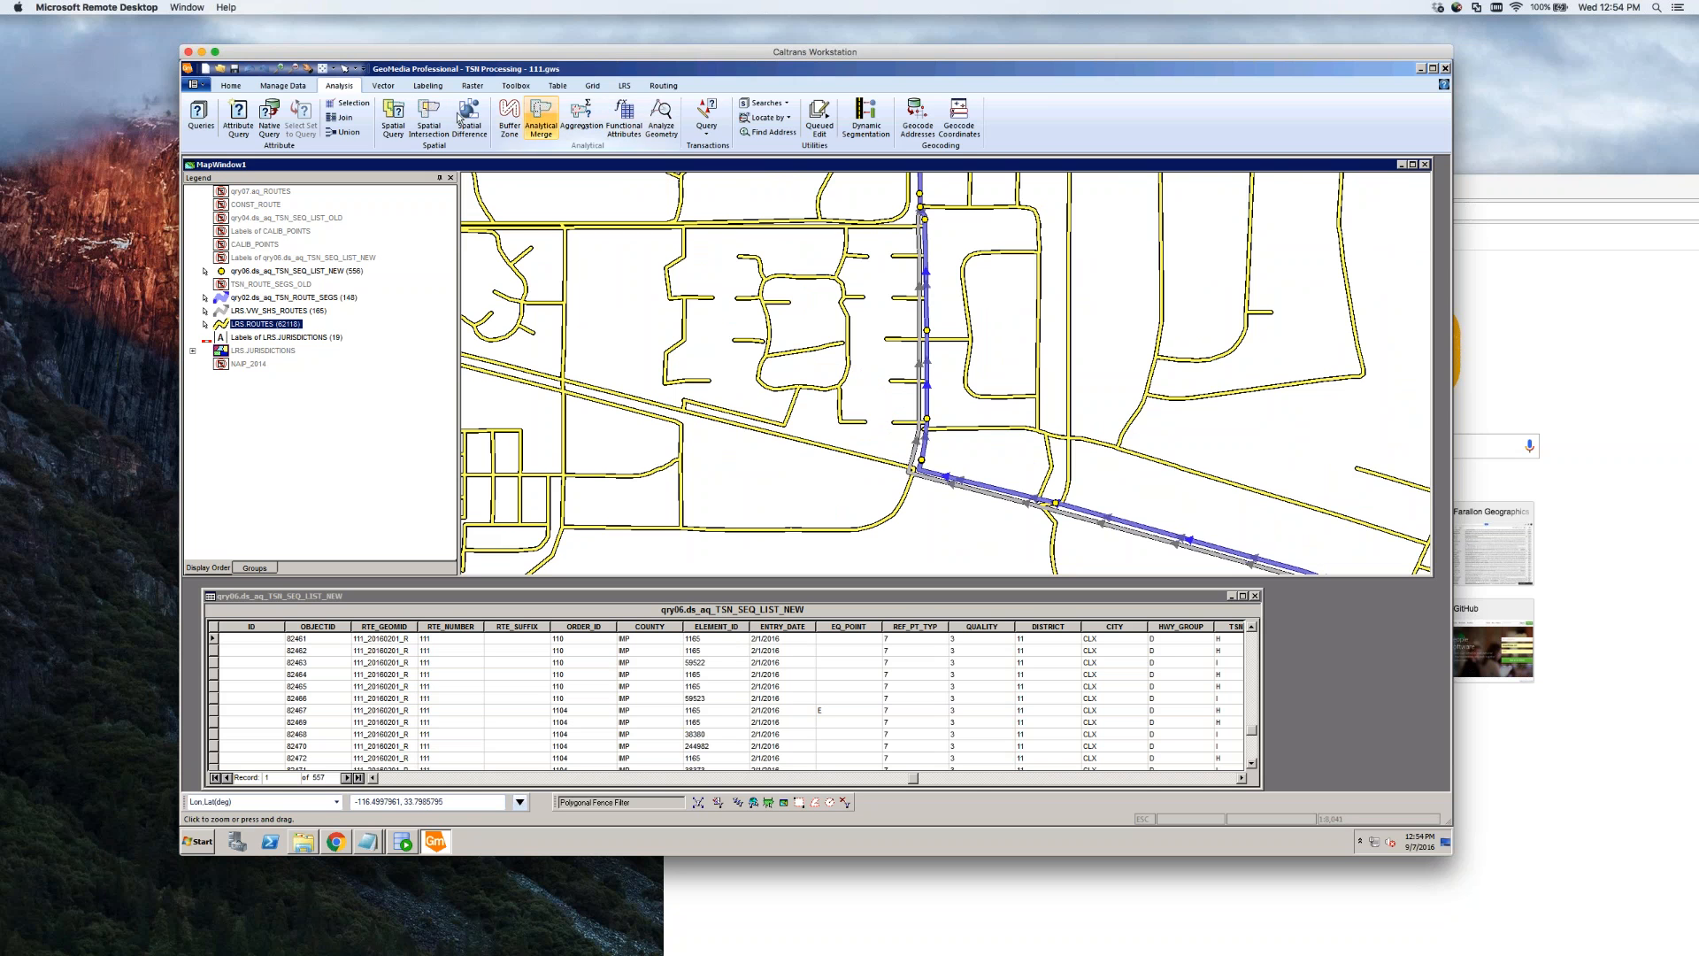
click(307, 69)
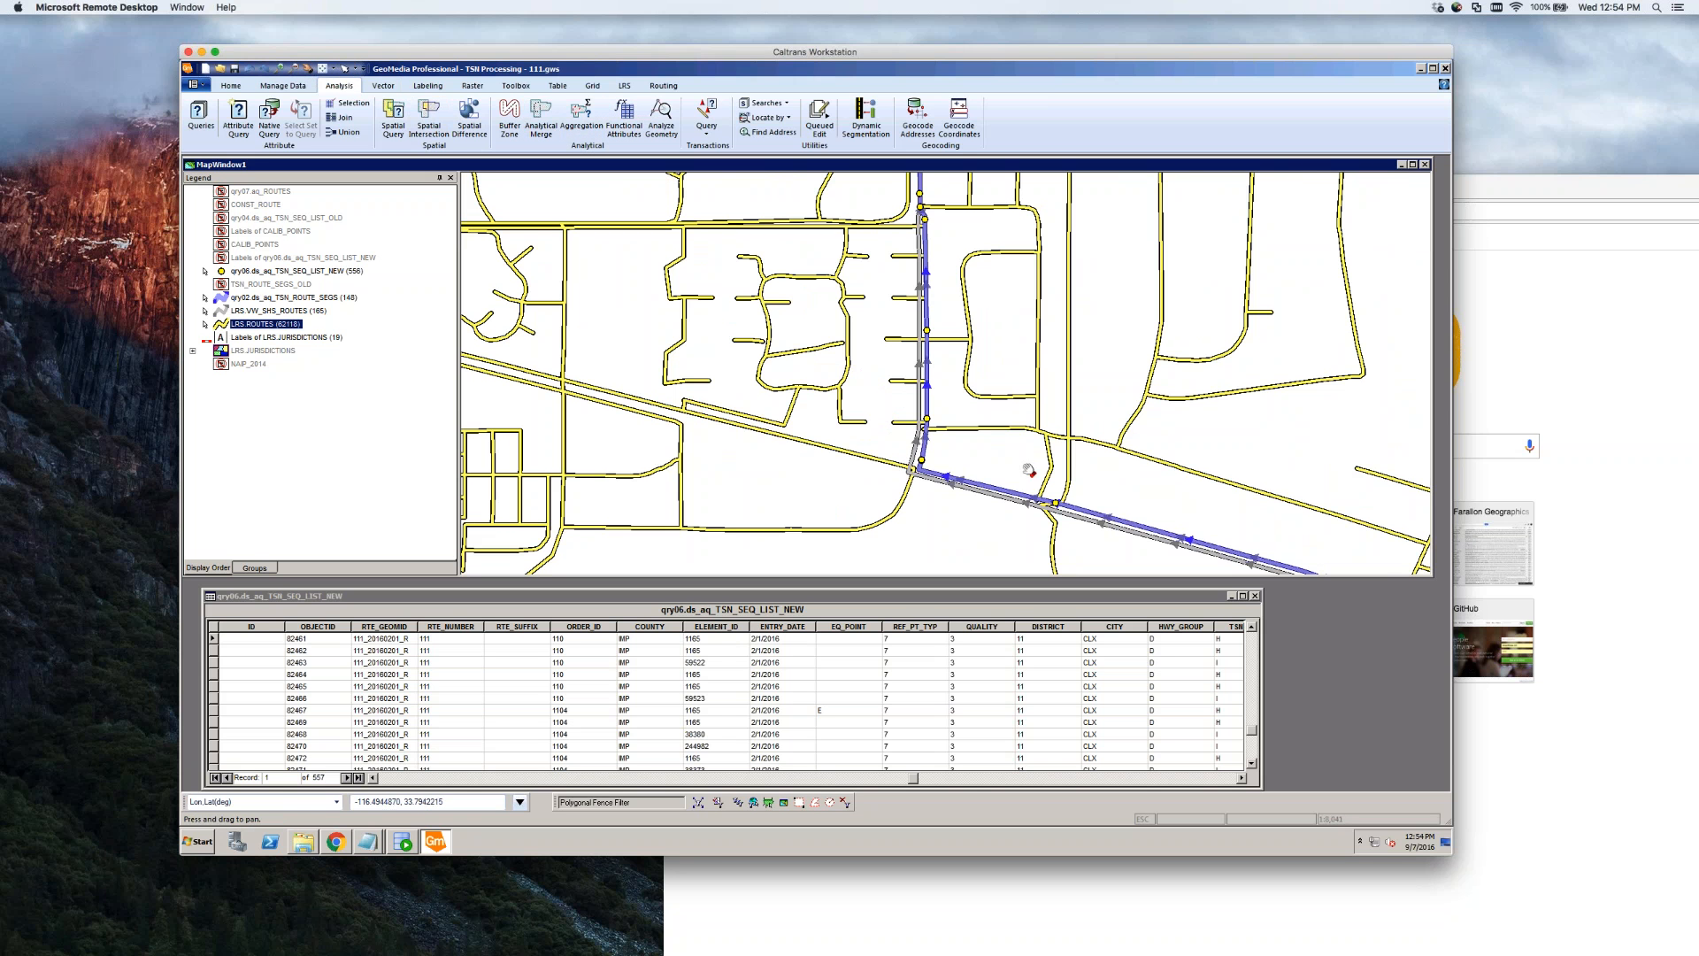
drag(1030, 470, 627, 293)
drag(1051, 514, 1063, 516)
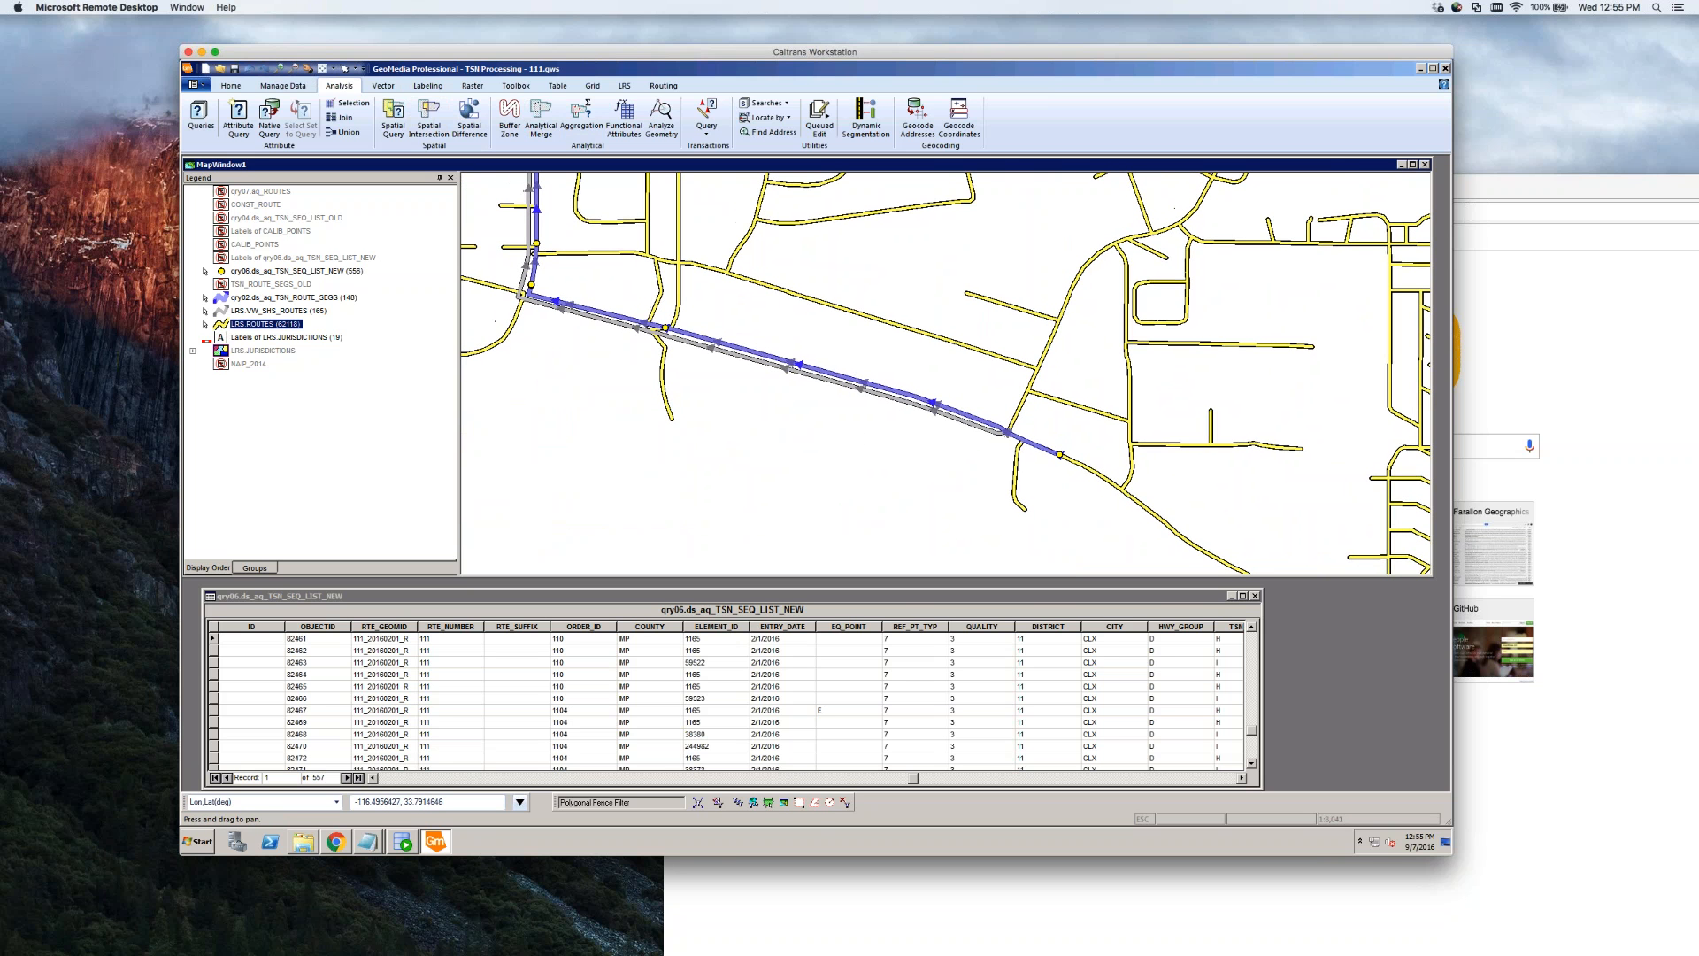
double_click(221, 324)
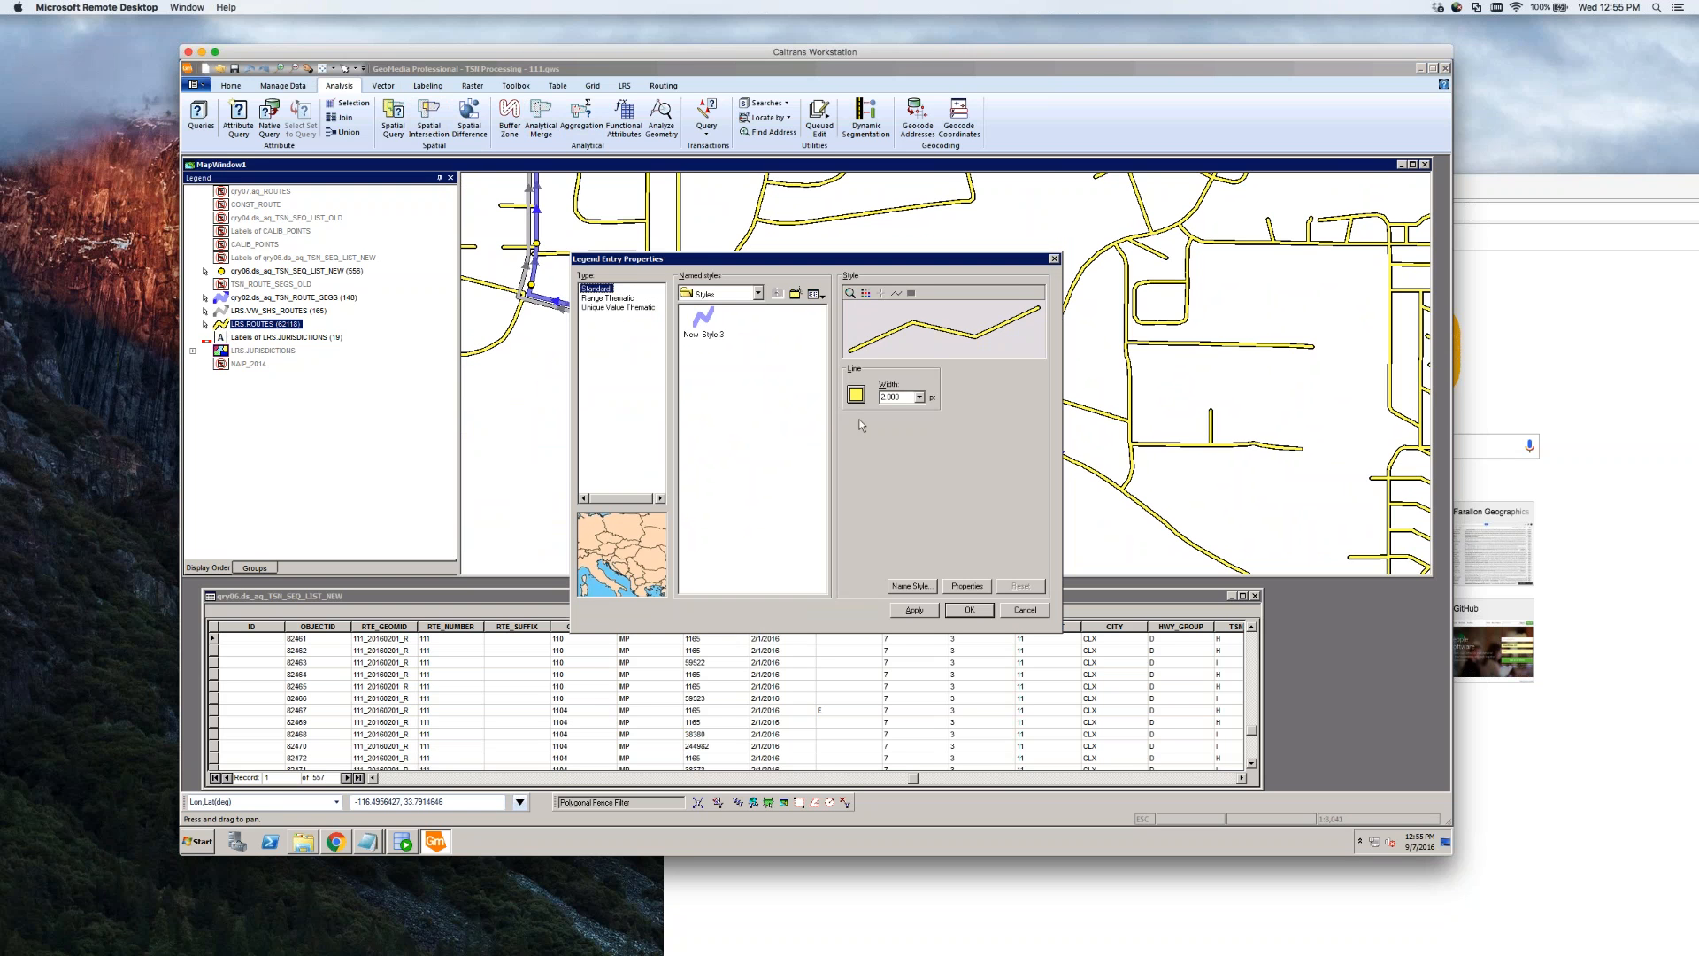
Replace the thick yellow LRS.ROUTES style with a new thin 0.709 pt grey line style
click(966, 588)
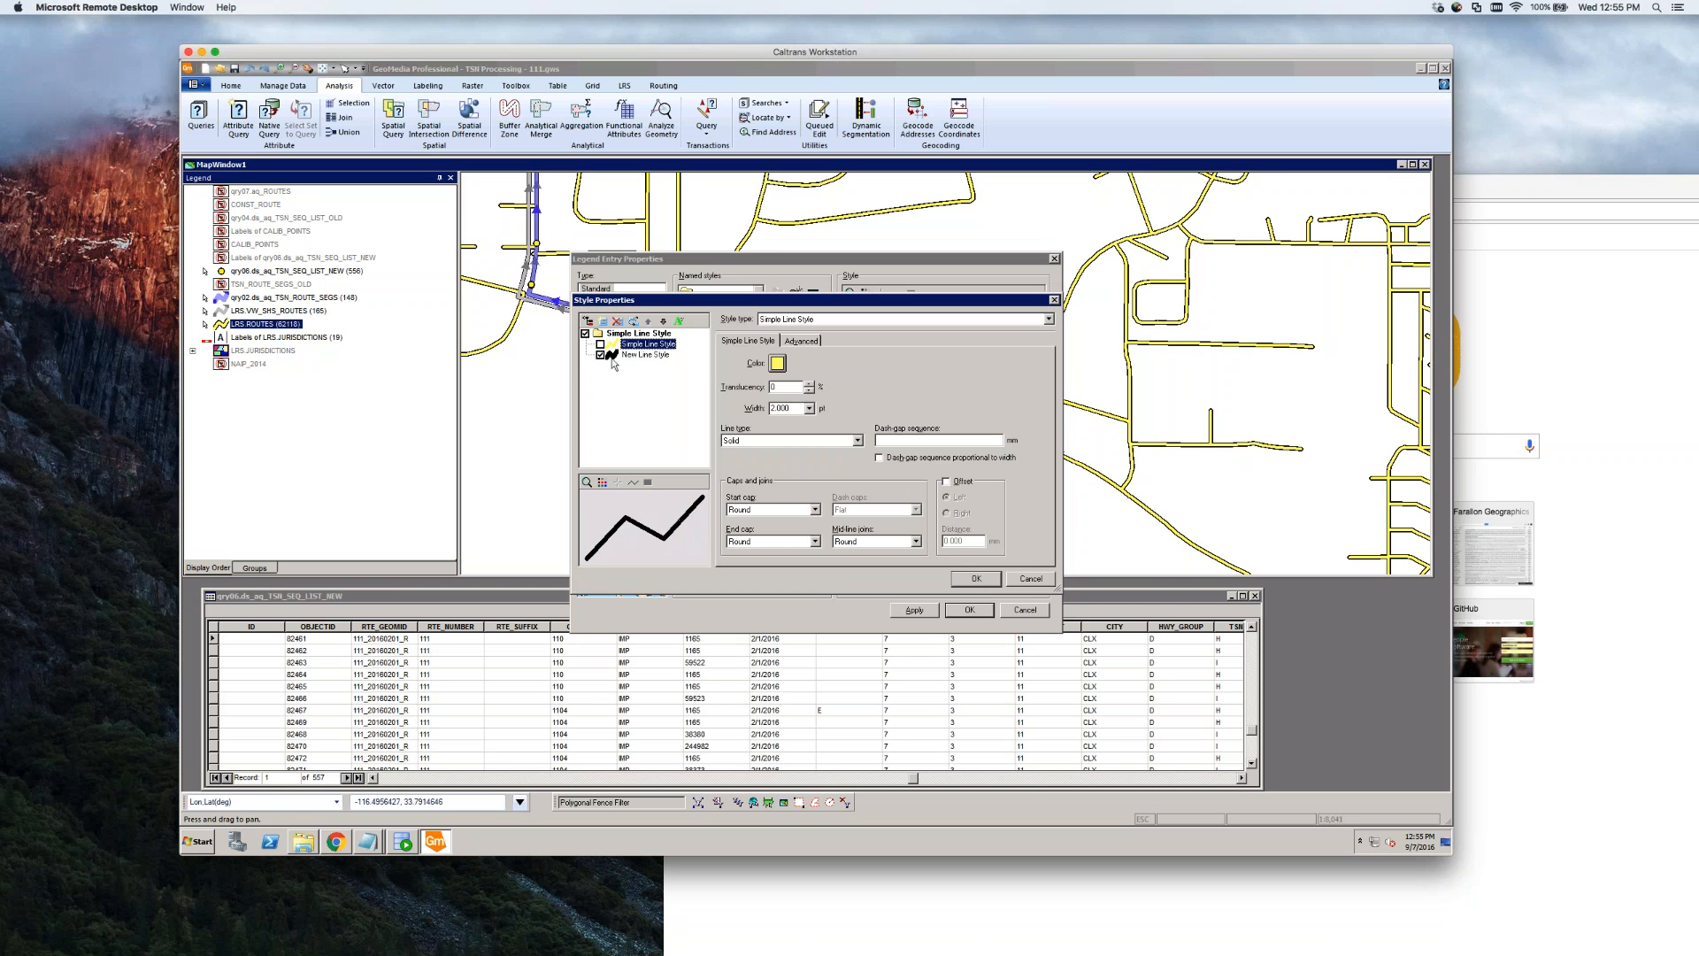
click(601, 354)
click(603, 322)
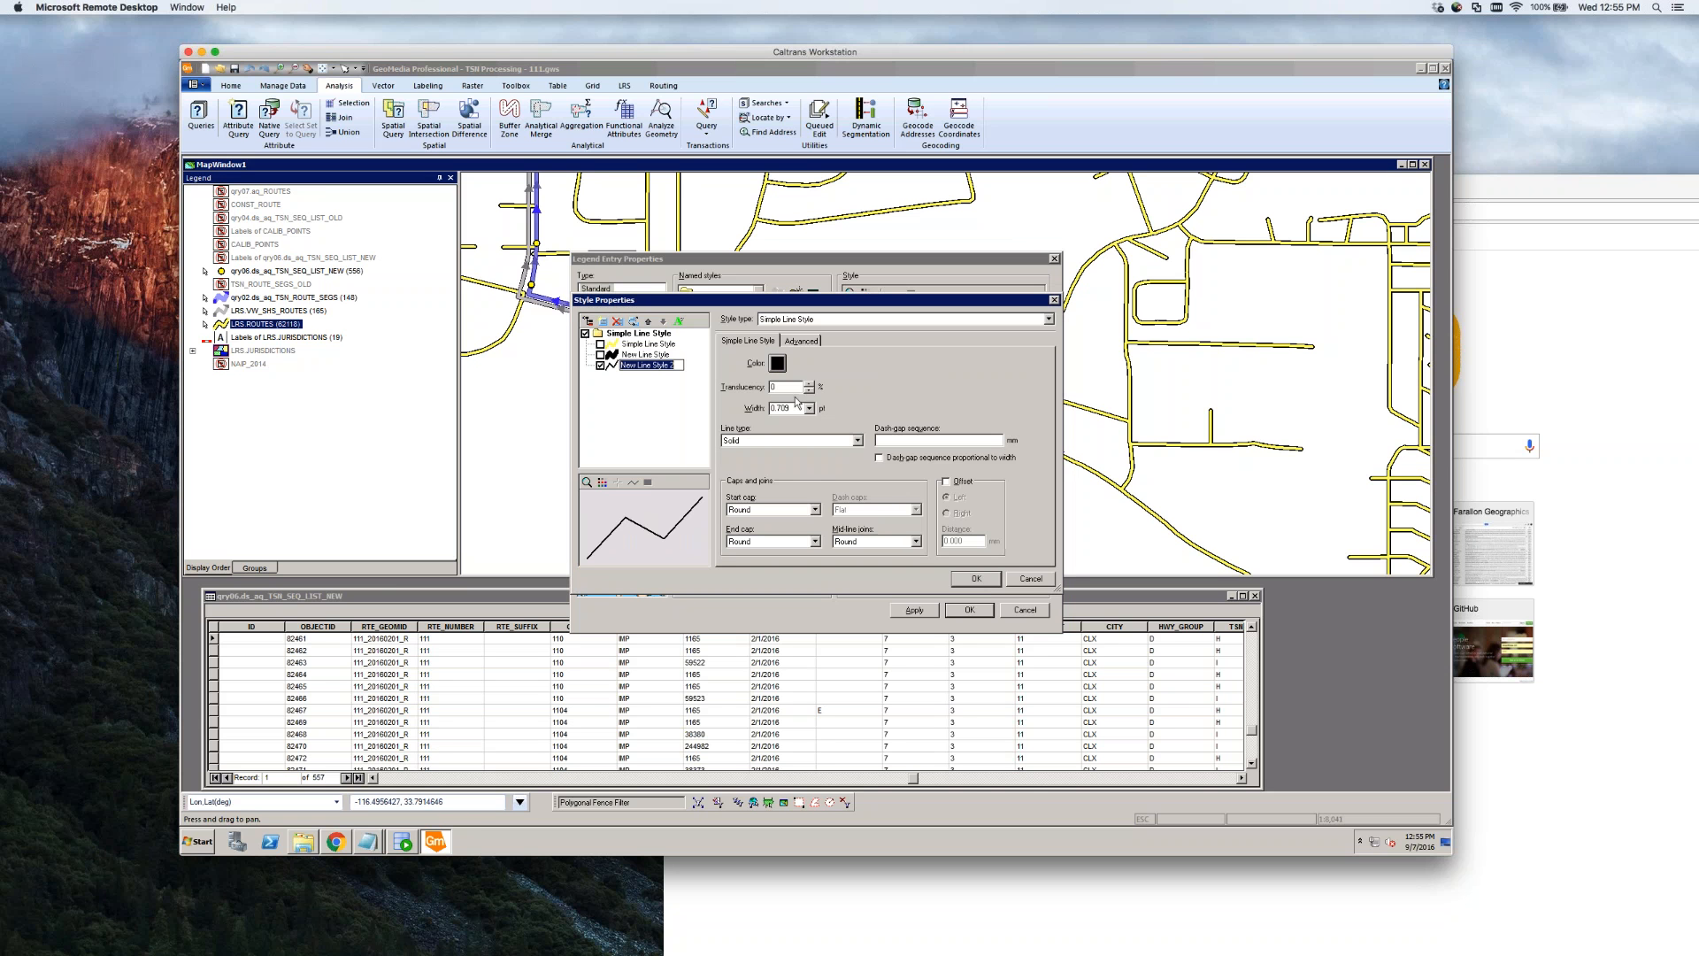
click(778, 363)
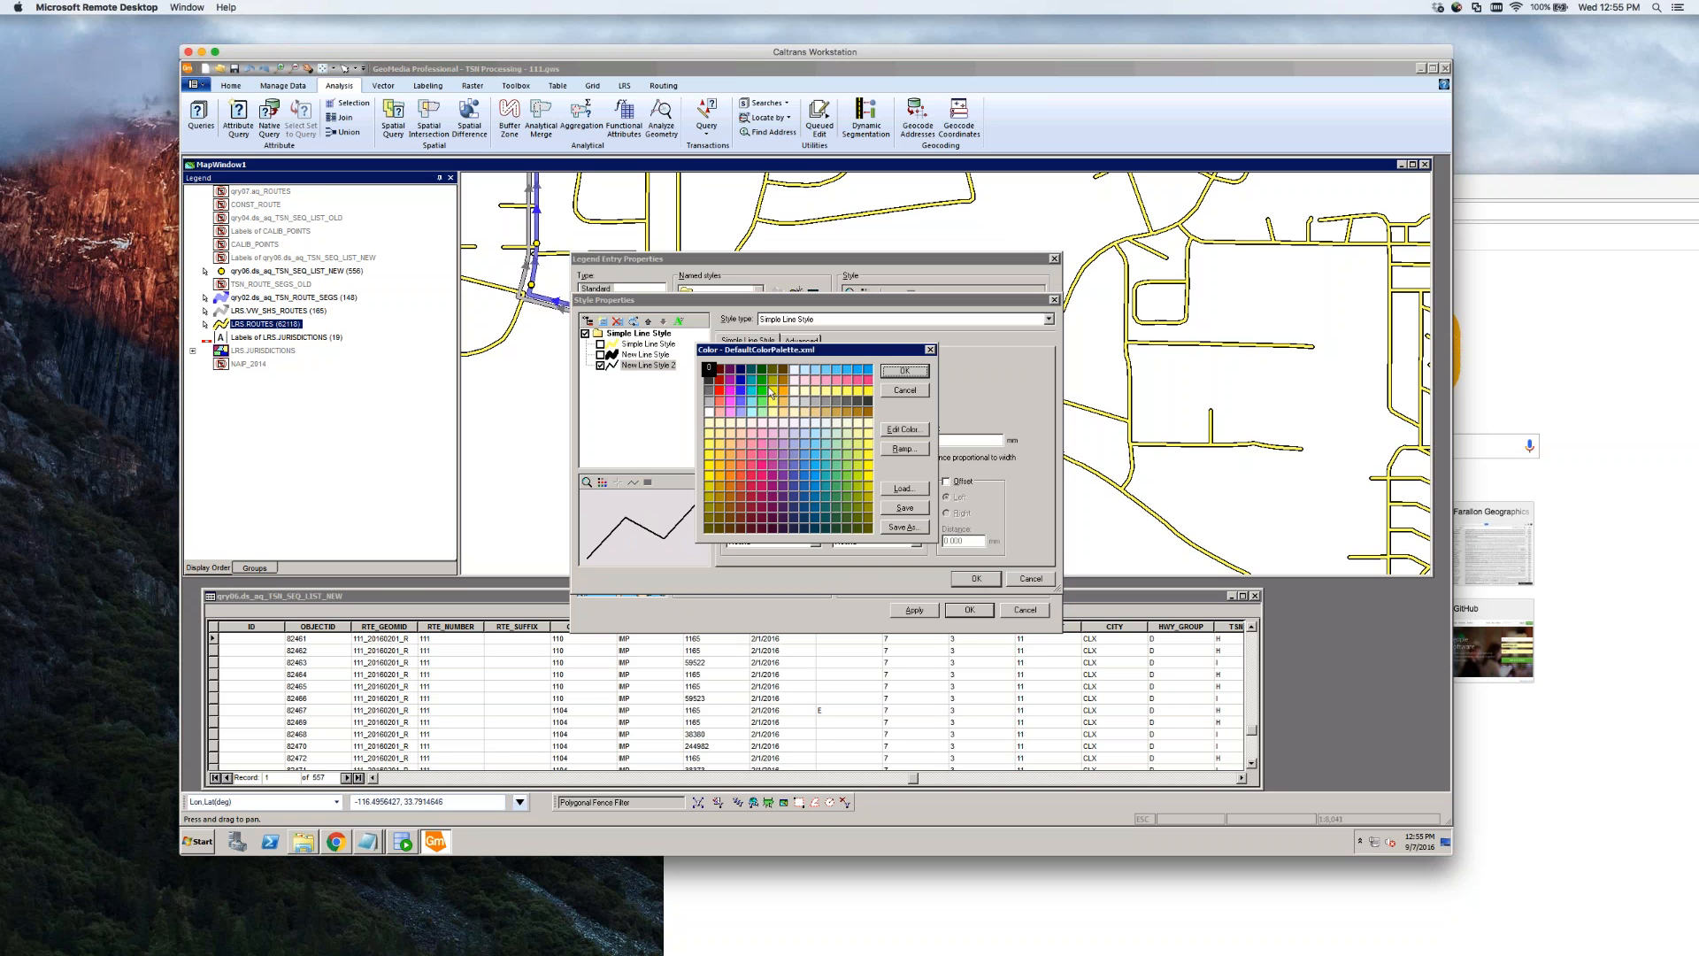
click(709, 402)
click(903, 370)
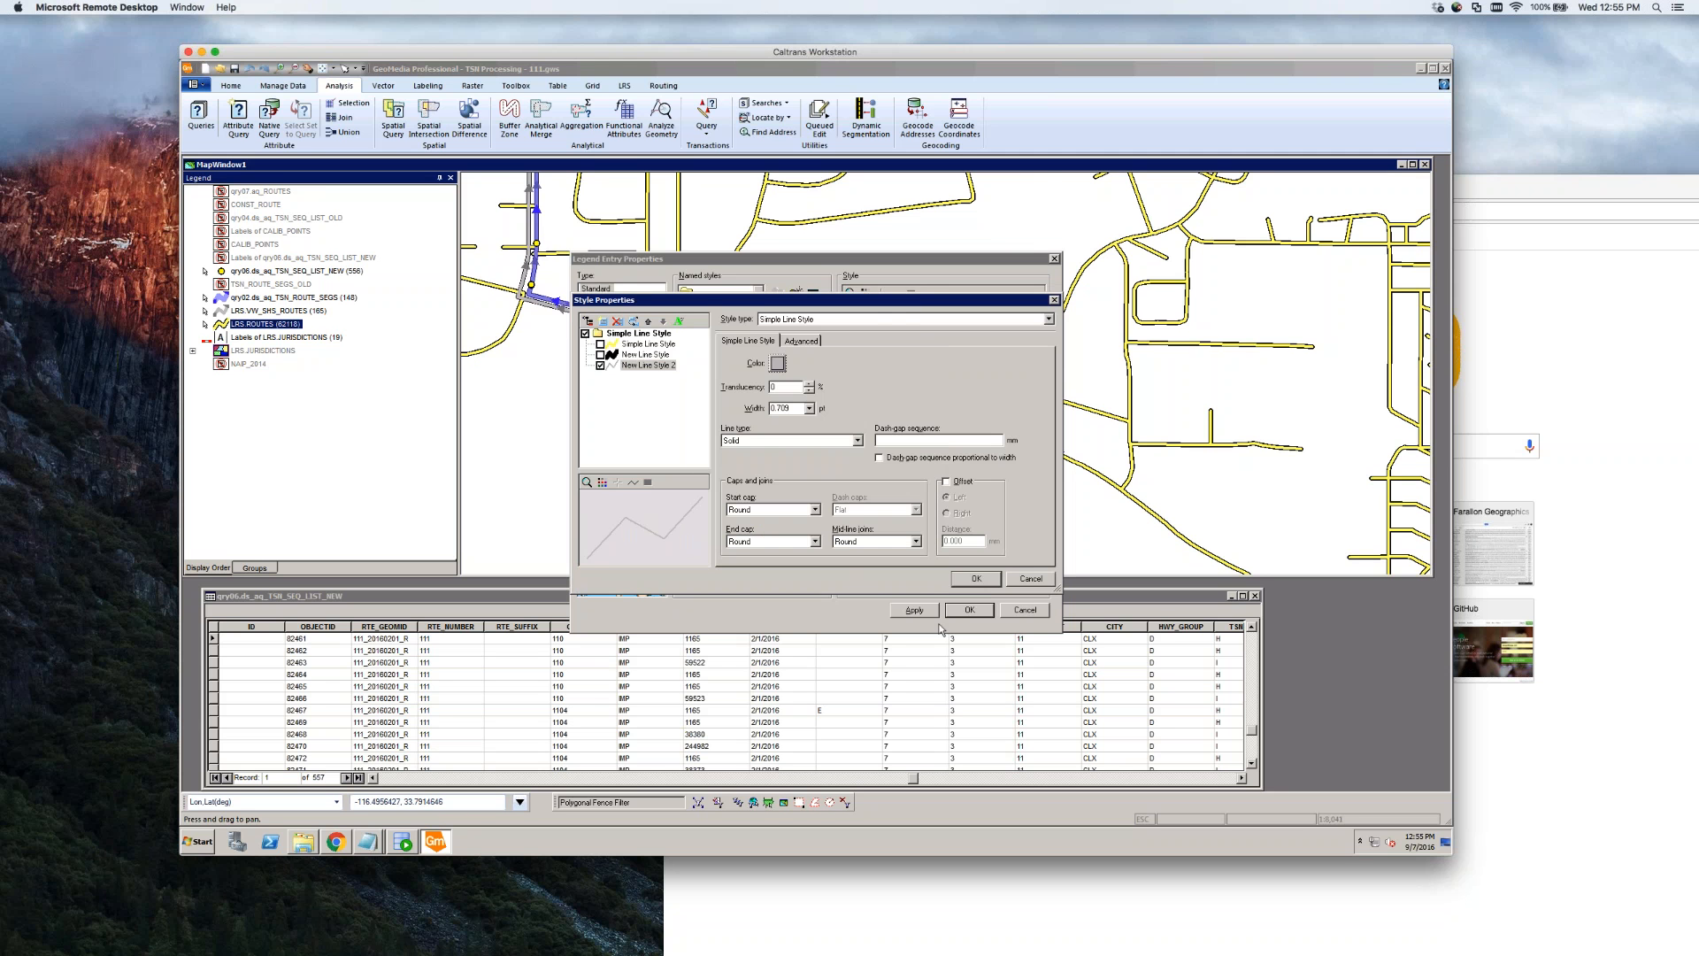
click(978, 579)
click(969, 611)
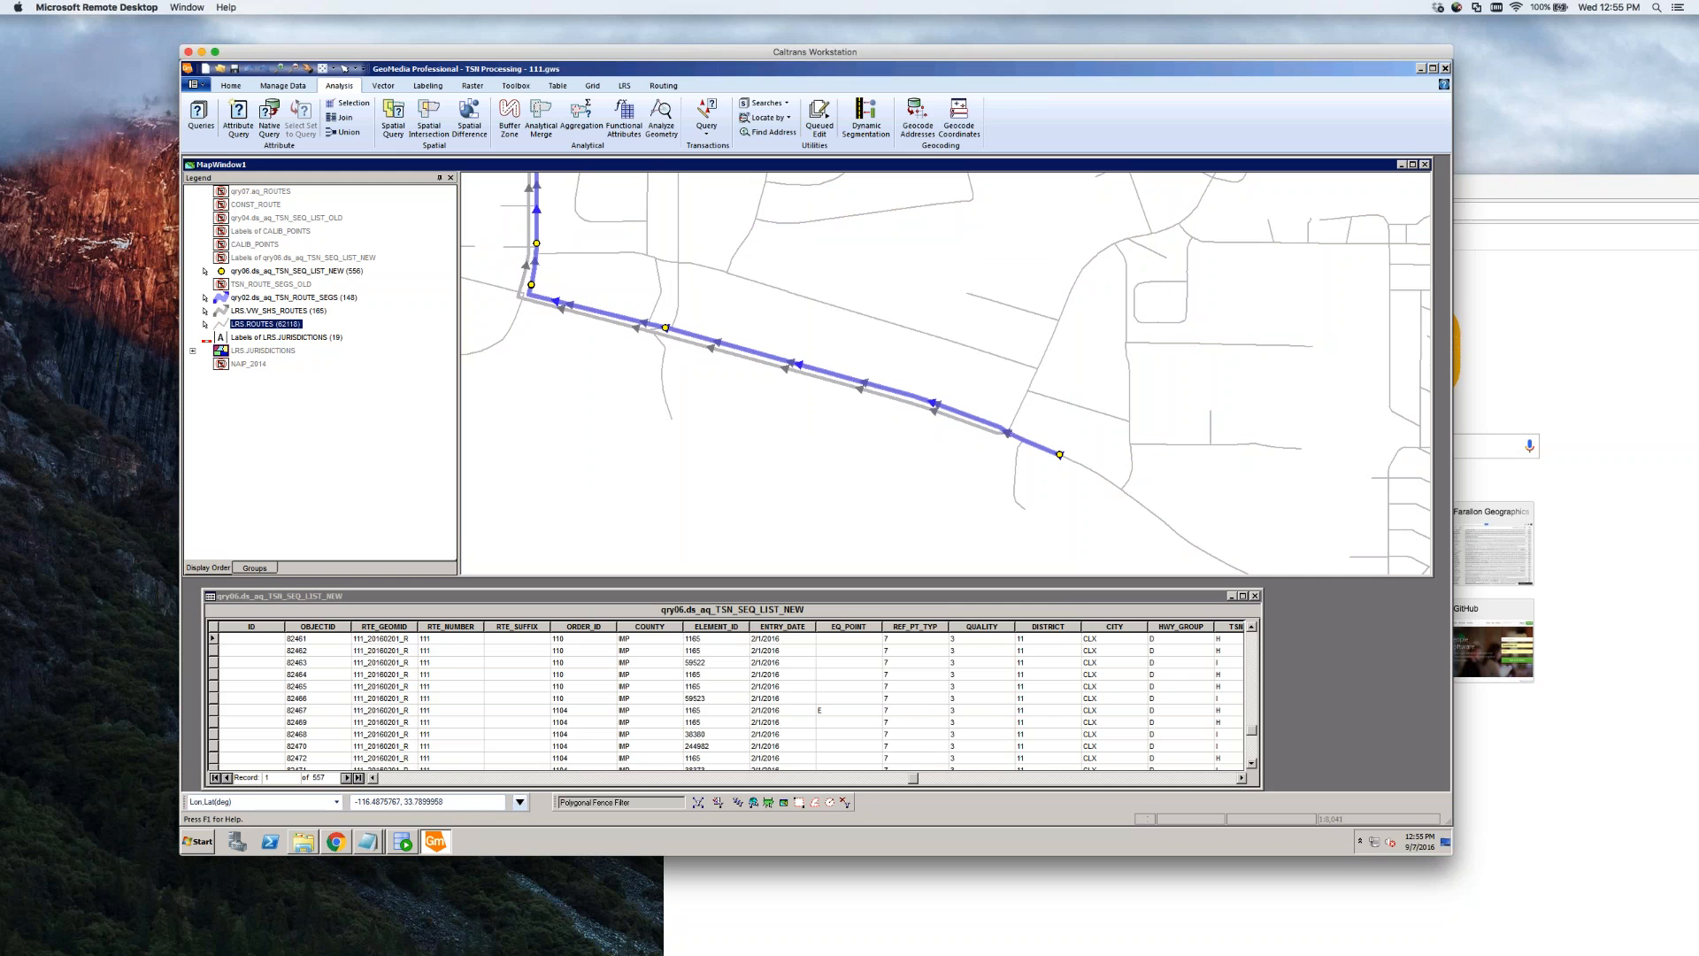
Select the route's end TSN point and review its properties without changing them
click(1061, 457)
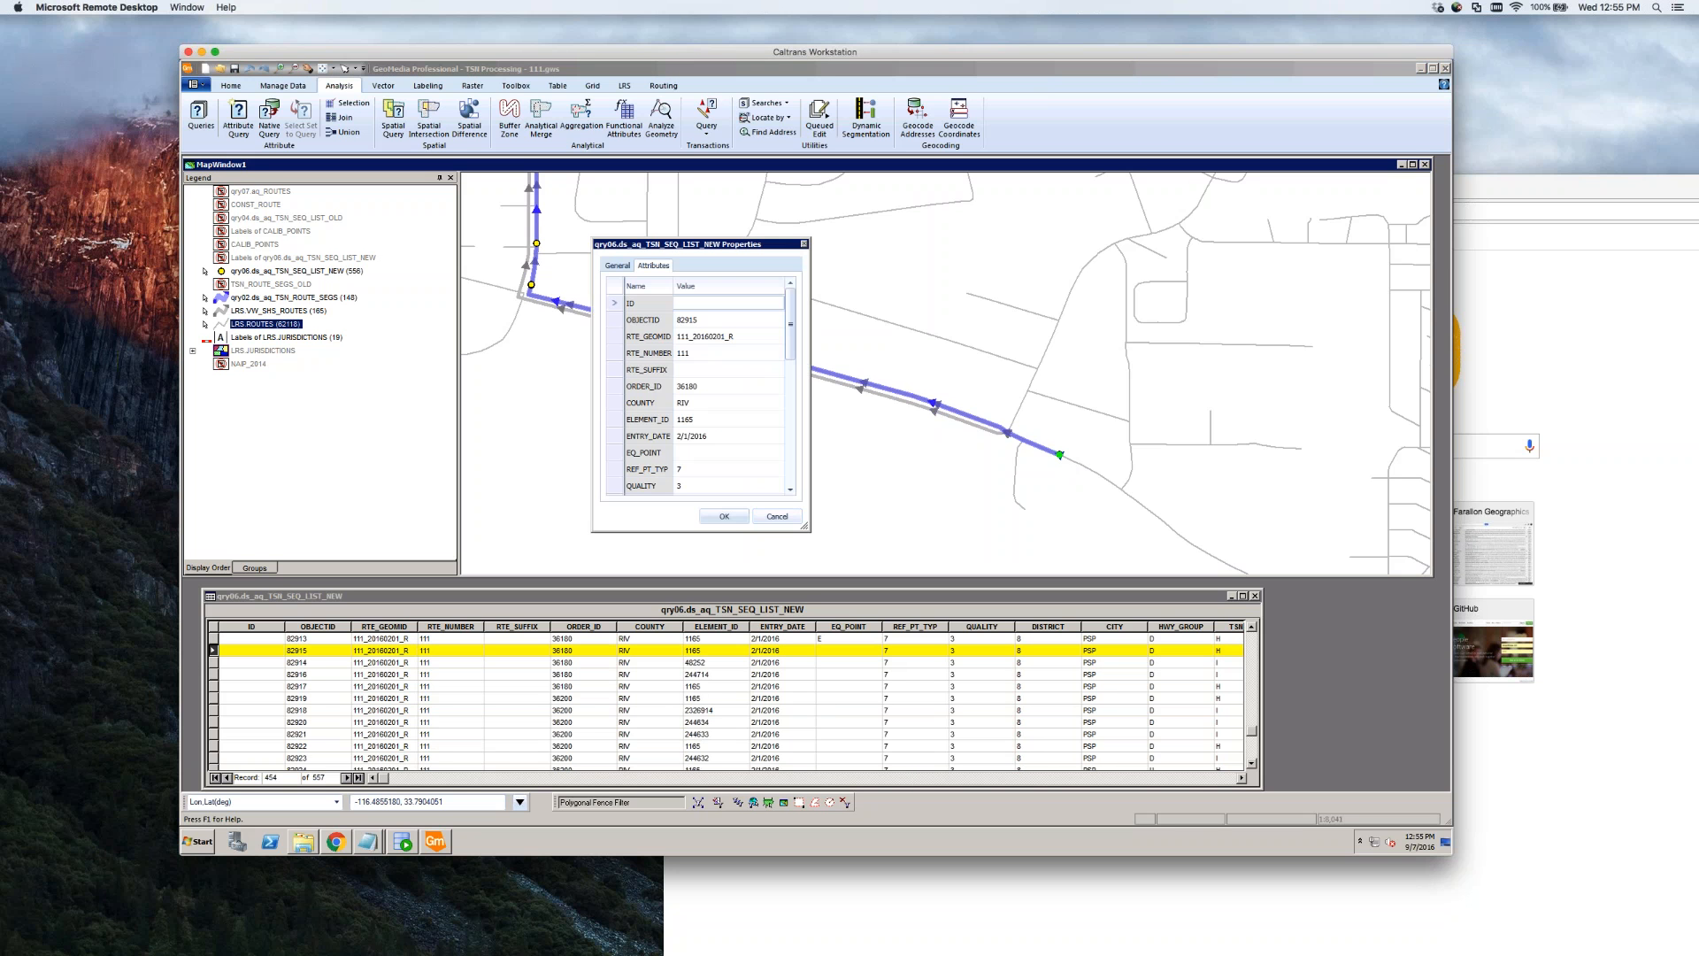
click(790, 491)
click(790, 491)
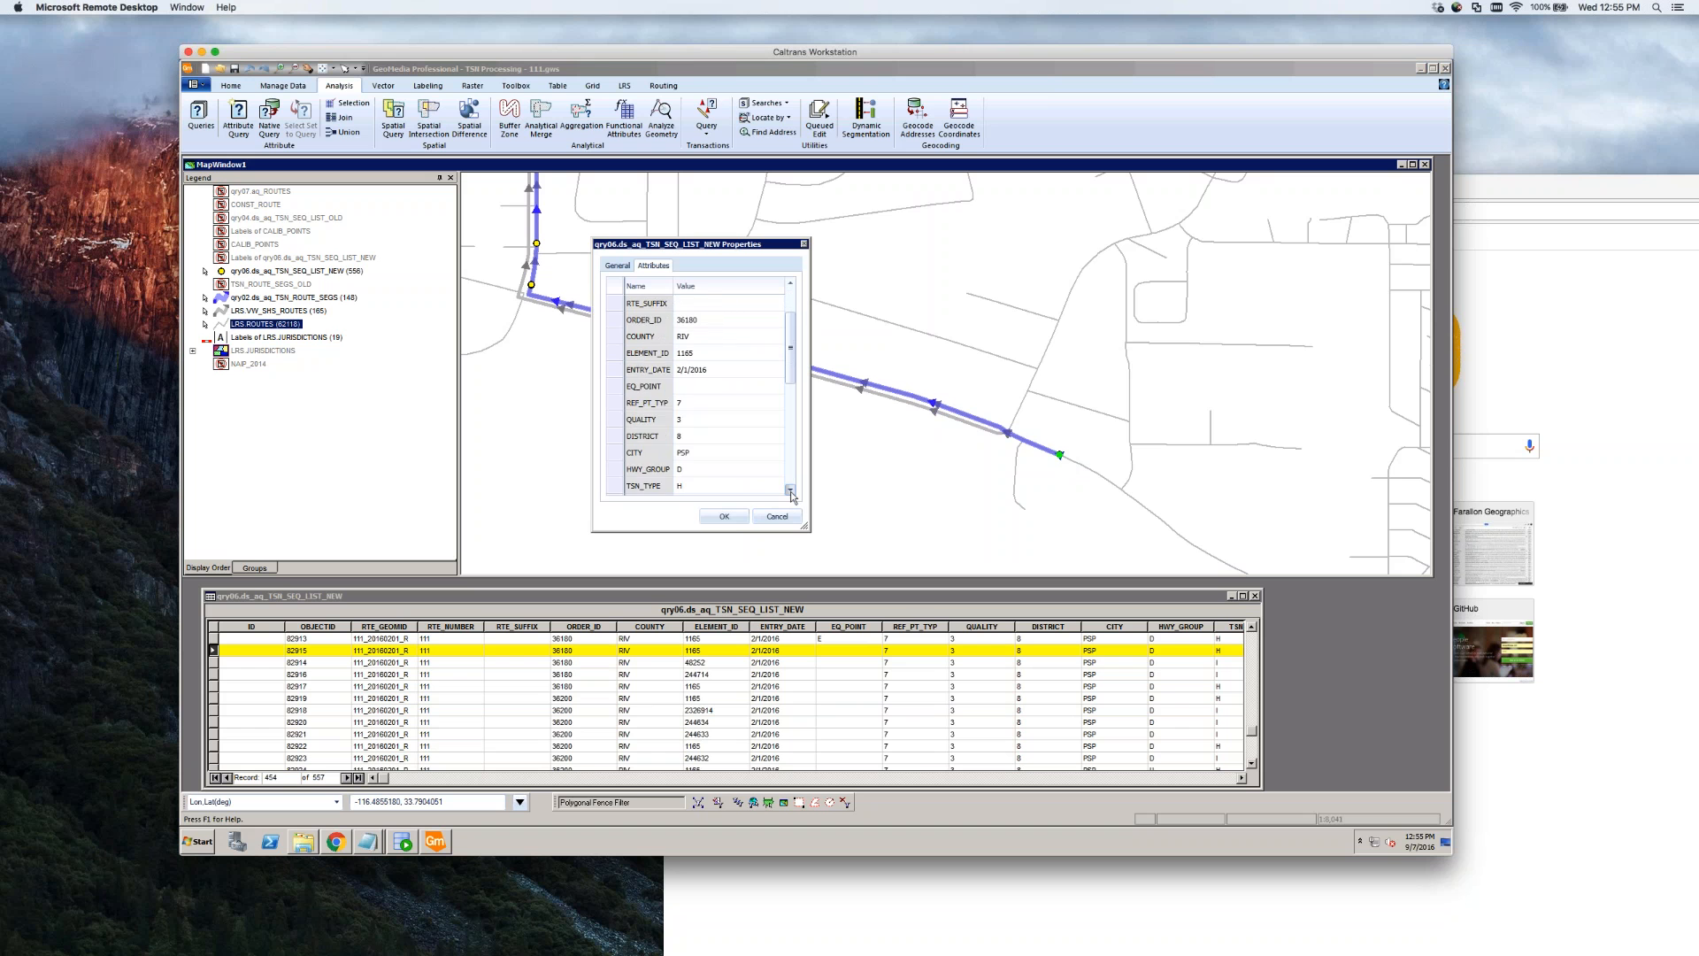
click(790, 491)
click(791, 491)
mouse_move(791, 469)
mouse_down()
mouse_move(792, 371)
mouse_move(790, 484)
mouse_up()
click(777, 516)
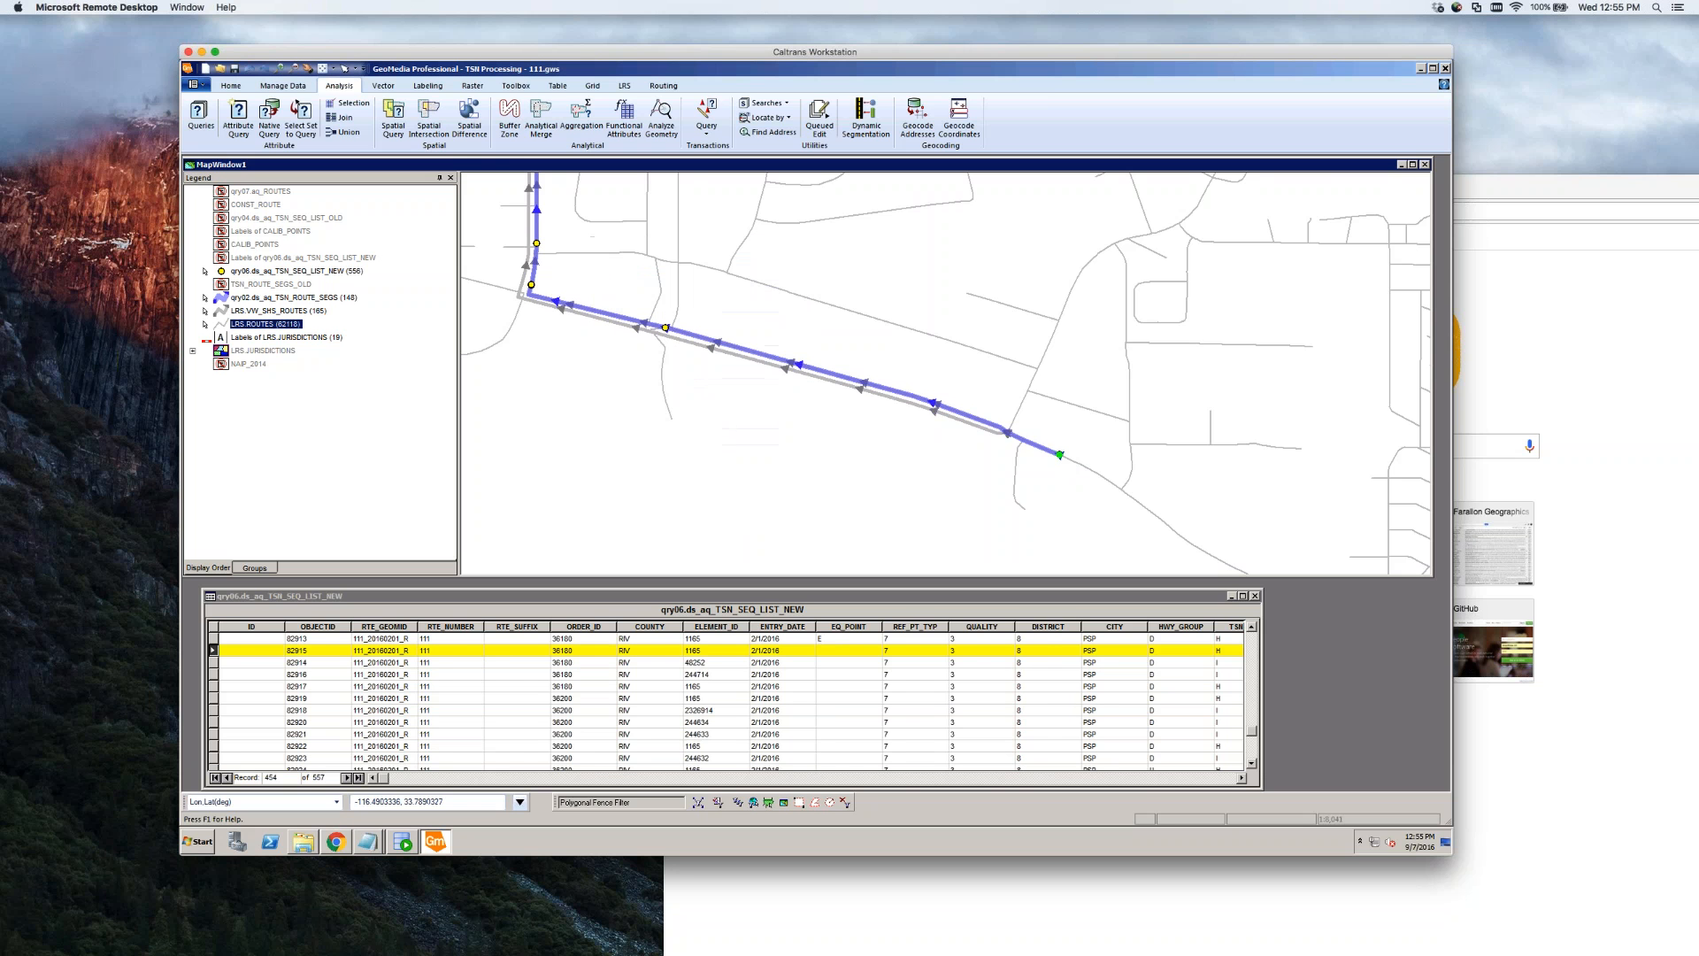
Move to the next qry06 record and widen the LANDMARK column to show full names
click(1242, 778)
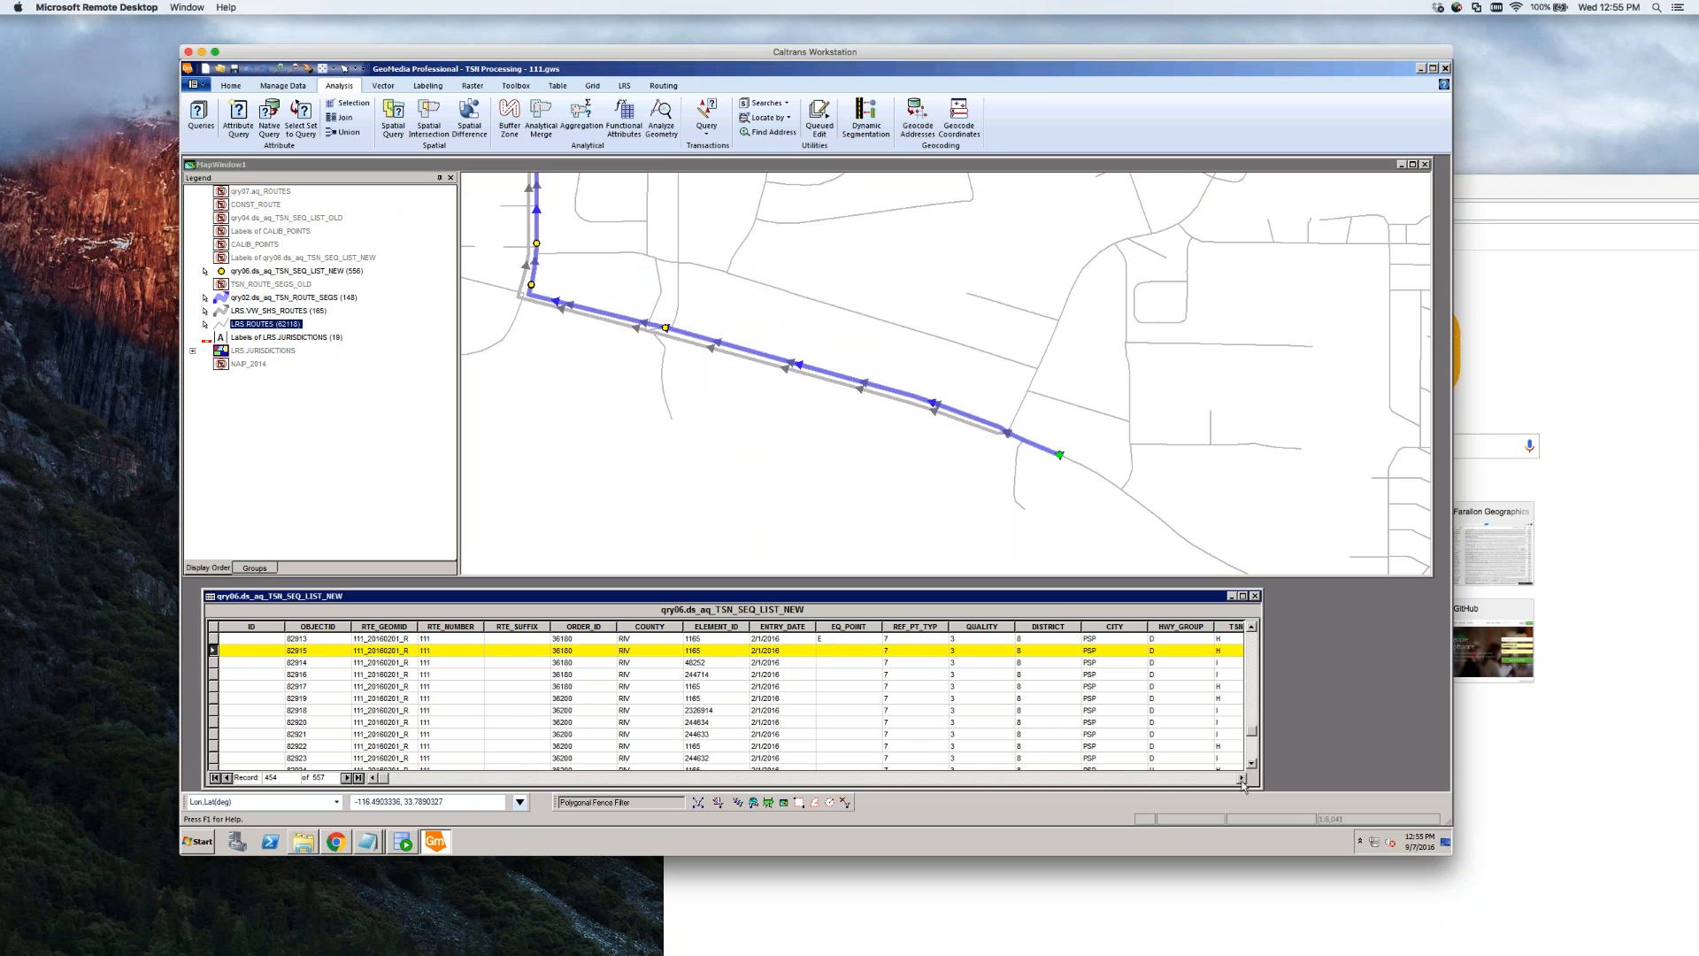
drag(1242, 779, 1243, 779)
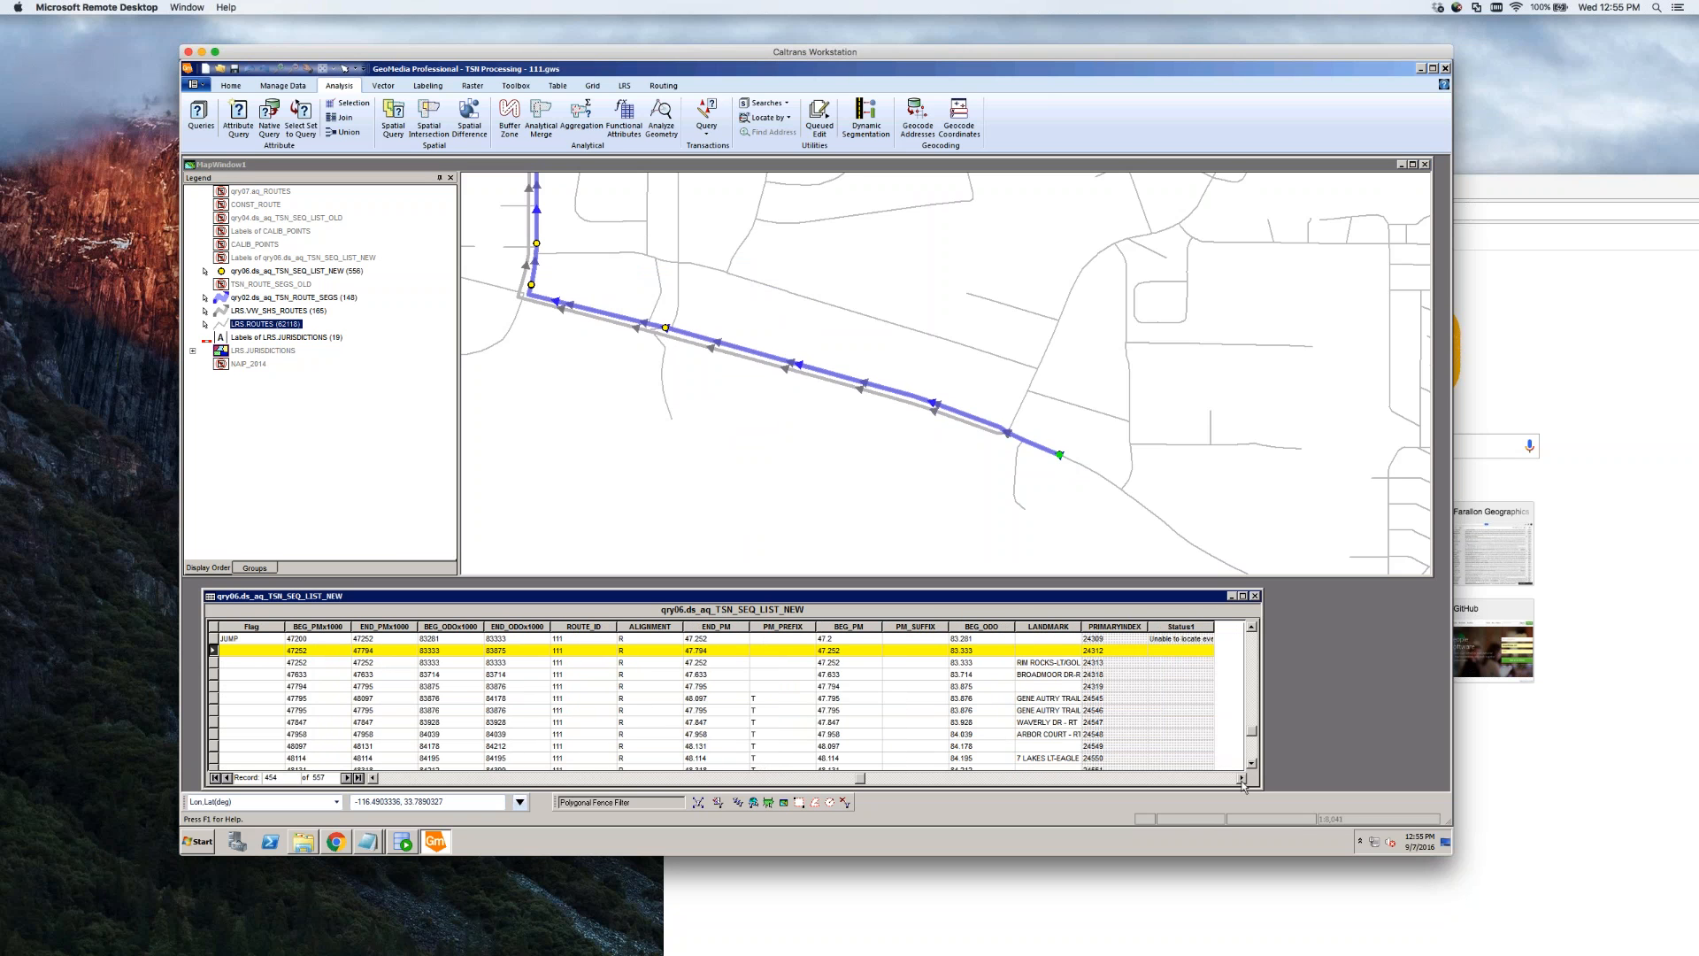
key(Down)
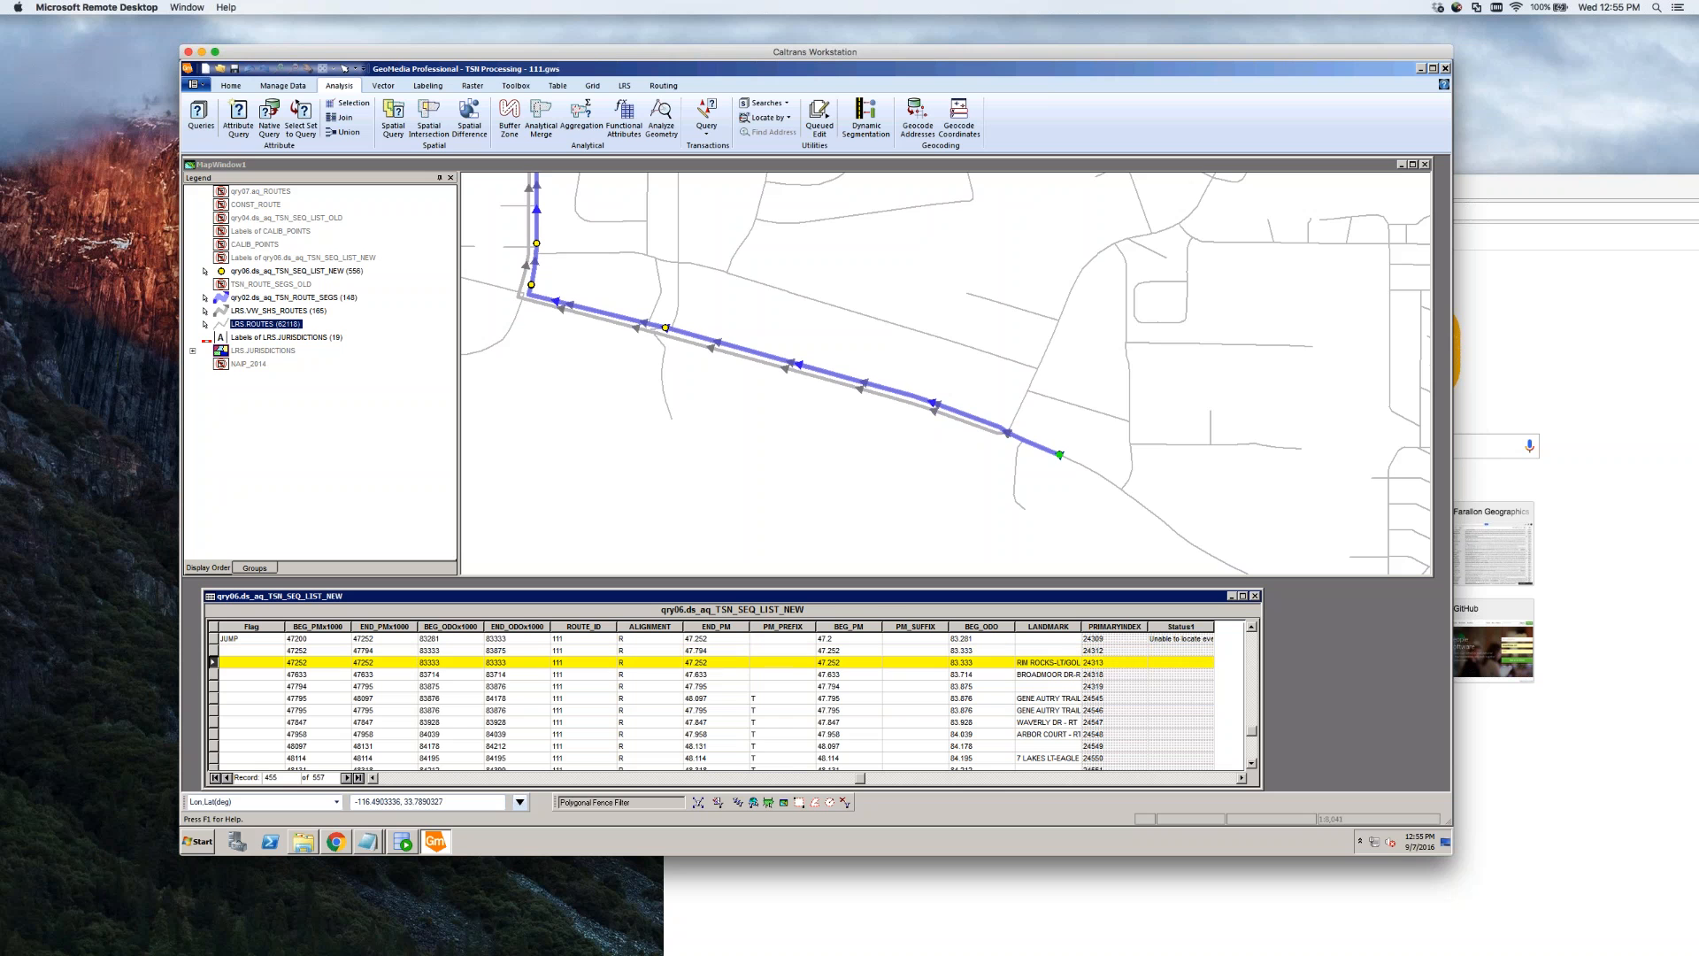
drag(1080, 624, 1129, 625)
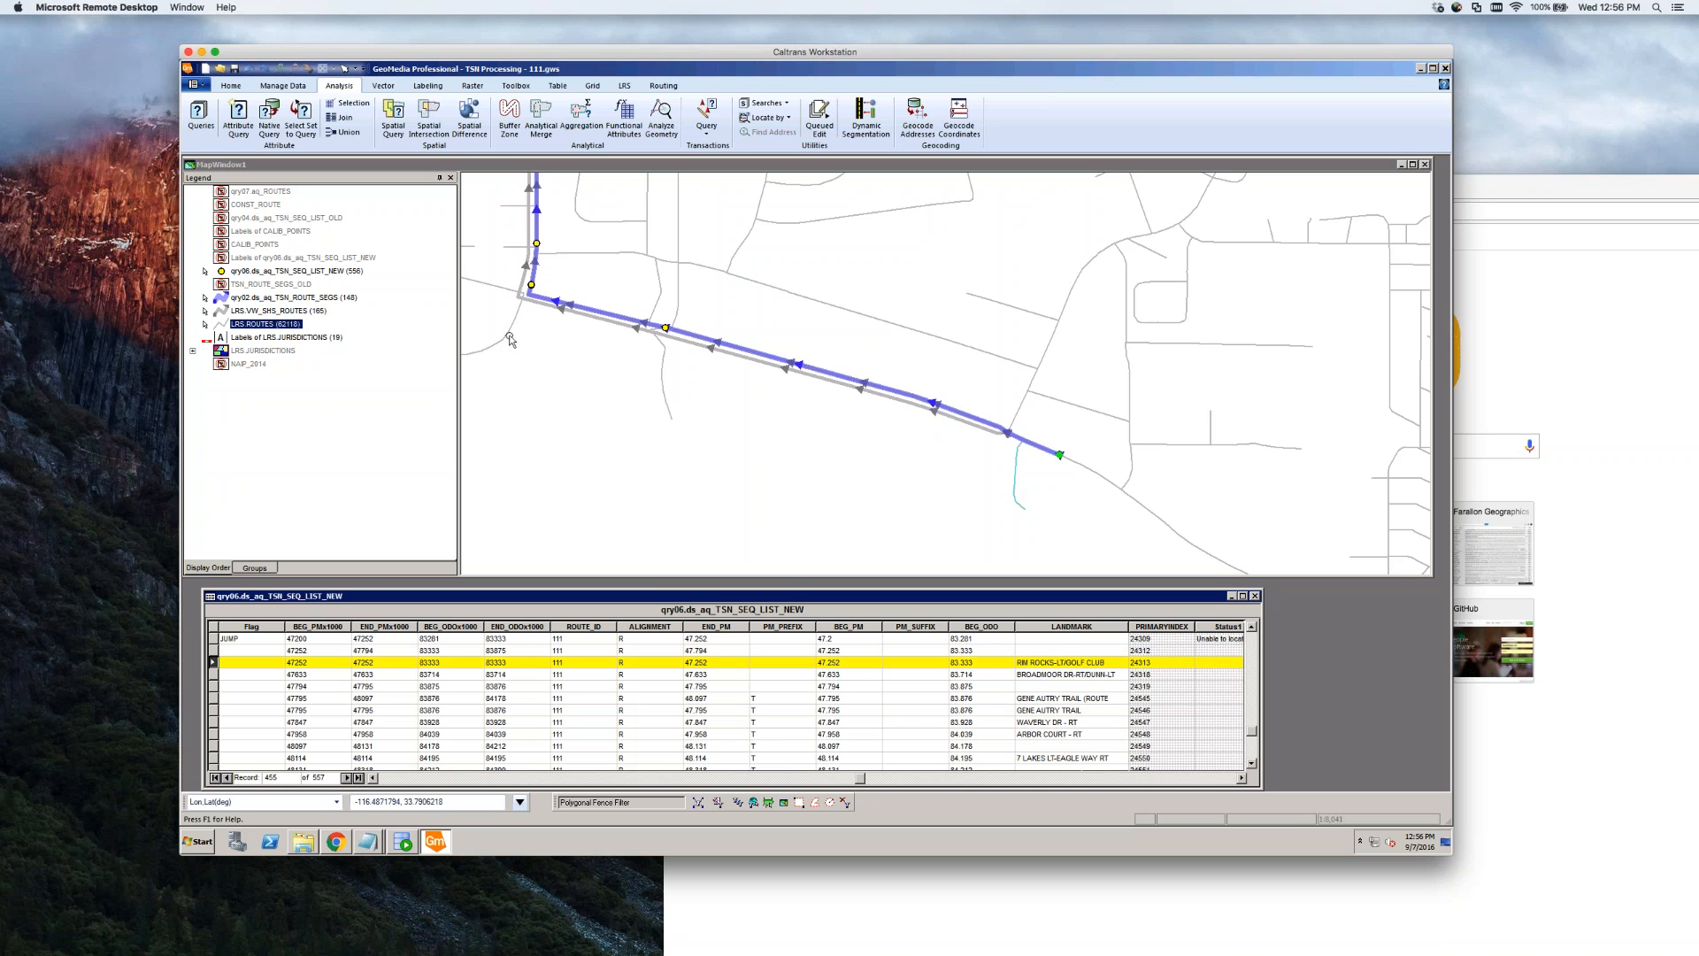
Set the LRS.ROUTES map tooltip attribute to LRS_KEY_PRE, then deselect the point and table row
right_click(277, 326)
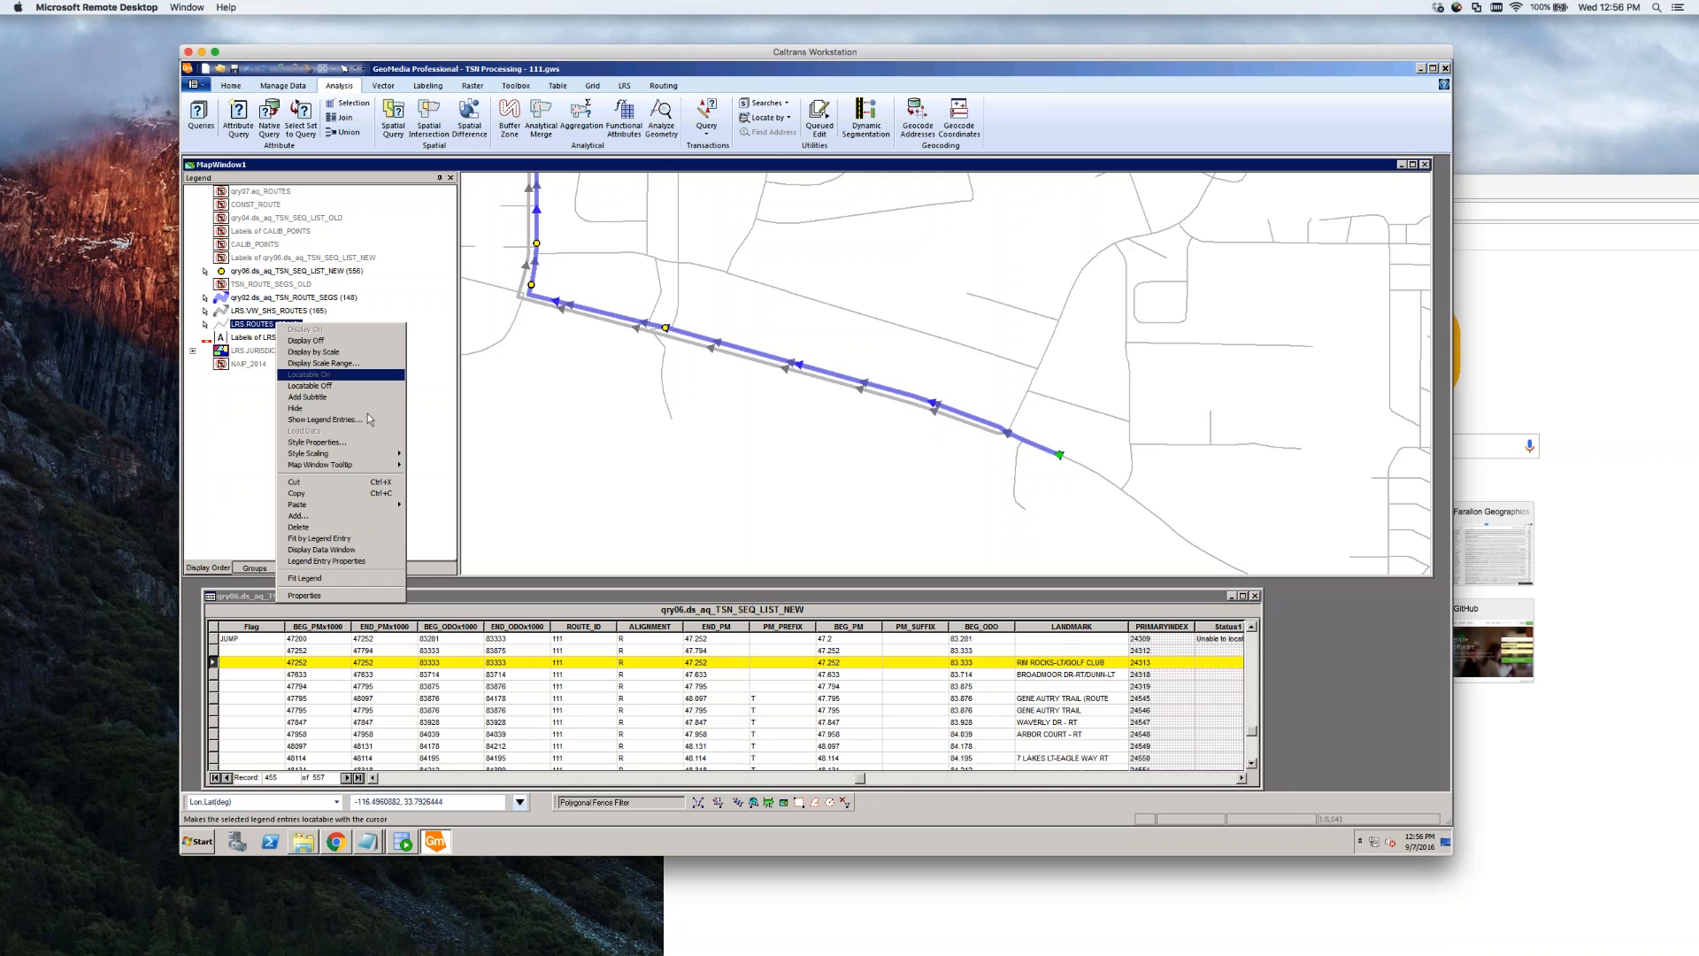
mouse_move(369, 467)
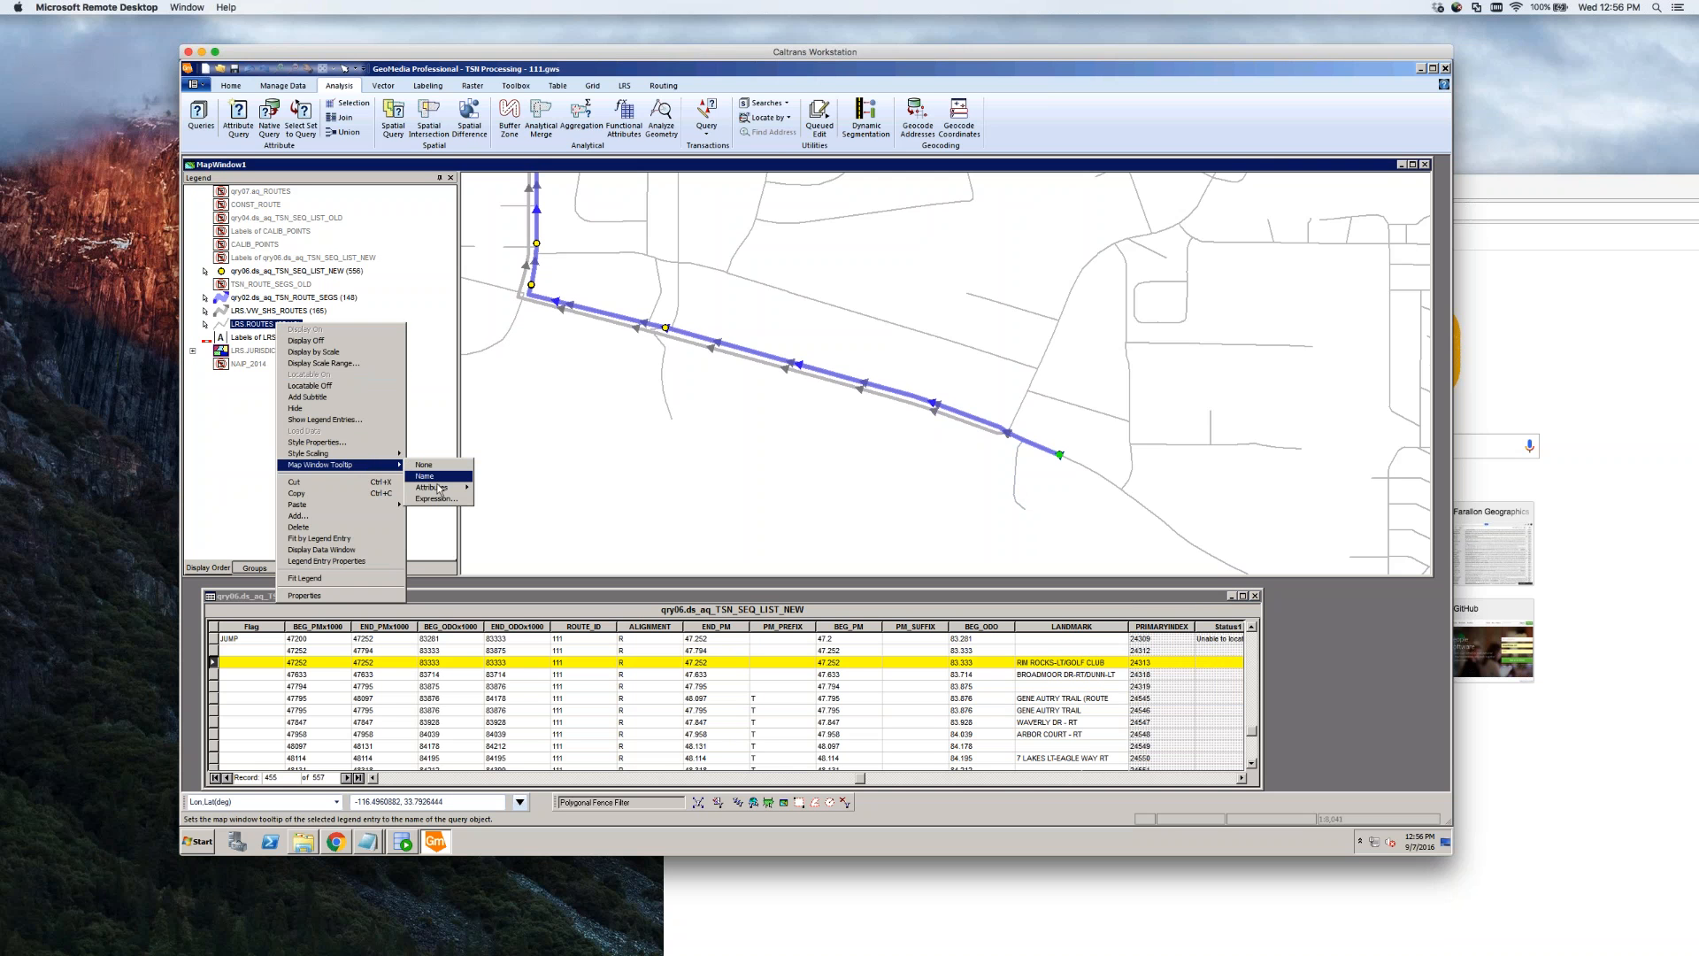
mouse_move(440, 487)
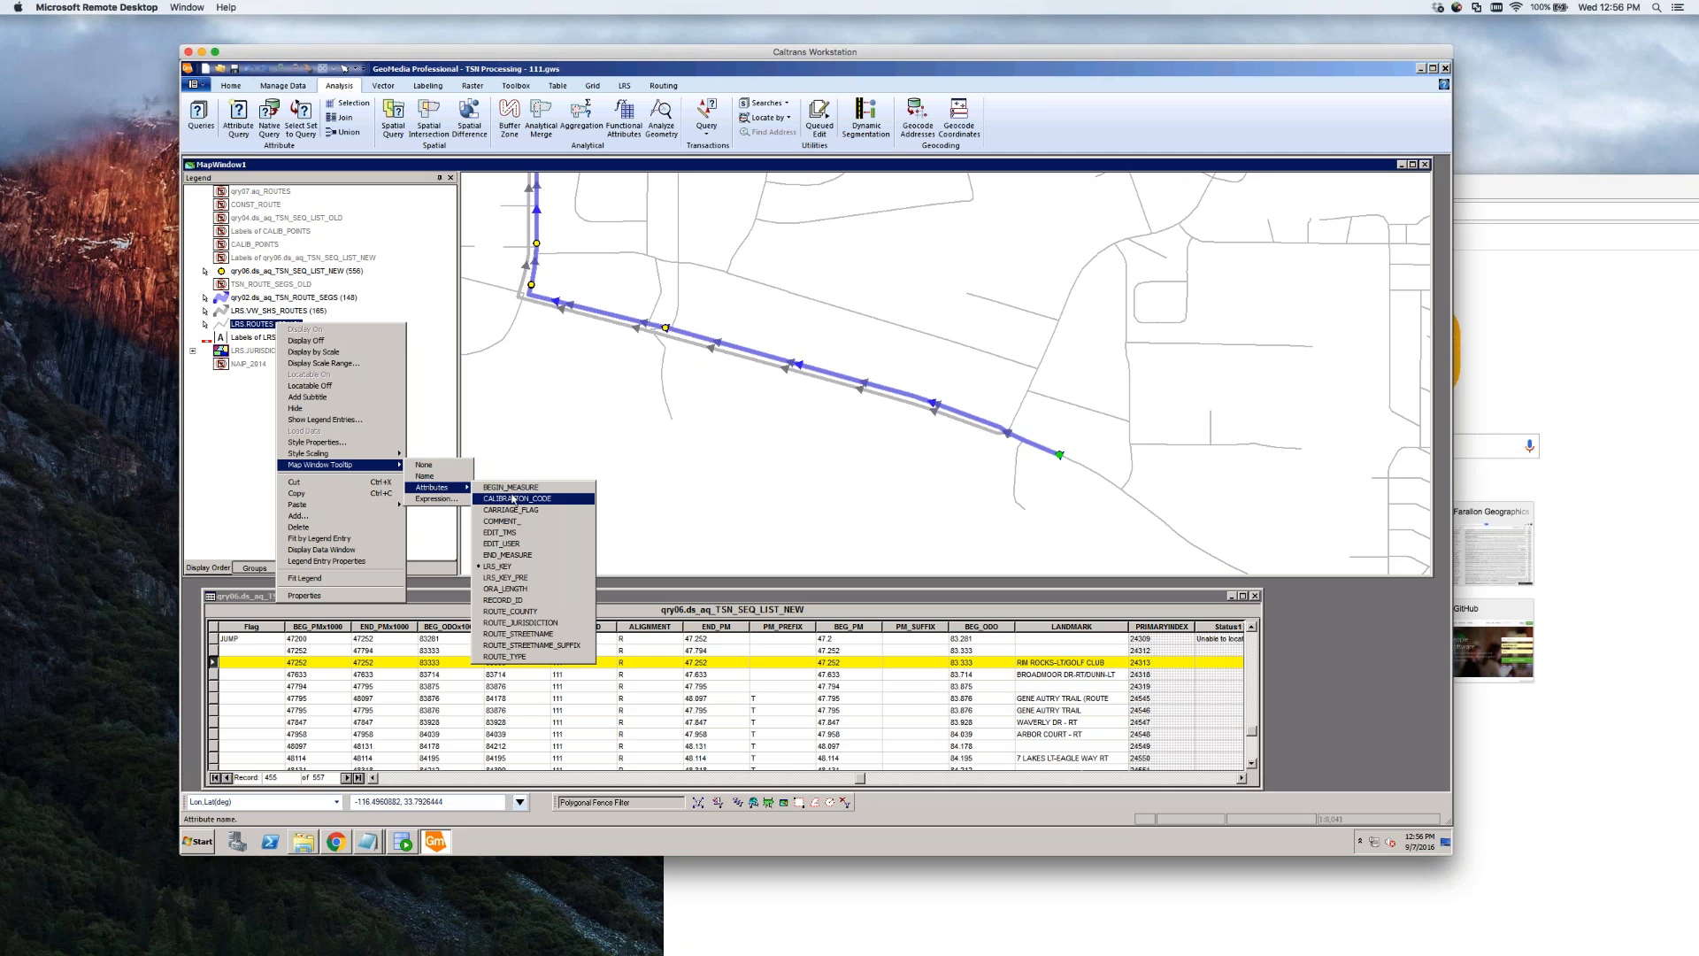
click(547, 579)
click(1027, 531)
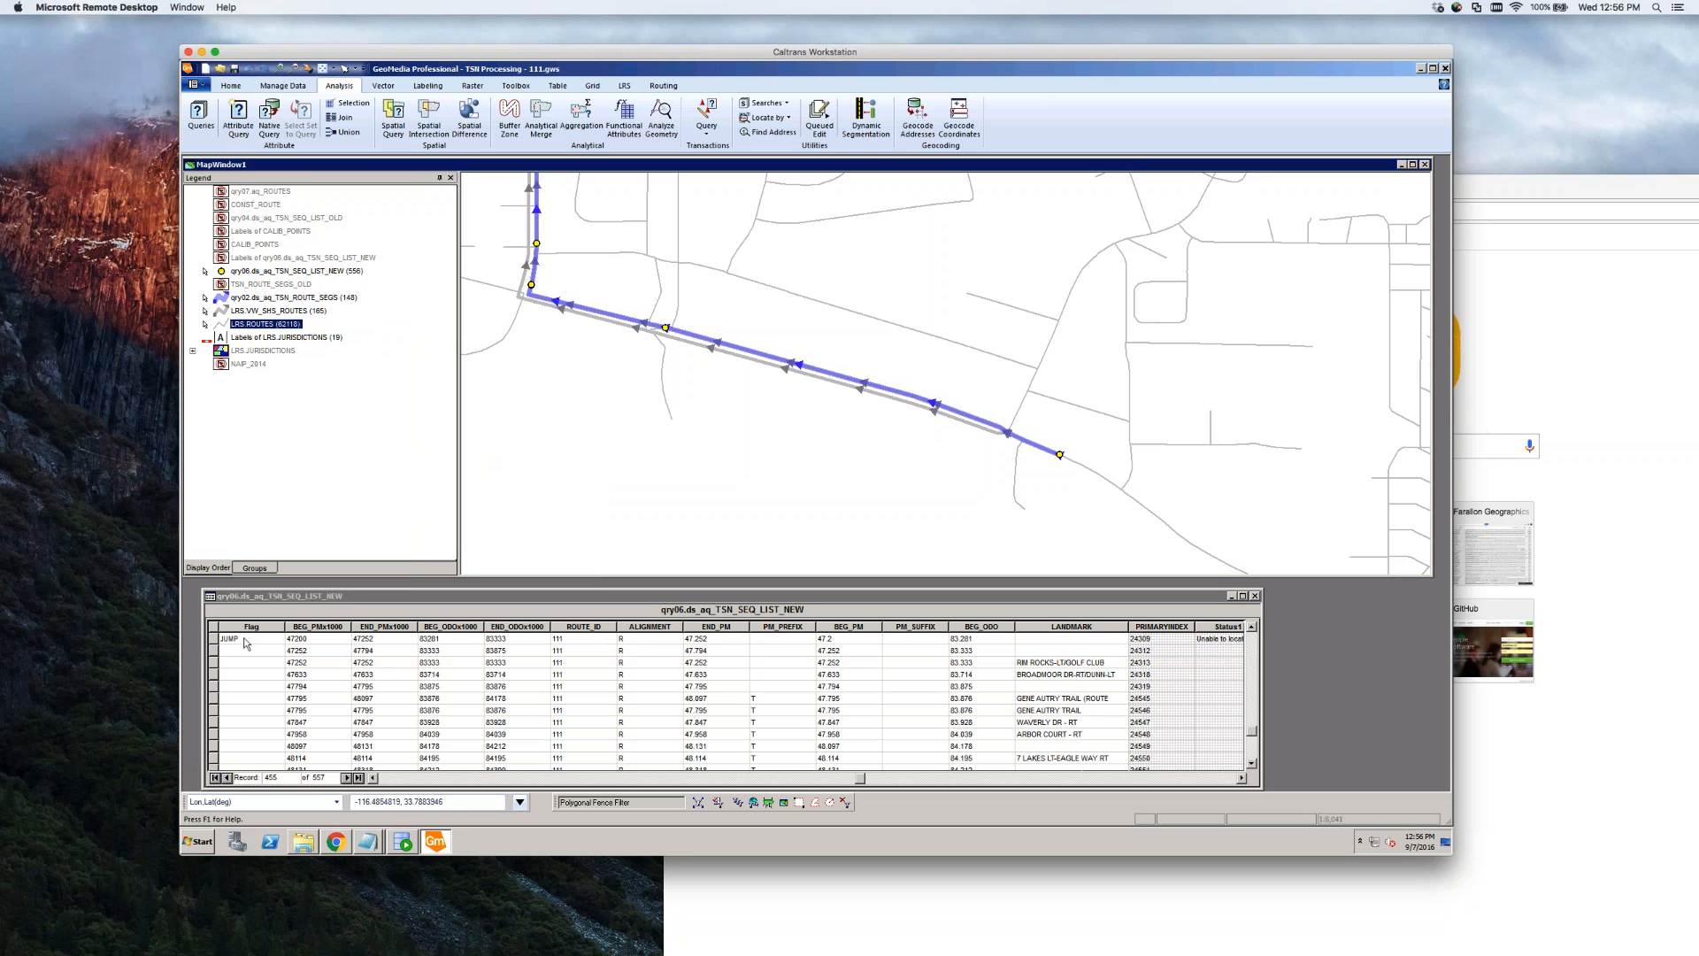
click(213, 665)
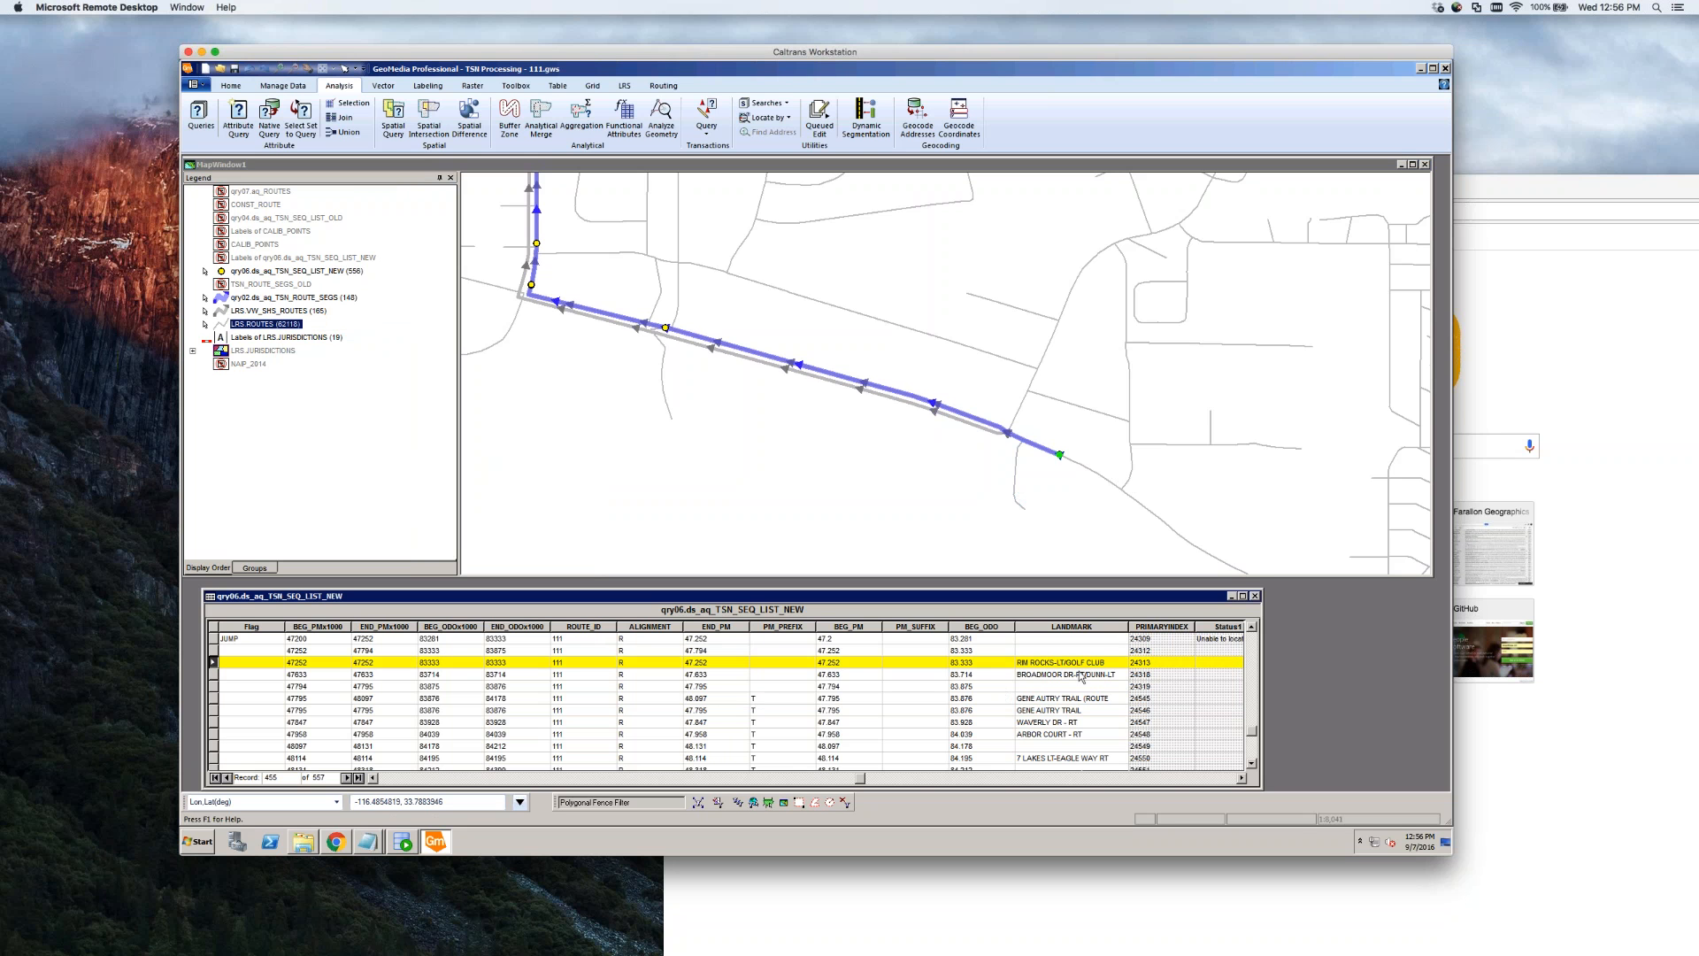
click(1035, 485)
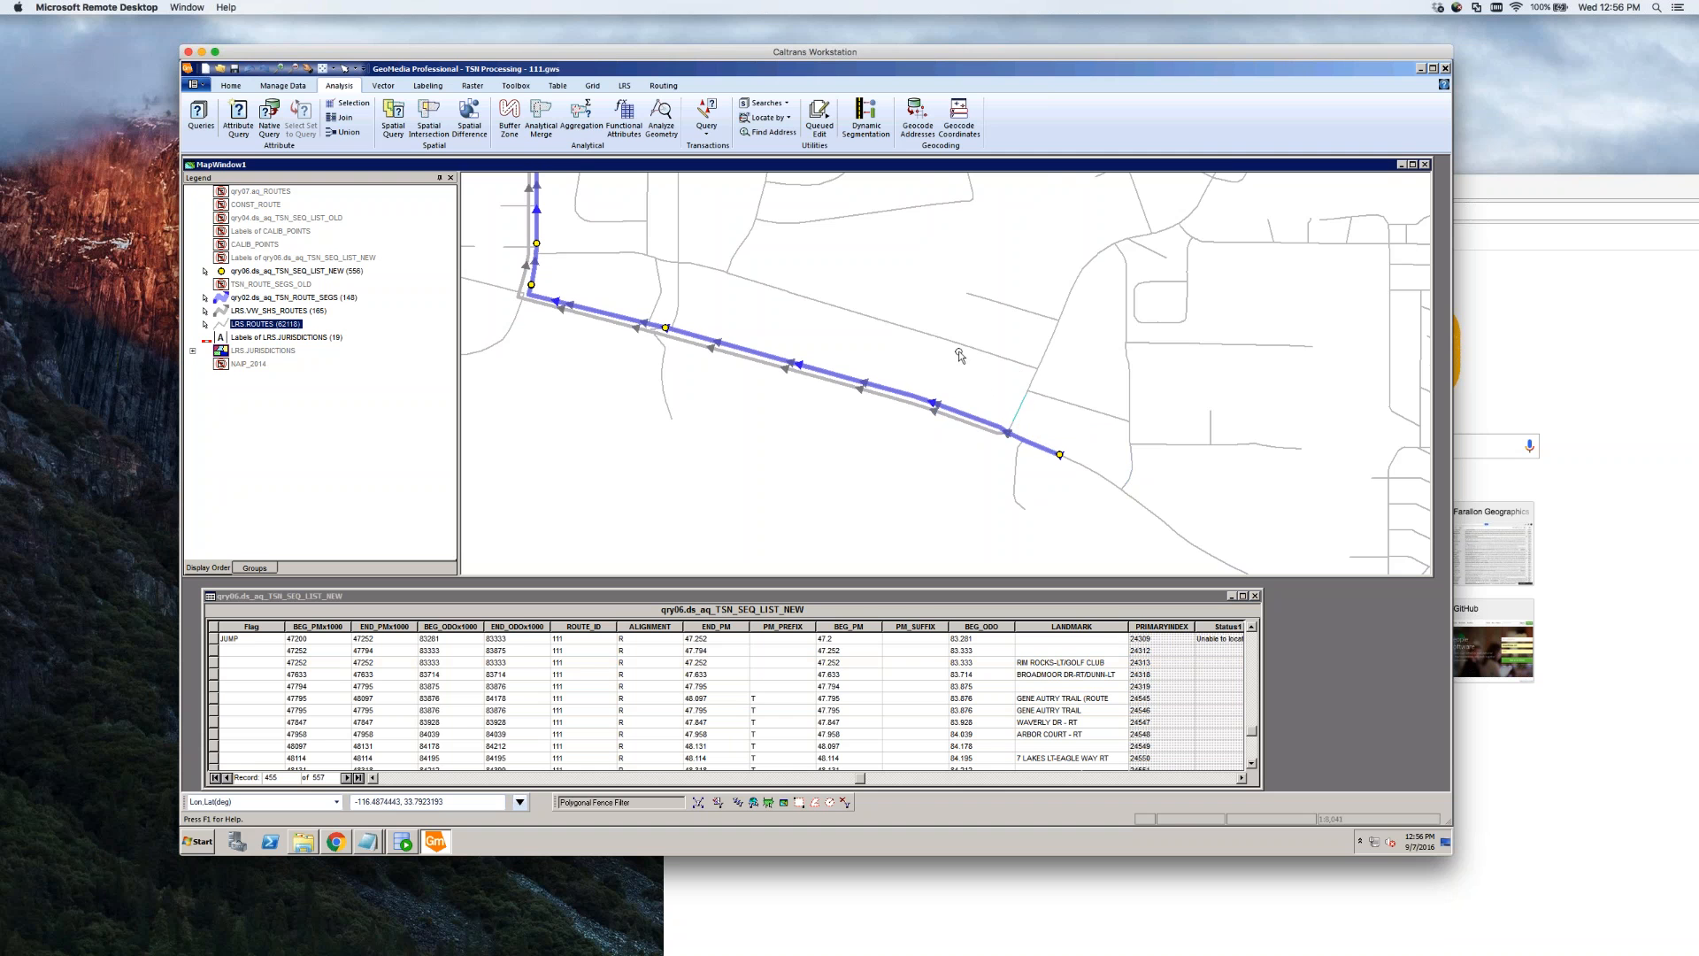
click(1016, 468)
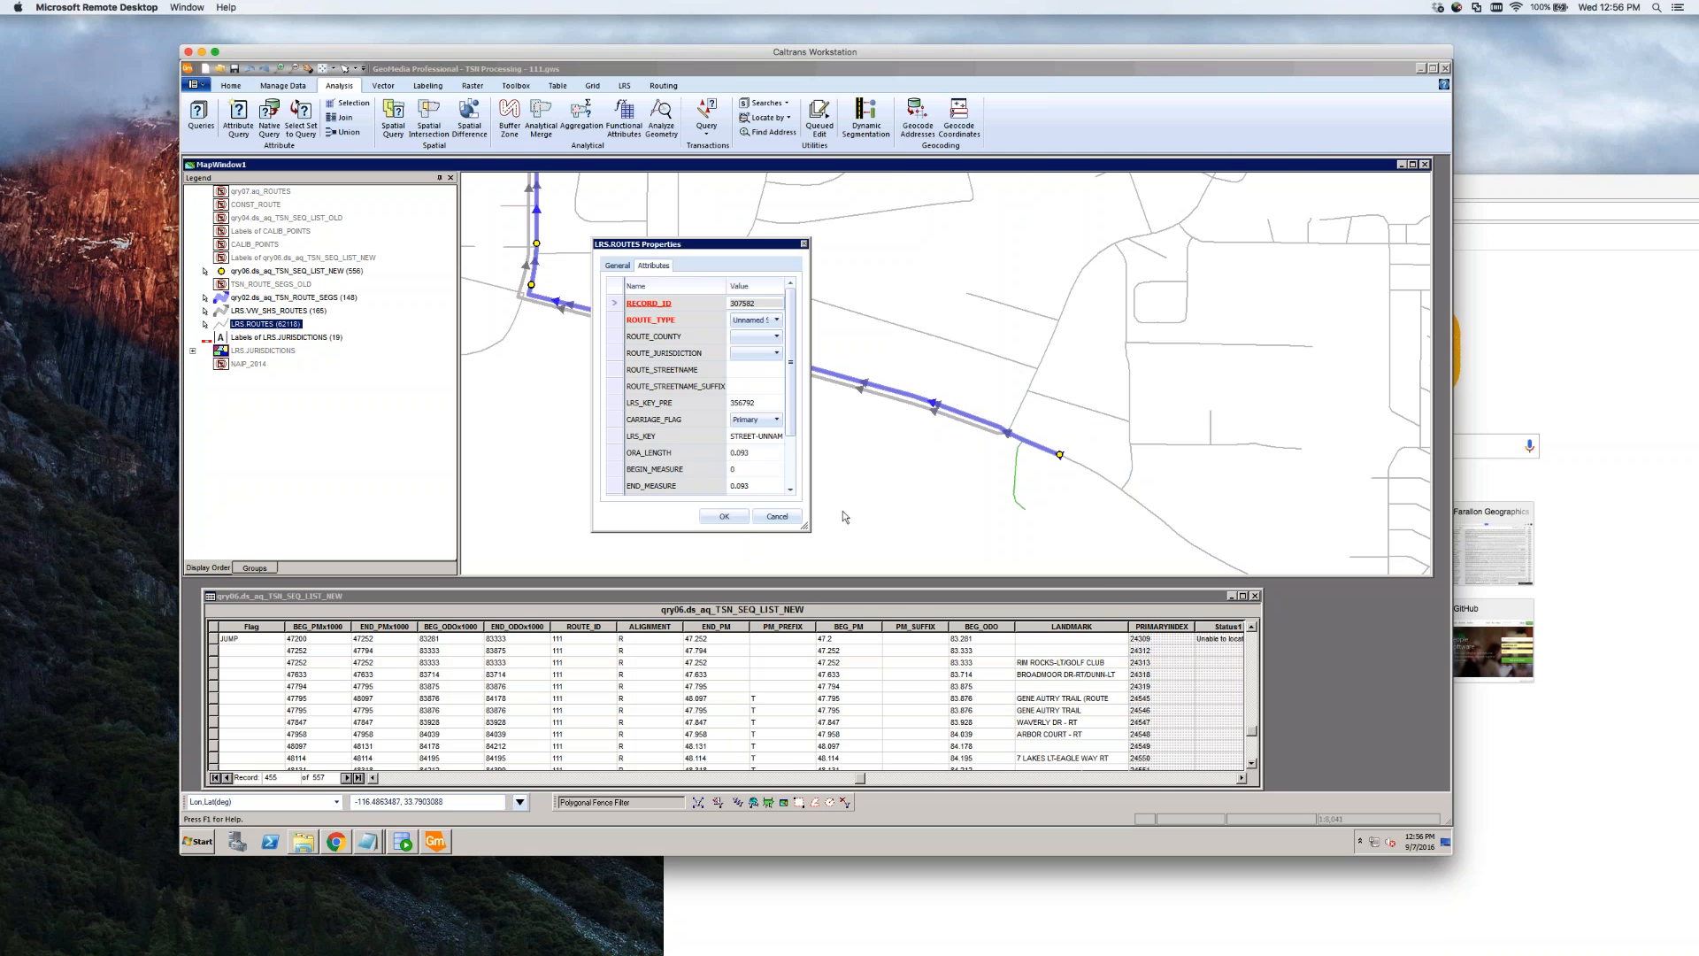
drag(809, 482, 914, 482)
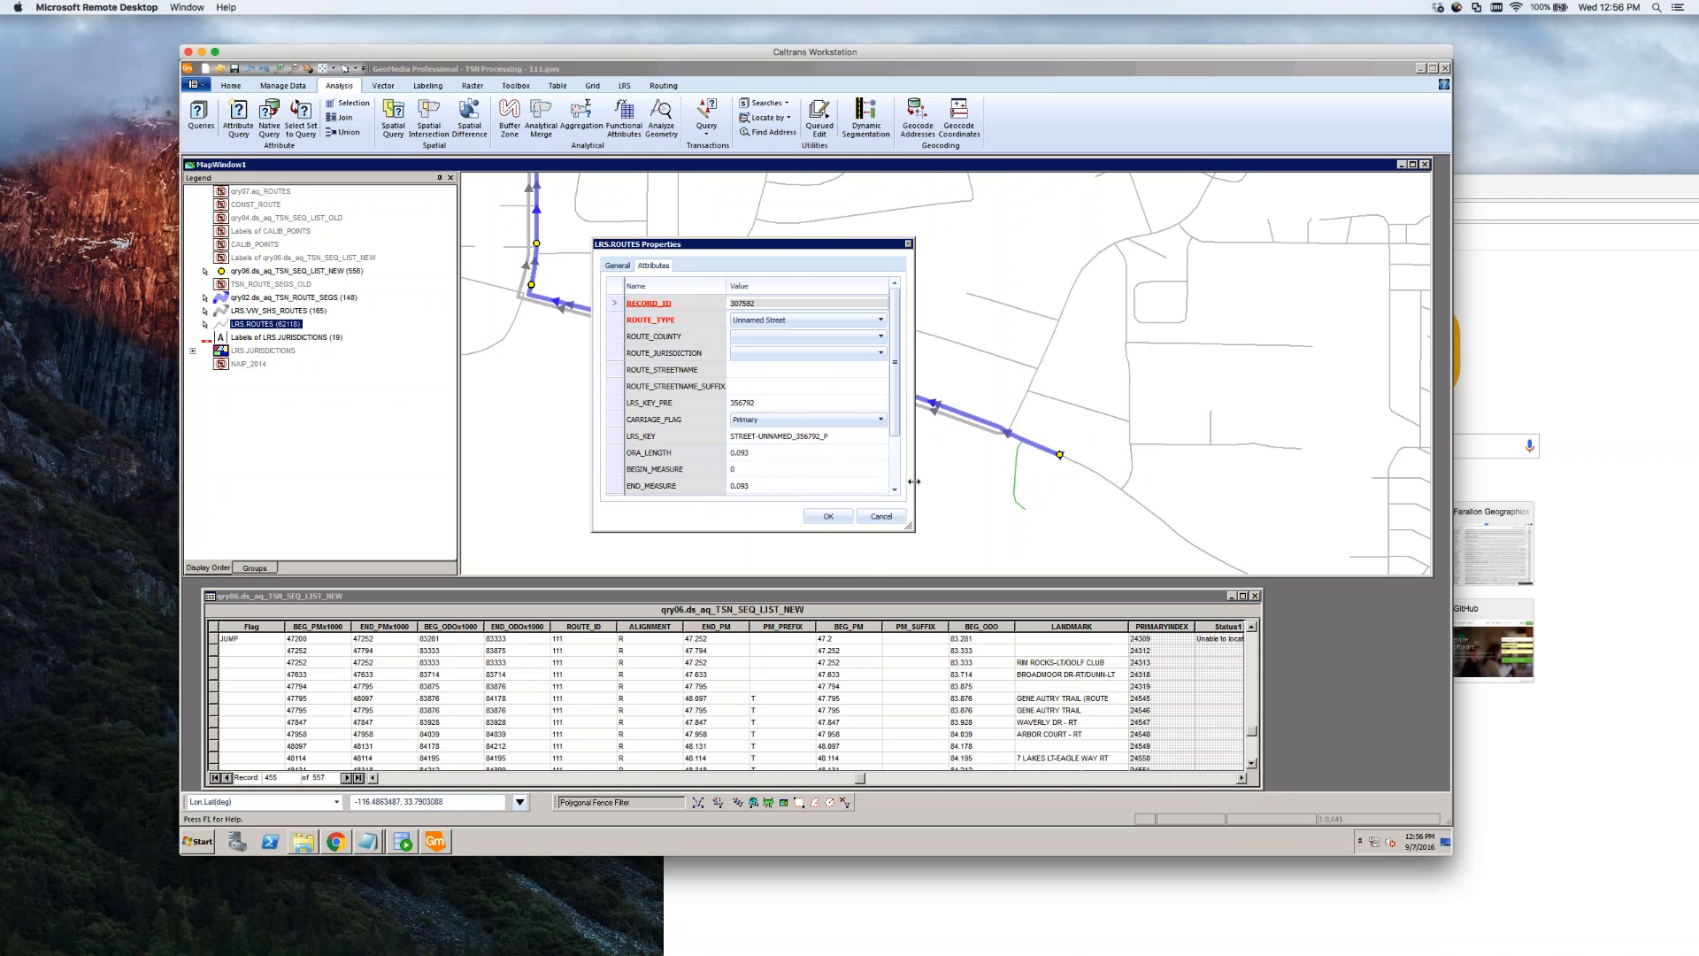
click(829, 516)
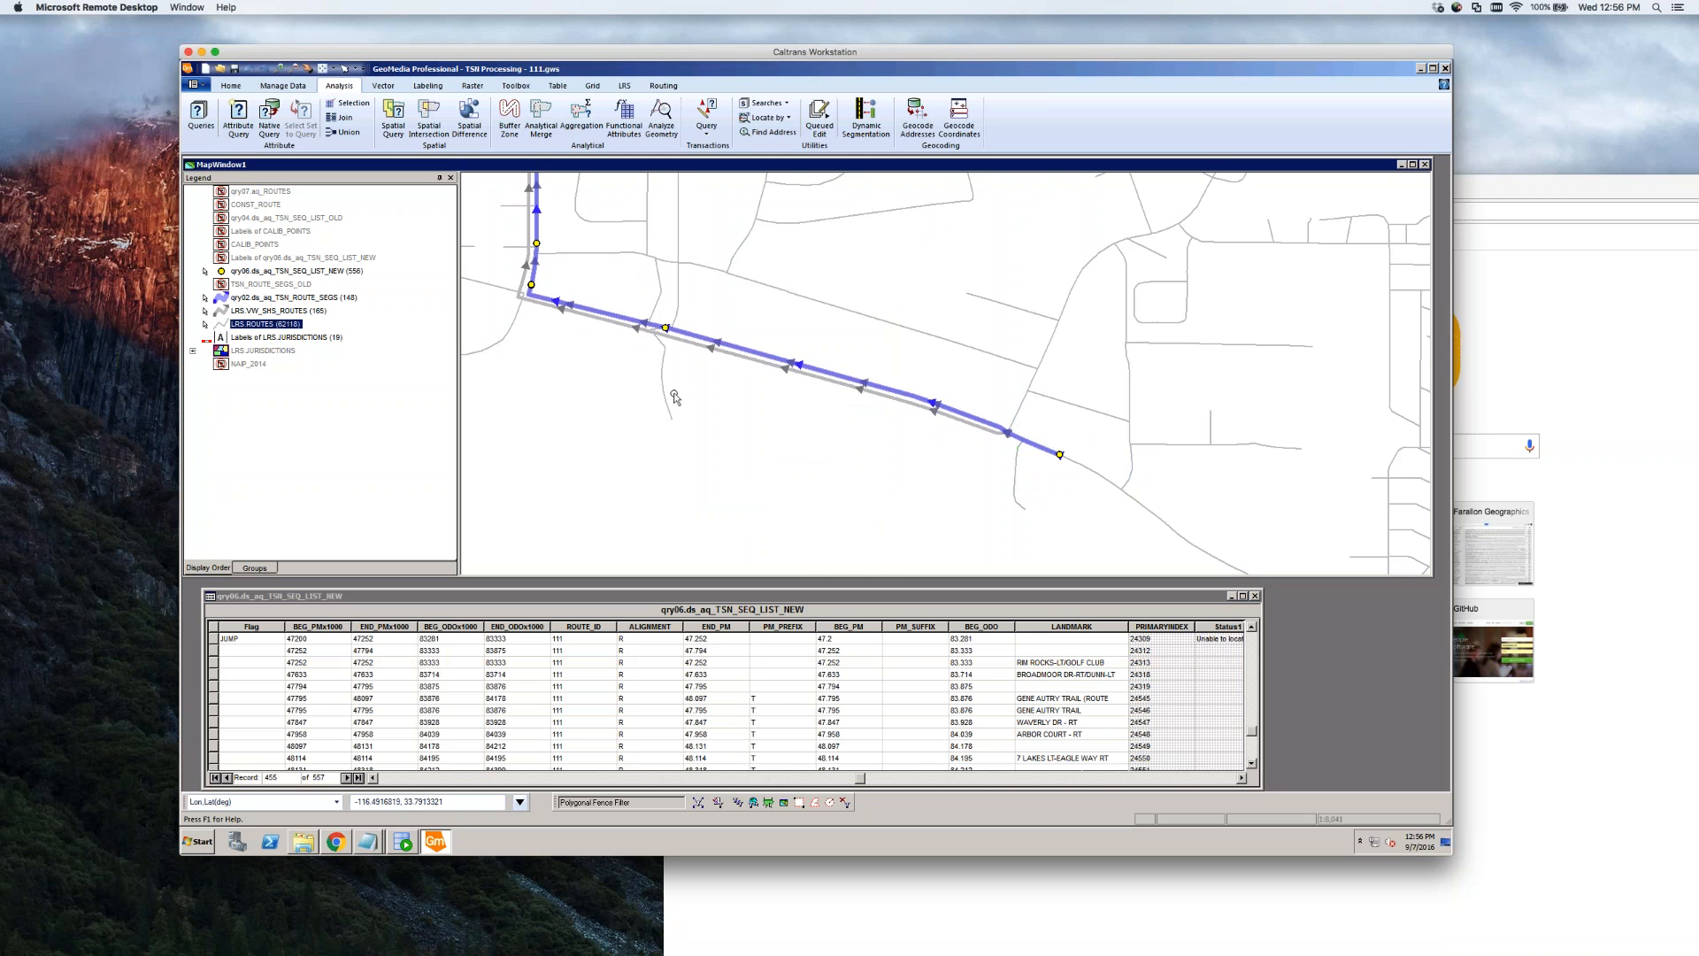
Display the NAIP_2014 aerial imagery layer and select the BROADMOOR point on the route
mouse_move(662, 388)
mouse_move(1021, 408)
right_click(250, 363)
click(301, 608)
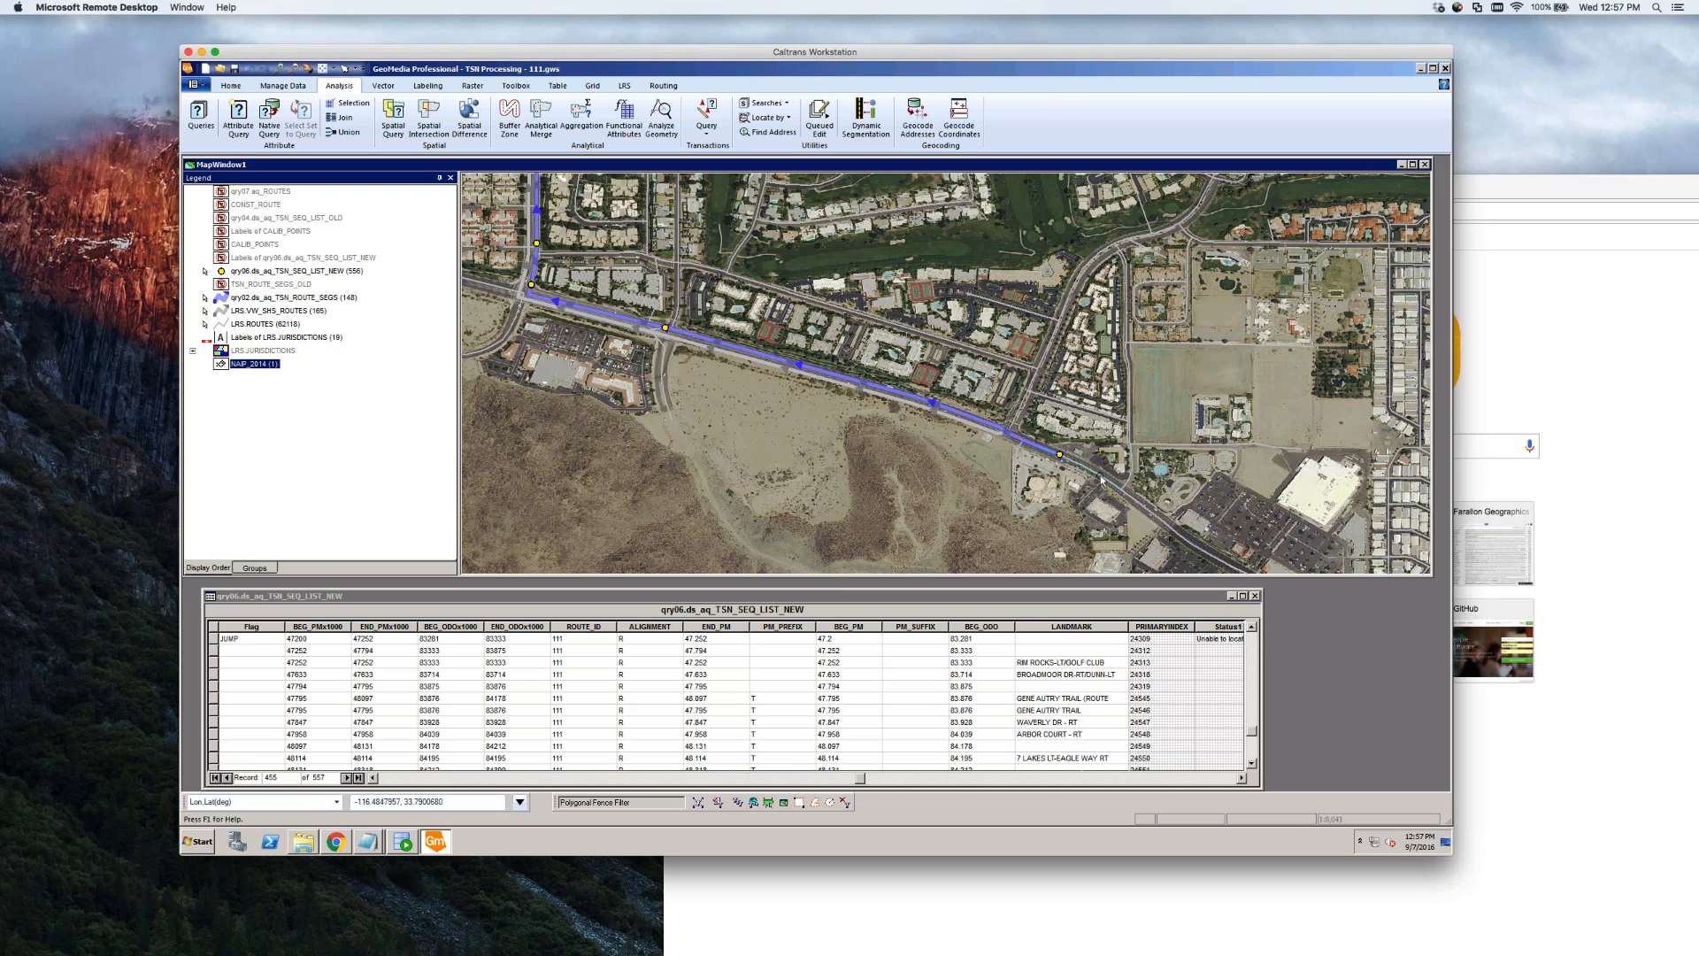
mouse_move(1101, 479)
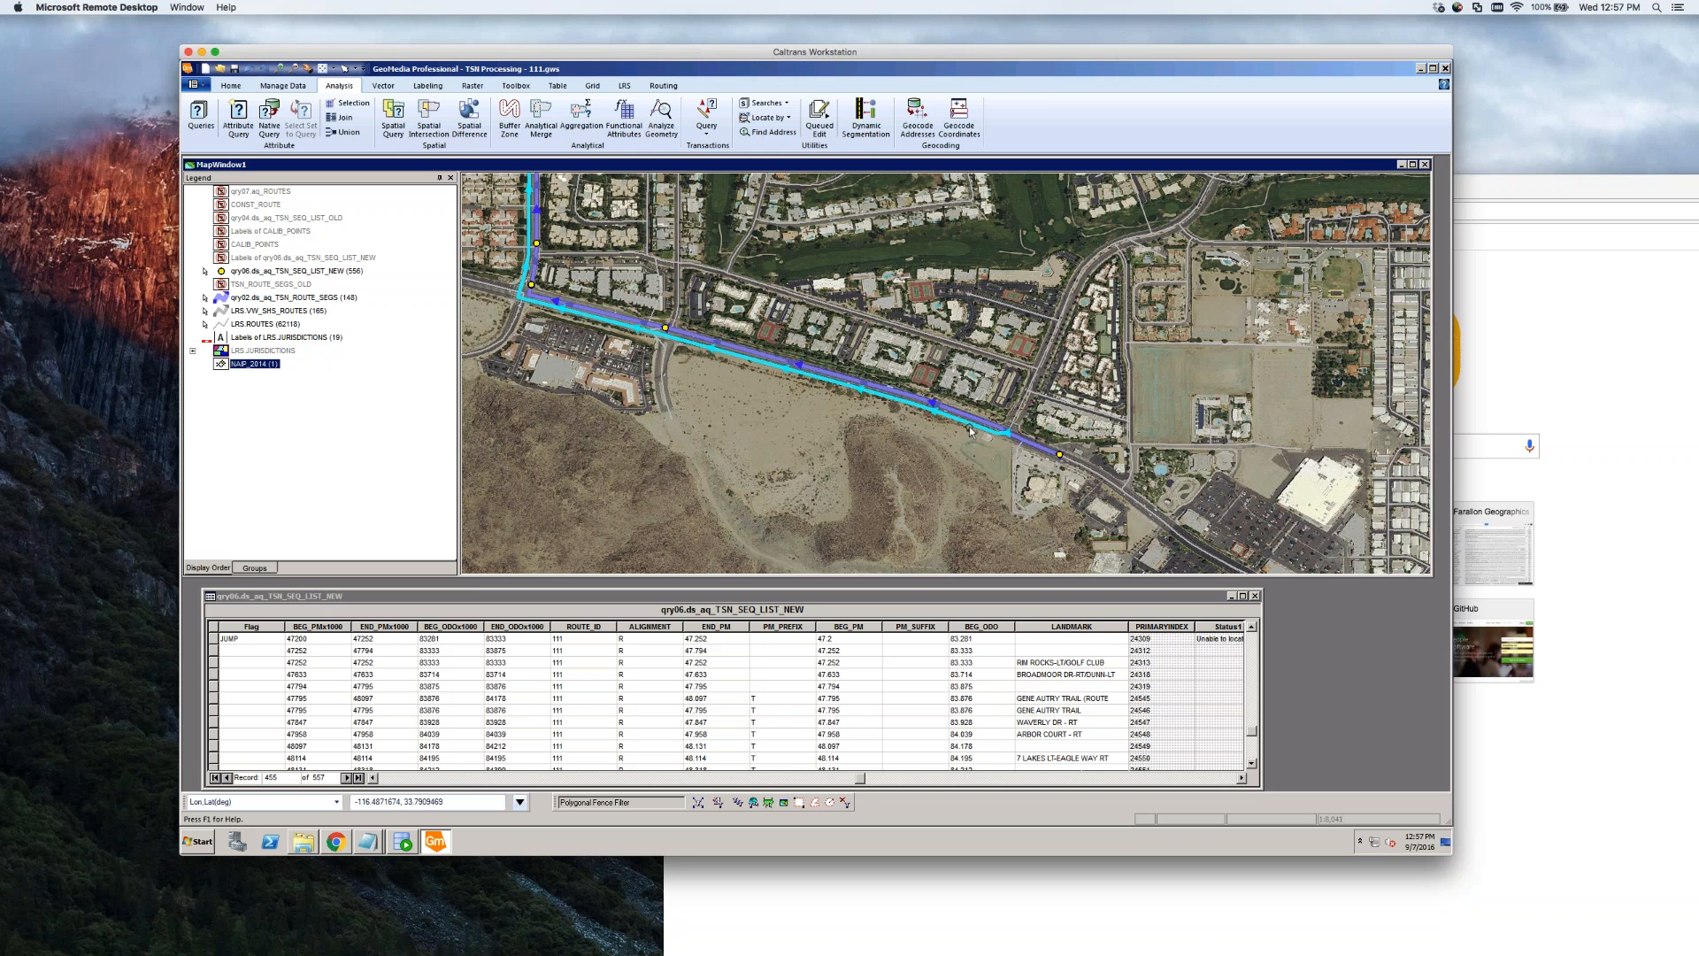
mouse_move(970, 431)
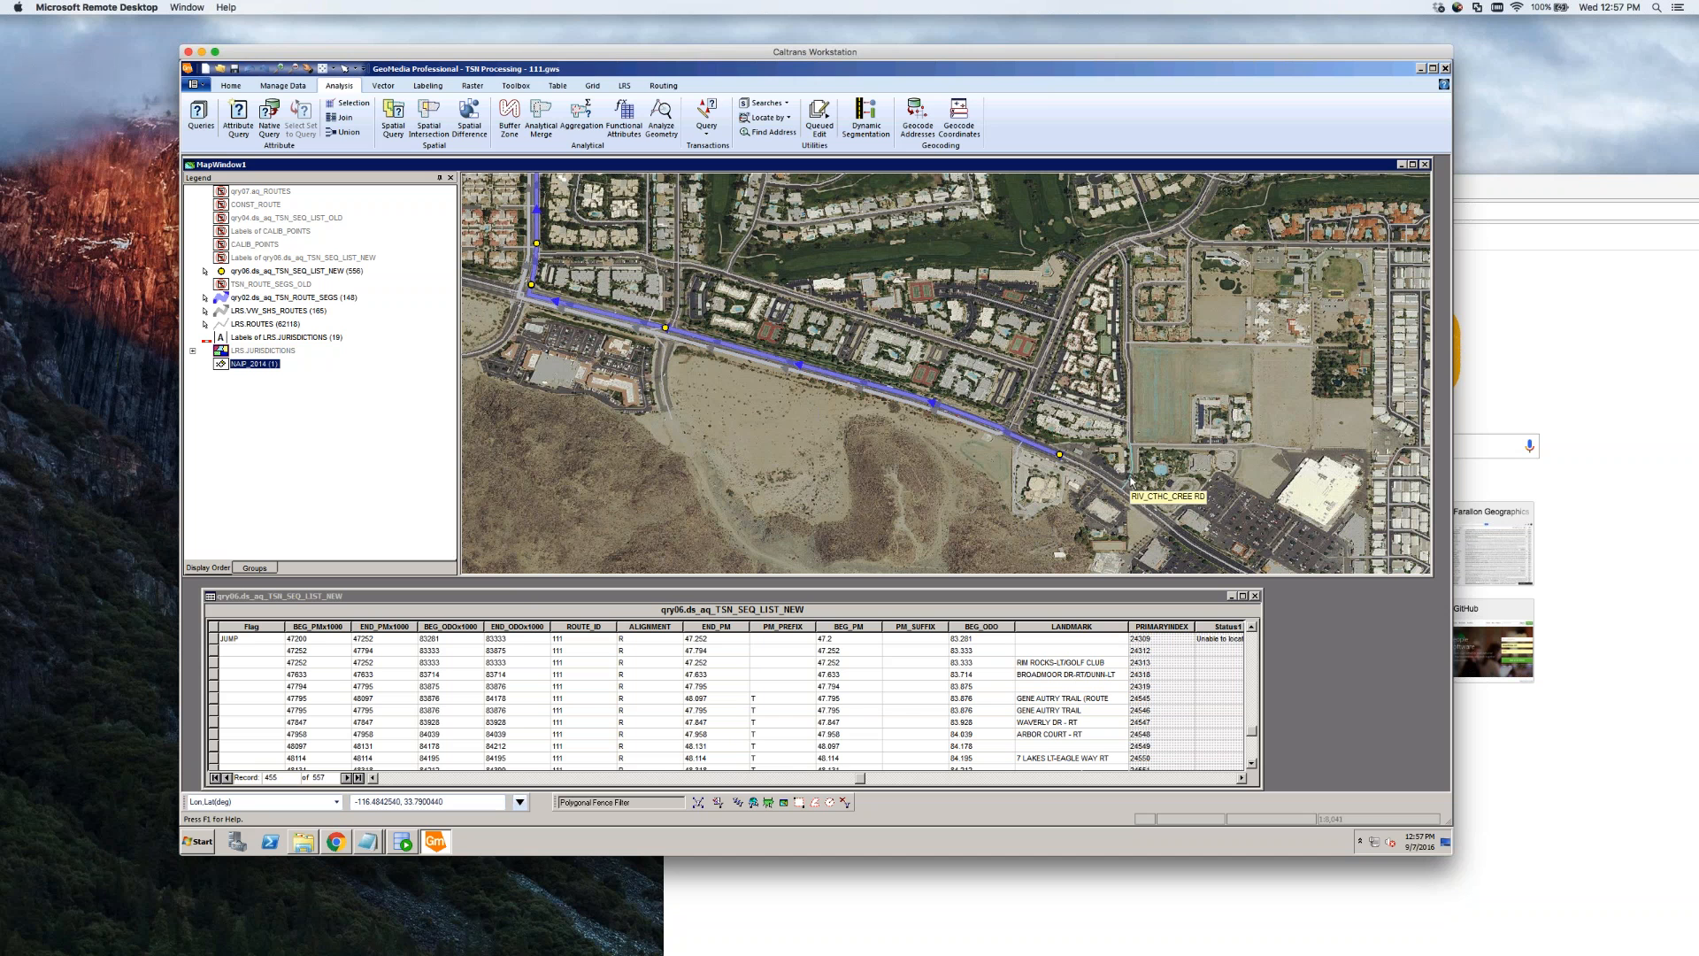
click(665, 329)
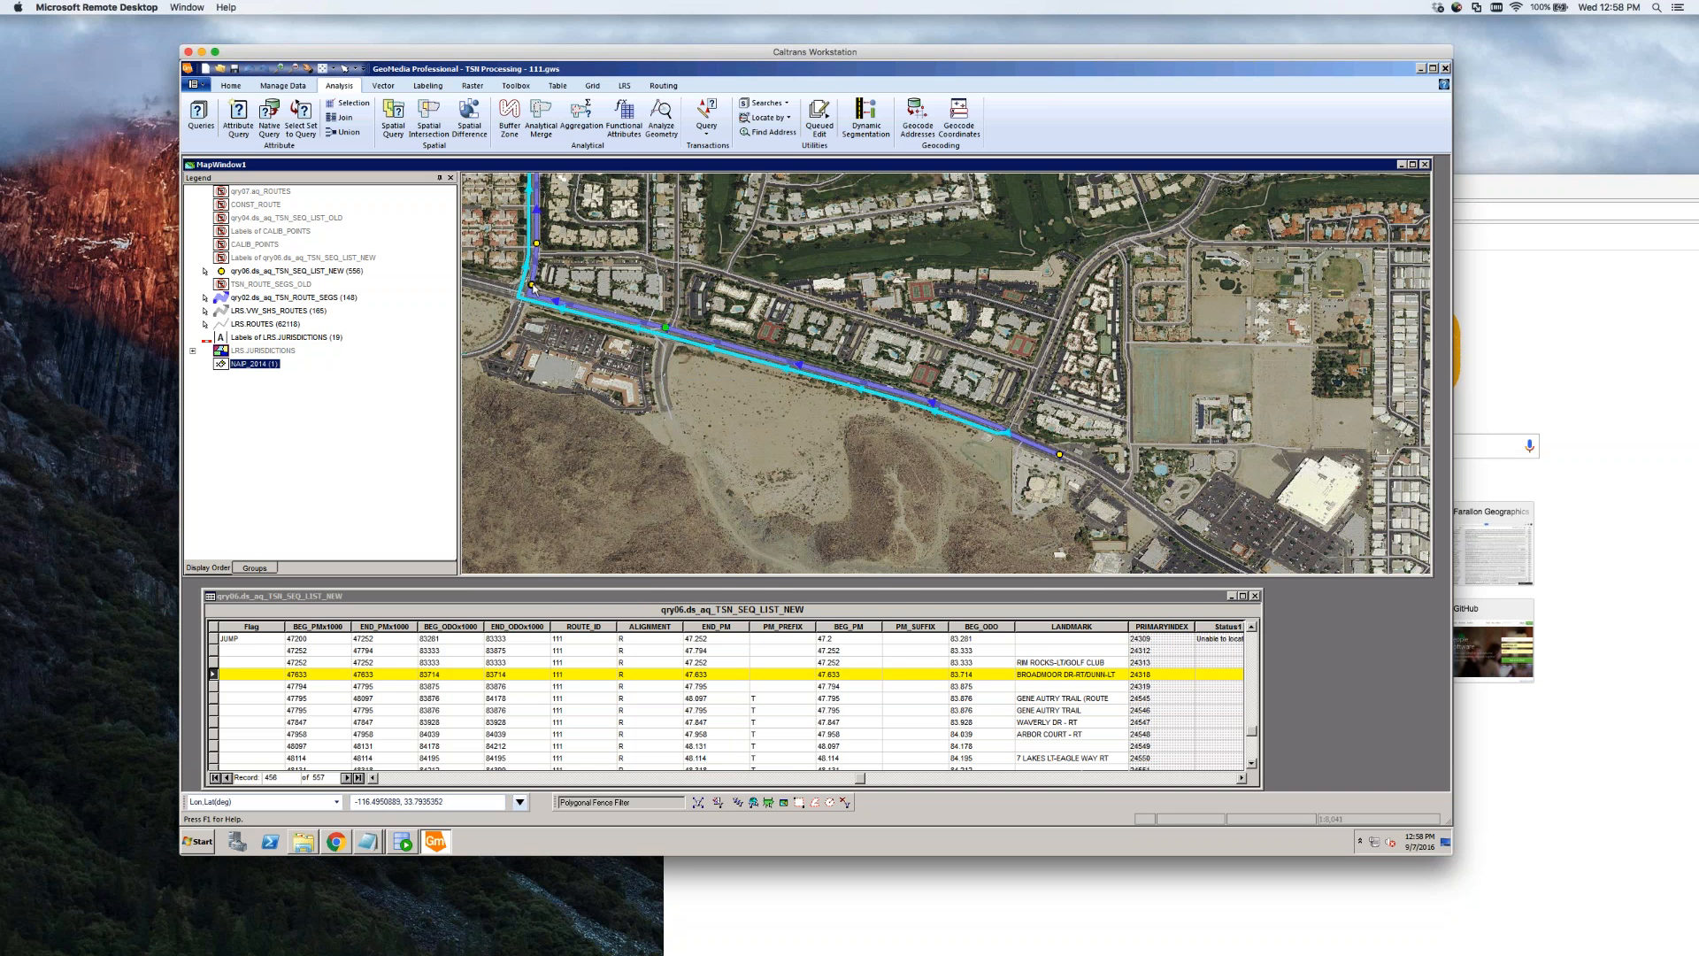
Pick the overlapping TSN point with PickQuick, move to the next record, and widen LANDMARK
click(532, 287)
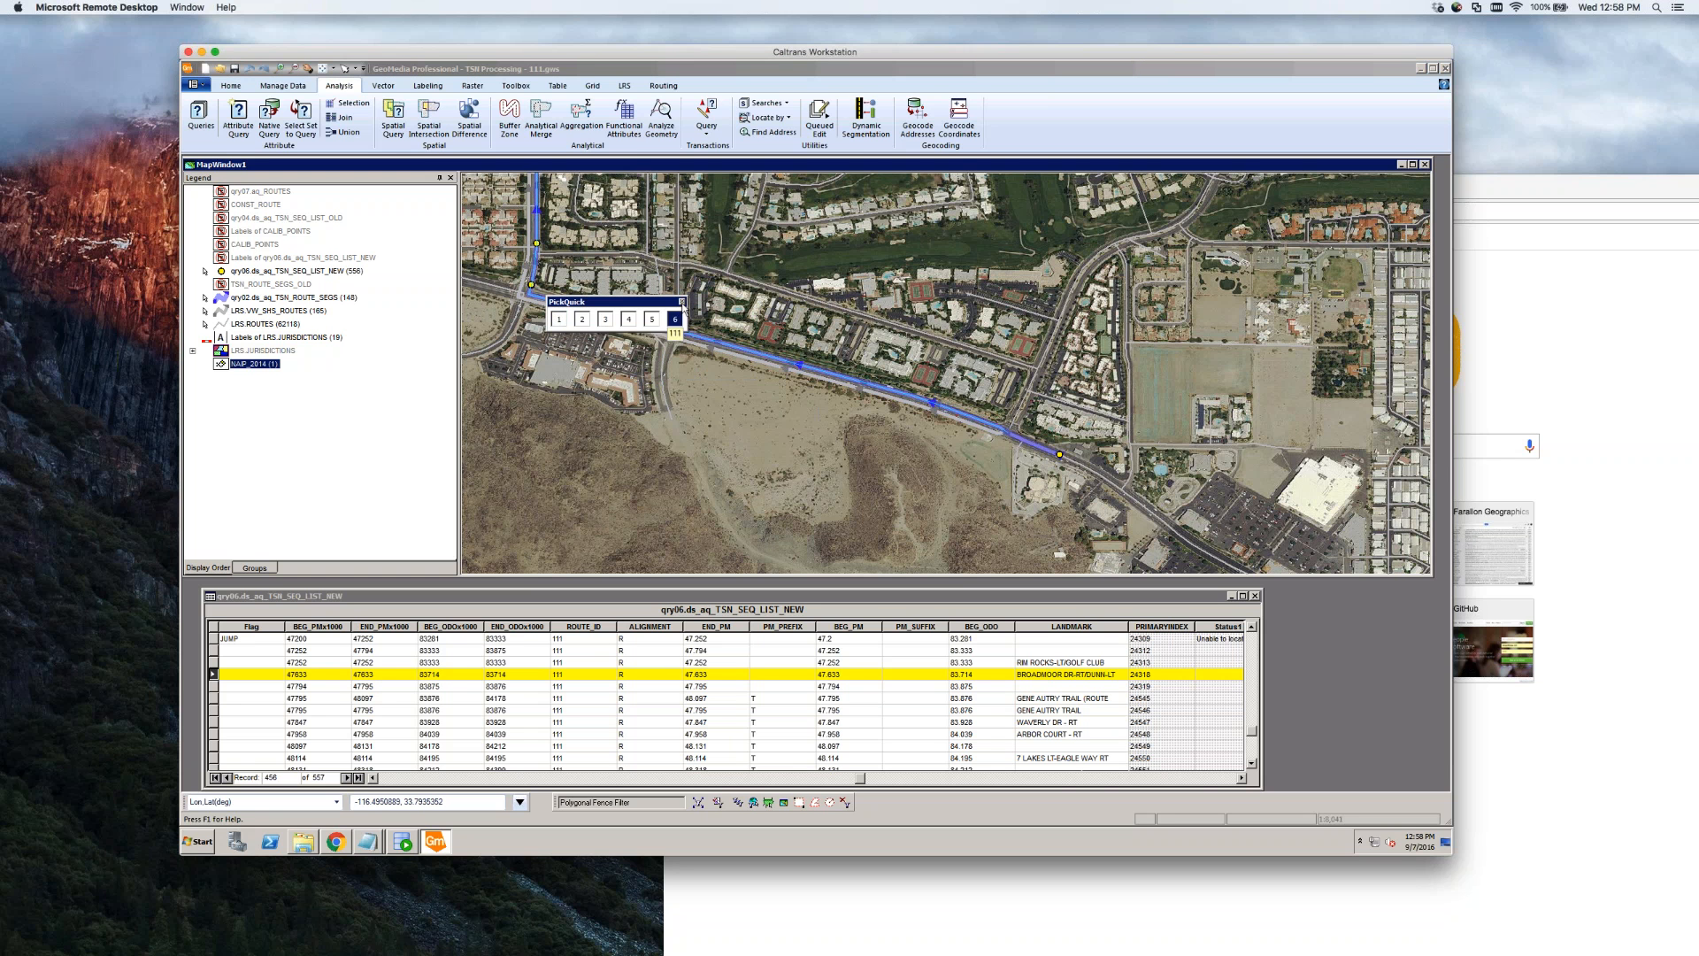
click(677, 320)
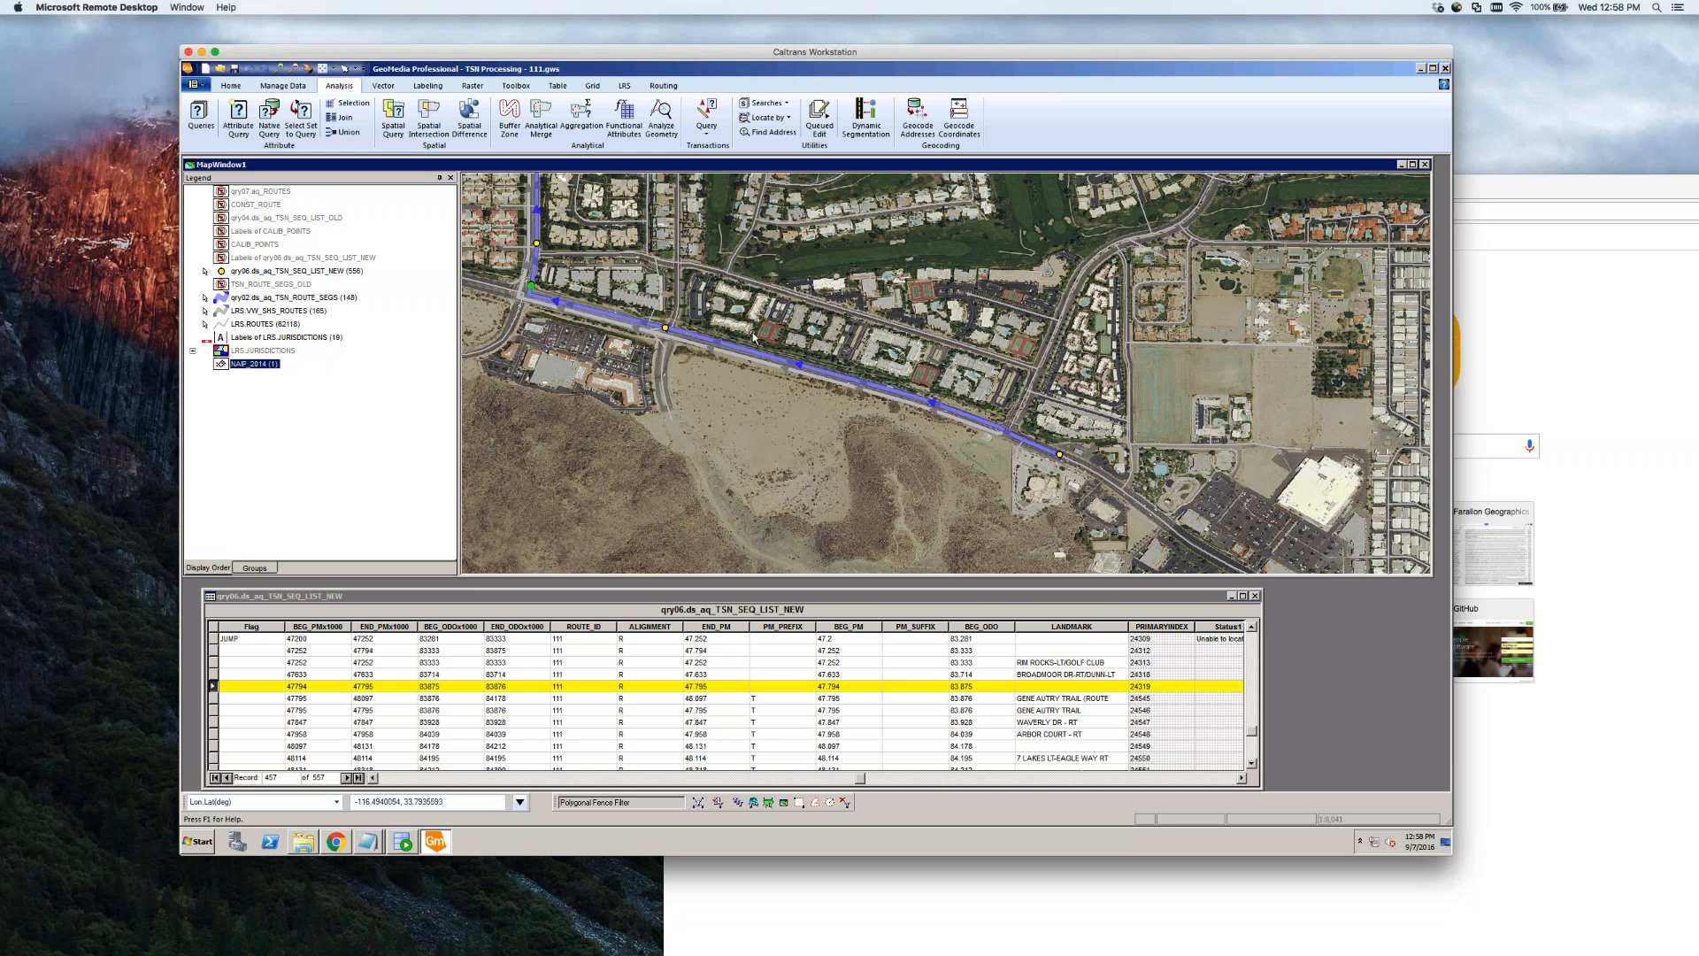
click(388, 698)
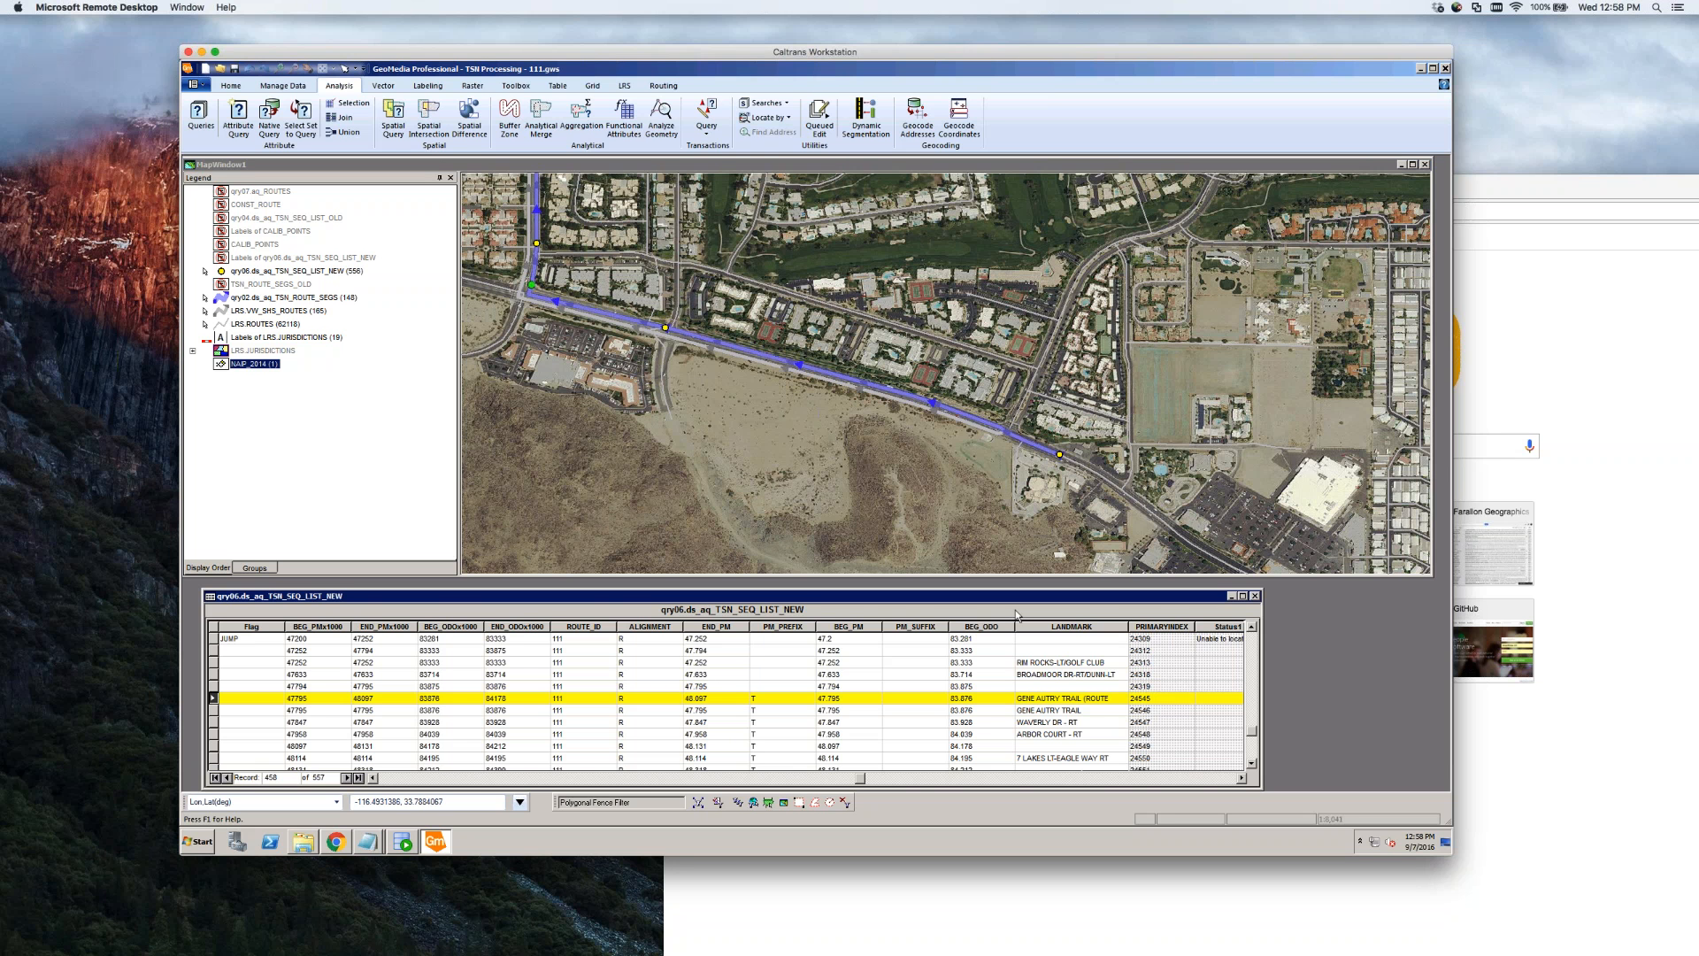
mouse_move(1128, 628)
mouse_down()
mouse_move(1172, 629)
mouse_move(1134, 630)
mouse_up()
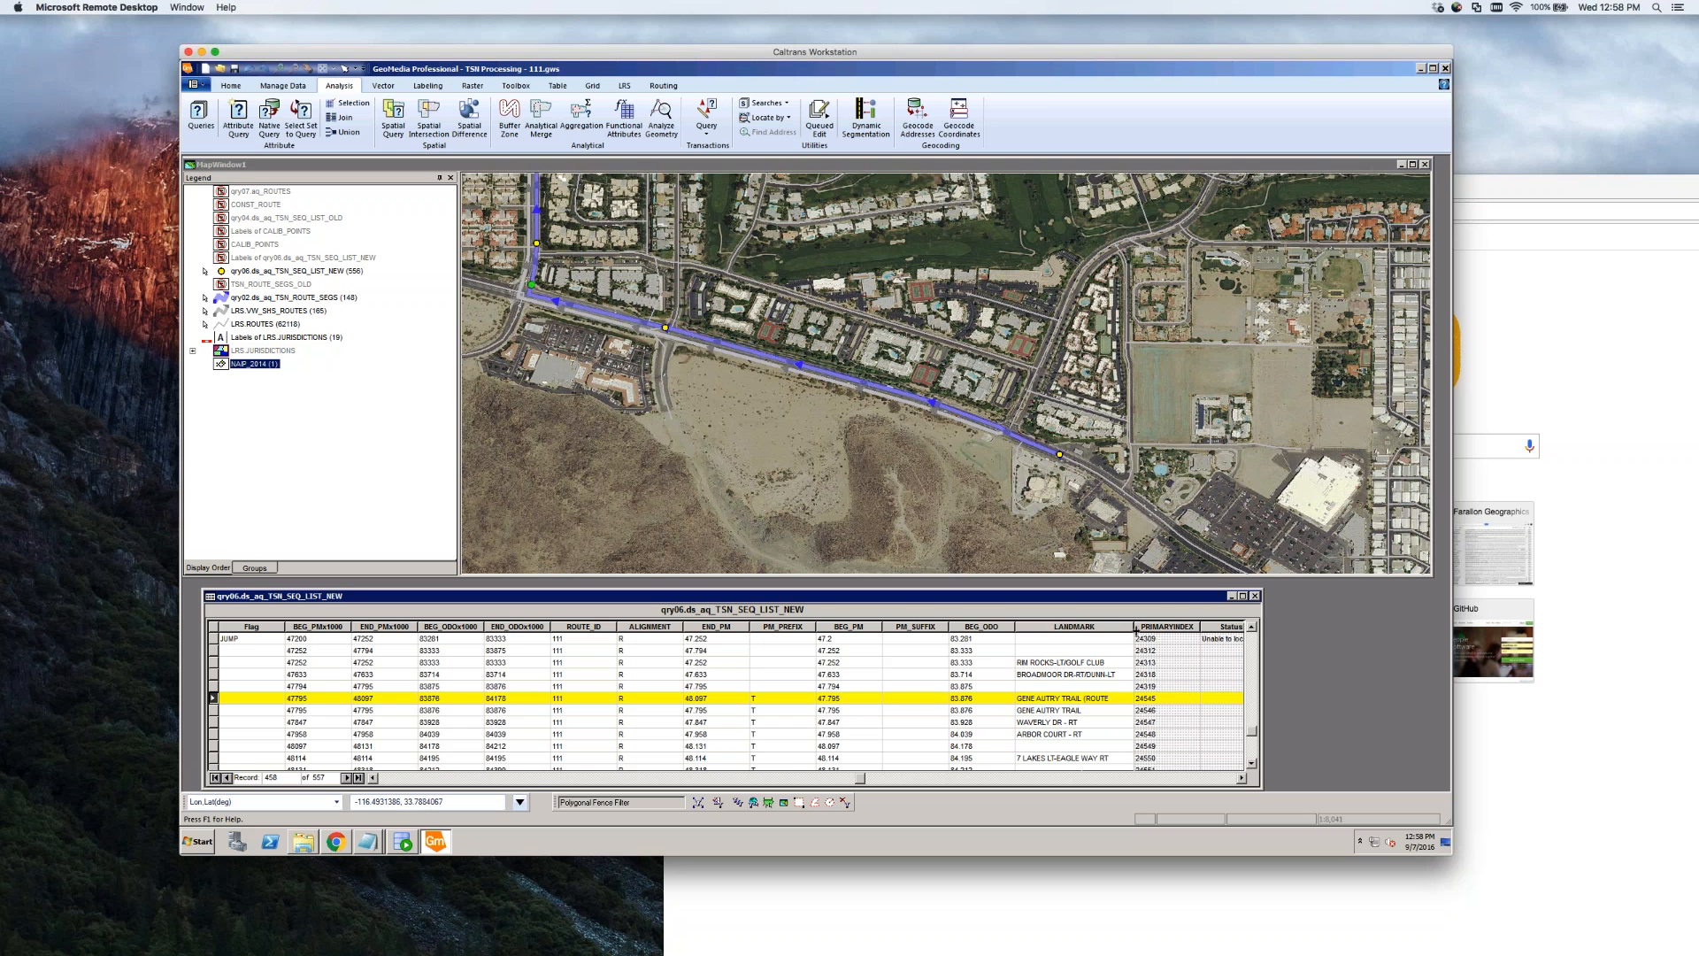
Clear the selection, select the WAVERLY DR - RT point, and zoom out slightly
click(565, 261)
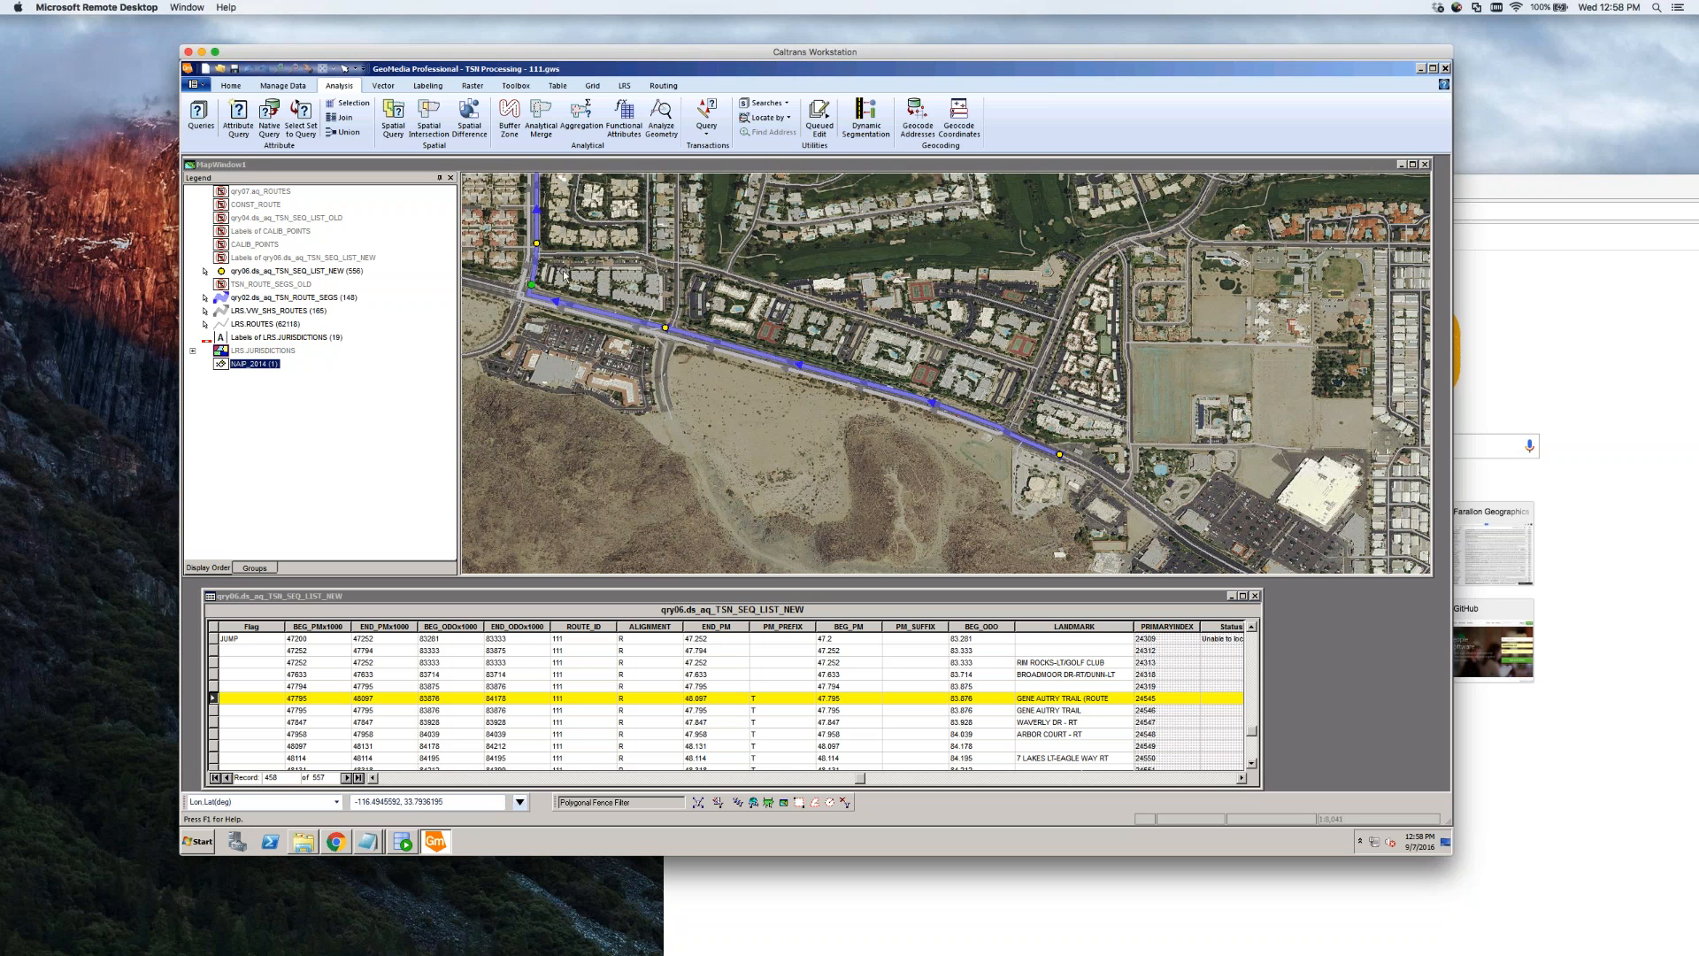
mouse_move(577, 261)
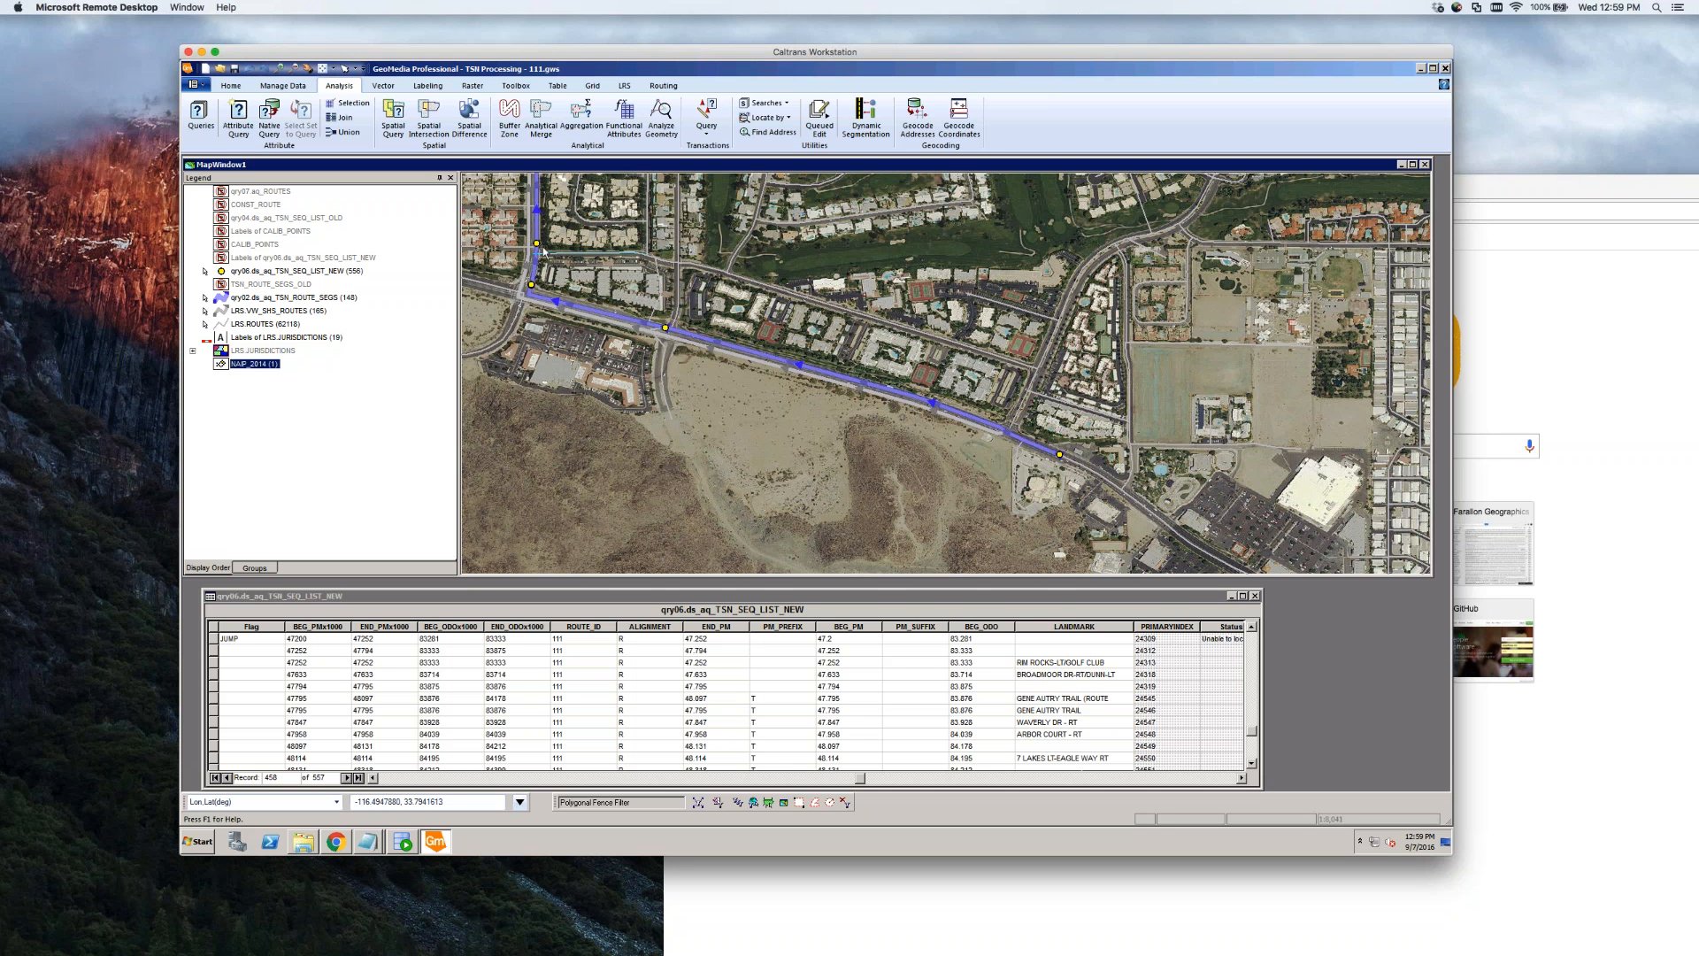
click(538, 244)
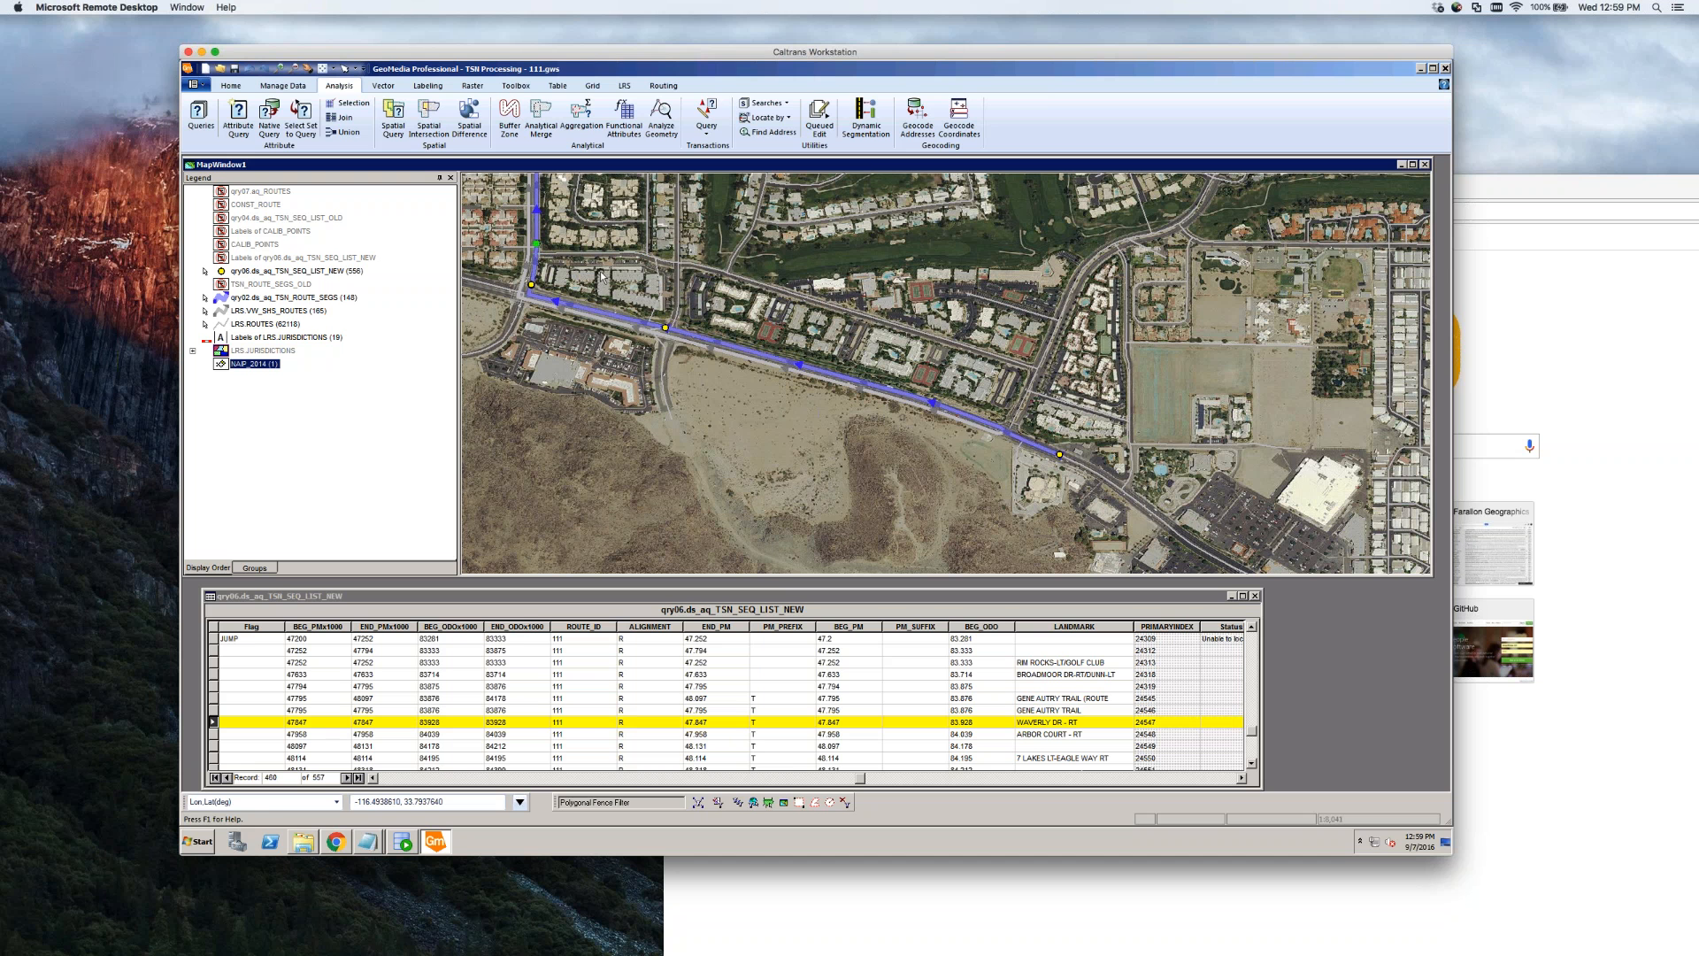
scroll(607, 292, down, 1)
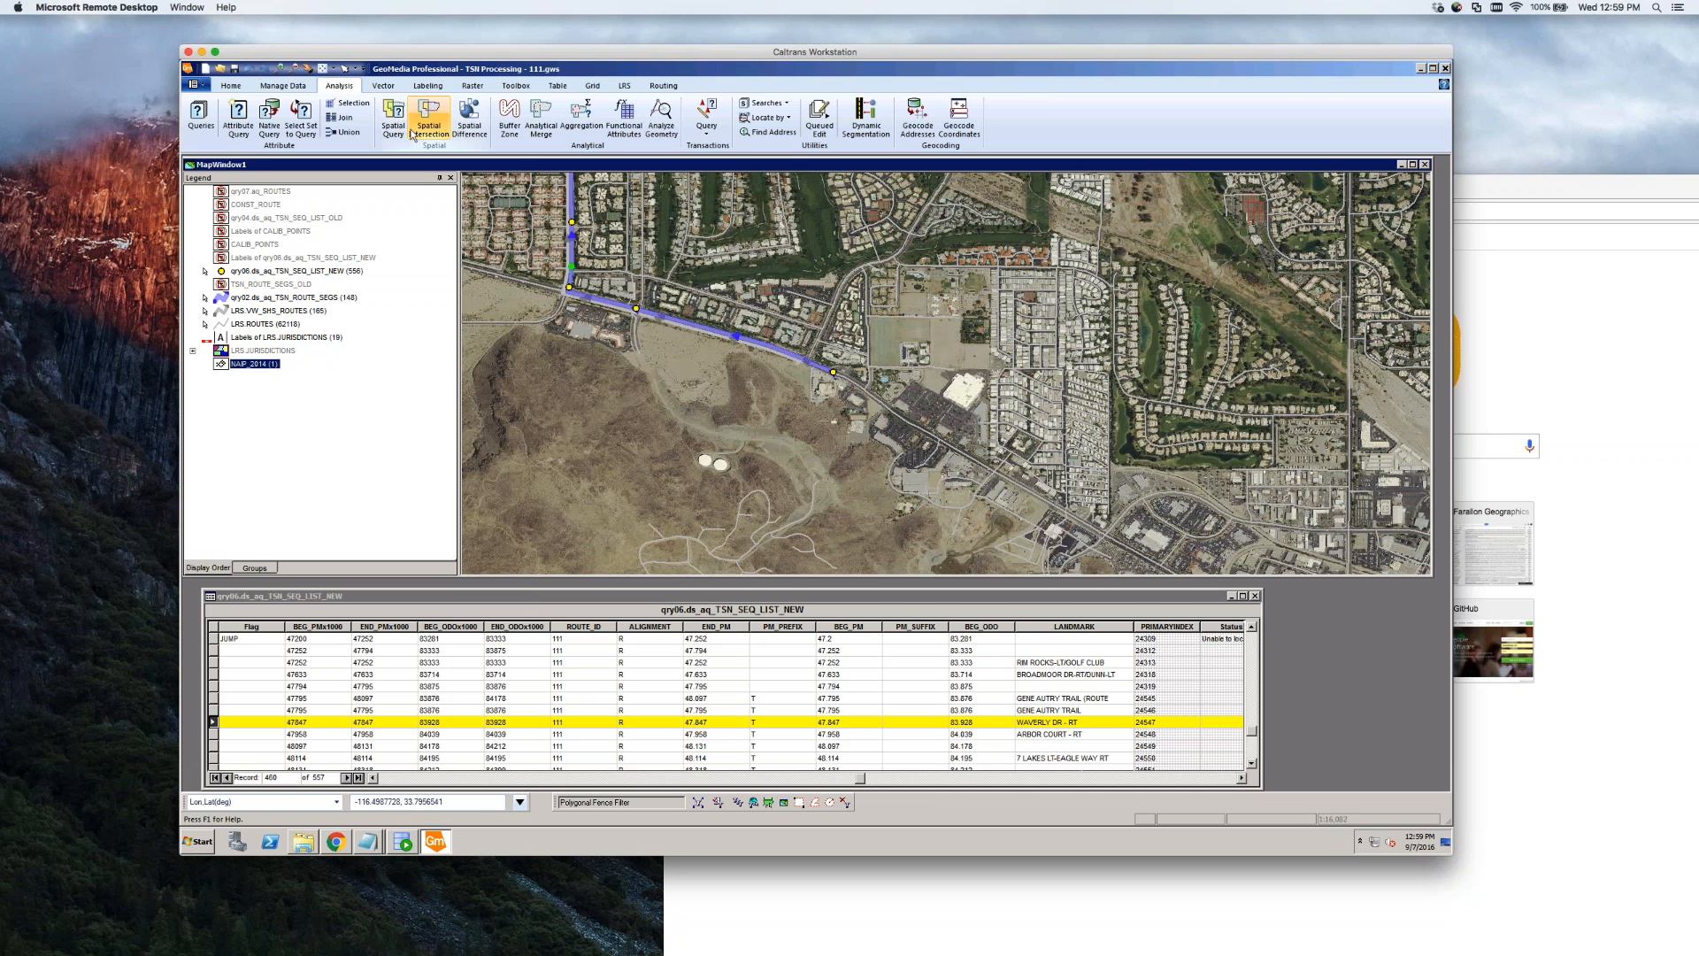
Pan to the route's northern leg and turn off the NAIP_2014 aerial imagery
click(308, 69)
drag(694, 251, 738, 399)
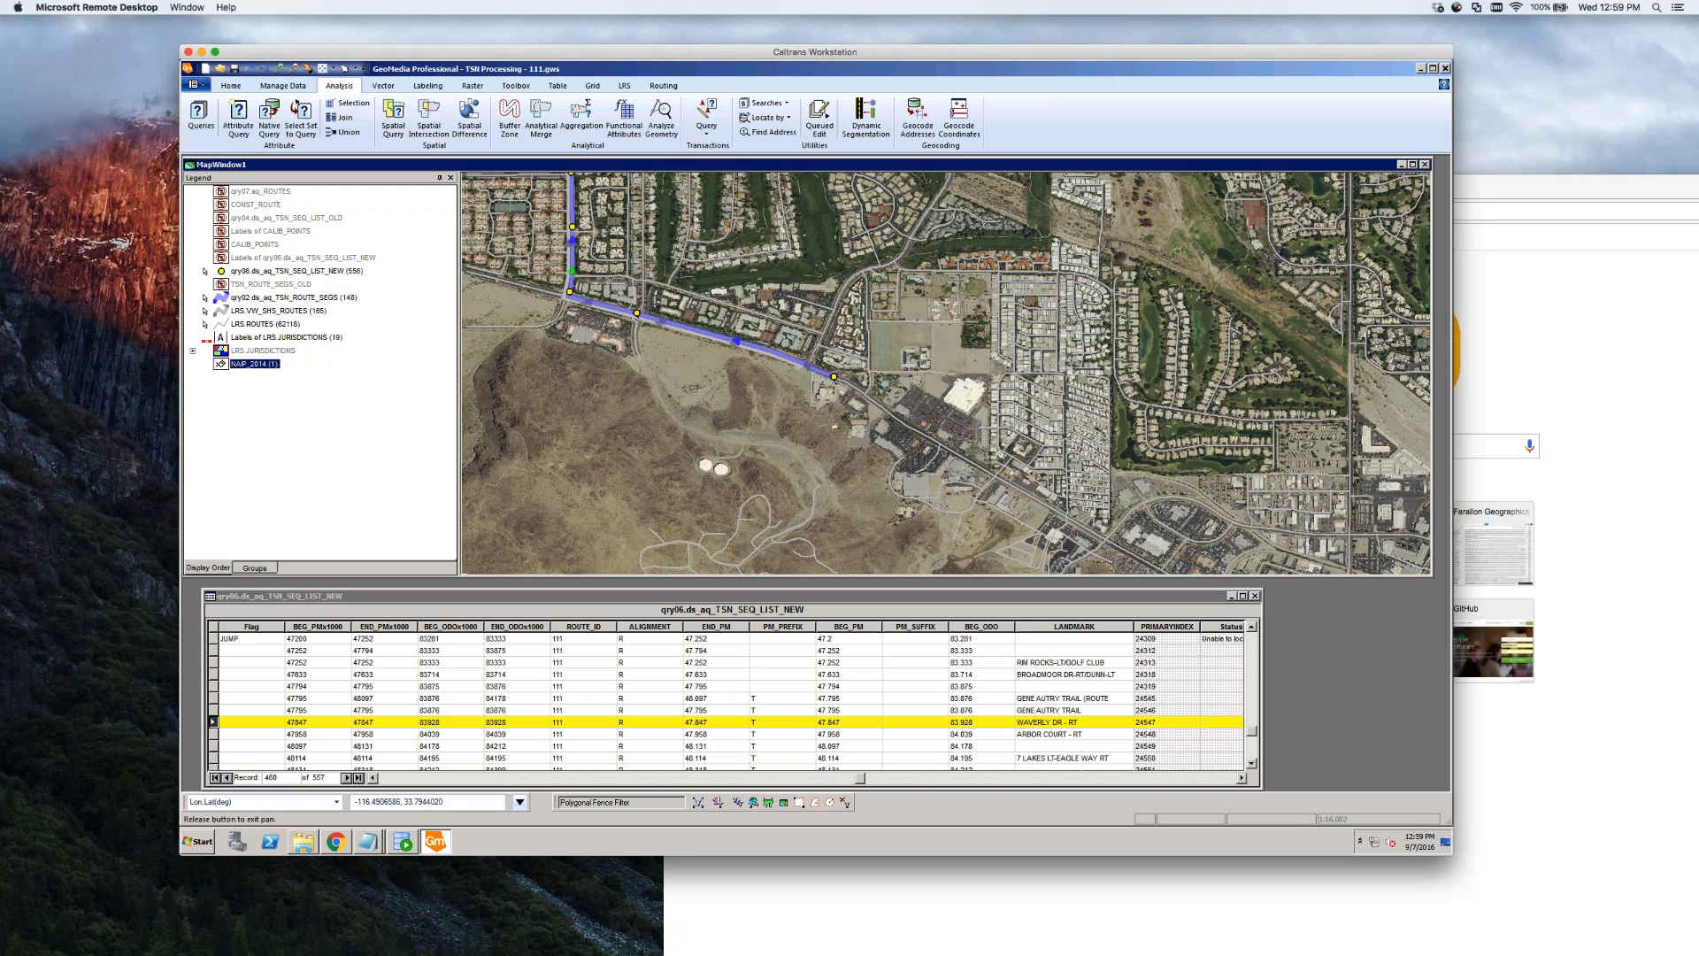
drag(635, 227, 702, 381)
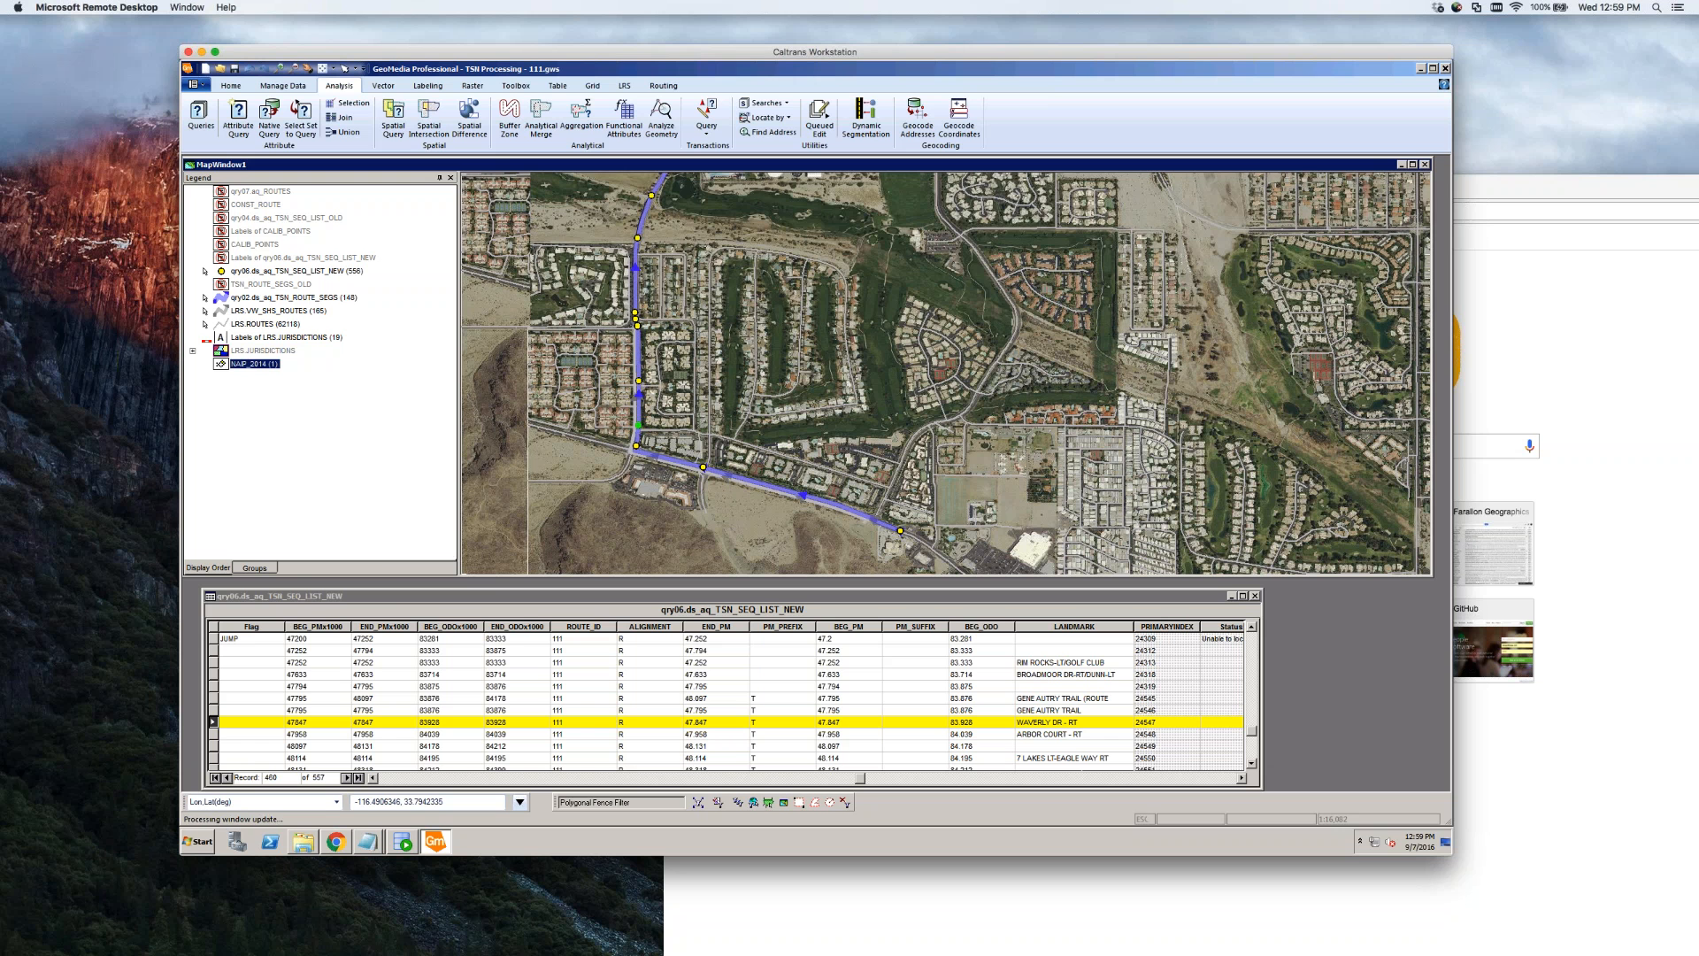
right_click(252, 365)
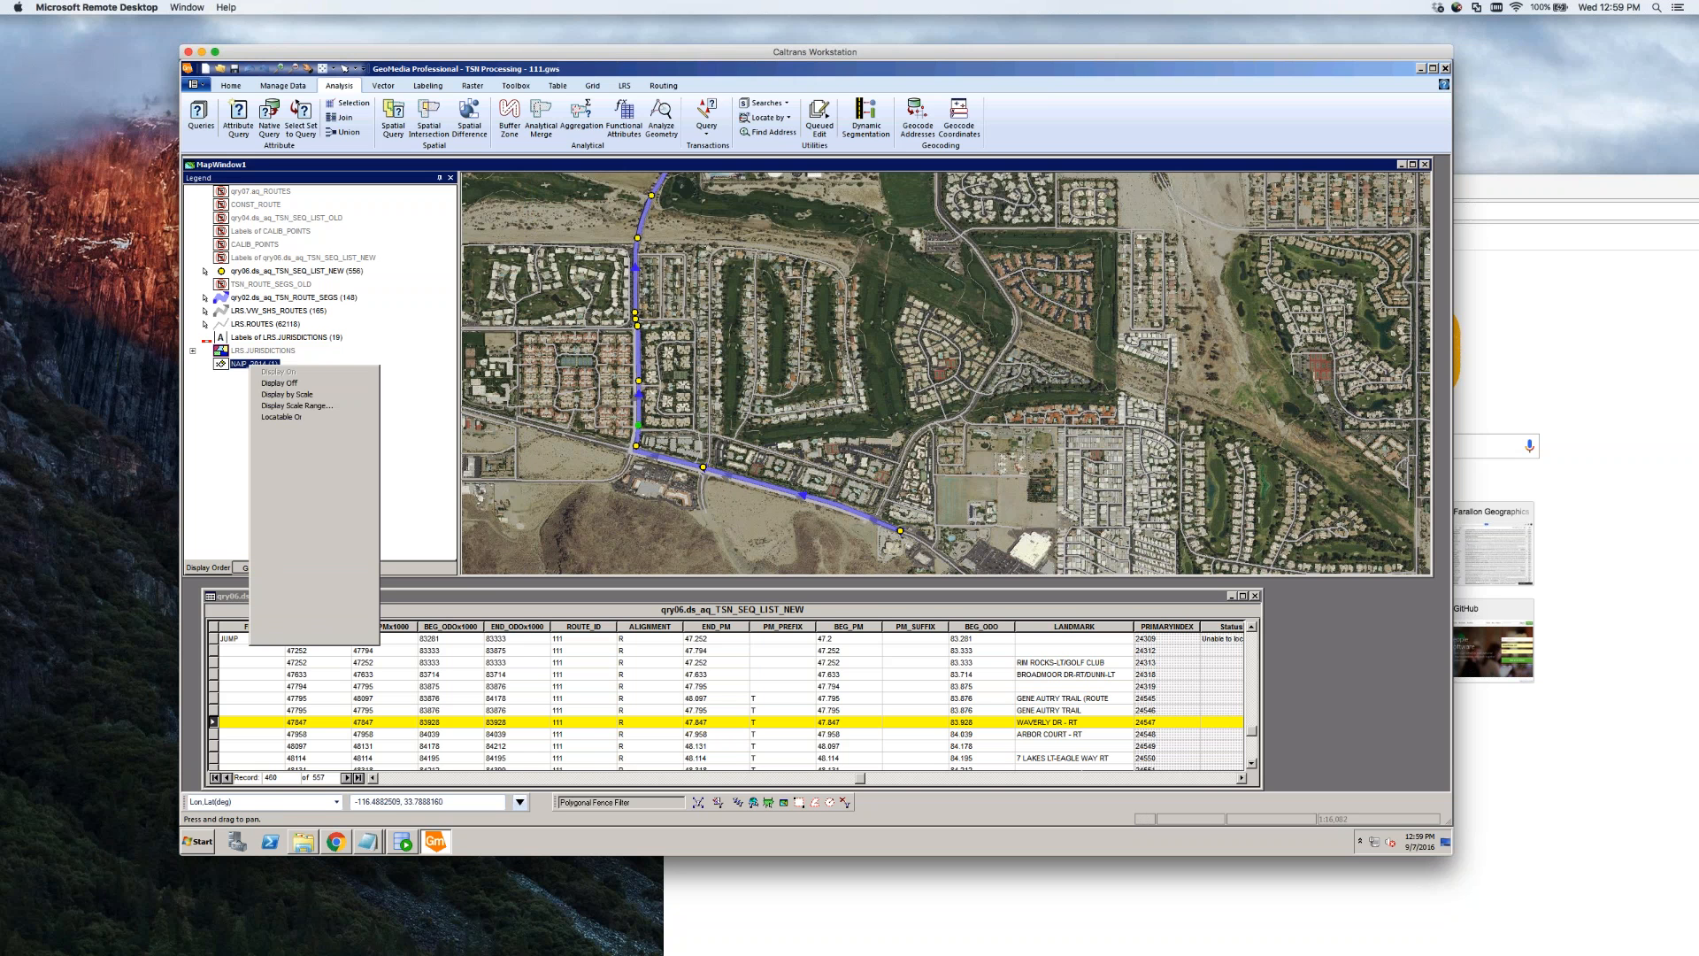
click(286, 384)
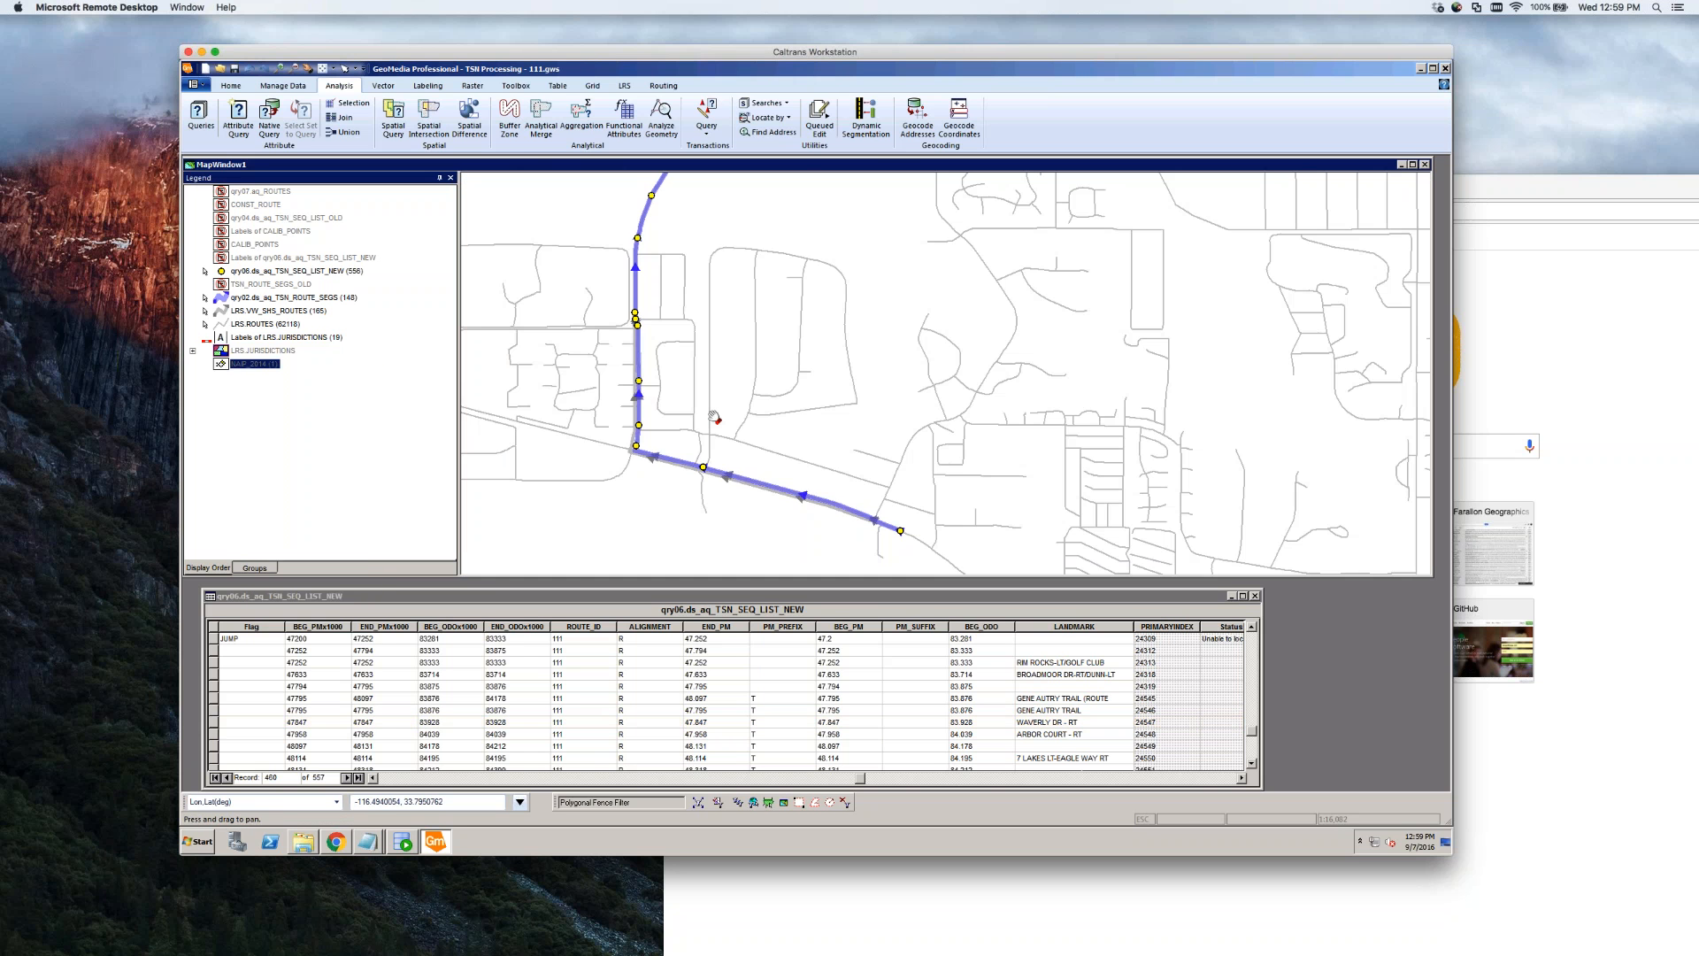
Zoom into the route's northward turn and select the ARBOR COURT - RT point and adjacent segment
click(279, 68)
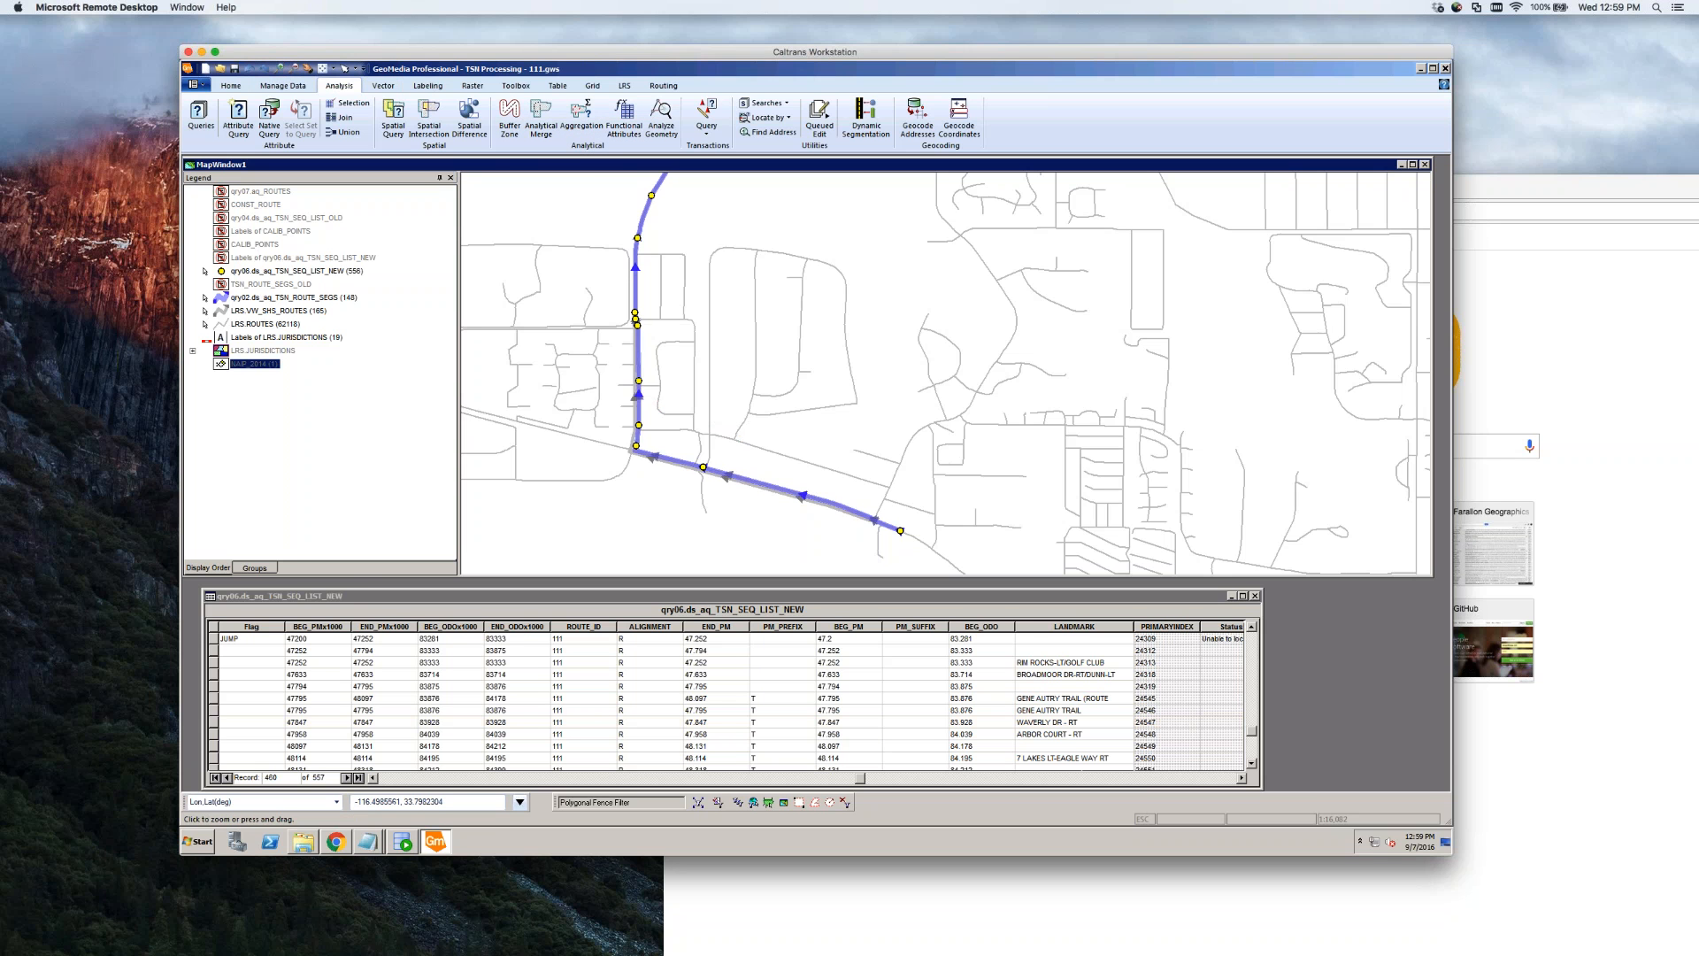
drag(689, 357, 577, 476)
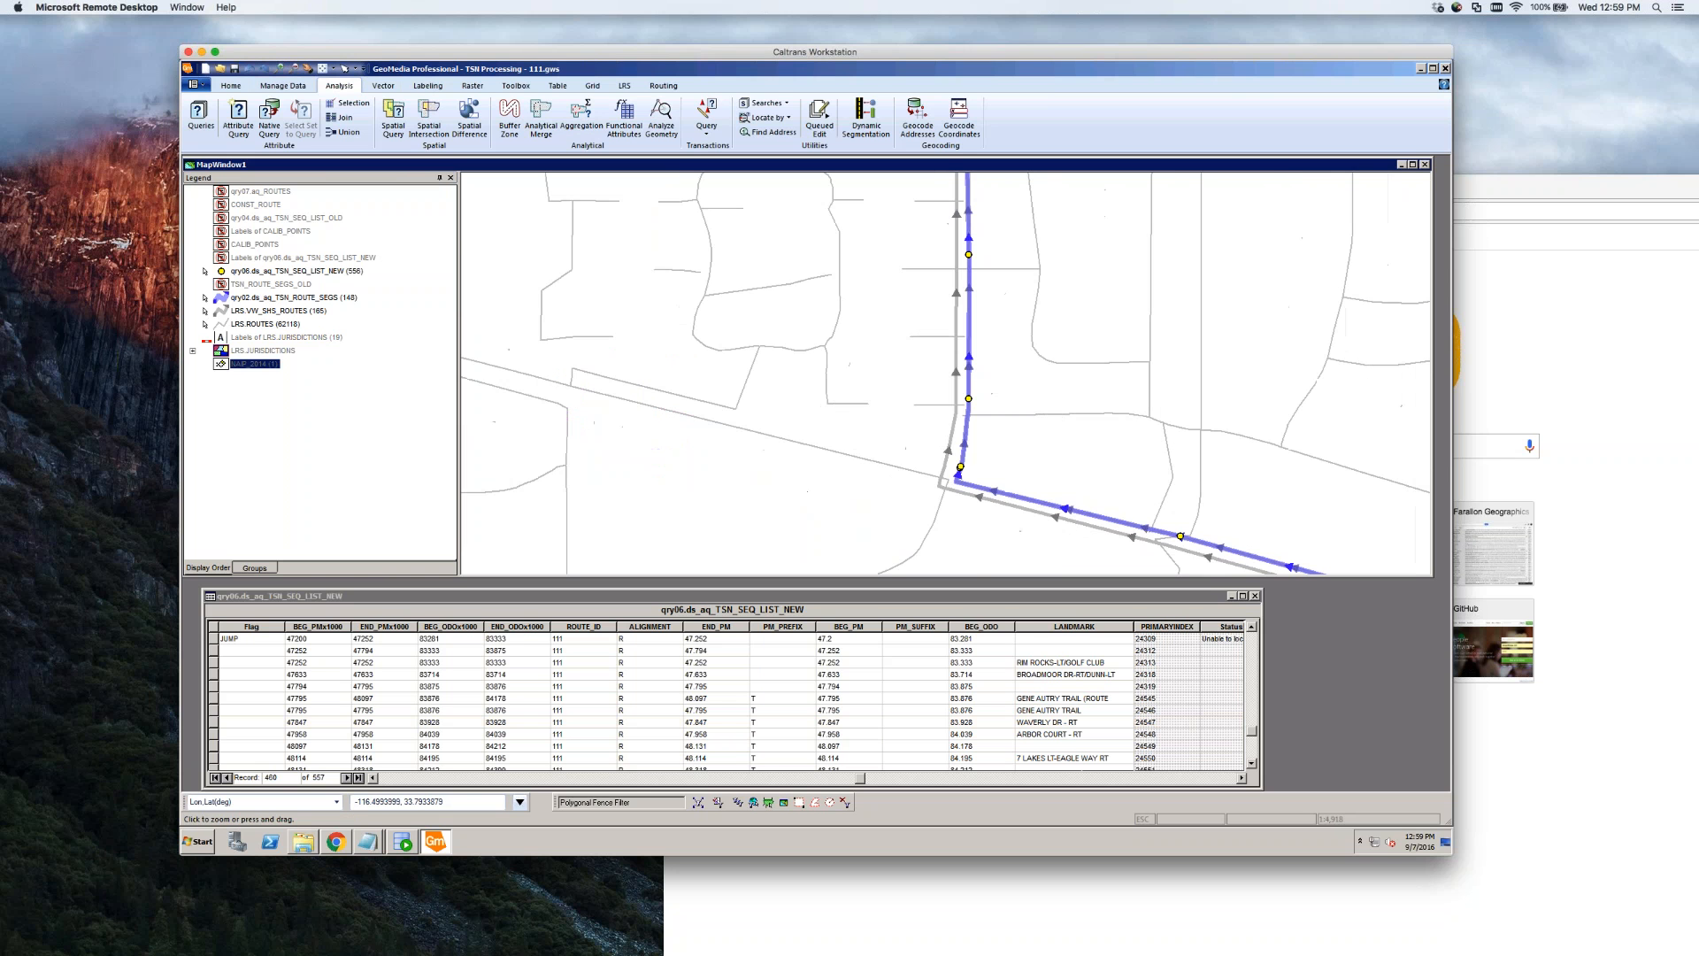
key(Escape)
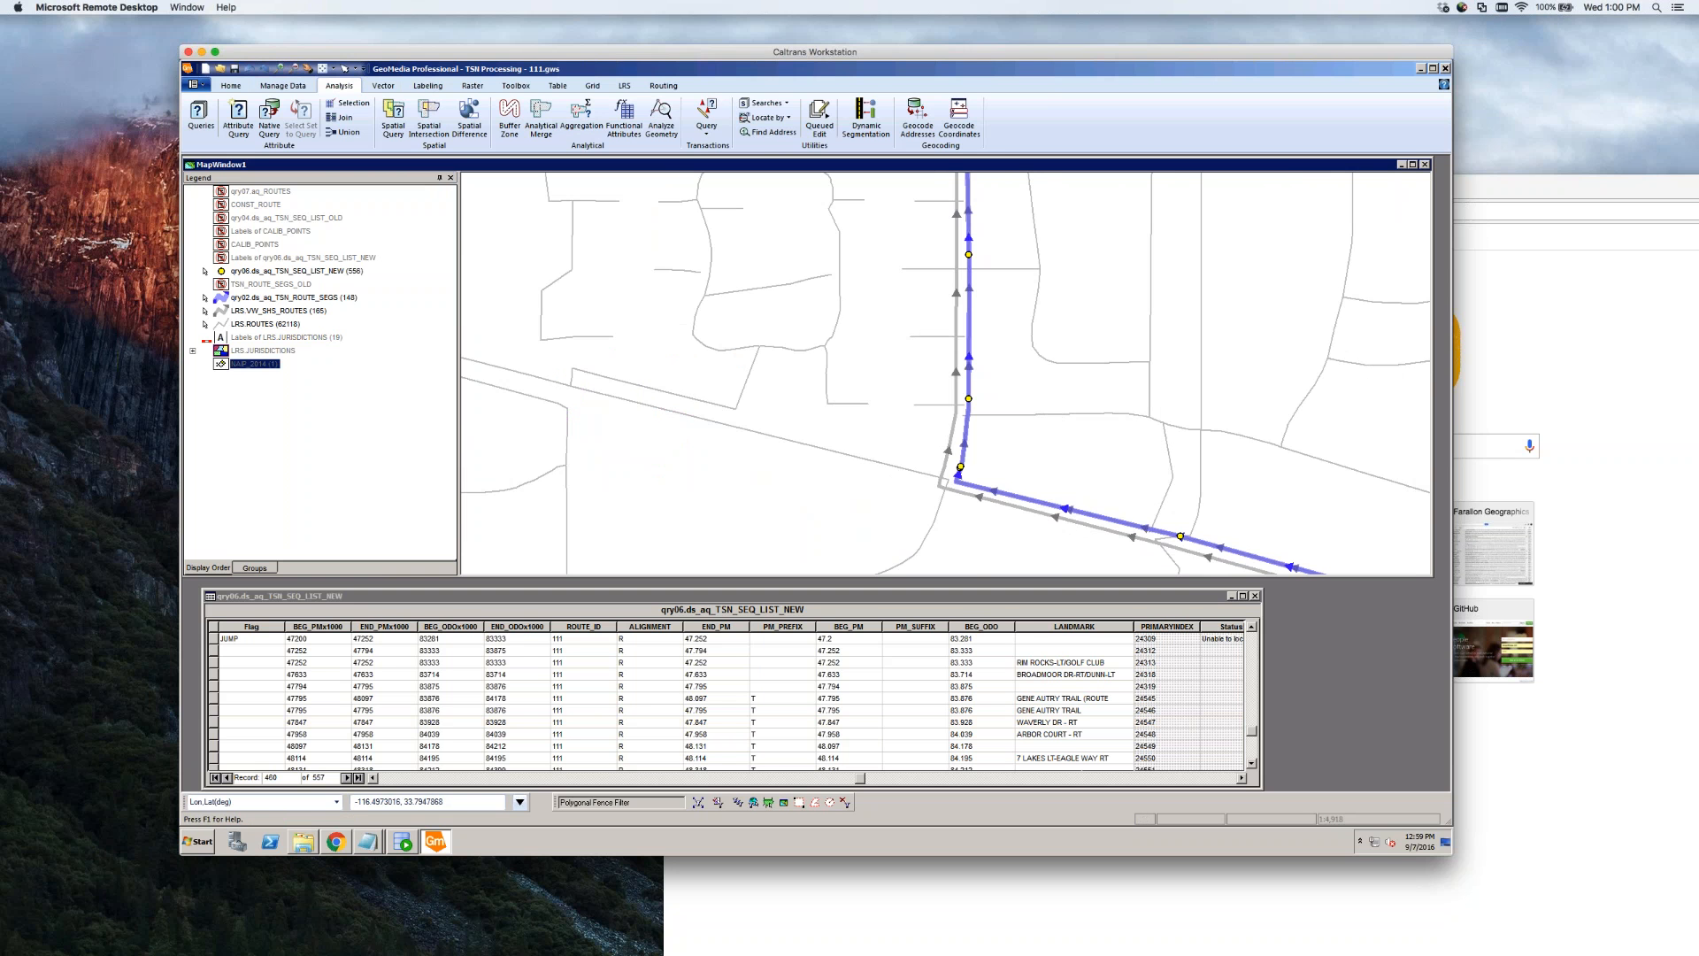
click(970, 257)
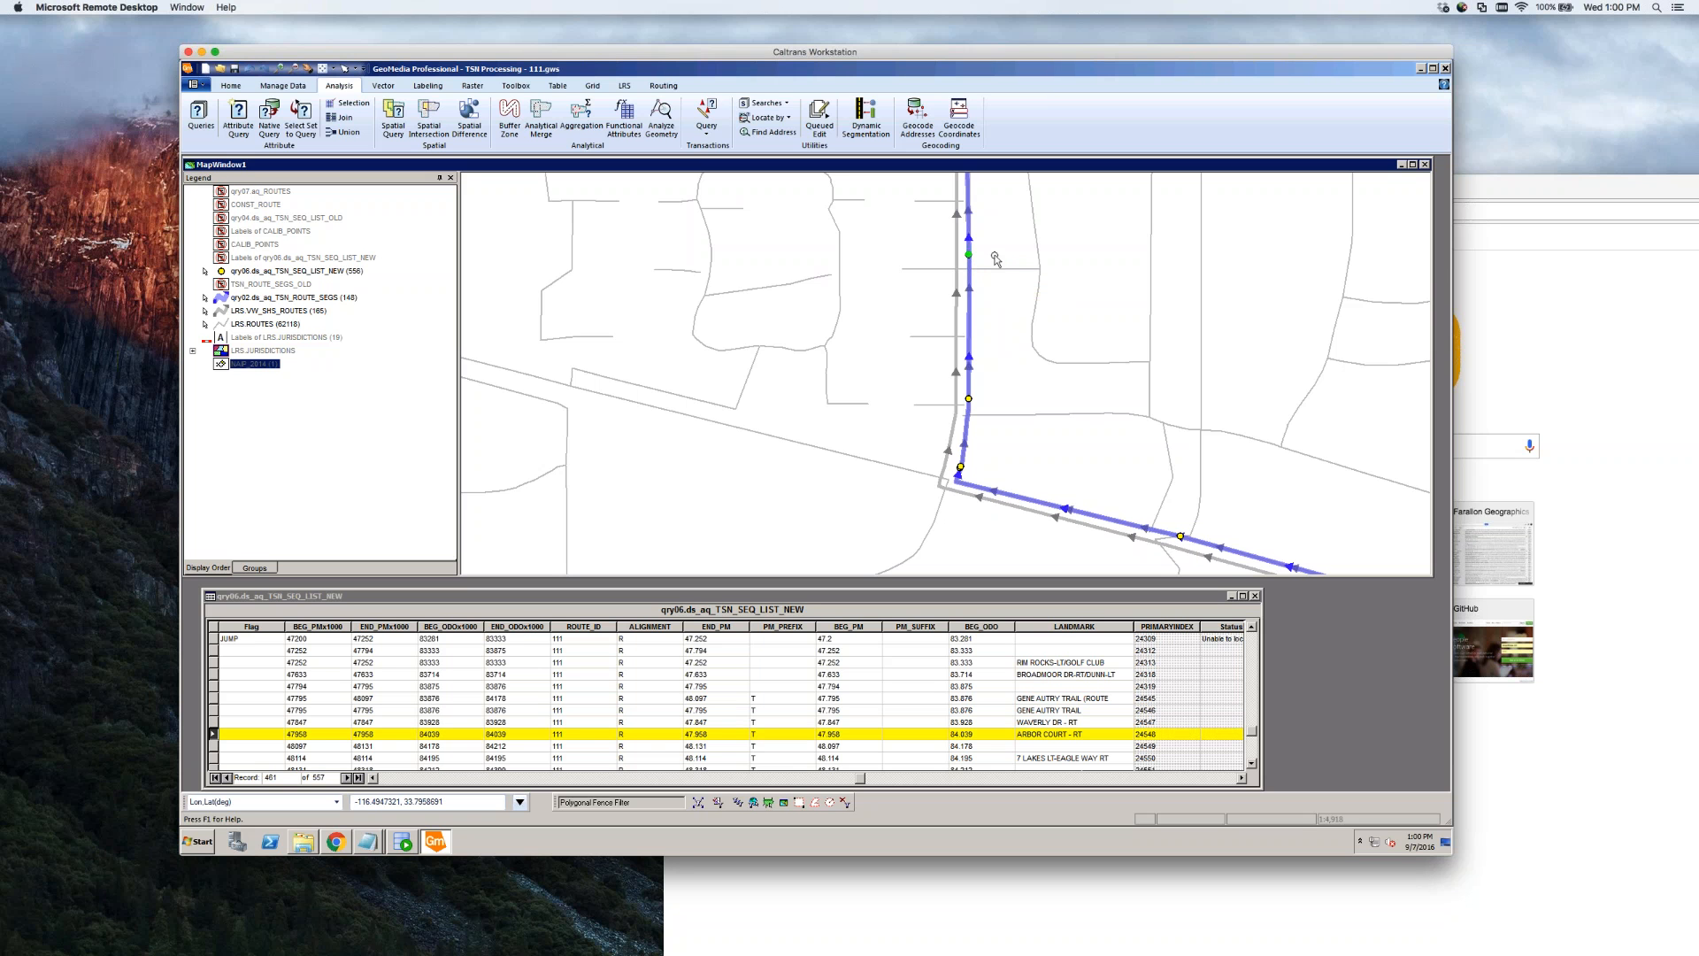
click(991, 268)
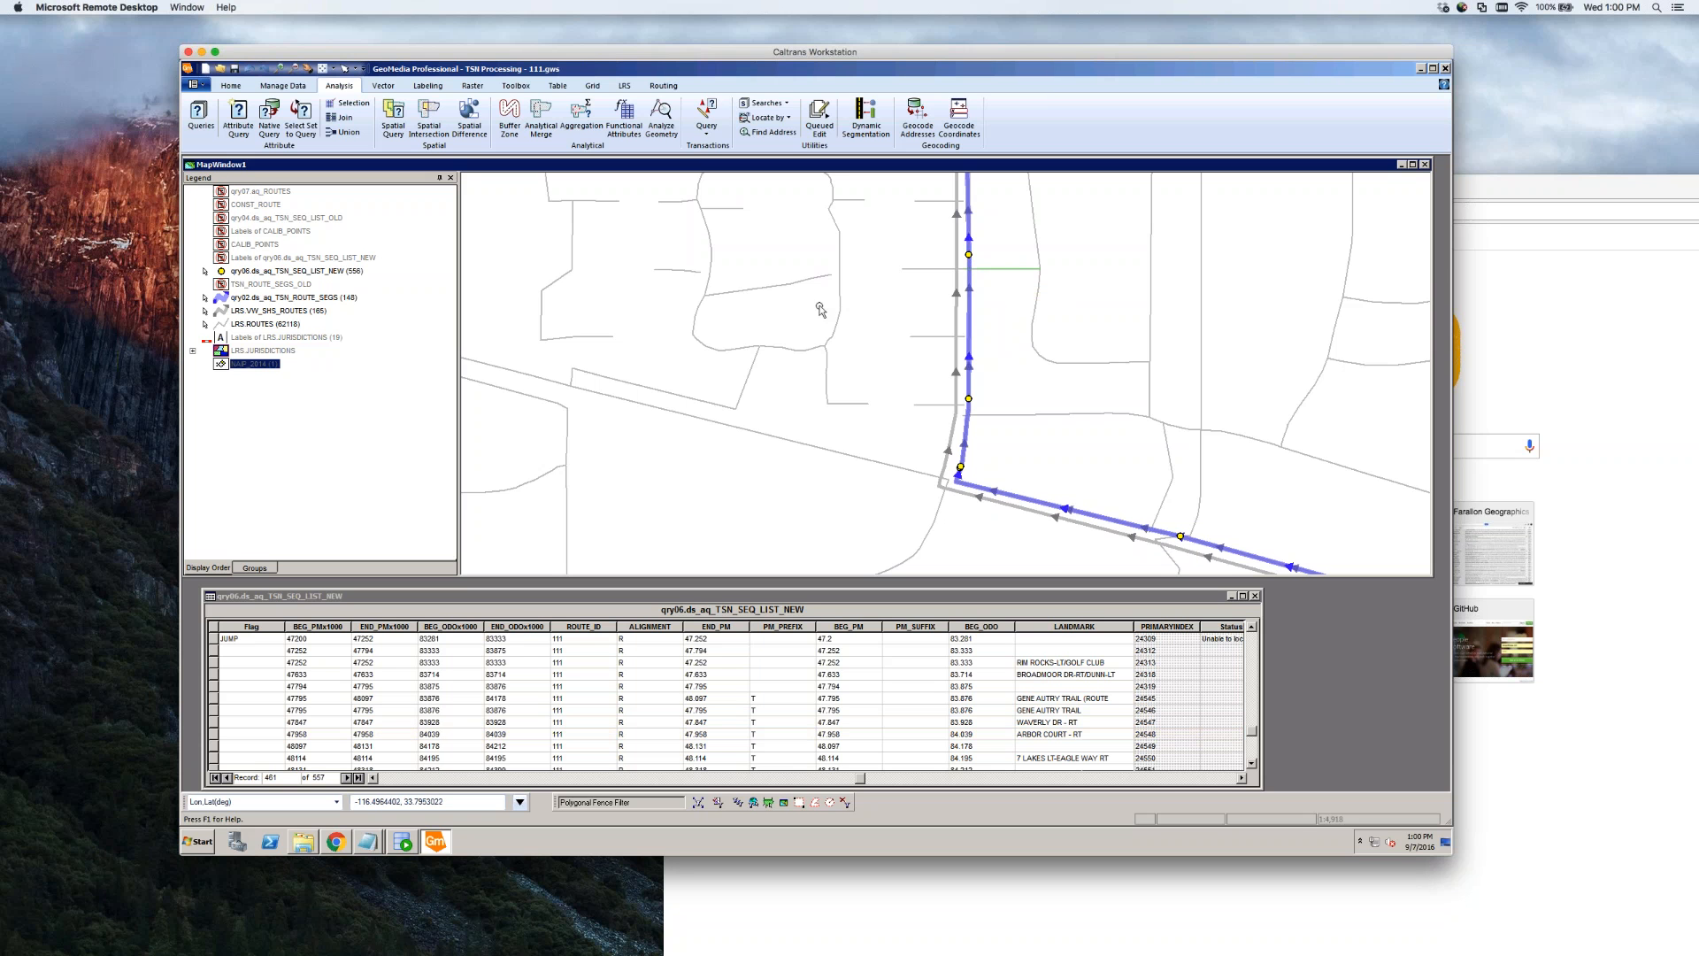
Clear the green segment selection and zoom out until the full route extent is visible
scroll(748, 310, down, 1)
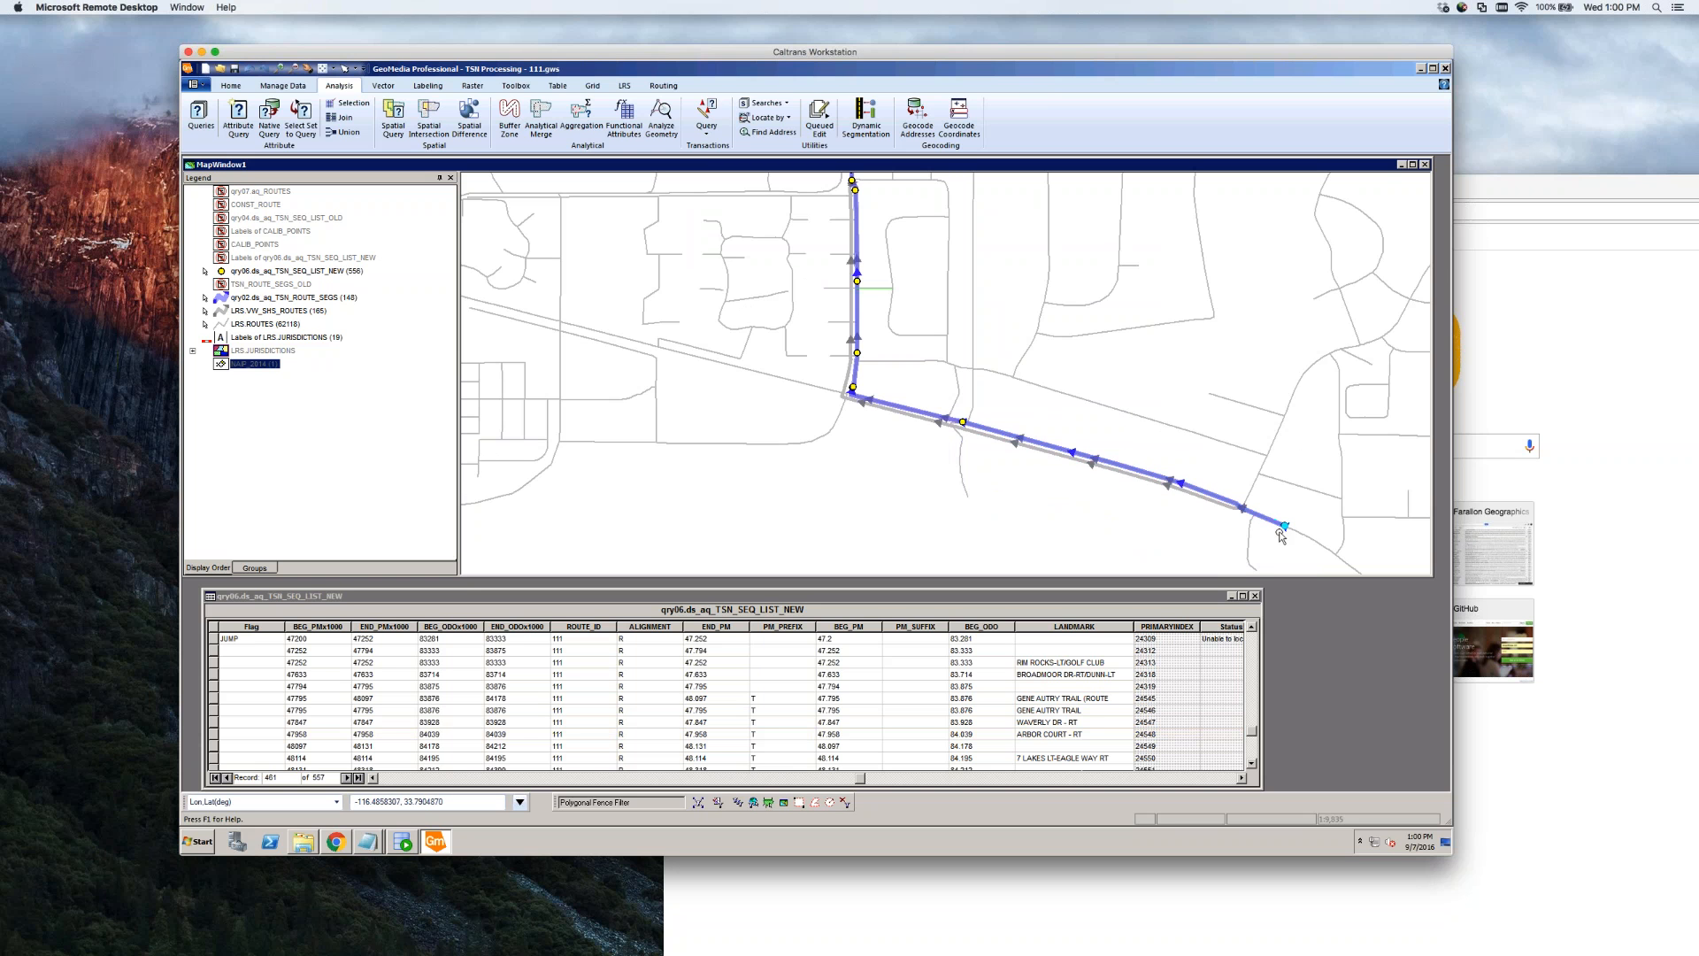
click(1121, 531)
scroll(912, 522, down, 2)
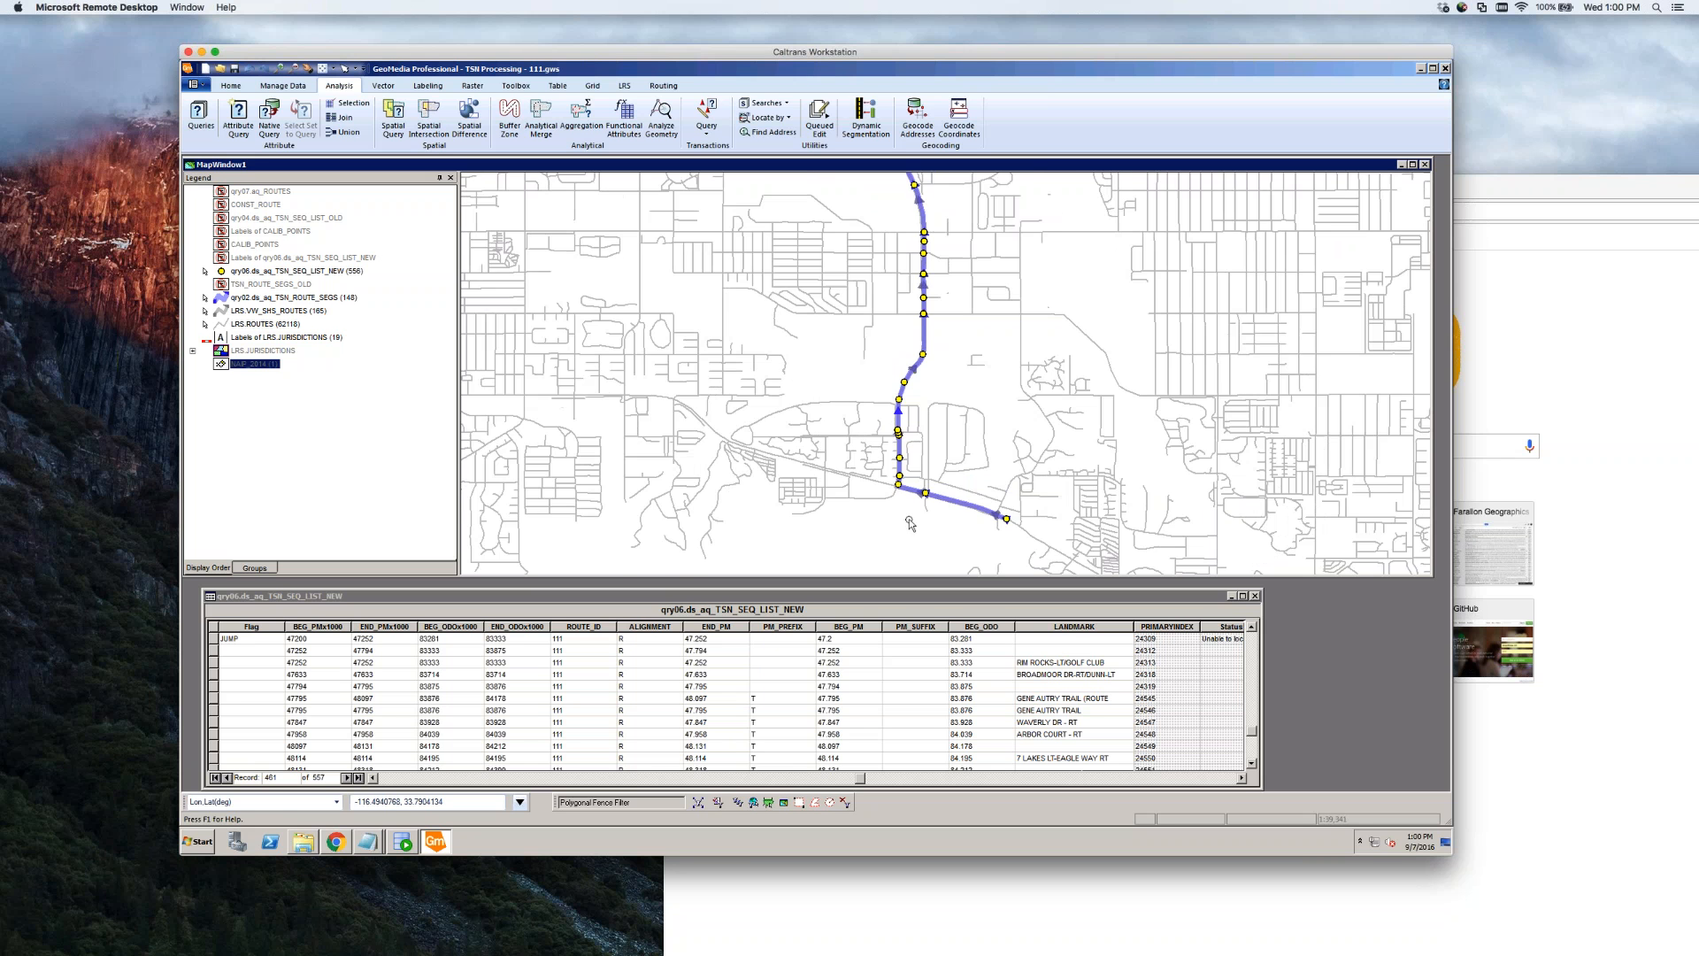
scroll(911, 522, down, 1)
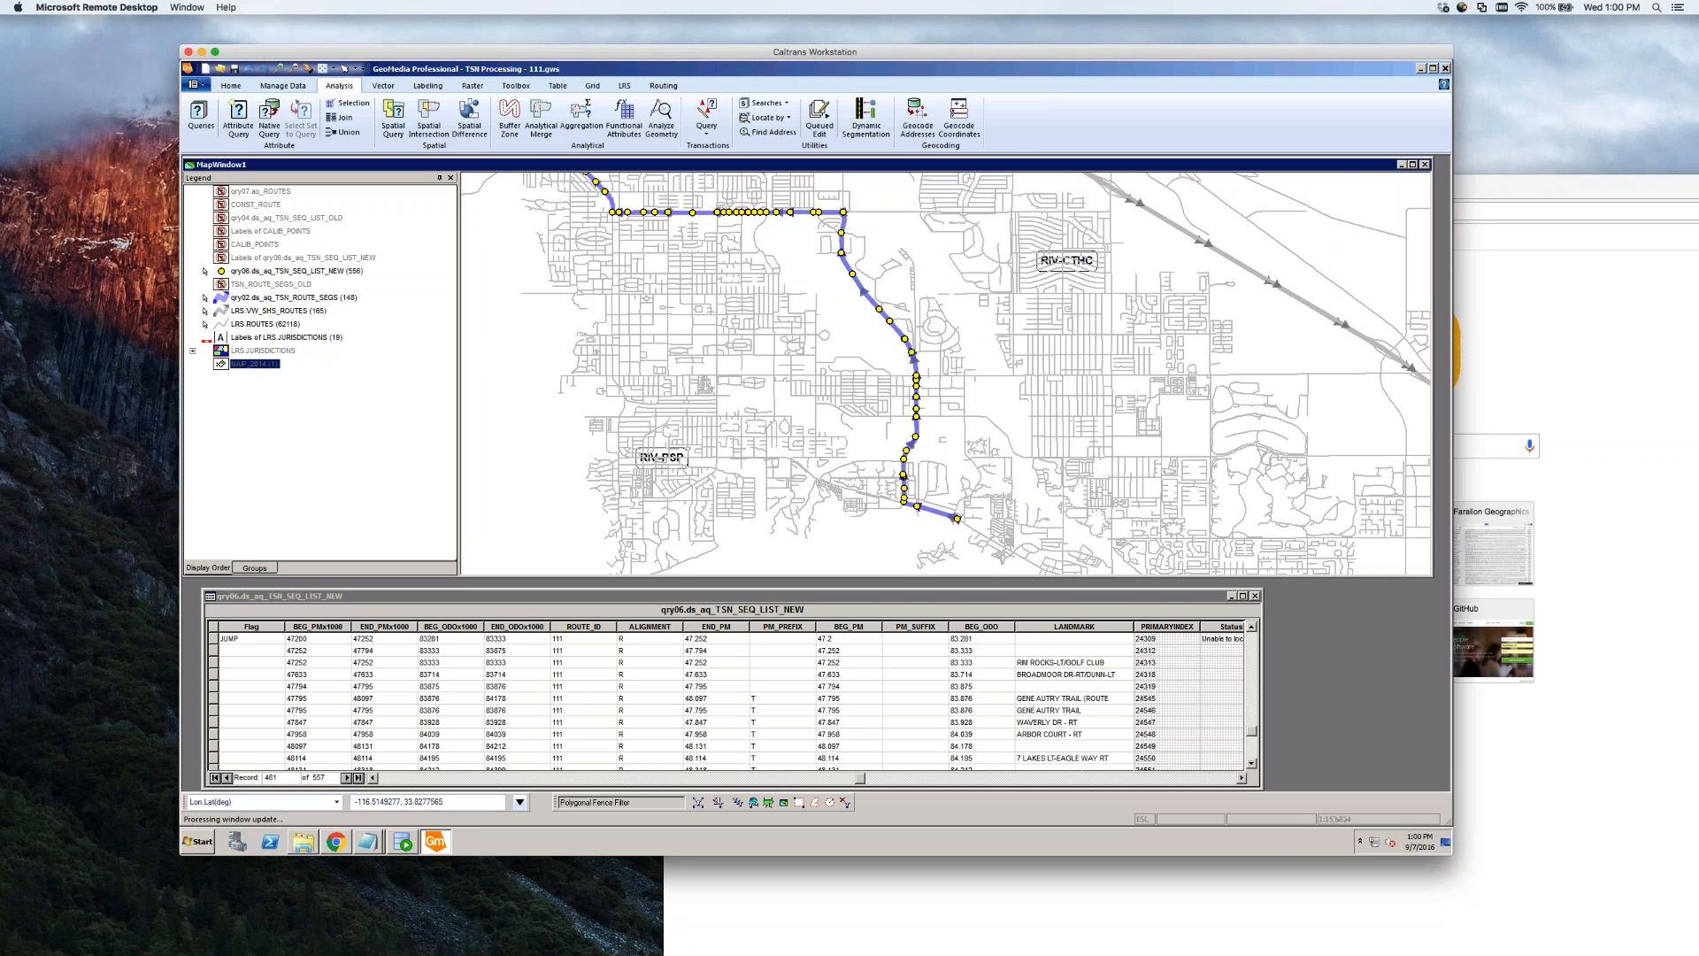
scroll(790, 308, down, 1)
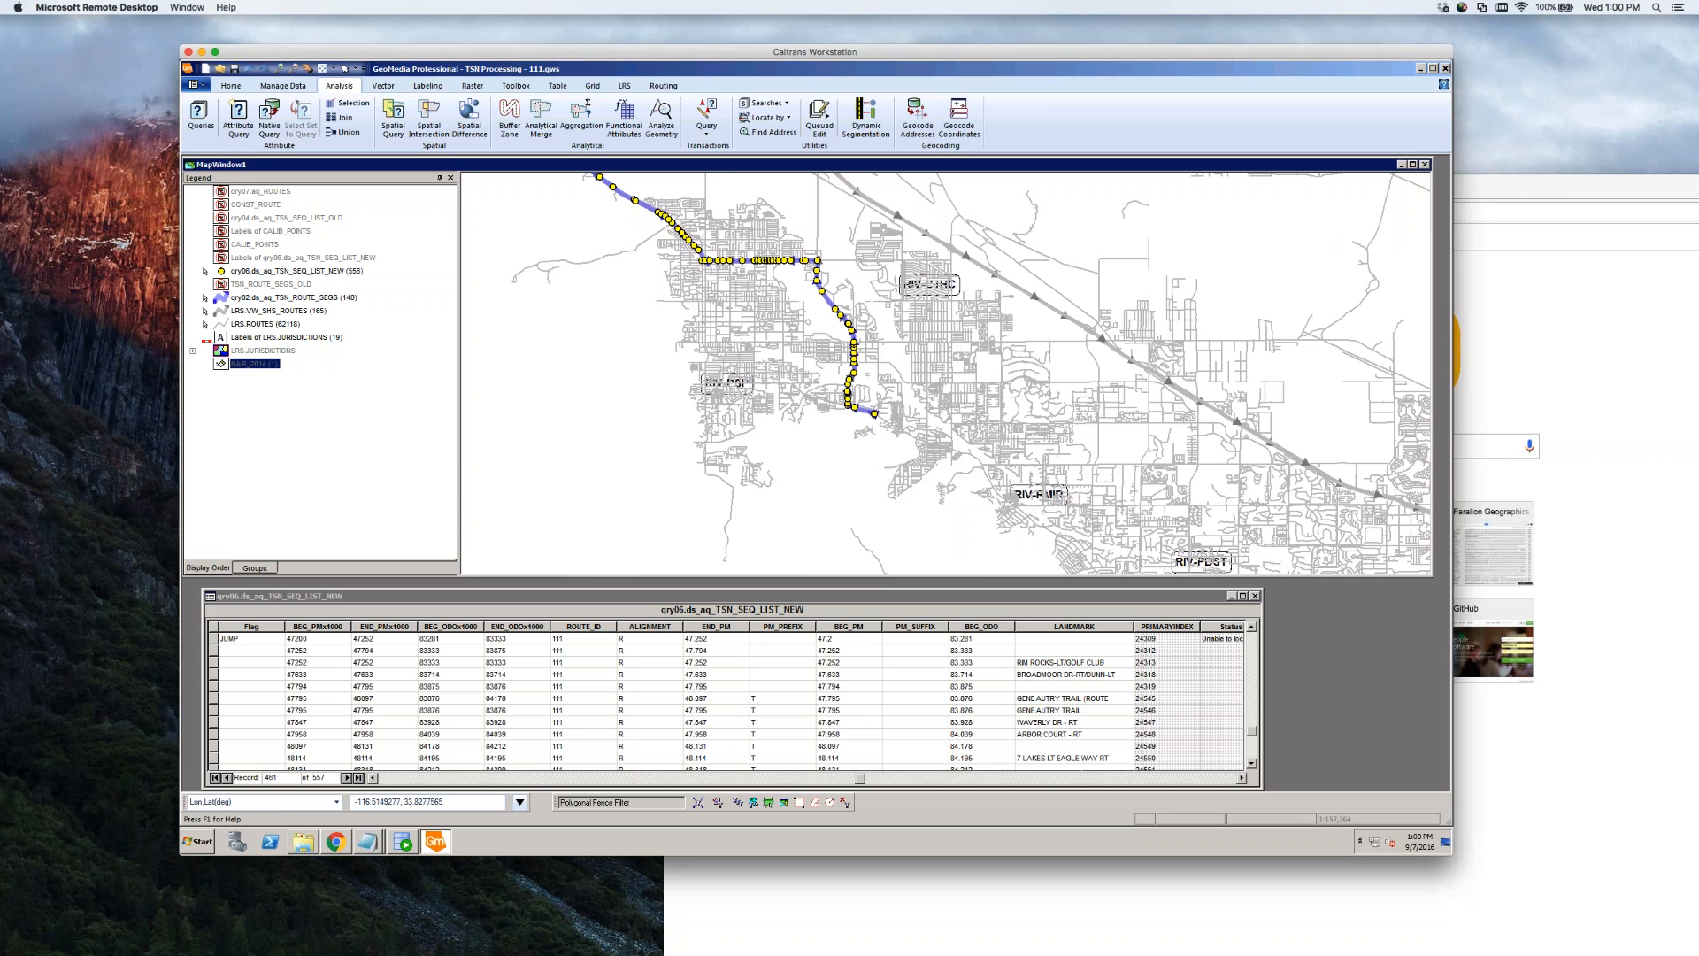
scroll(717, 308, down, 1)
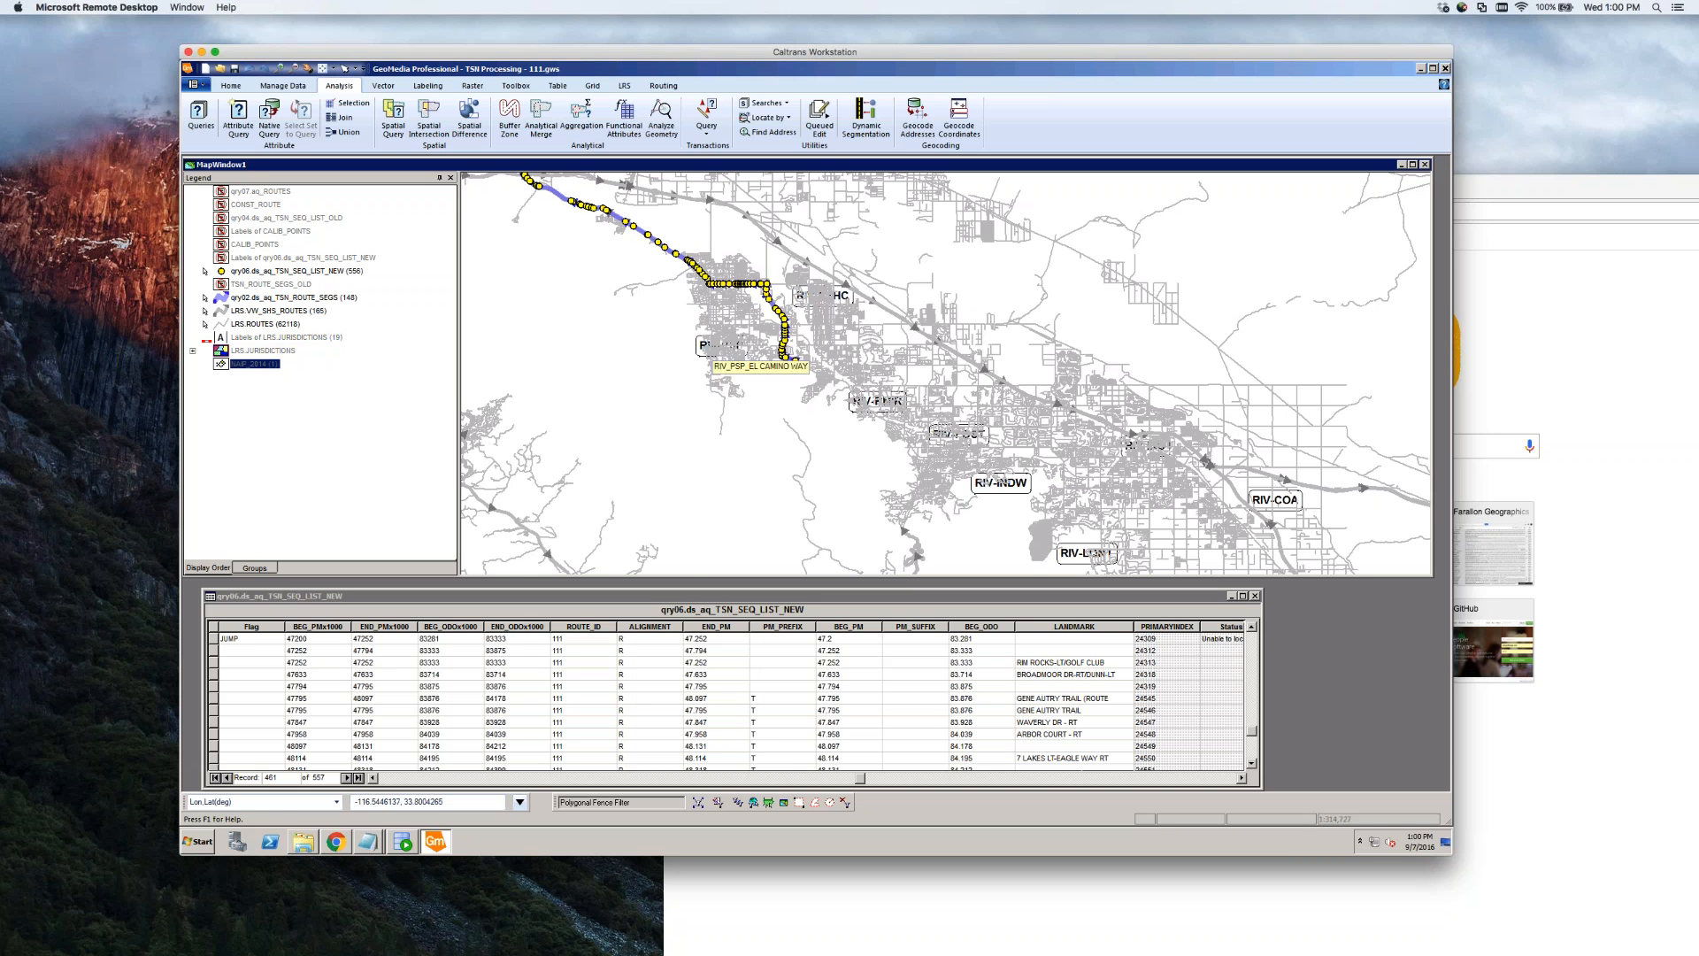
scroll(713, 351, down, 1)
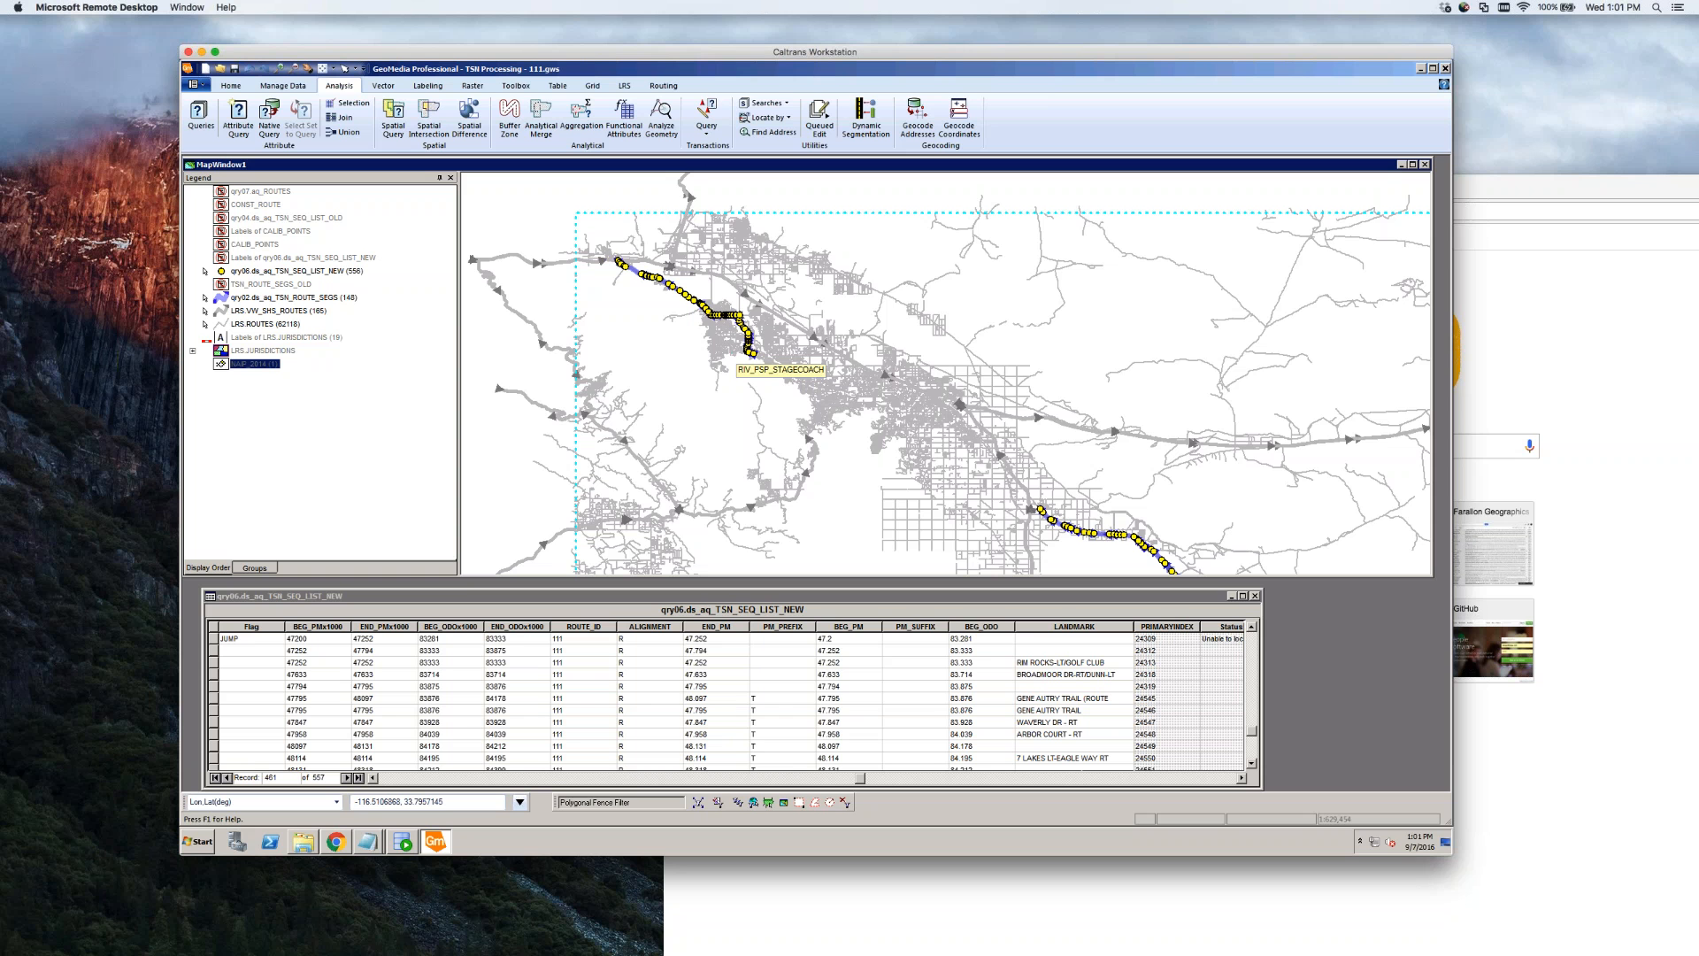
Box-zoom in on the area around the route's end
click(278, 70)
drag(772, 328, 731, 371)
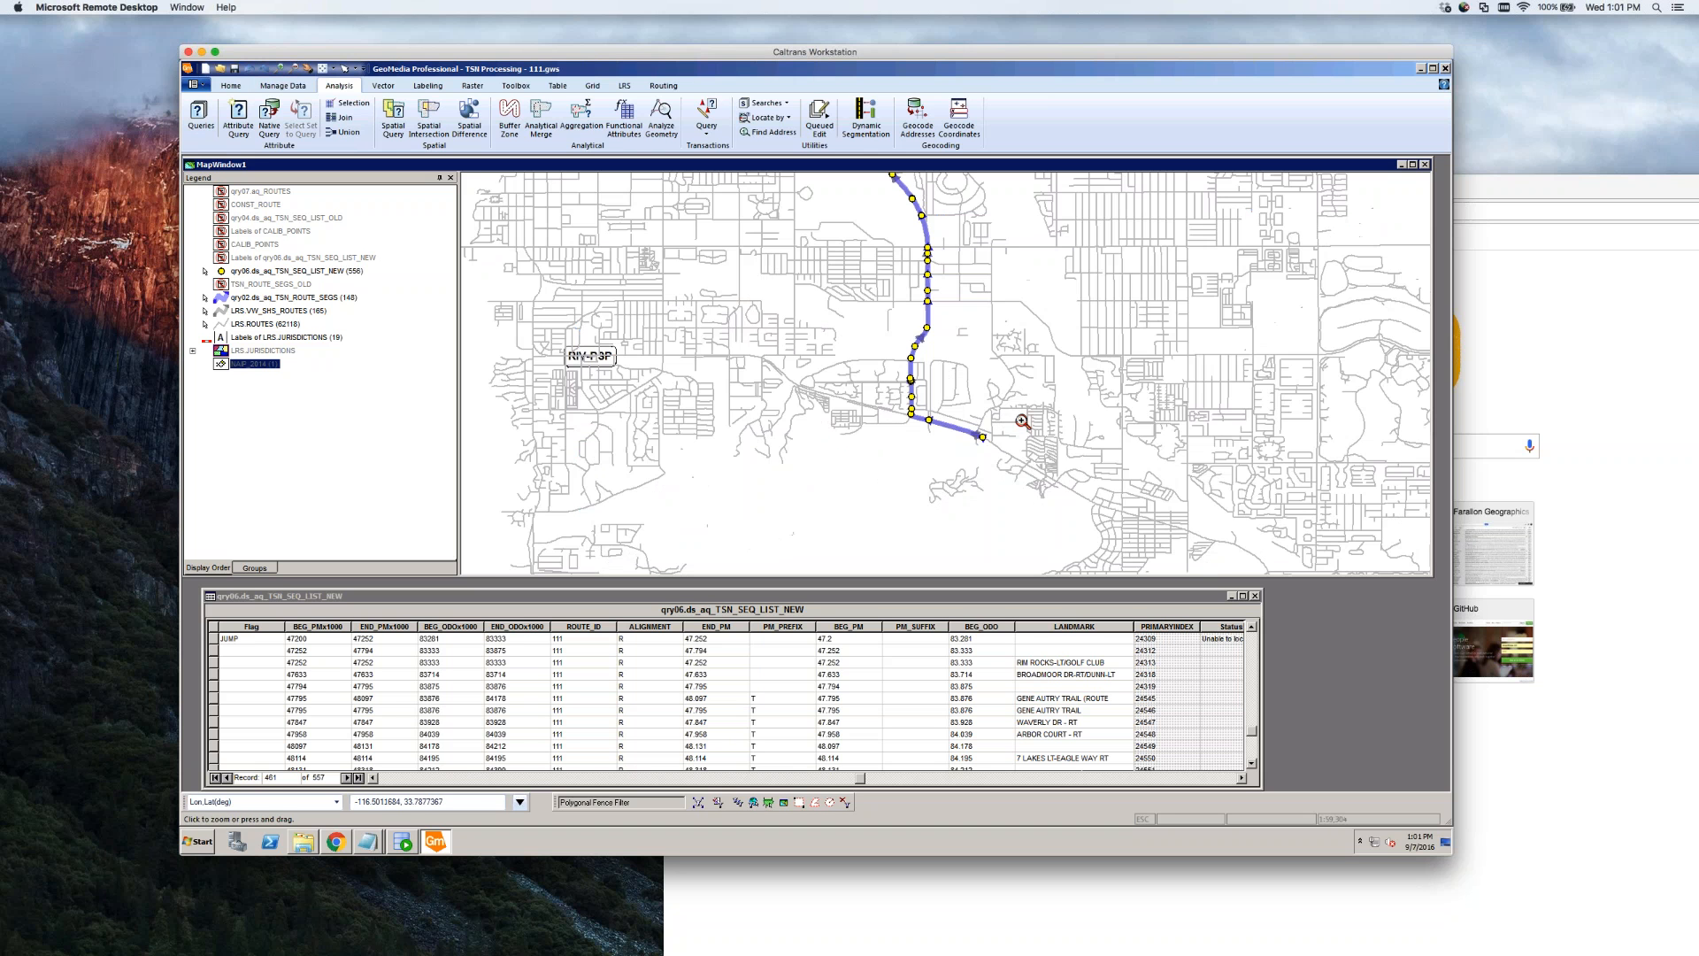
click(978, 391)
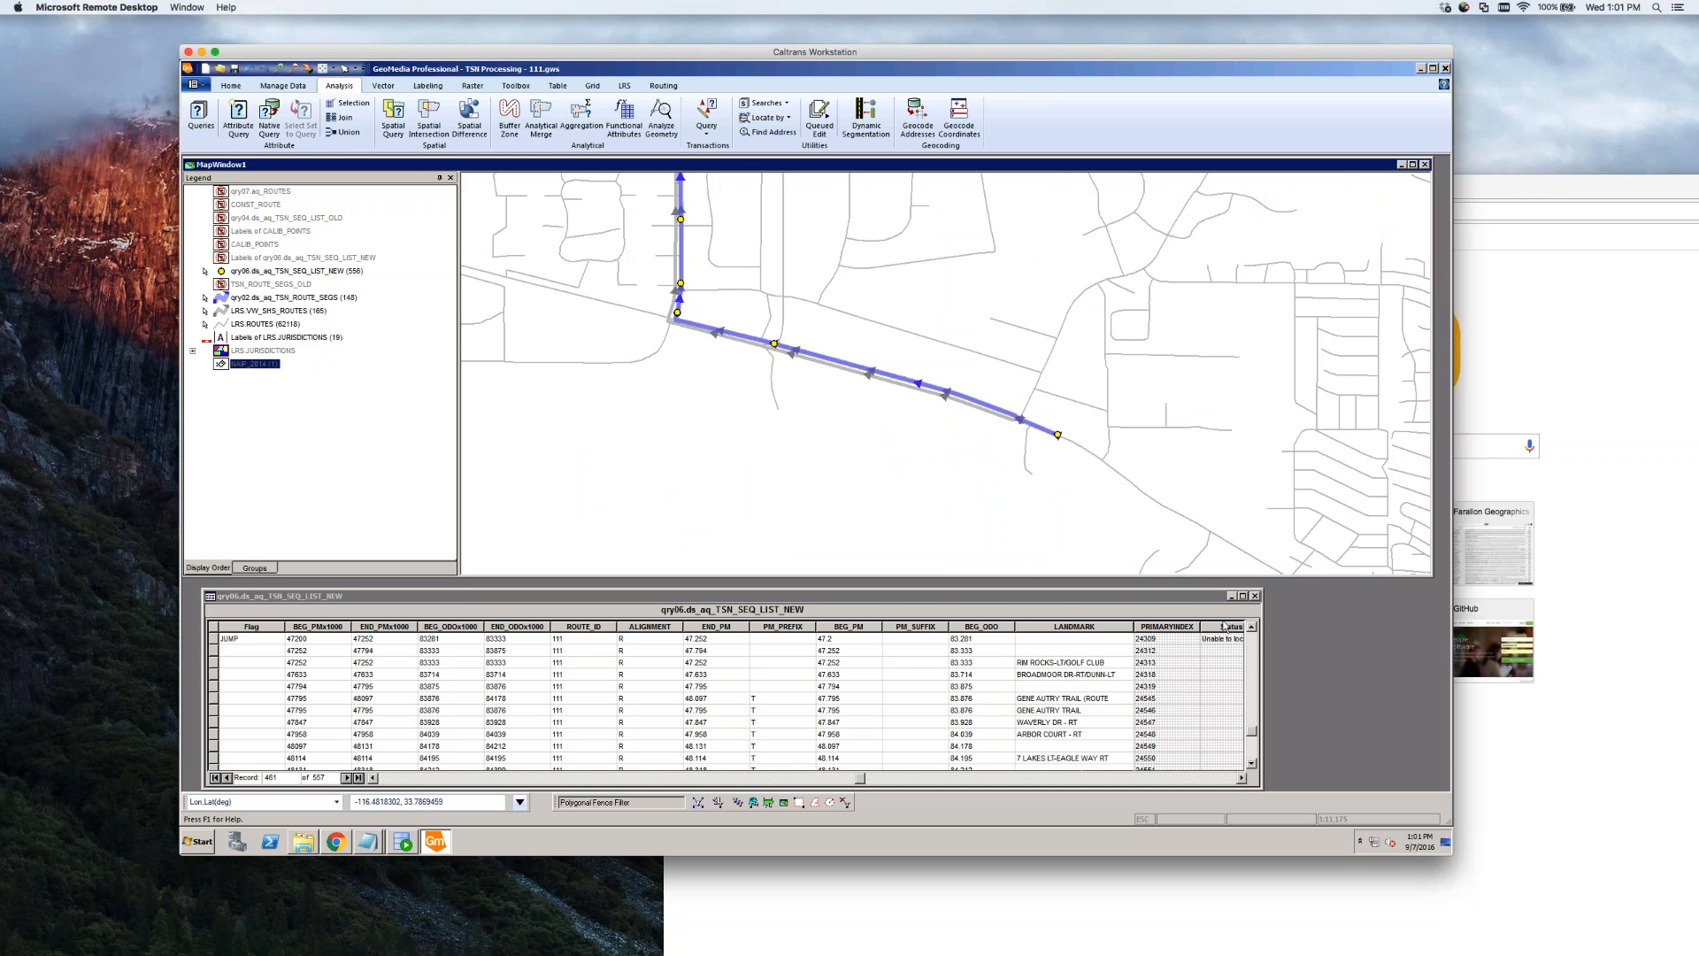
Compare BEG_PM in rows 2–3, check row 3's BEG_ODO of 83.333, then display LRS.JURISDICTIONS
click(878, 665)
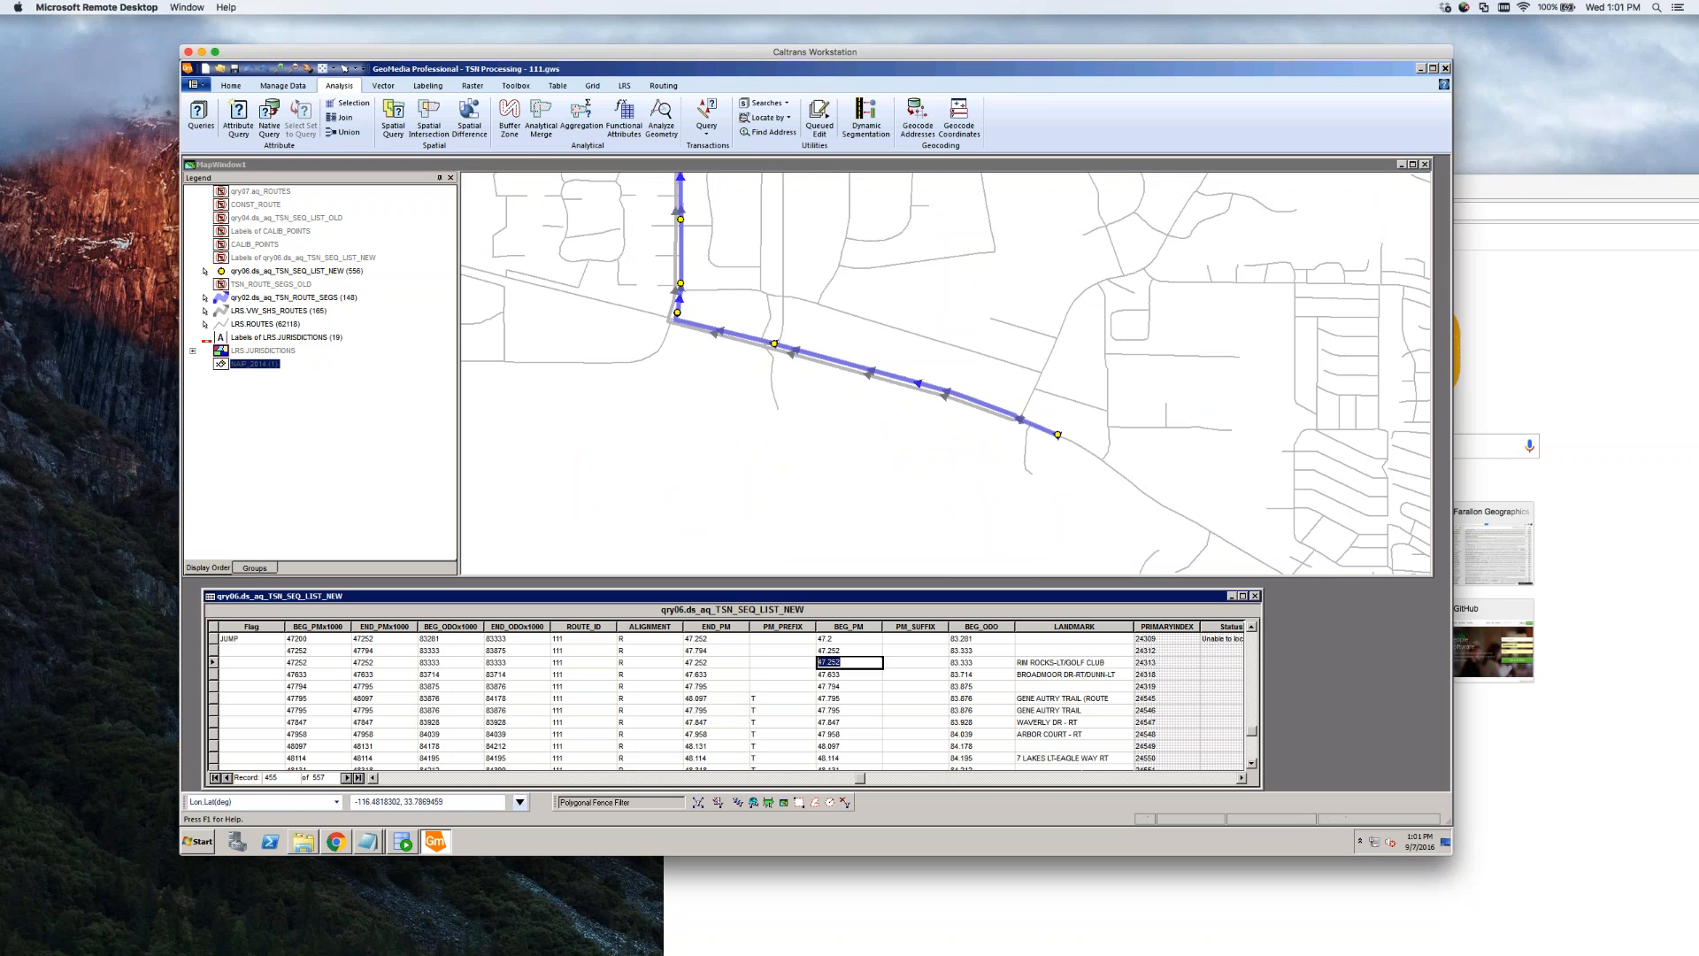
click(858, 652)
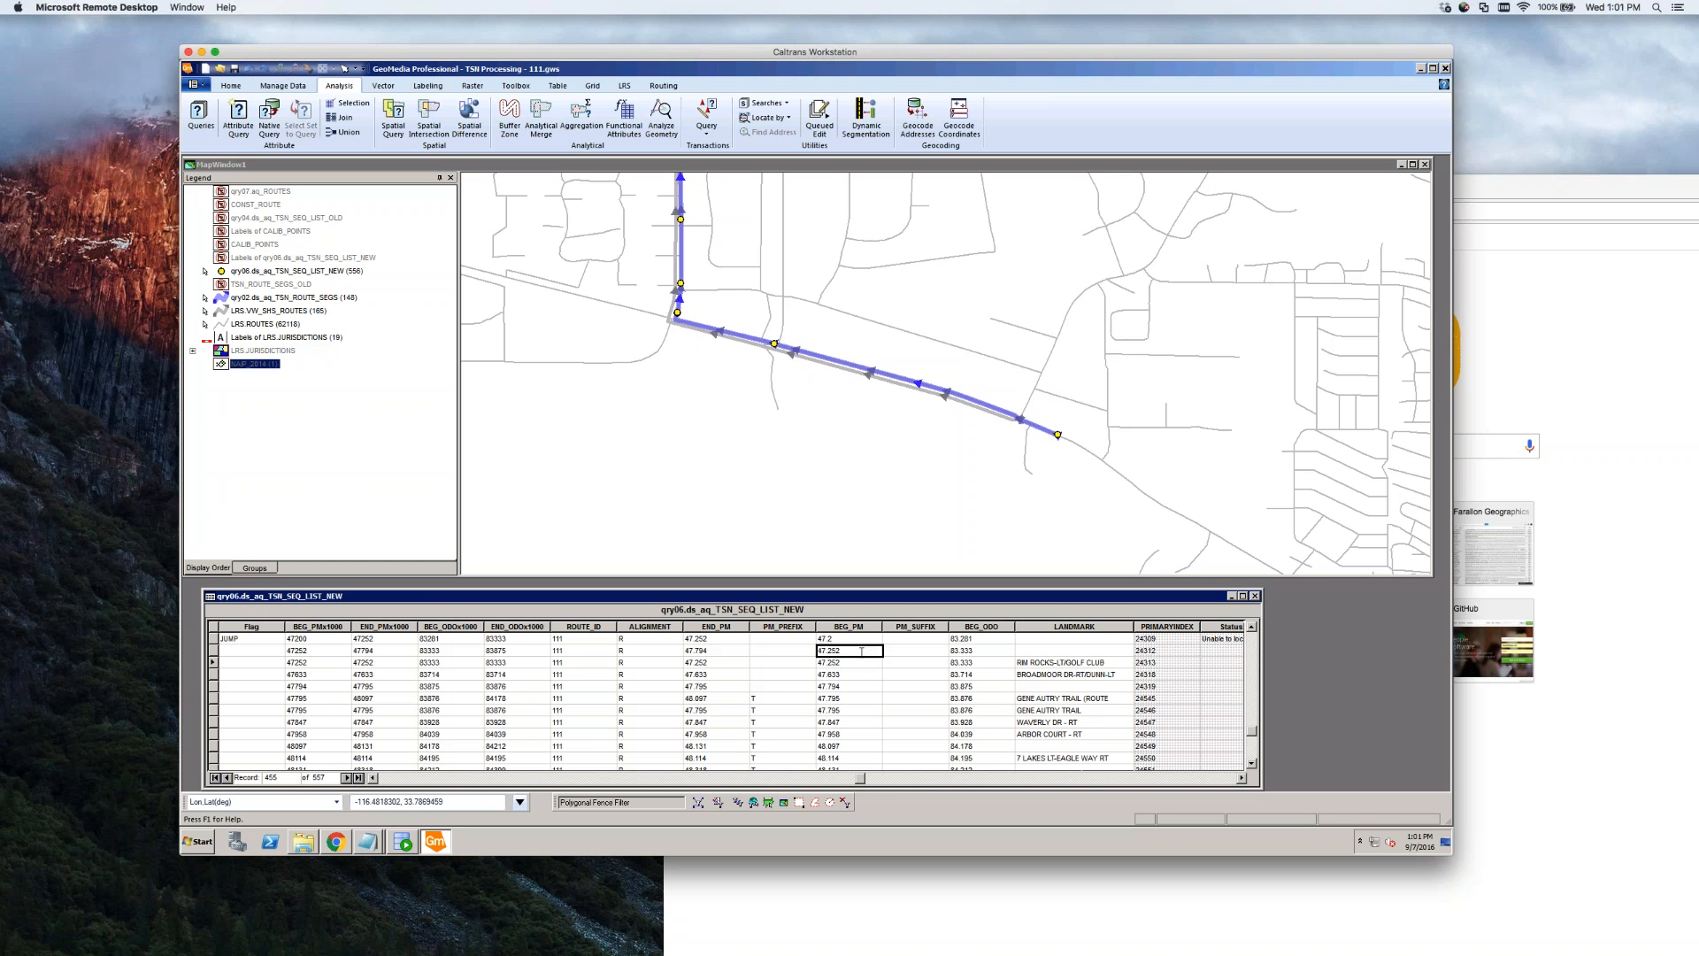
click(861, 662)
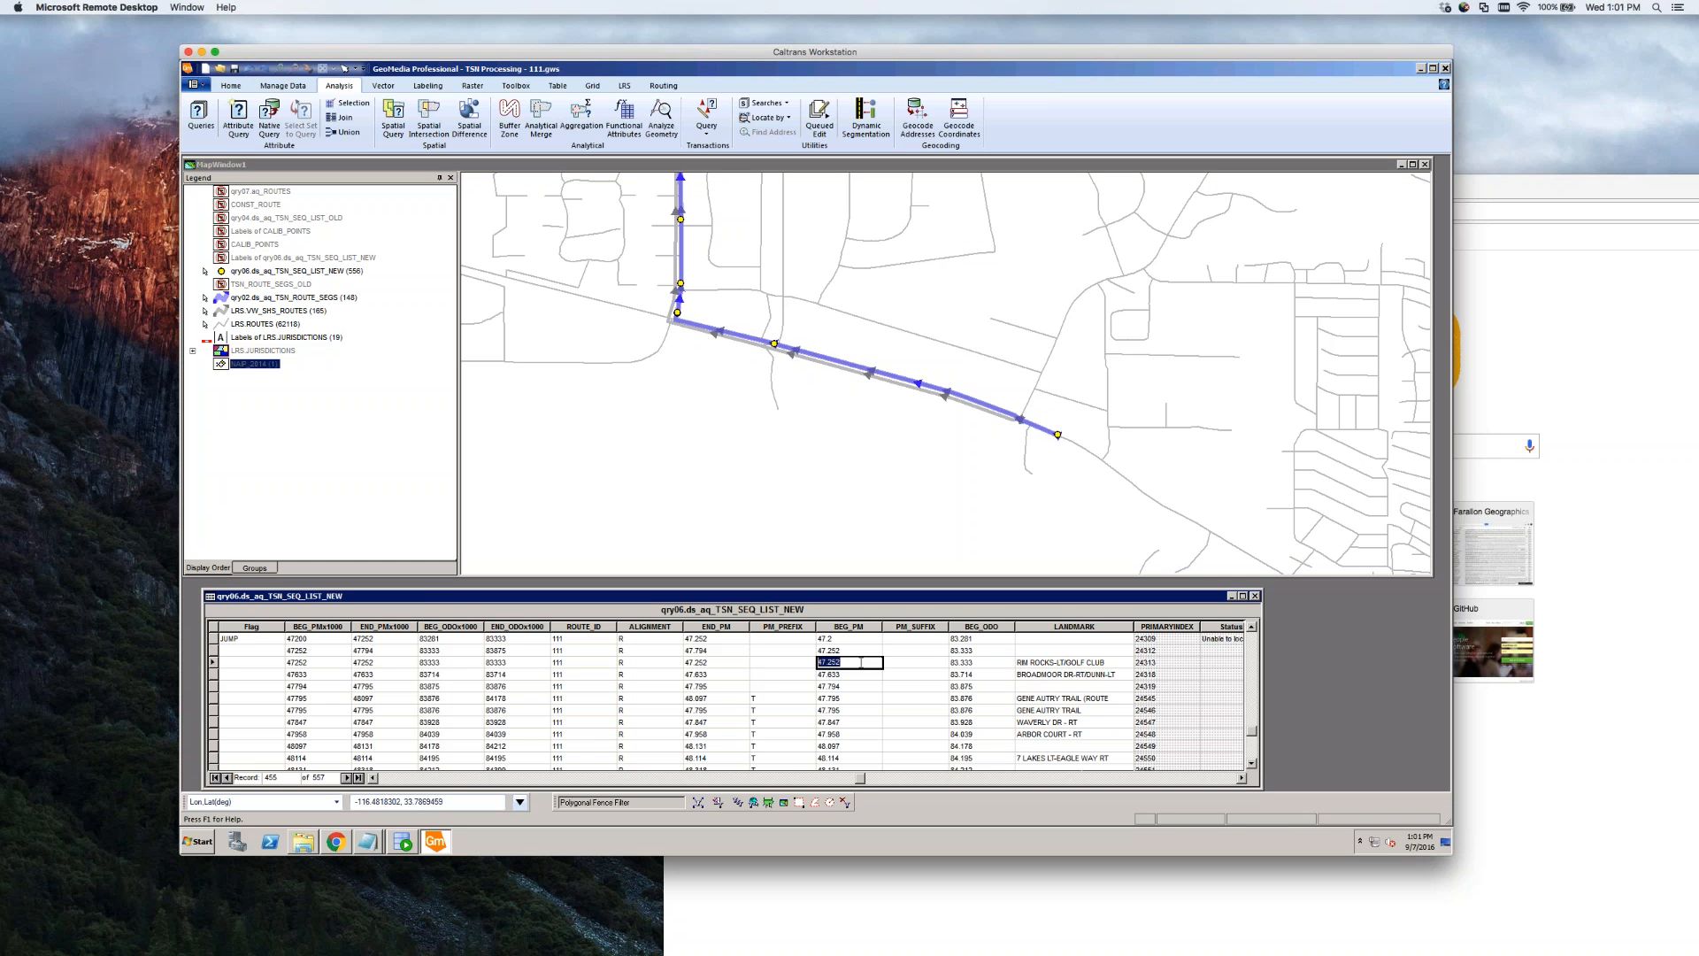
click(973, 662)
click(988, 662)
double_click(982, 662)
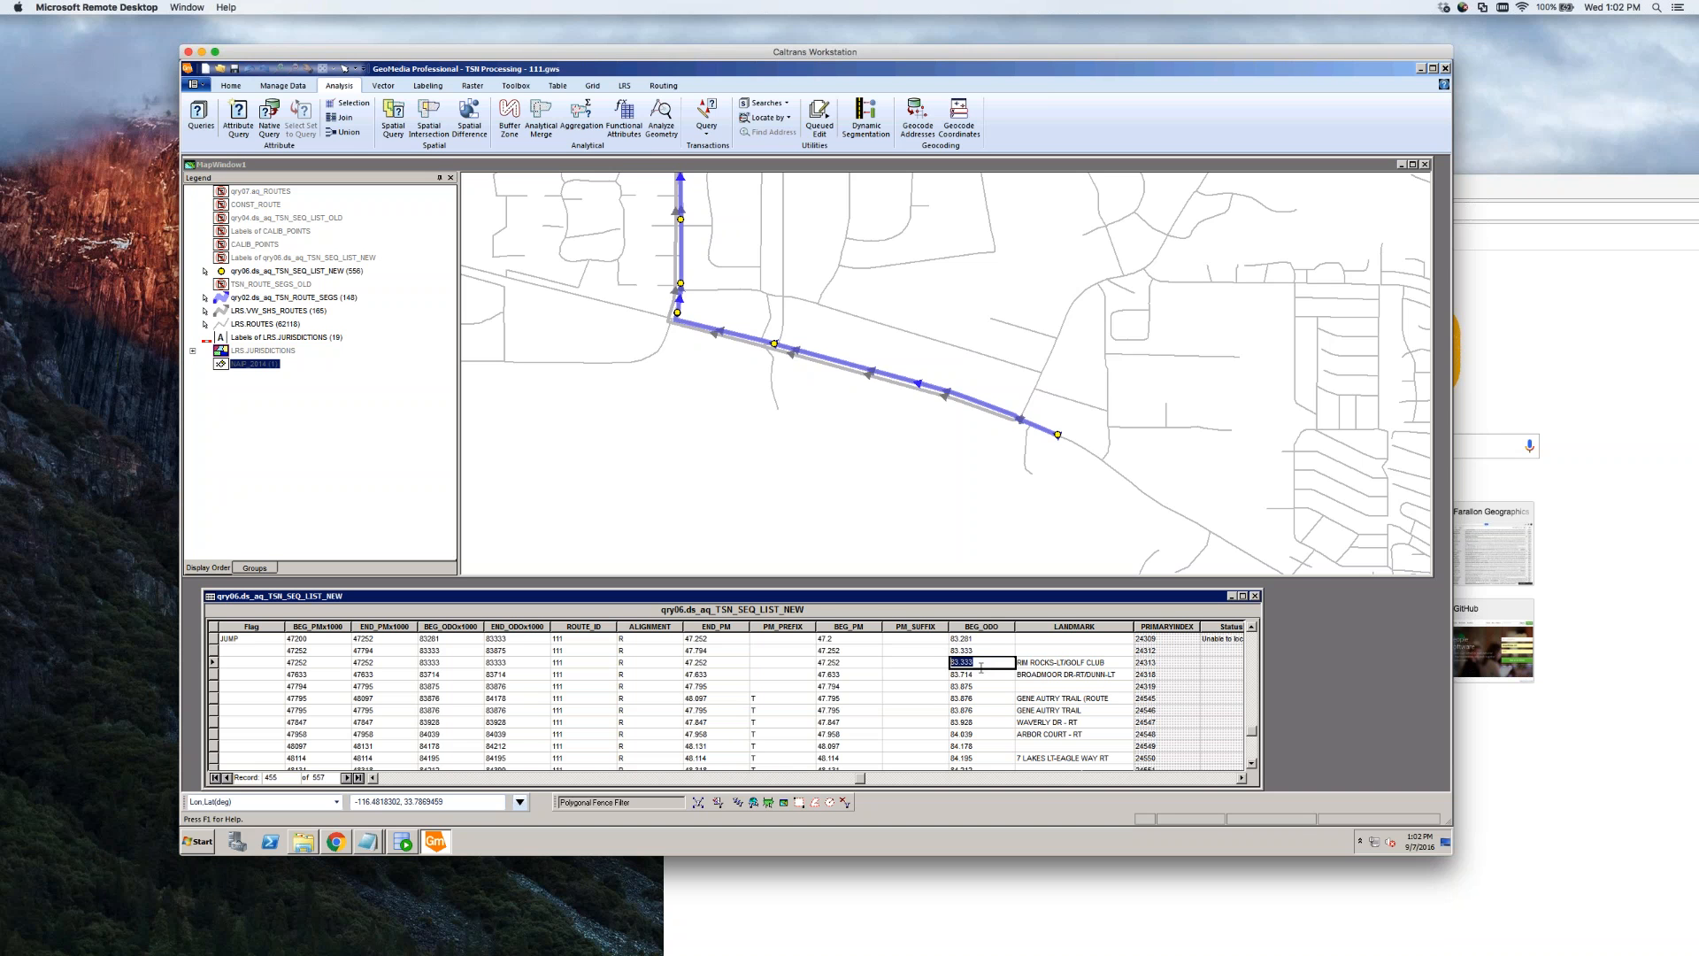
key(Right)
right_click(283, 351)
click(301, 360)
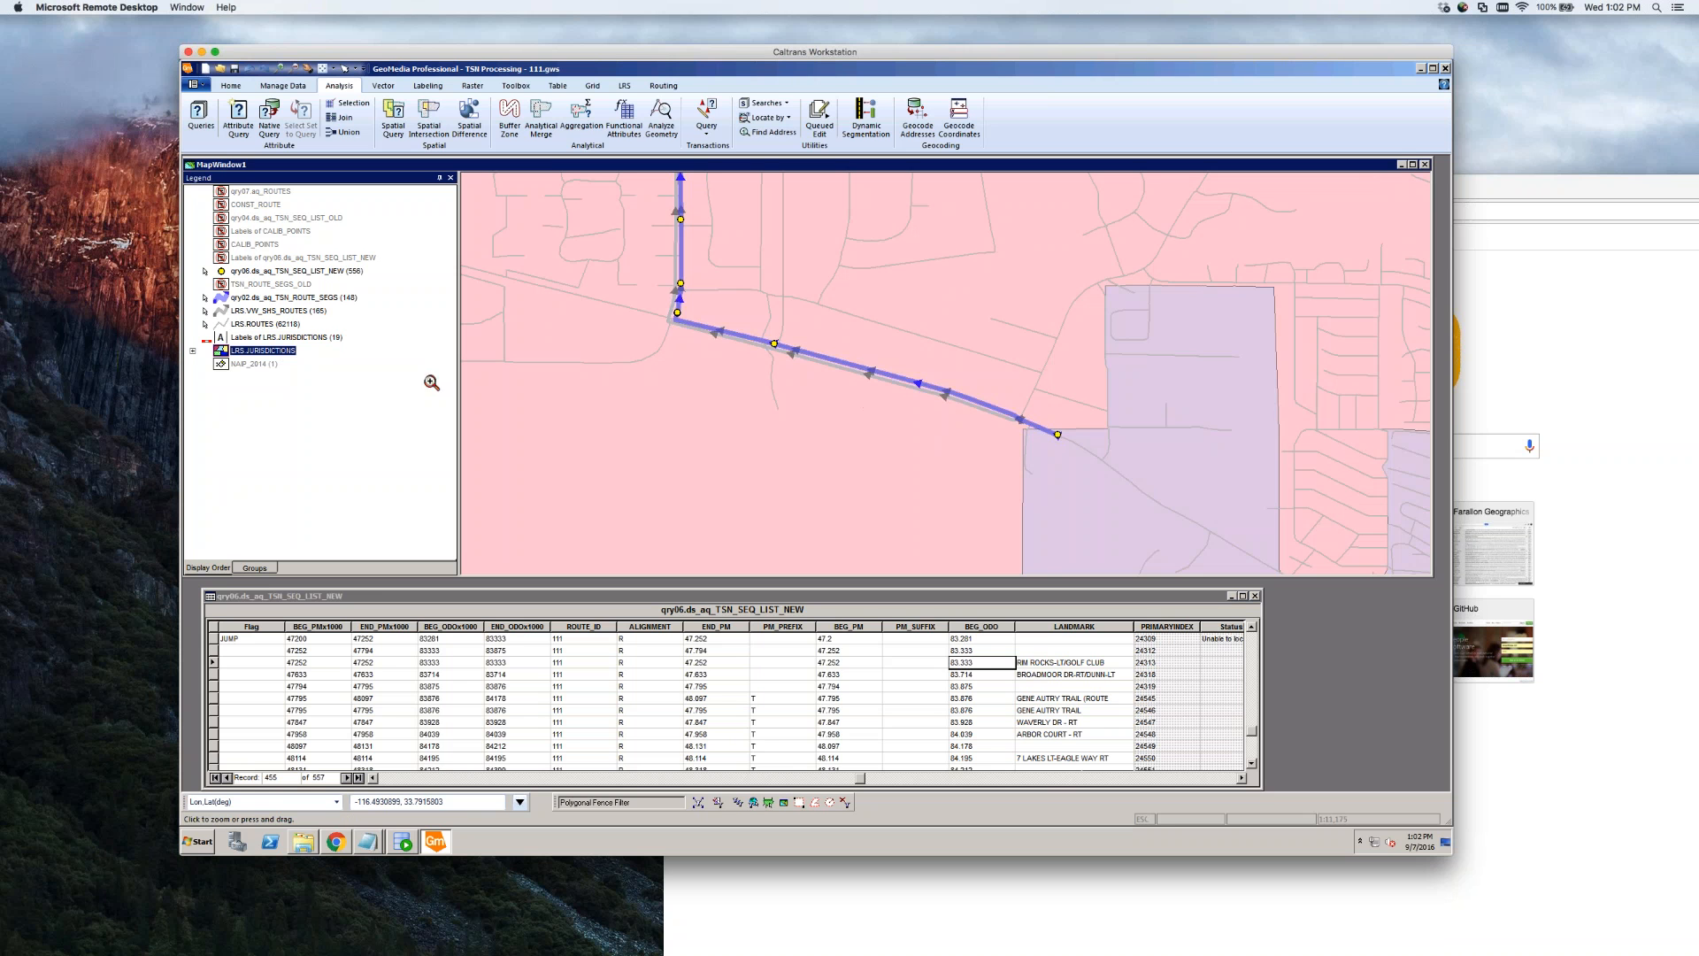
Switch the LRS.JURISDICTIONS legend entry to Display Off
right_click(273, 359)
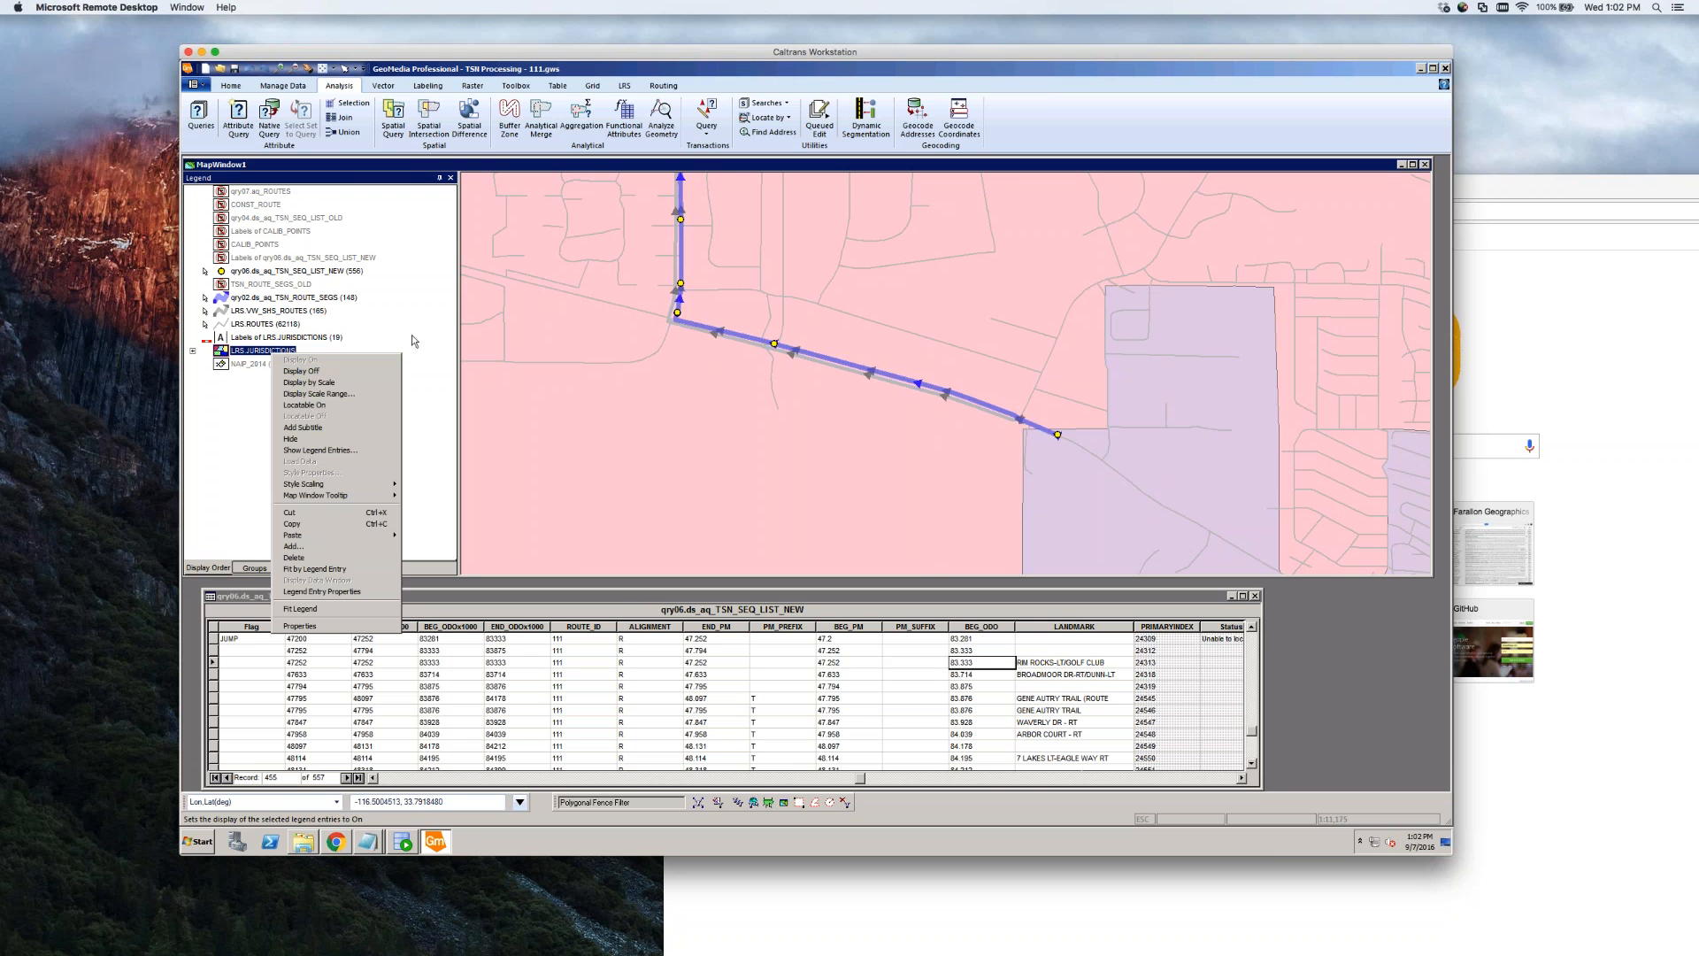
click(293, 346)
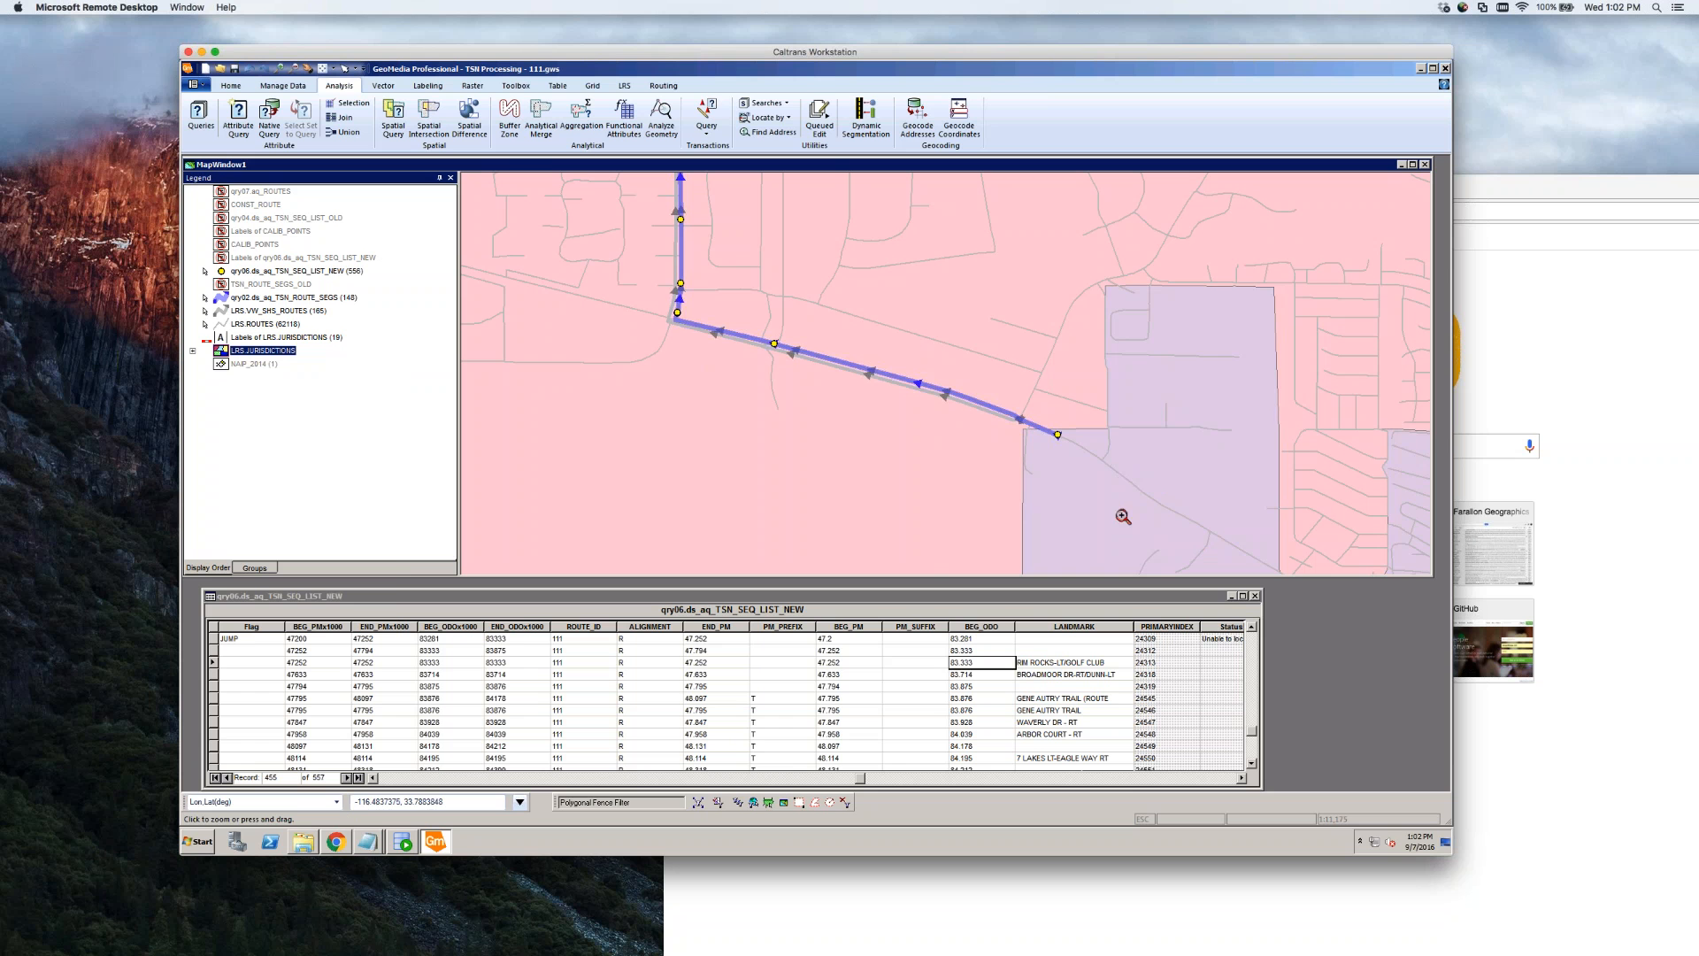
right_click(265, 357)
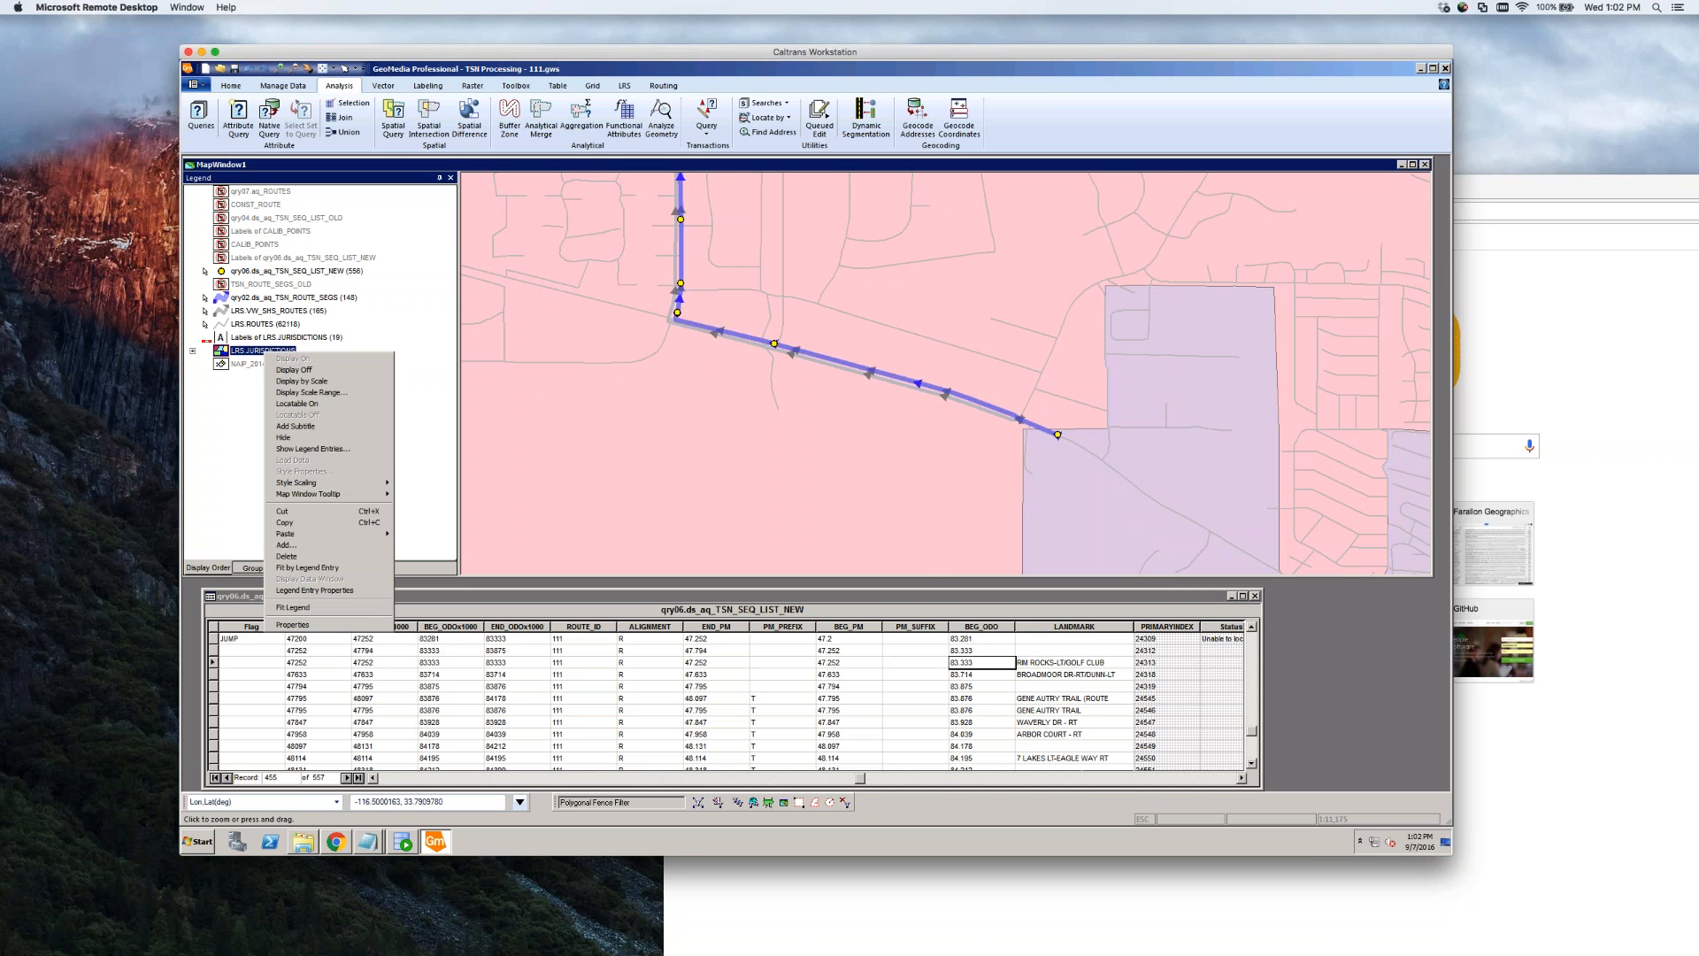
click(289, 371)
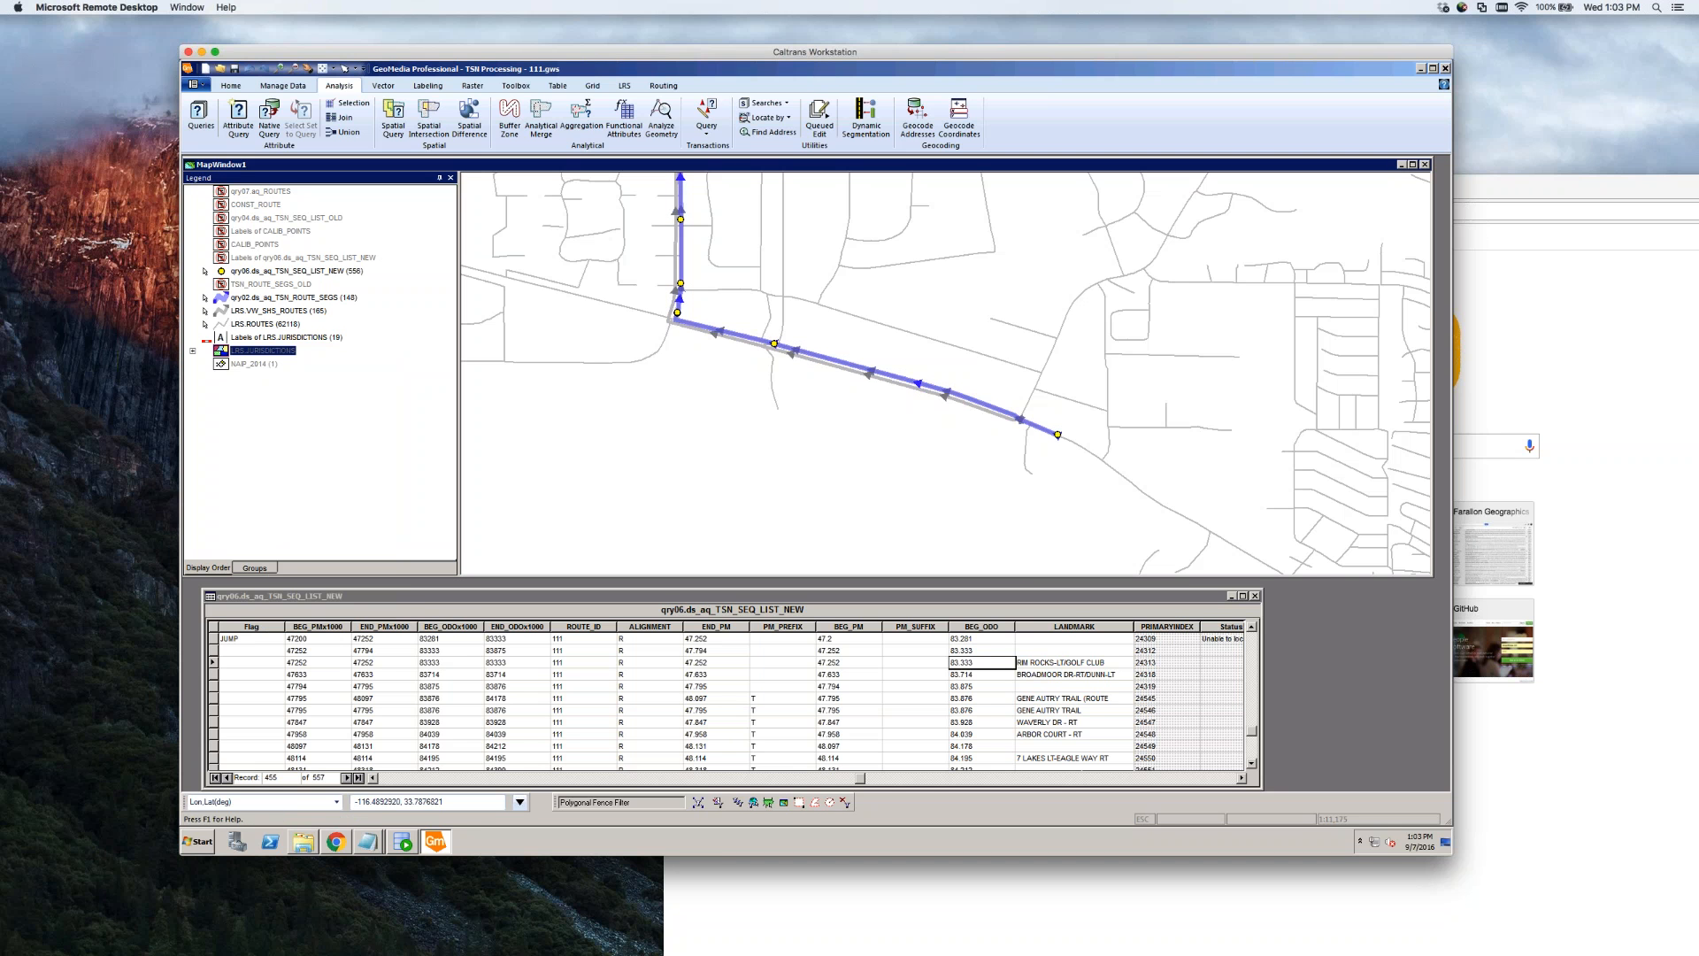
click(991, 652)
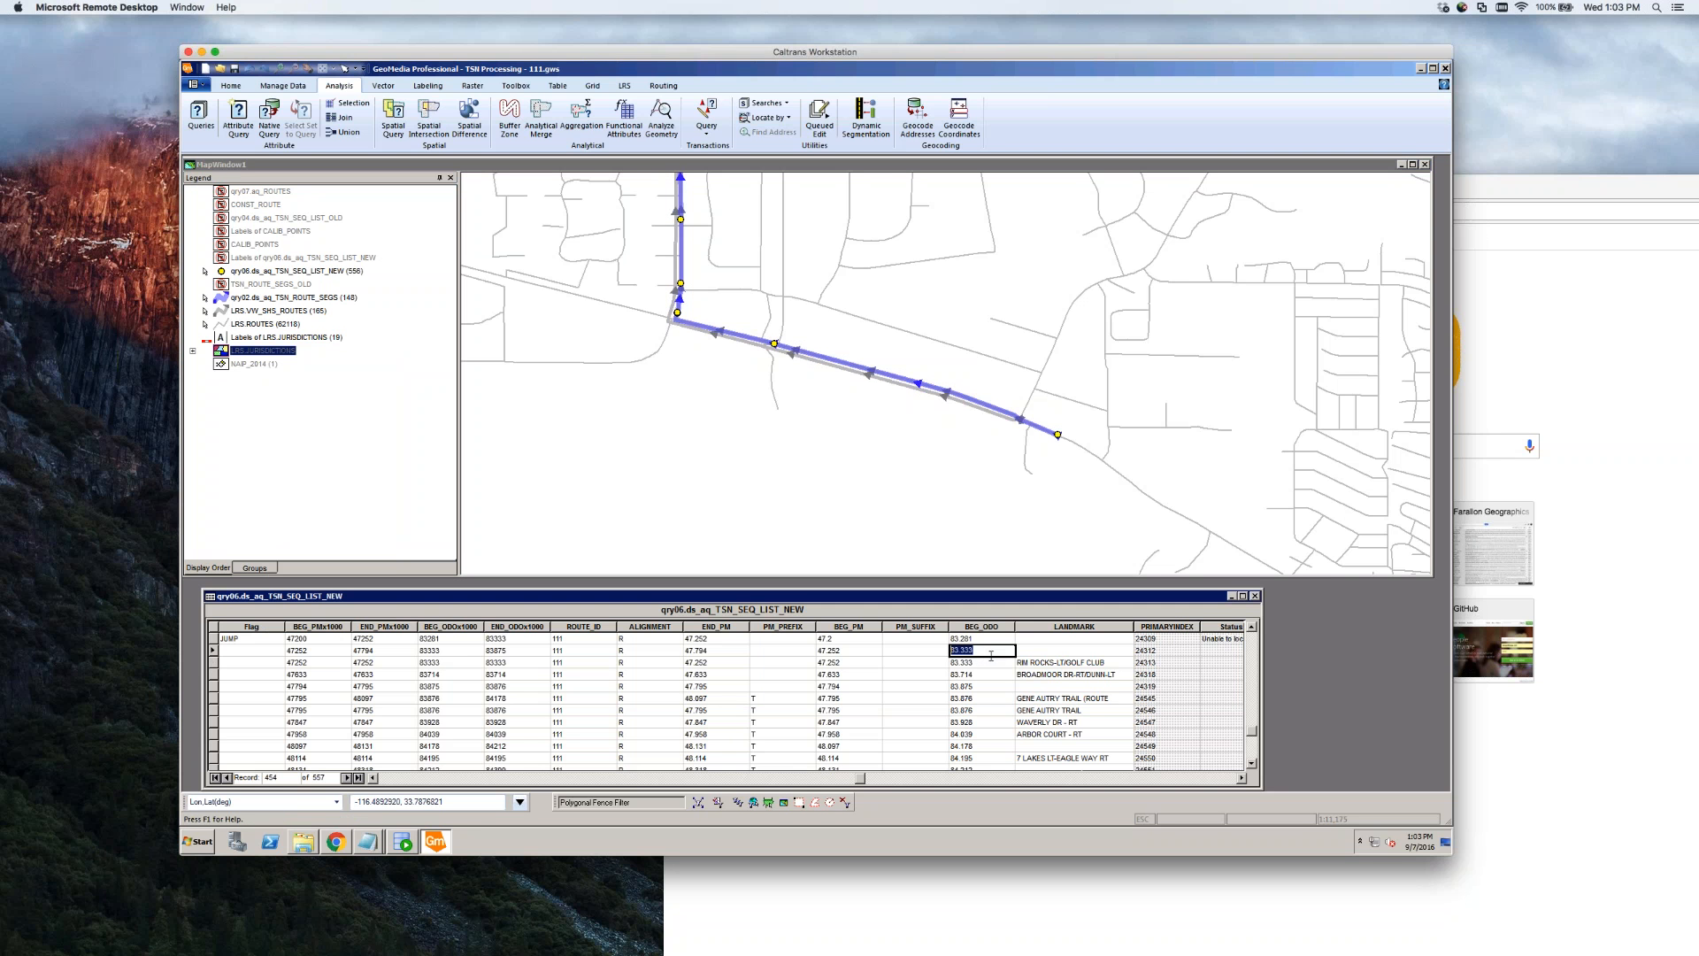
click(214, 652)
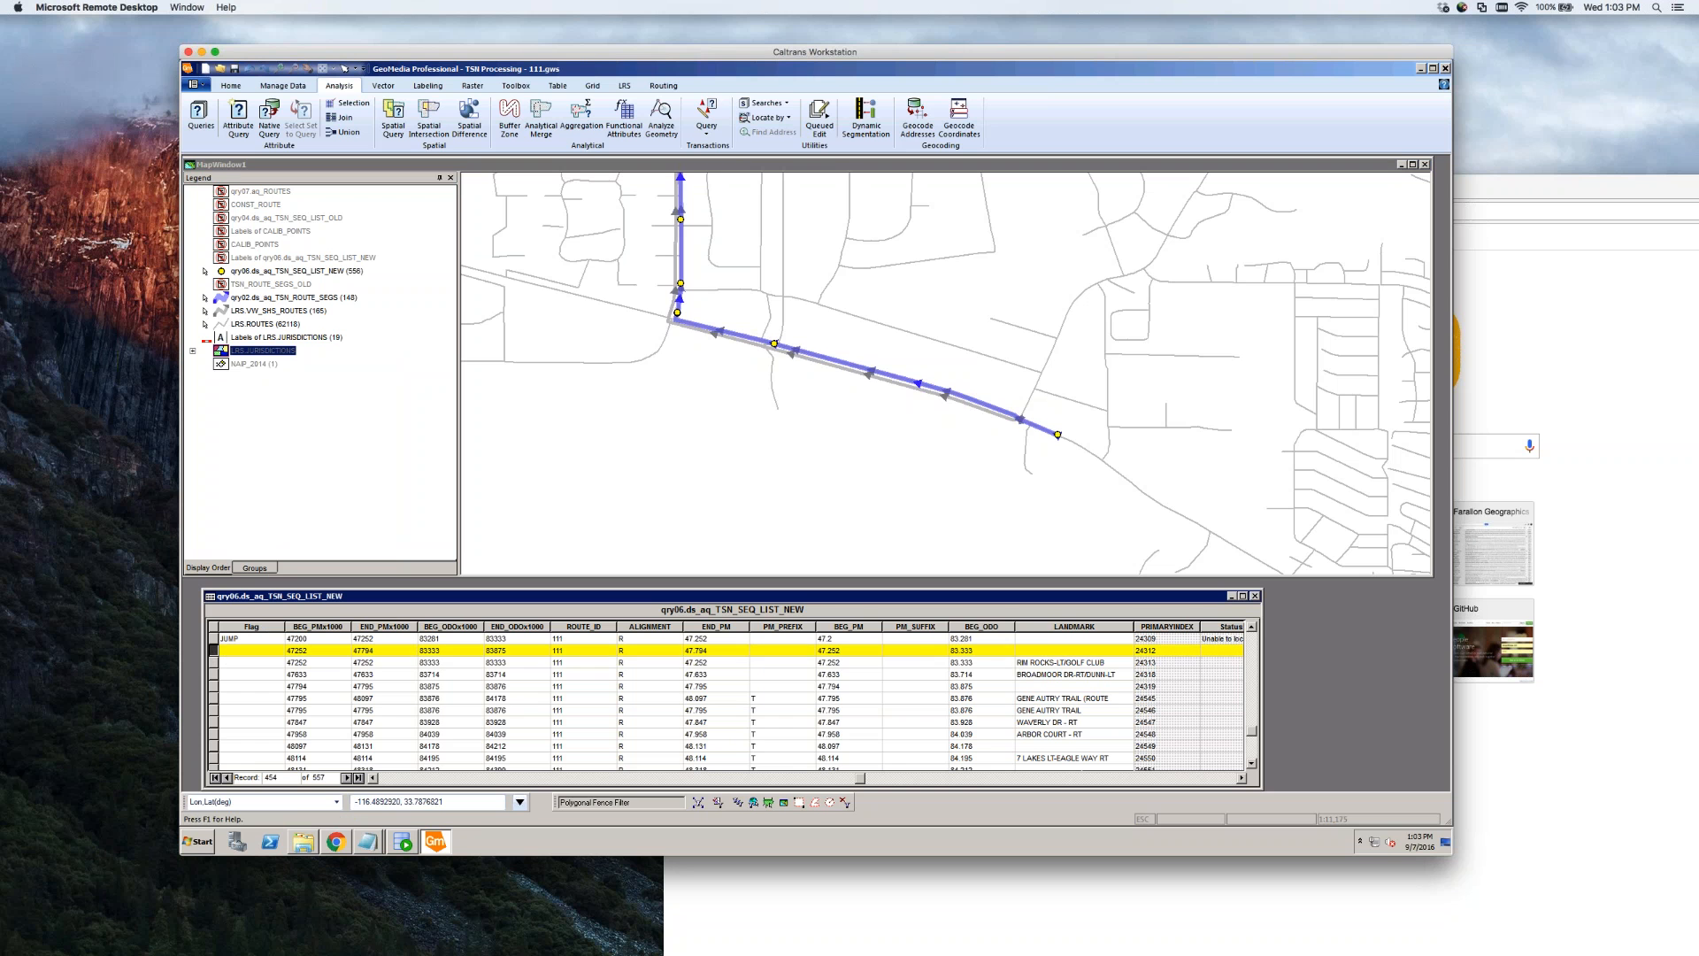
ctrl+click(214, 662)
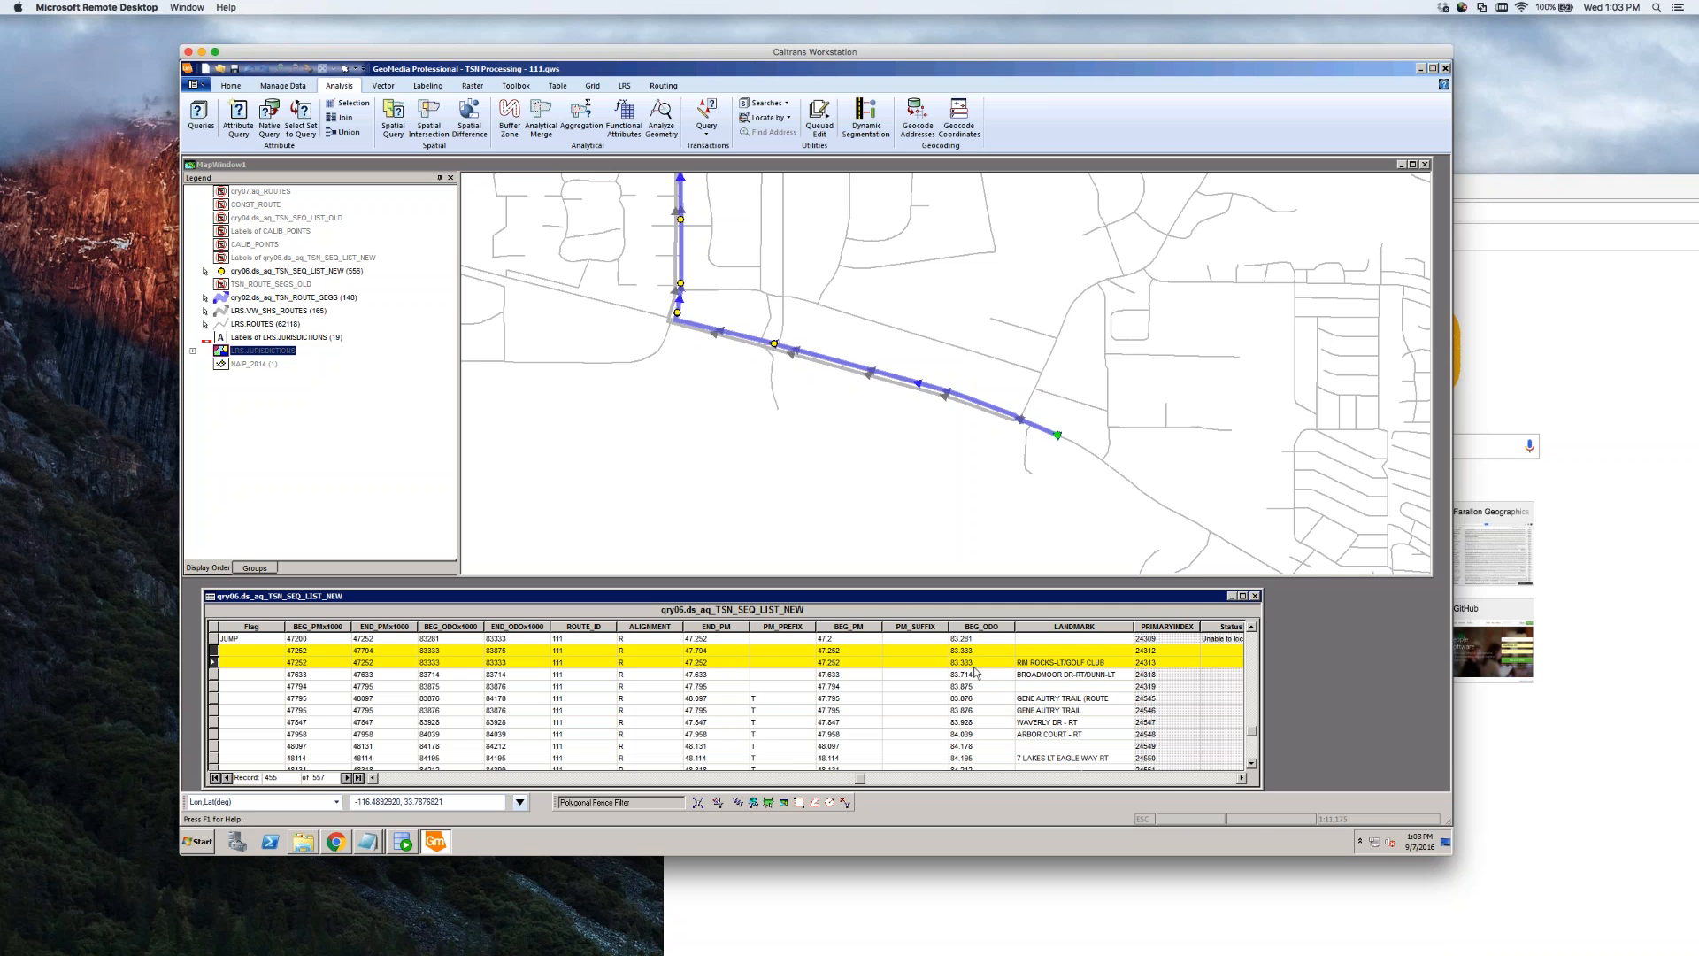
click(974, 663)
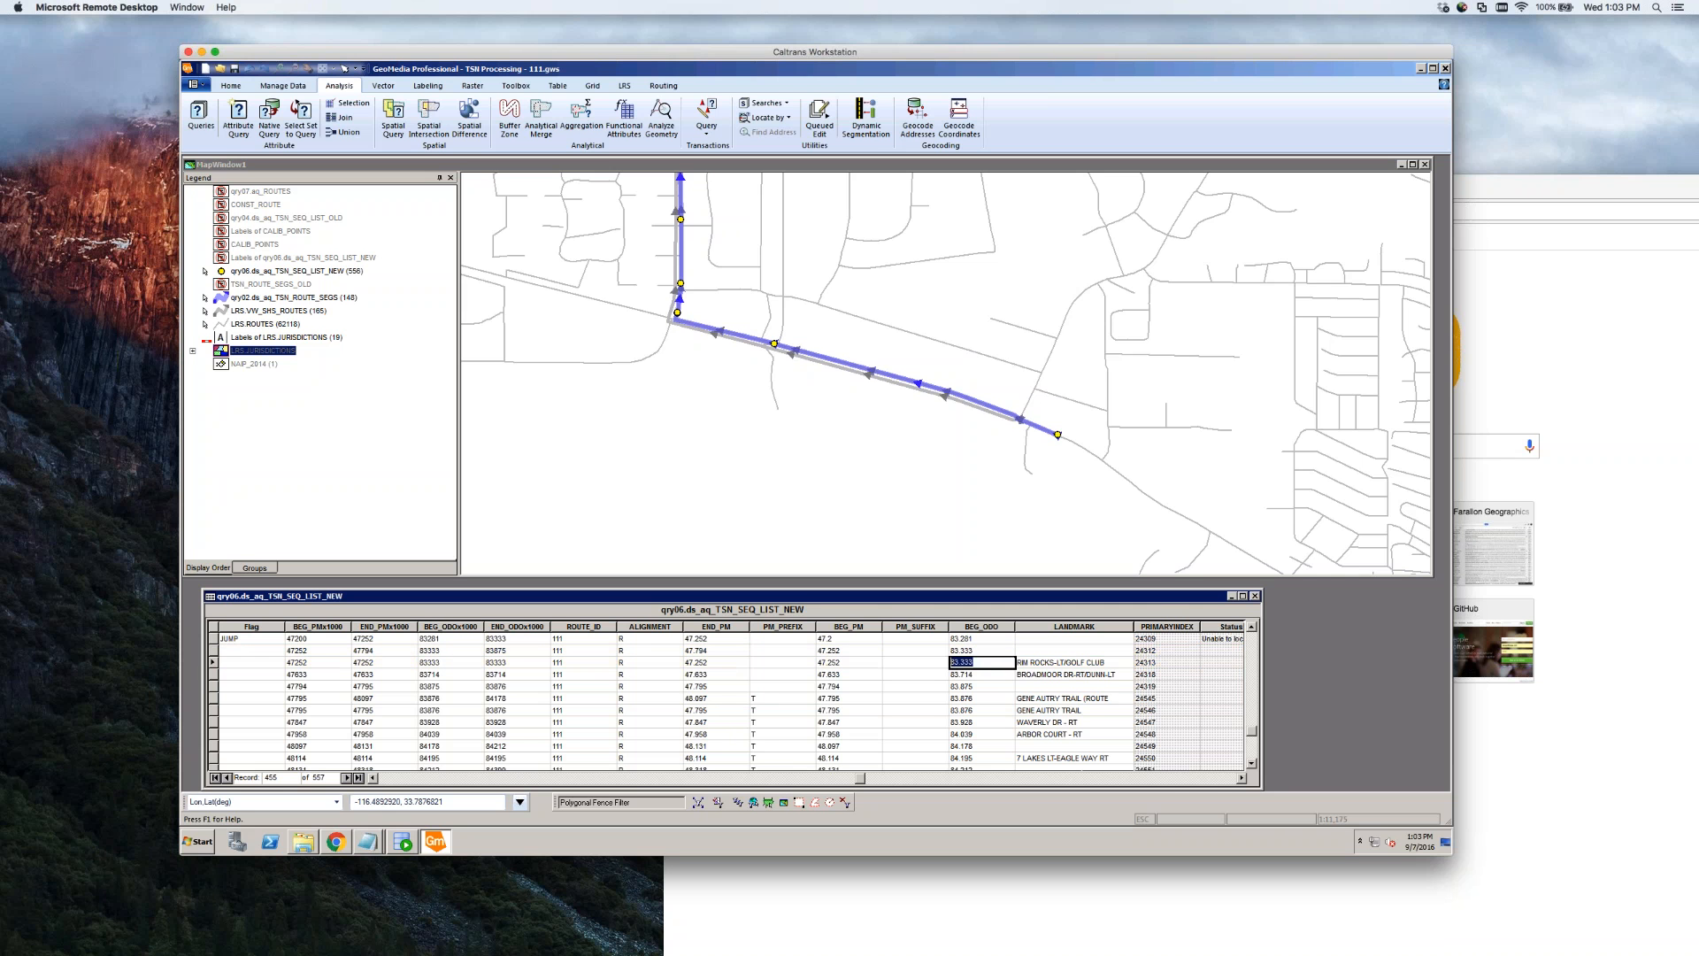
click(990, 664)
double_click(986, 662)
key(Tab)
click(1006, 664)
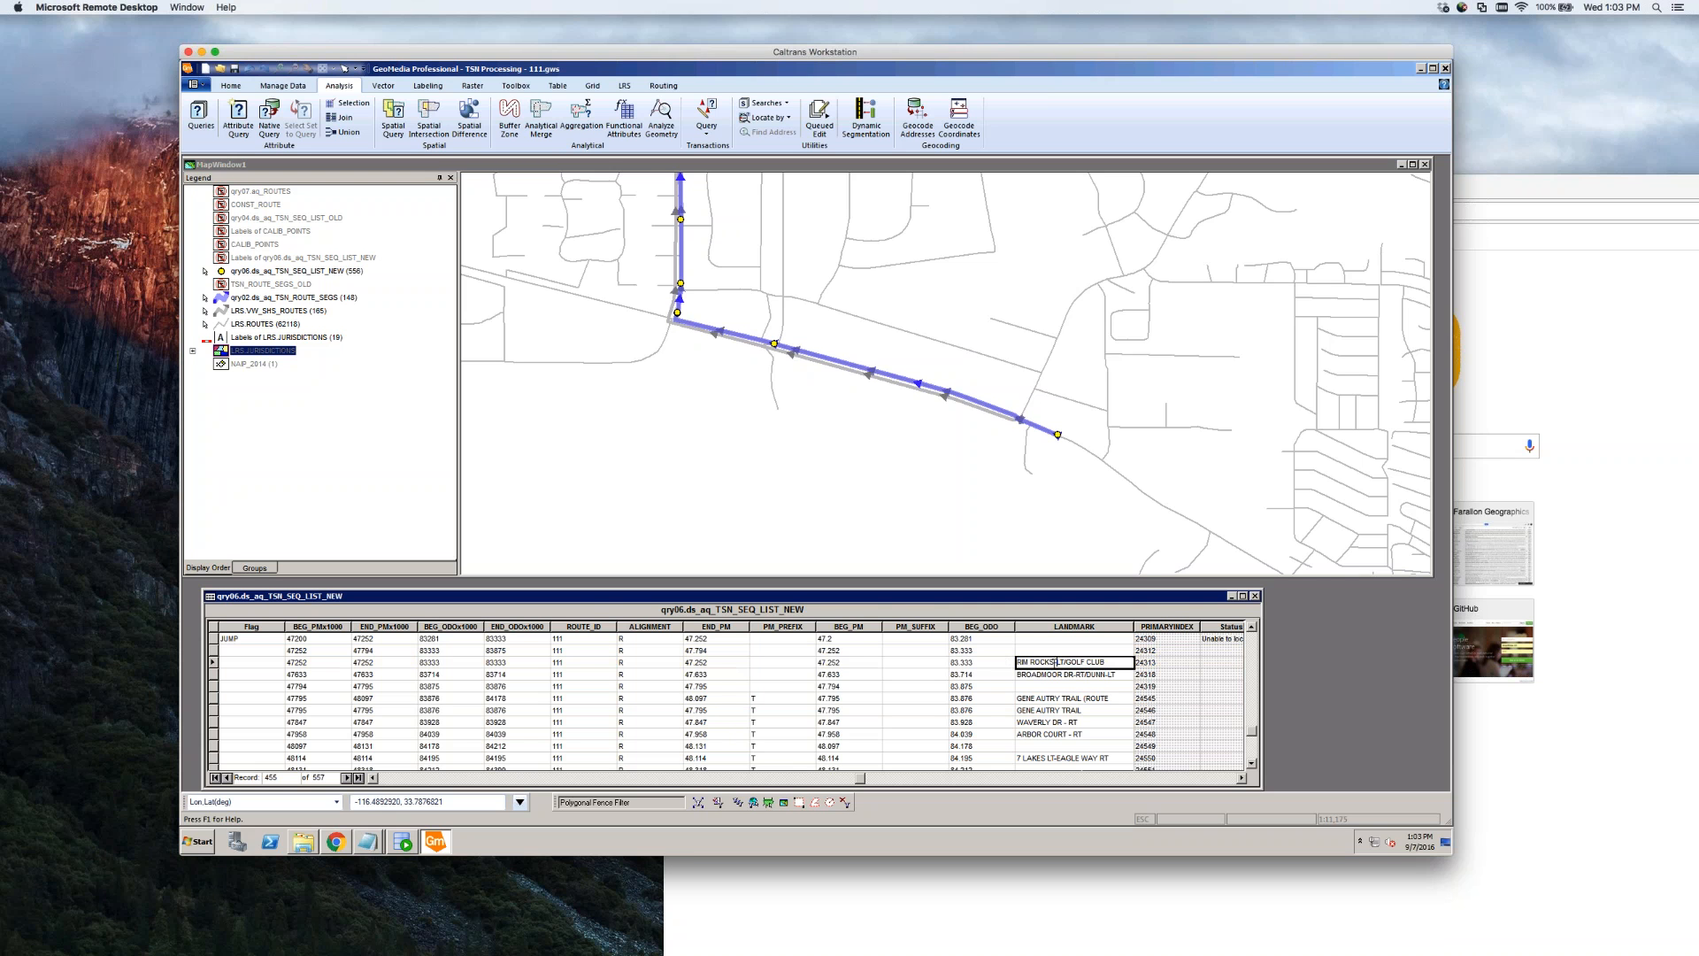
click(992, 654)
double_click(993, 654)
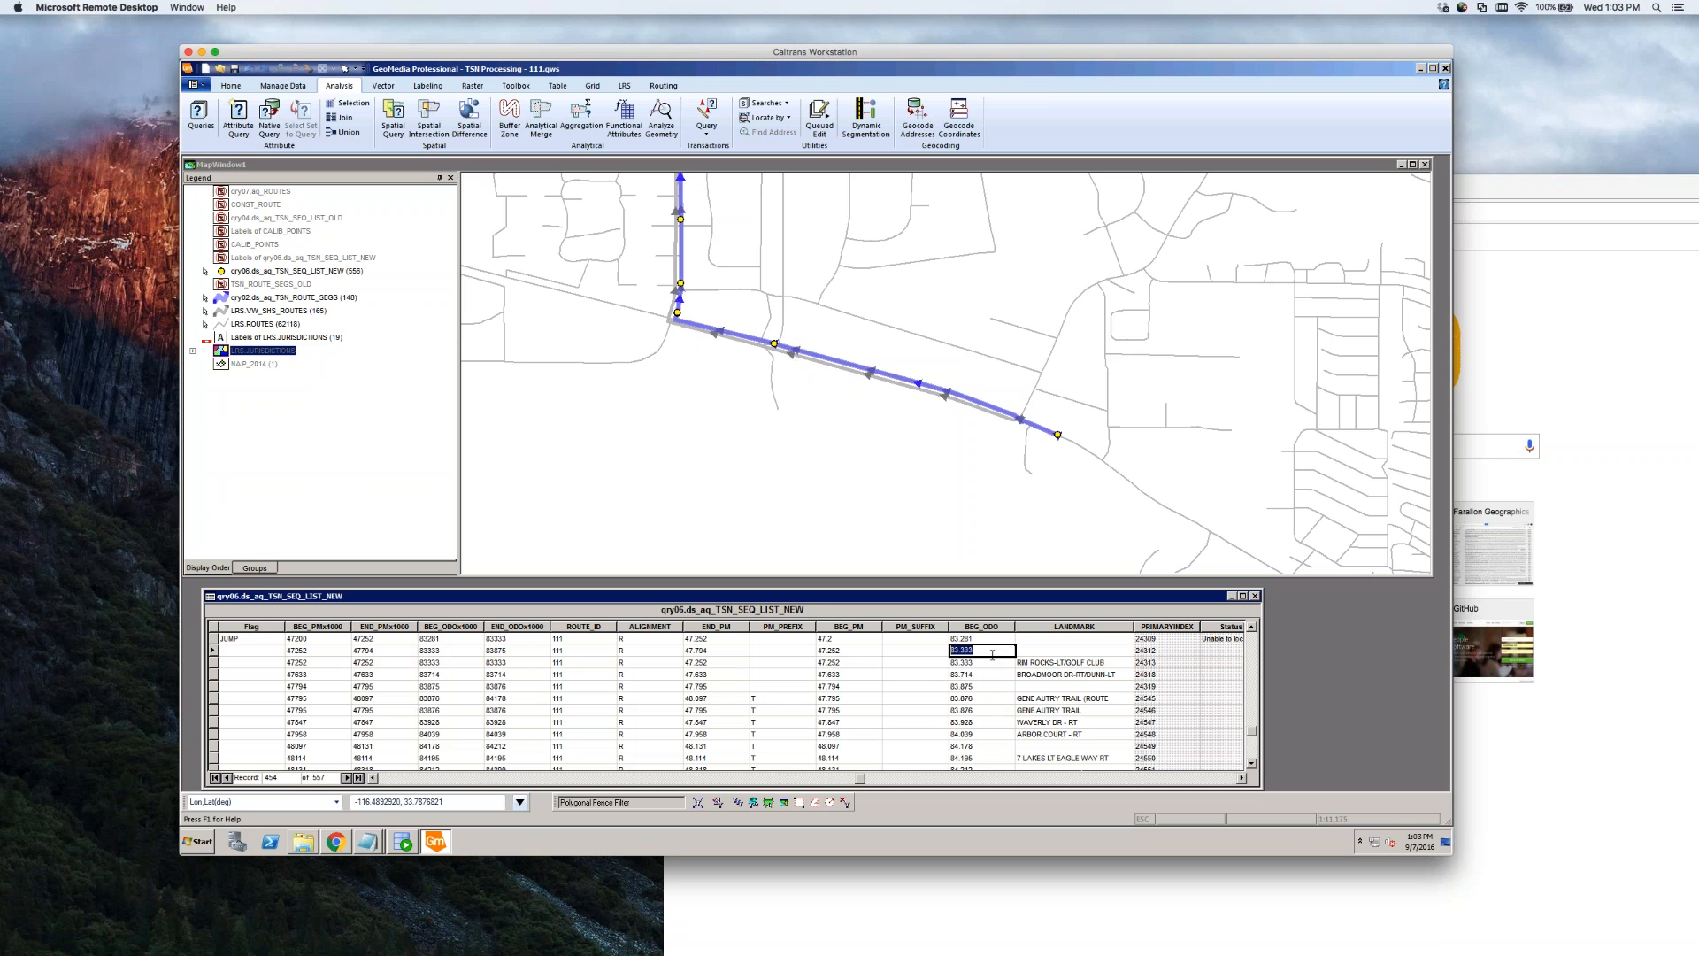
click(993, 664)
double_click(994, 666)
double_click(995, 654)
click(1252, 627)
click(1252, 627)
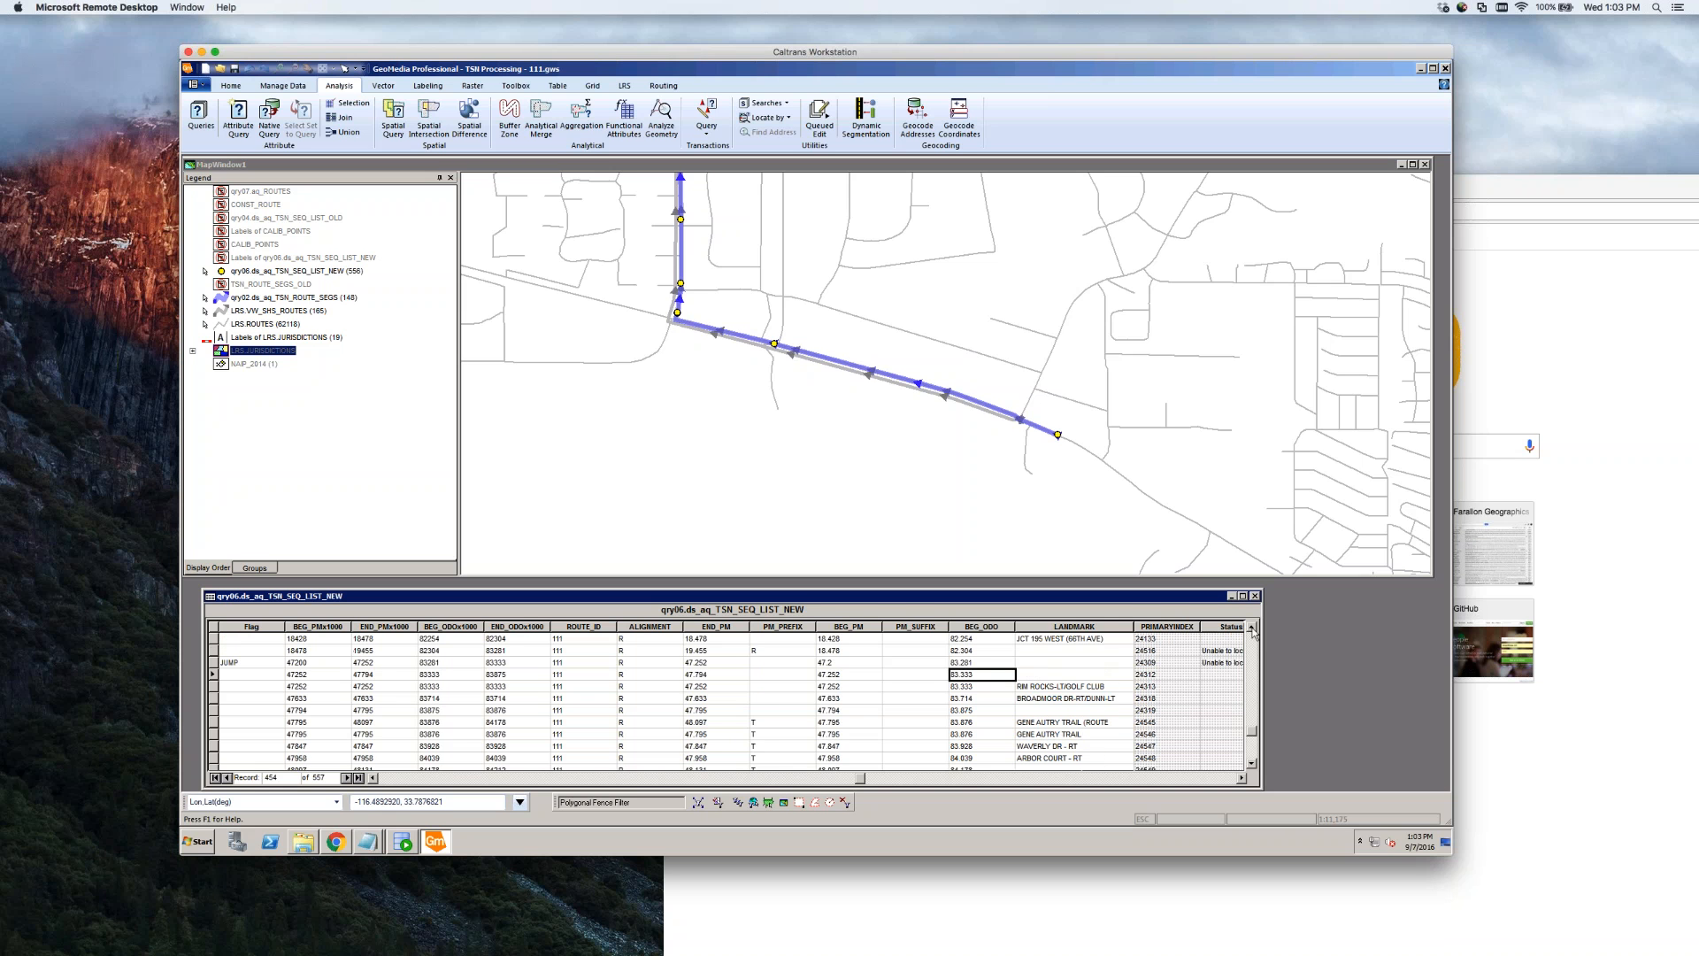
click(212, 662)
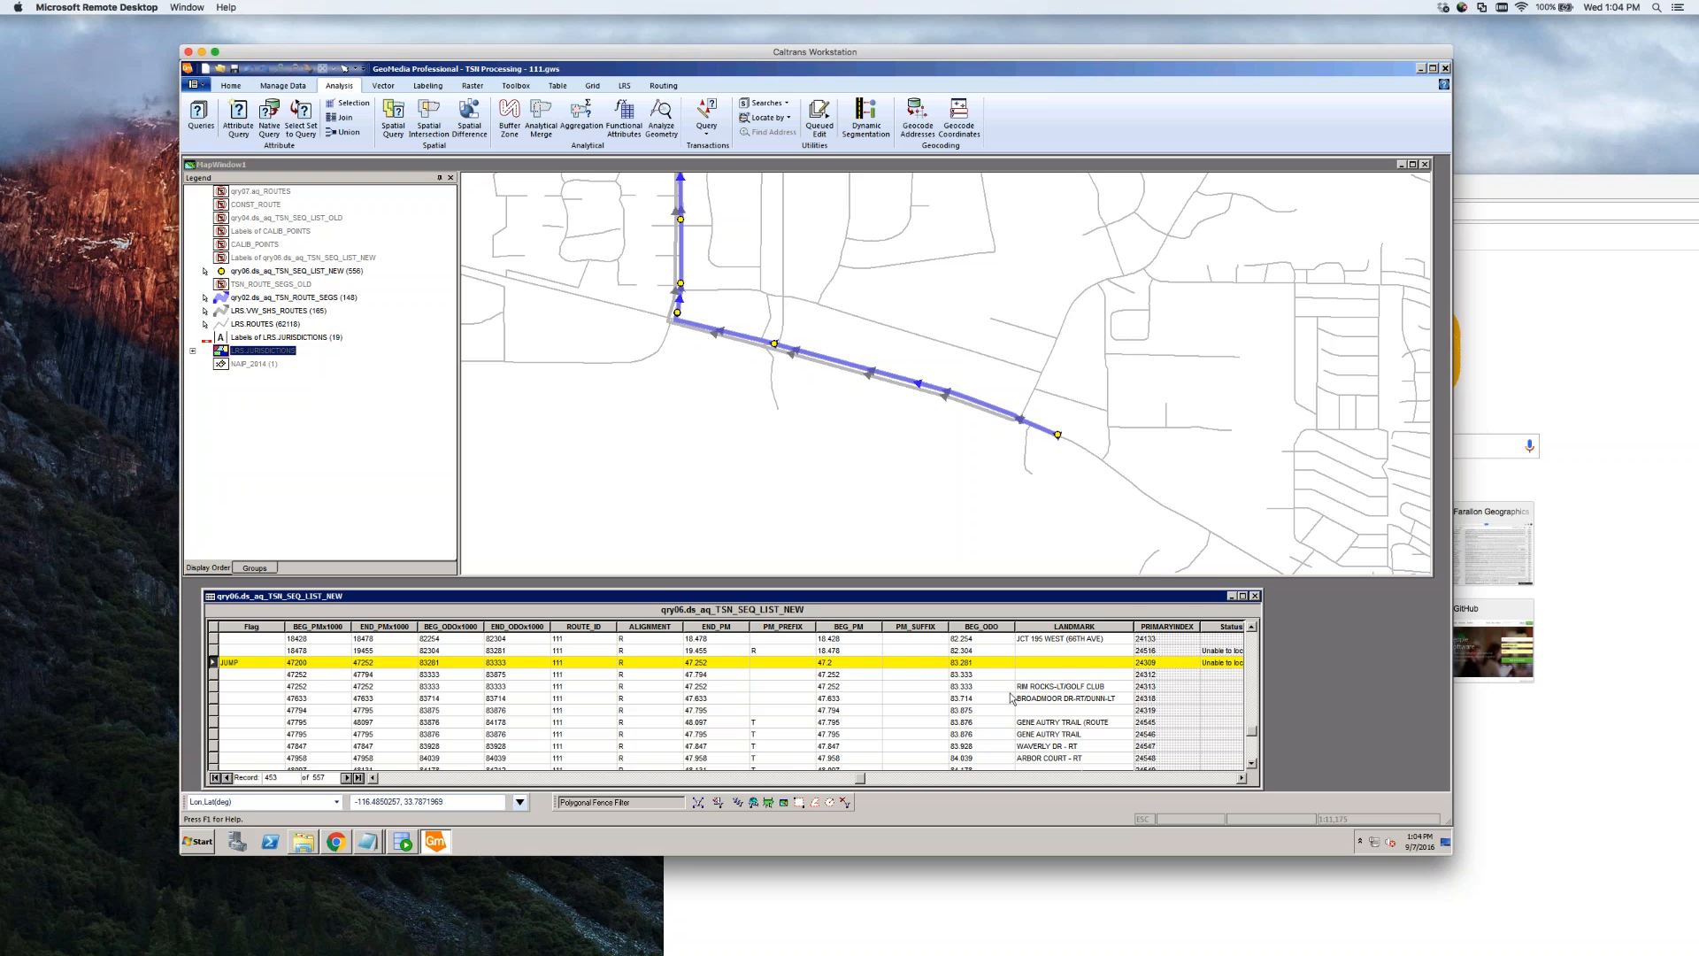
click(980, 675)
click(988, 675)
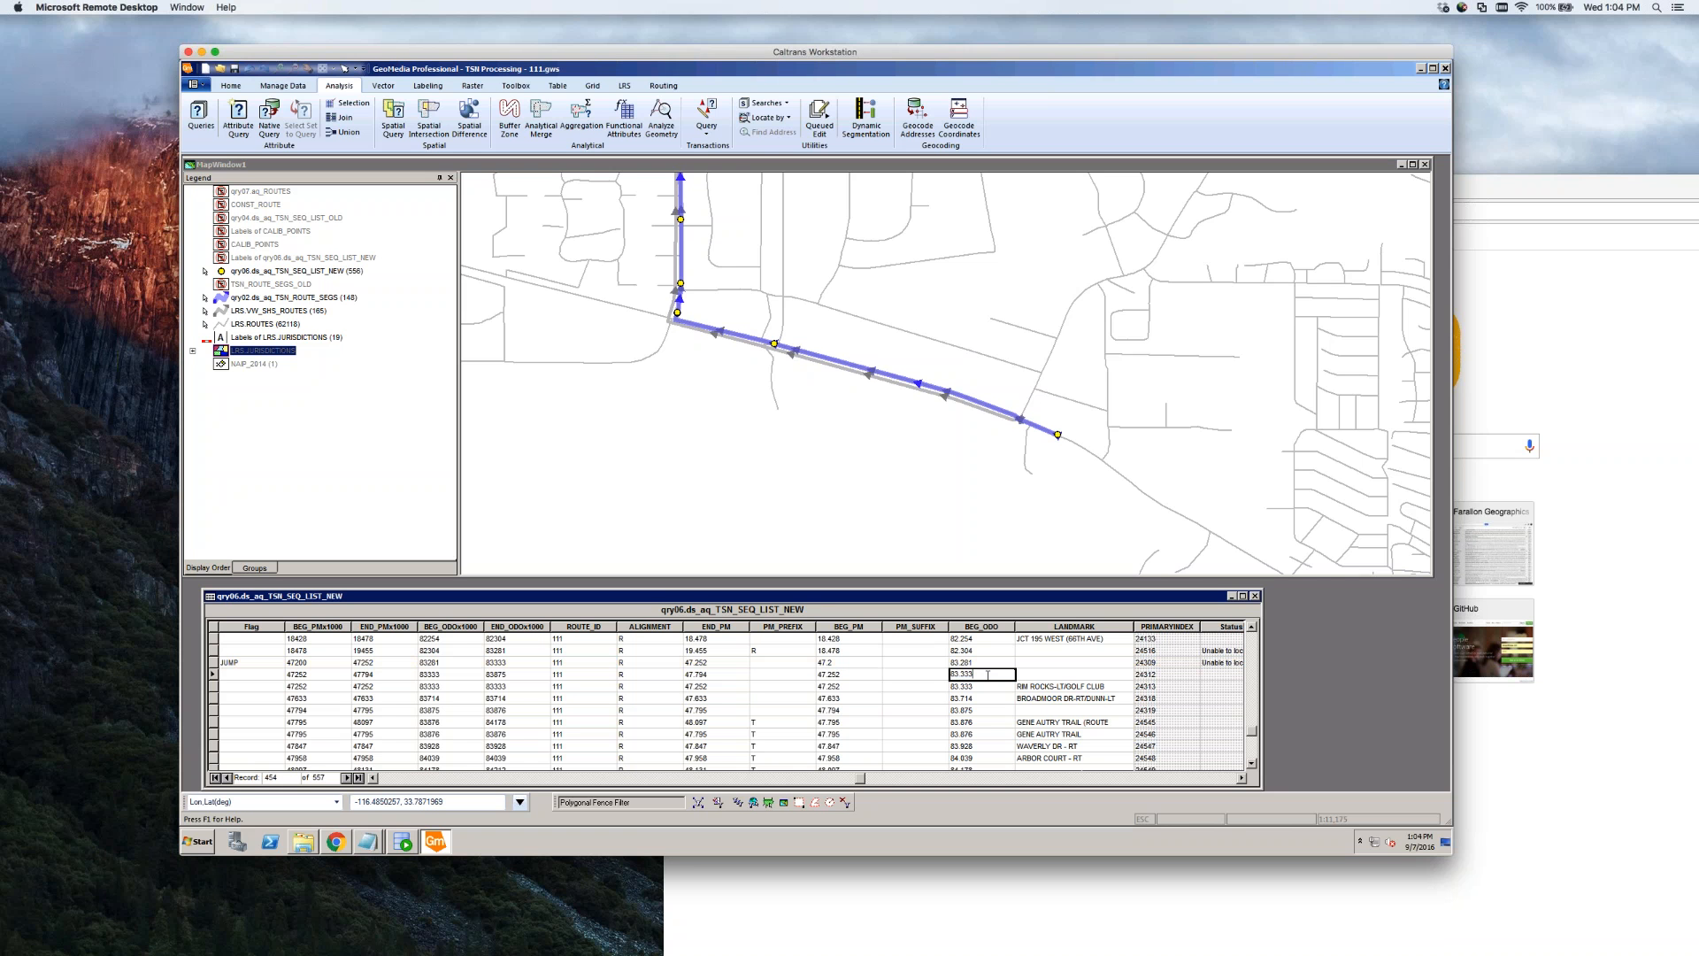
click(982, 687)
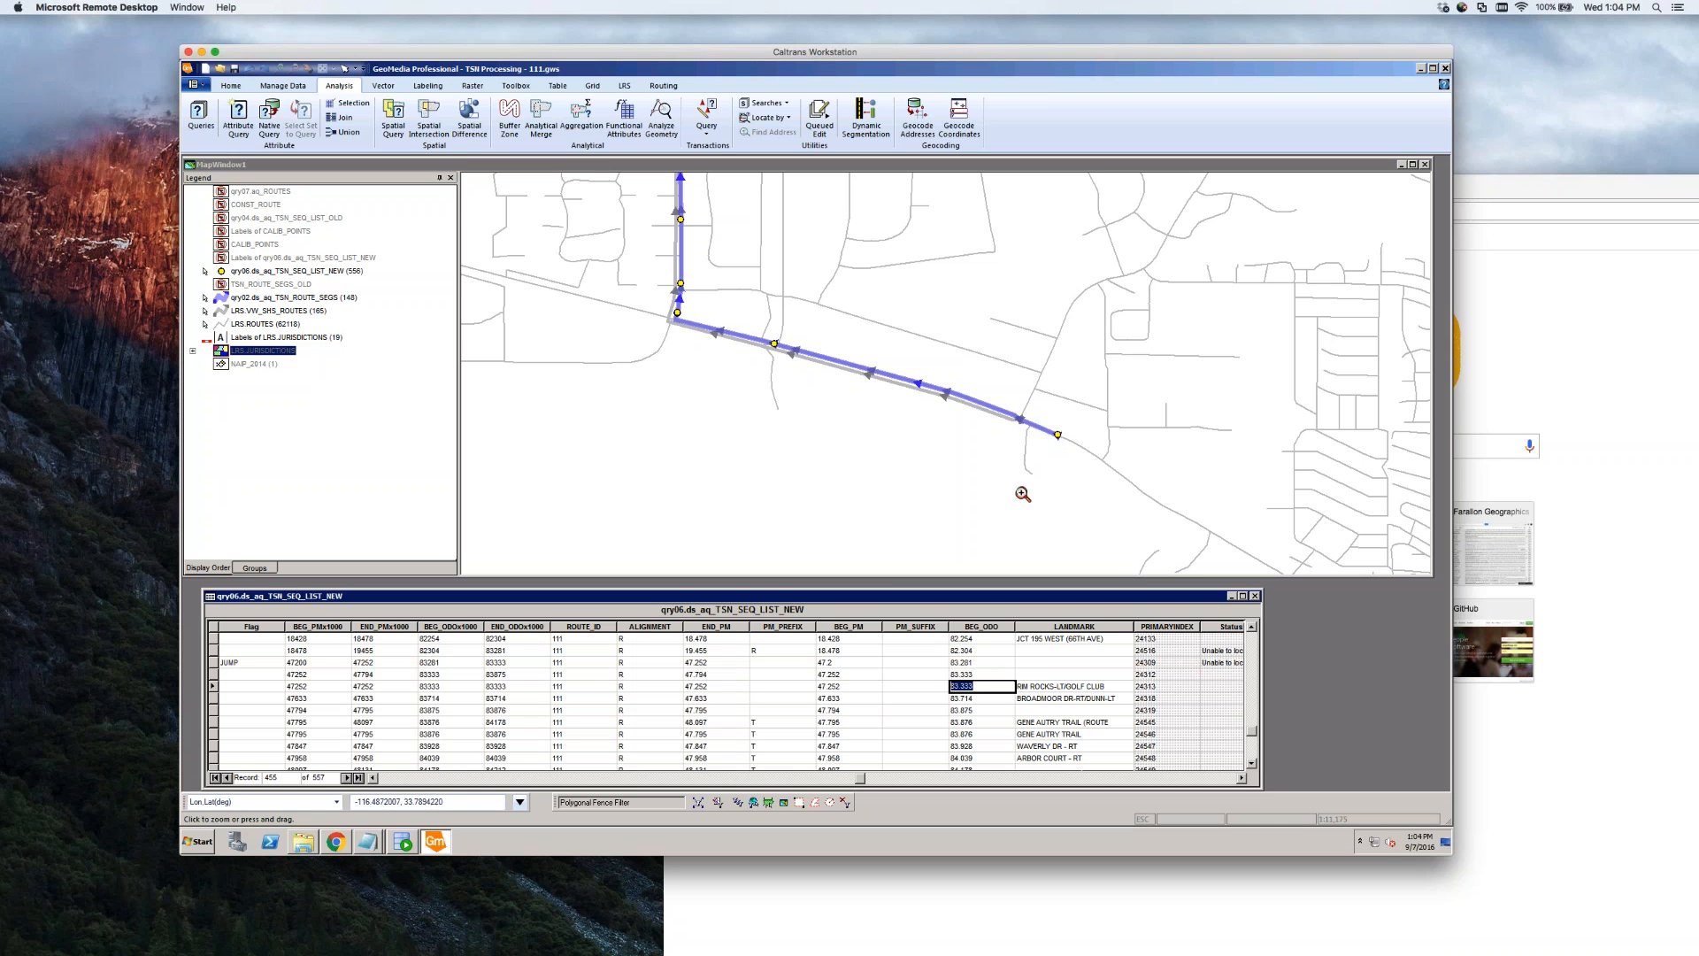
drag(980, 395, 1071, 452)
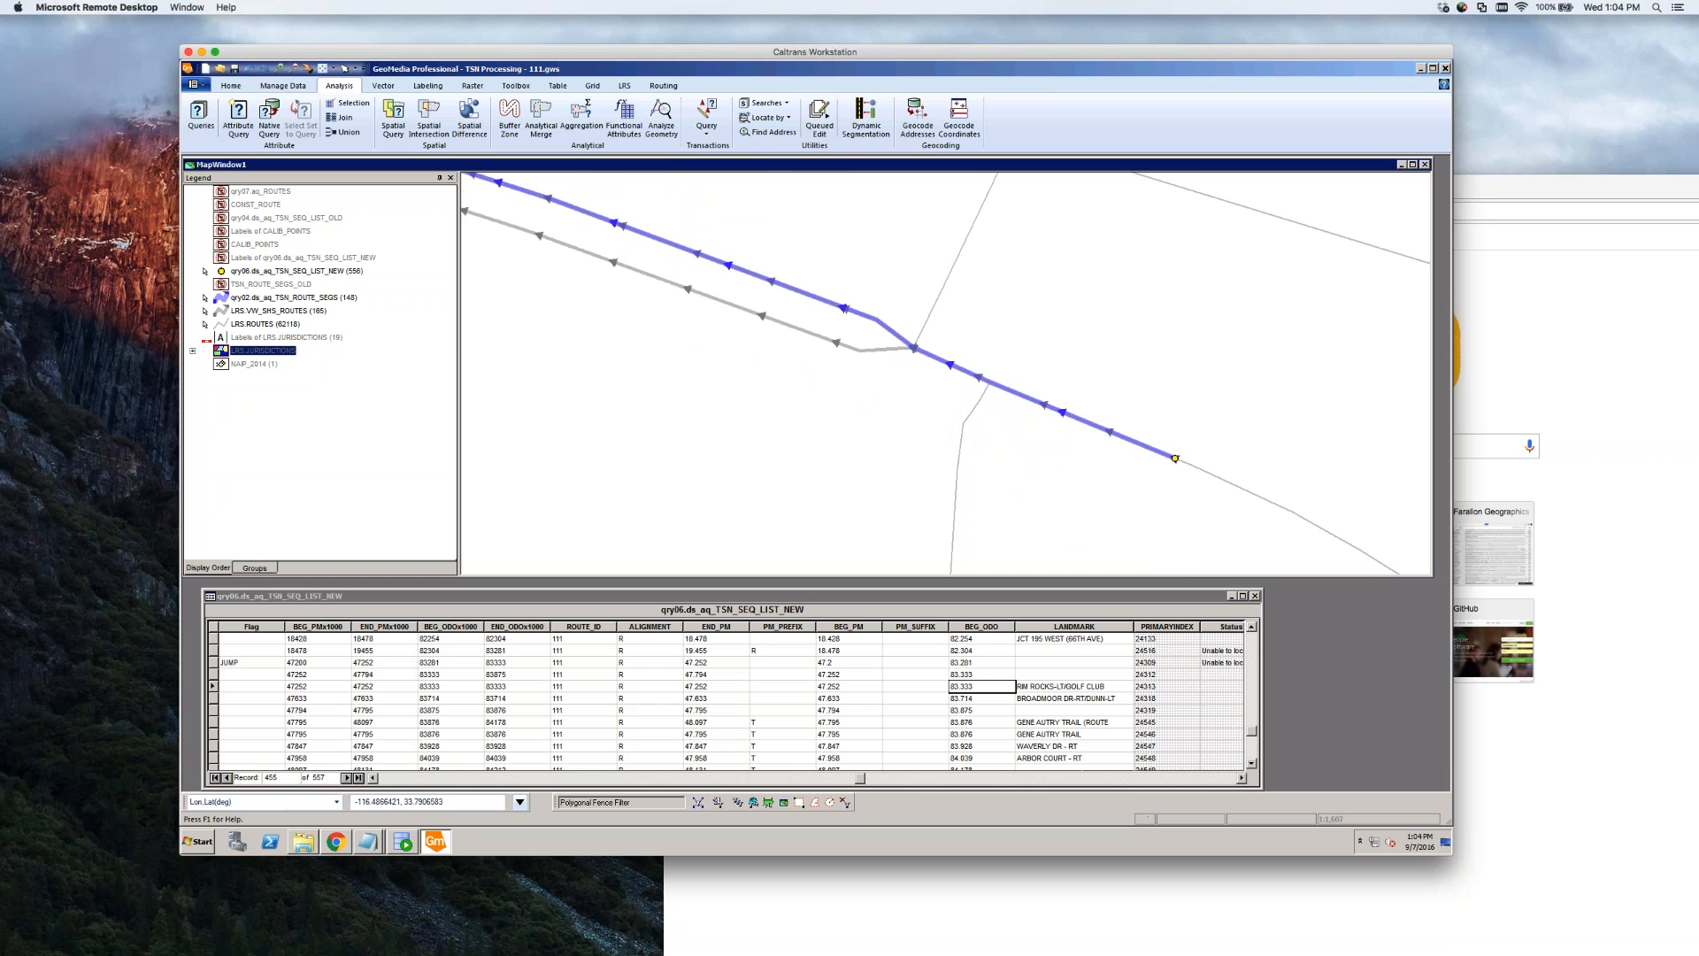
click(271, 299)
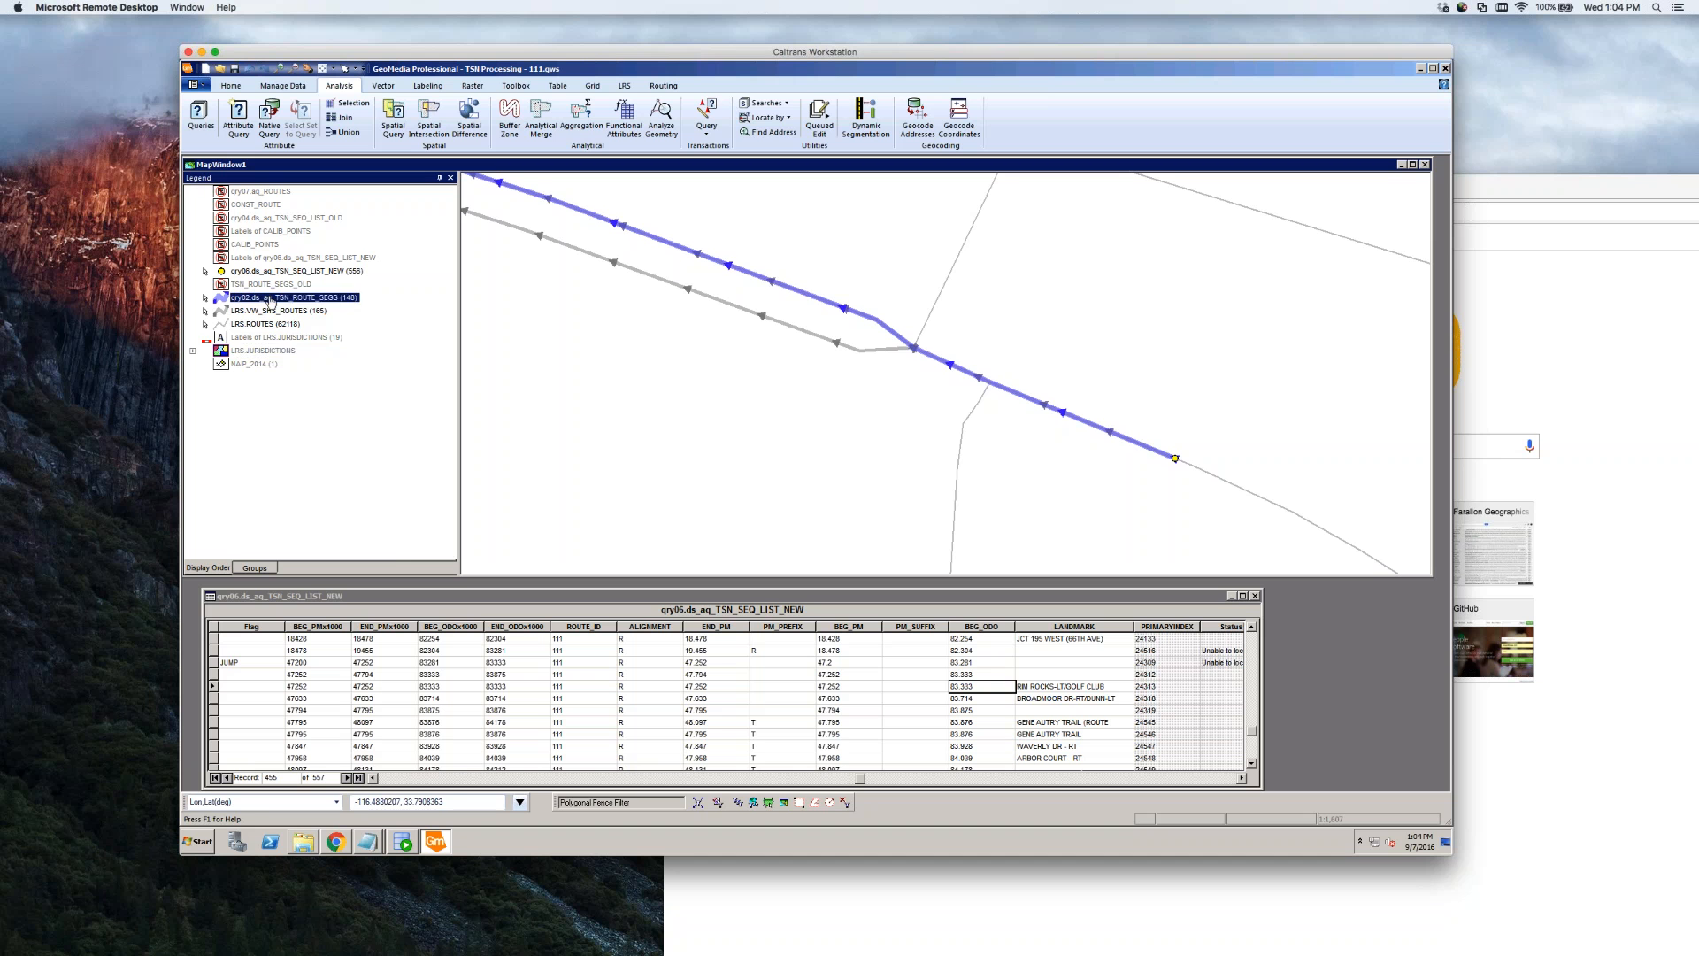
right_click(270, 299)
click(301, 318)
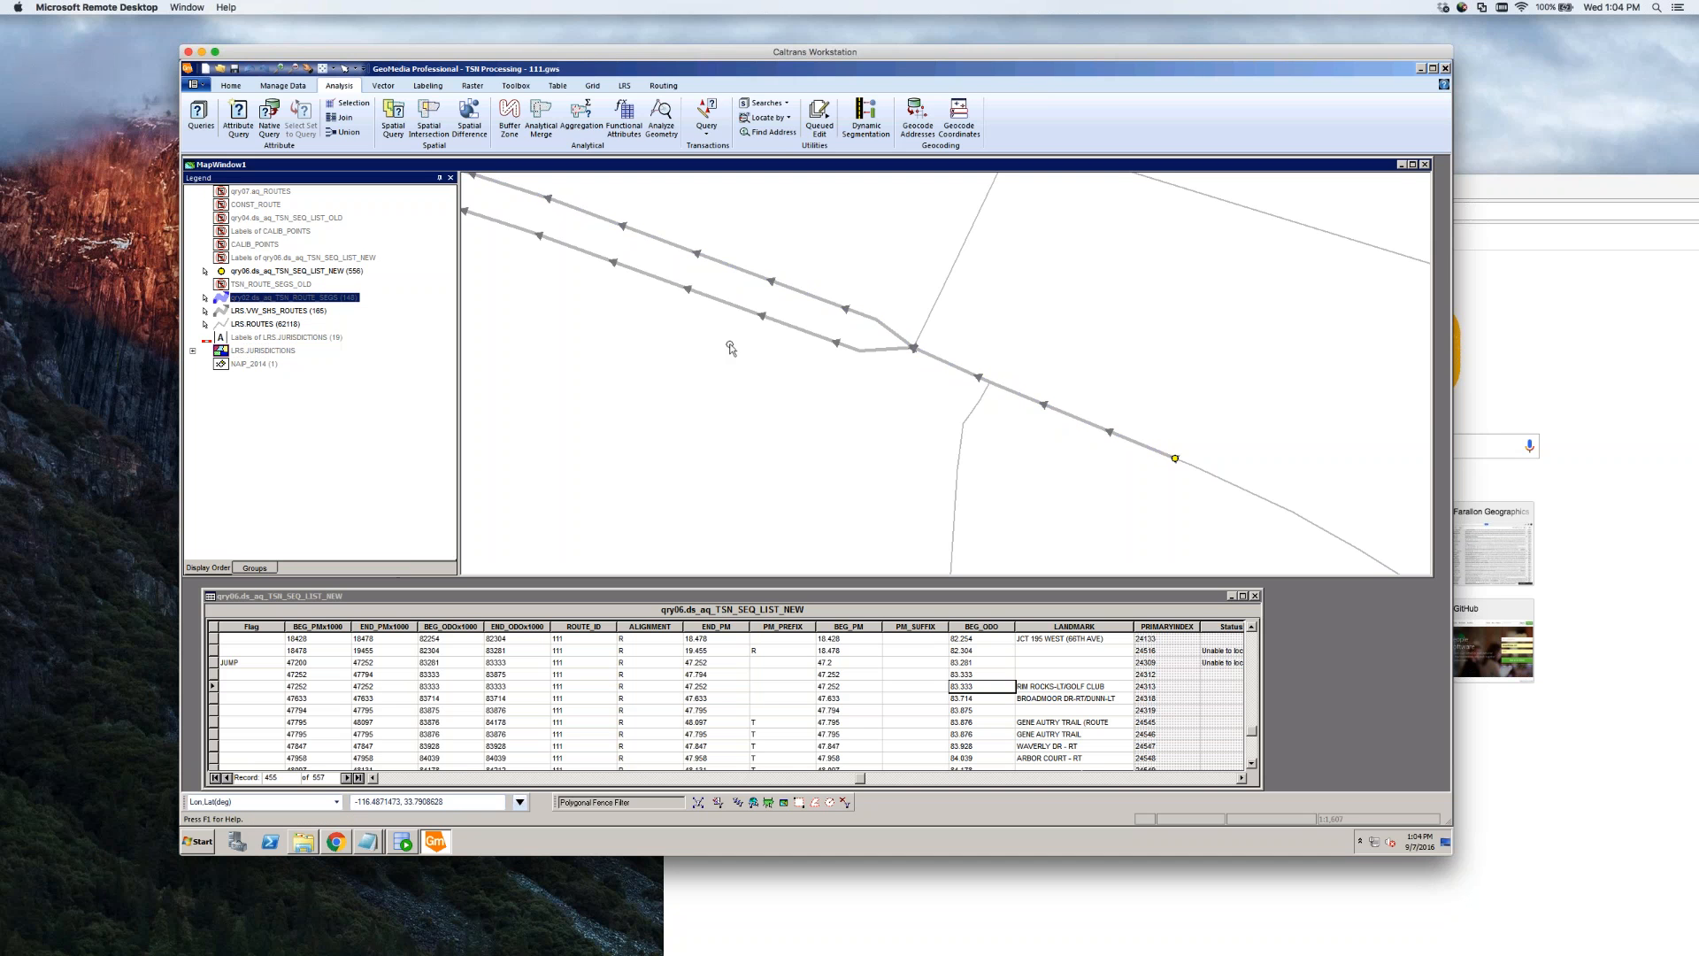
double_click(937, 357)
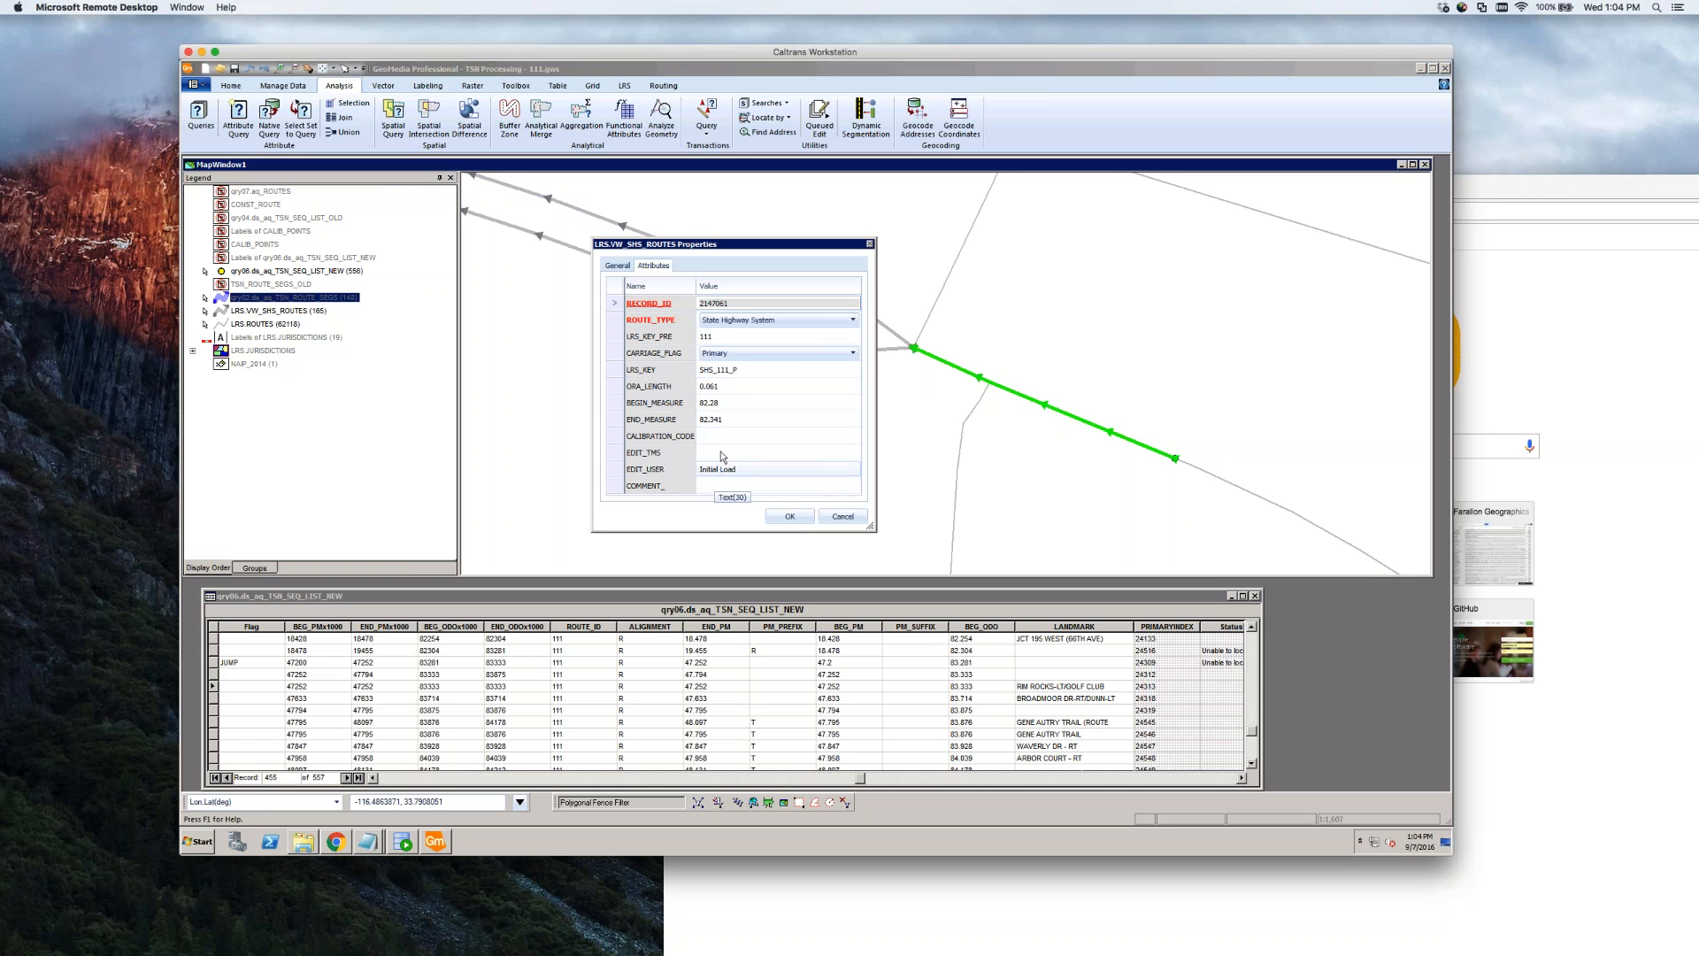
click(843, 517)
click(827, 478)
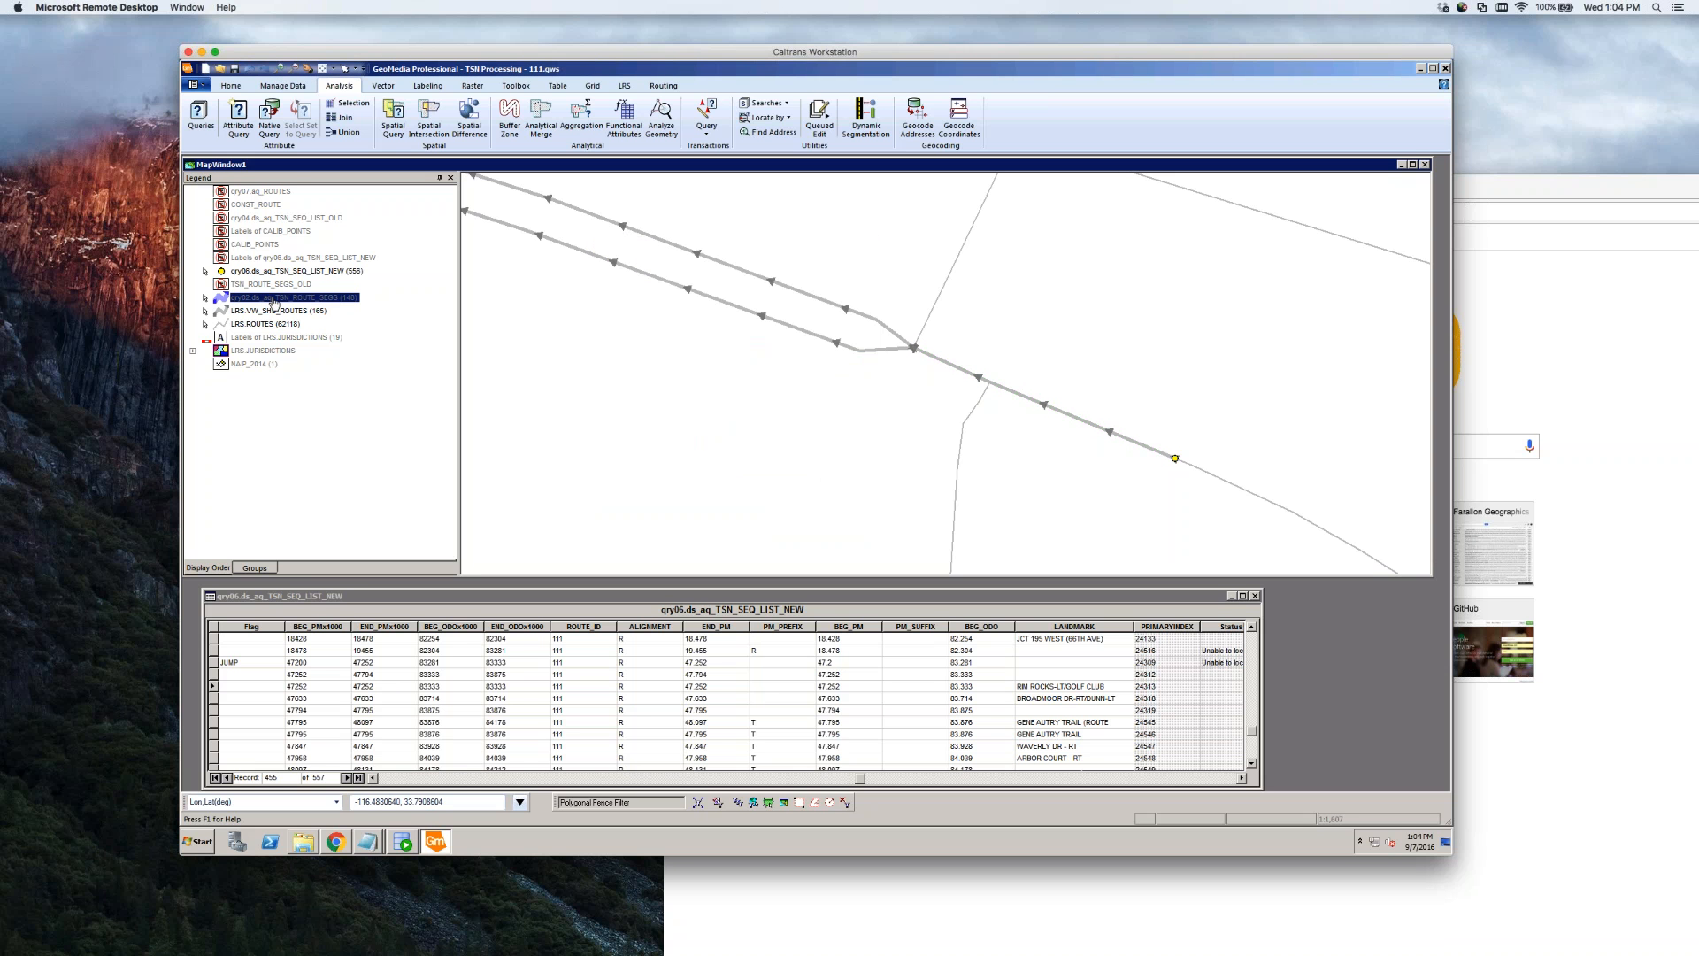
right_click(274, 304)
click(281, 307)
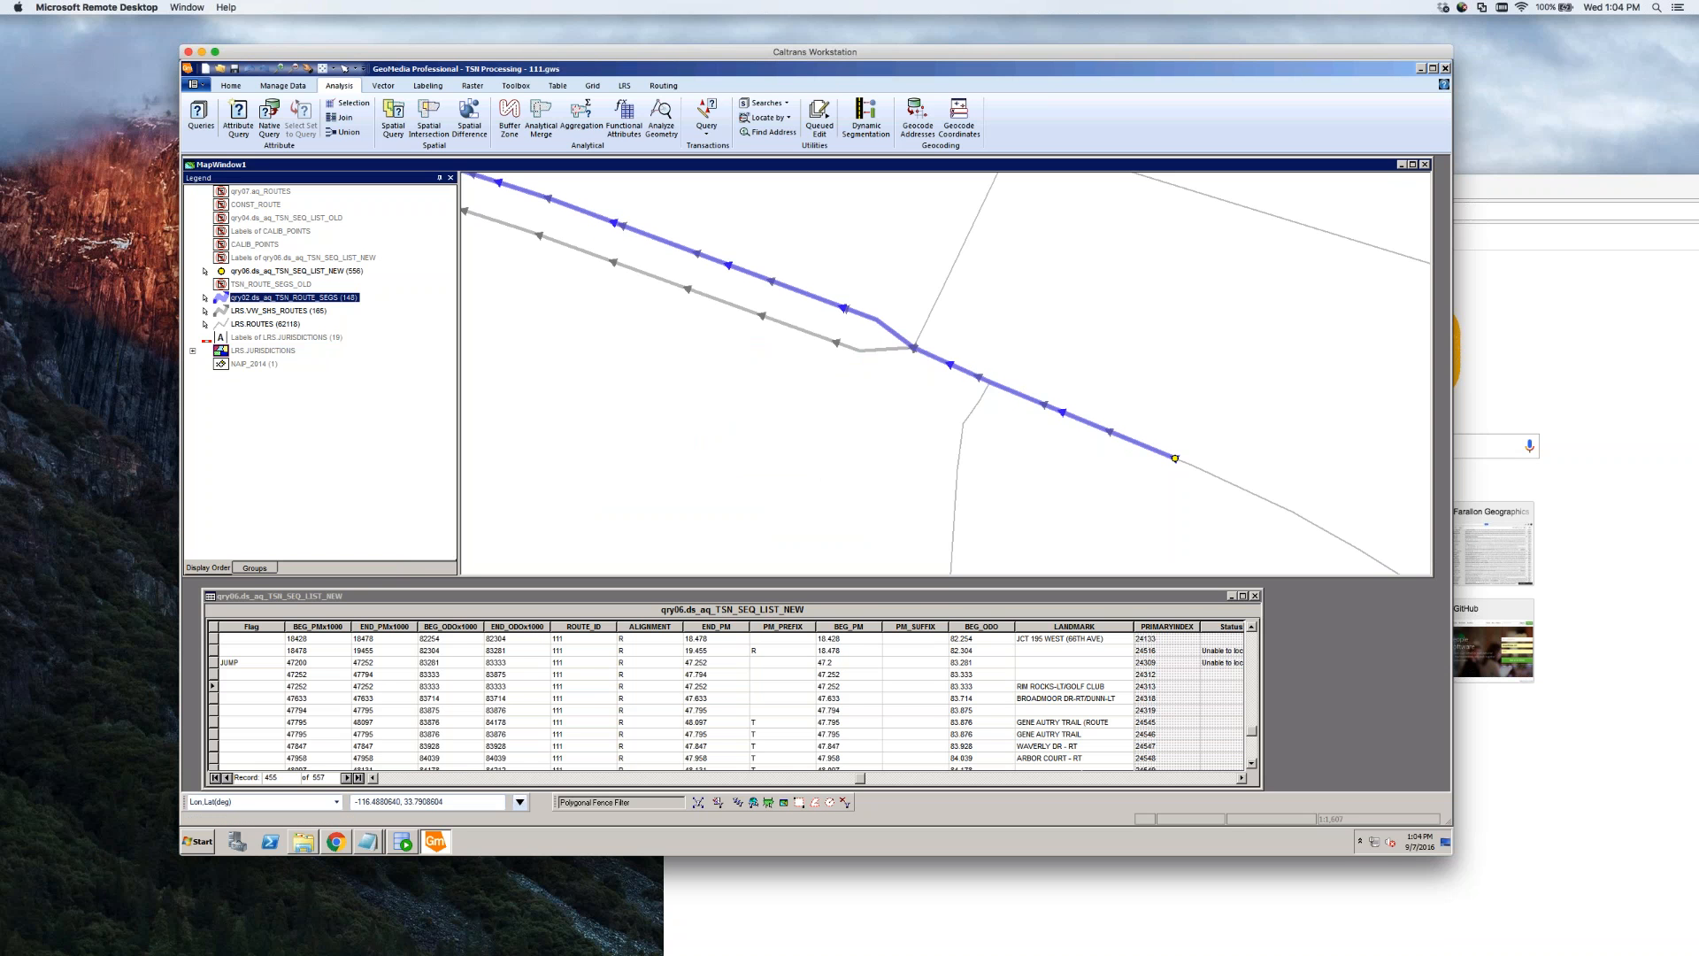
double_click(1078, 424)
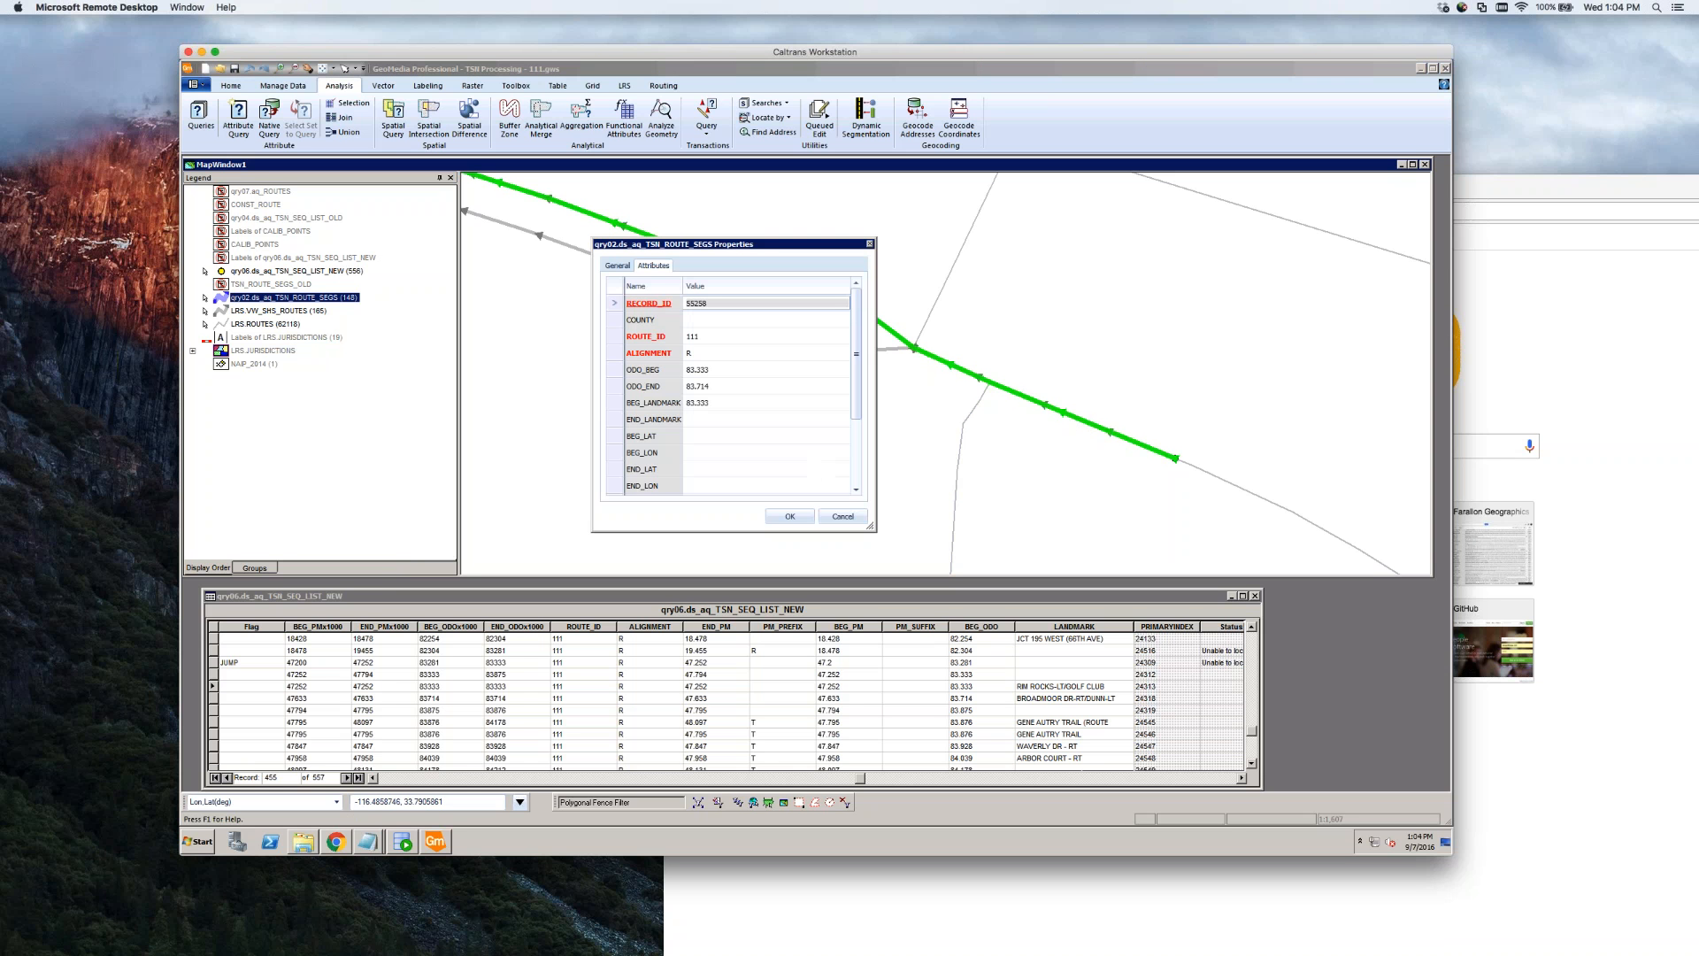
click(735, 370)
click(734, 372)
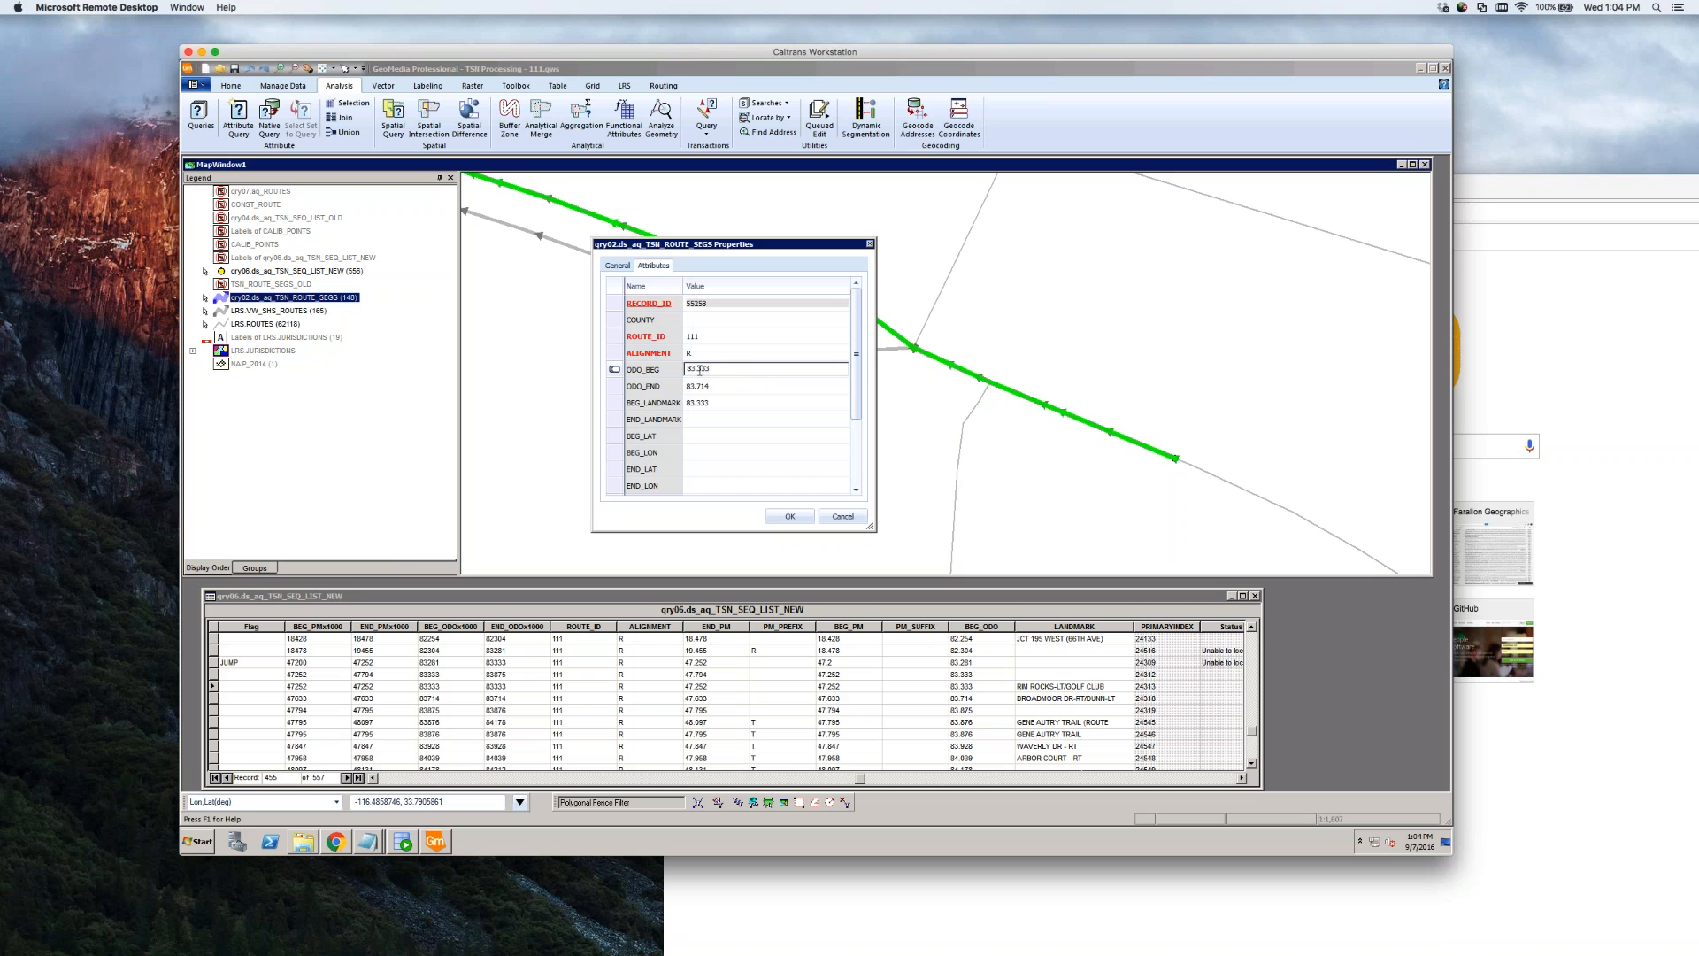
drag(697, 370, 723, 371)
click(846, 520)
click(850, 521)
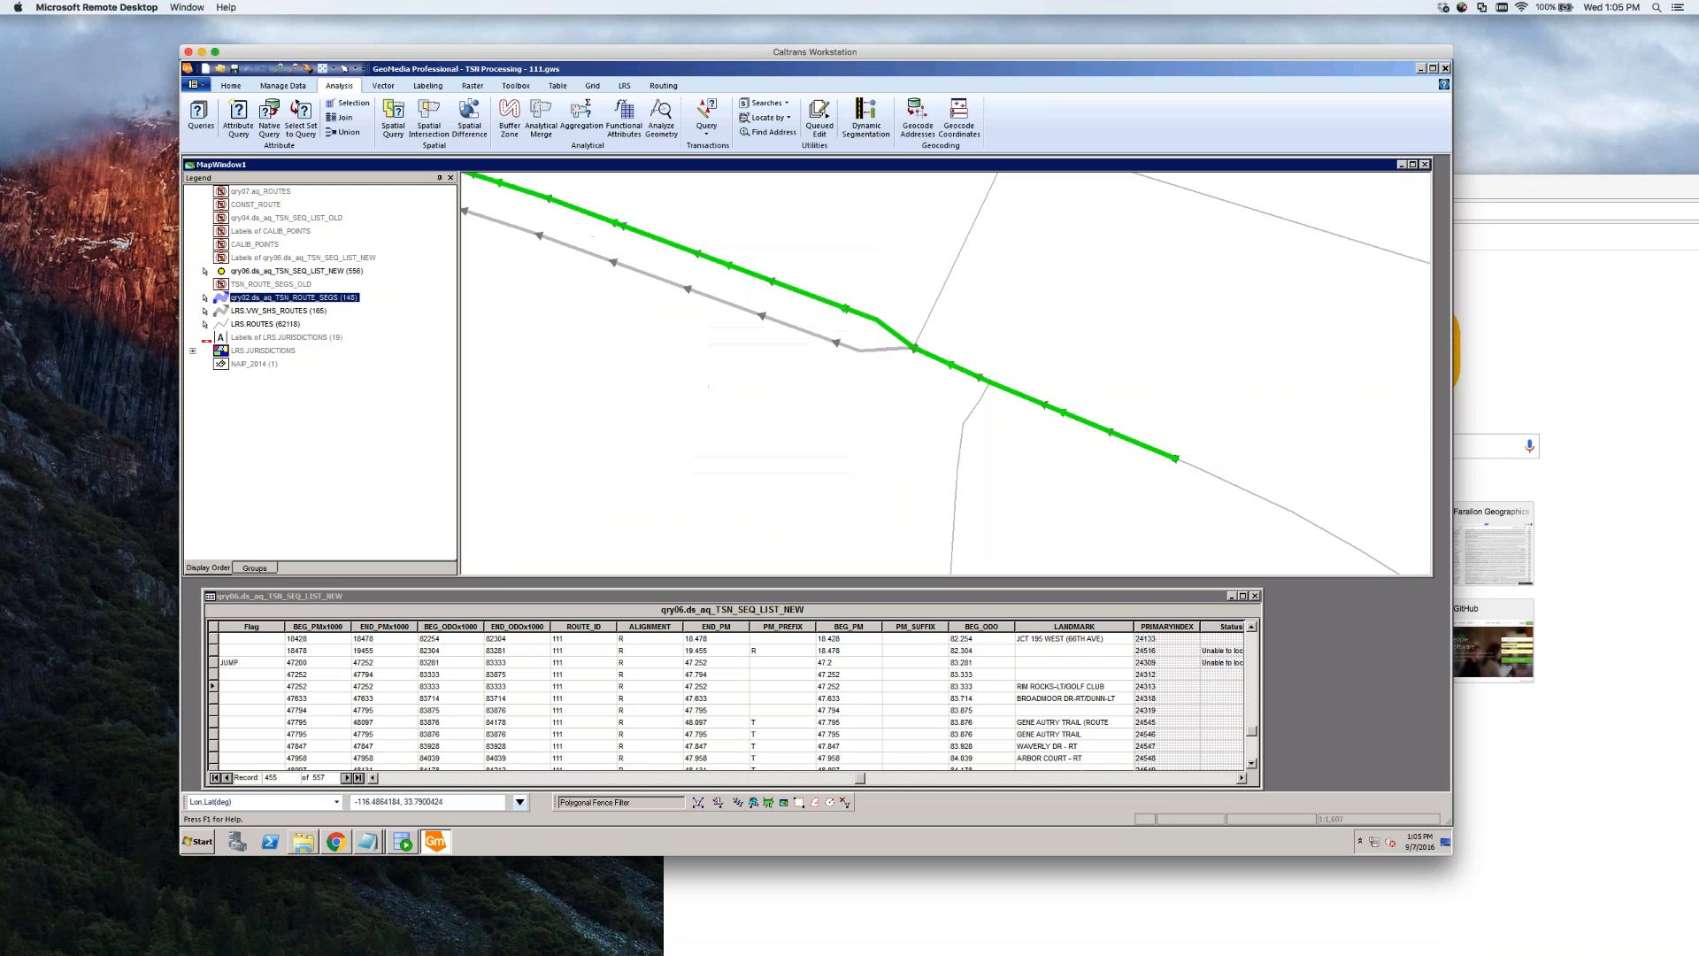
click(978, 663)
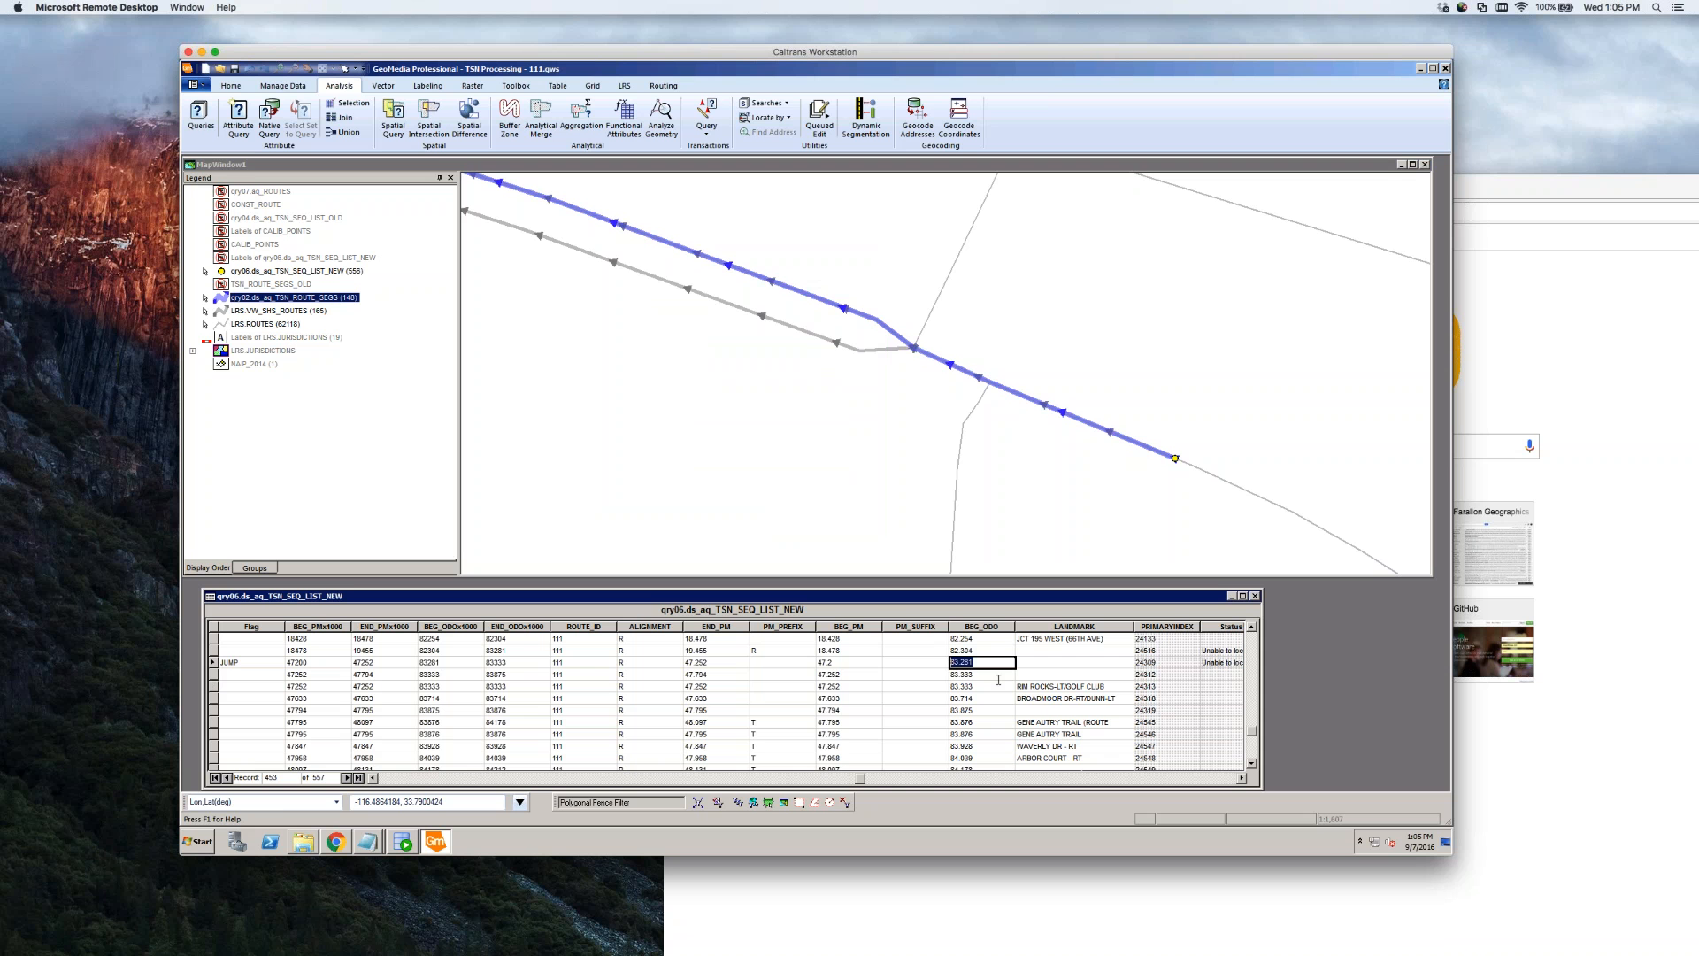
click(864, 493)
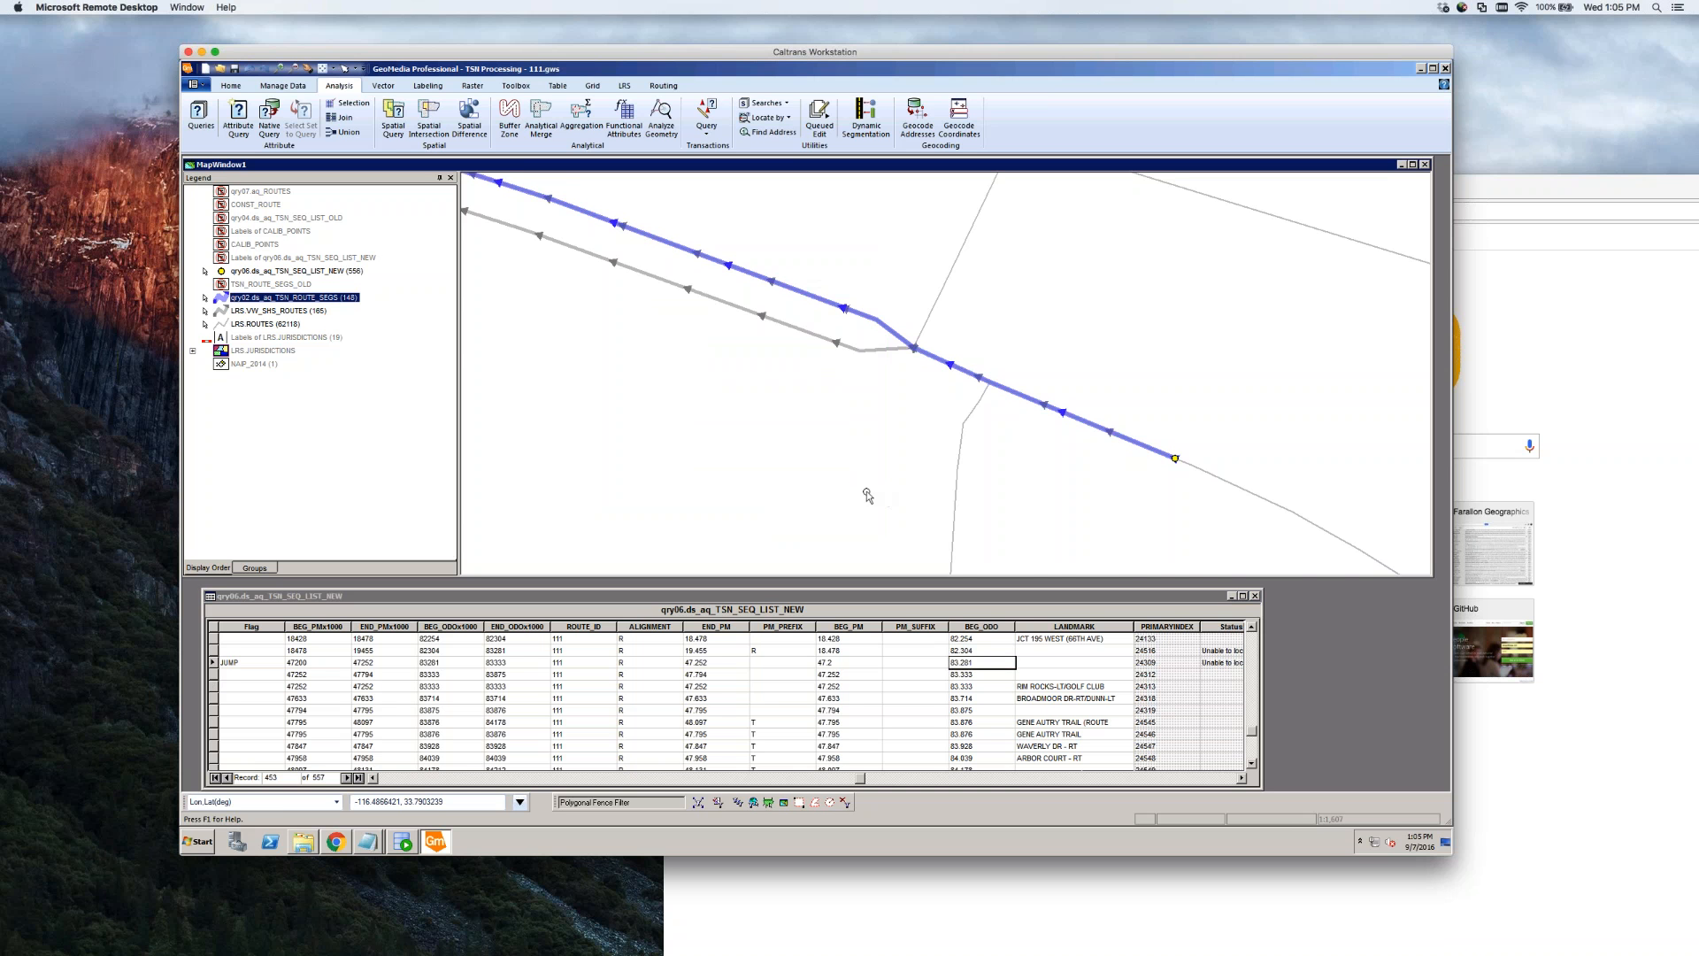
scroll(868, 490, down, 4)
scroll(868, 491, down, 4)
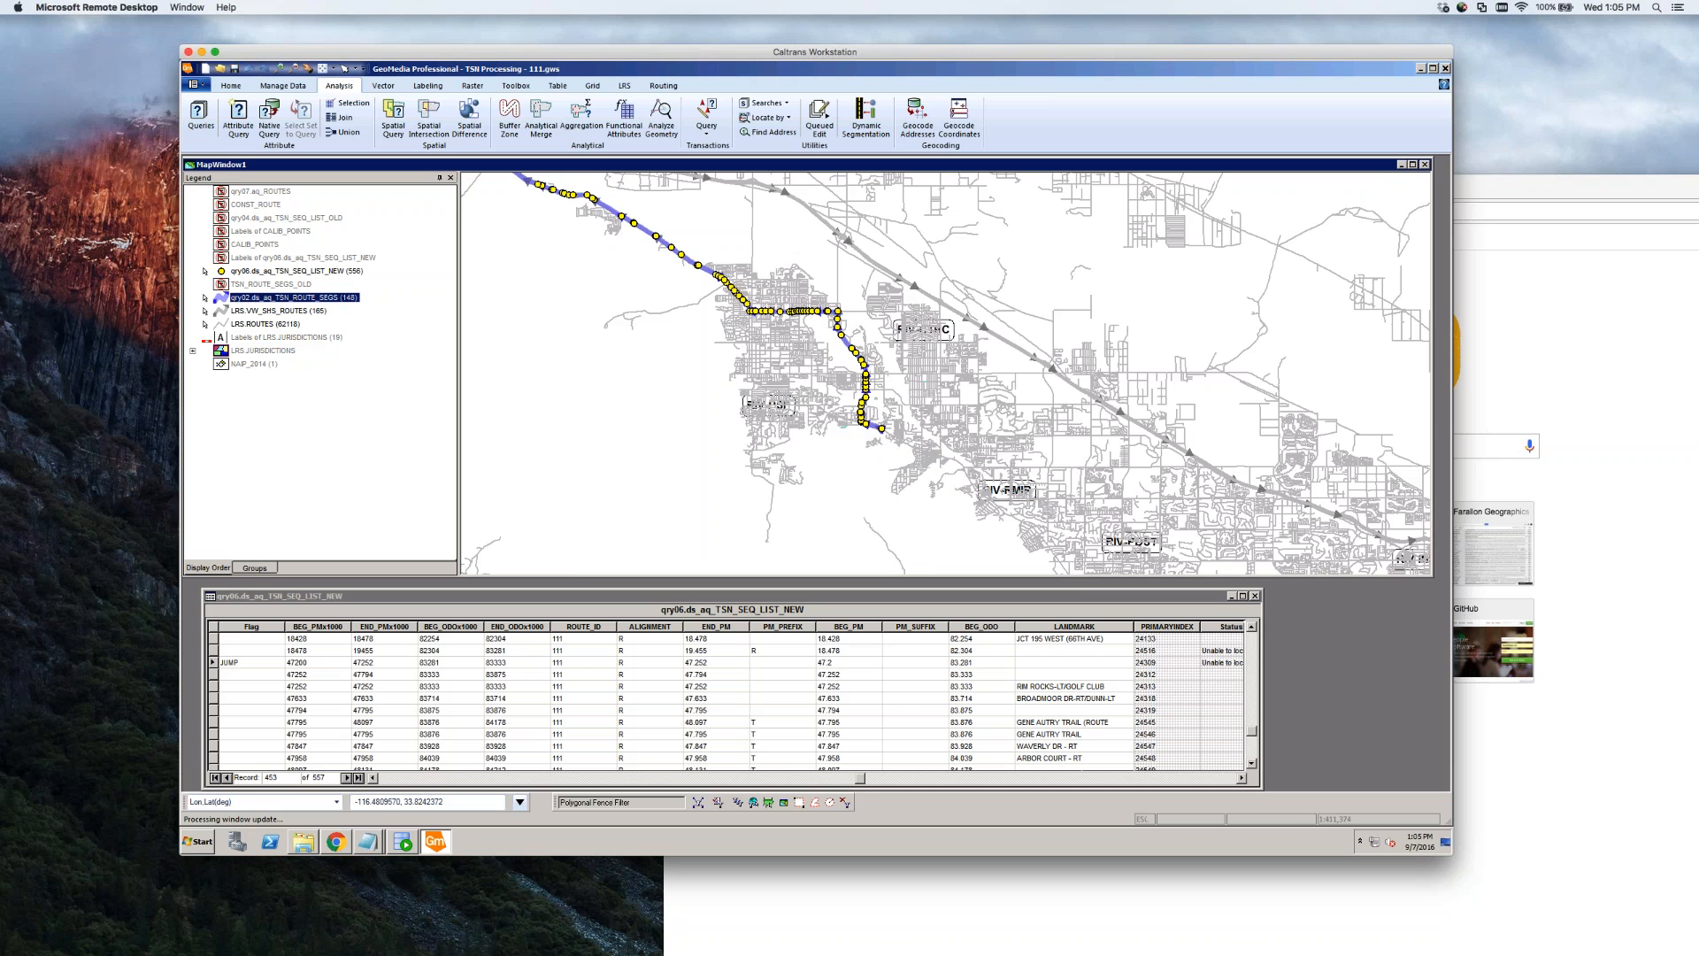
scroll(1009, 507, down, 1)
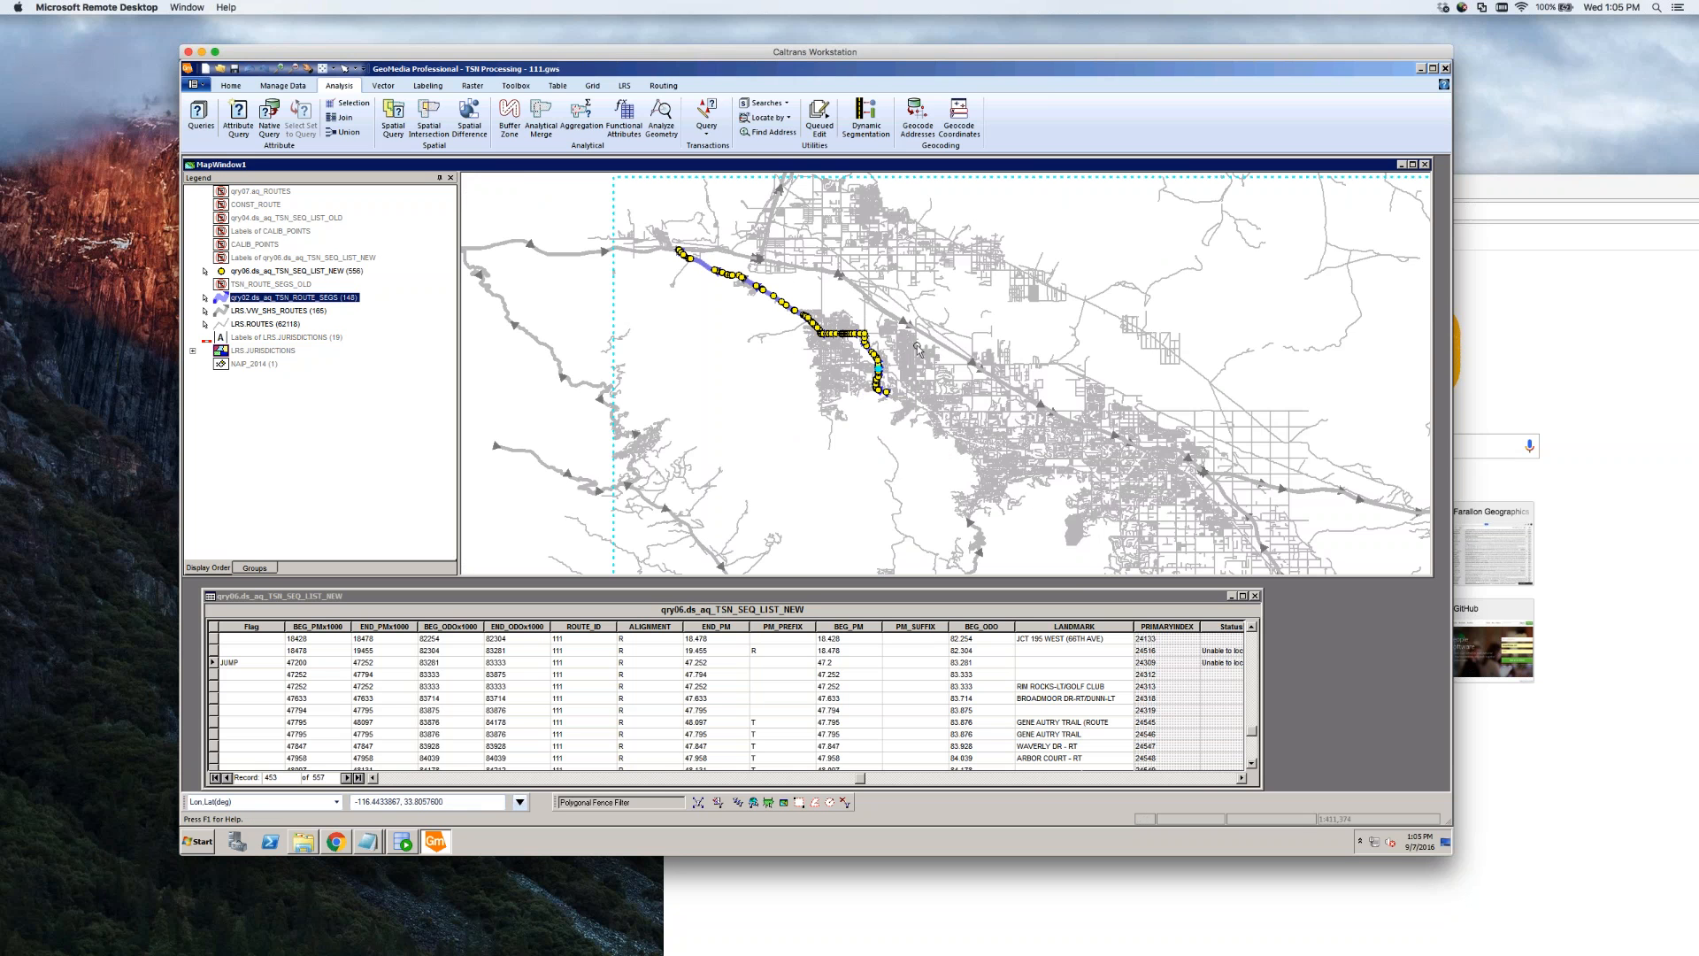
scroll(918, 347, down, 1)
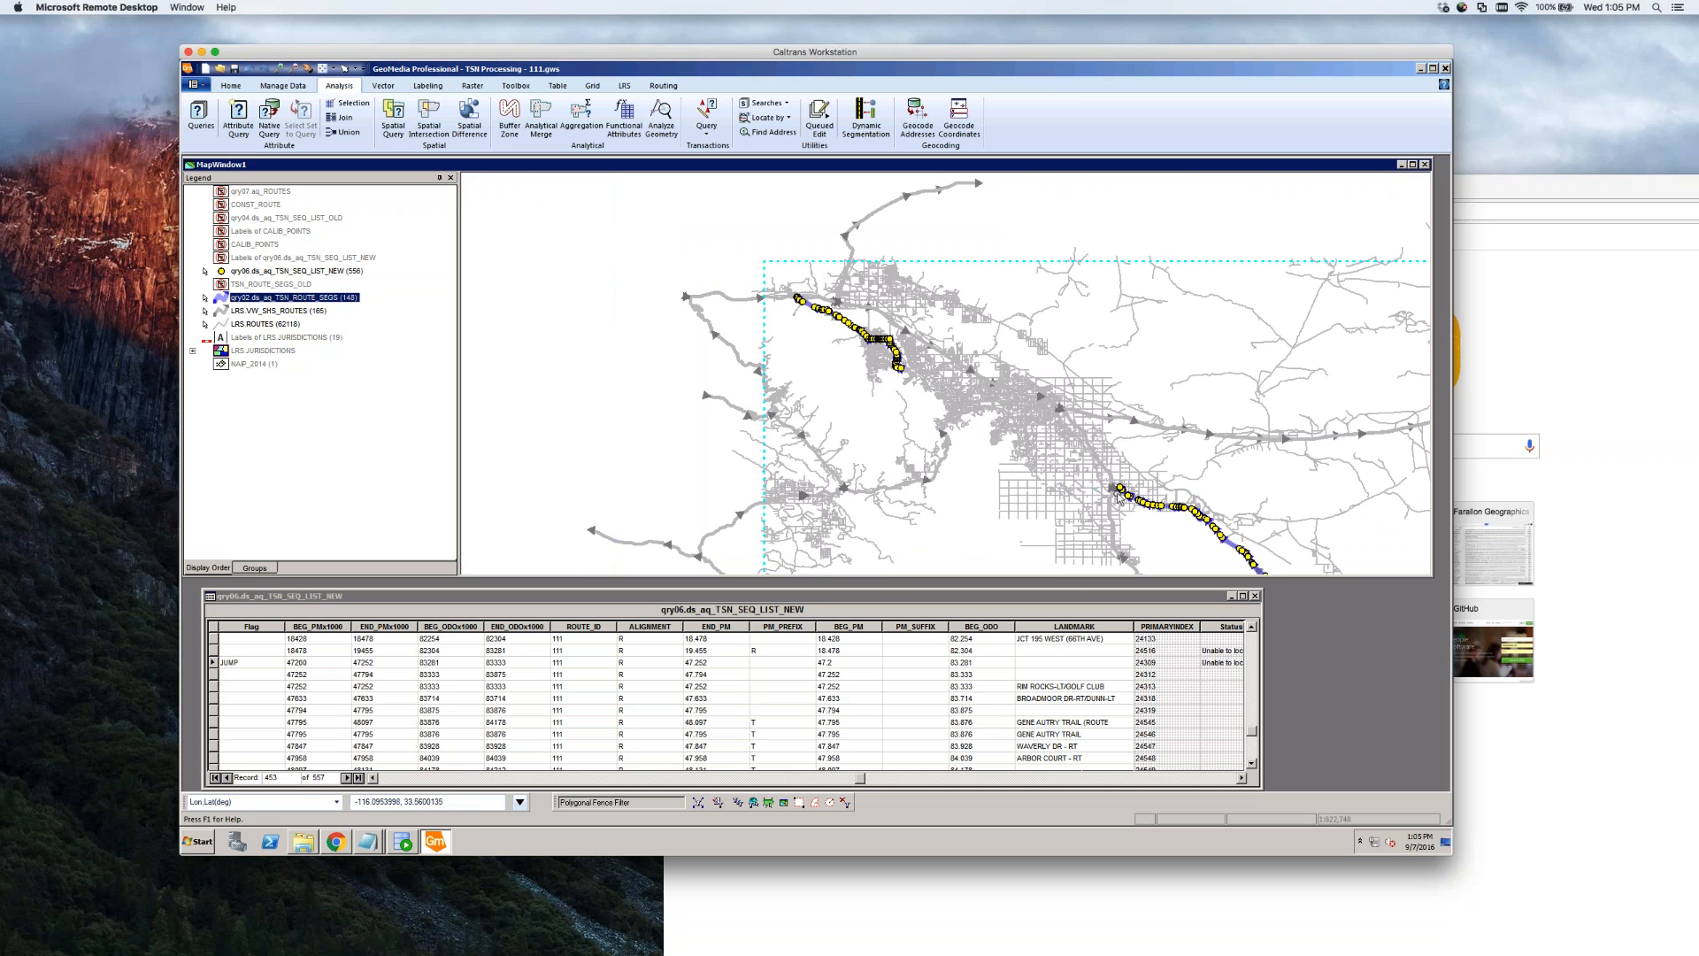
scroll(1122, 496, up, 1)
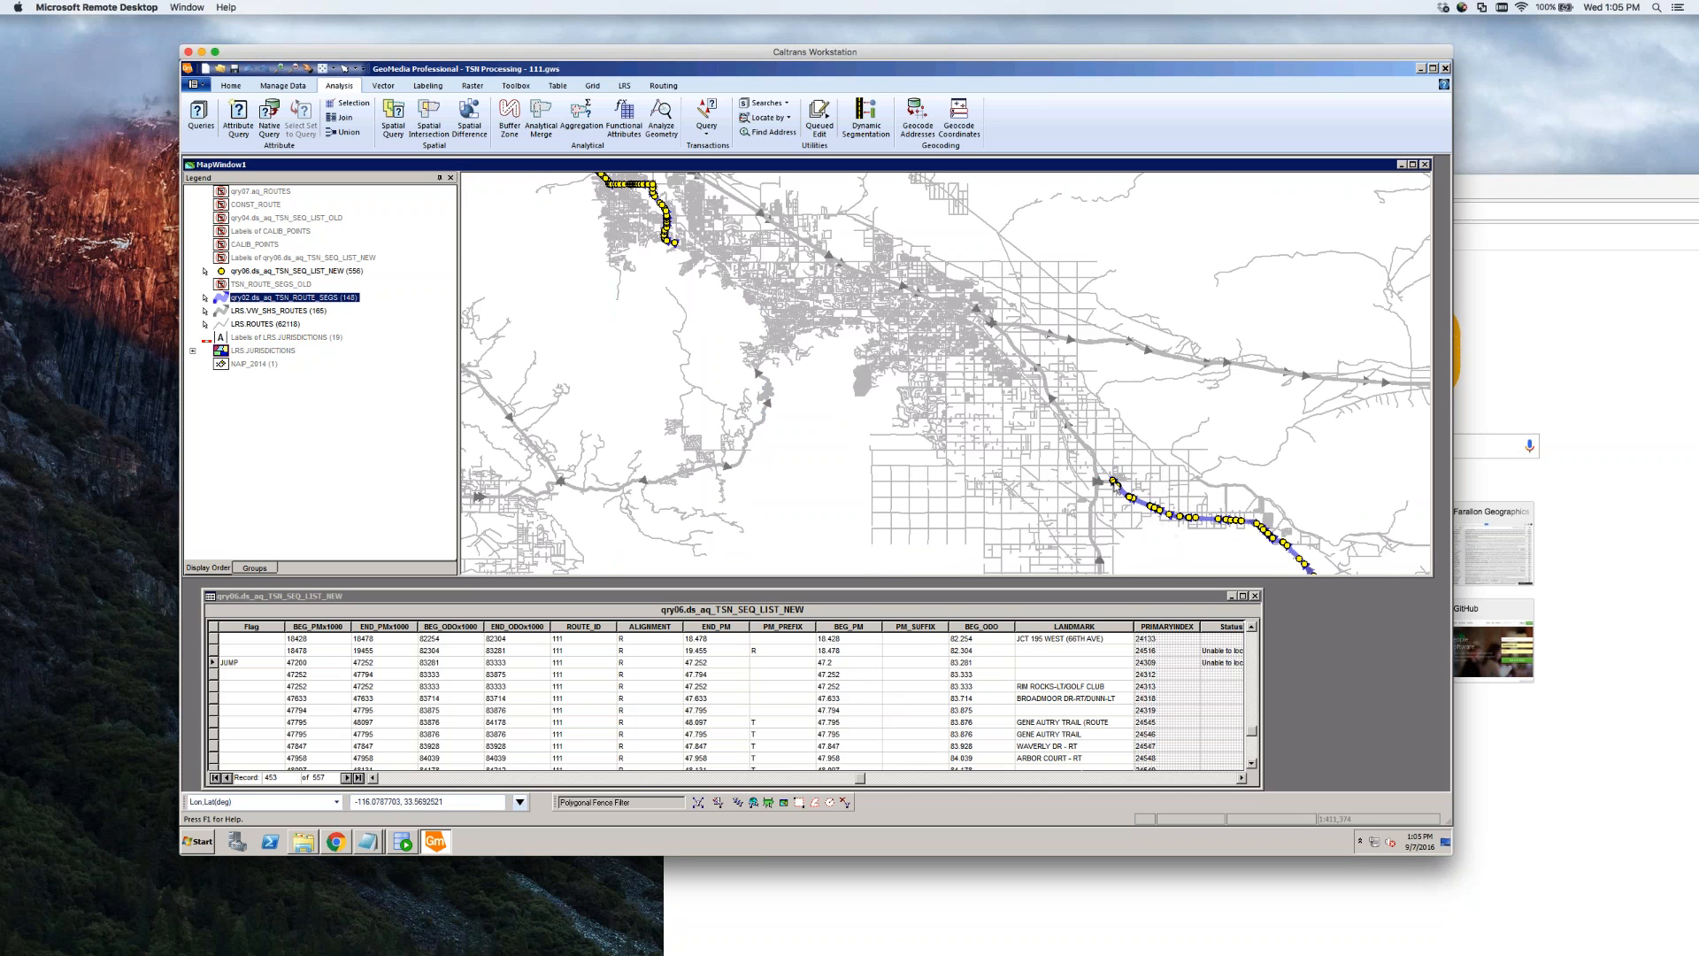
scroll(1117, 489, up, 3)
scroll(1104, 476, up, 3)
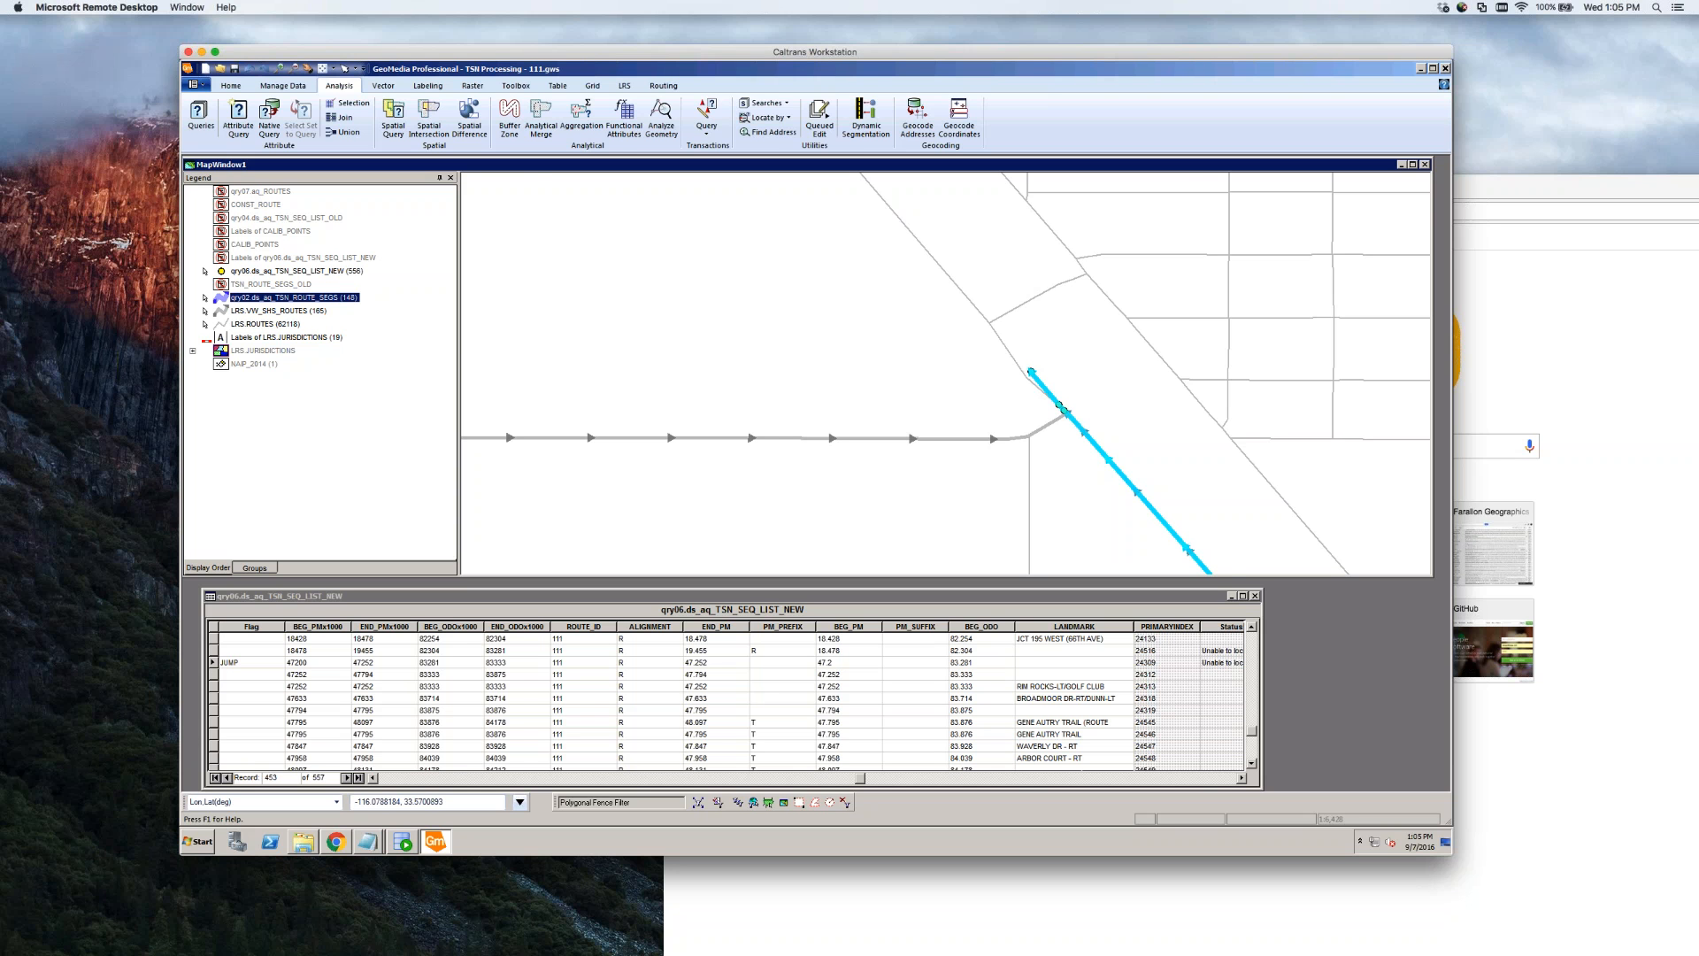
scroll(1098, 404, down, 2)
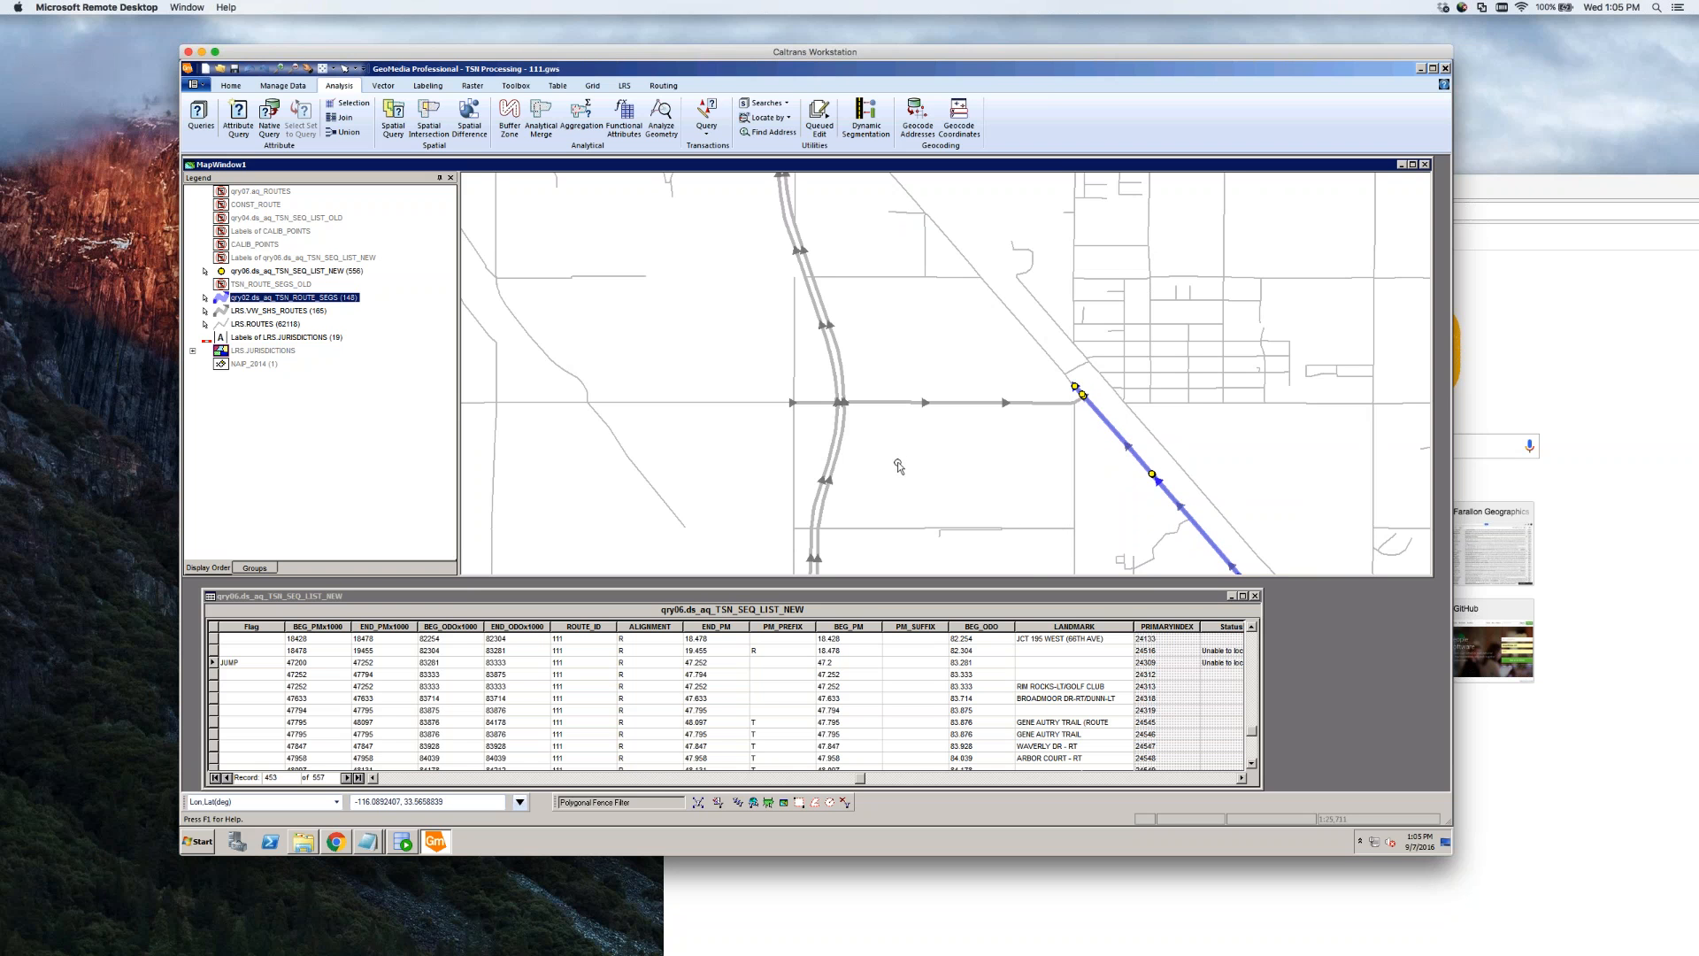
click(278, 284)
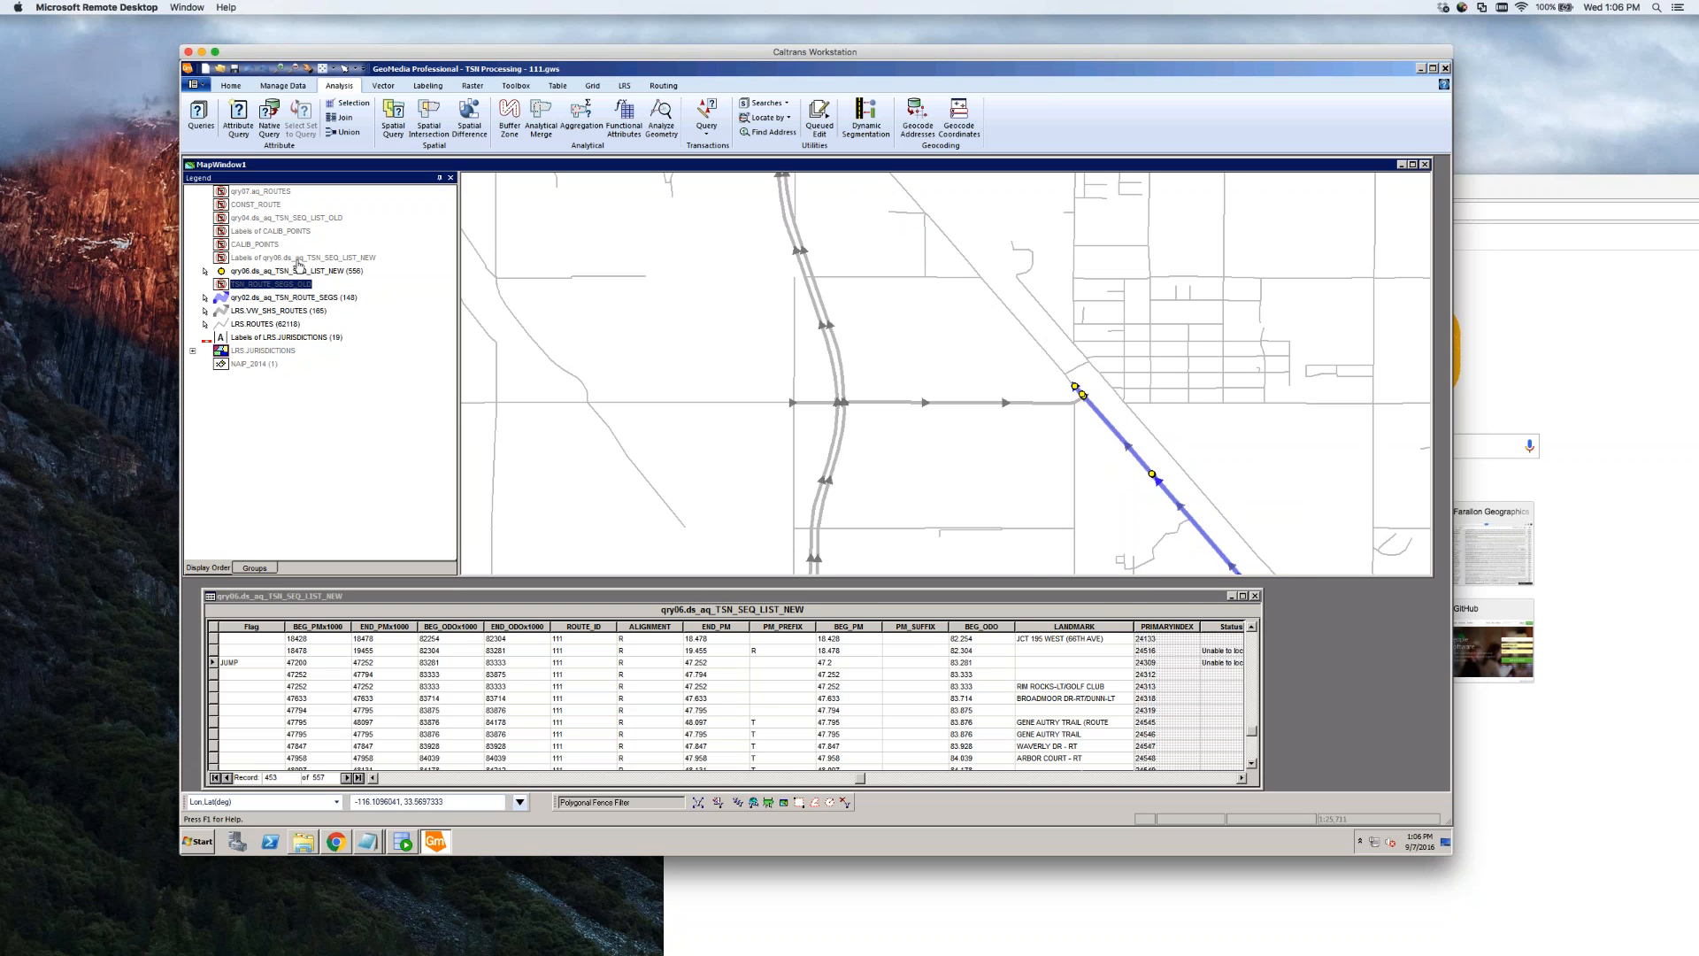
Display qry04.ds_aq_TSN_SEQ_LIST_OLD and move it just above qry06 in the legend
click(321, 220)
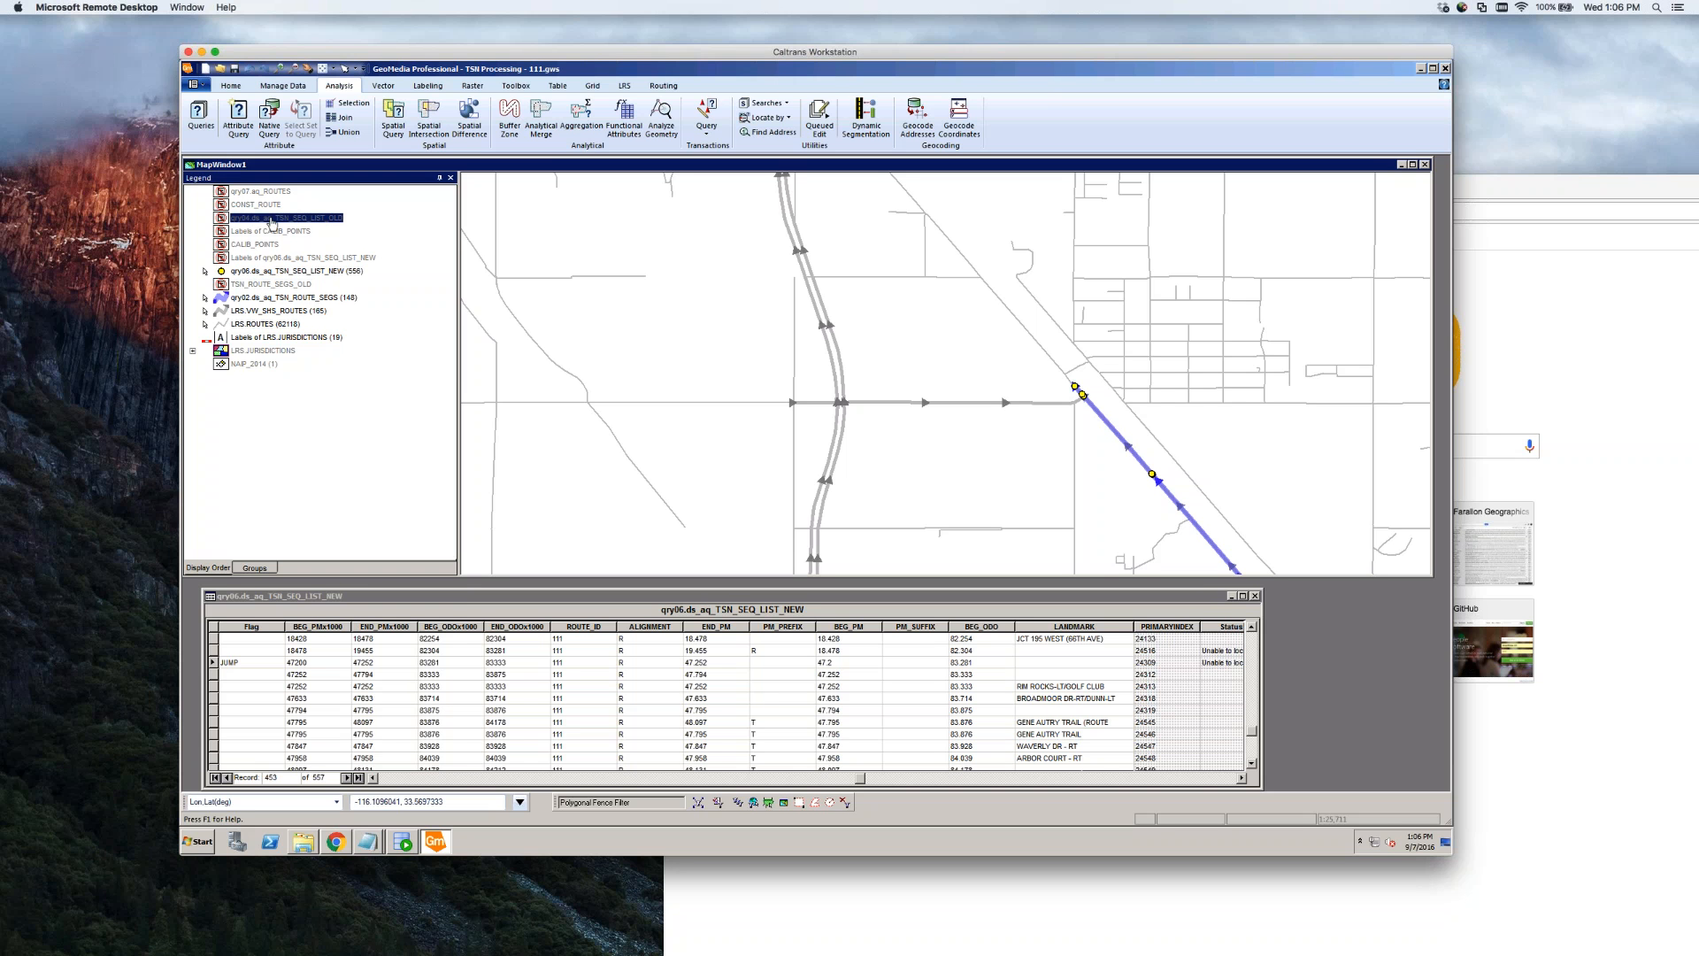
right_click(324, 224)
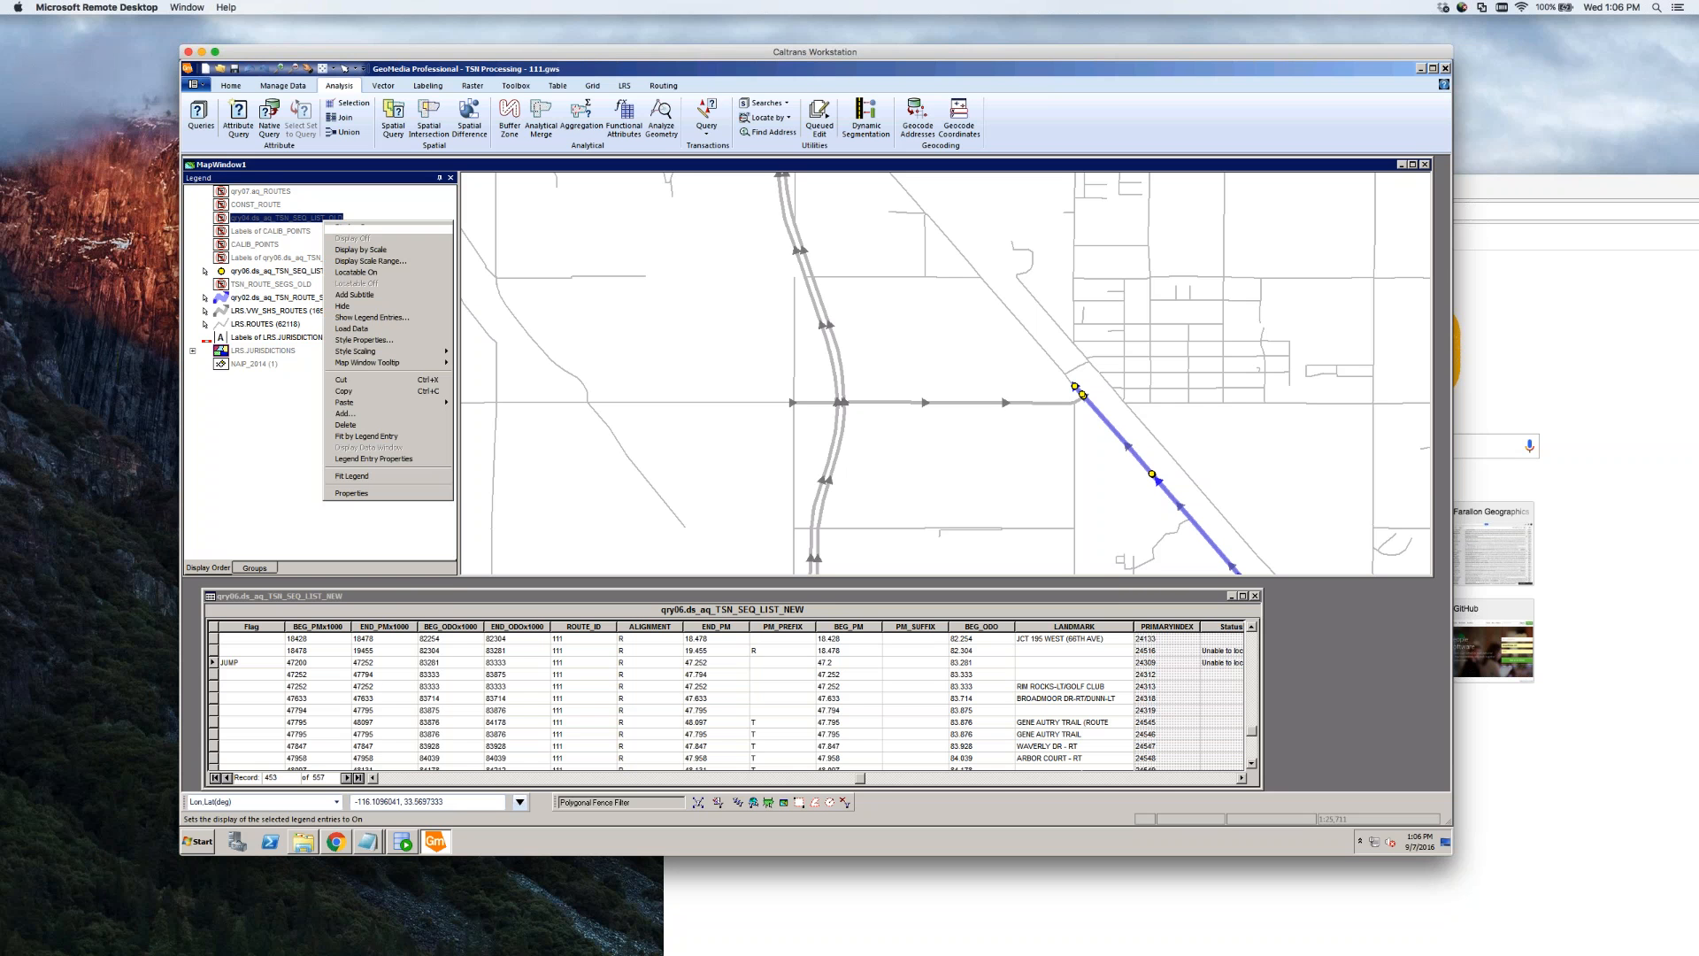
click(349, 226)
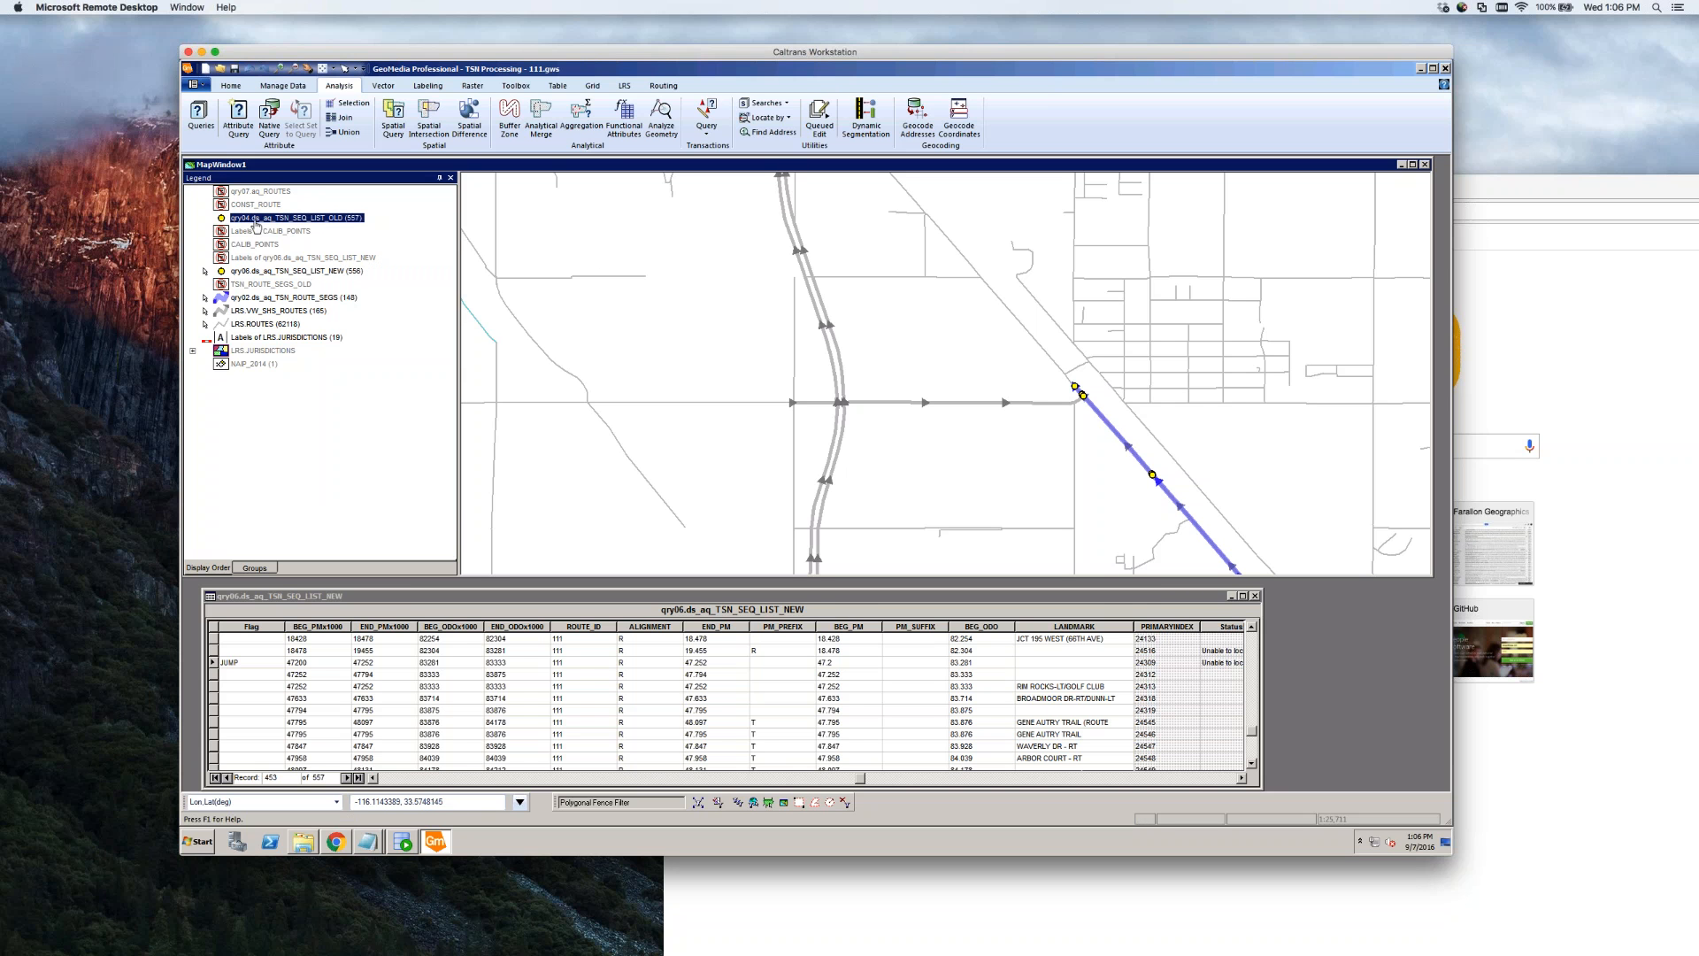
click(257, 270)
drag(257, 270, 262, 274)
Turn off display of qry06.ds_aq_TSN_SEQ_LIST_NEW and bring up the warehouse connections
click(264, 273)
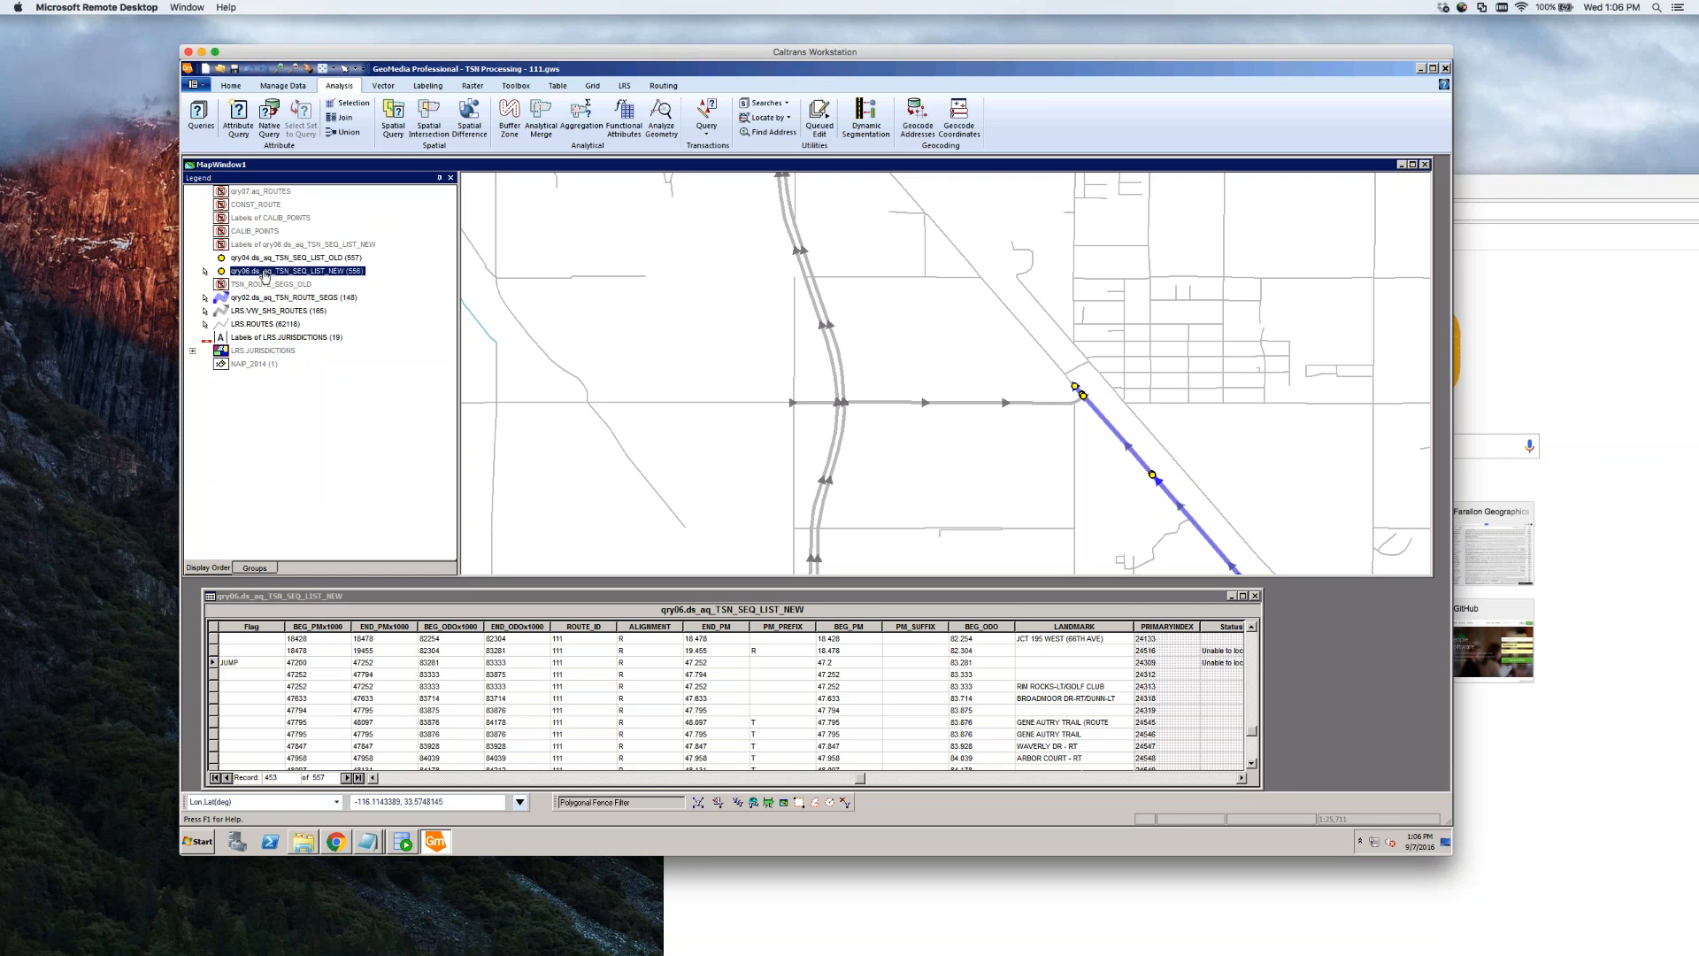
right_click(265, 273)
click(297, 292)
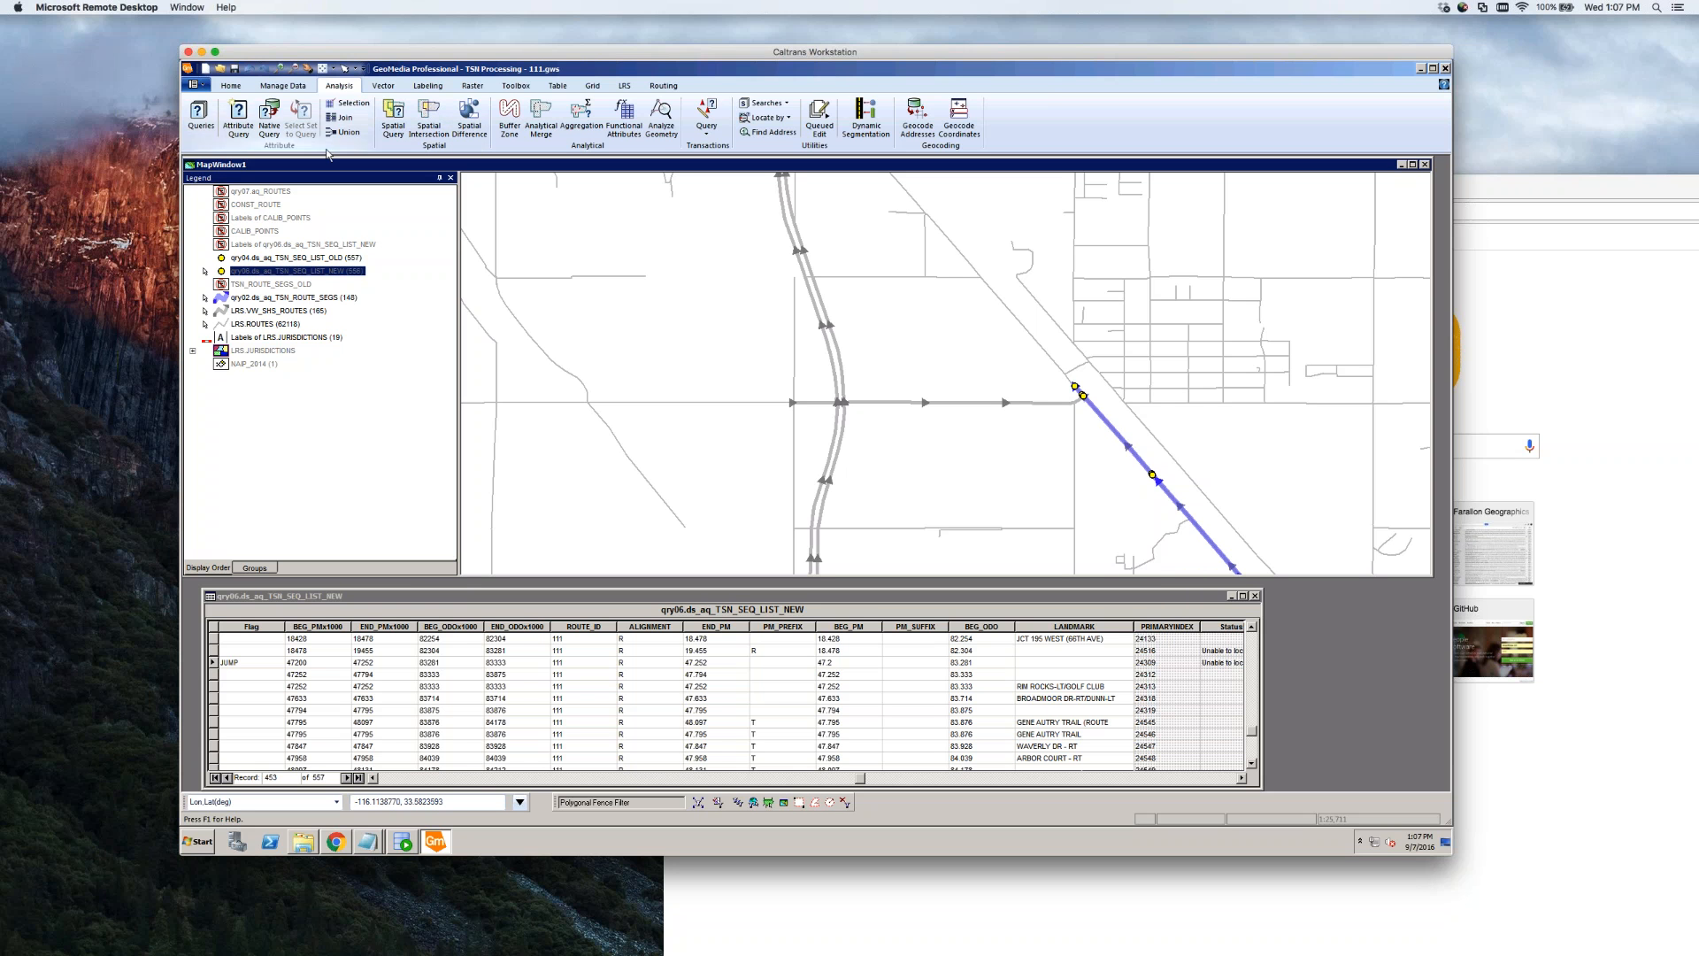
click(319, 461)
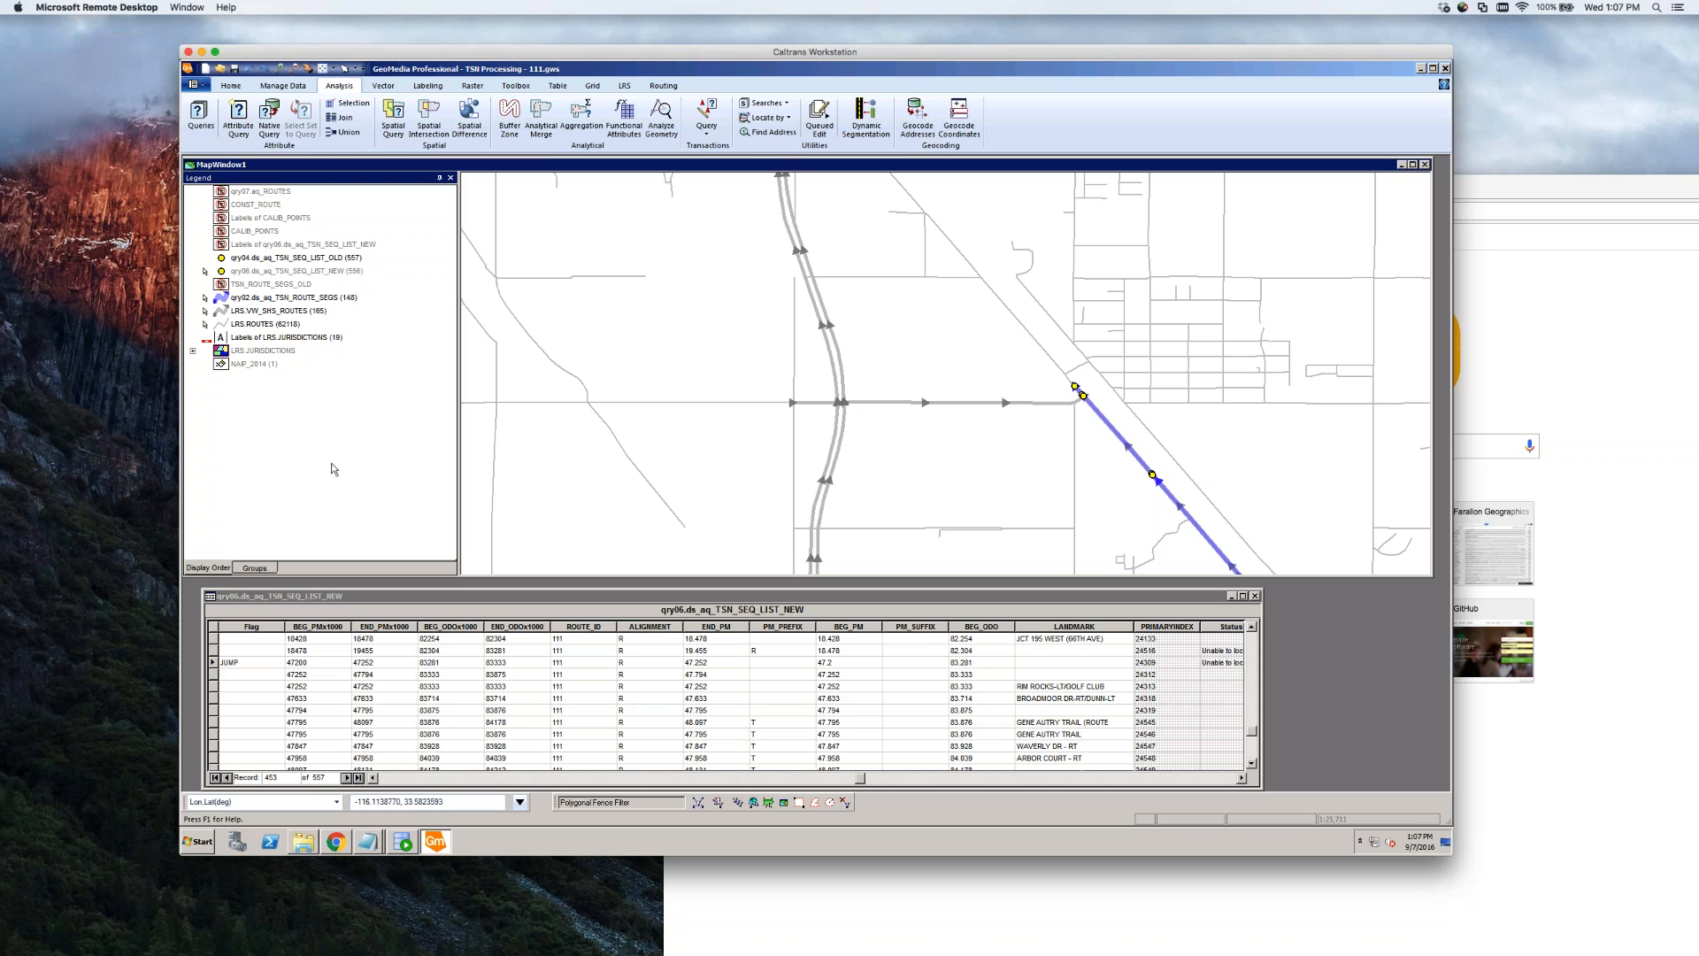
click(283, 86)
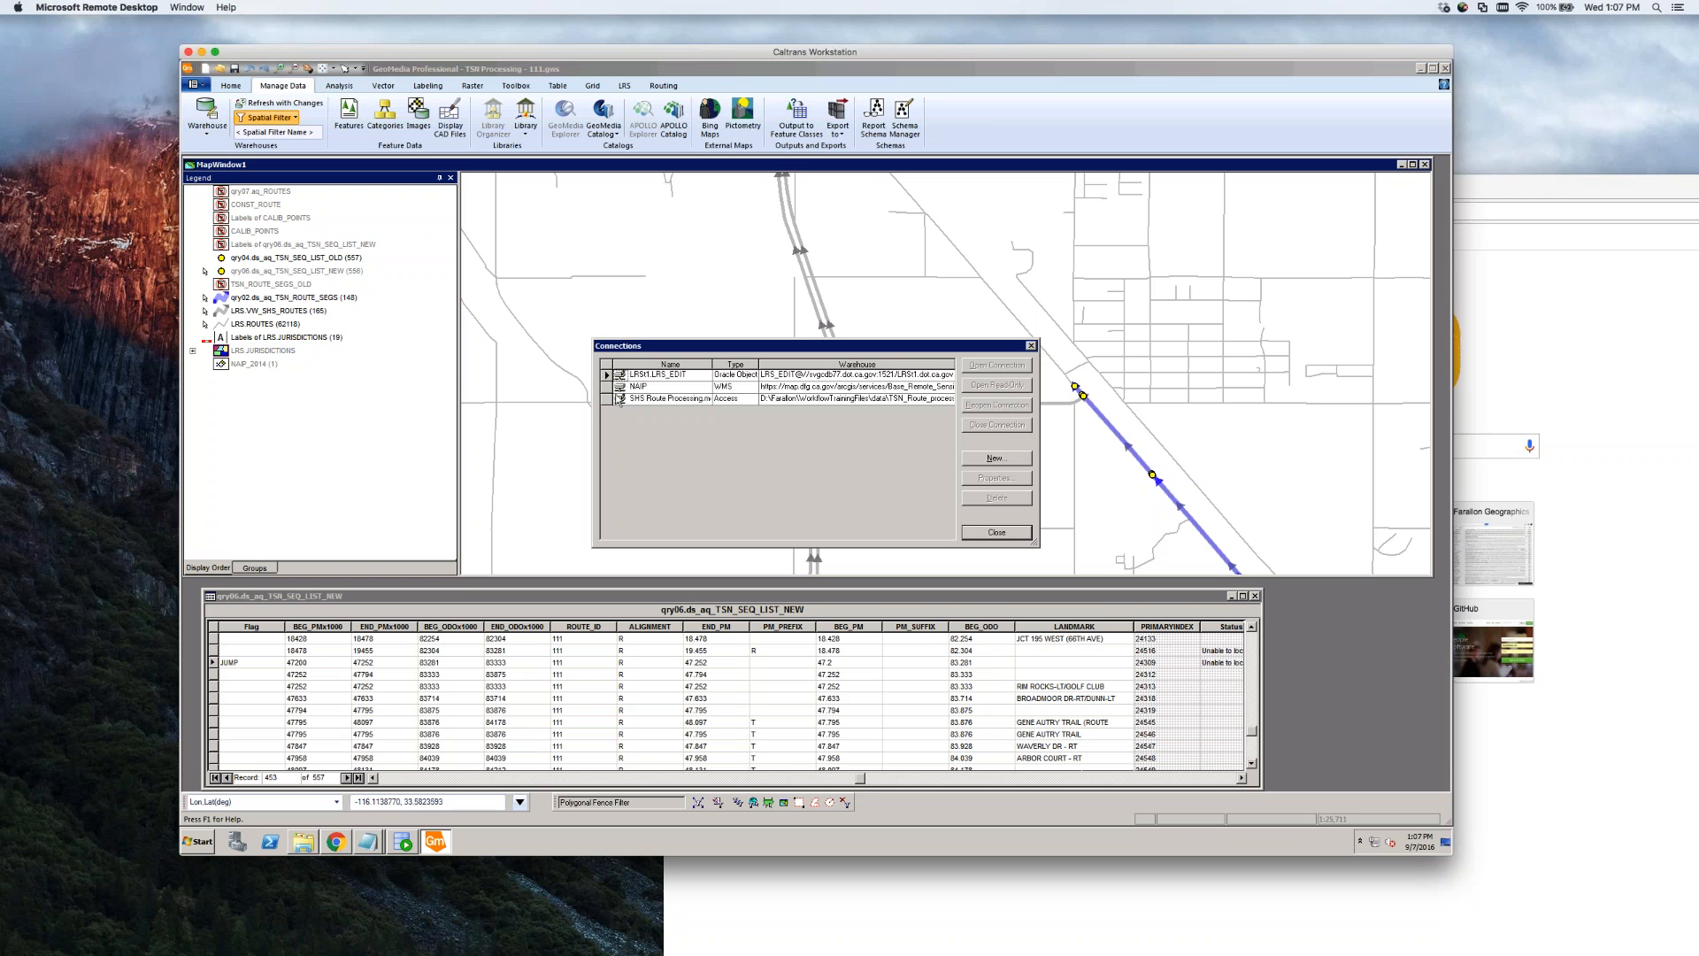
Select SHS Route Processing, widen the list to read its full database path, then close Connections
click(607, 399)
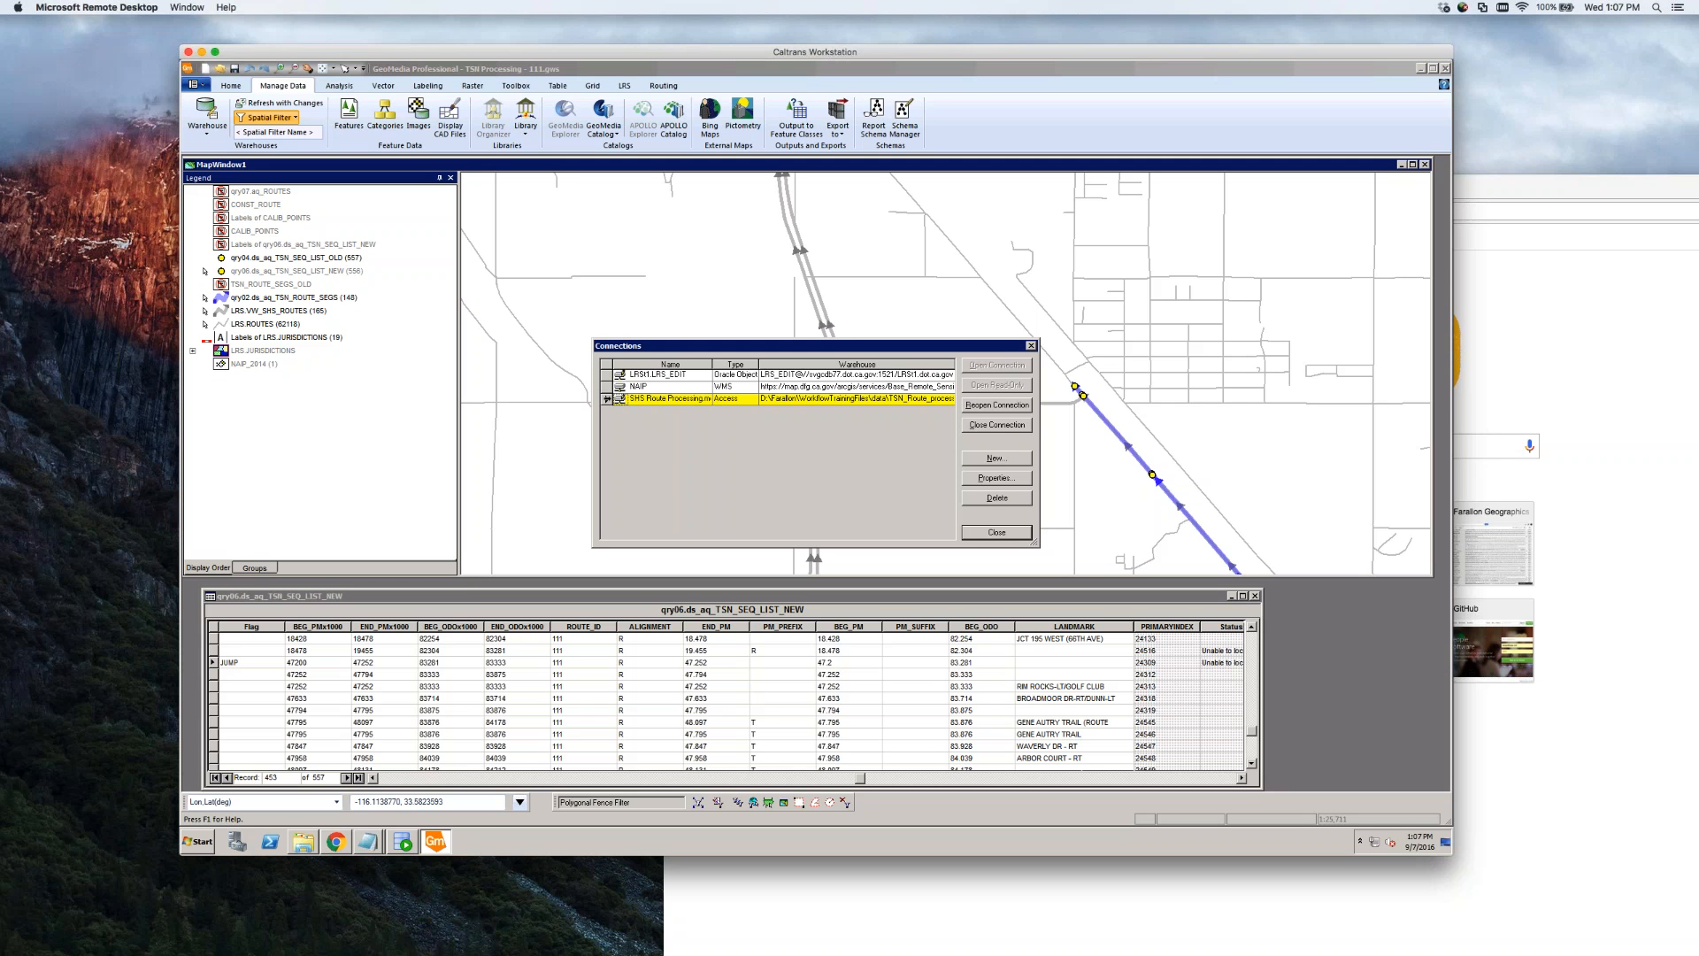
drag(1039, 433, 1303, 434)
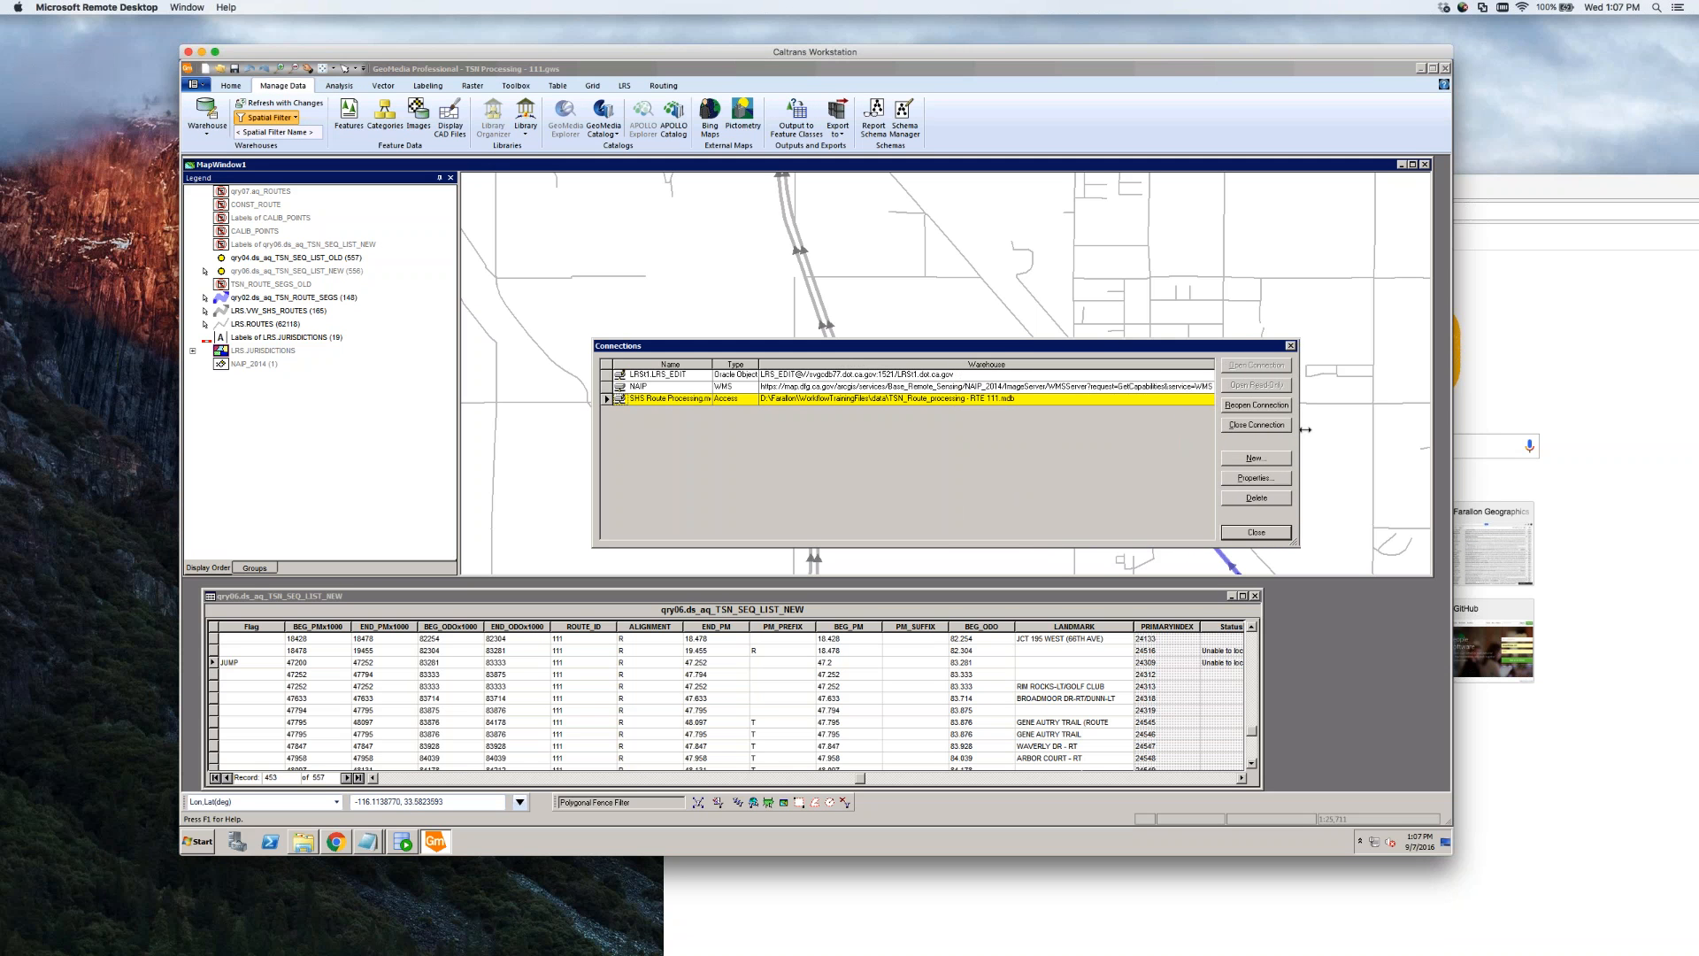
click(1043, 400)
click(621, 399)
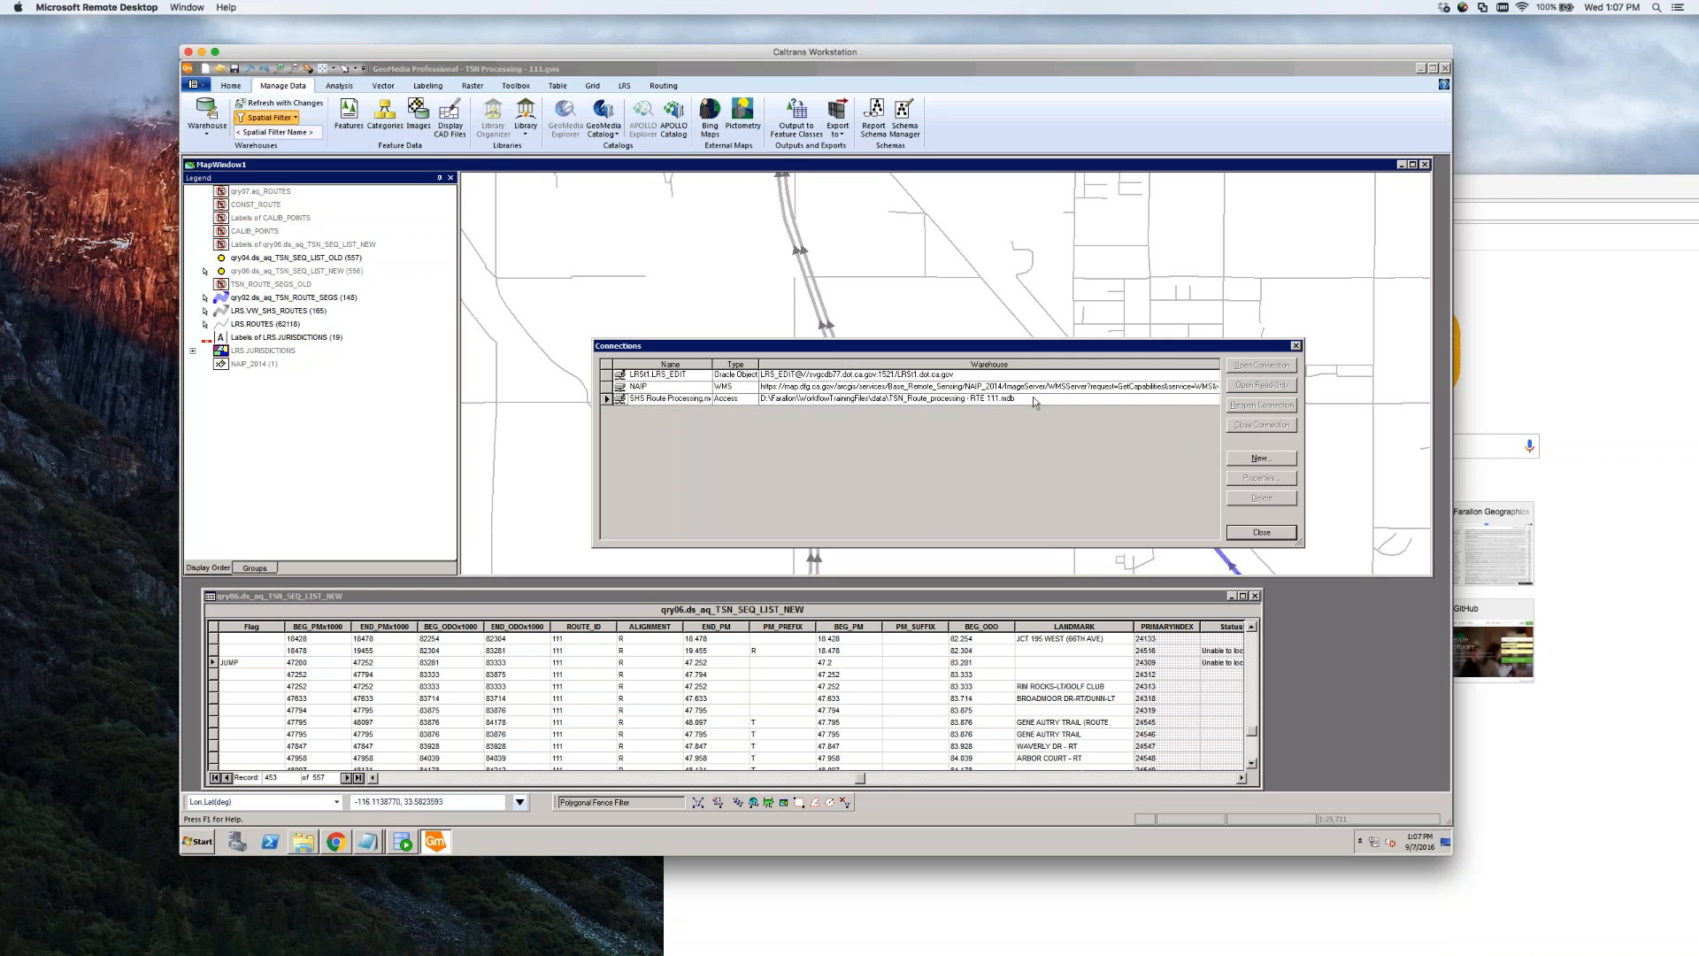
click(884, 400)
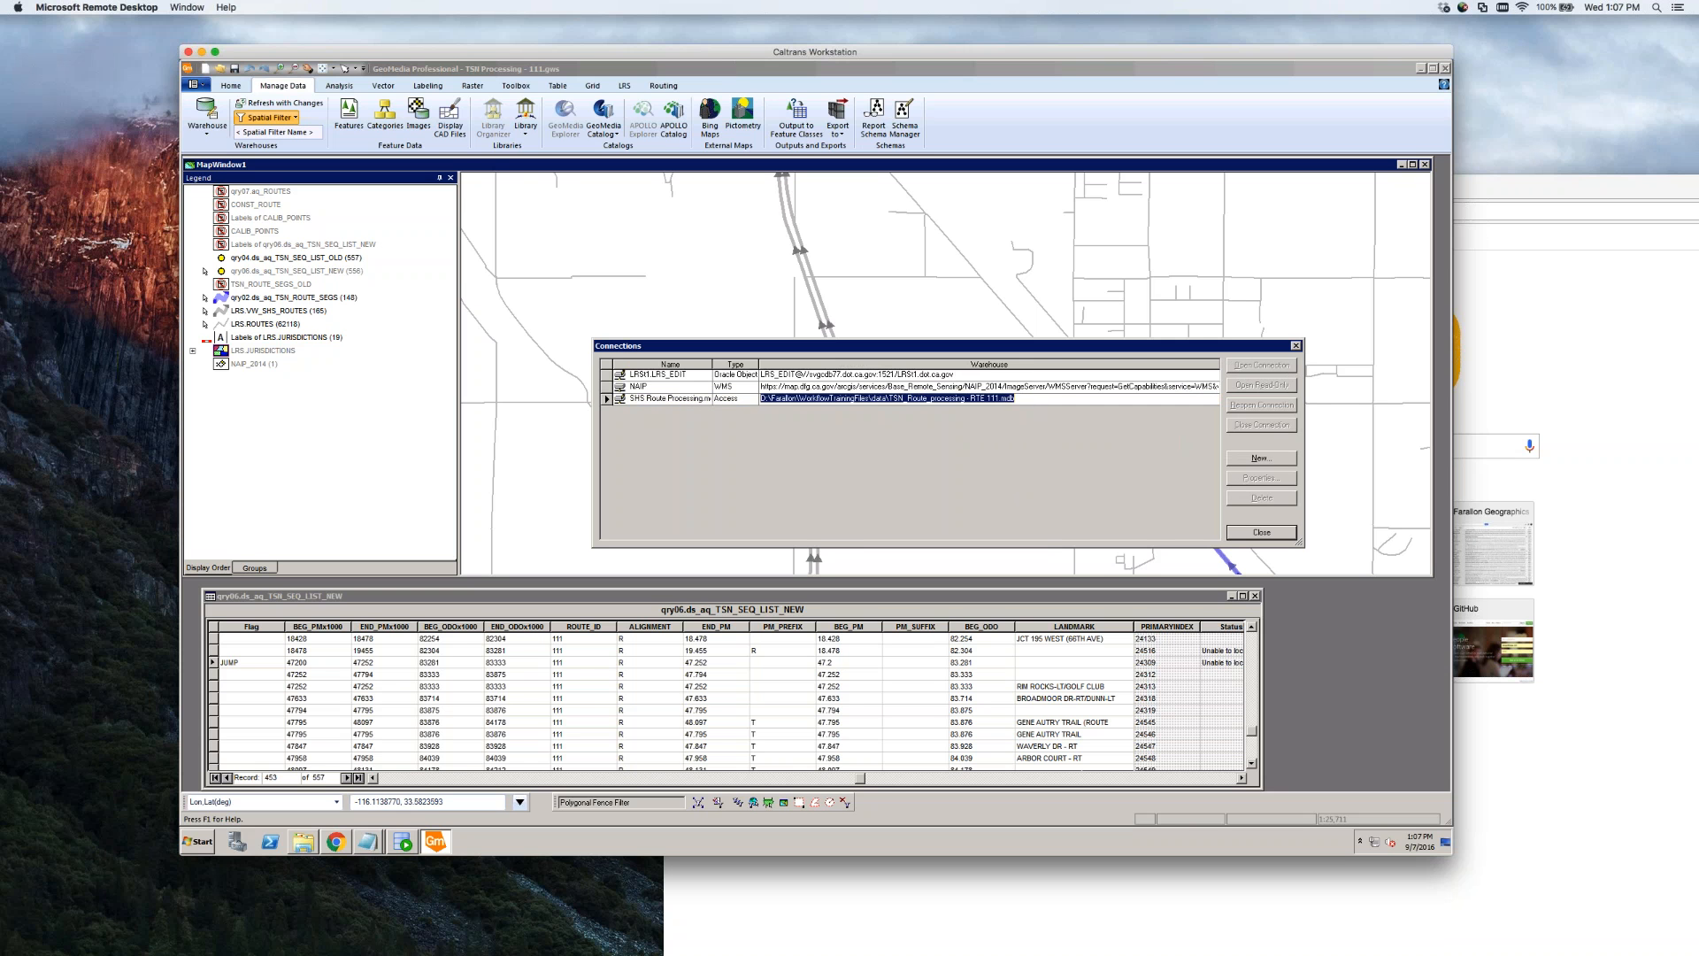
click(820, 400)
click(621, 399)
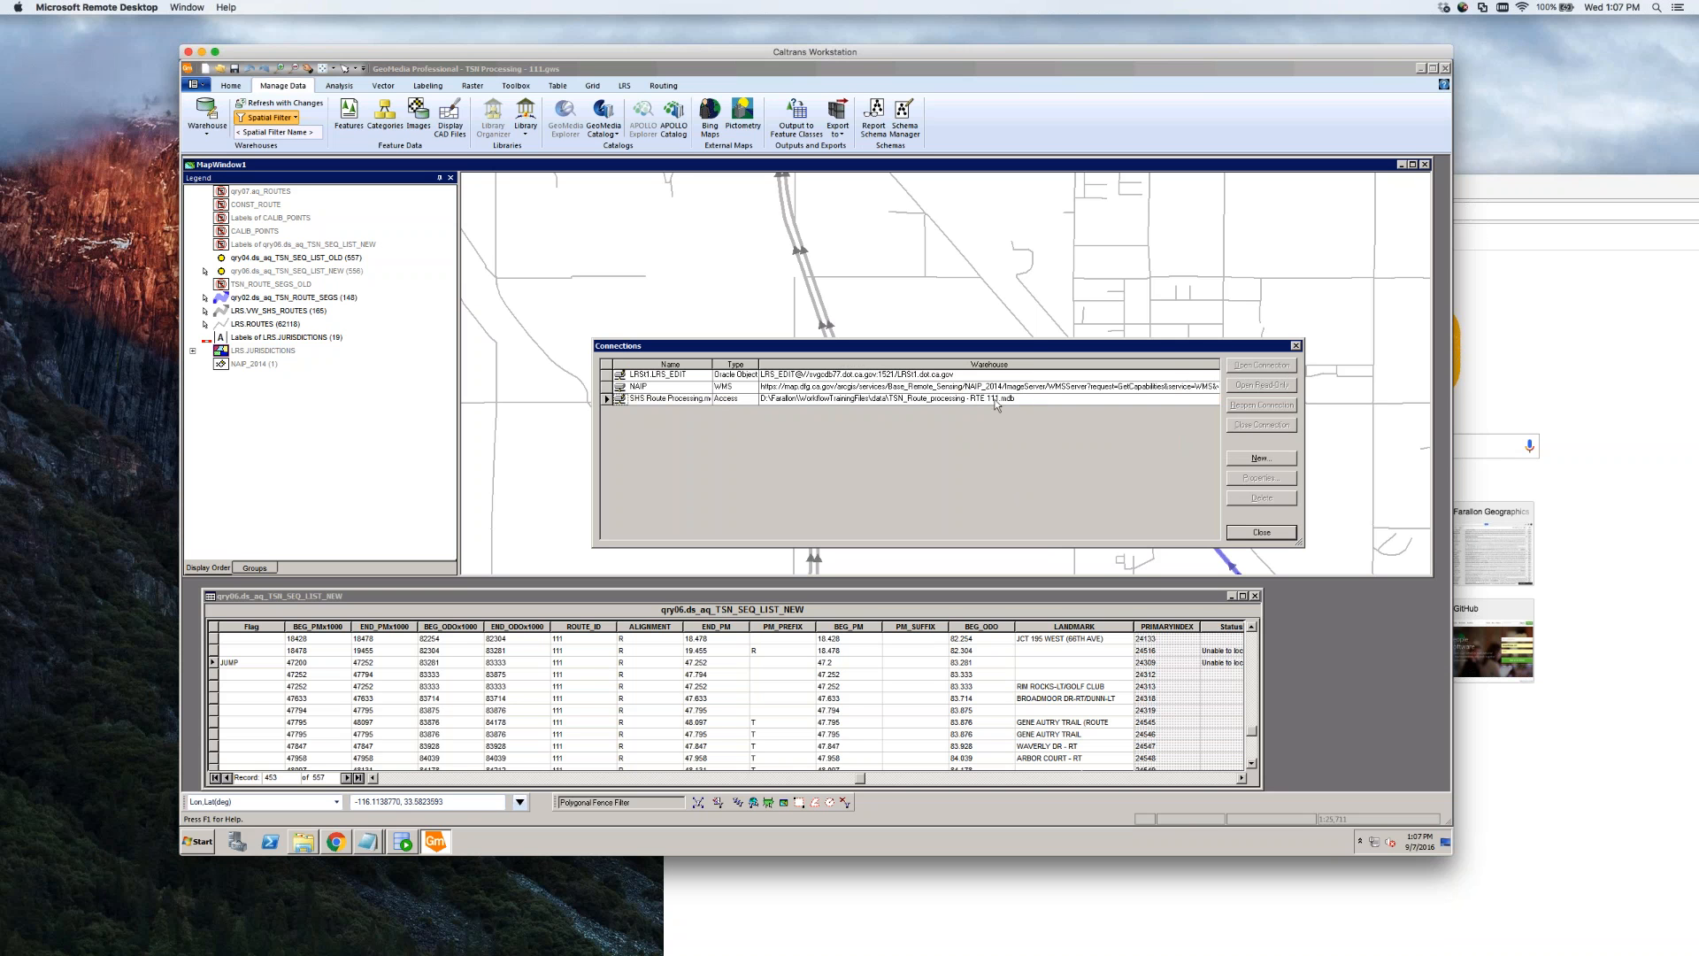
click(1261, 532)
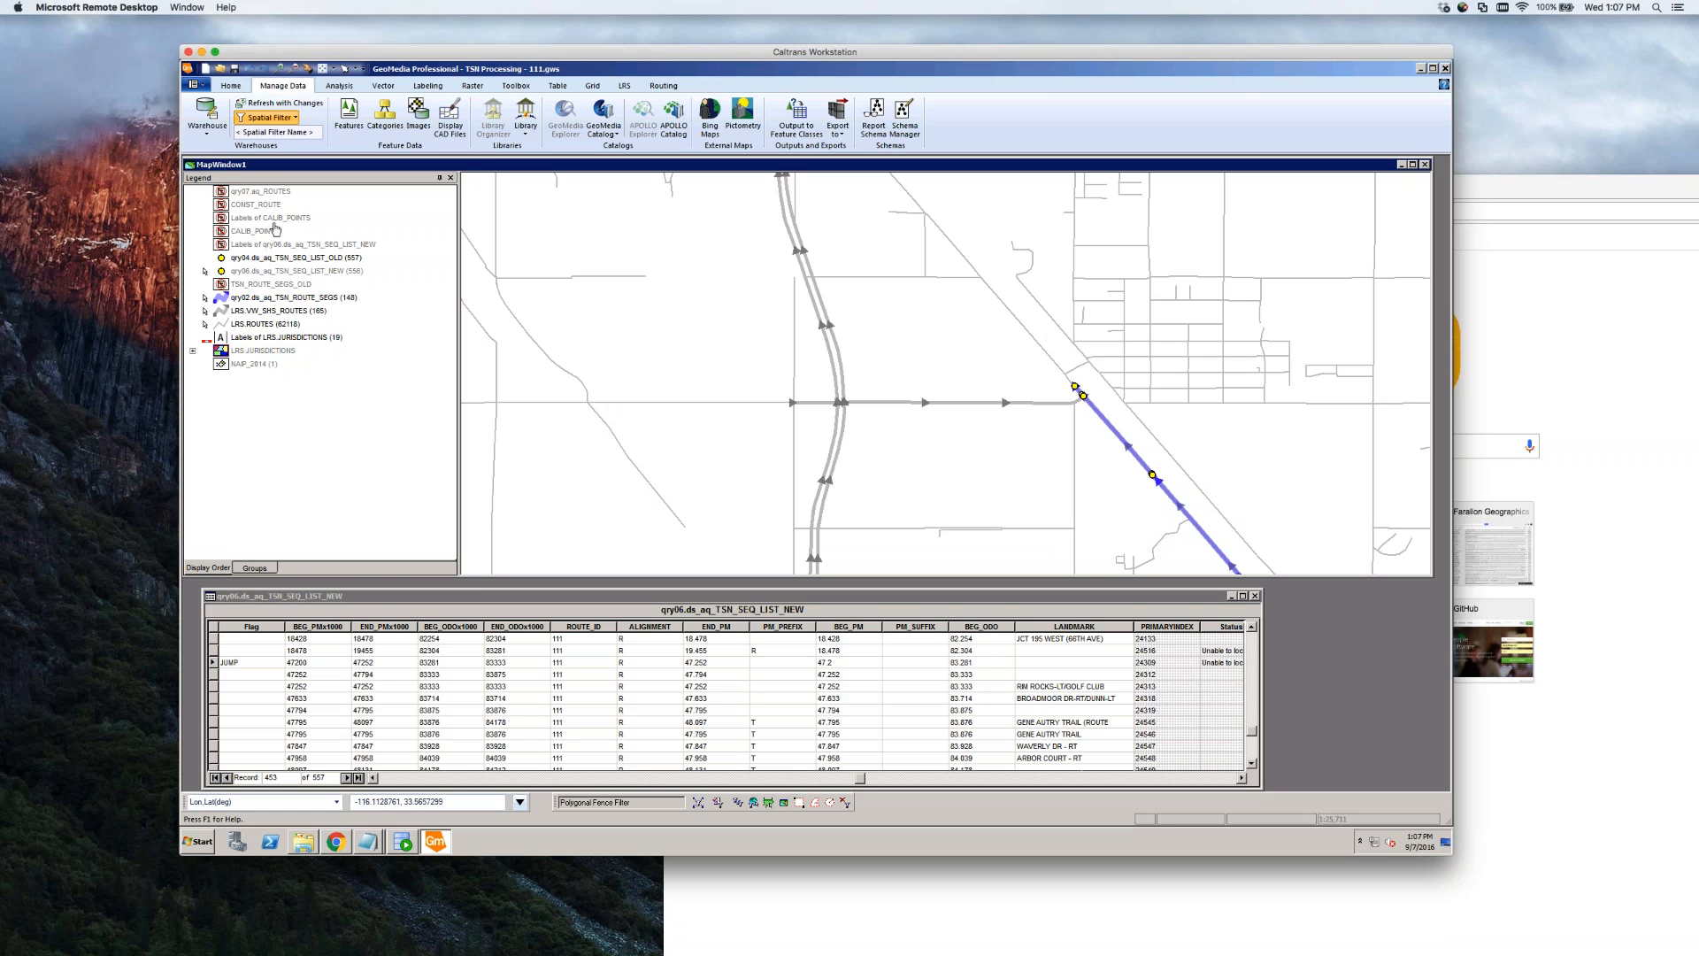
Add CALIB_POINTS and CONST_ROUTE from SHS Route Processing.mdb to the legend, then select CALIB_POINTS
right_click(248, 417)
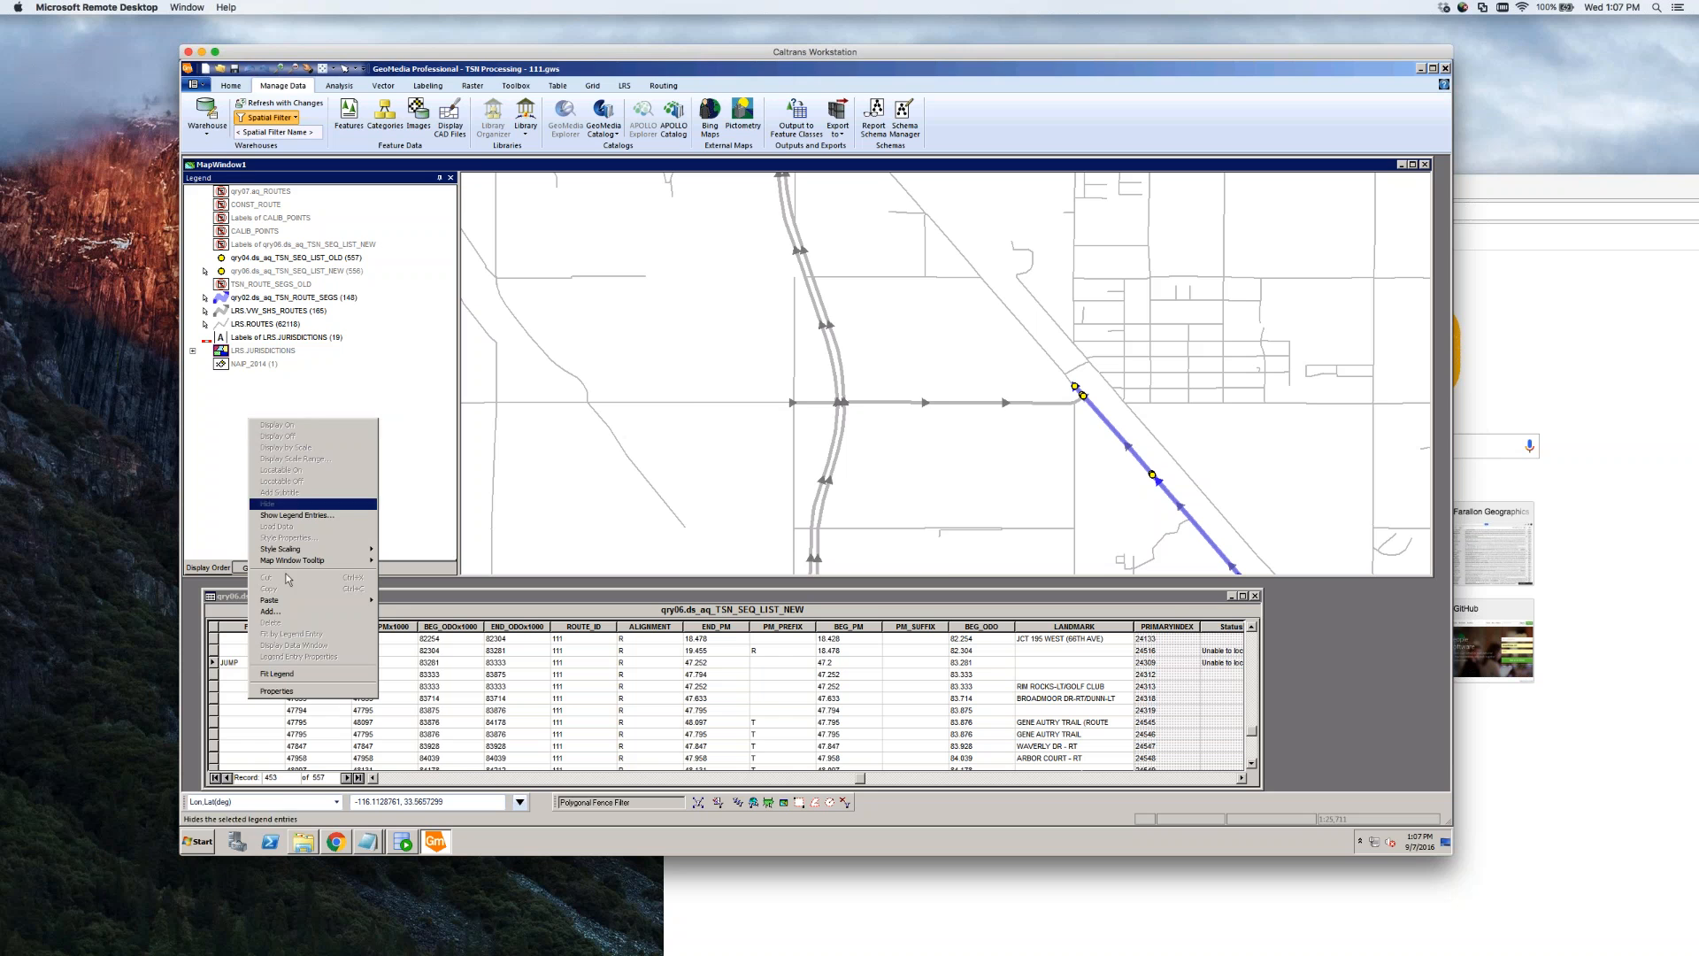
click(291, 613)
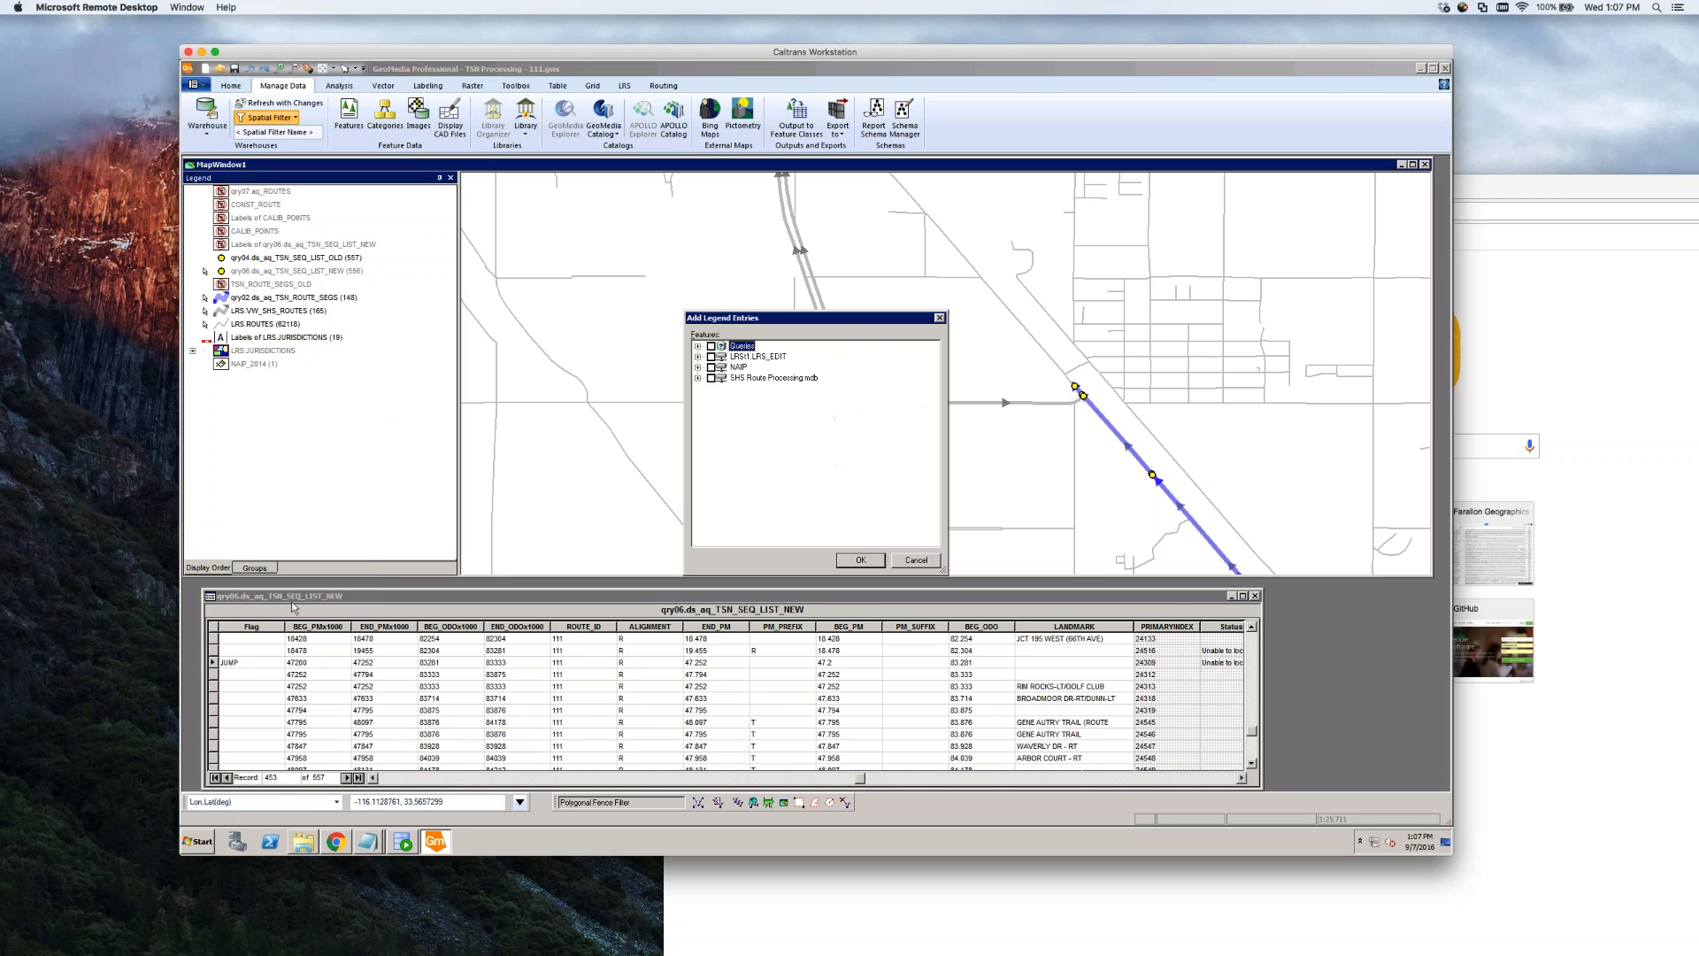
click(698, 378)
click(724, 389)
click(725, 400)
click(860, 562)
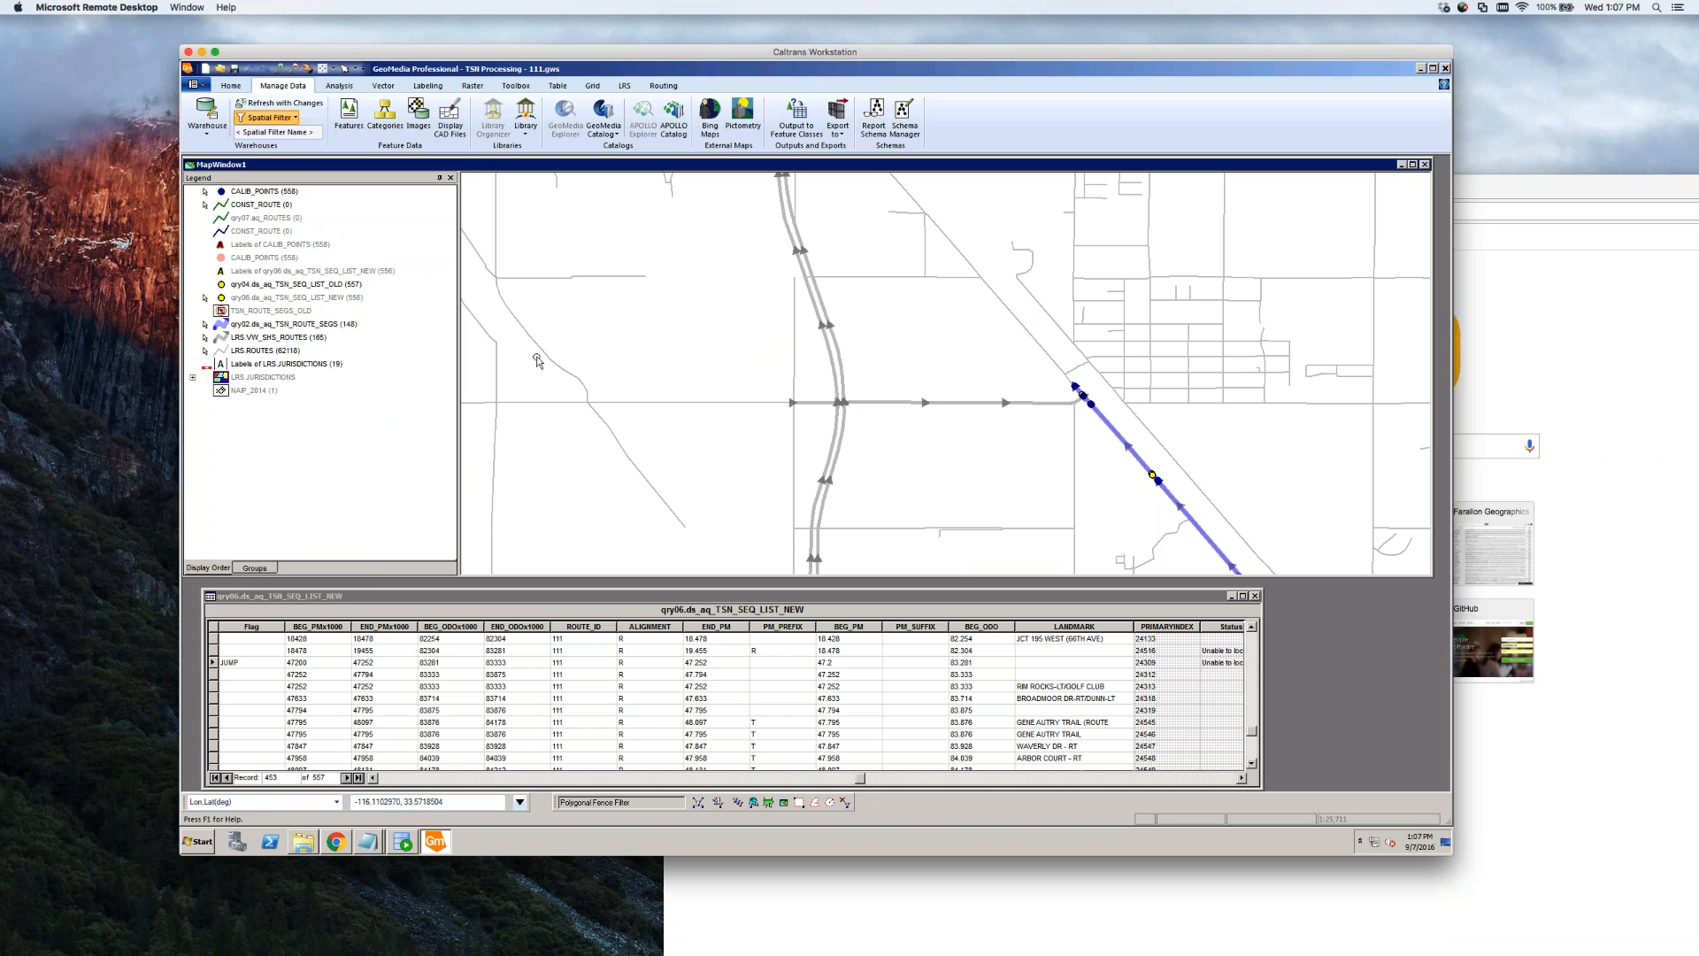
click(269, 193)
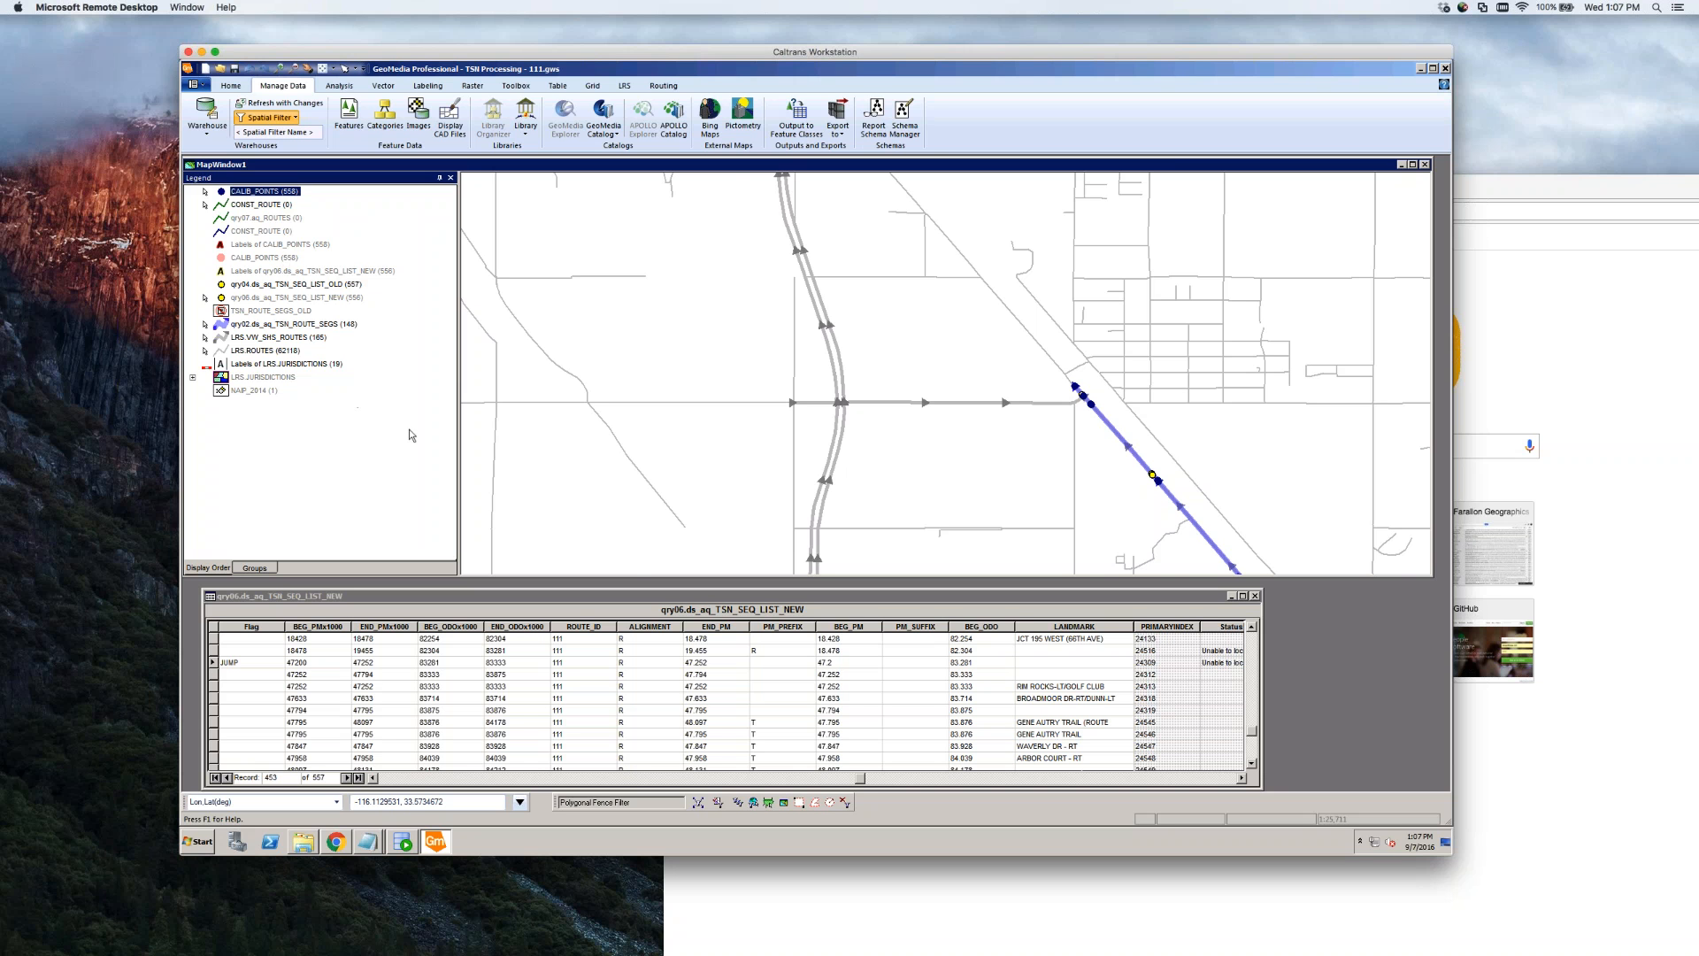
Delete the CALIB_POINTS, qry07.aq_ROUTES and both CONST_ROUTE legend entries, confirming with Yes
scroll(677, 359, down, 1)
scroll(729, 420, down, 2)
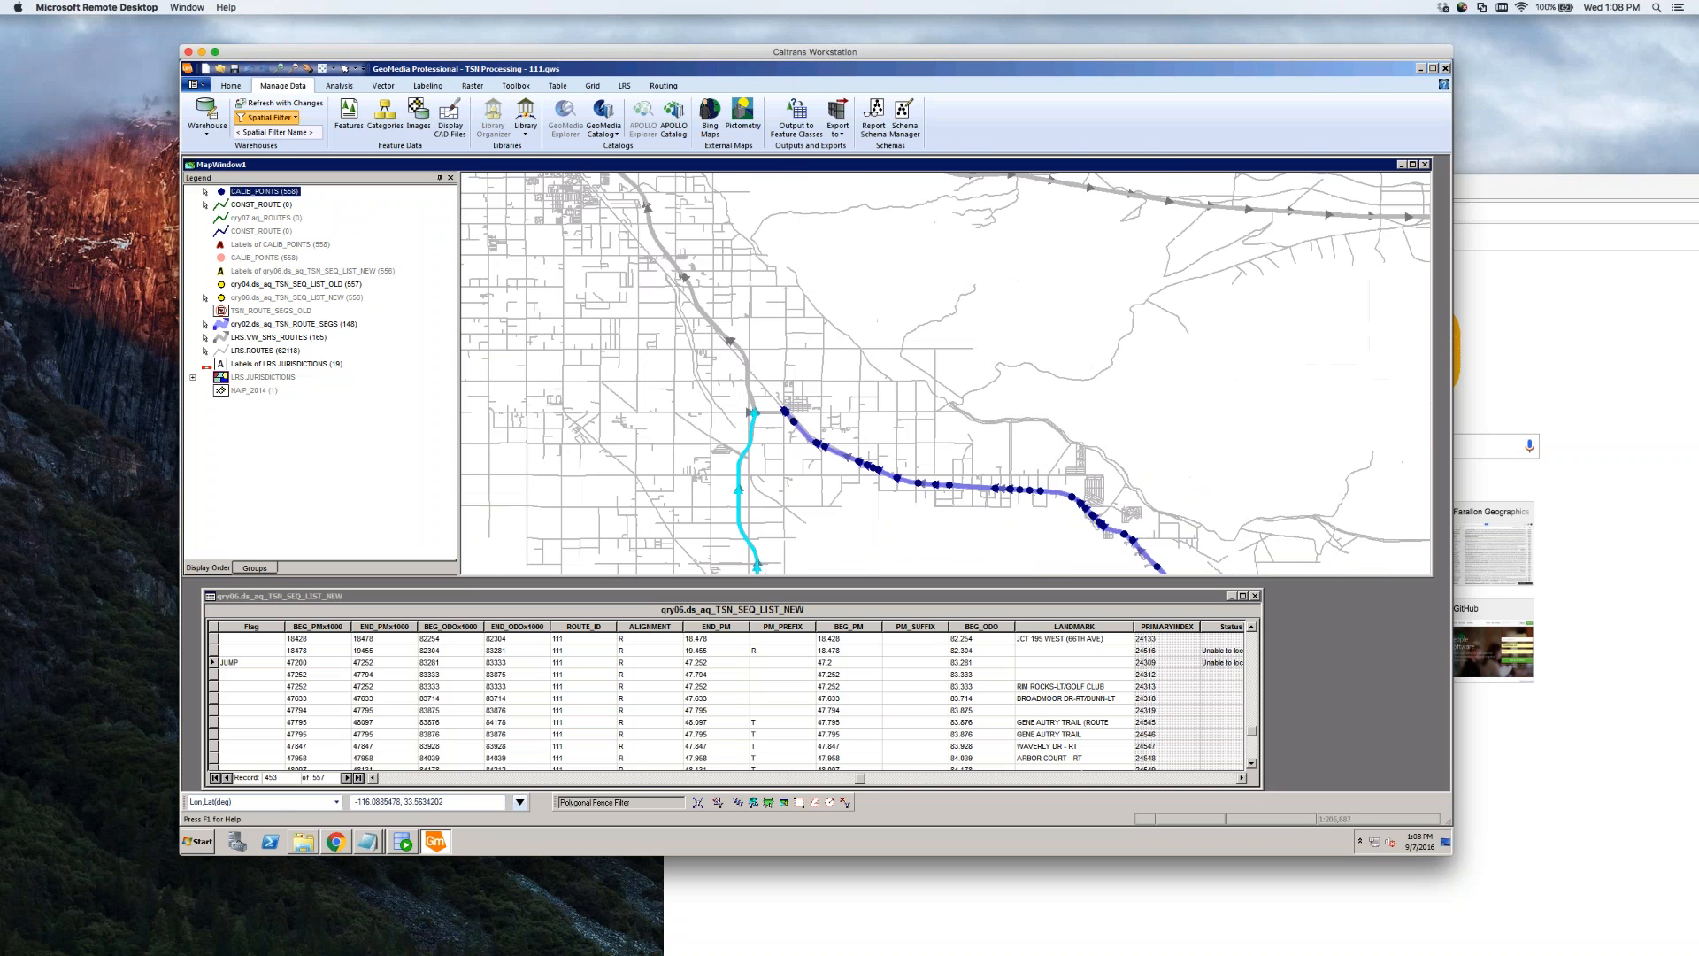
scroll(799, 409, down, 1)
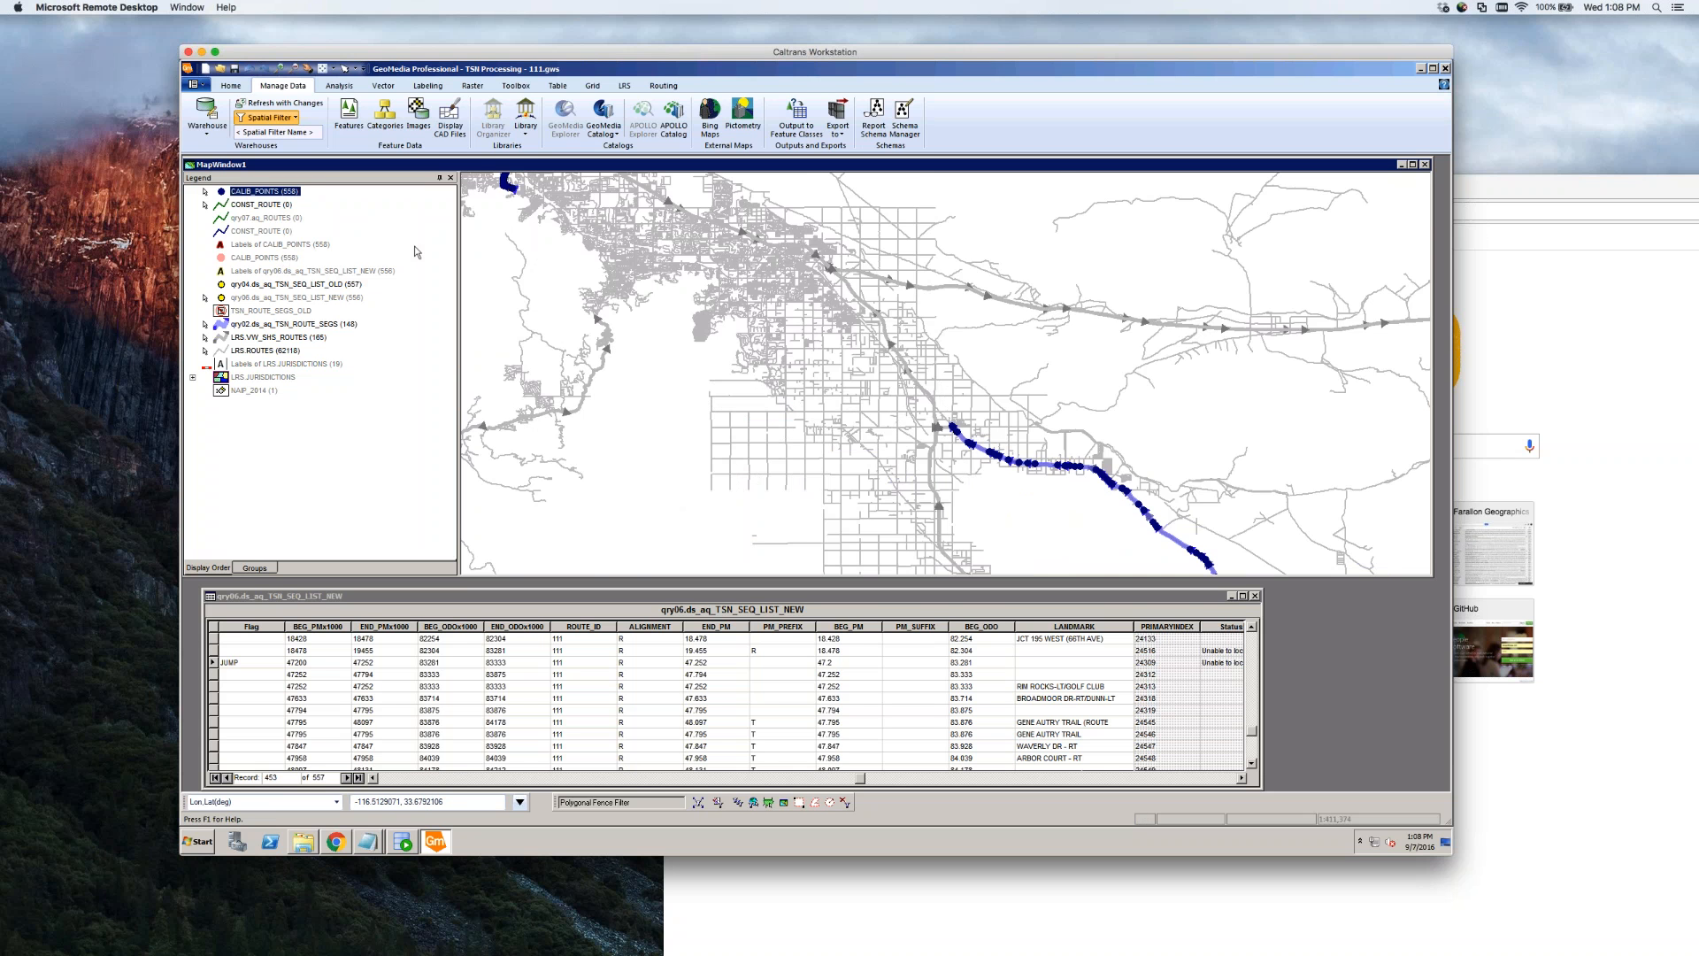
click(253, 231)
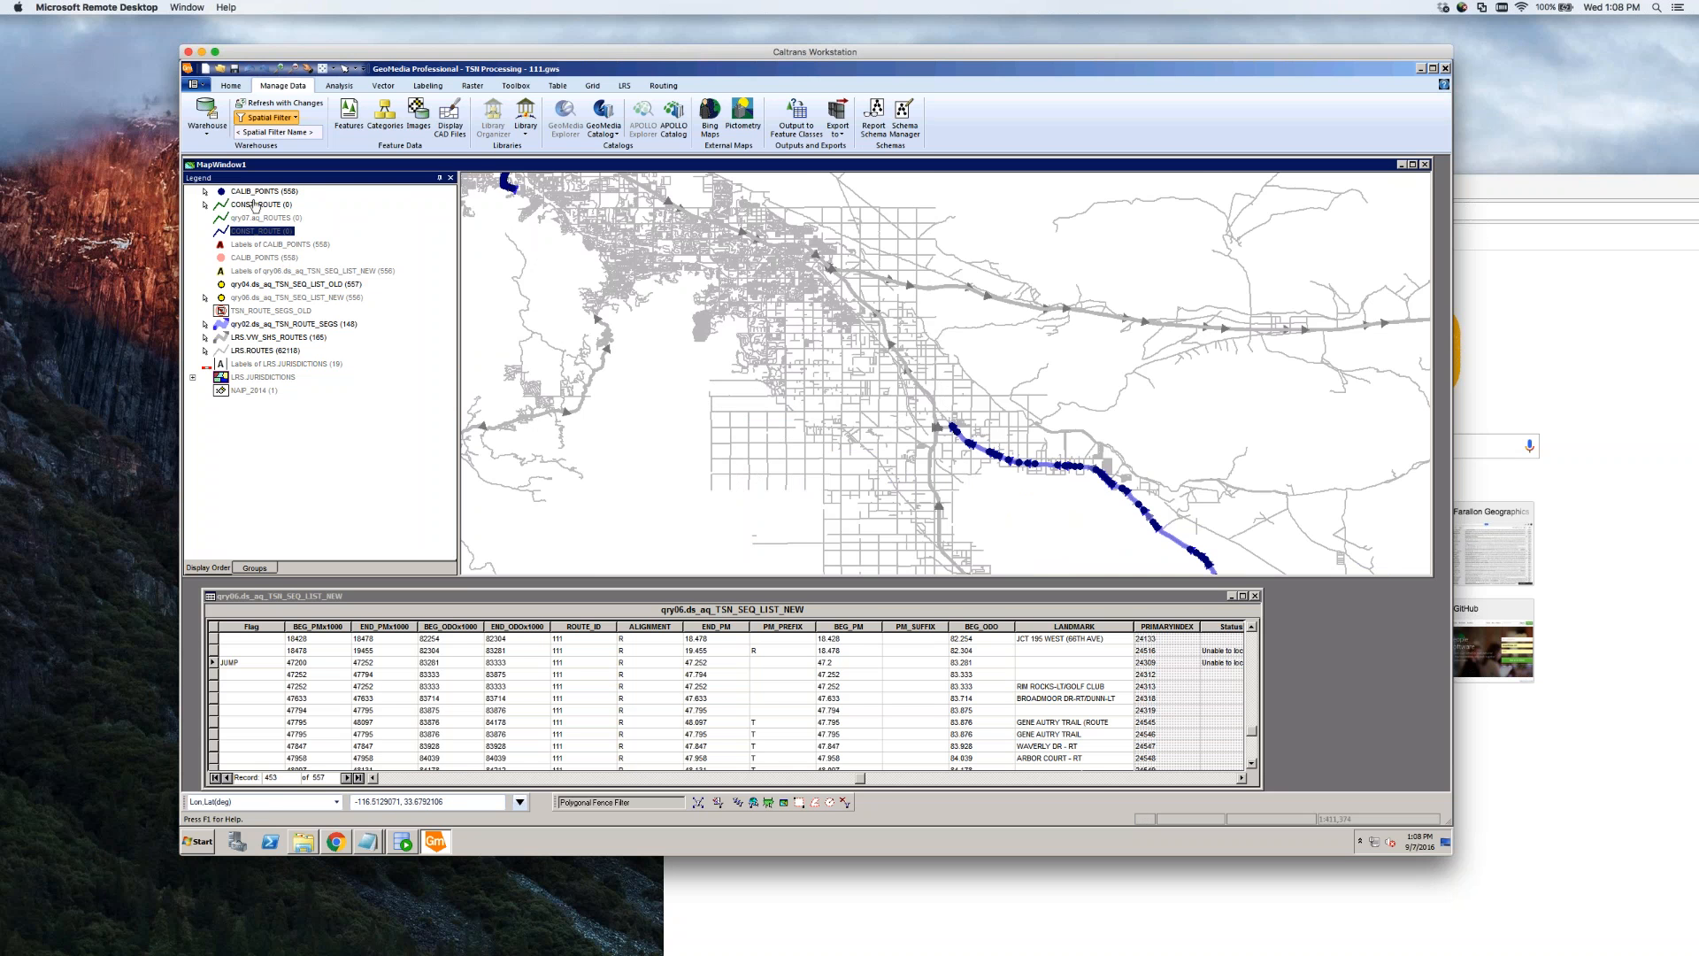
shift+click(255, 205)
shift+click(268, 193)
right_click(267, 196)
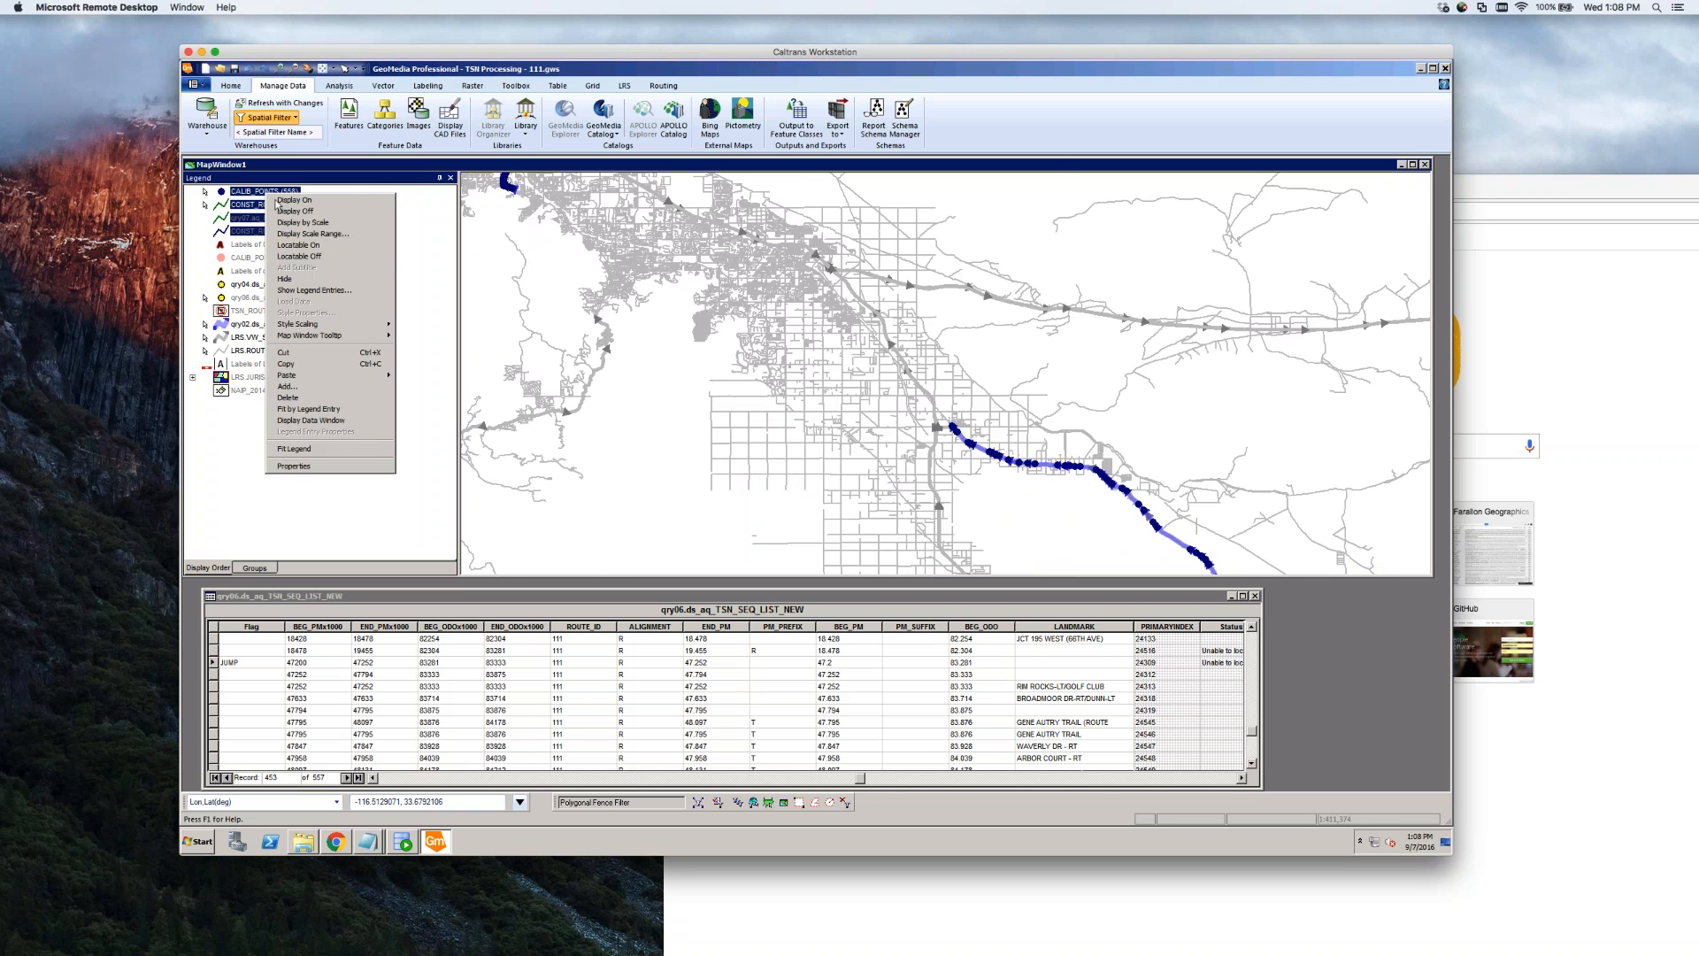
click(292, 399)
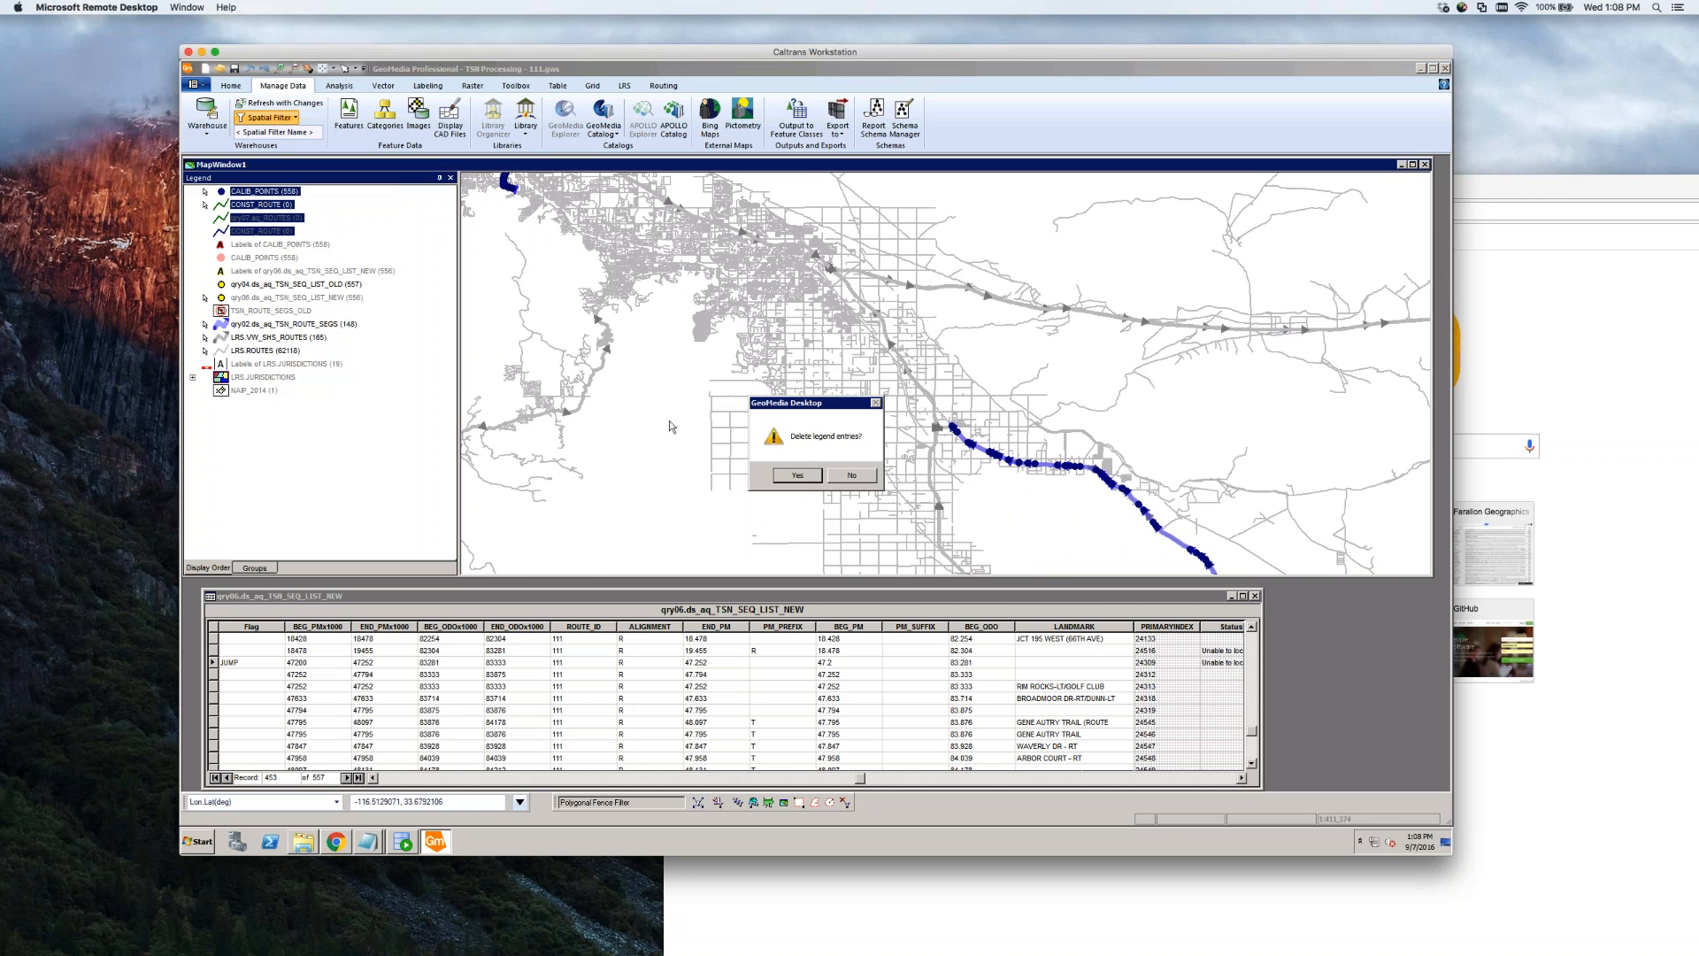
click(813, 476)
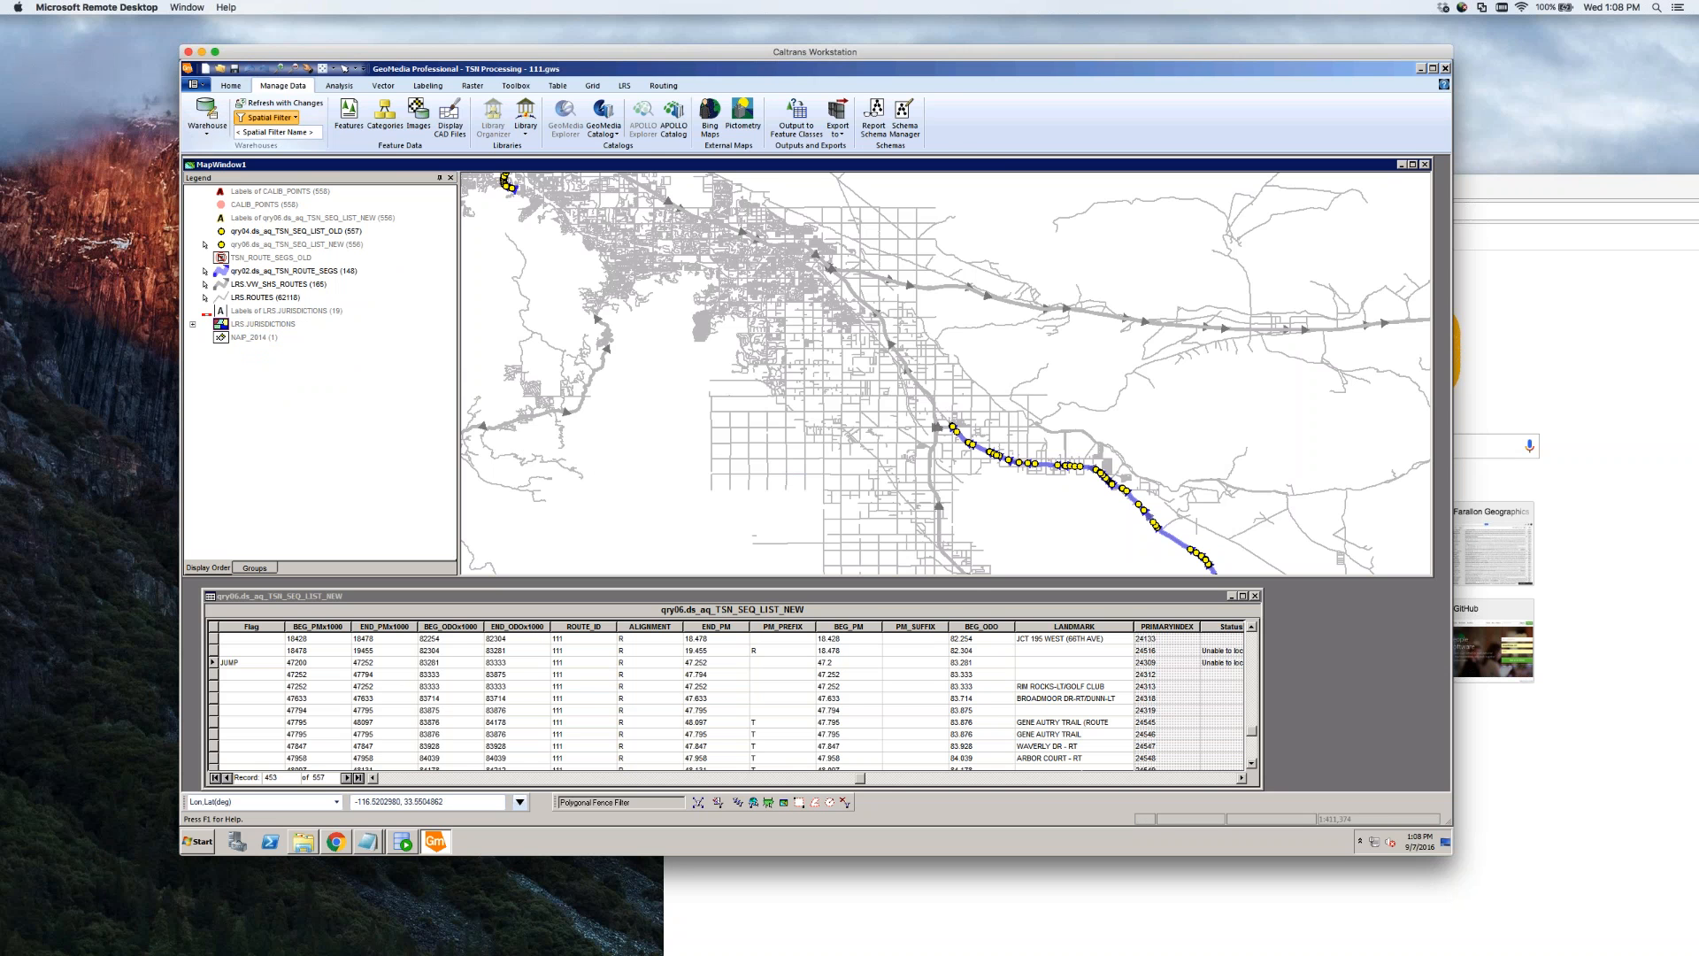
click(340, 87)
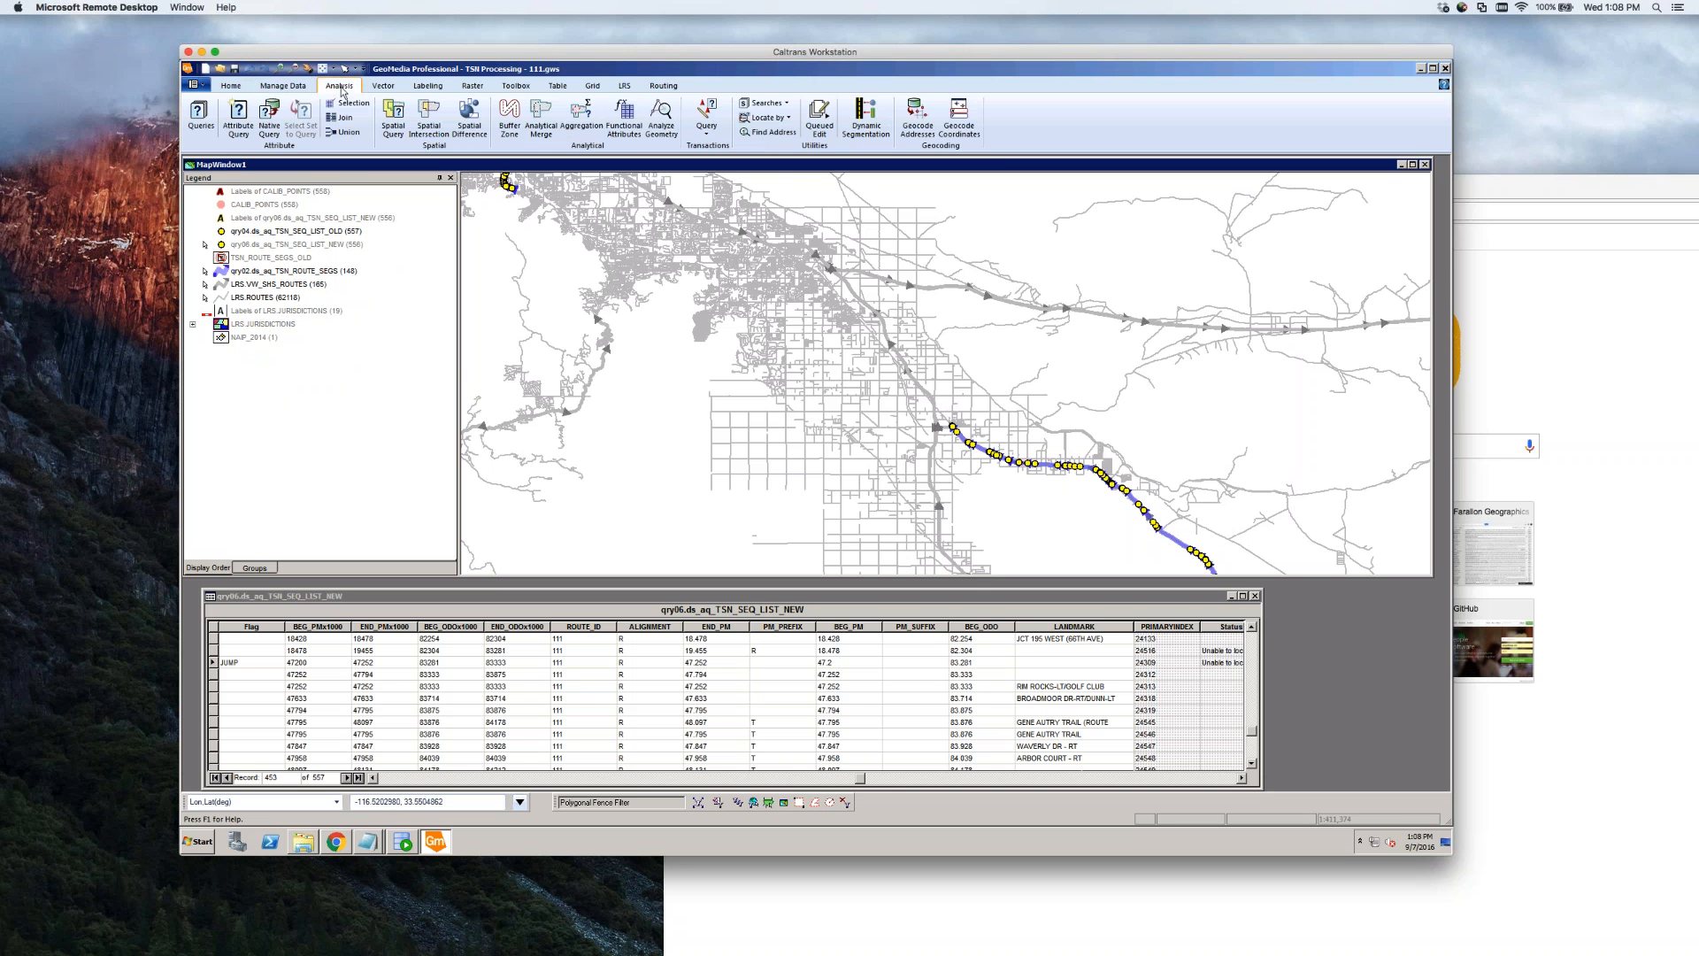
click(277, 86)
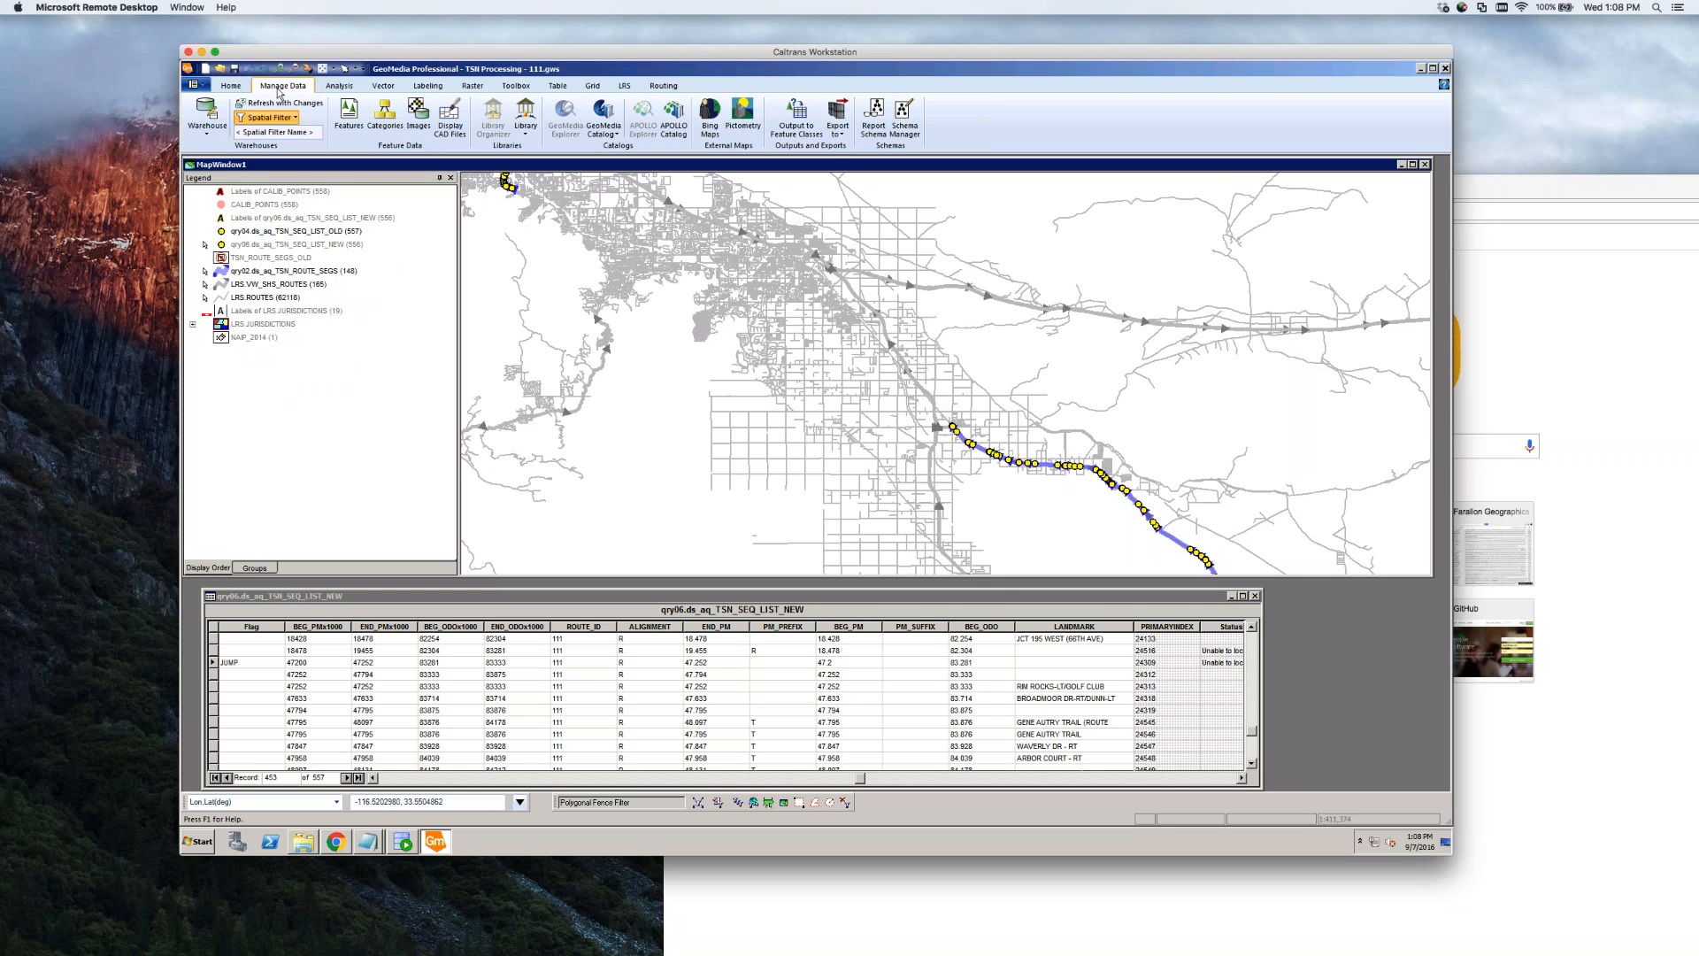
In Output to Feature Classes, expand Queries and tick qry02.ds_aq_TSN_ROUTE_SEGS as a source
click(796, 119)
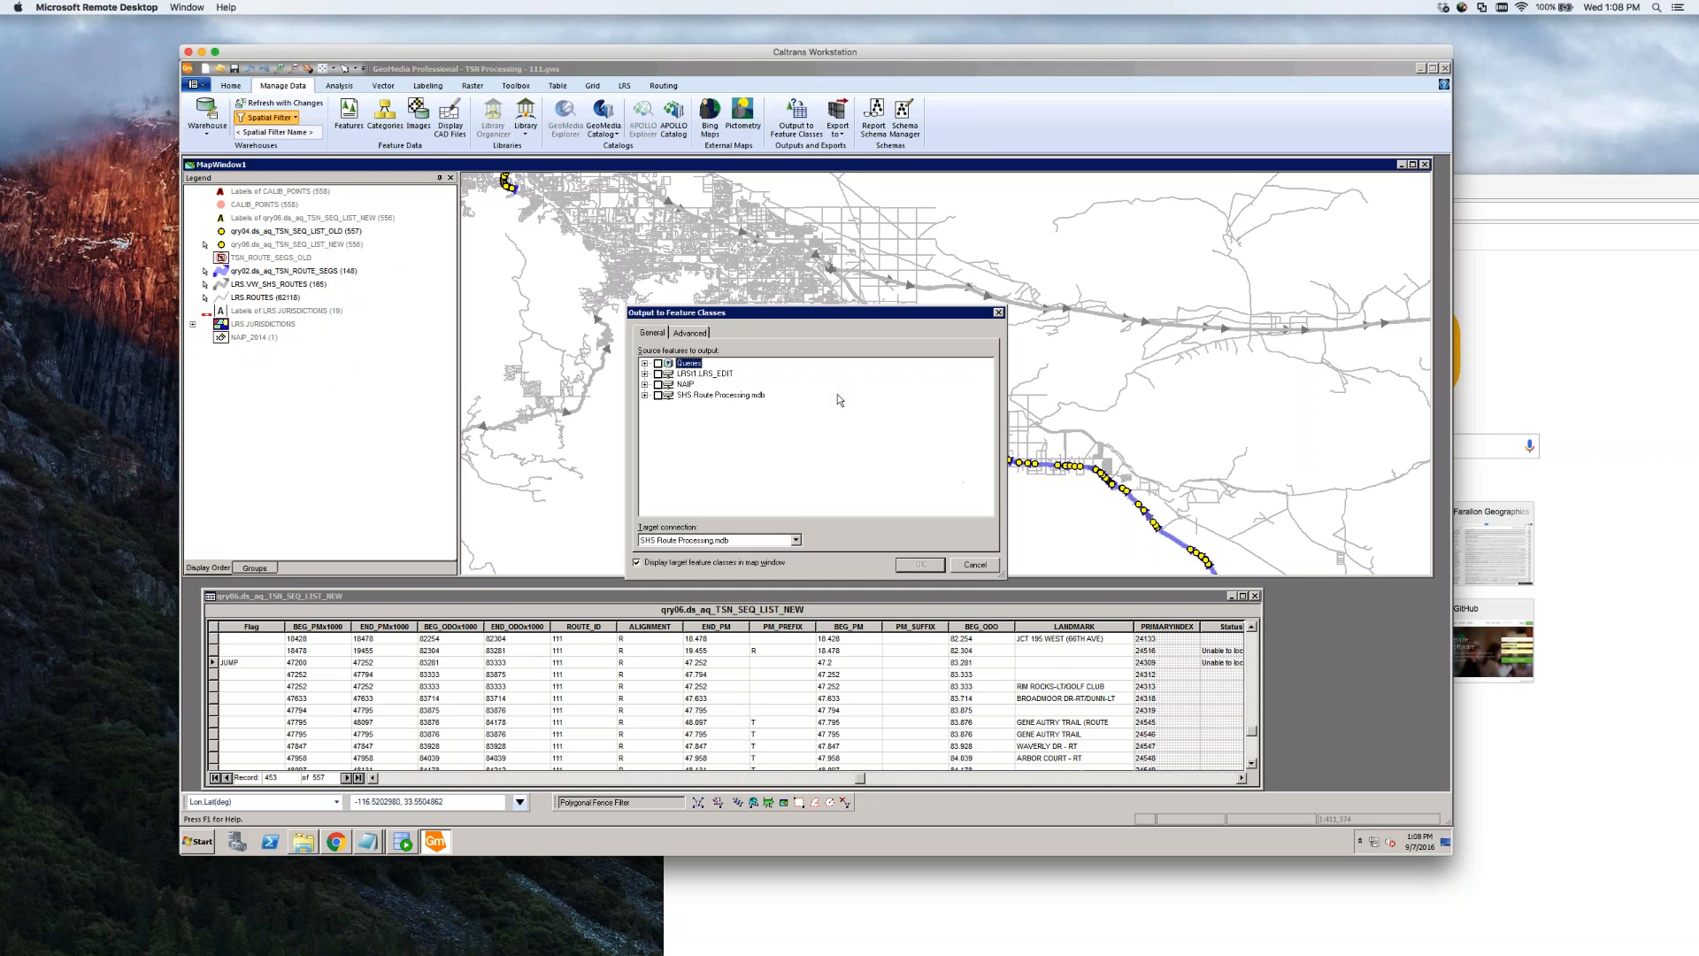
click(646, 364)
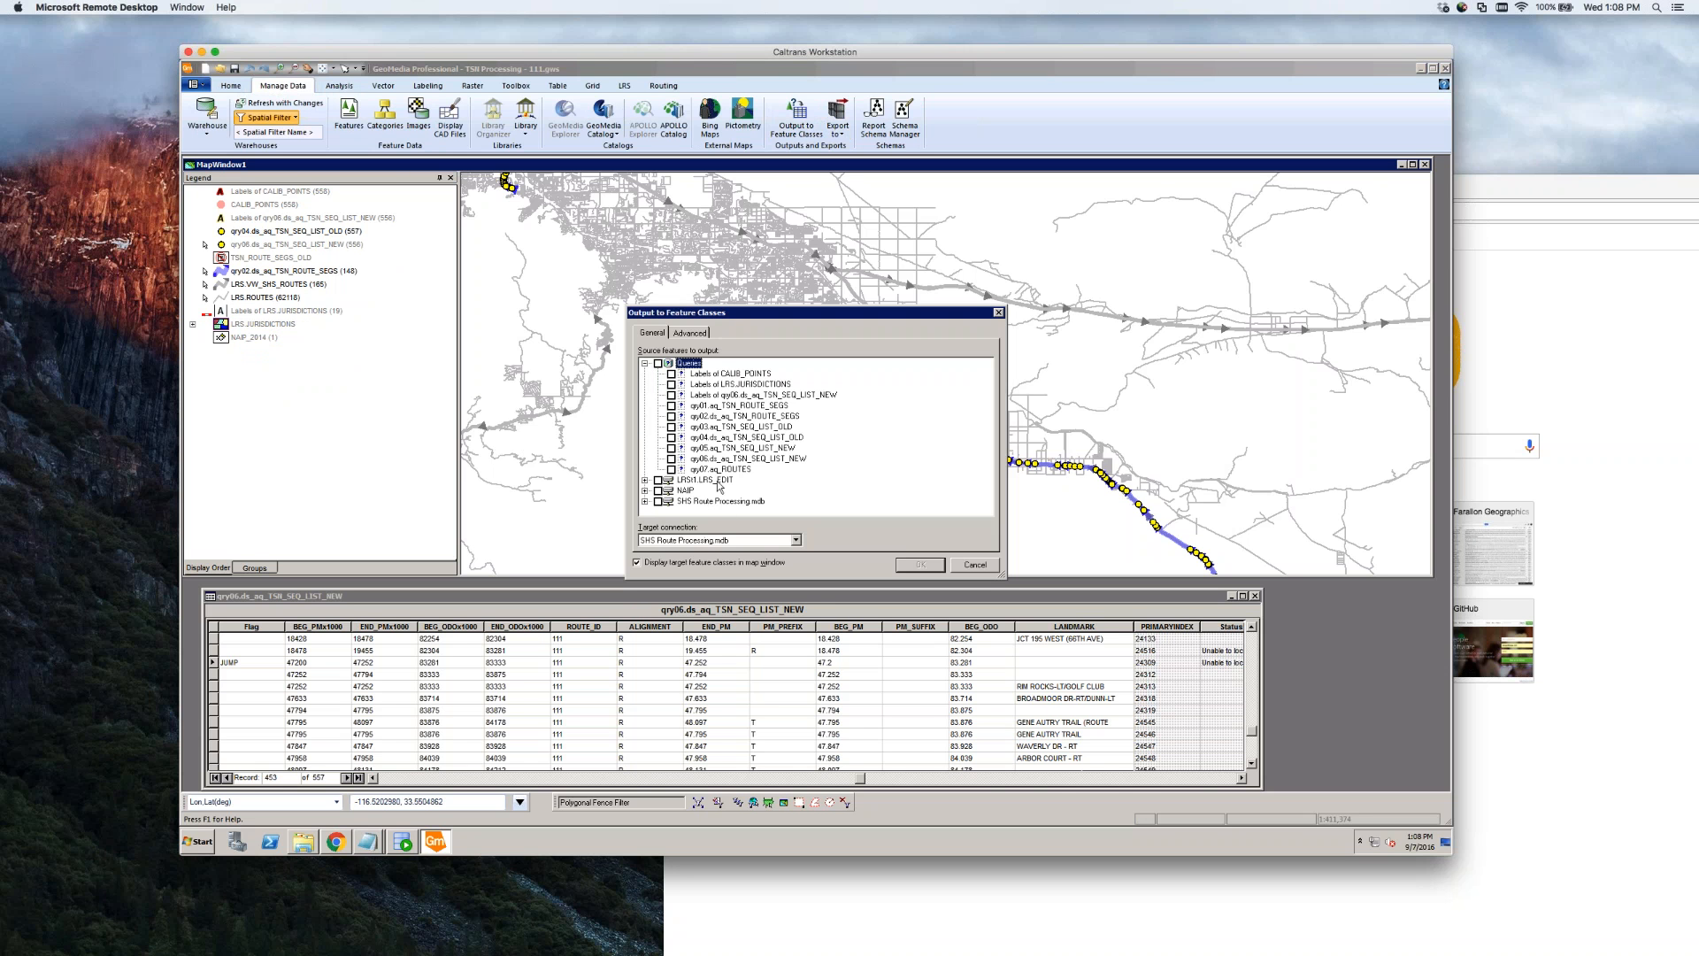
click(671, 460)
click(671, 459)
click(672, 416)
On the Advanced grid, append the _right suffix to all three target feature class names
click(691, 334)
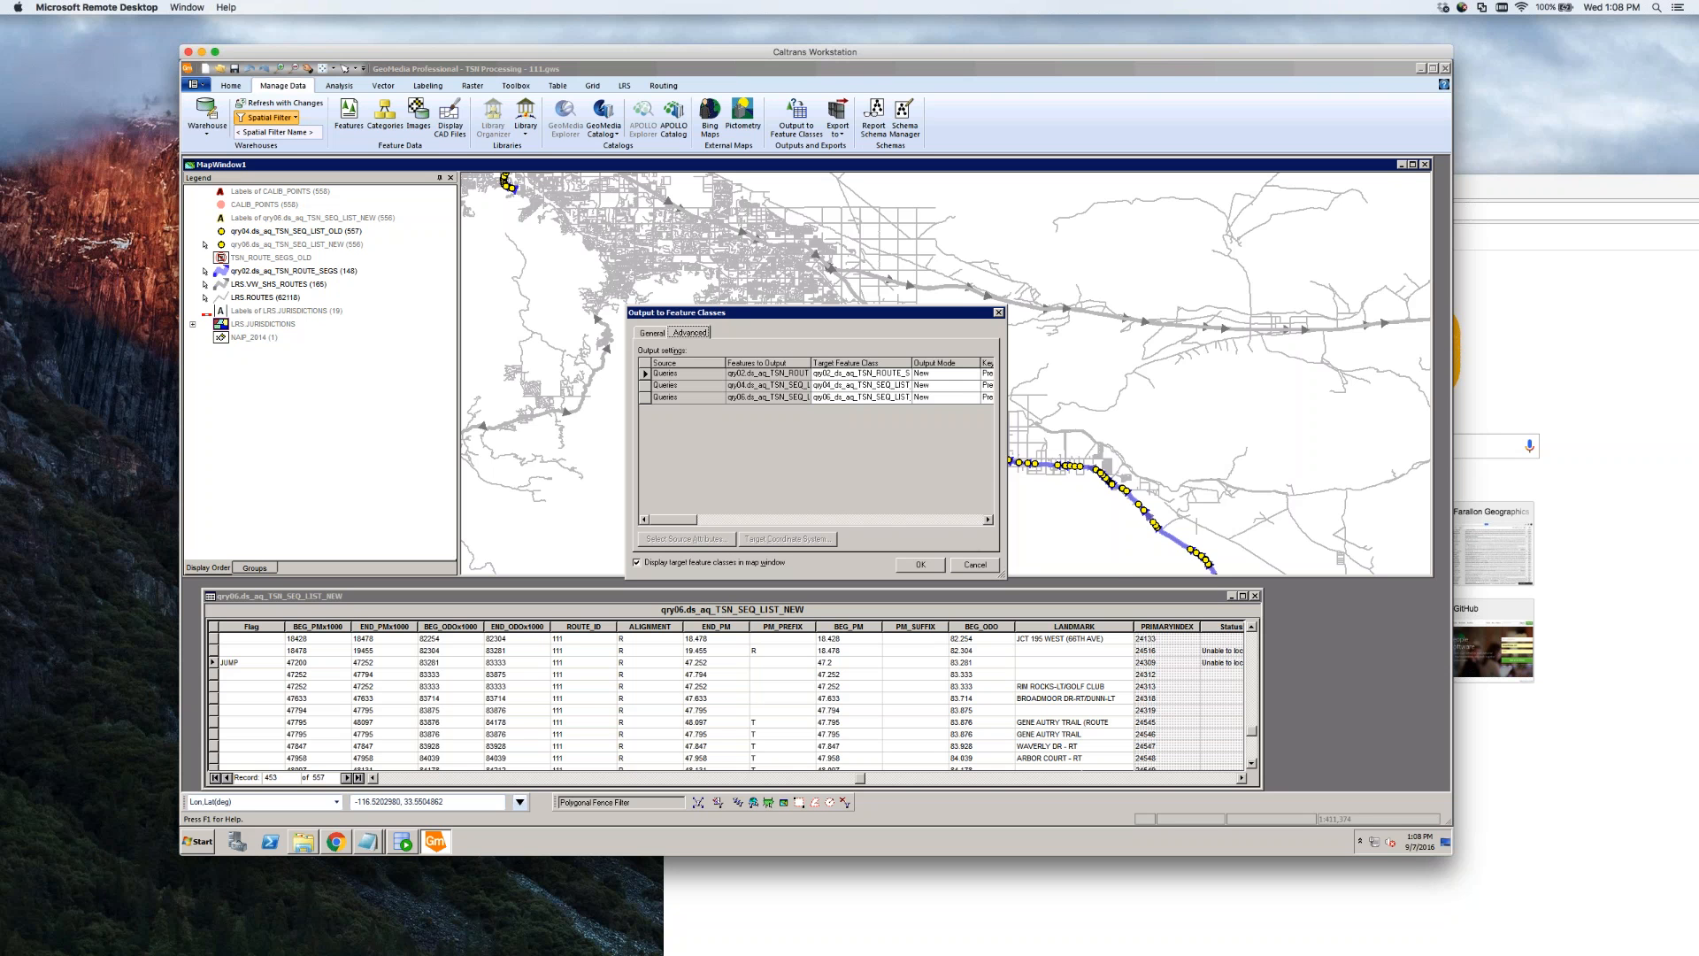
drag(1006, 560, 1234, 560)
drag(913, 363, 1062, 363)
click(941, 372)
click(941, 372)
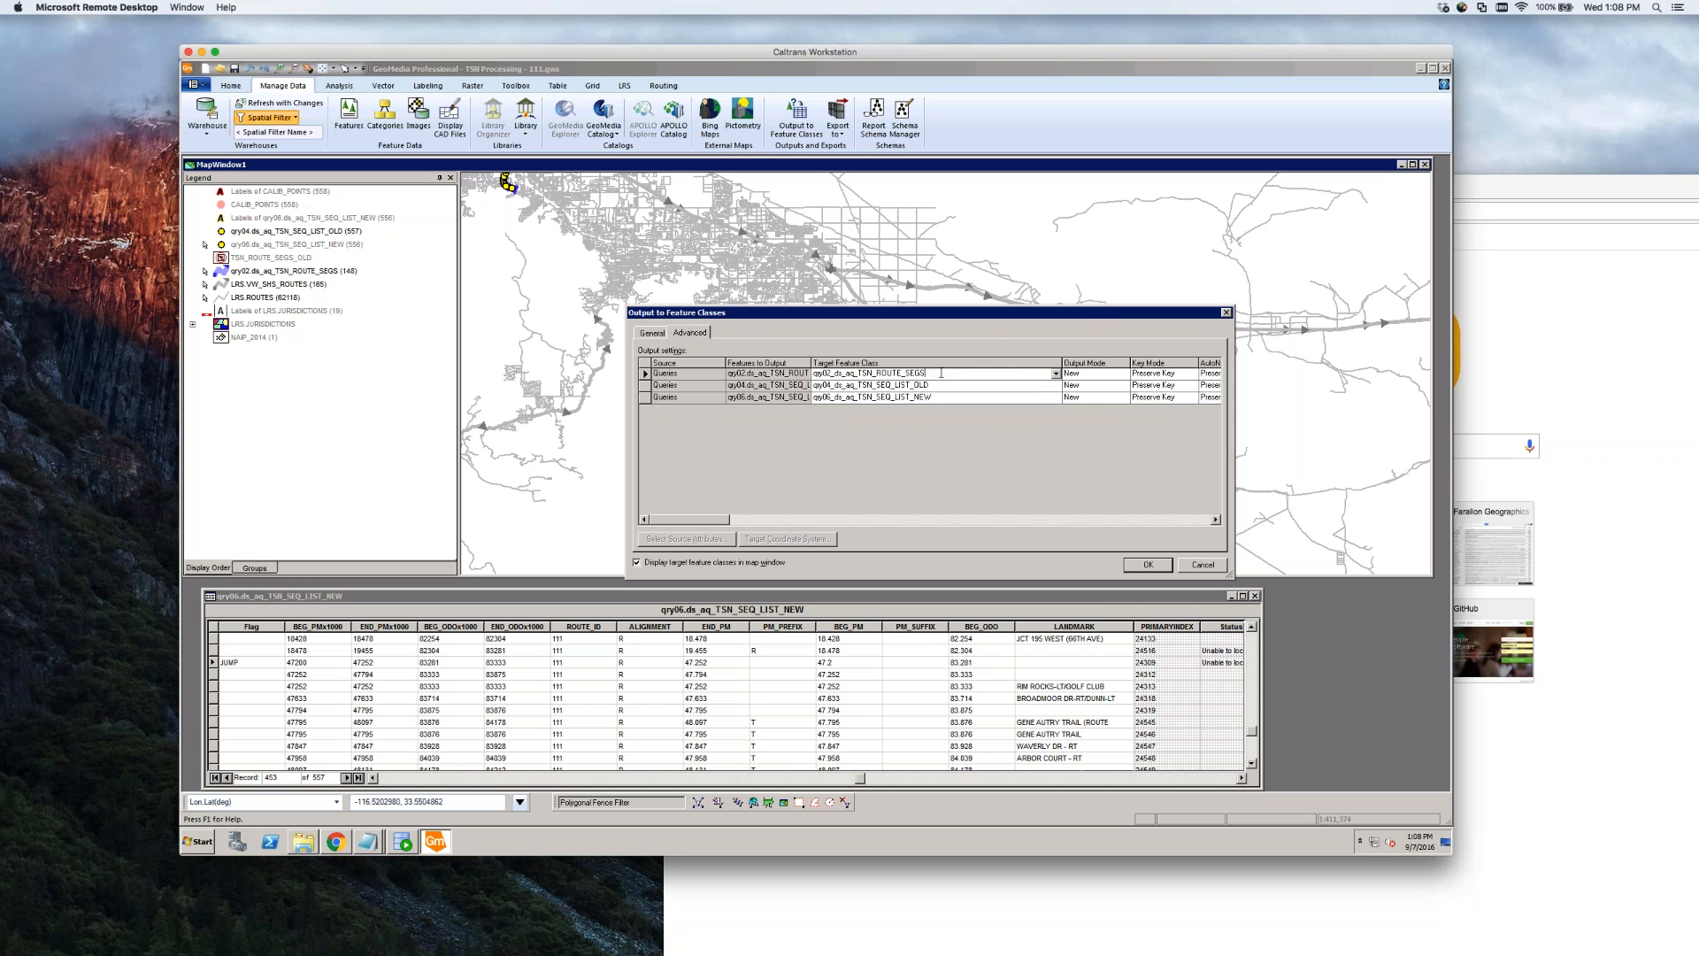
text(_ng)
drag(942, 374, 926, 374)
click(947, 385)
text(_right)
click(954, 397)
text(_right)
key(Up)
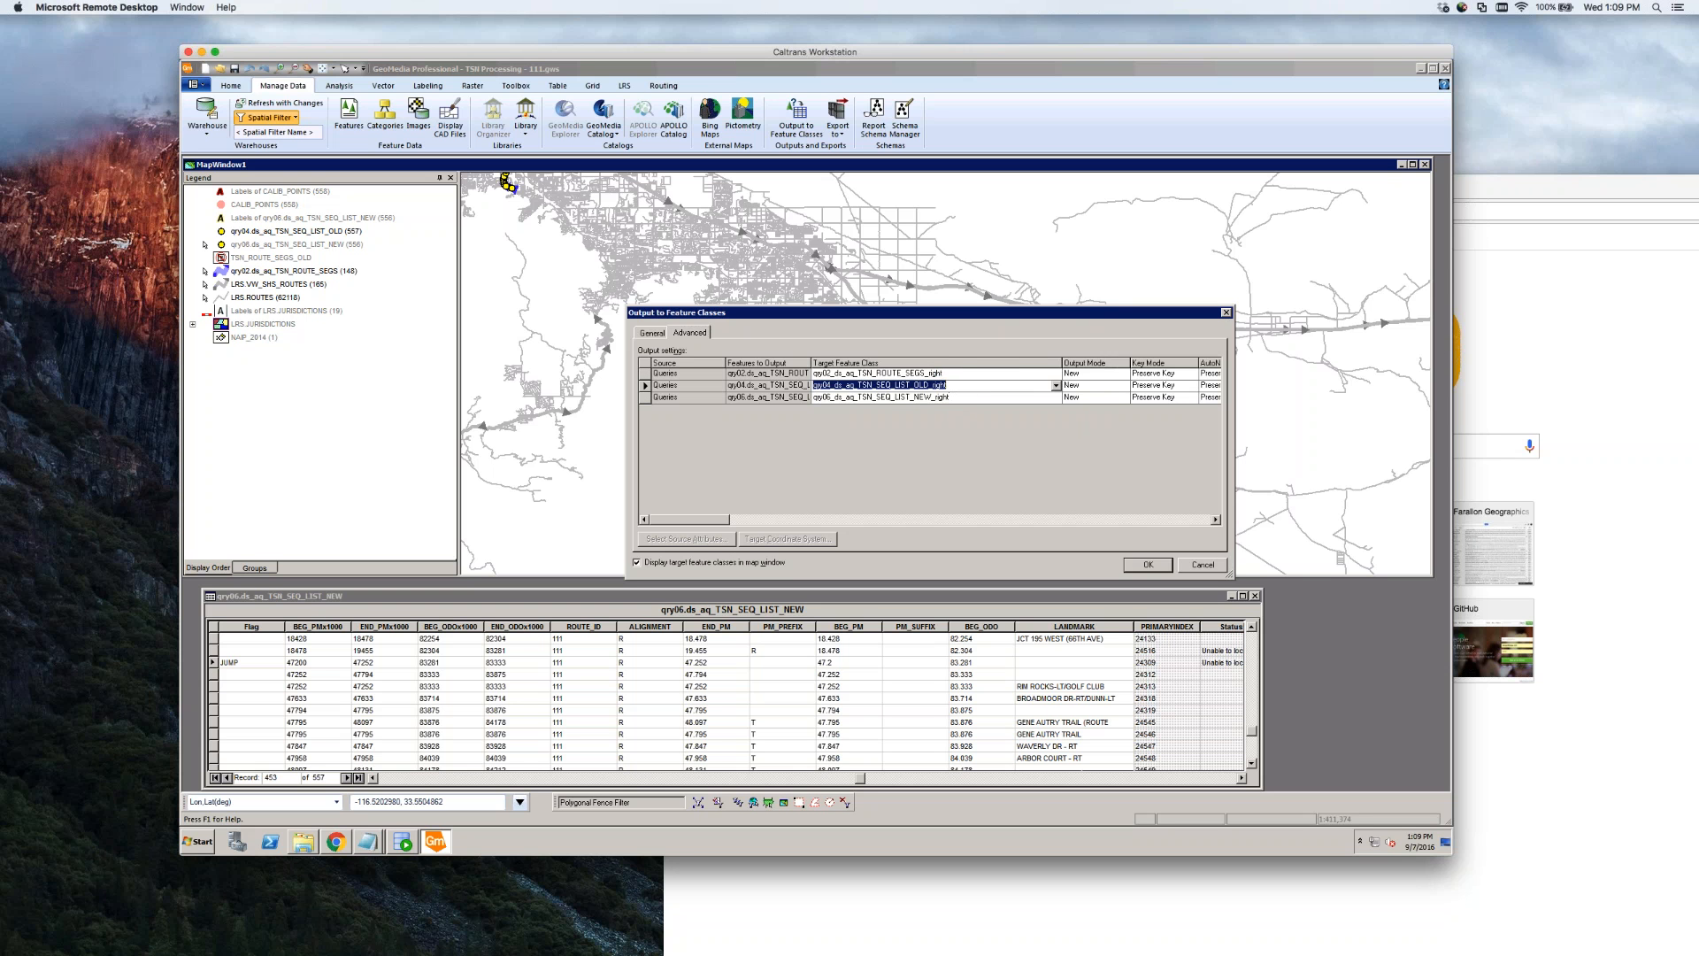
click(652, 333)
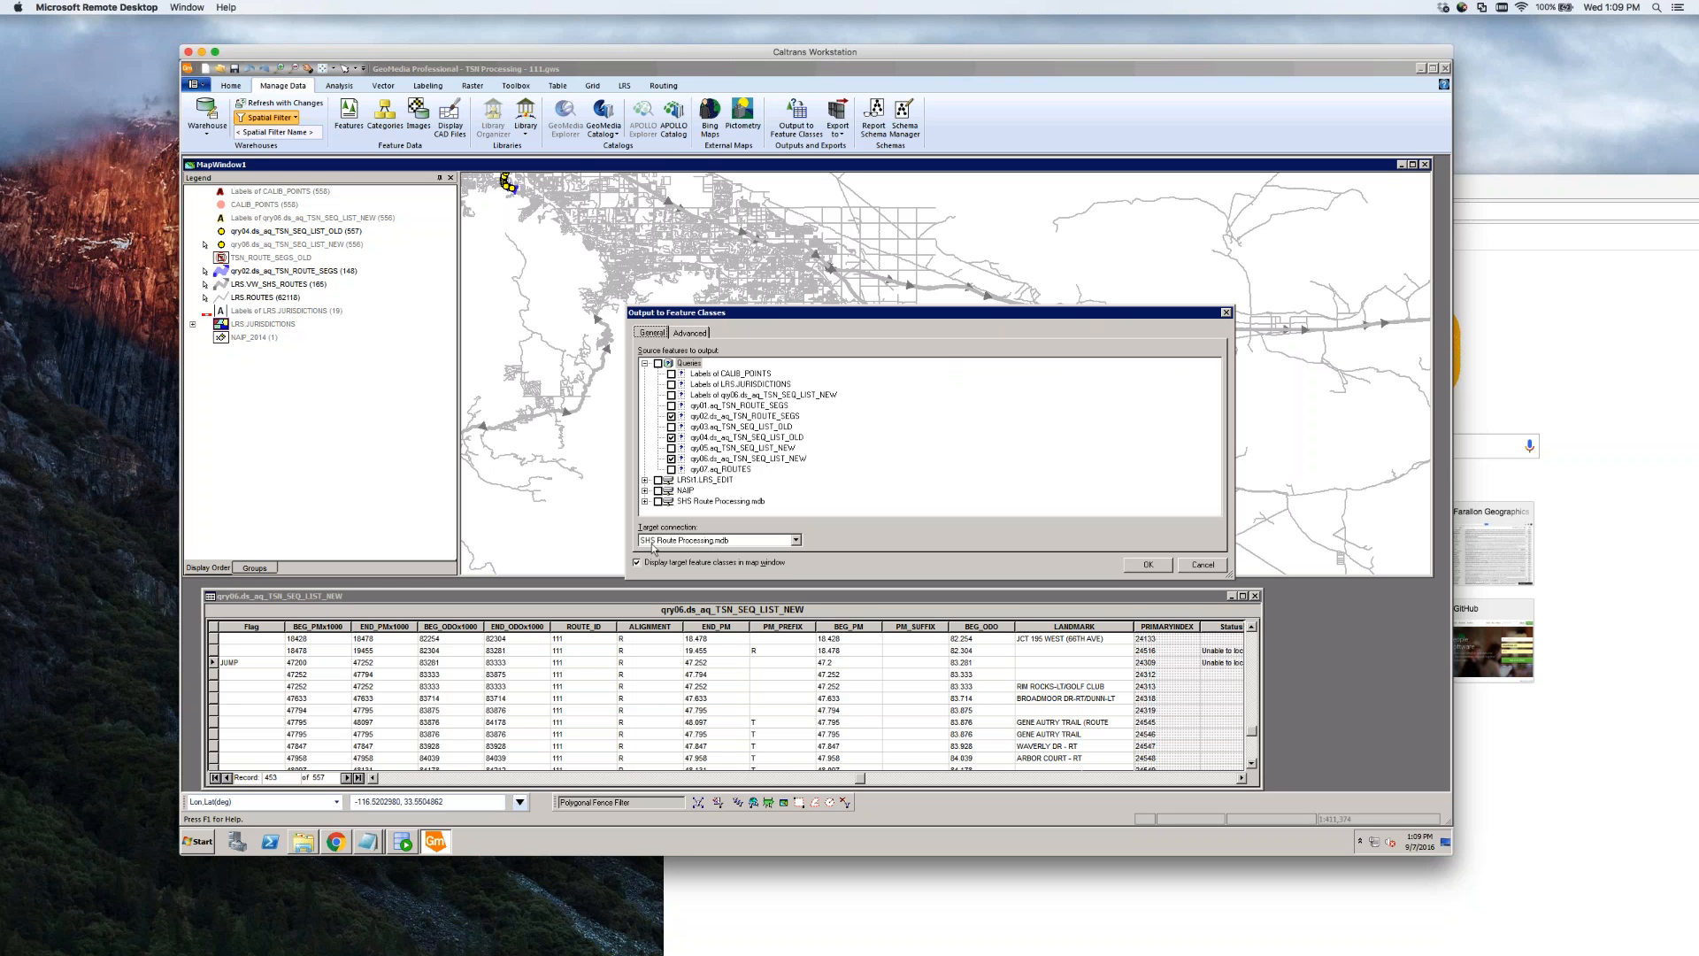
click(689, 333)
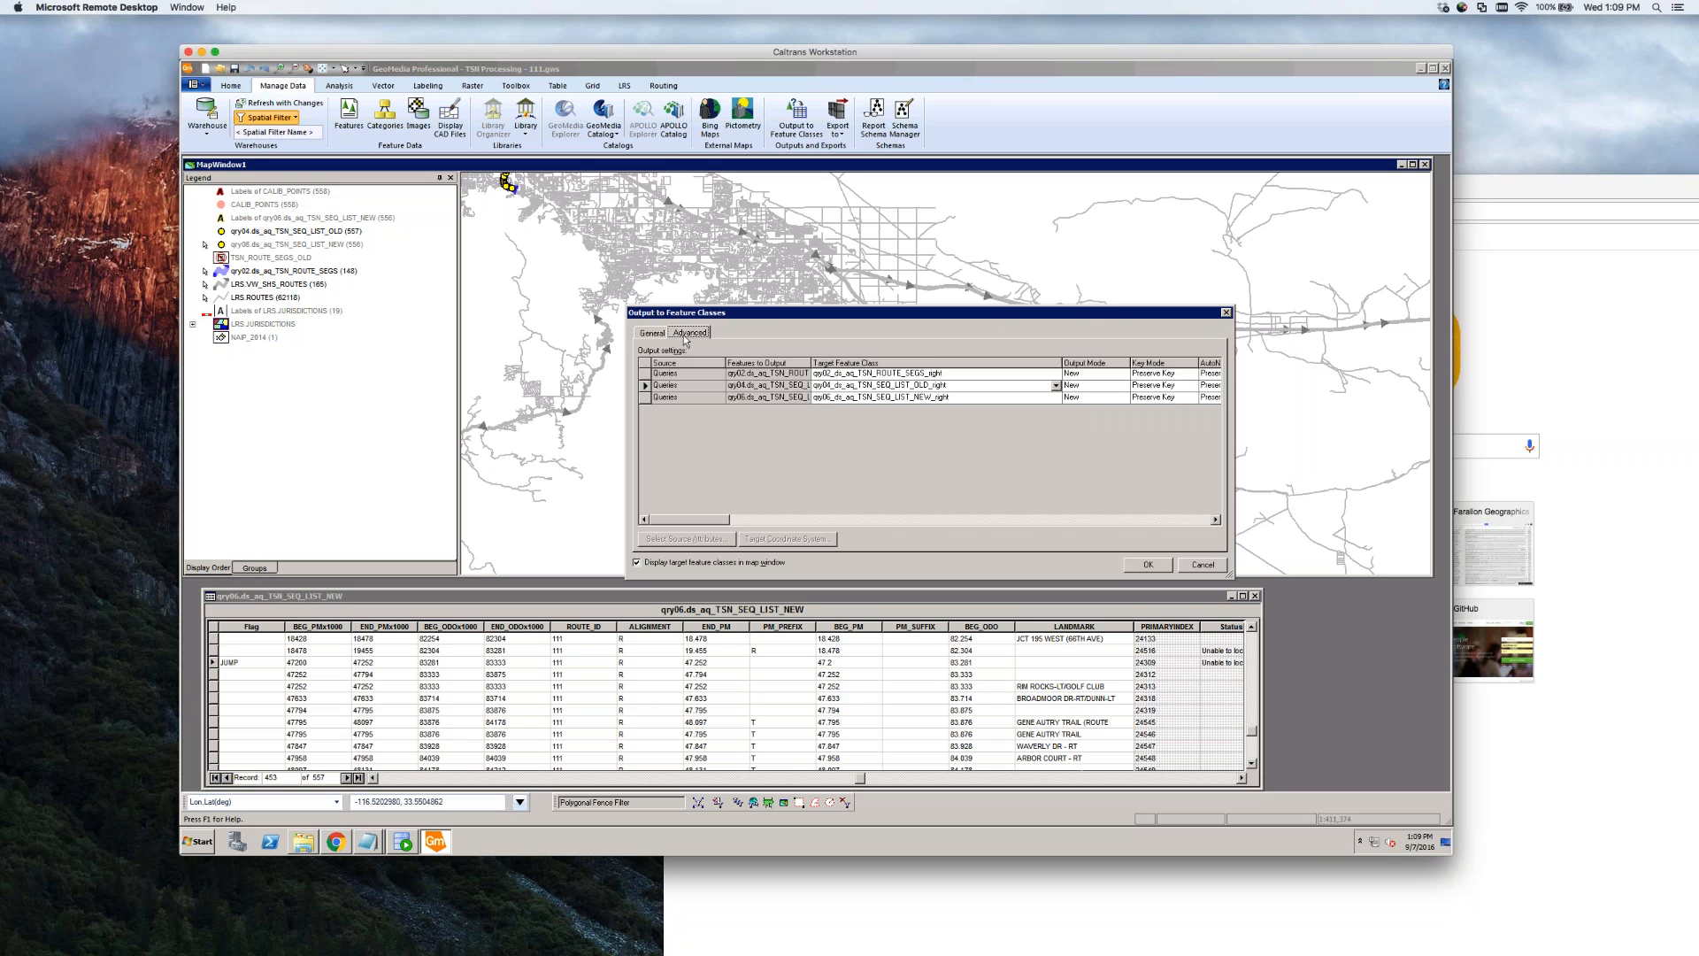
Set AutoNumber Mode to Preserve Values for all three outputs
click(1161, 386)
click(1166, 374)
drag(1235, 399, 1398, 399)
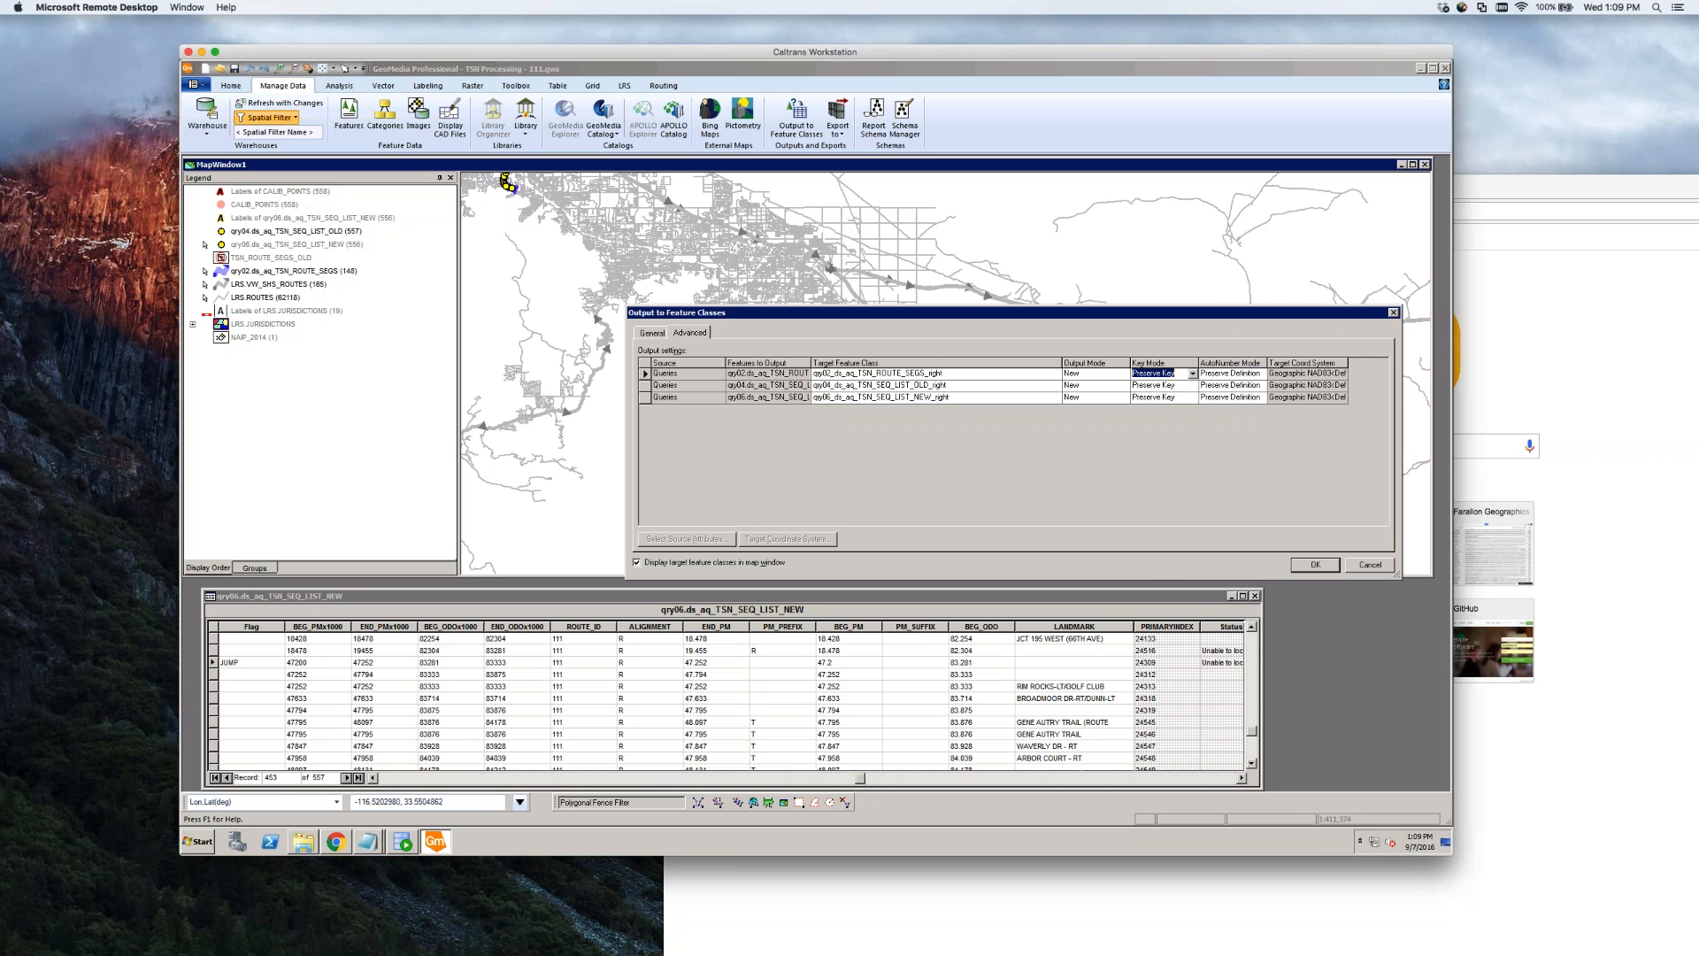
click(1230, 374)
click(1261, 373)
click(1228, 393)
click(1248, 385)
click(1261, 386)
click(1242, 405)
click(1243, 399)
click(1261, 397)
click(1244, 417)
Review the _right names, run the output and dismiss the Output complete message
click(977, 398)
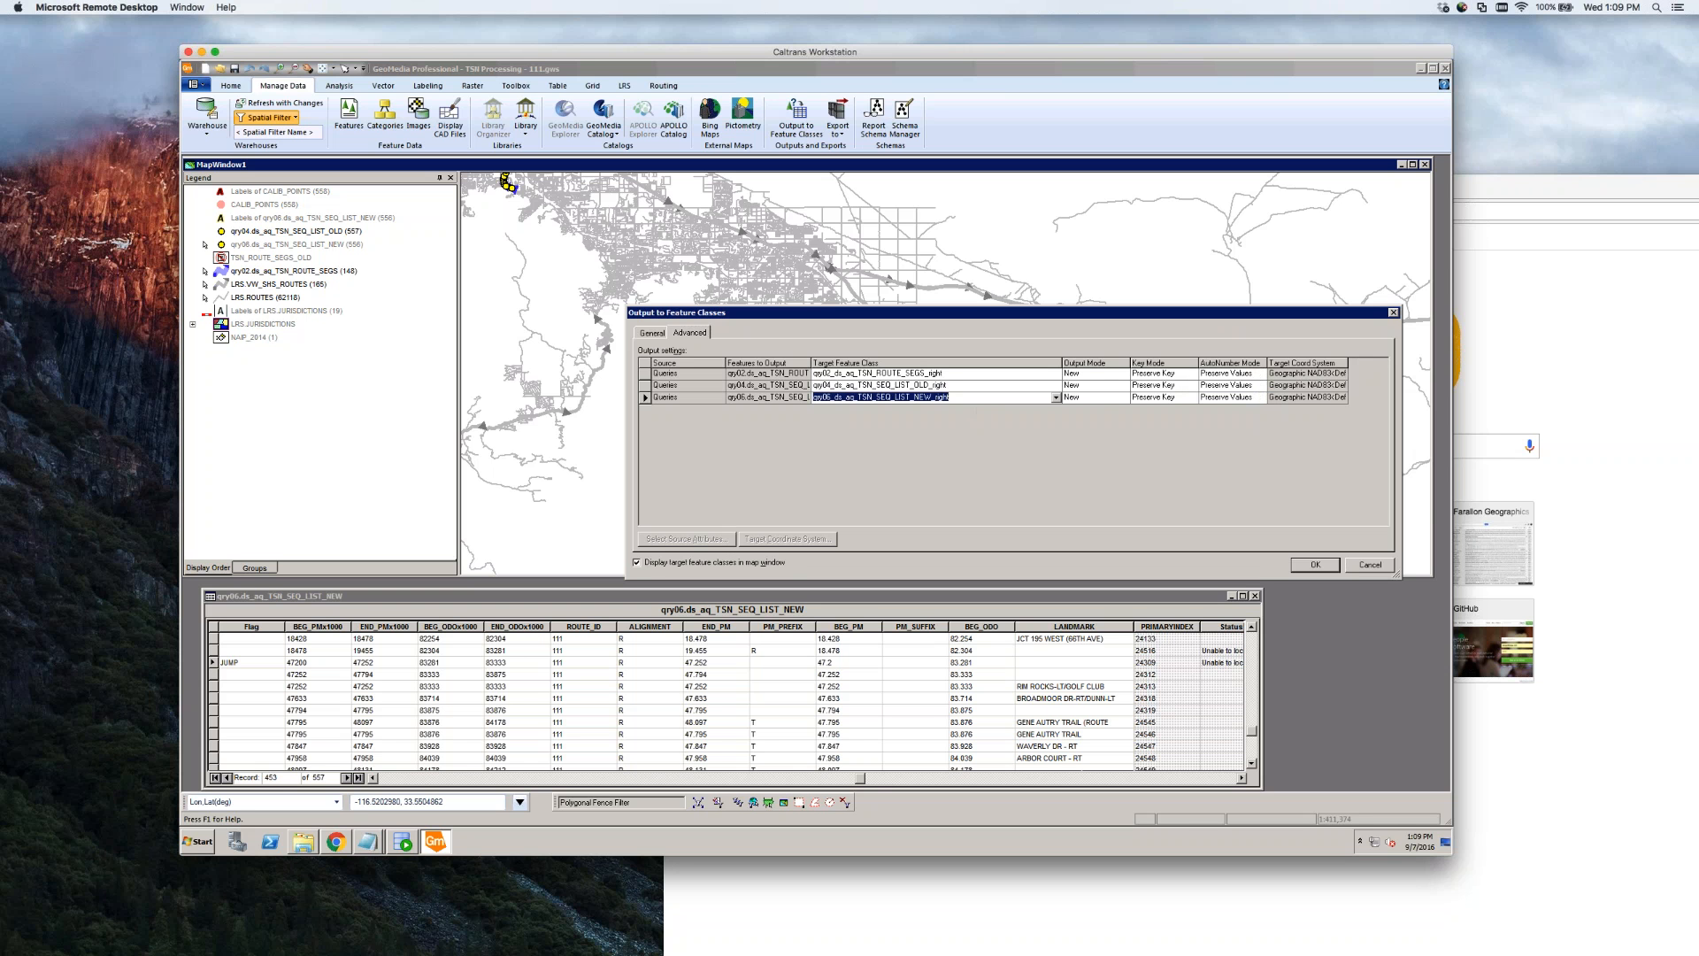
click(979, 385)
click(981, 373)
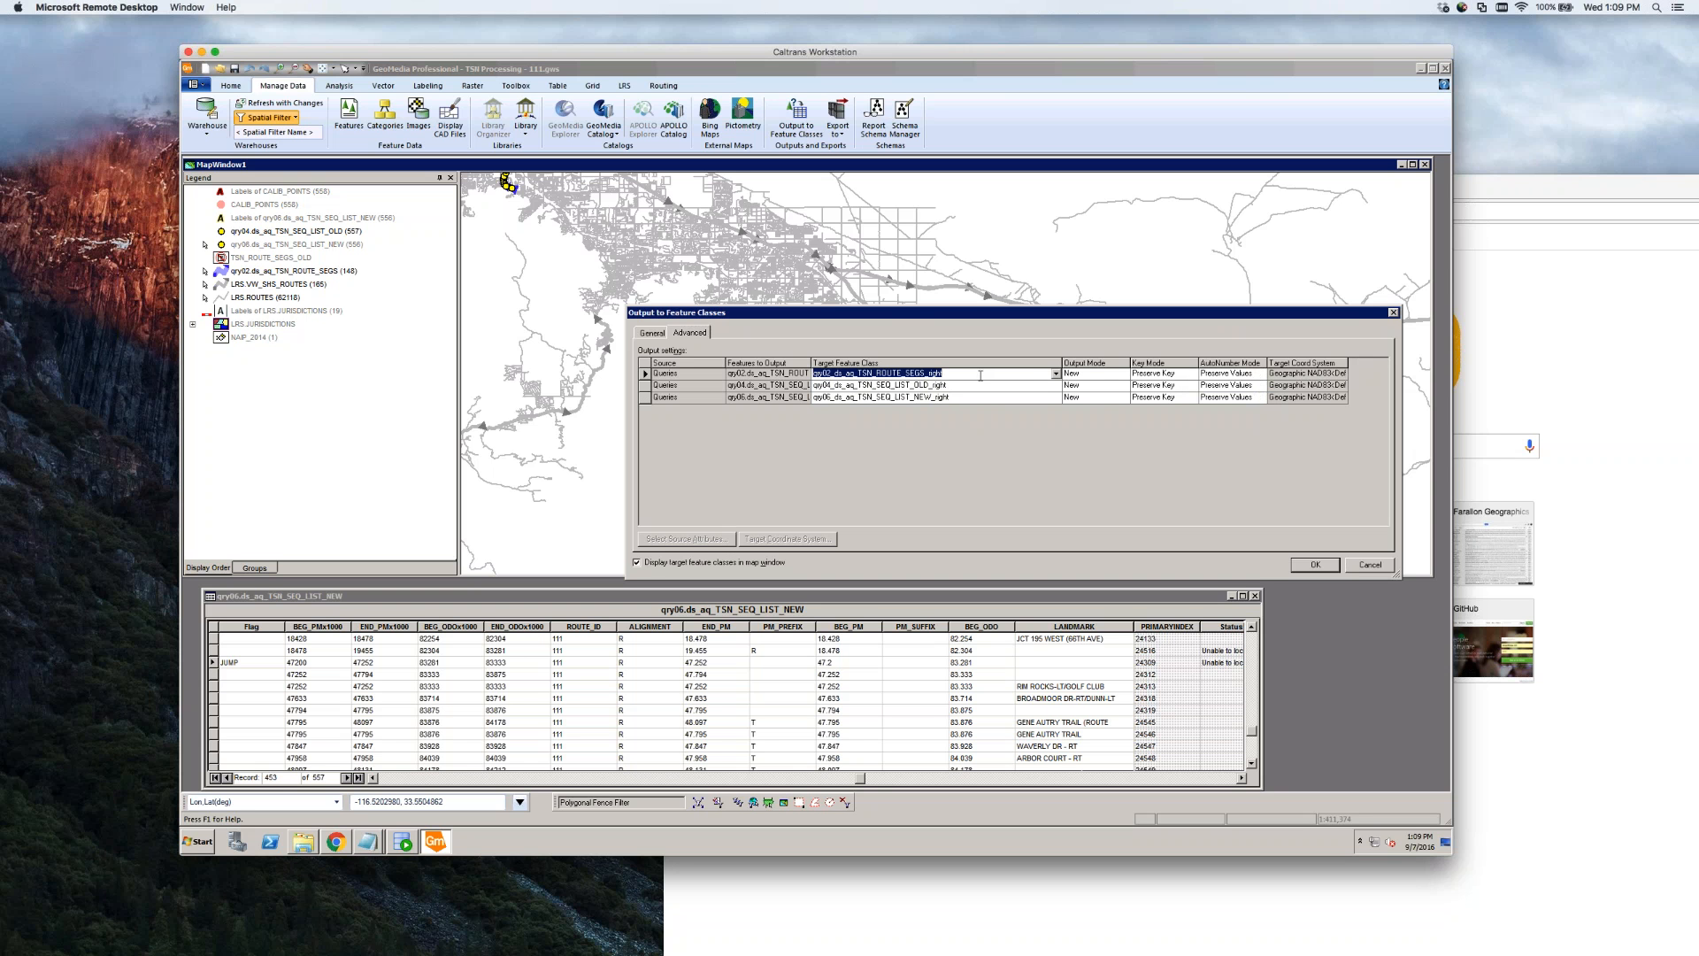
click(1325, 567)
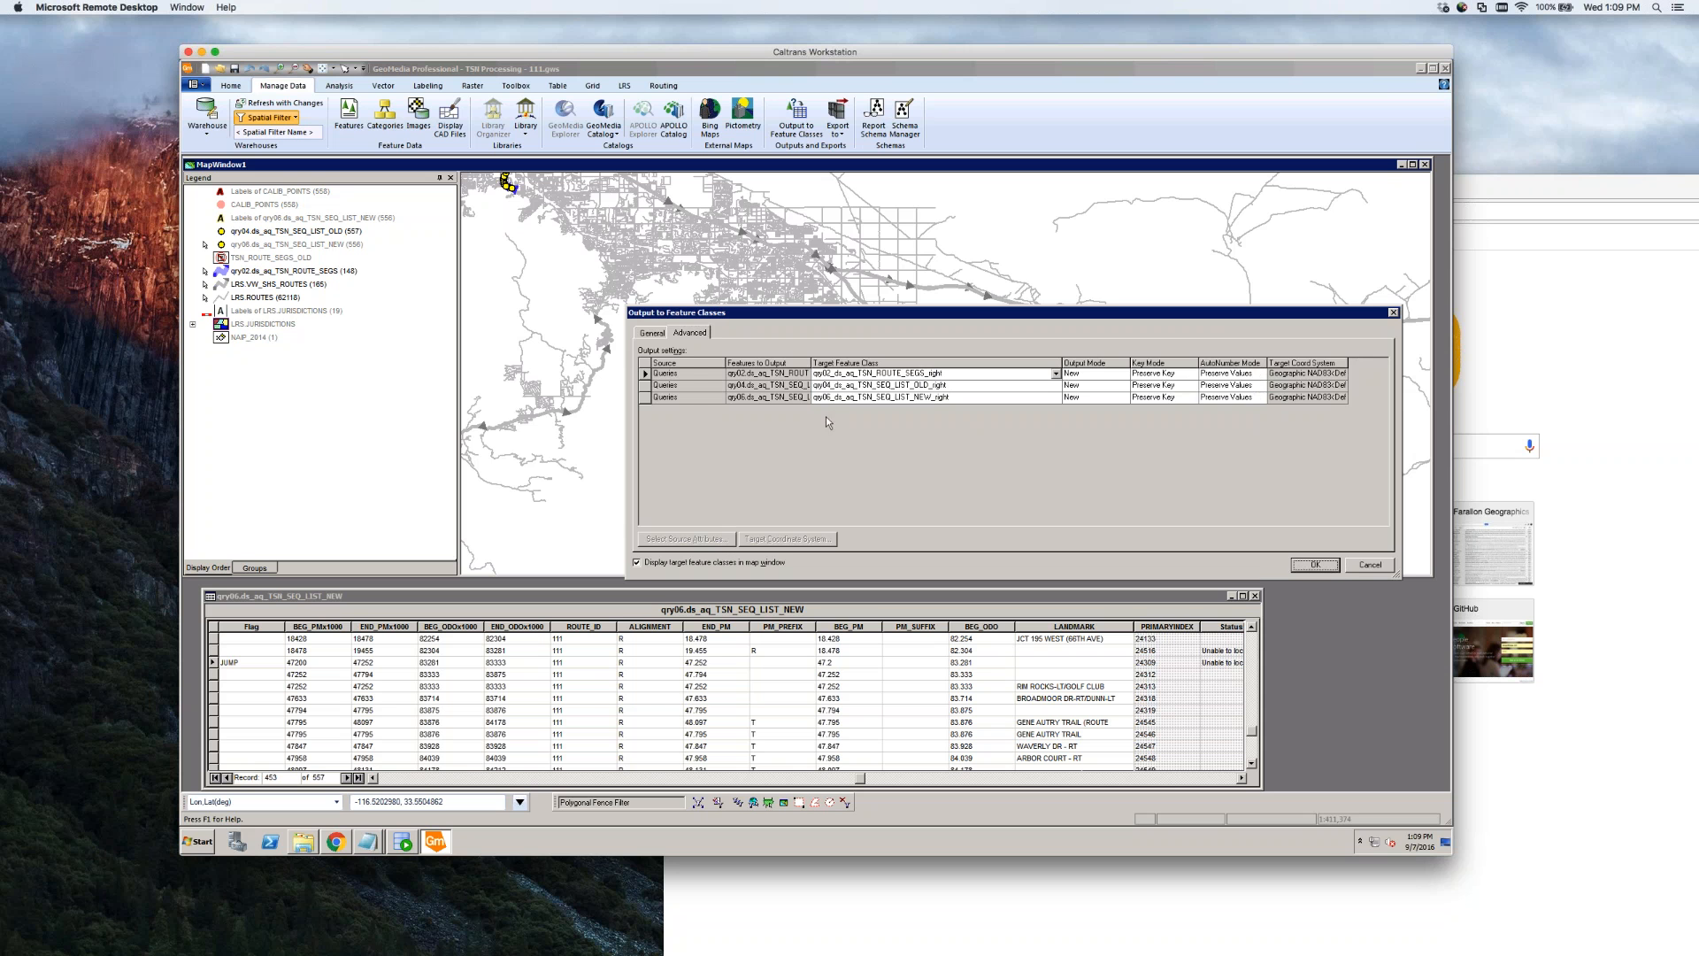
click(654, 333)
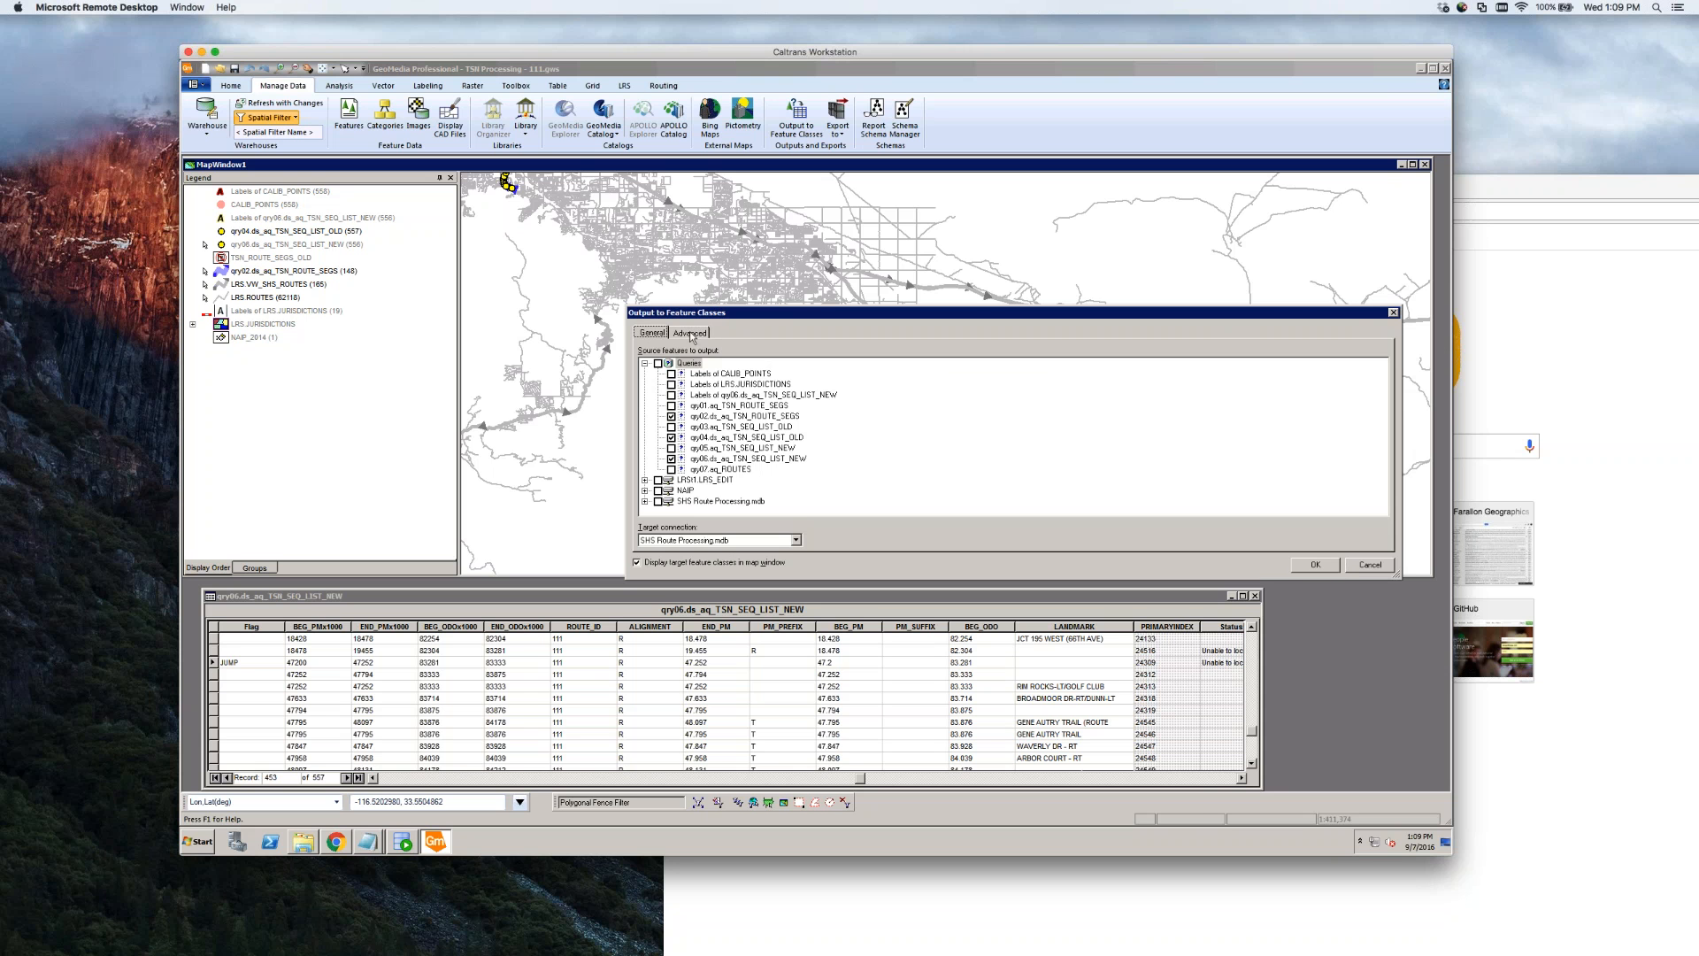
click(690, 333)
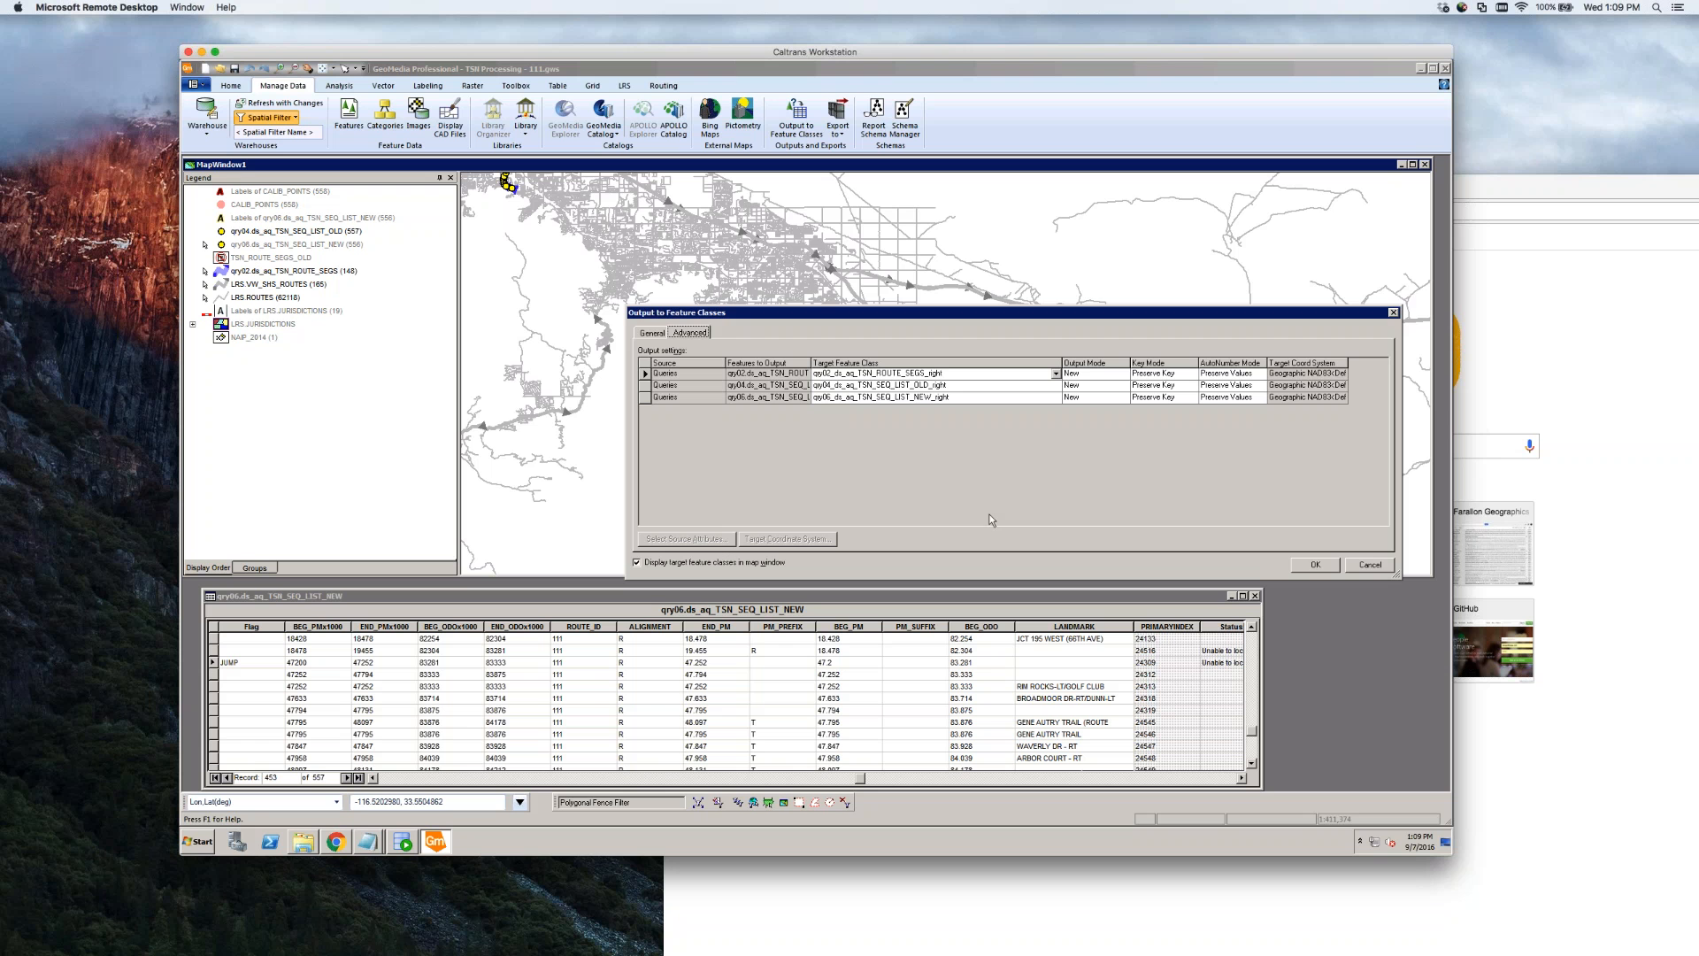
click(1325, 567)
click(1009, 484)
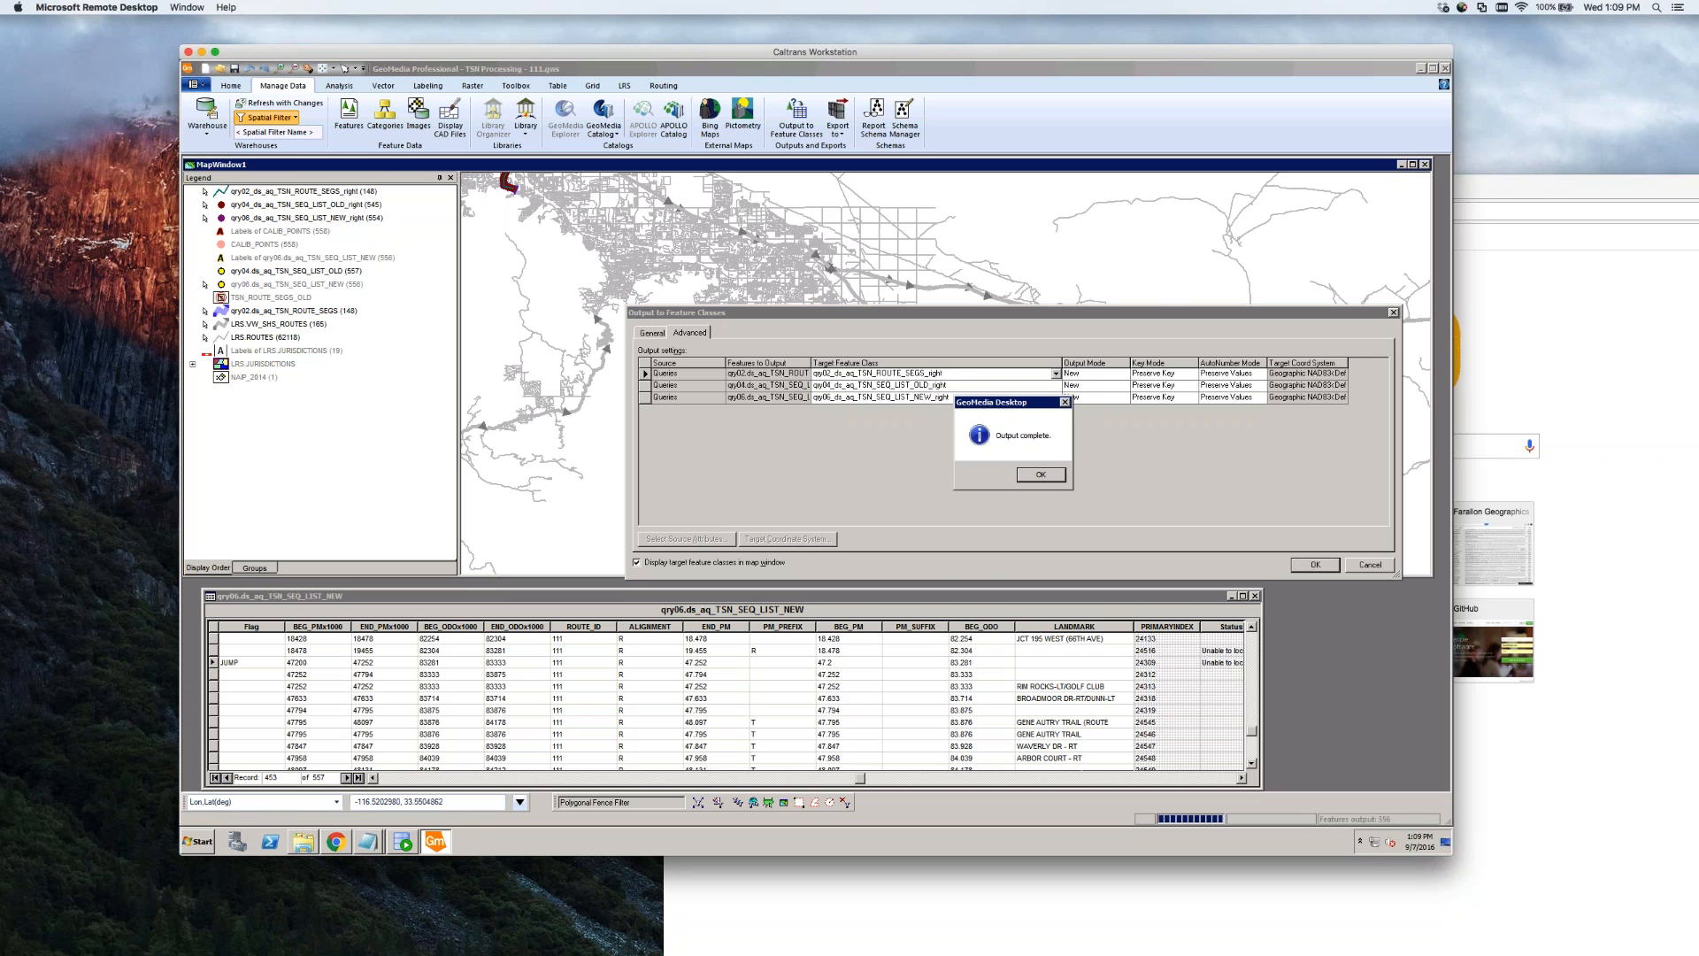
key(Return)
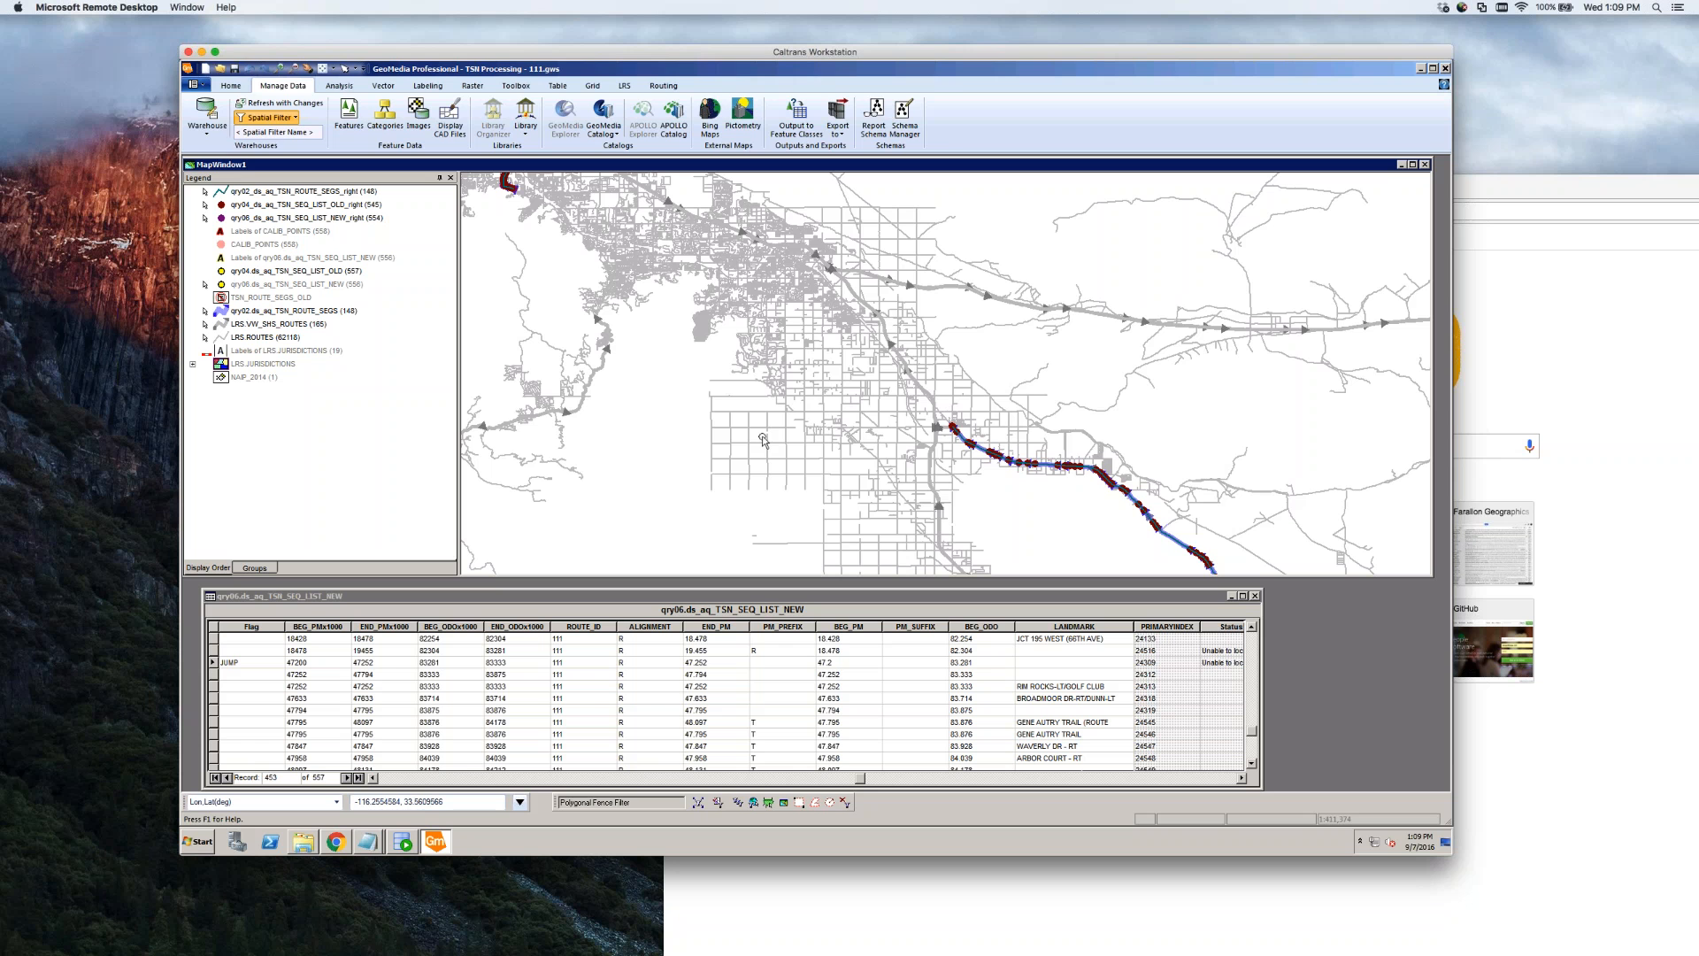
Change the qry01.aq_TSN_ROUTE_SEGS filter from ALIGNMENT in ('R') to ('L')
click(339, 86)
click(200, 115)
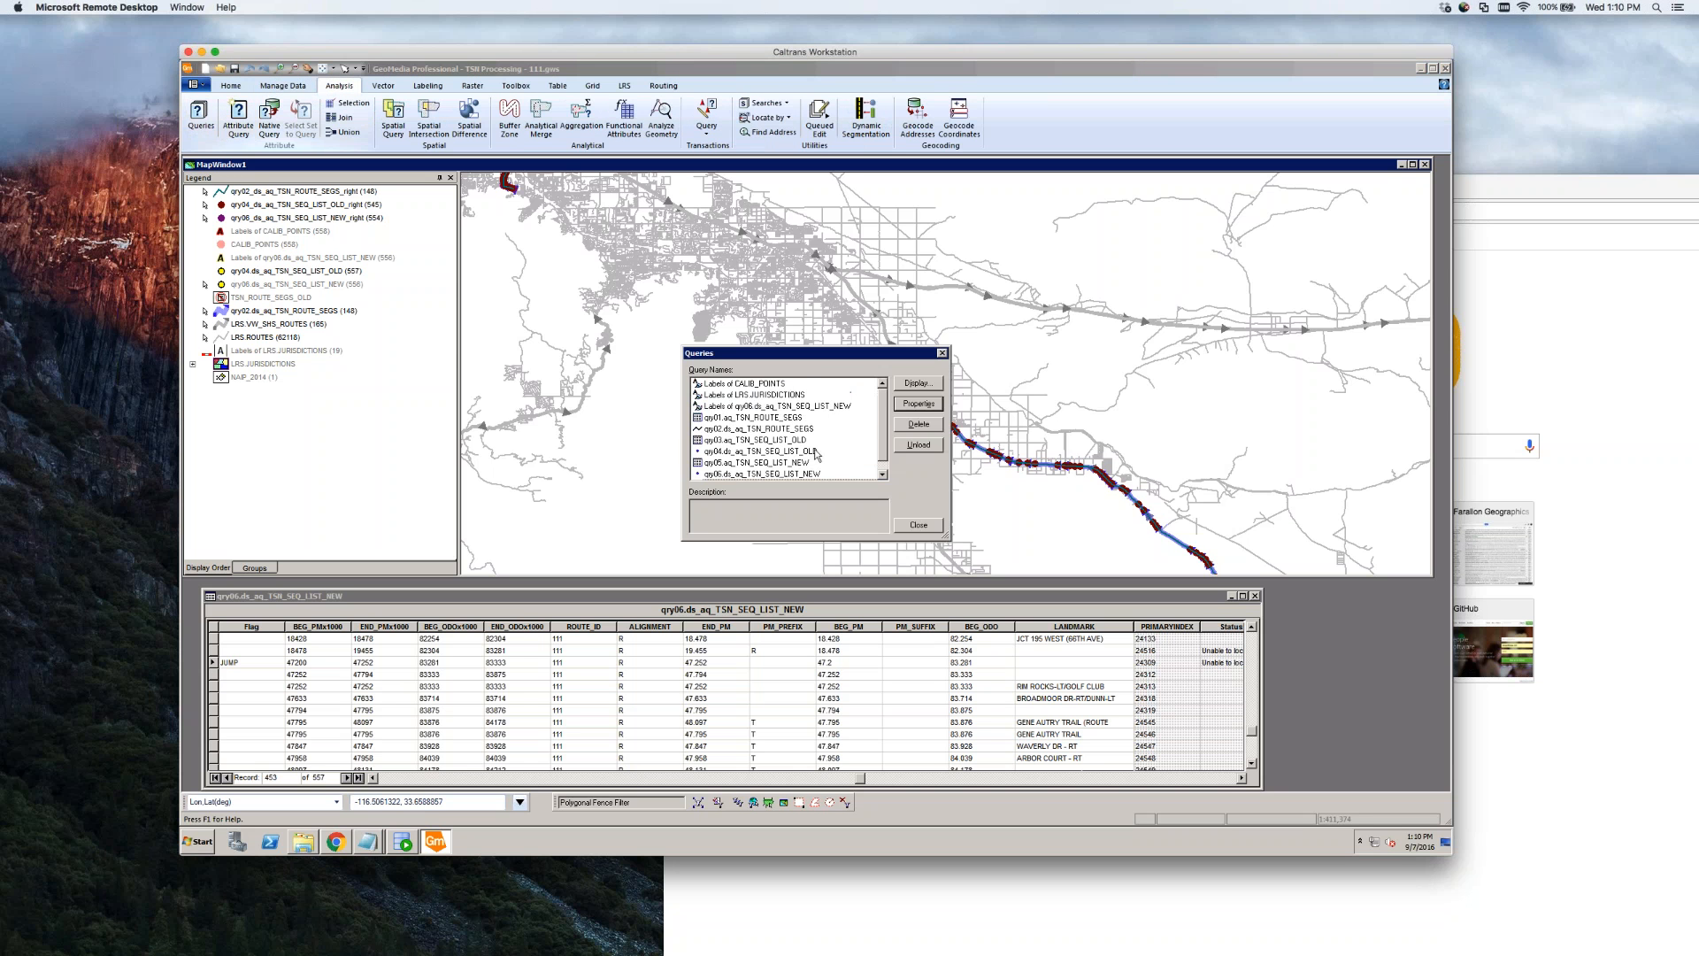
click(748, 417)
double_click(752, 419)
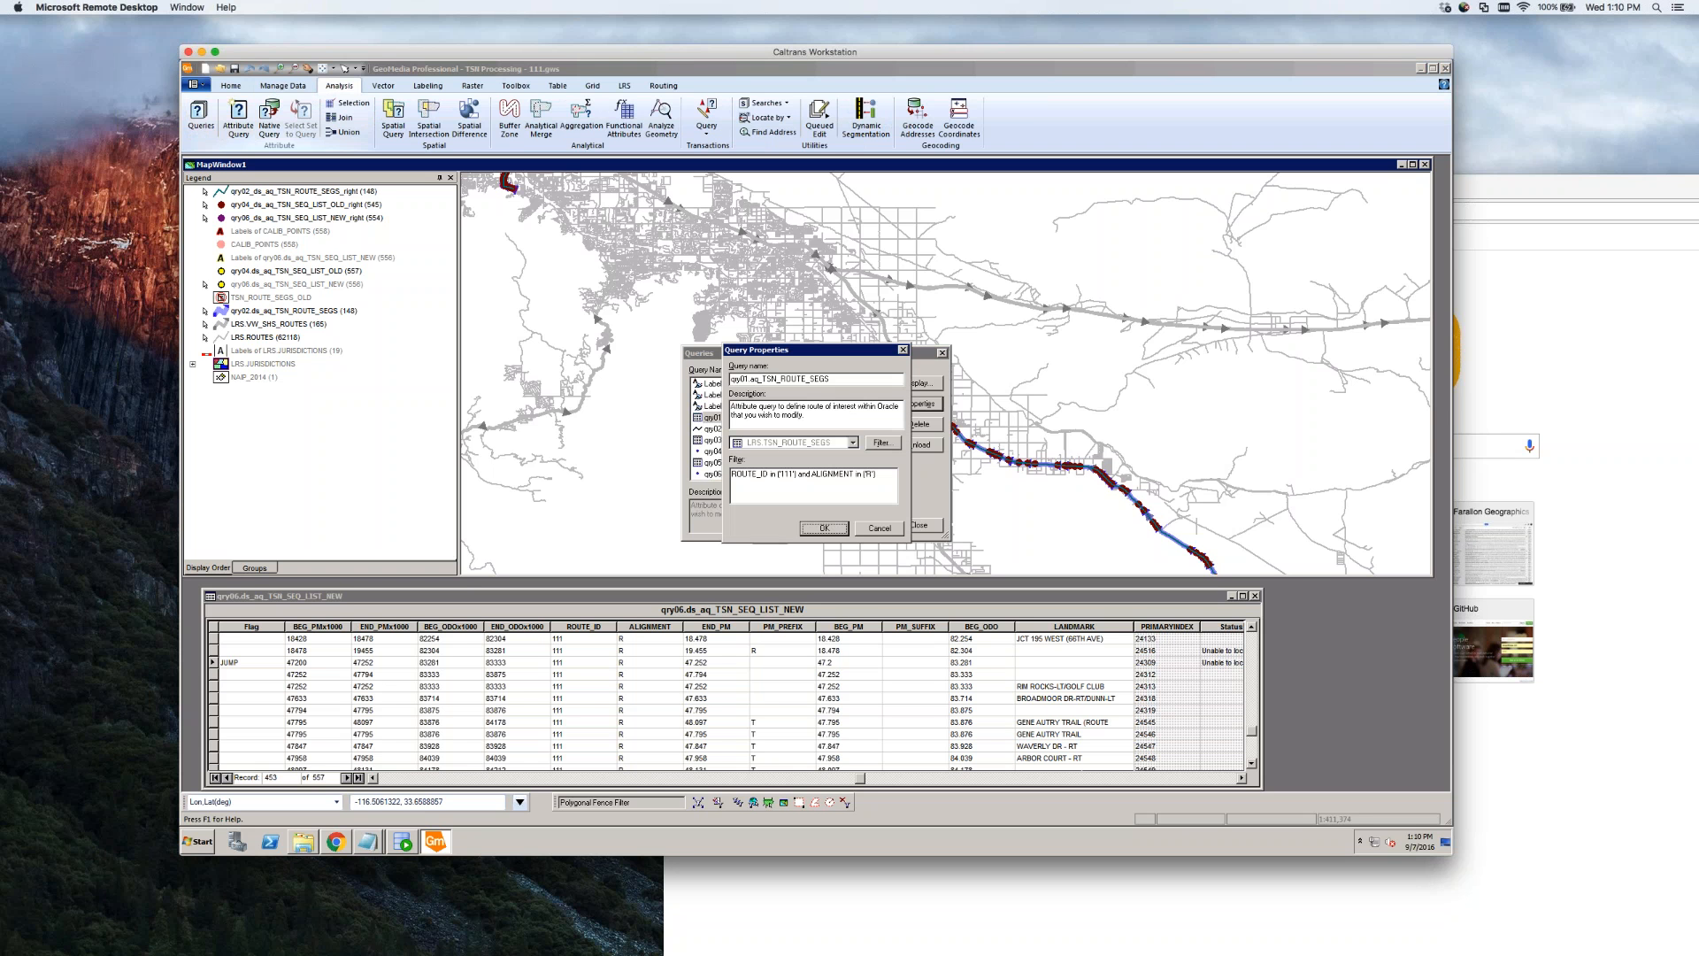
double_click(867, 474)
text(L)
click(824, 527)
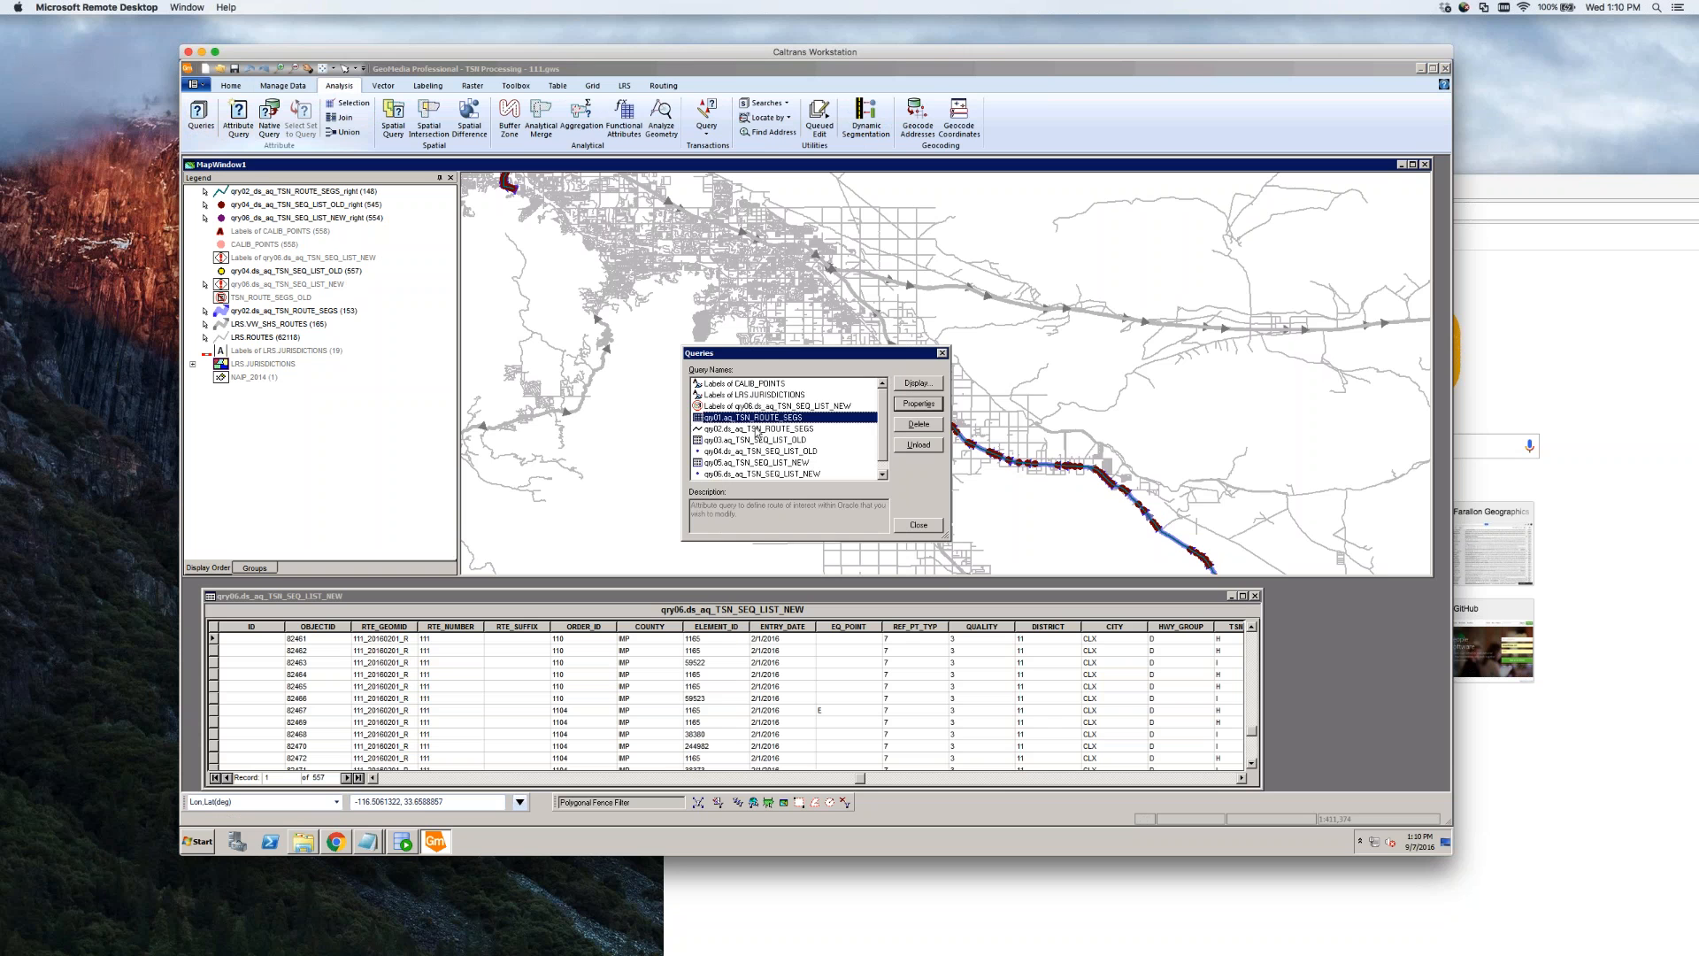
Apply and recheck the qry03.aq_TSN_SEQ_LIST_OLD filter, ALIGNMENT in ('L')
click(740, 429)
click(740, 440)
click(919, 403)
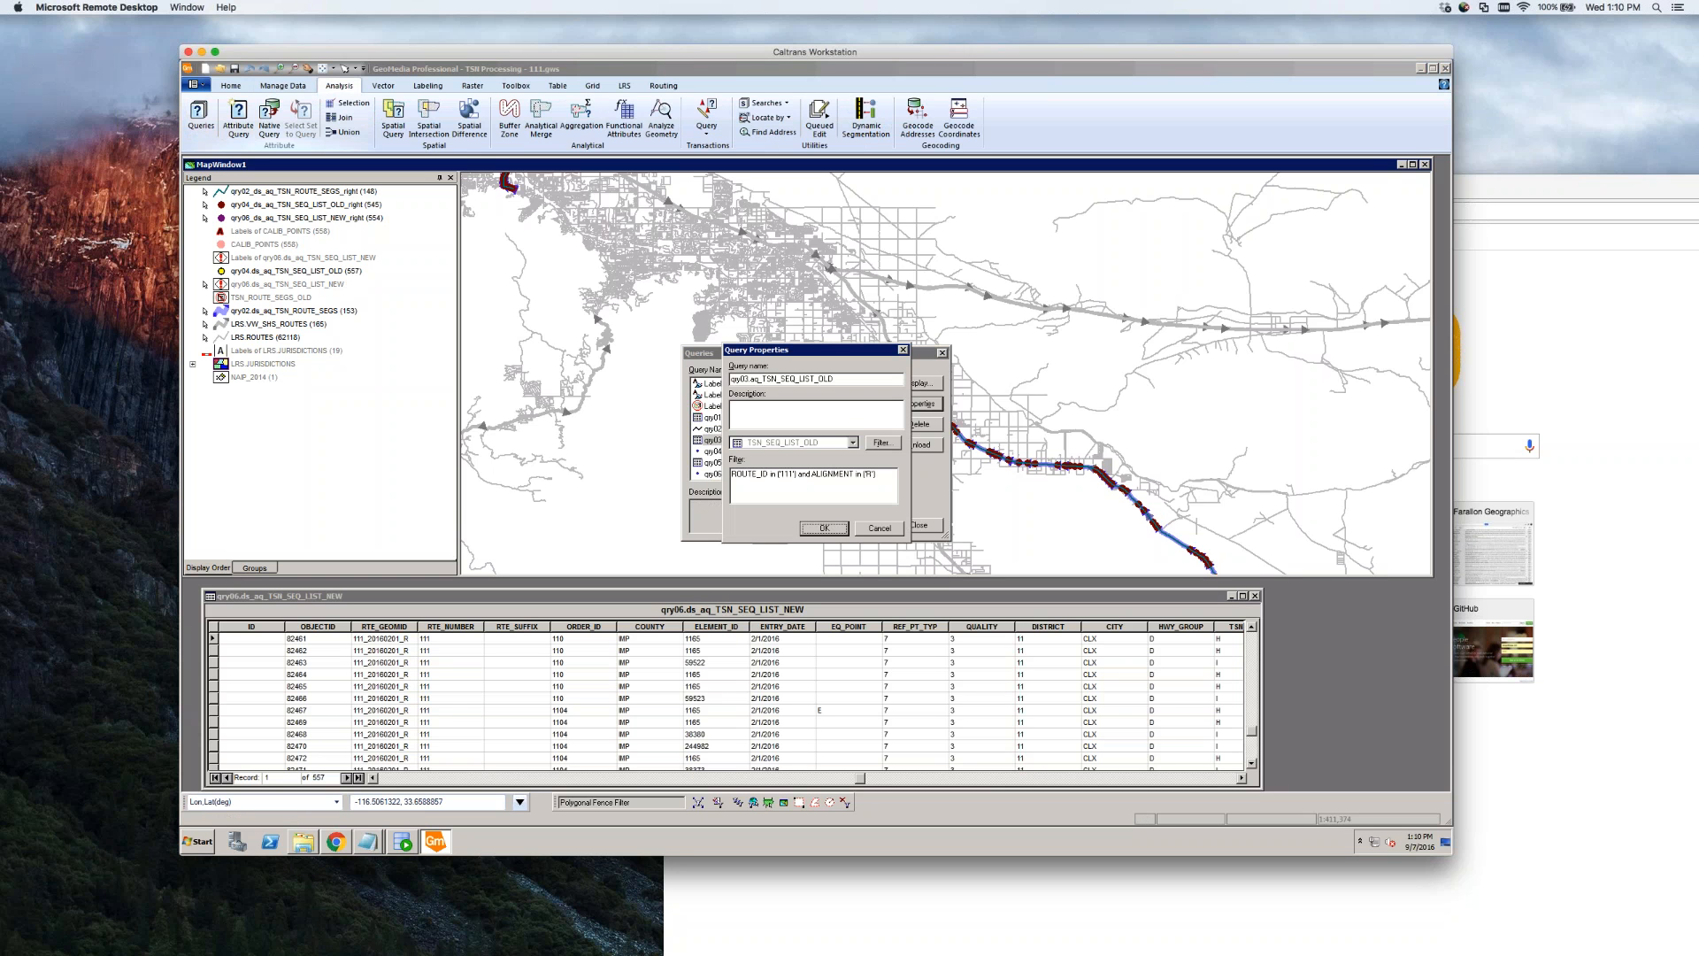
click(869, 474)
key(Return)
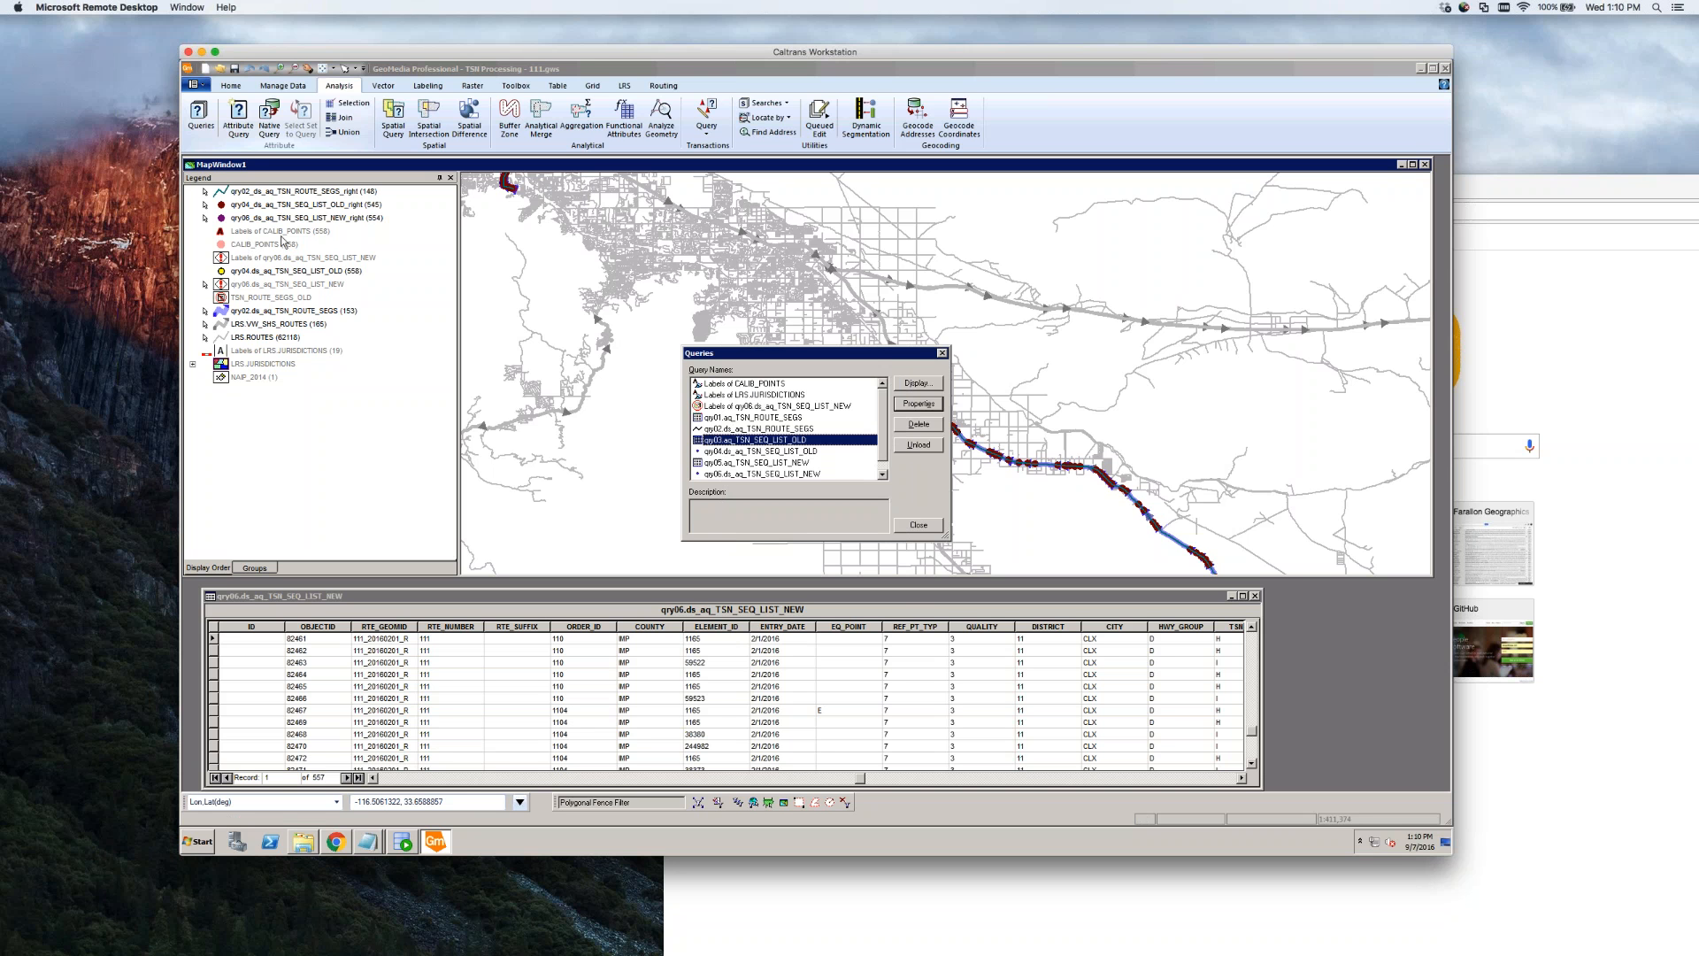
double_click(769, 440)
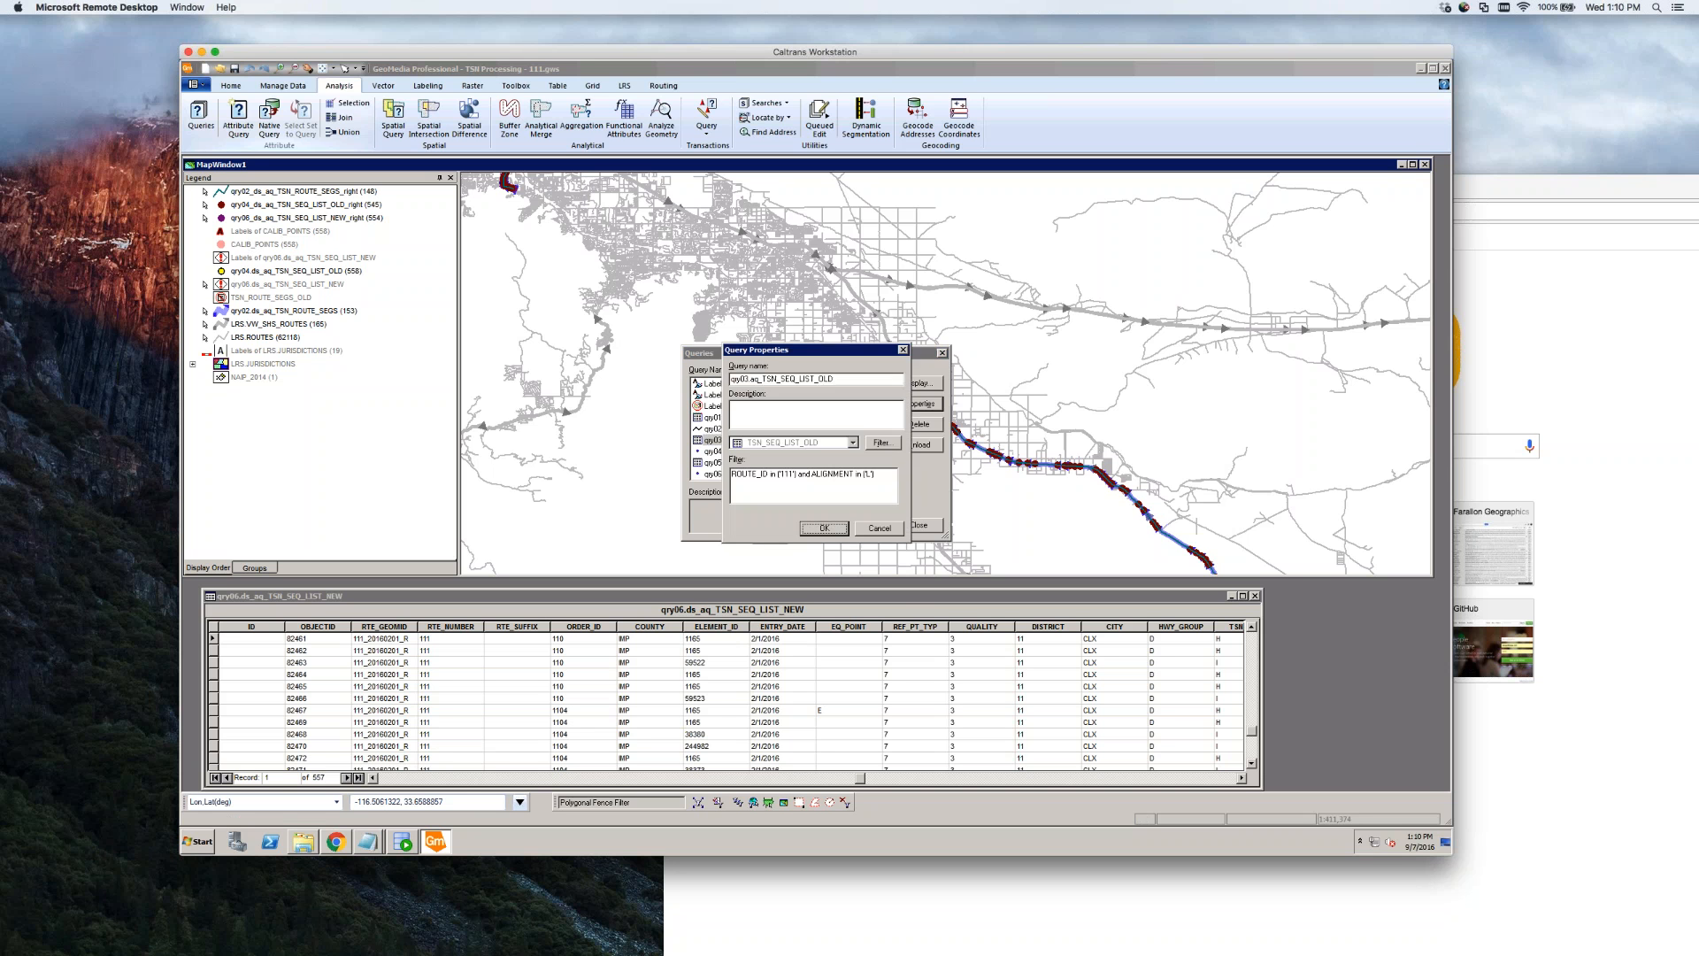
click(880, 528)
double_click(747, 462)
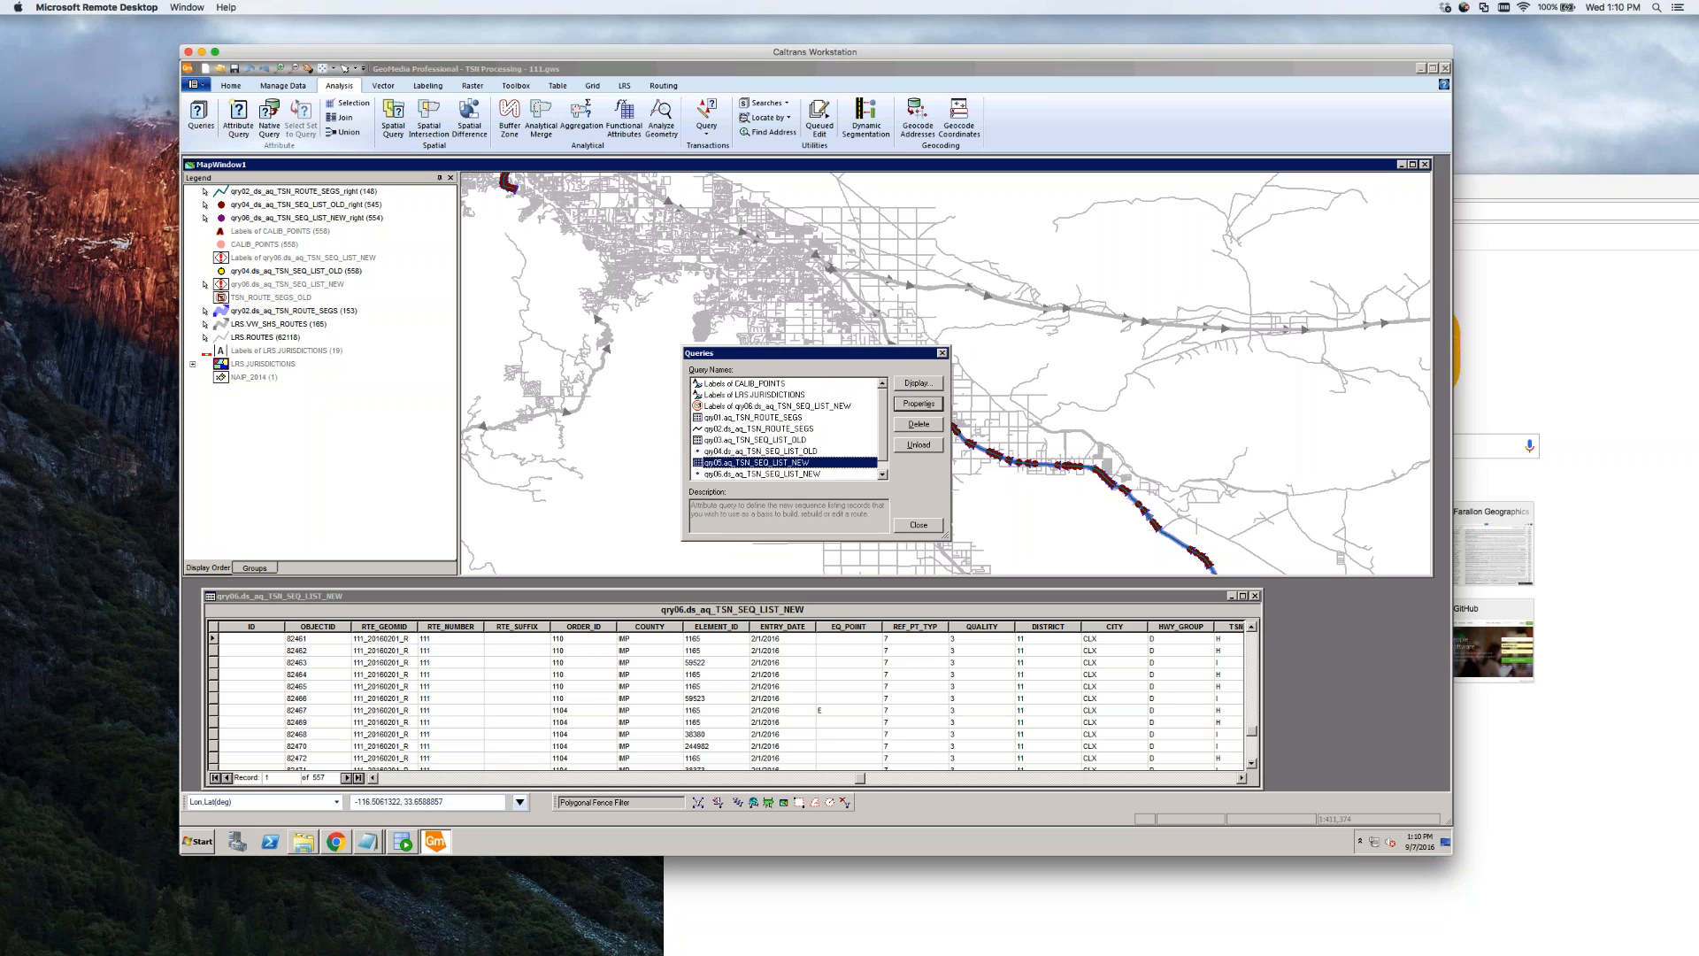
Change the qry05.aq_TSN_SEQ_LIST_NEW filter alignment from 'R' to 'L' and dismiss the warning
click(888, 473)
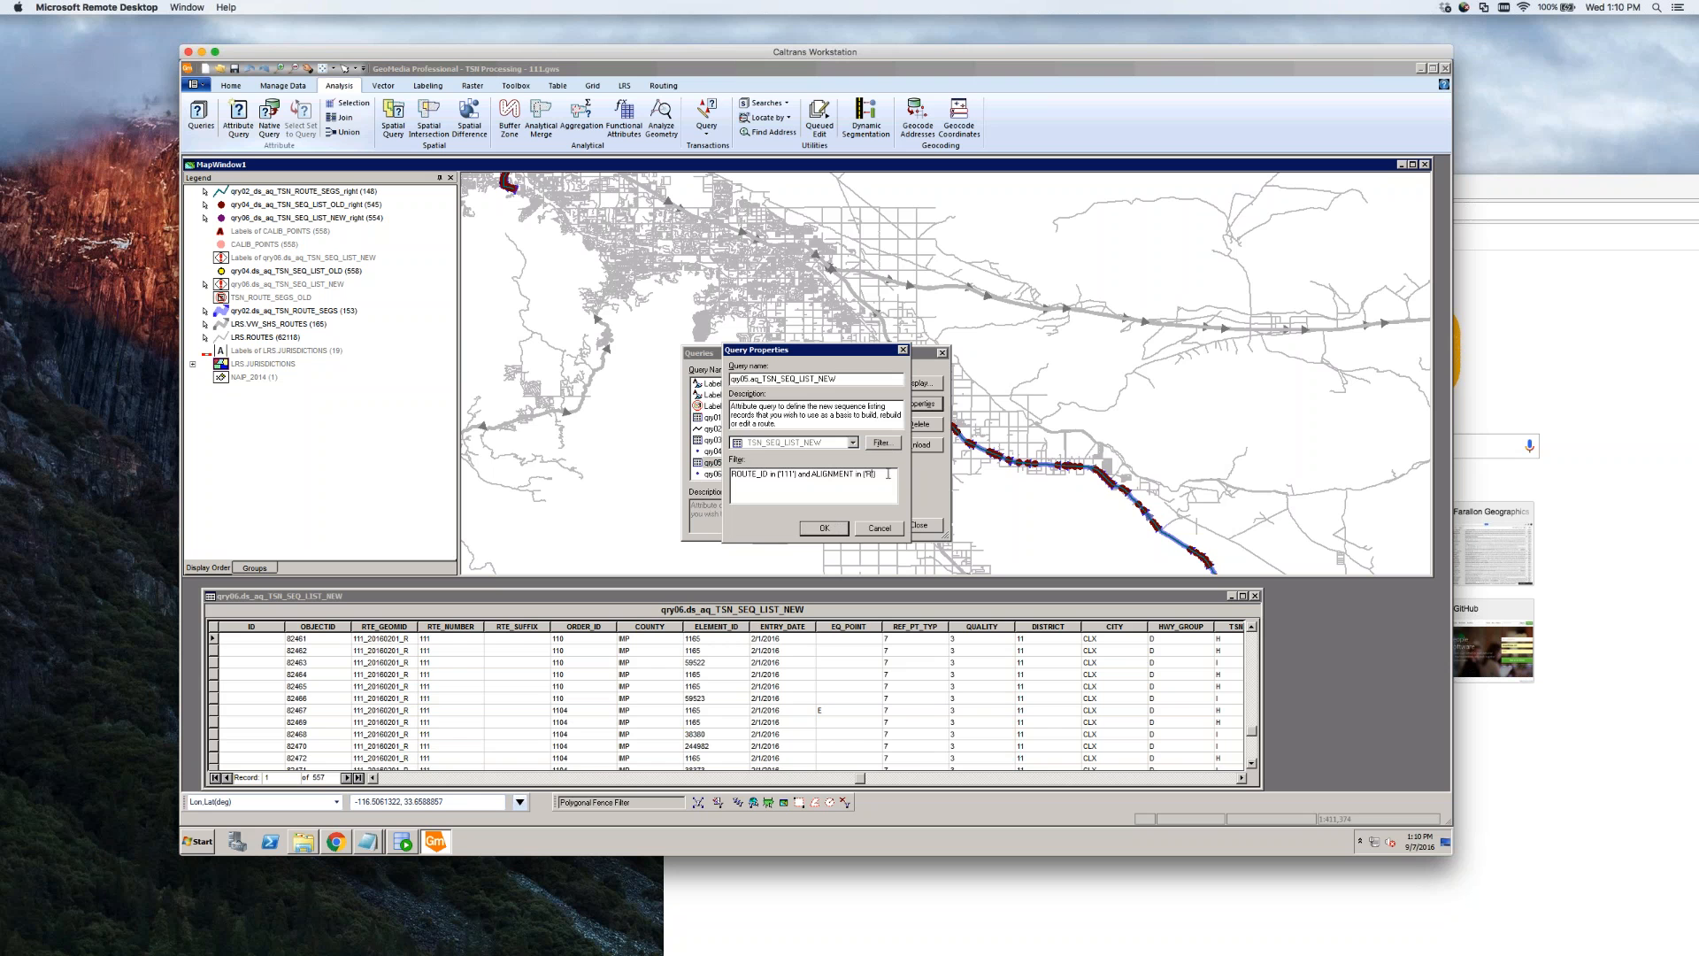
key(BackSpace)
text(L)
key(Return)
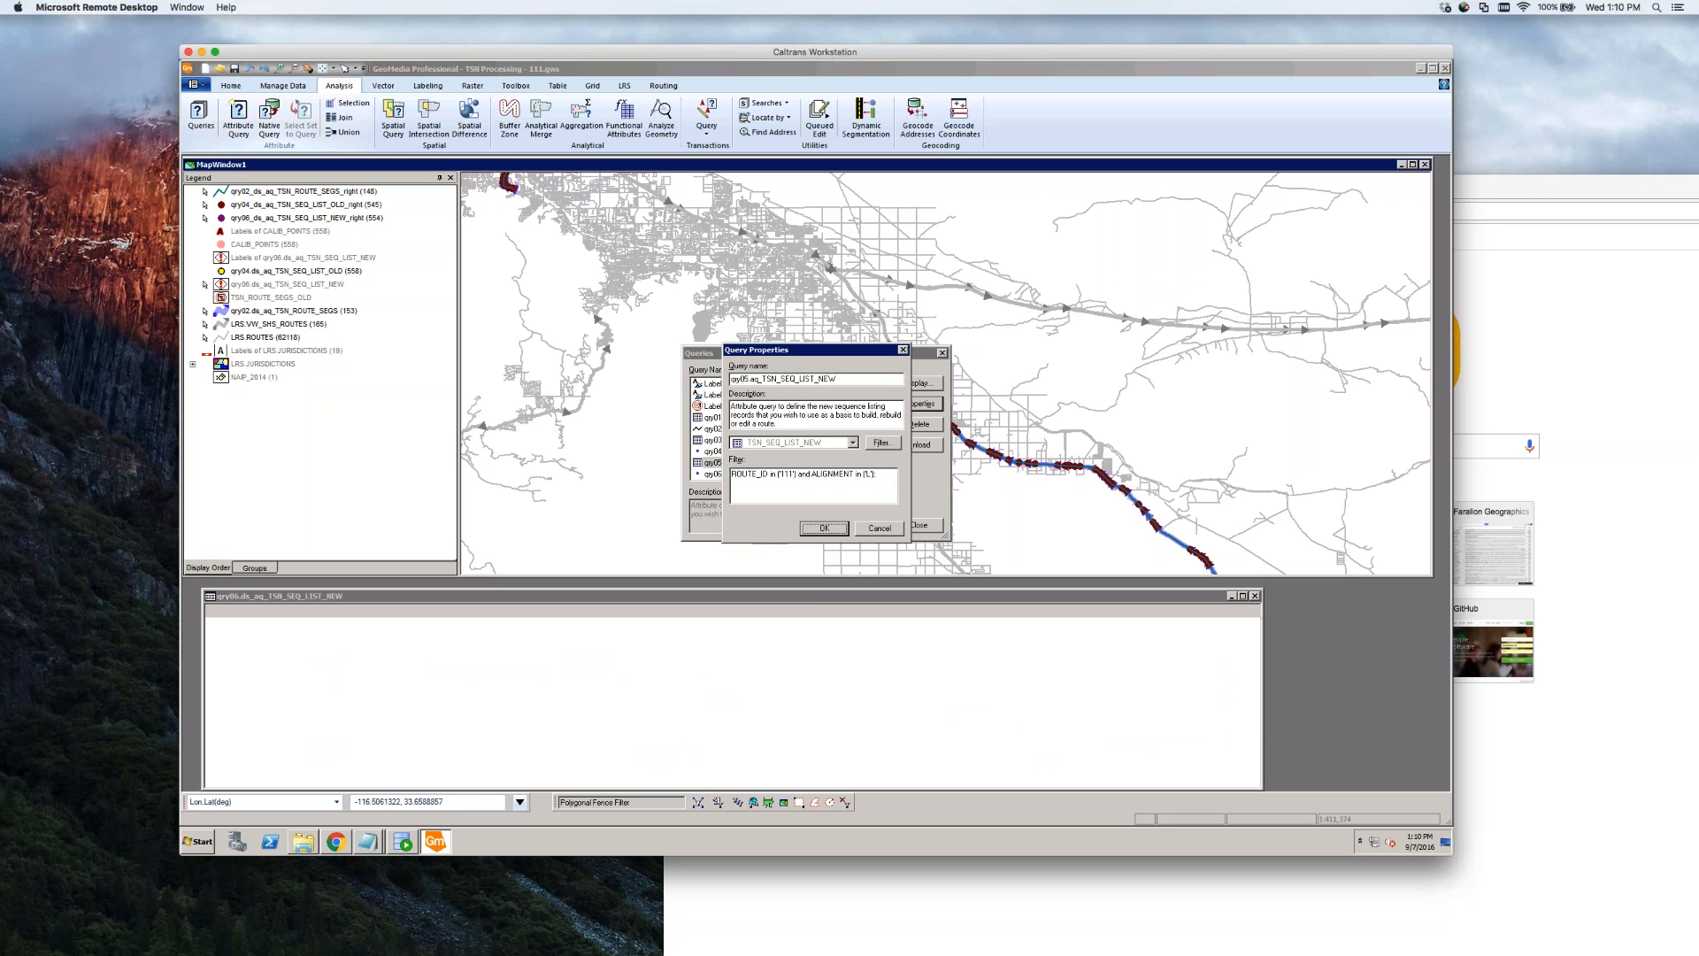
click(920, 479)
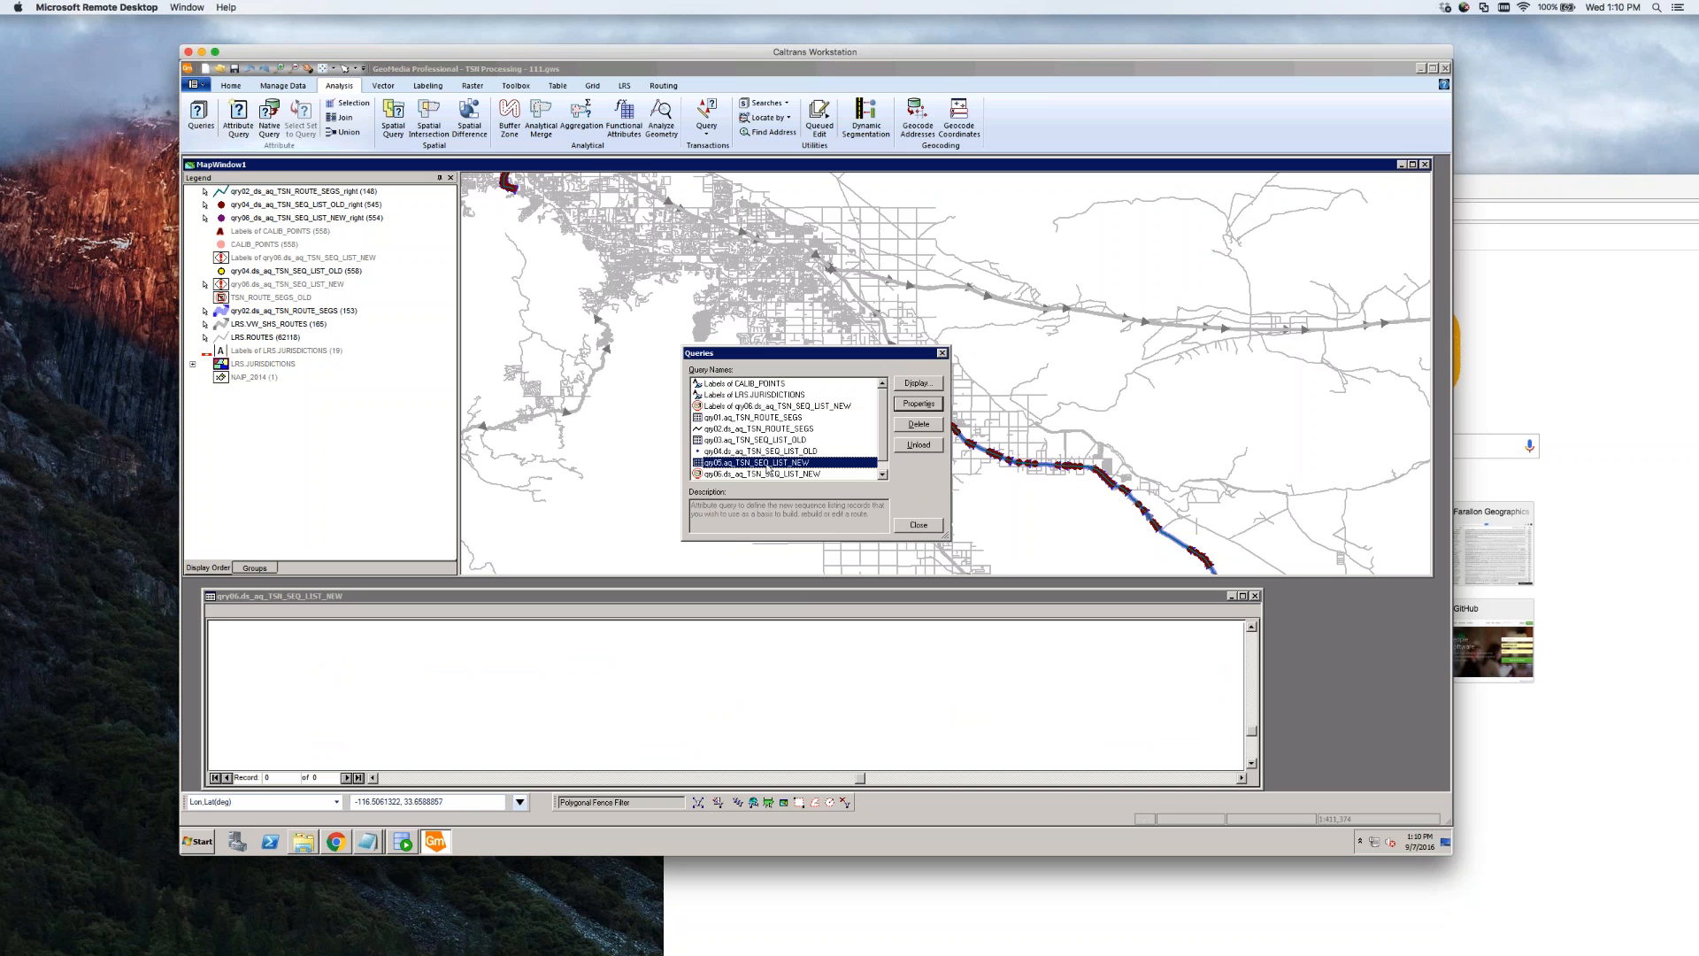
click(882, 477)
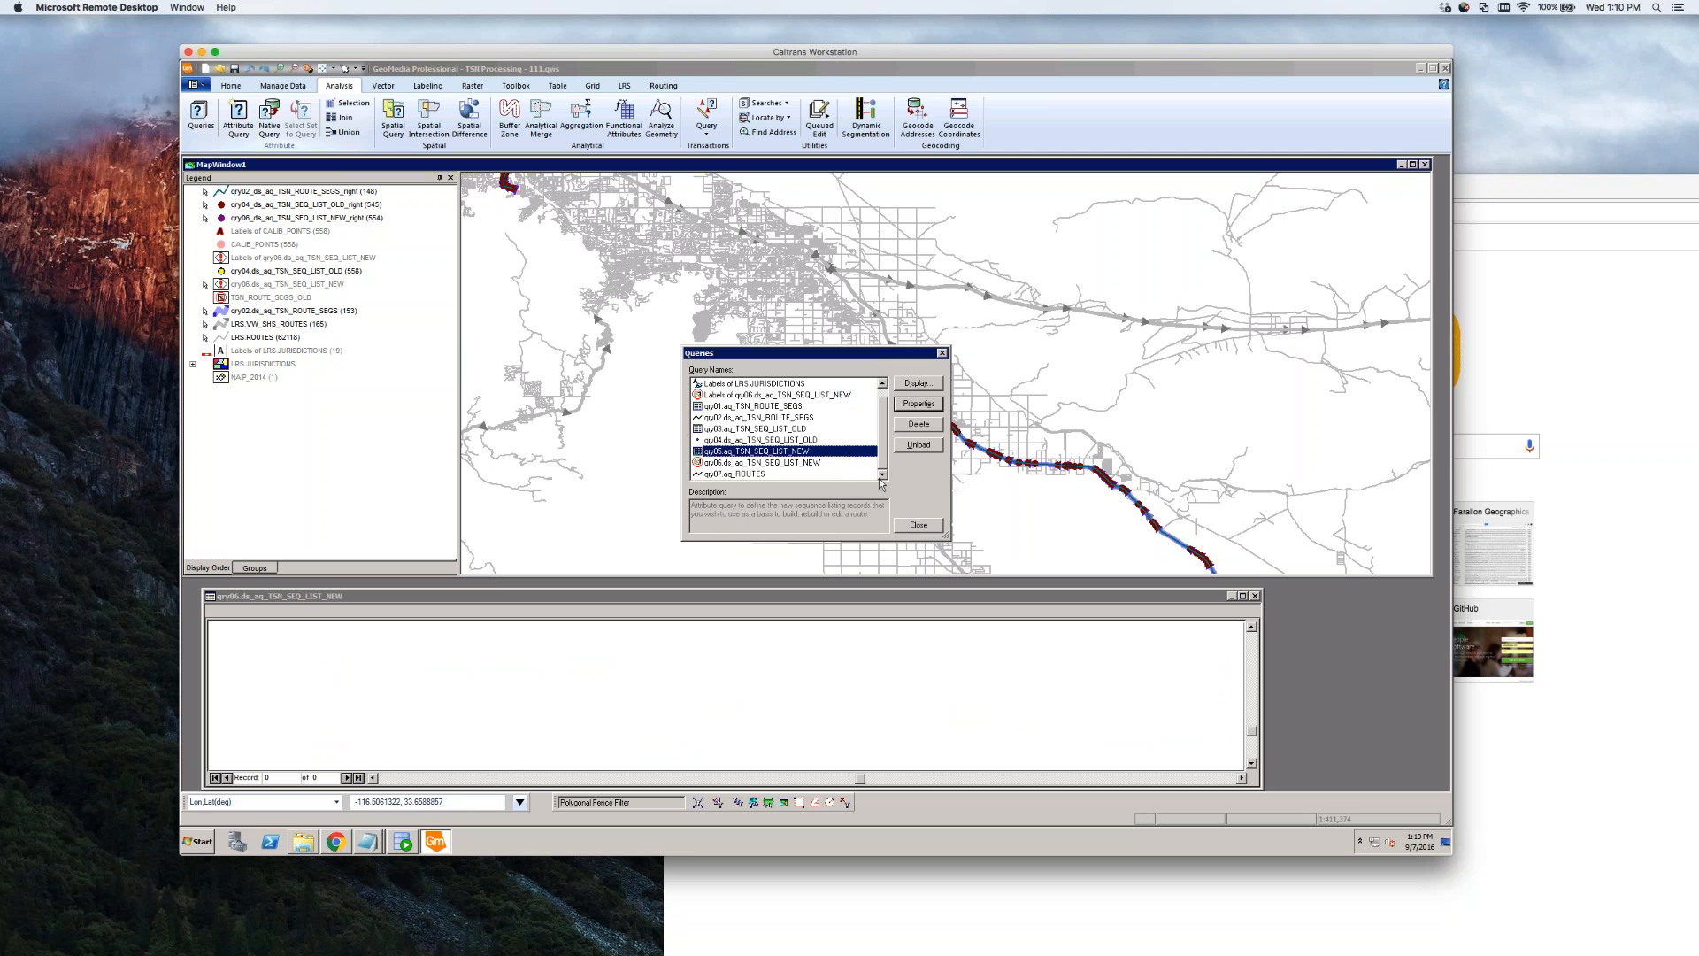
Check the qry06.ds_aq_TSN_SEQ_LIST_NEW properties and close the Queries dialog
click(758, 462)
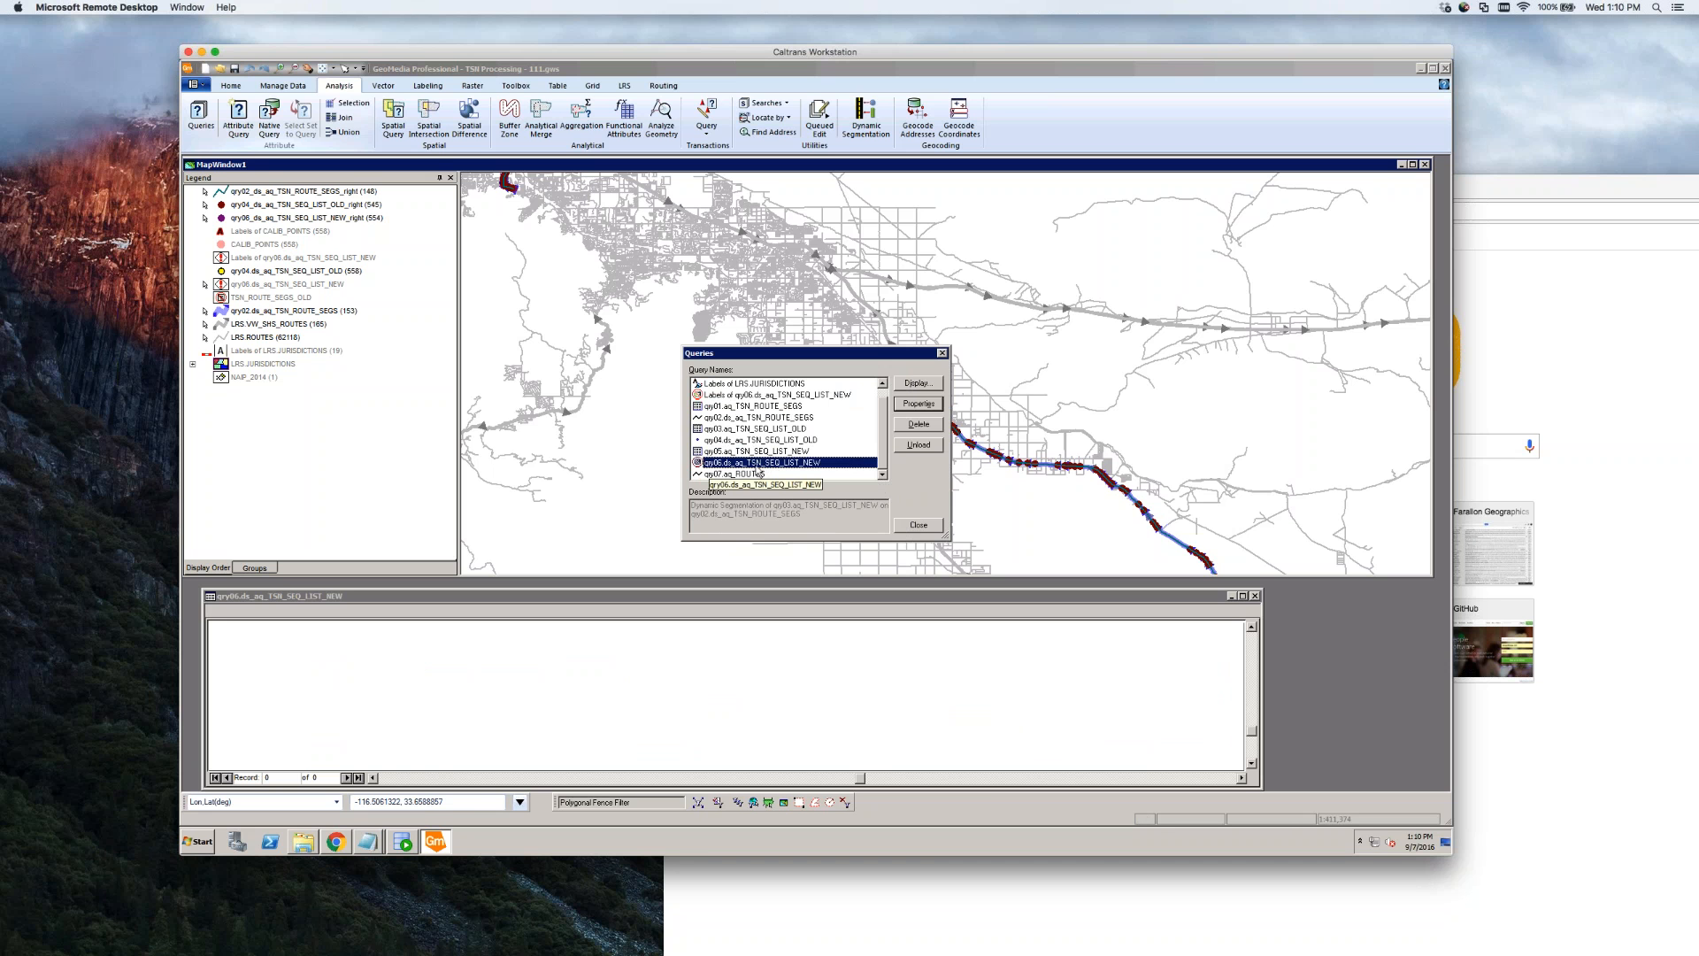
key(Up)
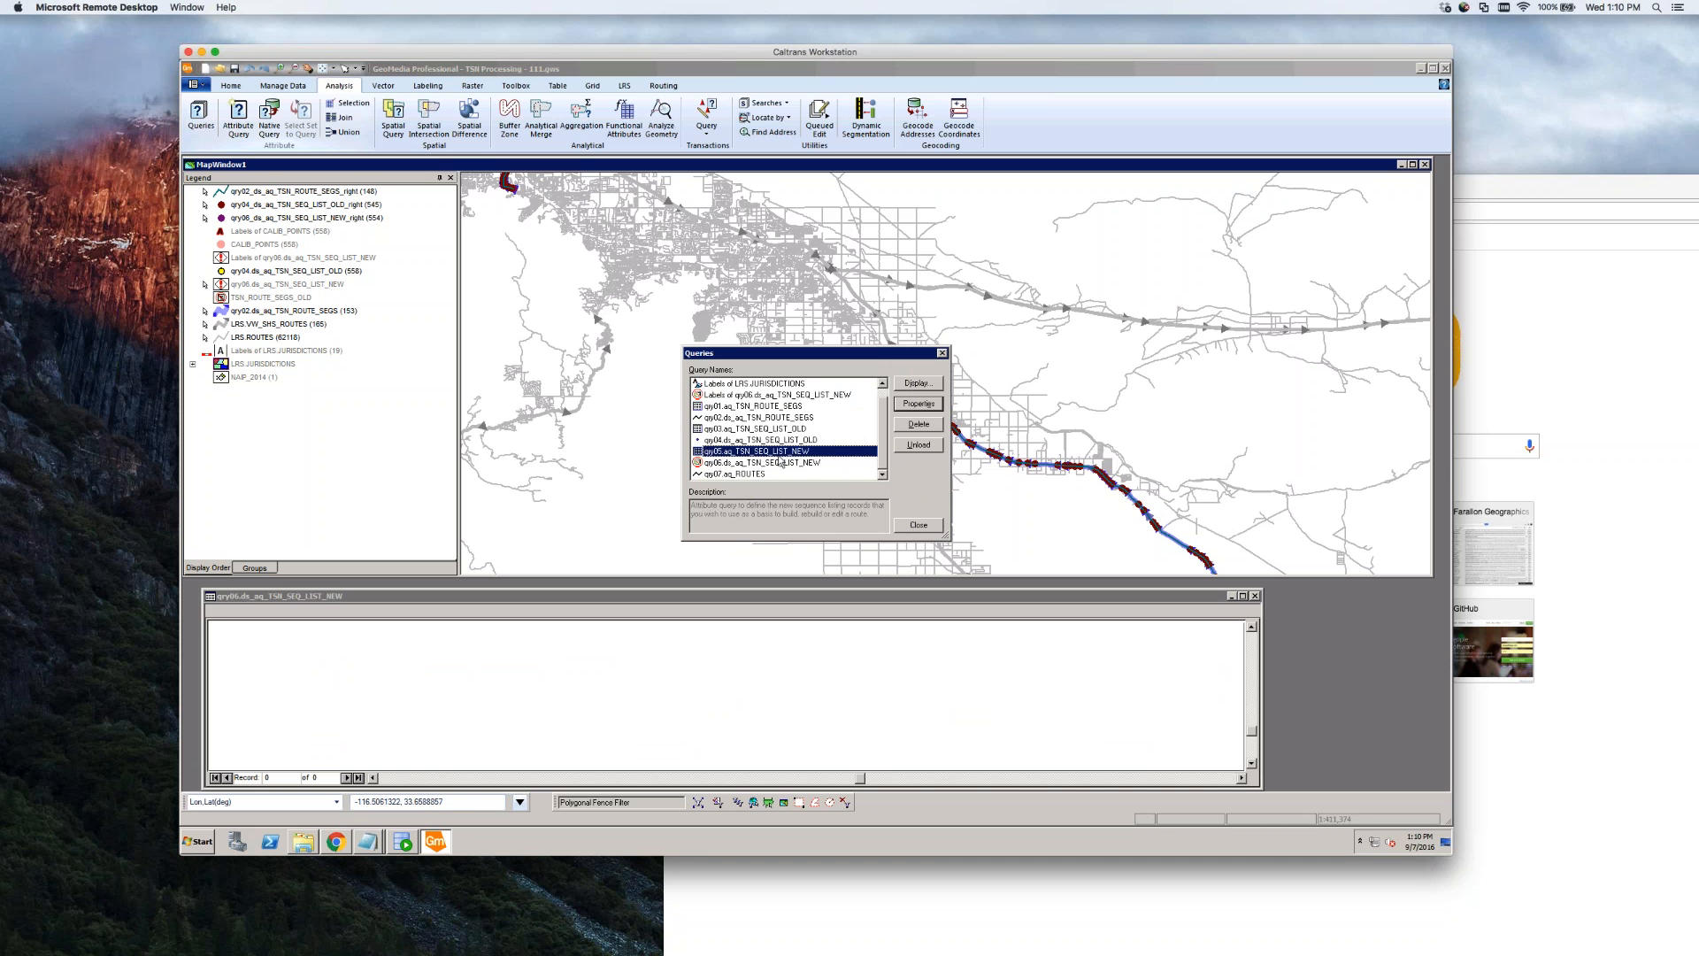
click(779, 463)
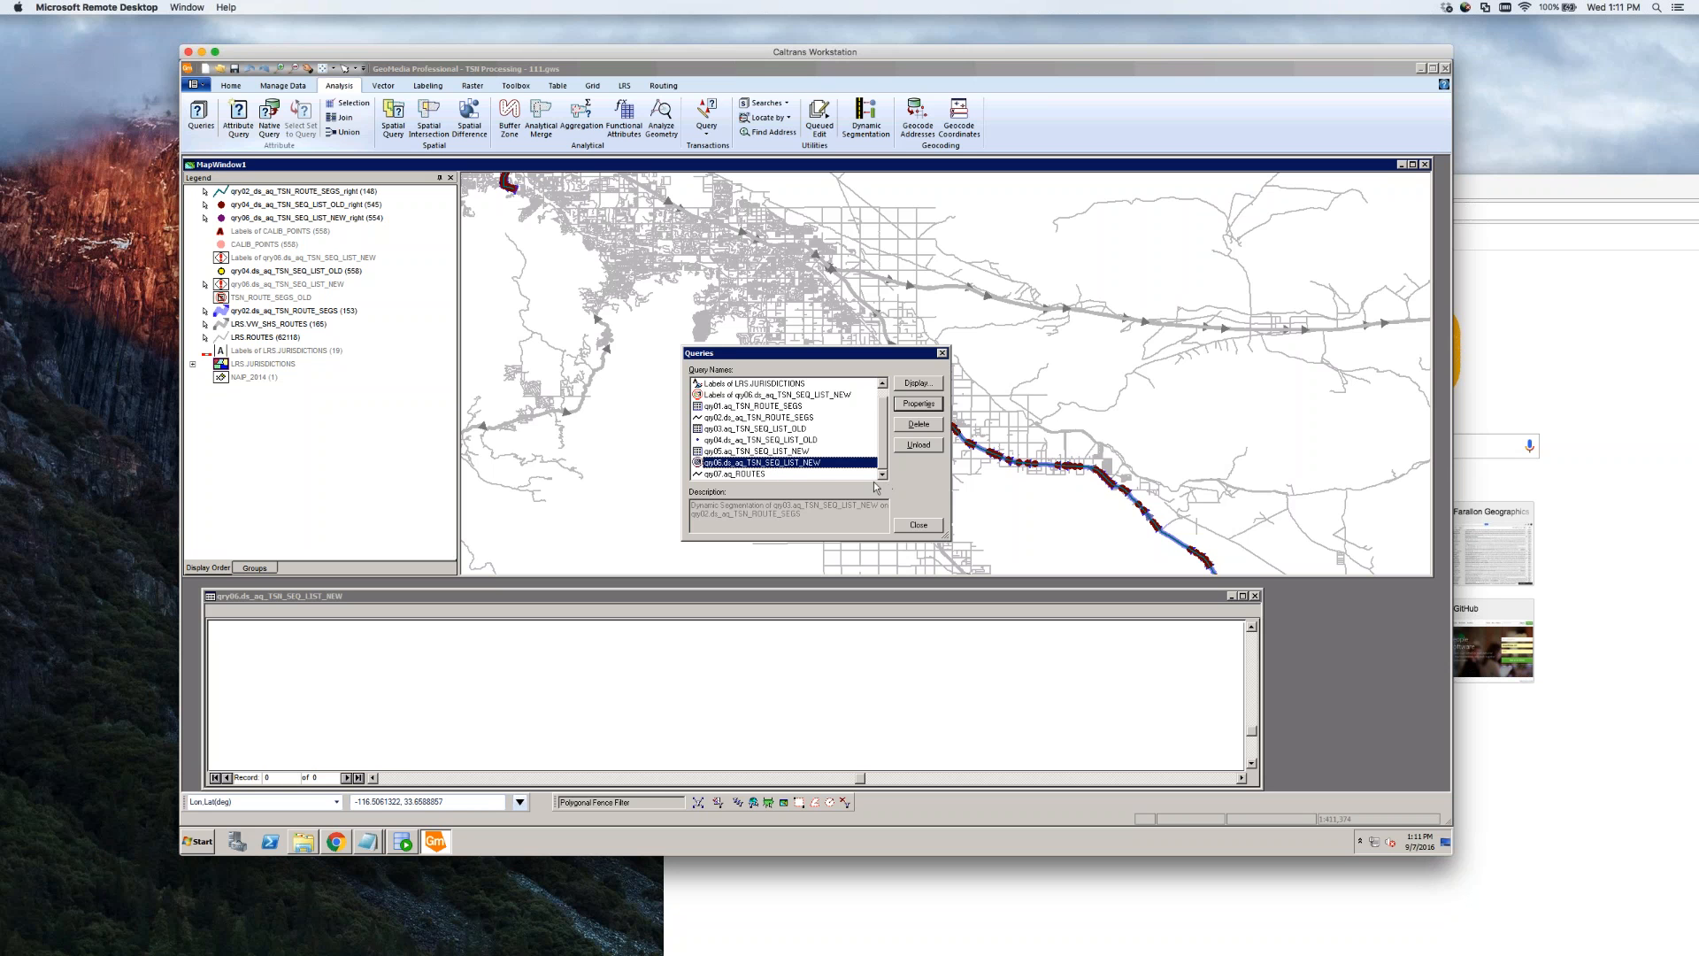
double_click(742, 465)
click(891, 499)
click(928, 526)
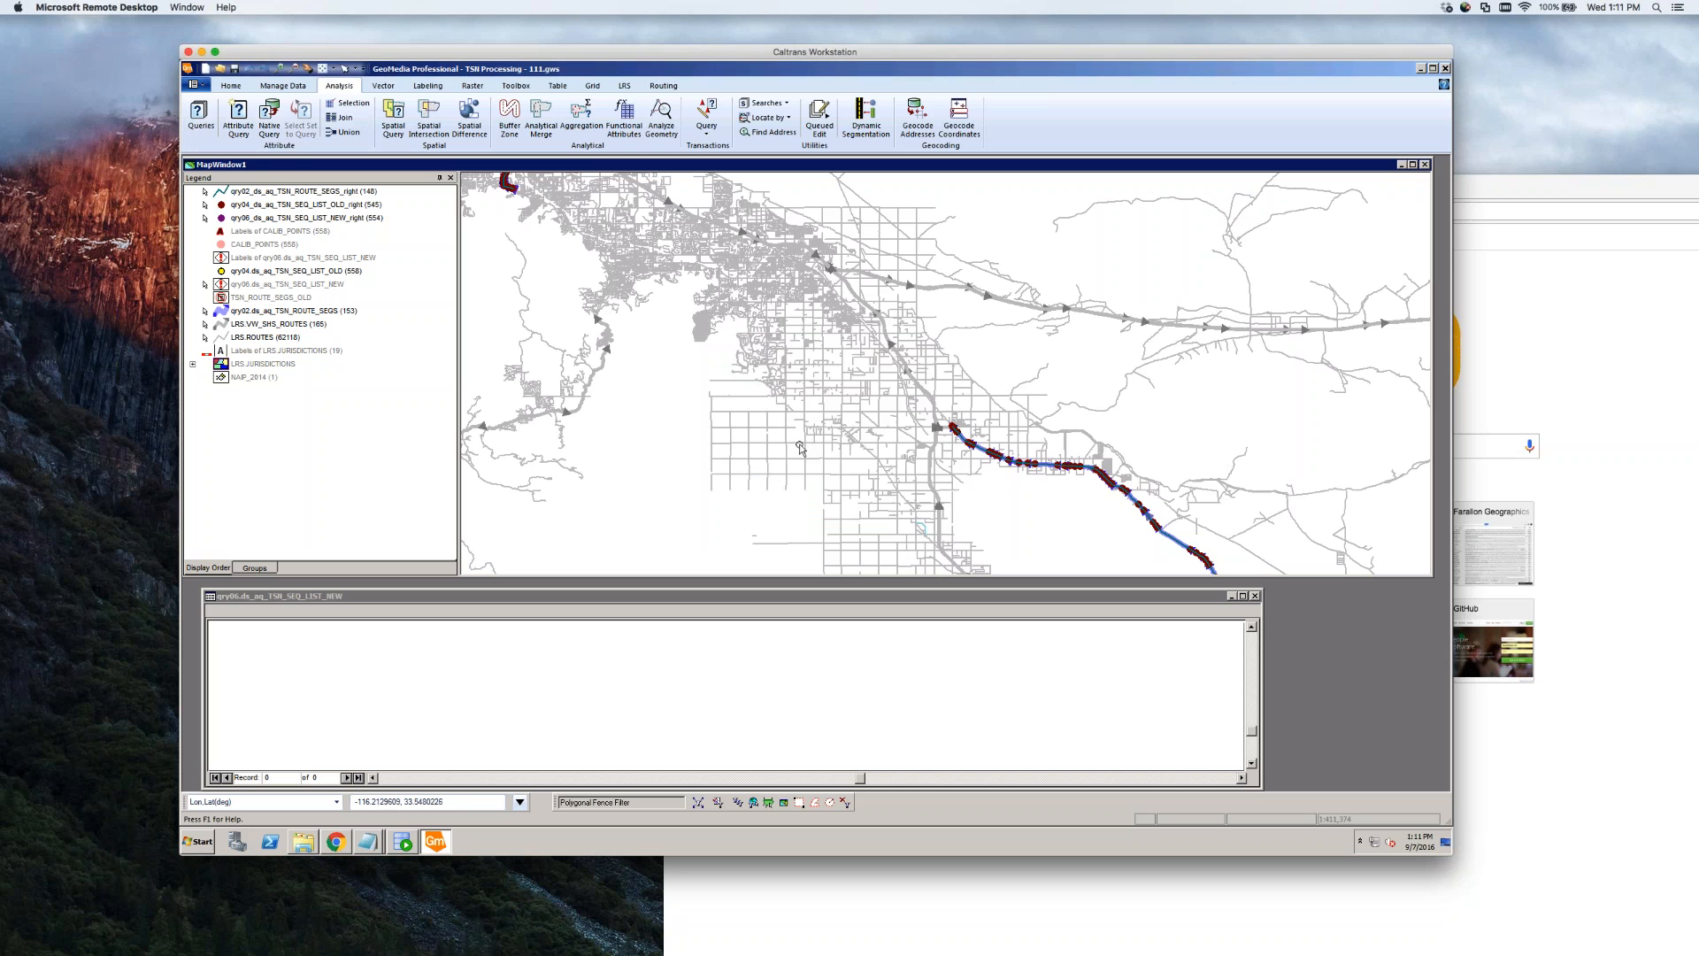
click(196, 126)
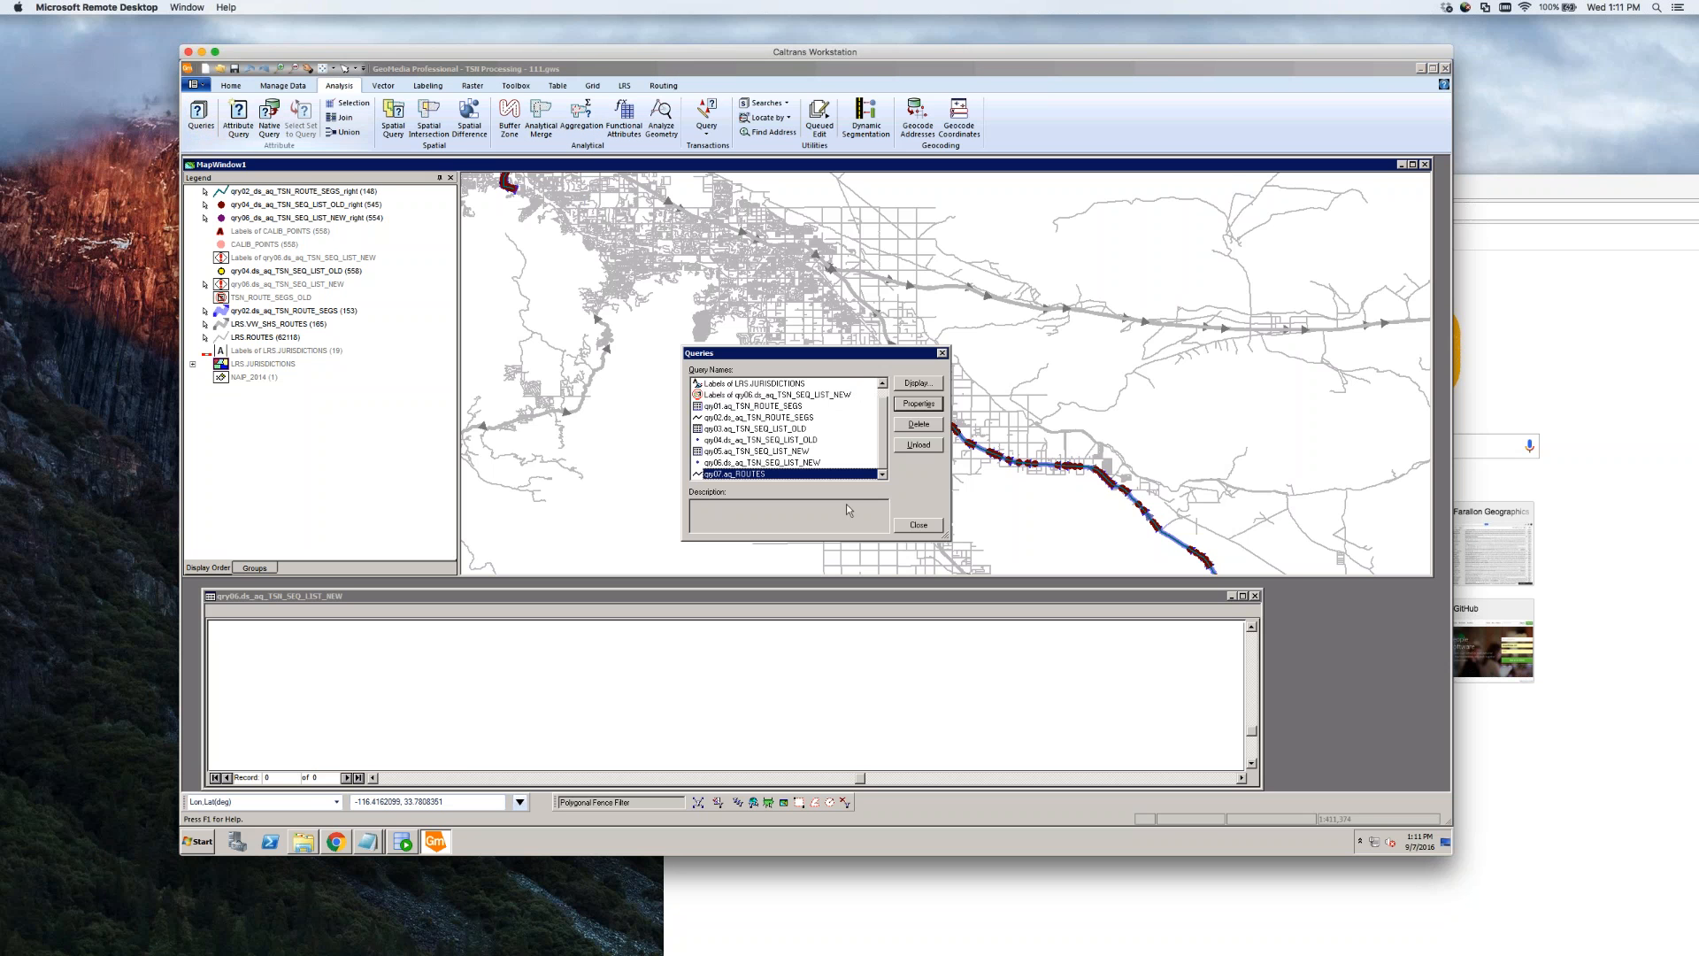
click(913, 527)
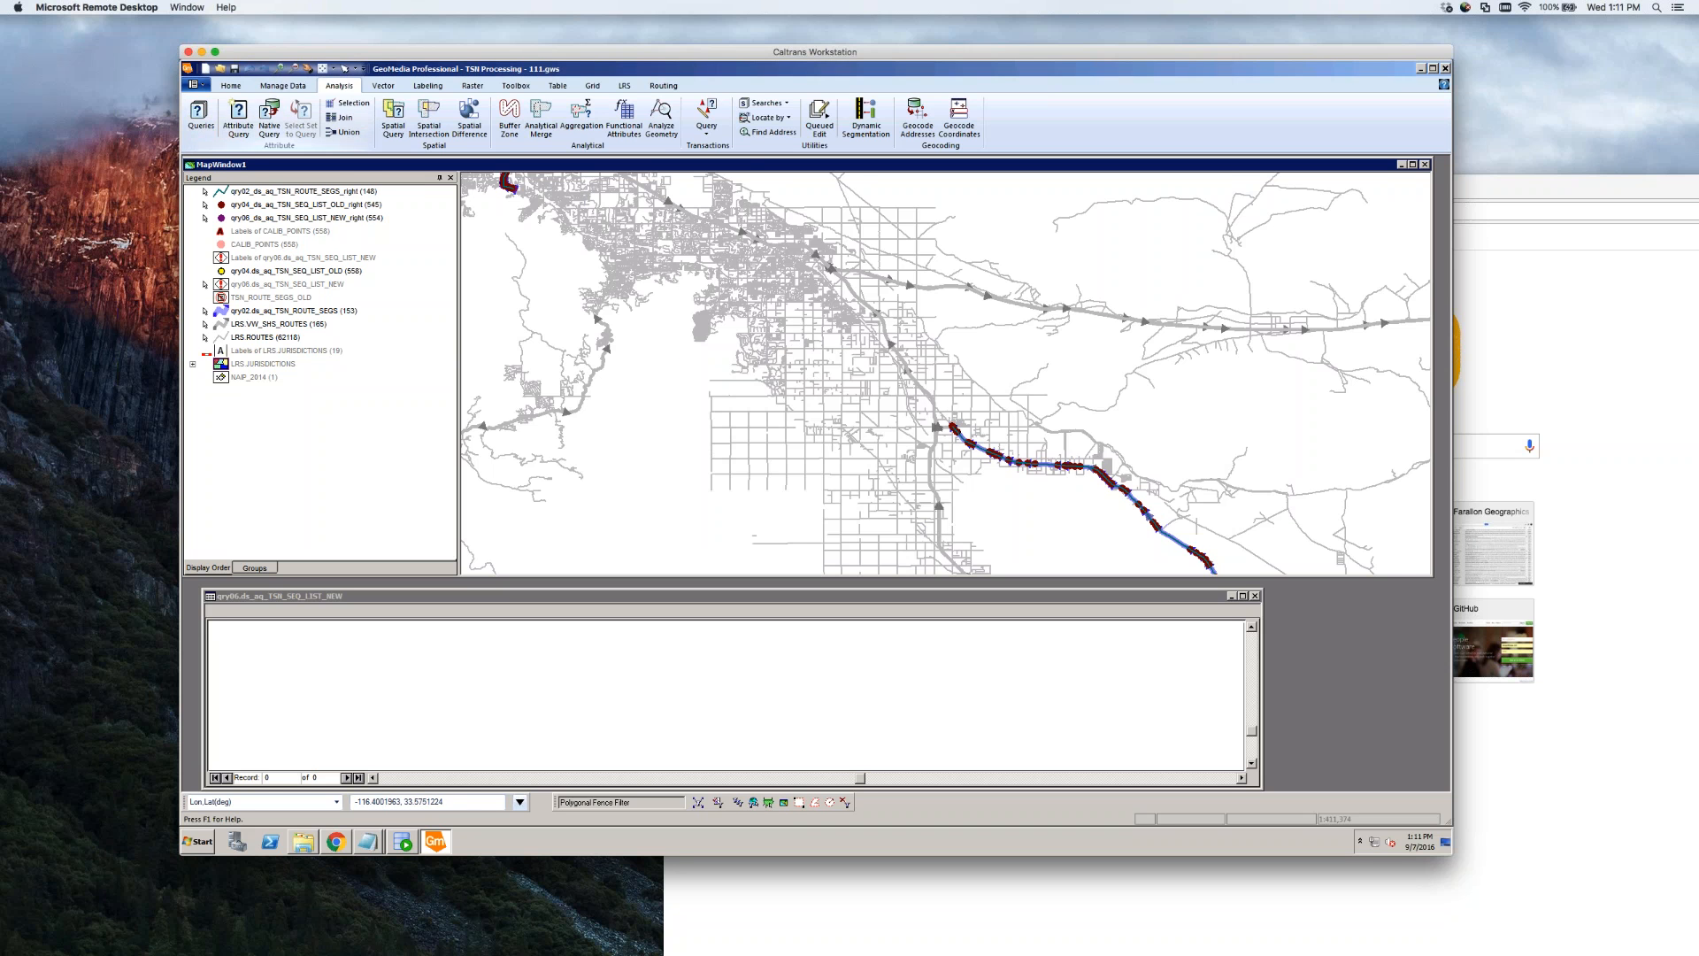
Start Output to Feature Classes with qry02, qry04 and qry06 as source queries
click(286, 87)
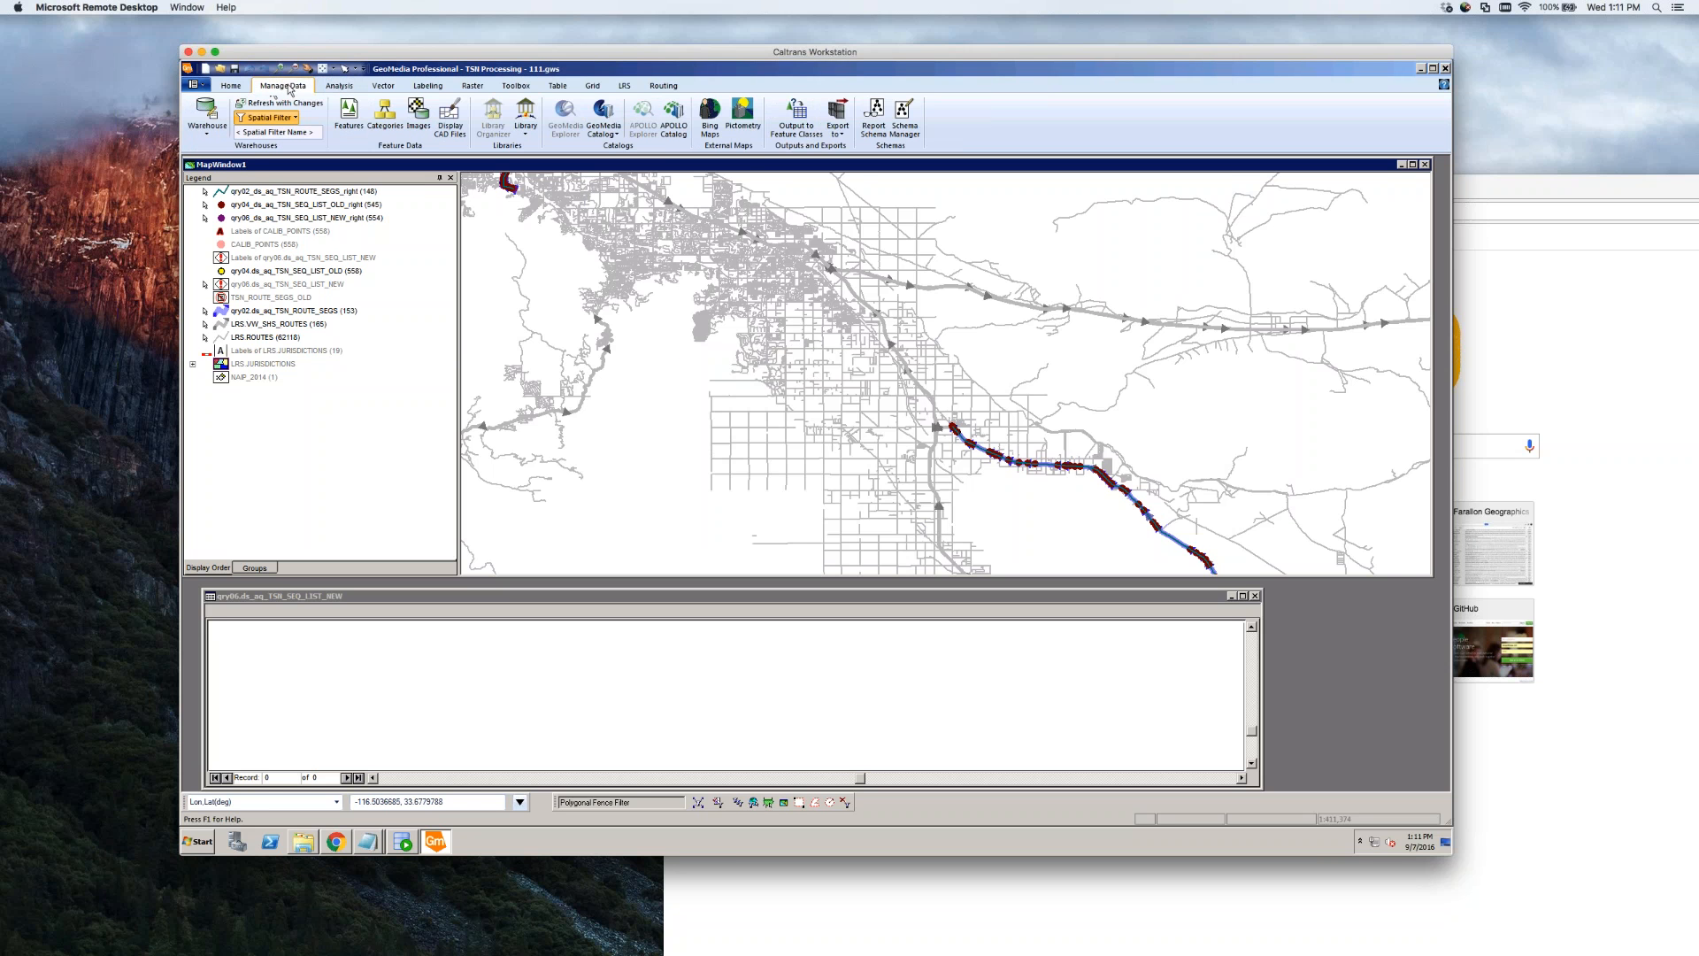
click(797, 116)
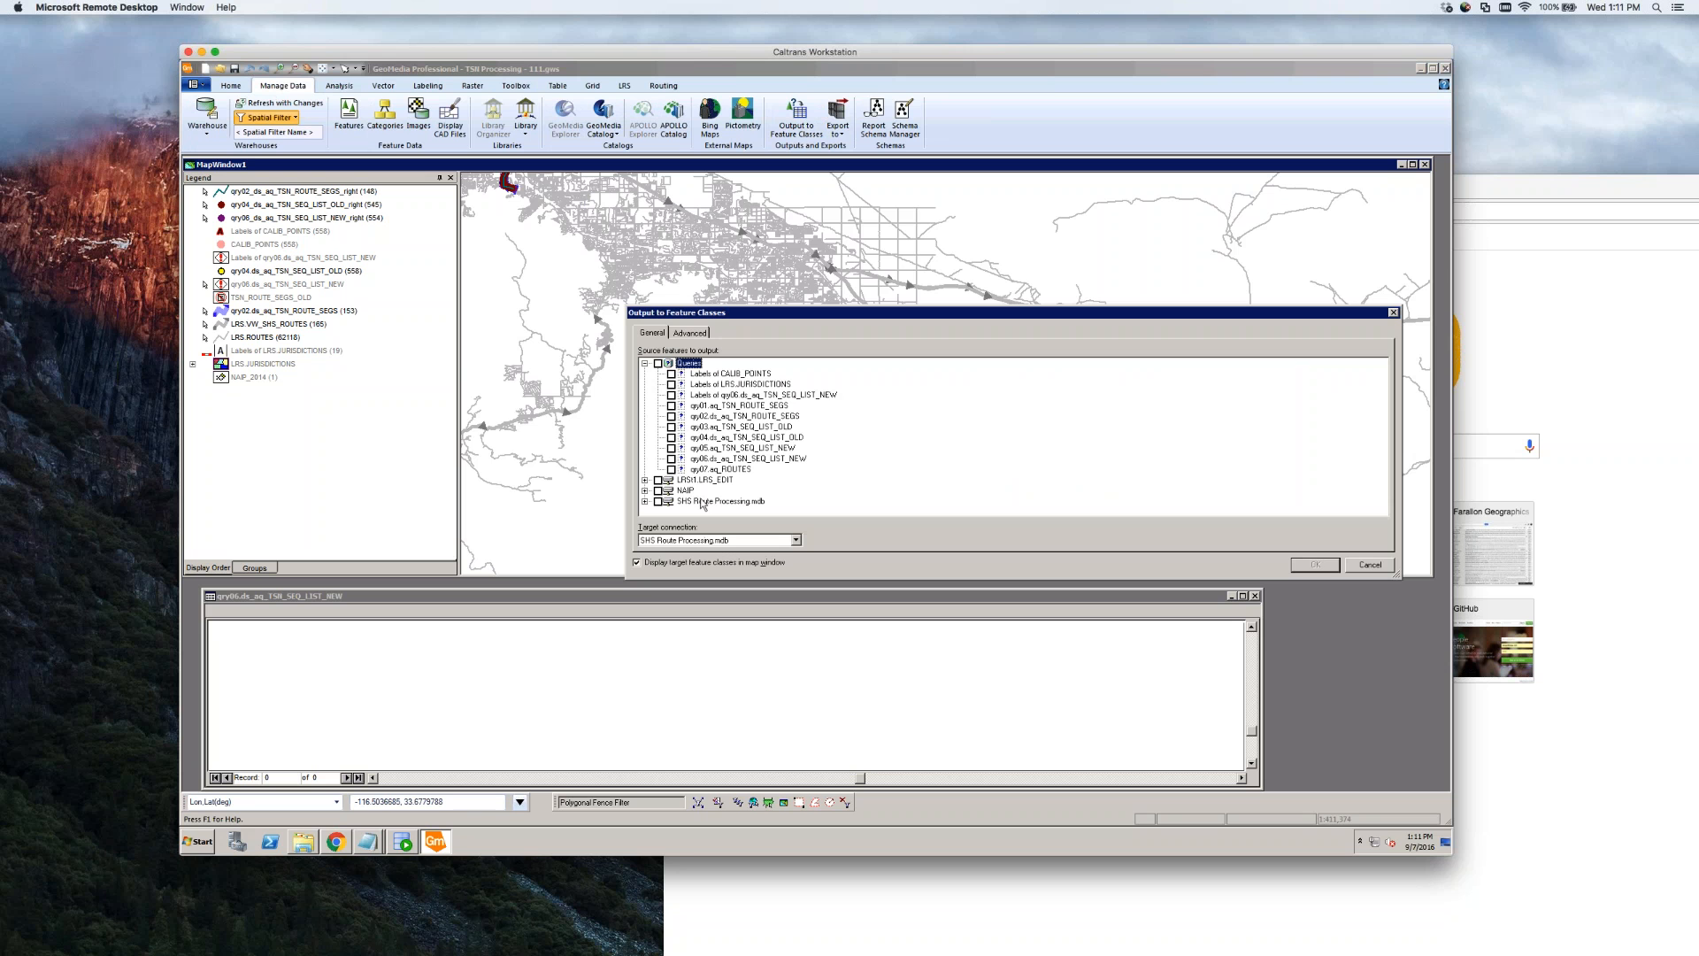
click(671, 458)
click(671, 437)
click(690, 333)
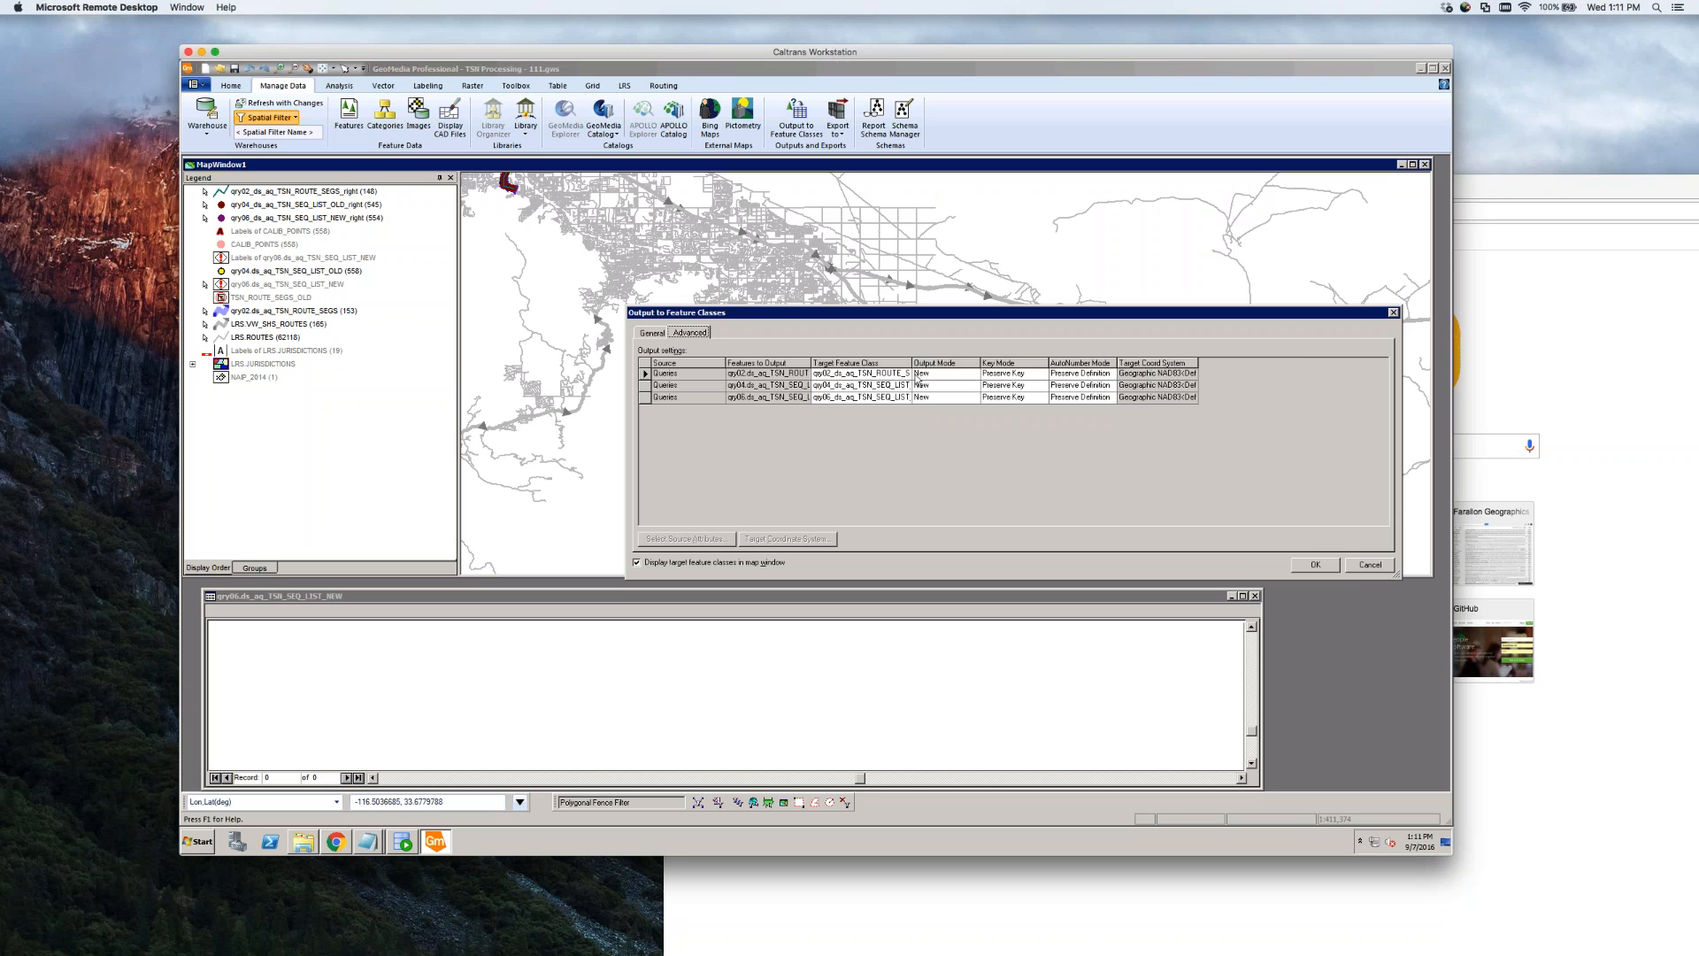
Append the _left suffix to the three target feature class names
drag(912, 363, 1028, 362)
click(952, 374)
click(952, 373)
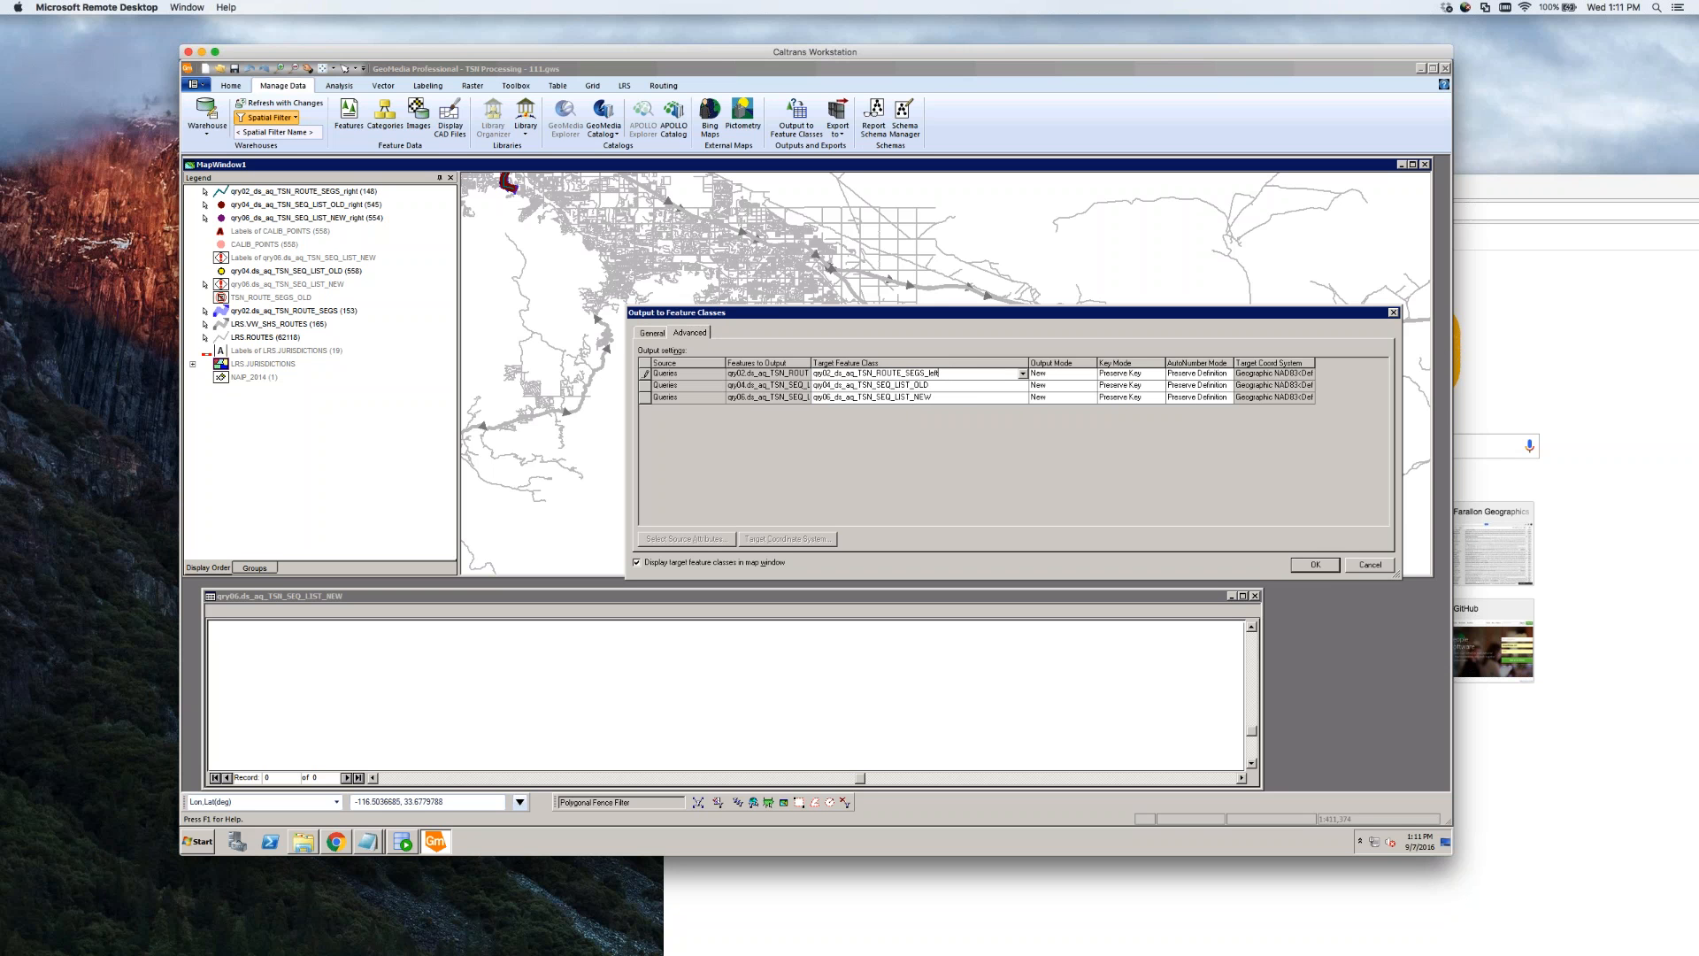
click(957, 385)
click(959, 397)
text(_left)
click(1123, 373)
Keep Preserve Key and set AutoNumber Mode to Preserve Values for all three rows
click(1160, 373)
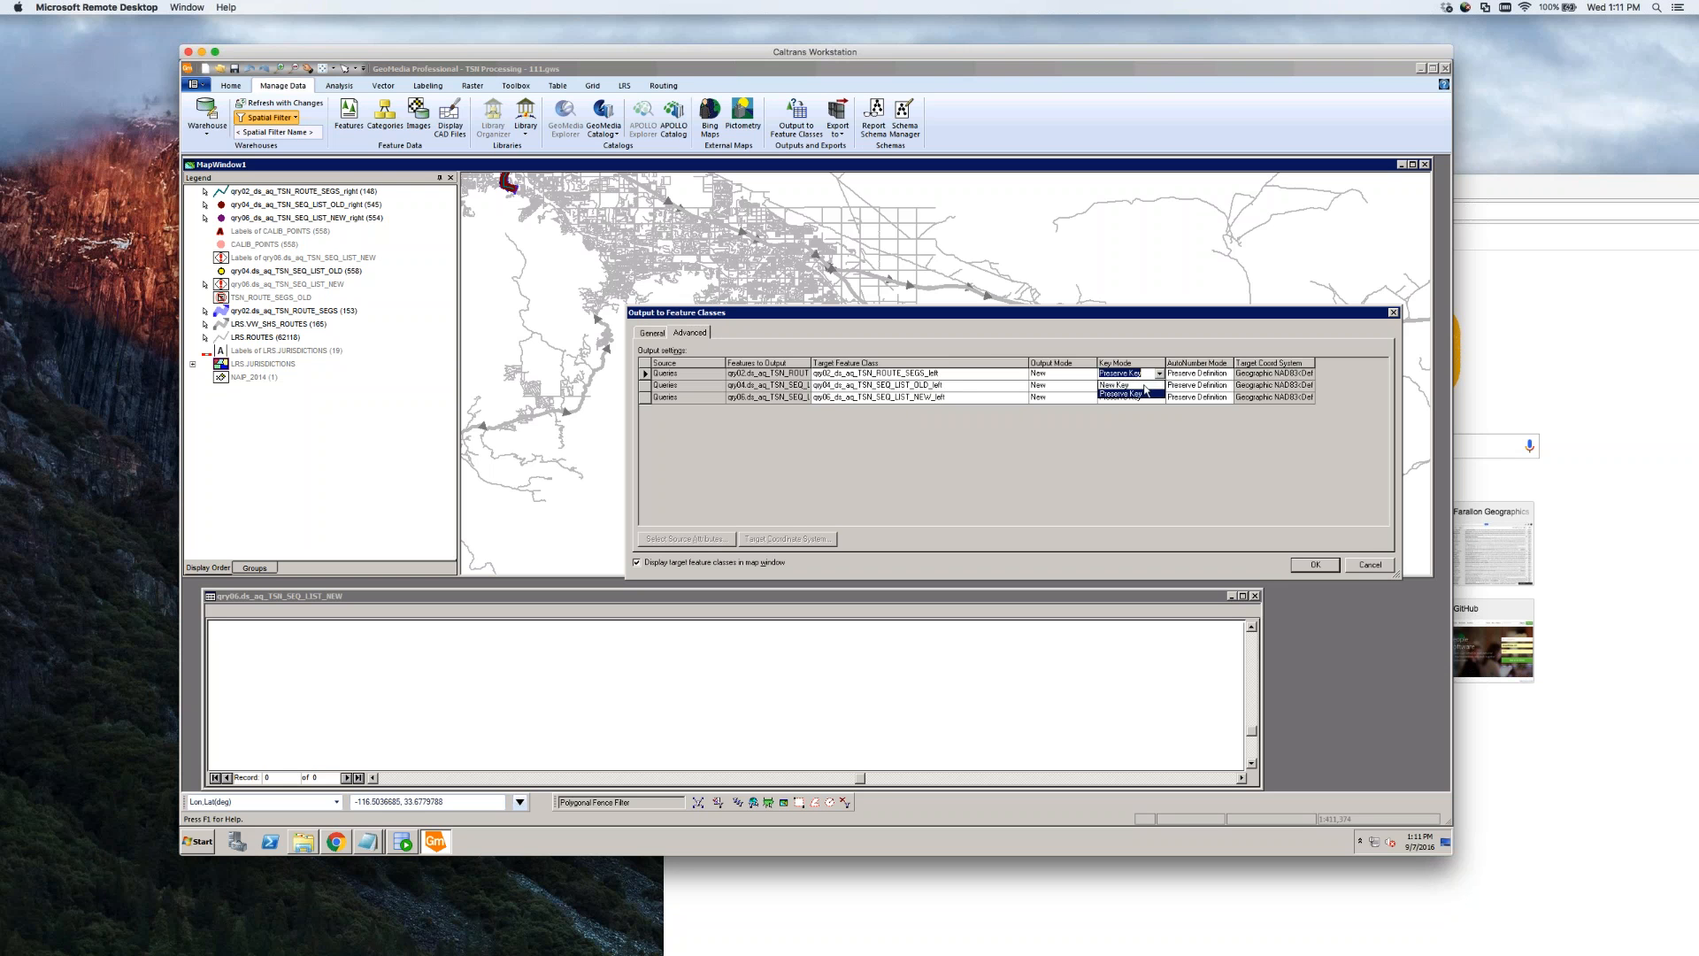
click(1141, 391)
click(1160, 373)
click(1142, 385)
key(Tab)
click(1228, 373)
click(1194, 394)
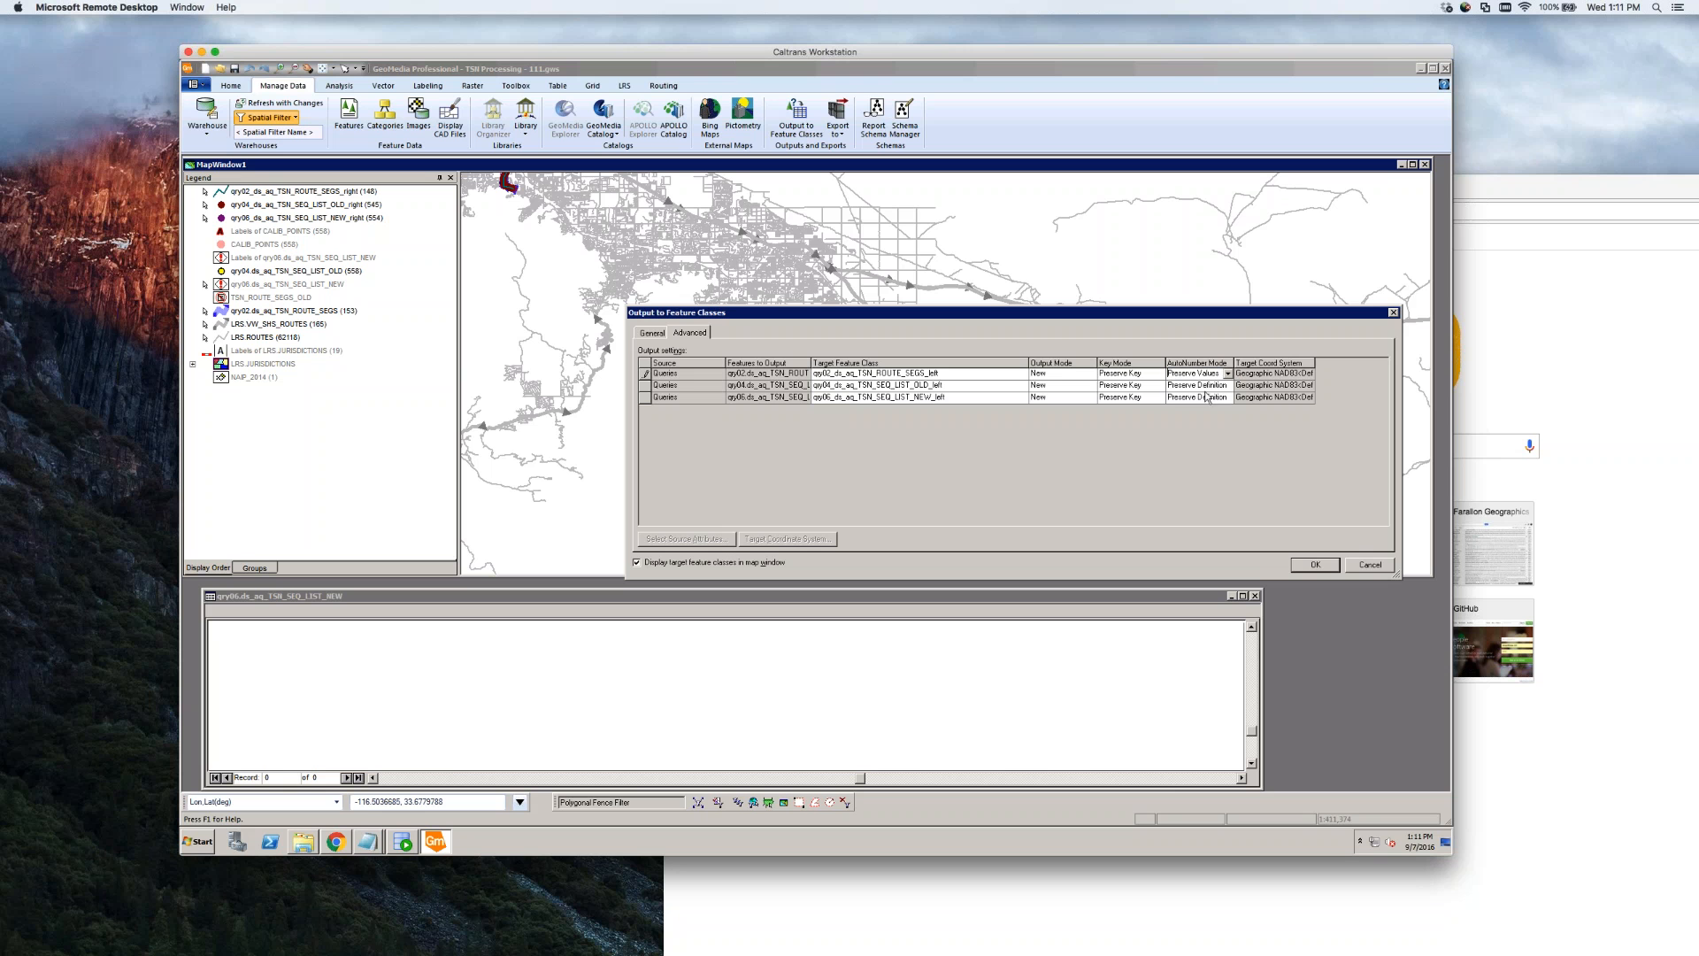
click(1195, 385)
click(1228, 385)
click(1203, 406)
click(1194, 397)
click(1229, 397)
Leave the outputs off the map and run the output, creating 3 new feature classes
click(637, 563)
click(655, 333)
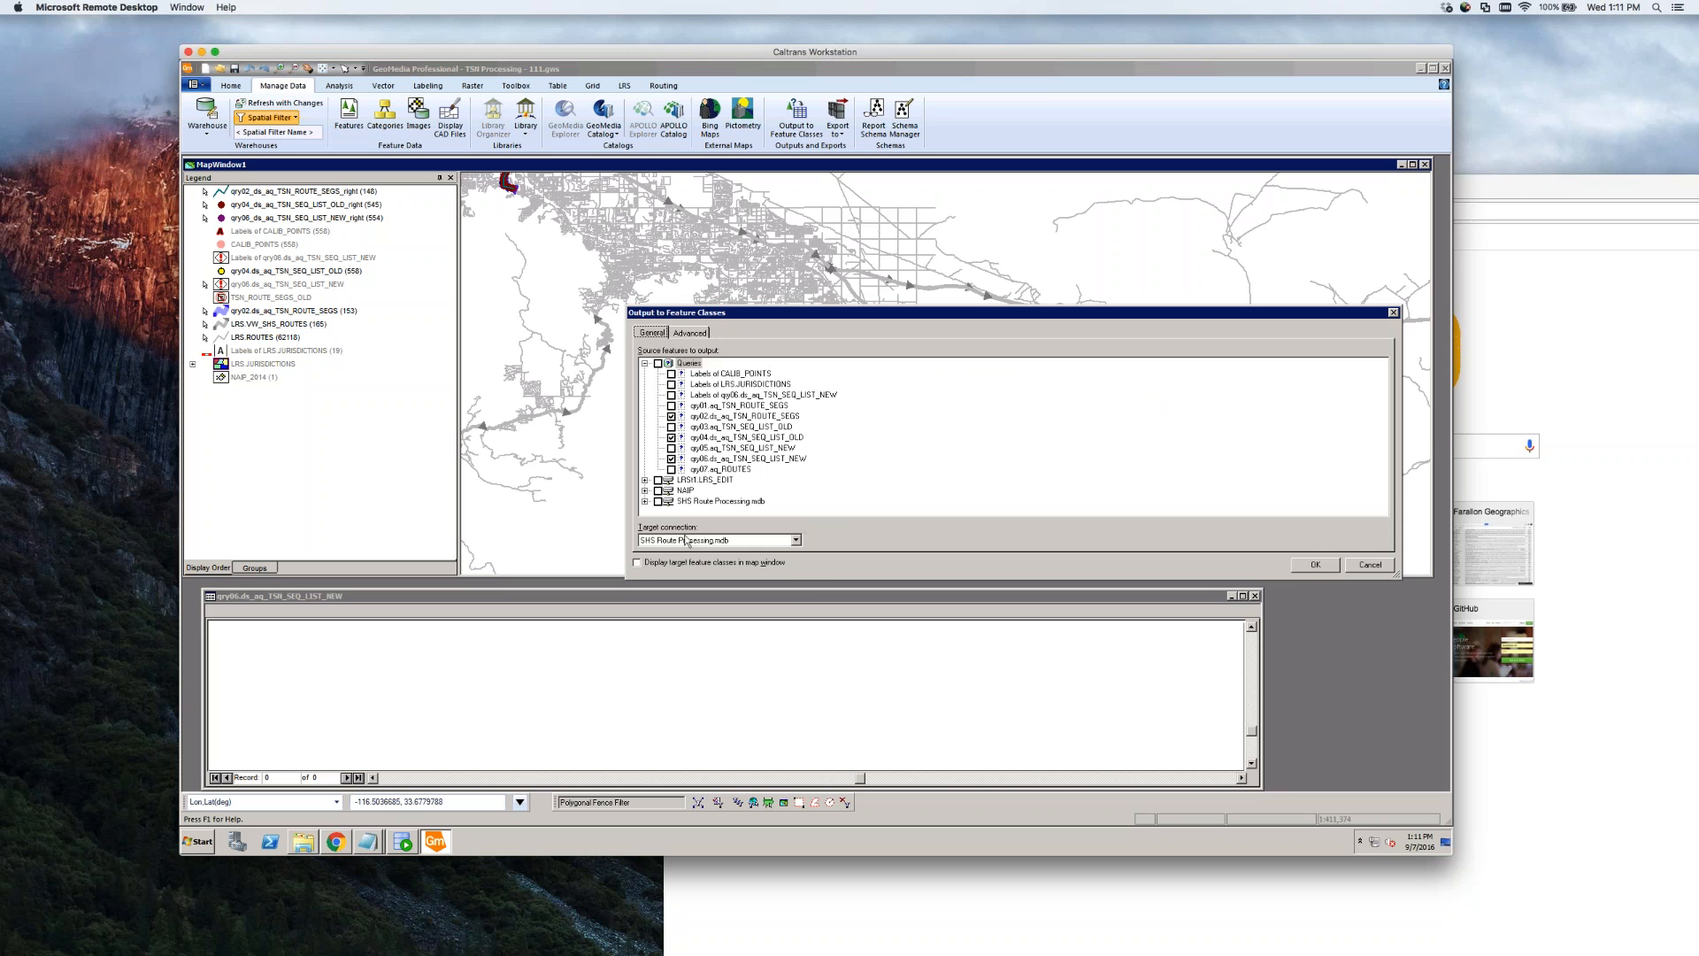
click(695, 333)
click(1315, 564)
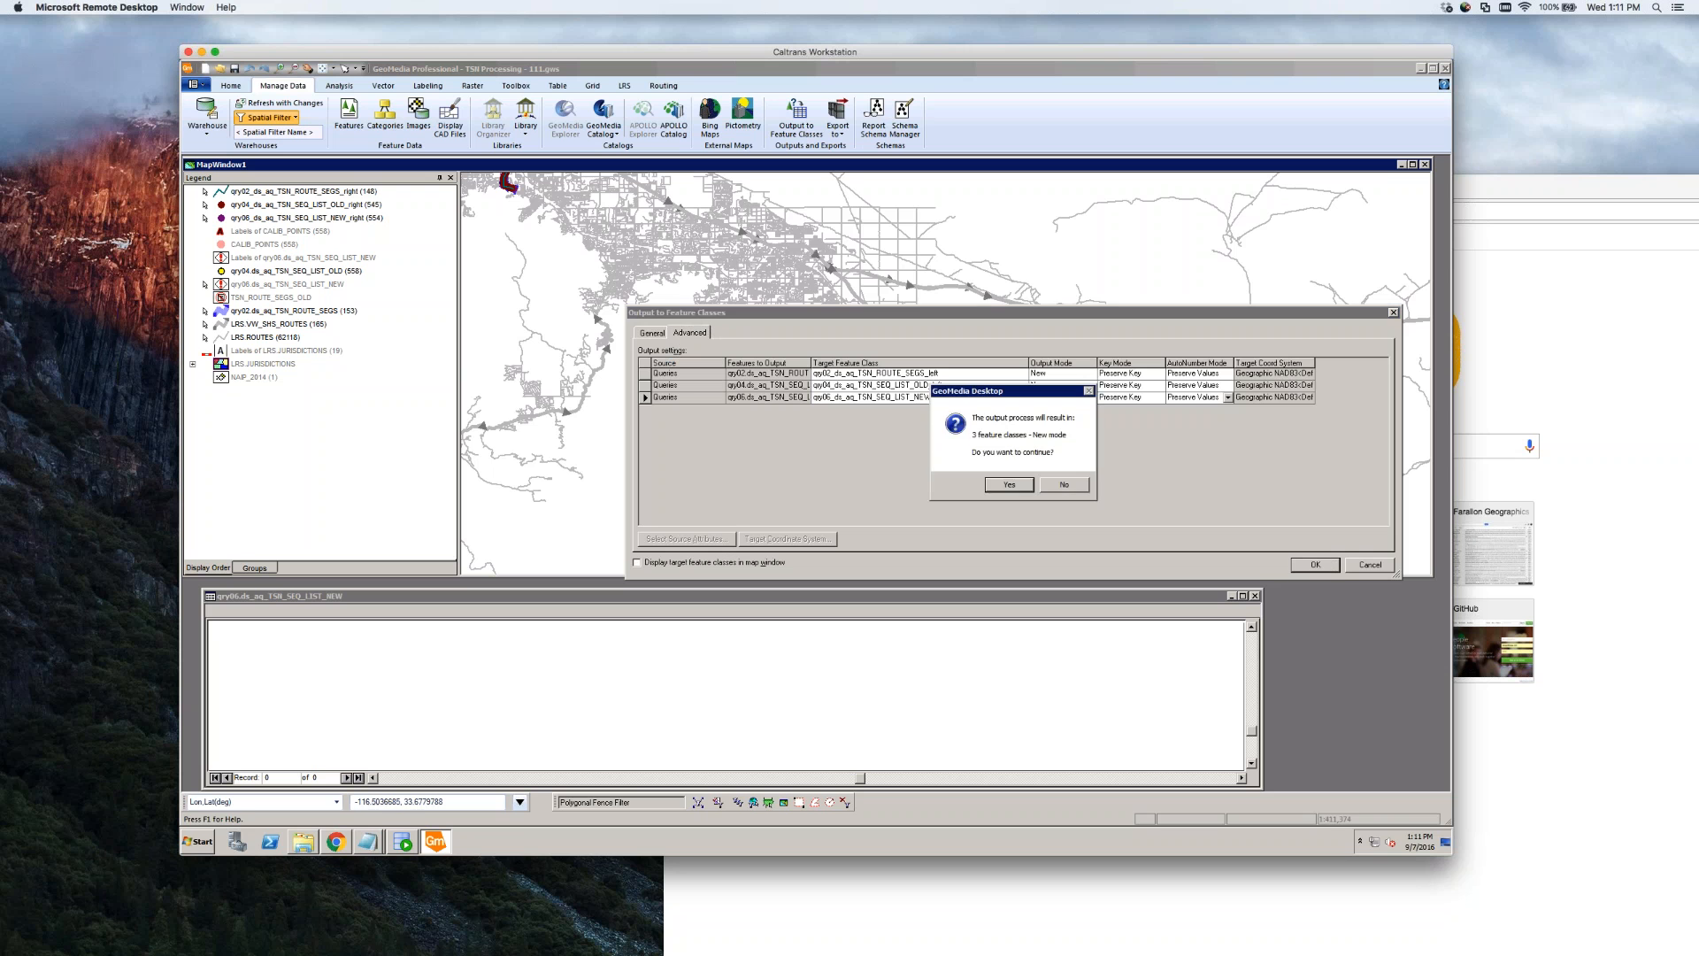
click(1010, 487)
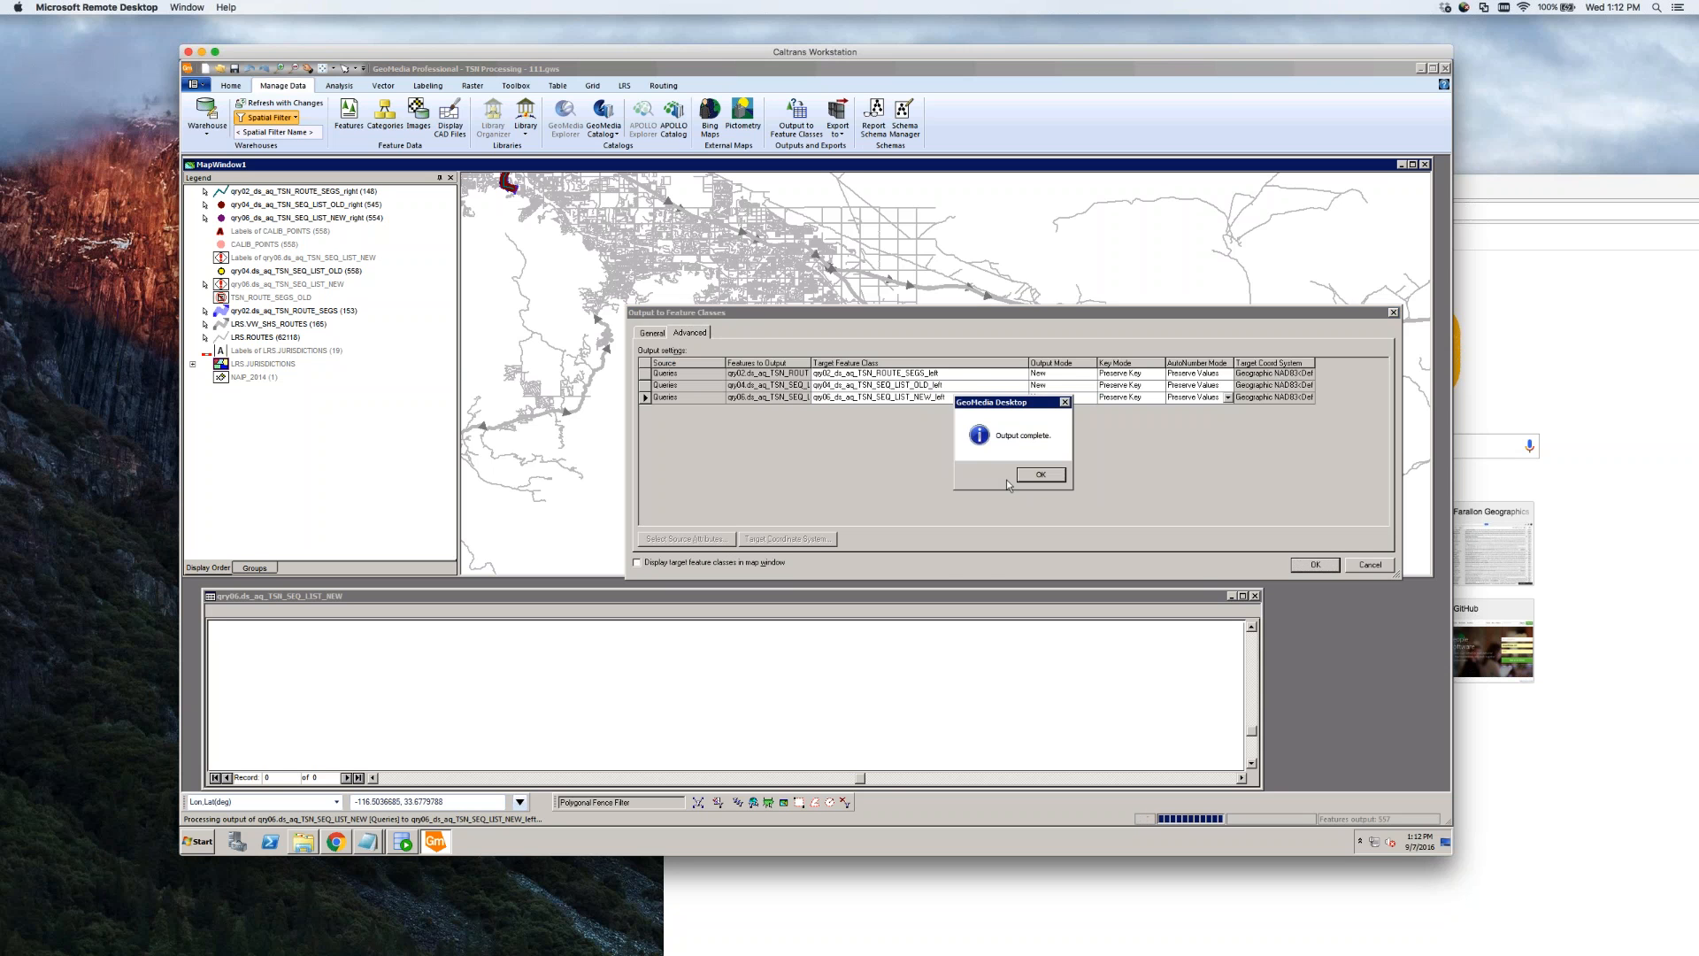
click(1037, 476)
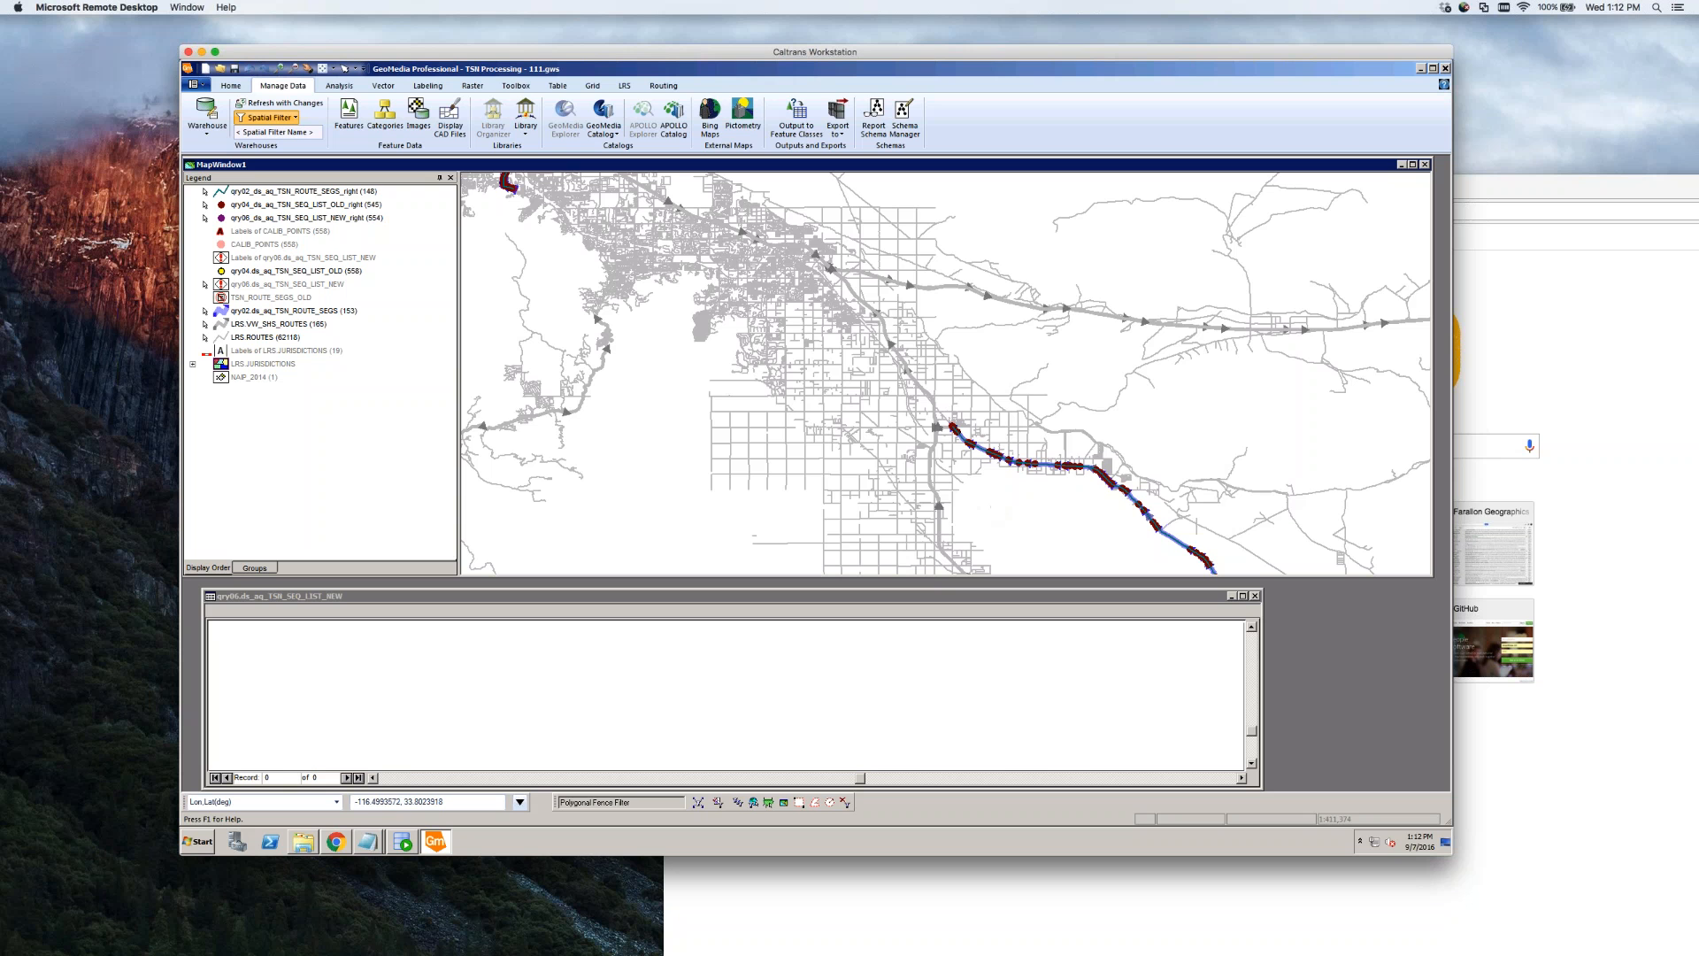
Delete the three _right entries from the legend
click(358, 219)
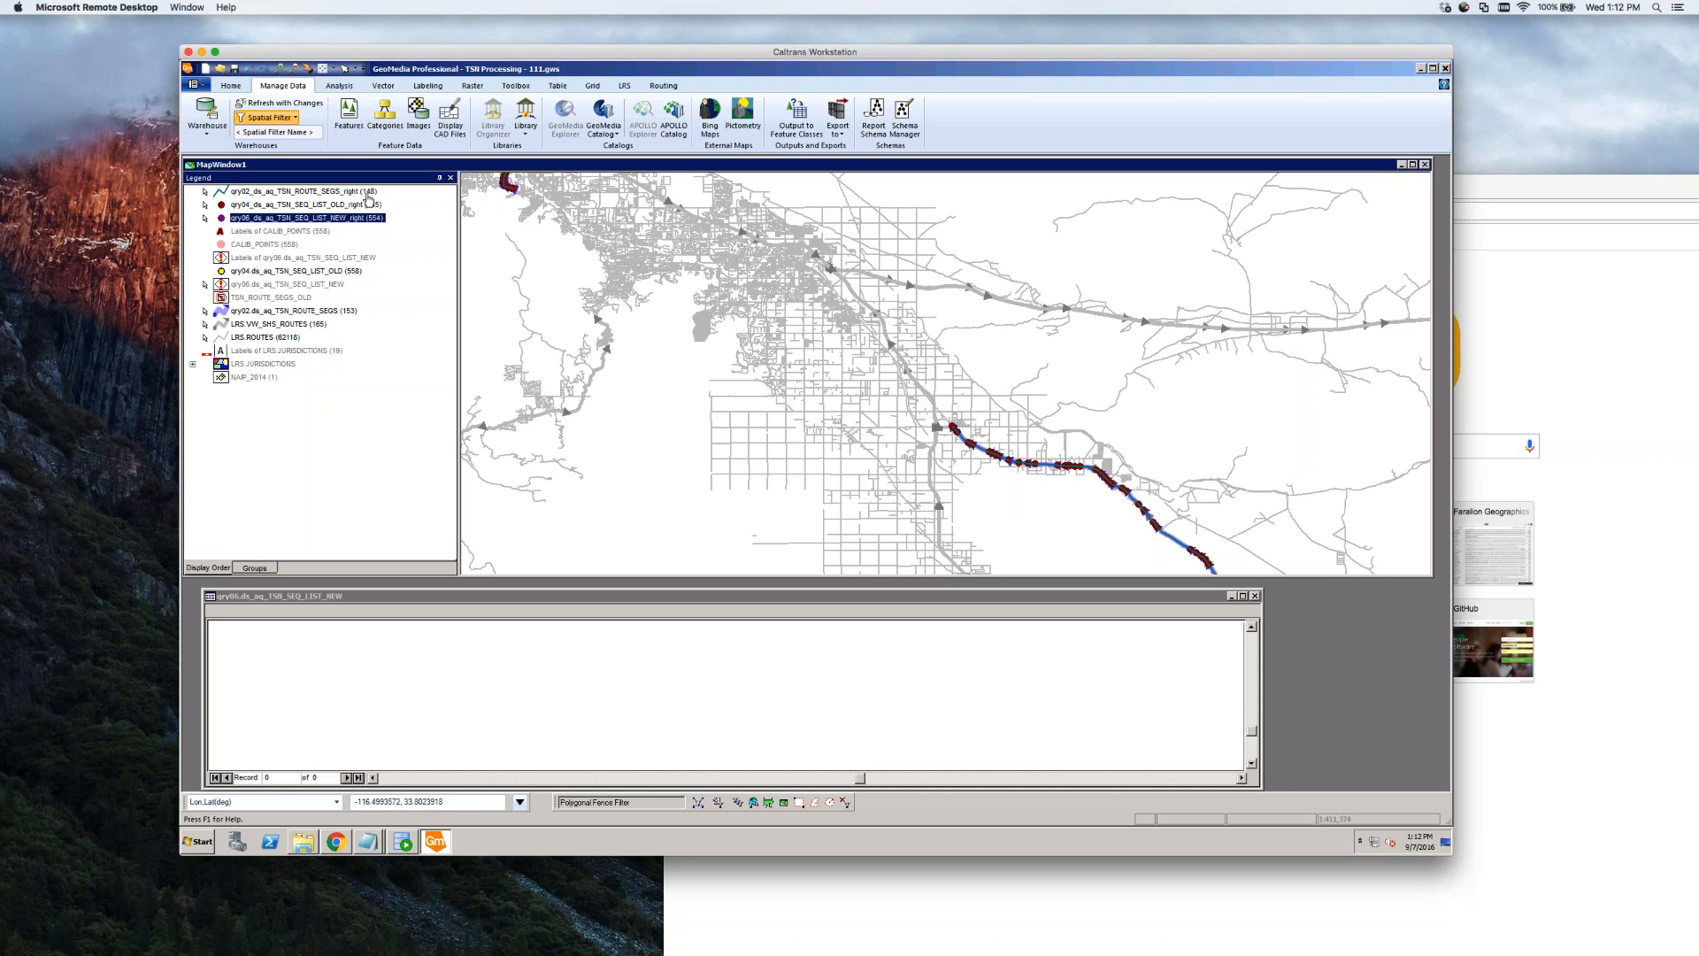
shift+click(368, 197)
right_click(368, 196)
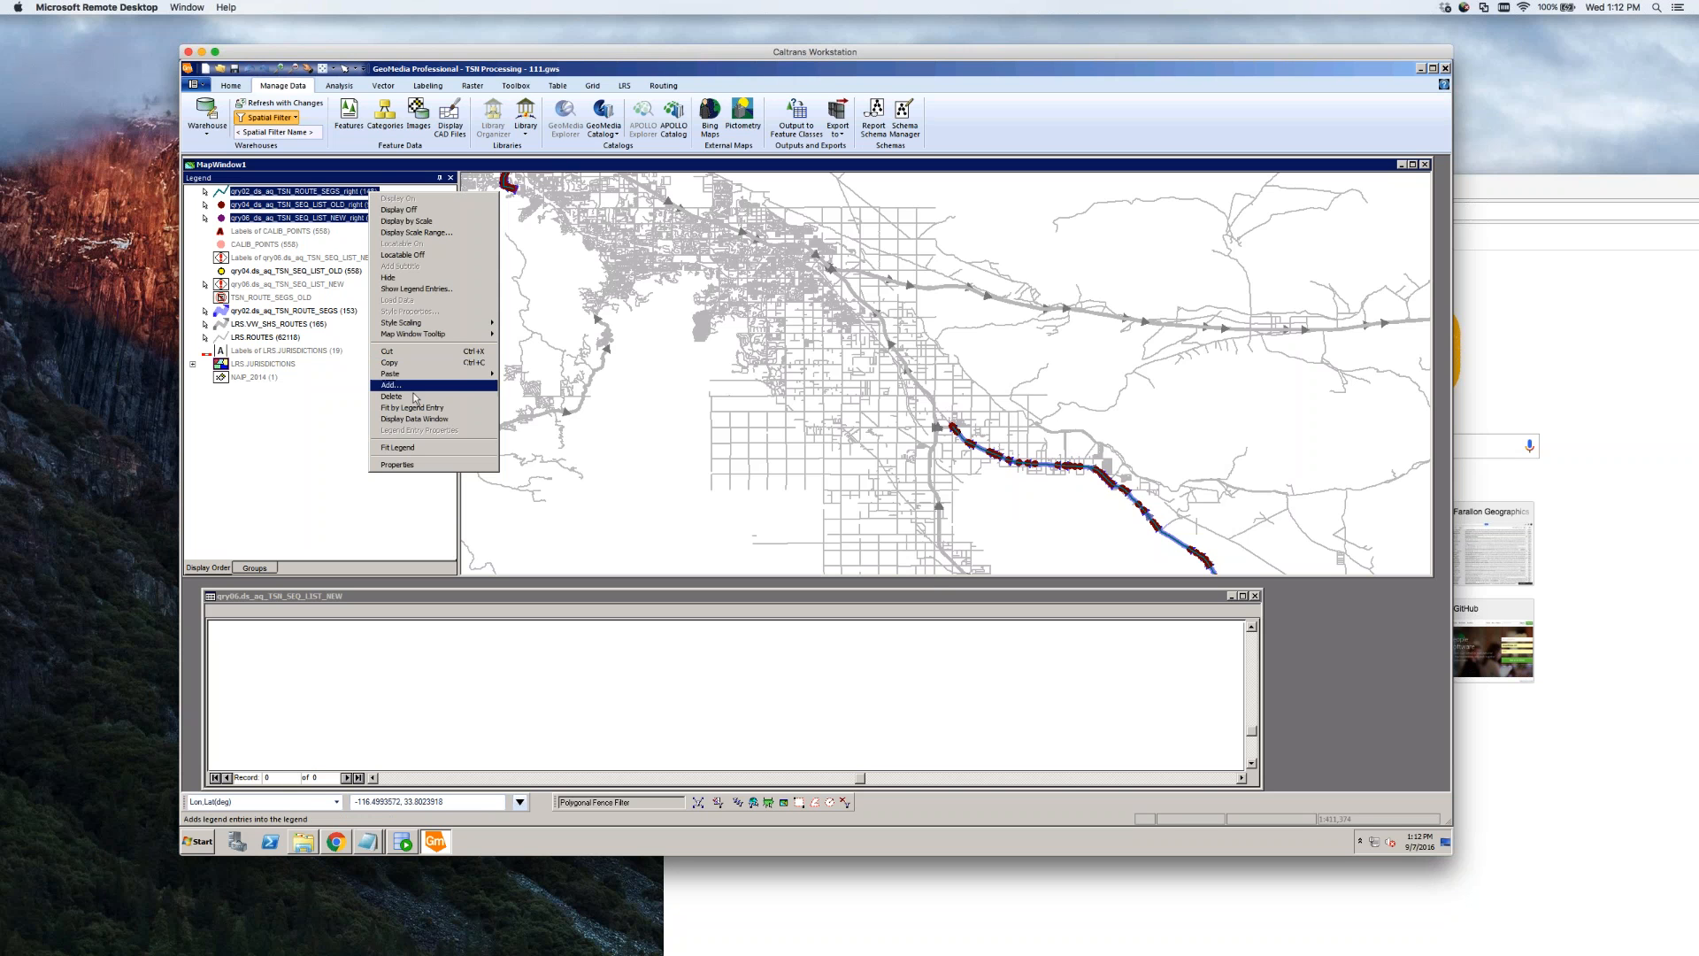
click(417, 397)
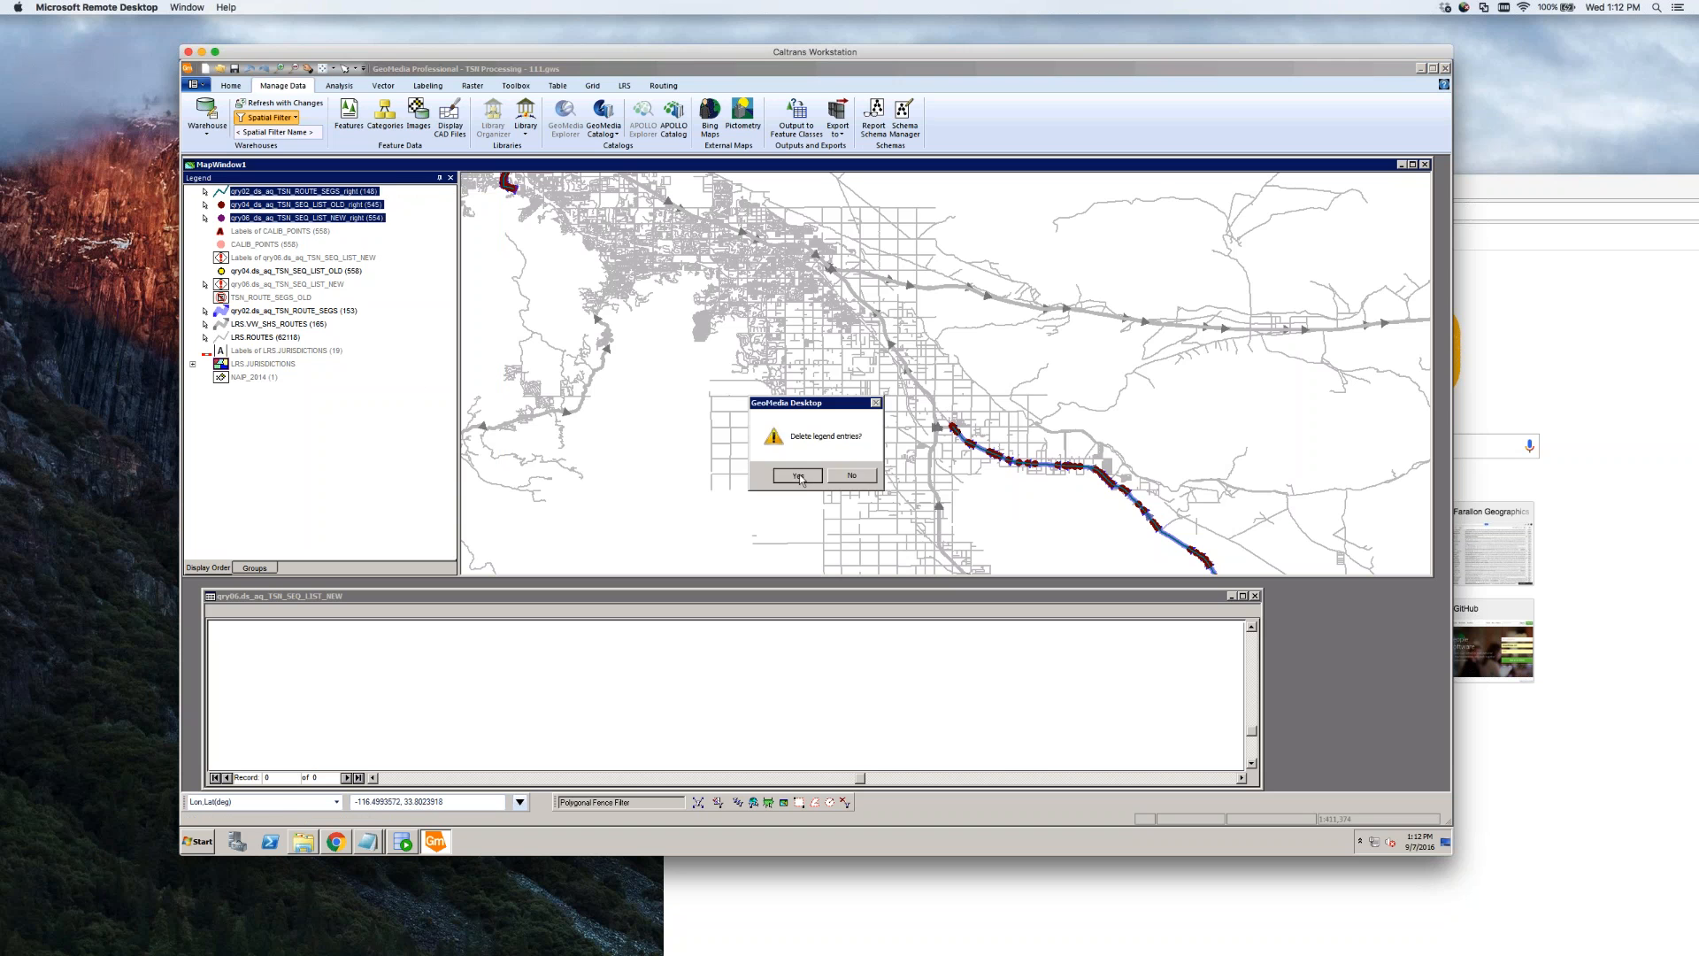
click(792, 476)
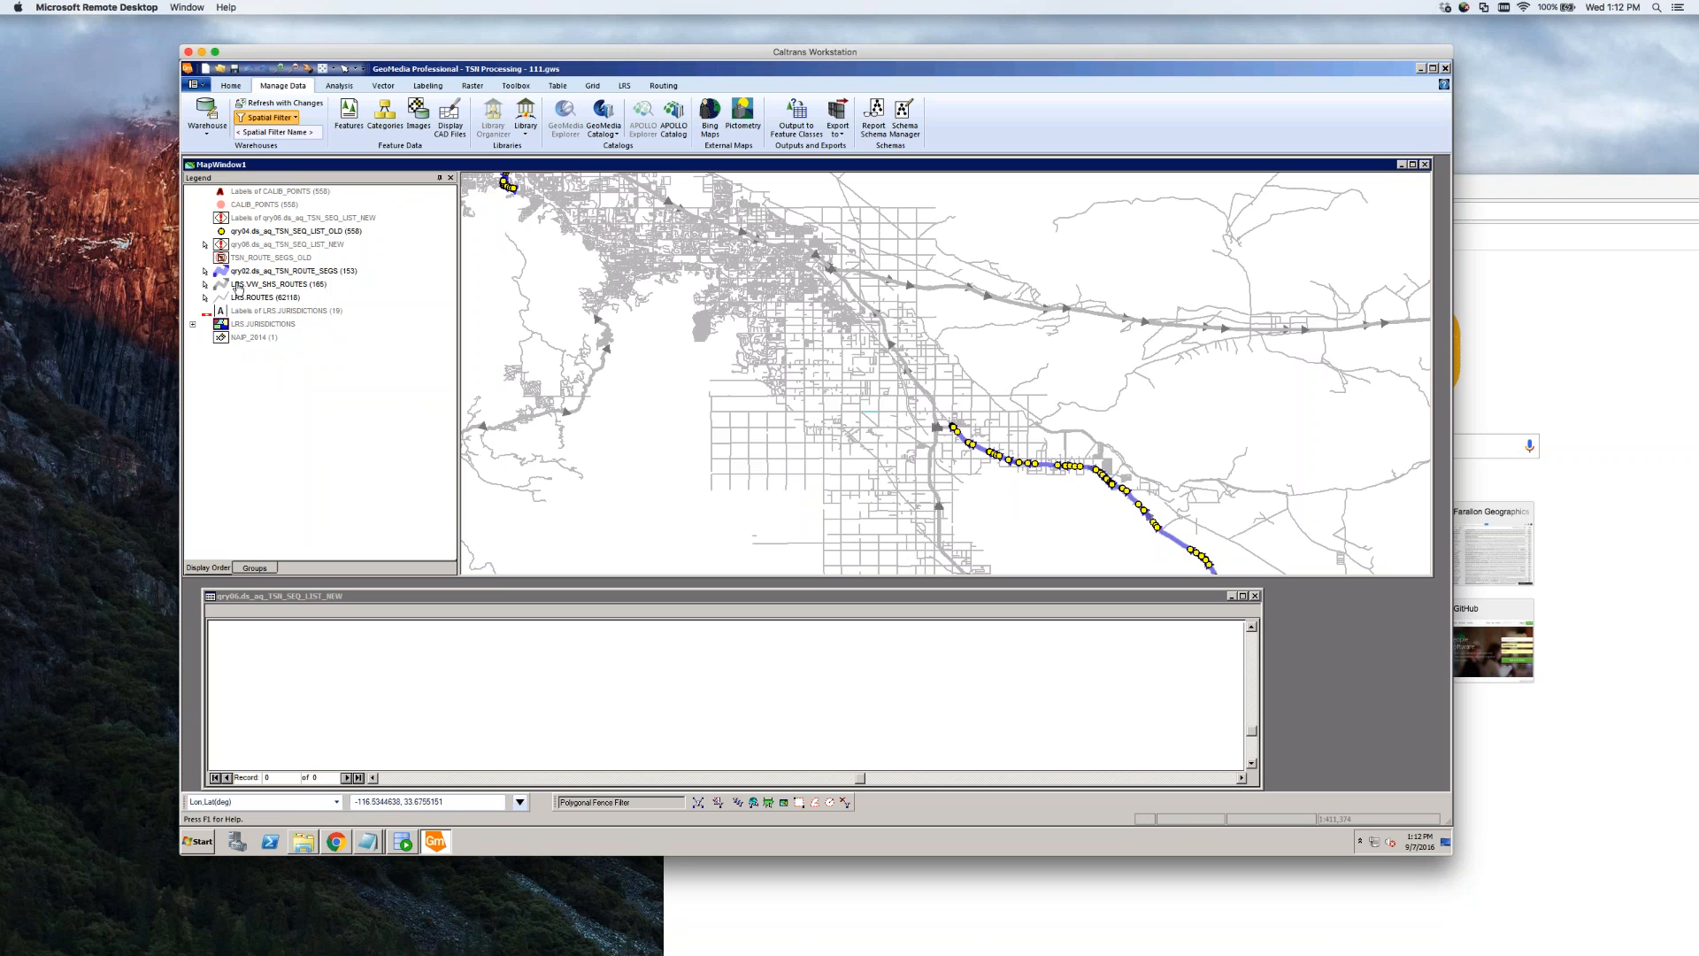
Turn display off for the qry02 route segments and qry04 old sequence list layers
click(262, 272)
right_click(261, 272)
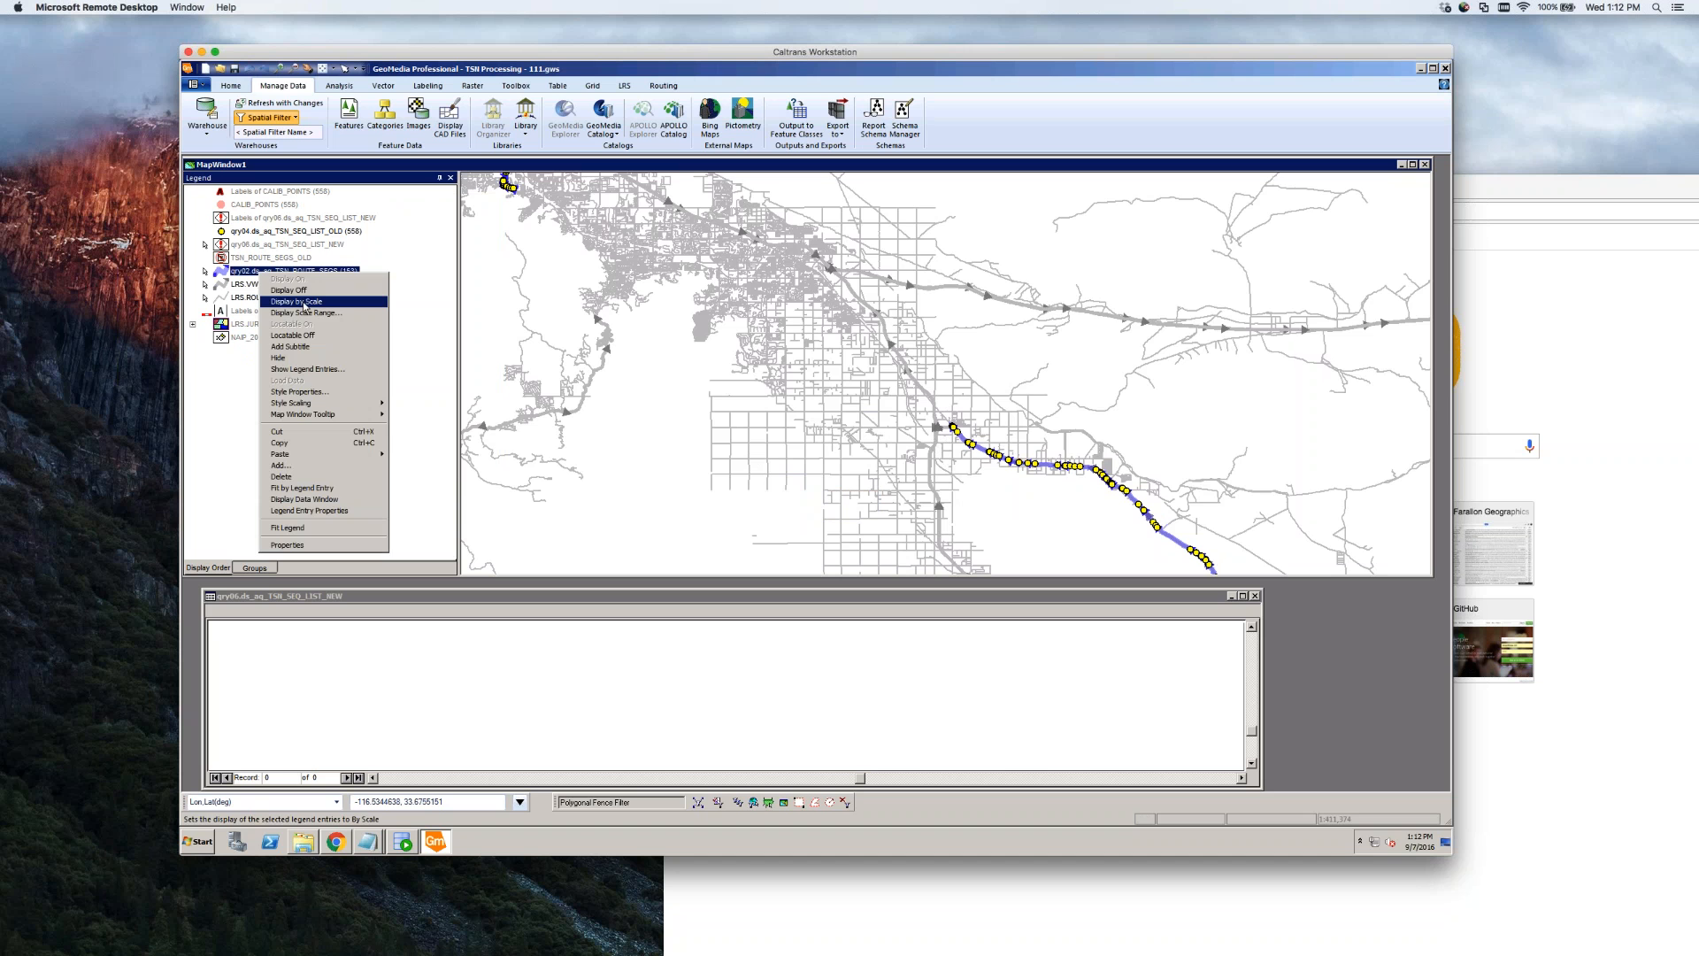
click(288, 291)
click(258, 232)
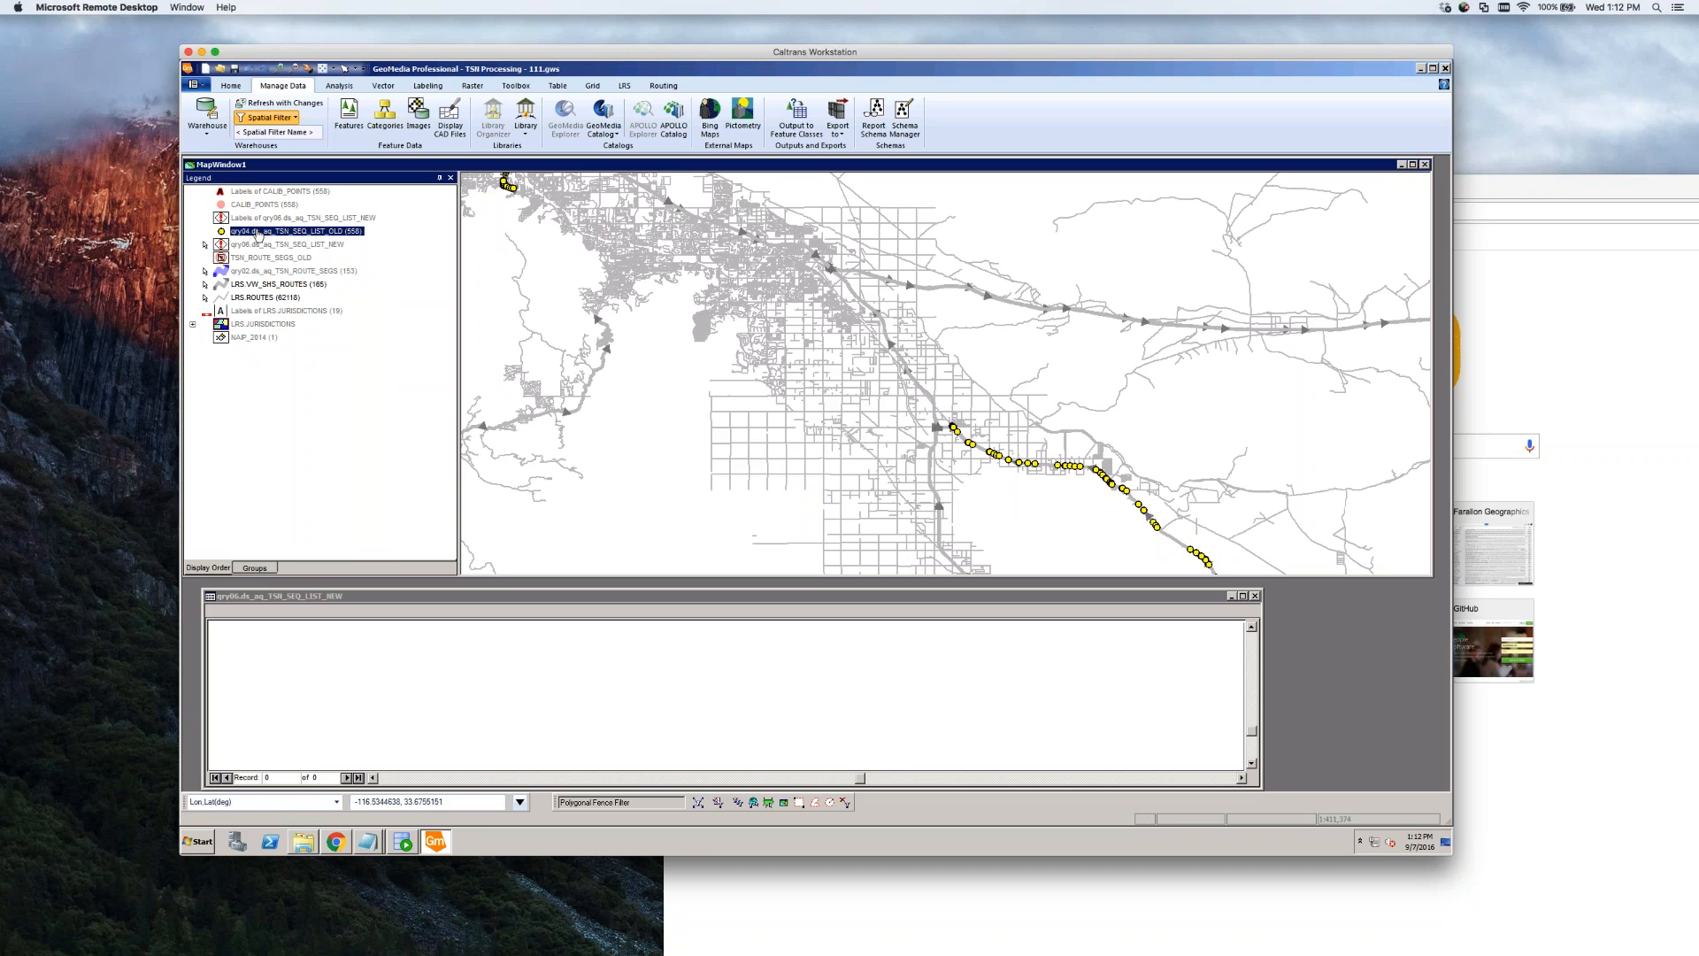
right_click(258, 232)
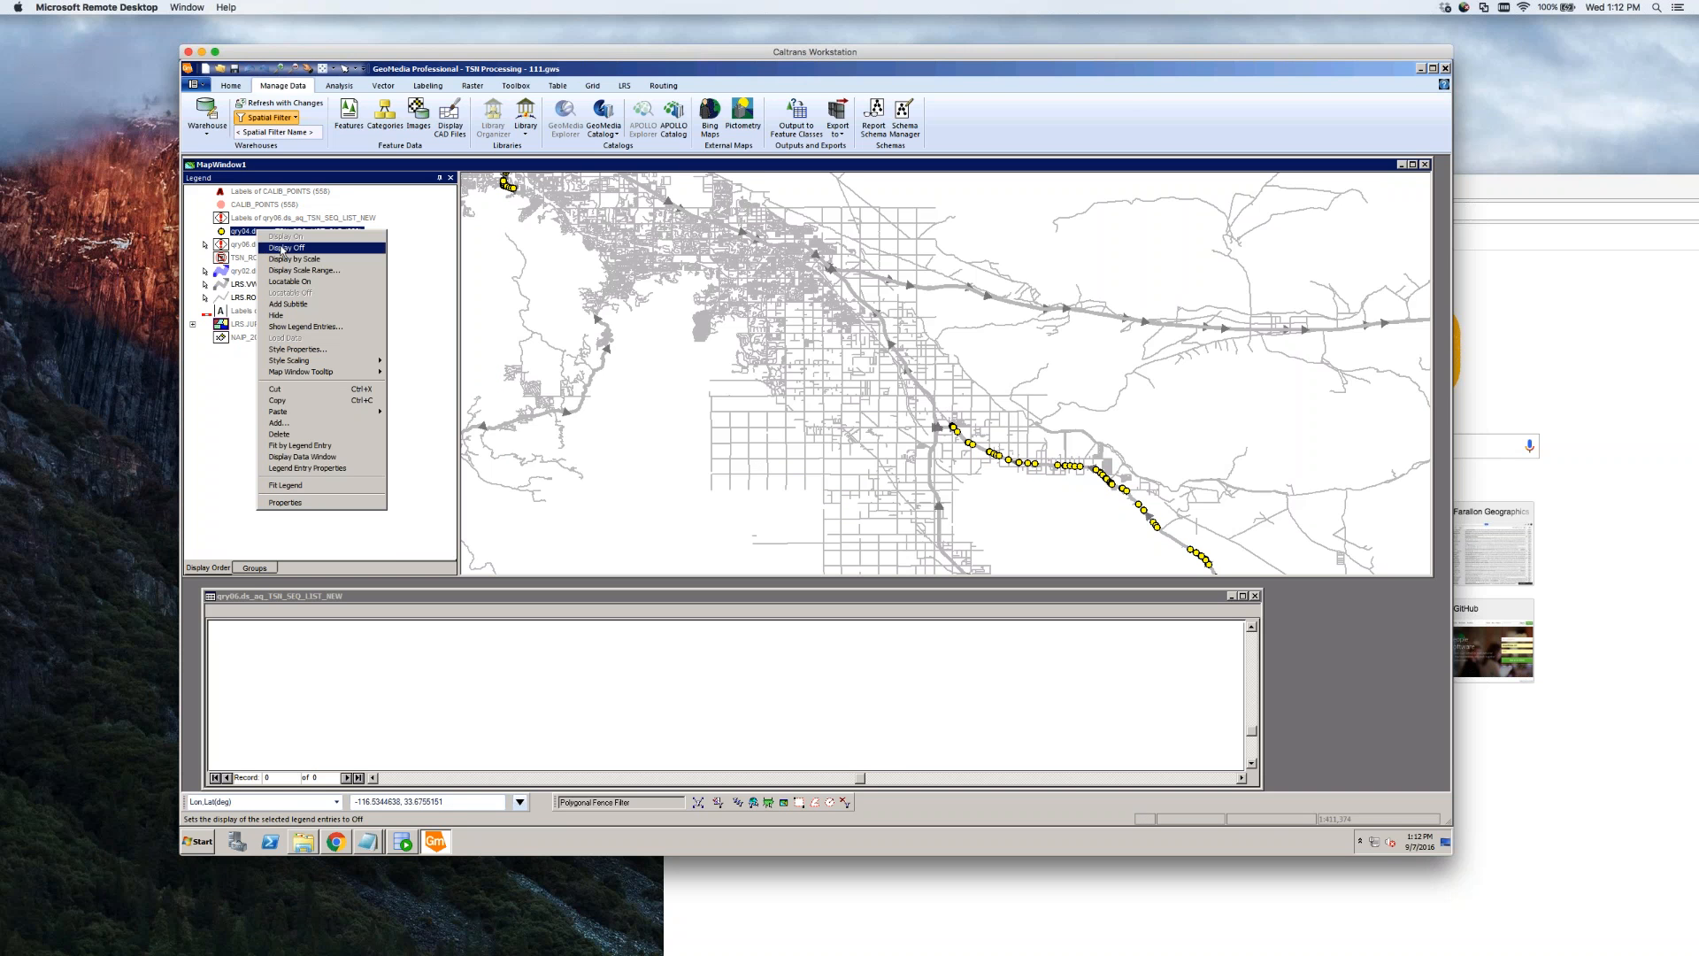
click(282, 249)
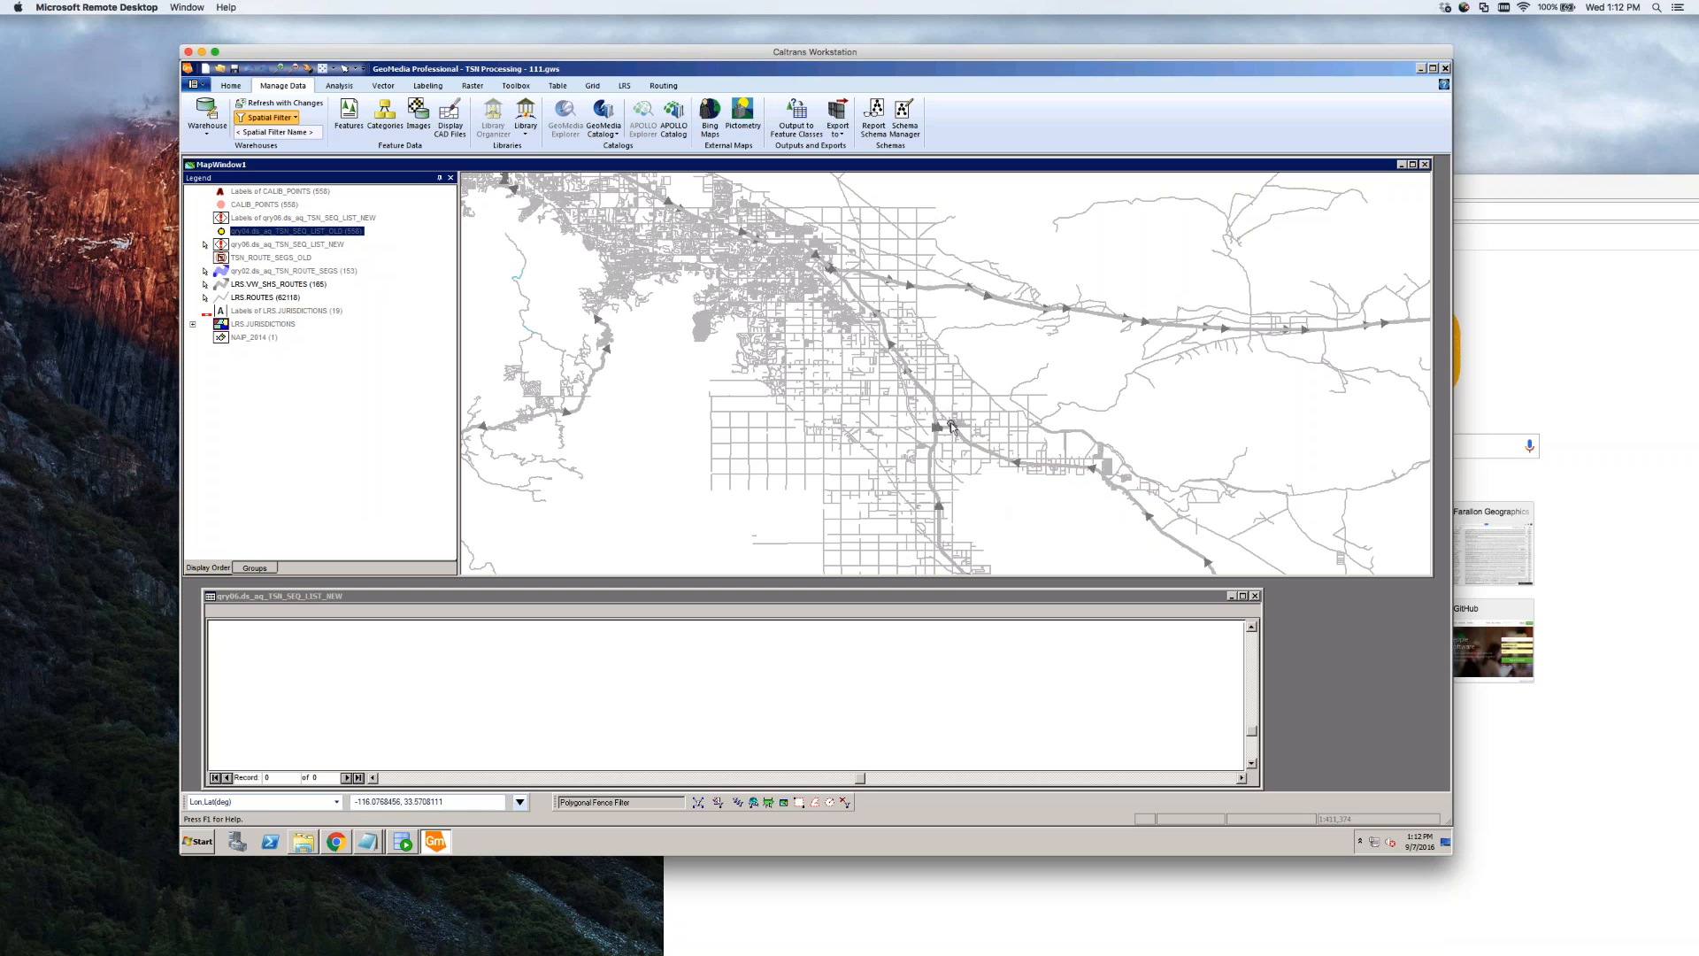
scroll(952, 428, up, 1)
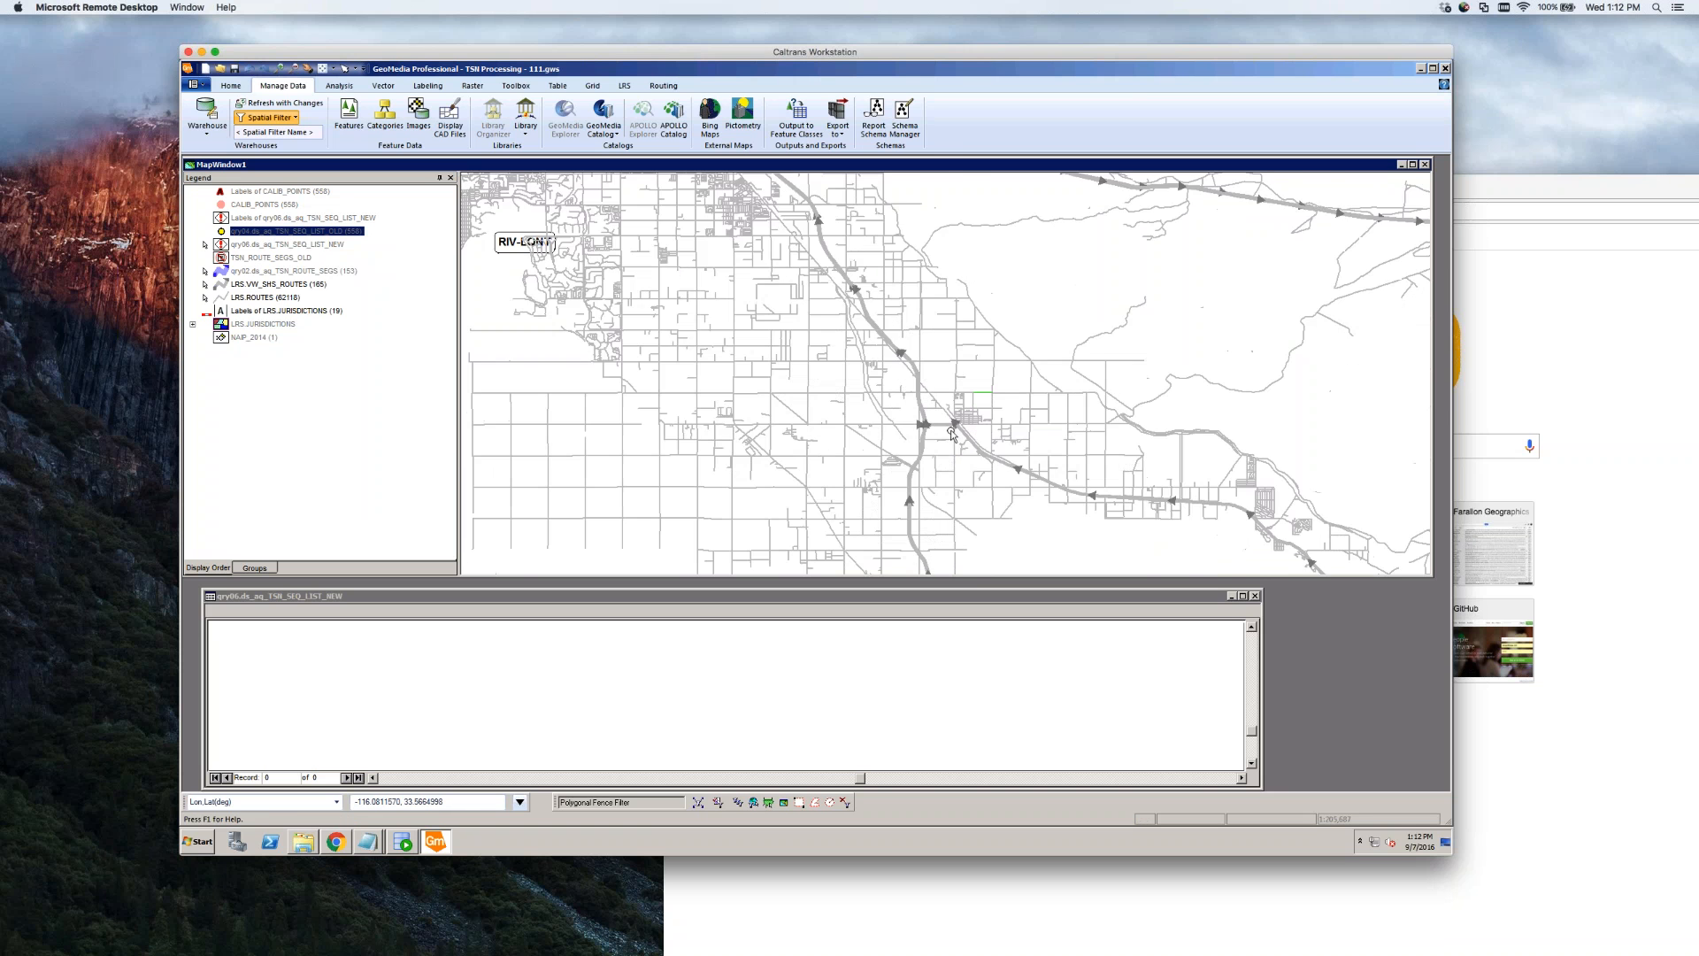
scroll(956, 431, up, 1)
scroll(965, 429, up, 1)
scroll(871, 382, up, 1)
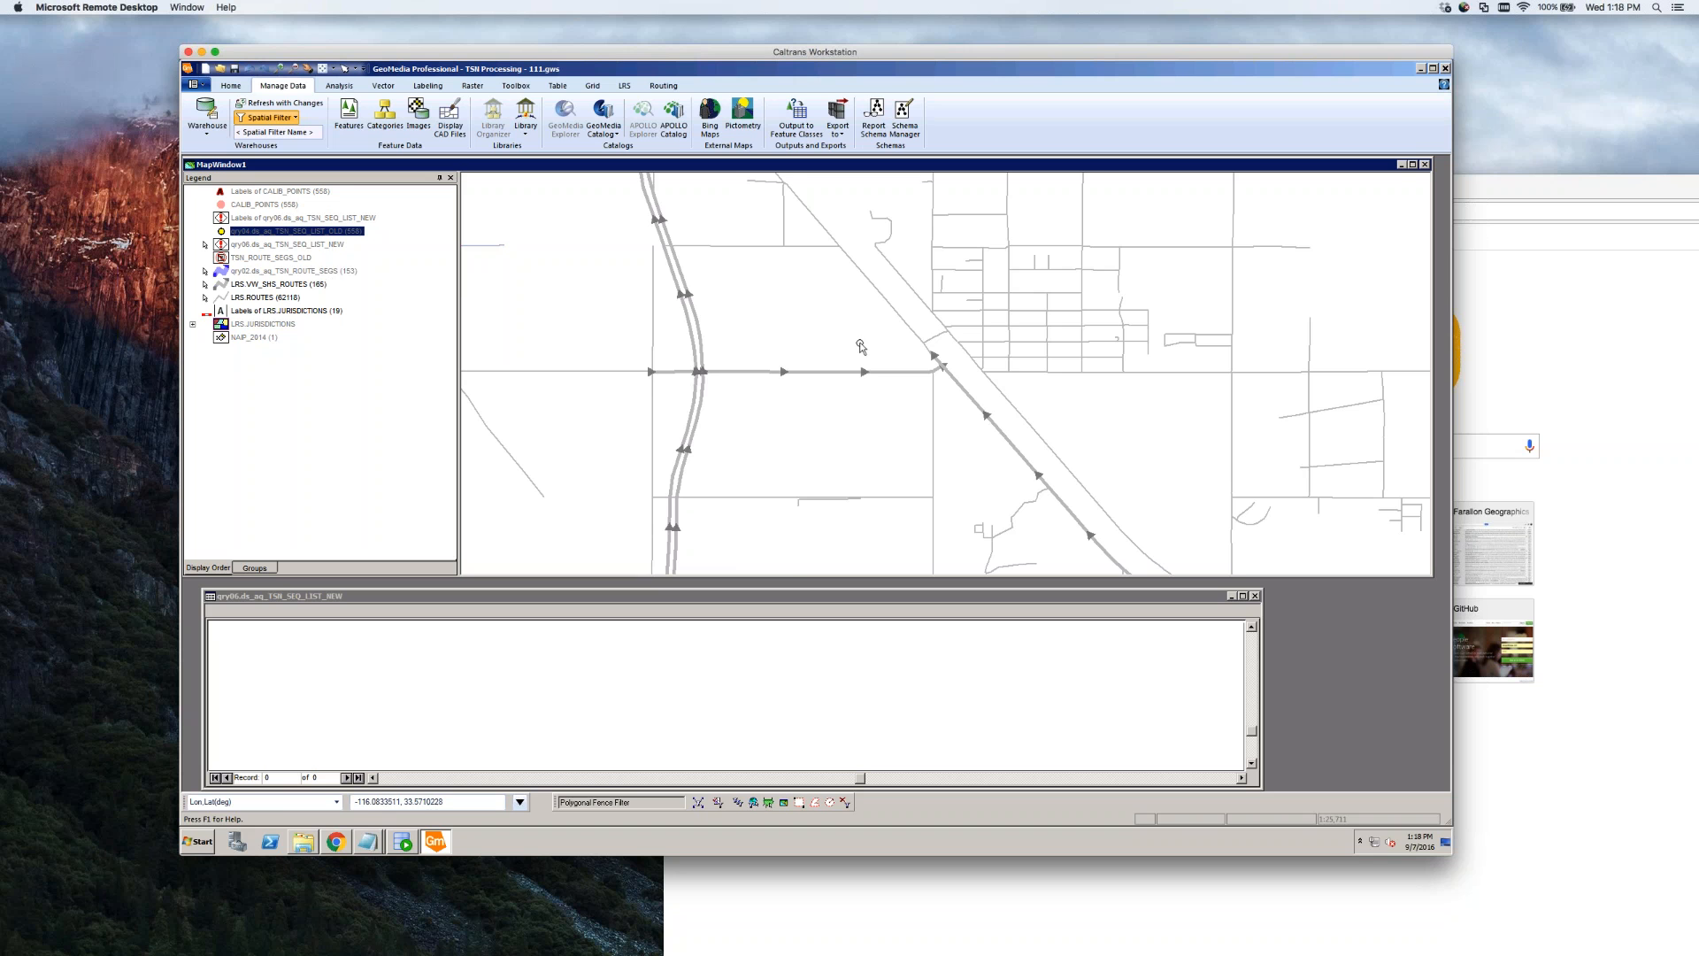
Zoom the map around the highway junction, activate the qry06 data window, and show the Analysis tools
scroll(949, 462, down, 2)
scroll(929, 445, up, 1)
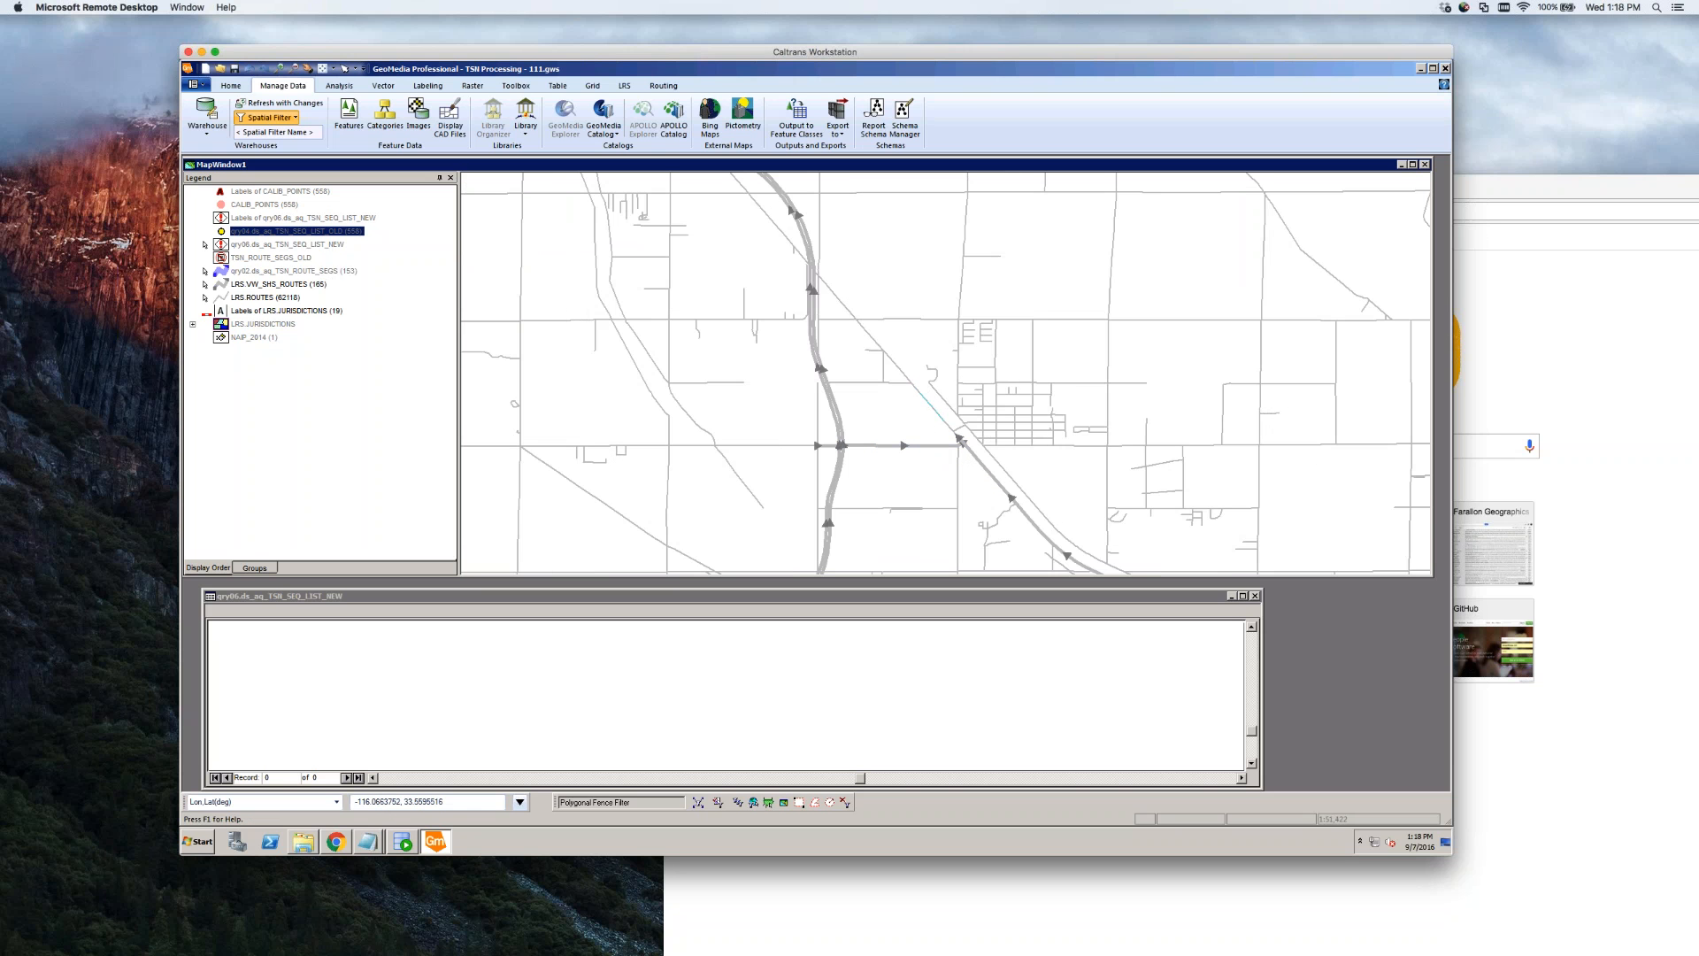
click(713, 682)
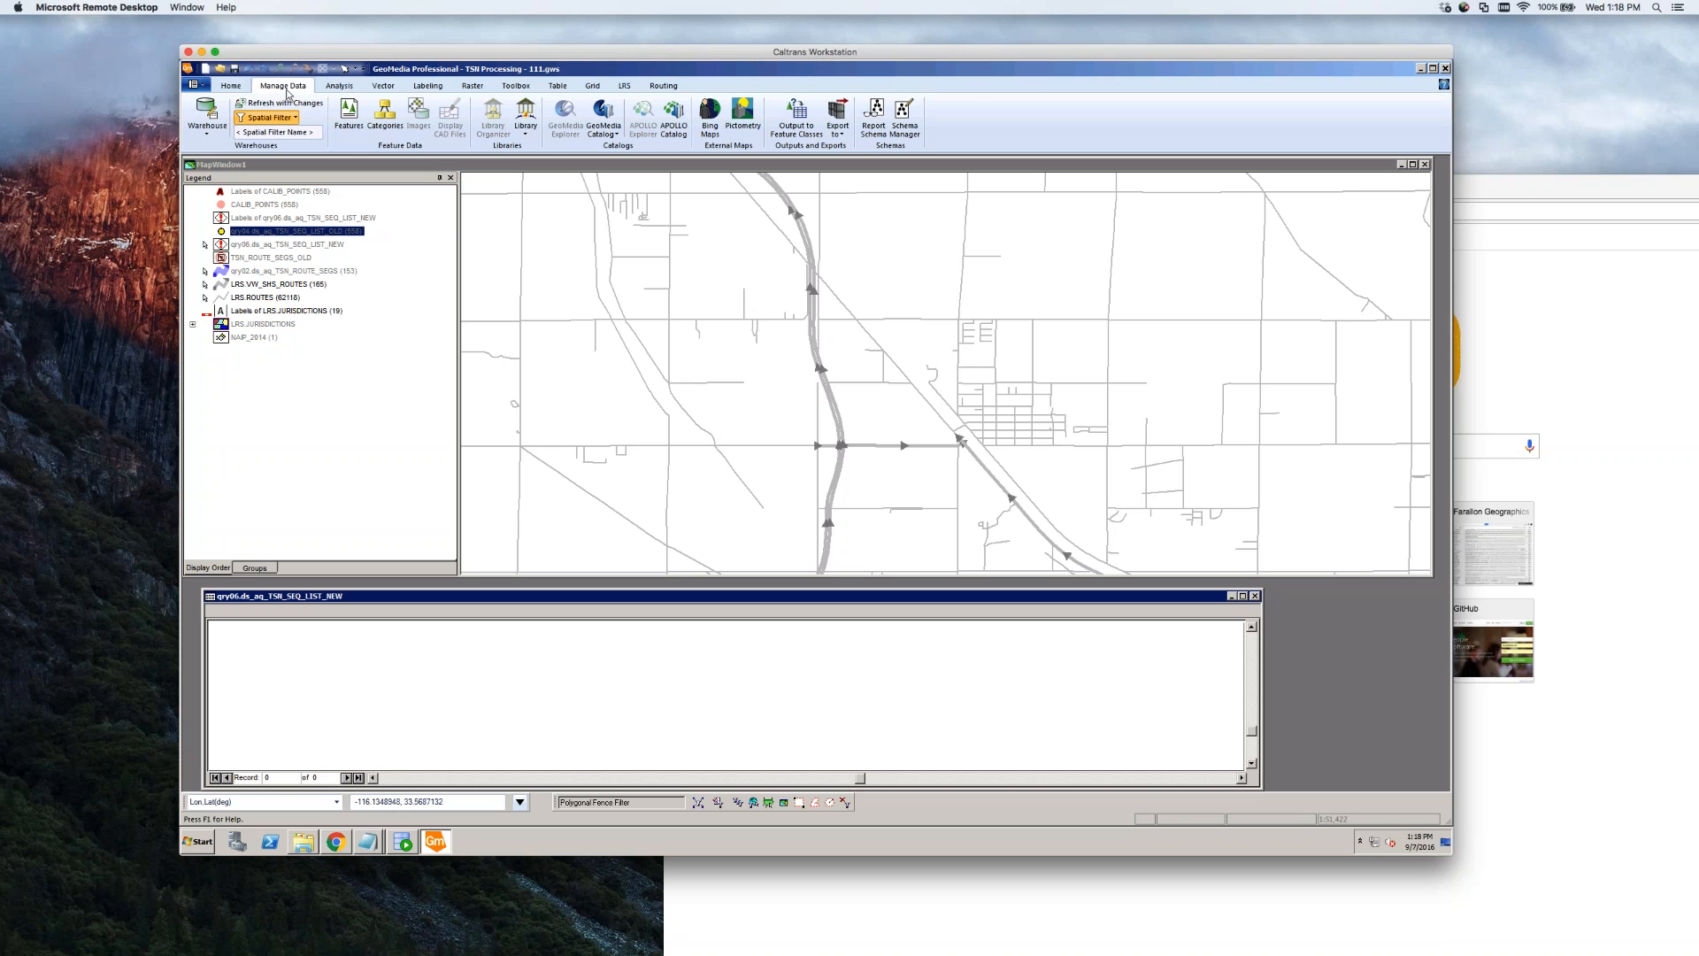
click(229, 86)
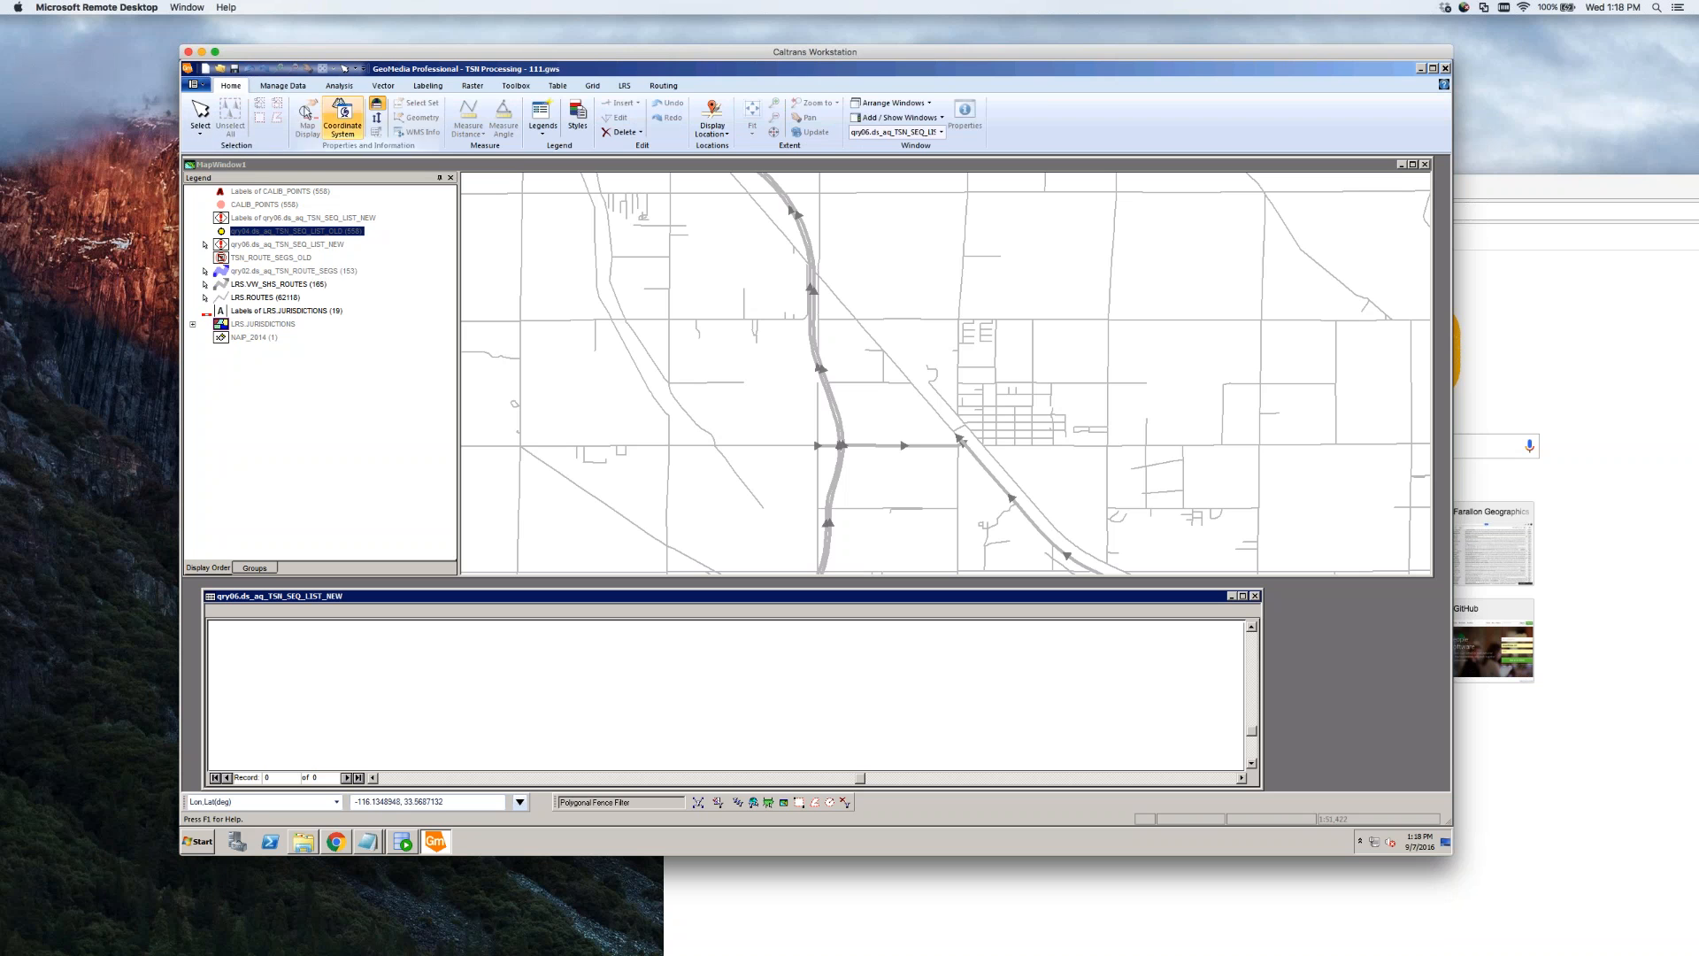
click(280, 89)
click(339, 85)
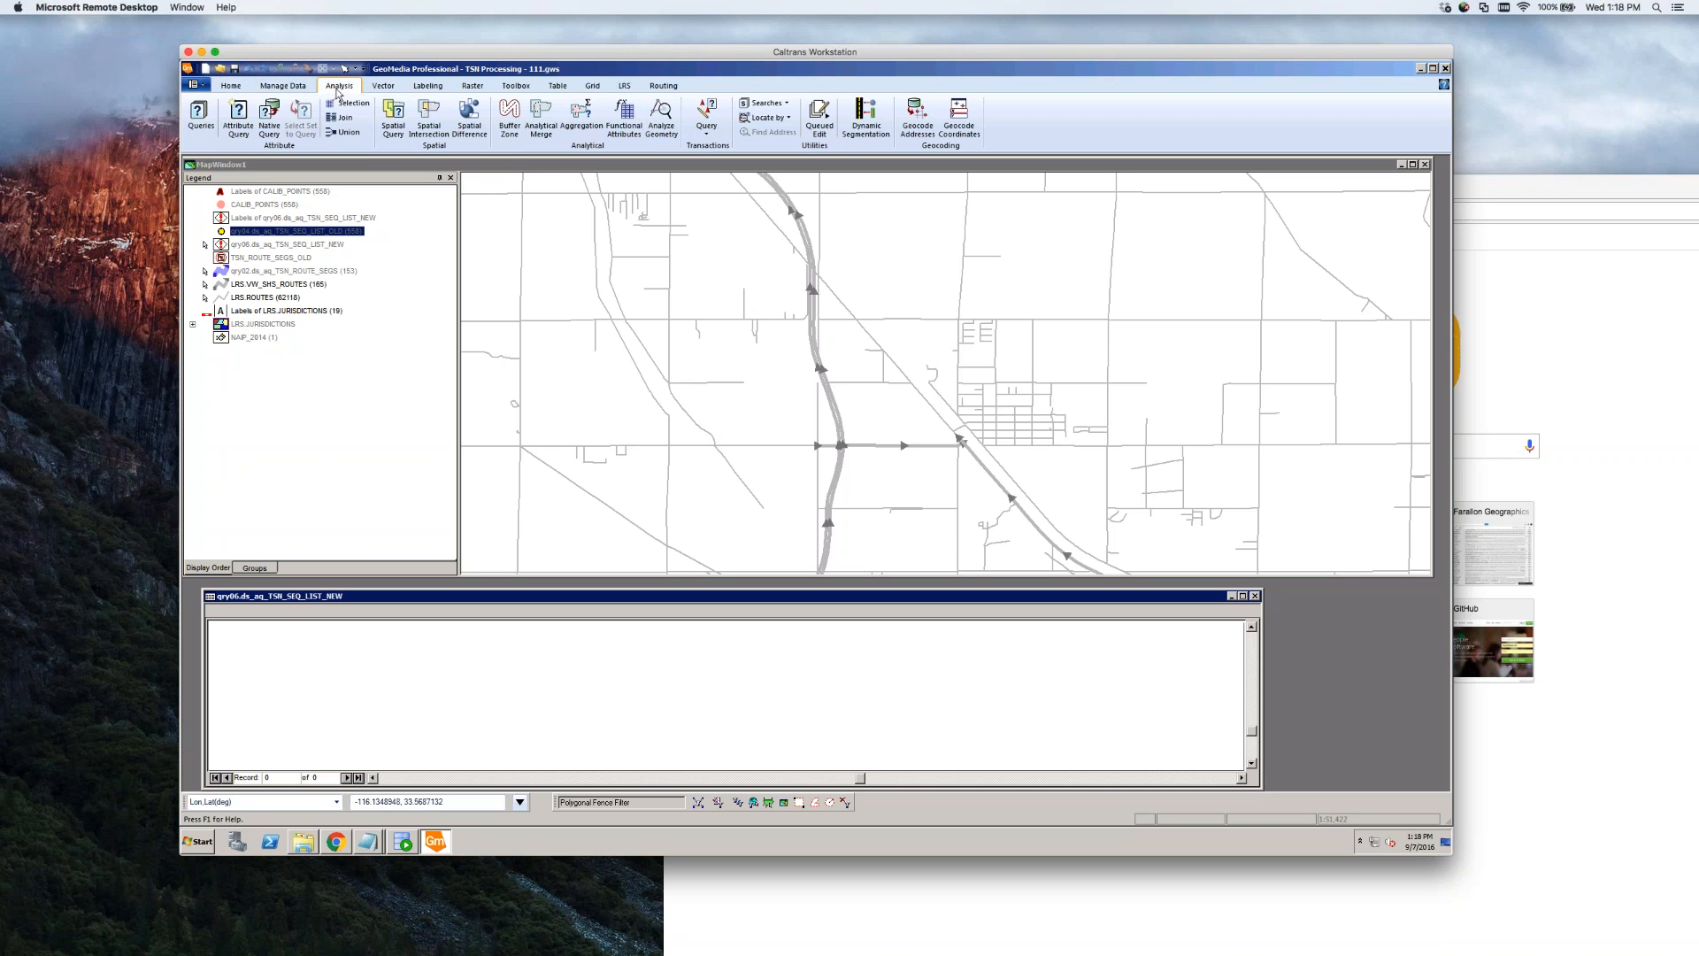
Change the qry01 route segments query filter's ALIGNMENT from L to R
click(200, 111)
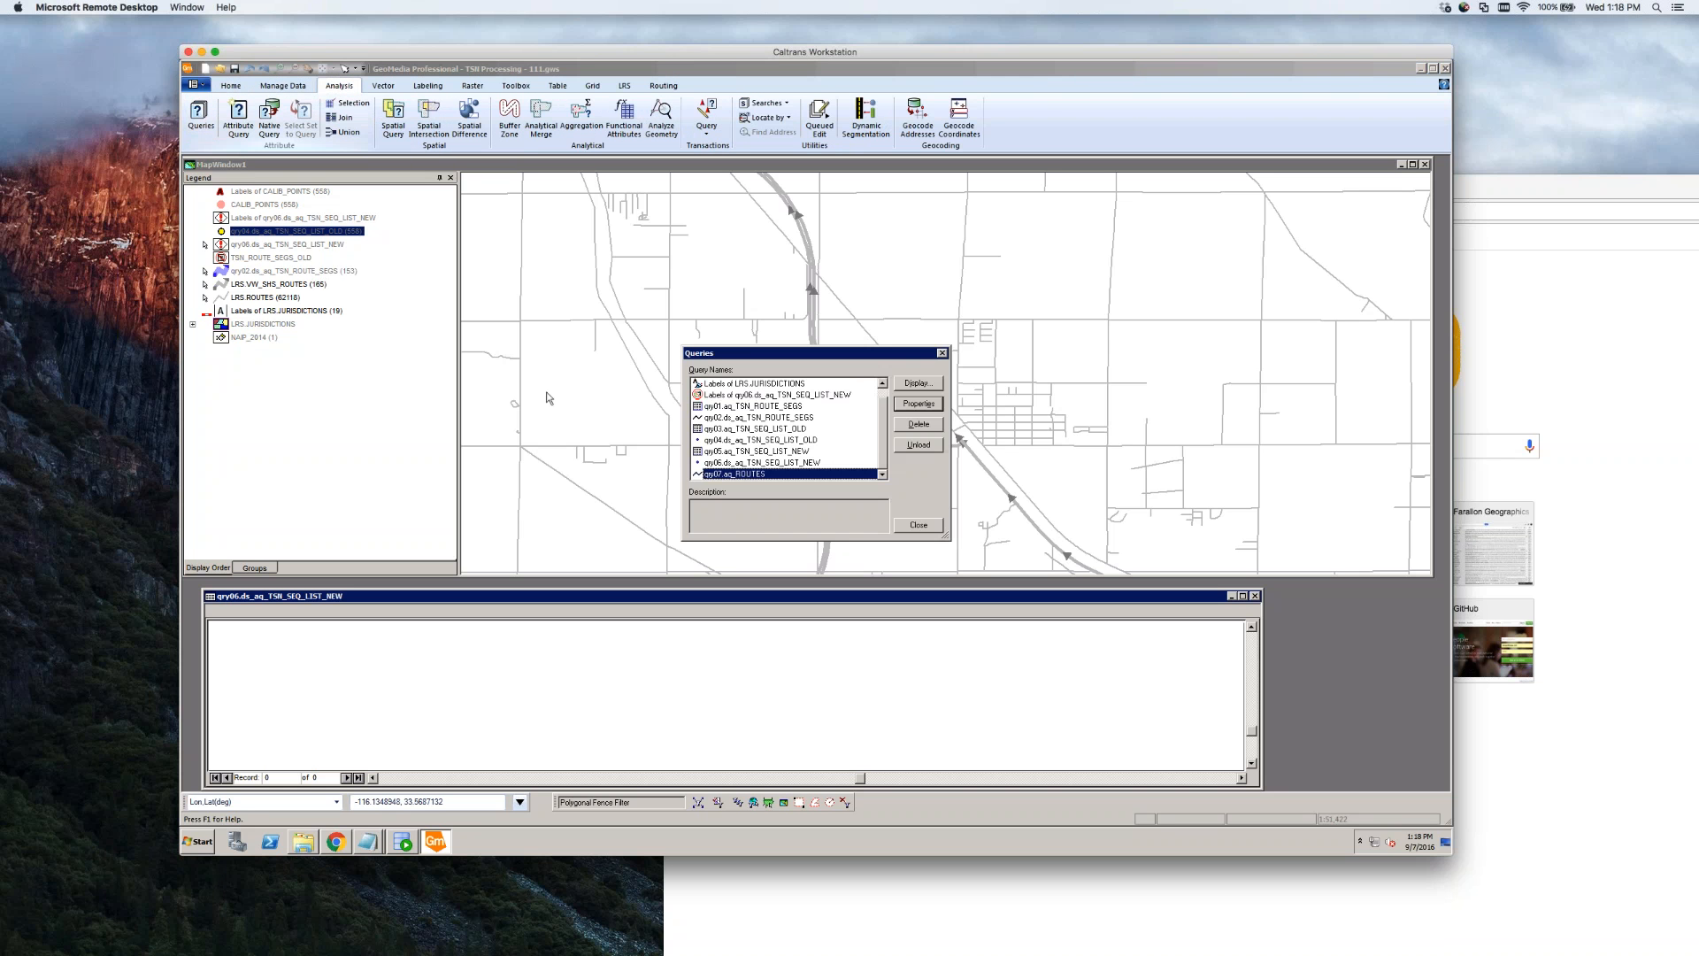
click(758, 421)
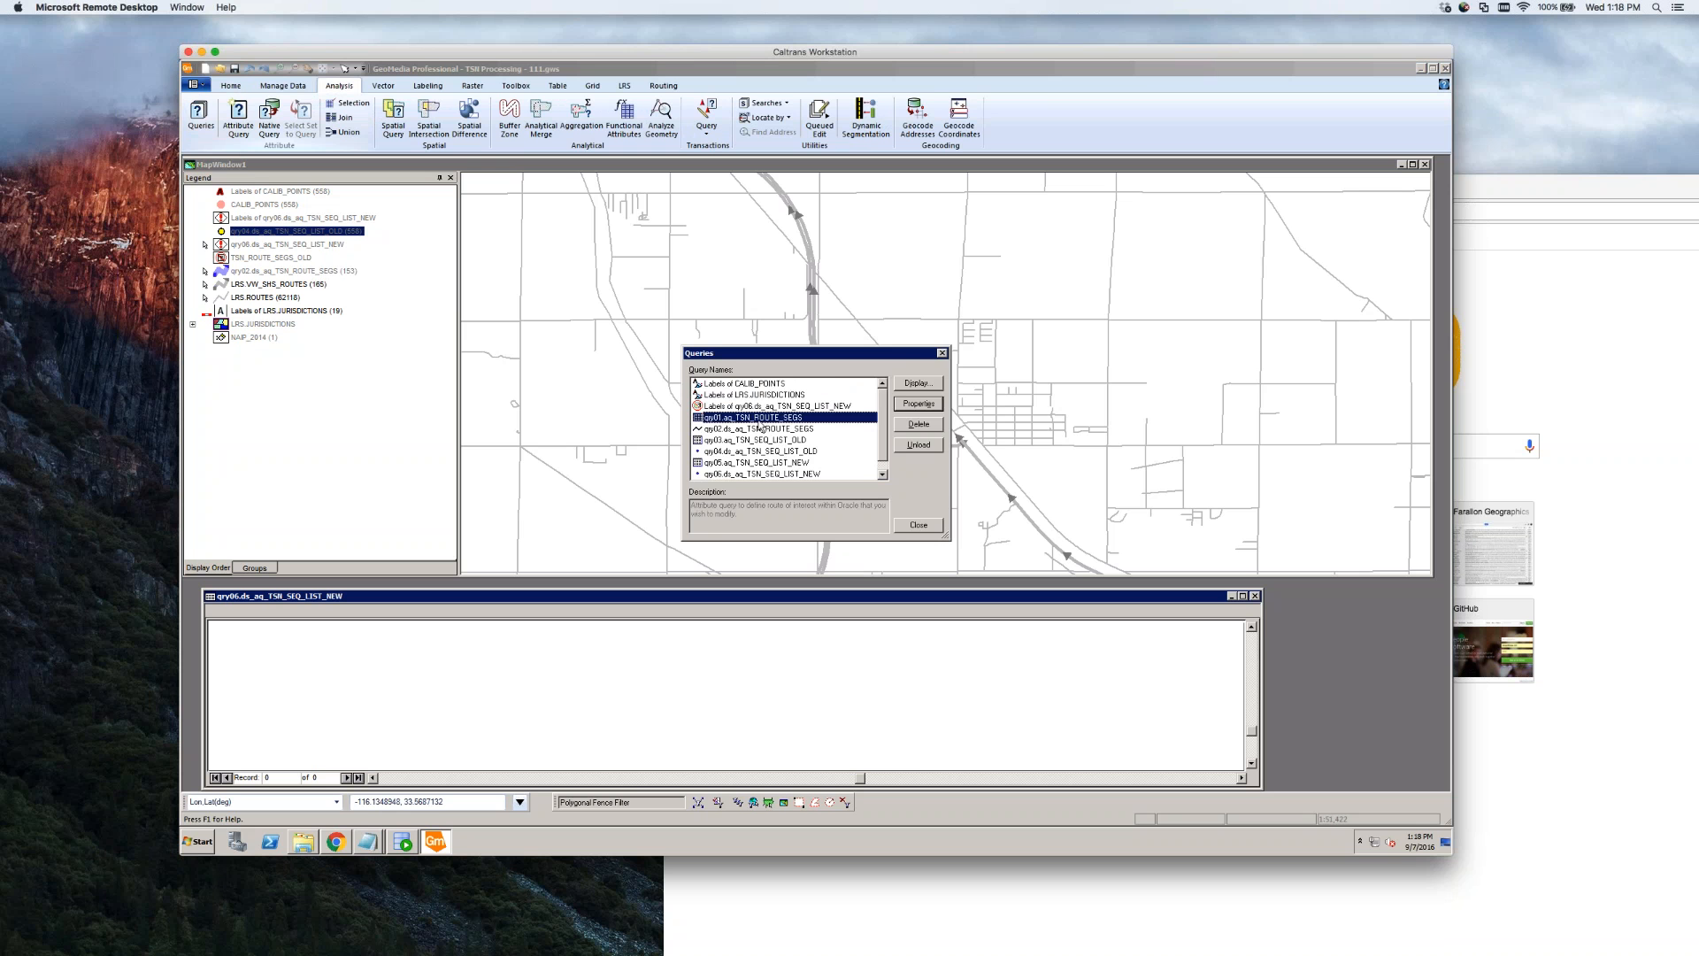
click(918, 404)
click(873, 474)
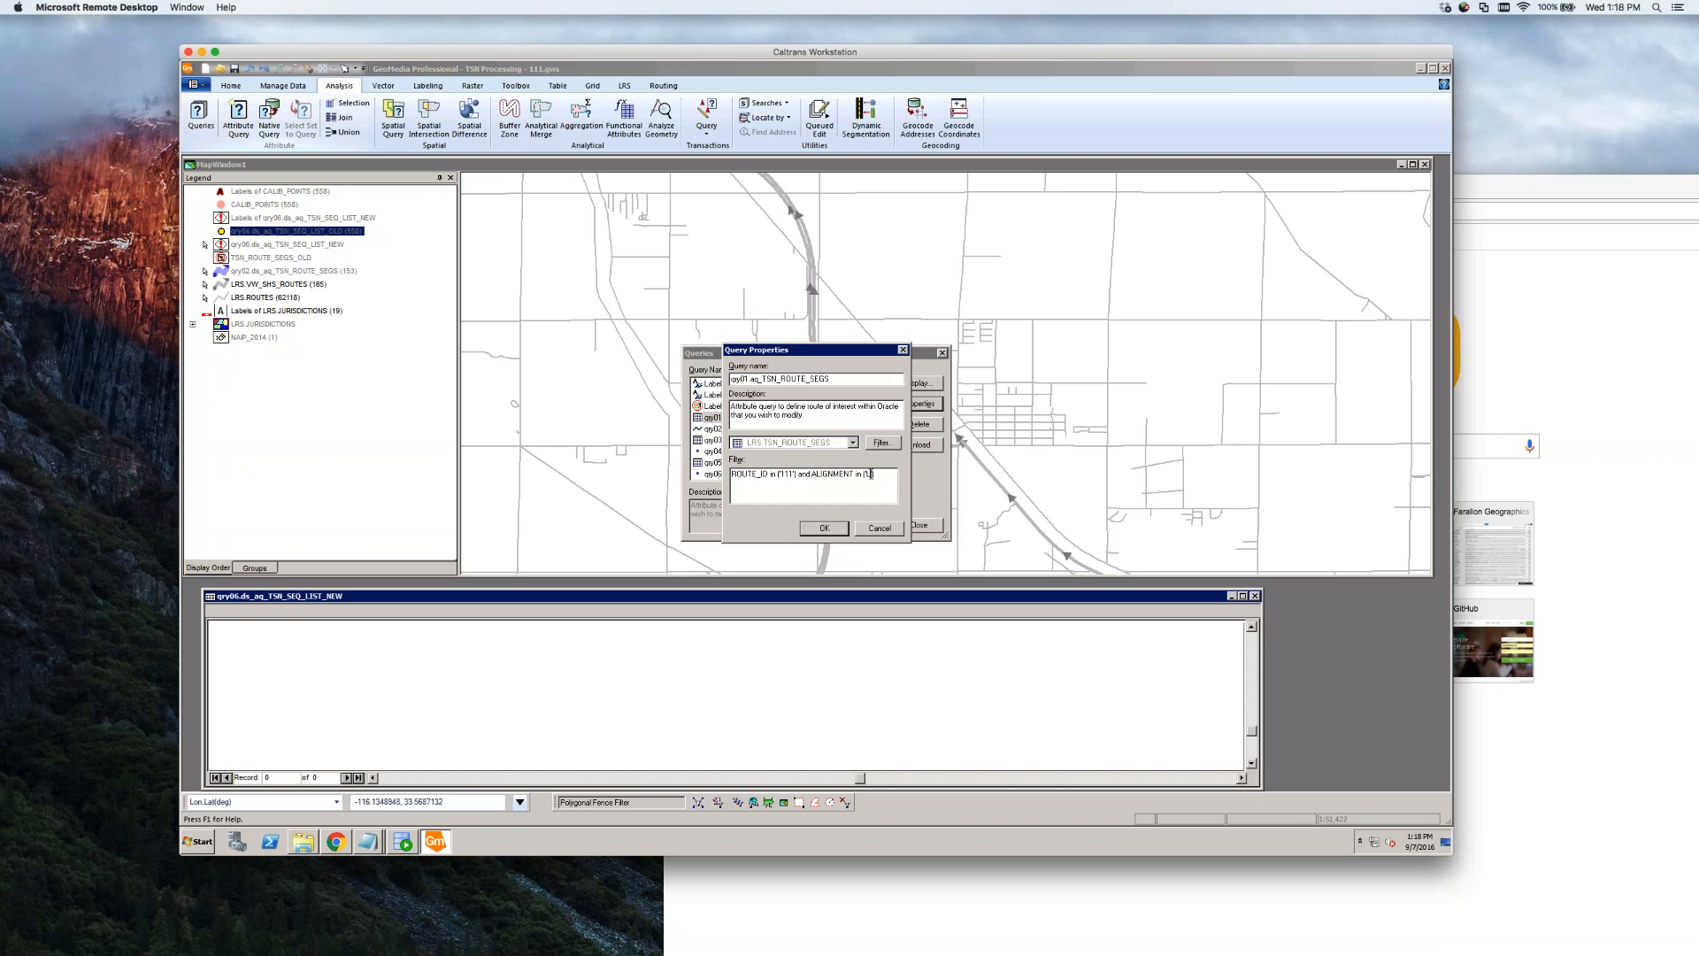
key(BackSpace)
text(R)
key(Return)
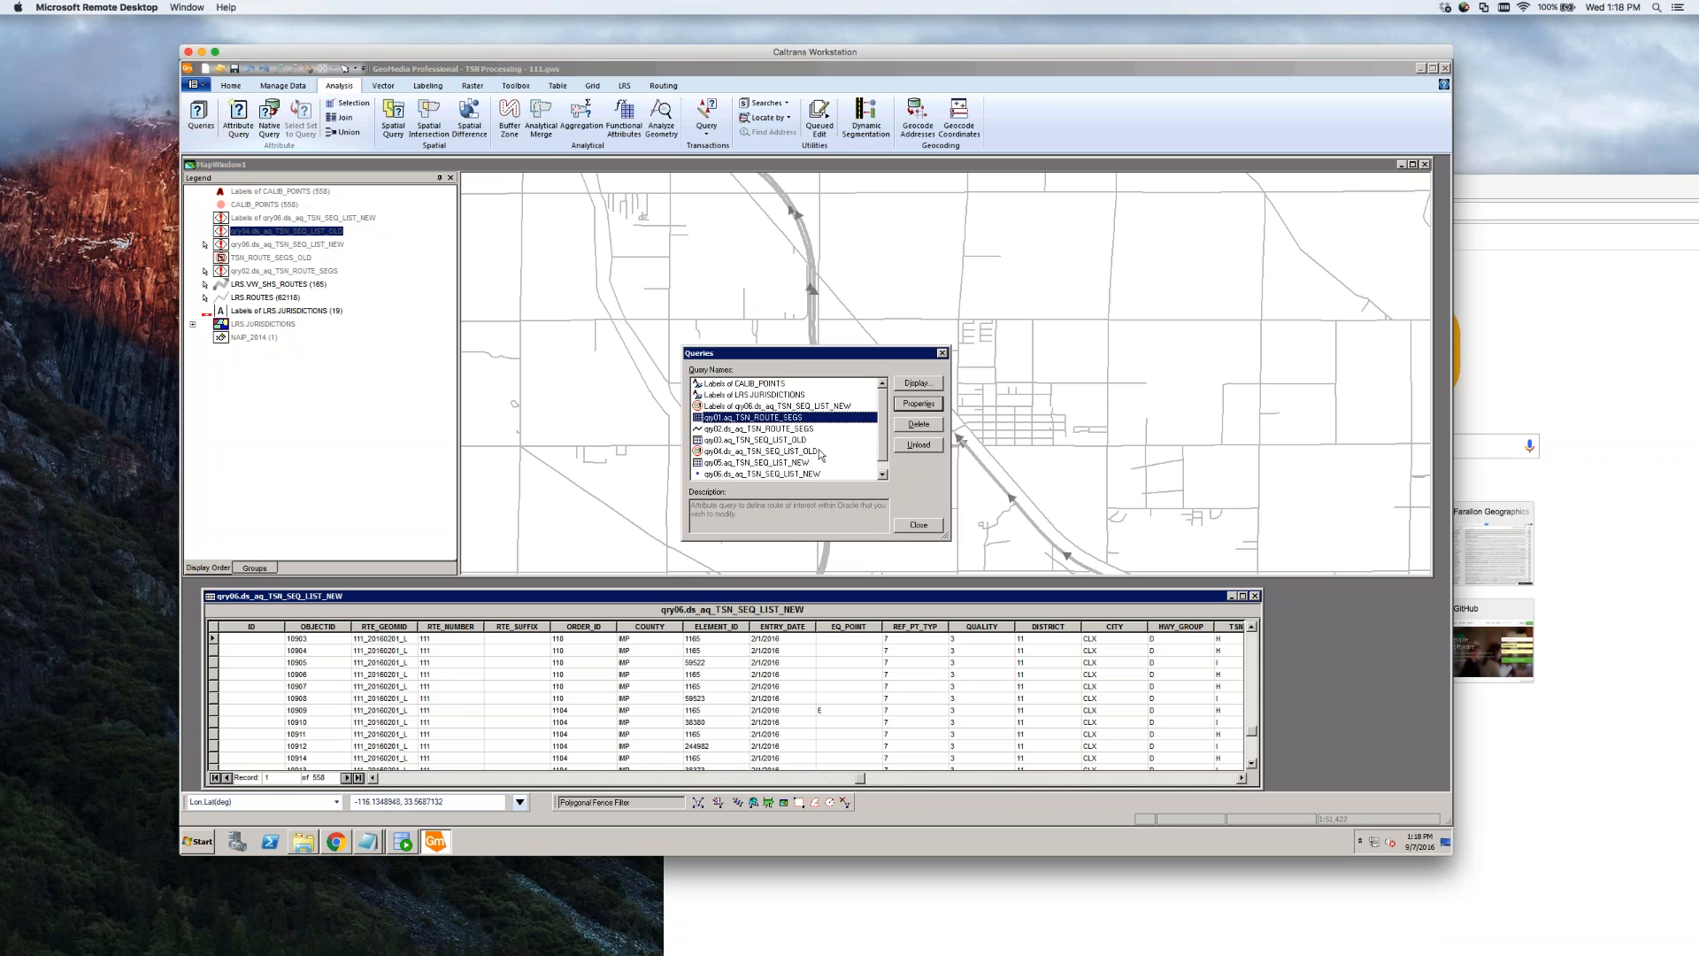
Set the qry03 old sequence list query filter's ALIGNMENT to 'R'
click(731, 441)
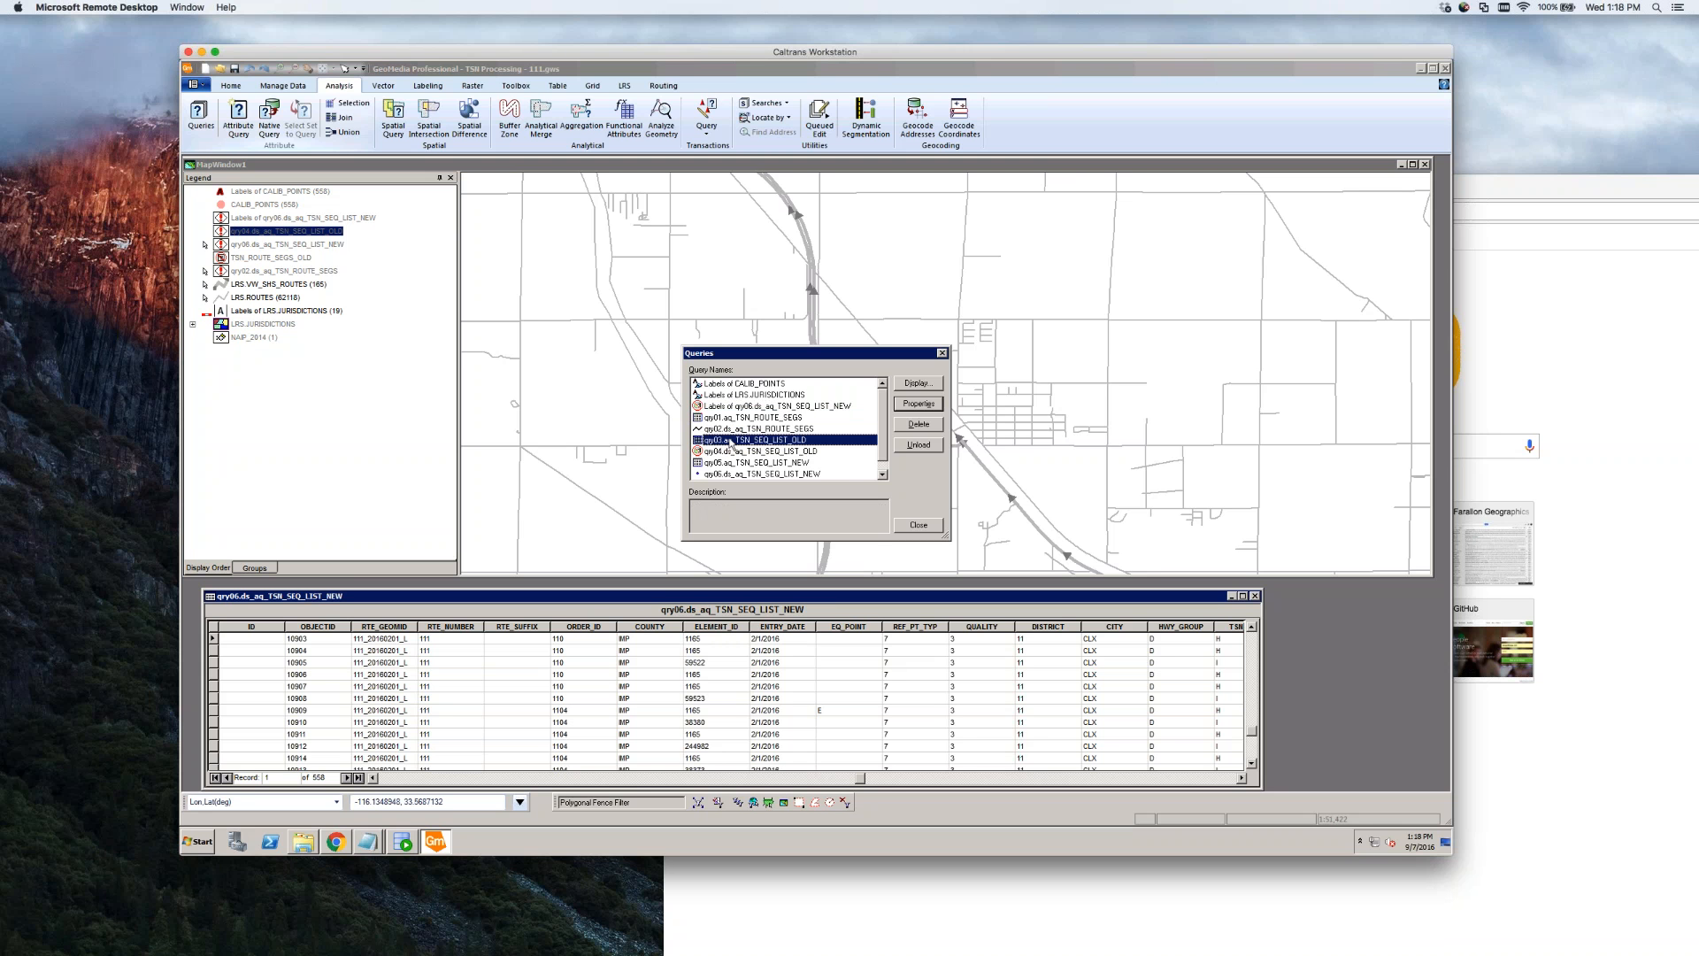
double_click(751, 444)
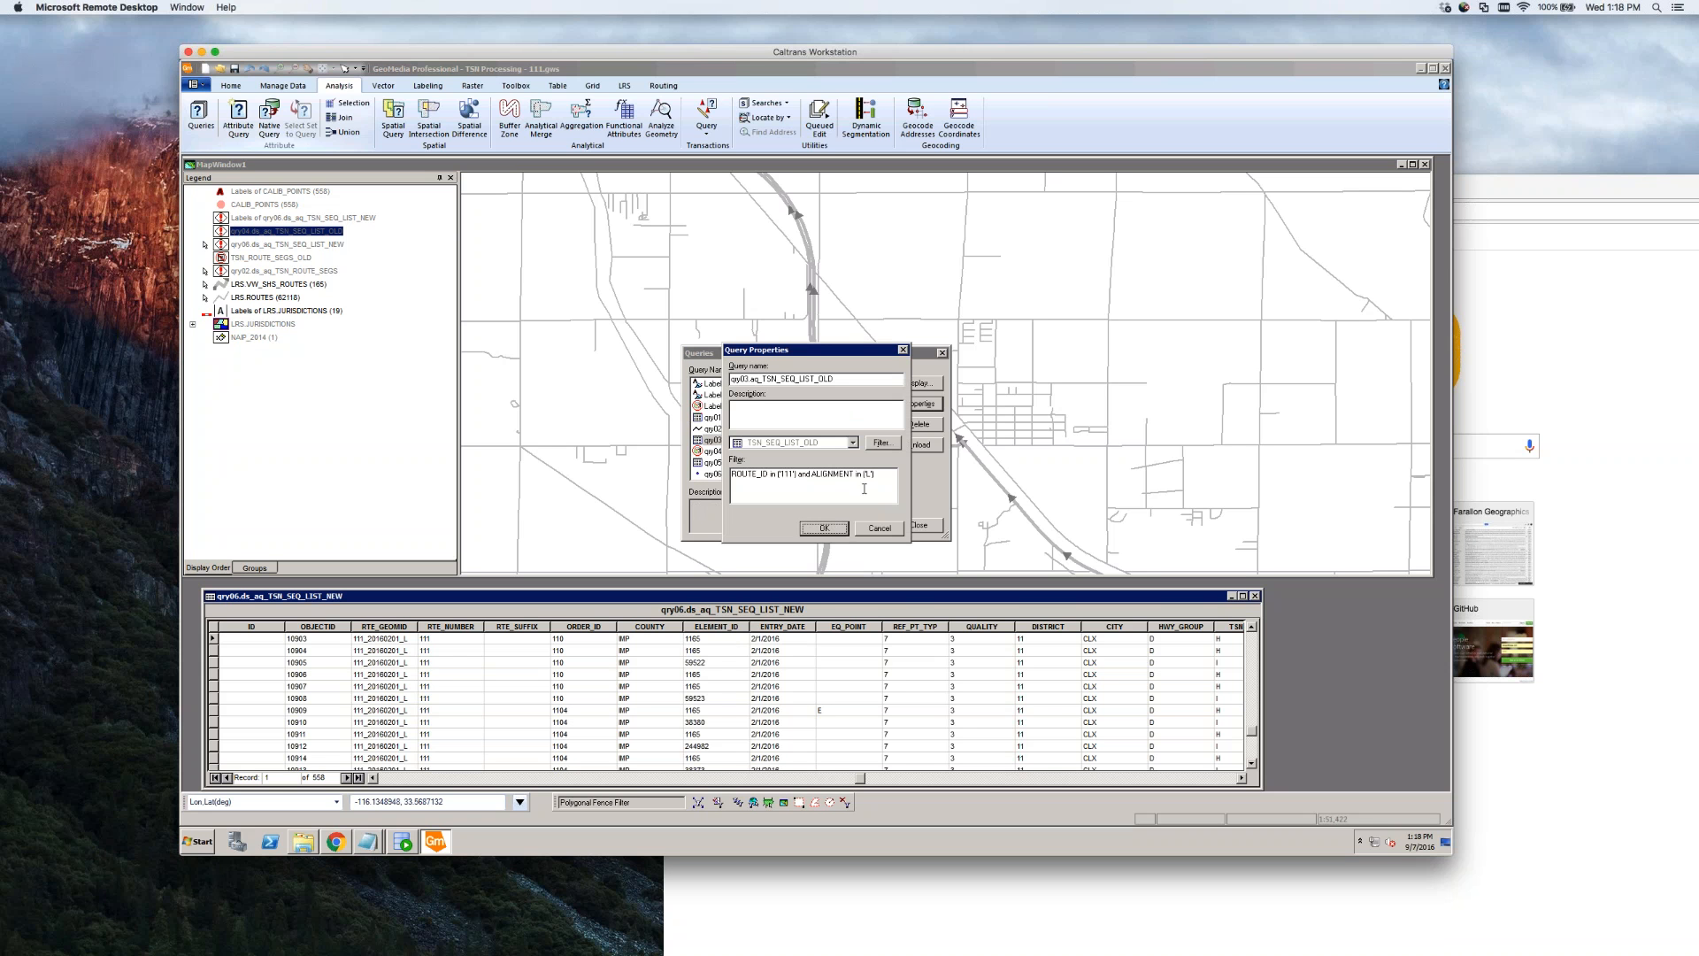
click(875, 476)
text('R')
click(824, 528)
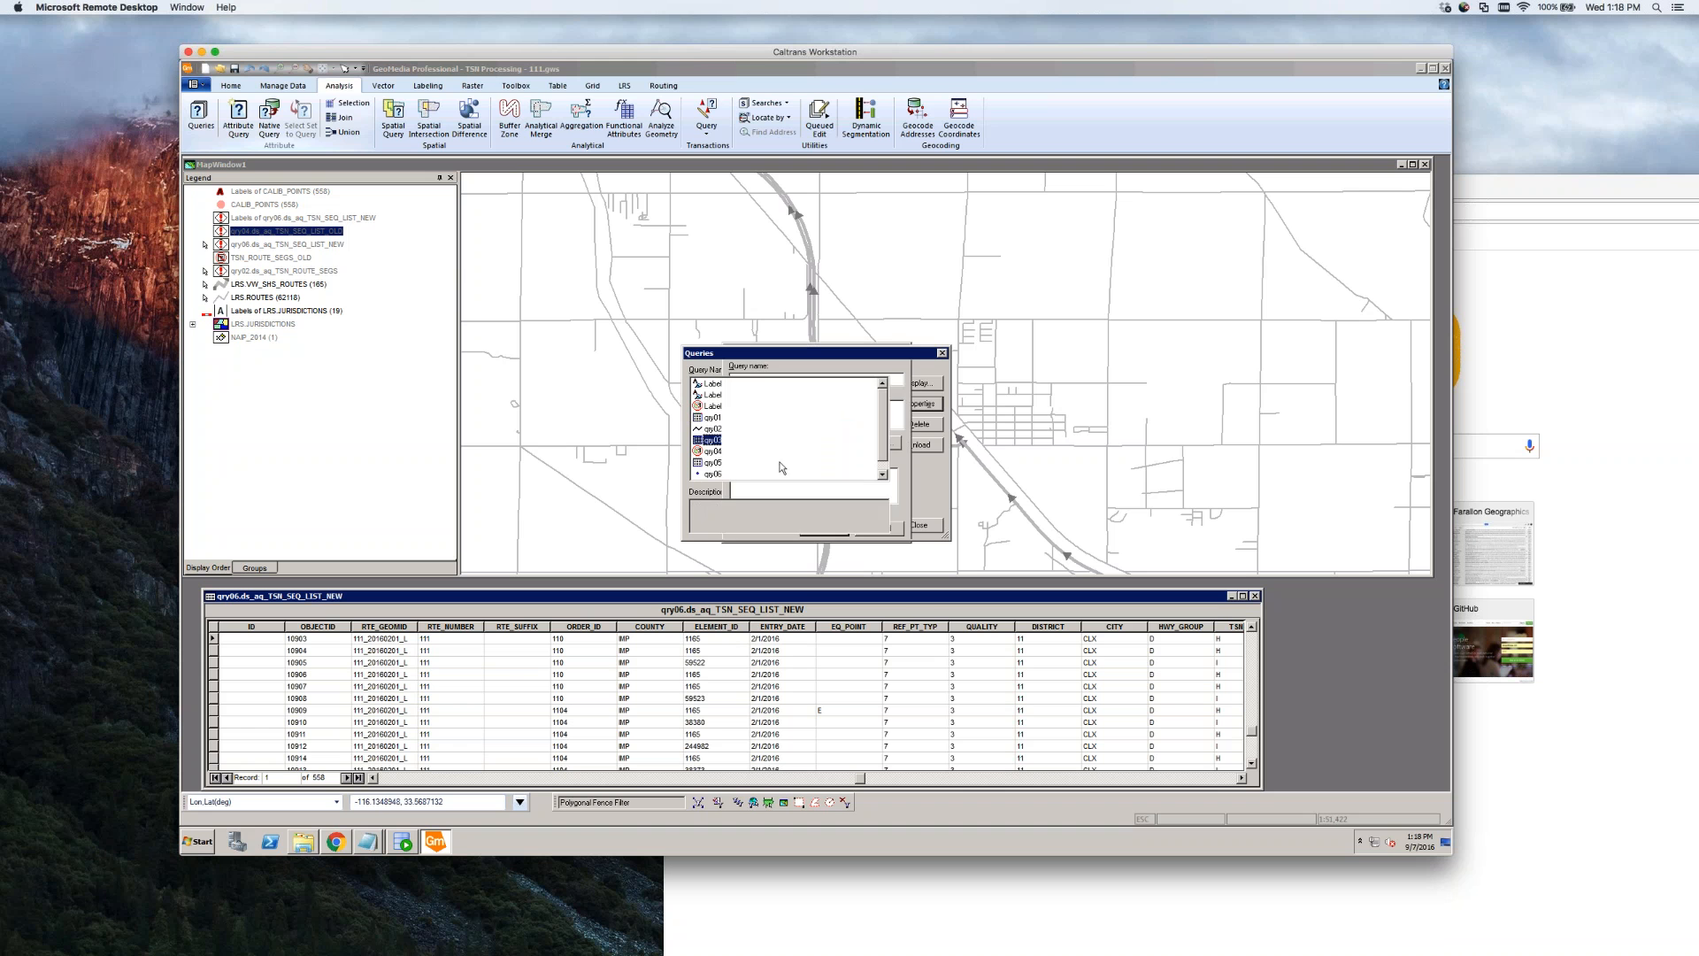
Change the qry05 new sequence list query's ALIGNMENT filter from L to R, dismissing the recordset warning
click(720, 454)
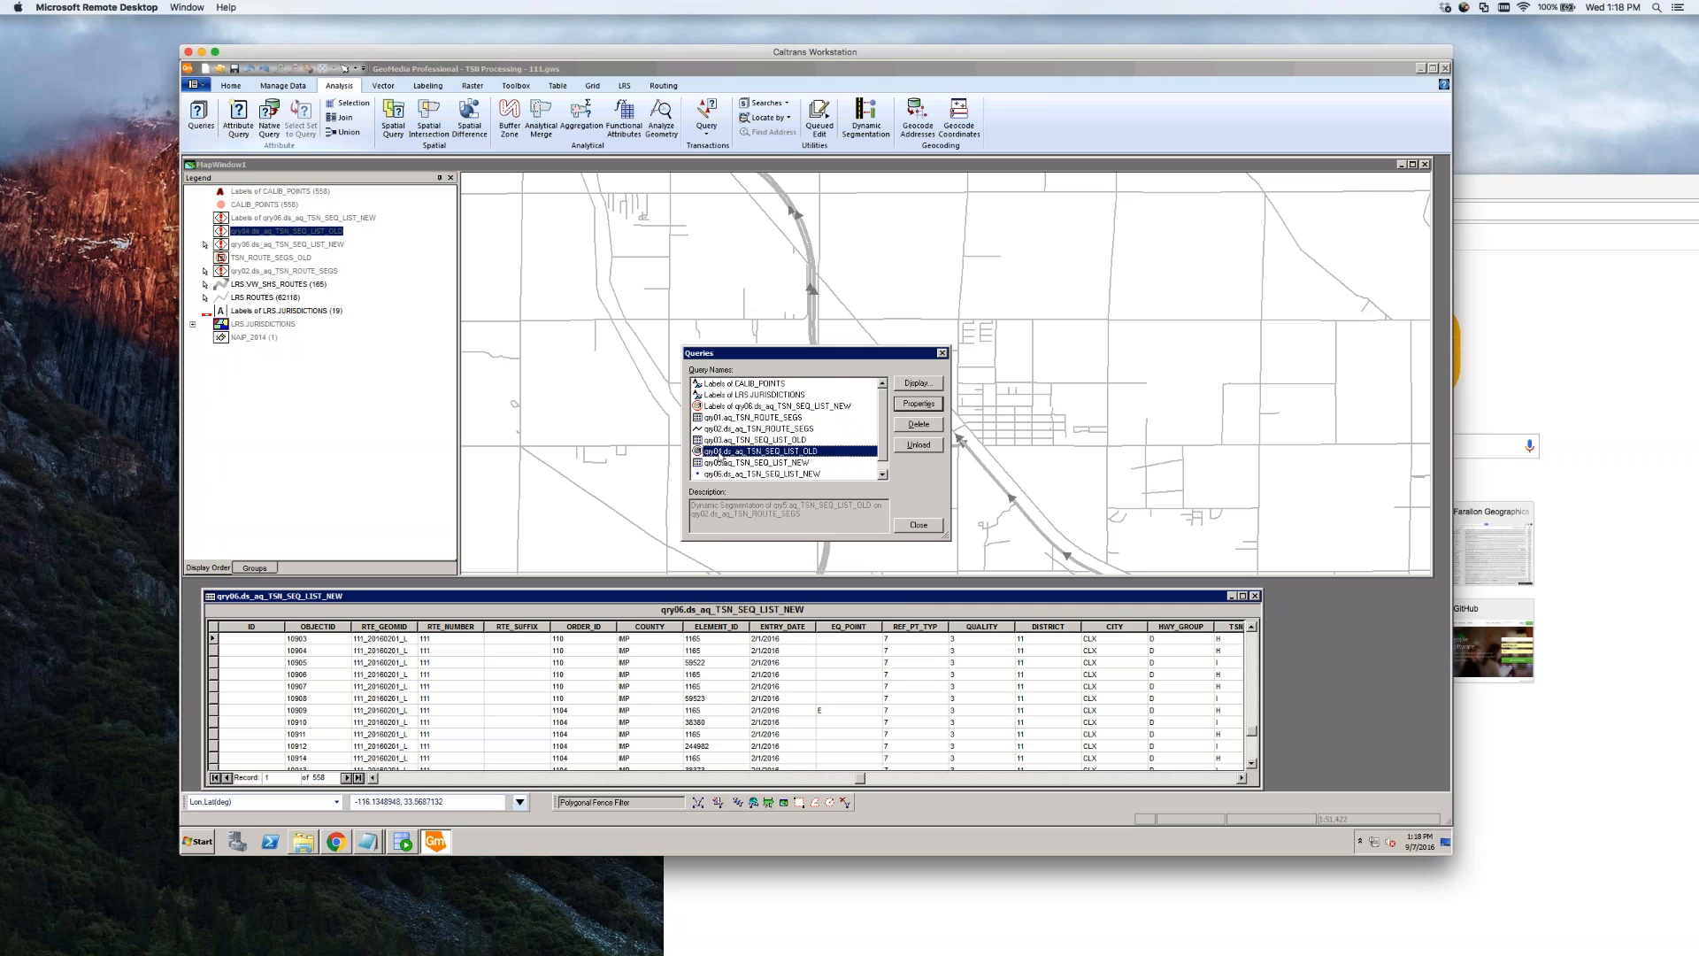
click(767, 462)
click(918, 403)
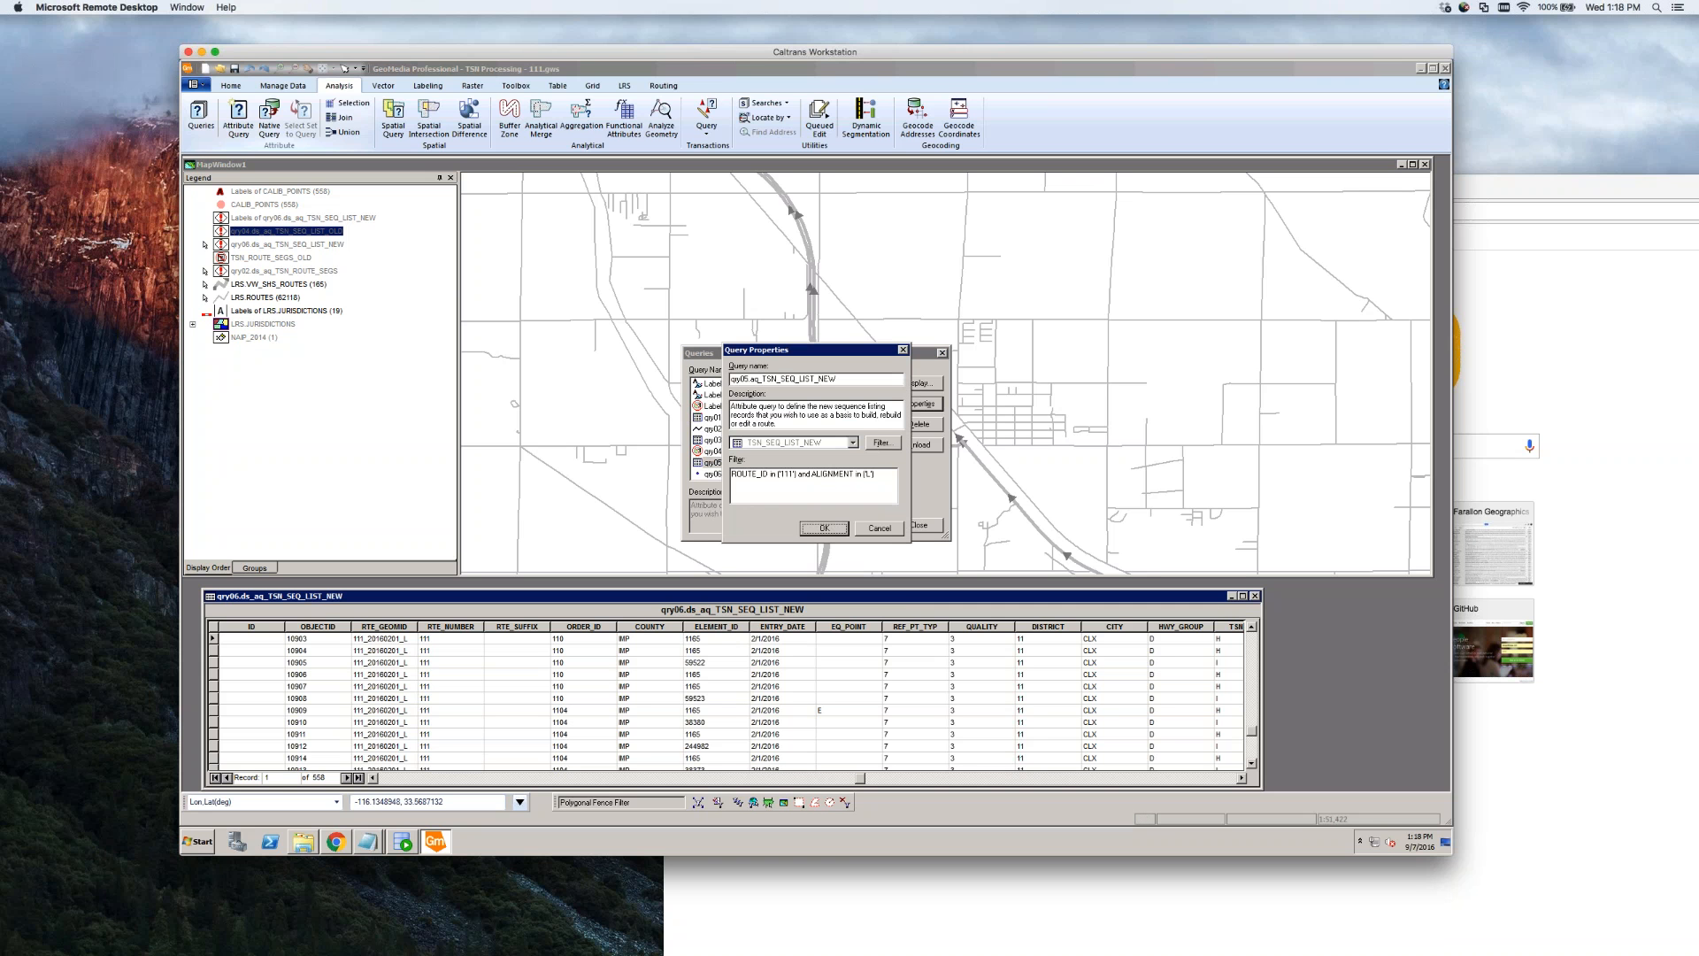
click(870, 473)
key(BackSpace)
text(R)
click(824, 527)
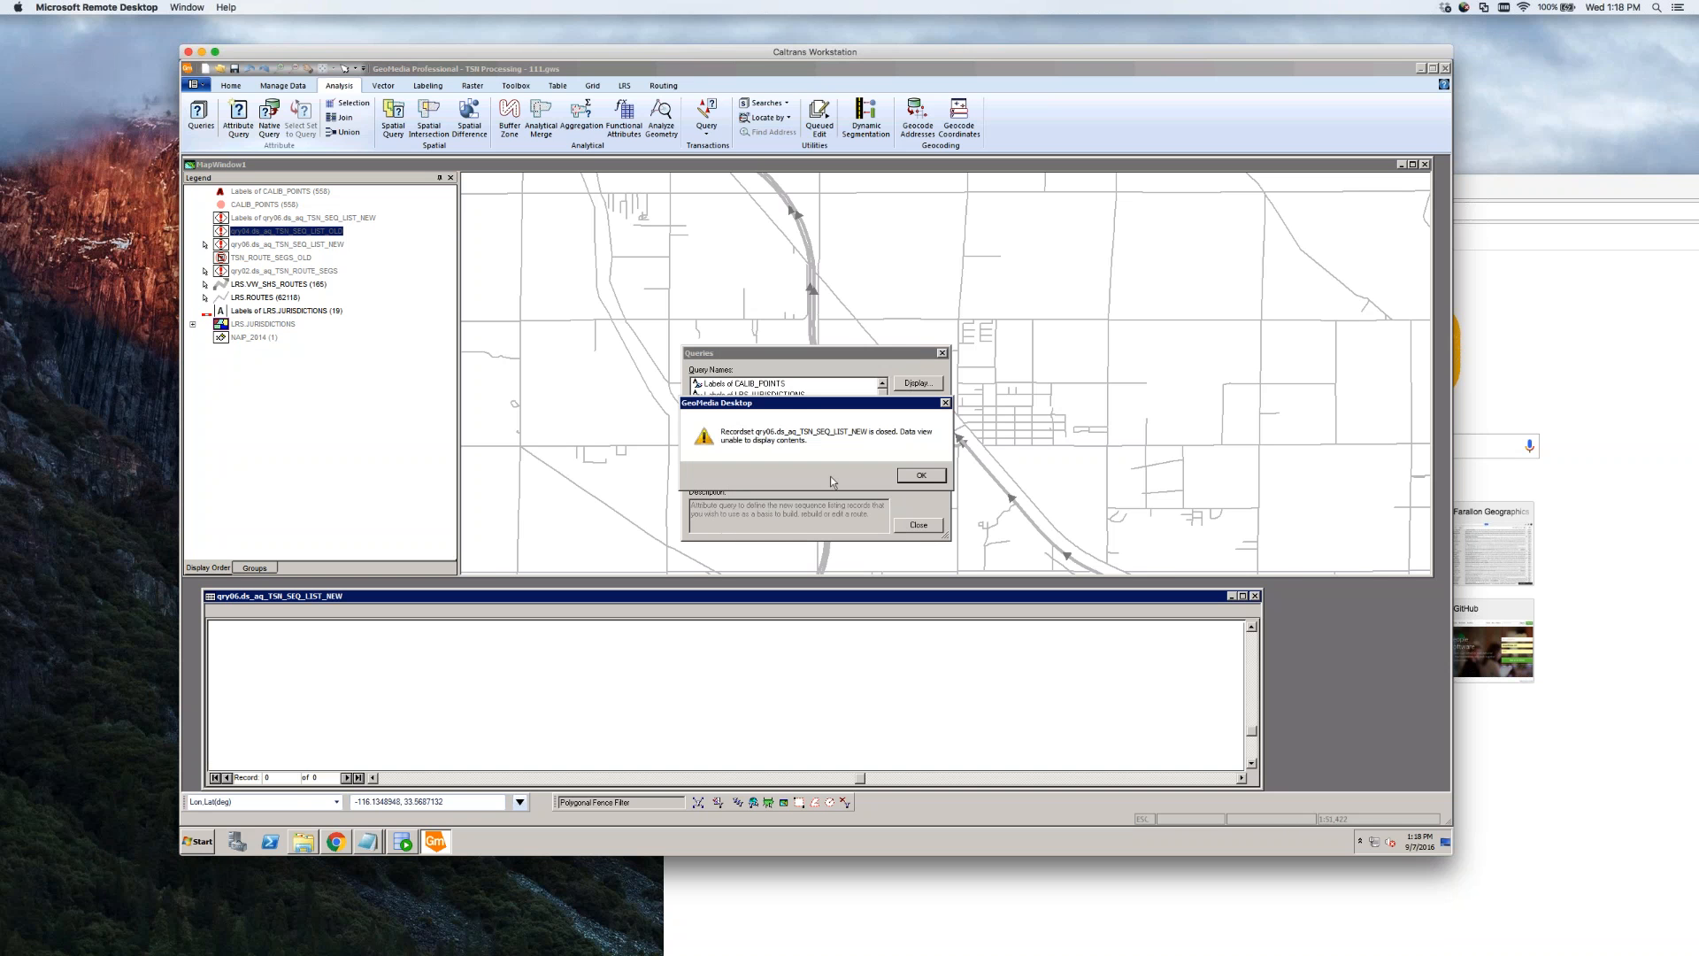
click(919, 477)
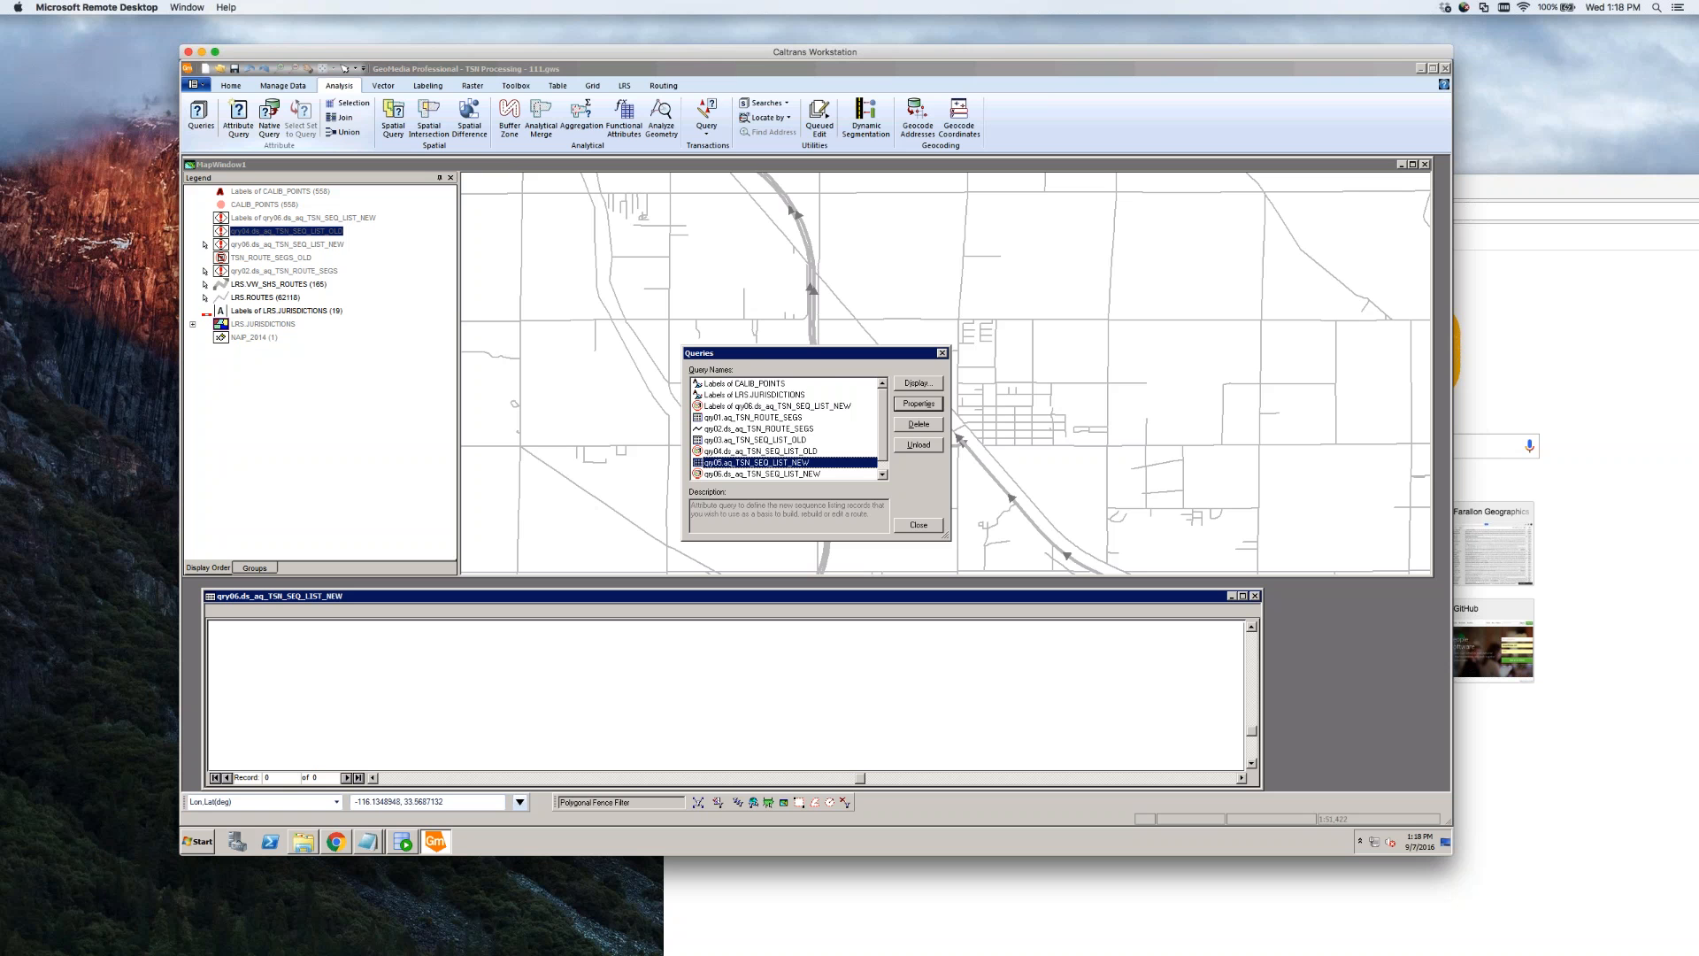
double_click(782, 466)
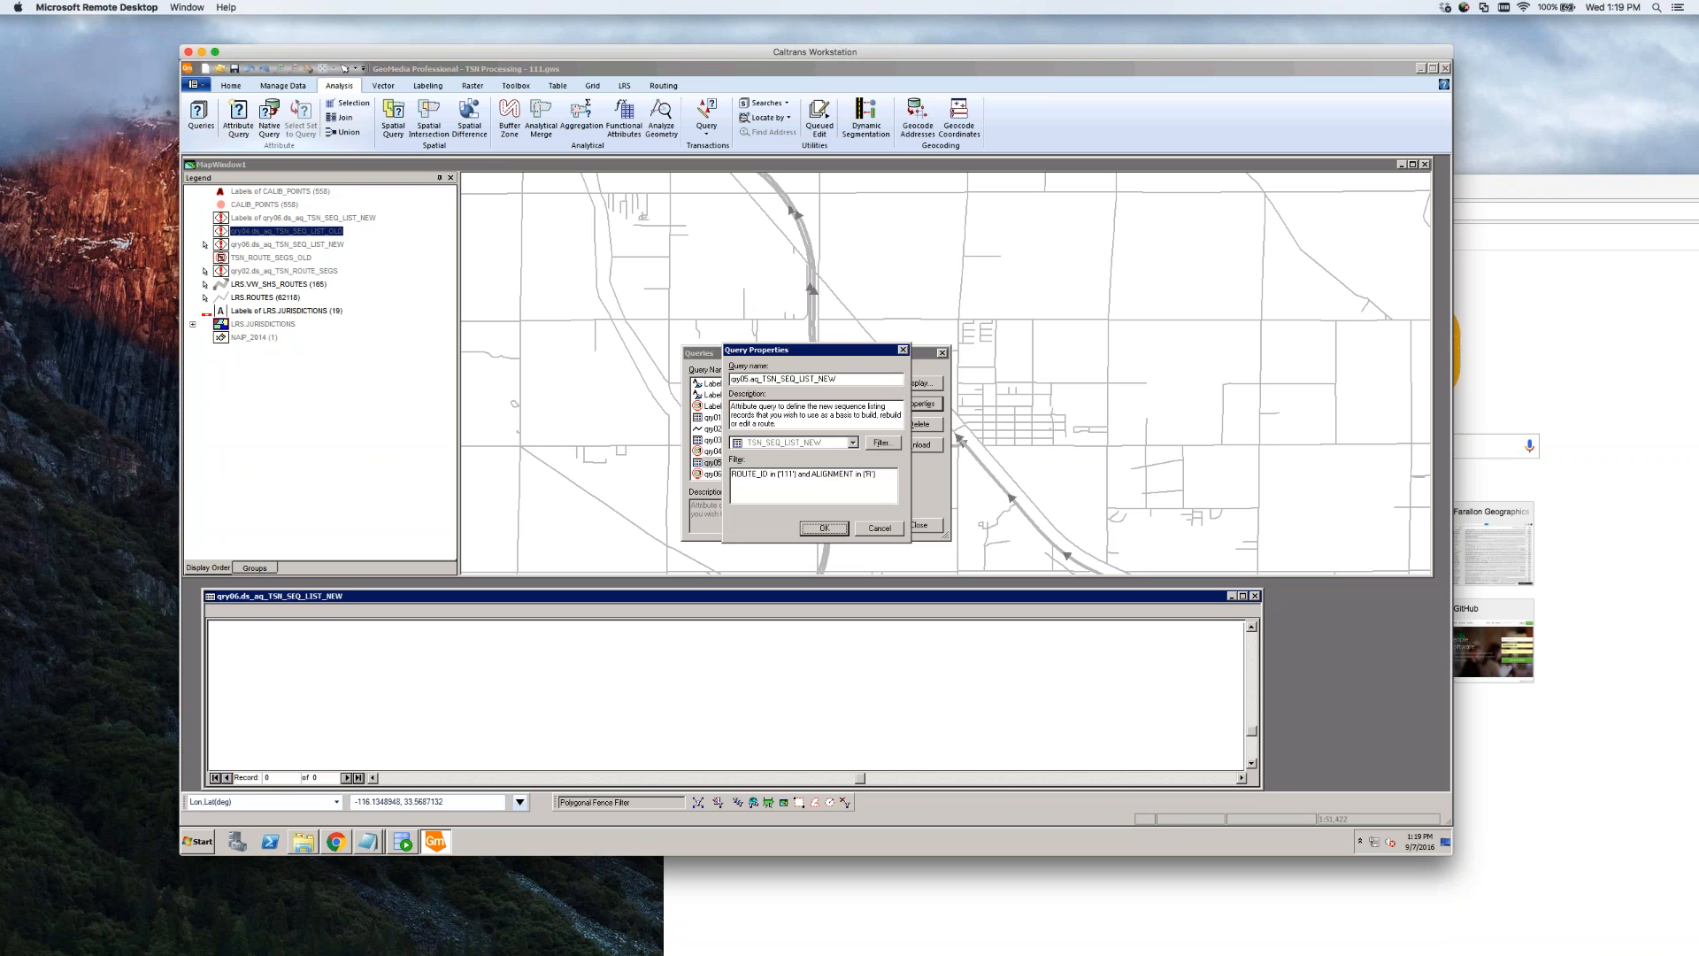
click(880, 529)
Refresh qry06 so its table reloads with 557 records, then close the Queries list
double_click(802, 474)
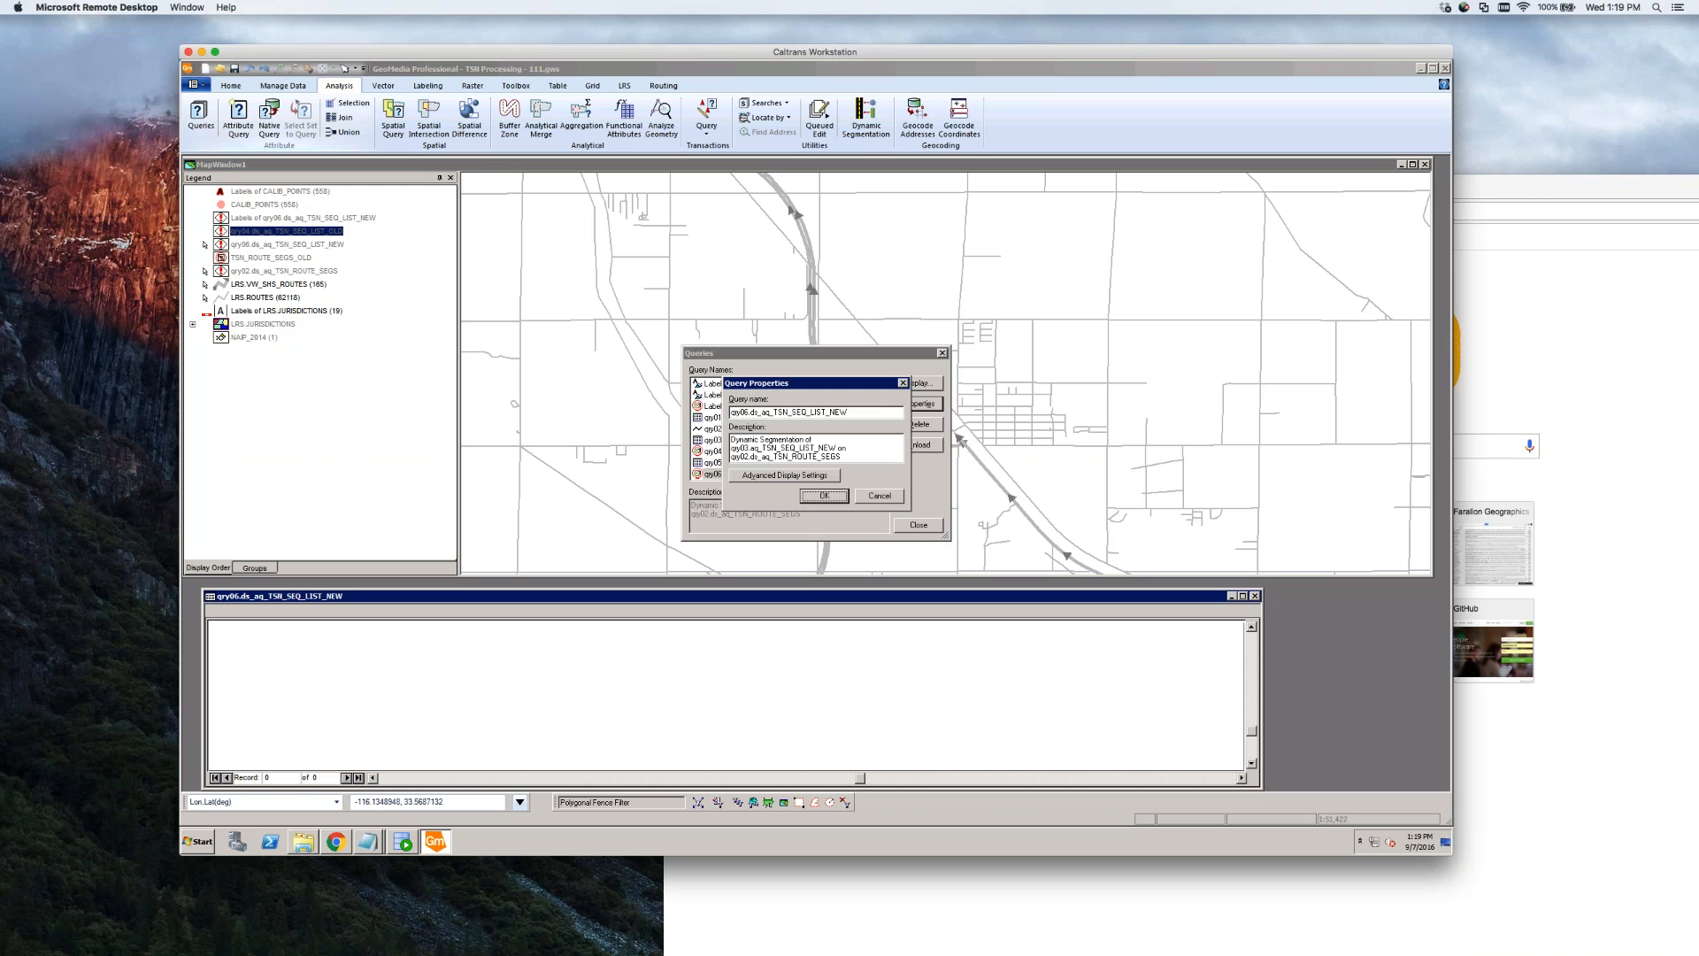
click(827, 497)
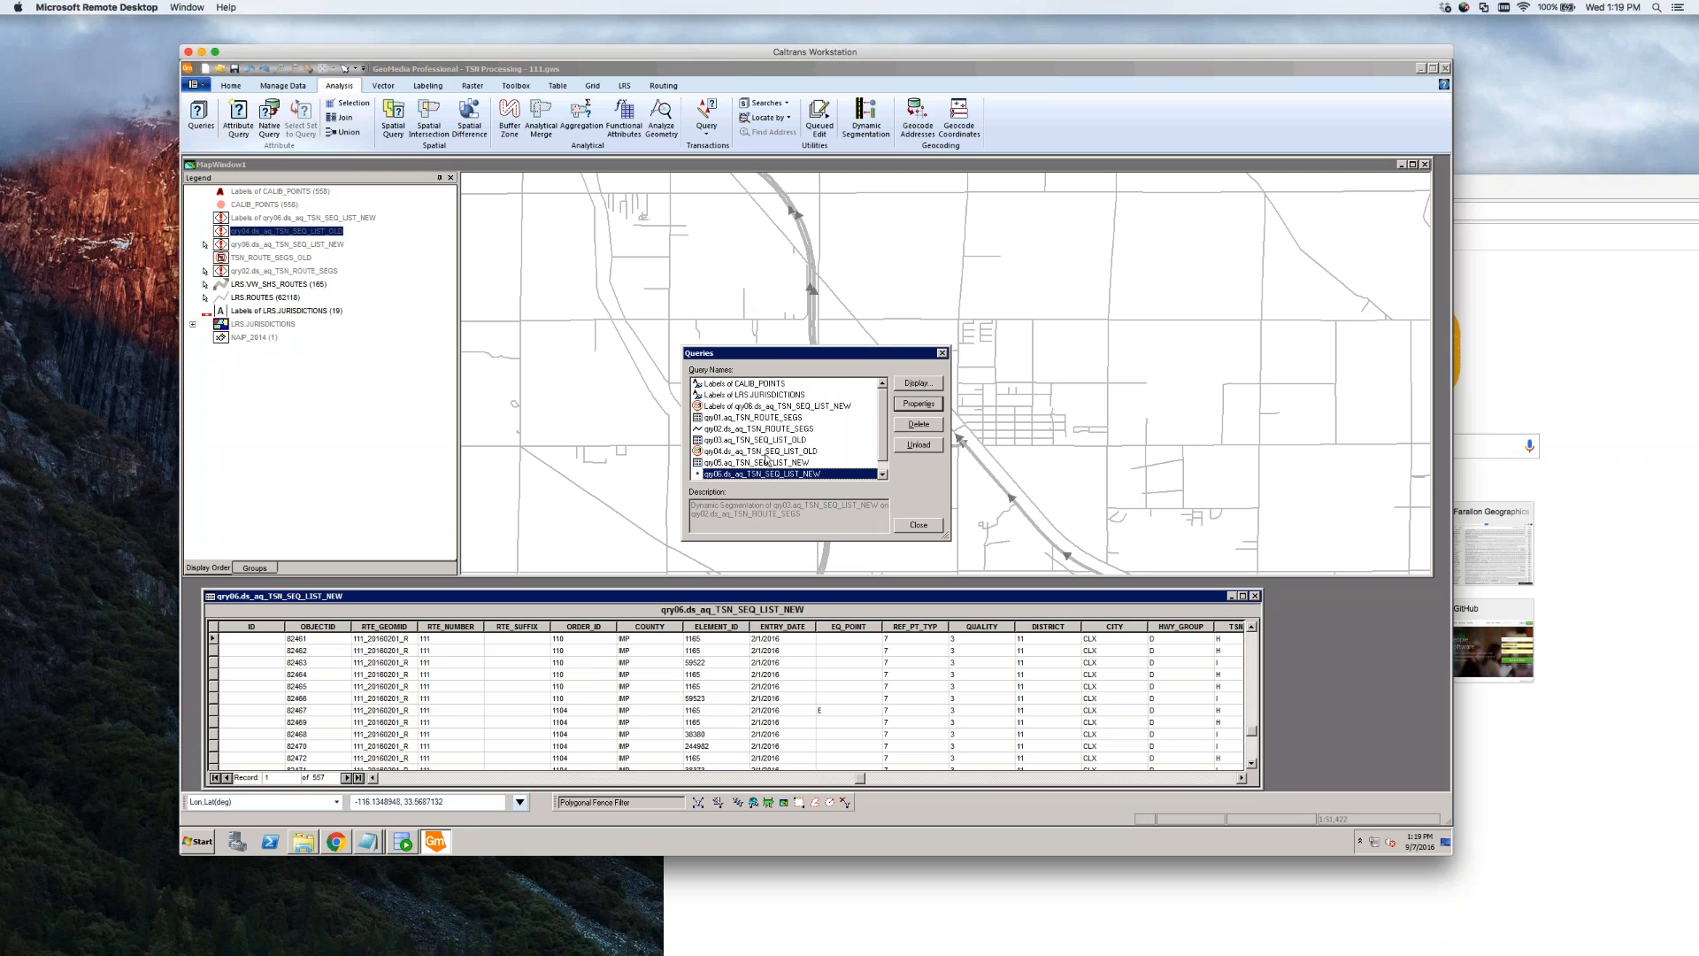
click(882, 475)
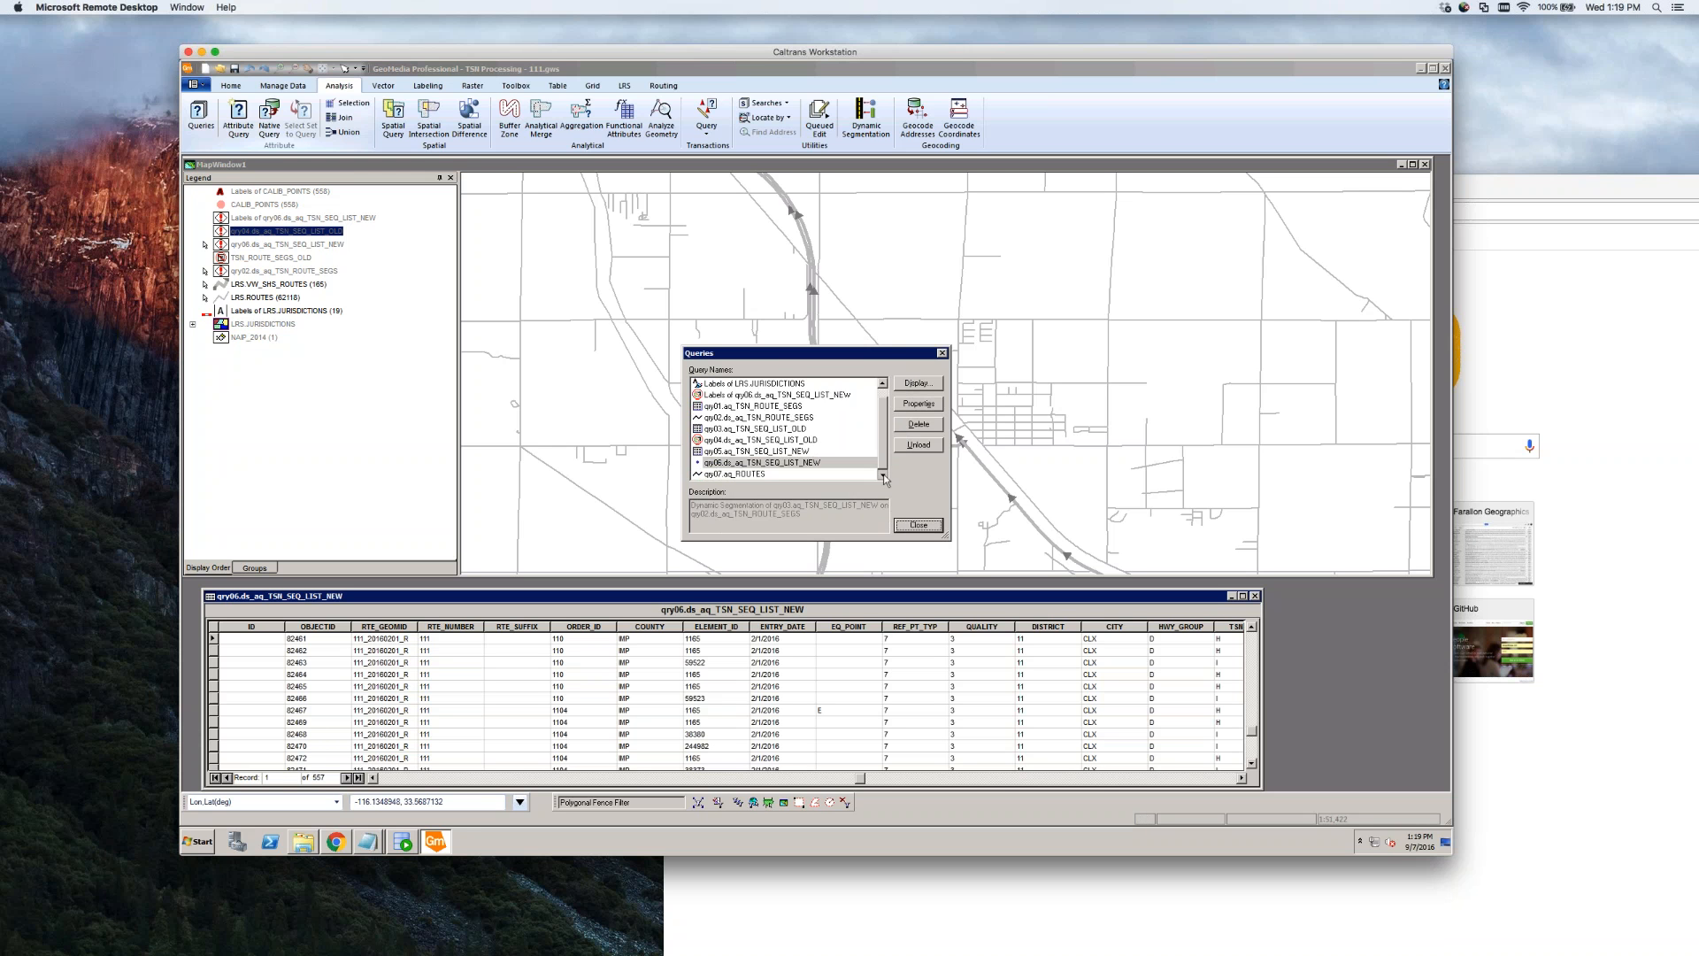
drag(883, 460, 883, 415)
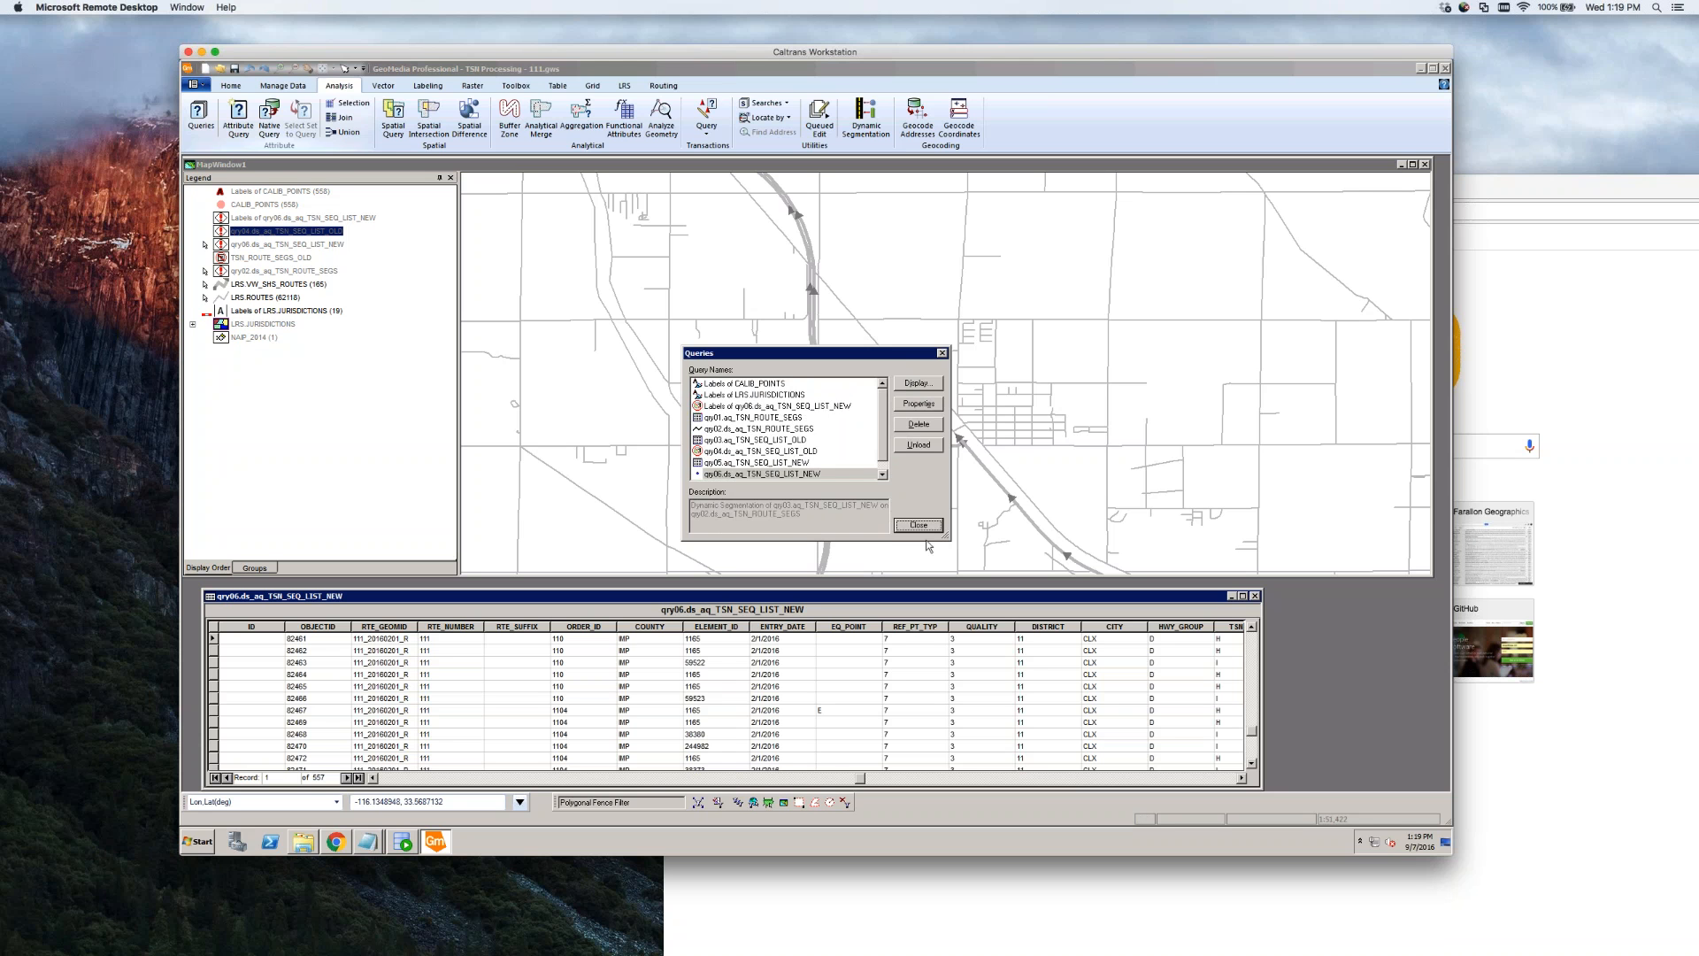
click(916, 526)
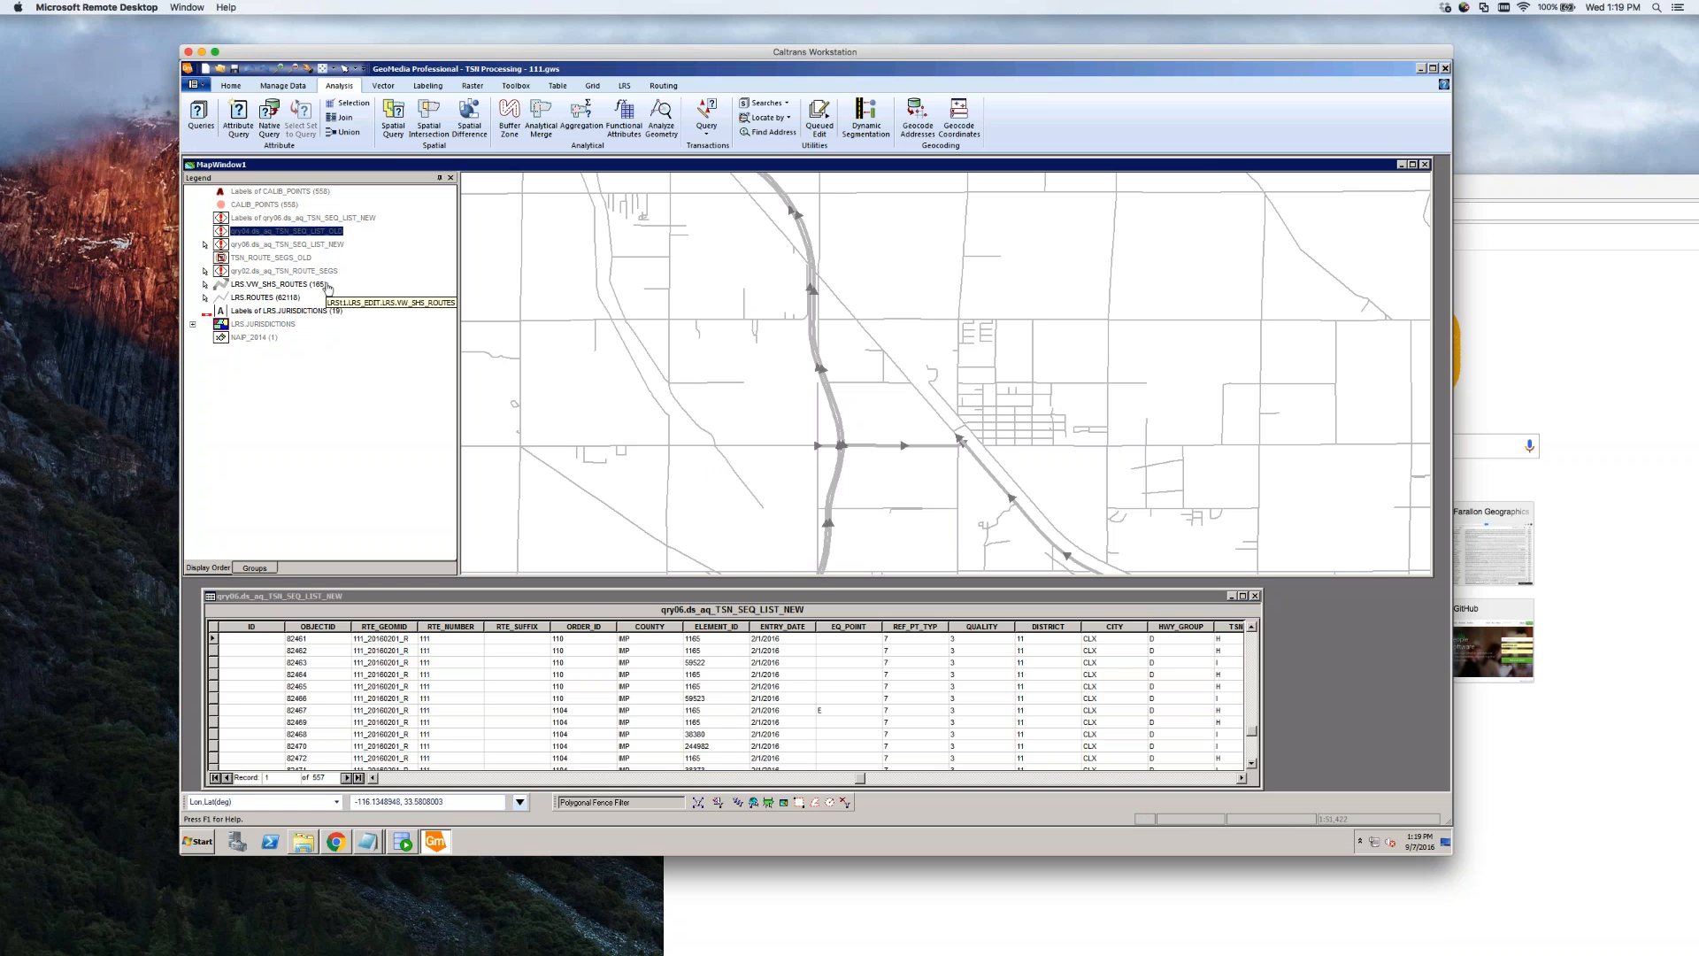
Turn display on for the qry04 old sequence points and qry02 route segments layers
right_click(290, 258)
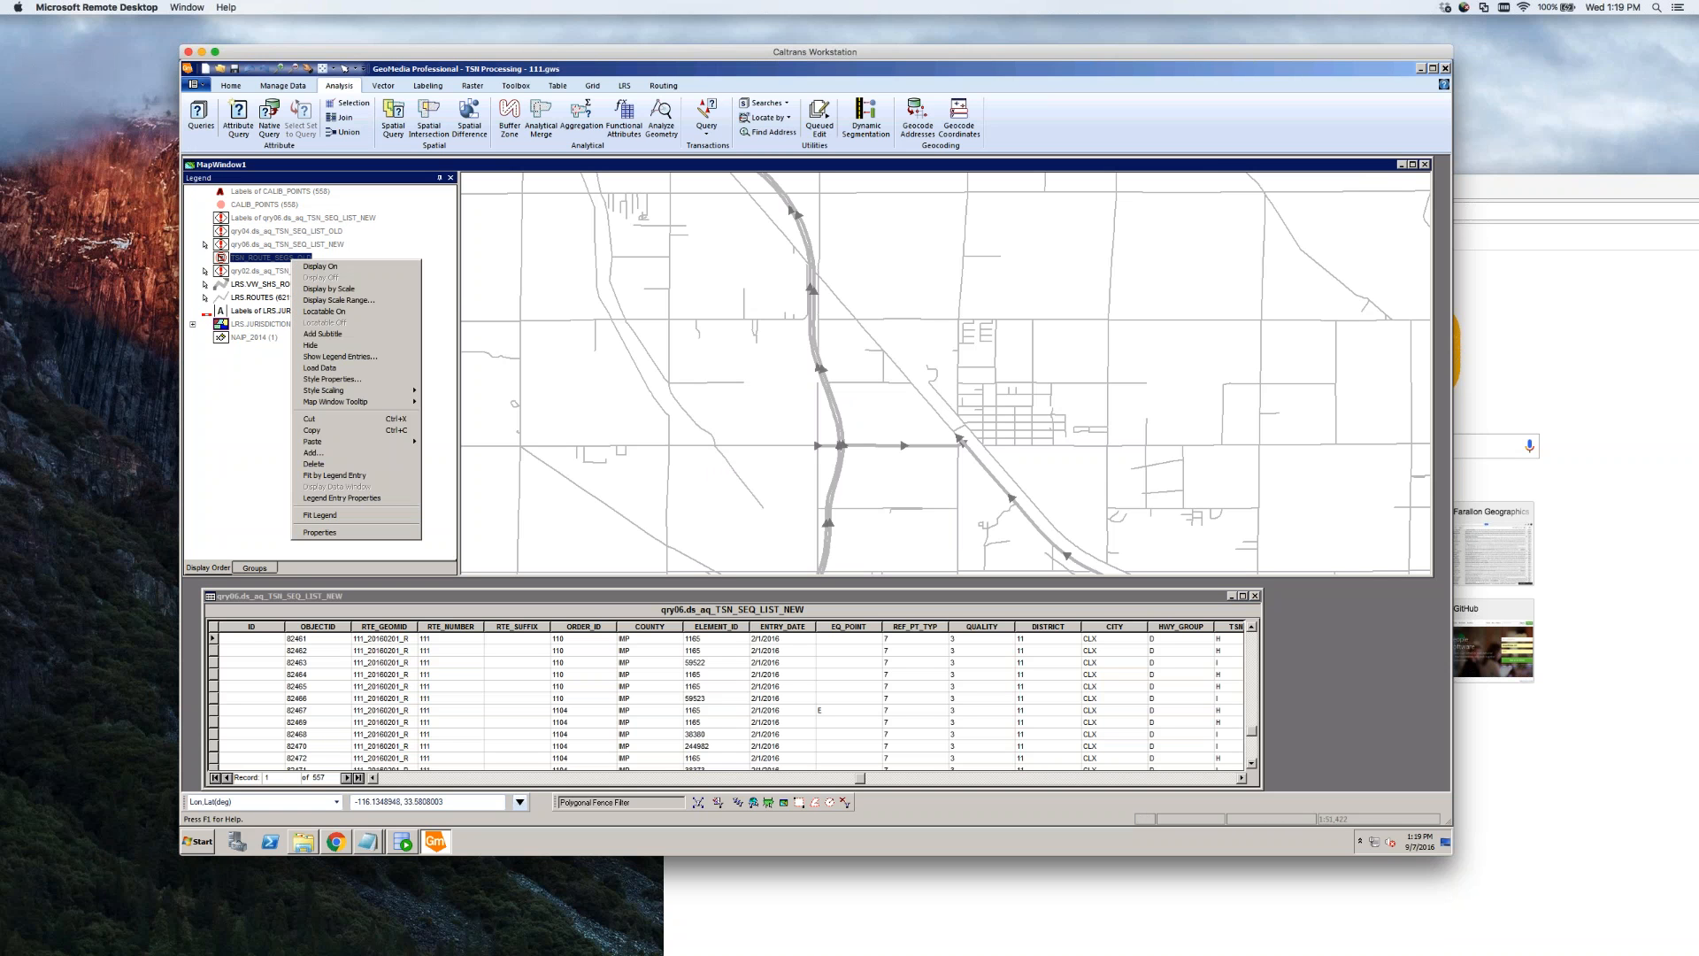
click(533, 358)
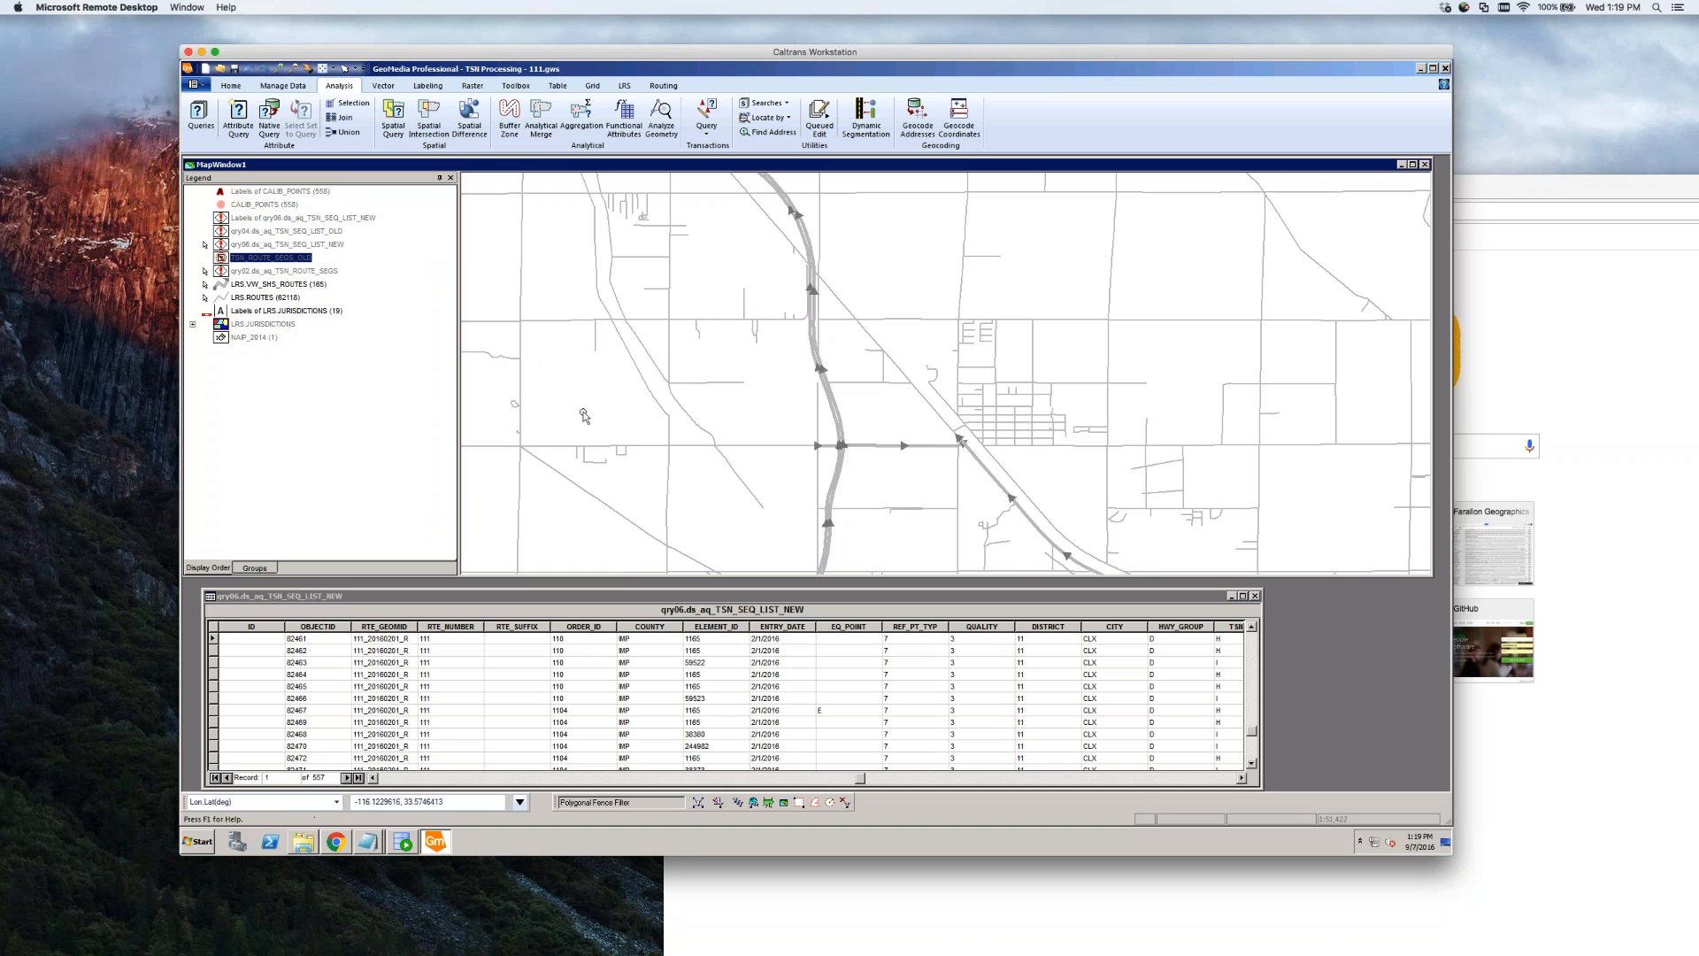
scroll(584, 416, down, 3)
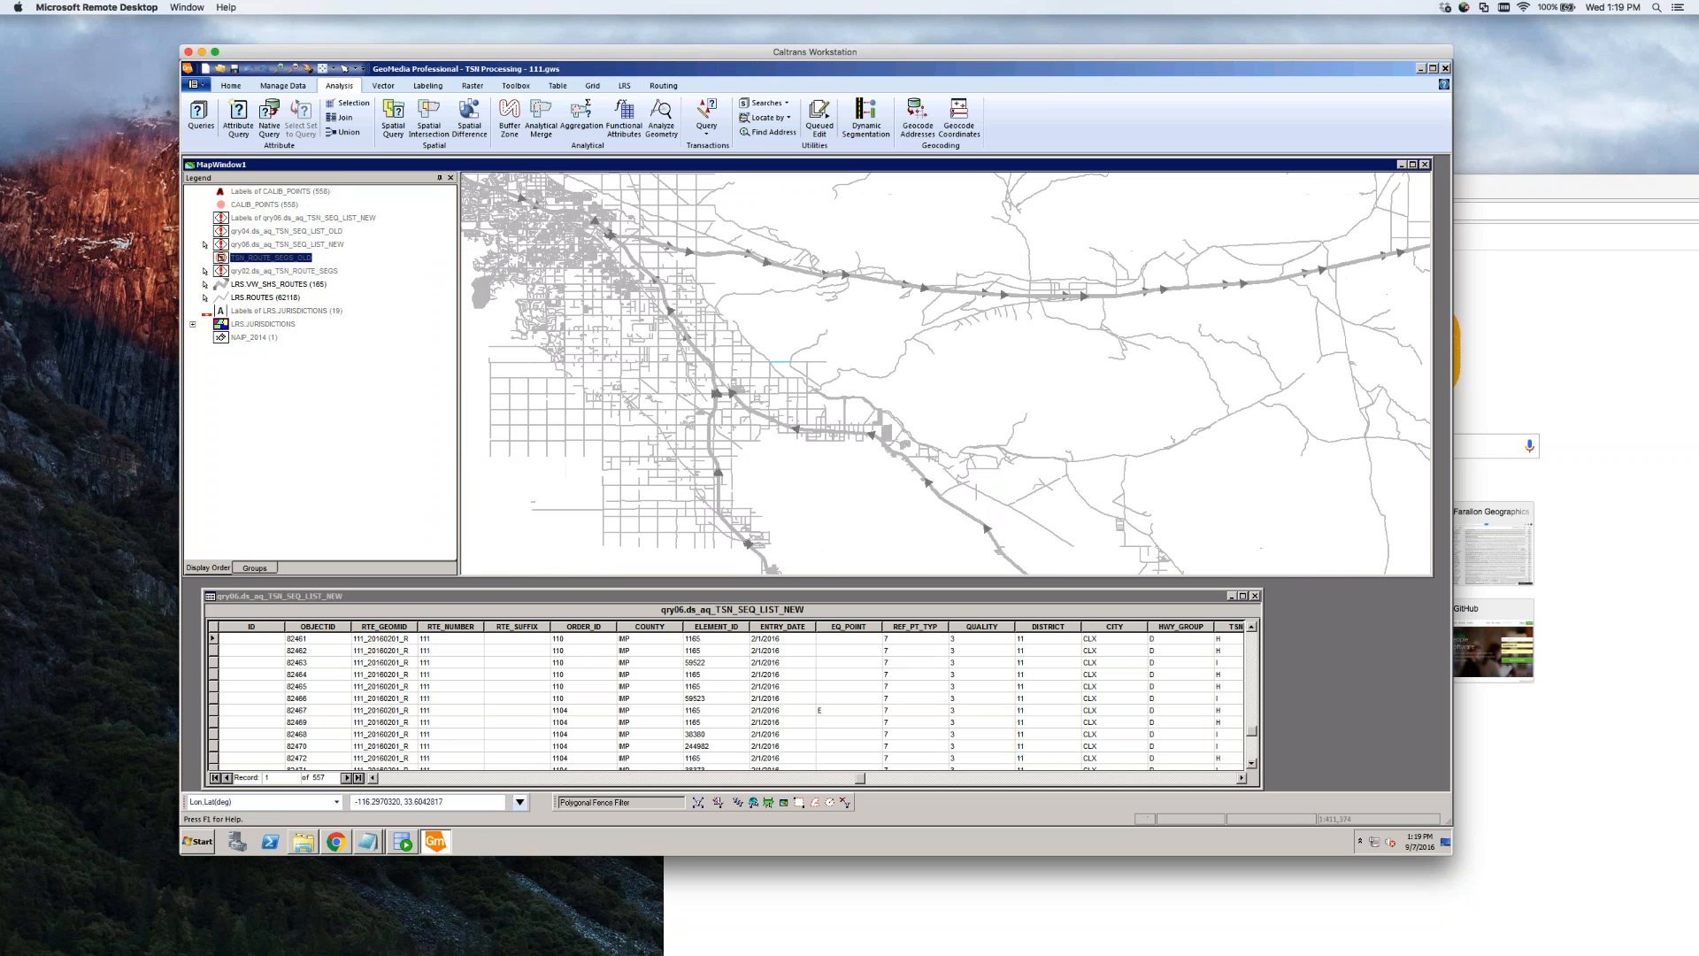
click(284, 263)
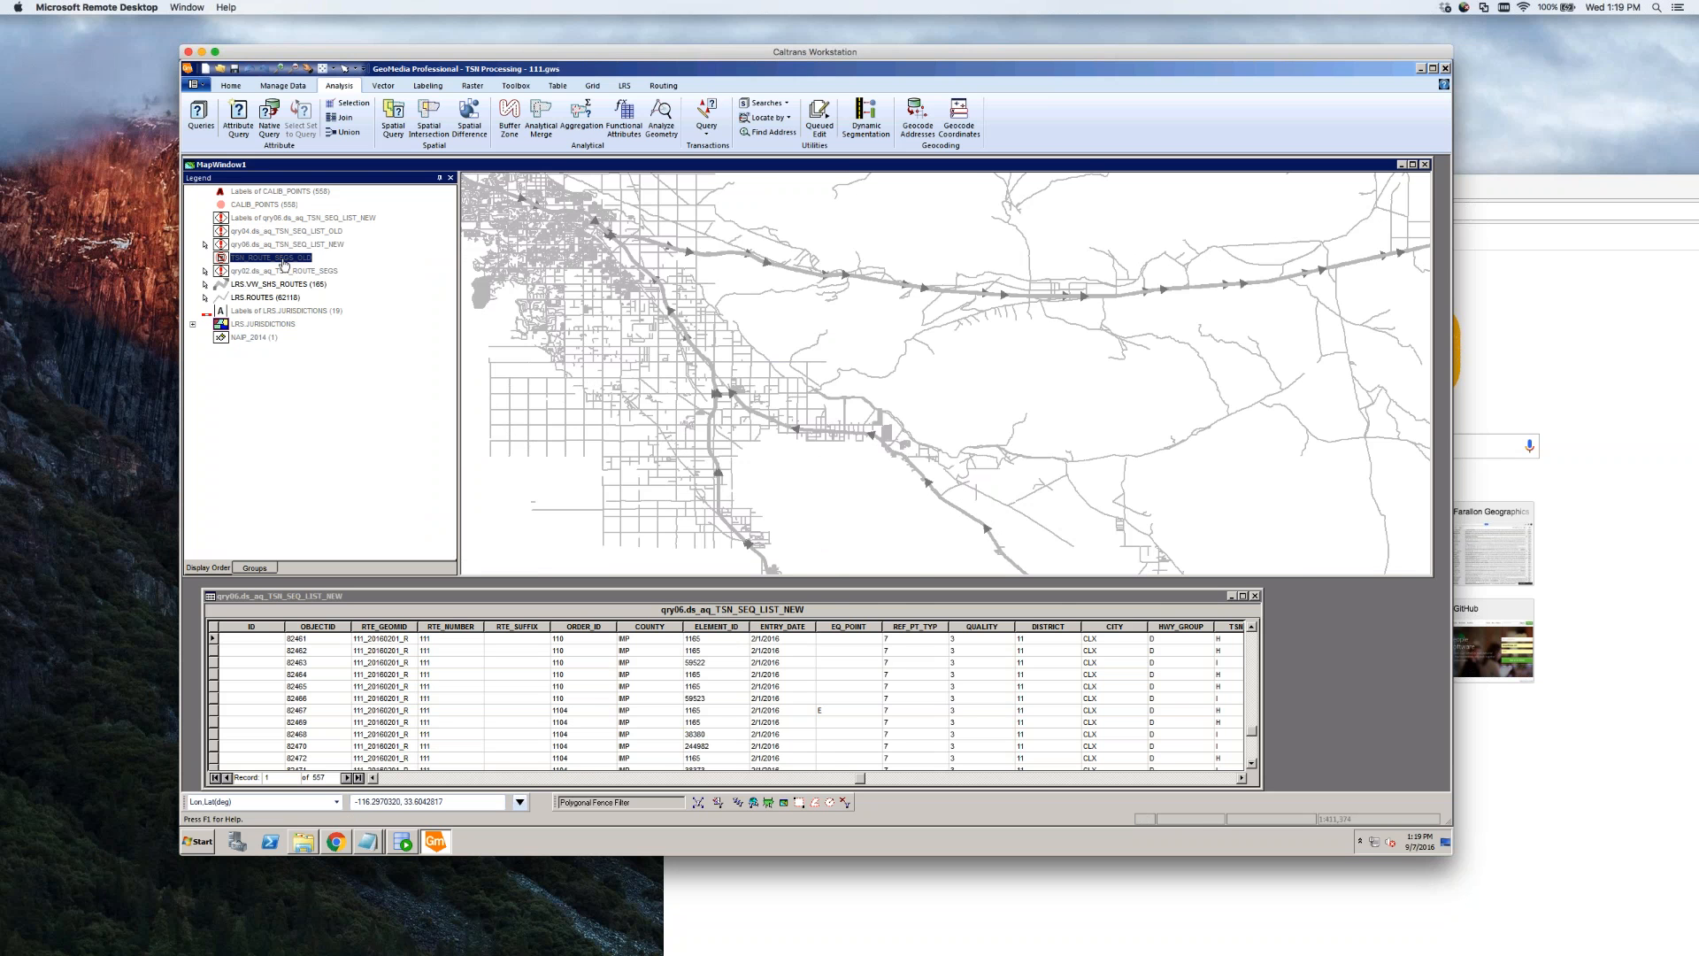
click(274, 247)
click(303, 232)
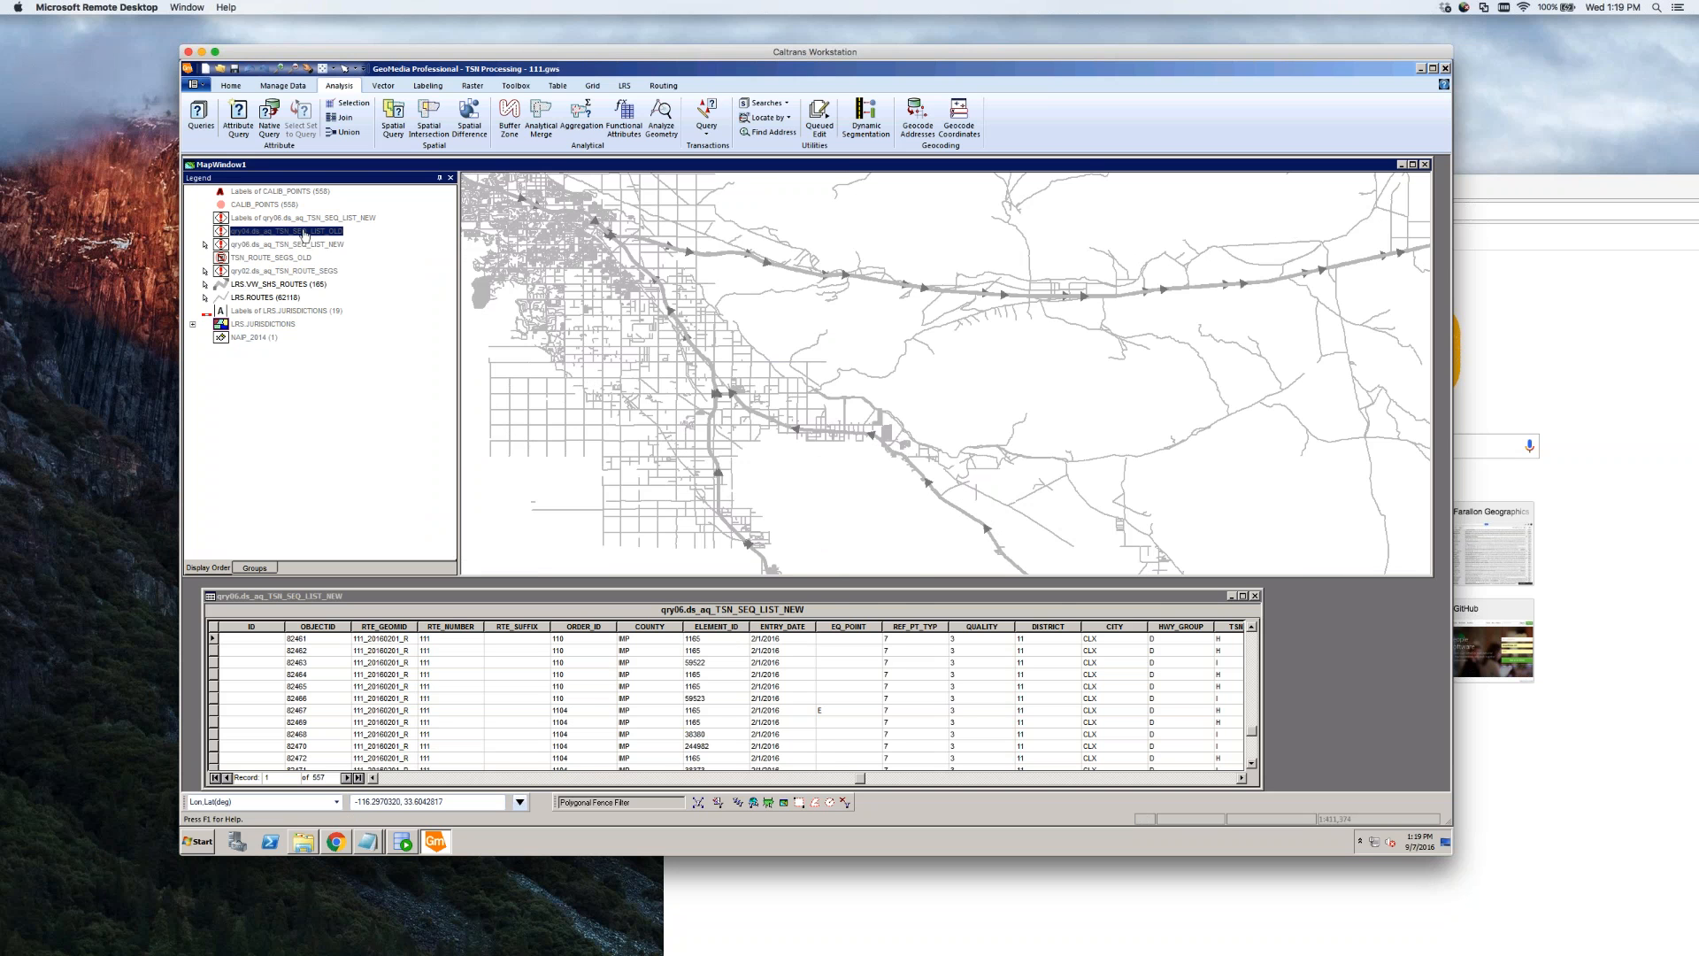
right_click(304, 233)
click(317, 237)
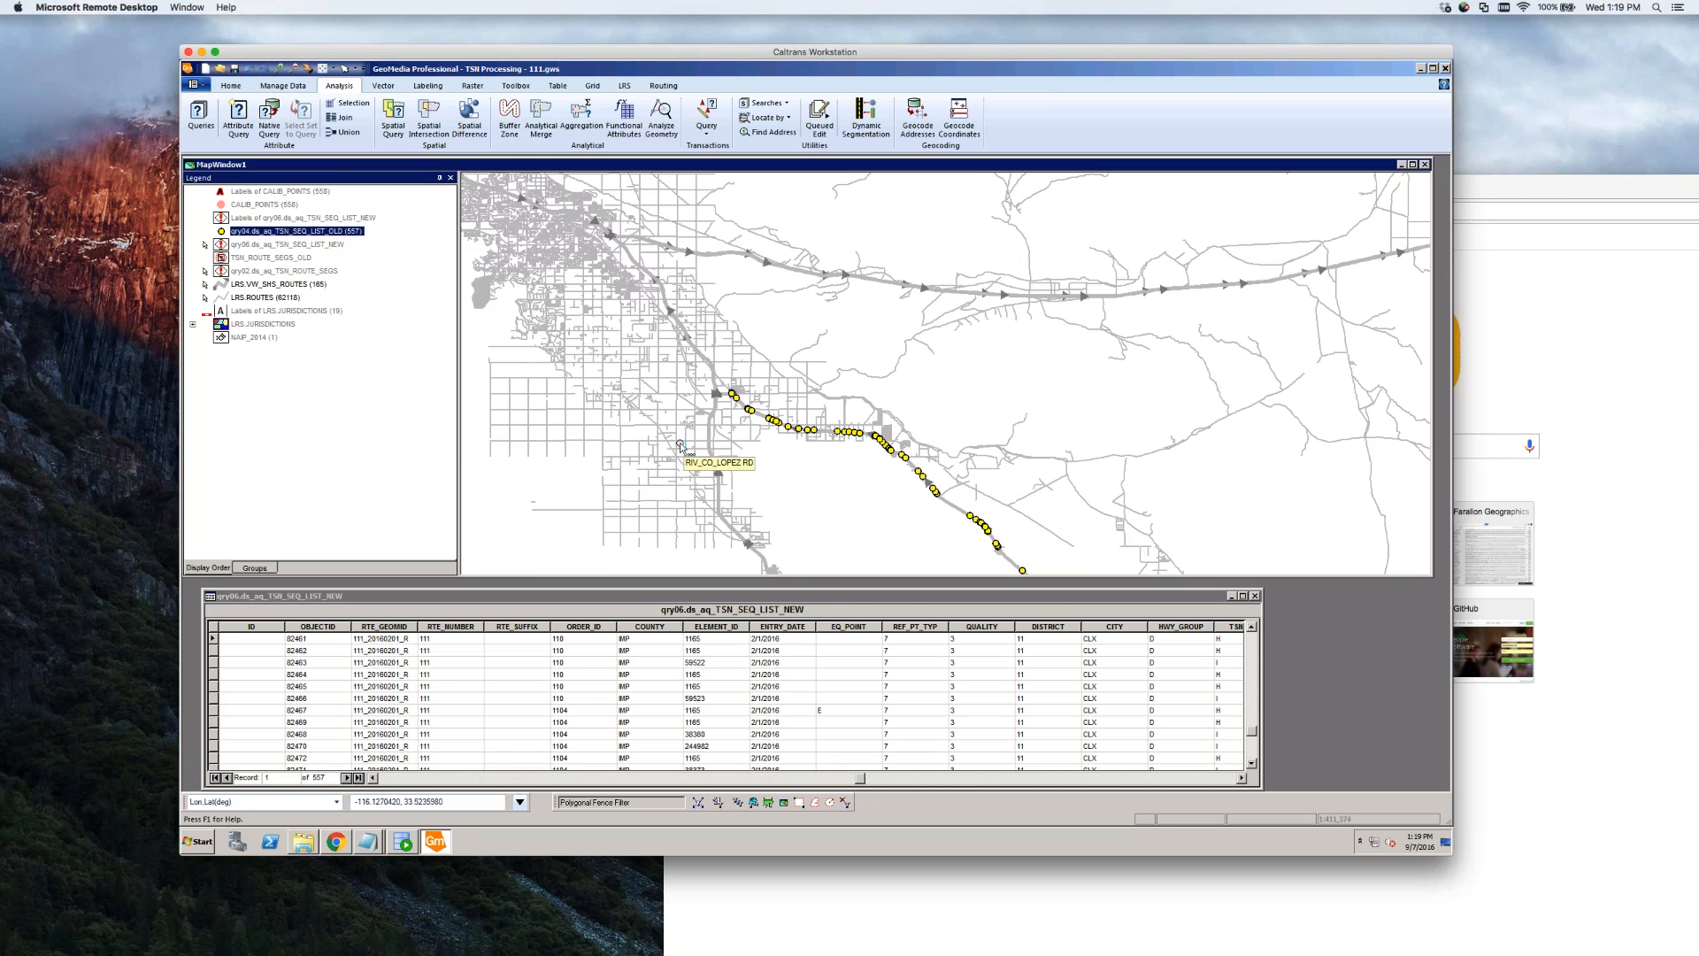
right_click(302, 270)
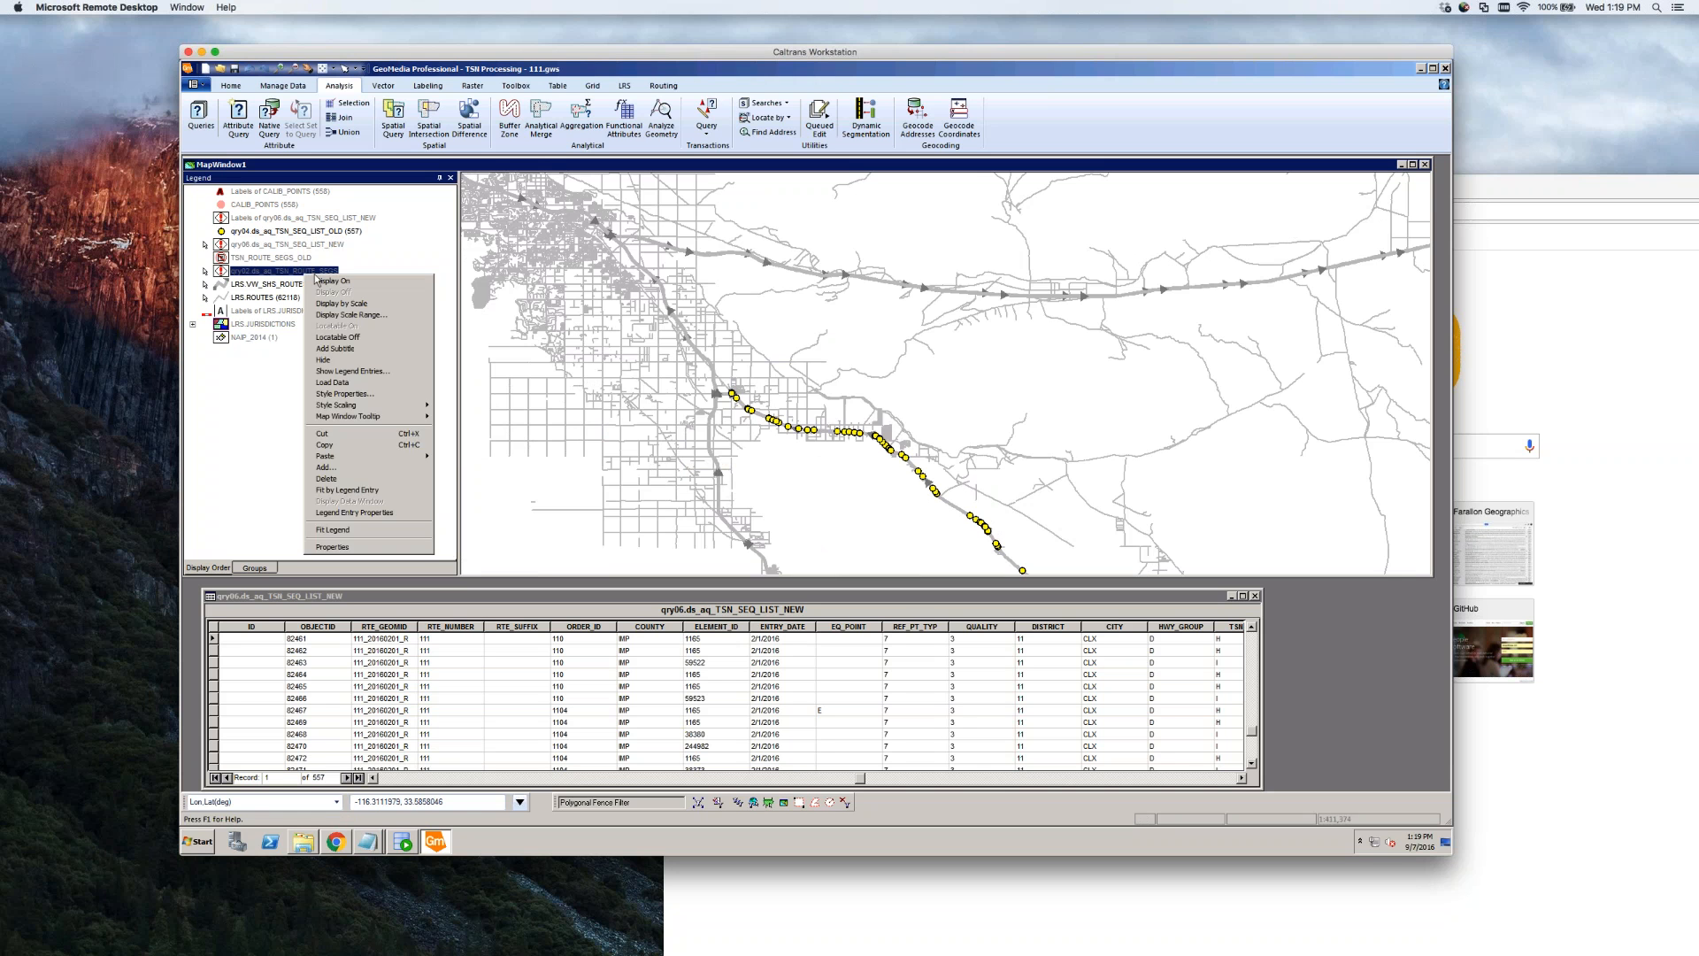
click(316, 282)
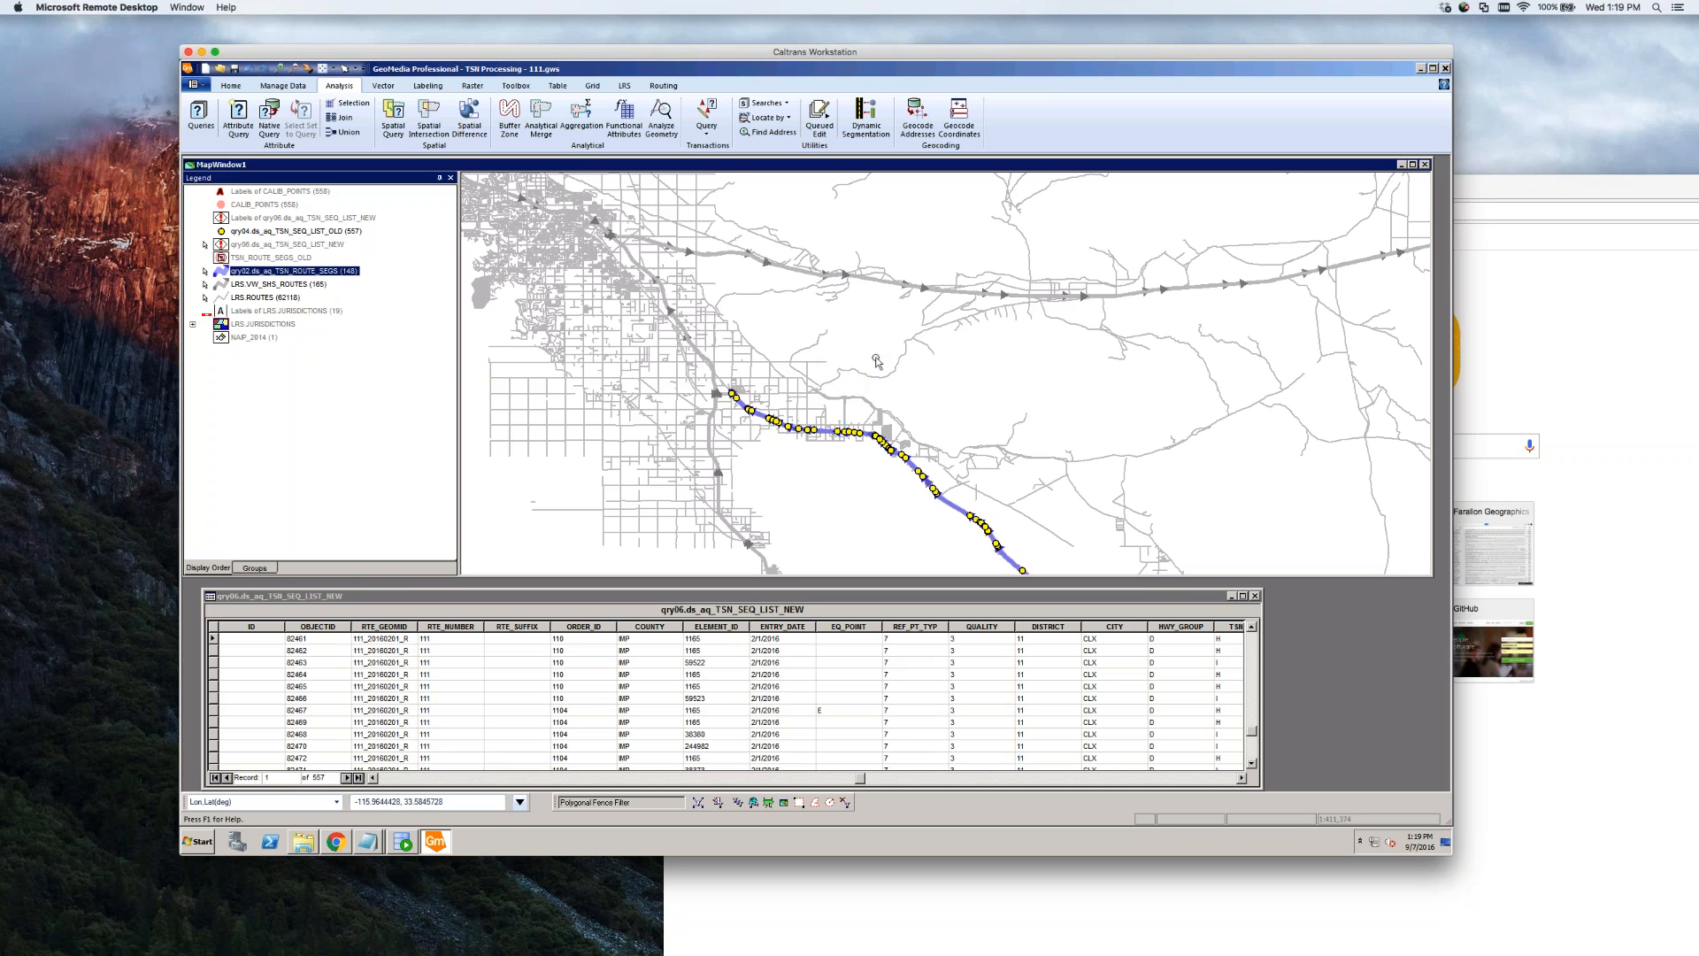
Zoom in on the road junction west of the diagonal highway
scroll(873, 368, down, 1)
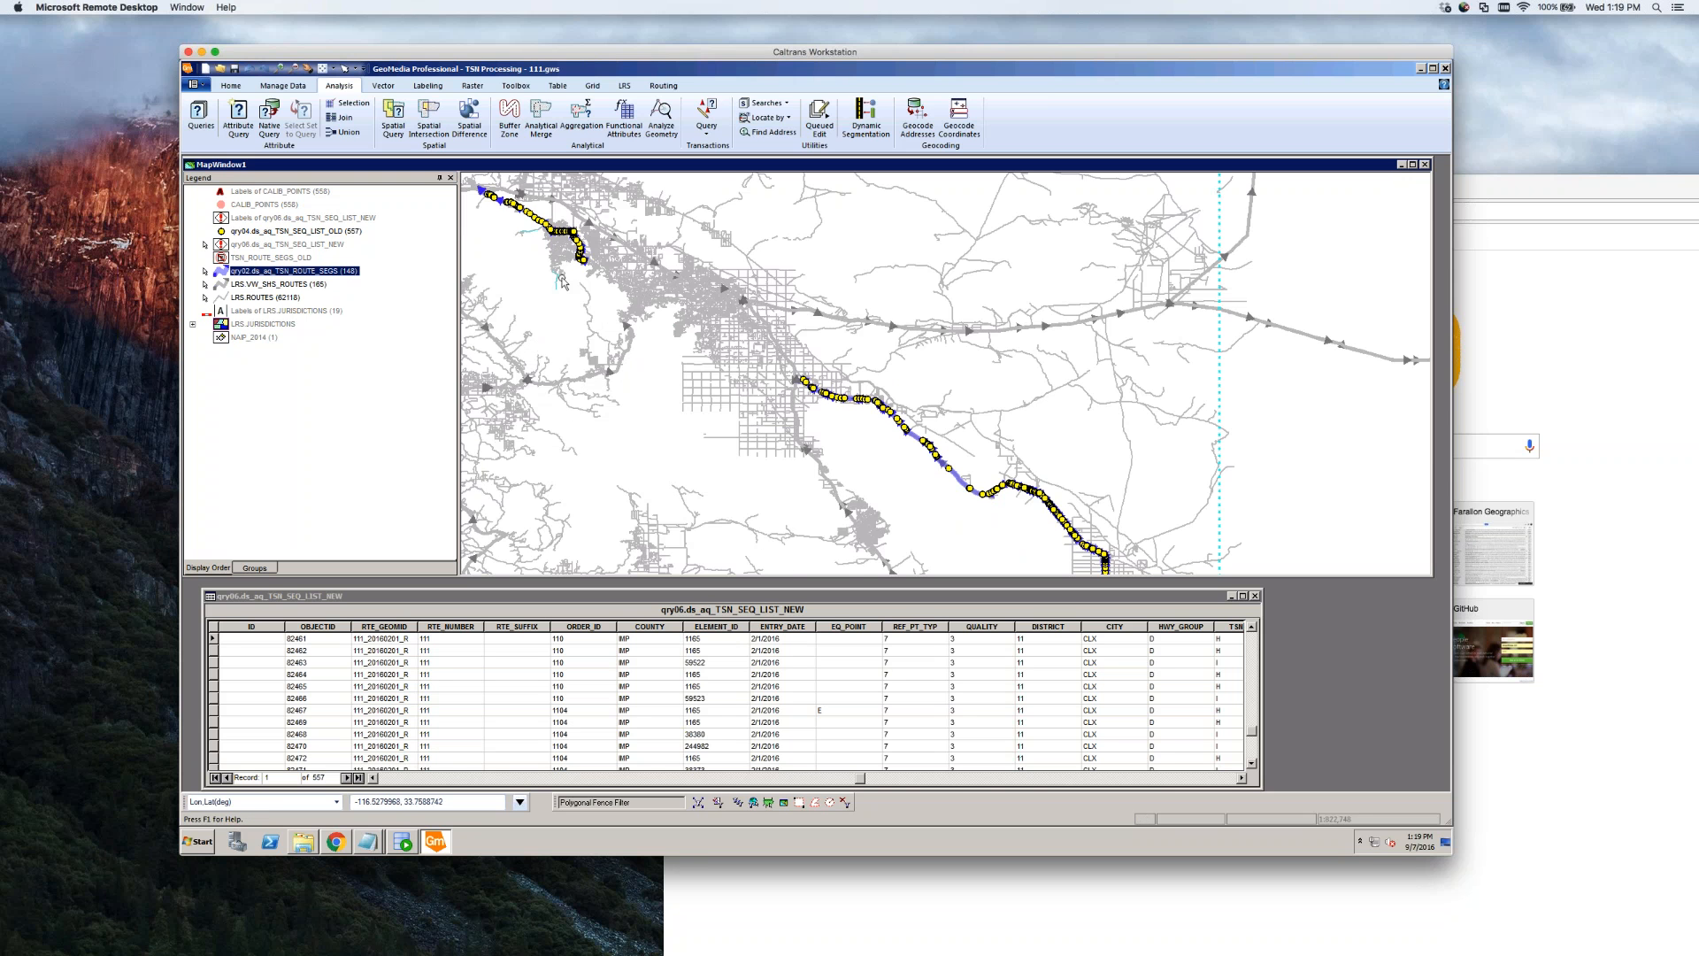
scroll(815, 382, up, 3)
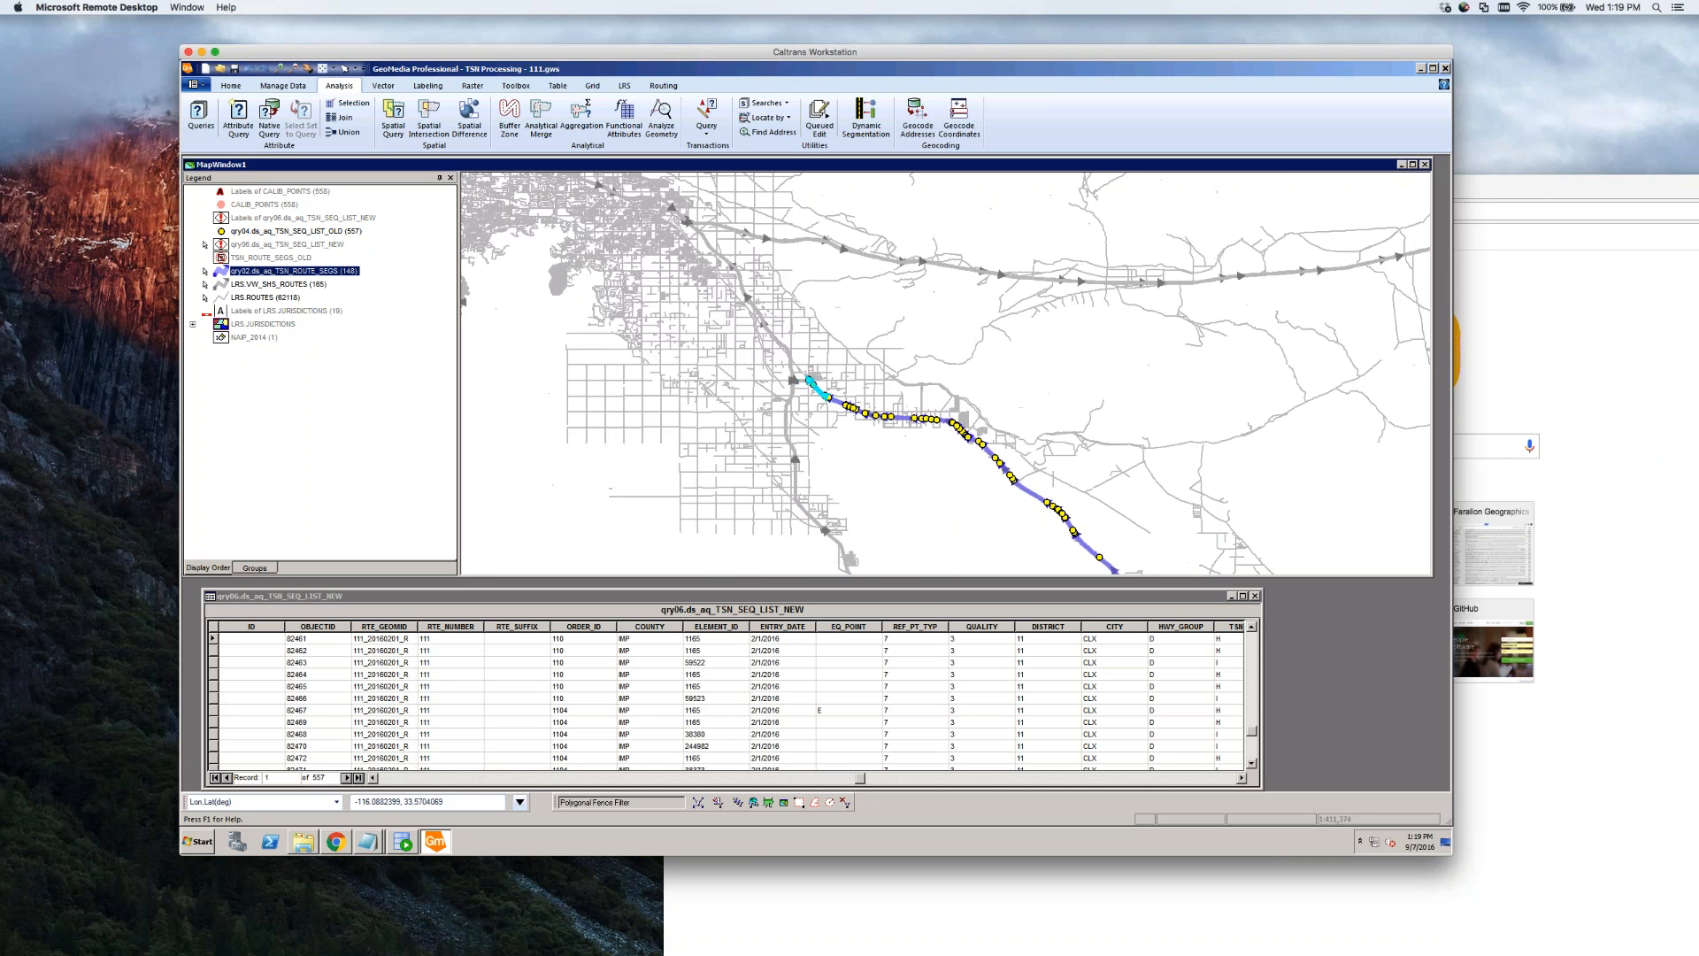
scroll(816, 379, up, 1)
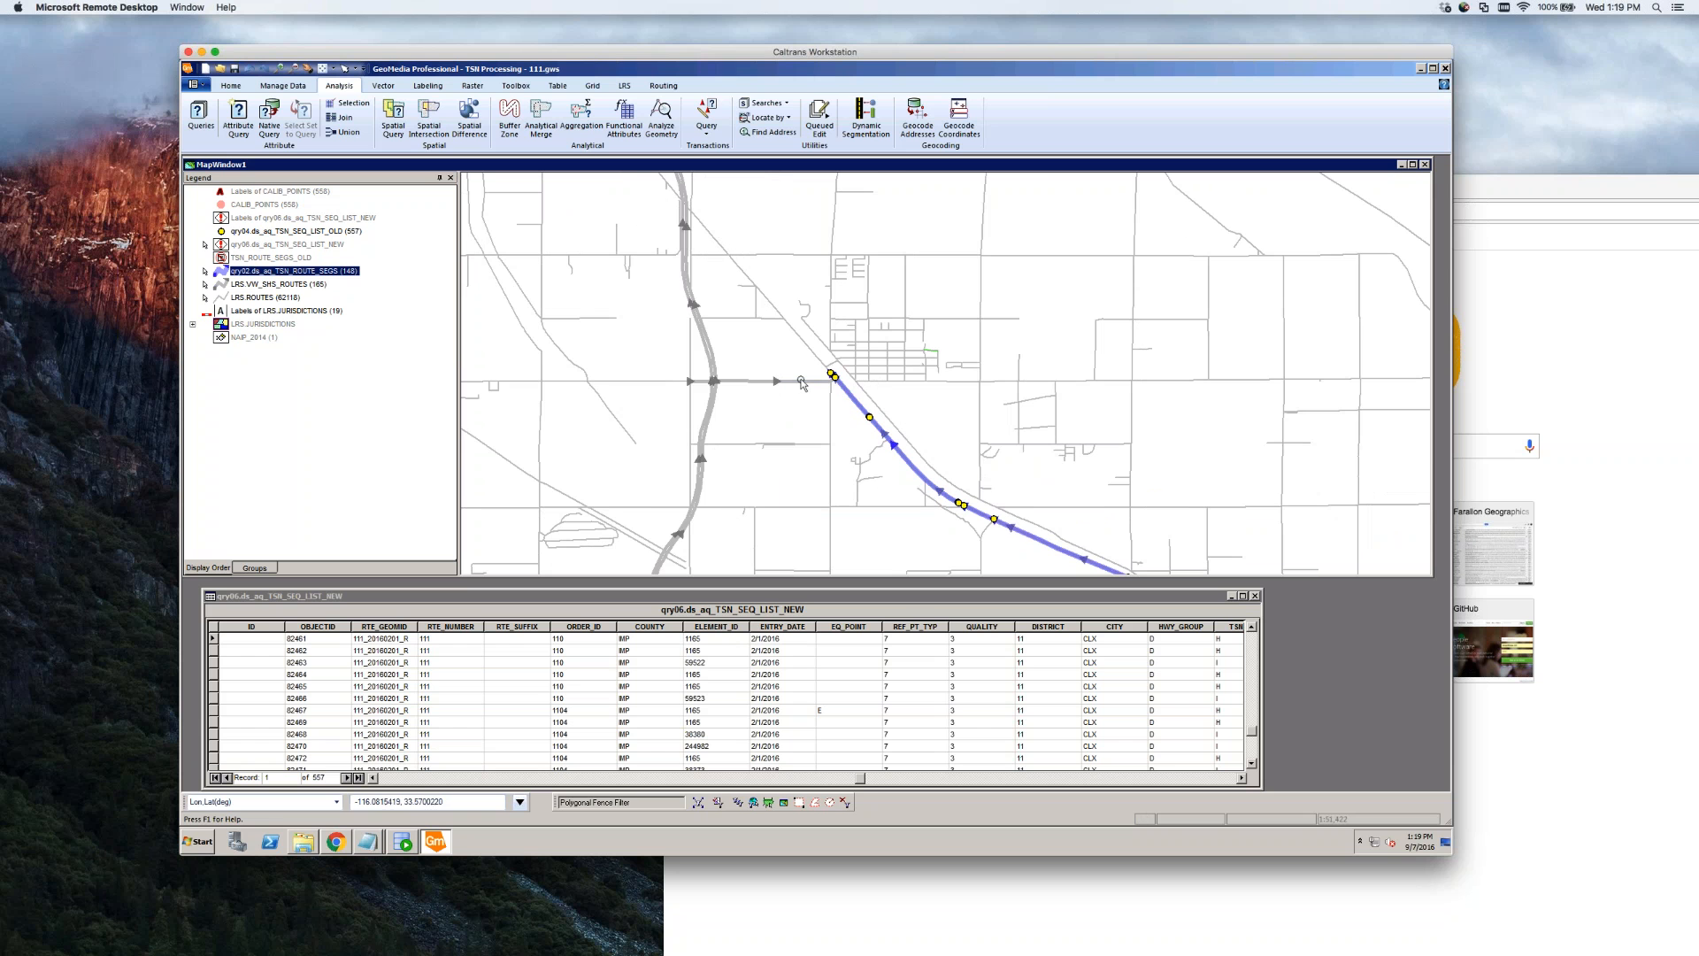
click(803, 382)
click(790, 410)
scroll(763, 359, up, 1)
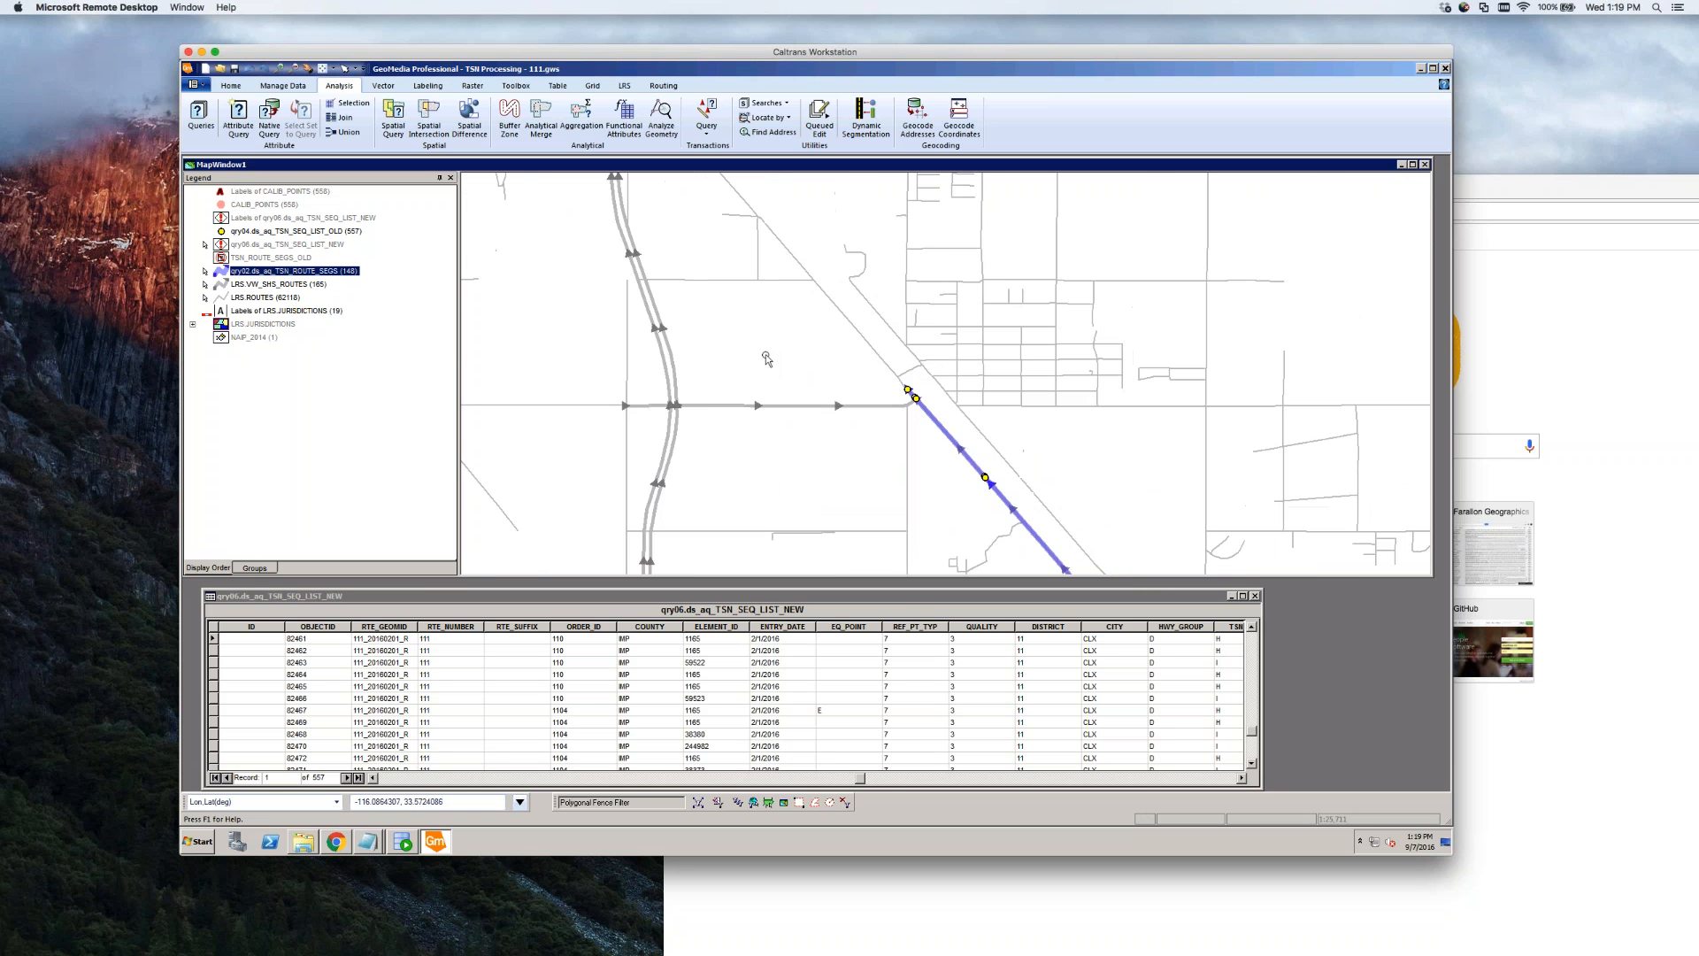
Hide the qry02 route segments and qry04 old sequence list layers, then select the segment east of the junction
right_click(280, 274)
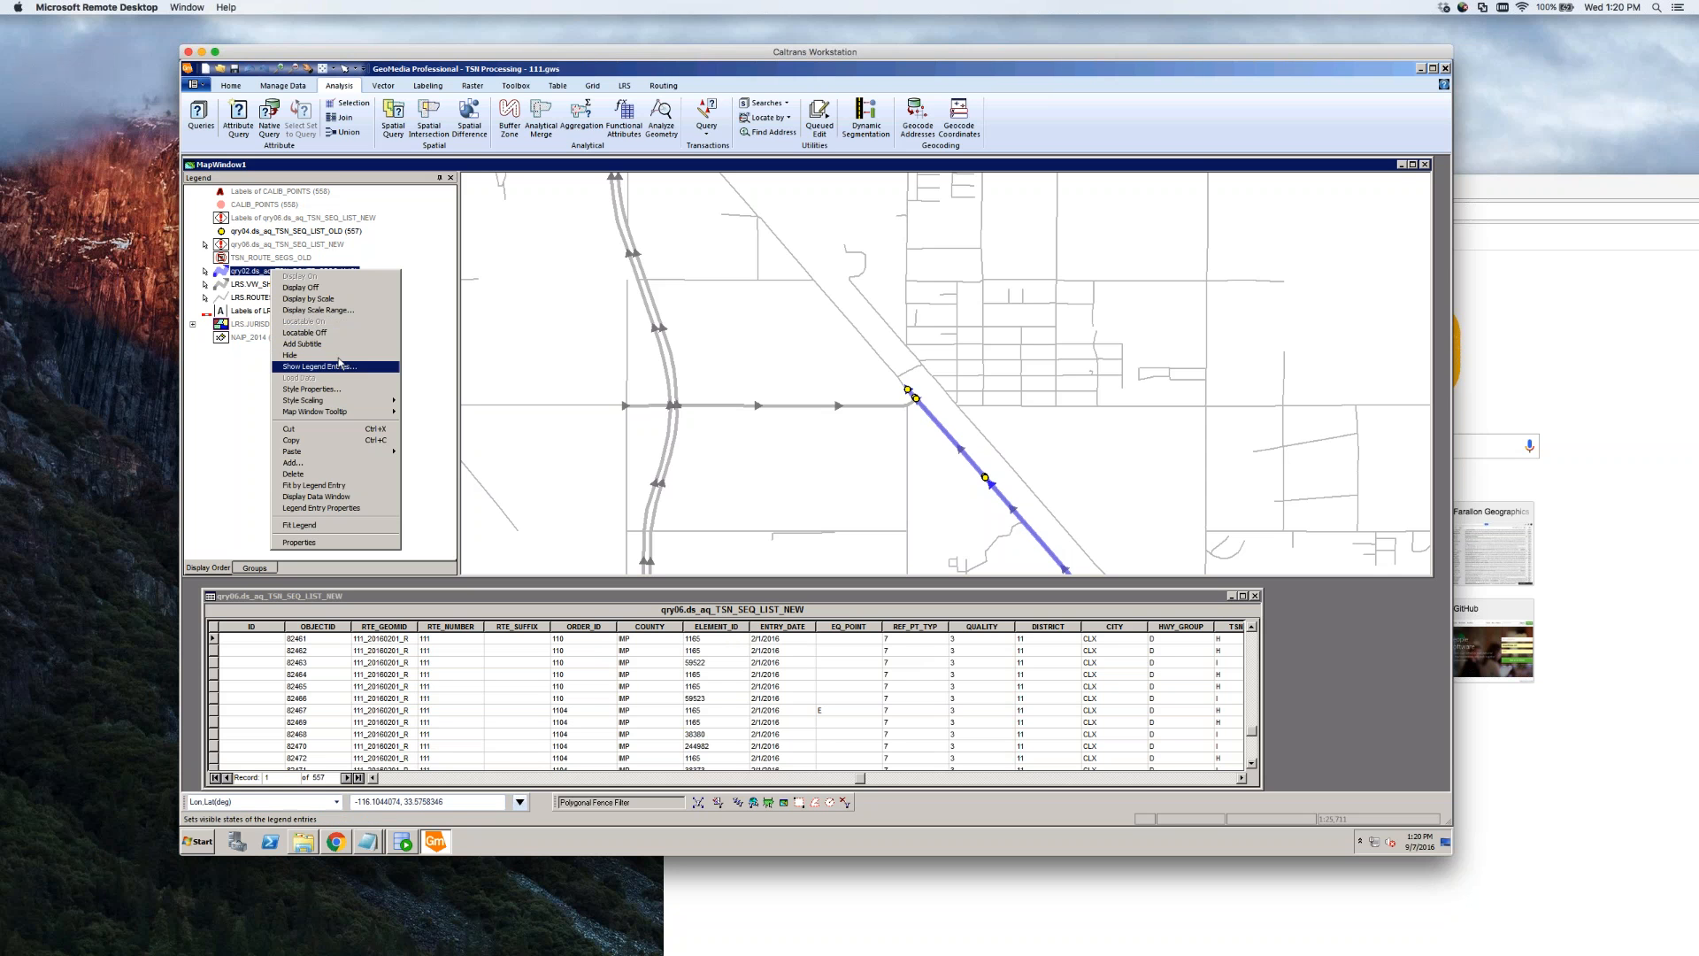
click(338, 289)
right_click(280, 231)
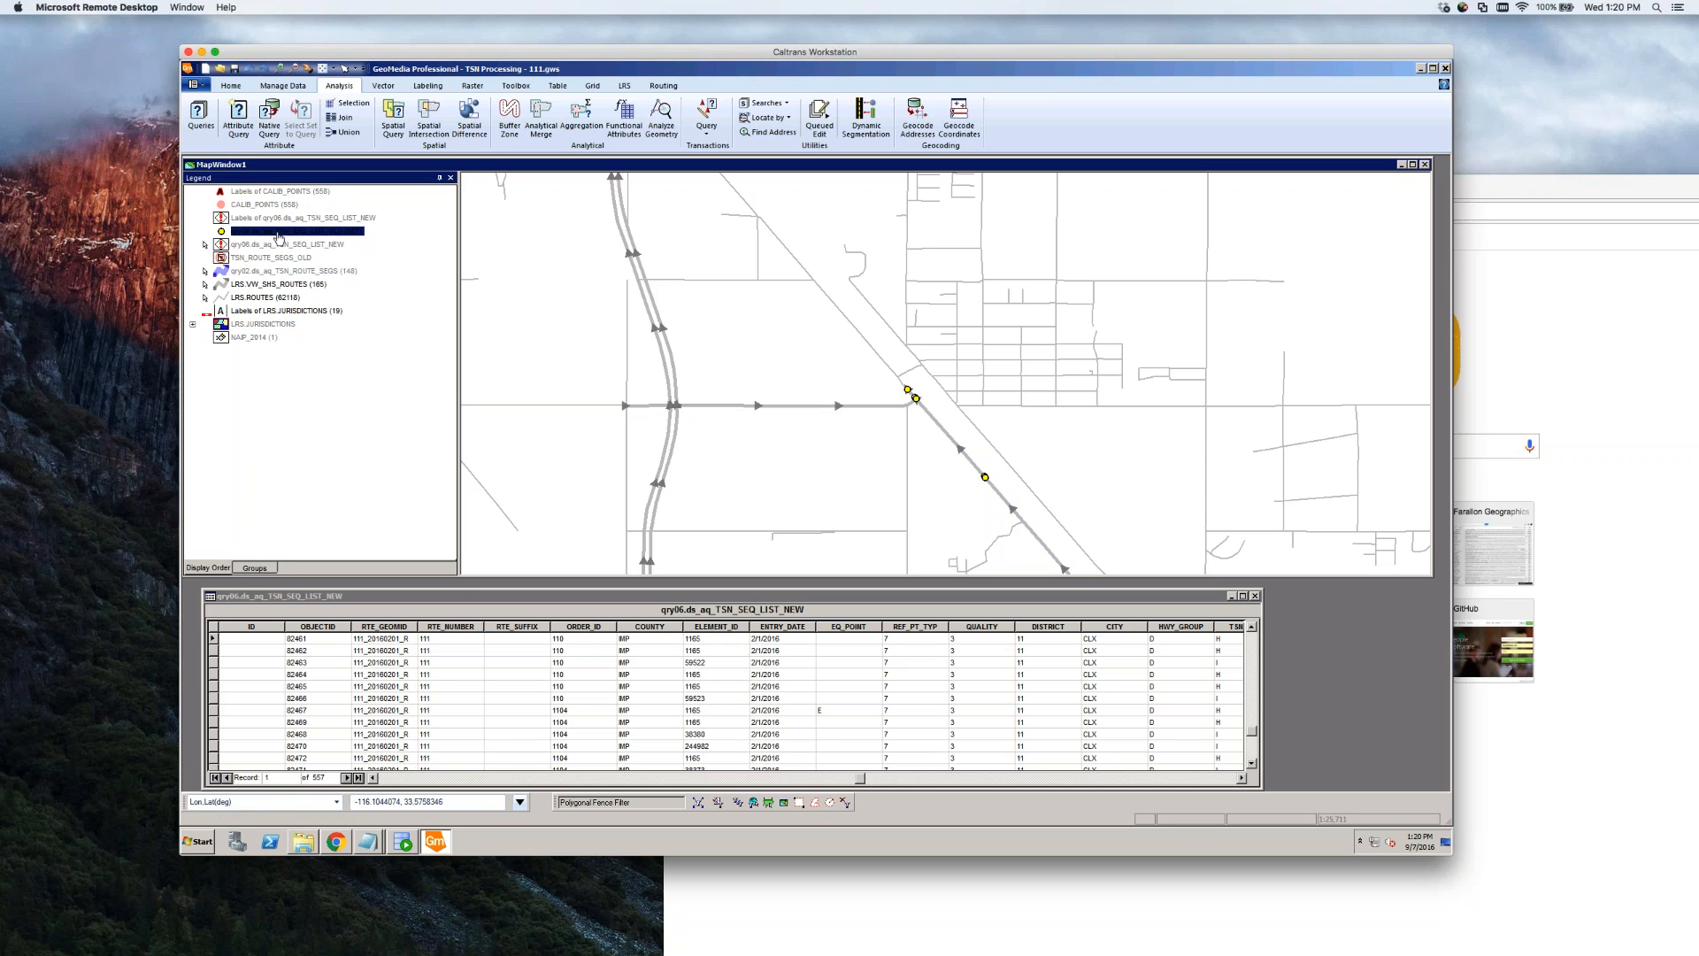
click(316, 252)
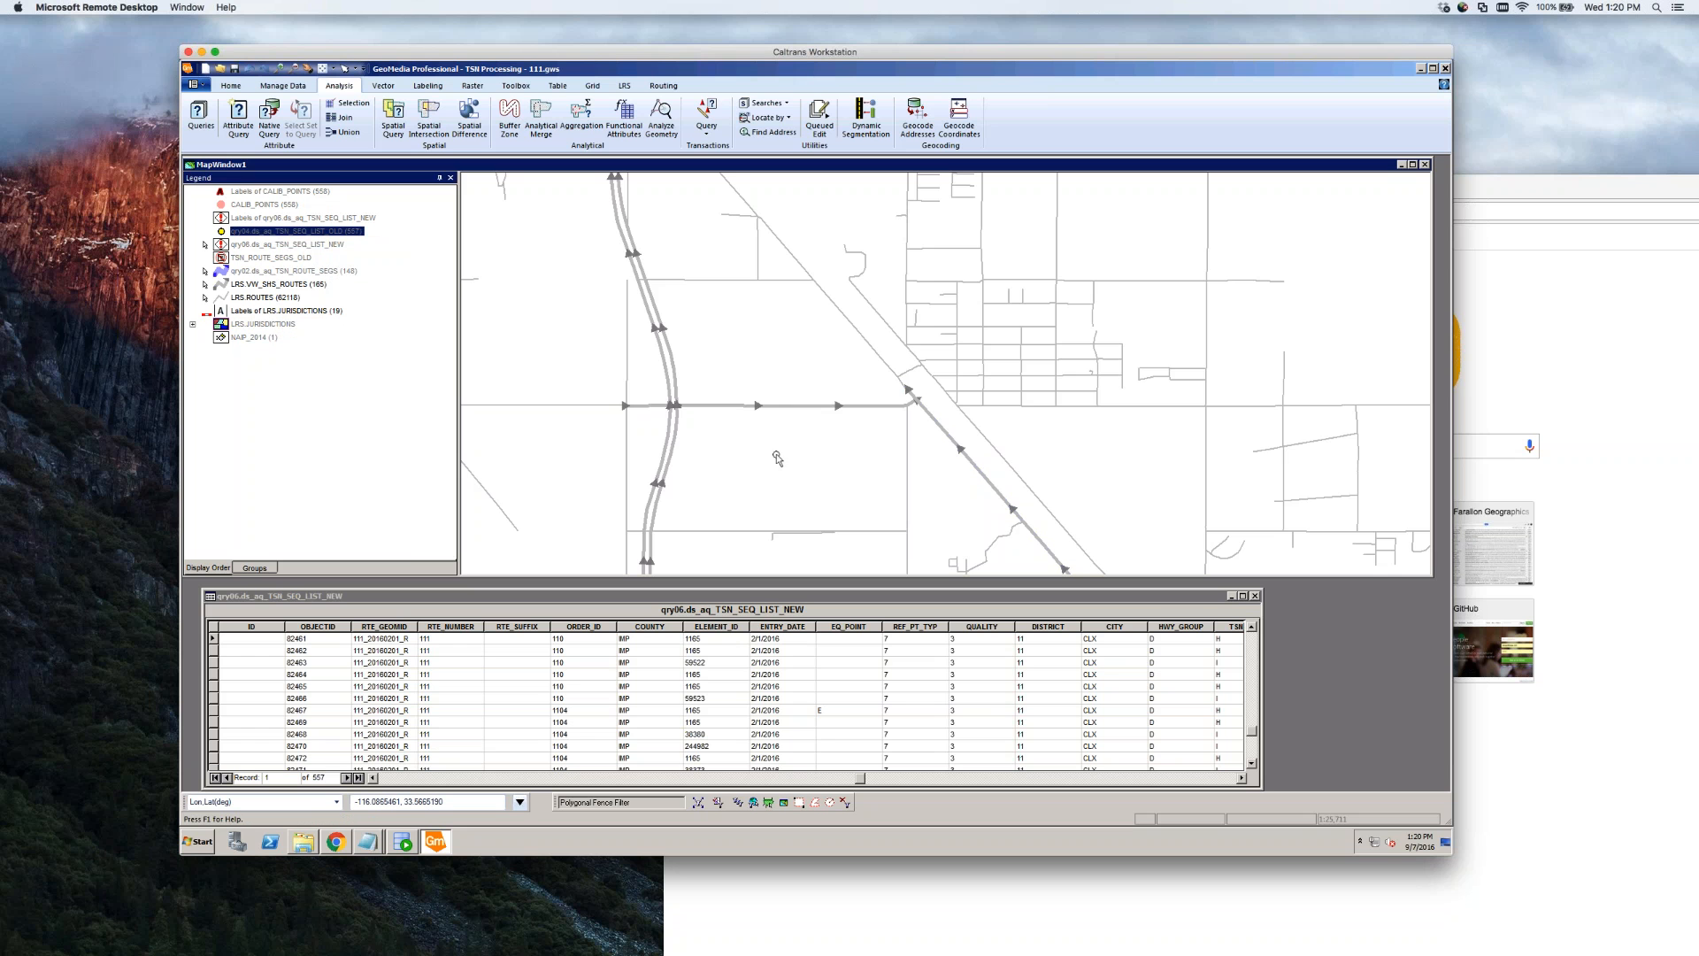
click(762, 405)
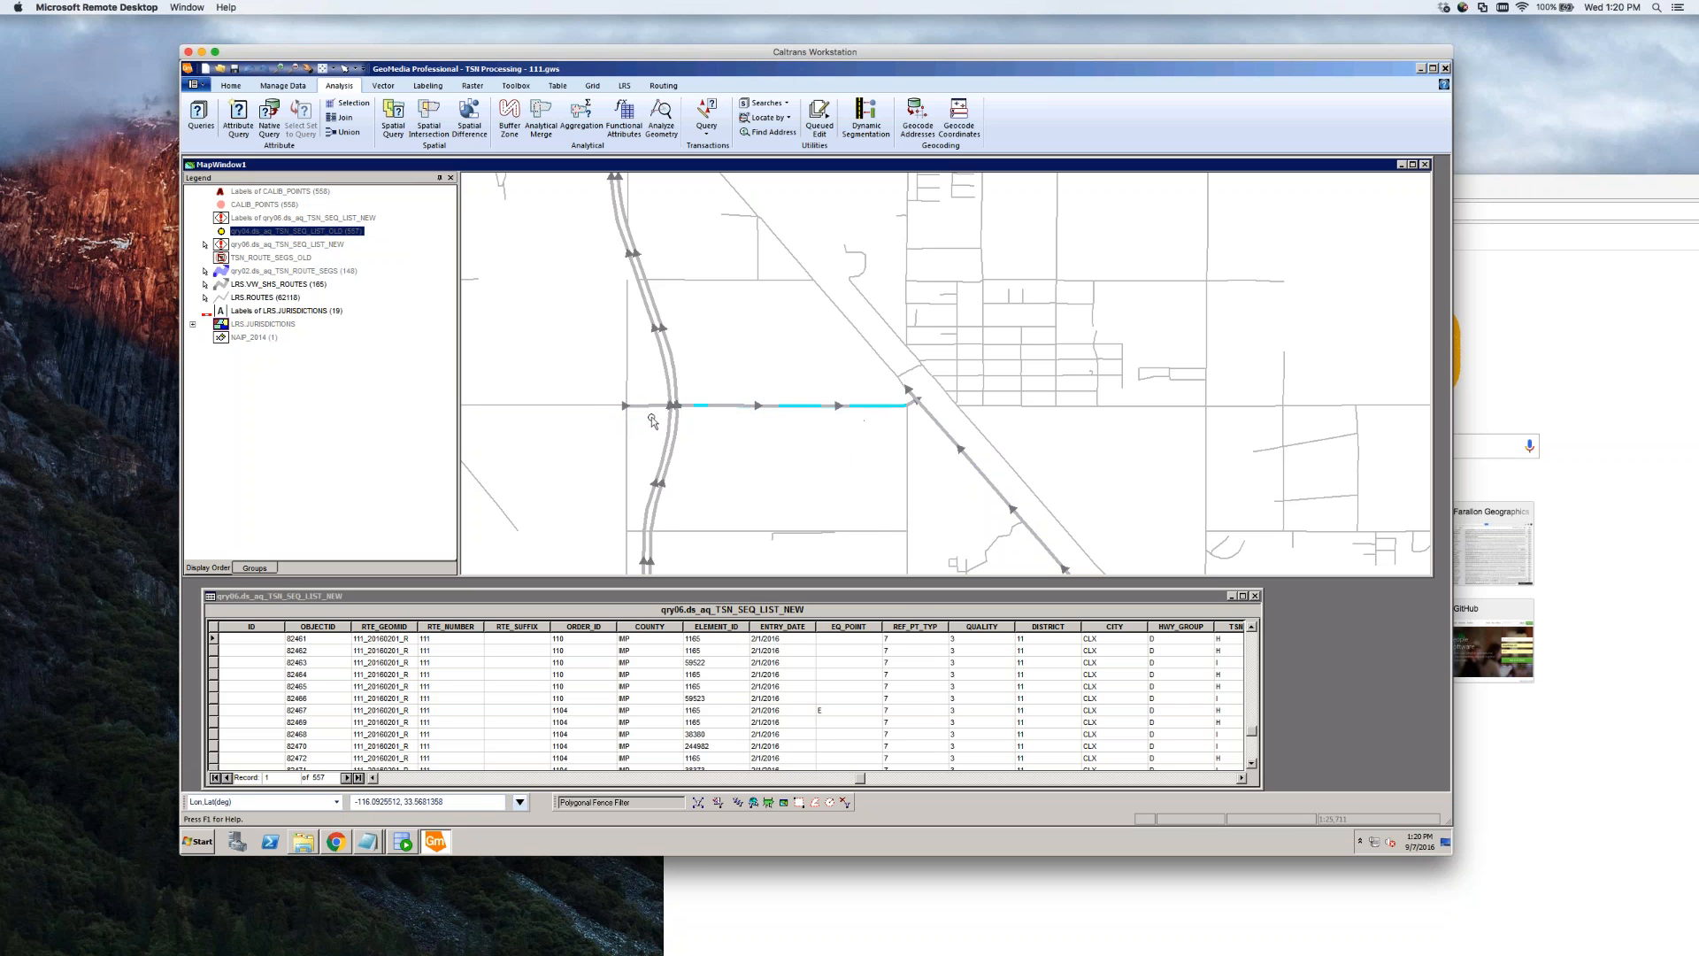
Open the short western segment's properties and set LRS_KEY_PRE to 111
click(646, 409)
double_click(646, 410)
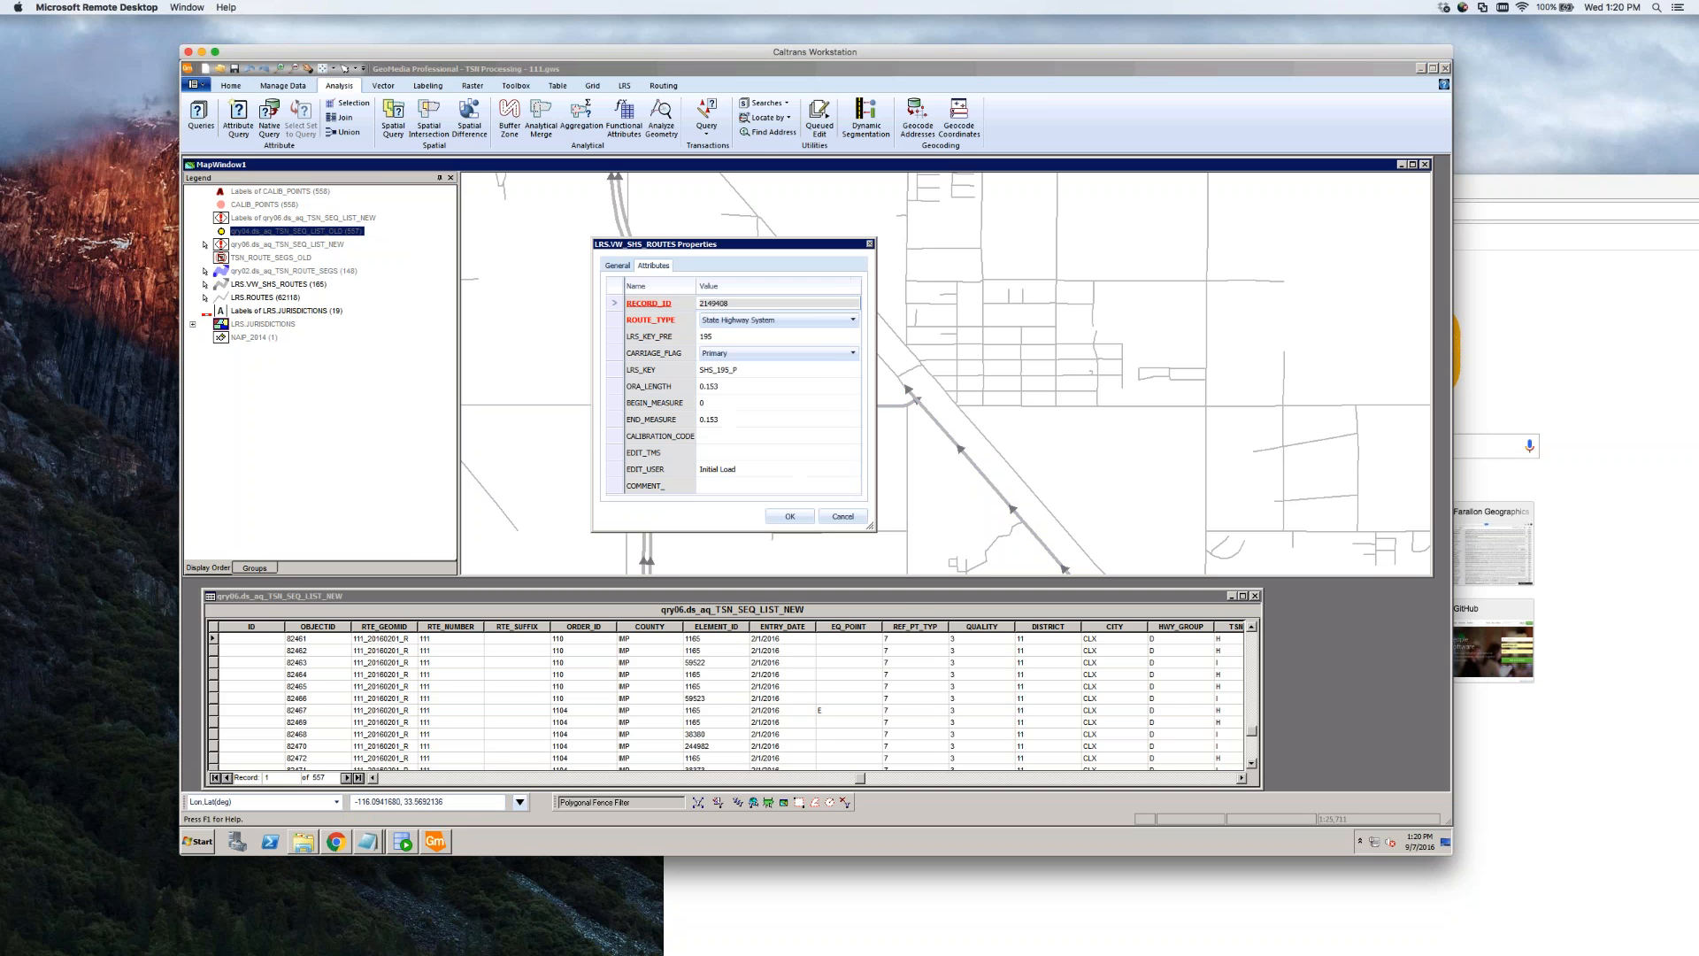
click(732, 336)
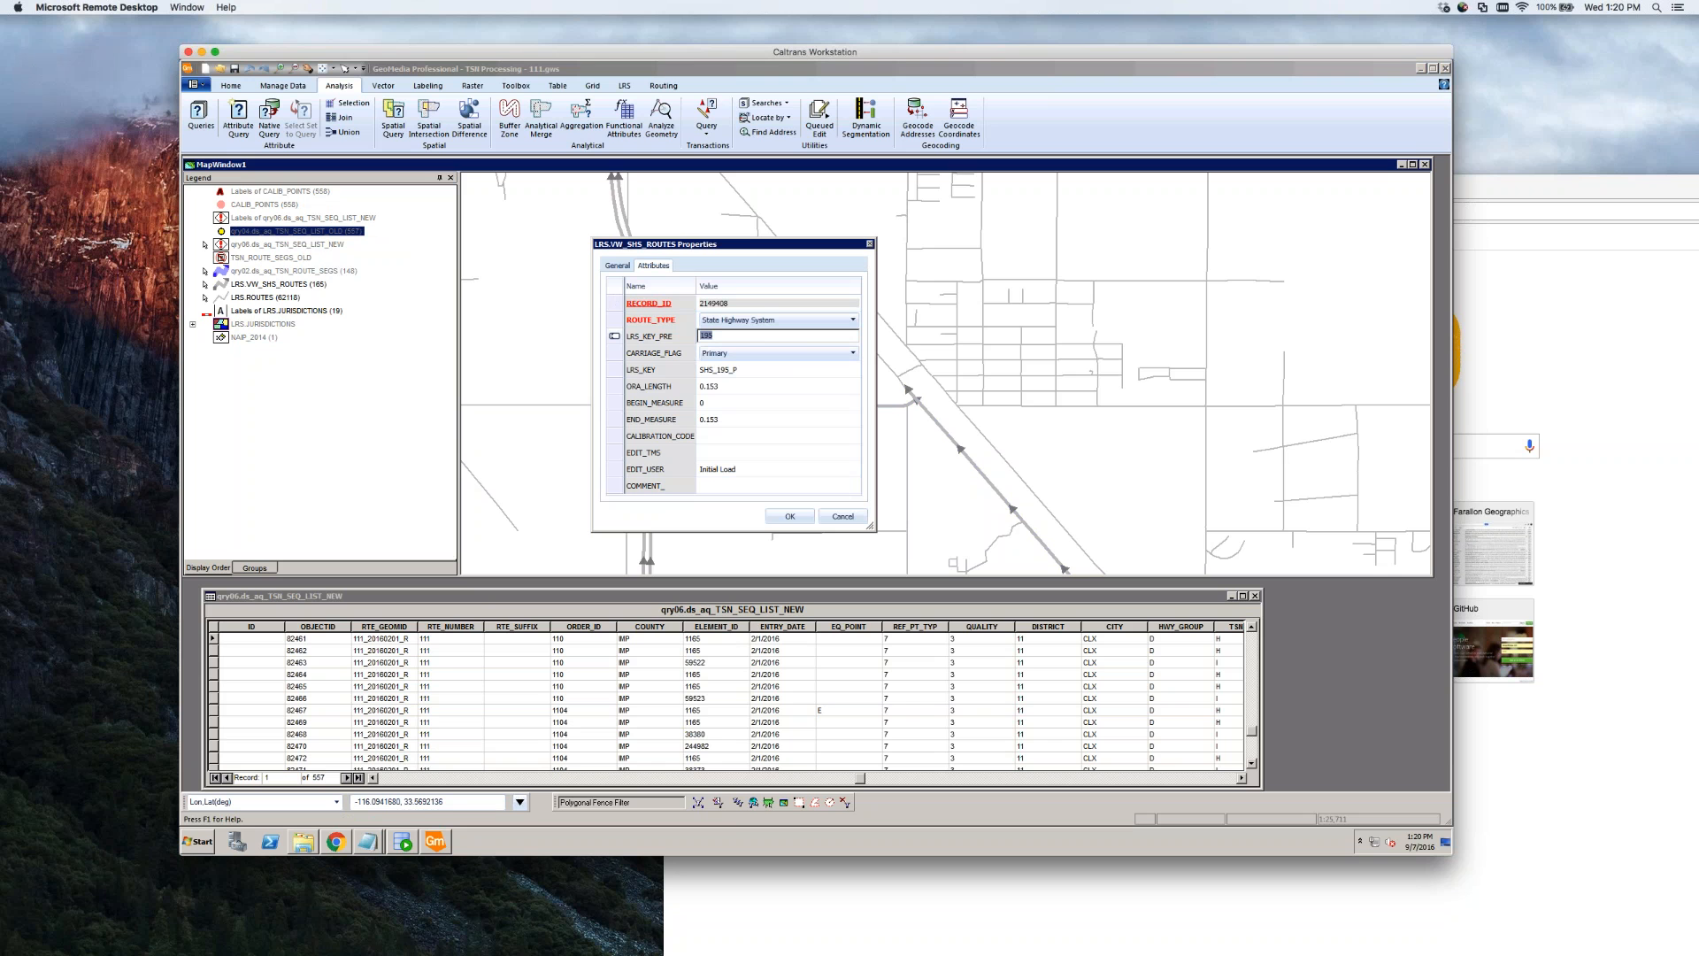
text(111)
drag(792, 250, 1172, 219)
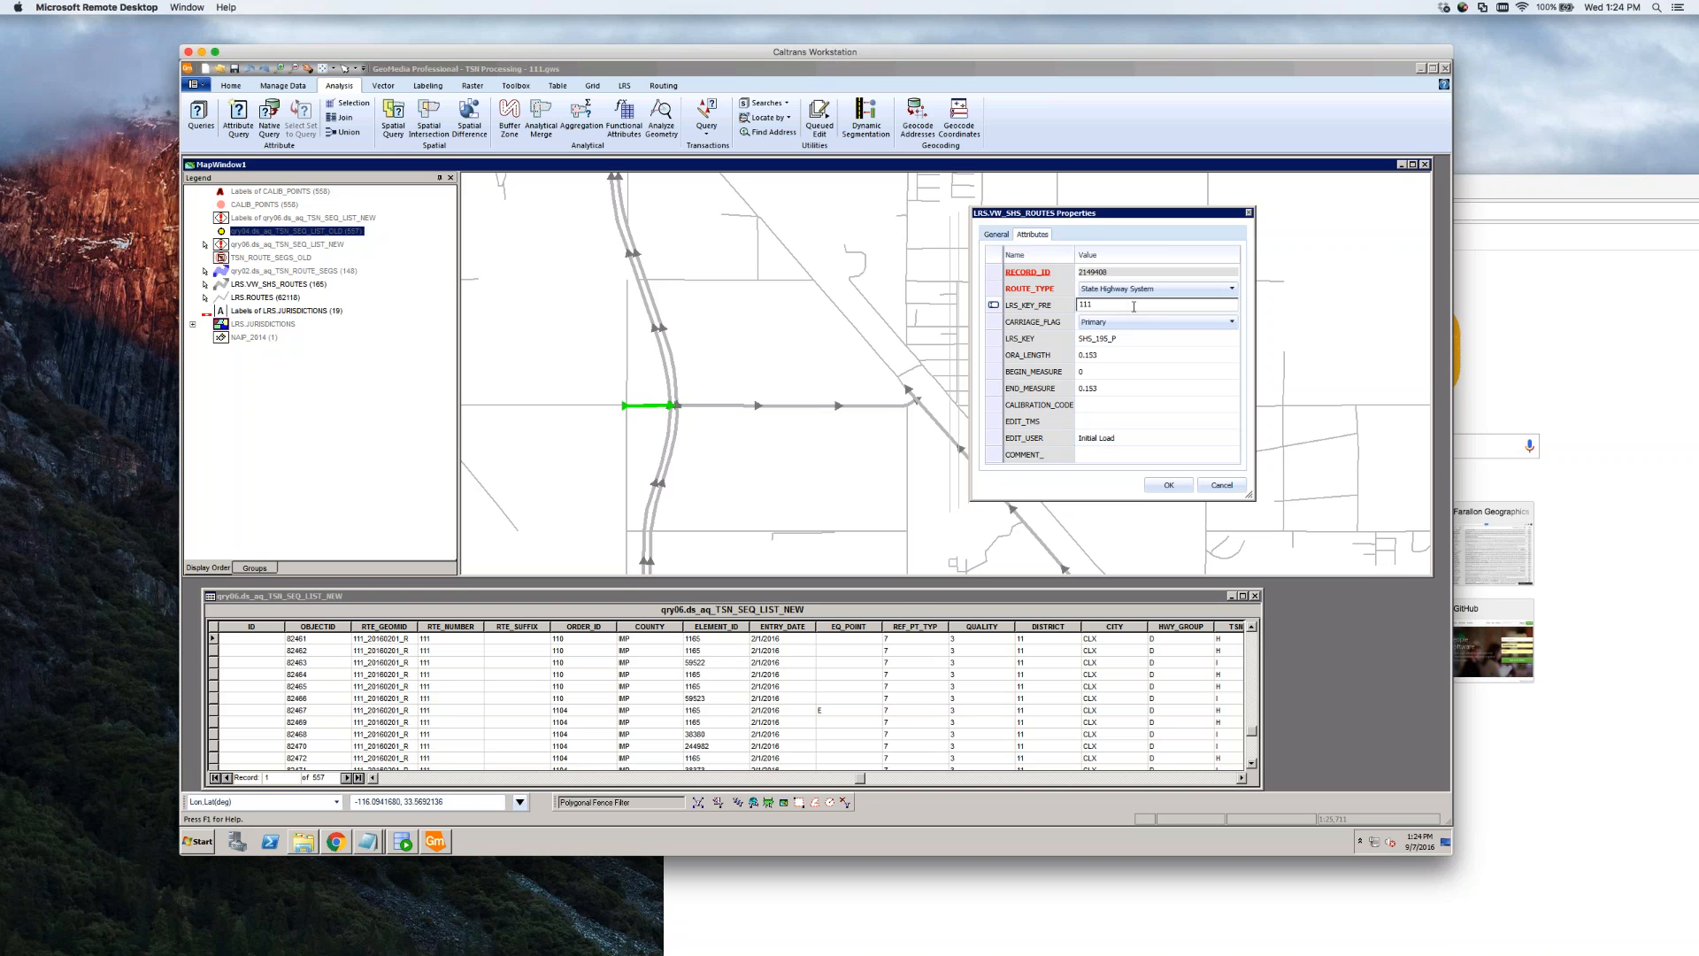
drag(1107, 305, 1078, 305)
click(1109, 305)
Clear the old SHS_195_P LRS_KEY and change ROUTE_TYPE to Spur, applying both changes
click(1136, 340)
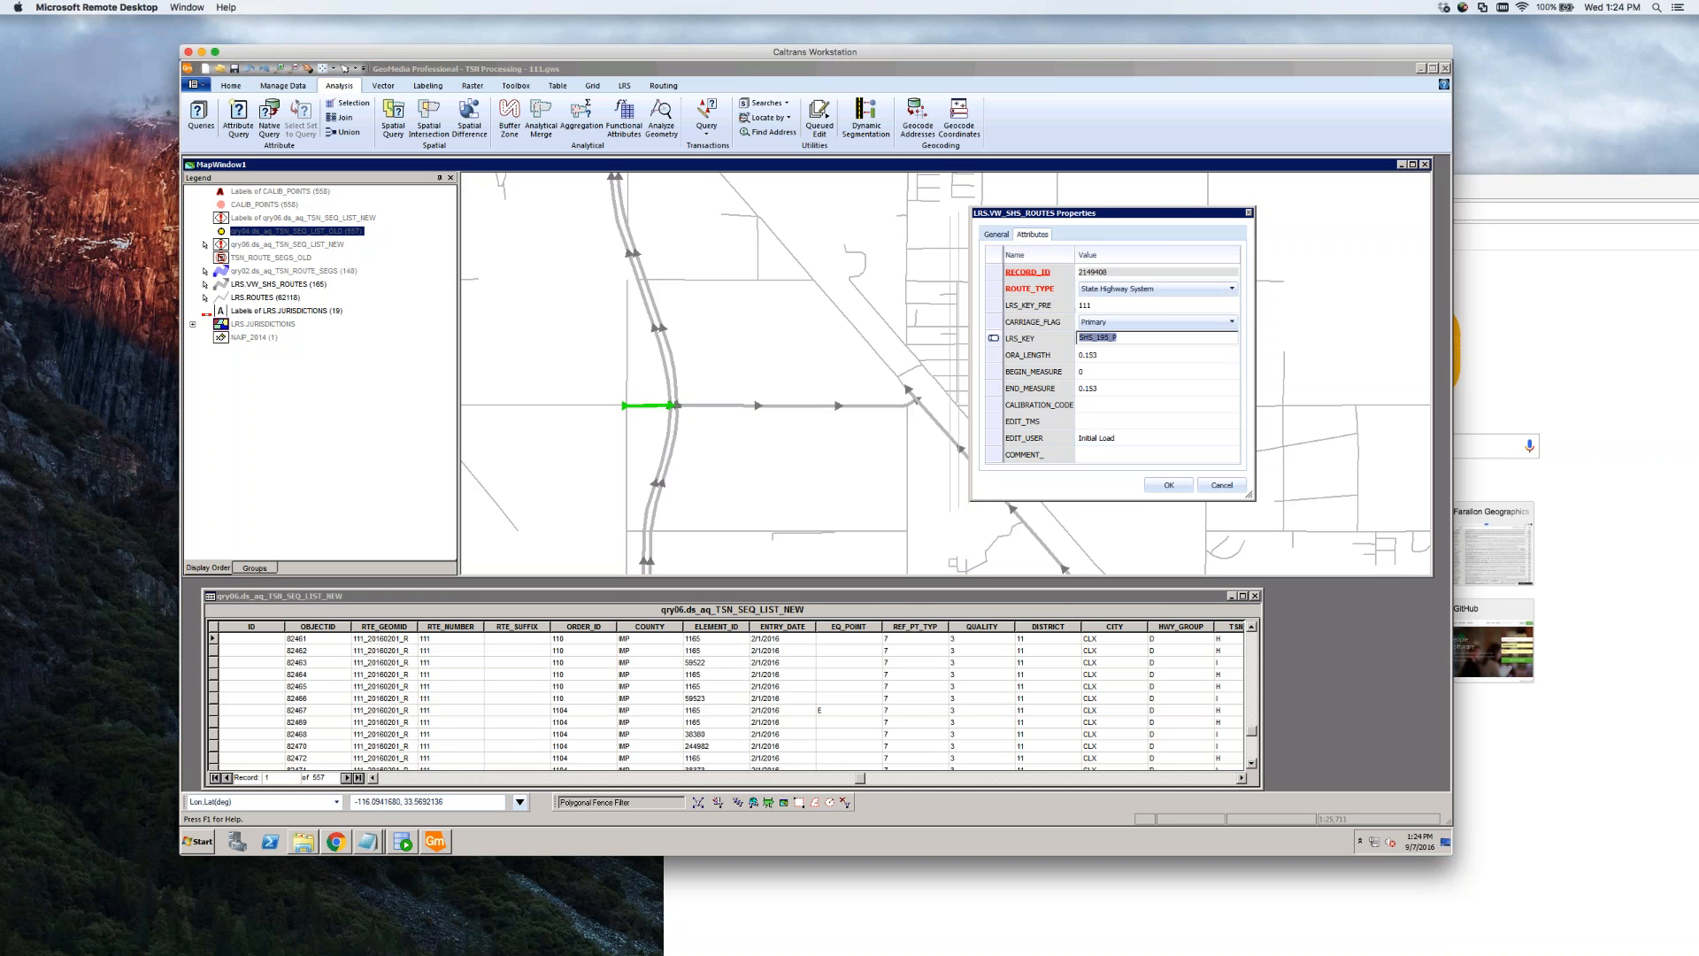
key(BackSpace)
click(1136, 307)
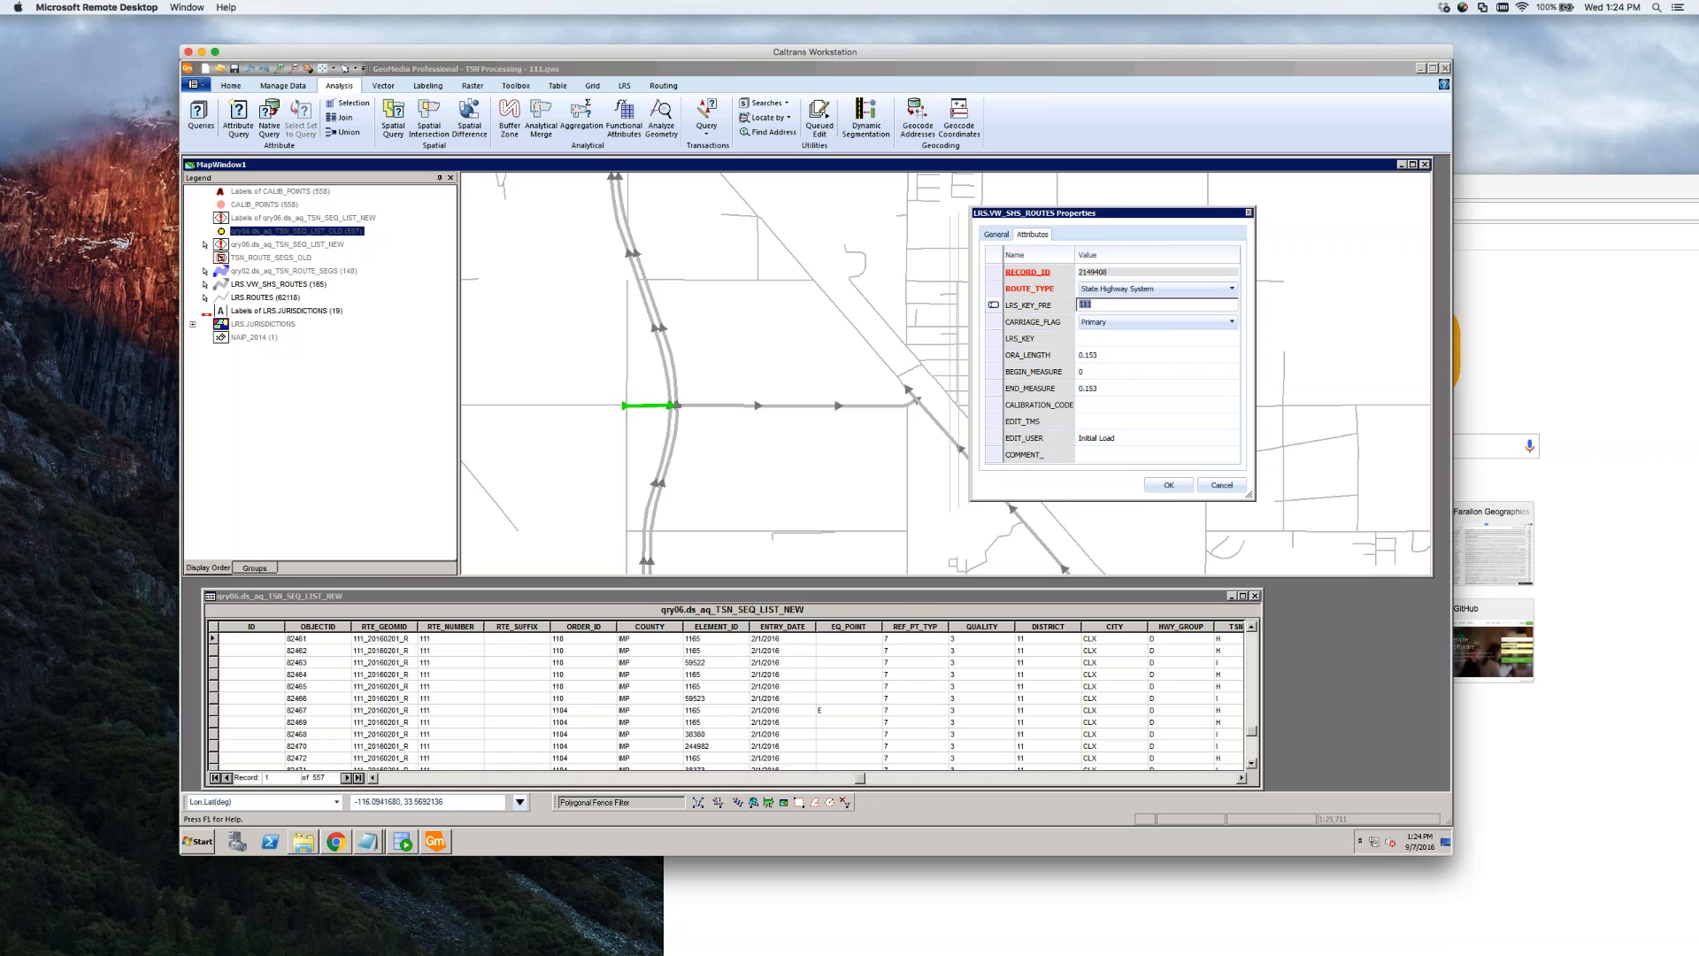
click(1169, 487)
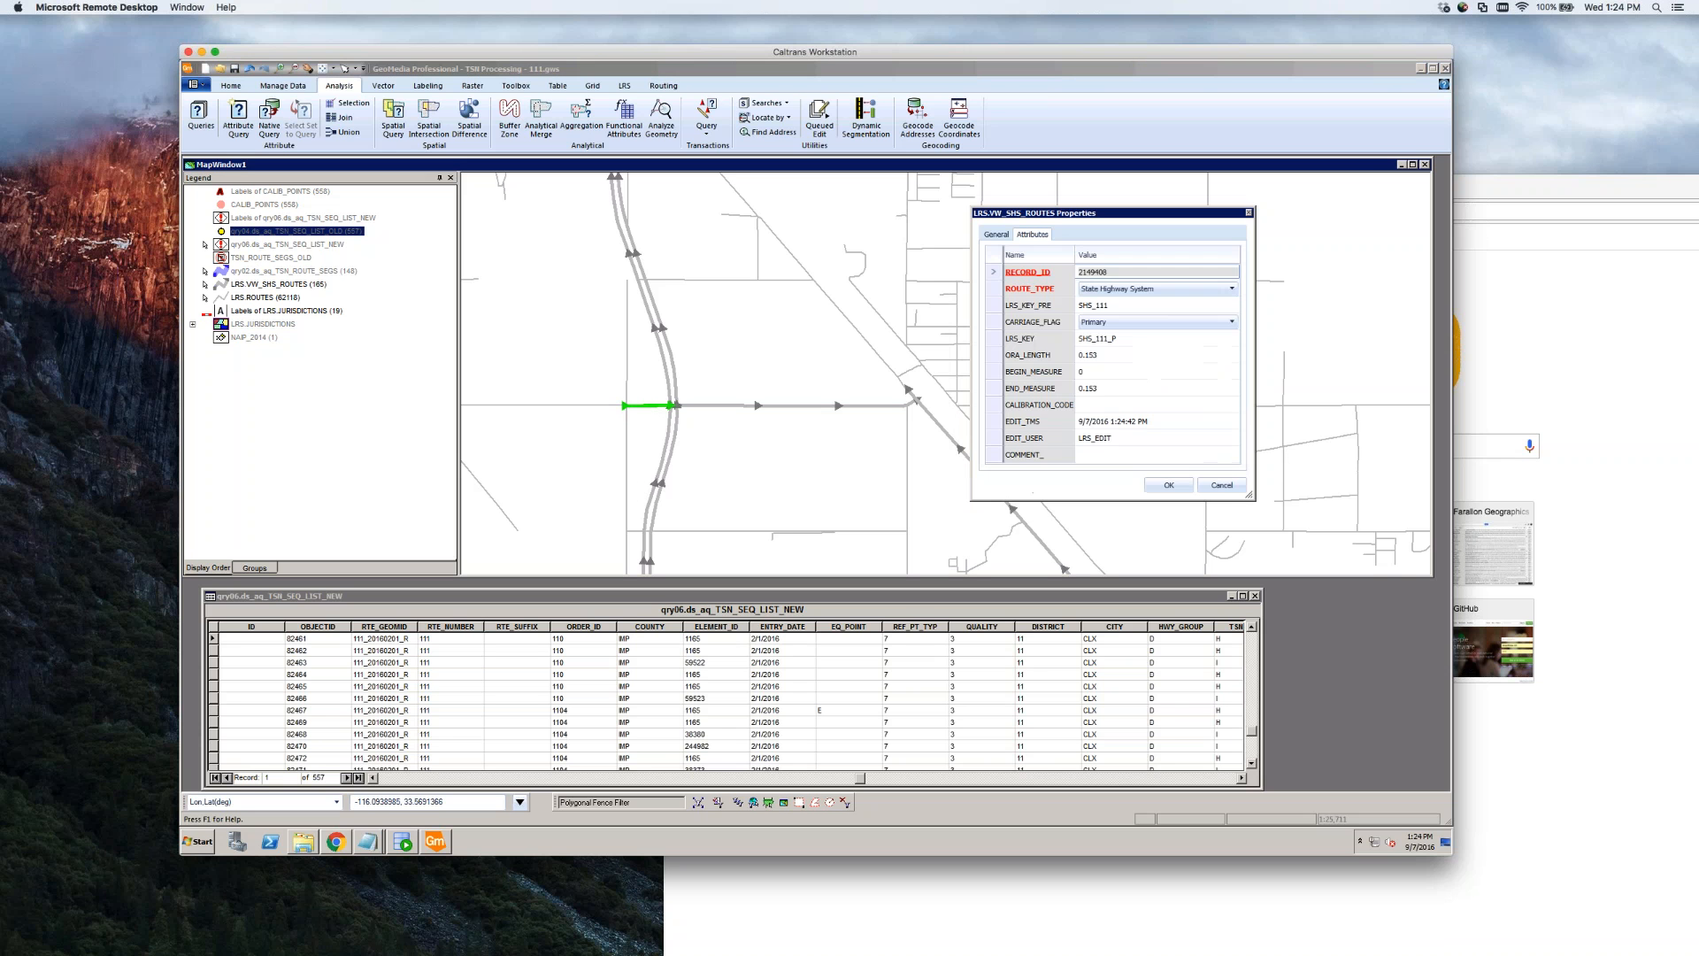
click(1231, 289)
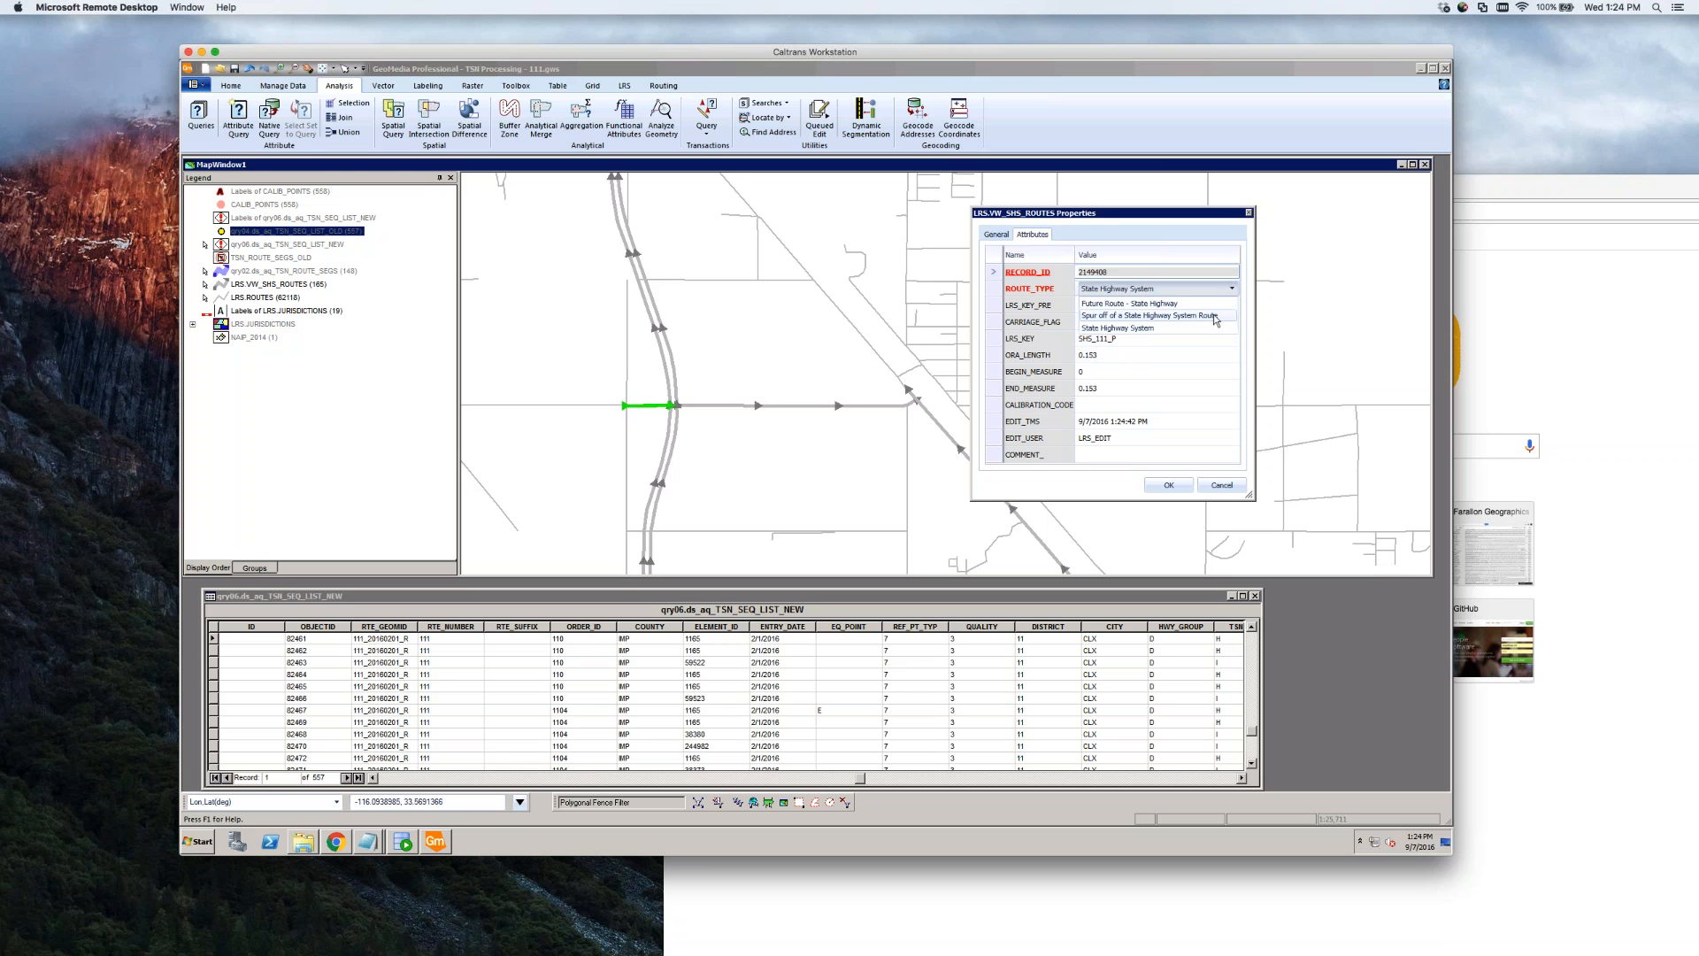
click(1194, 316)
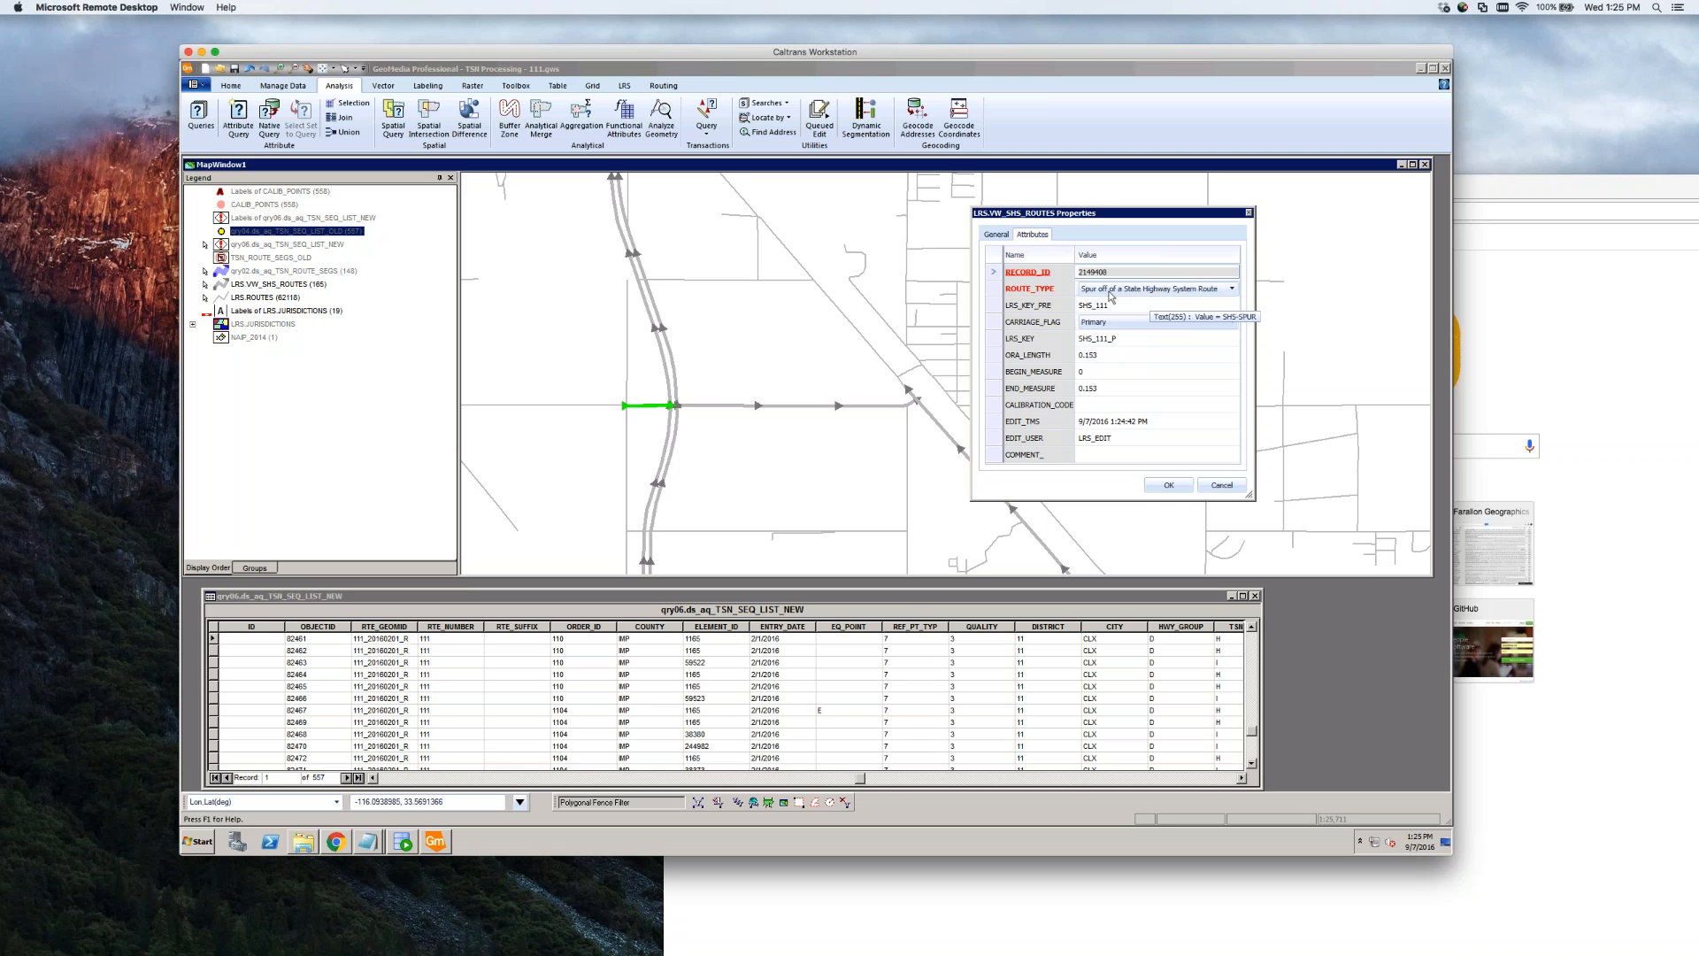
click(1168, 488)
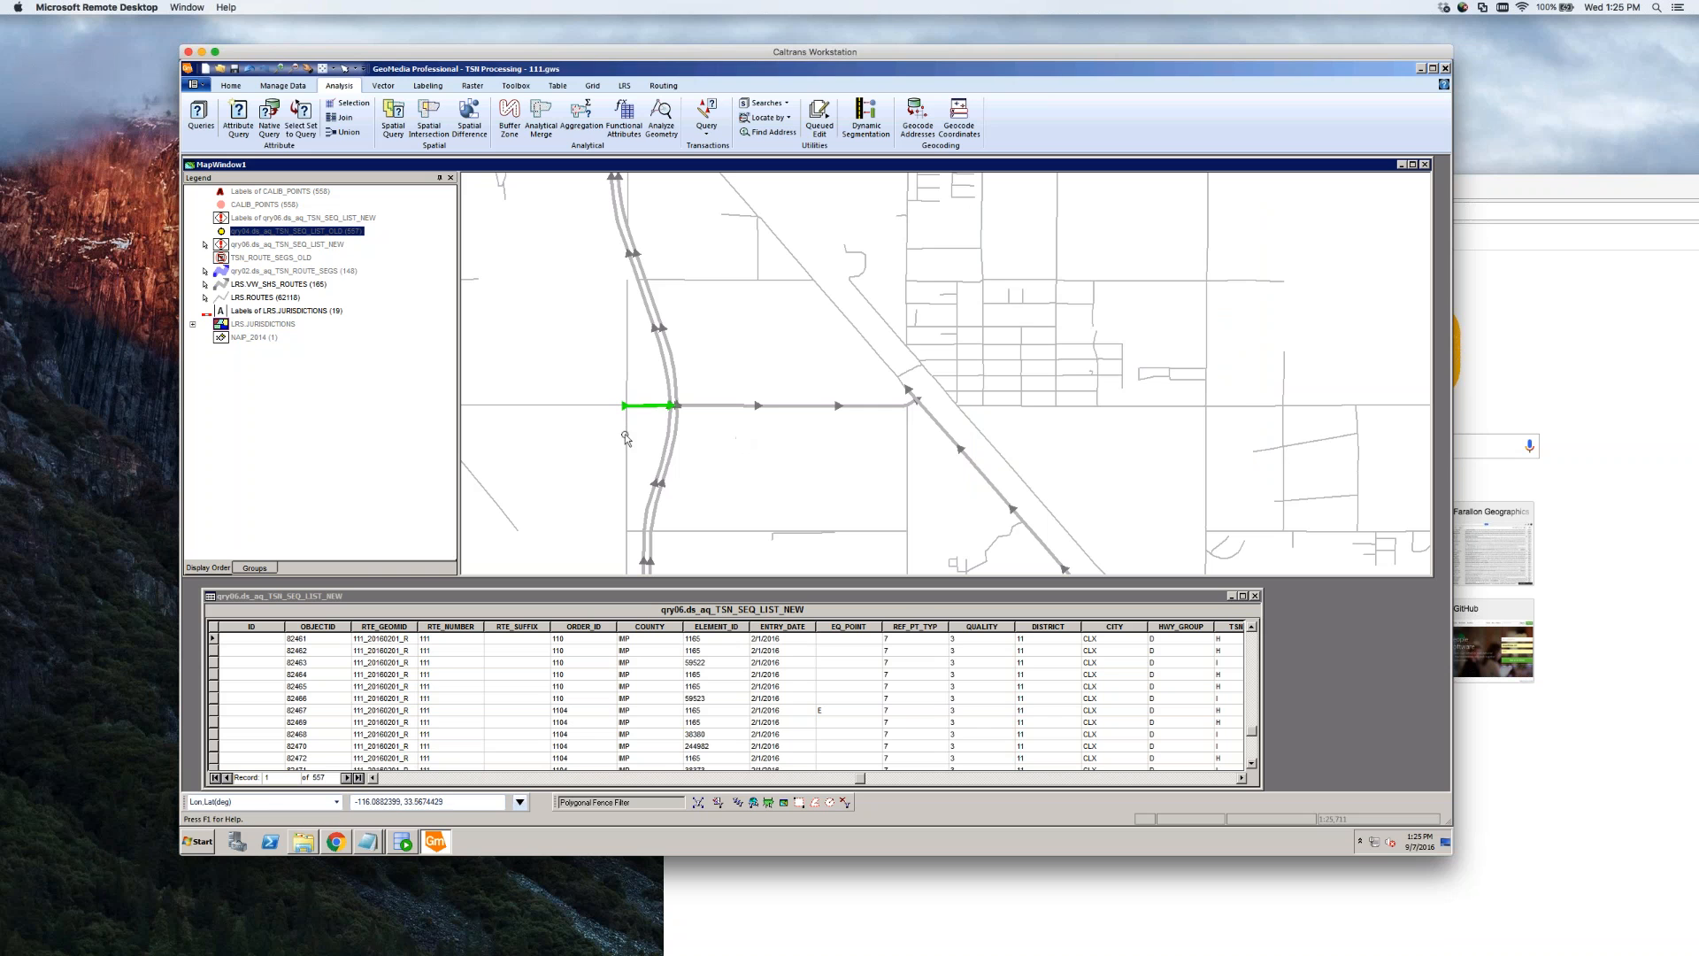
Reopen the segment, clear the recalculated SHS_111_P key, save, and verify the keys
double_click(643, 406)
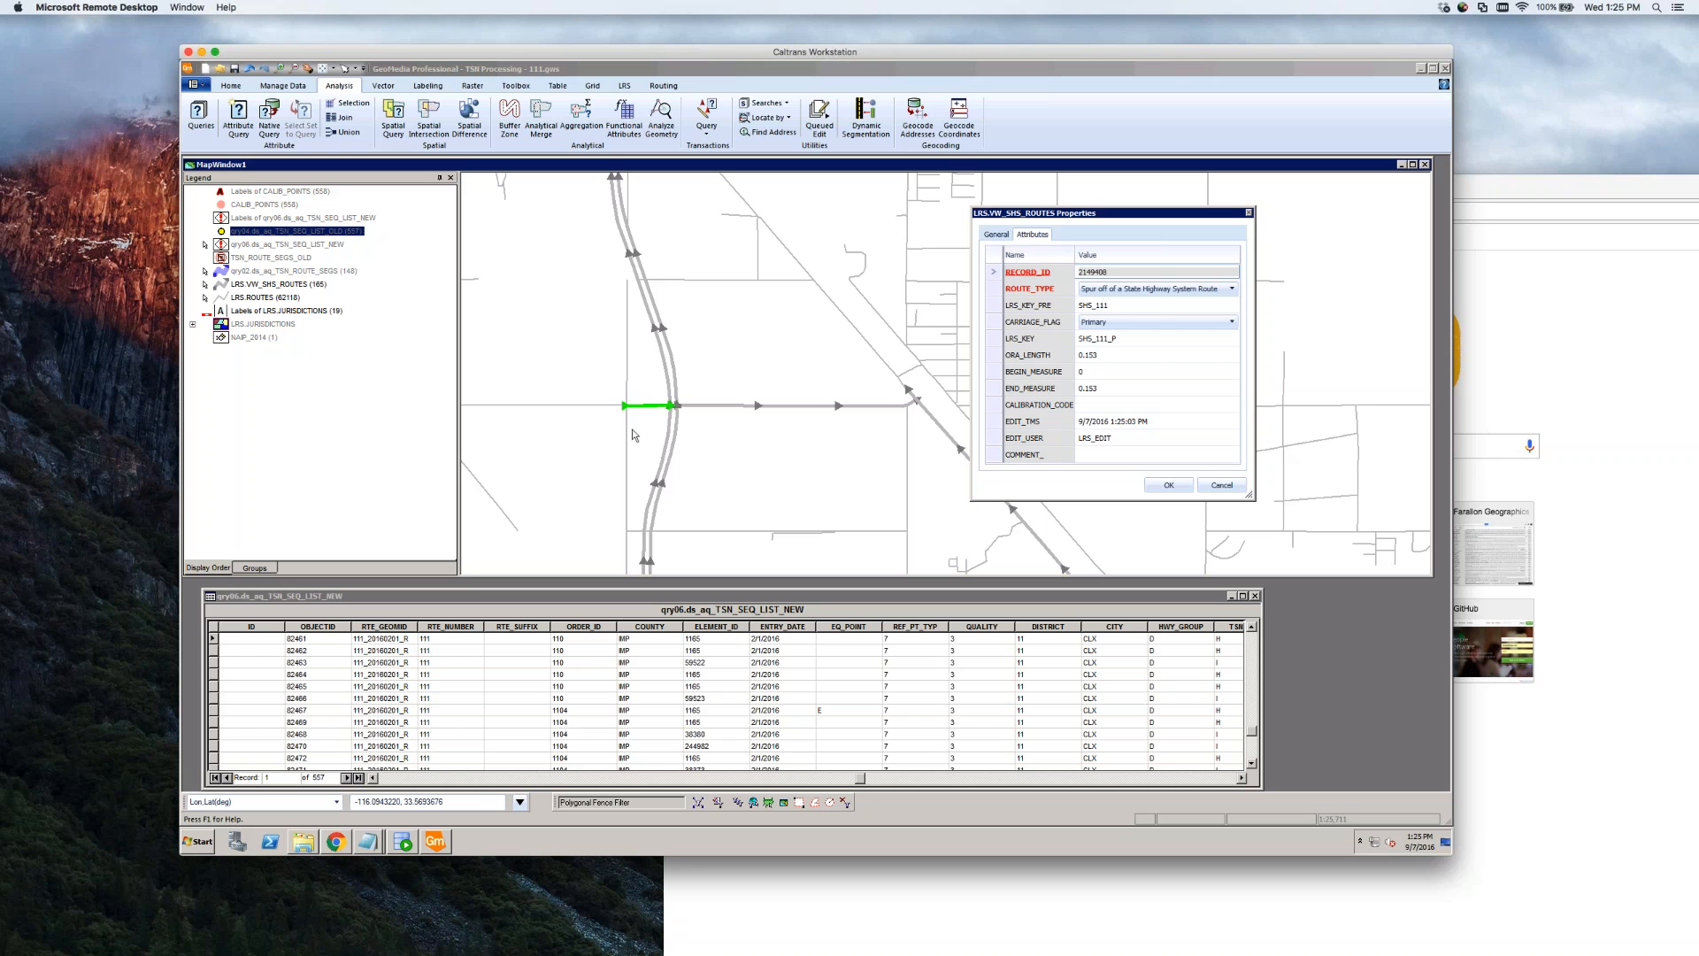
click(1142, 338)
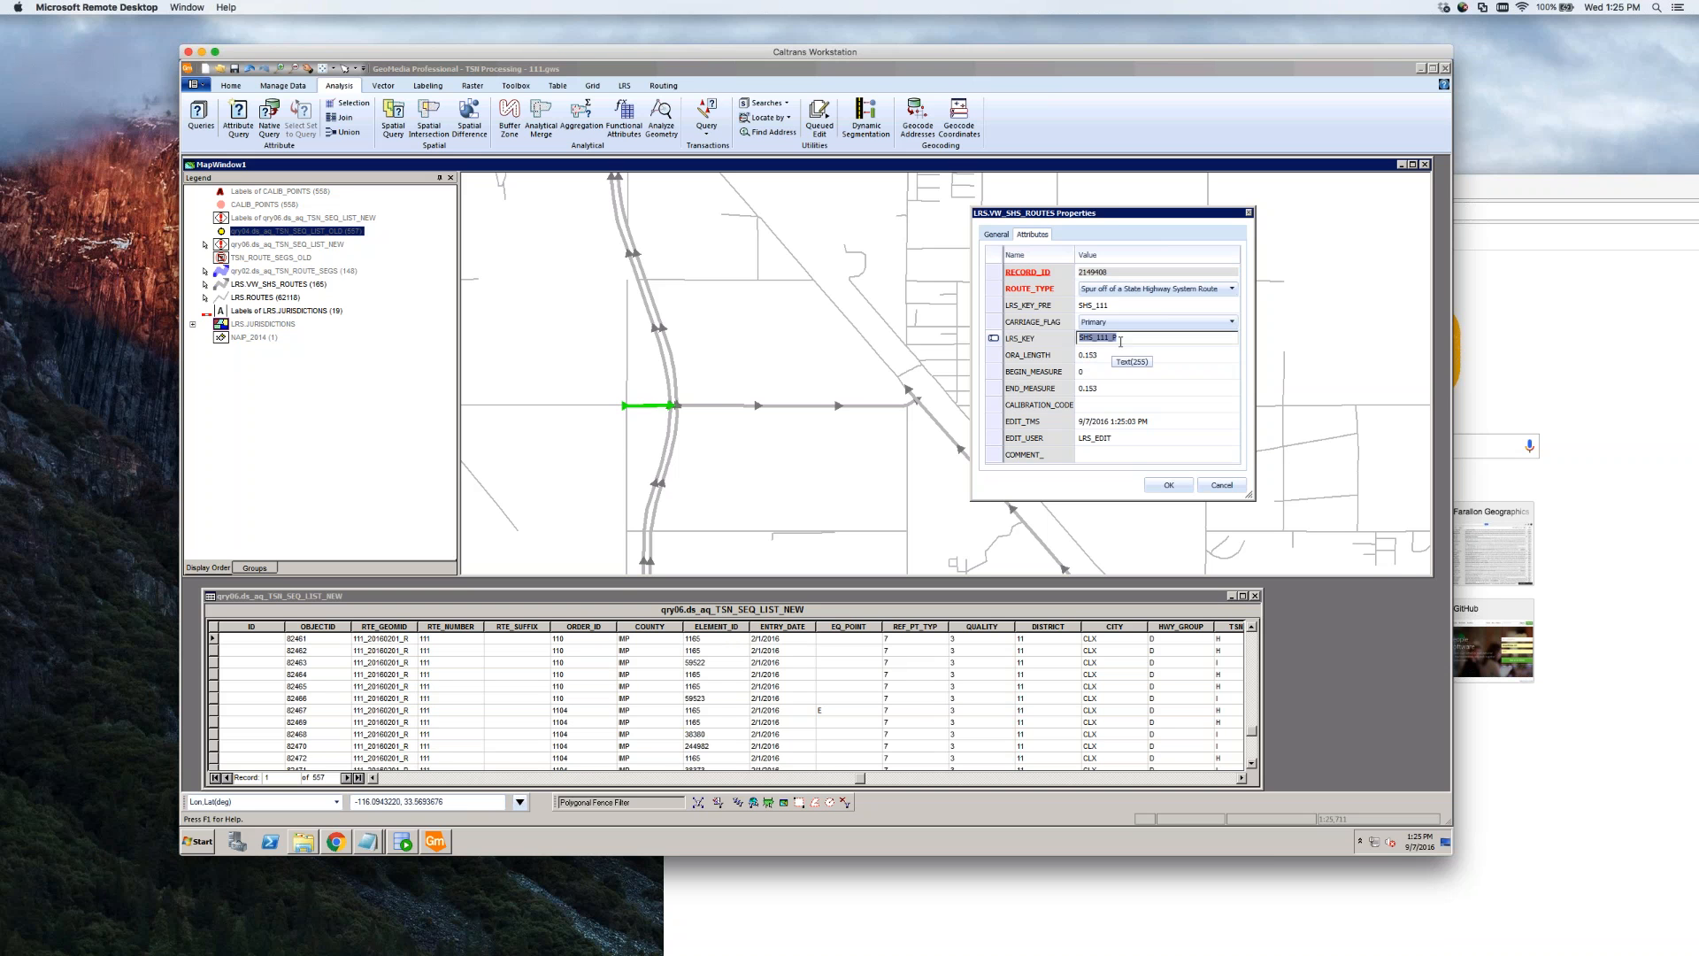
key(Delete)
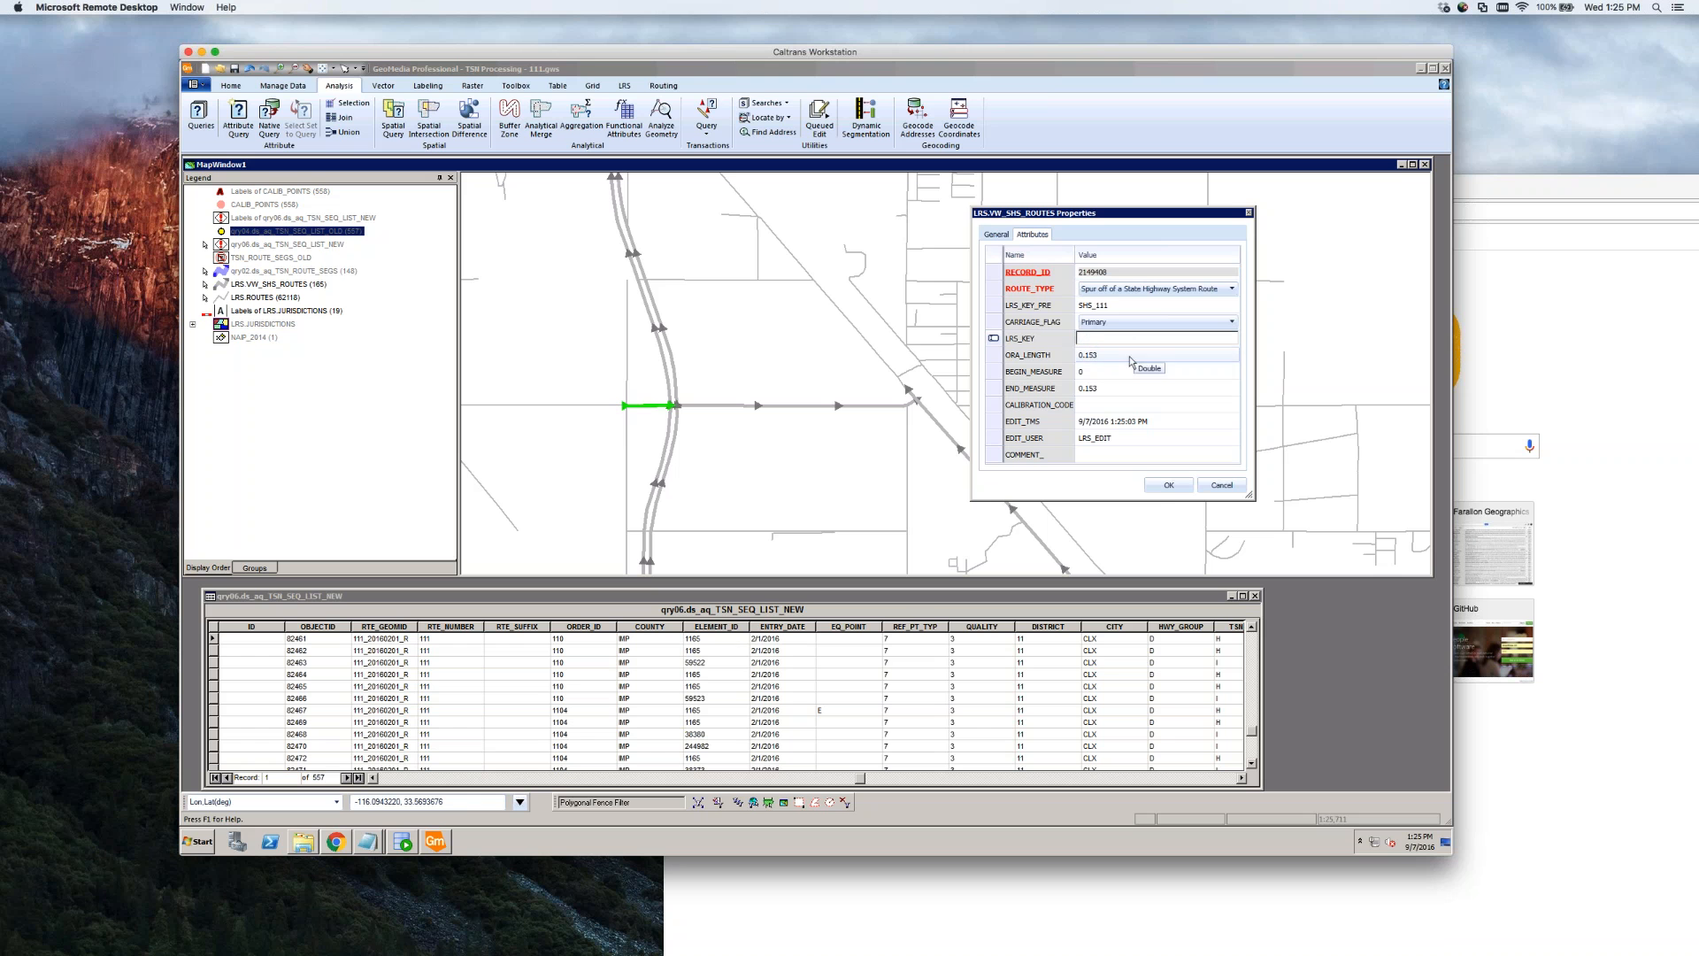
key(Tab)
click(1161, 488)
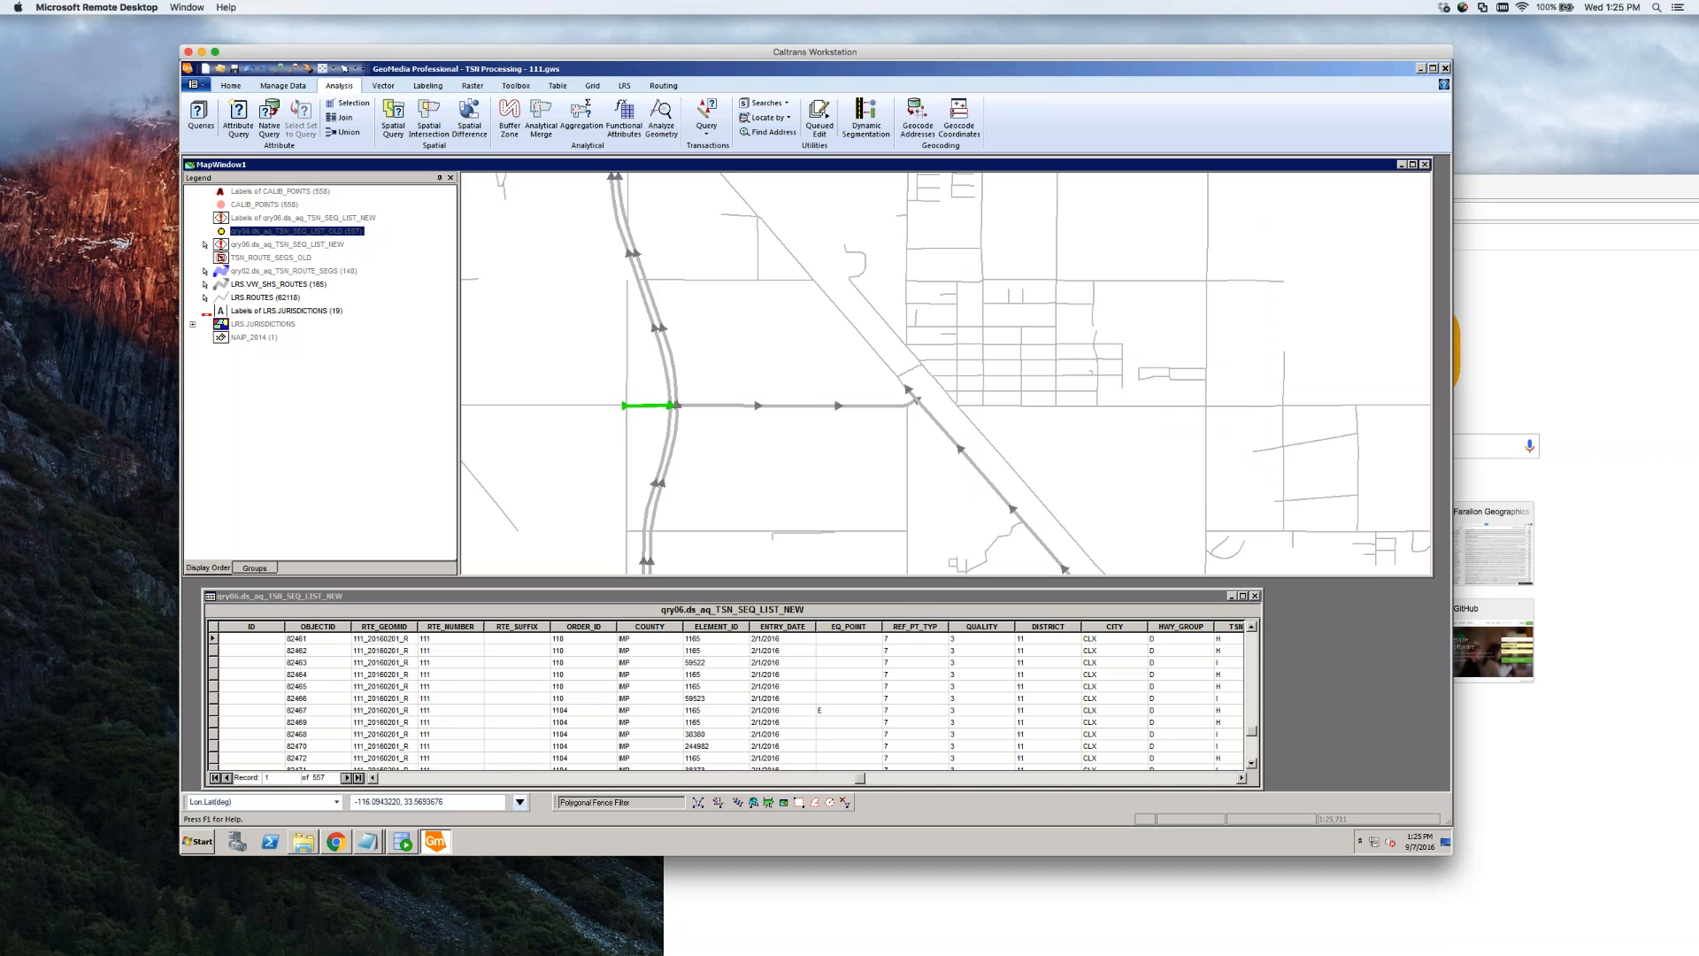
double_click(650, 406)
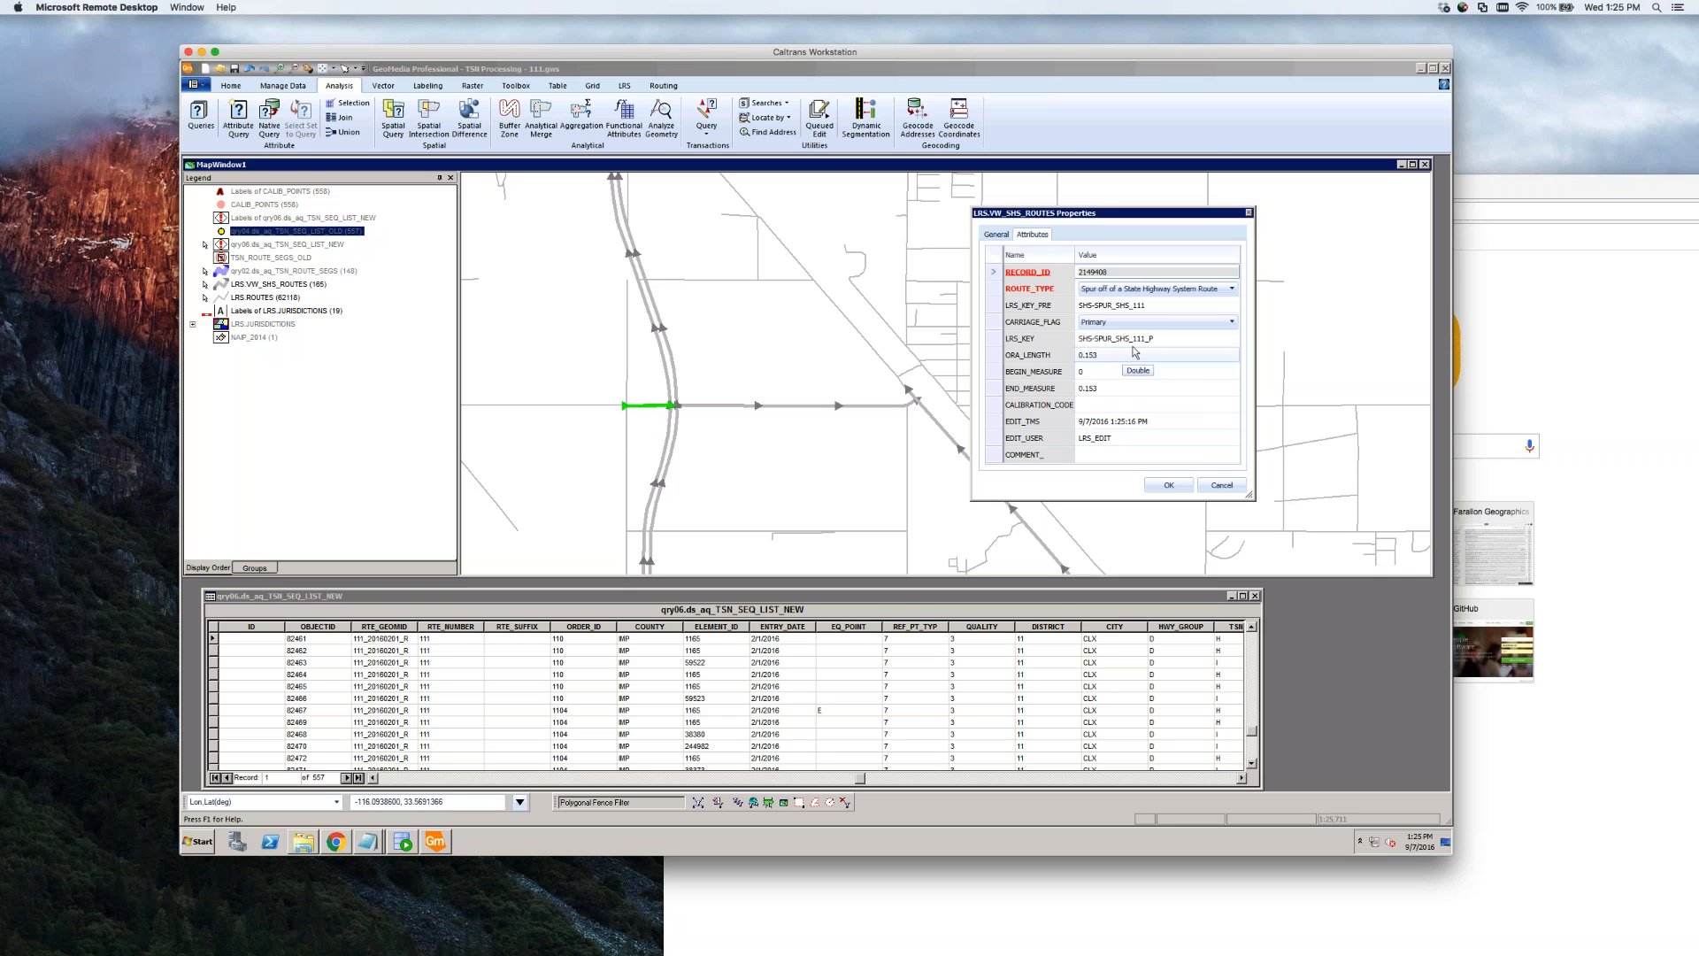
click(1222, 485)
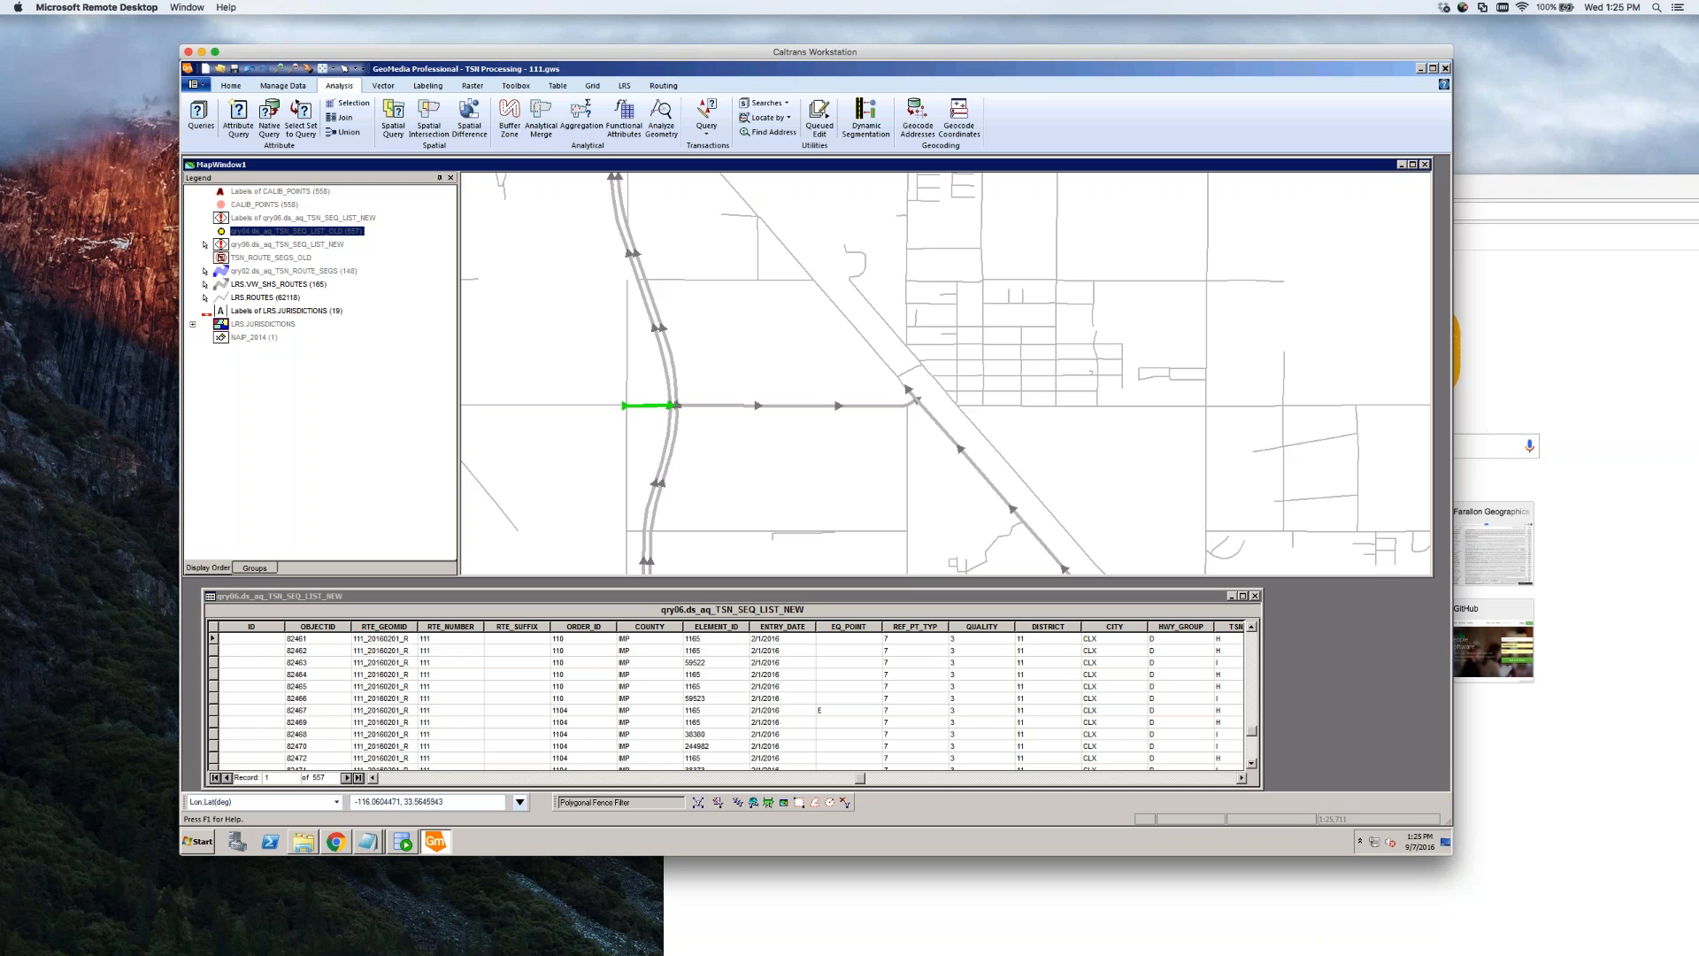
click(828, 463)
Select the short route segment at the junction and open its attributes
click(643, 408)
click(643, 408)
scroll(693, 407, up, 1)
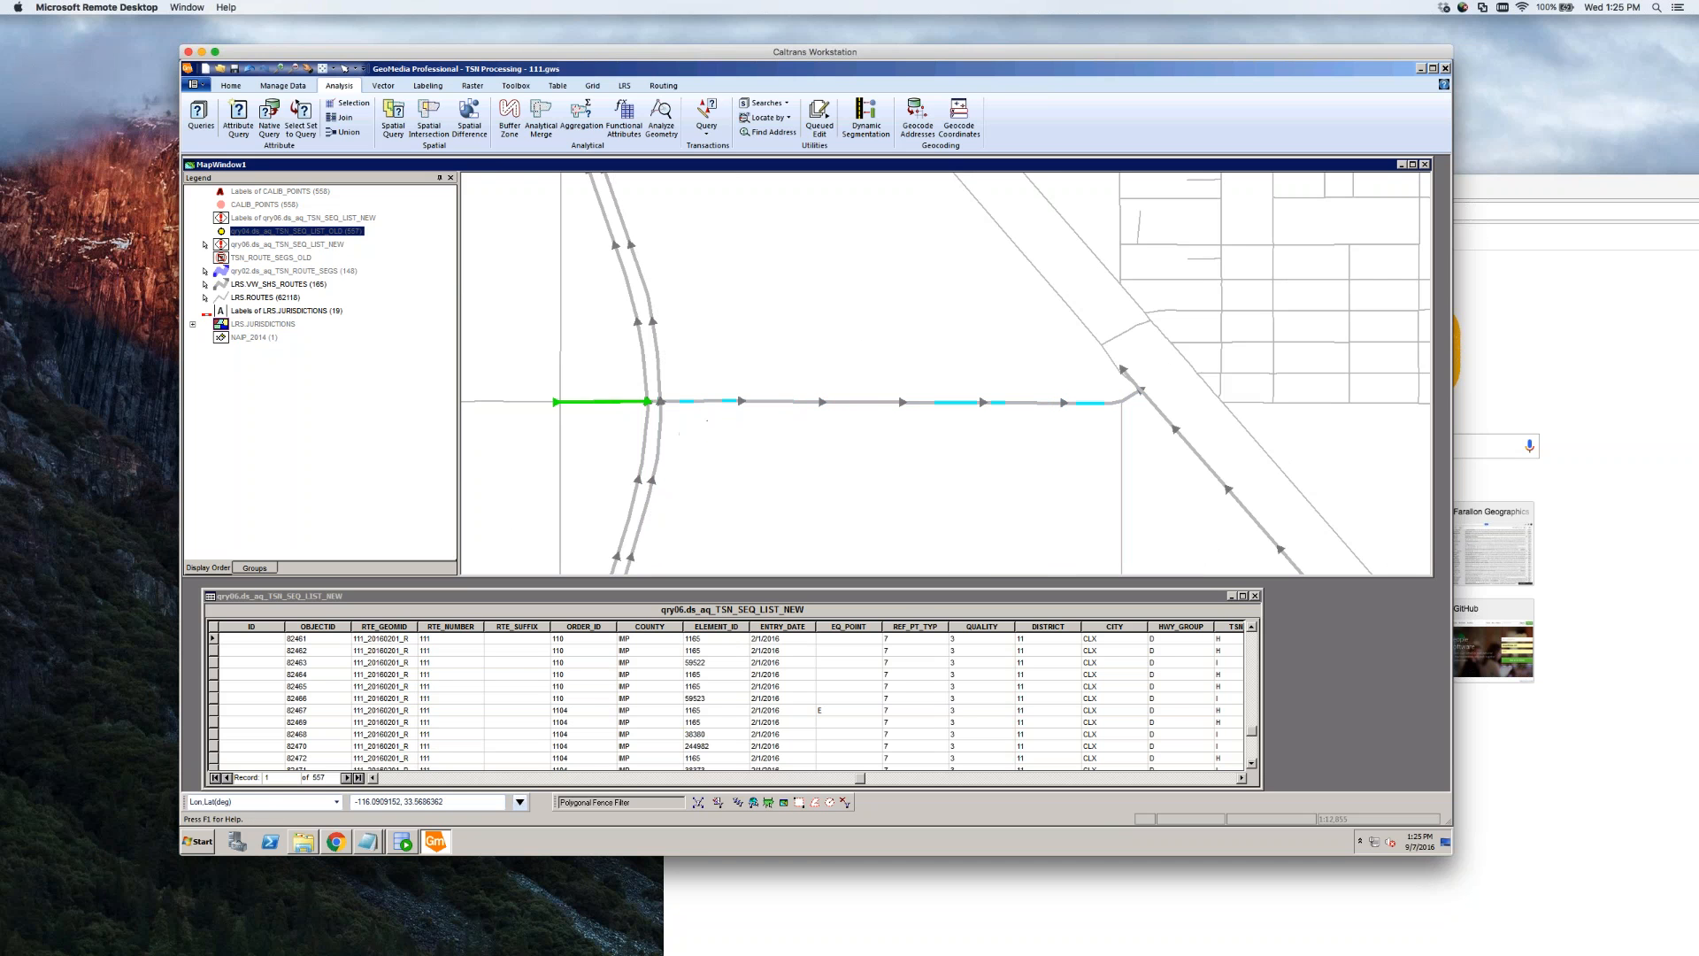
scroll(662, 406, up, 1)
click(663, 405)
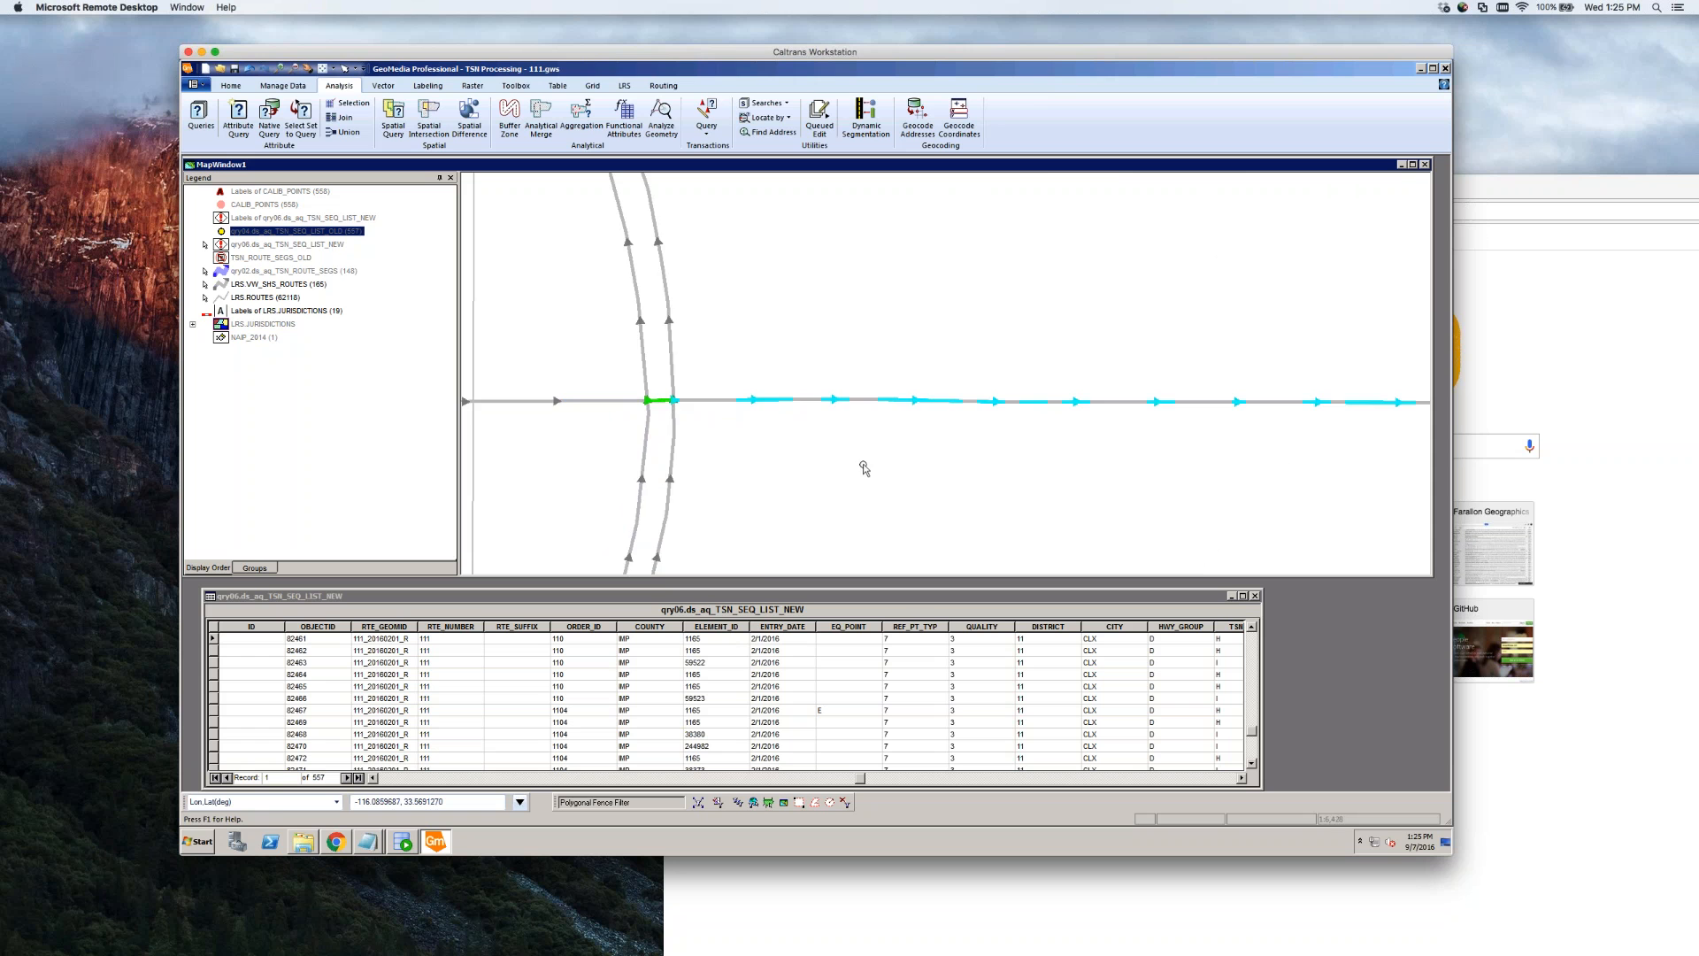
scroll(851, 469, down, 2)
scroll(851, 464, up, 2)
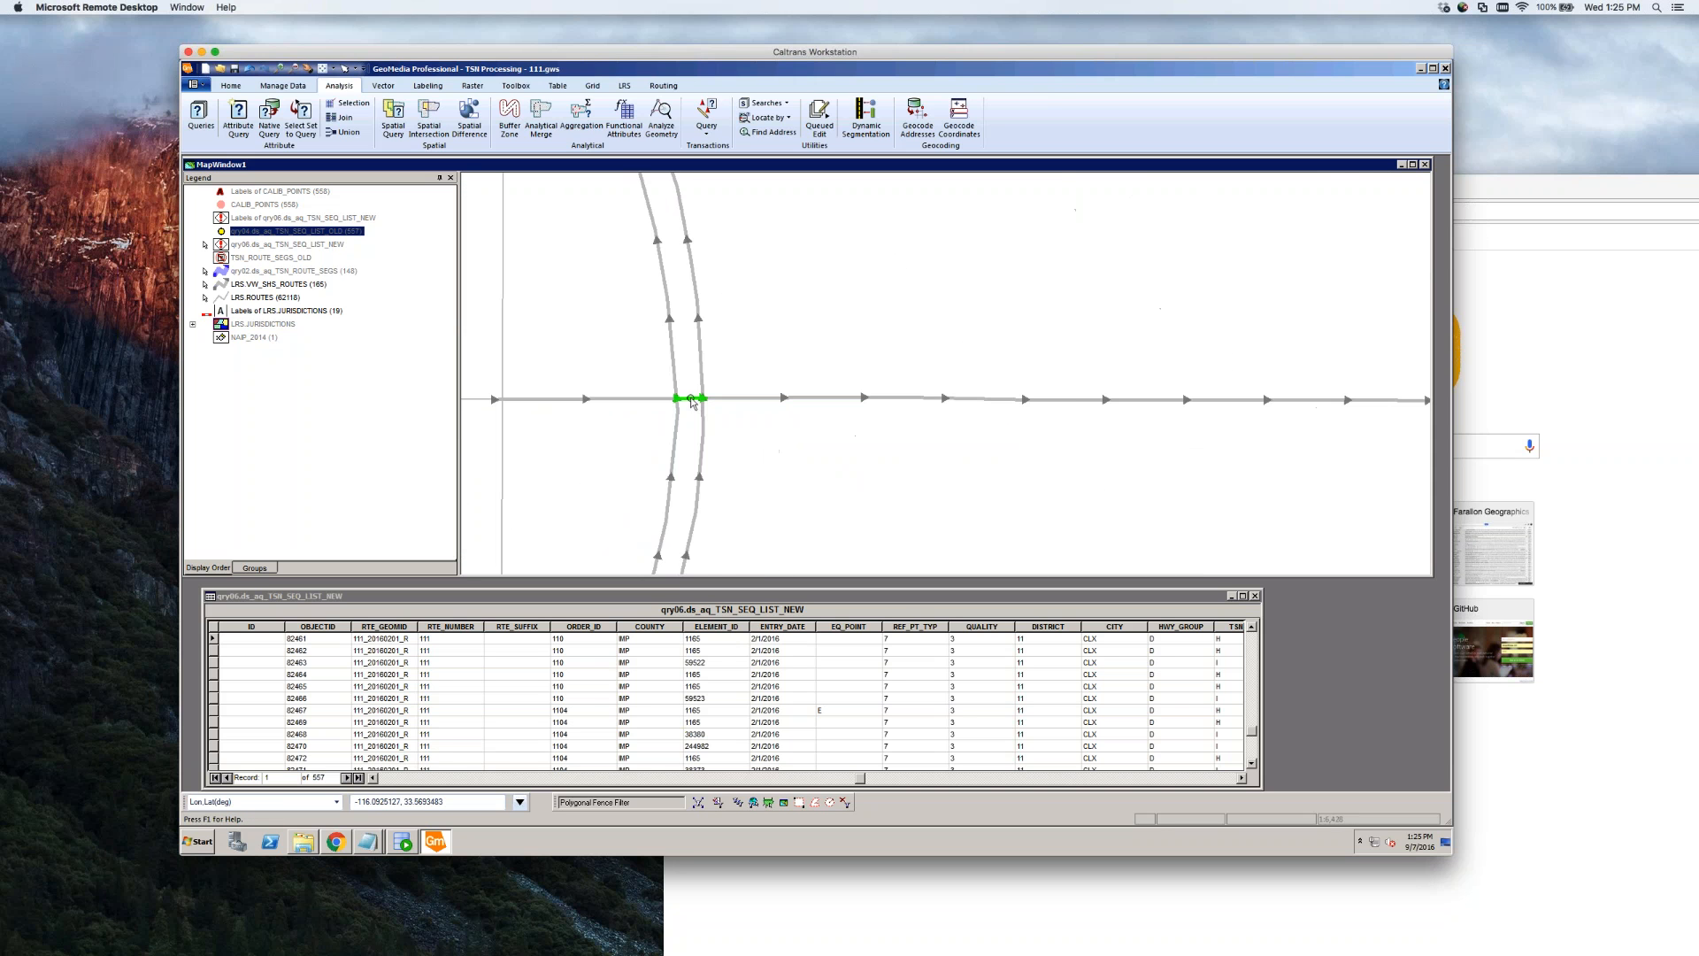
double_click(691, 399)
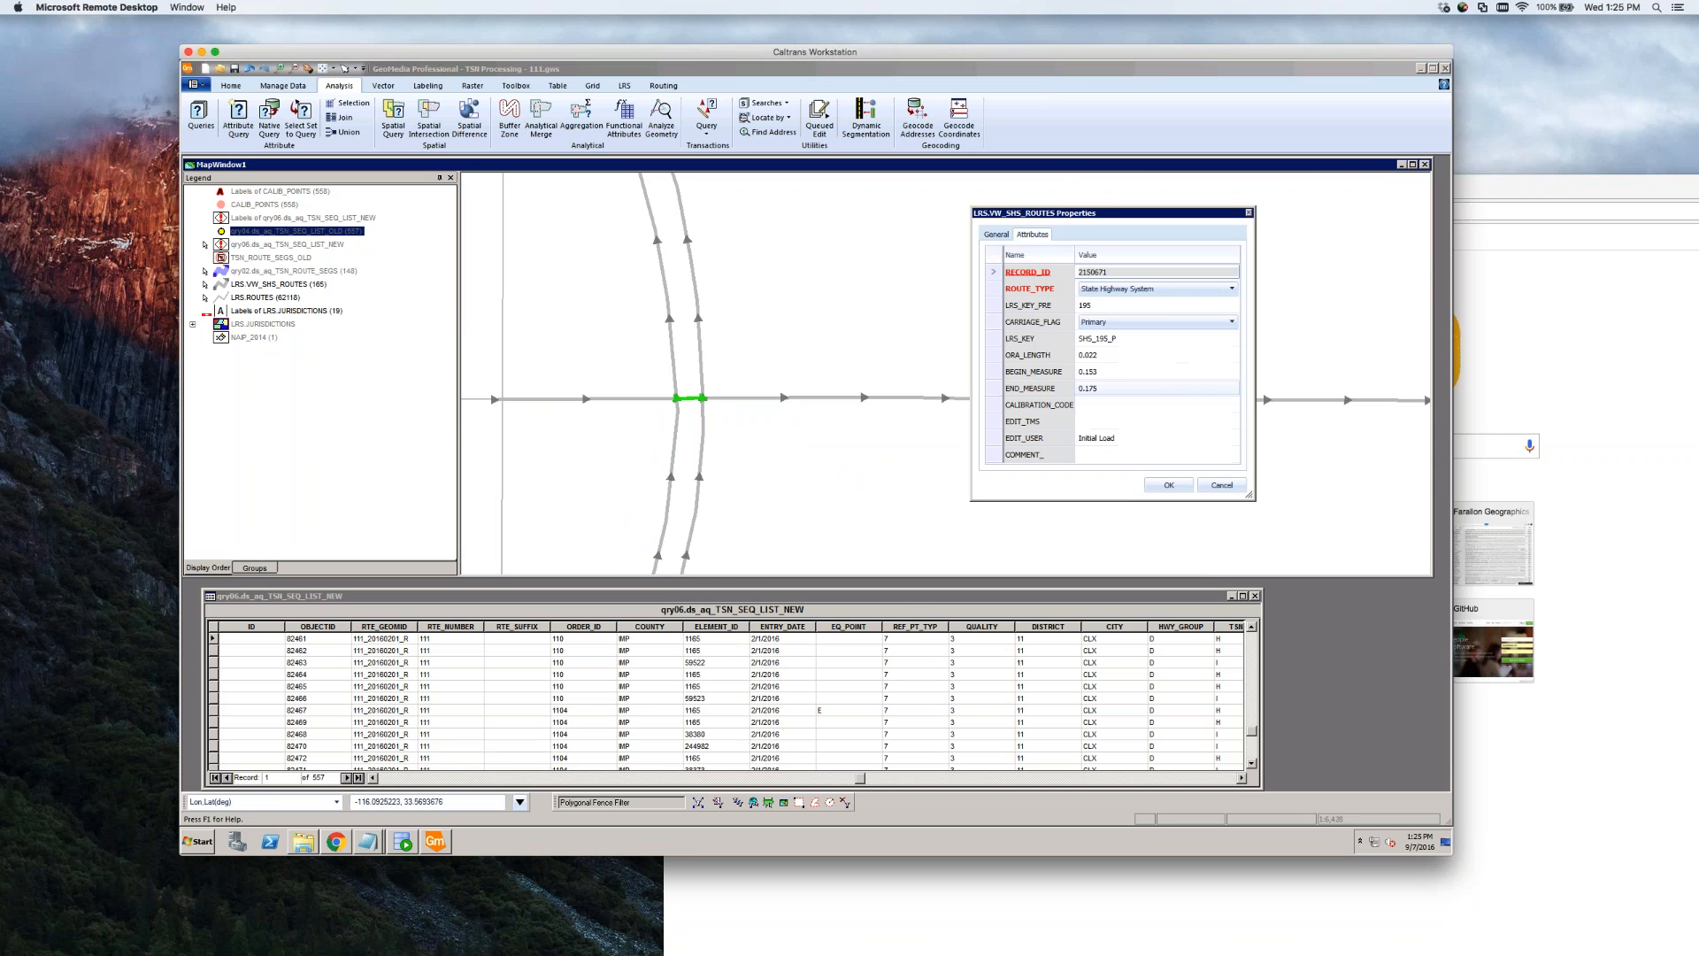
Set ROUTE_TYPE to Spur, clear LRS_KEY, enter 111 as LRS_KEY_PRE, and save
click(1126, 338)
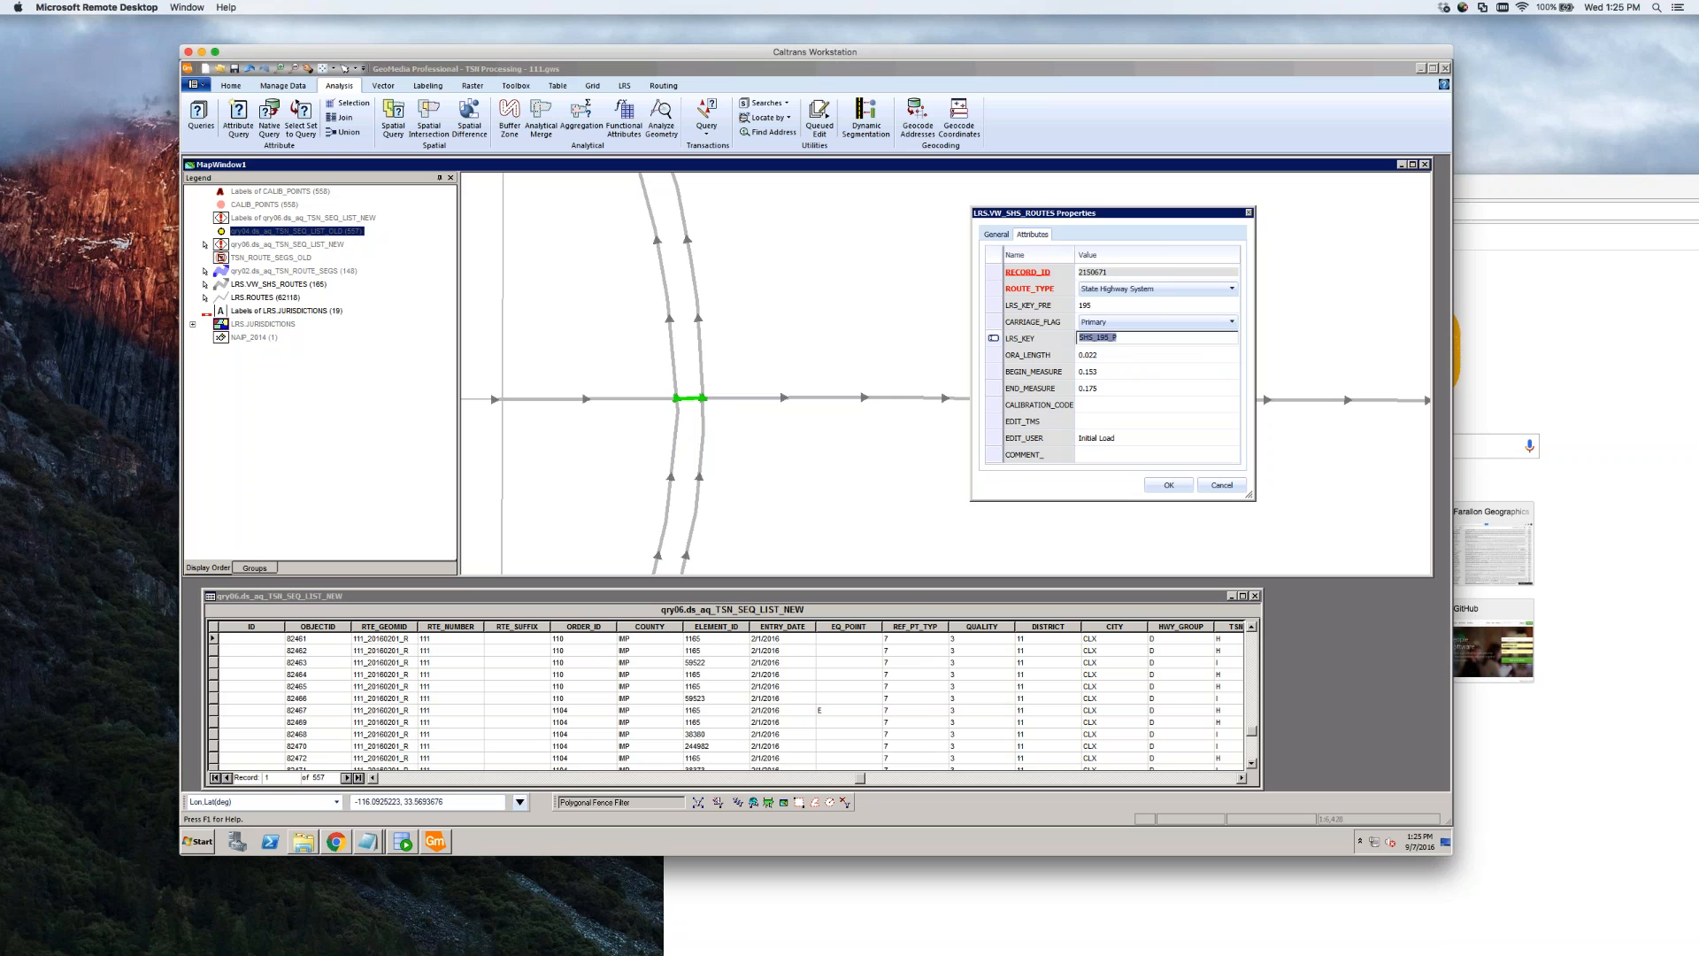
text(111)
click(1230, 290)
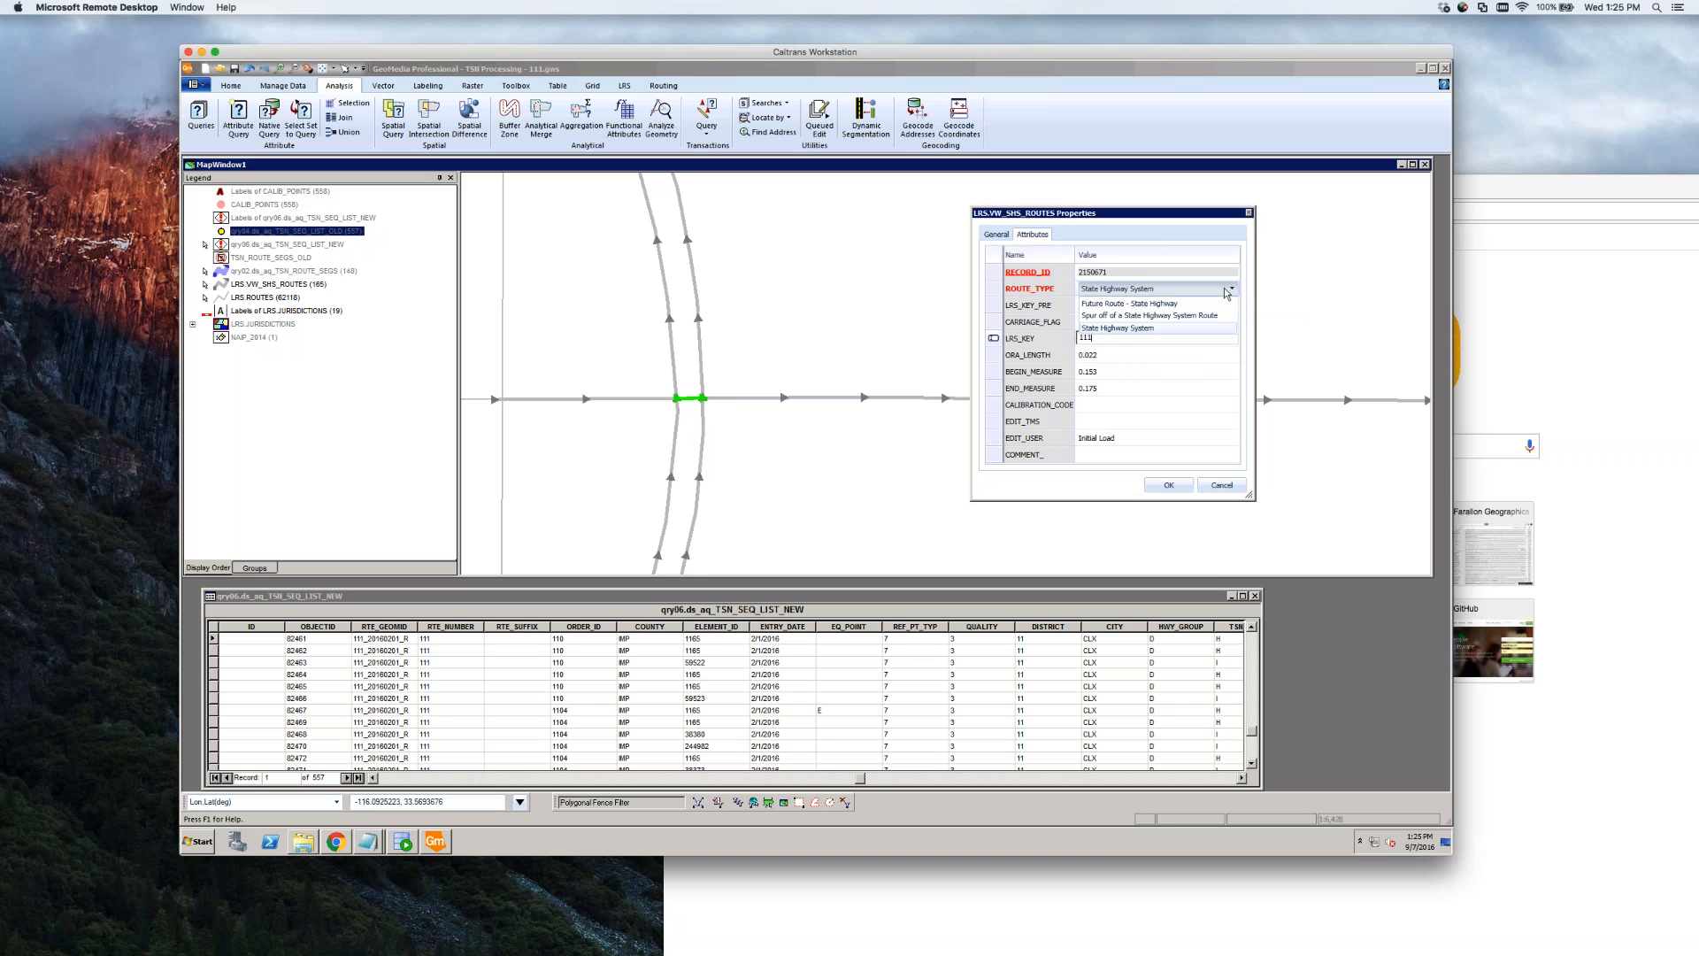
click(1168, 315)
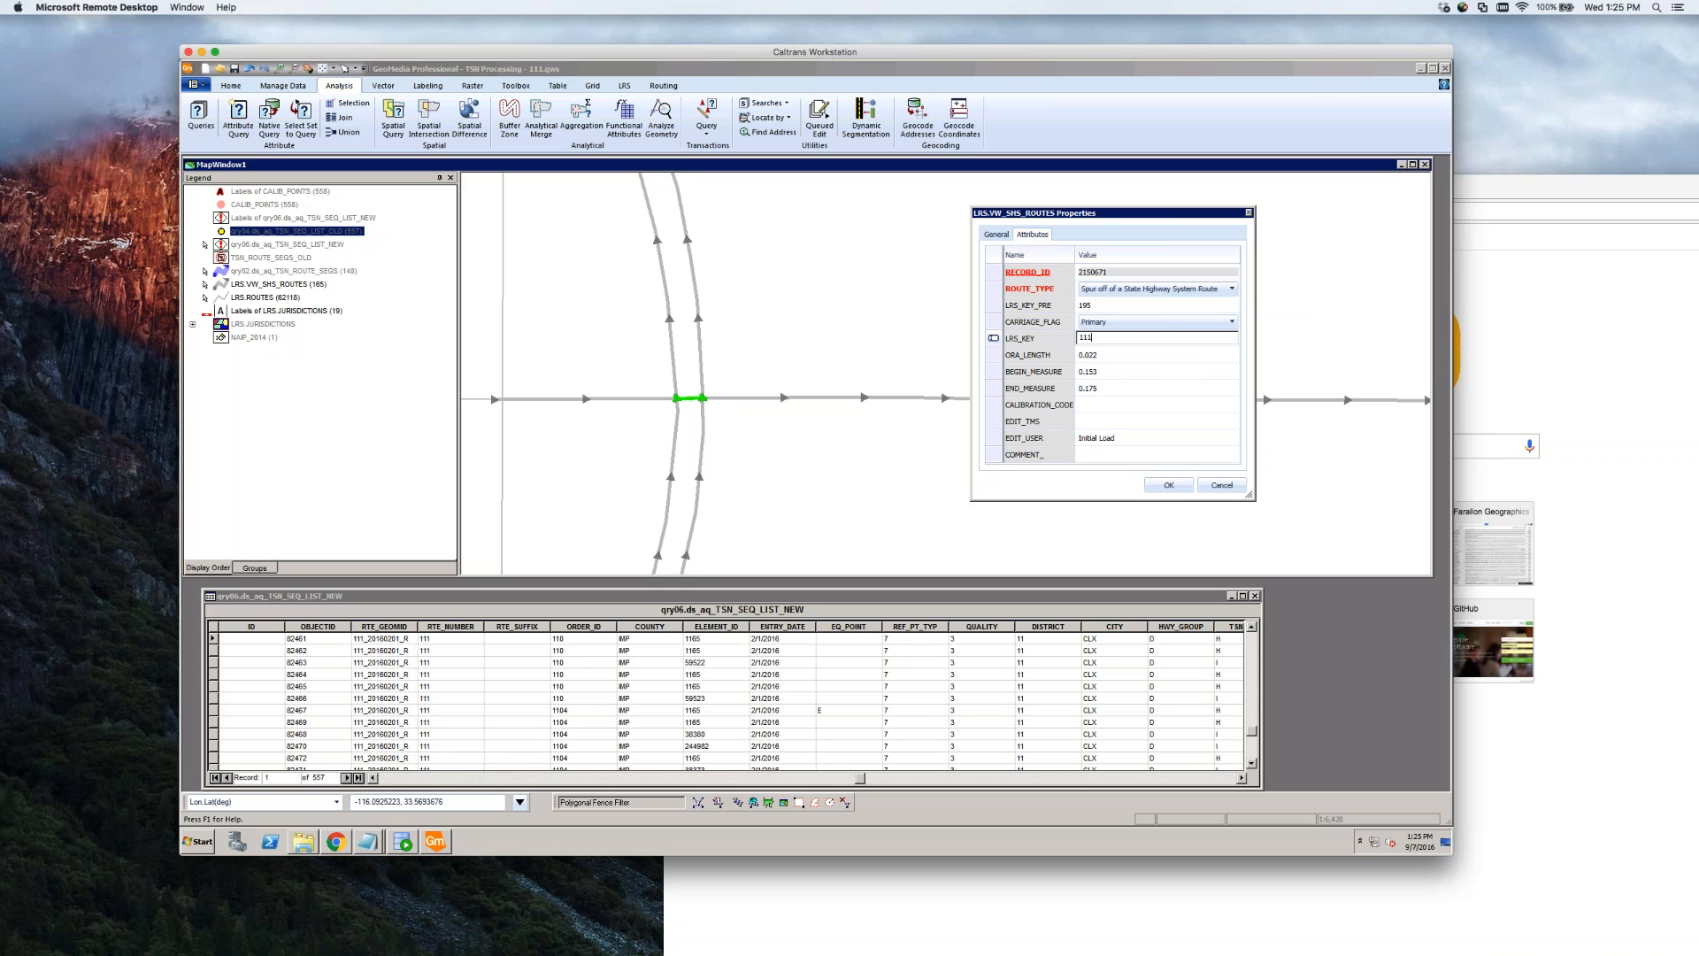
drag(1100, 339, 1070, 341)
key(Delete)
key(Up)
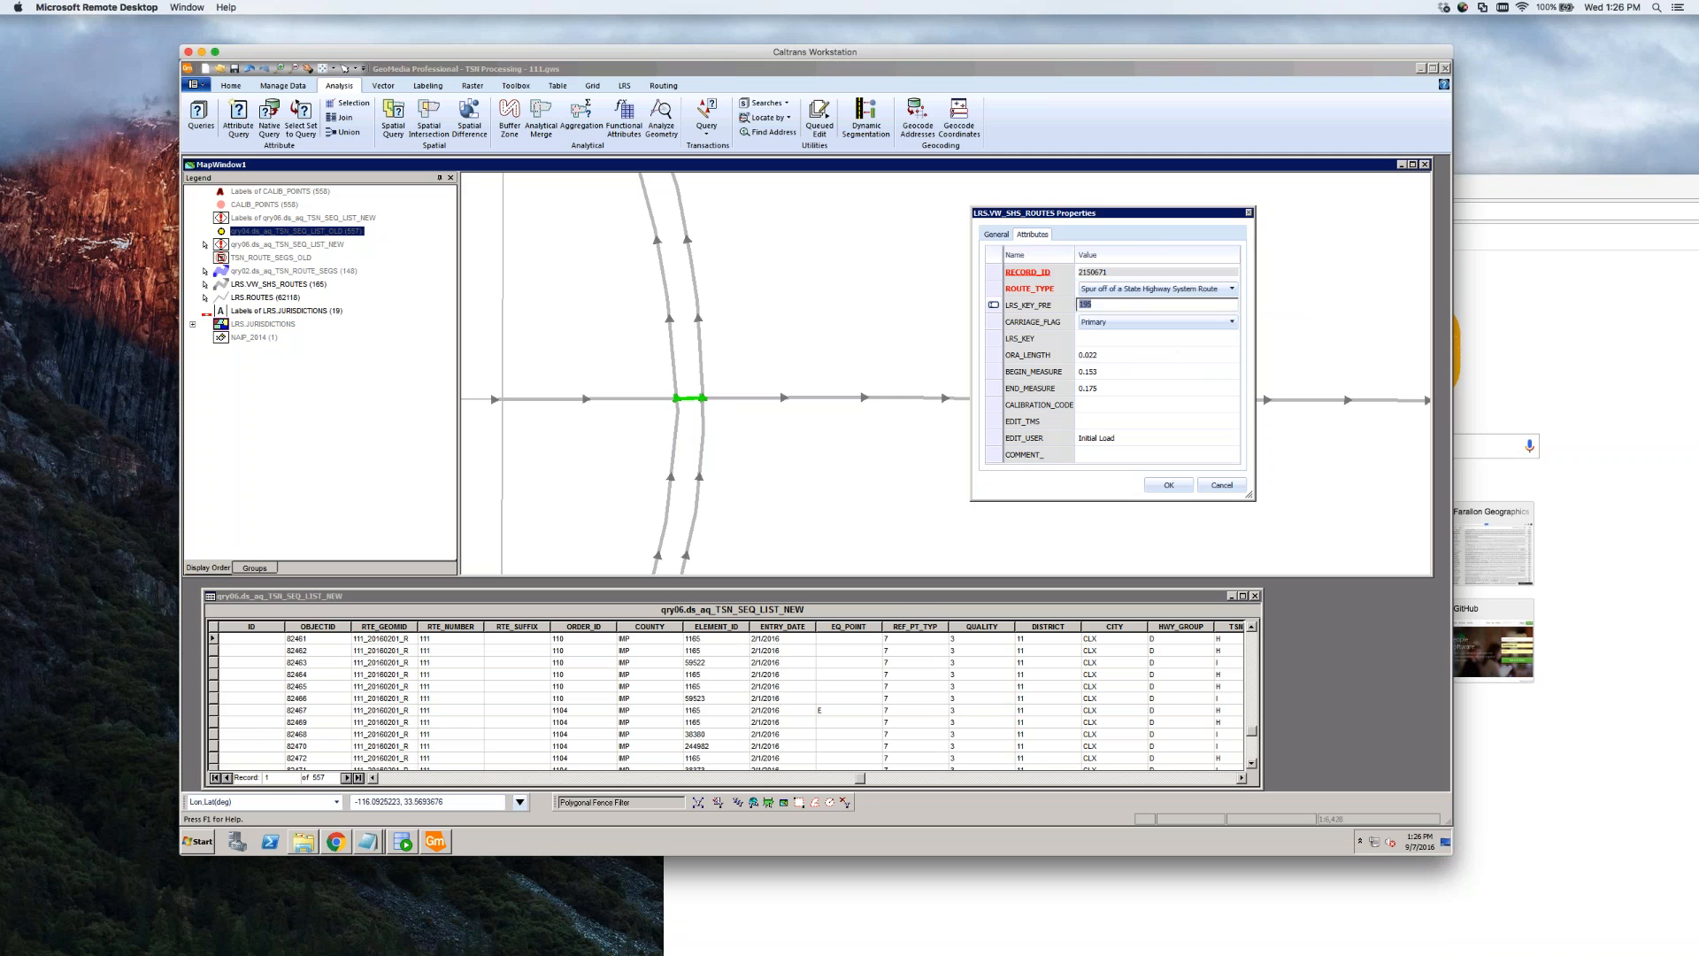
text(111)
click(1170, 485)
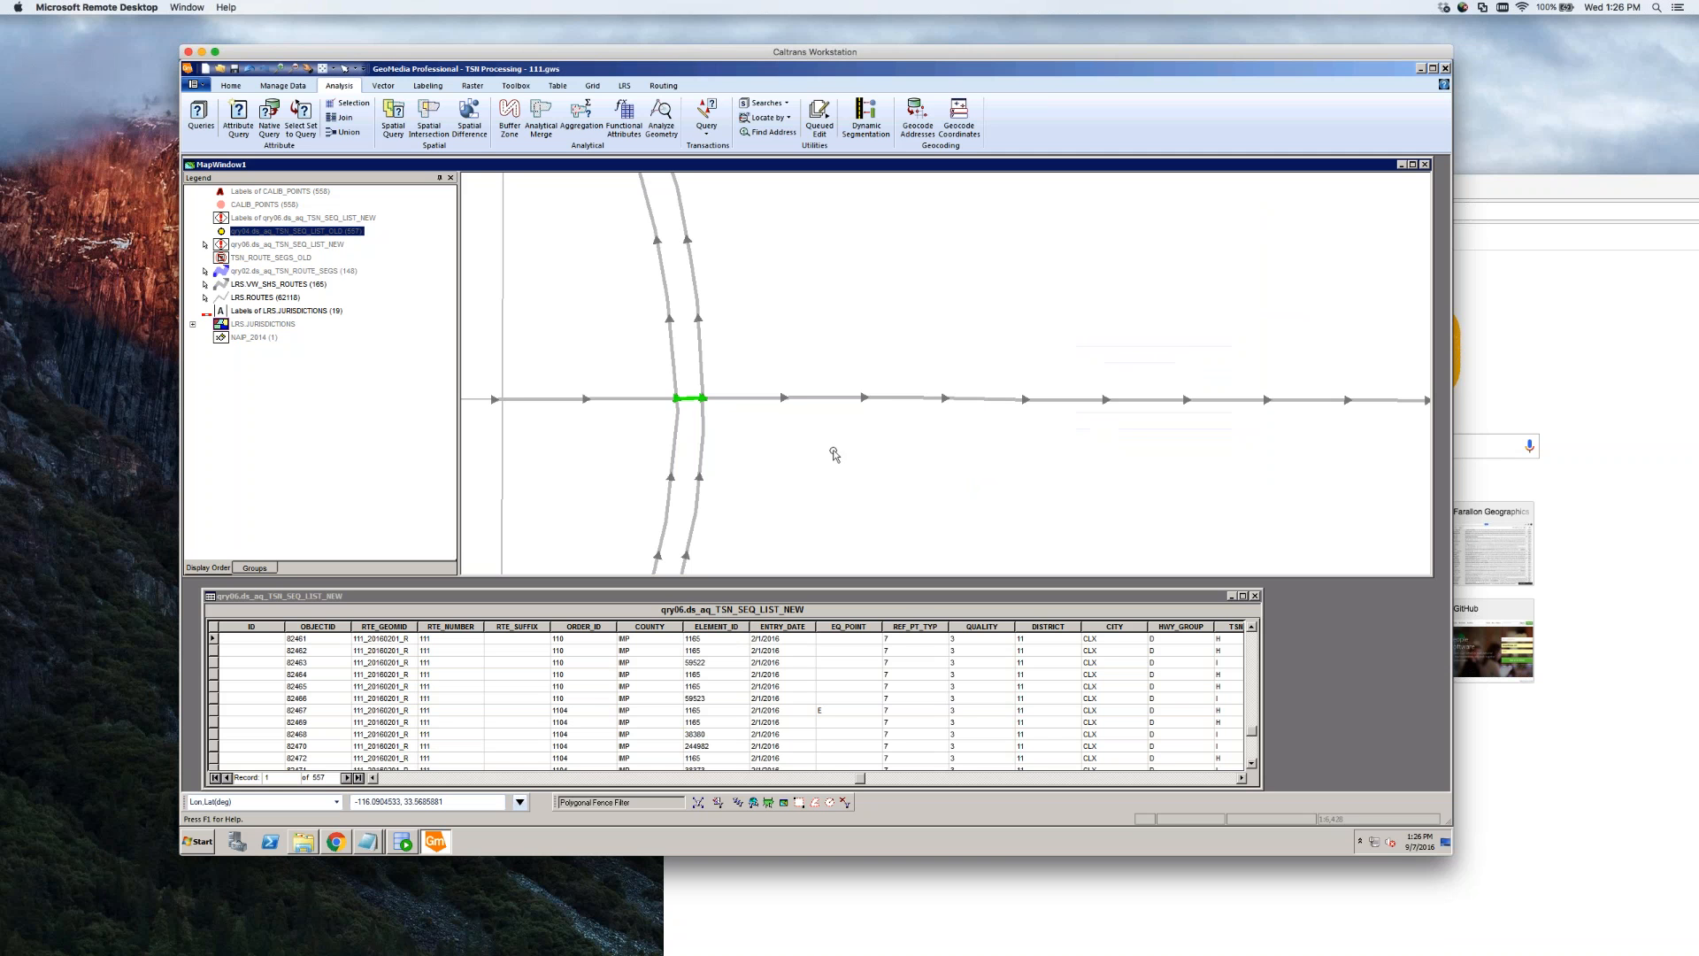
Give the route east of the intersection ROUTE_TYPE Spur, LRS_KEY_PRE 111 and an empty LRS_KEY
double_click(785, 398)
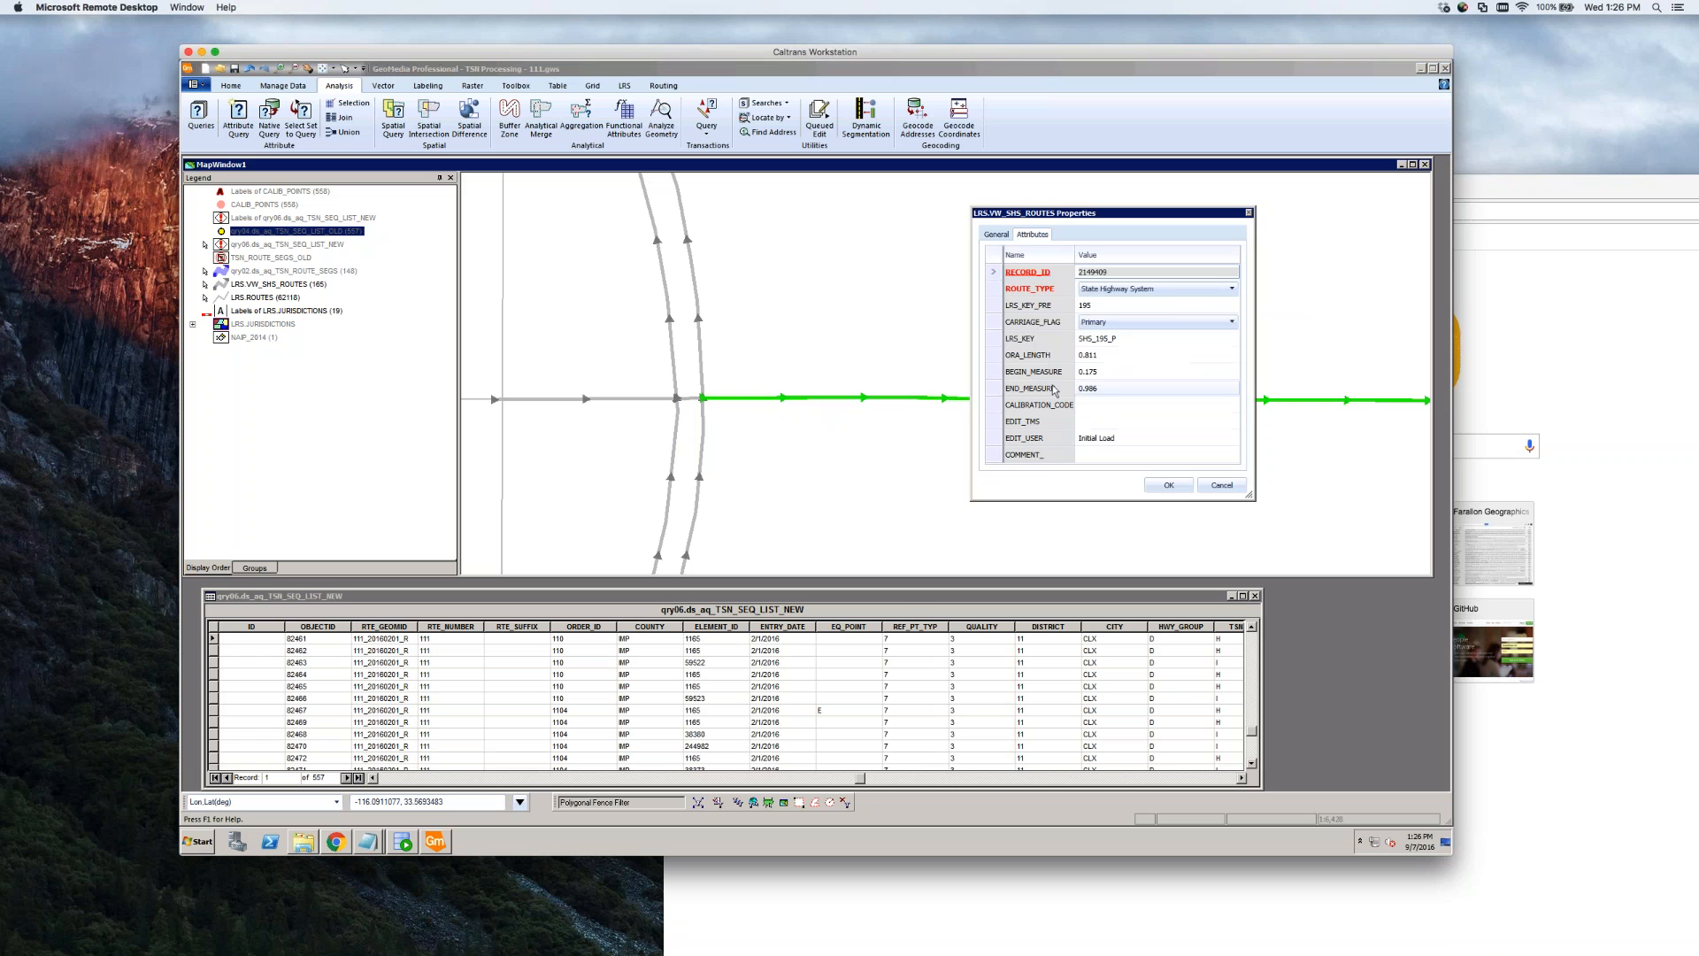
click(1177, 289)
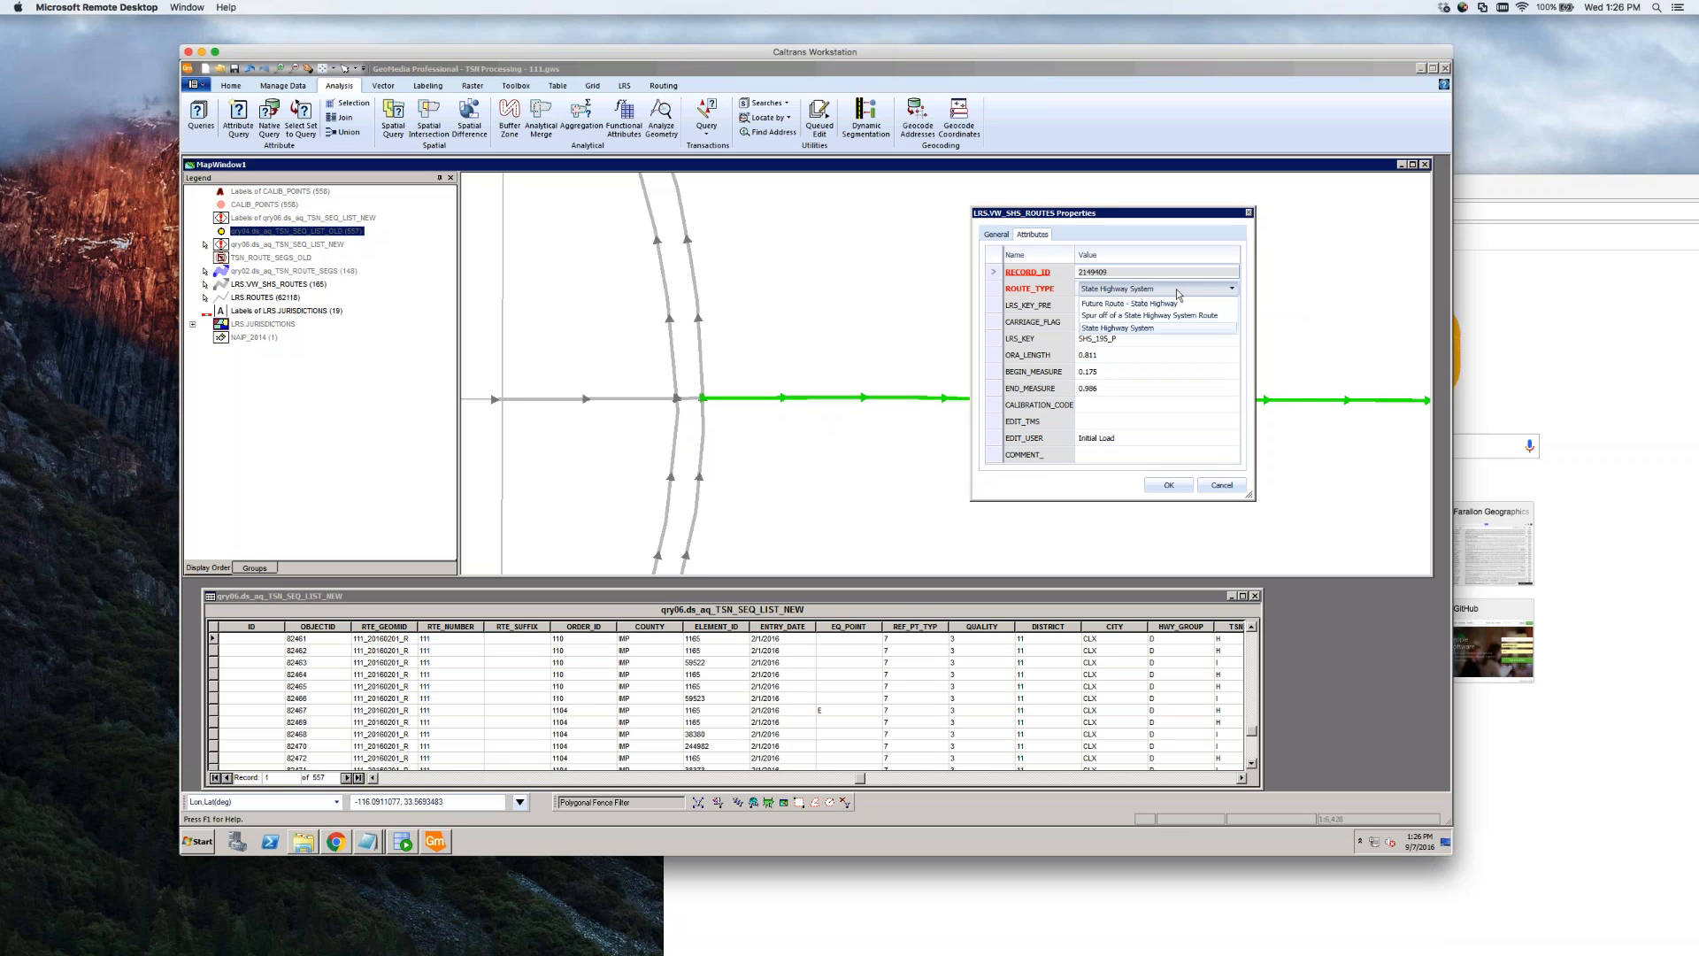
click(1141, 315)
click(1117, 305)
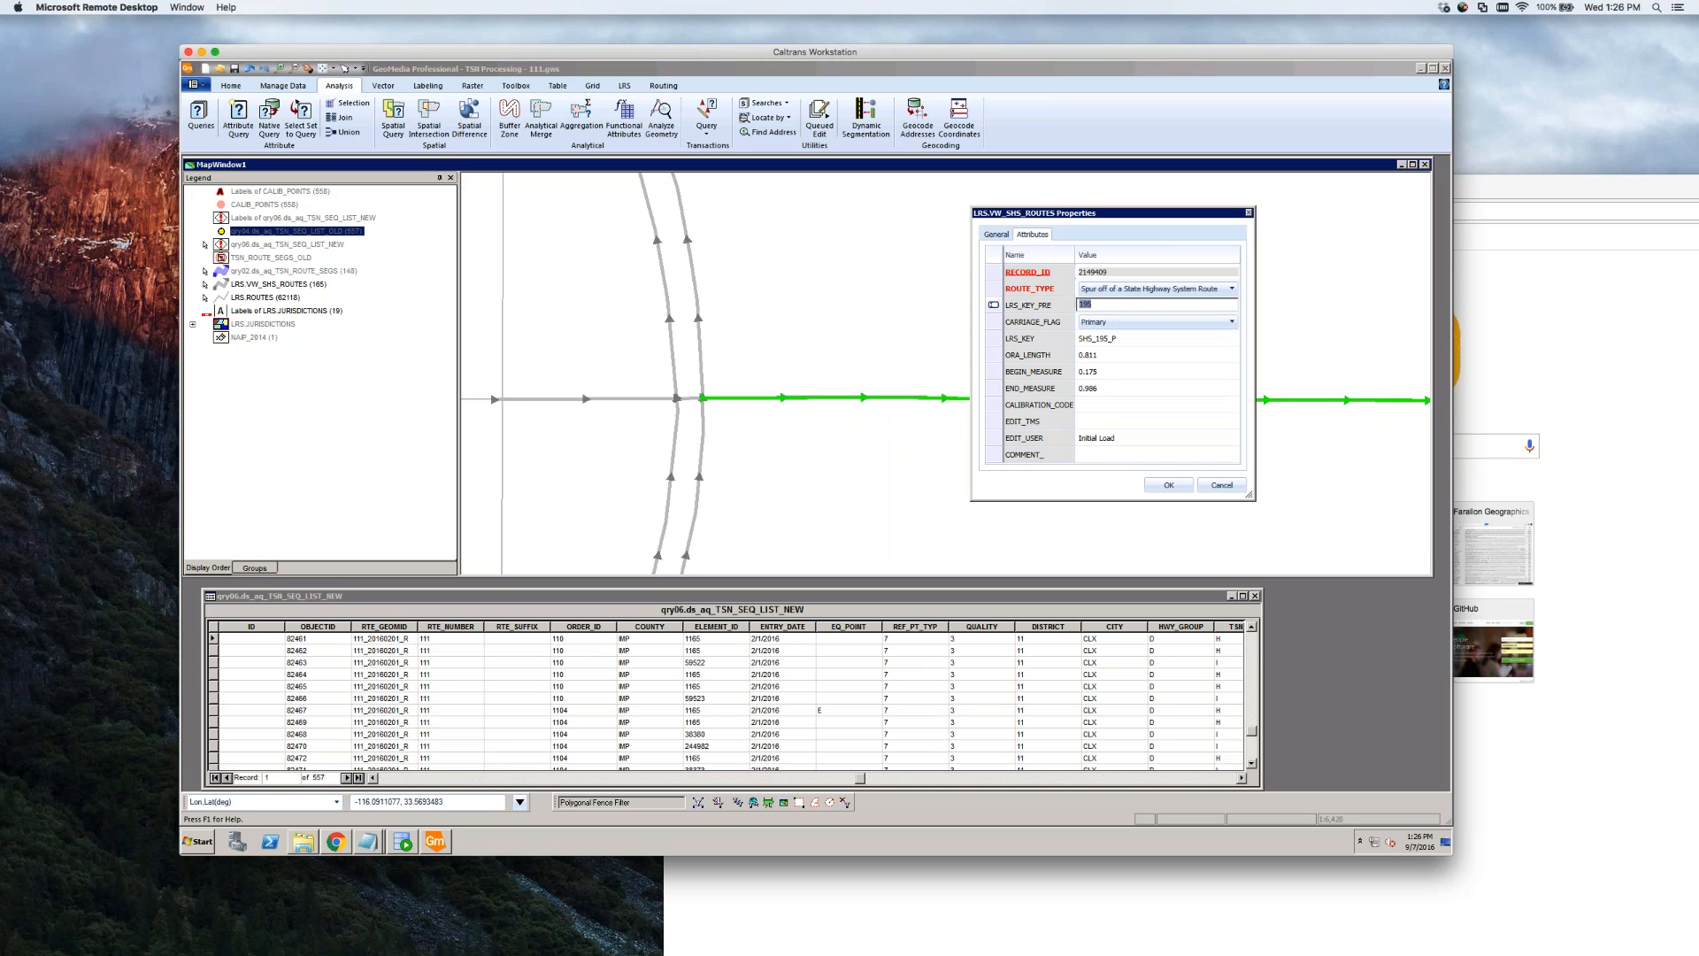
text(111)
key(Tab)
key(Tab)
key(BackSpace)
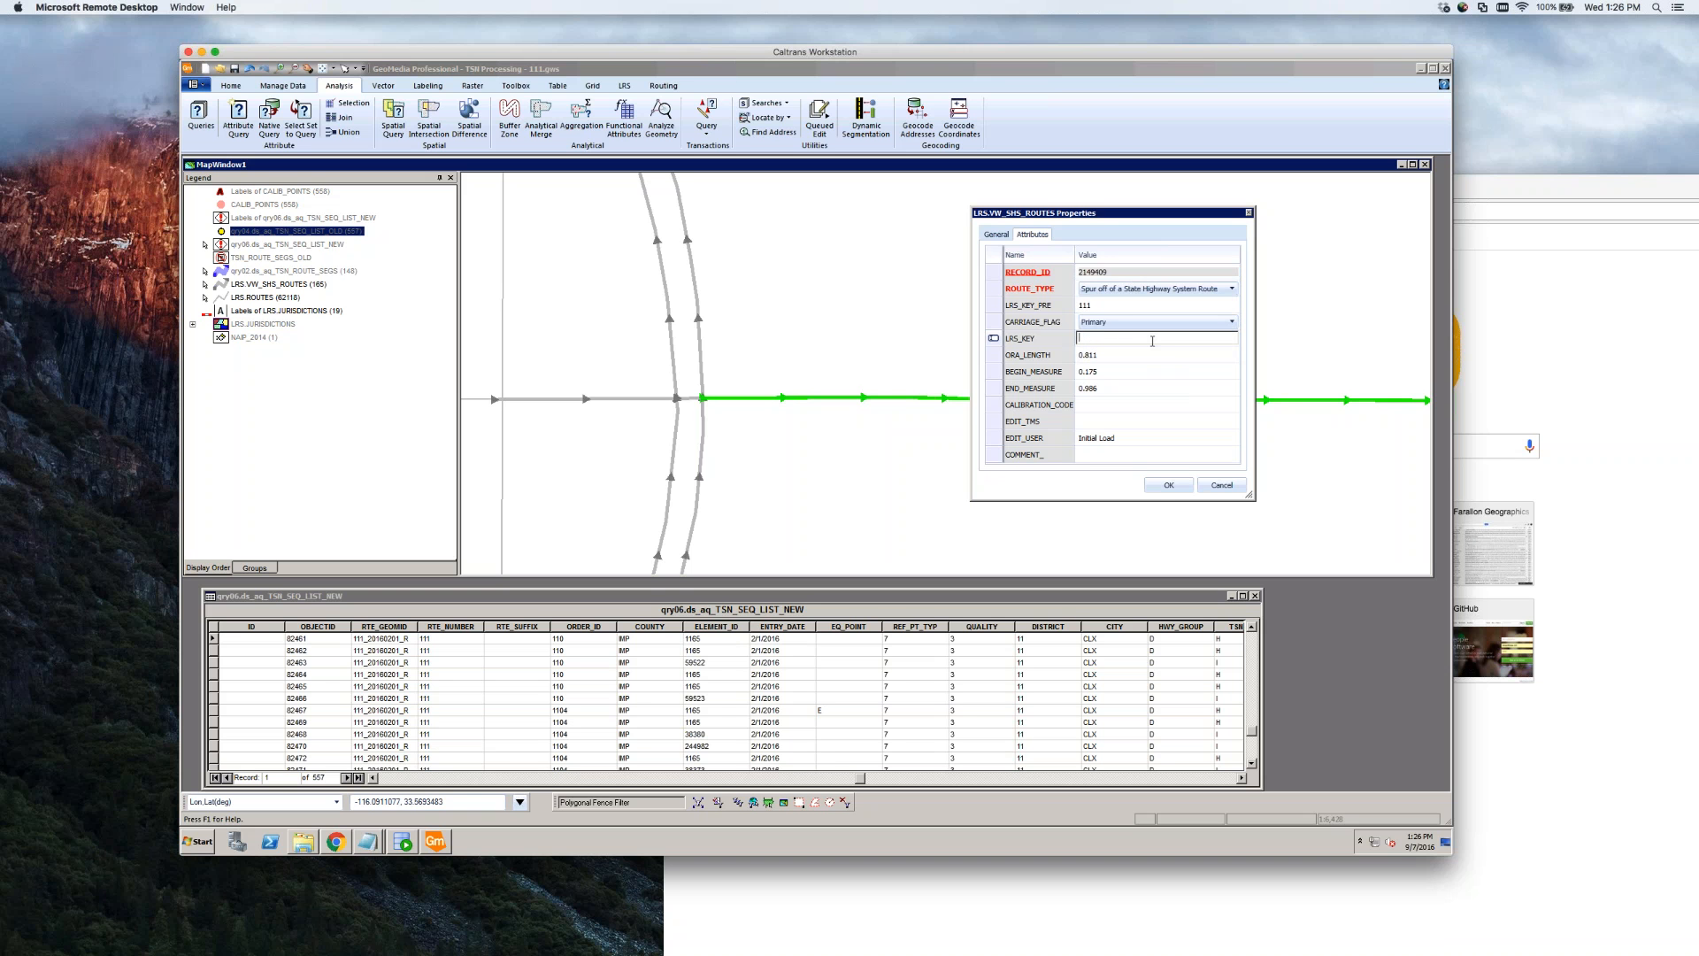
click(1170, 486)
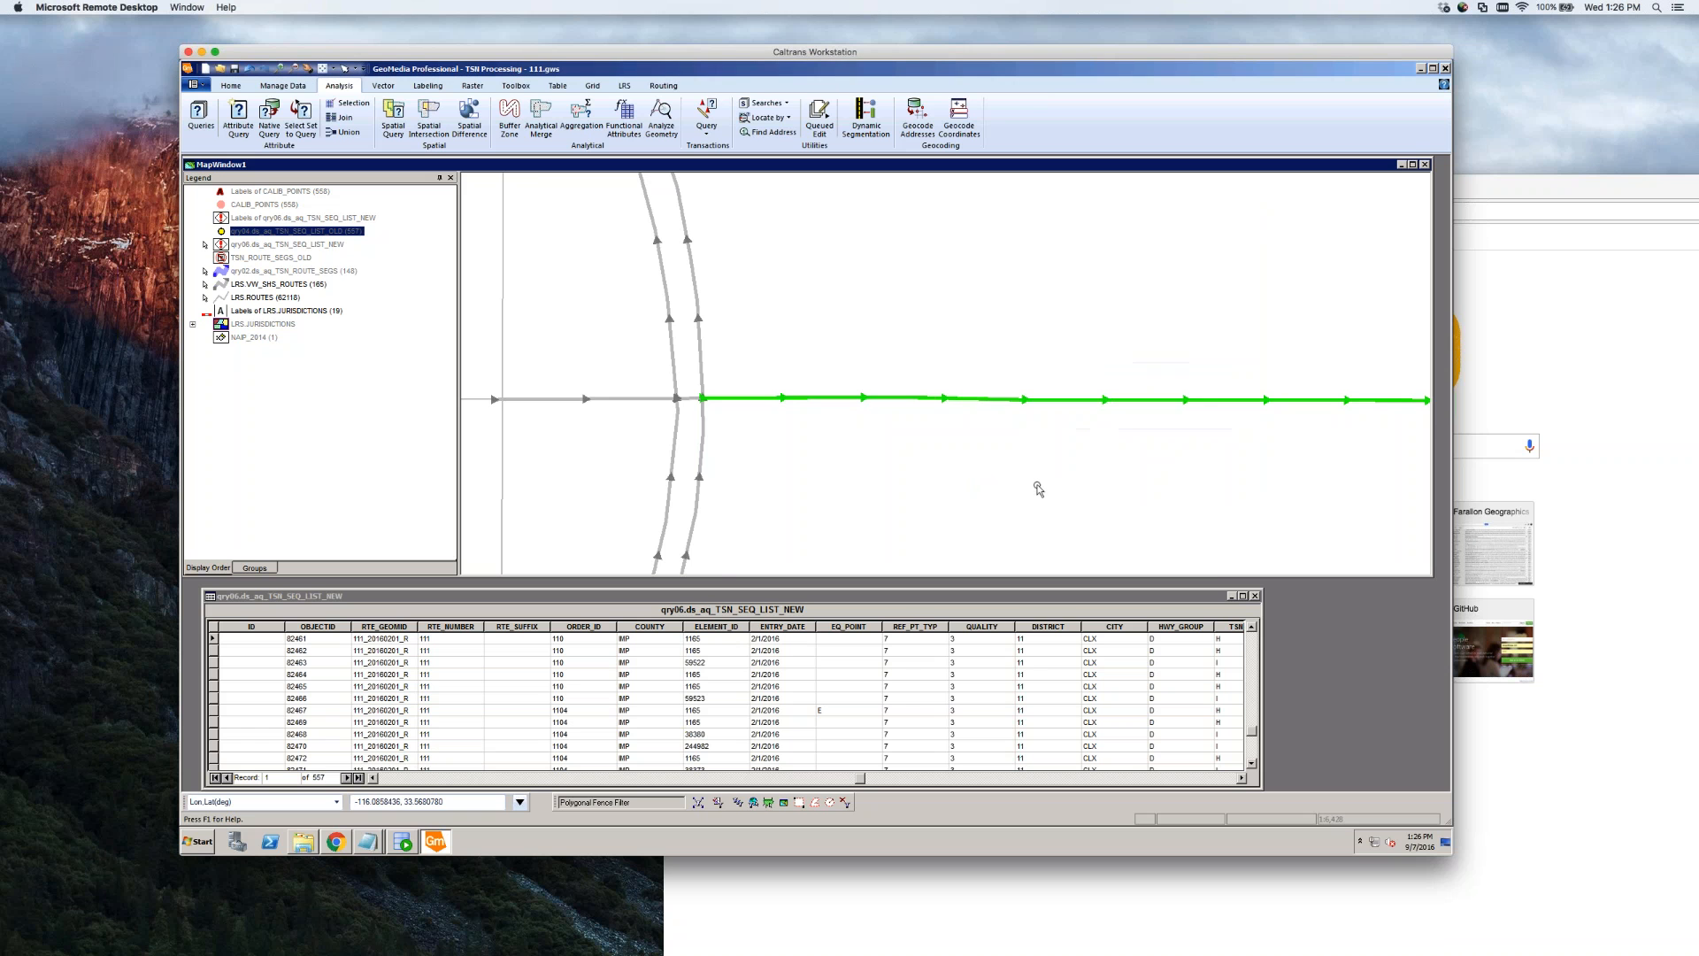
Replace the western segment's LRS_KEY_PRE with 111 and empty its LRS_KEY, then save
scroll(944, 456, down, 3)
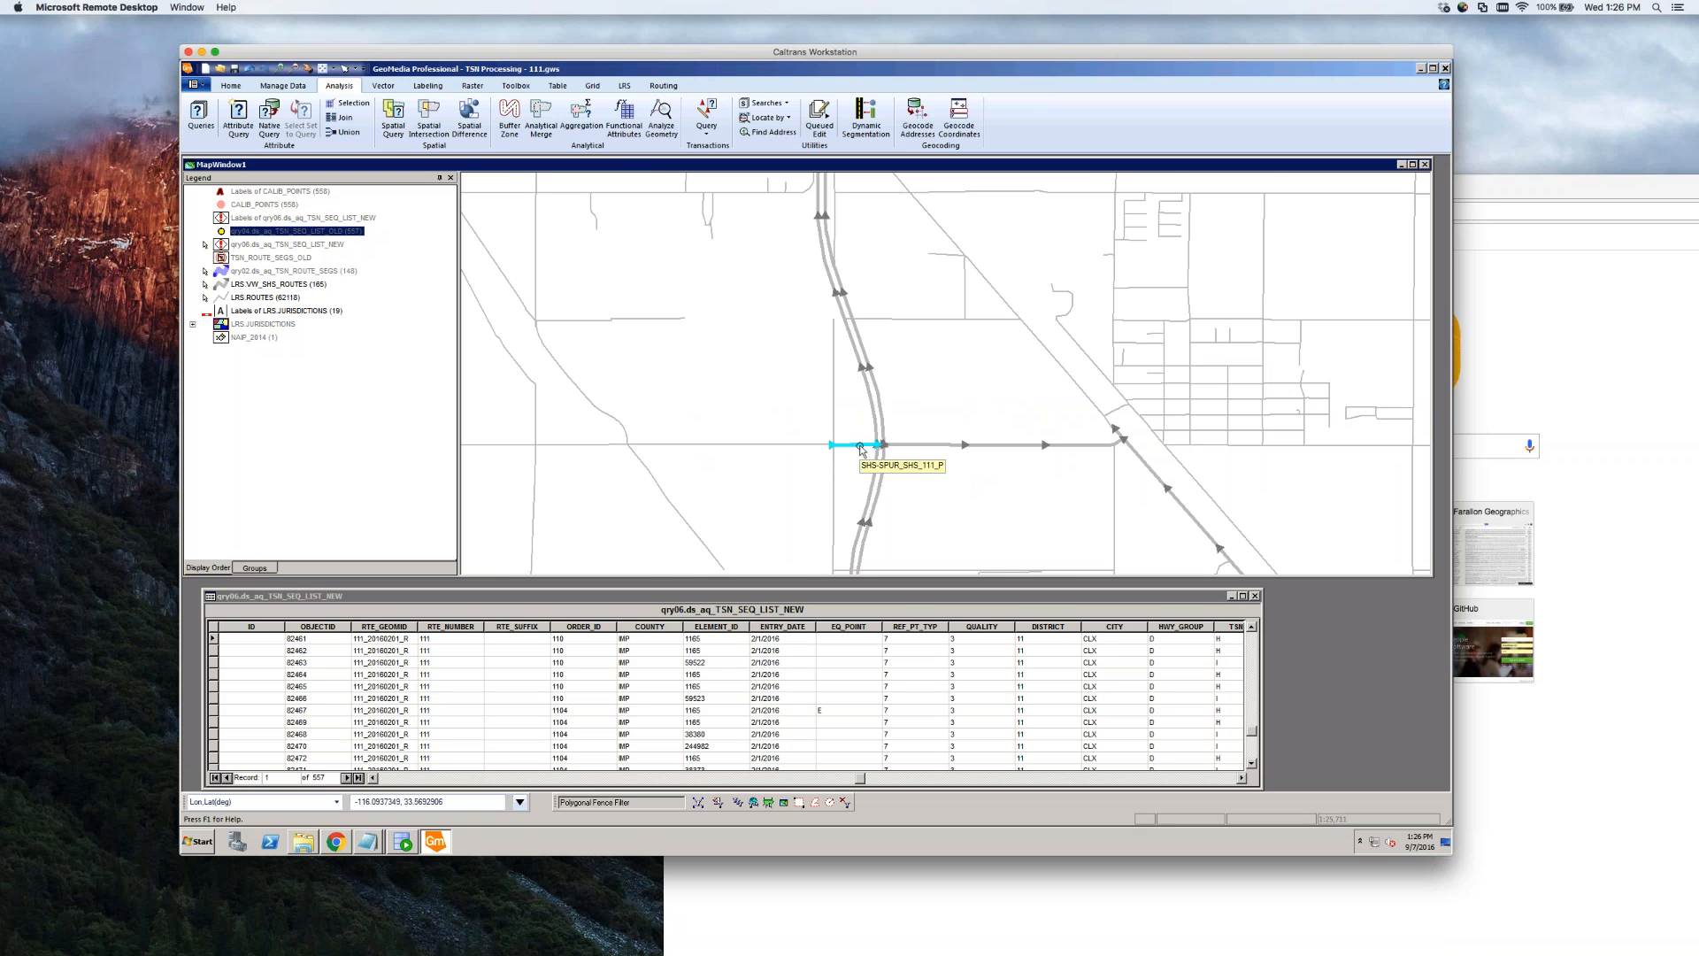
scroll(860, 448, up, 2)
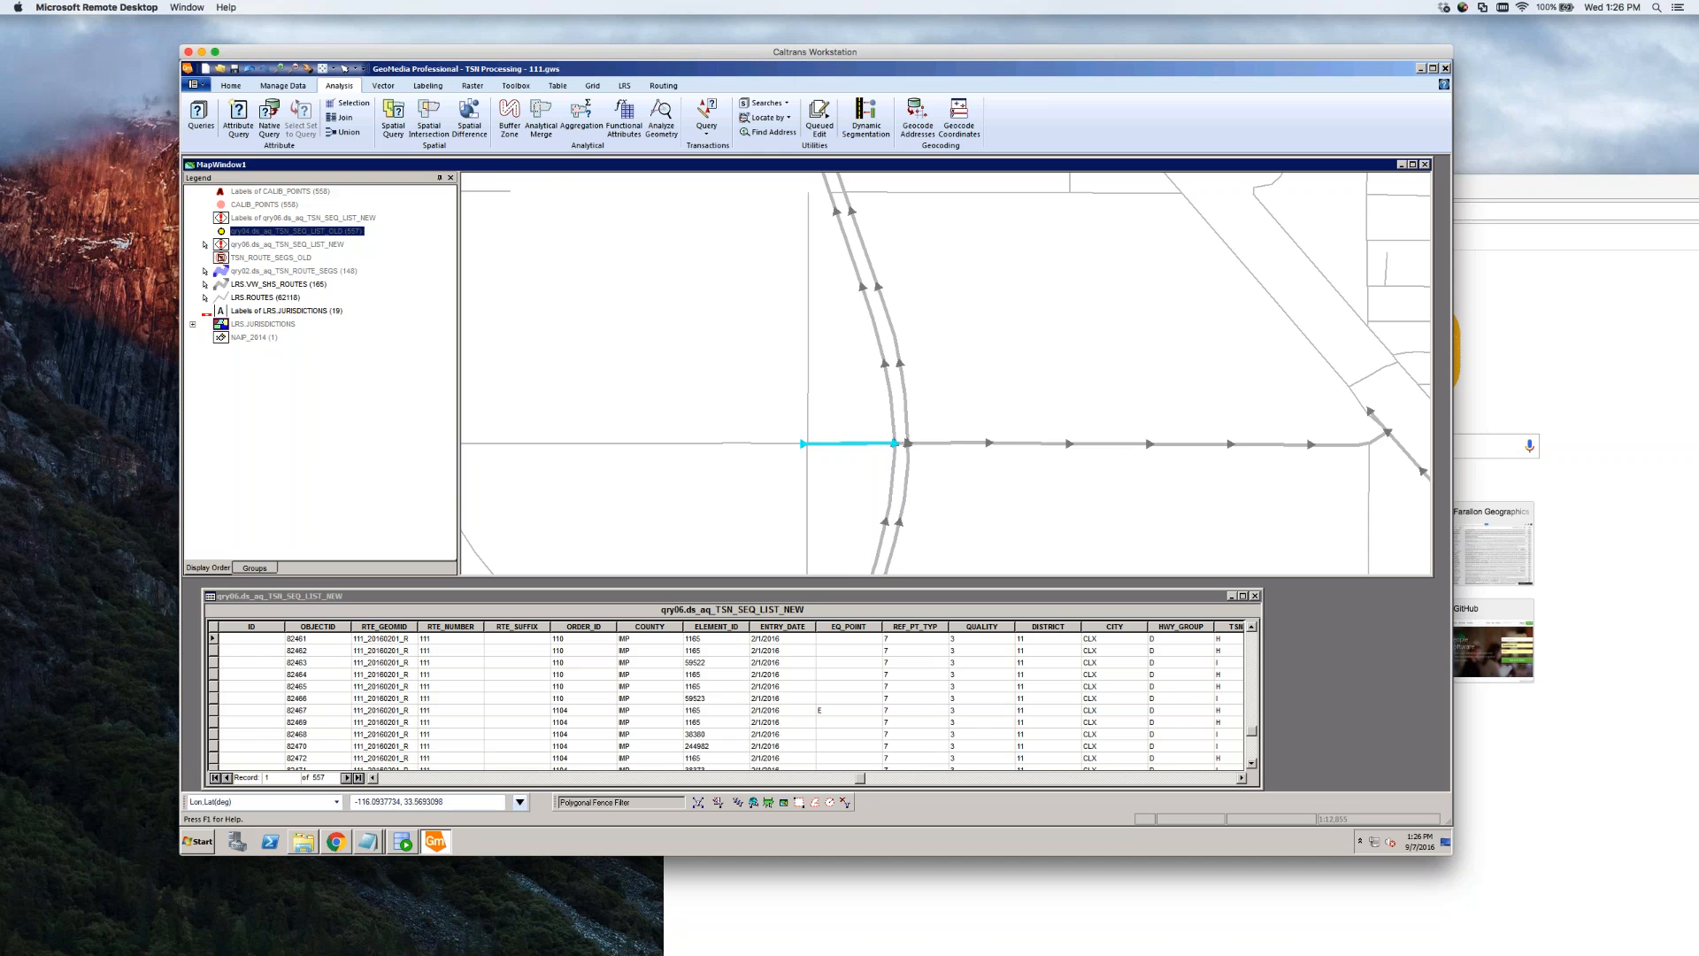
scroll(905, 447, up, 3)
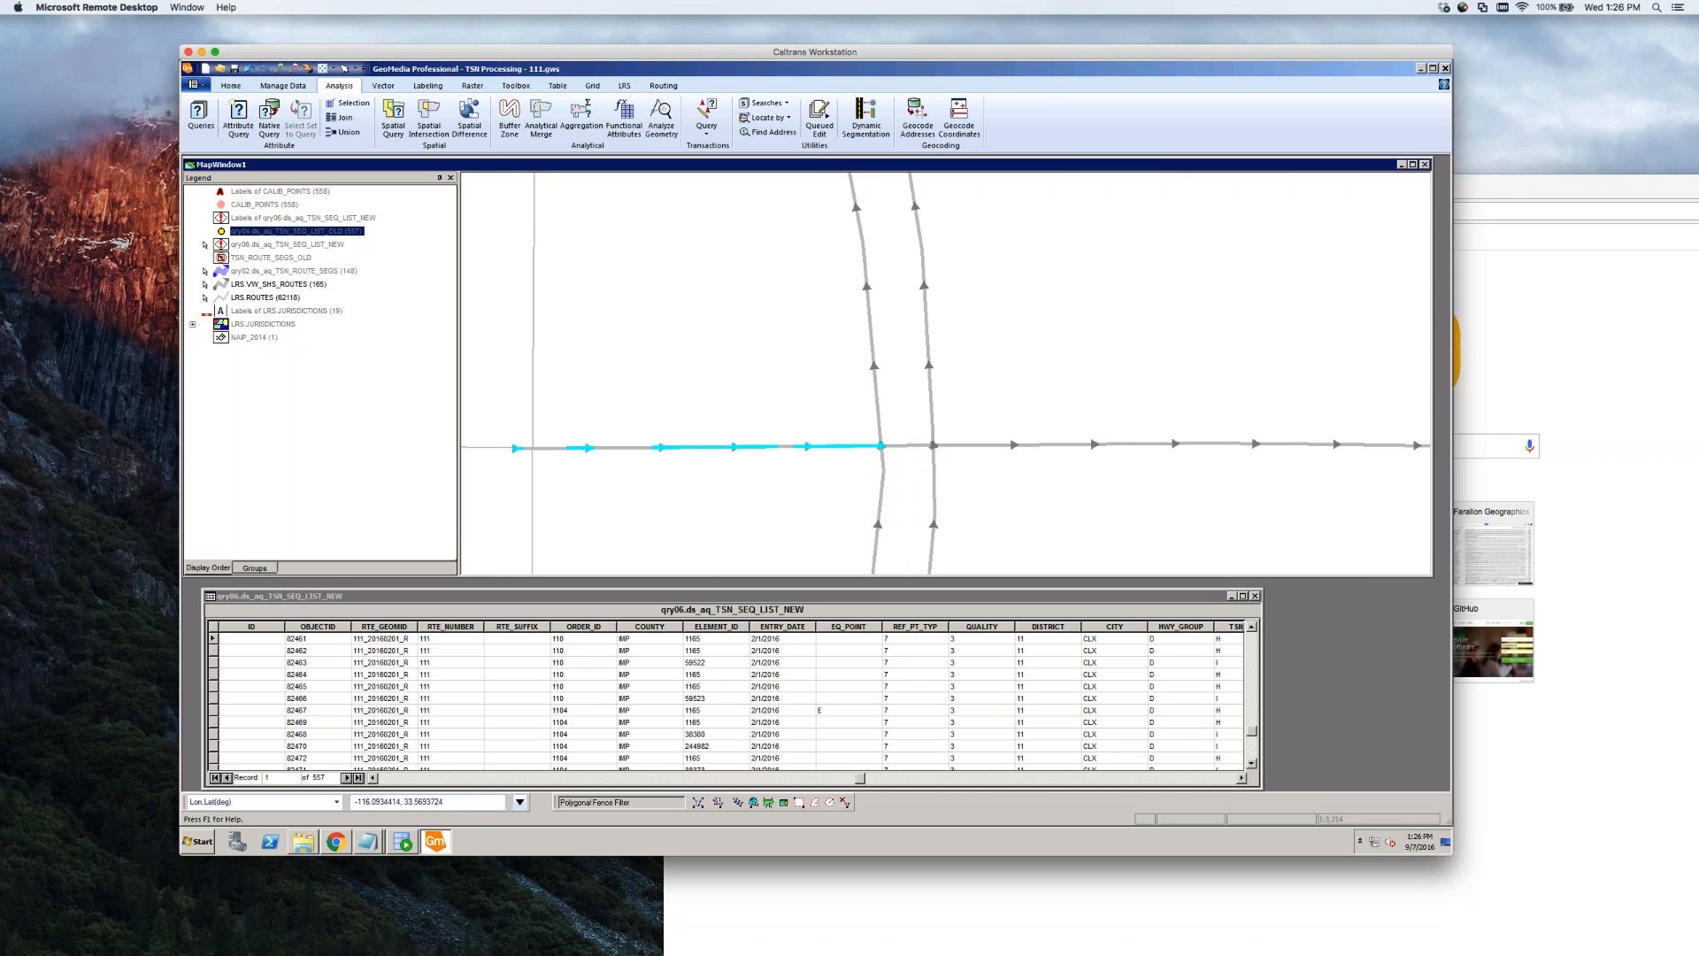
double_click(783, 448)
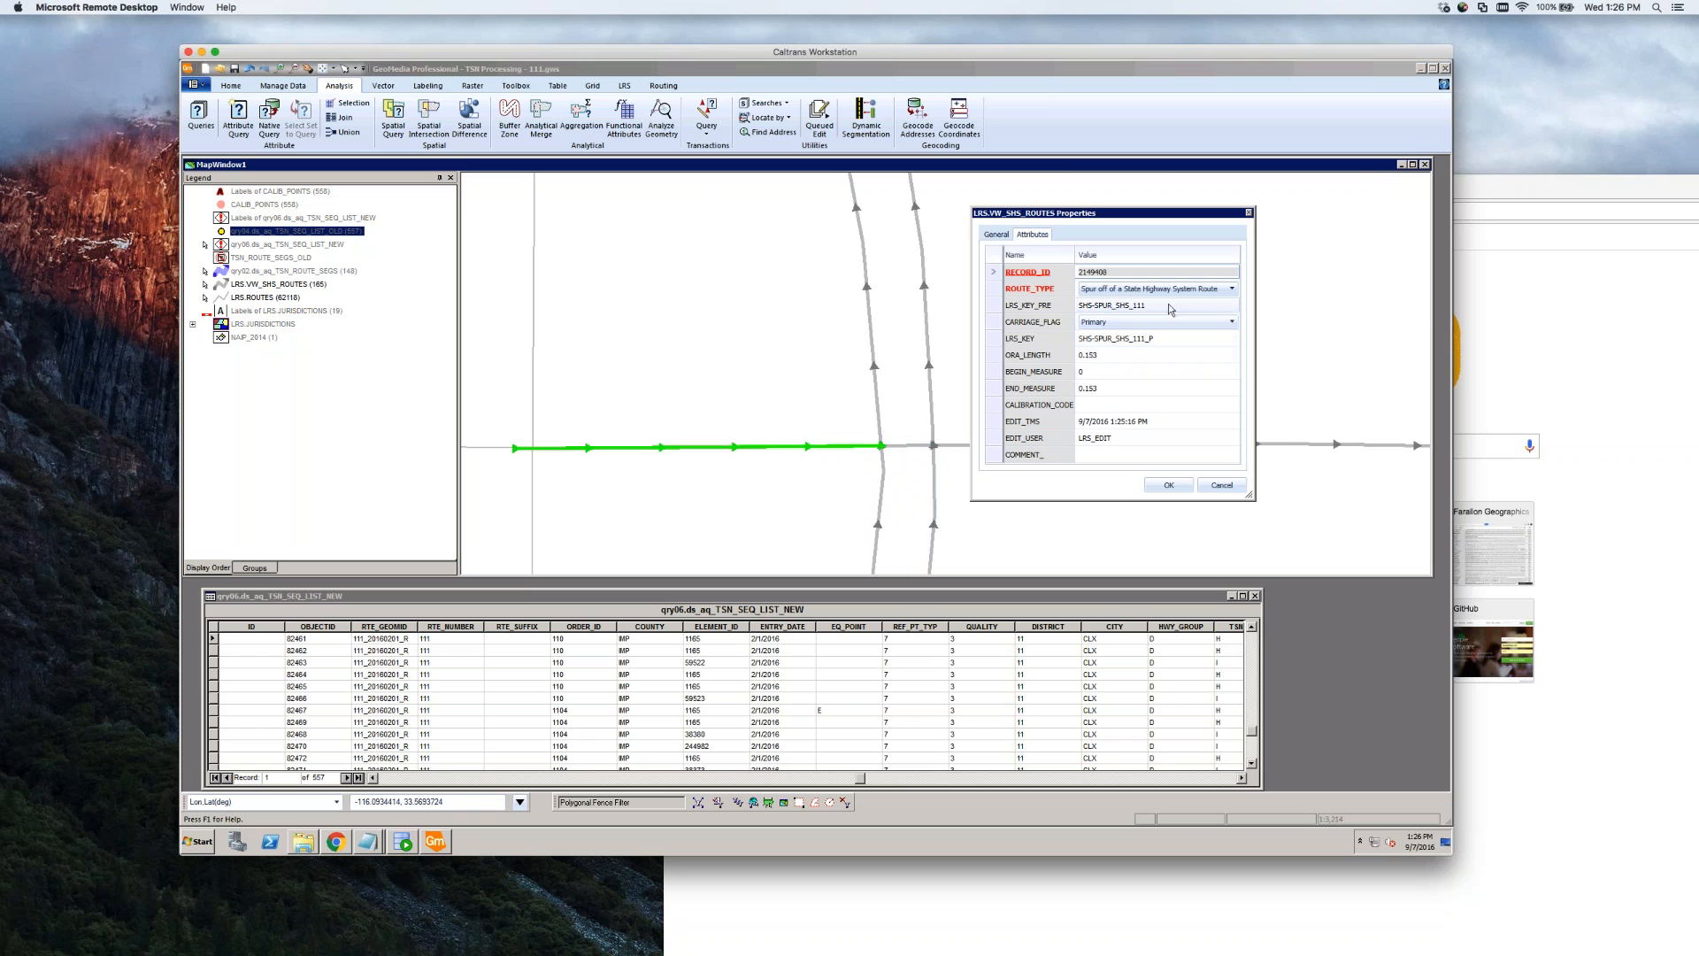
click(1142, 305)
key(BackSpace)
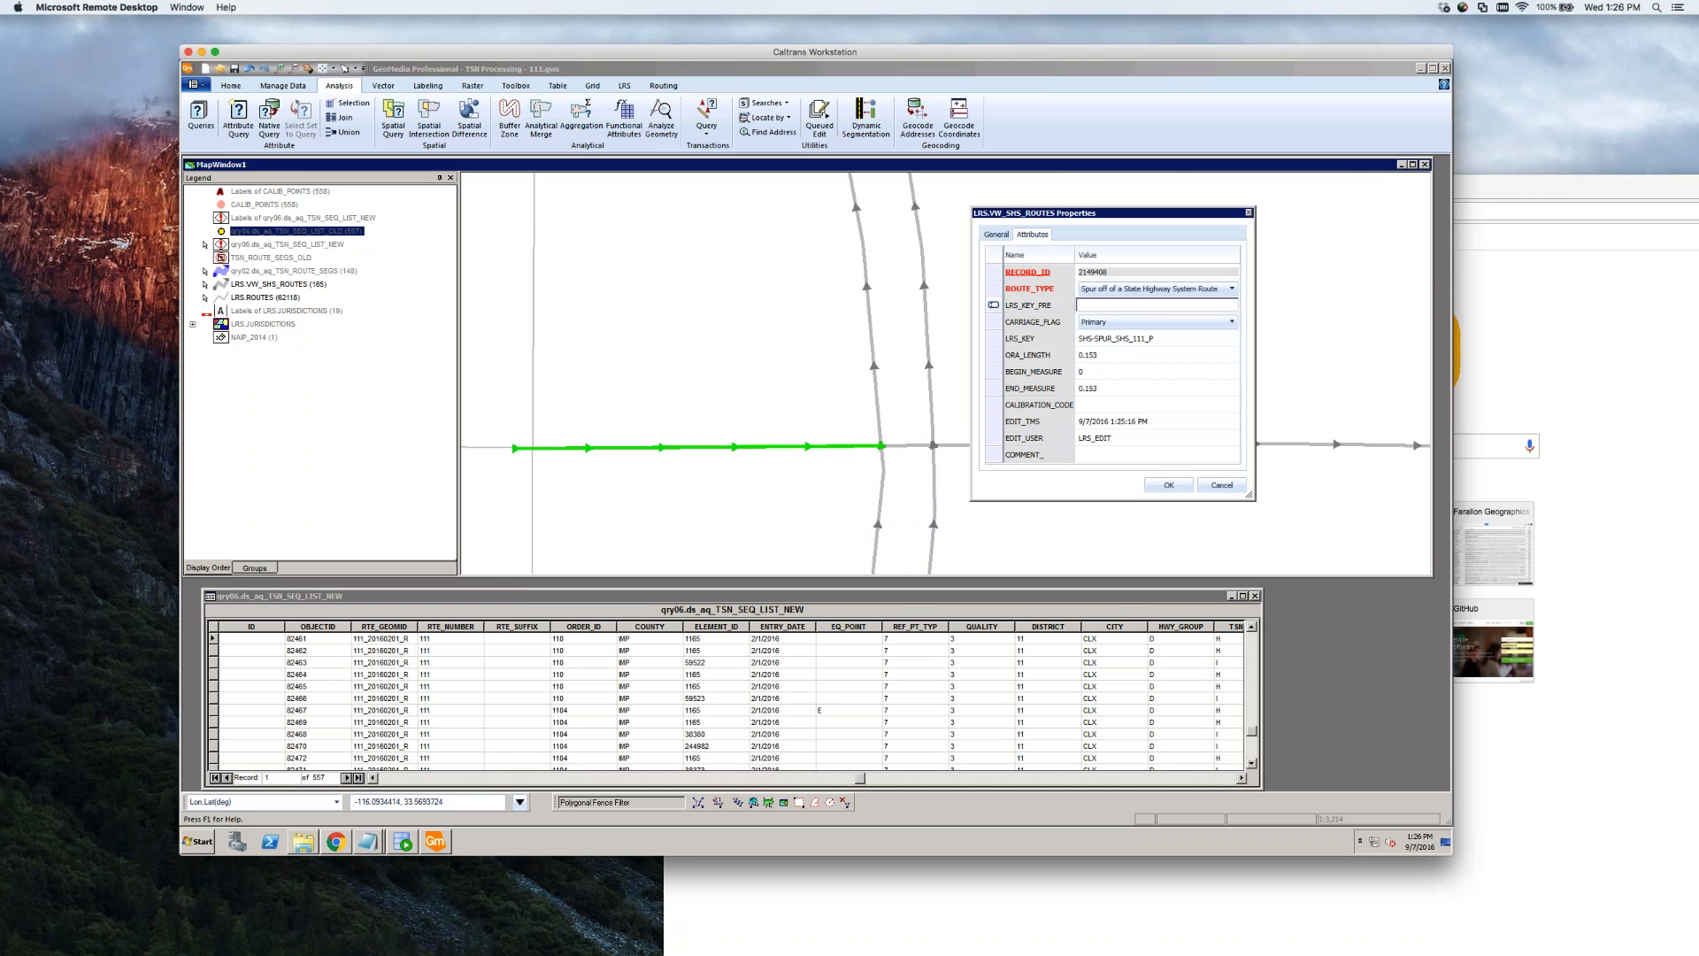
text(111)
click(1170, 339)
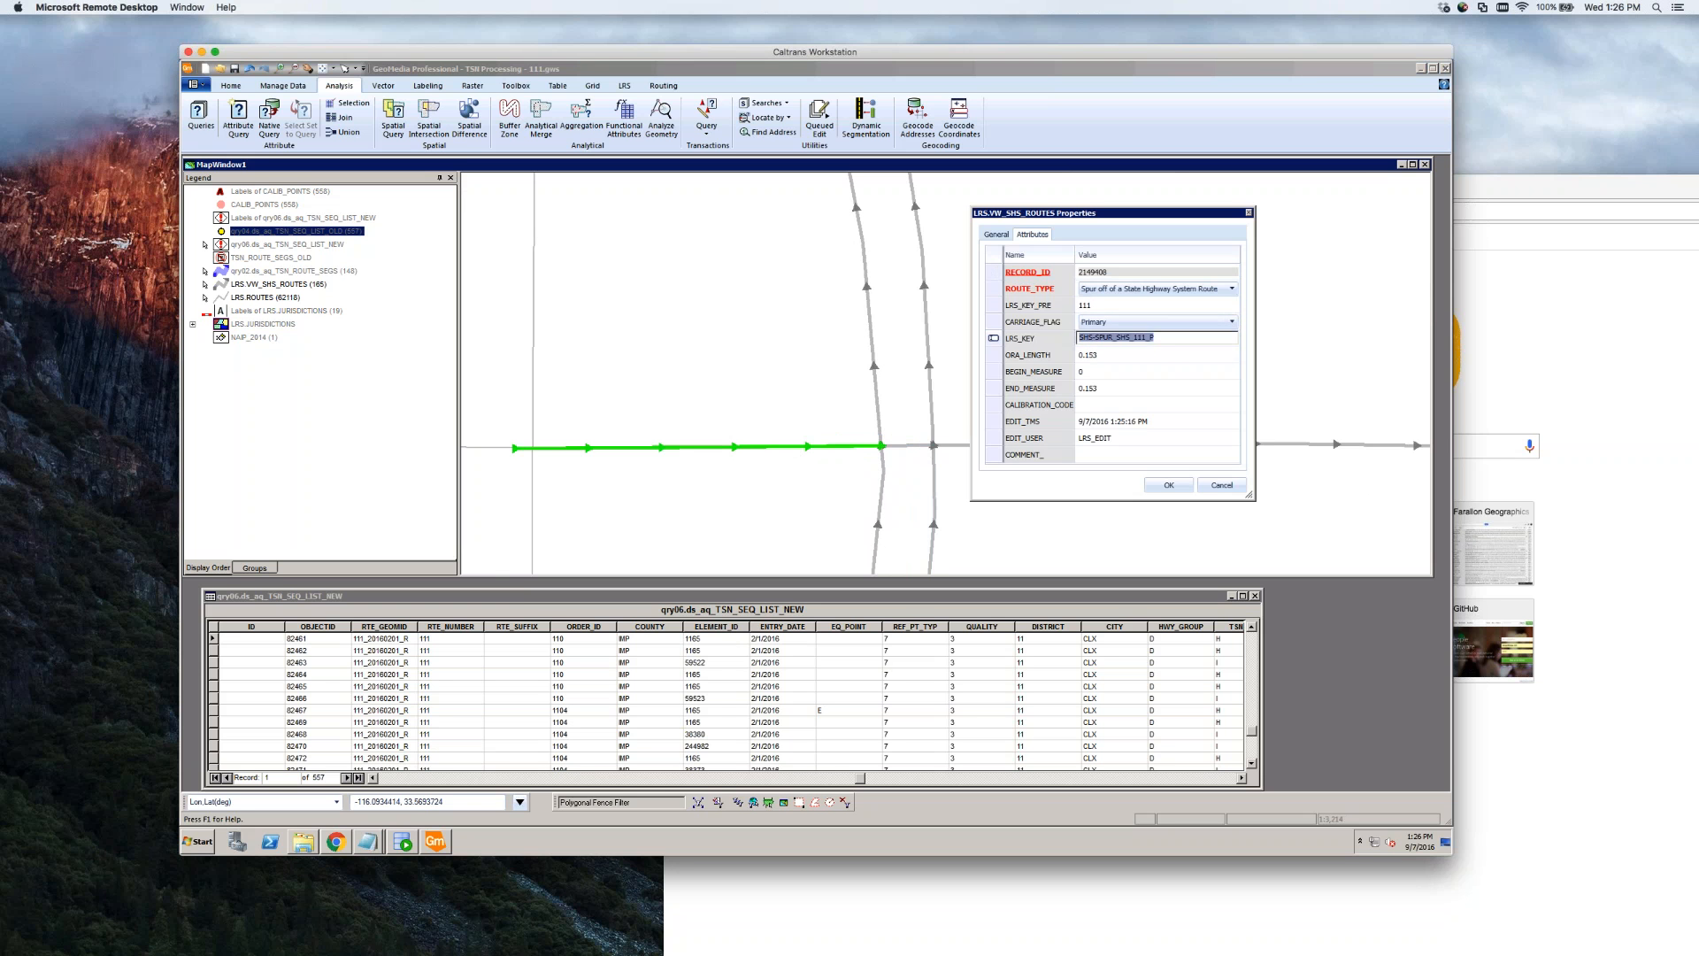
key(BackSpace)
click(1170, 372)
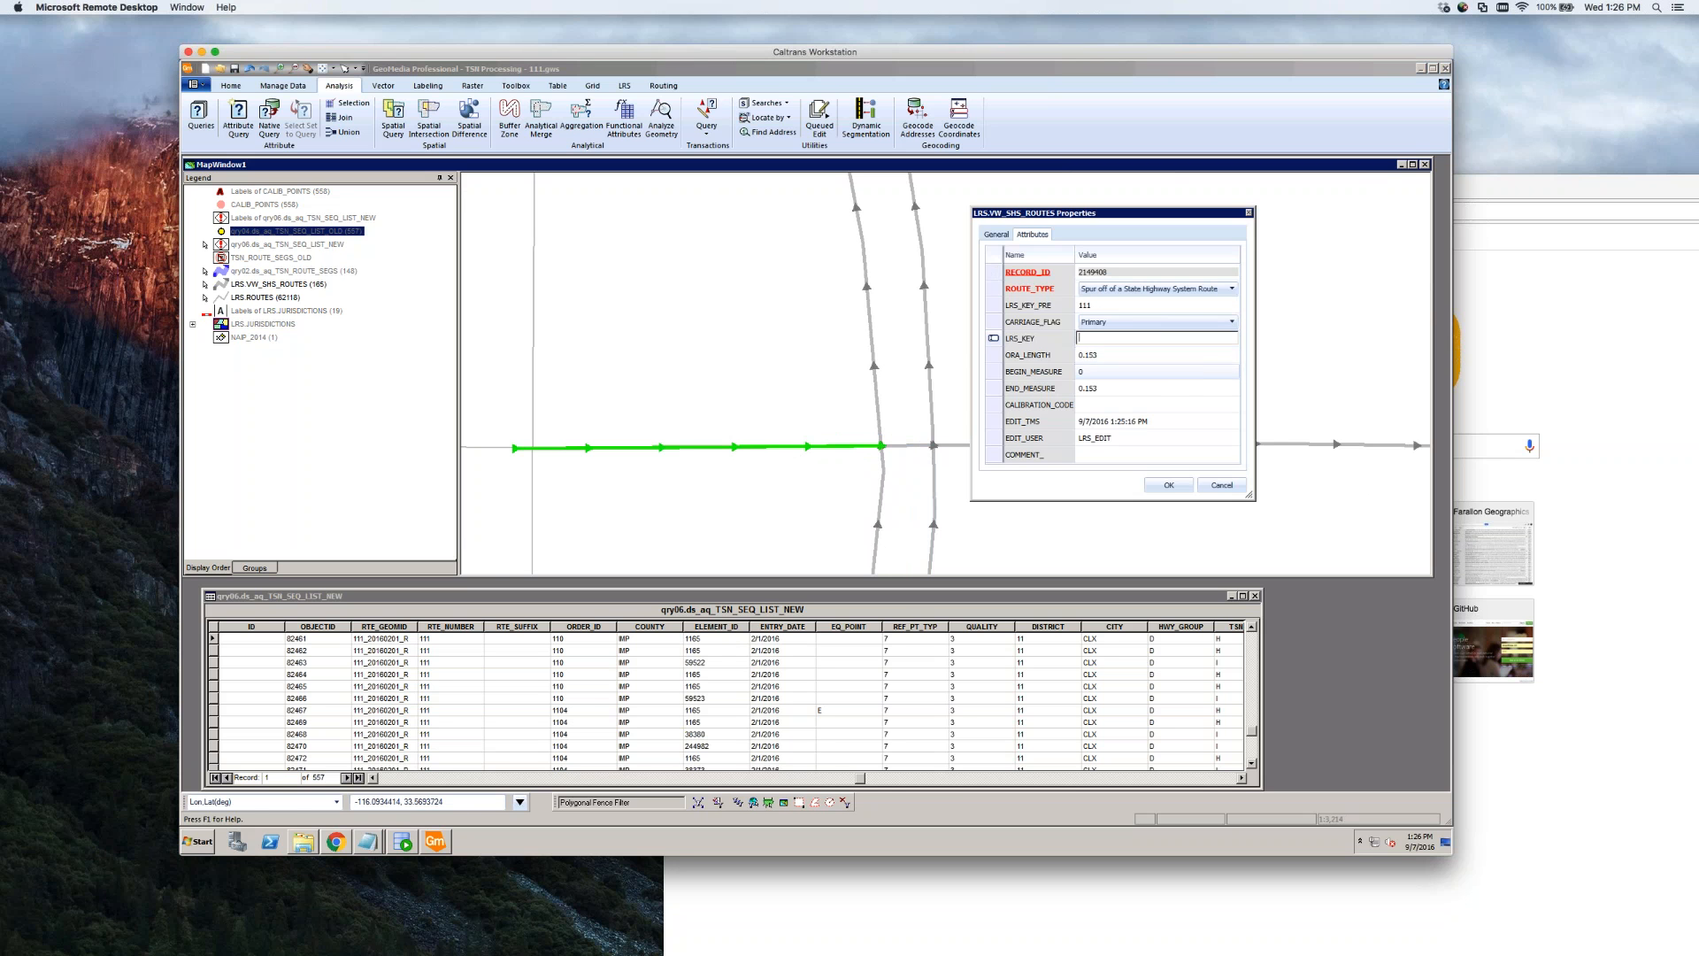
click(1169, 485)
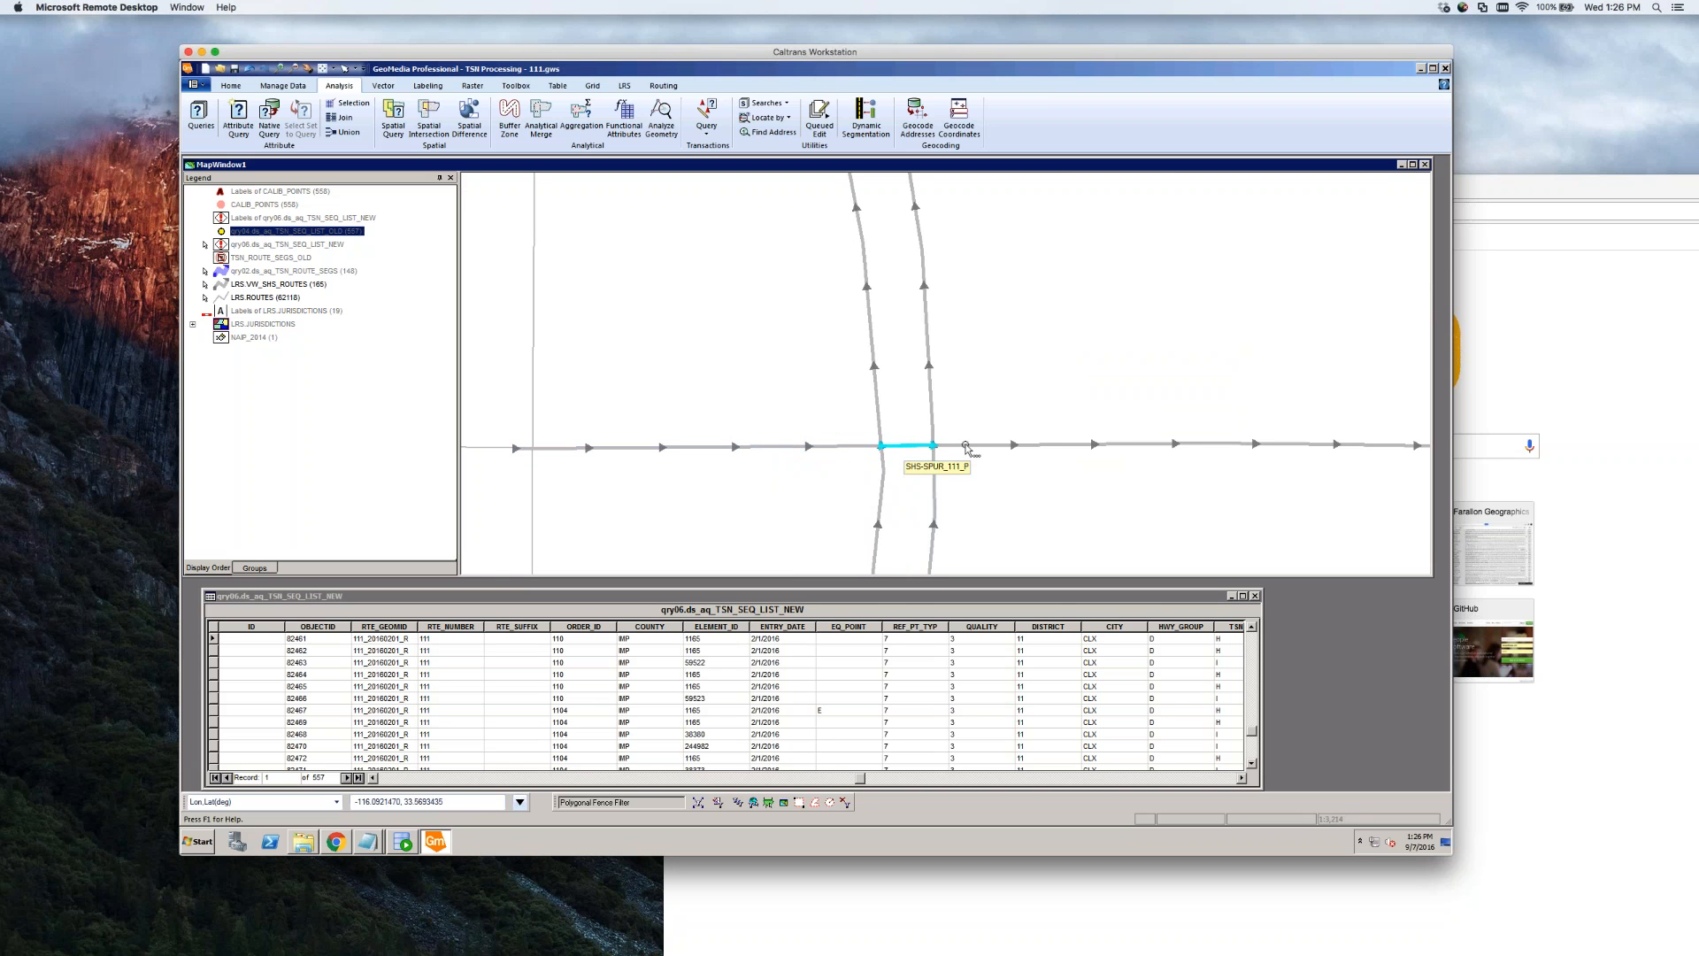
scroll(954, 446, down, 3)
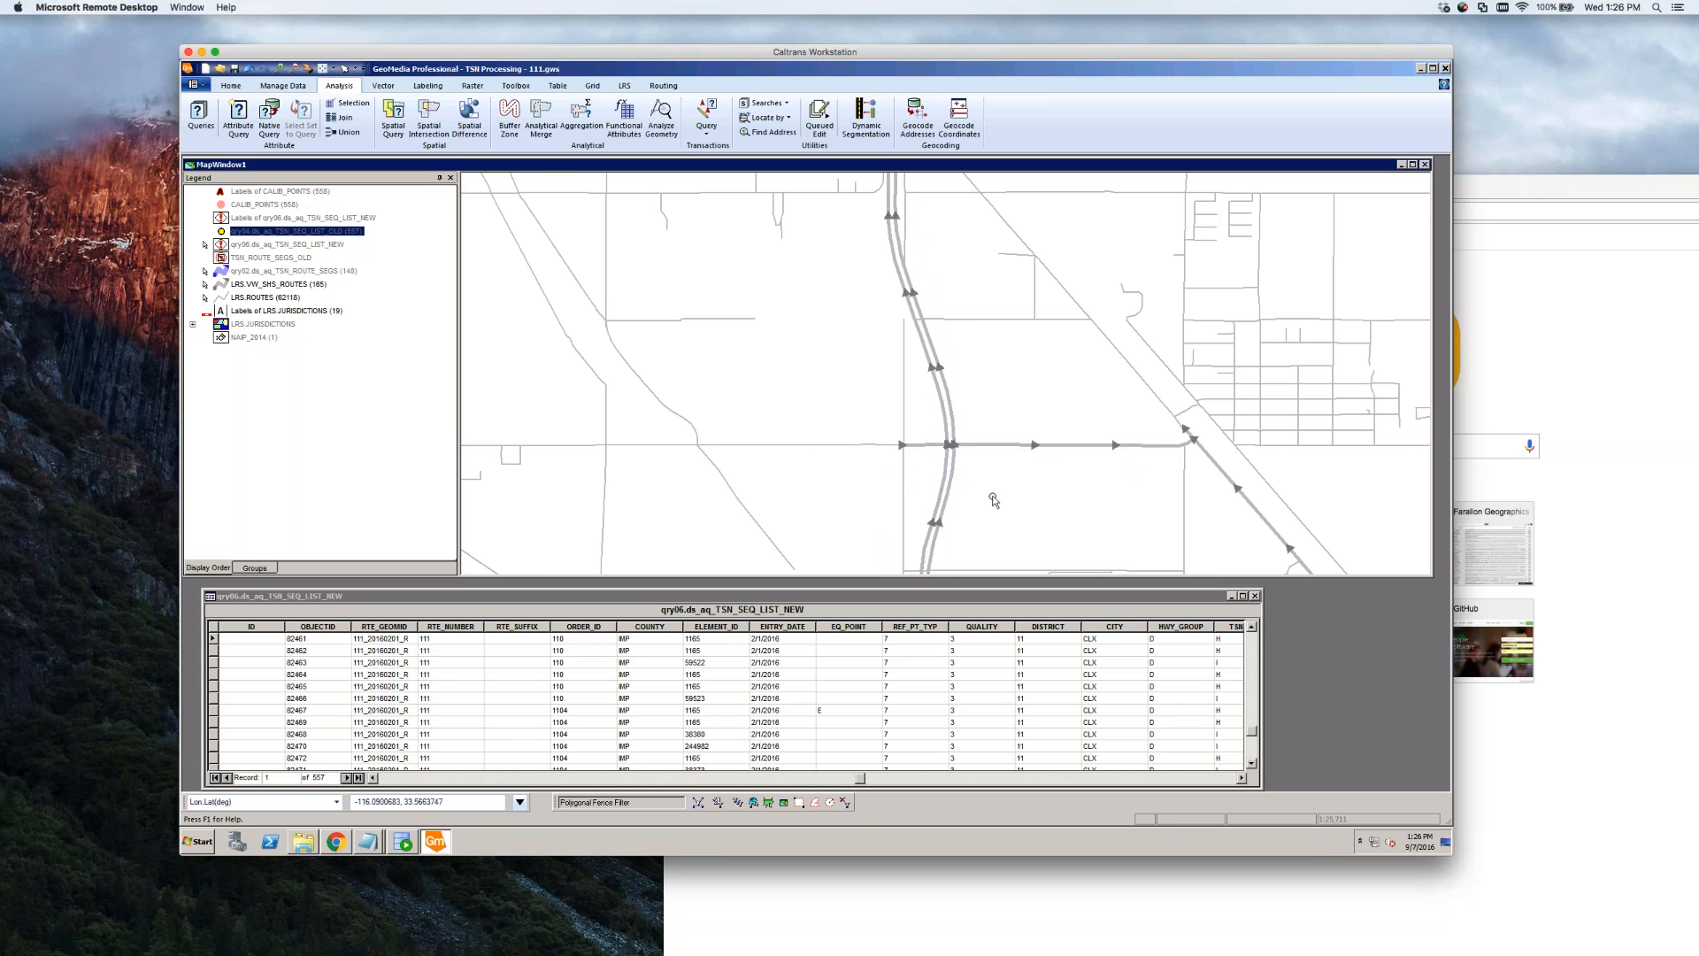
scroll(991, 496, down, 1)
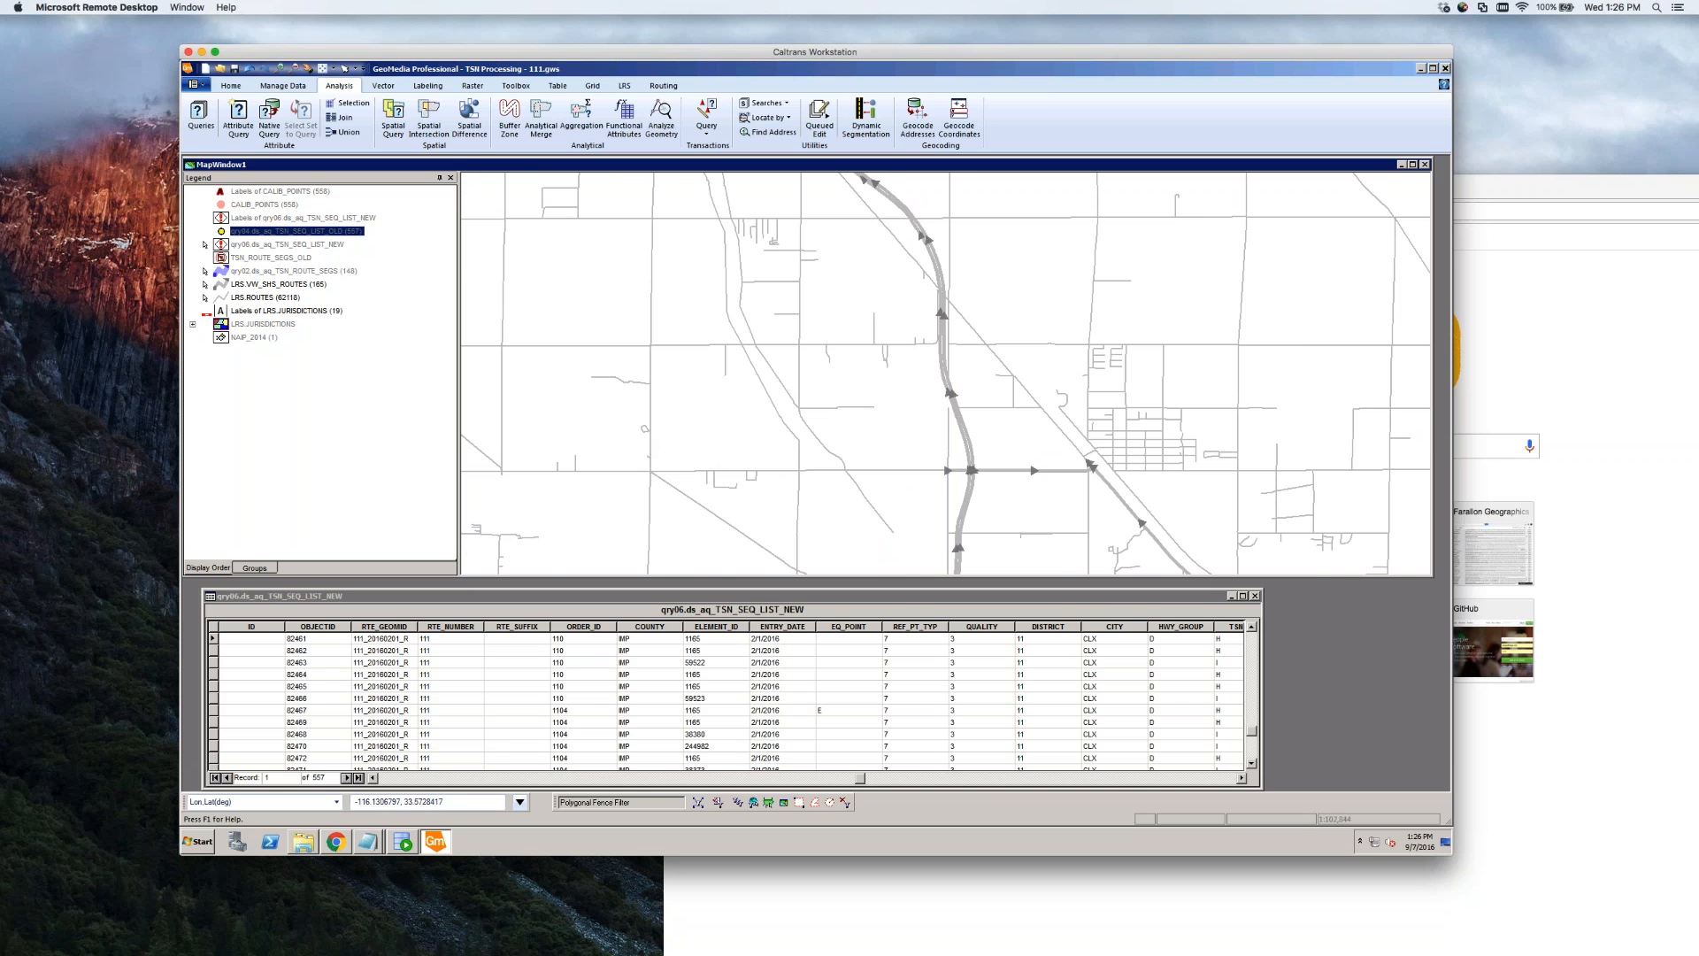
scroll(647, 440, down, 1)
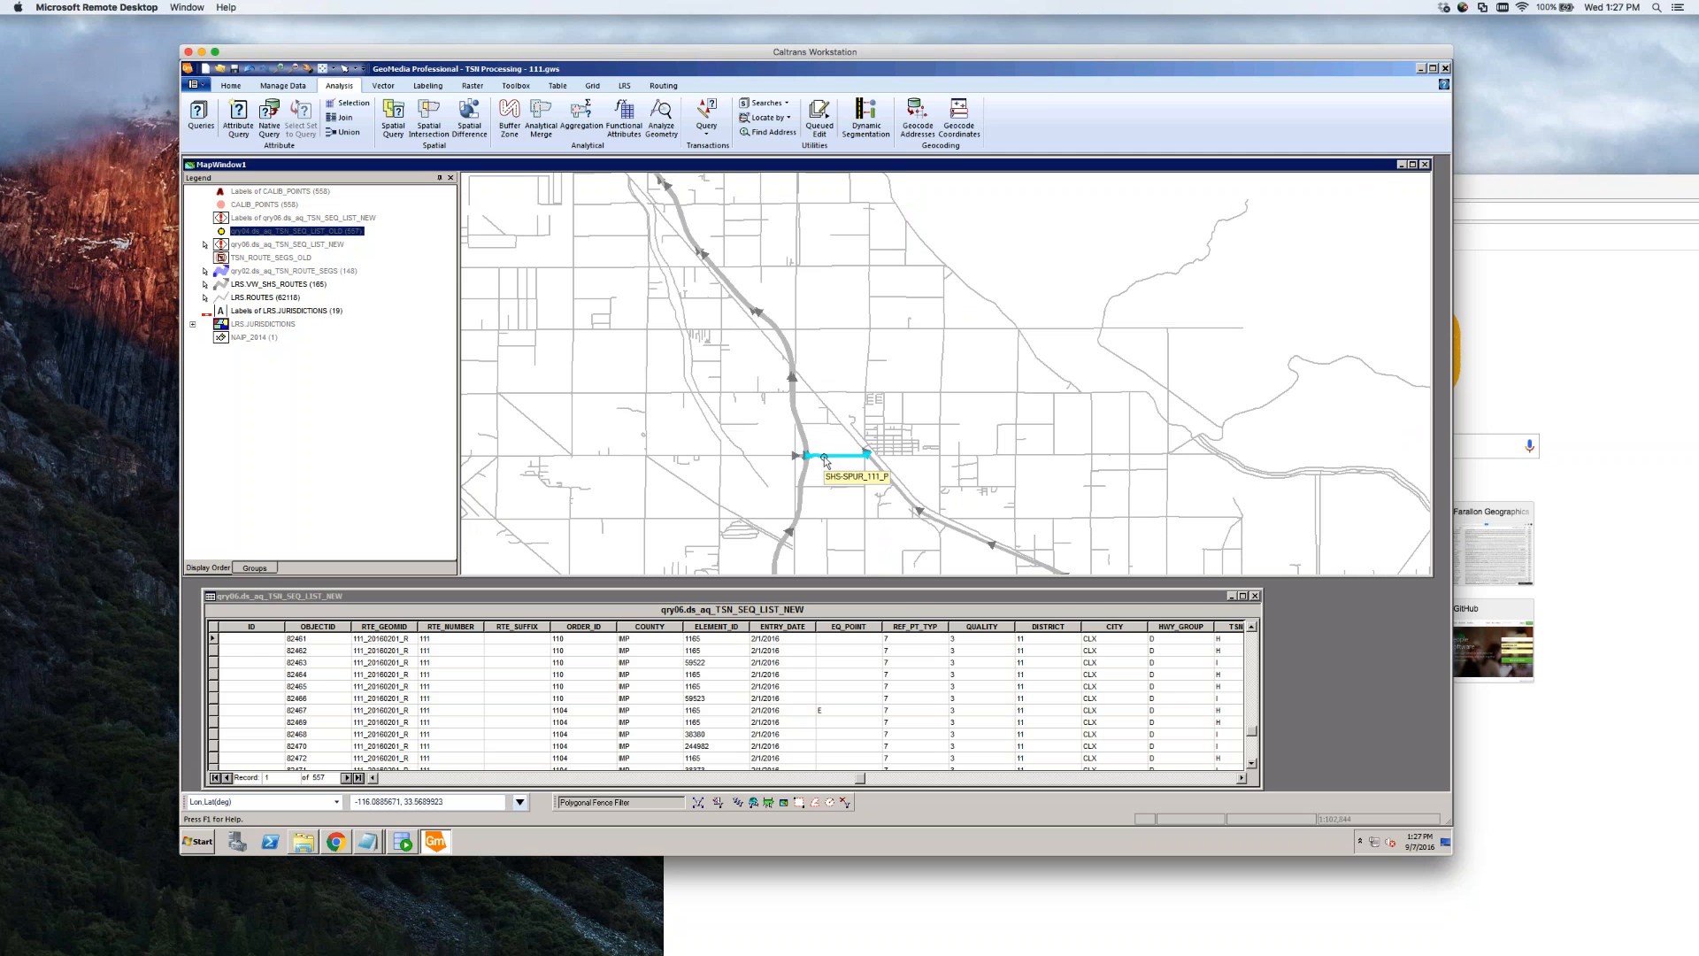
scroll(807, 457, up, 4)
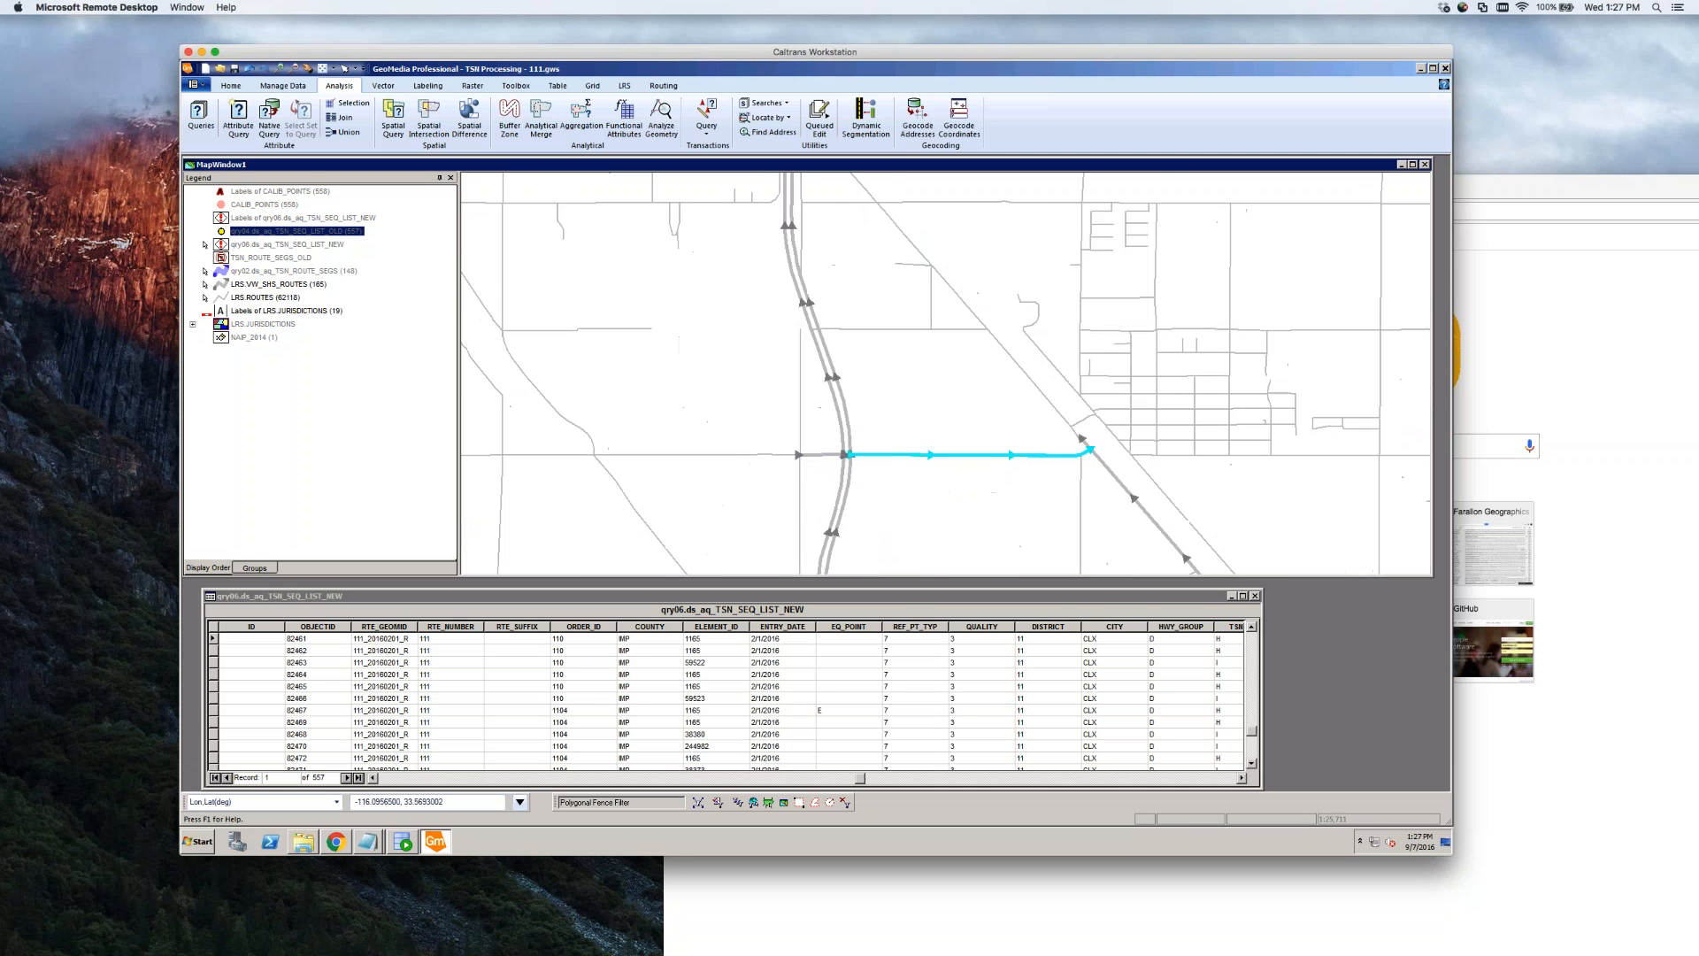
click(936, 456)
double_click(935, 454)
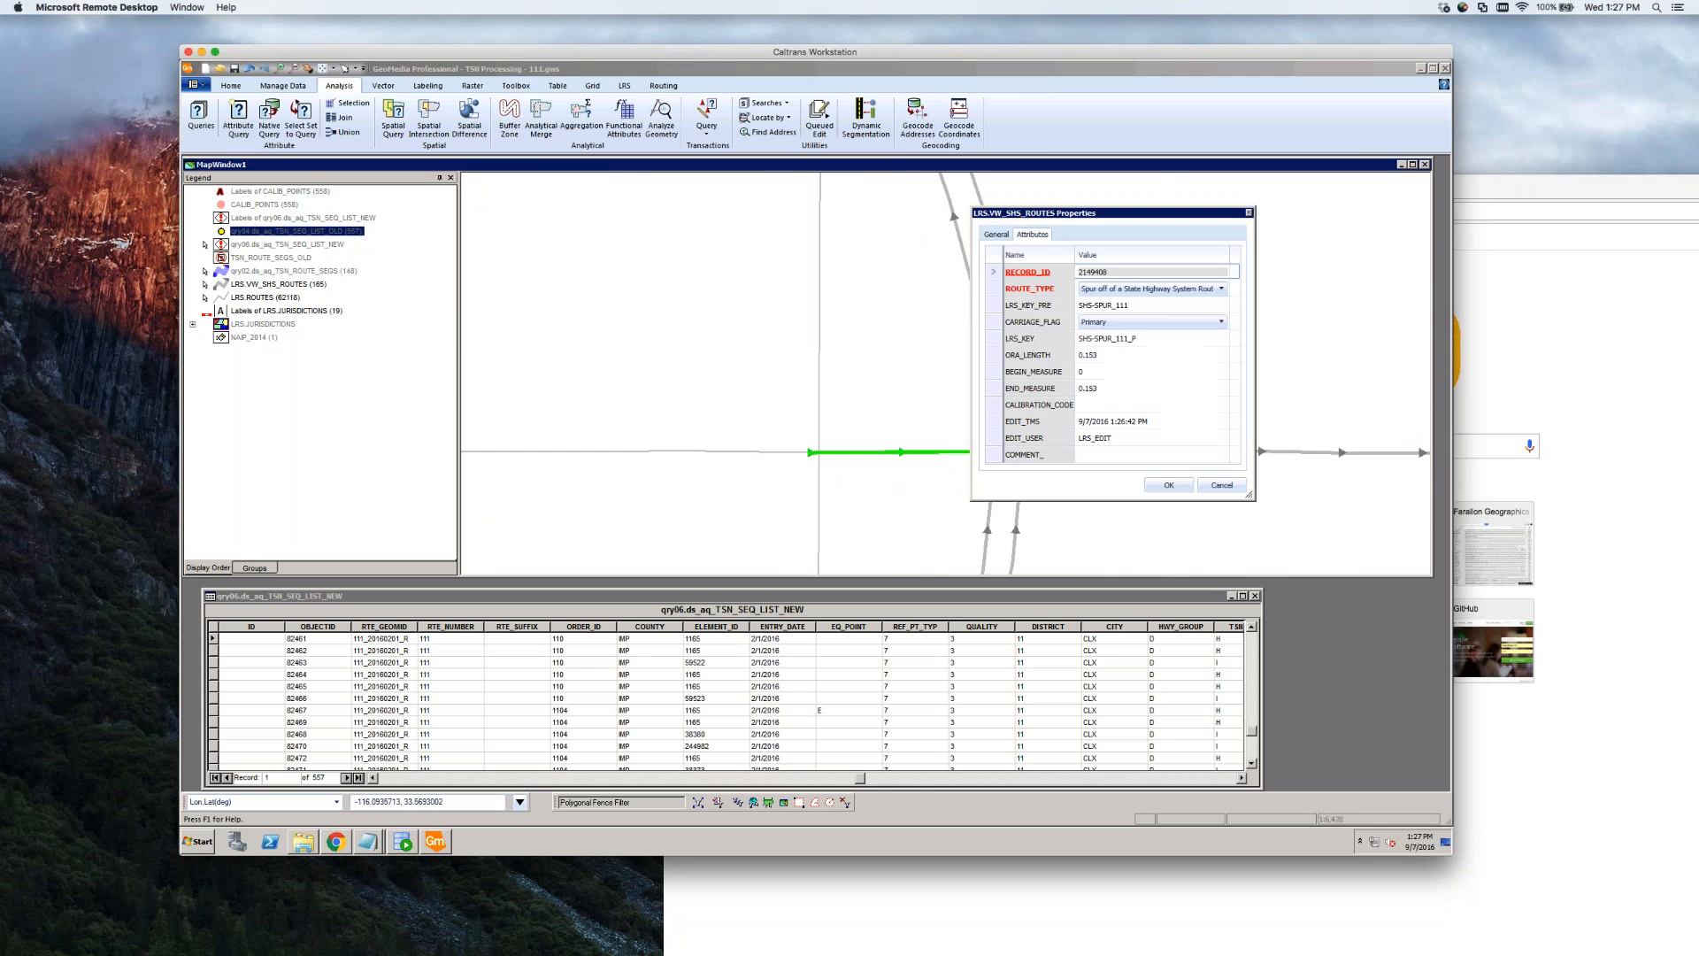
click(1157, 342)
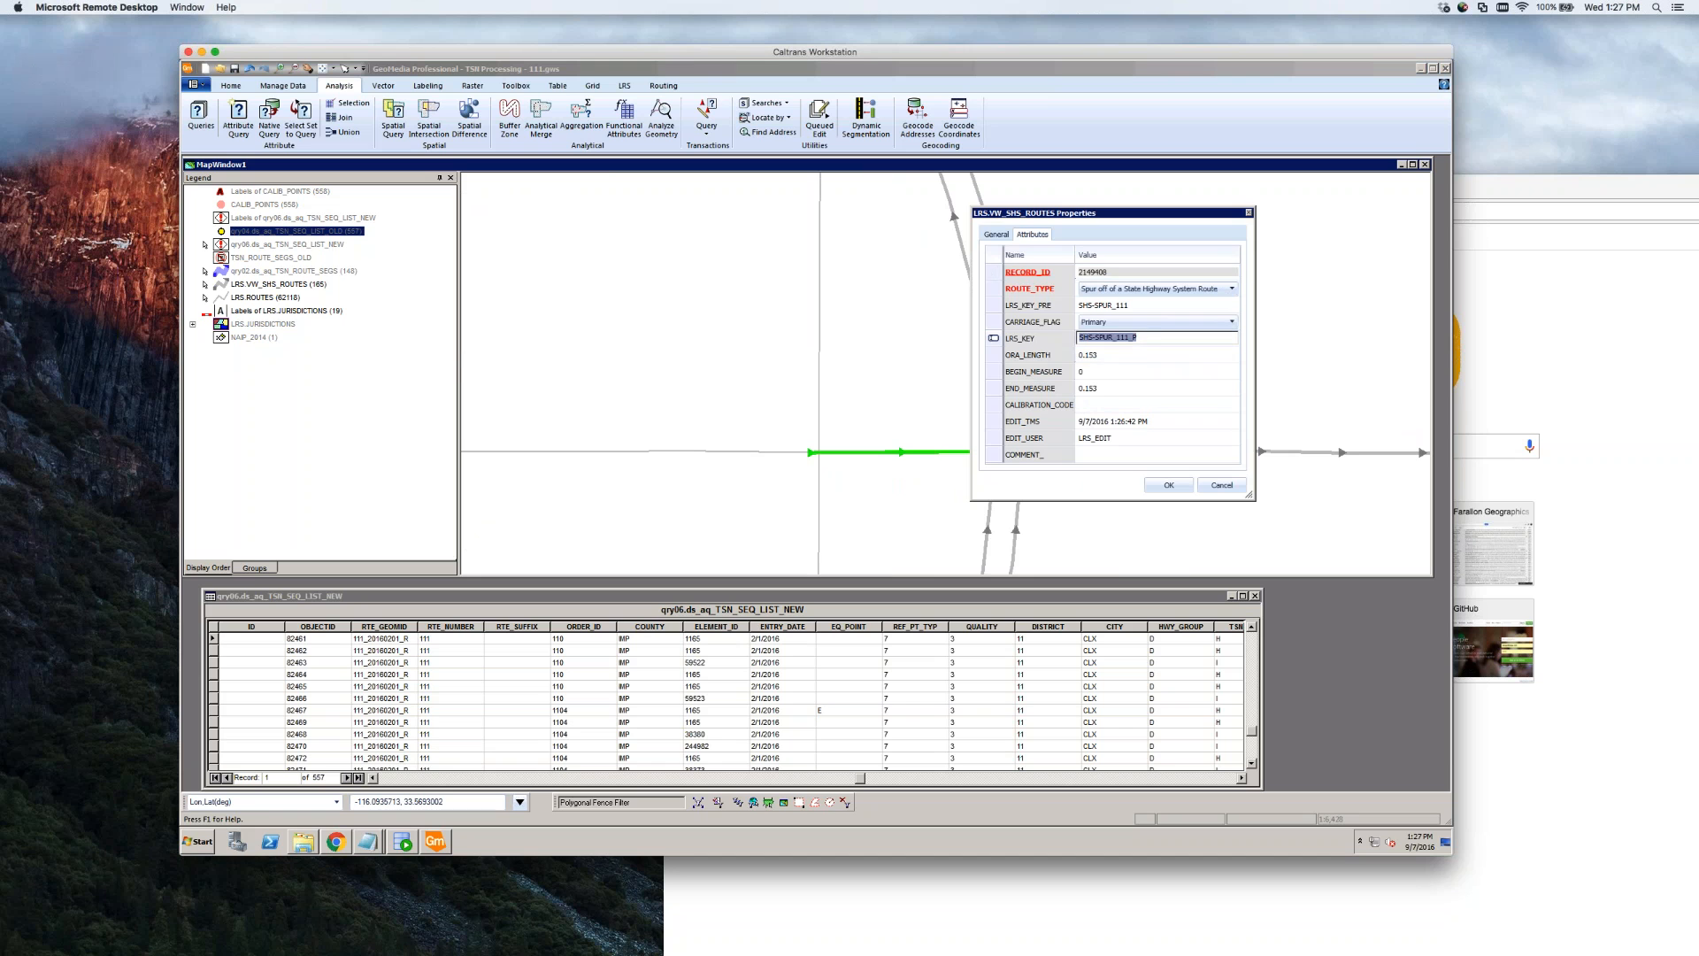
click(1162, 340)
click(1221, 485)
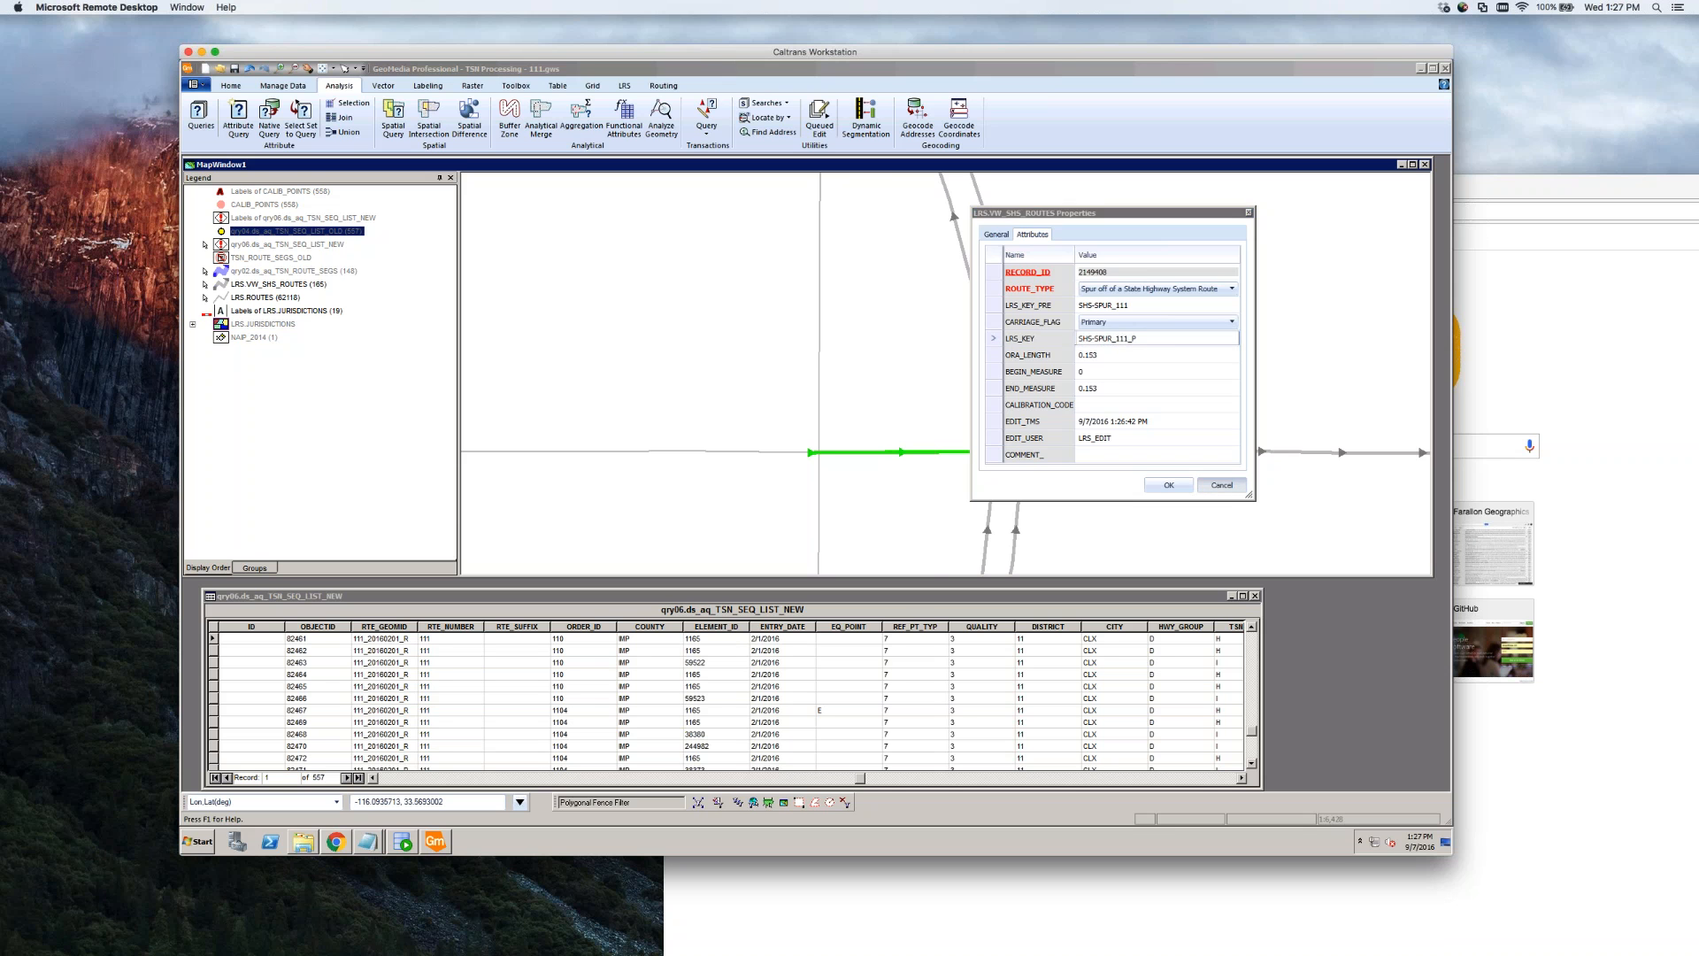
click(1129, 498)
scroll(867, 495, down, 1)
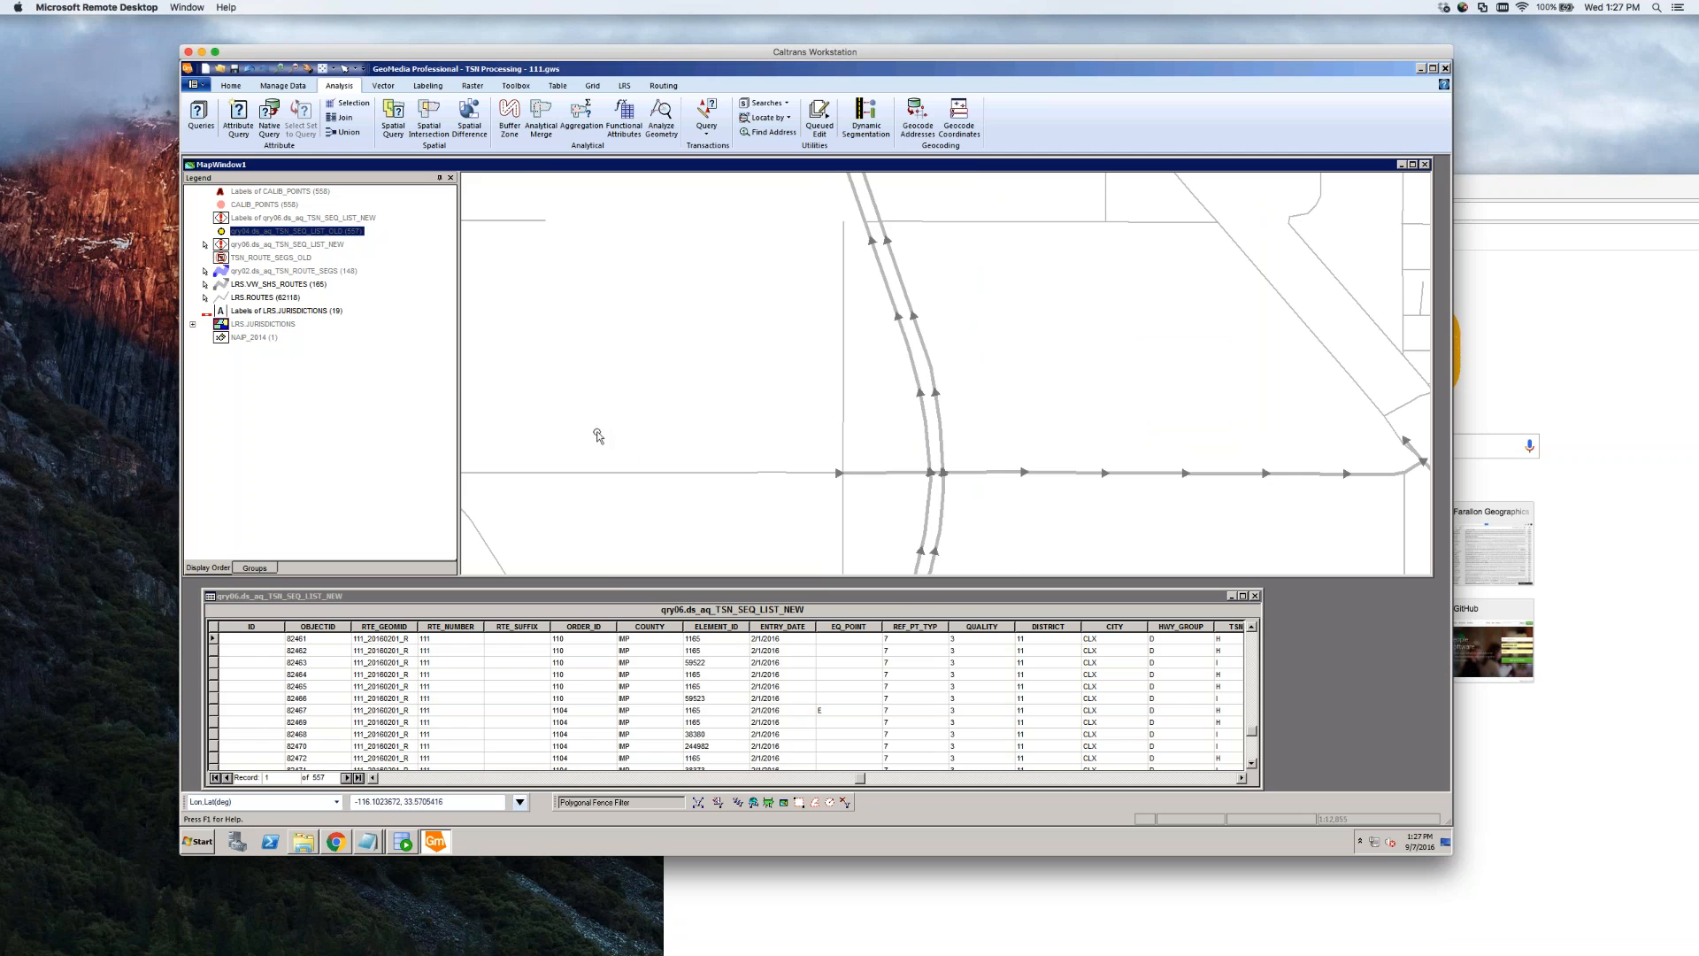
scroll(604, 432, down, 1)
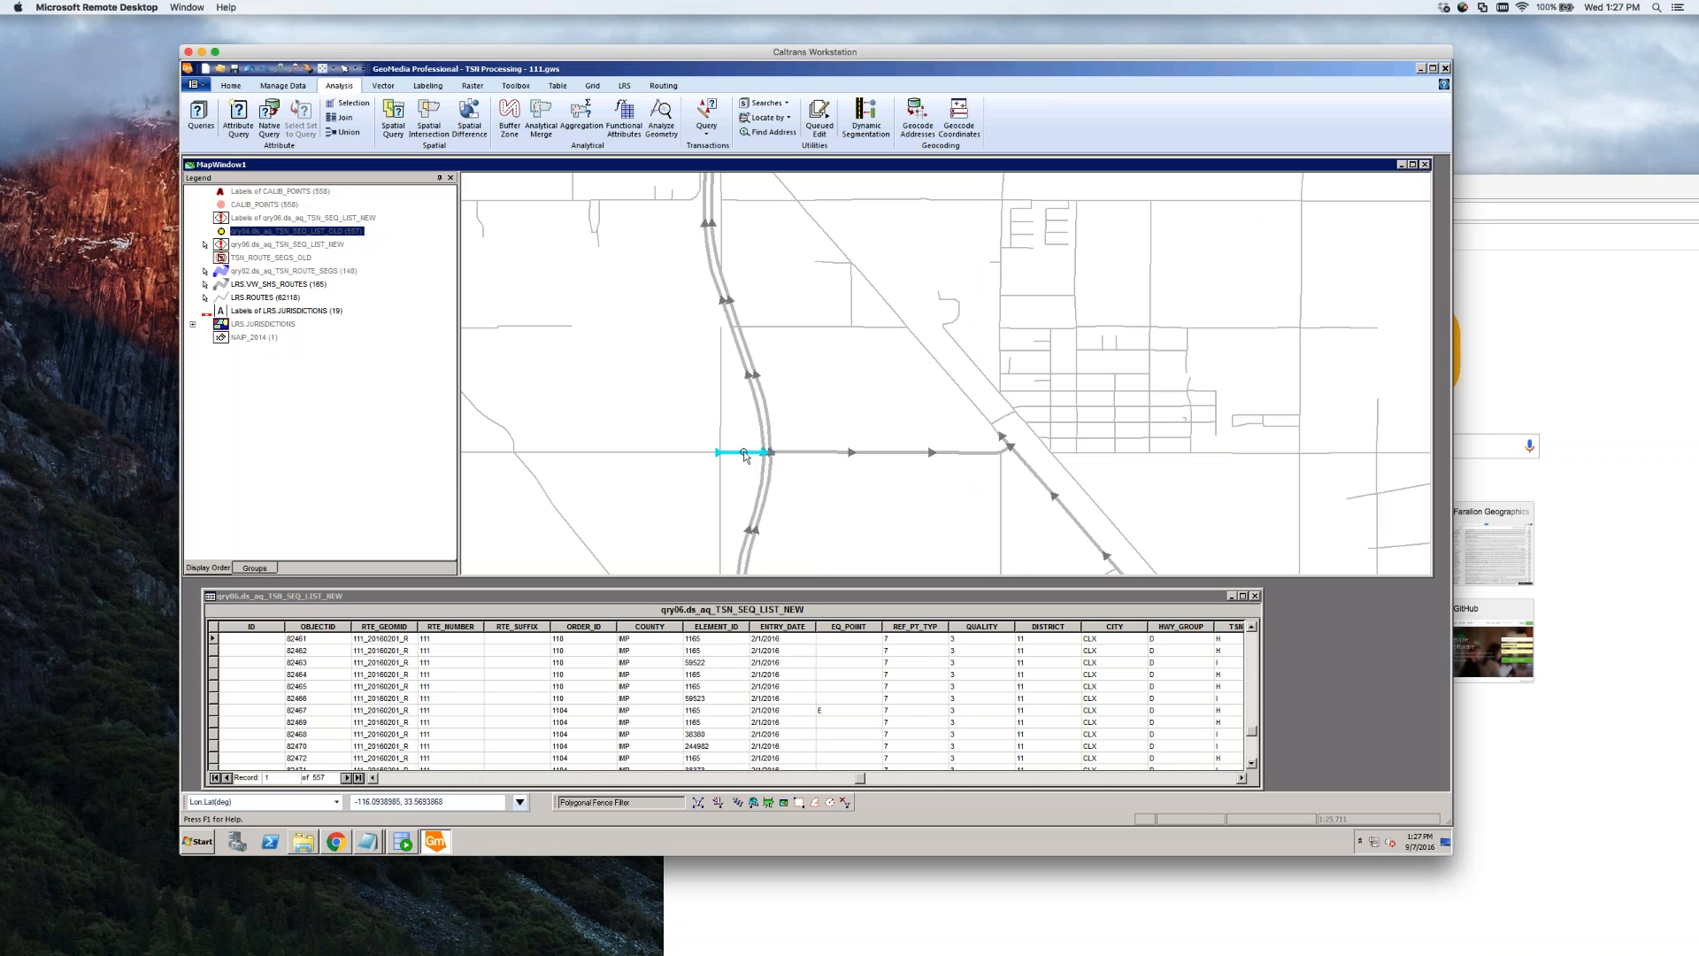
mouse_move(744, 453)
scroll(764, 453, up, 1)
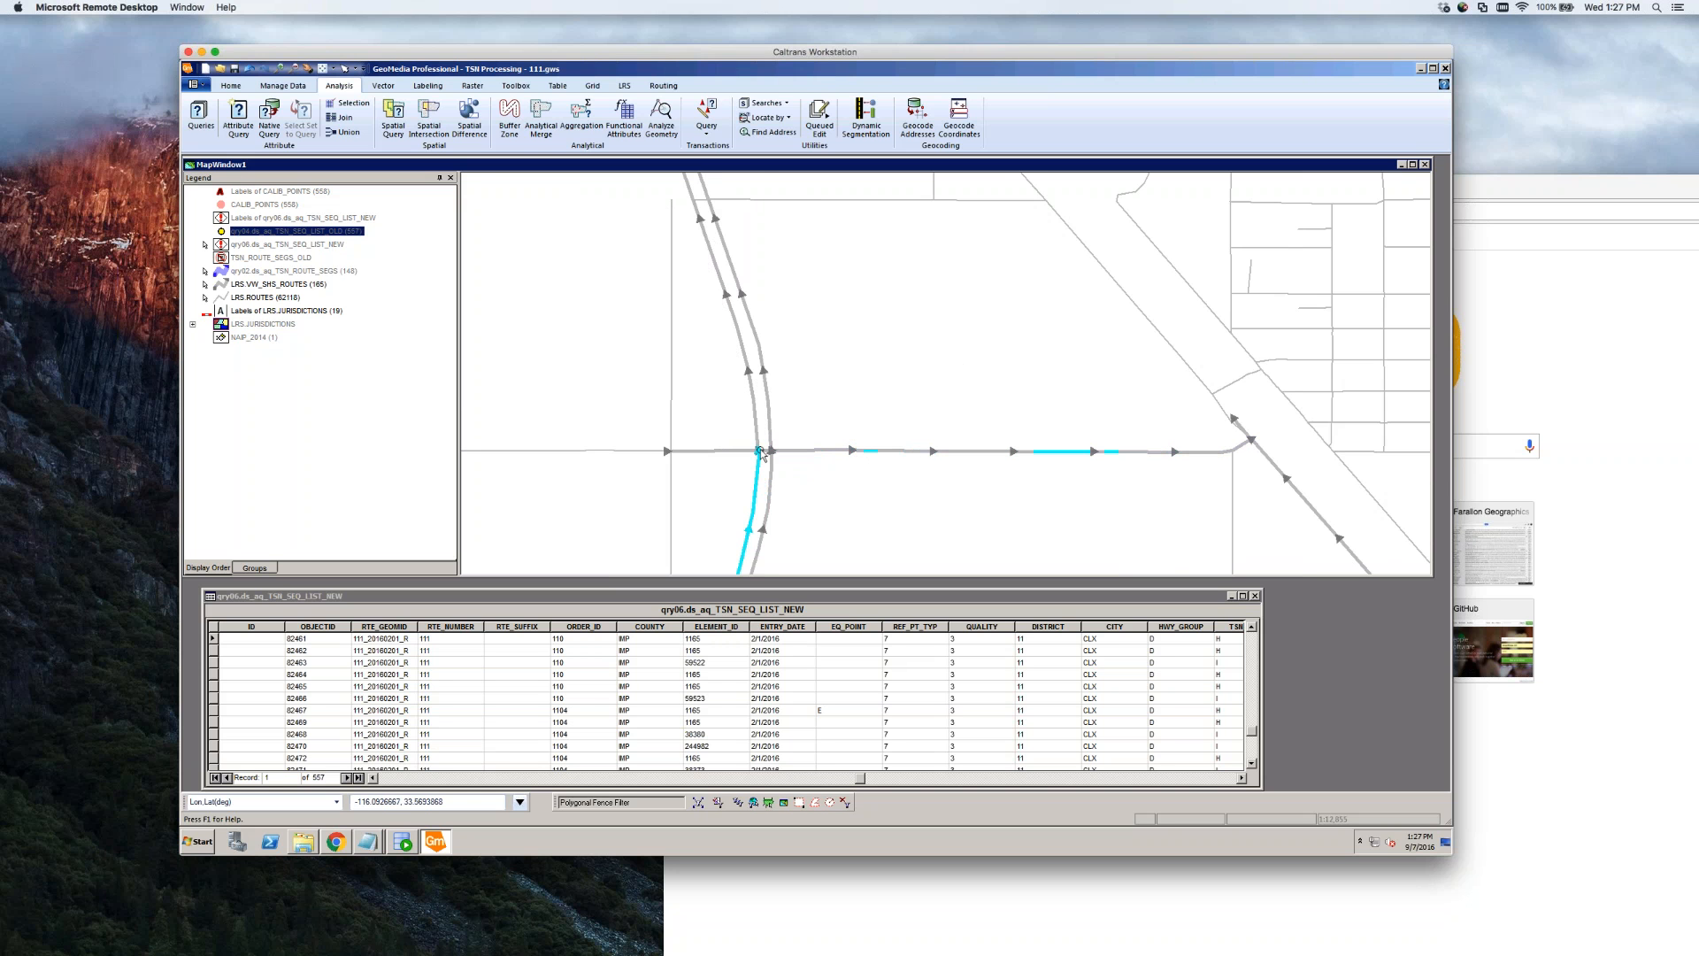
scroll(763, 454, down, 1)
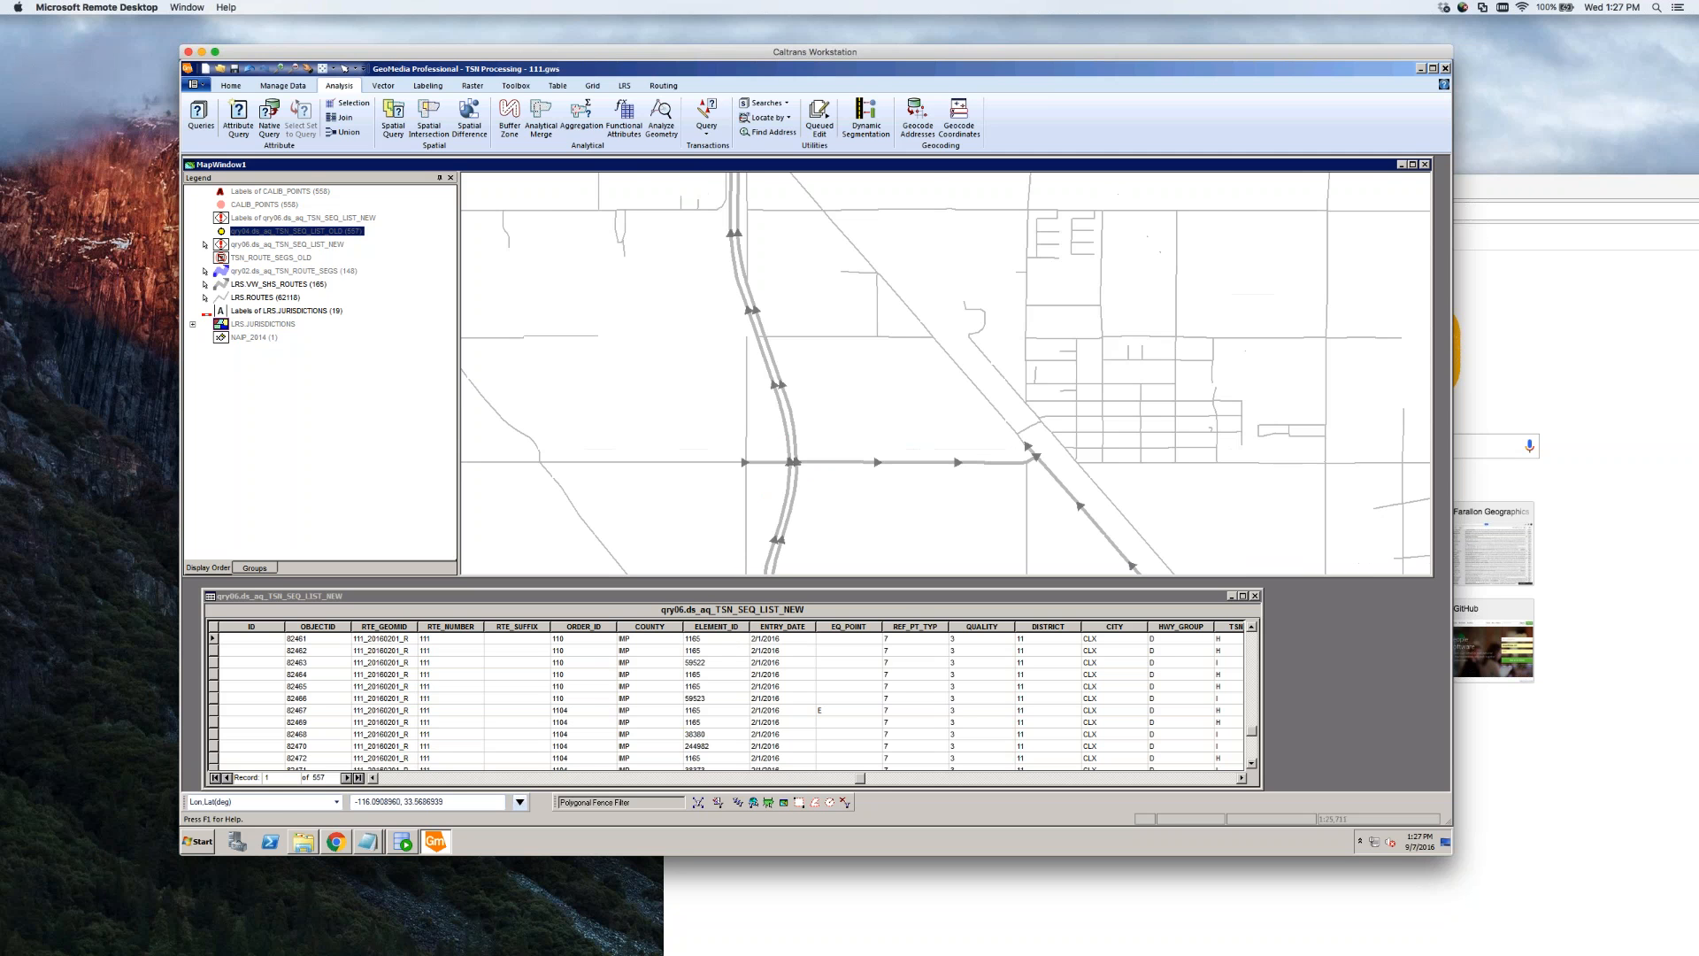
scroll(823, 472, down, 1)
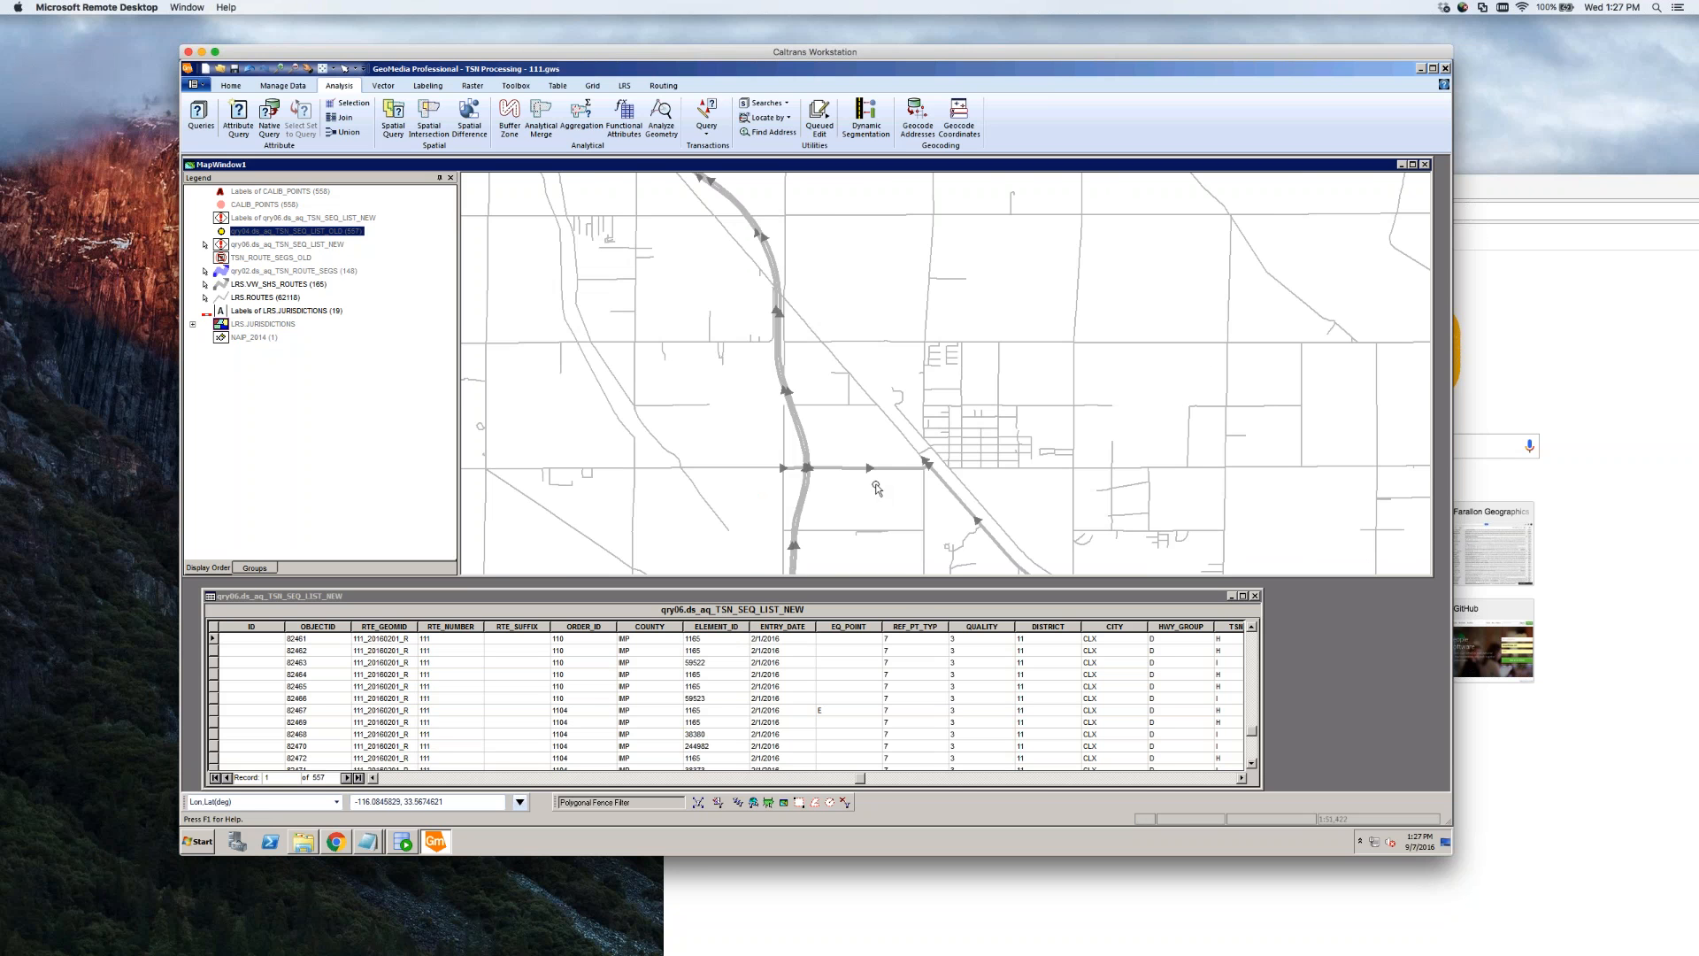
scroll(876, 489, down, 1)
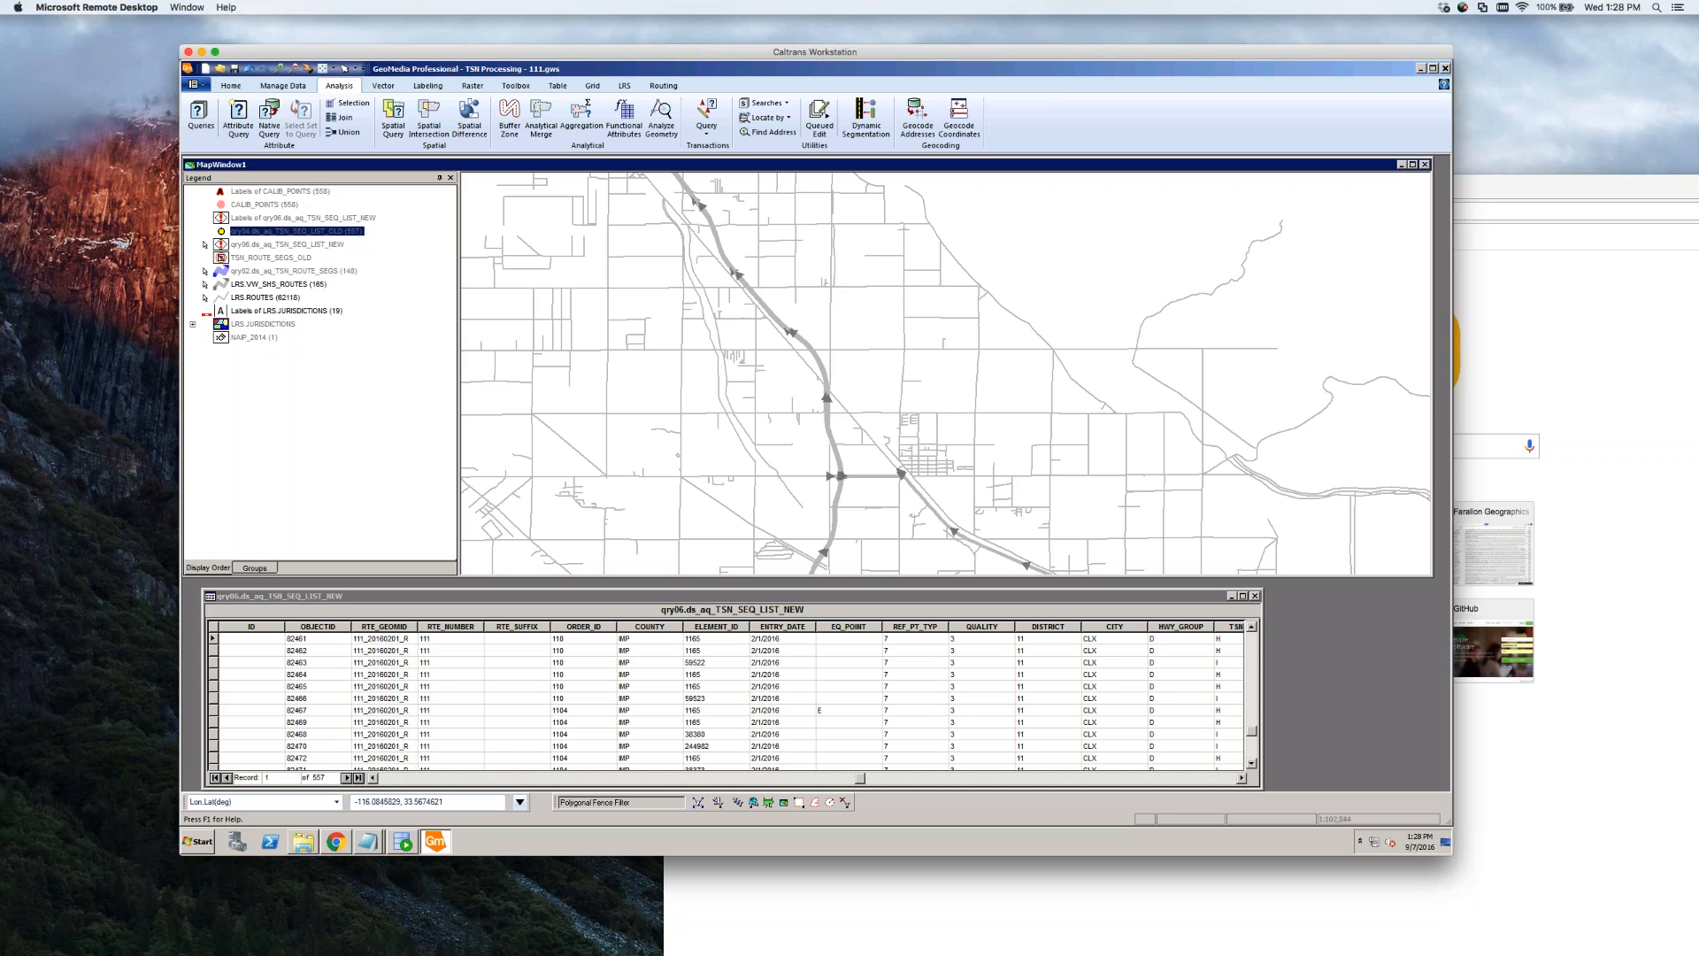
Widen the qry06 table window to reveal TSN_TYPE, EFF_DATE and END_ODO, nudging it down slightly
click(956, 596)
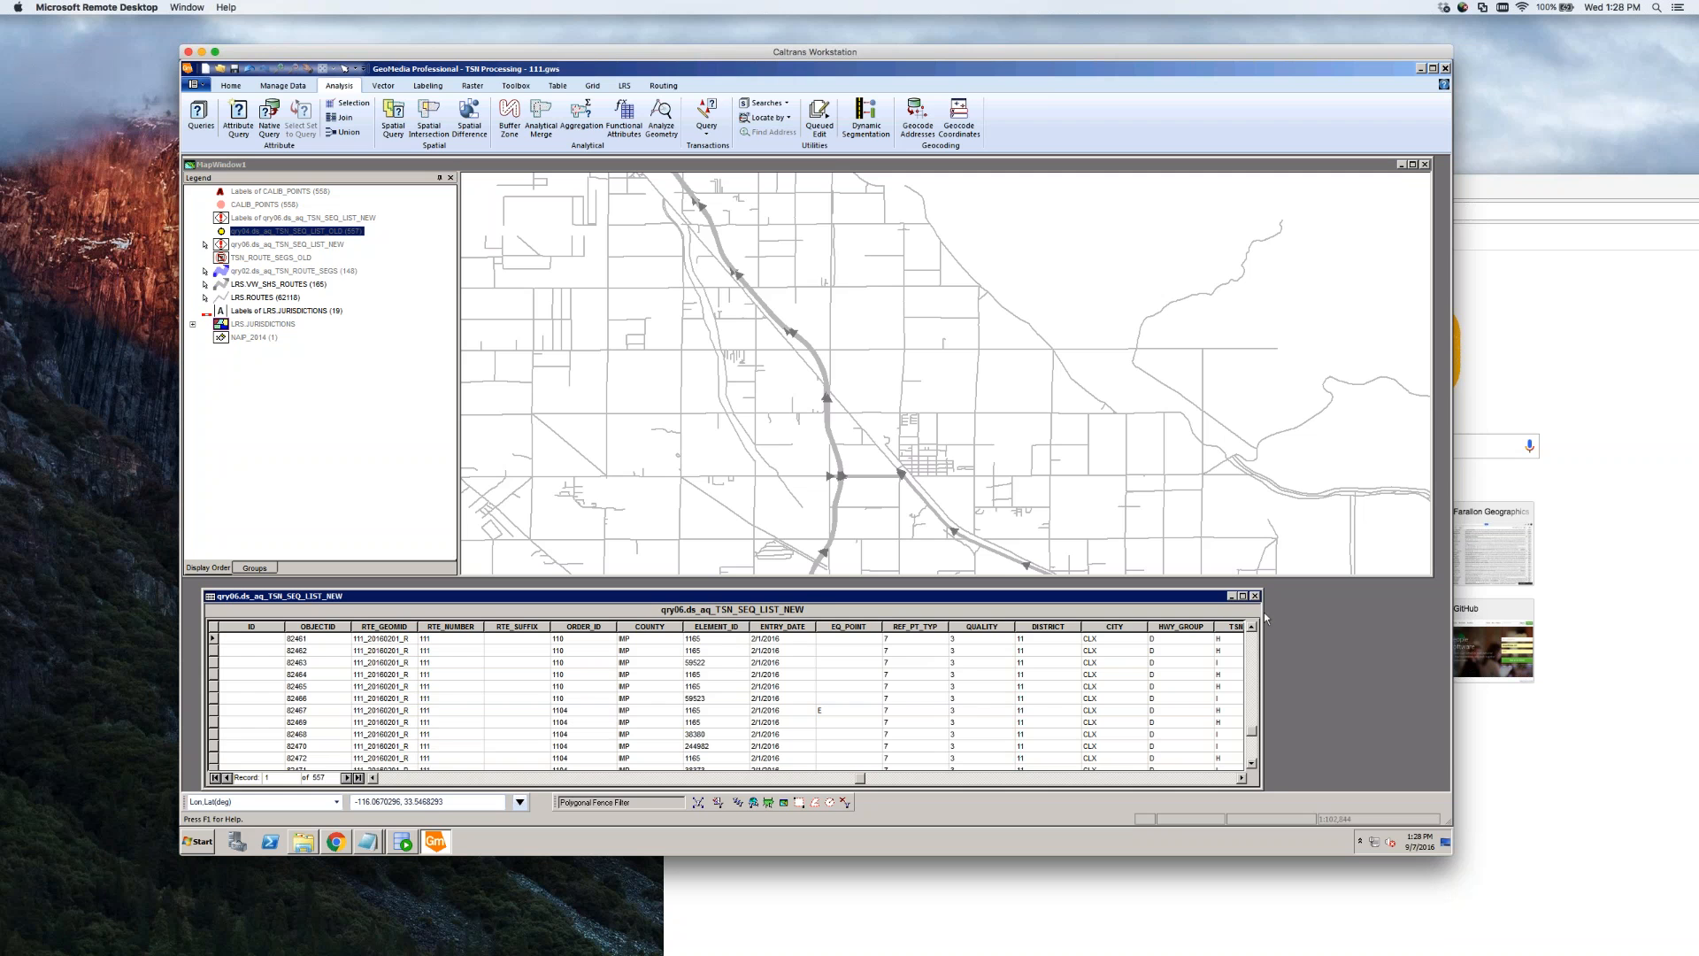
drag(1263, 613, 1443, 613)
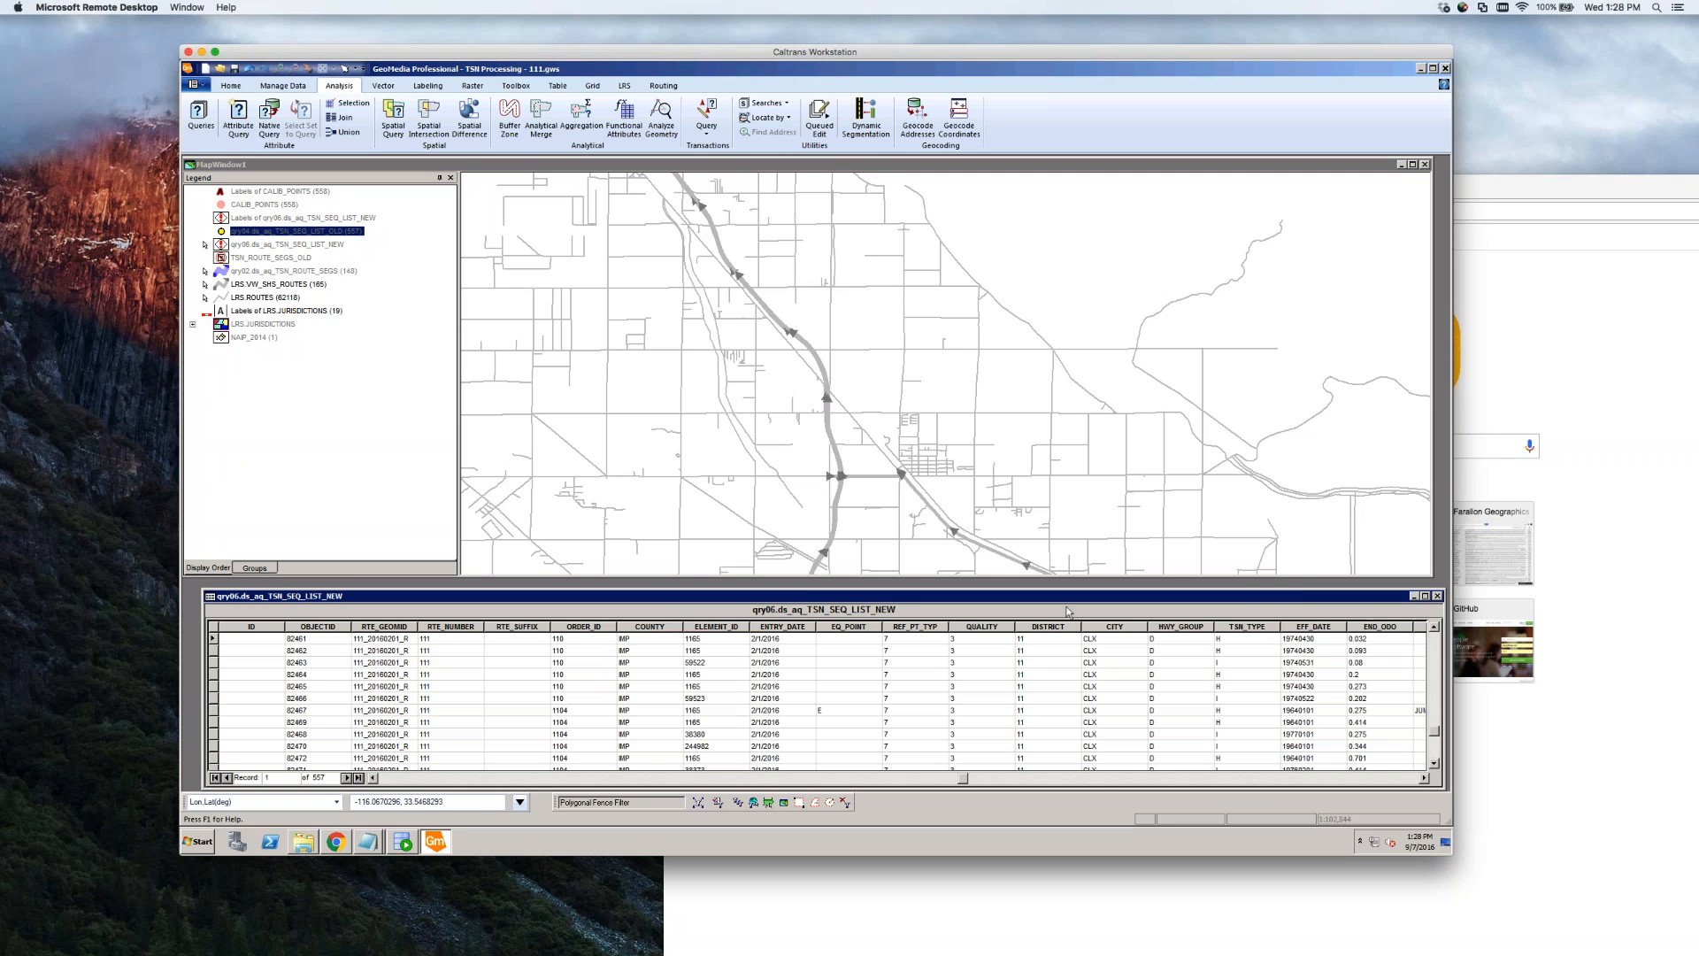
drag(854, 589, 853, 608)
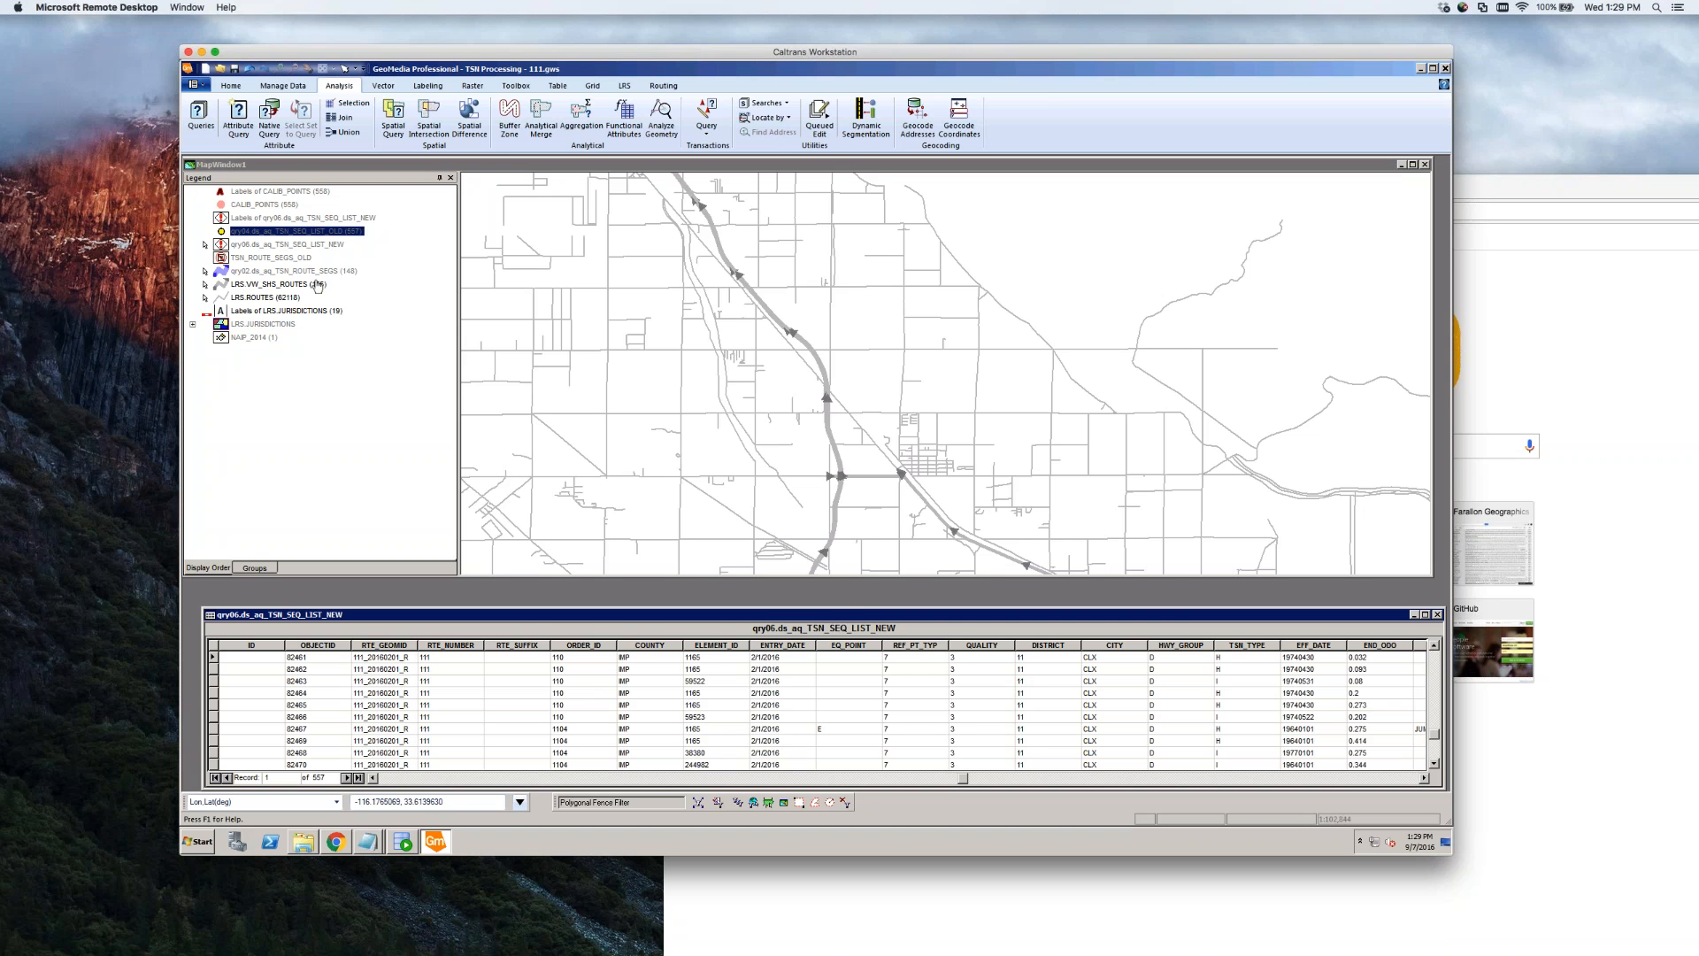
Select a route feature near the junction and zoom to inspect it
click(265, 271)
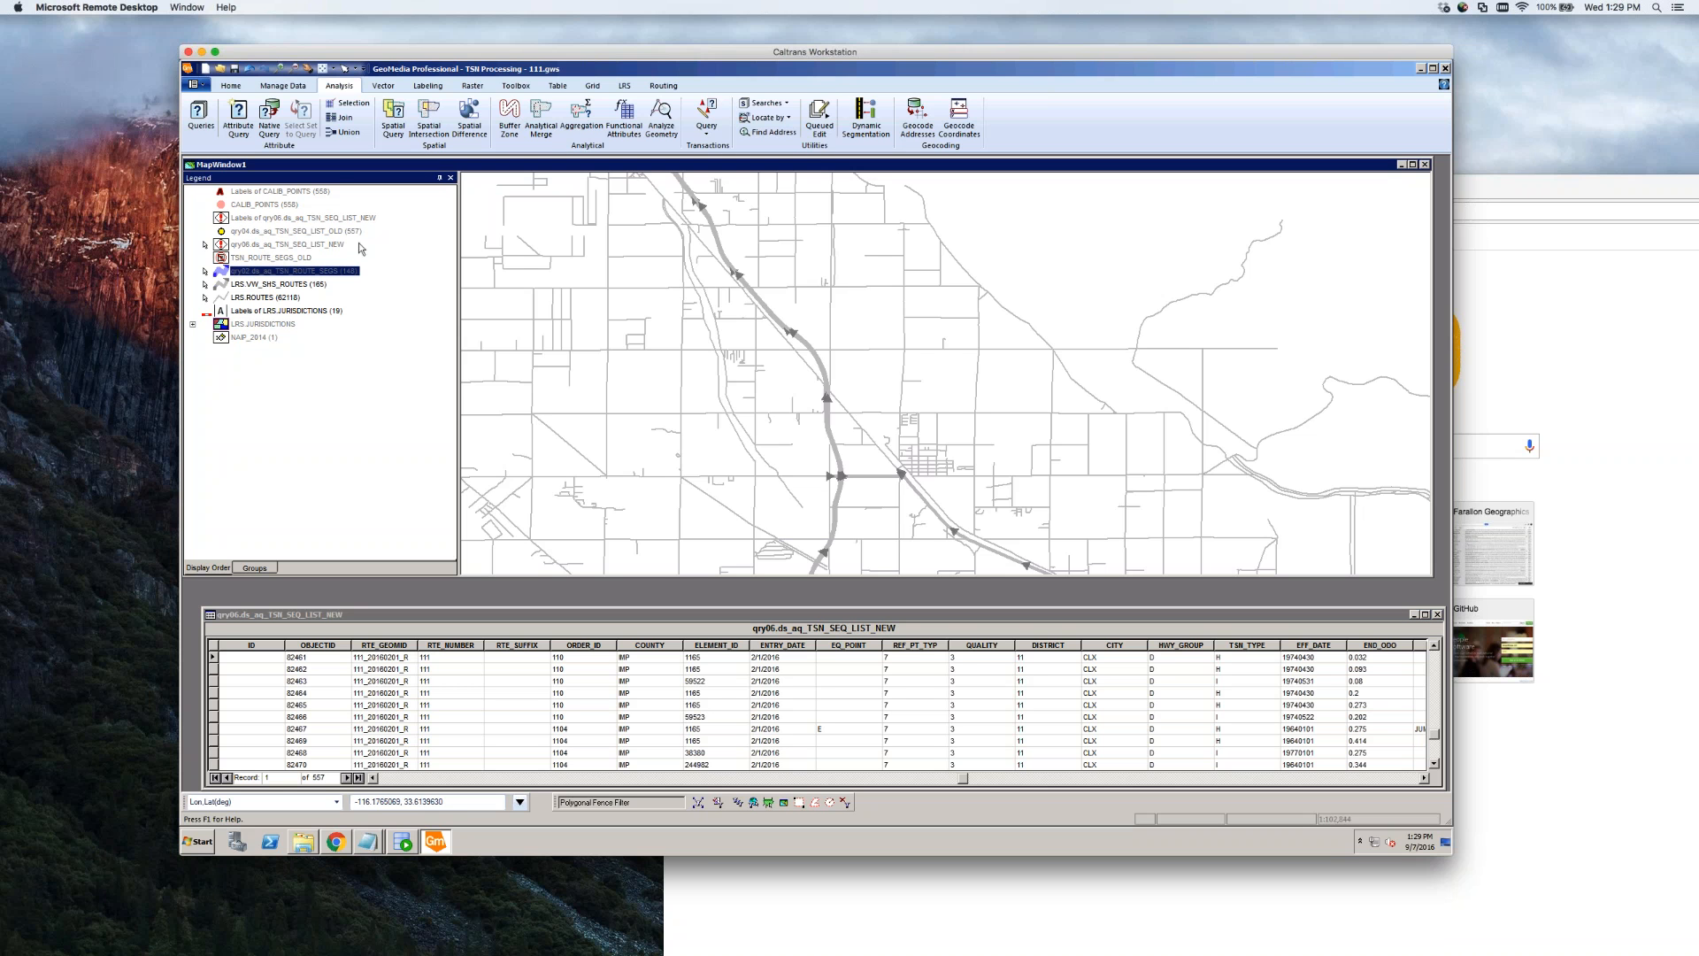
click(325, 233)
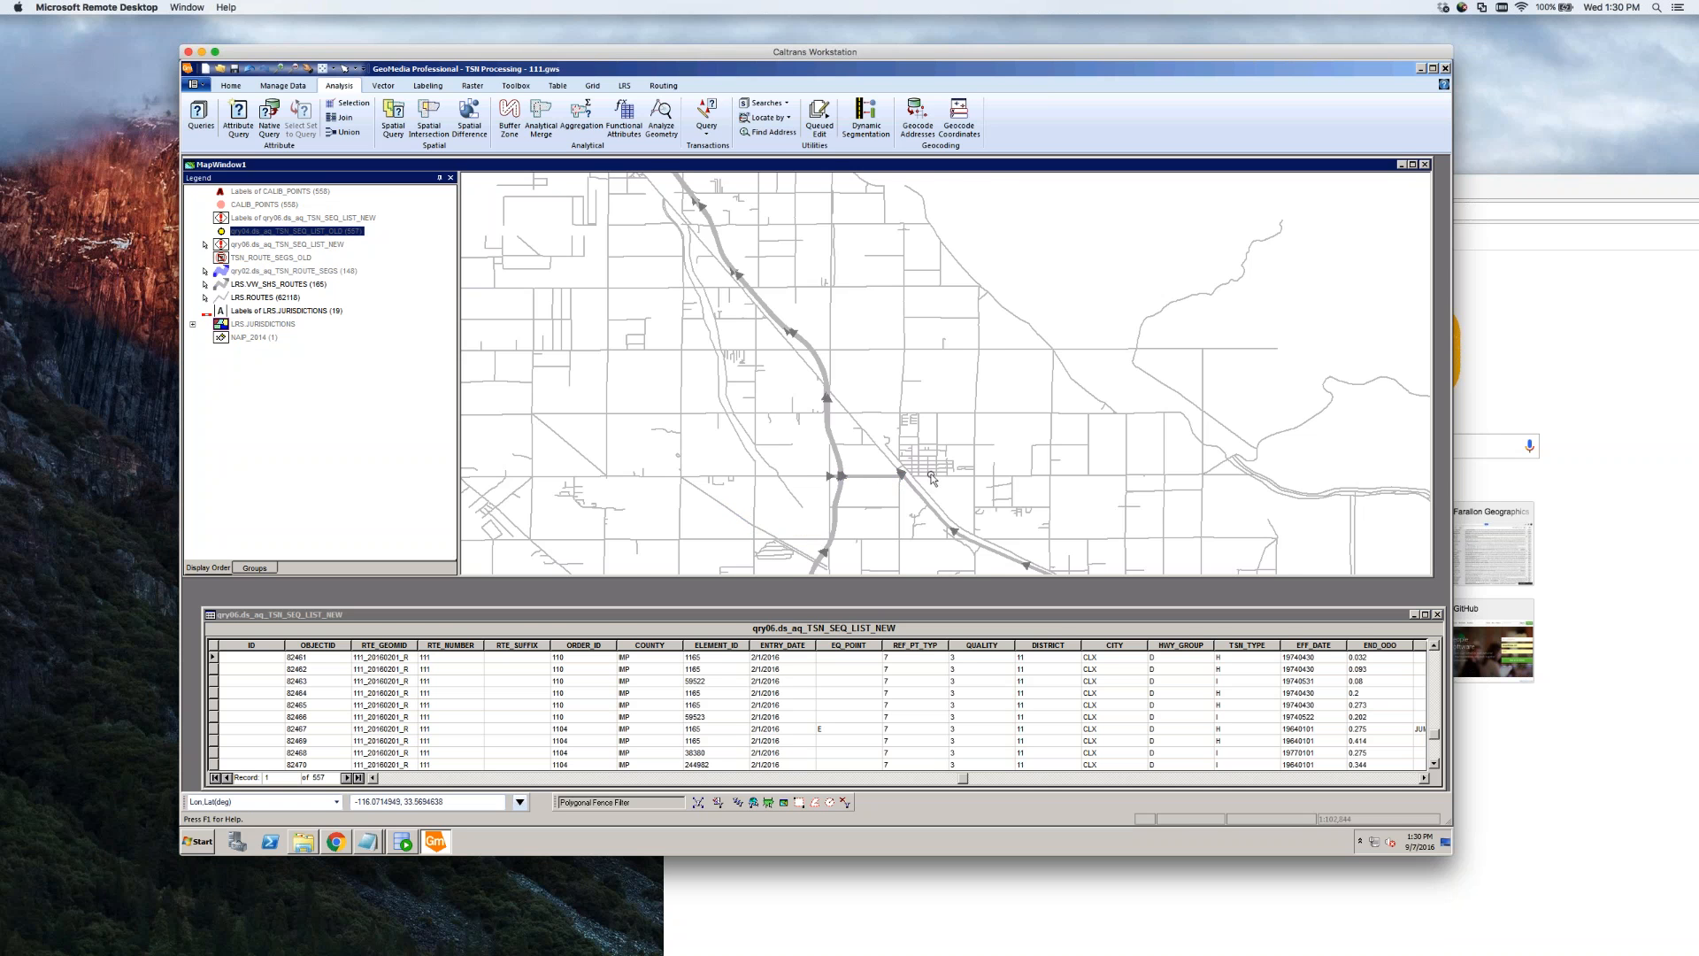
click(875, 484)
scroll(877, 485, up, 3)
scroll(881, 487, down, 1)
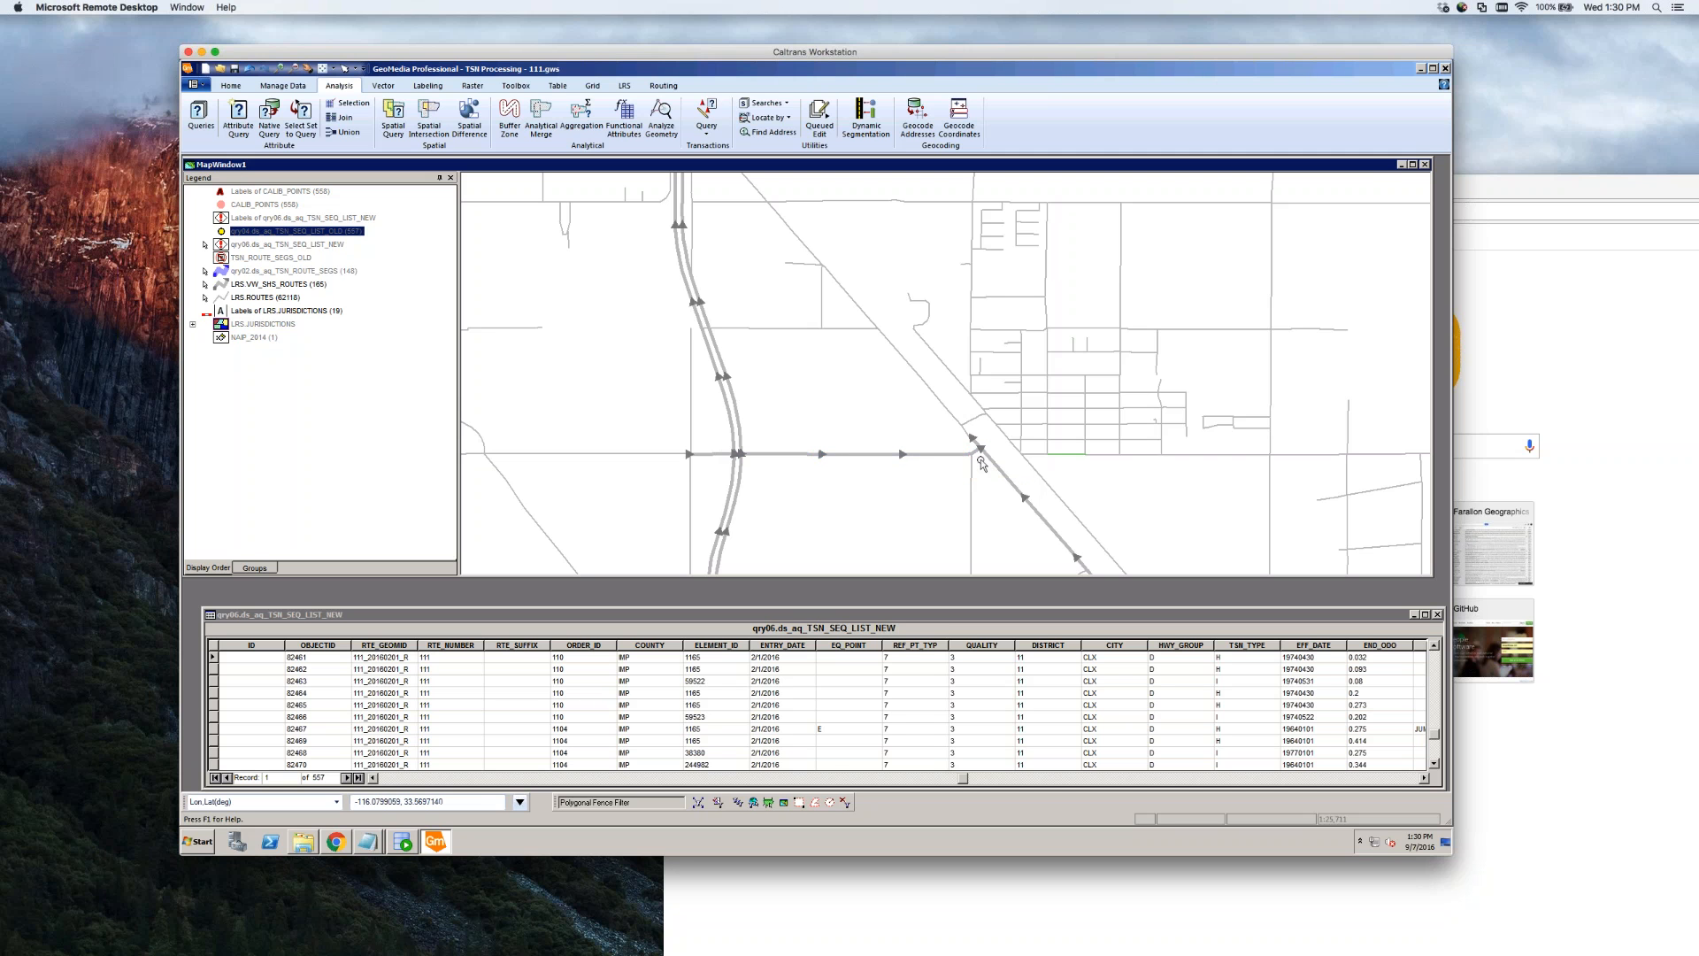
click(905, 527)
Turn display on for the qry02 route segments and qry06 TSN_SEQ_LIST_NEW layers
click(270, 273)
right_click(274, 270)
click(306, 277)
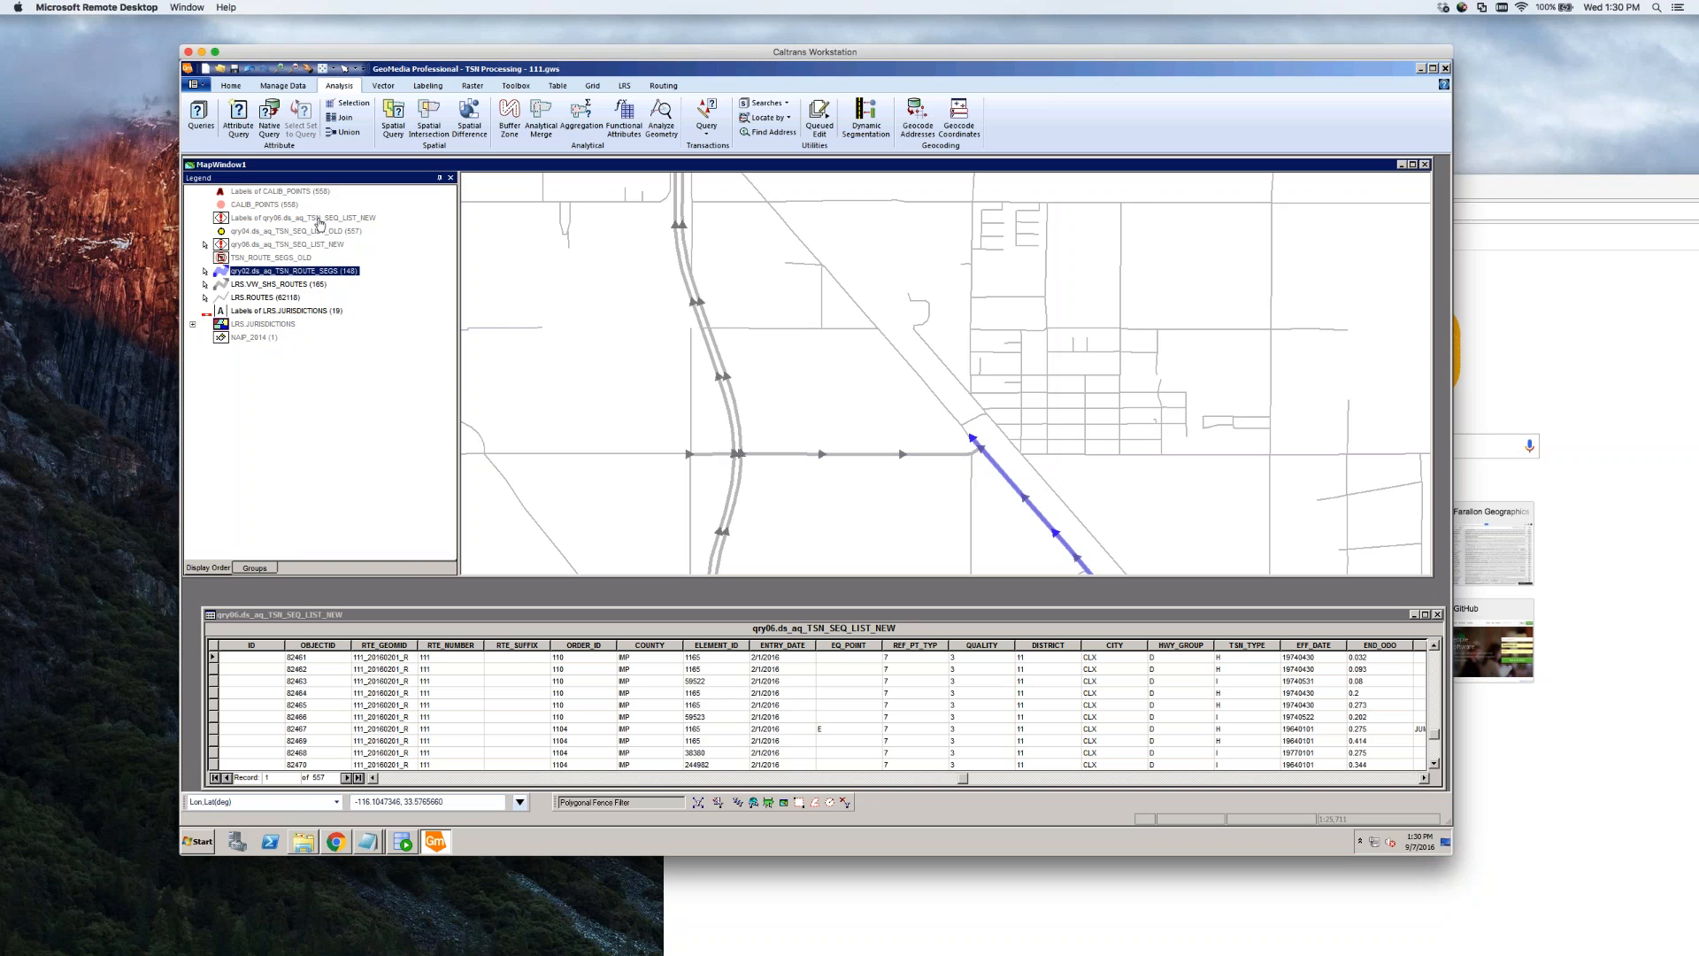
click(321, 221)
click(293, 247)
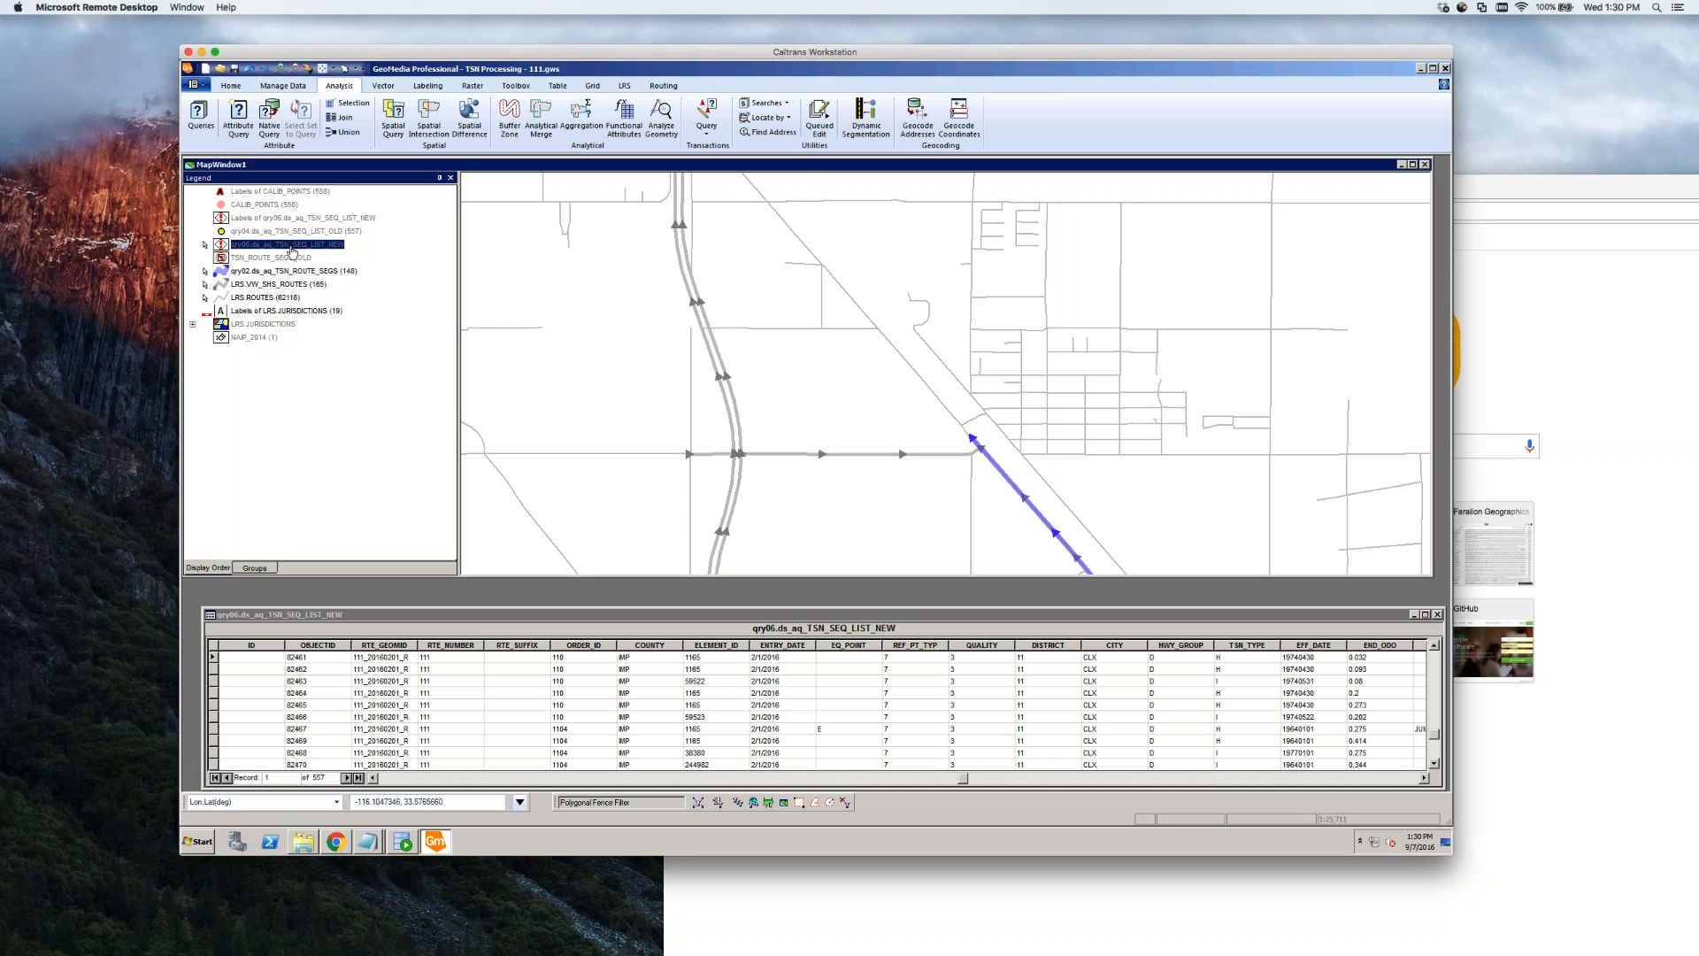
right_click(292, 249)
click(306, 257)
Select the blue route and pan the view right to show the diagonal freeway
click(993, 474)
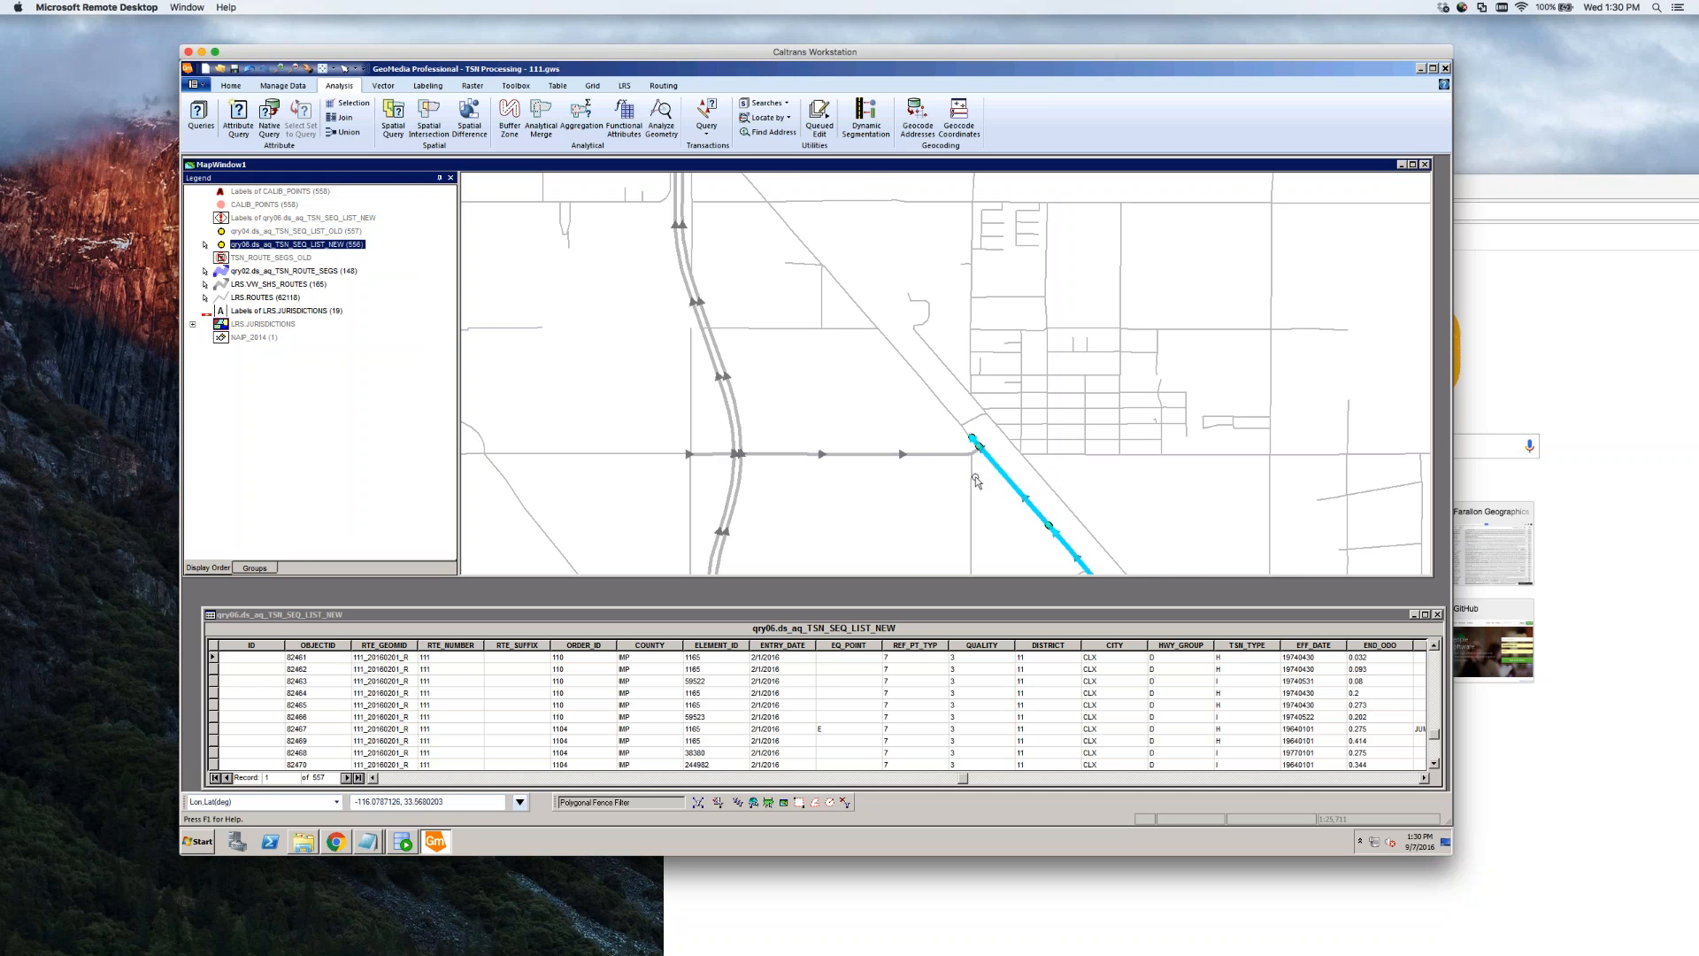
scroll(976, 481, up, 2)
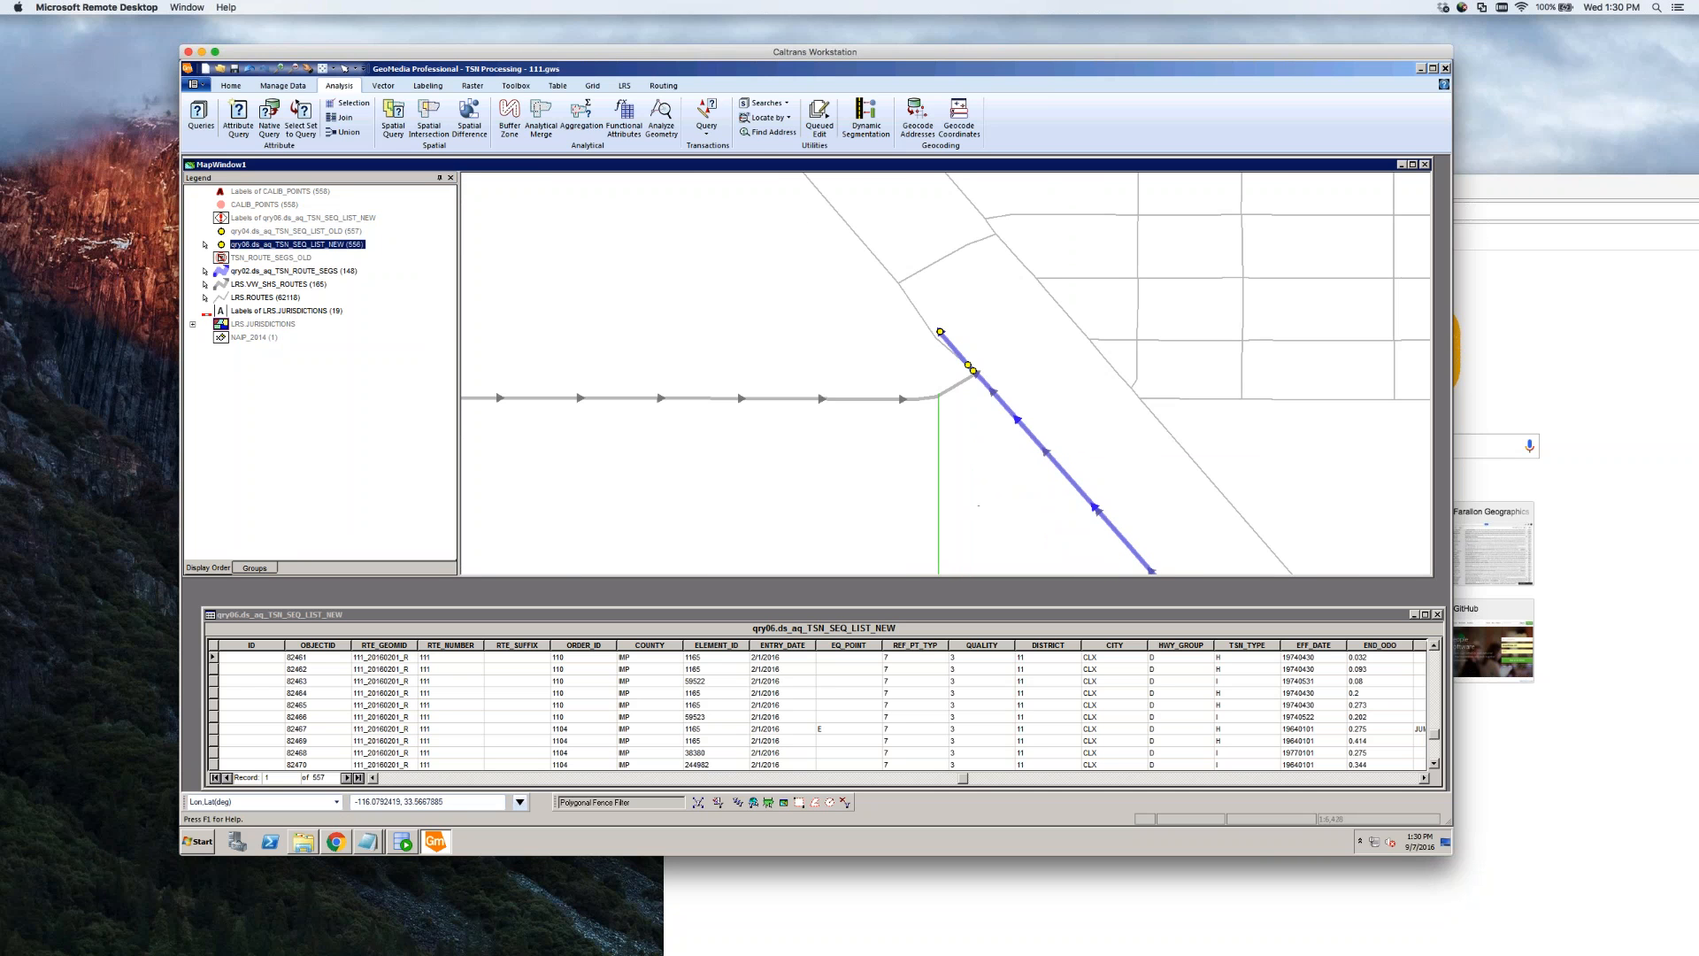
scroll(869, 554, down, 1)
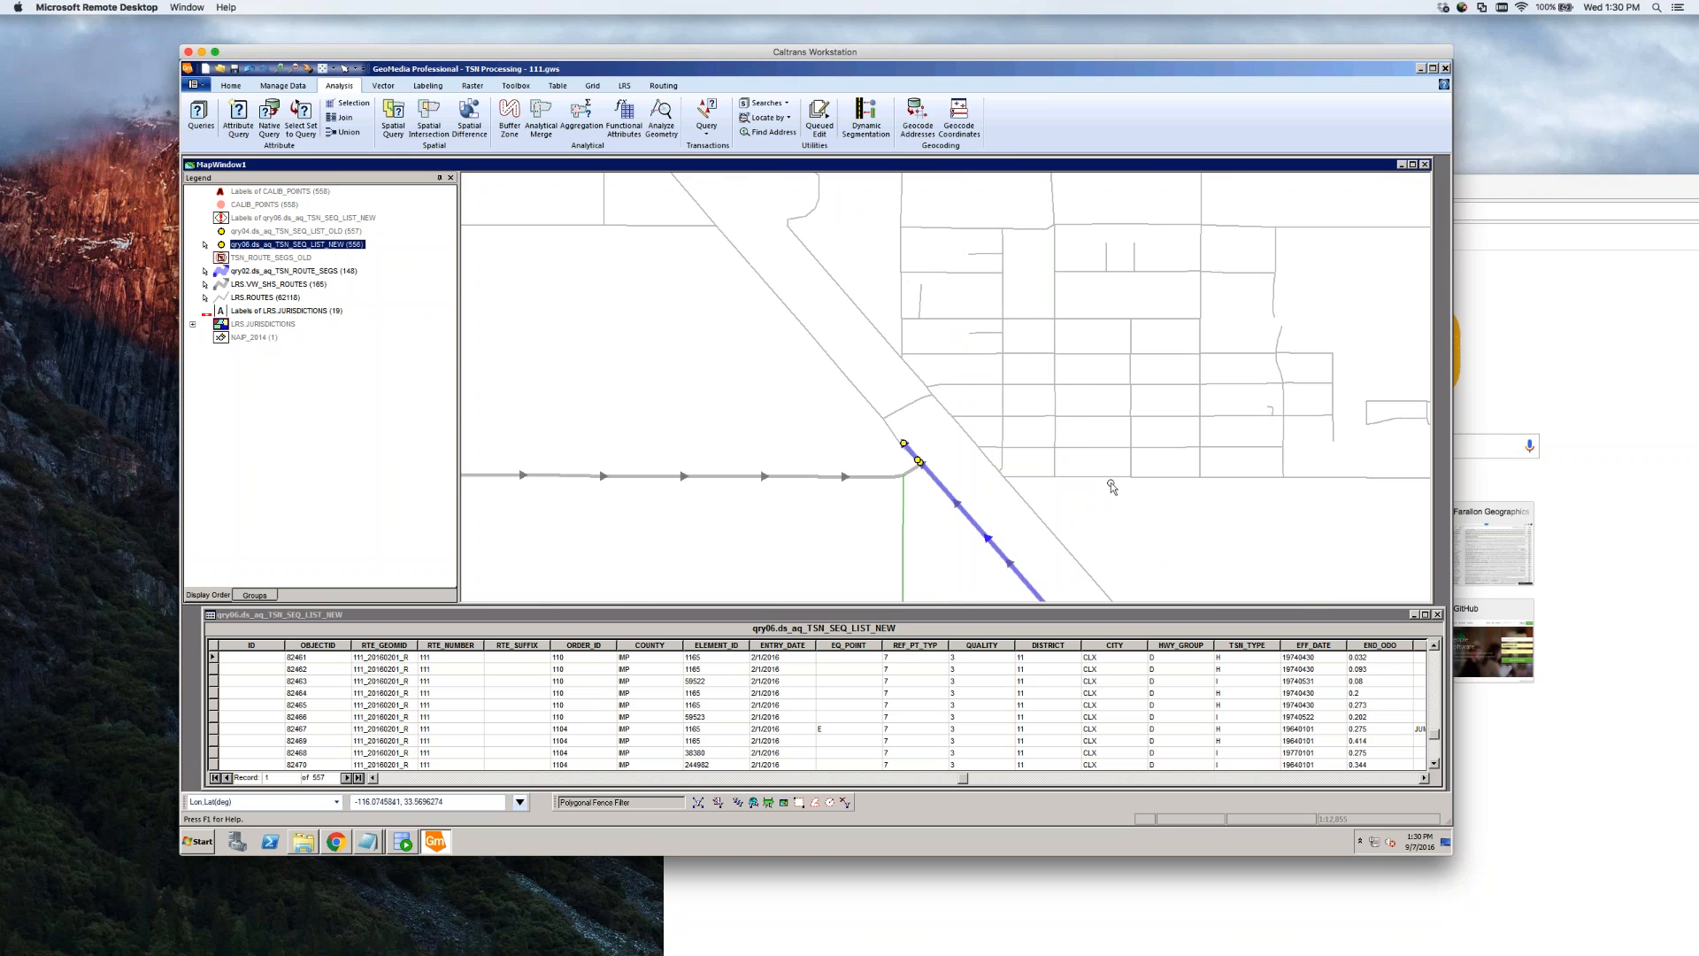
scroll(1111, 487, down, 1)
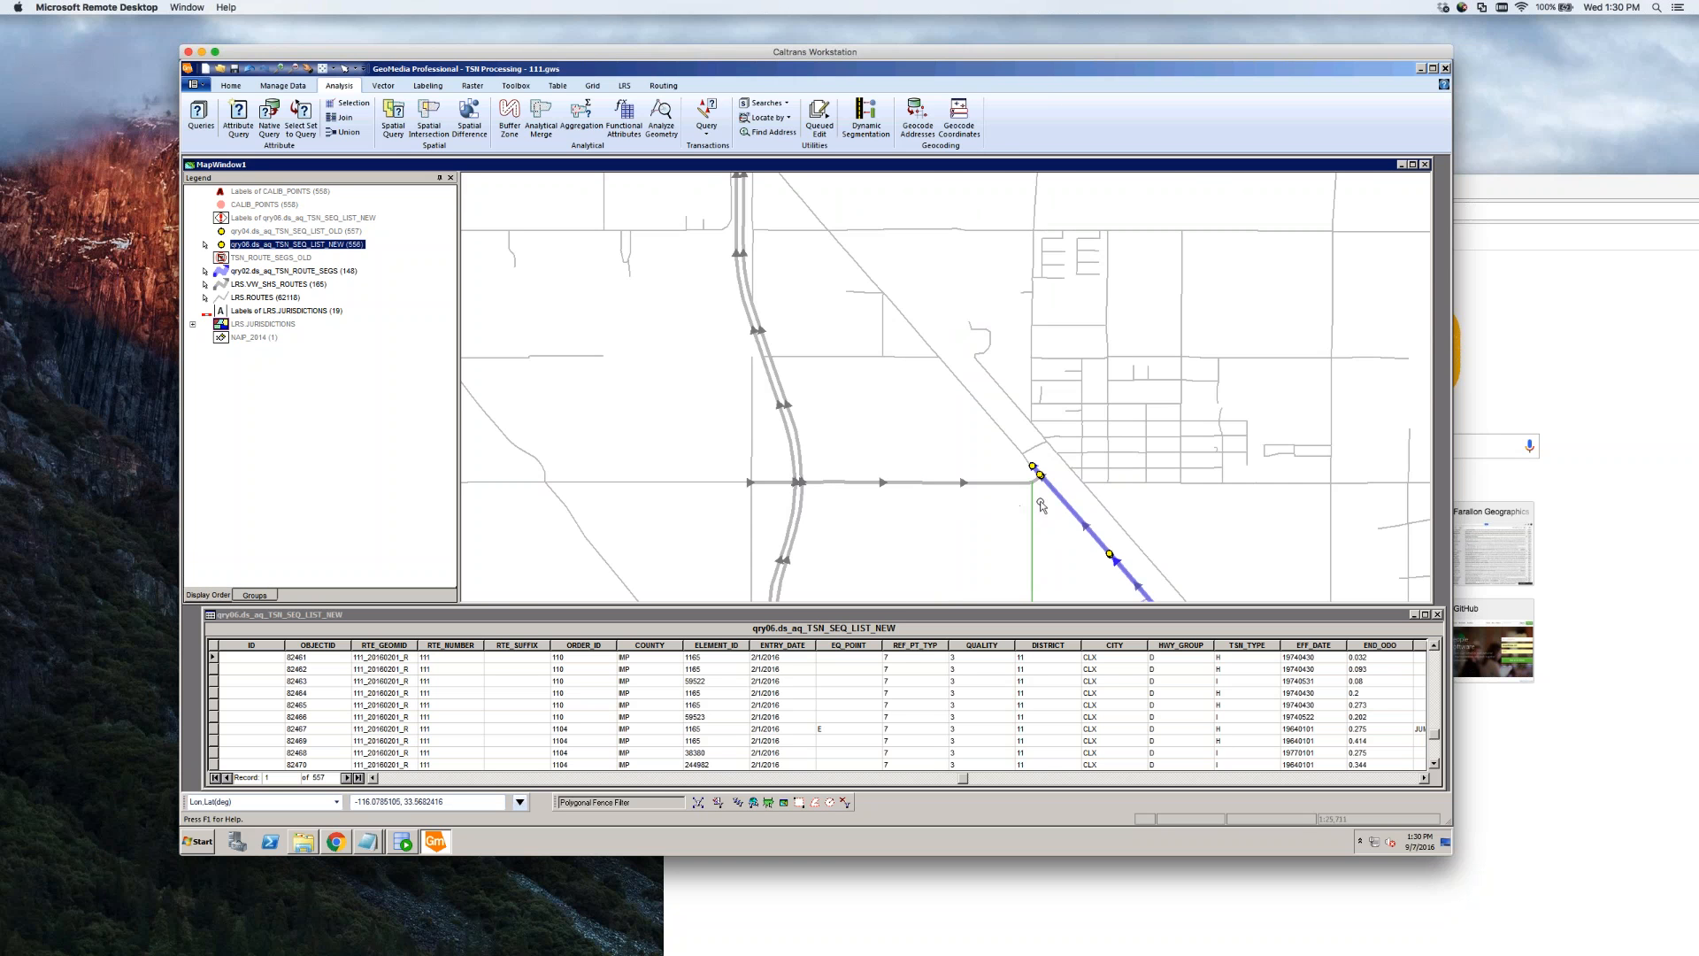
scroll(1041, 505, up, 1)
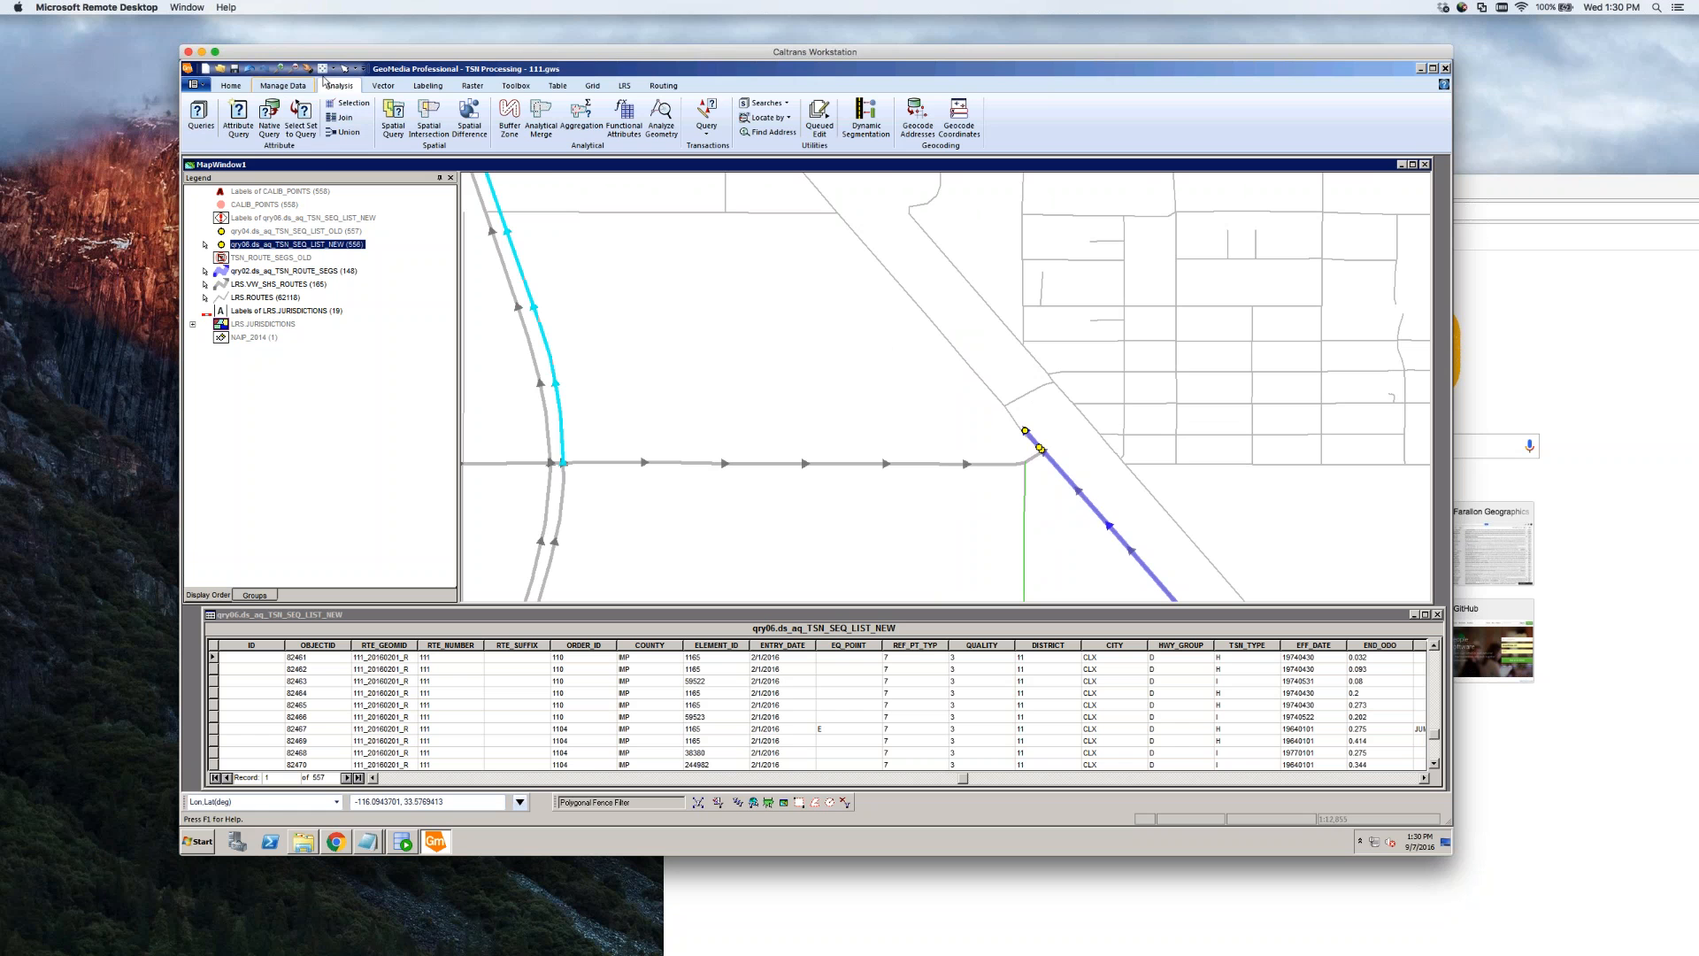
click(308, 70)
drag(749, 360, 832, 361)
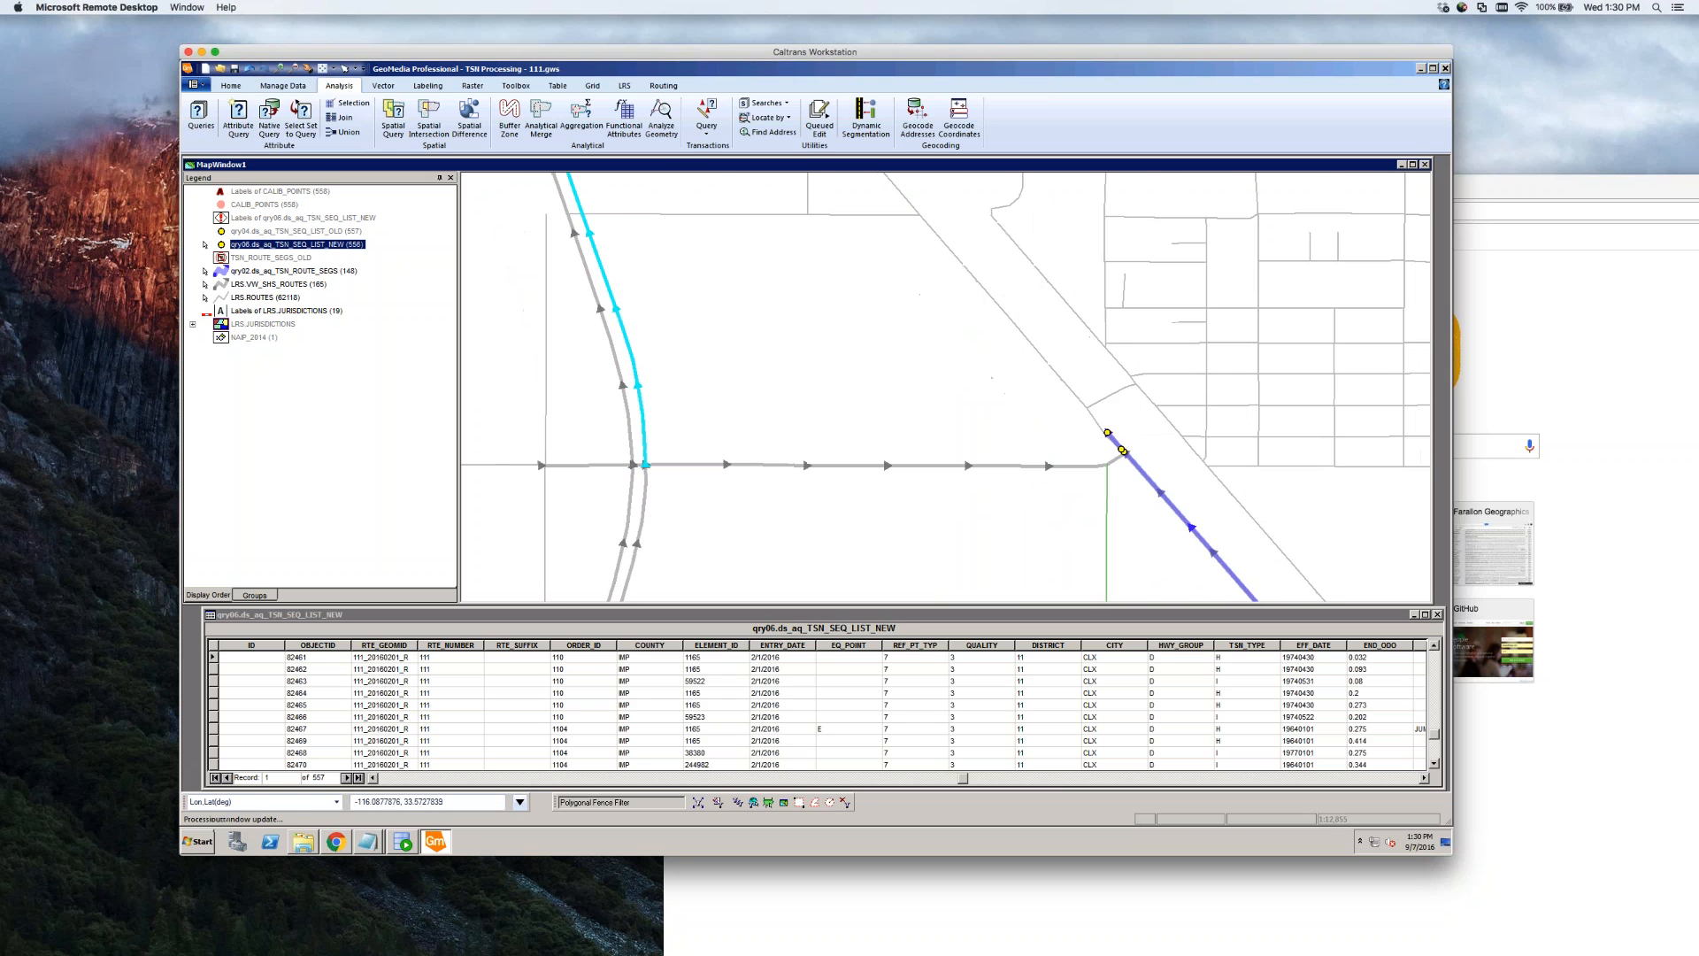
key(Escape)
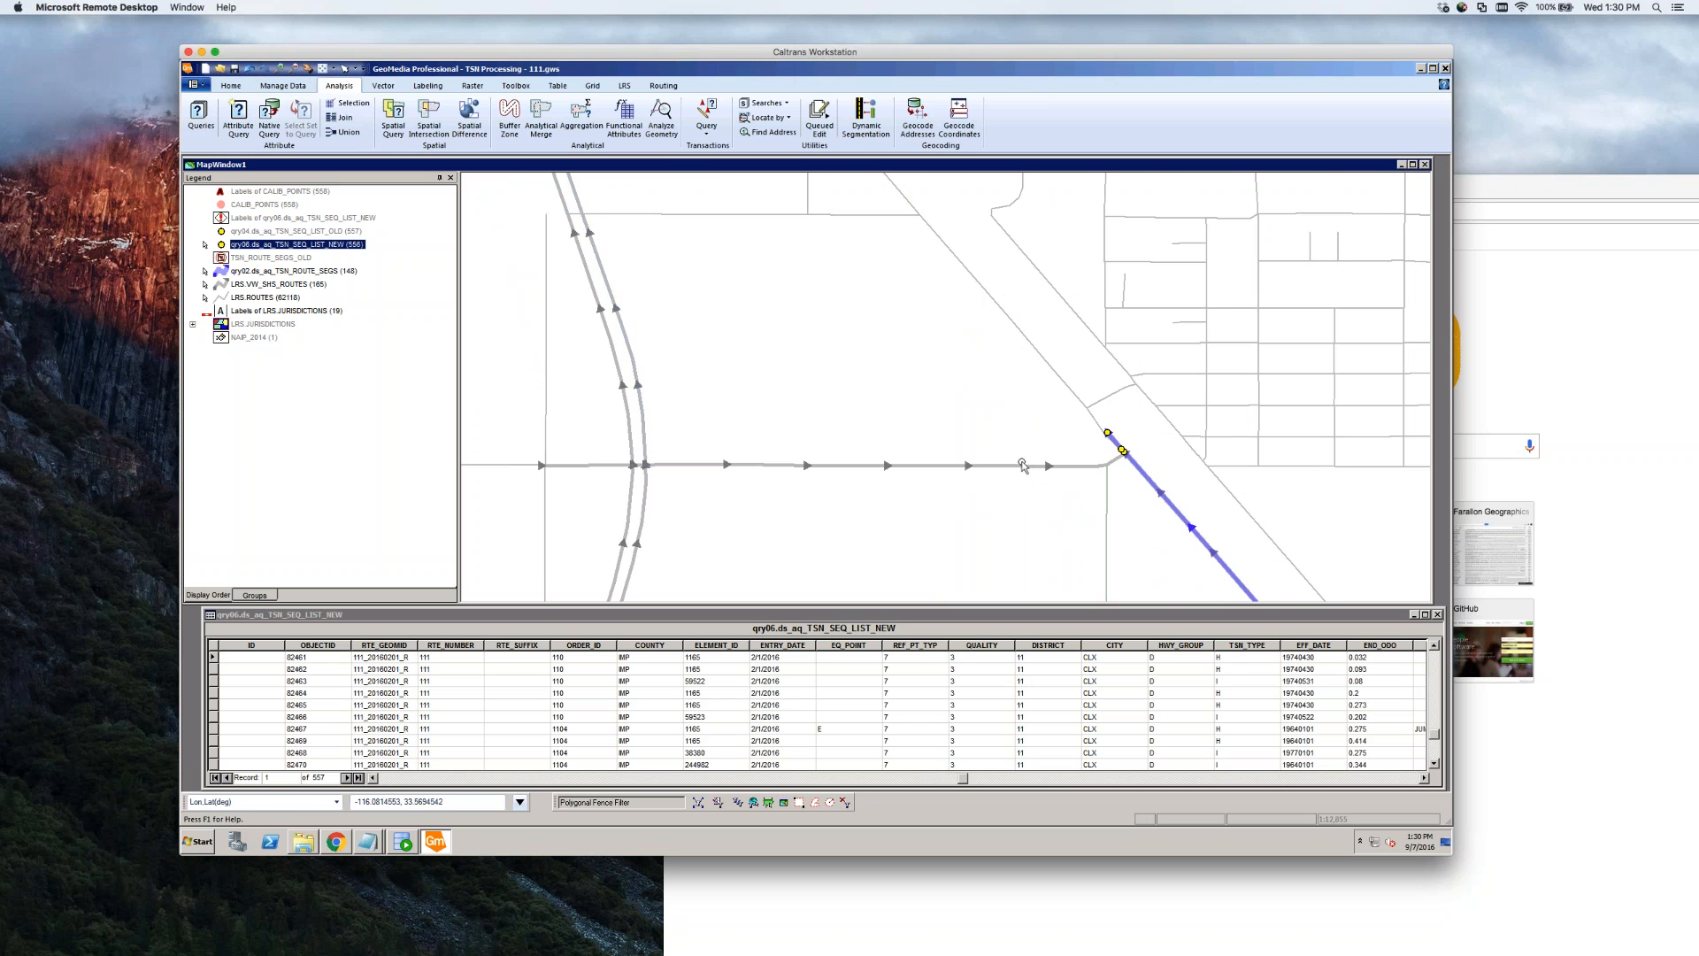
Review the BEG_ODO odometer values of TSN_SEQ_LIST_NEW, then close the data window
click(1423, 778)
click(1424, 777)
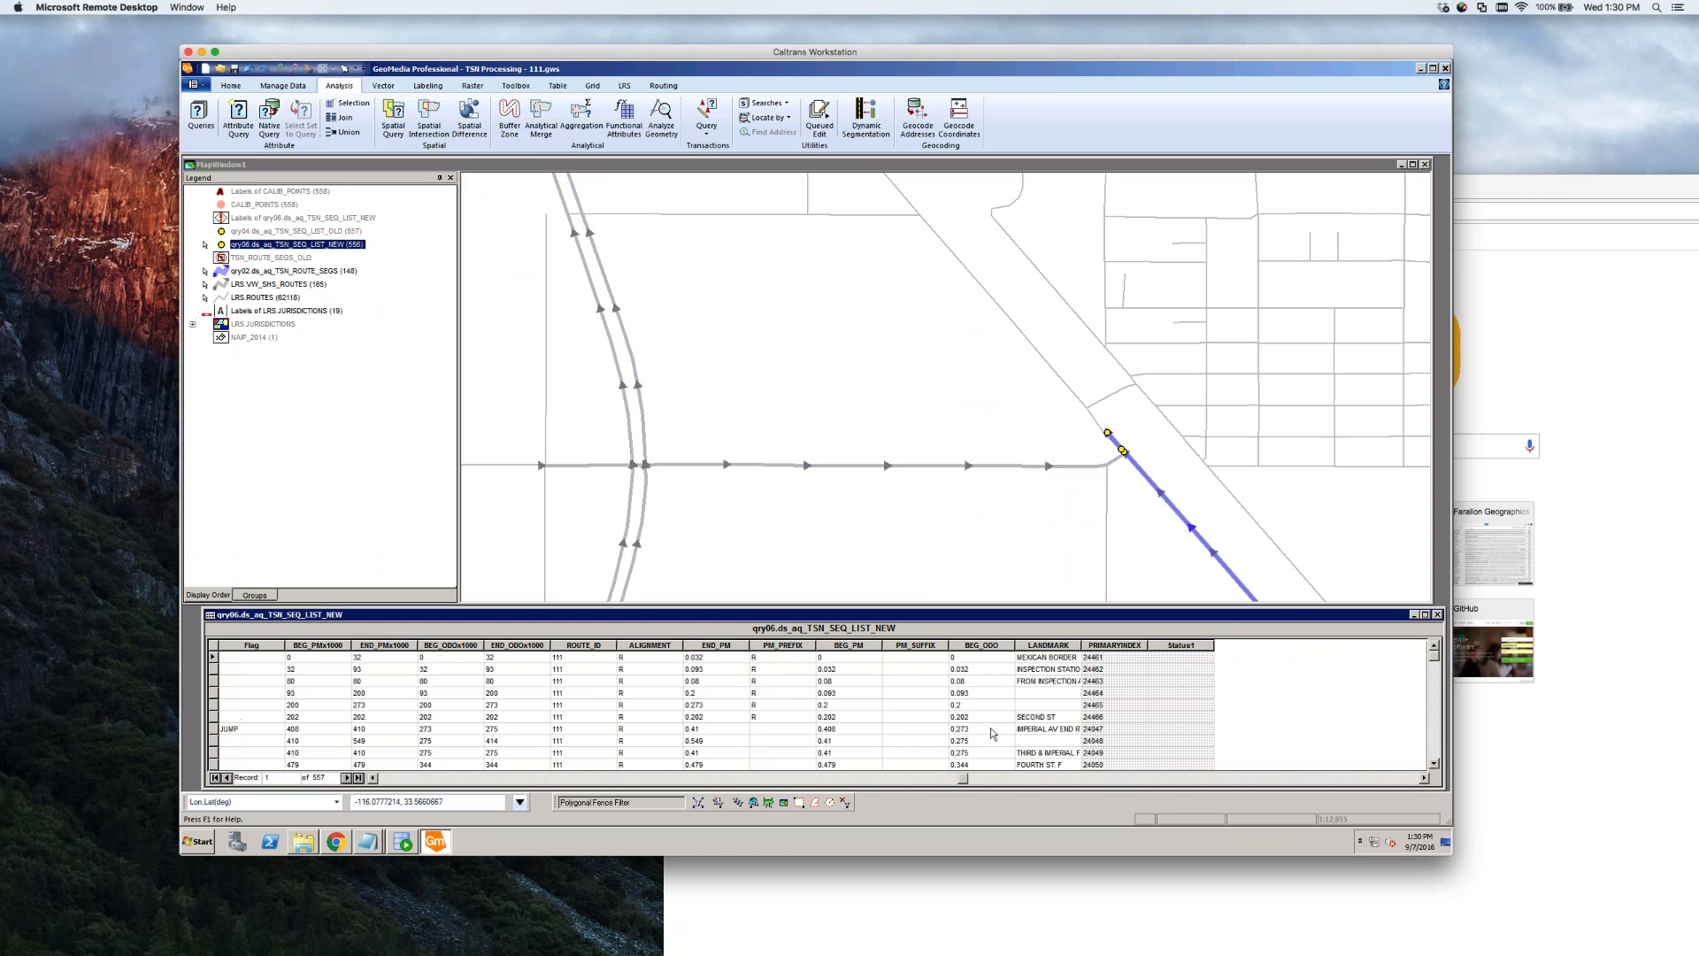
click(976, 646)
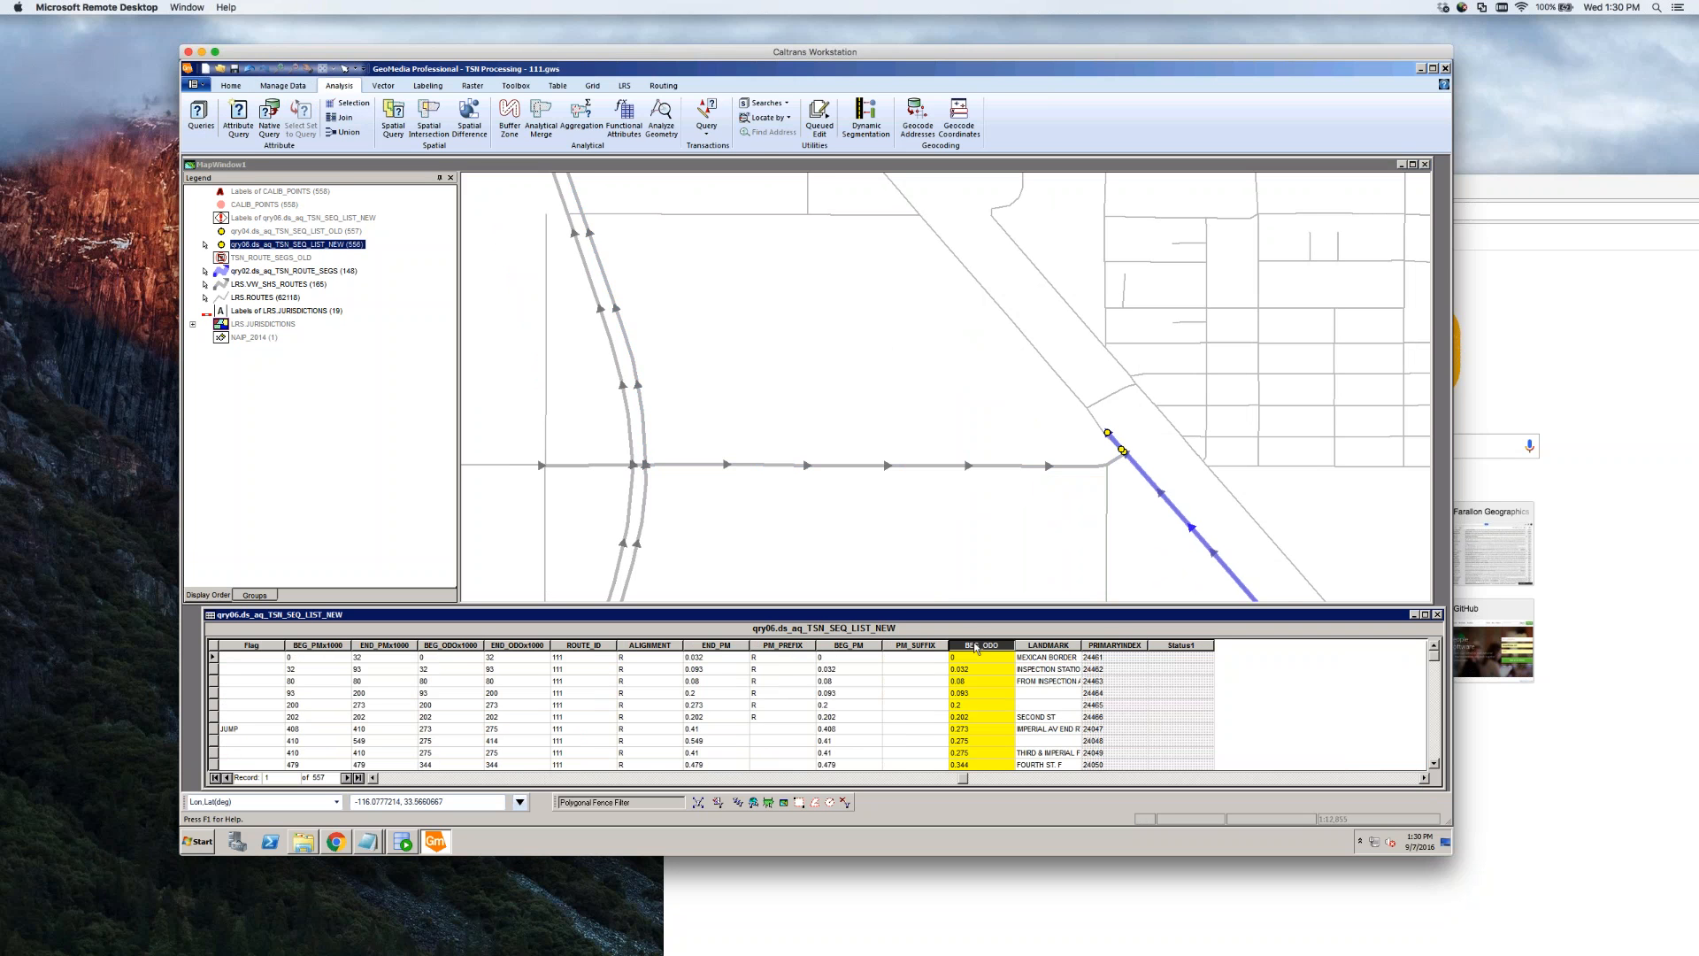
scroll(976, 699, down, 20)
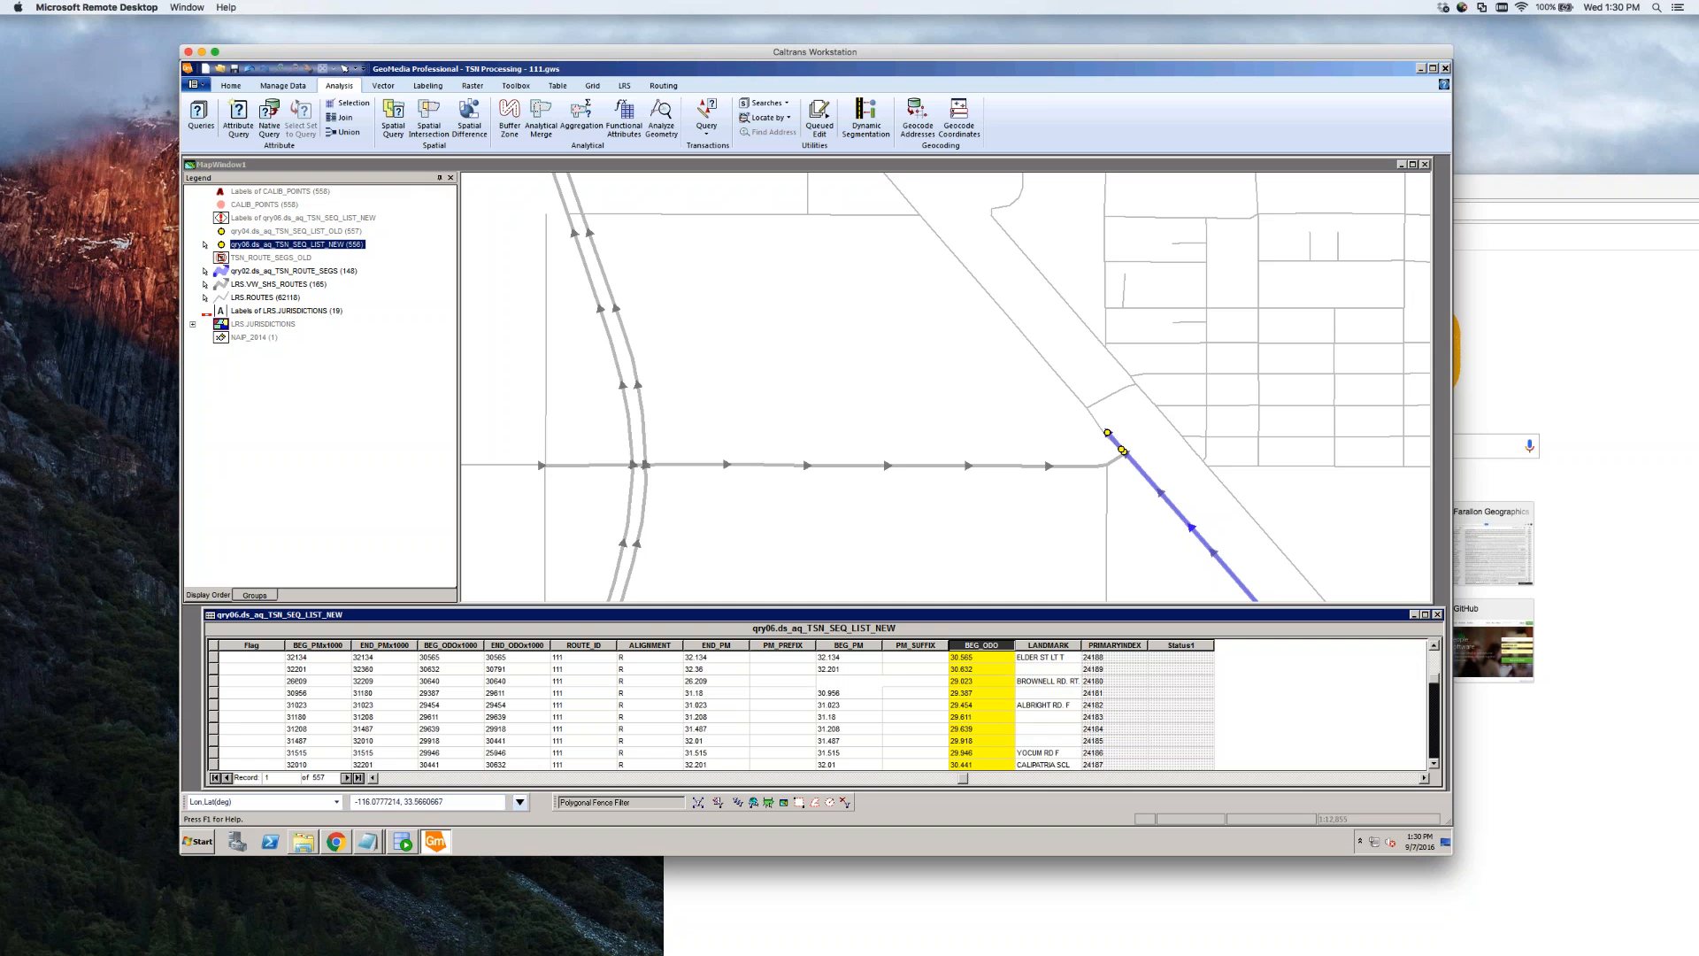
click(1437, 614)
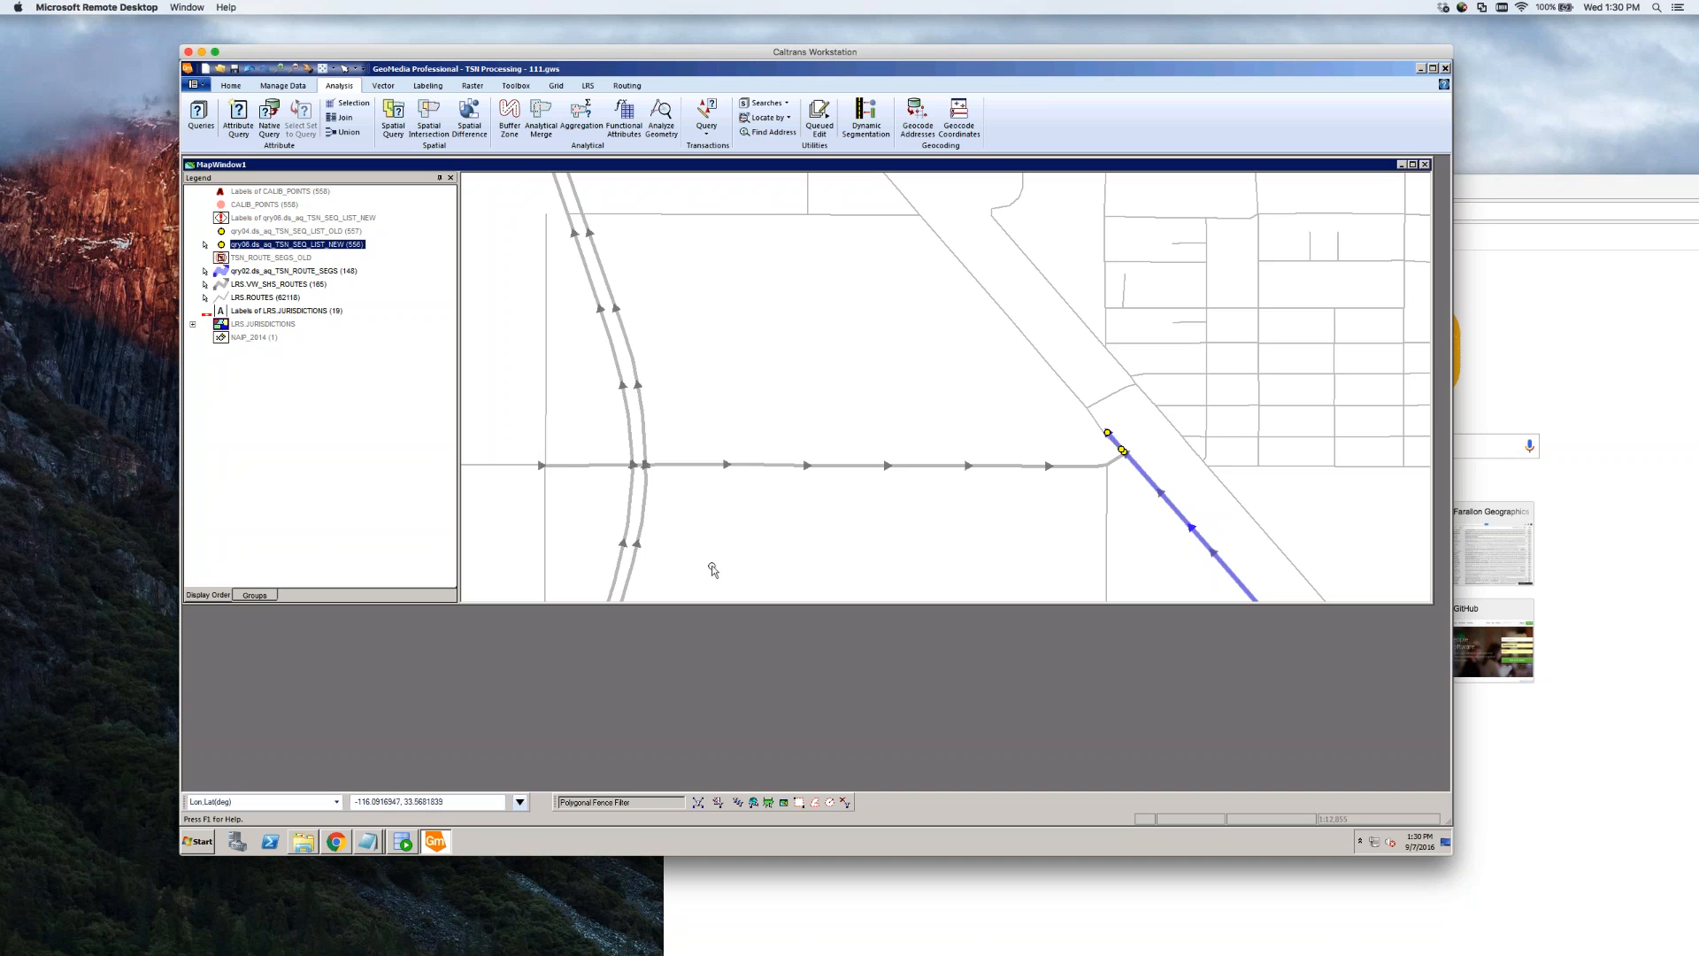
Open the qry06 layer's data window, shortened and widened to uncover the map
right_click(333, 245)
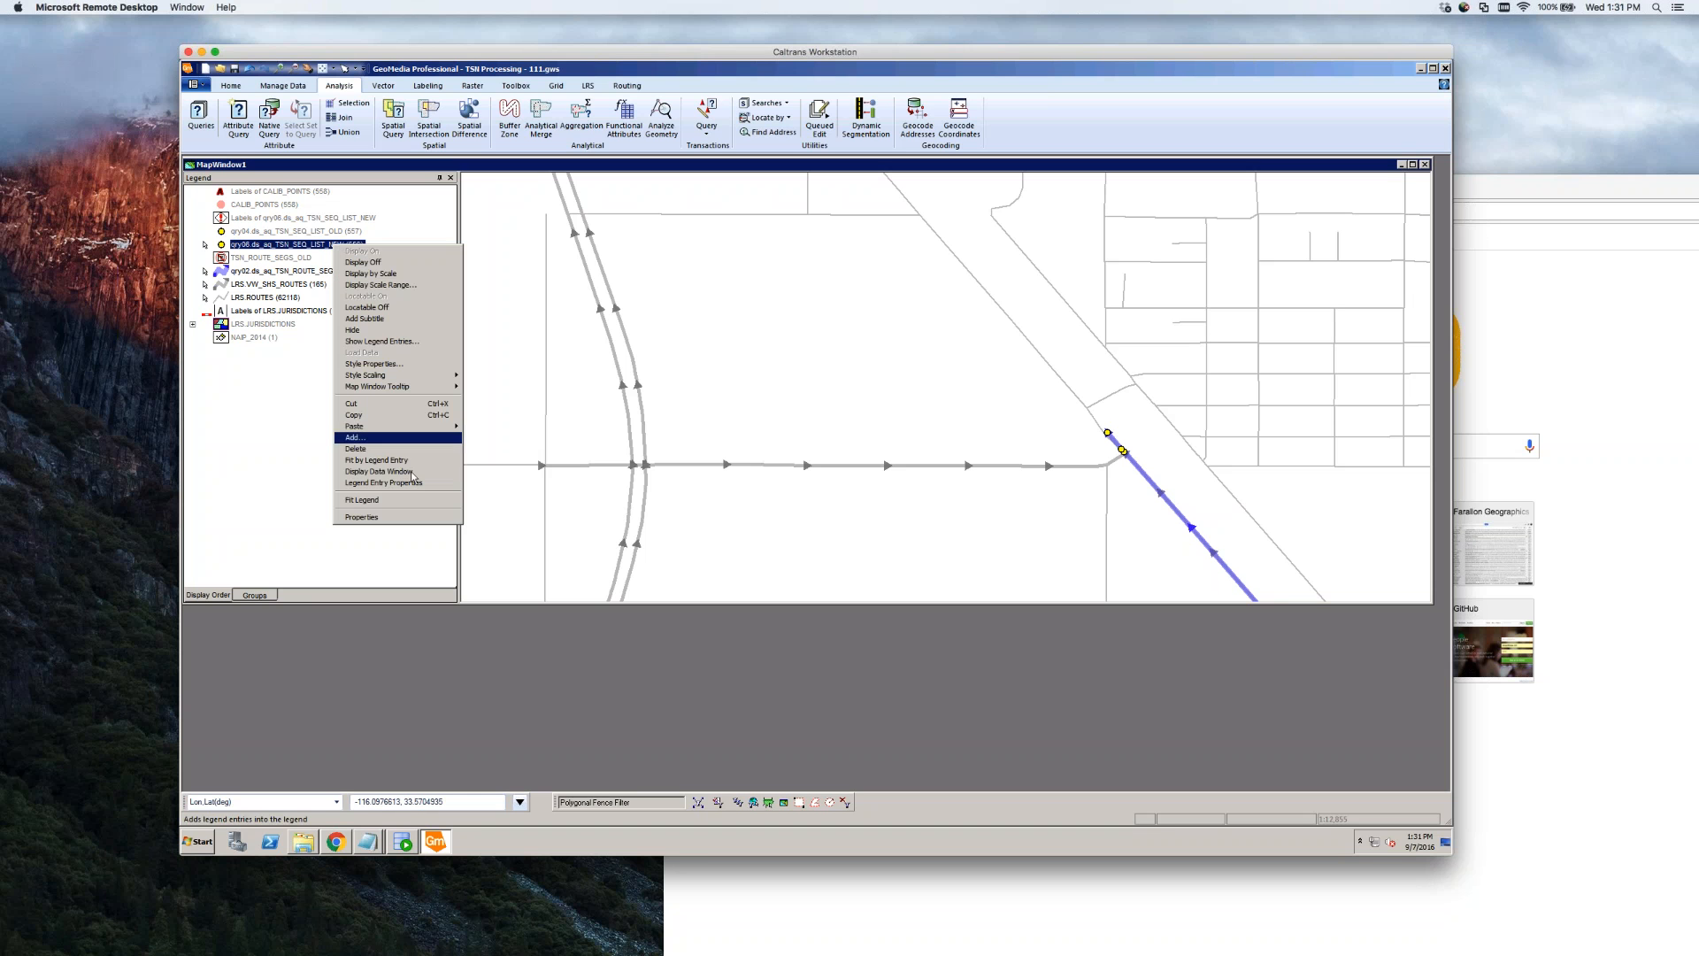
click(409, 472)
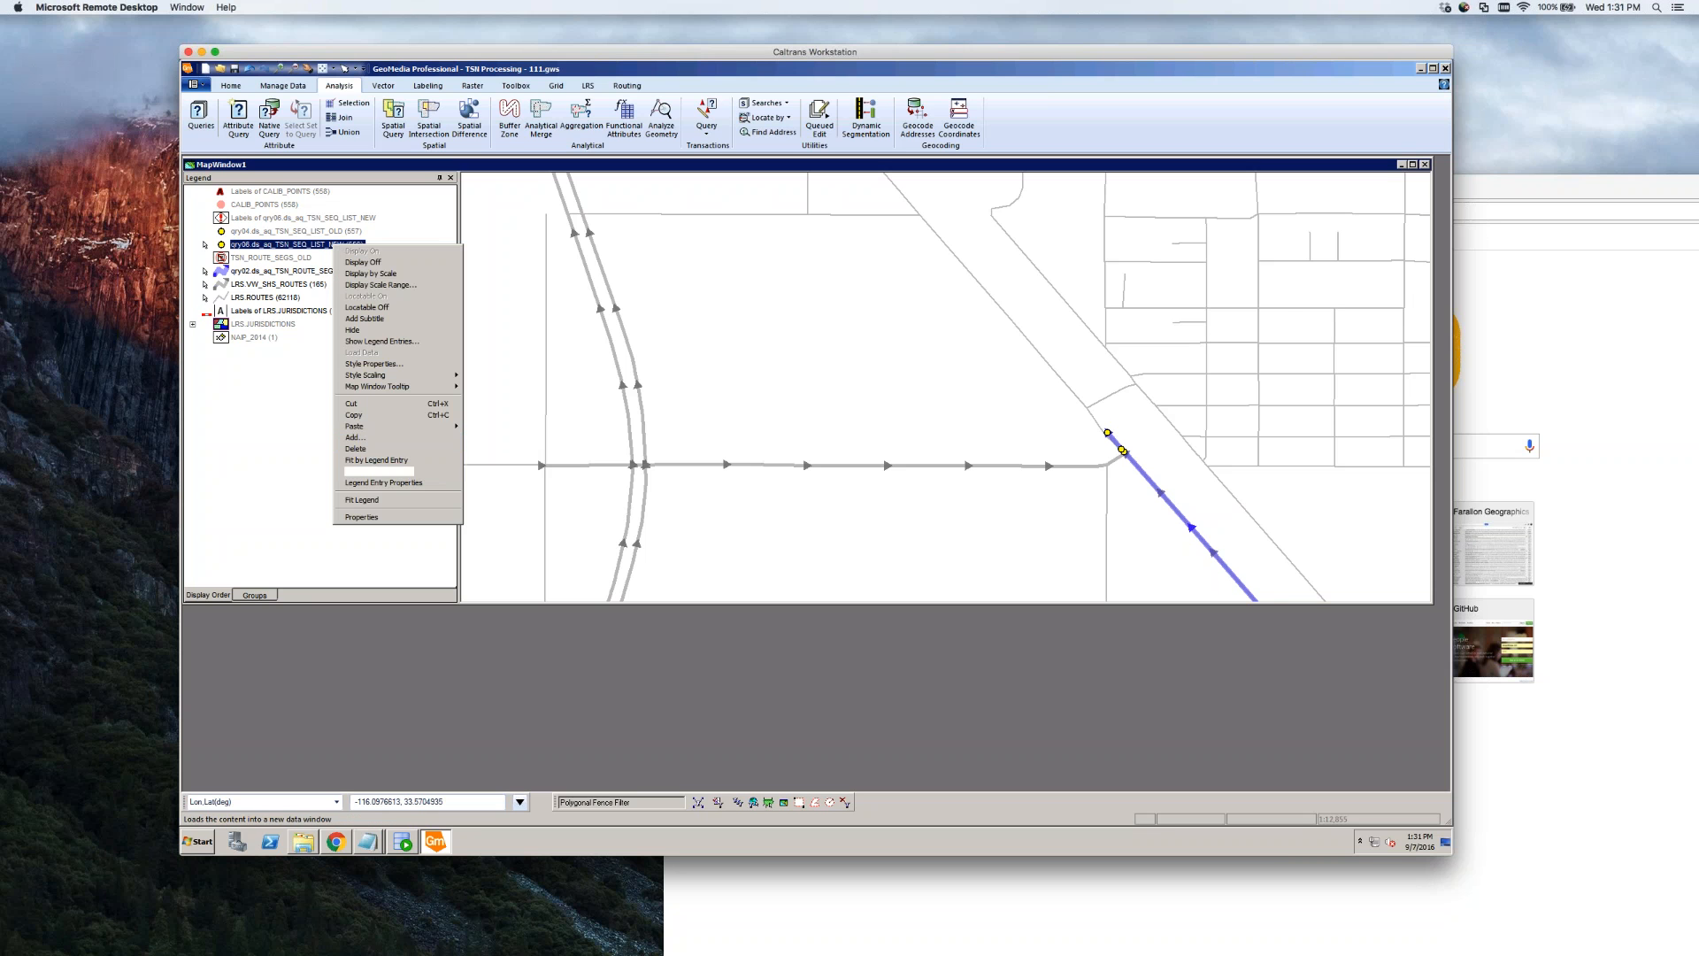
drag(653, 187, 645, 619)
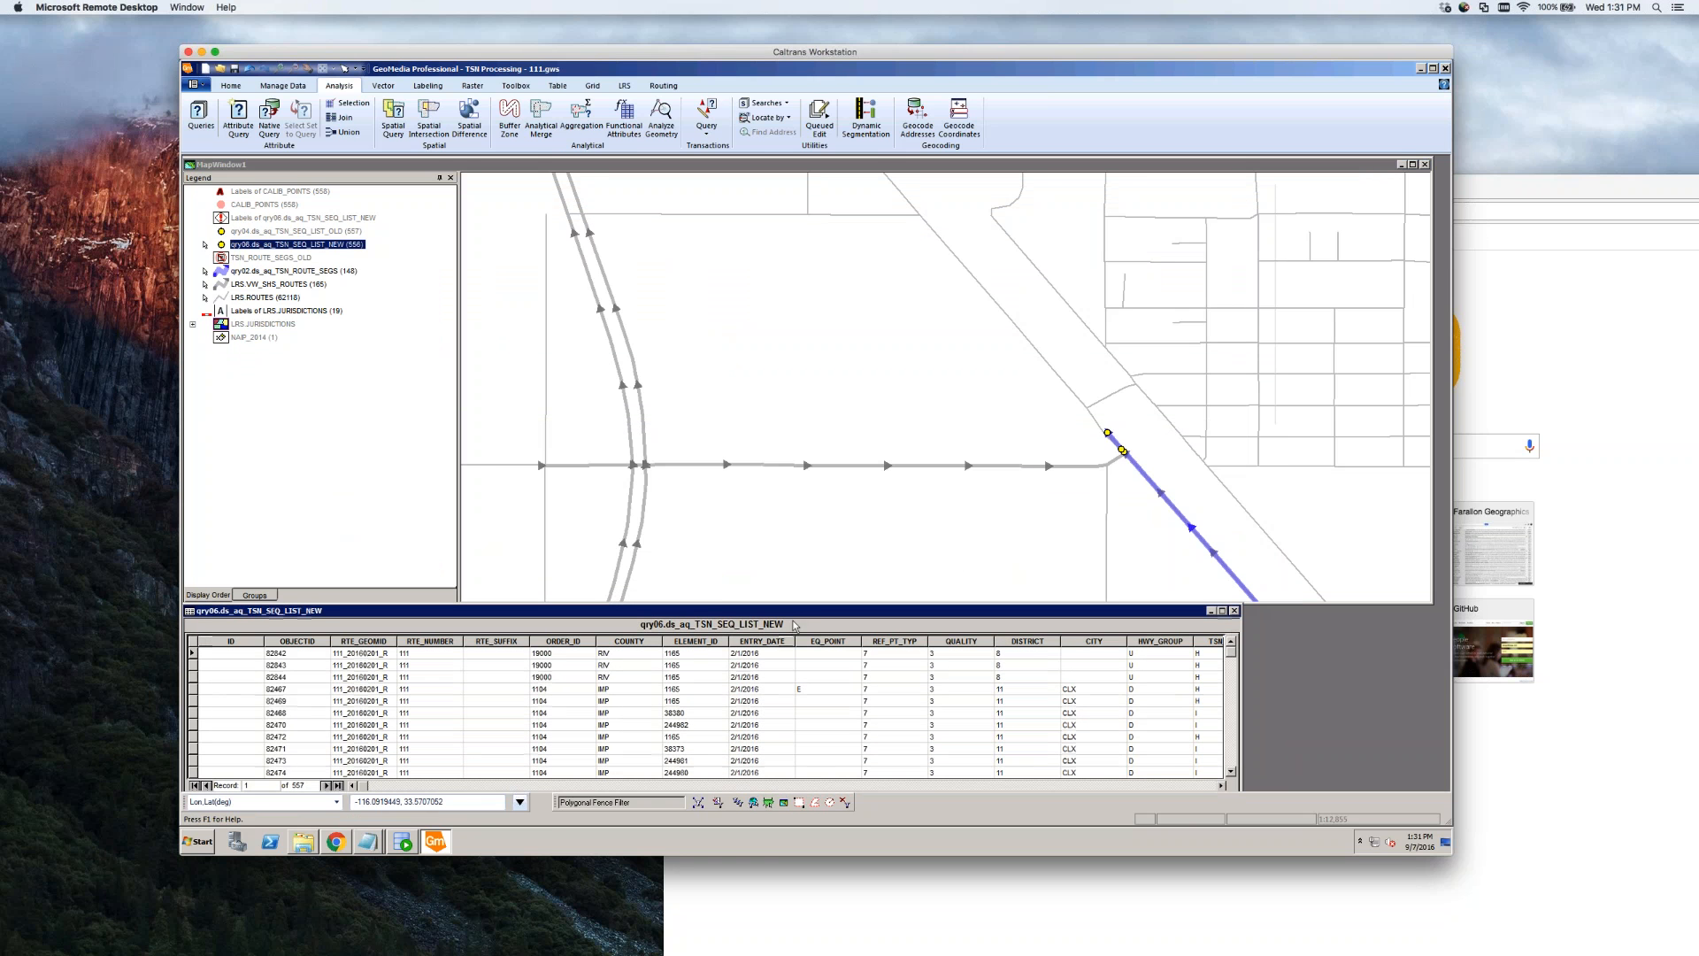
drag(1233, 631, 1428, 632)
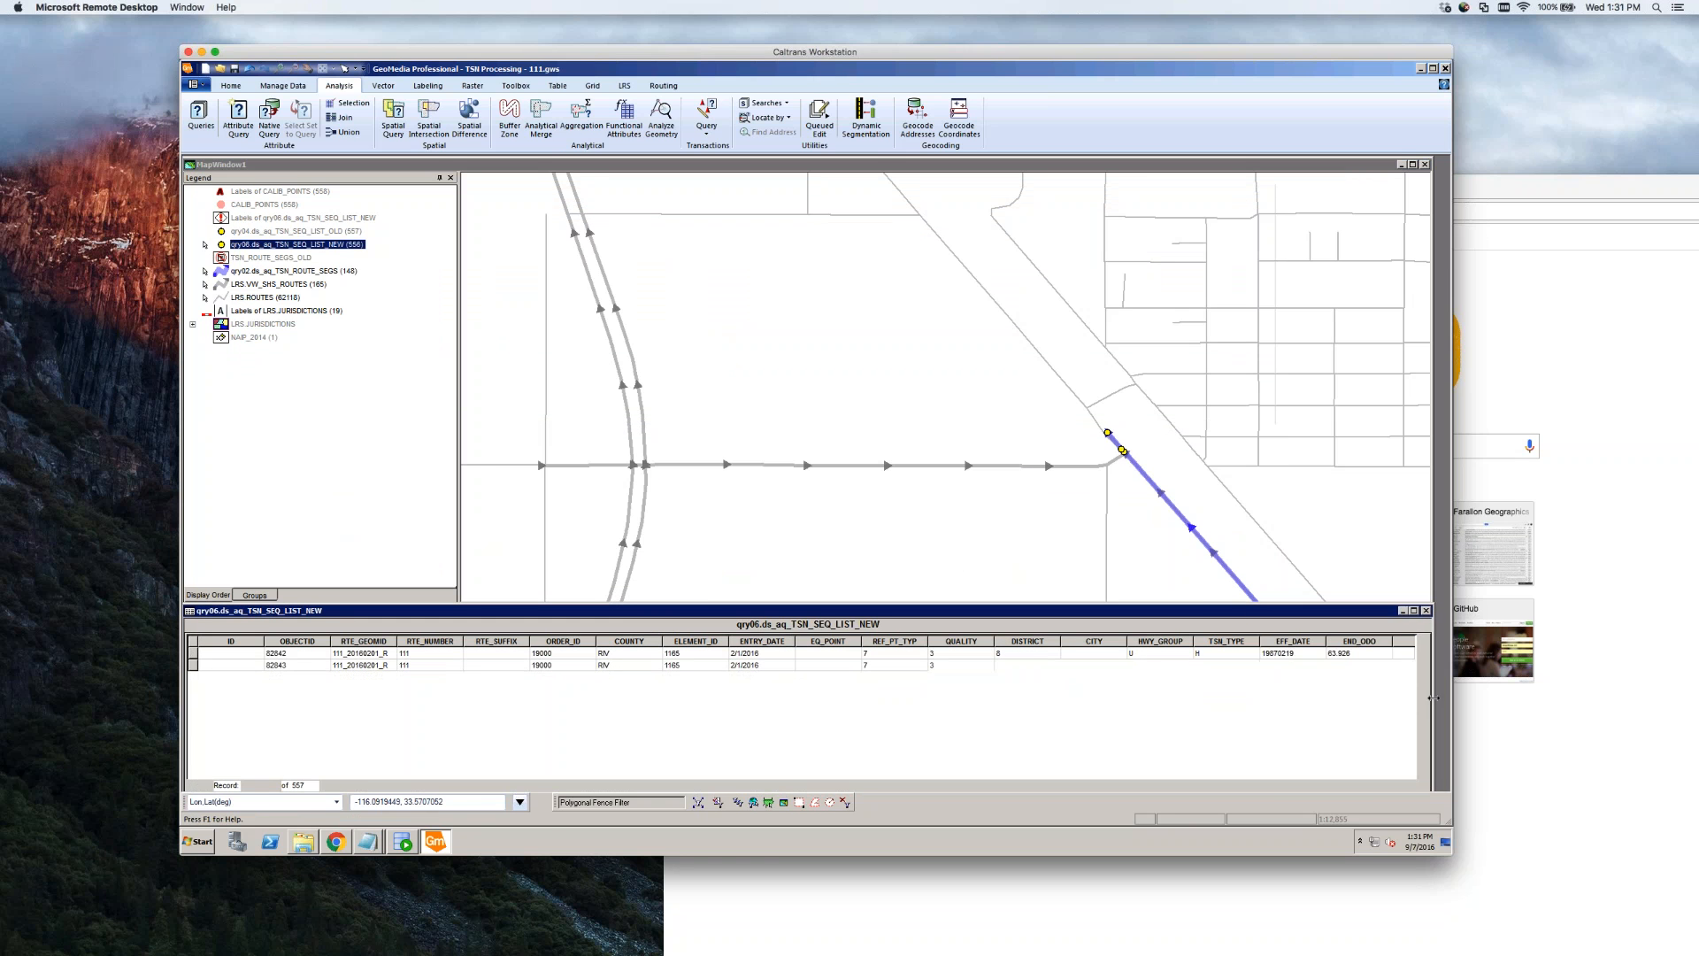
Bring the odometer and LANDMARK columns into view and select the record above the JUMP row
click(1413, 786)
click(1413, 786)
click(1413, 786)
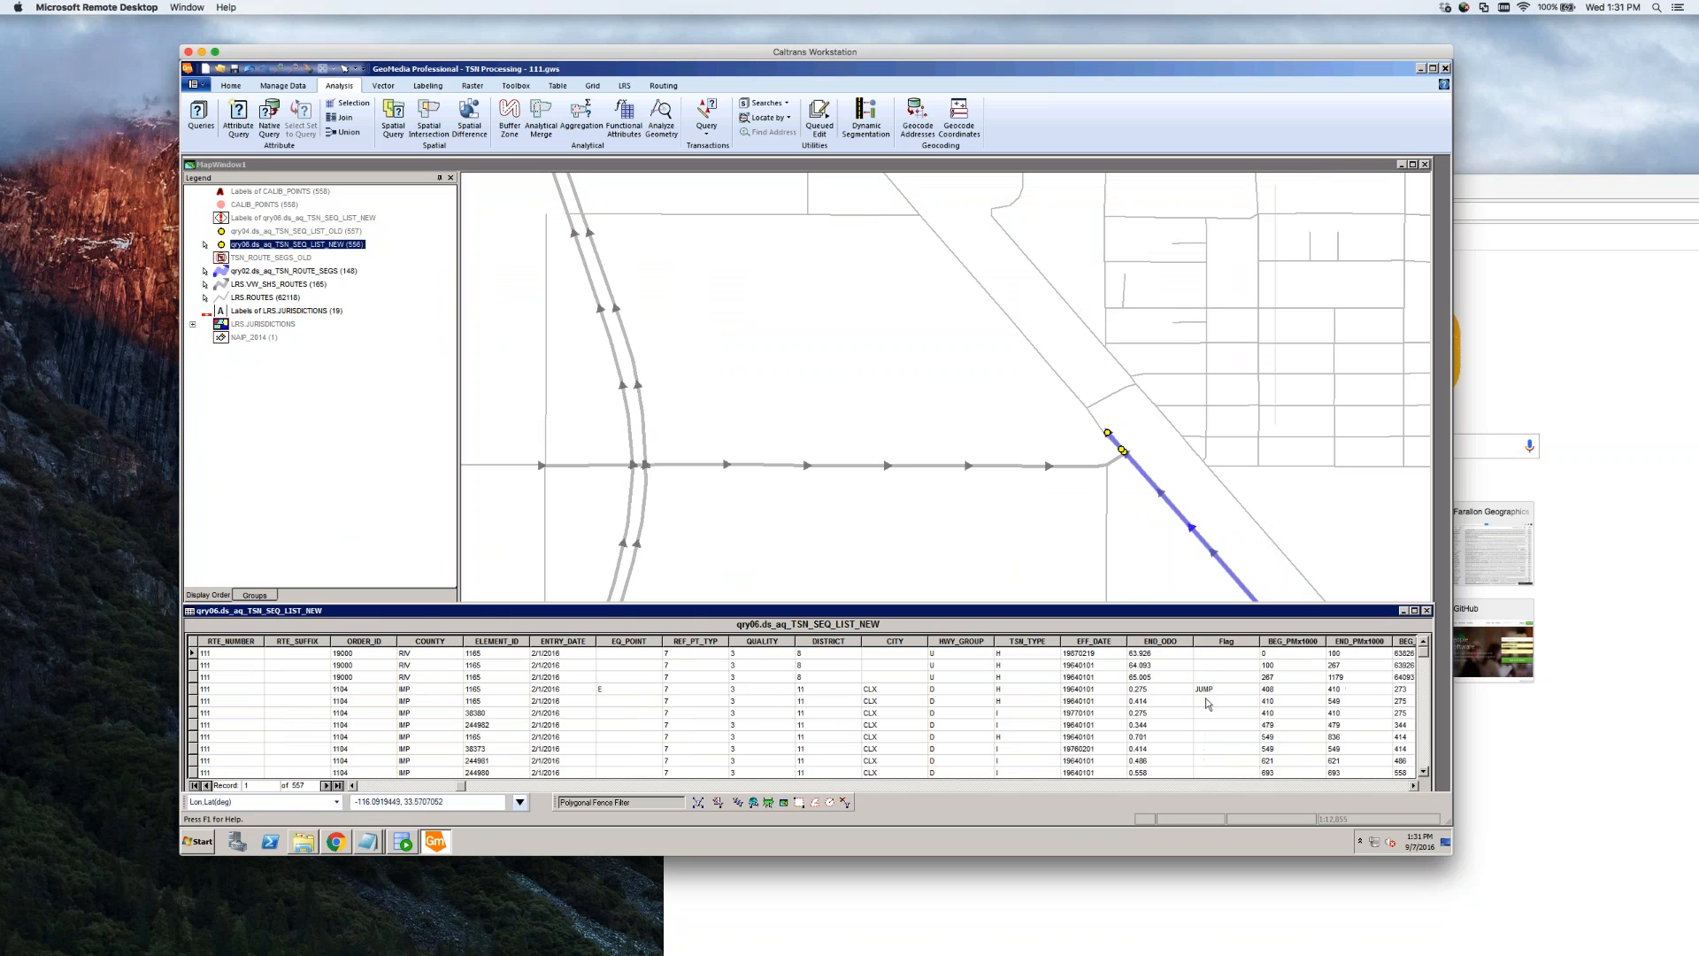
click(1413, 786)
click(1413, 786)
click(1413, 786)
click(1413, 786)
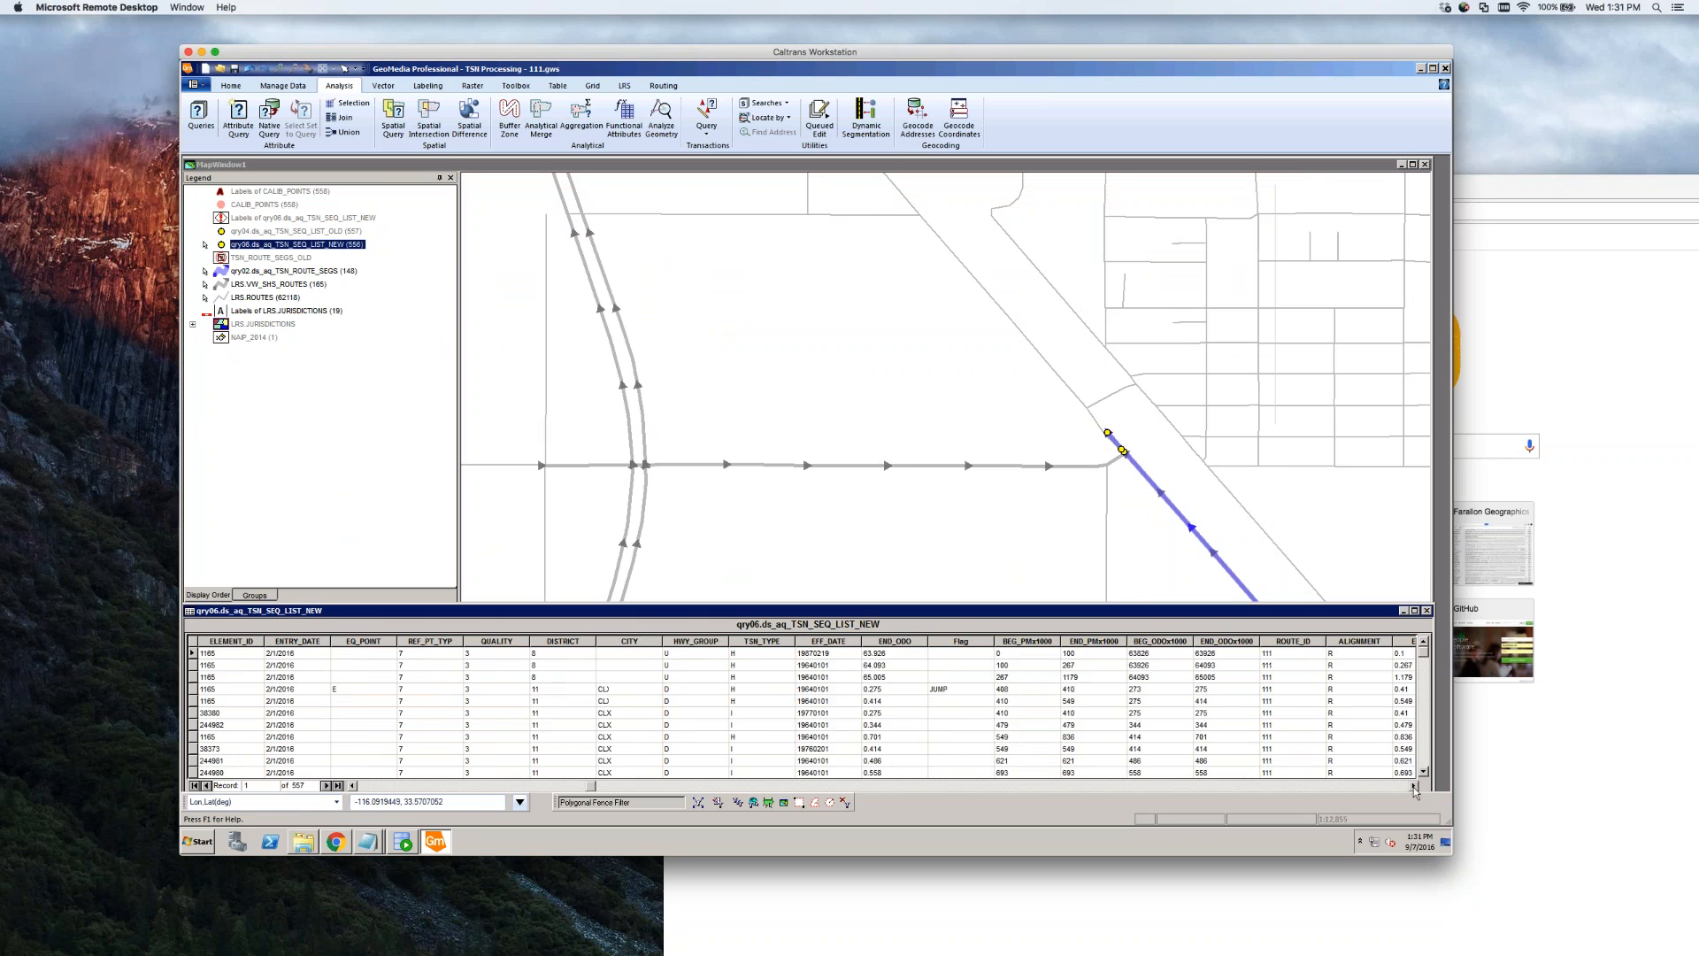
click(1414, 786)
click(1414, 786)
click(1413, 786)
click(1413, 786)
click(1413, 786)
click(1413, 786)
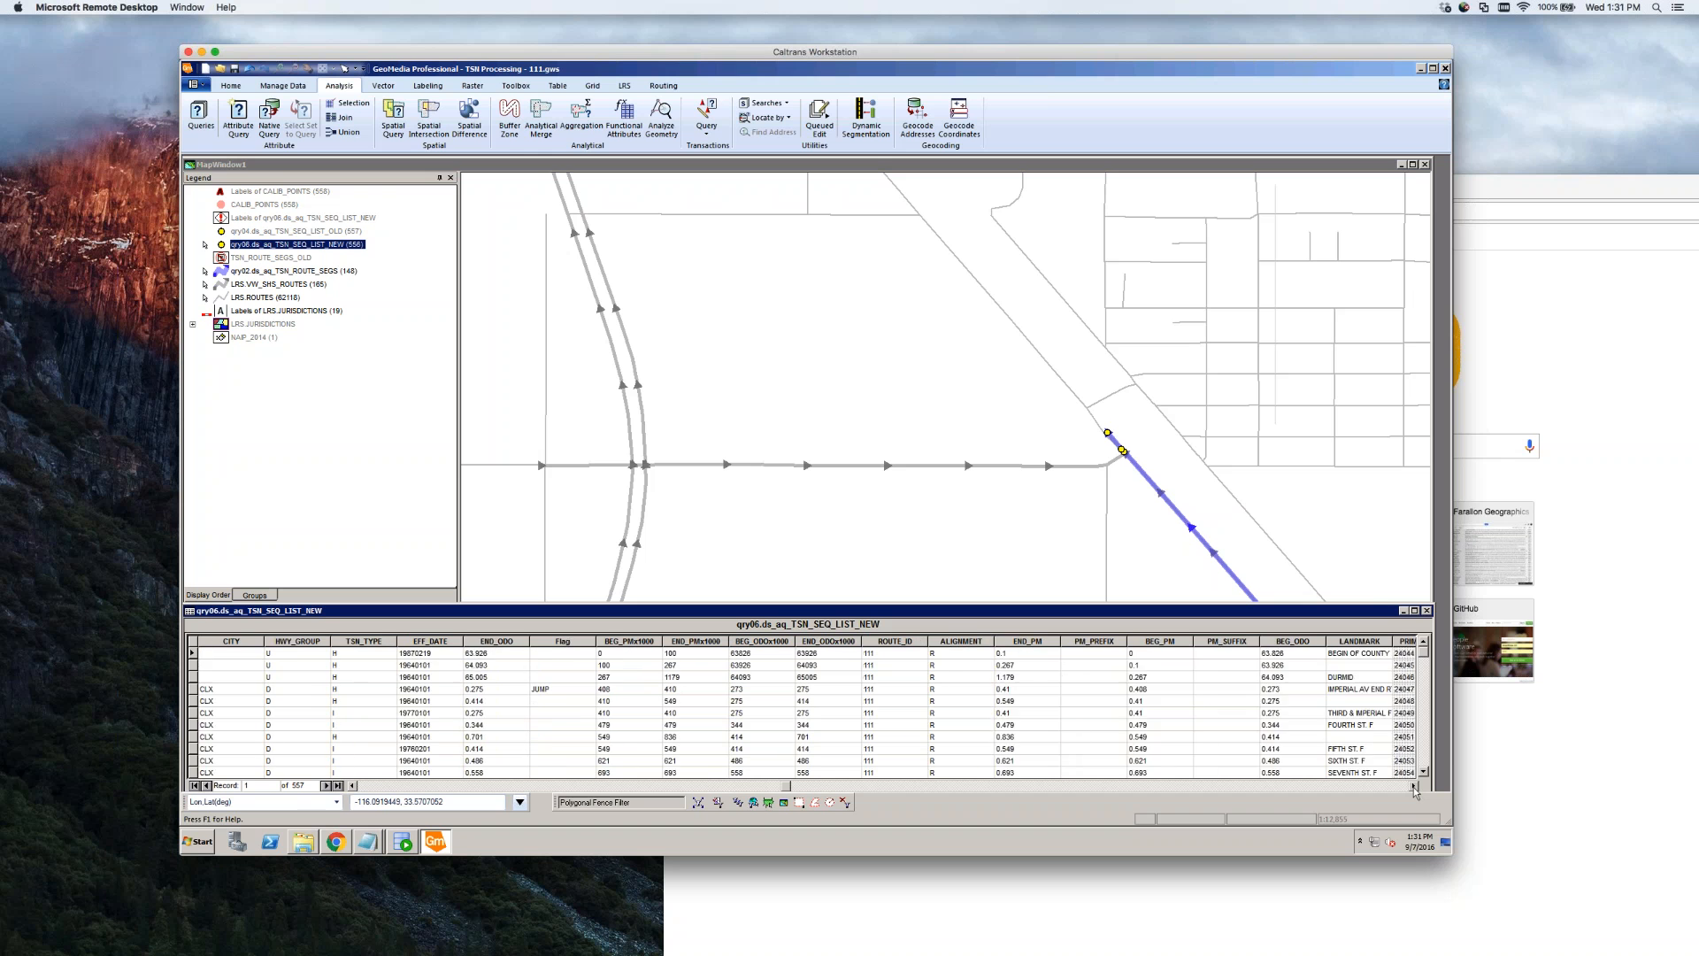
click(1413, 786)
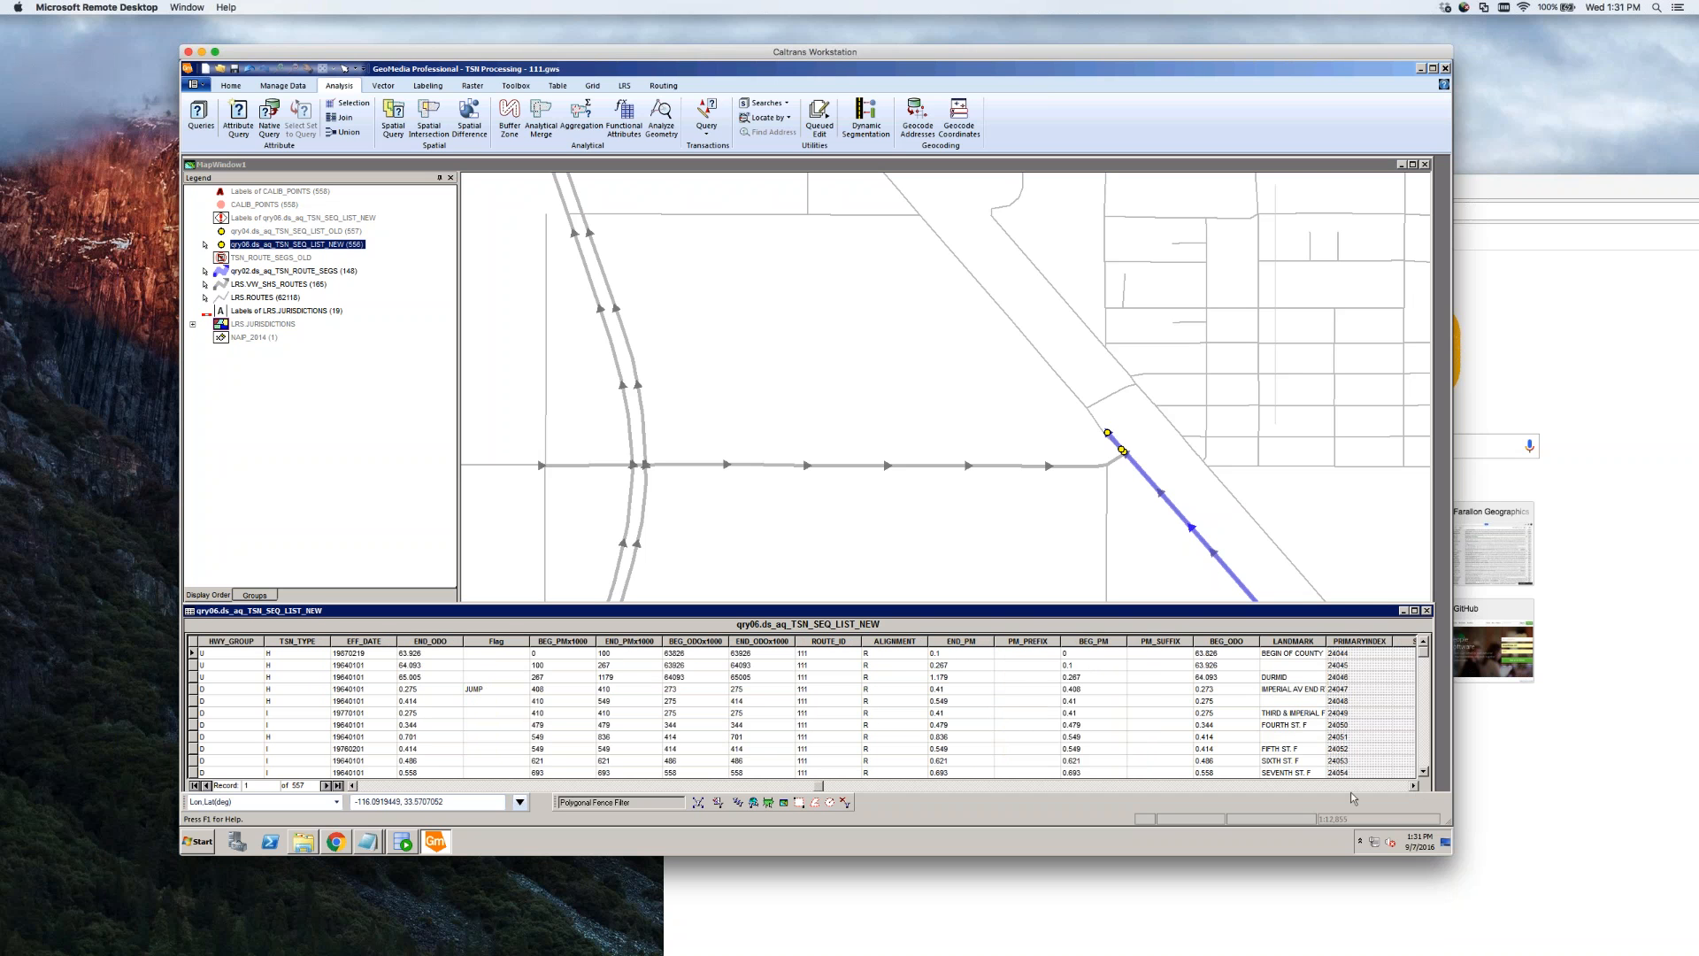
click(1424, 761)
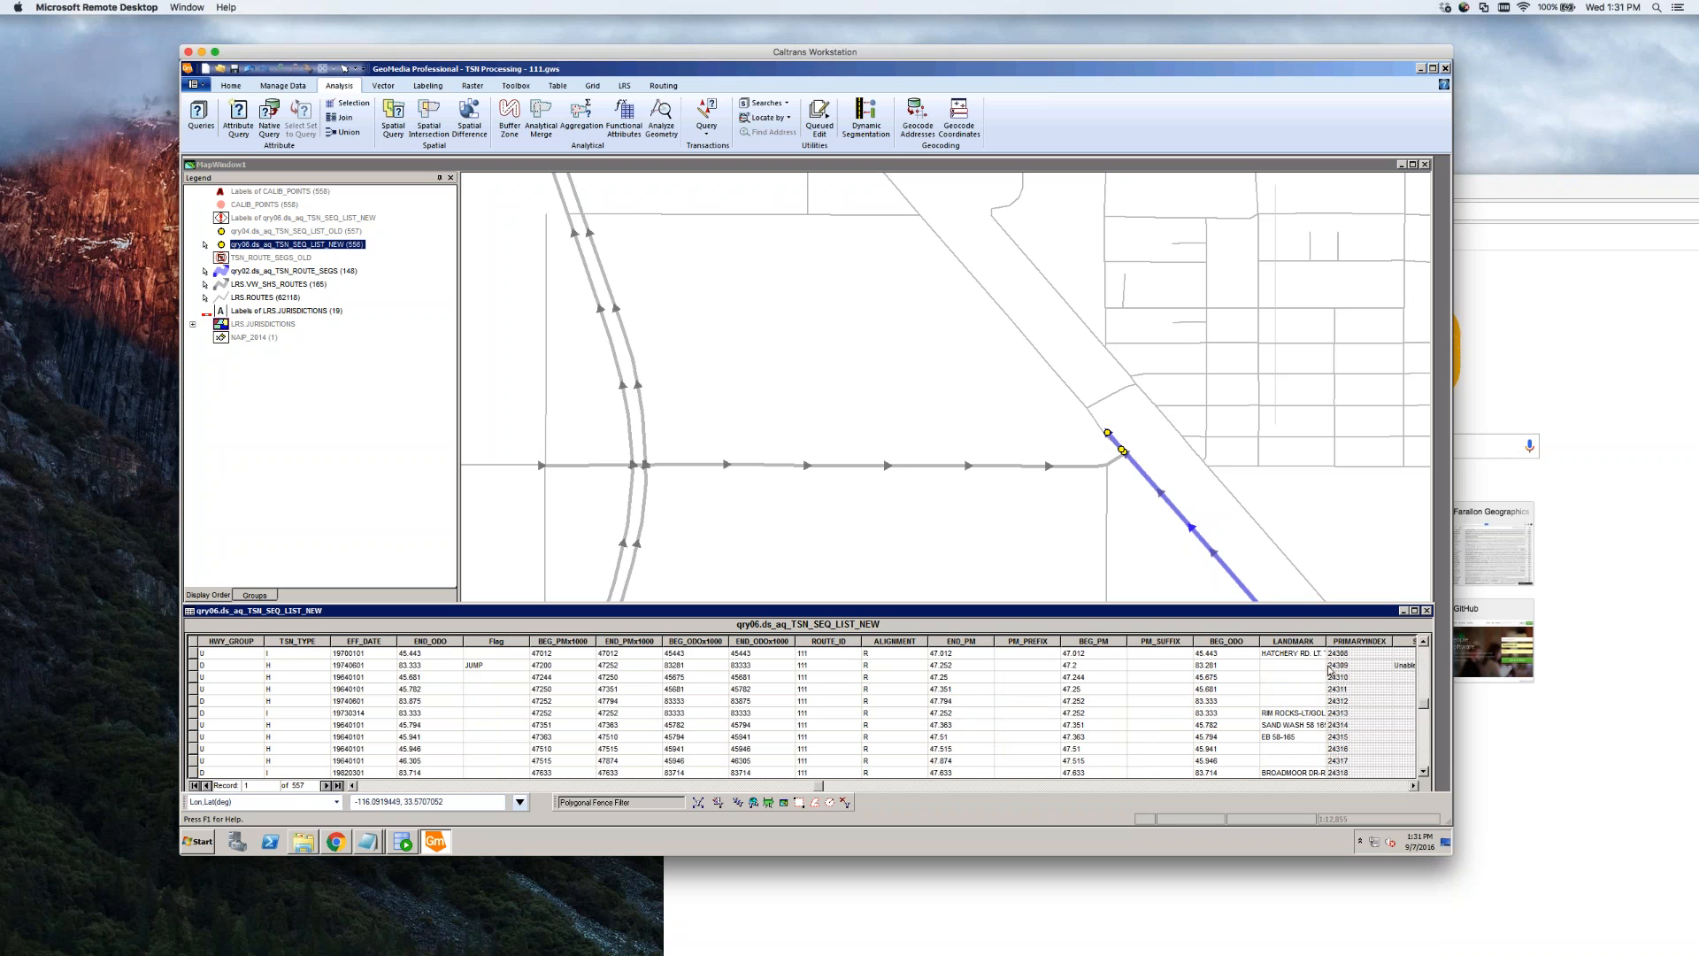
scroll(1330, 670, up, 5)
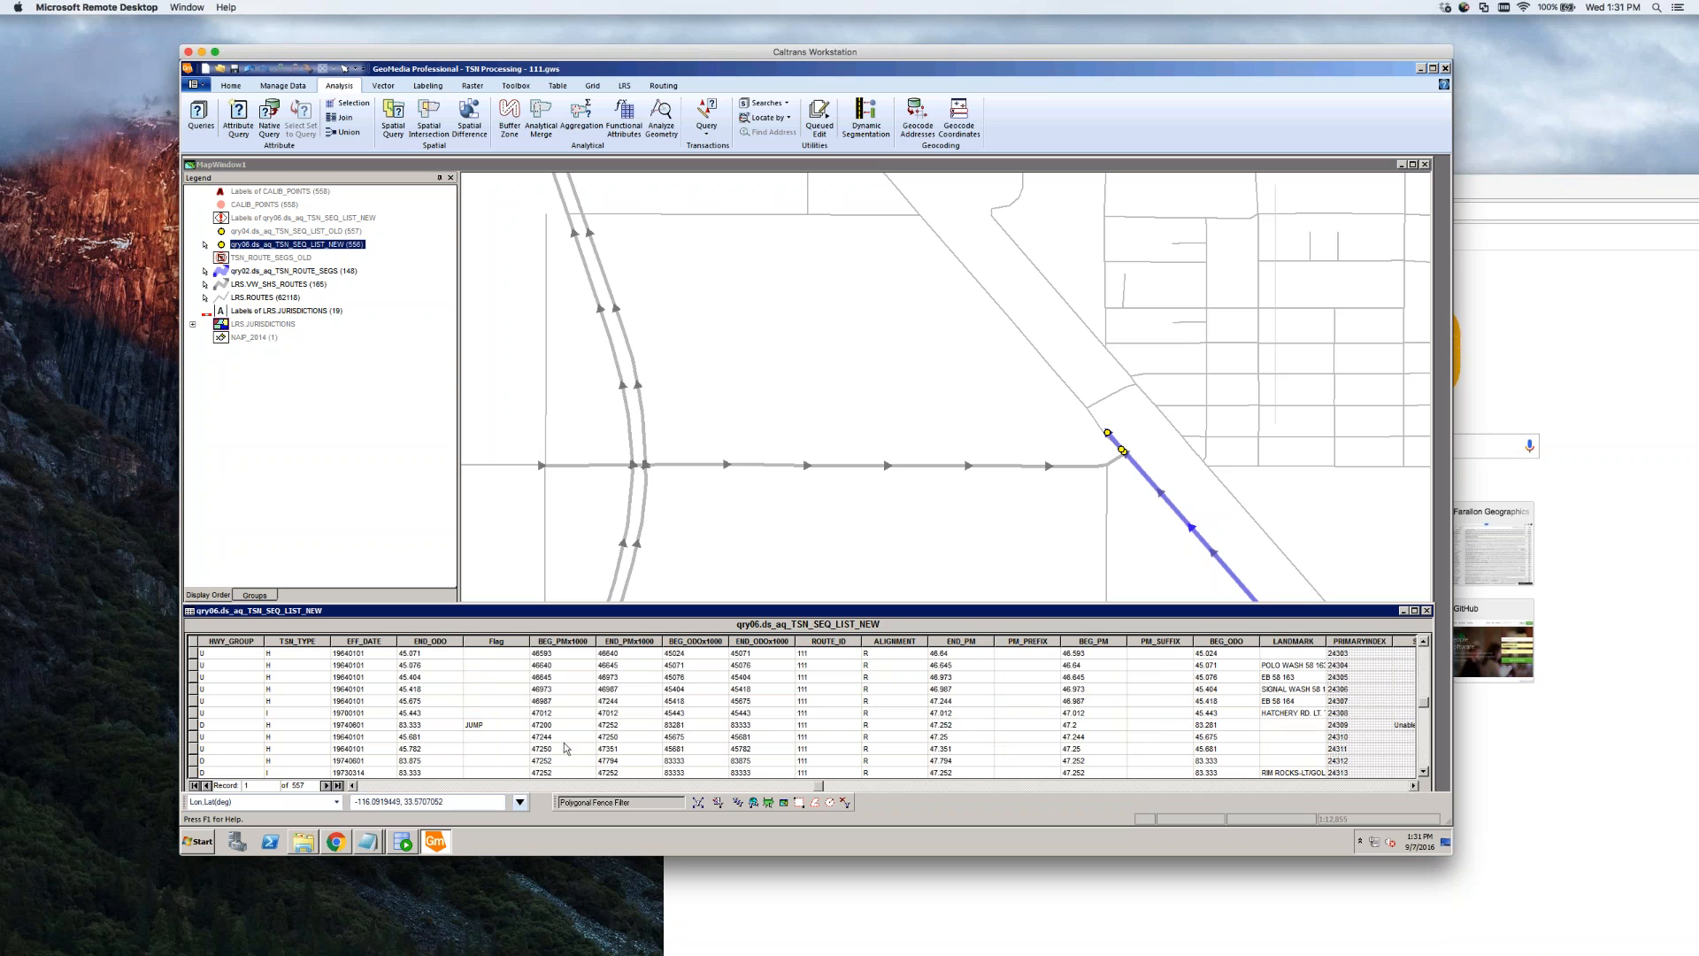
click(192, 712)
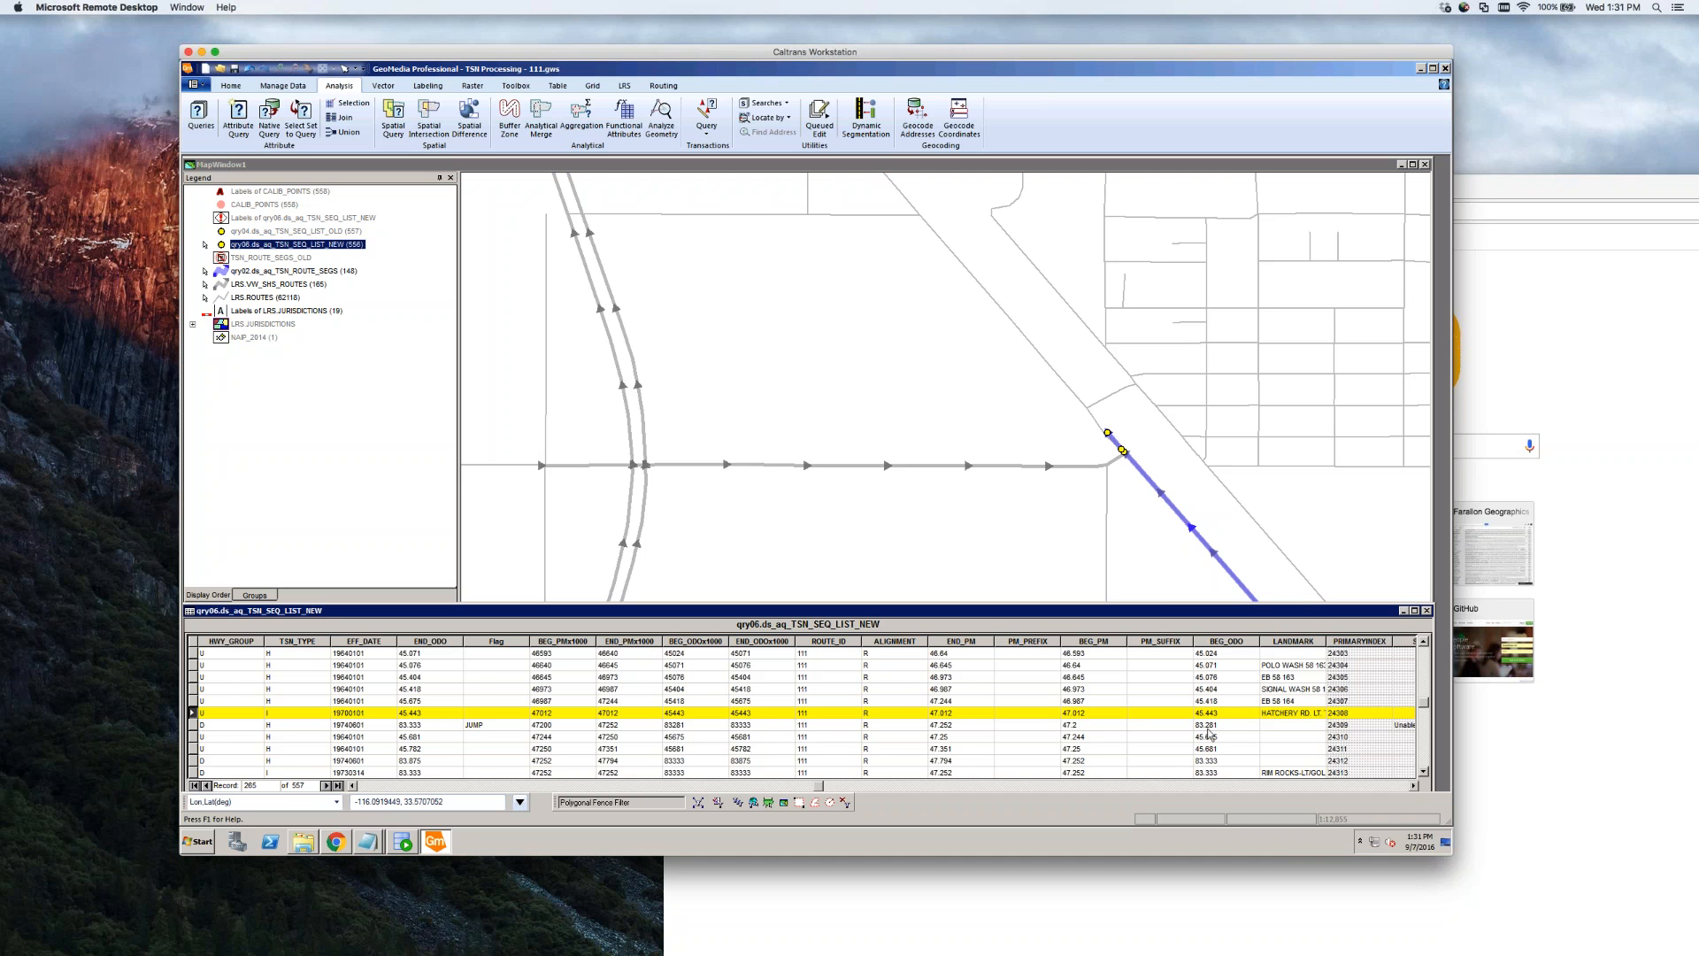
Select the BEG_ODO column and the segment record with BEG_ODO 45.443
scroll(1208, 734, right, 3)
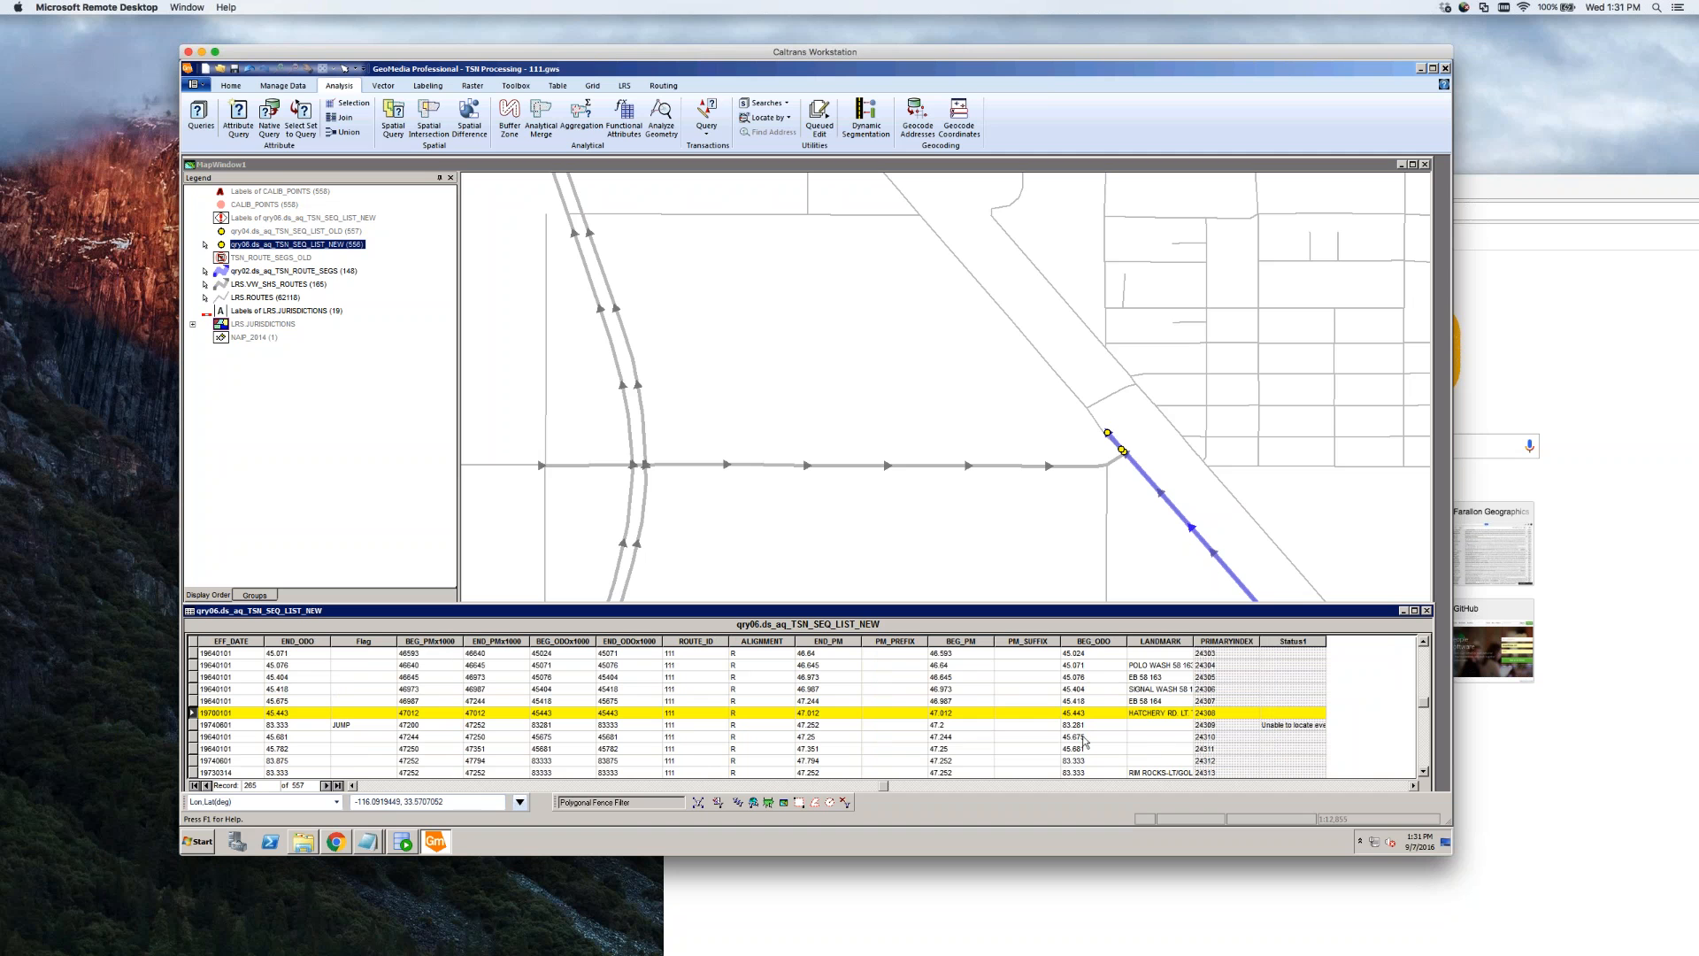
click(1089, 641)
right_click(1089, 643)
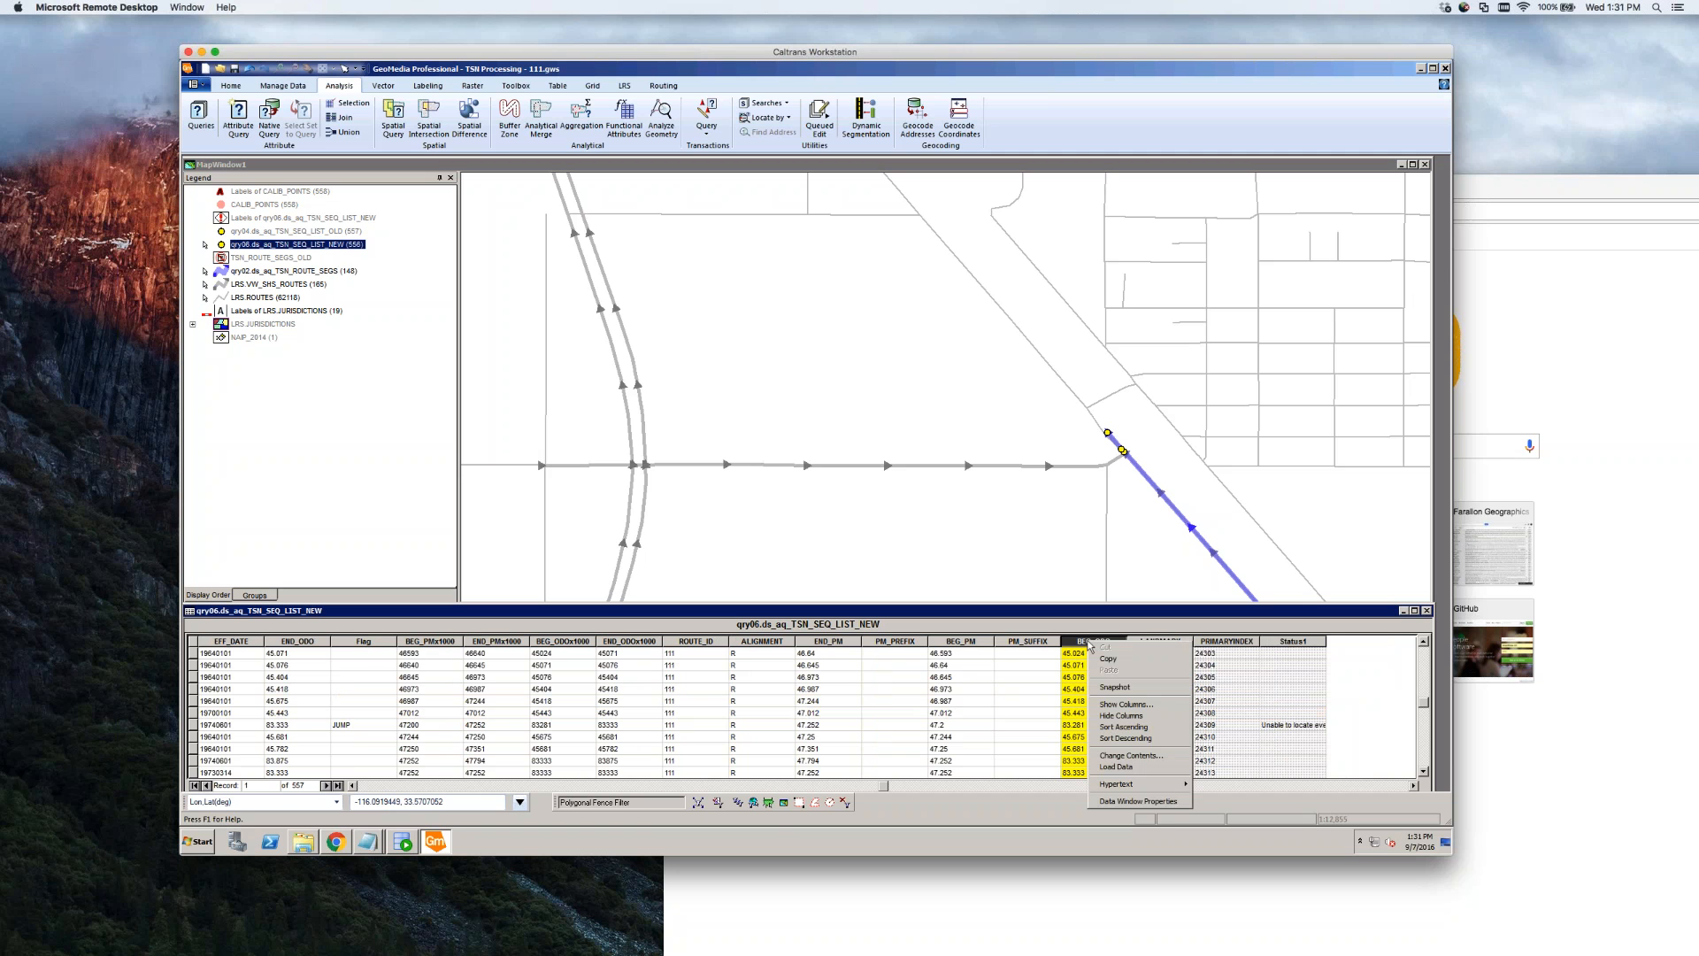
click(1074, 699)
click(1078, 715)
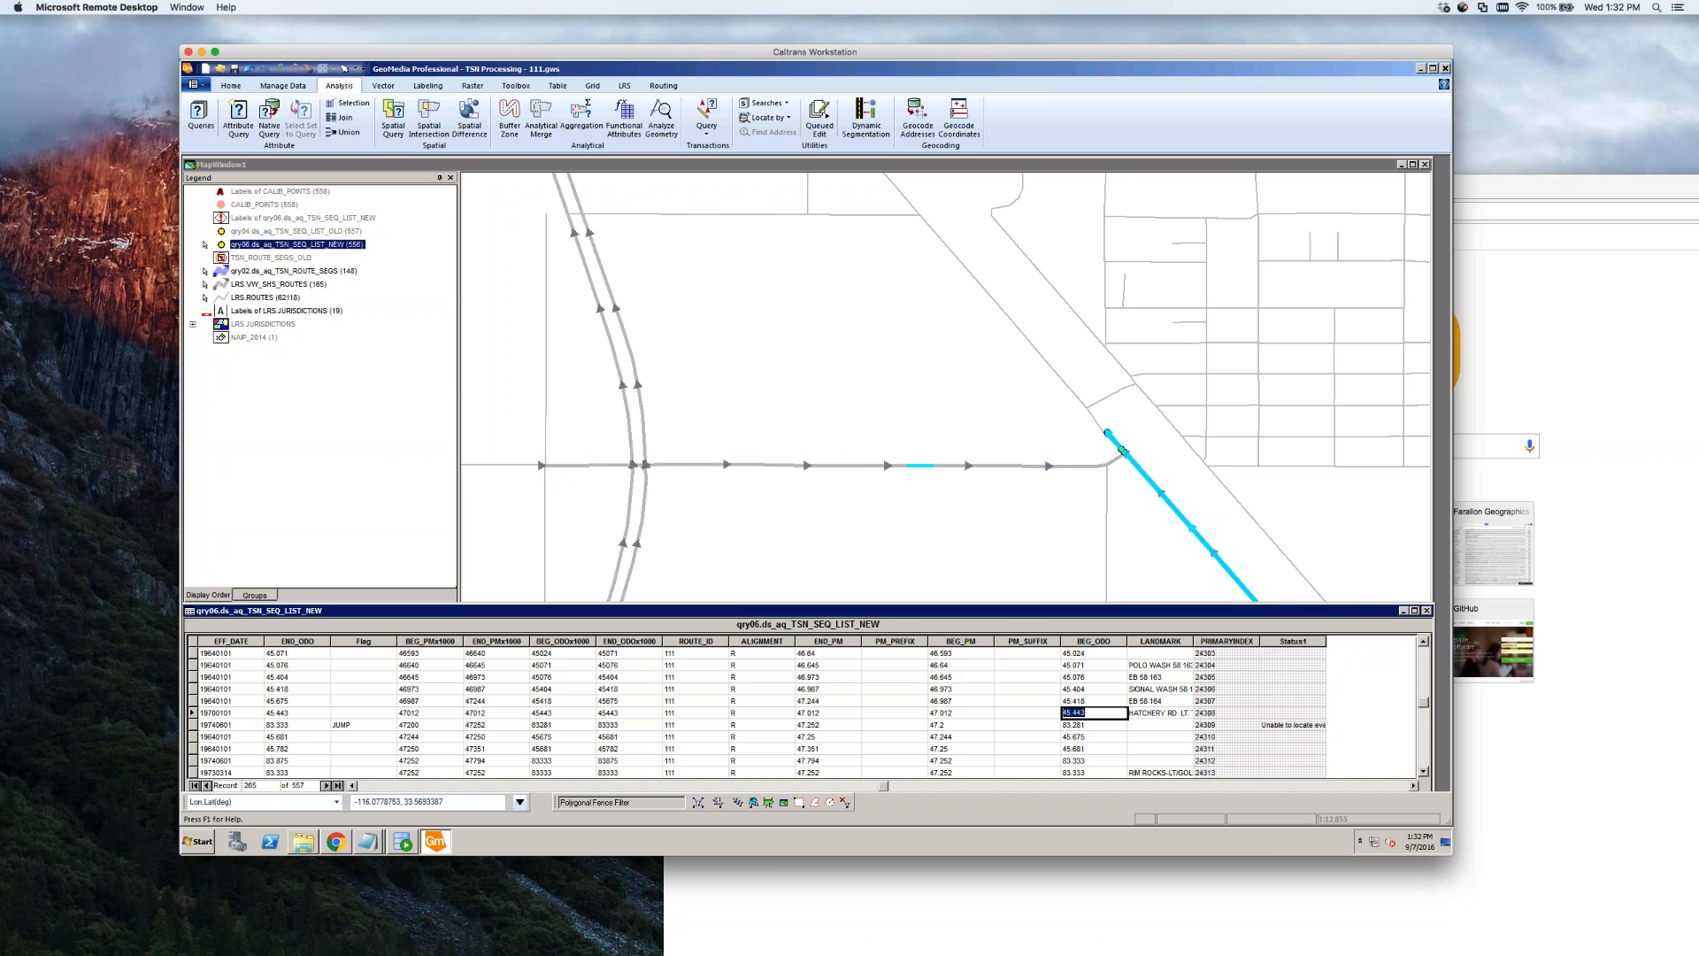
Select the diagonal route segment and its end point on the map to find their records
click(1122, 450)
click(1107, 432)
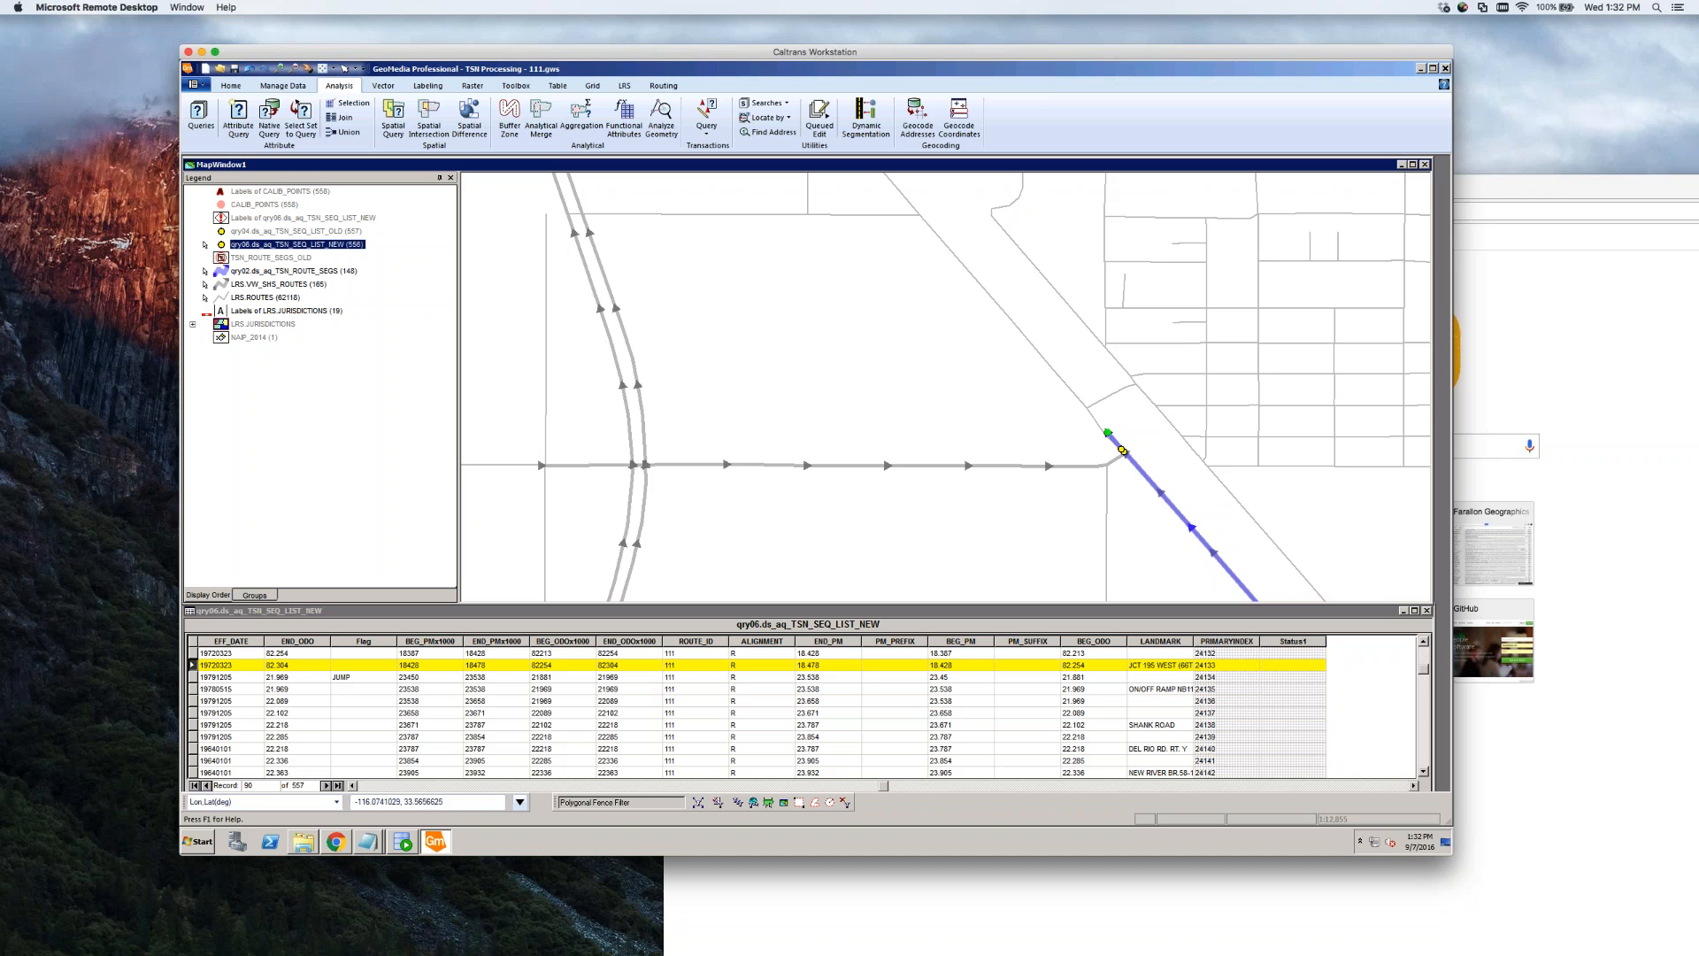
click(1423, 642)
click(1424, 642)
click(1424, 643)
click(1424, 643)
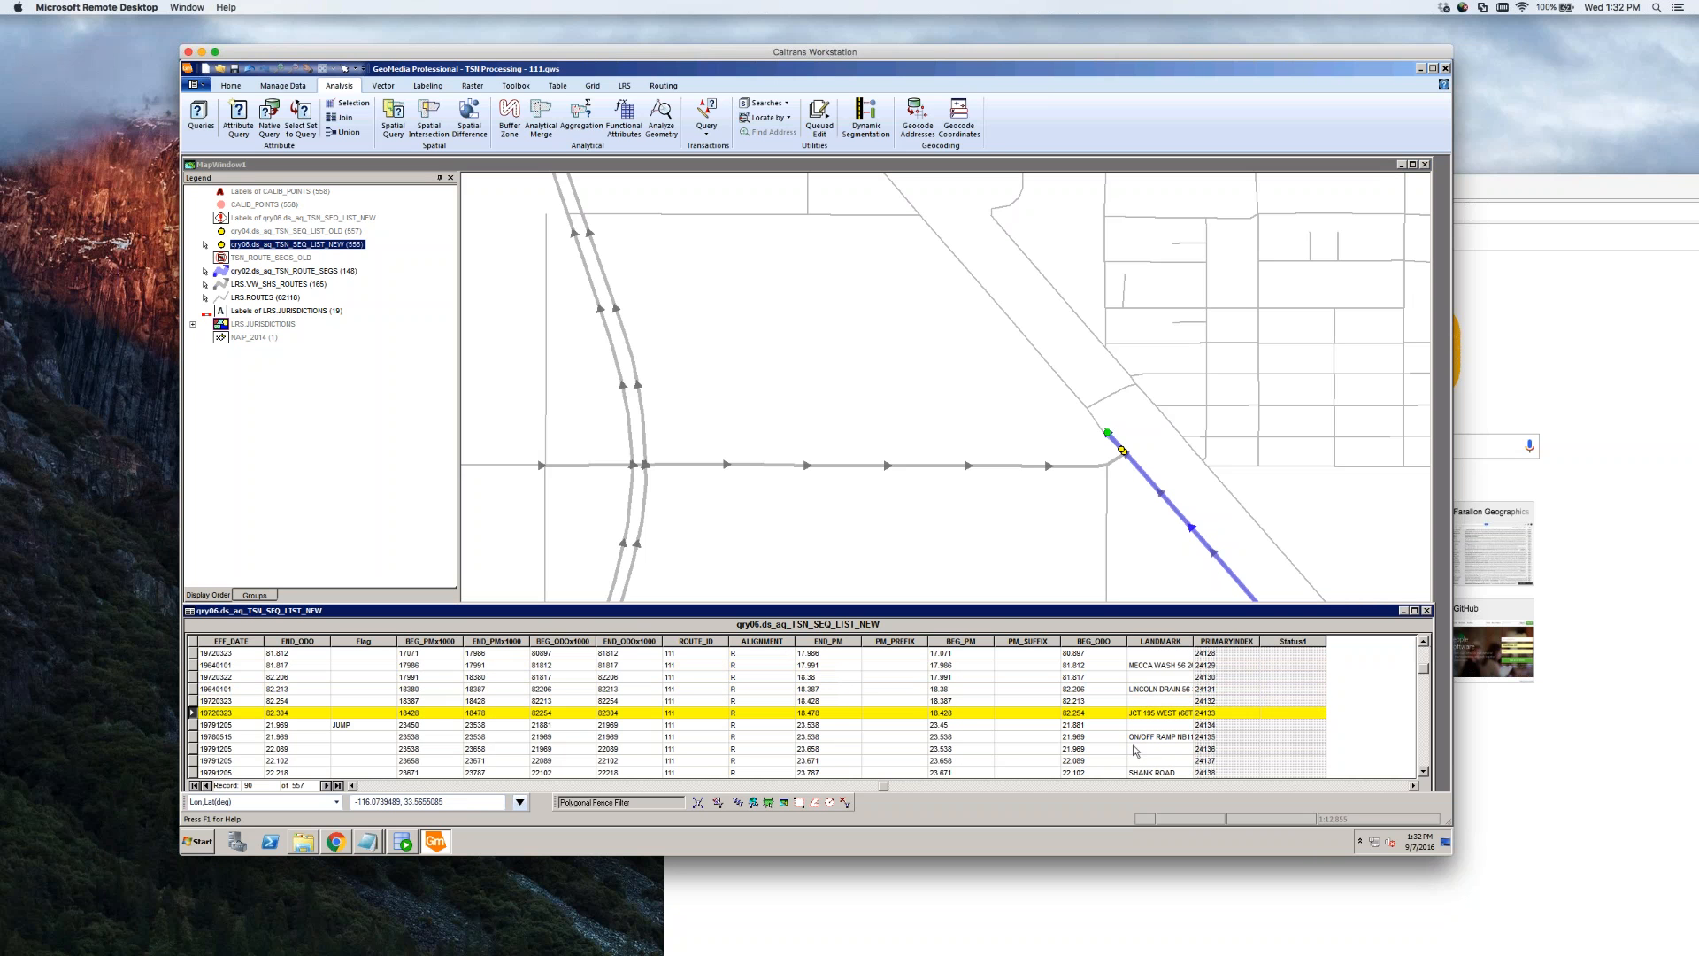
Widen the LANDMARK column, sort the table by BEG_ODO ascending, and page to the ~82 rows
drag(1211, 651, 1258, 652)
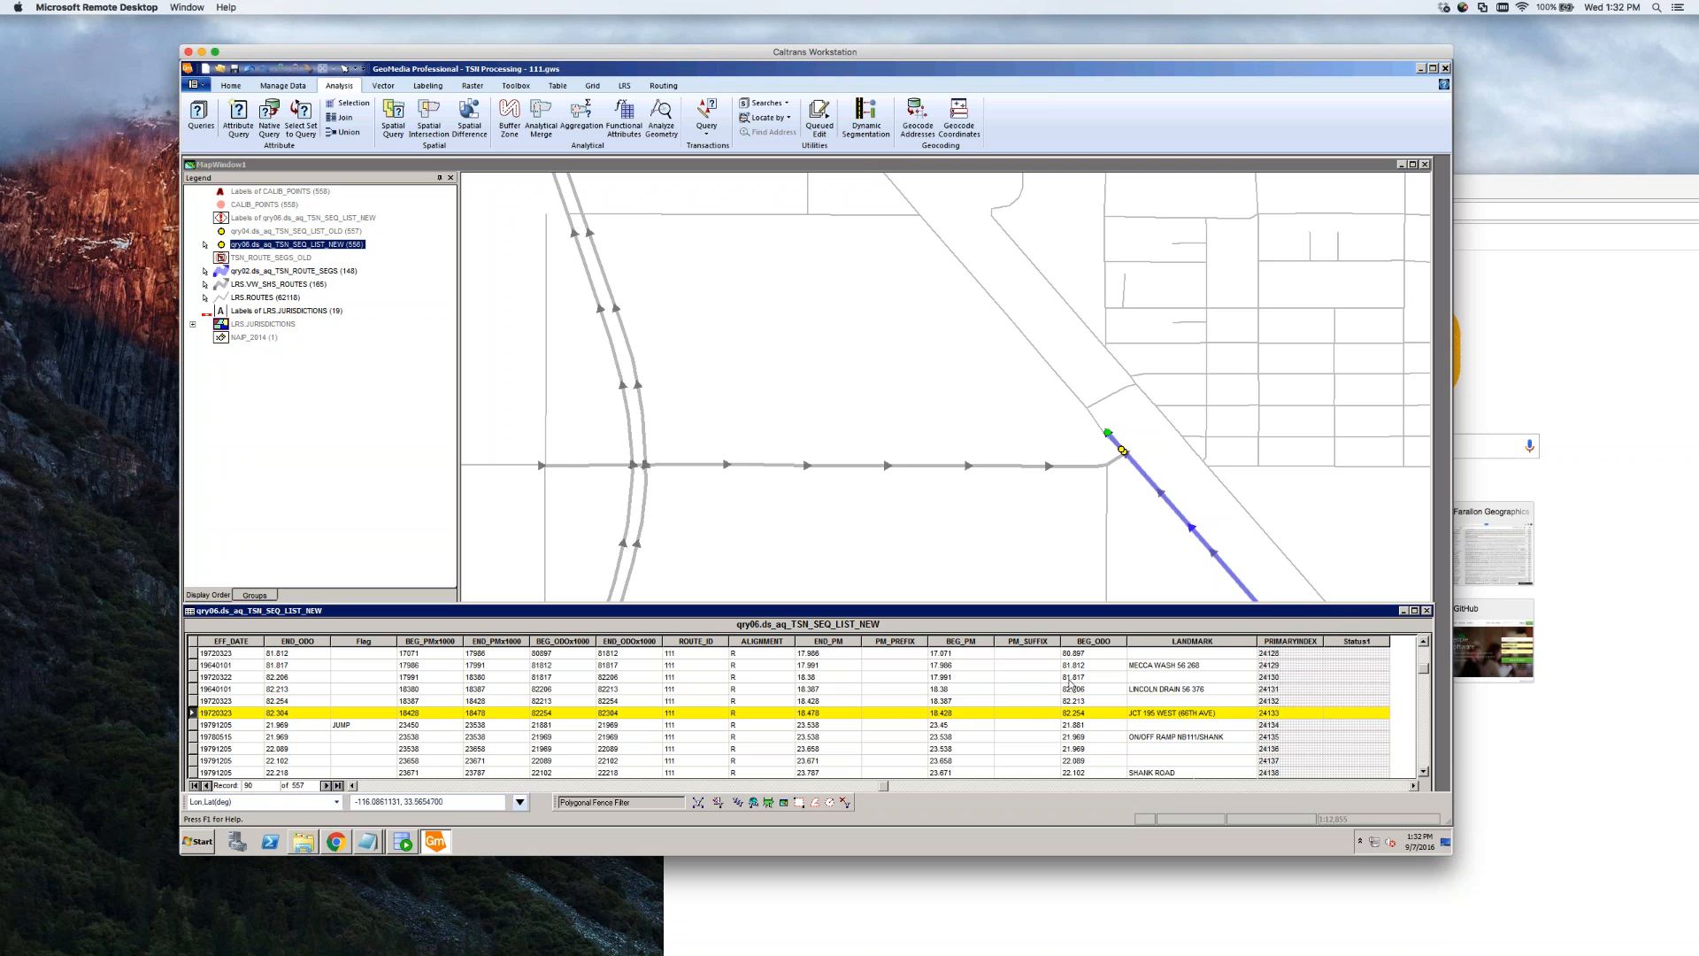
right_click(1083, 645)
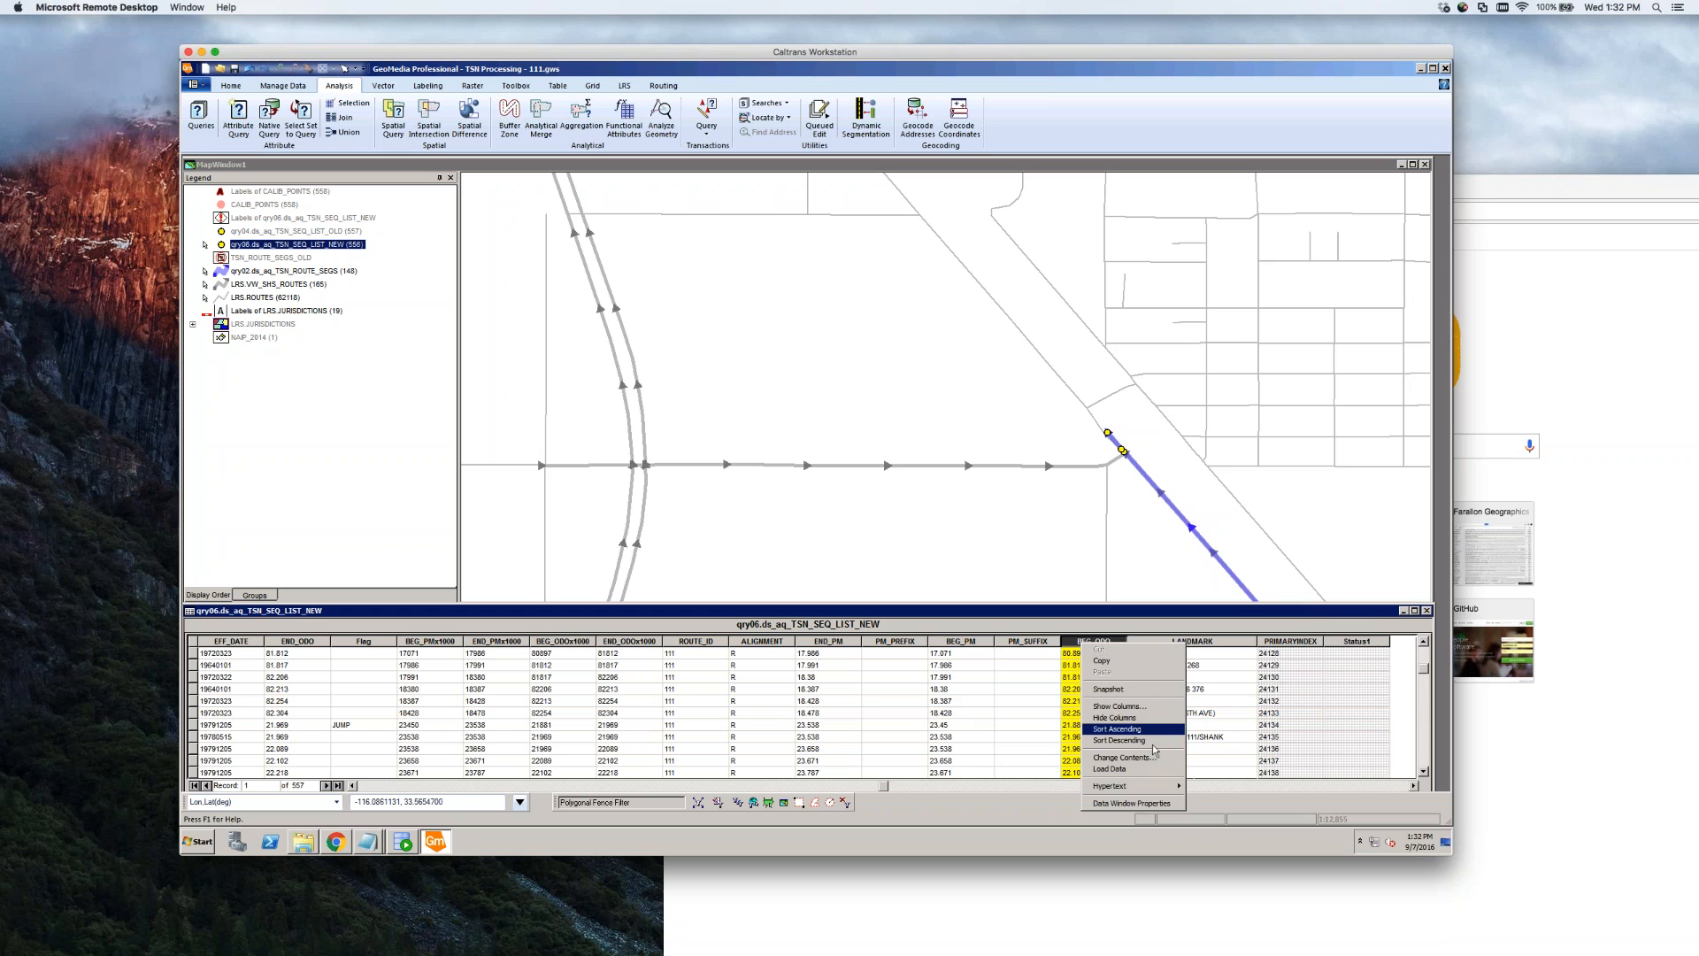
click(1140, 728)
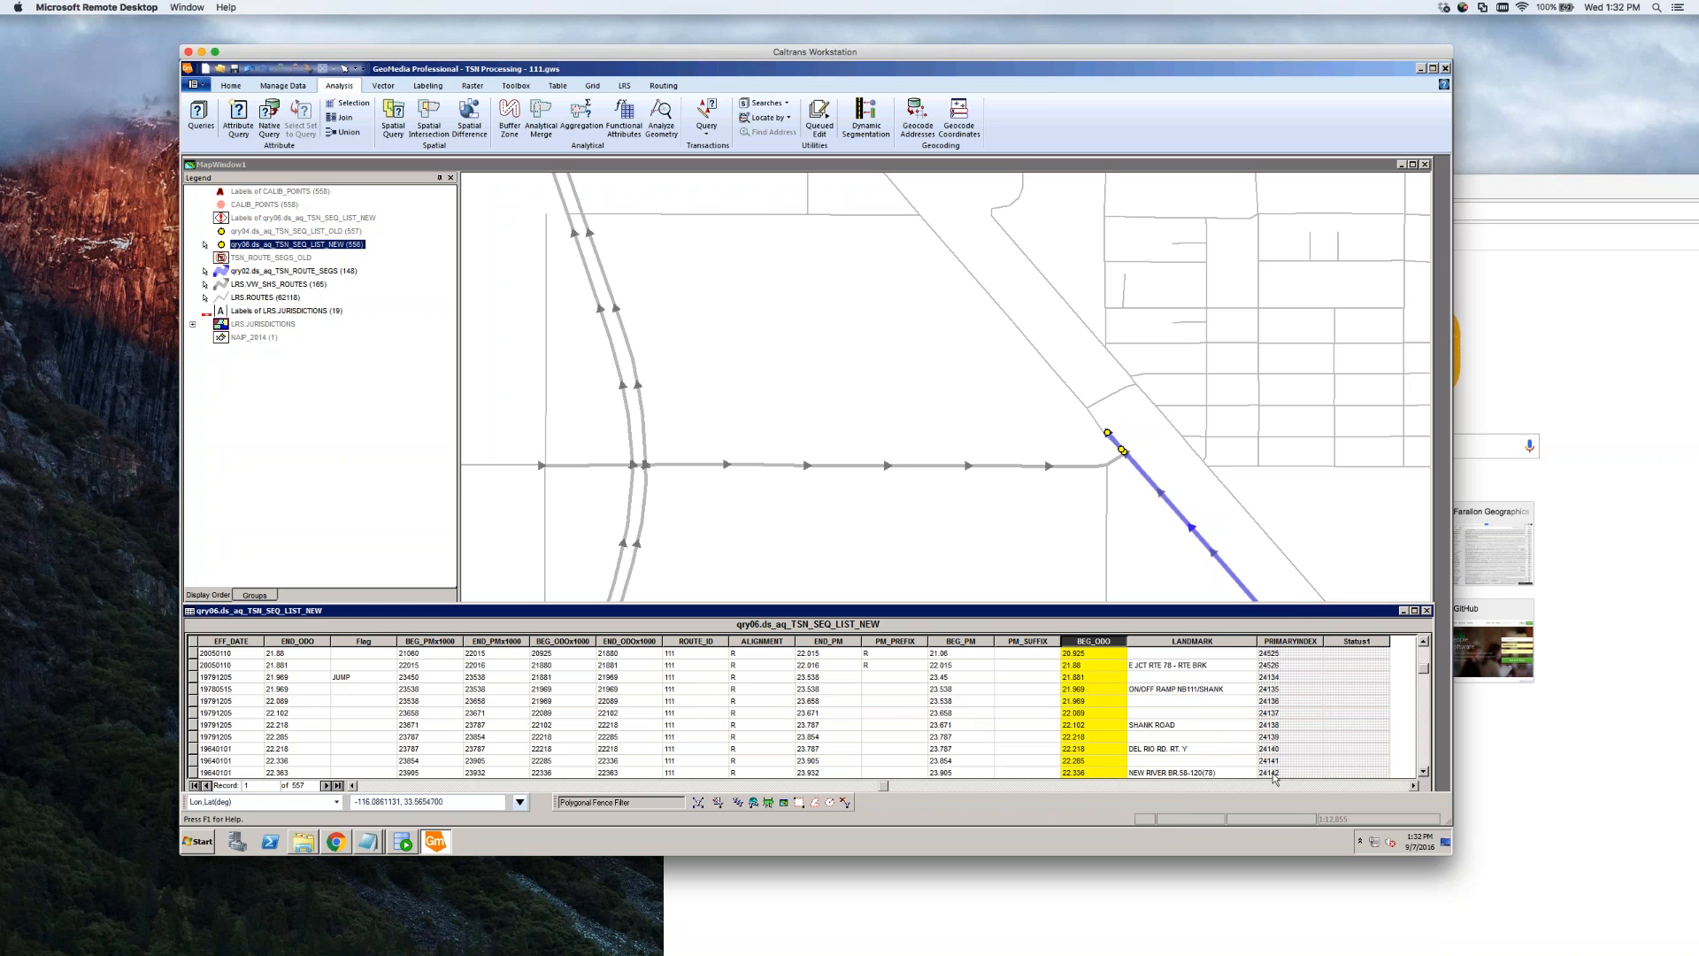
click(1424, 766)
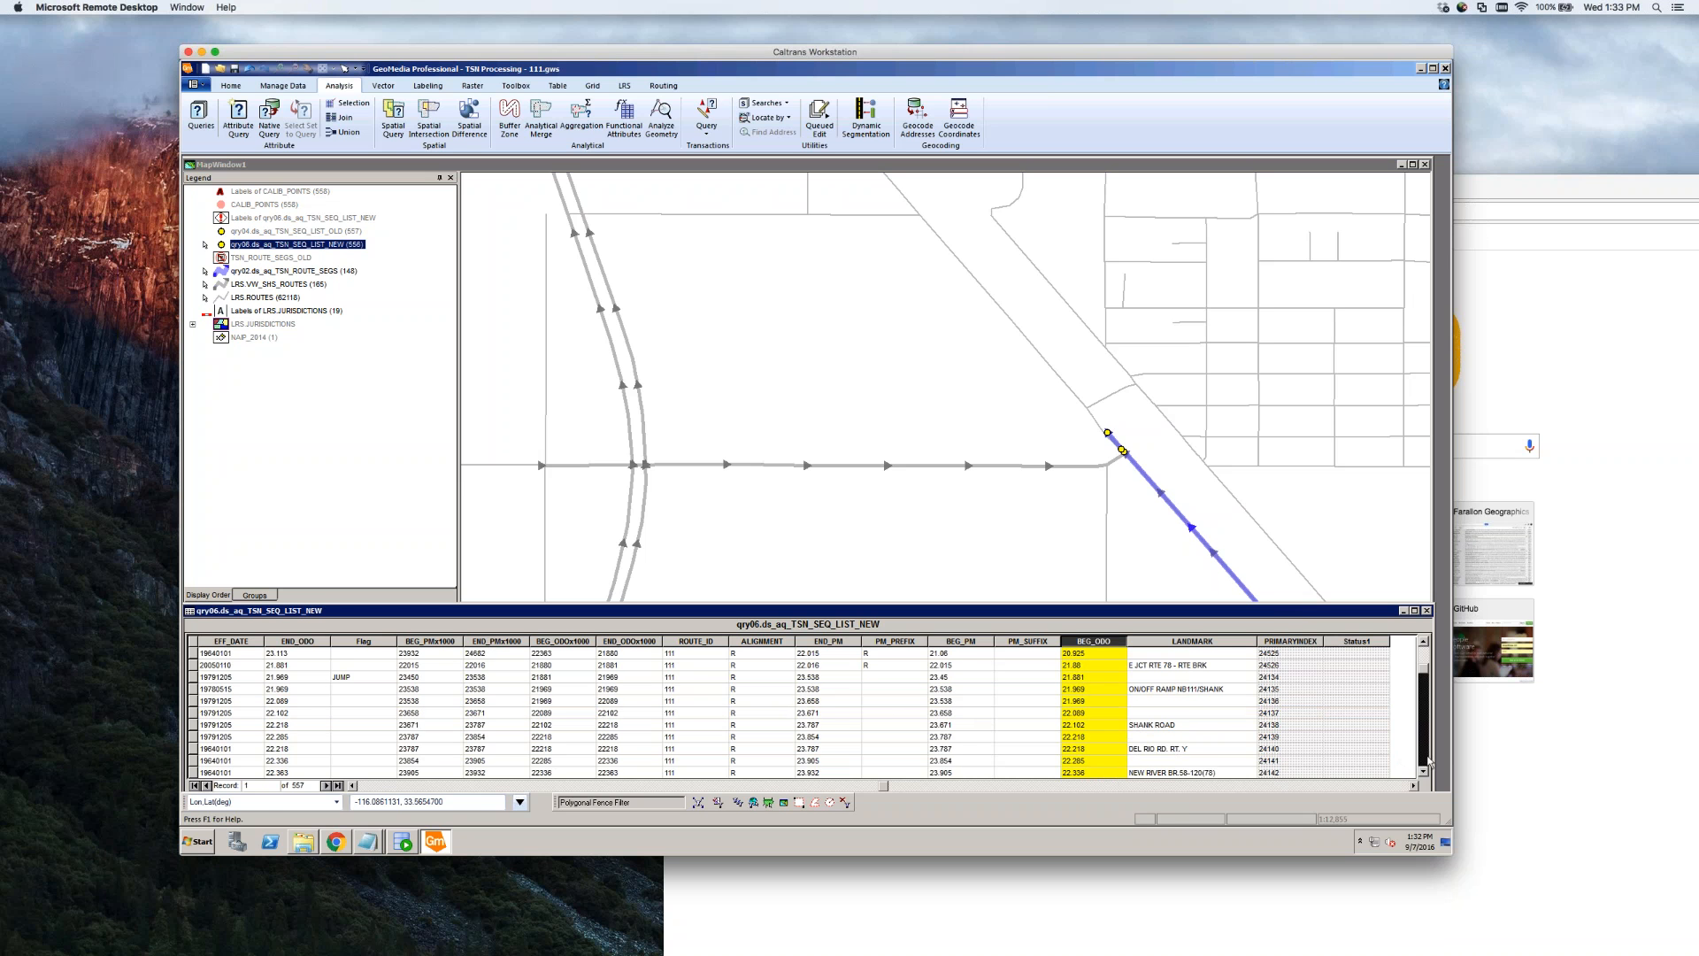
click(1424, 766)
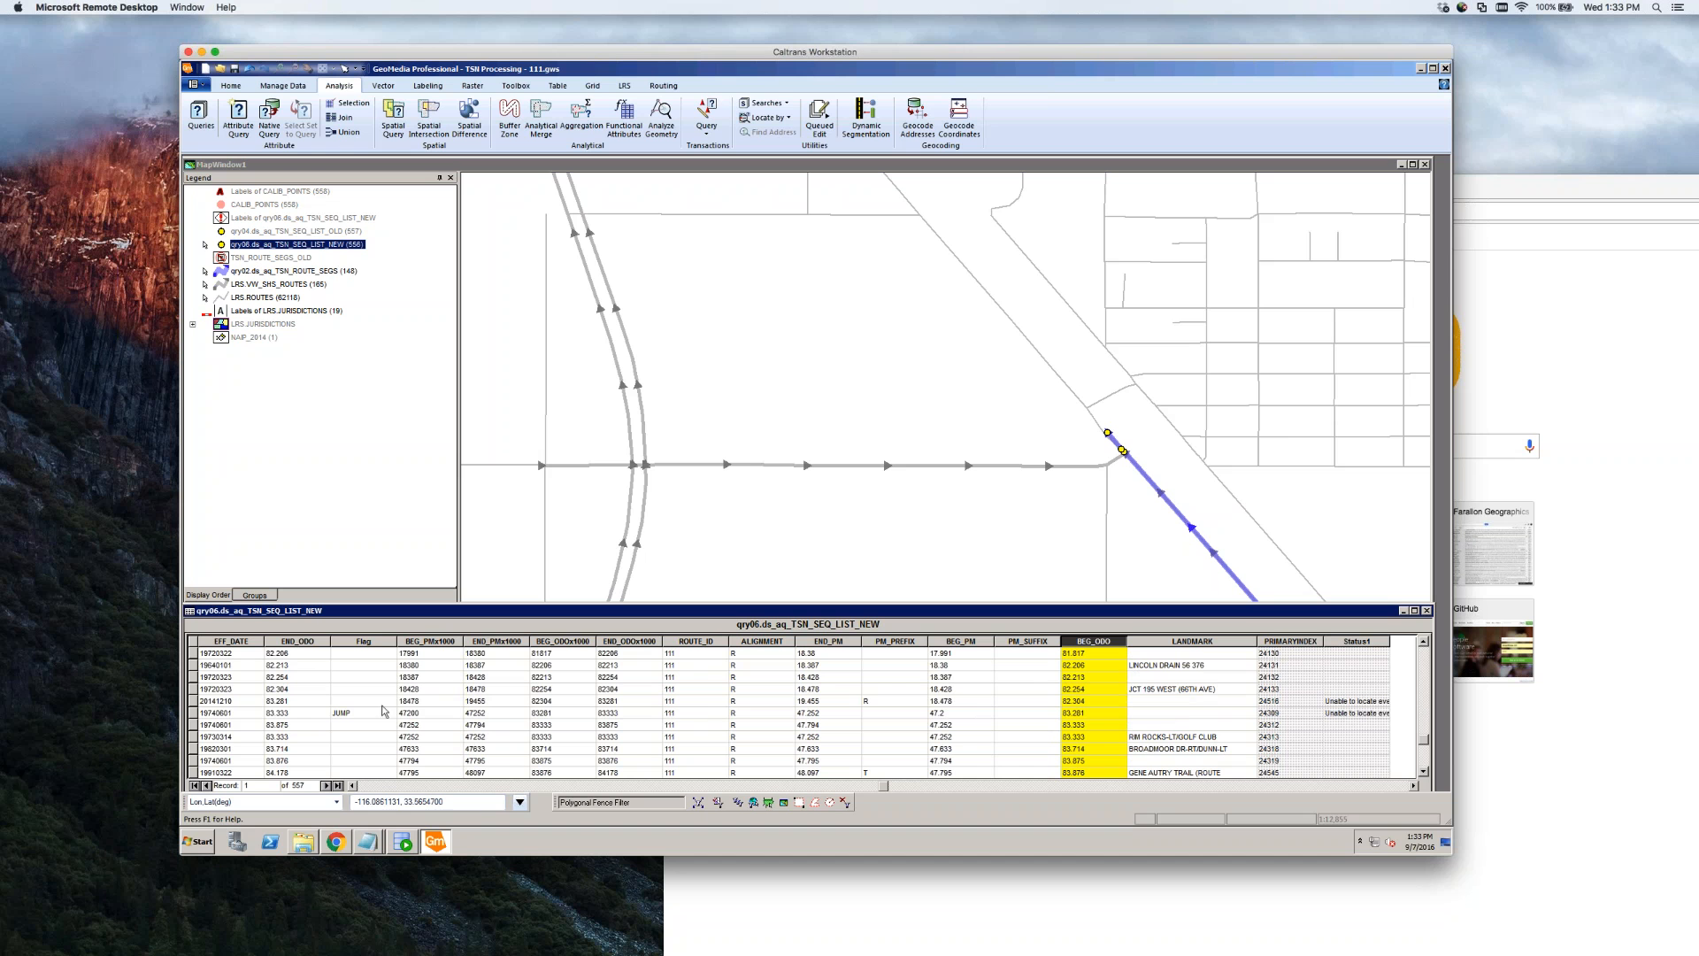
Zoom in on the junction, inspect endpoint records 449 and 450, then clear the selection
click(1123, 453)
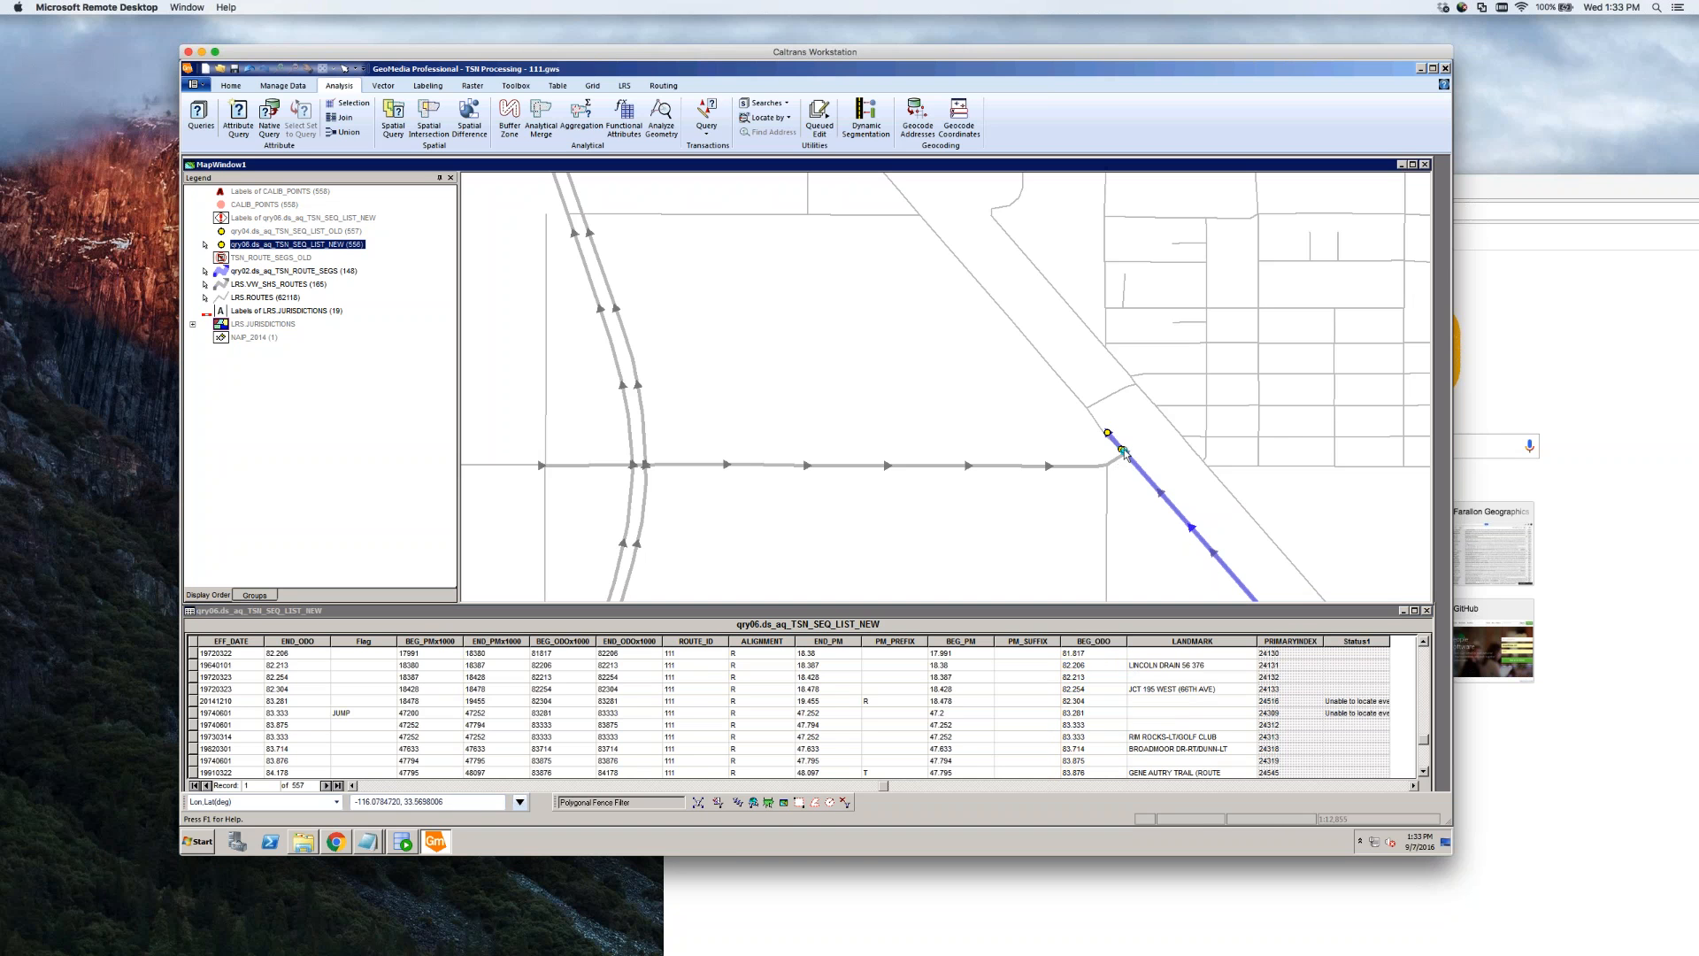
scroll(1124, 453, up, 3)
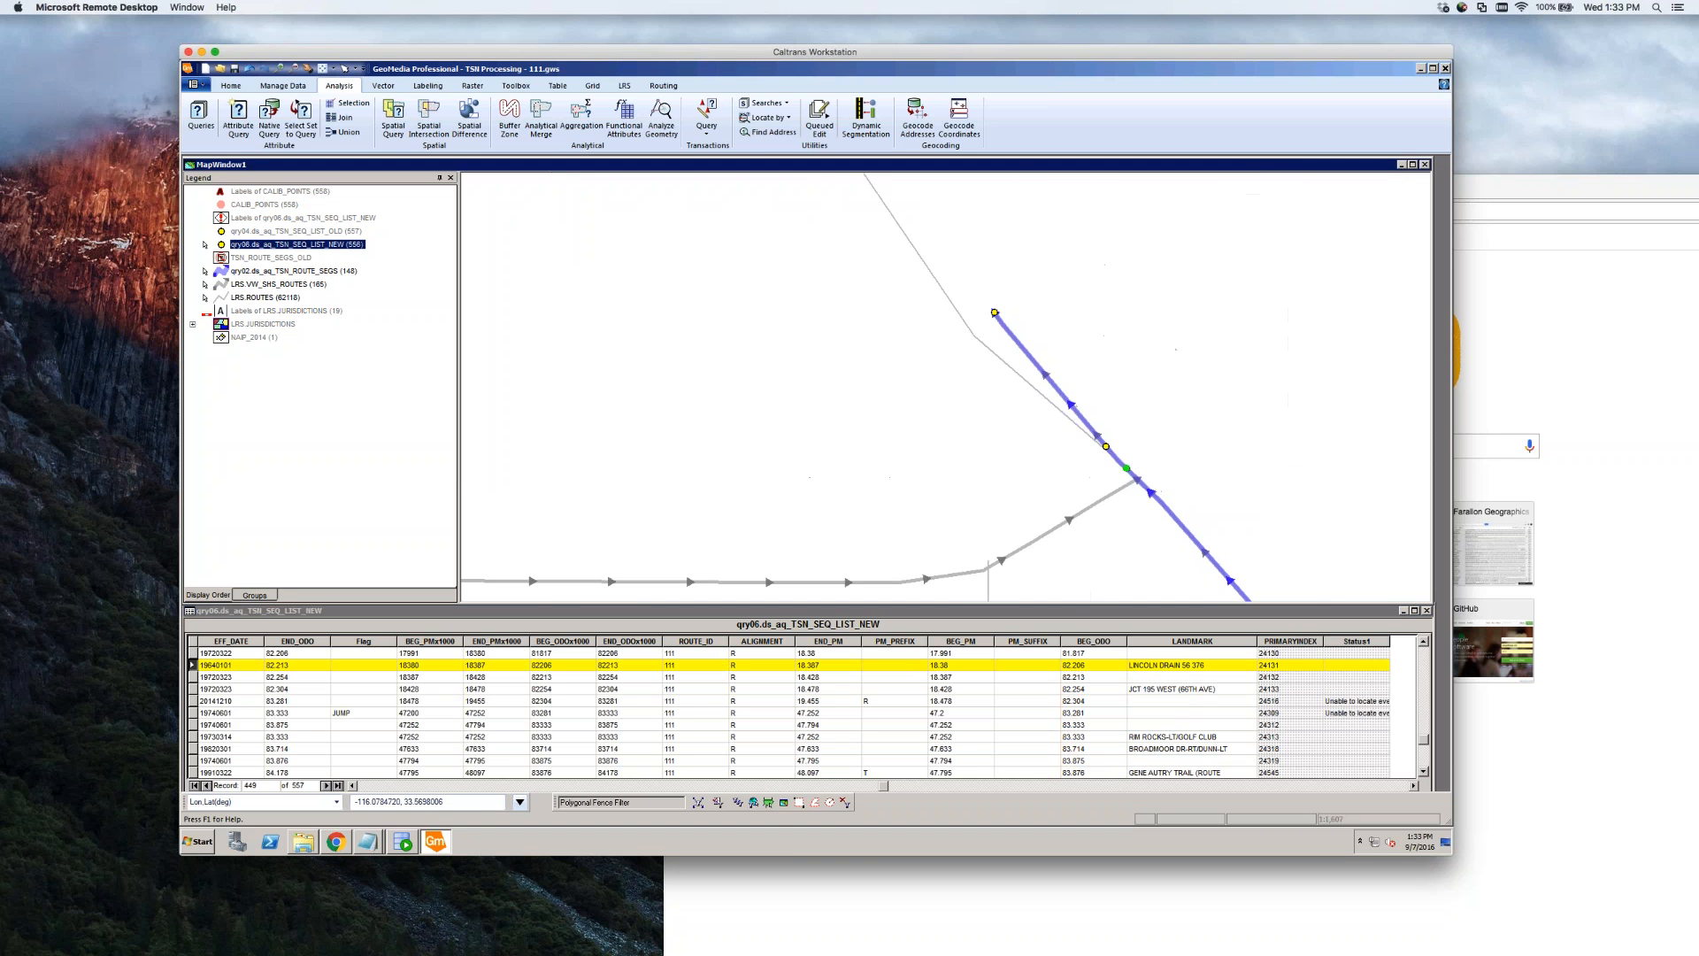
click(1109, 448)
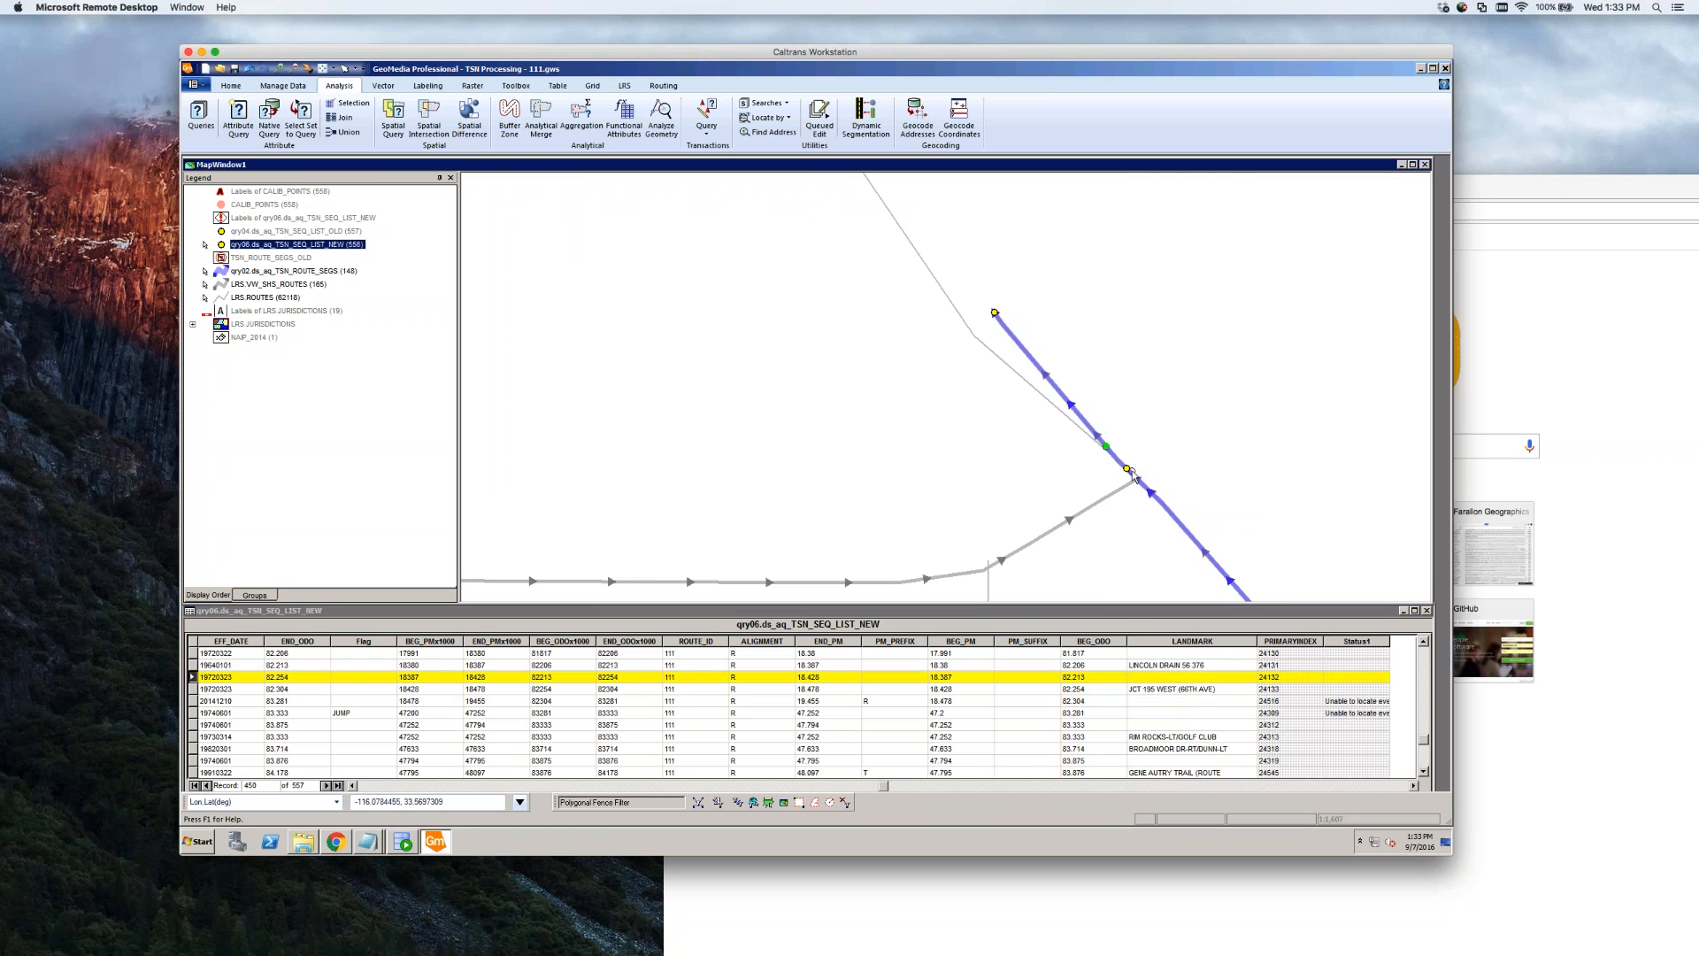
click(1126, 468)
click(1148, 461)
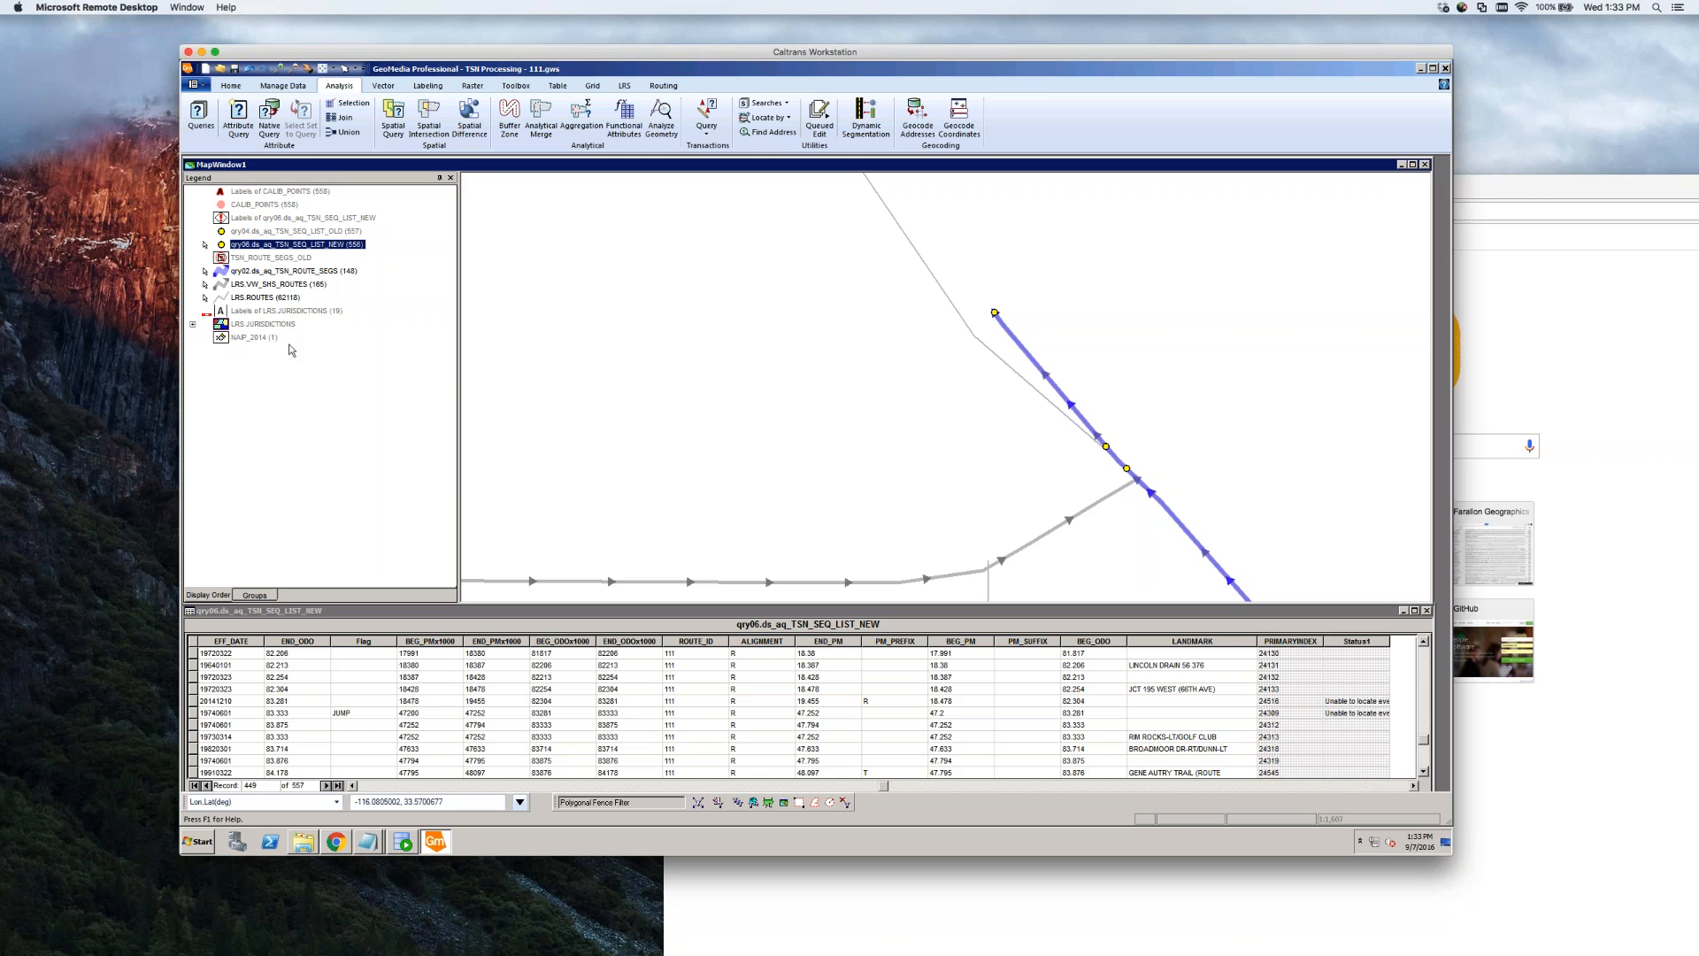
click(236, 387)
click(761, 416)
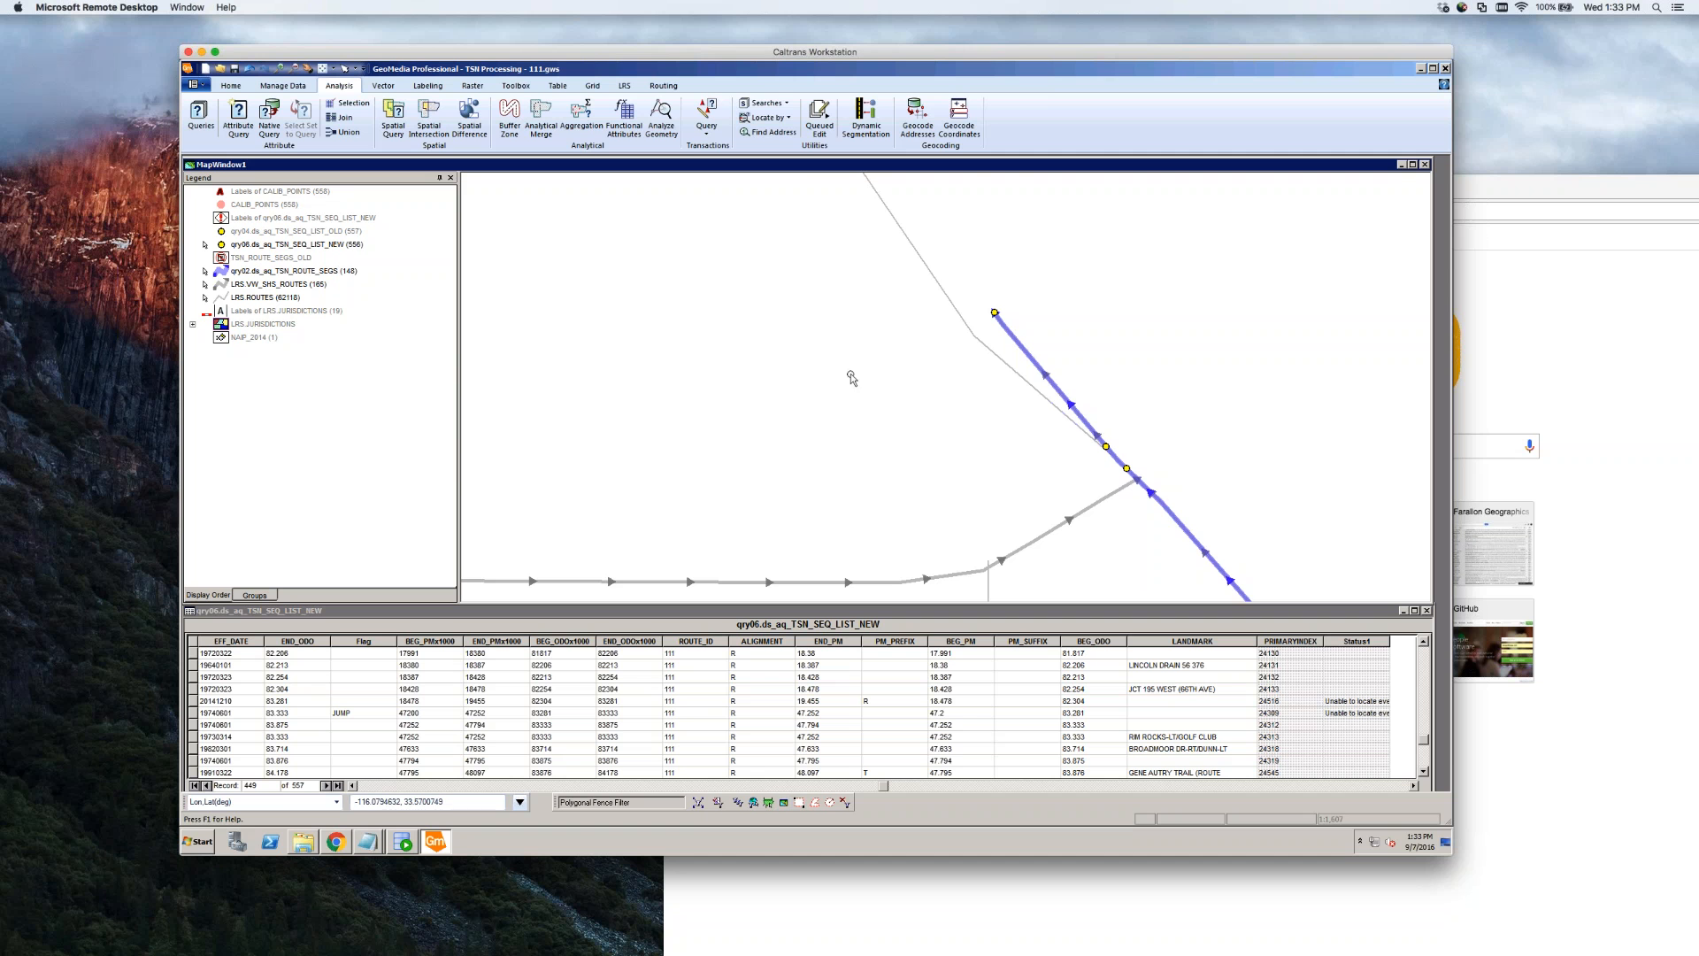
Zoom out and highlight the JCT 195 WEST (6TH AVE) record at BEG_ODO 82.304
scroll(891, 372, down, 1)
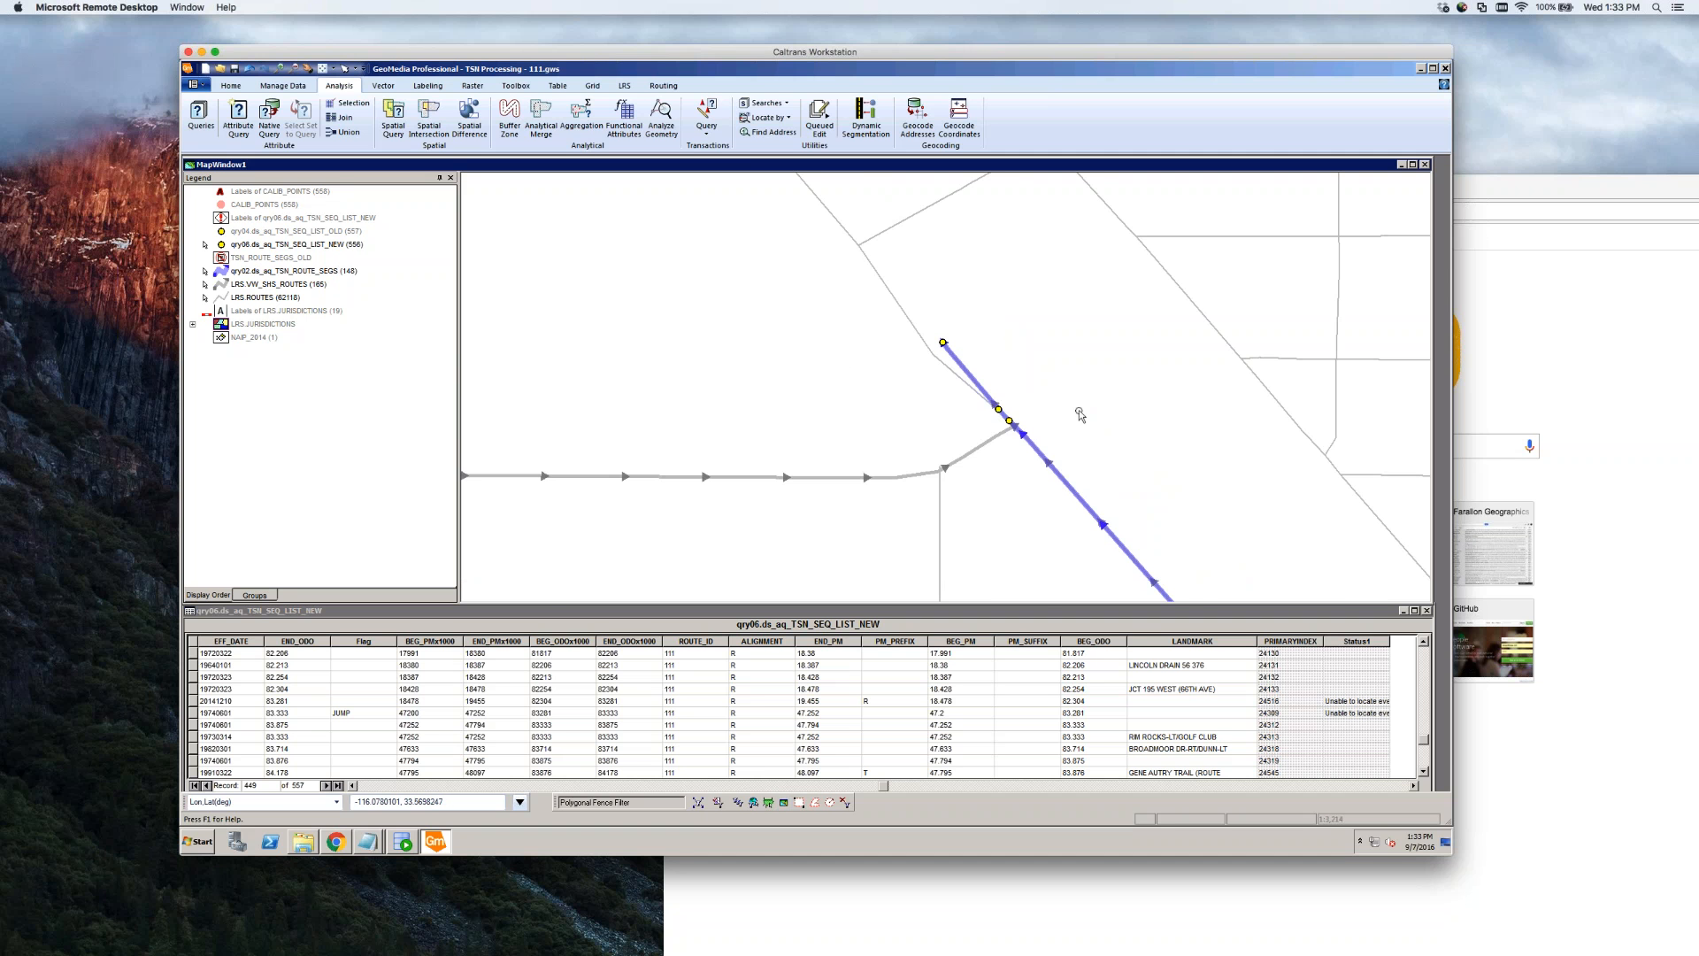
scroll(1080, 413, down, 1)
scroll(1079, 413, down, 1)
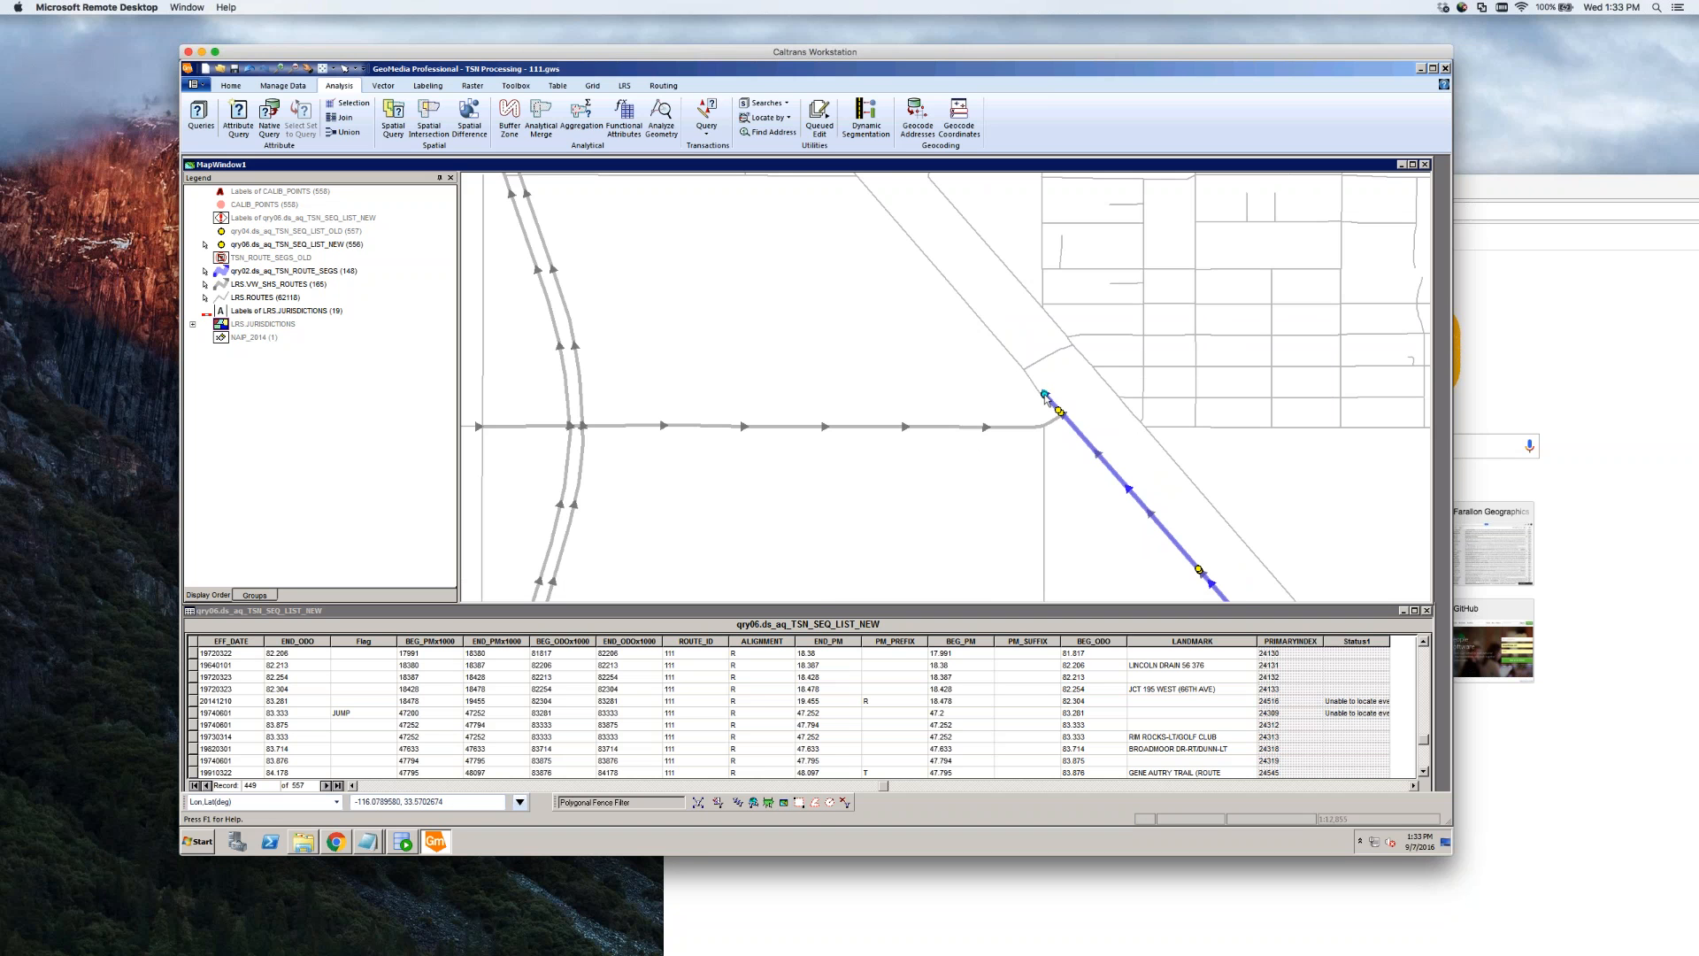
scroll(1160, 479, down, 1)
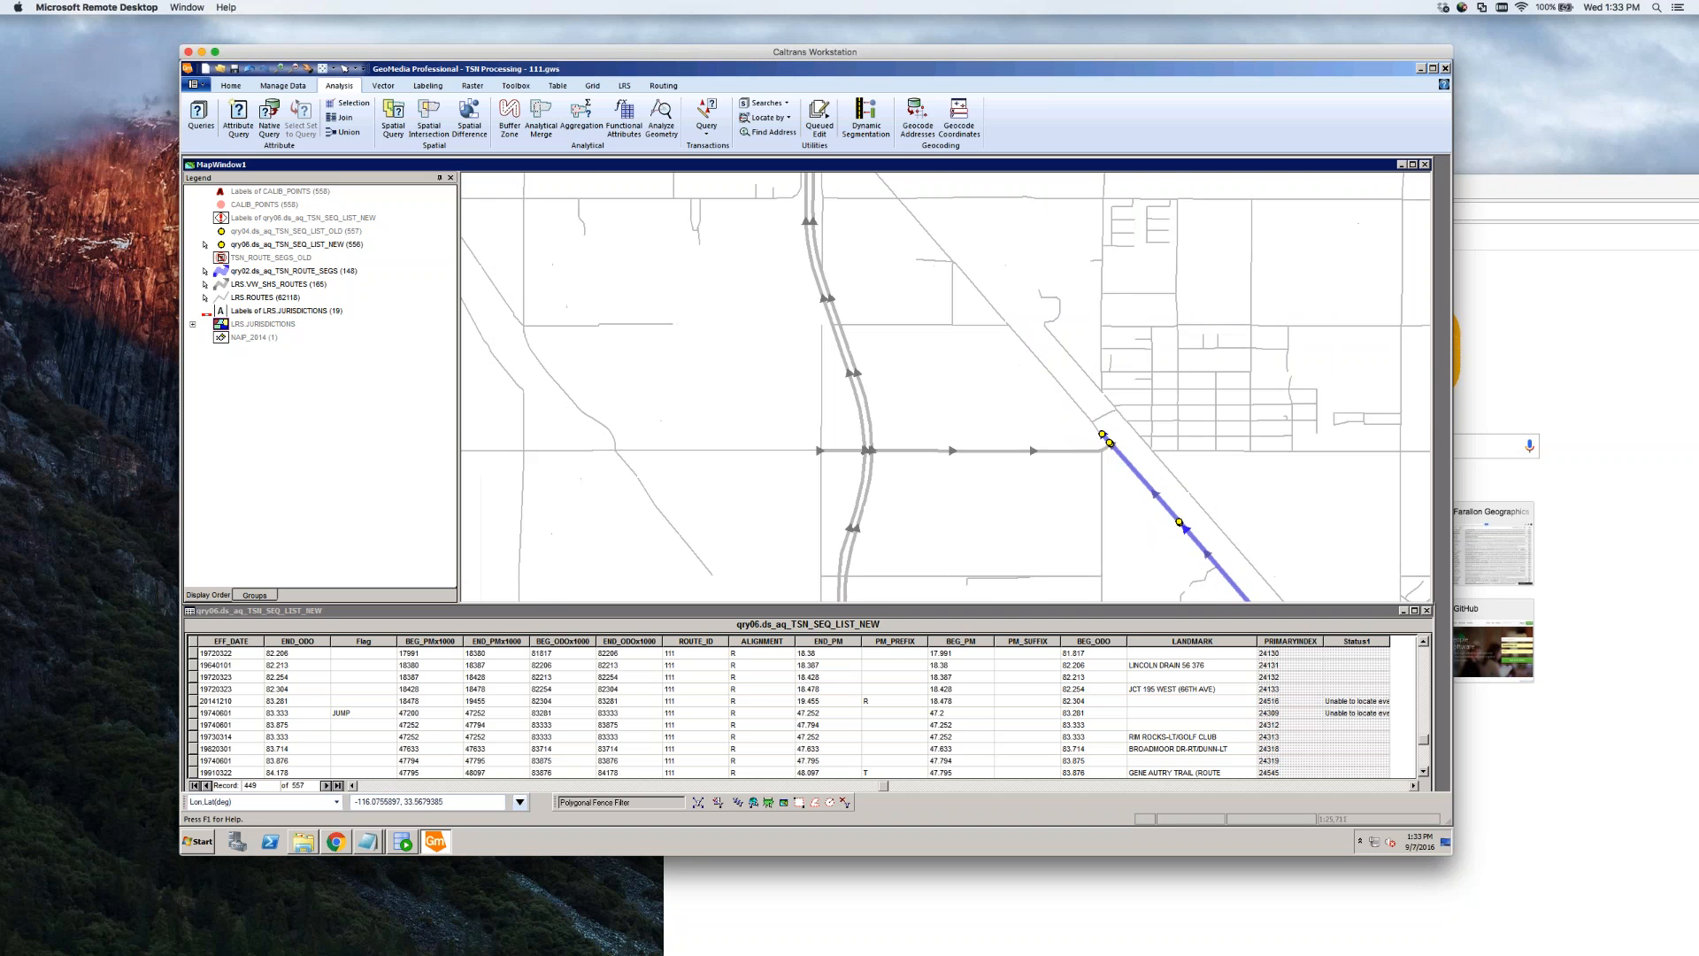
scroll(1161, 479, up, 1)
scroll(1133, 465, down, 1)
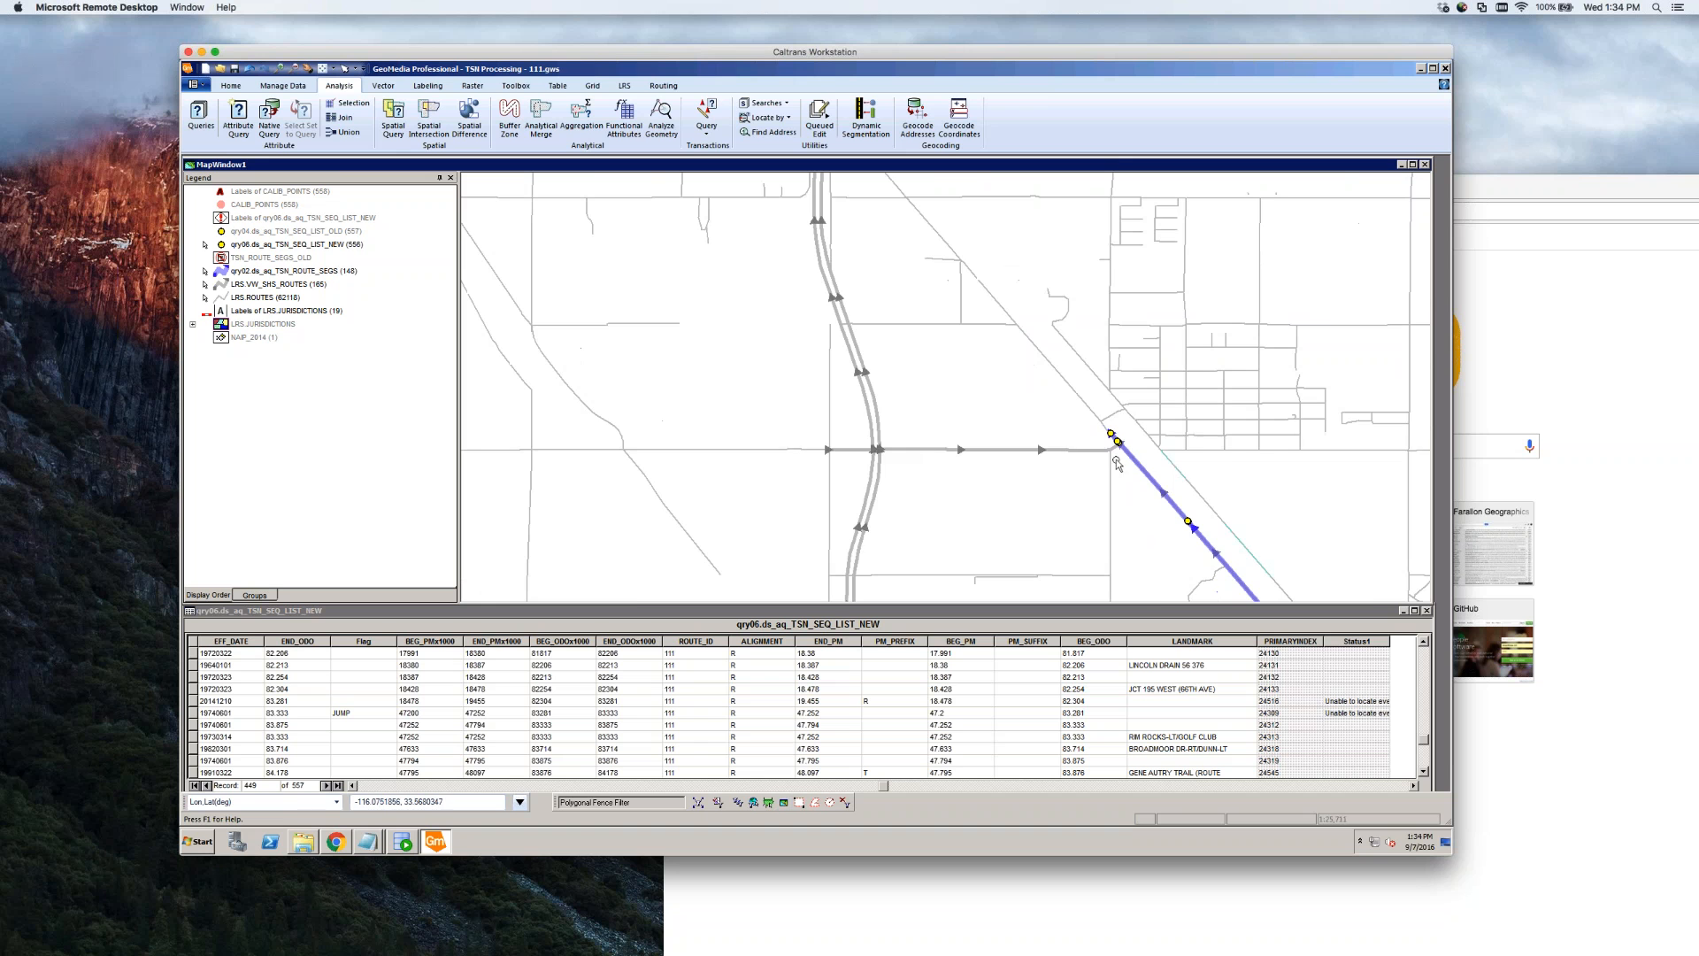
scroll(1020, 461, up, 1)
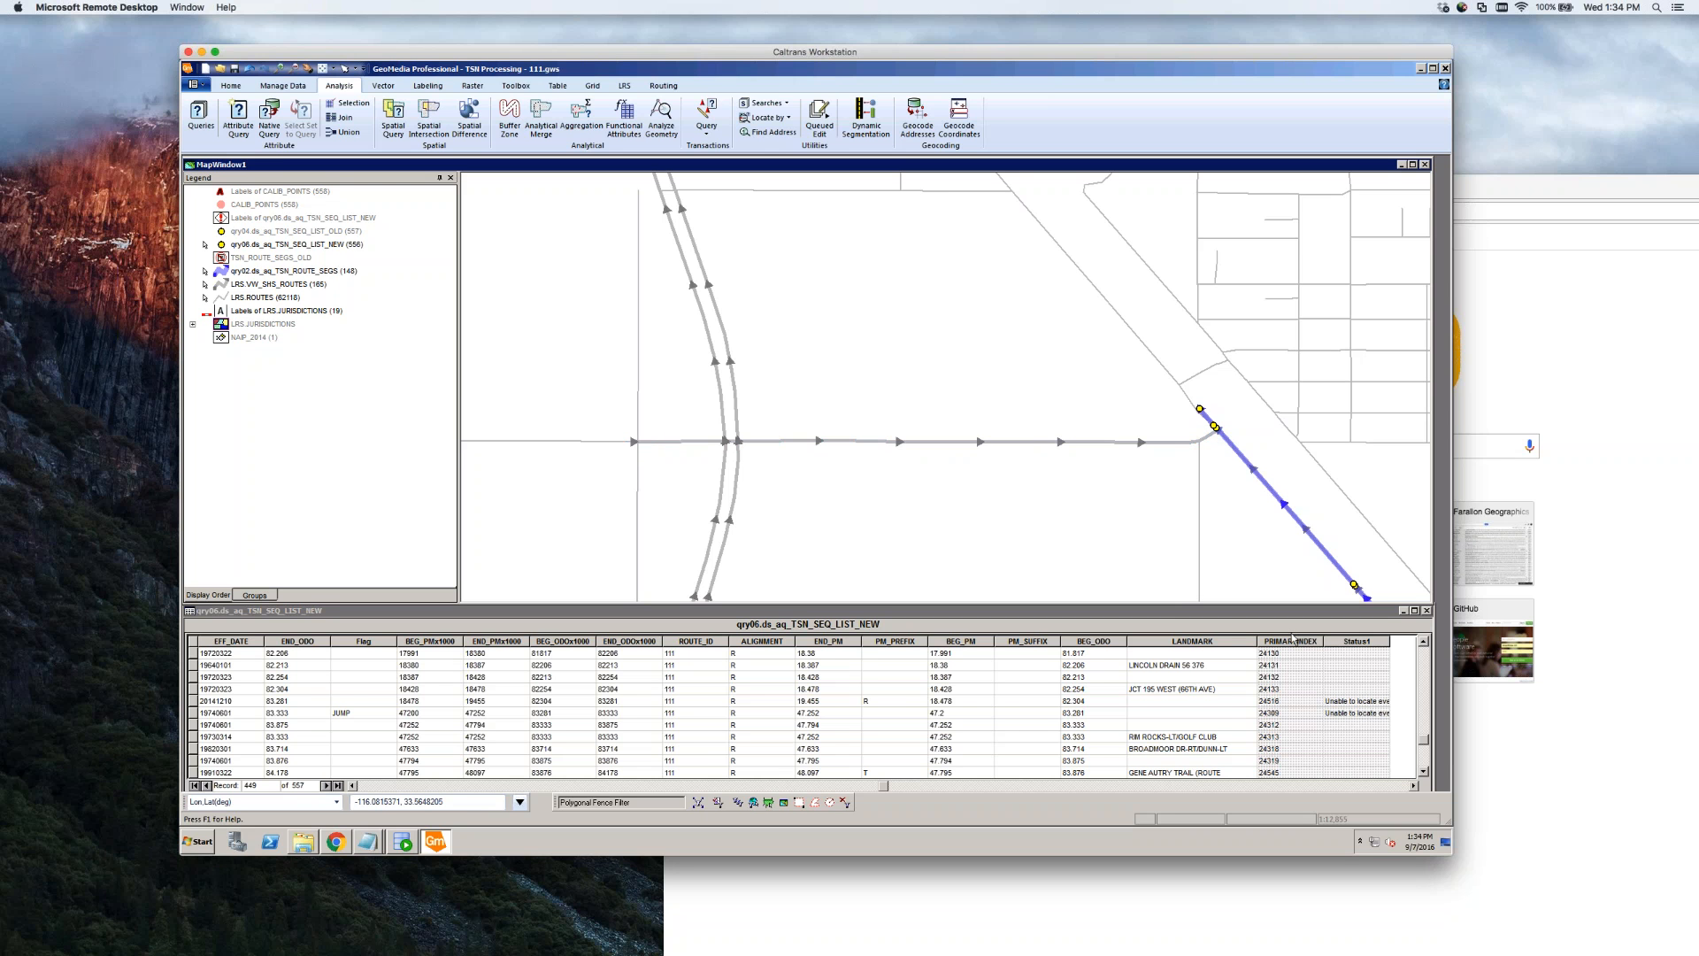
click(213, 690)
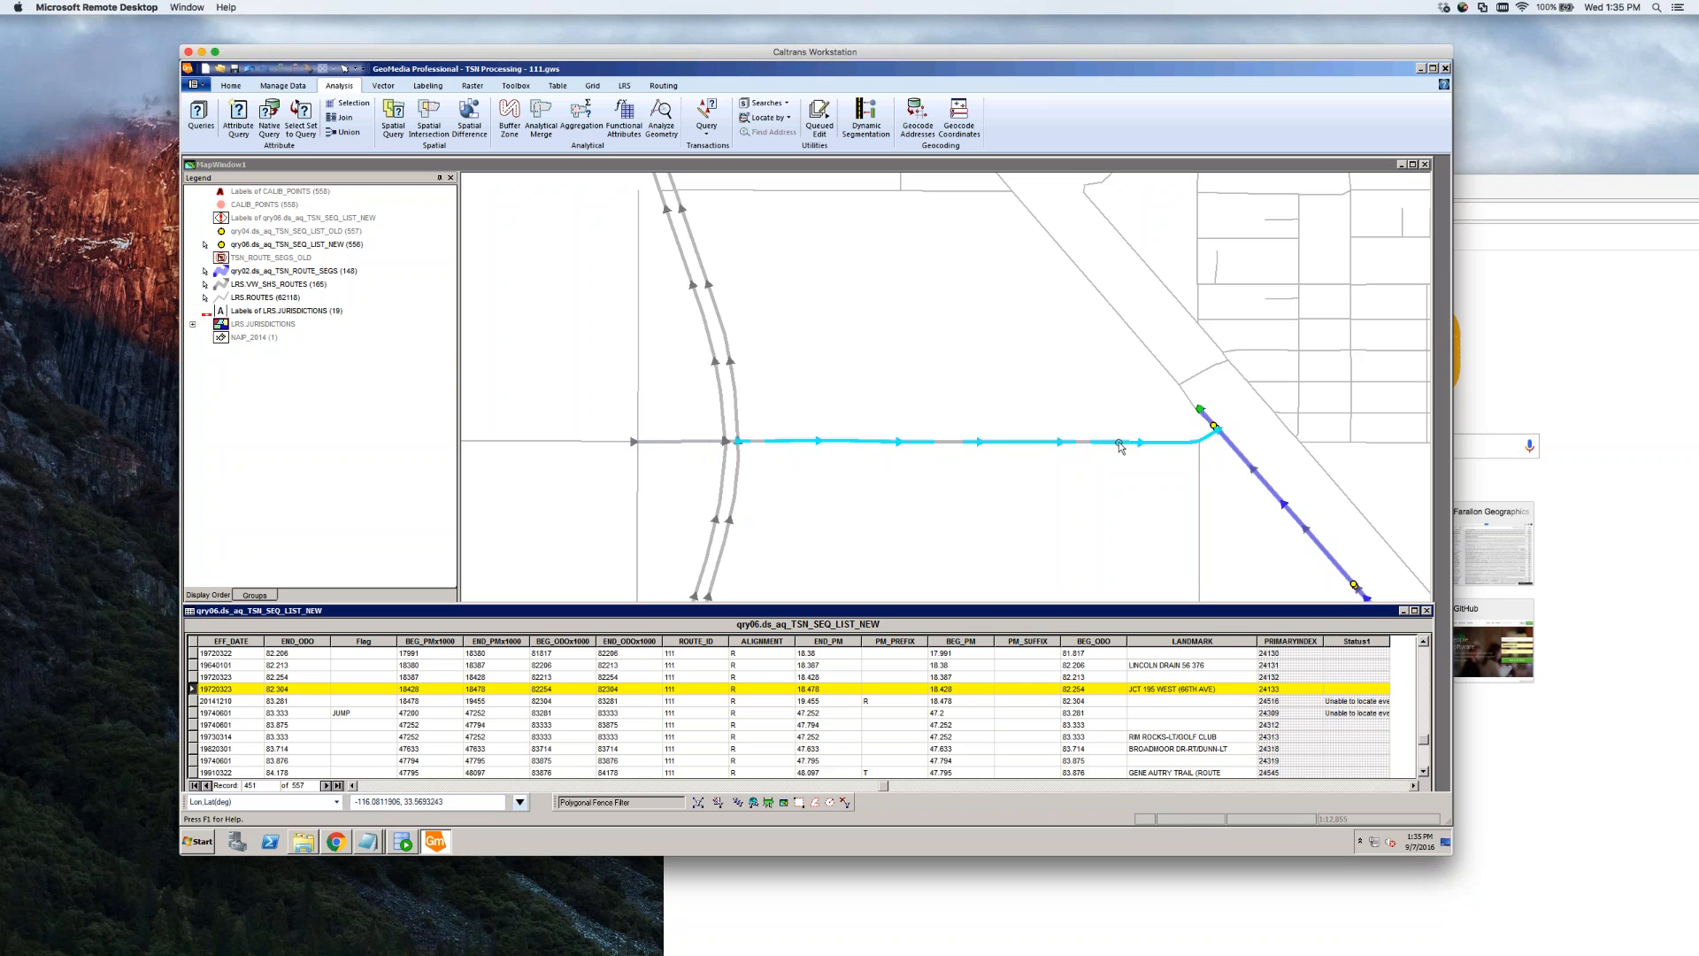
click(1062, 442)
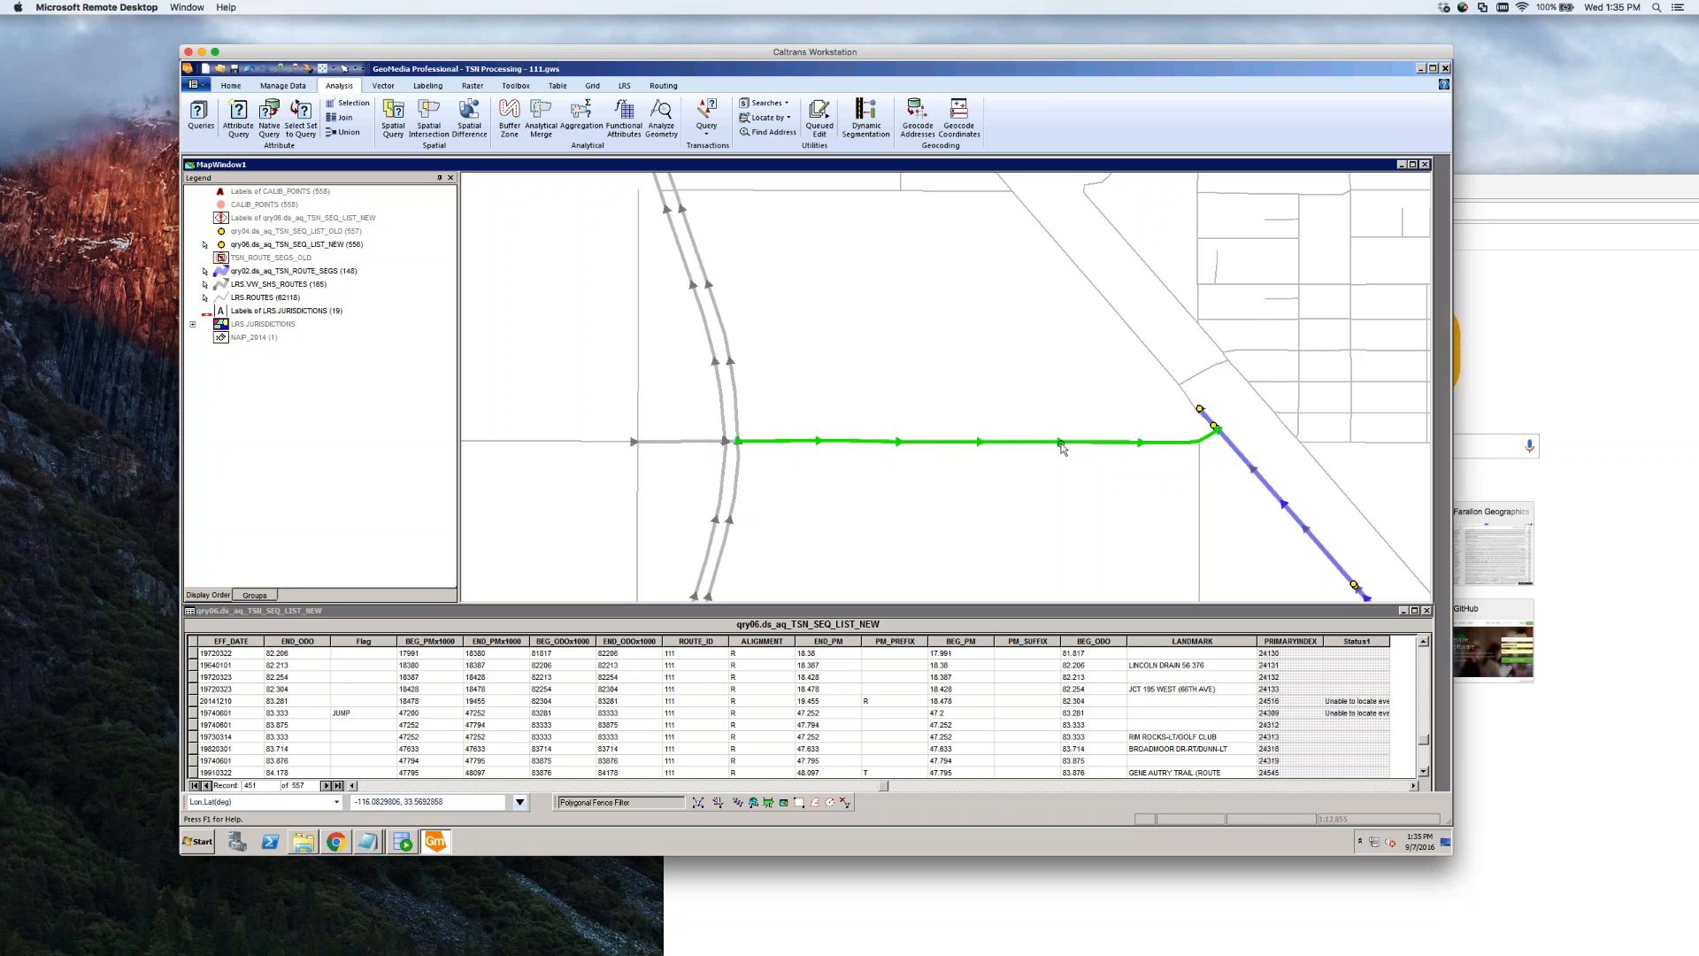
double_click(1062, 442)
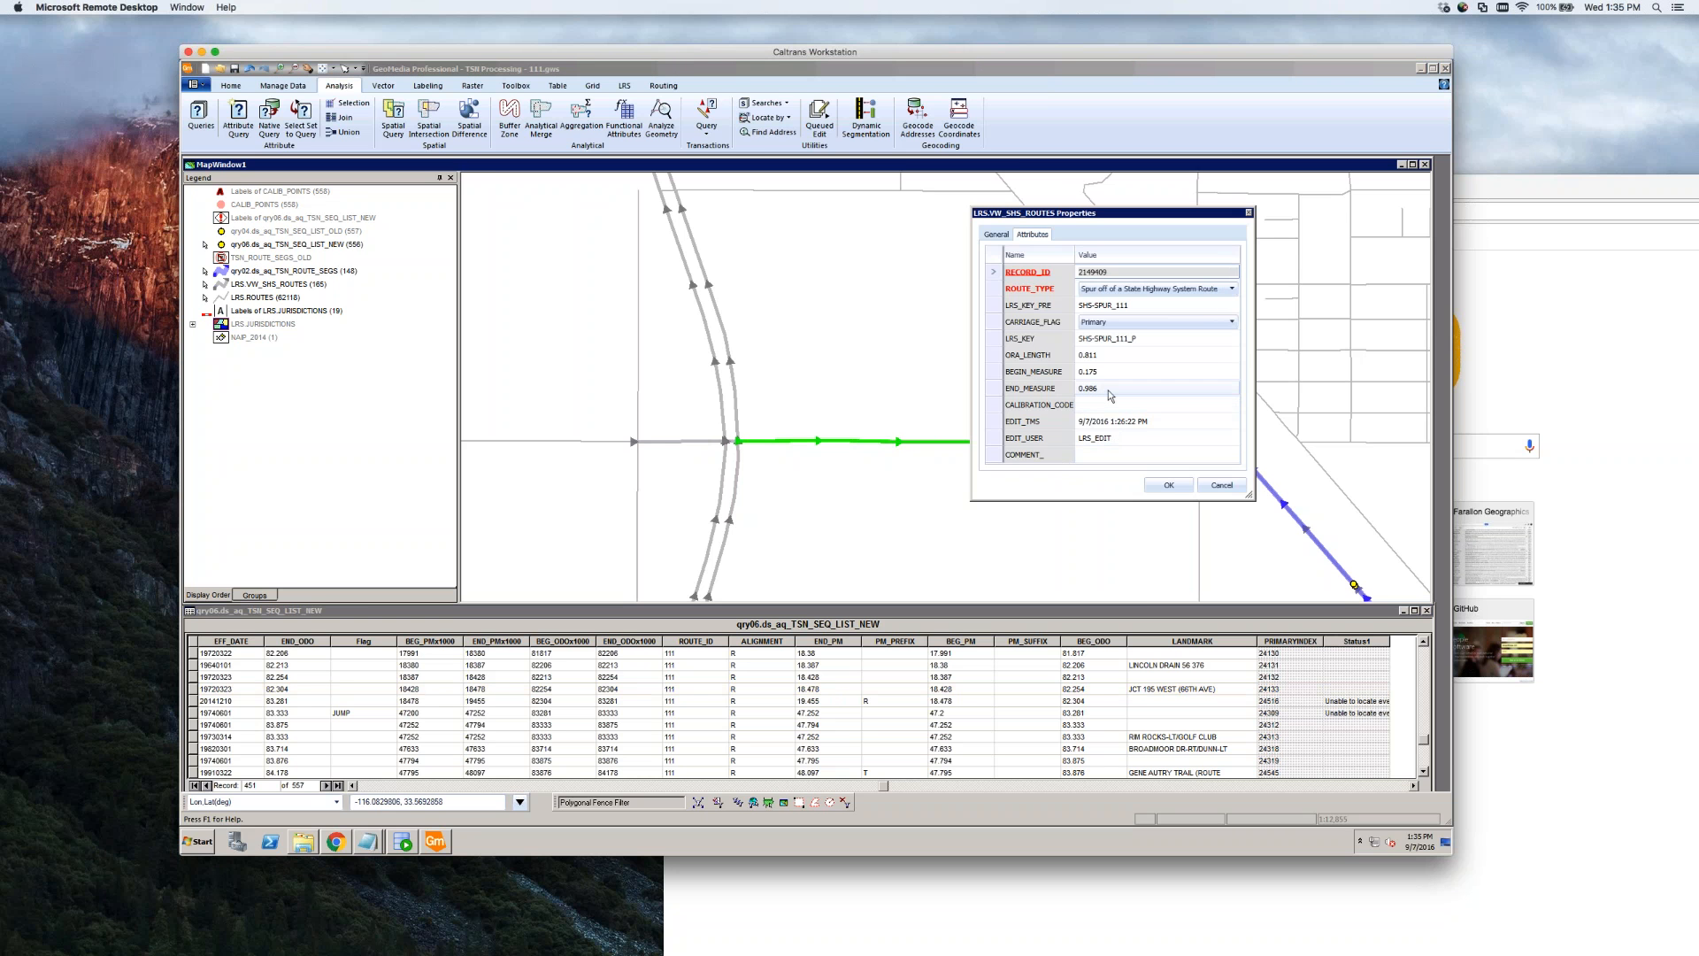
click(1113, 391)
click(1116, 389)
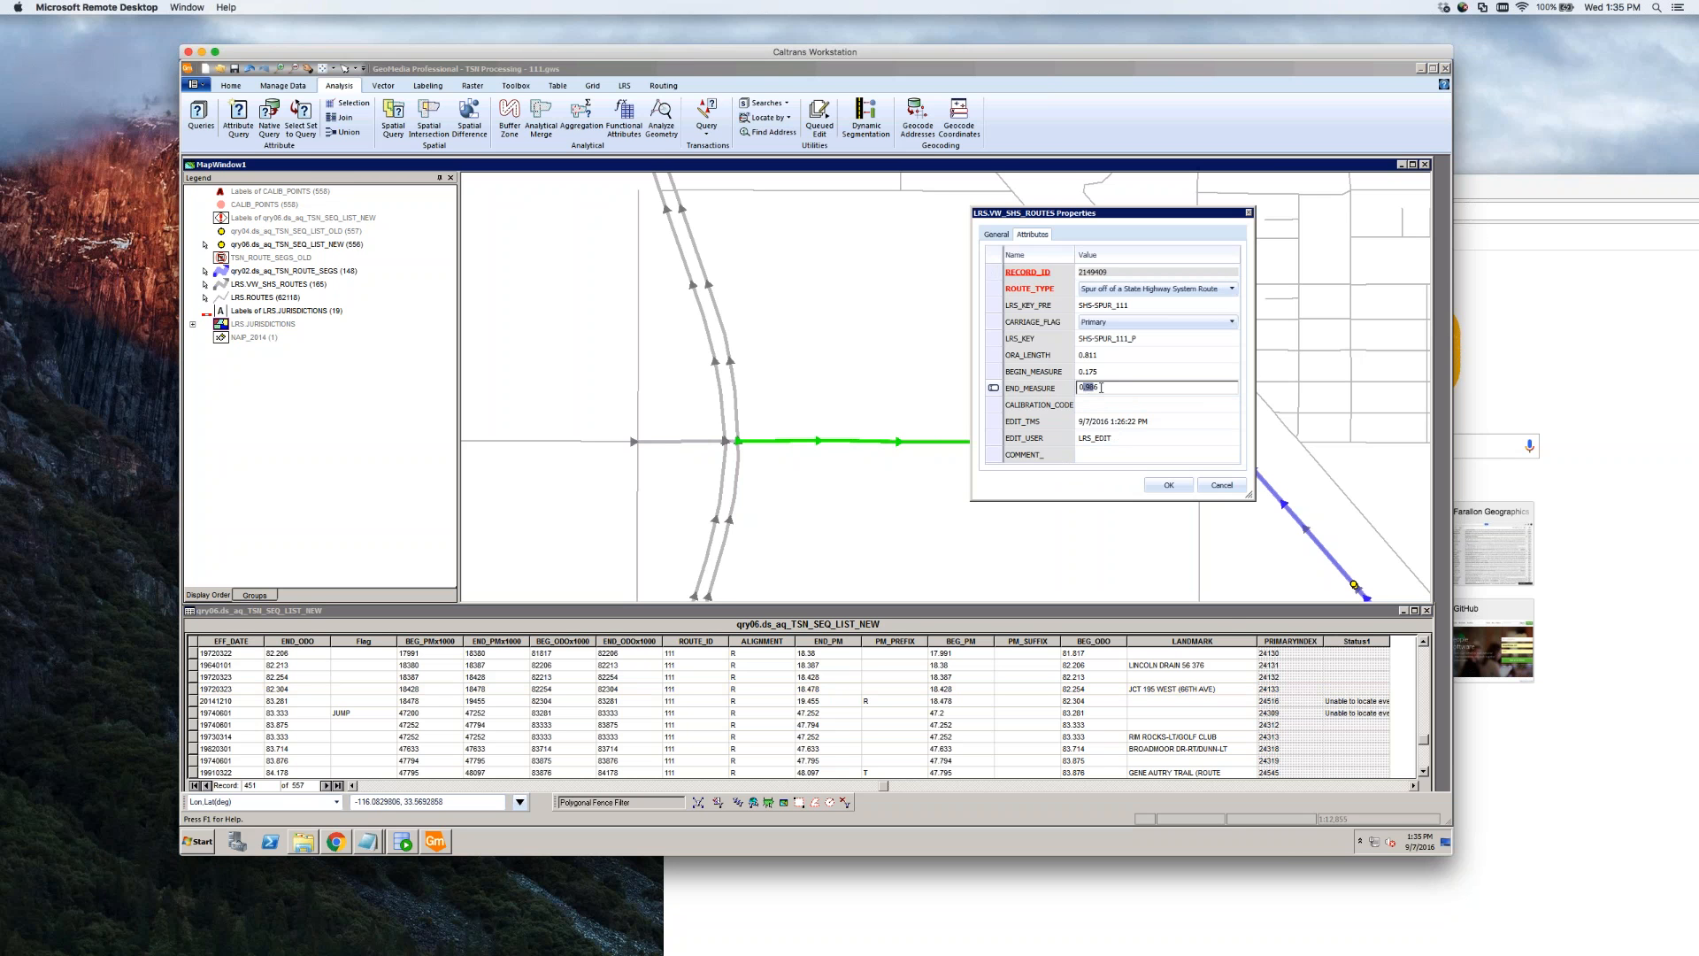
click(1227, 486)
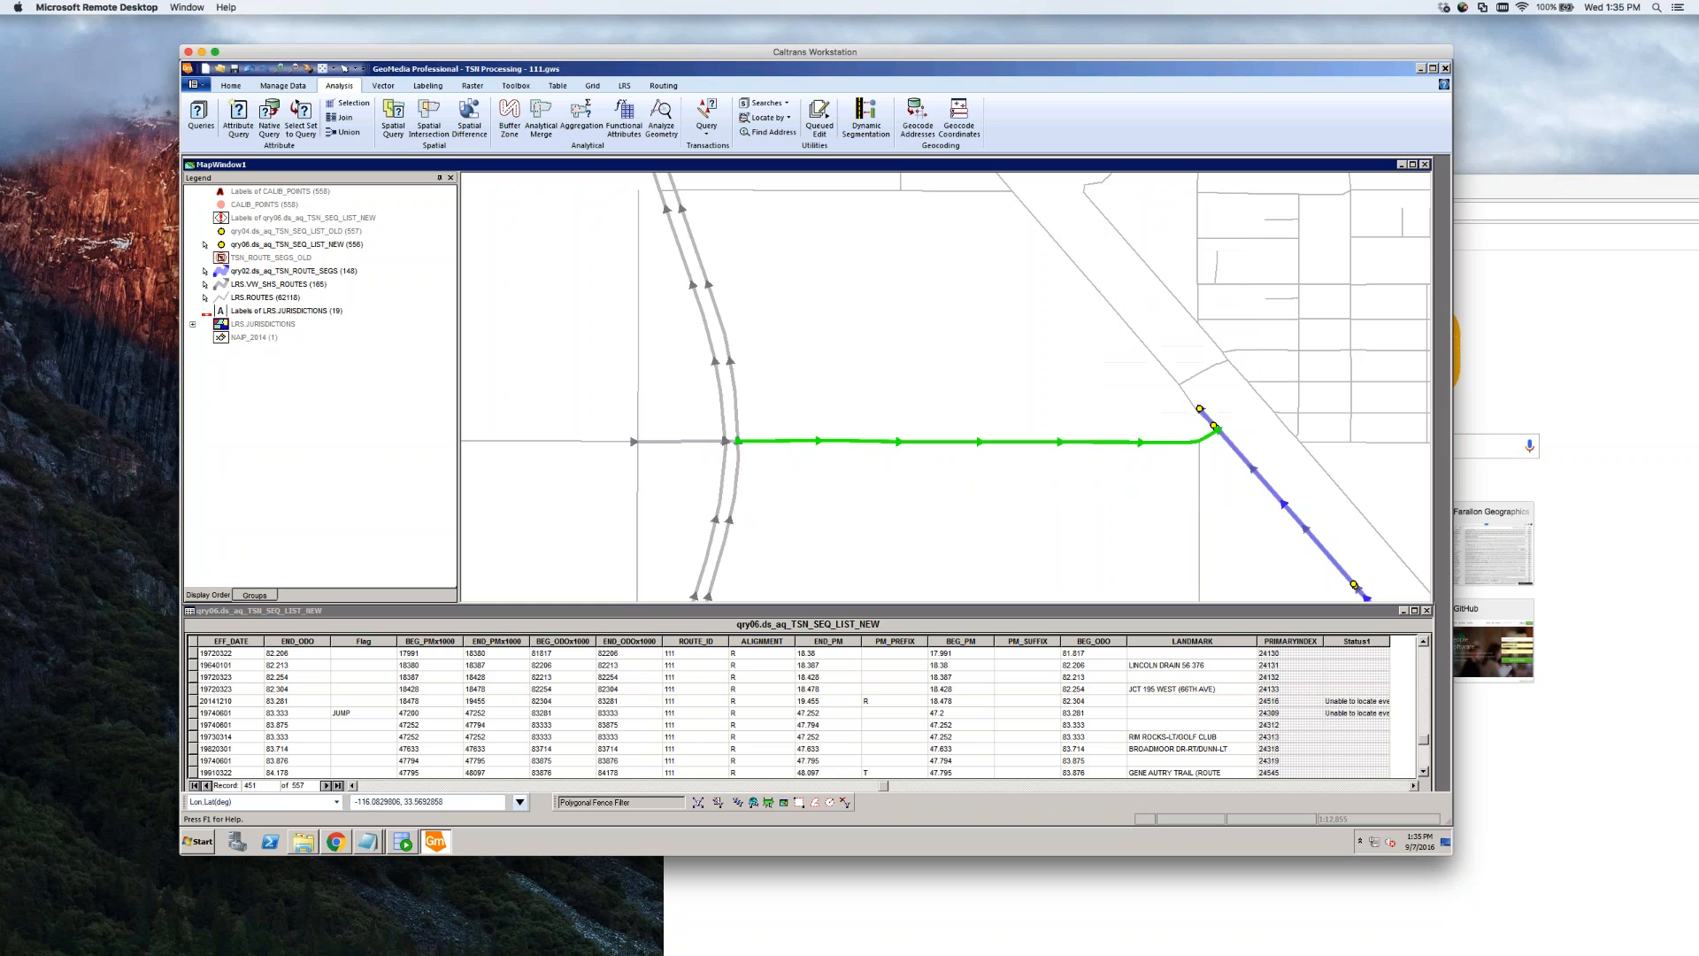
click(1156, 485)
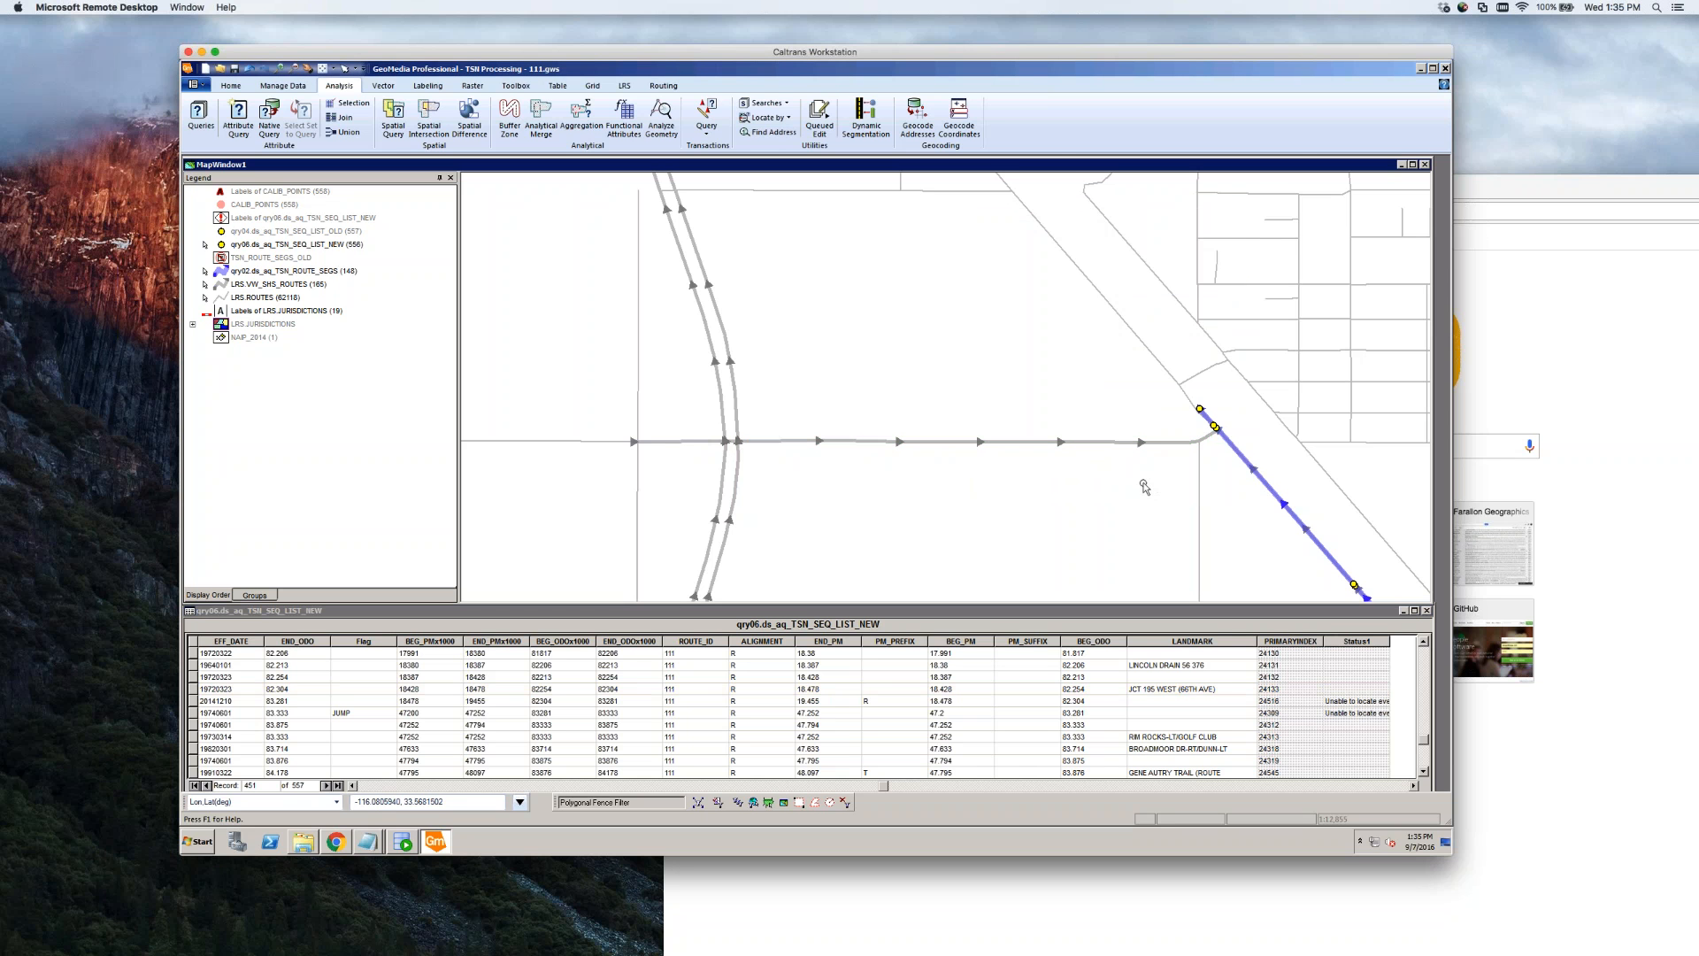
click(1201, 413)
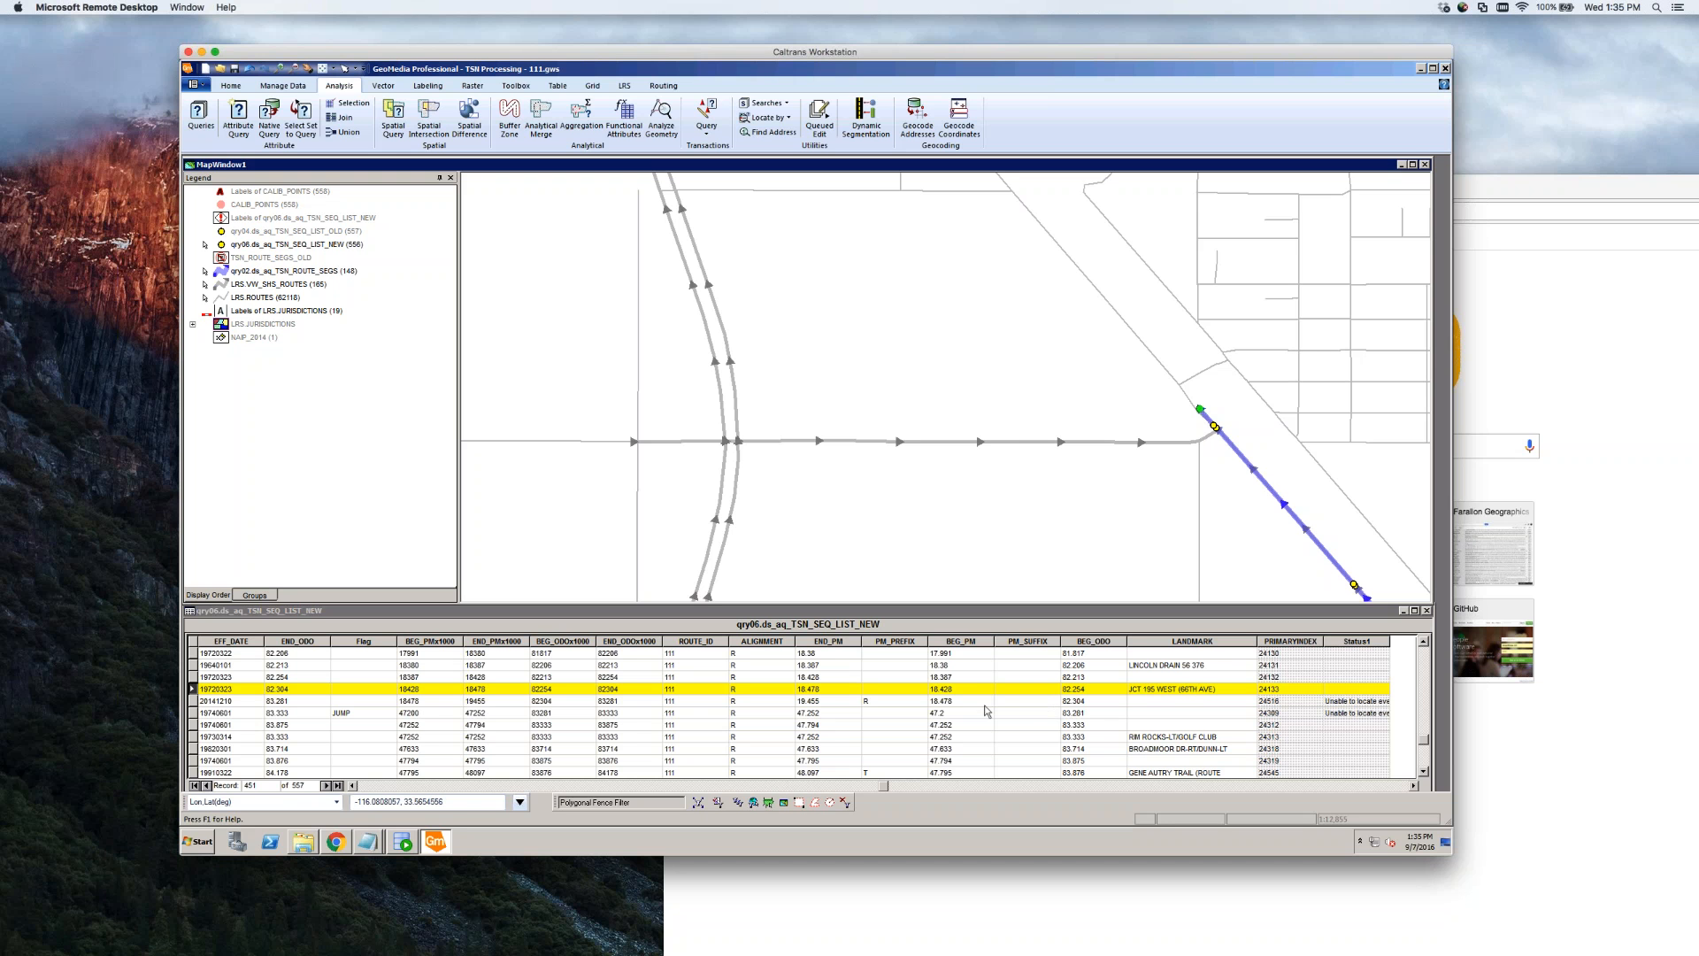
click(1017, 702)
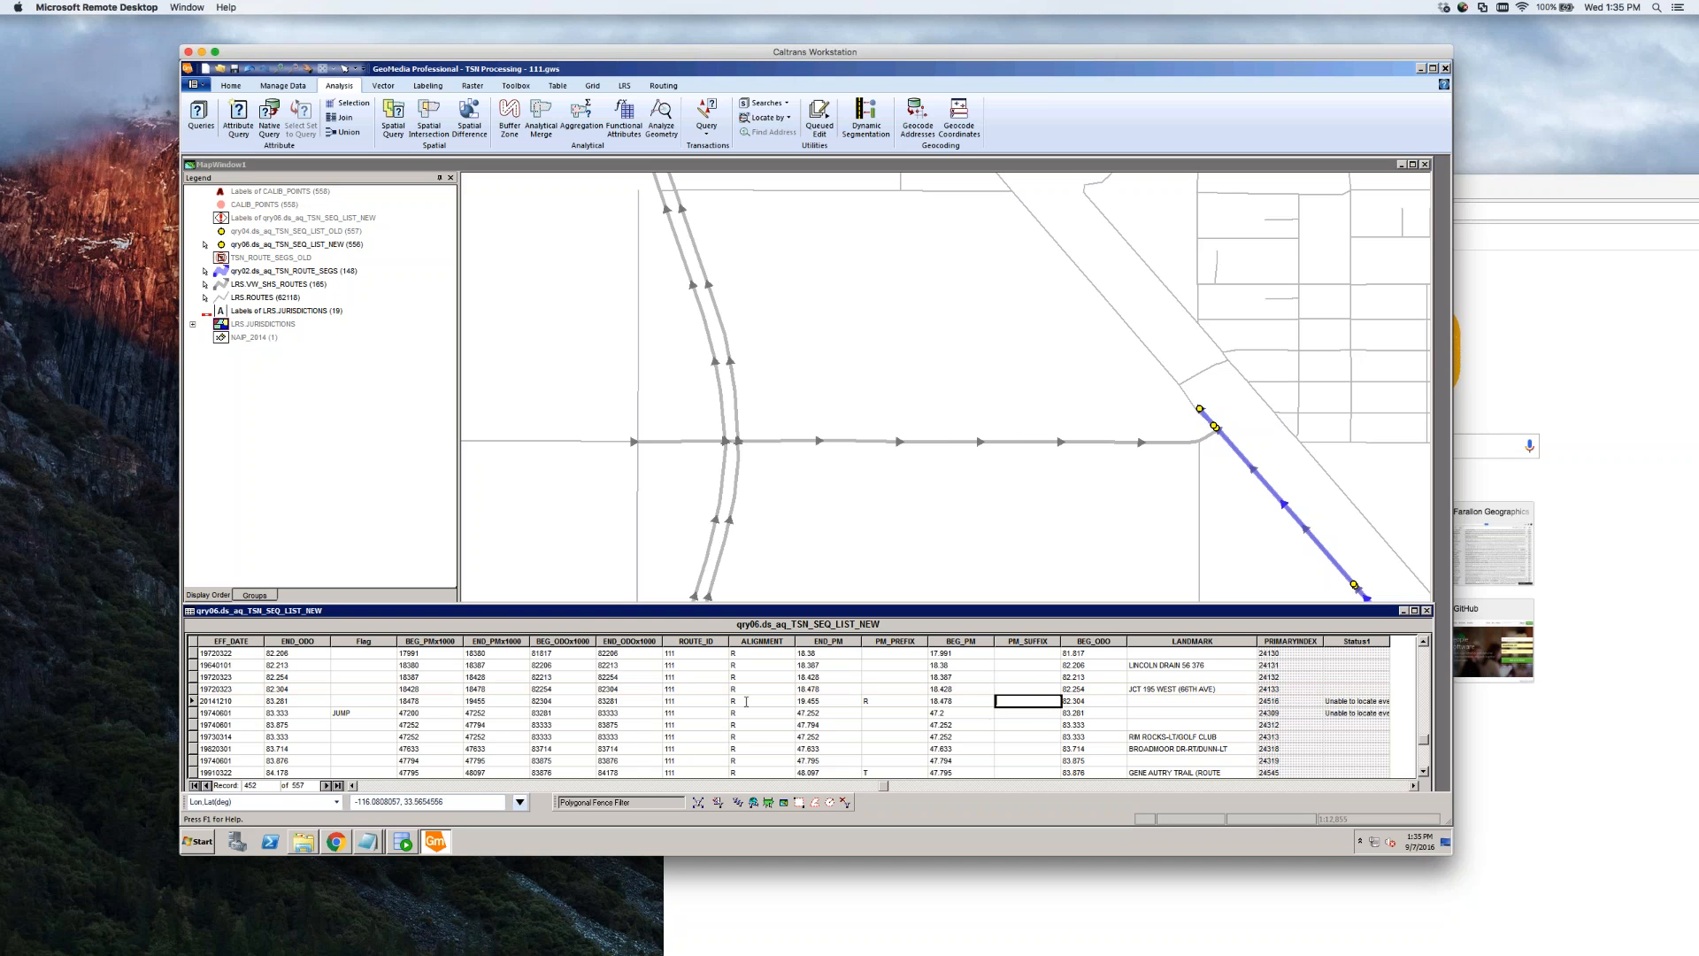
click(203, 704)
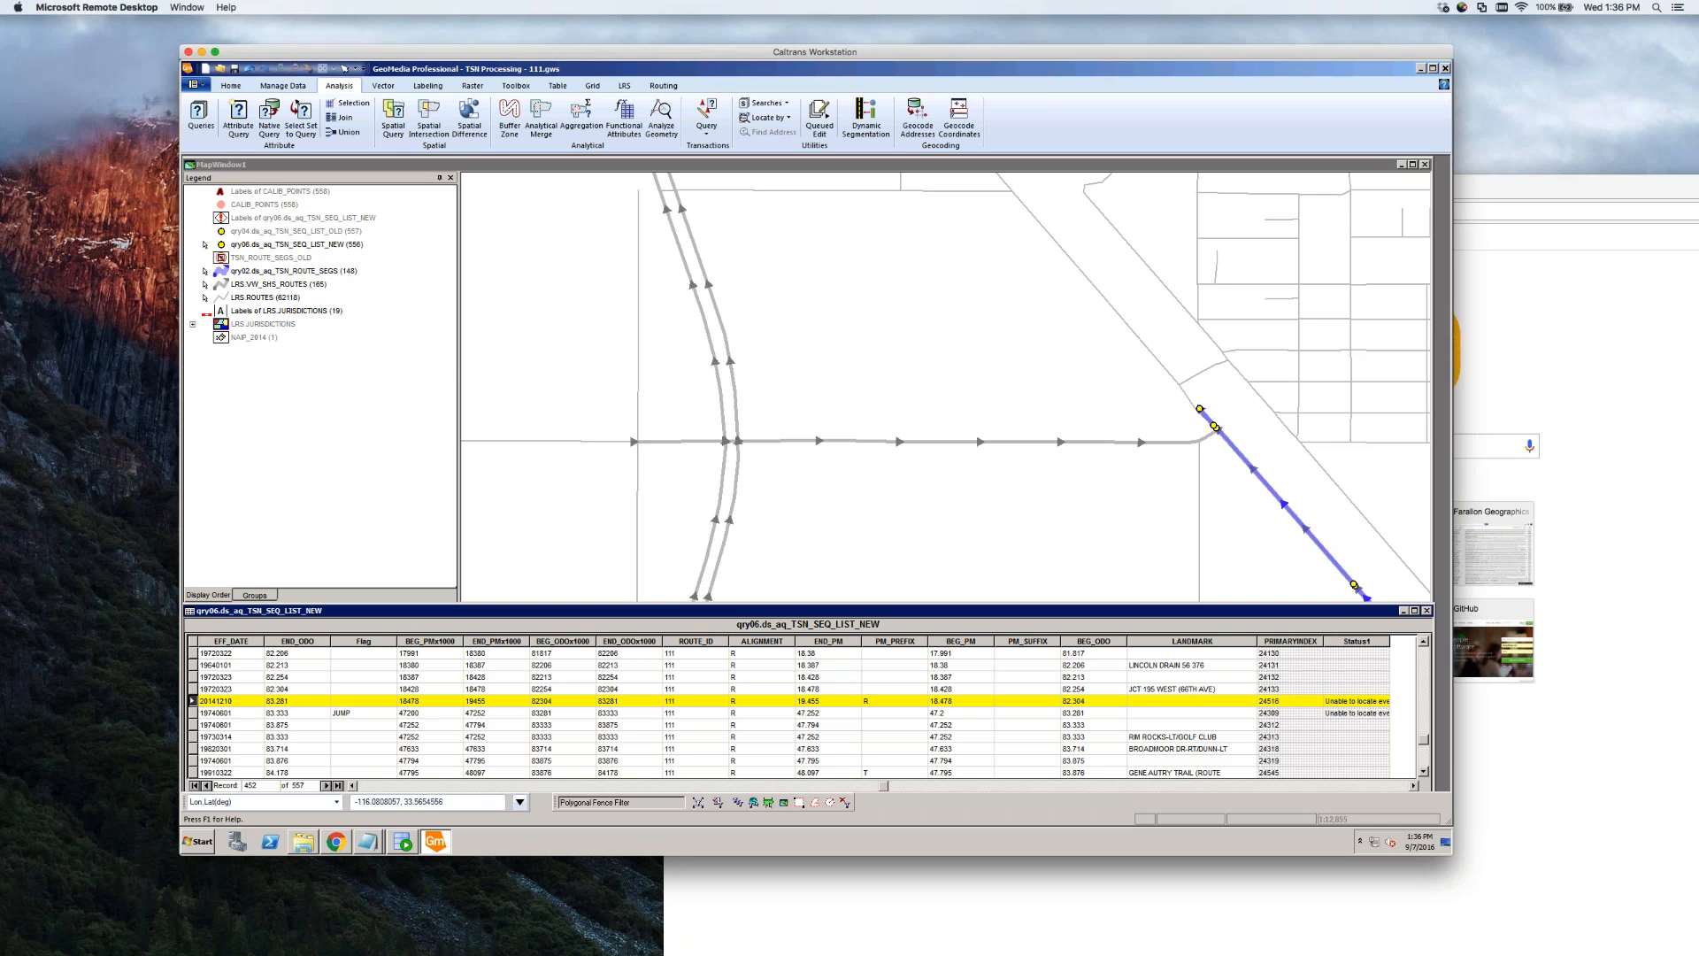
click(1230, 414)
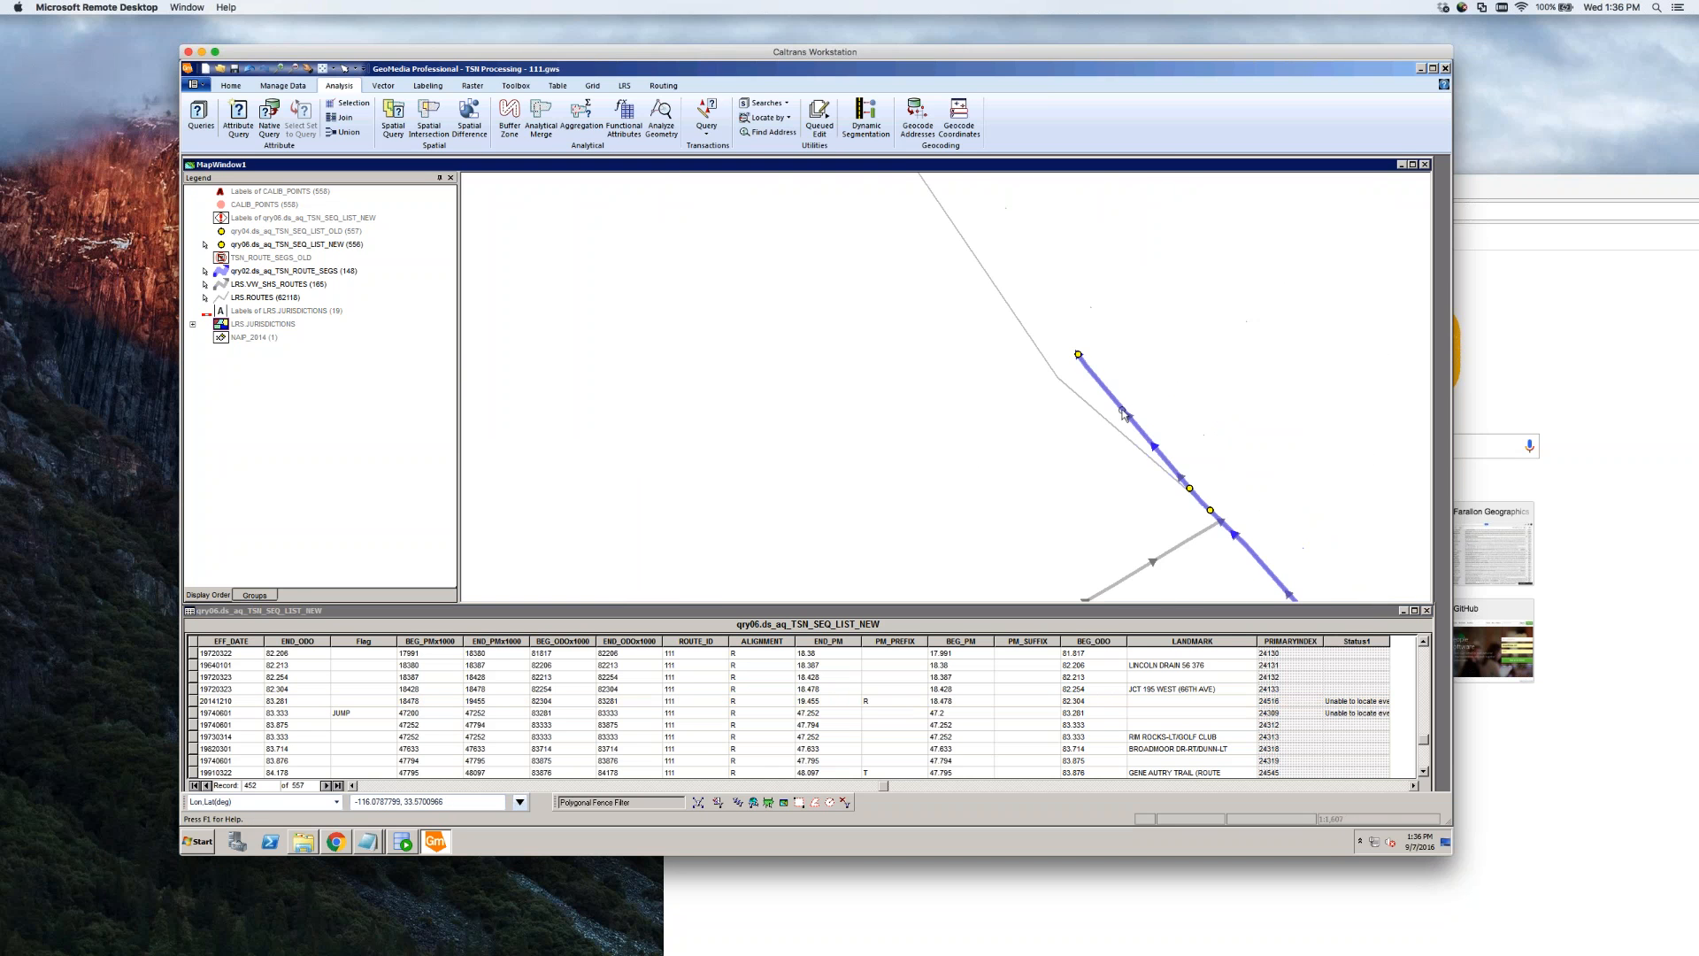
click(1124, 414)
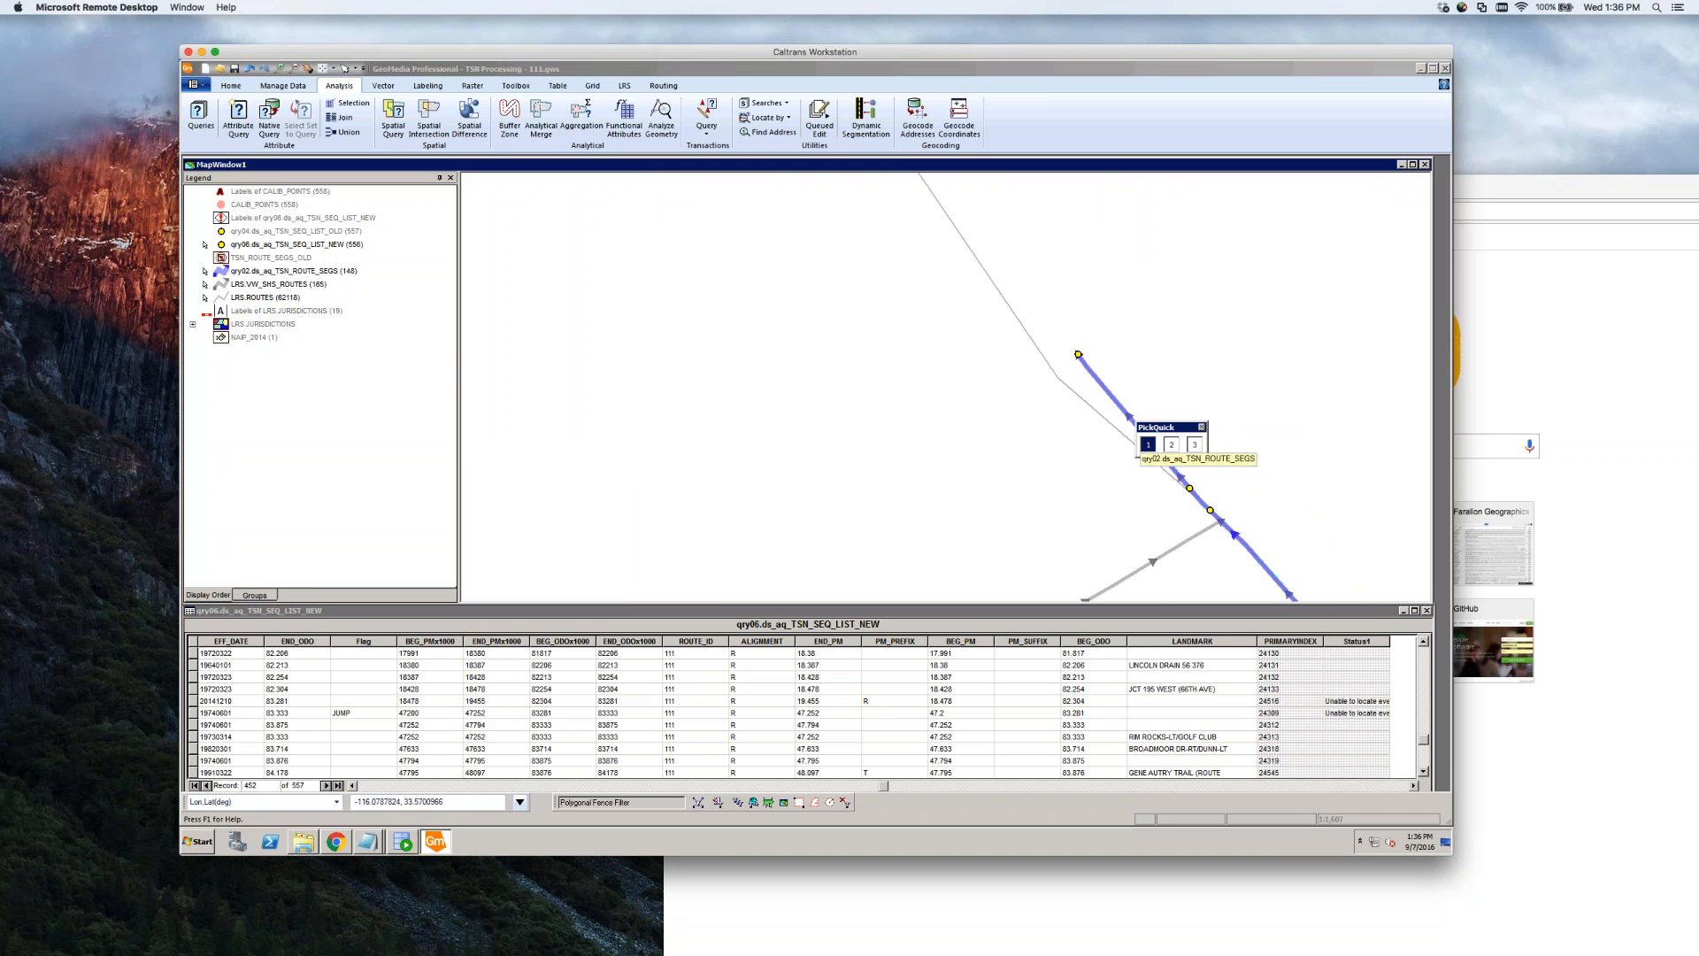
click(1201, 428)
scroll(1190, 426, down, 2)
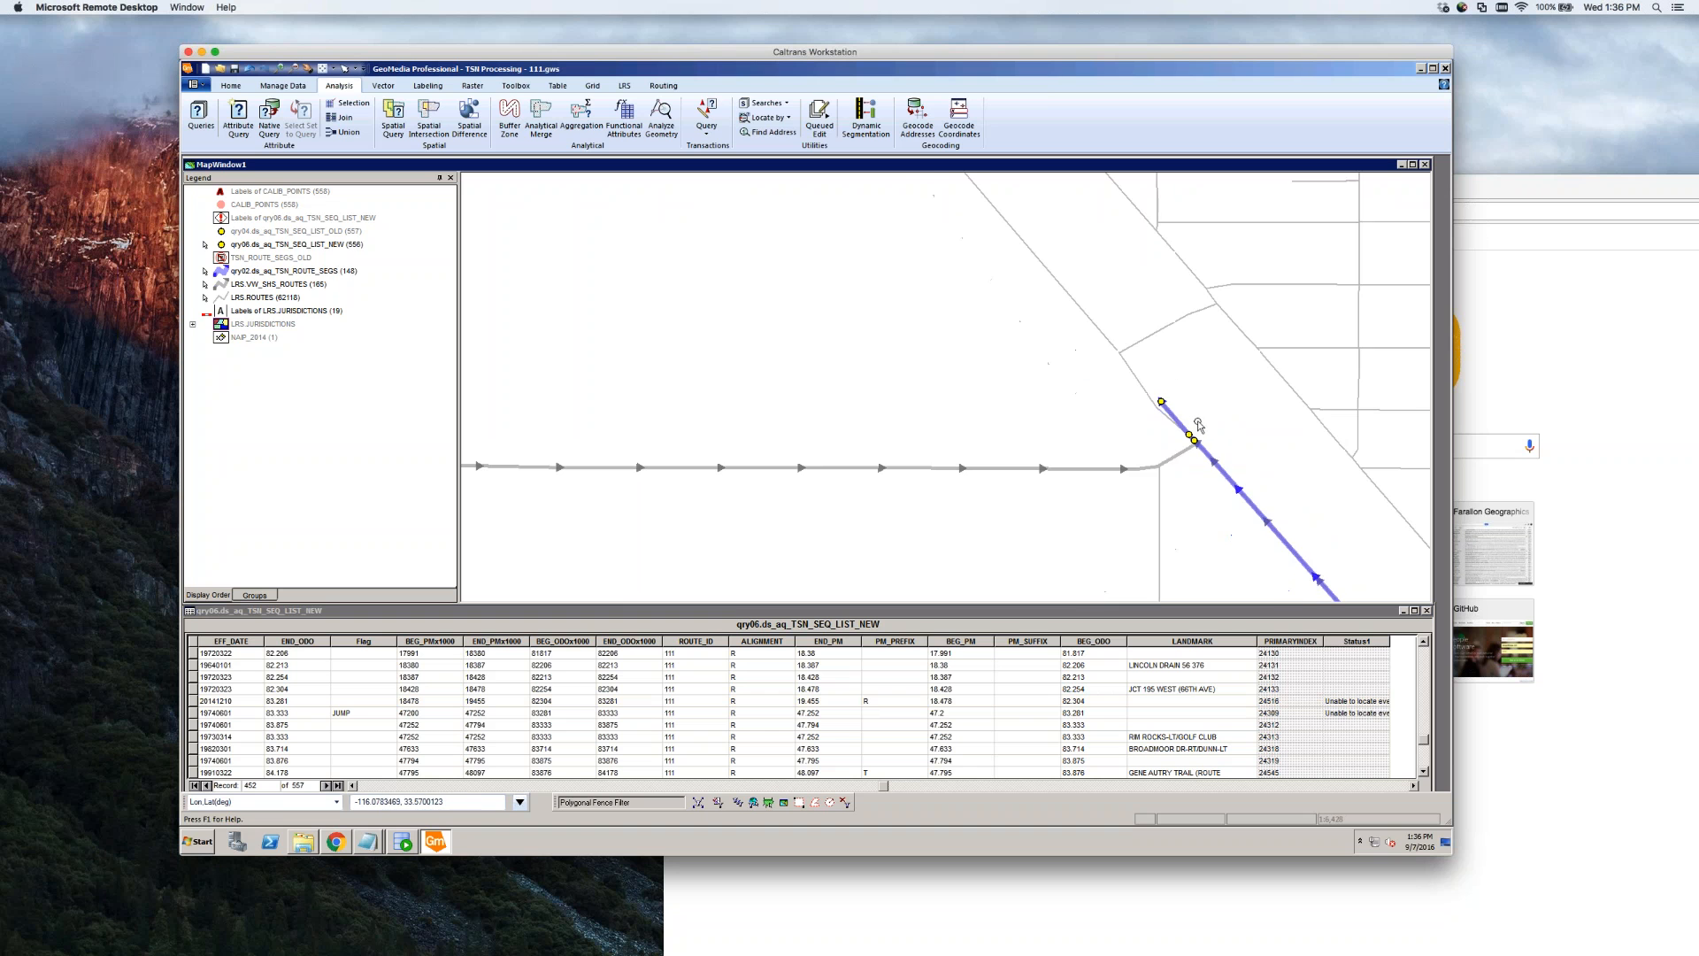
click(1207, 421)
scroll(1207, 422, up, 1)
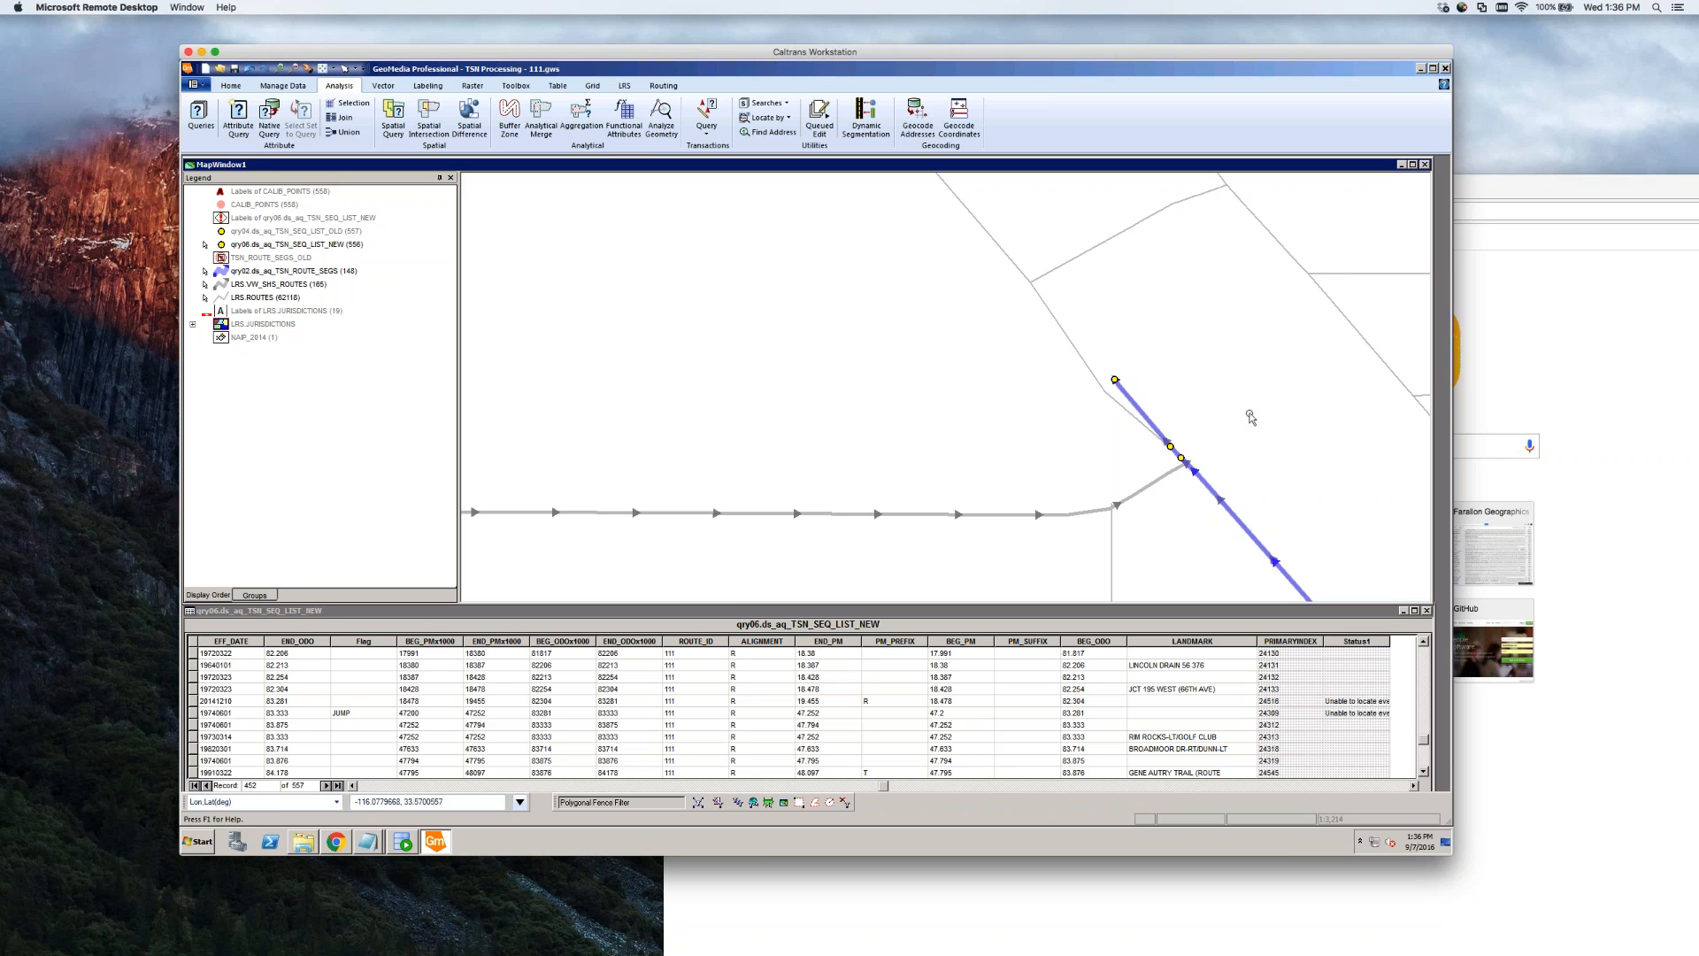
click(1187, 464)
click(1115, 381)
double_click(1117, 386)
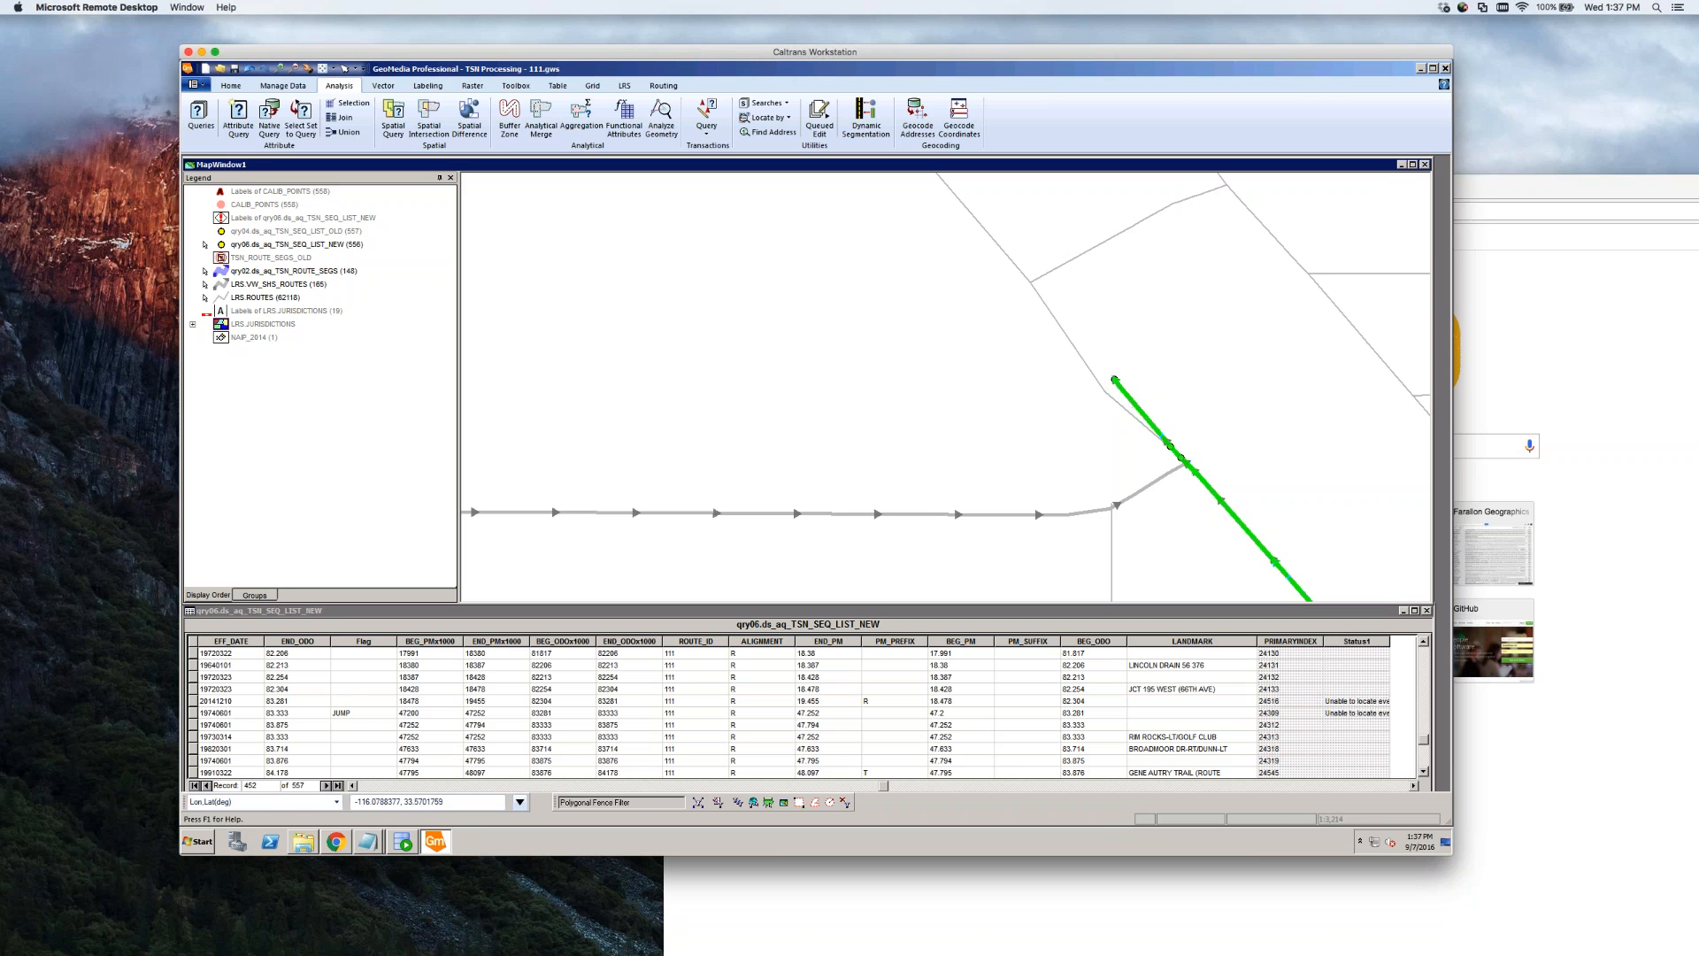
click(1124, 356)
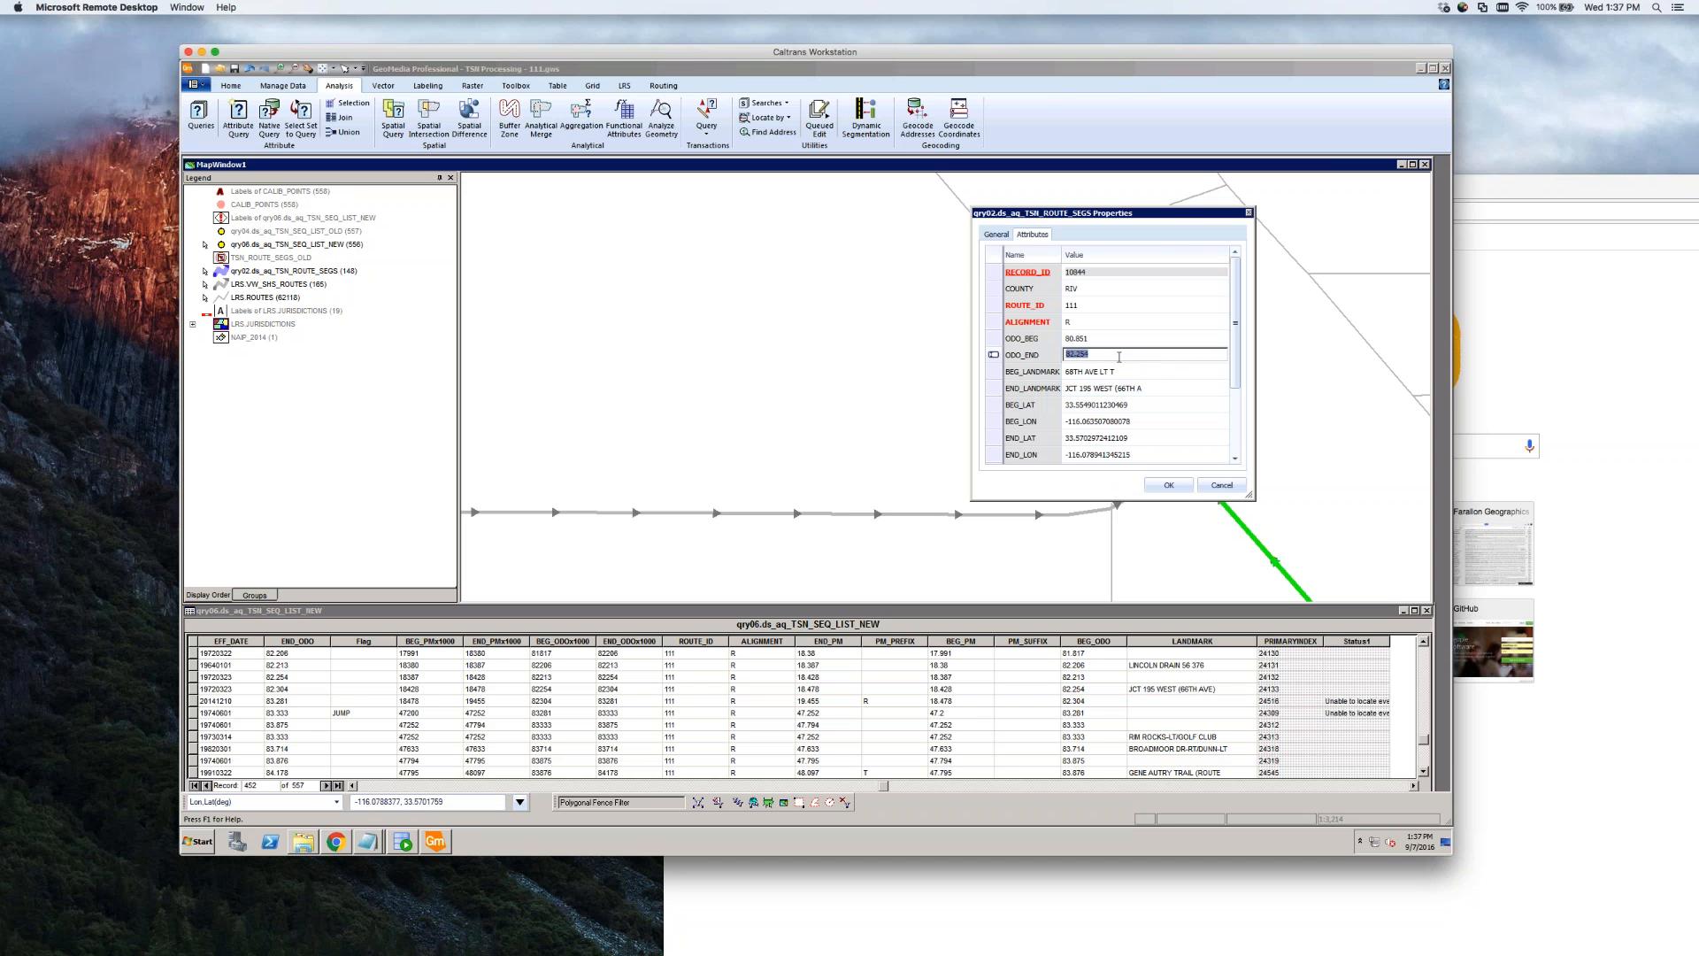
click(1119, 357)
click(1169, 485)
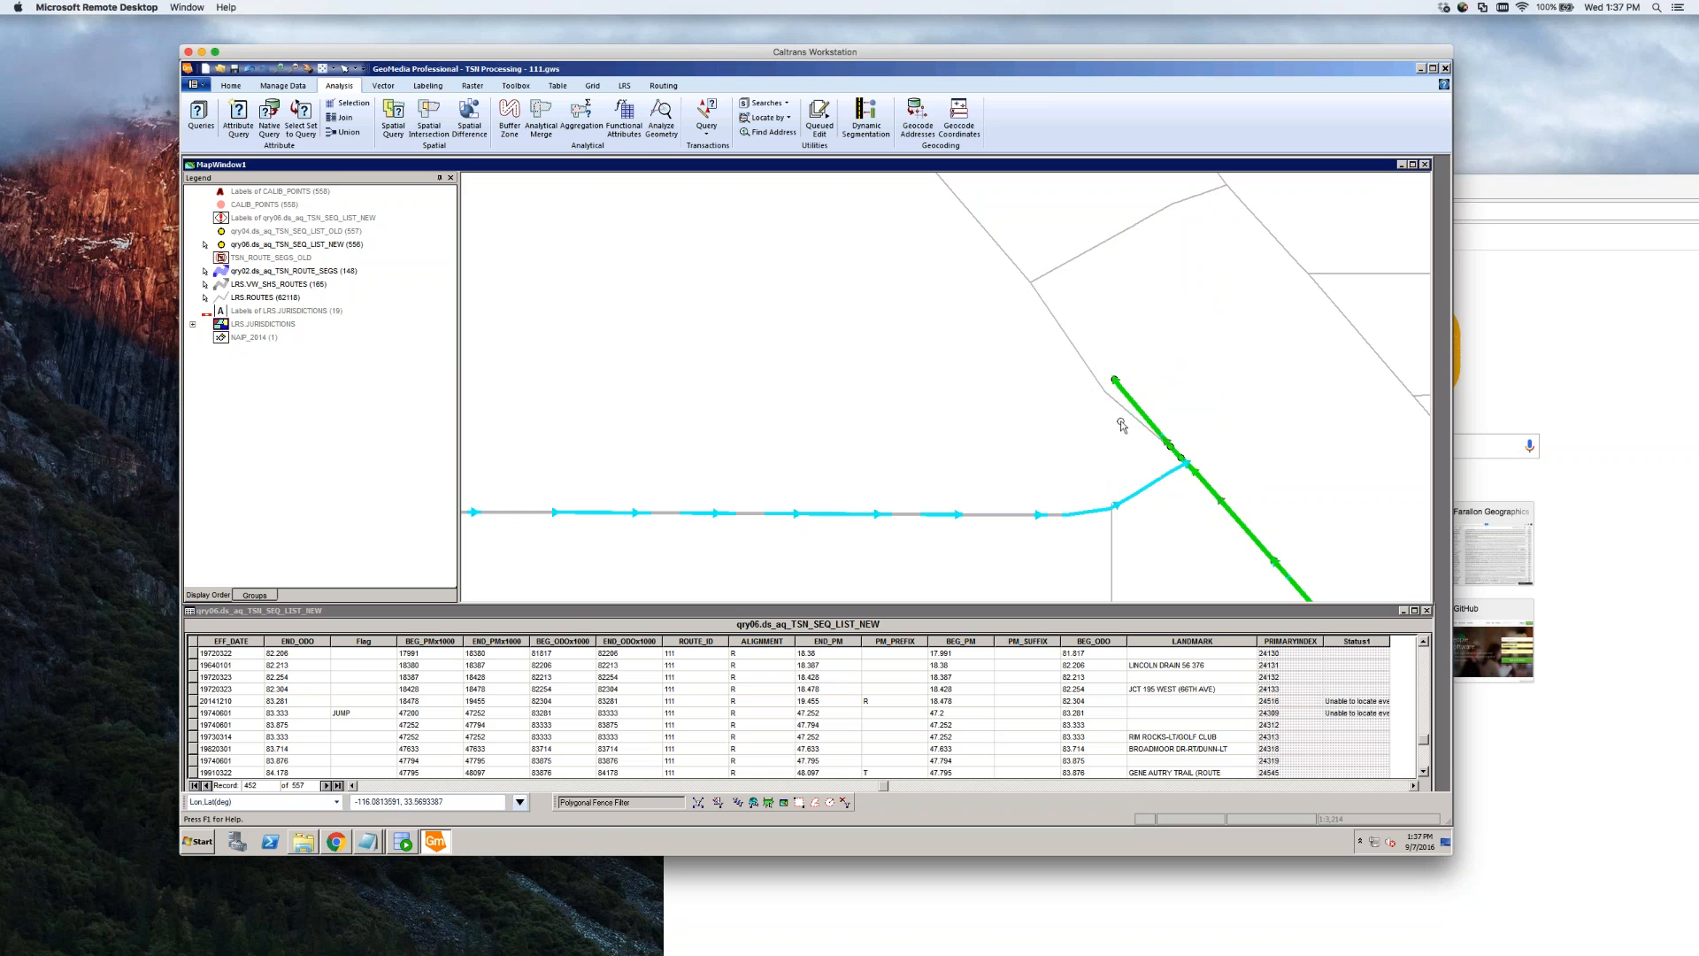
click(1194, 425)
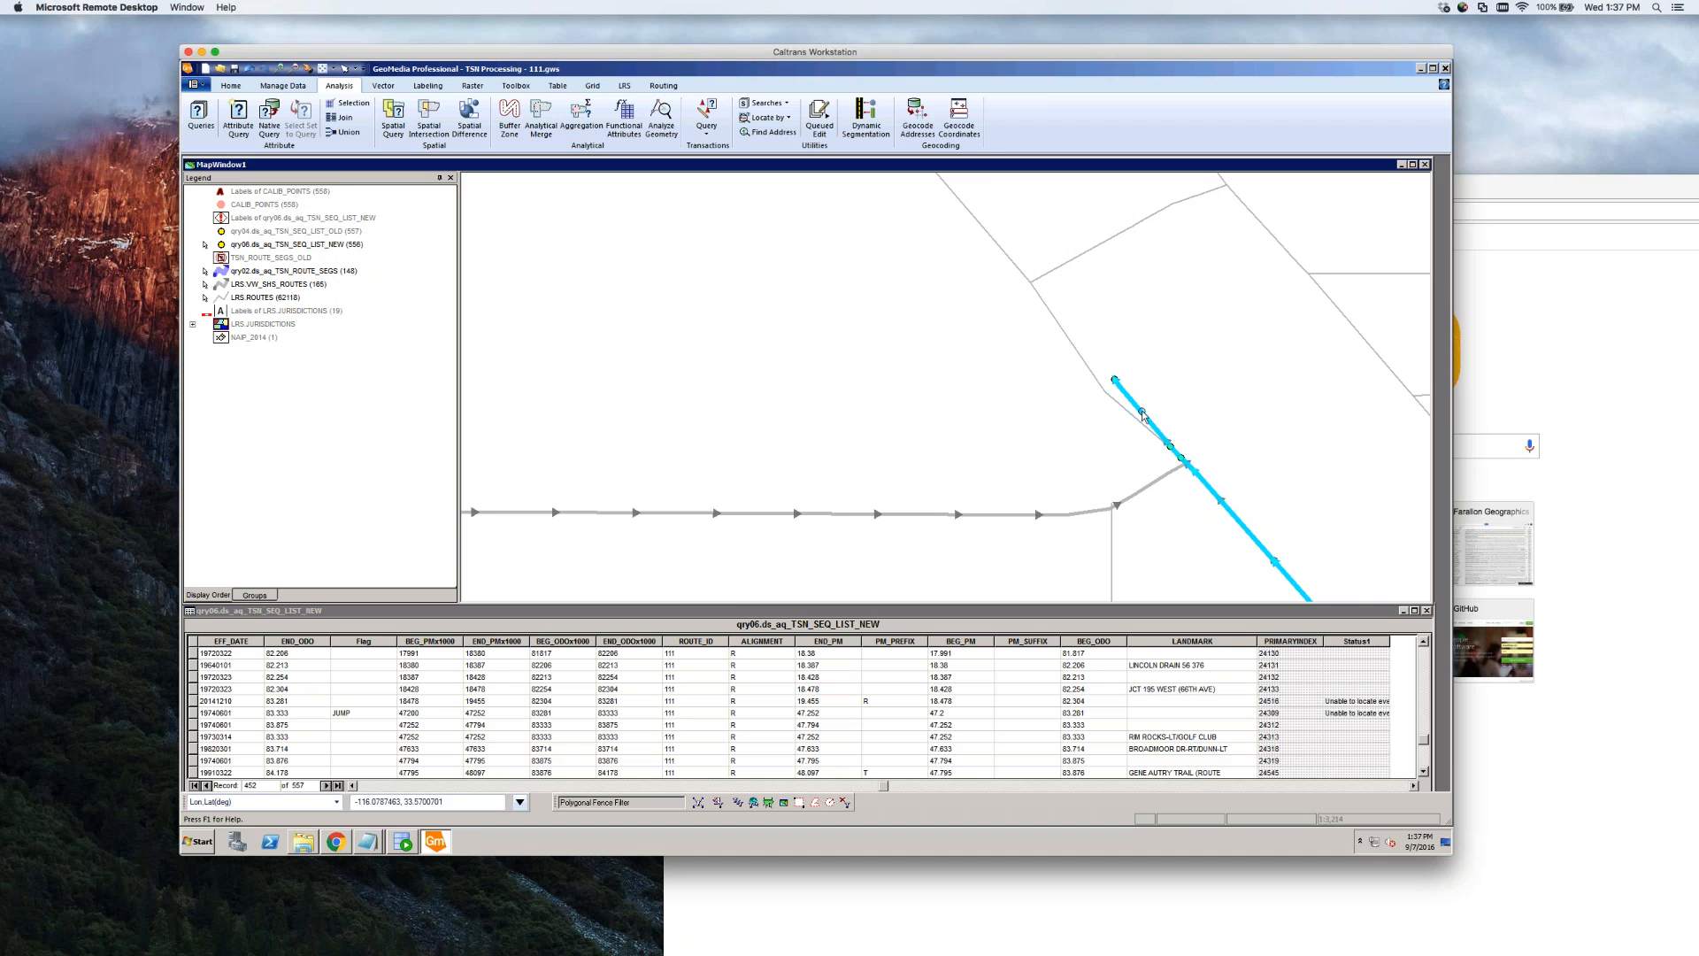
Change the route segment's ODO_END from 82.254 to 82.304 in its properties
scroll(1067, 424, down, 2)
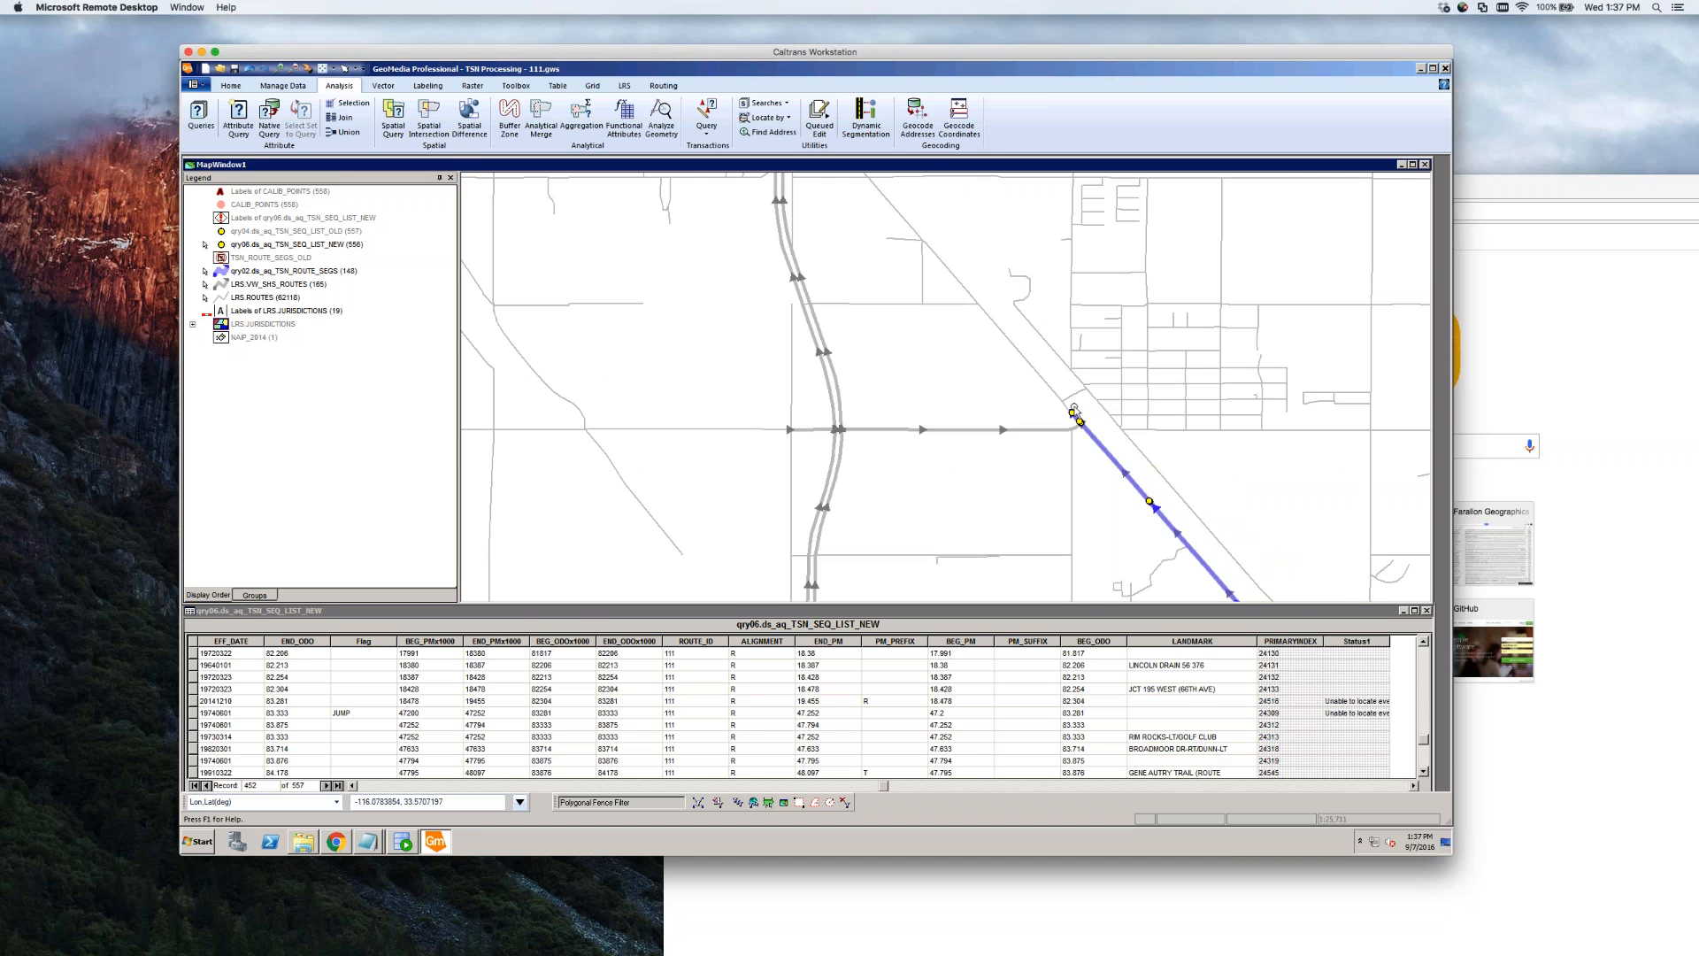
scroll(1058, 423, up, 3)
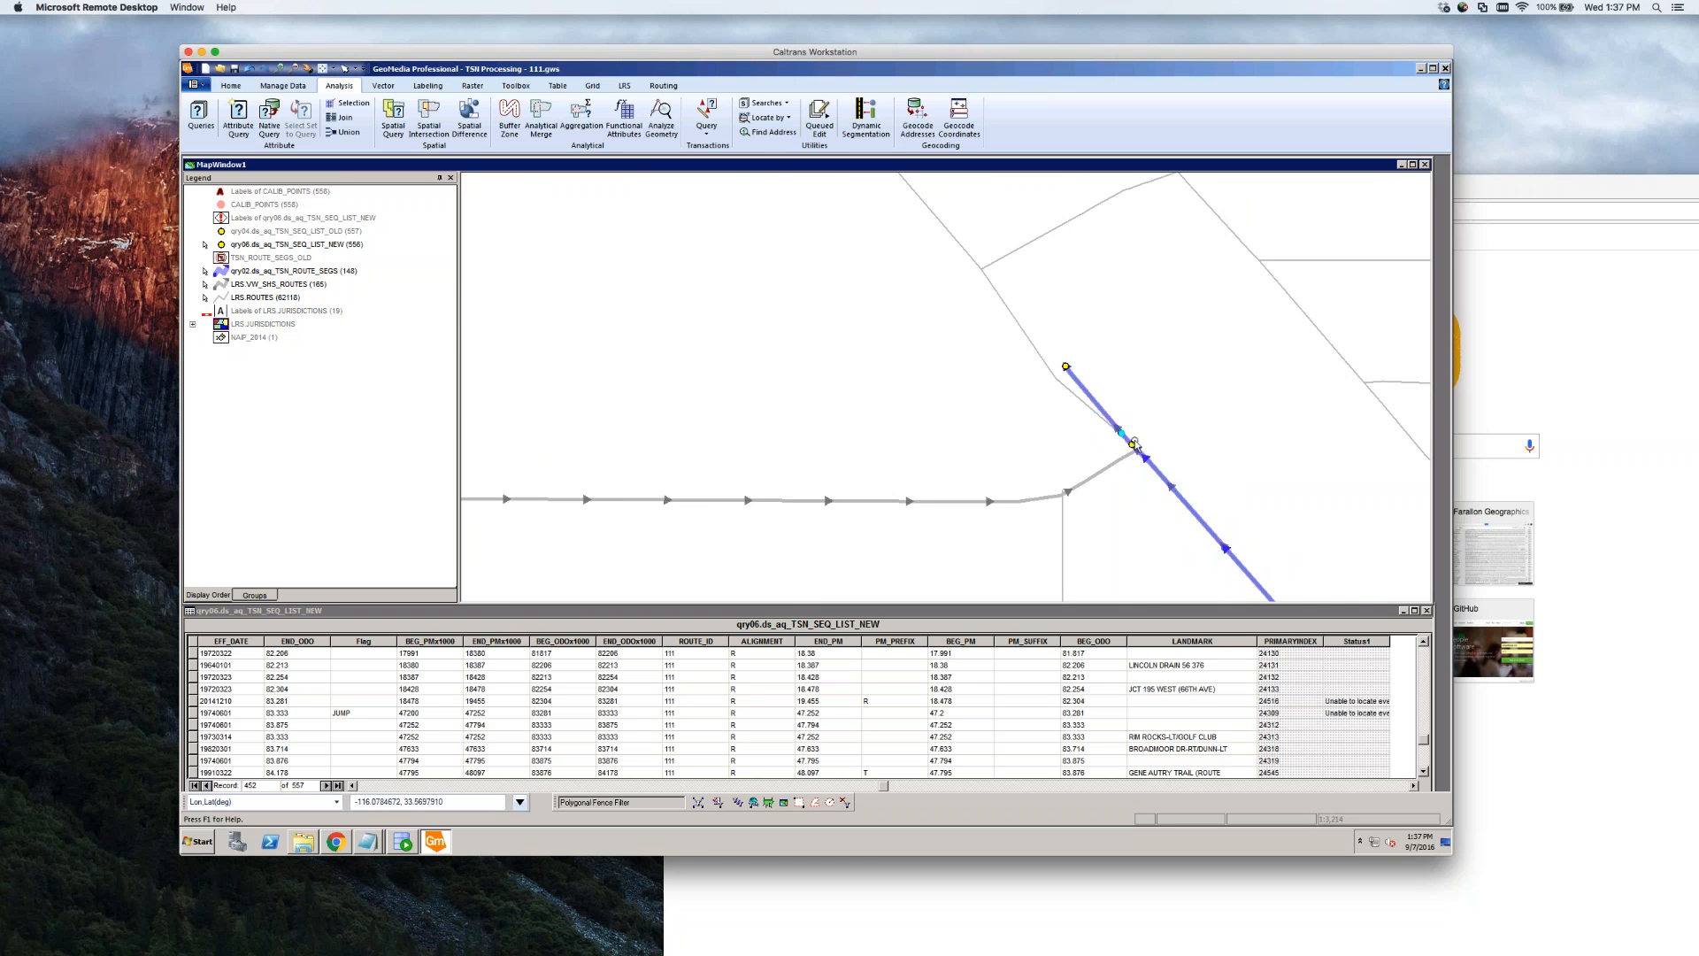
scroll(1146, 455, down, 3)
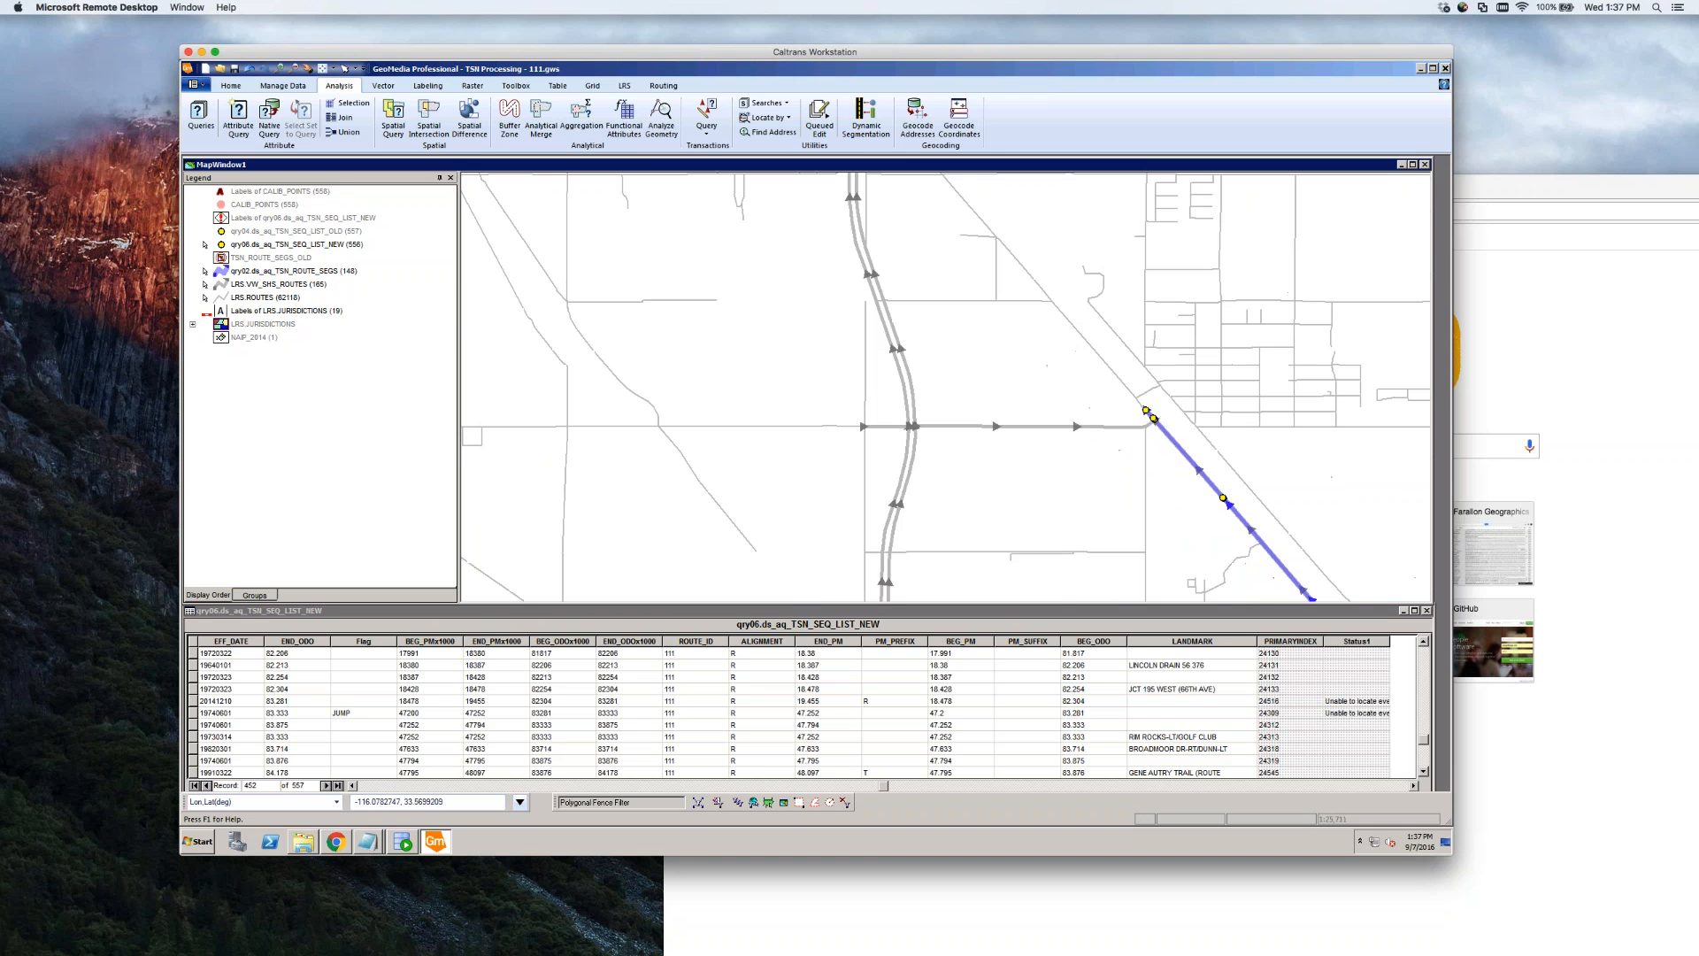
scroll(1223, 504, up, 3)
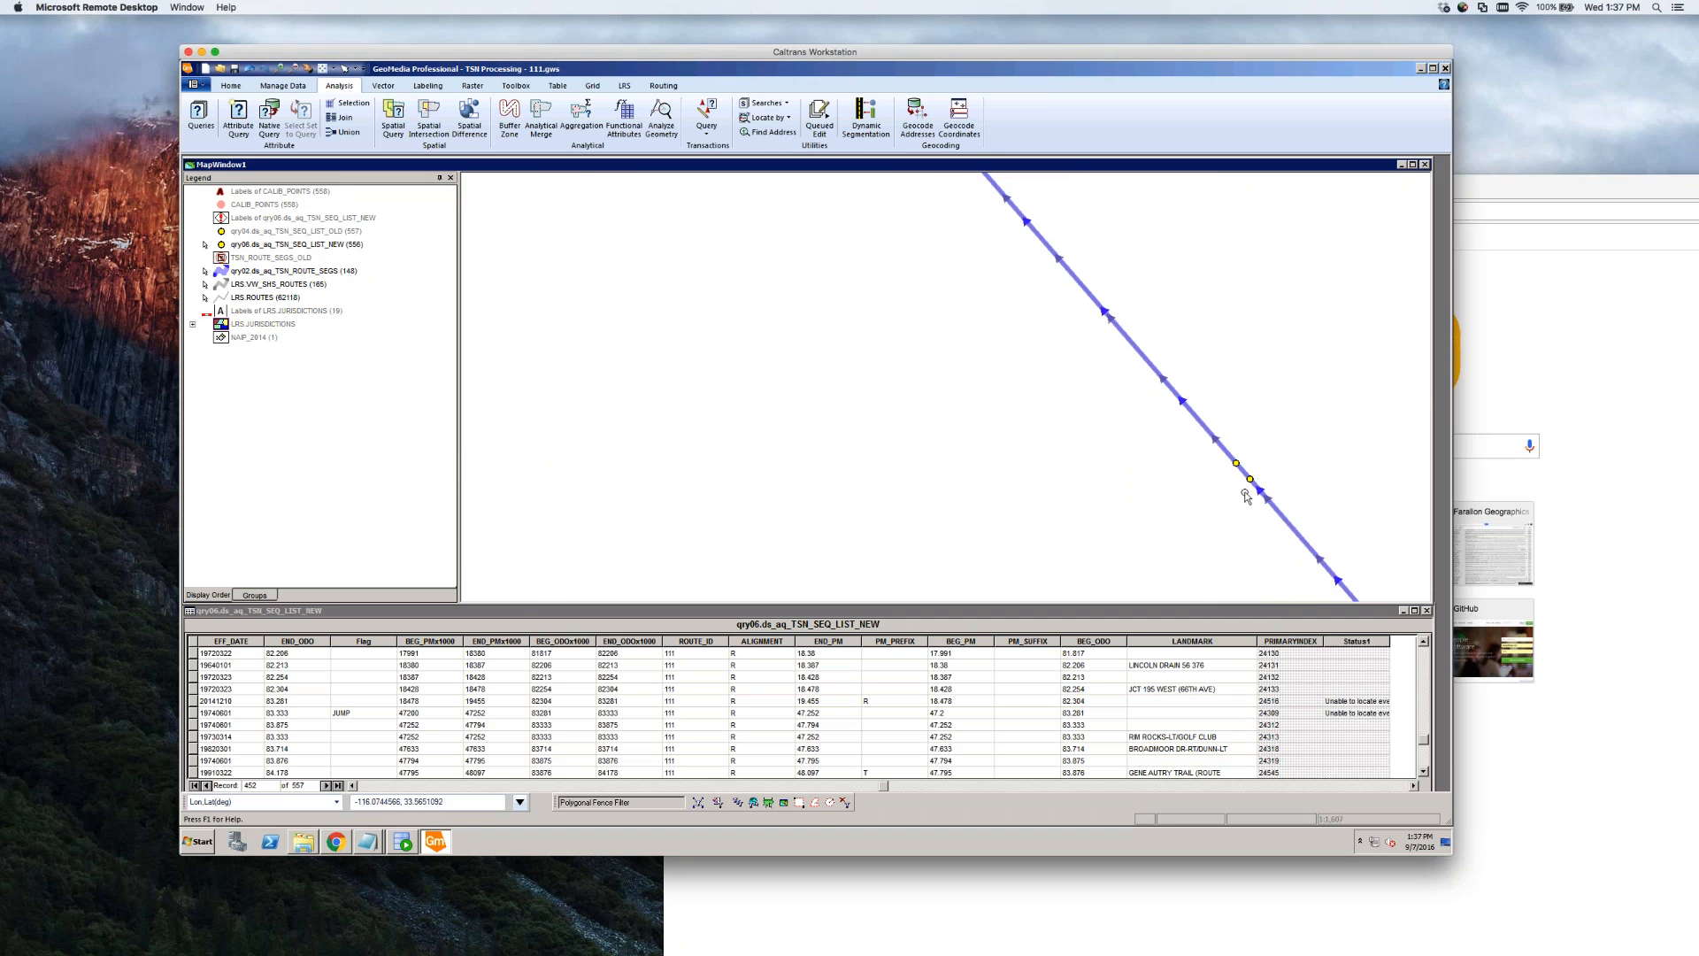
scroll(1247, 494, down, 1)
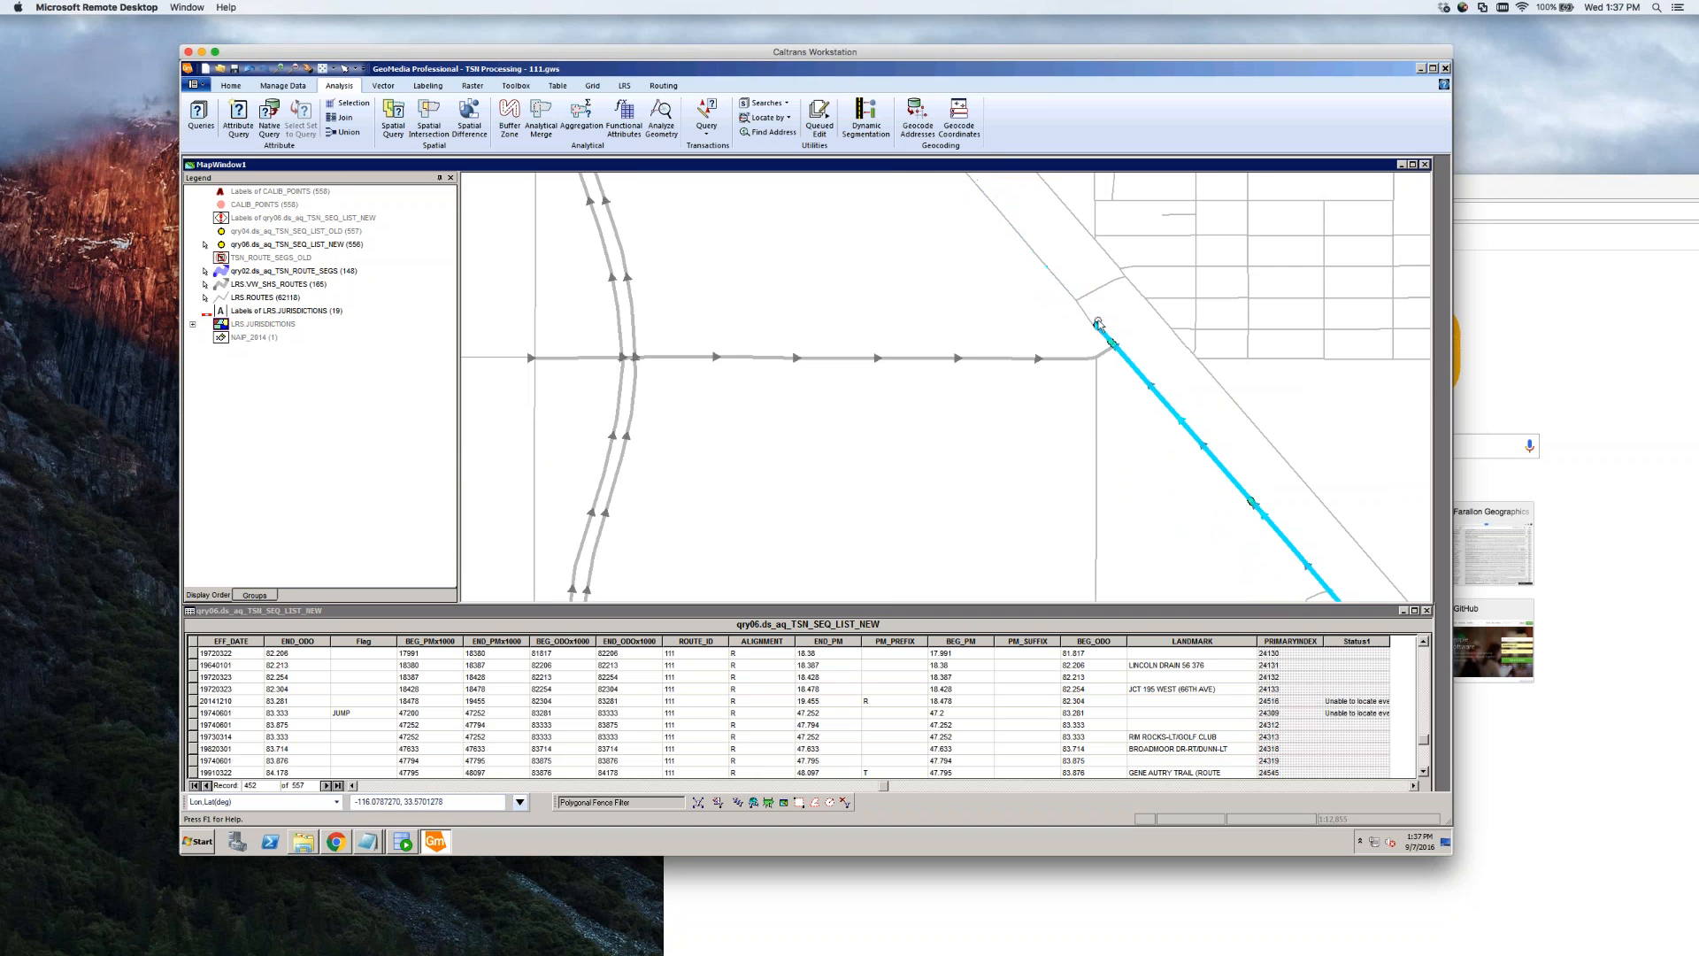
scroll(1150, 332, up, 1)
scroll(1150, 349, down, 2)
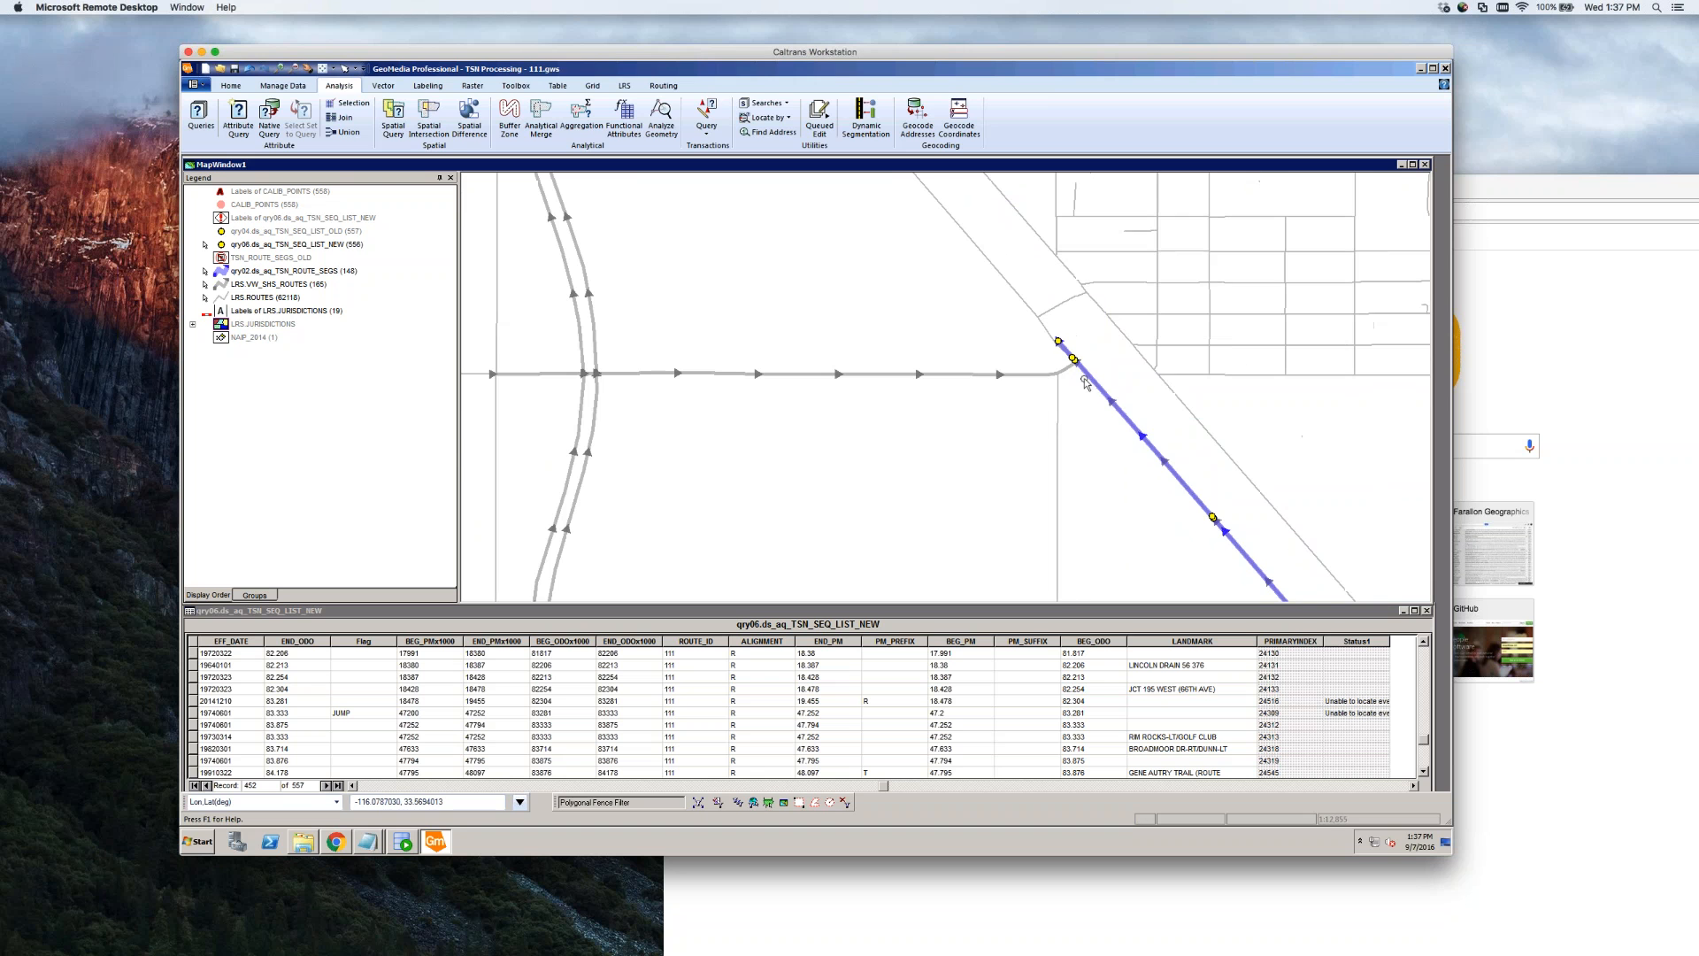
double_click(1096, 383)
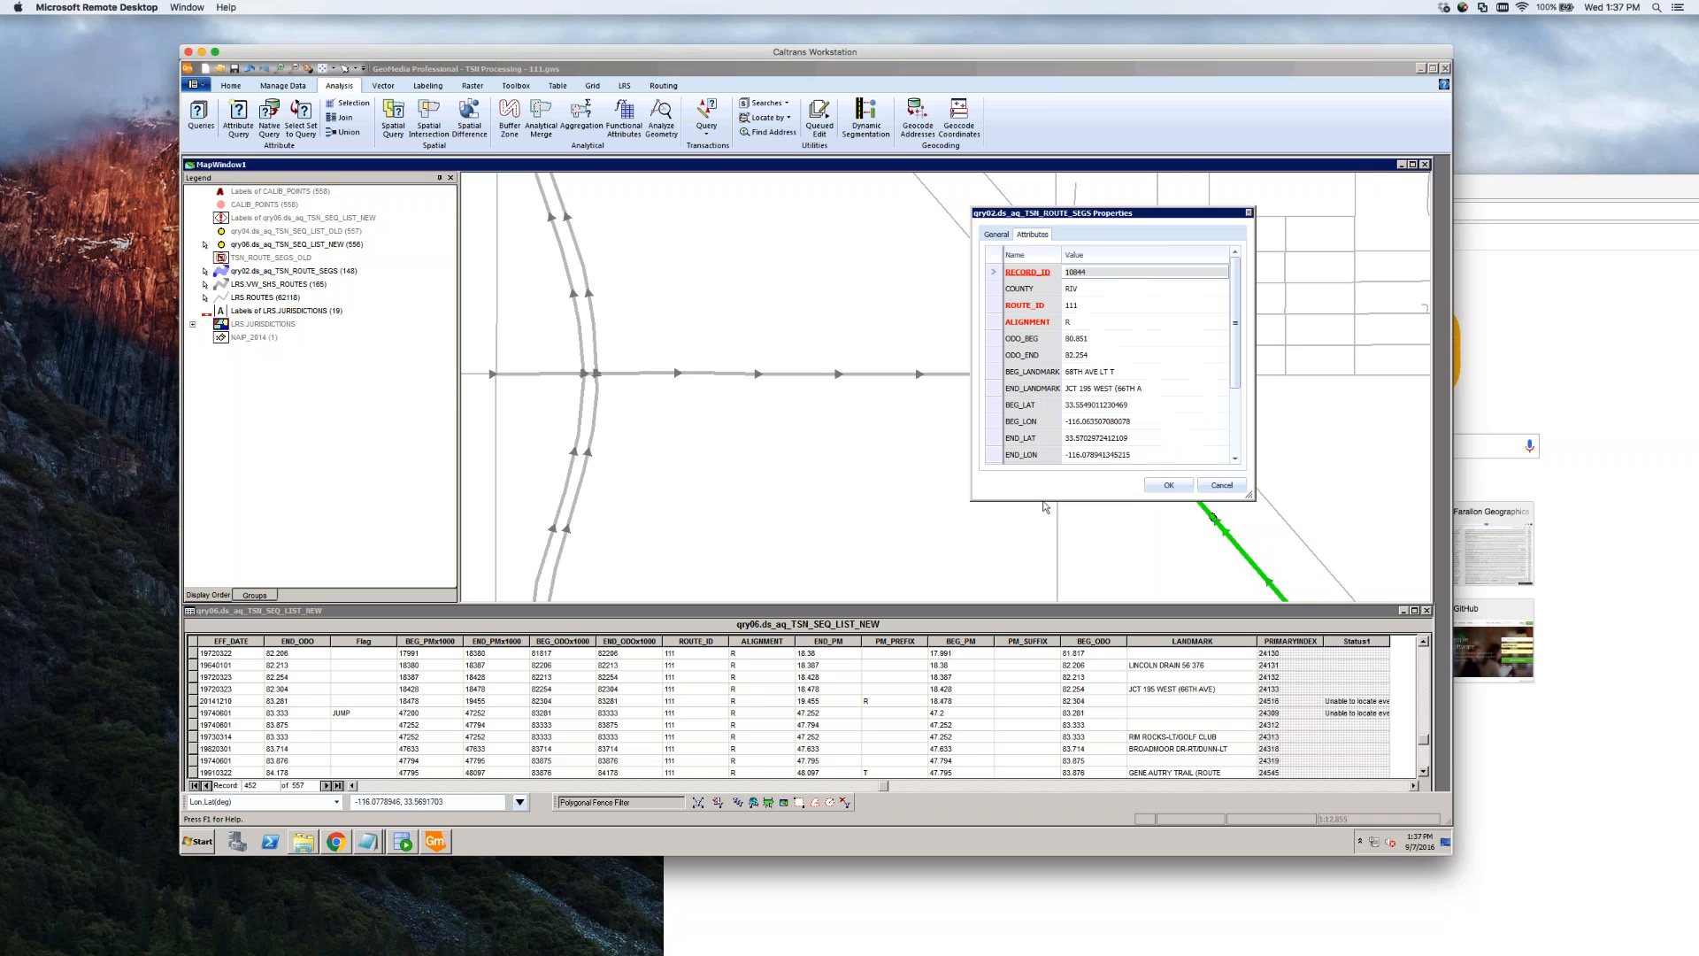
click(1116, 355)
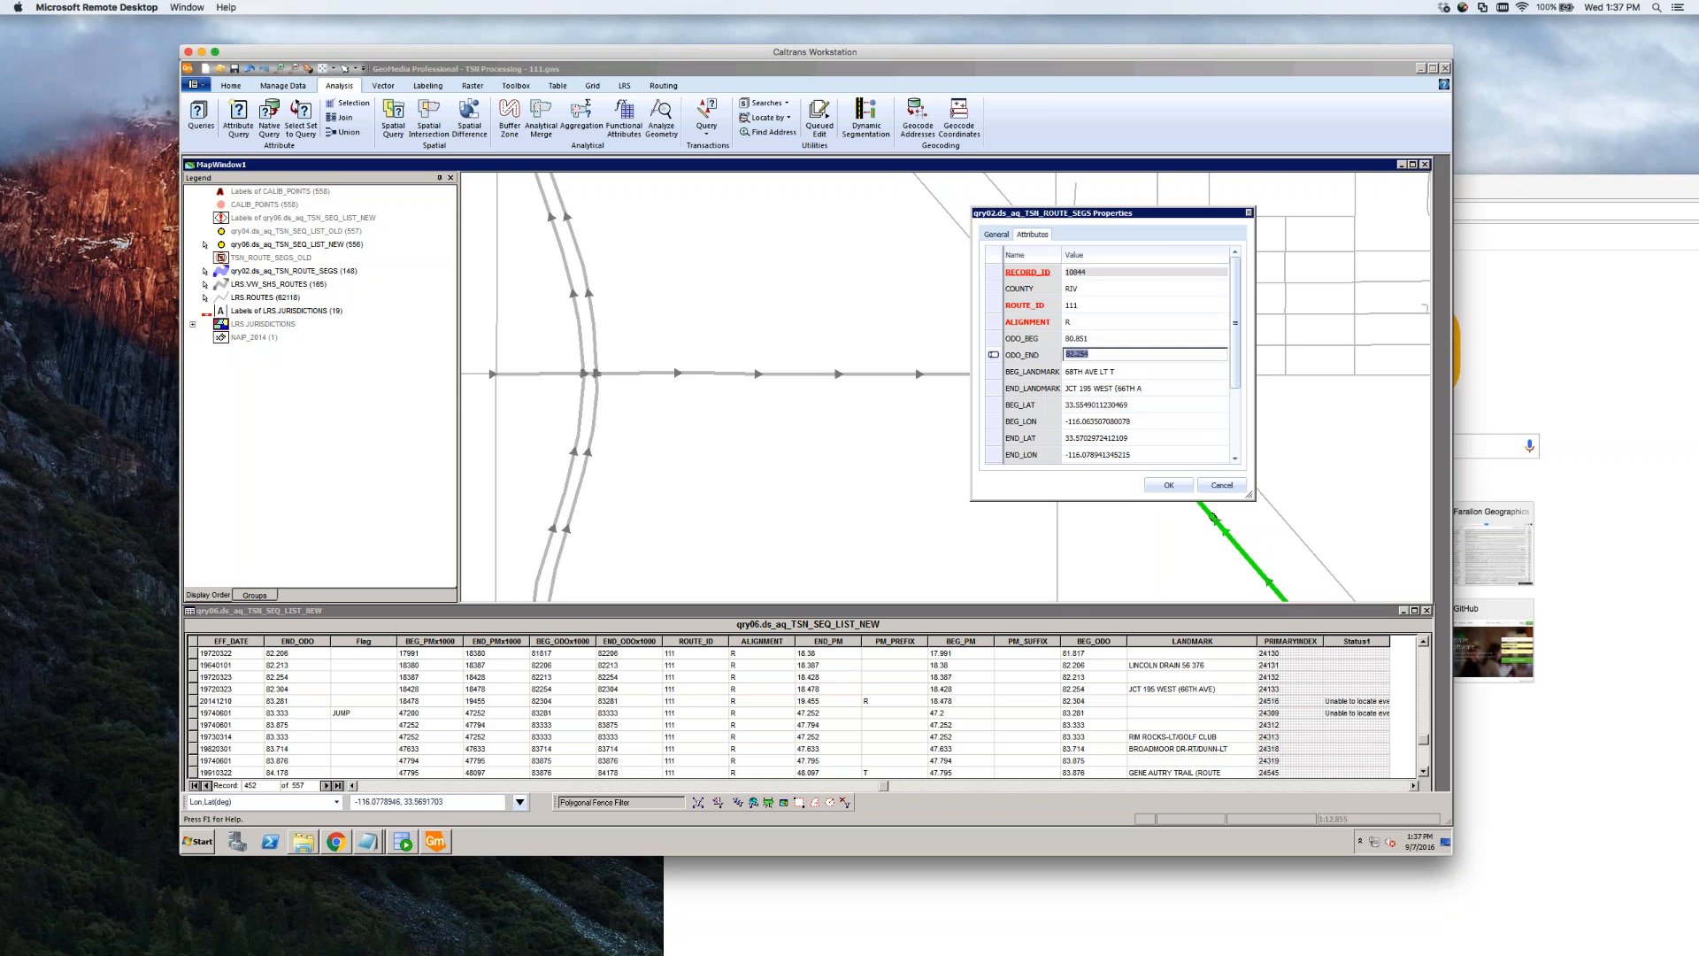
click(1116, 356)
drag(1077, 355, 1107, 355)
drag(1144, 215, 756, 268)
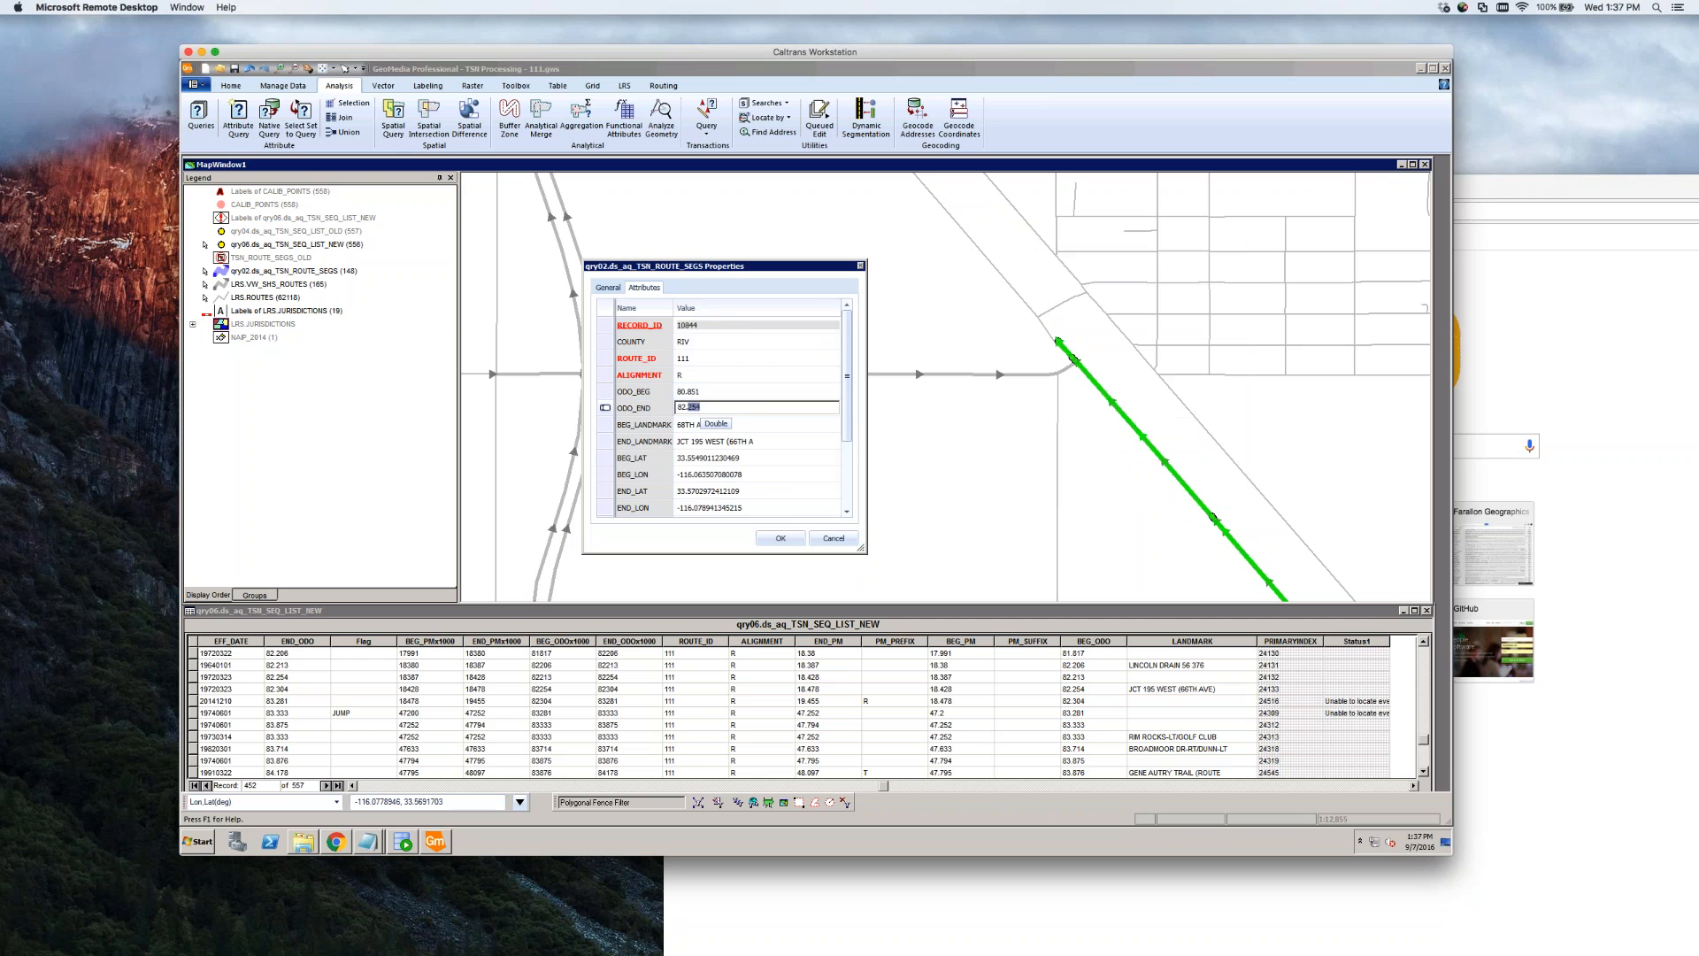
text(304)
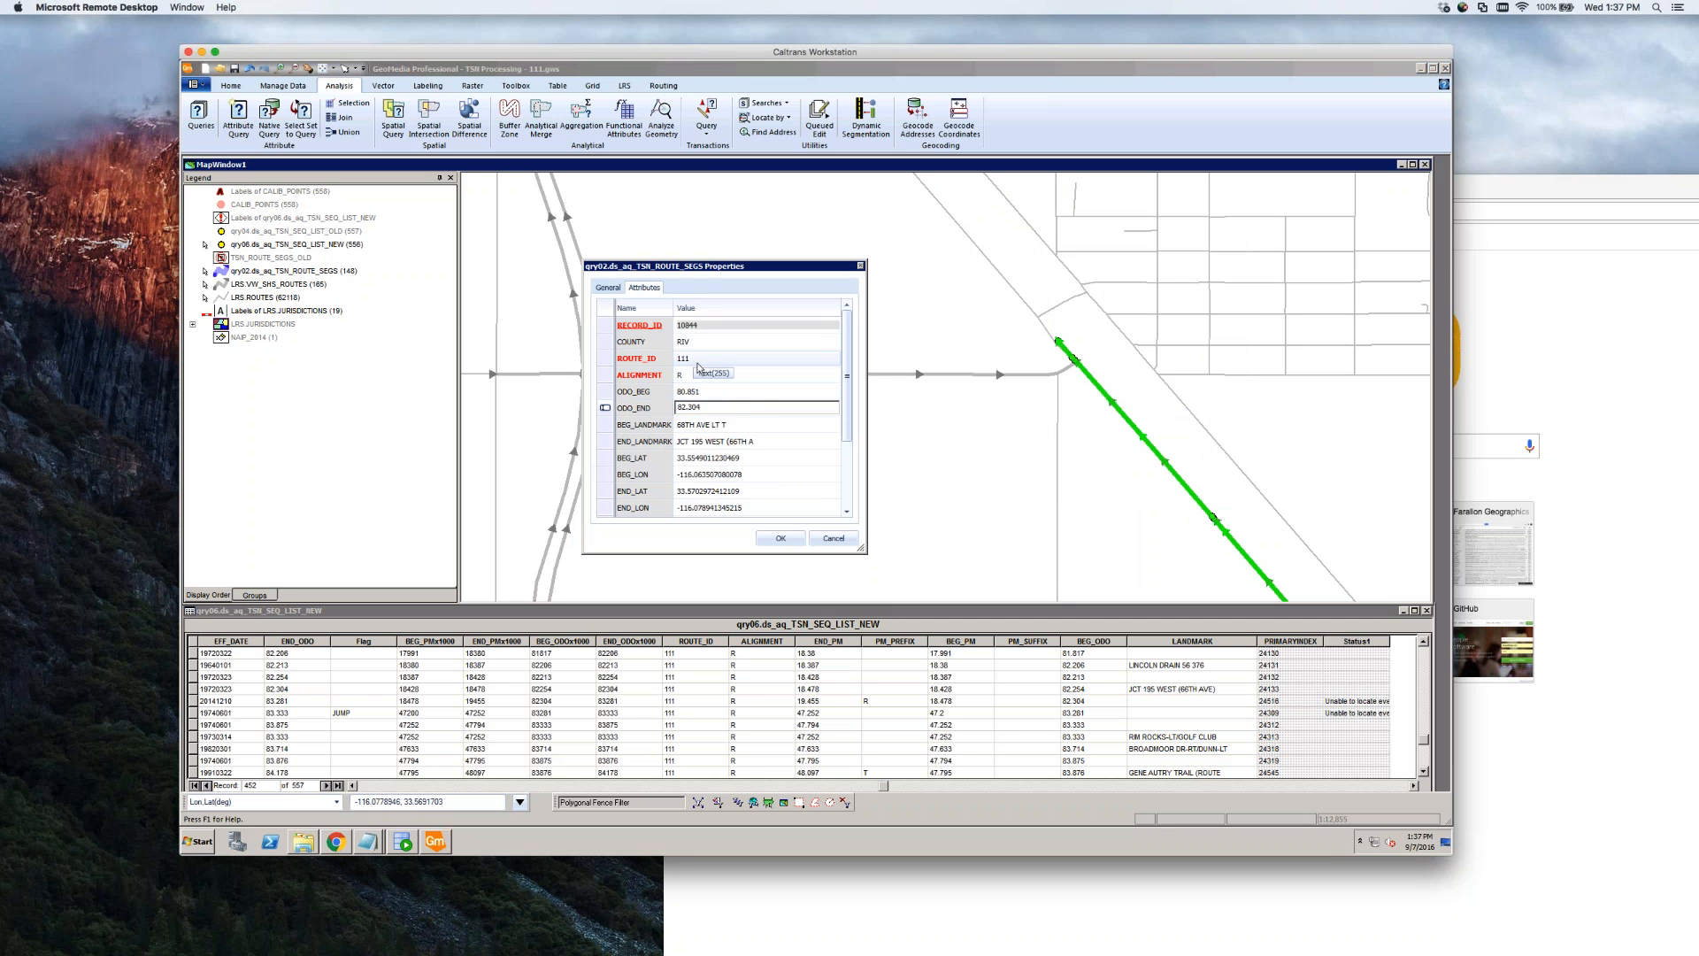
click(736, 391)
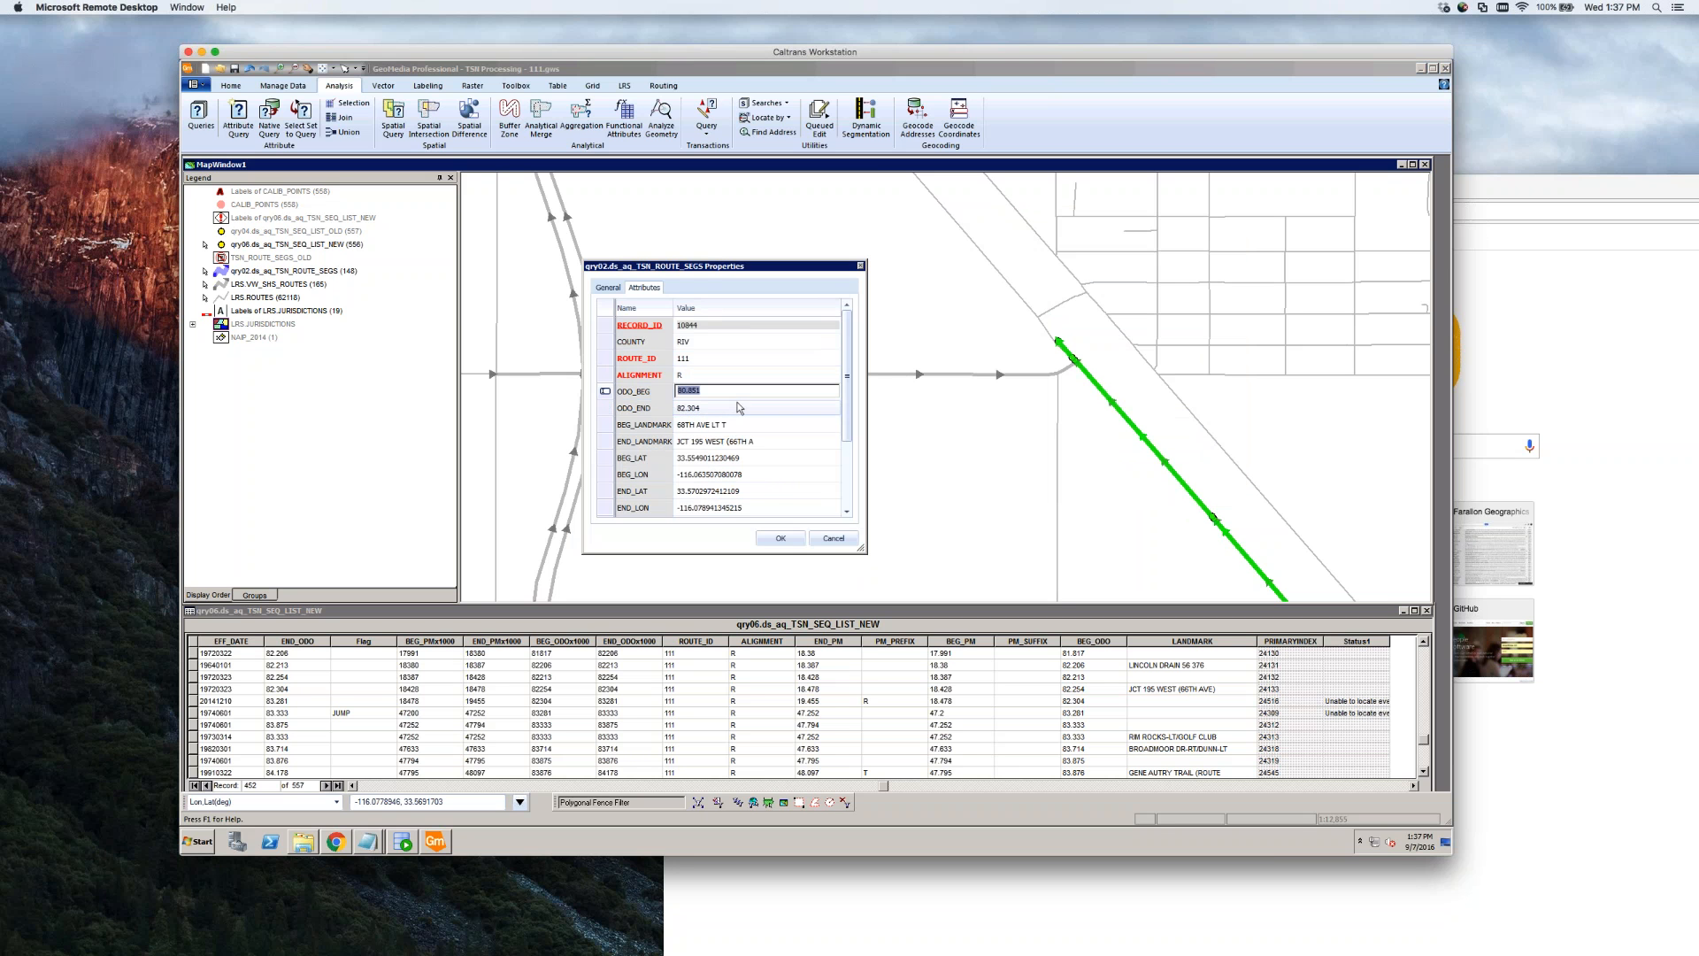
click(783, 540)
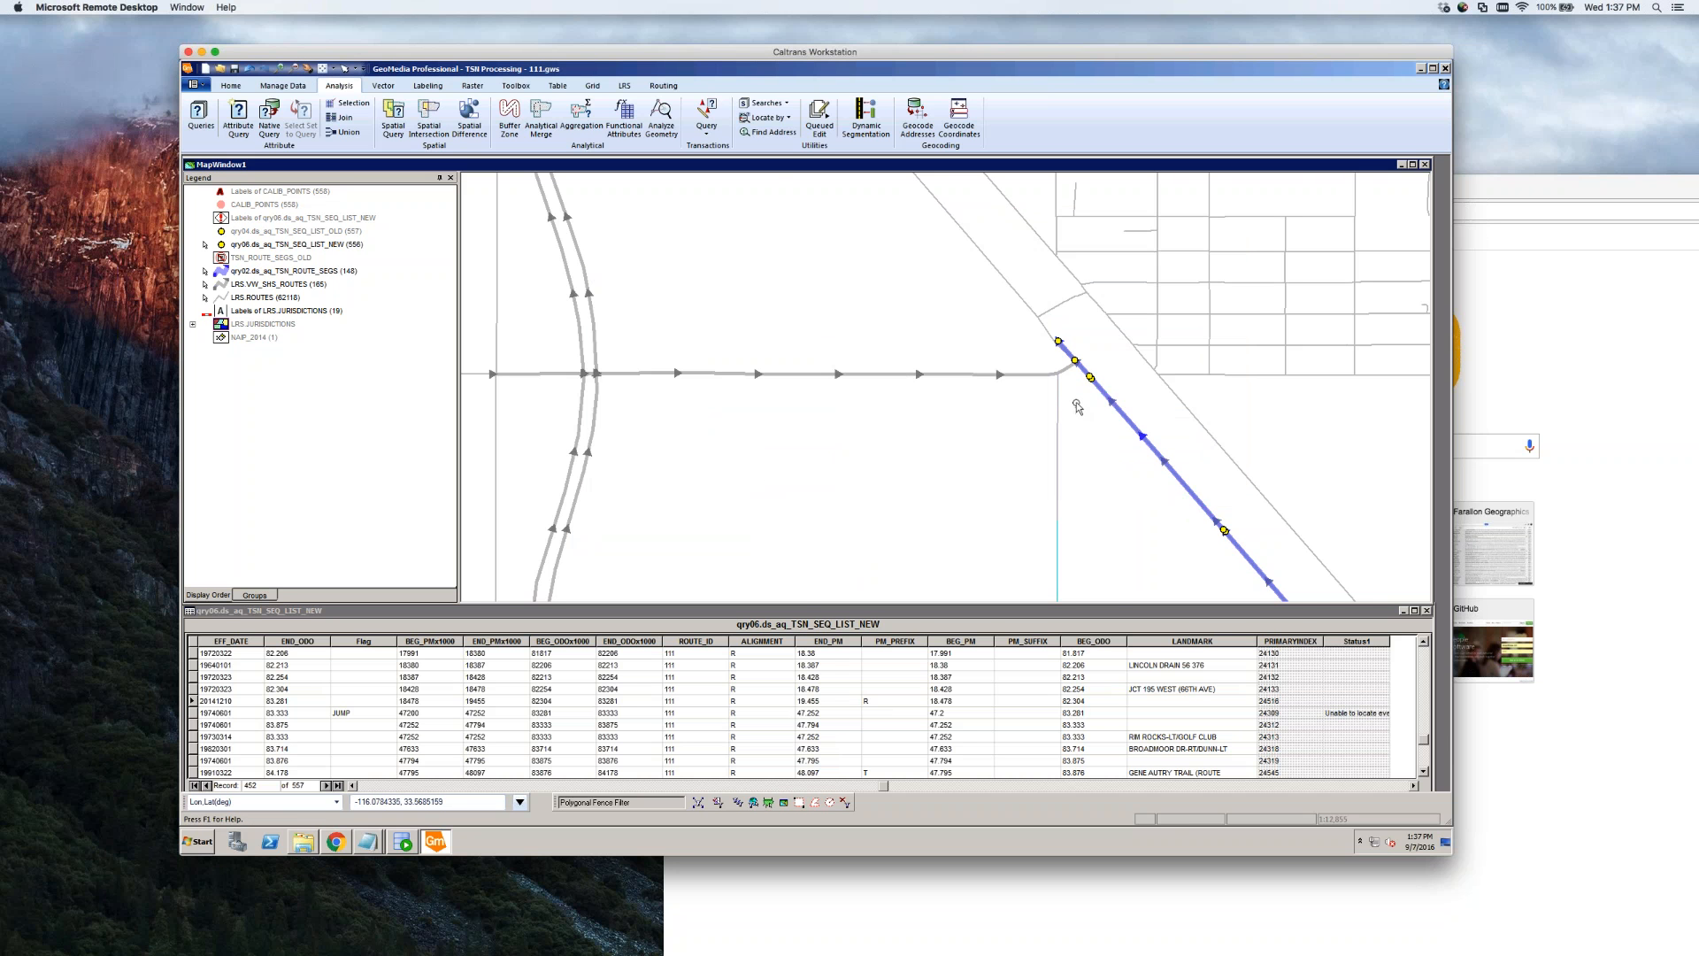
Verify the route endpoints, confirming the junction point's record now reads 82.304
scroll(1074, 403, up, 3)
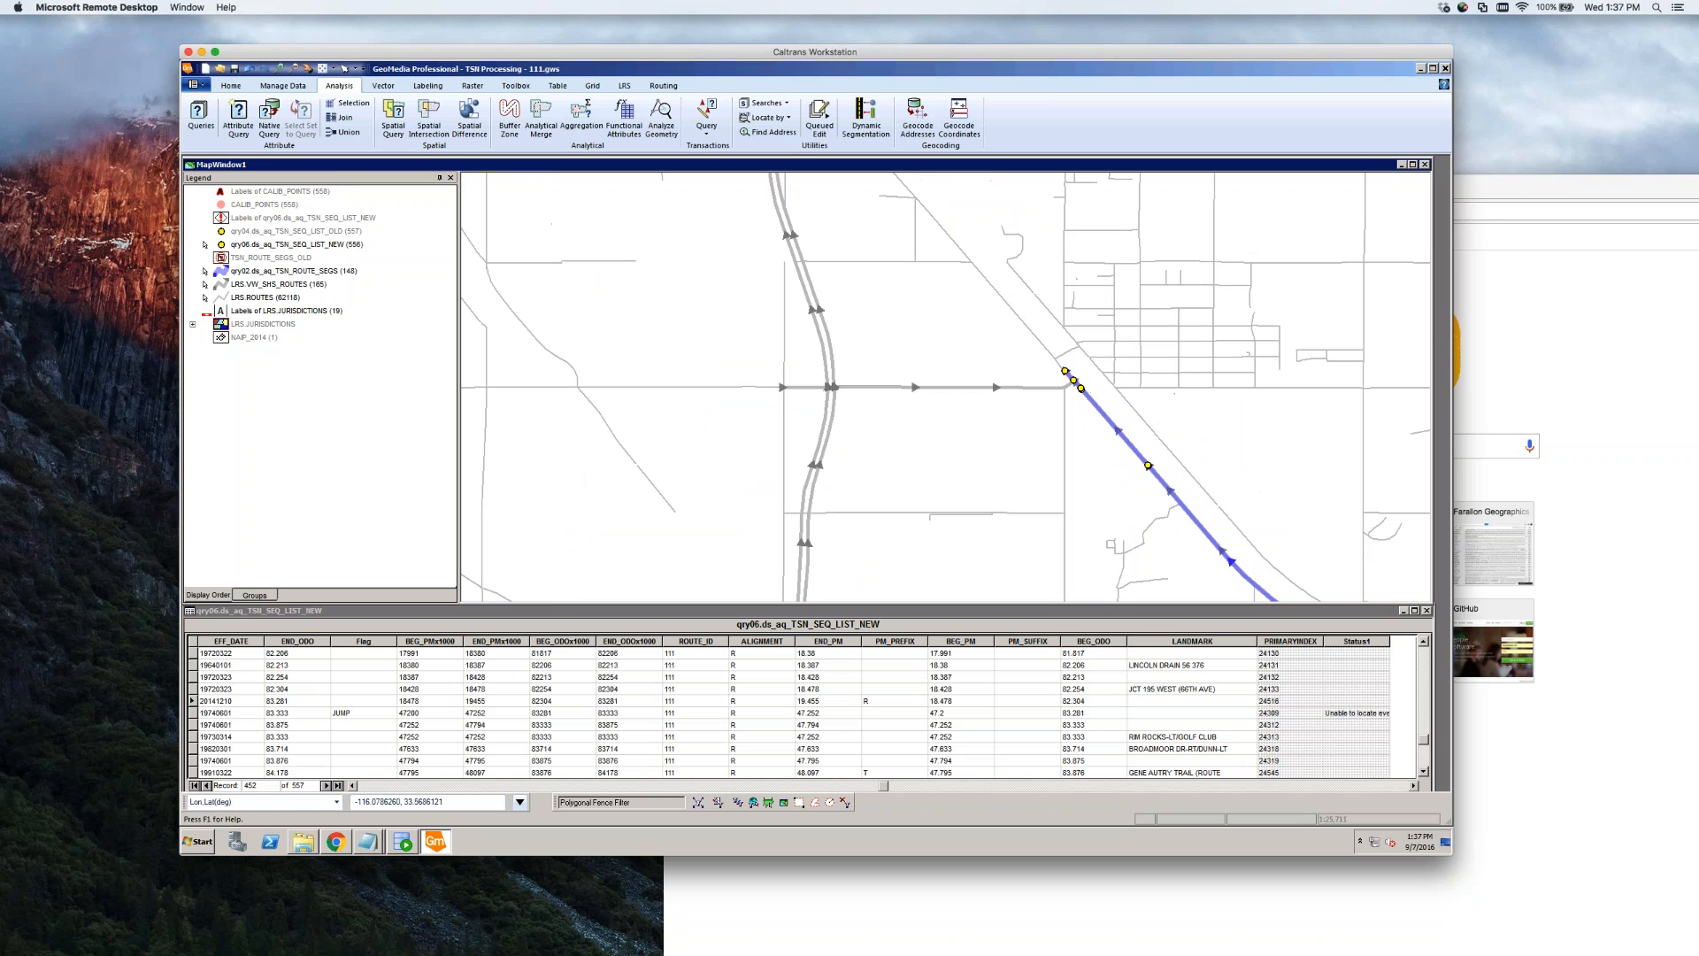
scroll(1103, 304, up, 2)
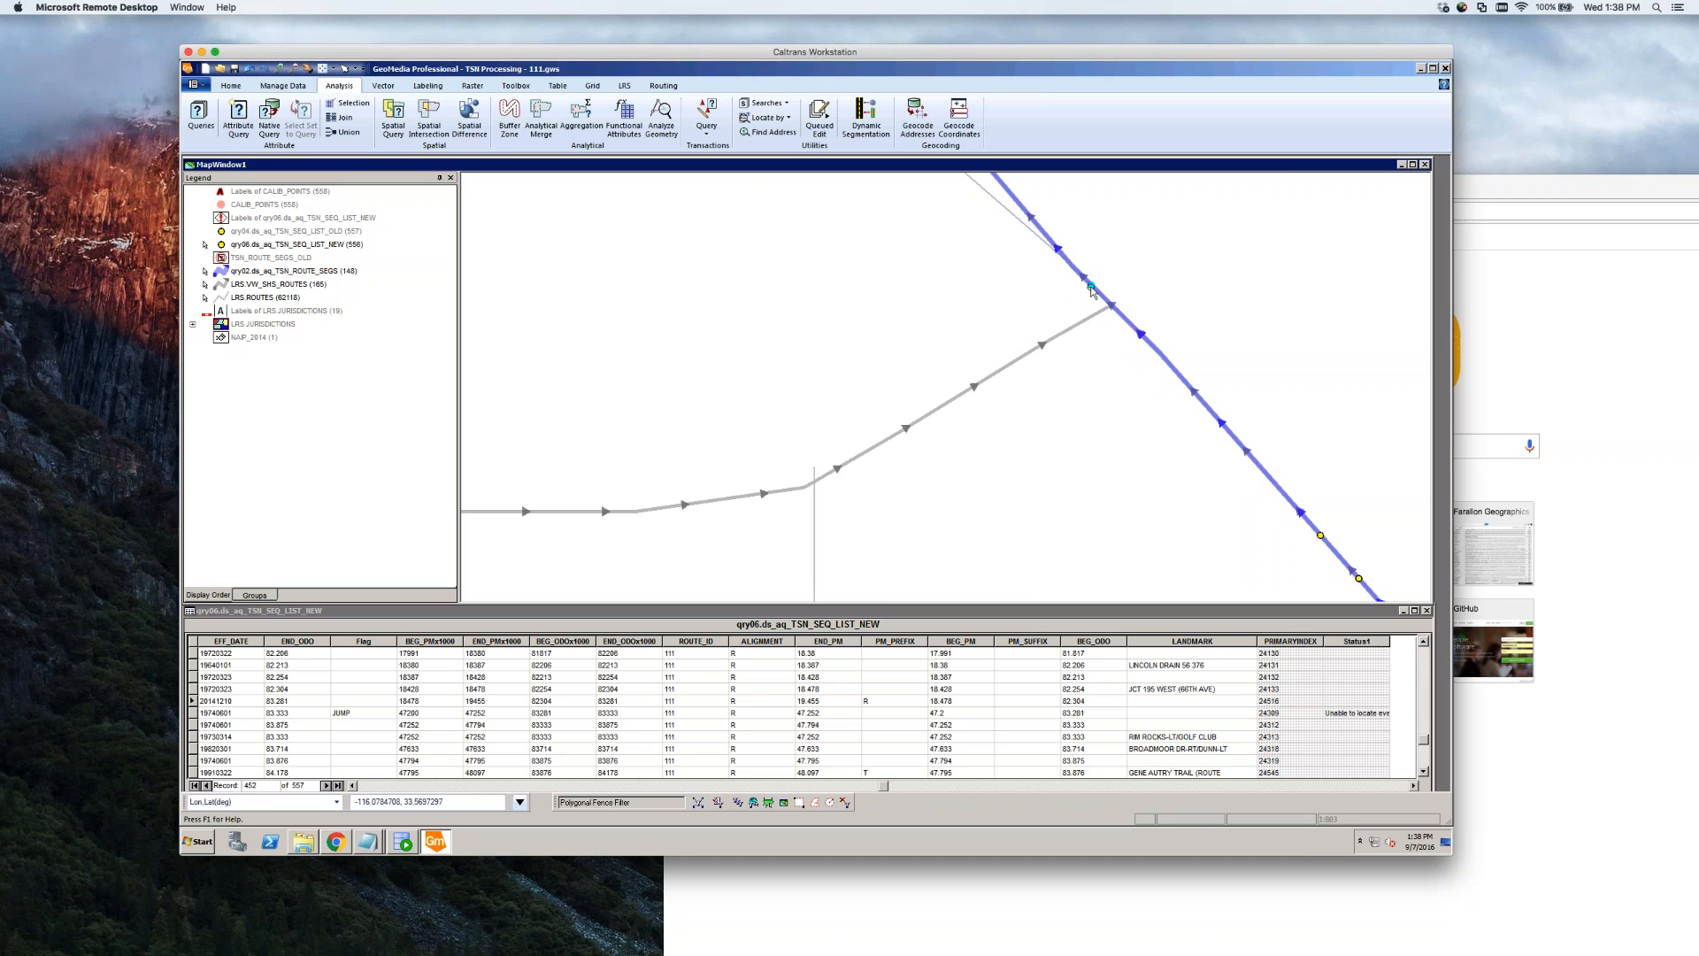
scroll(1113, 423, down, 1)
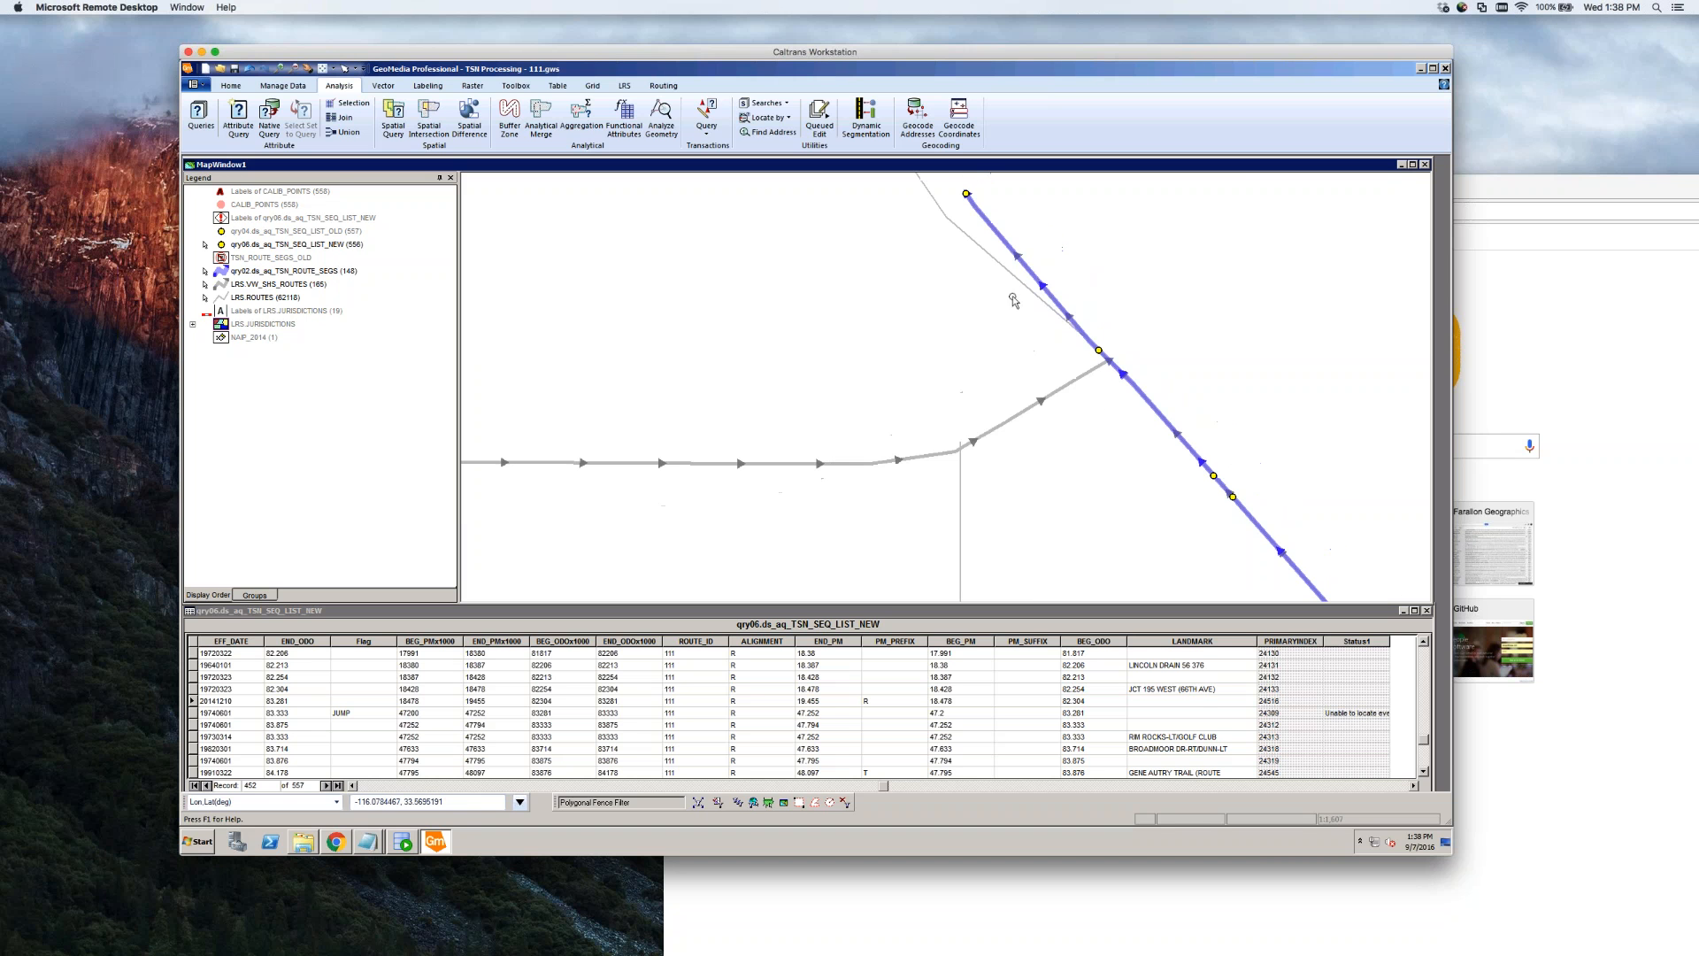
click(964, 196)
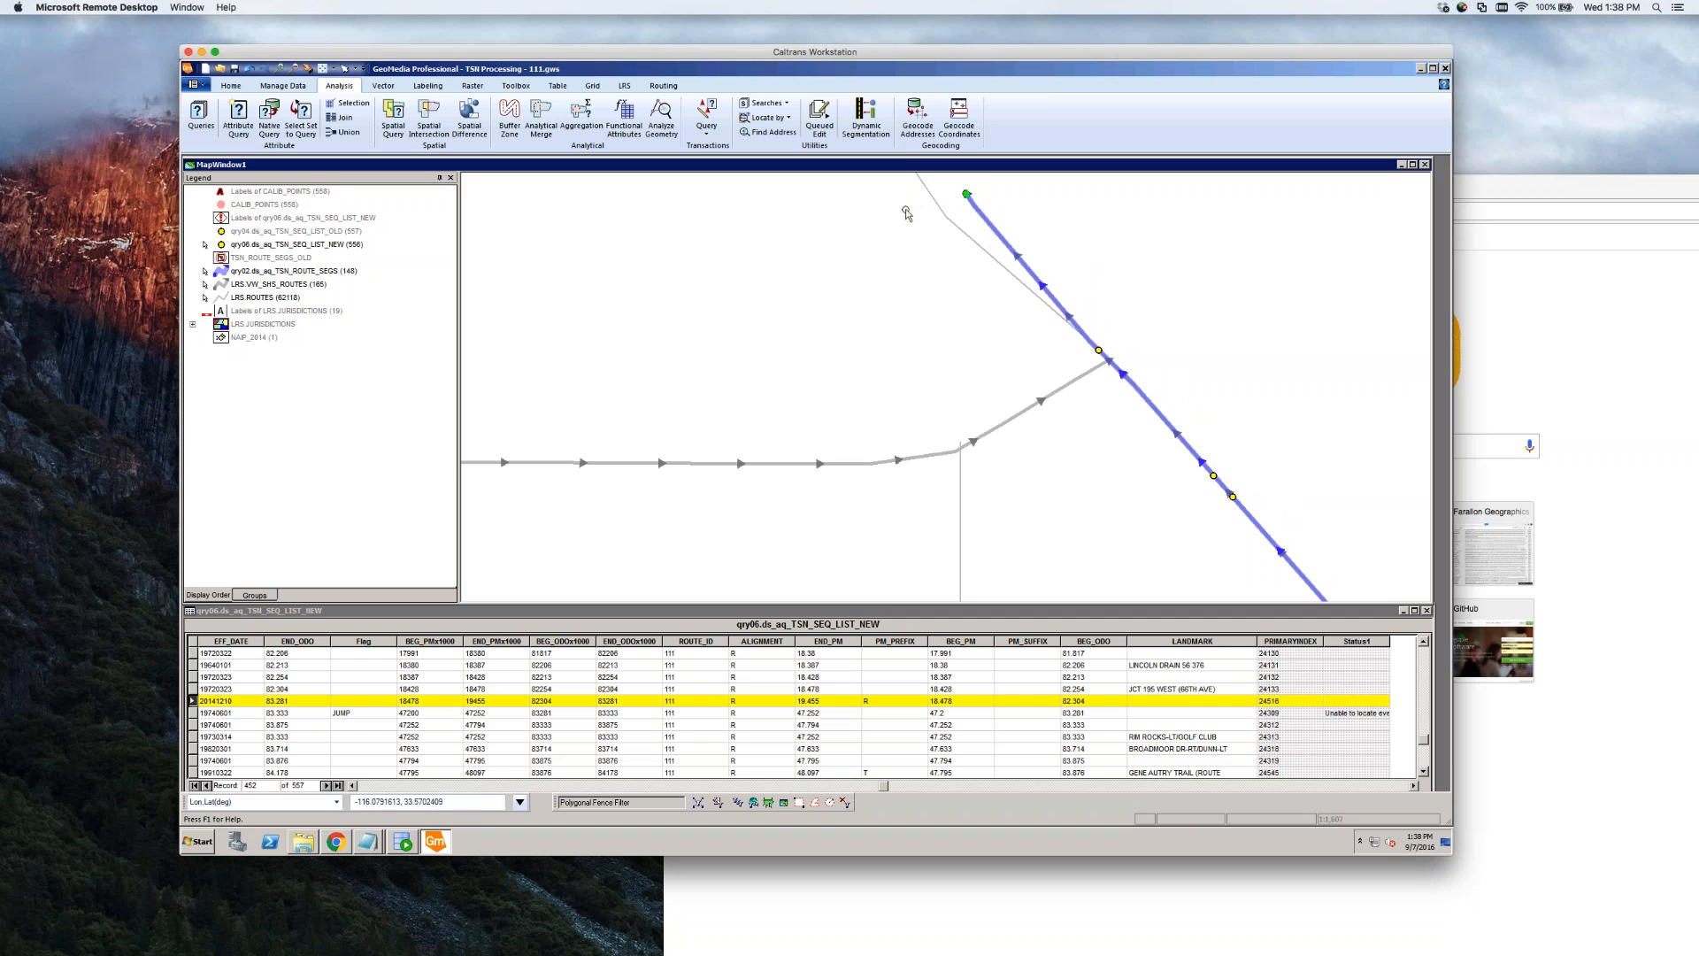
click(953, 339)
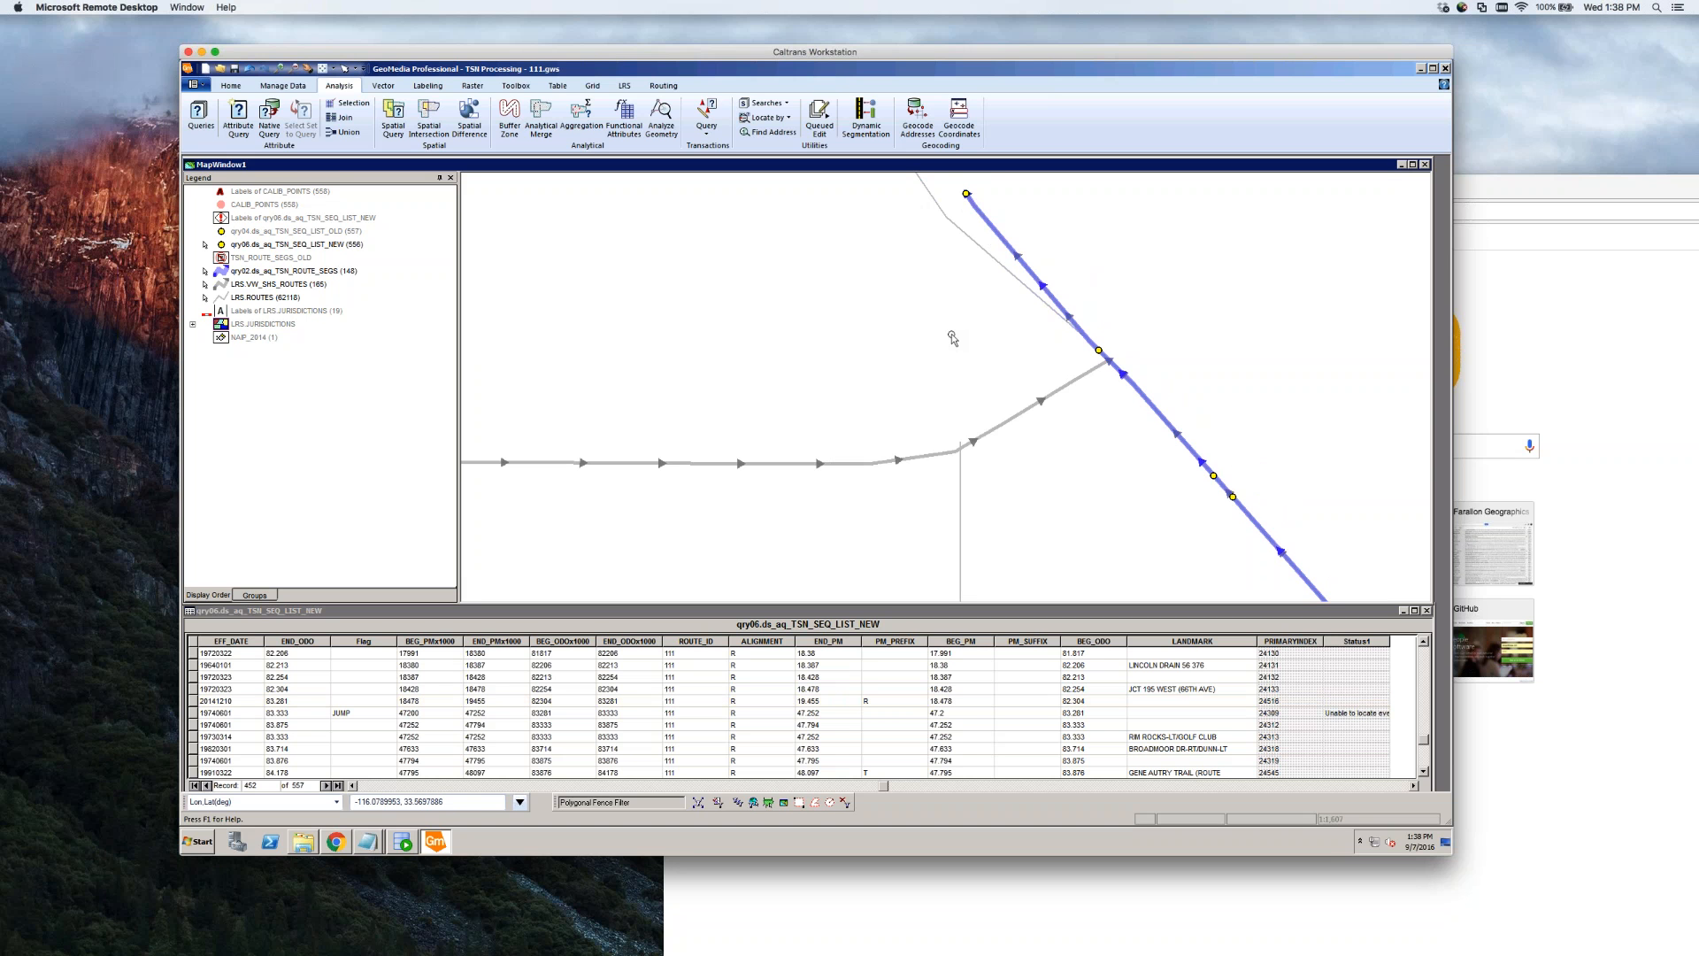
click(1099, 352)
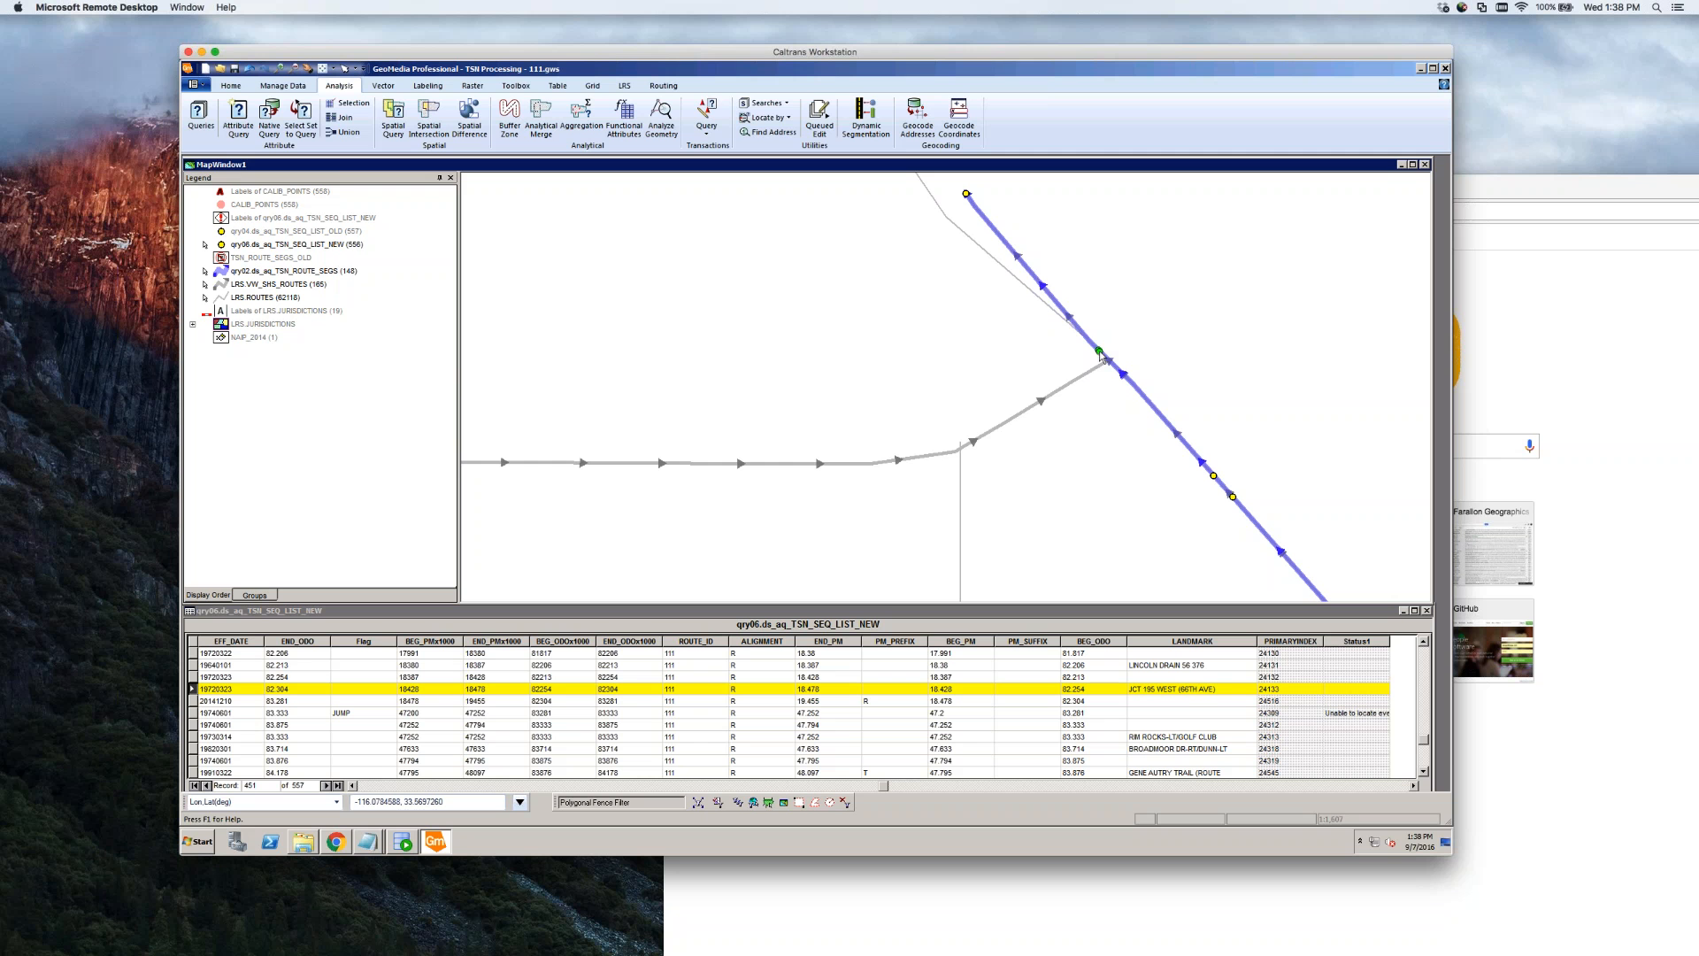
click(1088, 376)
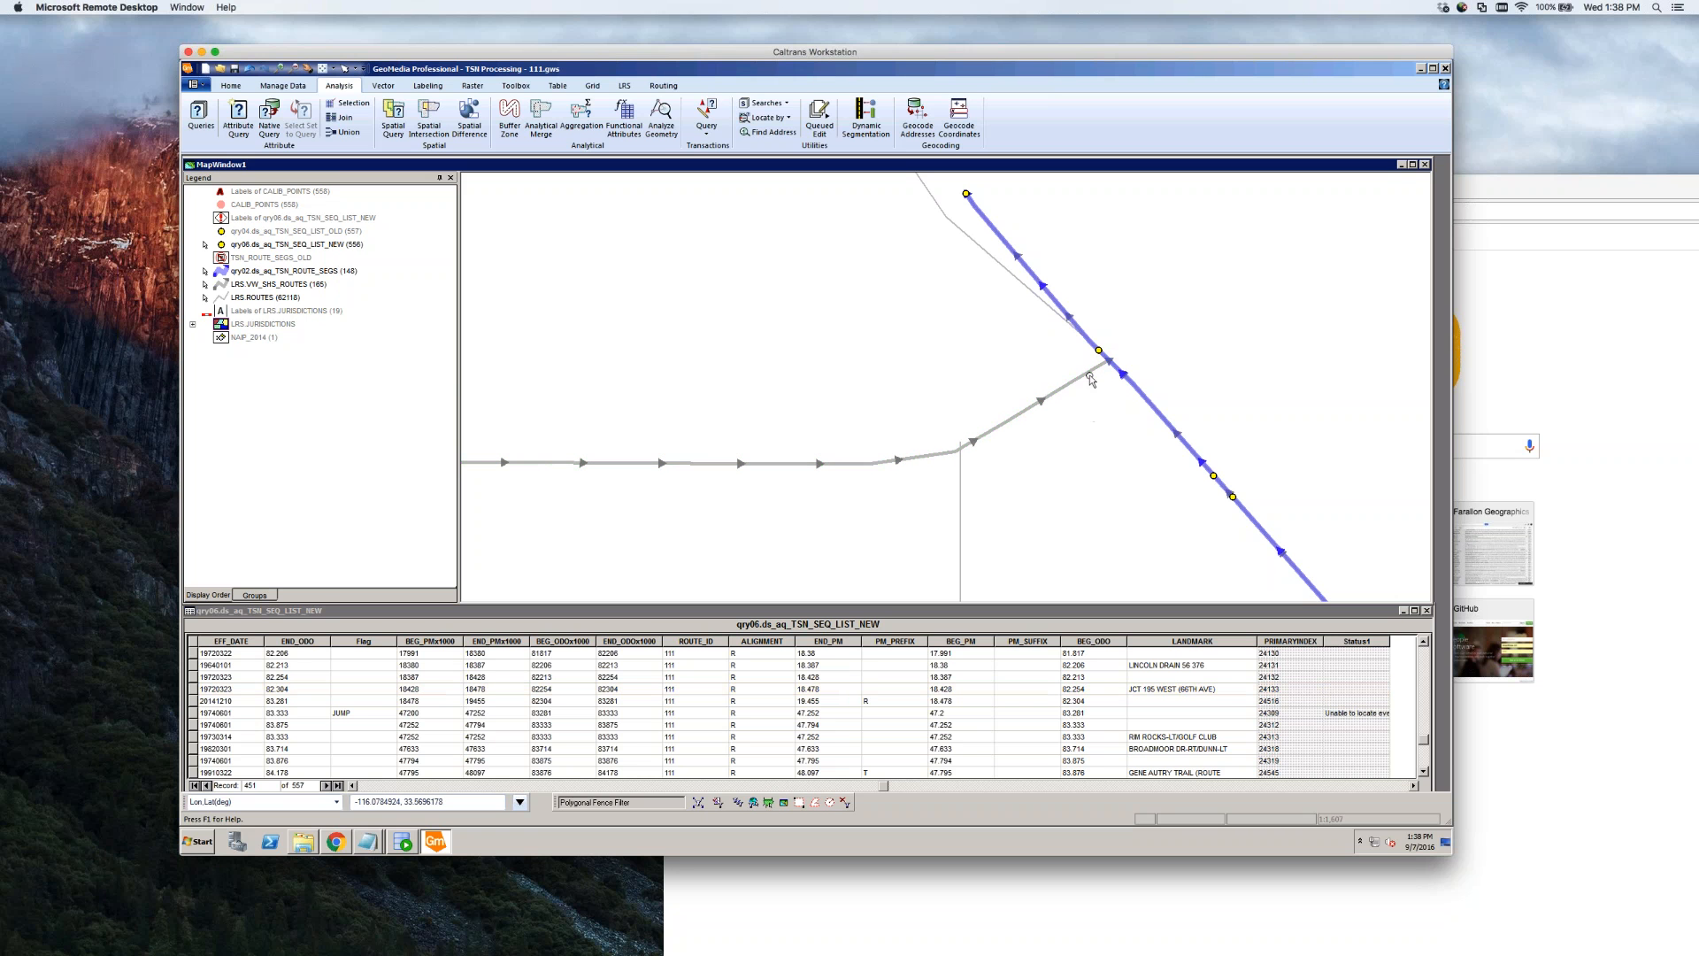
click(1088, 372)
click(1090, 397)
scroll(1097, 403, up, 4)
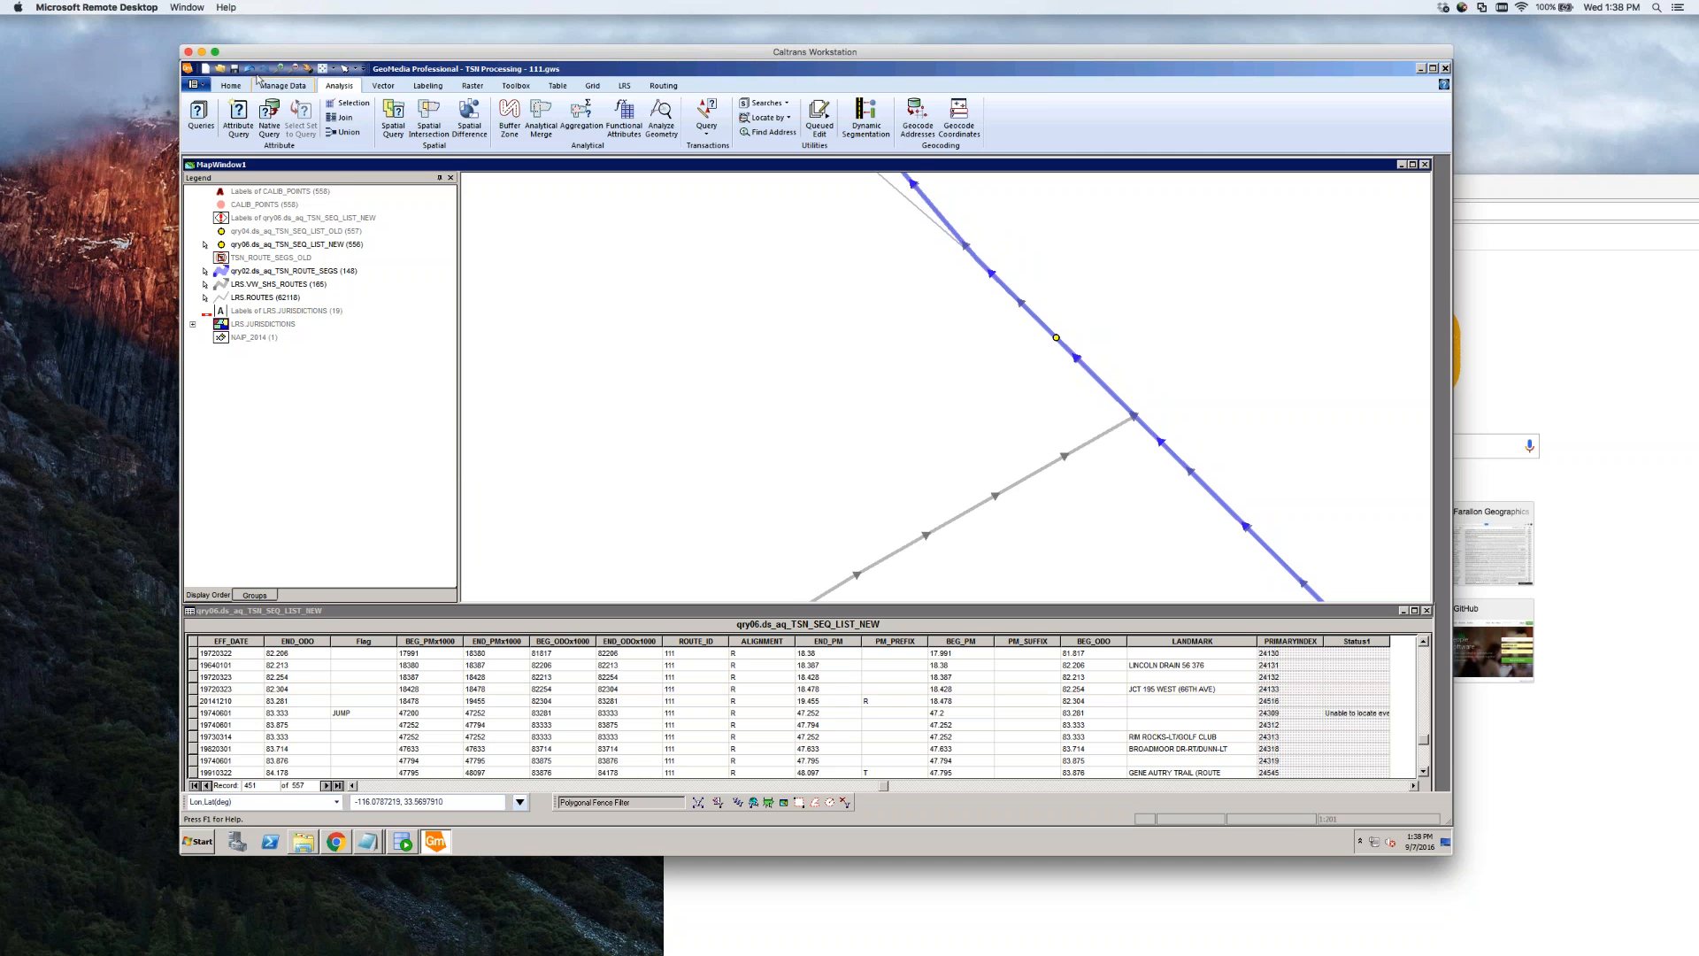
click(230, 85)
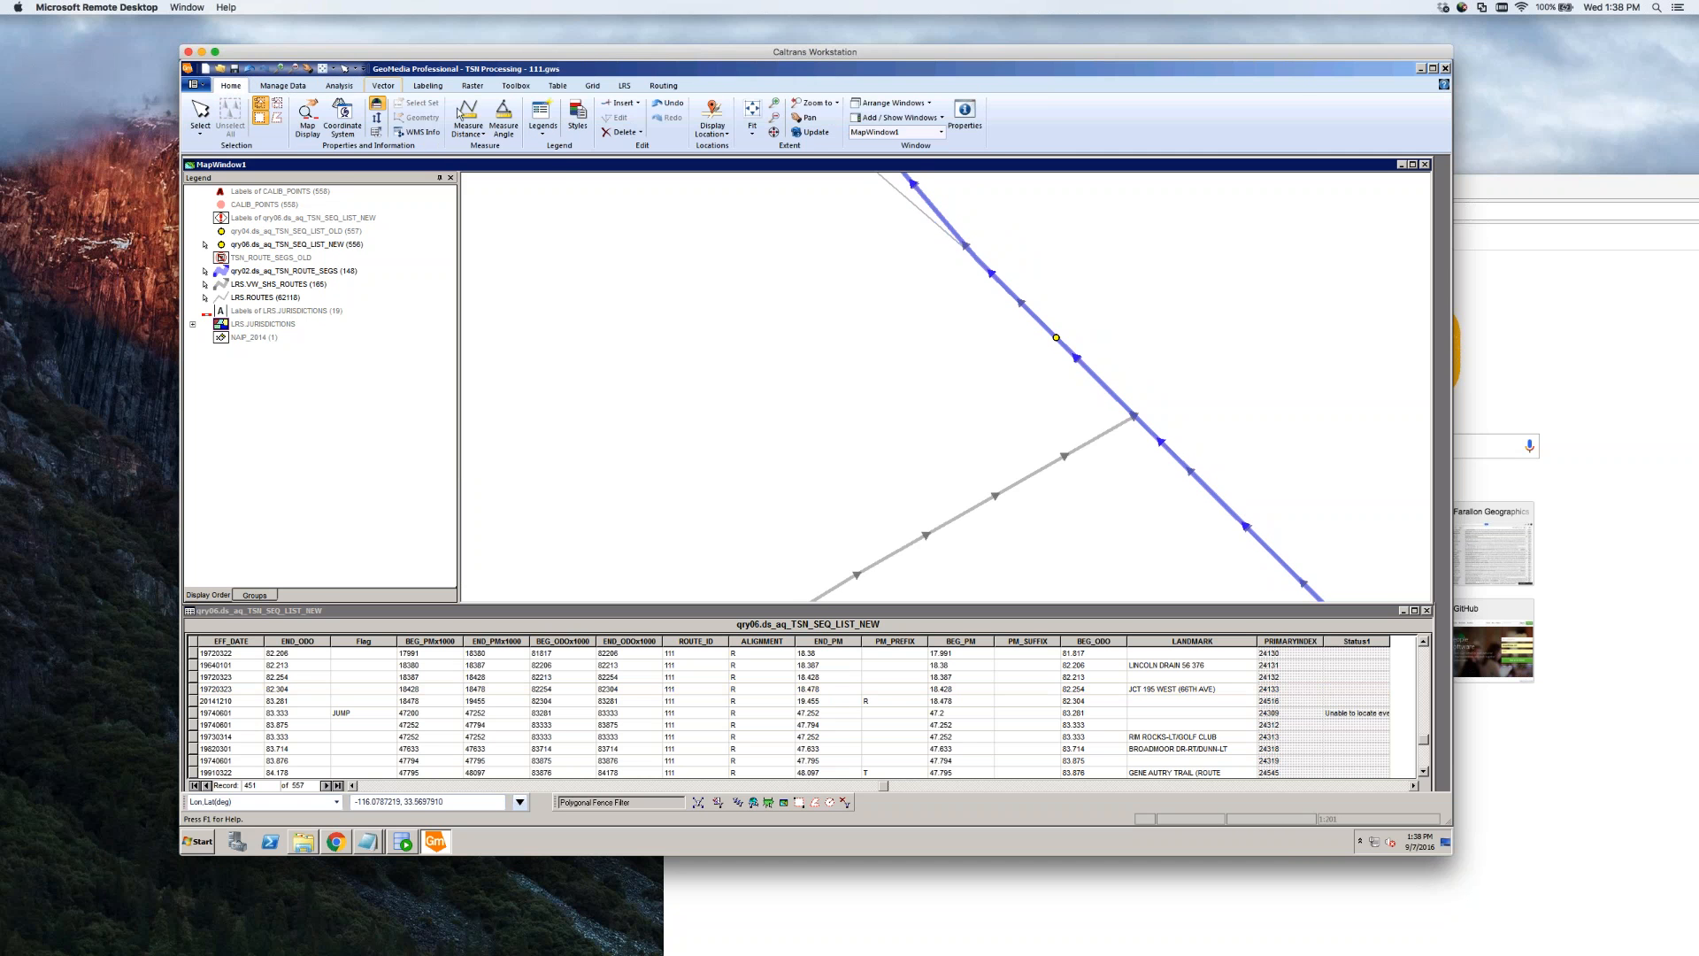
click(467, 138)
click(485, 154)
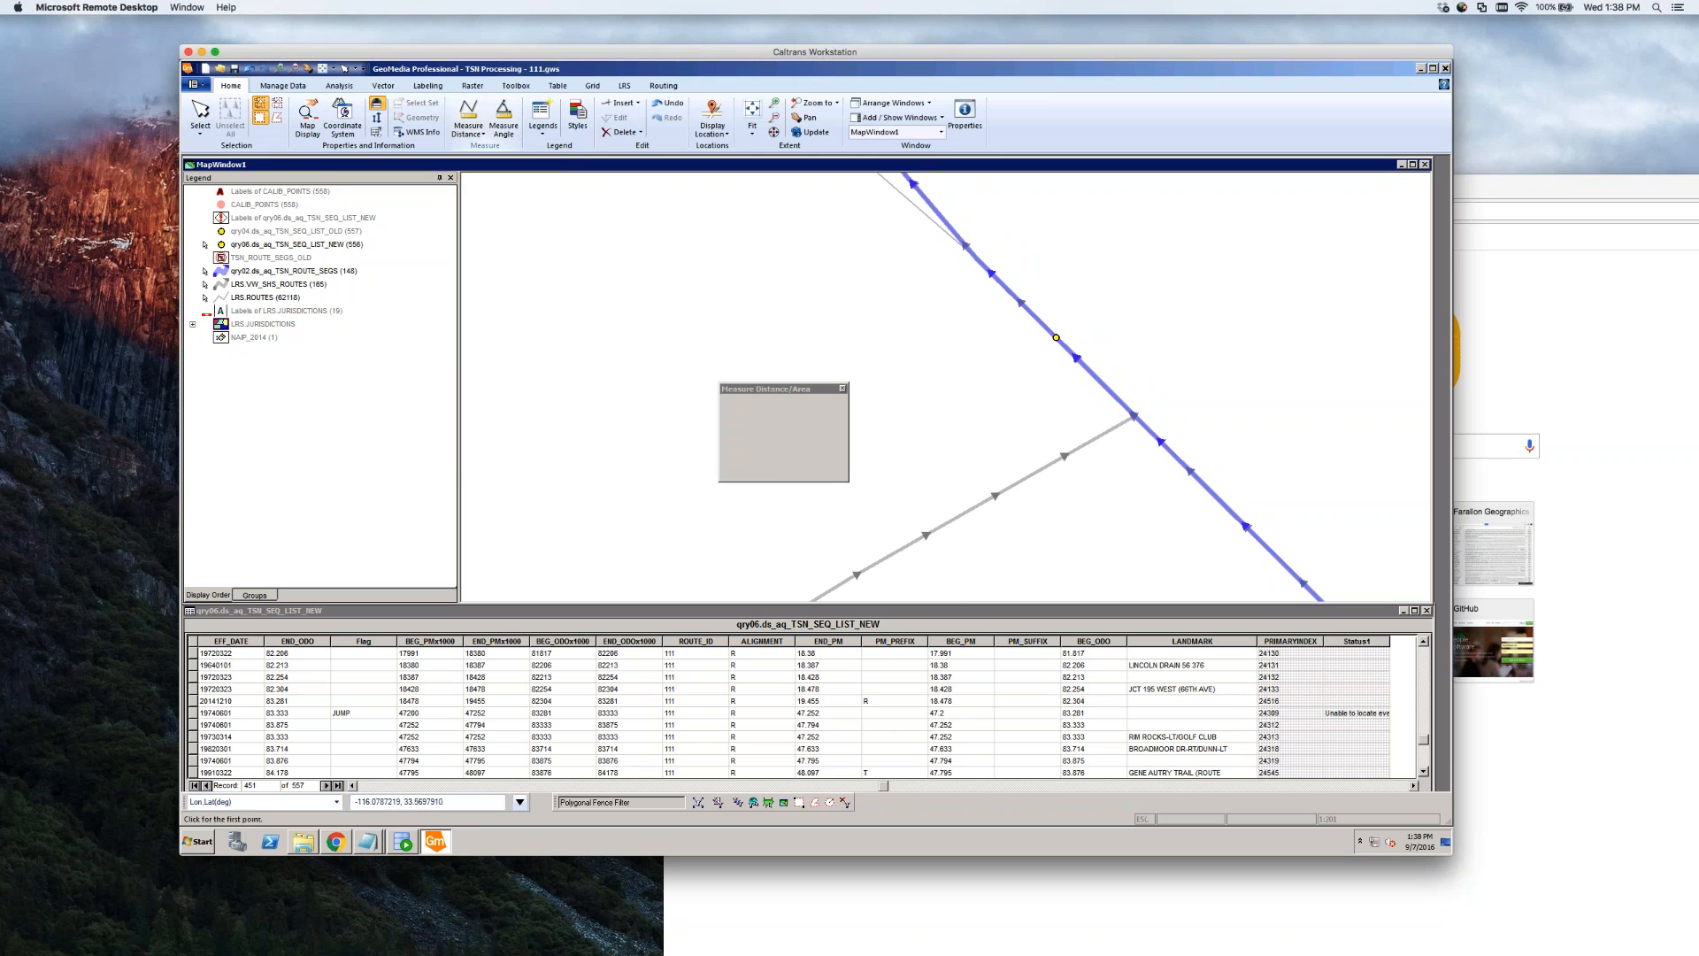
click(1063, 345)
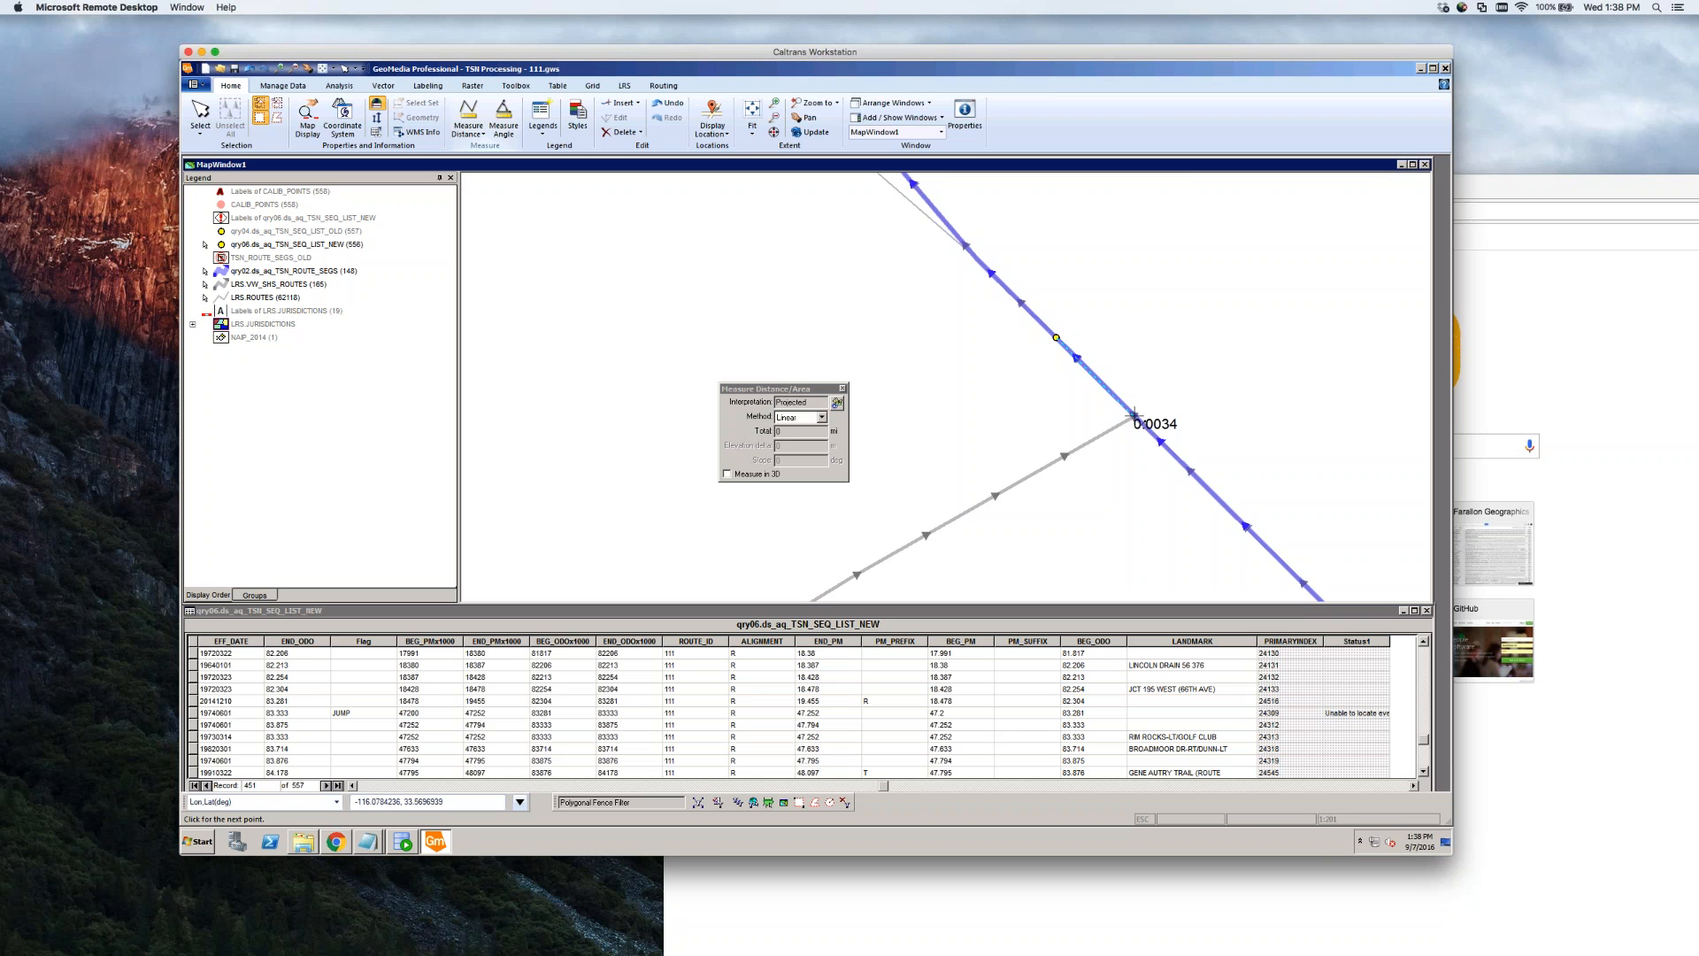
key(Escape)
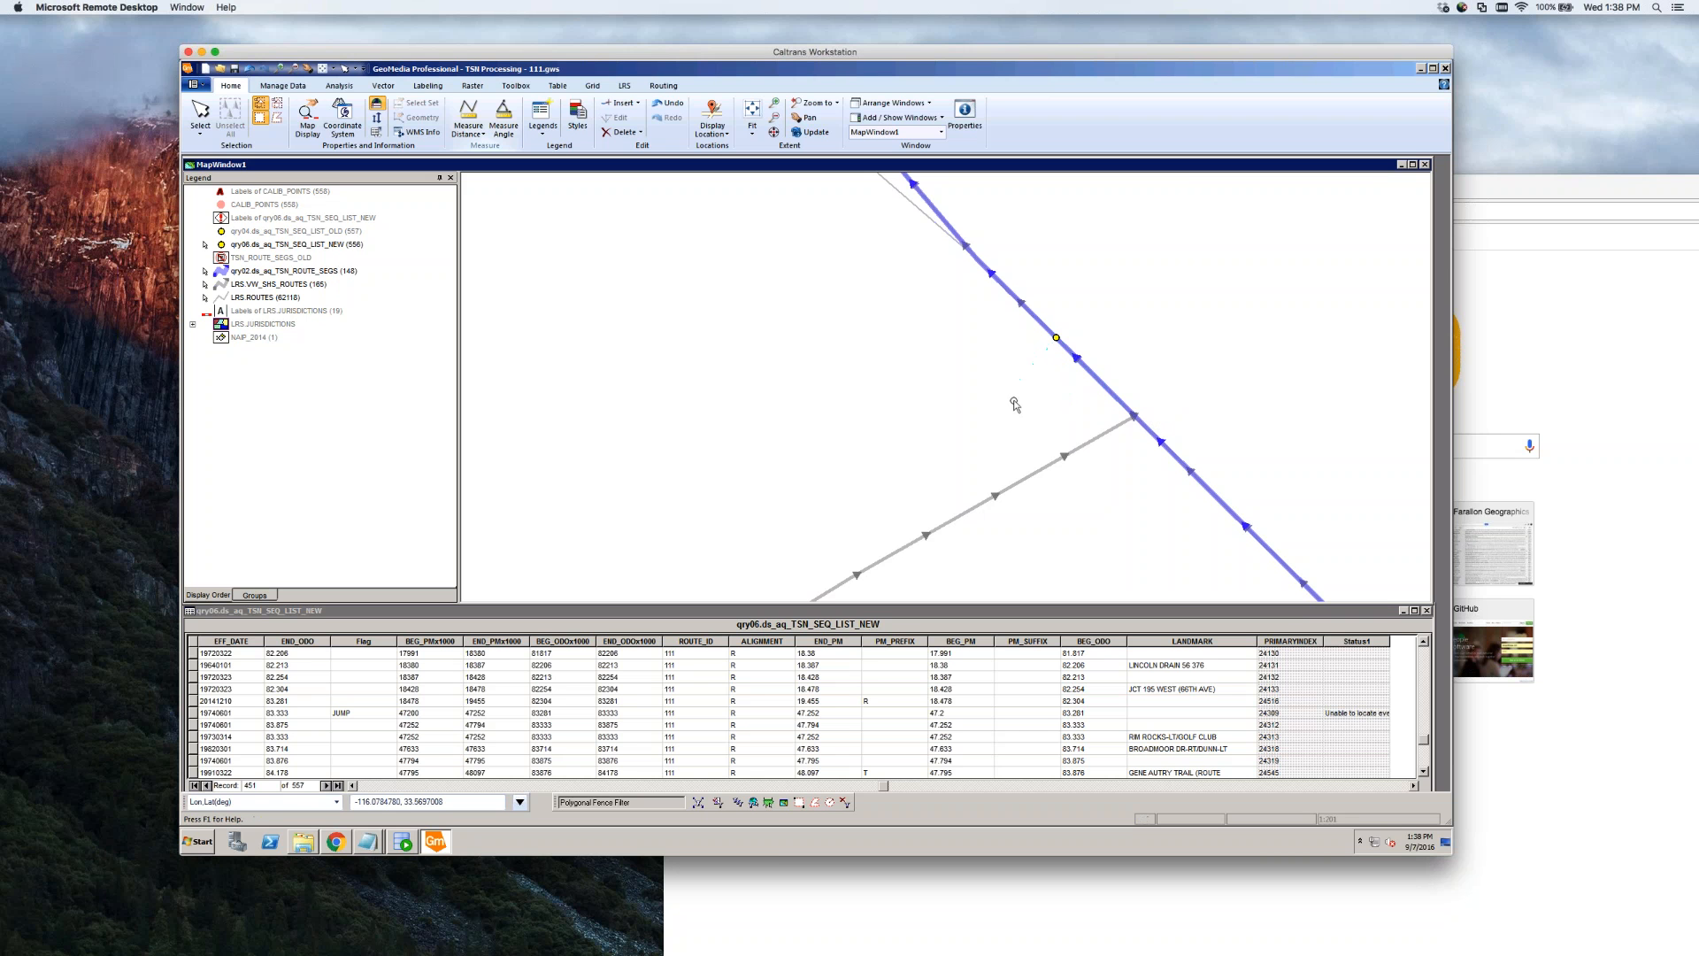
click(1101, 382)
click(1008, 445)
scroll(1087, 429, down, 2)
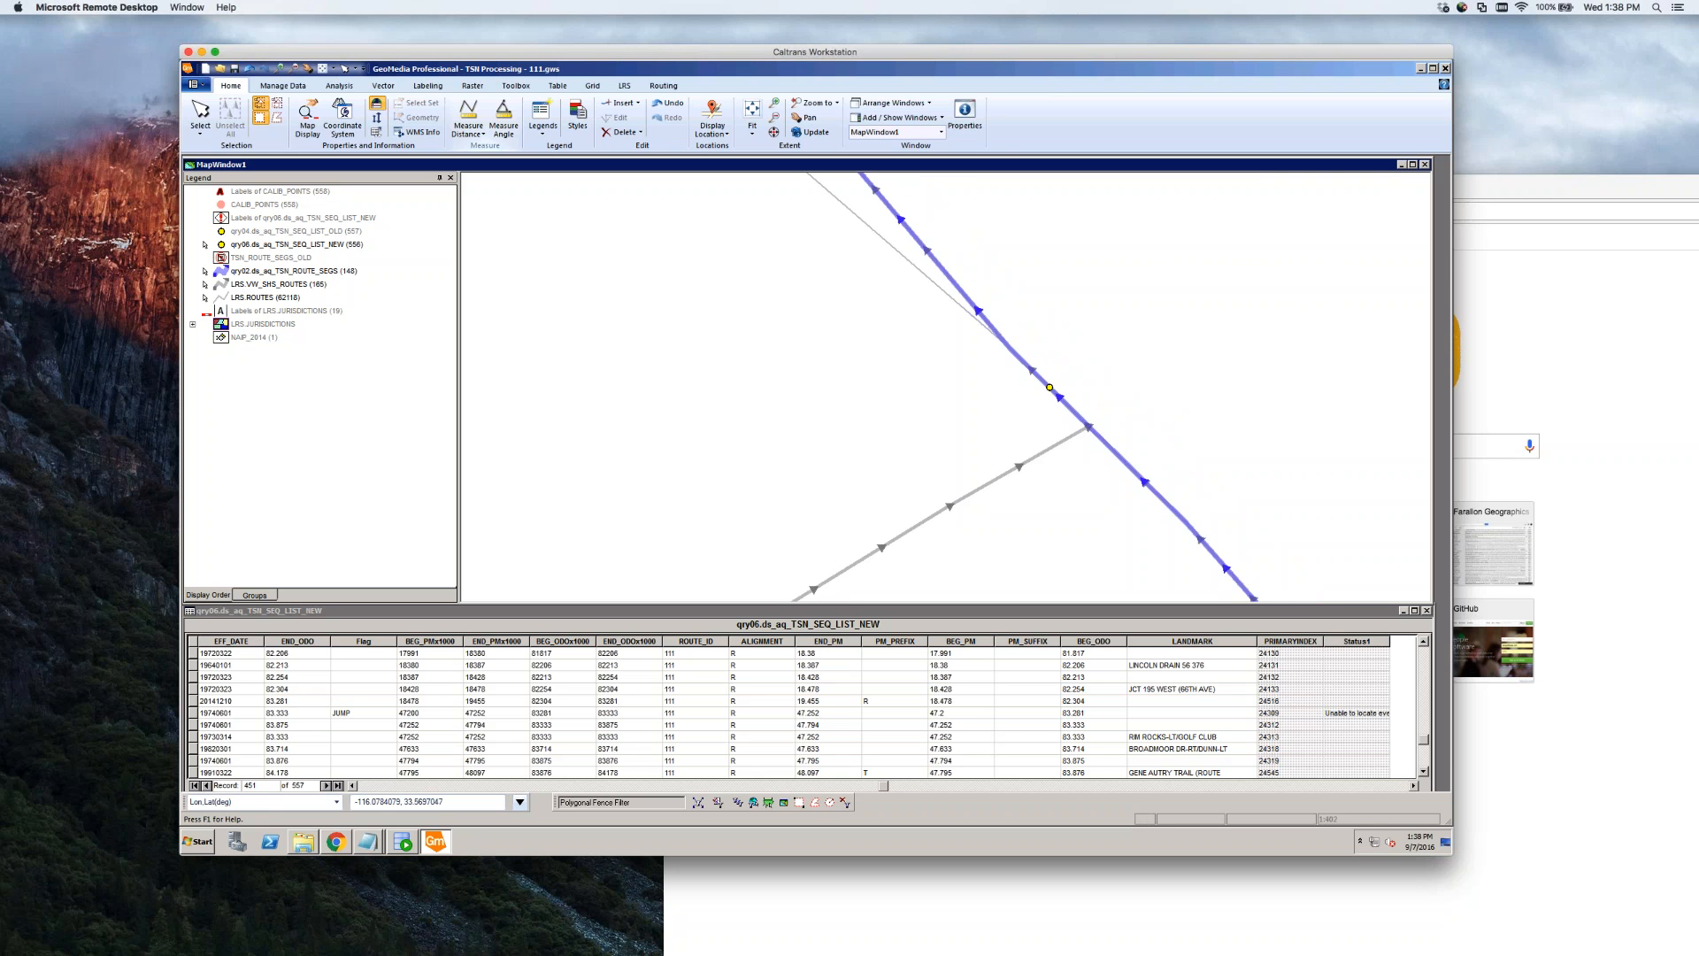
double_click(1112, 439)
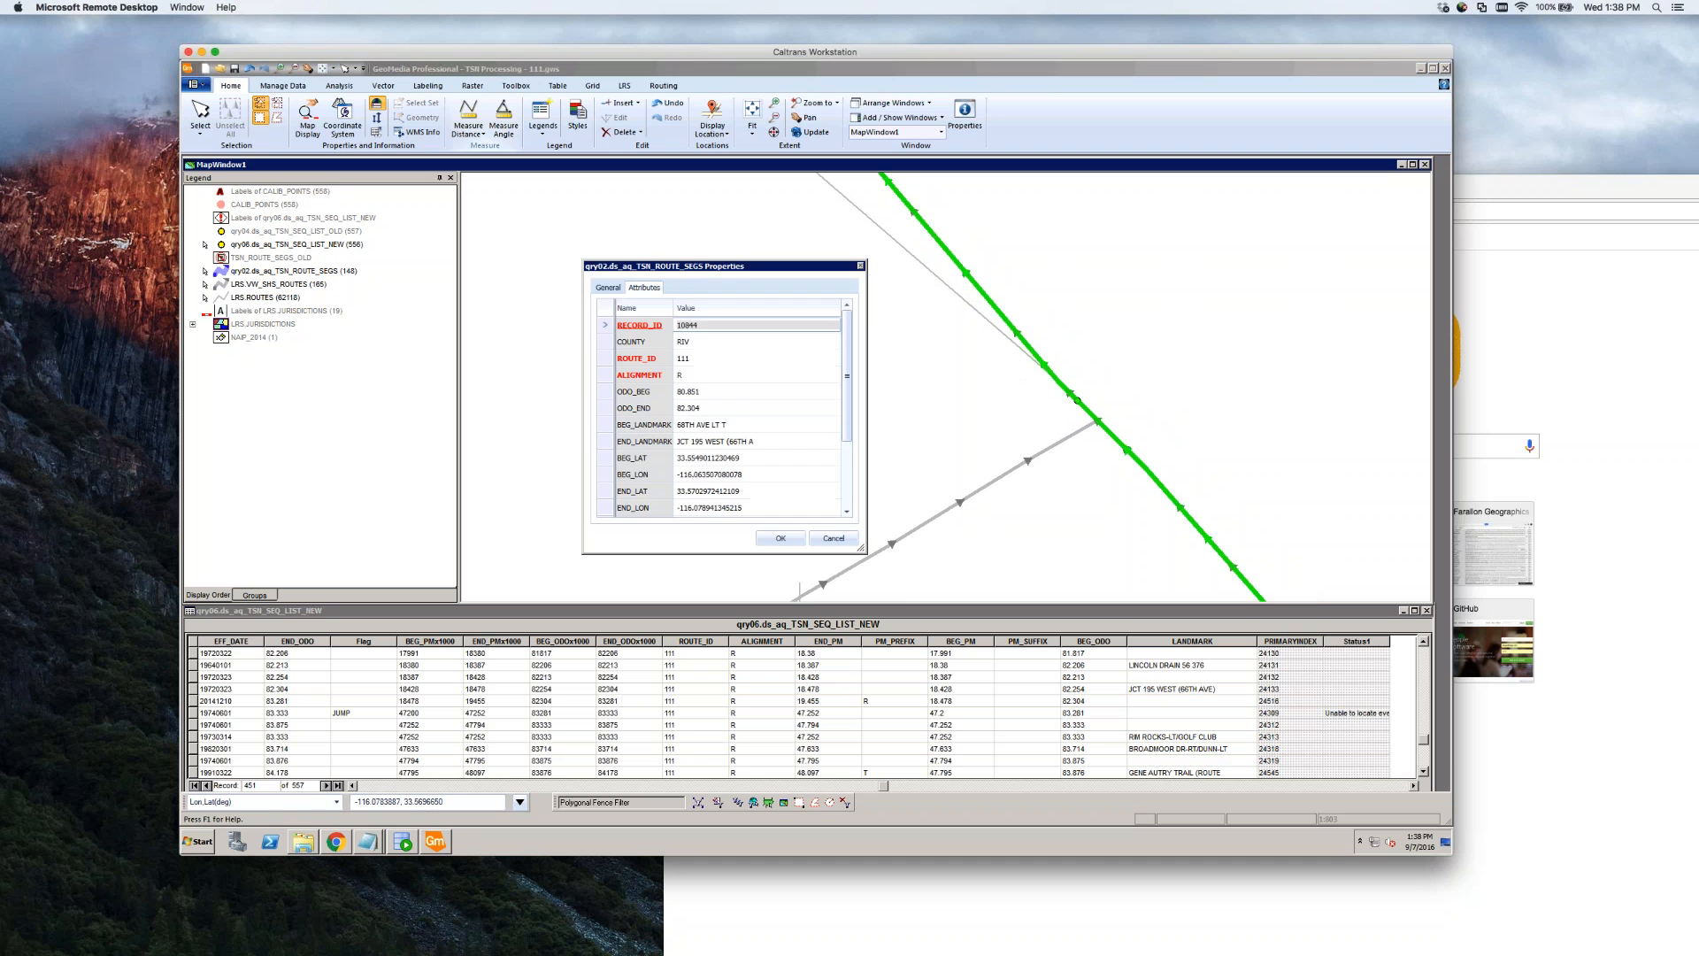
click(833, 538)
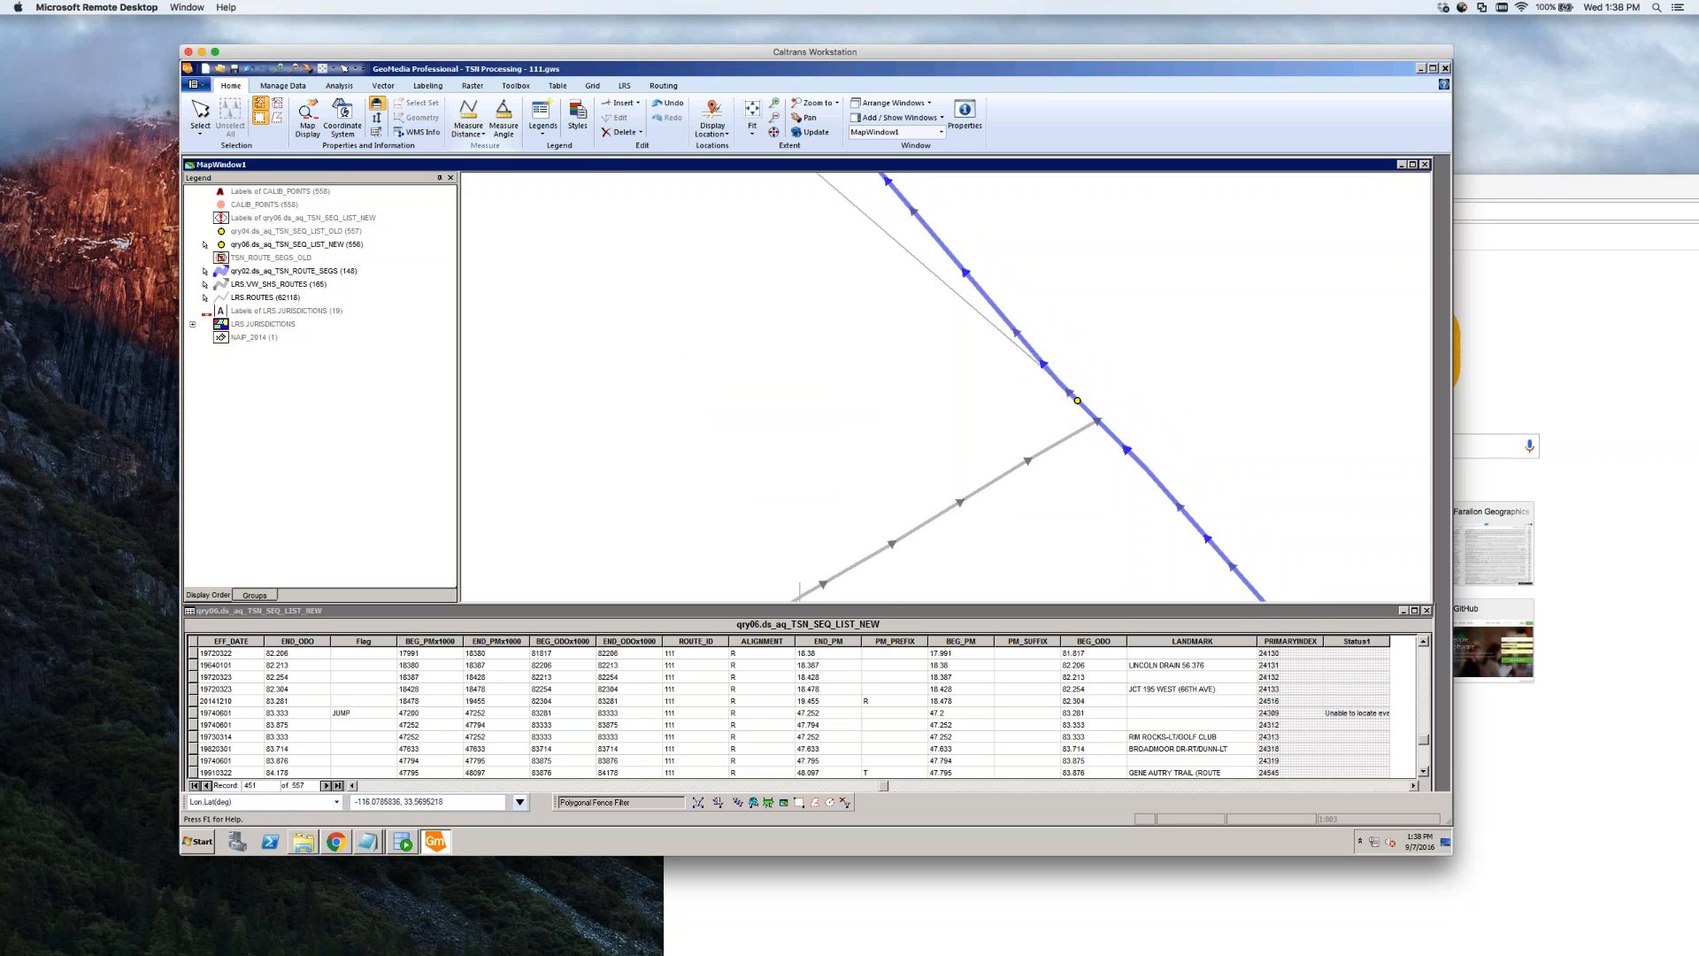
scroll(1009, 516, down, 2)
scroll(1085, 418, up, 1)
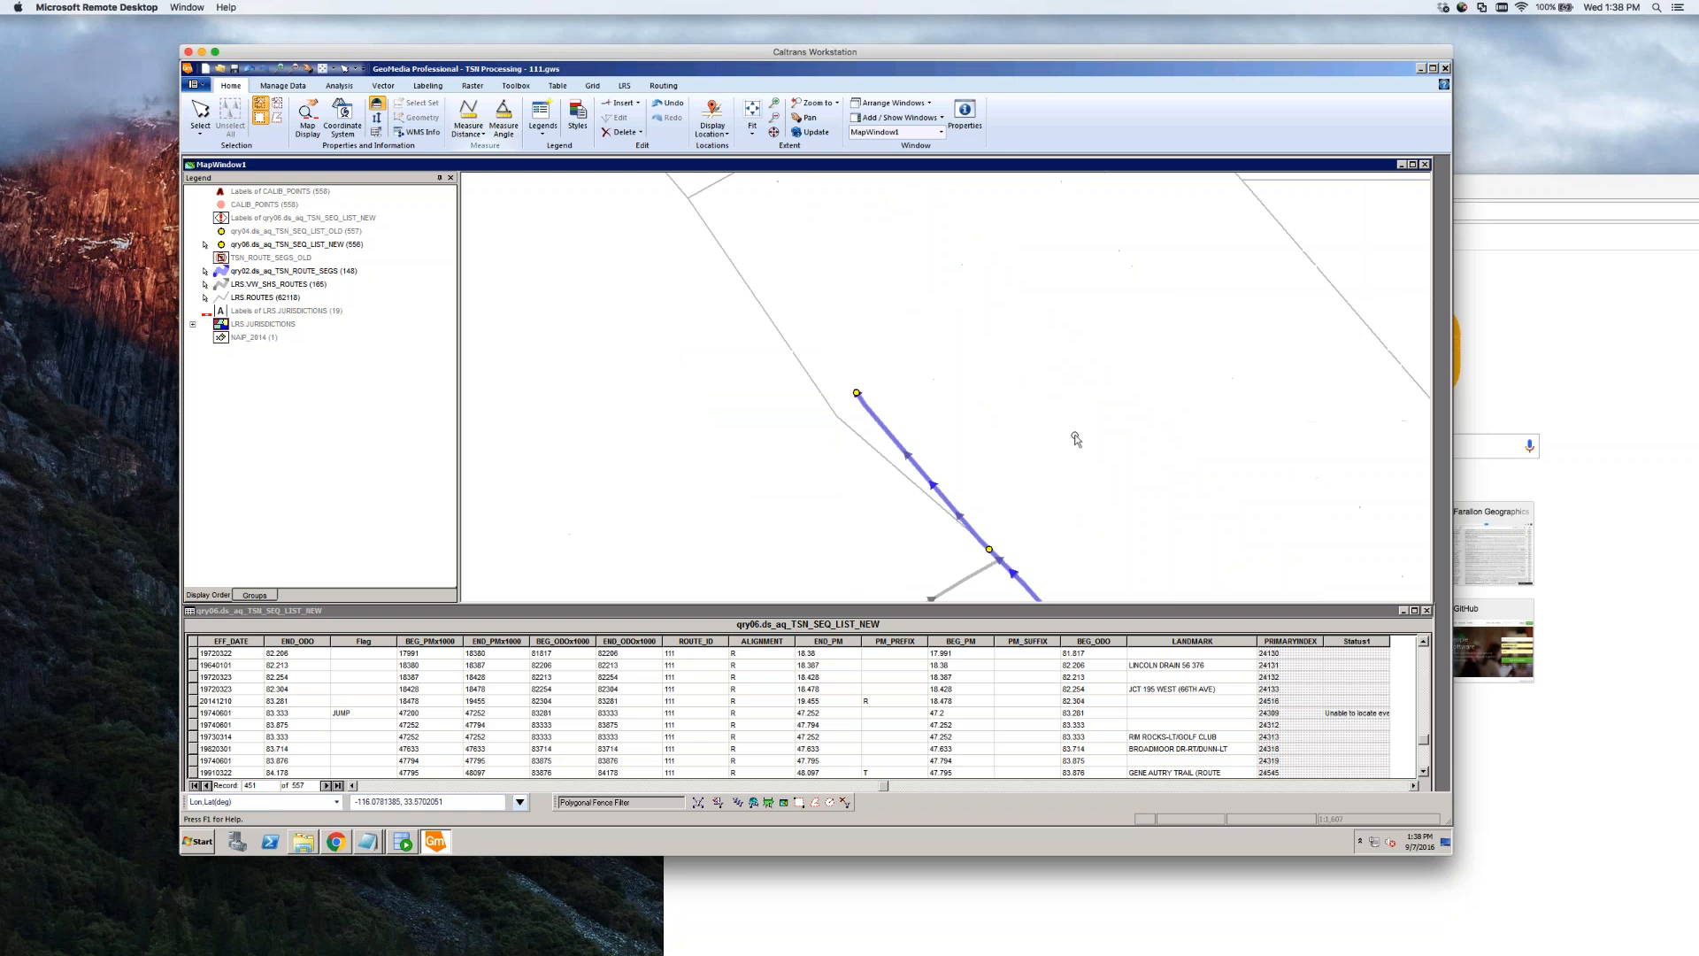
scroll(1118, 388, down, 1)
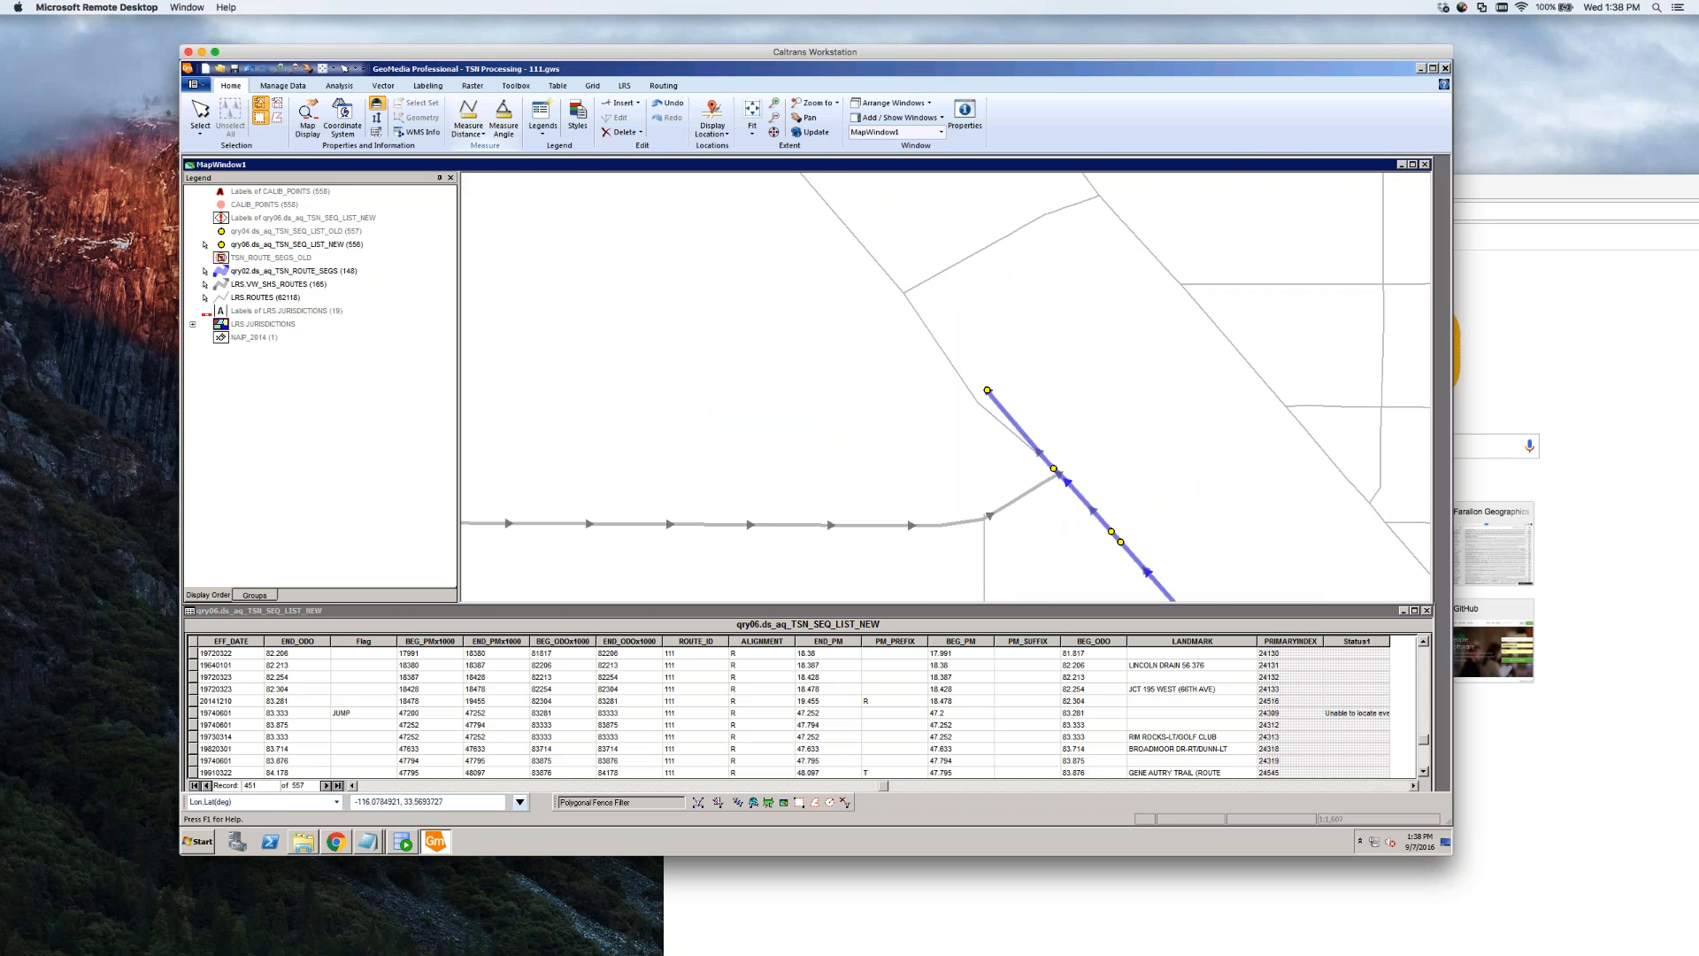
scroll(1053, 521, up, 1)
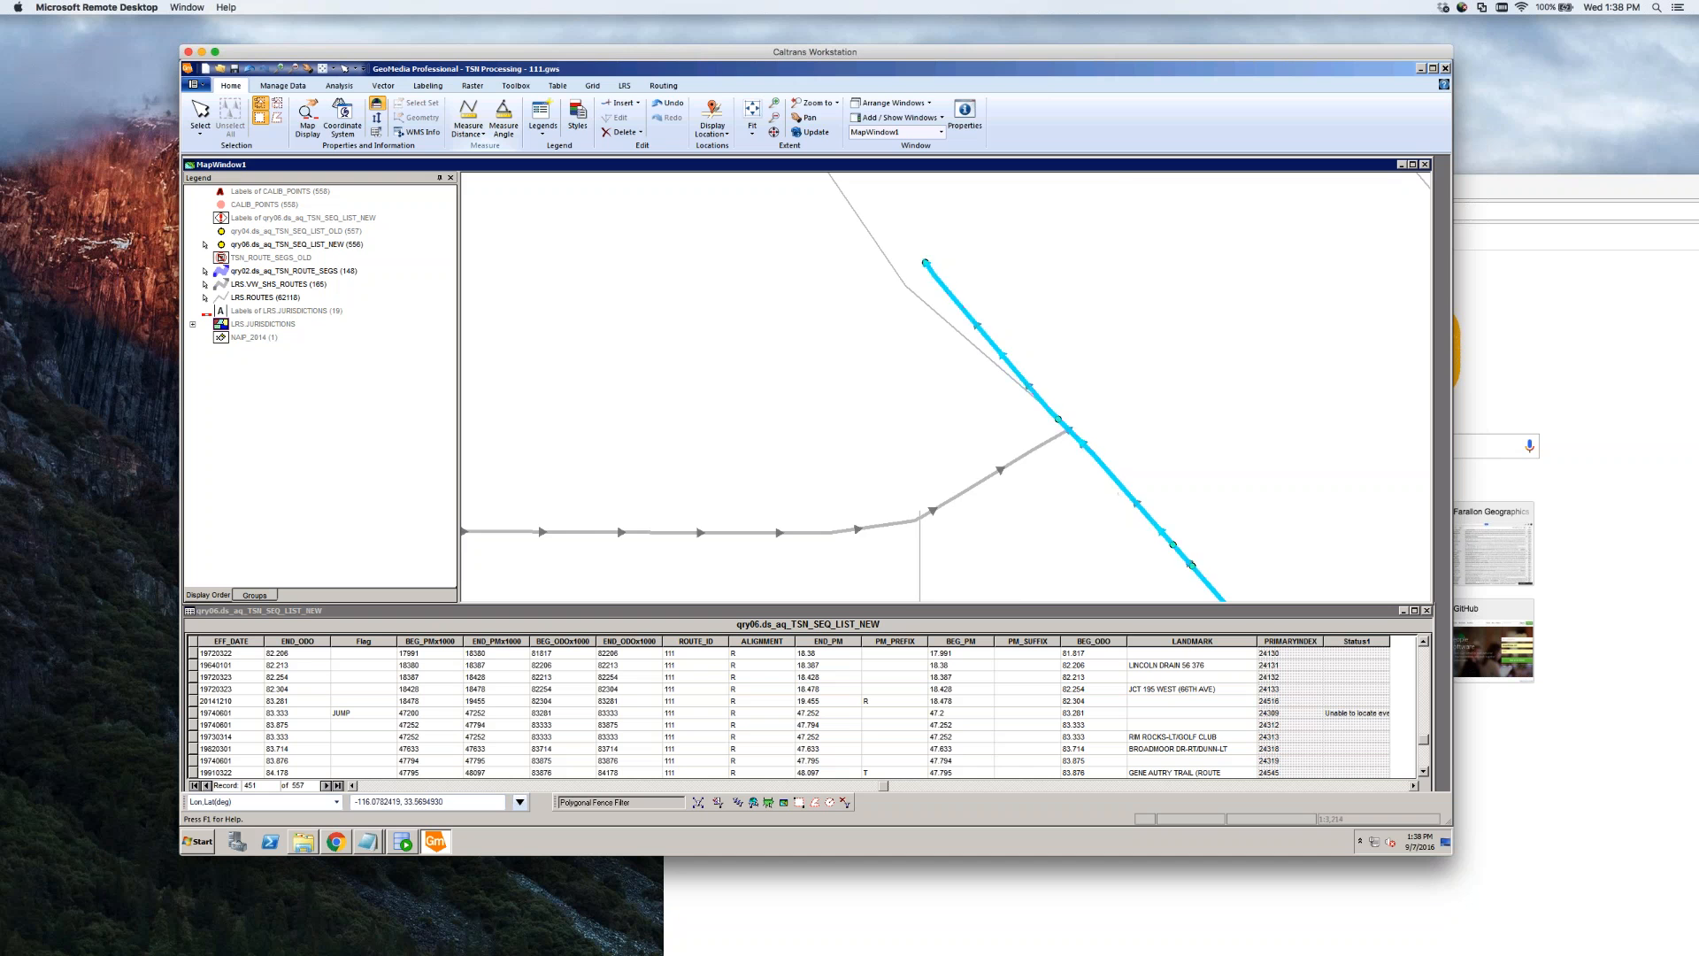
scroll(1081, 492, down, 1)
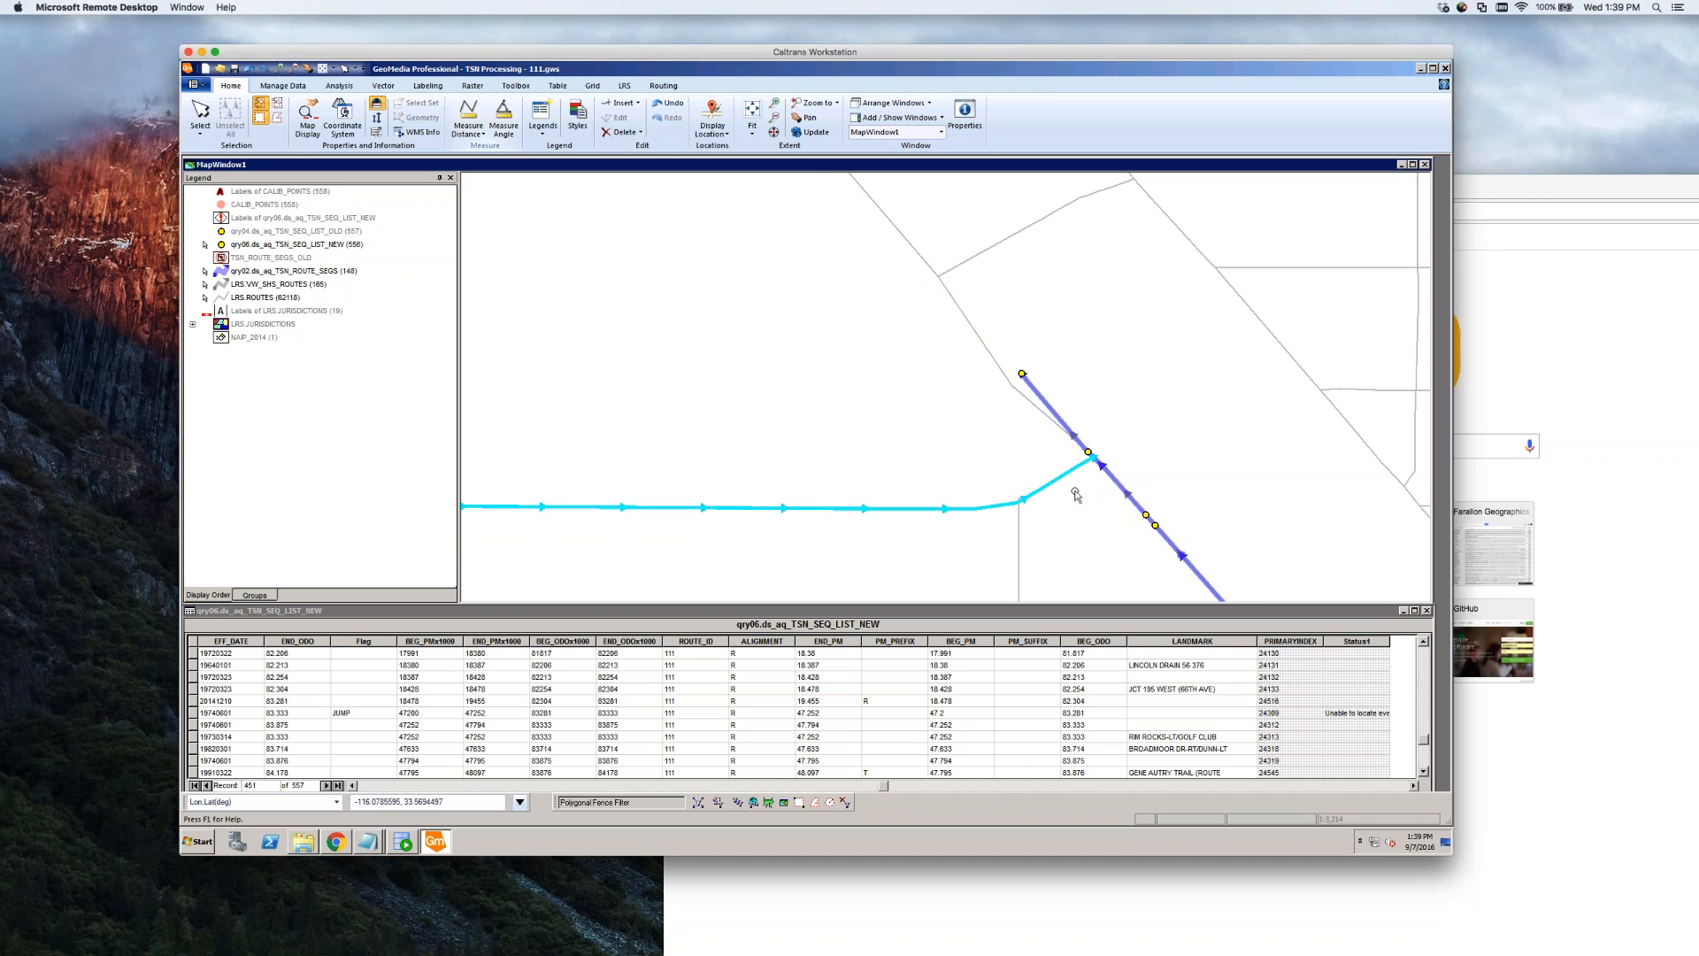
scroll(1077, 477, up, 2)
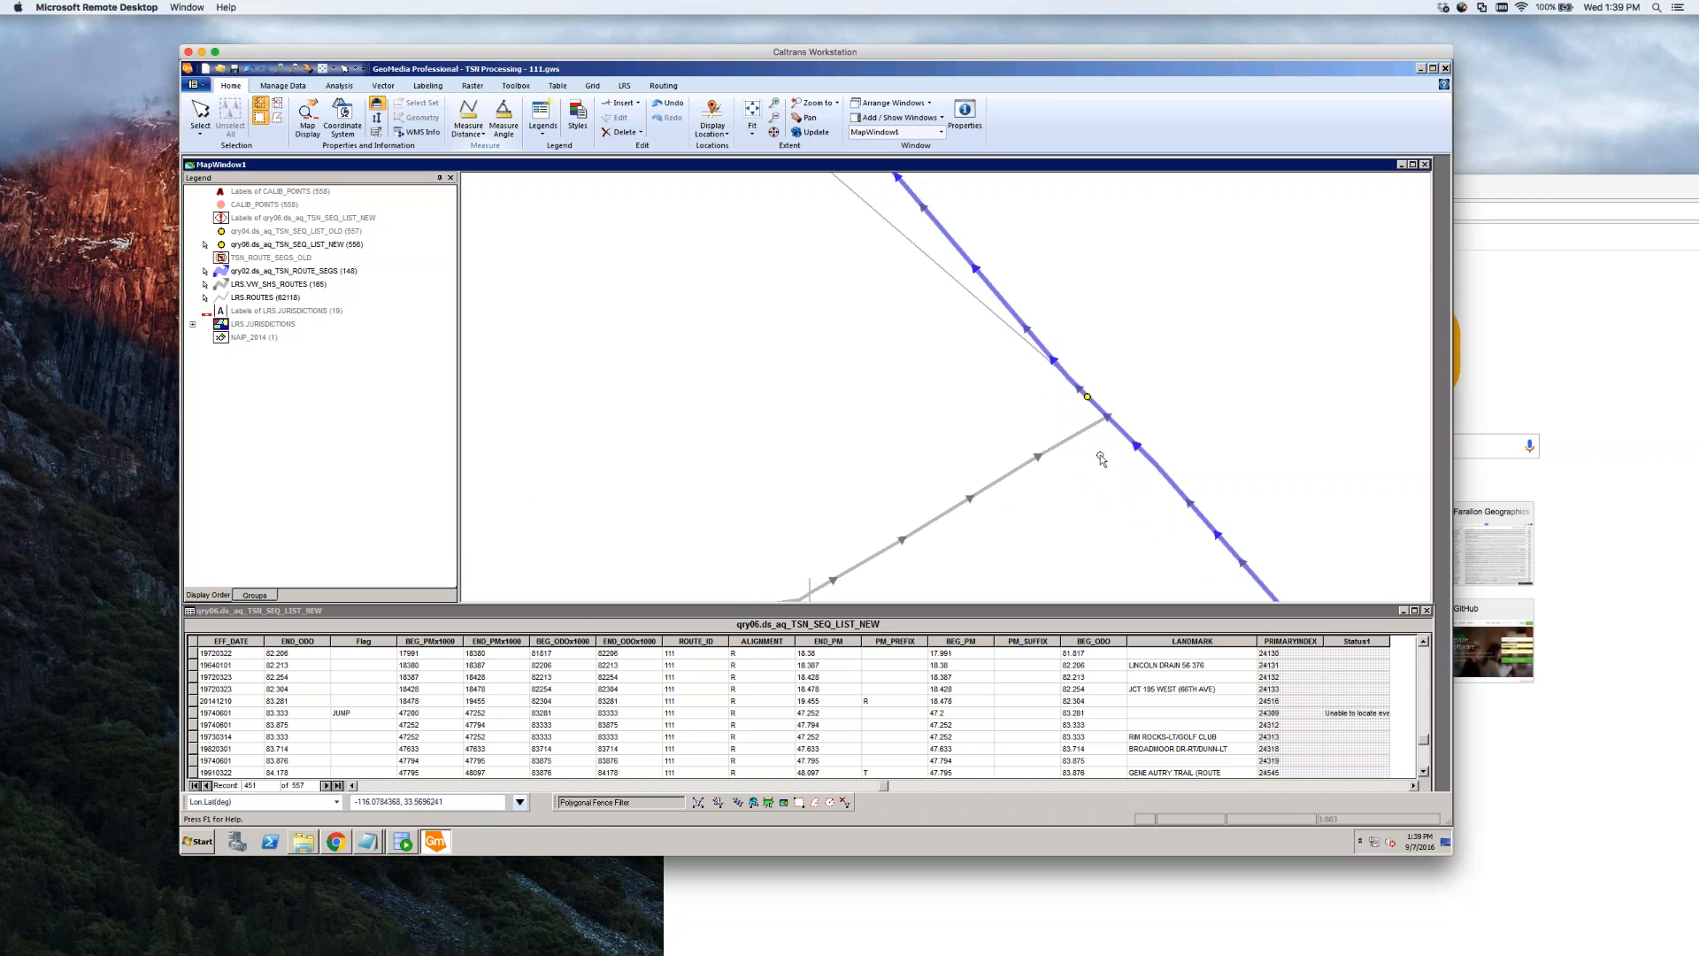
scroll(1094, 405, up, 1)
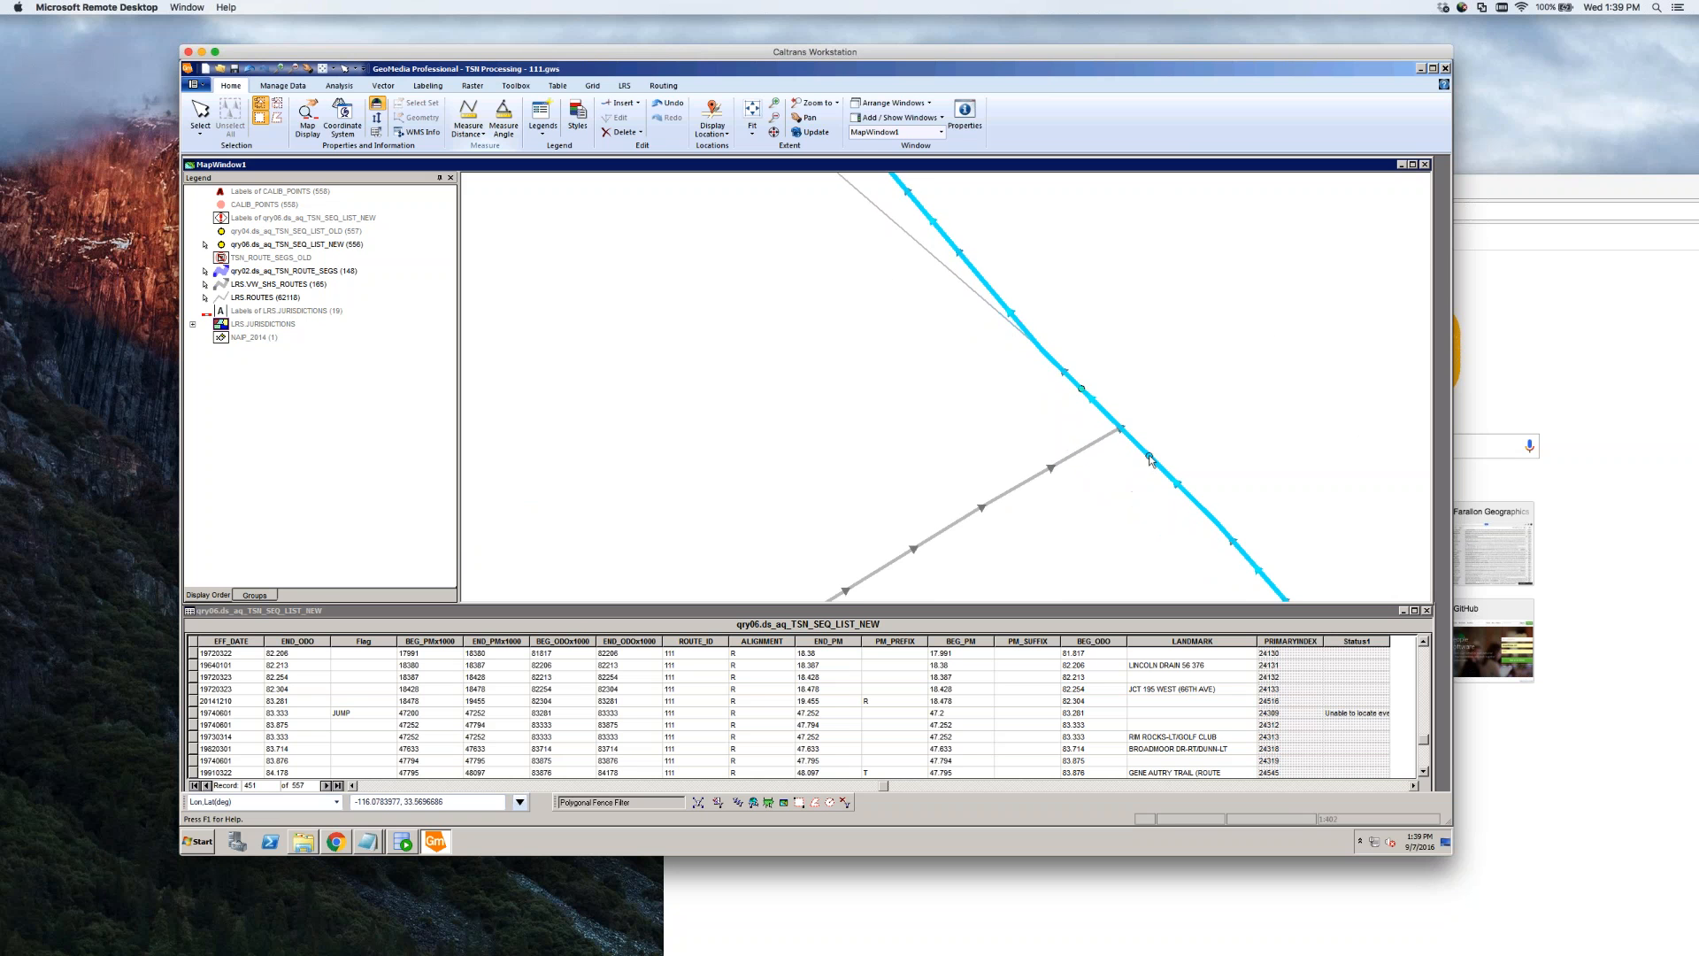
click(1110, 504)
scroll(1145, 454, down, 3)
scroll(1131, 448, down, 4)
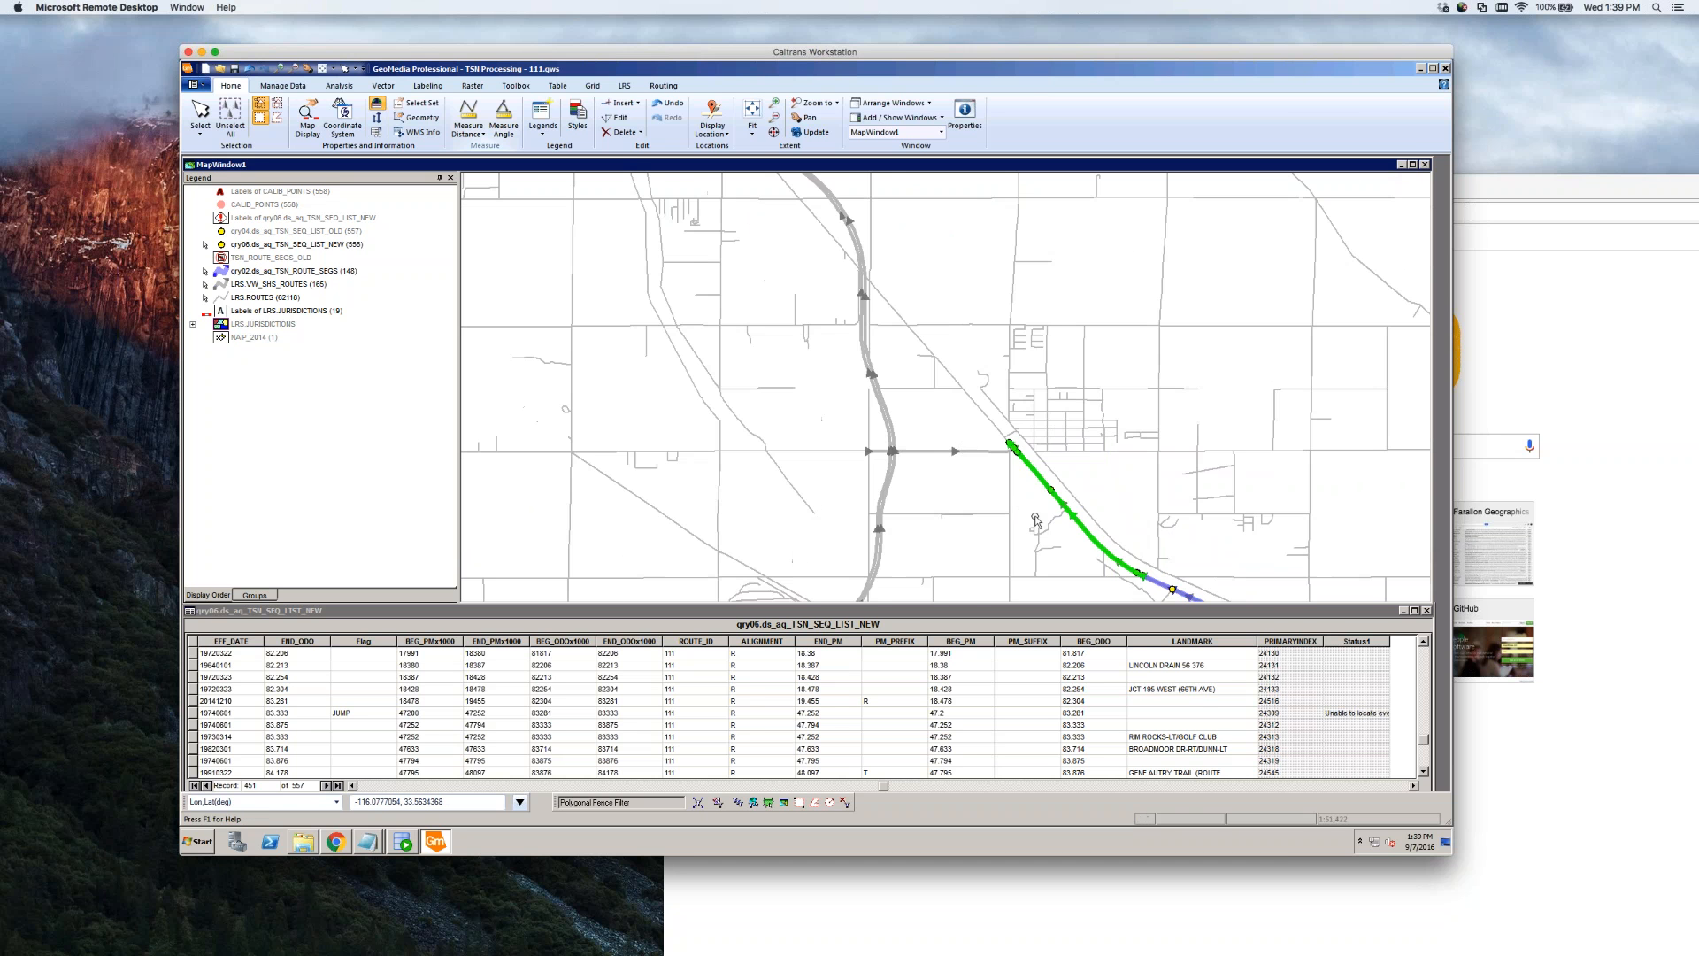
scroll(1041, 500, up, 1)
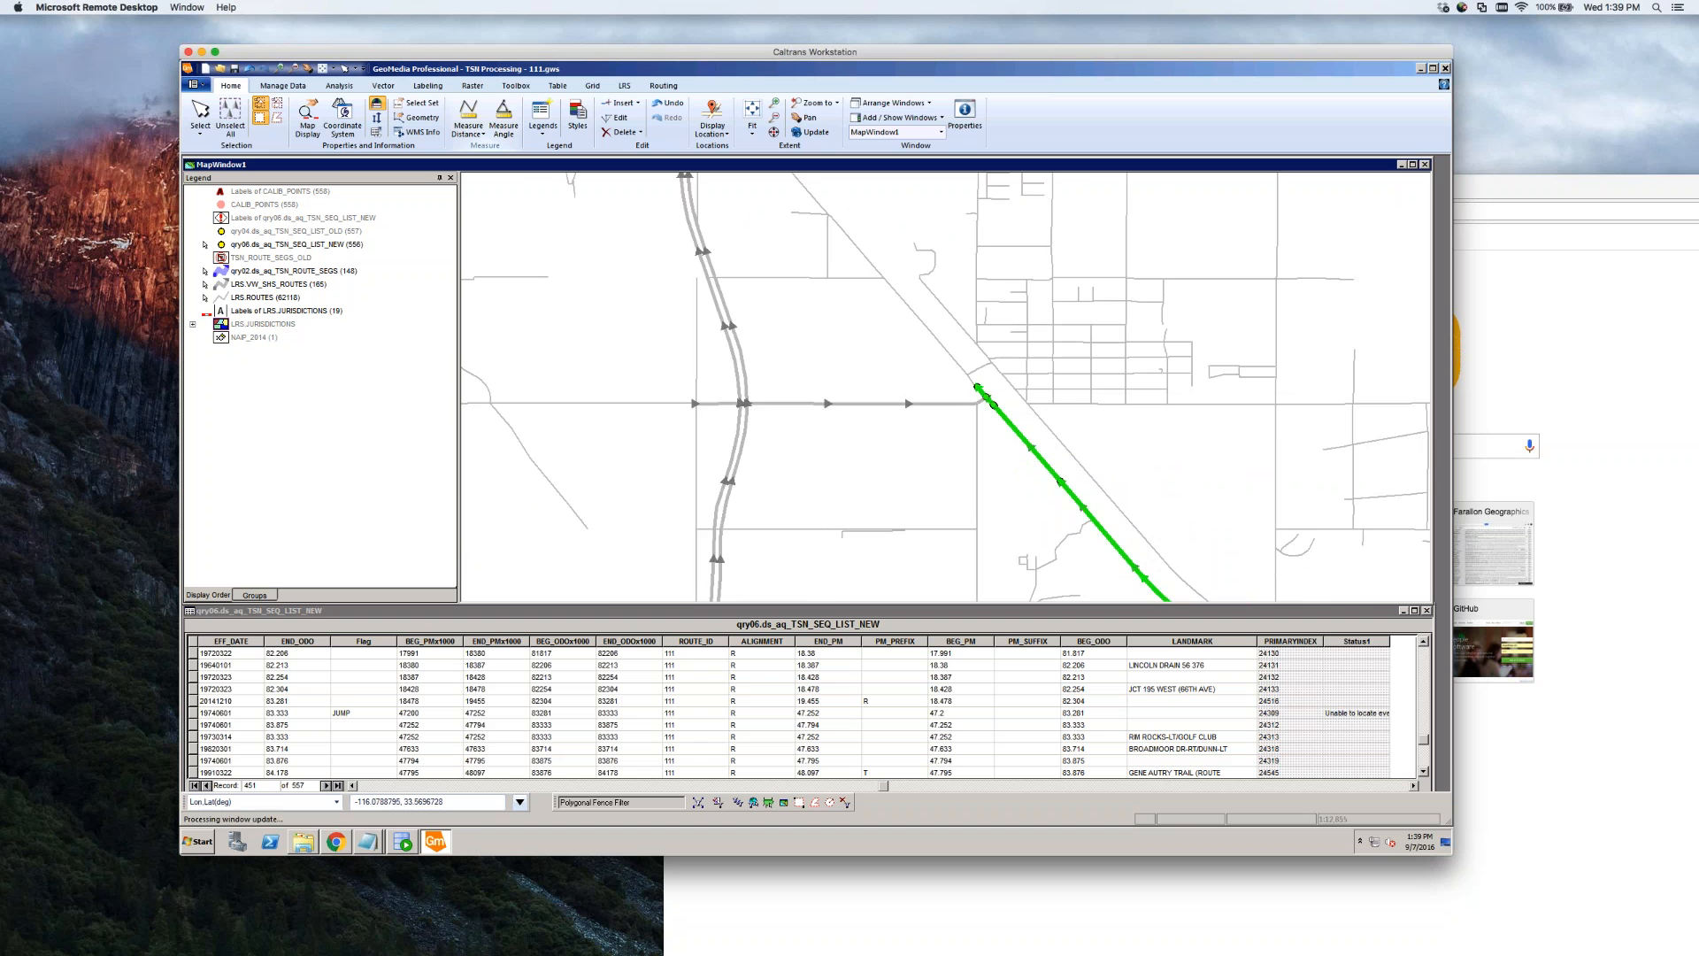
scroll(979, 400, up, 5)
scroll(1112, 387, up, 2)
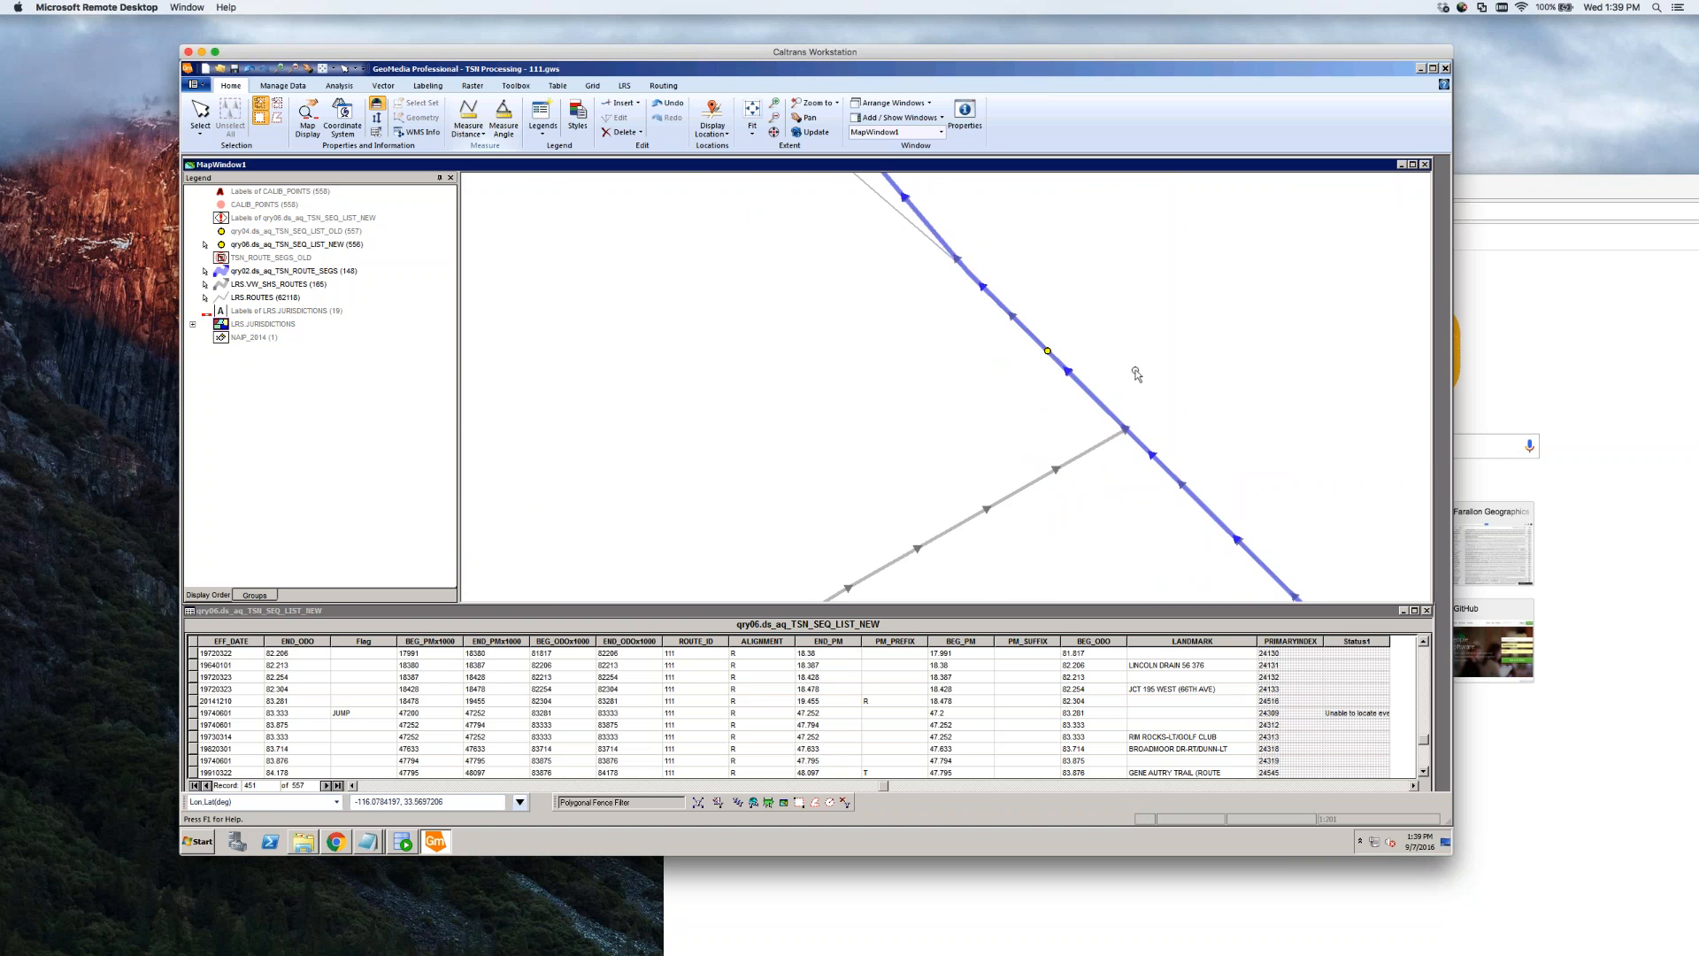
double_click(1051, 353)
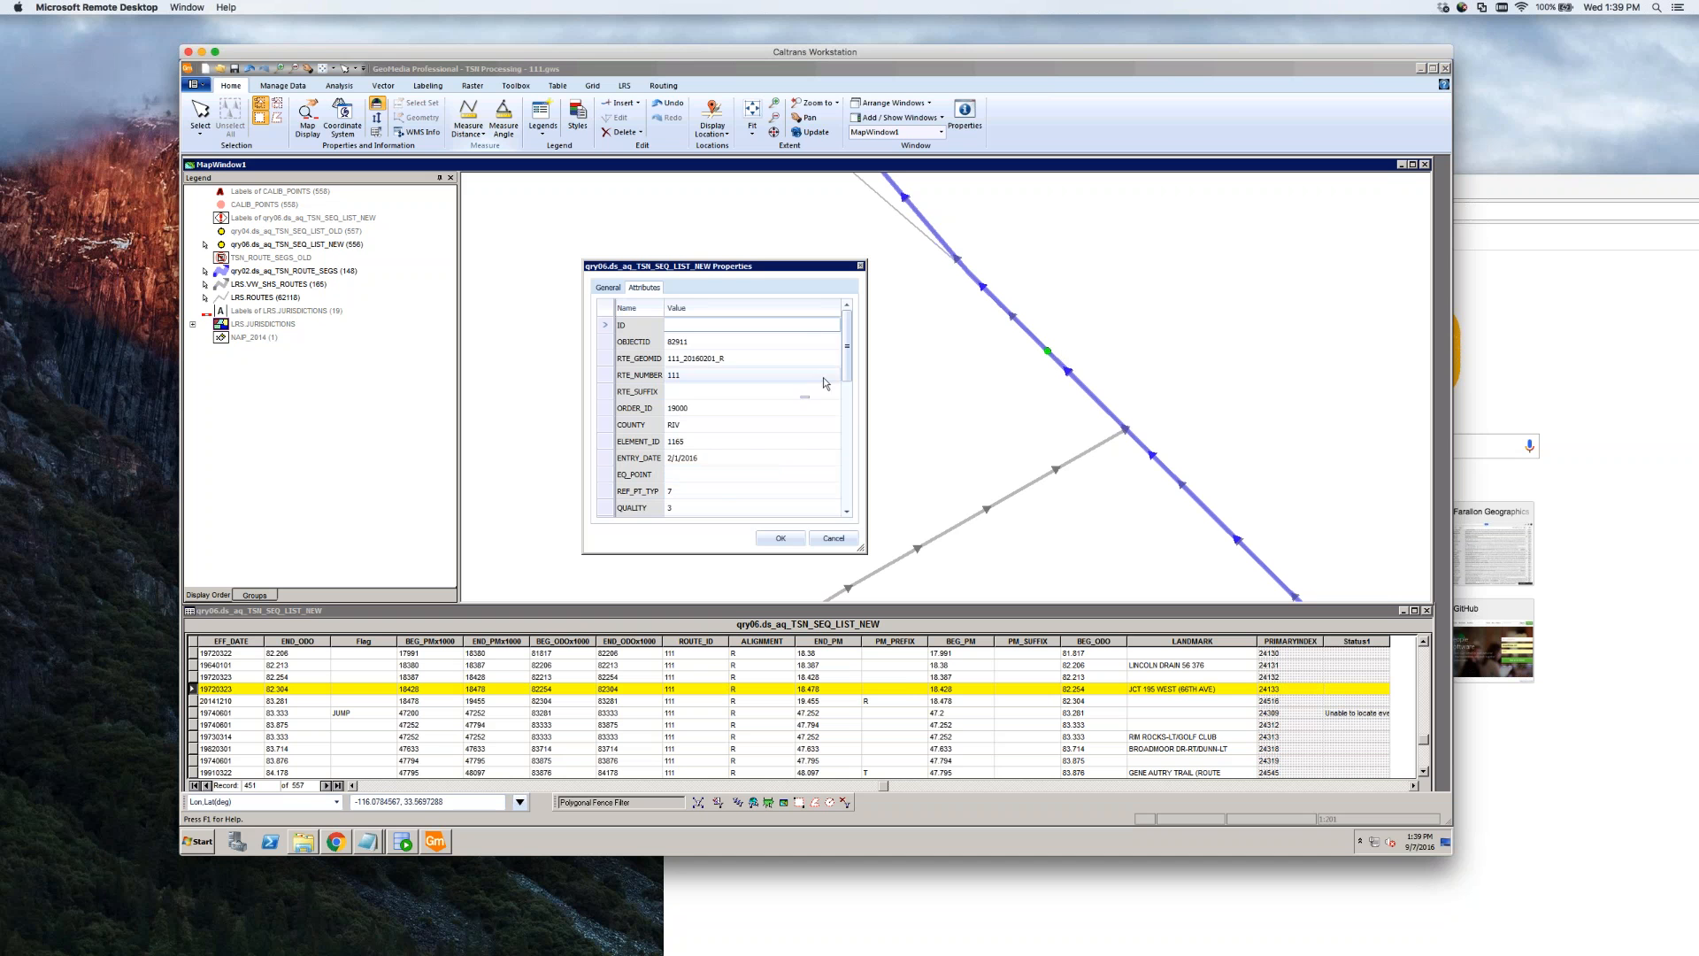
drag(846, 363, 851, 410)
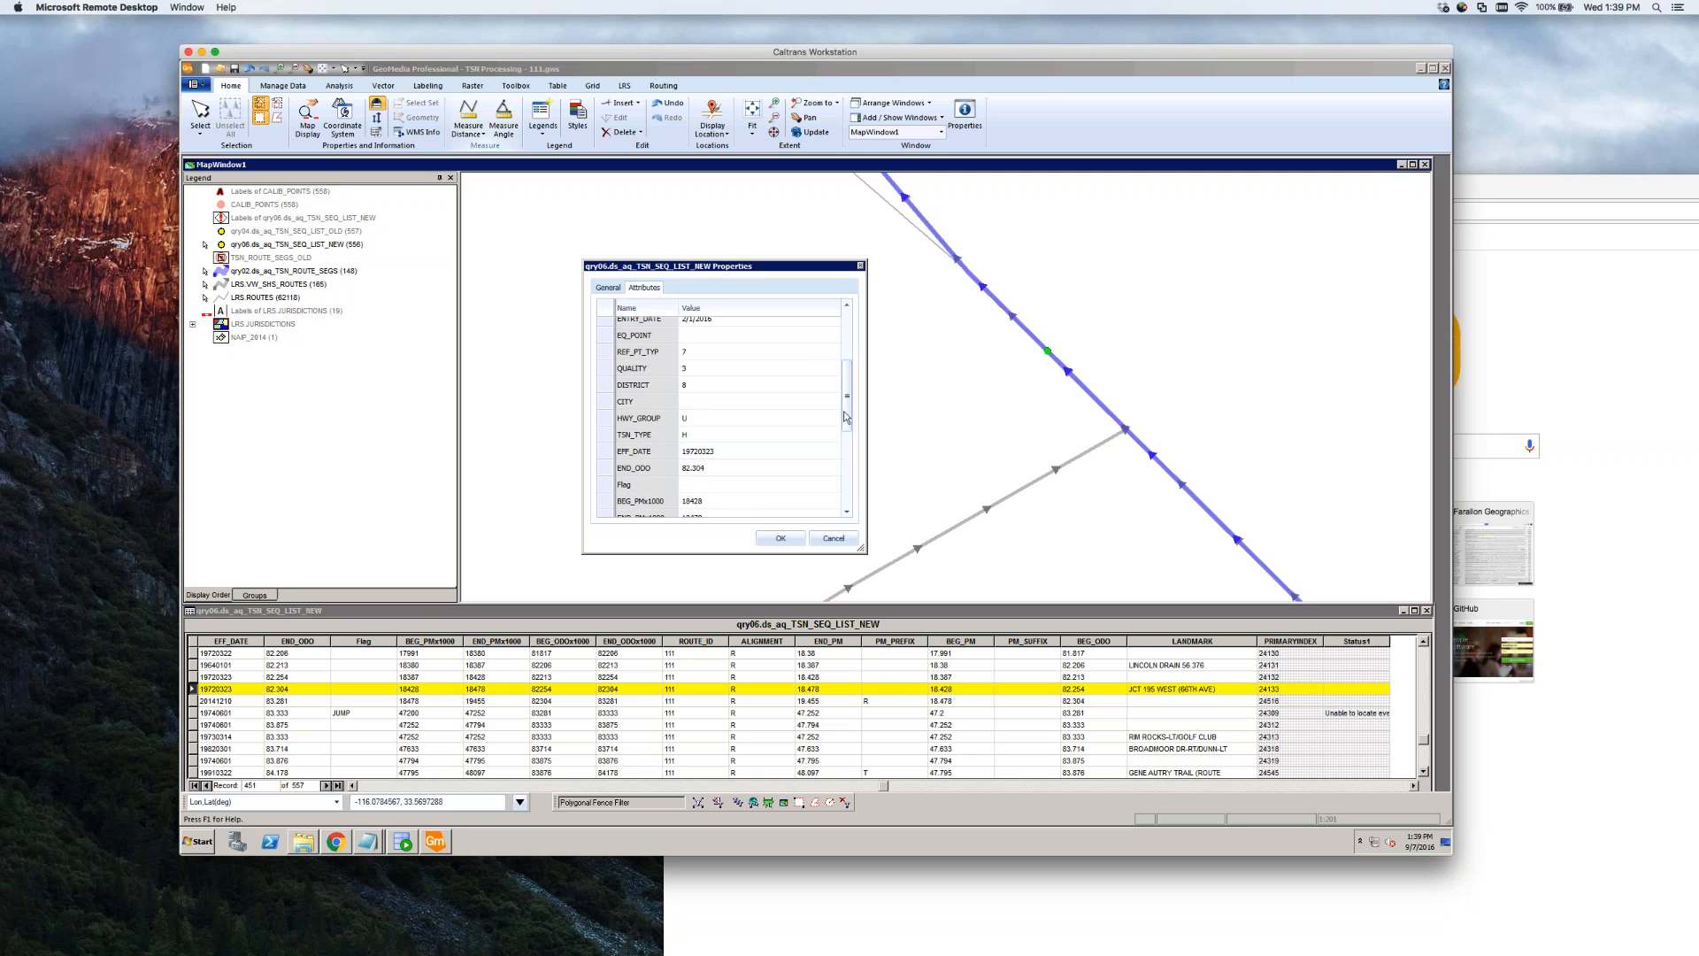
drag(845, 416, 846, 477)
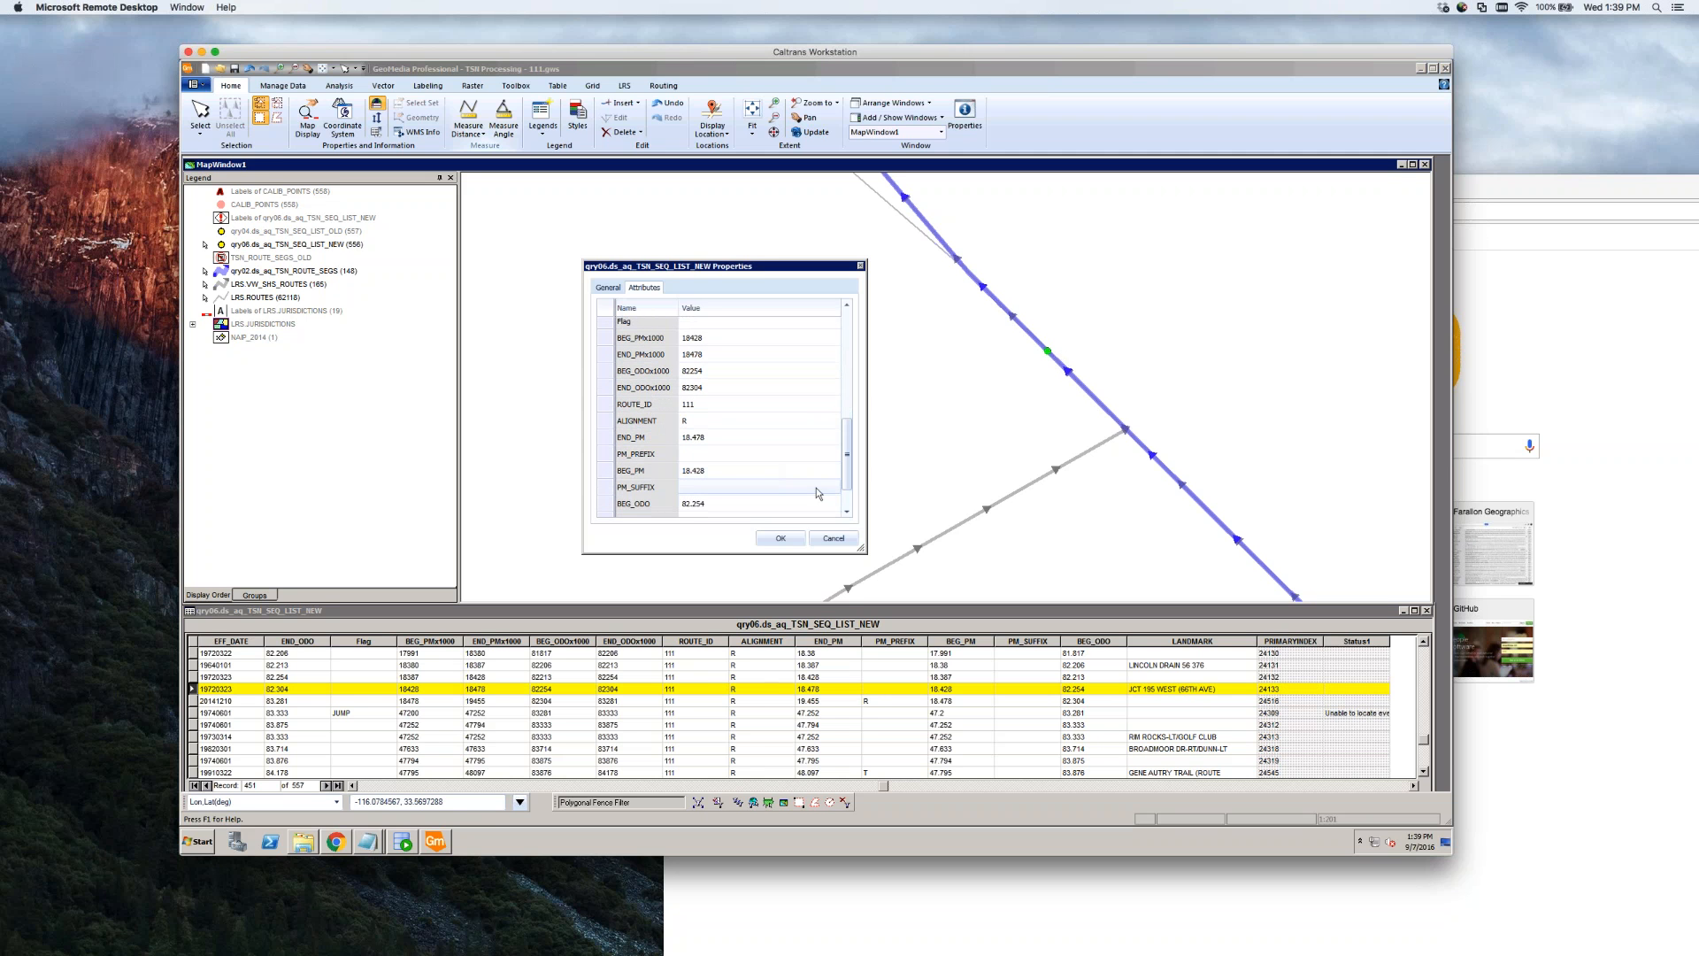
click(725, 504)
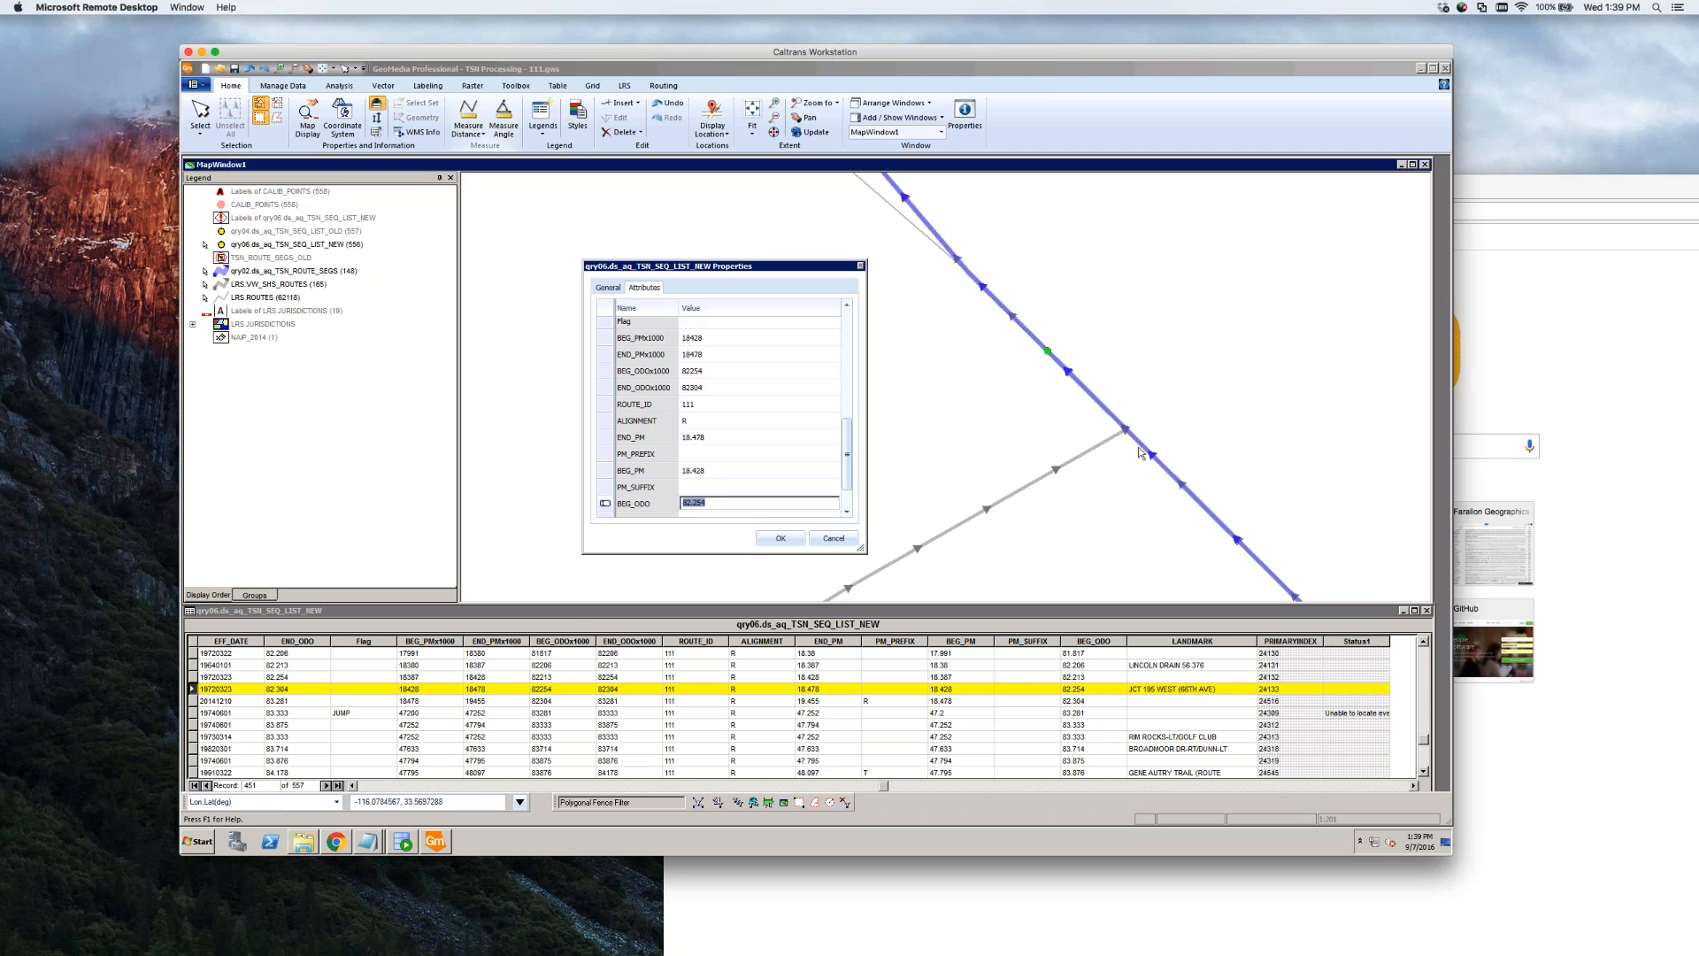
click(833, 539)
click(1052, 402)
click(1087, 391)
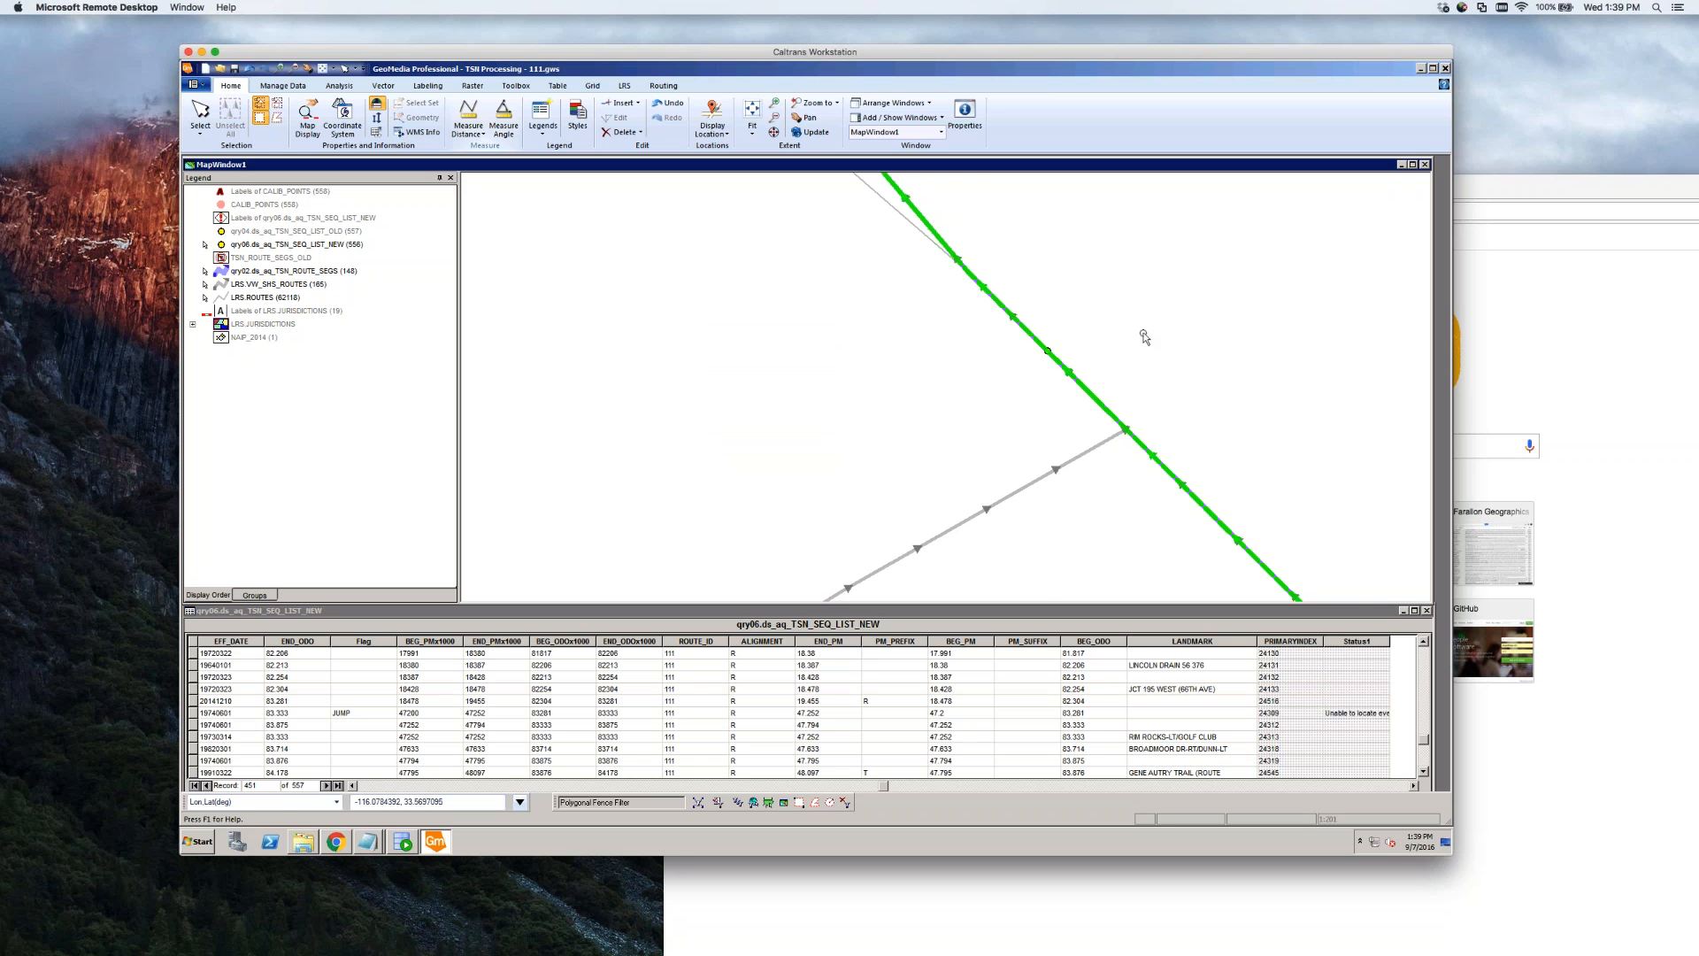
Select the 20141210 segment, then the JUMP record 19740601 (odometer 83.281–83.333), showing its route
scroll(1138, 331, down, 6)
scroll(1055, 360, down, 1)
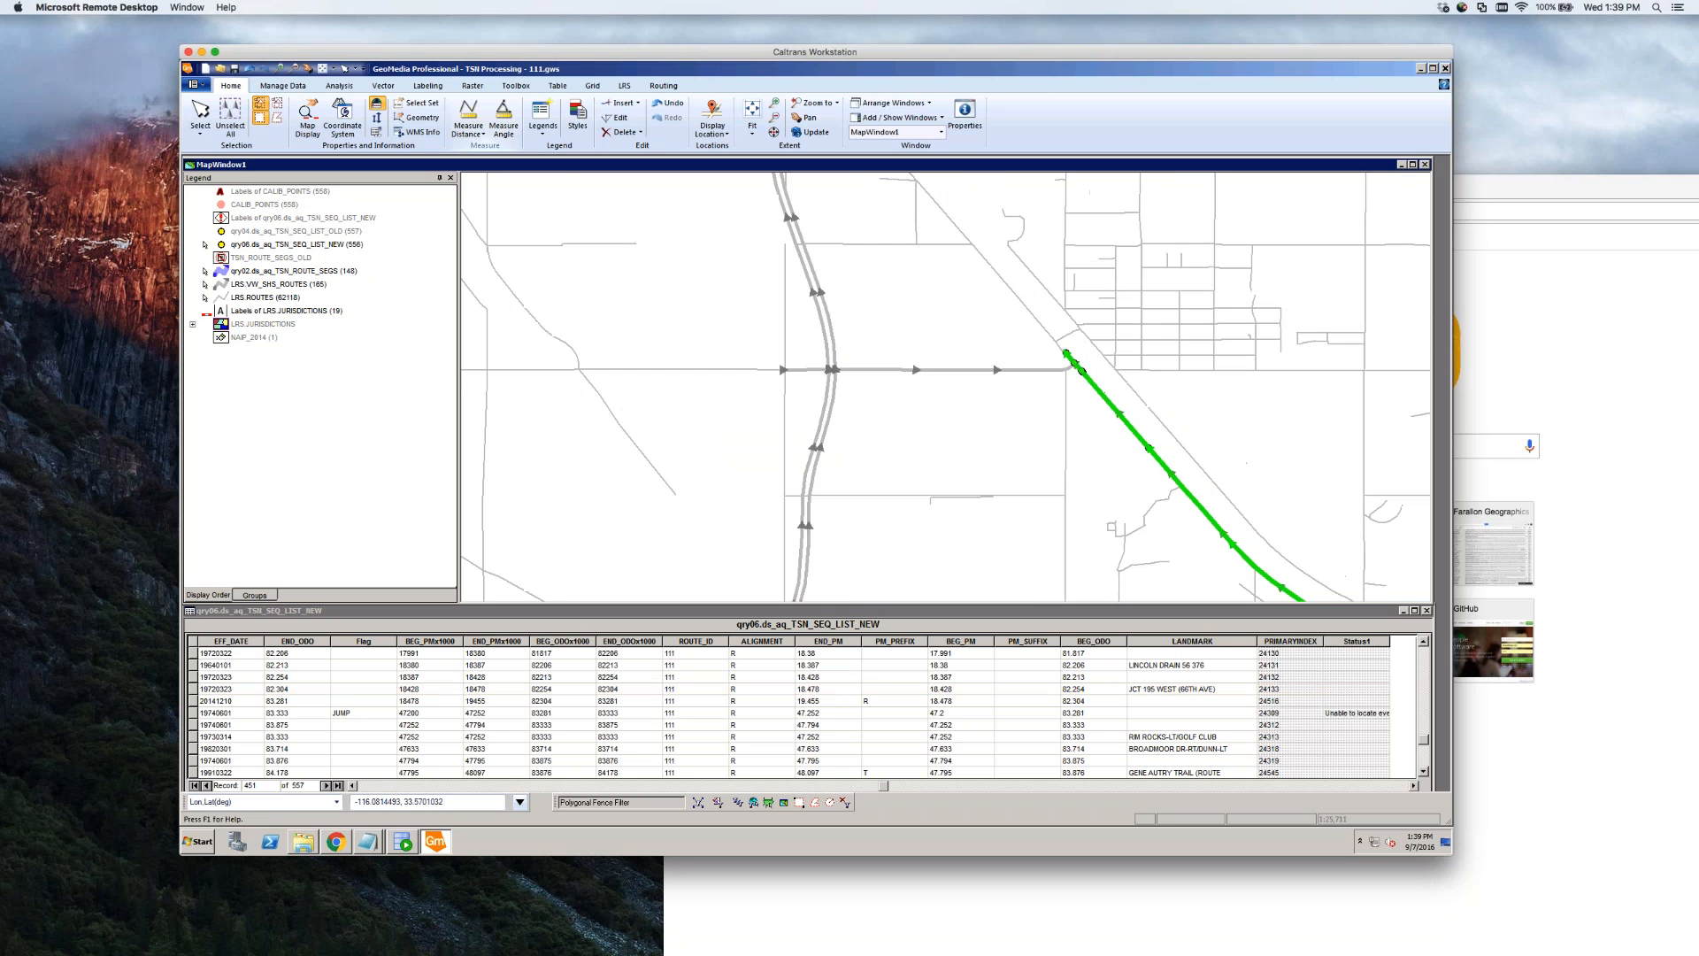
scroll(1086, 363, up, 3)
scroll(1017, 405, up, 3)
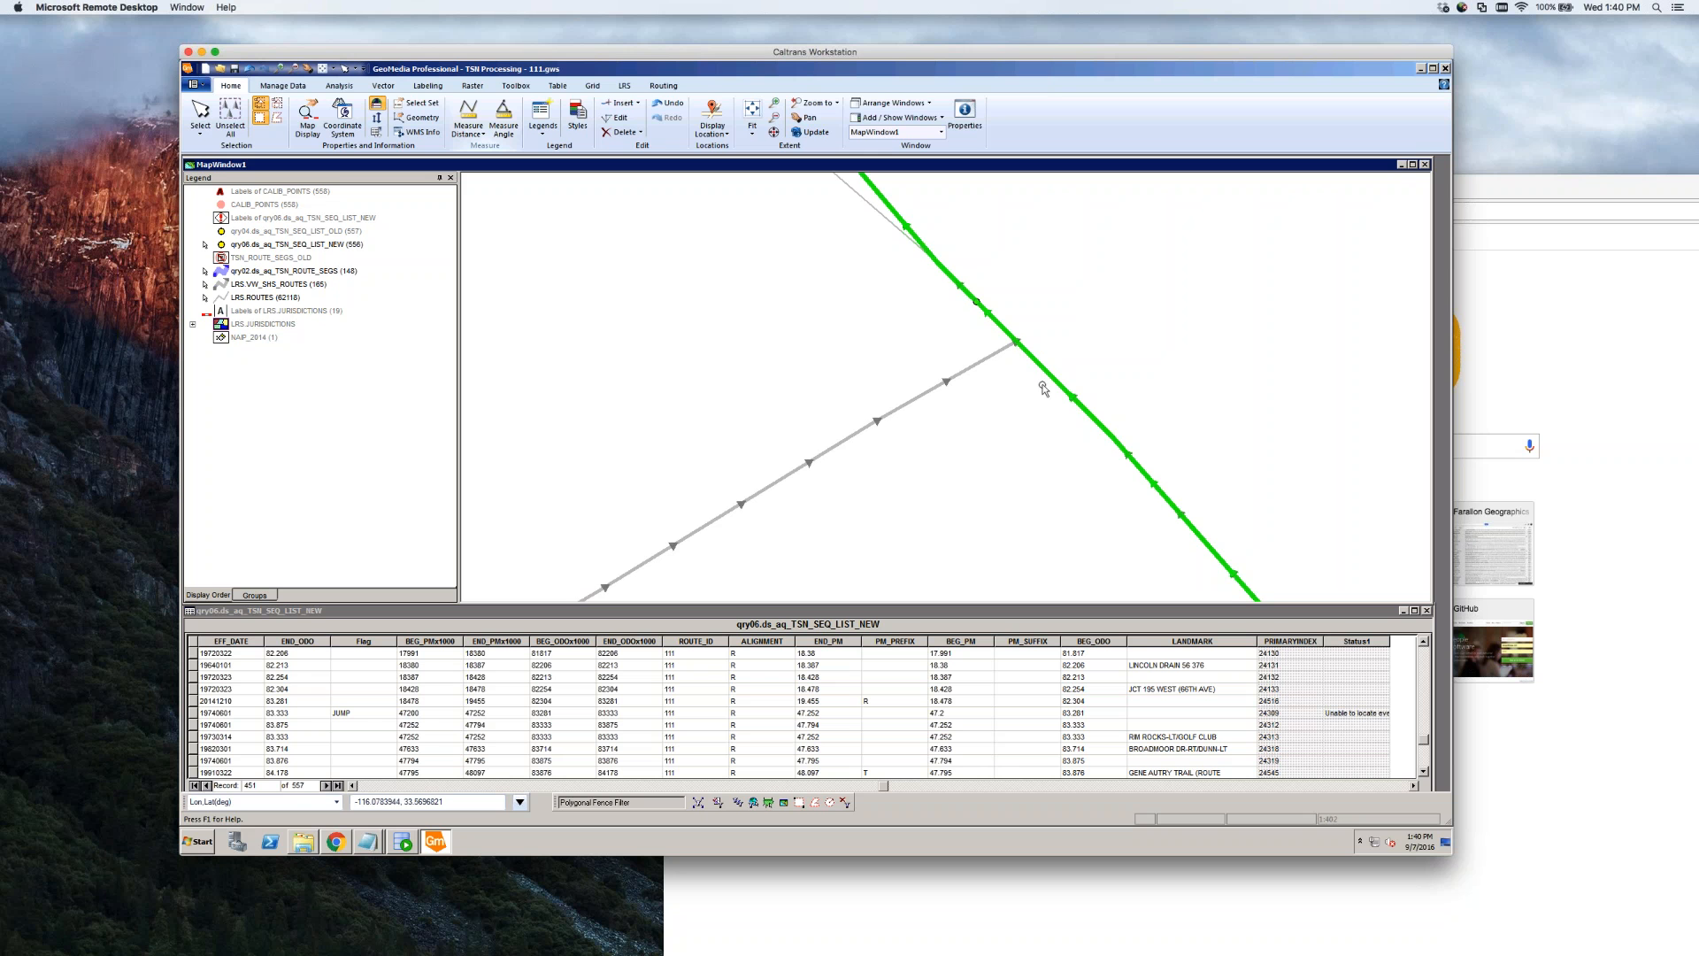
scroll(1062, 379, down, 2)
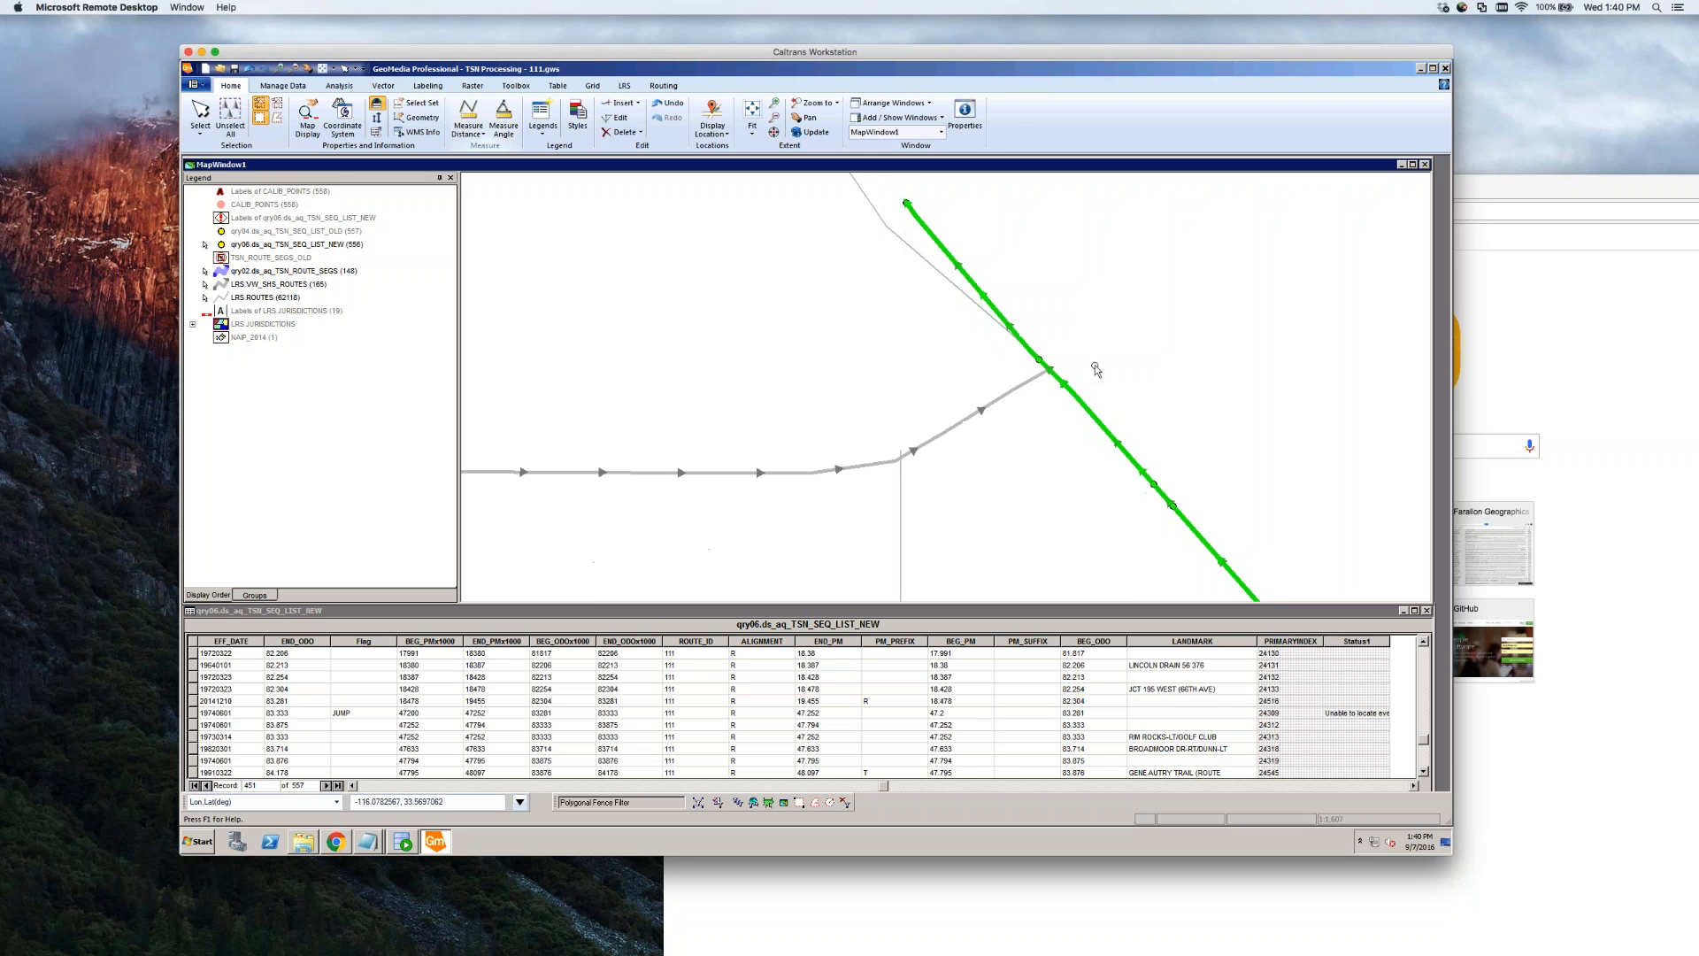
scroll(1094, 369, down, 3)
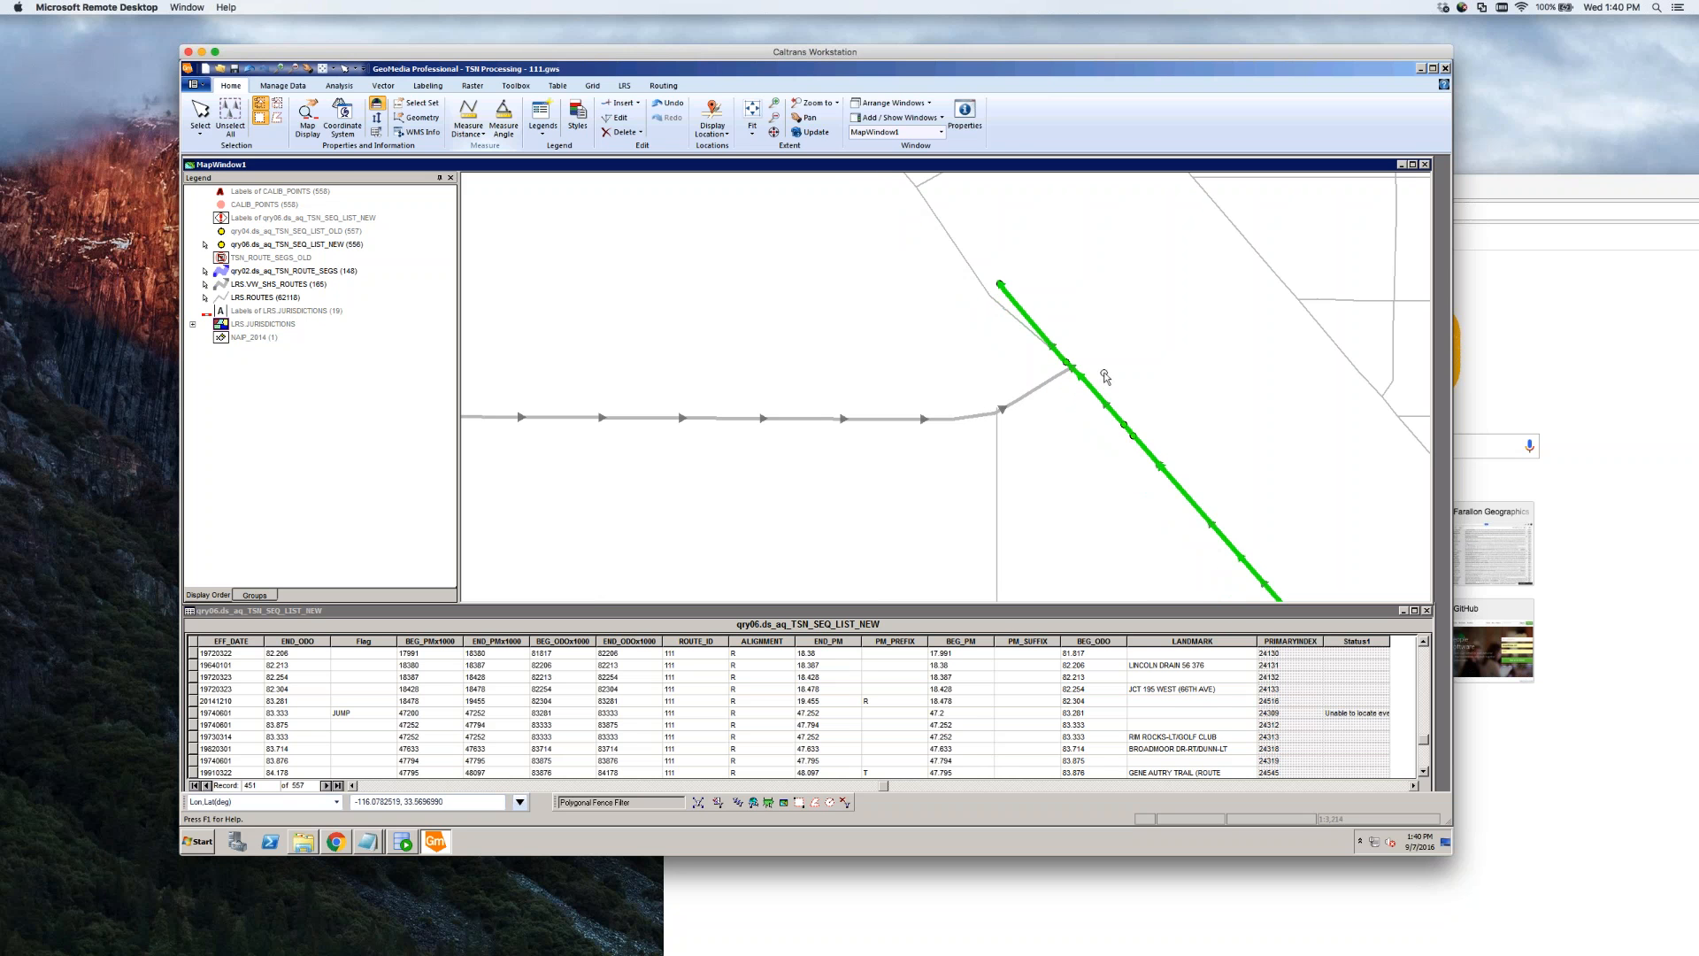
click(1000, 285)
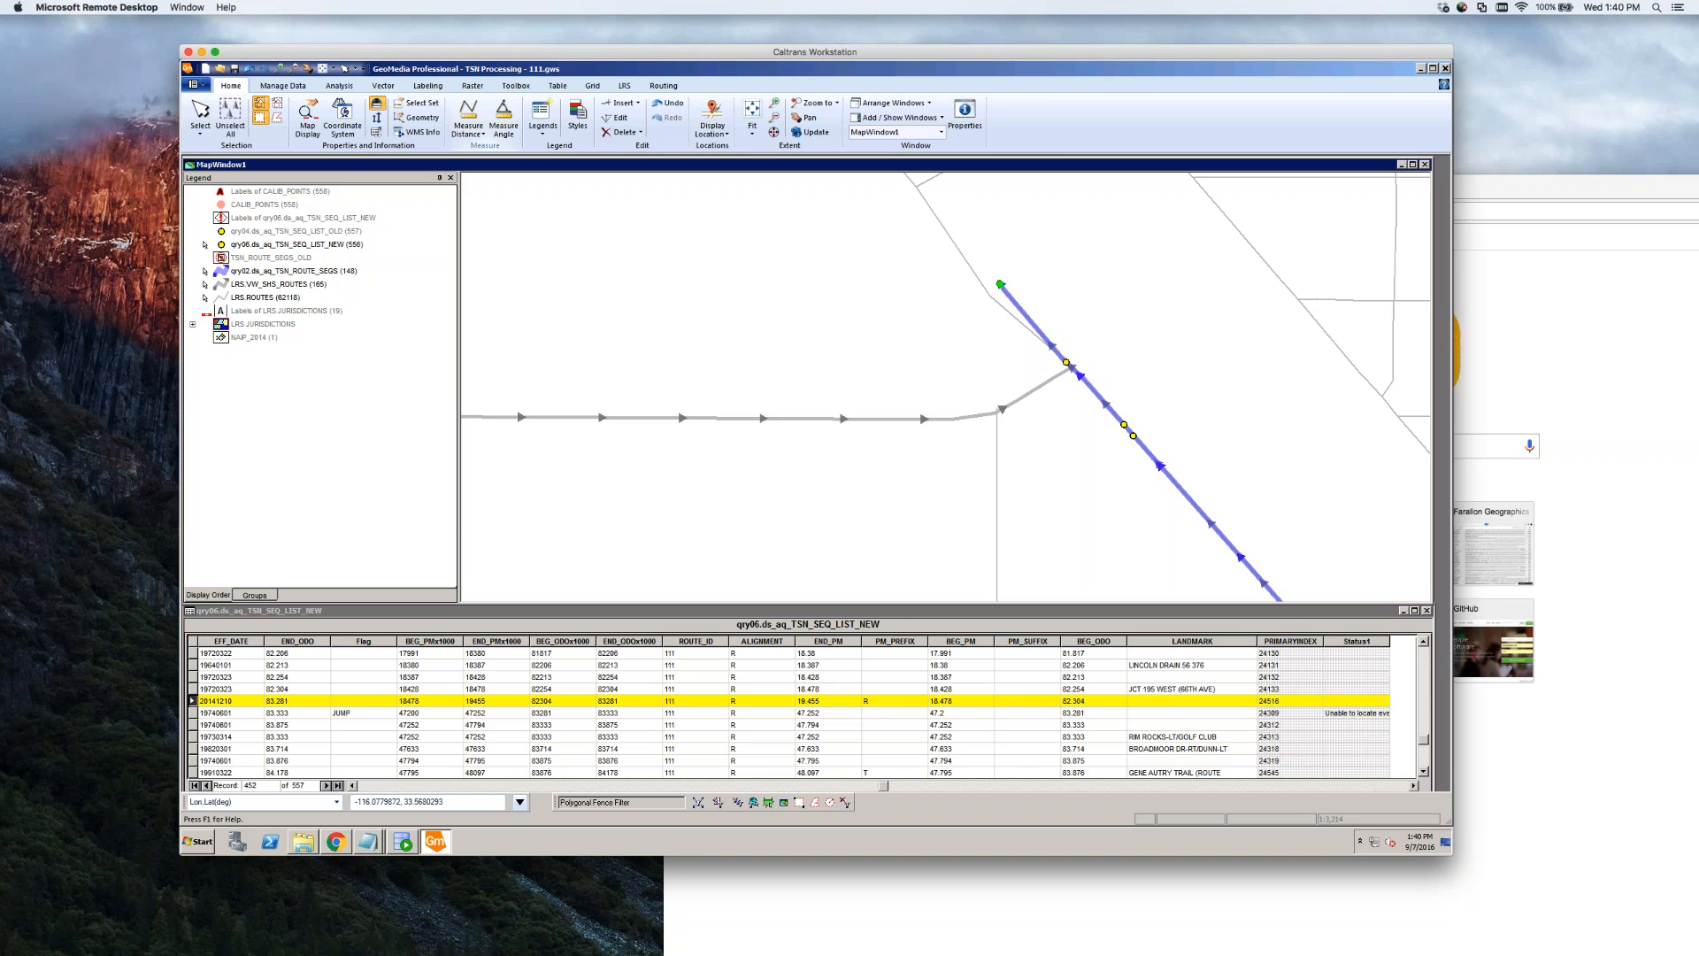
click(193, 713)
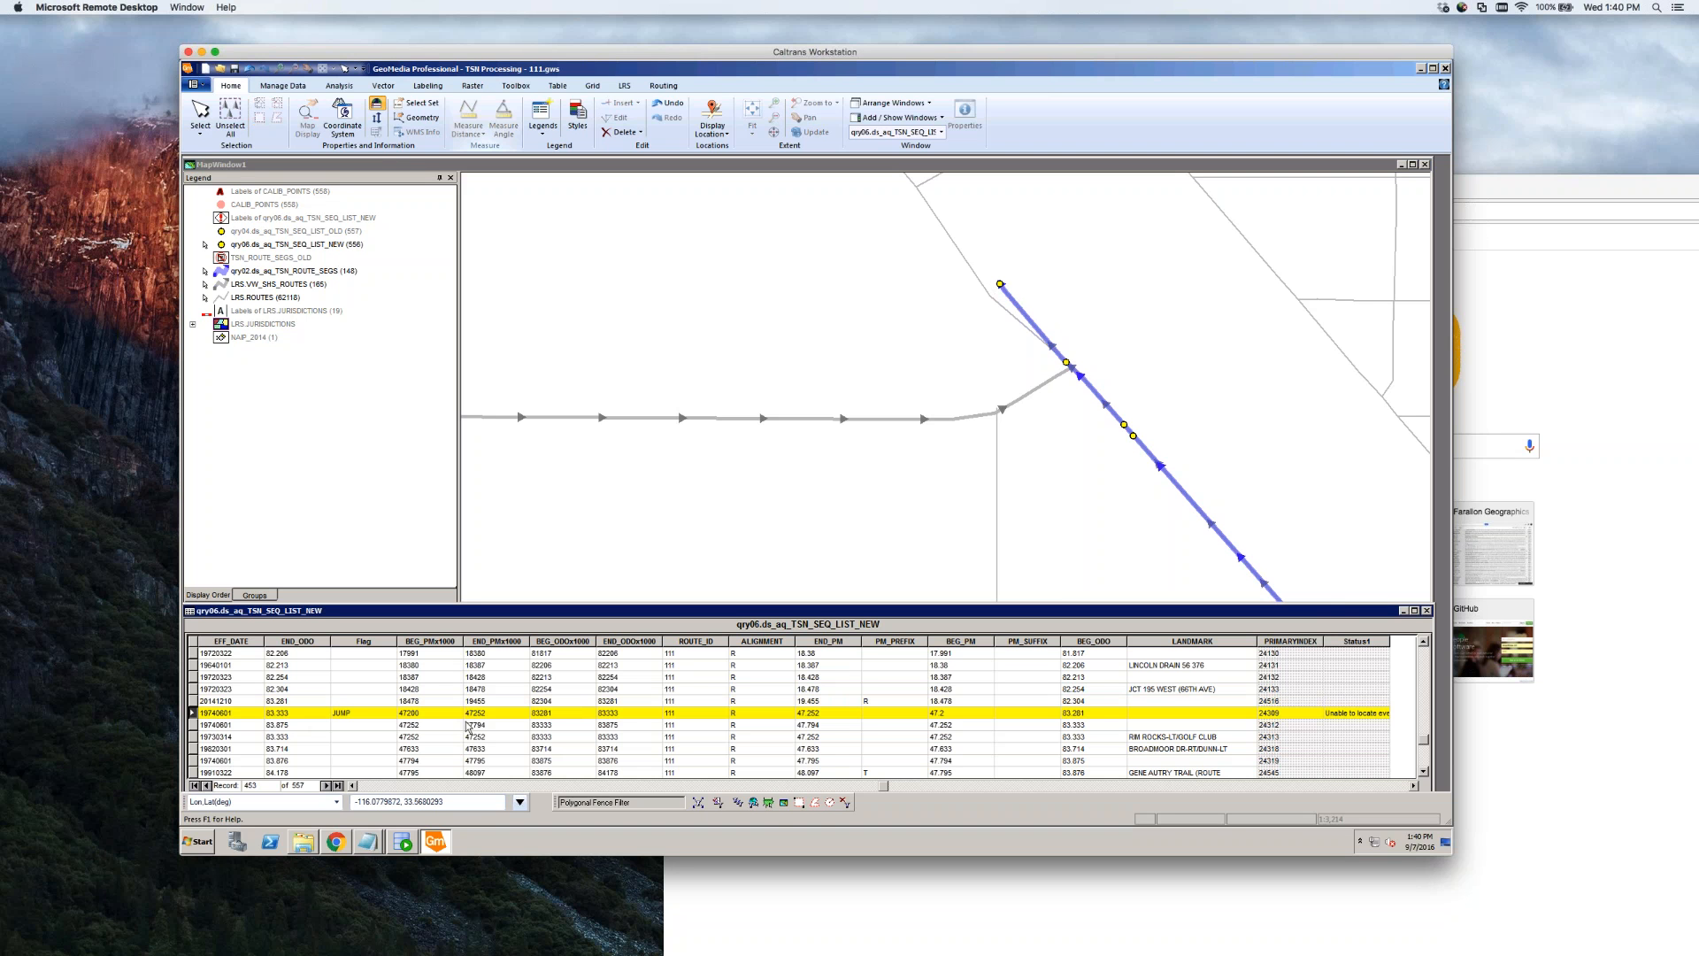
click(1075, 372)
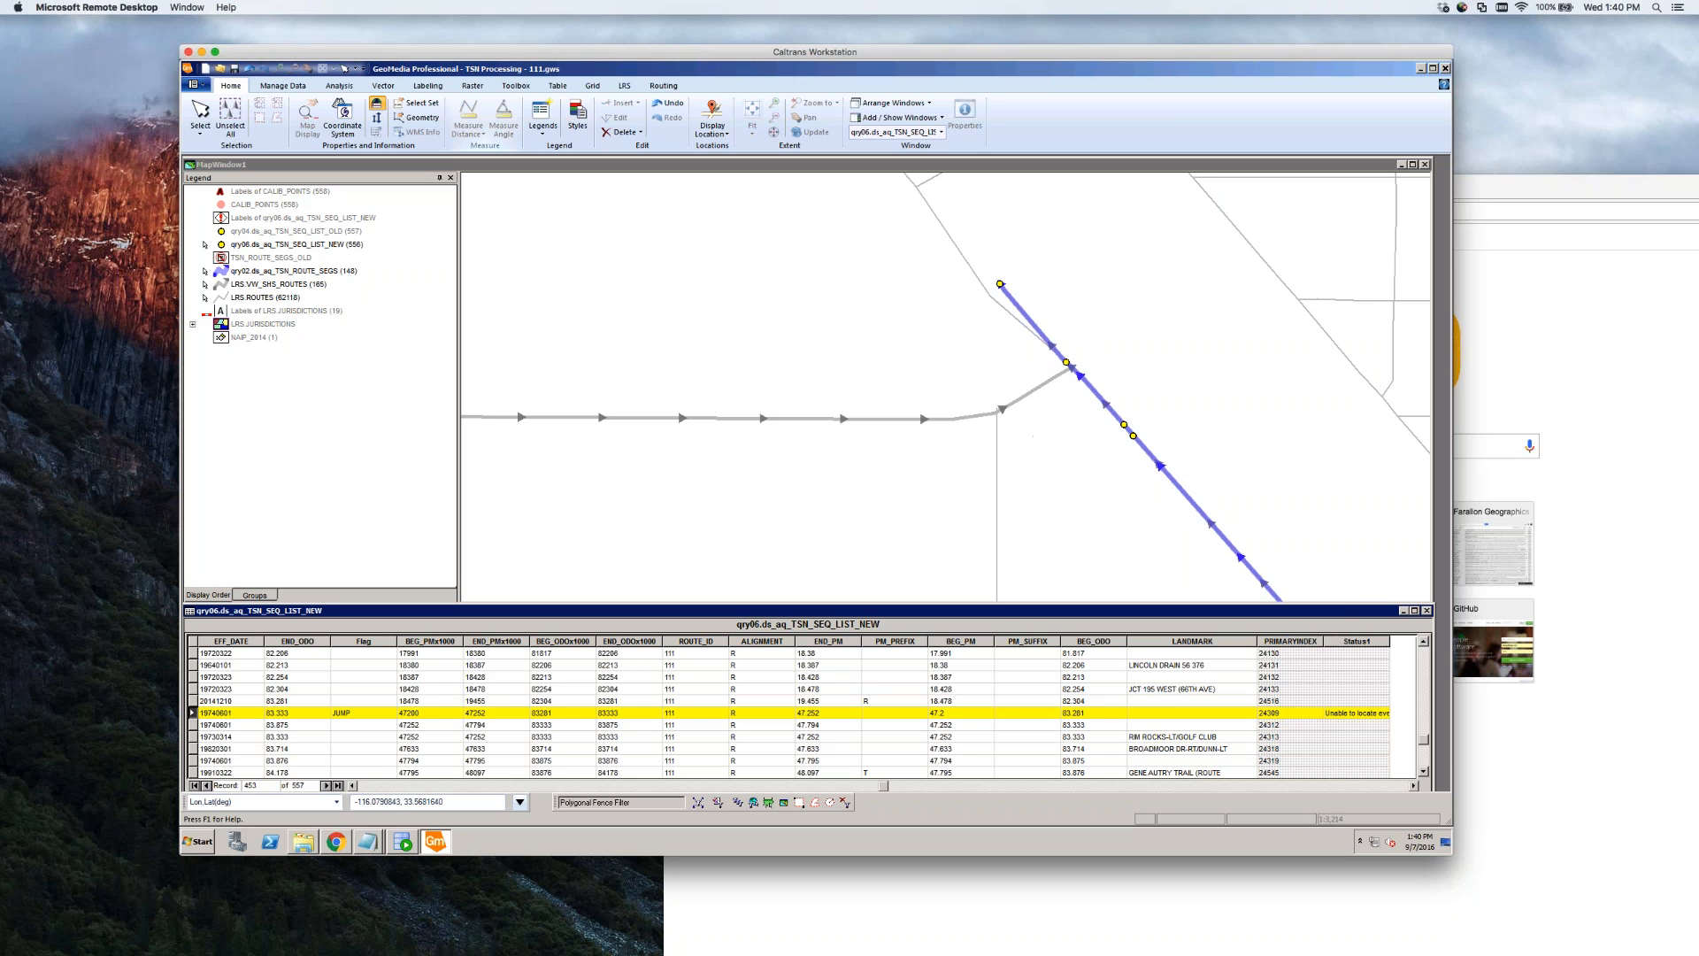
Check record 20141210's BEG_ODO, END_PM and END_ODO values and select it to locate its point
click(193, 700)
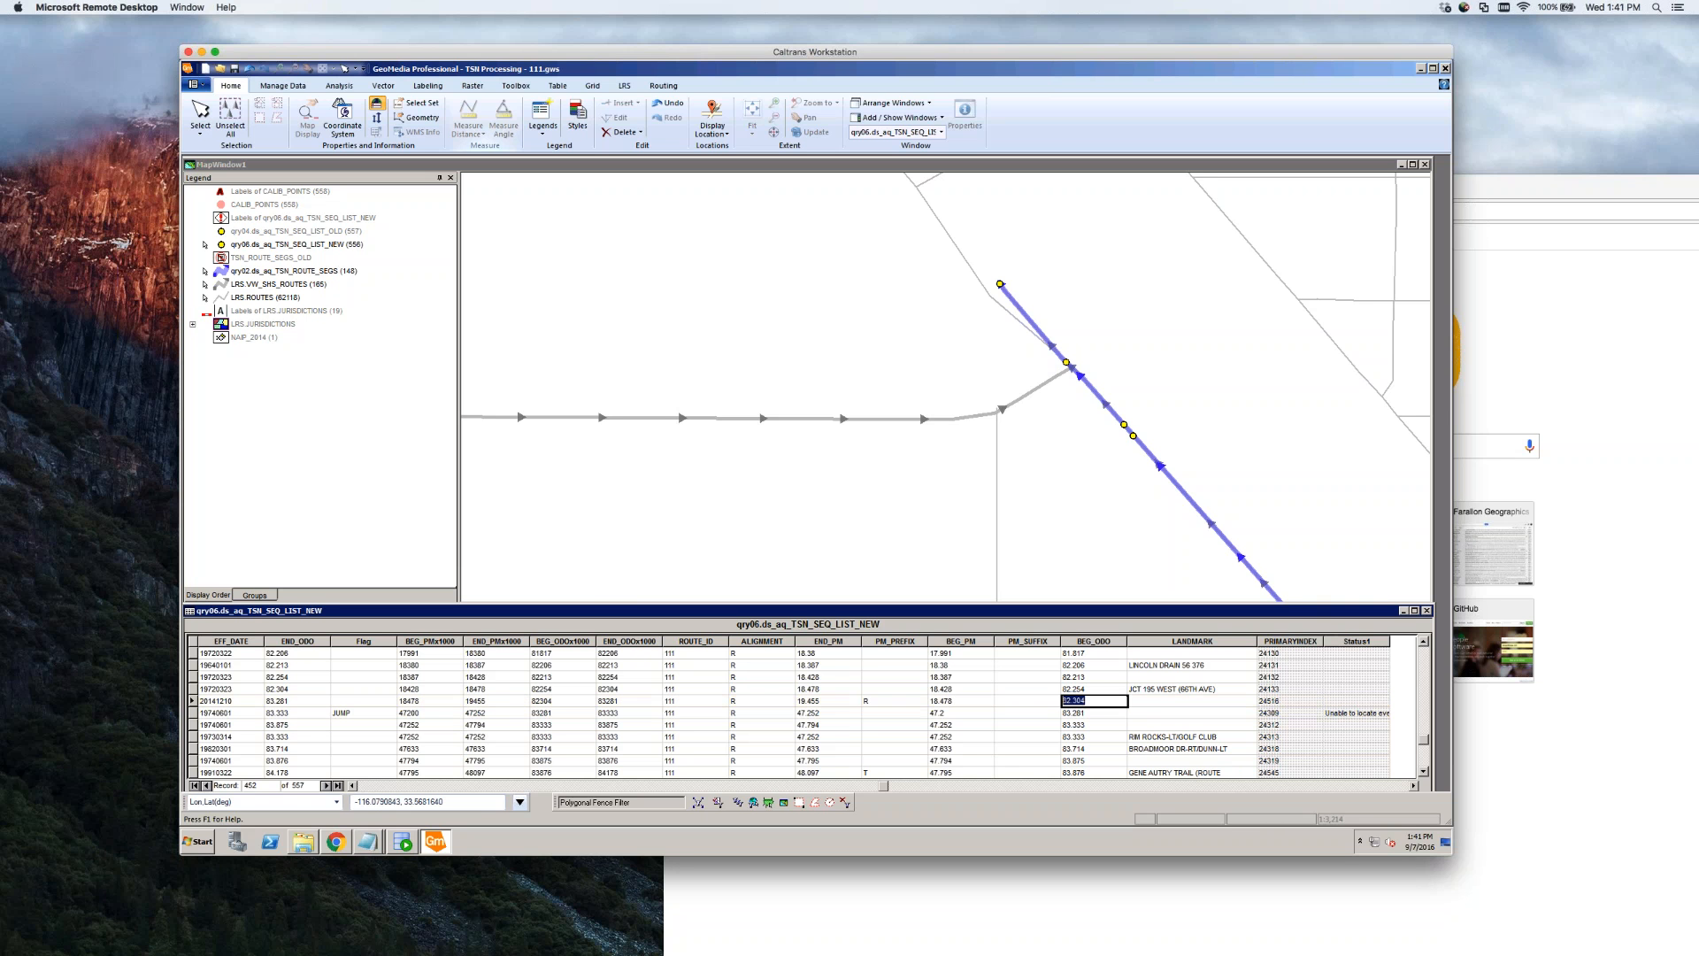
click(1082, 702)
click(830, 702)
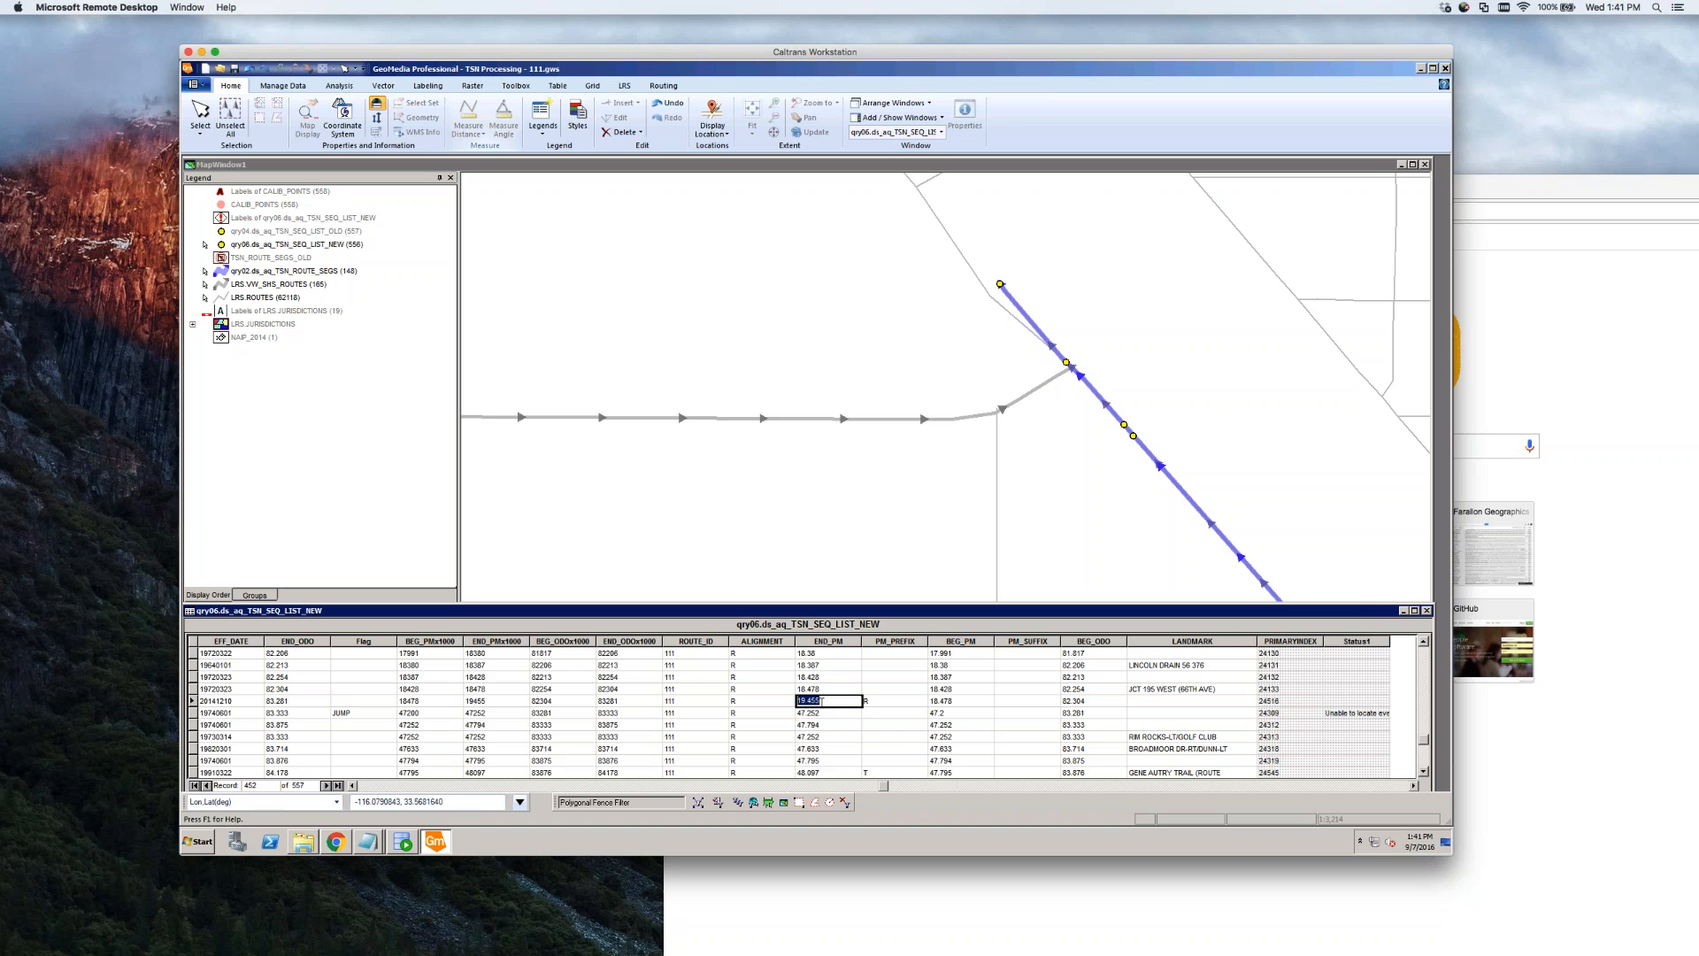
click(1081, 701)
click(281, 700)
click(192, 701)
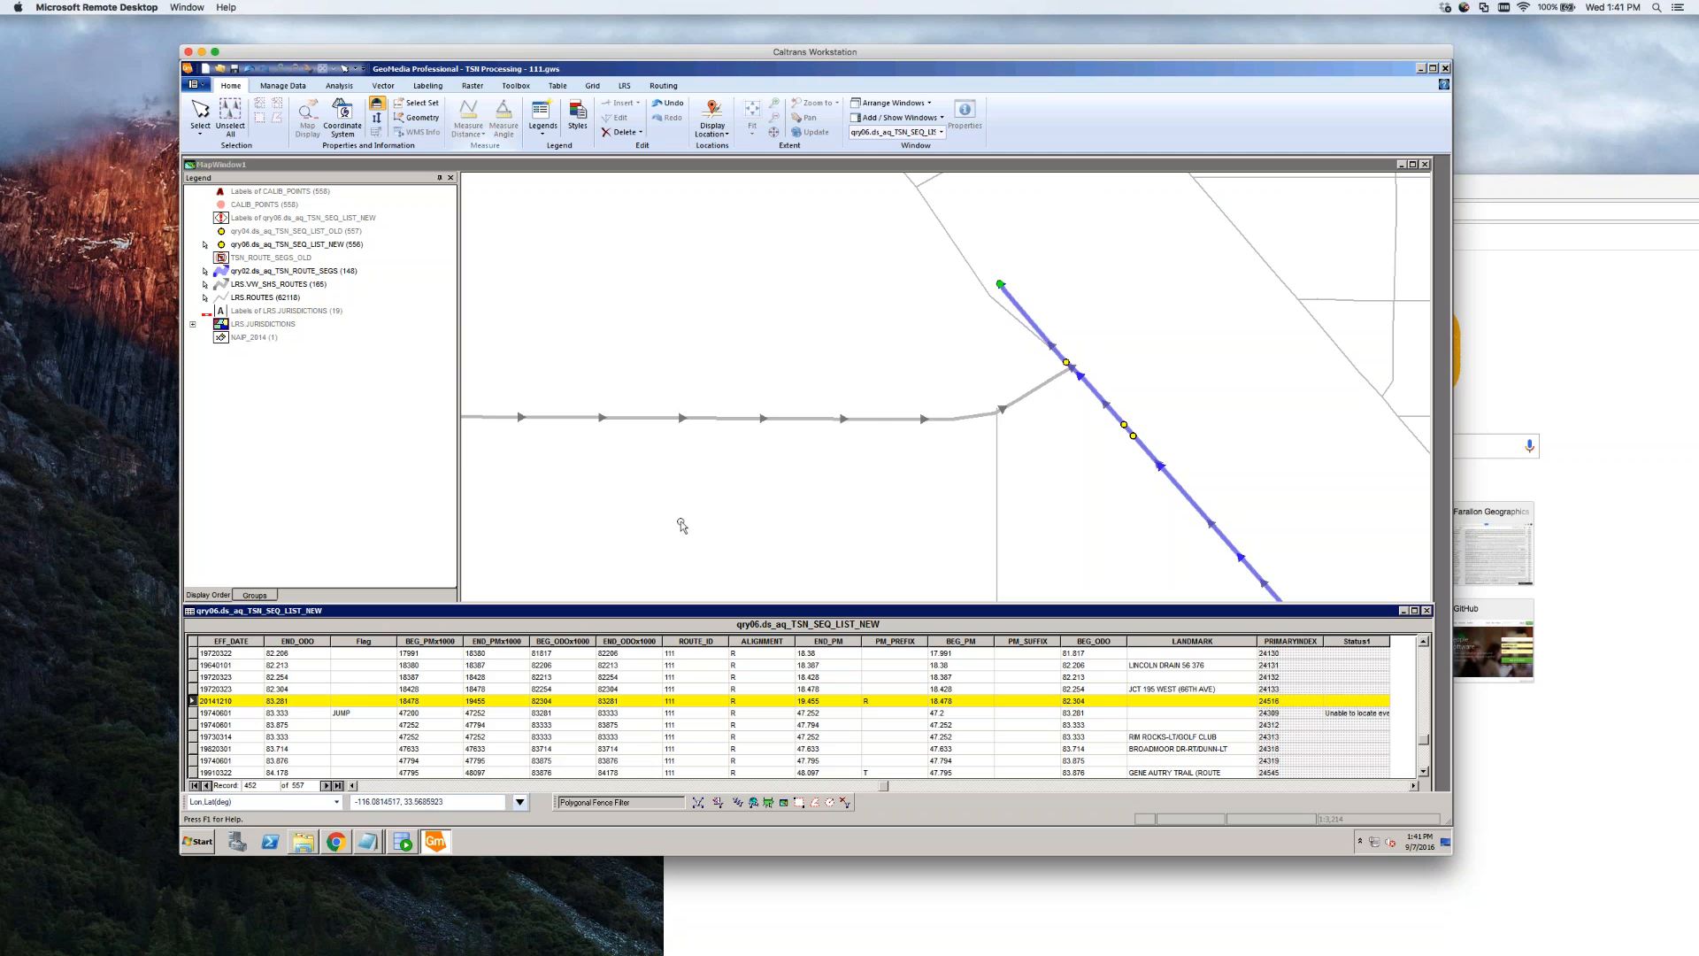
Zoom the map out to view the roads surrounding the route
click(808, 523)
scroll(815, 523, down, 1)
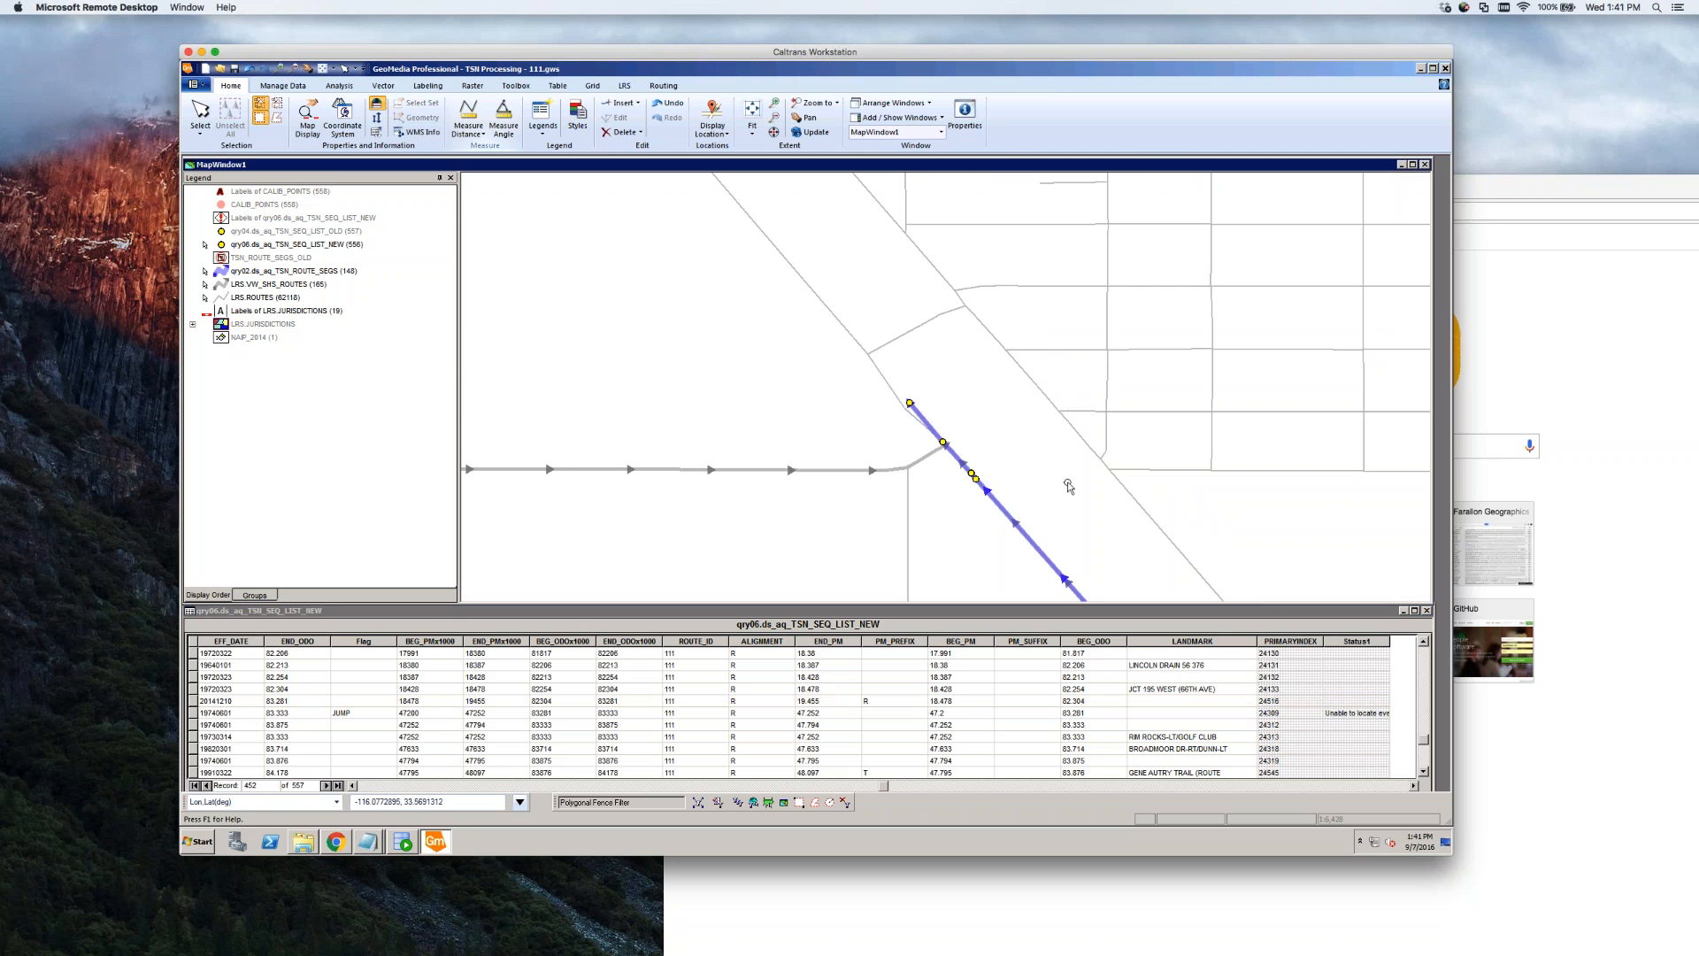
scroll(1084, 487, down, 1)
scroll(1248, 483, down, 1)
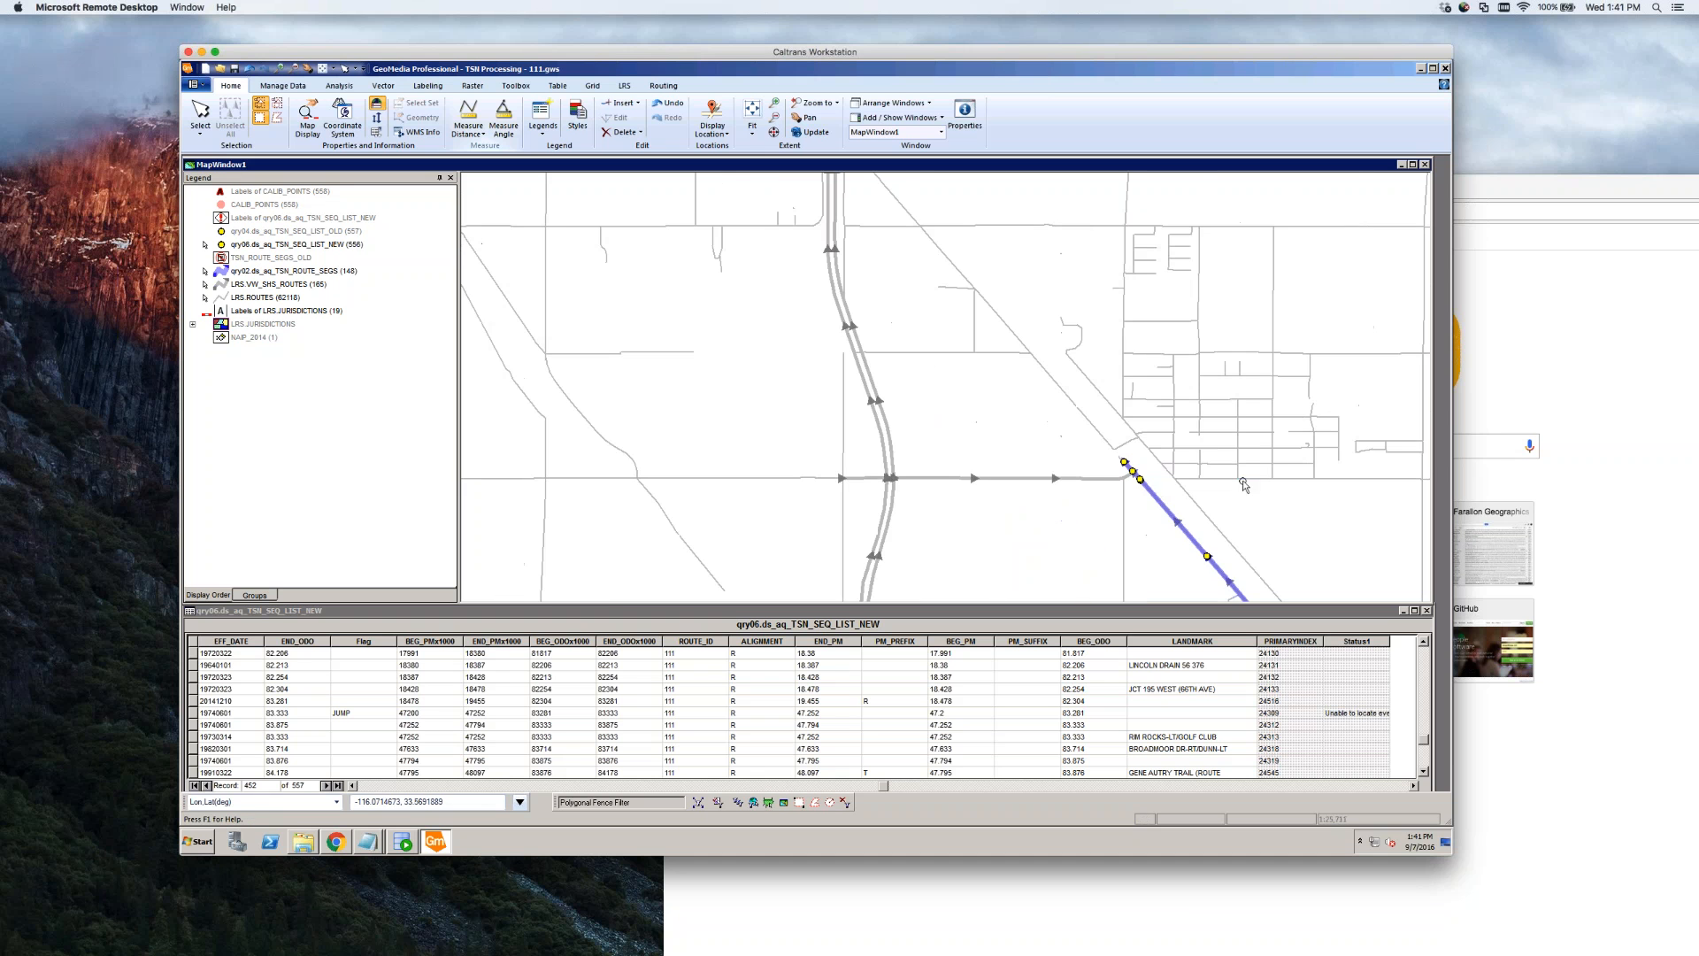
scroll(1130, 491, up, 1)
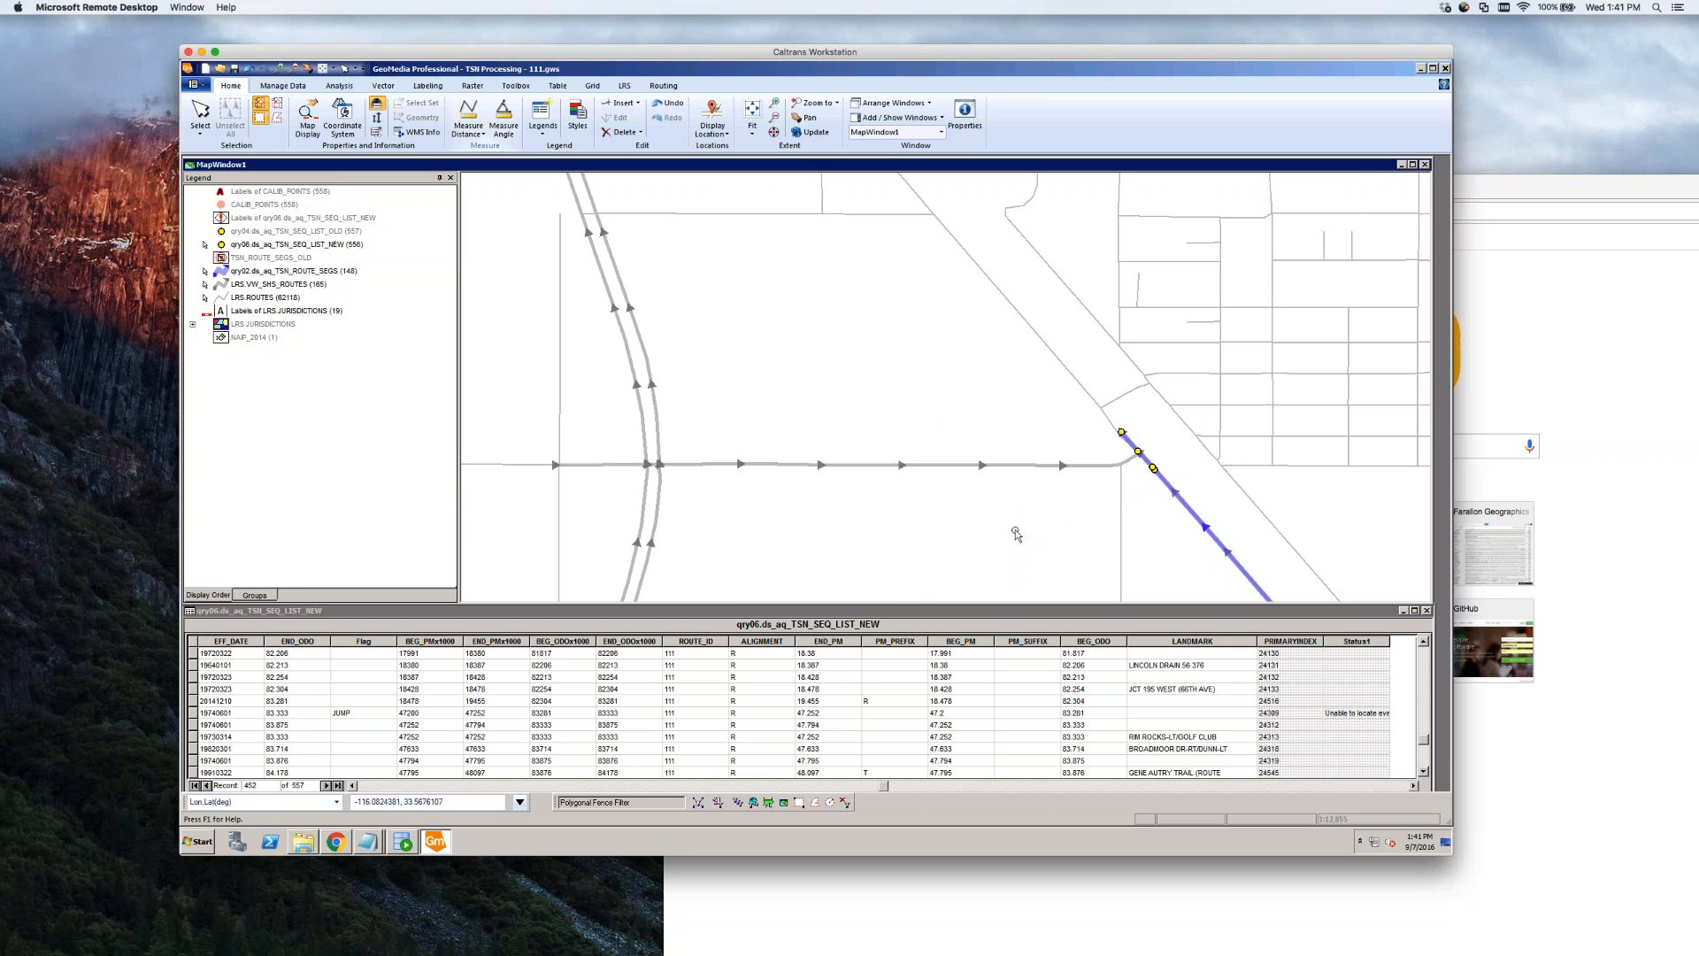
Open the qry02.ds_aq_TSN_ROUTE_SEGS data window, jump to its last record and enter ROUTE_ID 111 in a new row
click(294, 273)
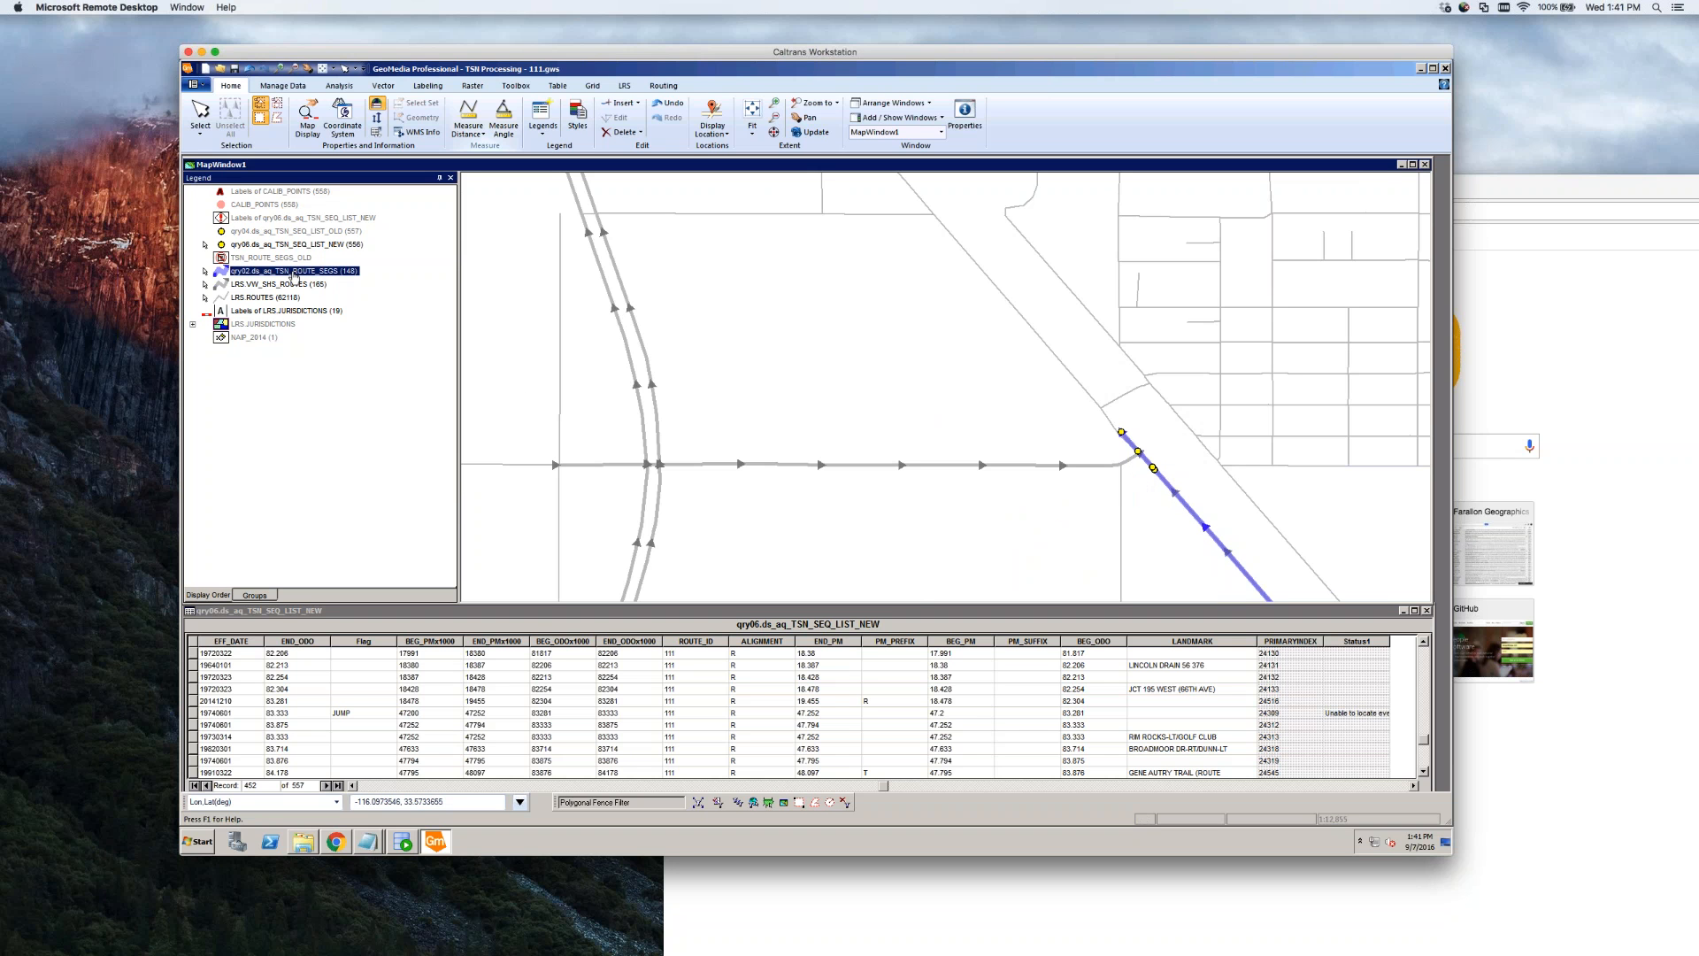
right_click(294, 275)
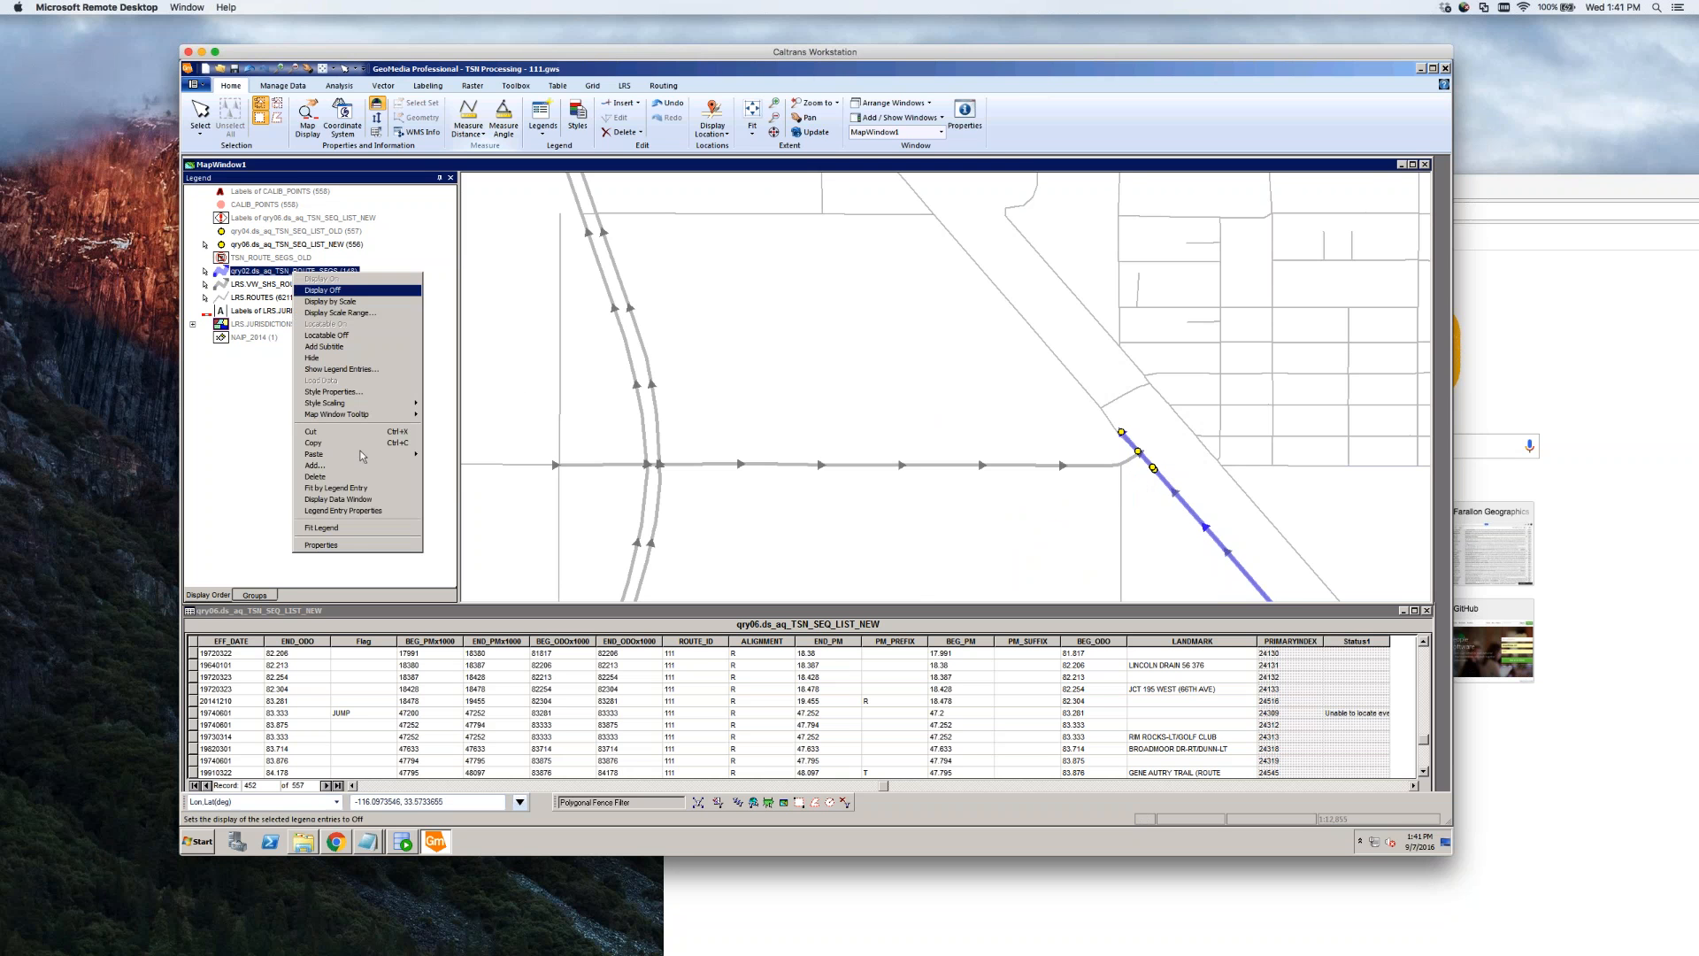
click(354, 500)
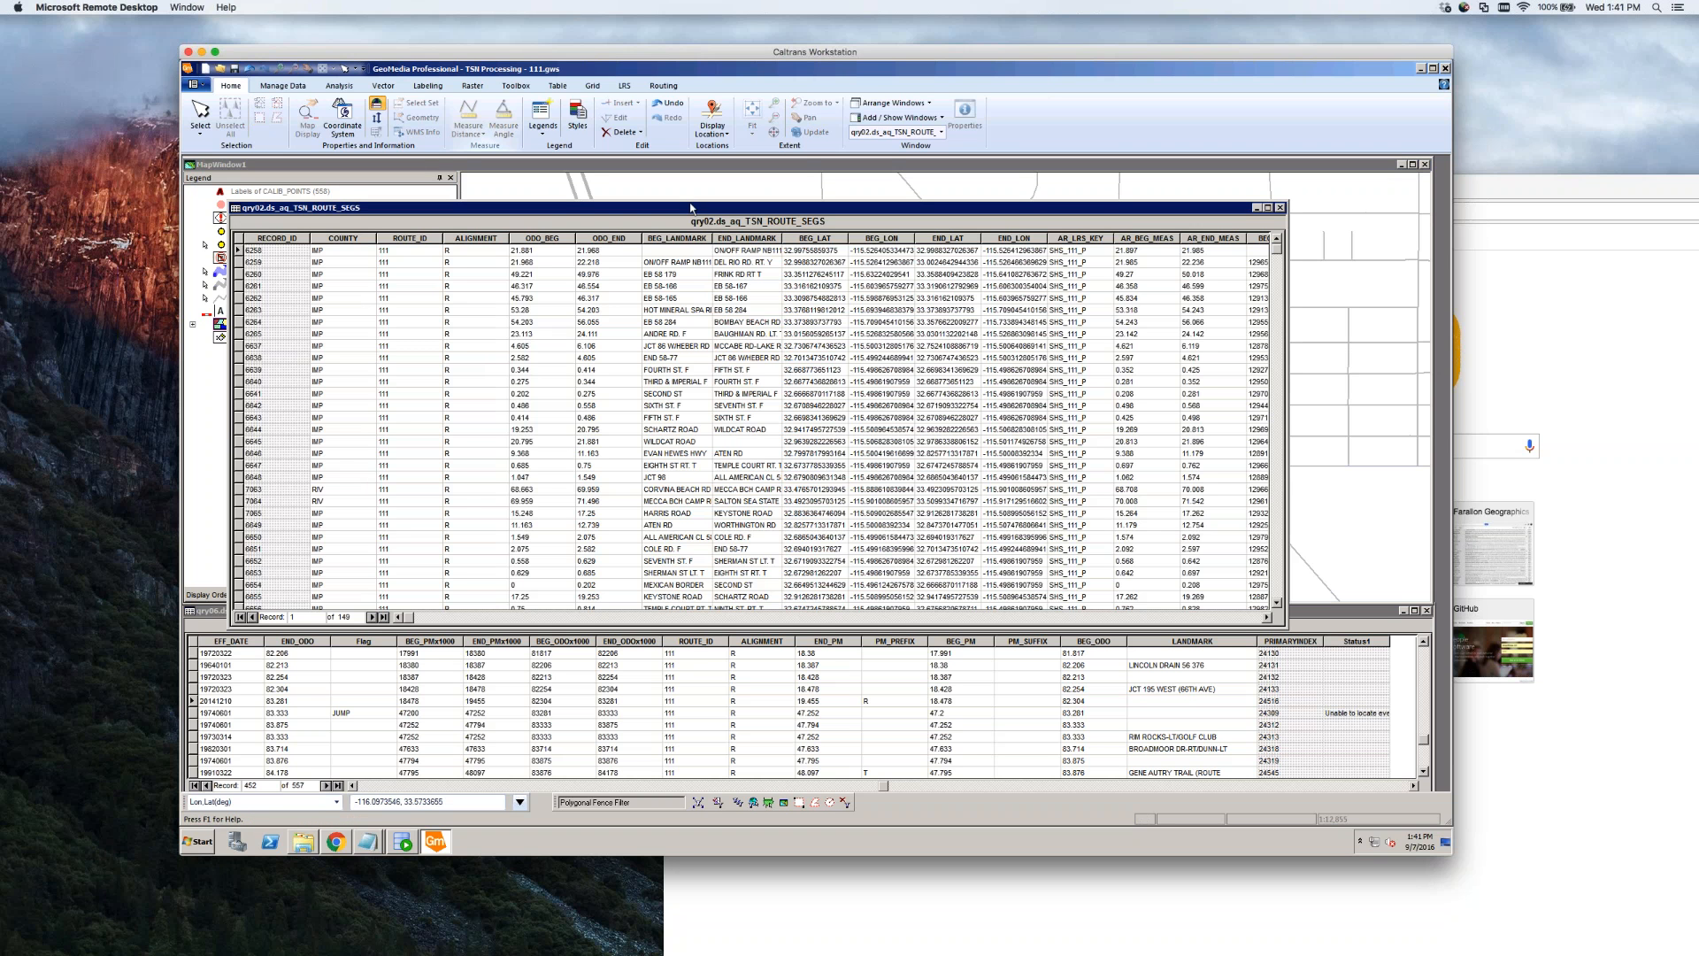
drag(690, 205, 713, 434)
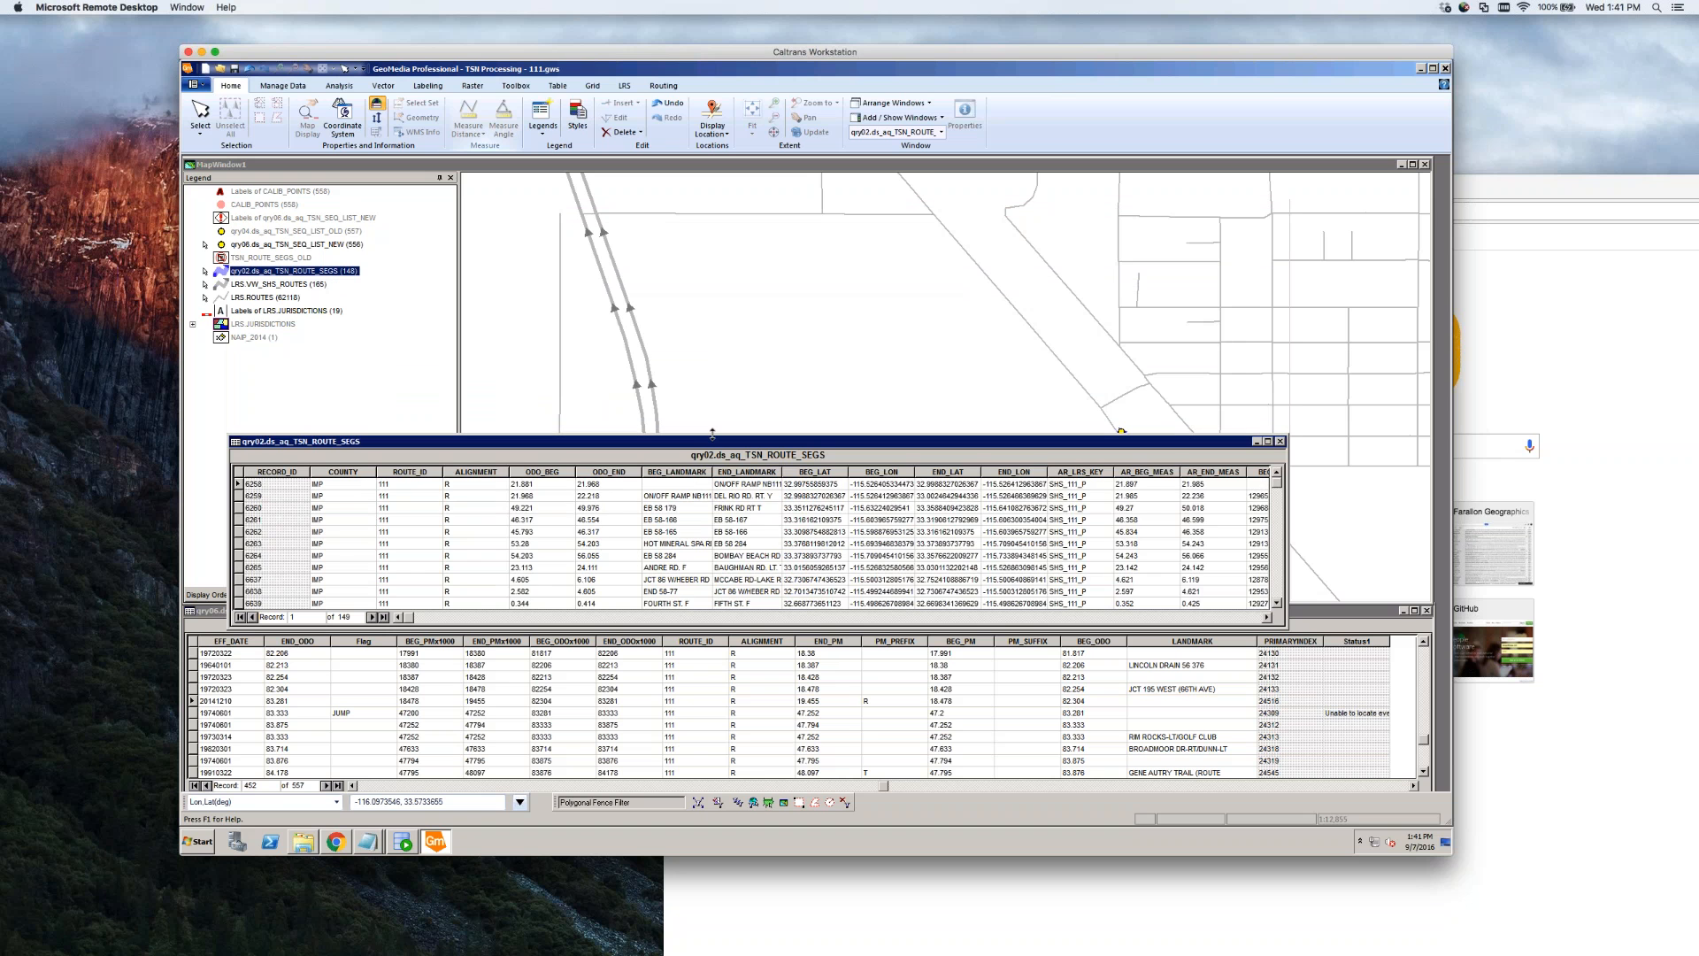
click(383, 617)
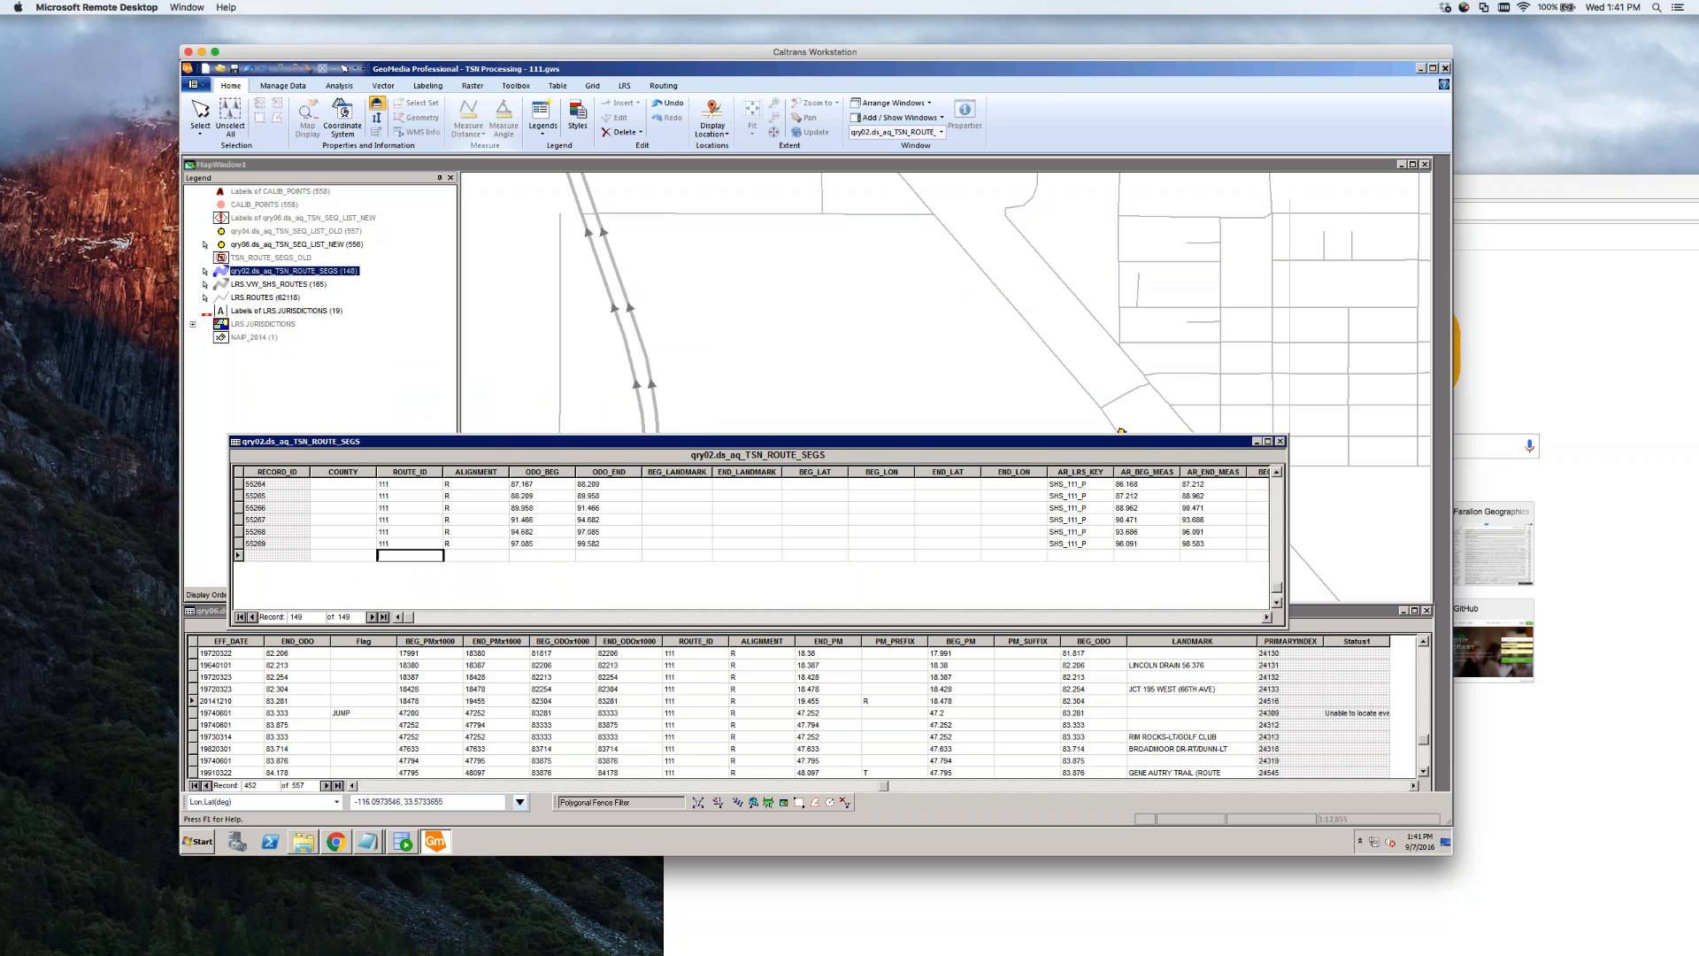
key(Tab)
drag(765, 442, 831, 601)
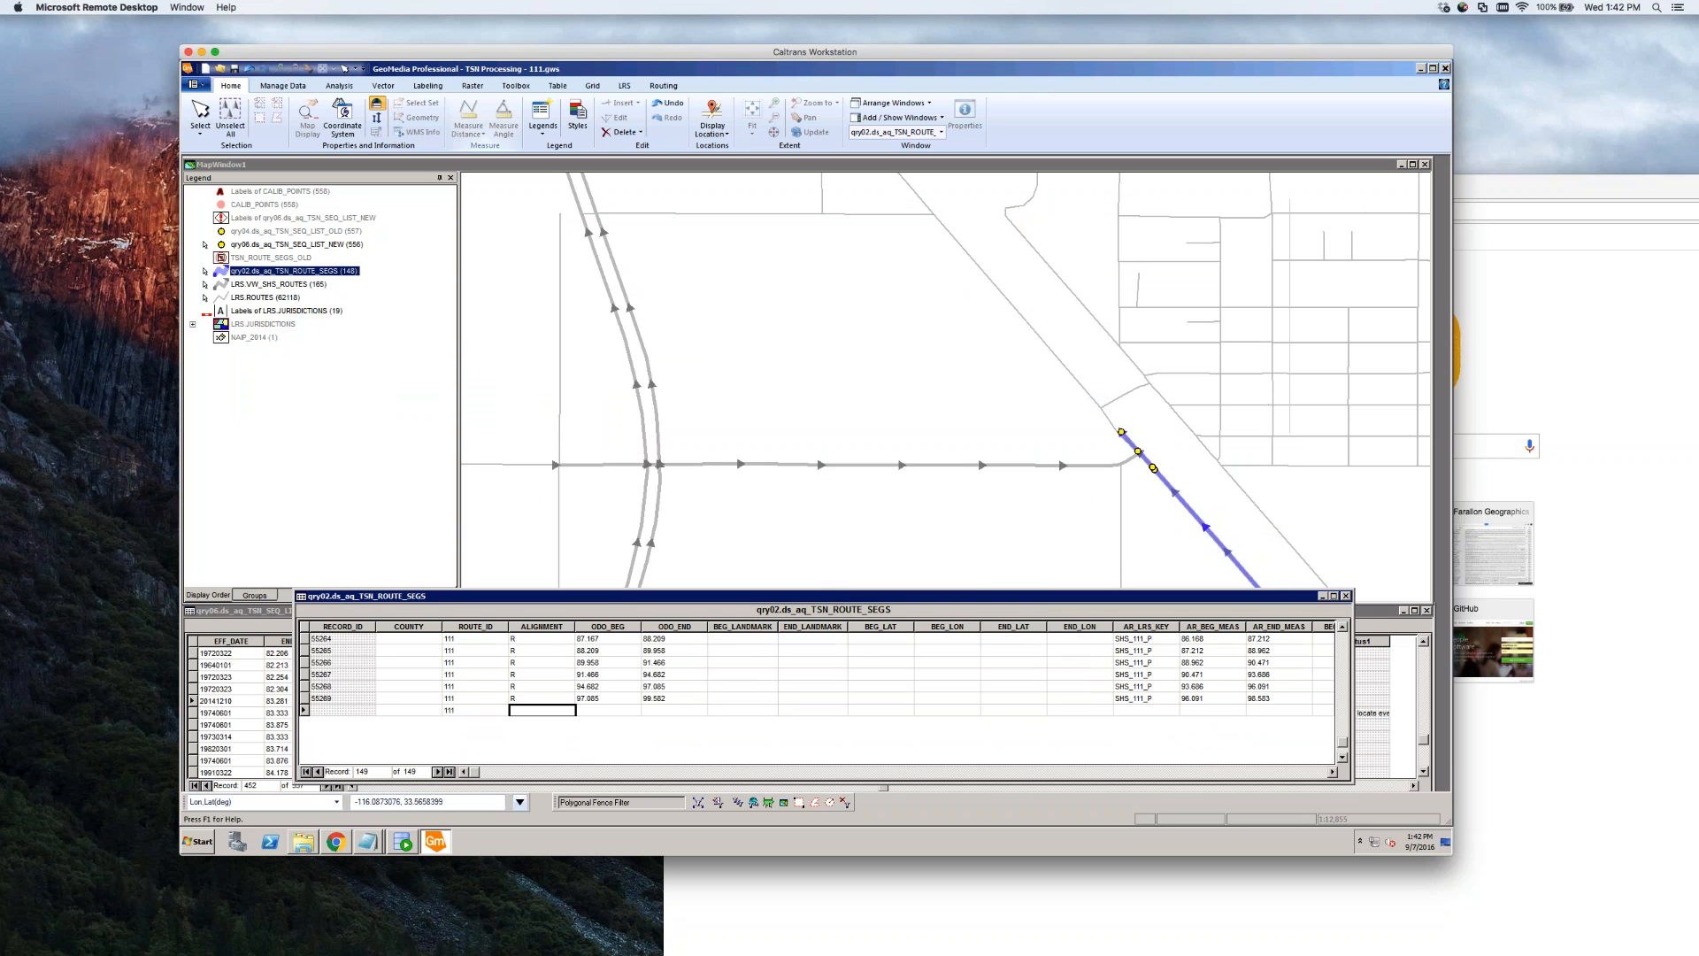
Read the spur route's END_MEASURE of 0.986 from its properties without changing anything
click(891, 531)
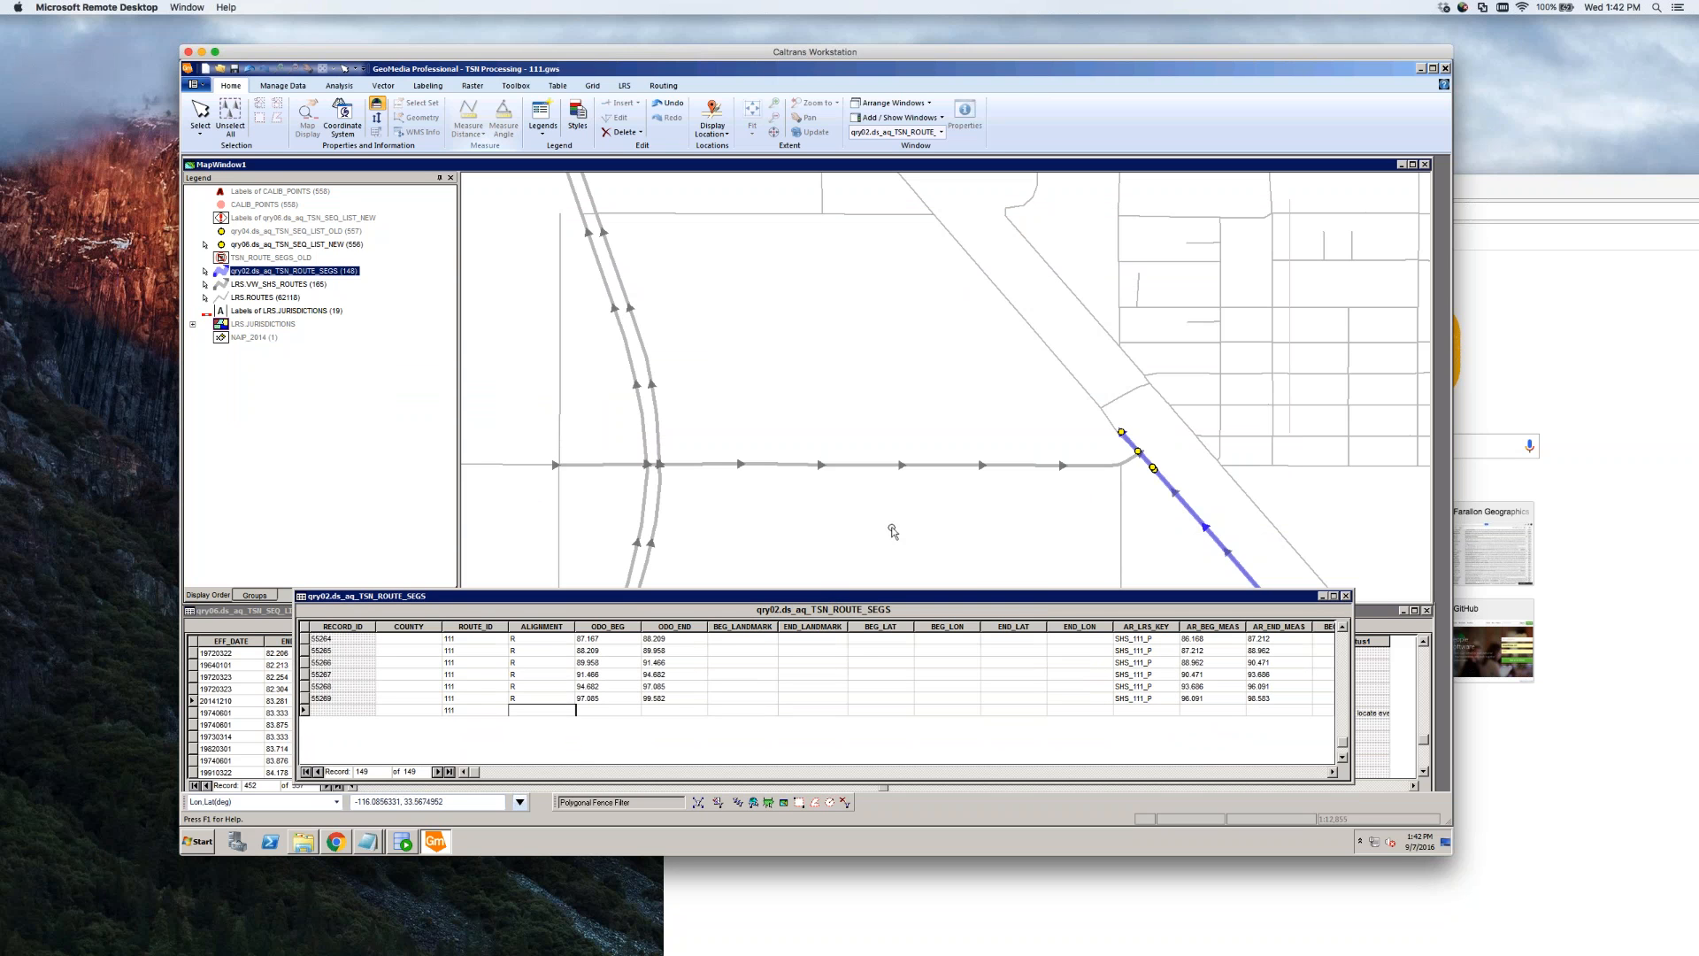
double_click(1116, 471)
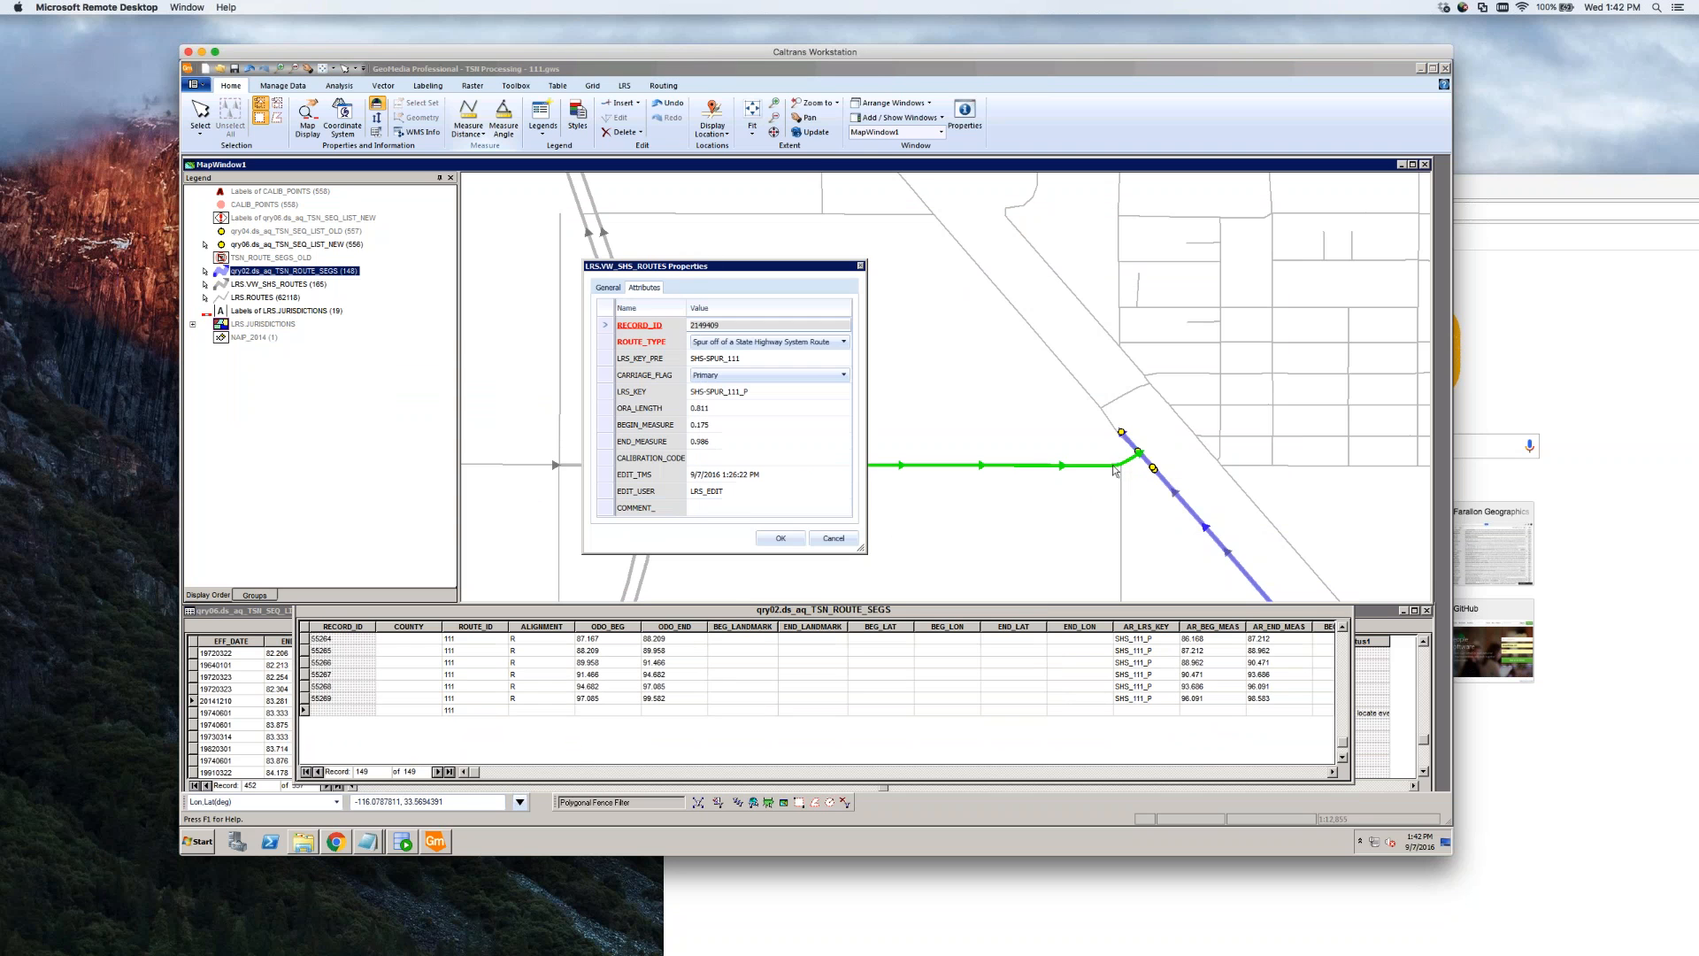
click(754, 440)
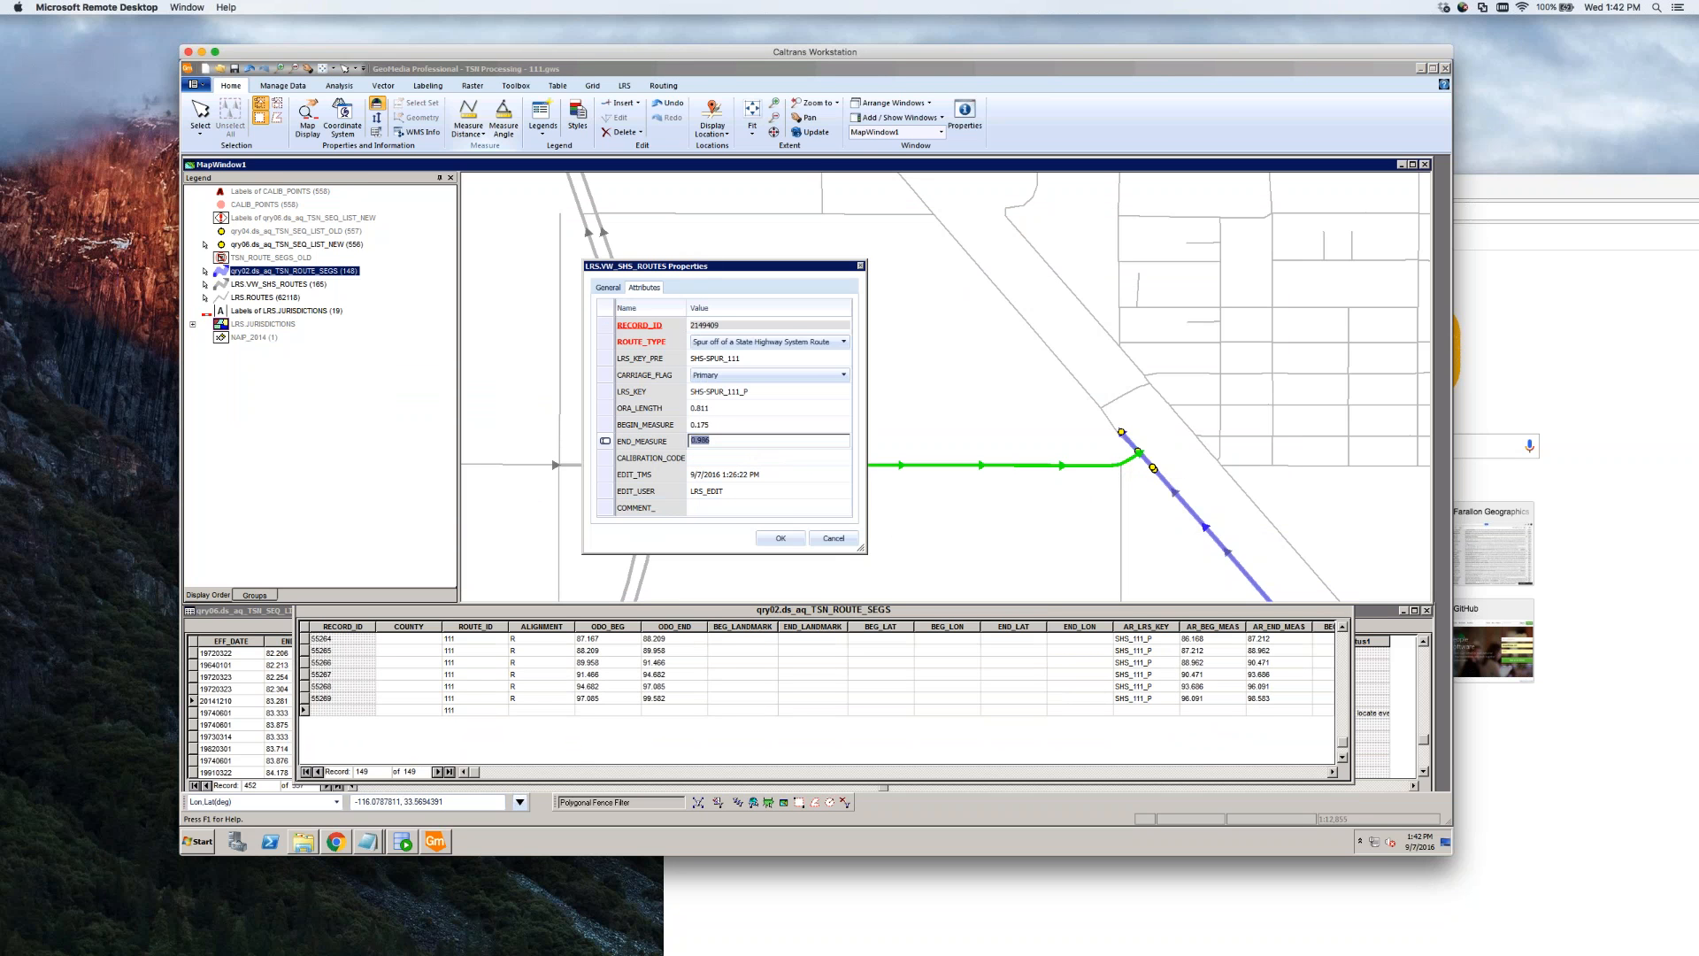
click(846, 540)
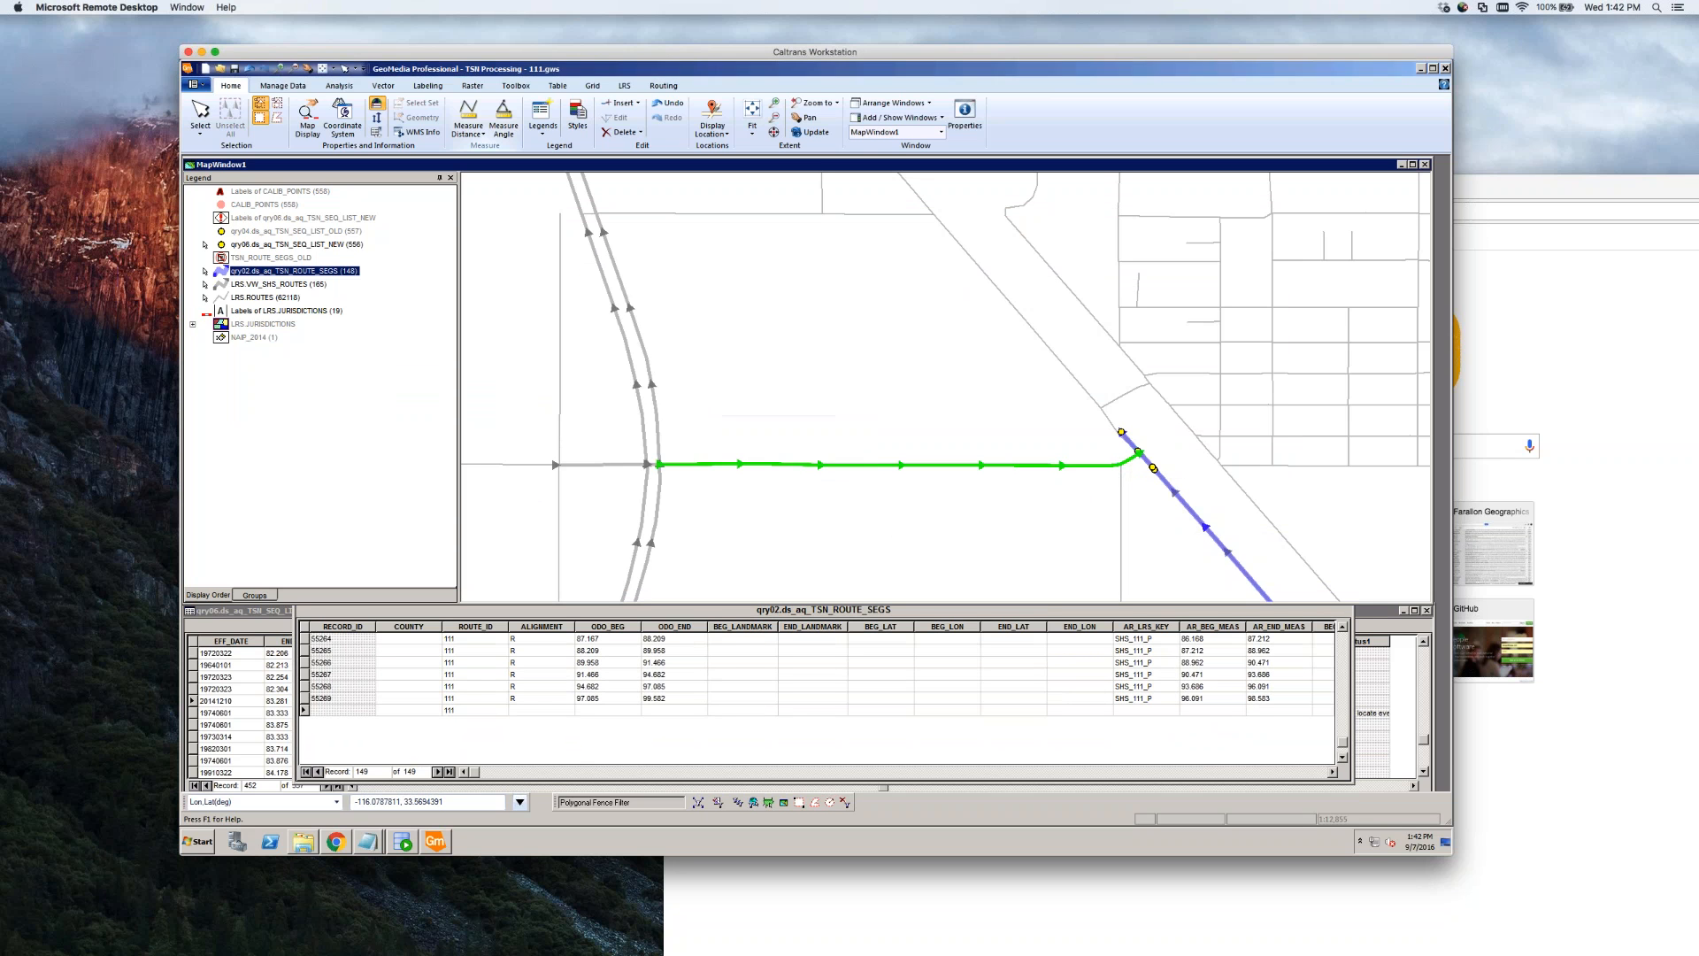
Jot '.986 - 0' in the Notepad notes, then go back to the new row's ALIGNMENT field
click(369, 841)
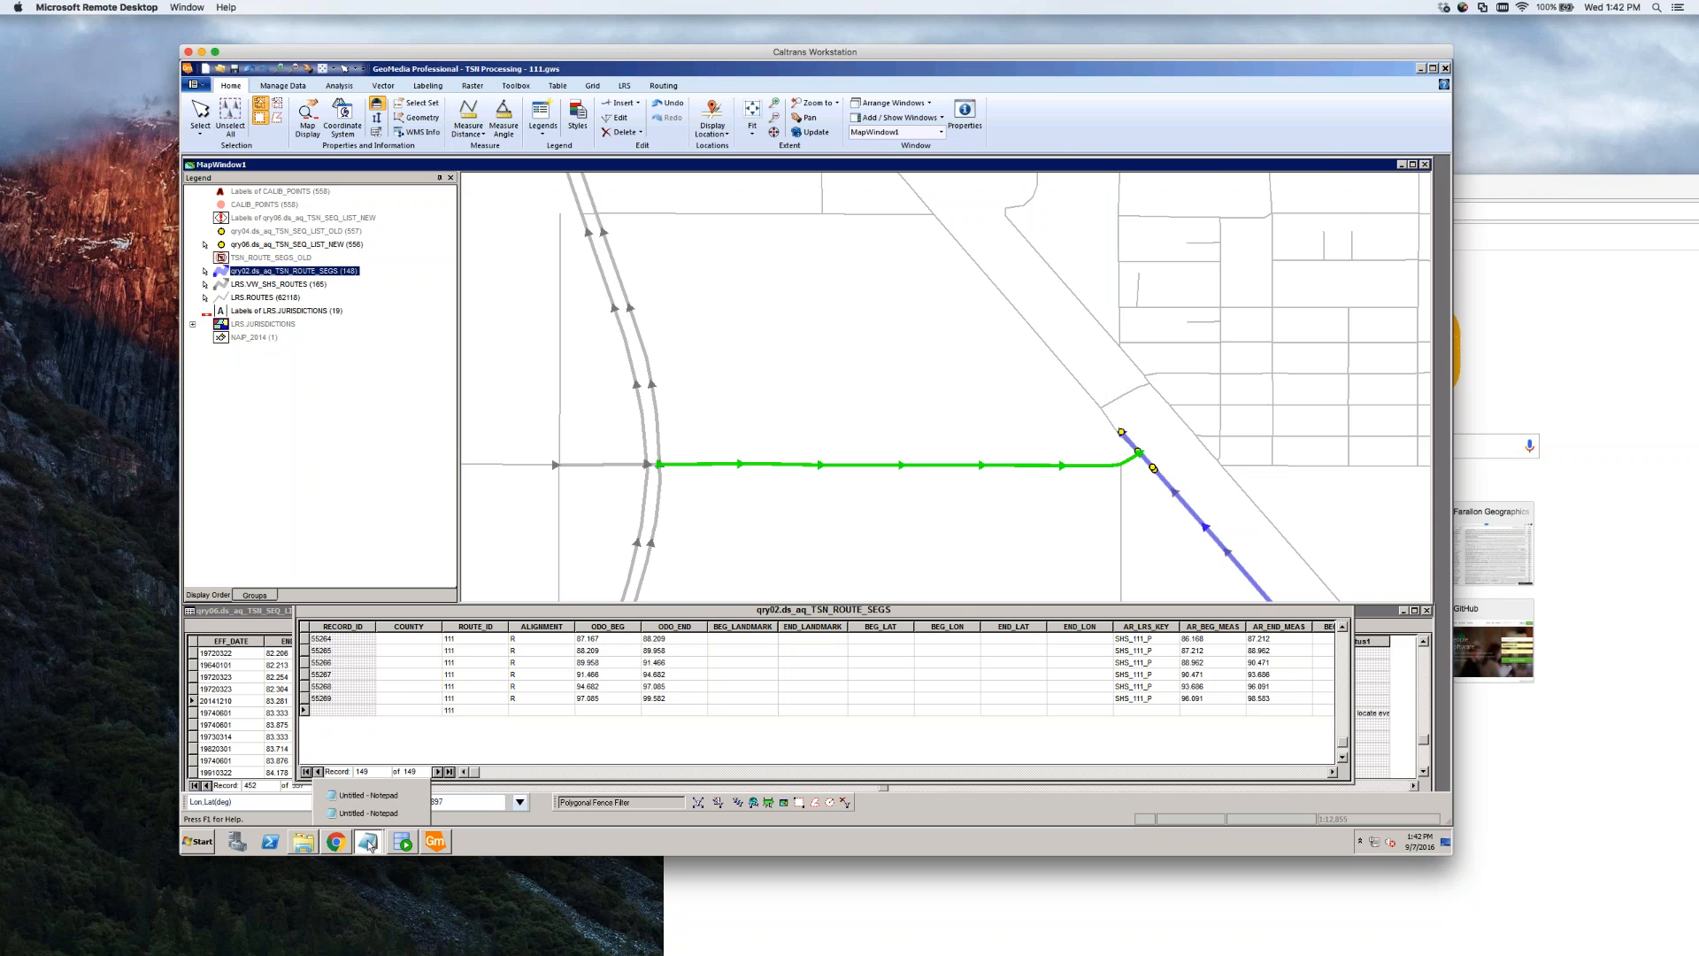
click(369, 796)
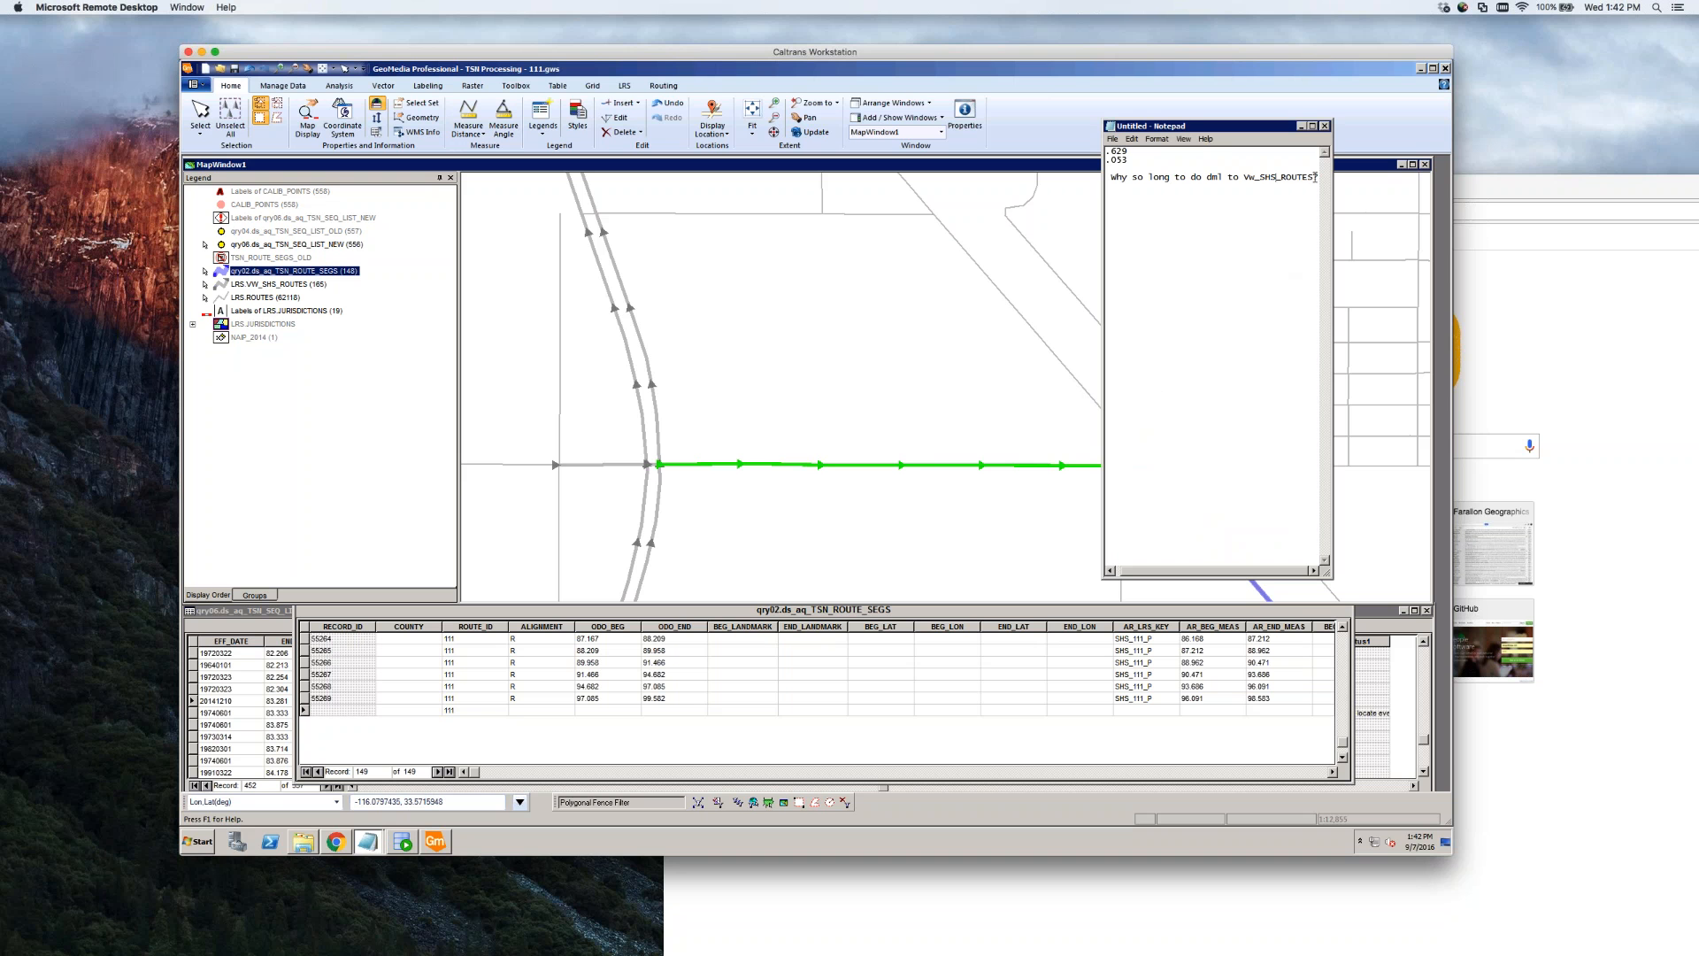
key(Return)
key(Return)
key(Return)
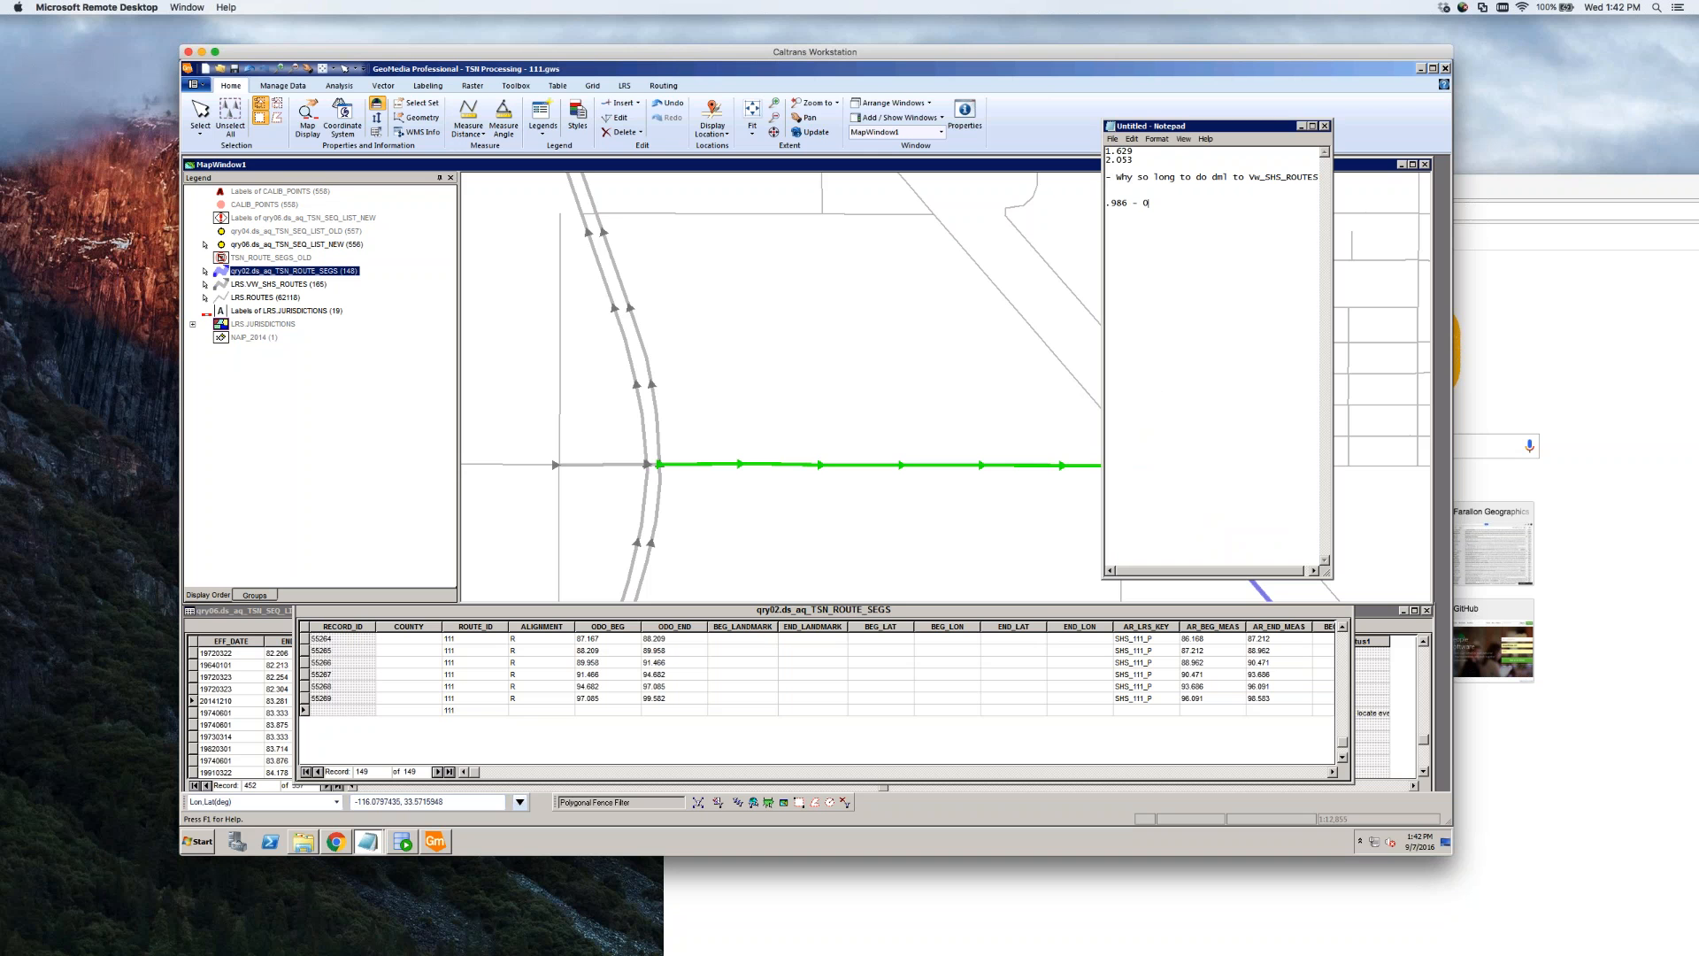
click(536, 711)
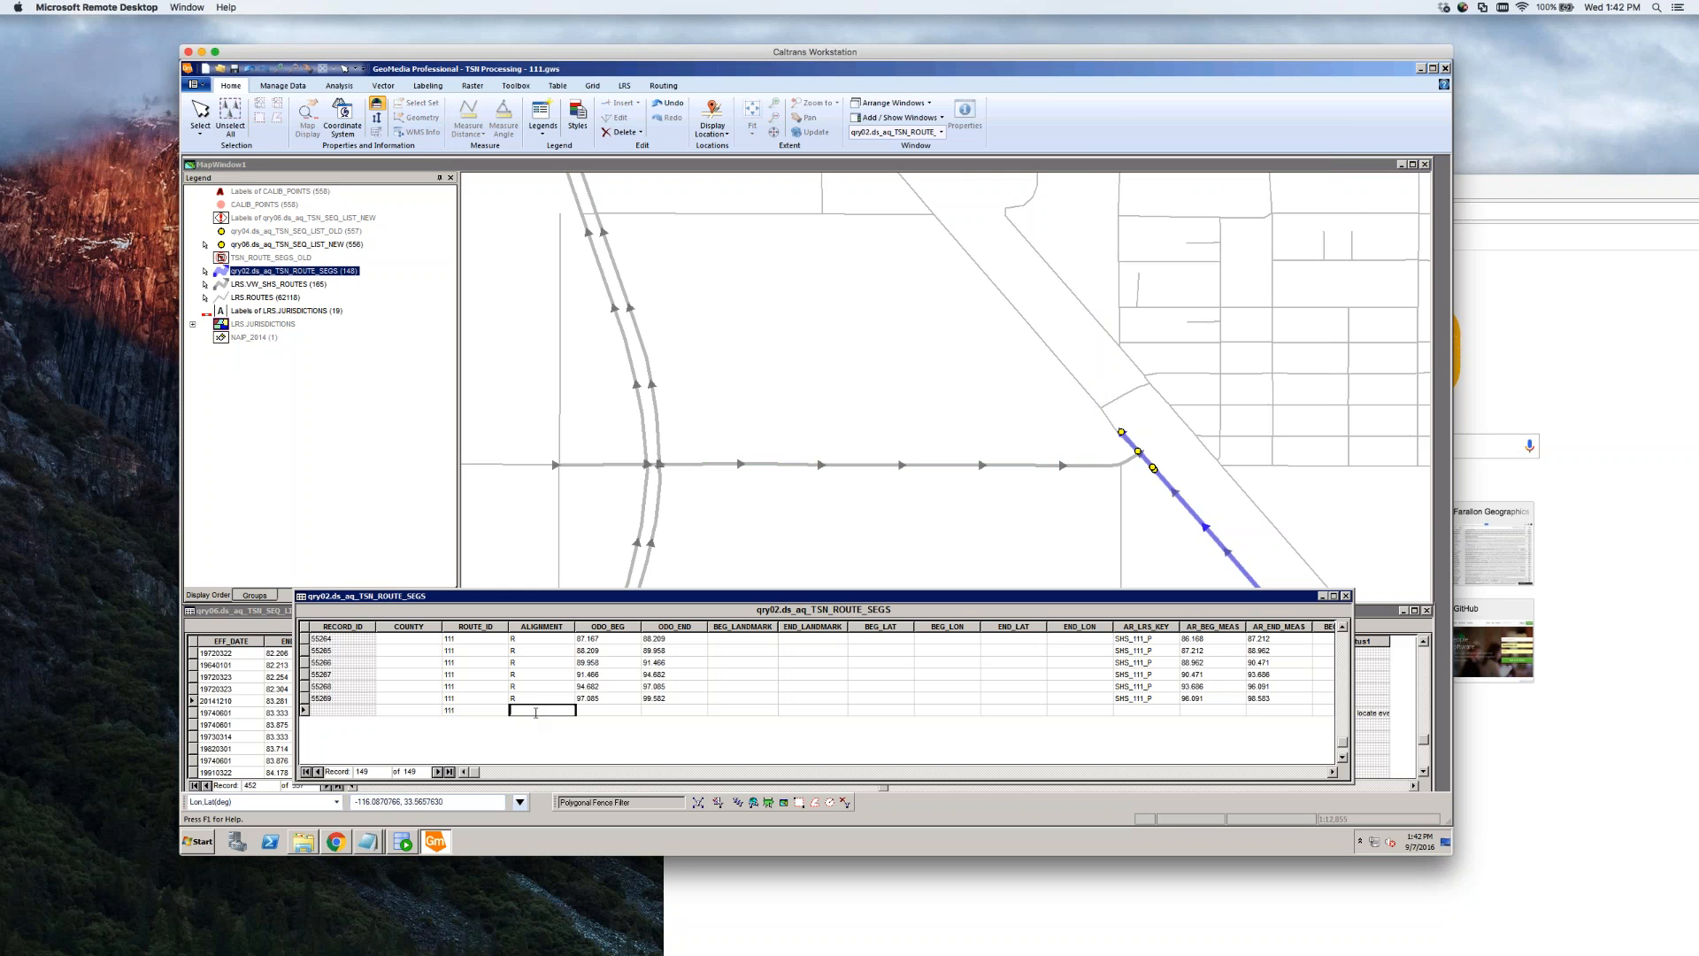
Fill the new row with alignment R, AR_LRS_KEY SHS-SPUR_111_P and measures 0.986 to 0
key(Tab)
key(Tab)
key(Tab)
key(Tab)
key(Tab)
key(Tab)
key(Tab)
key(Tab)
key(Tab)
text(SHS-SPUR_11)
key(Tab)
key(Tab)
key(Tab)
key(Tab)
key(Tab)
key(Tab)
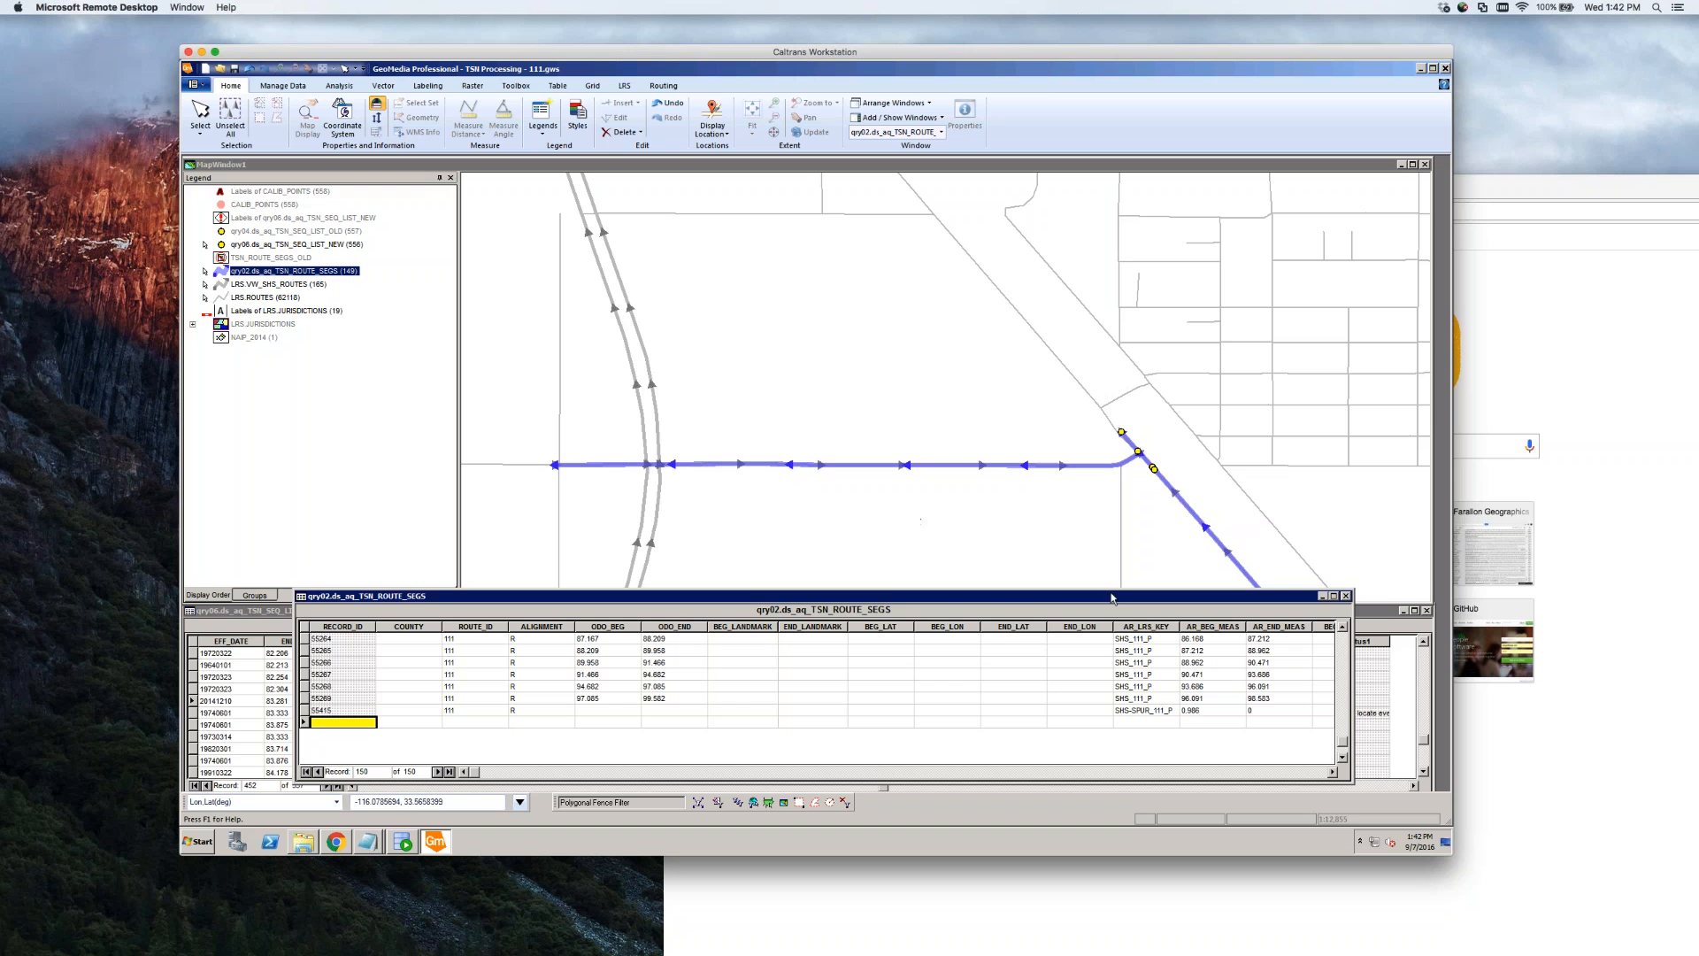
drag(1111, 598, 1128, 513)
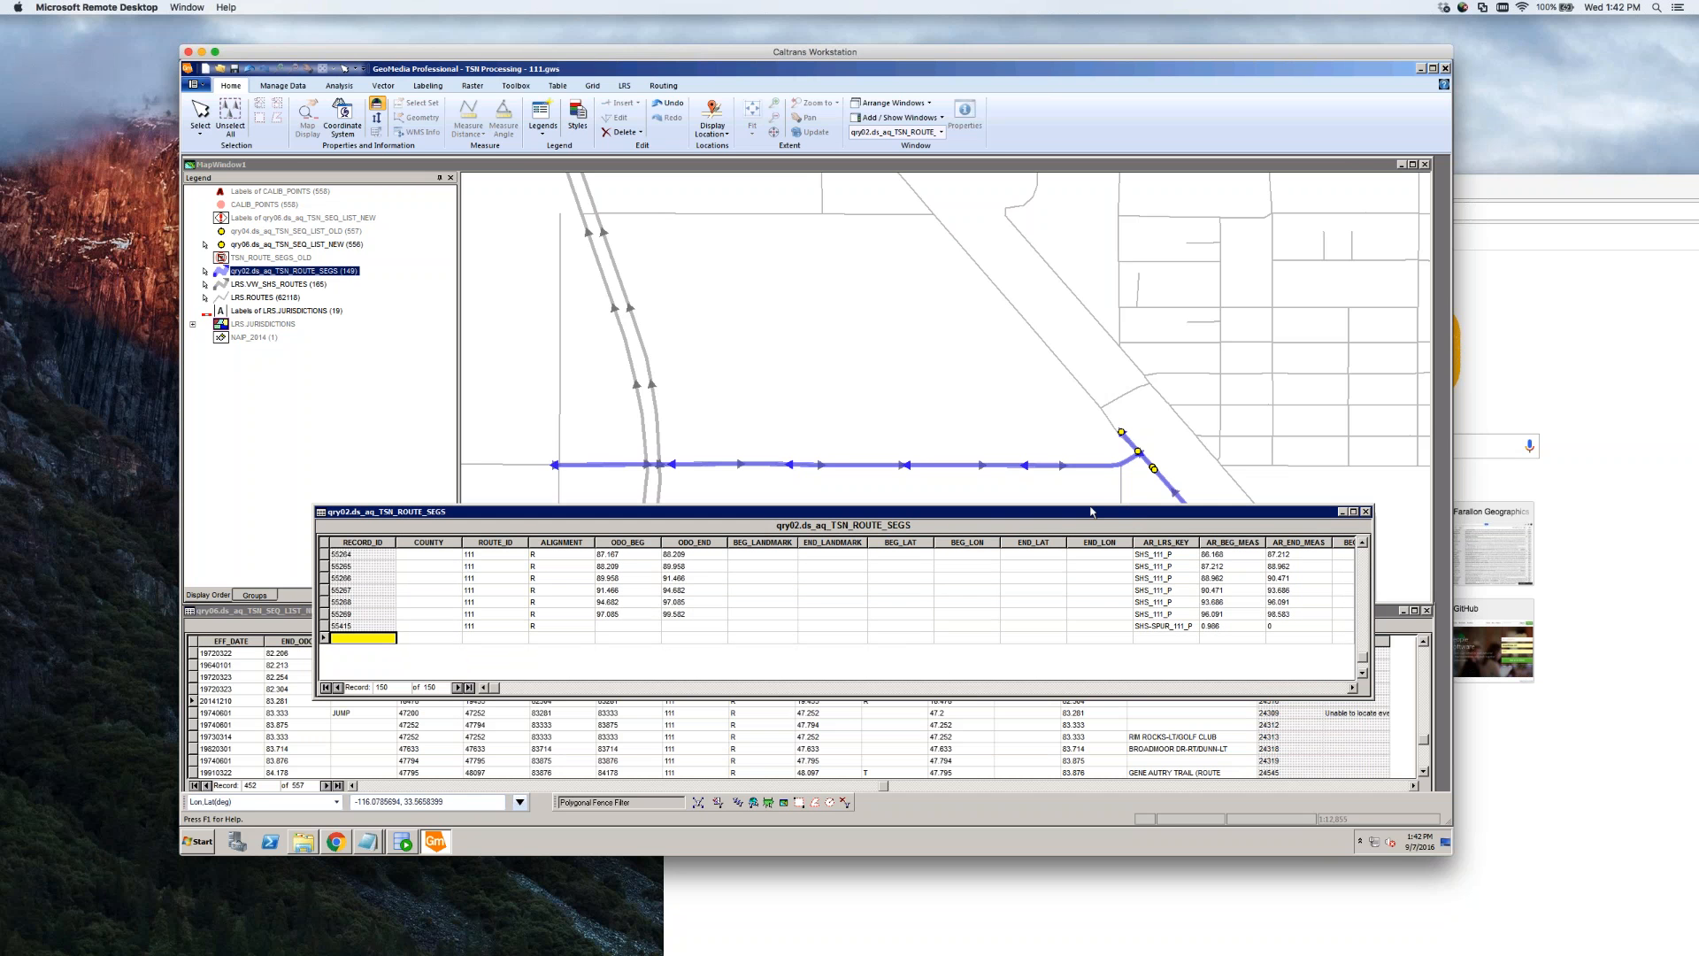
click(1207, 716)
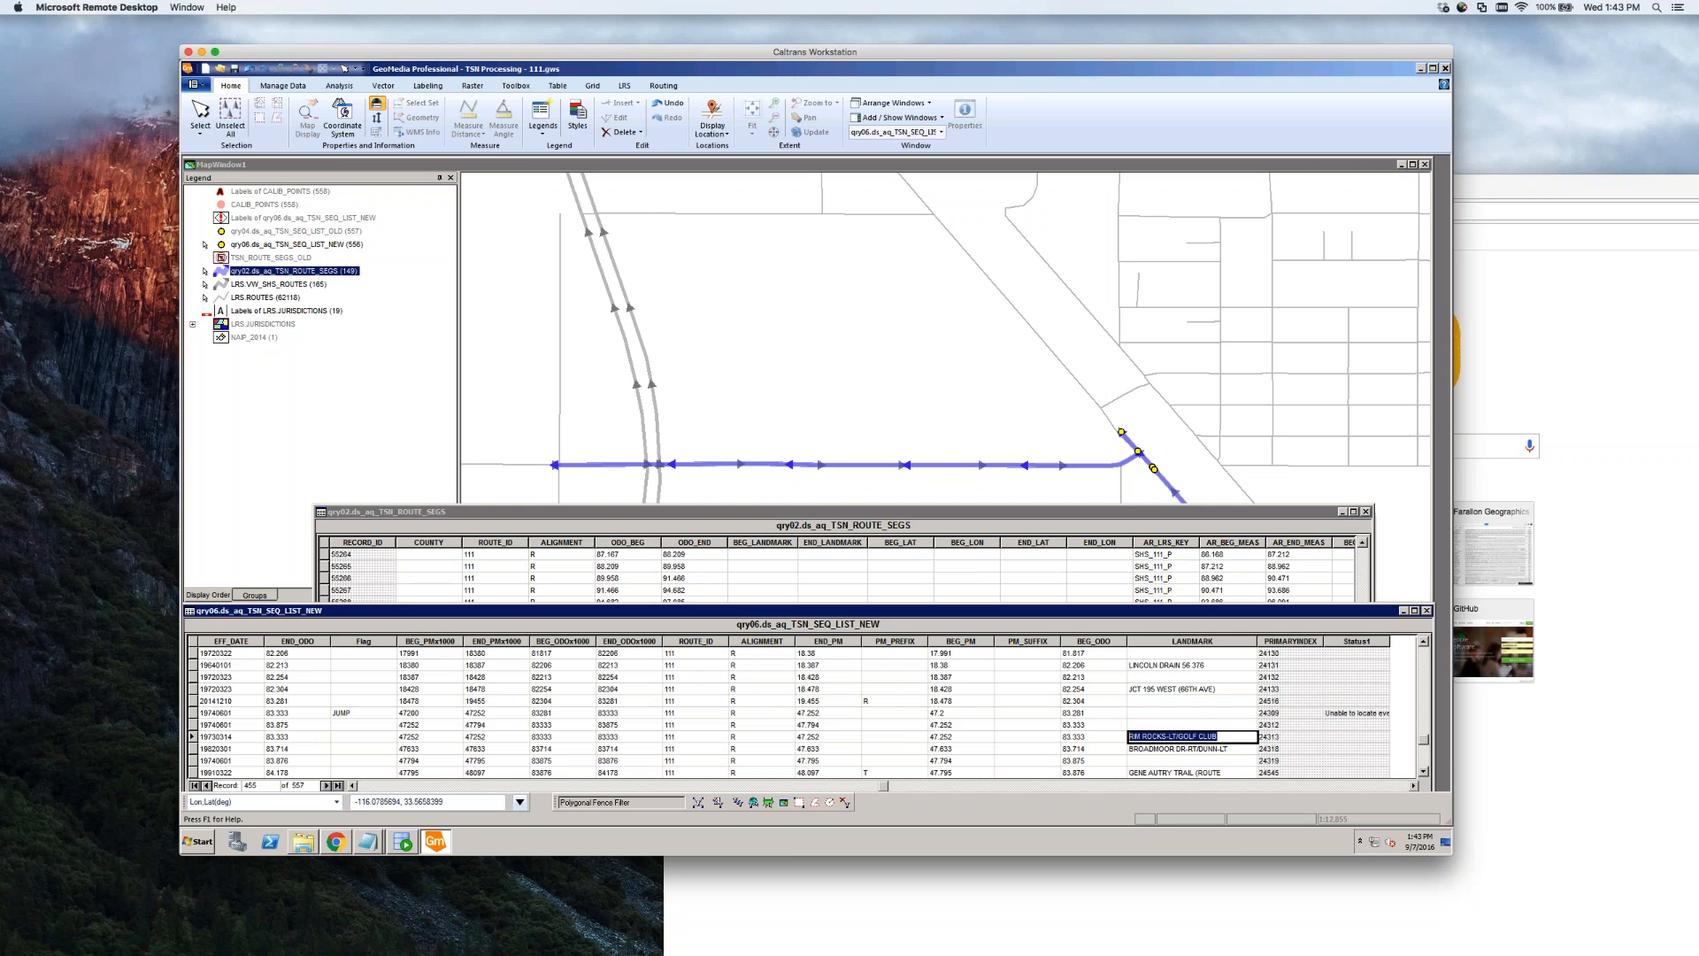
Inspect the new spur segment's properties to confirm ODO_BEG and ODO_END are blank, then reselect record 20141210
click(1206, 715)
click(1077, 715)
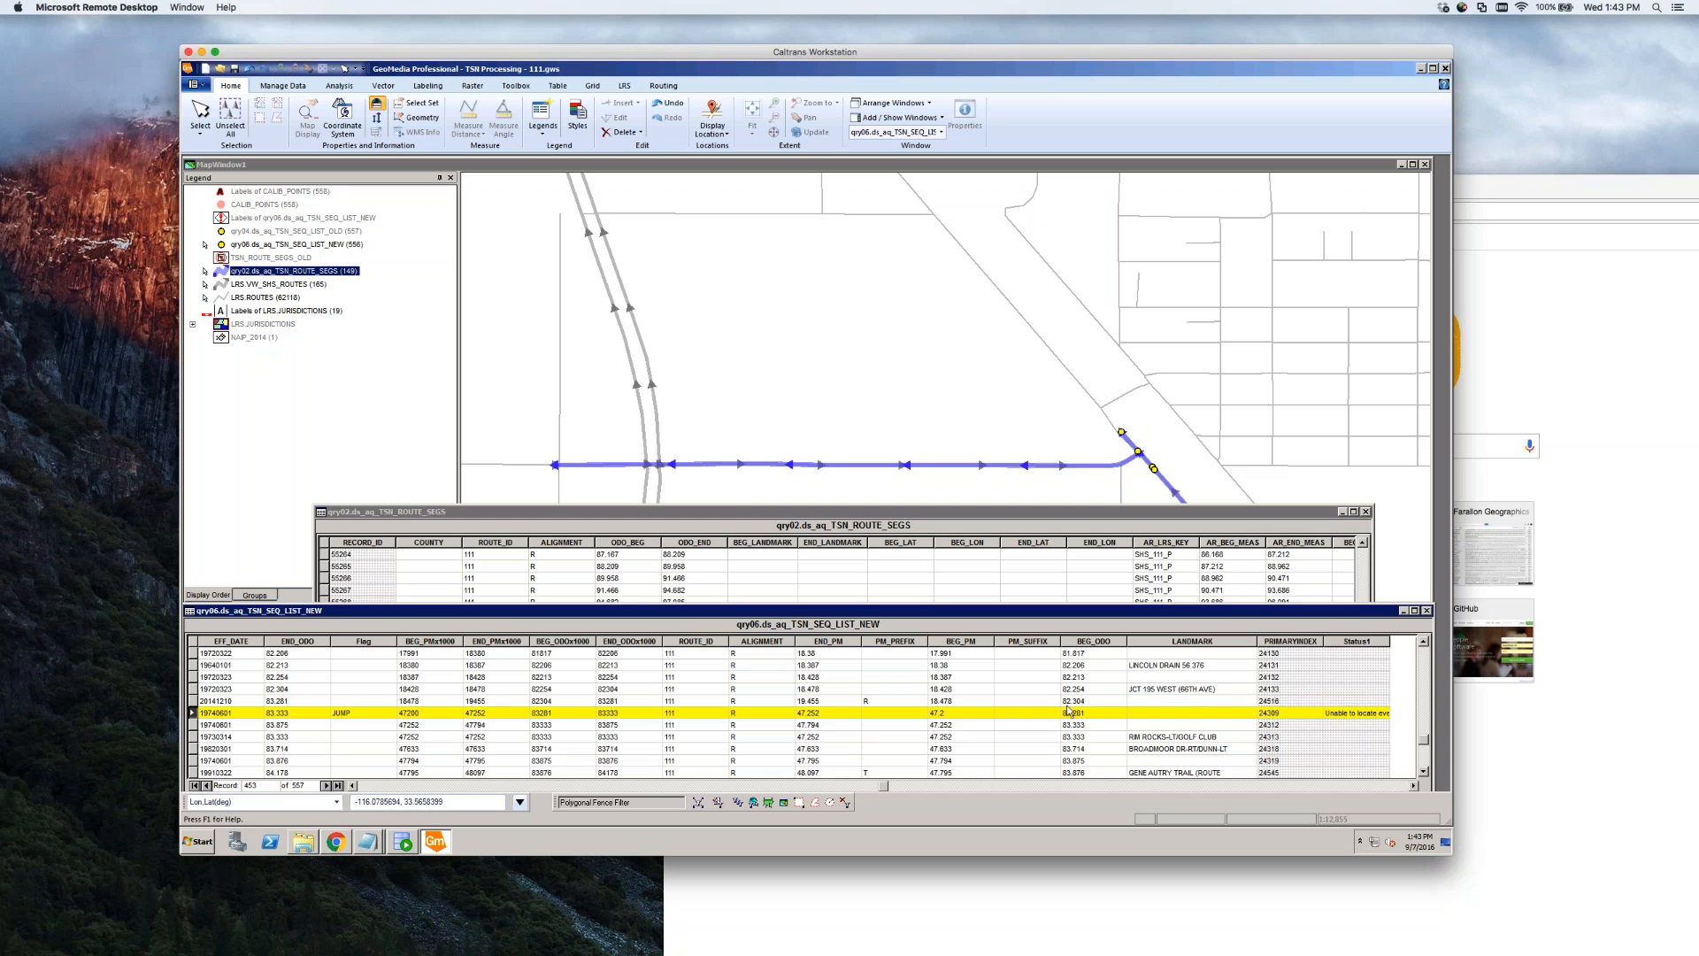
click(734, 493)
double_click(751, 465)
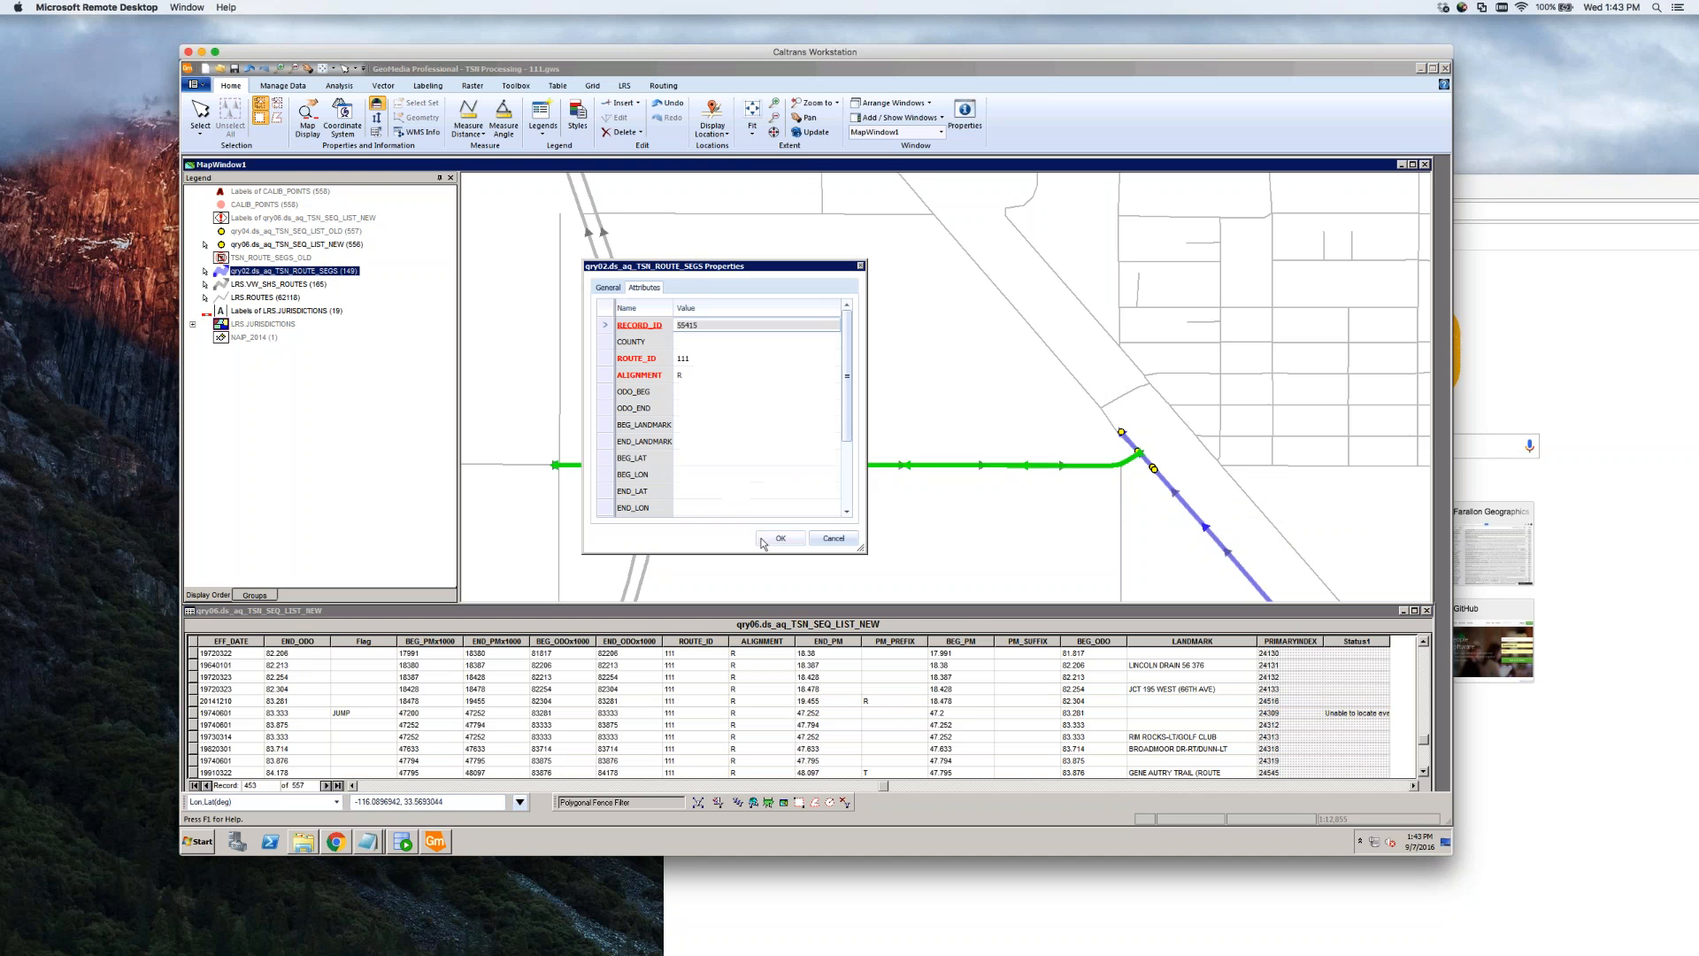
click(756, 392)
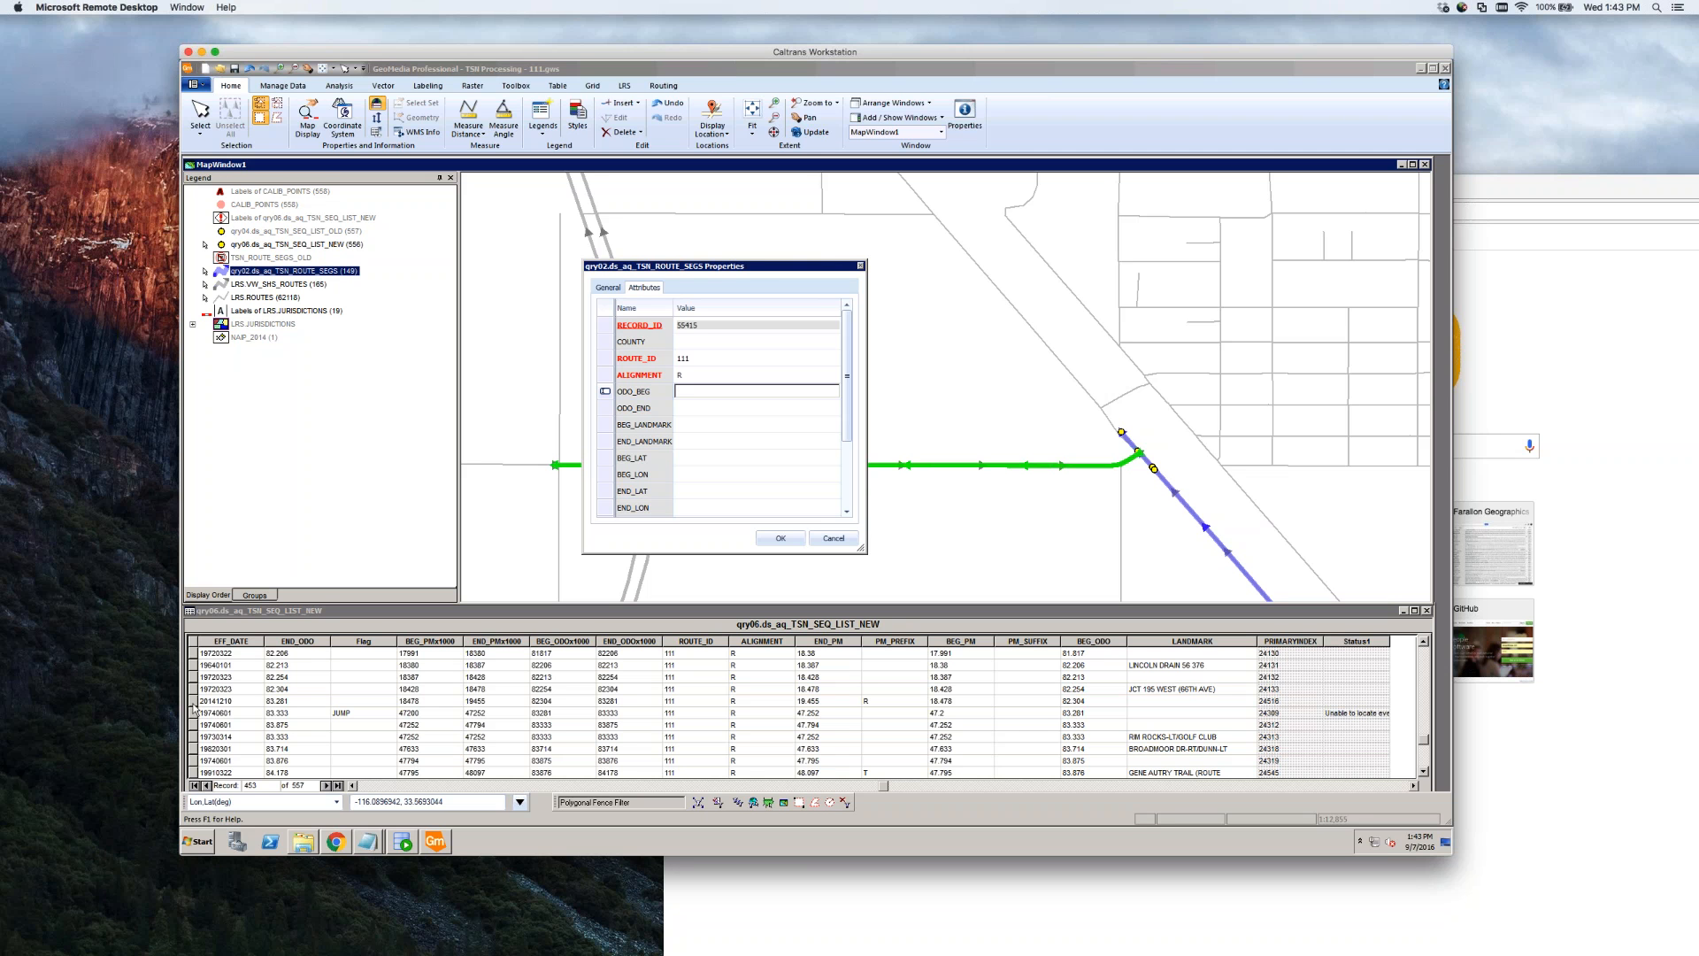
click(833, 539)
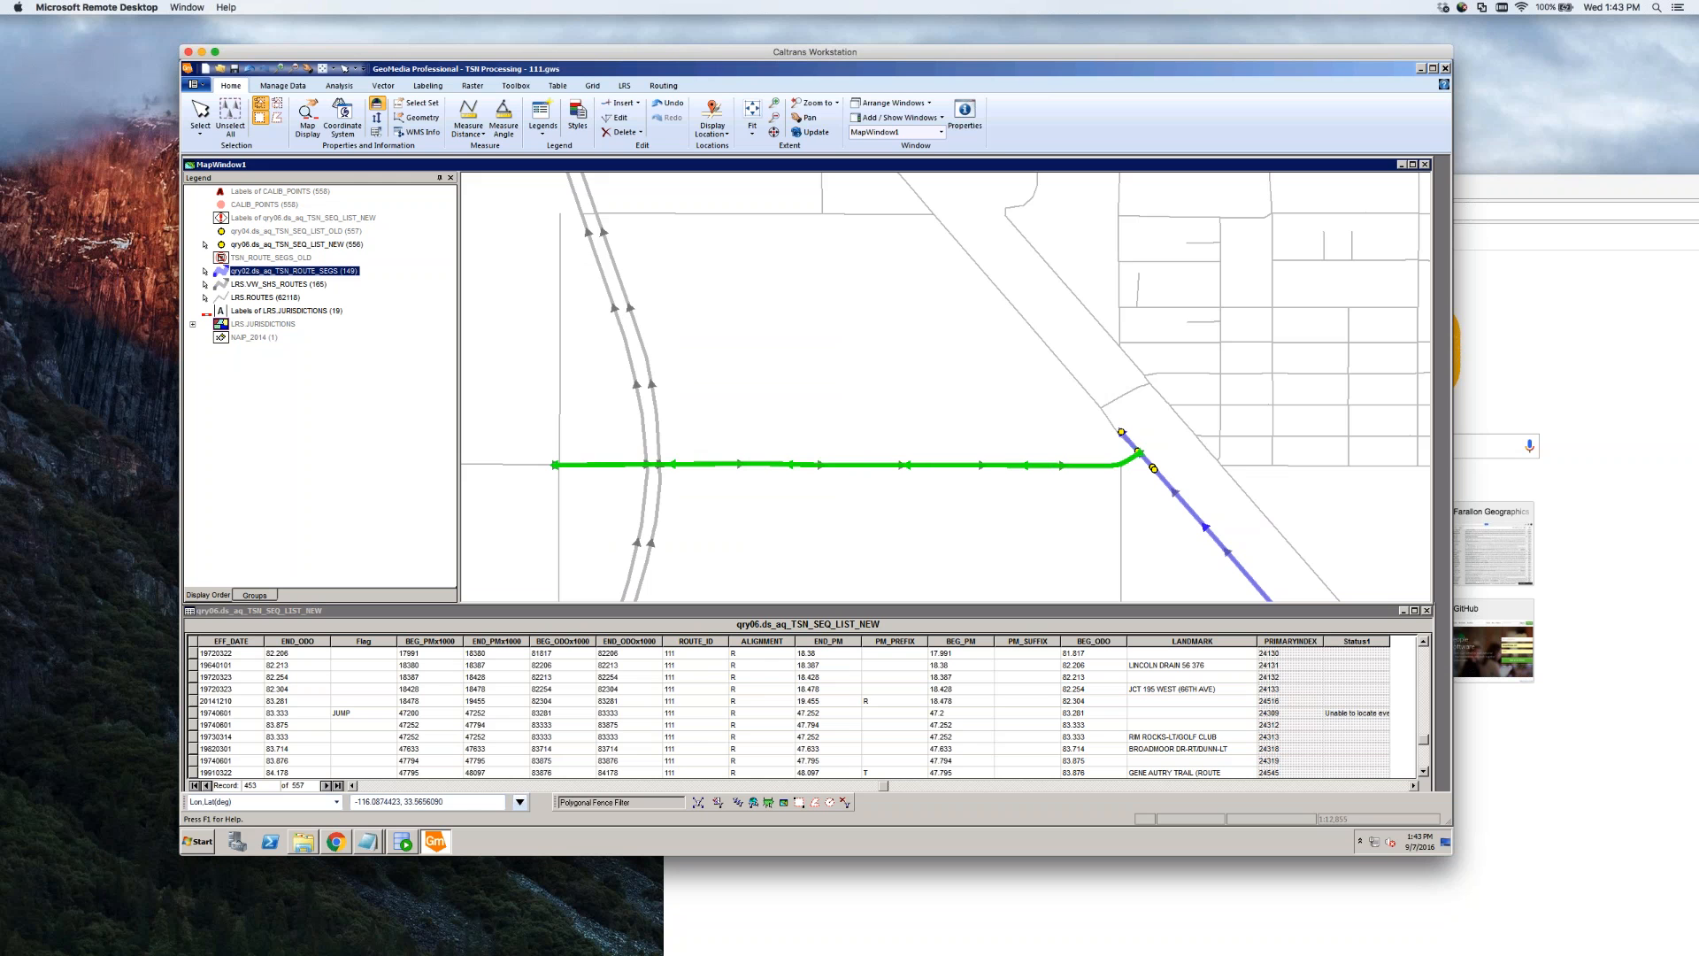
click(193, 701)
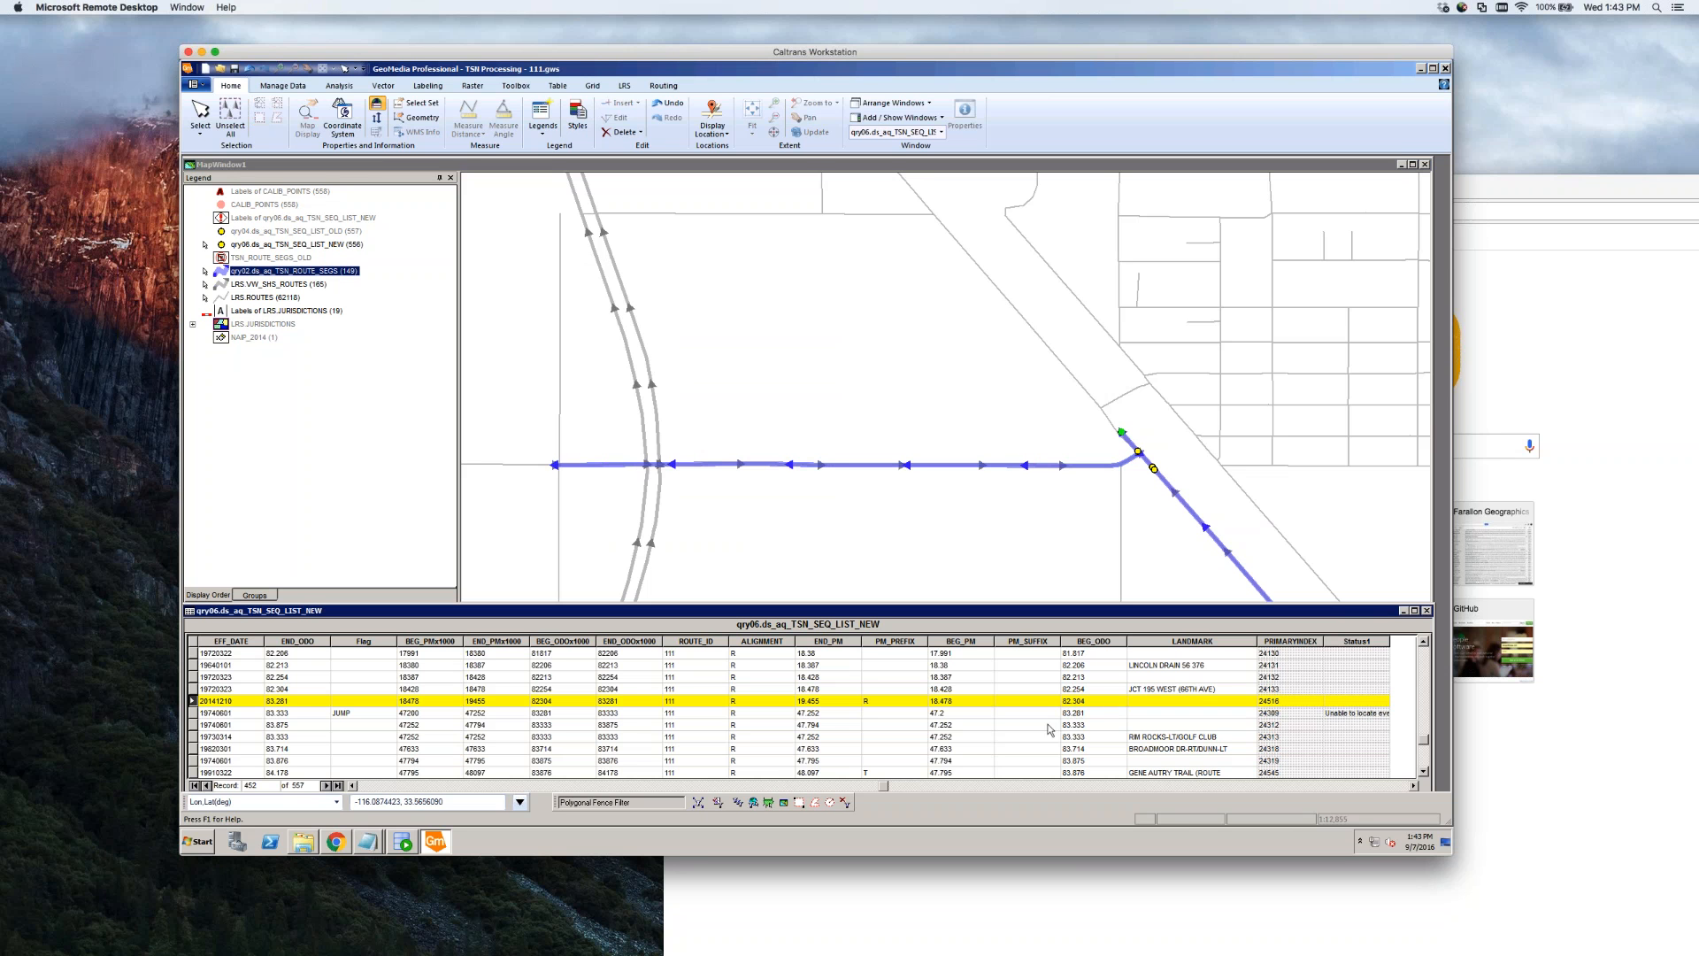
Copy record 20141210's BEG_ODO value 82.304 from the sequence list
click(1084, 701)
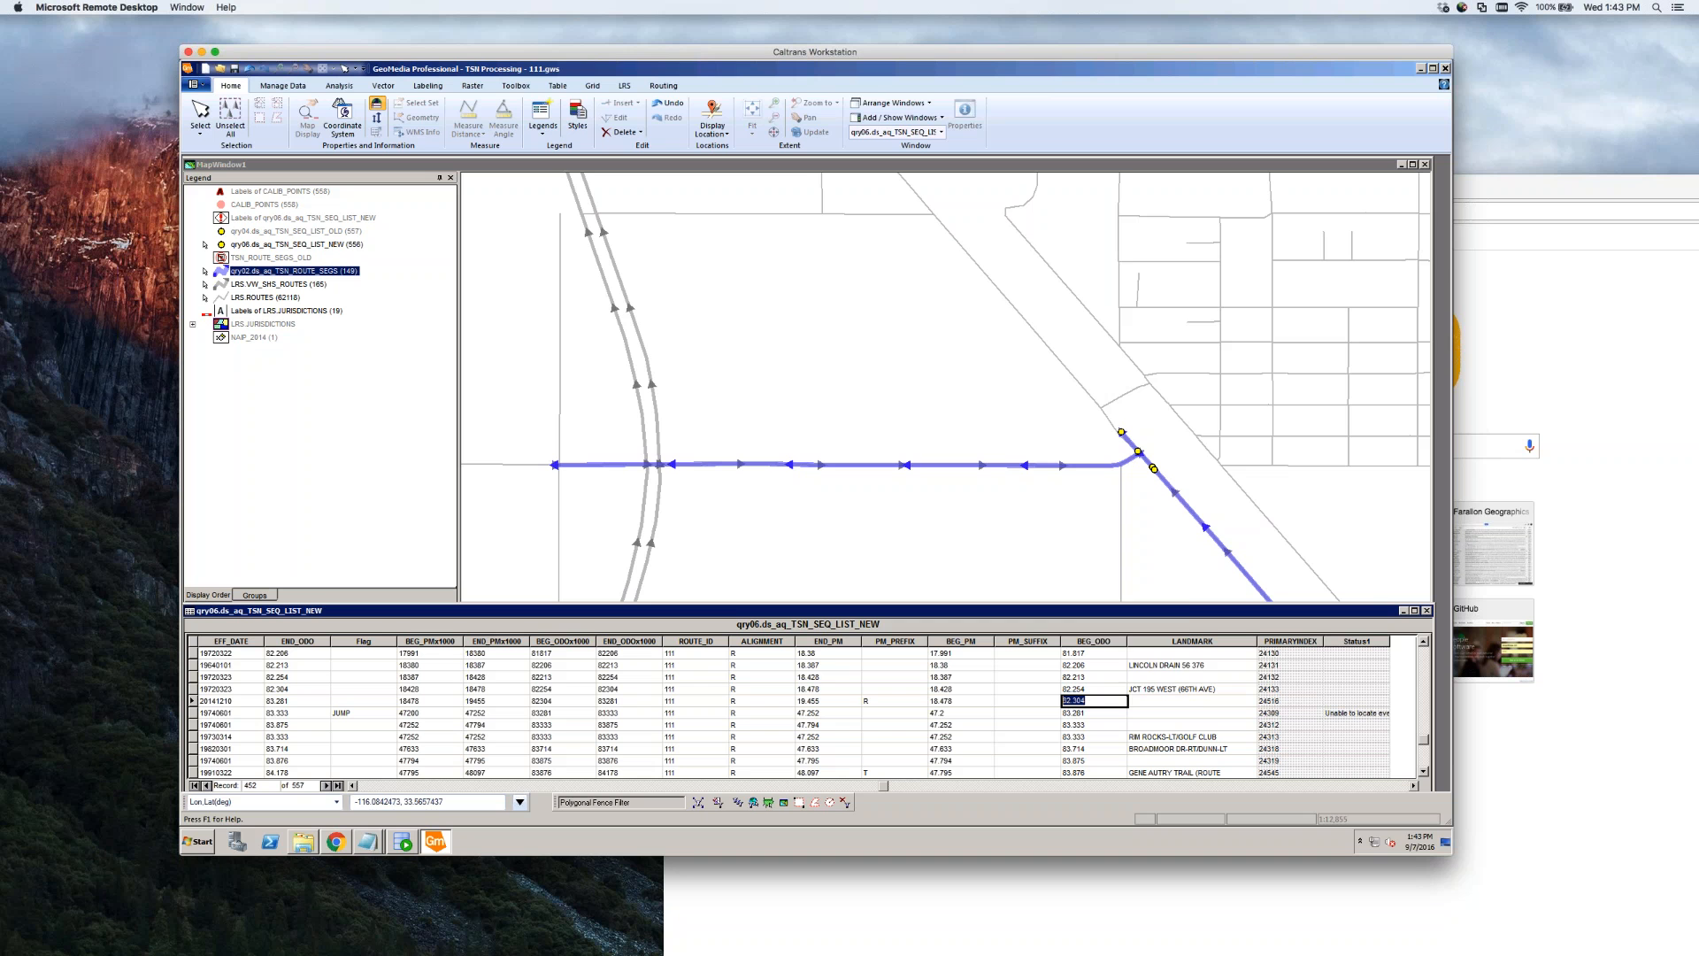
right_click(1087, 701)
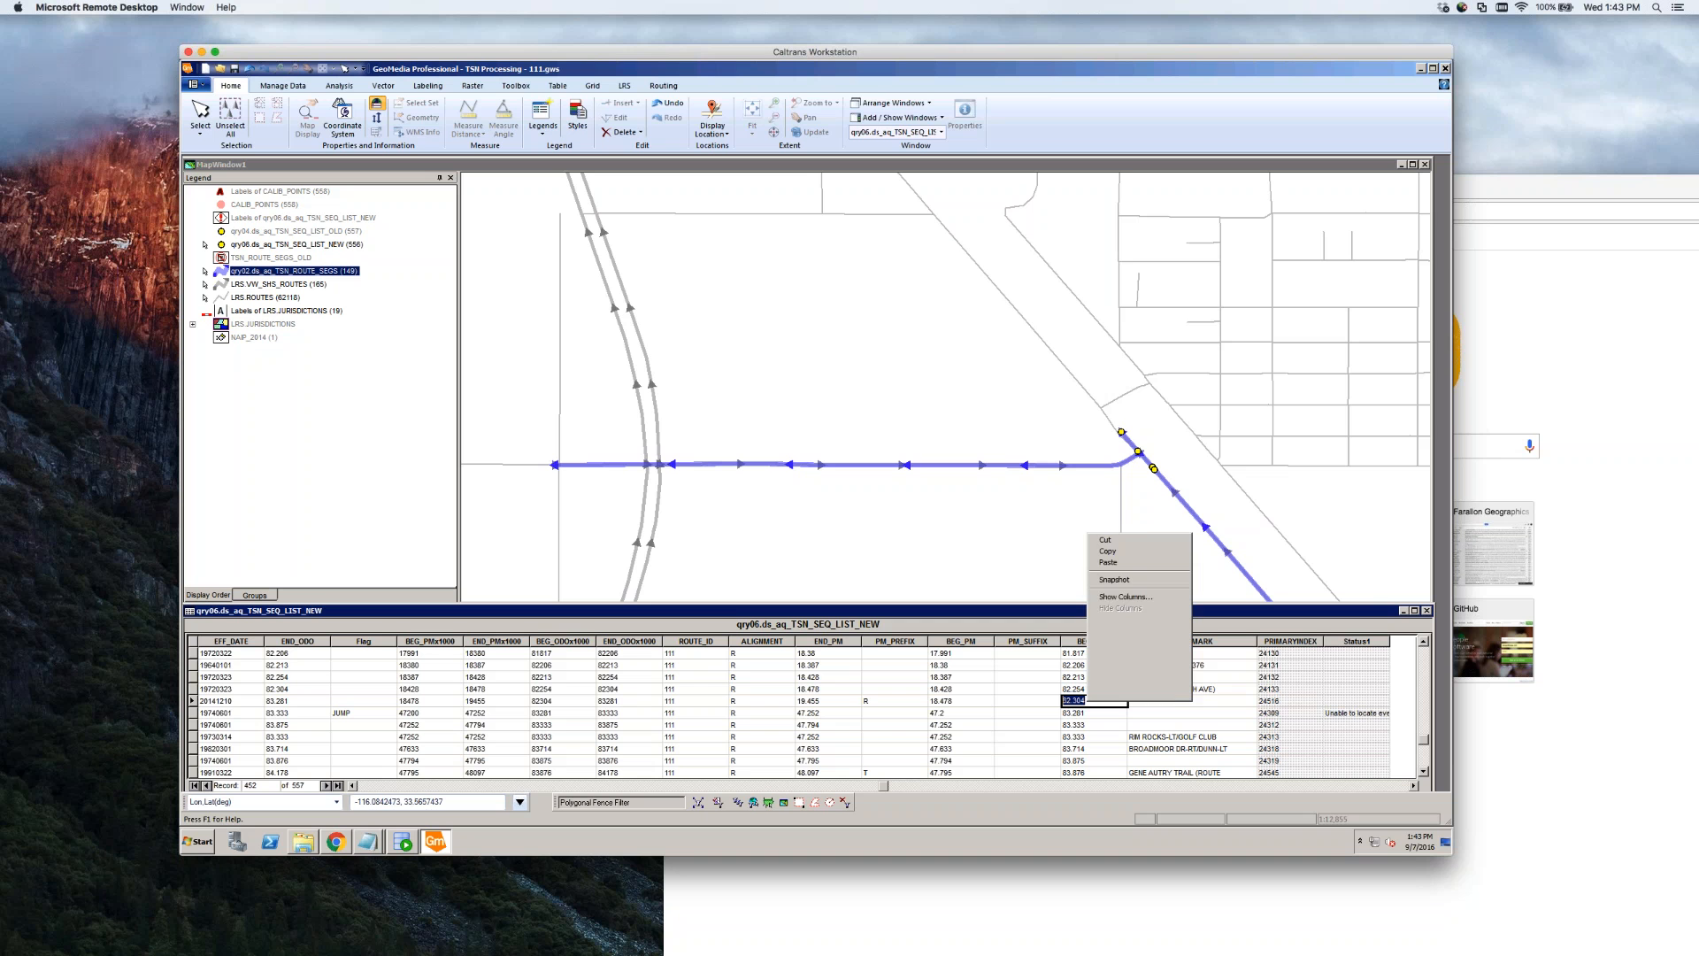
click(1107, 551)
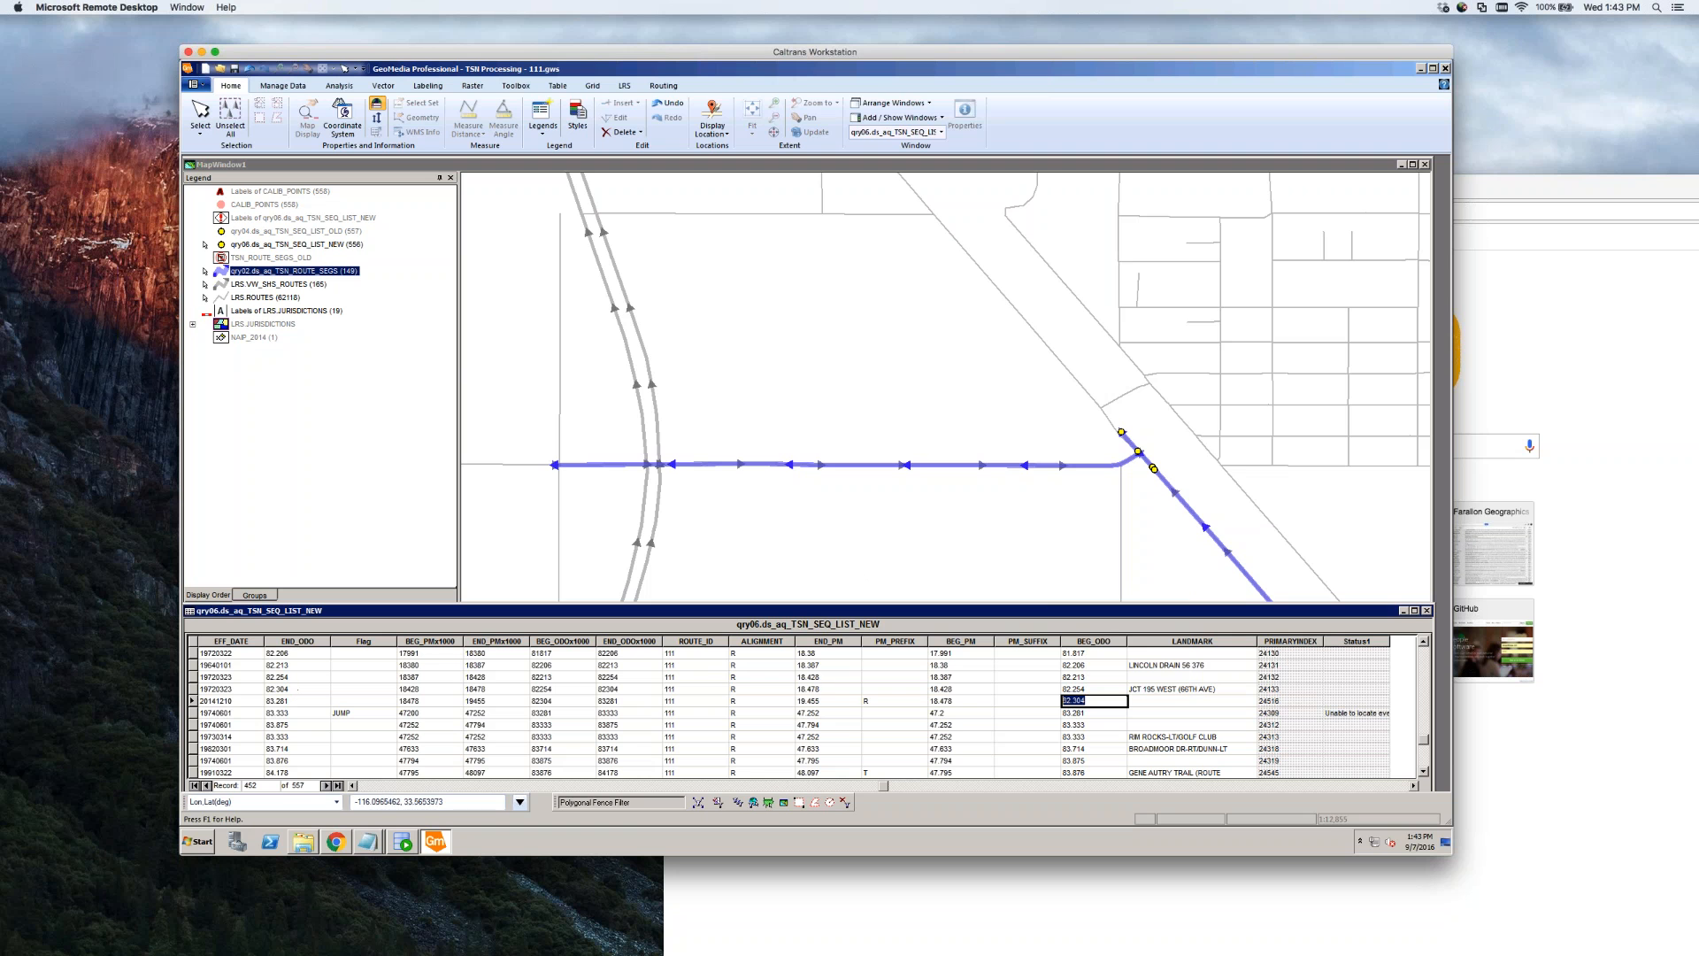
click(863, 540)
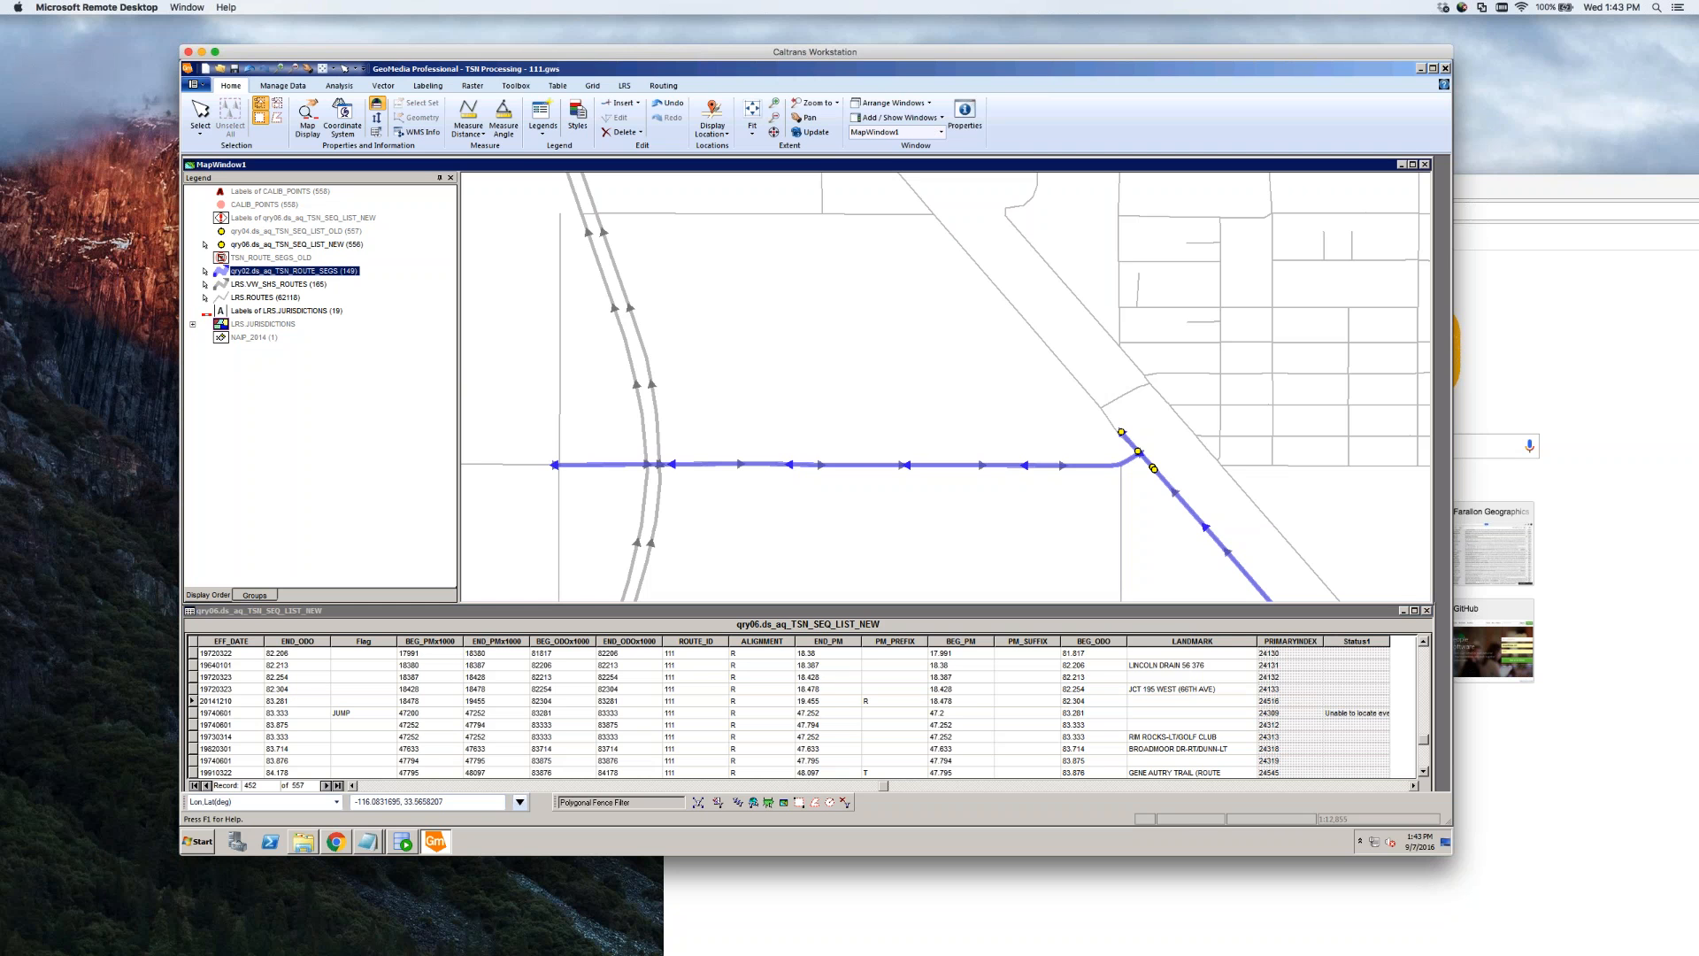
click(284, 702)
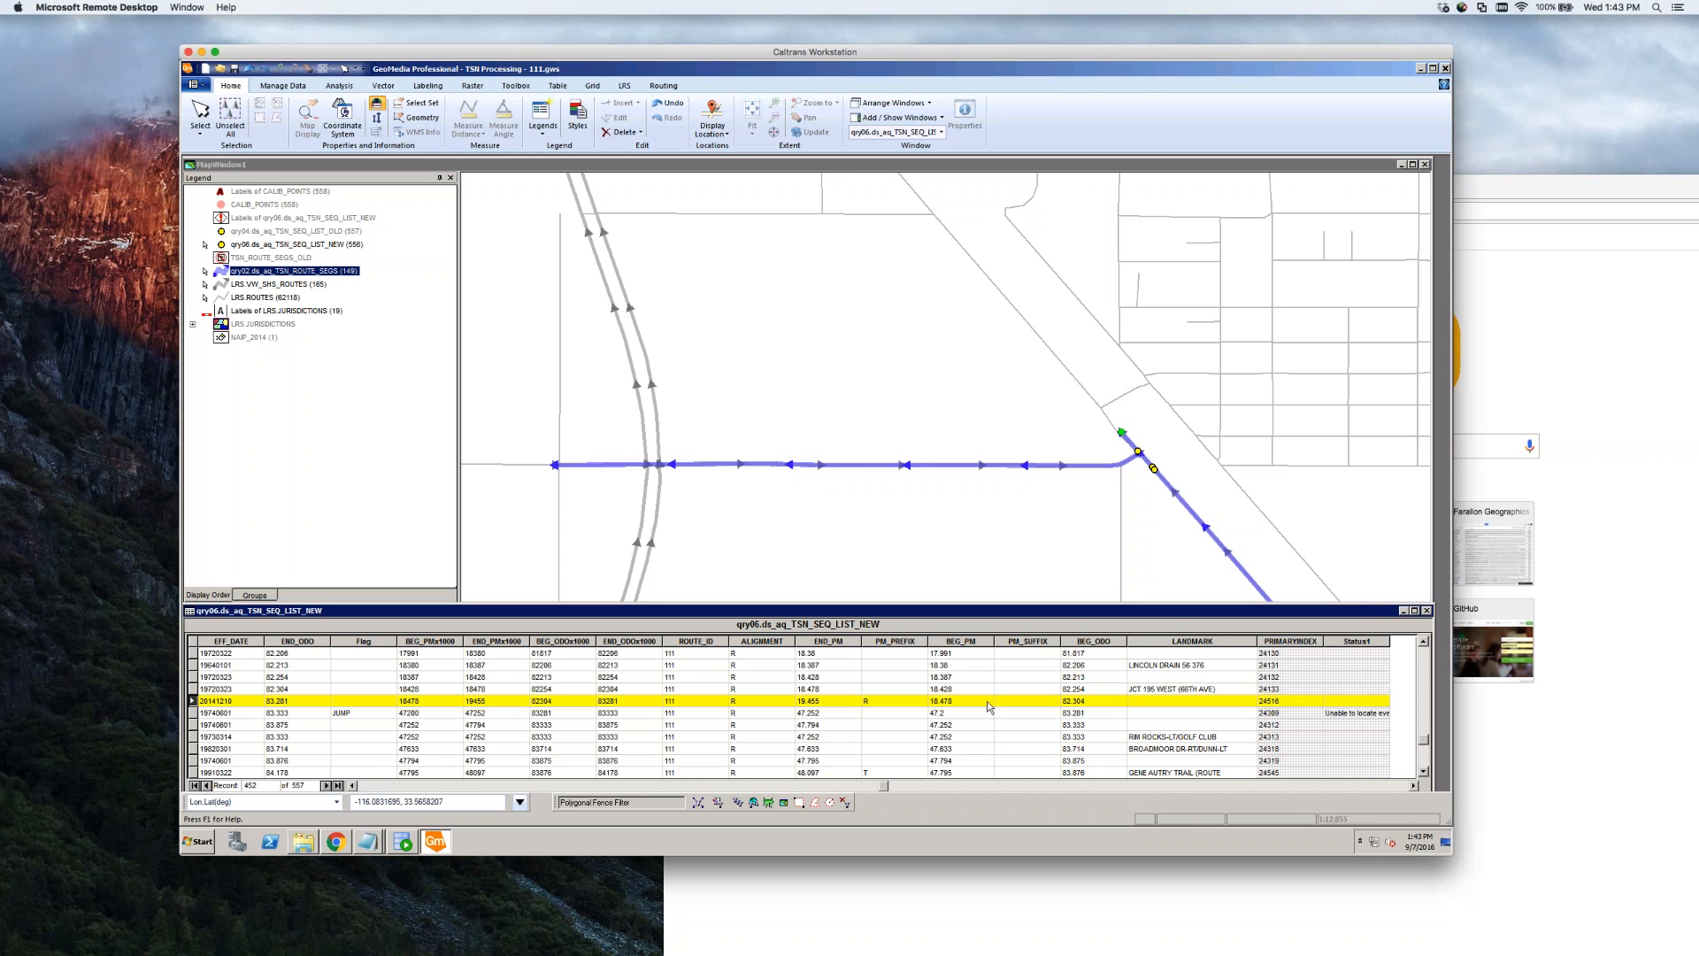
click(903, 479)
Set the spur segment's ODO_BEG to 82.304 and ODO_END to 83.281, then clear the selection
double_click(931, 470)
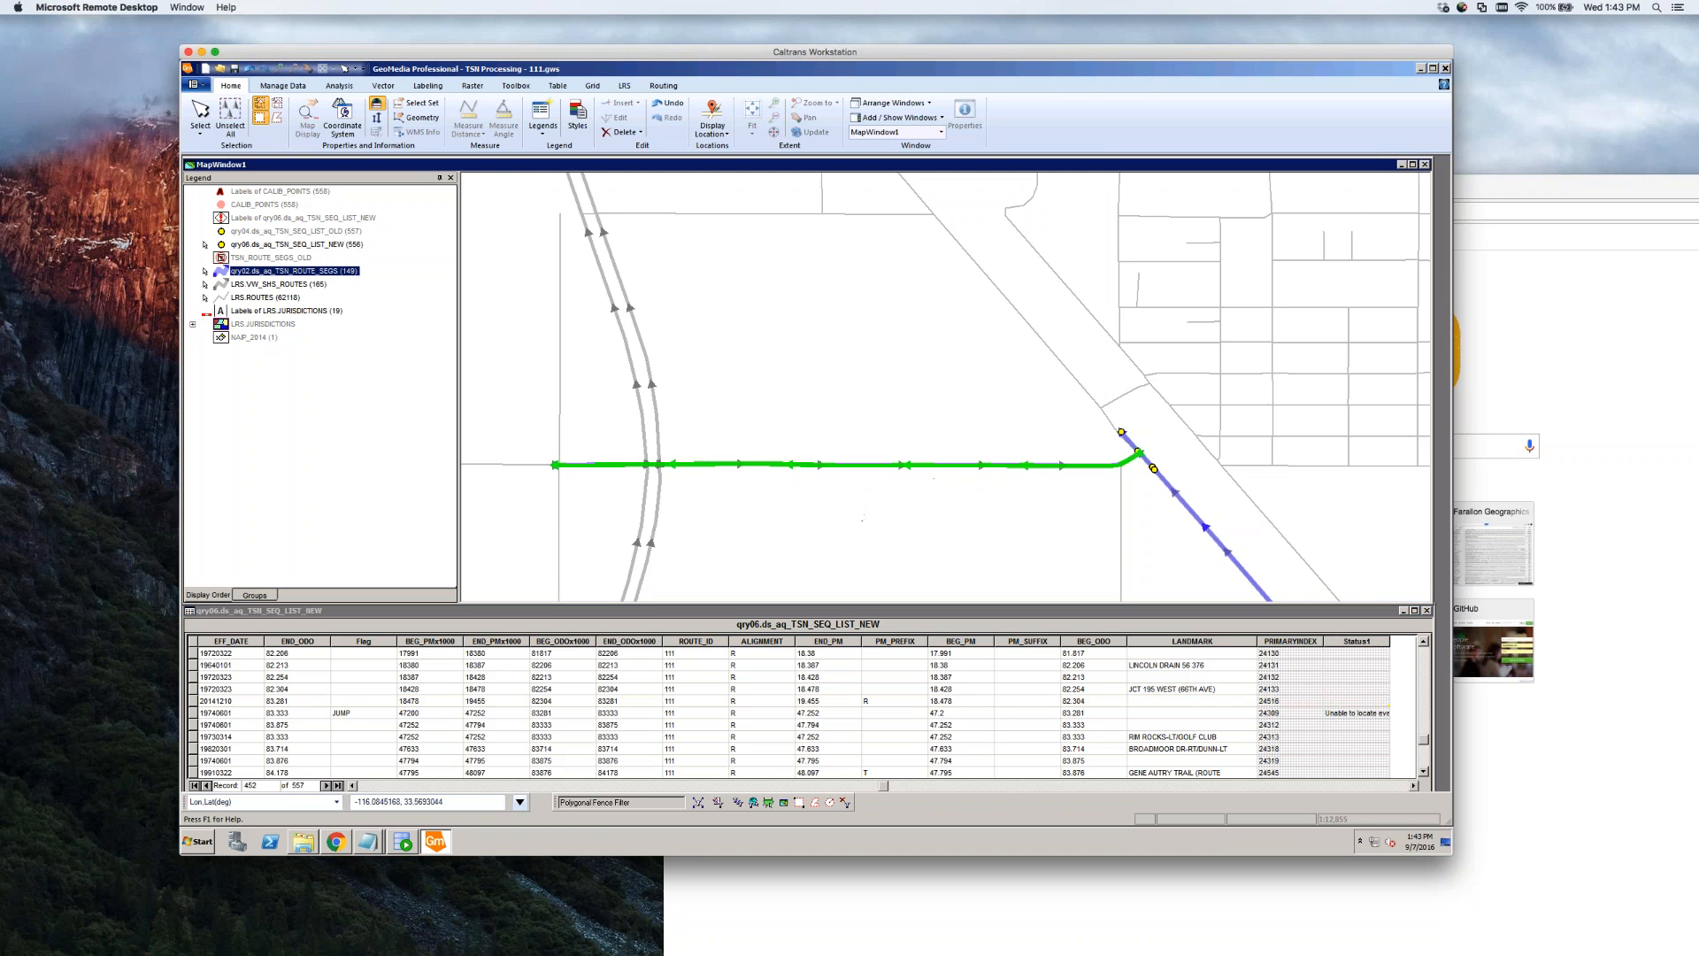
click(703, 392)
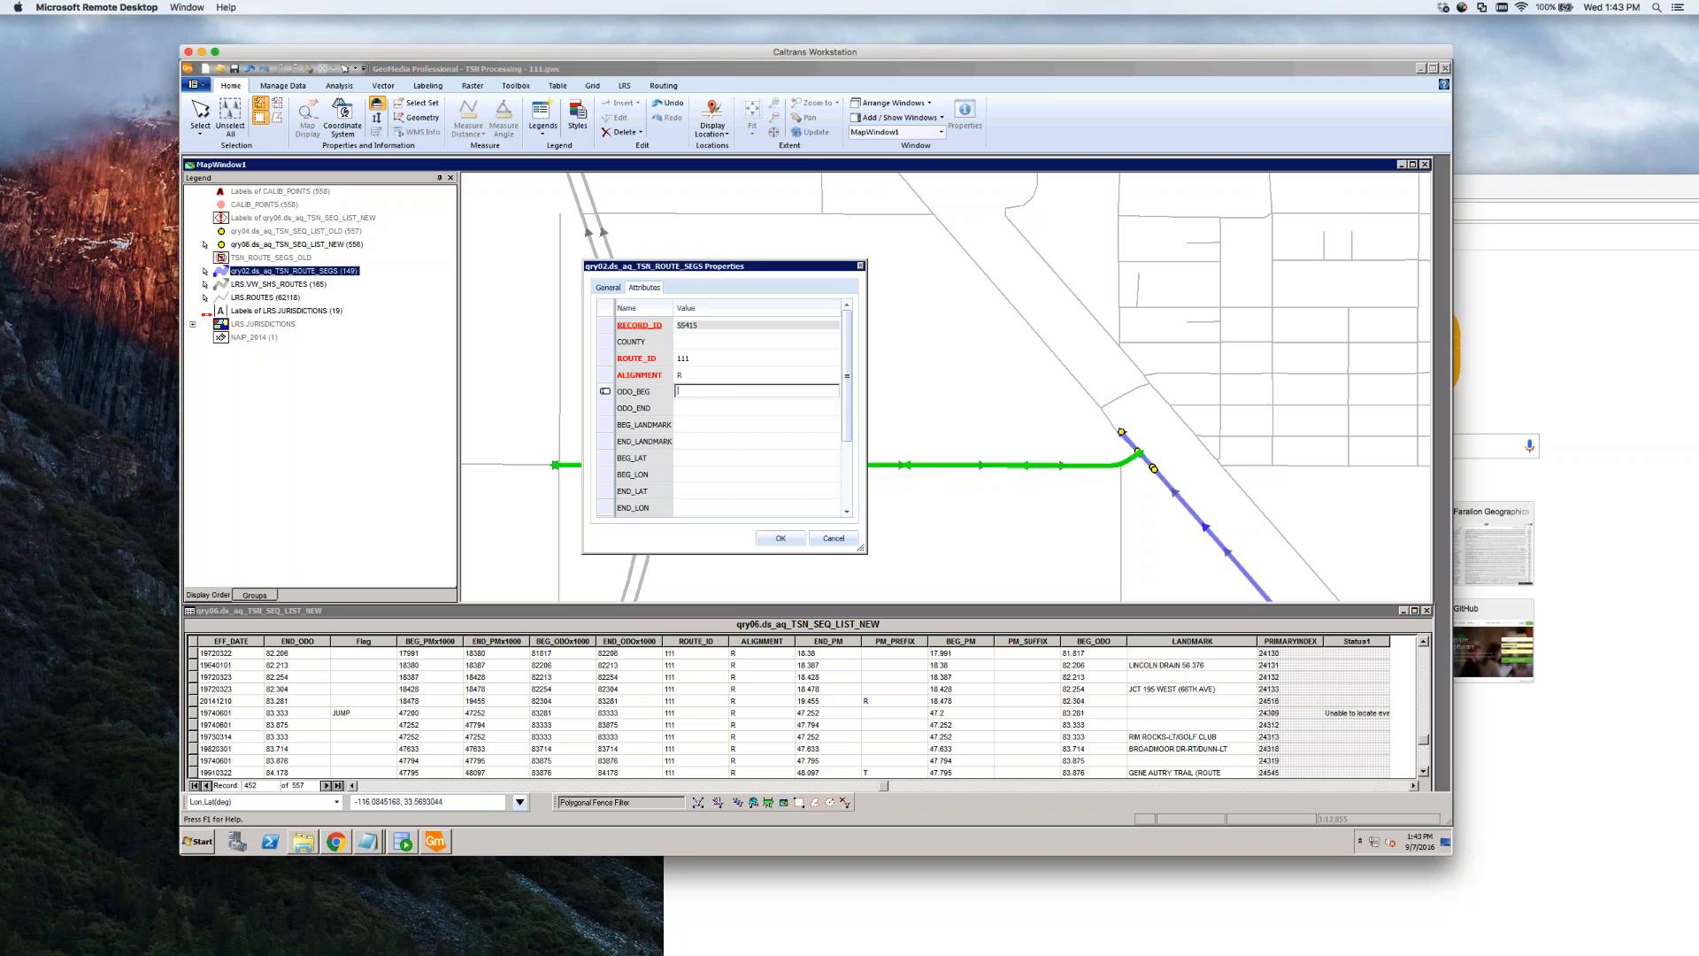
text(82.304)
key(Tab)
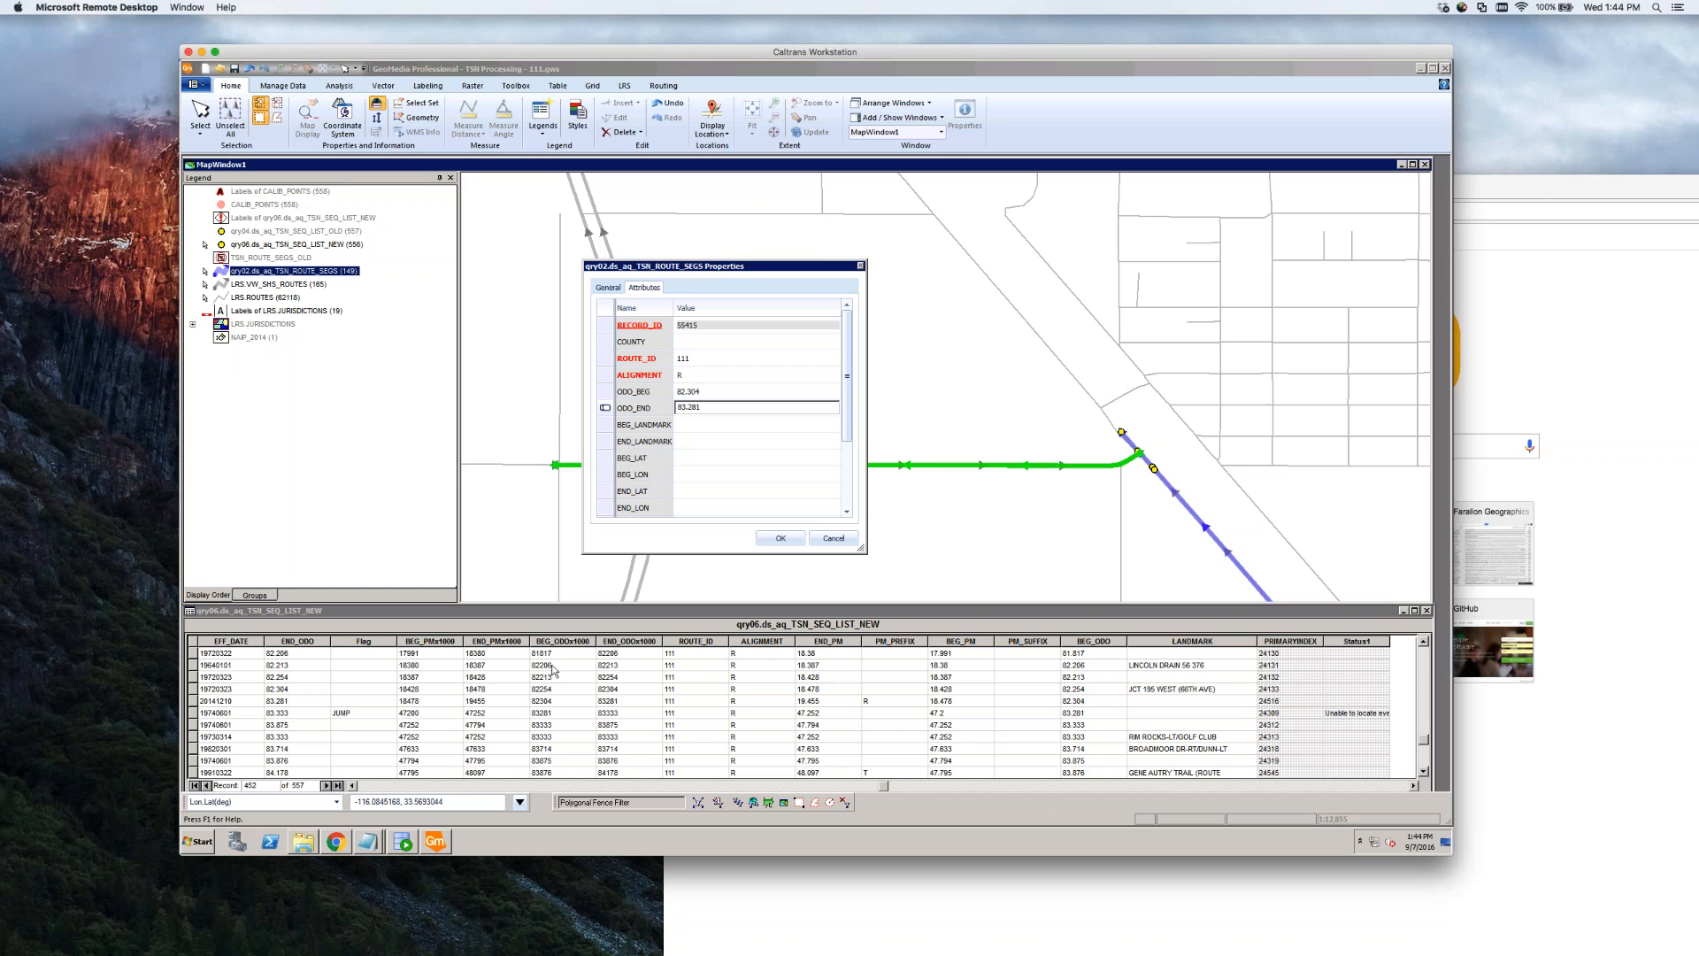
key(Tab)
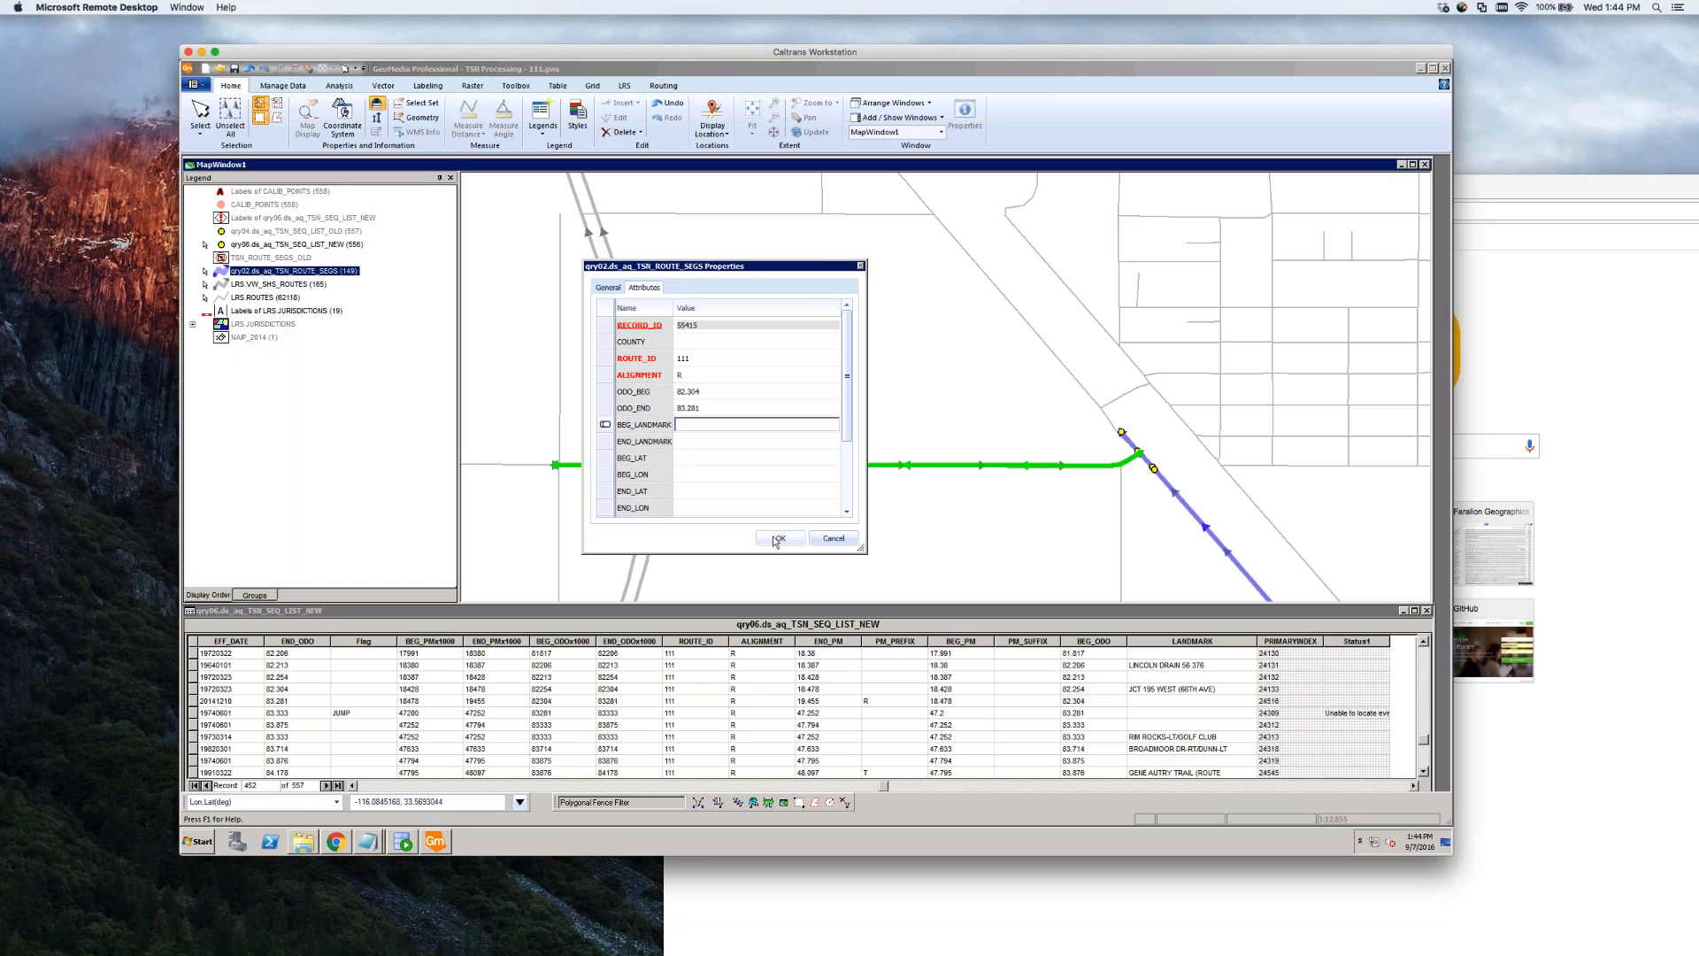
click(779, 537)
click(826, 524)
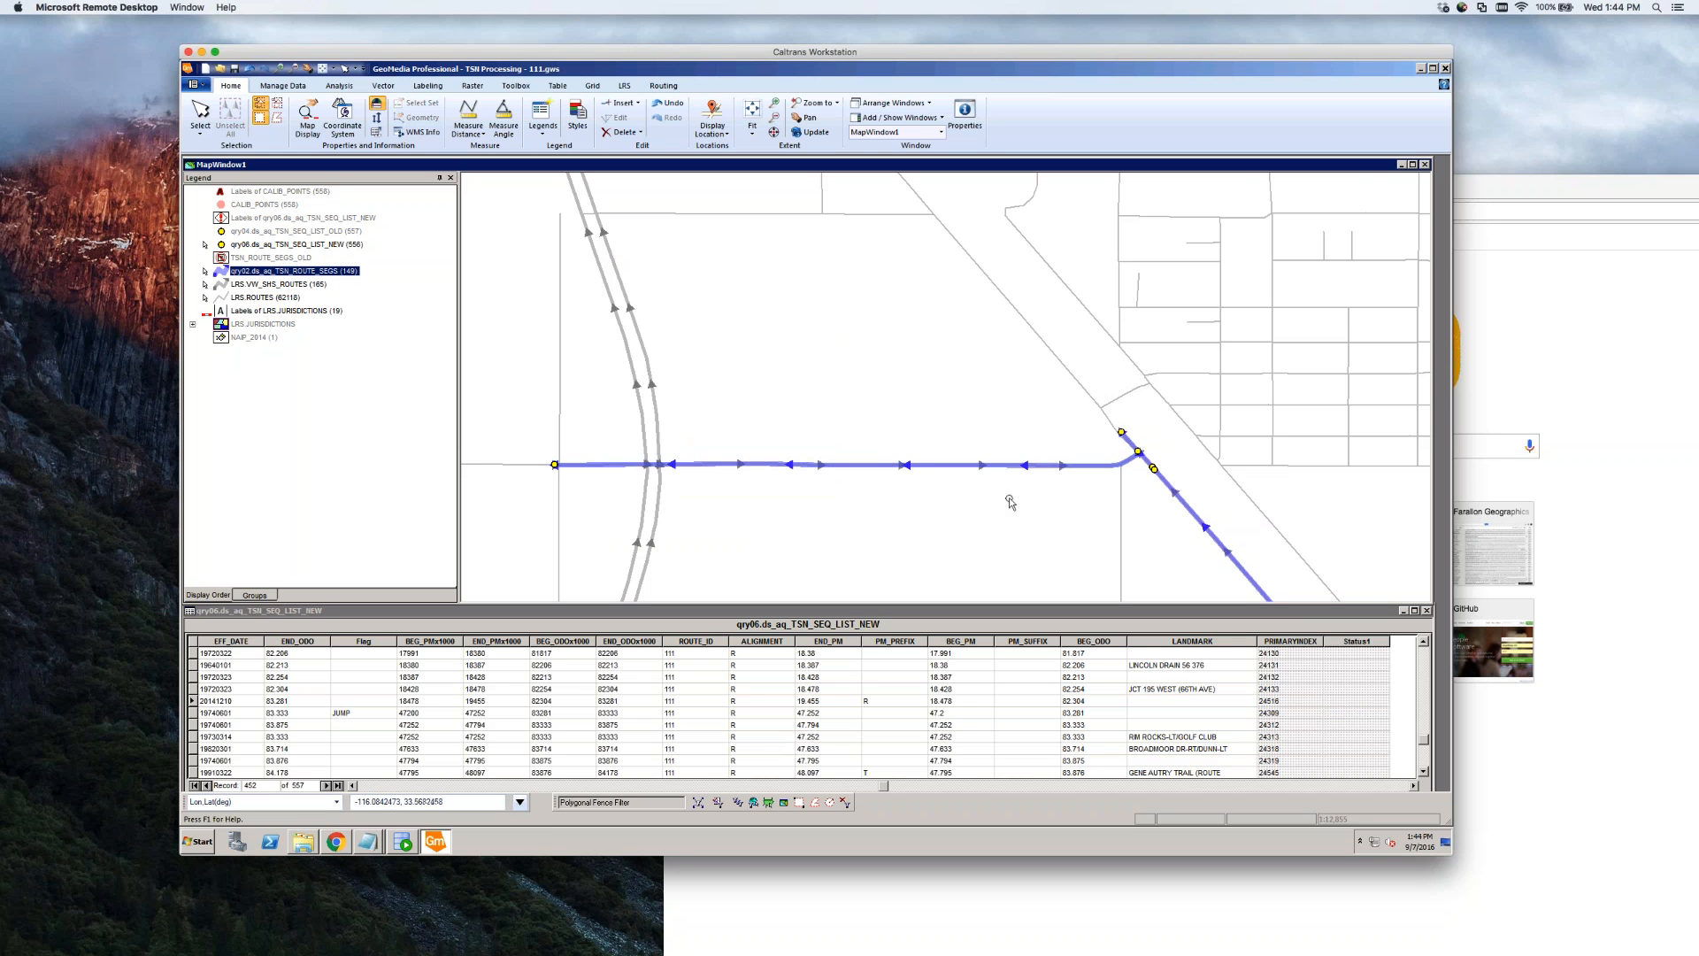
Select the JUMP point near the junction, check its BEG_ODO of 83.281, and open the adjoining segment's properties
scroll(1139, 462, up, 4)
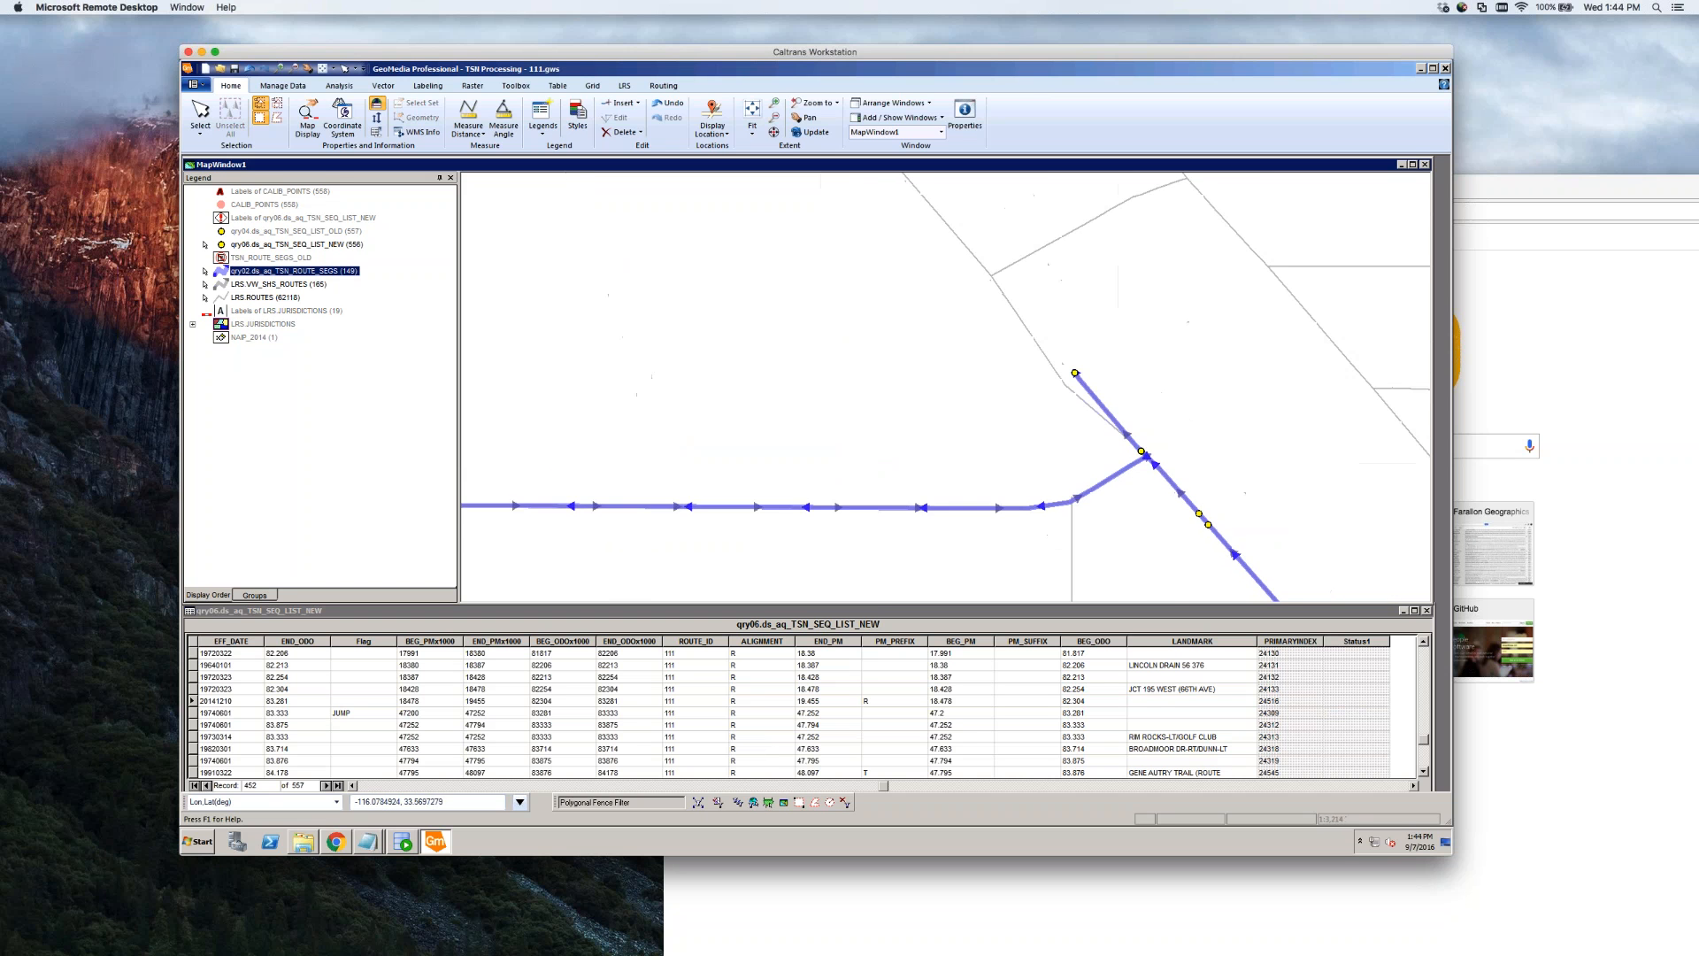
scroll(1133, 464, down, 3)
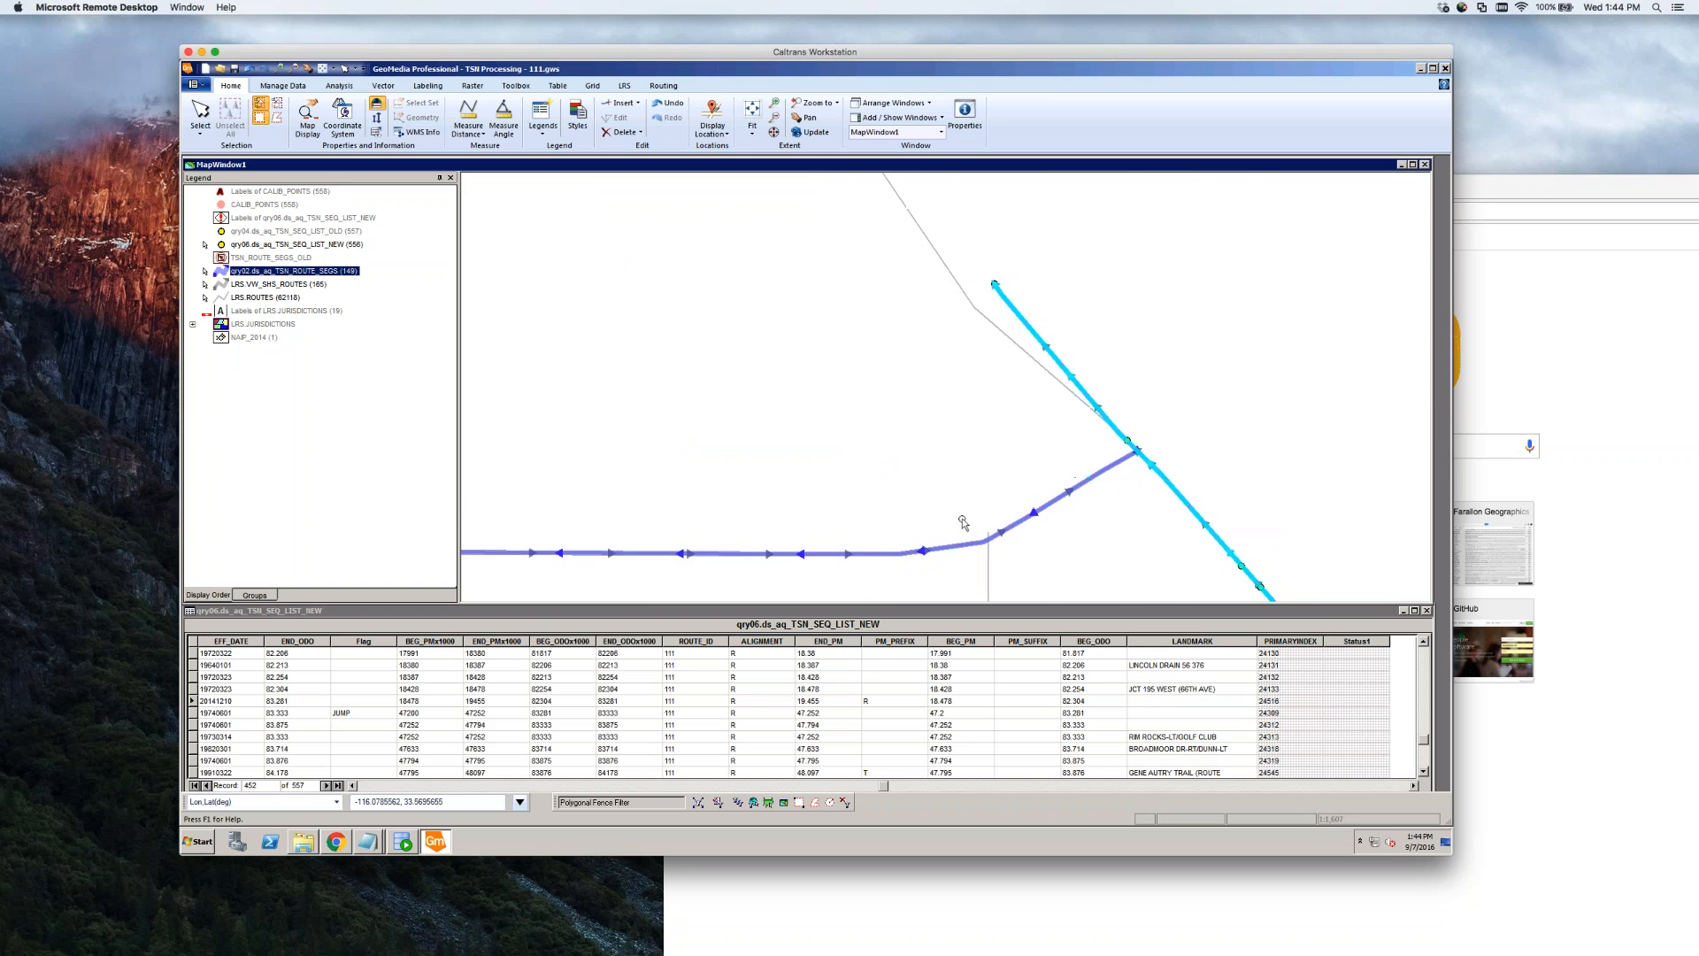
scroll(1113, 536, down, 1)
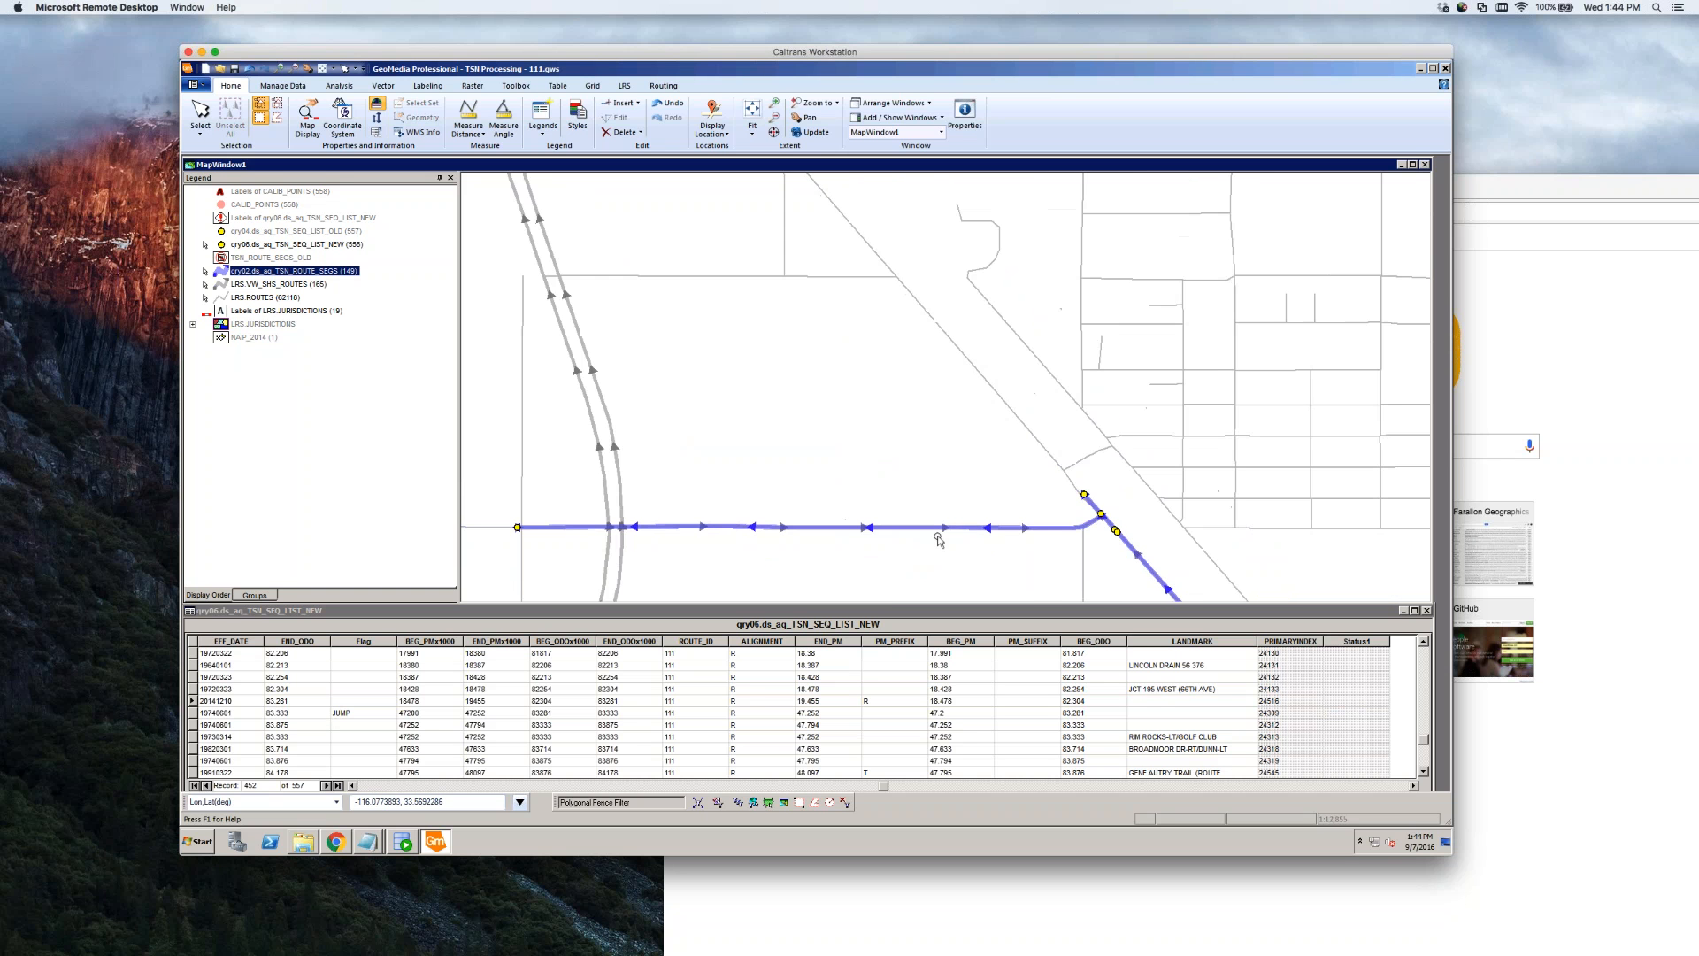
click(518, 530)
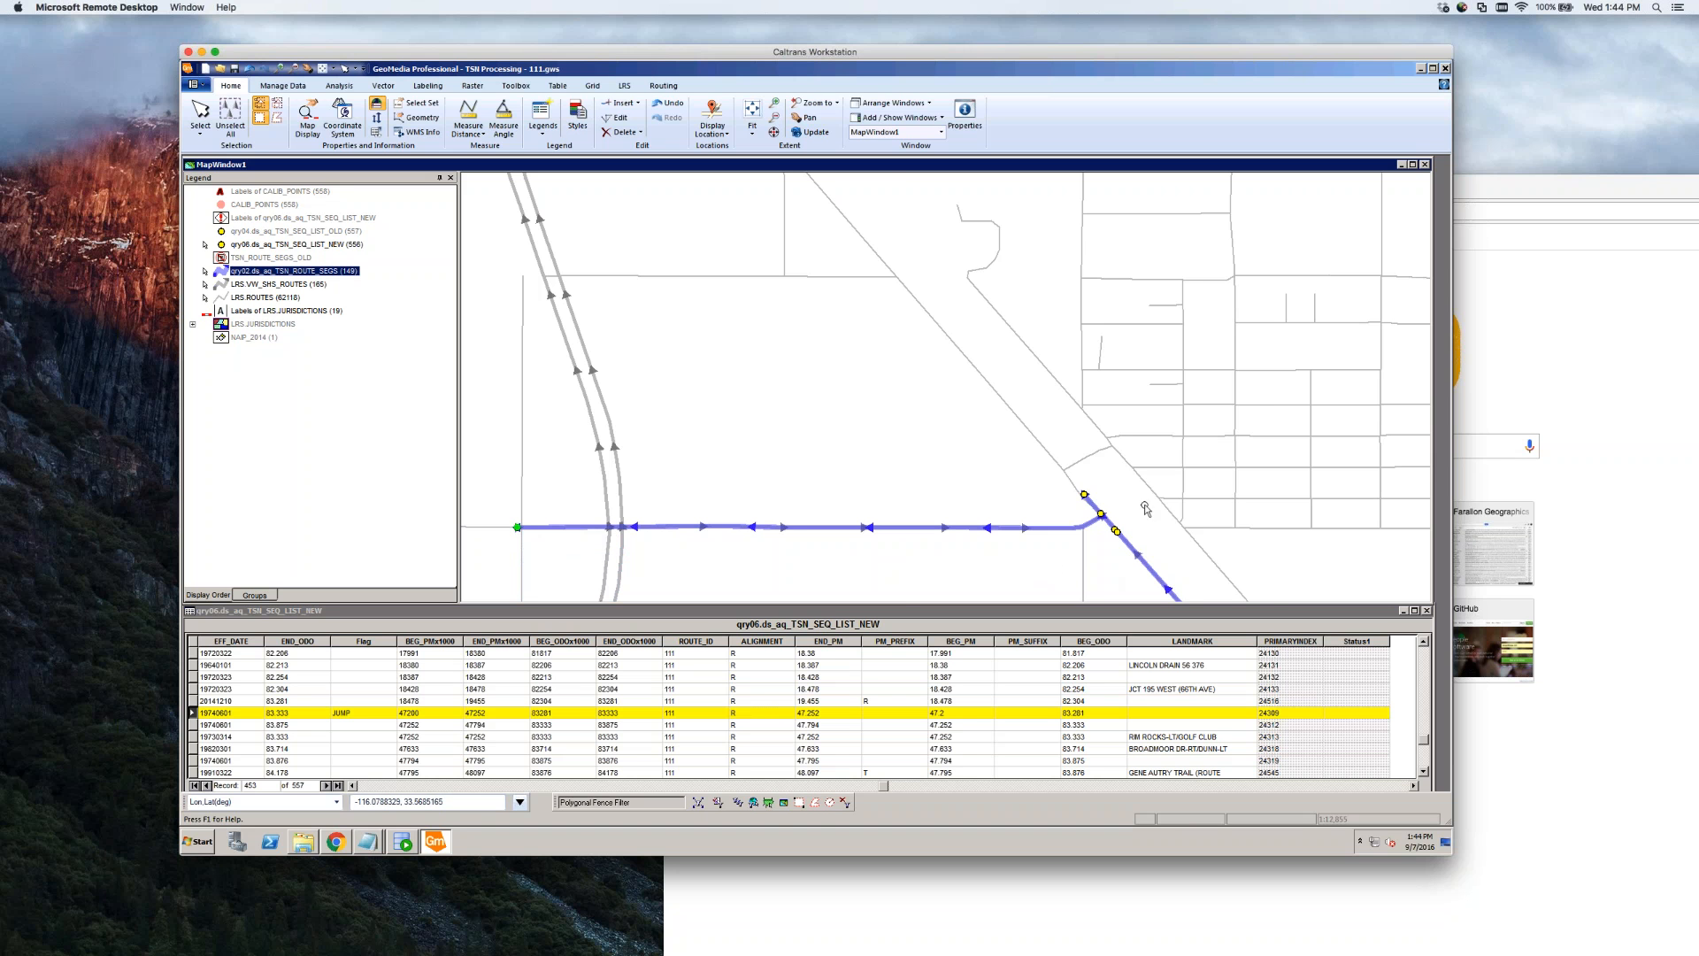
scroll(1214, 504, down, 1)
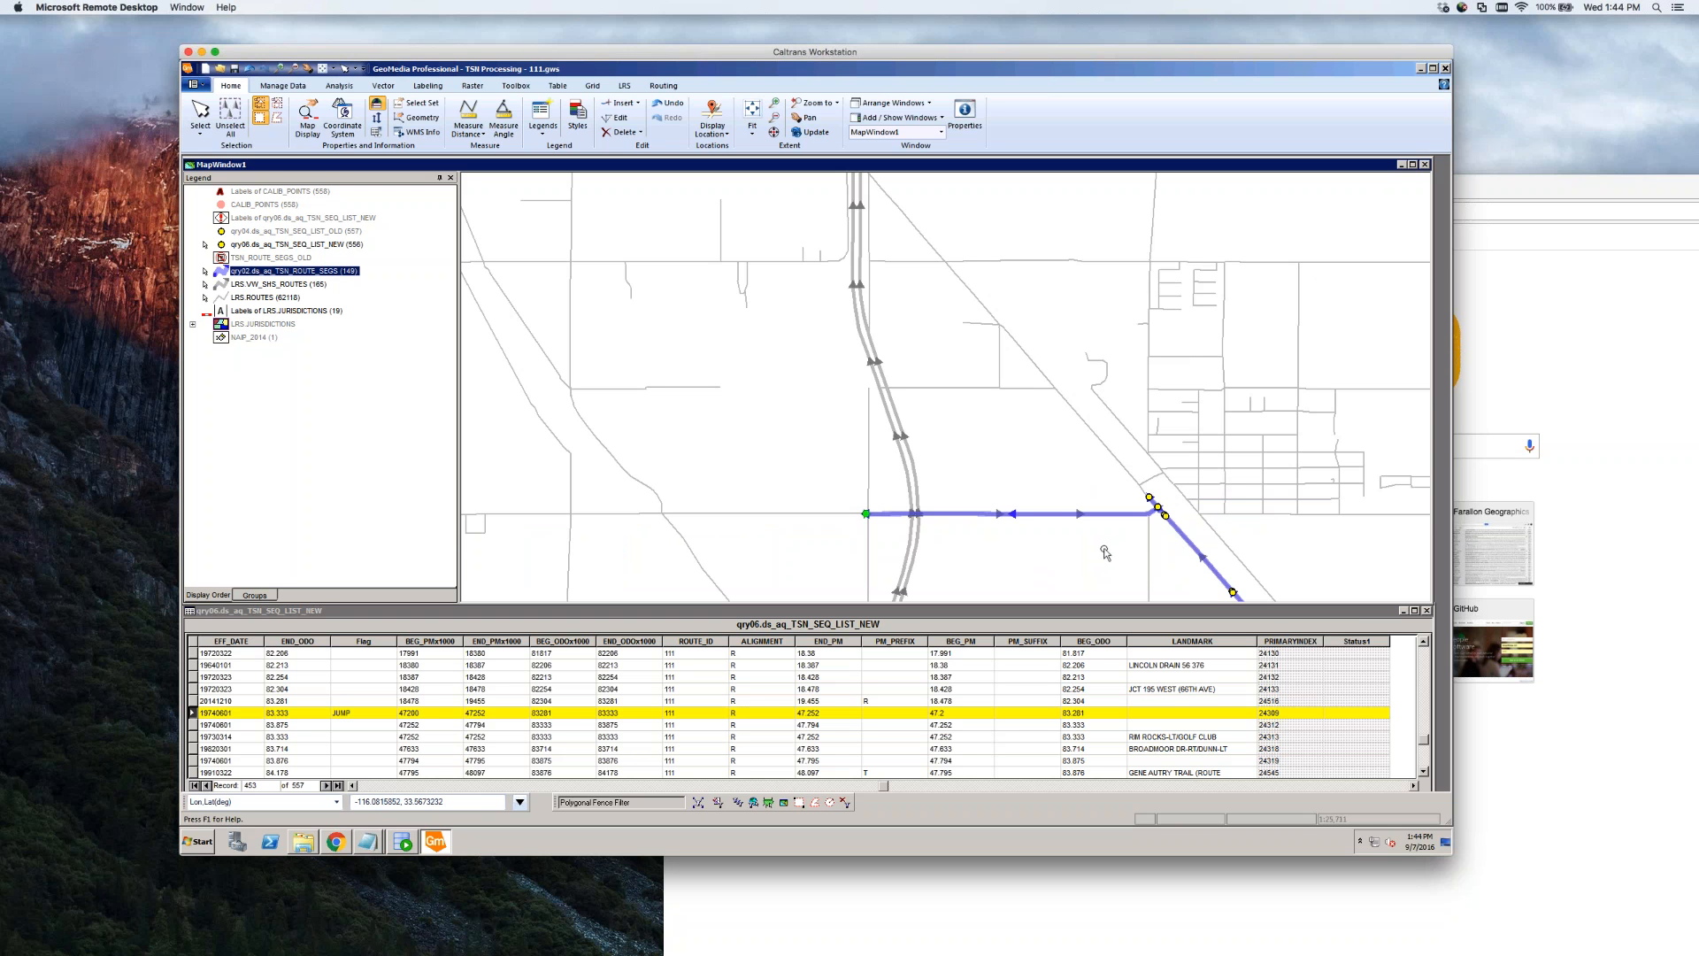
click(1095, 713)
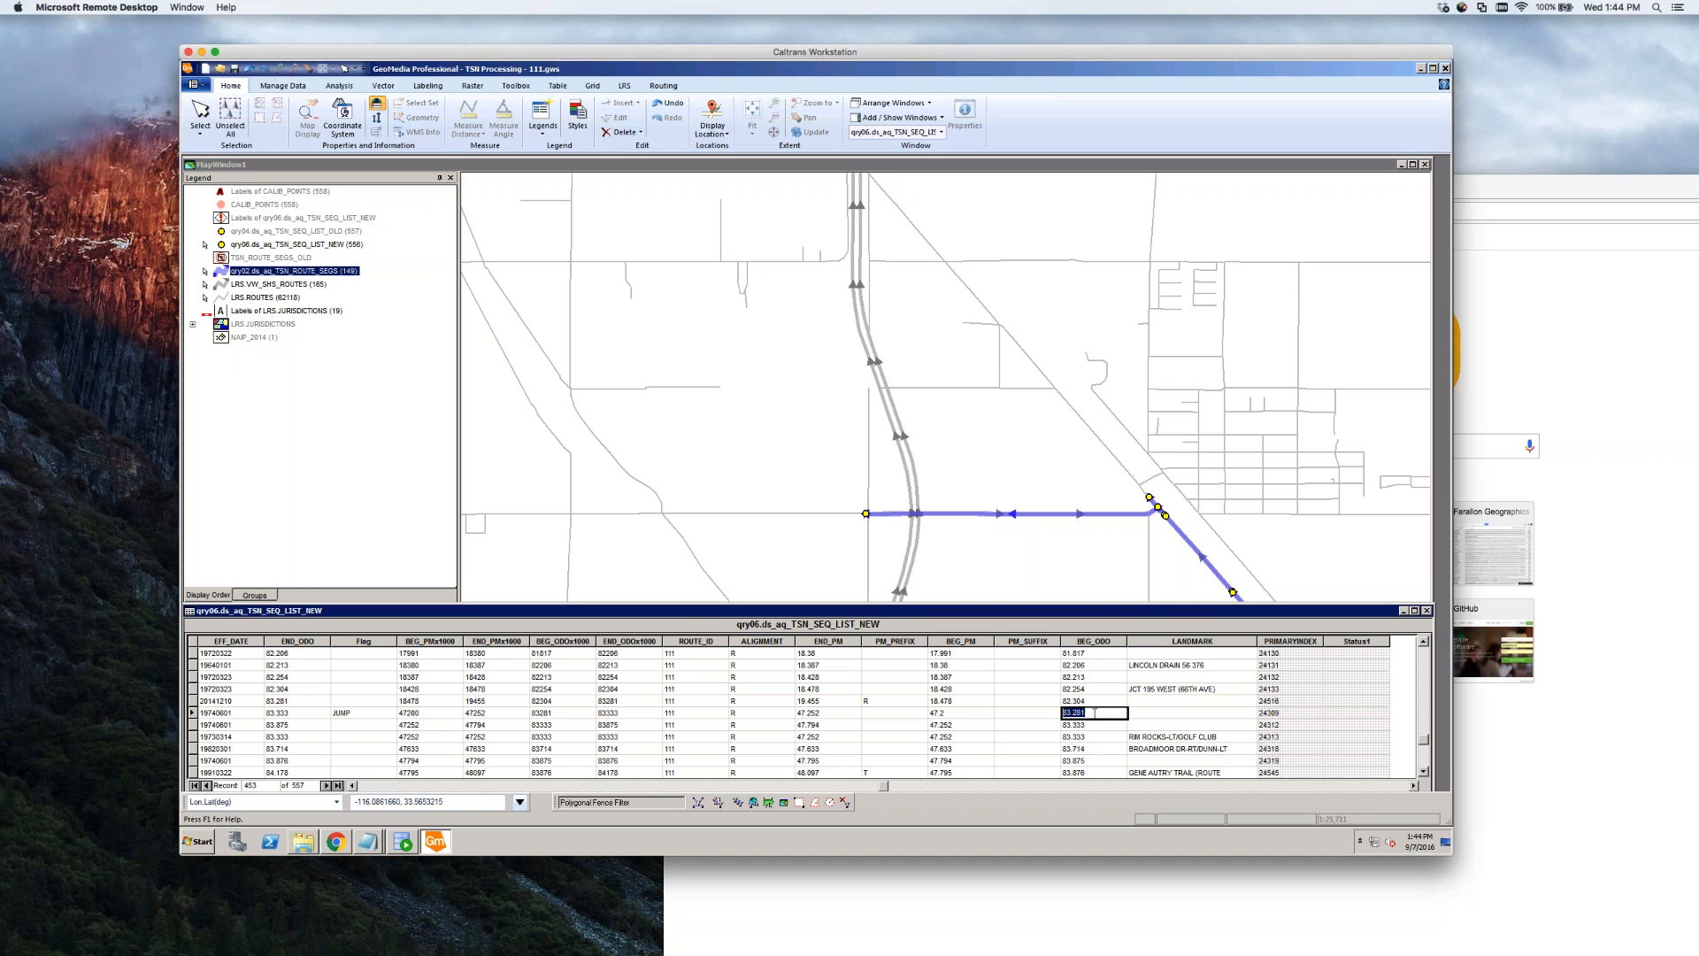
click(1053, 546)
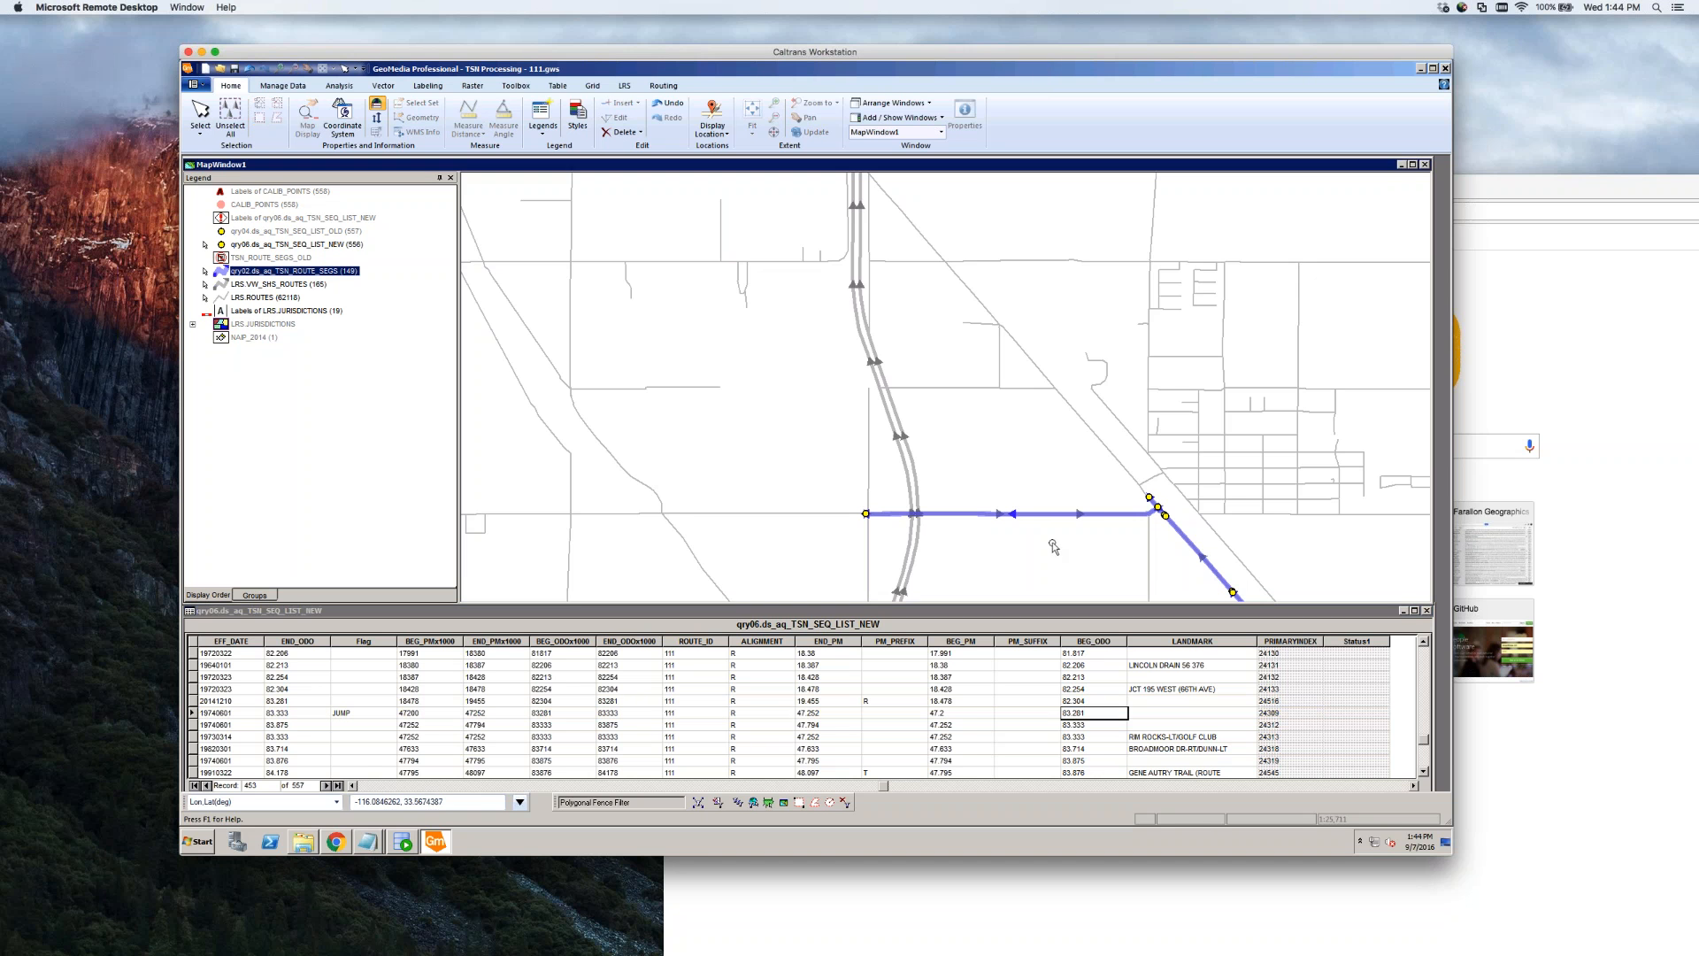
double_click(1115, 522)
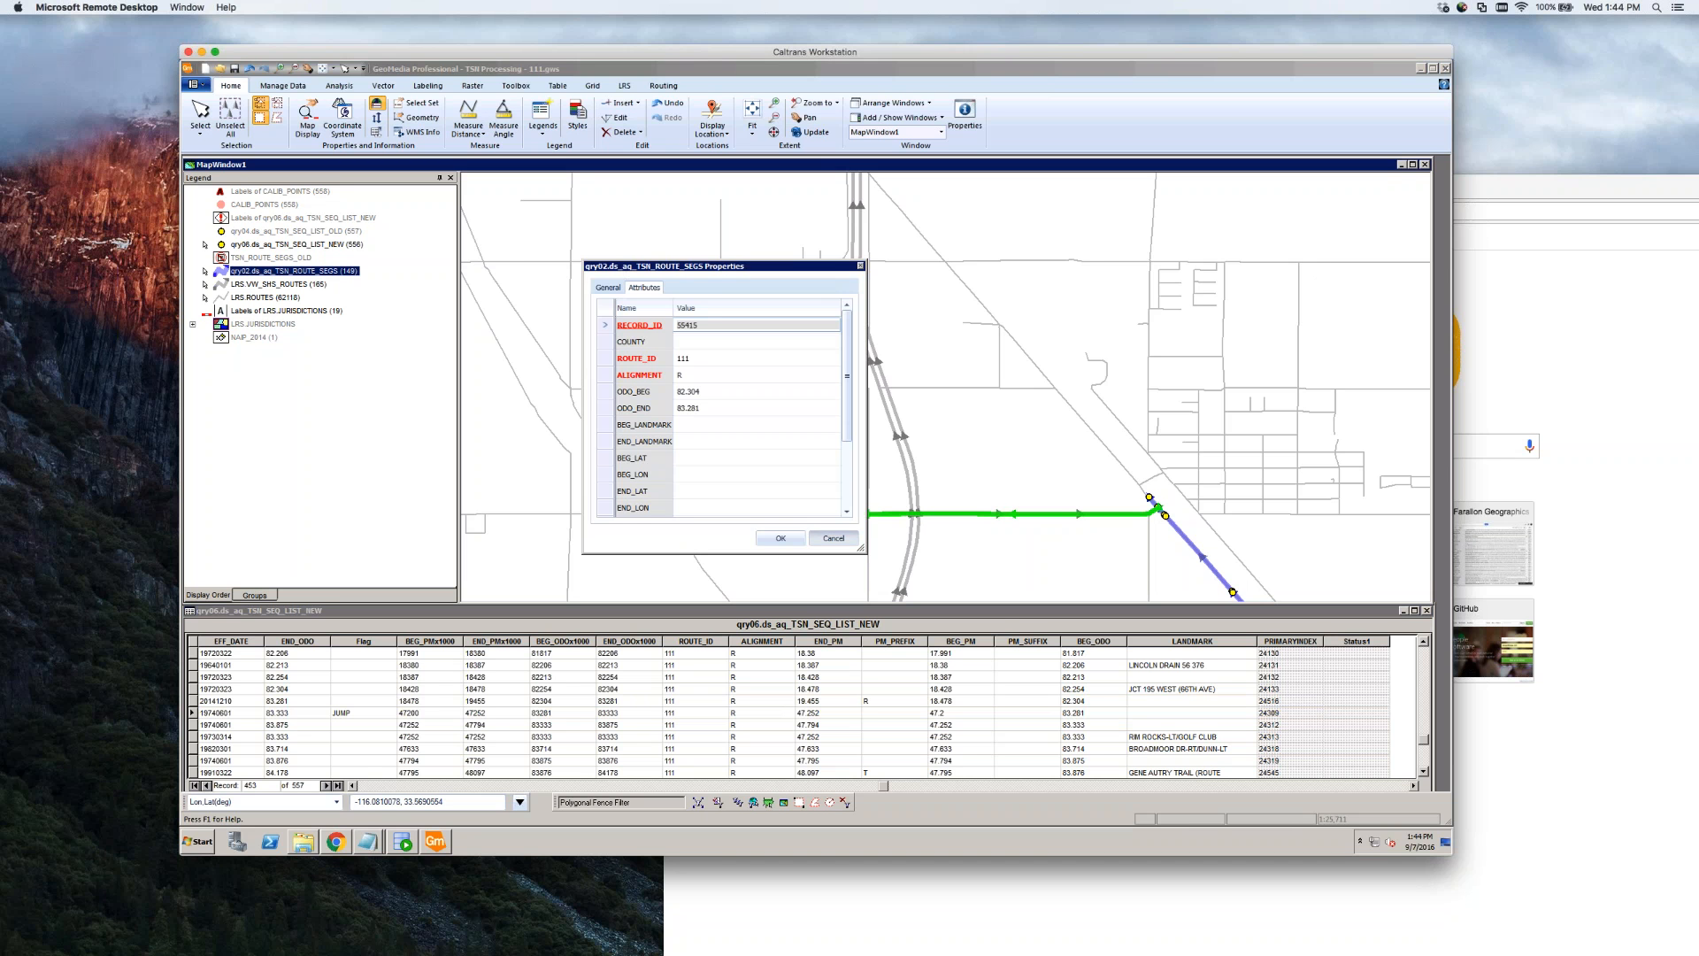
Cancel the segment properties, select row 19740601 (BEG_ODO 83.281), and zoom to the route's northward stretch
click(834, 538)
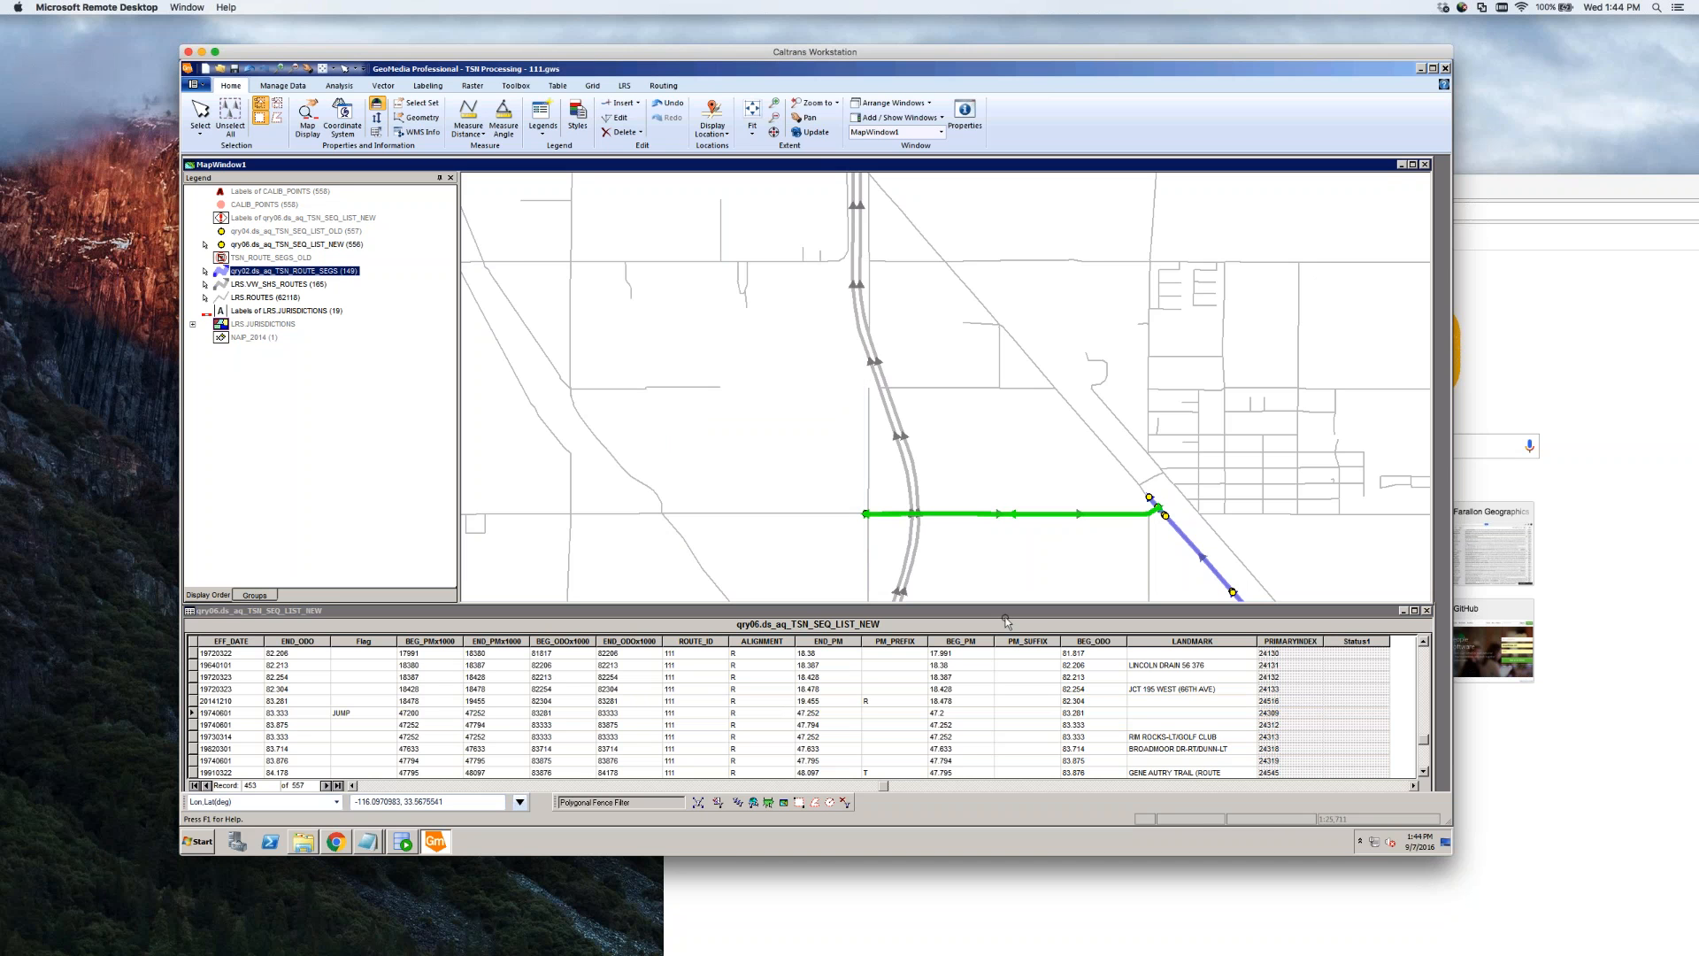
click(1085, 714)
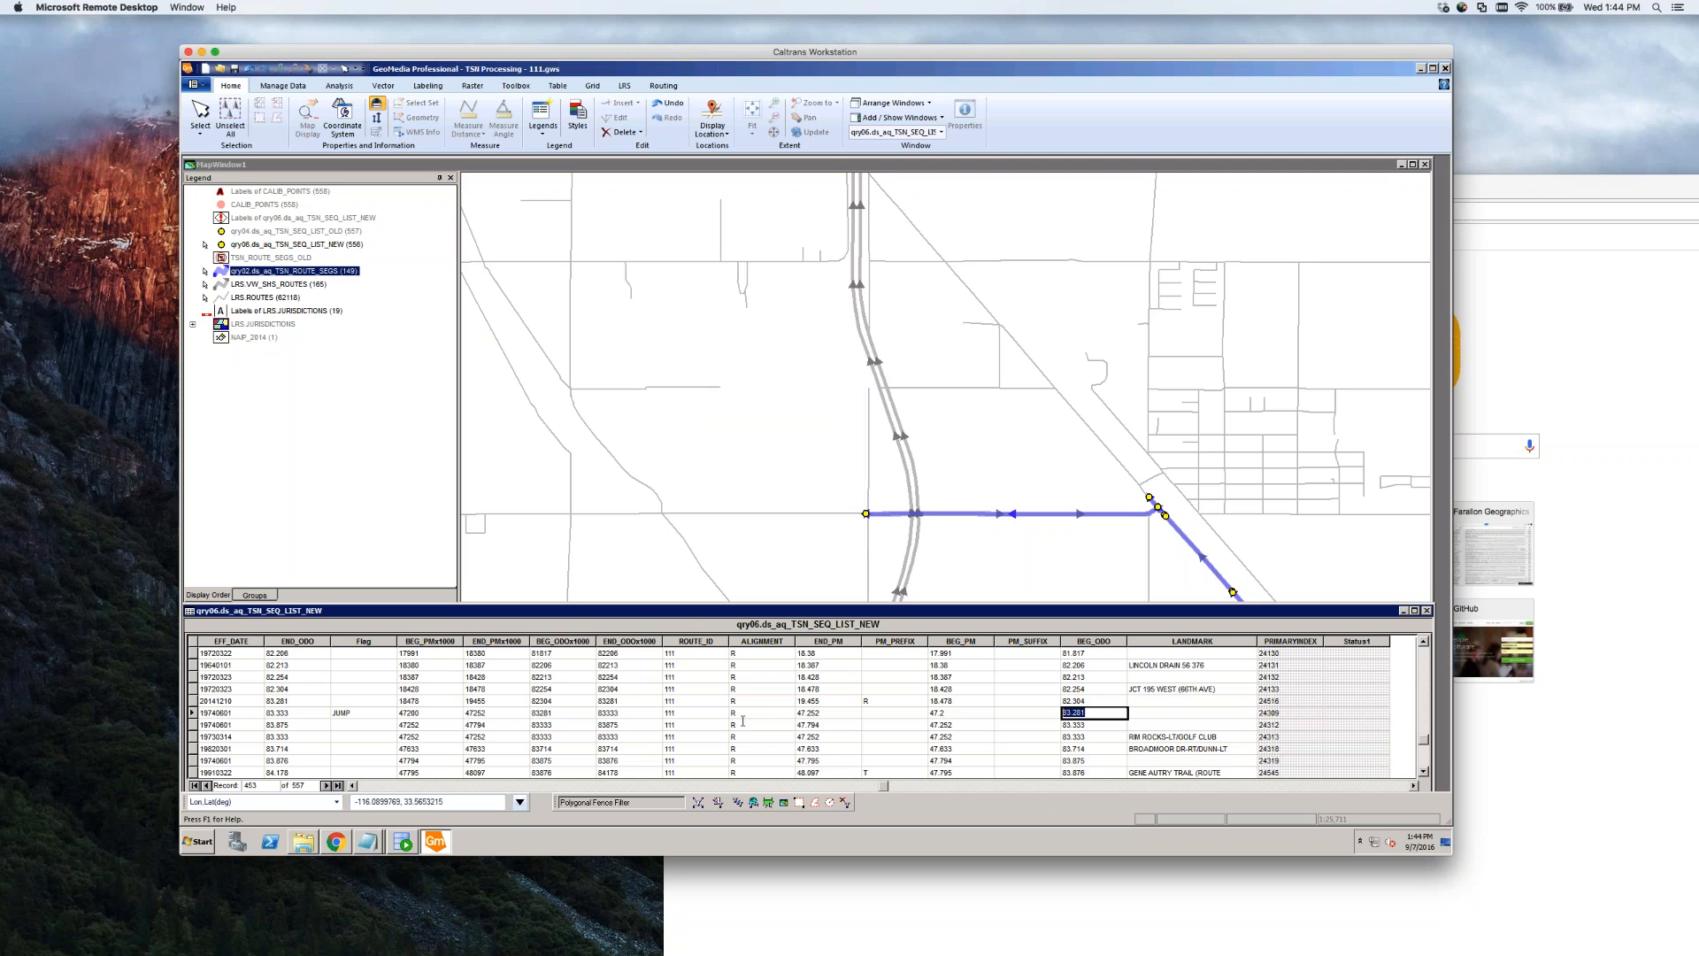
click(254, 715)
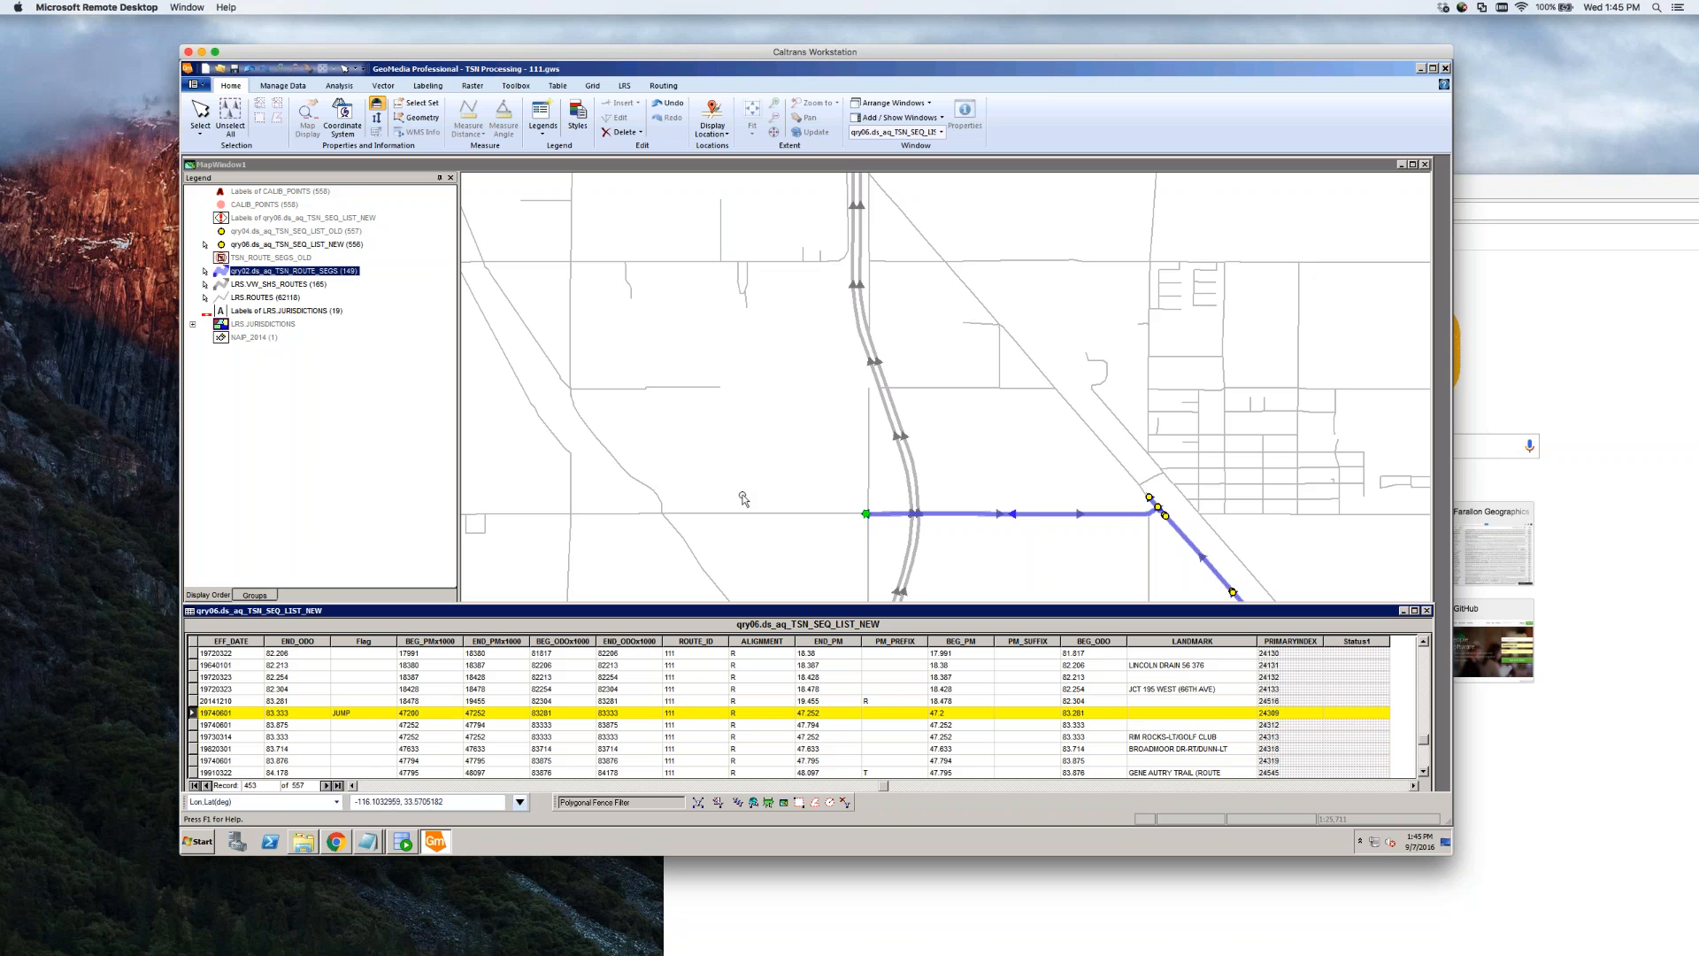
click(768, 492)
scroll(777, 496, down, 3)
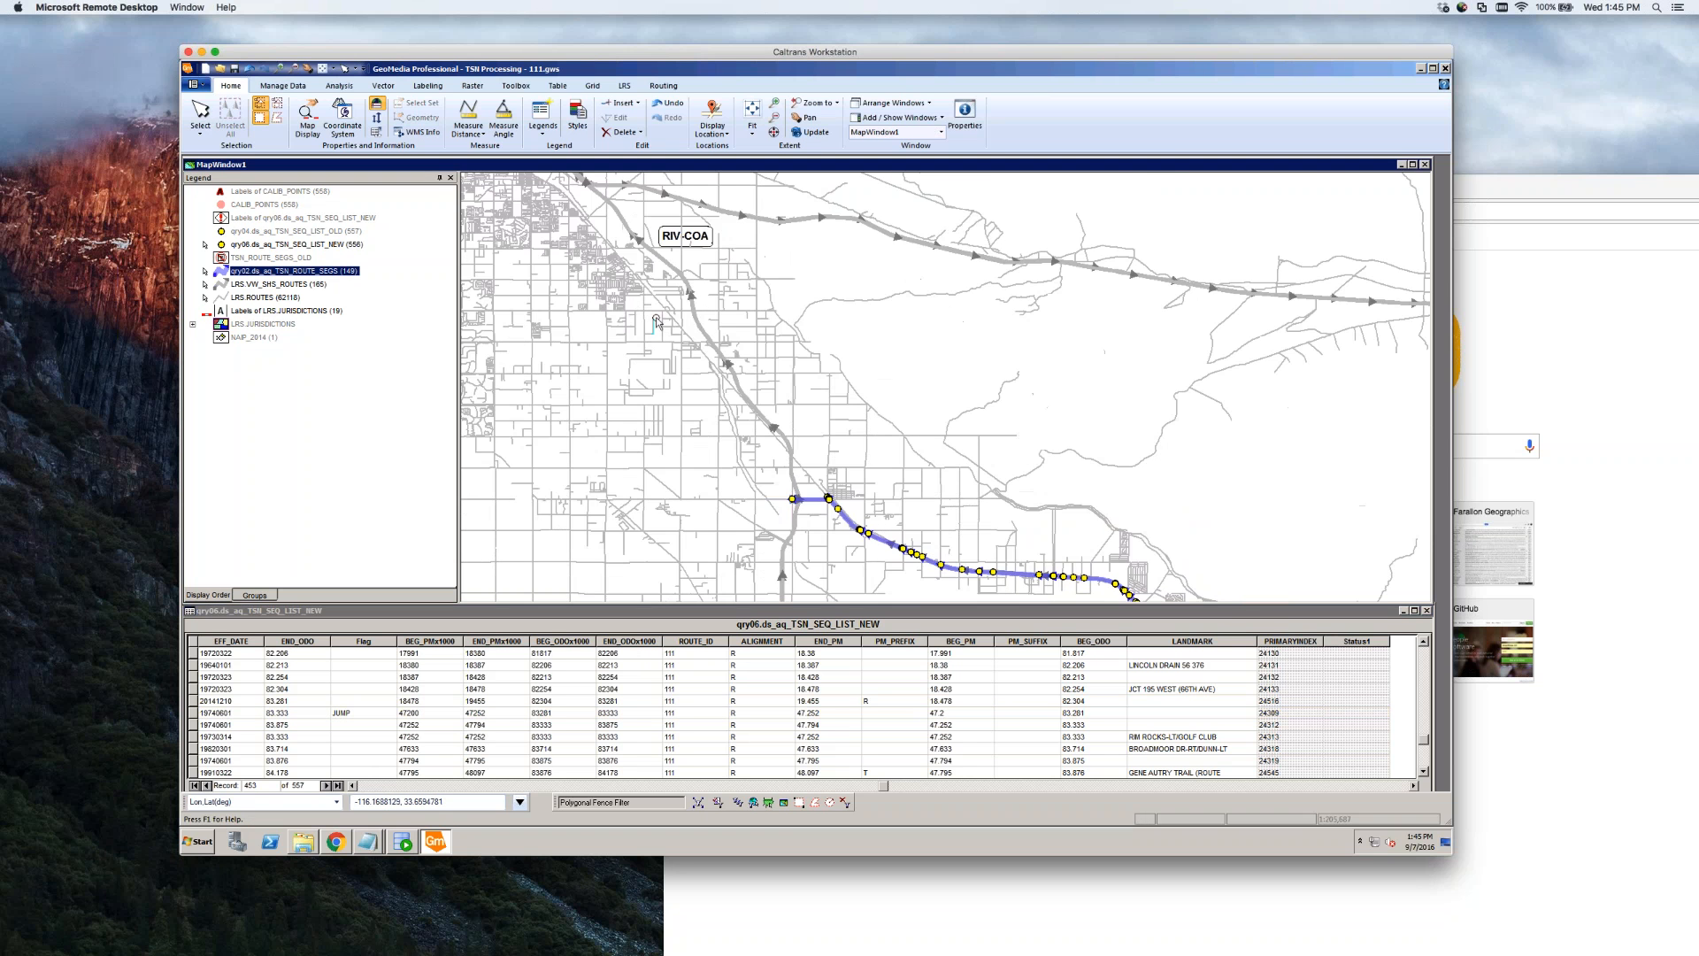
scroll(657, 321, down, 1)
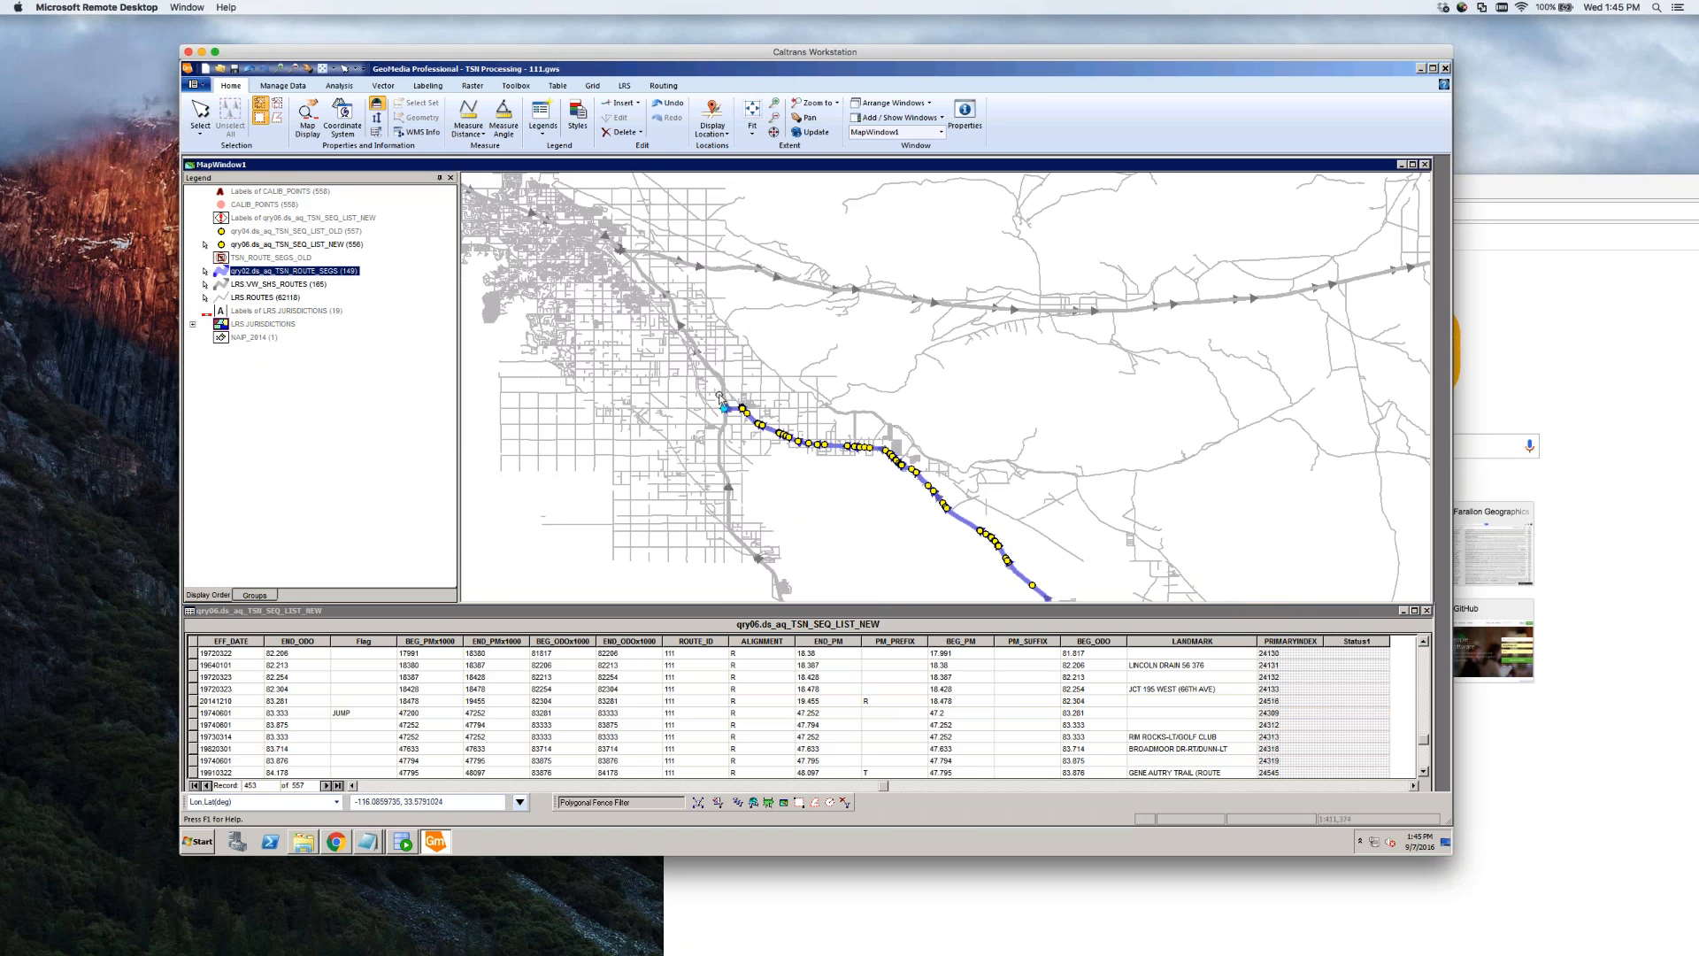
scroll(788, 454, up, 4)
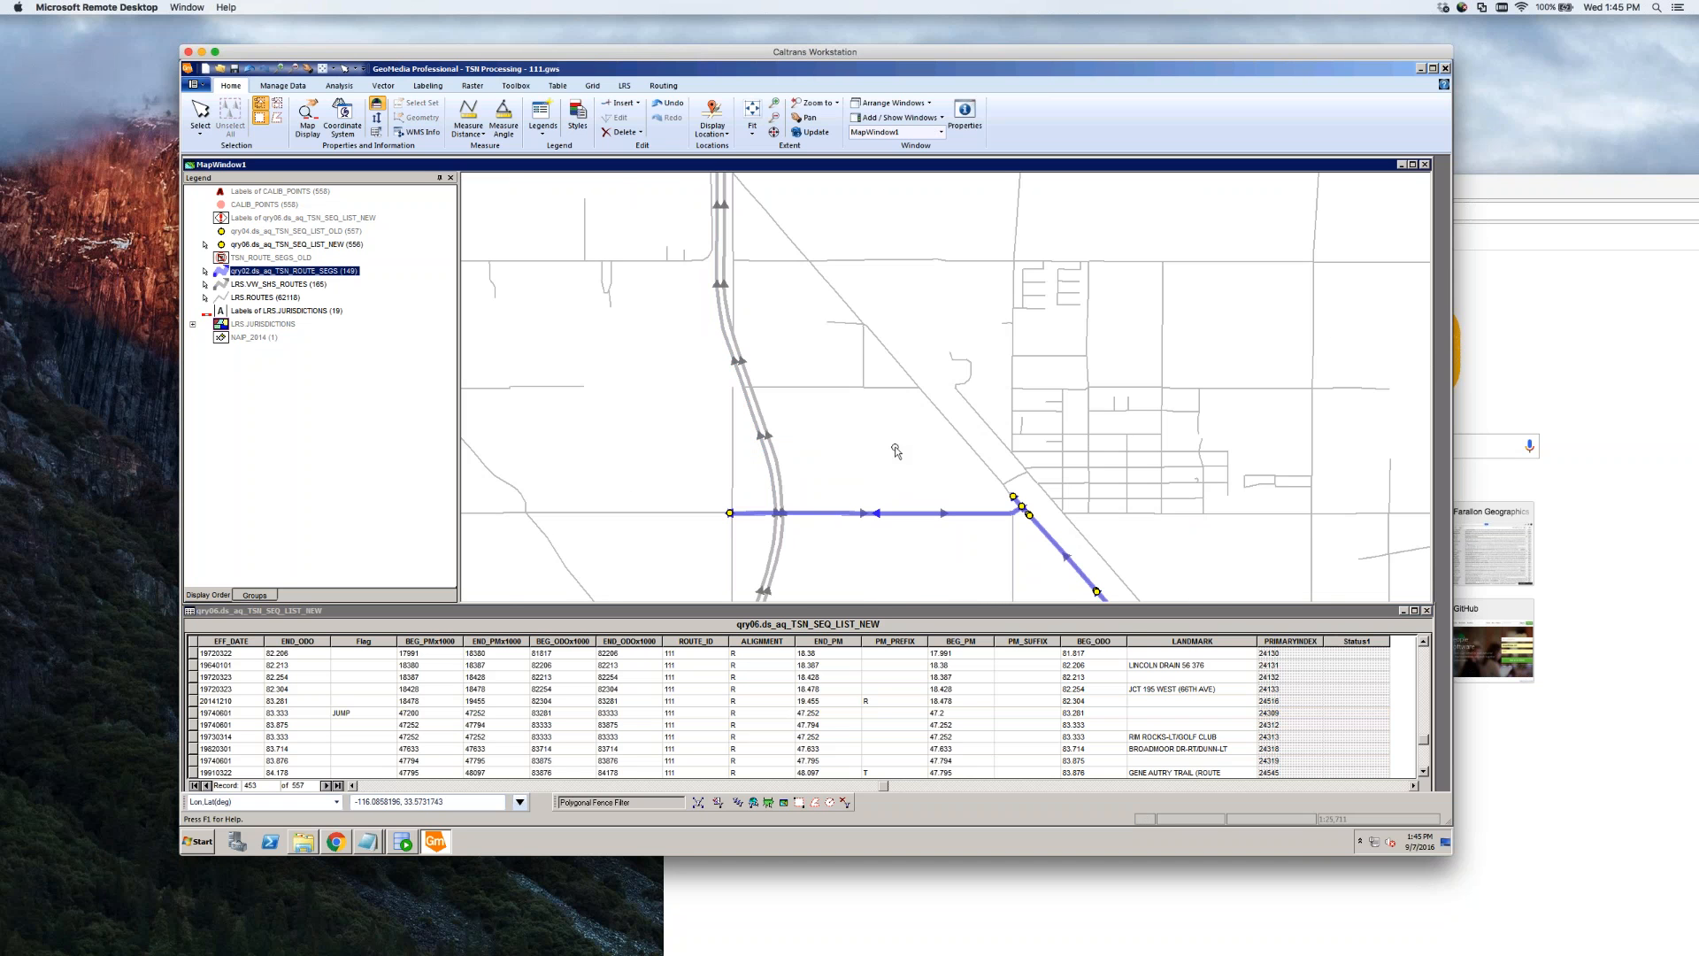
scroll(936, 460, down, 5)
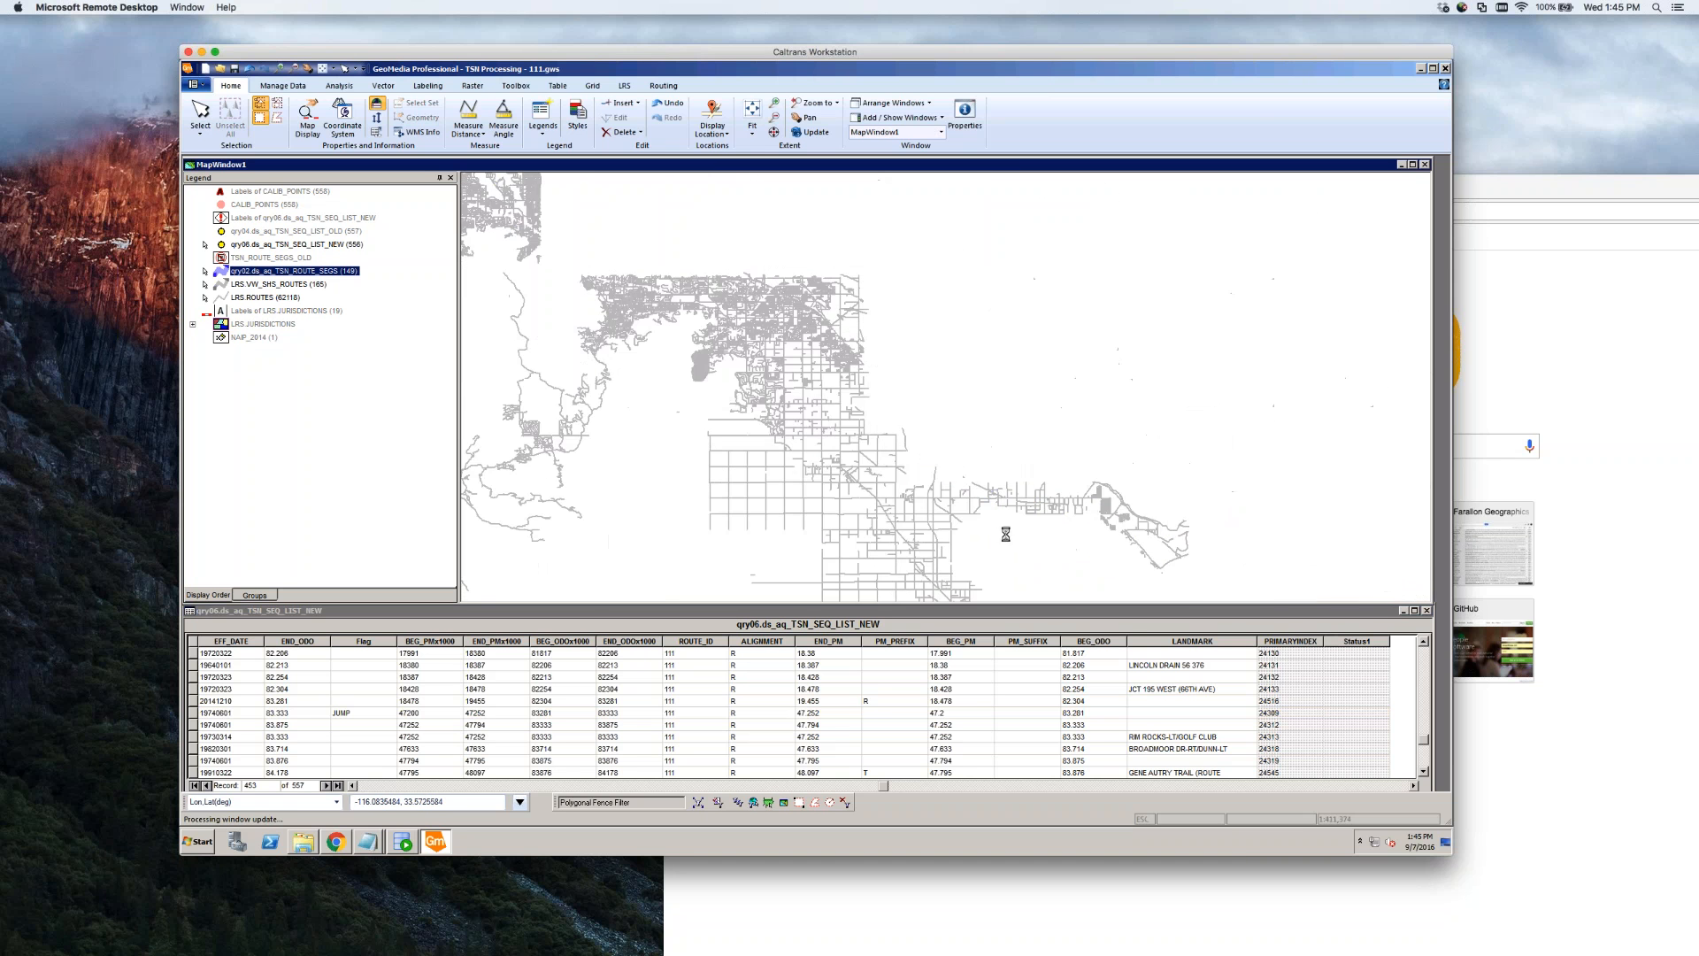
scroll(993, 524, up, 2)
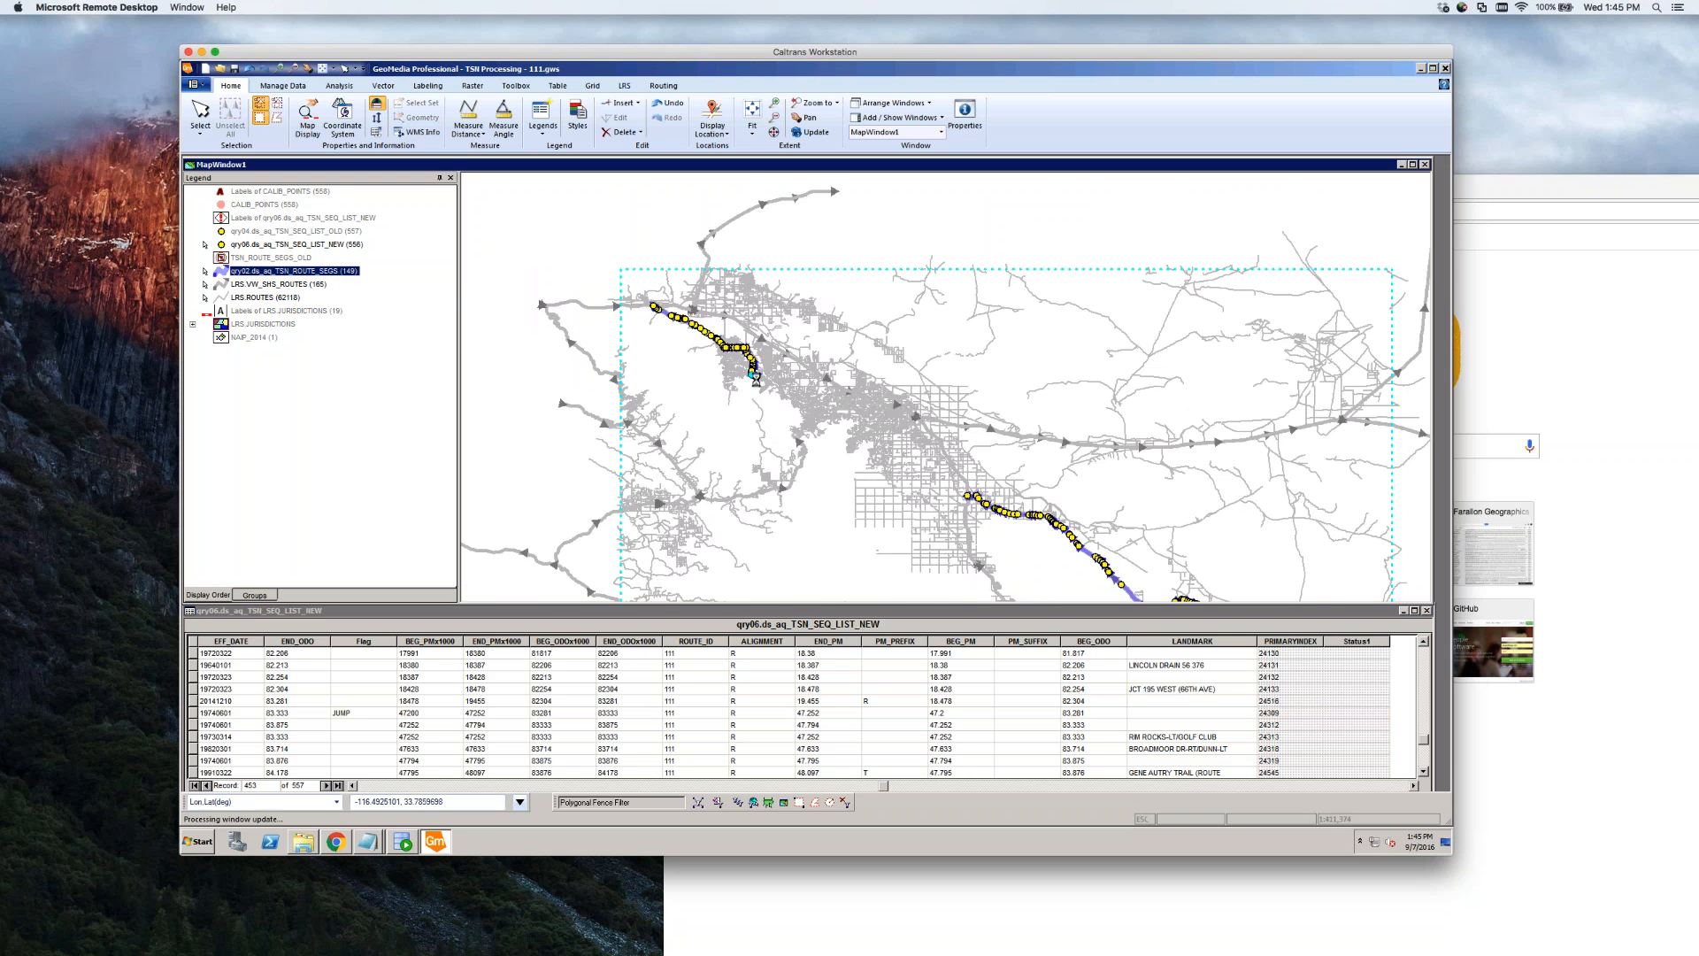
scroll(759, 375, up, 4)
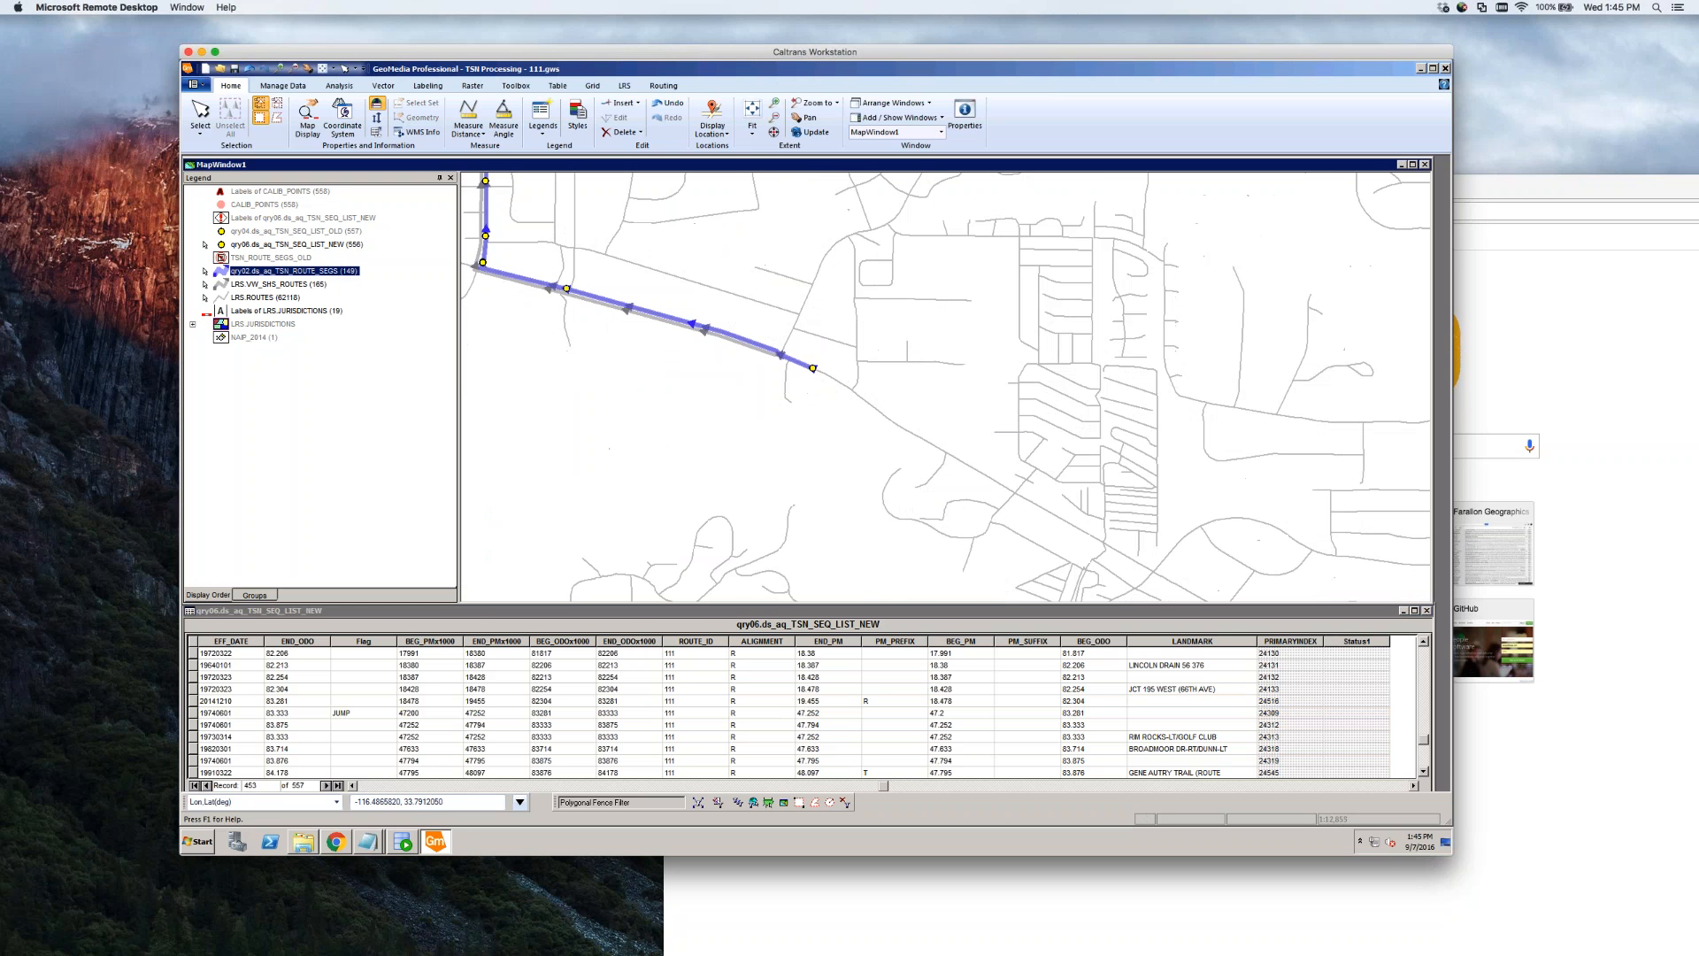
Select the sequence point and inspect the properties of the route segment ending there
click(813, 369)
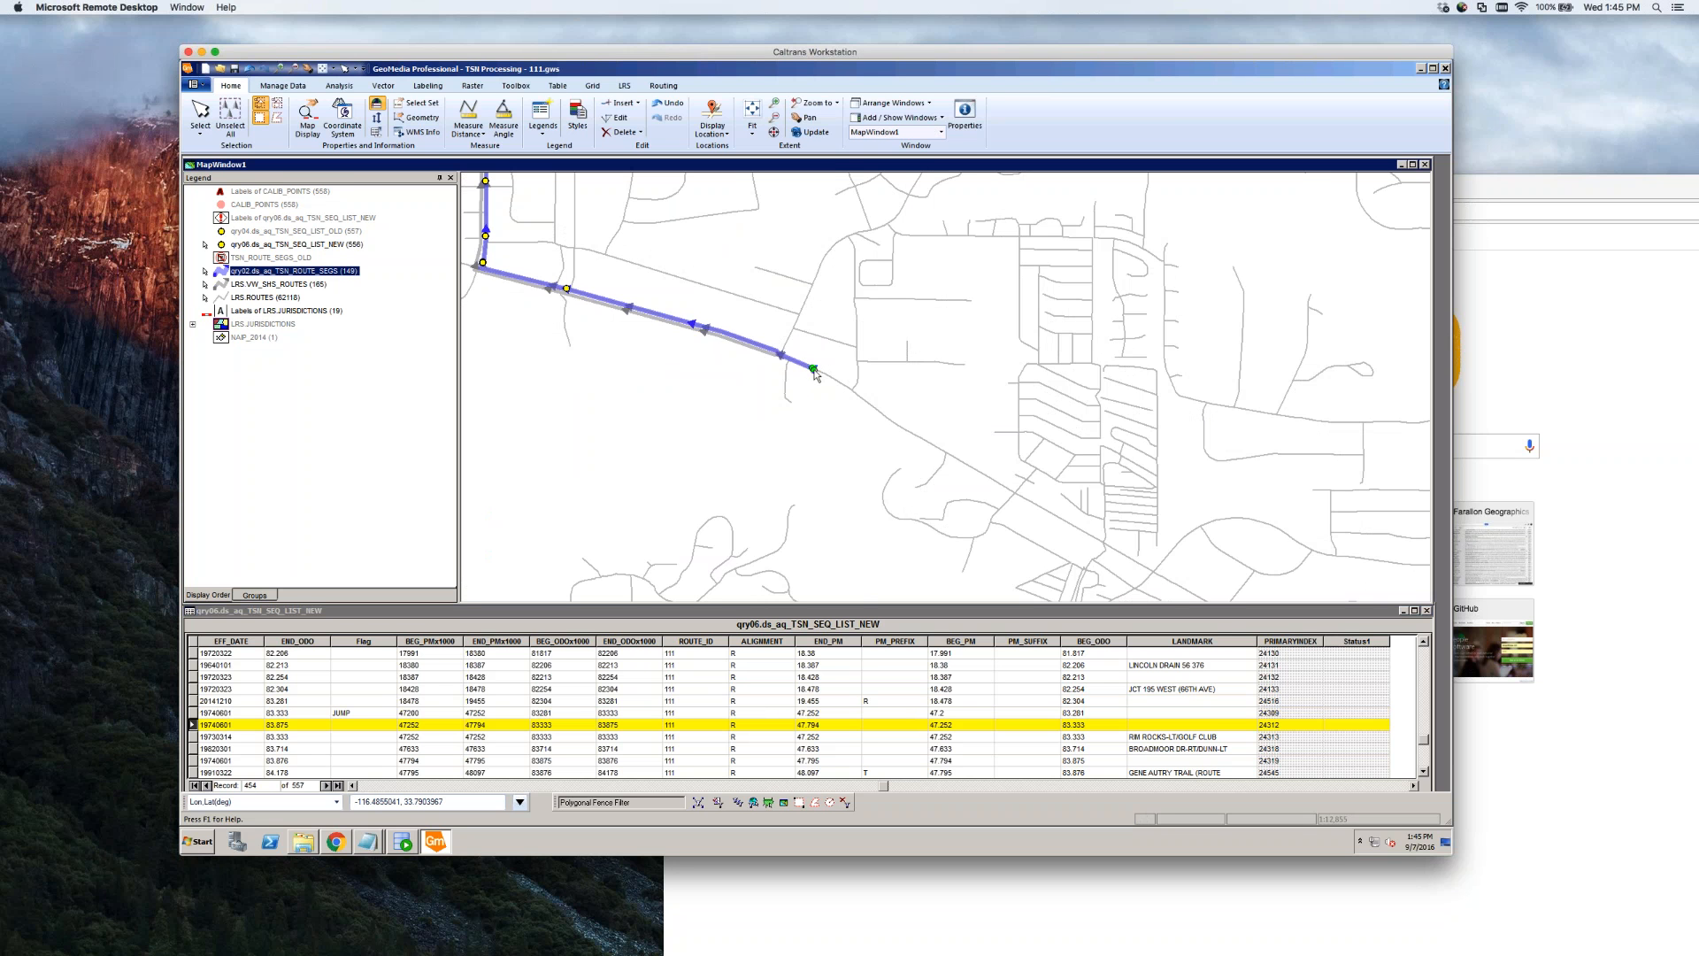
scroll(815, 372, up, 3)
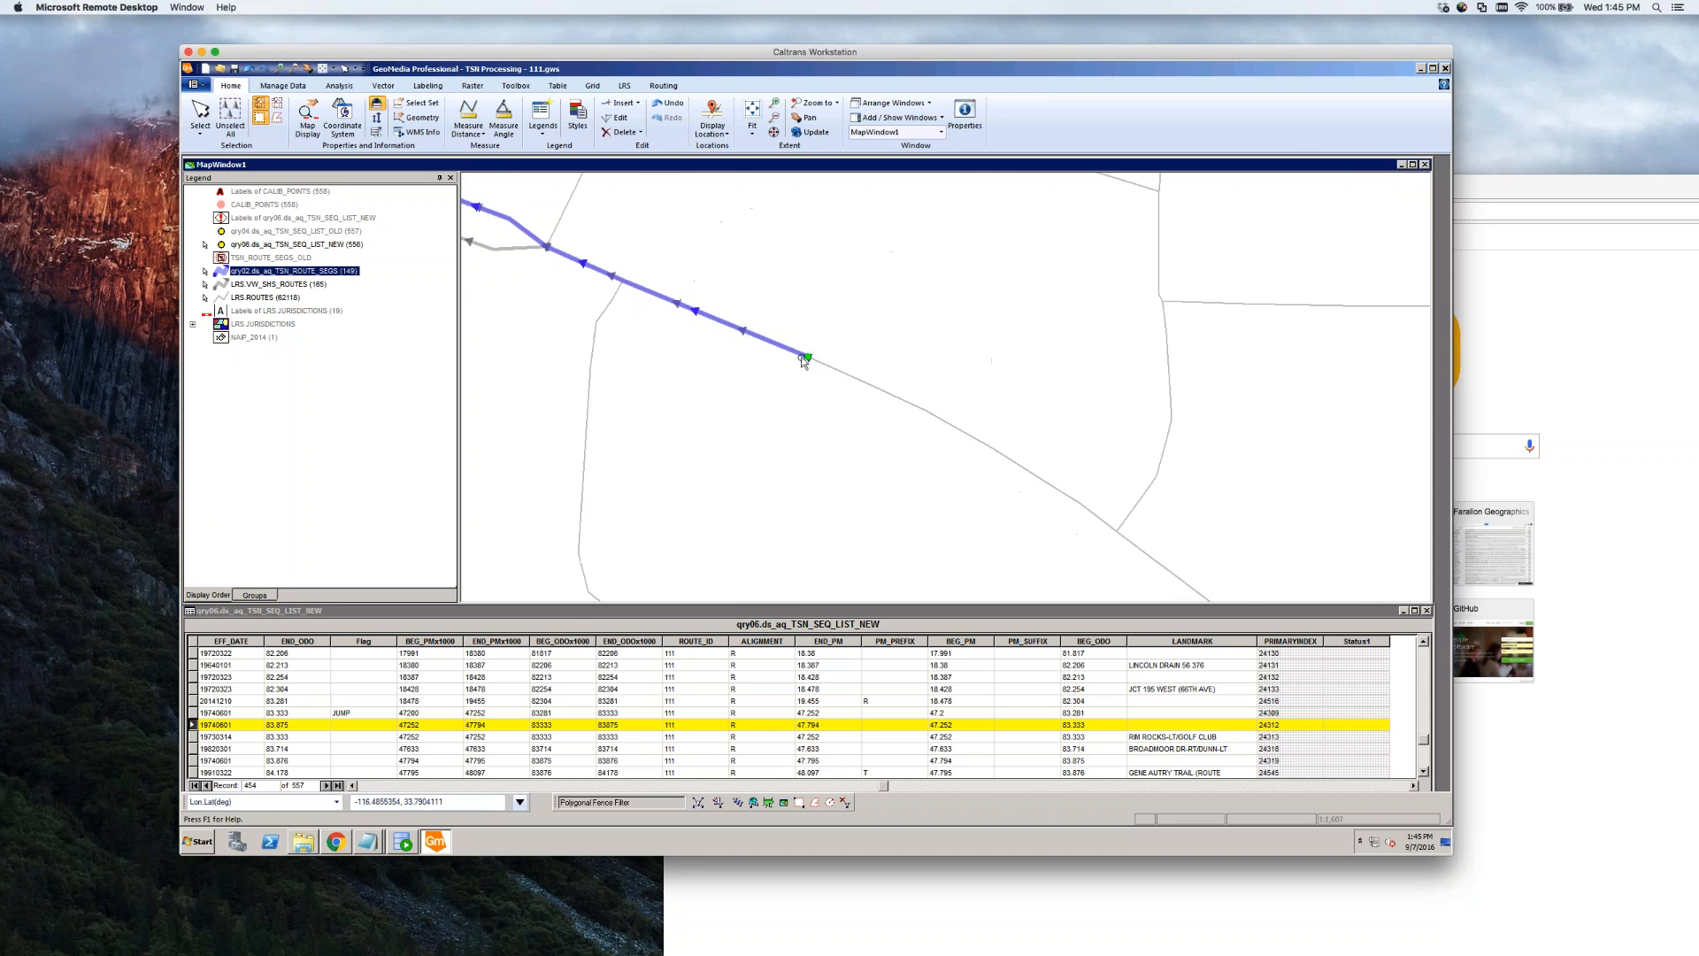
click(793, 352)
double_click(793, 353)
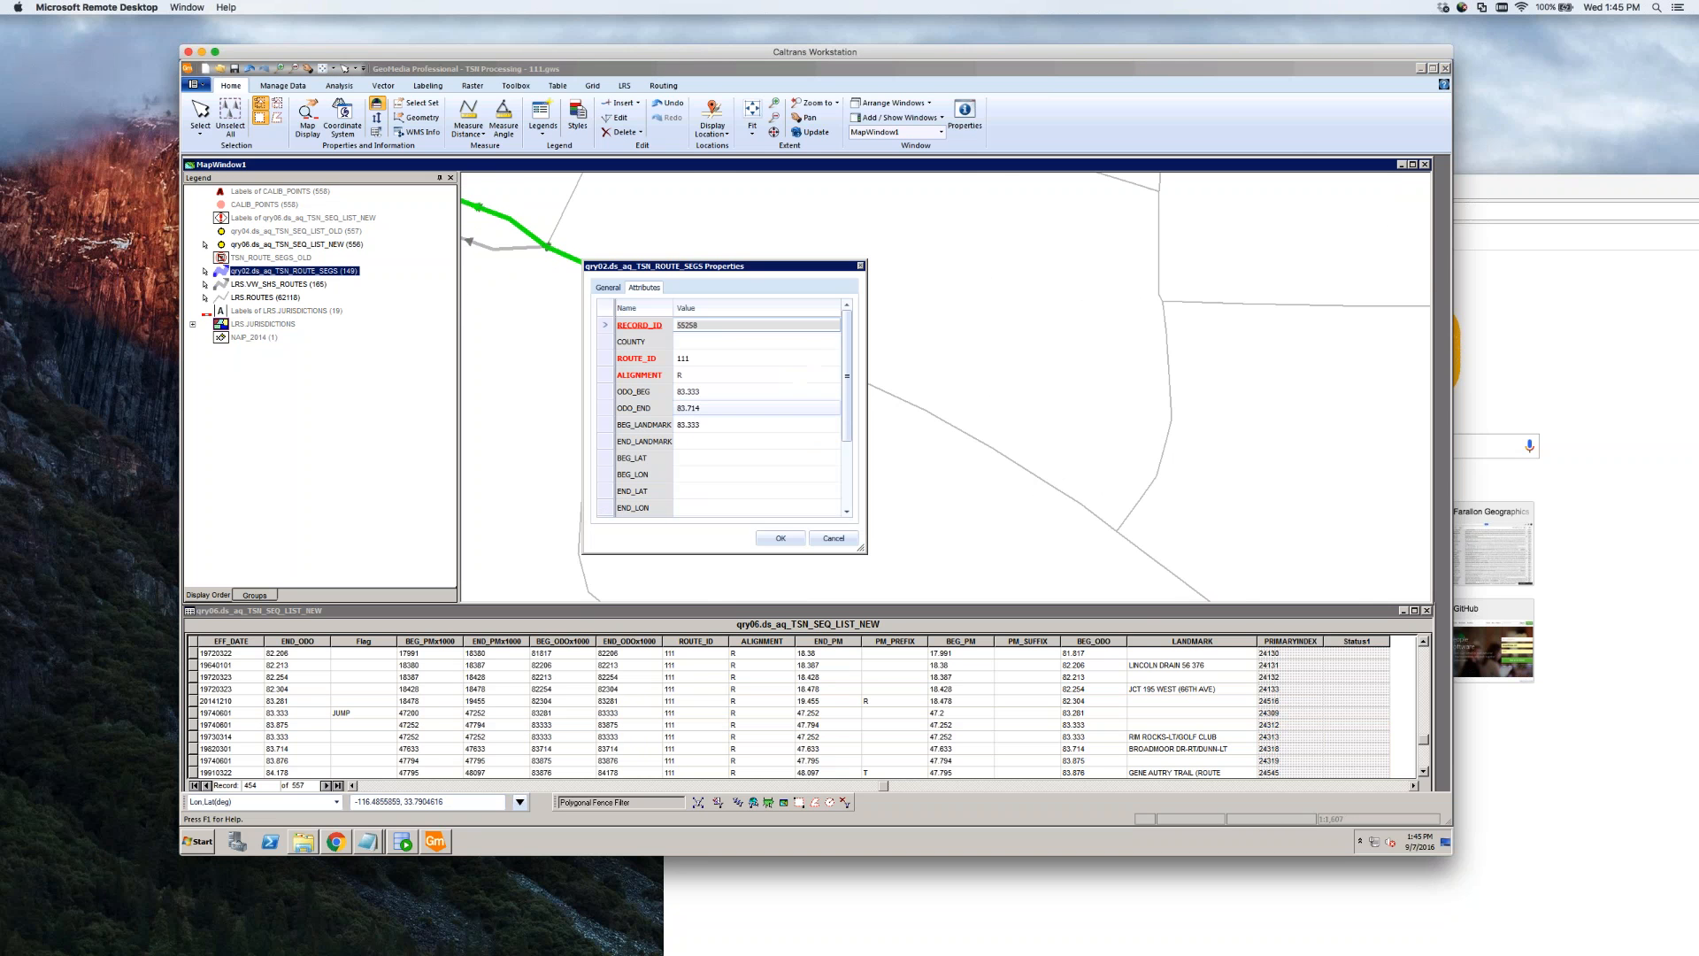
click(740, 396)
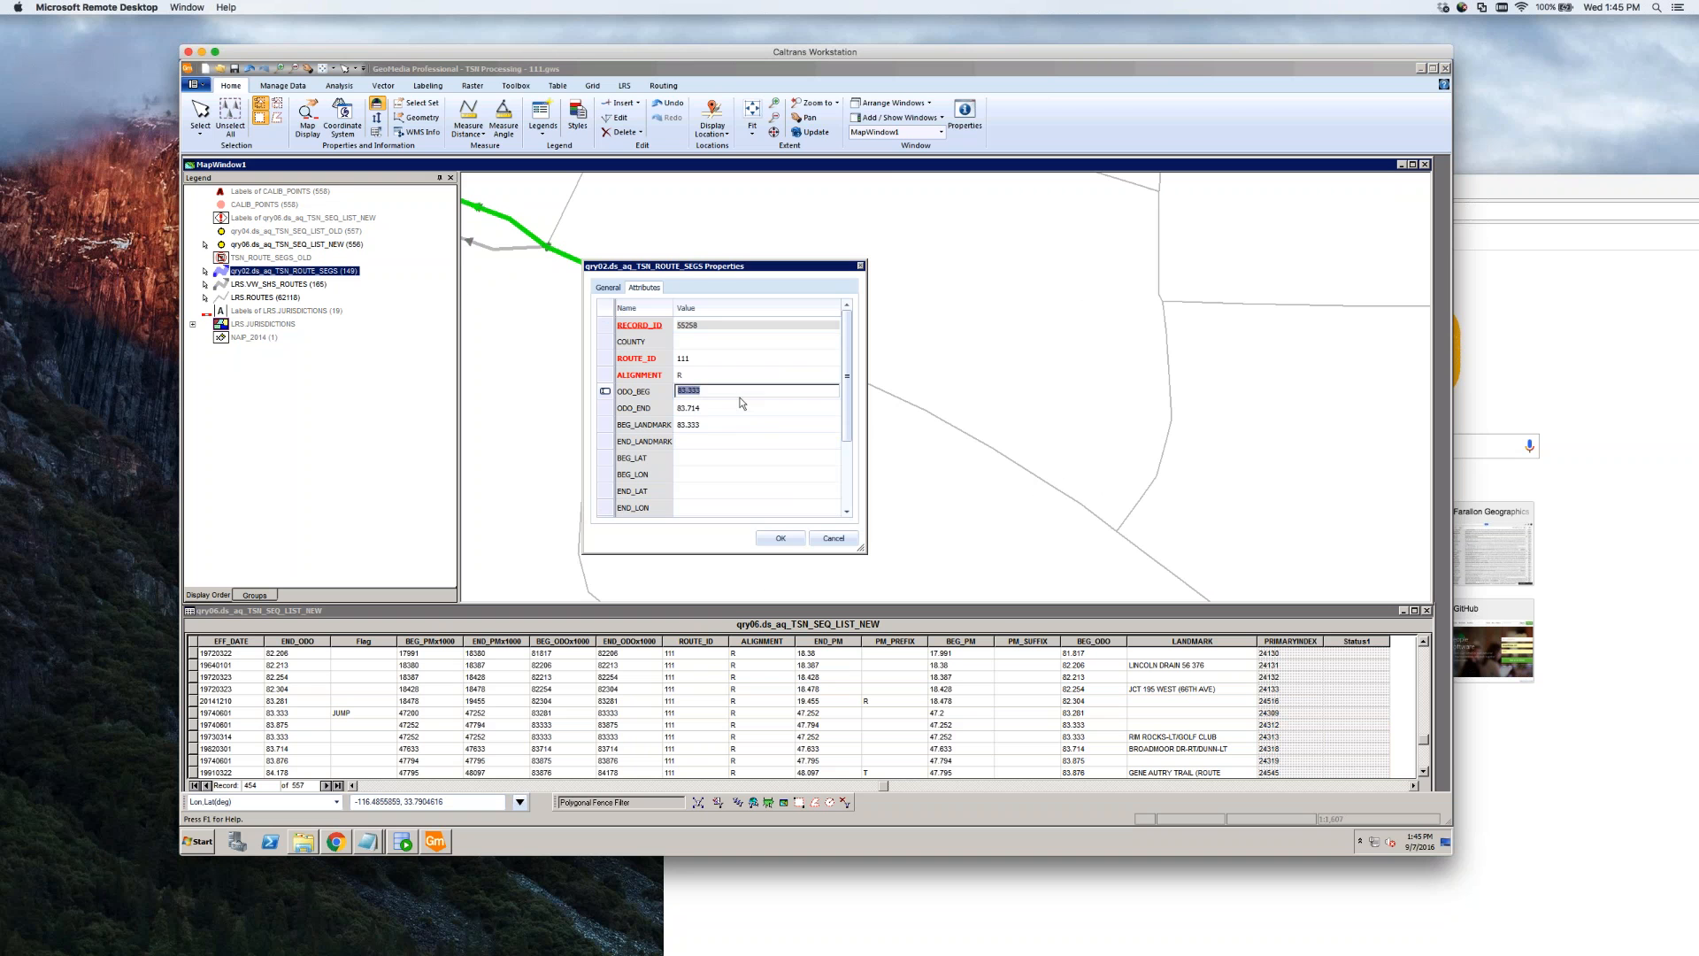
key(Right)
mouse_move(848, 376)
mouse_down()
mouse_move(850, 466)
mouse_move(850, 358)
mouse_up()
click(834, 539)
Check the green segment's ODO_BEG of 83.333 without changing it, then select the JUMP record
scroll(746, 380, down, 5)
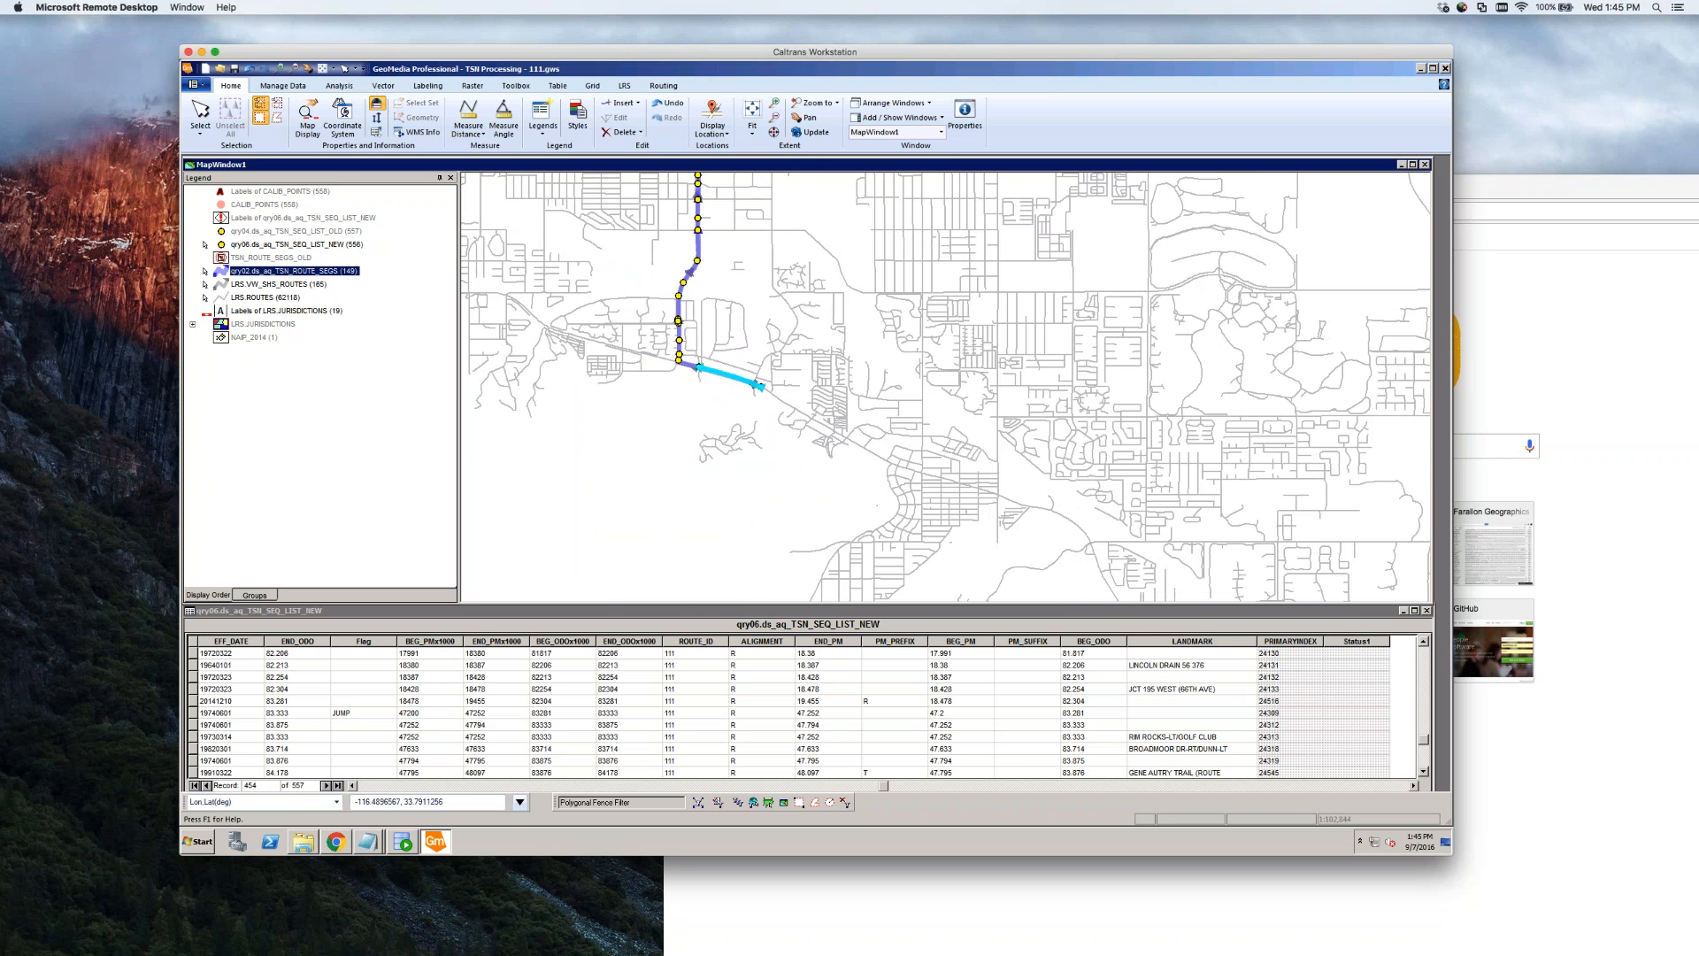
scroll(746, 381, down, 2)
scroll(746, 380, up, 8)
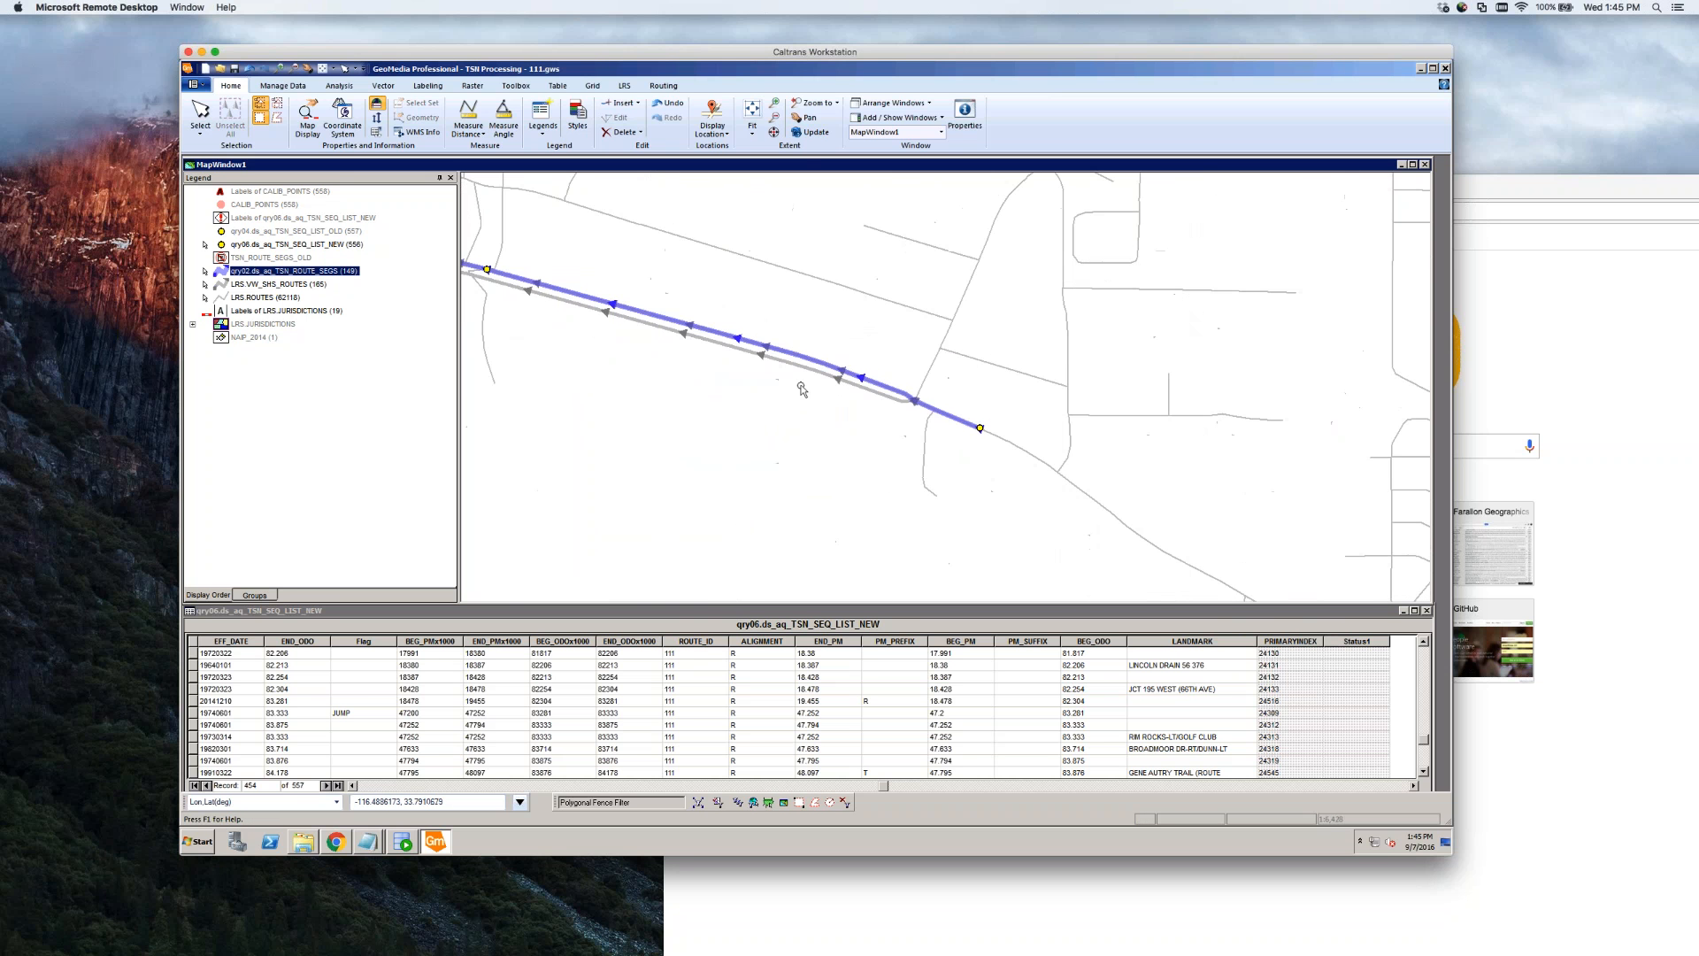
double_click(746, 342)
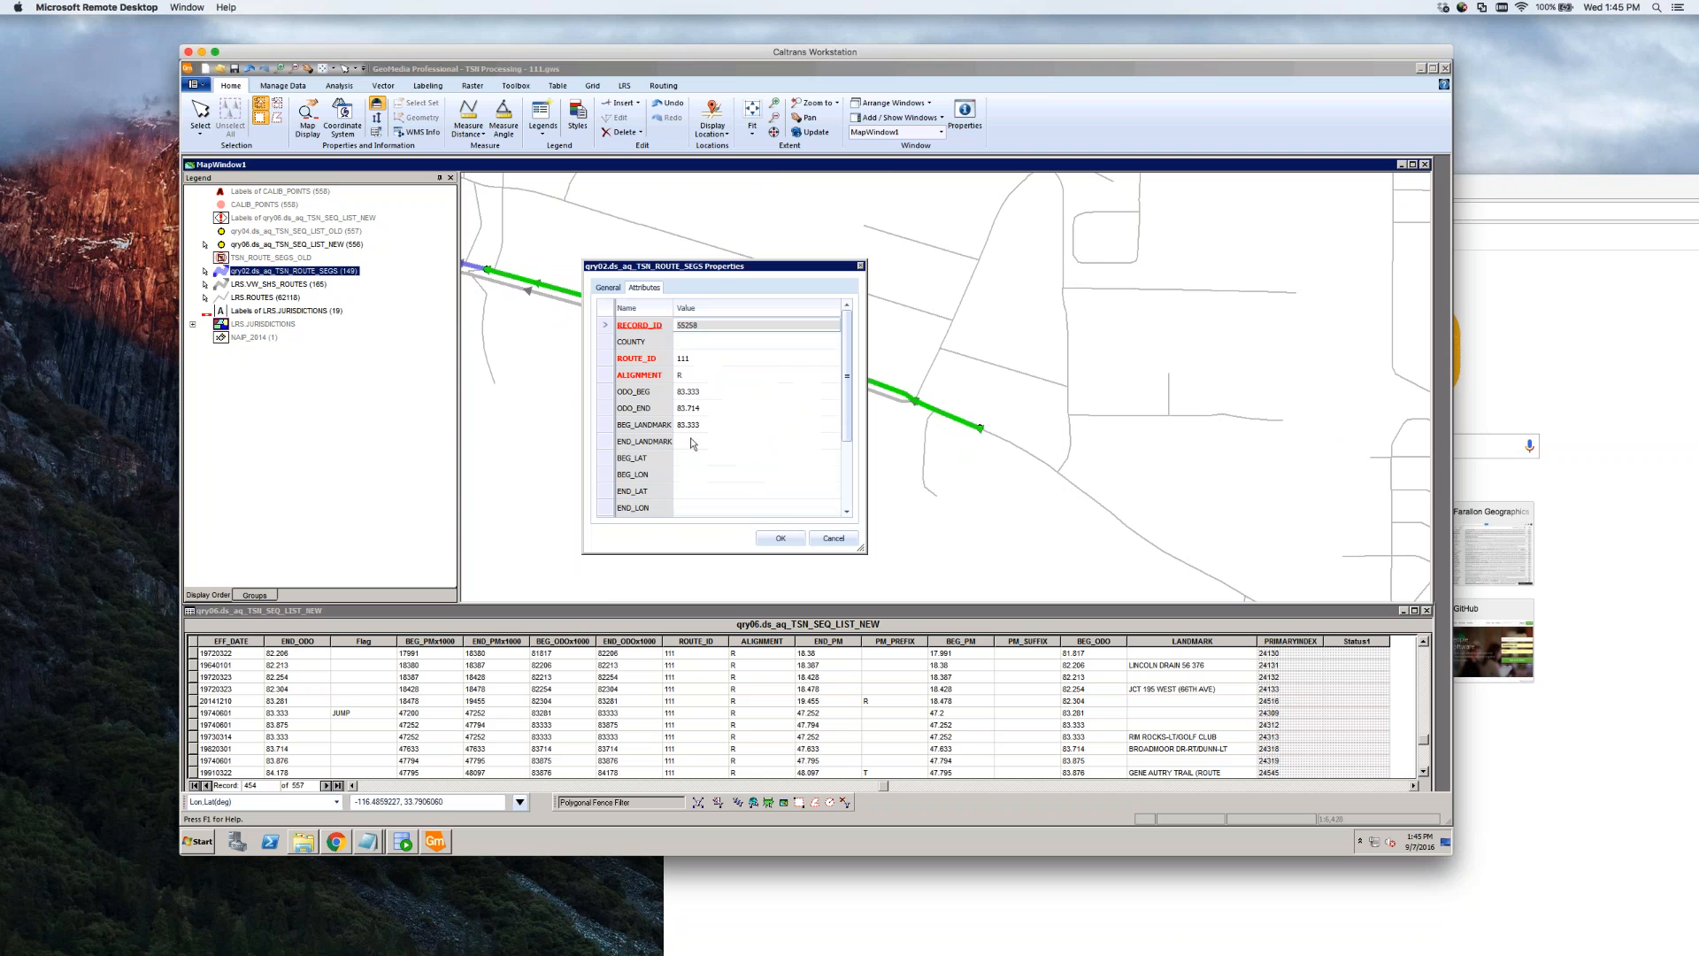
click(724, 392)
click(691, 390)
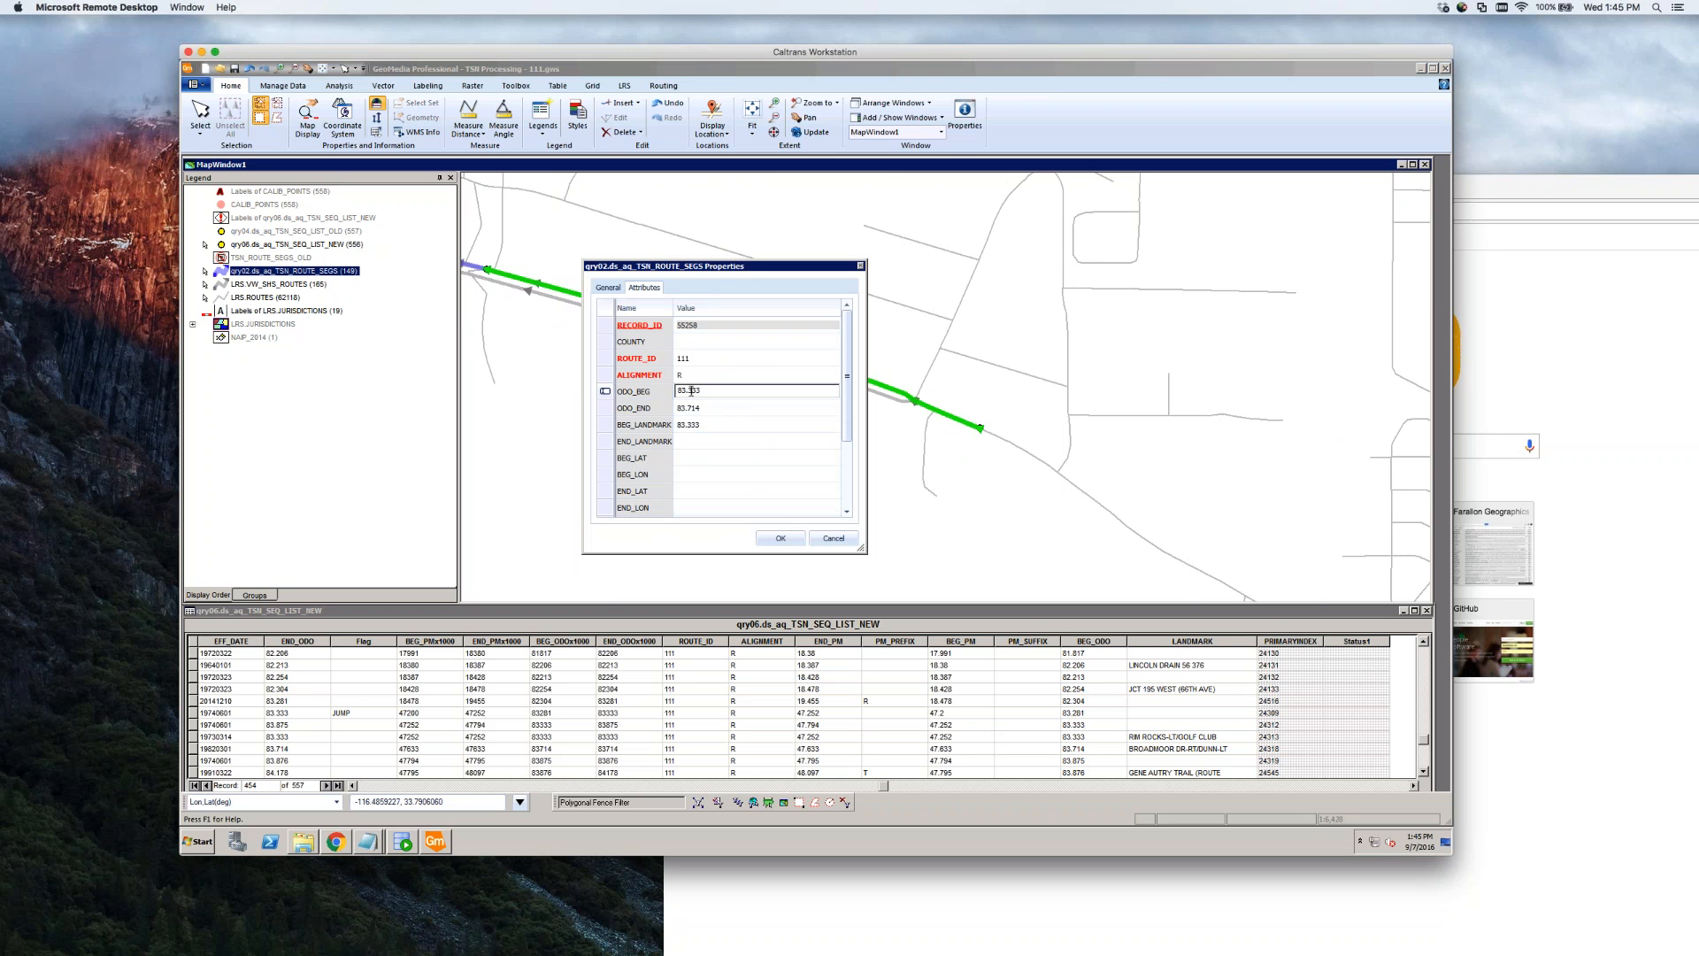
drag(690, 391, 702, 390)
click(834, 540)
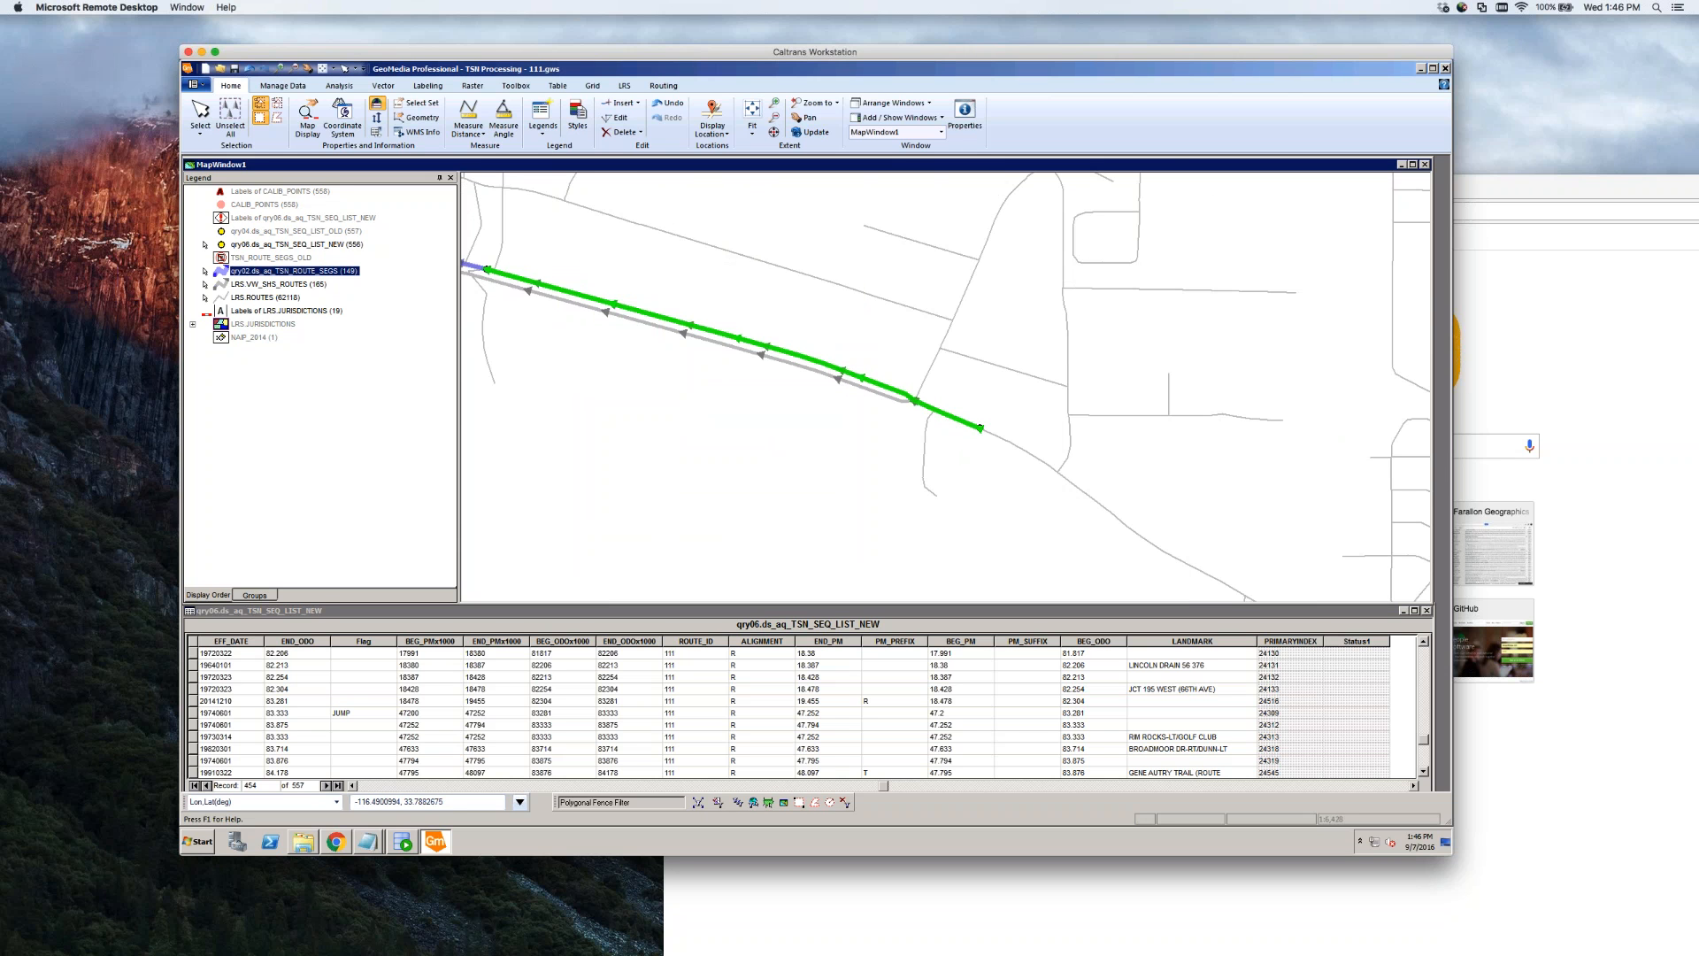
click(193, 714)
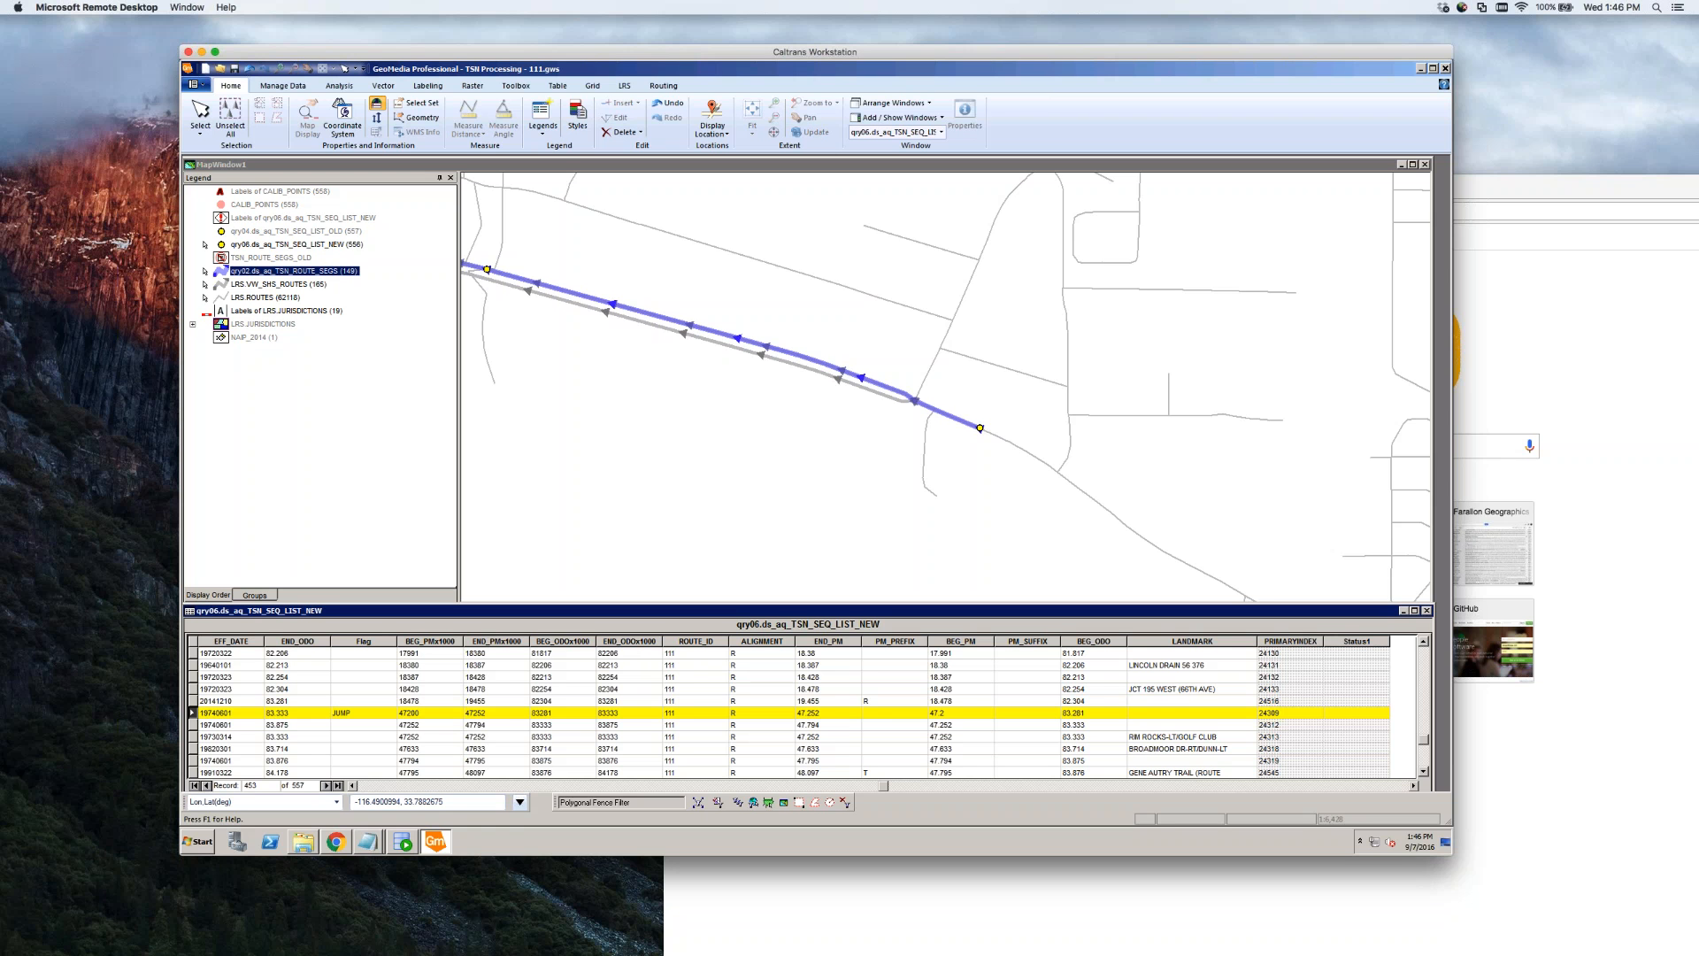
Compare the JUMP and 24312 records, then change the green segment's ODO_BEG from 83.333 to 83.2 and save
click(193, 724)
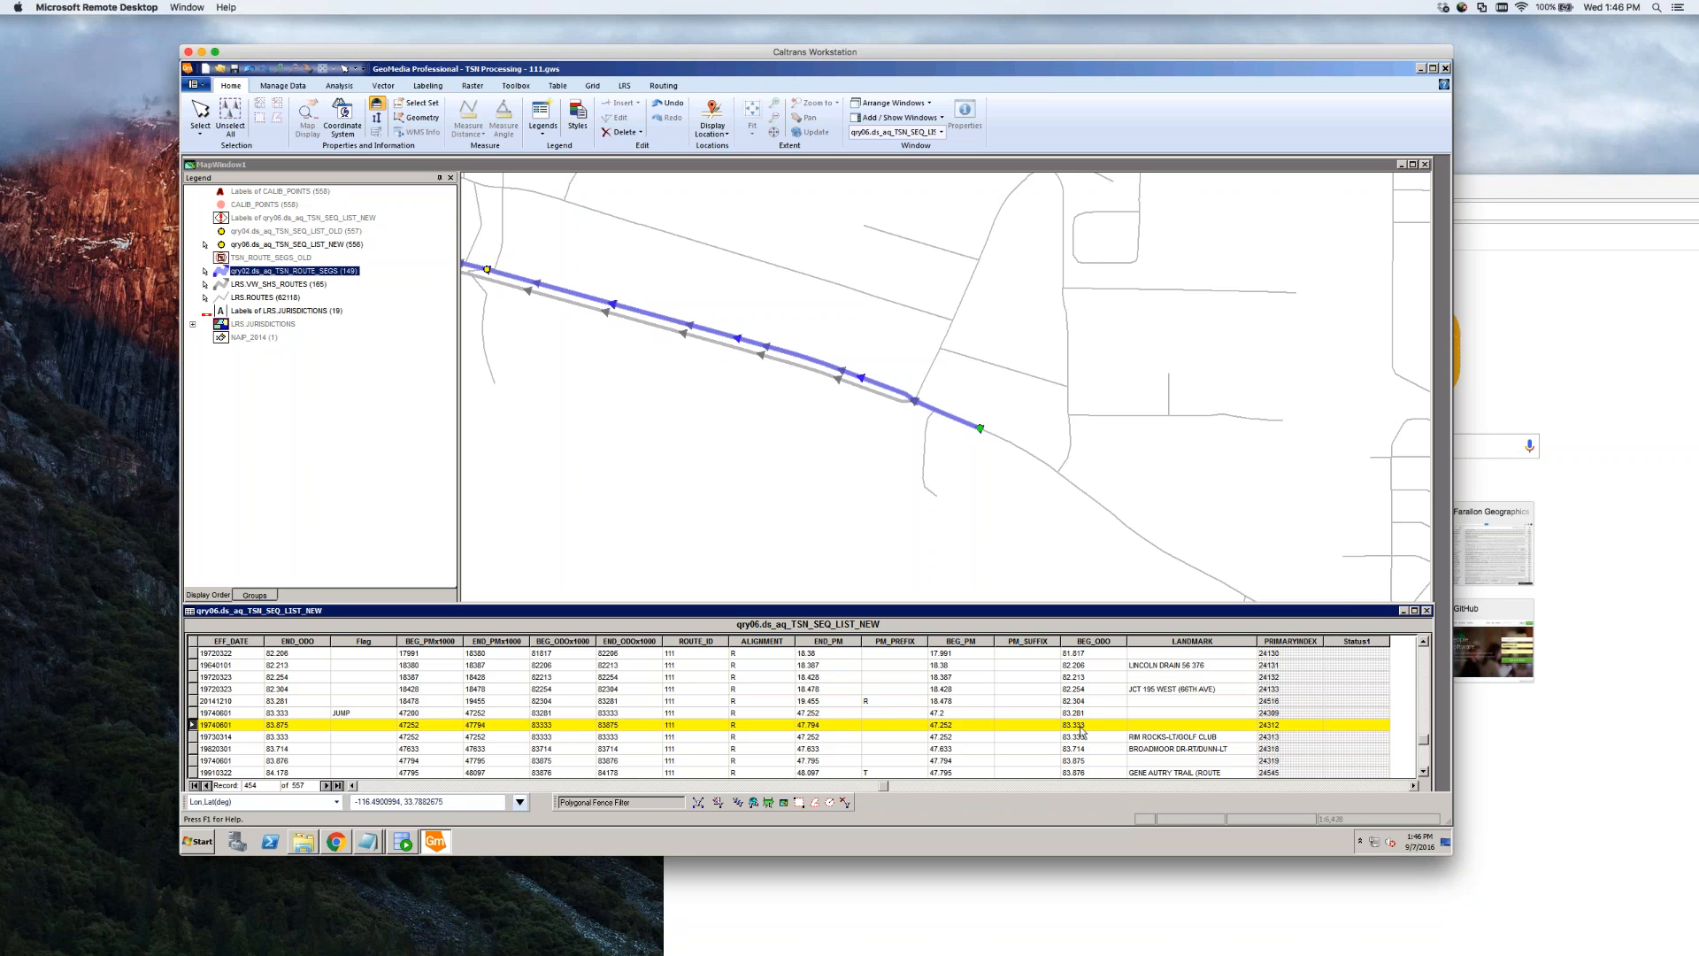
key(Up)
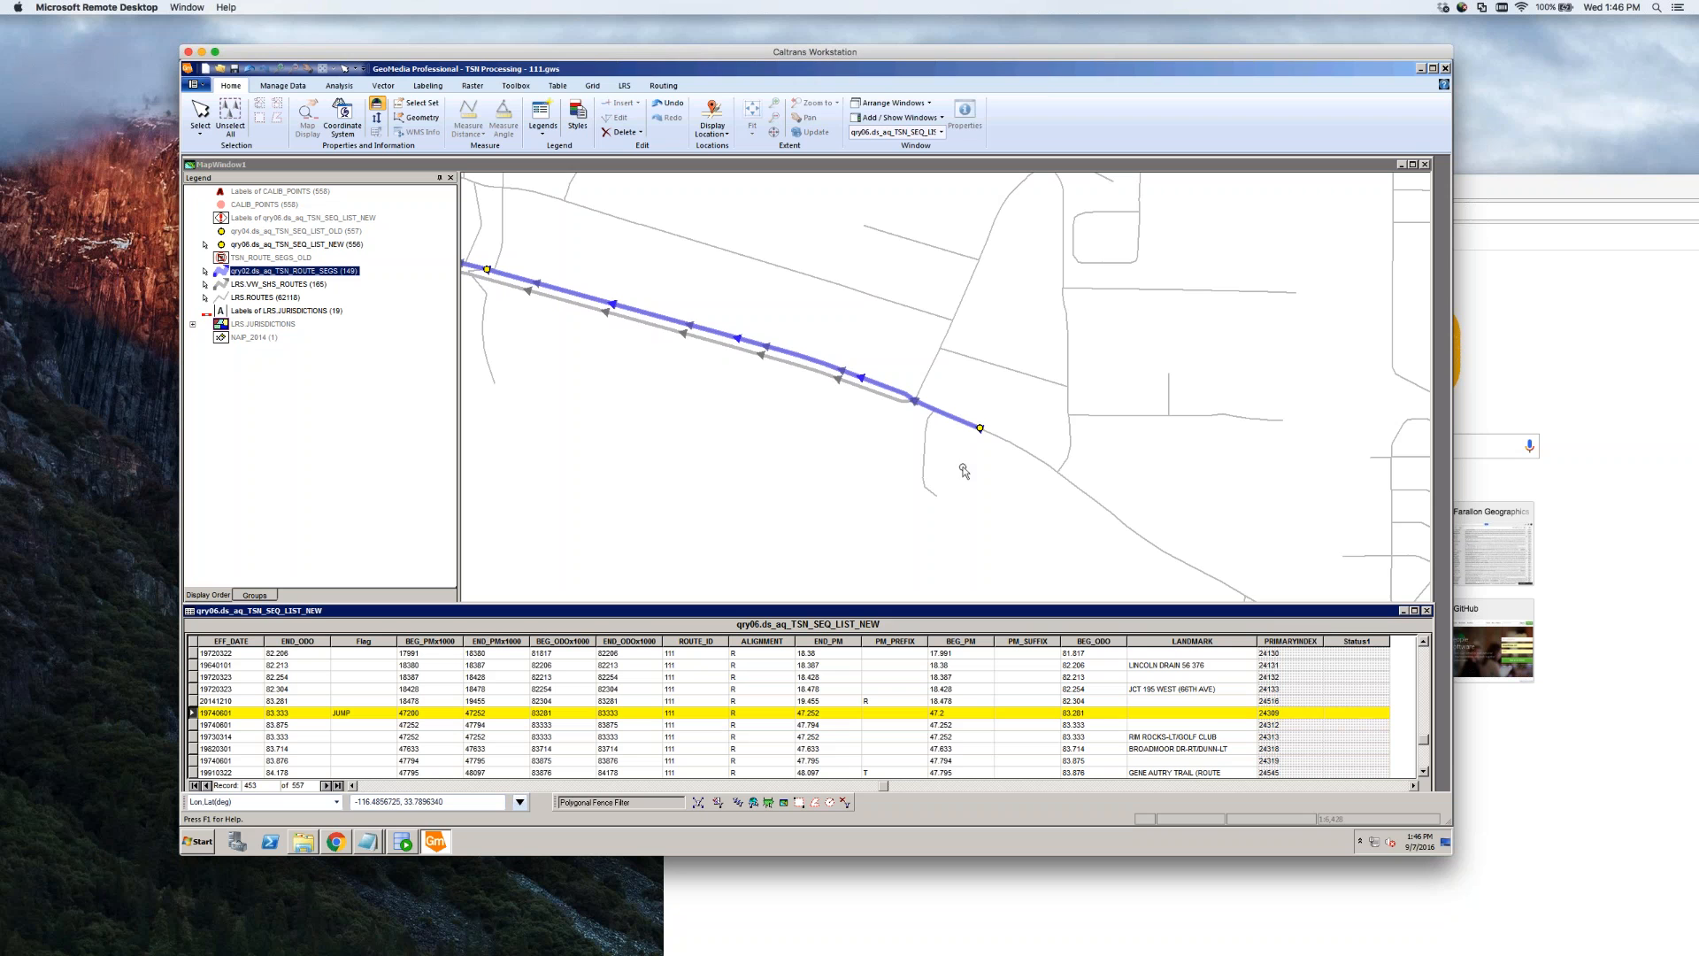
click(973, 425)
double_click(974, 425)
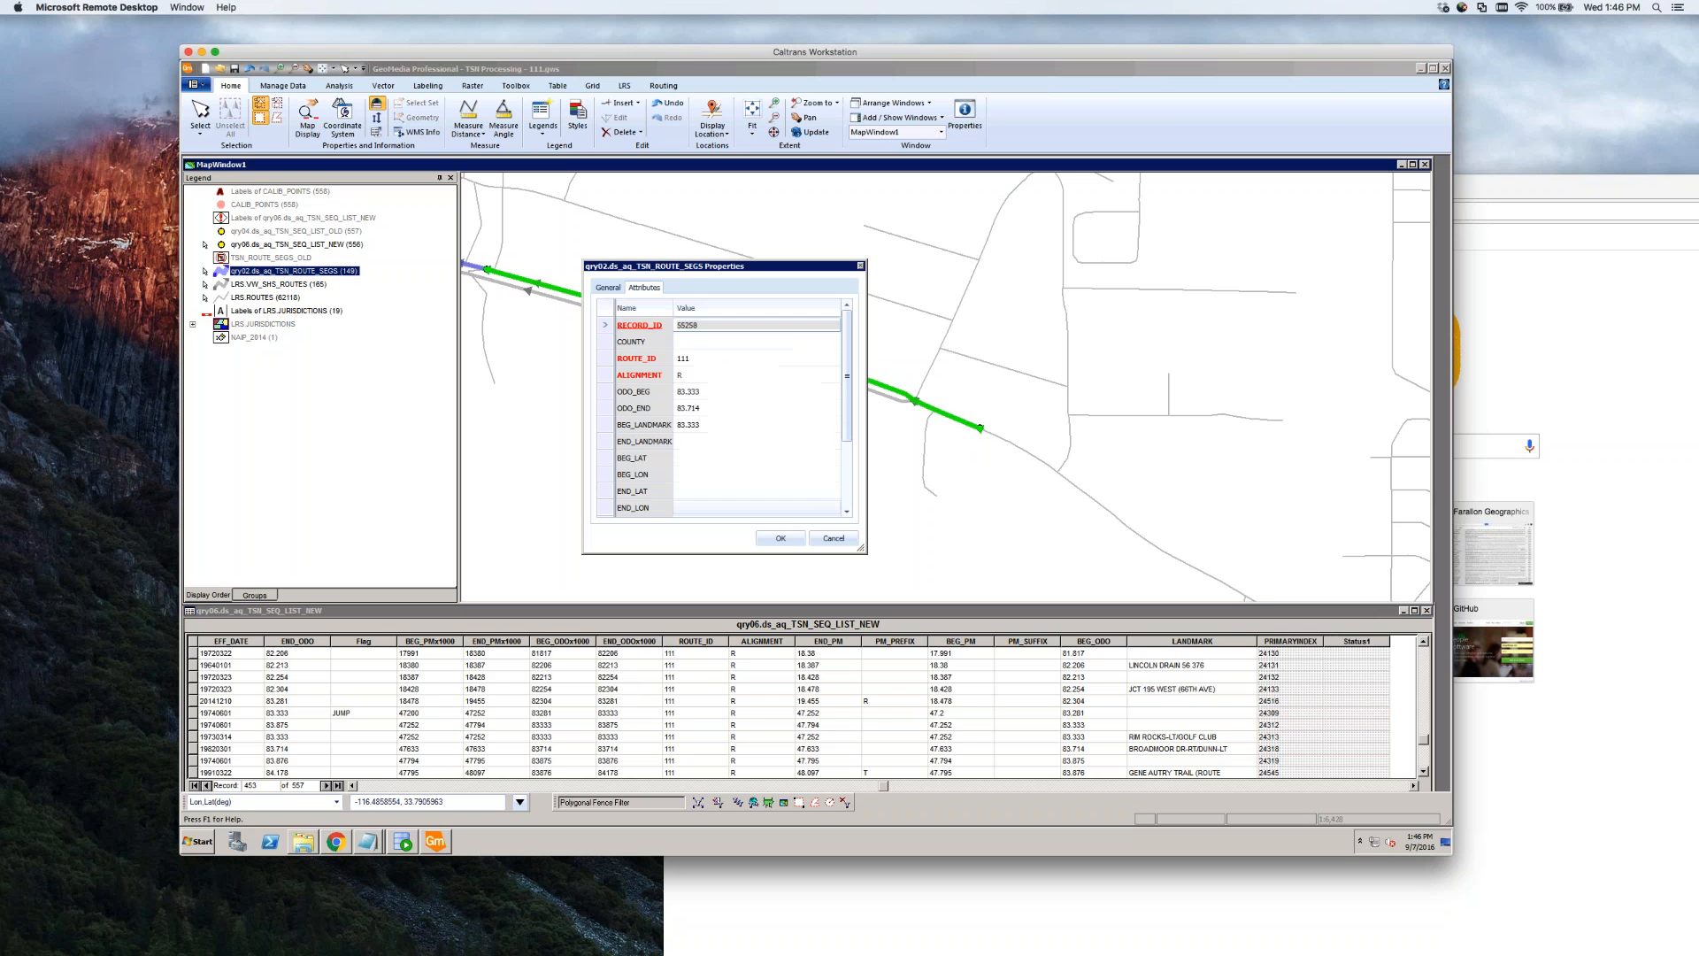
click(703, 409)
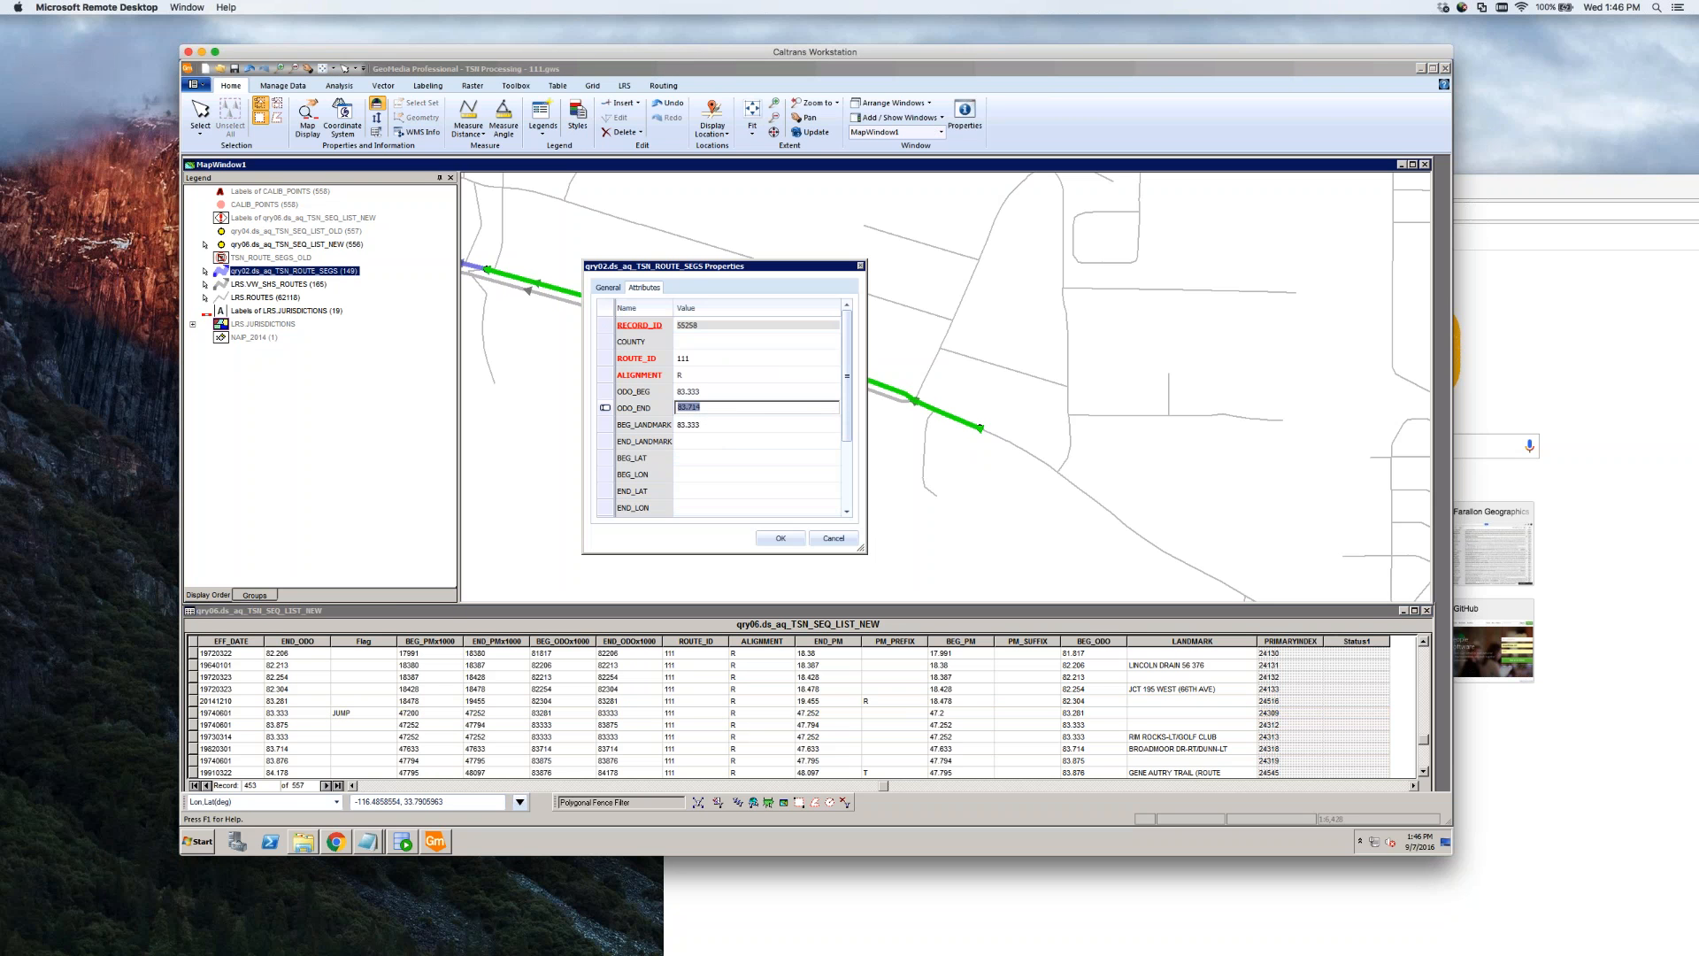
click(706, 391)
drag(688, 390, 735, 391)
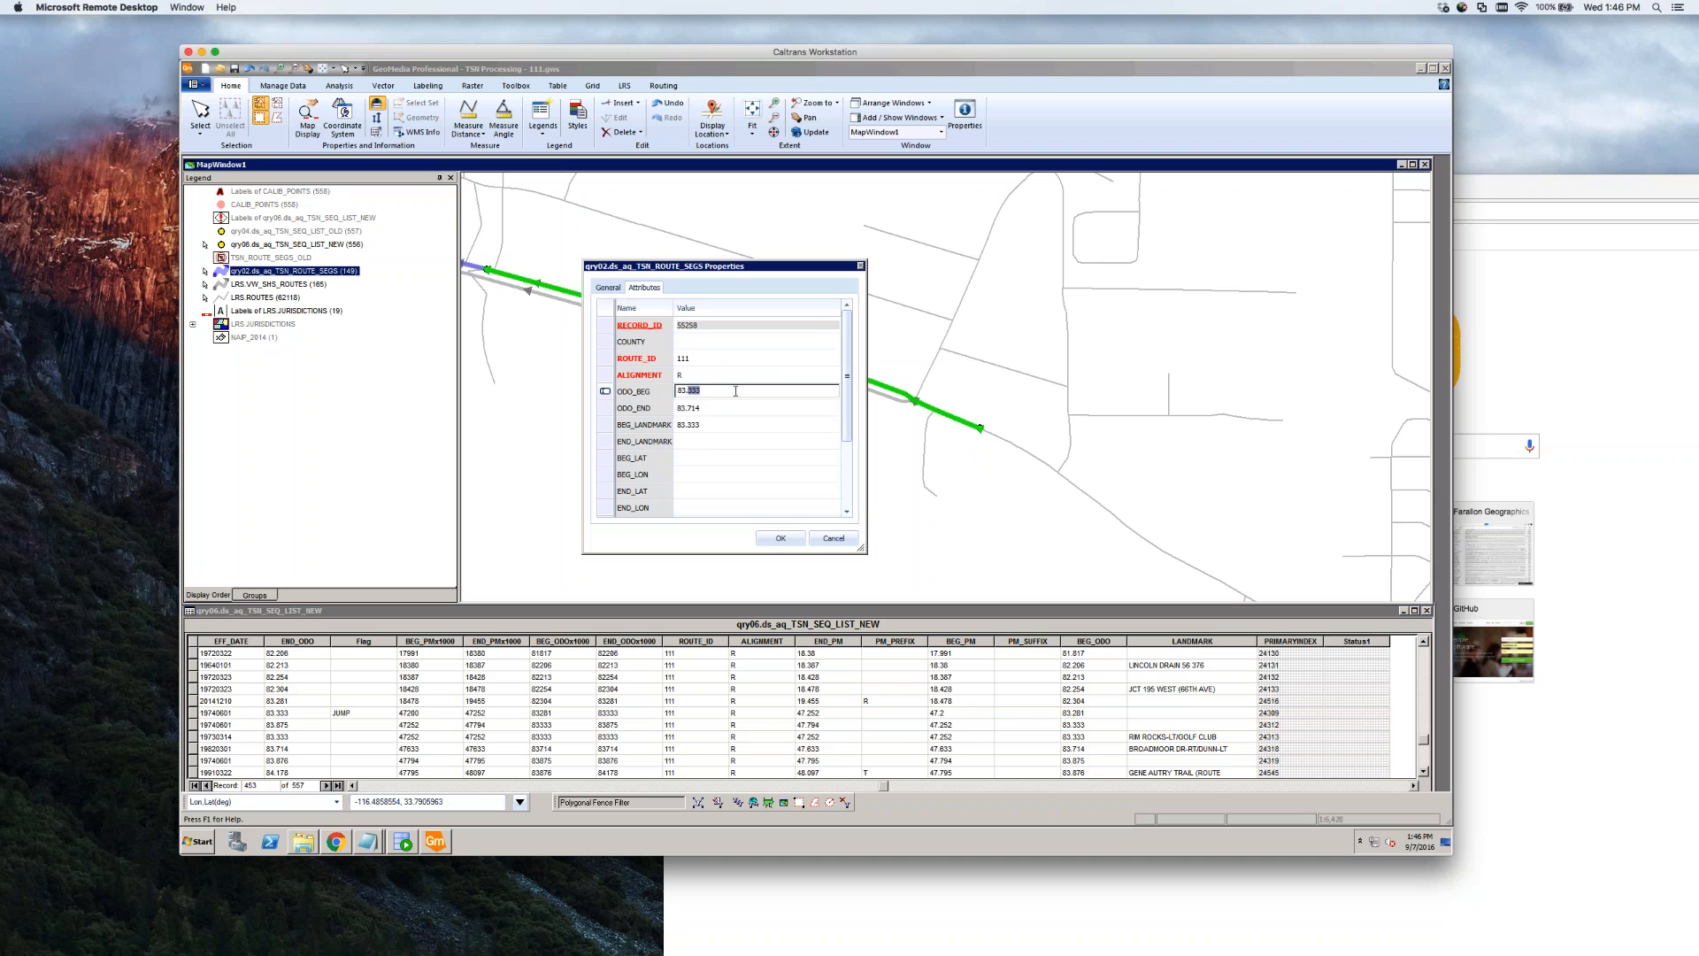
text(281)
click(779, 540)
click(779, 540)
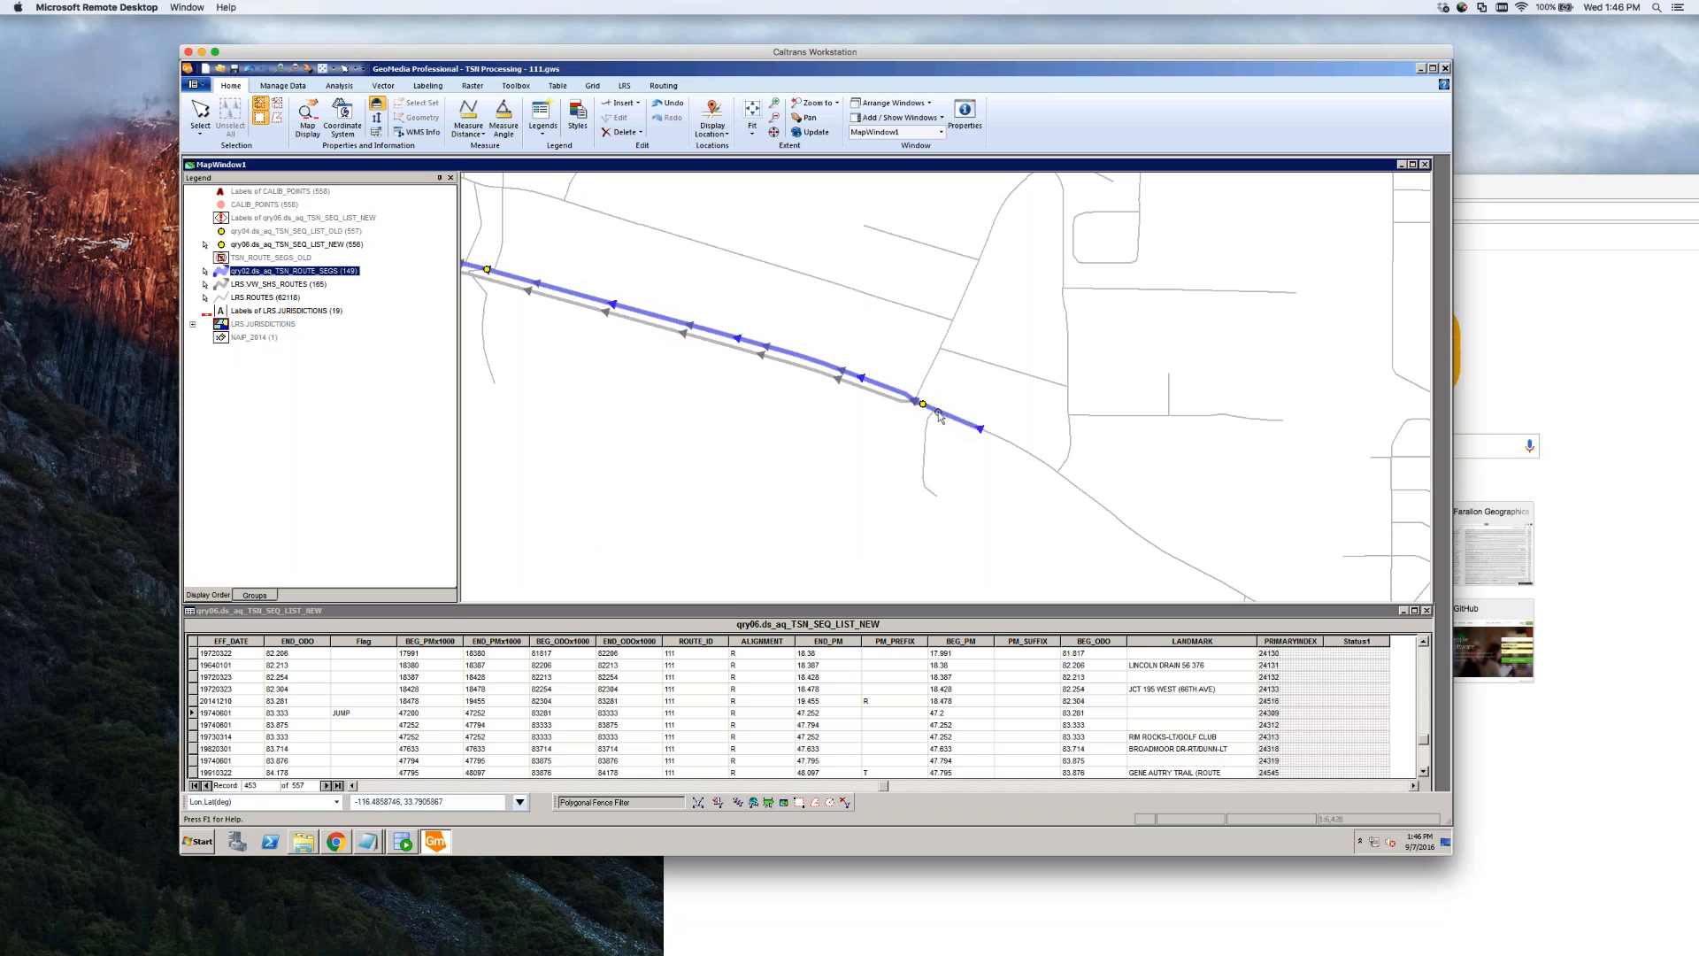
Select the sequence points at the segment end and the route's west end, then zoom in on the bend
click(923, 405)
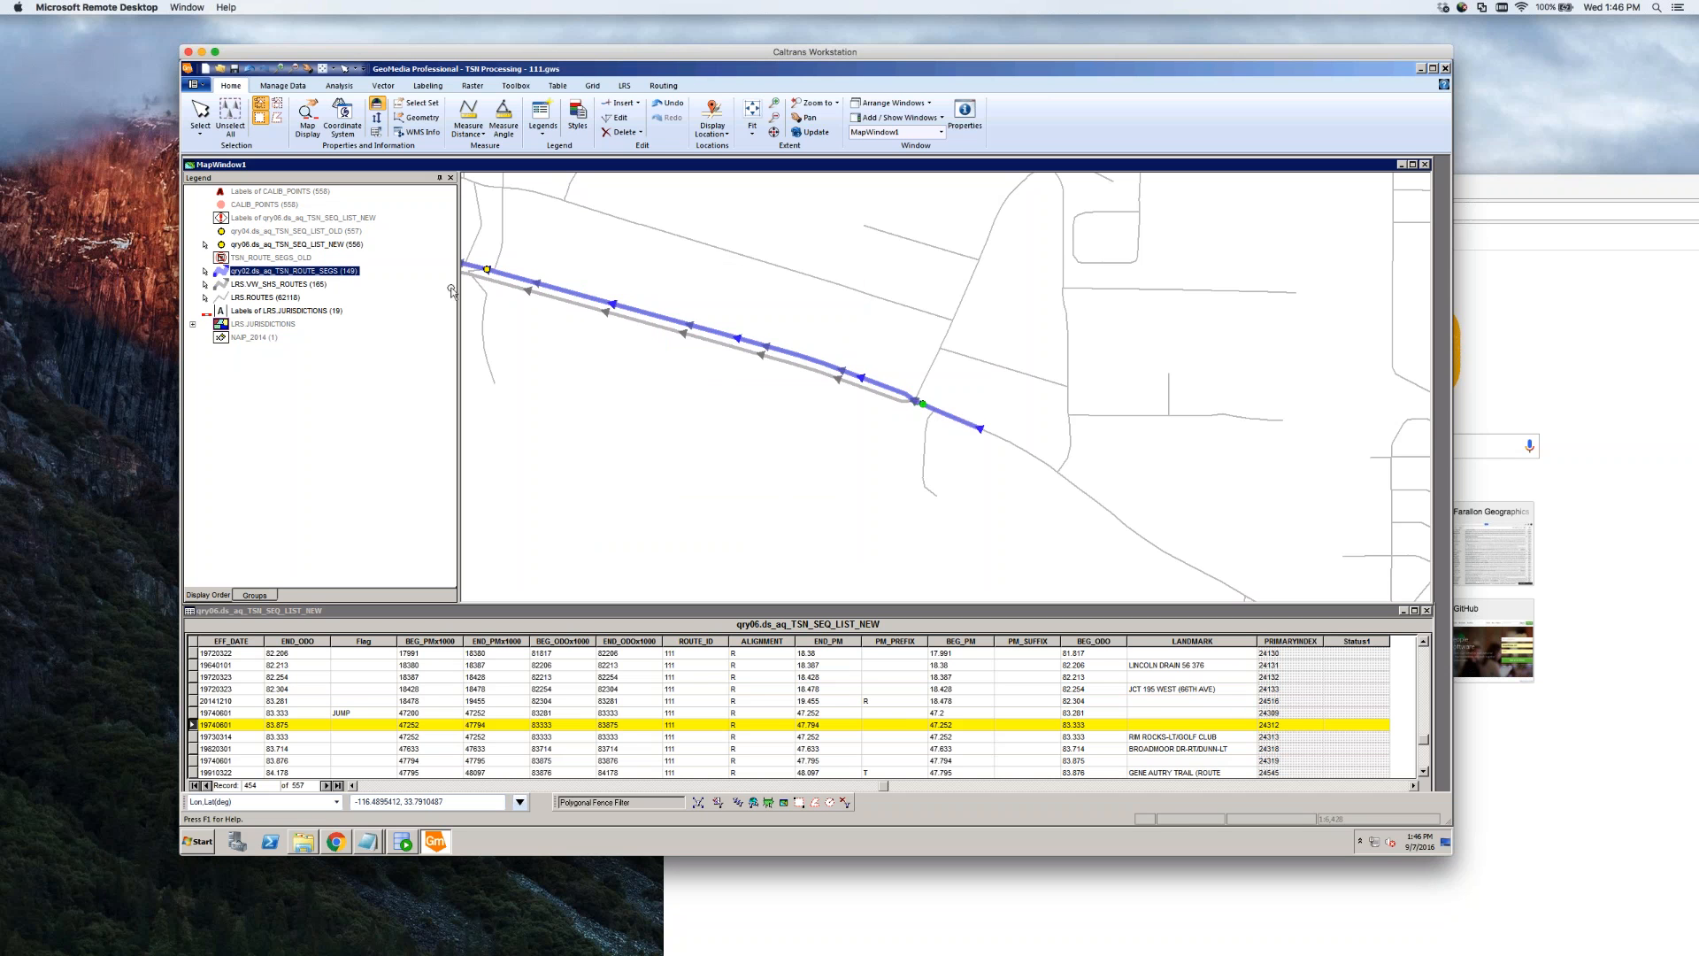
click(488, 270)
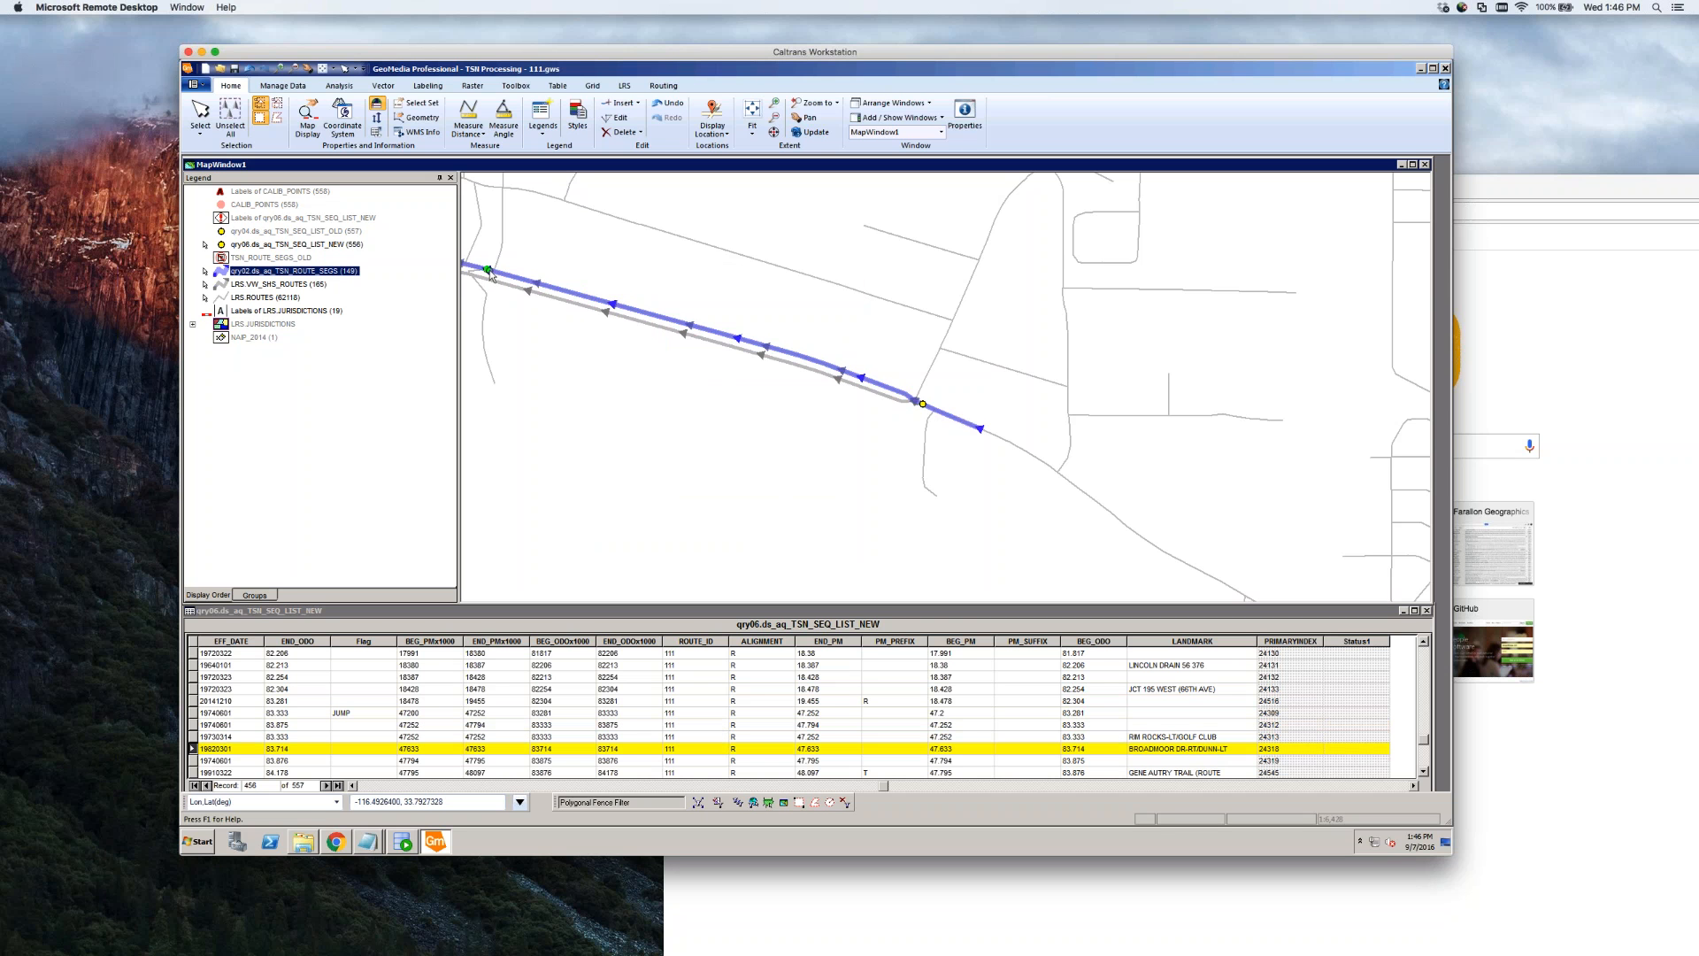
mouse_move(502, 235)
mouse_move(483, 294)
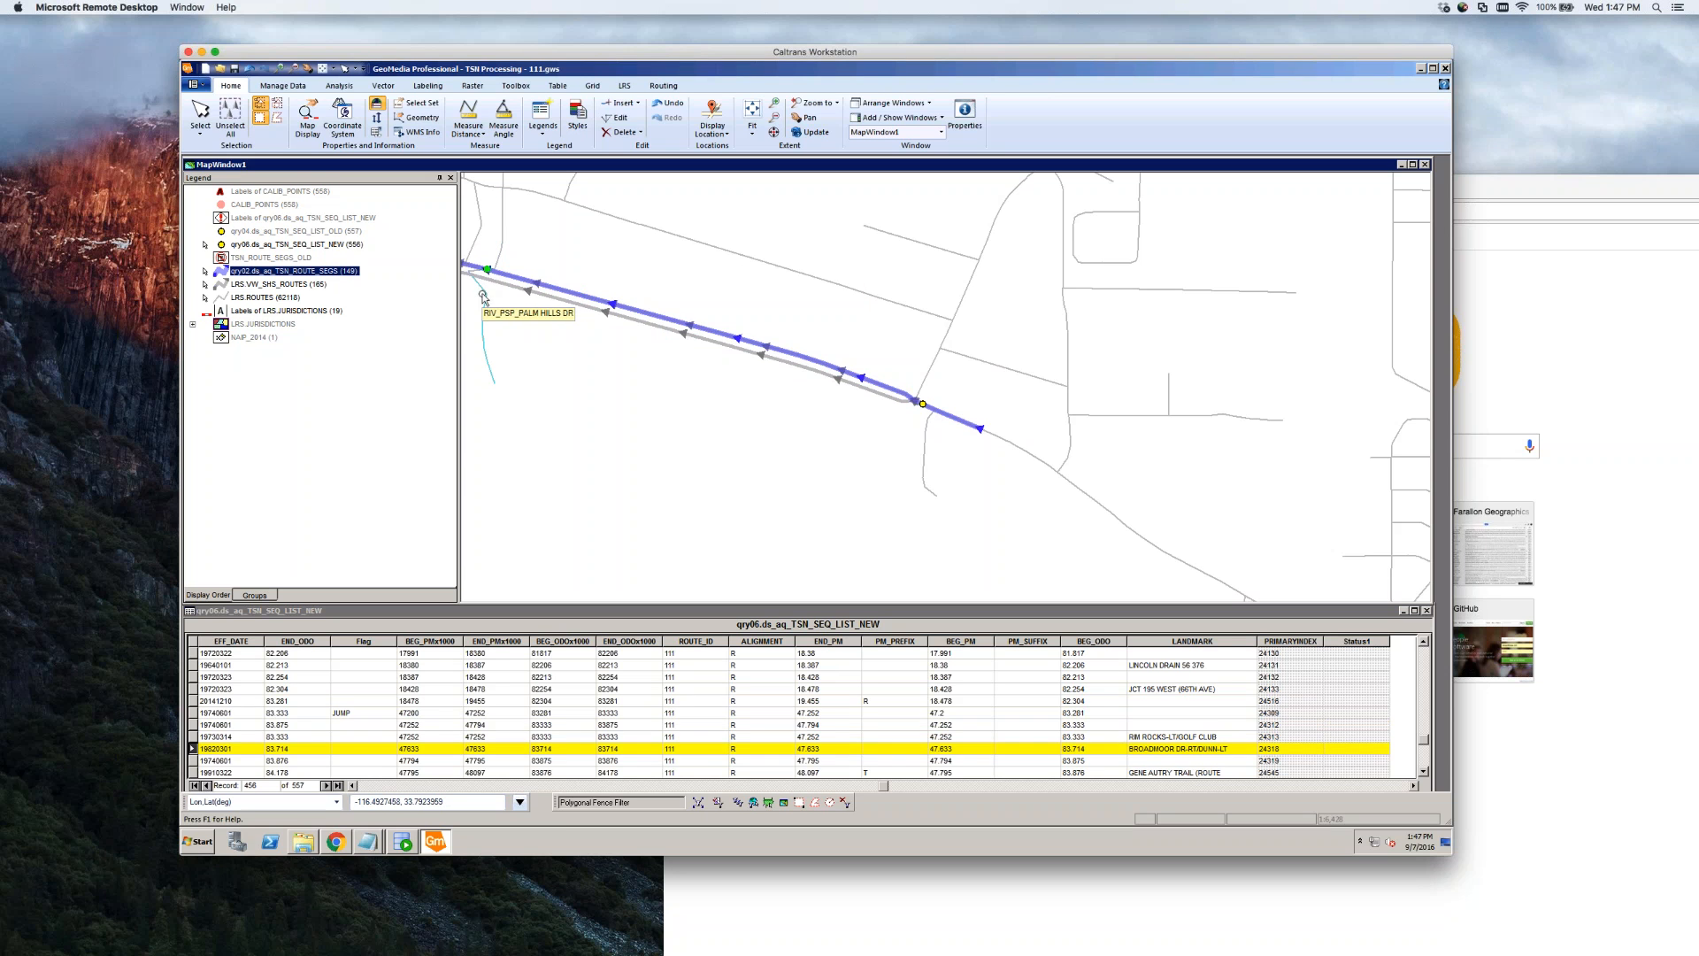
scroll(479, 274, up, 1)
scroll(566, 292, down, 1)
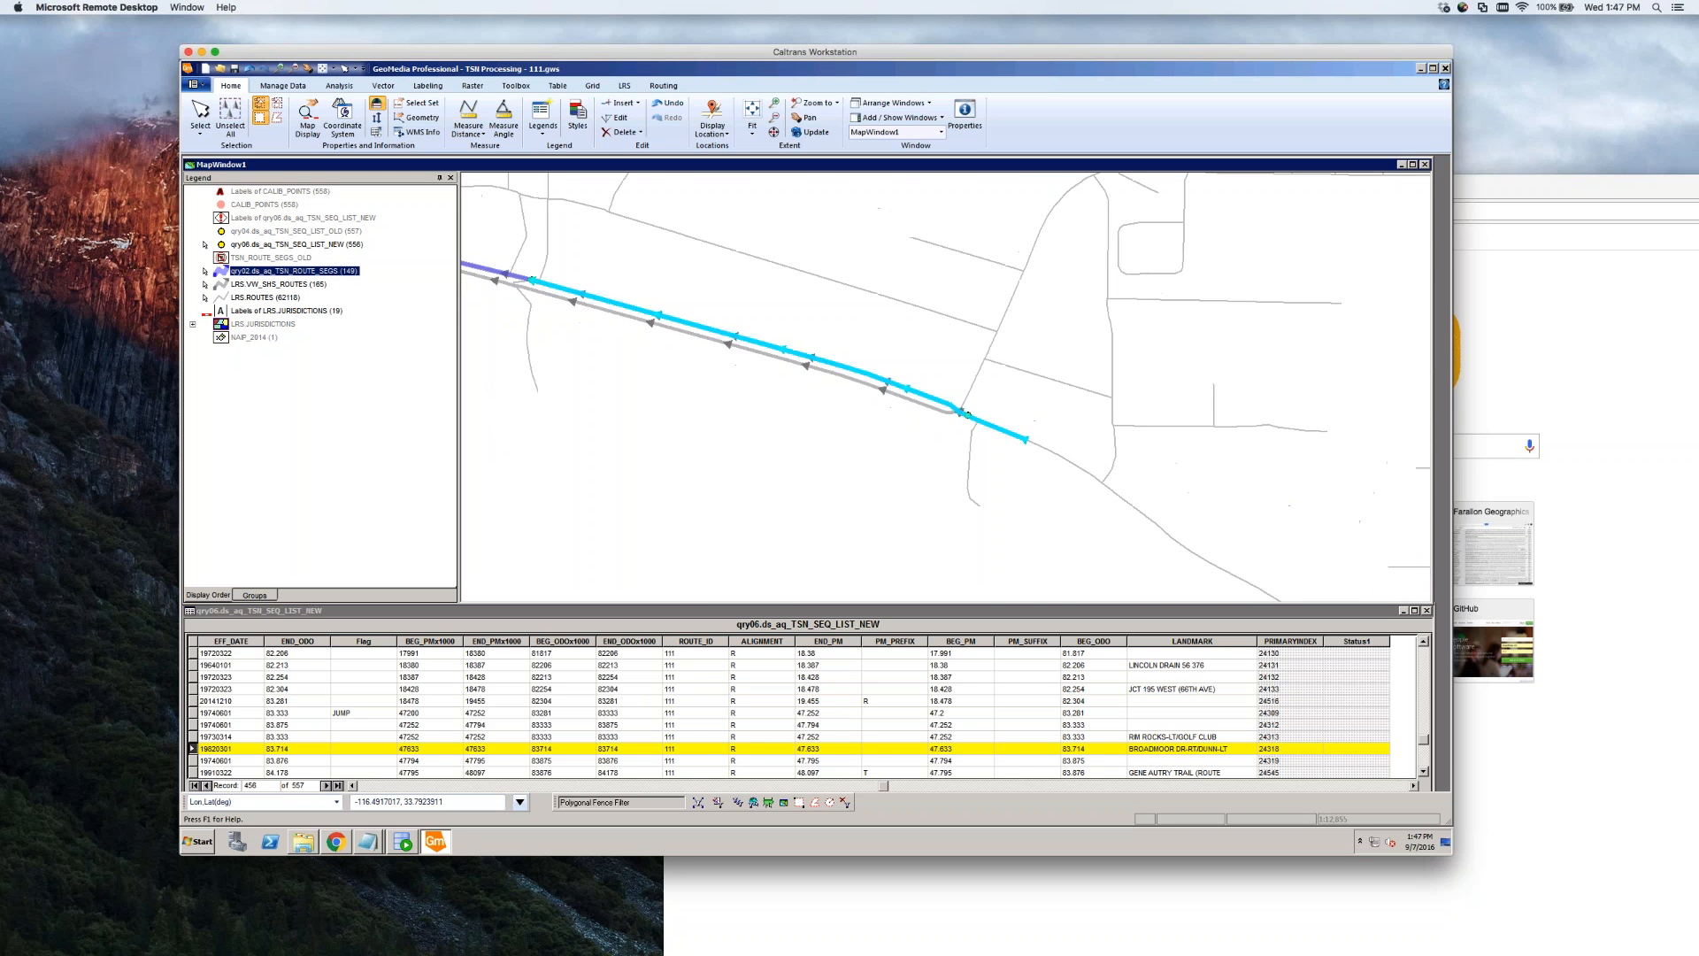
scroll(968, 414, down, 1)
scroll(602, 376, down, 1)
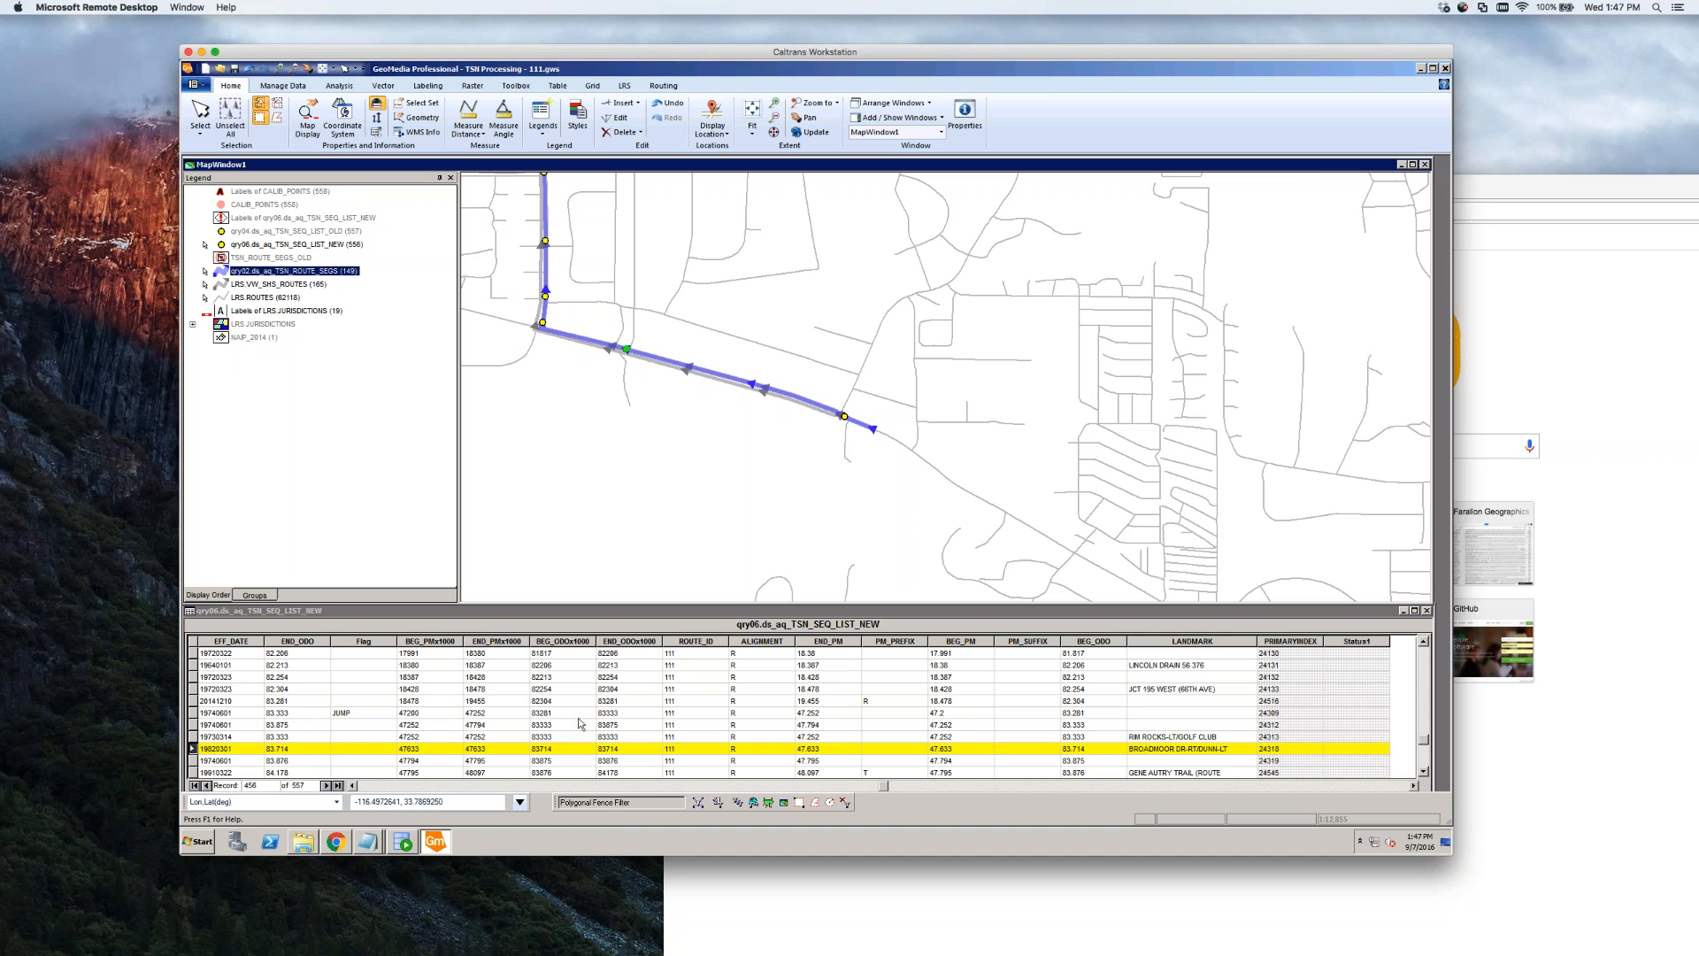
Compare the route segments at the bend, then step from the RIM ROCKS-LT/GOLF CLUB record to 19910322
click(861, 431)
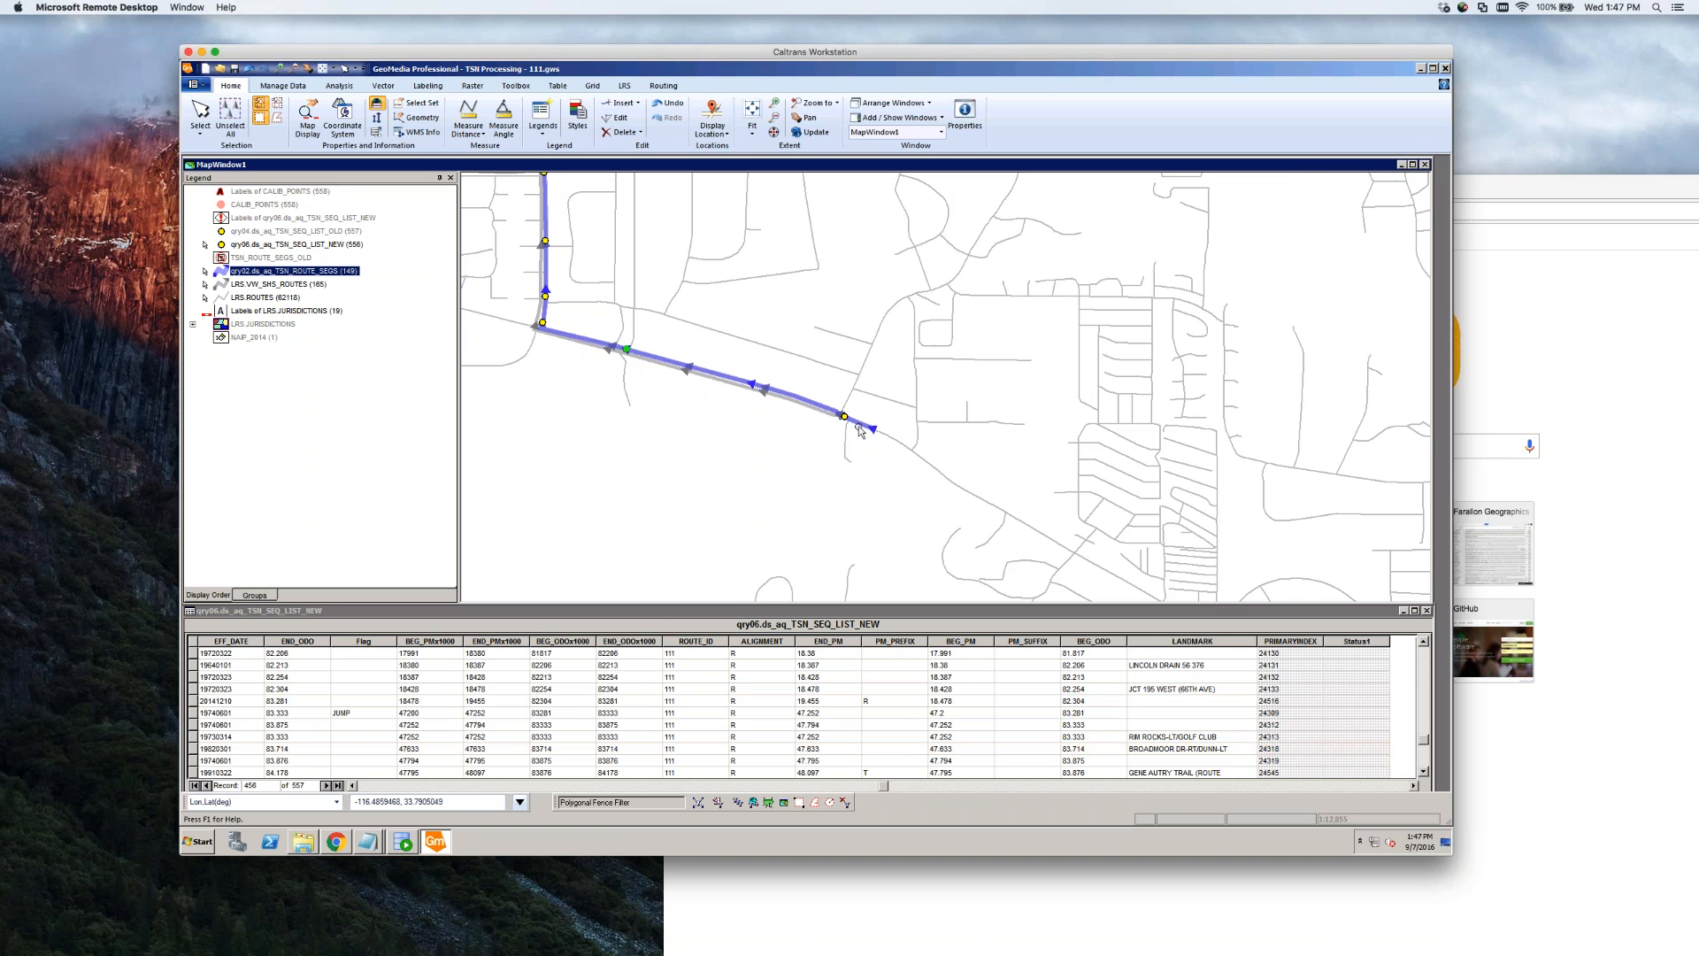
click(719, 444)
click(567, 338)
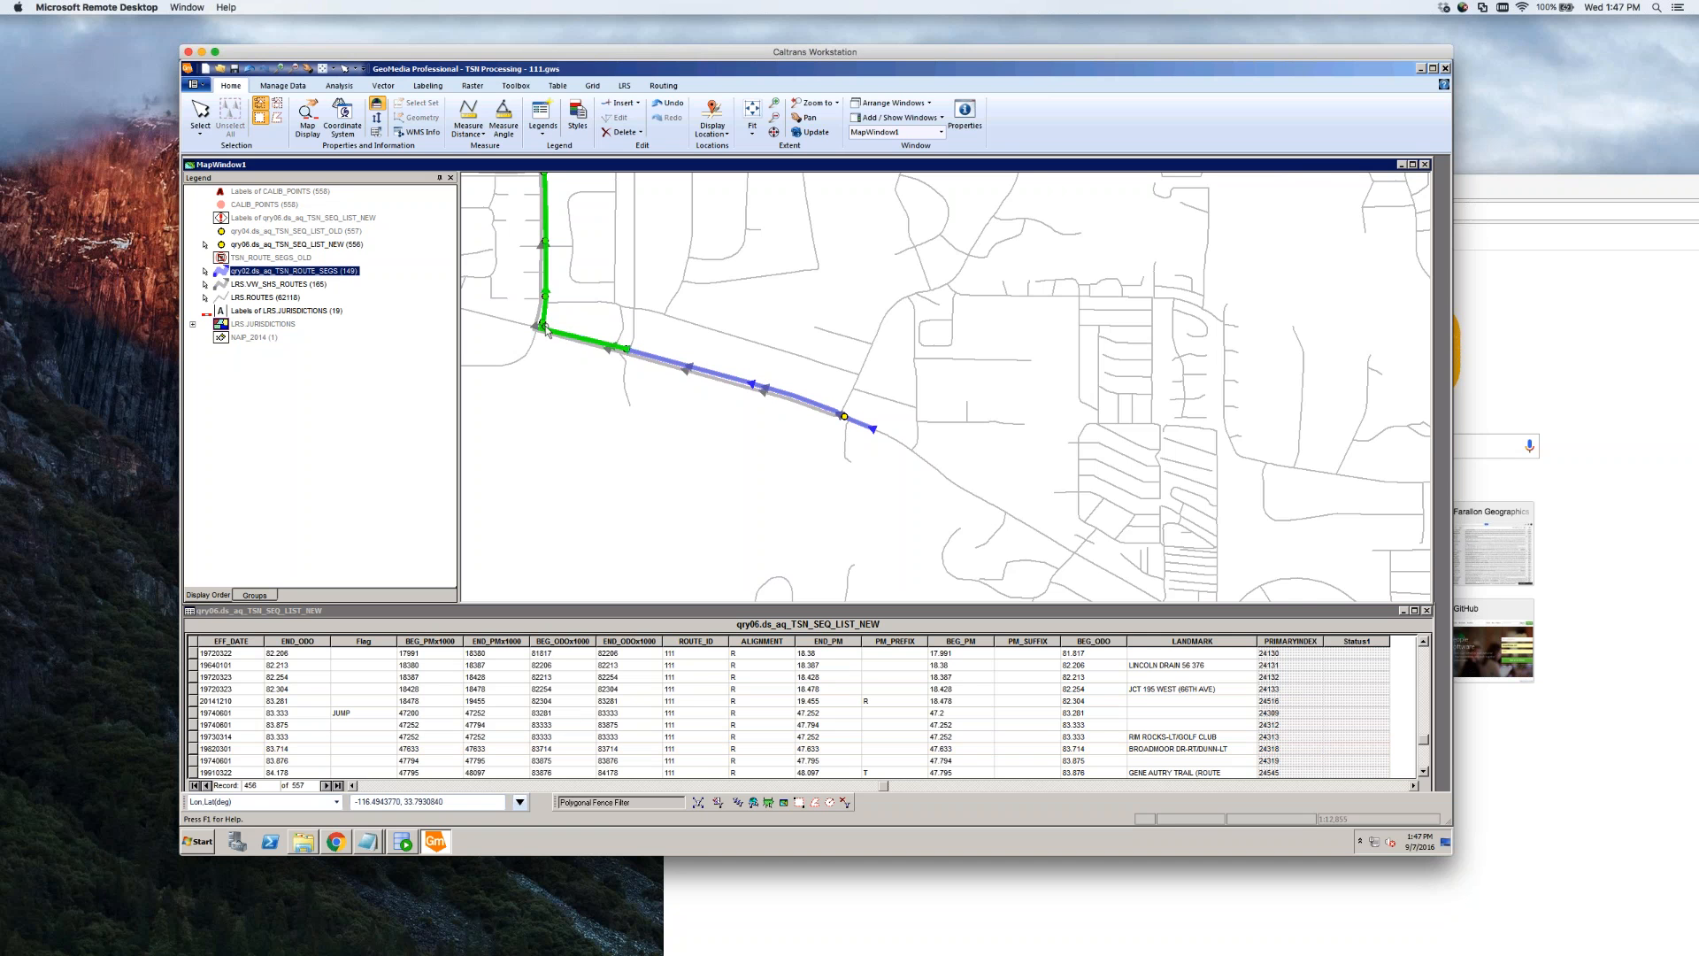
scroll(546, 330, up, 2)
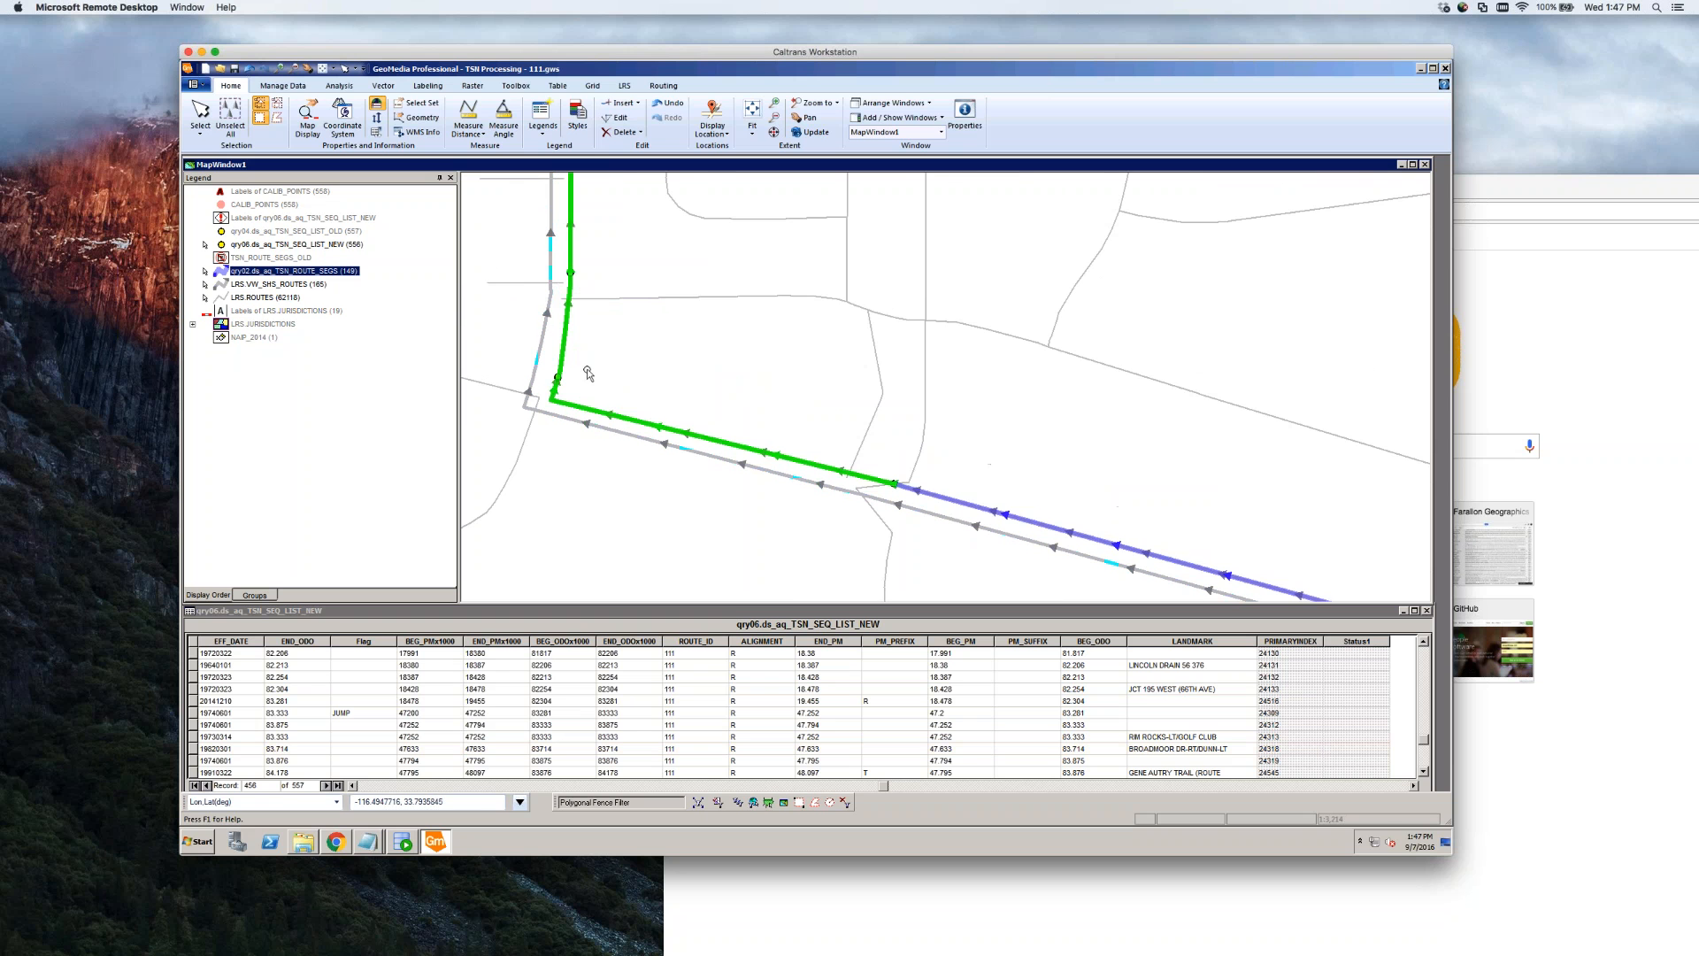
click(588, 373)
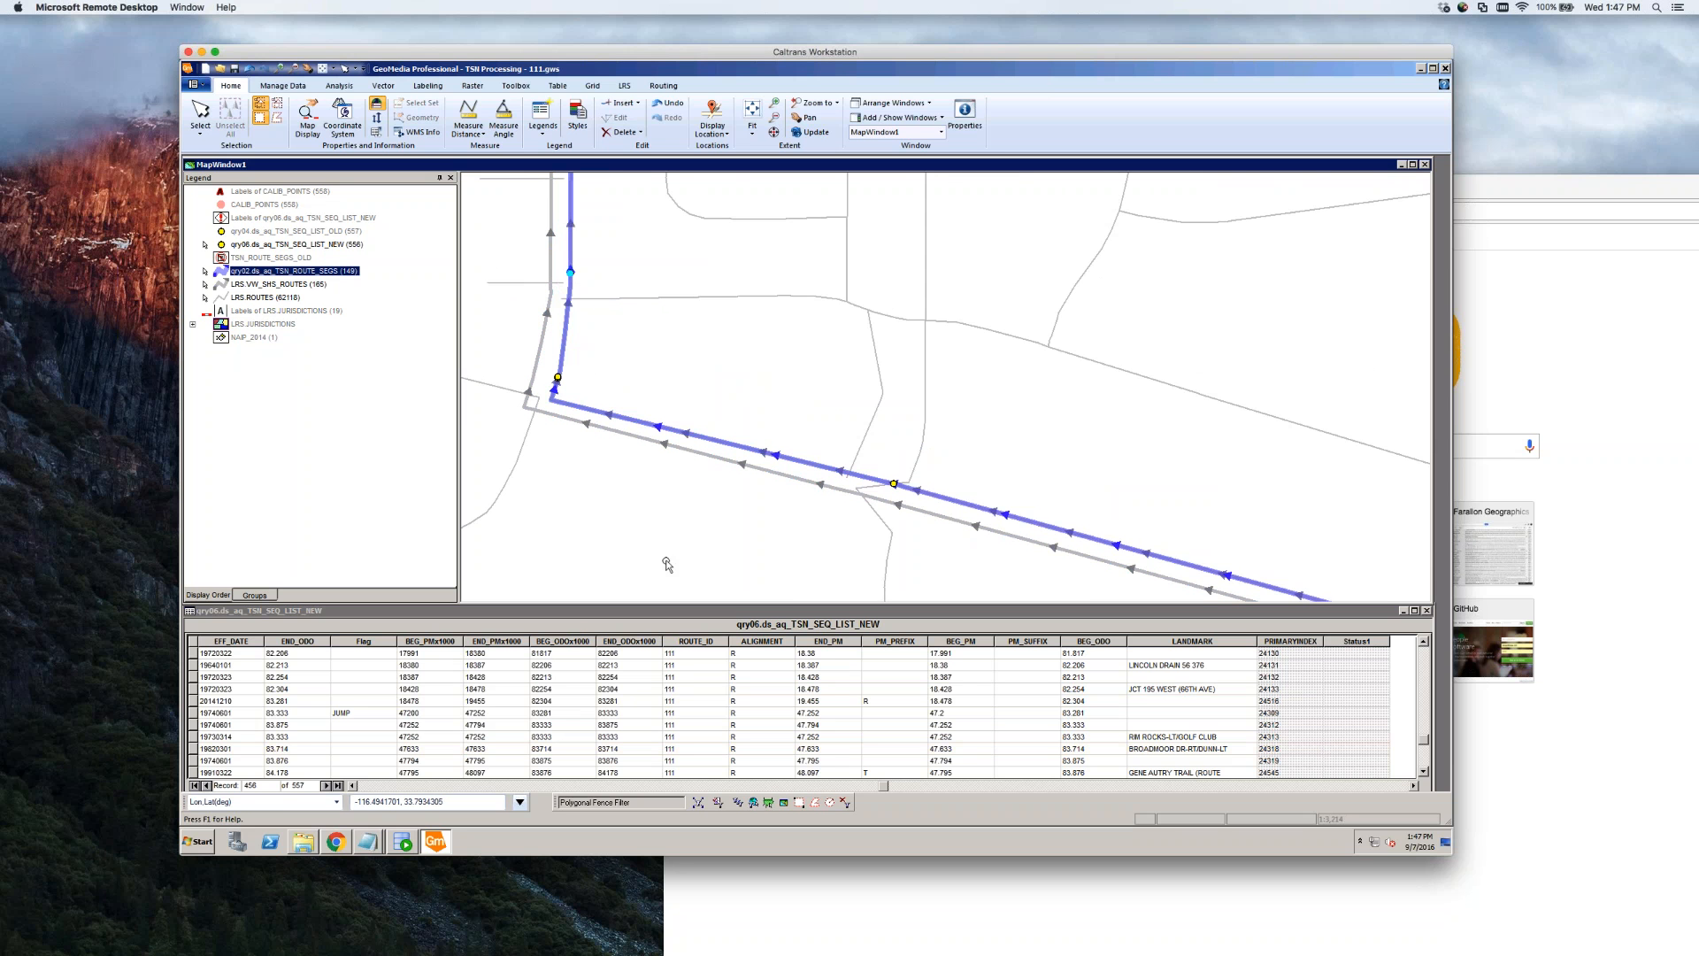
click(193, 736)
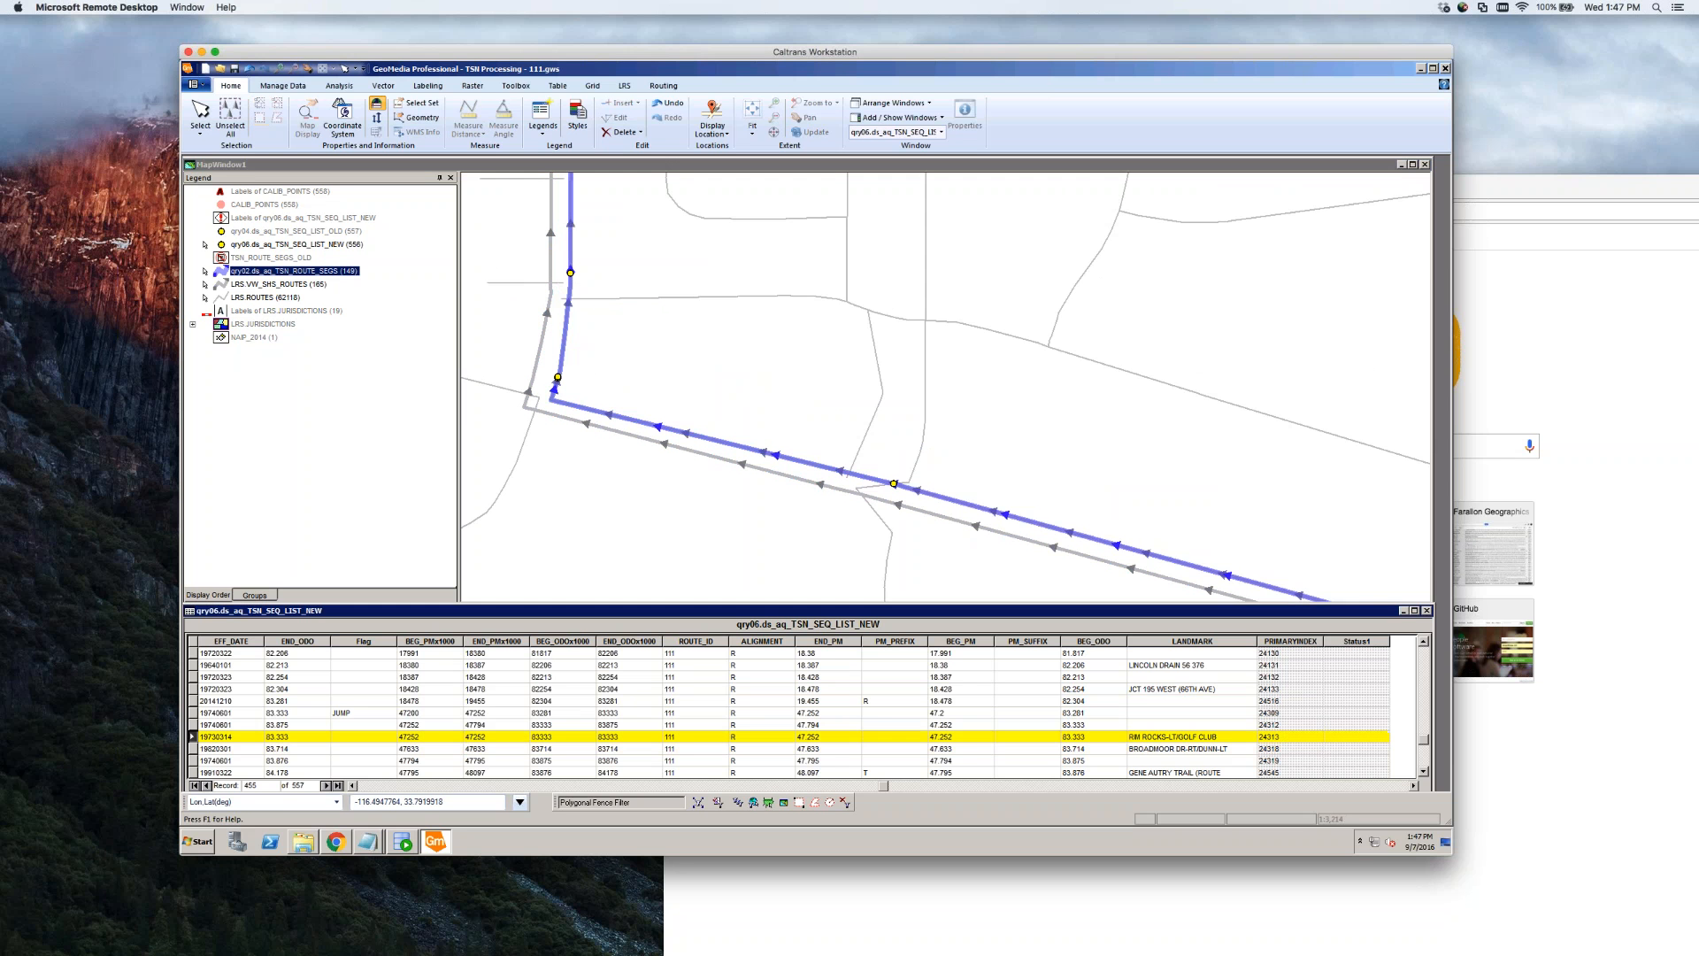
key(Down)
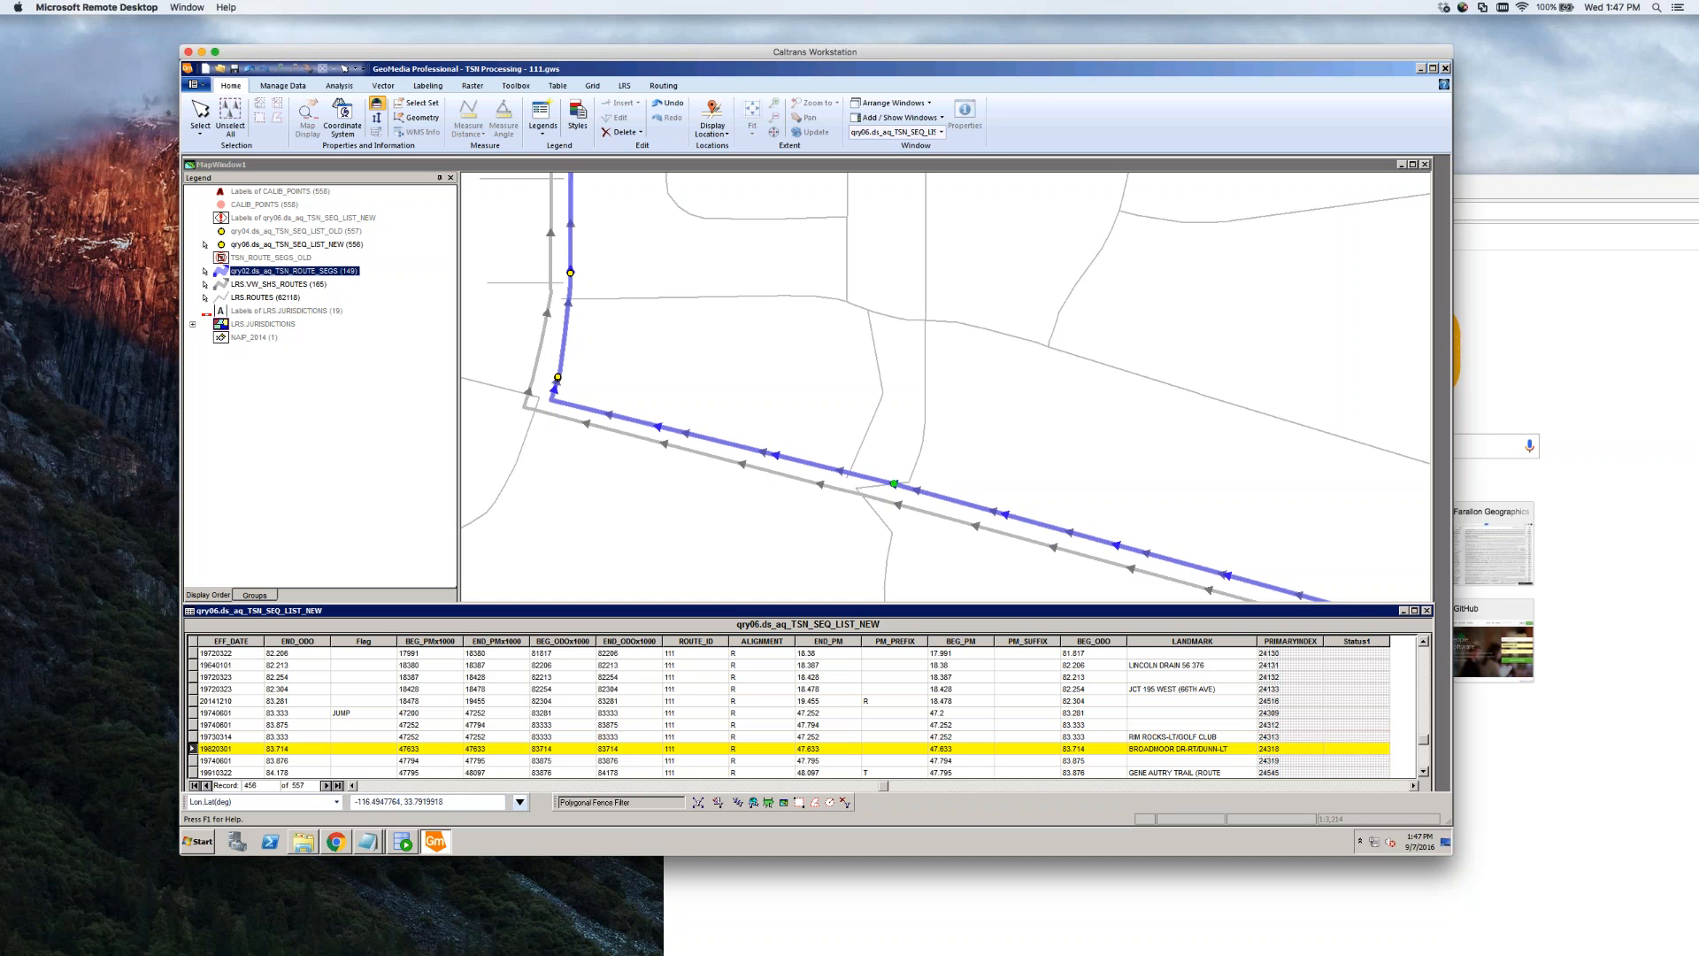
key(Down)
key(Down)
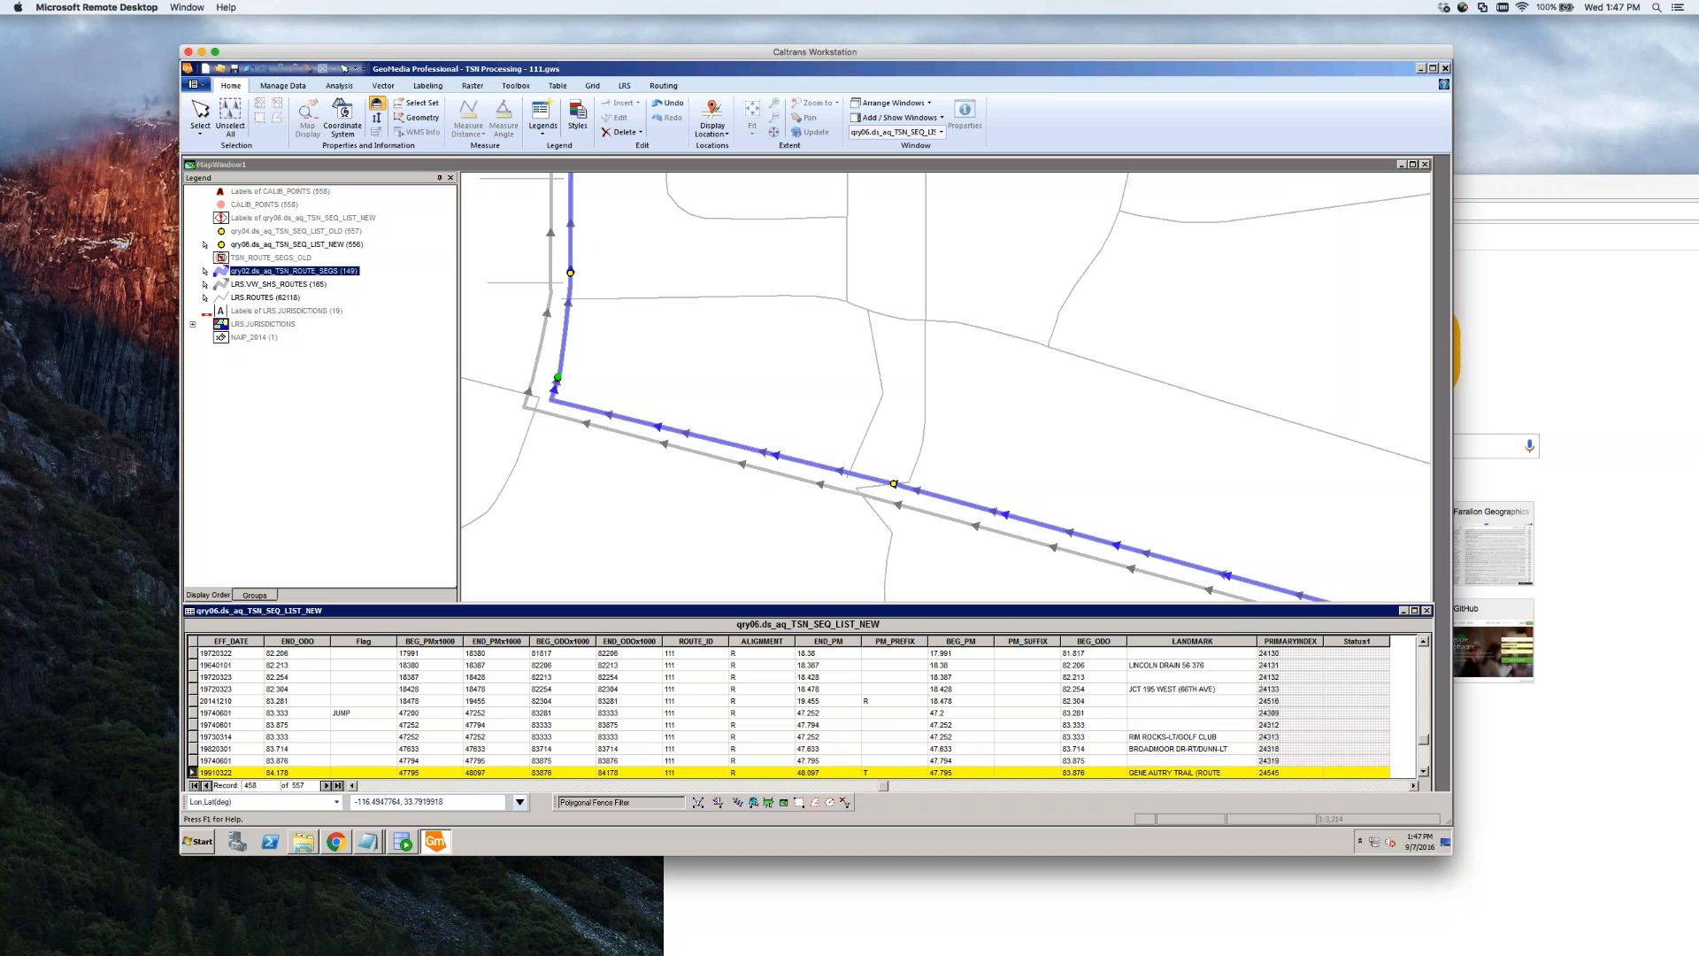
Step down the sequence table to the GENE AUTRY TRAIL and WAVERLY DR - RT records
scroll(425, 745, down, 4)
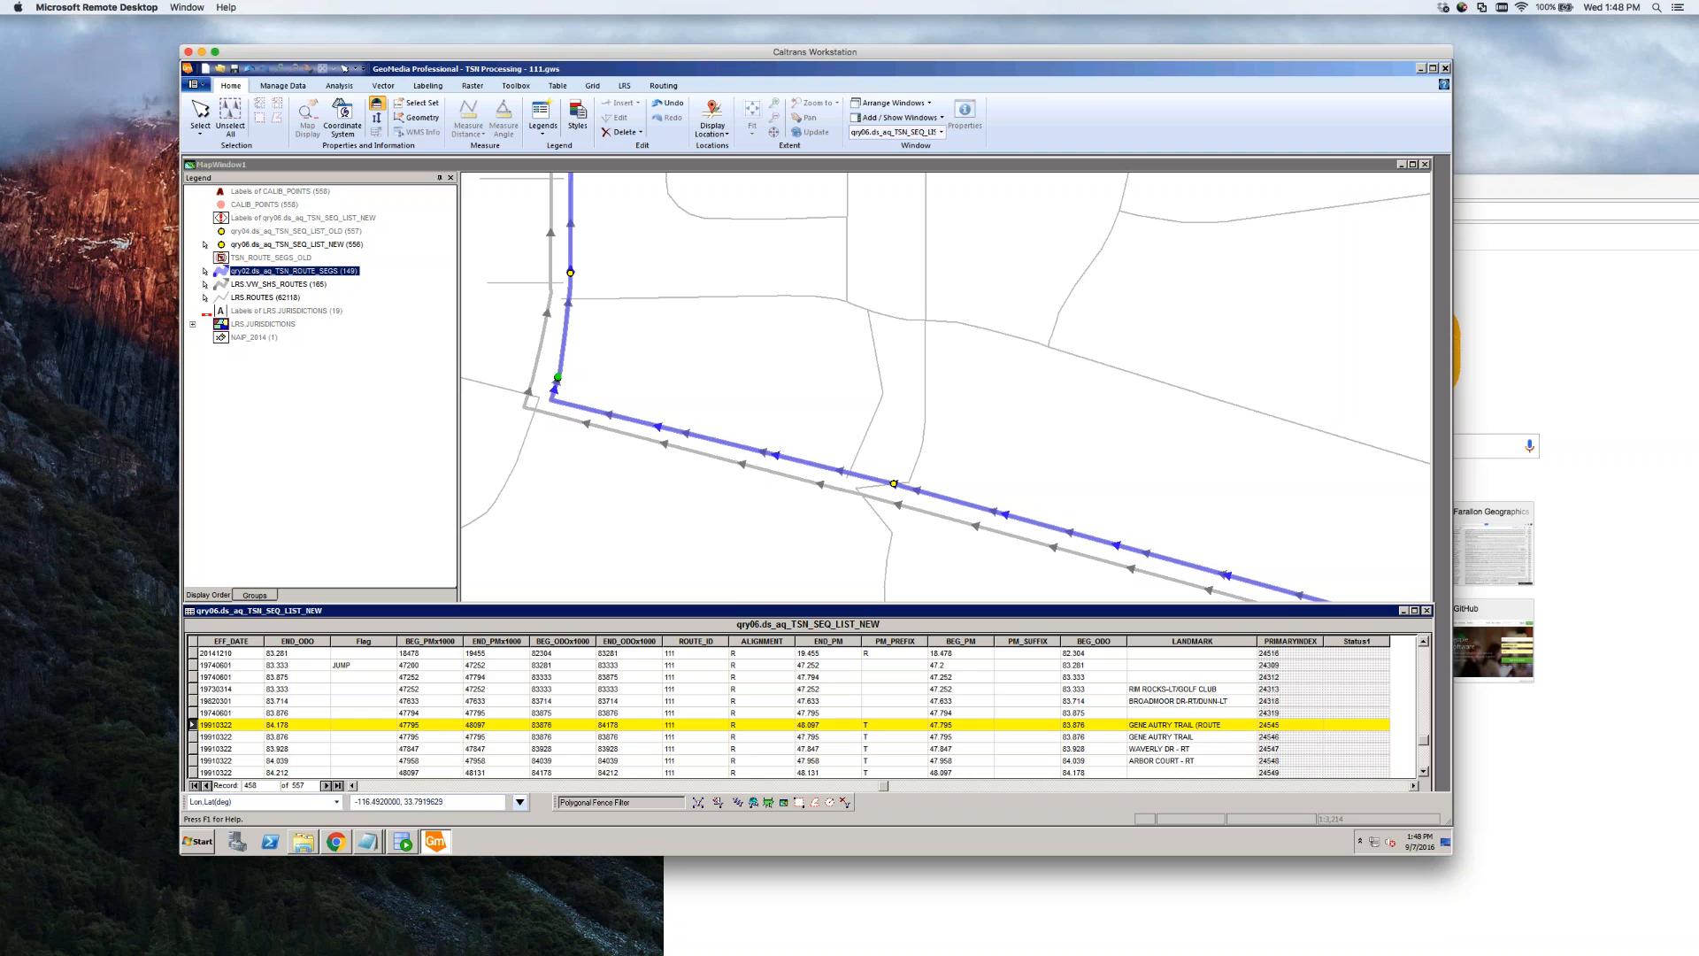
key(Down)
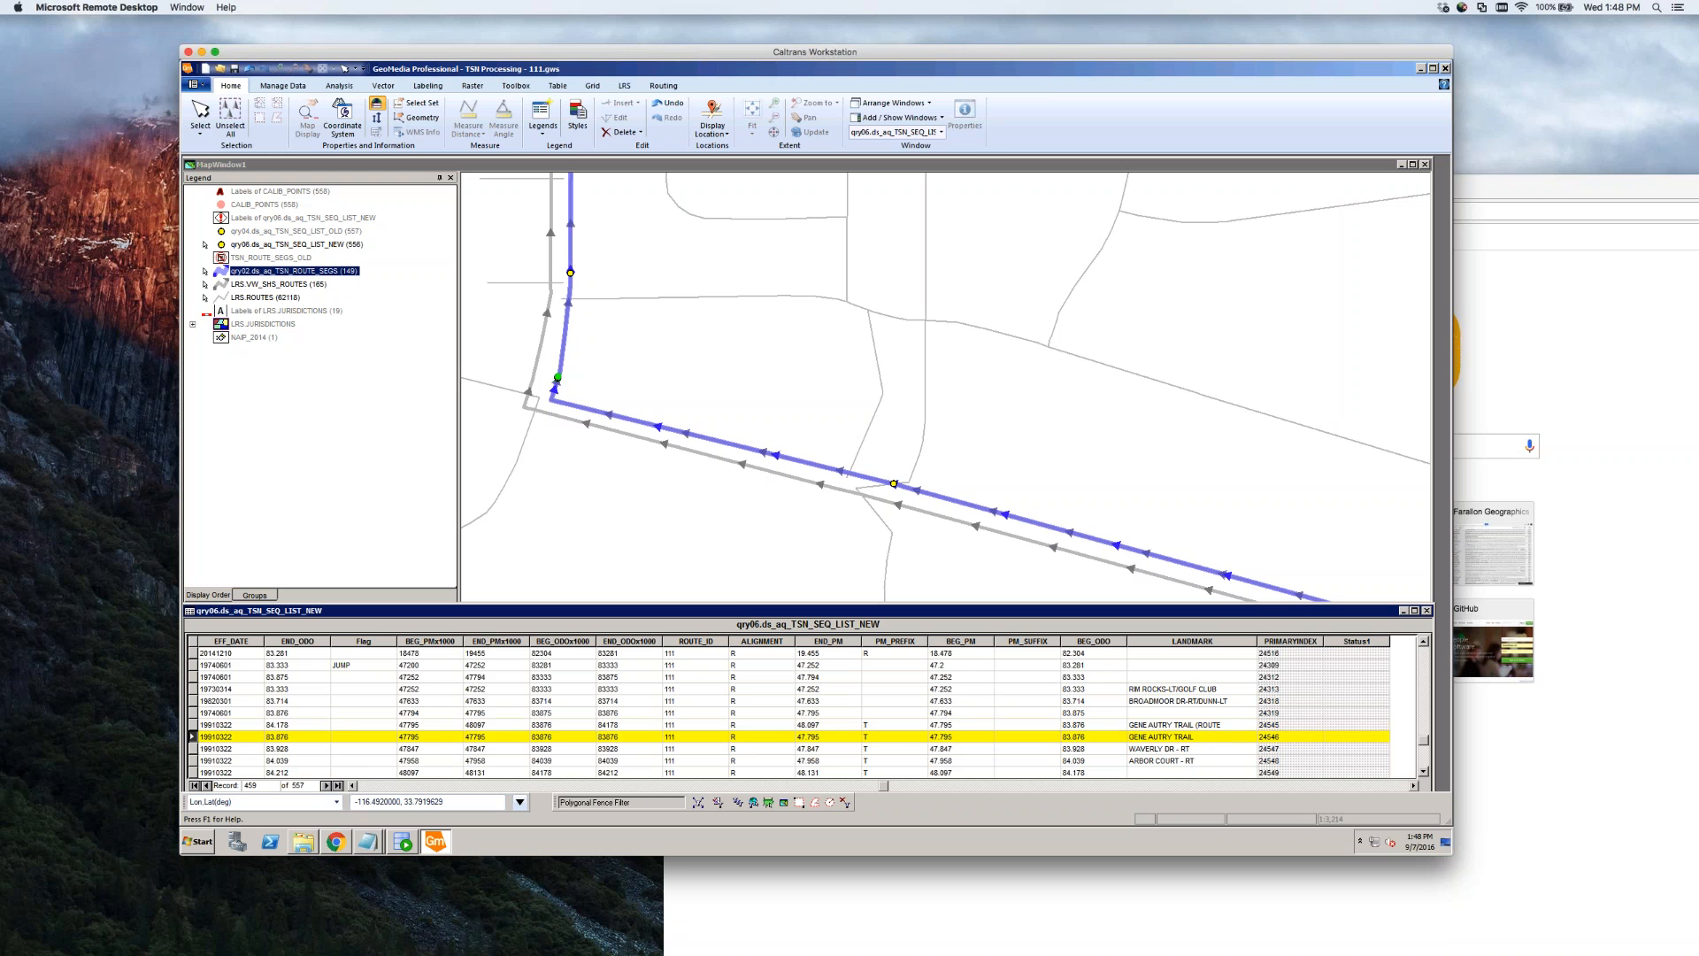
key(Down)
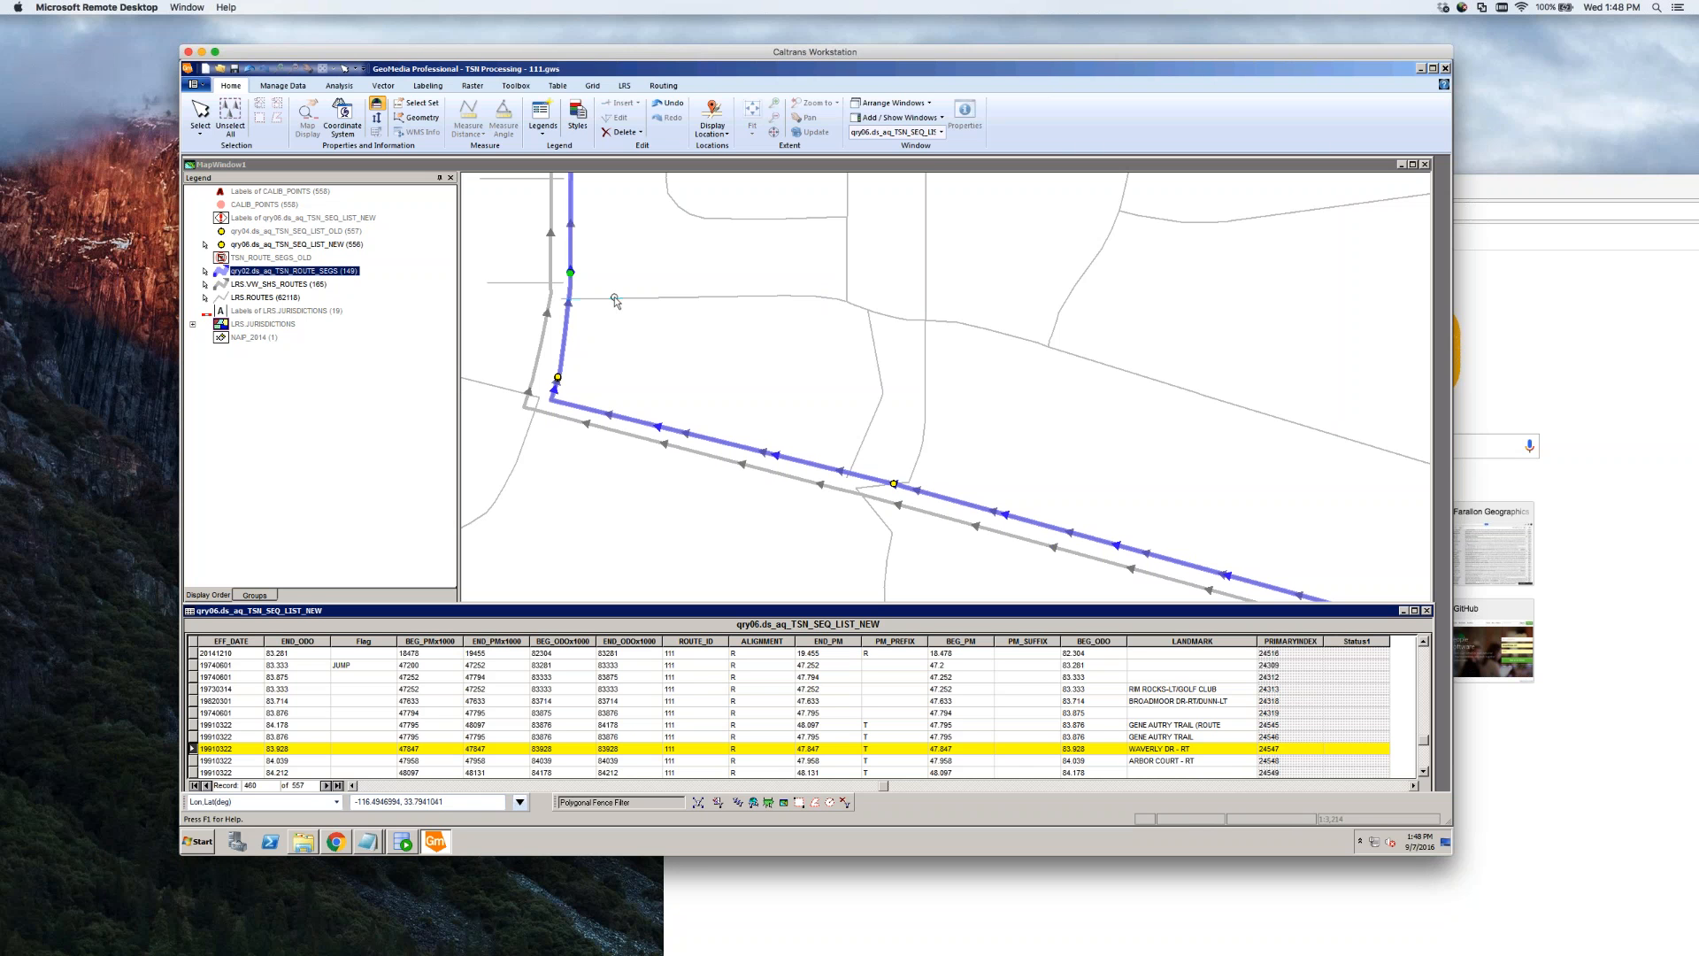
Check the nearby LRS route's properties unchanged, select the WAVERLY DR - RT point and route, and zoom out
double_click(523, 453)
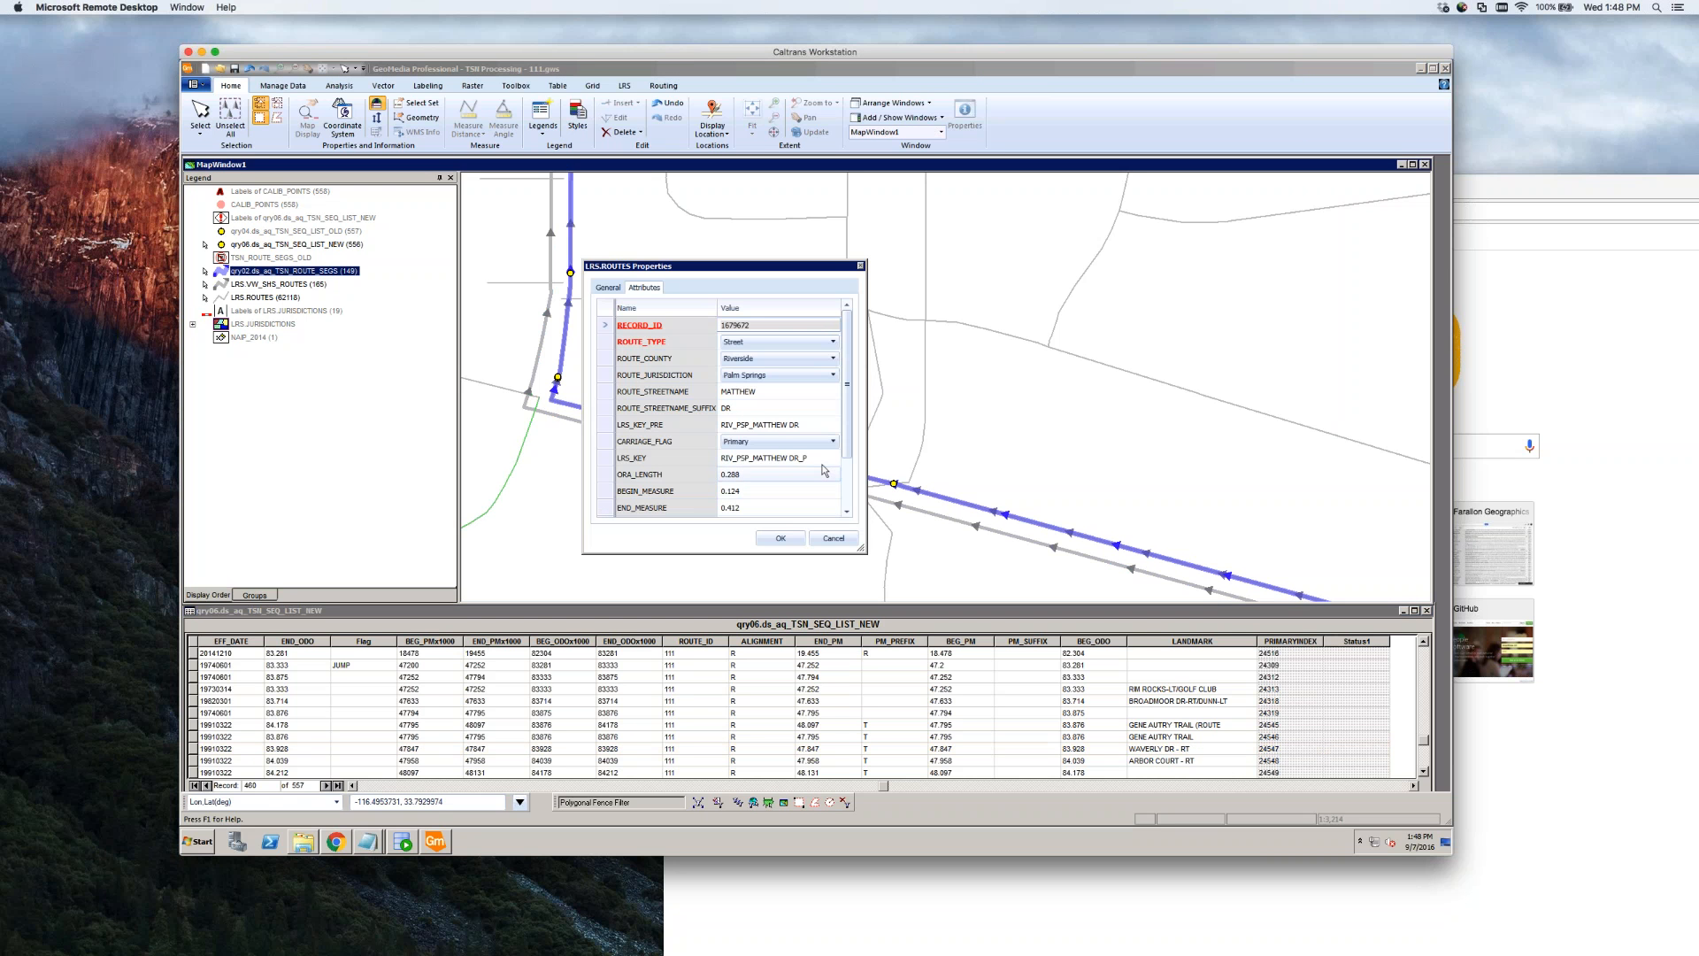
click(834, 539)
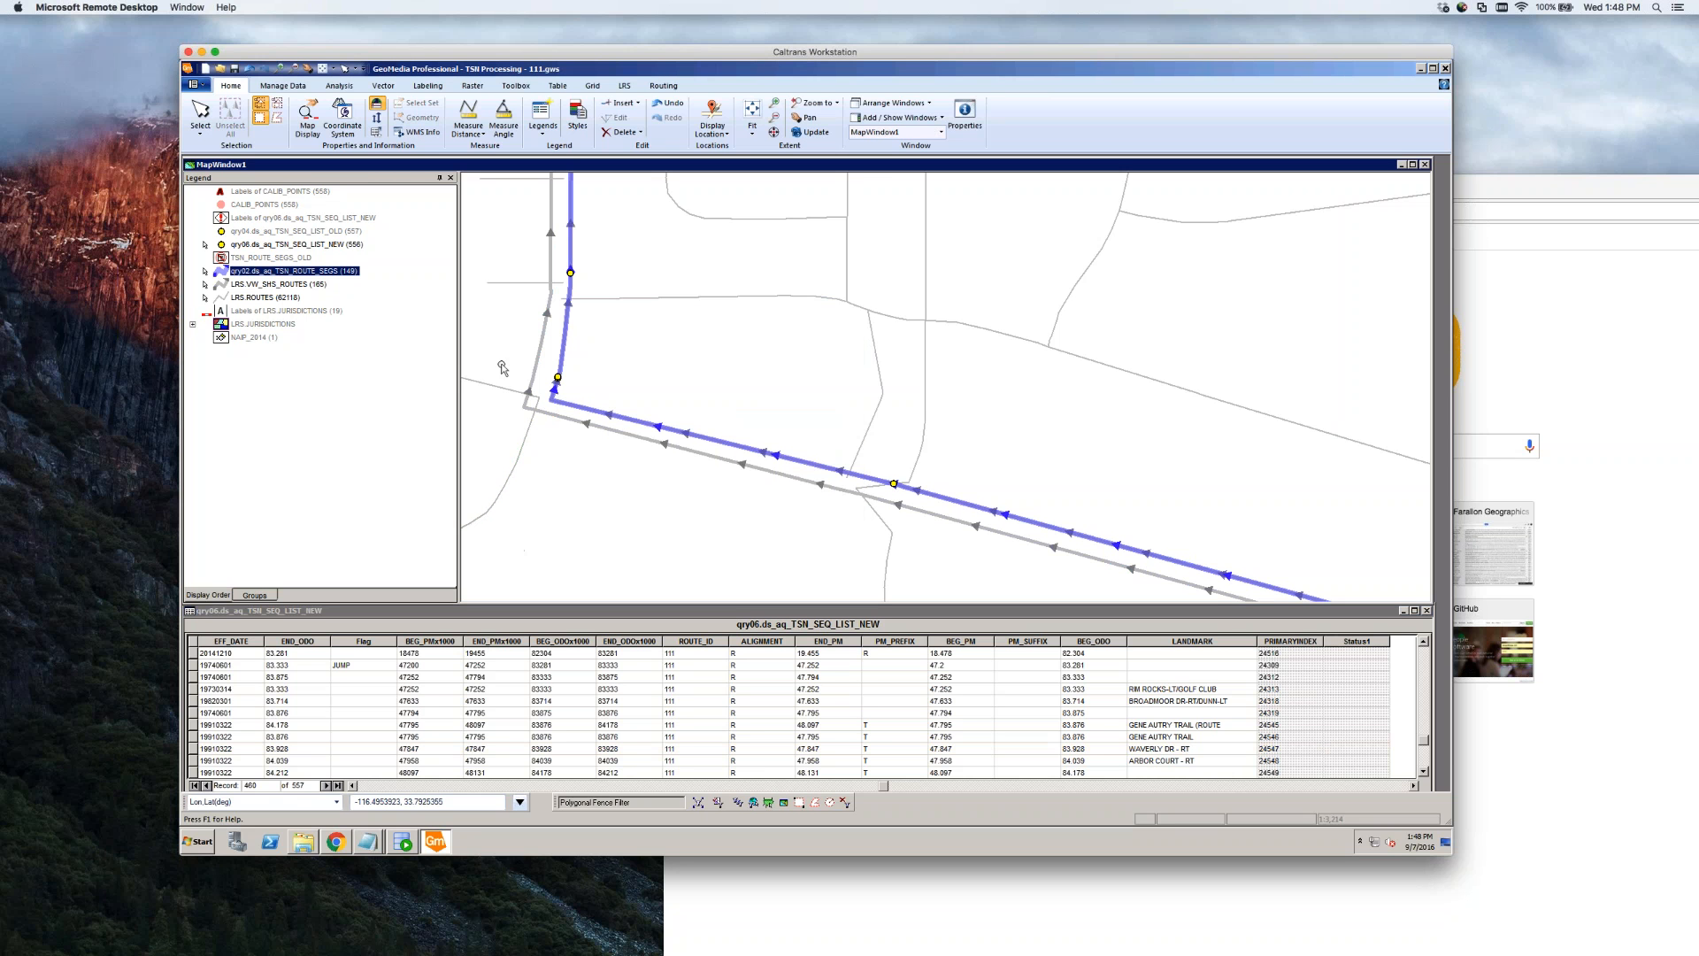
mouse_move(600, 298)
click(571, 274)
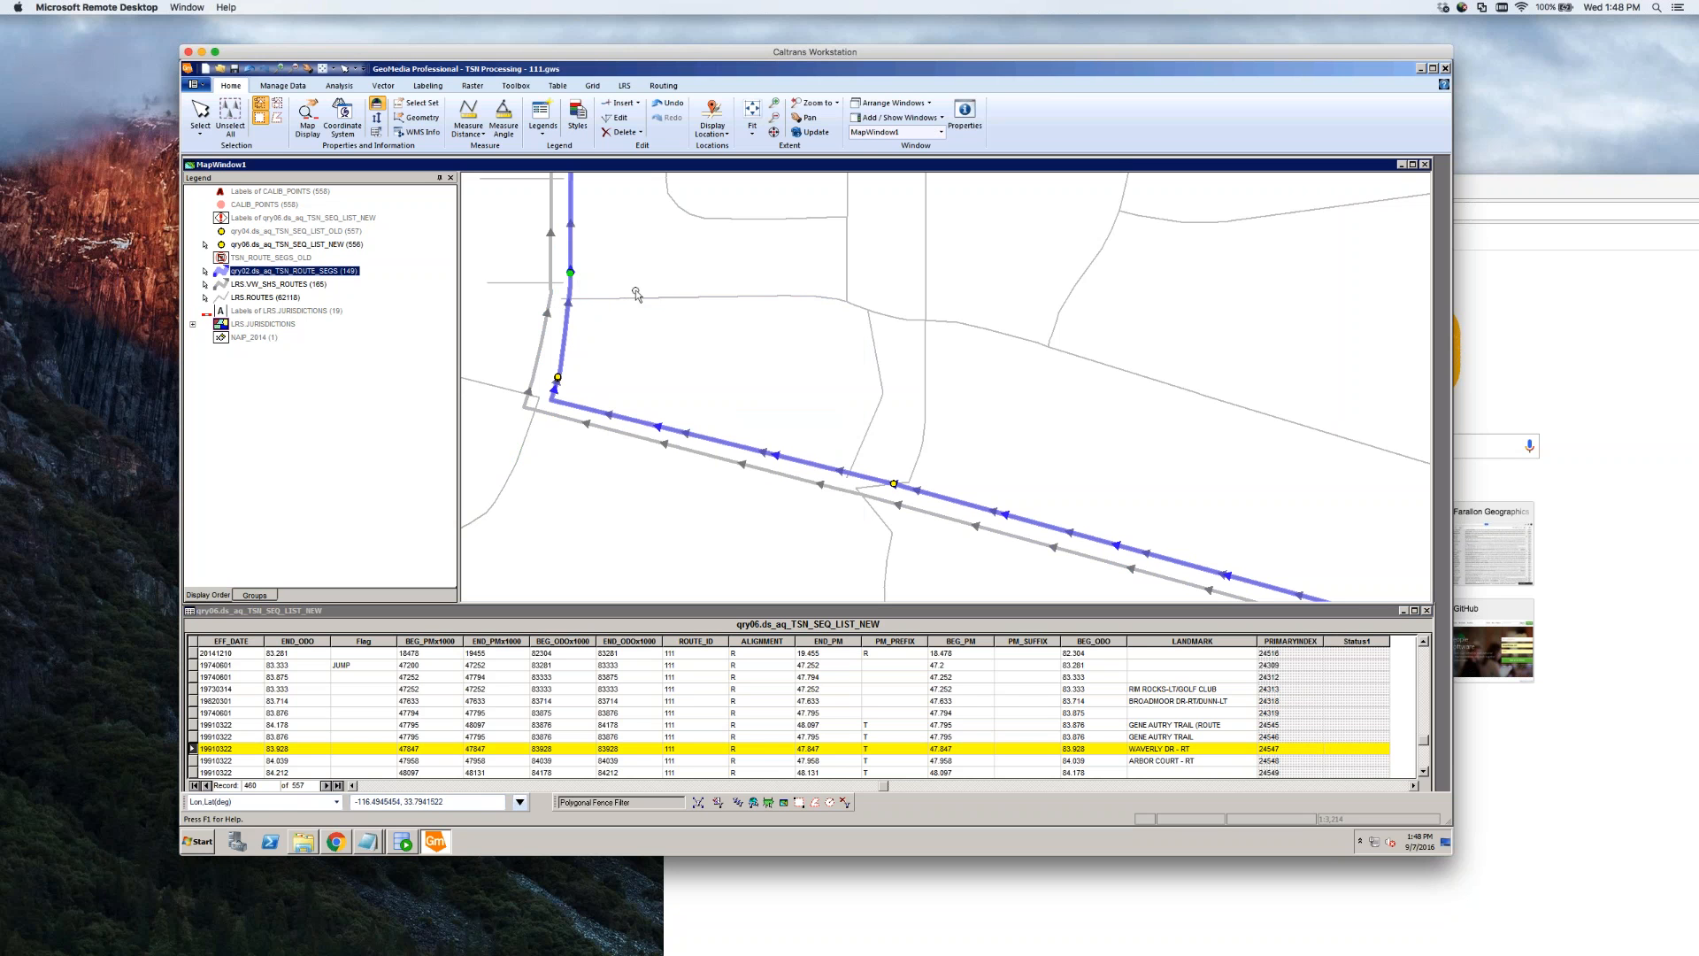
mouse_move(633, 301)
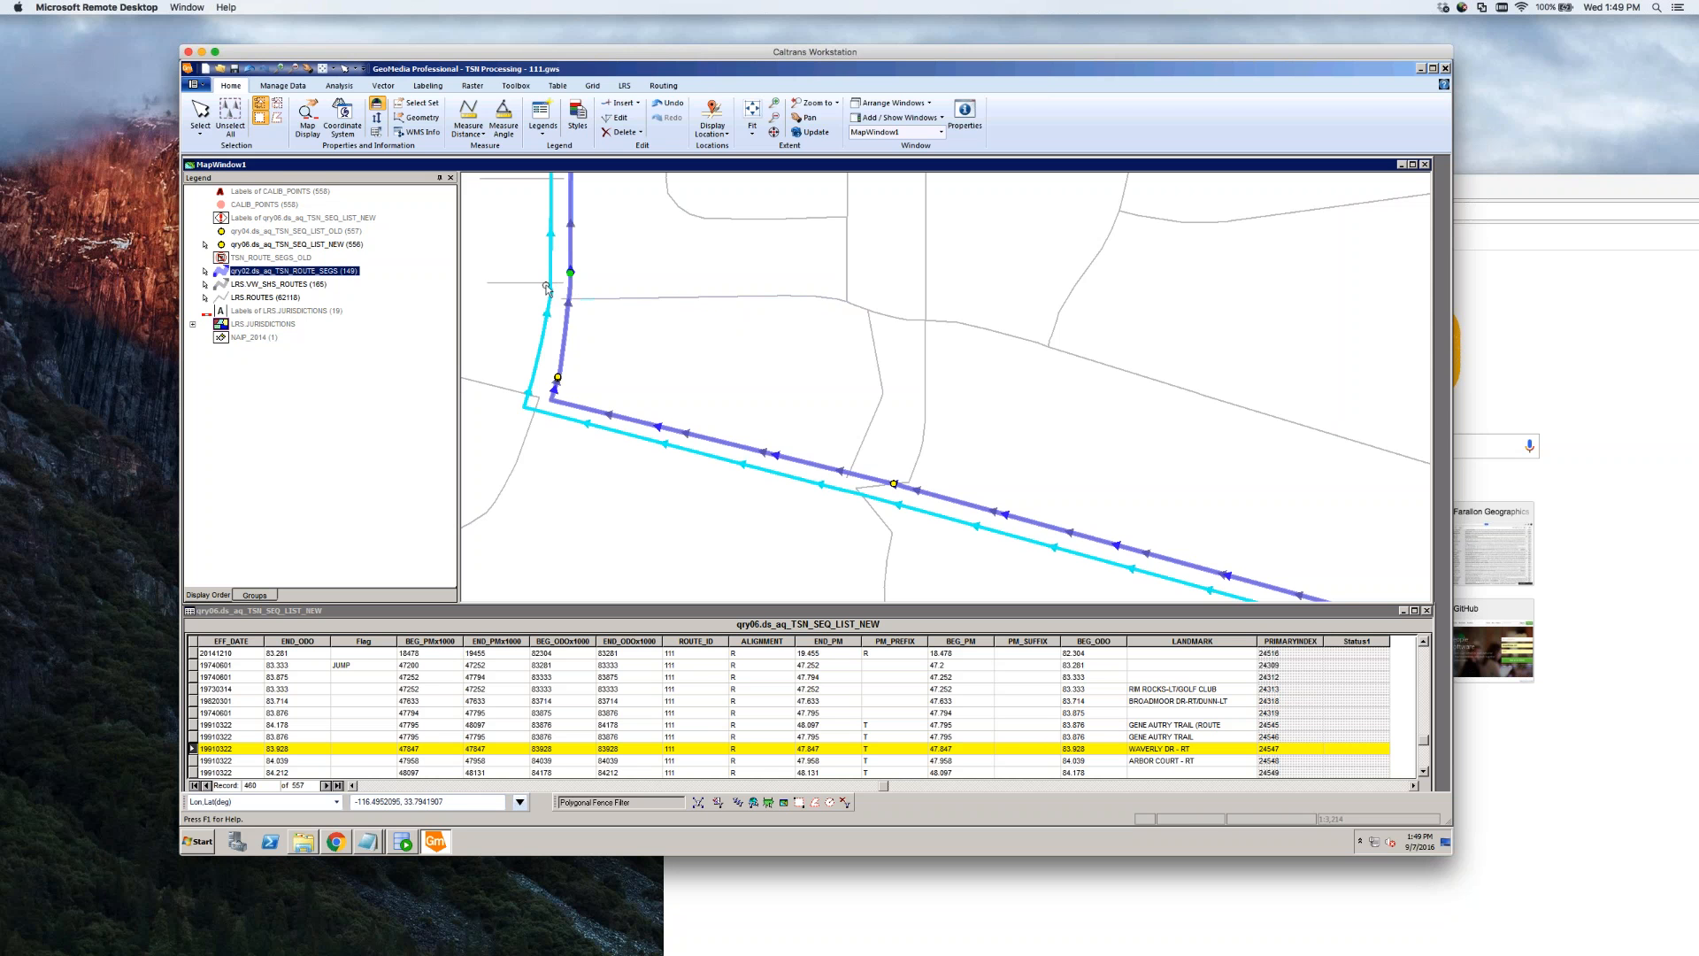
click(571, 250)
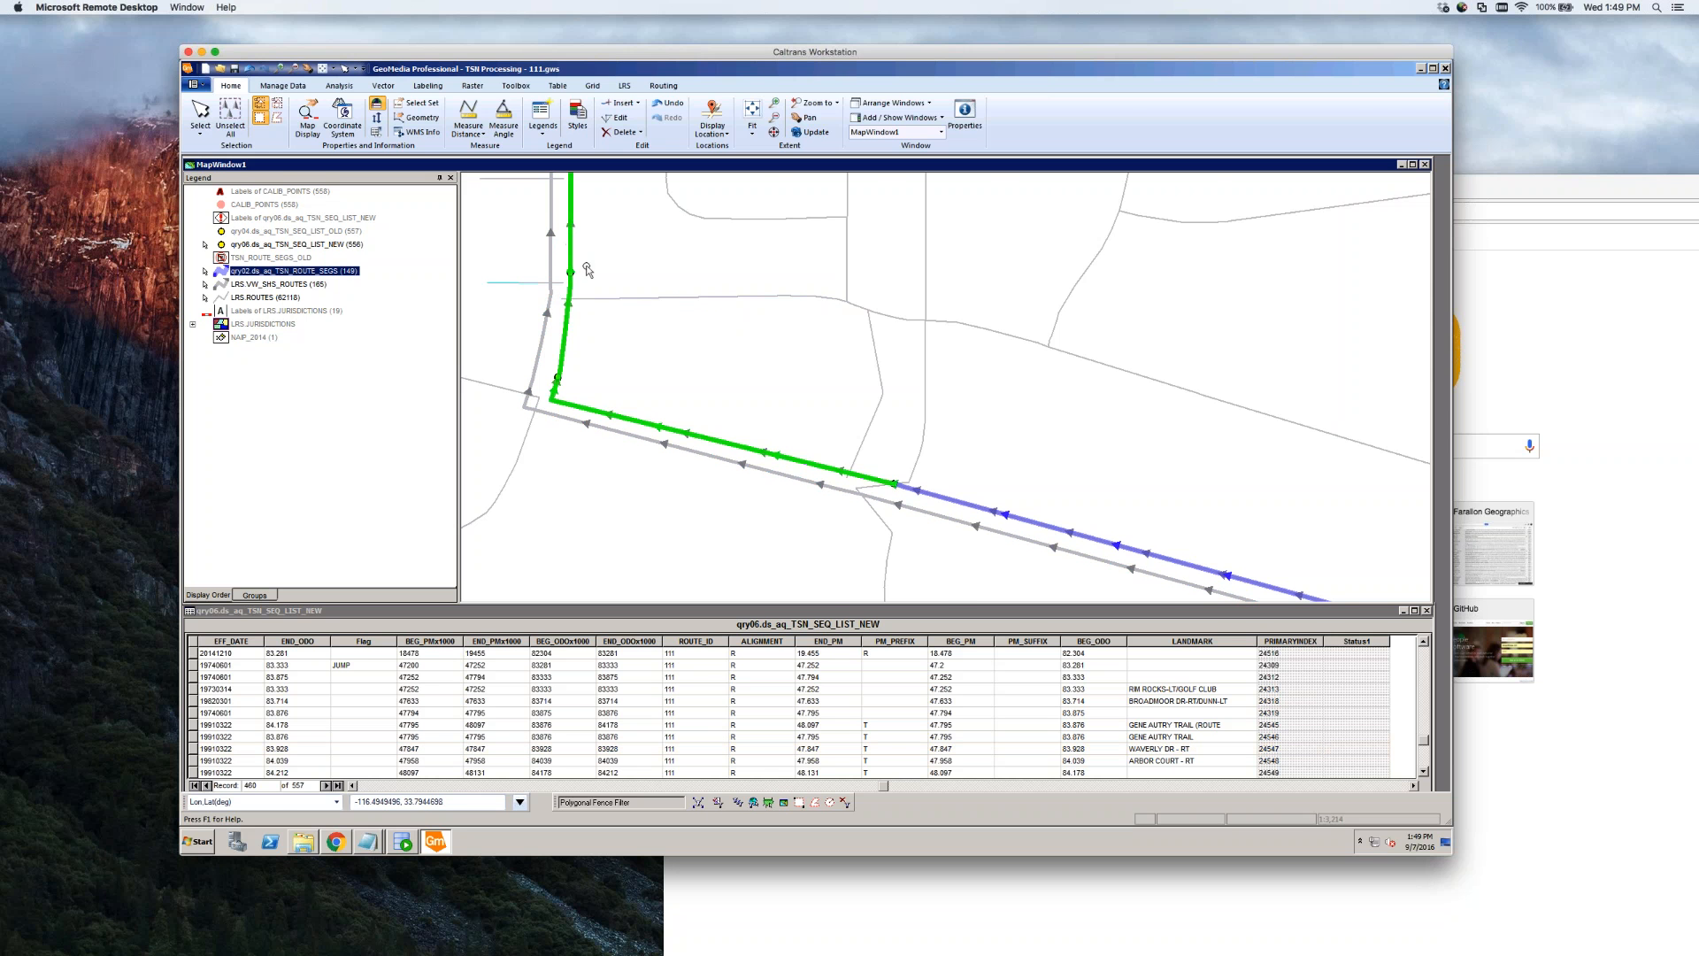
scroll(580, 266, down, 3)
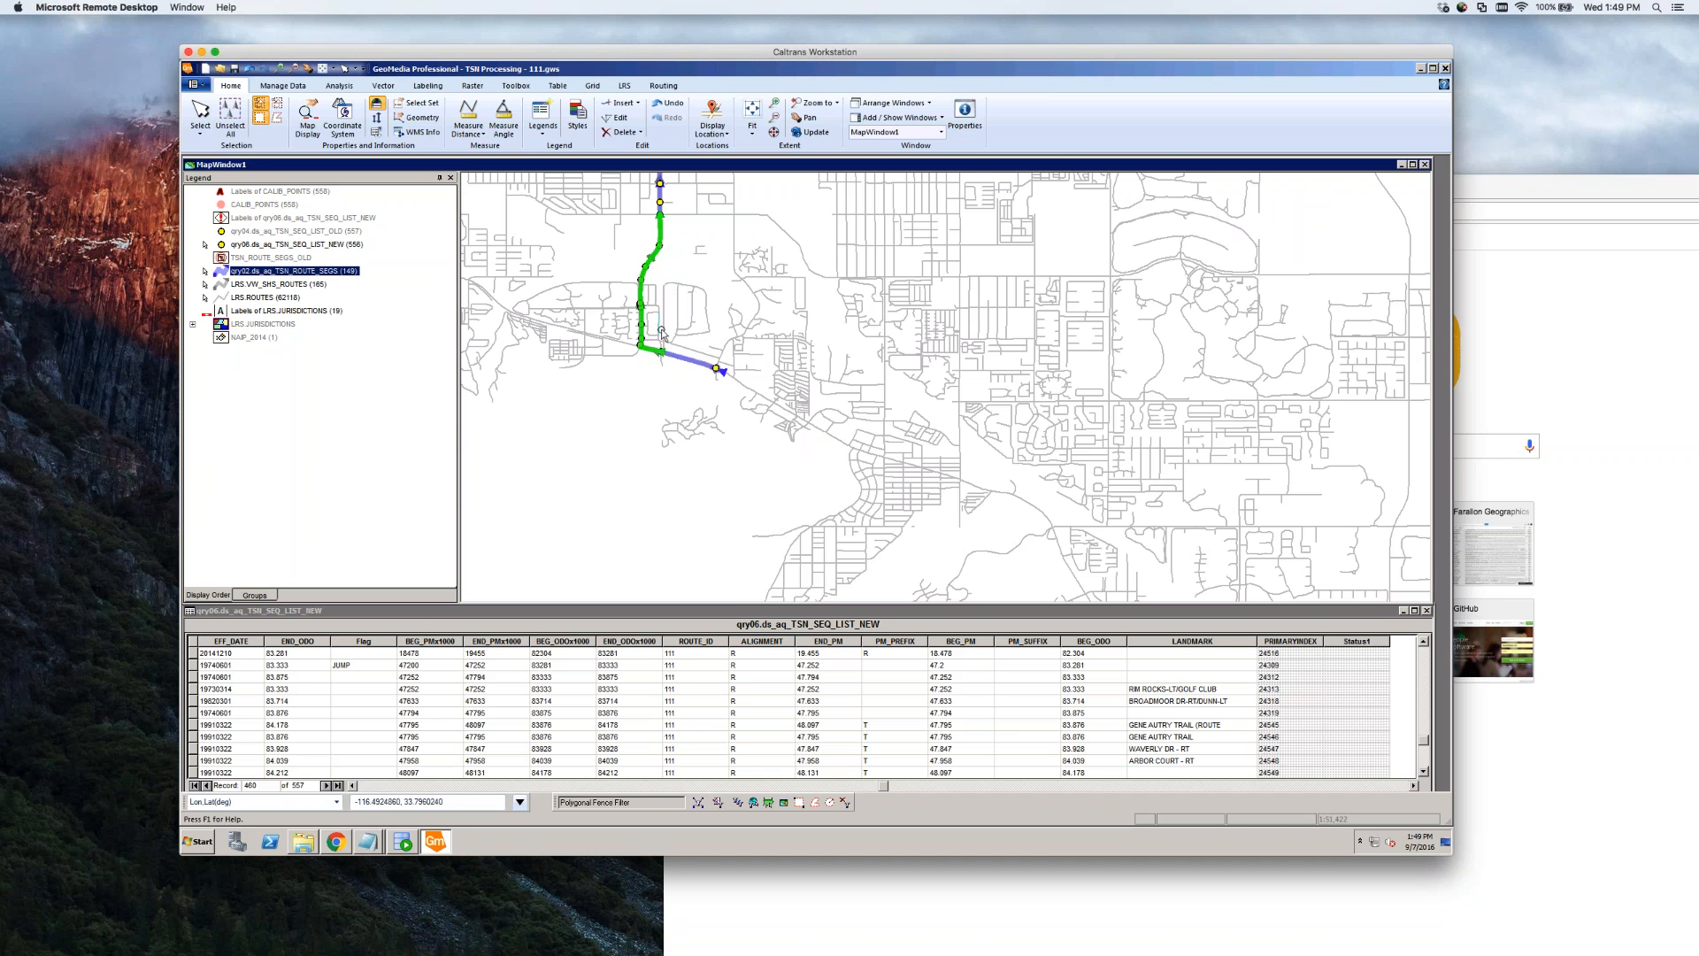
scroll(677, 243, up, 3)
scroll(668, 204, up, 3)
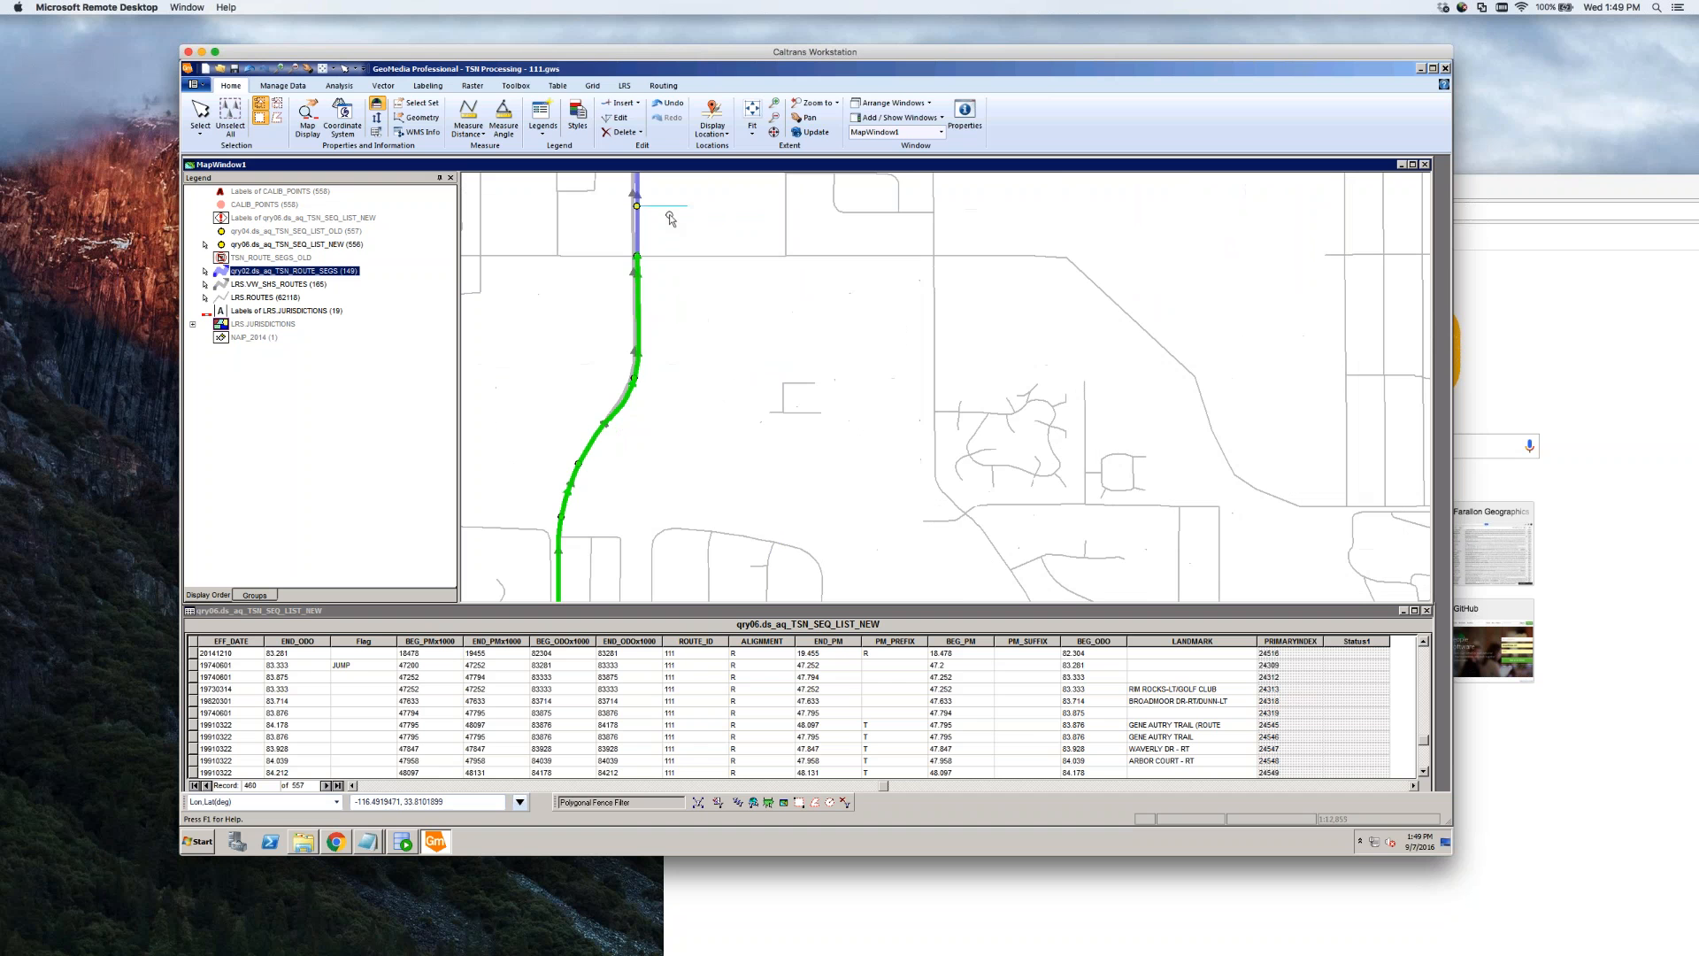
click(664, 257)
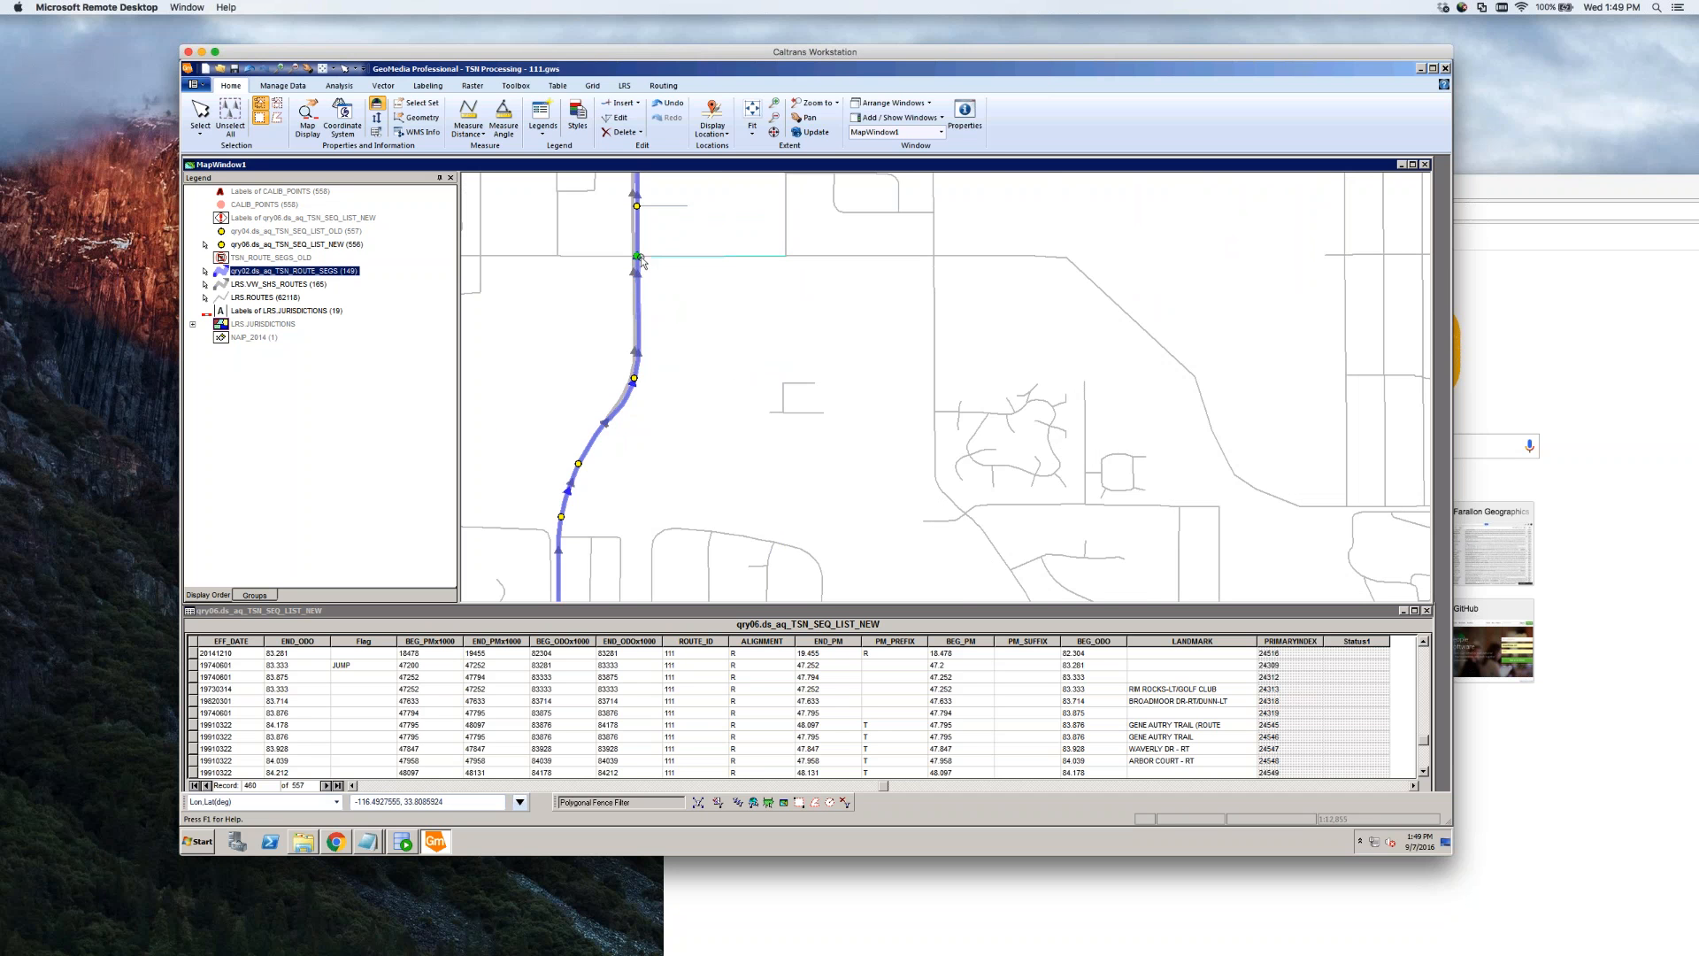
click(638, 257)
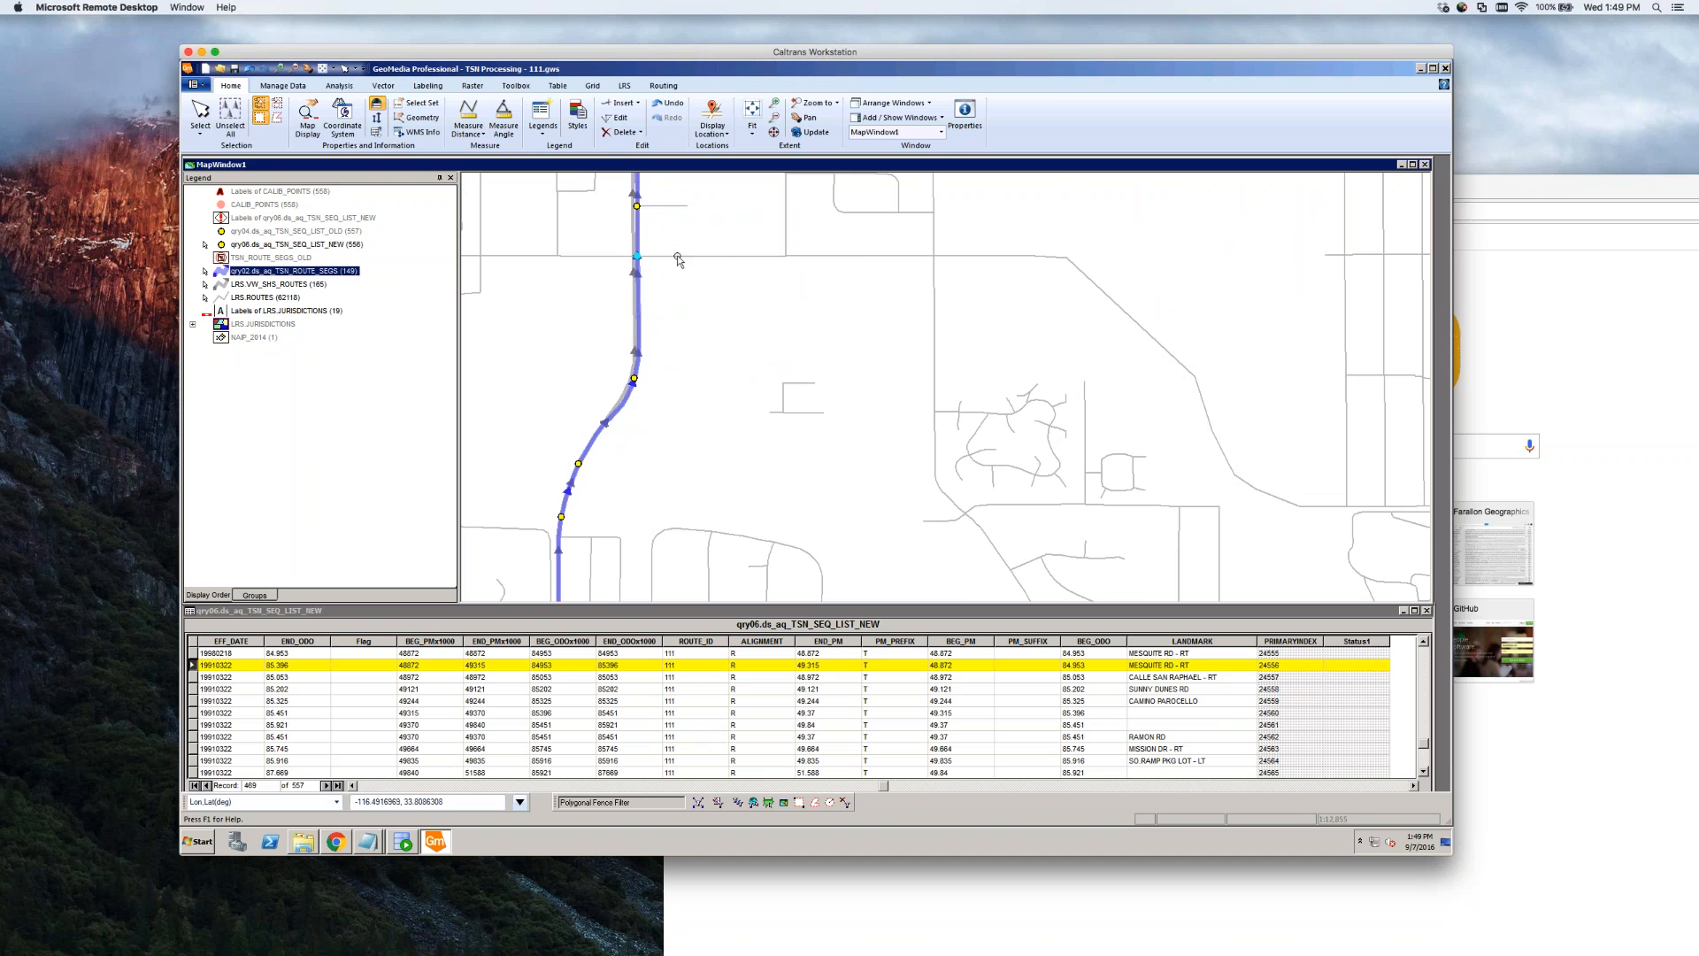
click(677, 257)
double_click(678, 257)
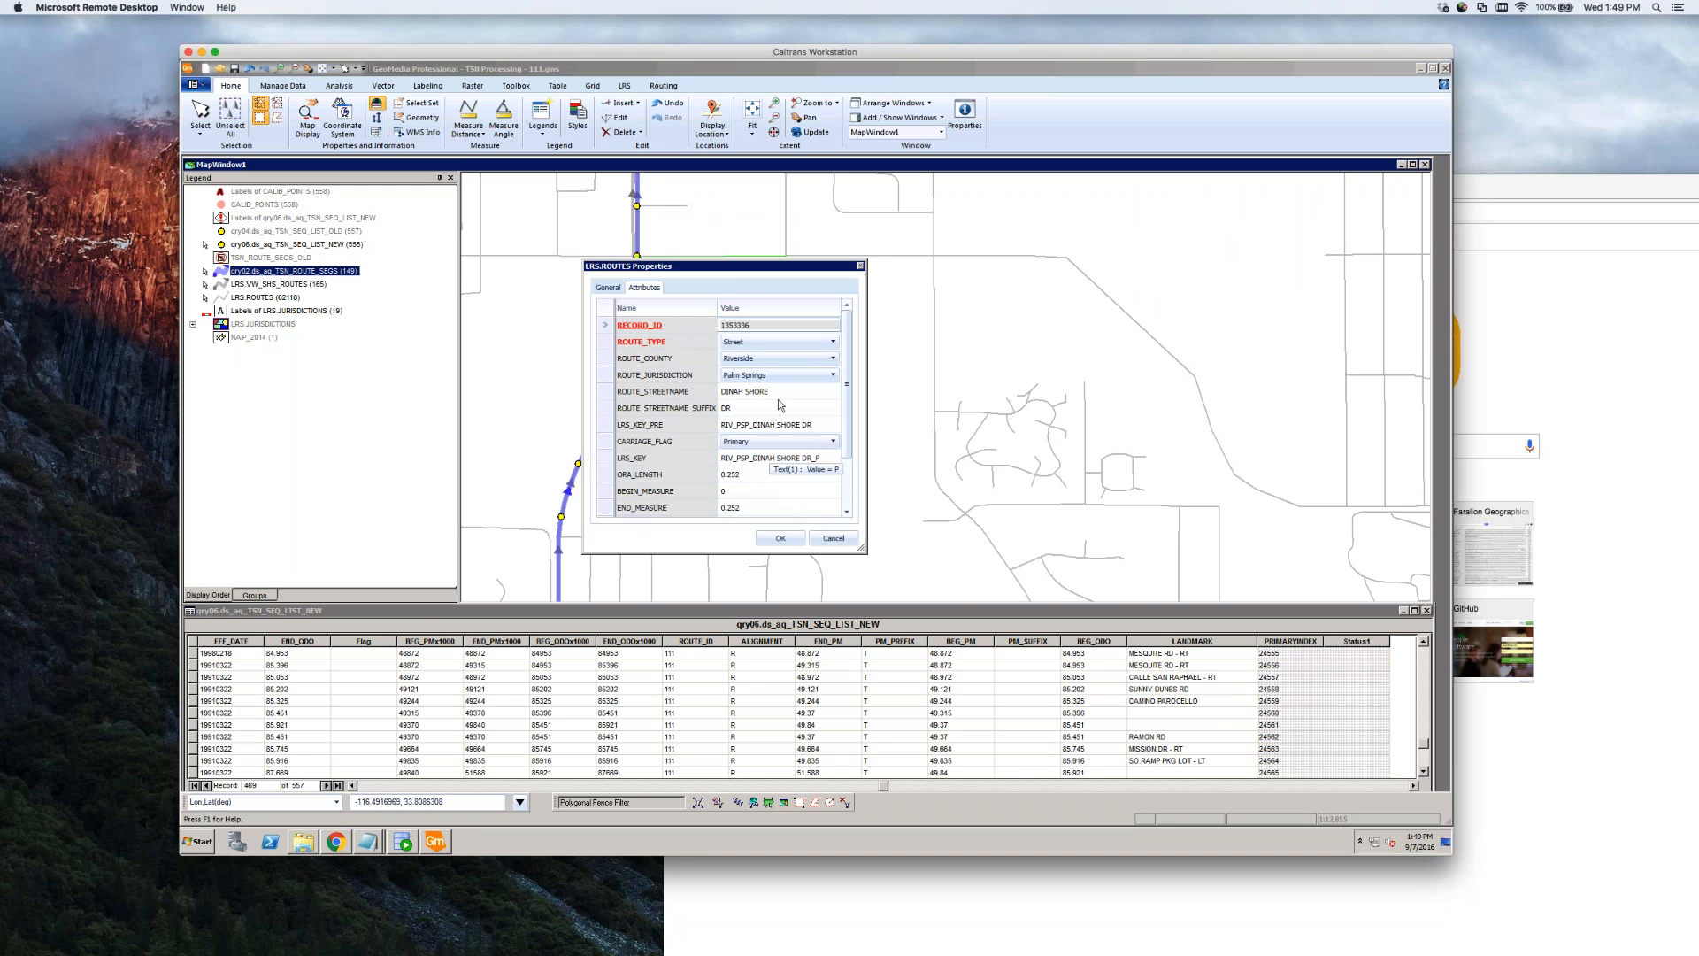
click(834, 538)
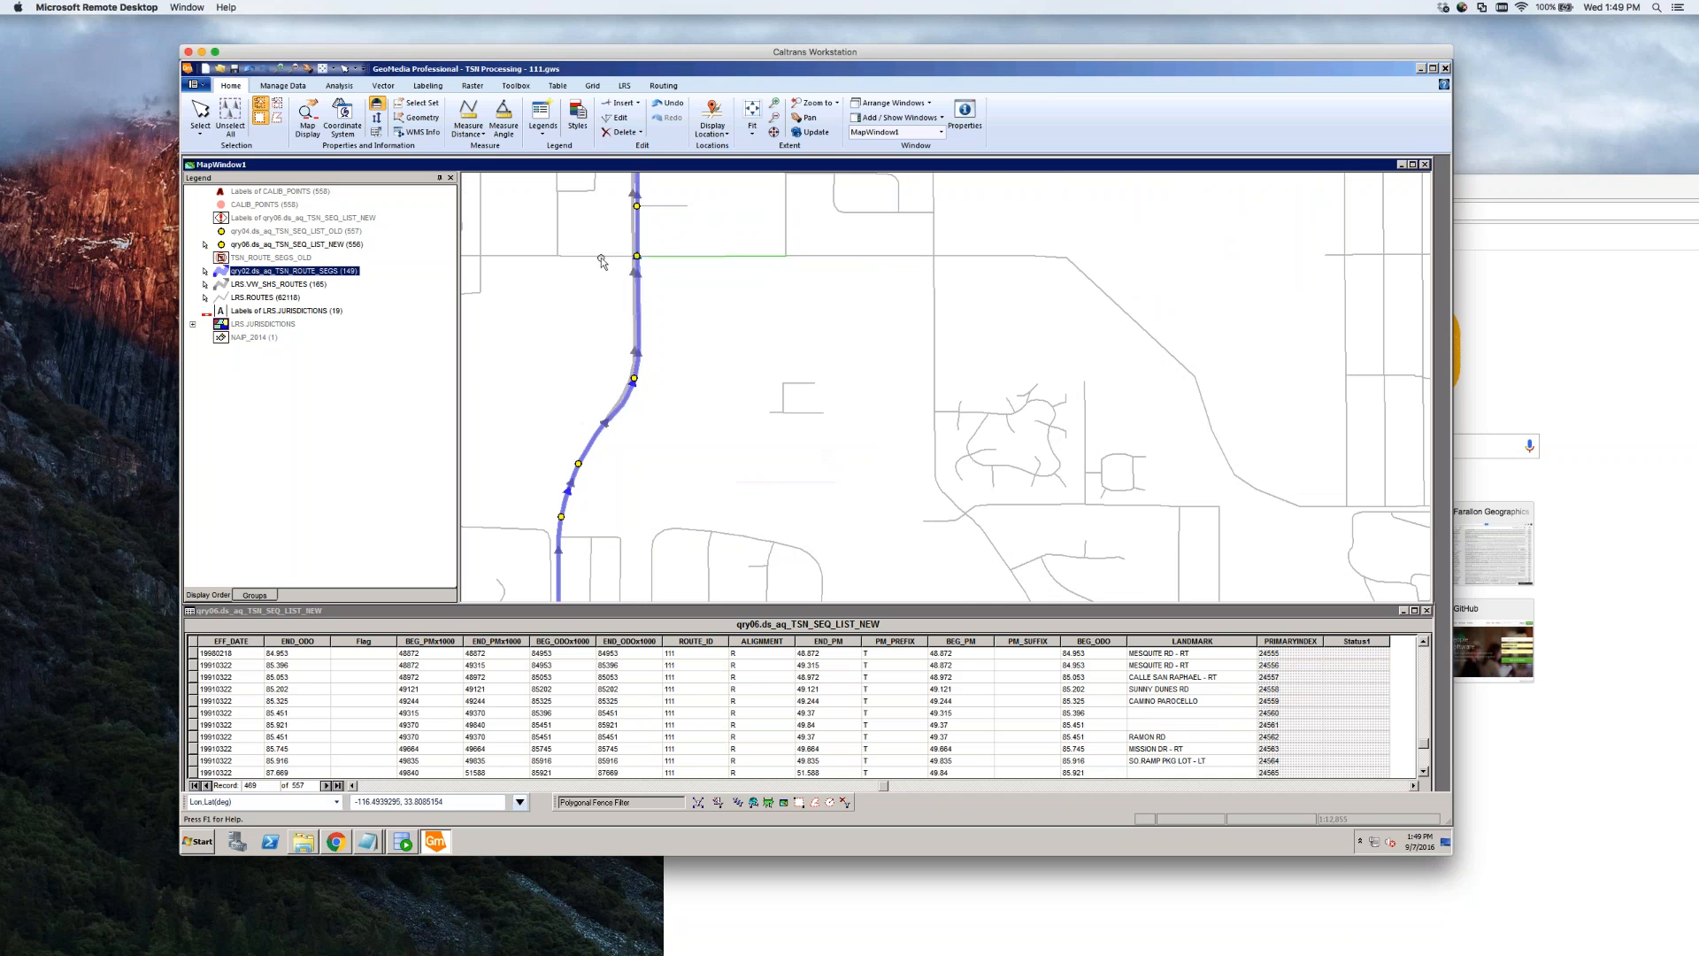
double_click(600, 259)
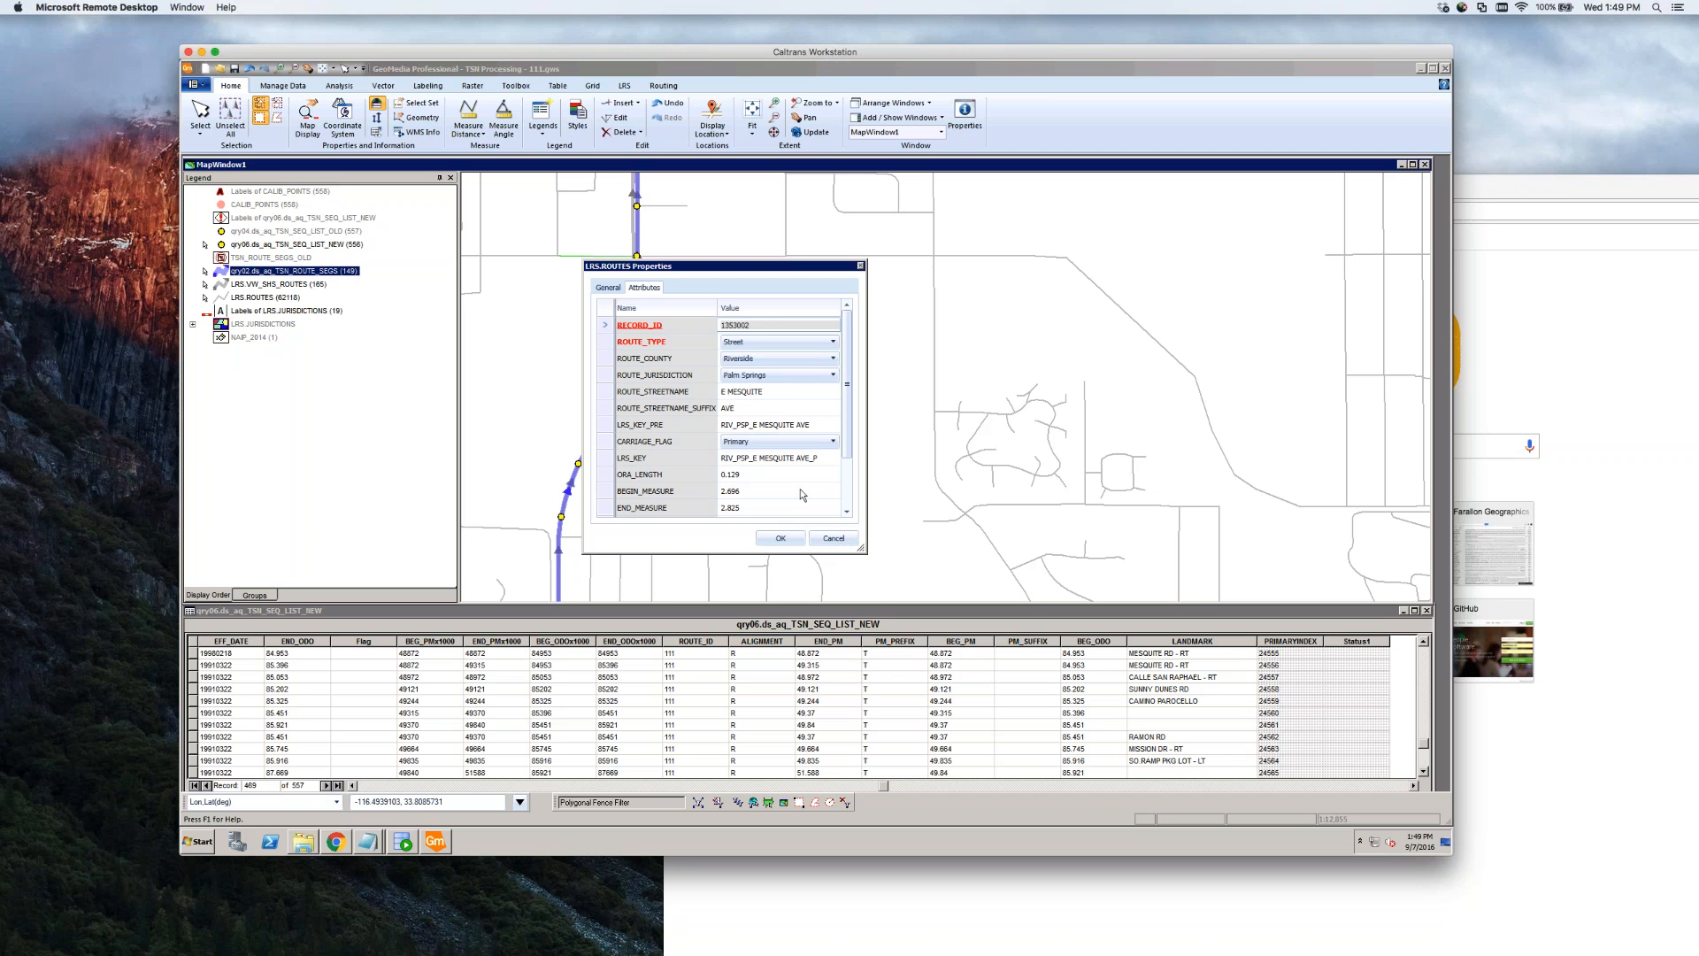
click(829, 540)
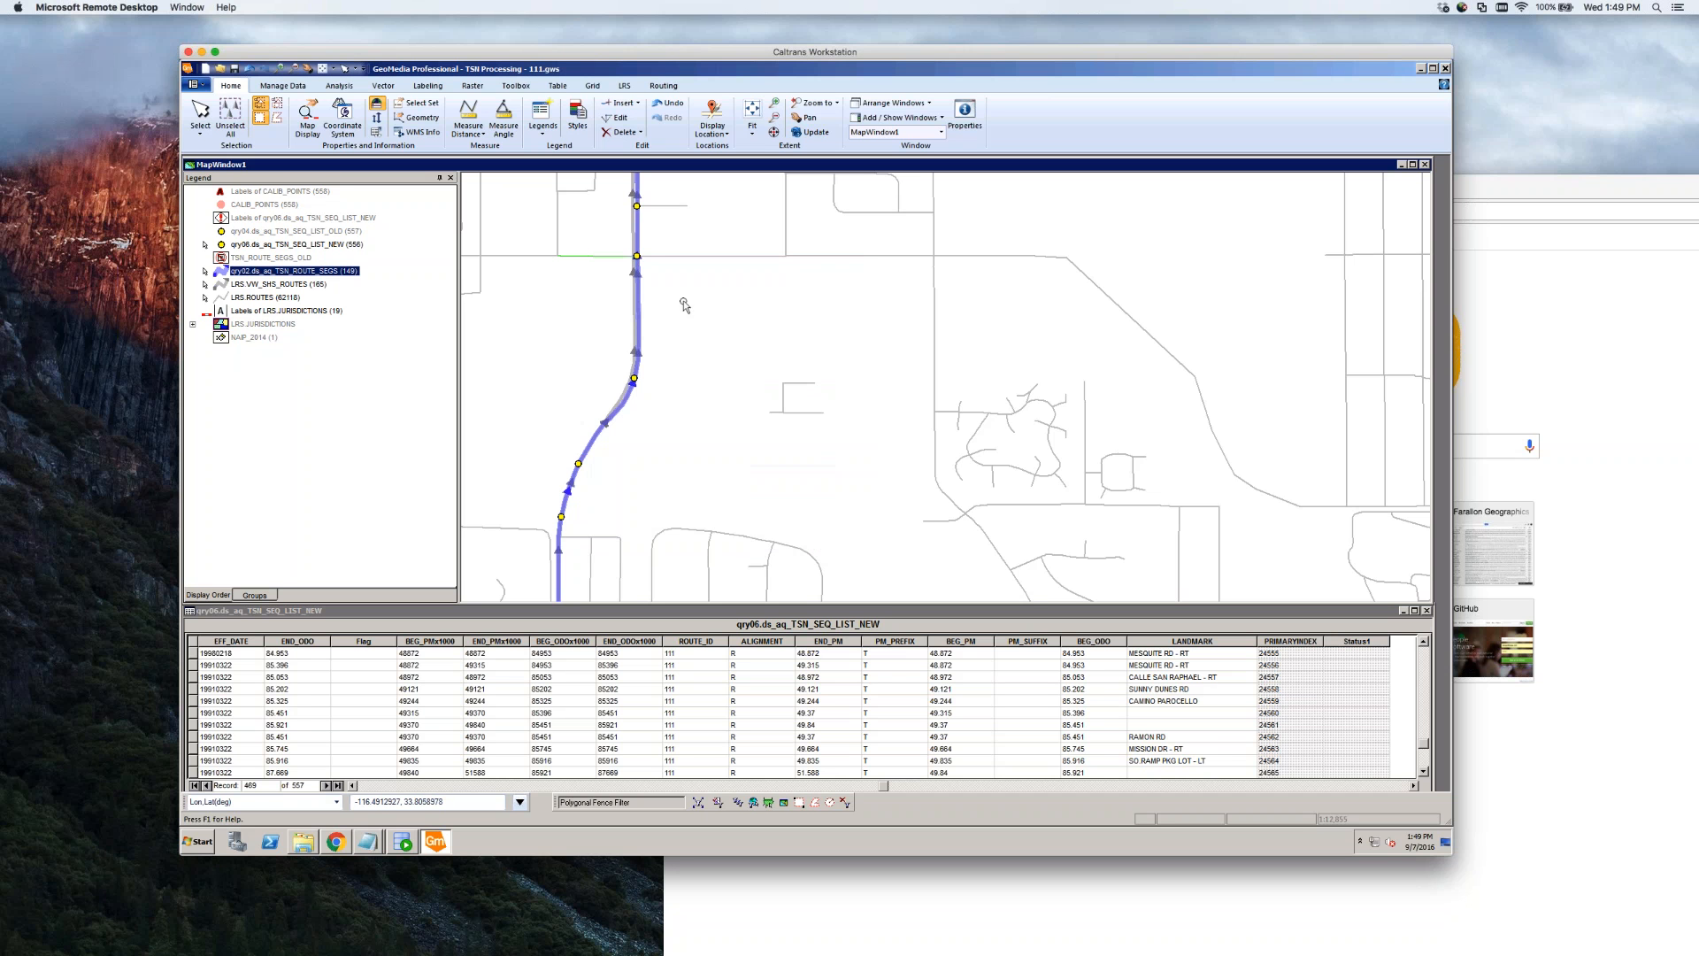
click(638, 257)
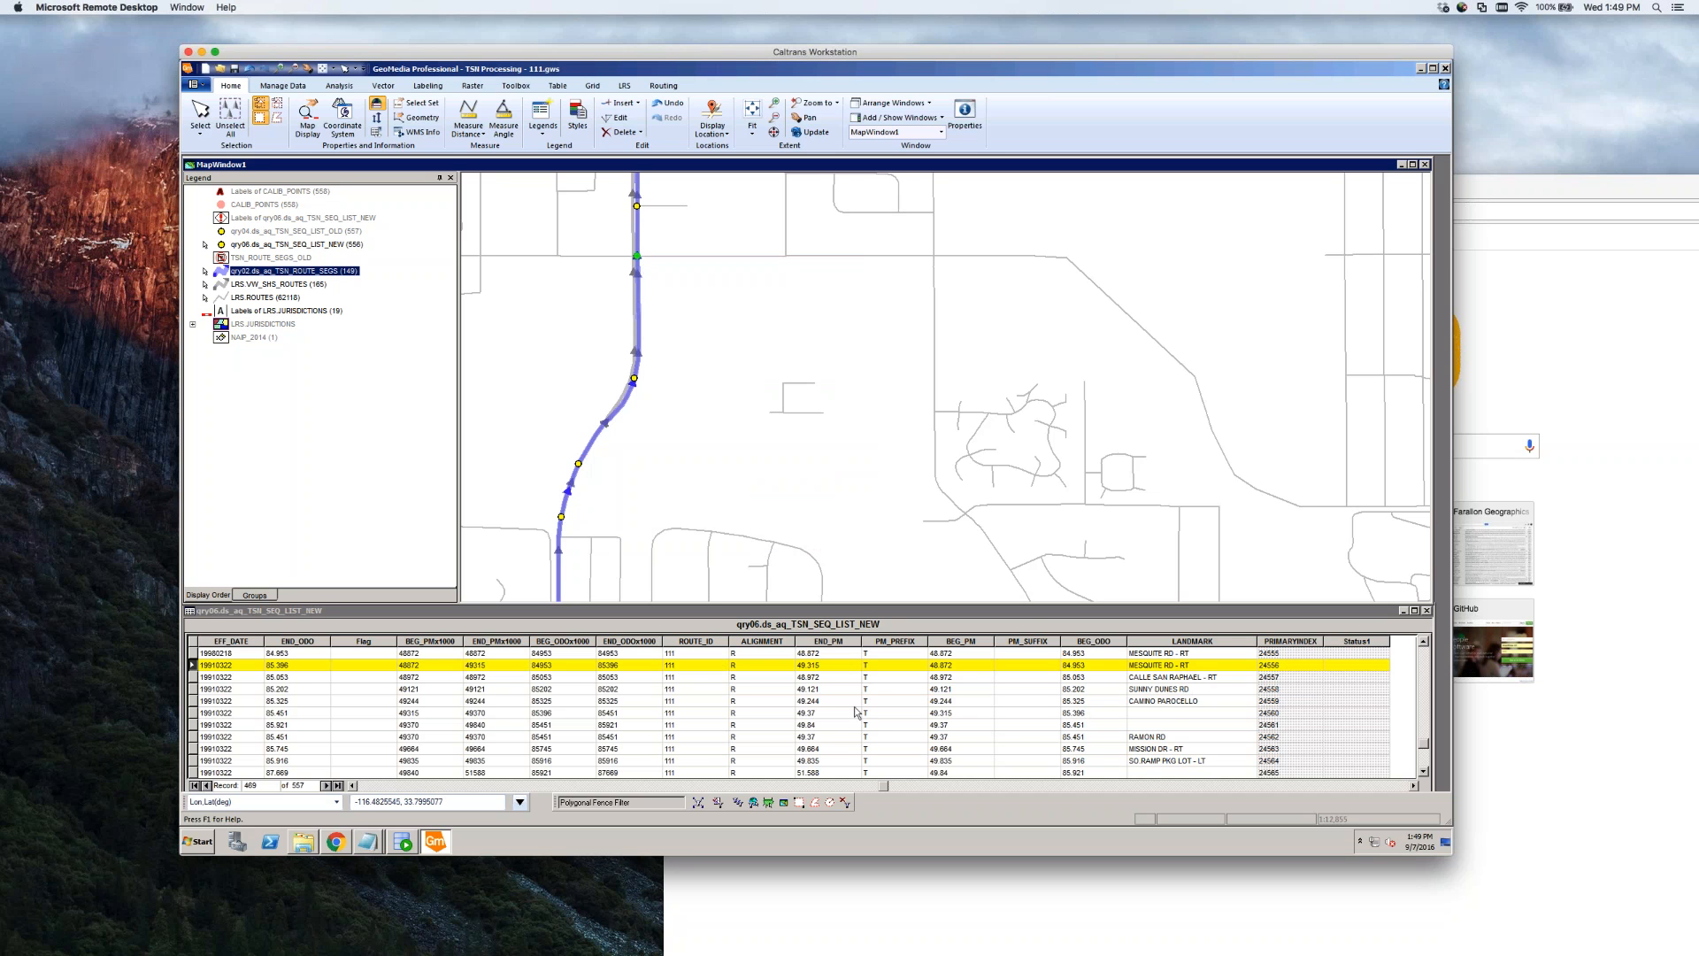
click(566, 529)
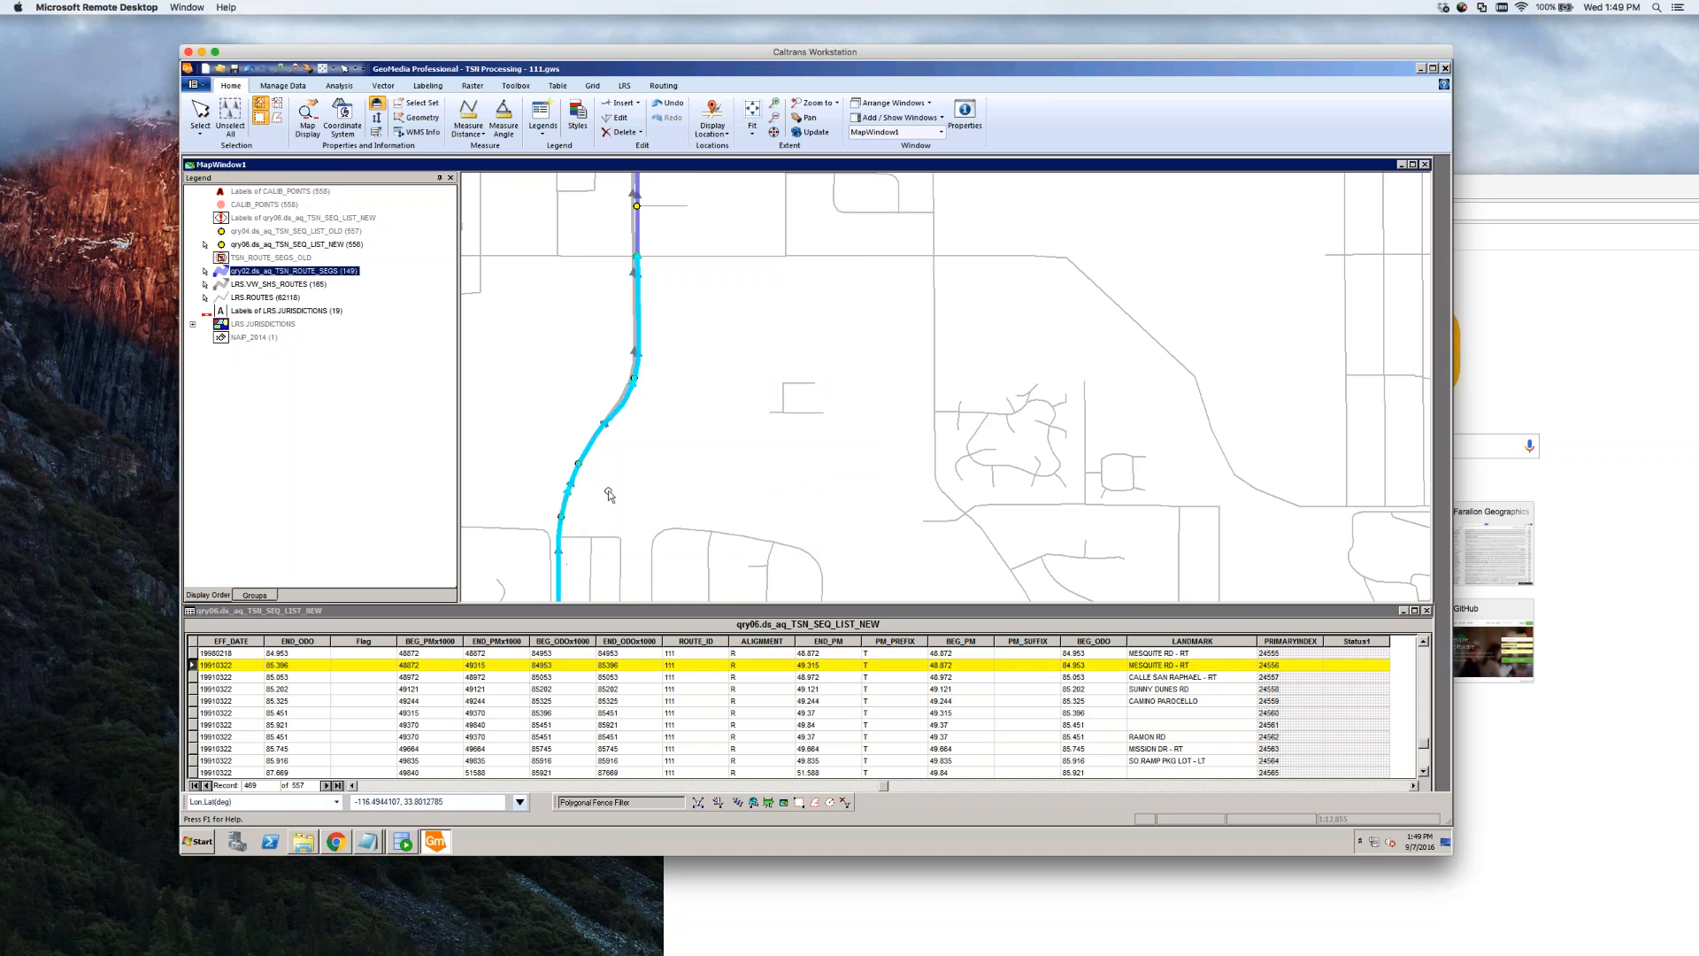
click(637, 456)
scroll(755, 356, down, 1)
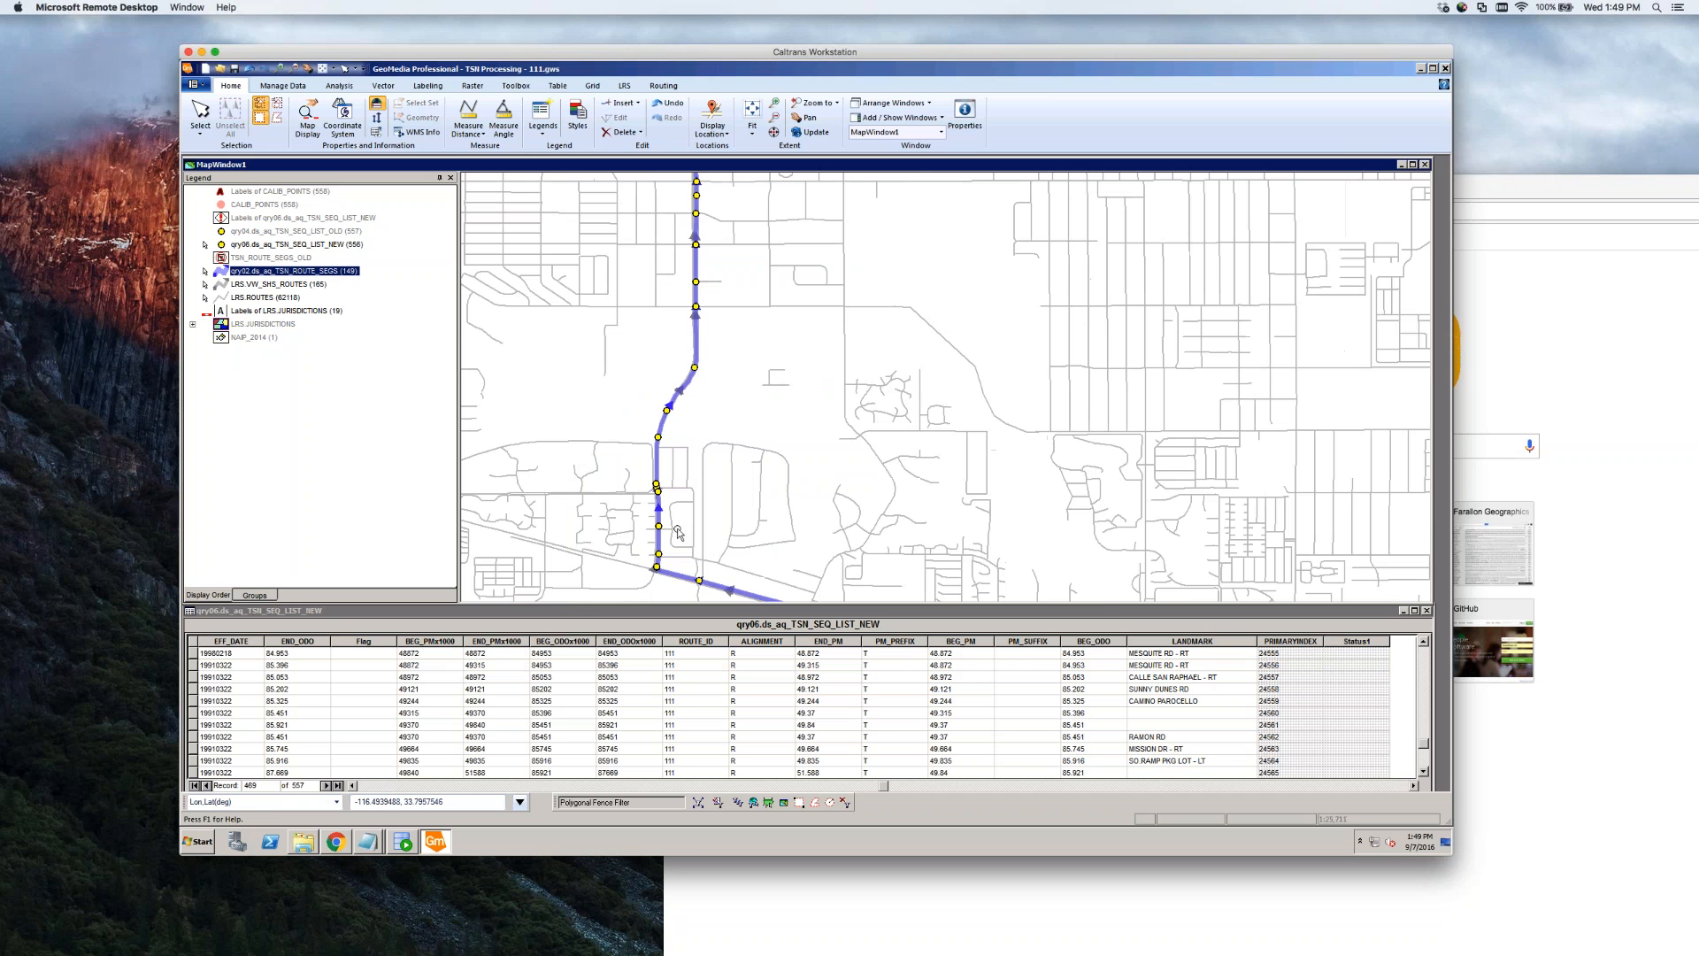
scroll(673, 531, up, 1)
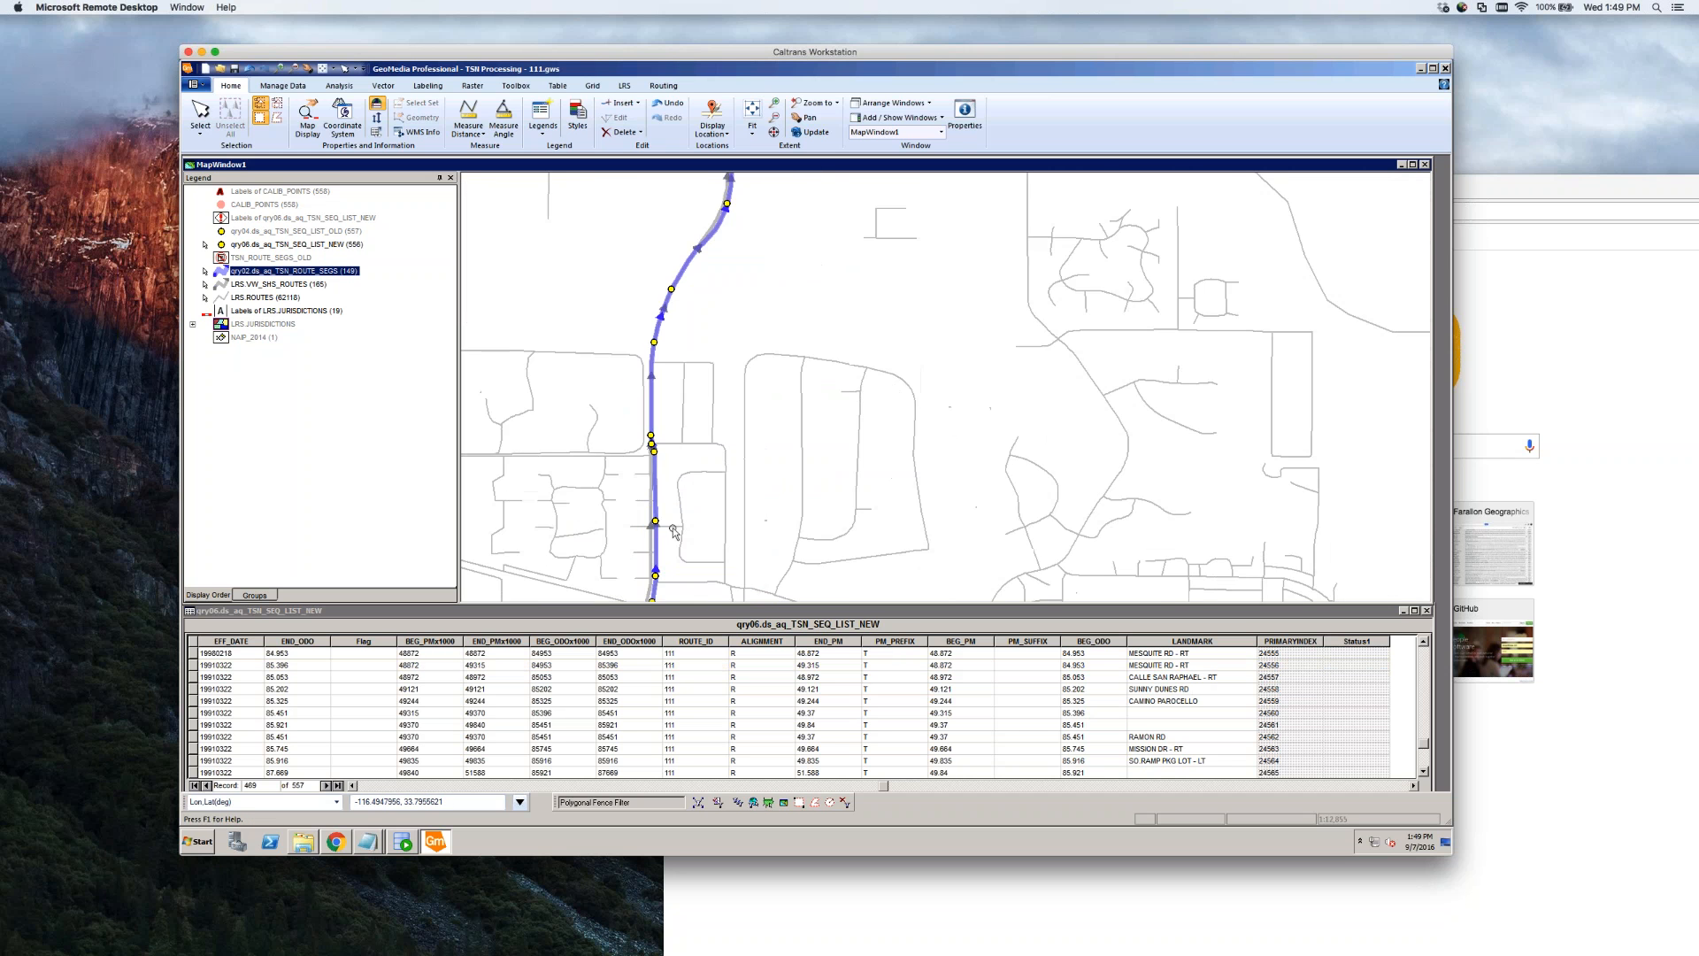
scroll(673, 531, up, 1)
scroll(650, 526, up, 1)
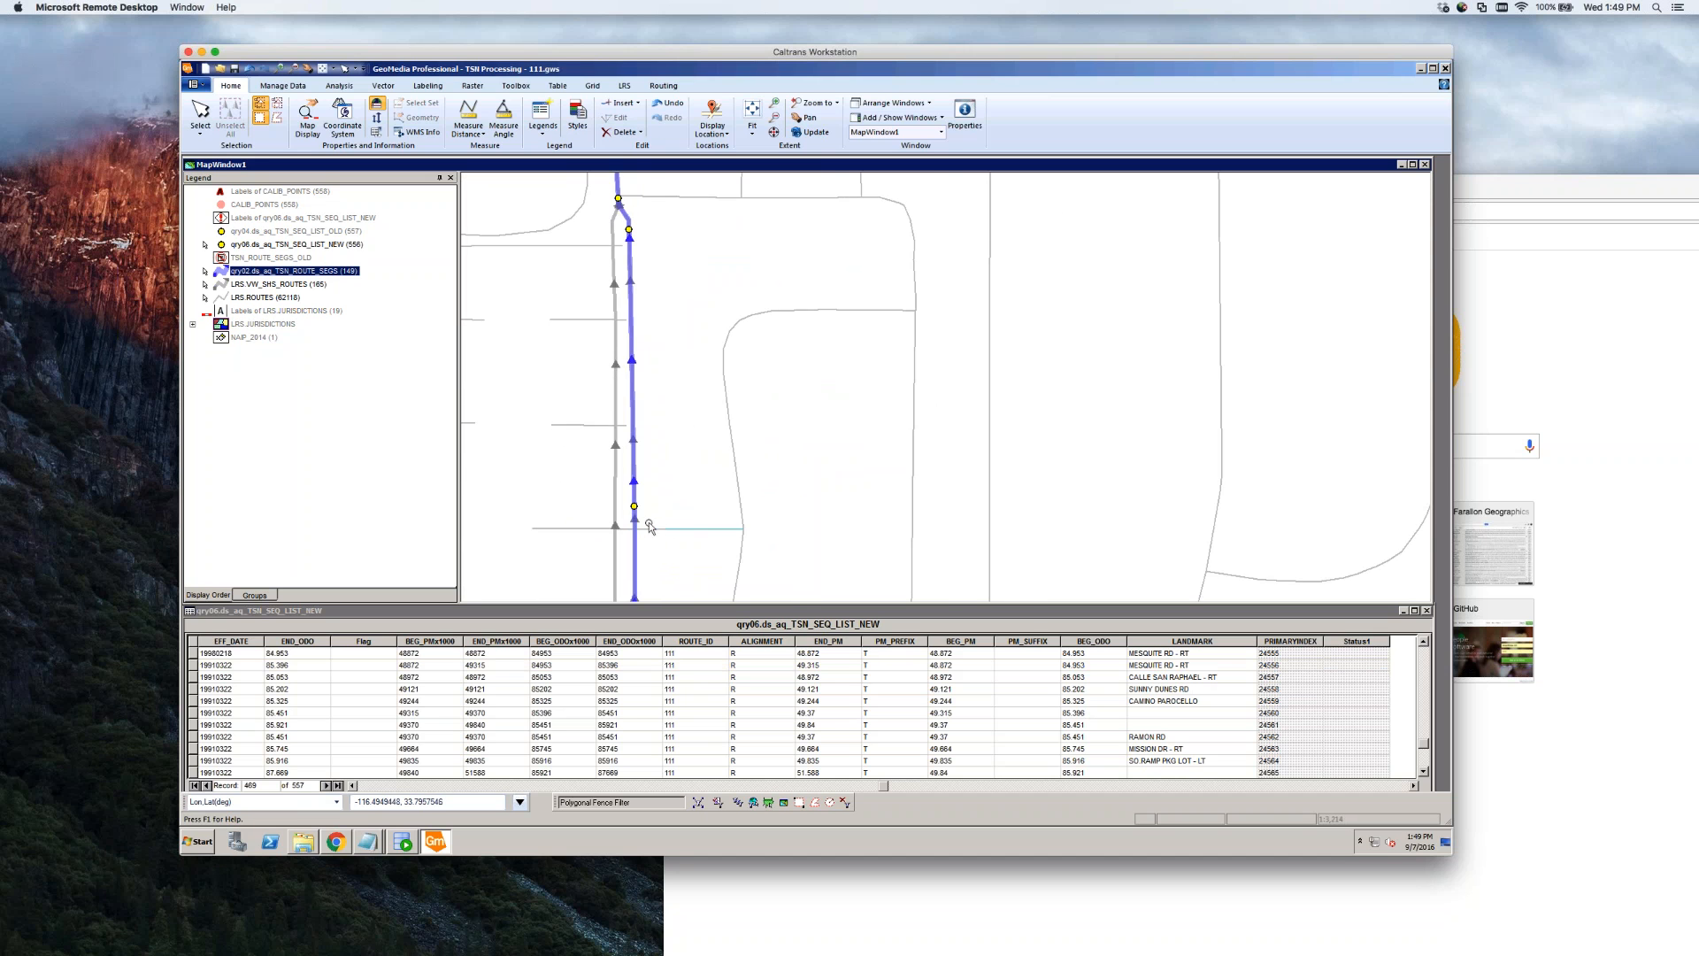
scroll(650, 526, down, 1)
scroll(650, 531, up, 1)
click(639, 508)
click(636, 506)
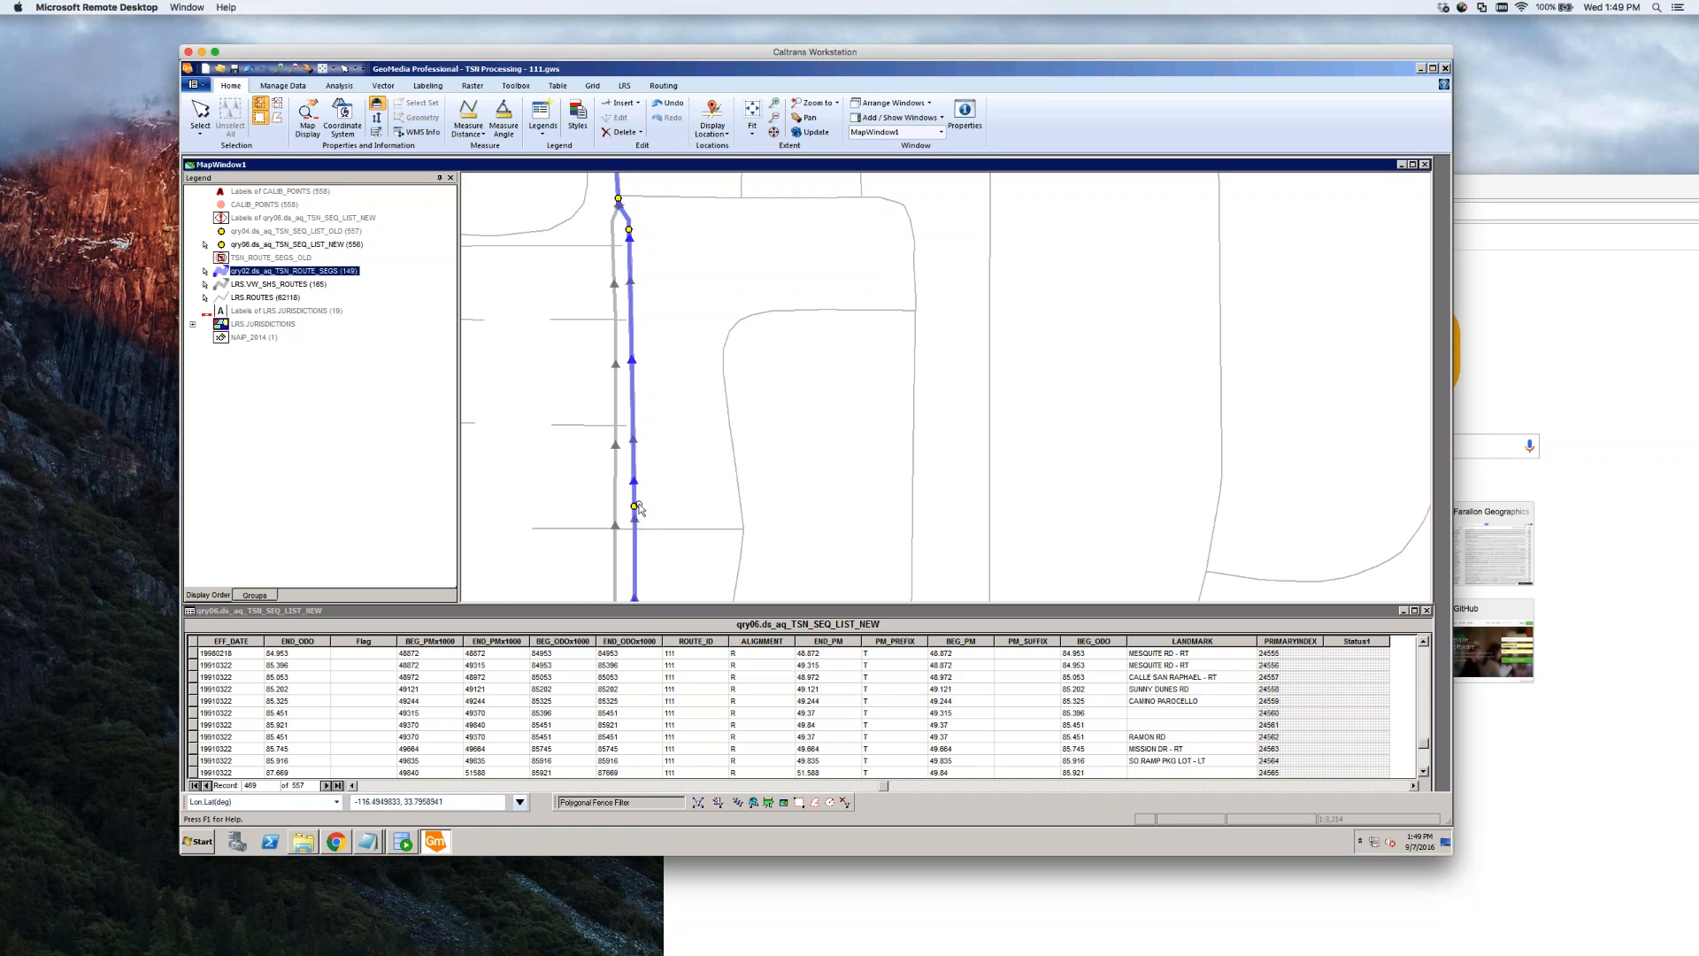
click(654, 548)
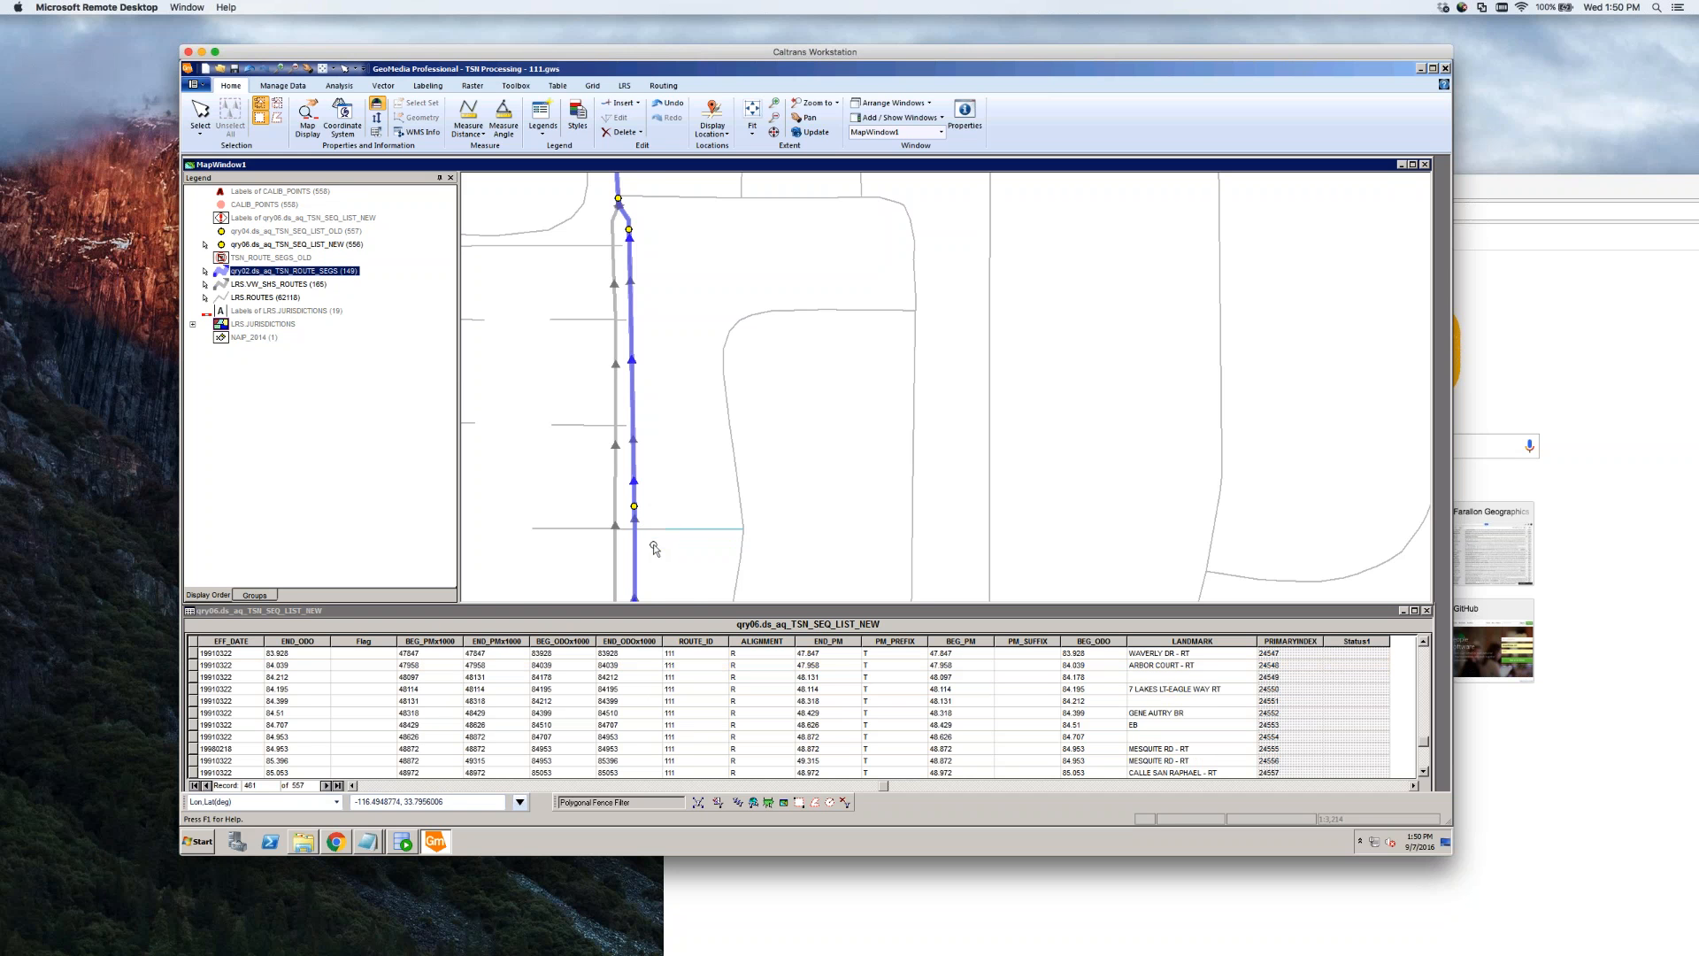
scroll(654, 549, down, 1)
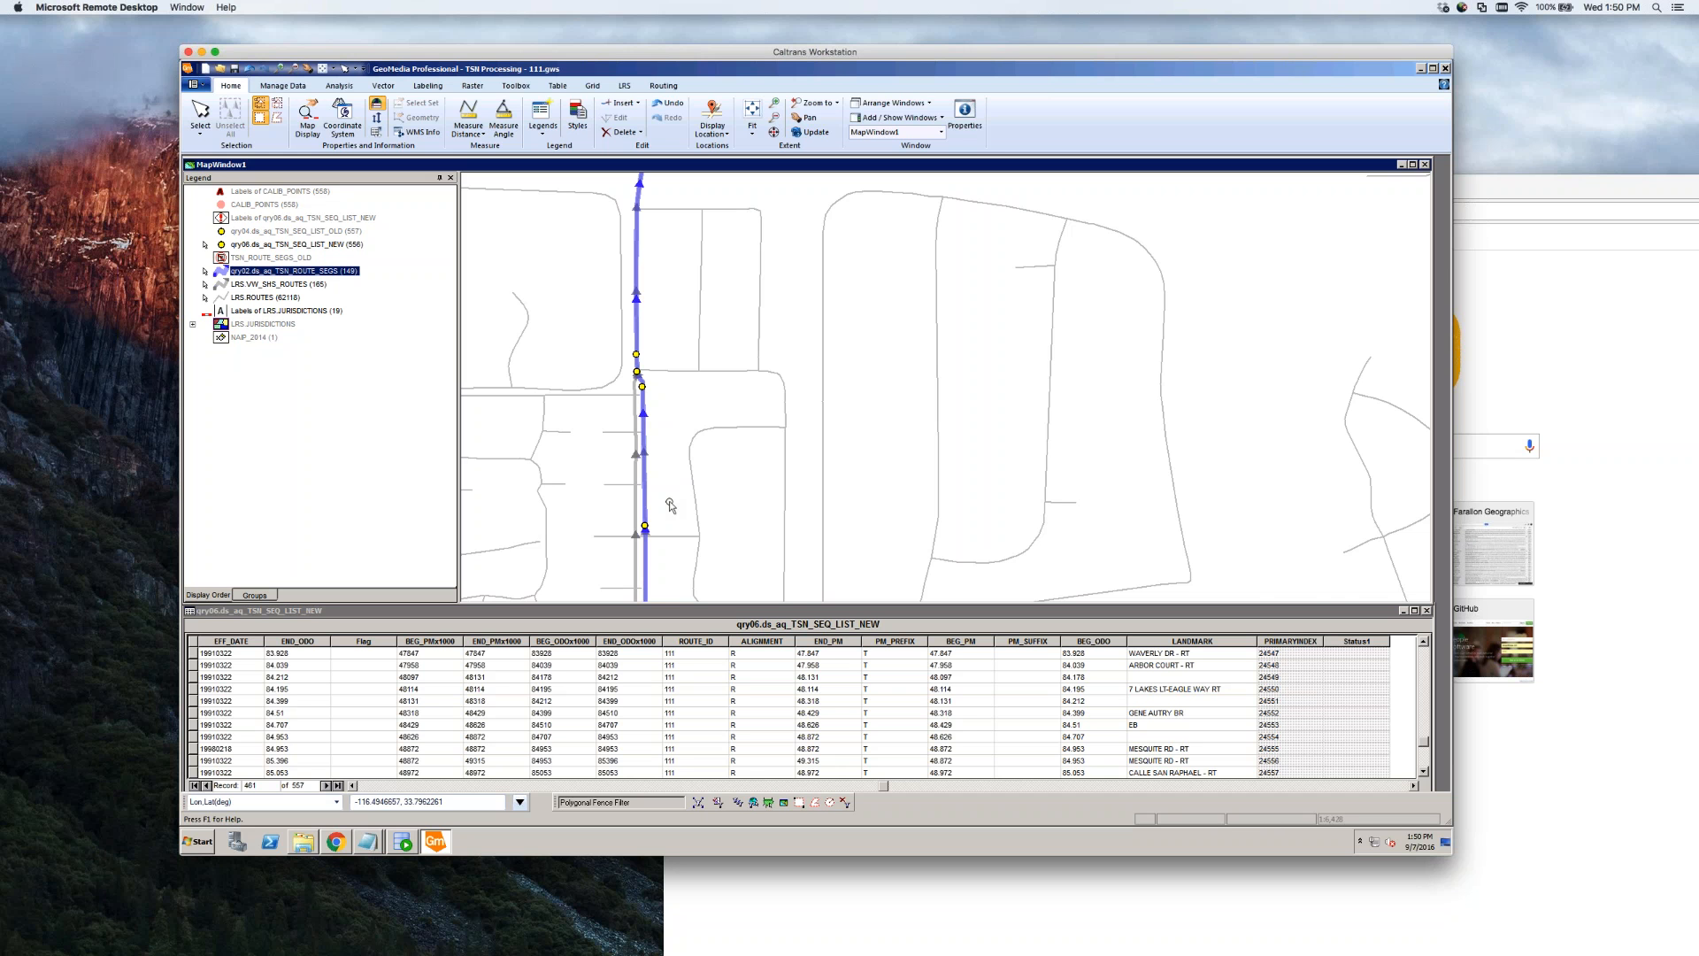
scroll(671, 505, down, 1)
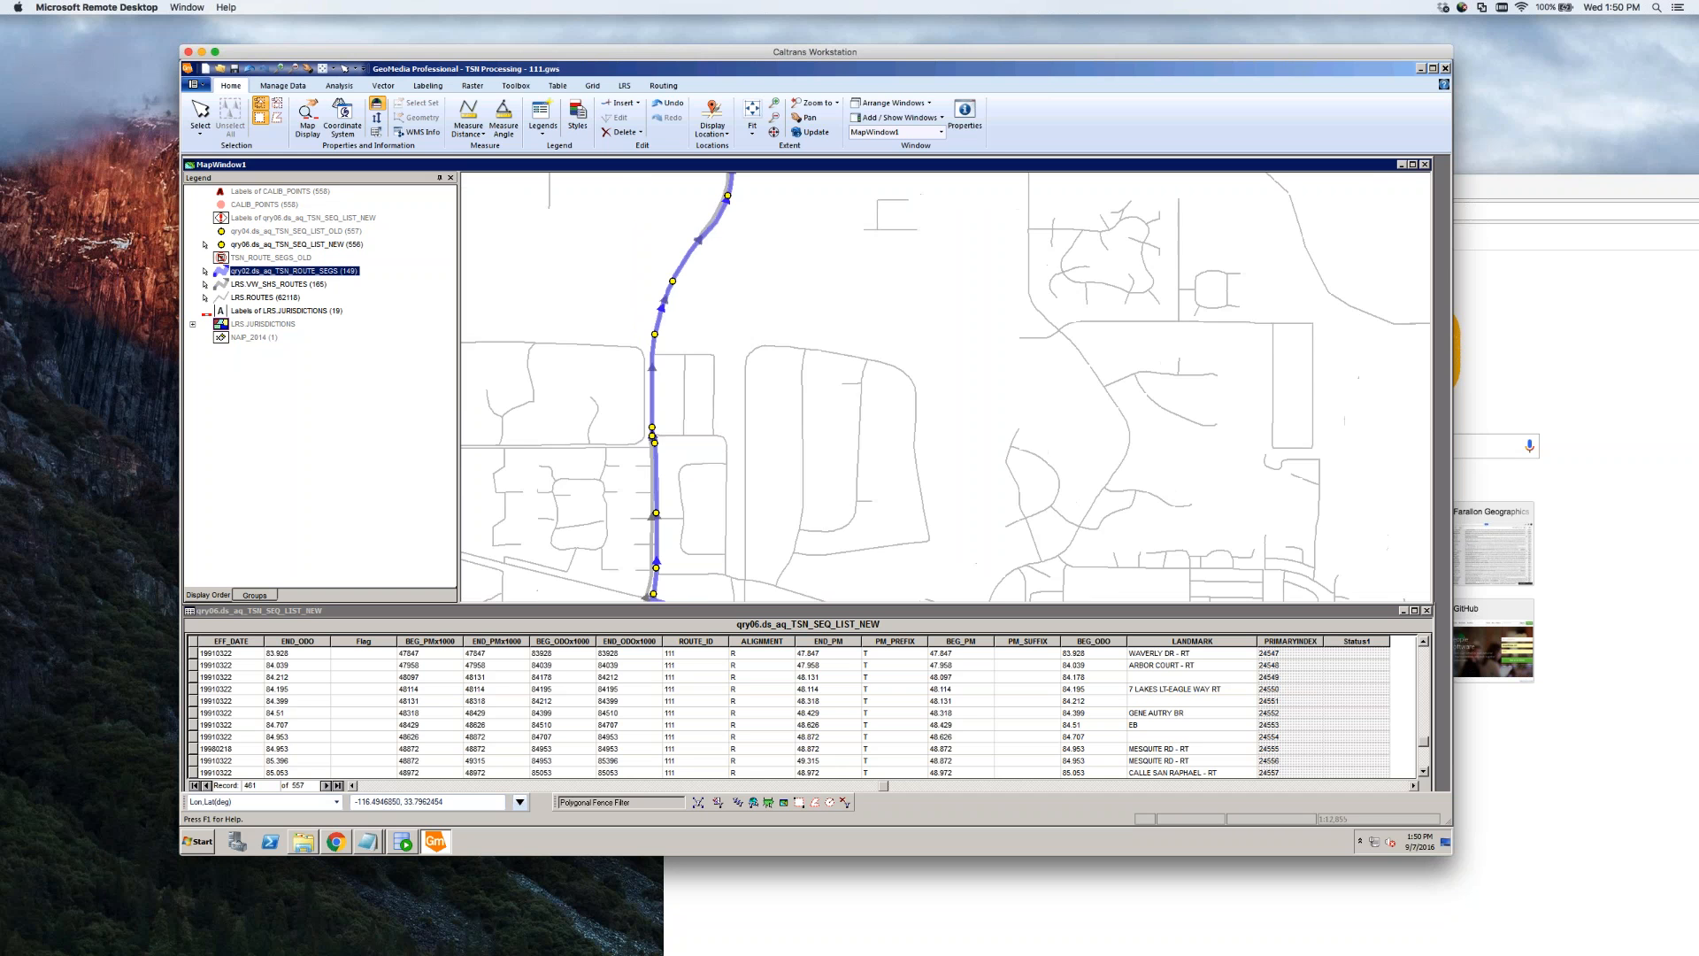
scroll(687, 404, down, 1)
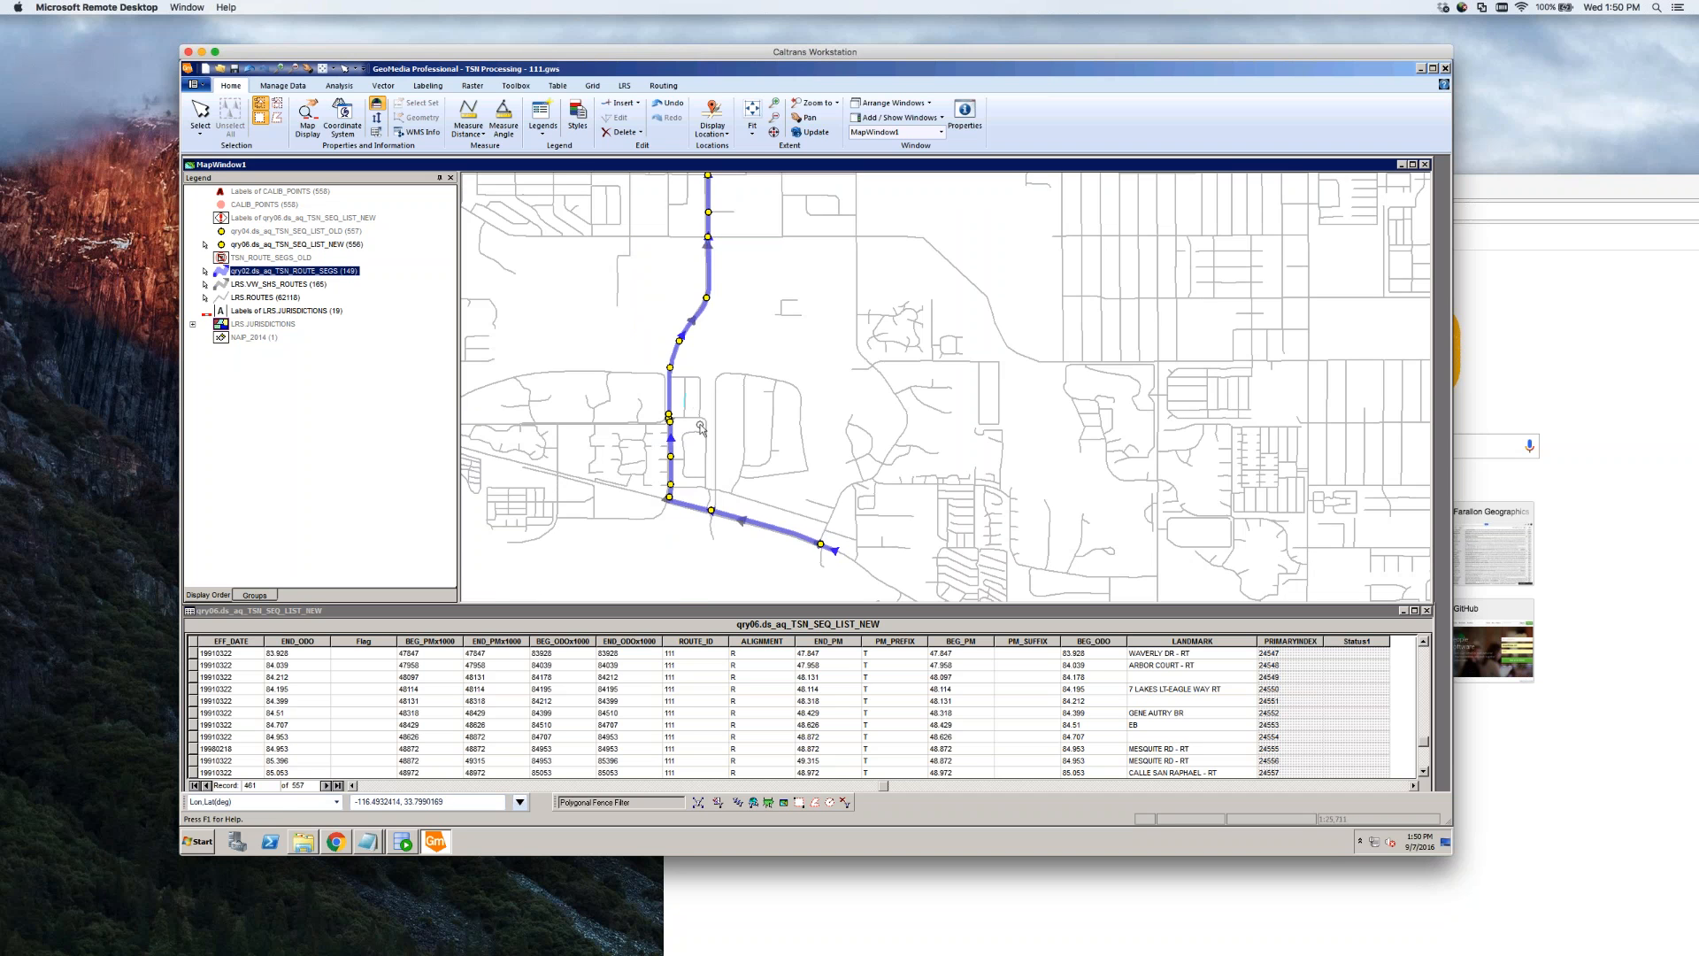
scroll(675, 529, up, 3)
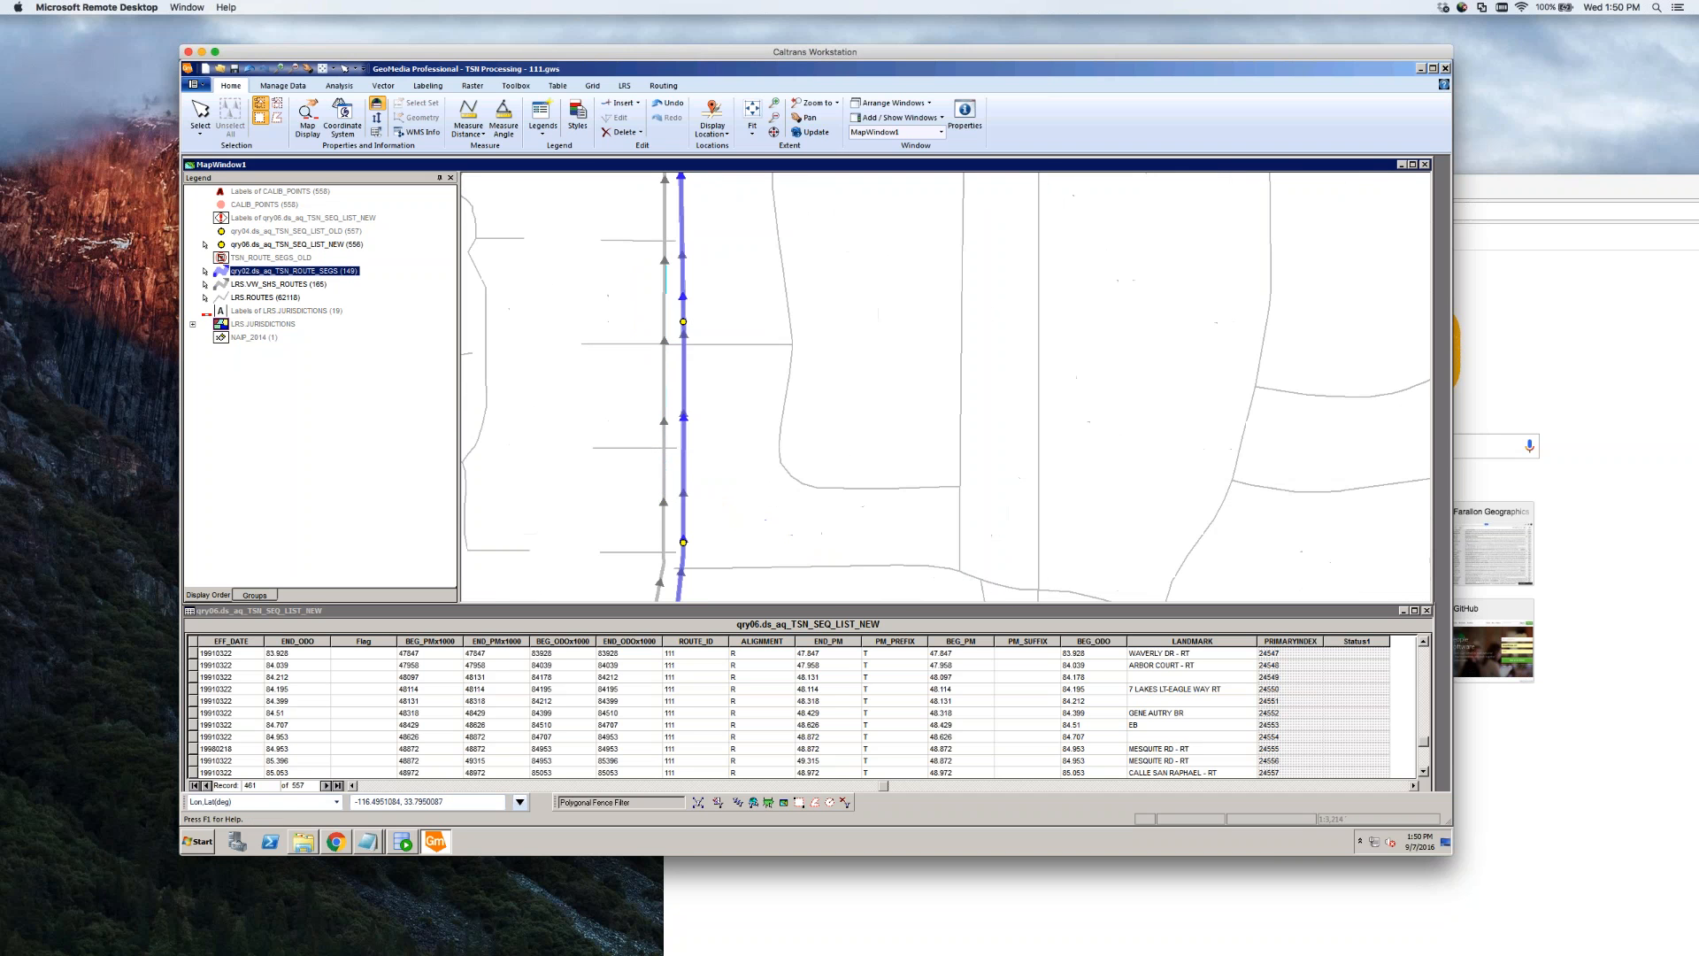
scroll(706, 456, down, 2)
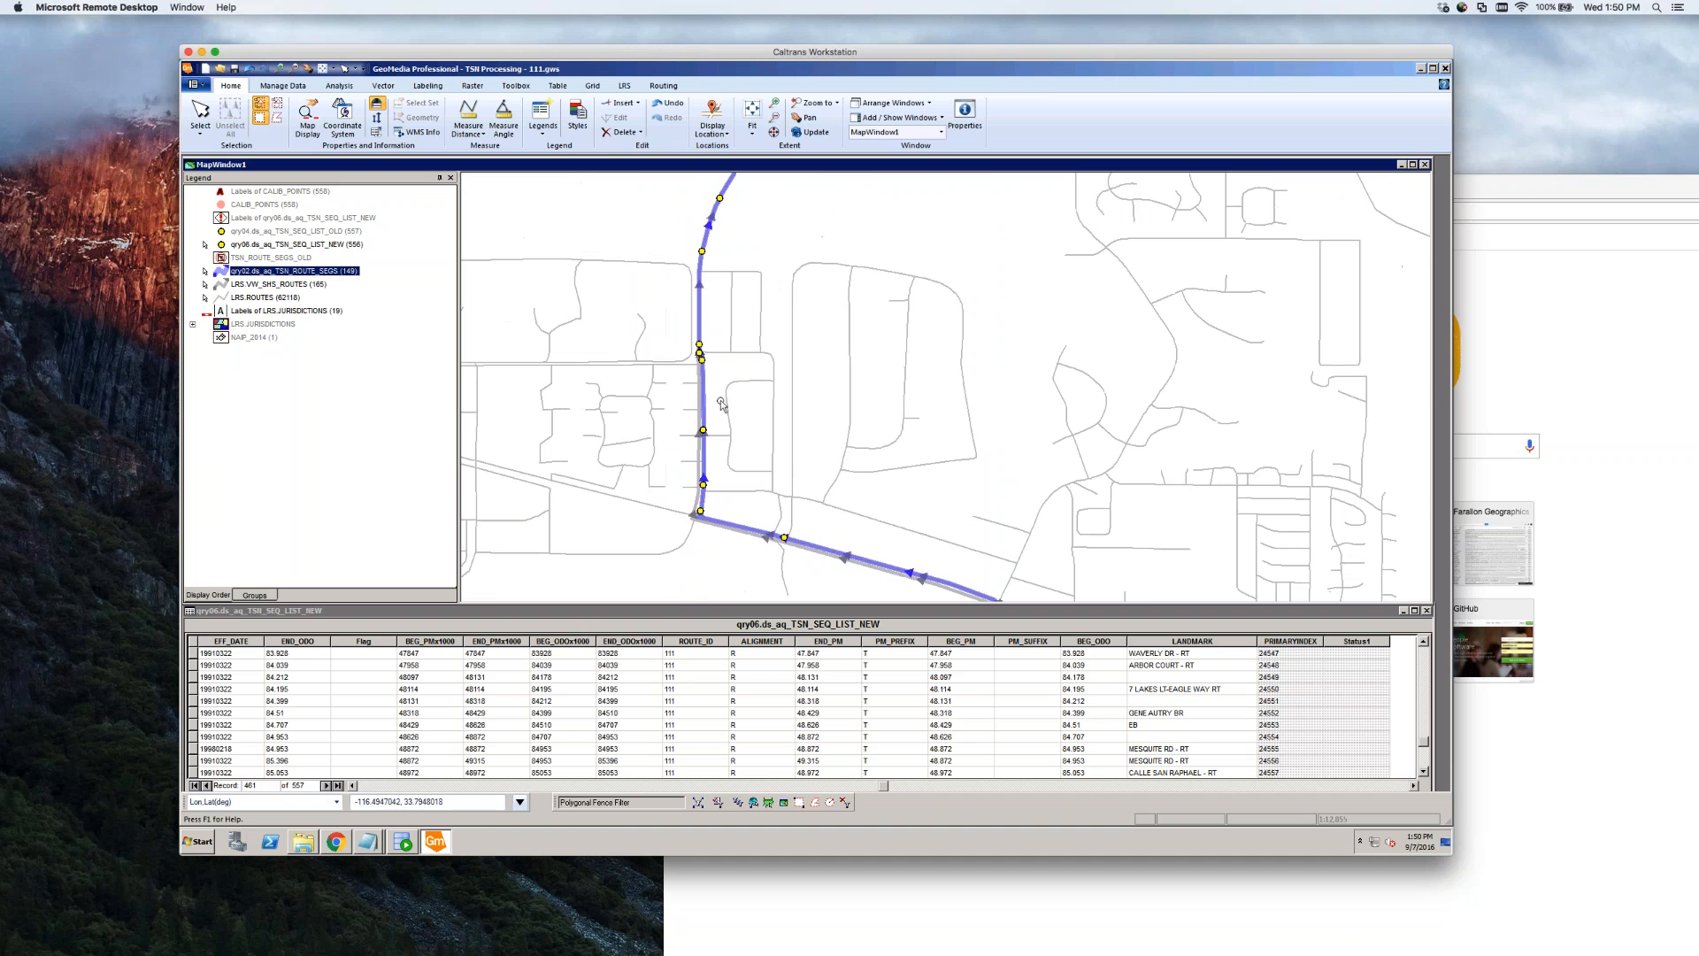
scroll(721, 254, up, 1)
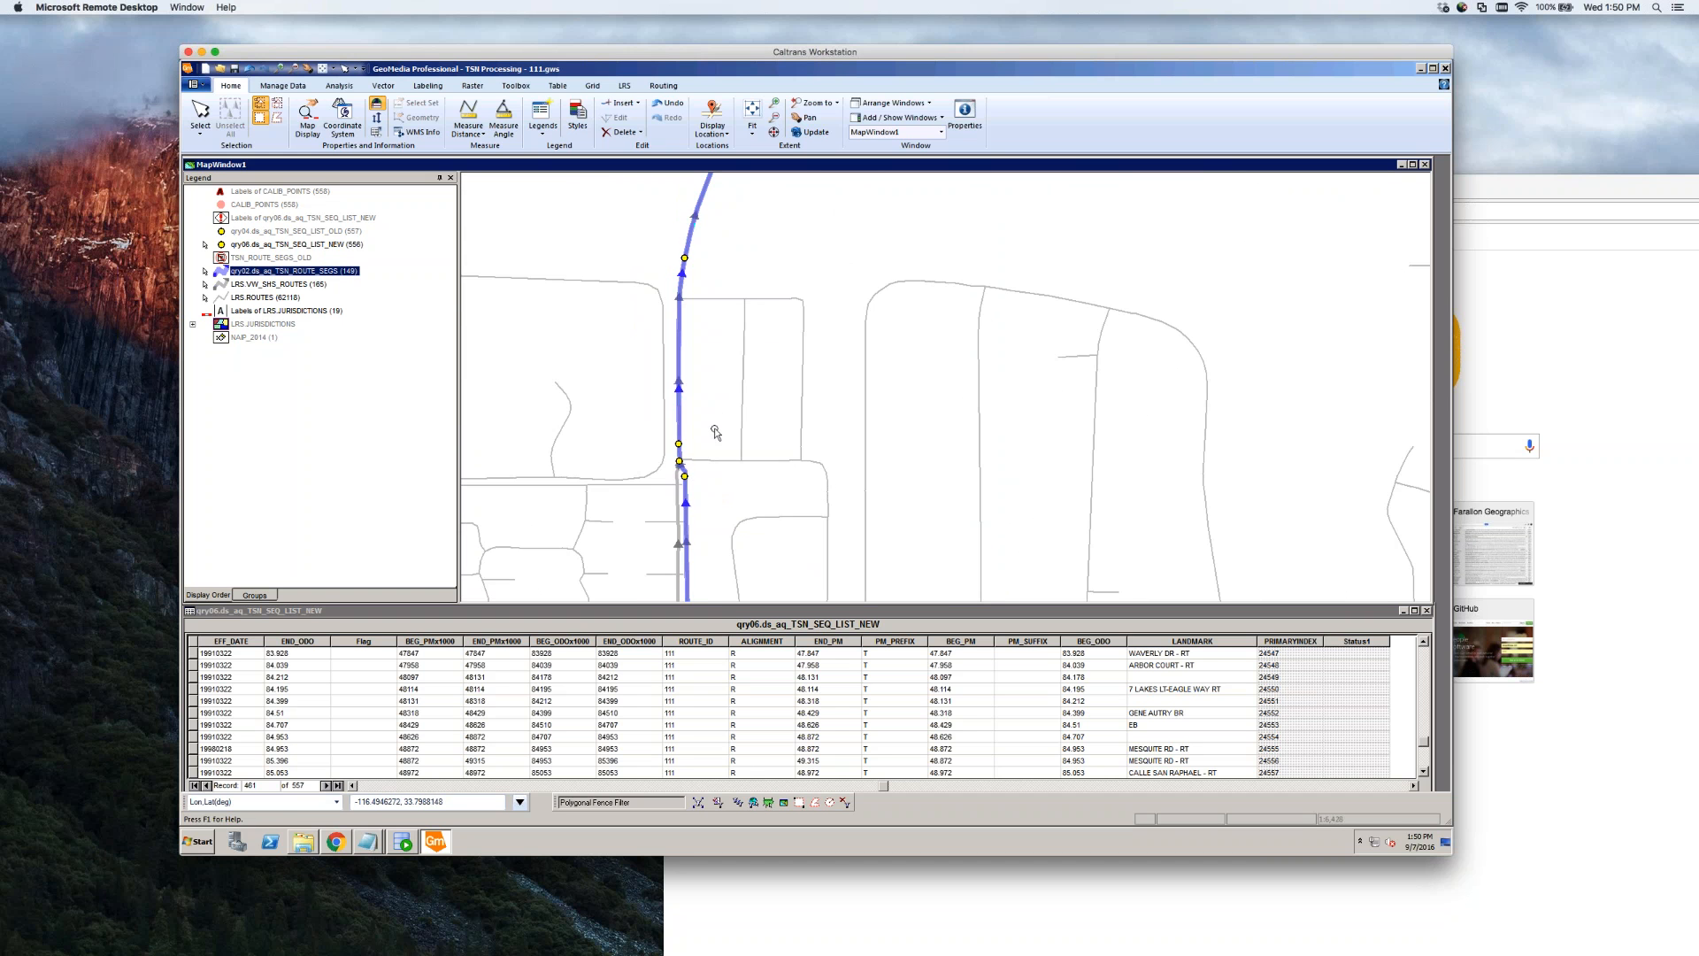
scroll(693, 485, up, 2)
scroll(742, 384, down, 5)
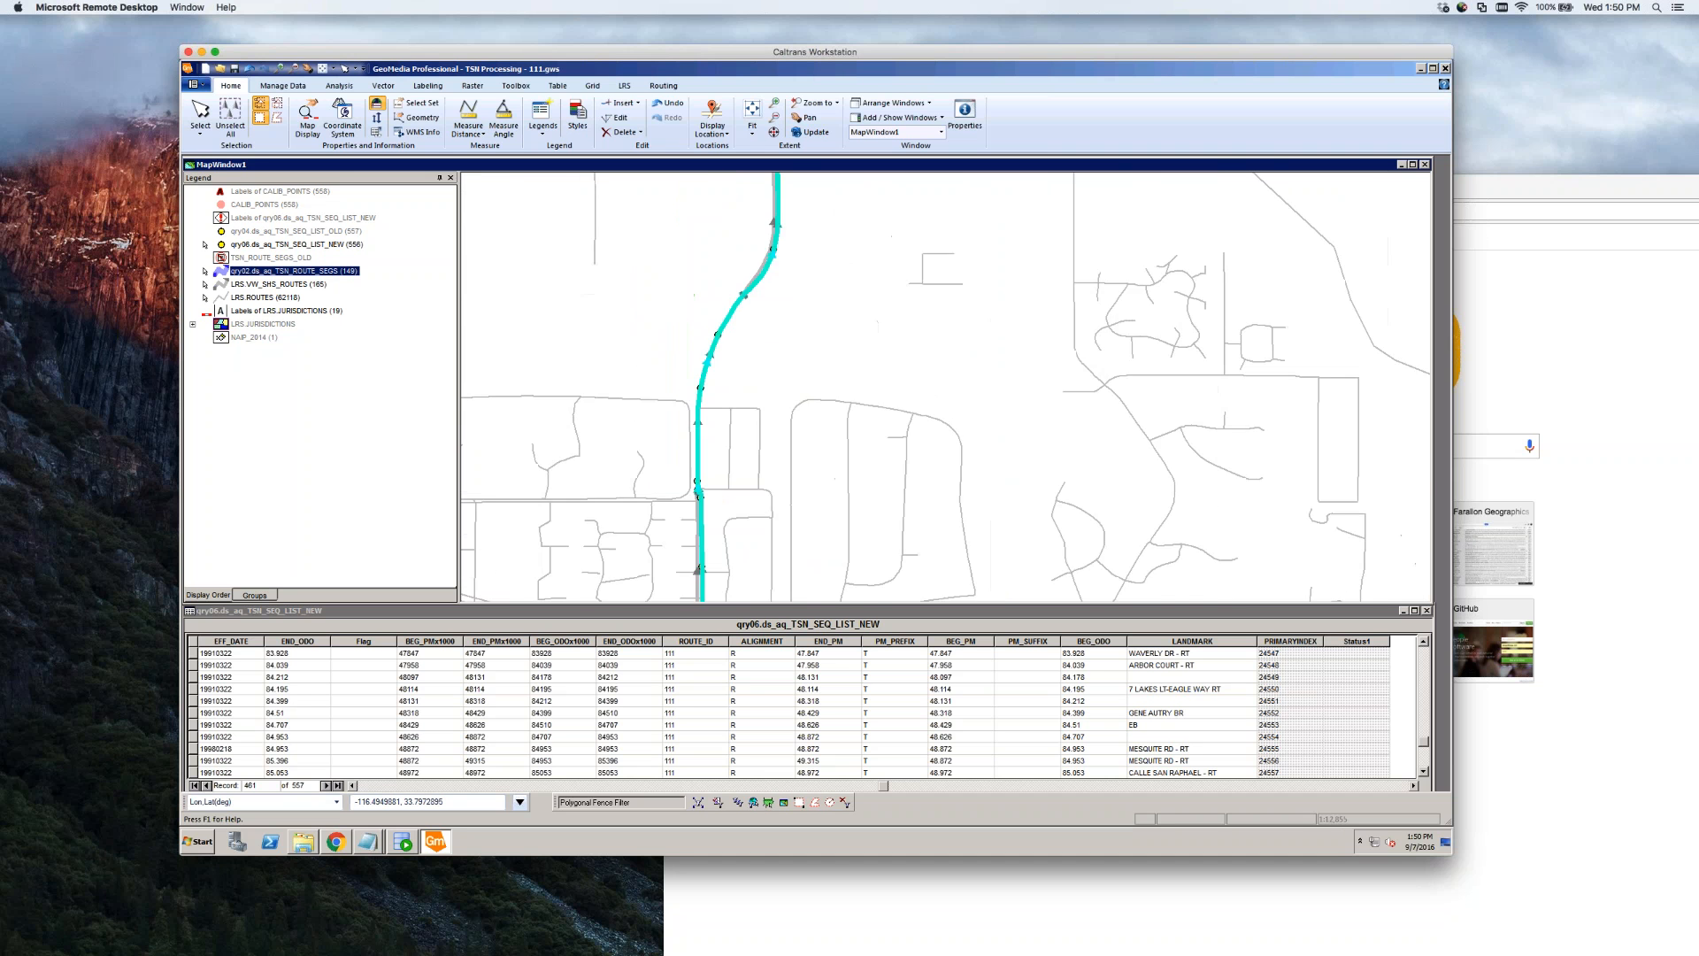
scroll(720, 382, up, 3)
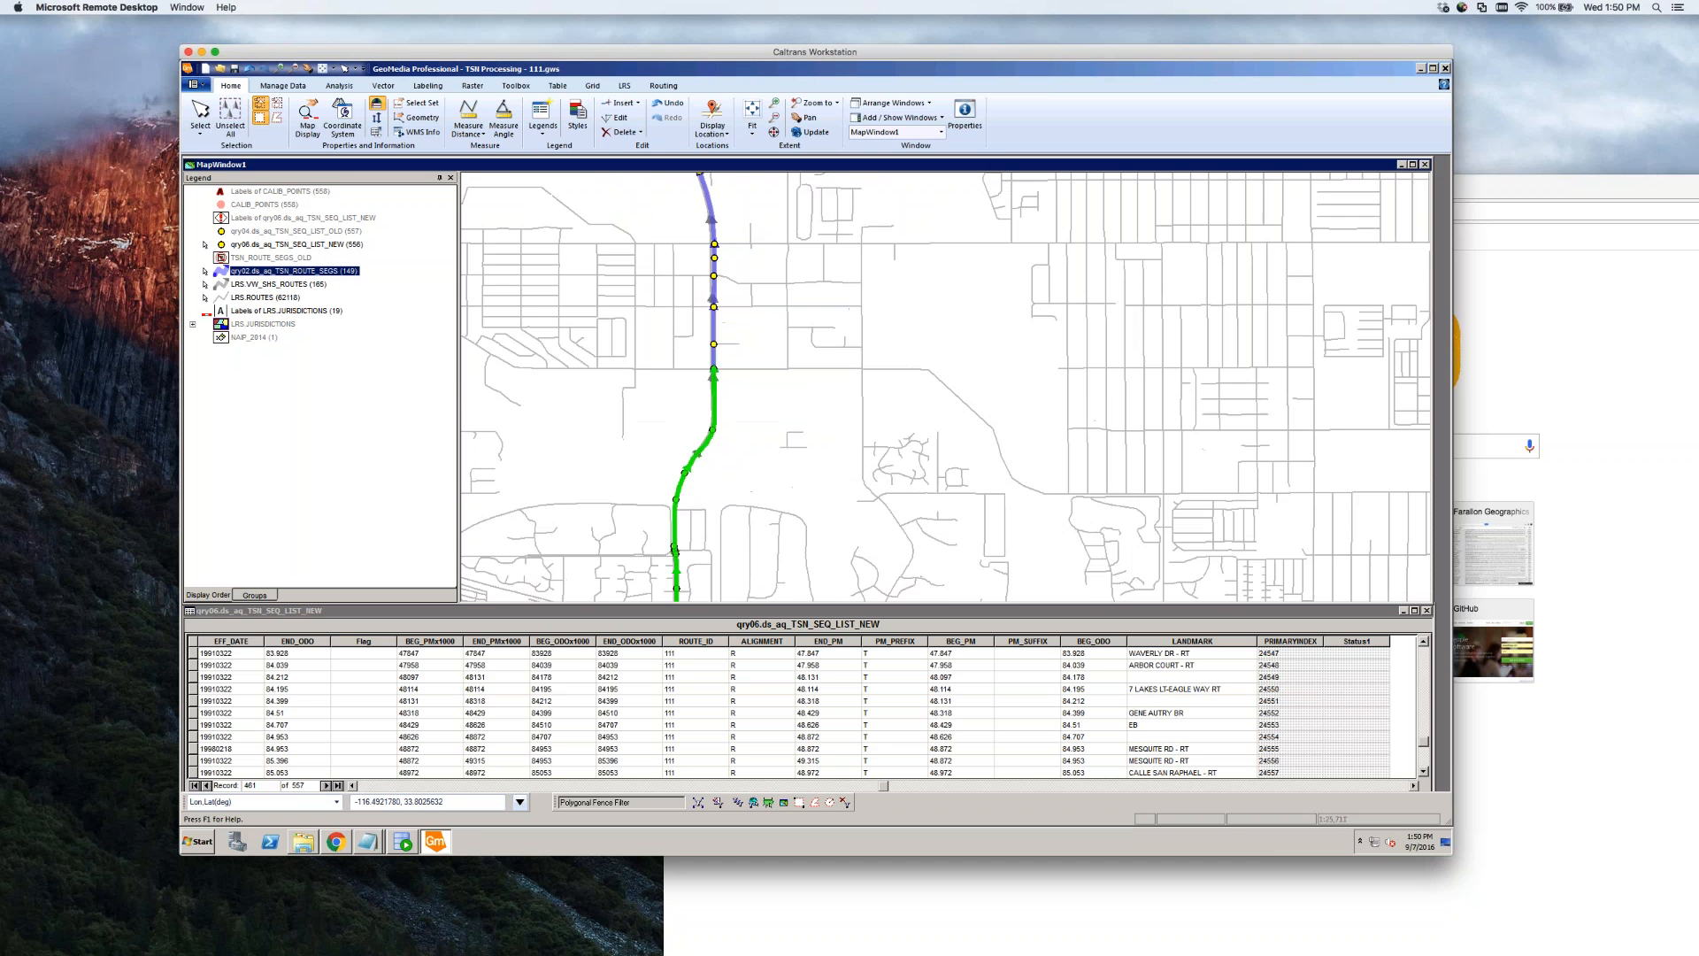
click(727, 400)
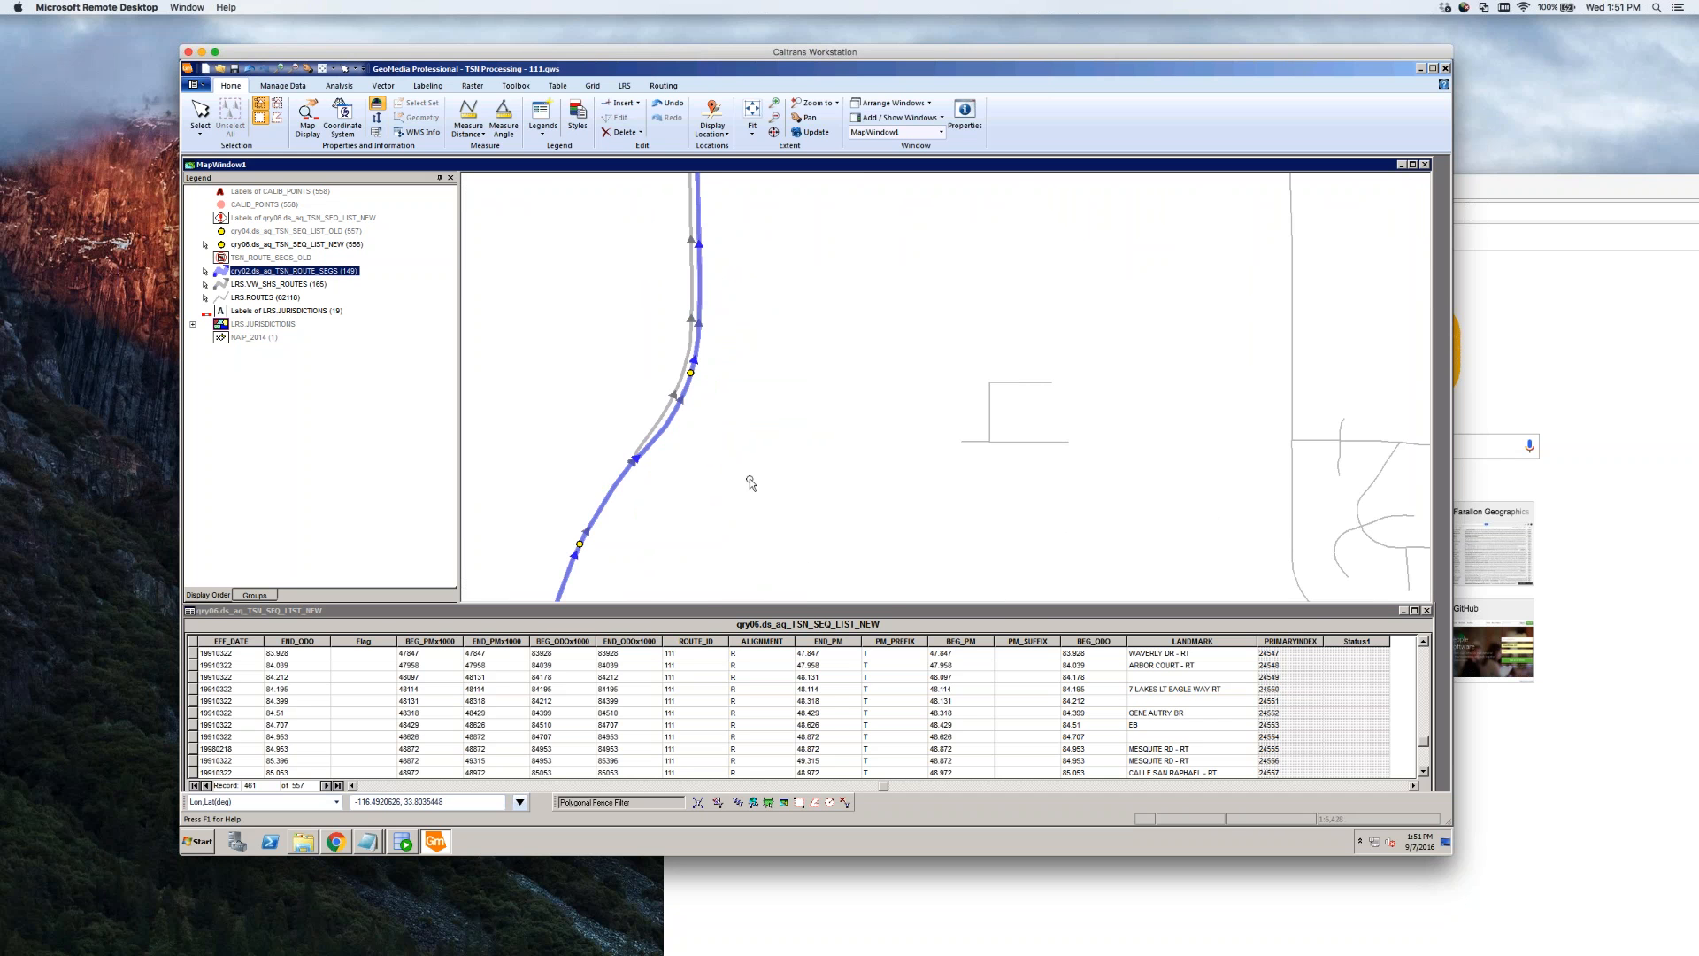
scroll(753, 483, down, 1)
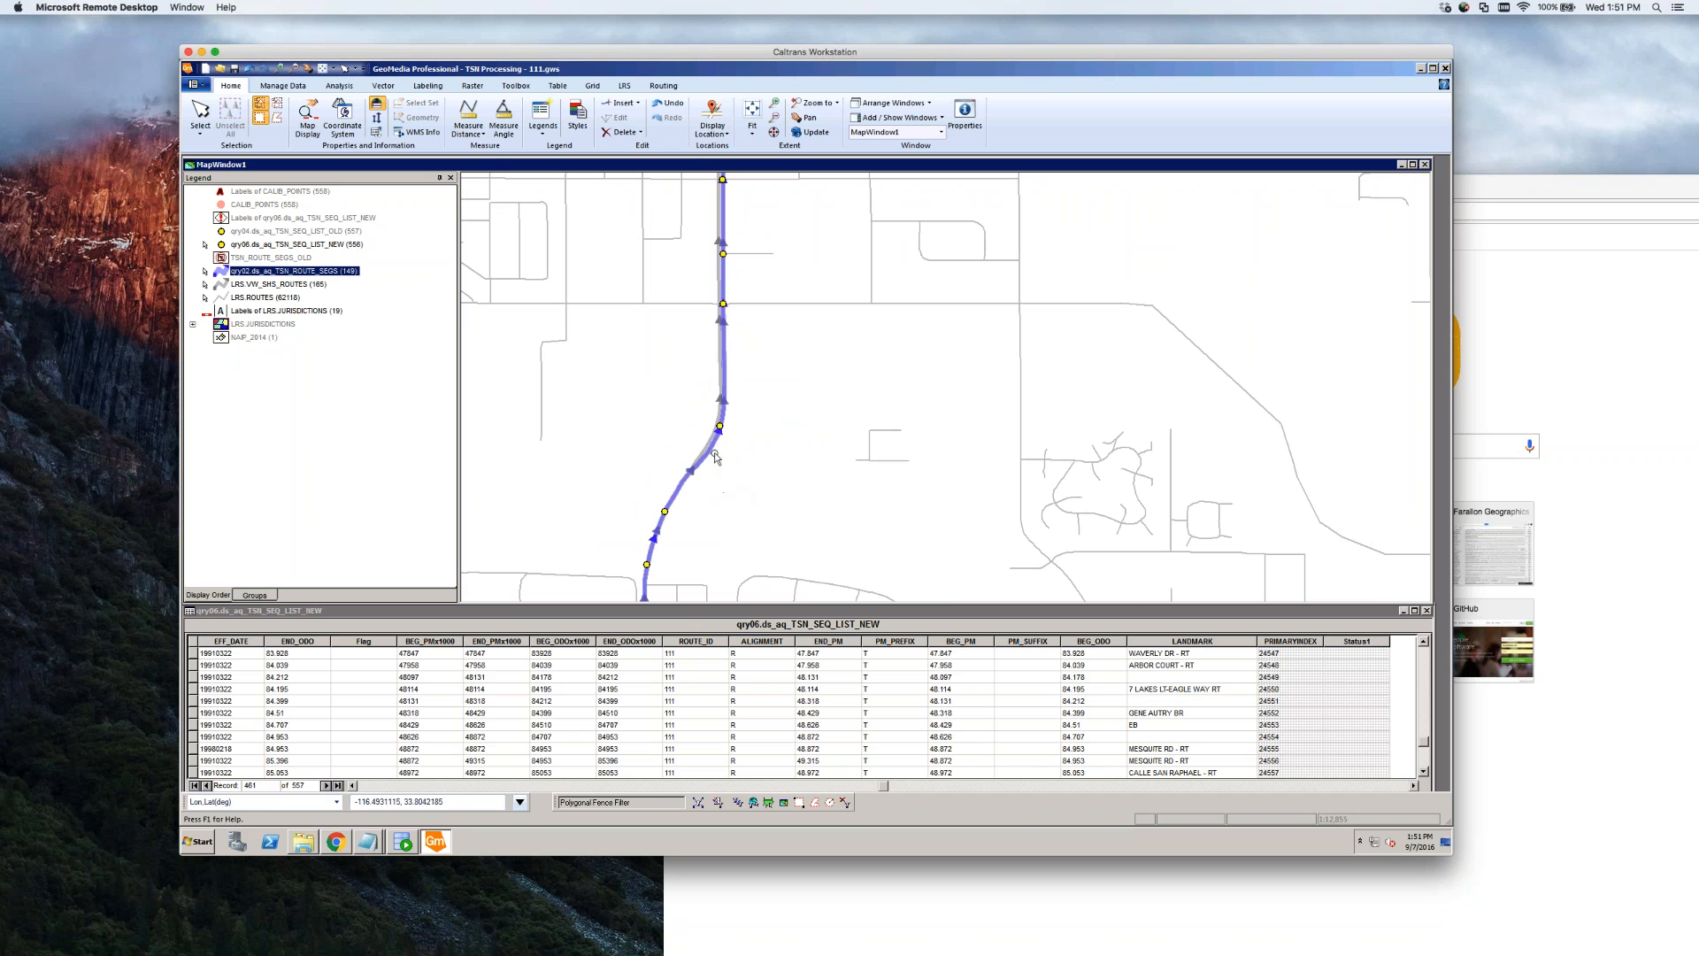
click(714, 453)
scroll(783, 474, down, 1)
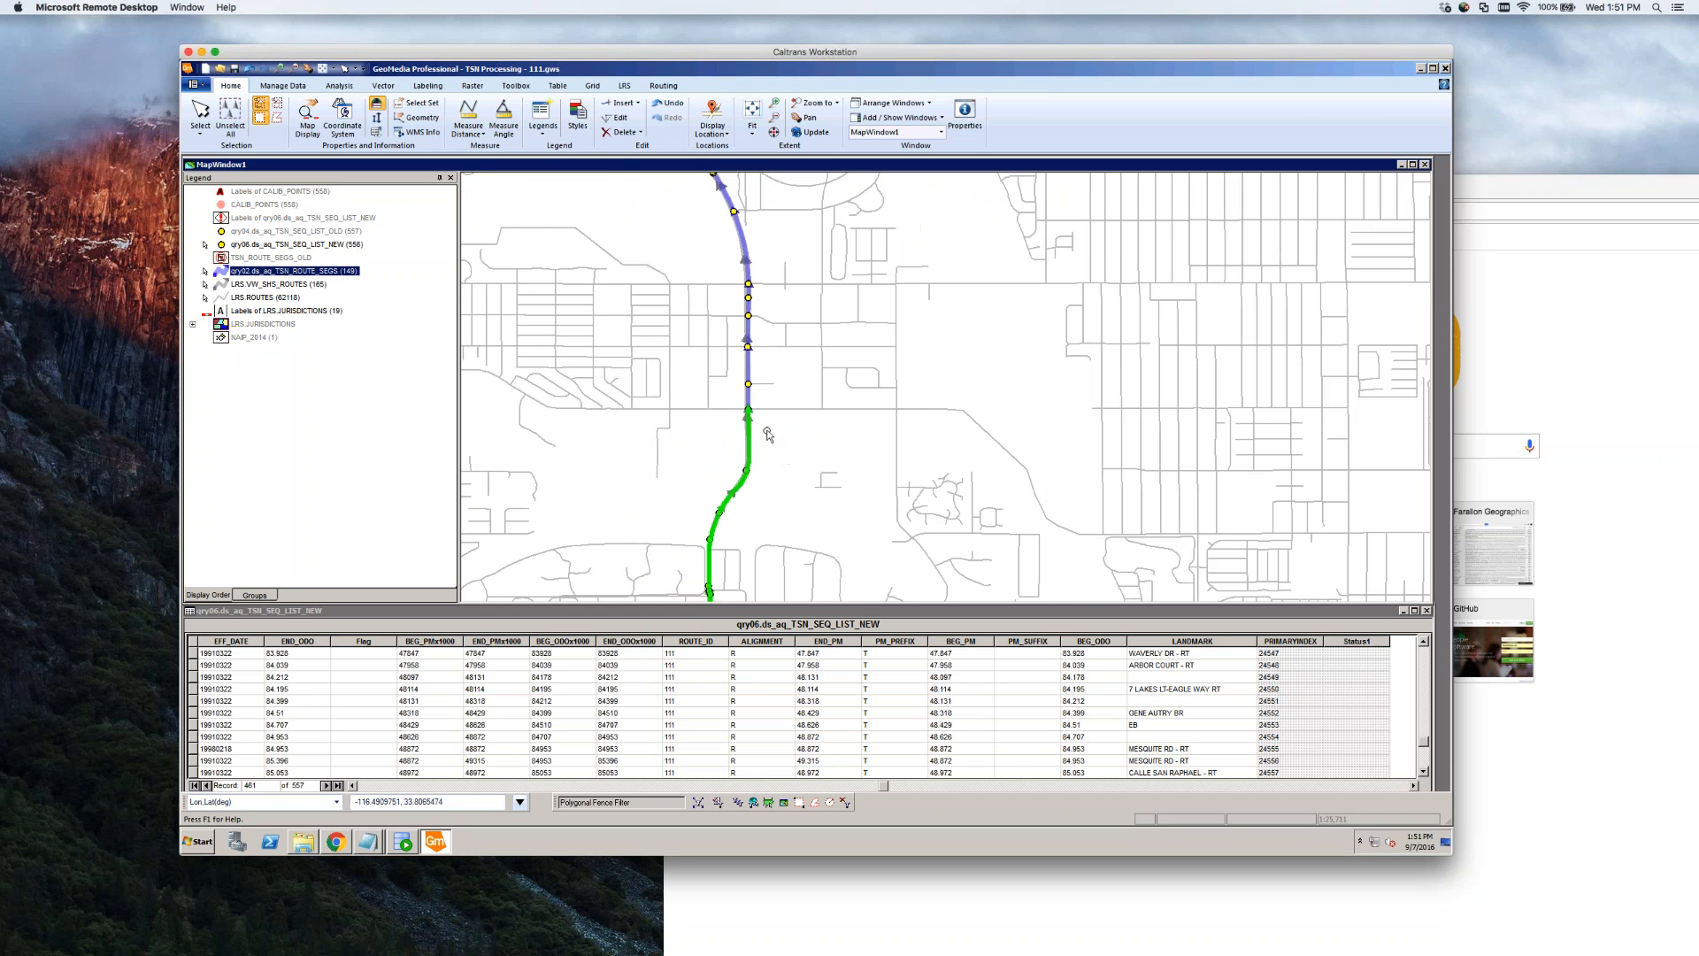
scroll(767, 434, down, 1)
scroll(752, 516, up, 2)
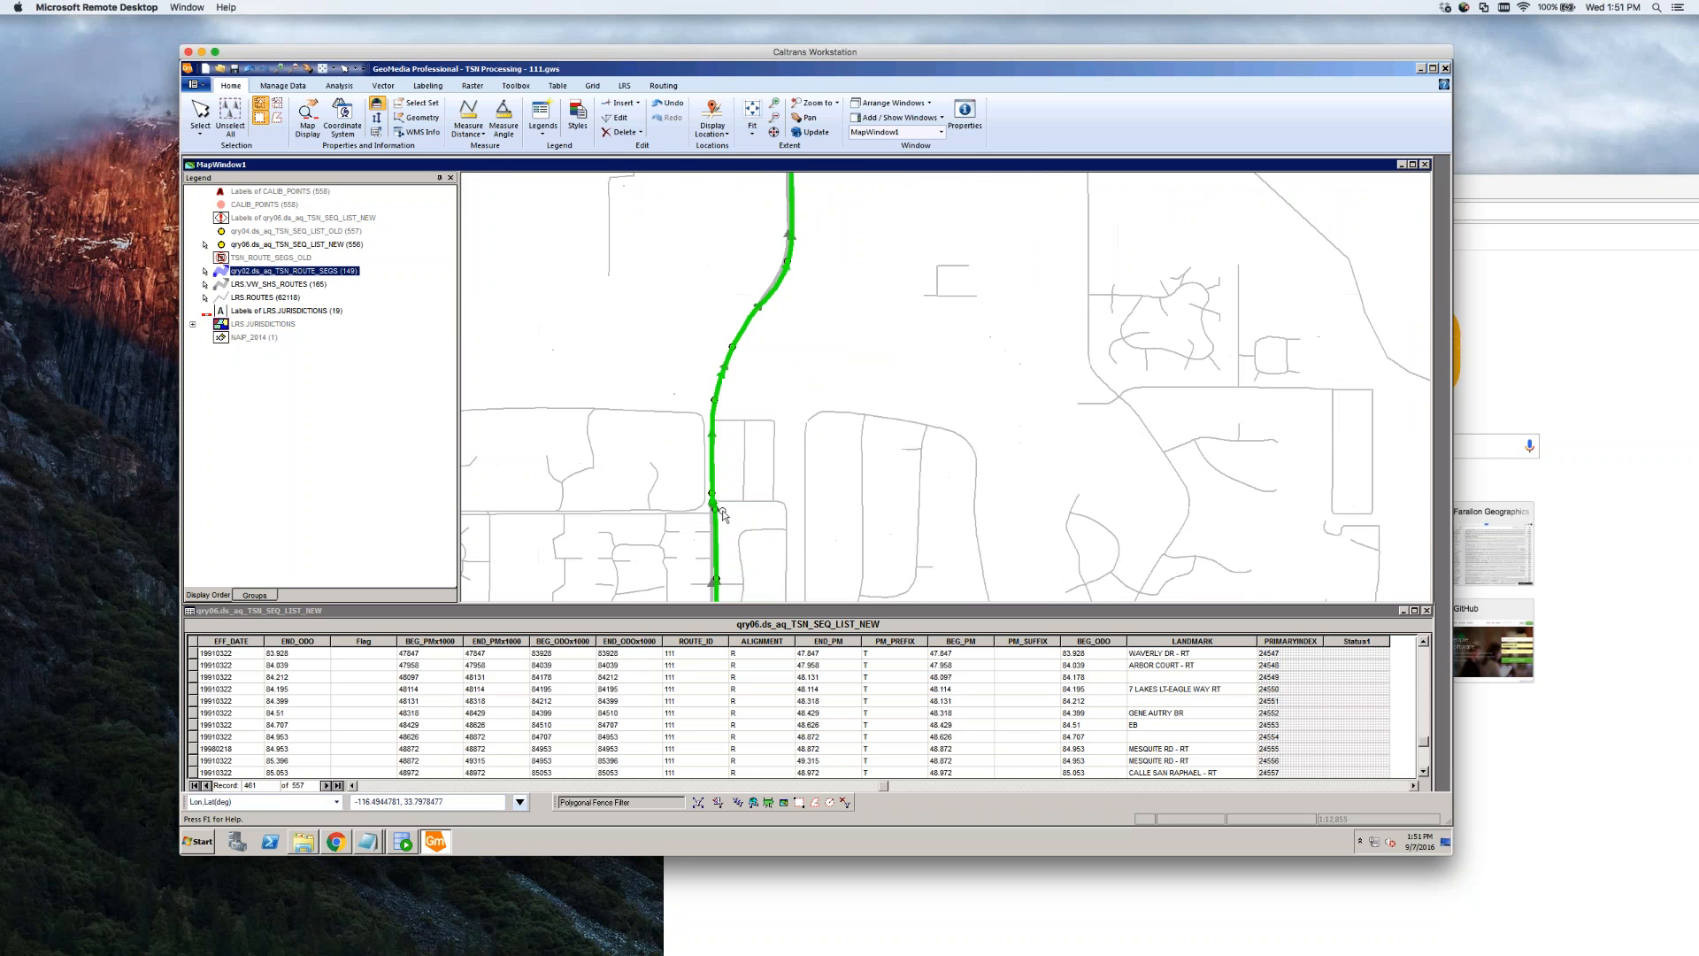
scroll(721, 506, up, 1)
scroll(722, 506, up, 2)
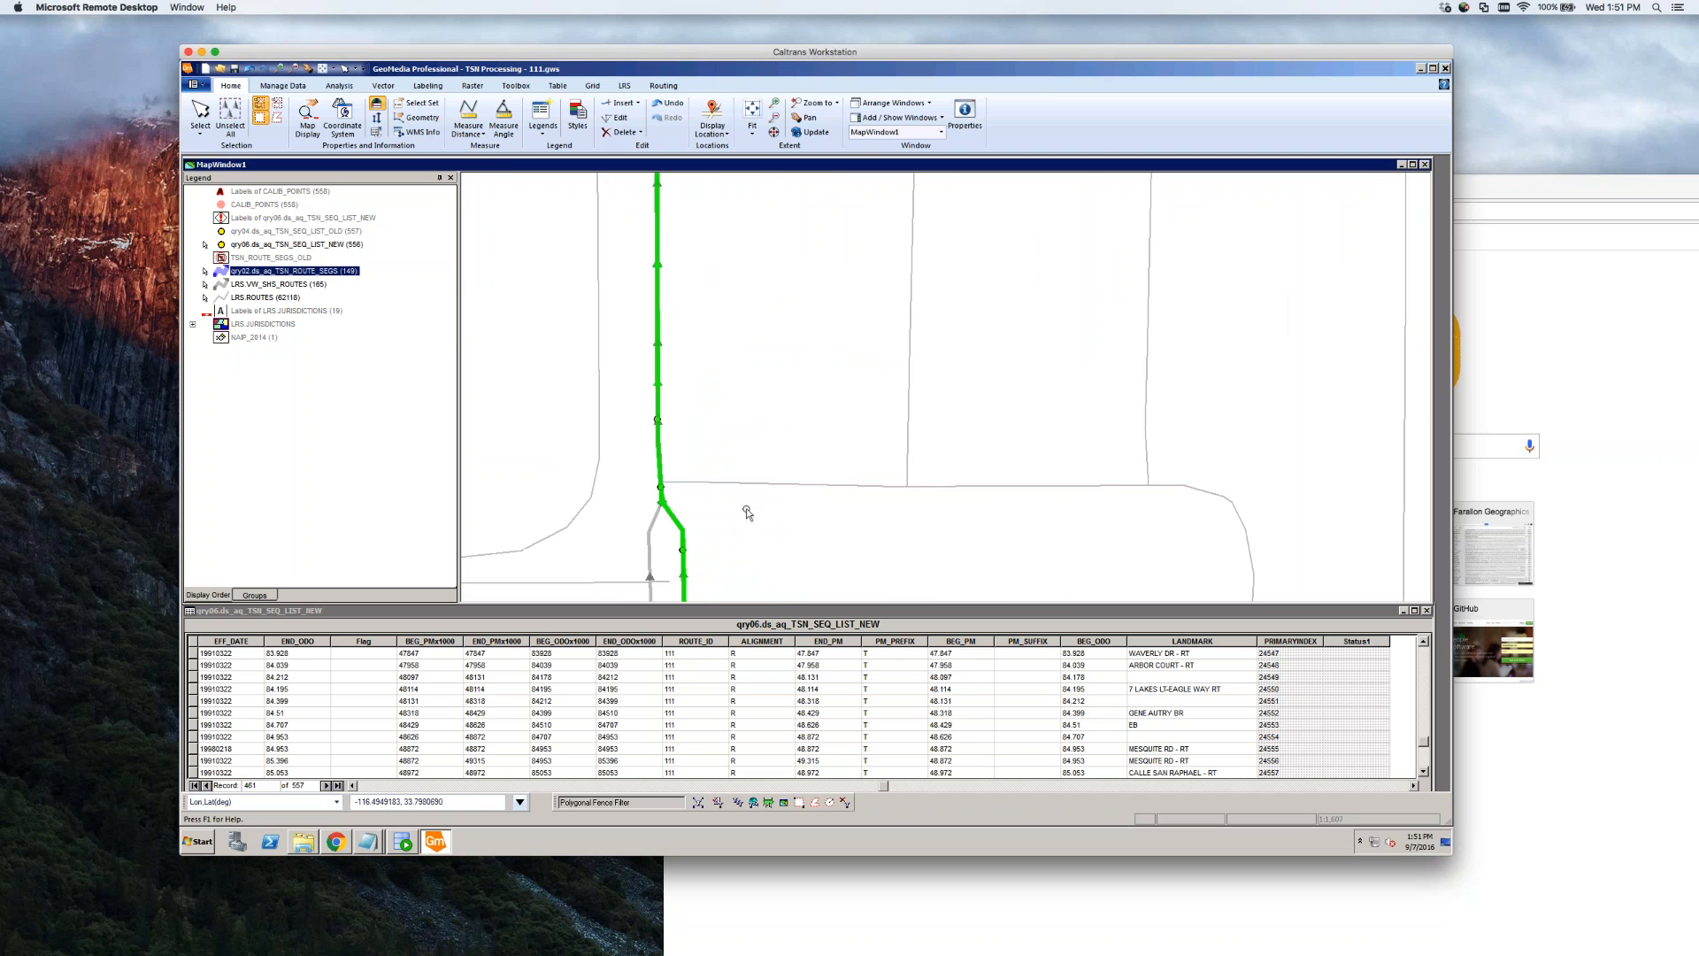
scroll(747, 511, down, 2)
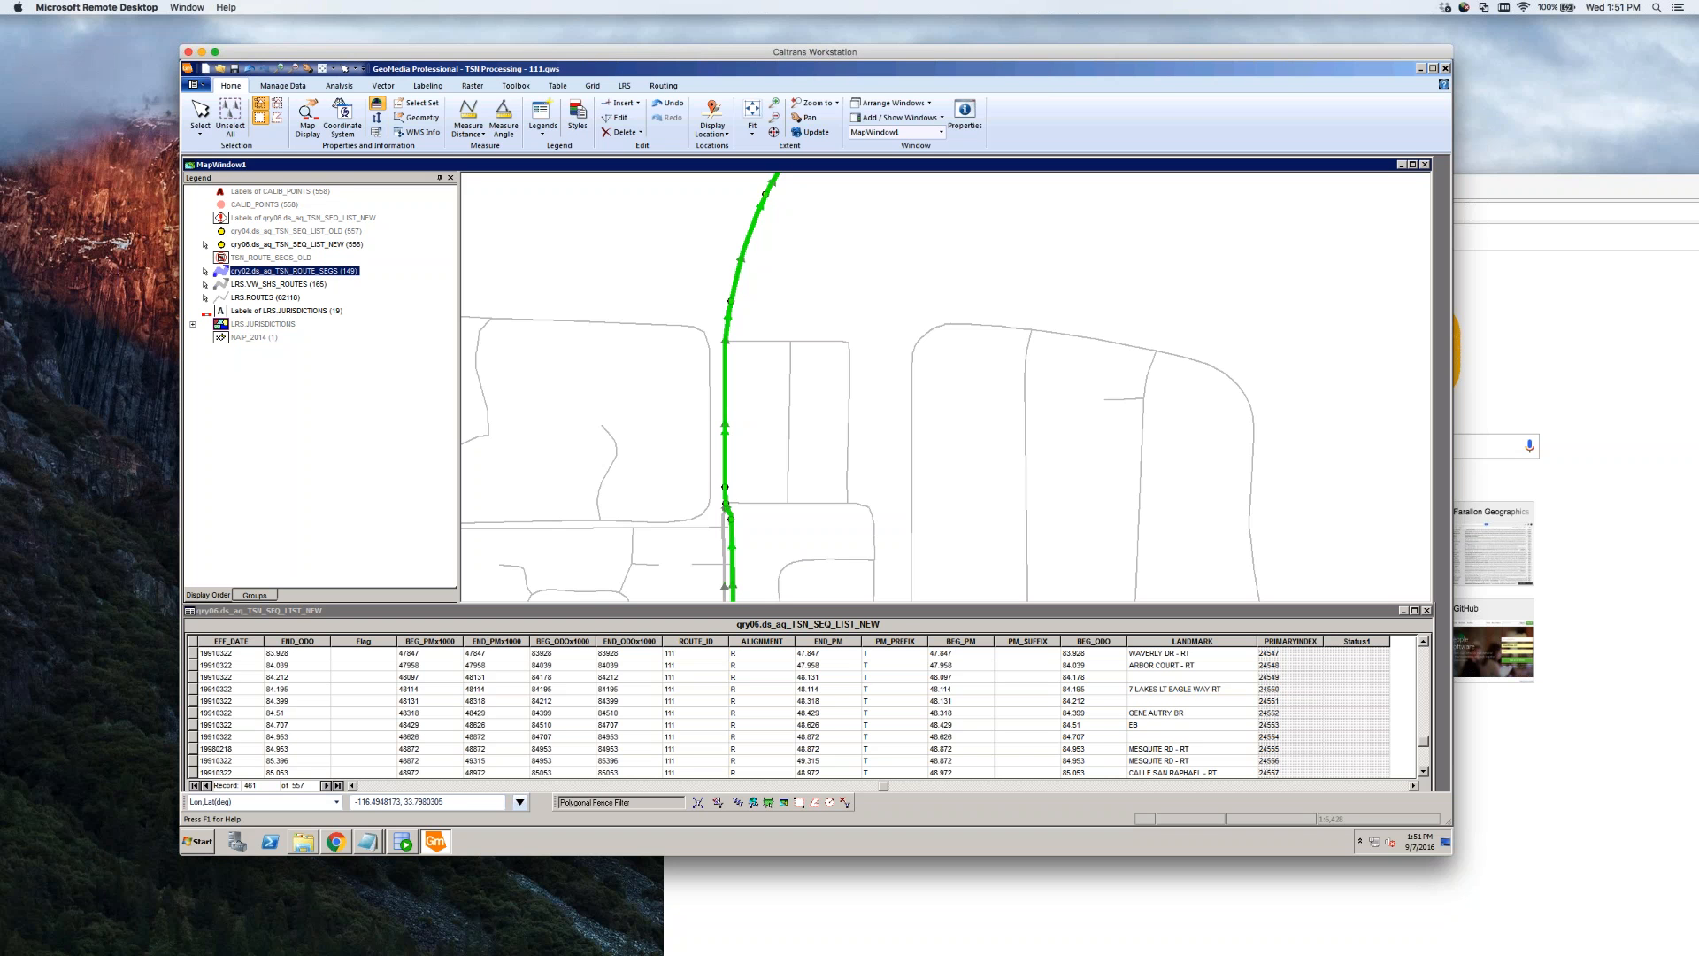
scroll(763, 529, down, 1)
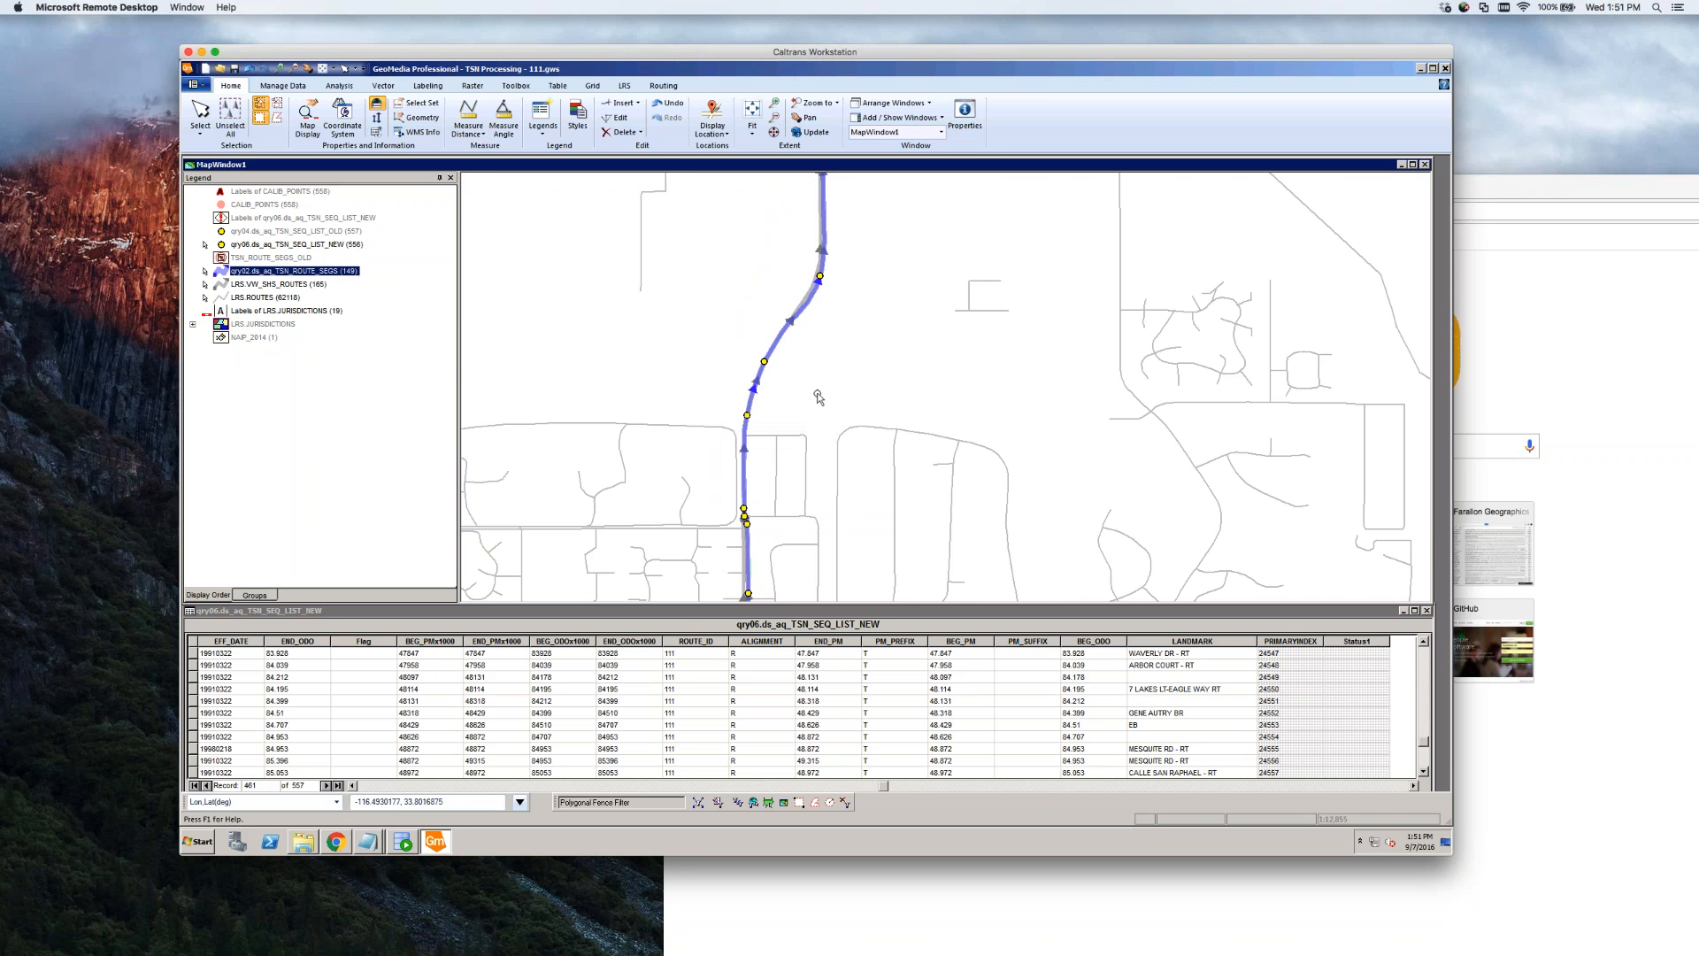
scroll(832, 372, down, 4)
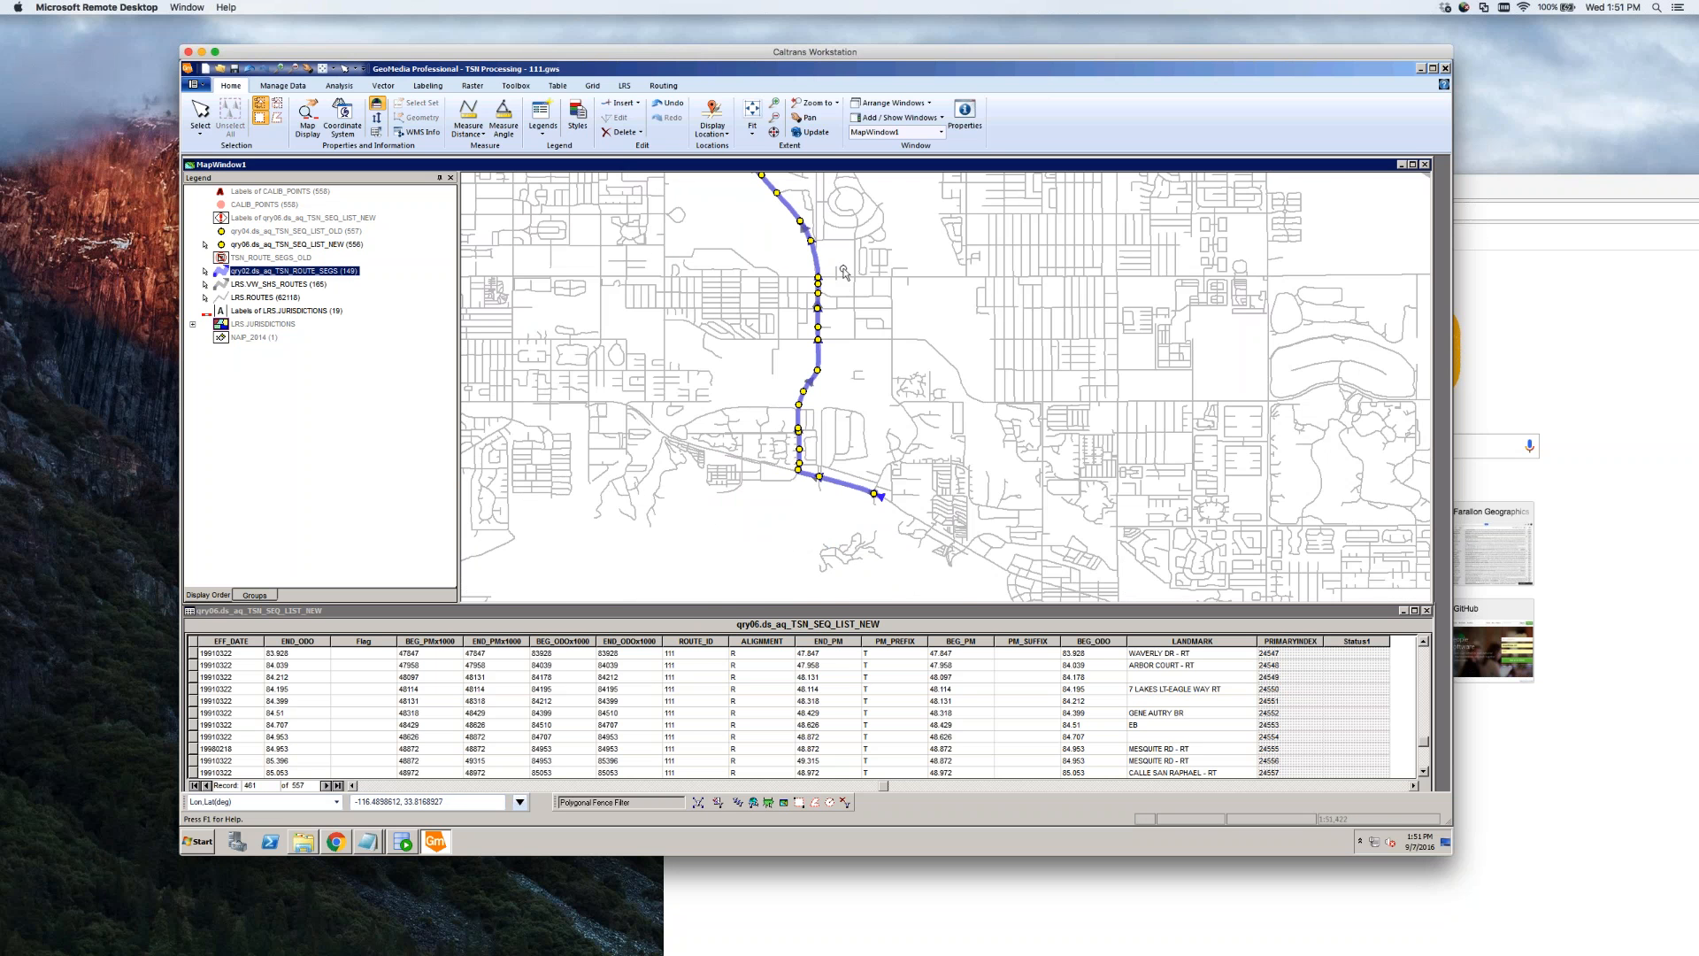
scroll(846, 294, up, 4)
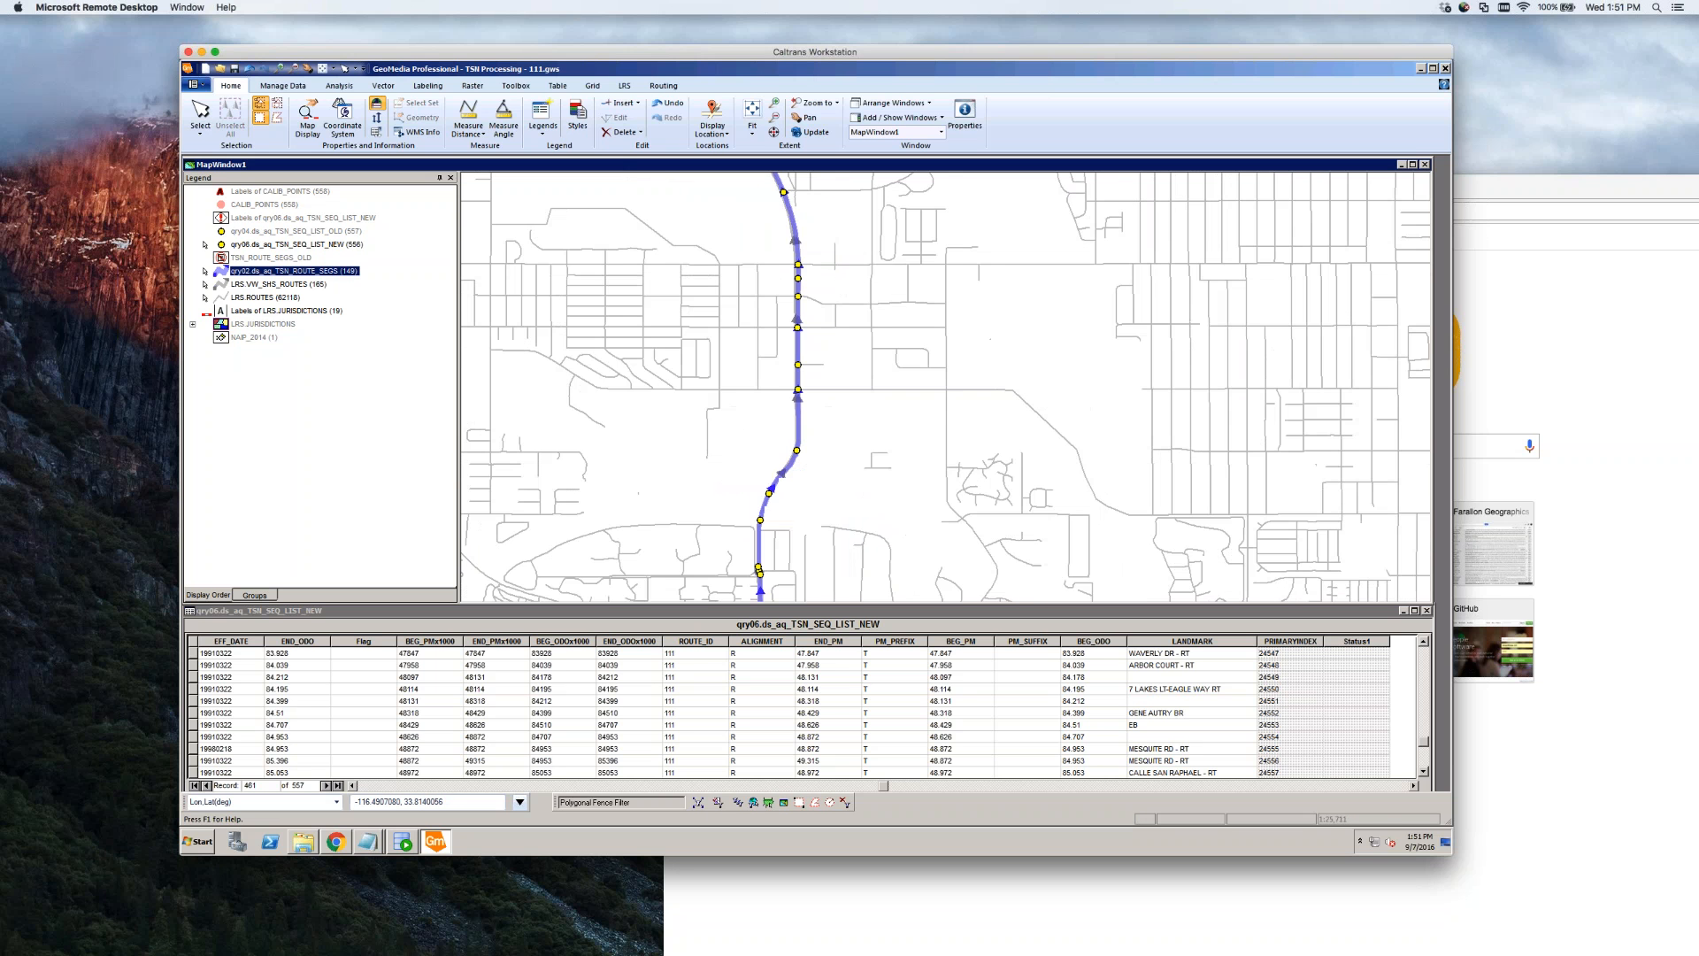
Select the yellow TSN point so the table jumps to record 471, and check the Sunny Dunes Rd cross street
click(802, 408)
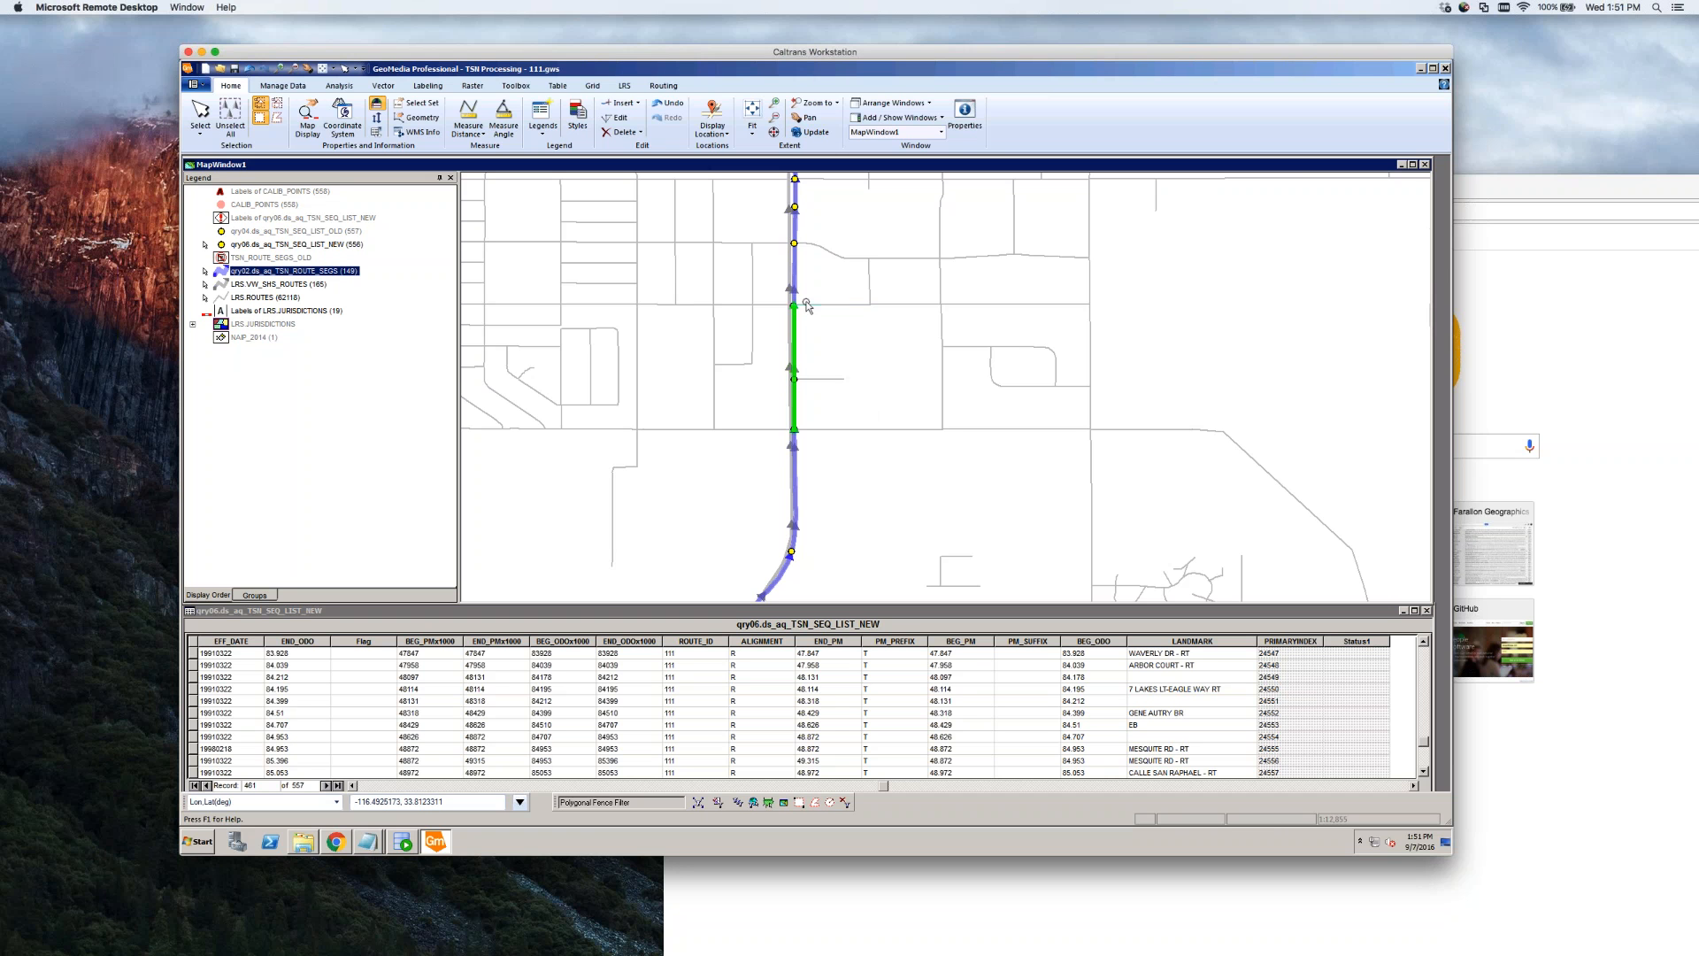
click(824, 346)
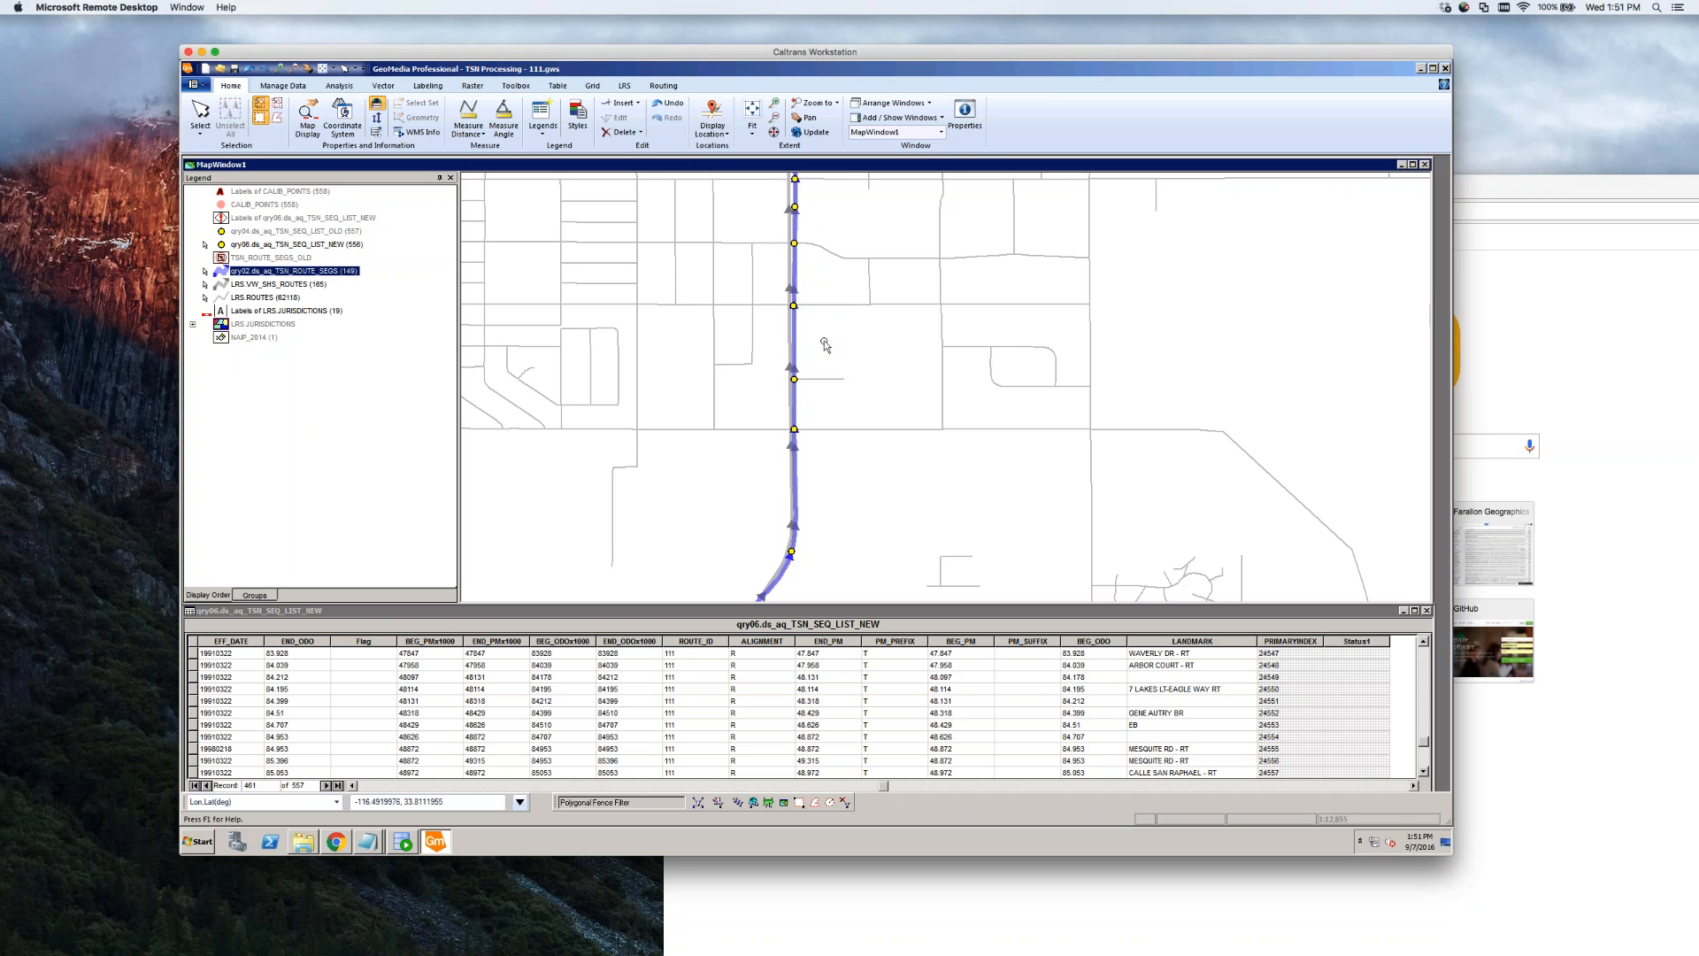
click(830, 355)
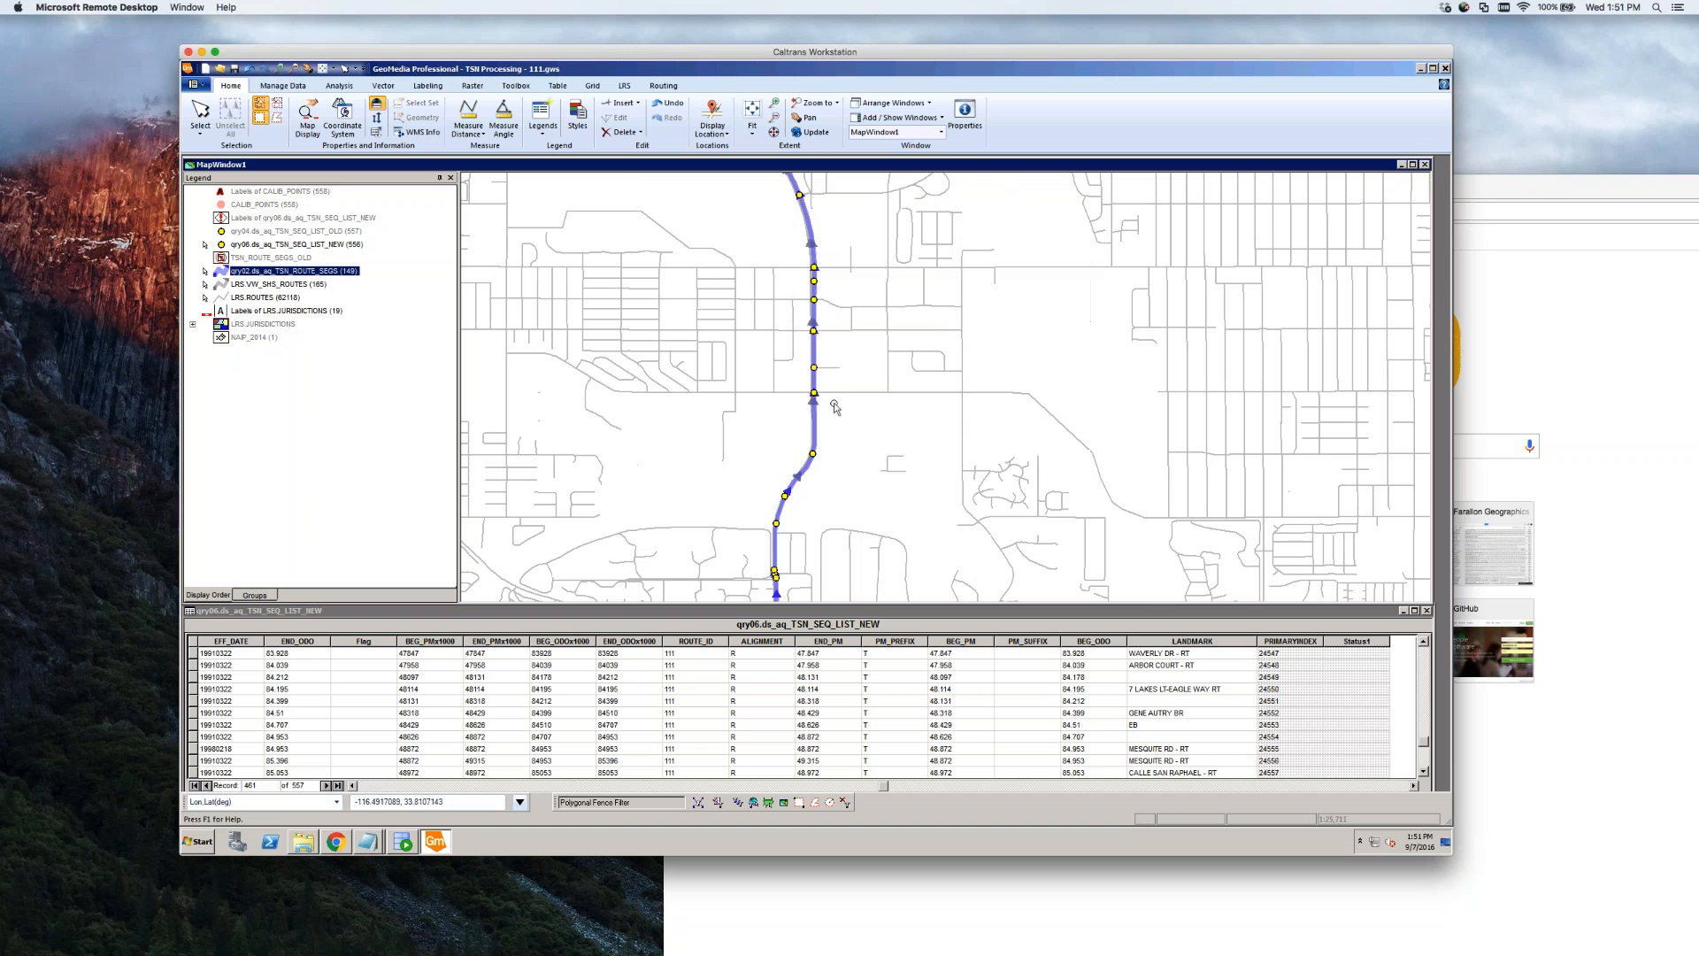
scroll(826, 349, up, 2)
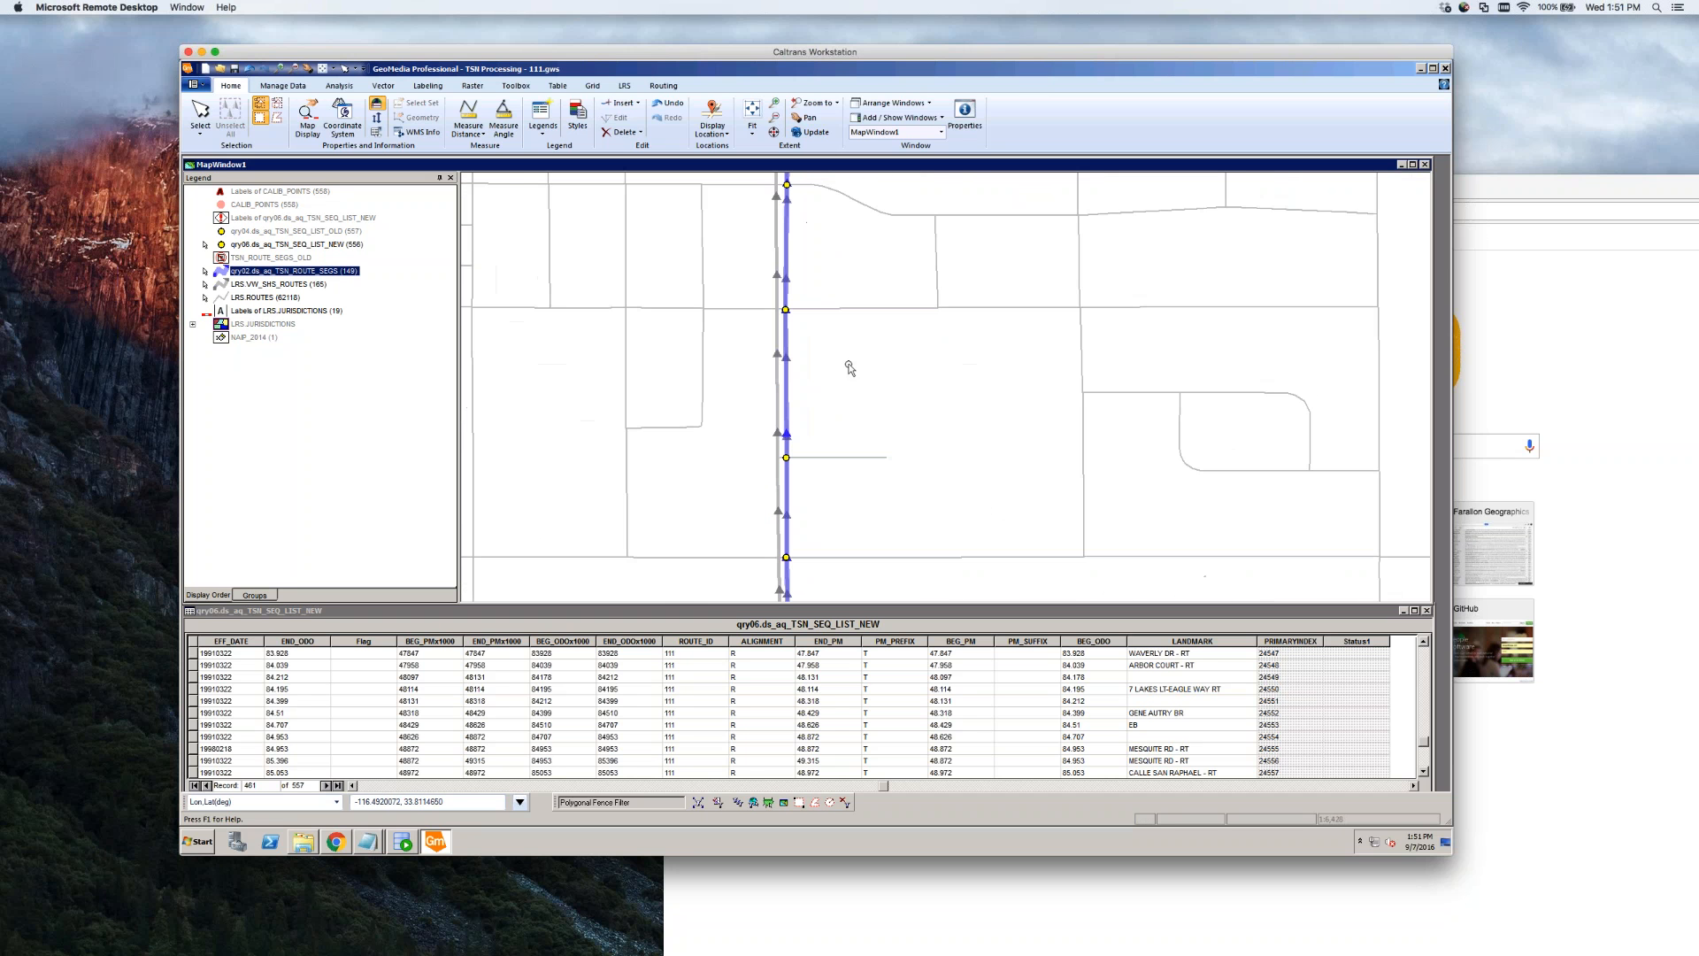
click(787, 338)
click(808, 339)
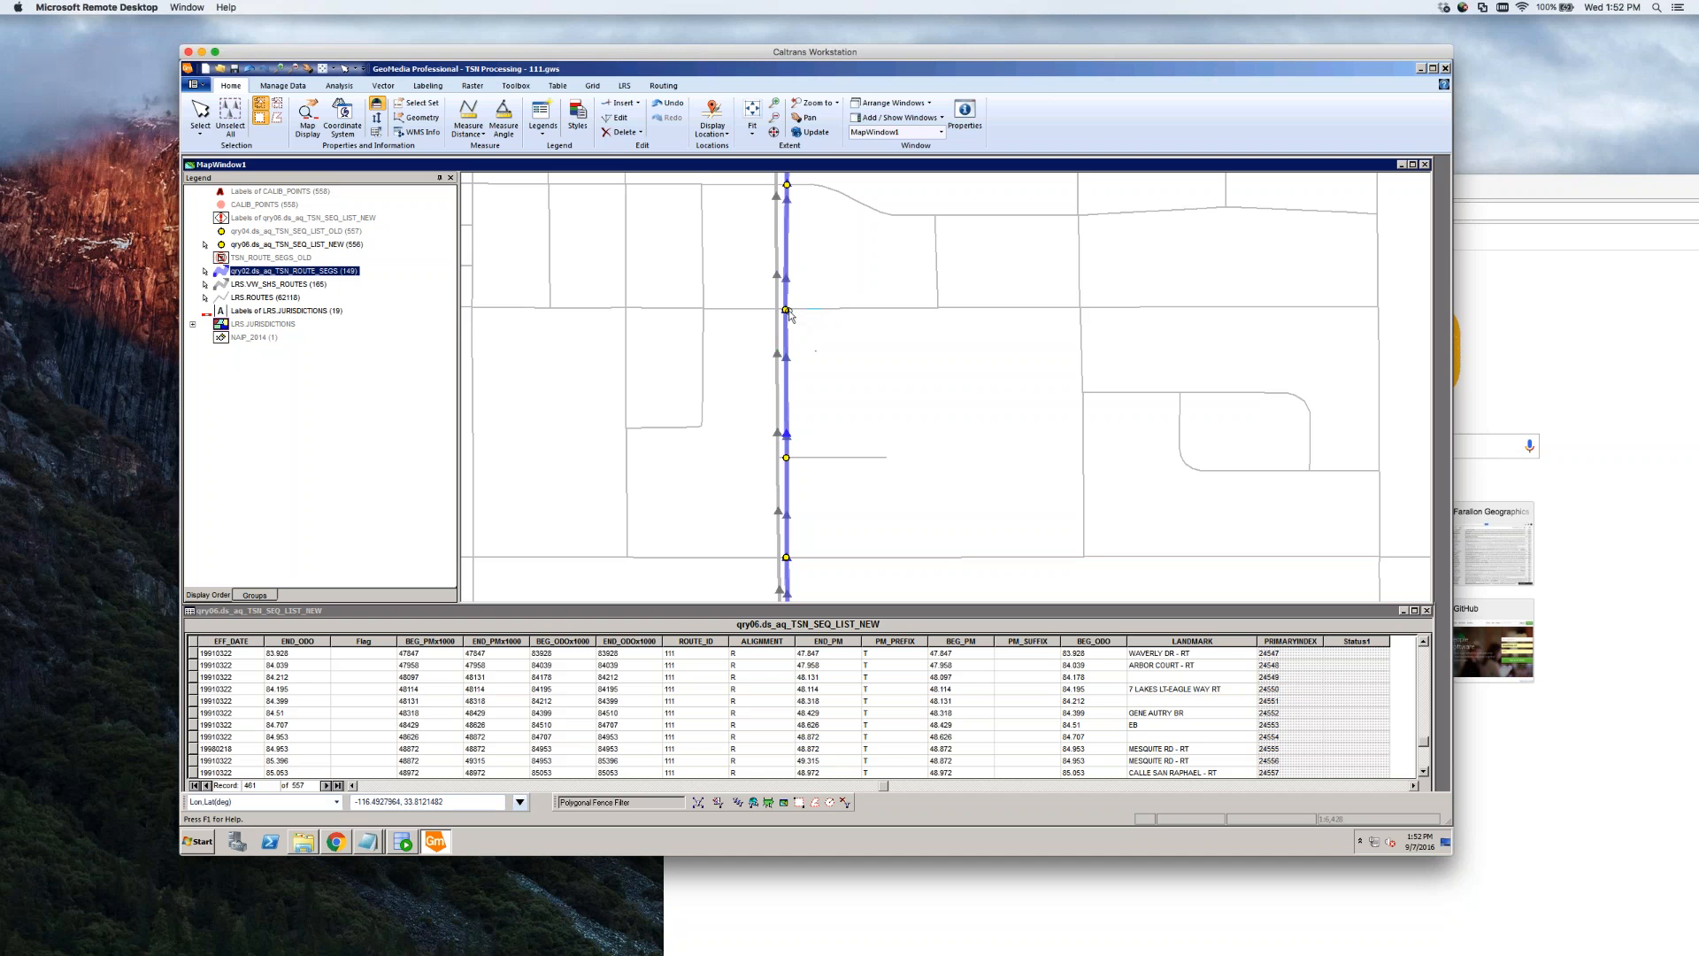
click(787, 310)
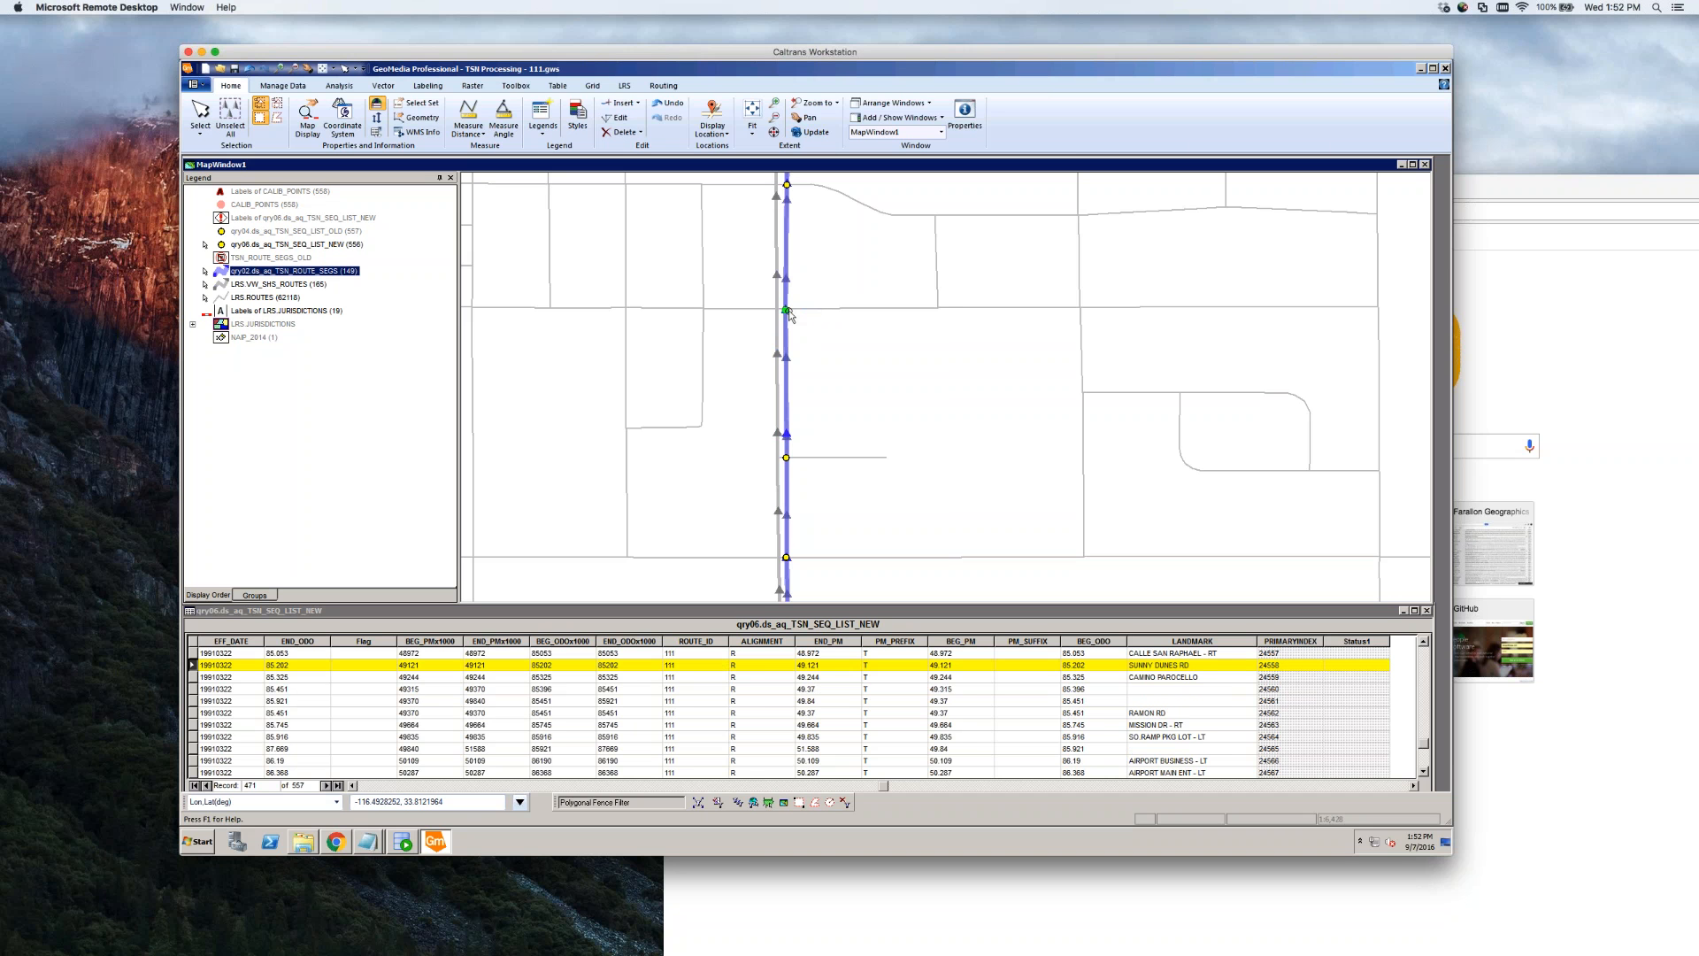
click(838, 311)
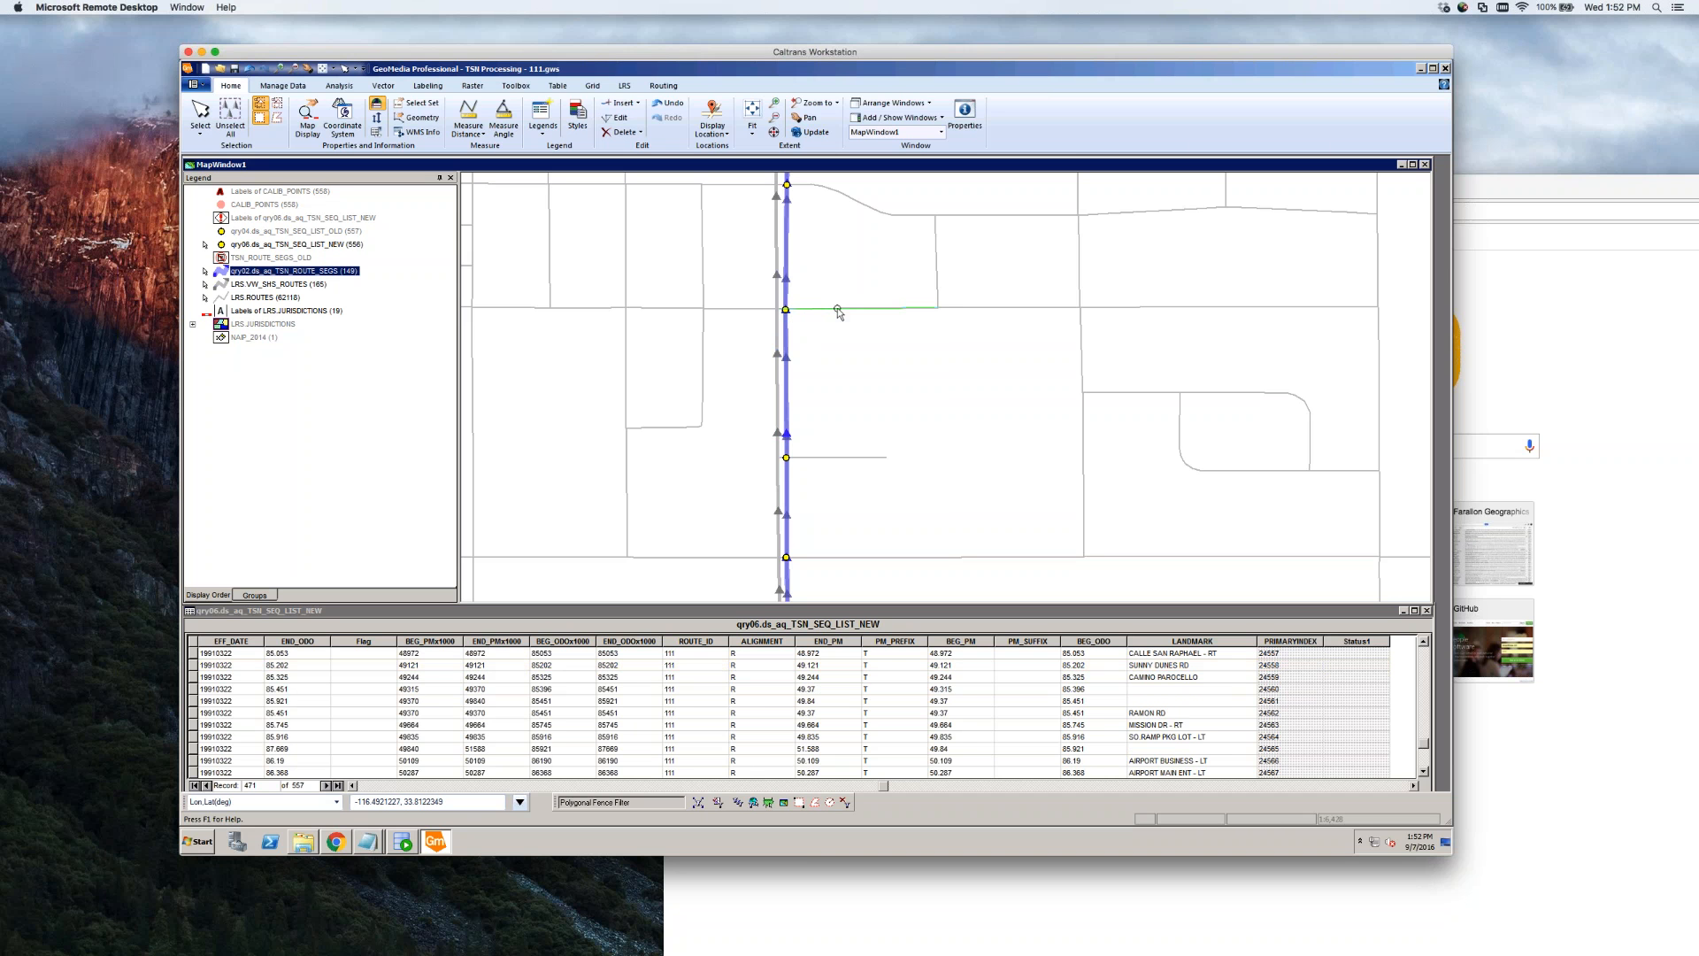
click(851, 350)
mouse_move(846, 310)
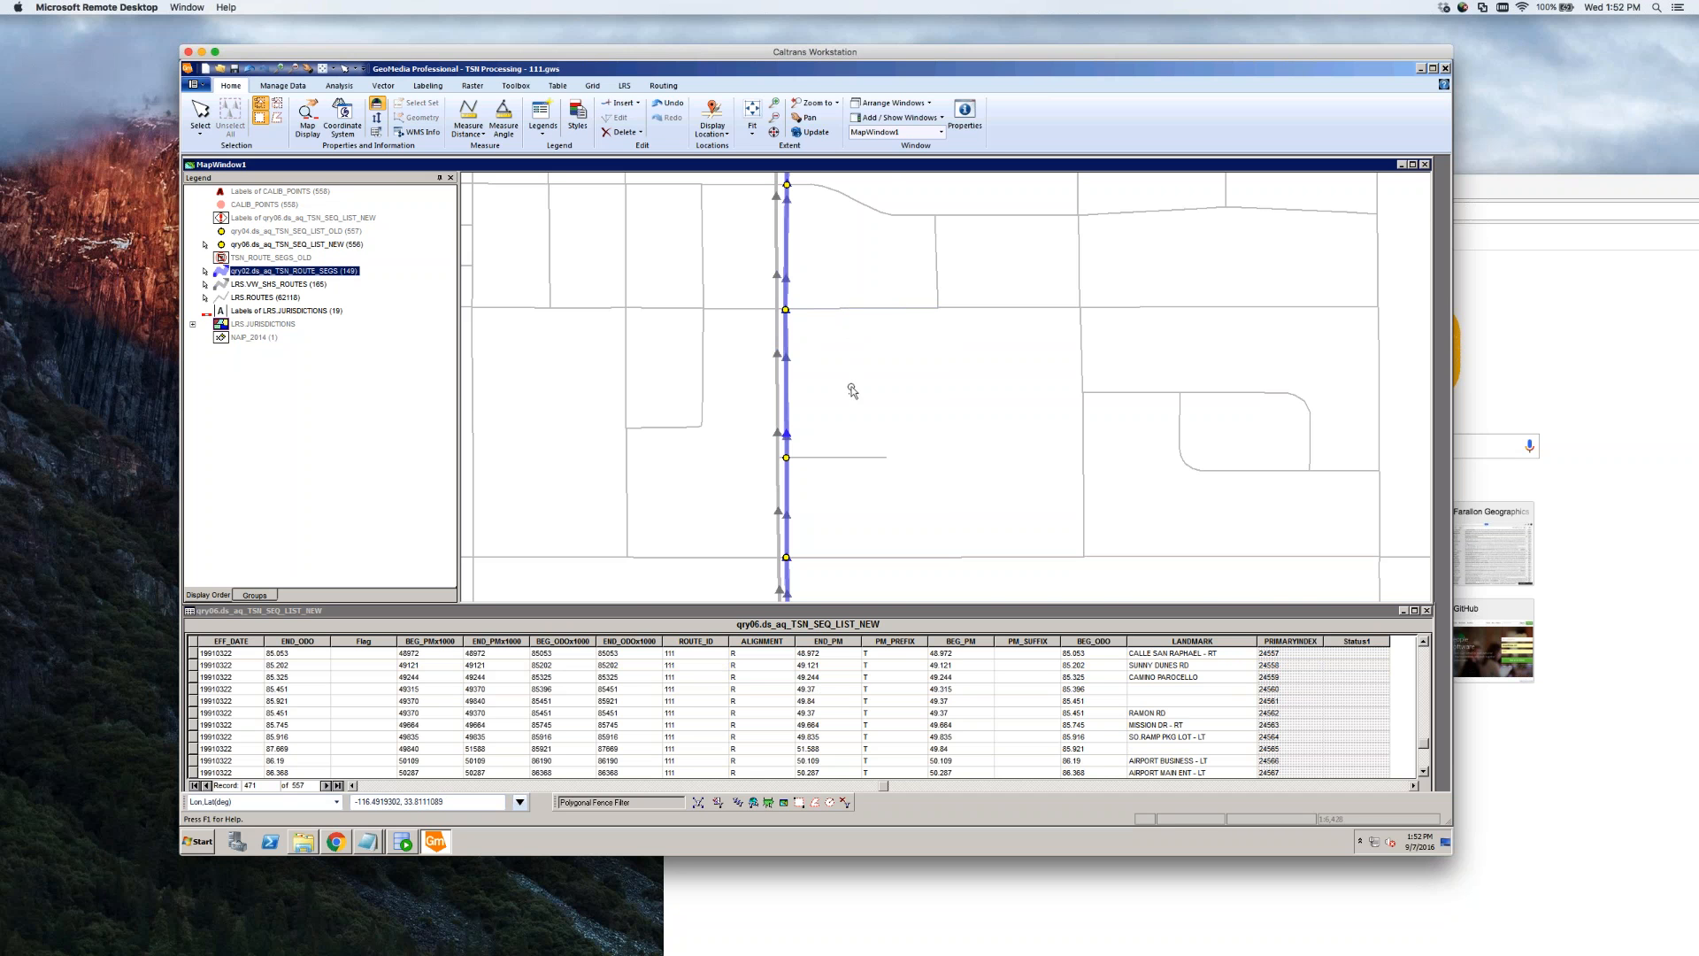
Zoom along route 111 to its westward turn and close in on the westbound stretch
scroll(853, 396, down, 1)
scroll(853, 396, down, 1)
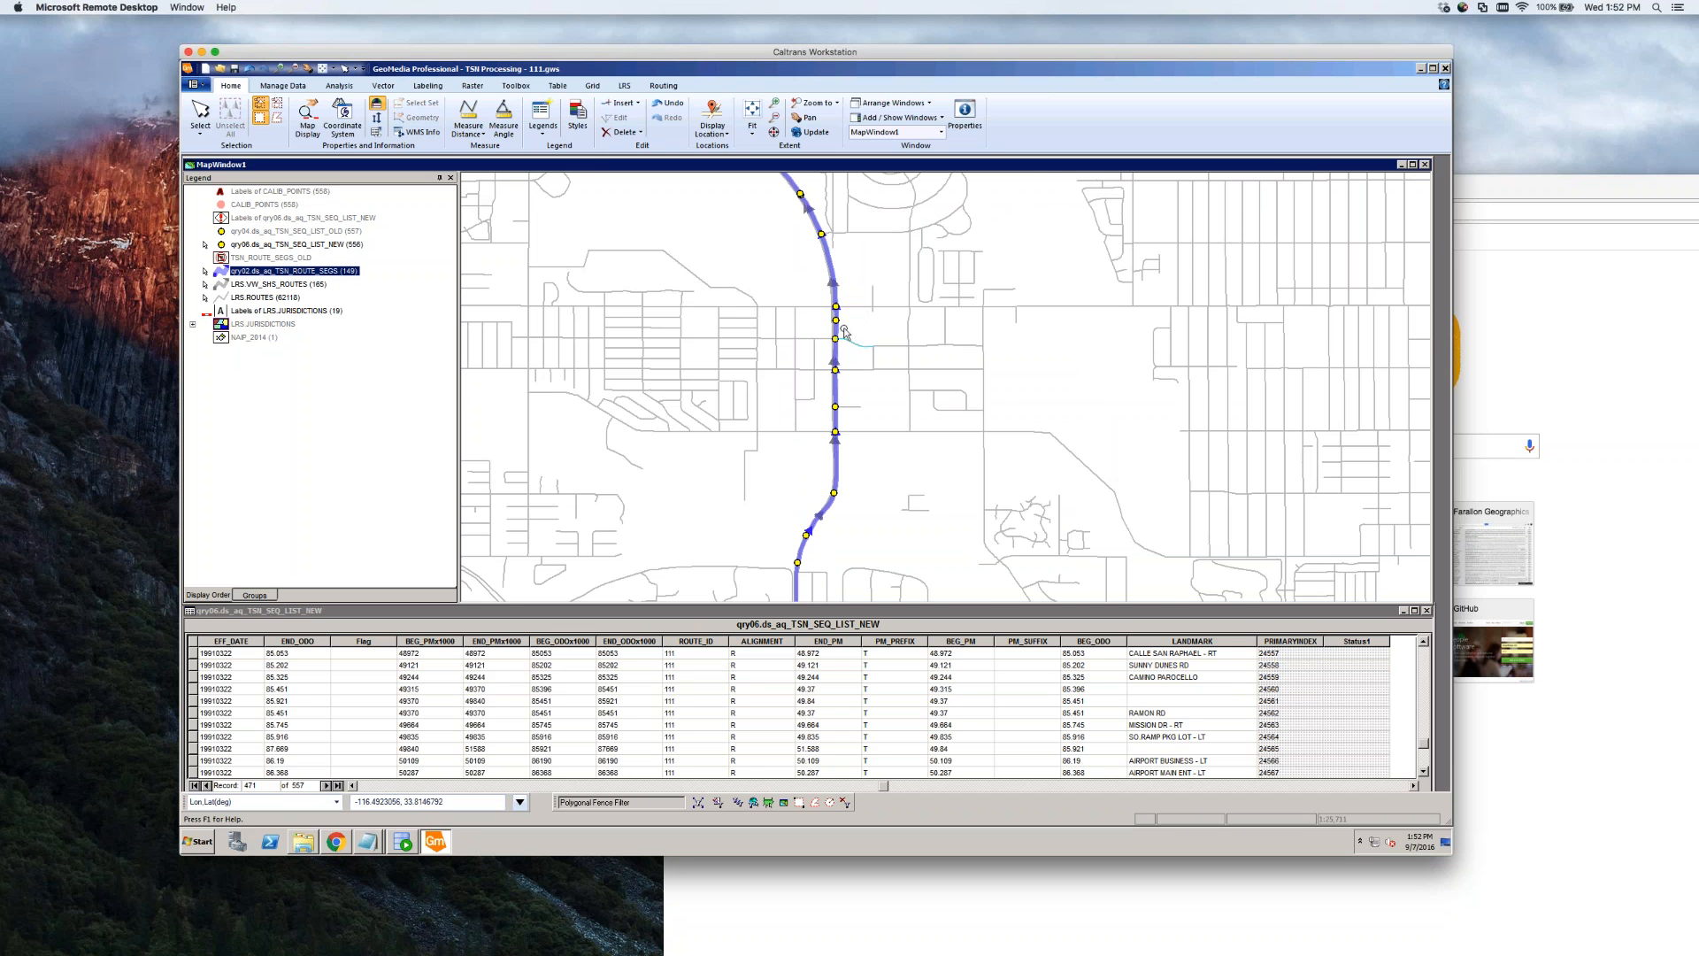
scroll(854, 336, down, 1)
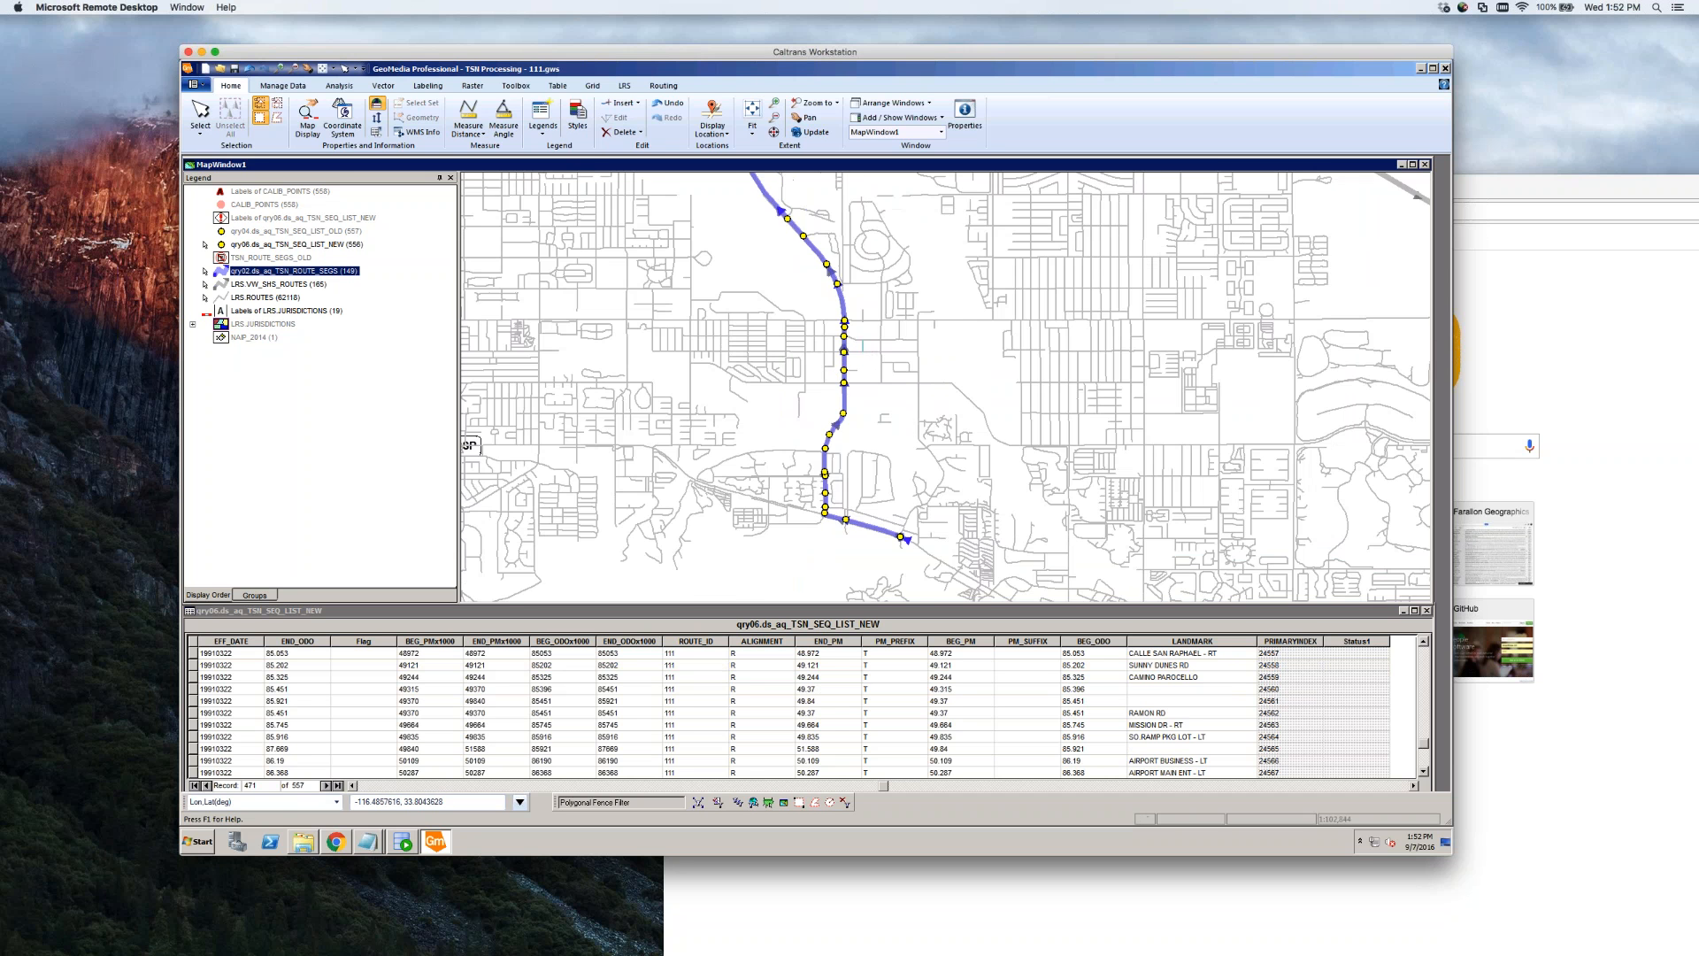
scroll(904, 425, down, 1)
scroll(738, 245, up, 2)
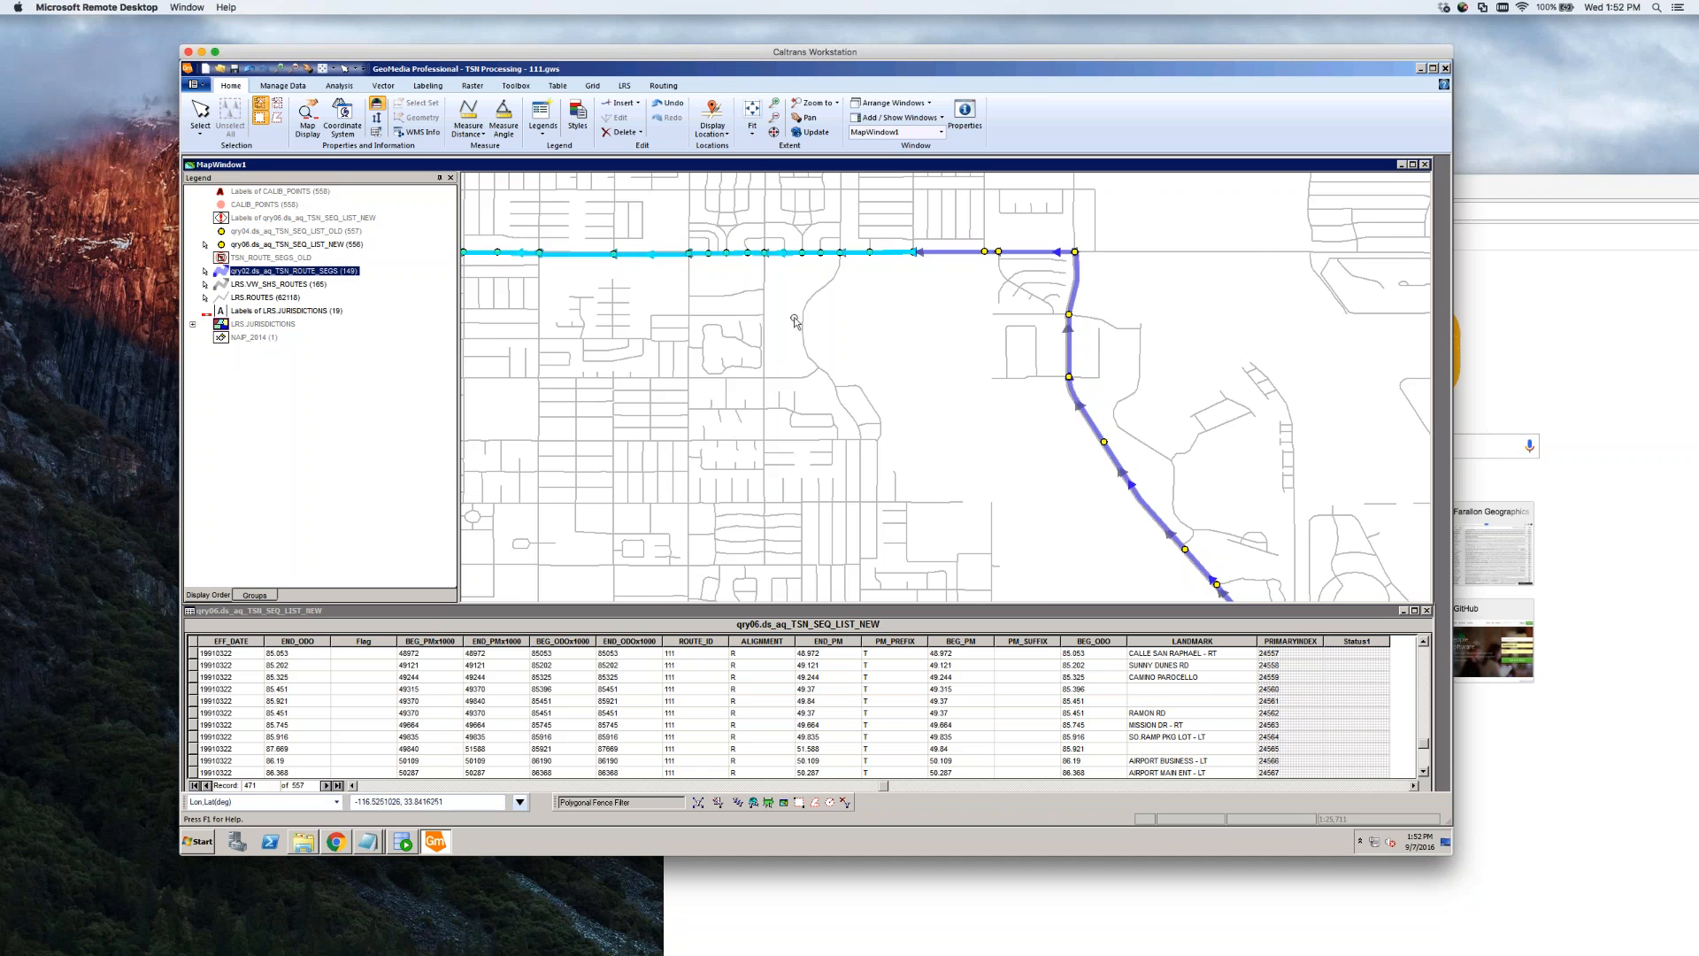
scroll(876, 329, down, 1)
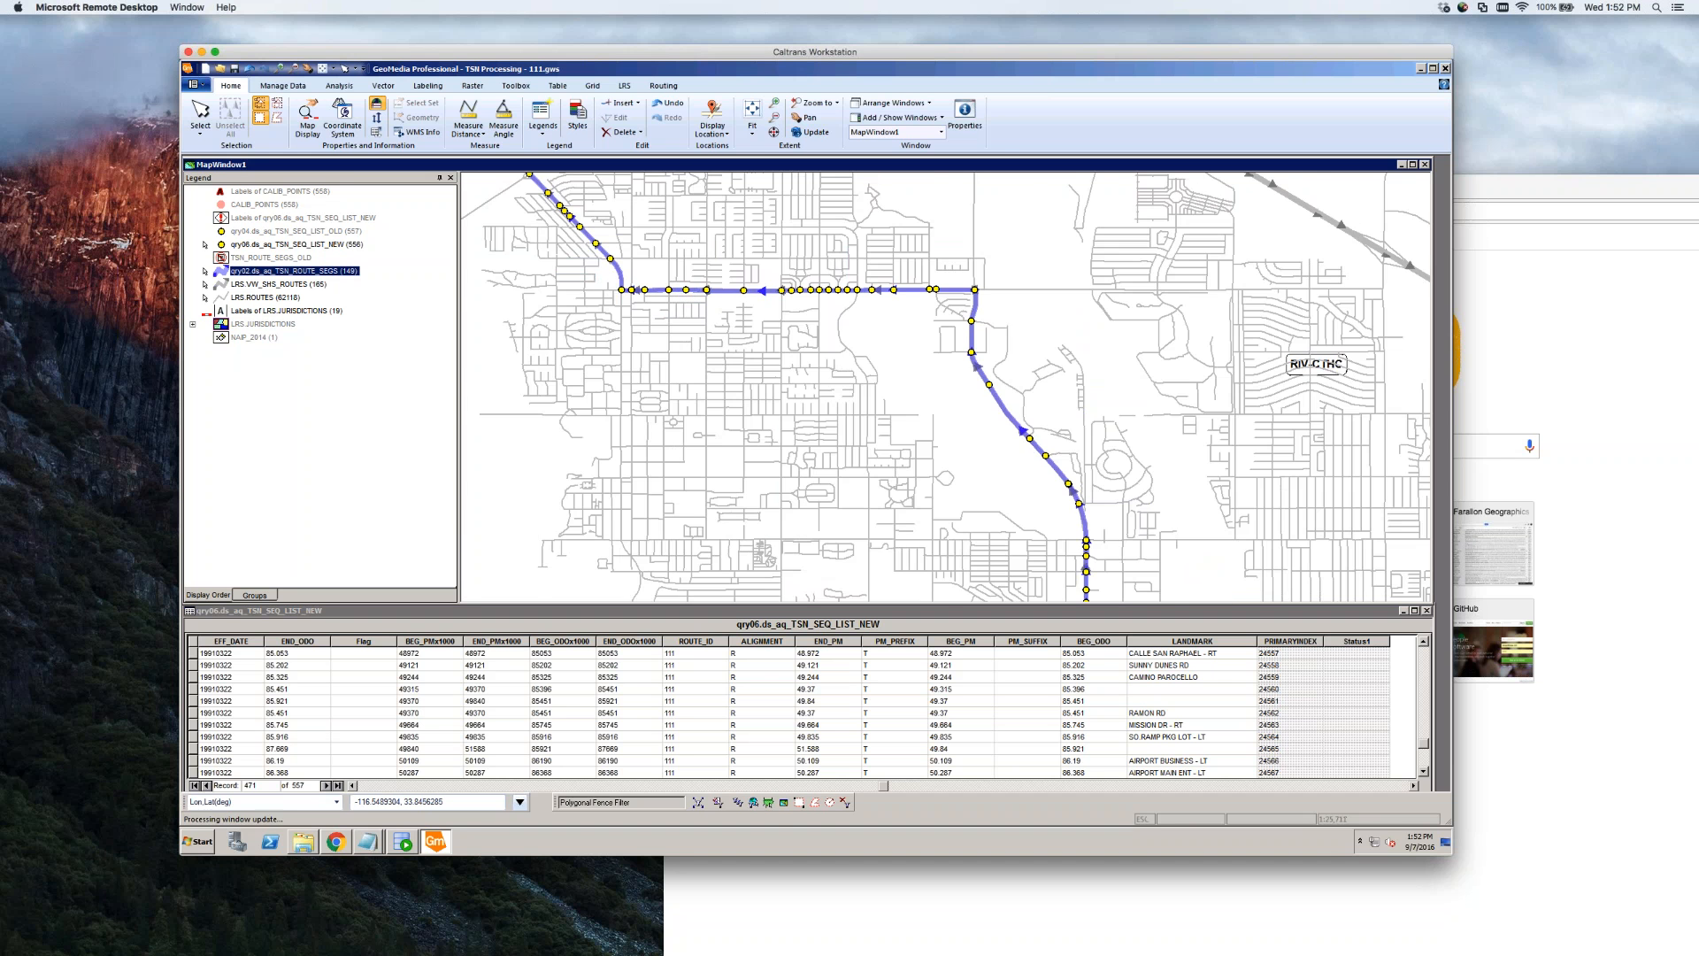
scroll(607, 285, up, 2)
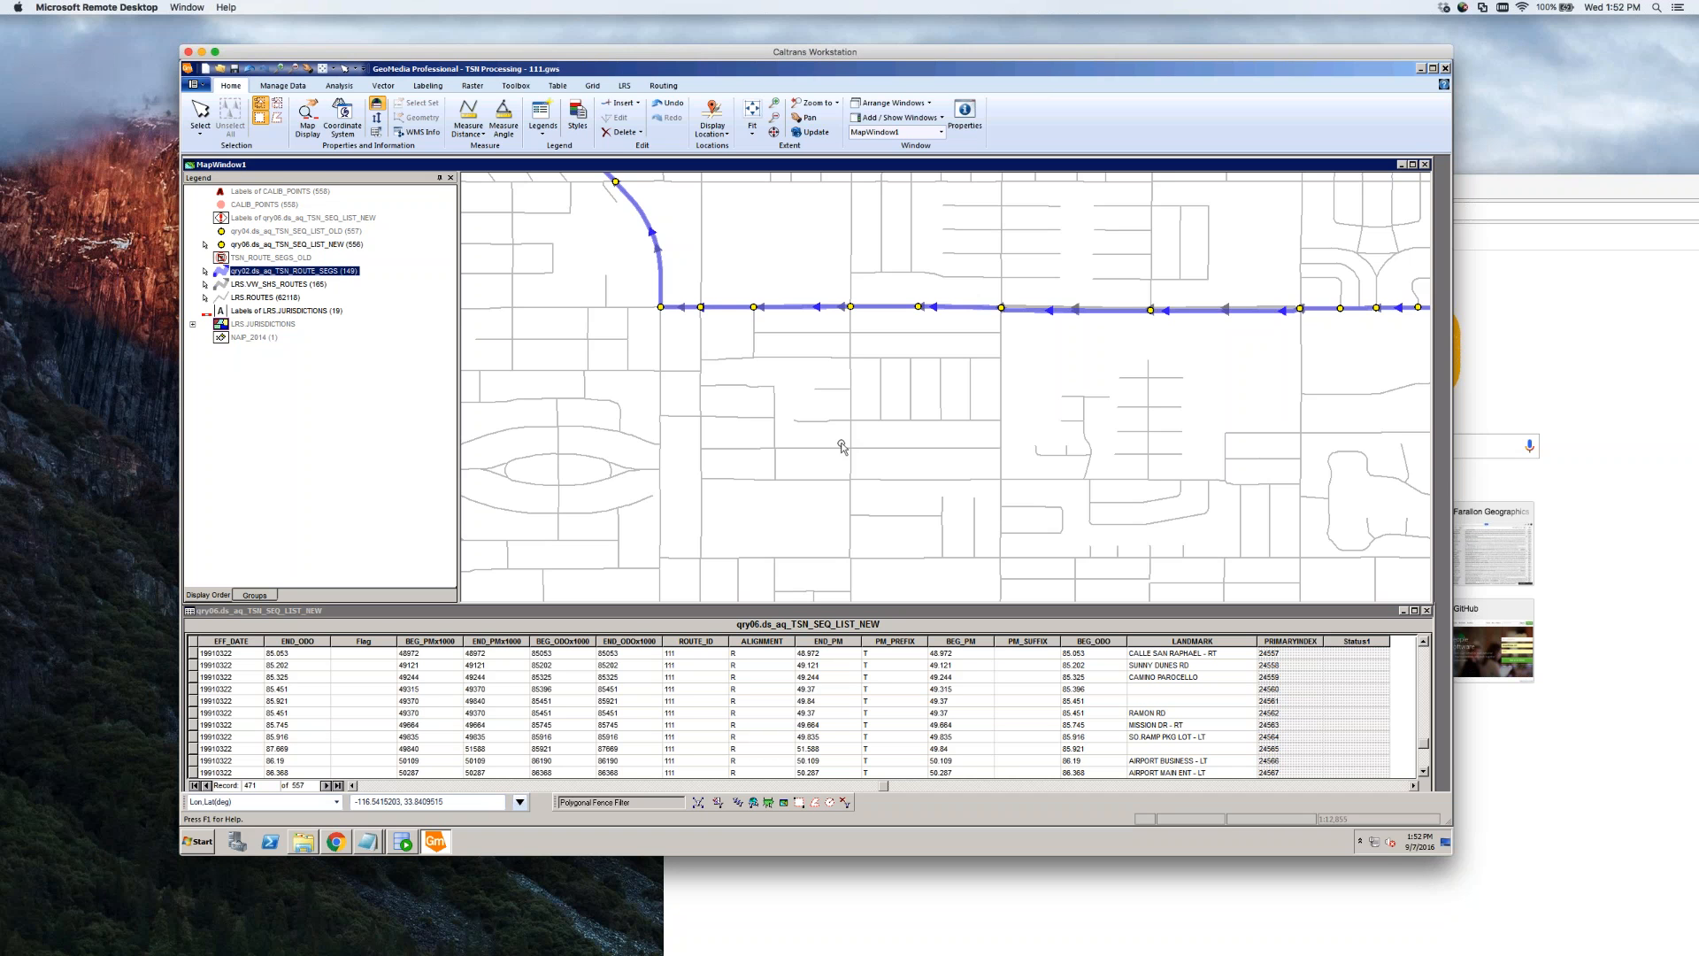
click(1352, 326)
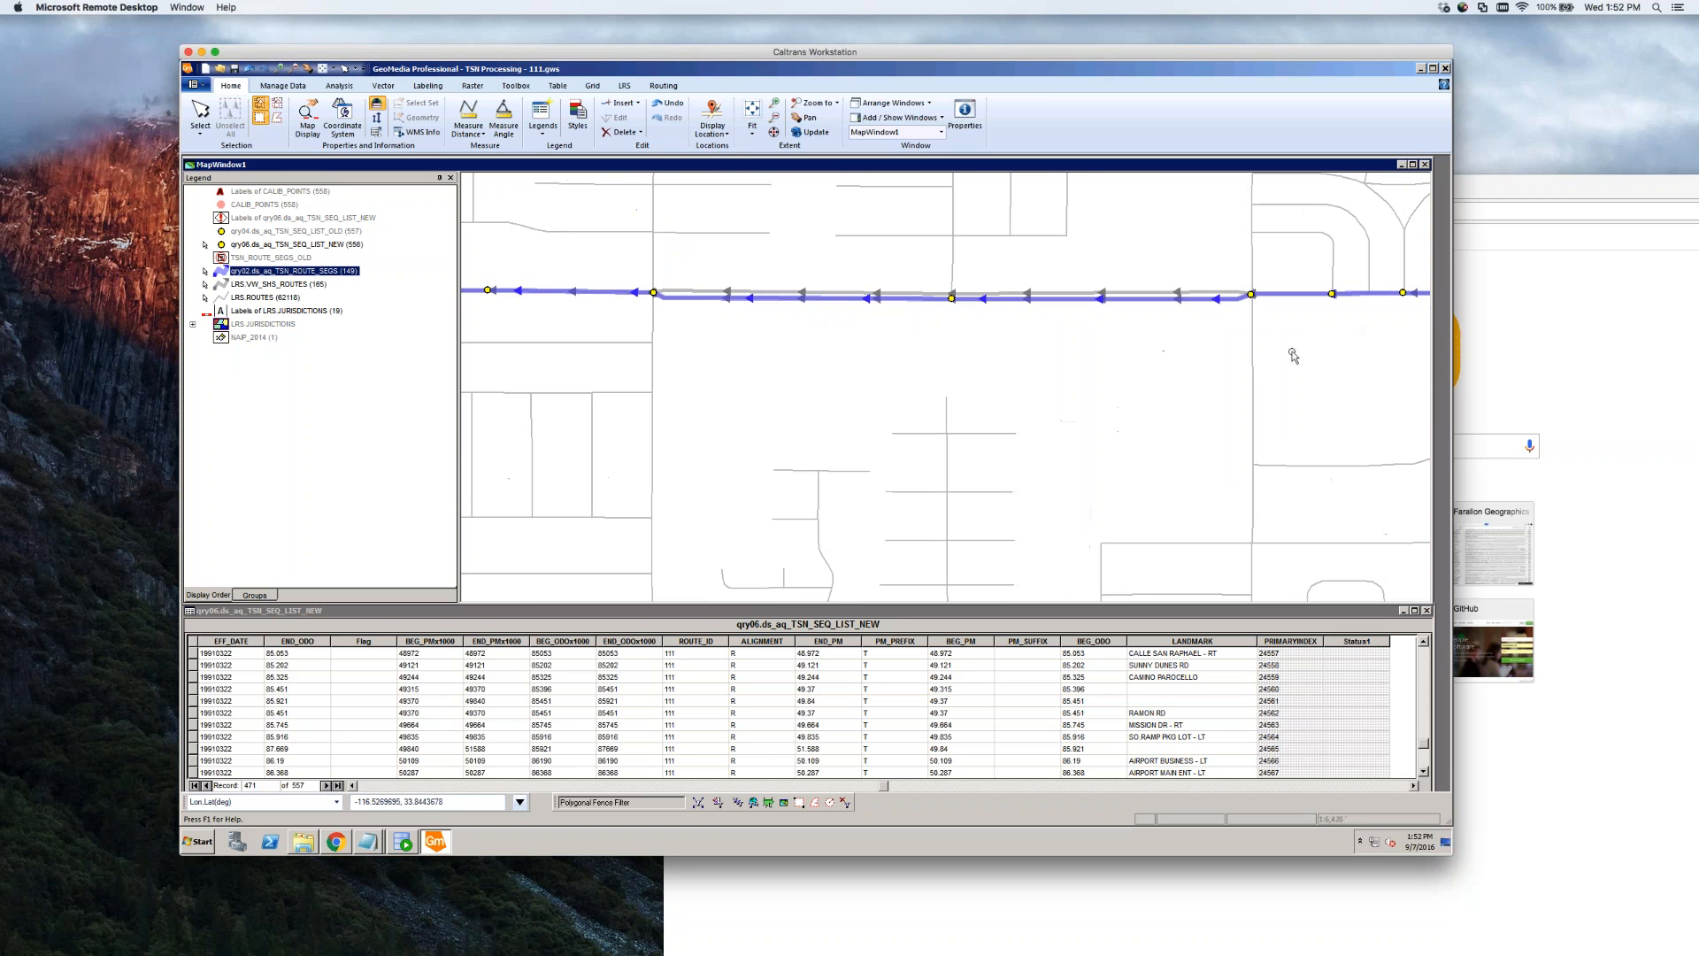
Zoom in on the route line, then set the qry02.ds_aq_TSN_ROUTE_SEGS legend entry to Display Off
click(879, 292)
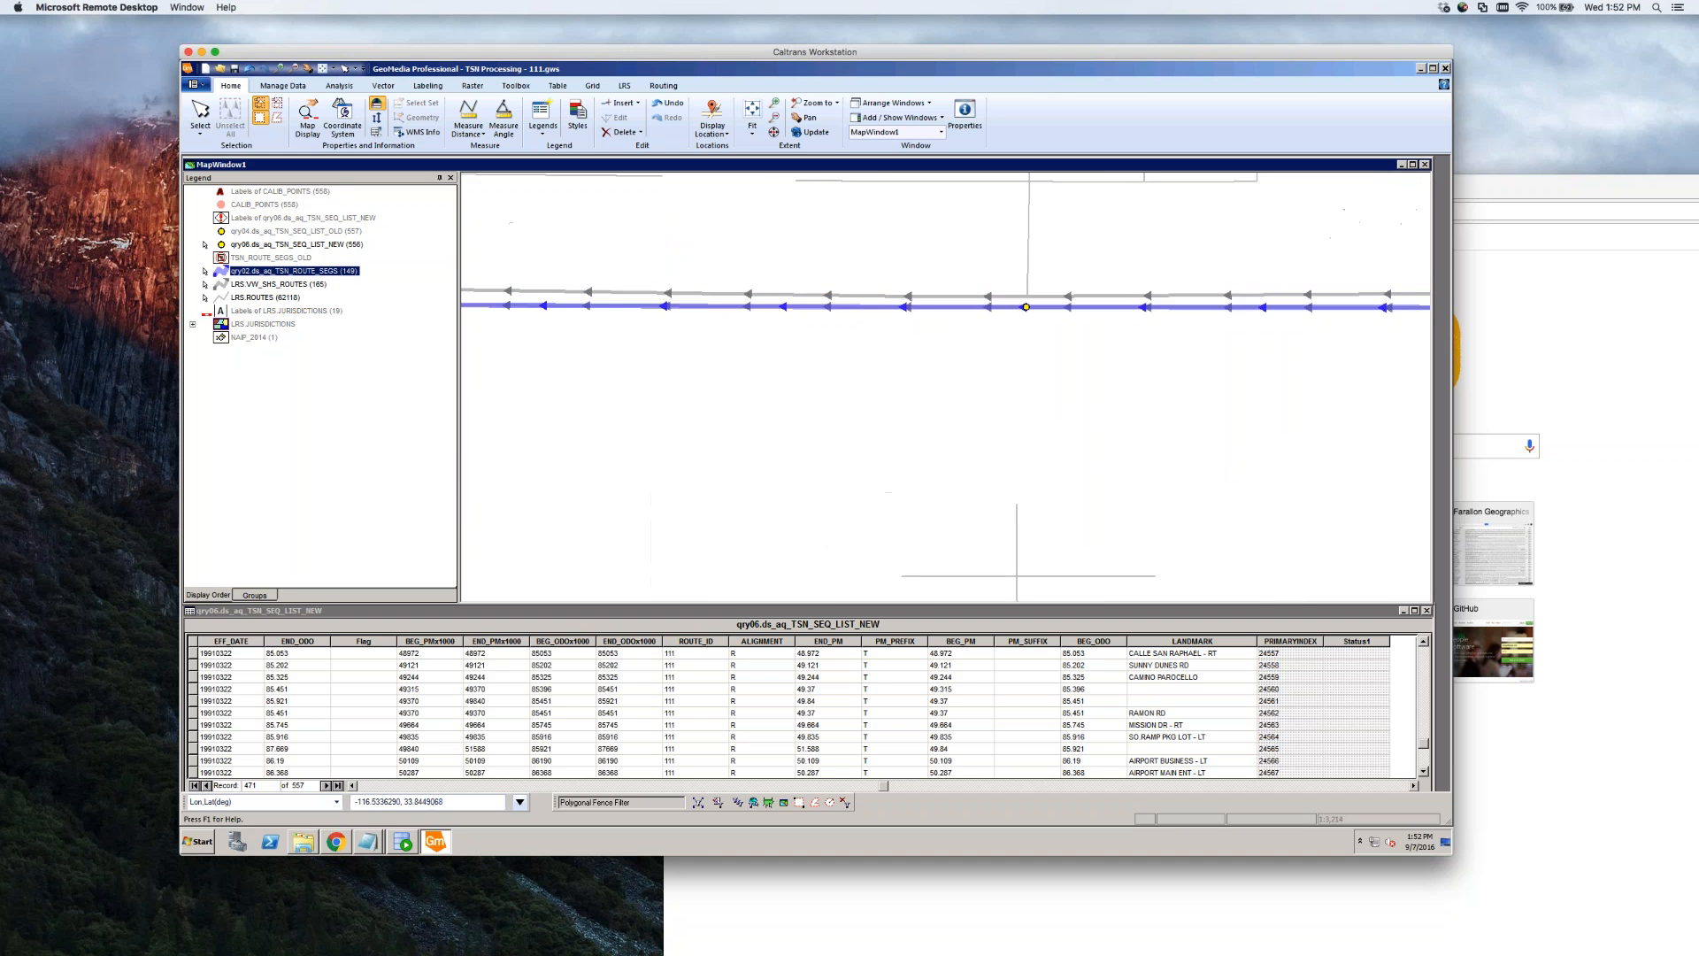
scroll(894, 295, up, 1)
scroll(917, 373, down, 1)
click(912, 348)
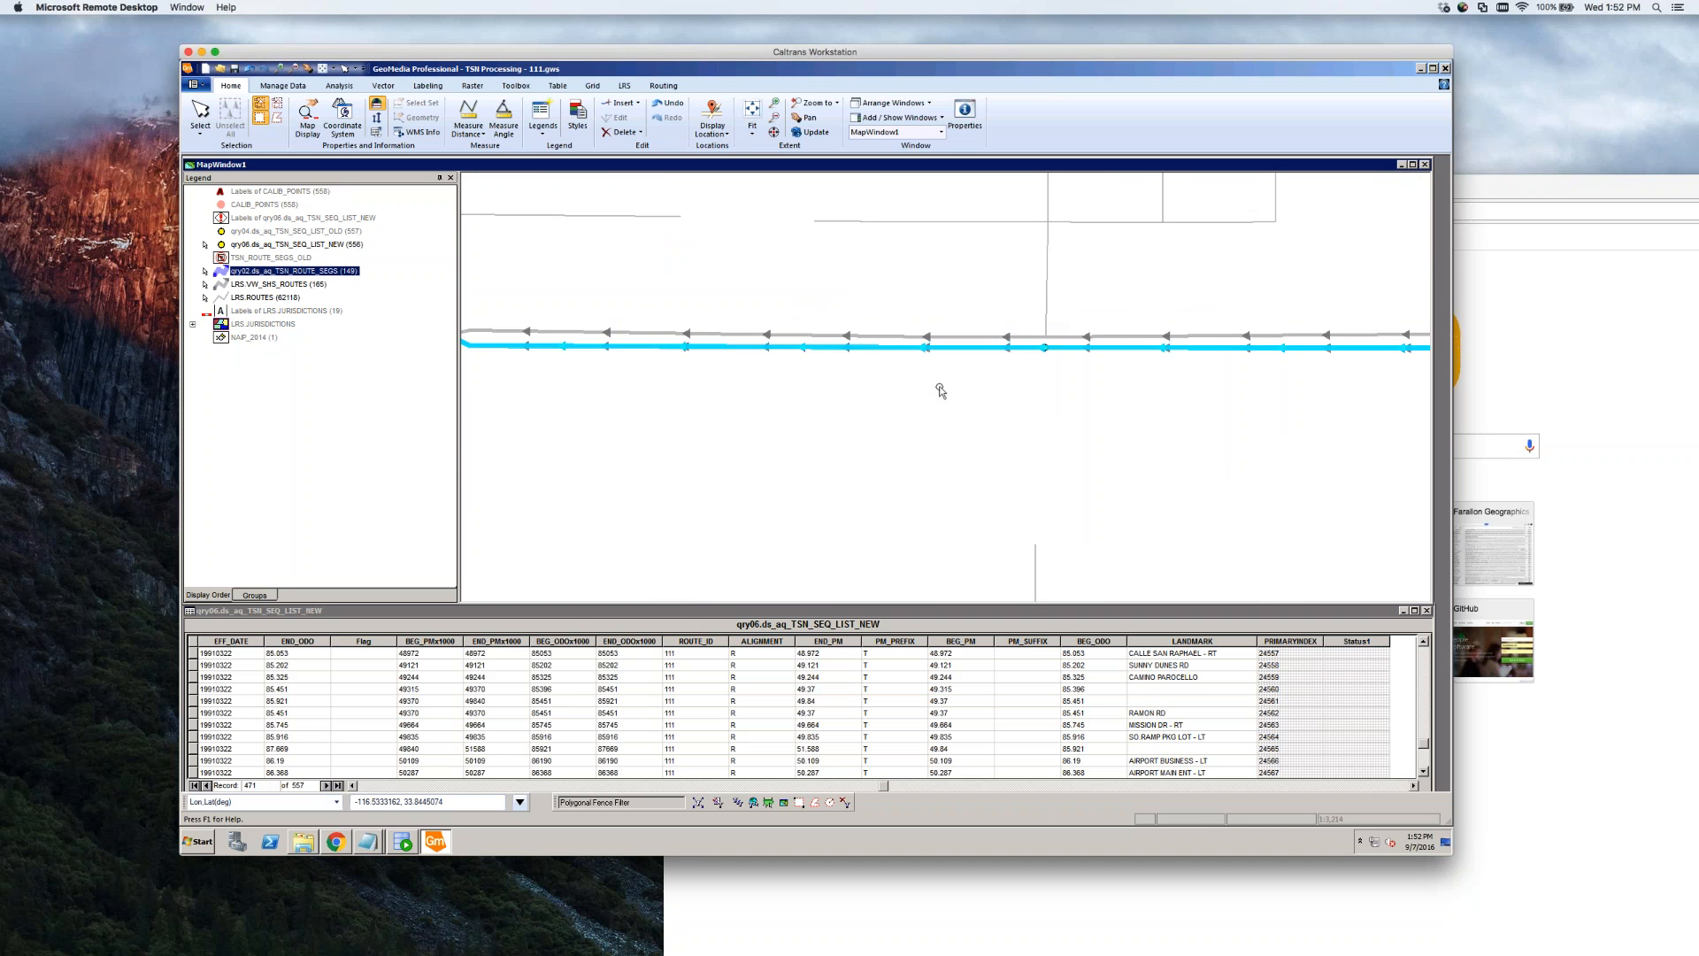
scroll(941, 392, down, 1)
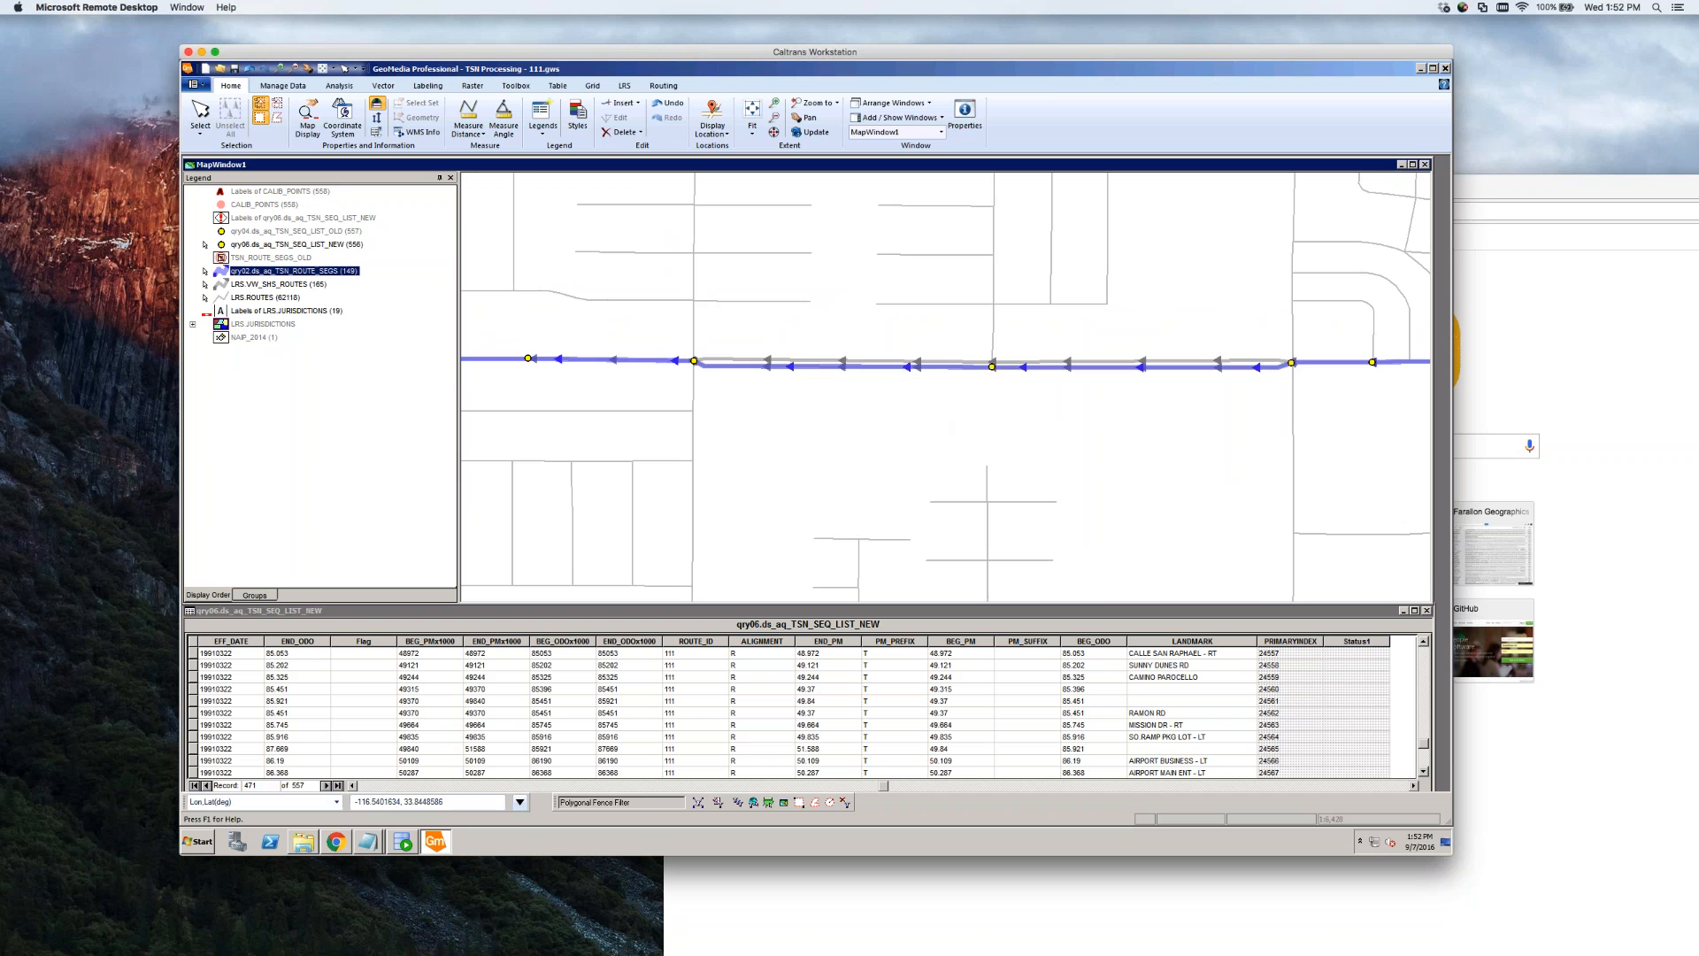
right_click(292, 273)
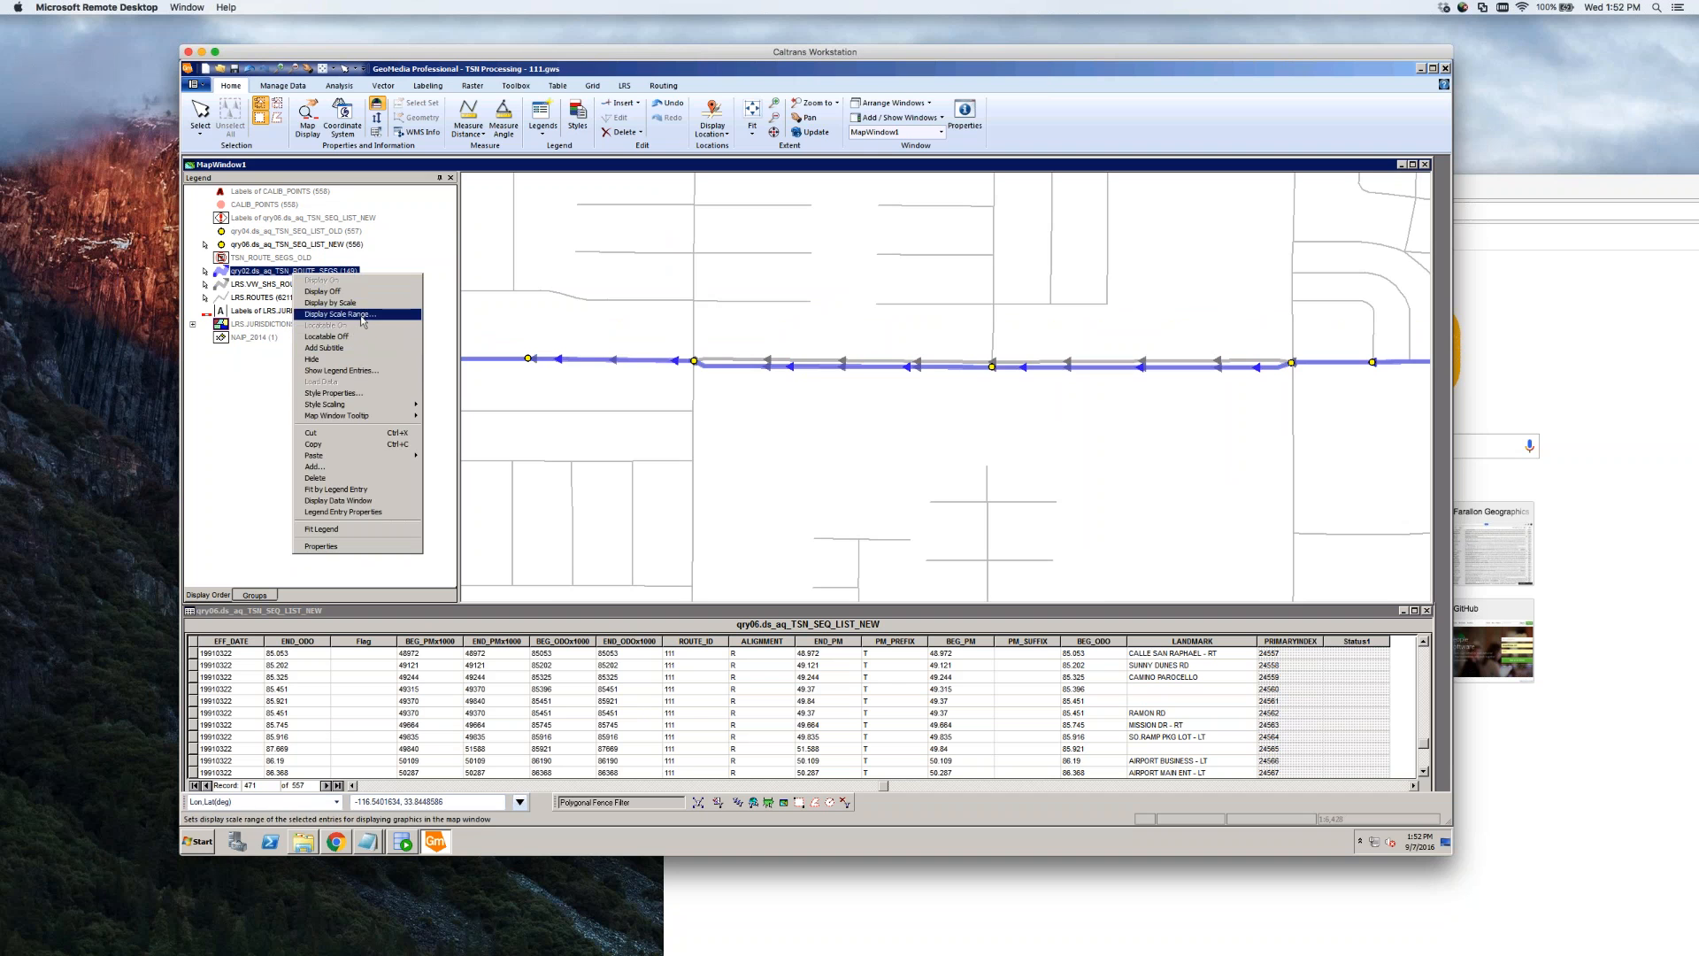
click(365, 293)
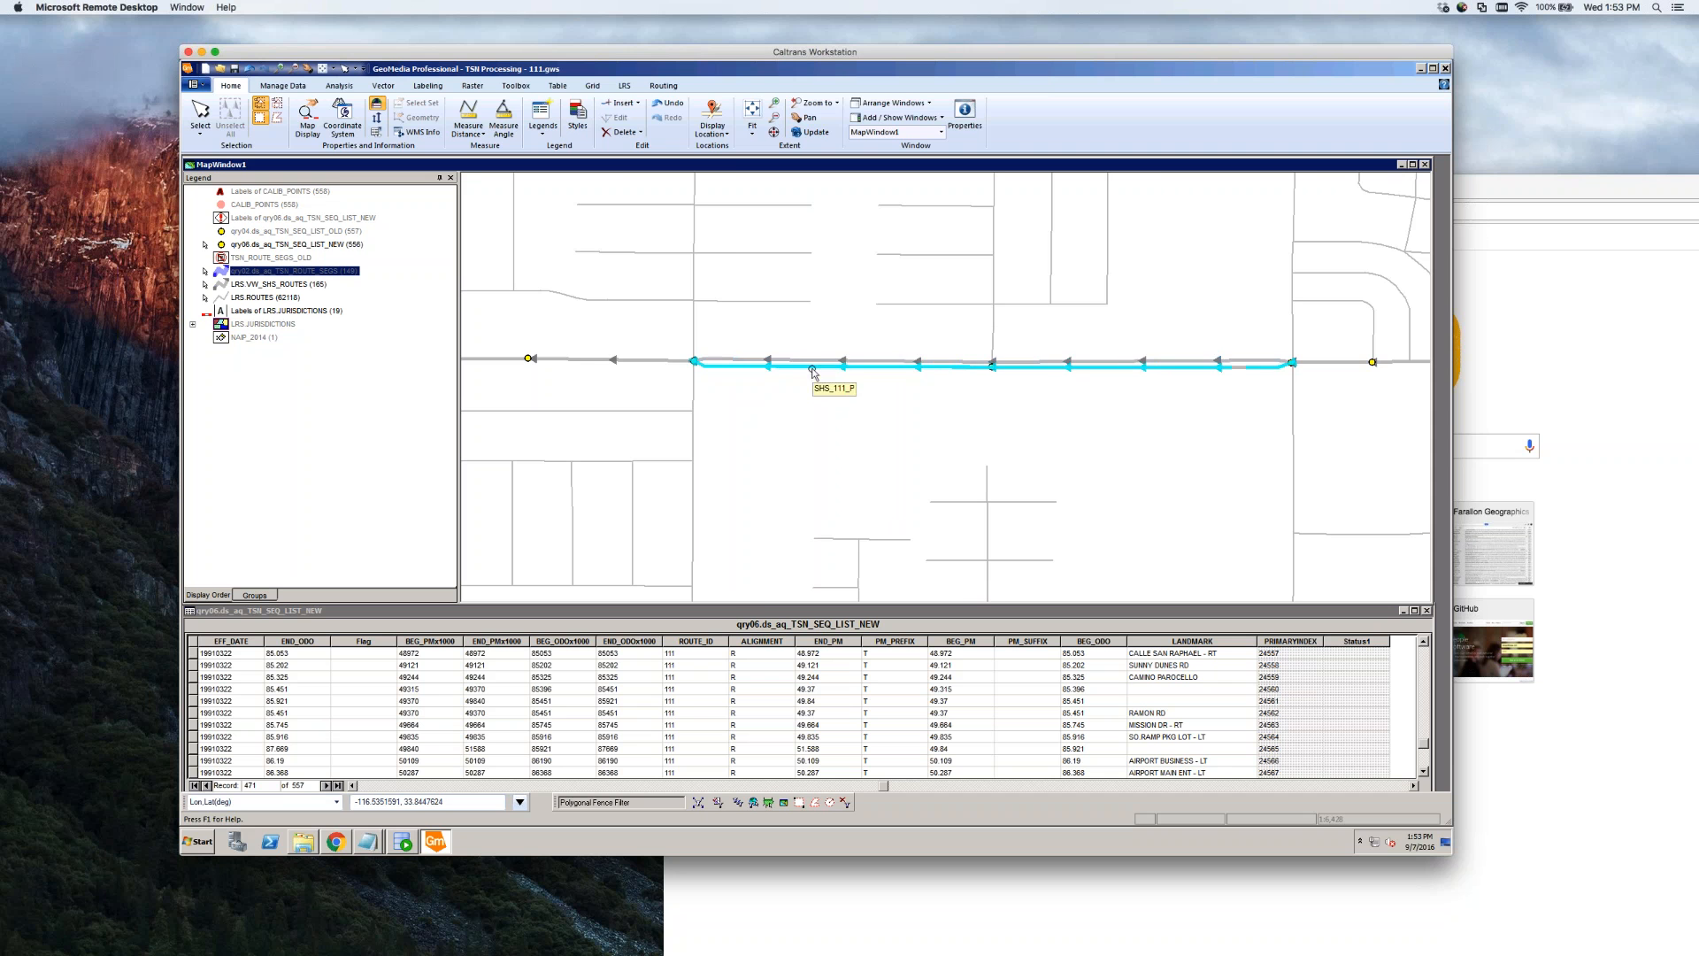
scroll(834, 429, down, 1)
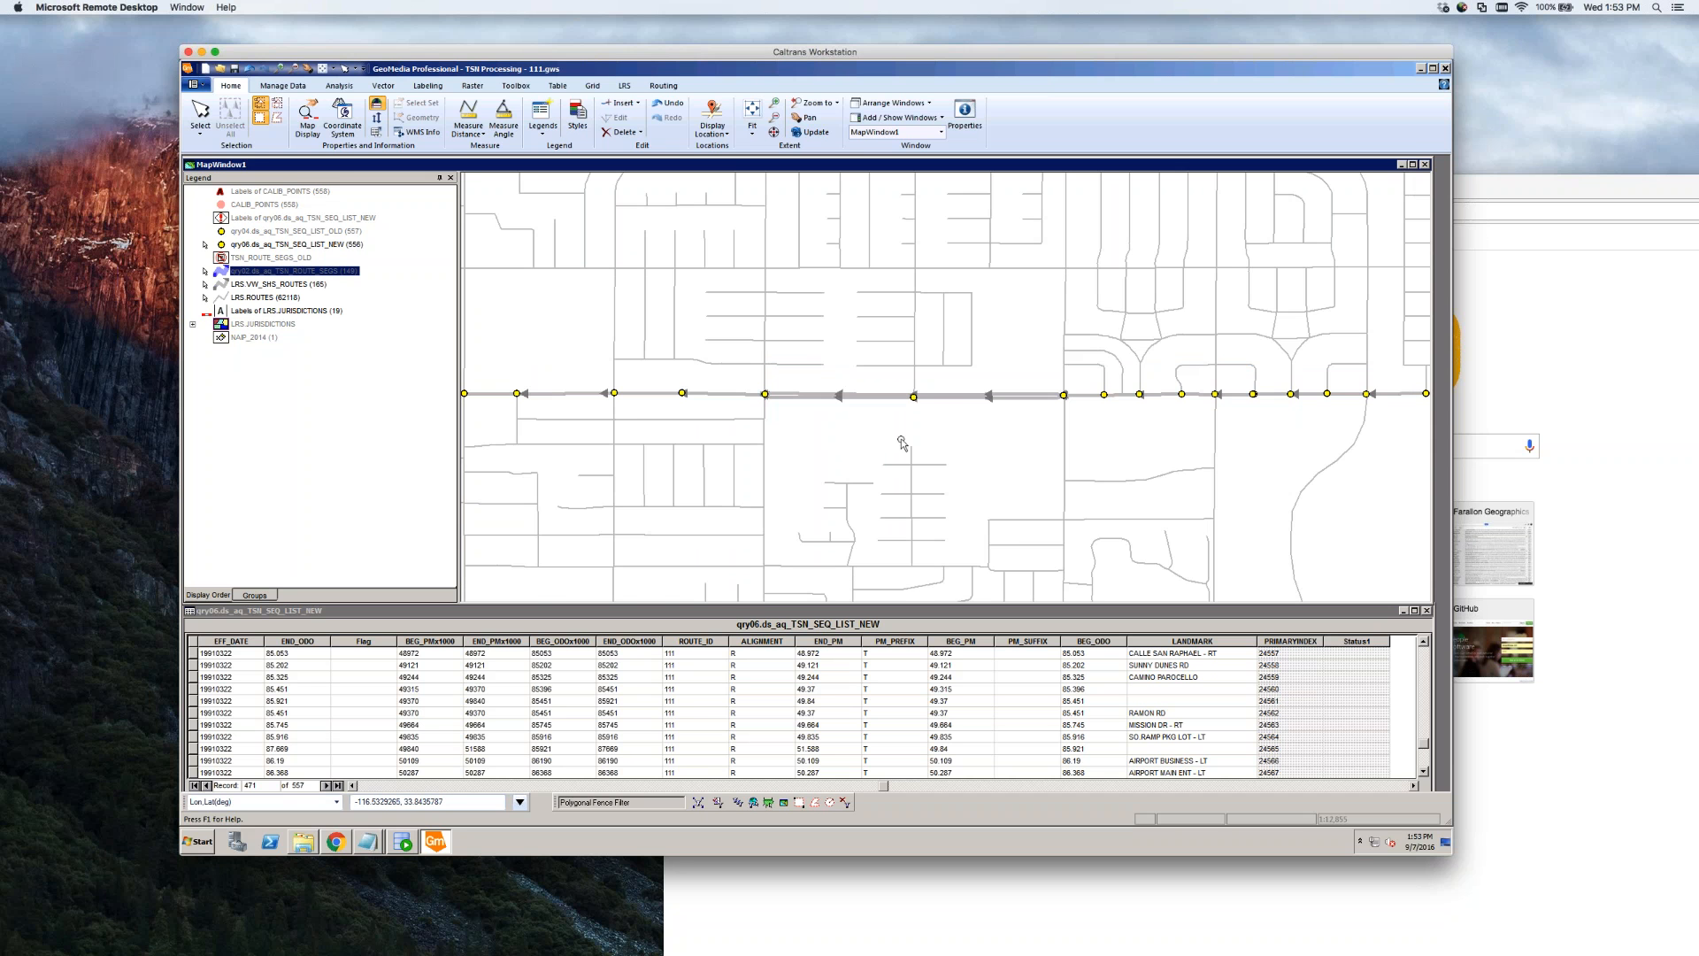
scroll(901, 438, down, 1)
scroll(867, 438, down, 1)
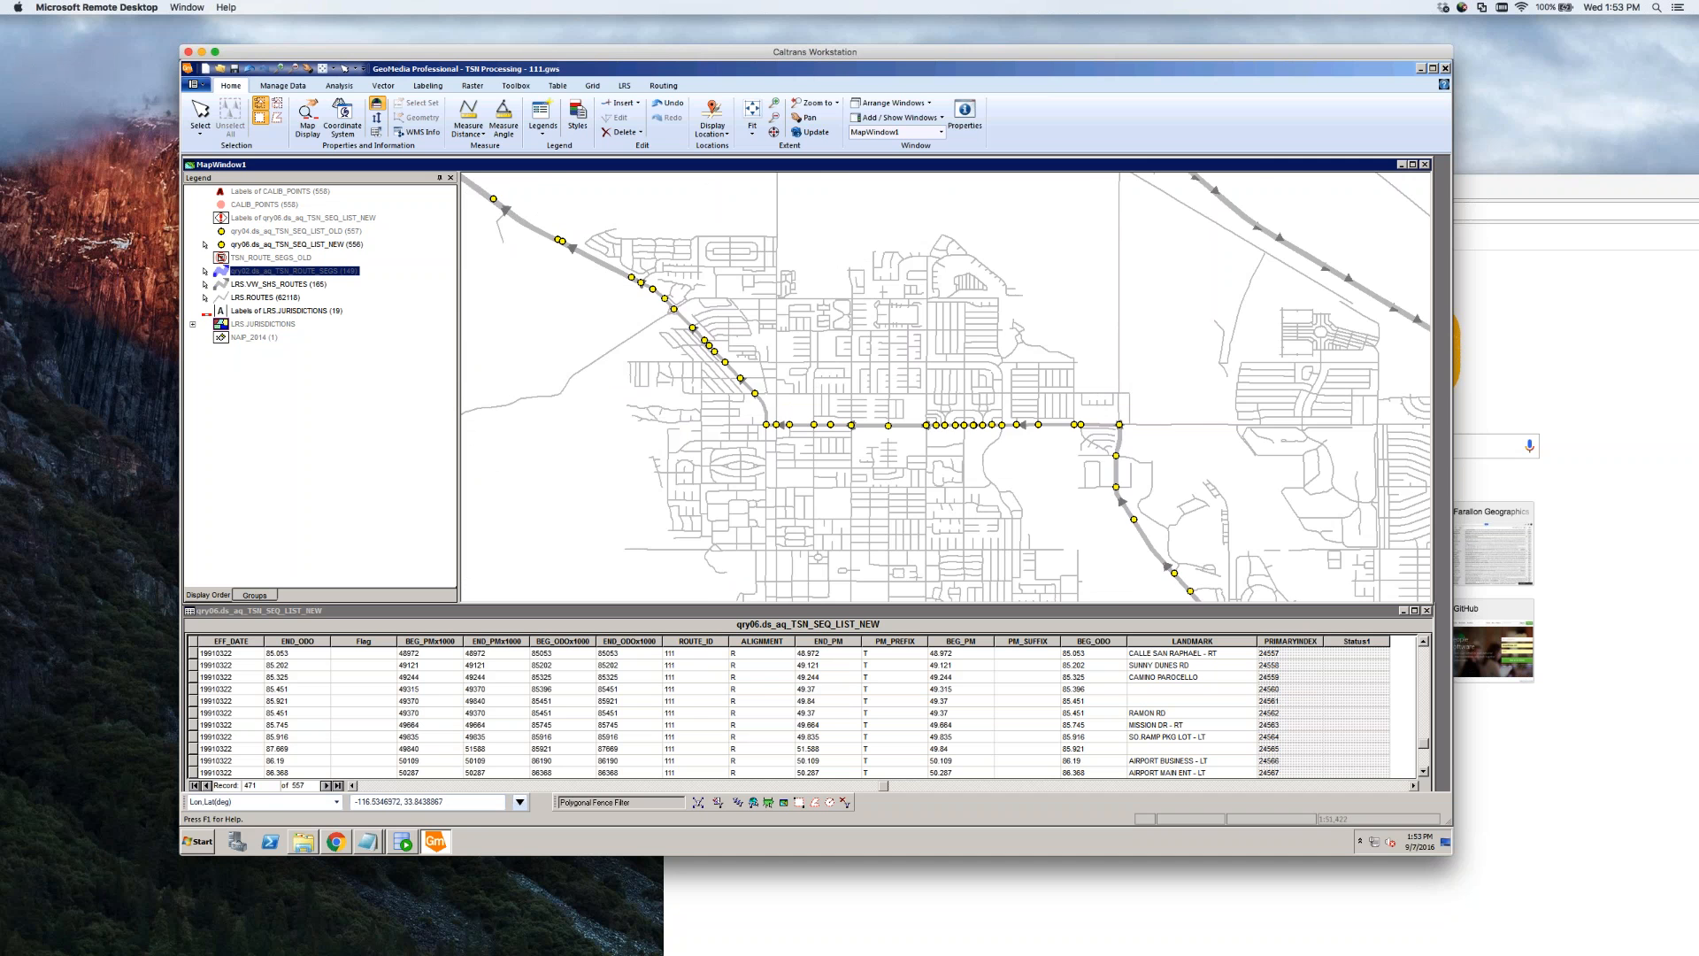
scroll(887, 438, up, 1)
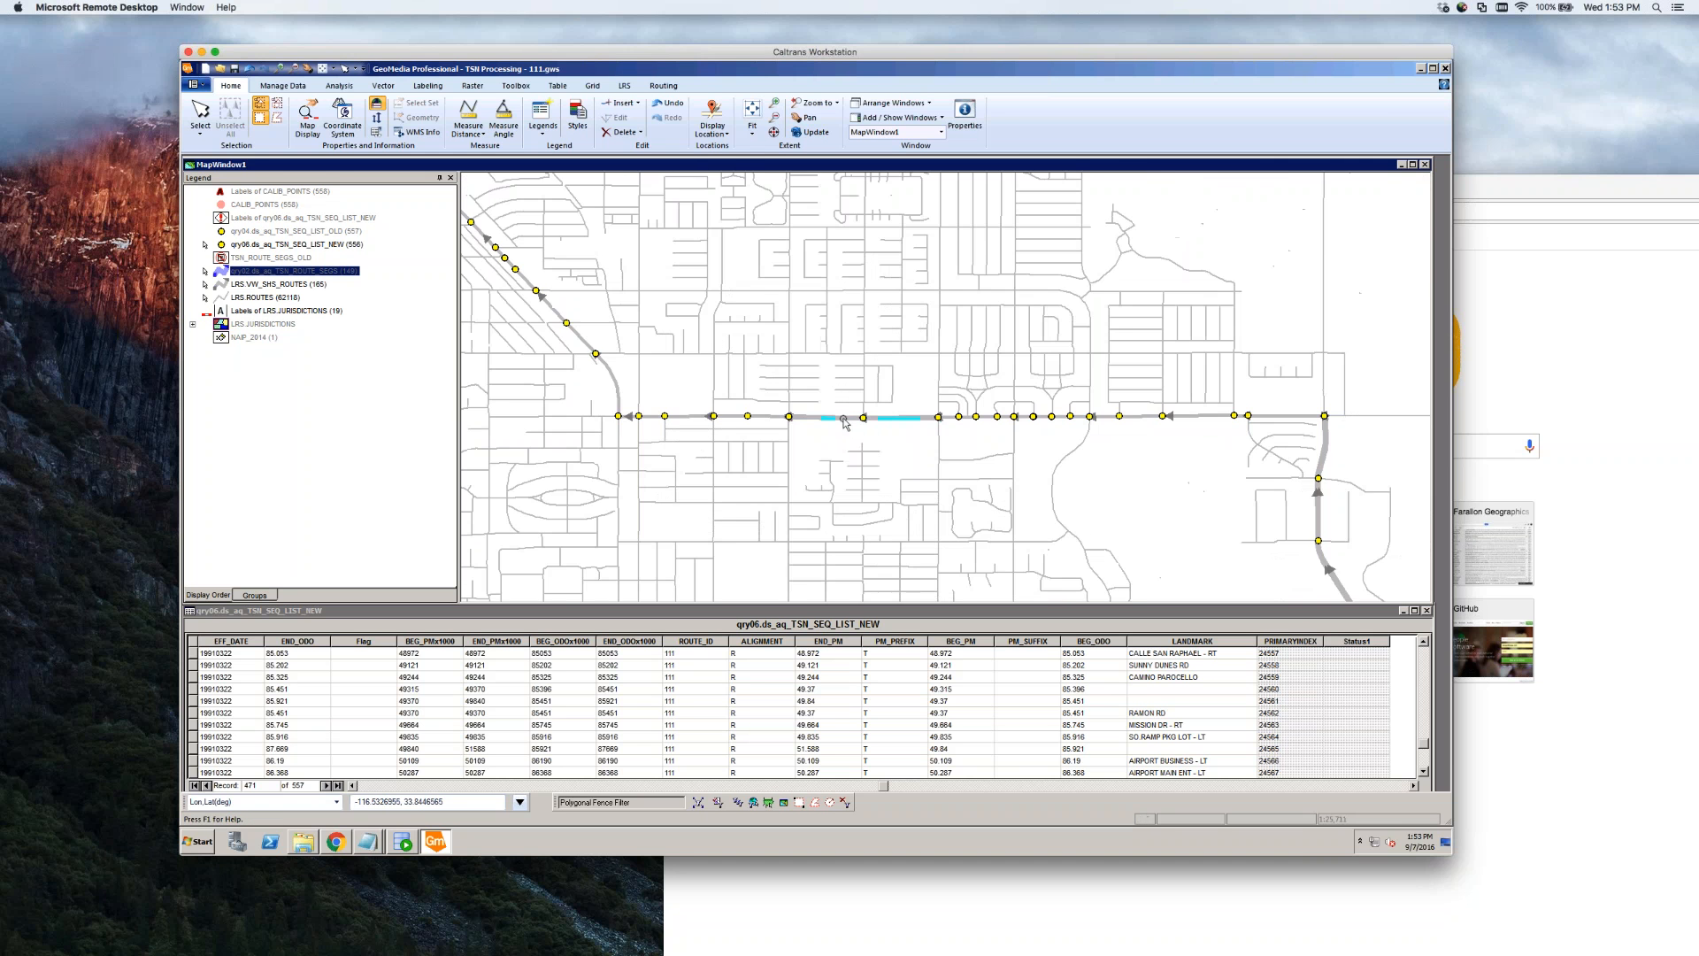
scroll(844, 423, up, 1)
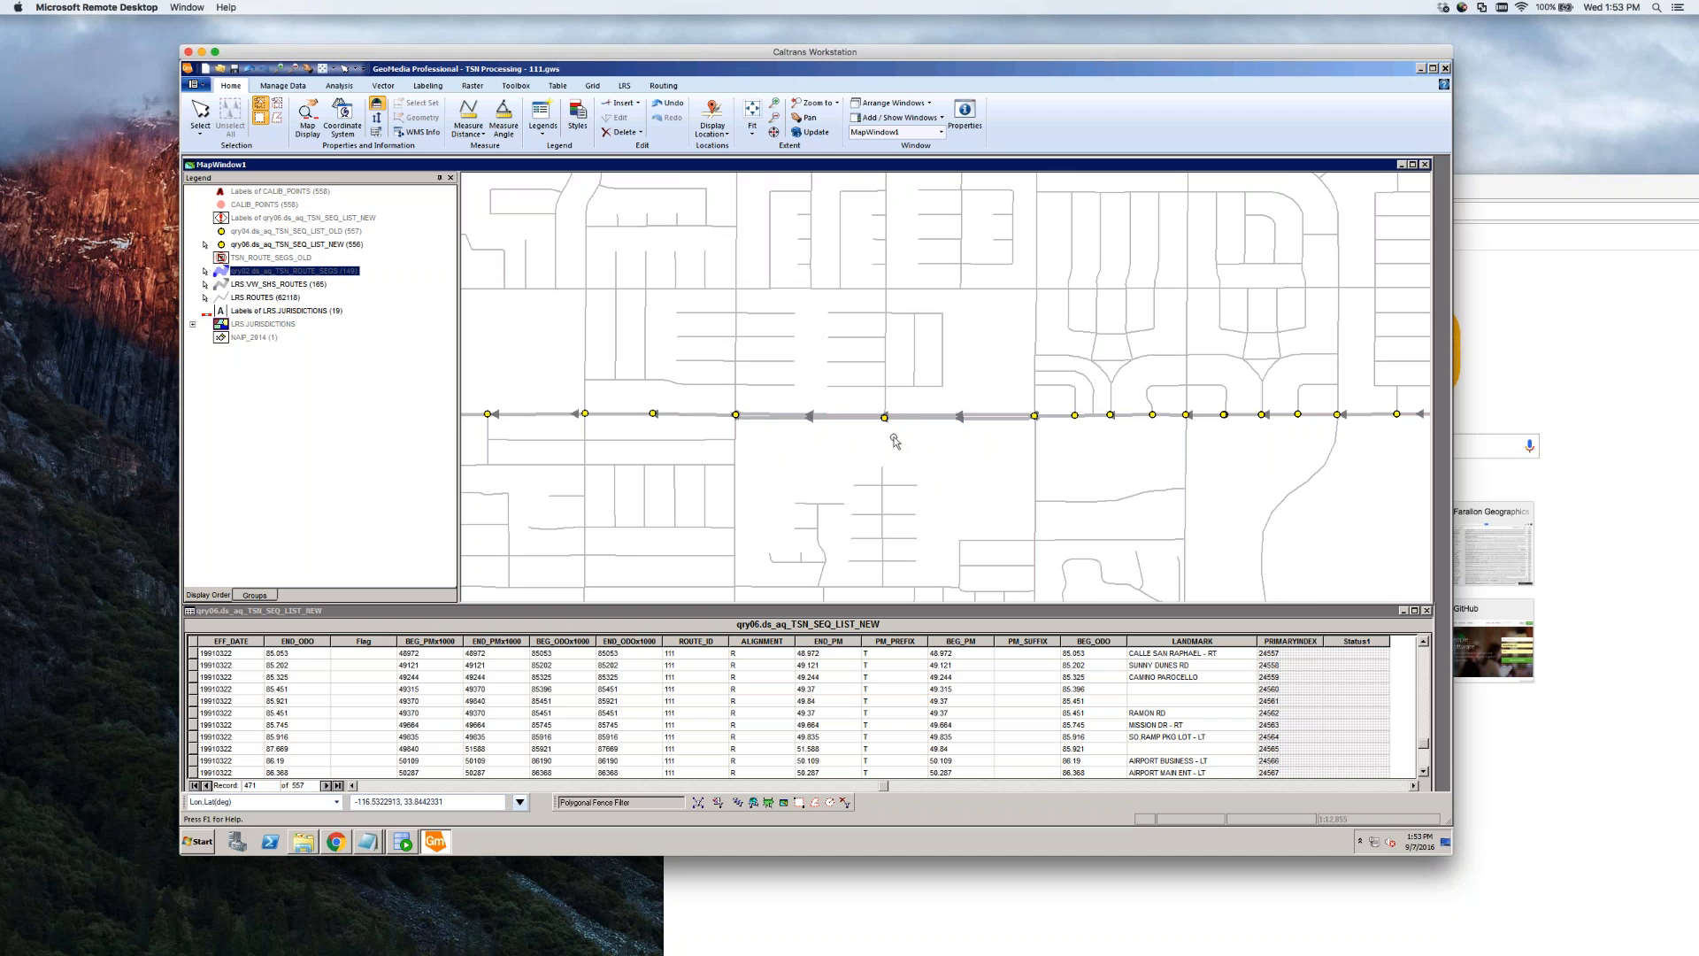
scroll(905, 419, up, 2)
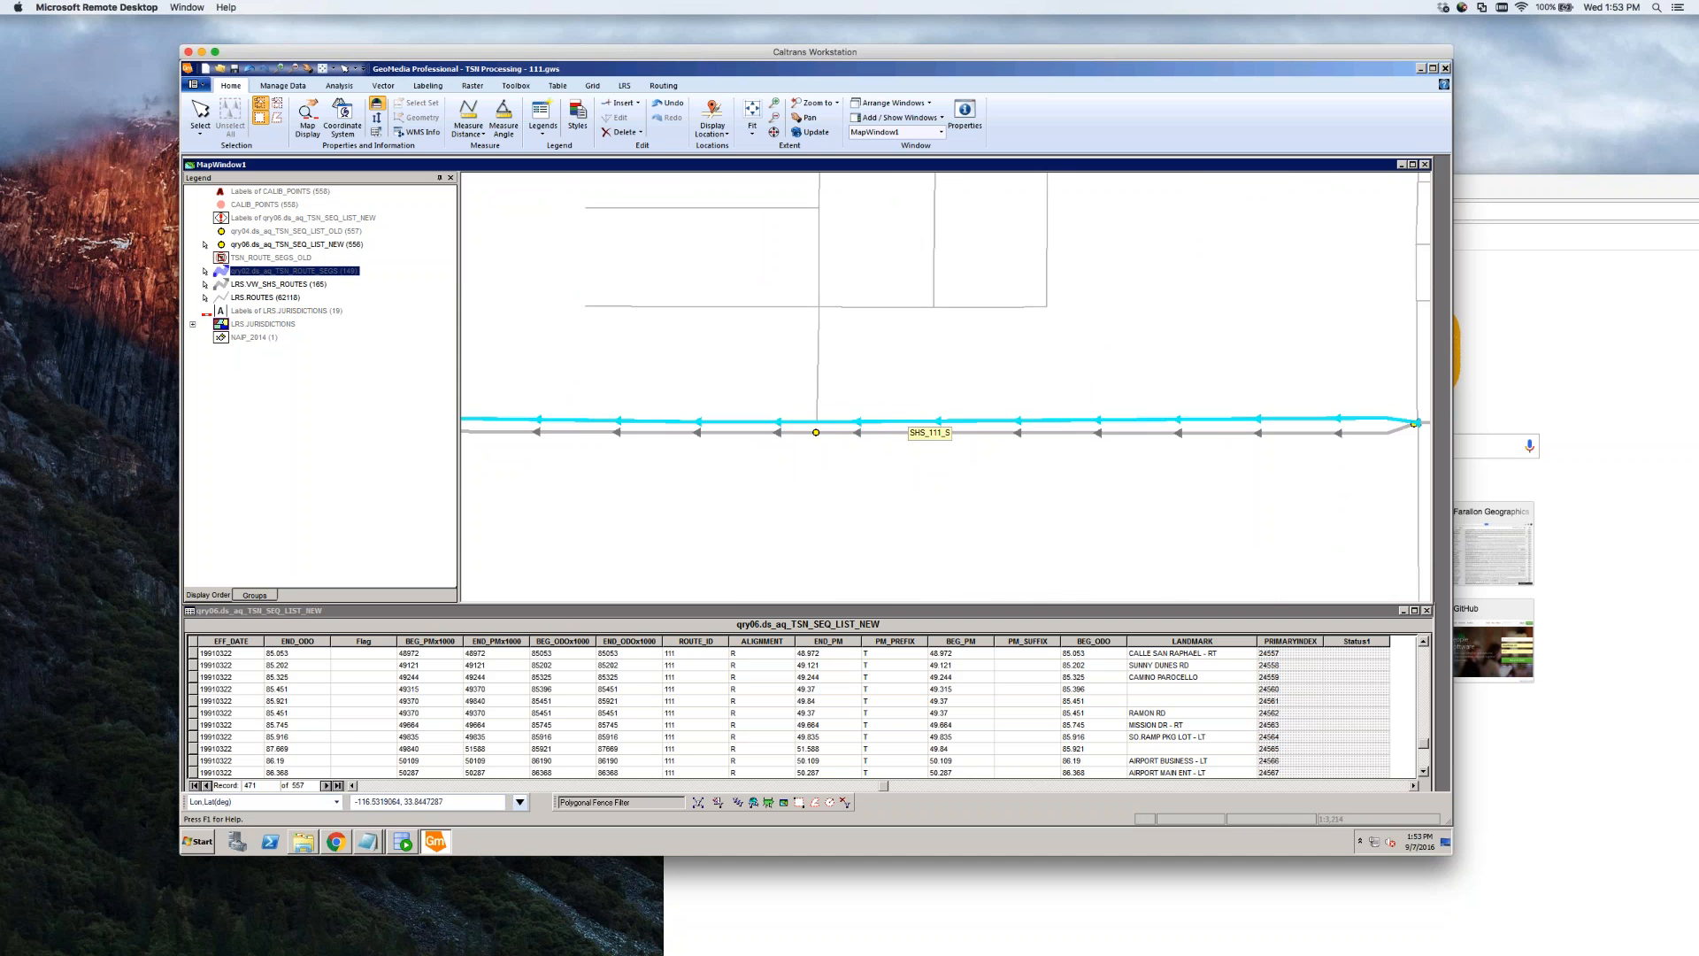
double_click(958, 432)
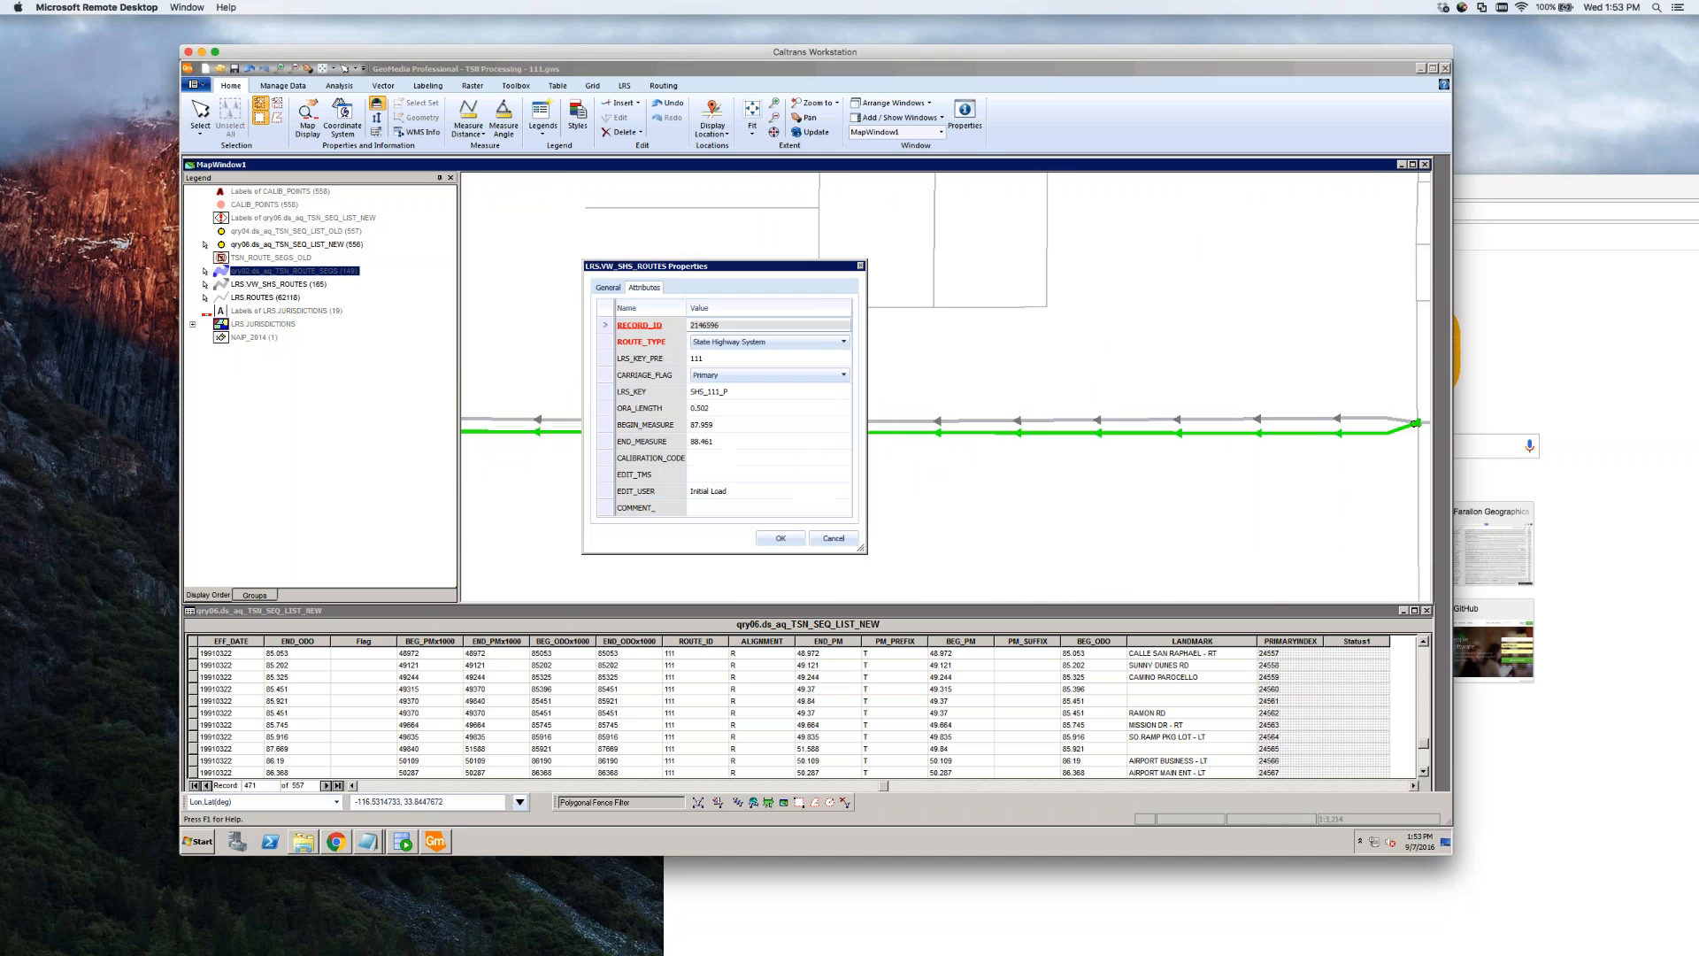
click(834, 539)
scroll(1073, 504, down, 1)
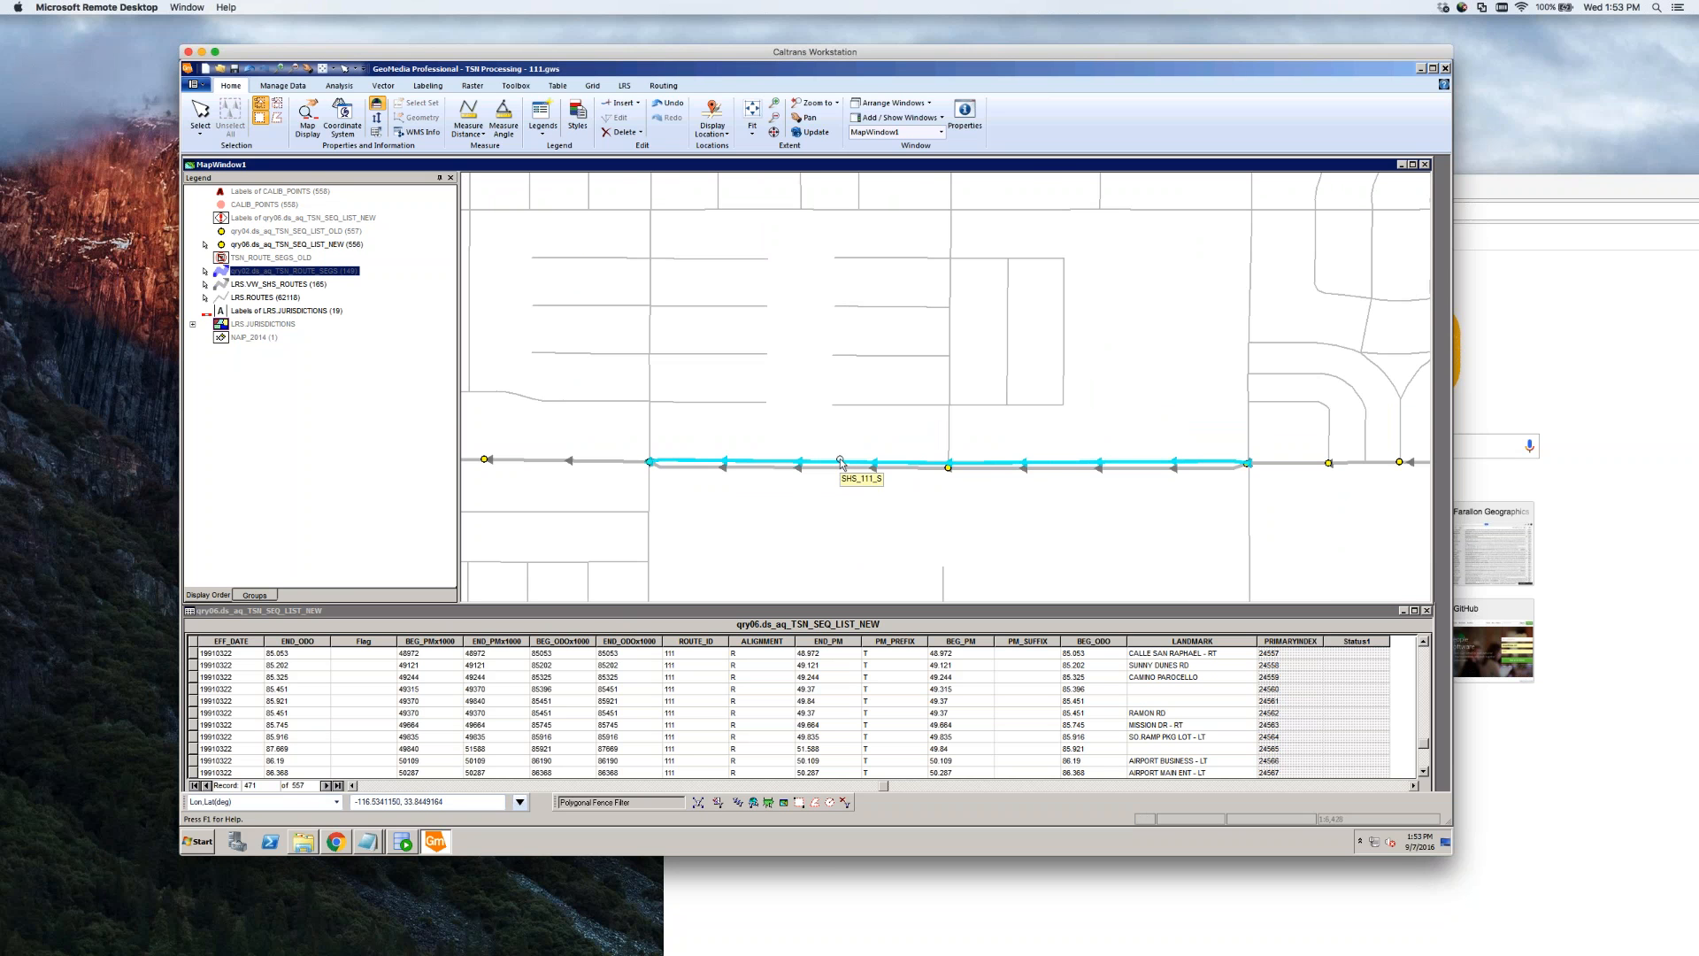
scroll(883, 516, down, 2)
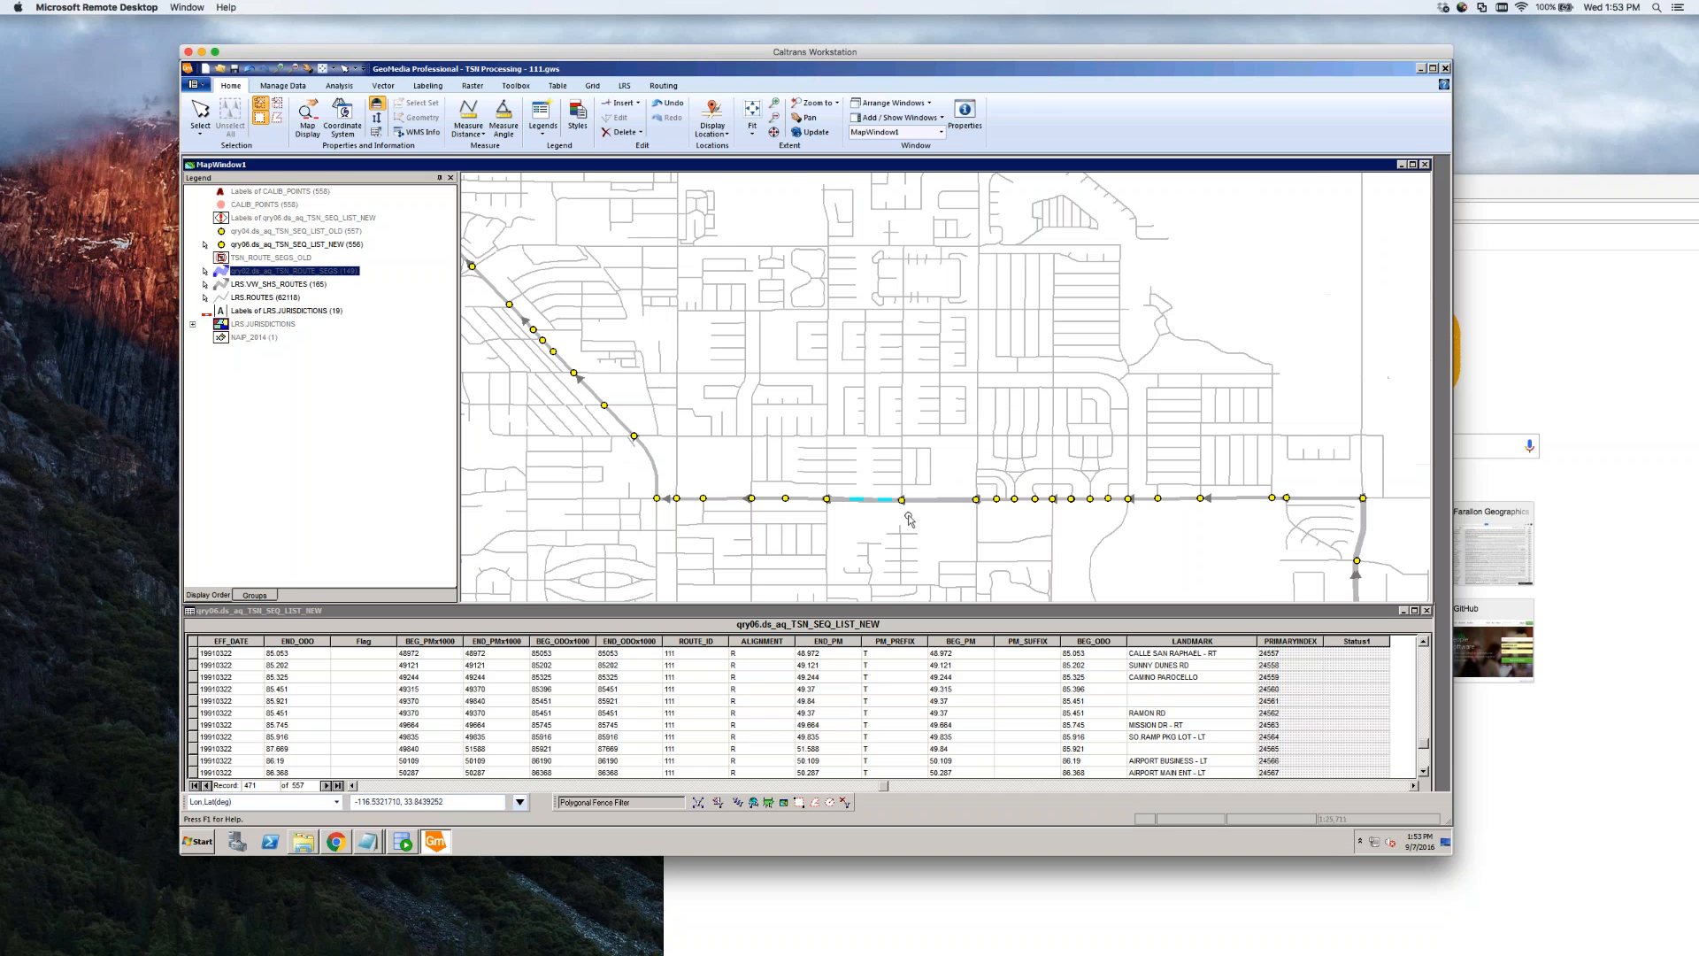
scroll(864, 509, up, 3)
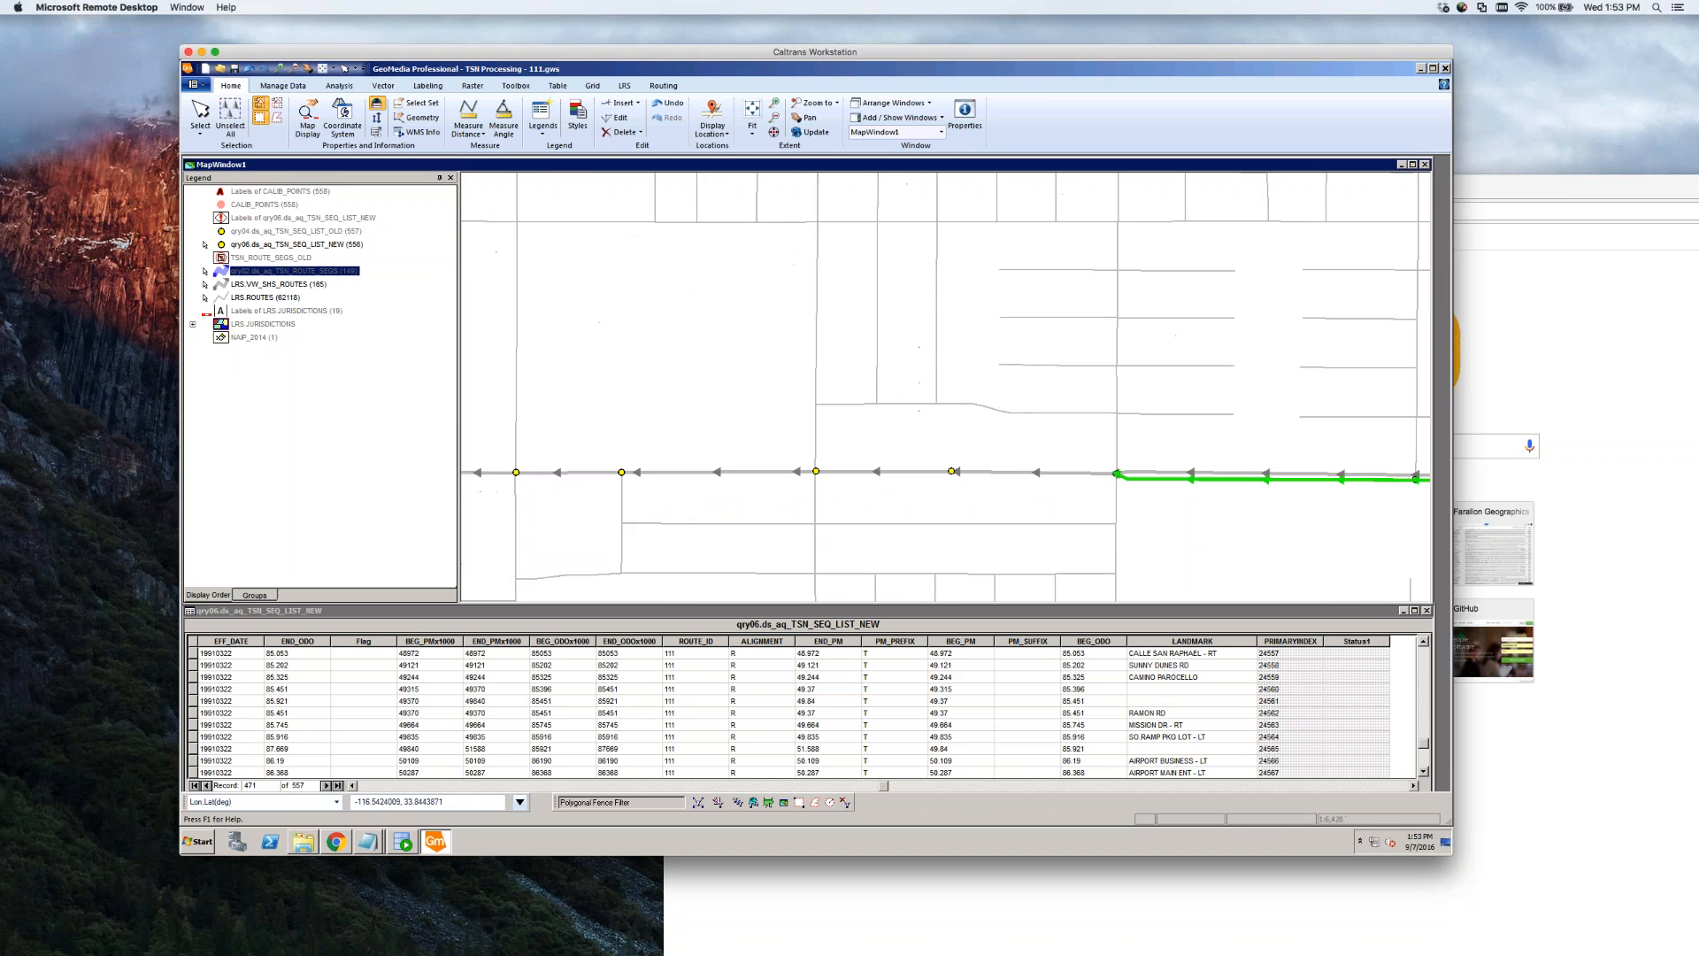
scroll(941, 505, down, 1)
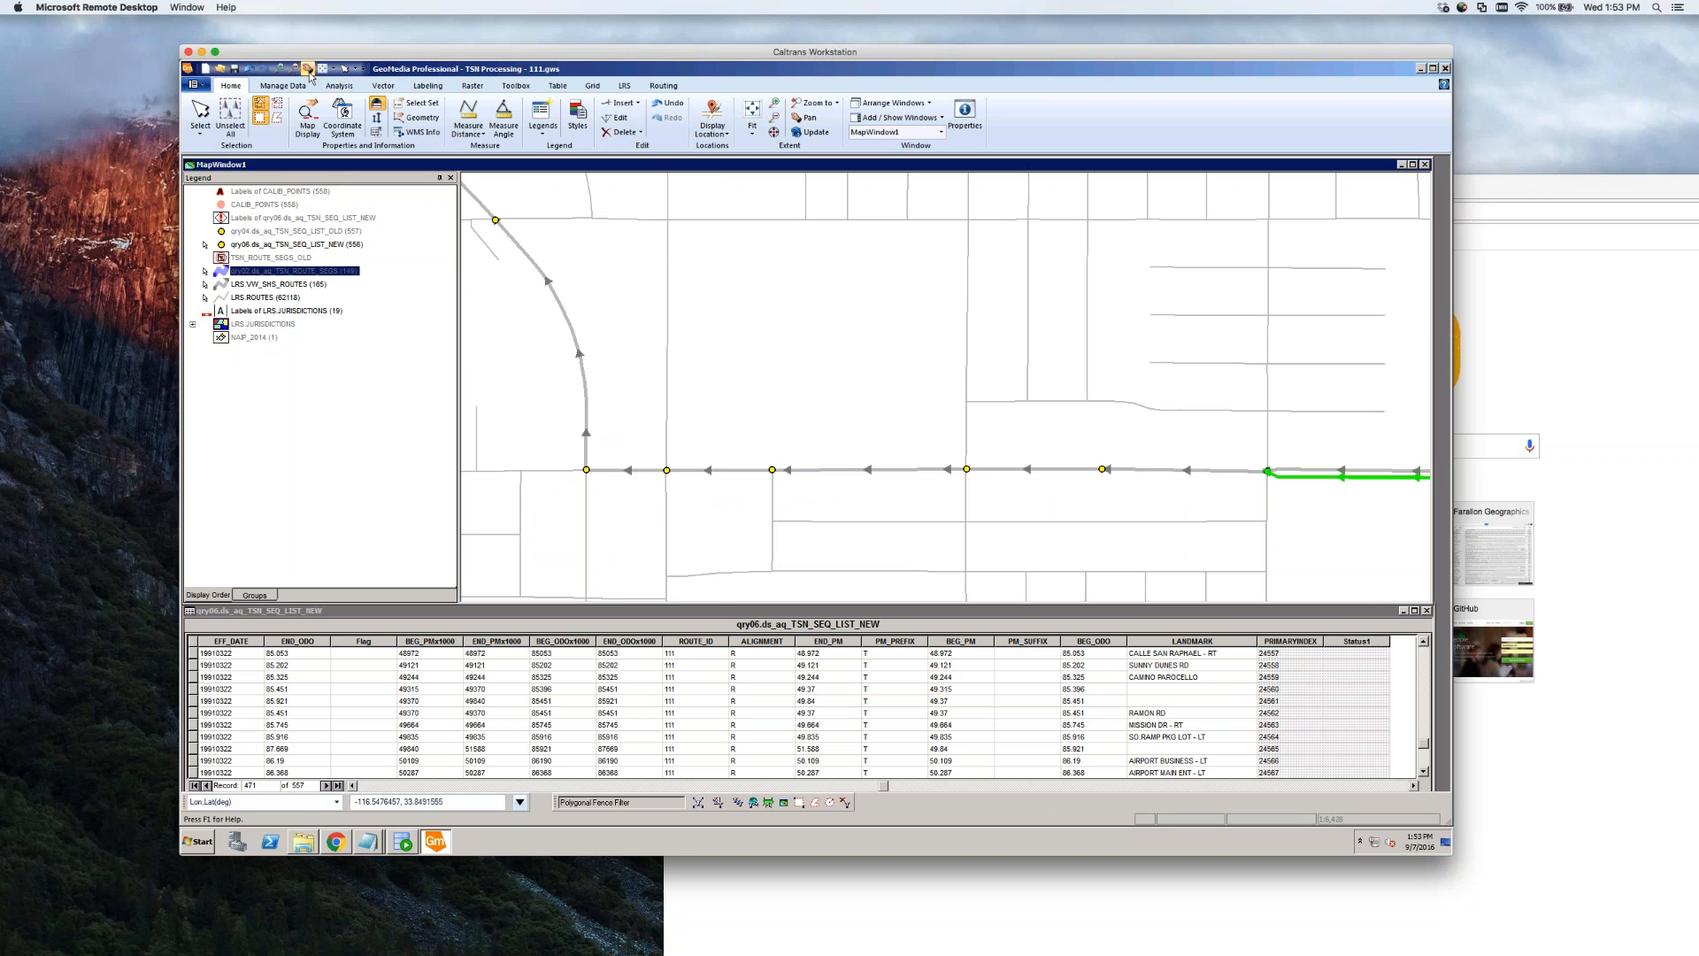
Pan northwest along route 111 through the town streets, zoom in on the green segment, and clear the selection
drag(644, 378, 1027, 597)
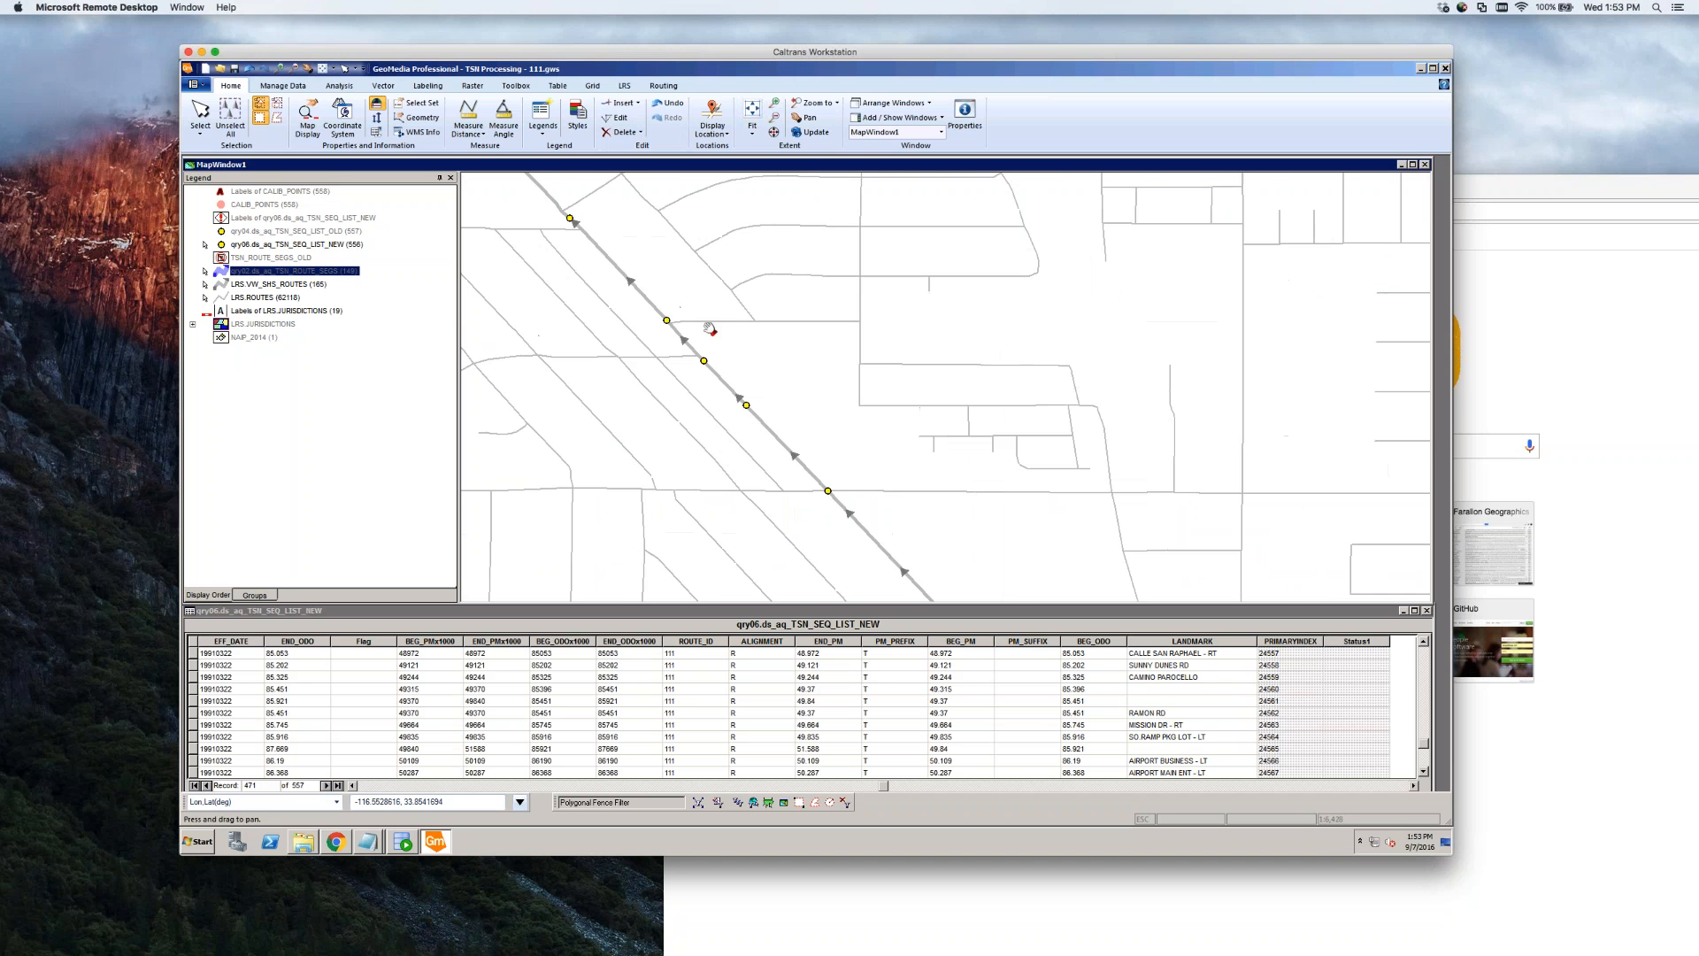
drag(650, 289, 927, 516)
drag(705, 319, 1036, 501)
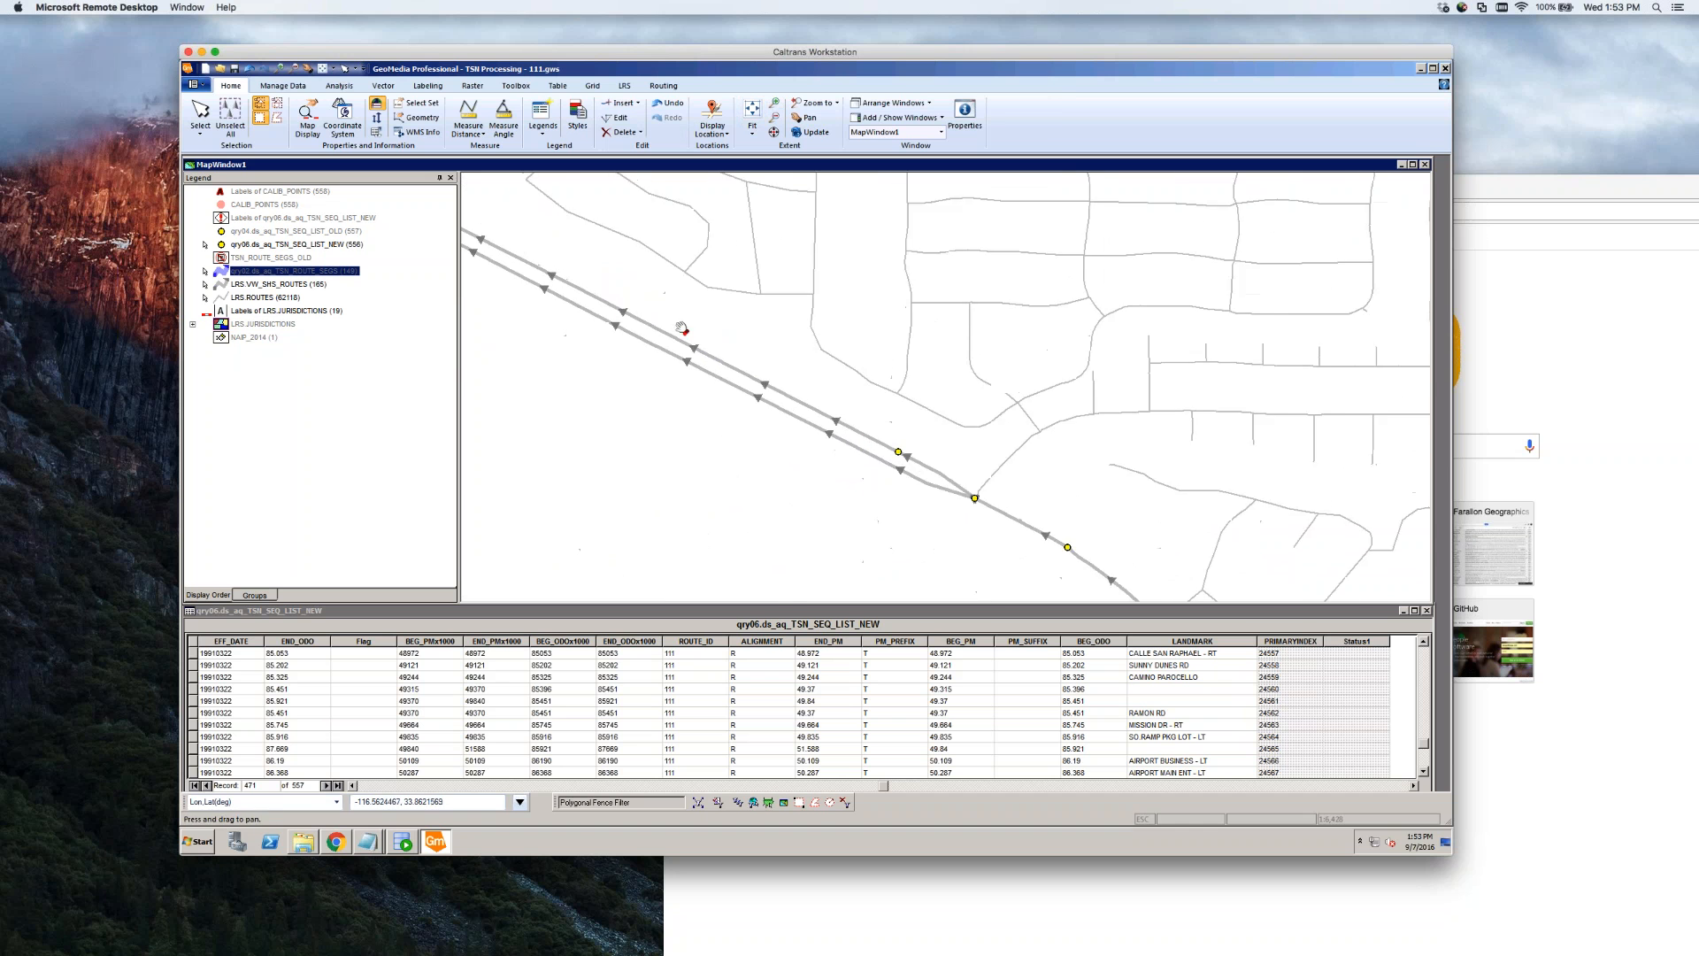
drag(608, 305, 968, 461)
drag(693, 313, 850, 522)
drag(784, 412, 1059, 588)
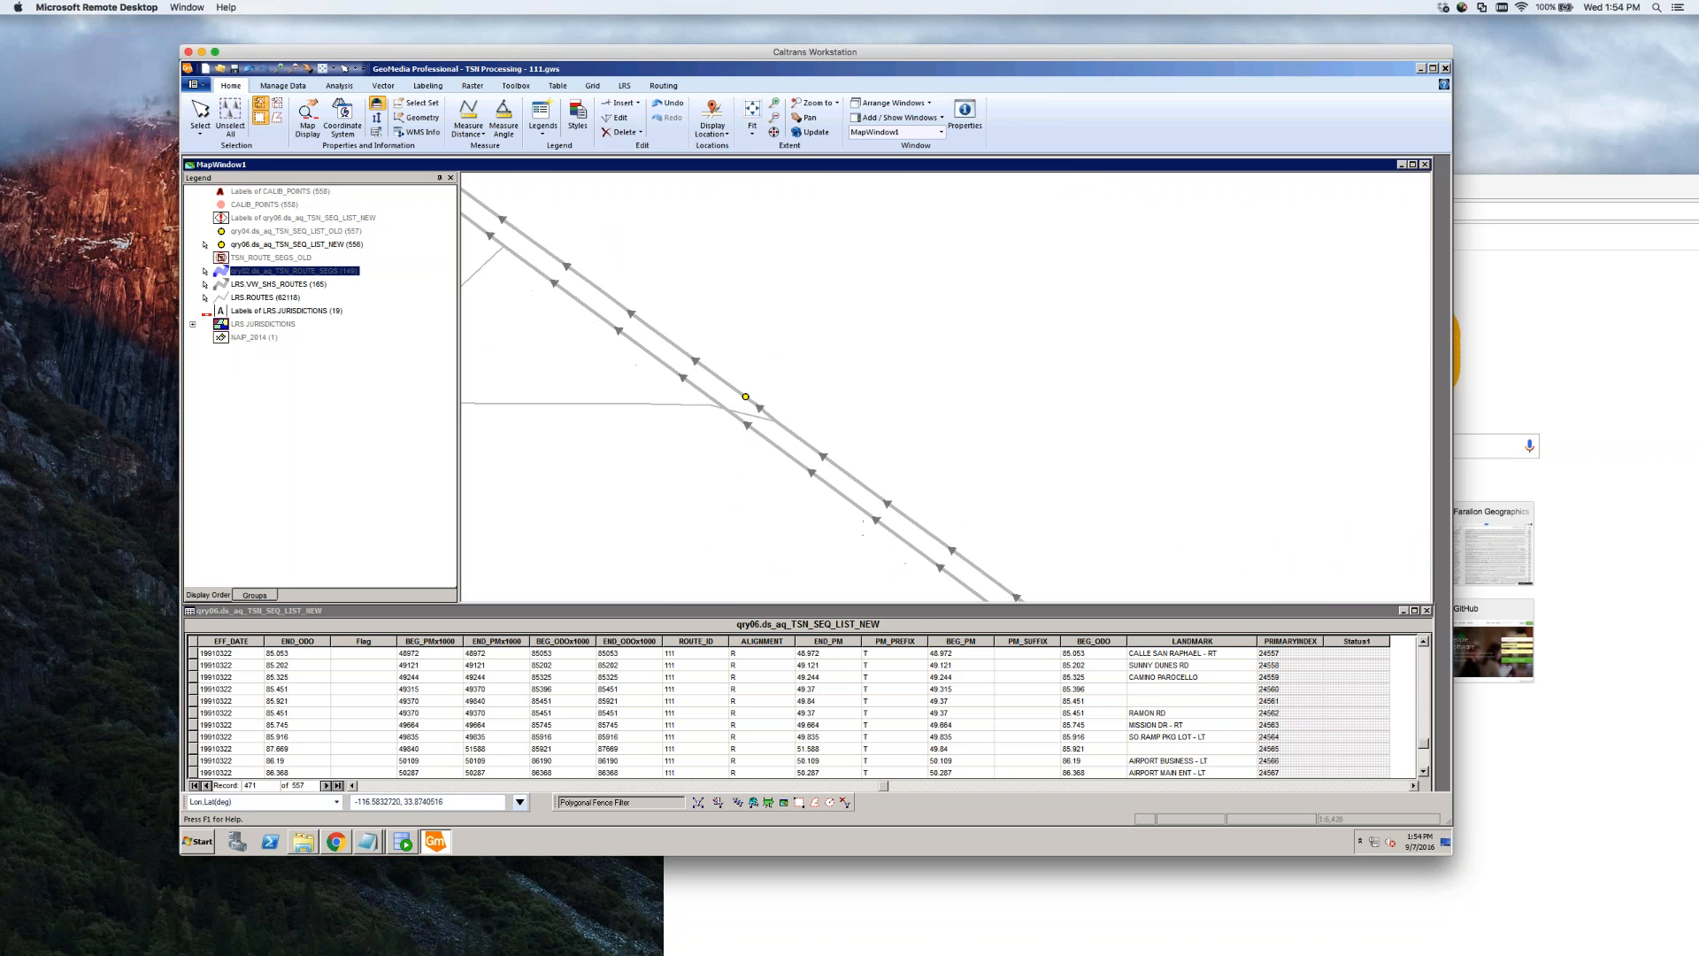
mouse_move(766, 439)
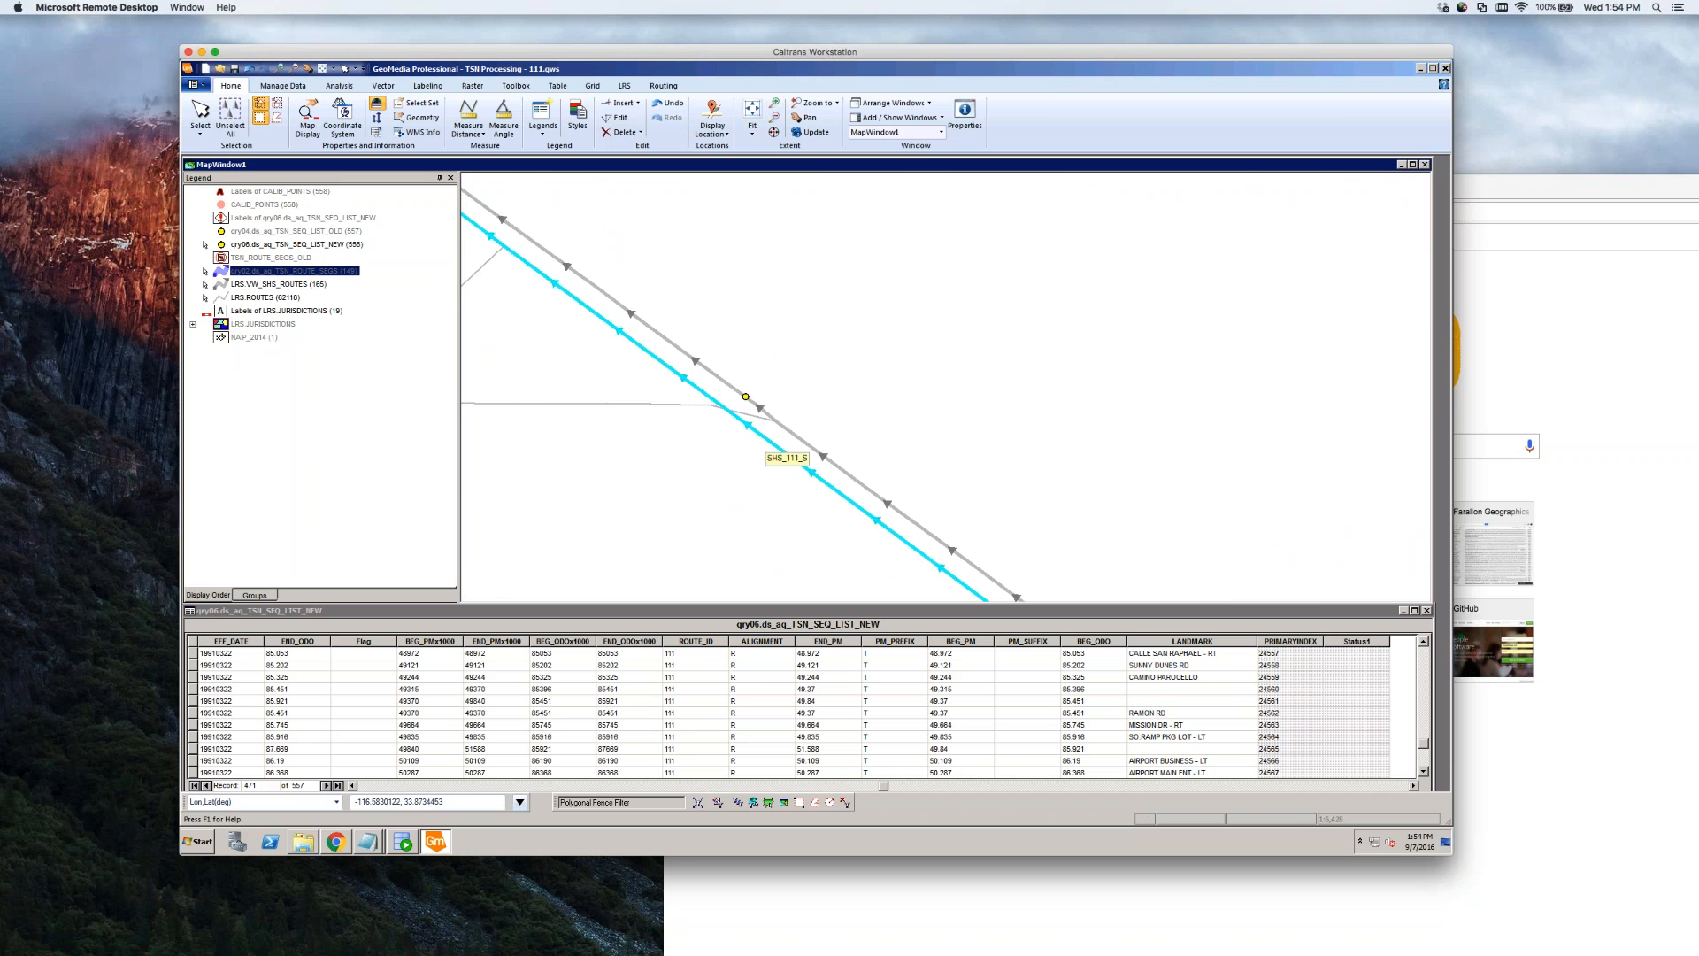
scroll(761, 451, down, 5)
scroll(855, 455, up, 3)
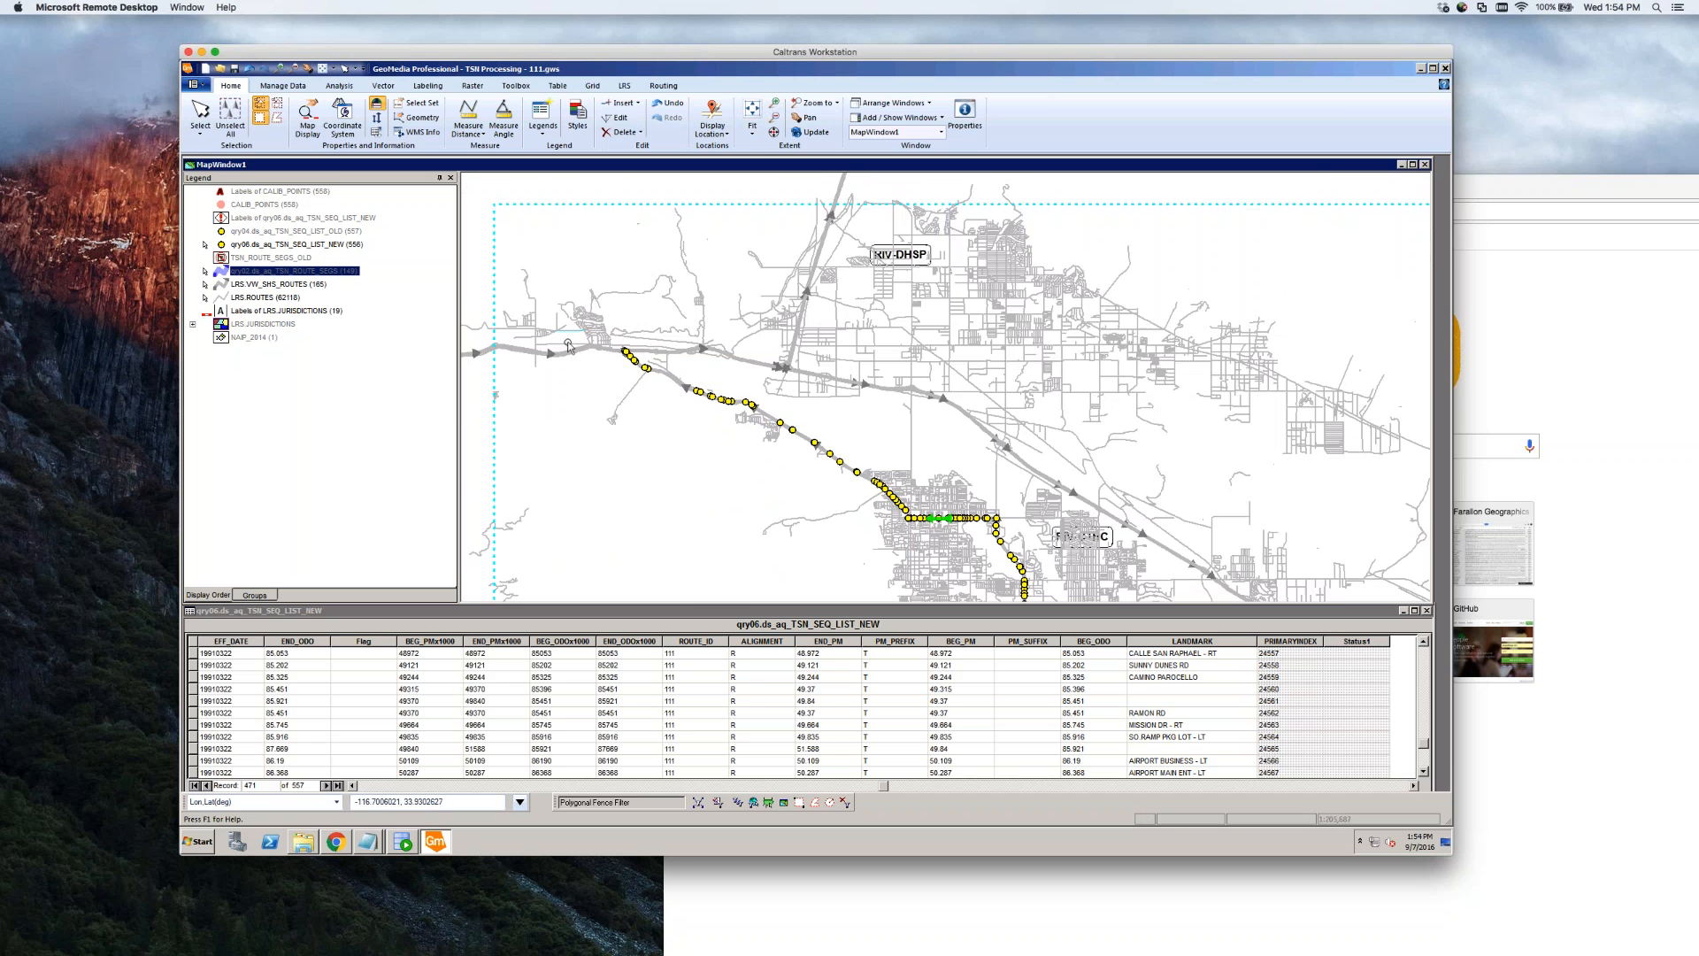
scroll(673, 381, down, 3)
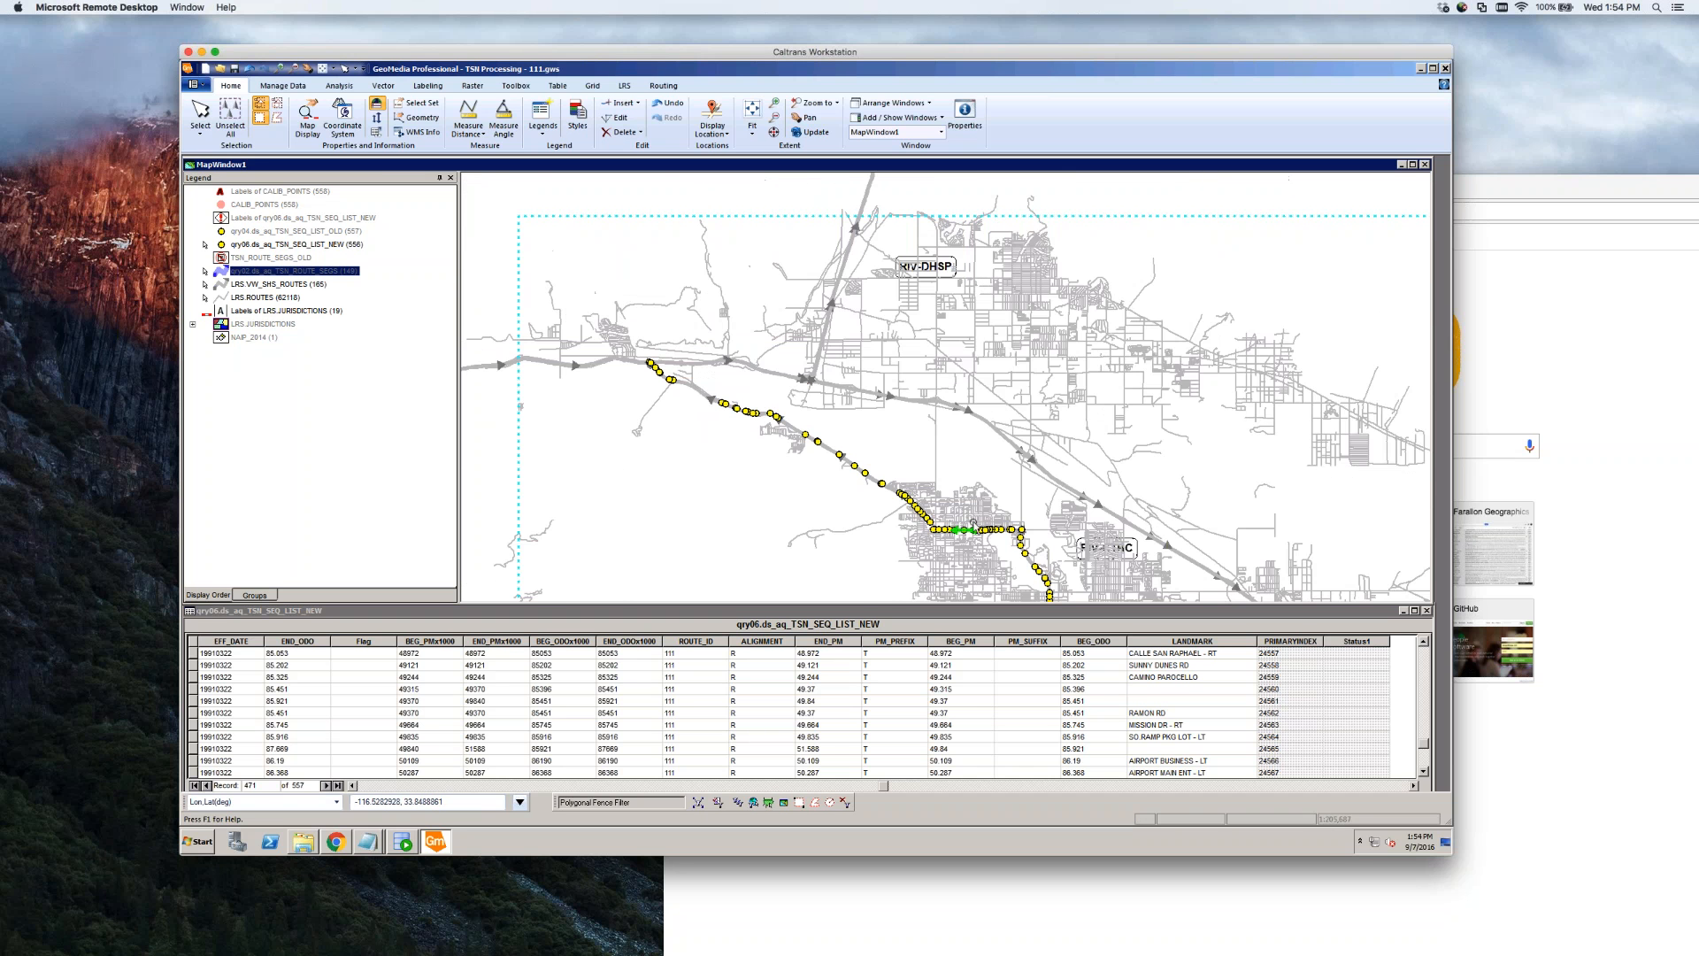
scroll(969, 530, up, 5)
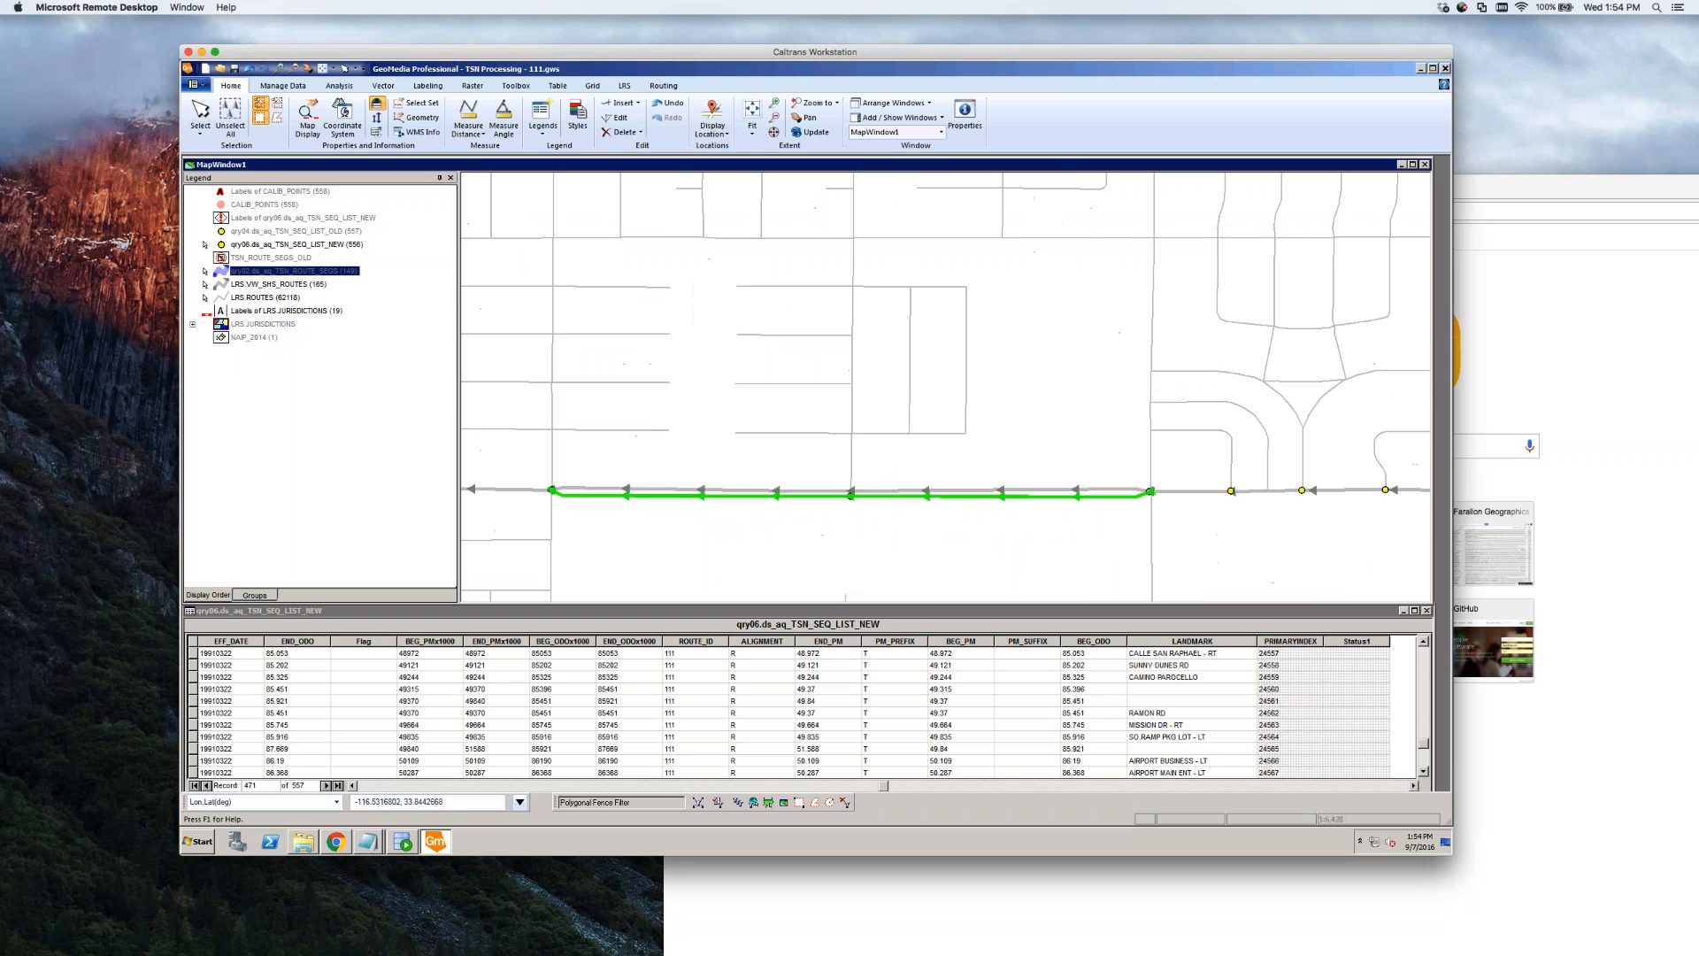
click(791, 529)
Inspect both parallel carriageways' properties, including ORA_LENGTH, cancel without changes, and zoom out
double_click(900, 492)
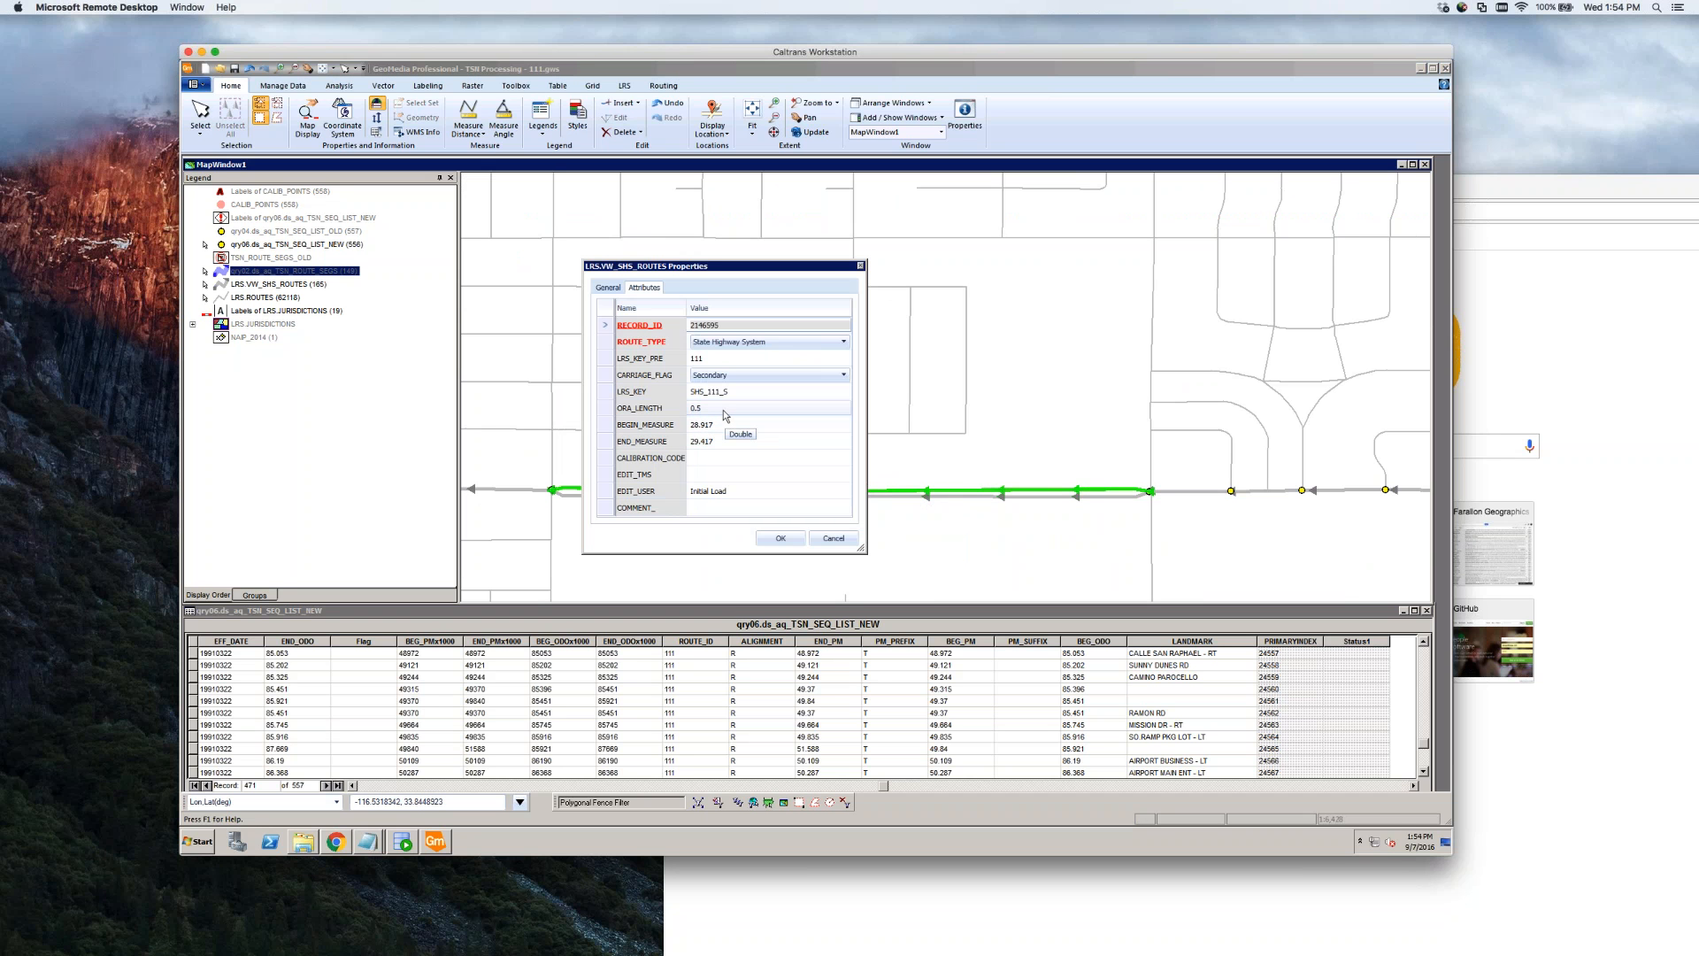
click(833, 538)
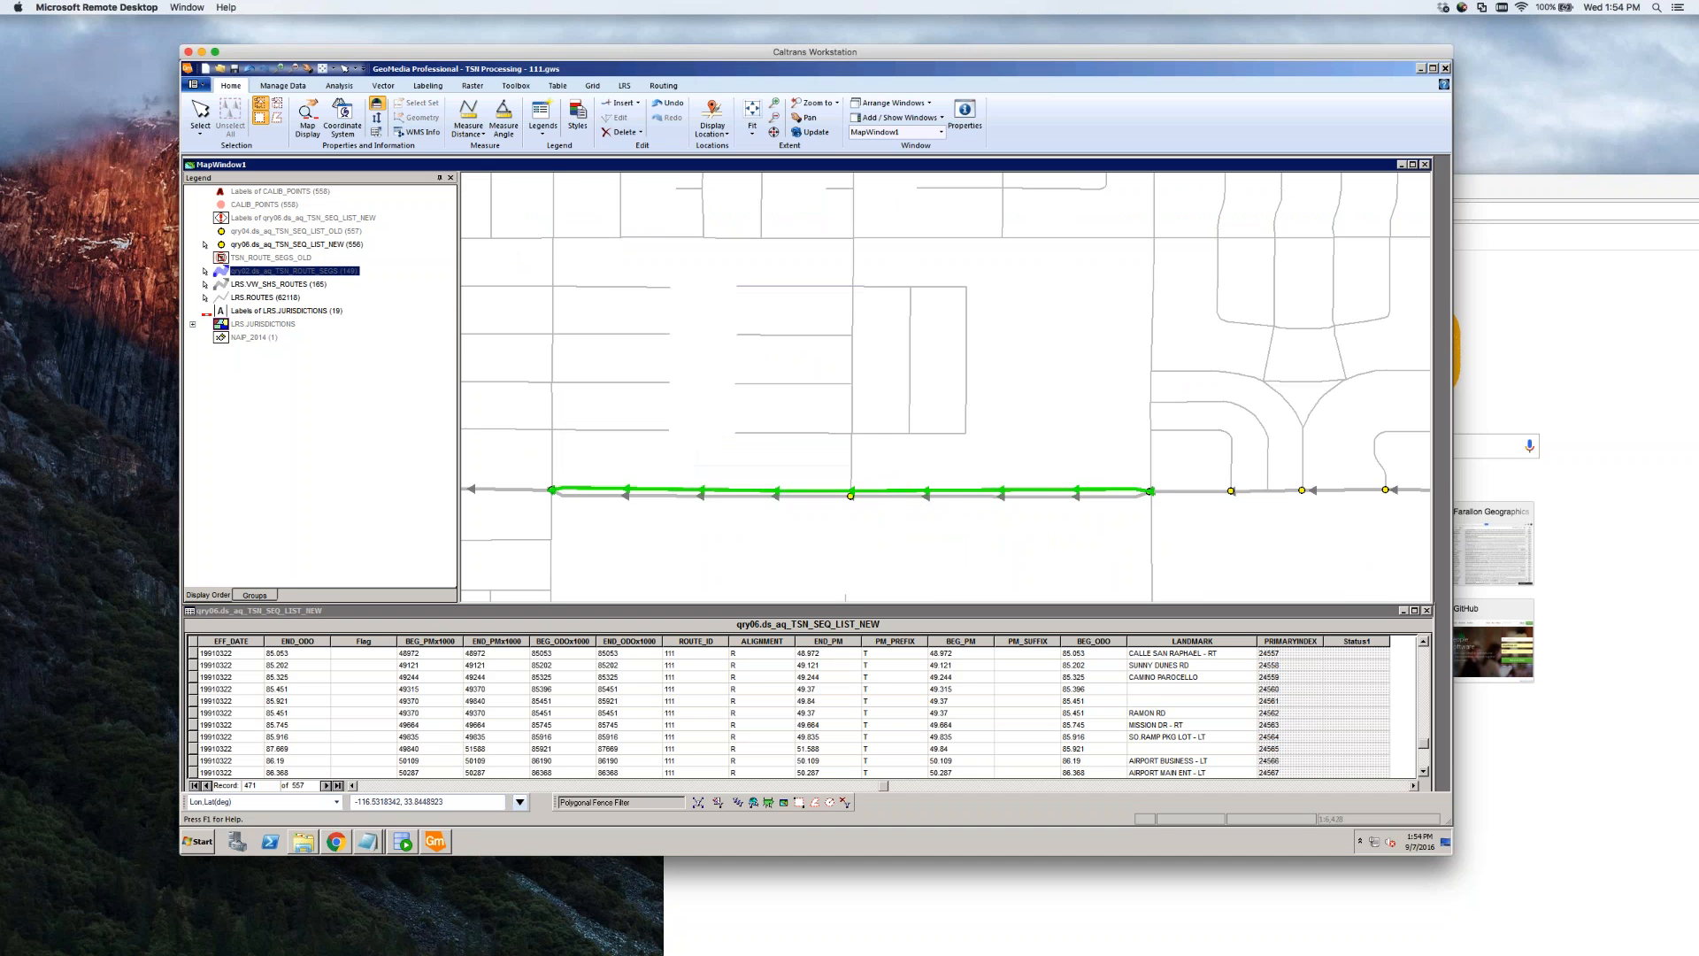
double_click(905, 495)
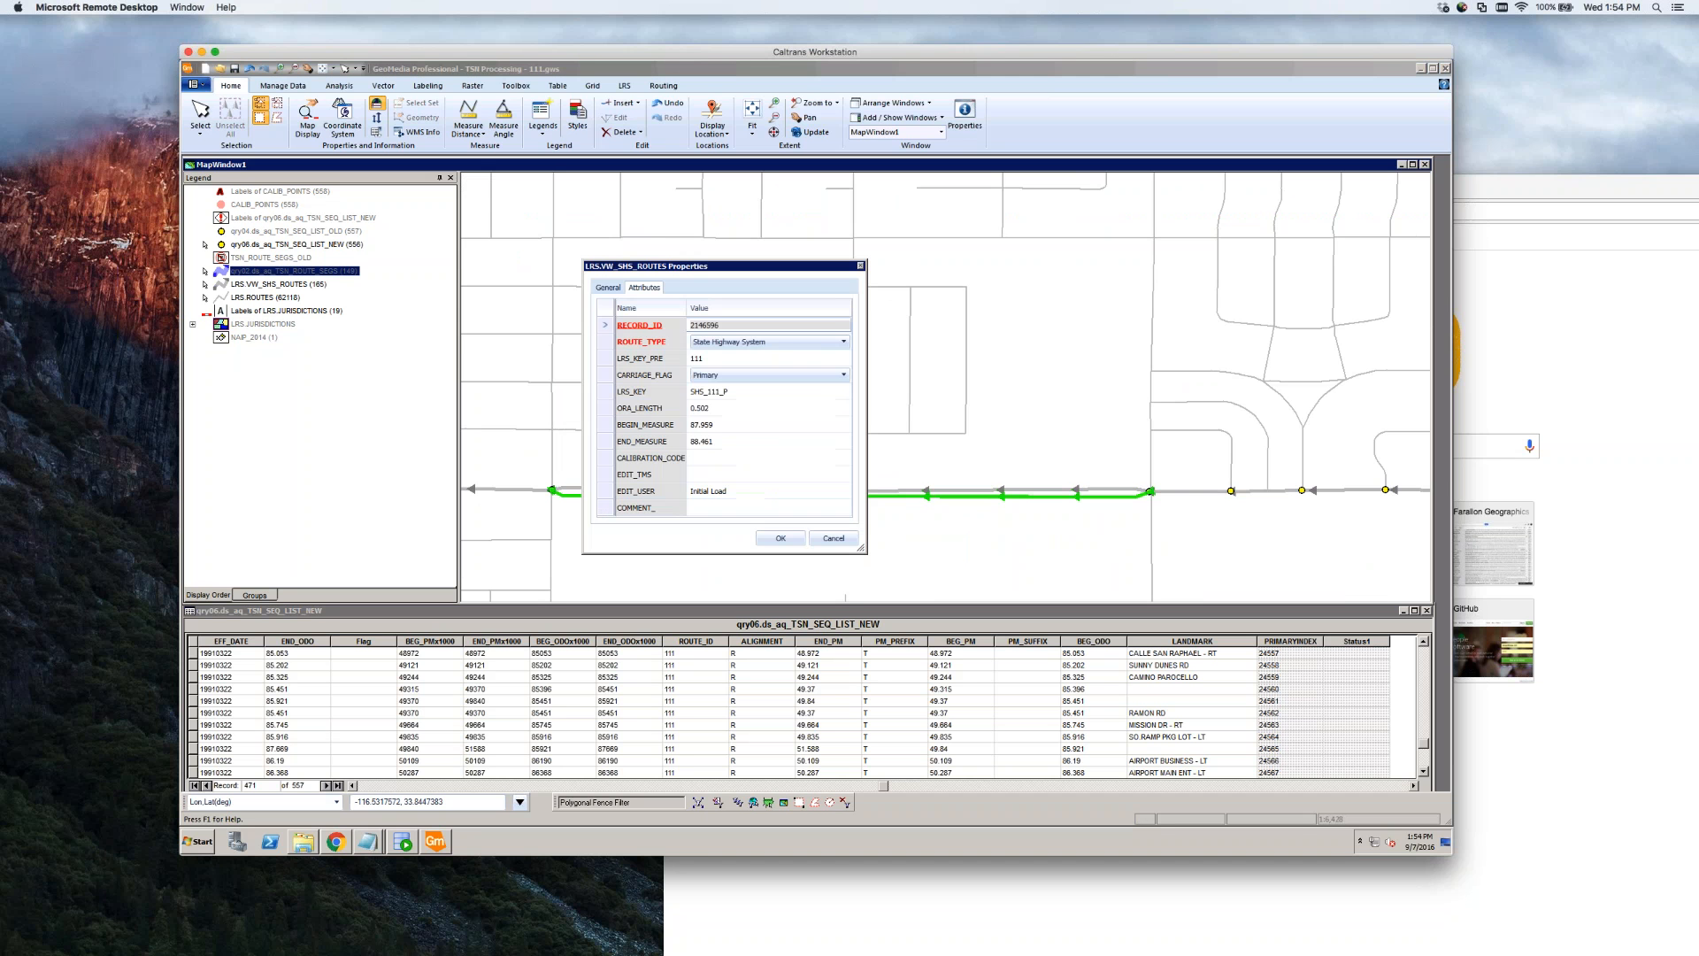
click(734, 408)
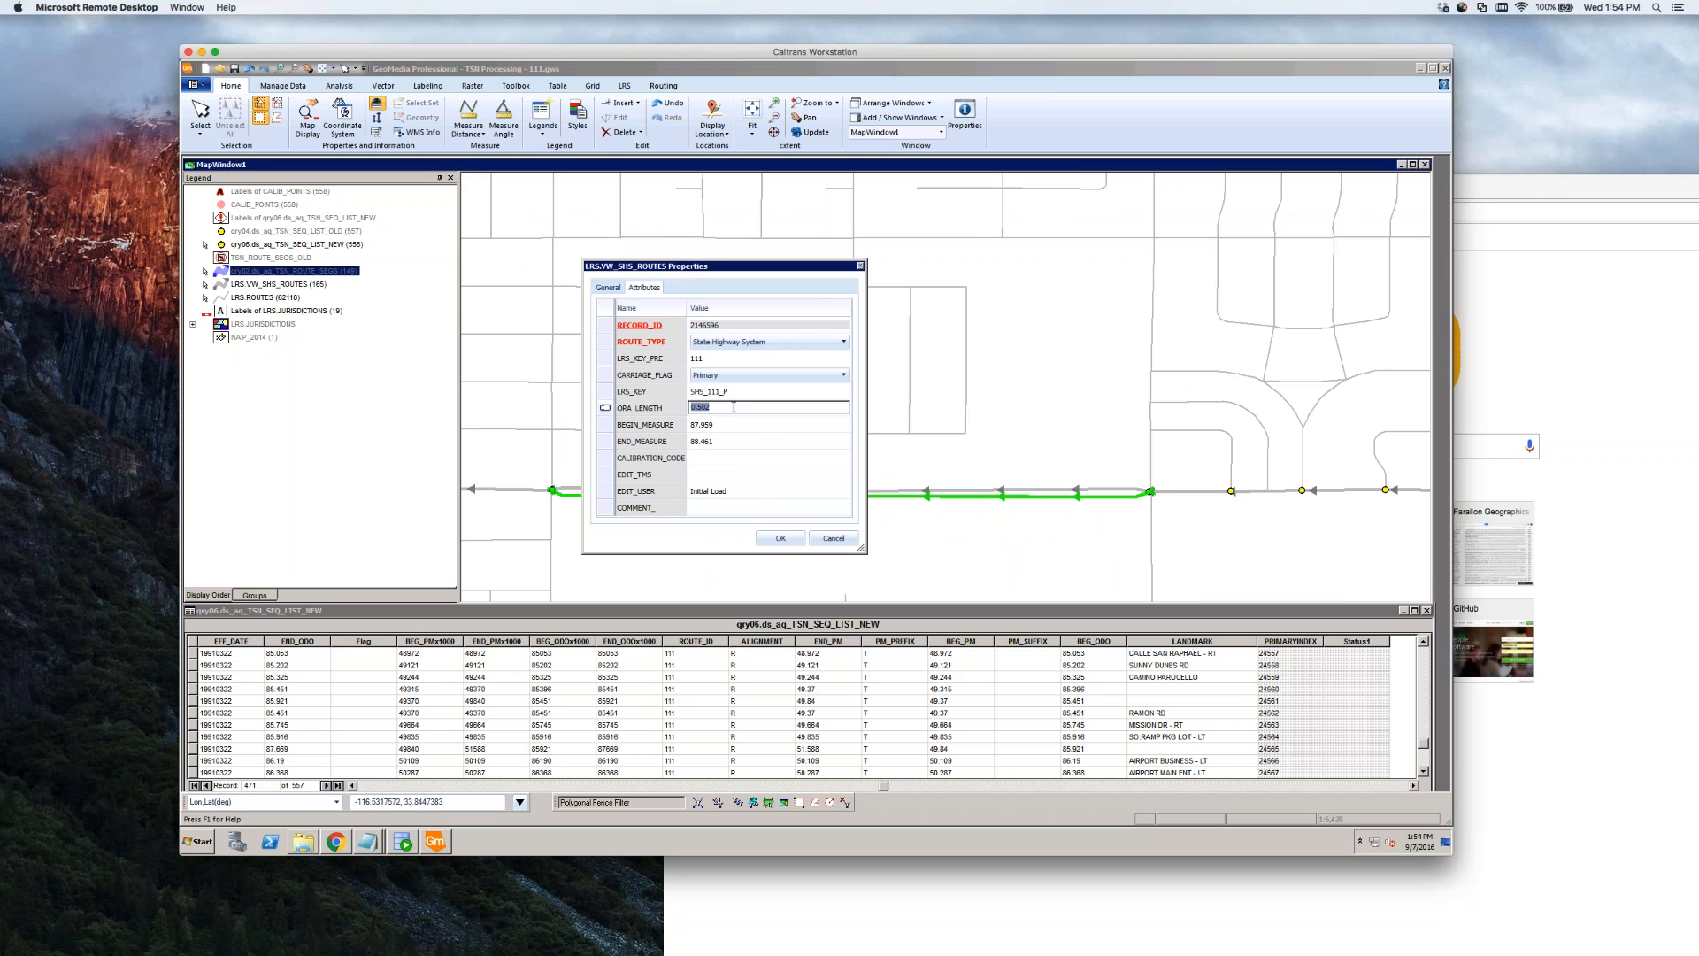
click(833, 538)
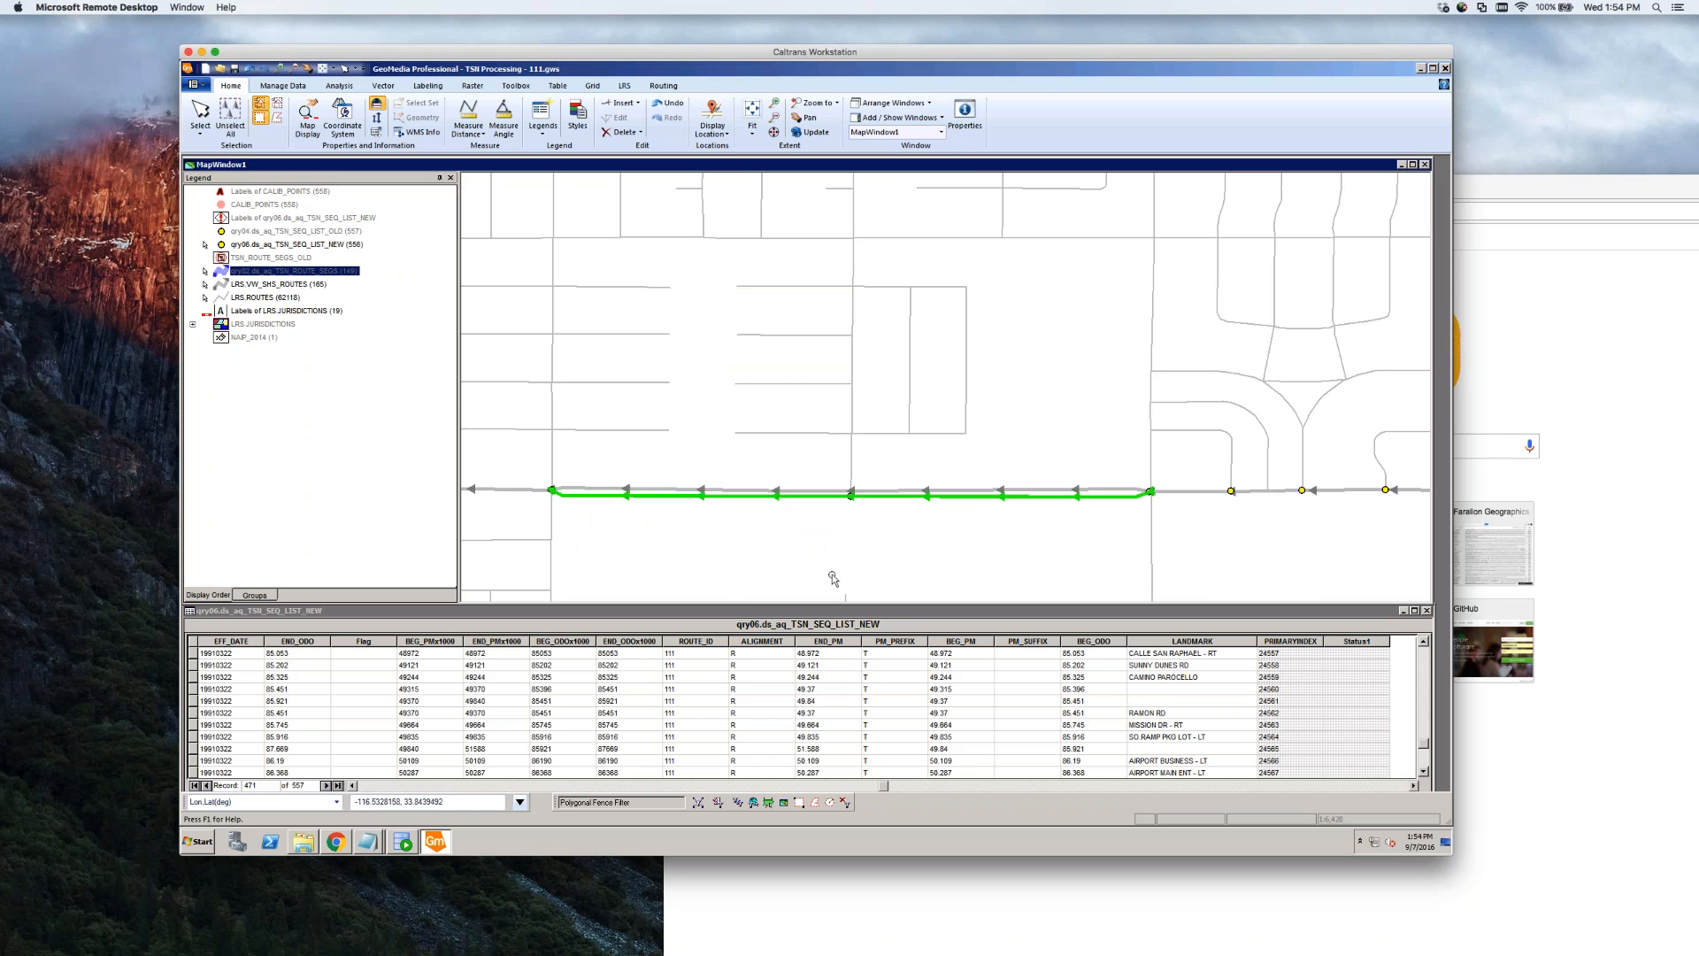
click(833, 579)
scroll(948, 560, down, 1)
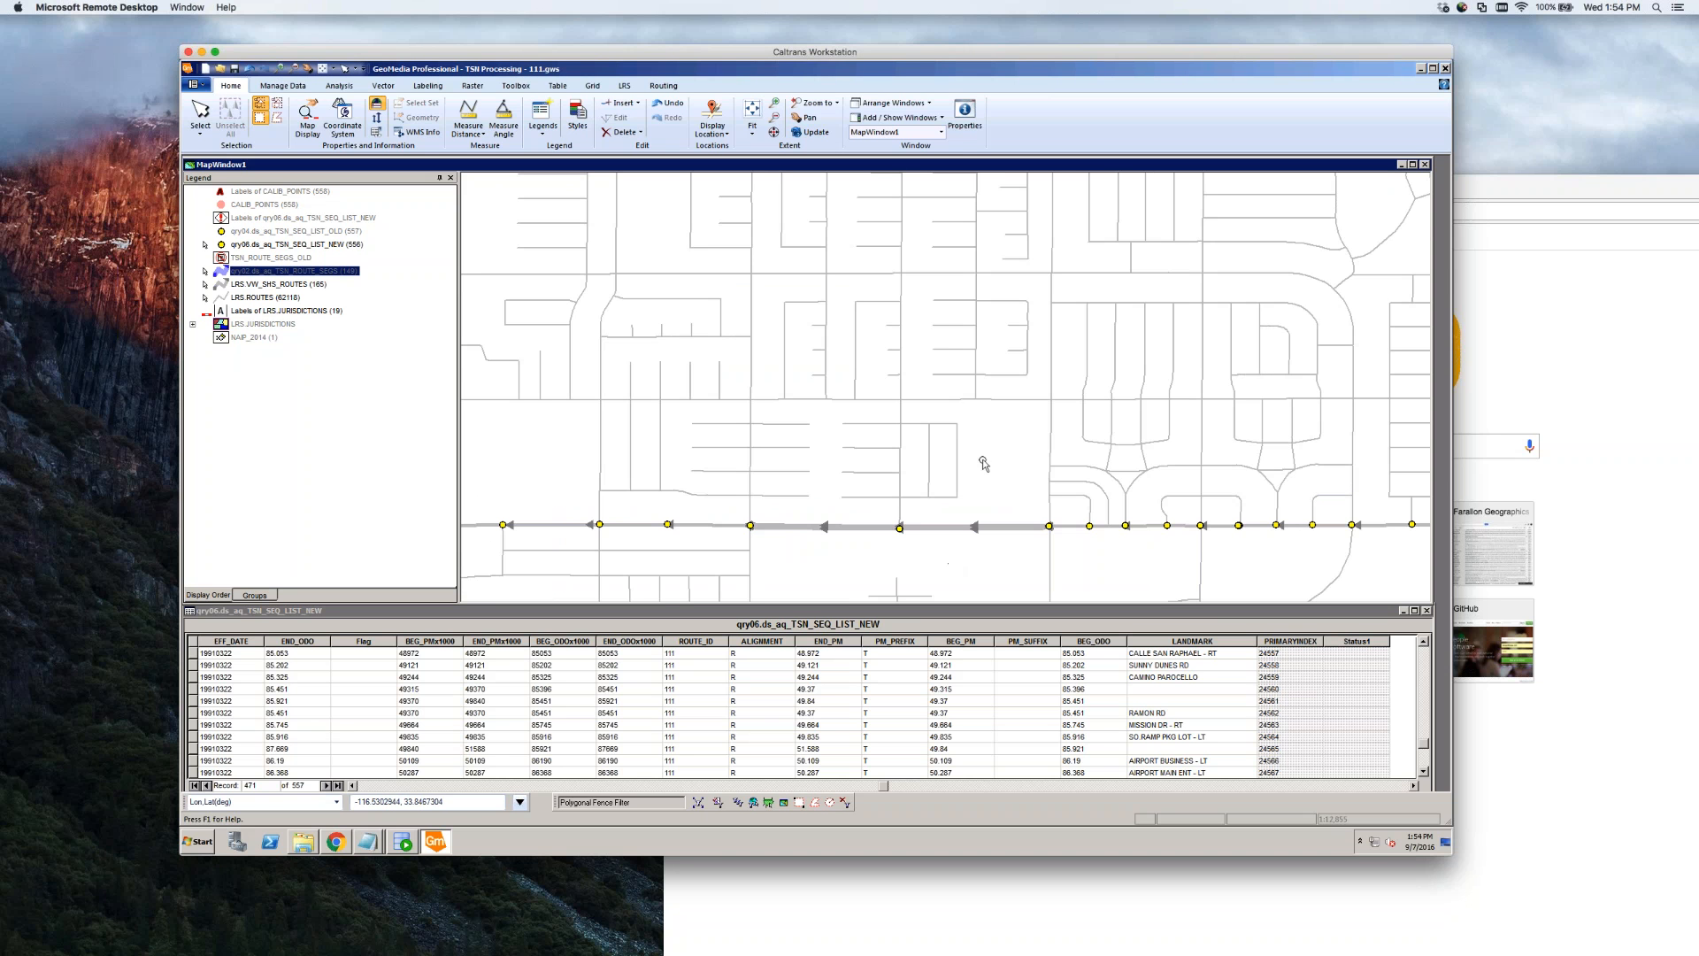
scroll(983, 462, down, 1)
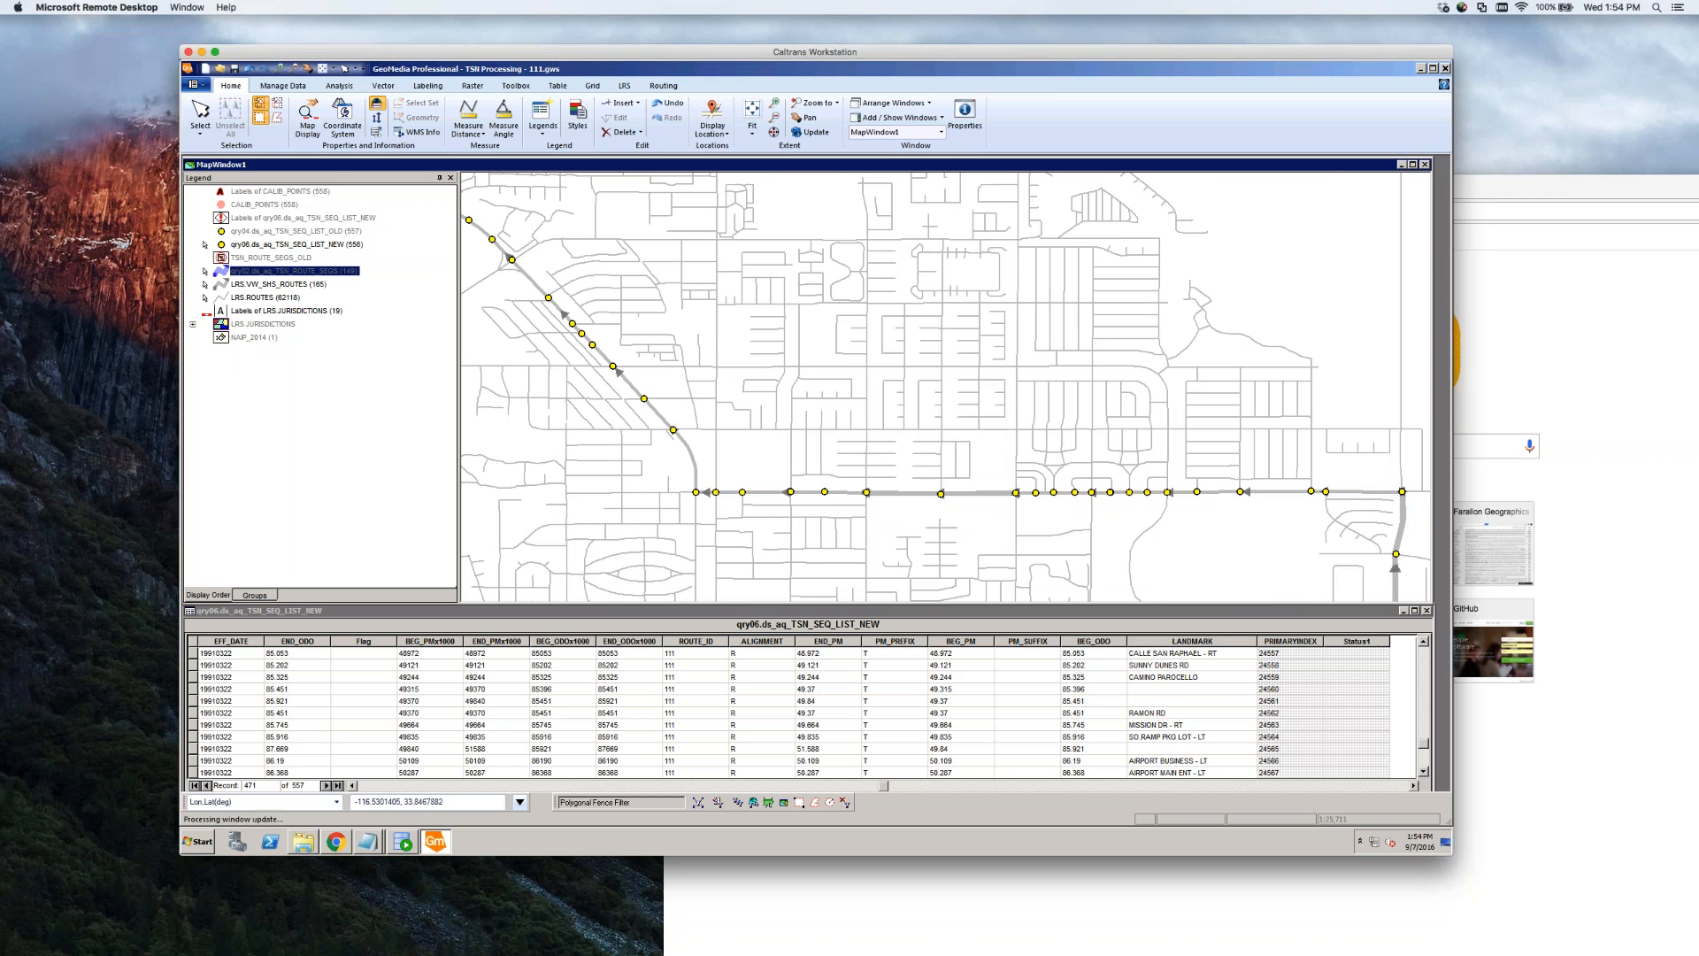
Zoom back in on route 111's straight east–west section between its sequence points
scroll(982, 460, down, 1)
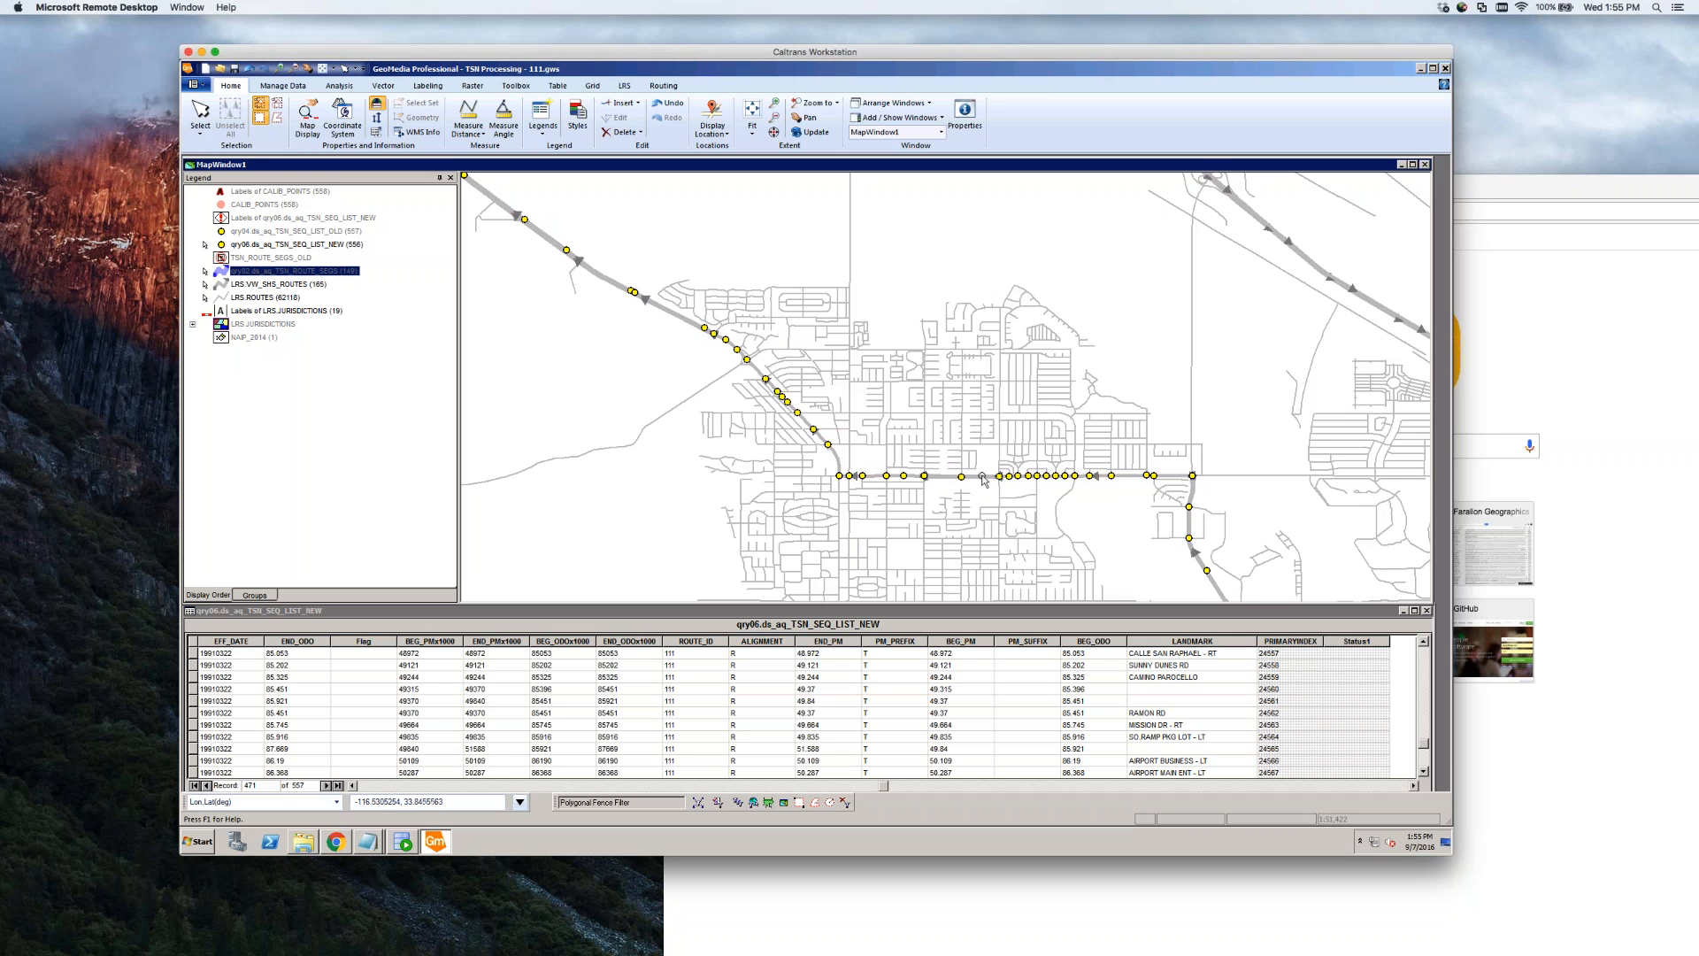
scroll(974, 478, up, 3)
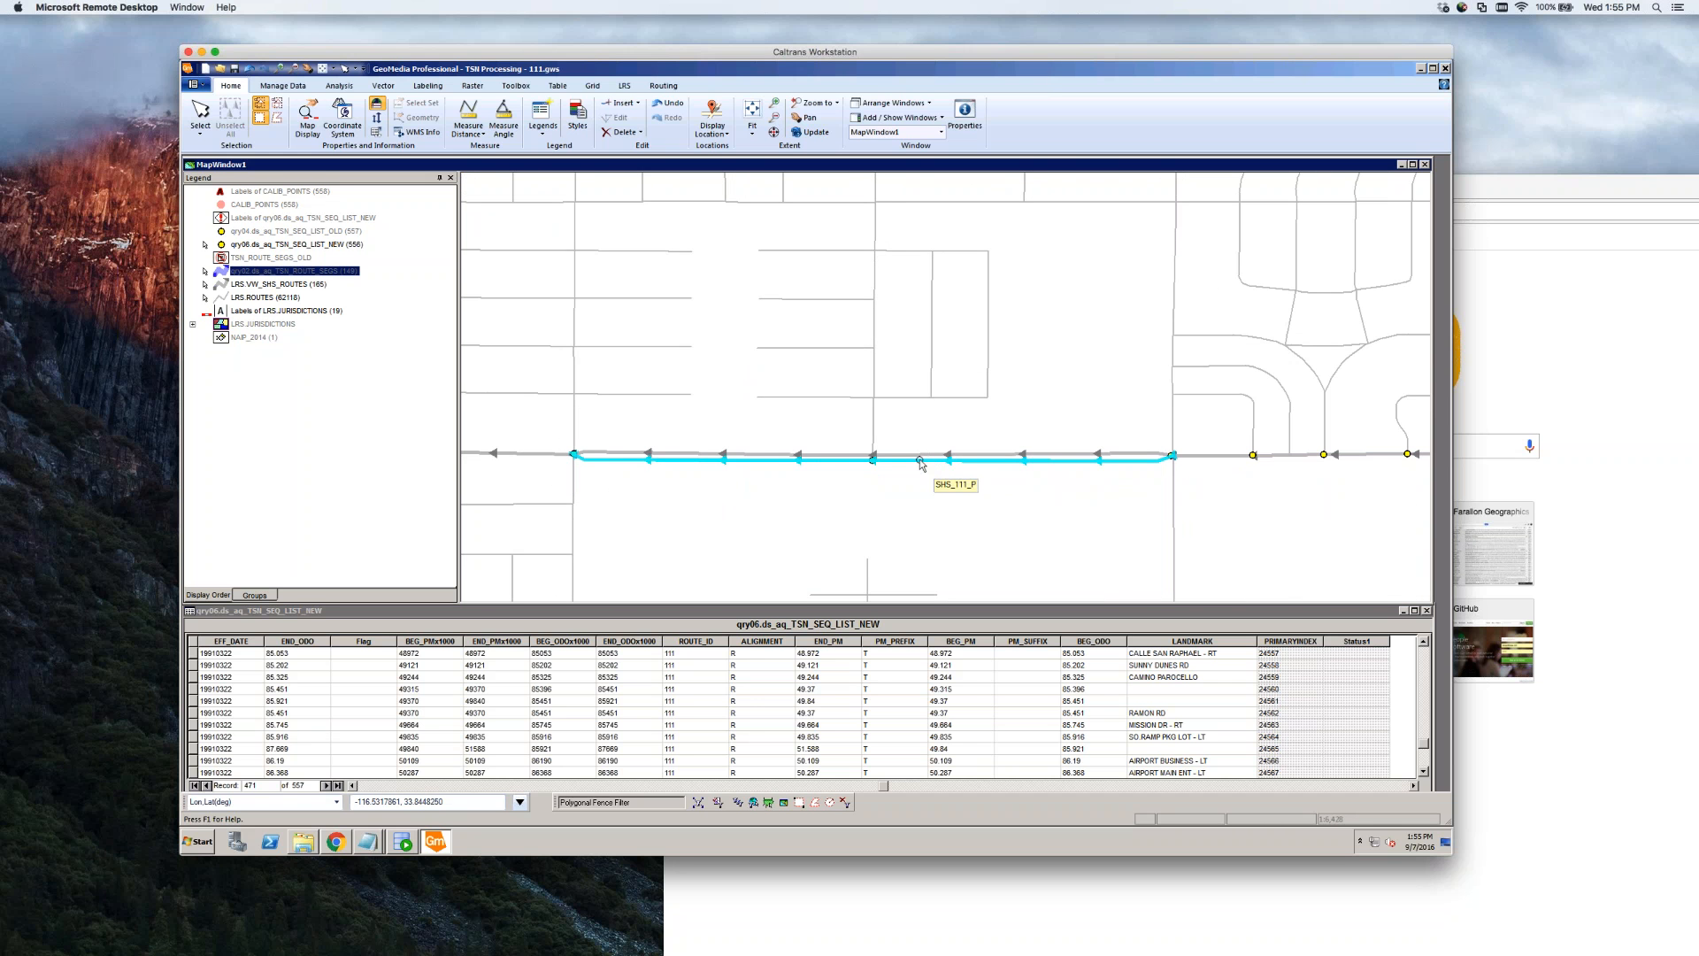
Review the SHS_111_P route's attributes and the neighbouring segment's, cancelling each without changes
click(925, 461)
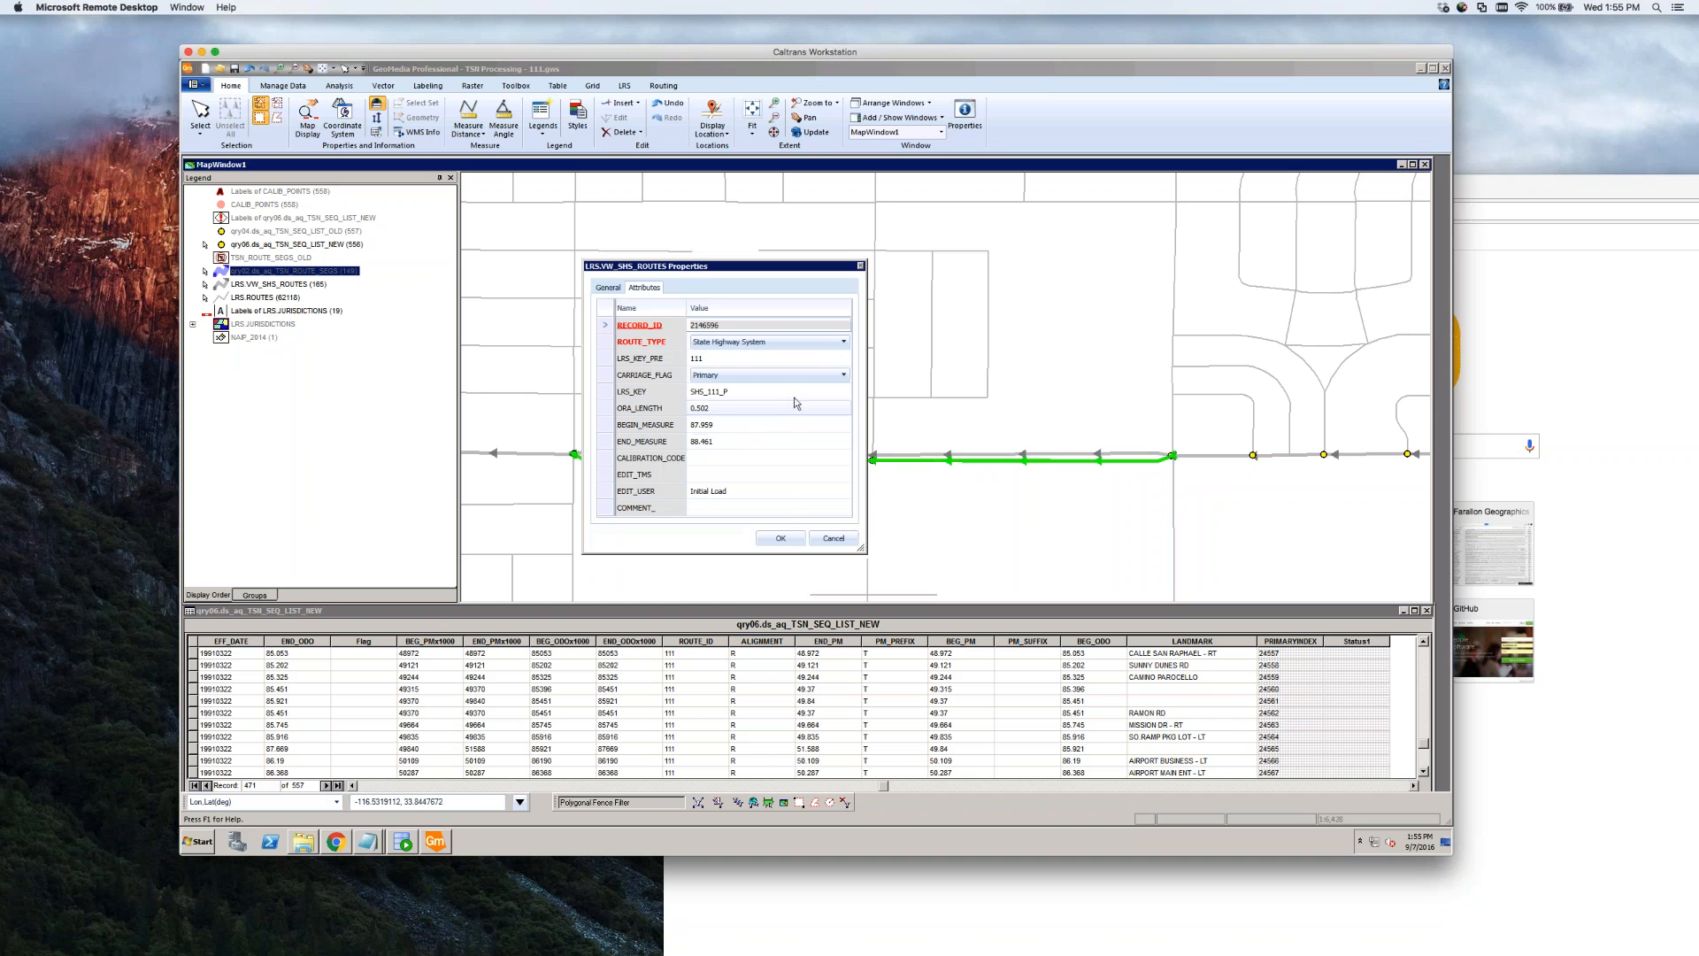
click(834, 539)
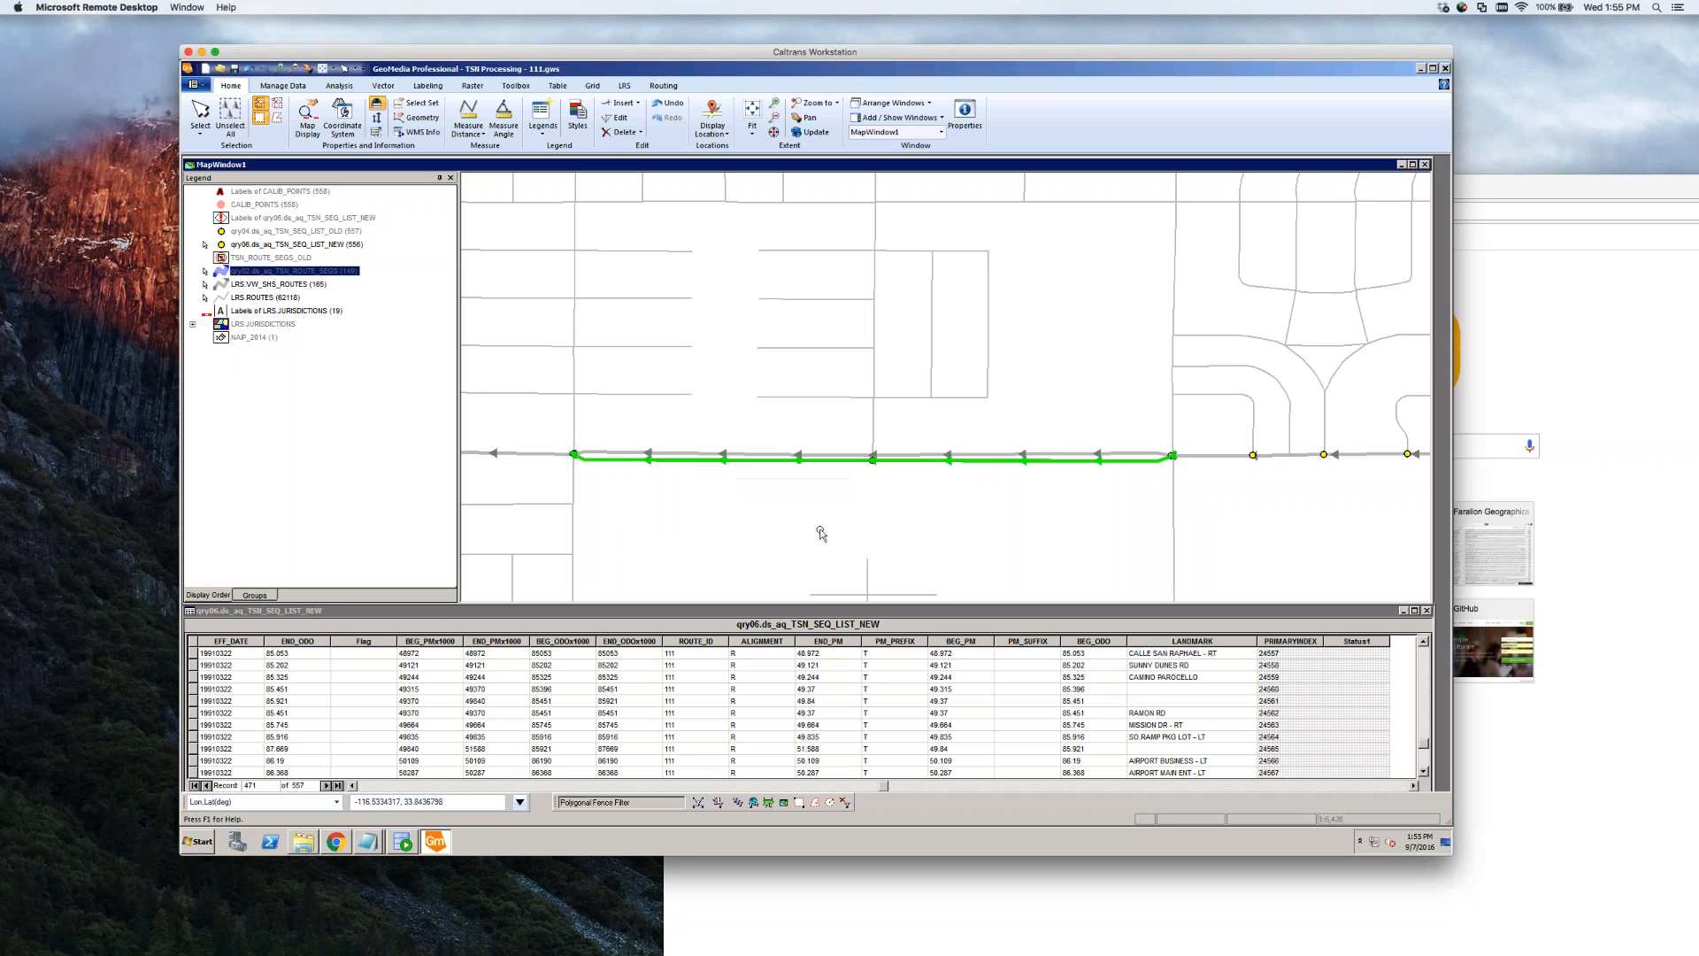
click(797, 504)
double_click(722, 464)
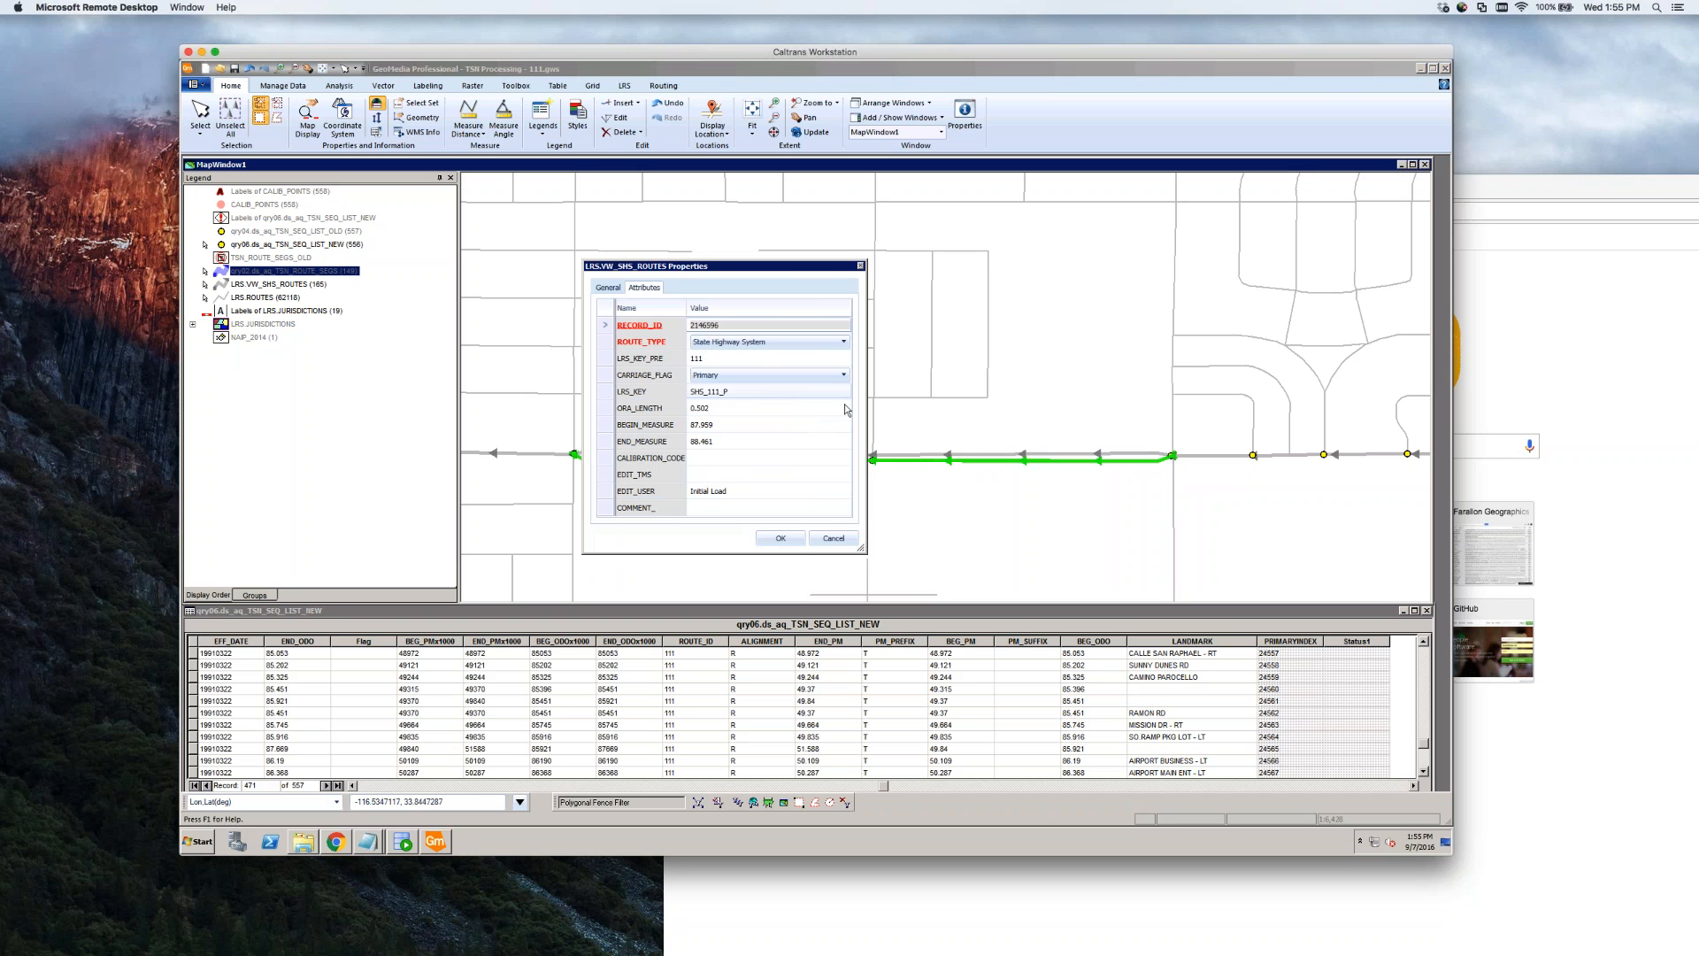
click(833, 538)
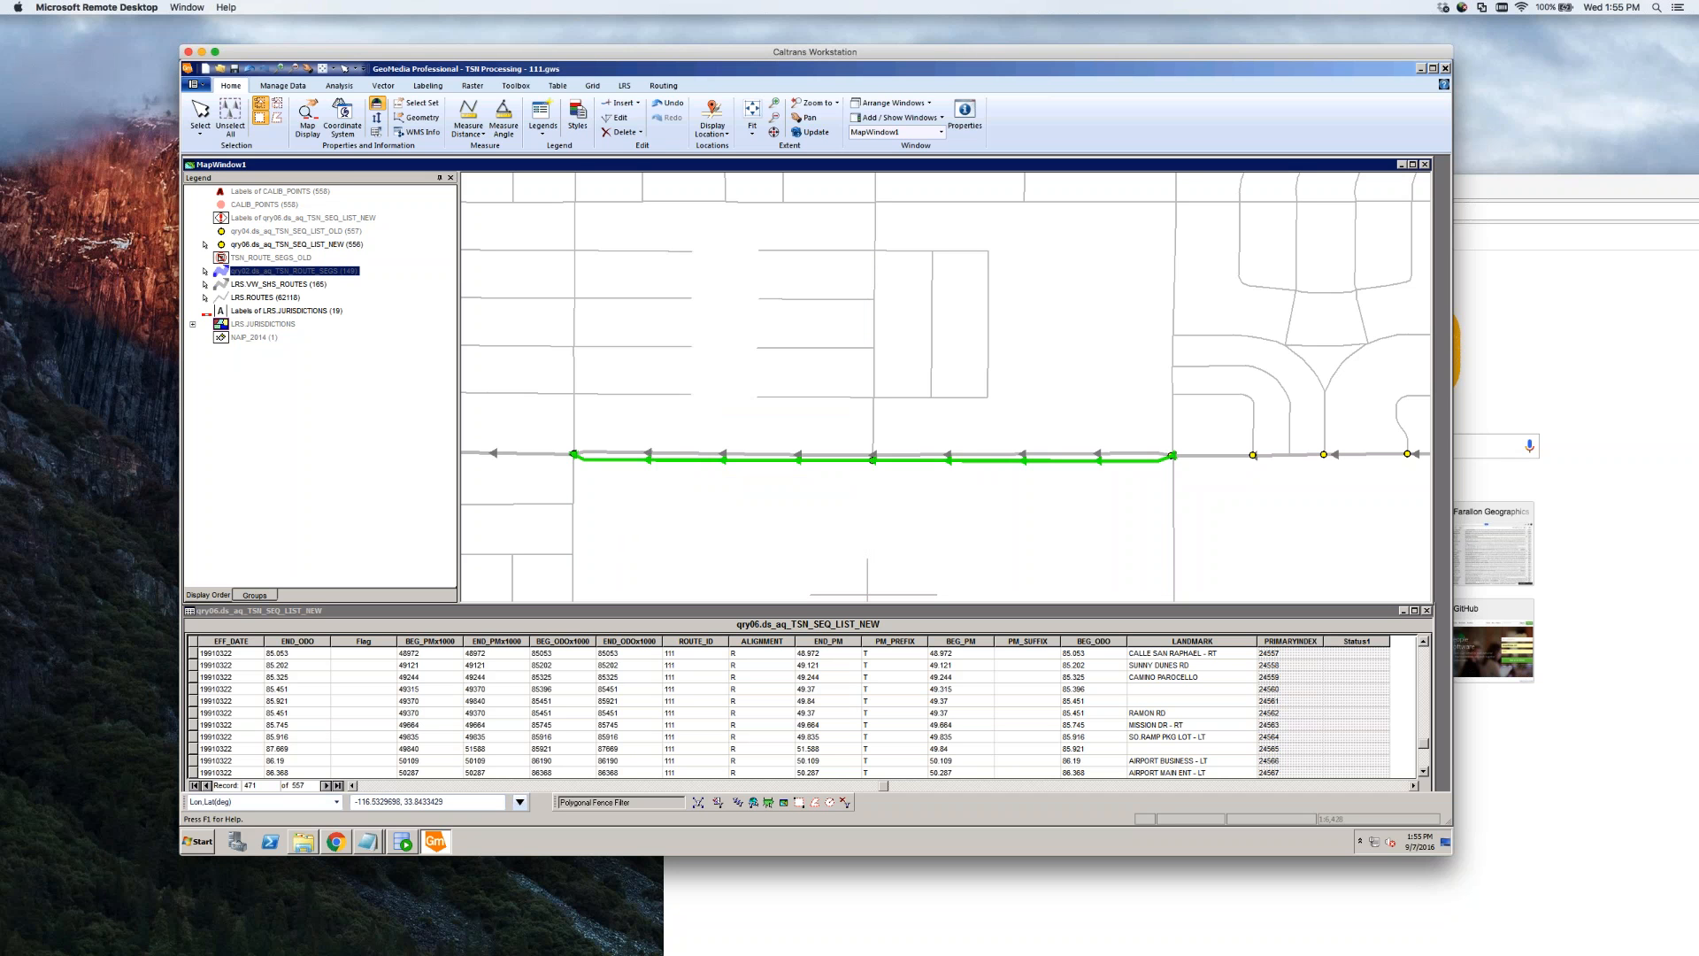
click(693, 501)
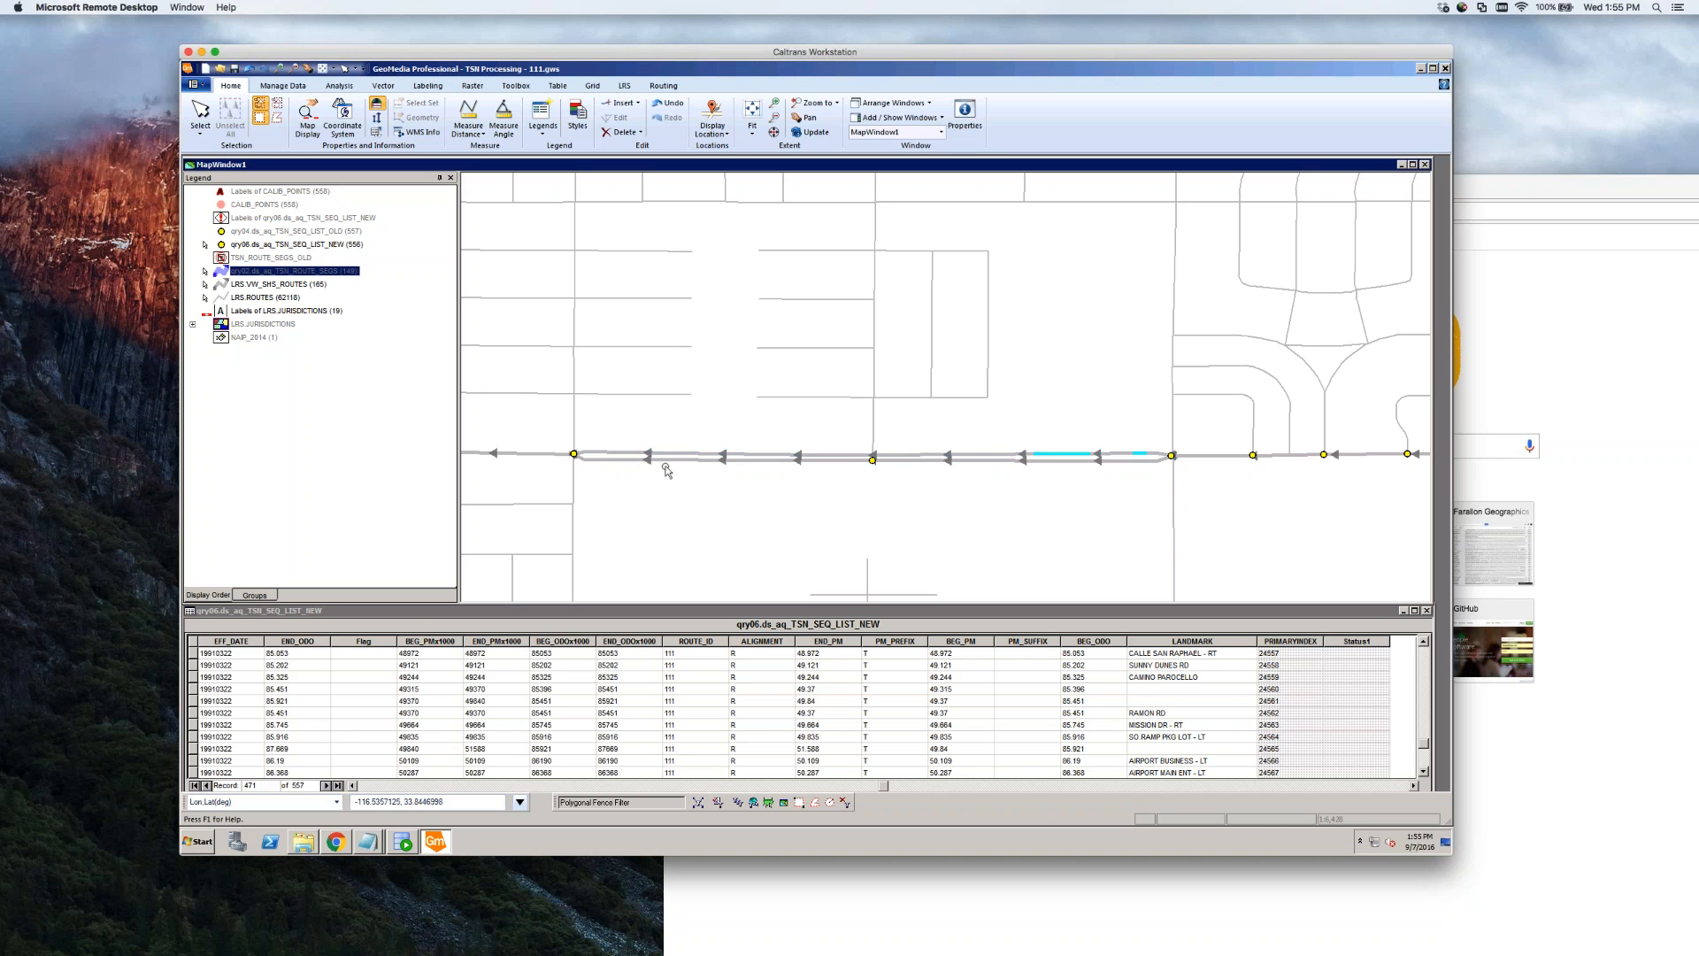
Change the SHS_111_P route's CARRIAGE_FLAG to Secondary and close the Properties dialog
double_click(698, 464)
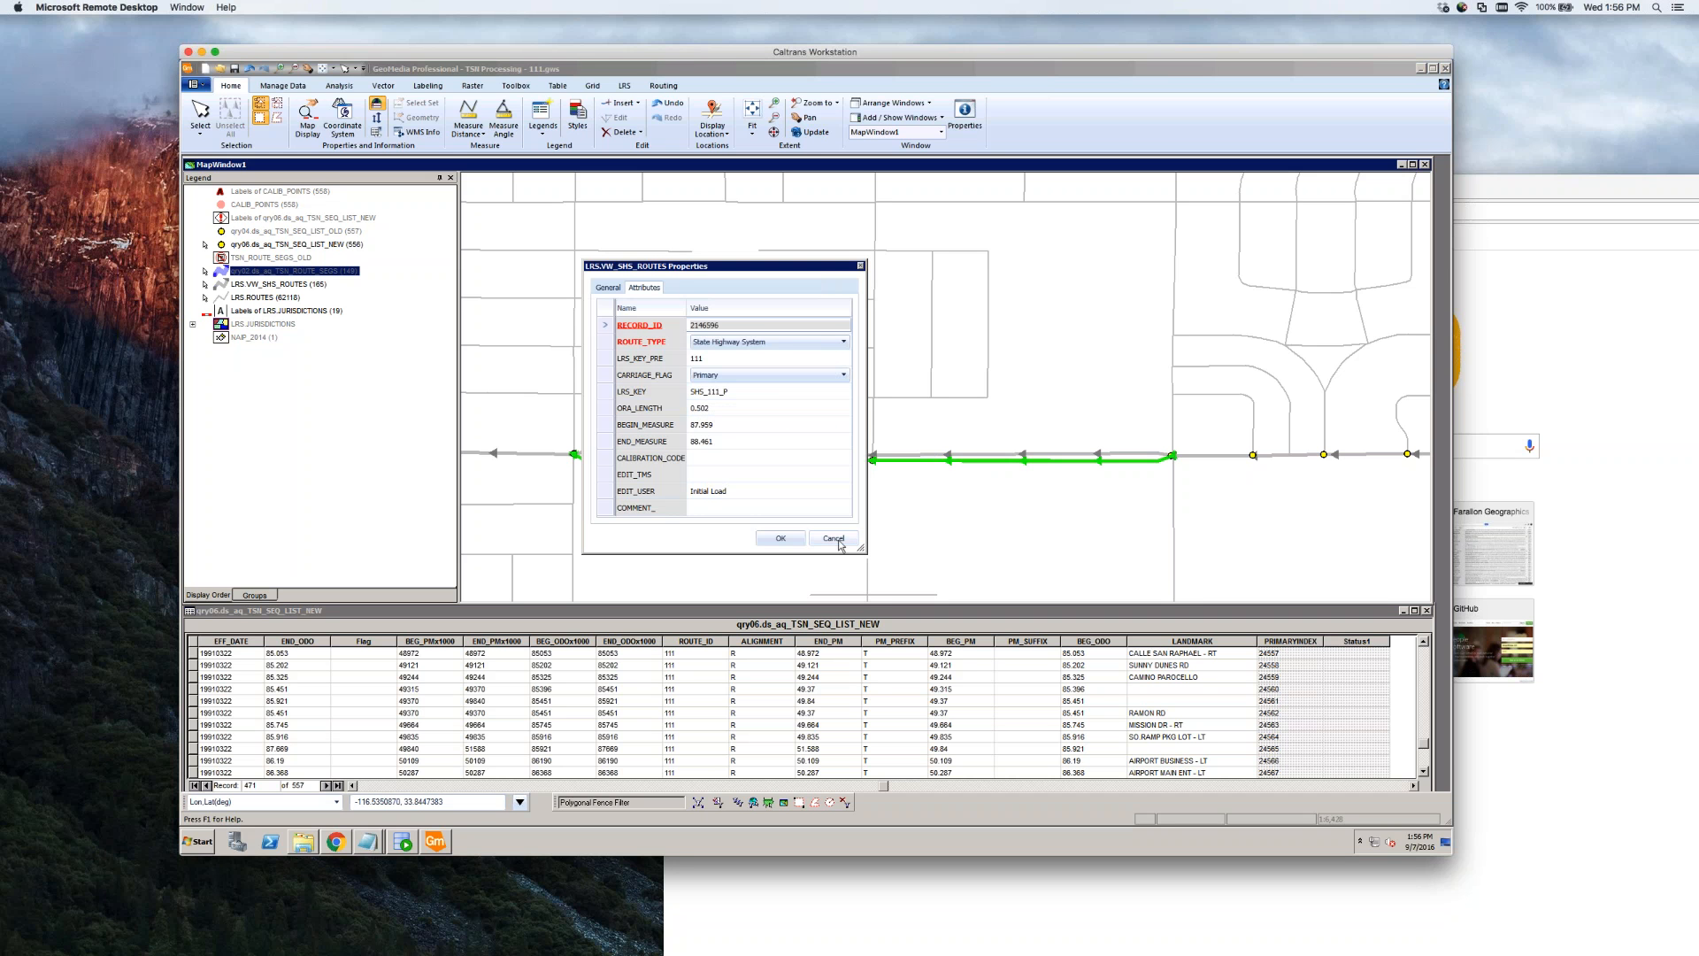
click(832, 375)
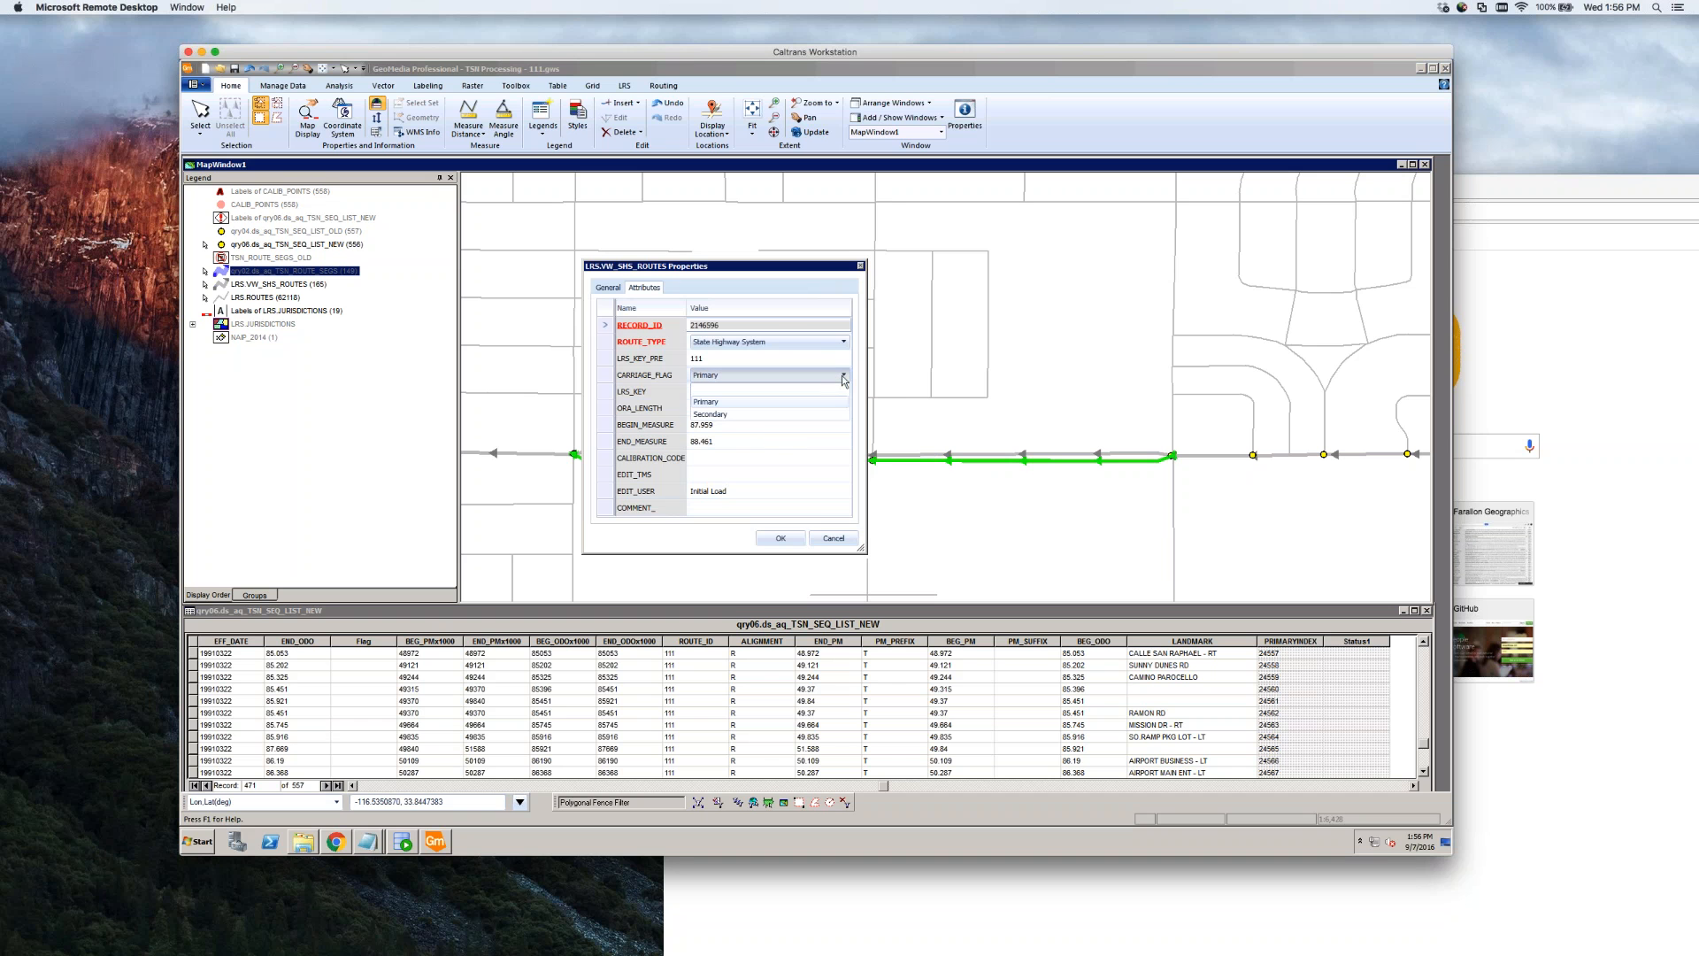
click(744, 415)
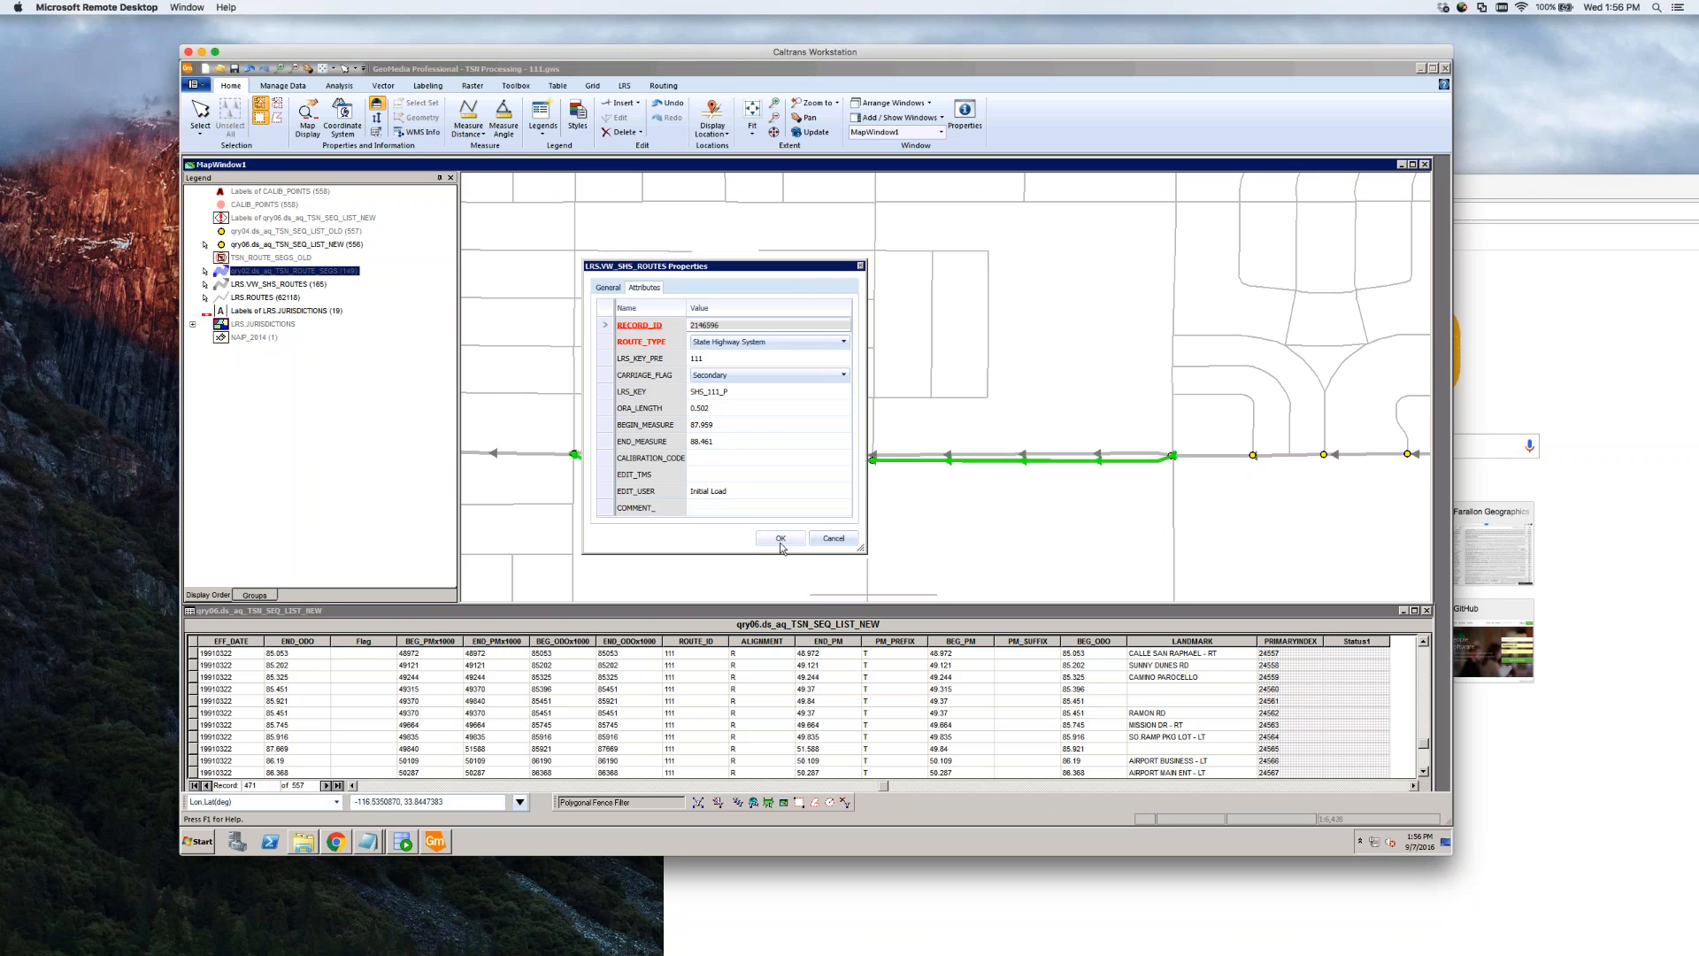
click(740, 443)
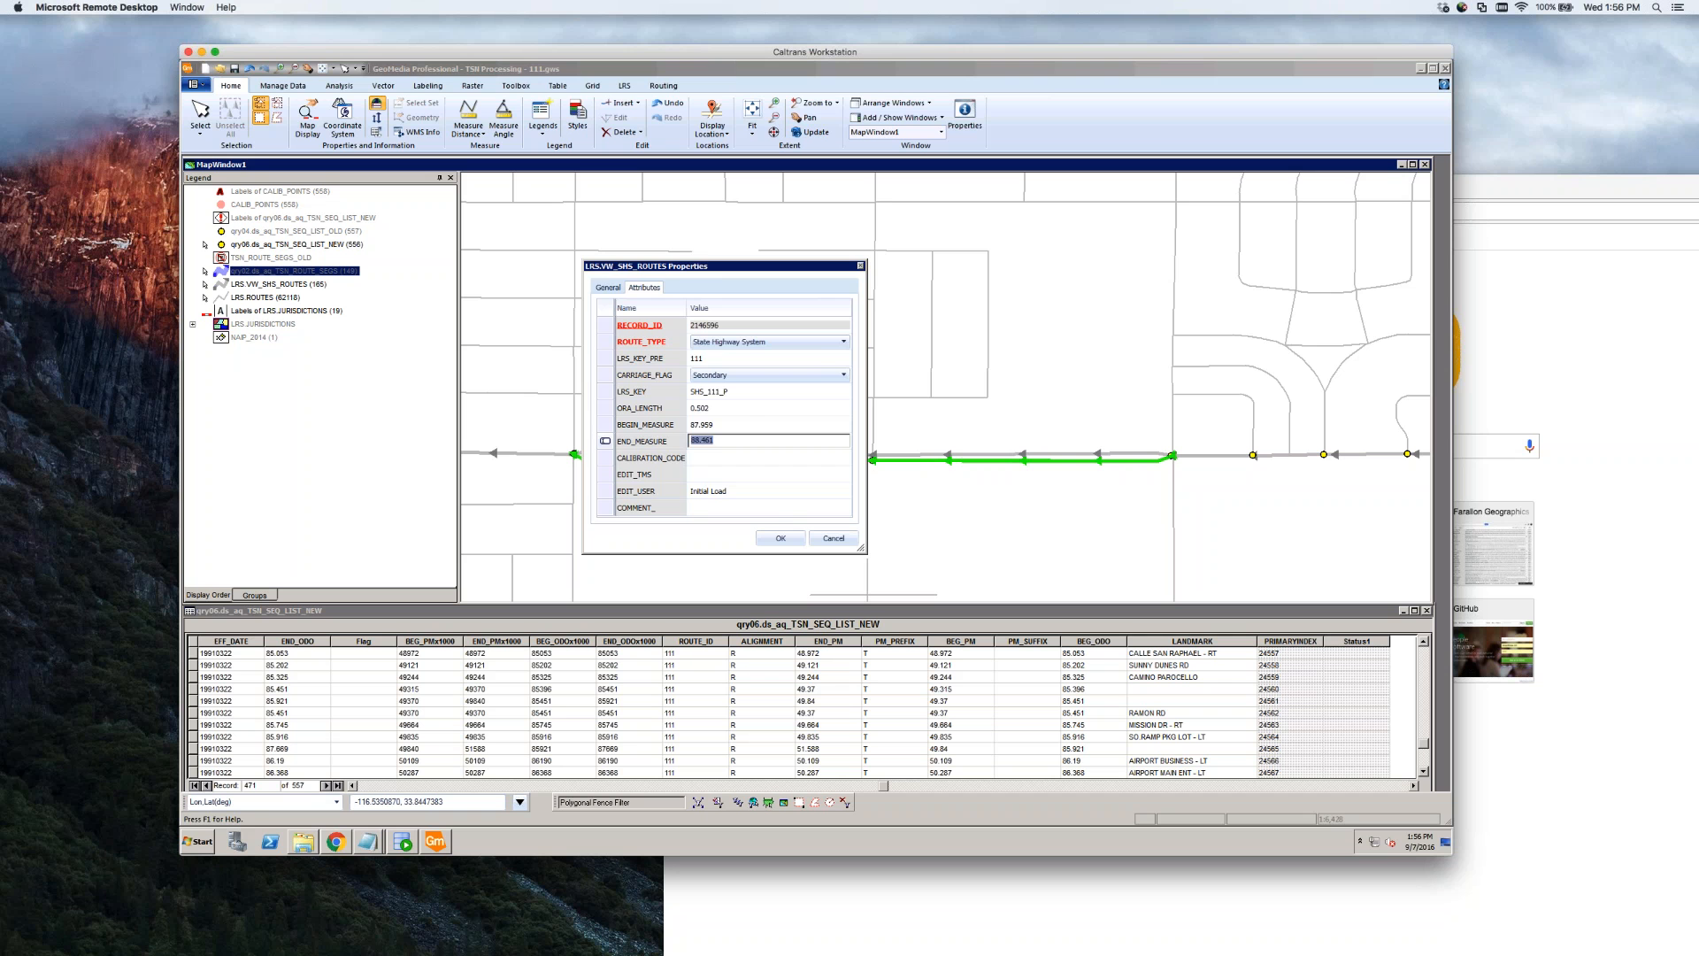
click(828, 539)
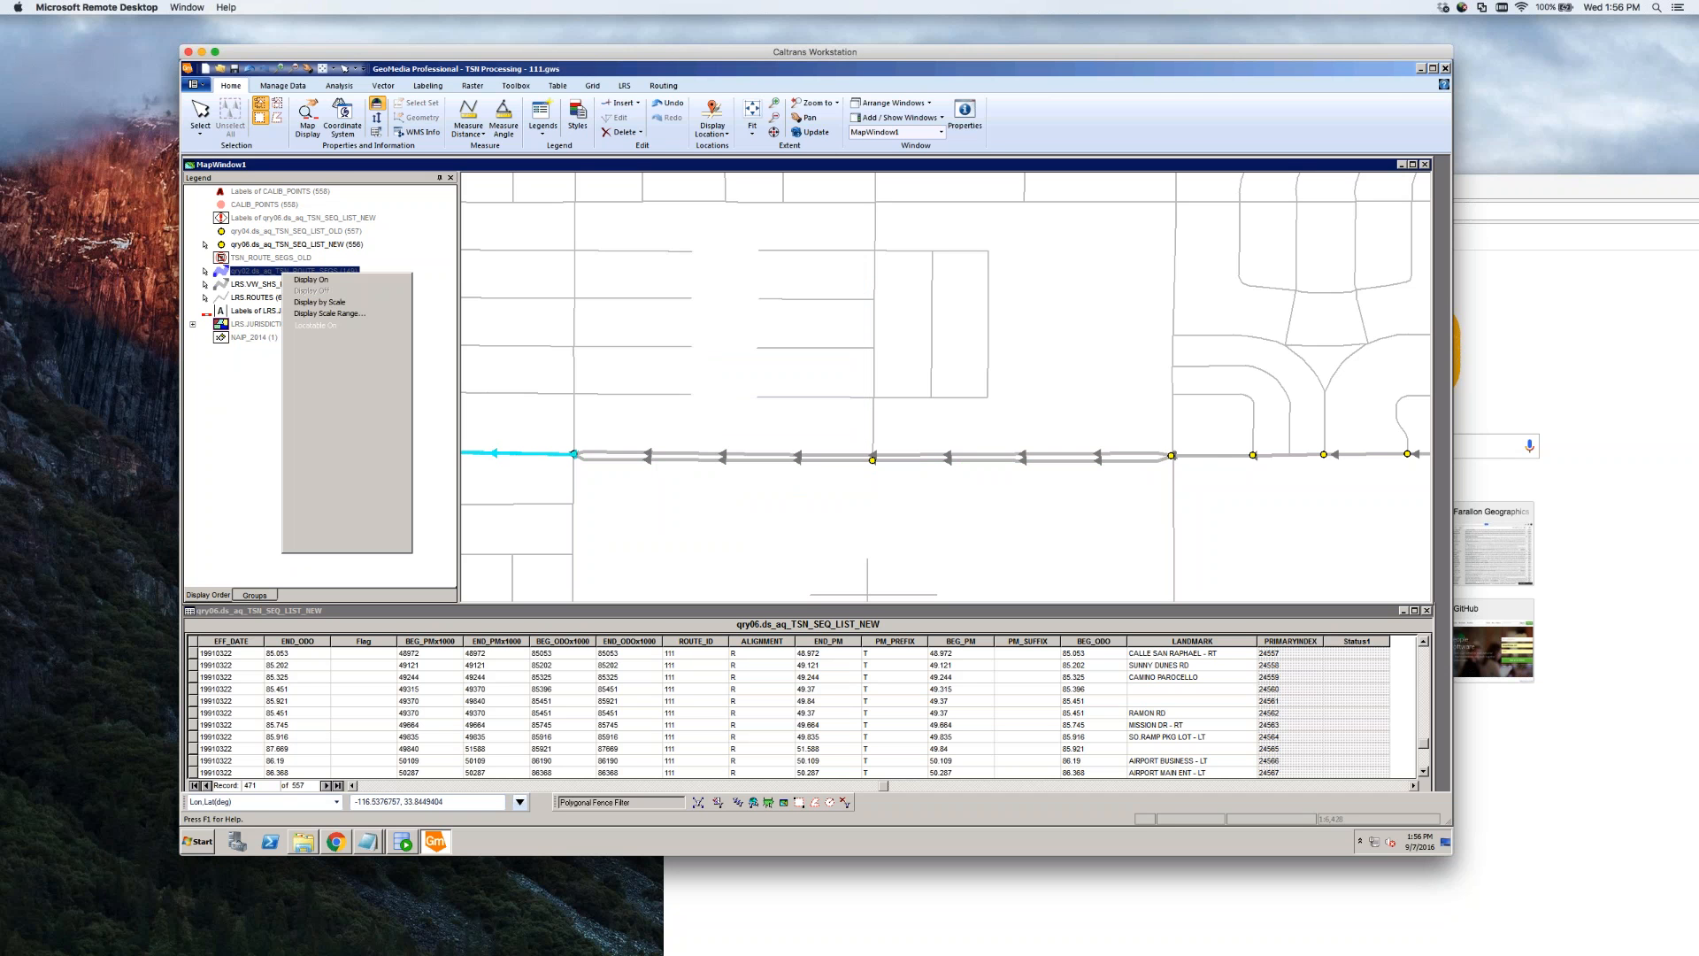
right_click(282, 272)
click(309, 281)
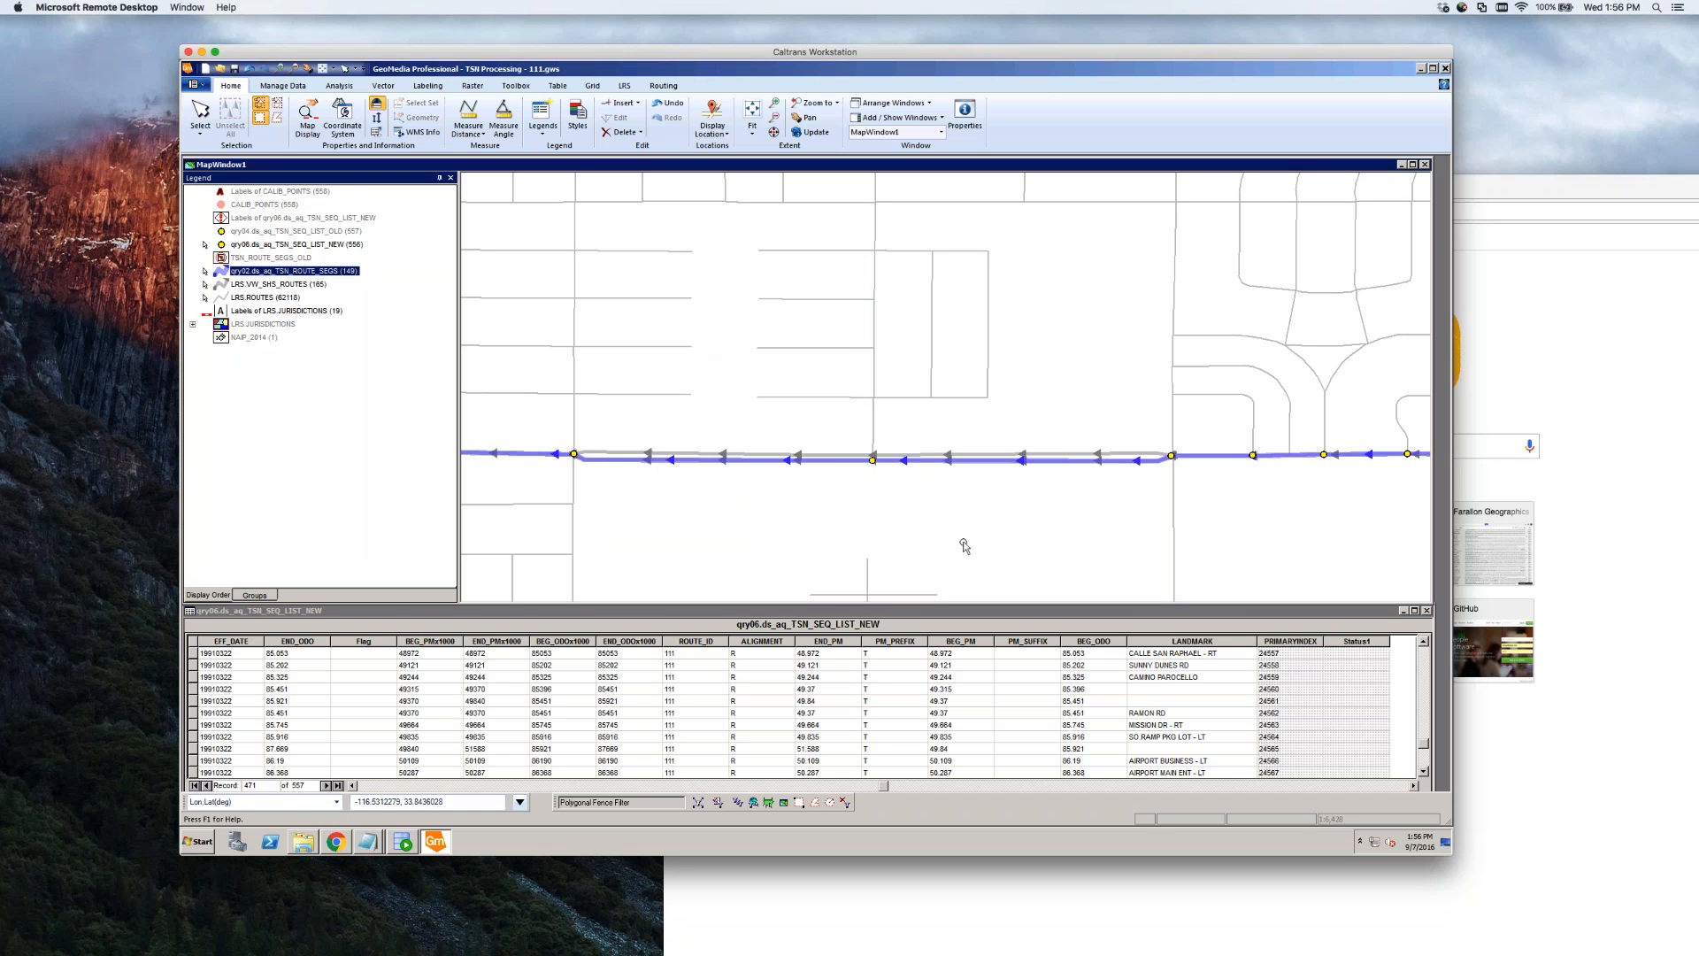
click(911, 455)
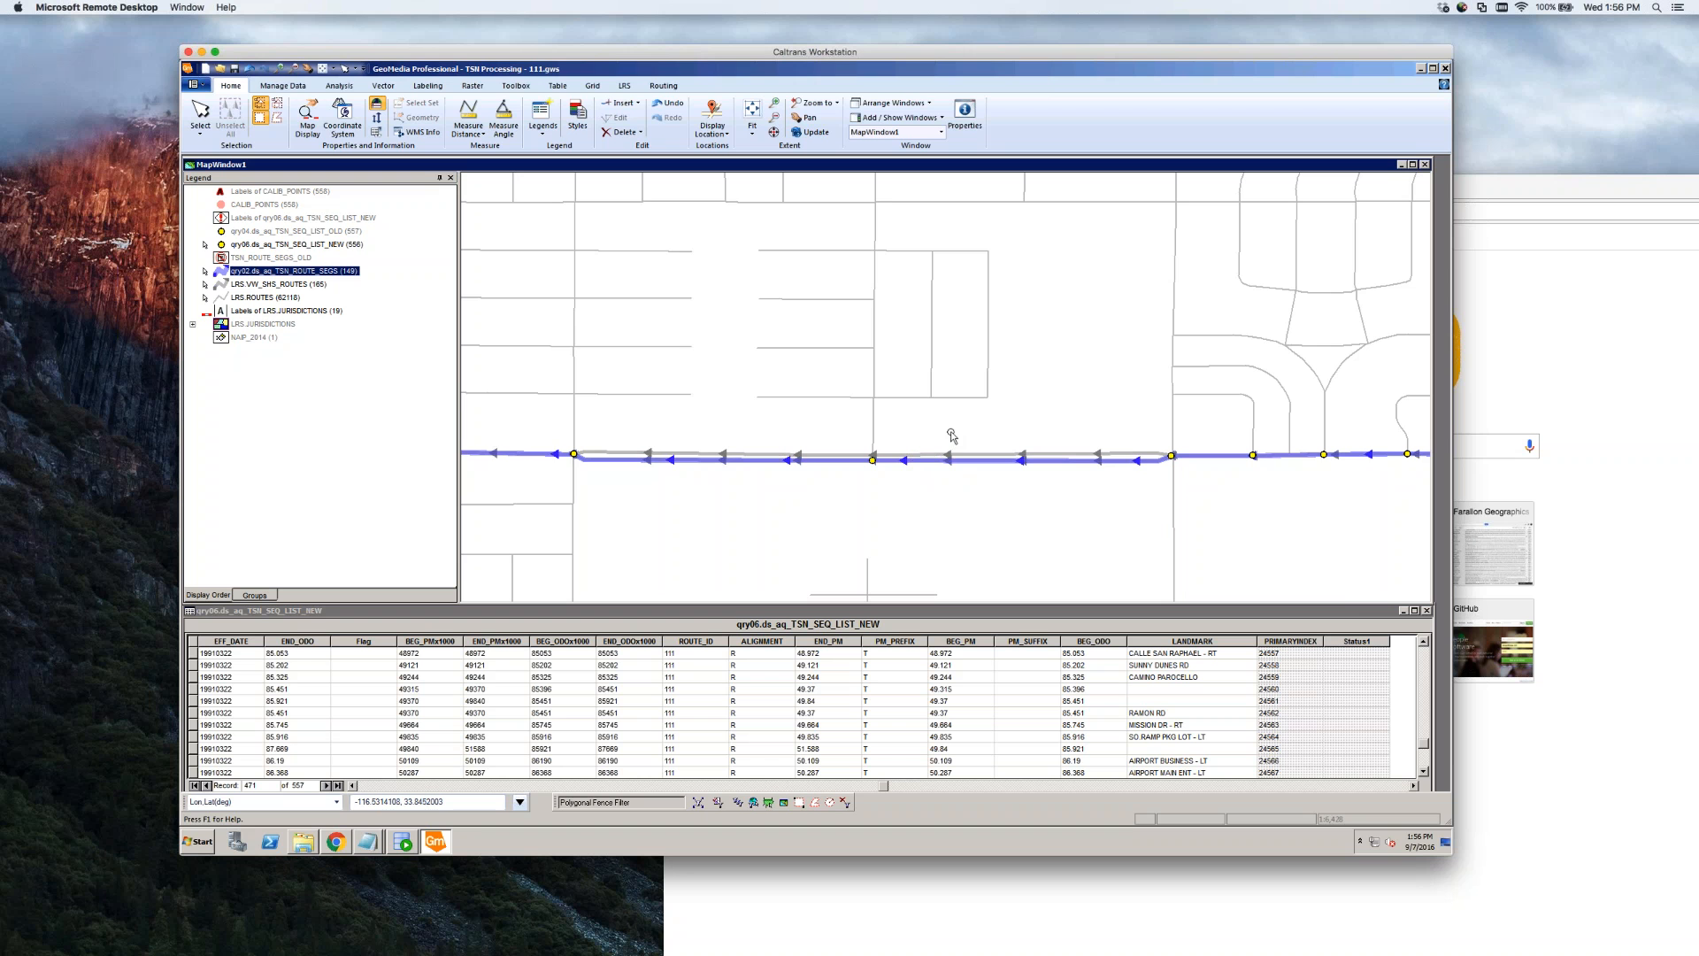
double_click(940, 460)
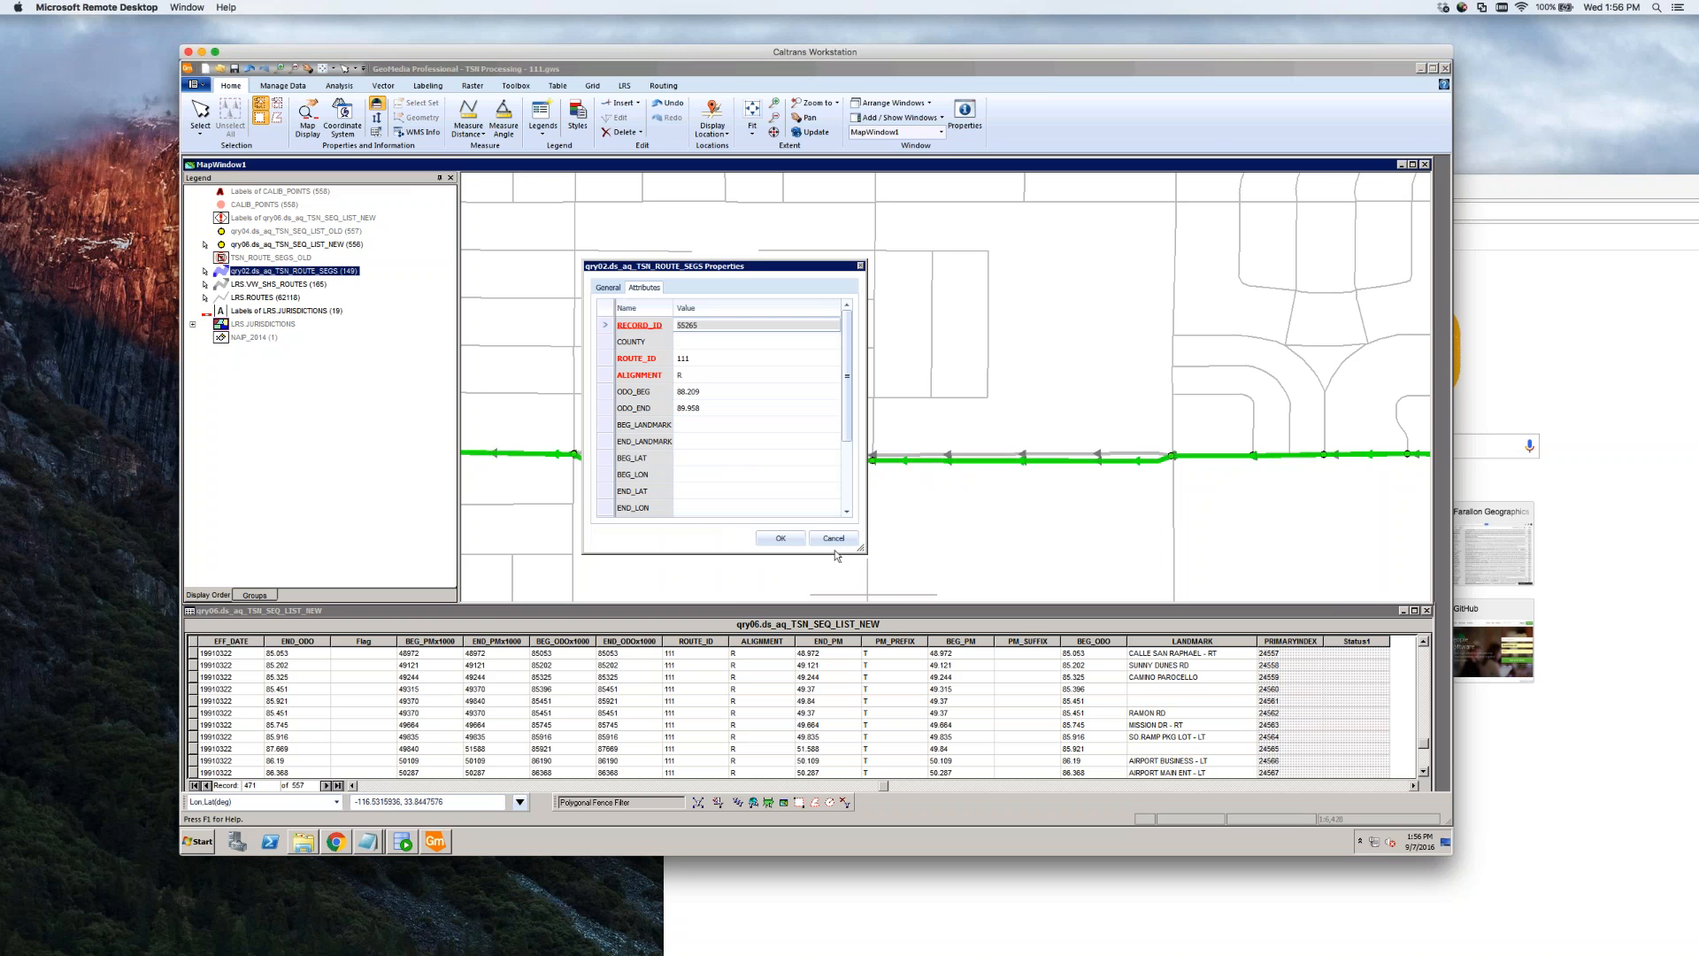
key(Escape)
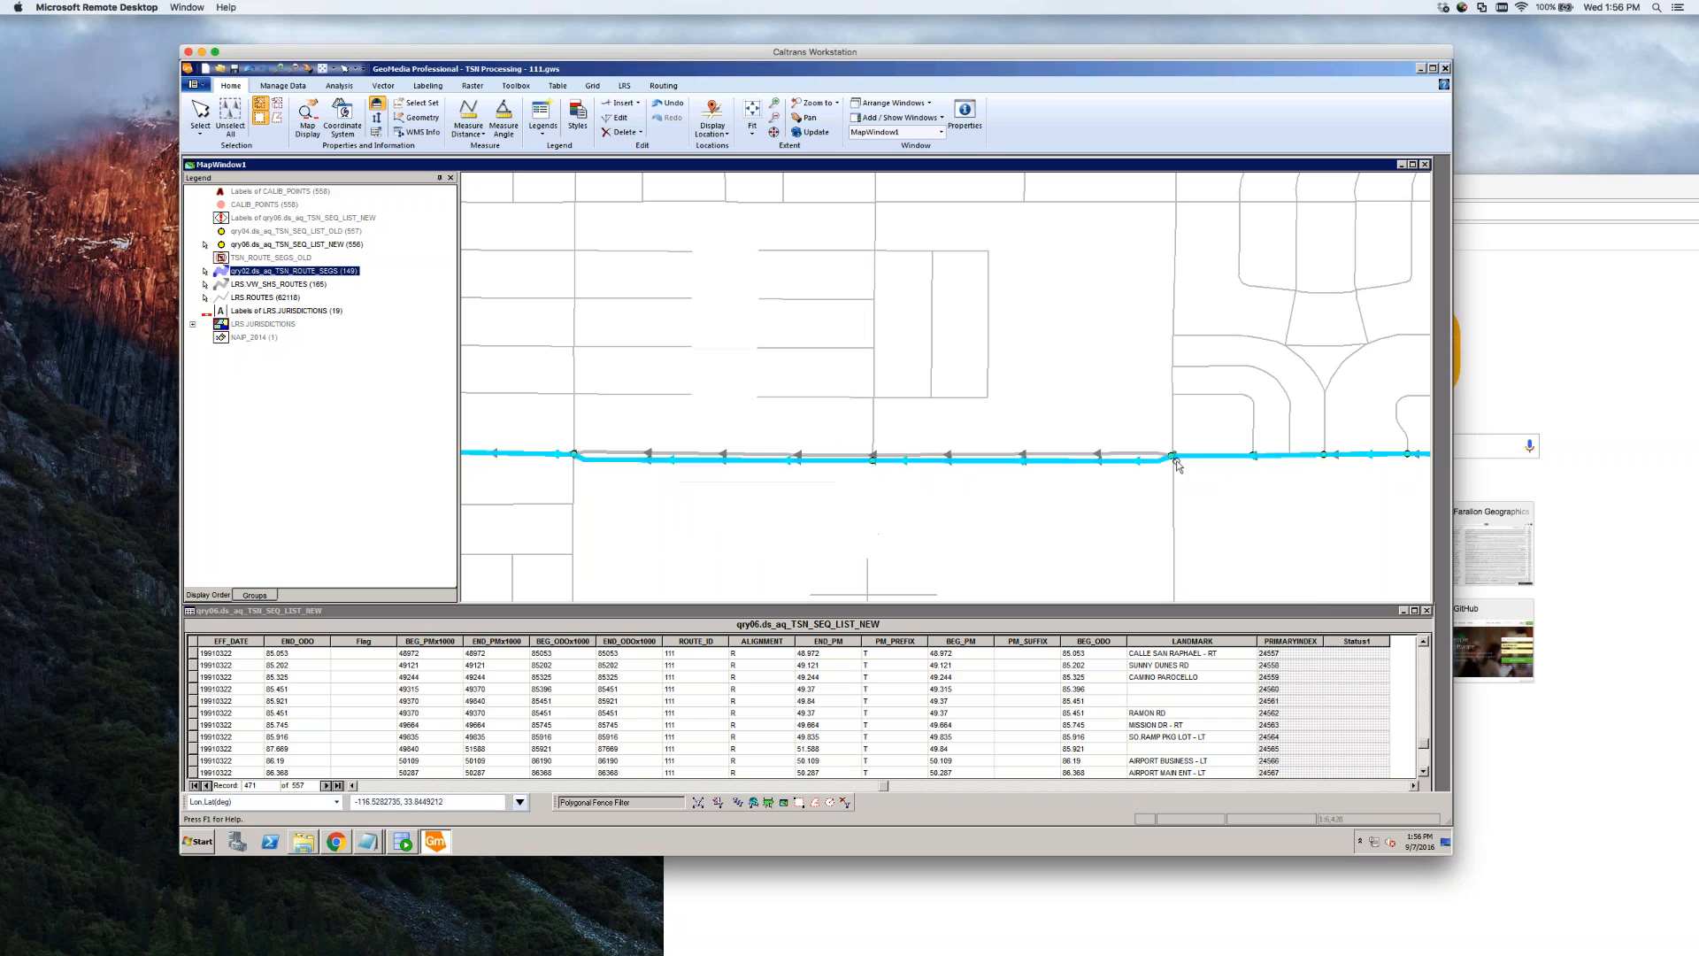
click(1179, 466)
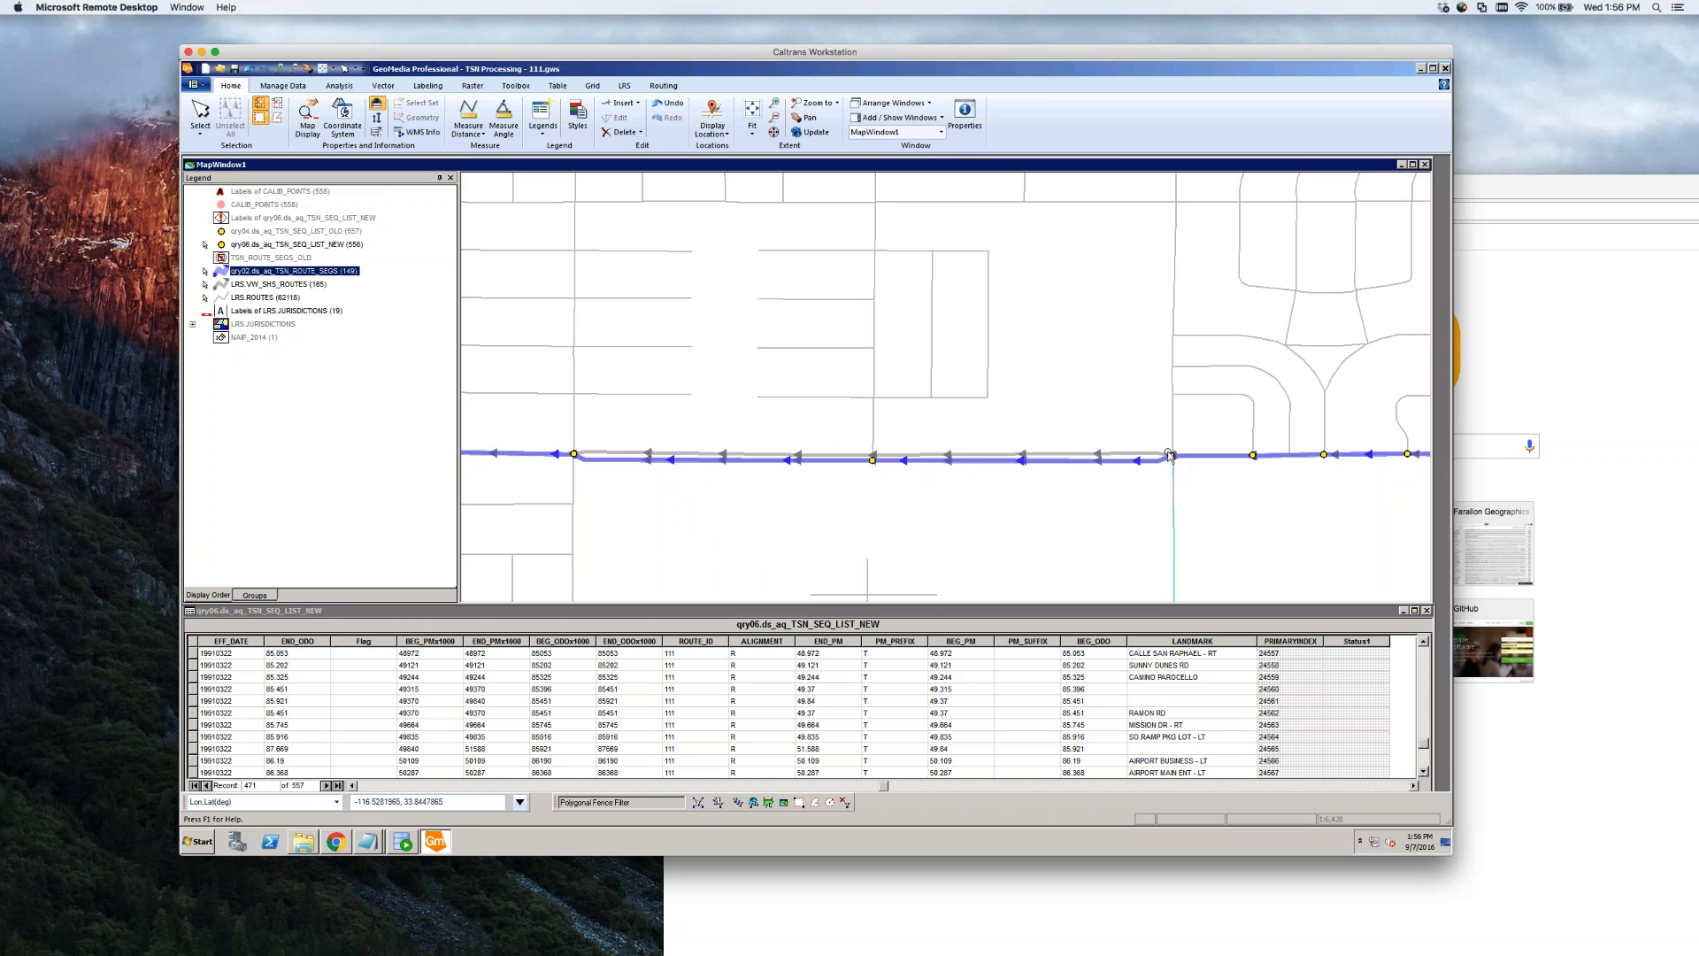
right_click(299, 276)
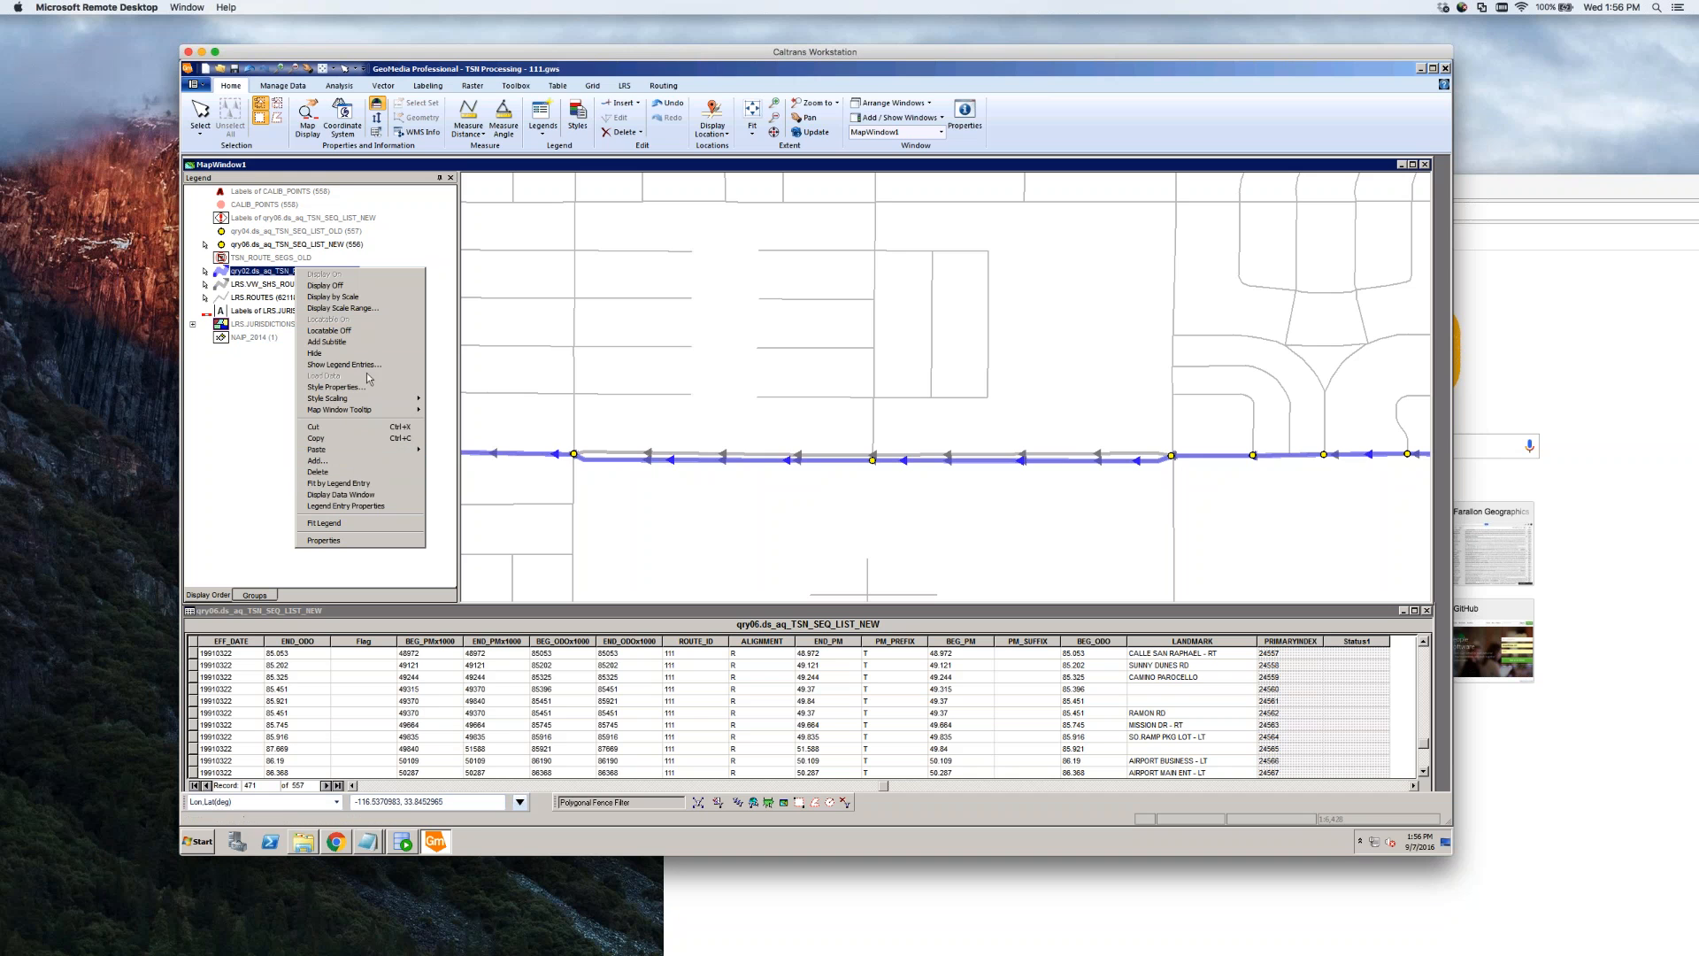
click(326, 285)
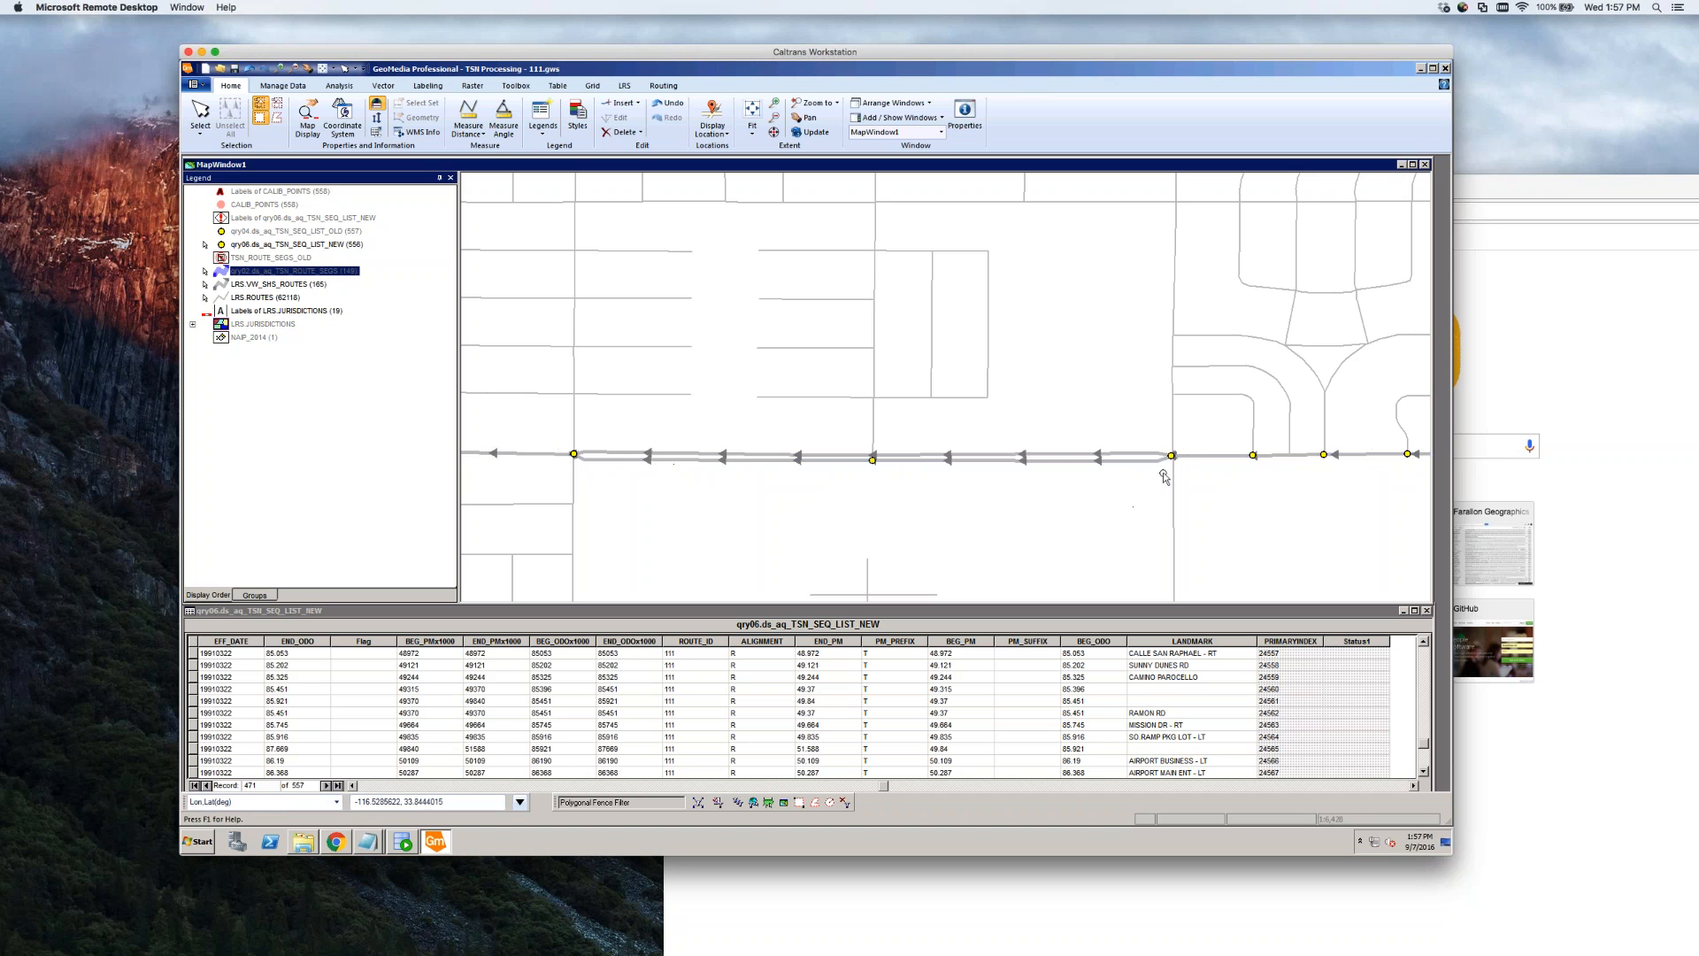
click(1230, 456)
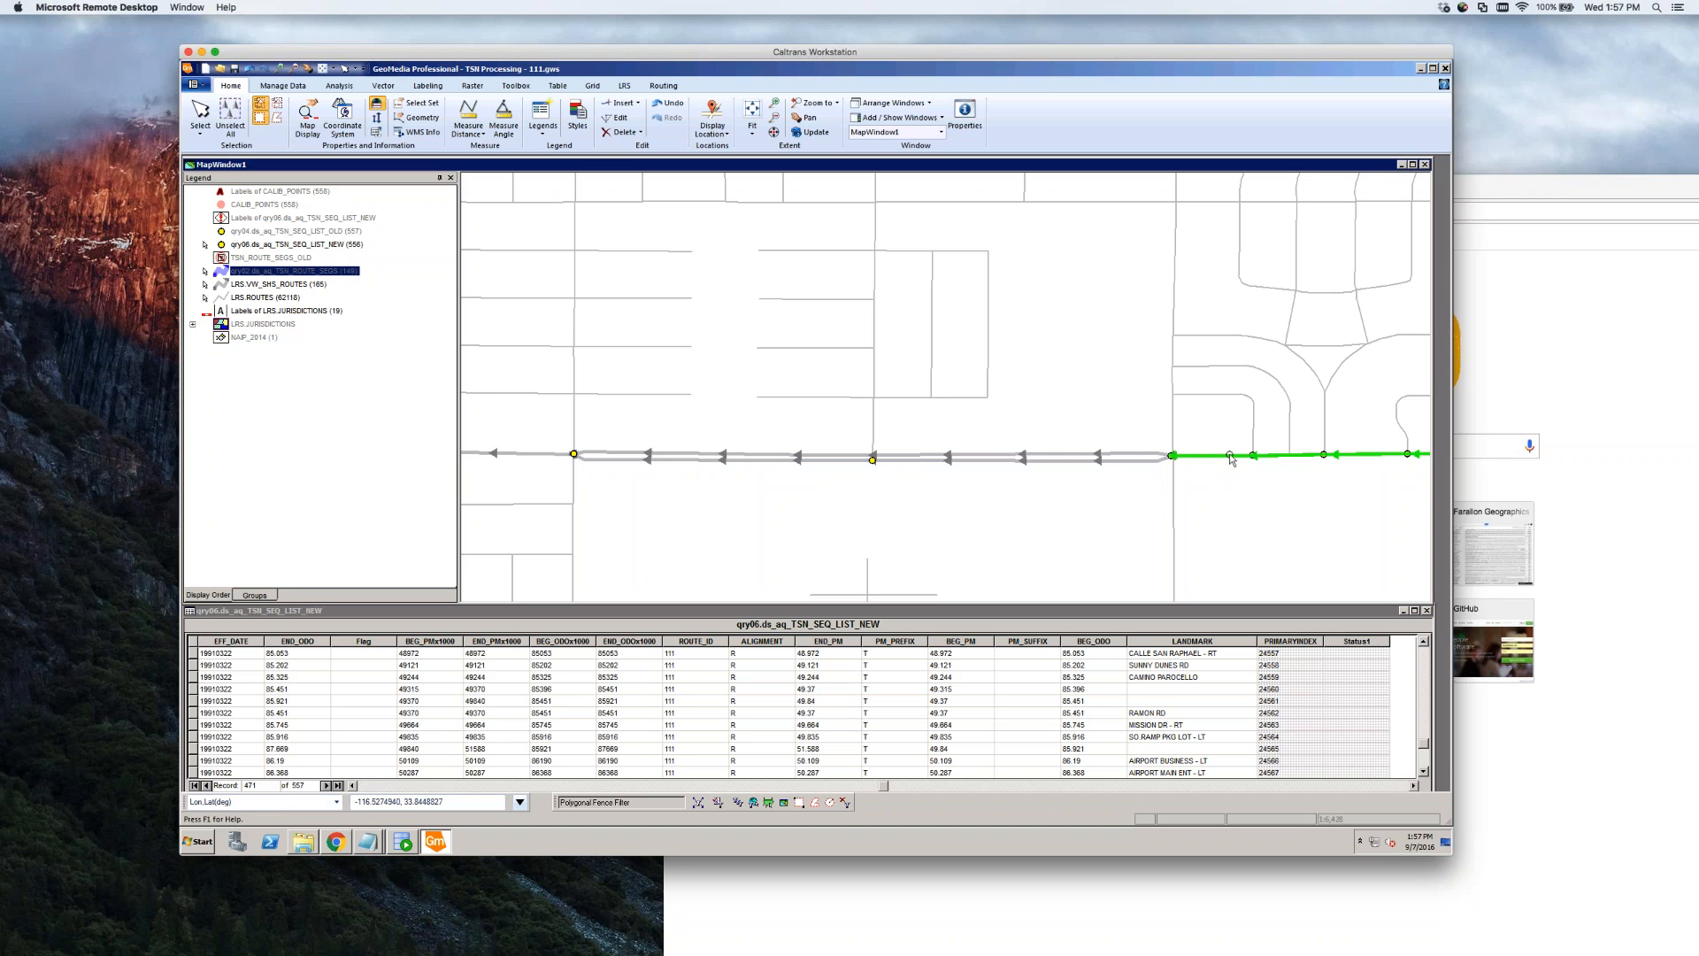
click(1081, 460)
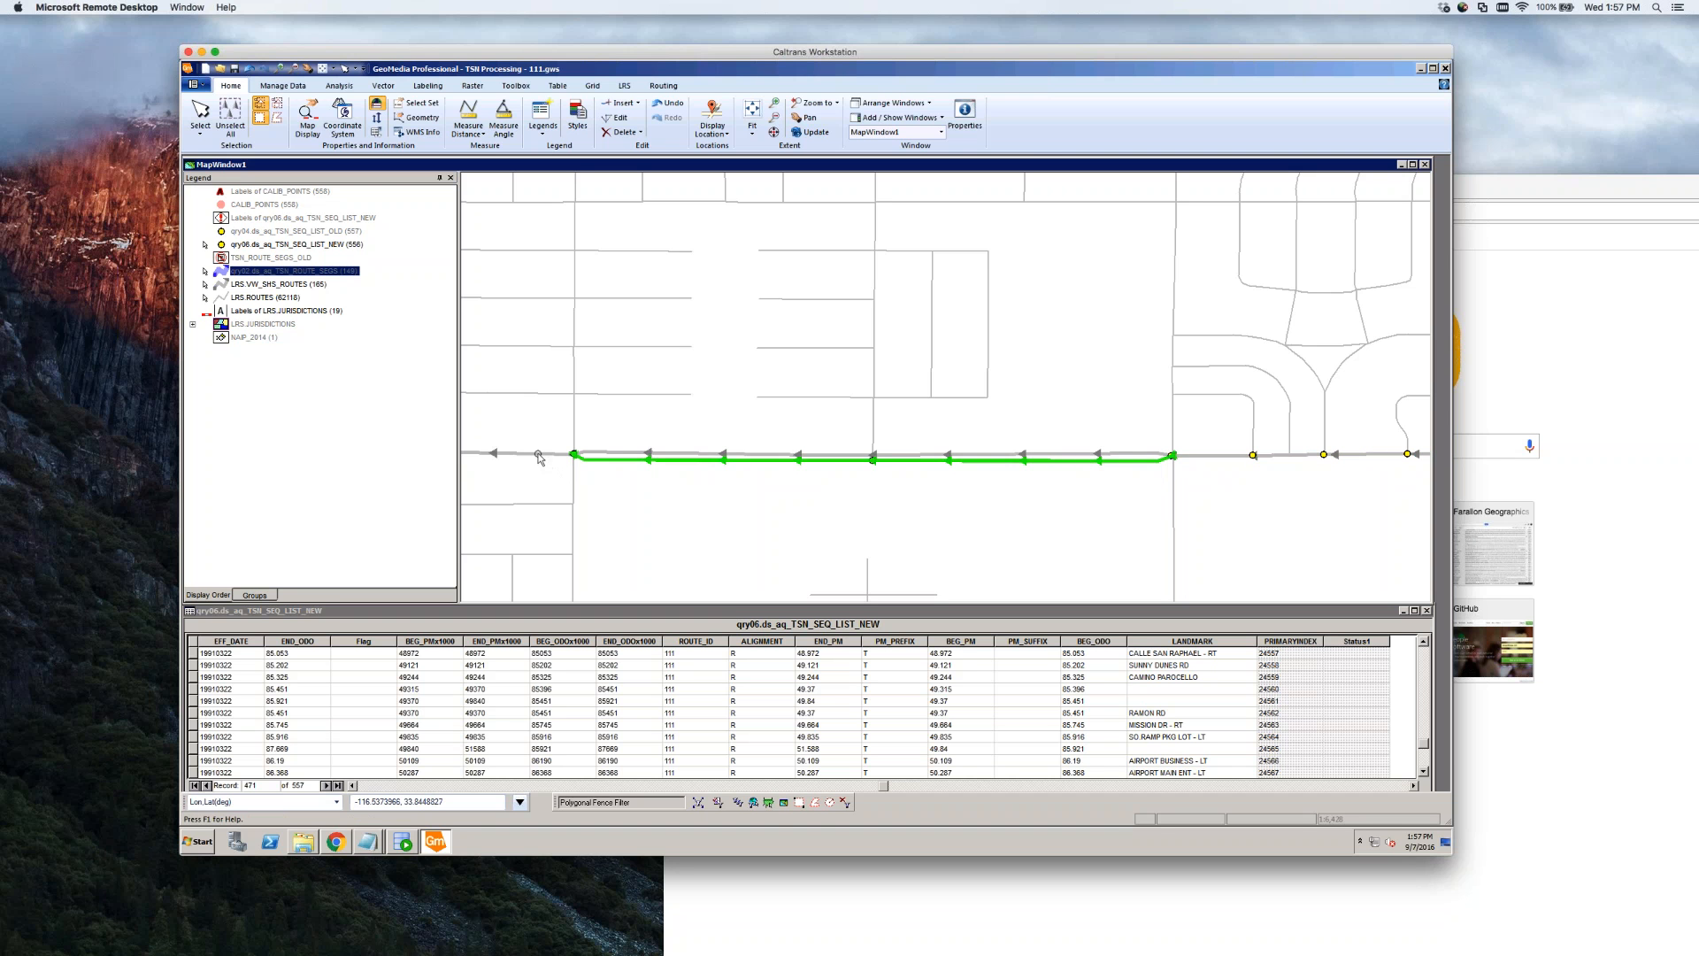
key(Escape)
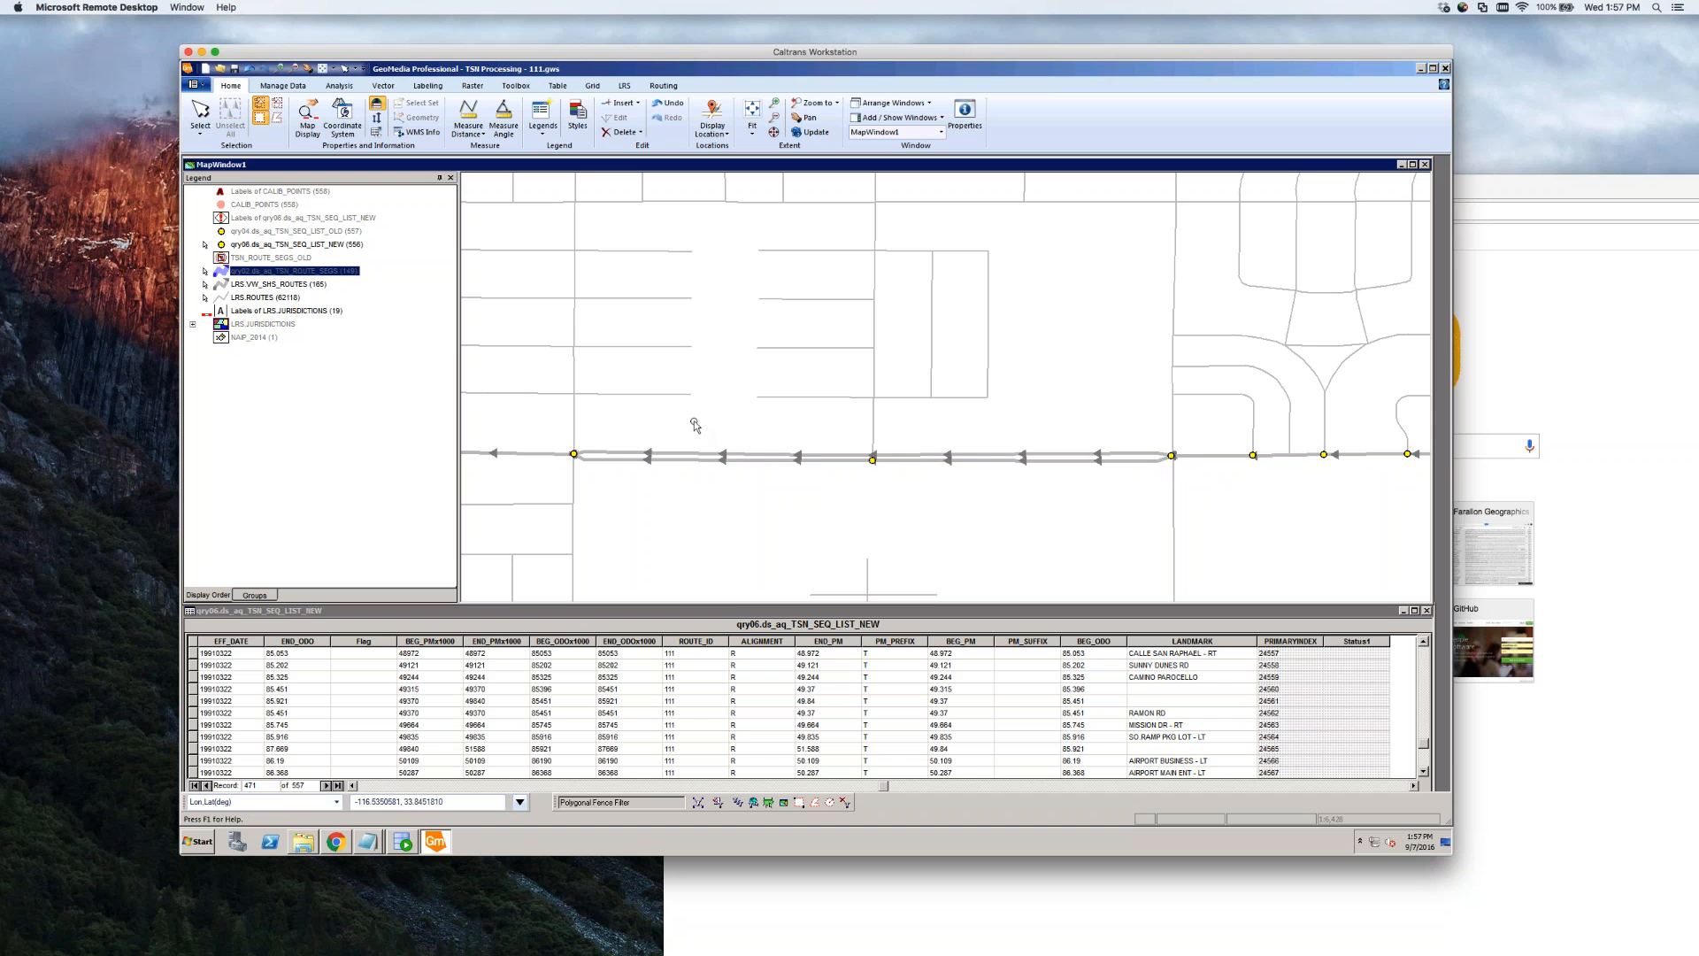
Copy the primary route's begin and end measures, 87.959 and 88.461, into Notepad
double_click(777, 460)
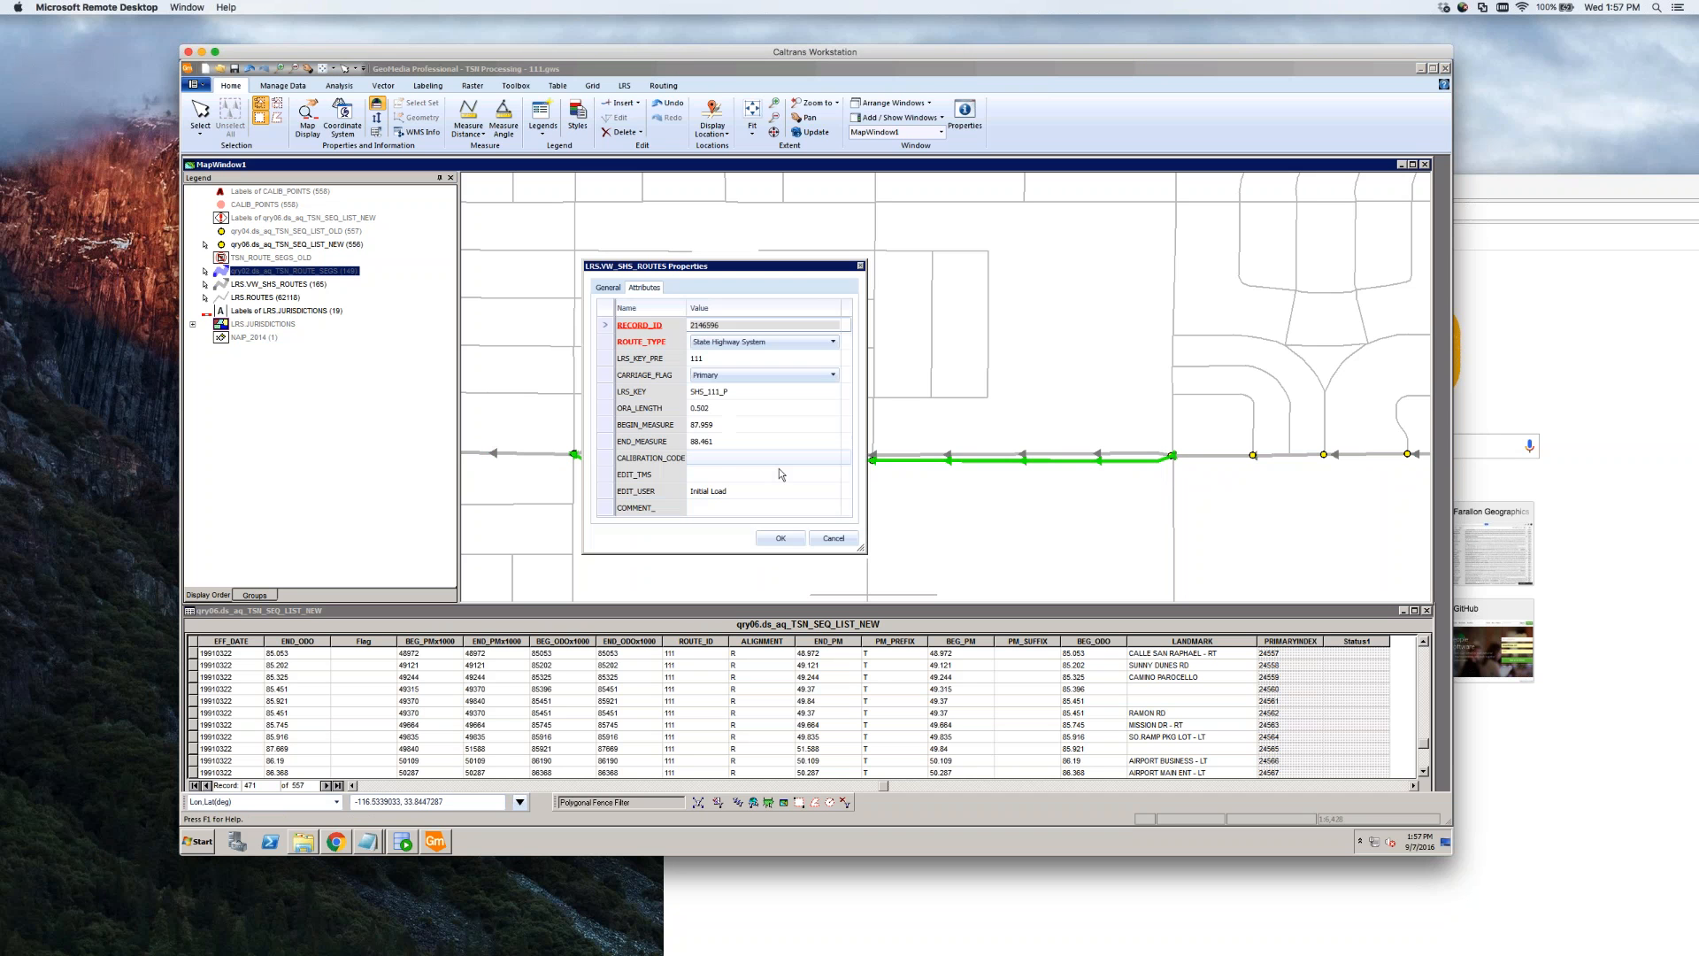
click(730, 425)
key(ctrl+c)
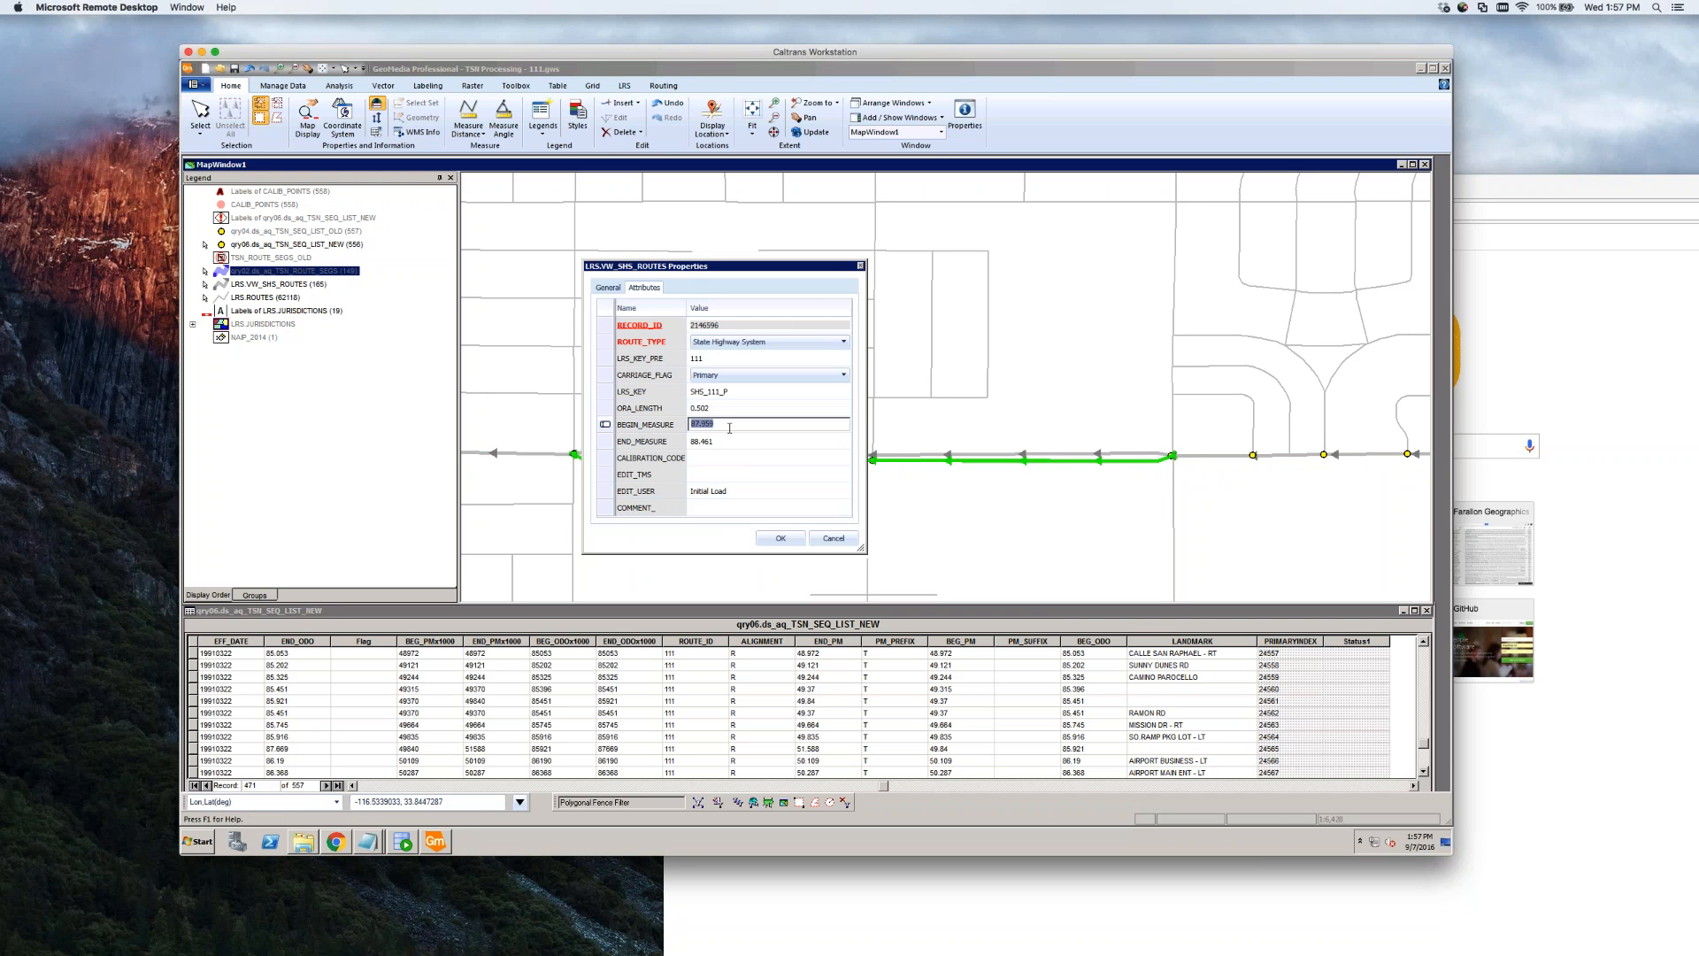
click(367, 841)
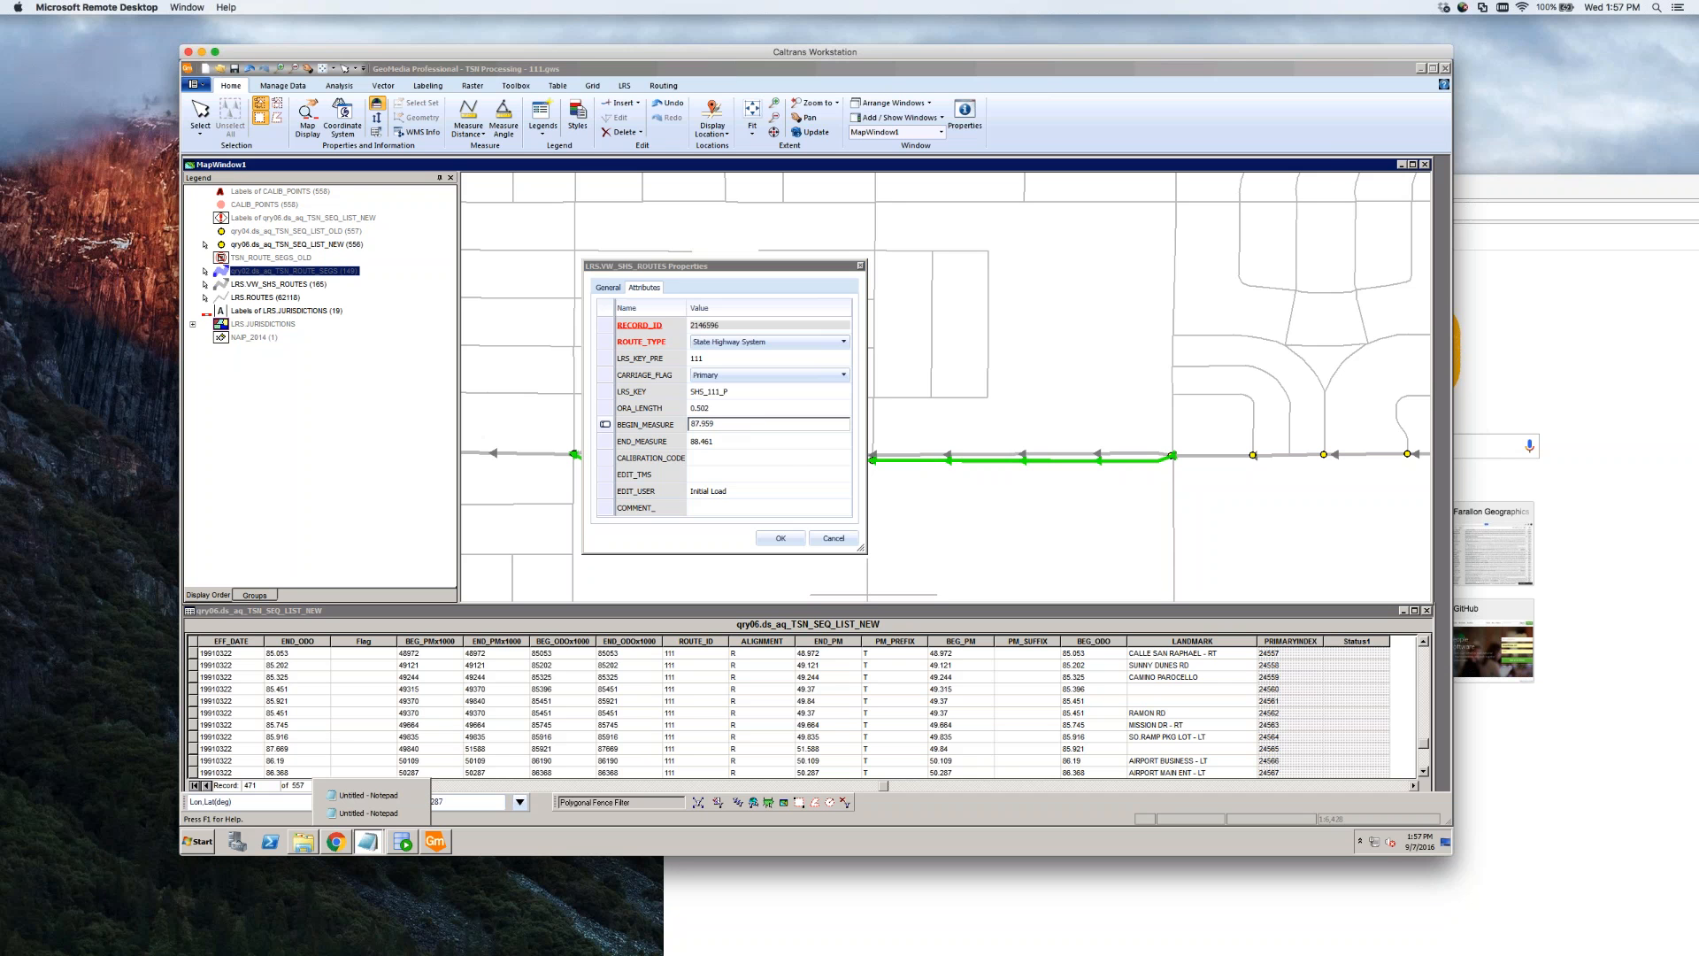
click(379, 814)
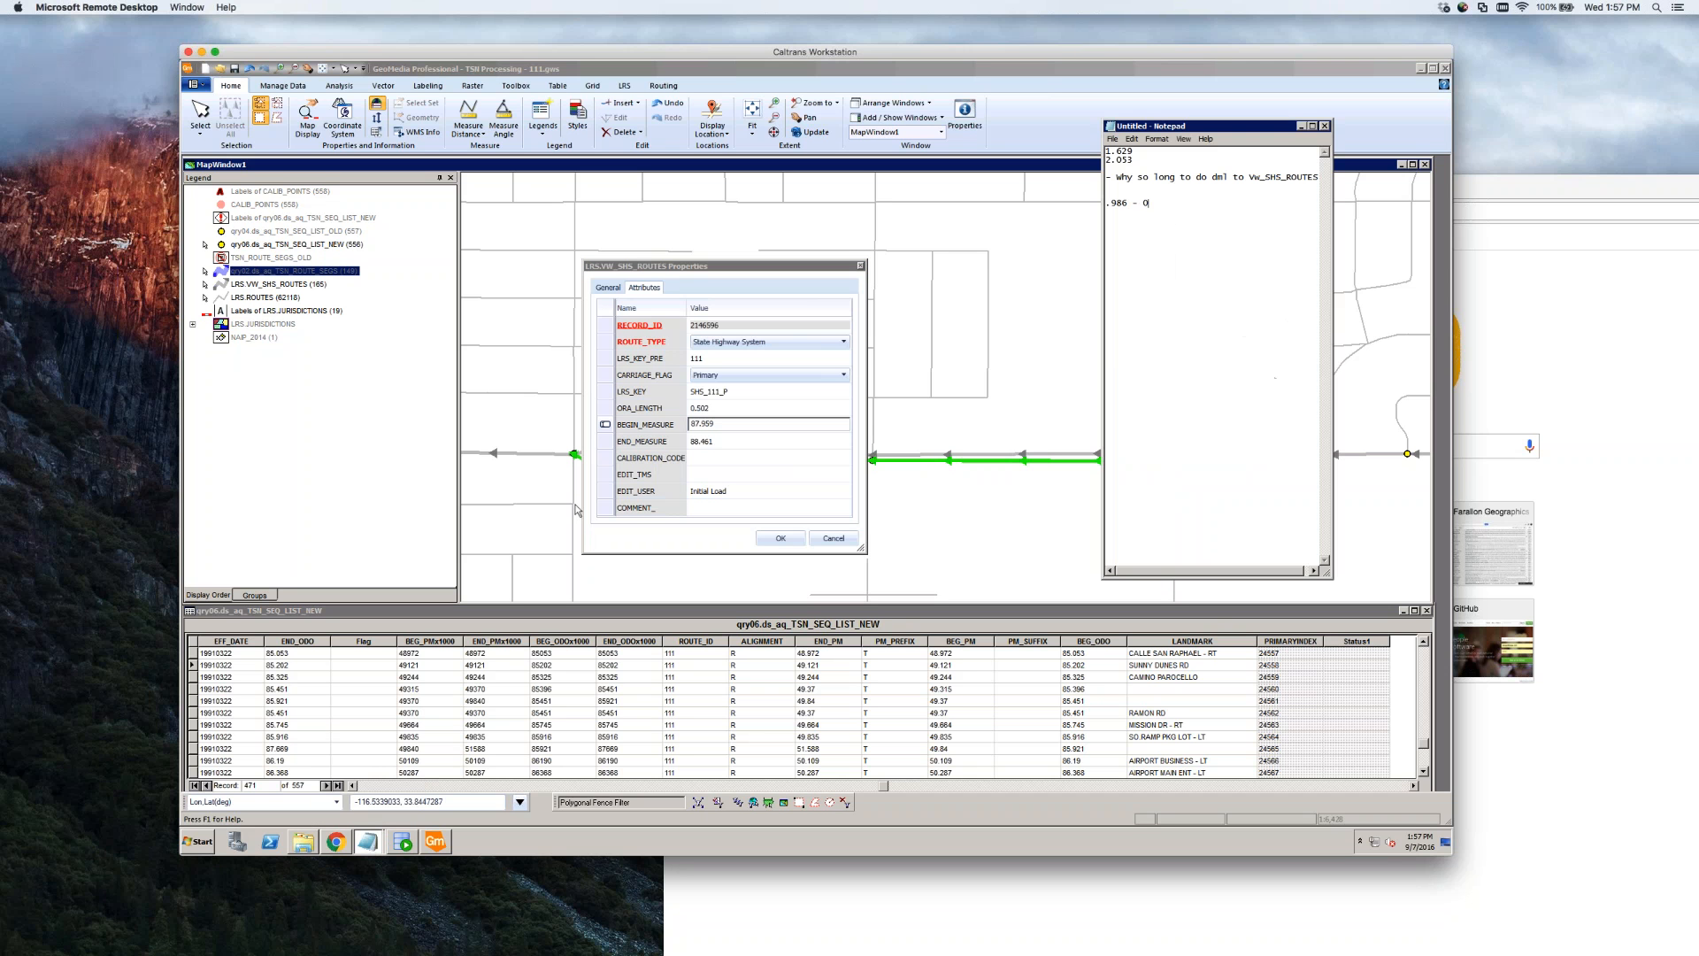
key(ctrl+v)
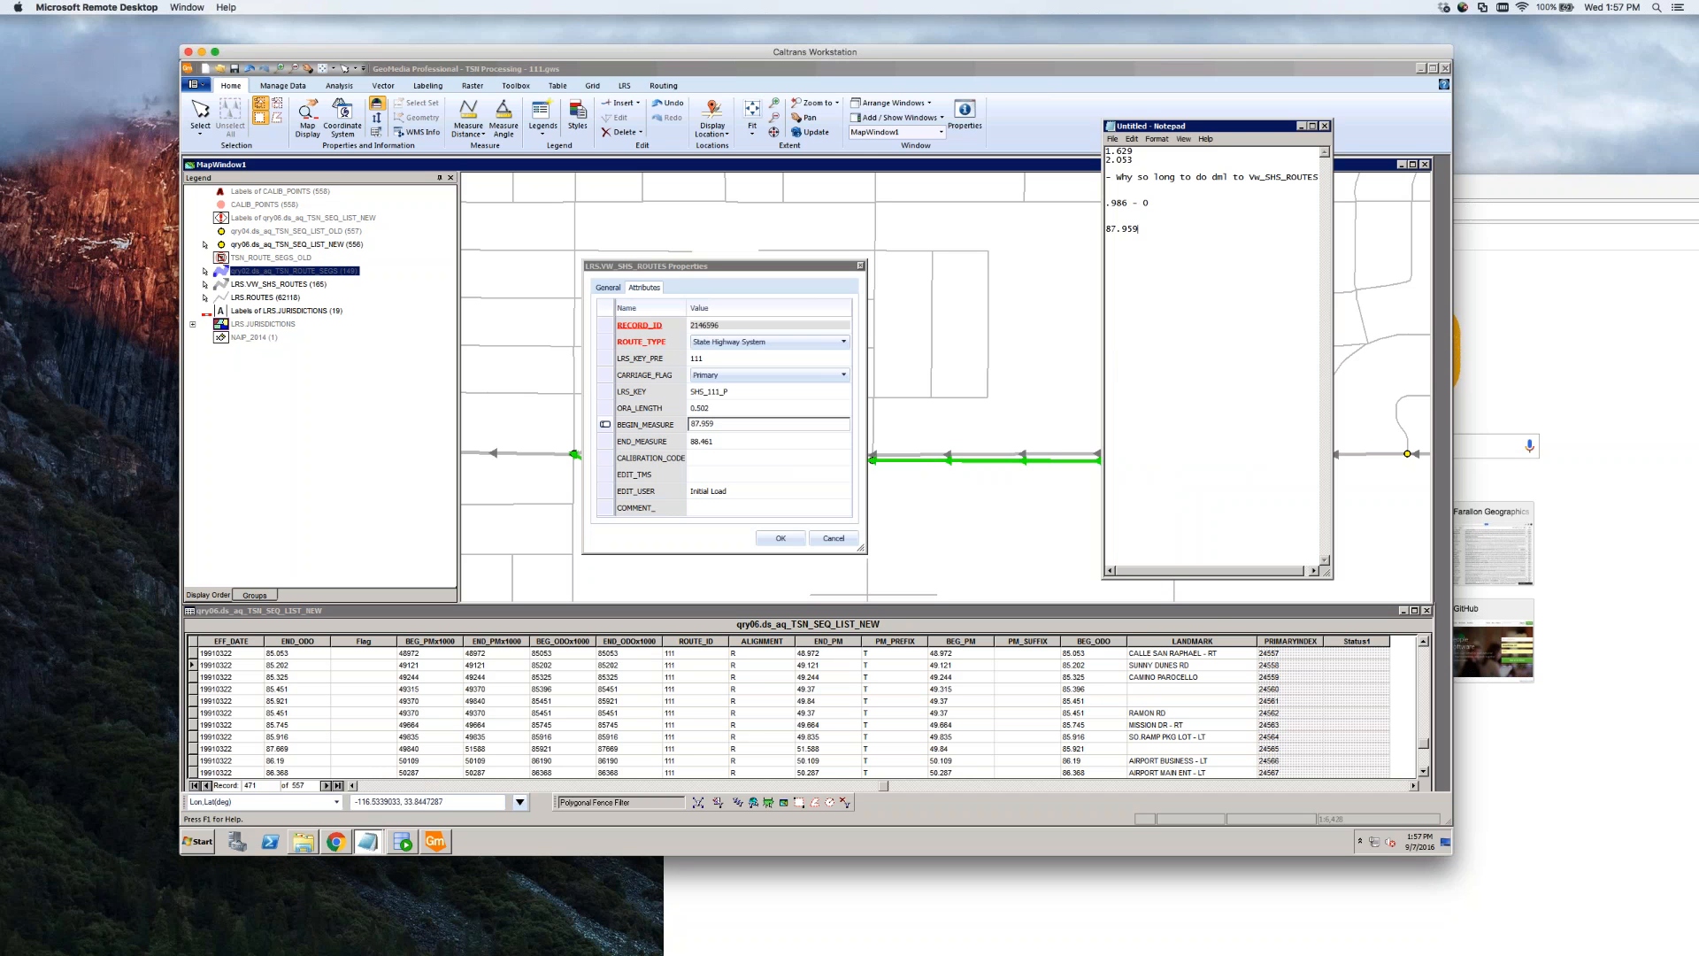
click(735, 441)
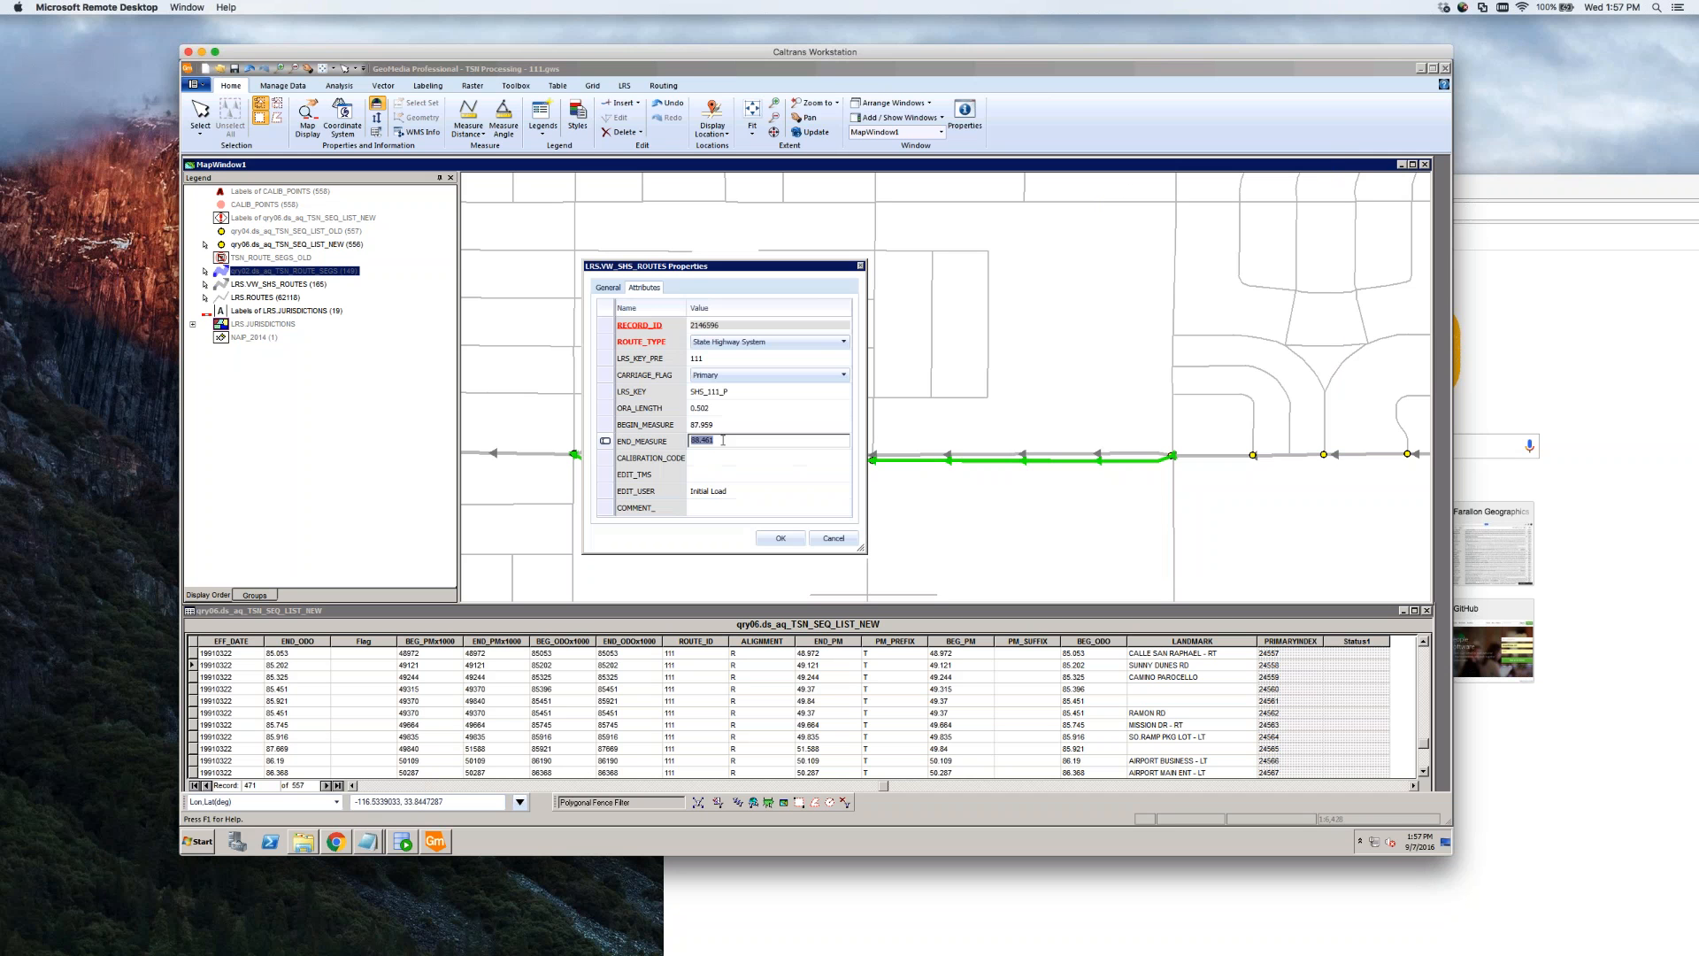
click(367, 840)
click(379, 814)
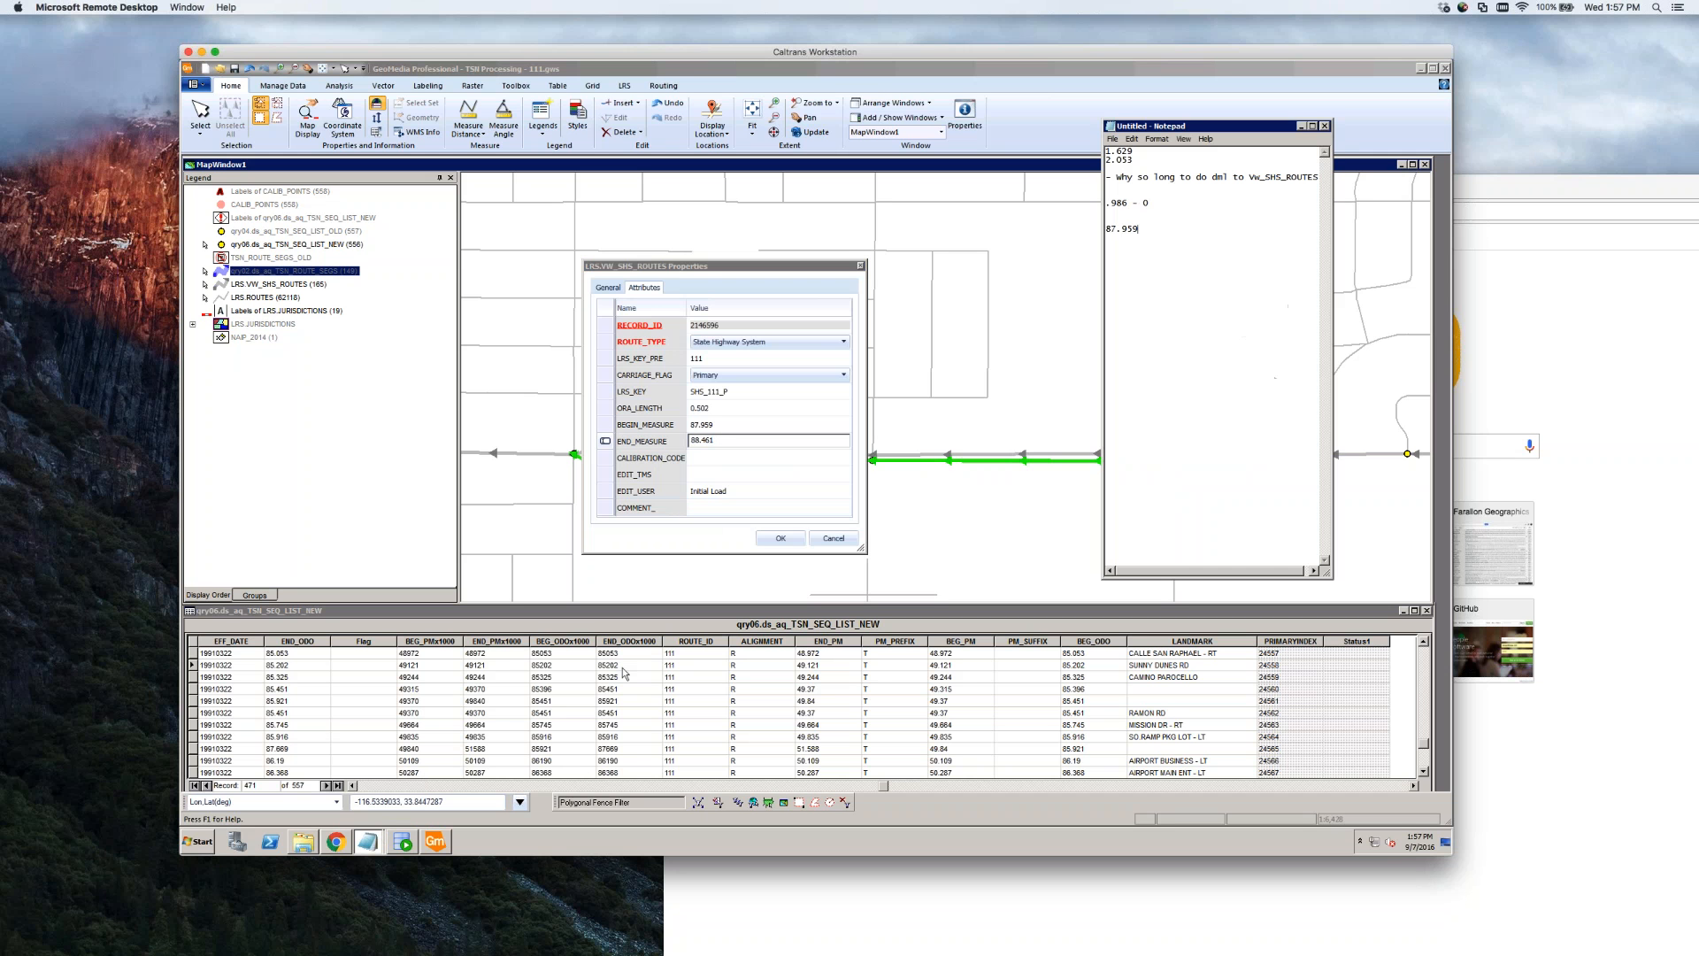
key(Return)
text(88.461)
click(828, 539)
Set the SHS_111_S route's BEGIN_MEASURE to 87.959 from the noted value
double_click(1019, 454)
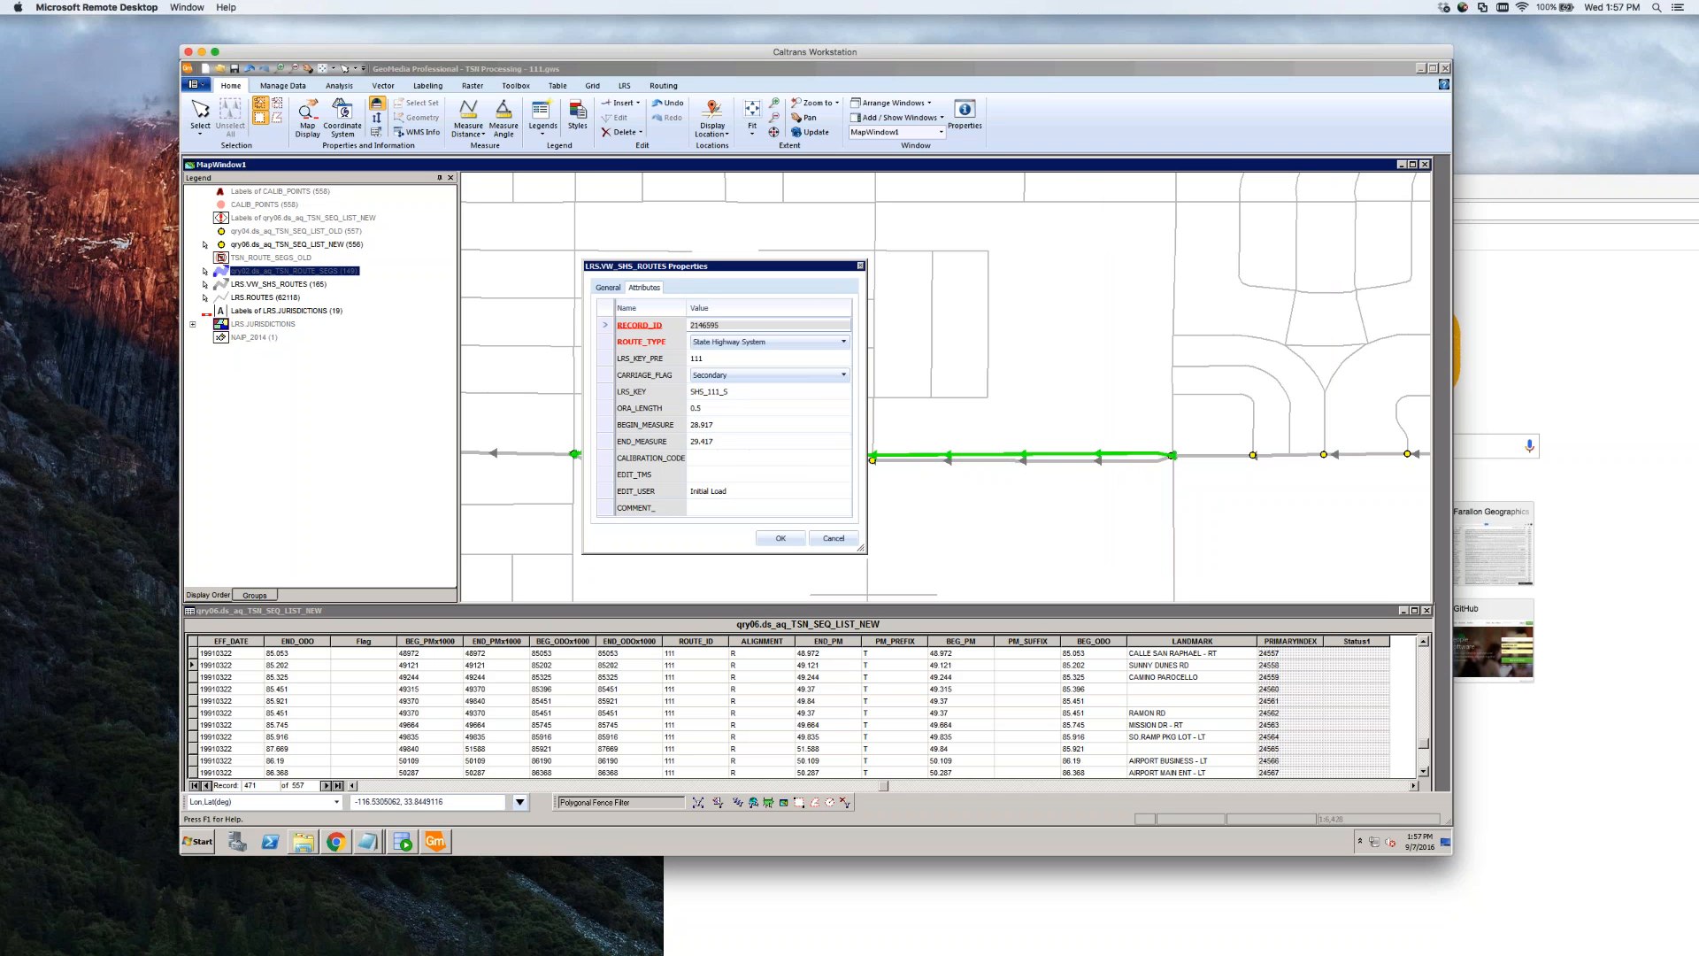
click(370, 843)
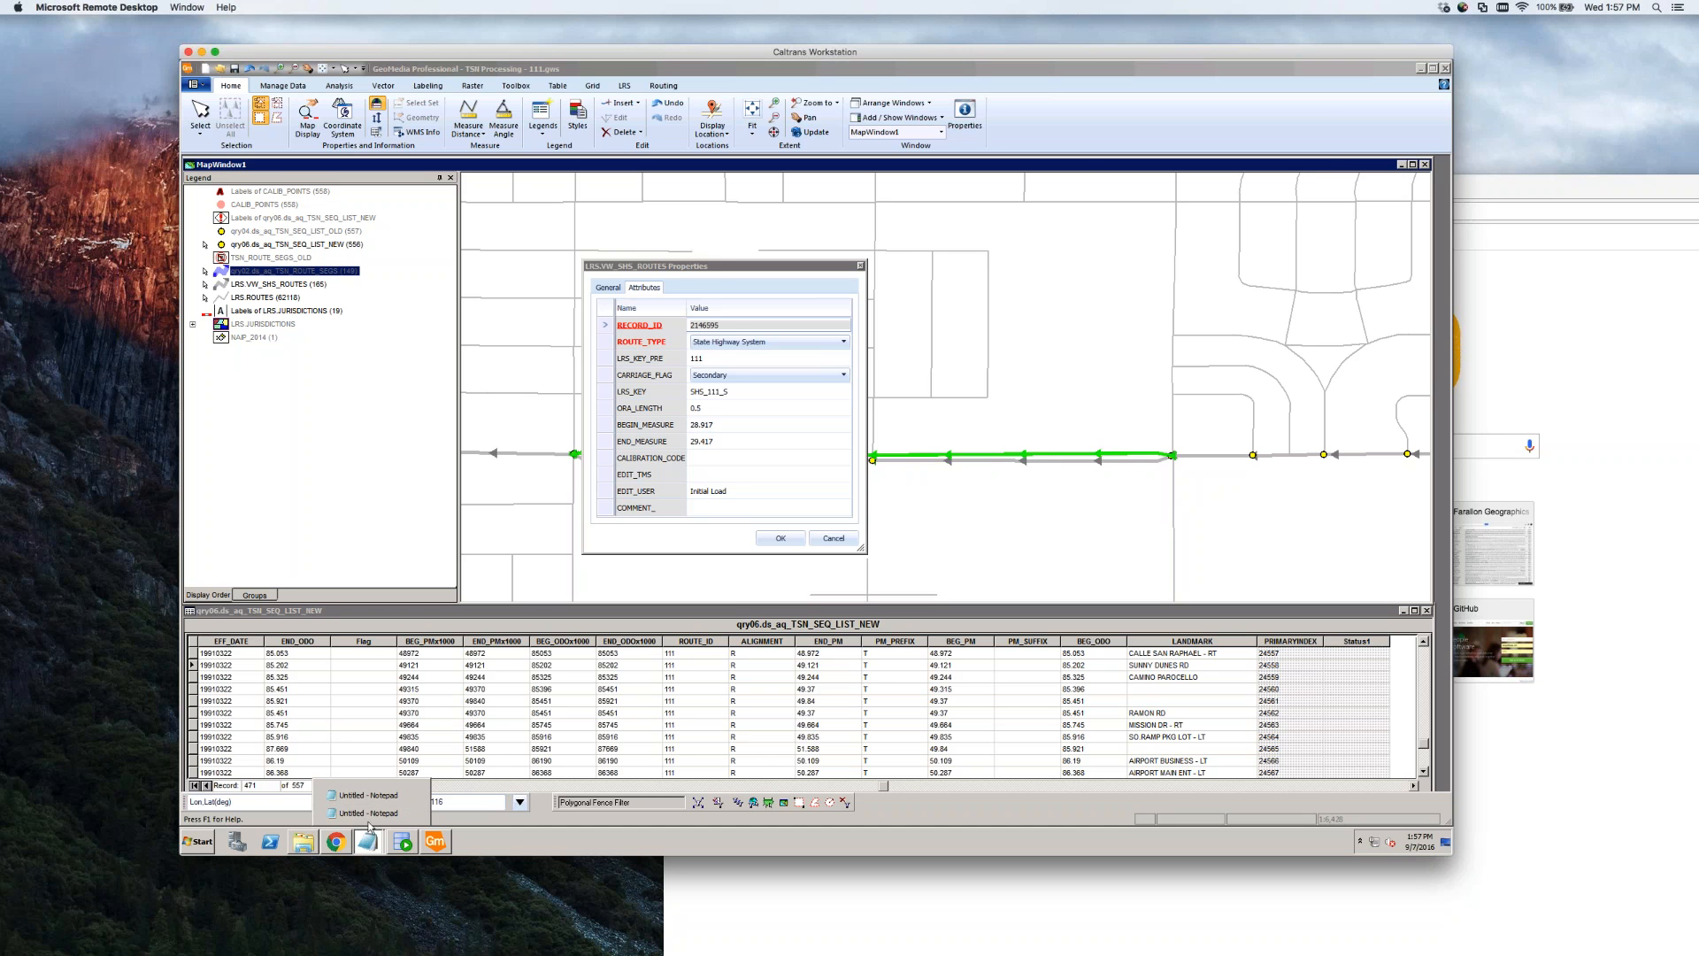
click(368, 813)
drag(1139, 230, 1094, 229)
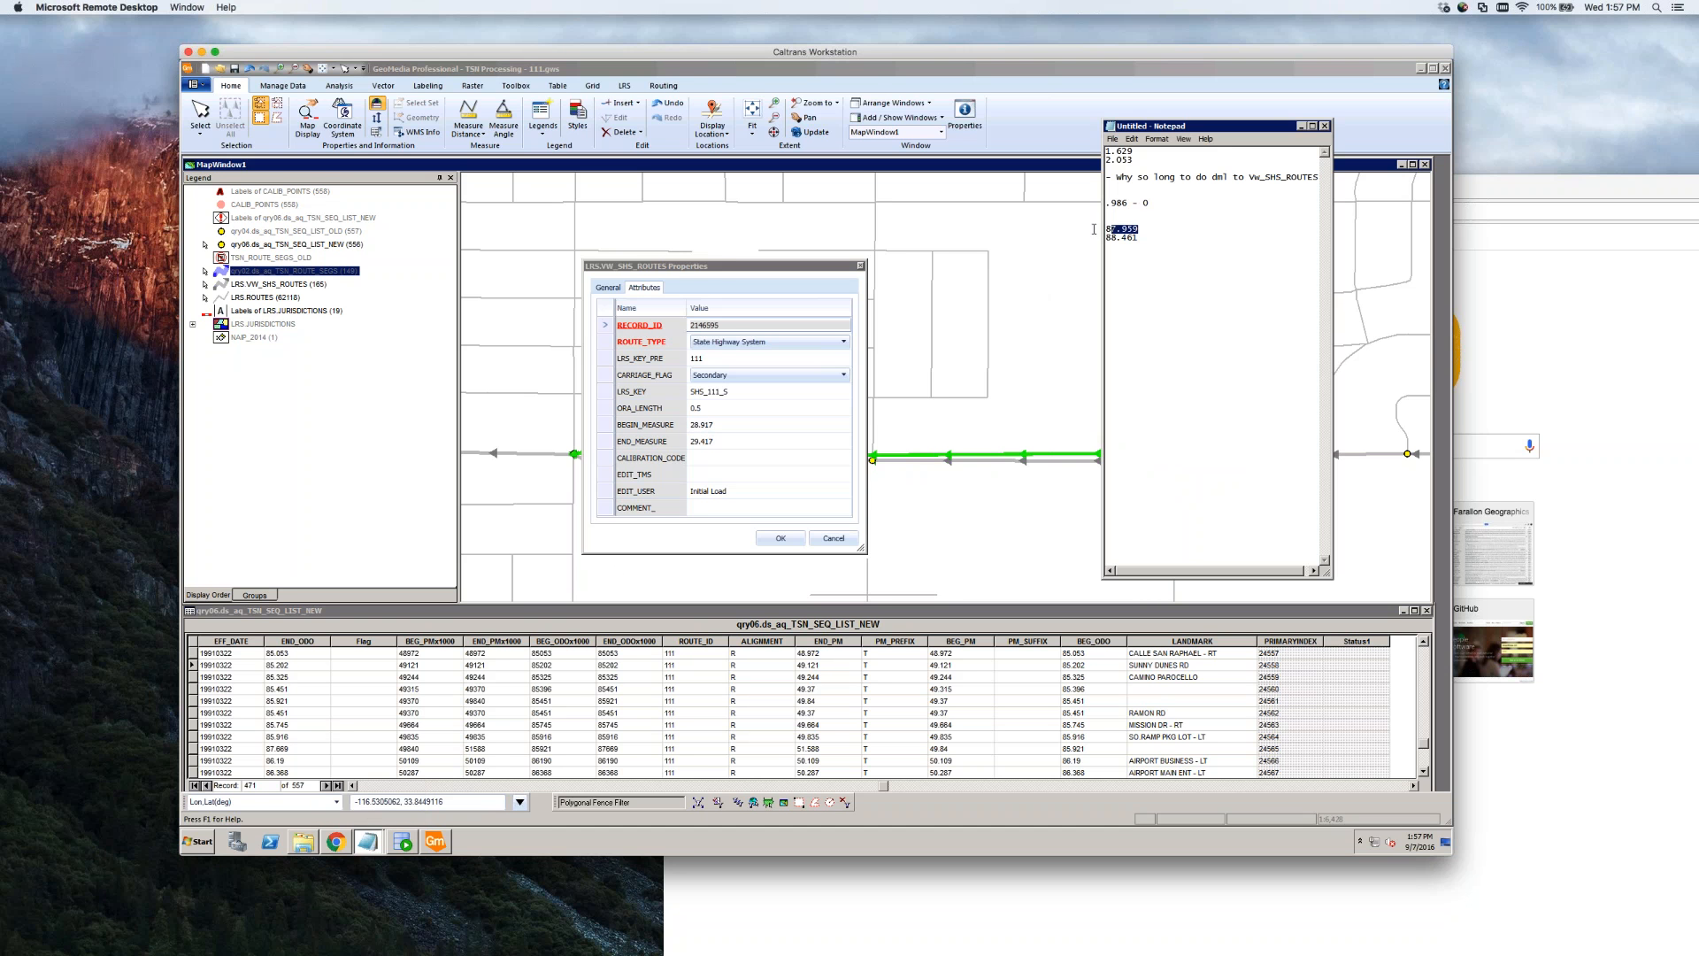
click(737, 426)
key(ctrl+v)
Set its END_MEASURE to 88.461 and save the corrected measures with OK
click(733, 442)
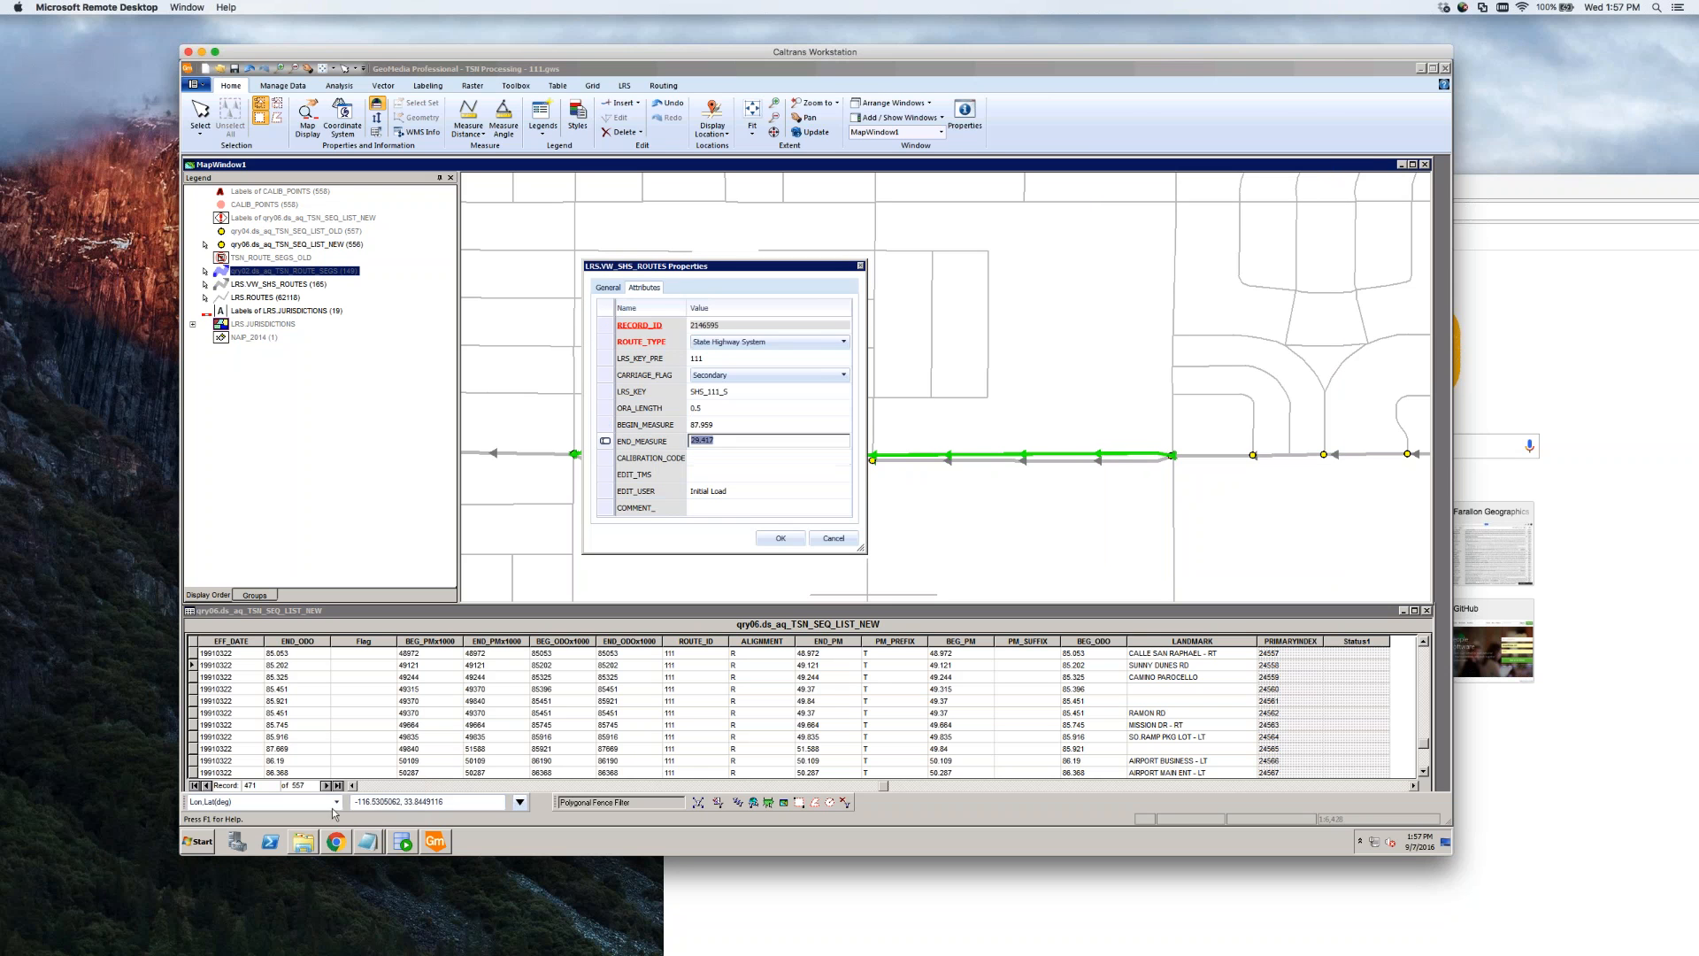
click(368, 841)
click(372, 817)
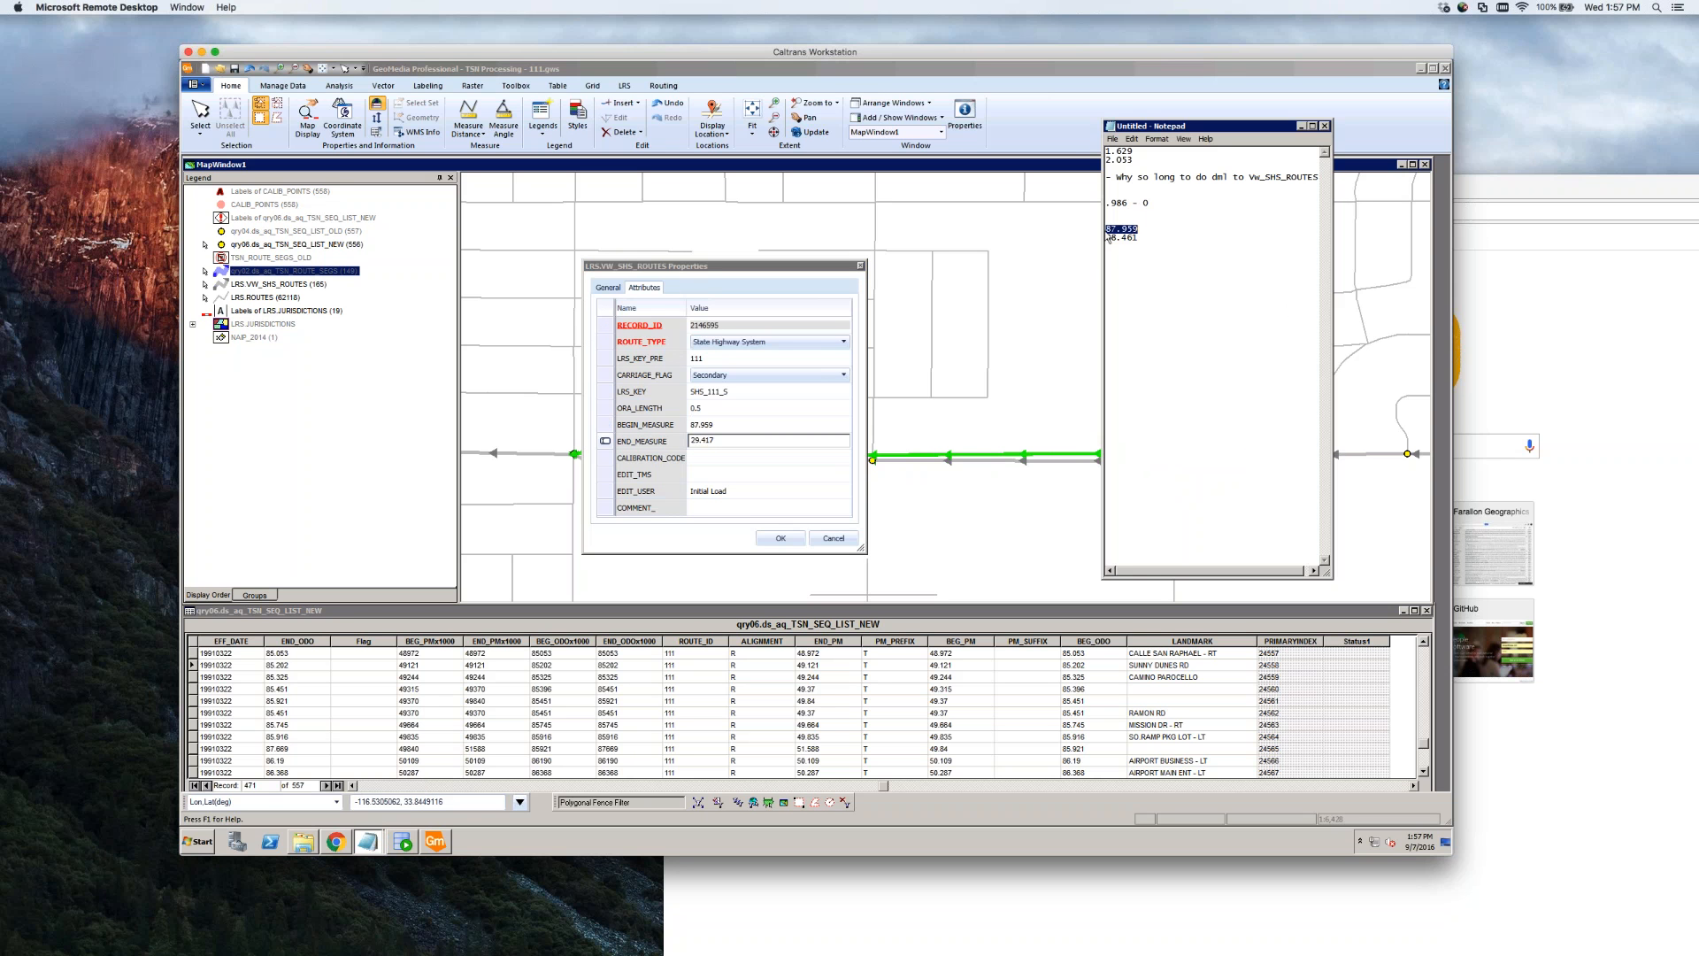
drag(1140, 238, 1091, 236)
key(ctrl+c)
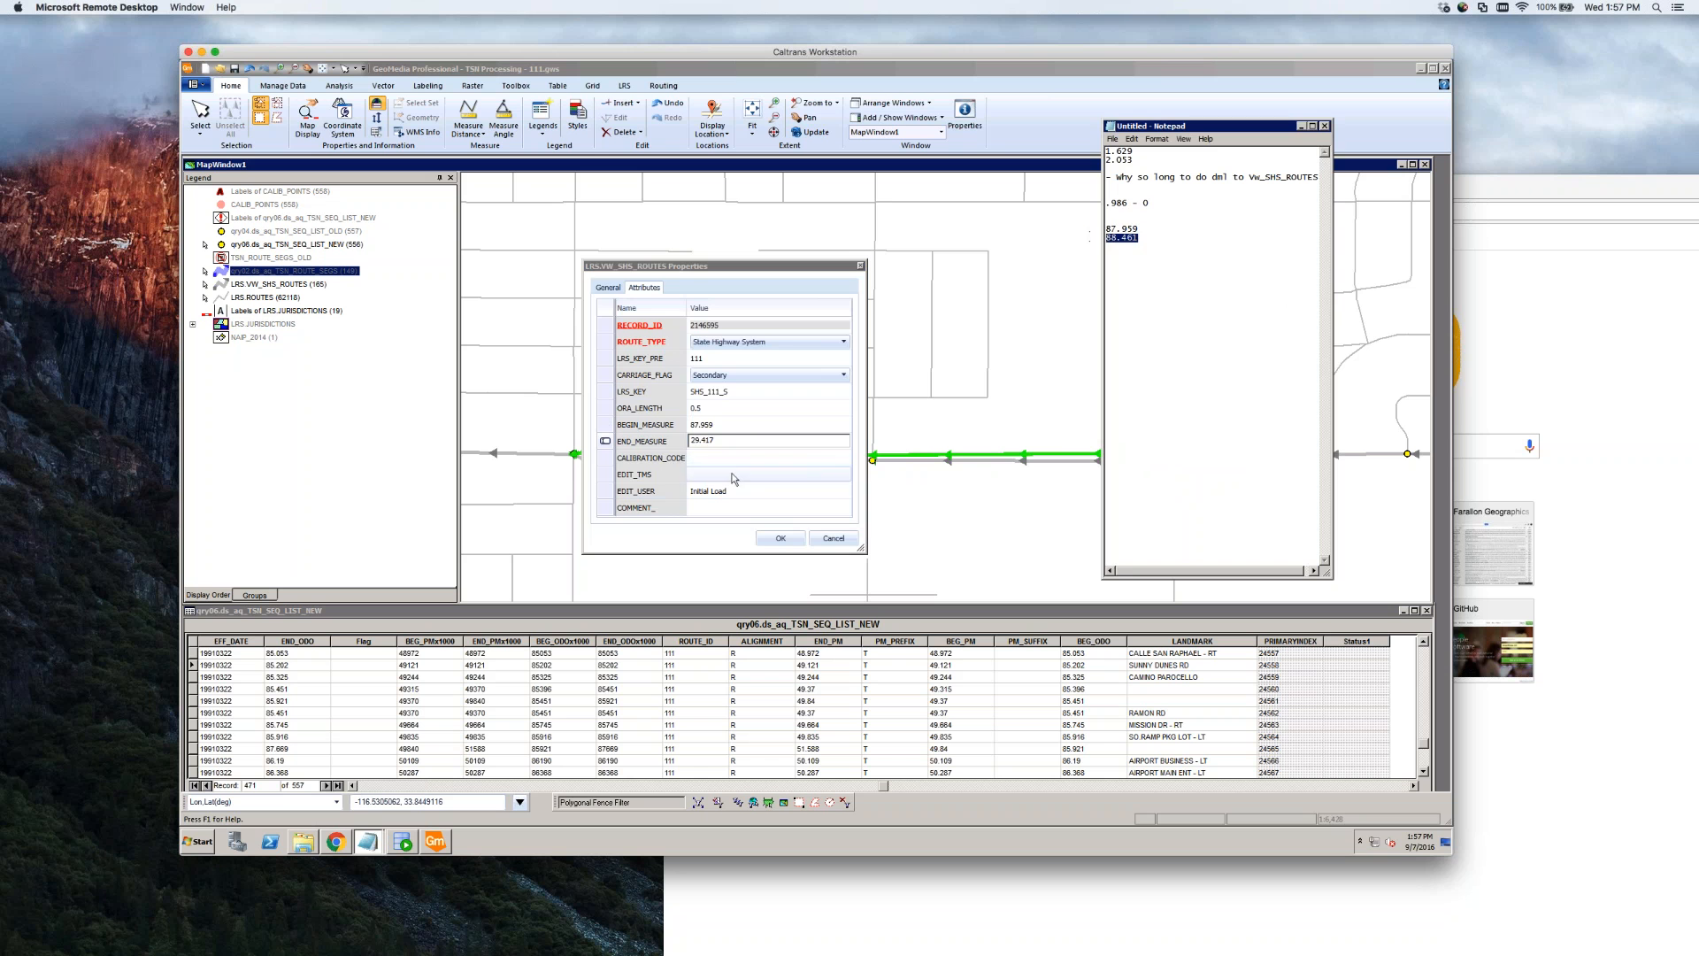
double_click(734, 442)
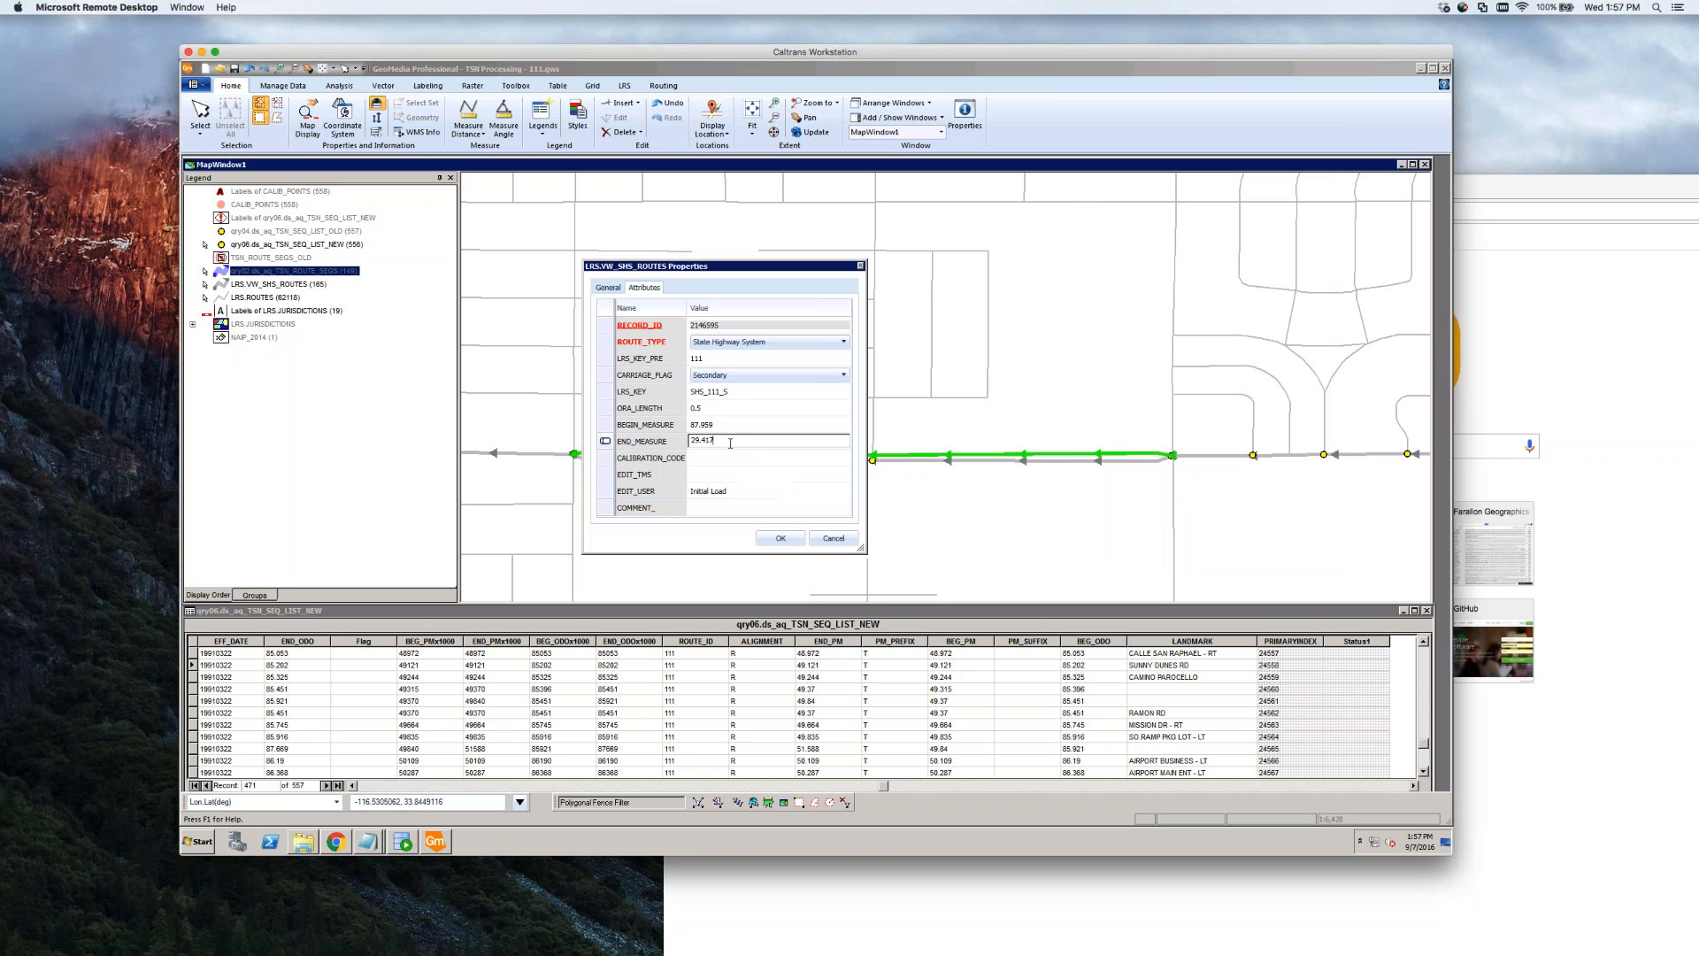
key(ctrl+a)
key(ctrl+v)
key(Up)
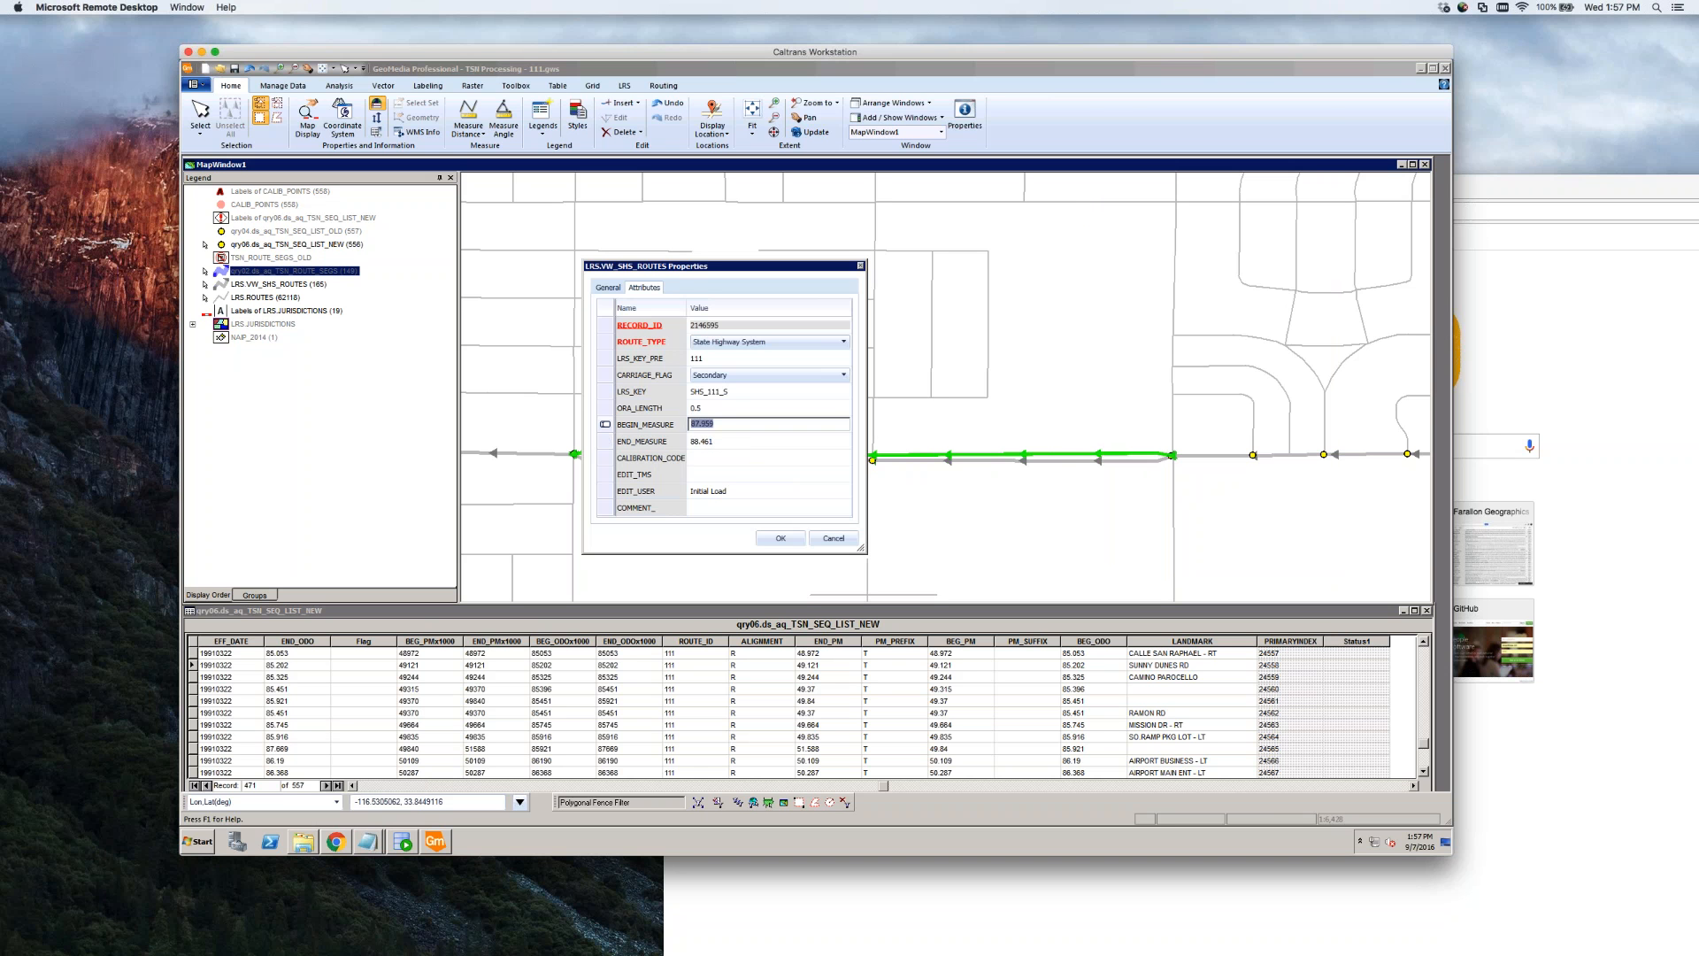
click(780, 538)
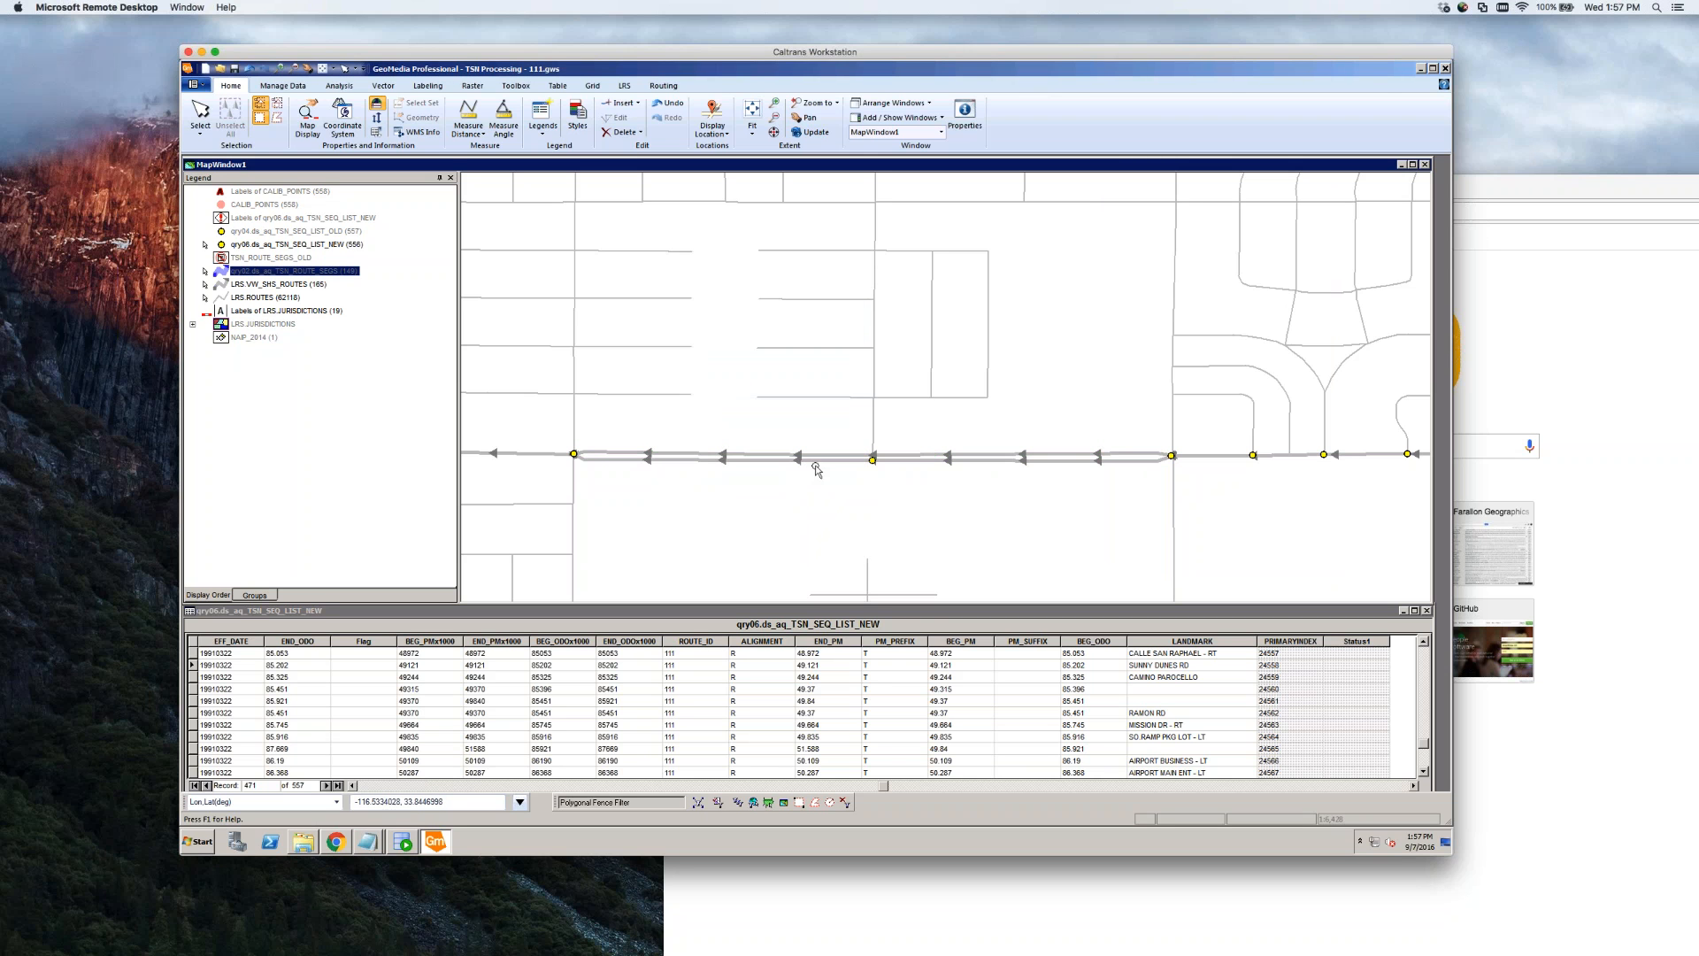
Set the corrected route segment's carriage flag to Primary and clear its LRS_KEY value
double_click(839, 456)
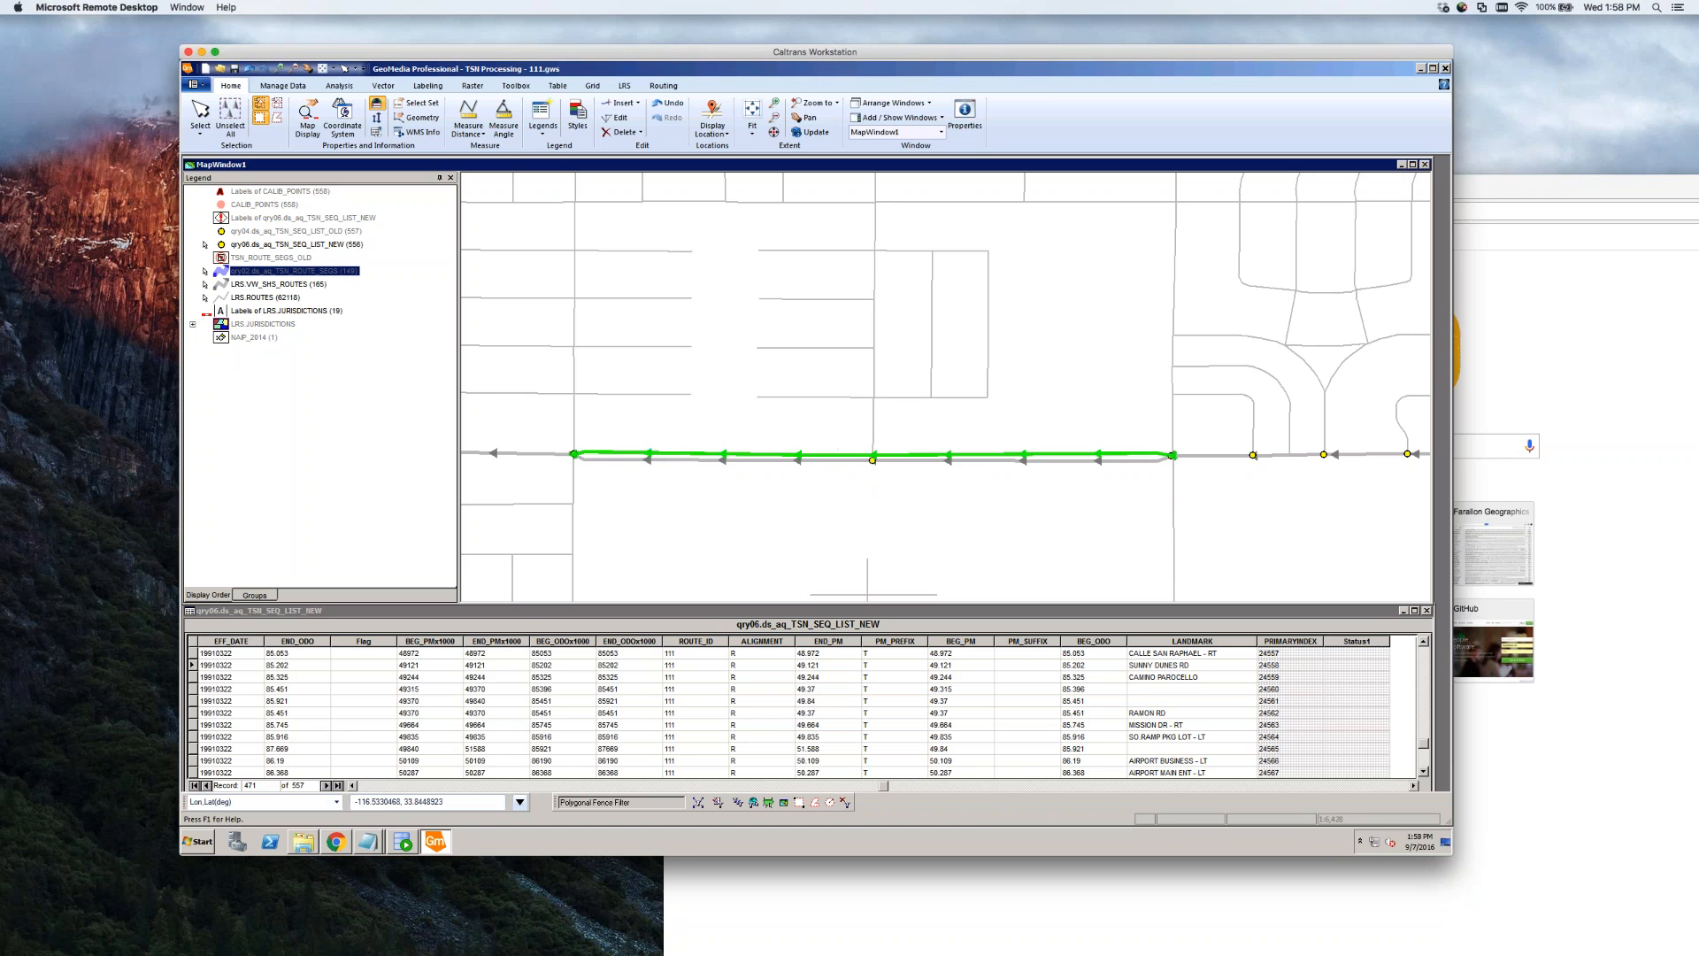
click(785, 377)
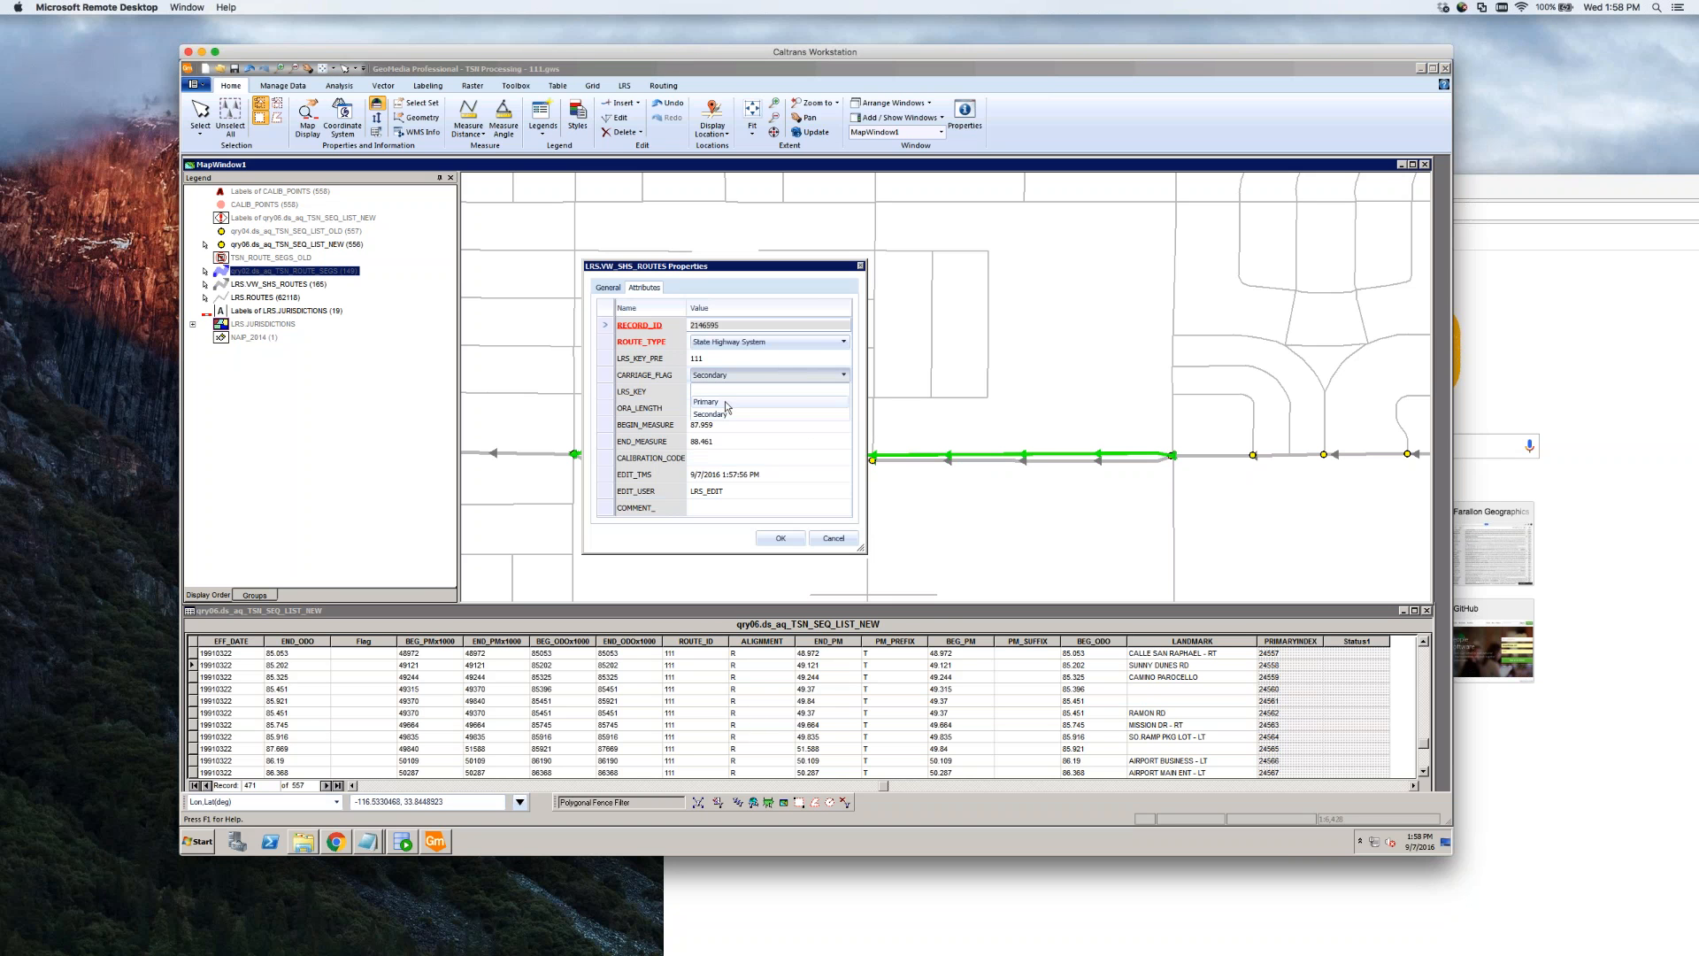
click(752, 402)
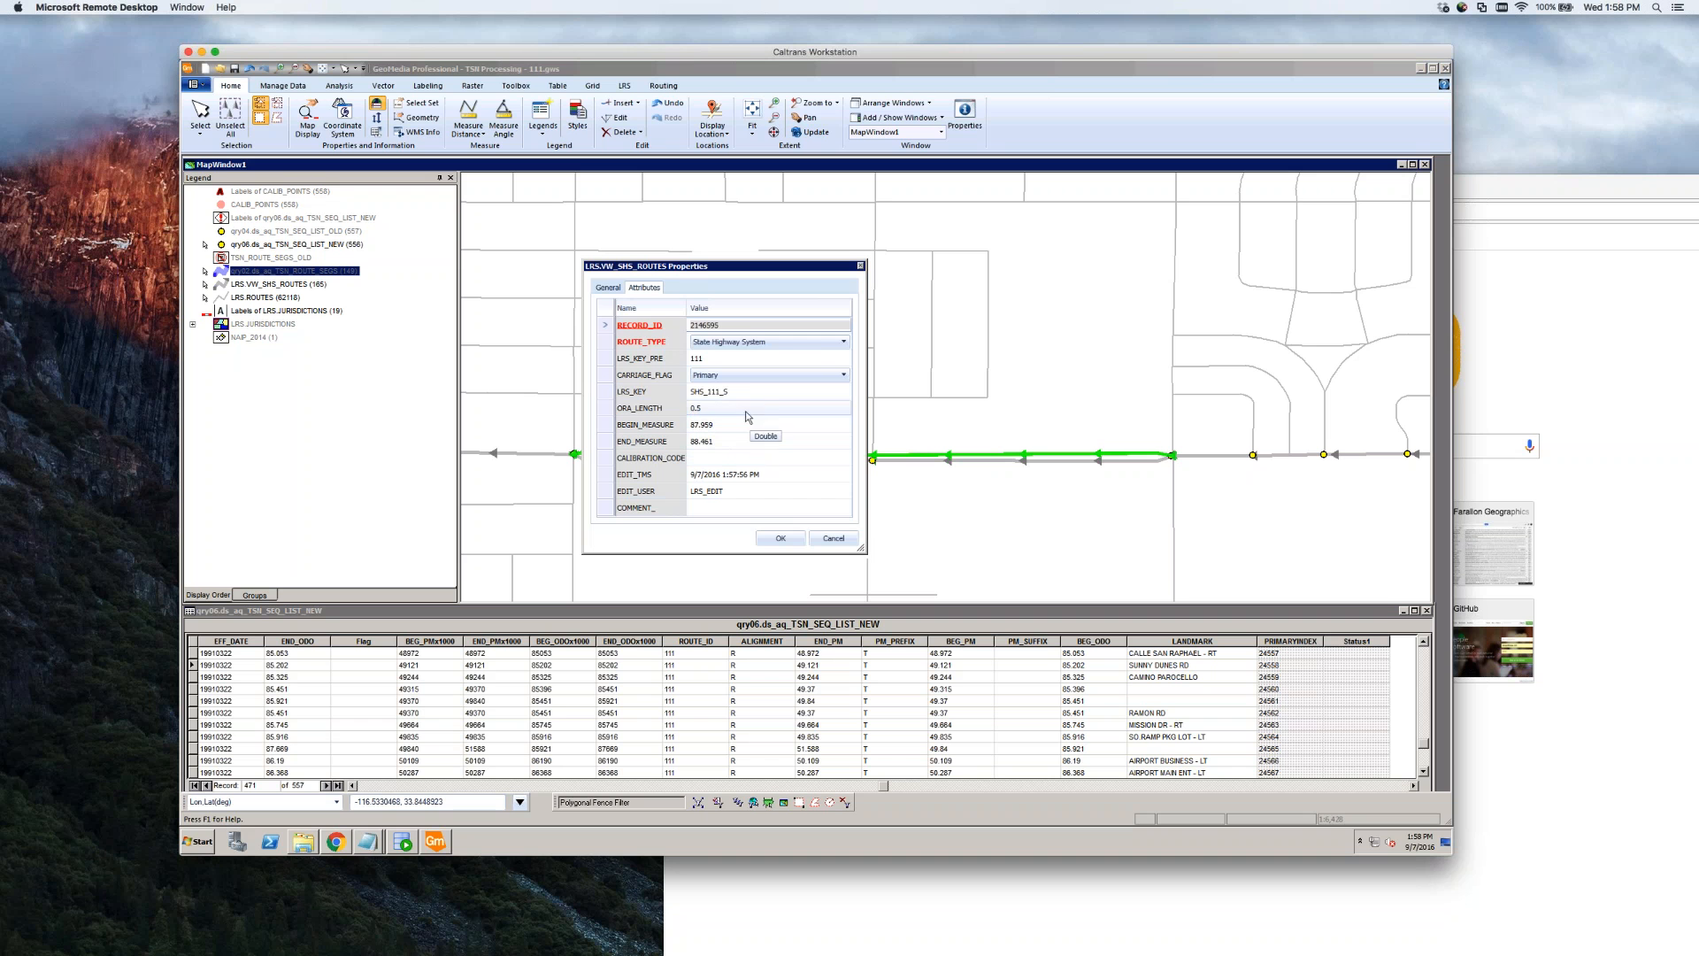
click(753, 391)
key(BackSpace)
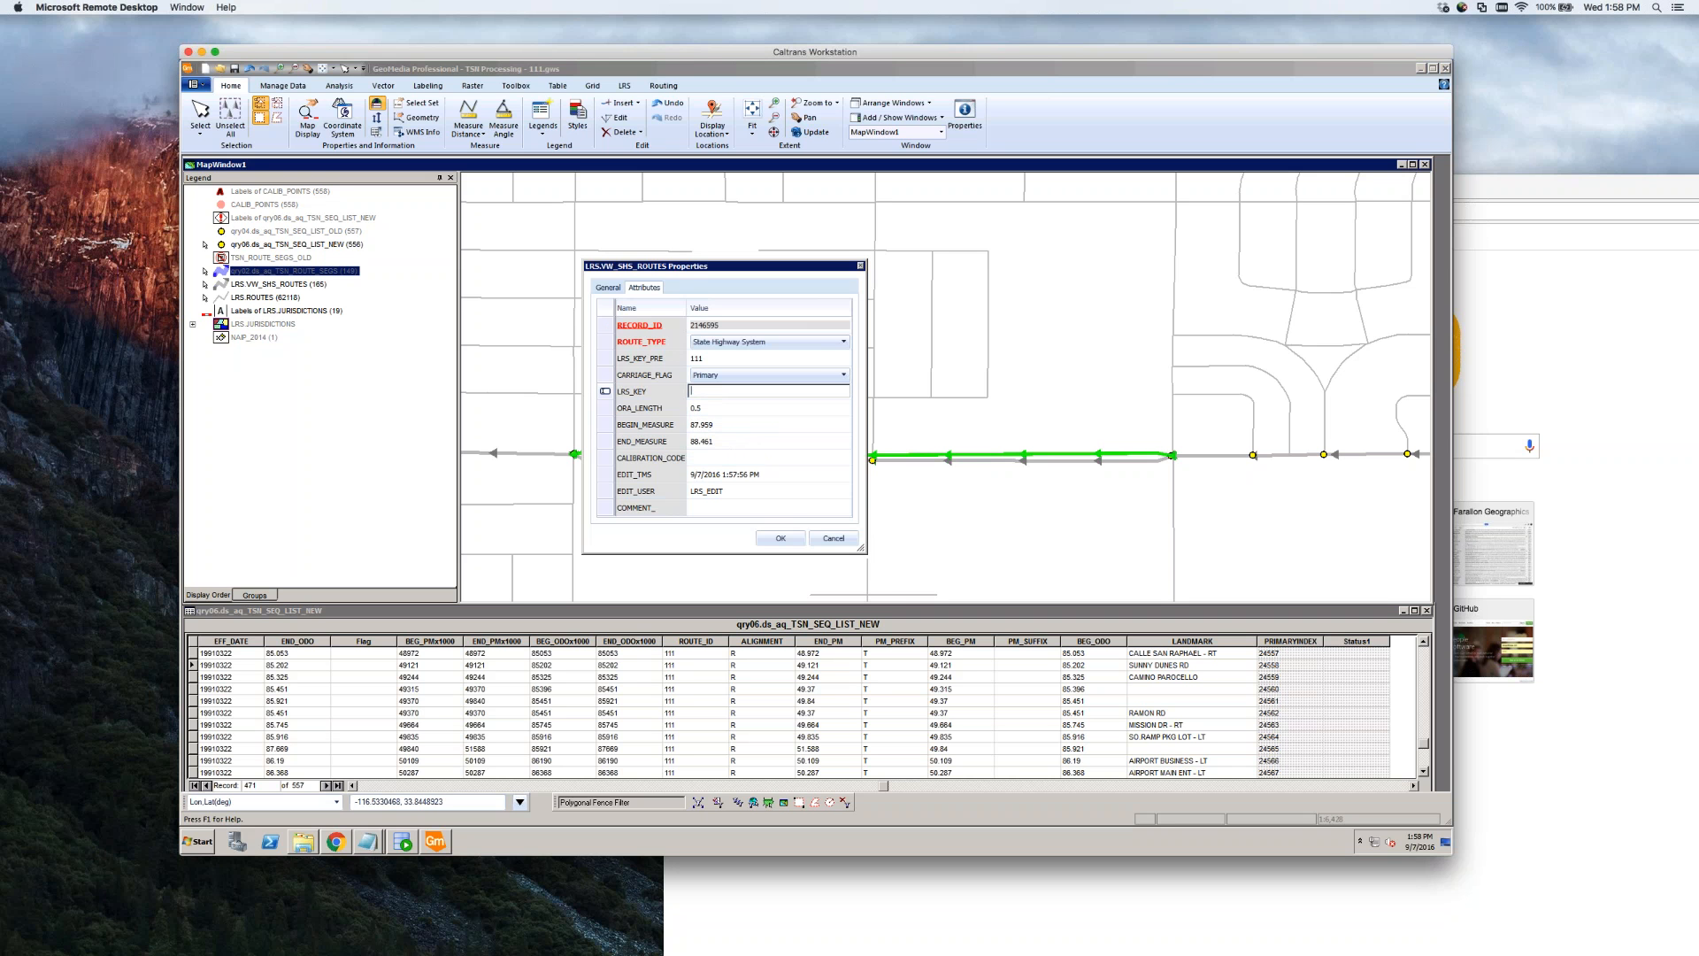
click(740, 460)
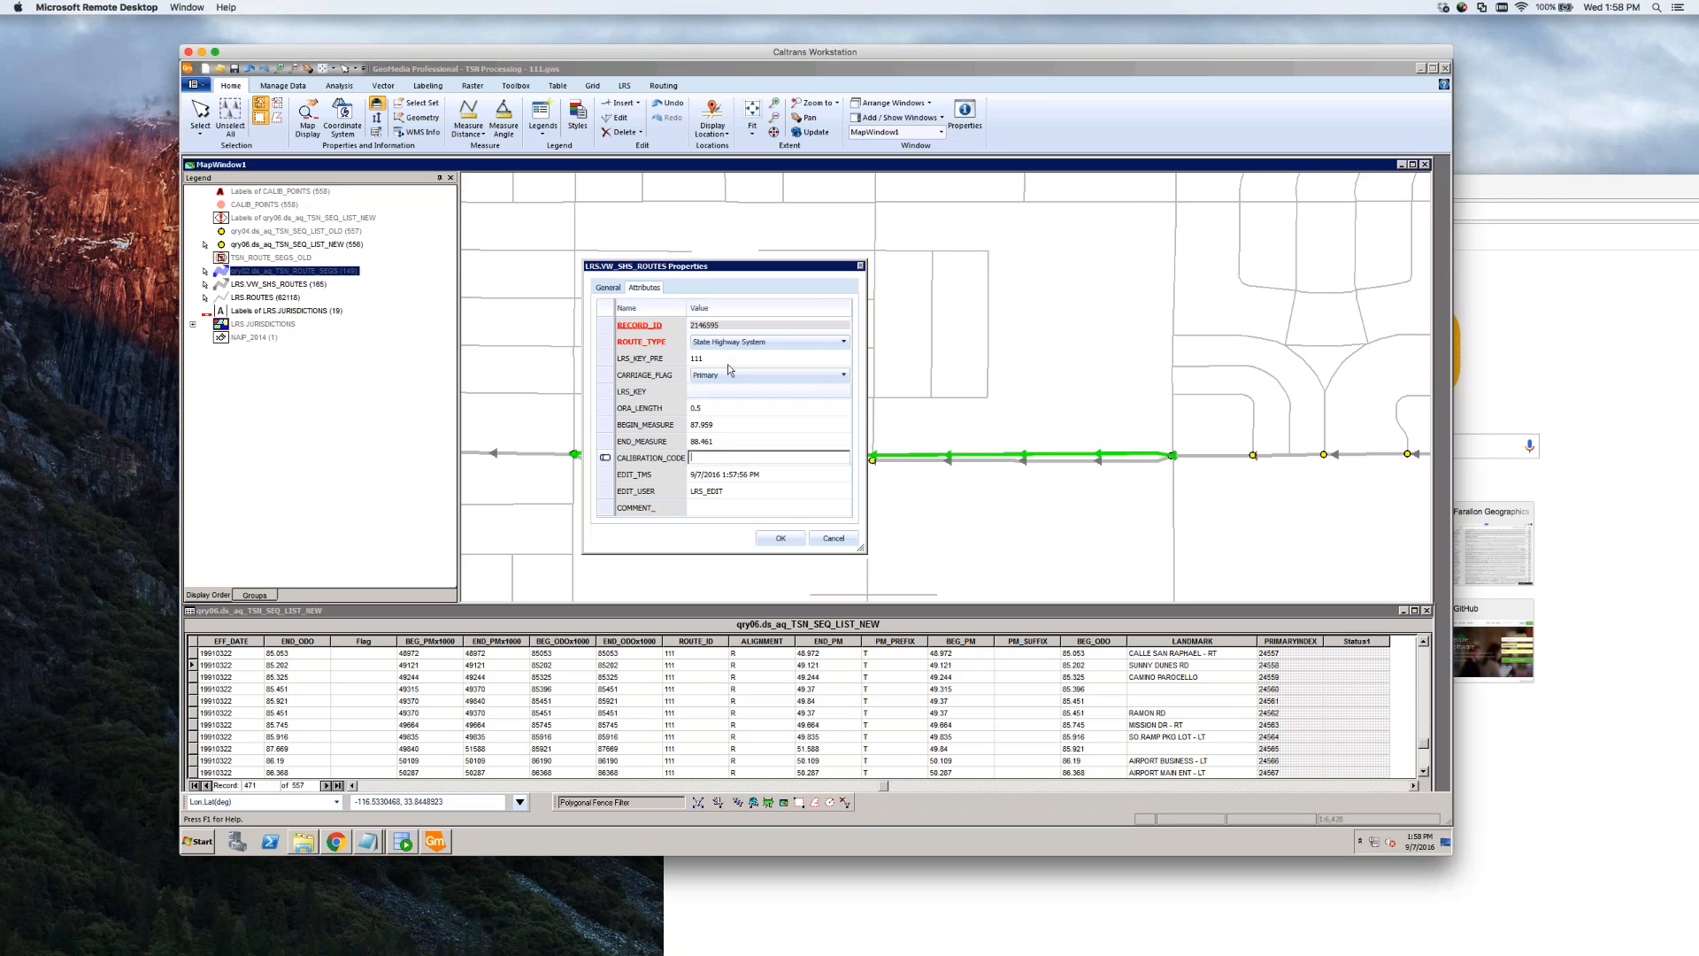
click(781, 541)
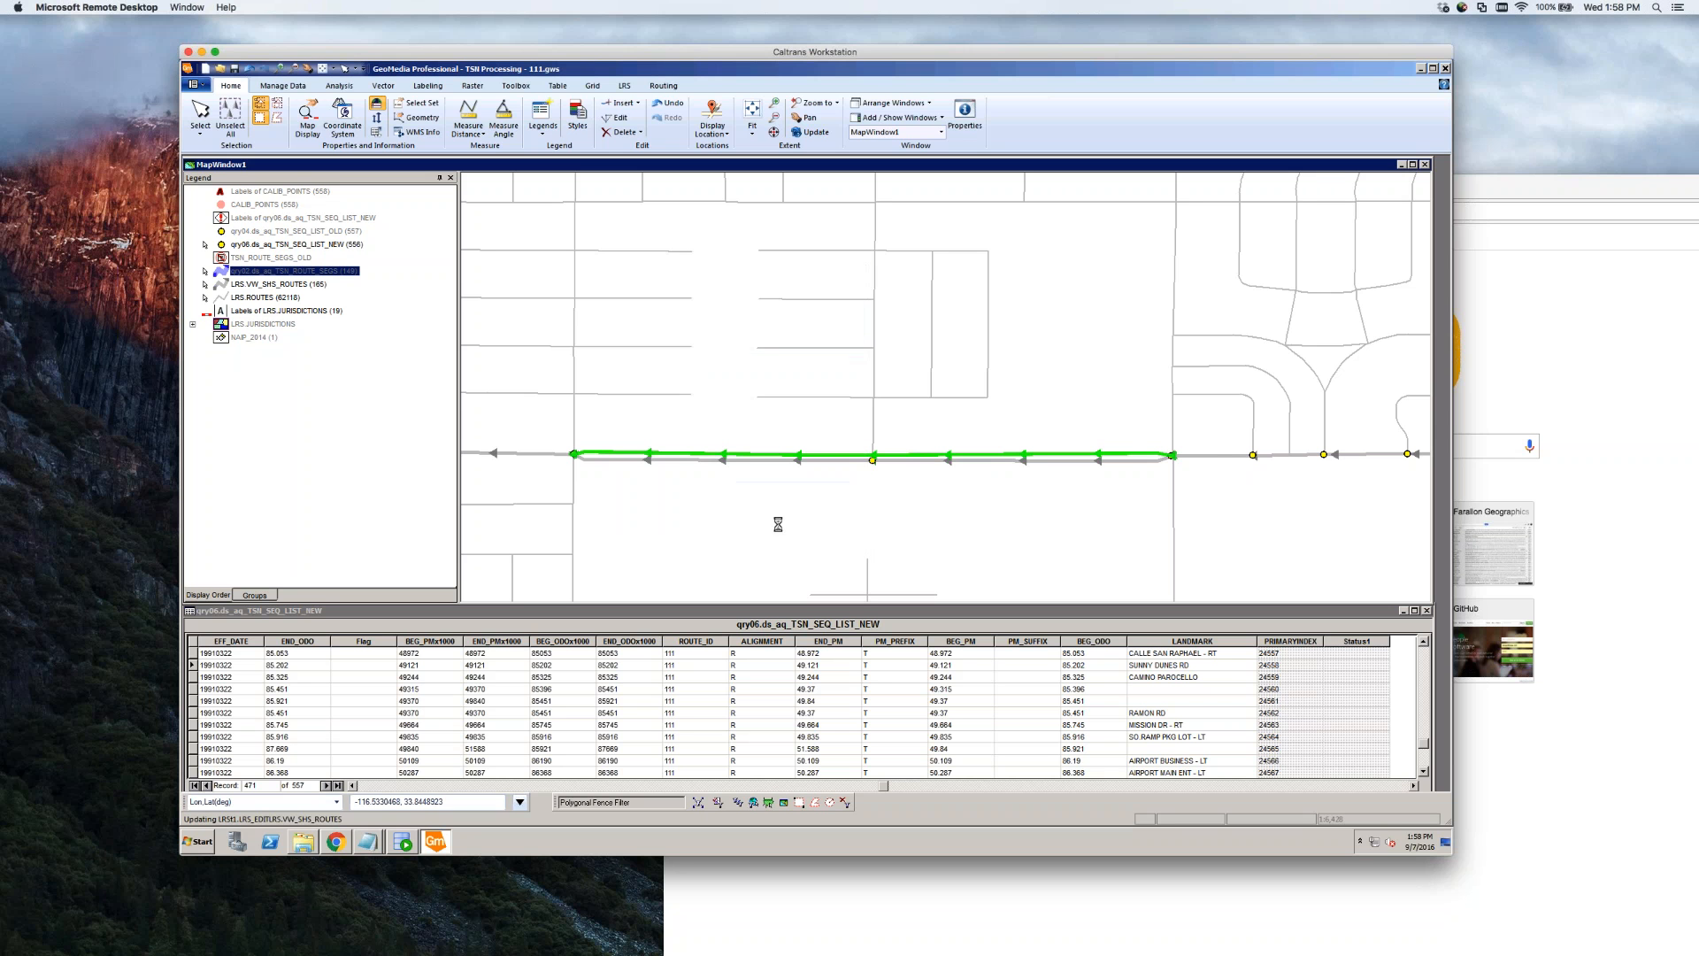
Set the parallel route segment's carriage flag to Secondary and clear its LRS_KEY
click(783, 496)
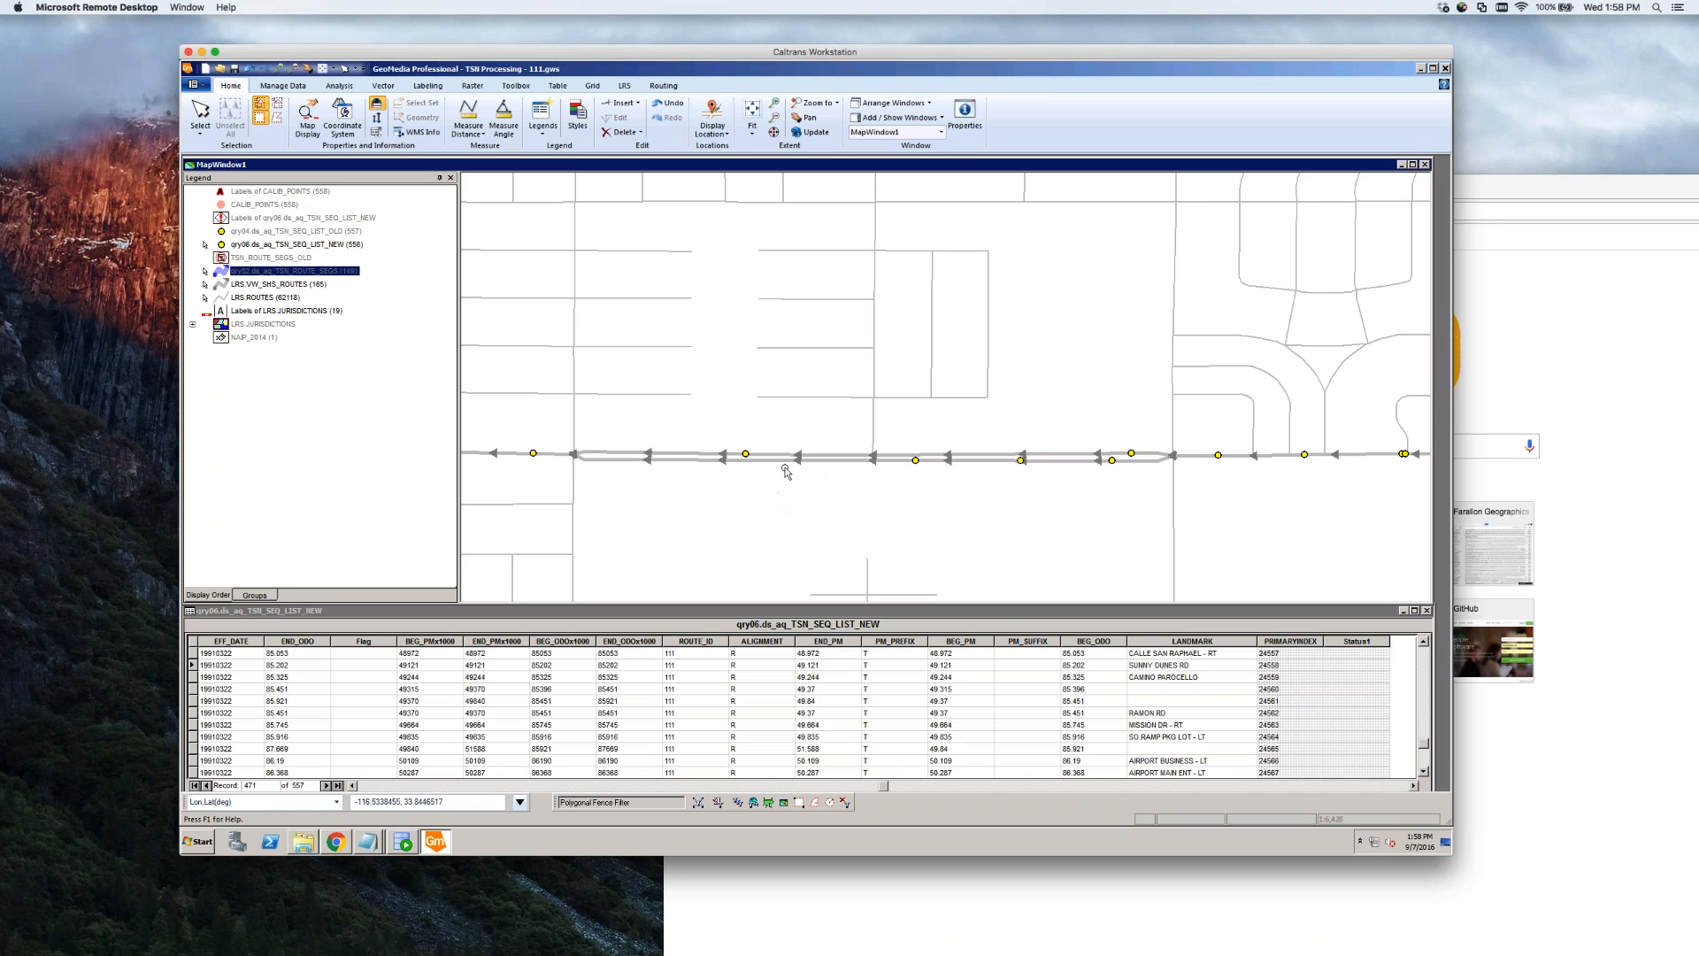
double_click(787, 461)
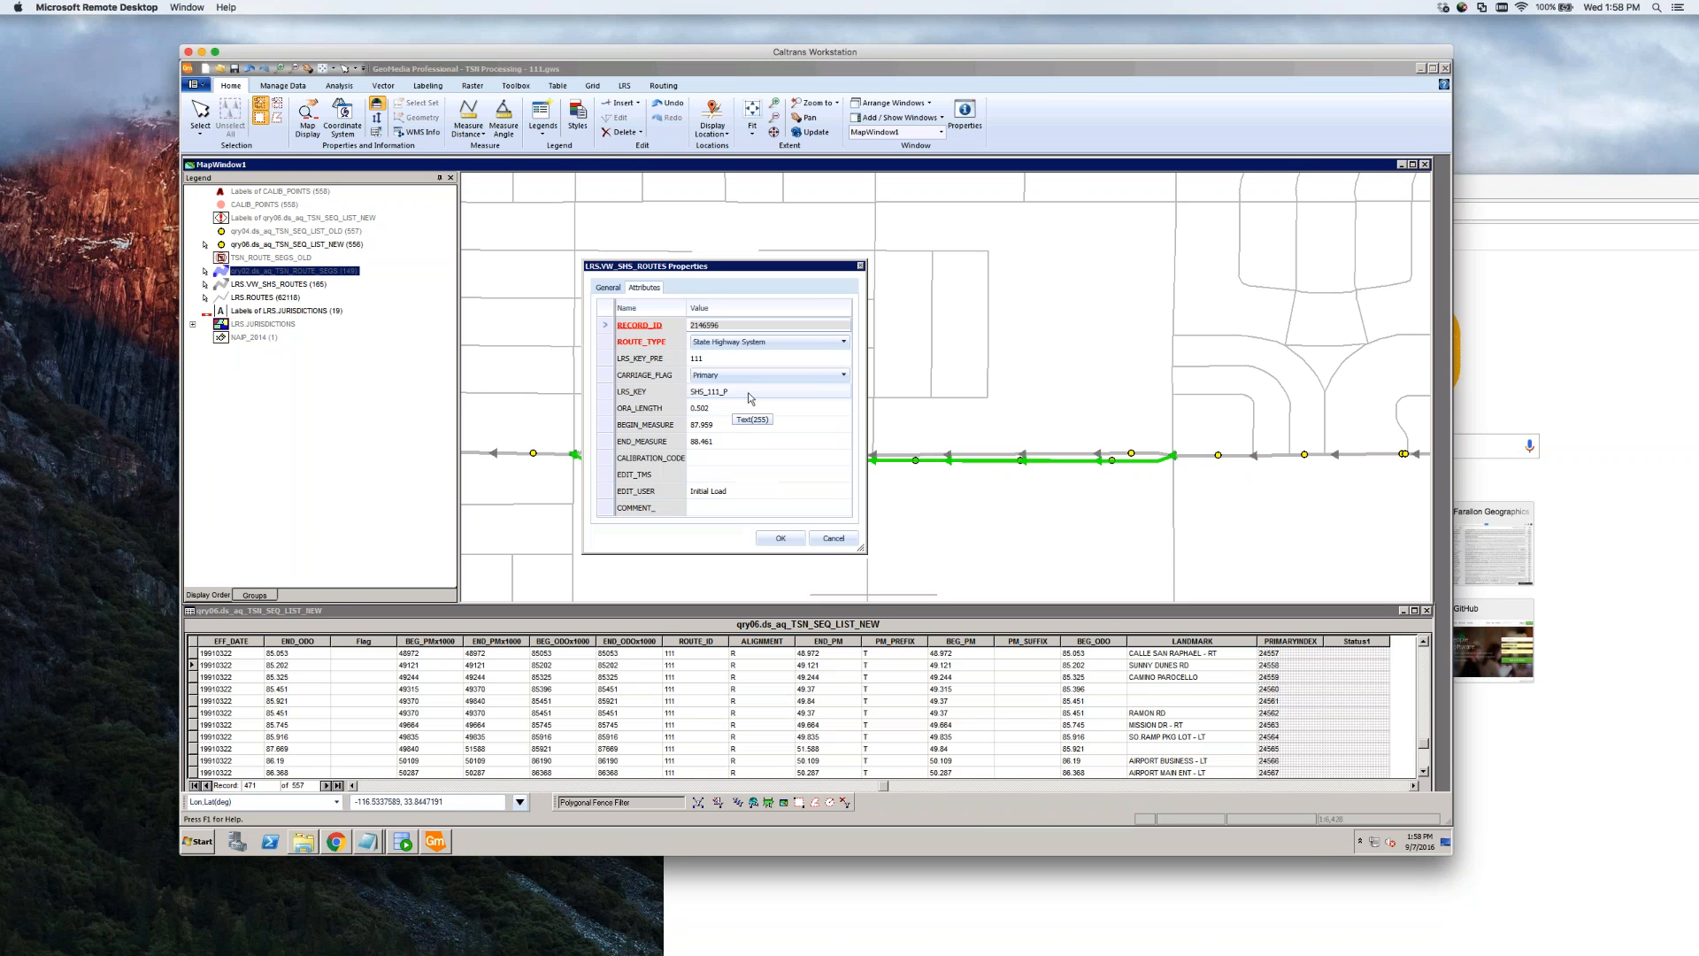
click(761, 376)
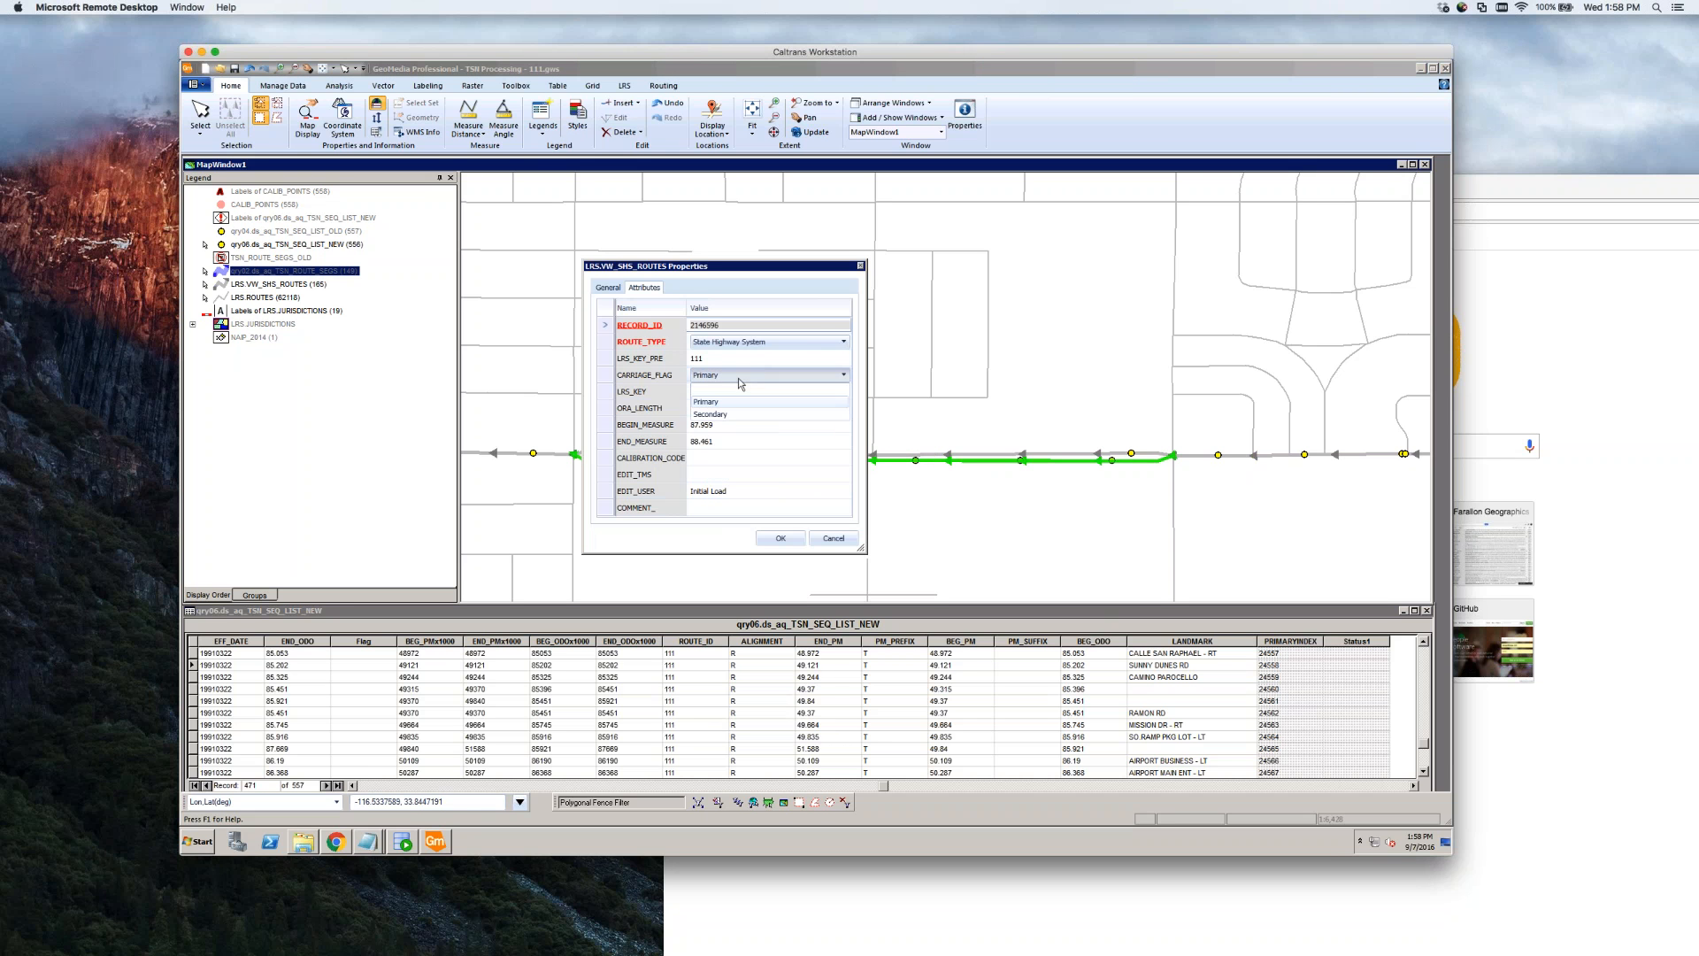
click(726, 419)
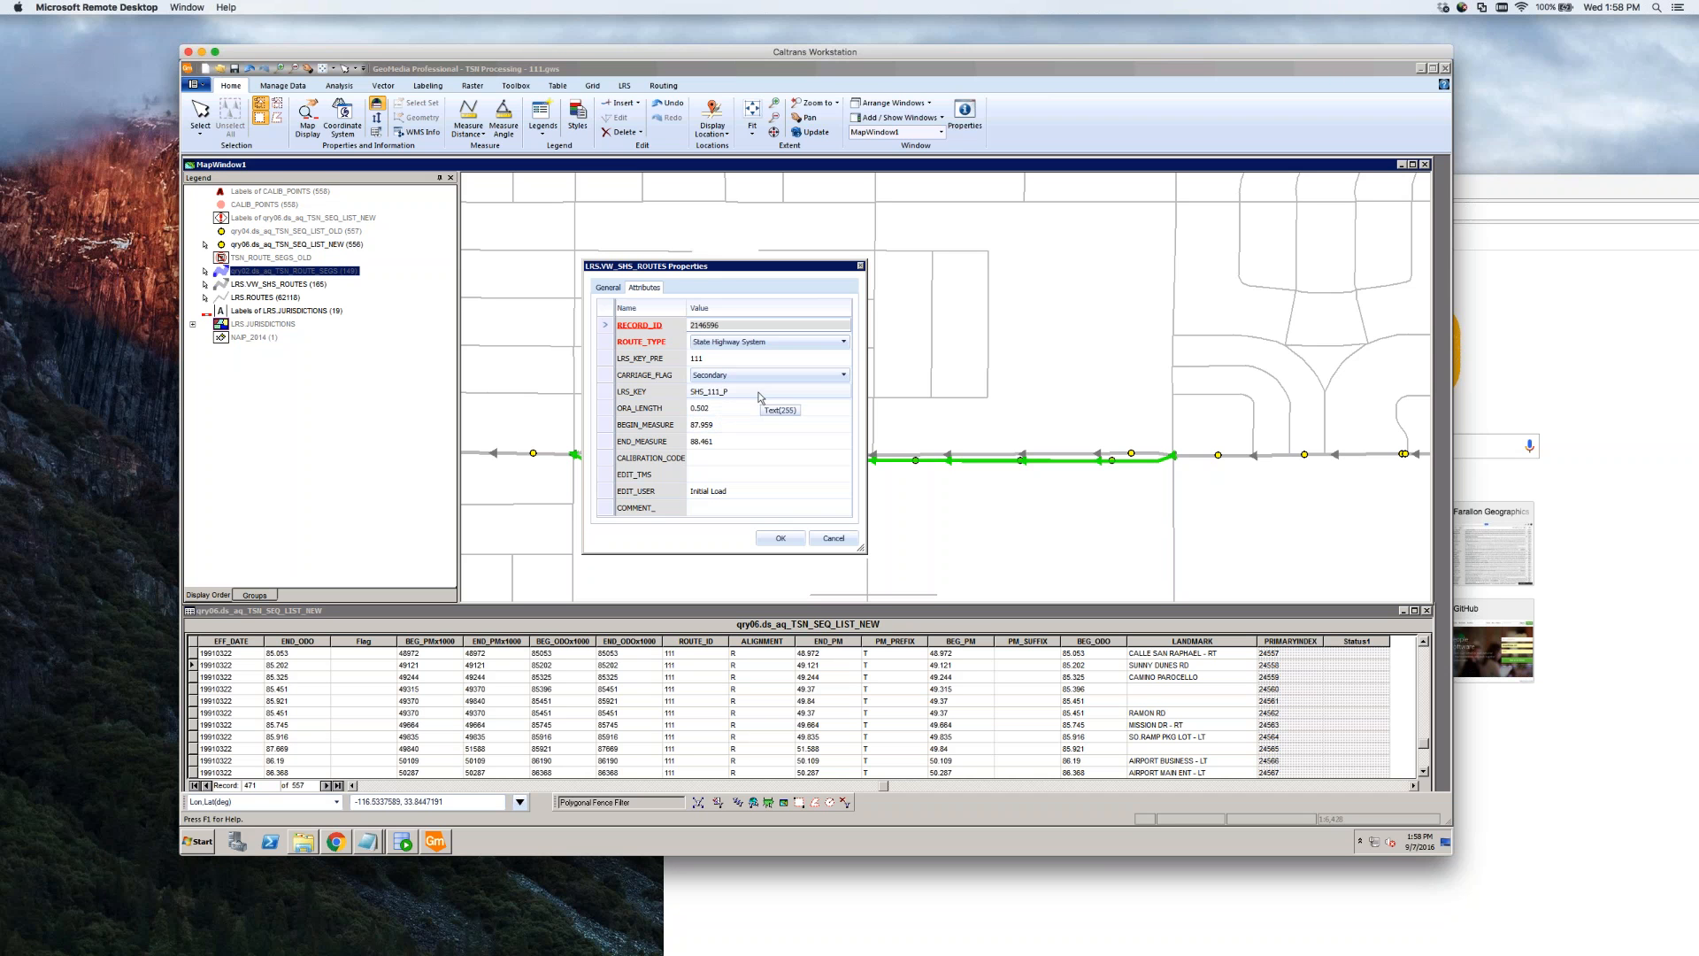
click(765, 390)
key(BackSpace)
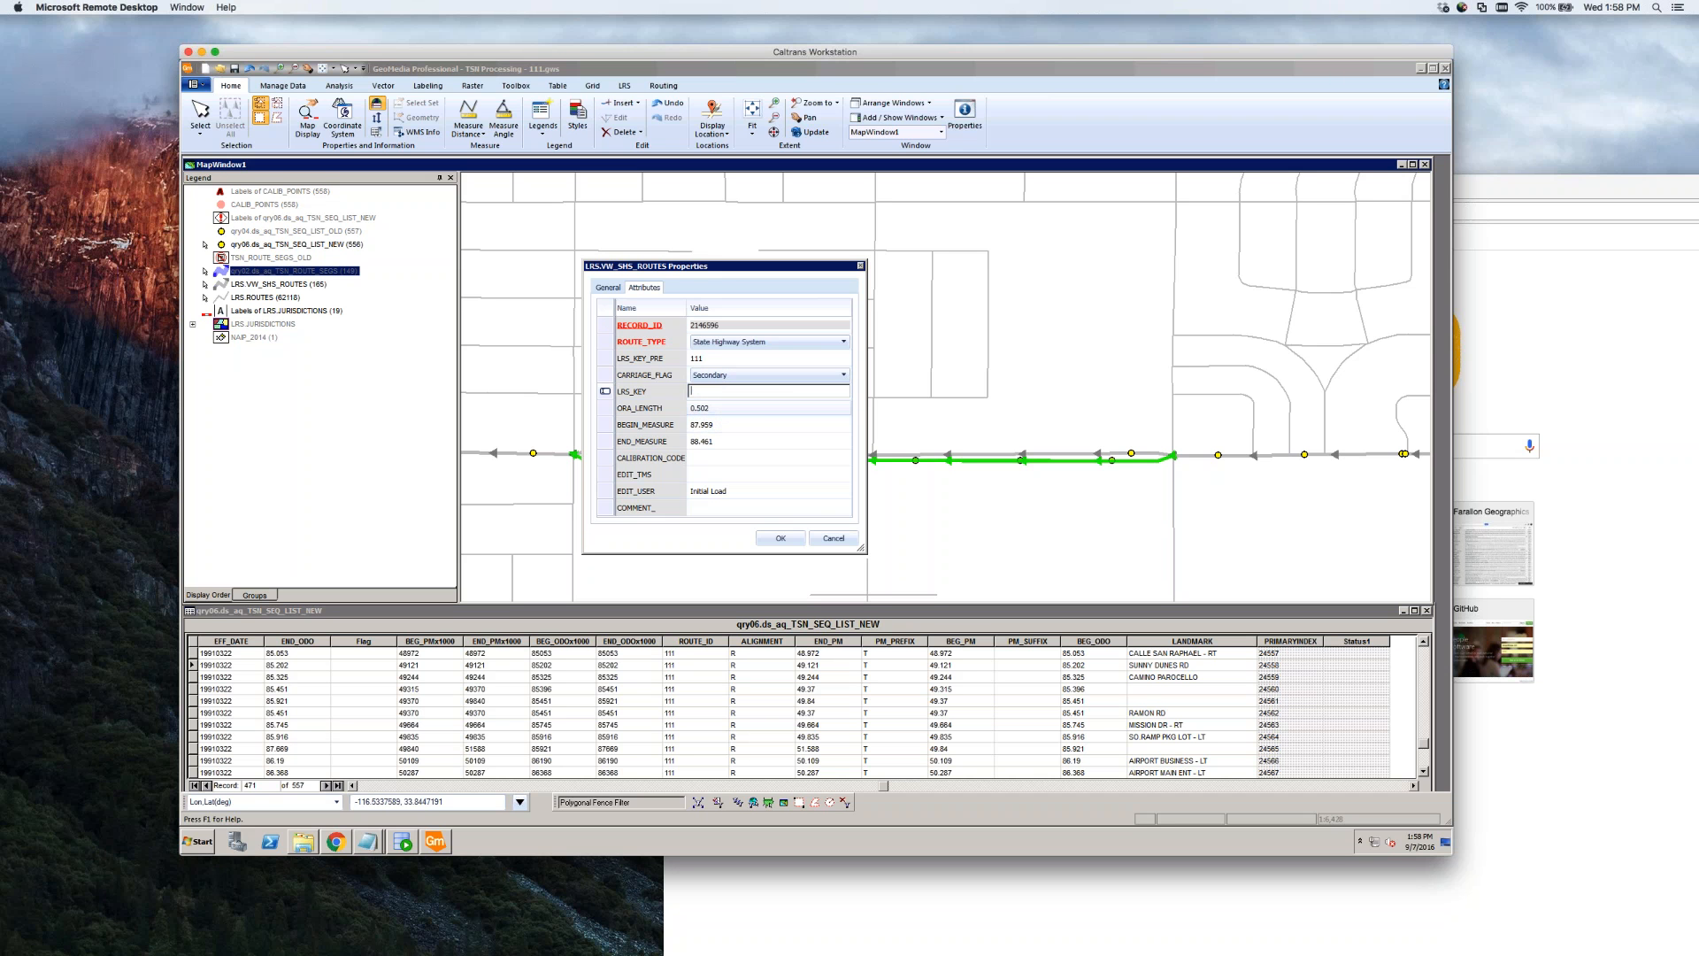
Blank the parallel segment's begin and end measures (87.959, 88.461) and save it
click(736, 426)
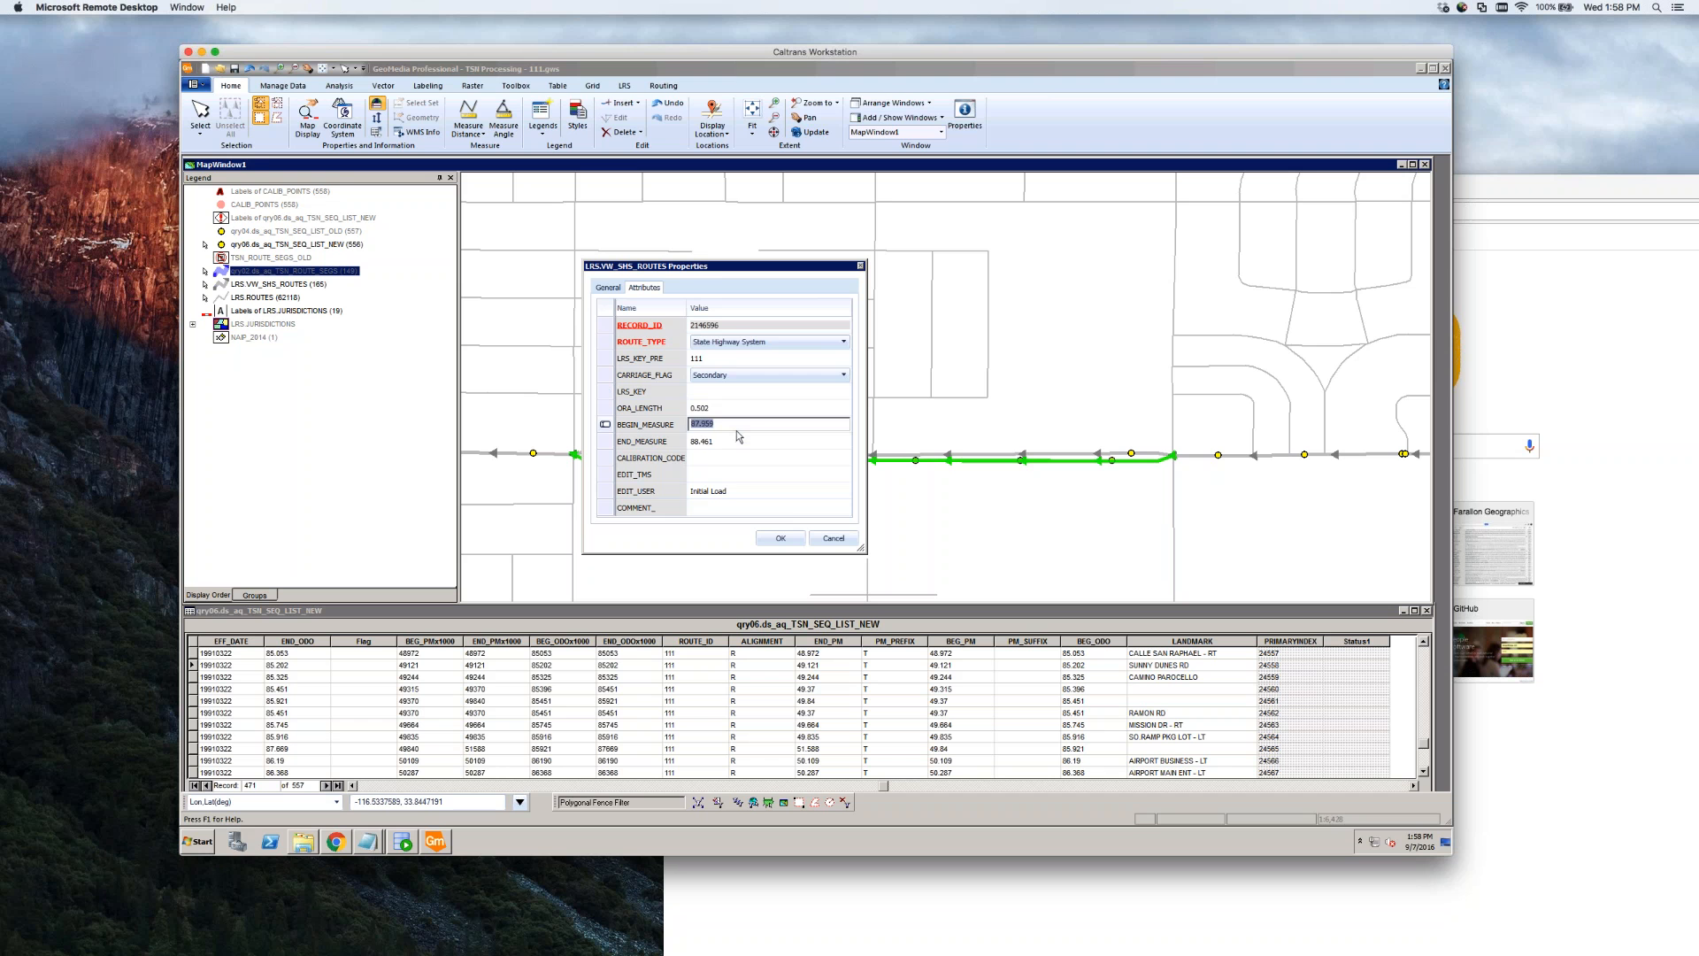
key(BackSpace)
click(729, 440)
key(BackSpace)
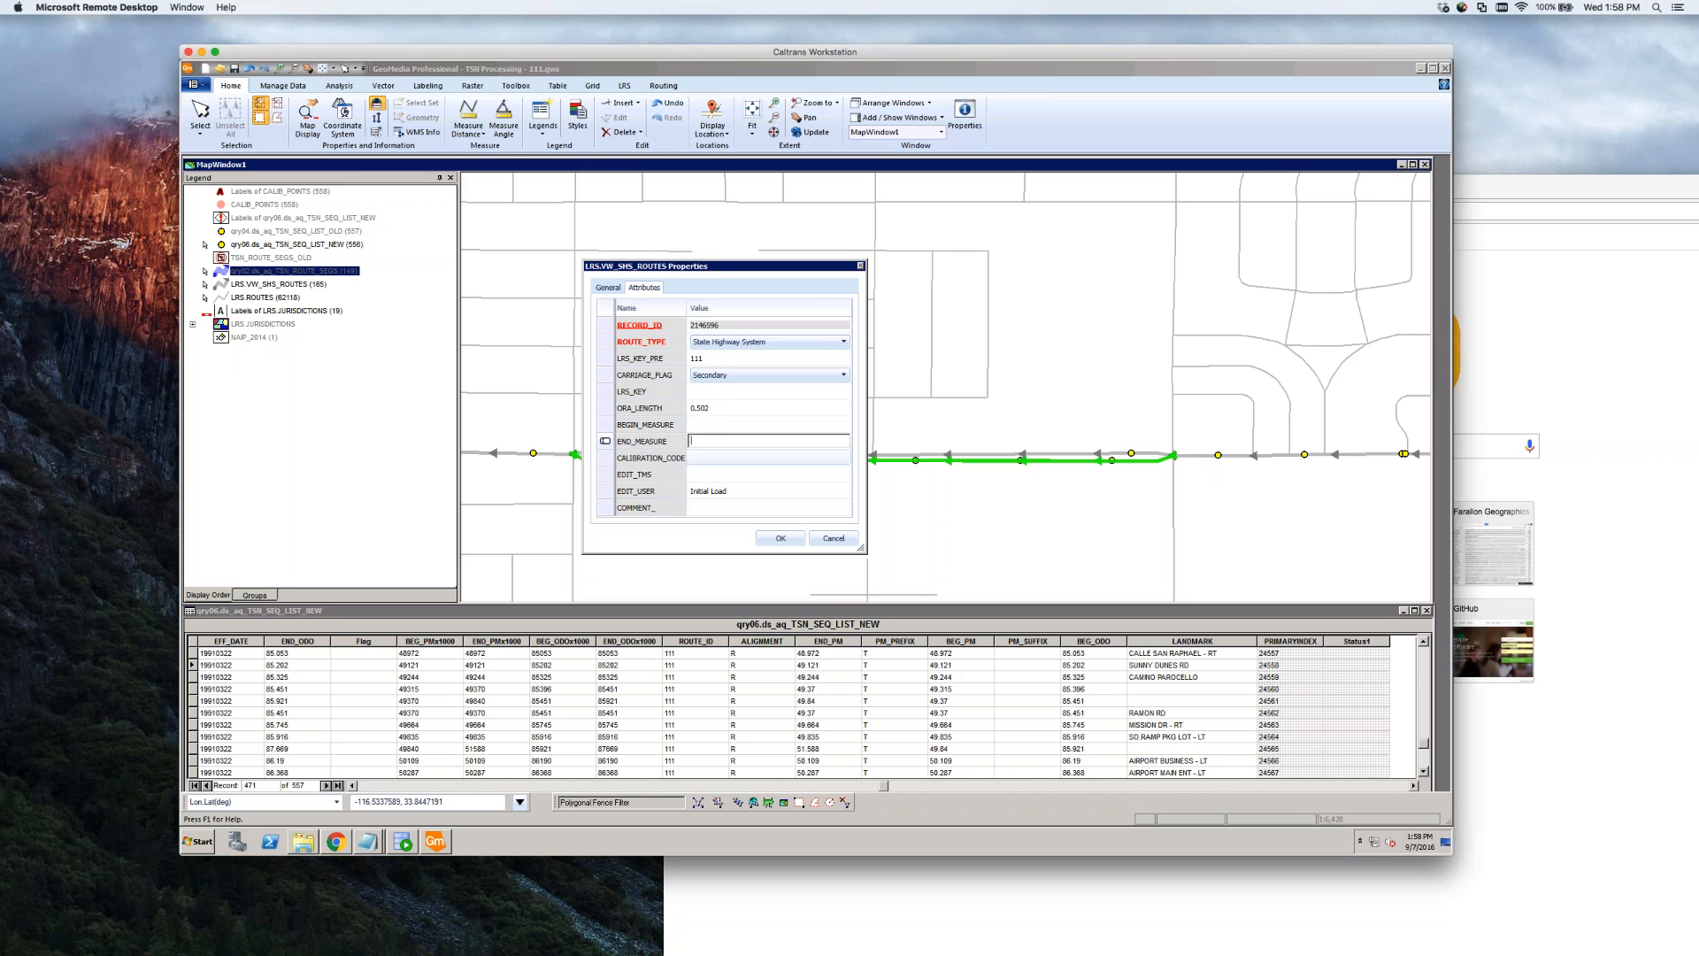
click(736, 458)
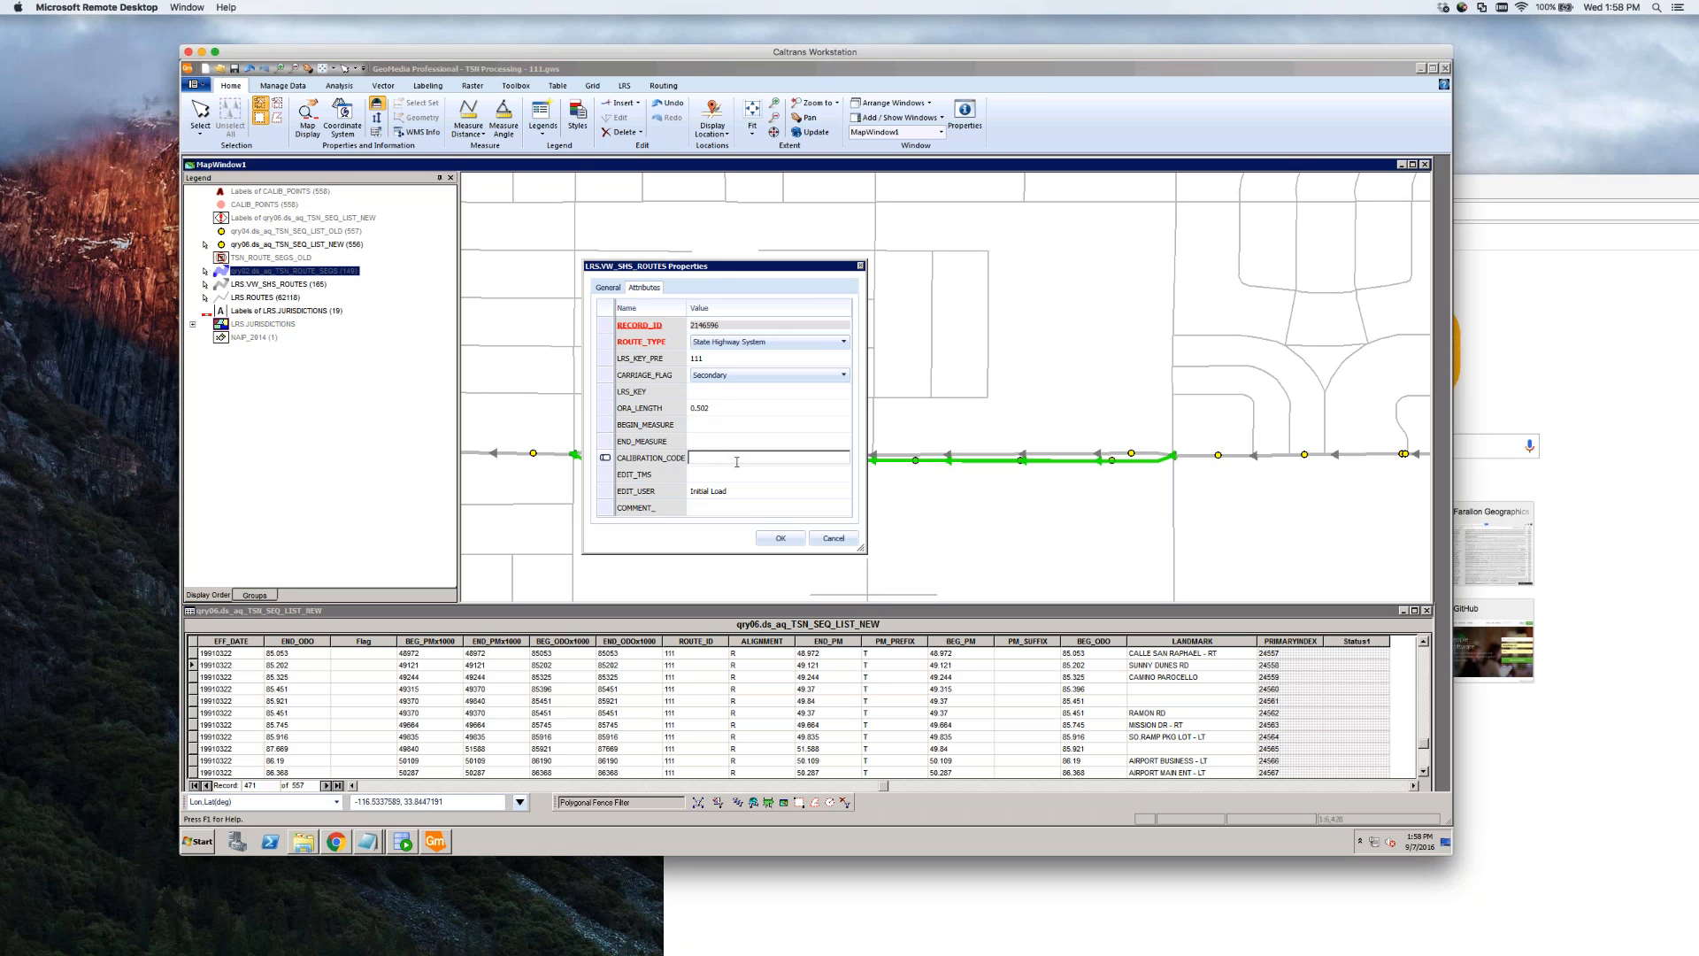
click(721, 427)
key(Tab)
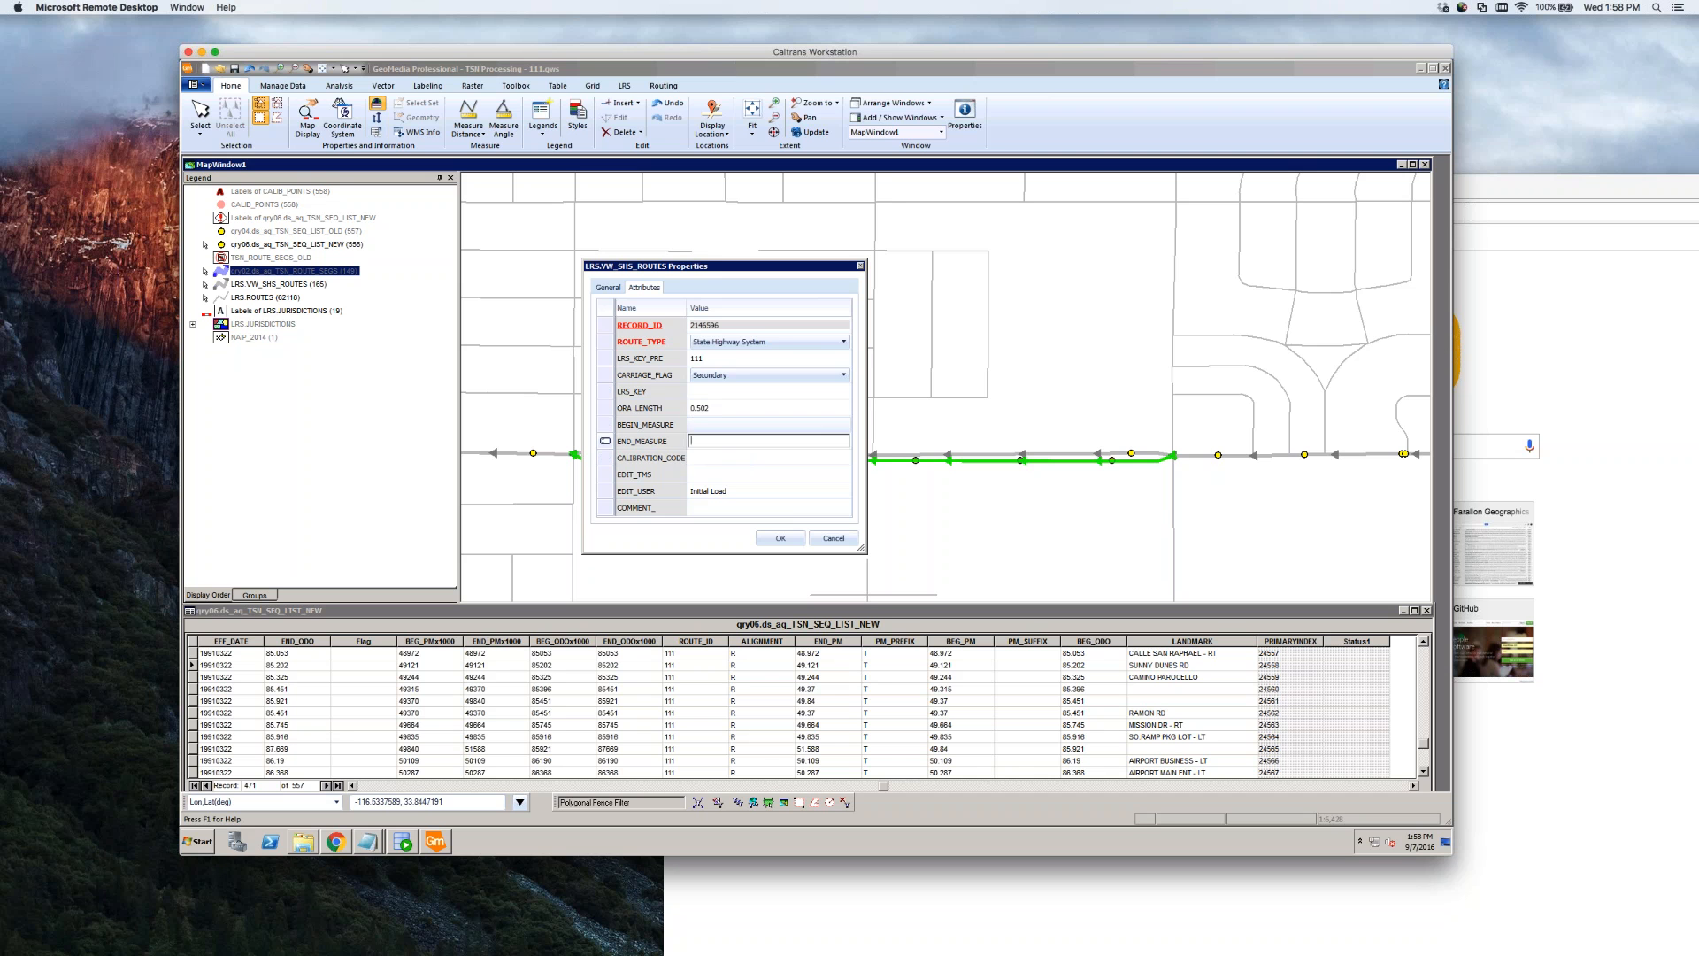
click(726, 425)
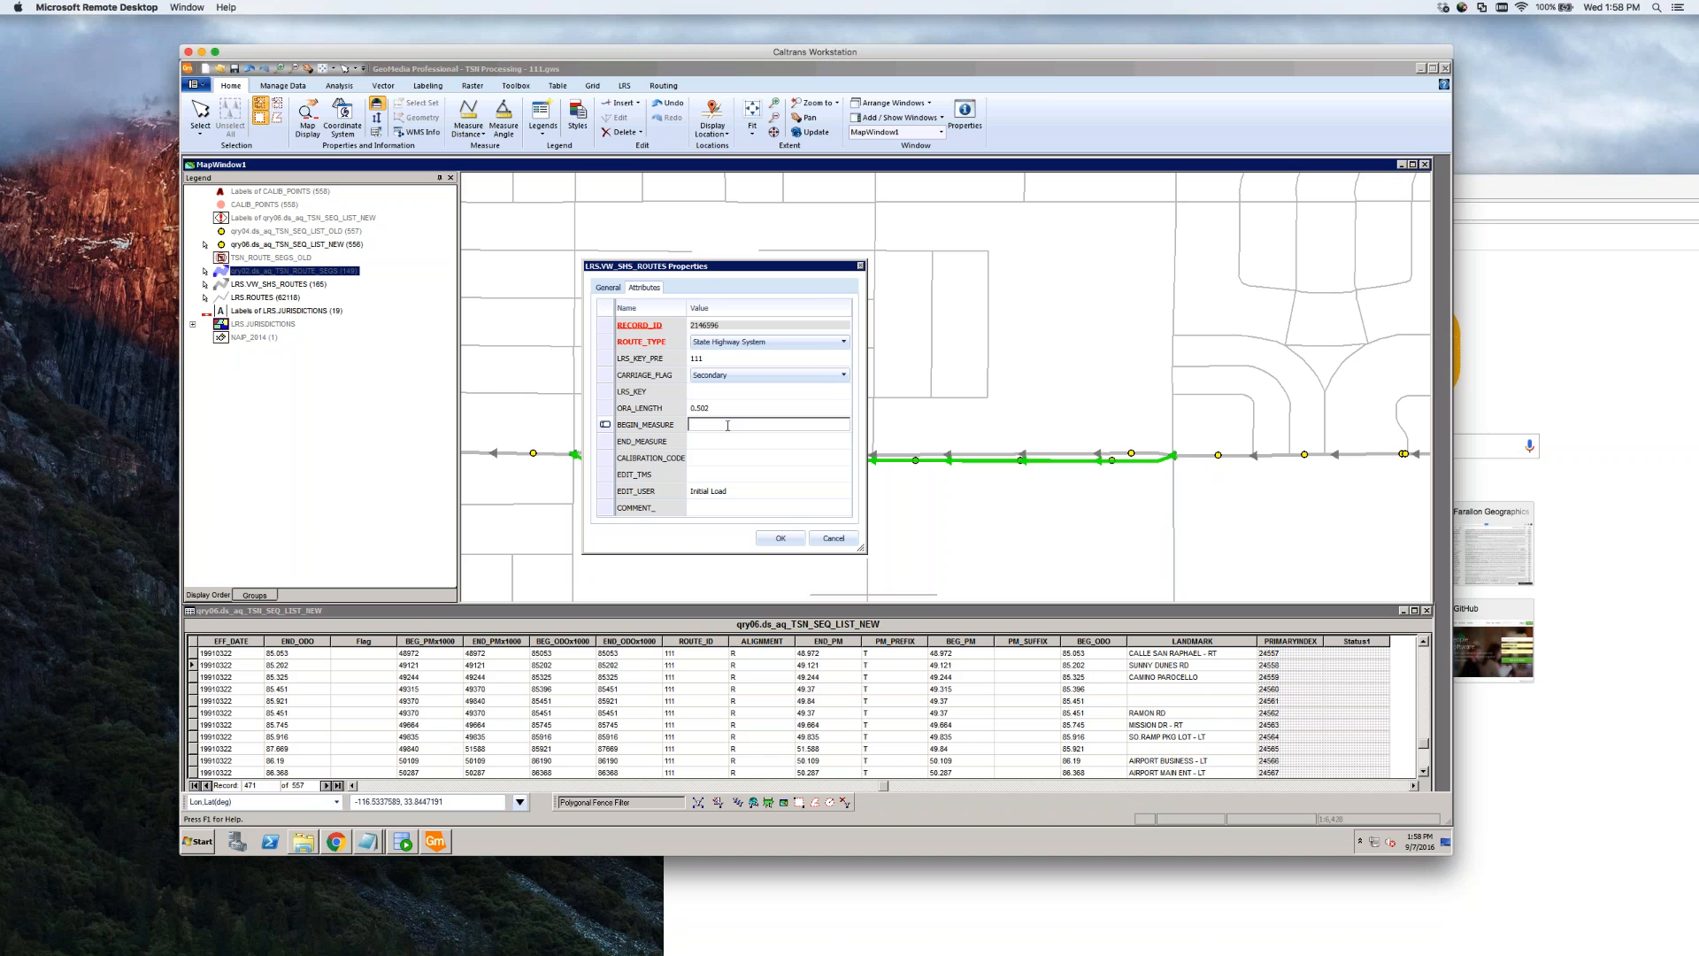
click(783, 539)
click(1006, 507)
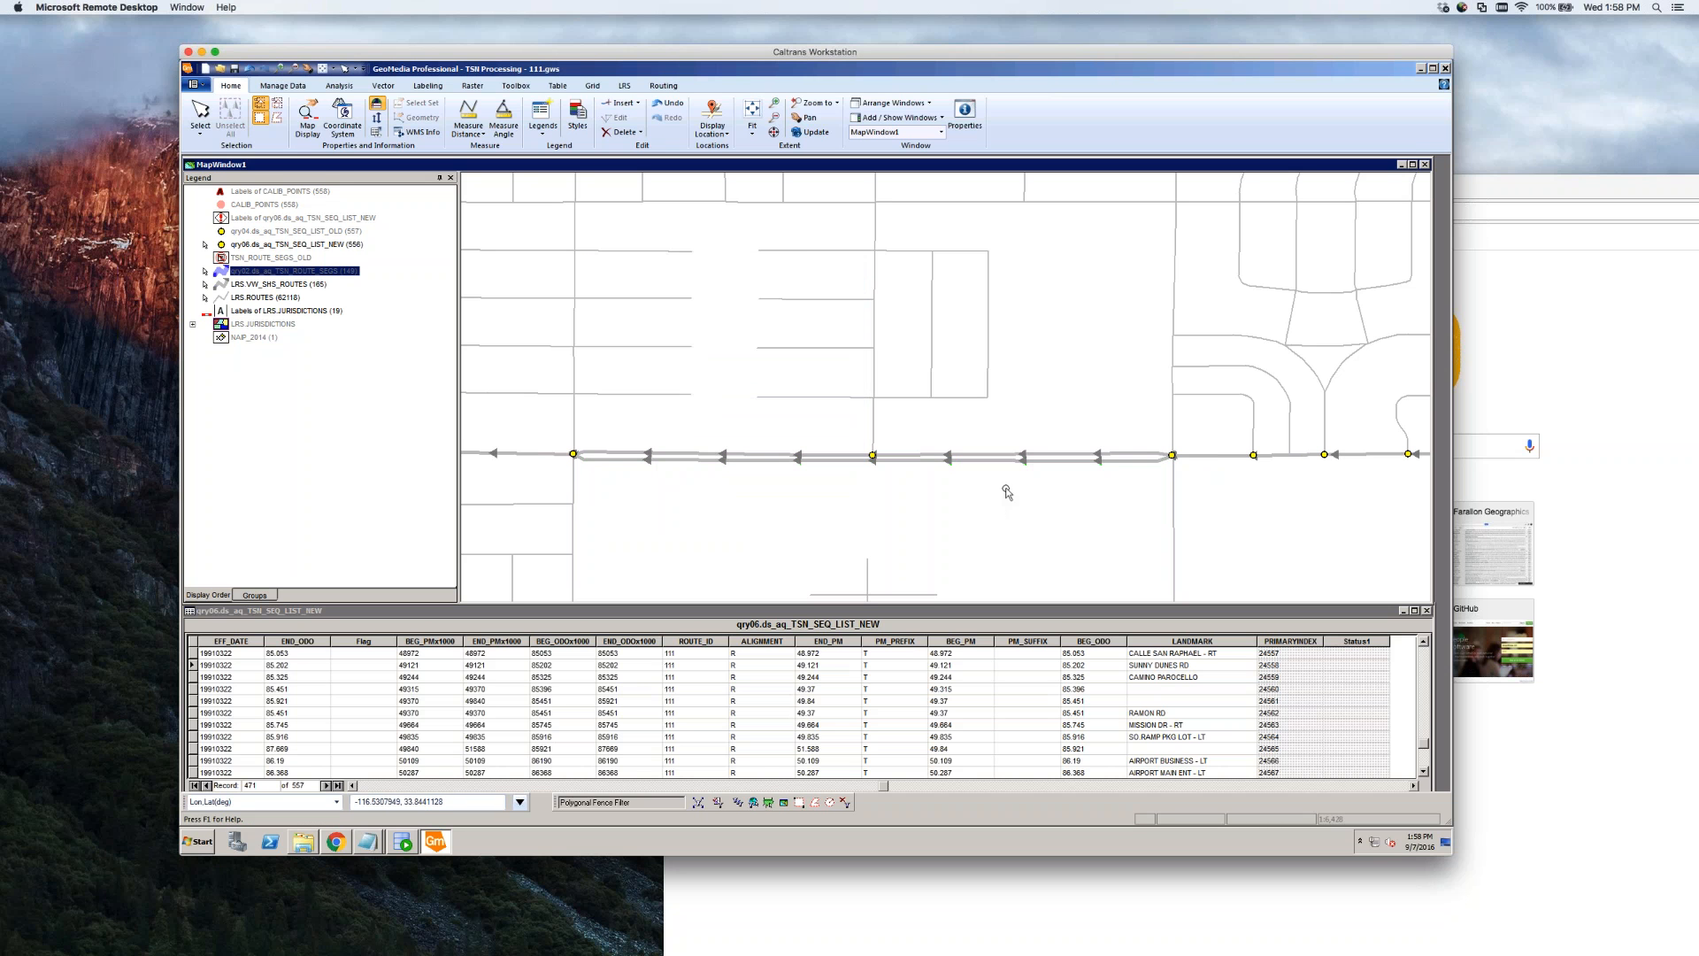
Read the neighbouring route segment's begin measure of 29.418 without changing it
click(1031, 463)
scroll(1000, 509, down, 2)
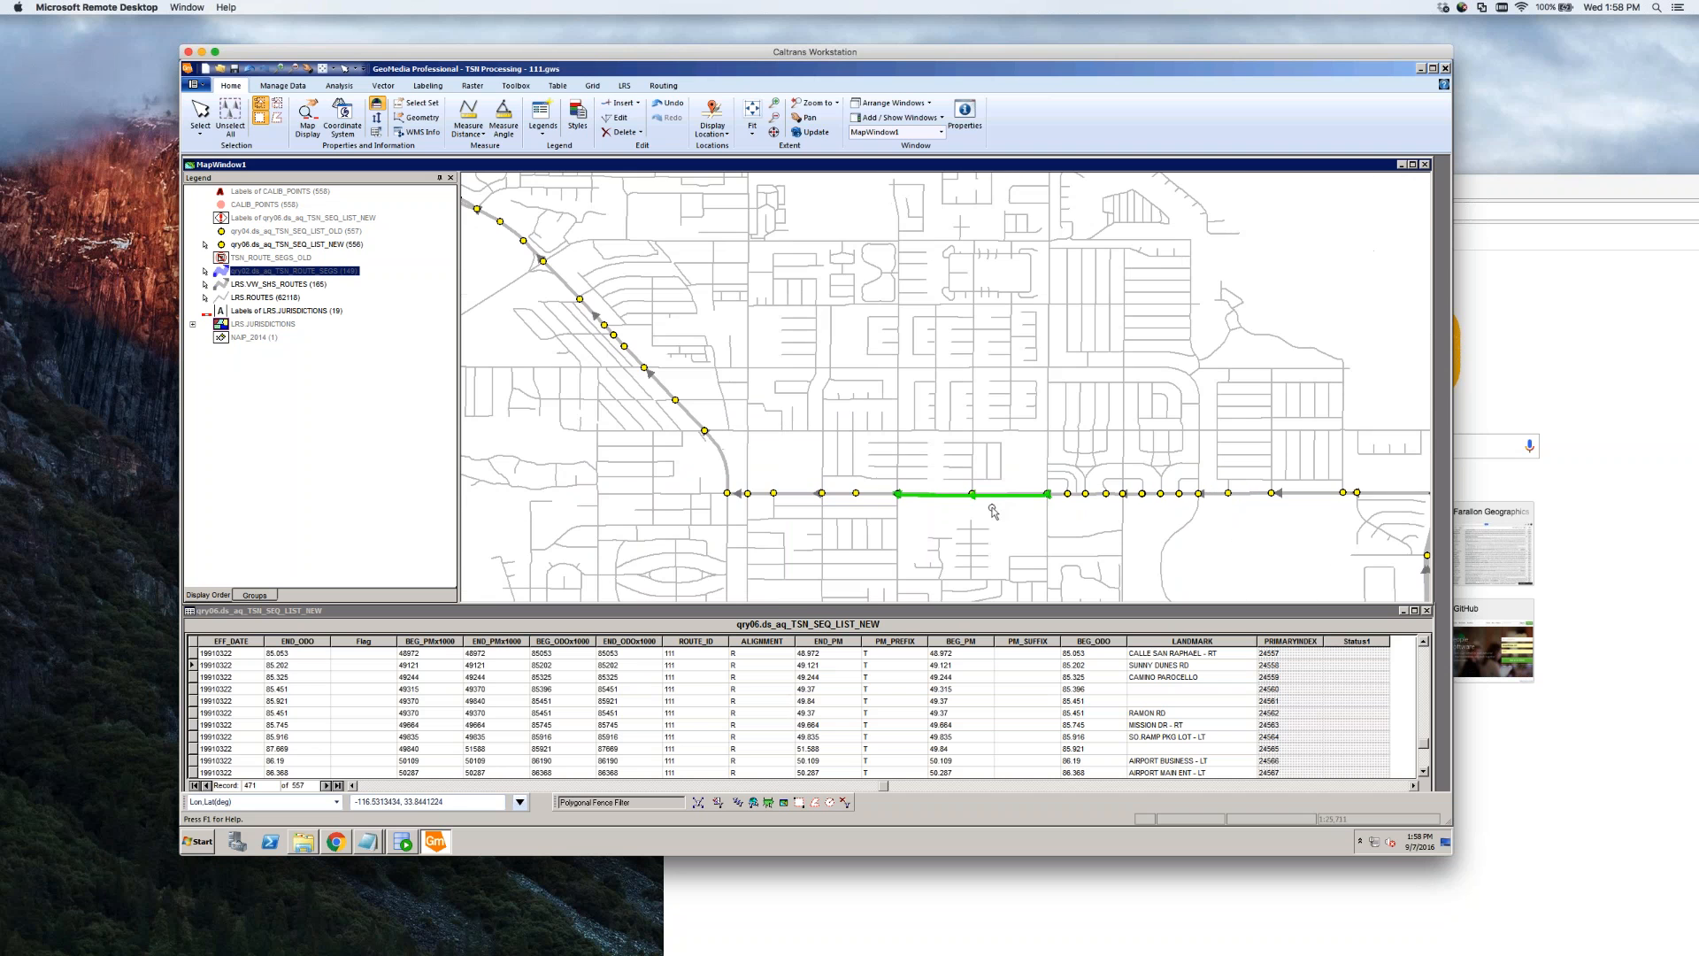
scroll(928, 515, down, 1)
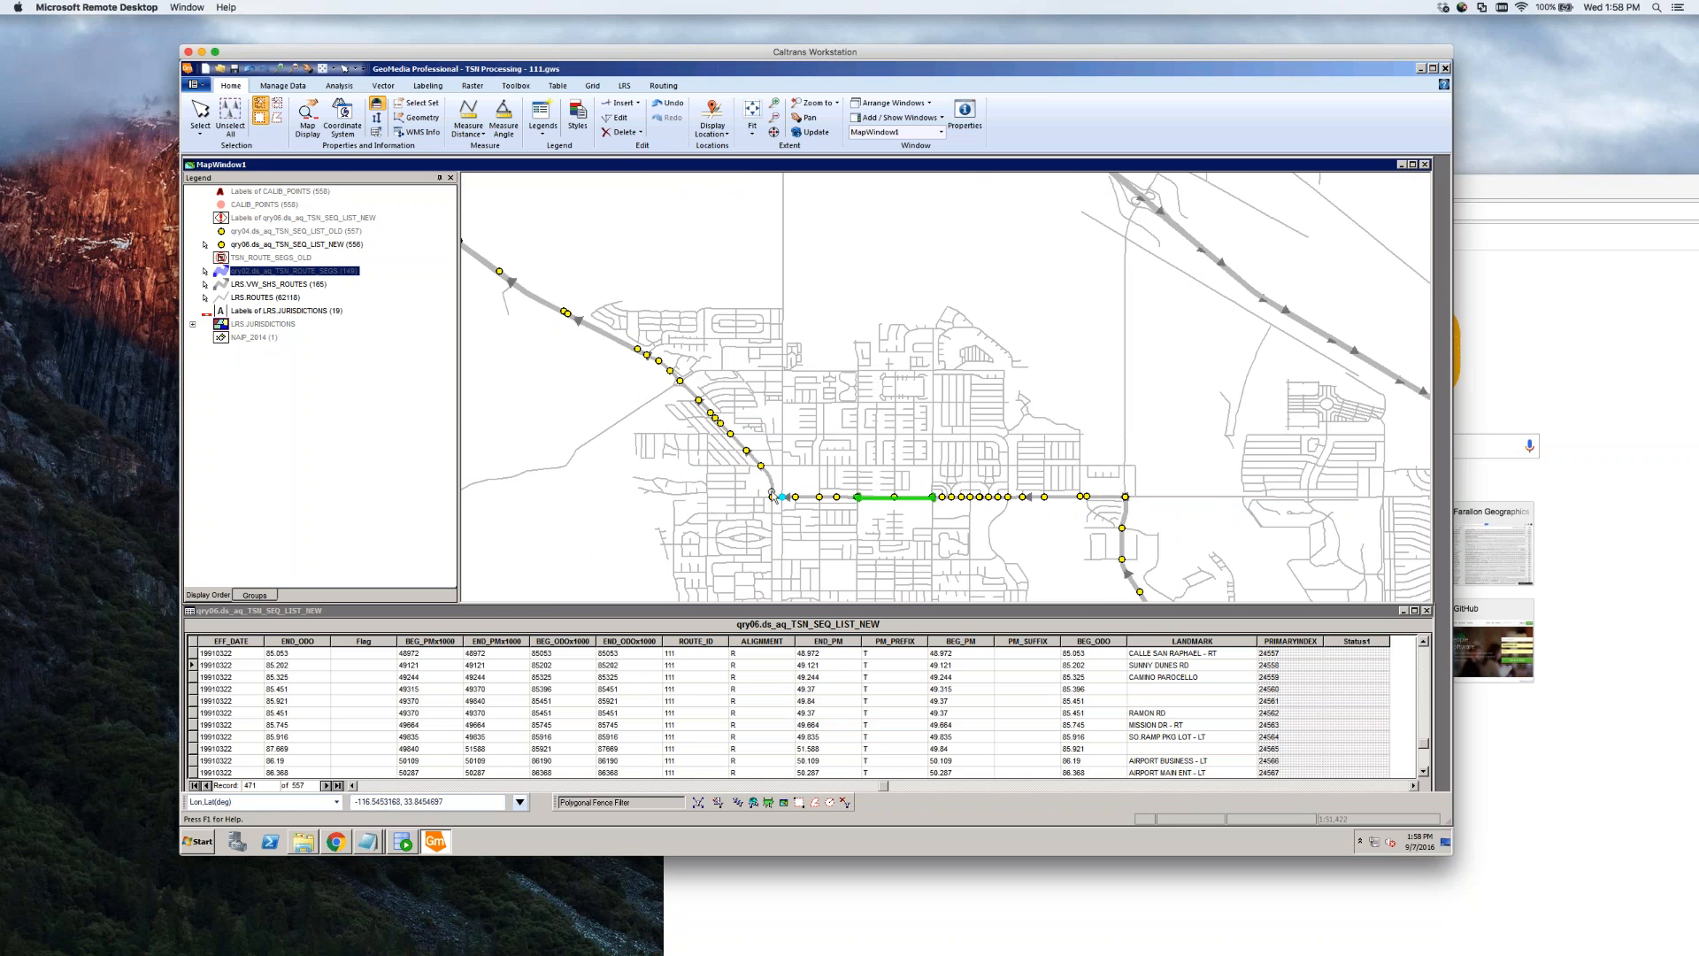
scroll(964, 478, down, 1)
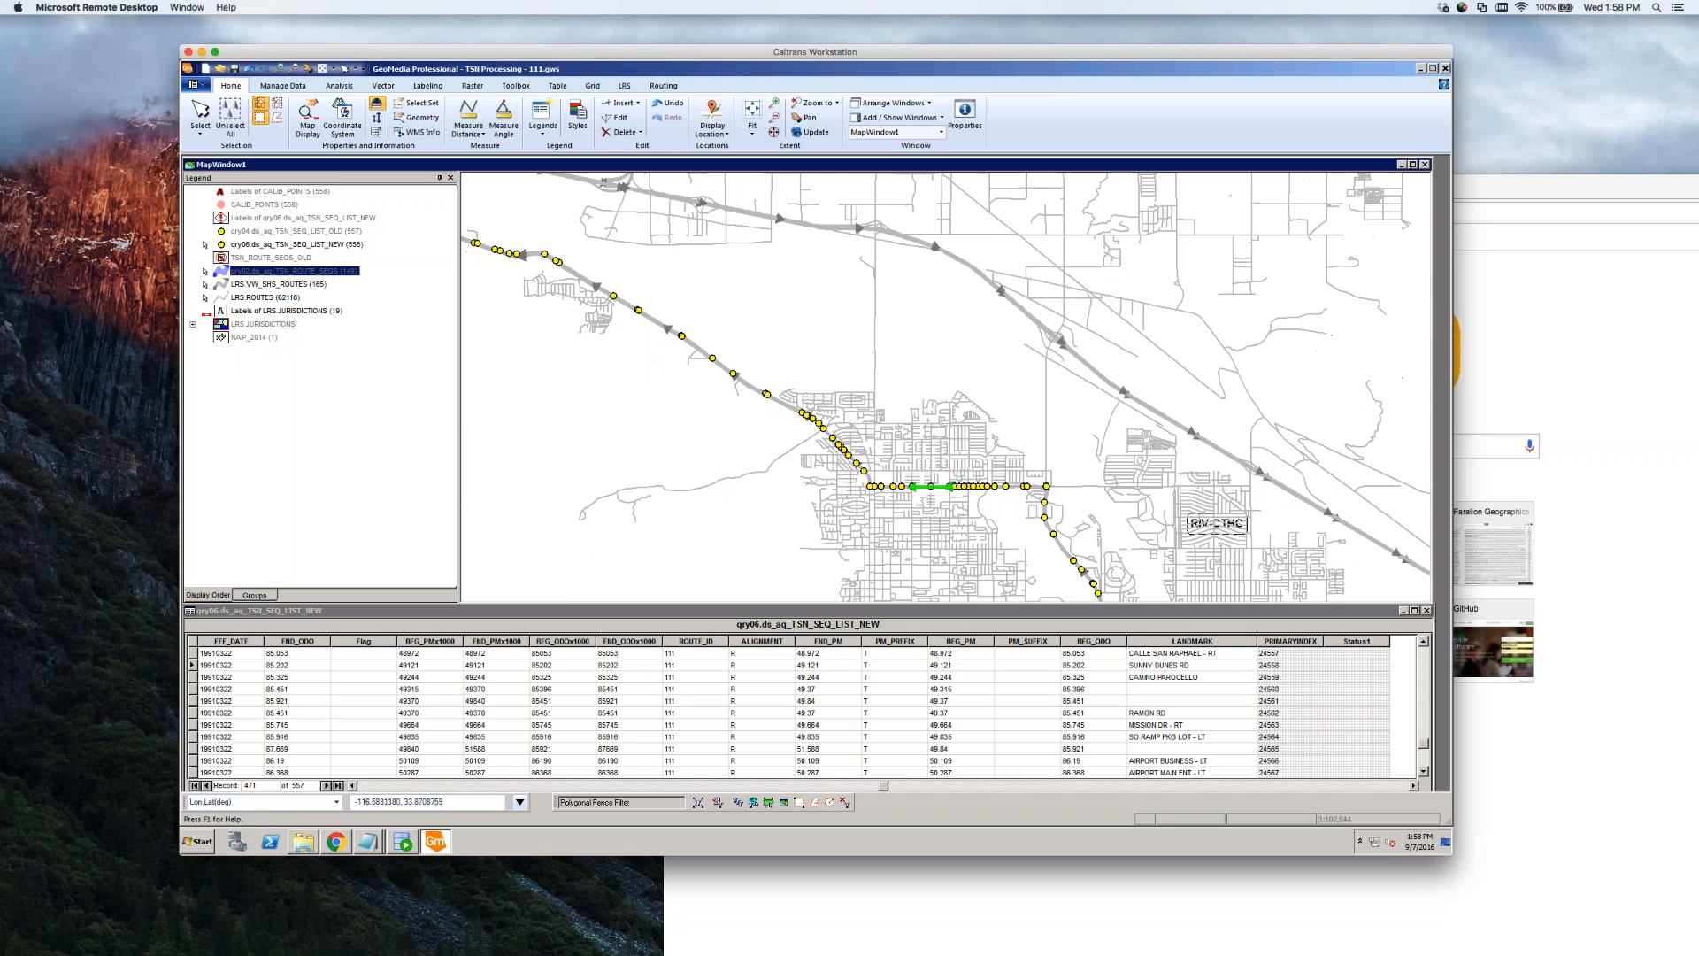
scroll(882, 413, up, 2)
scroll(1037, 531, up, 2)
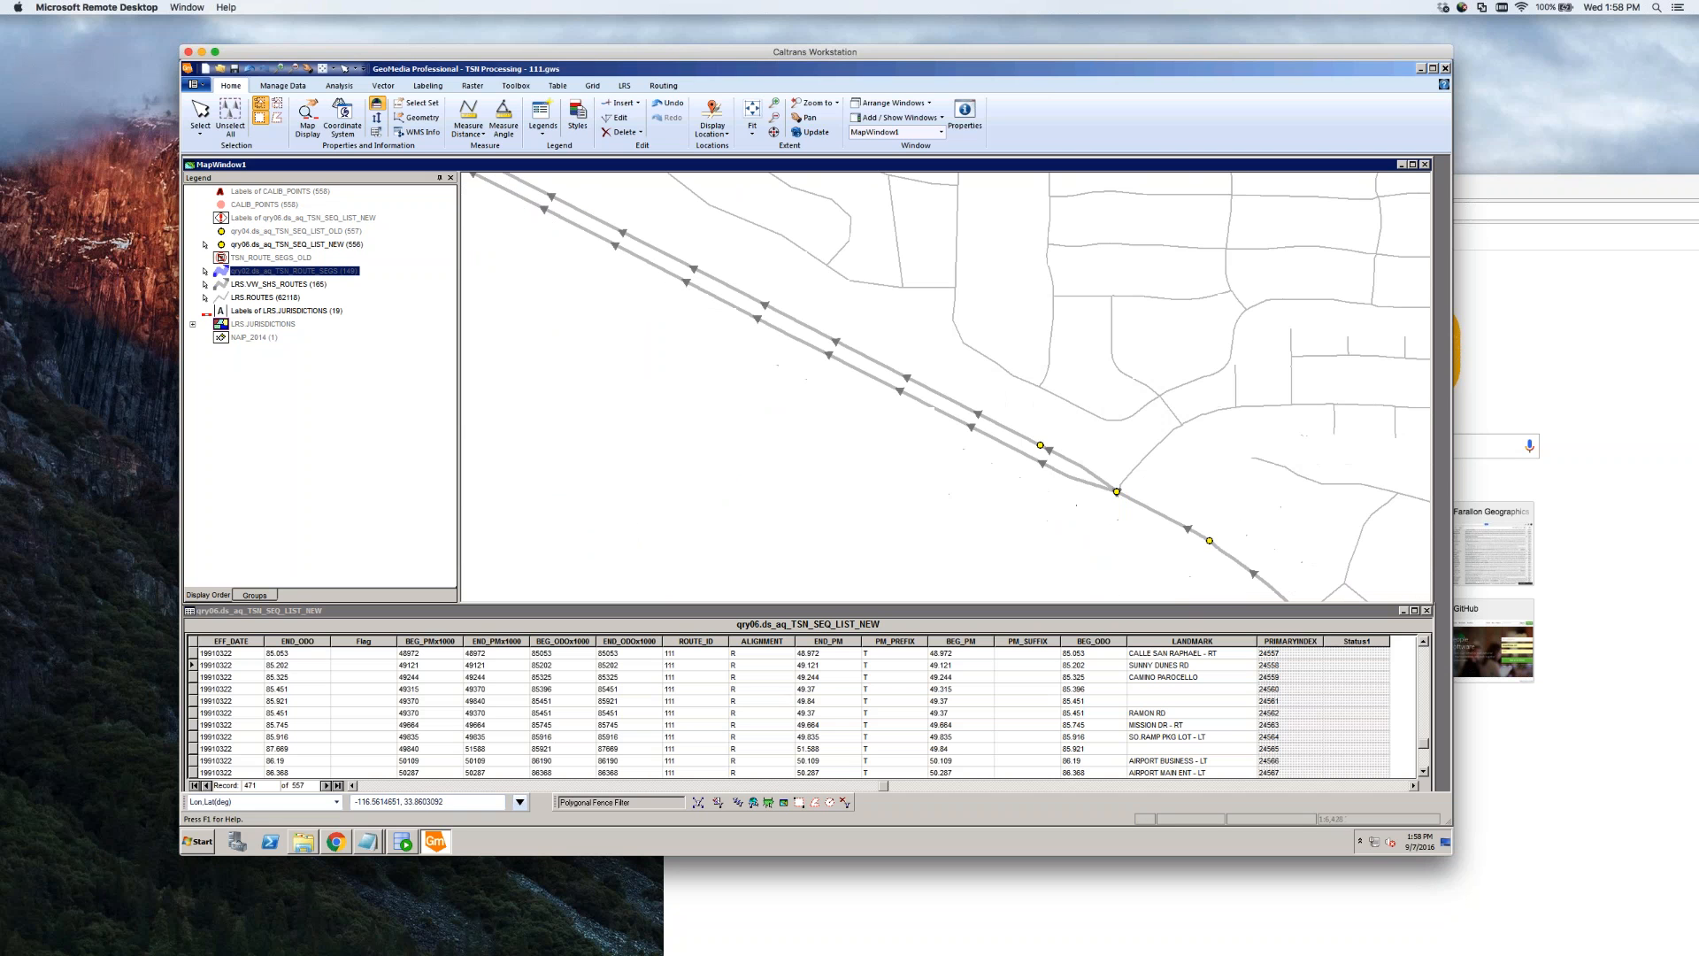
double_click(1082, 482)
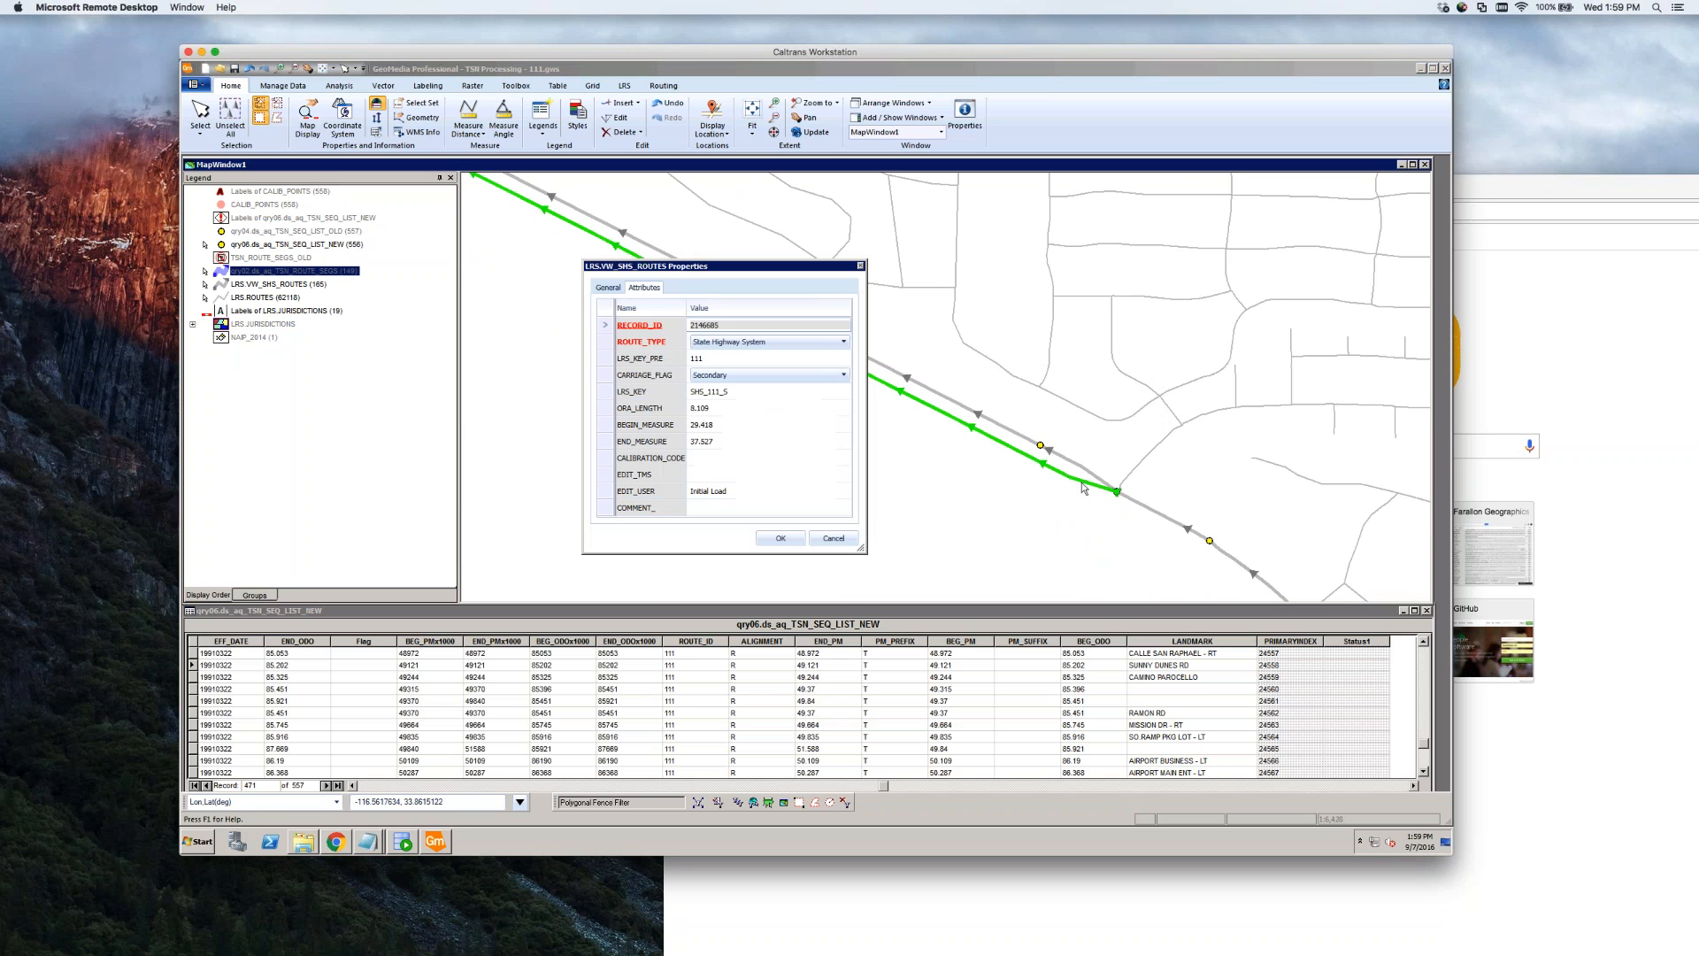
click(755, 429)
key(ctrl+c)
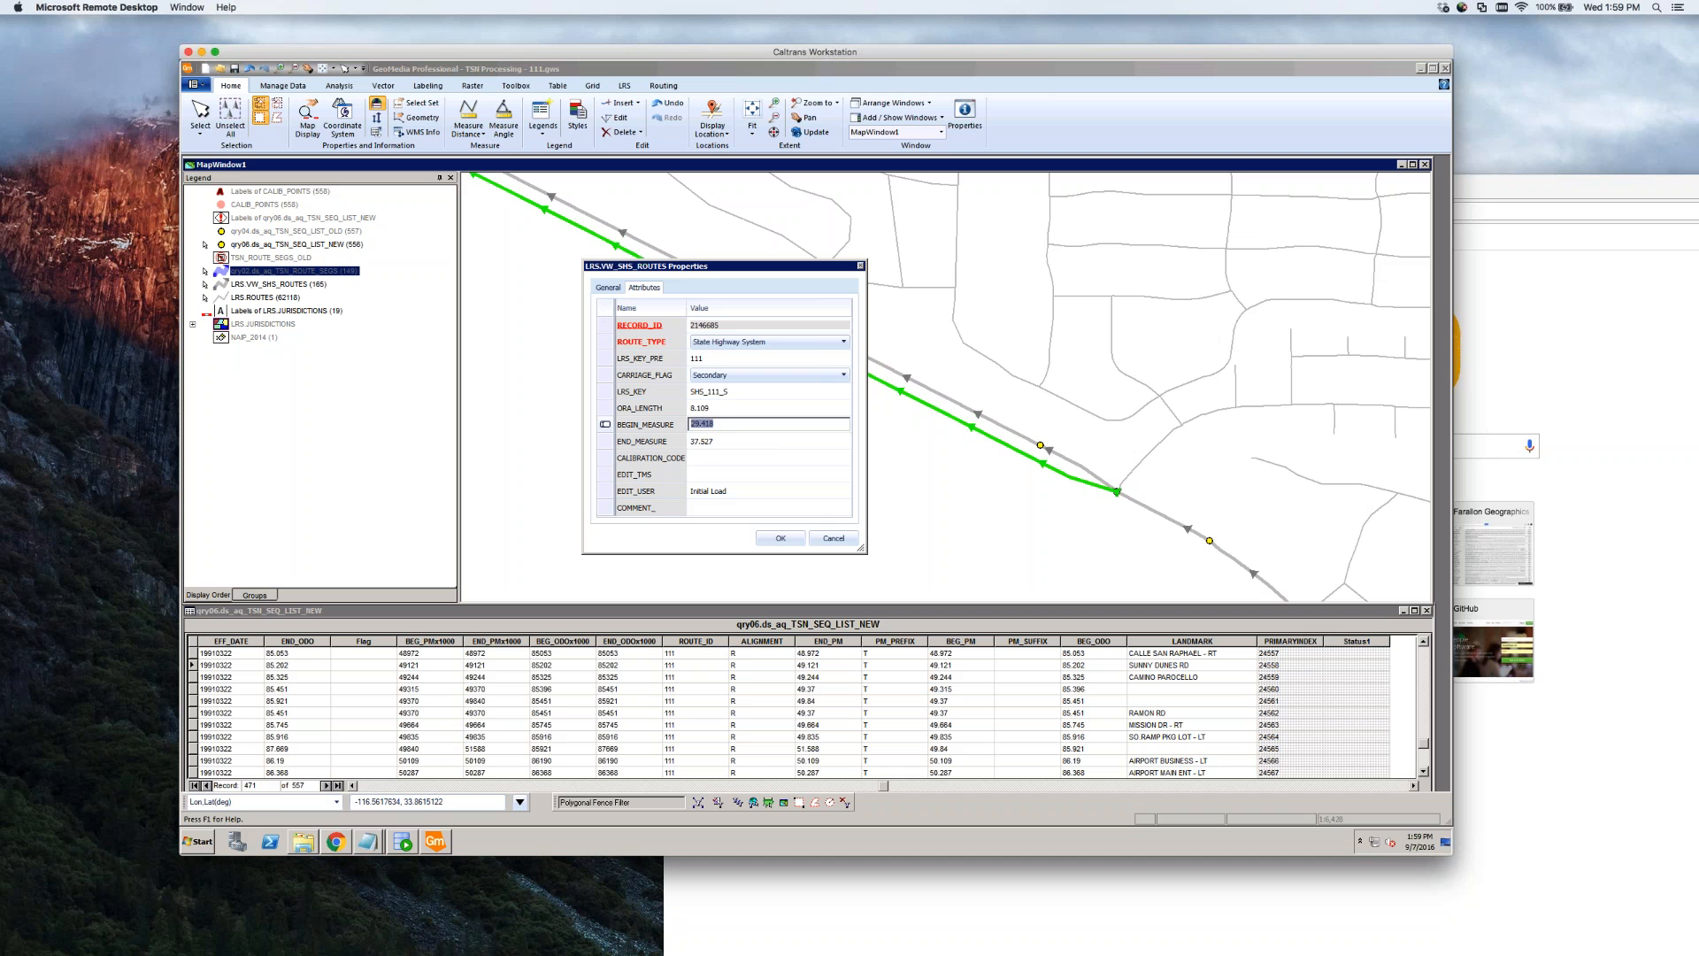
click(839, 538)
Give the blanked segment an end measure of 29.417 and save it
scroll(752, 482, down, 4)
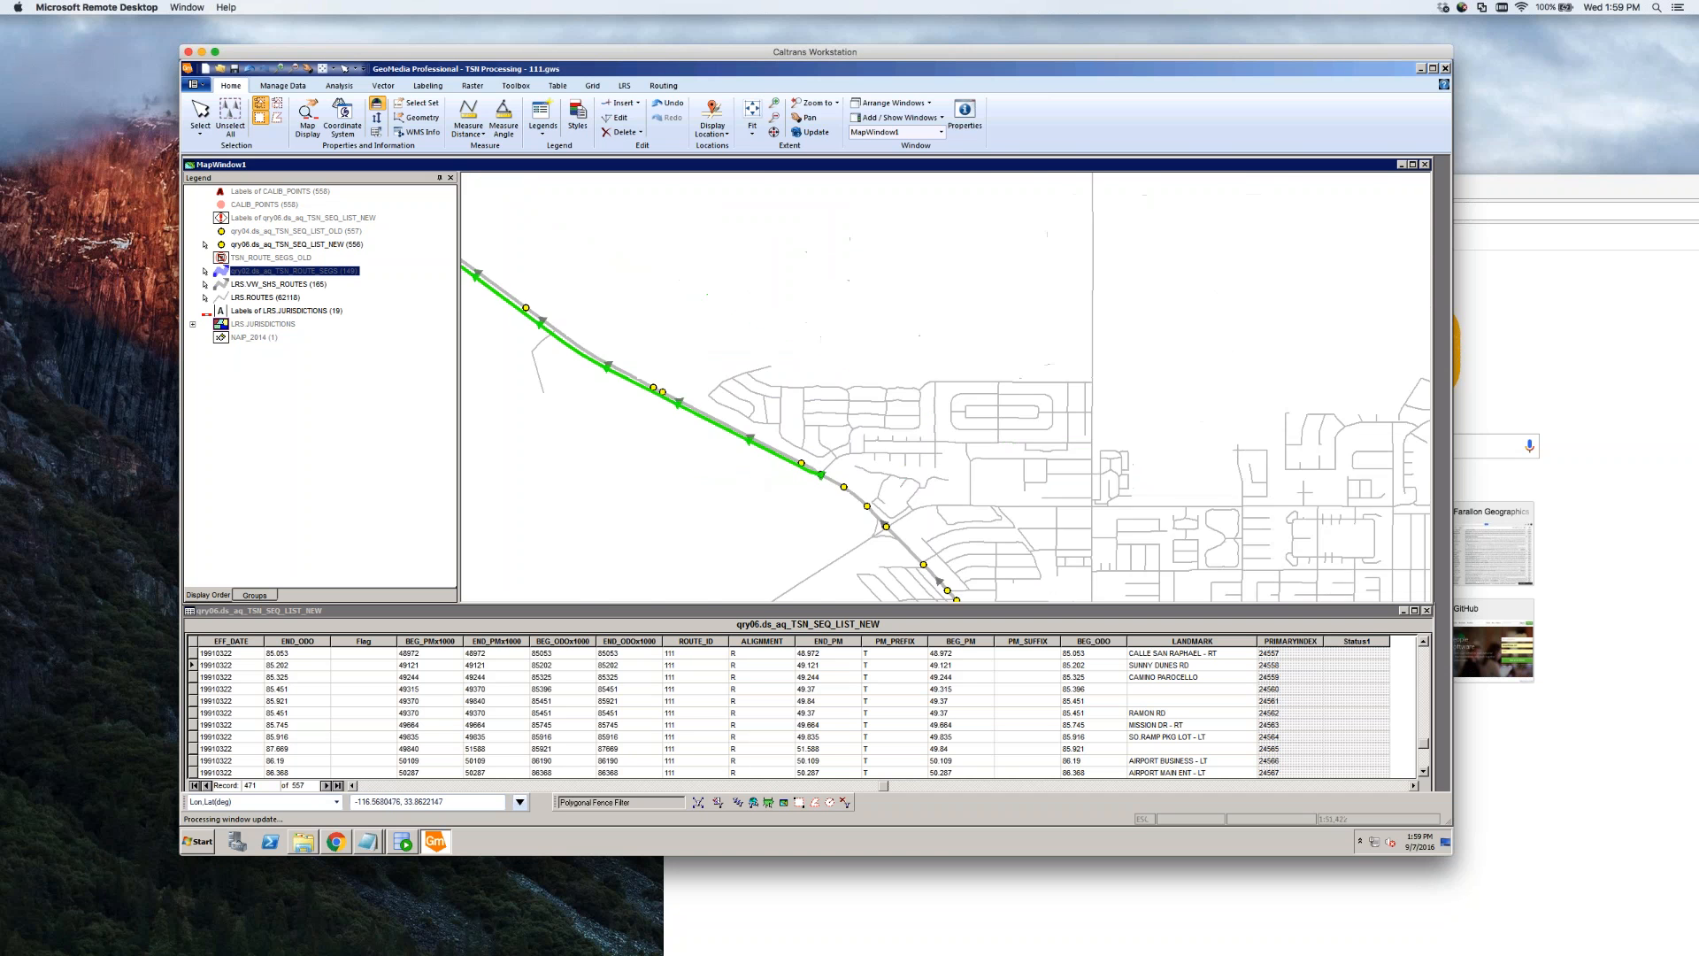
scroll(784, 388, down, 2)
scroll(800, 448, up, 2)
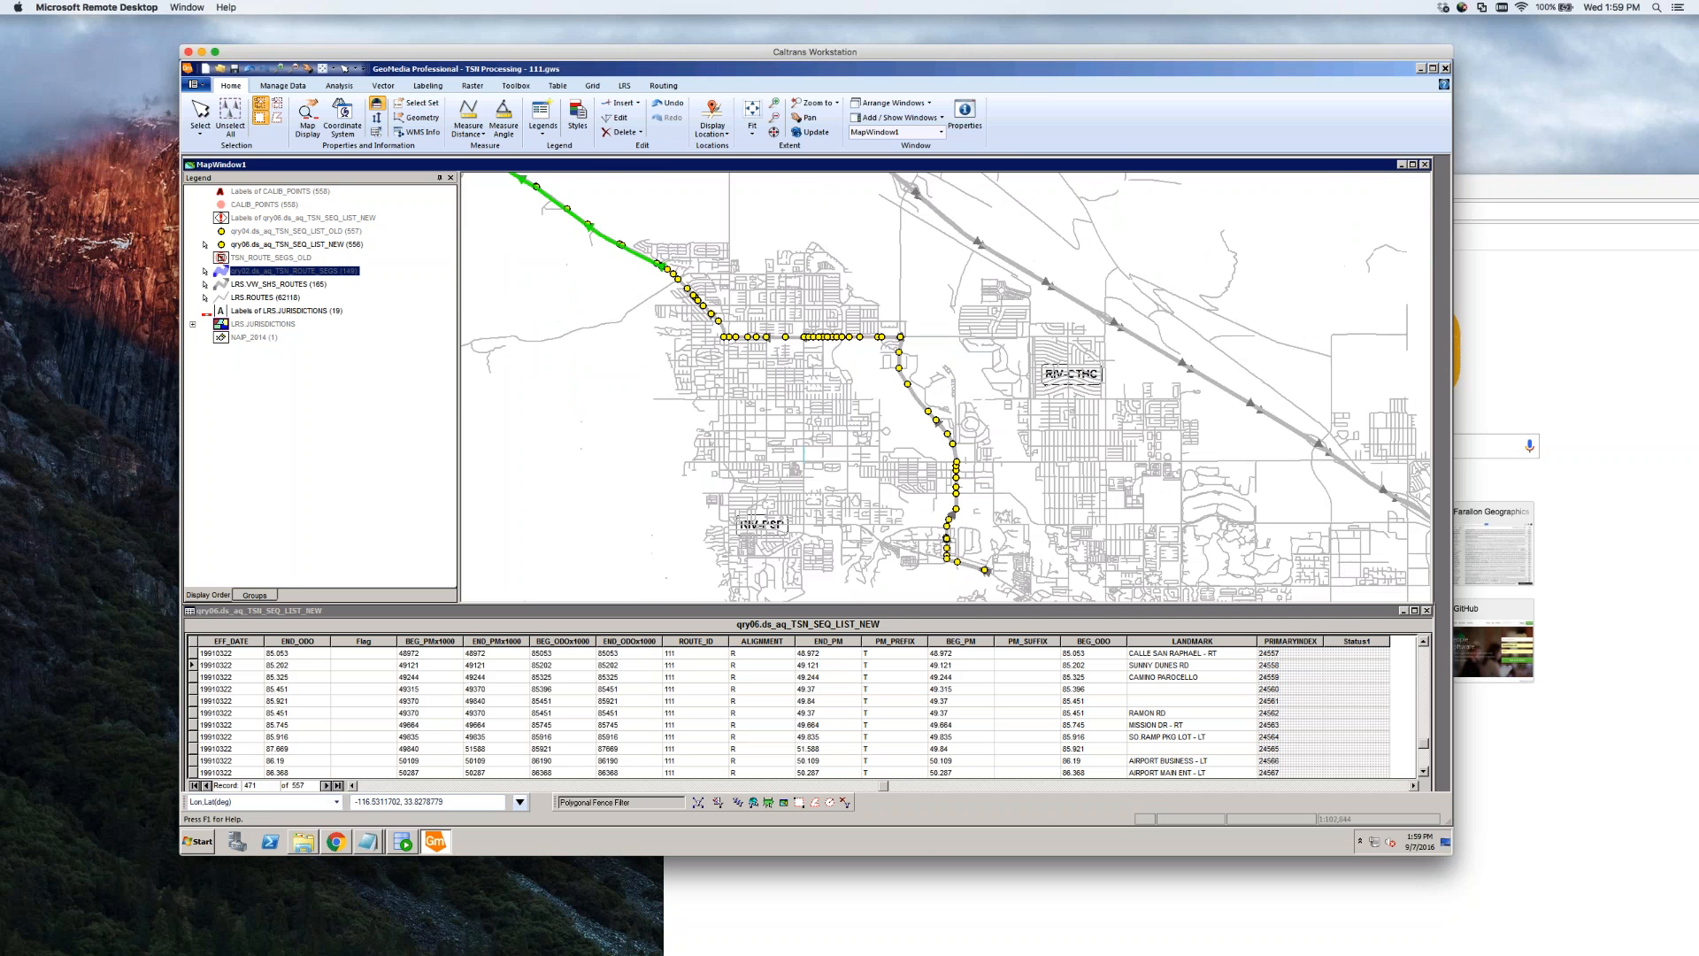
scroll(753, 334, up, 4)
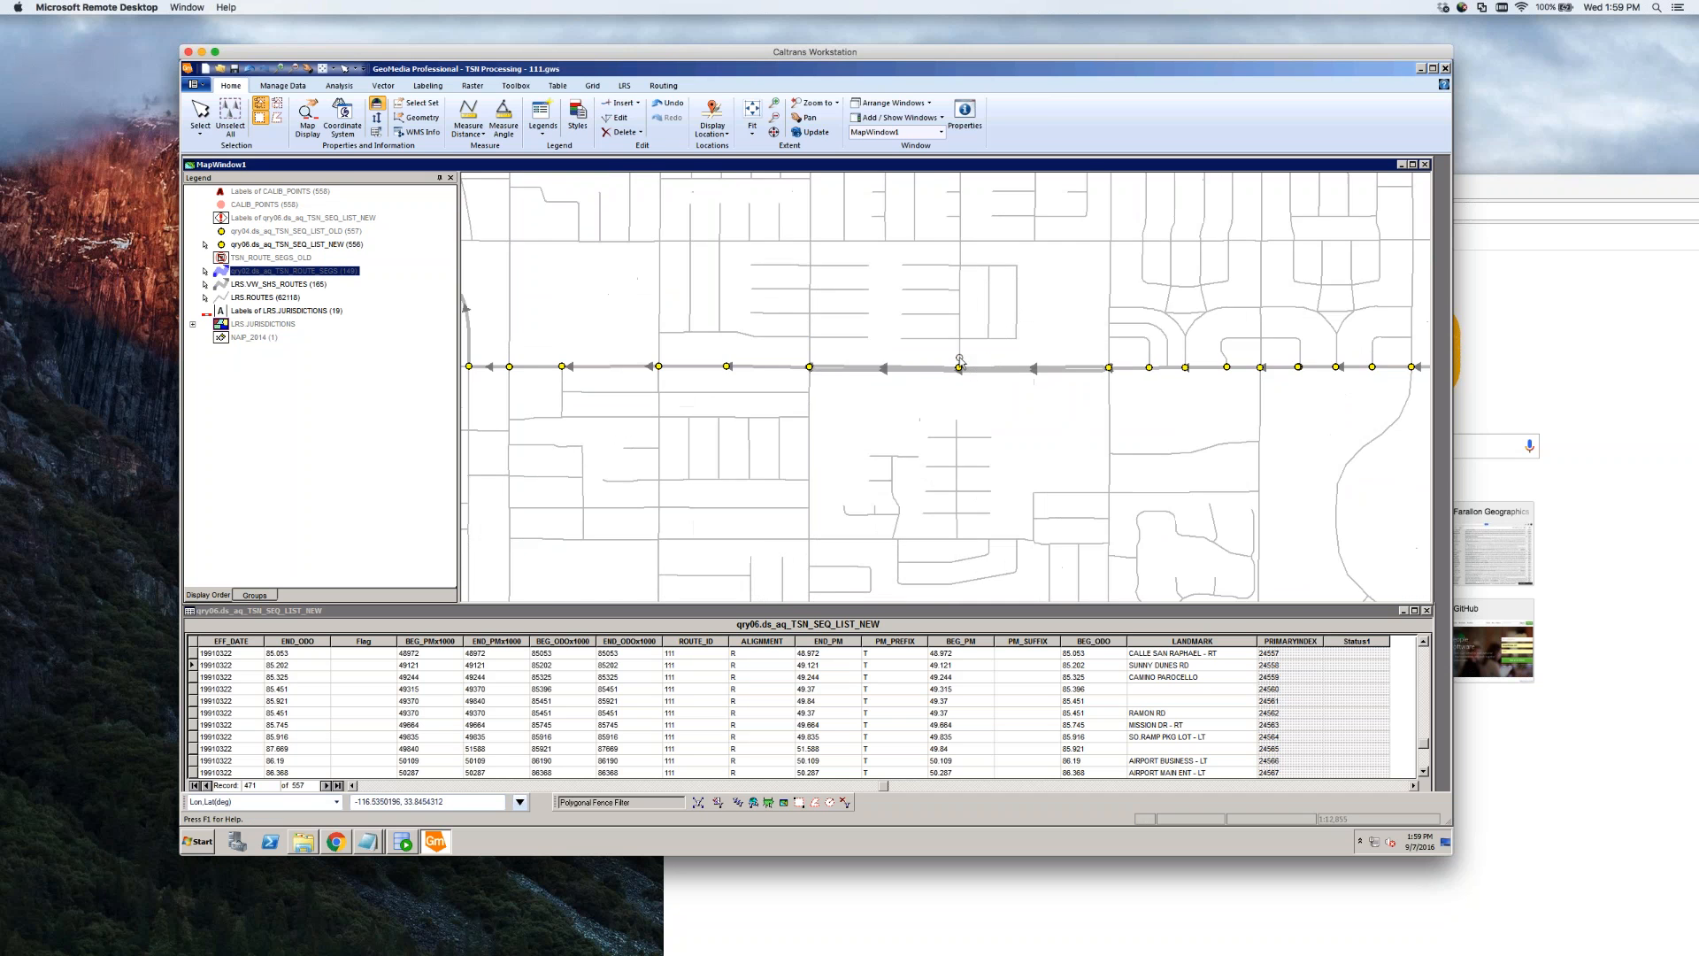
click(870, 370)
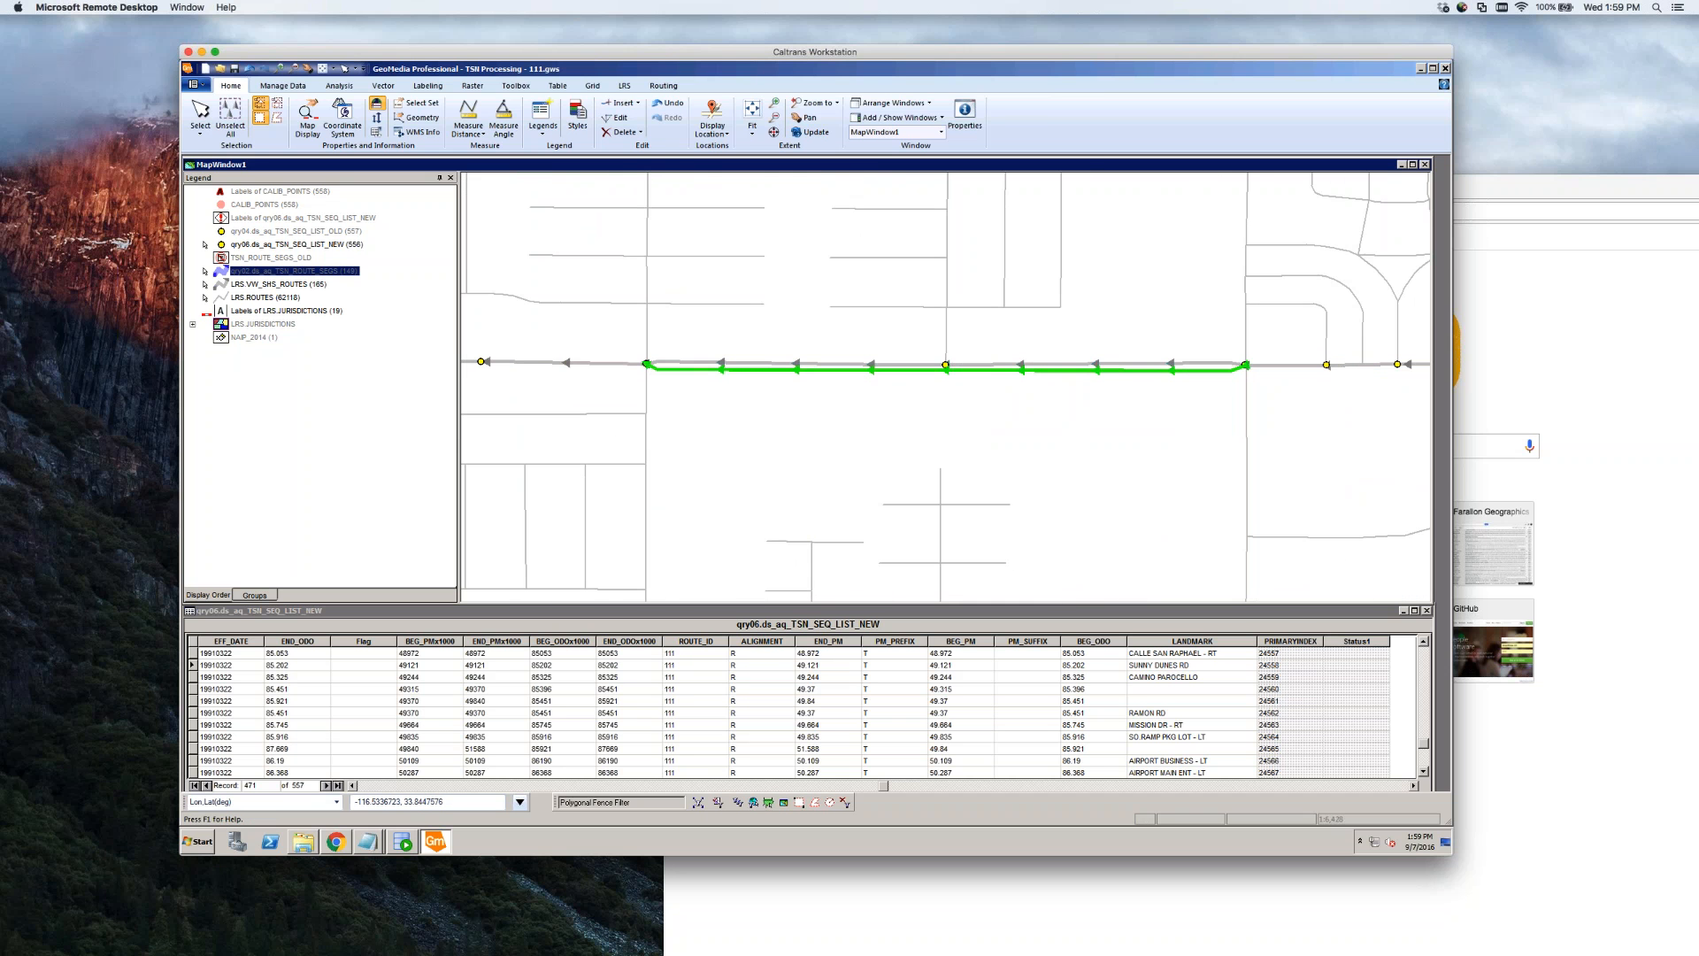
double_click(870, 371)
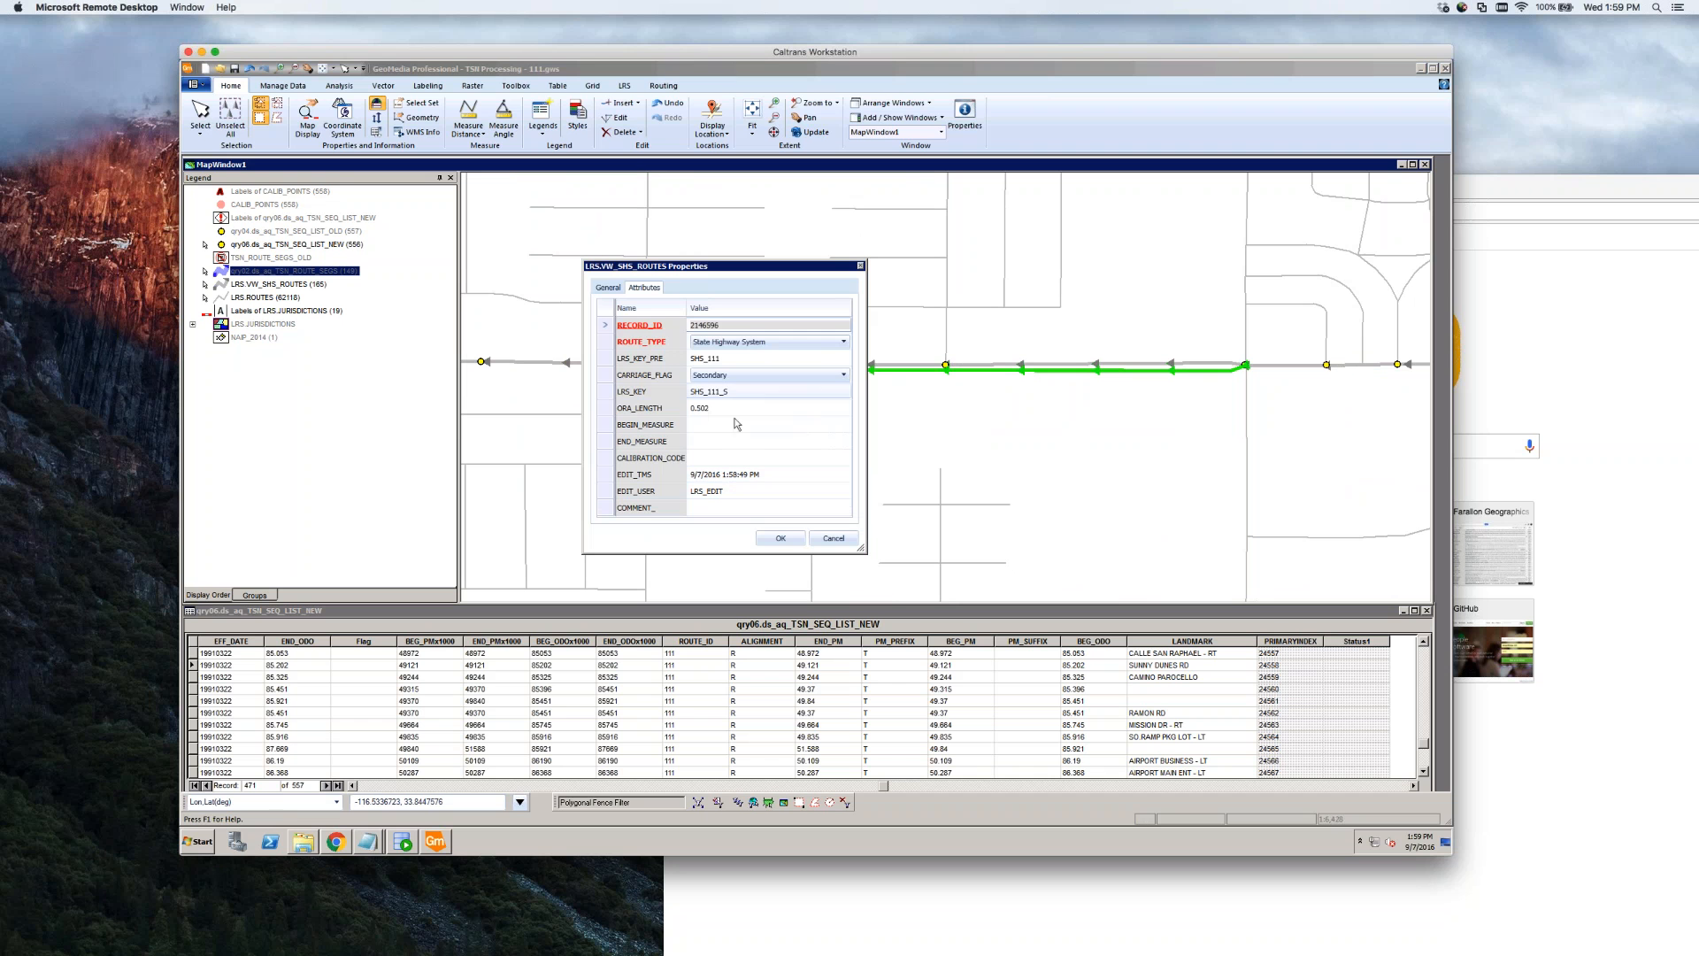
click(733, 440)
key(ctrl+v)
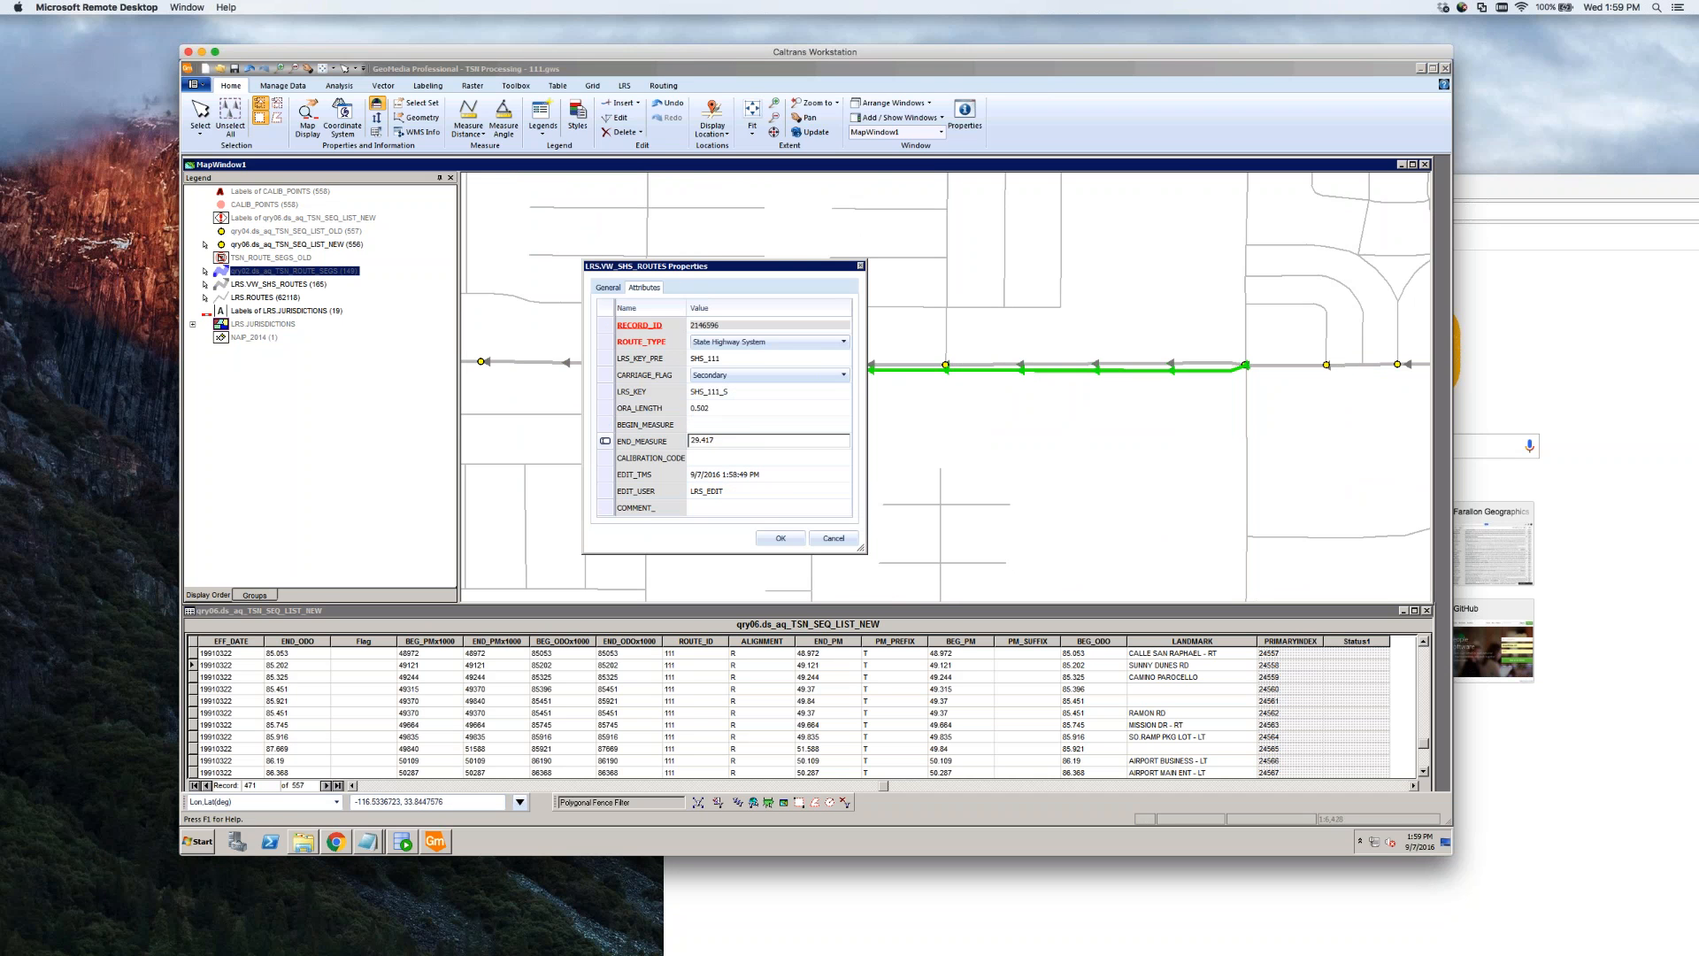
key(Up)
click(782, 539)
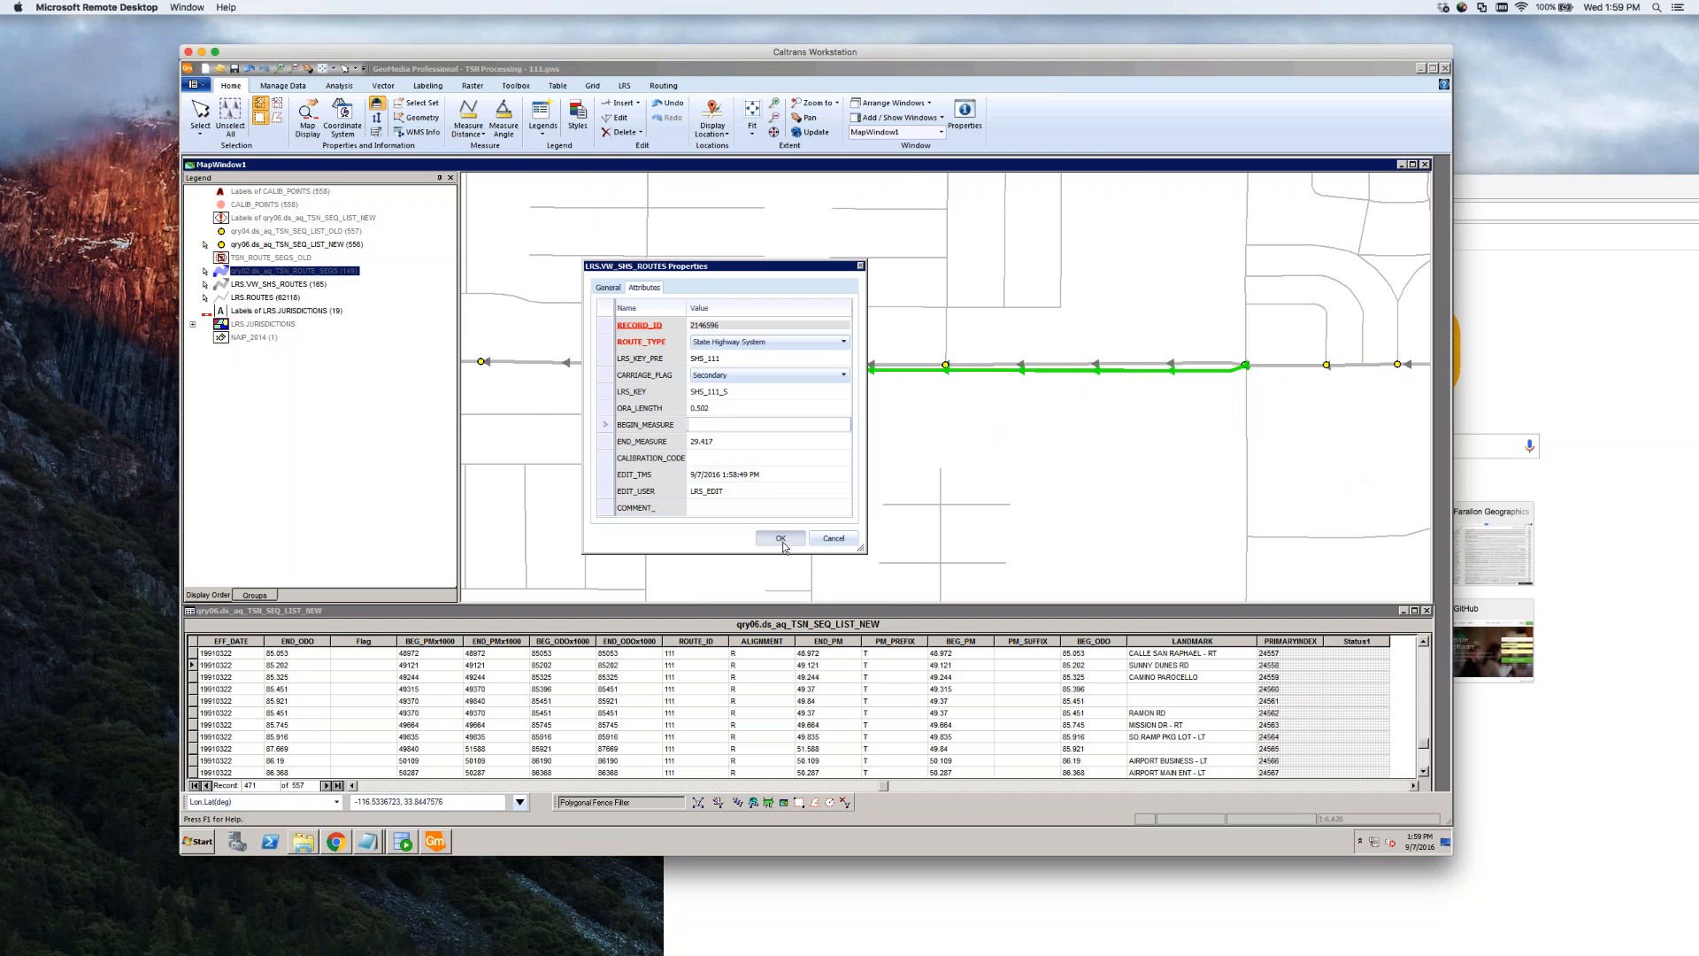
Pan to the route's southern turn and read the SHS_111_S segment's end measure of 28.916
scroll(742, 474, down, 1)
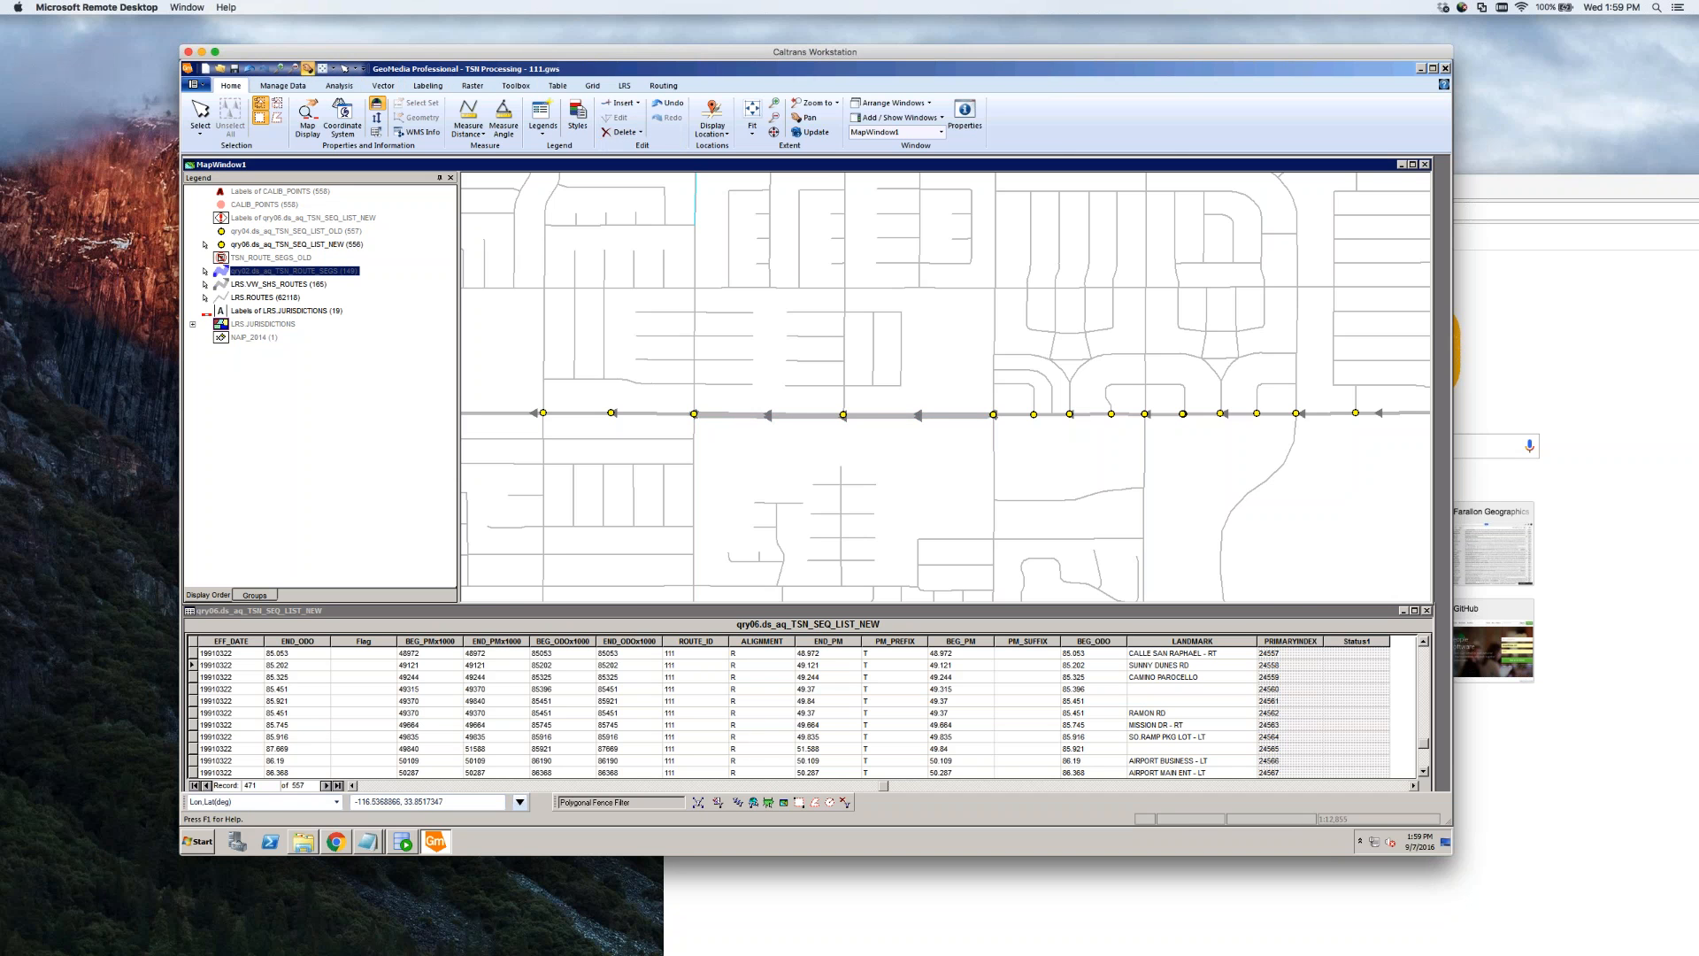
click(306, 69)
drag(1265, 527, 1056, 494)
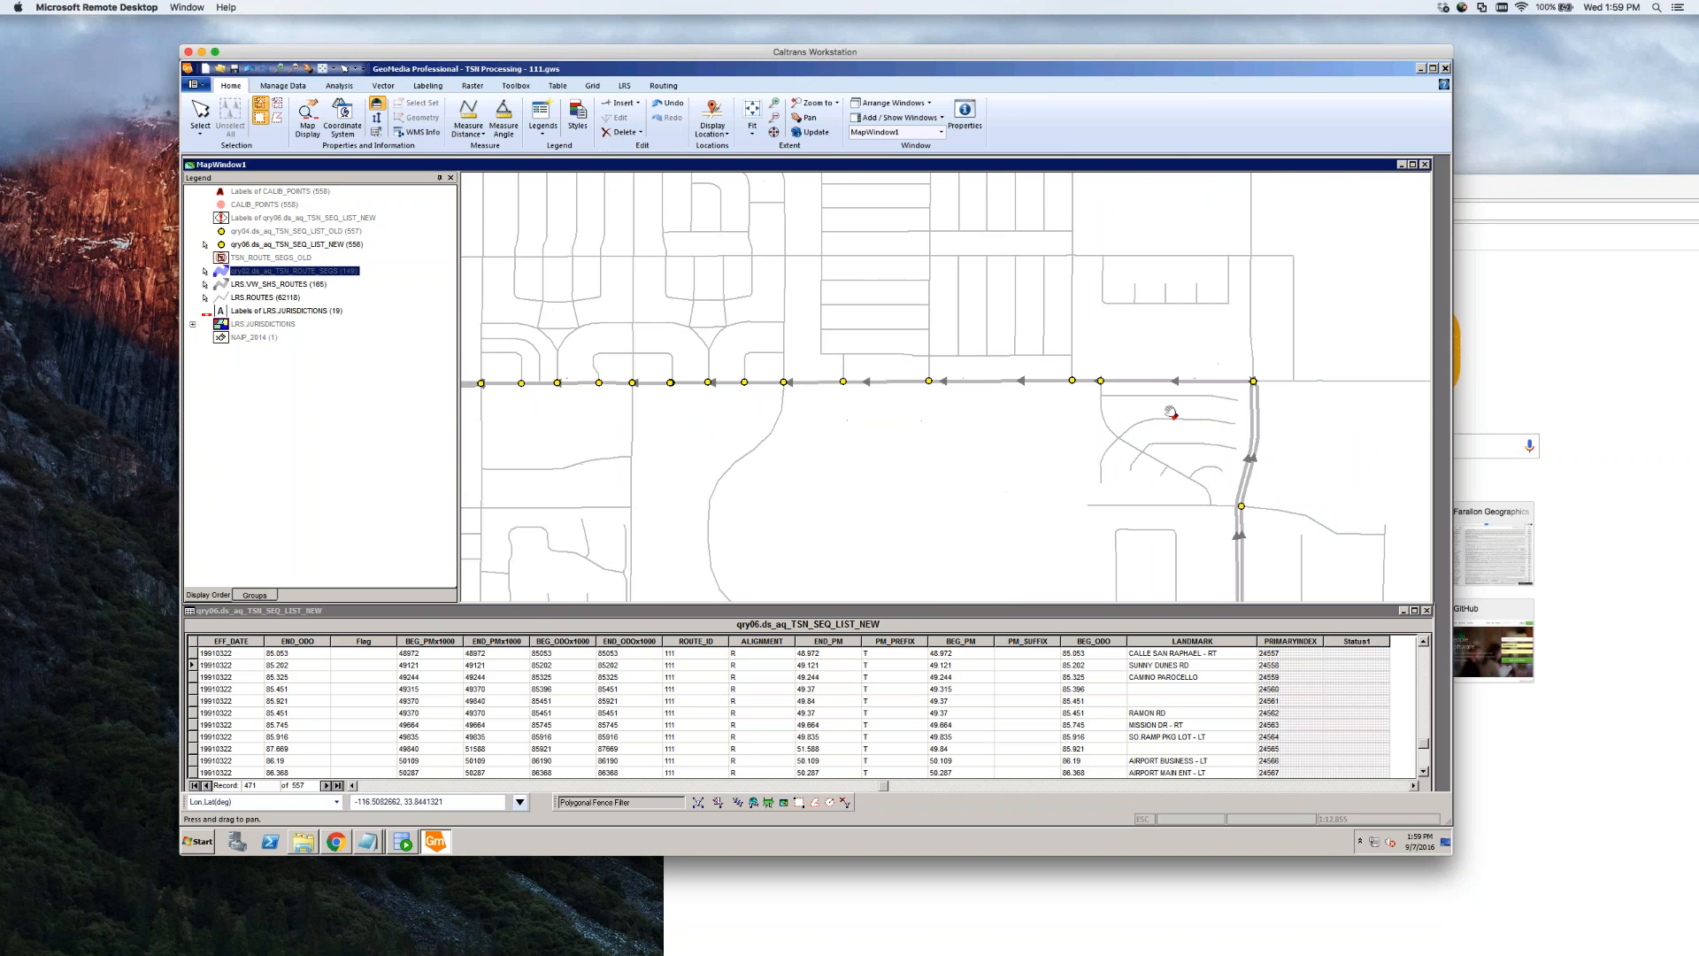
key(Escape)
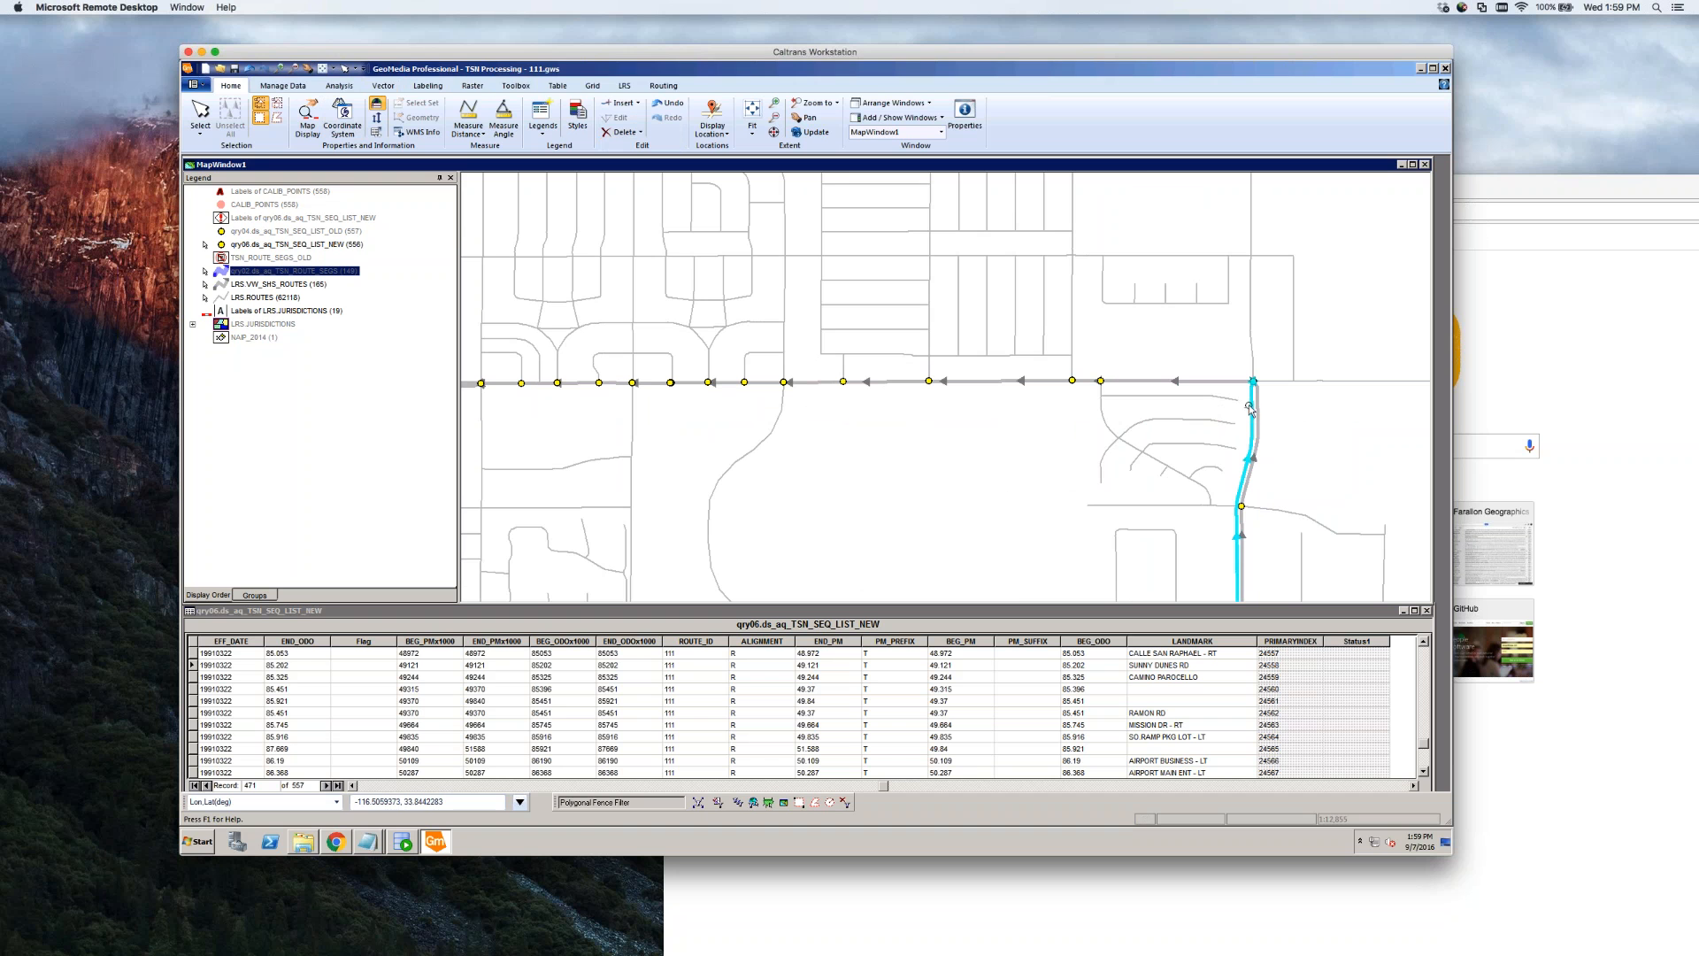
click(1249, 409)
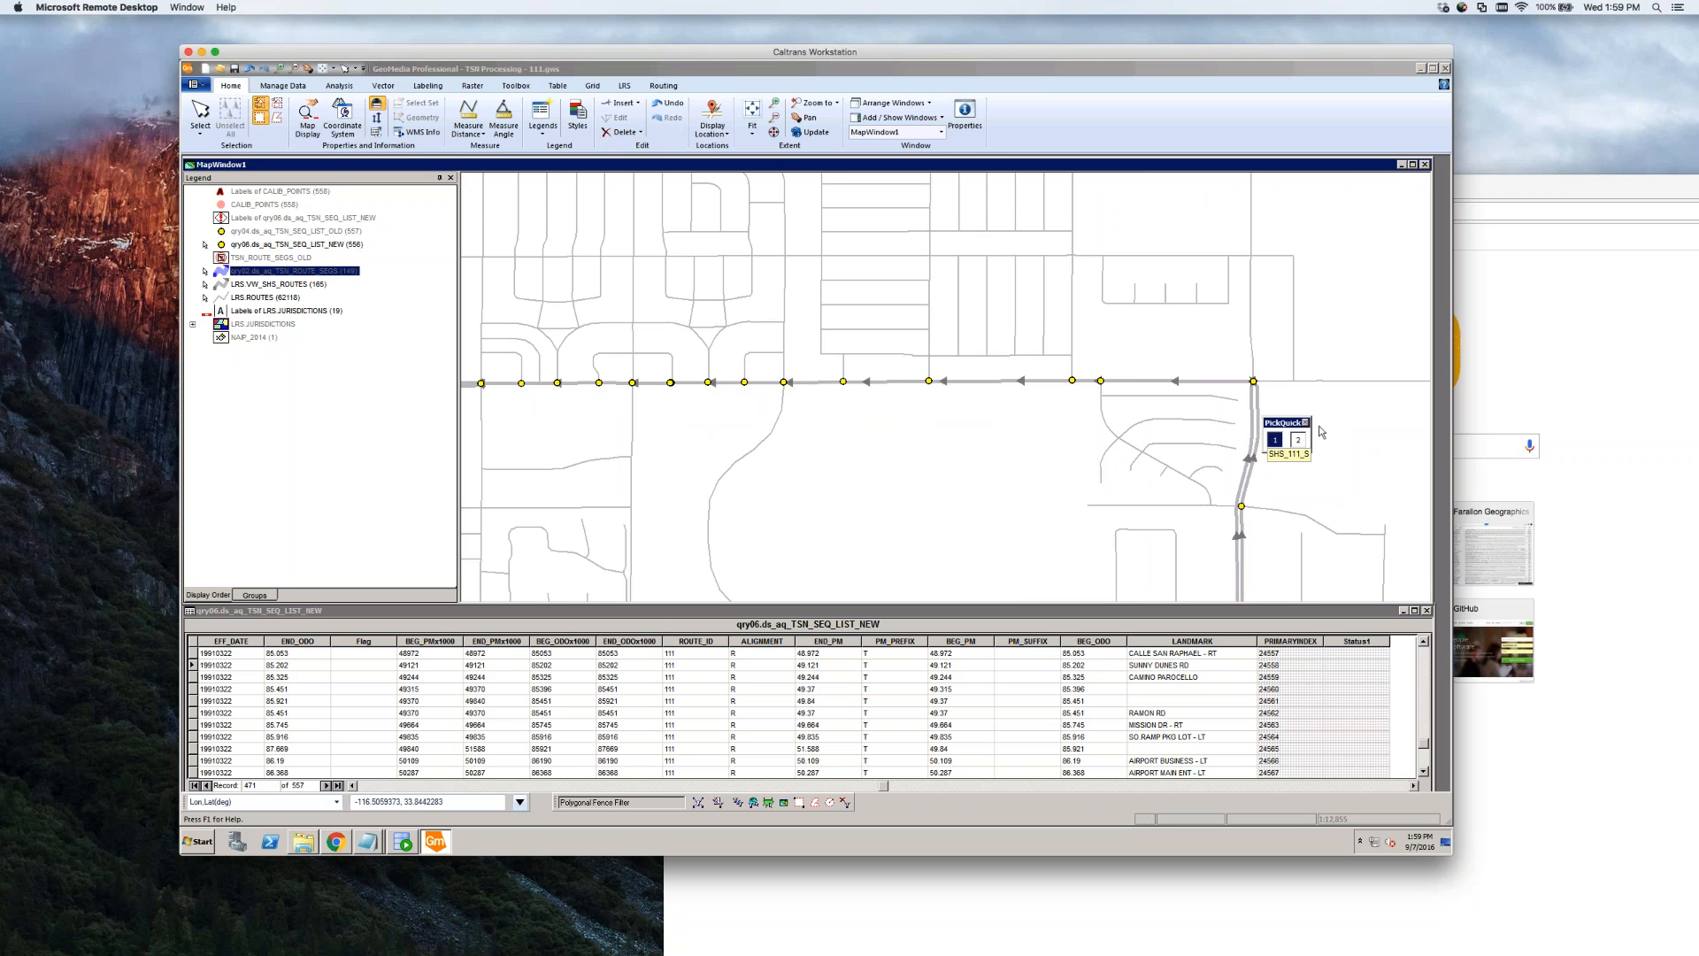
double_click(1253, 412)
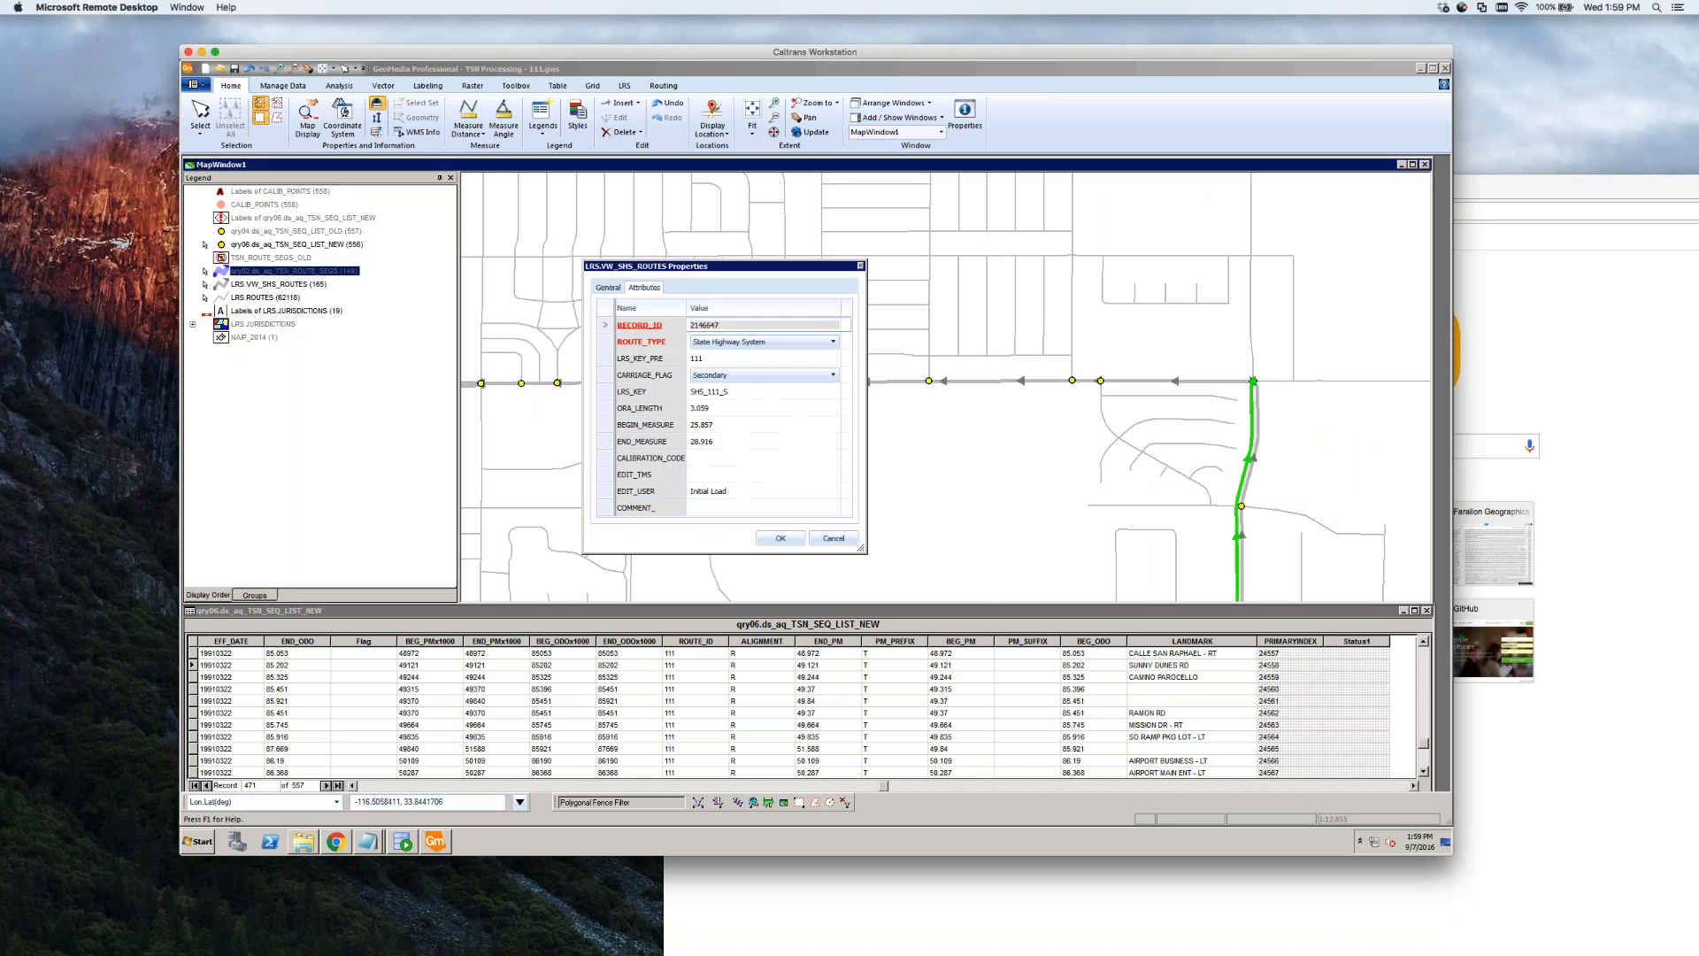
click(745, 441)
key(ctrl+c)
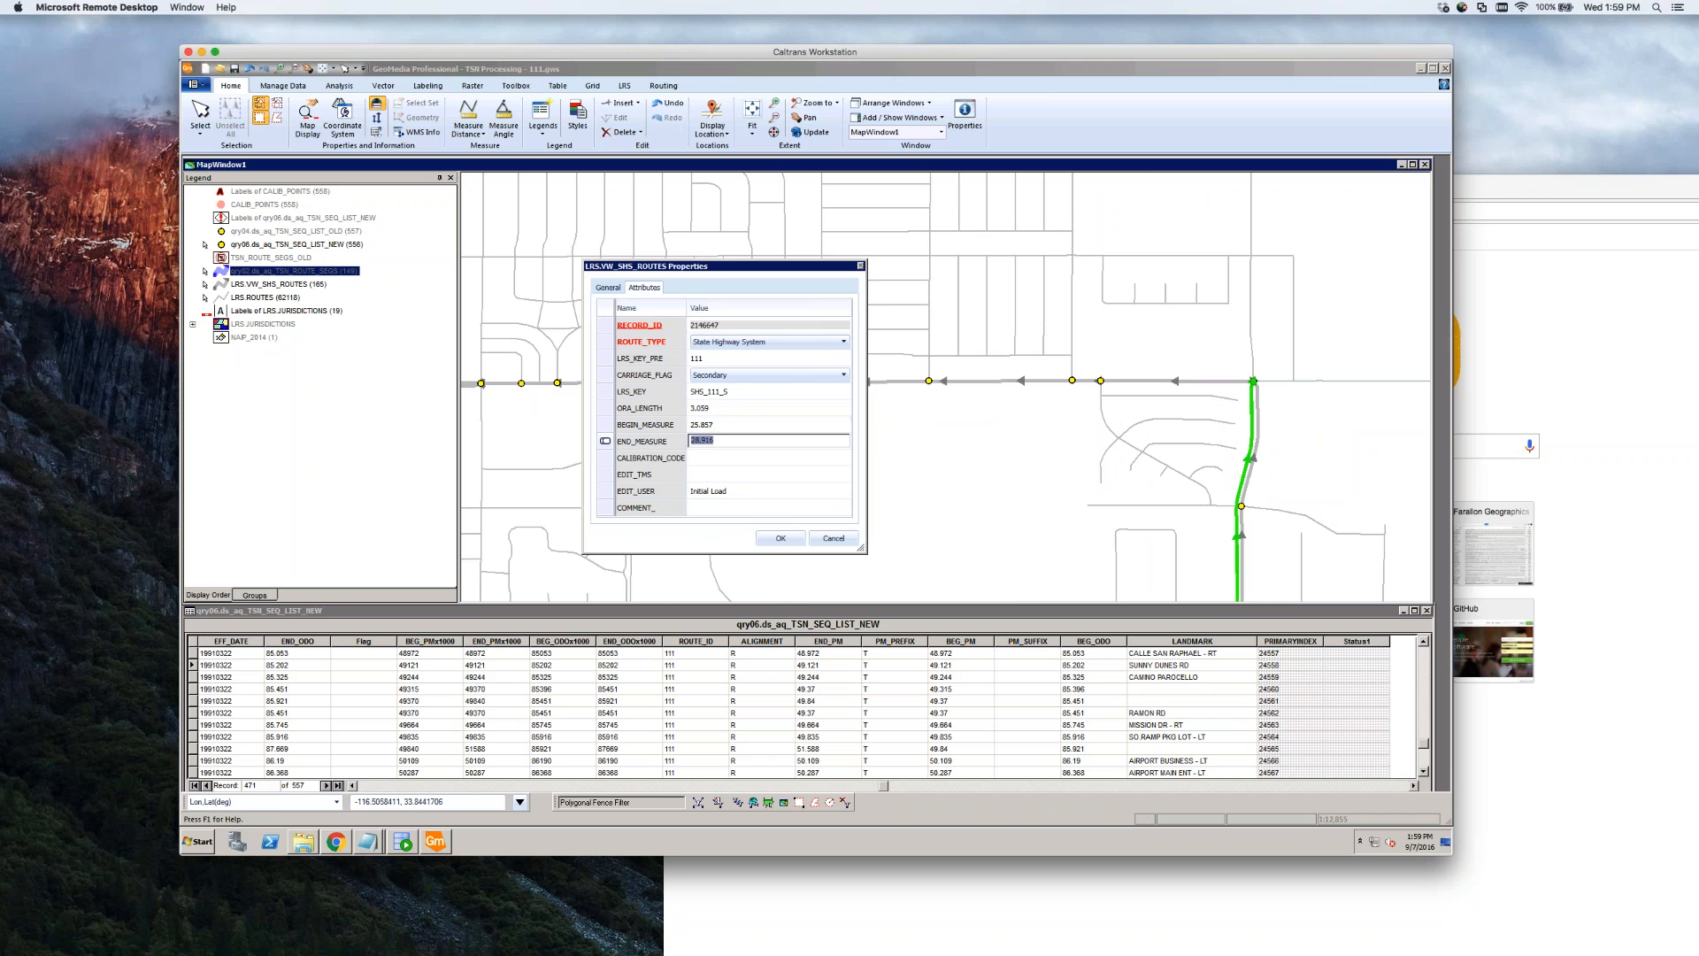
click(827, 541)
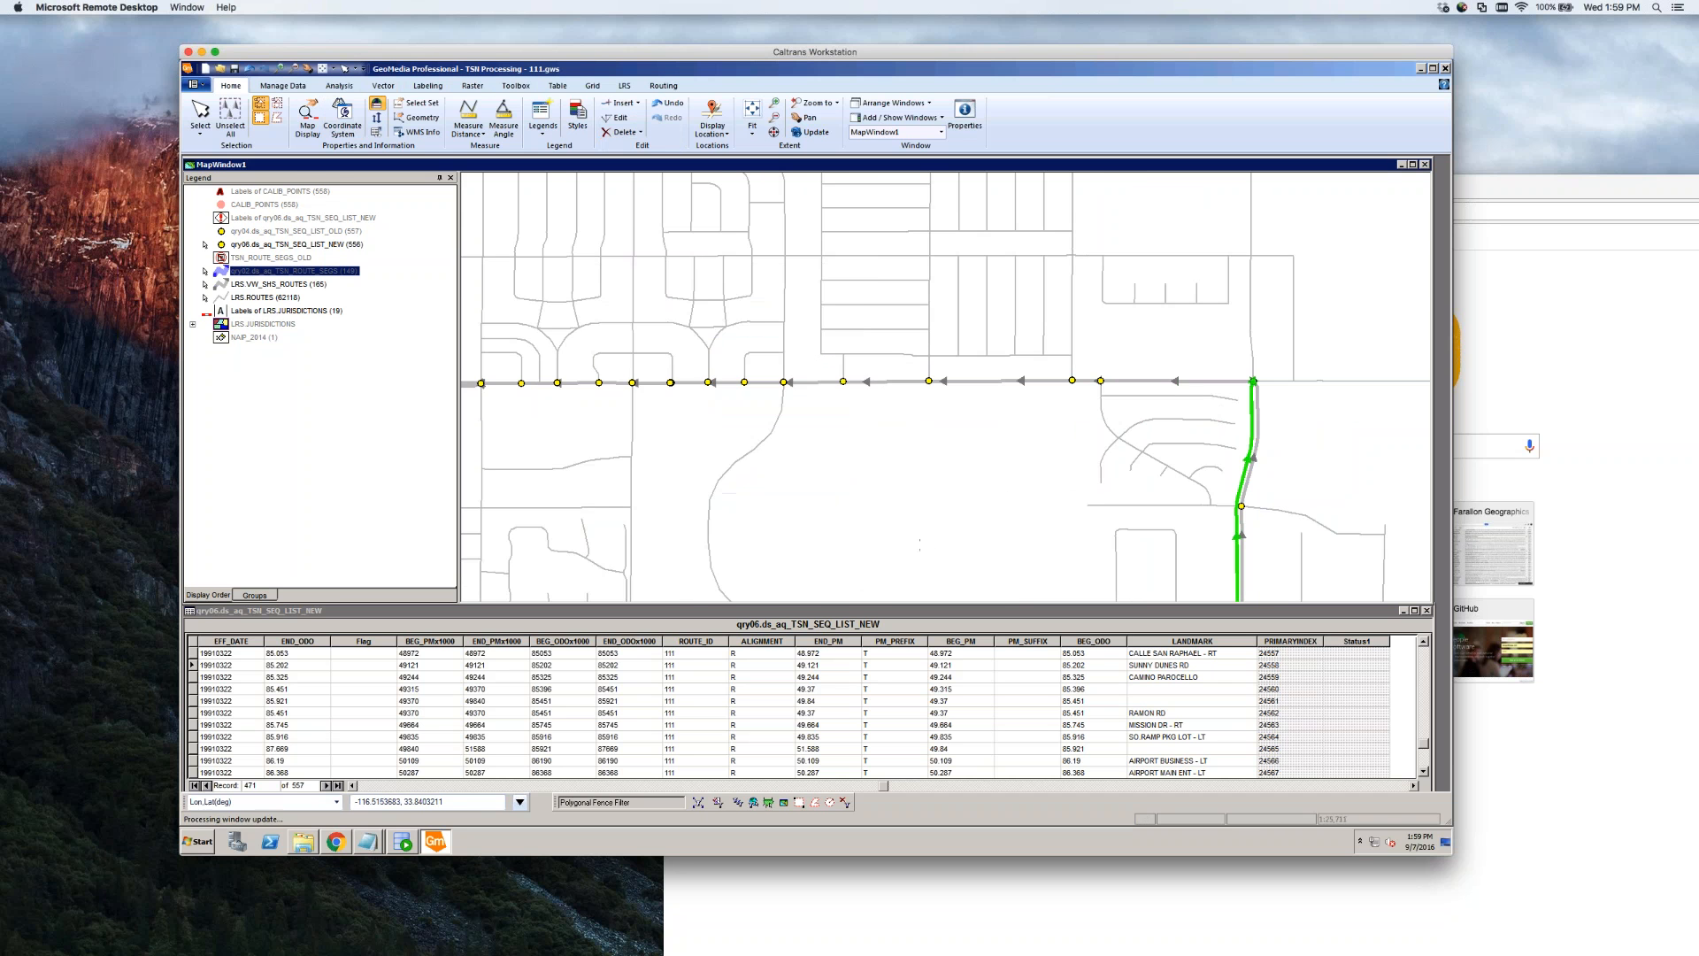
Give the blanked segment a begin measure of 28.916 and save it
scroll(923, 545, down, 1)
scroll(627, 474, up, 1)
scroll(699, 462, up, 1)
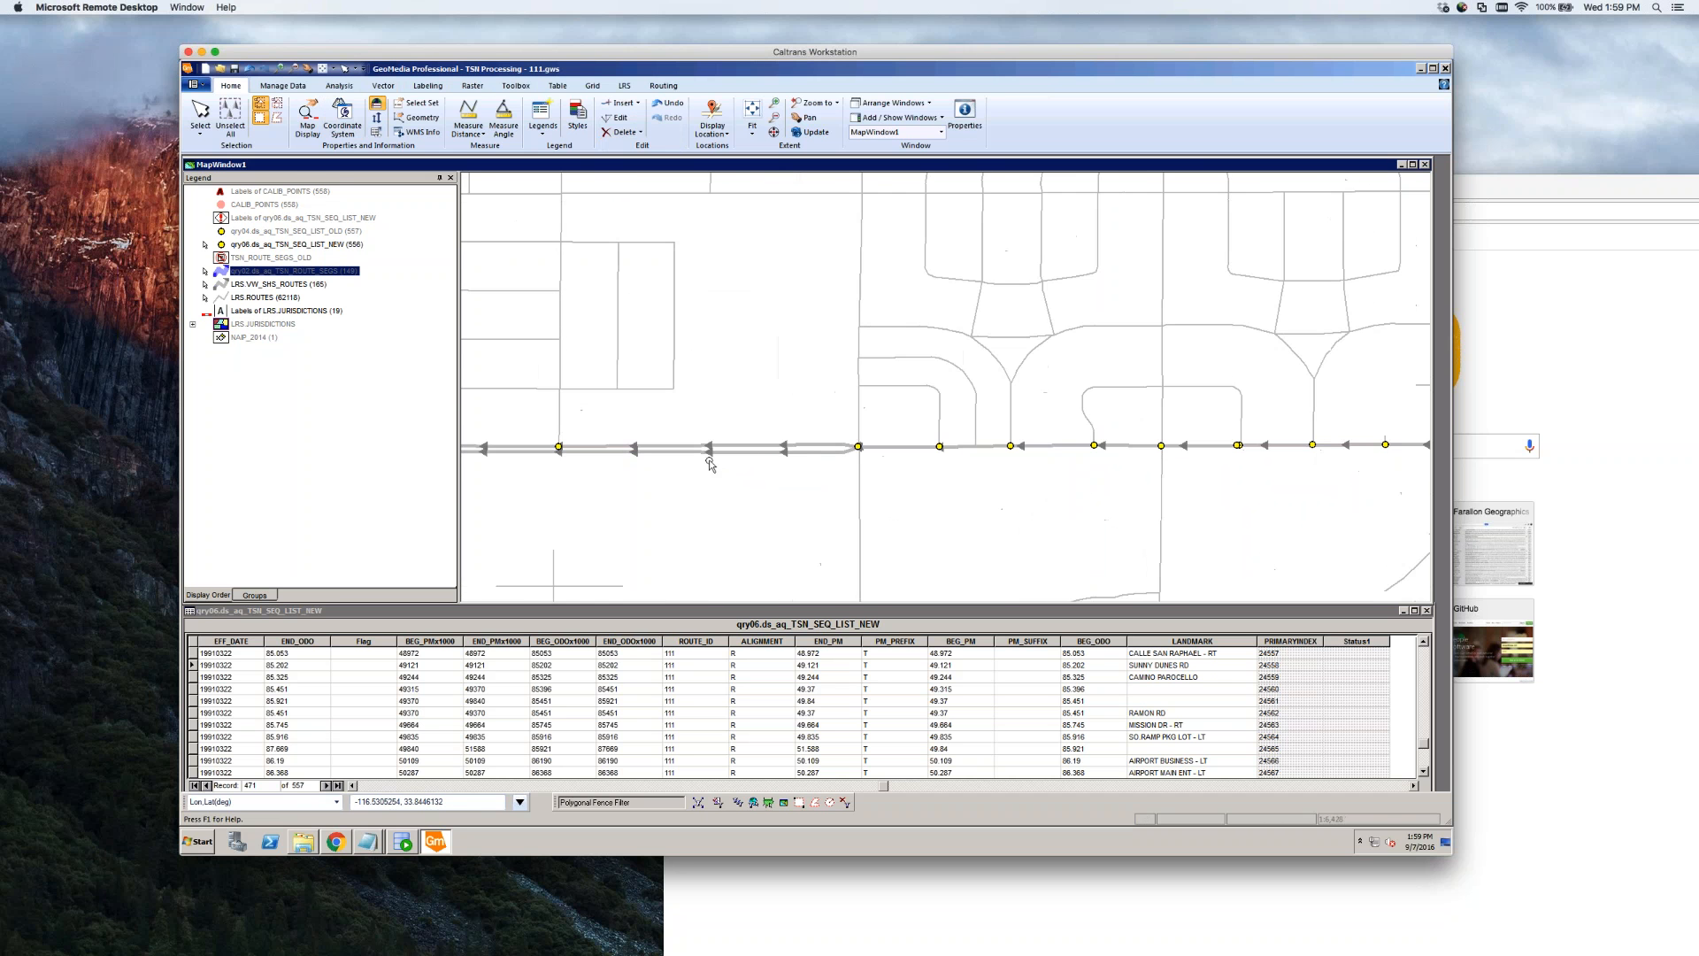
double_click(757, 453)
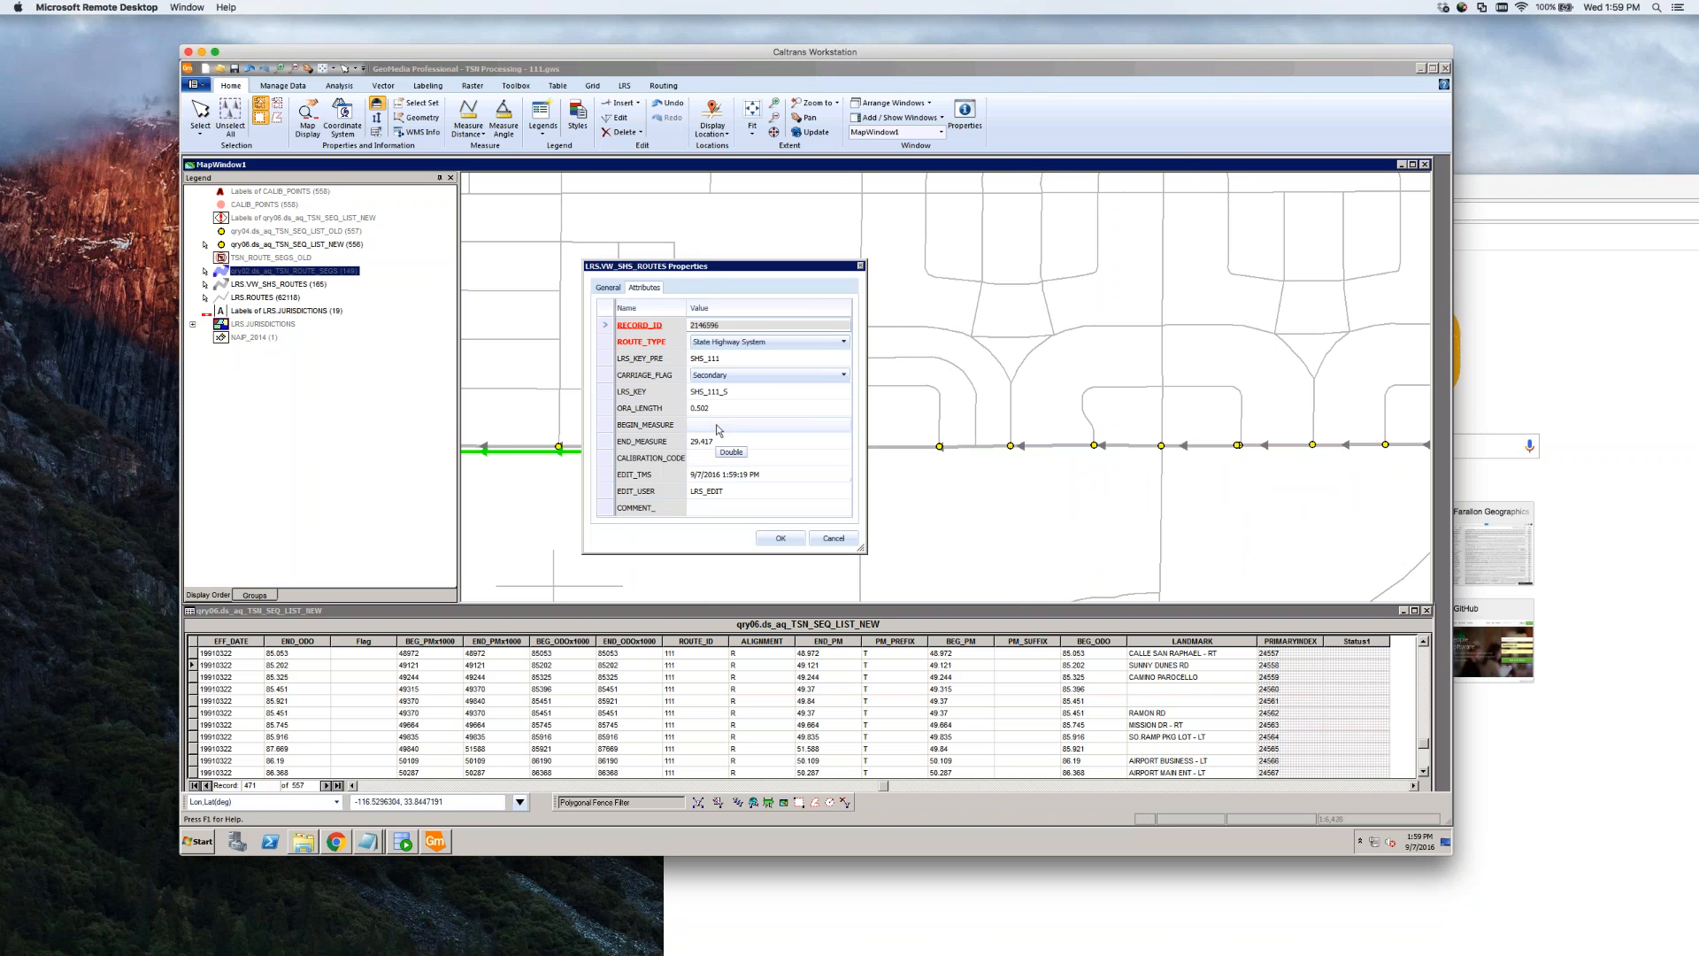
click(732, 426)
key(ctrl+v)
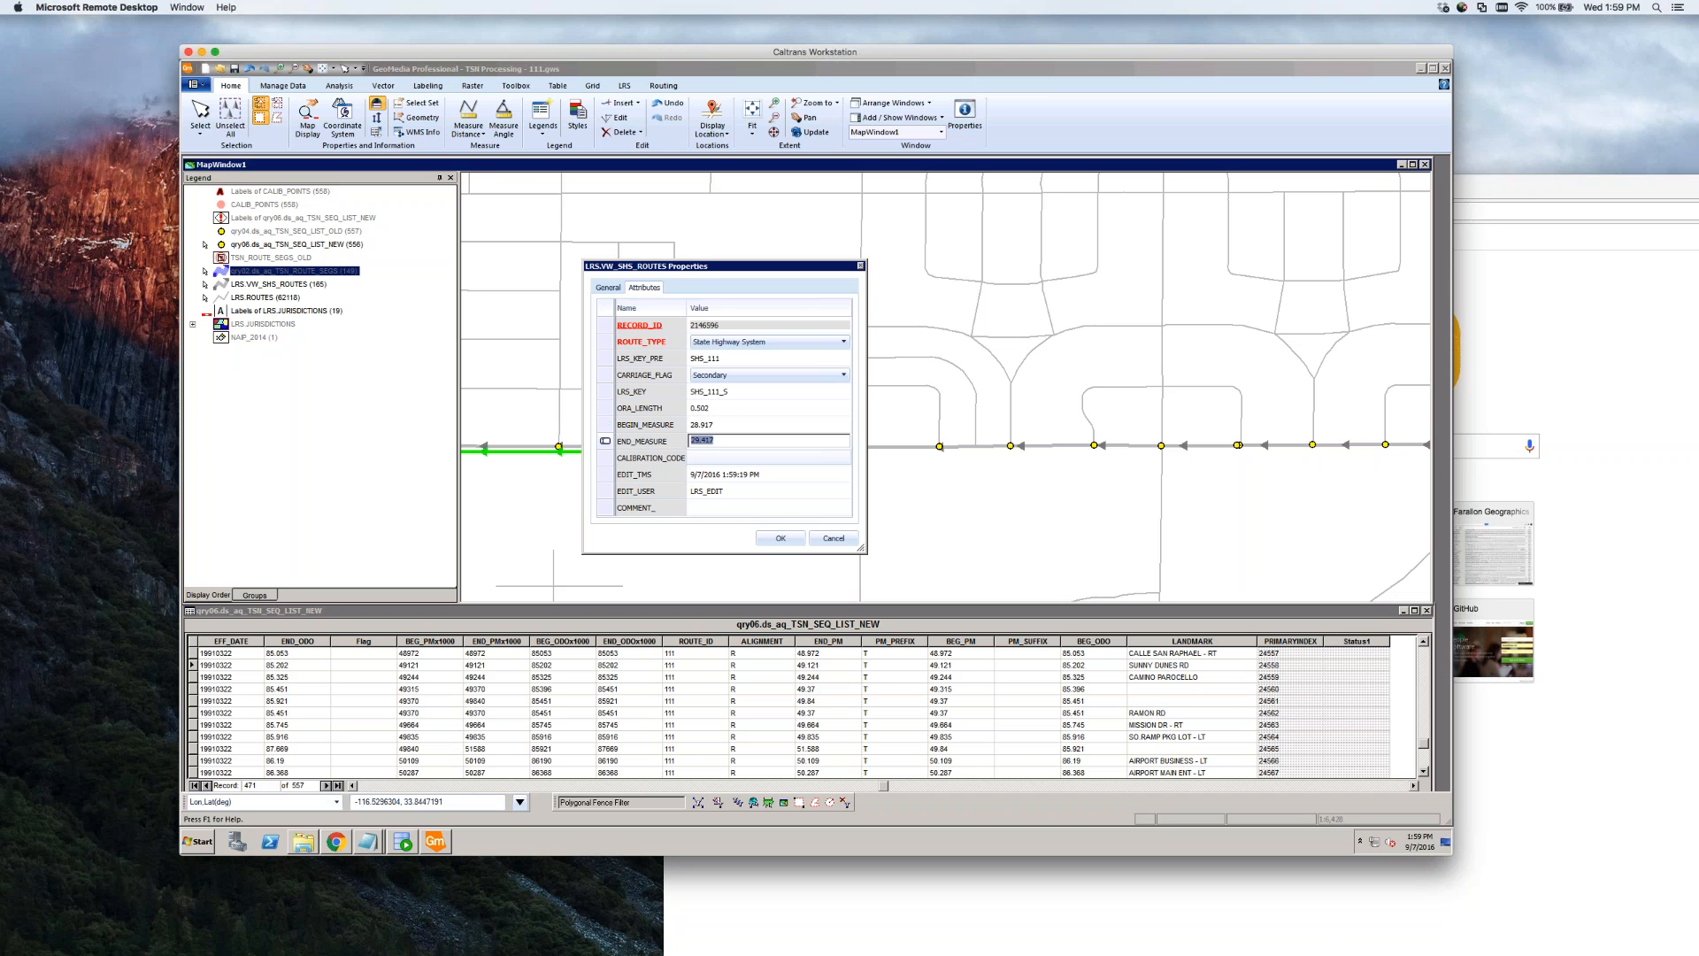
click(779, 538)
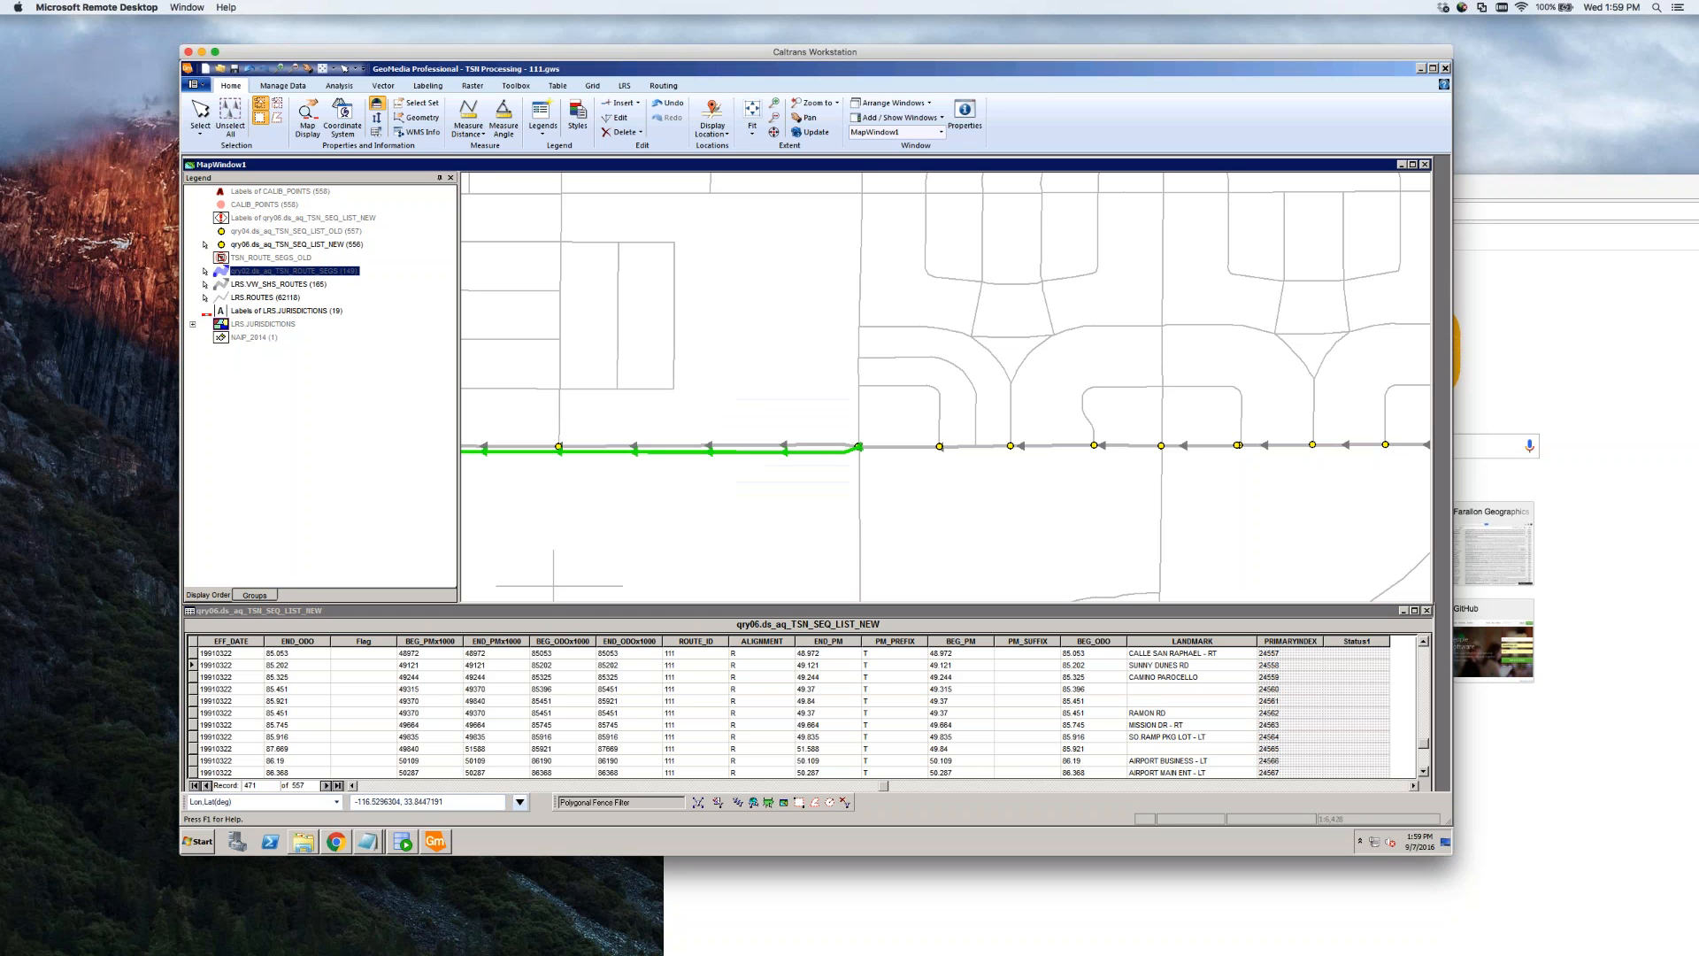
click(786, 523)
Turn on display of the TSN_ROUTE_SEGS layer on the map
scroll(999, 533, down, 1)
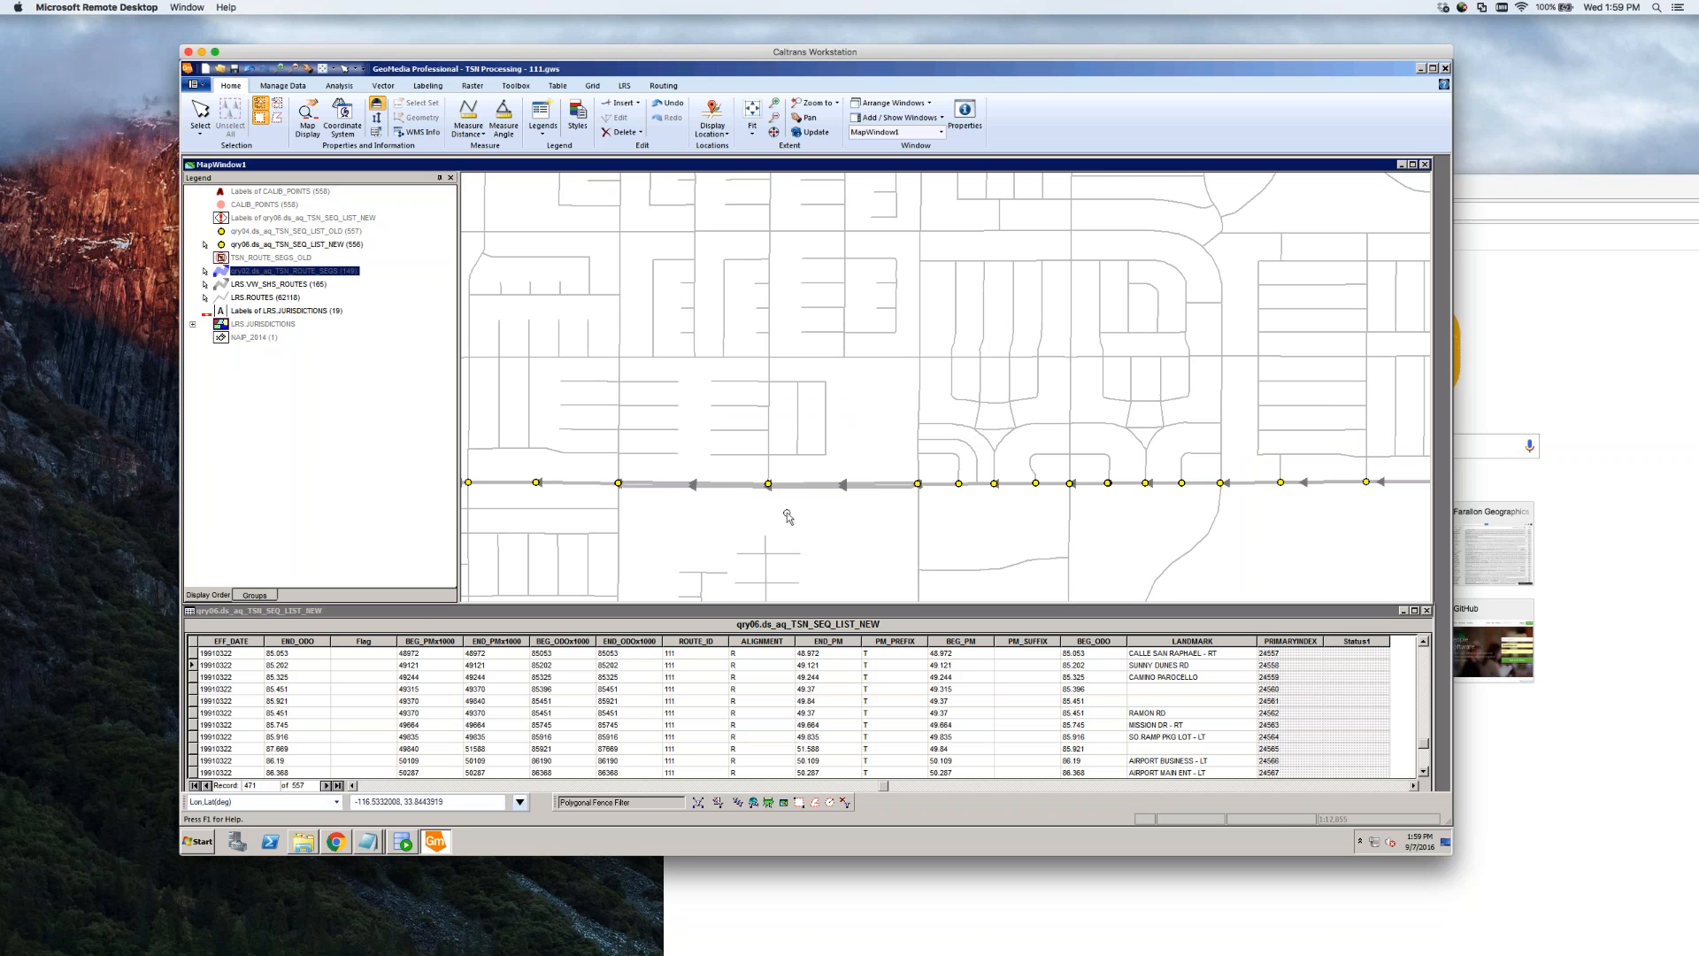
scroll(788, 512, up, 2)
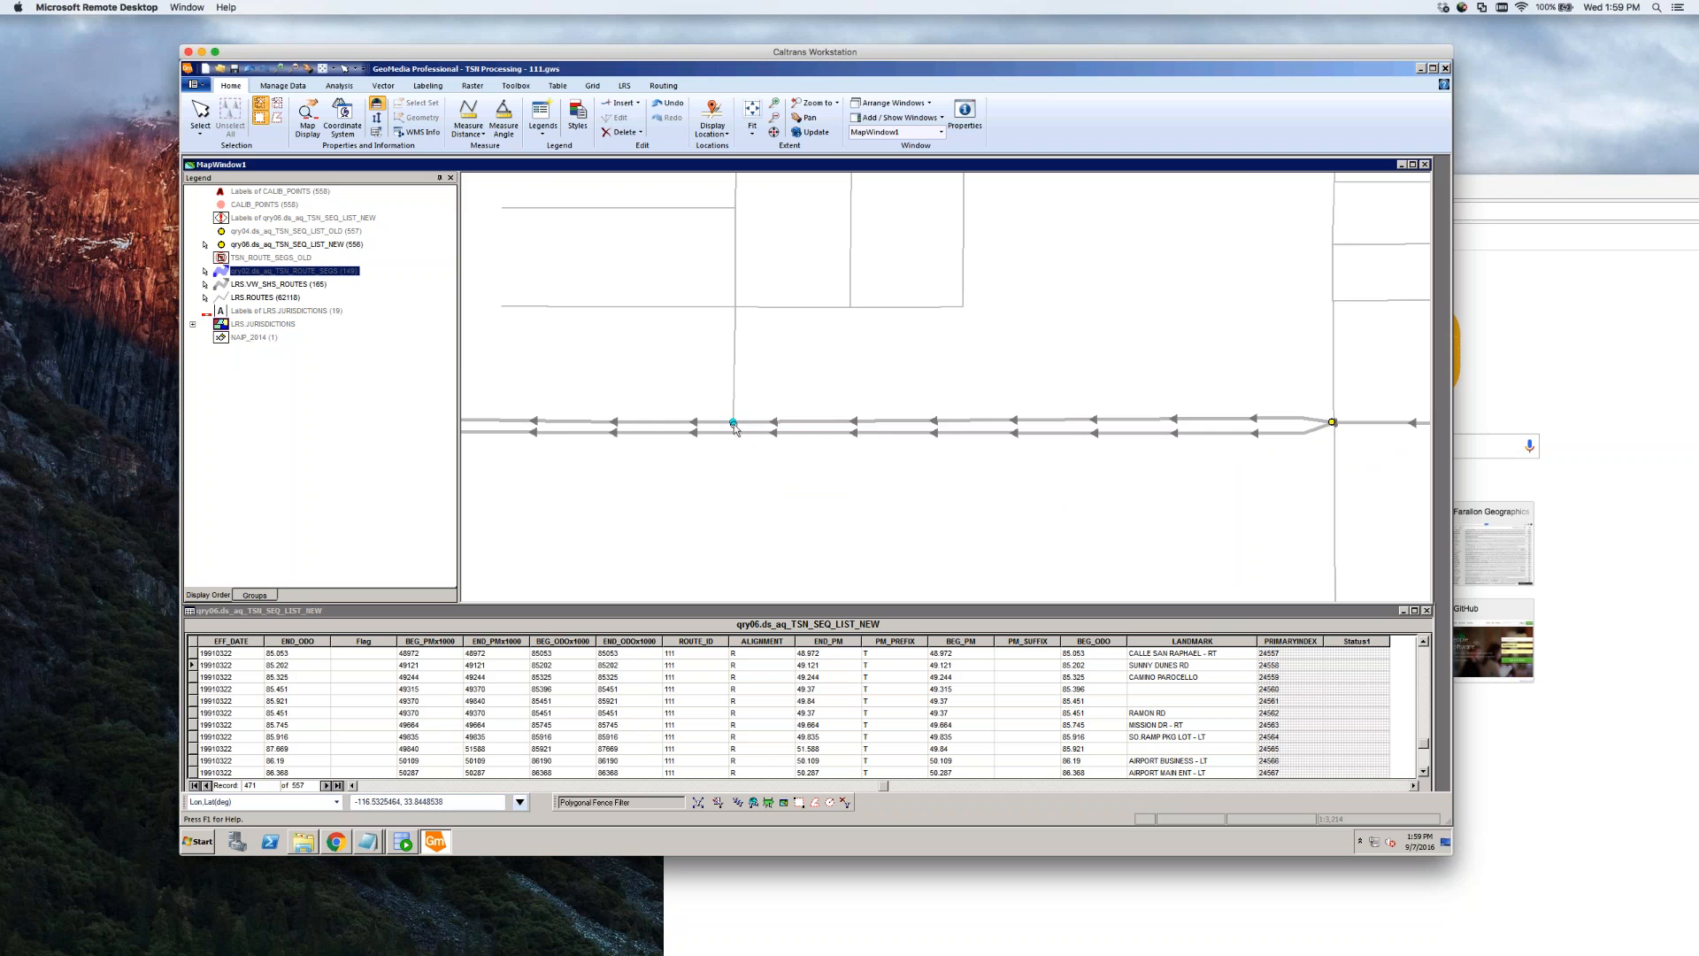
scroll(940, 448, down, 2)
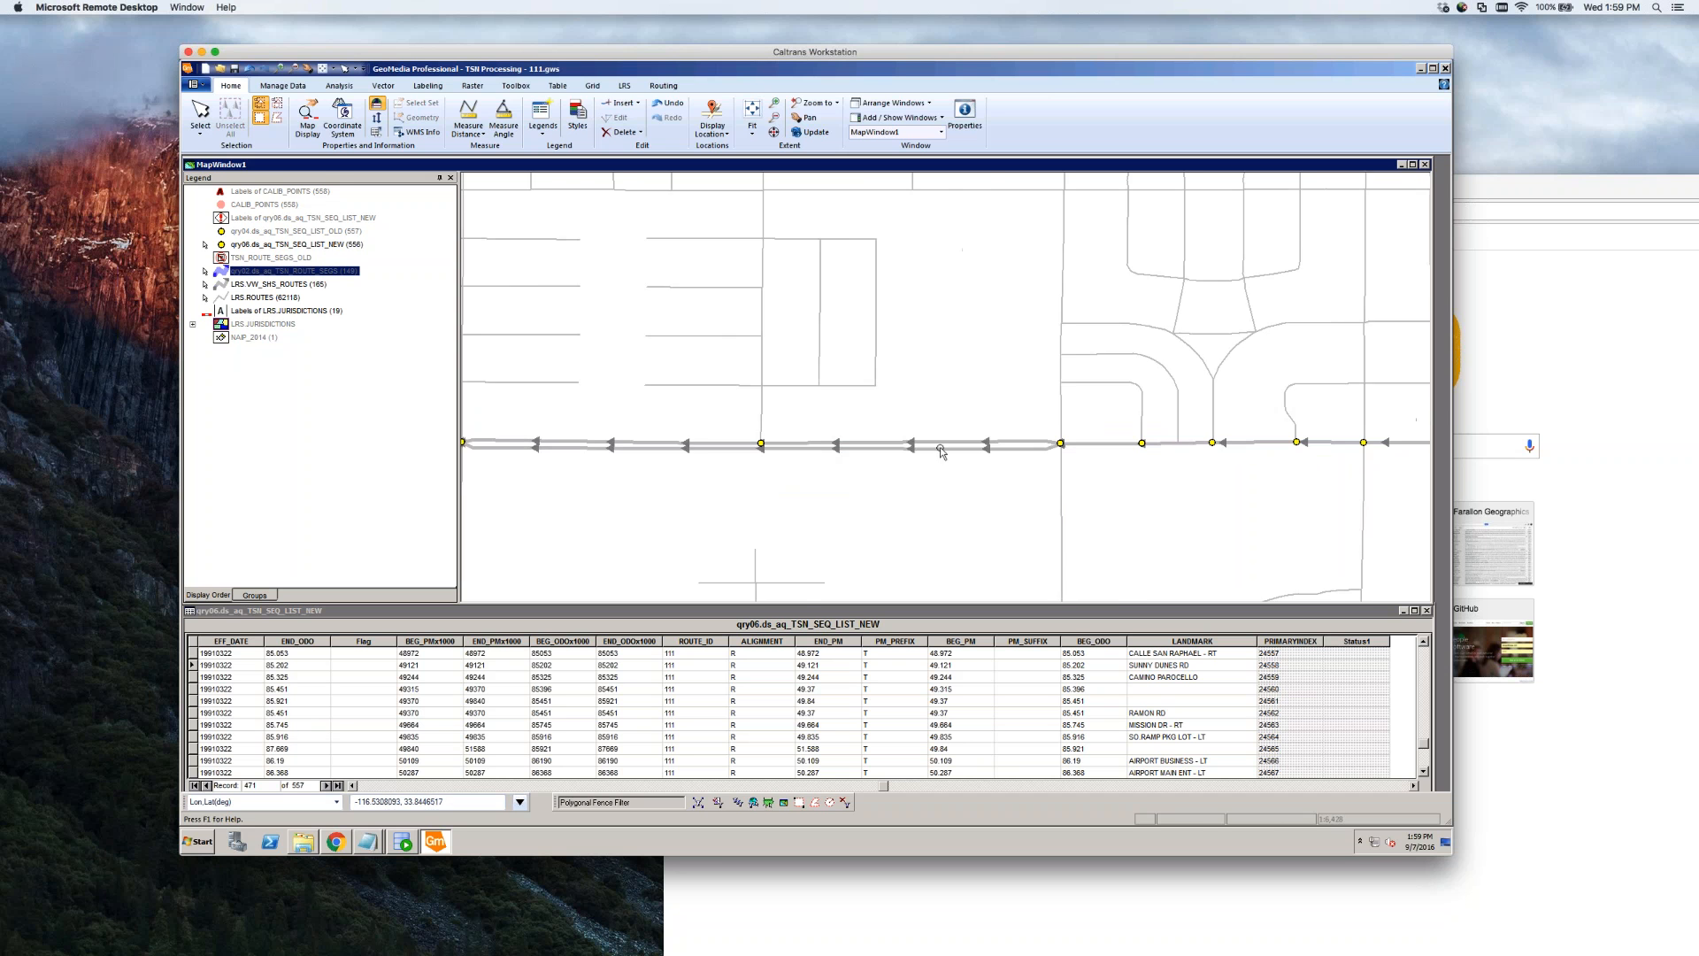
right_click(252, 272)
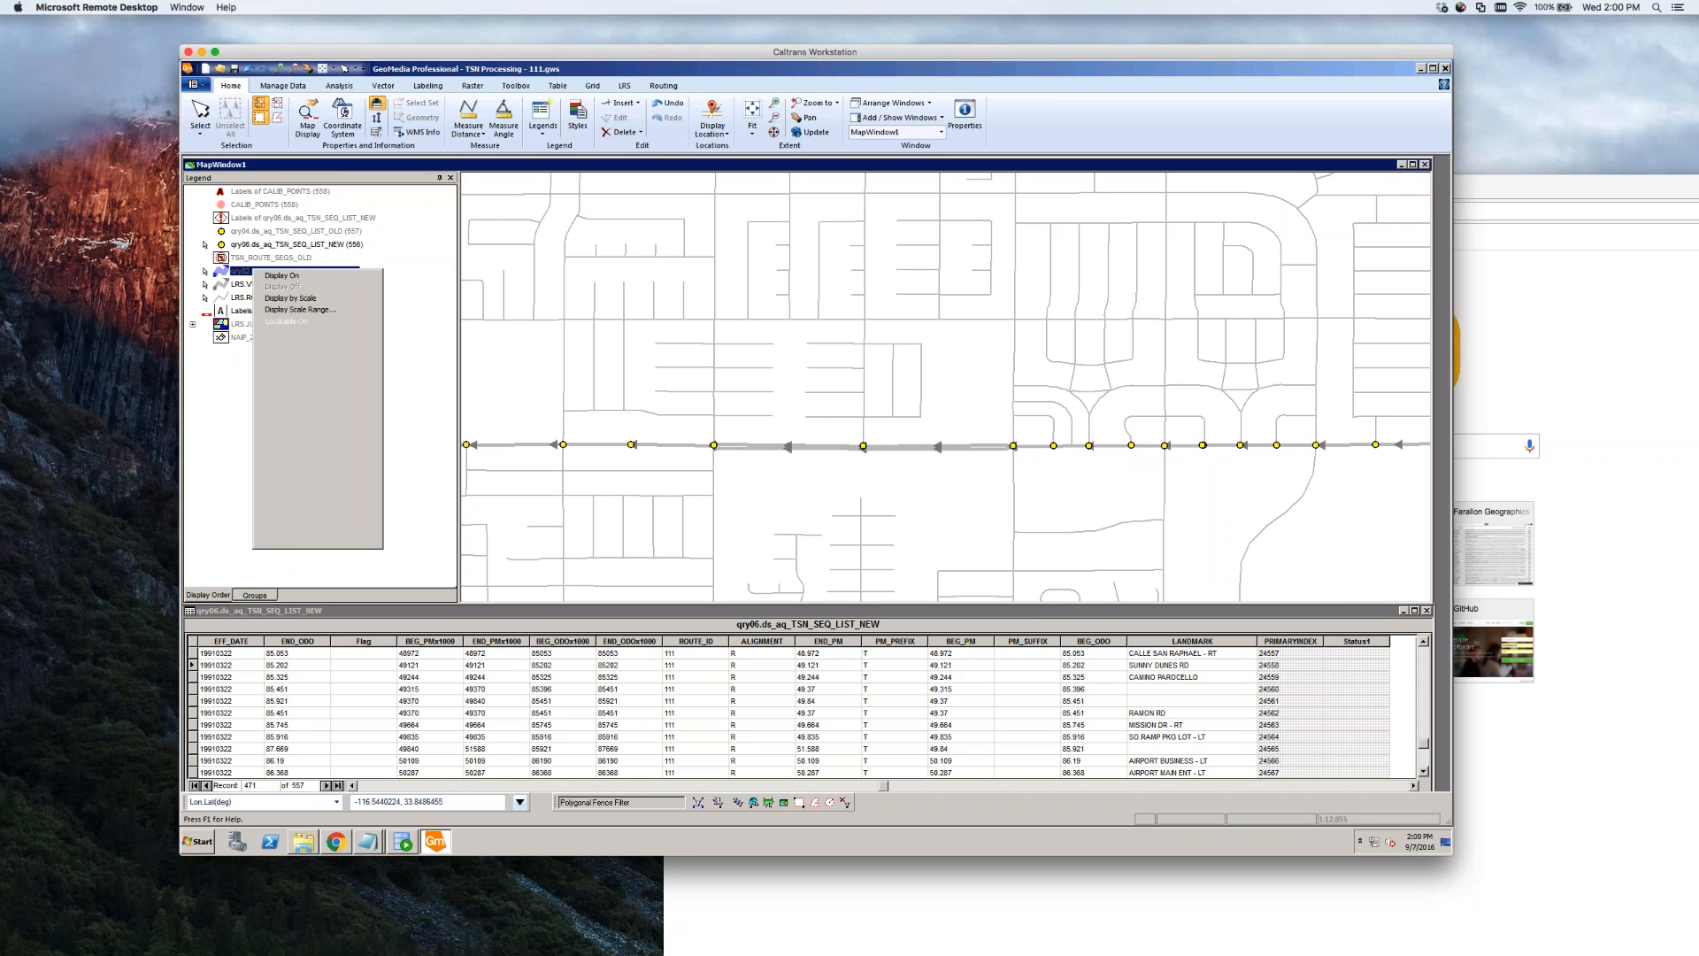
click(294, 414)
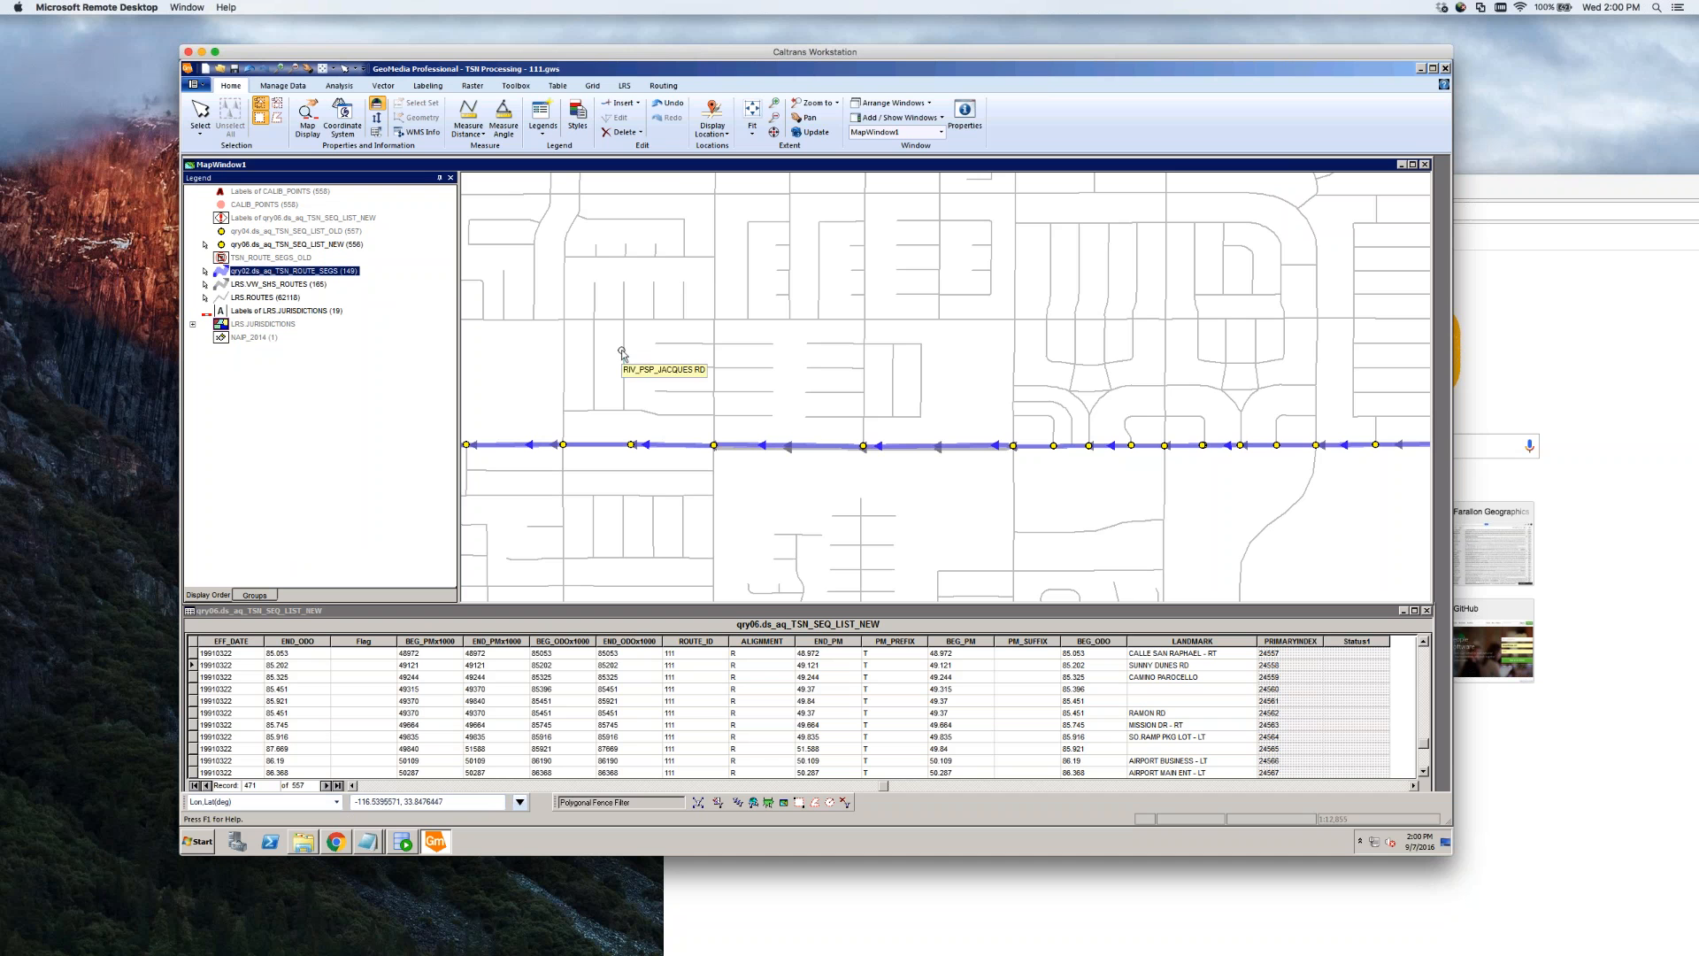
scroll(896, 484, down, 1)
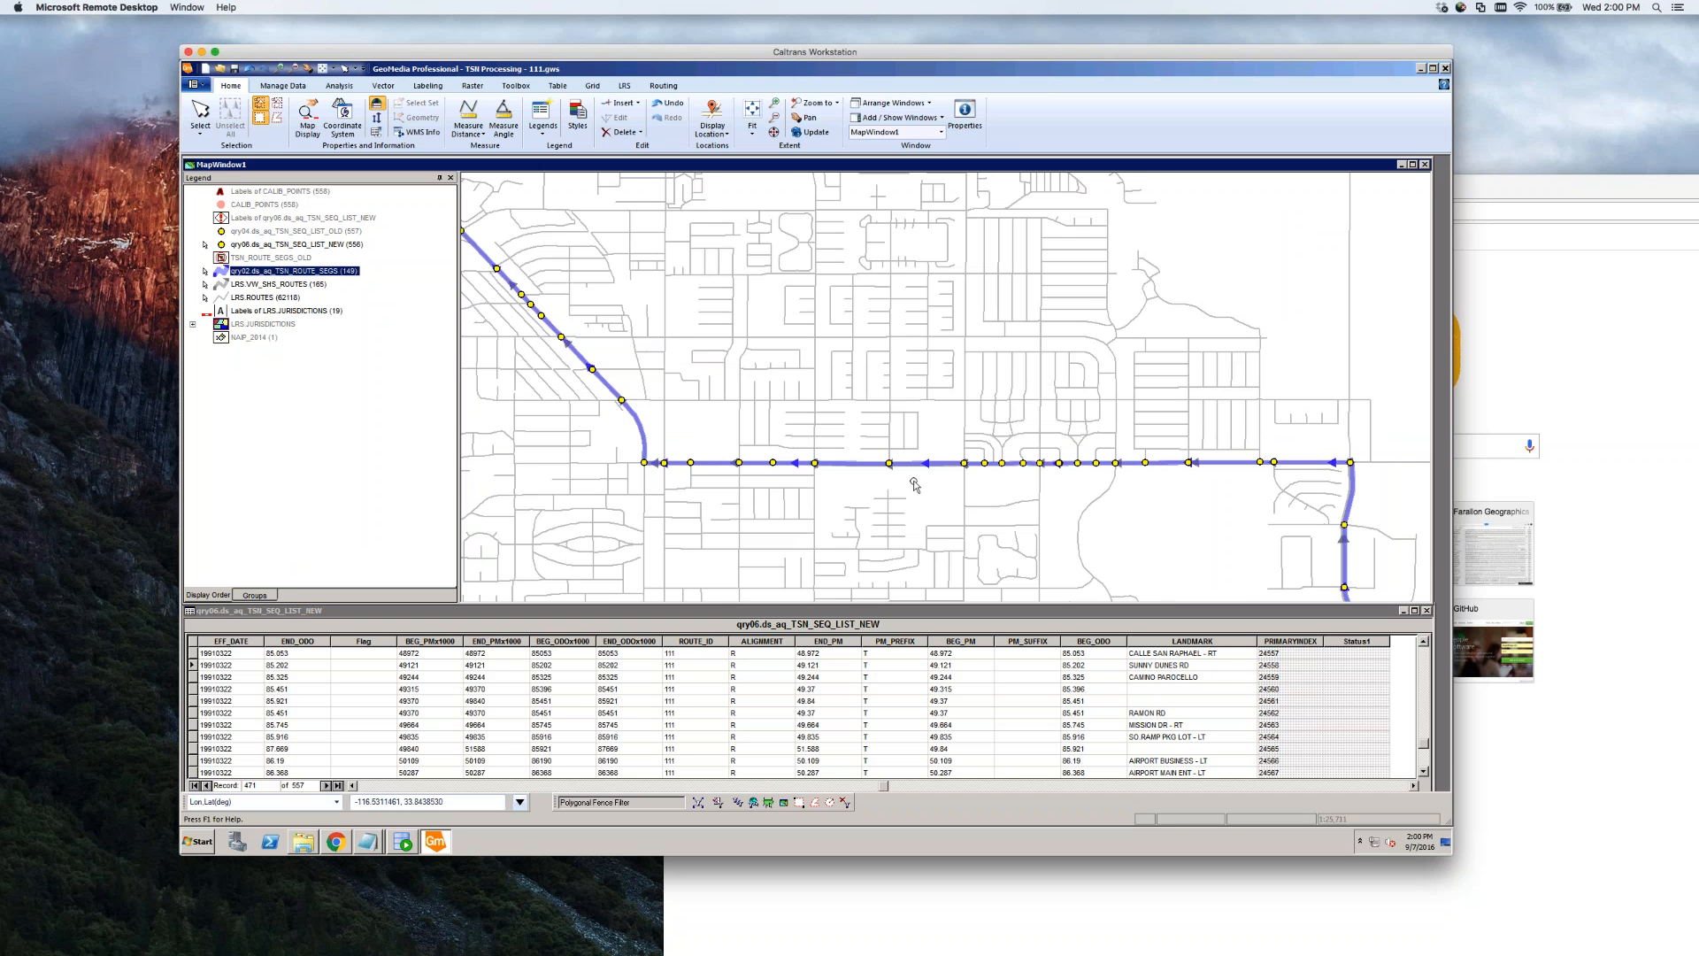
scroll(914, 480, down, 1)
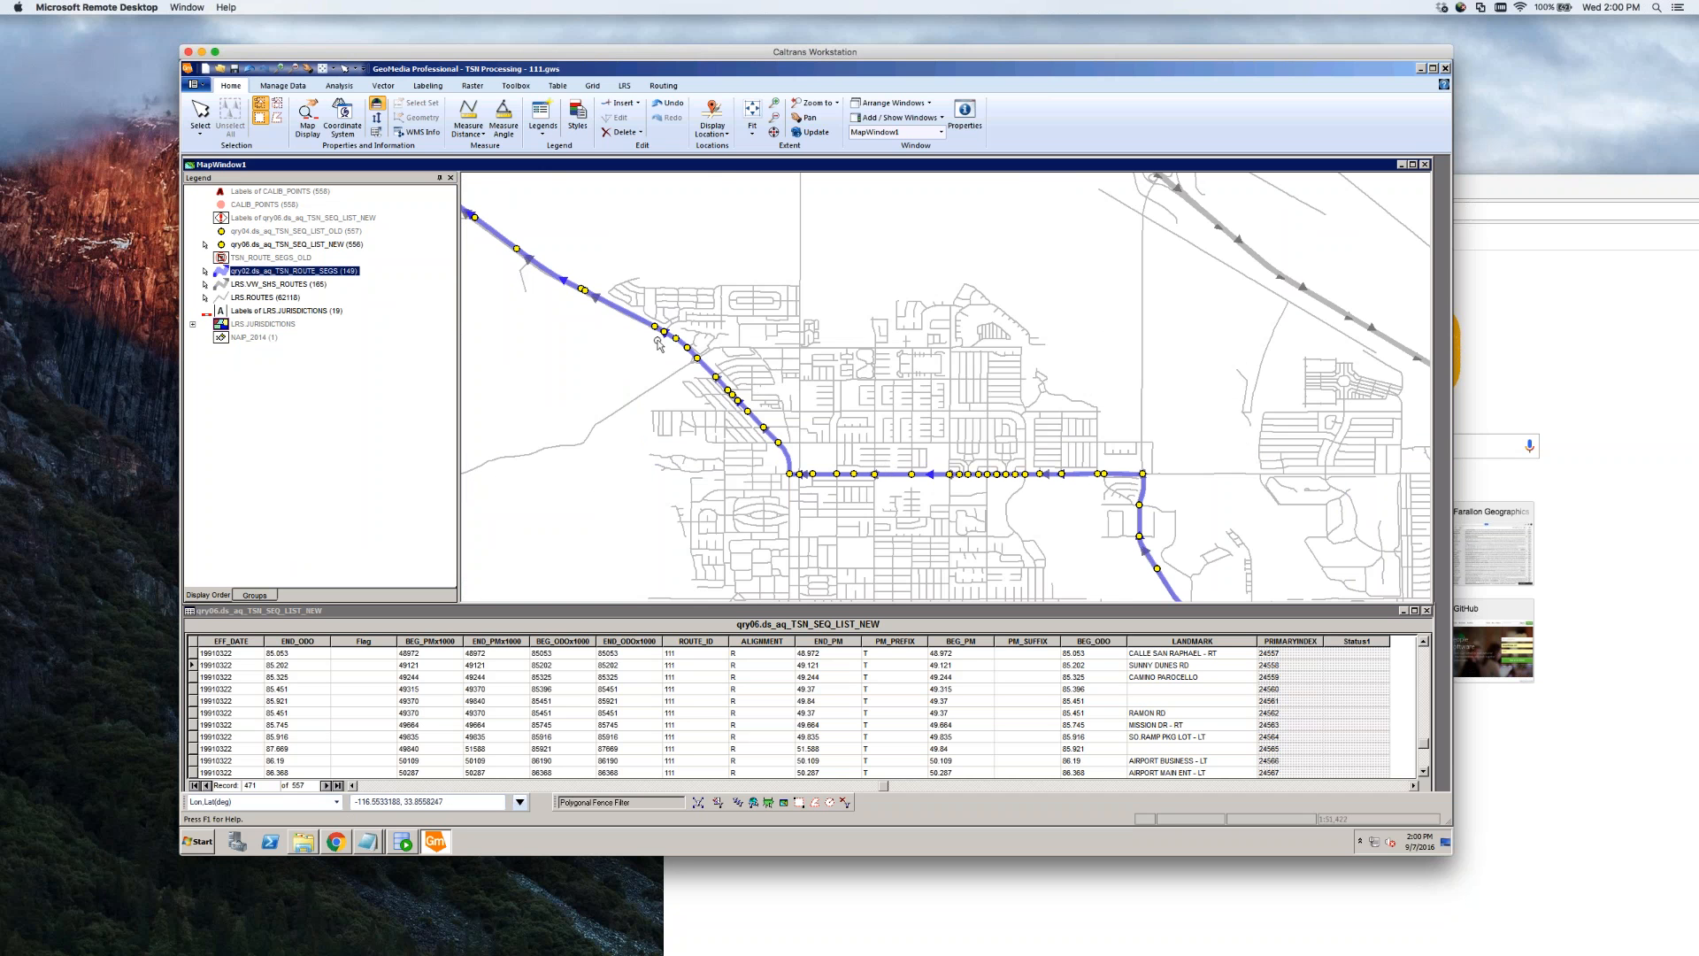
Compare the blue route line against the sequence points, inspecting the SNOW CREEK RD point
click(621, 311)
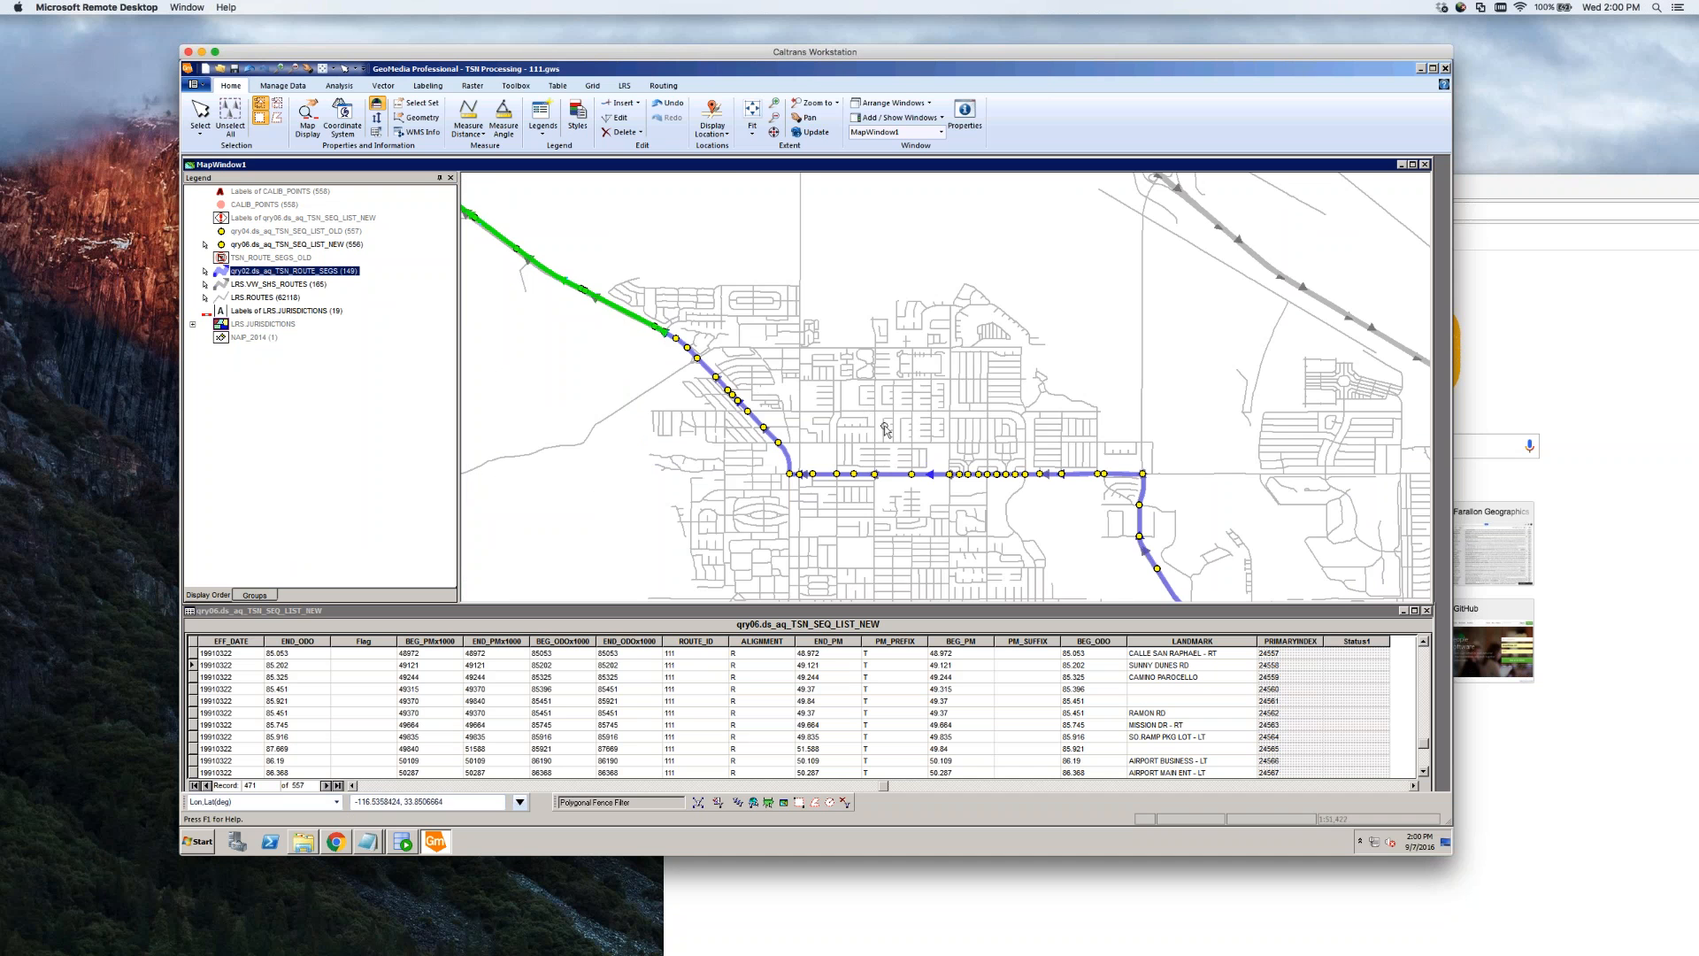
scroll(850, 394, down, 2)
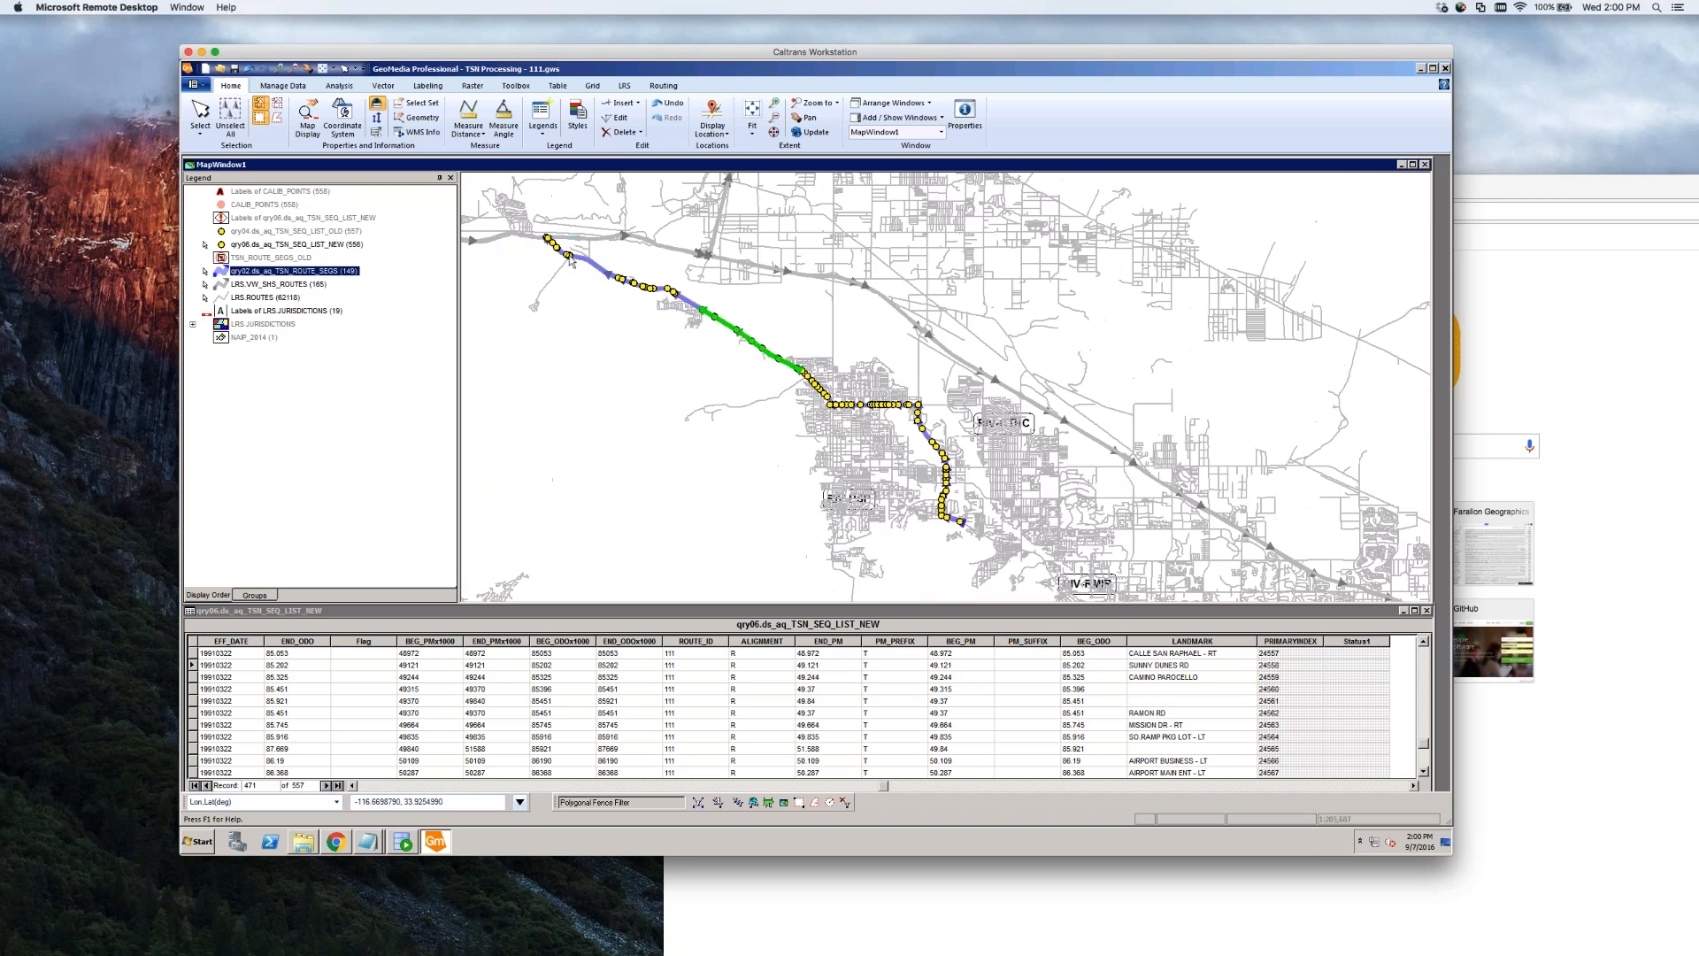
scroll(571, 259, up, 4)
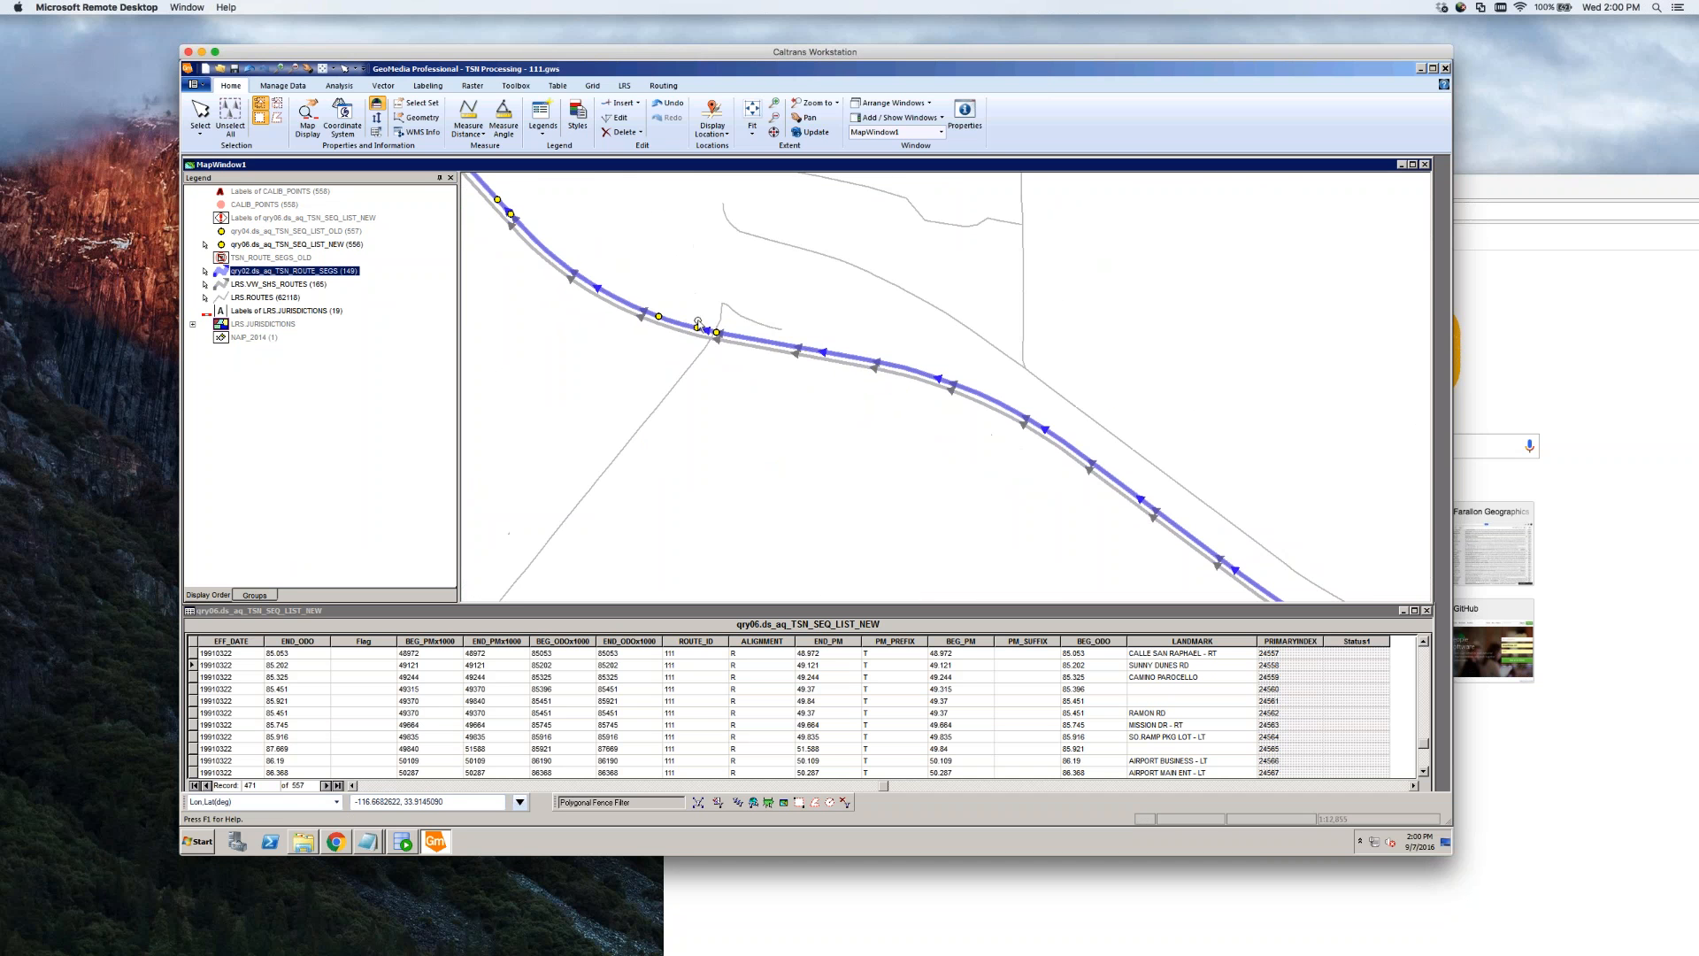
scroll(699, 324, up, 2)
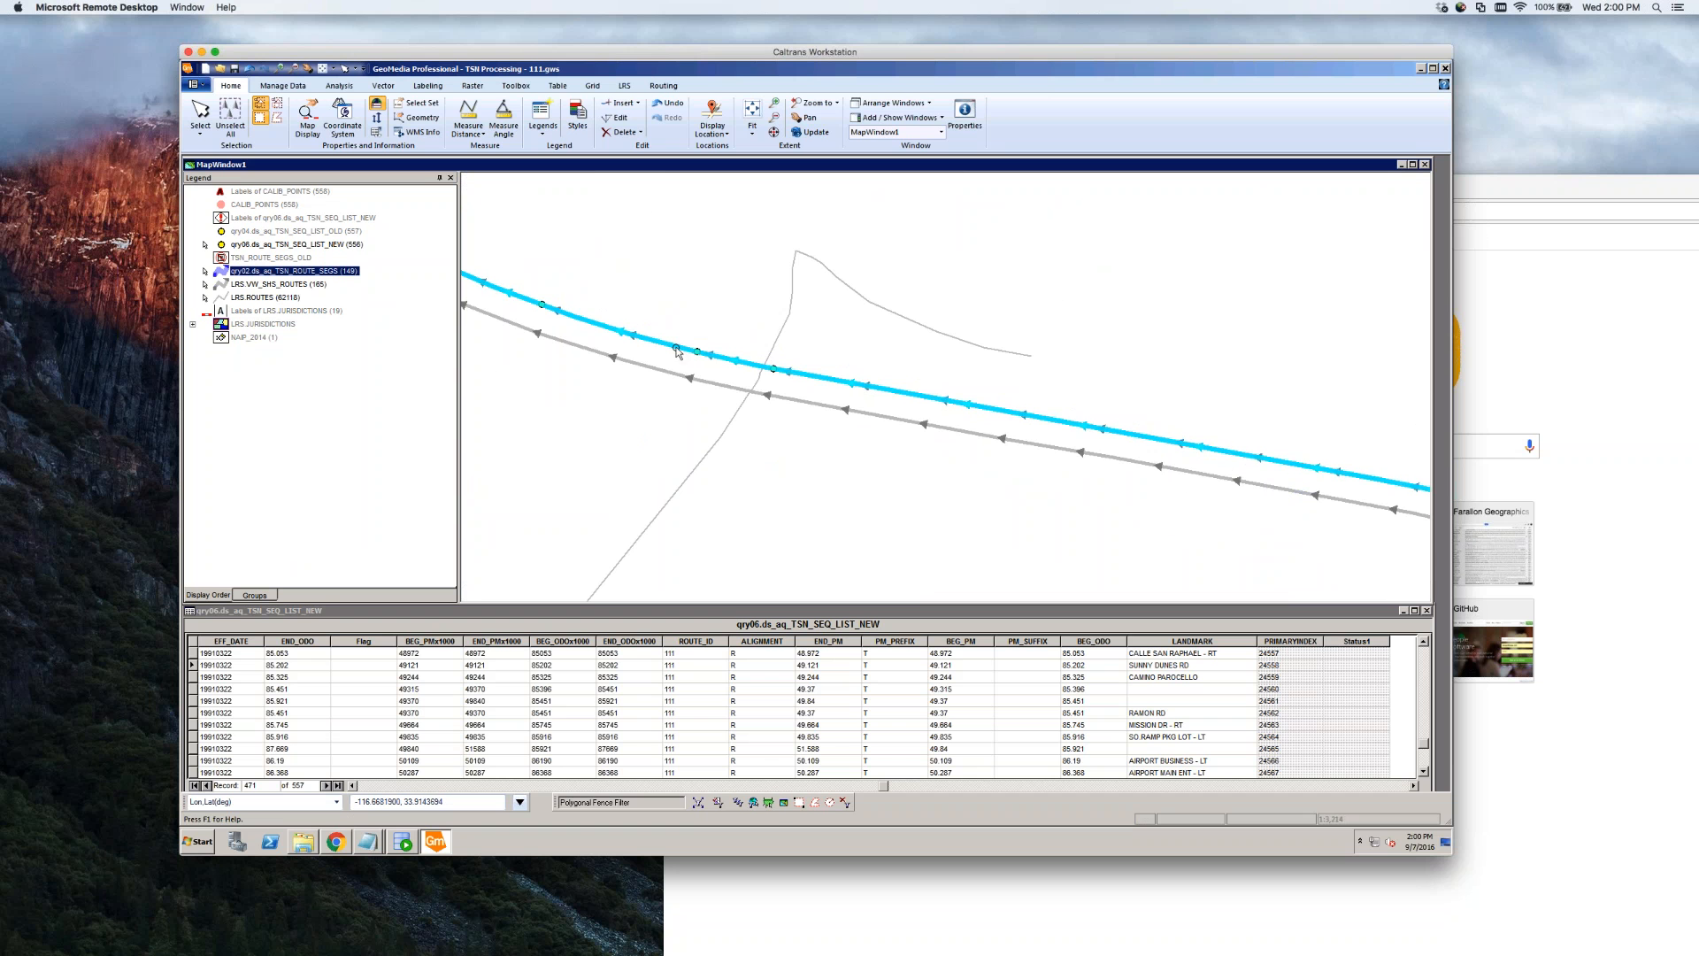
click(776, 344)
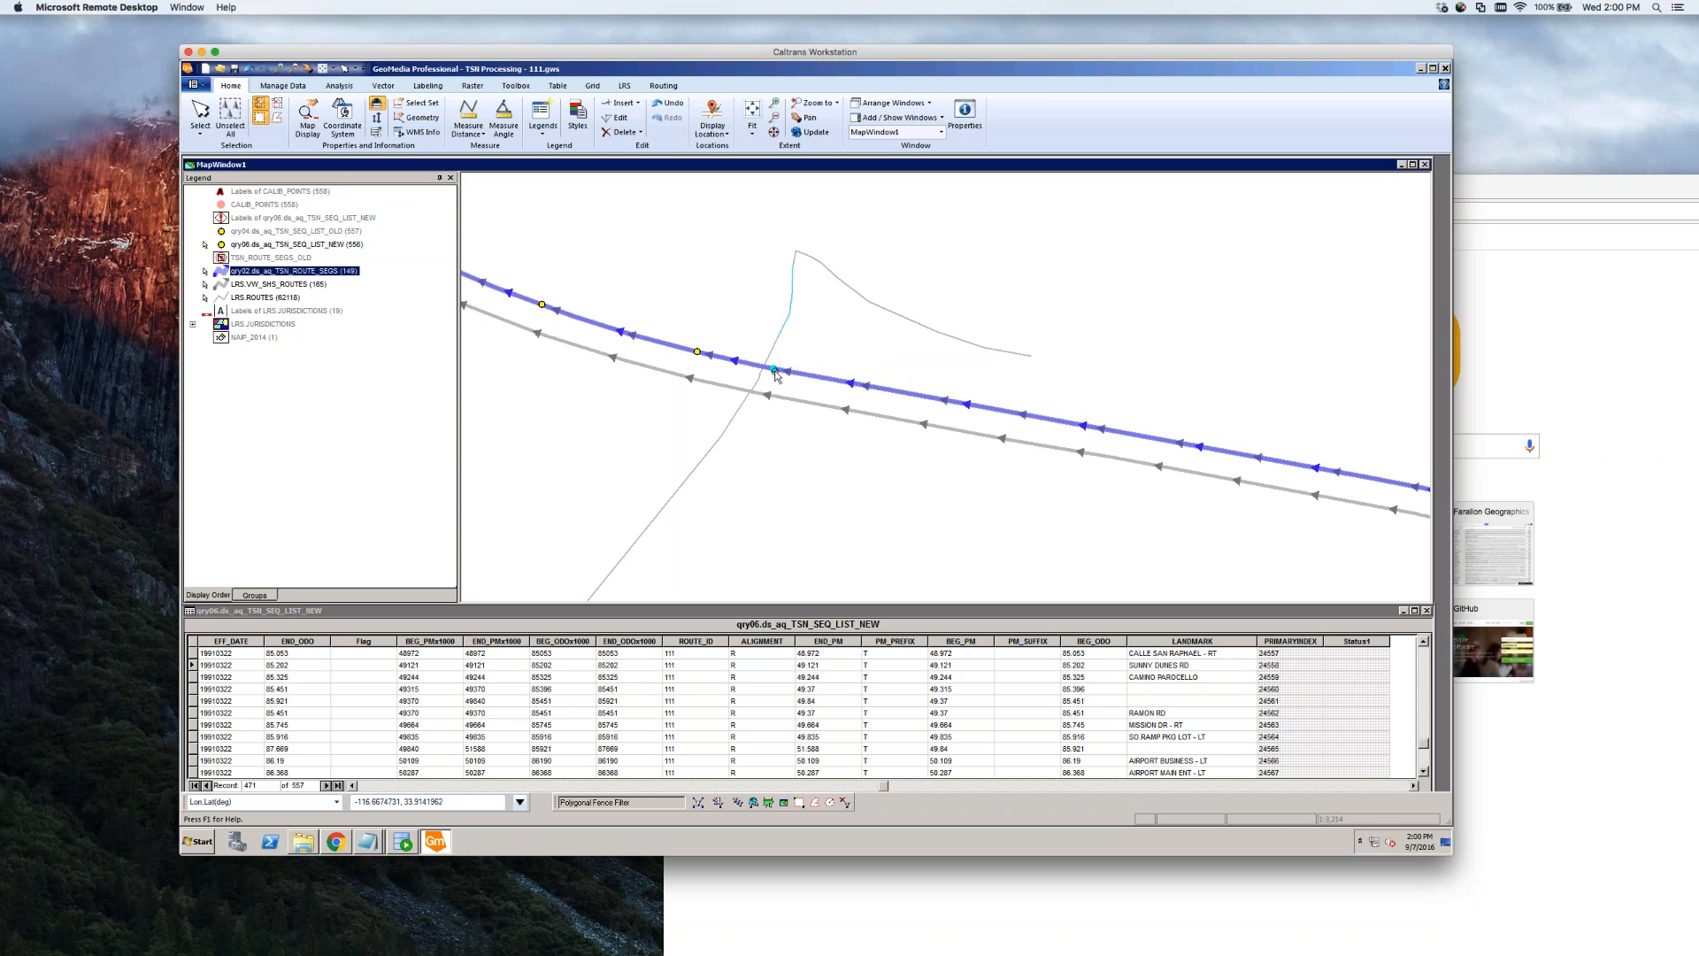
double_click(775, 371)
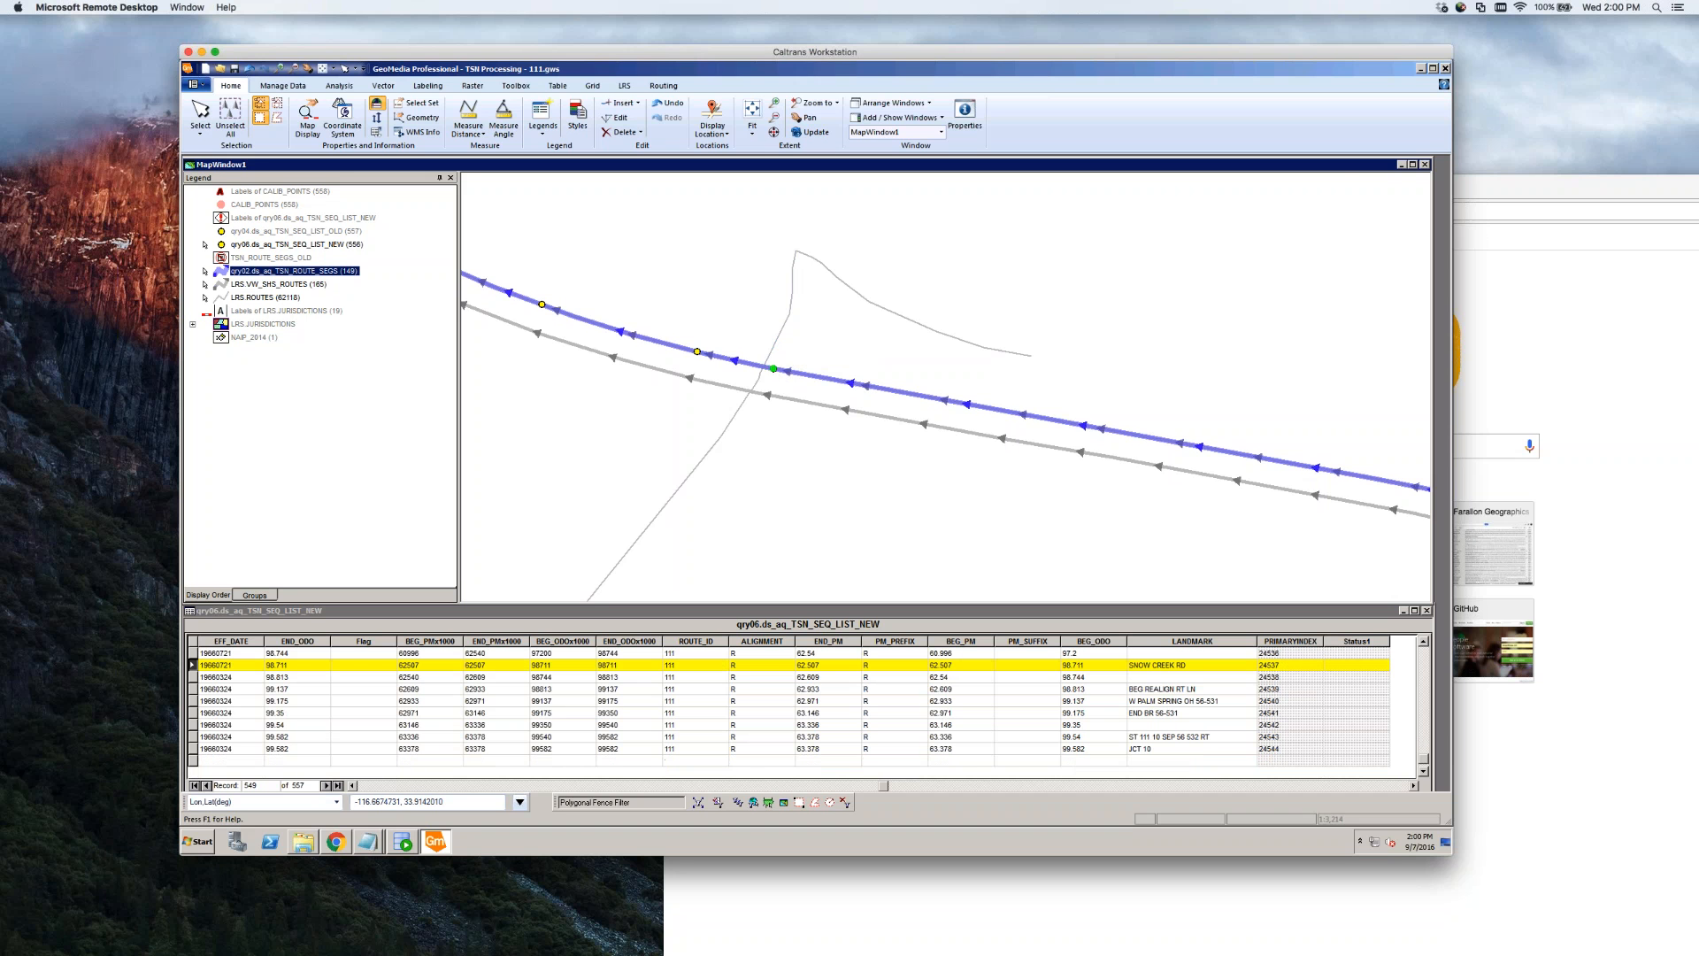
click(861, 266)
click(858, 346)
scroll(858, 346, down, 3)
scroll(850, 346, down, 5)
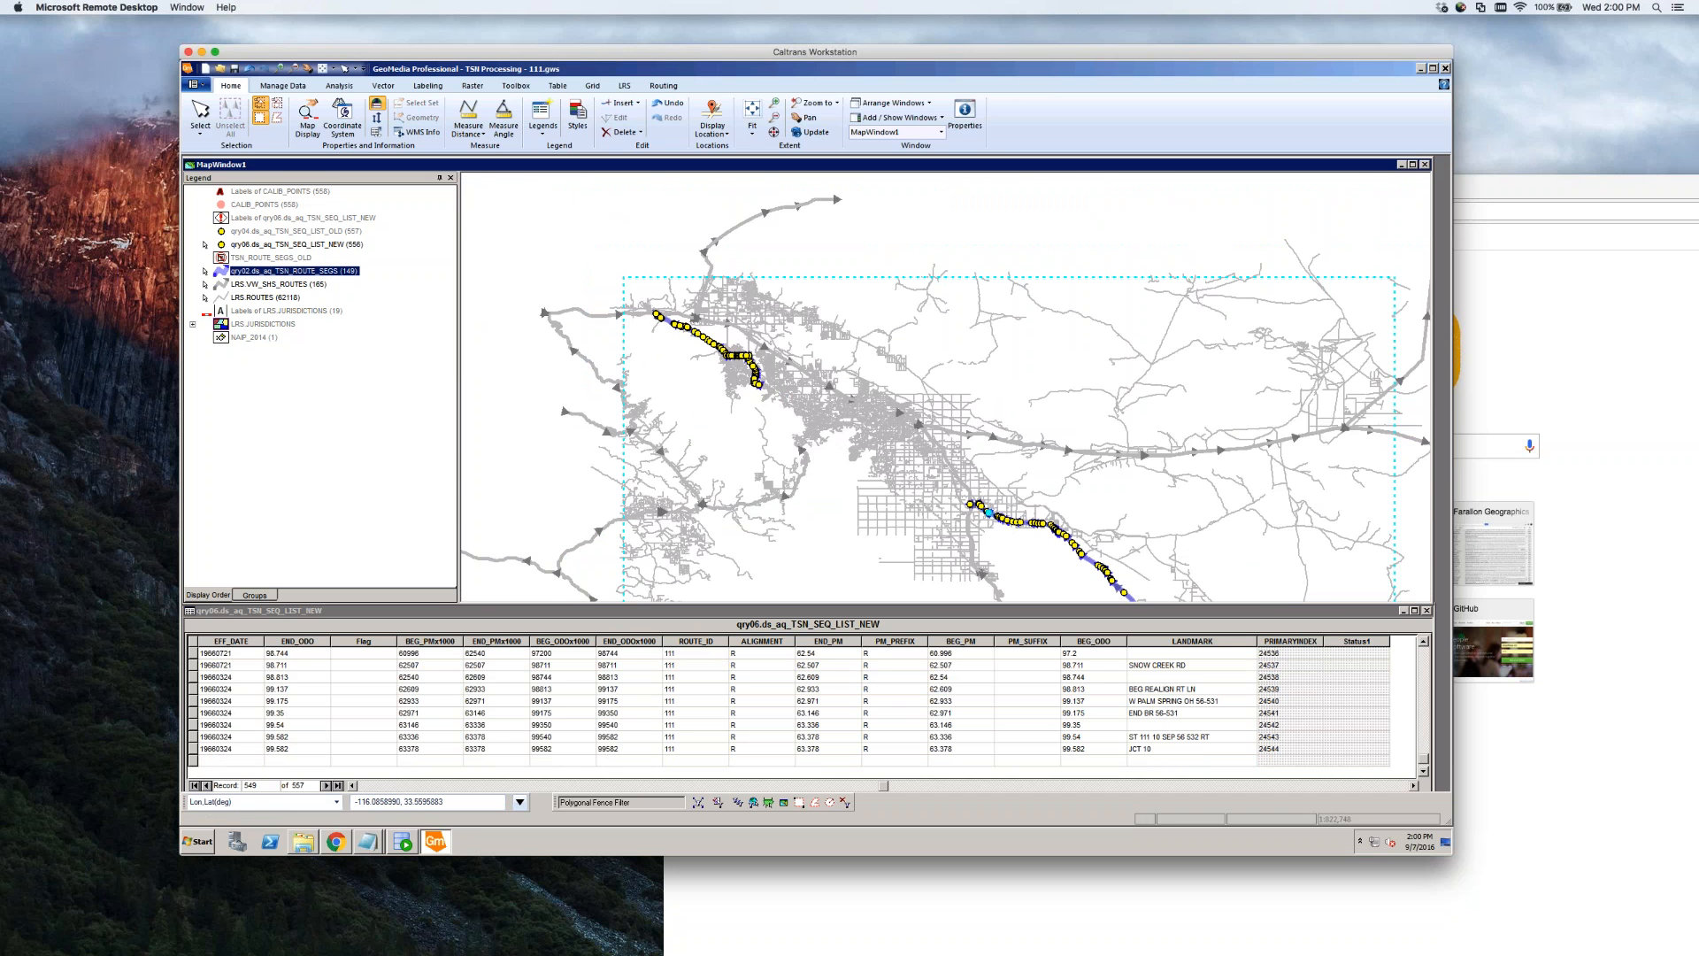
scroll(974, 502, up, 1)
scroll(974, 504, up, 4)
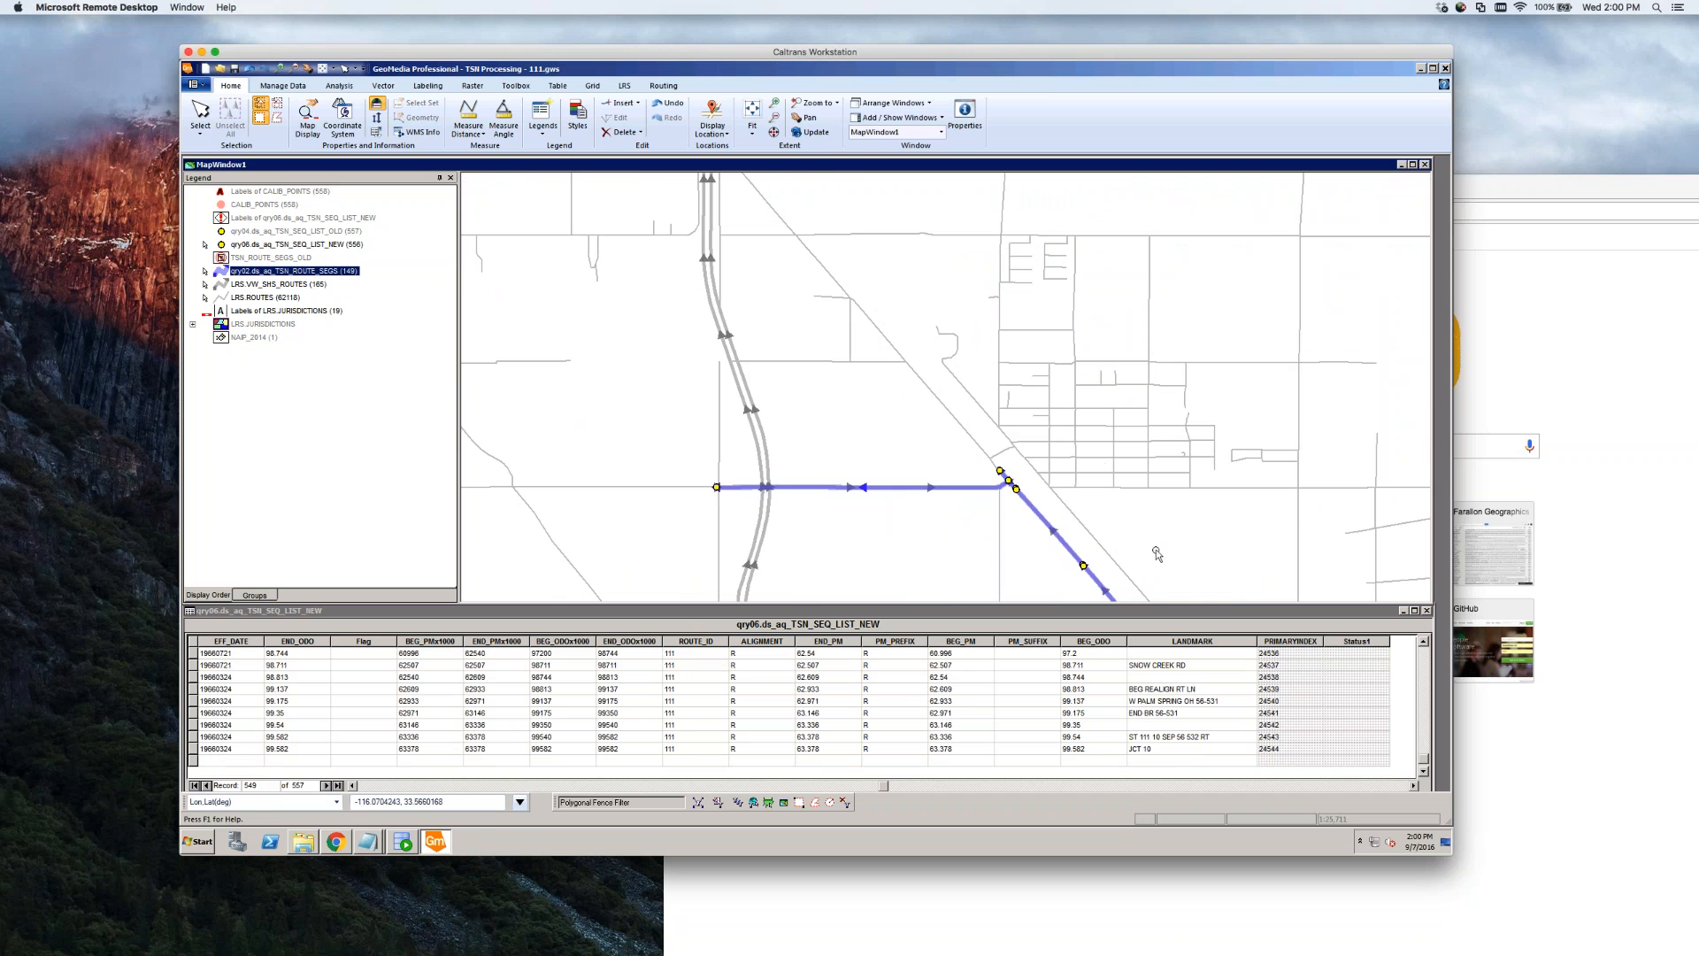
scroll(1157, 553, down, 2)
scroll(1158, 553, down, 1)
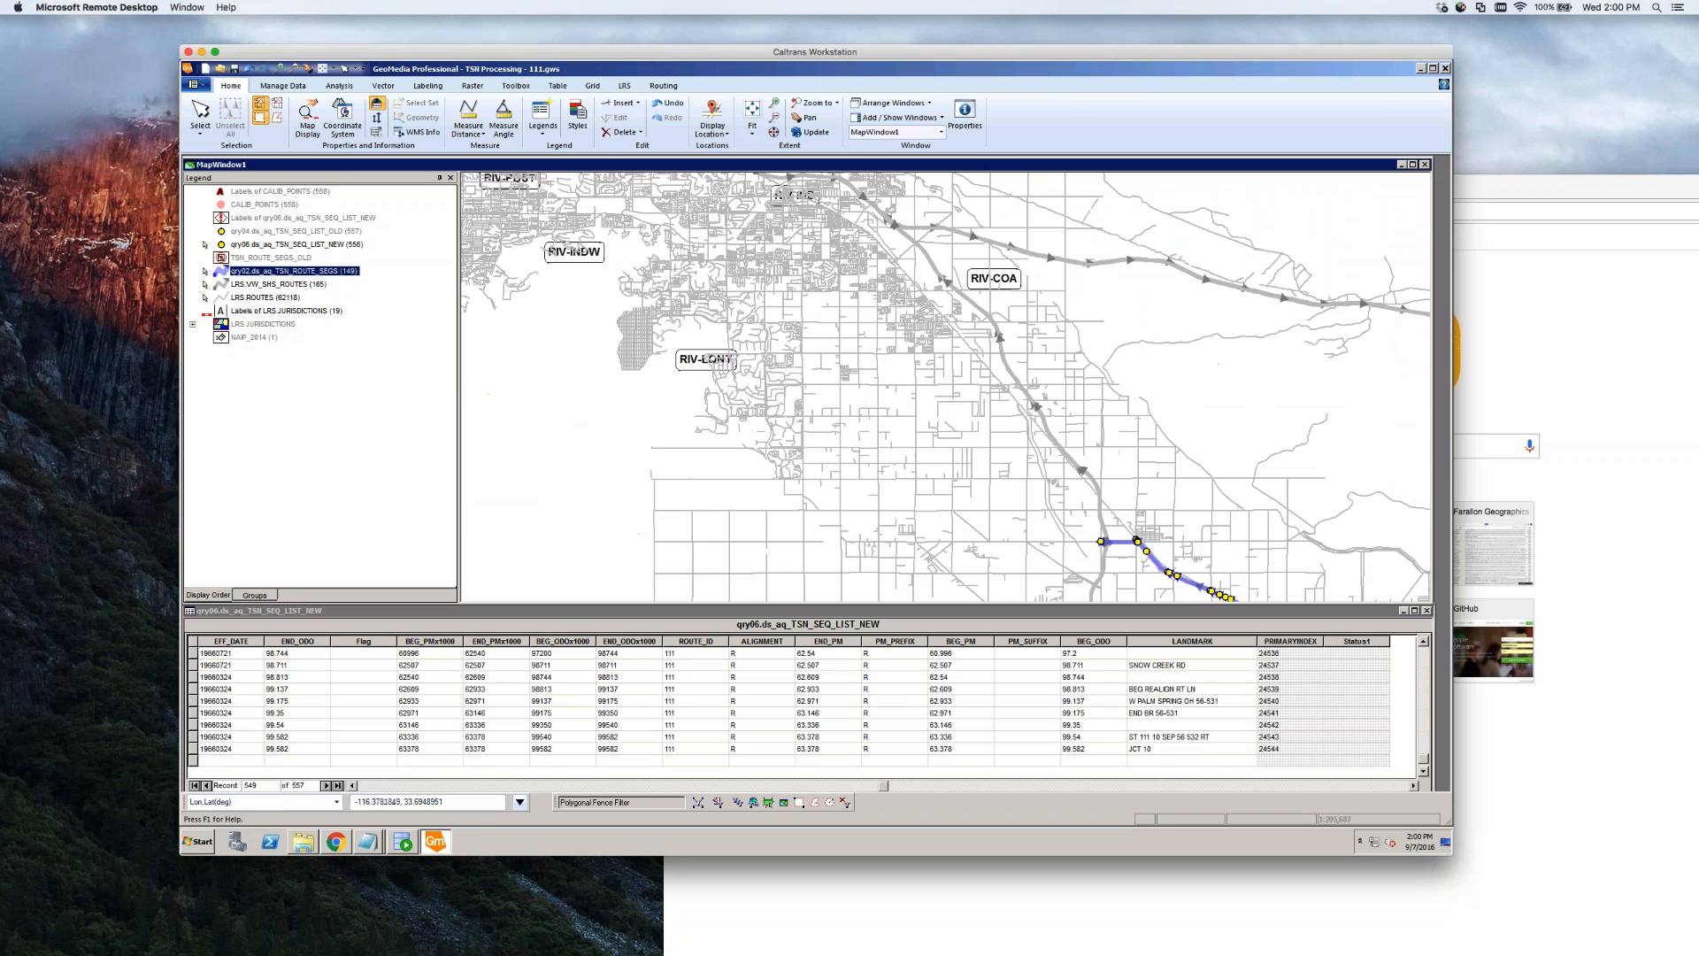
click(336, 86)
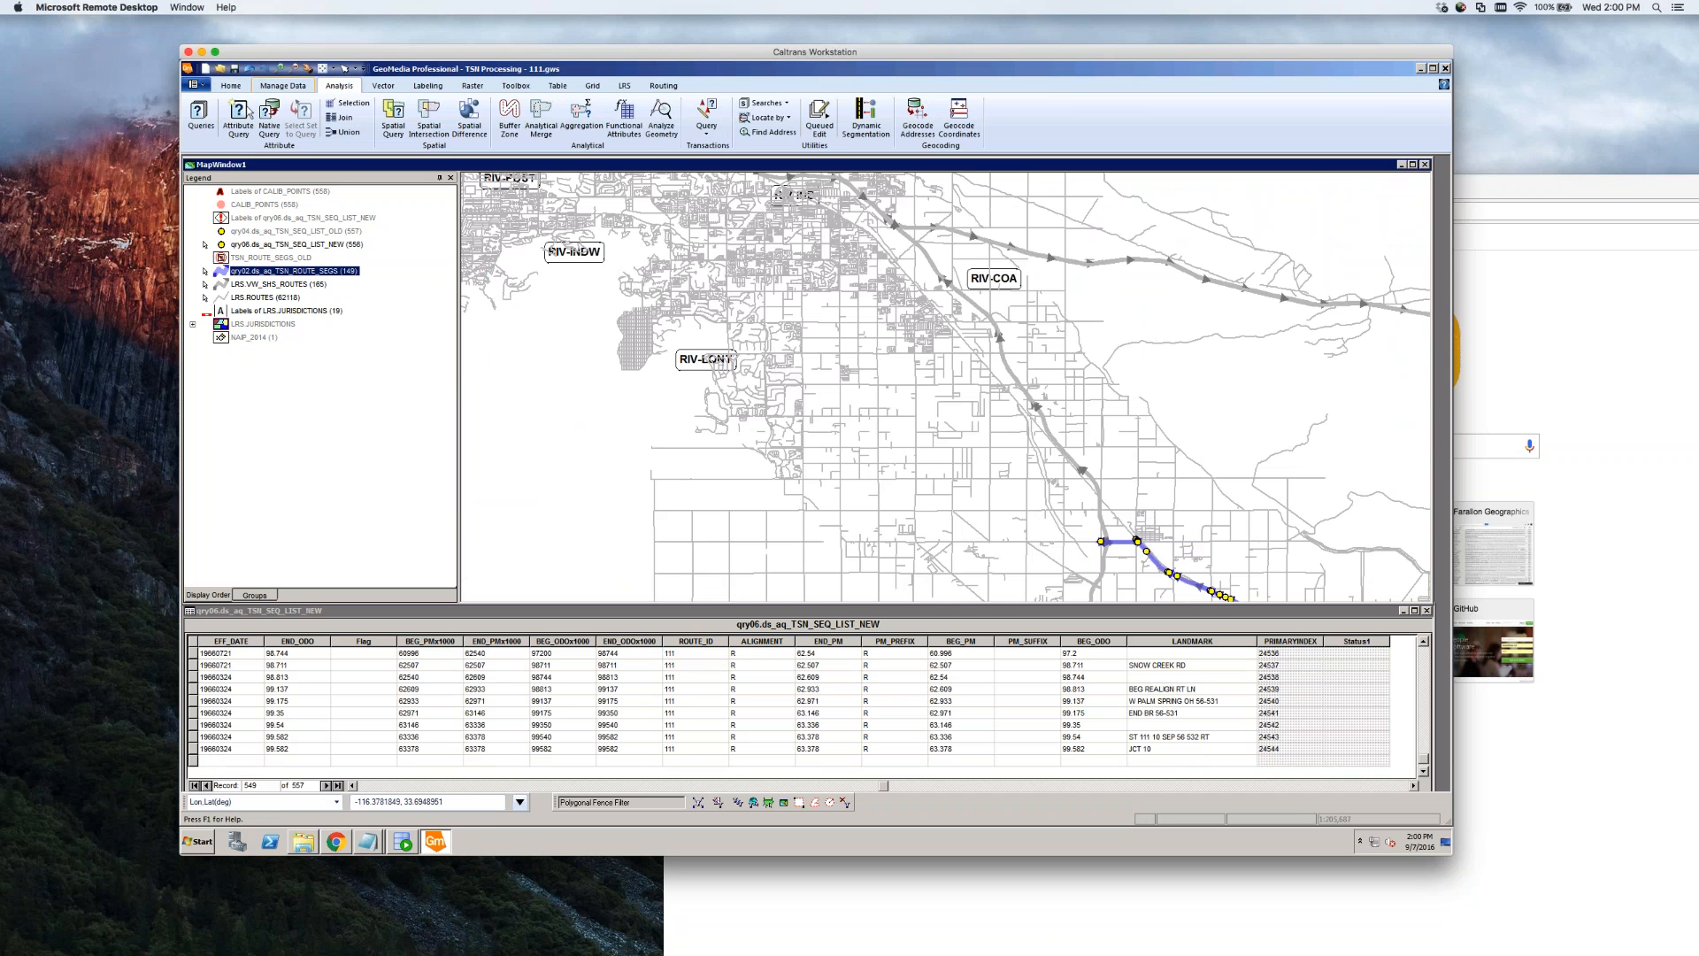
Re-run qry01.aq_TSN_ROUTE_SEGS after checking its ROUTE_ID and ALIGNMENT filter
click(201, 114)
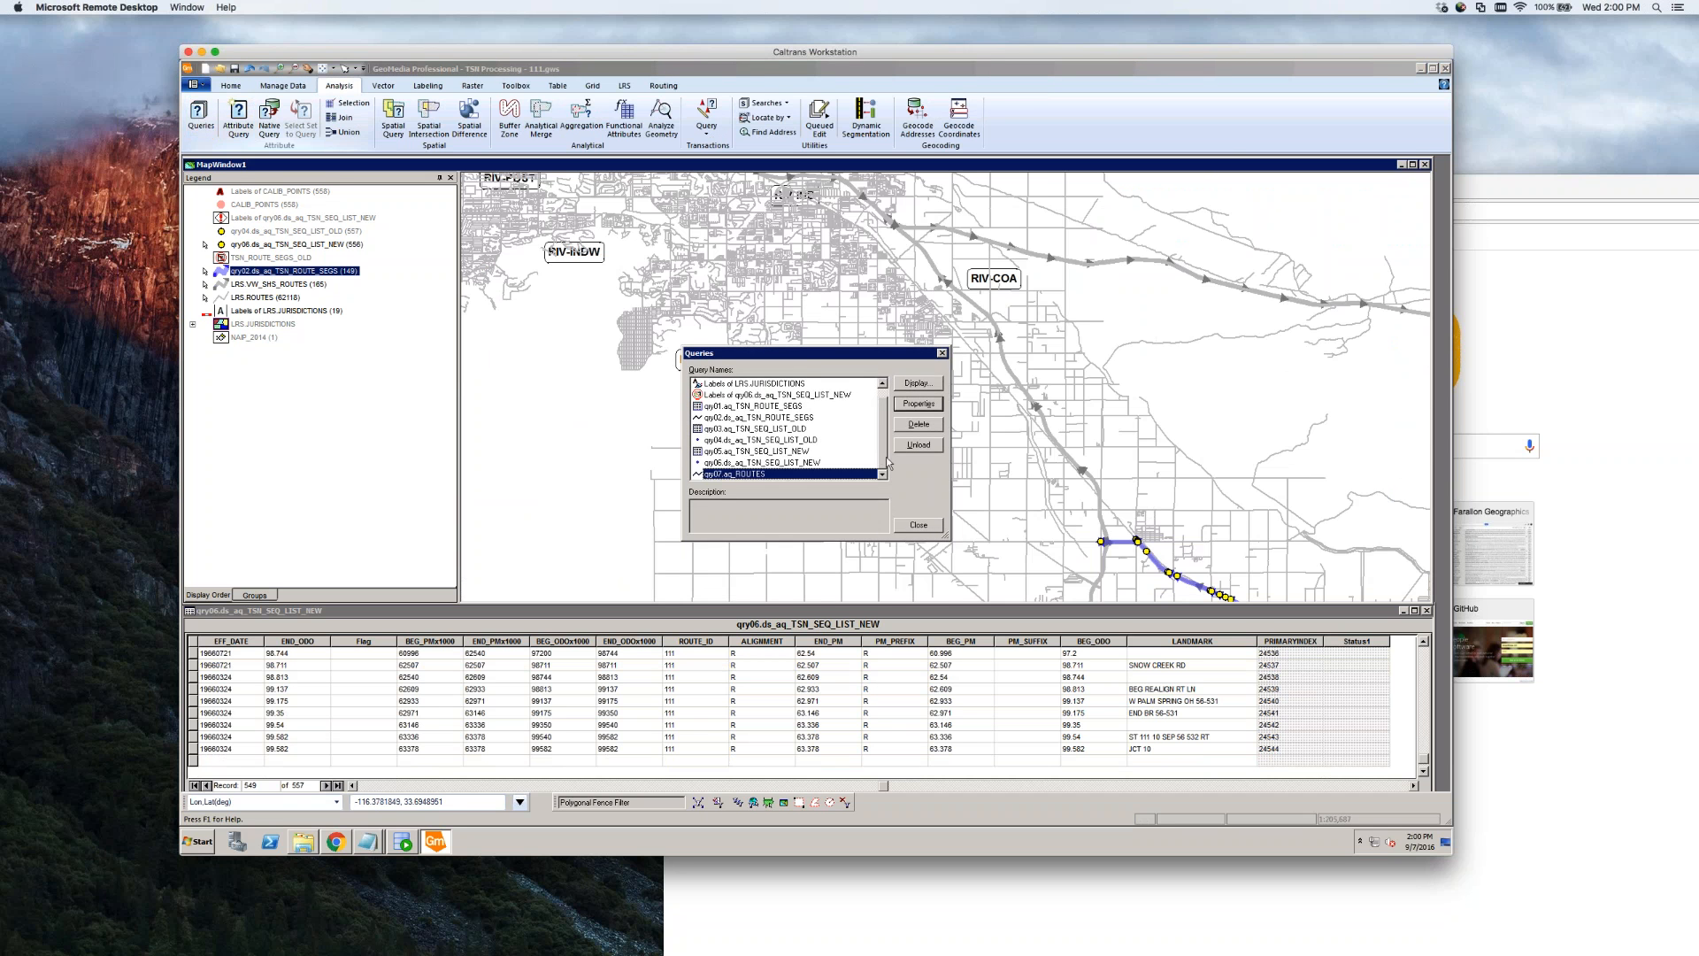
drag(885, 459, 885, 406)
double_click(729, 418)
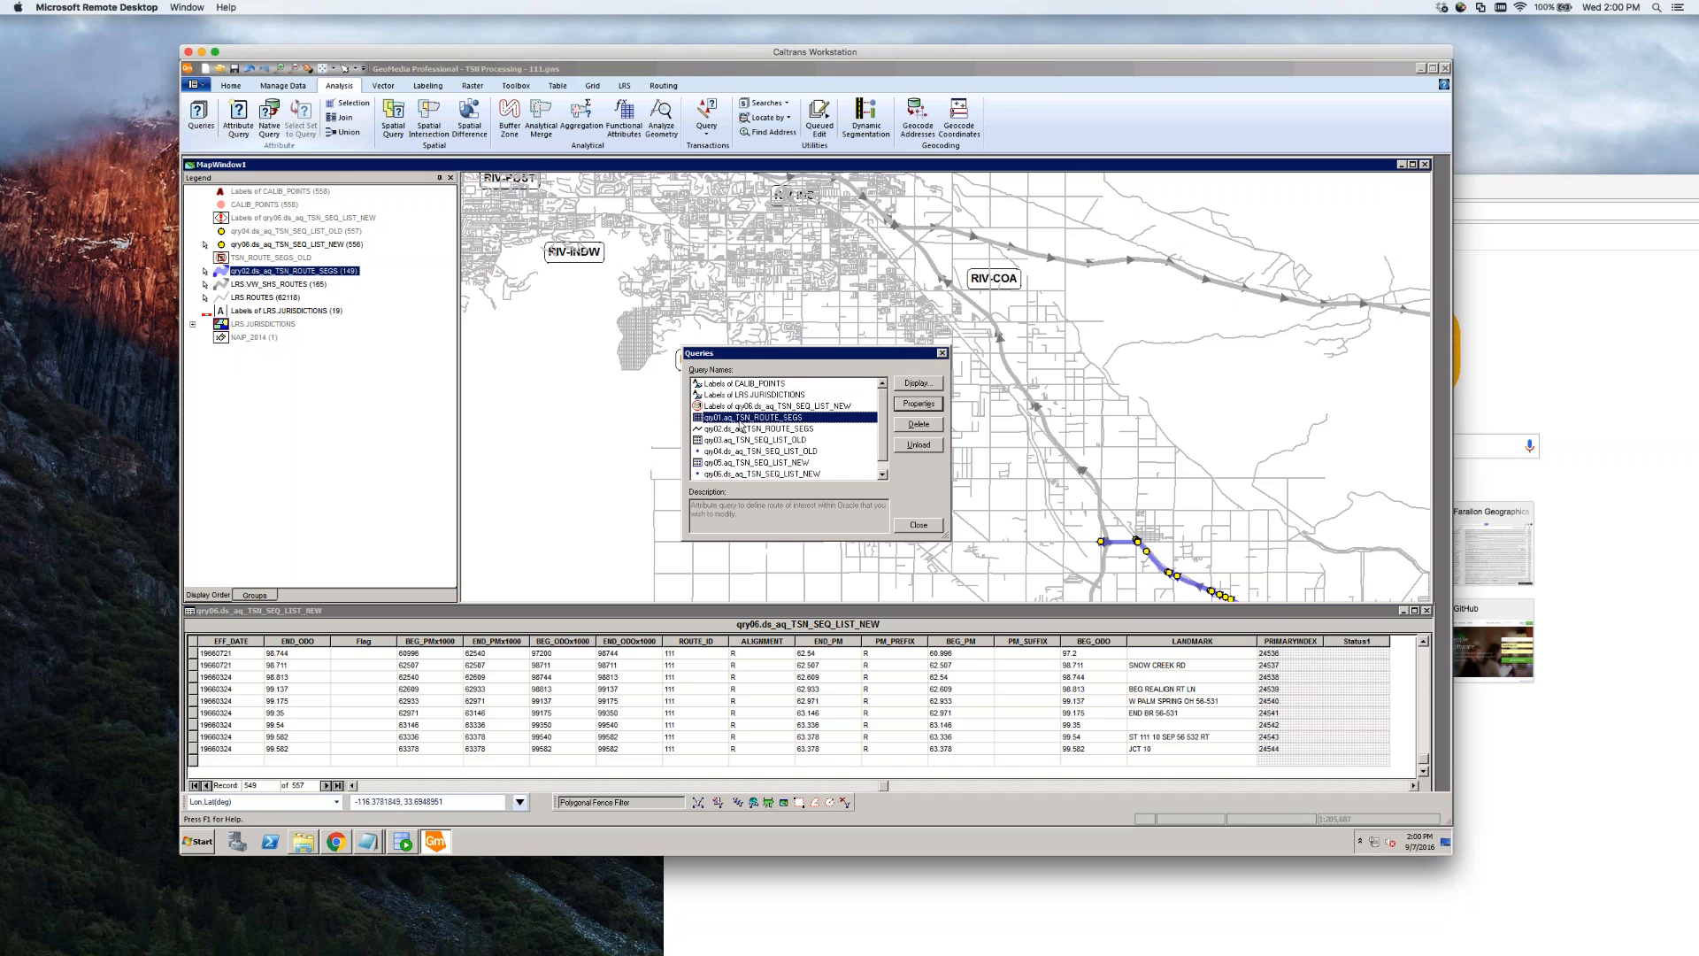
click(871, 475)
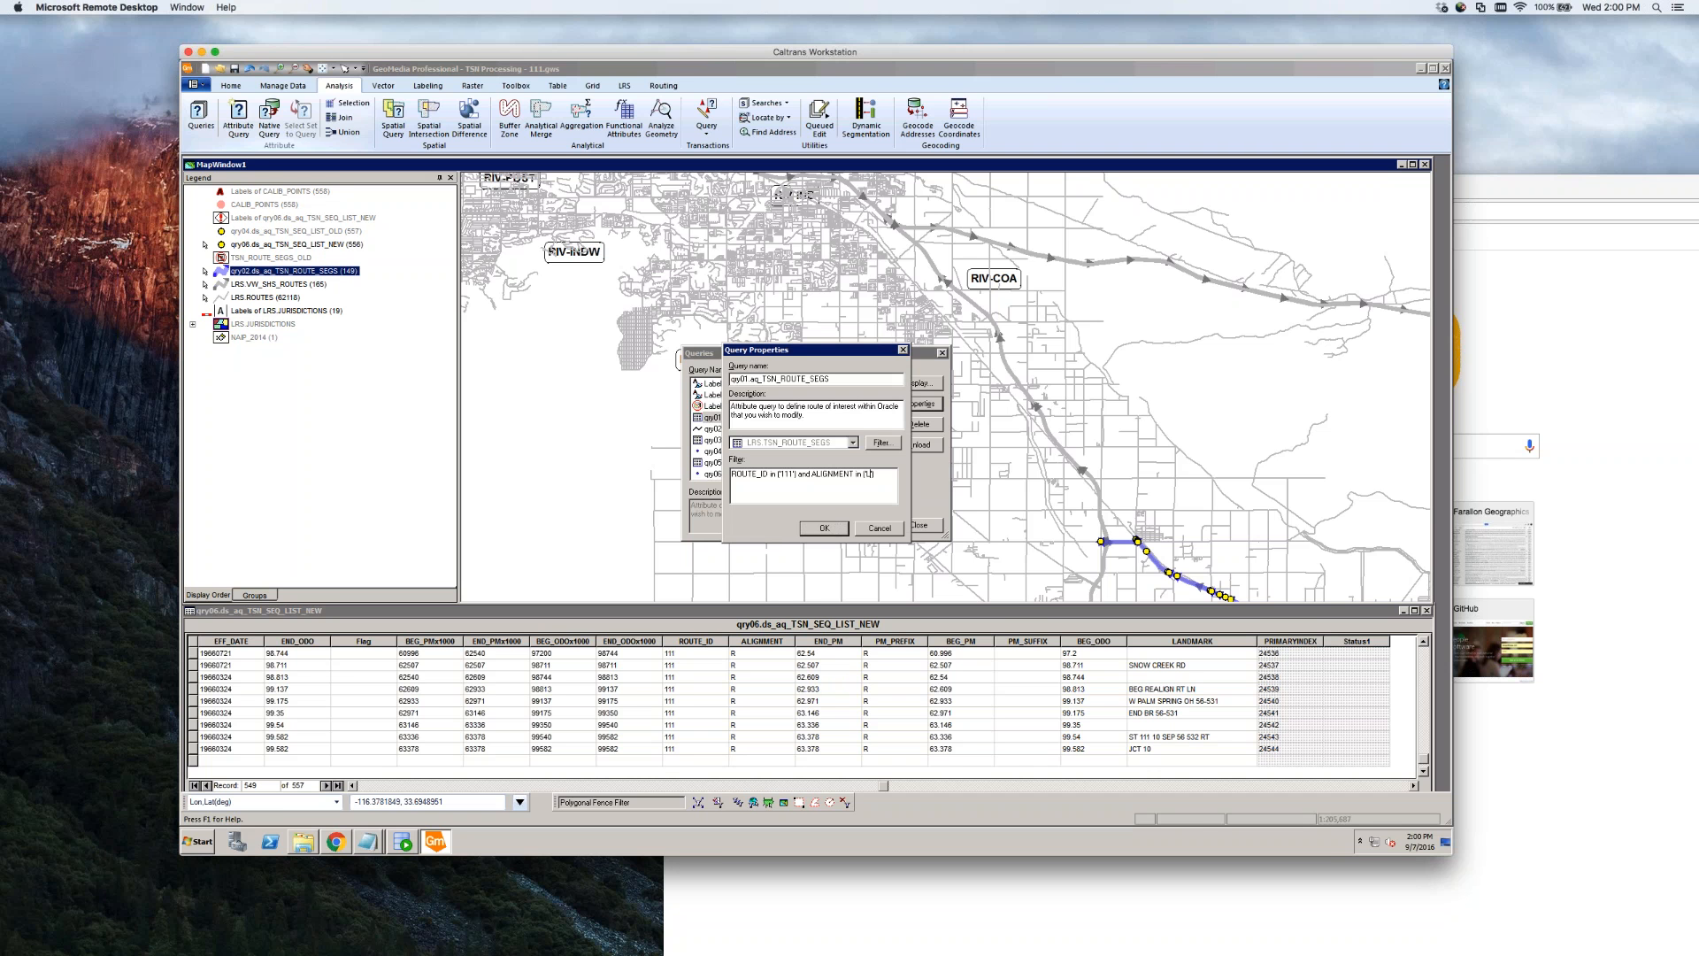
click(825, 529)
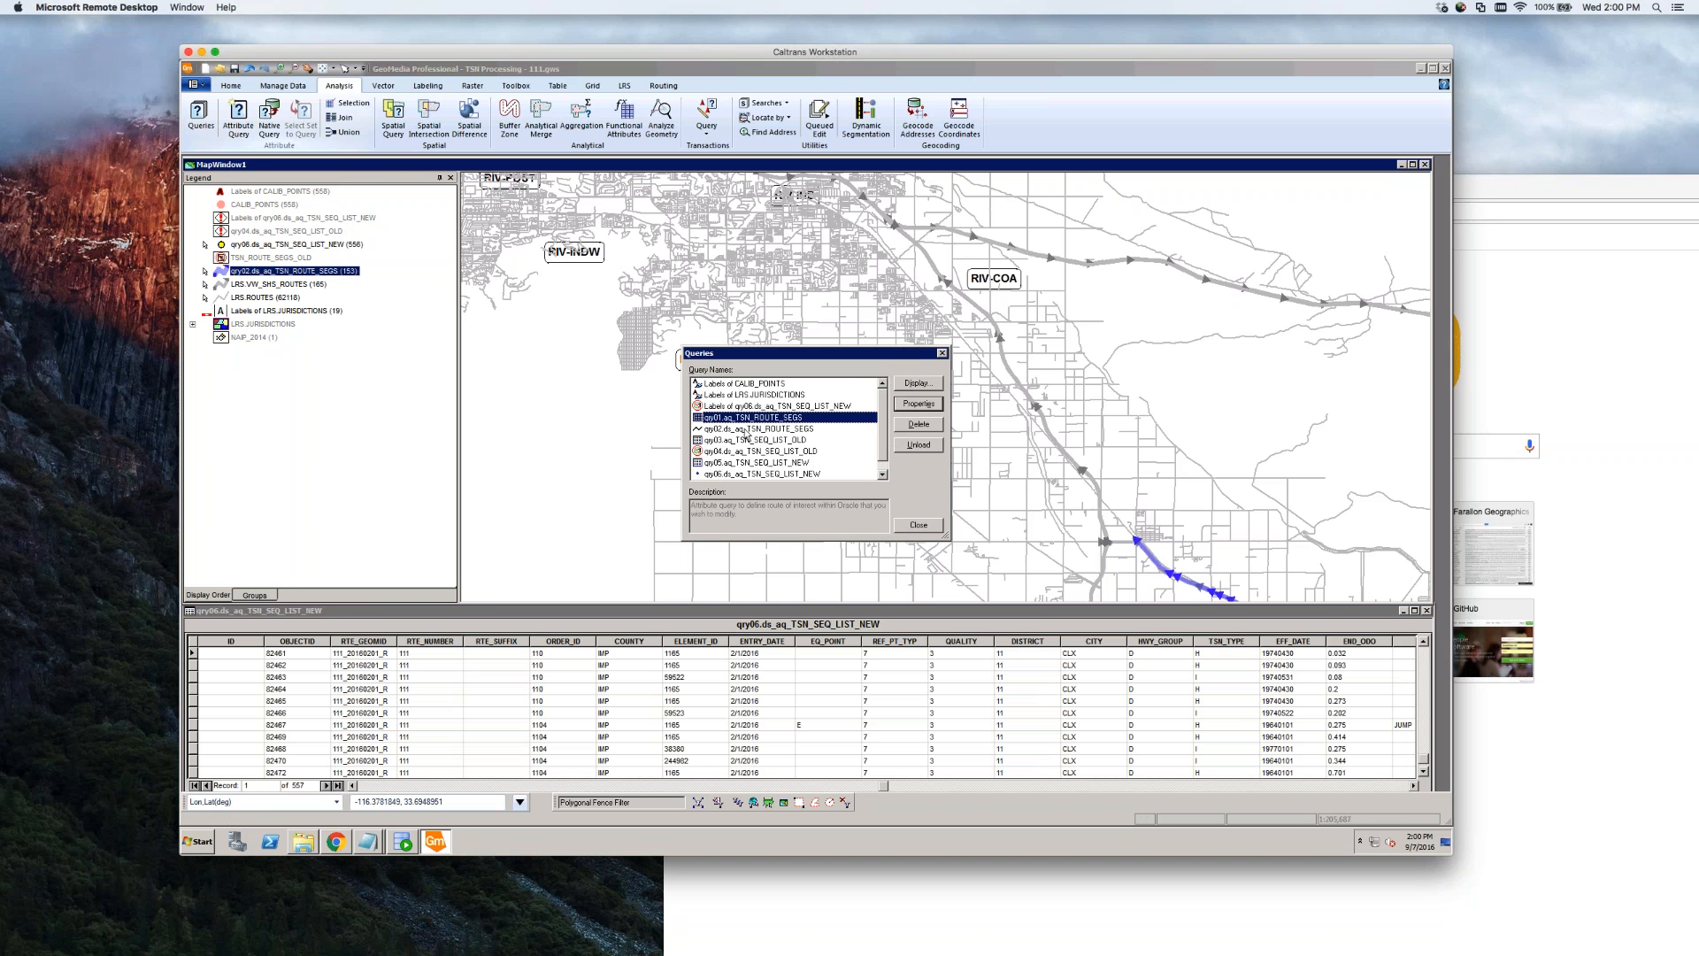
Review the descriptions of queries qry02 through qry05 and enlarge the query list
click(747, 429)
click(727, 440)
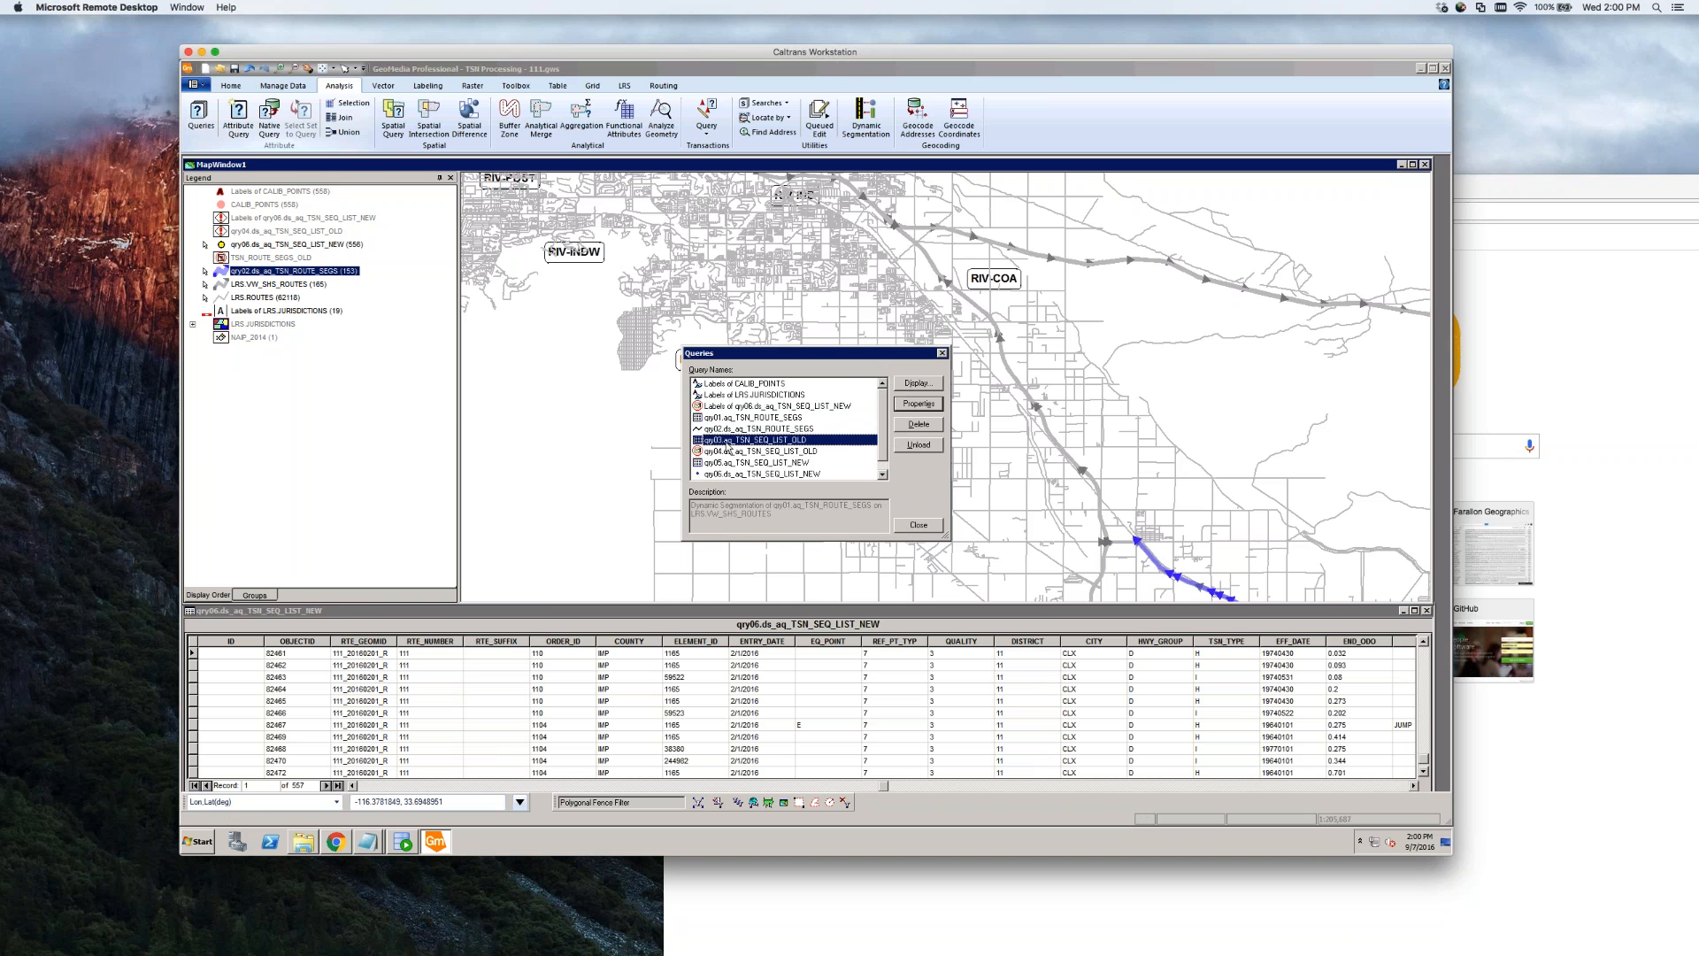
click(741, 453)
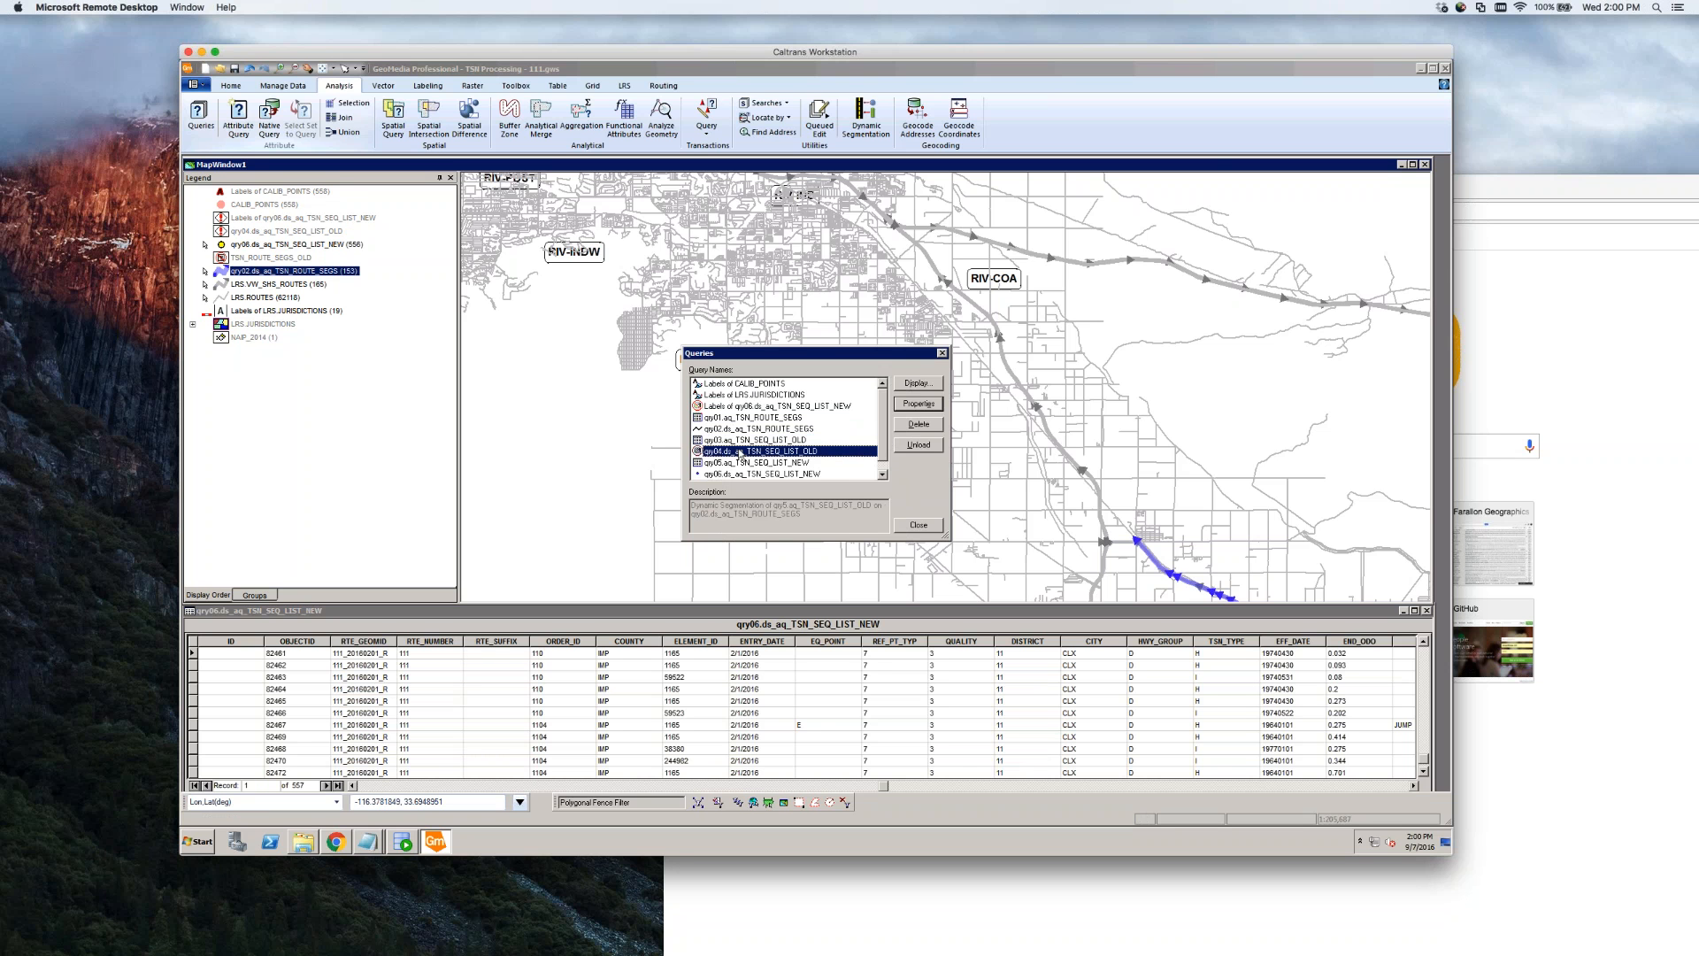
click(768, 465)
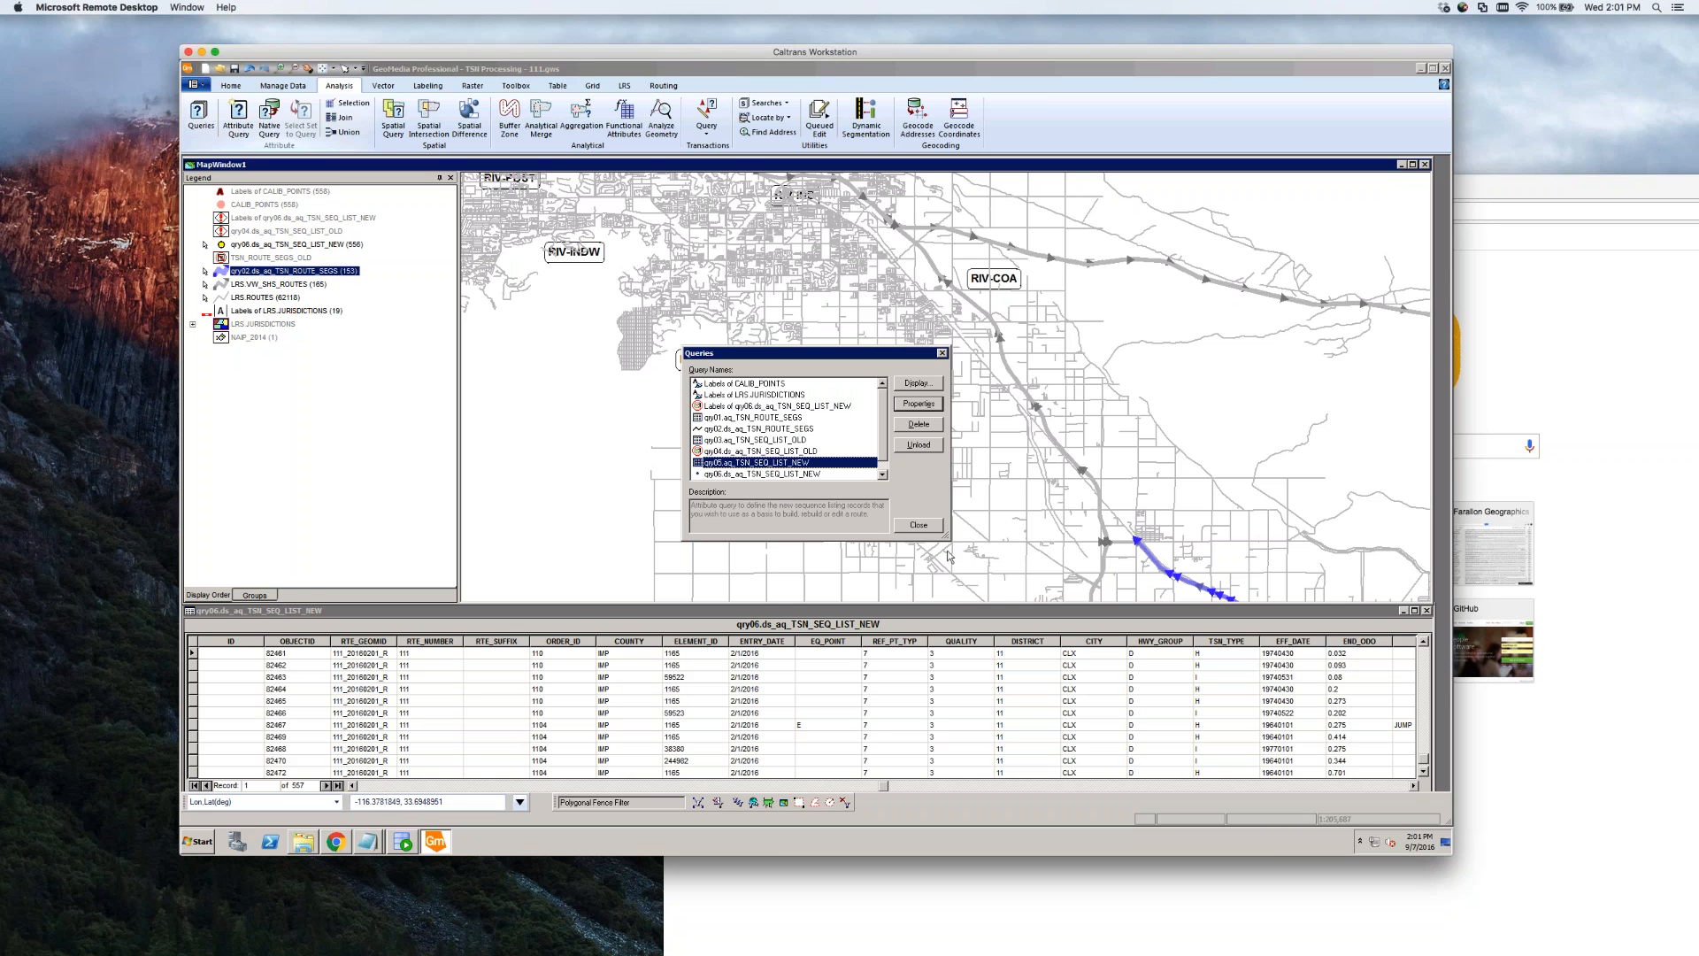
mouse_move(948, 542)
mouse_down()
mouse_move(962, 582)
mouse_move(955, 567)
mouse_up()
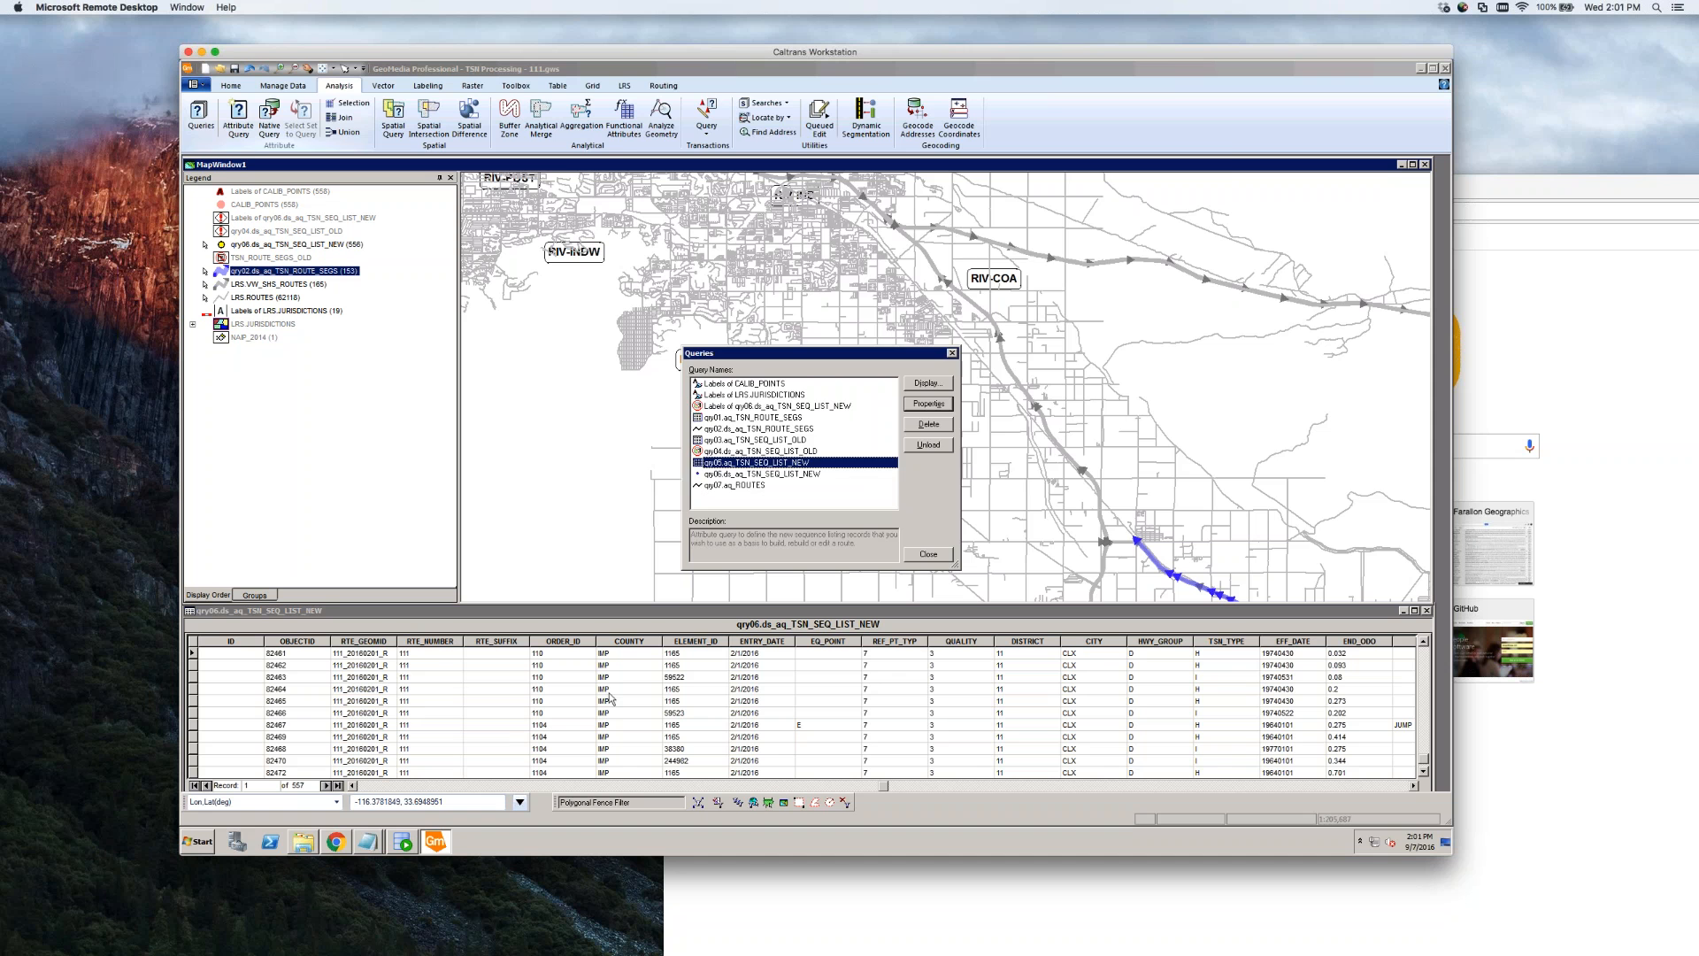
Bring the project data folder window up from the taskbar
click(310, 842)
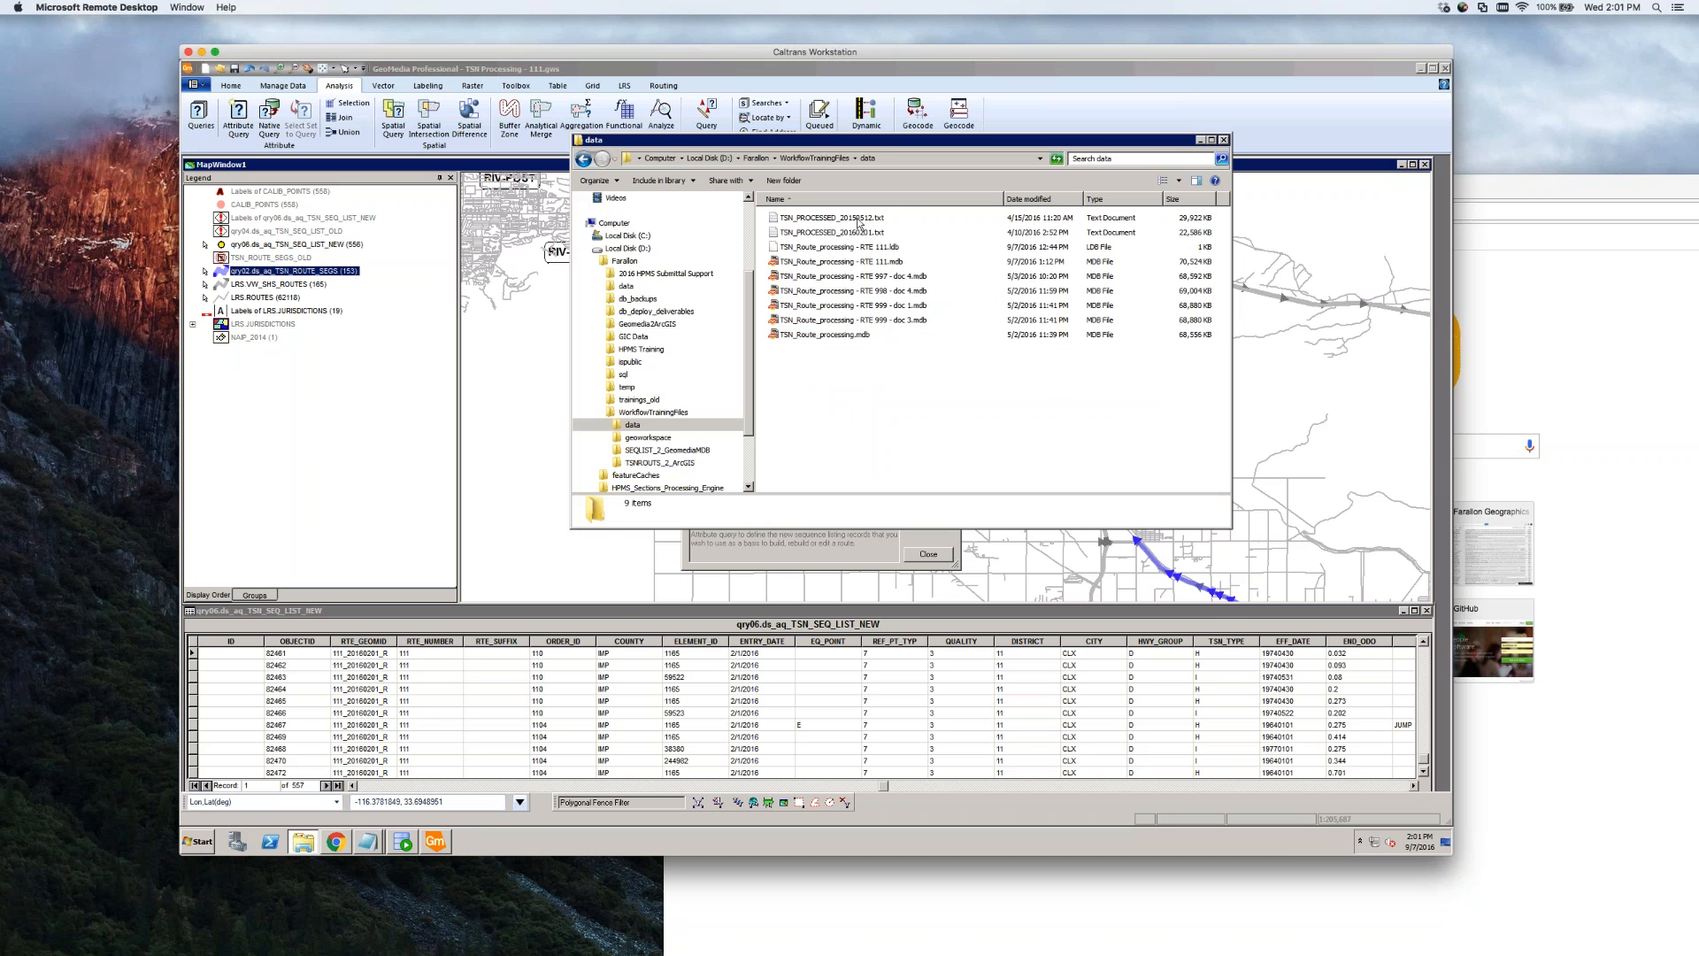
Inspect the TSN_PROCESSED_20150512.txt, TSN_PROCESSED_20160201.txt and TSN_Route_processing.mdb file details
click(791, 220)
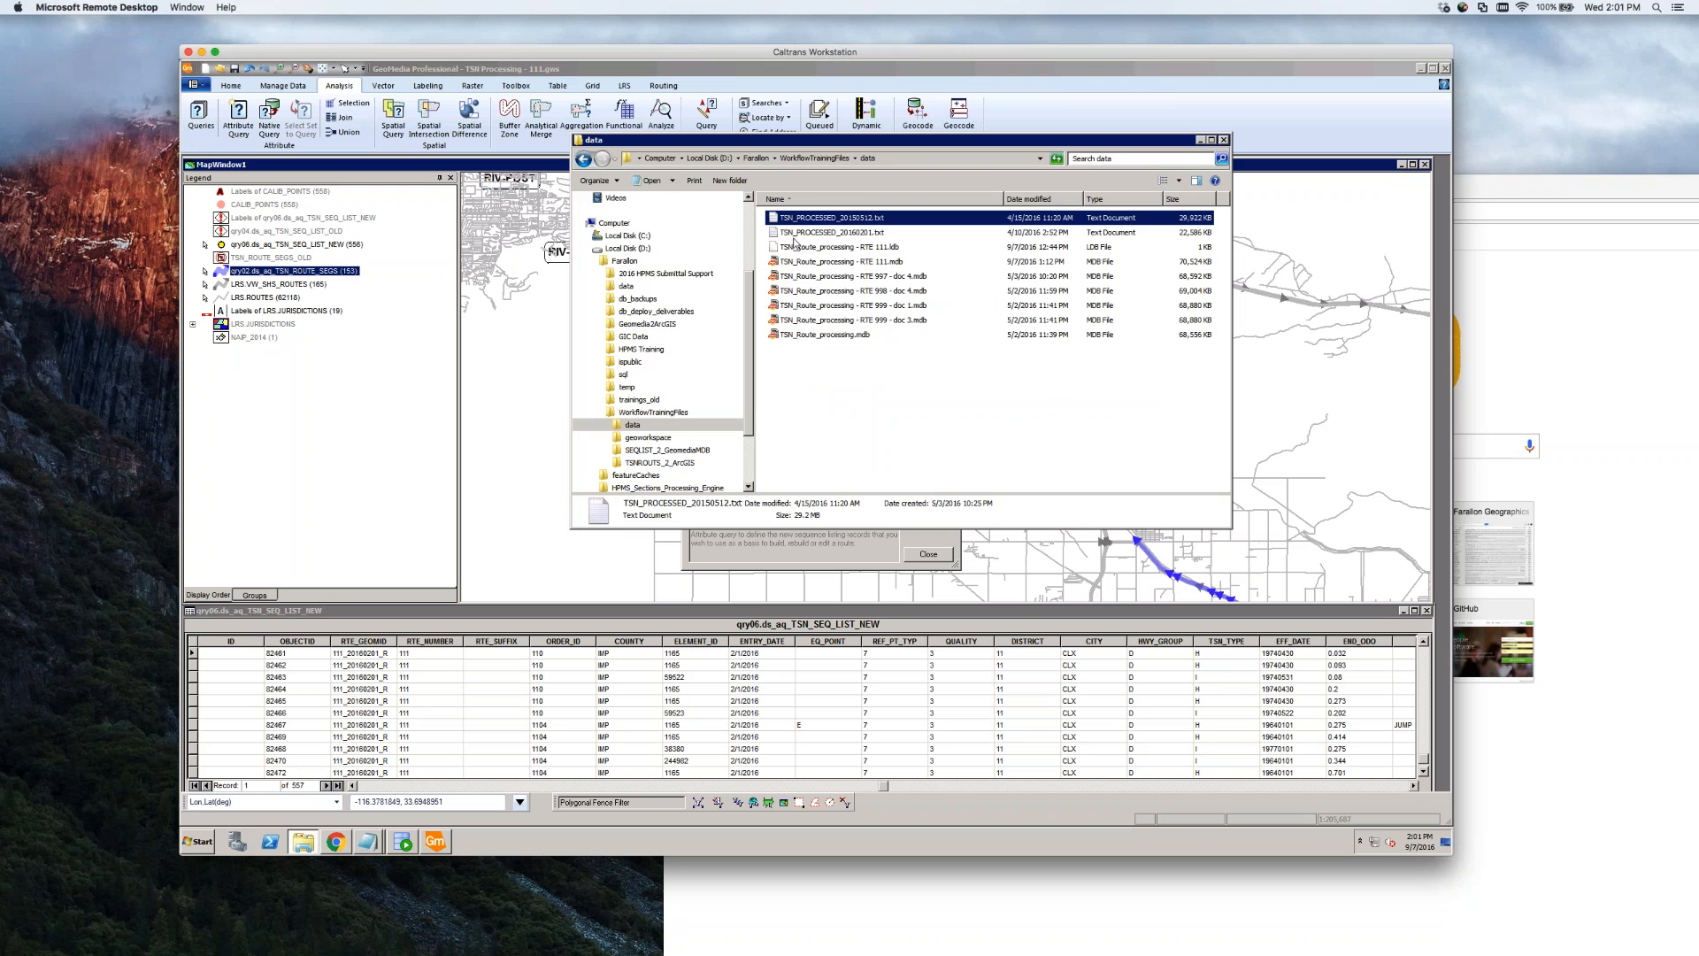
click(897, 327)
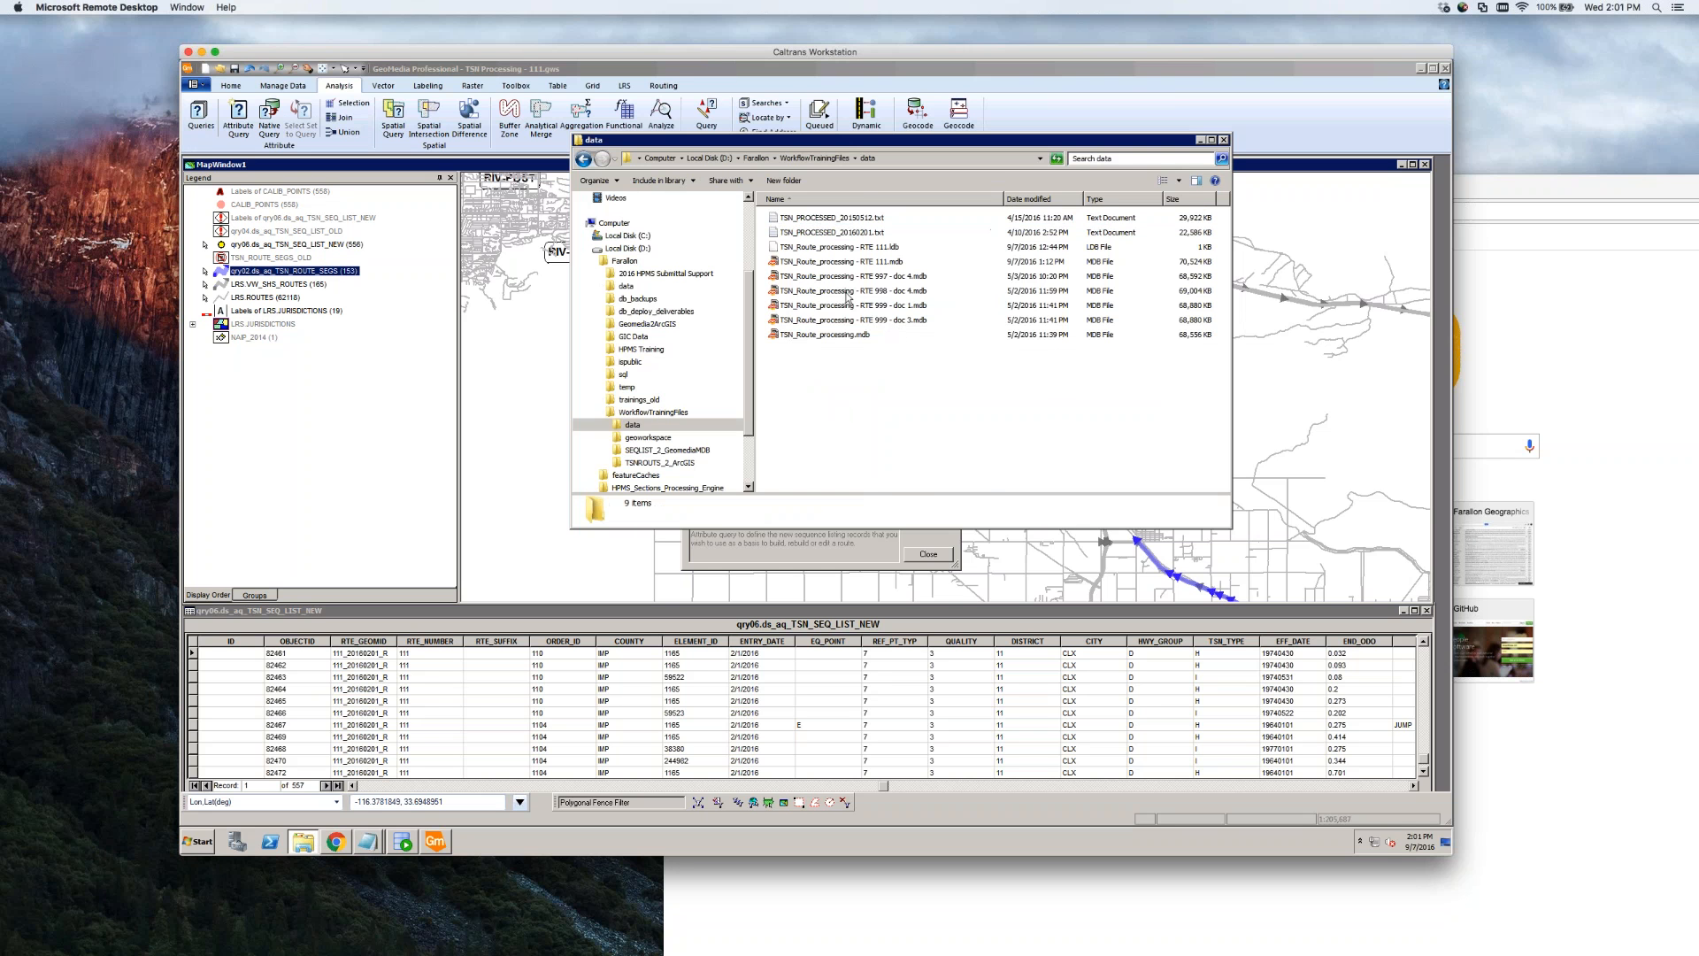
click(856, 221)
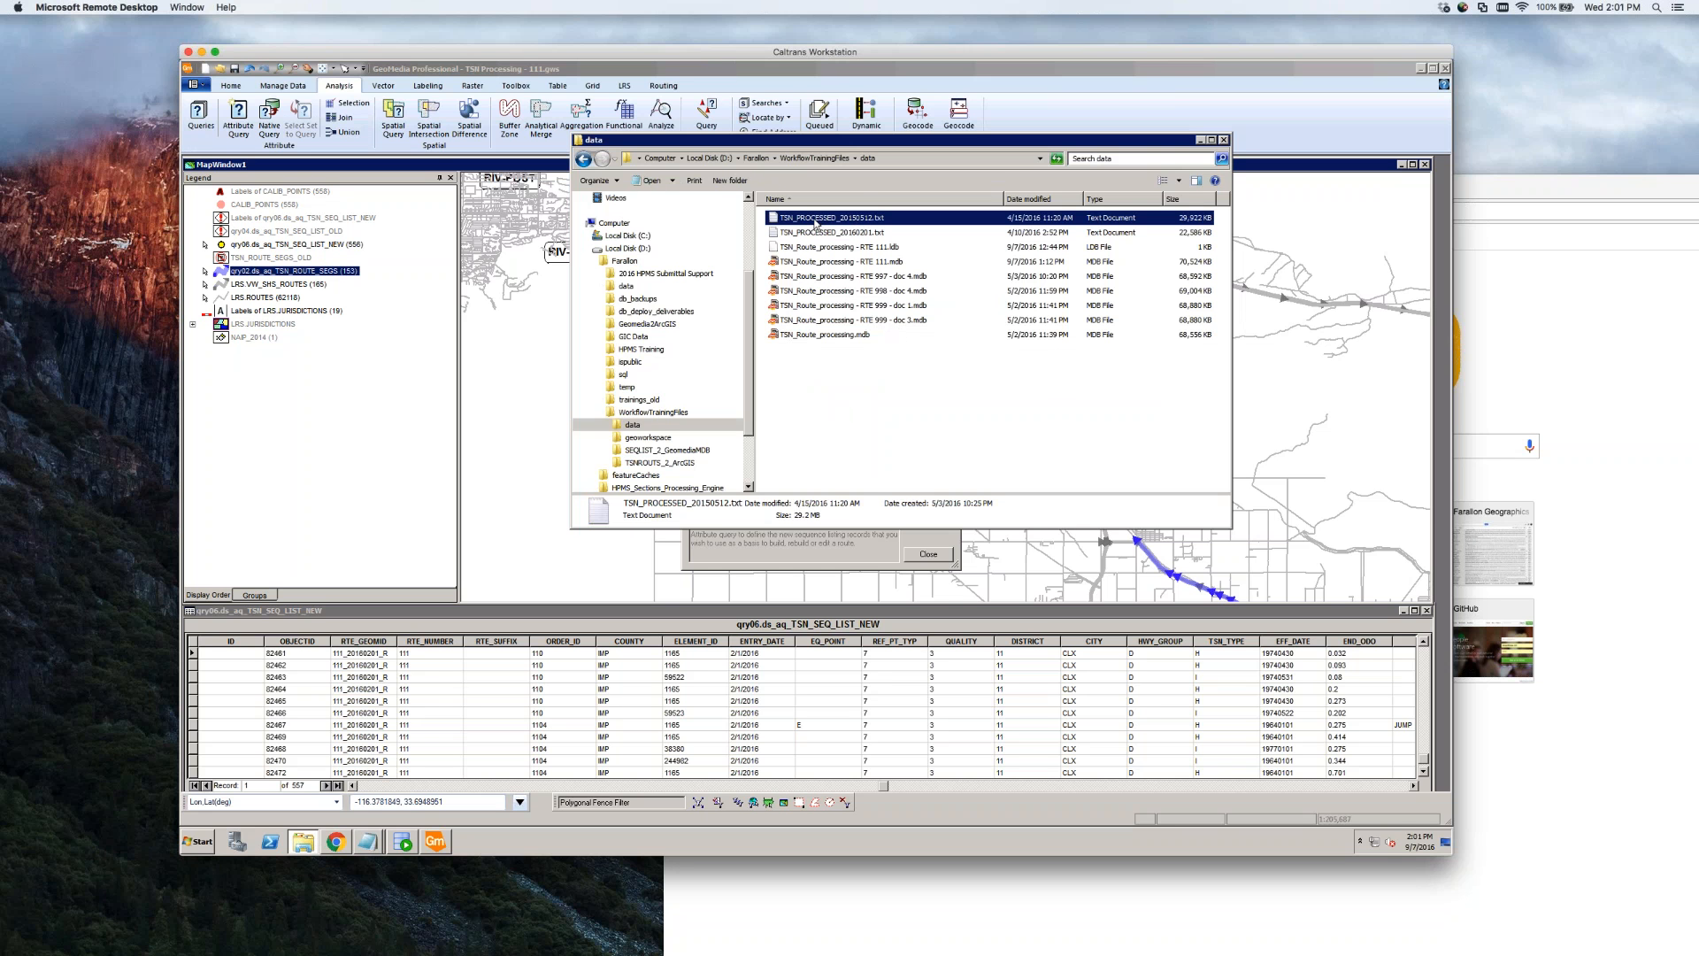
click(881, 235)
click(870, 221)
right_click(863, 221)
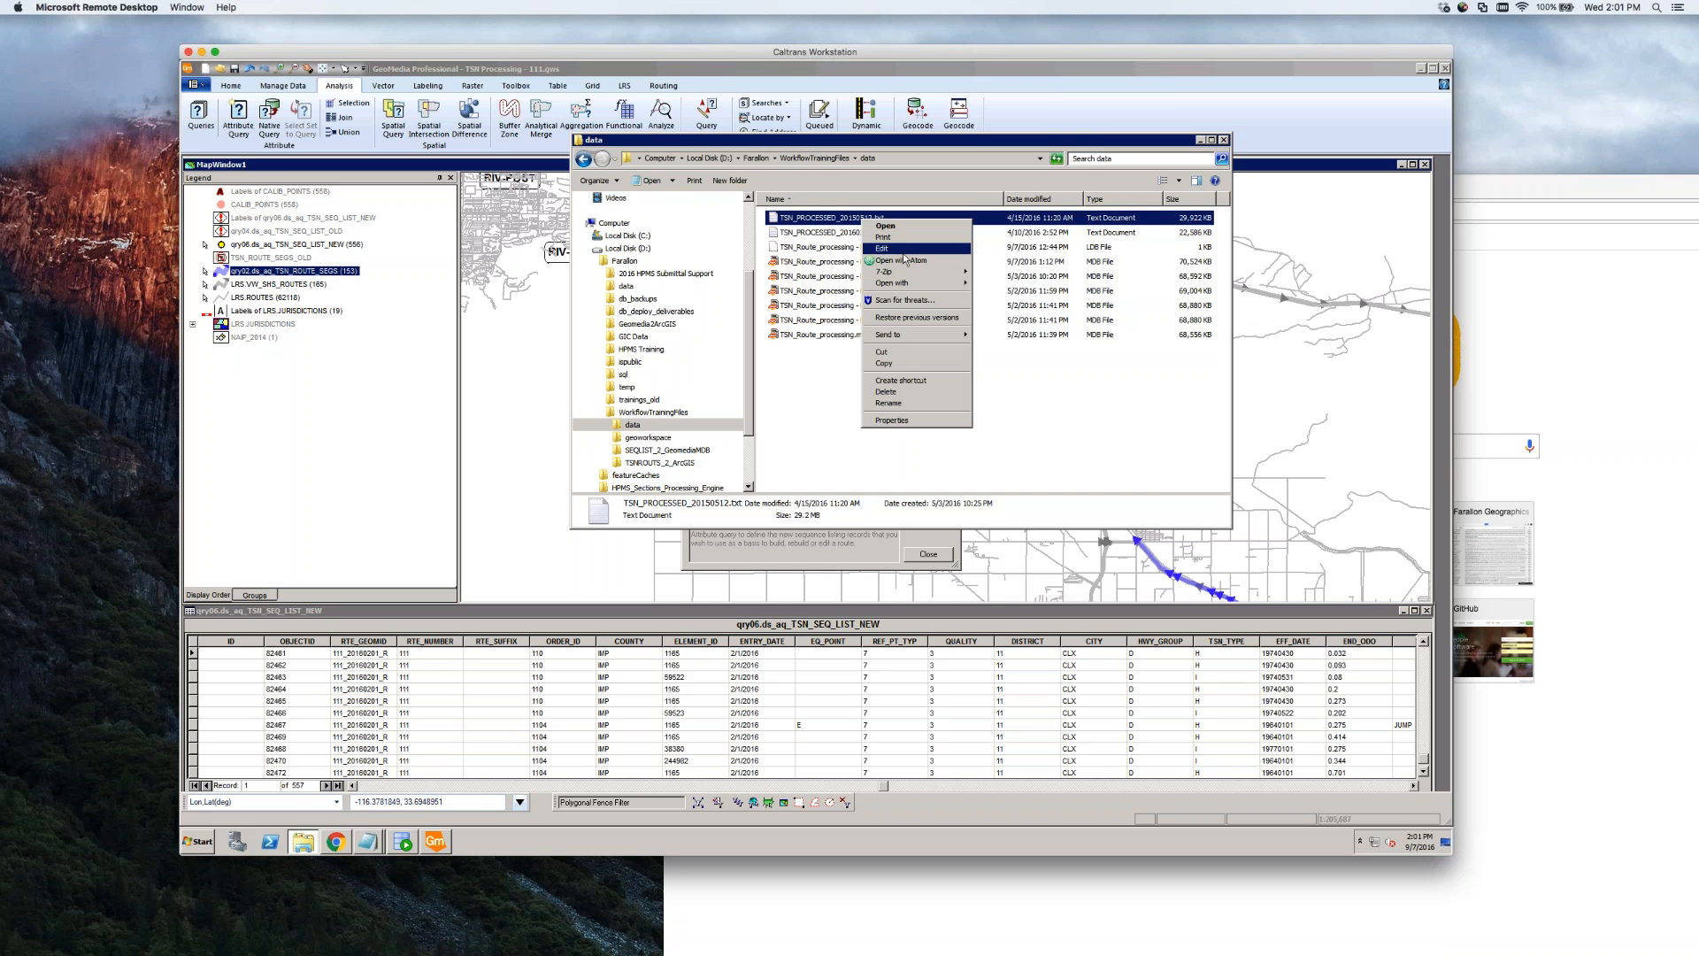
click(830, 235)
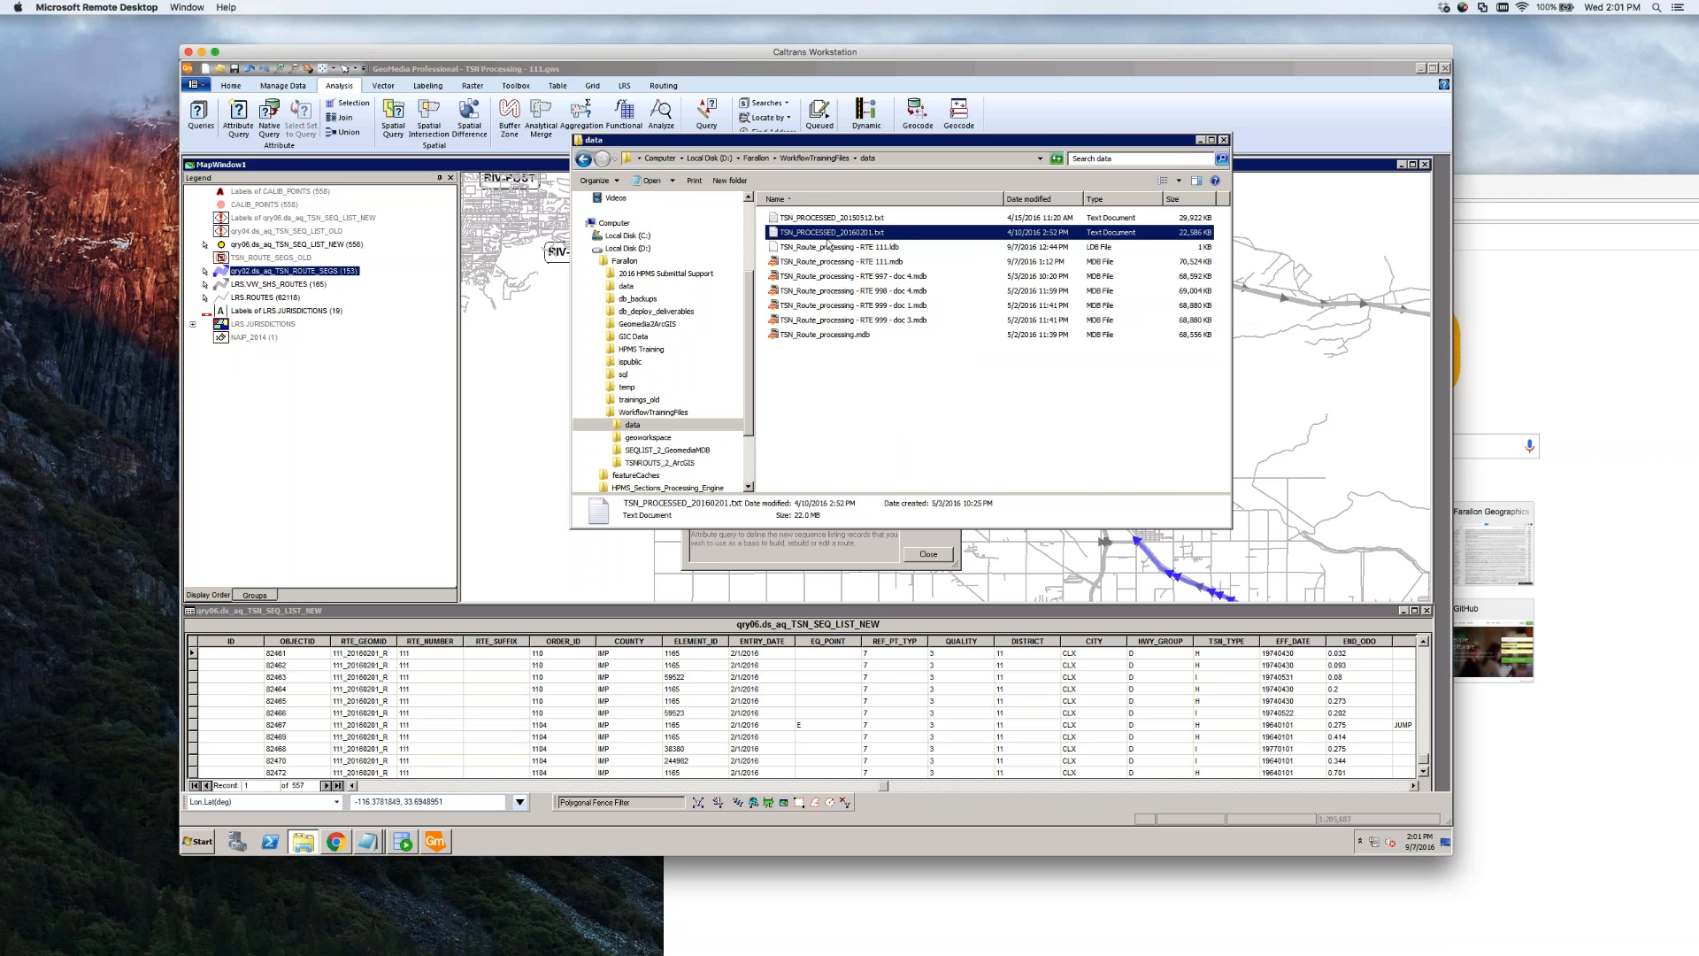
click(875, 380)
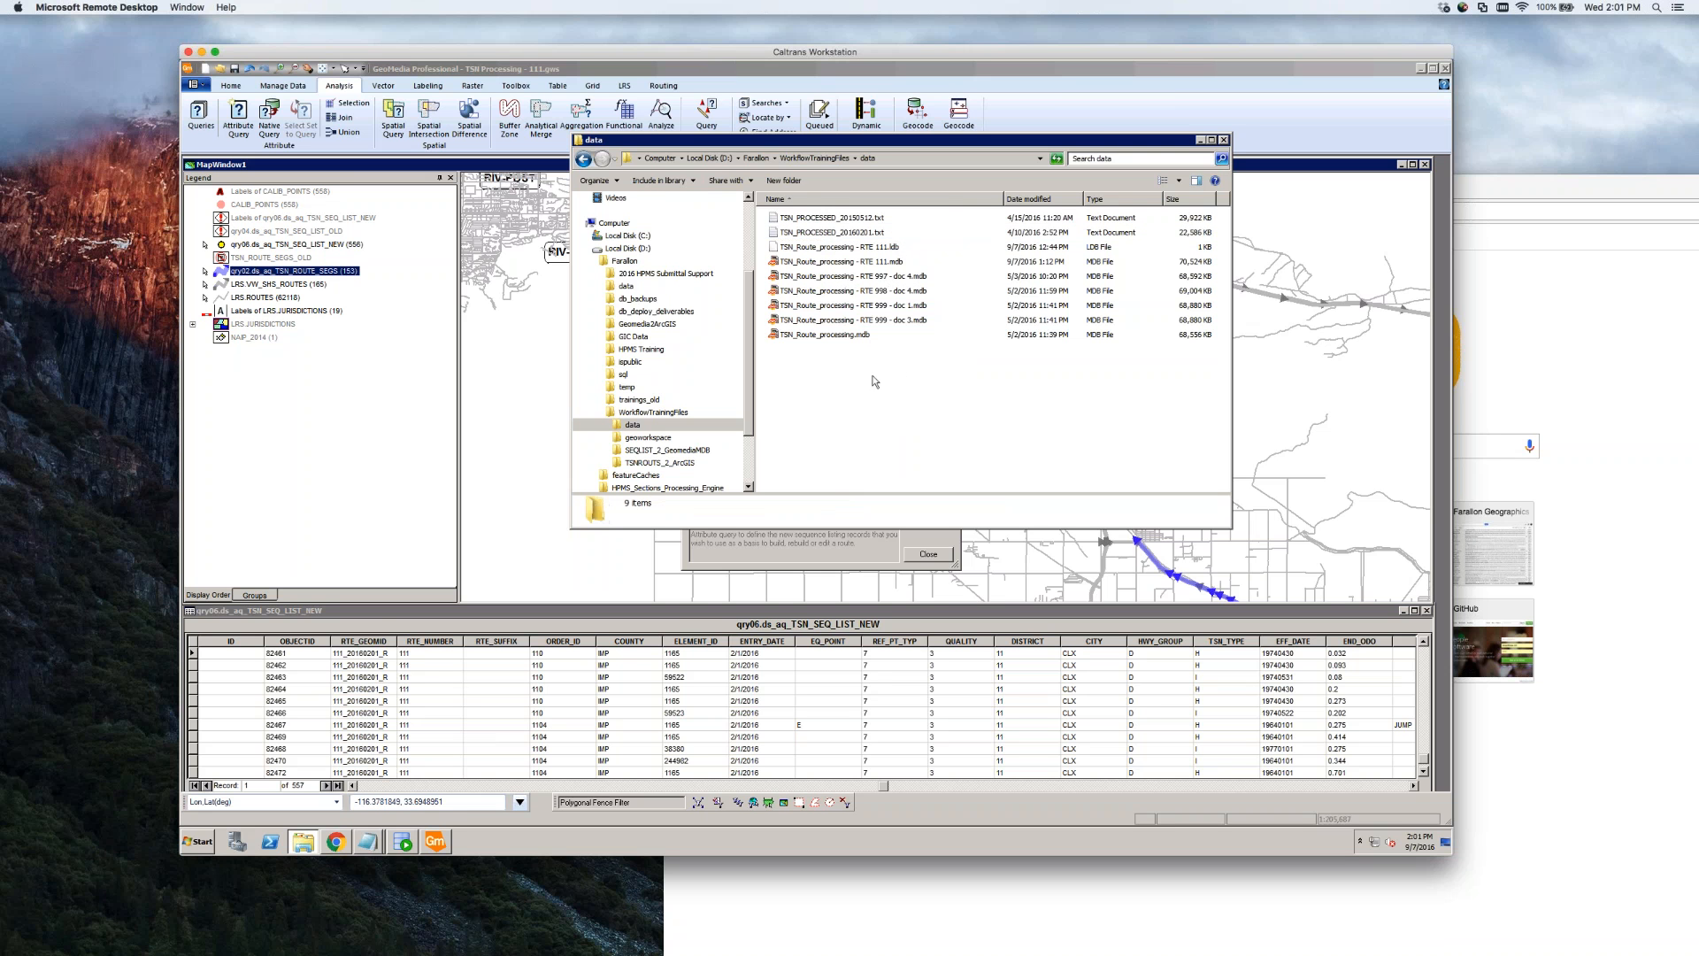
click(838, 337)
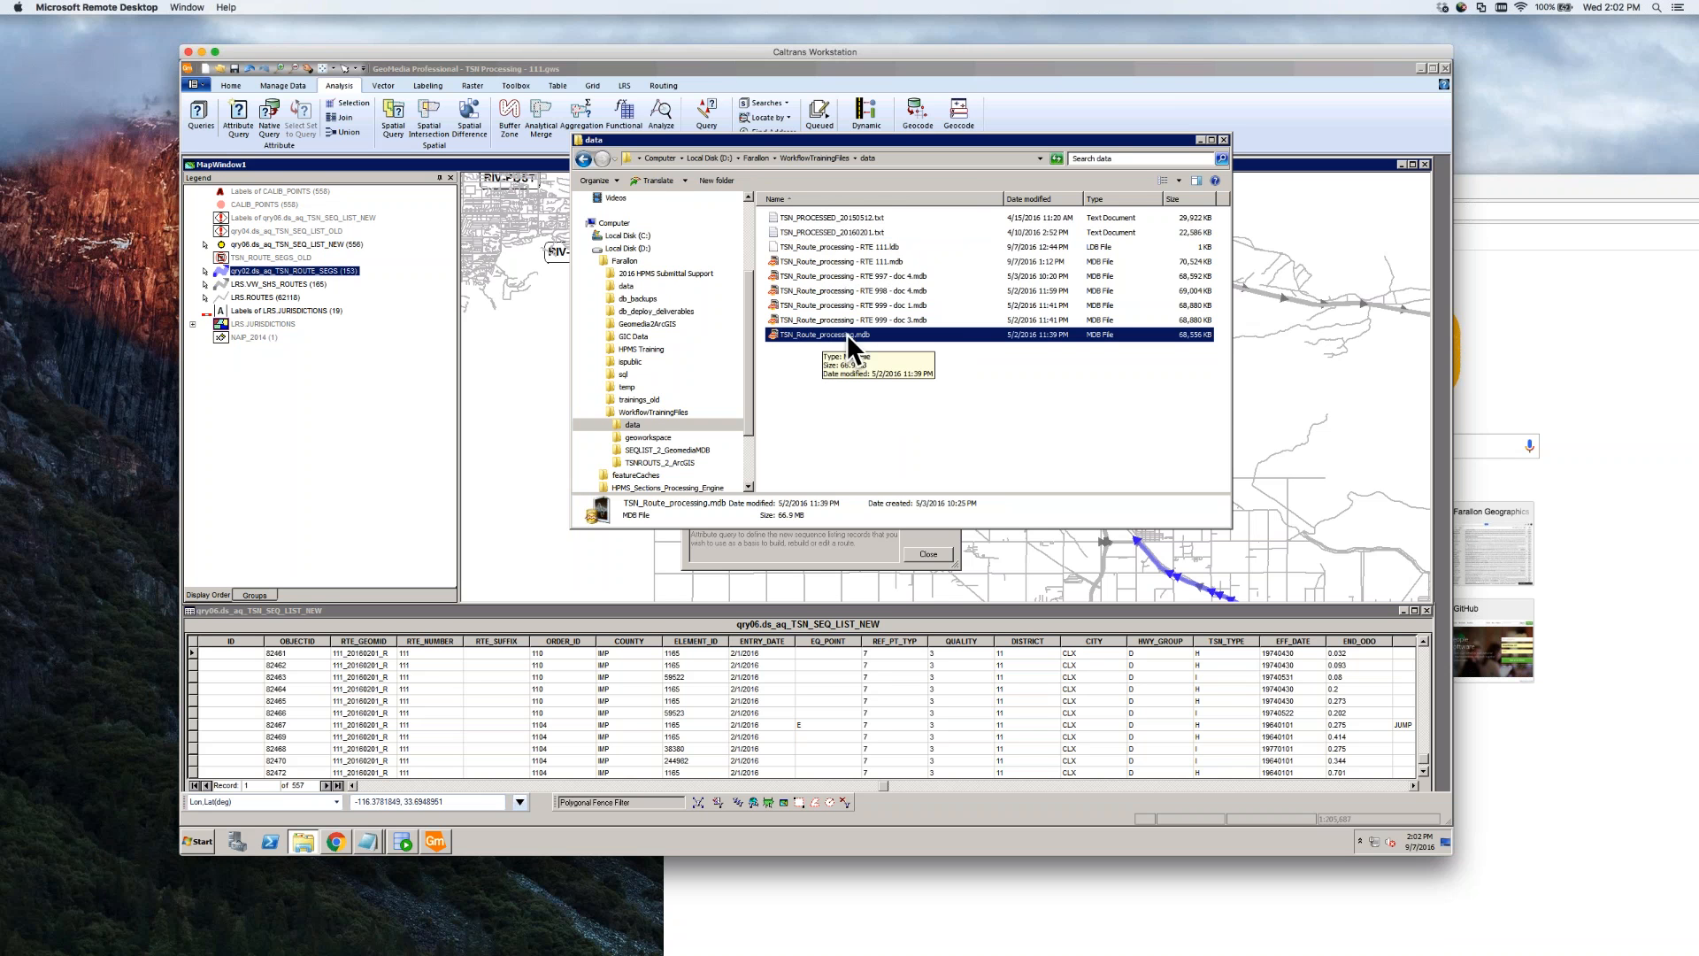
Go to WorkflowTrainingFiles > SEQLIST_2_GeomediaMDB, check SEQLIST_2_GeomediaMDB_V3.fmw, then return to GeoMedia
click(758, 158)
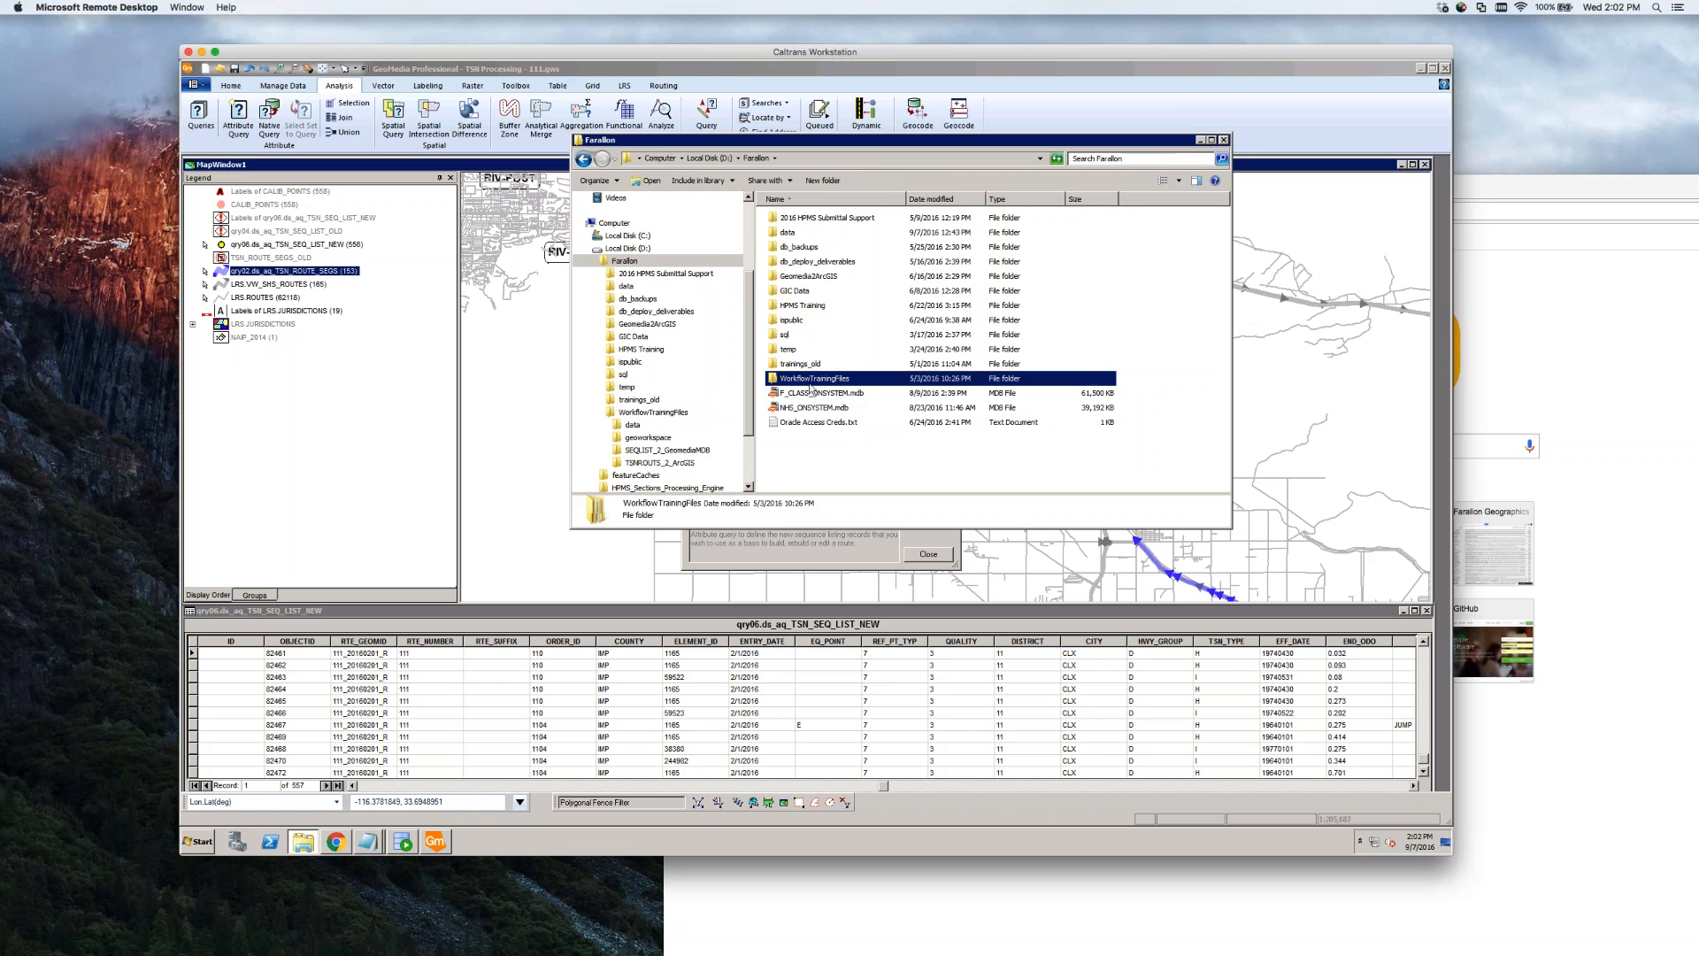
double_click(811, 380)
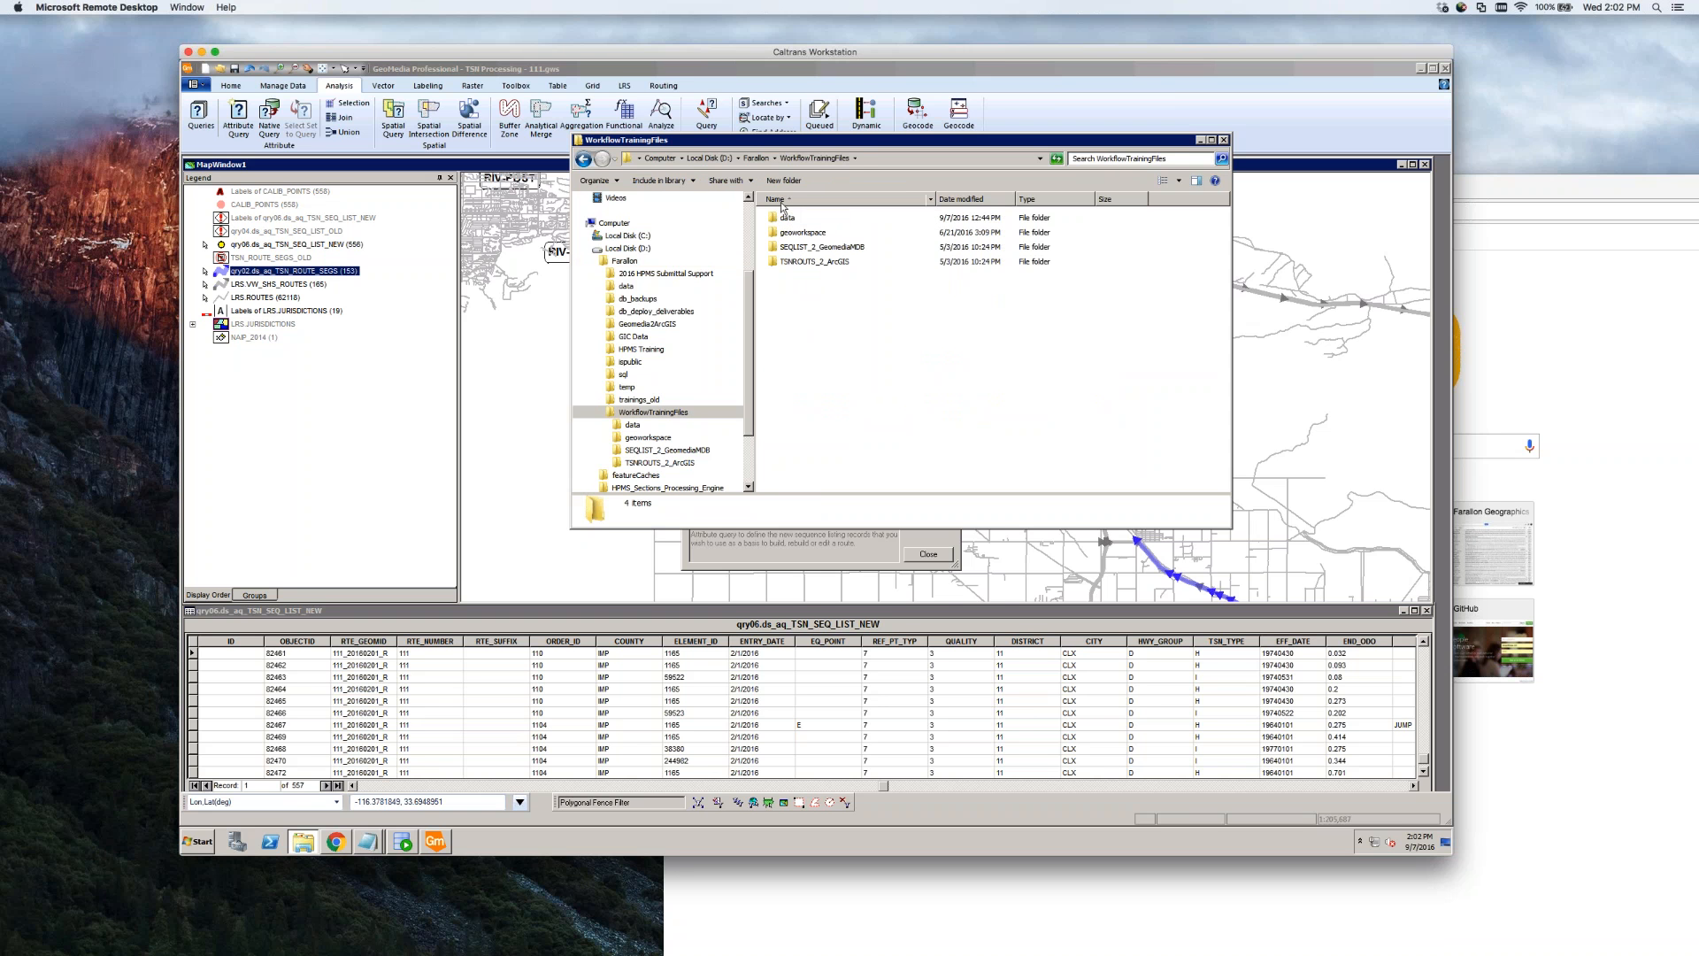
double_click(828, 248)
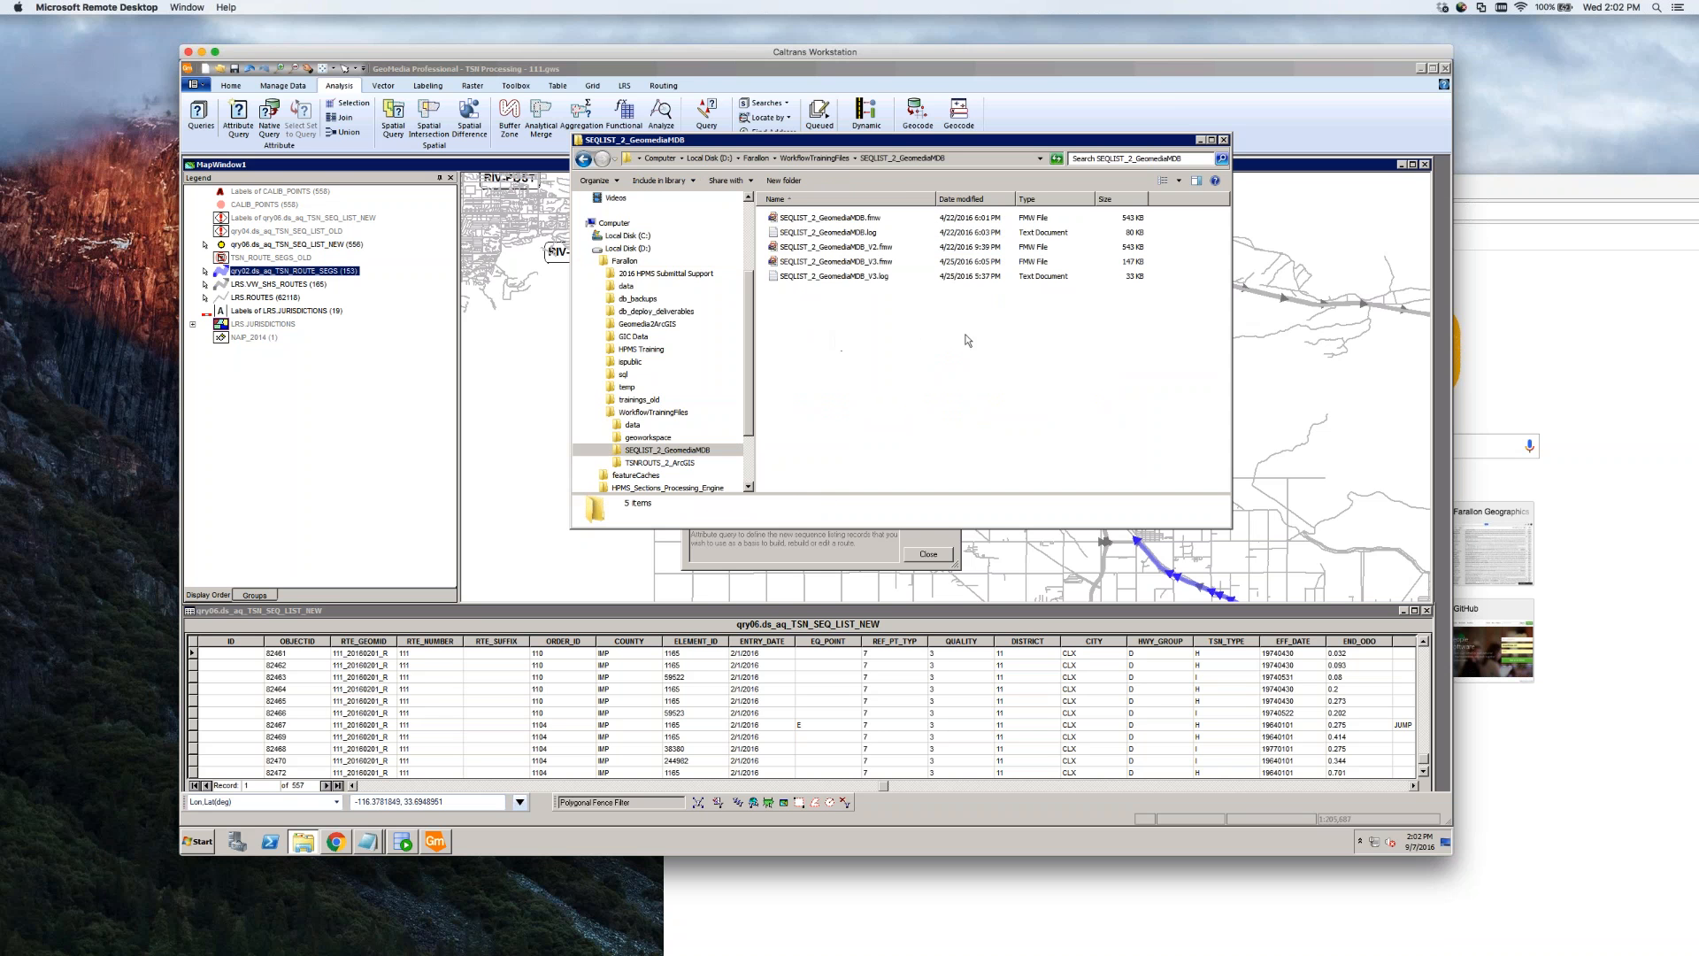
click(876, 262)
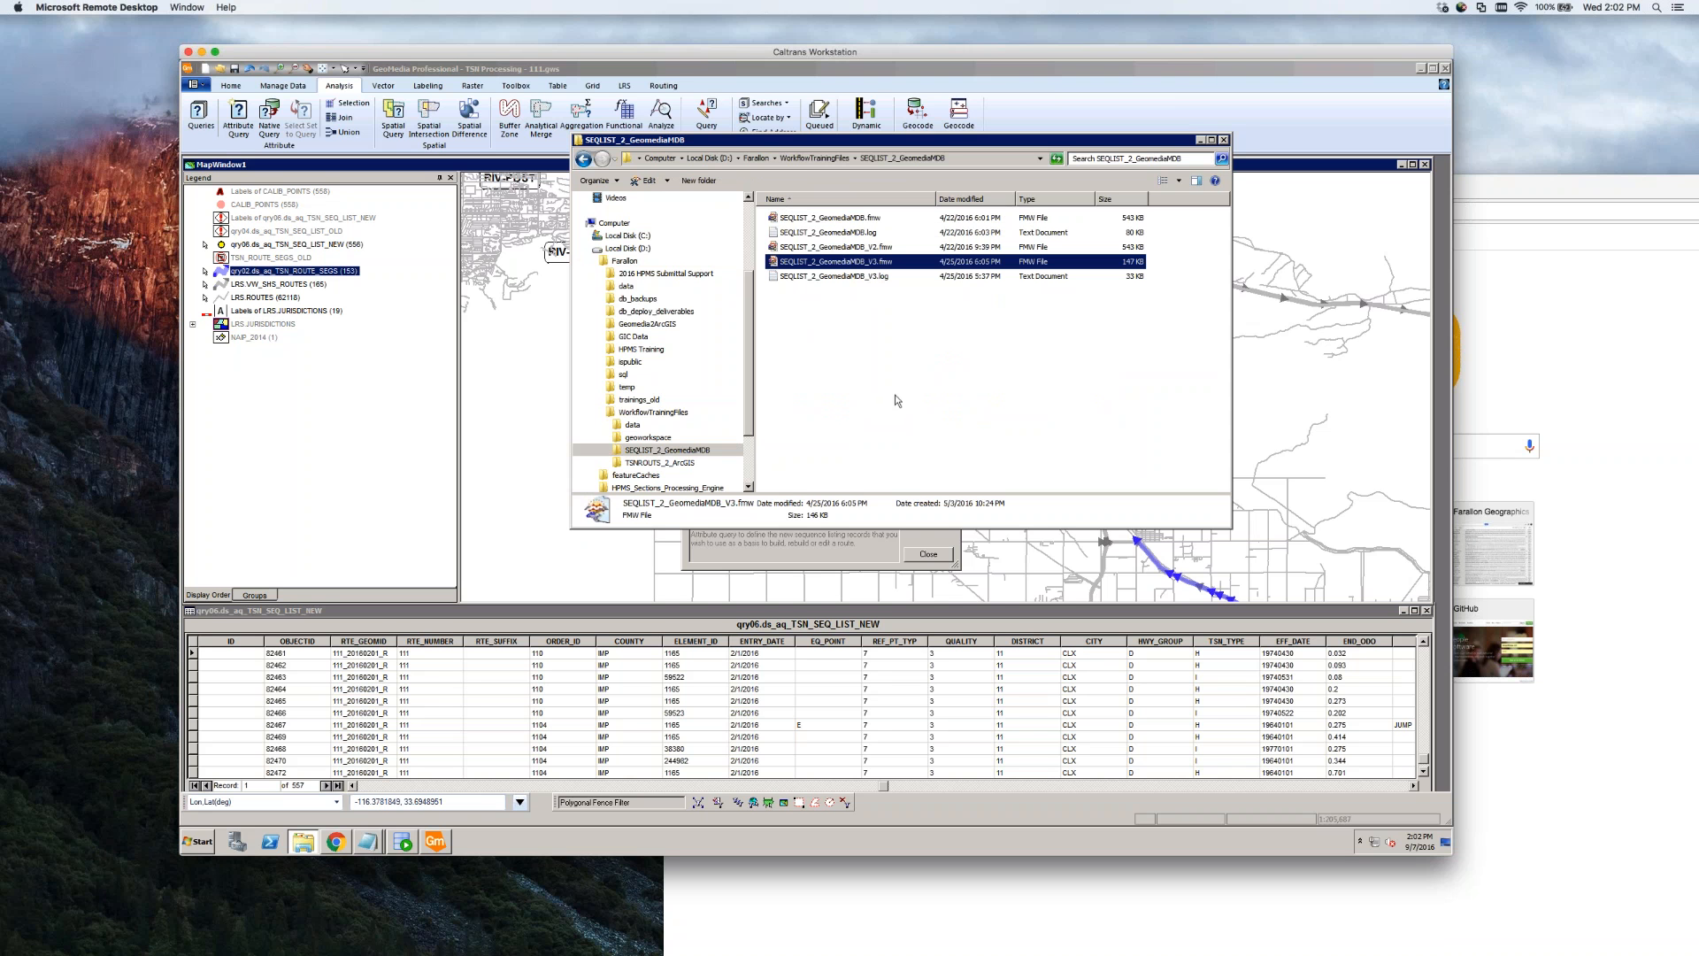
click(833, 323)
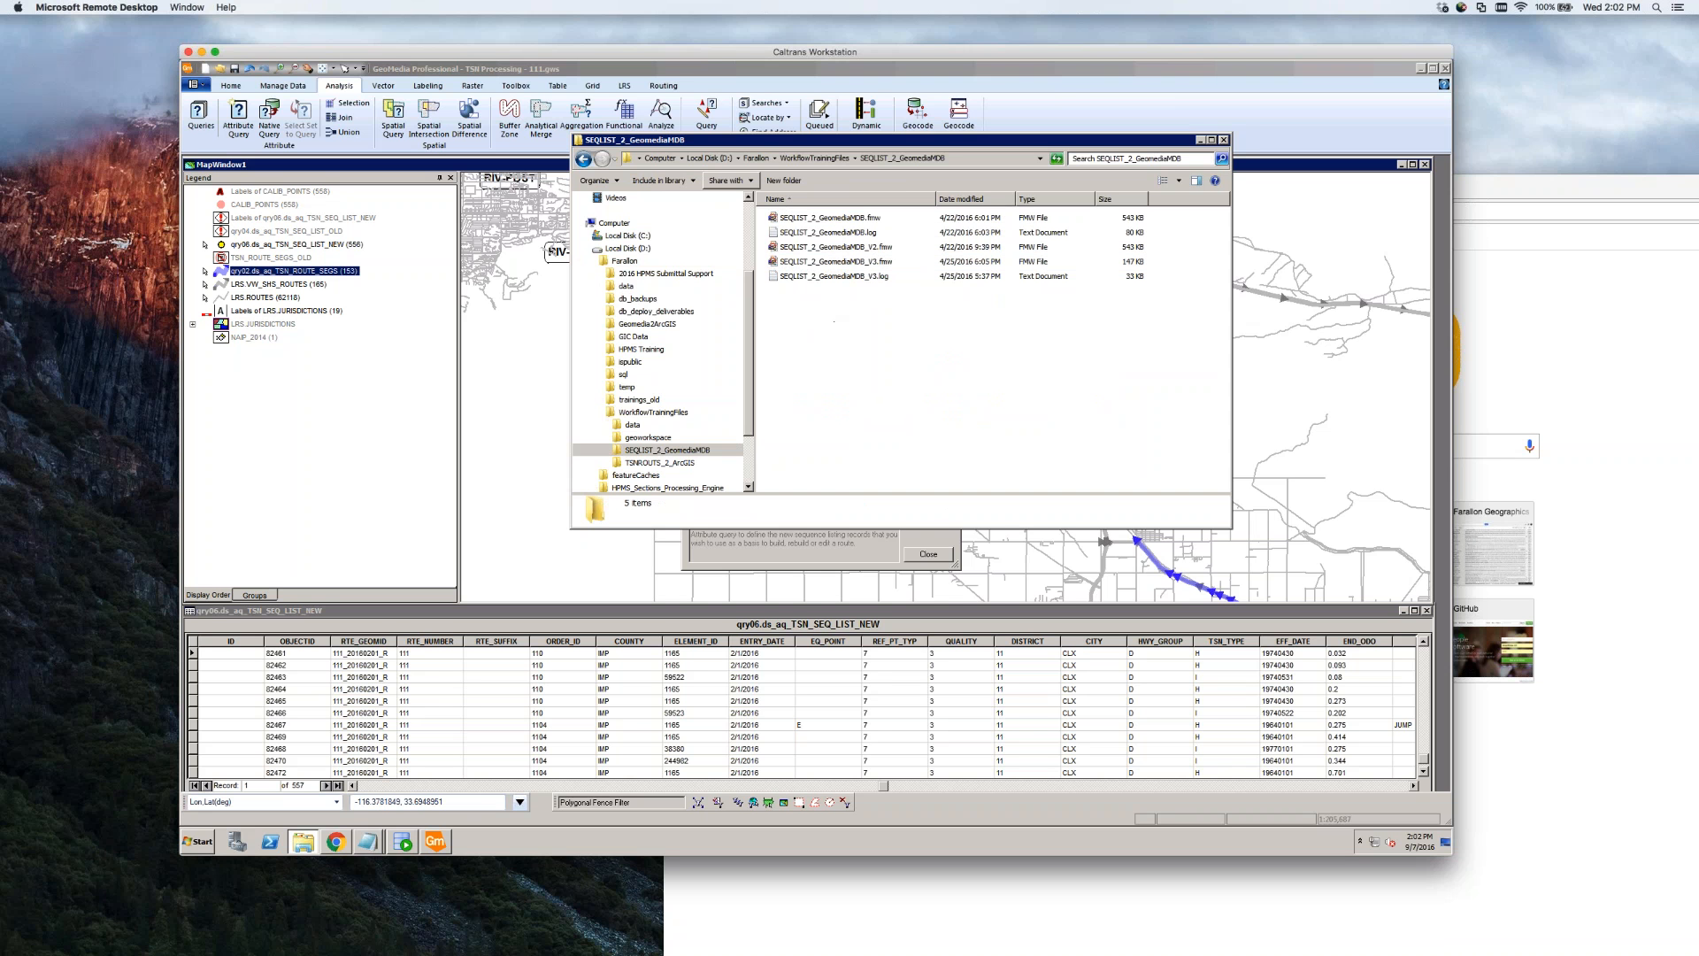
click(1068, 72)
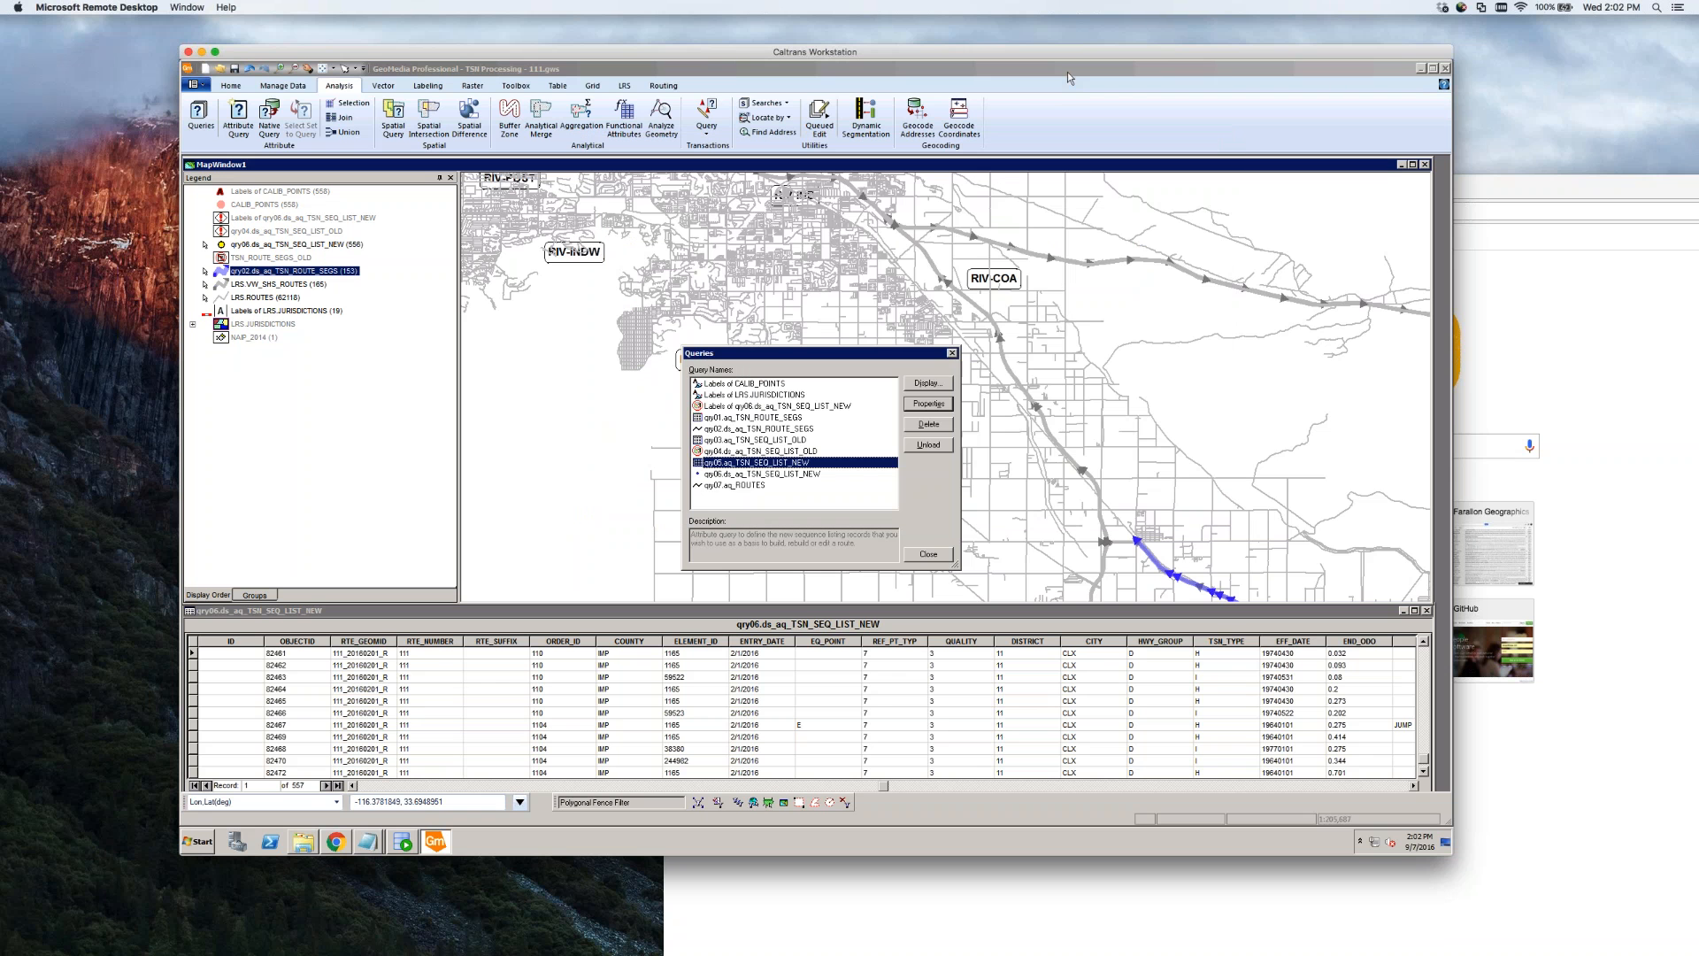
Edit qry05.aq_TSN_SEQ_LIST_NEW's ALIGNMENT filter to drop the R value, keeping only L records
click(806, 476)
double_click(789, 463)
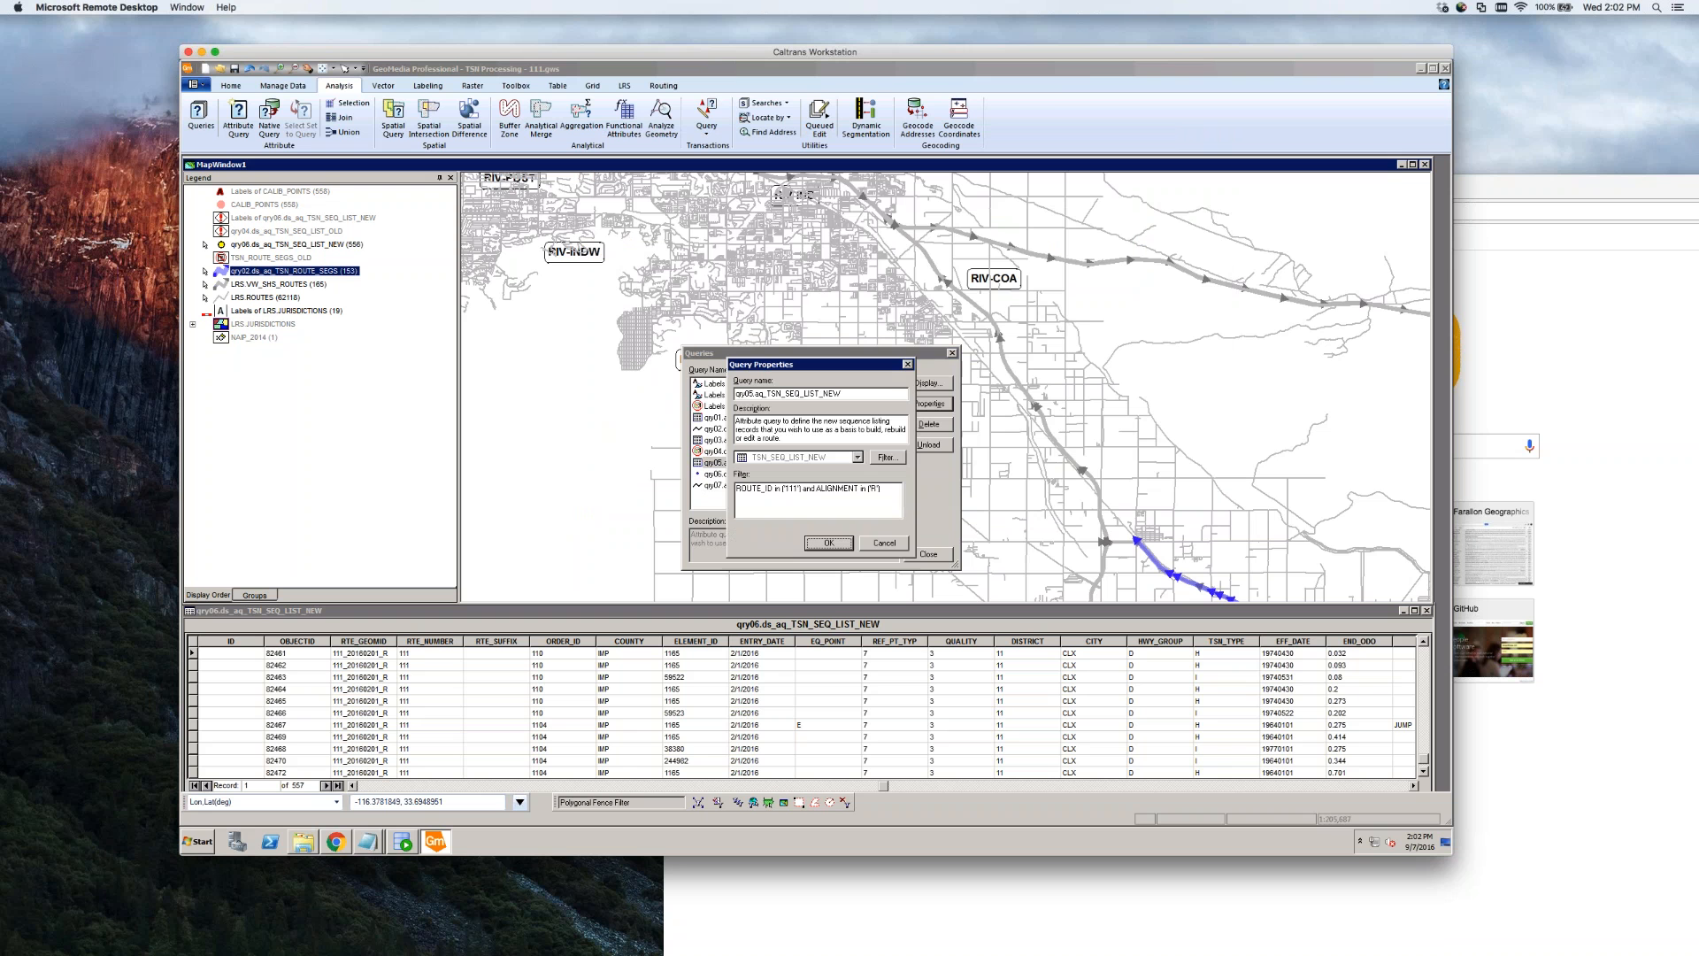
click(876, 489)
key(BackSpace)
key(BackSpace)
key(BackSpace)
click(829, 543)
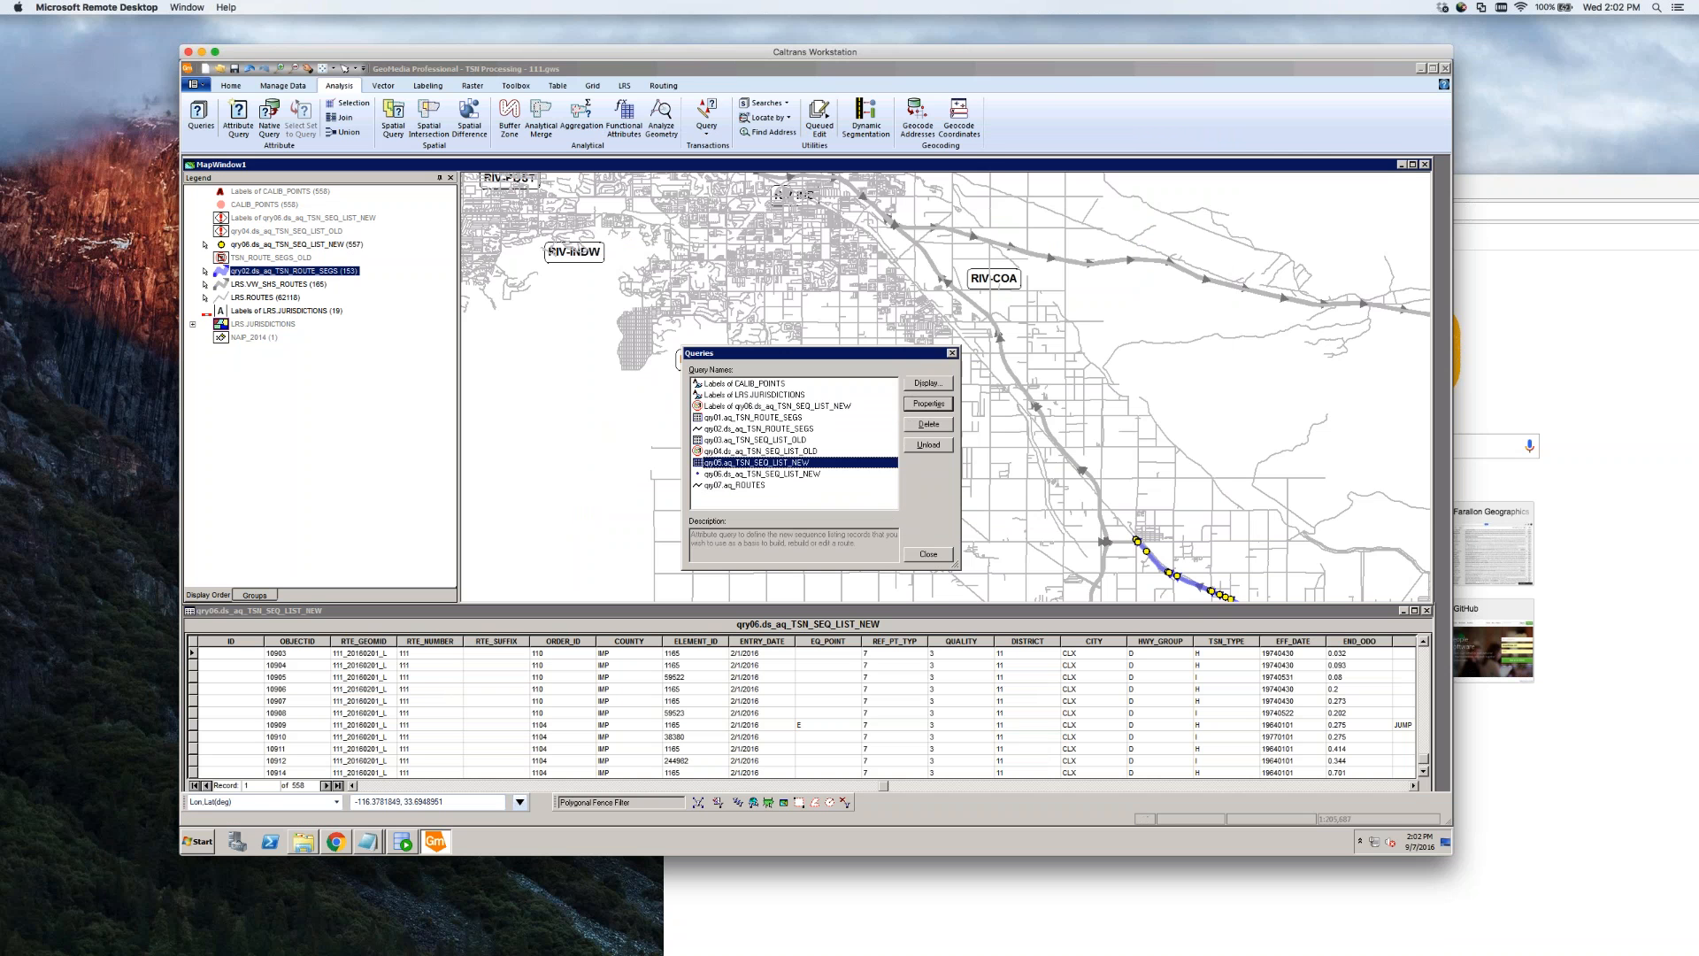
click(931, 555)
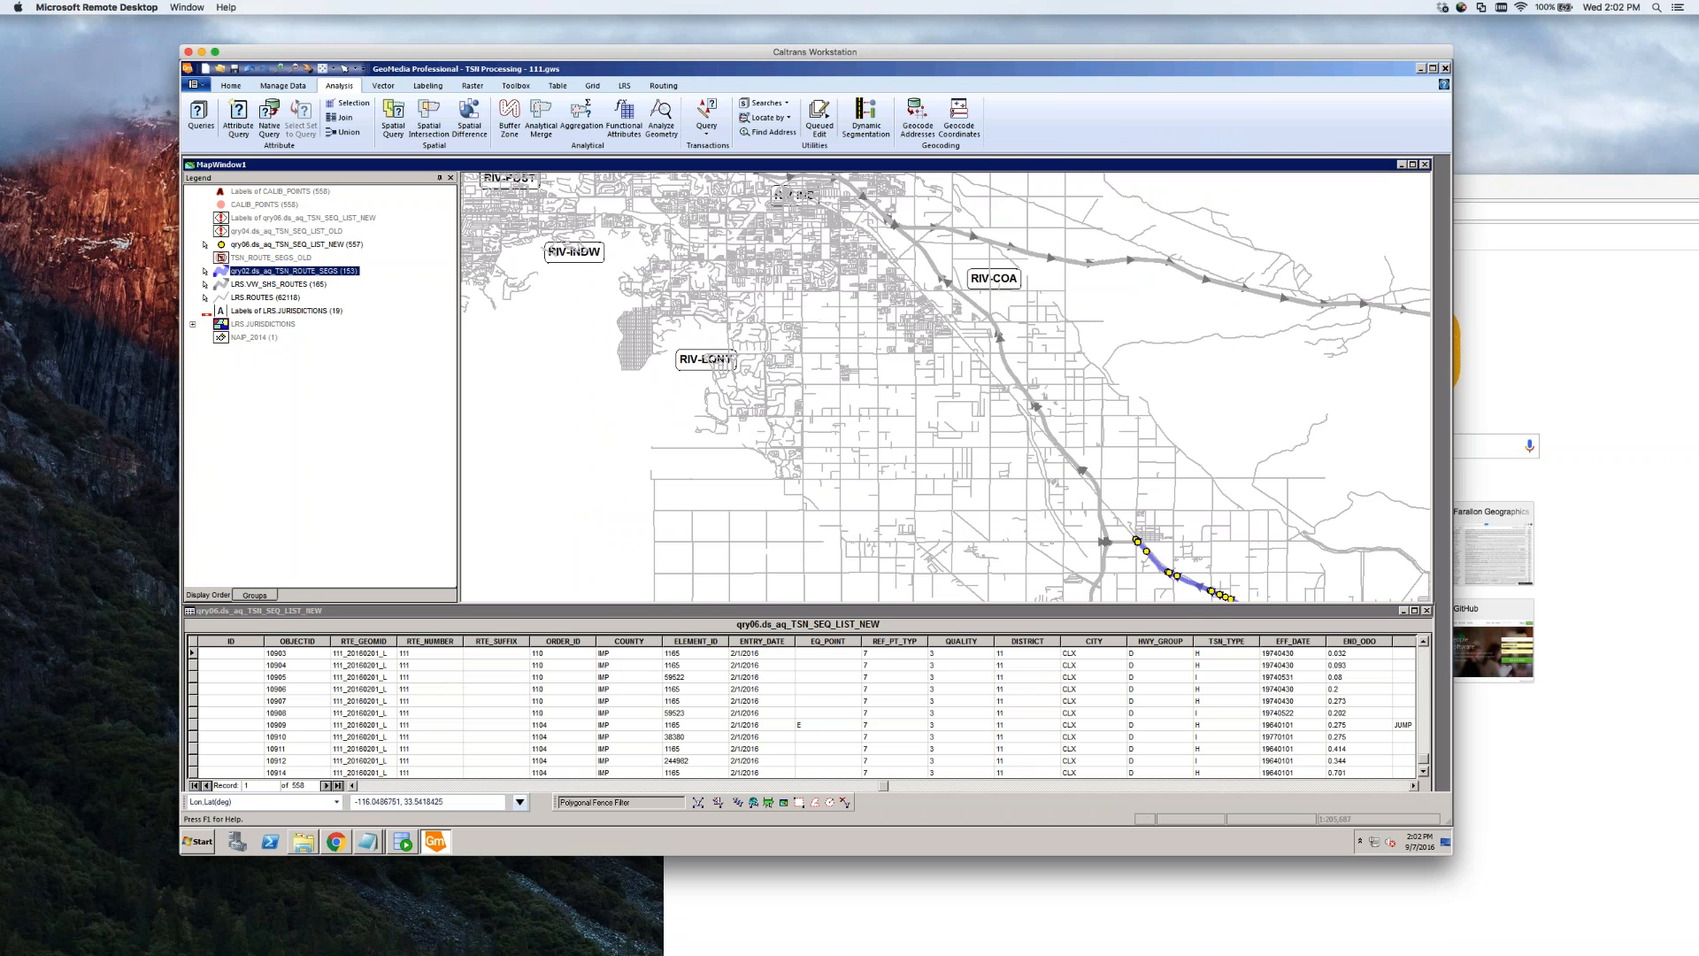
Sort the sequence table by ascending BEG_ODO and zoom the map in on the route
click(1413, 785)
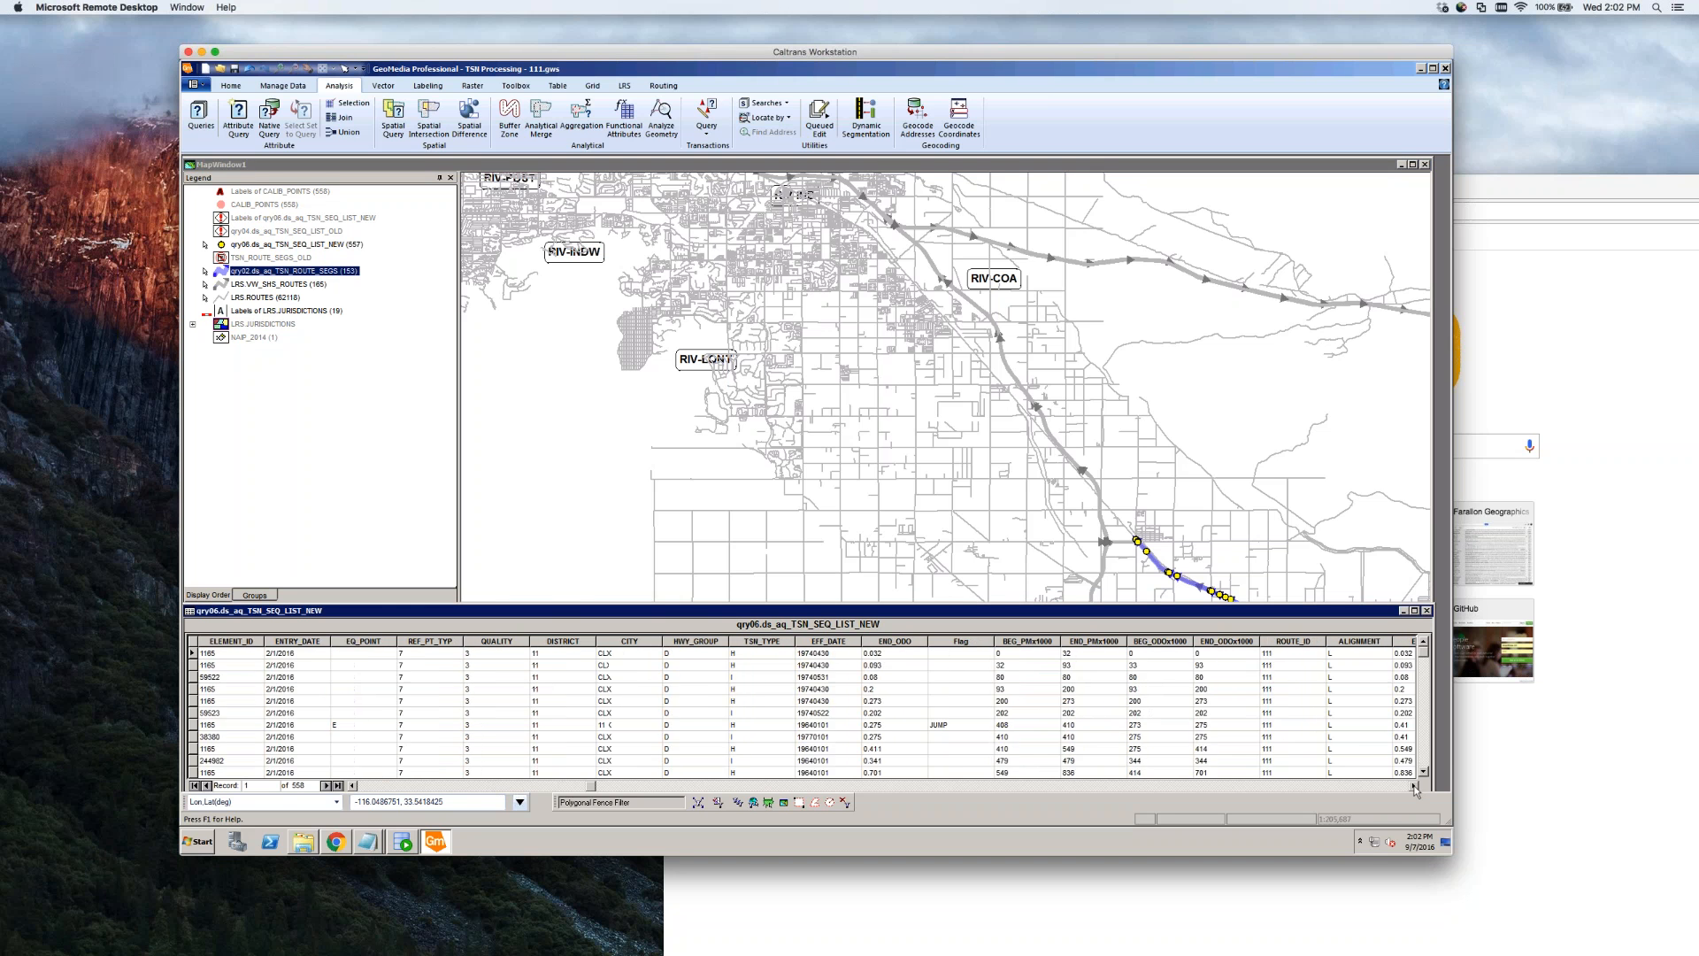
click(1413, 786)
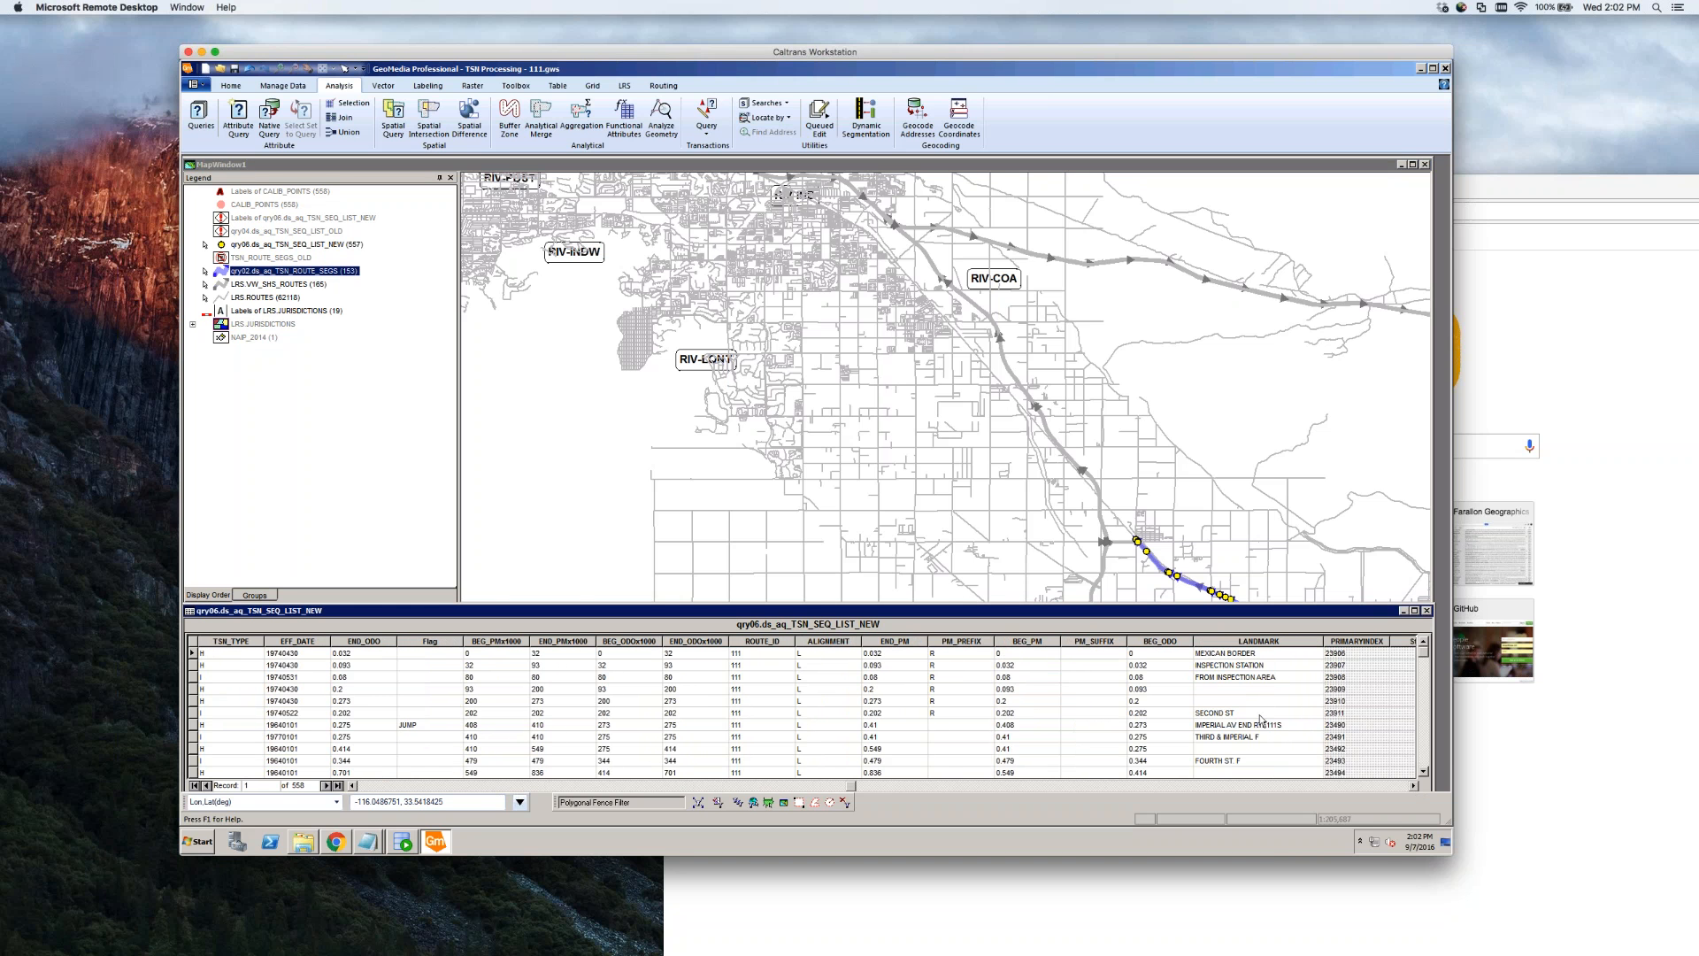
right_click(1157, 642)
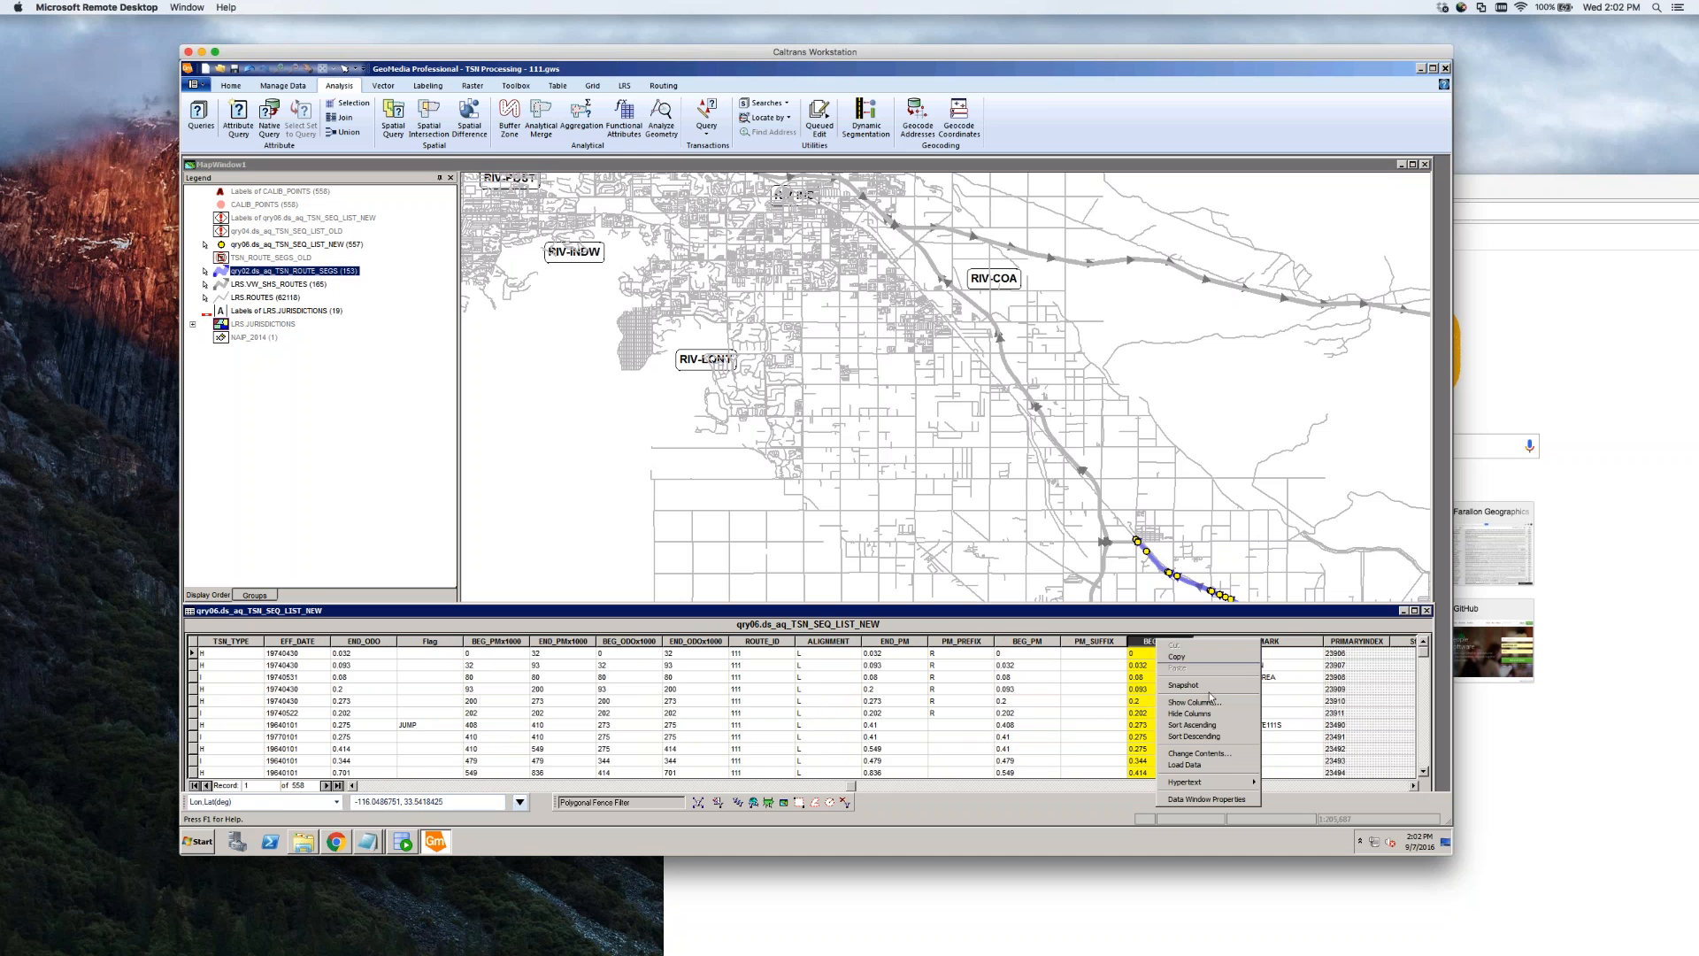
click(1208, 726)
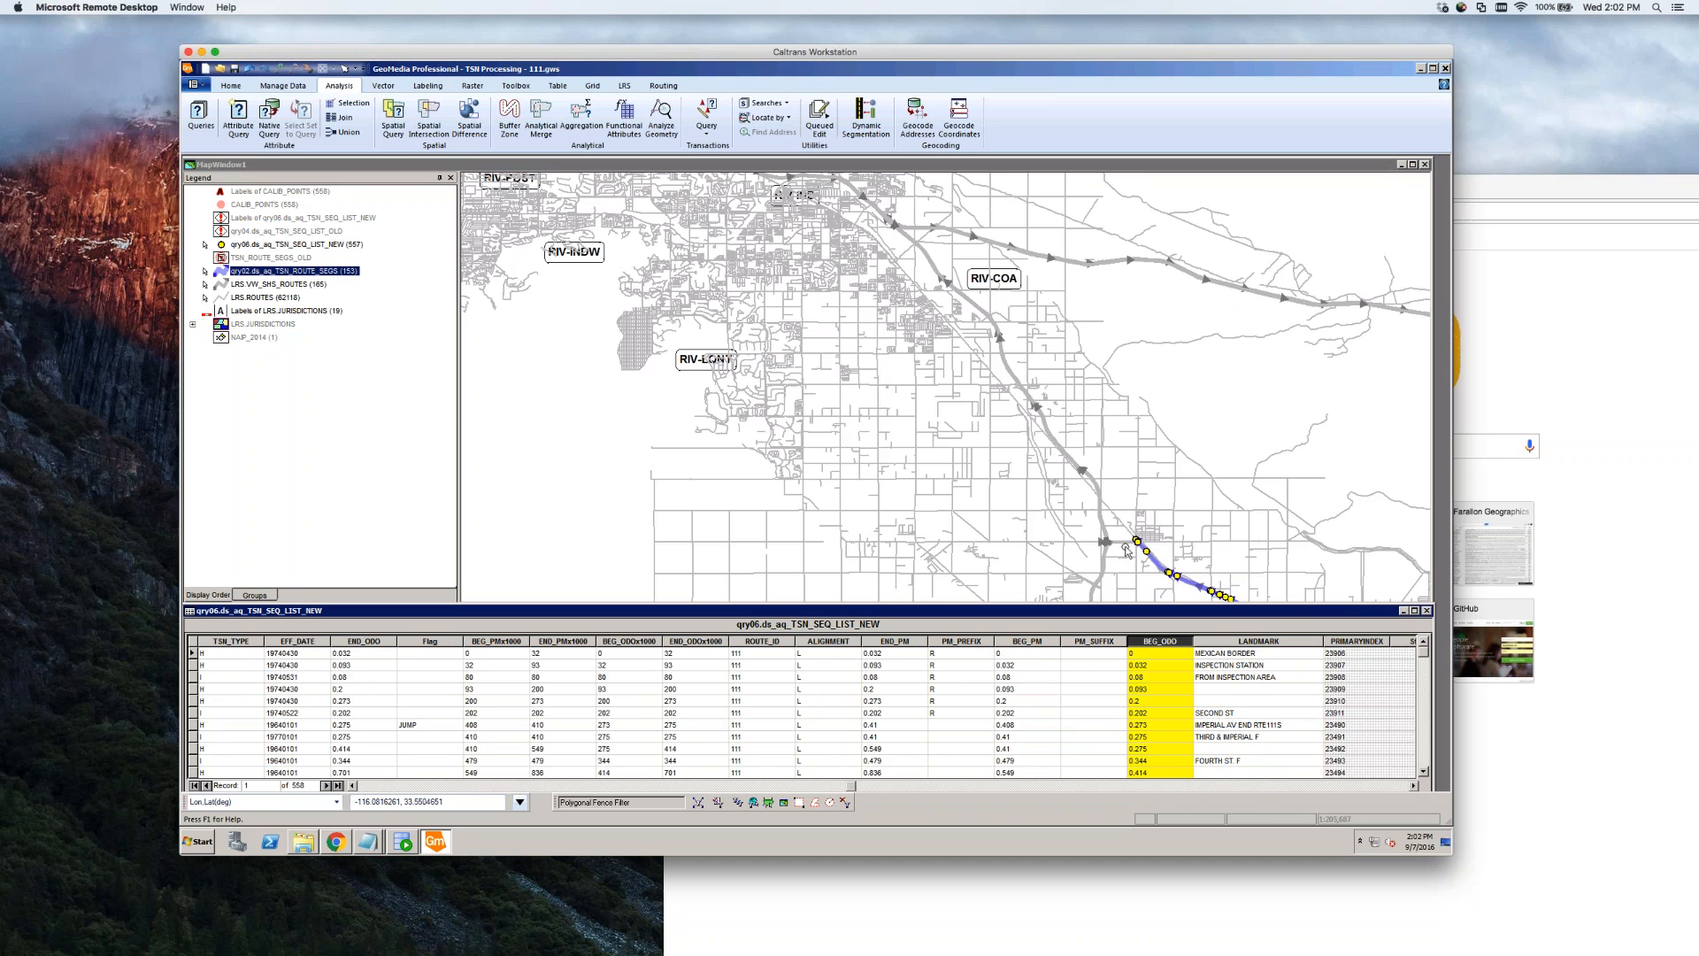
click(1138, 555)
scroll(1138, 555, up, 4)
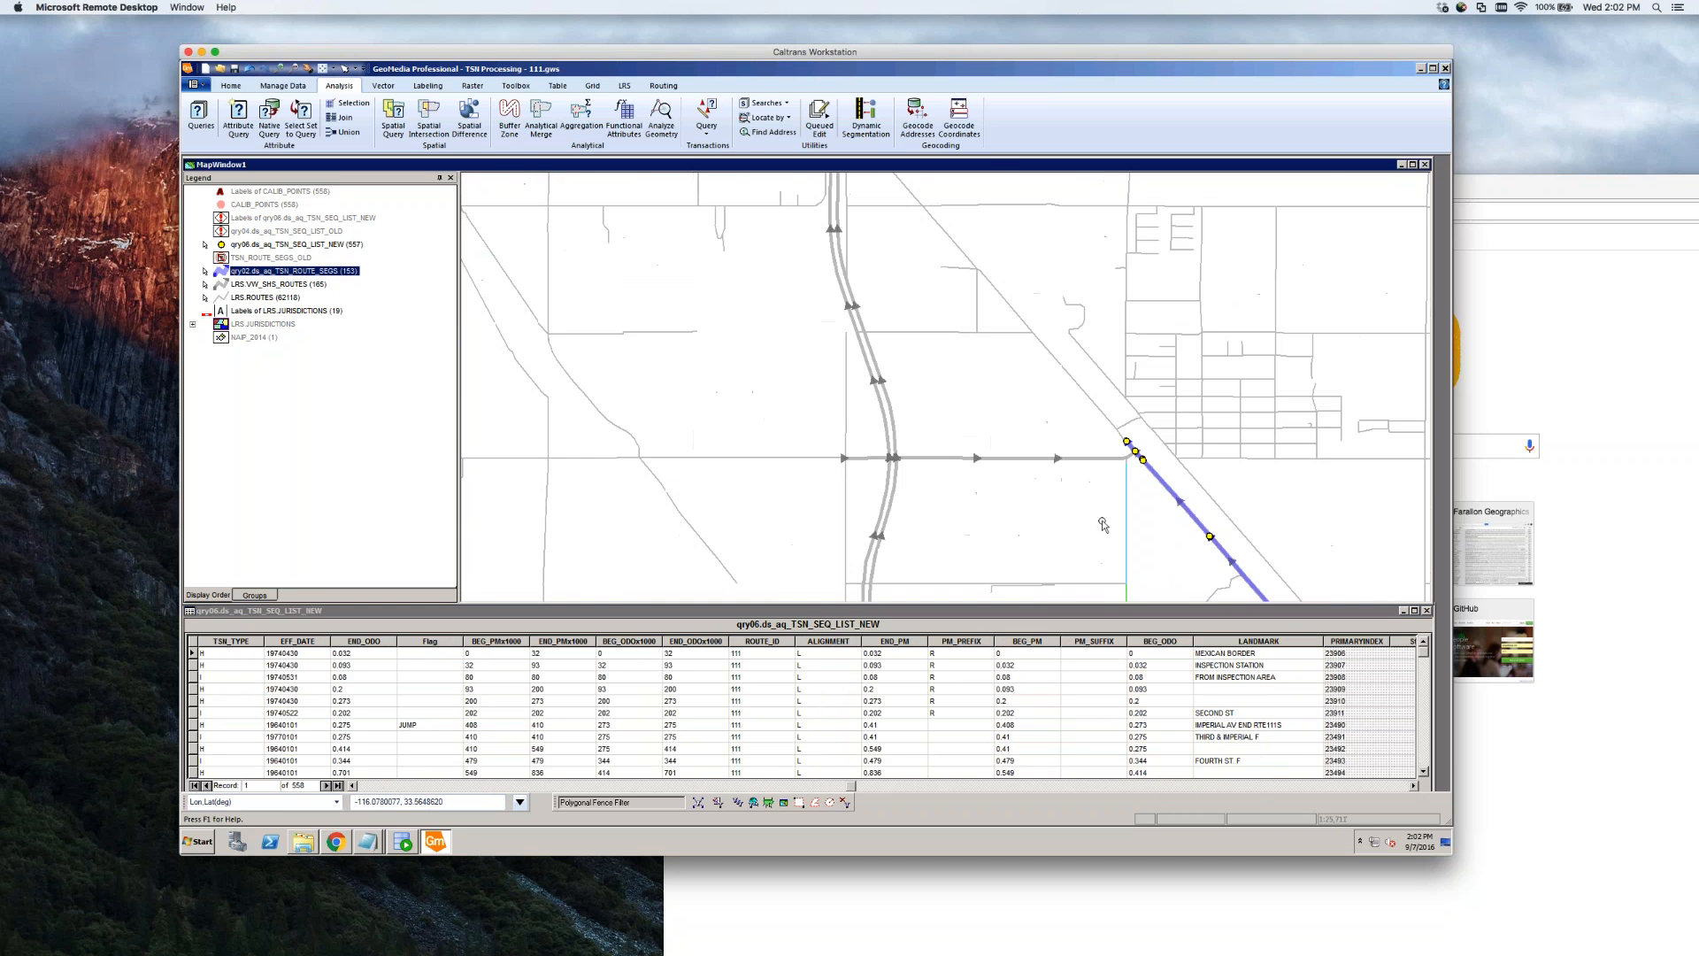
scroll(1122, 477, up, 2)
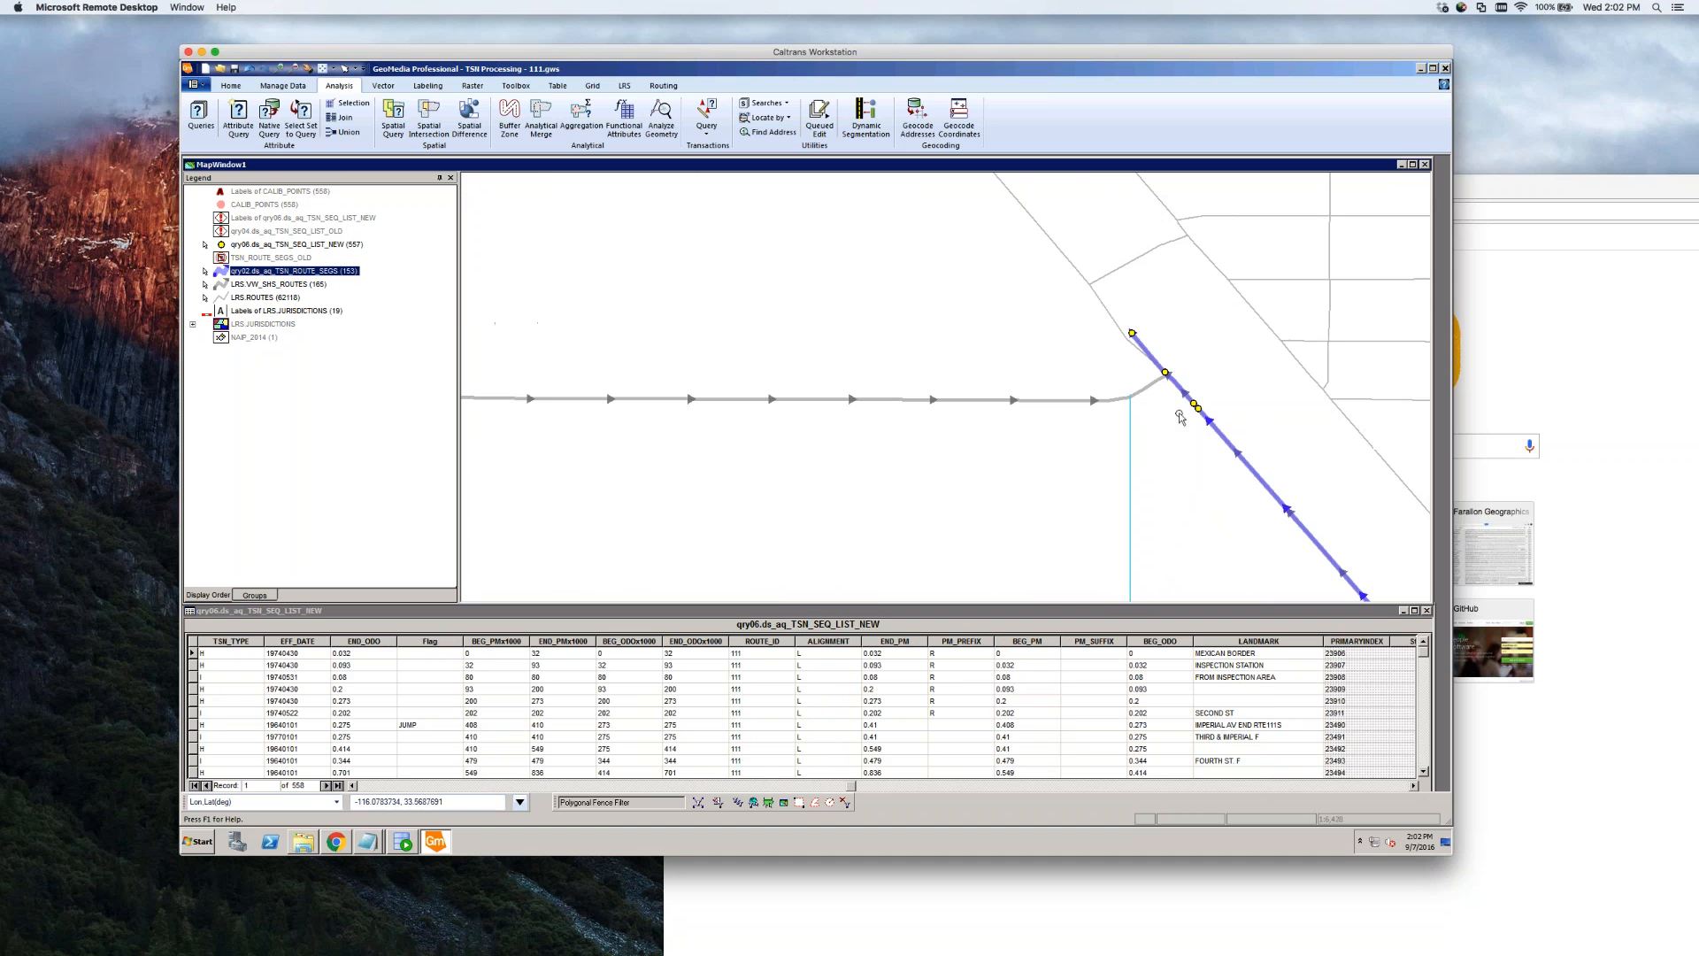
Select the Route 111 segment on the map and compare its 20141210 and 19720323 records
click(1140, 344)
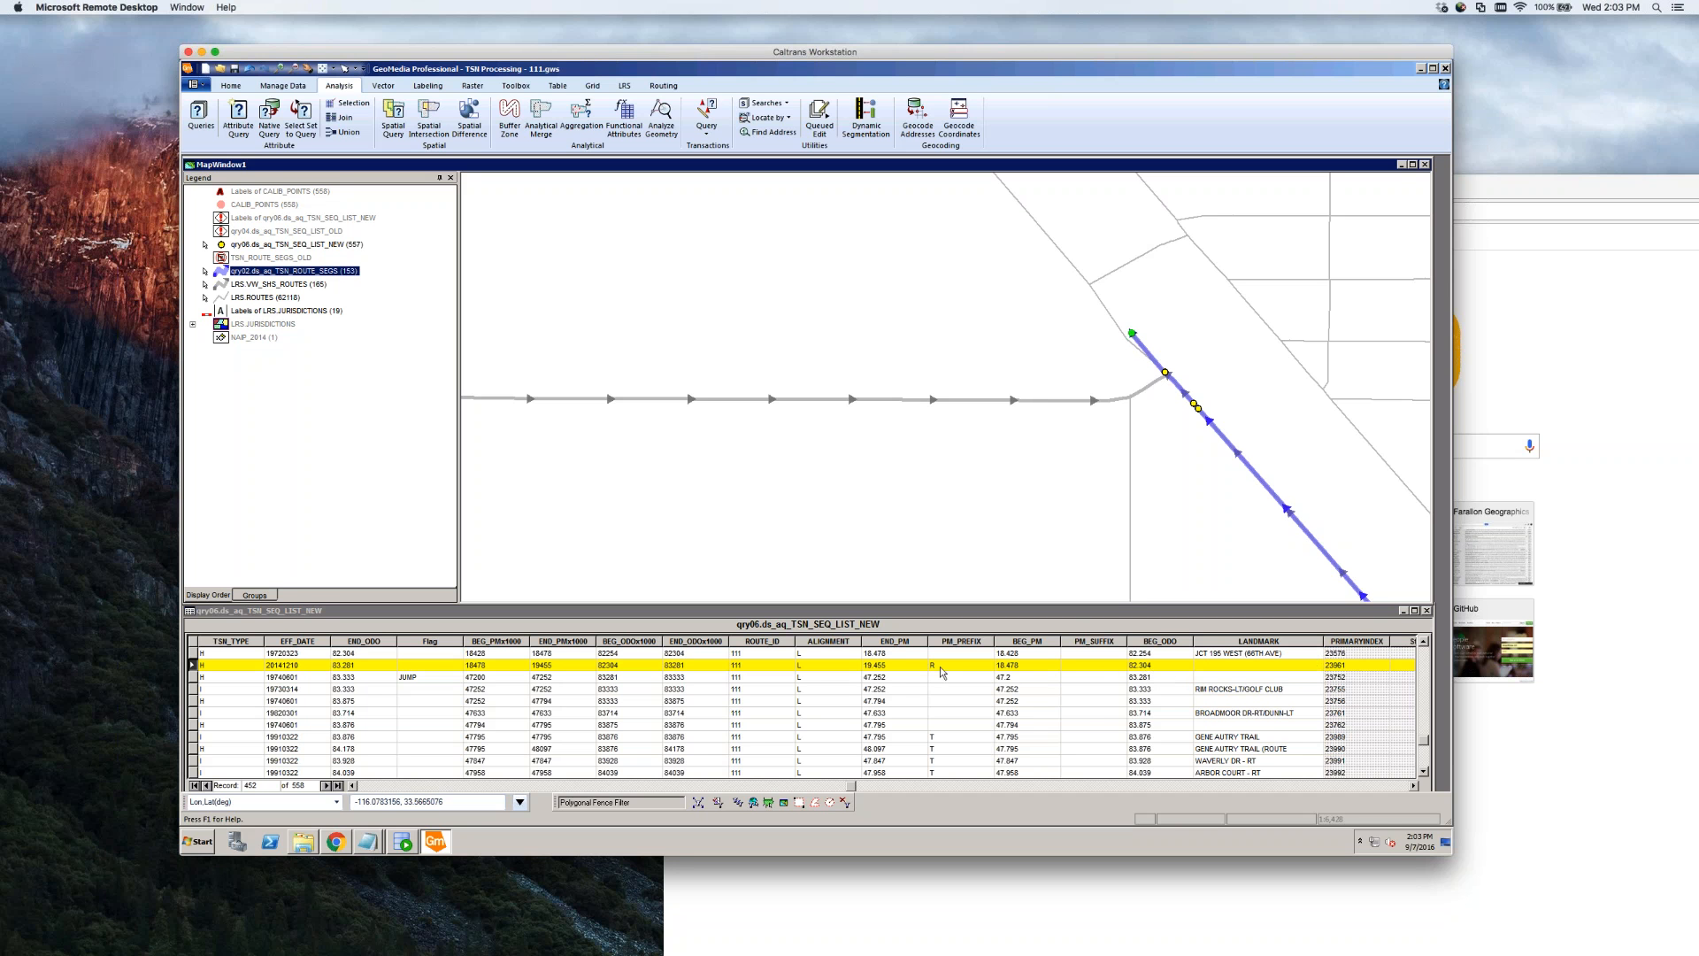
click(193, 653)
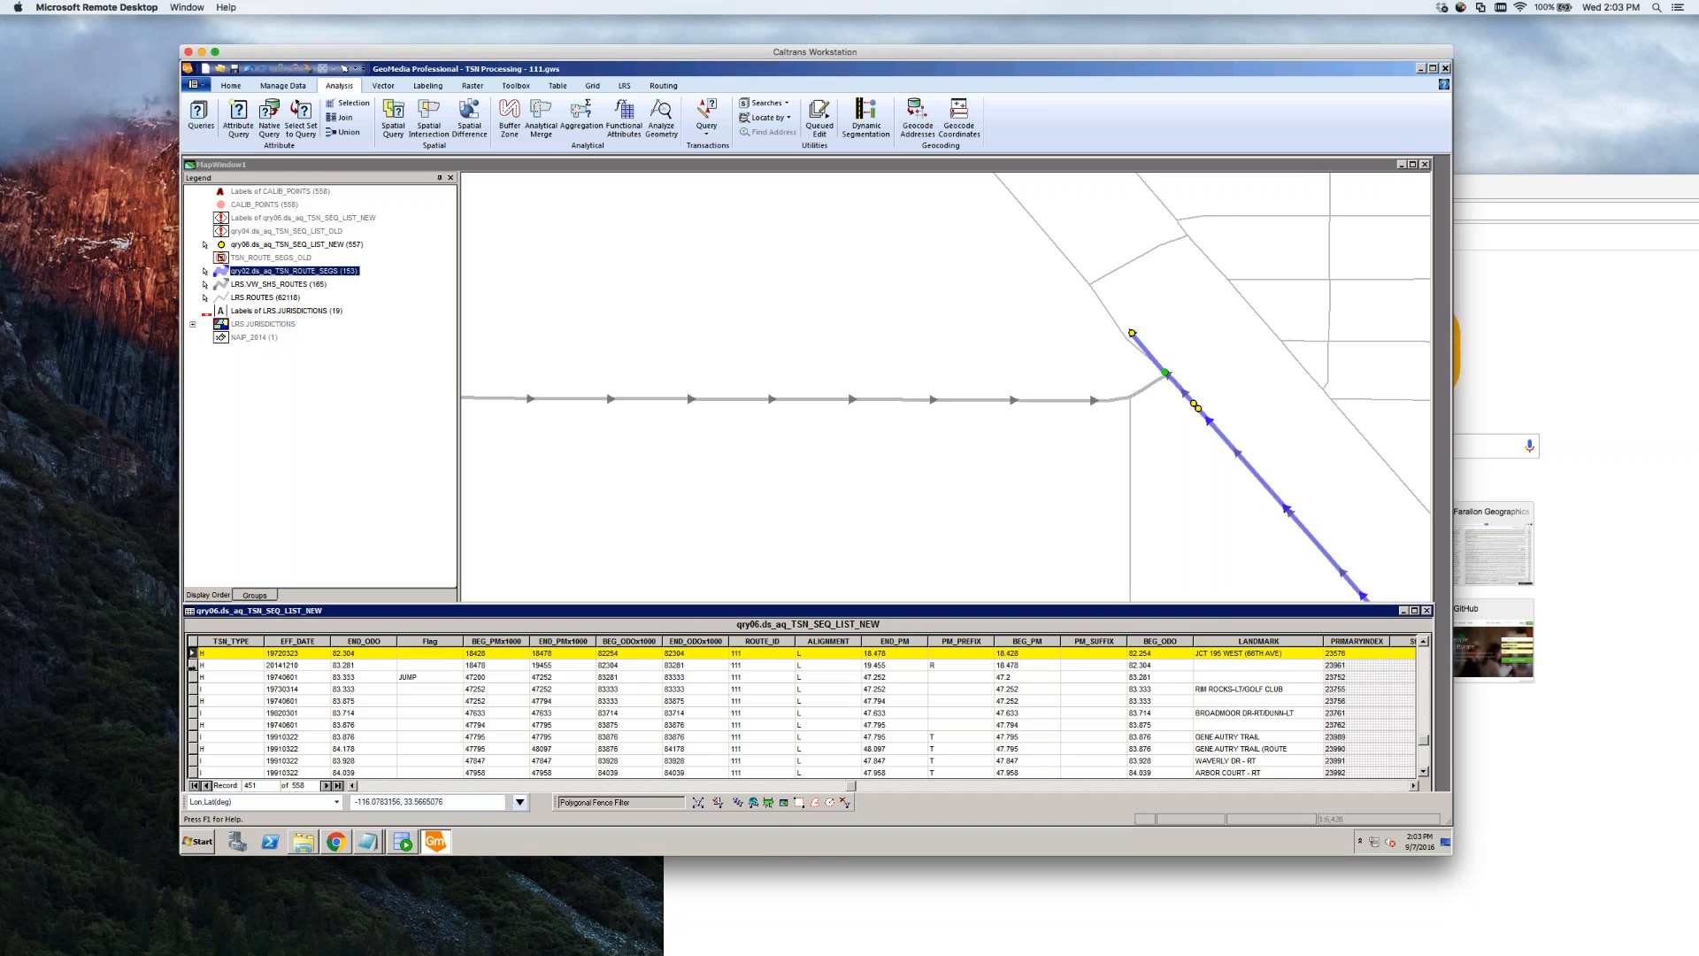
click(193, 665)
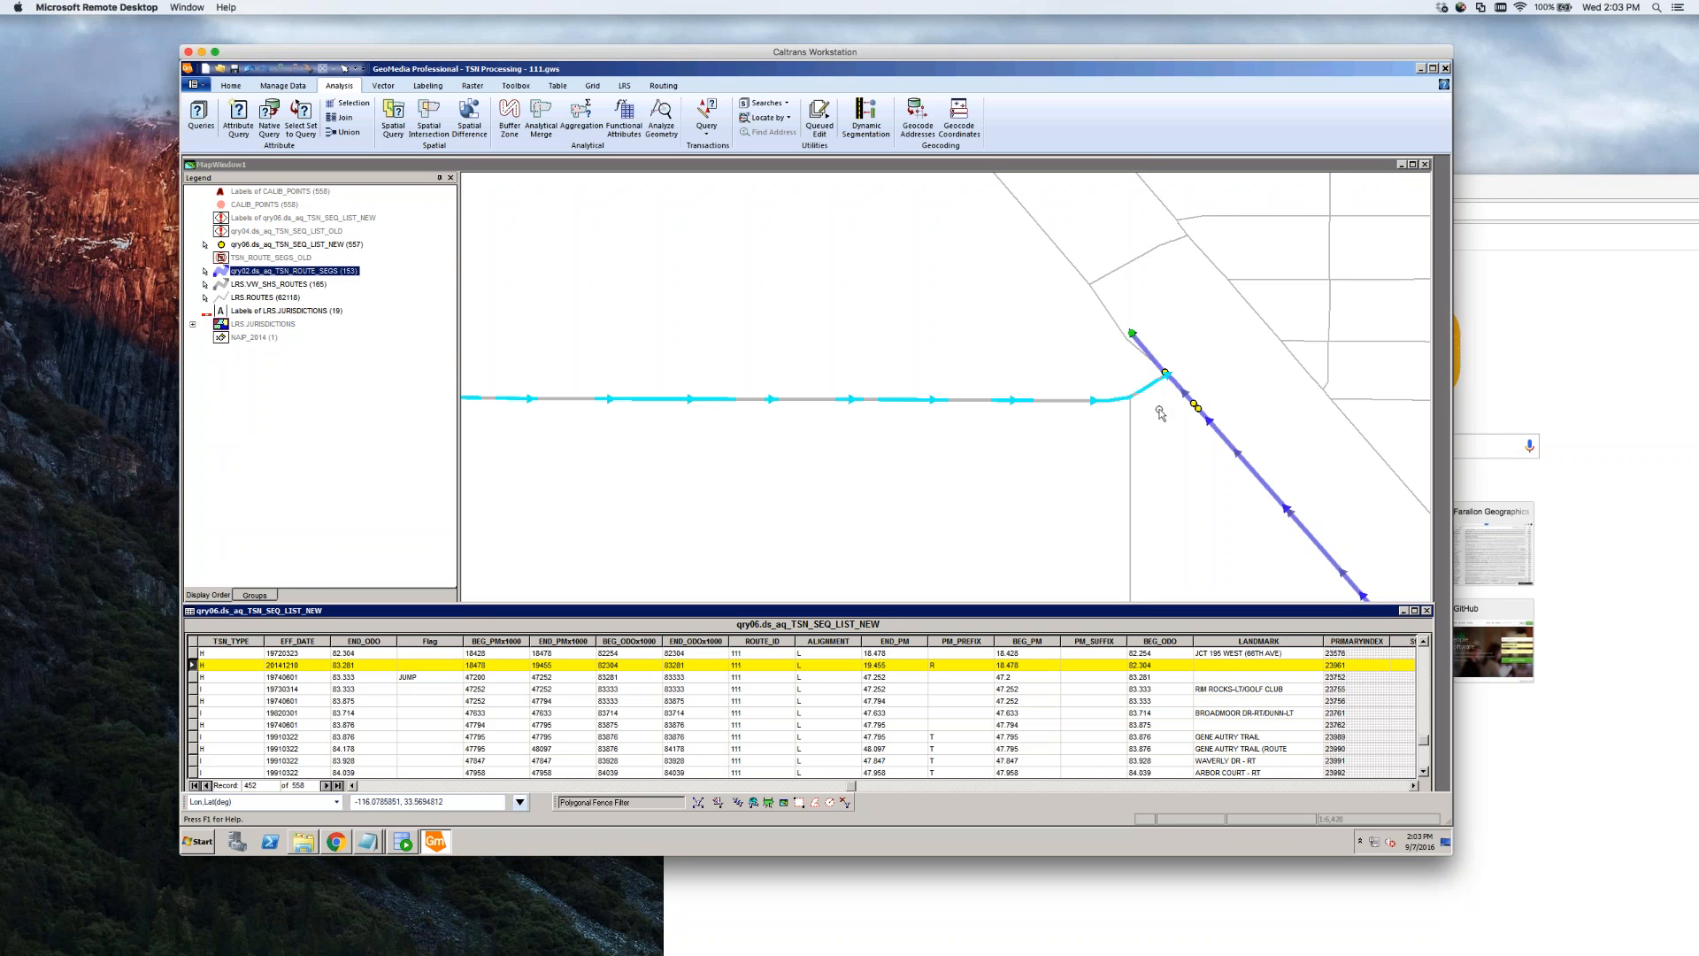
Zoom out, select the westward joining route, then reselect the segment start point (82.384–83.281 record)
click(1170, 448)
scroll(1173, 449, down, 1)
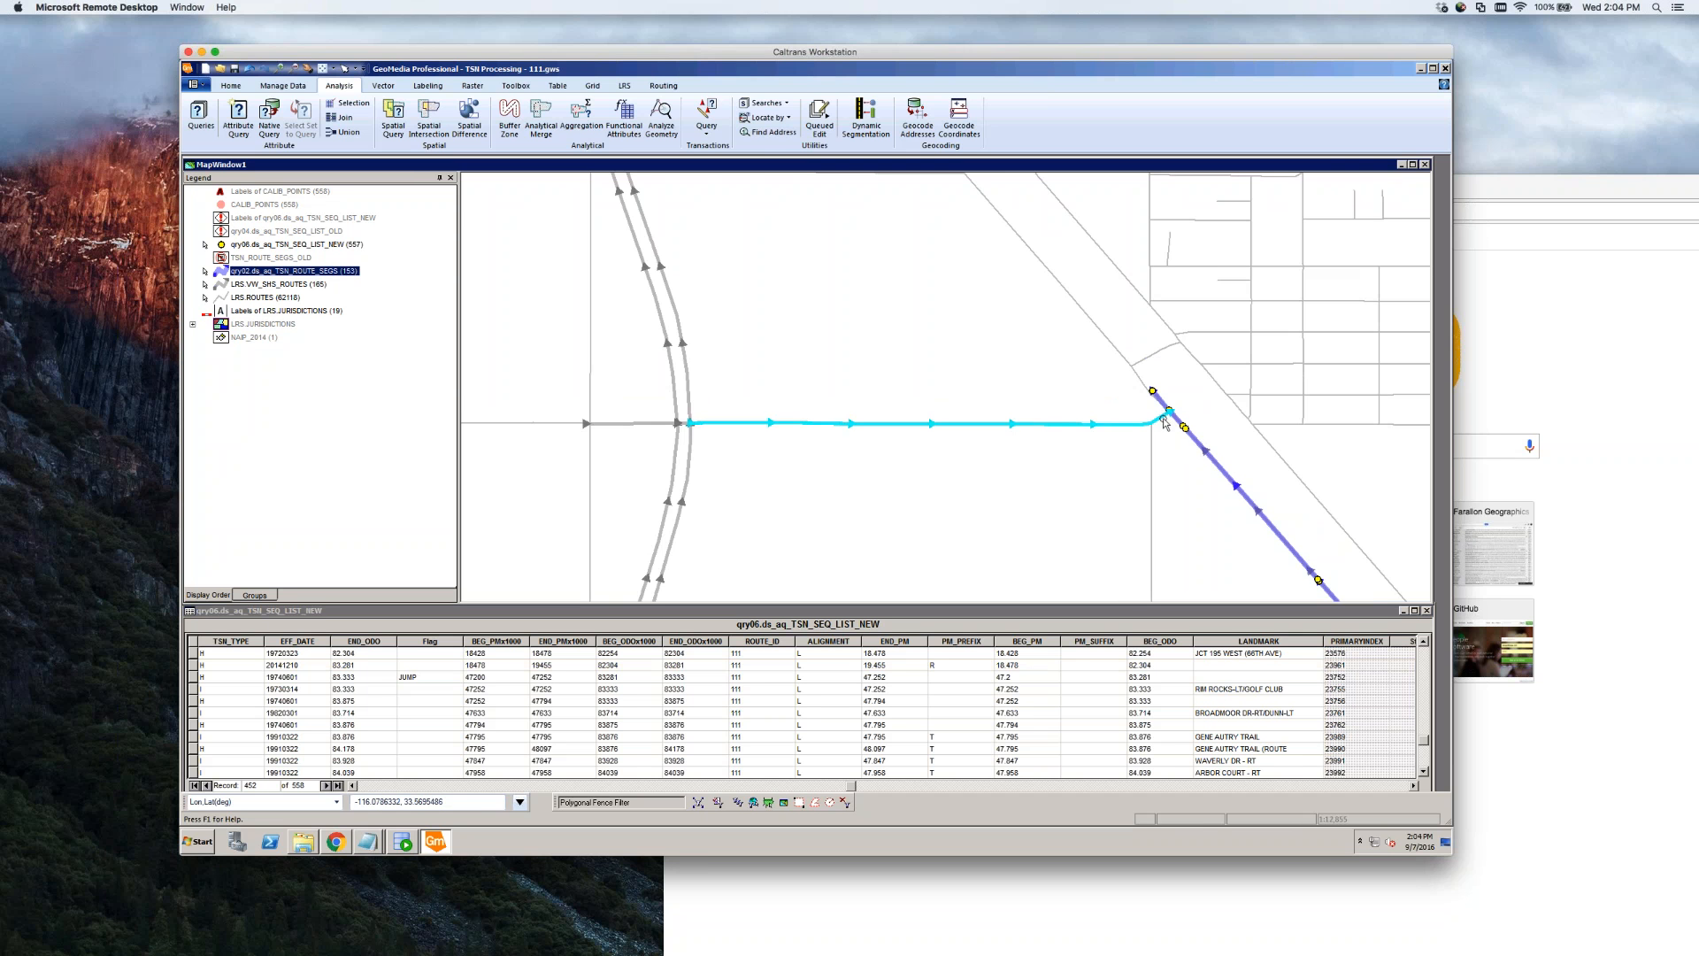
click(1052, 429)
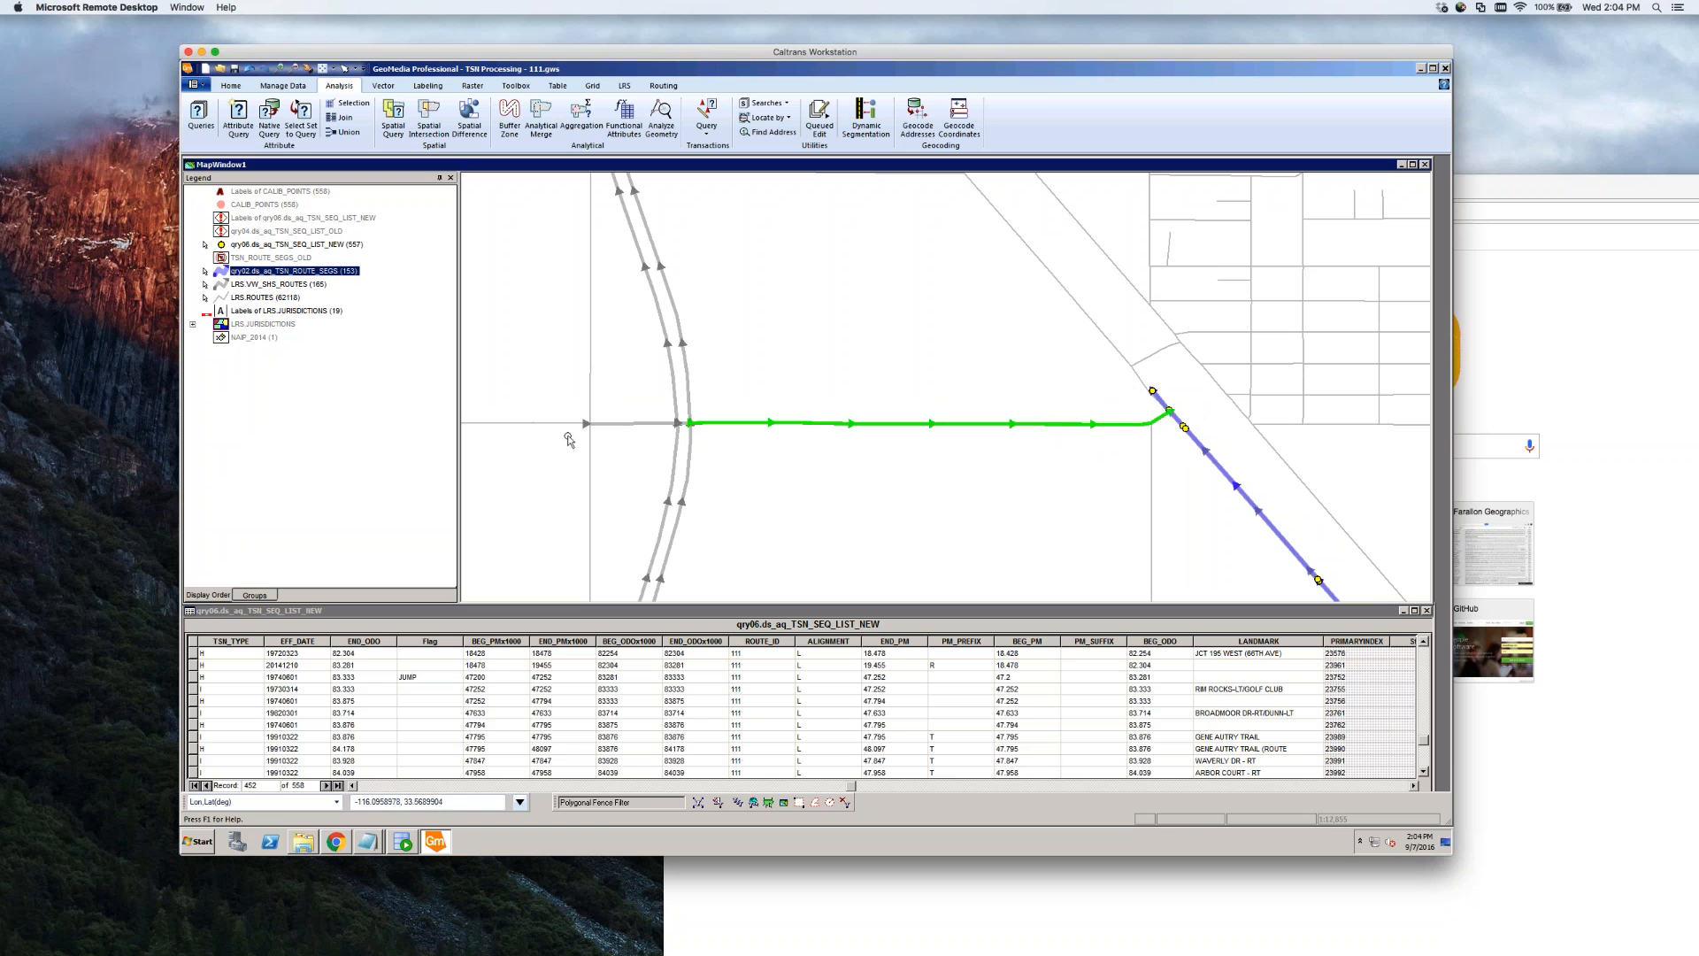
click(1152, 390)
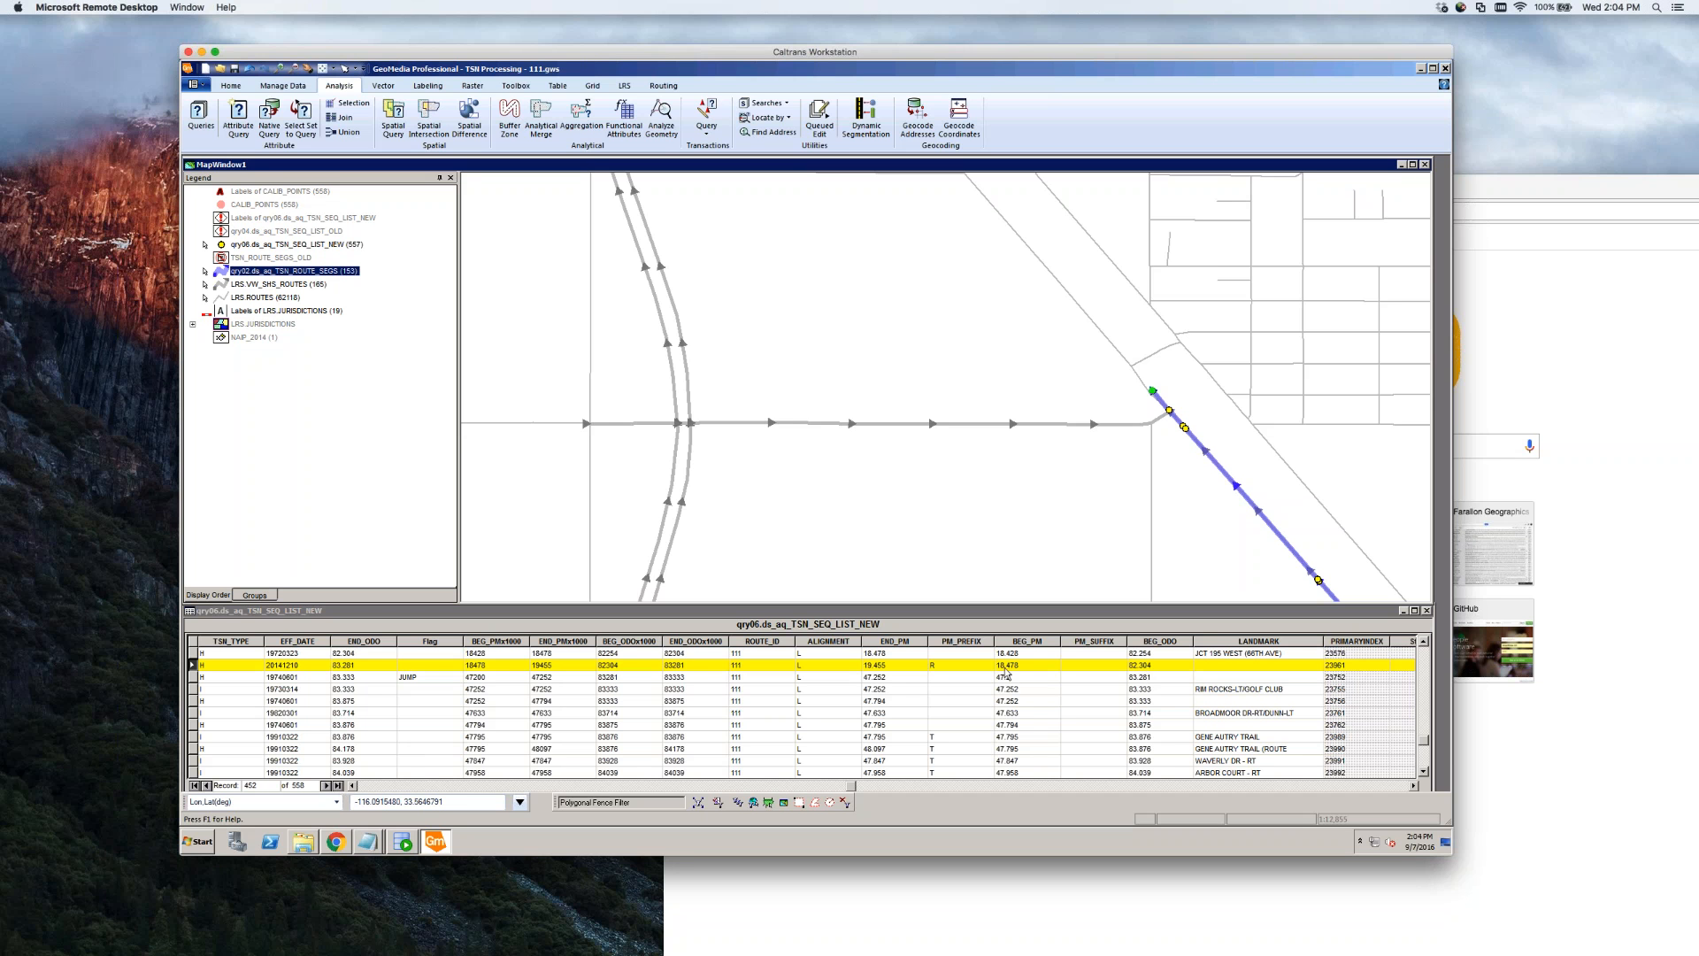
Copy the BEG_ODO value 82.304 after dismissing the invalid value warning
mouse_move(361, 845)
click(1160, 665)
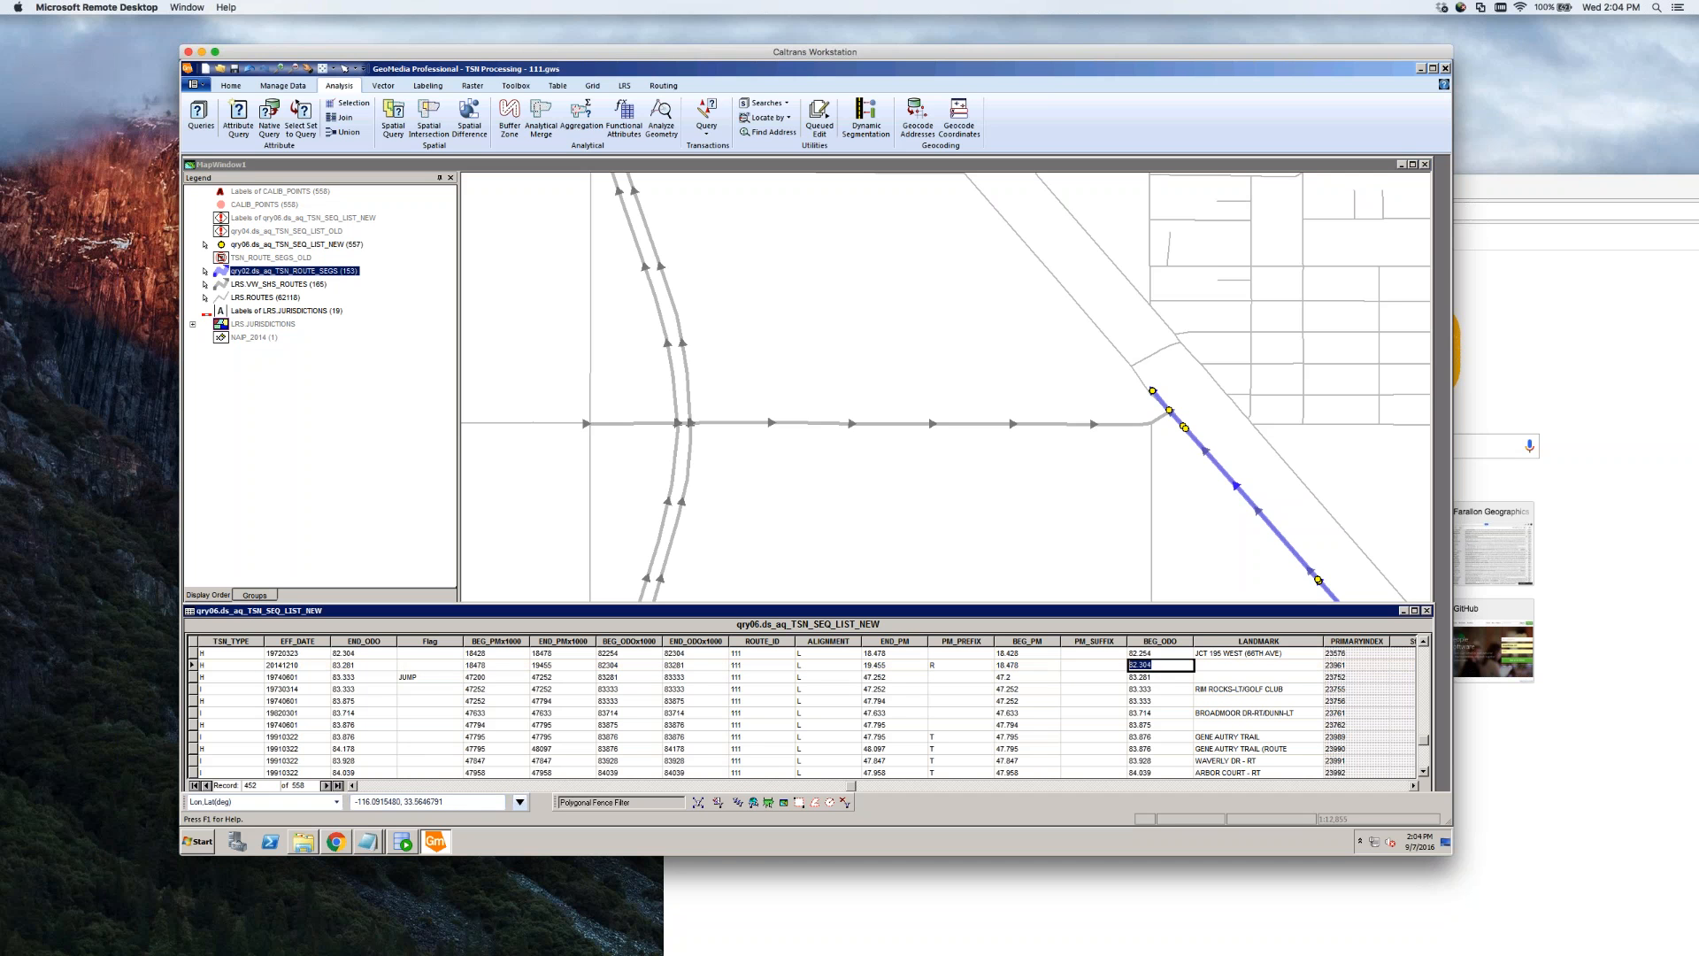
text(c)
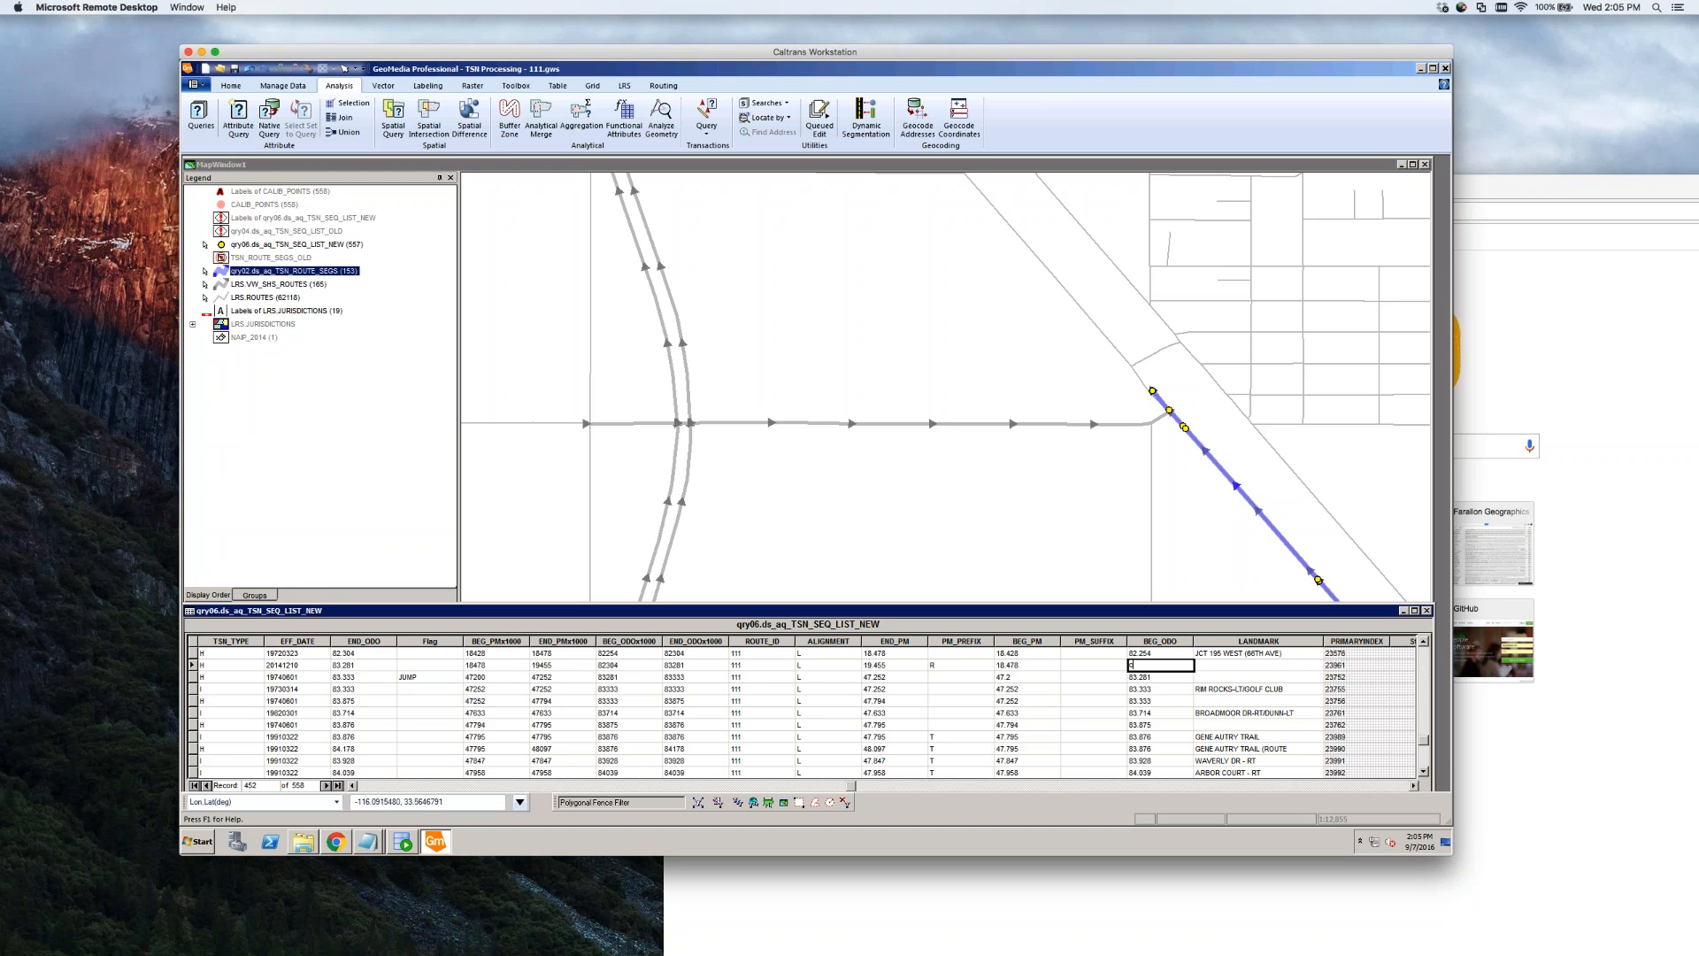
key(Tab)
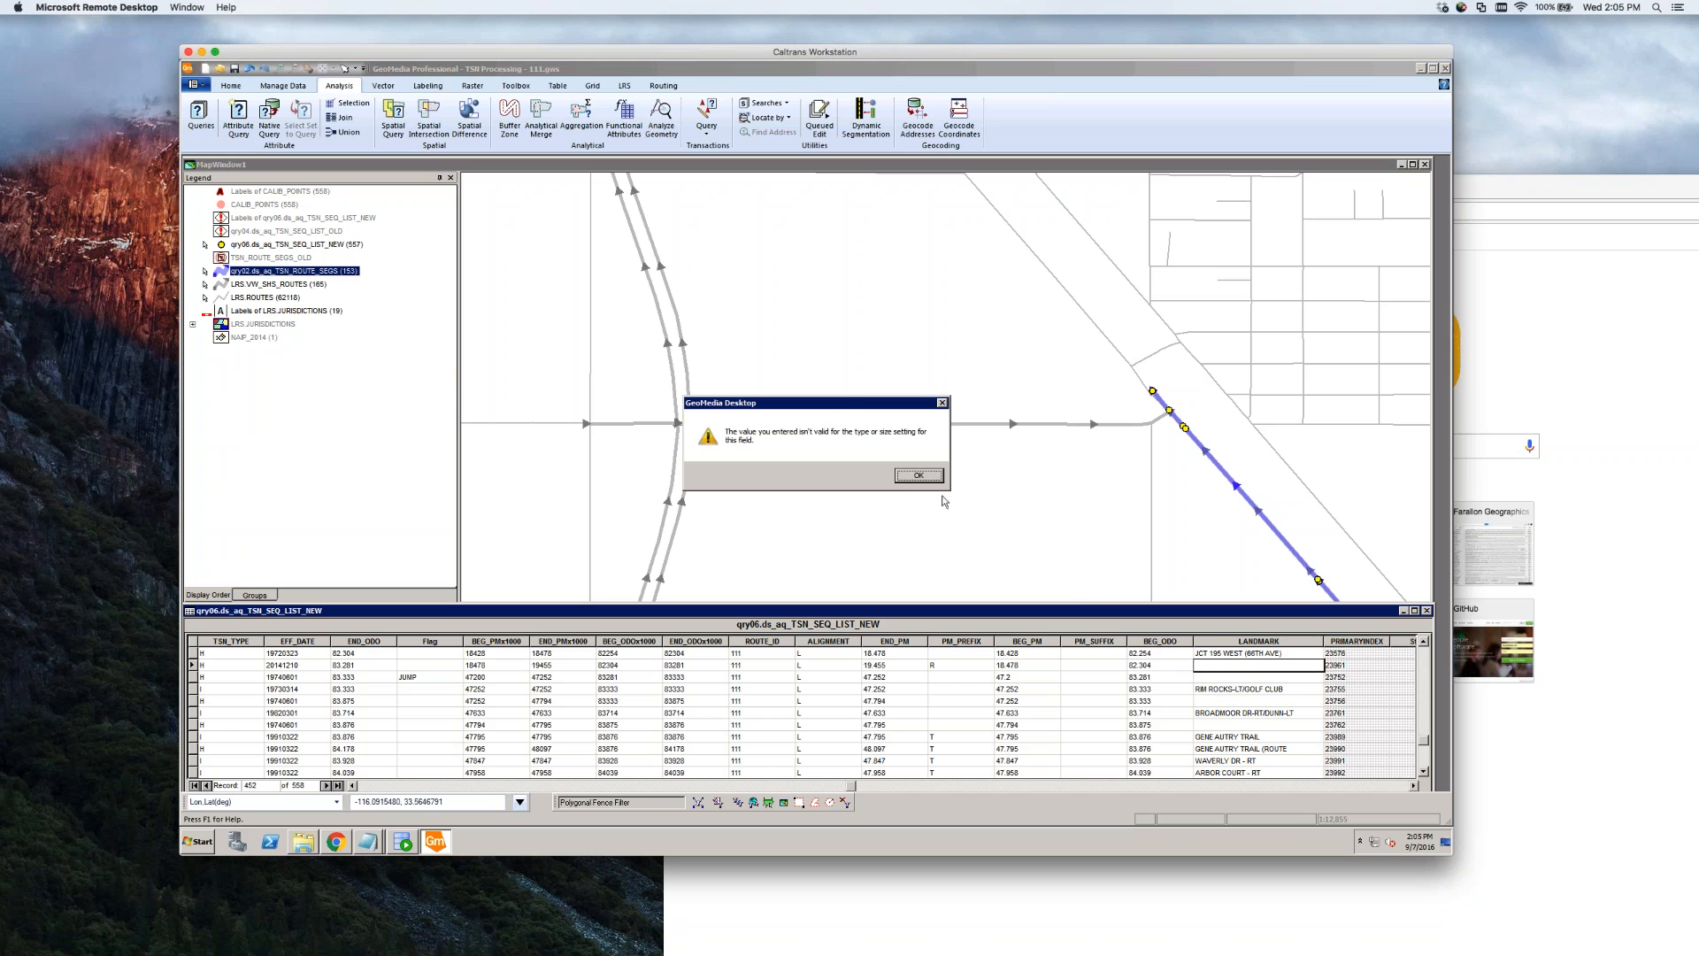
click(920, 476)
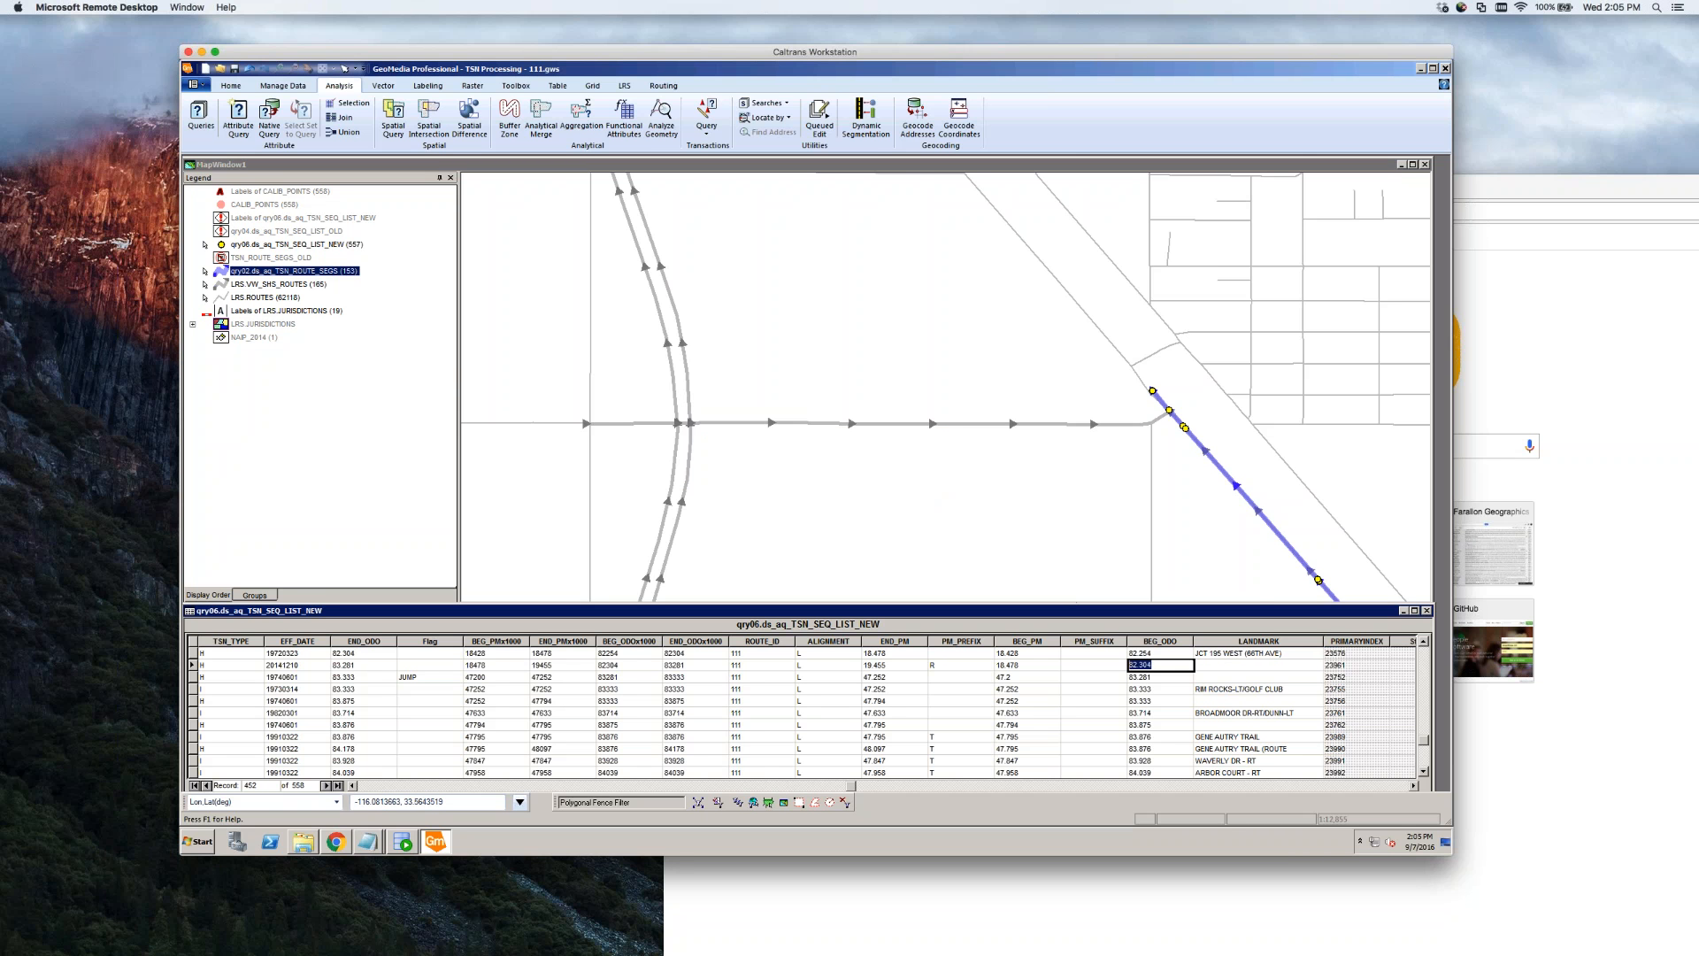
right_click(1153, 667)
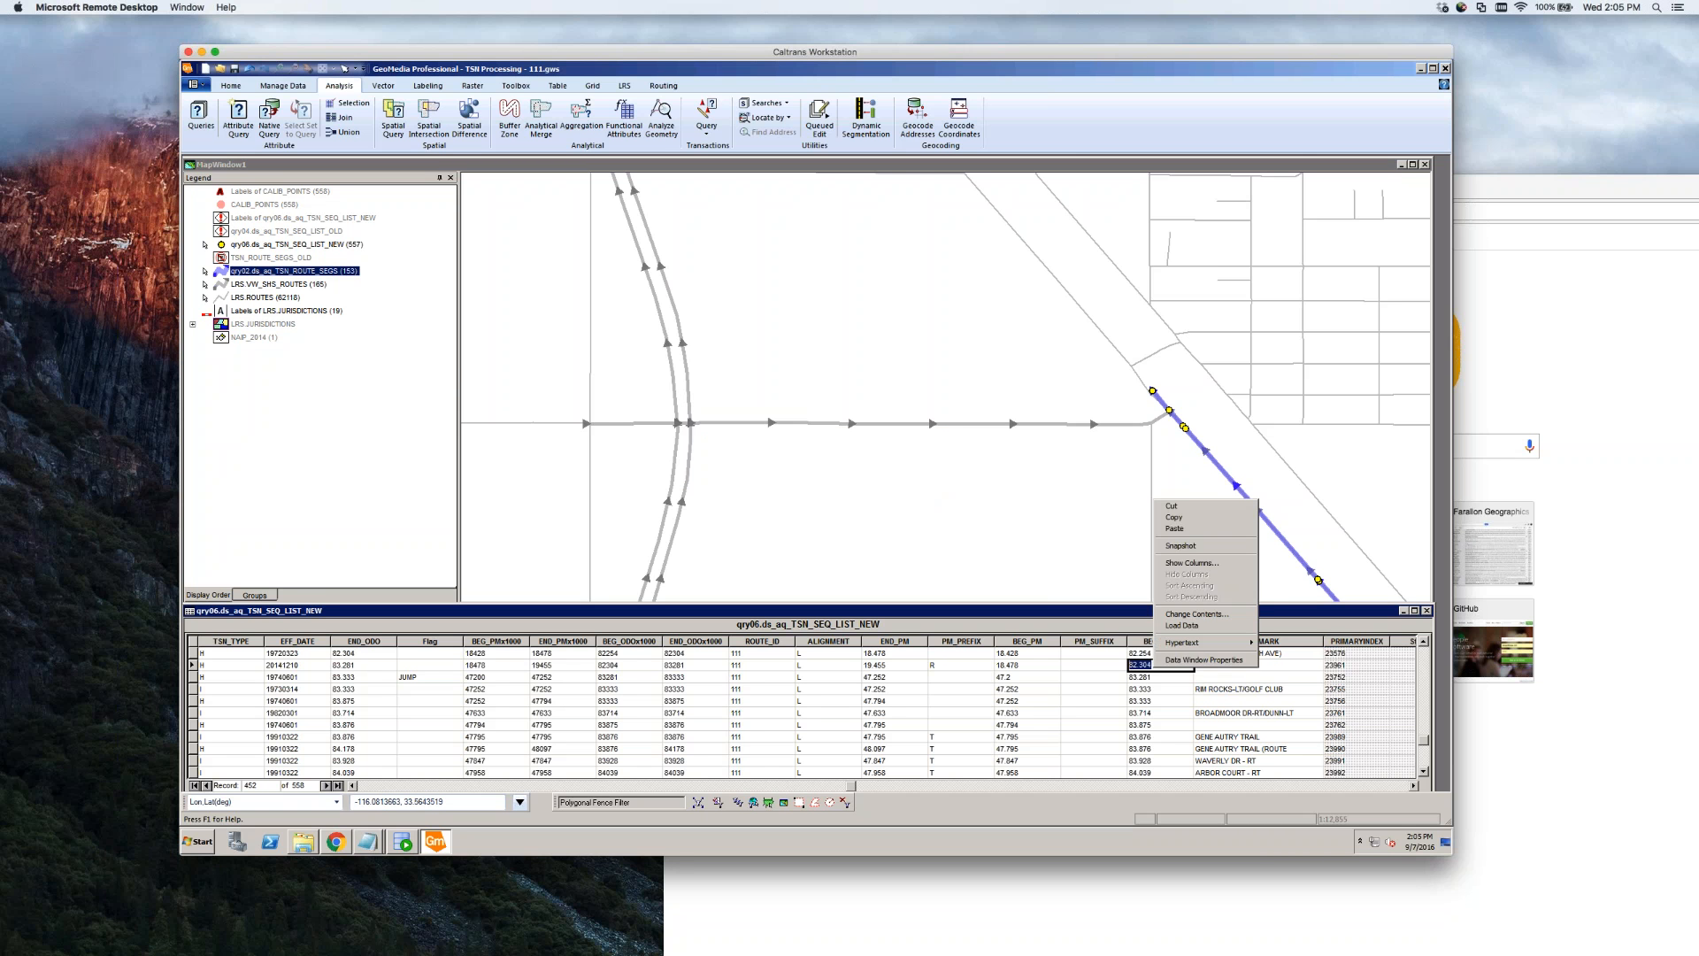
click(1180, 521)
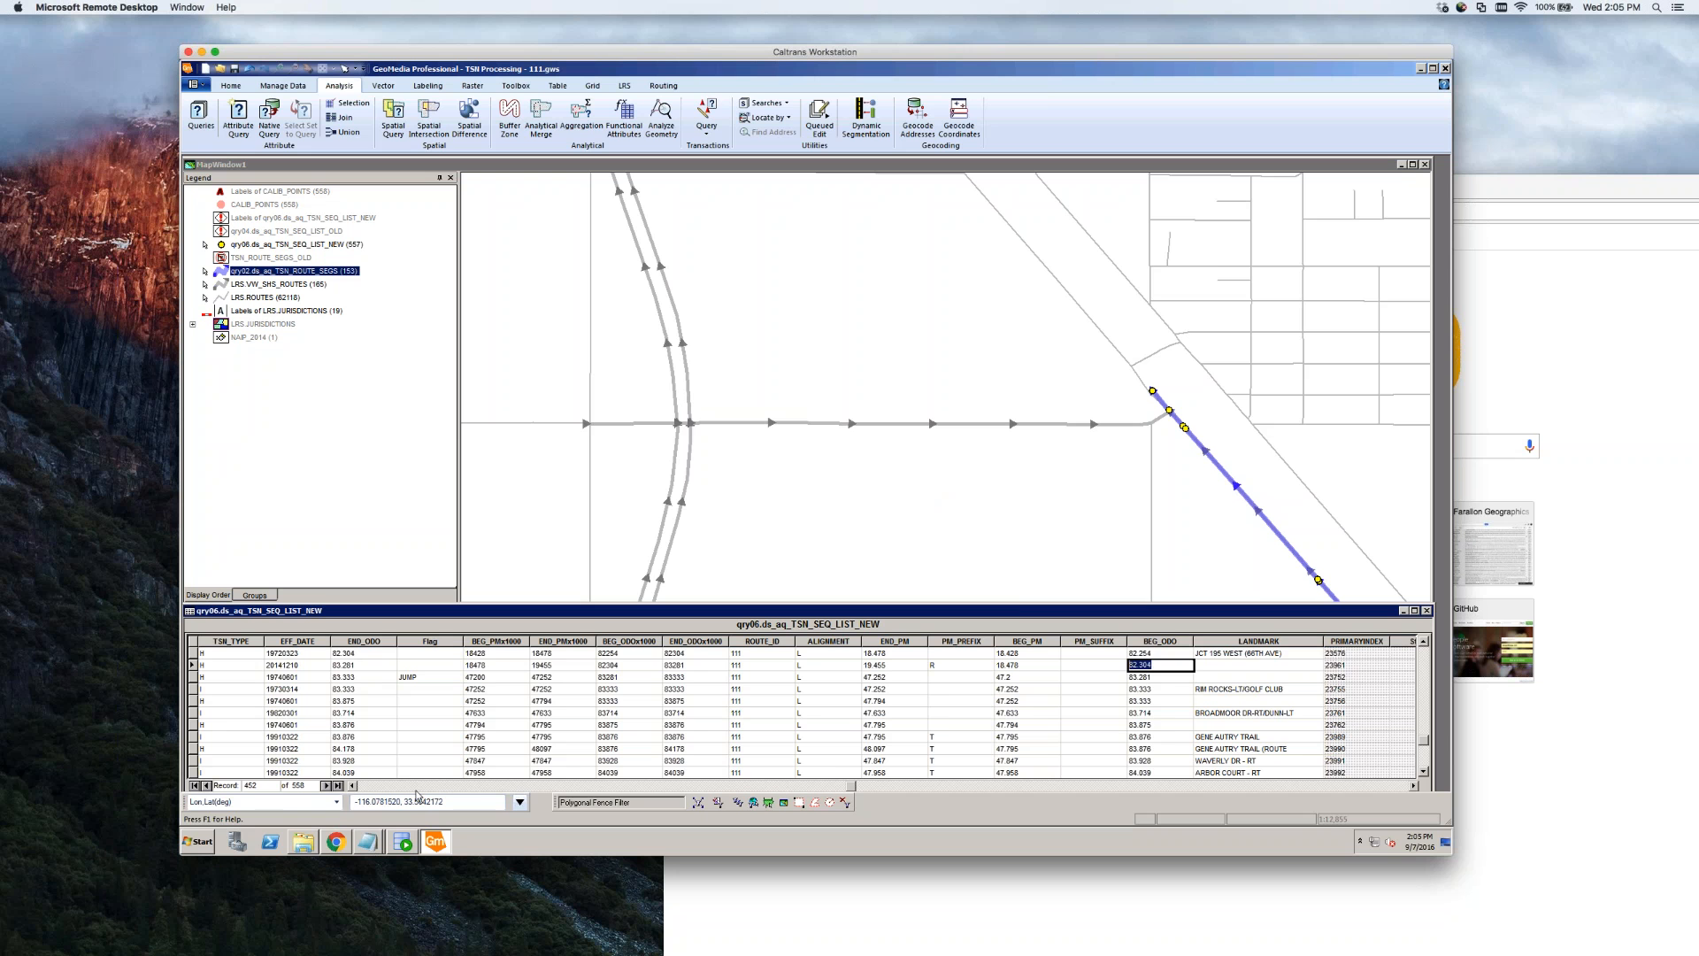
Go to the blank new record at the table's end and select its RTE_NUMBER cell
click(338, 785)
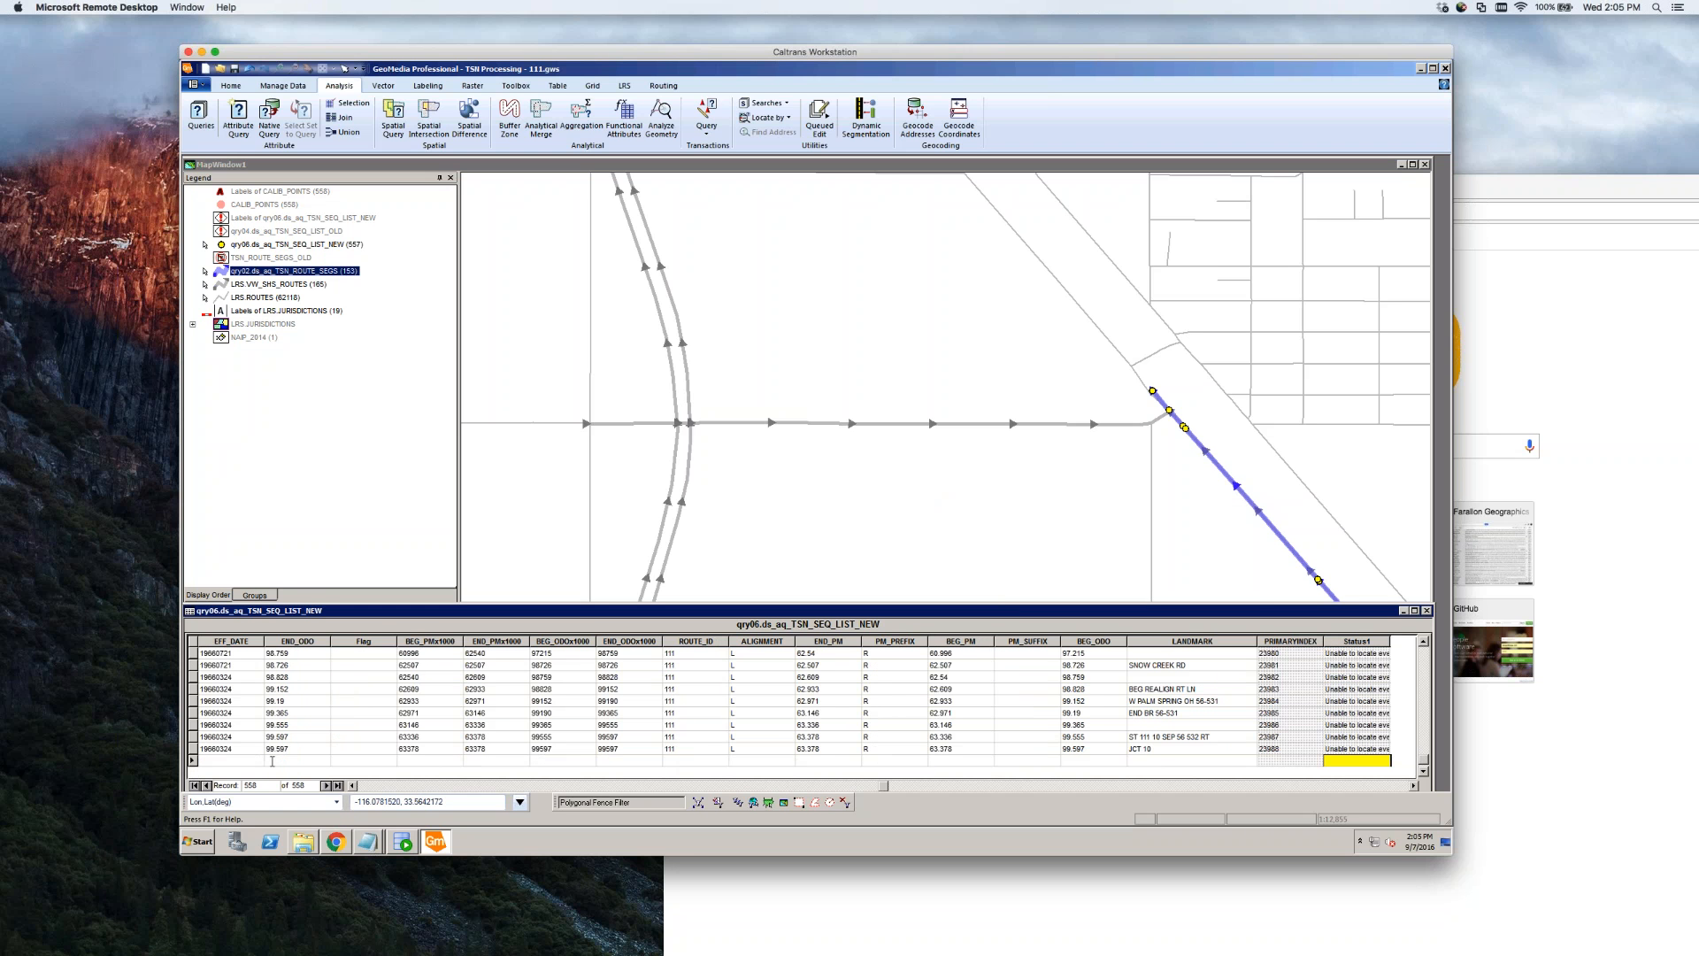
click(381, 786)
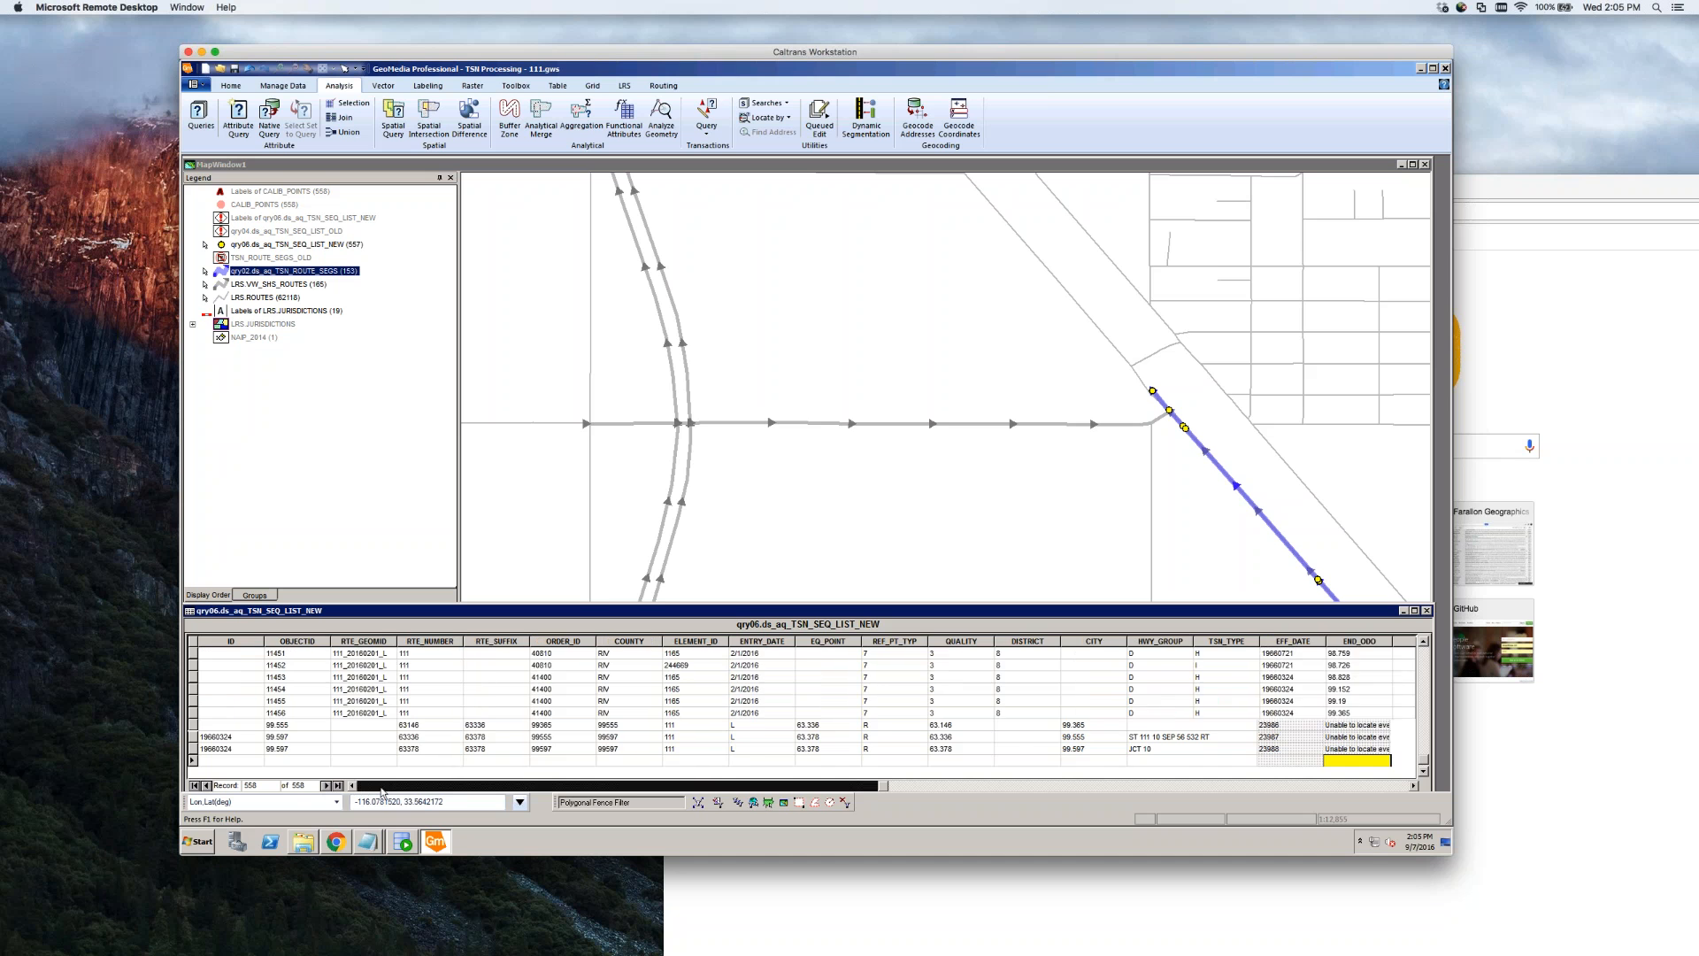
click(382, 786)
click(382, 786)
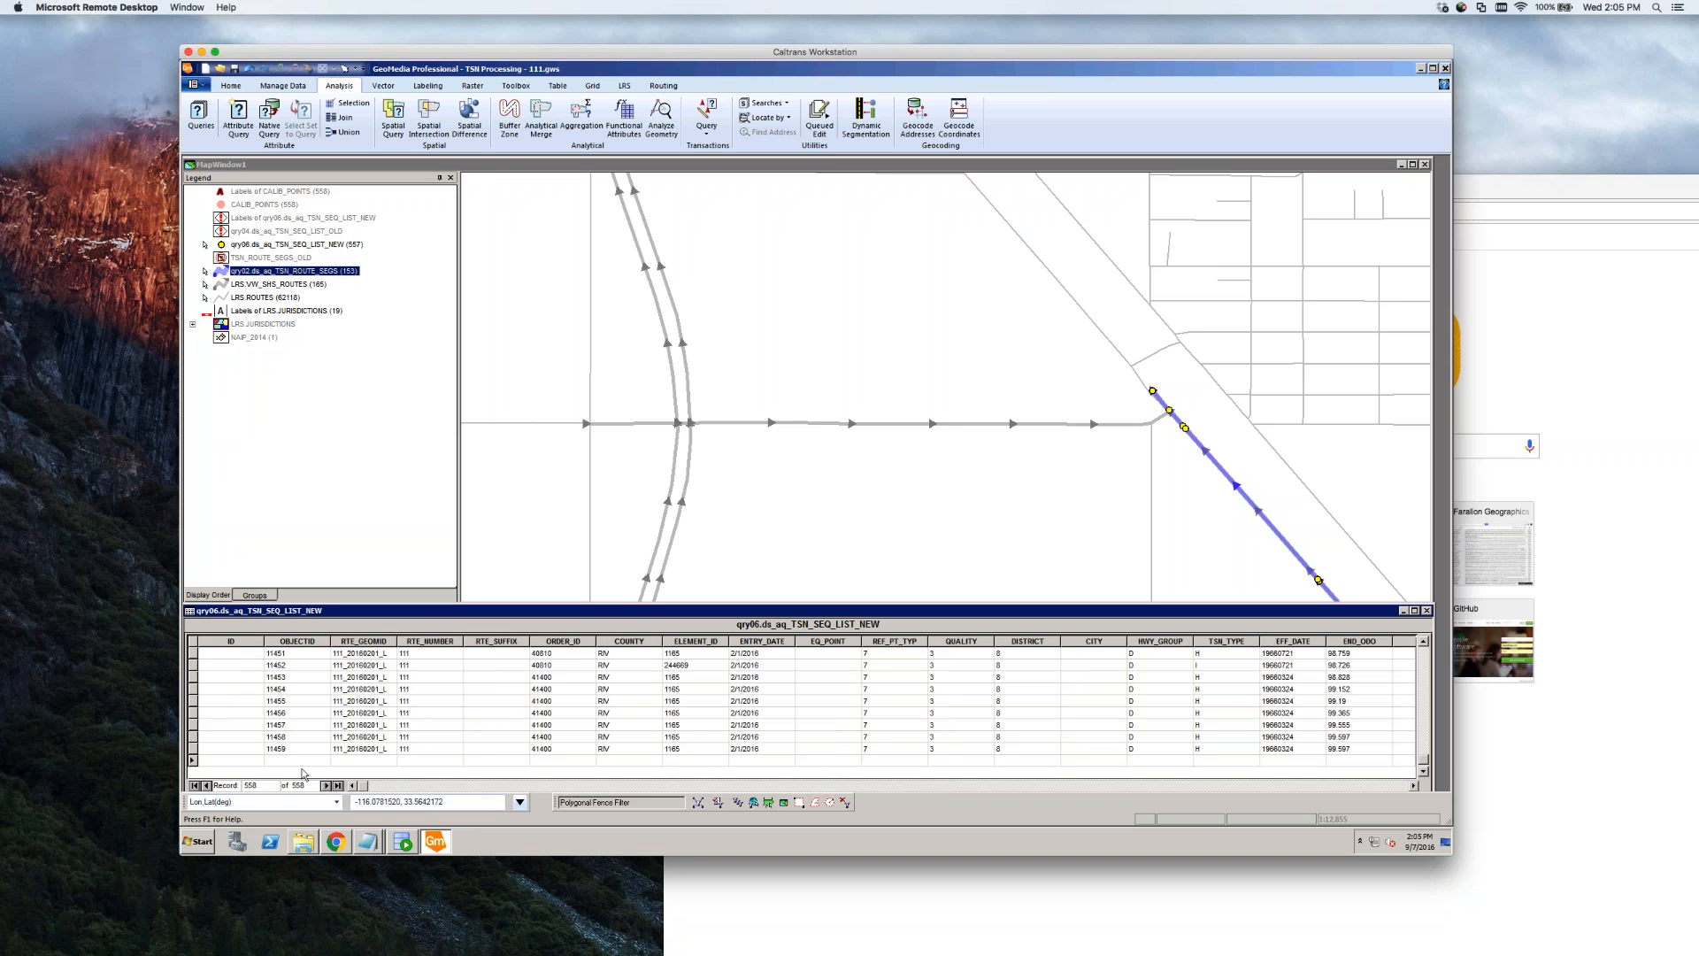
click(437, 761)
click(310, 274)
Show qry02 TSN_ROUTE_SEGS in a data window, reposition it, and go to the last record
right_click(307, 273)
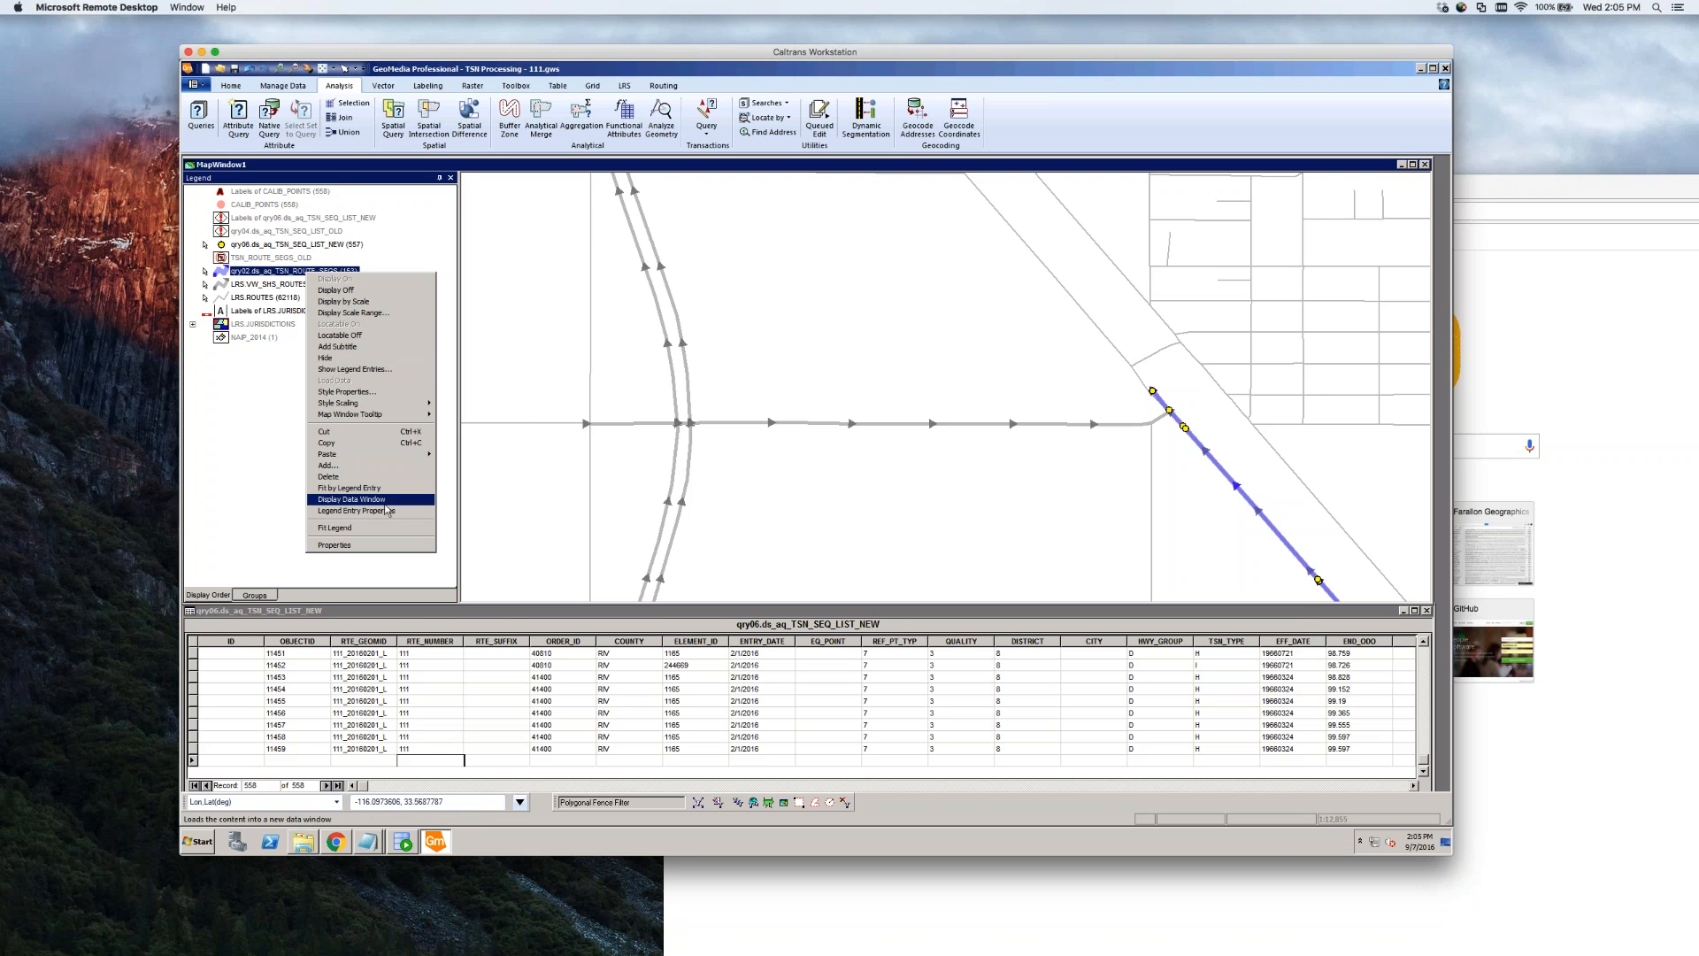
click(352, 499)
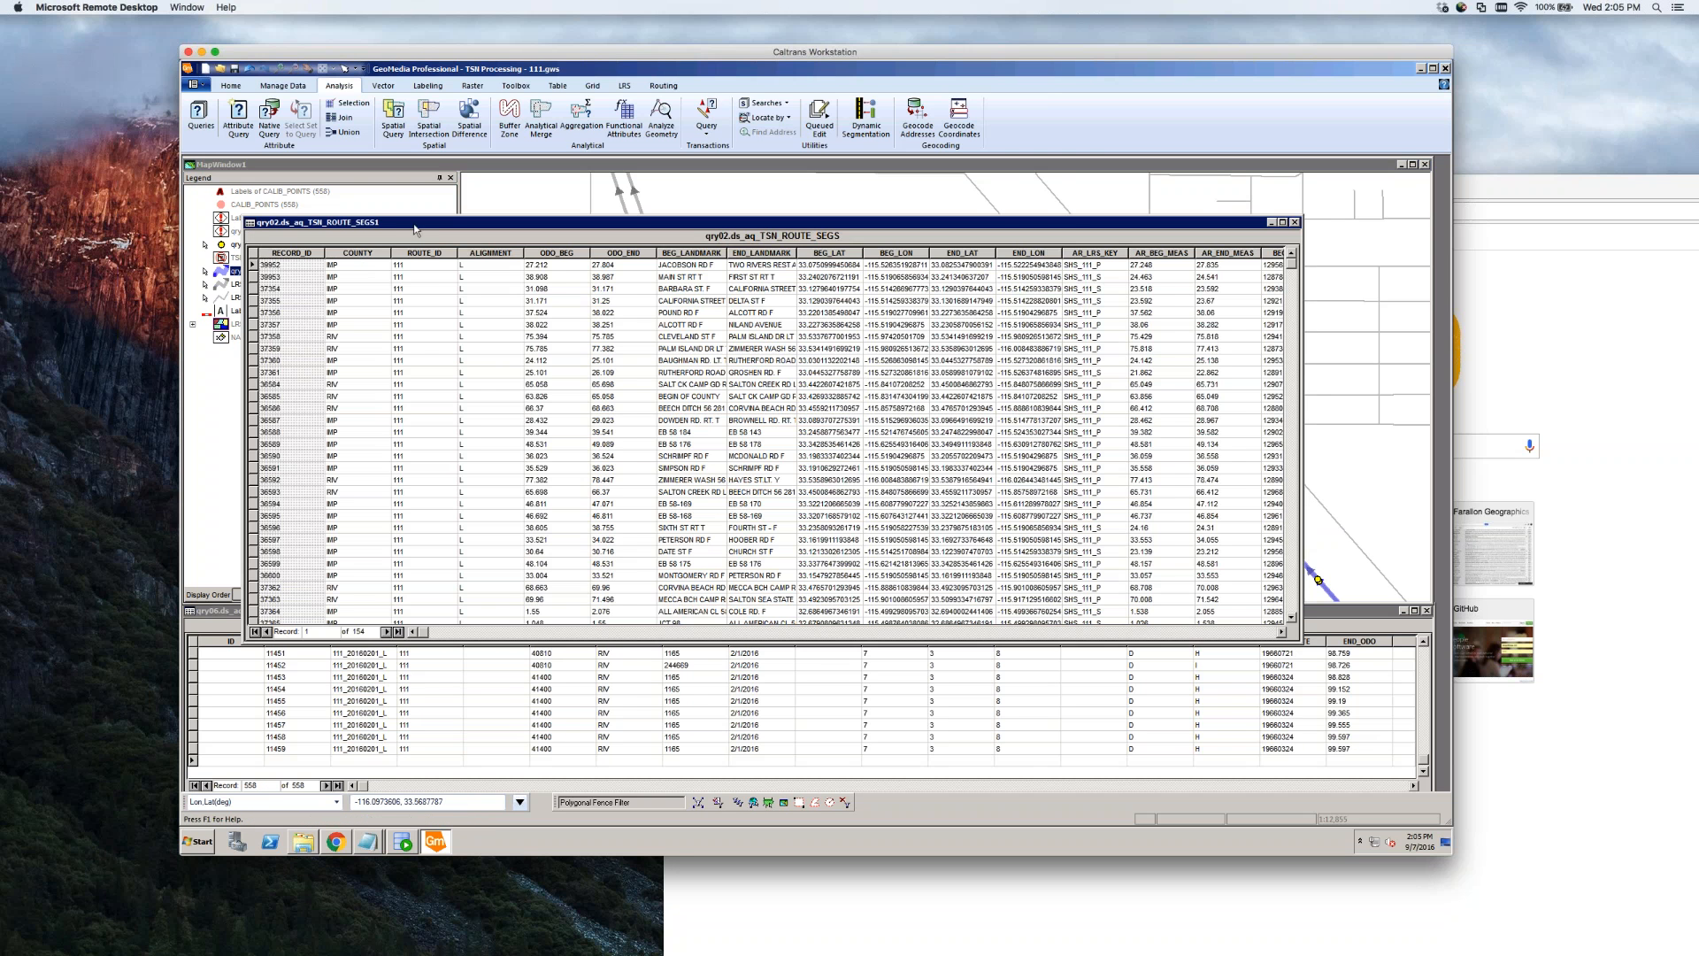
drag(415, 222, 517, 418)
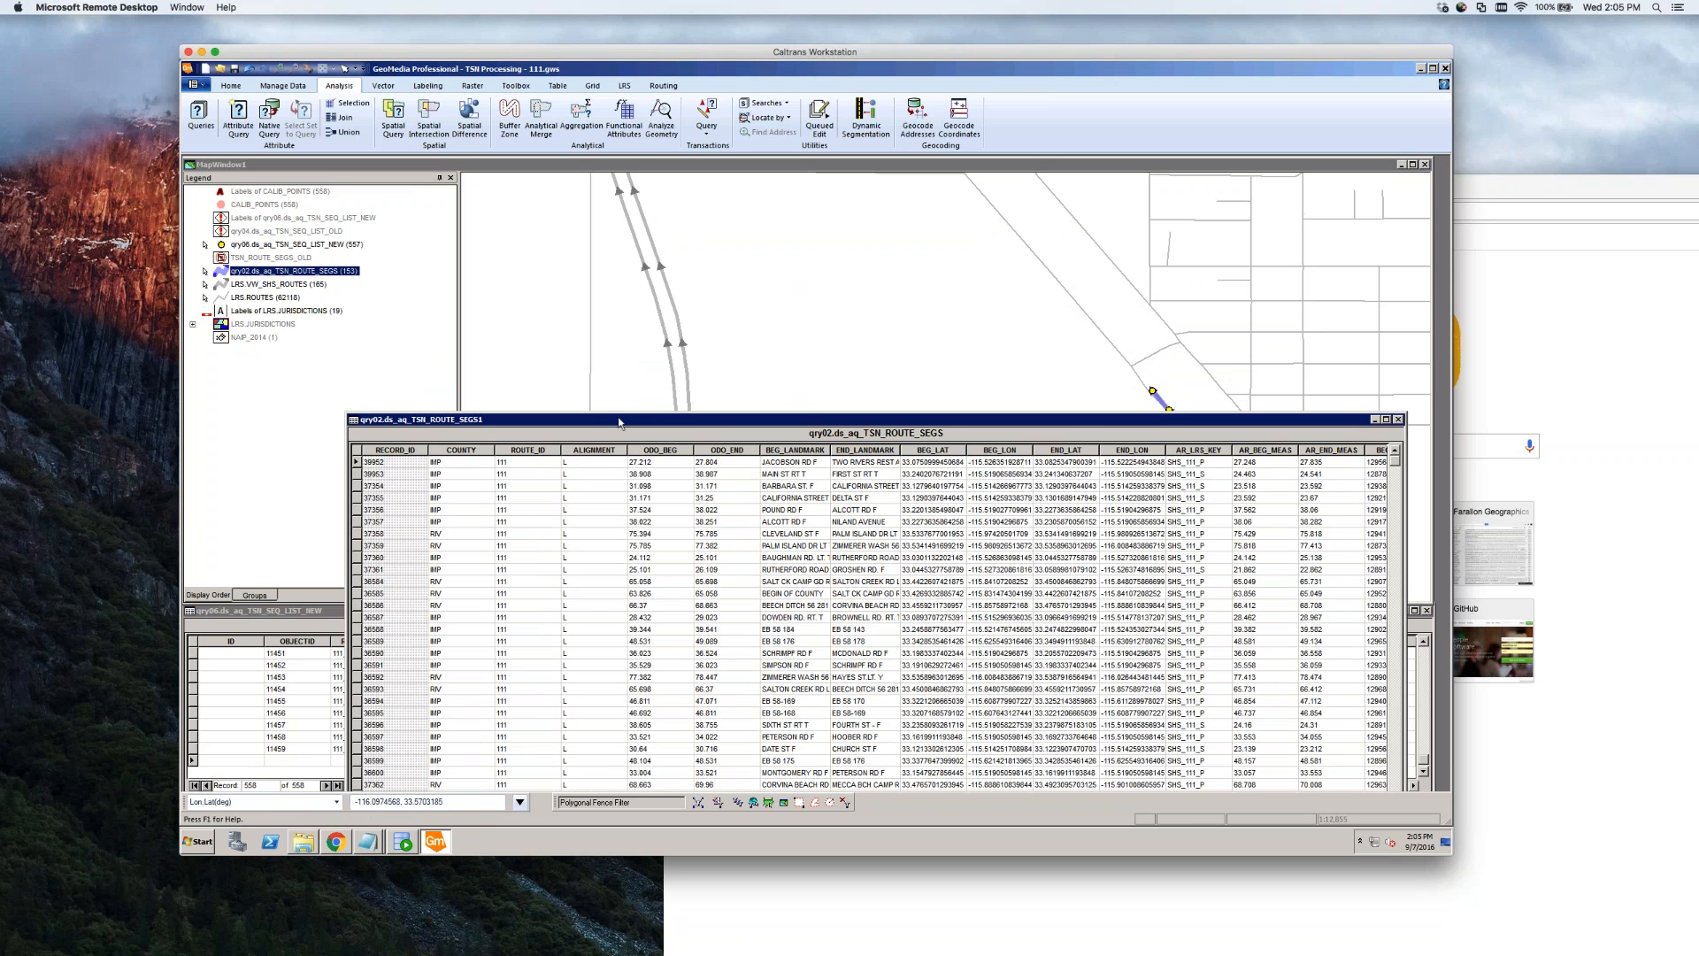
drag(603, 420, 614, 325)
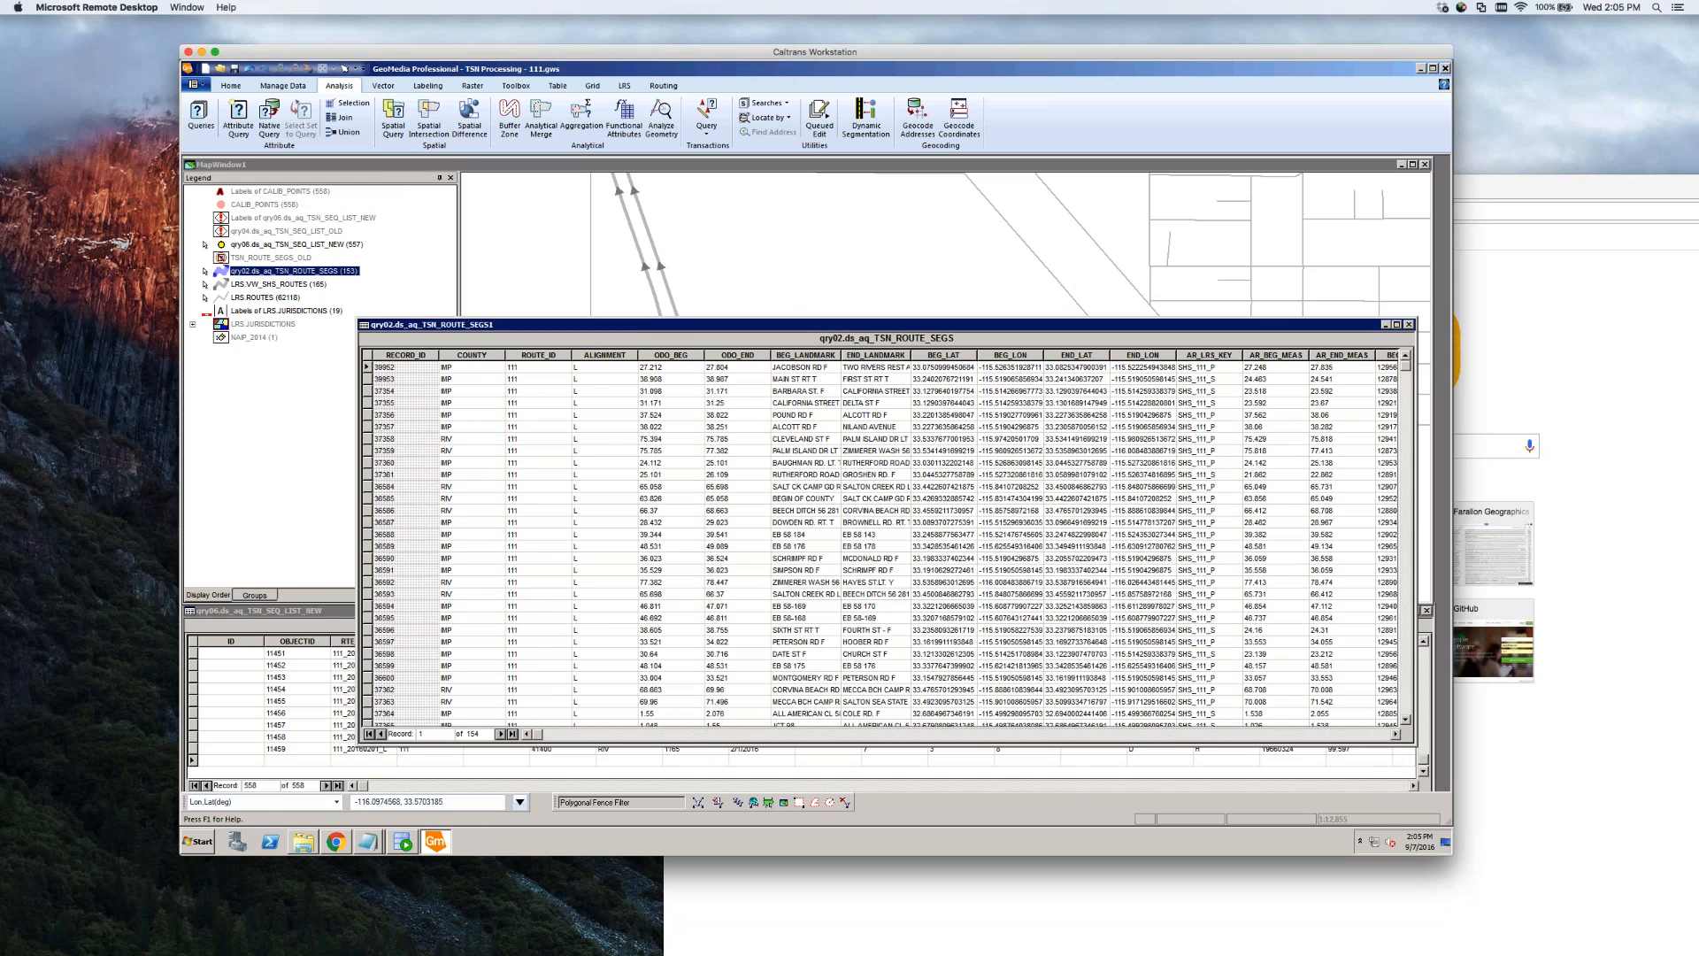
click(513, 734)
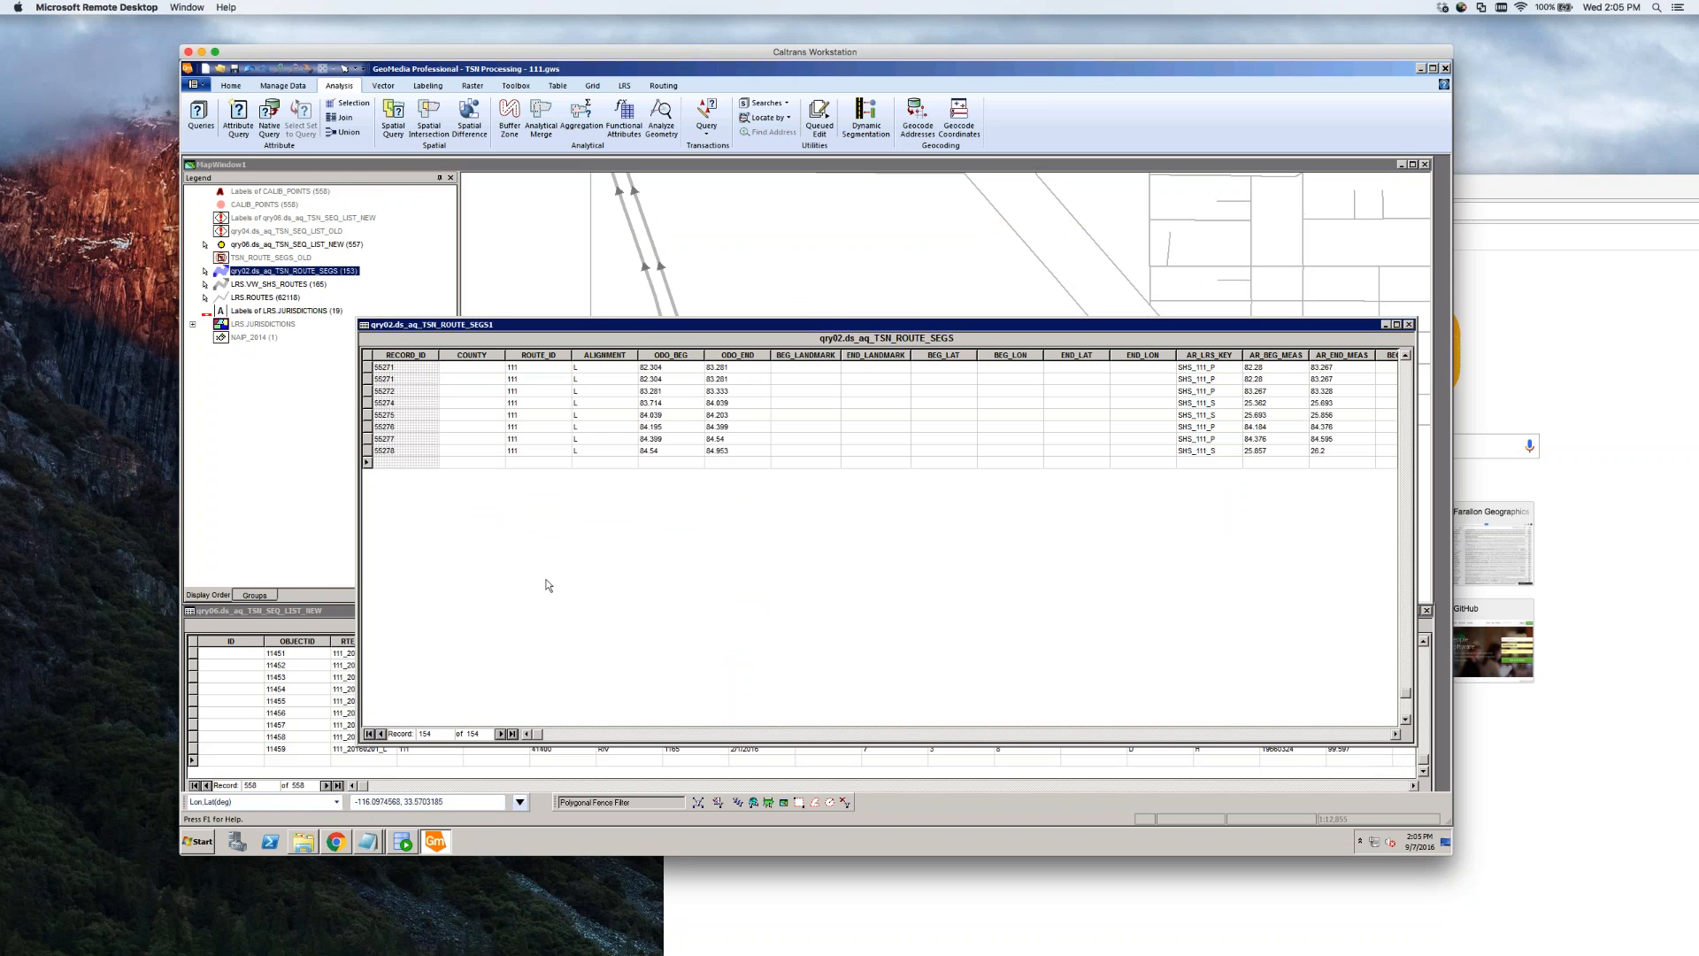
Add a new record with ROUTE_ID 111, ALIGNMENT L, ODO_BEG 82.304, committed as 55416
click(536, 522)
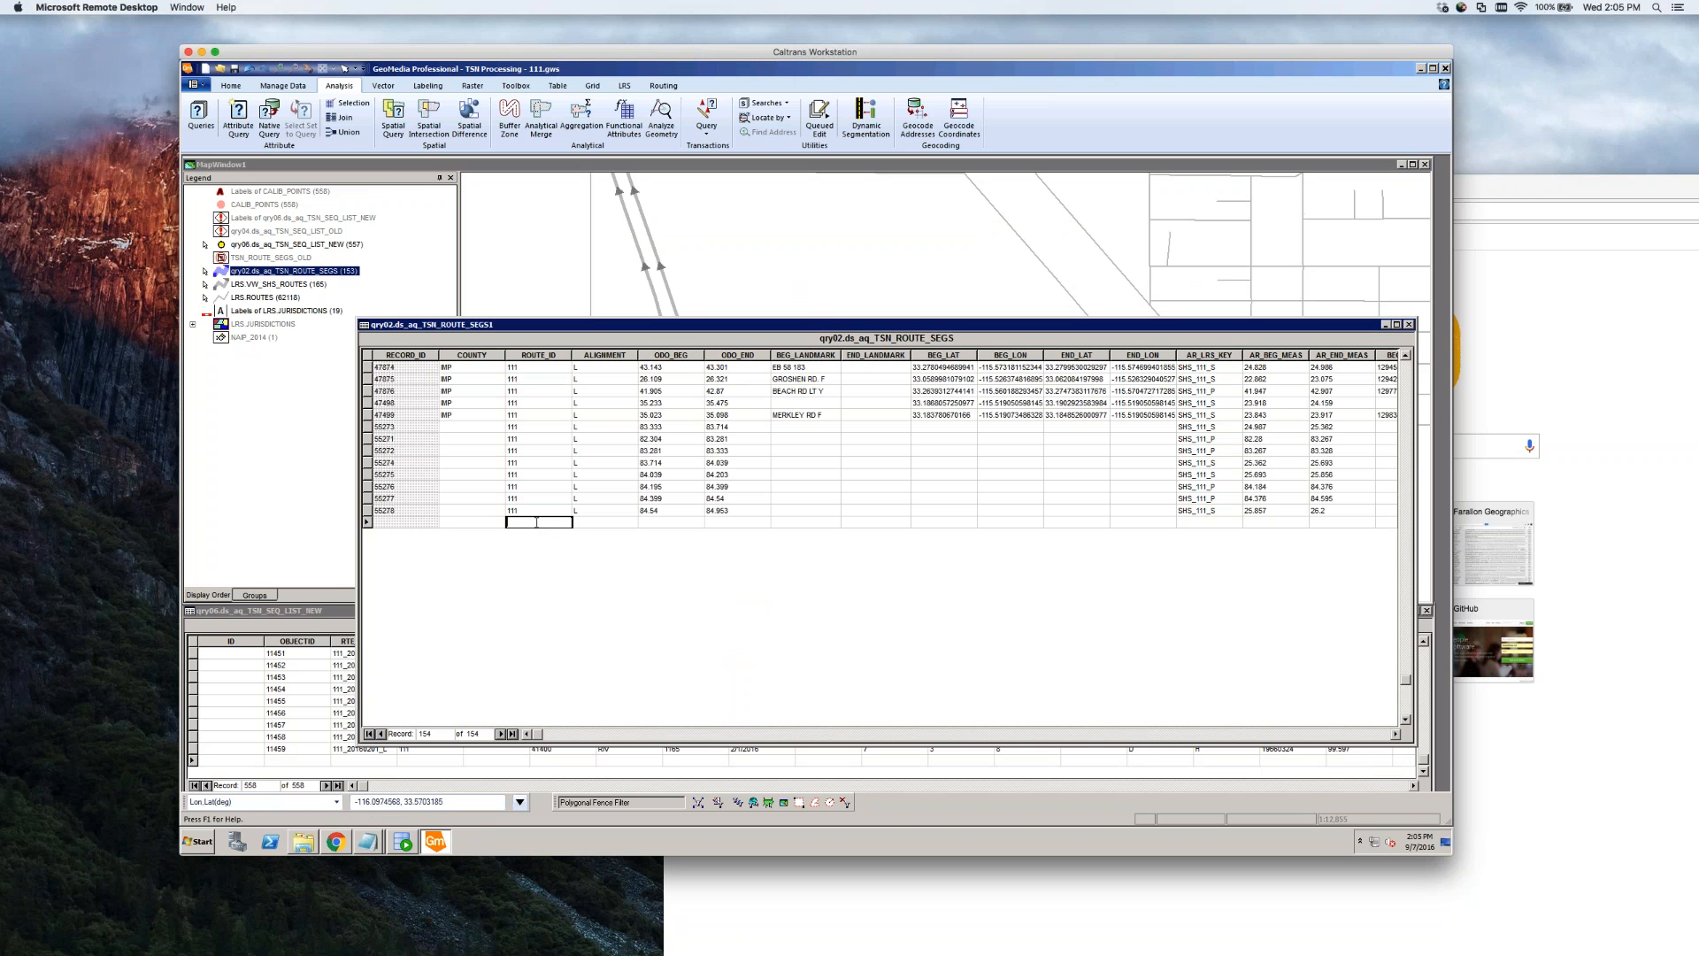
text(111)
key(Tab)
text(L)
key(Tab)
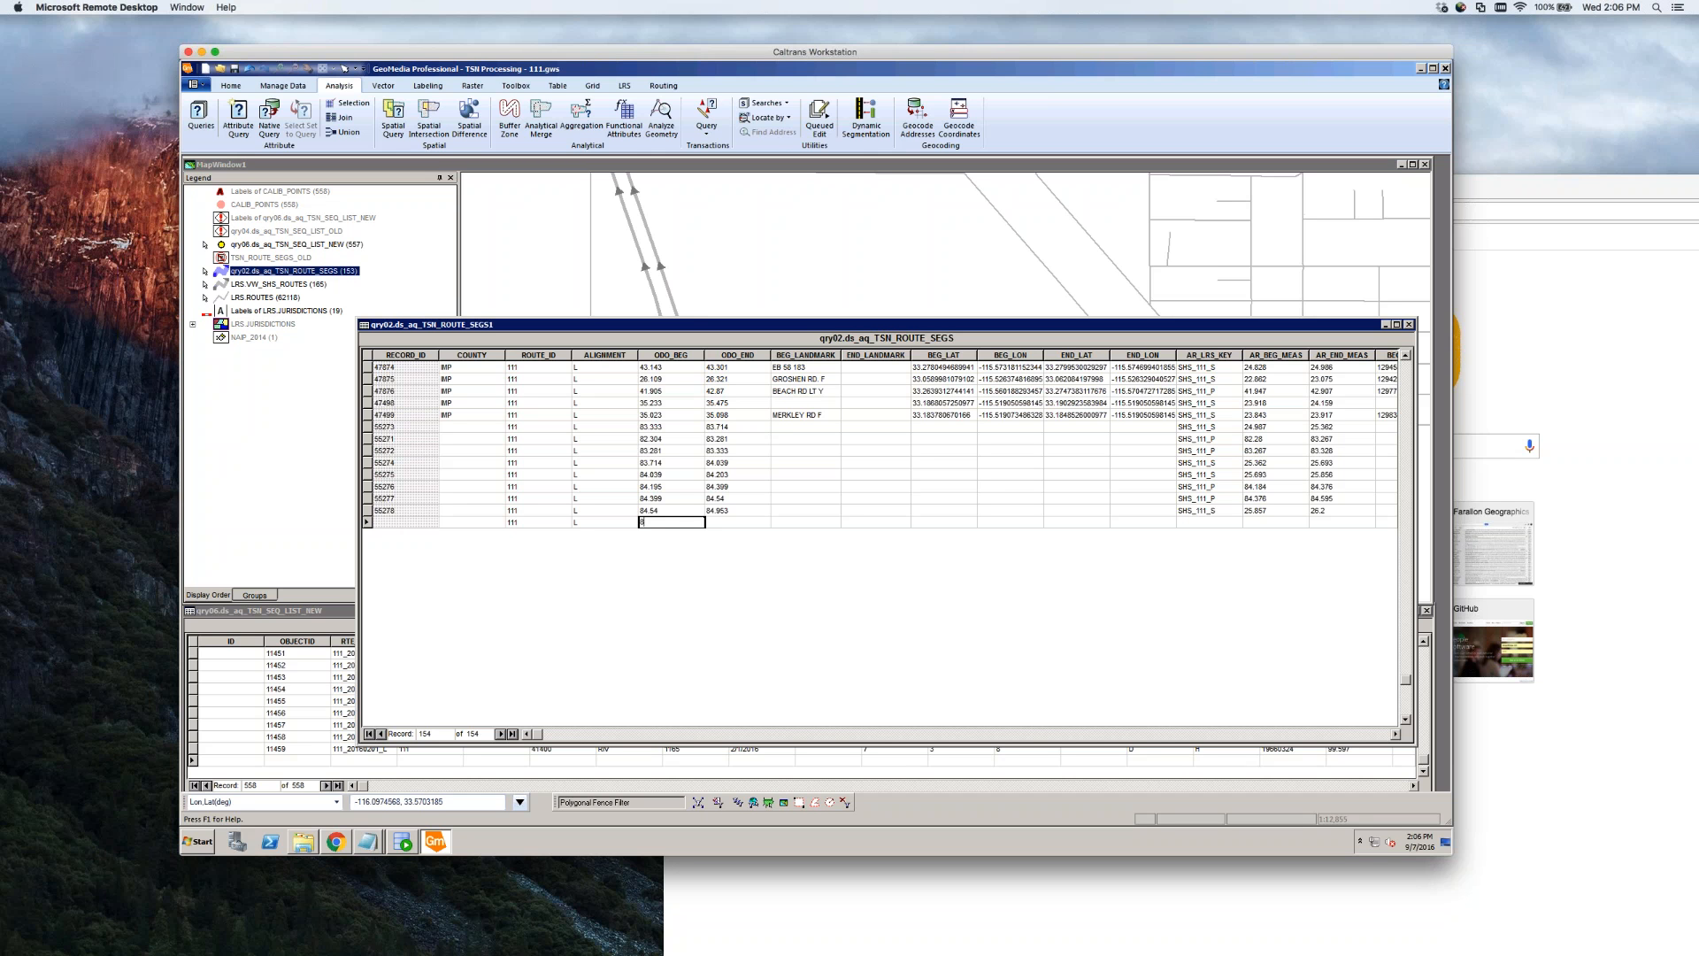
text(2.304)
key(Tab)
click(720, 439)
Check record 55416's ODO_BEG and record 55271's ODO_END of 83.281
click(580, 523)
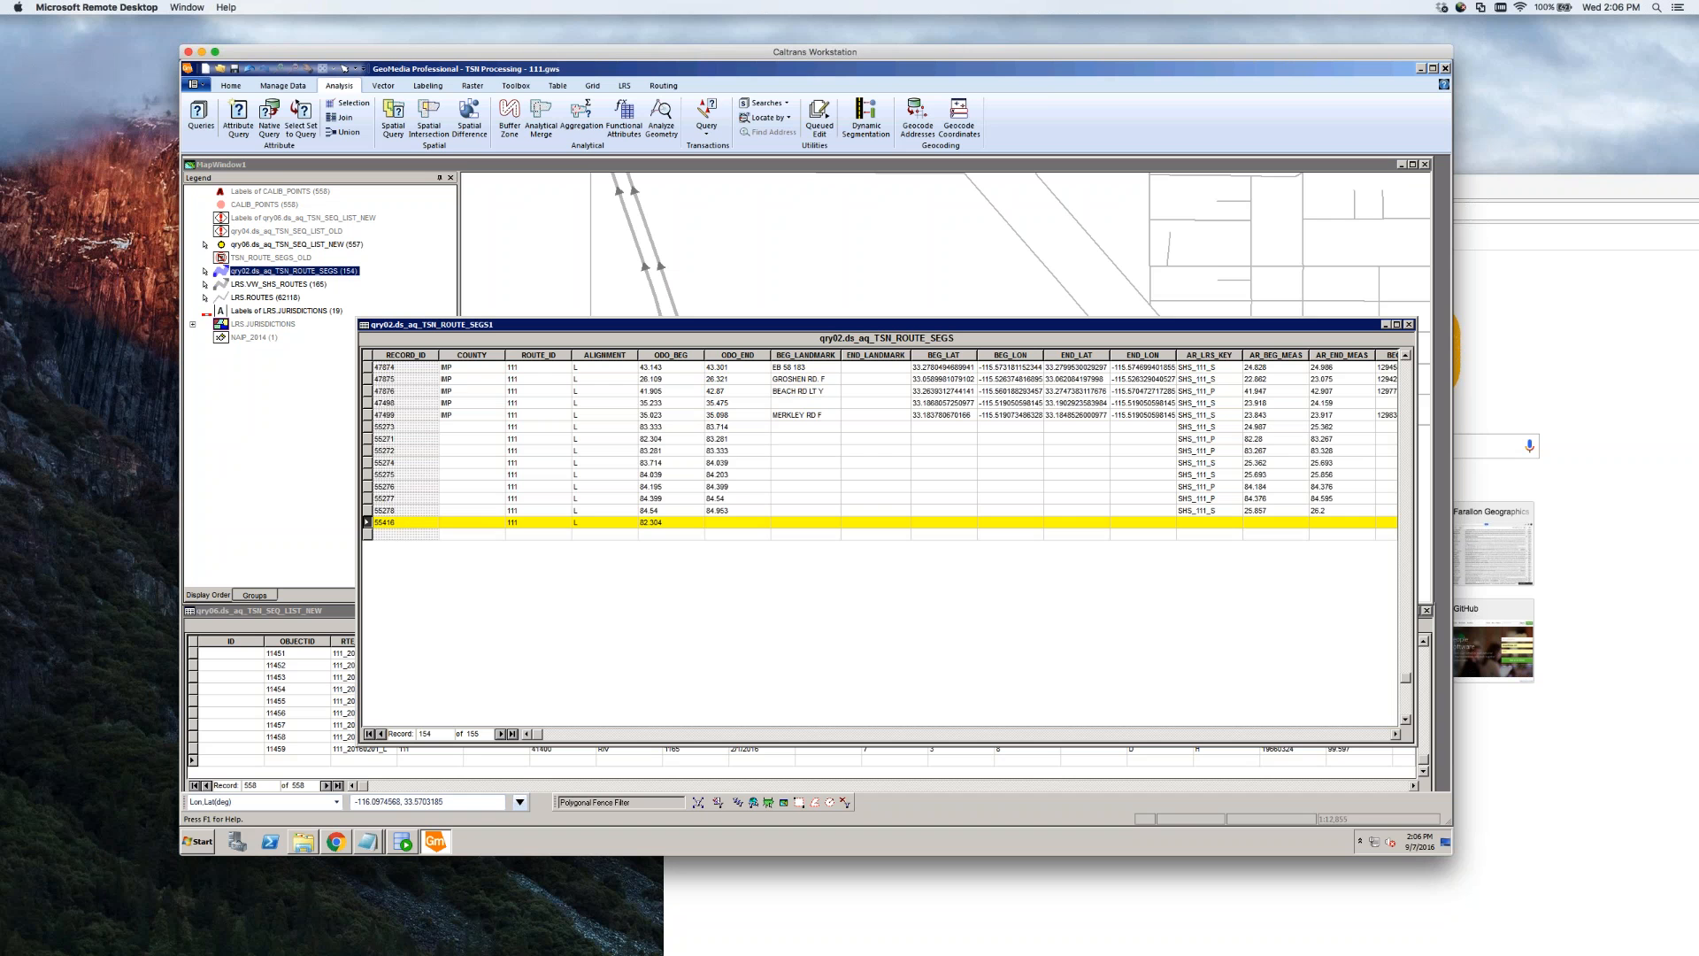
click(673, 522)
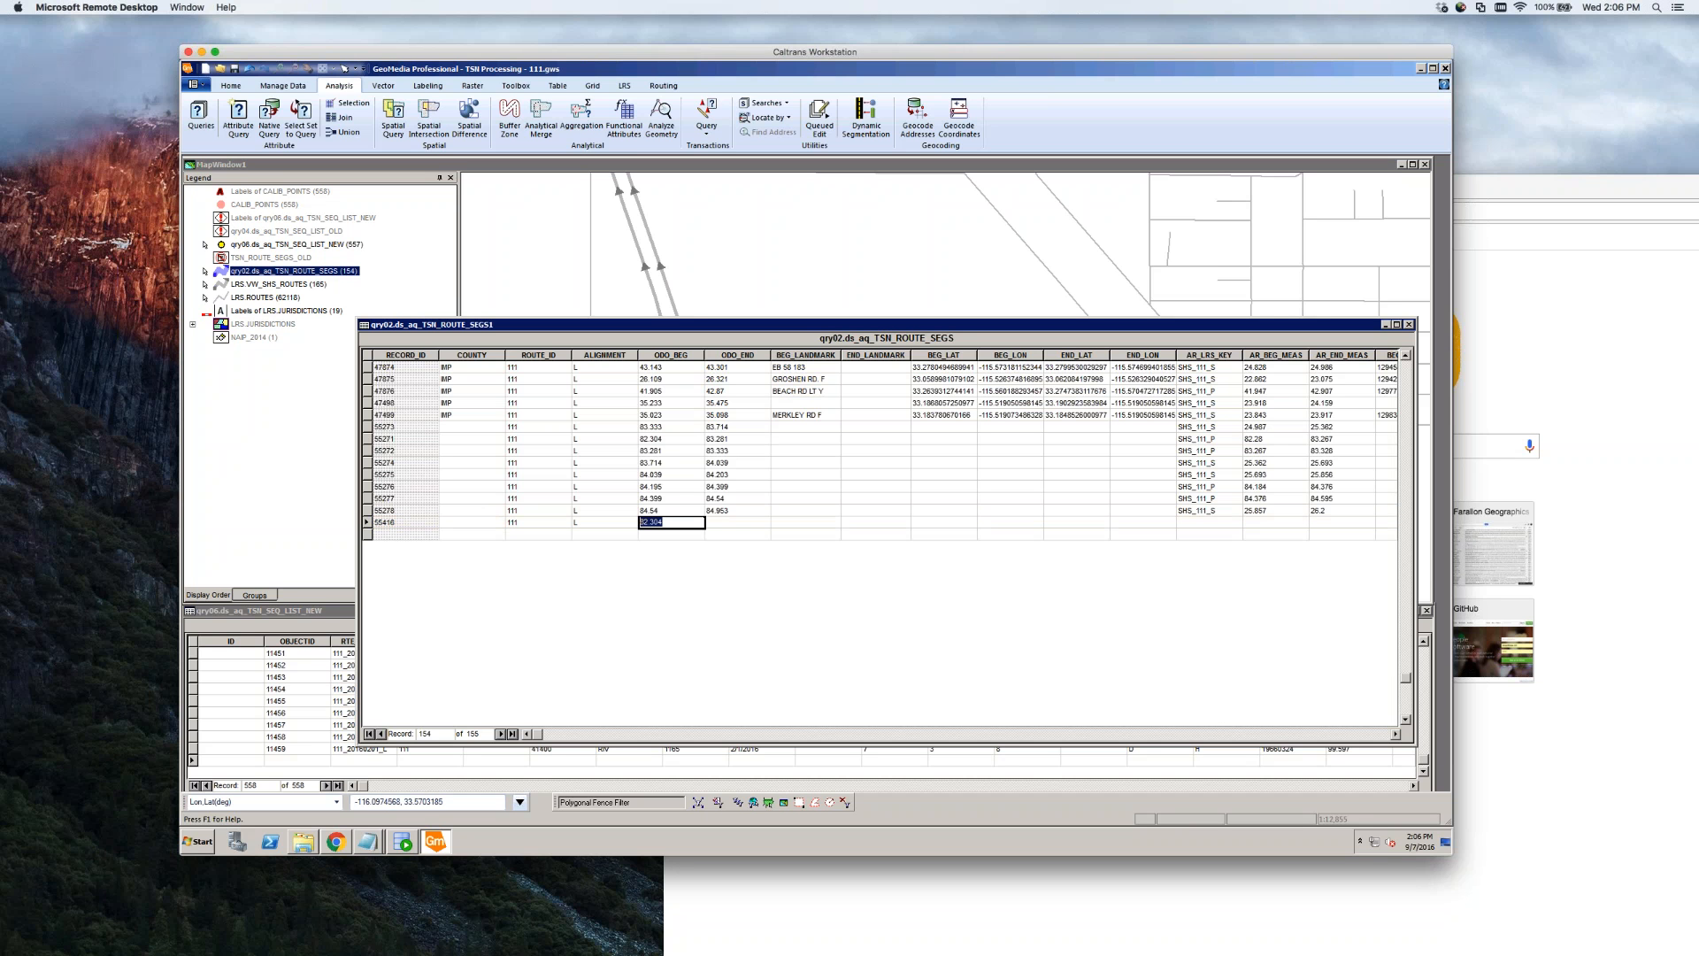
click(730, 439)
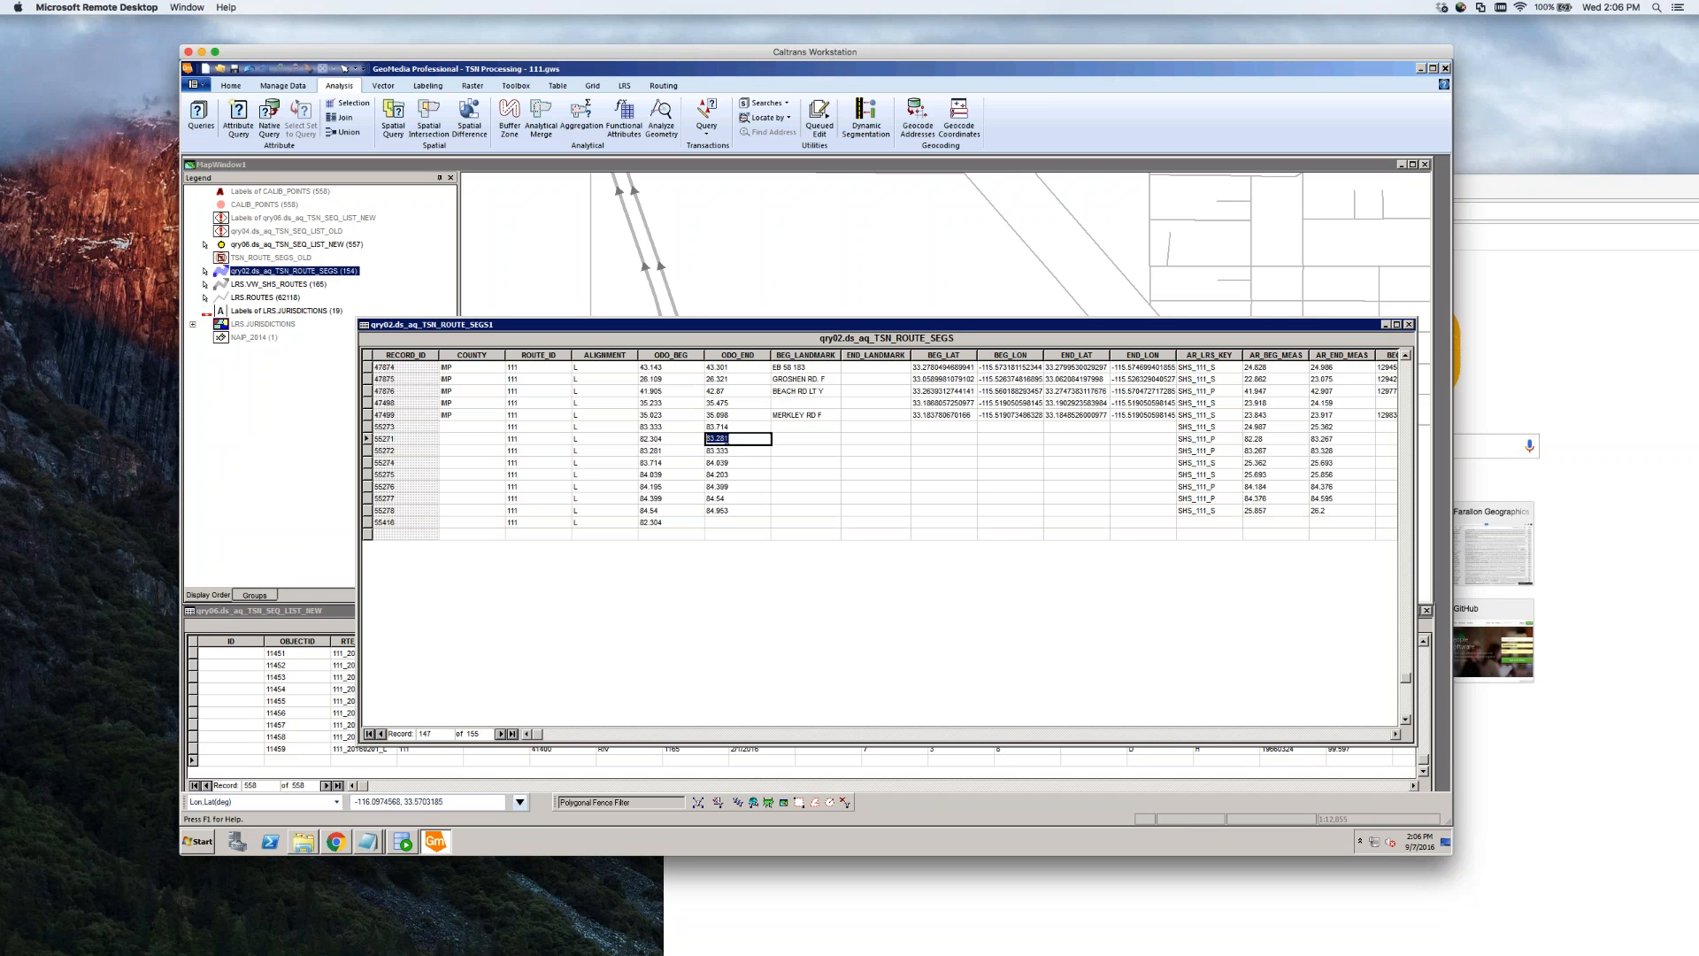
click(368, 439)
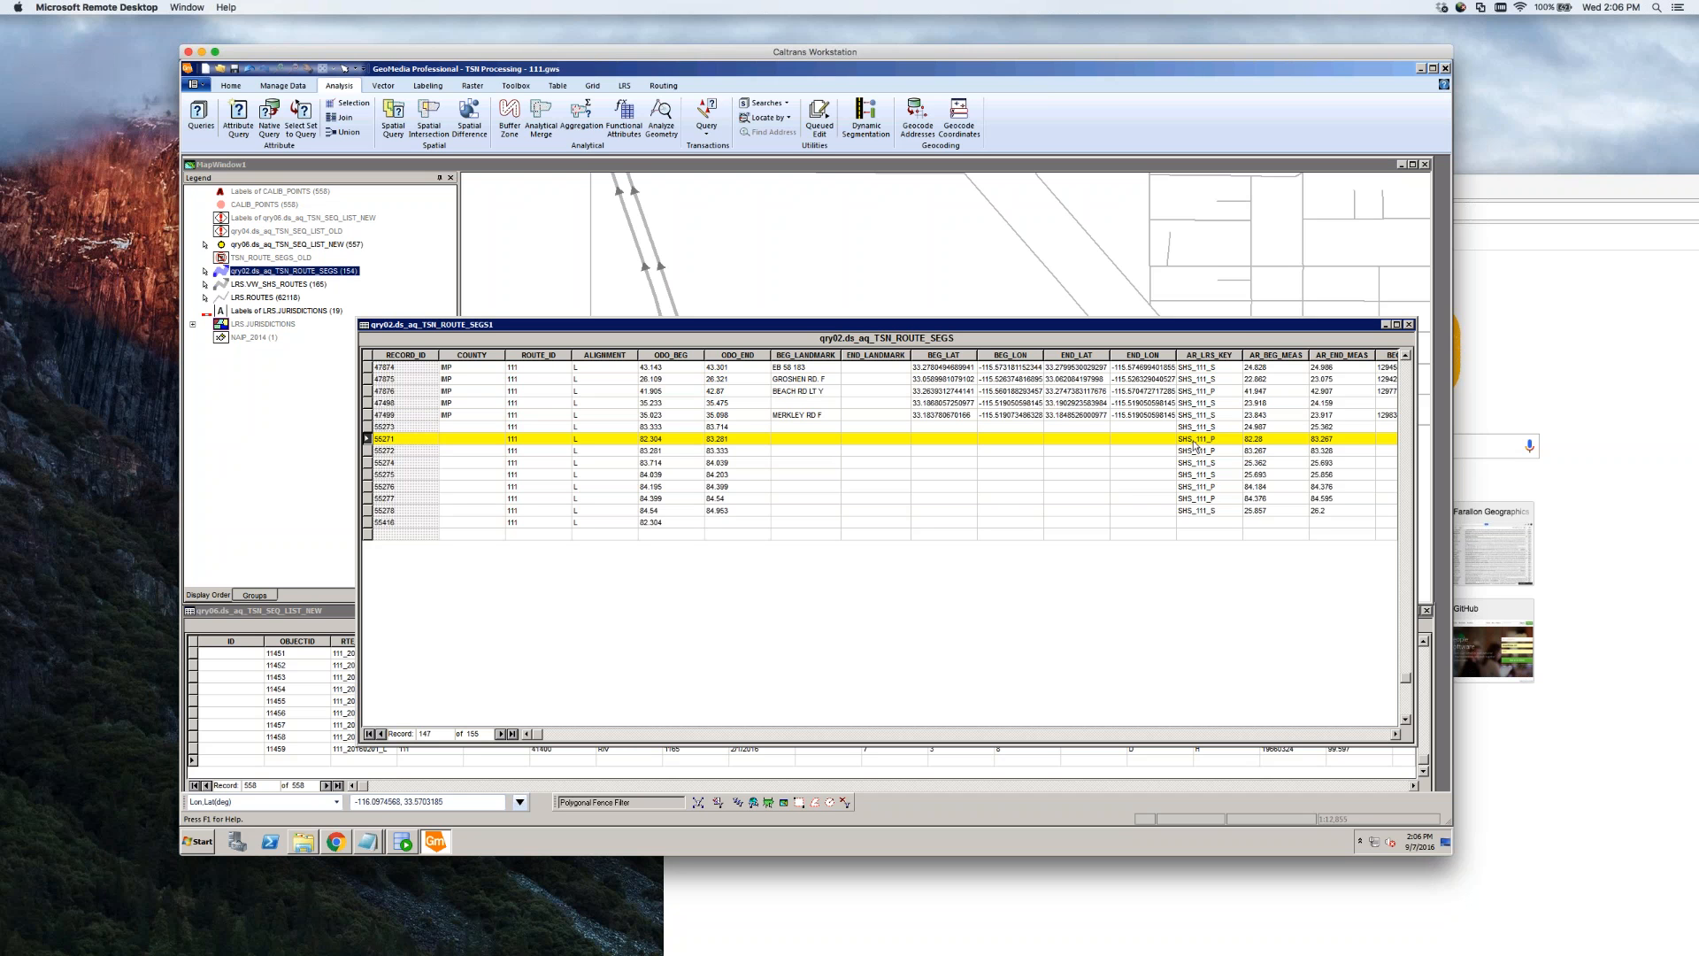
Widen the TSN_ROUTE_SEGS window and change record 55271's AR_LRS_KEY to SHS-SPUR_111_P
drag(1242, 325, 1043, 285)
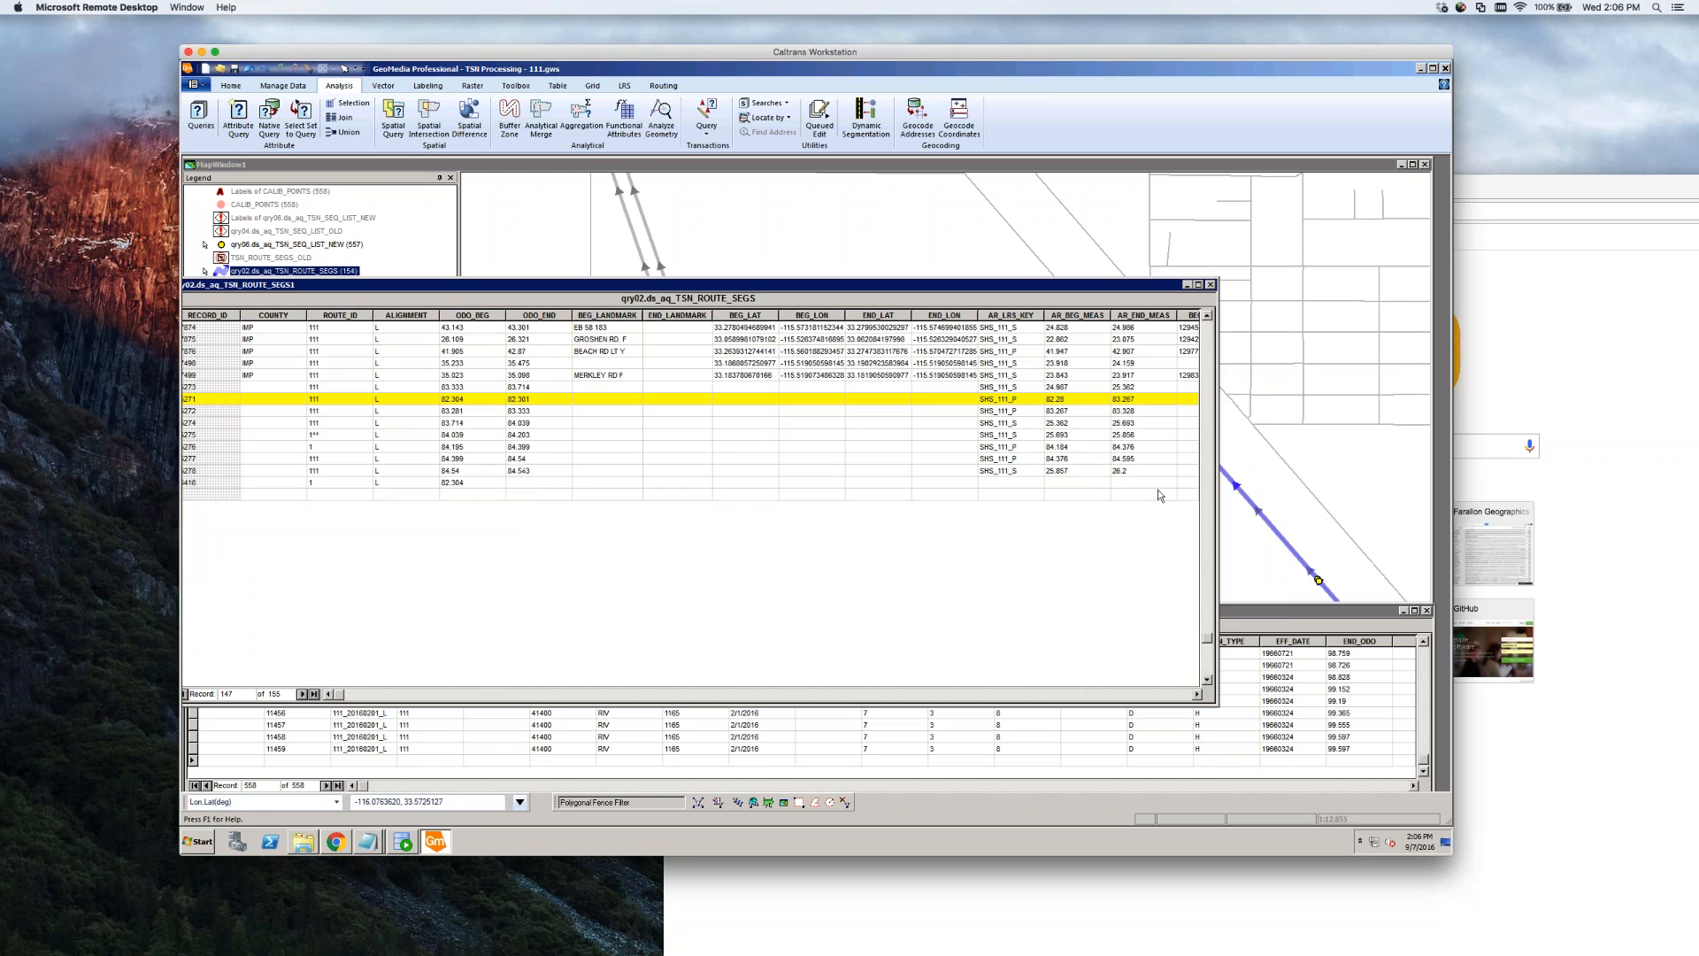
drag(1218, 495, 1399, 495)
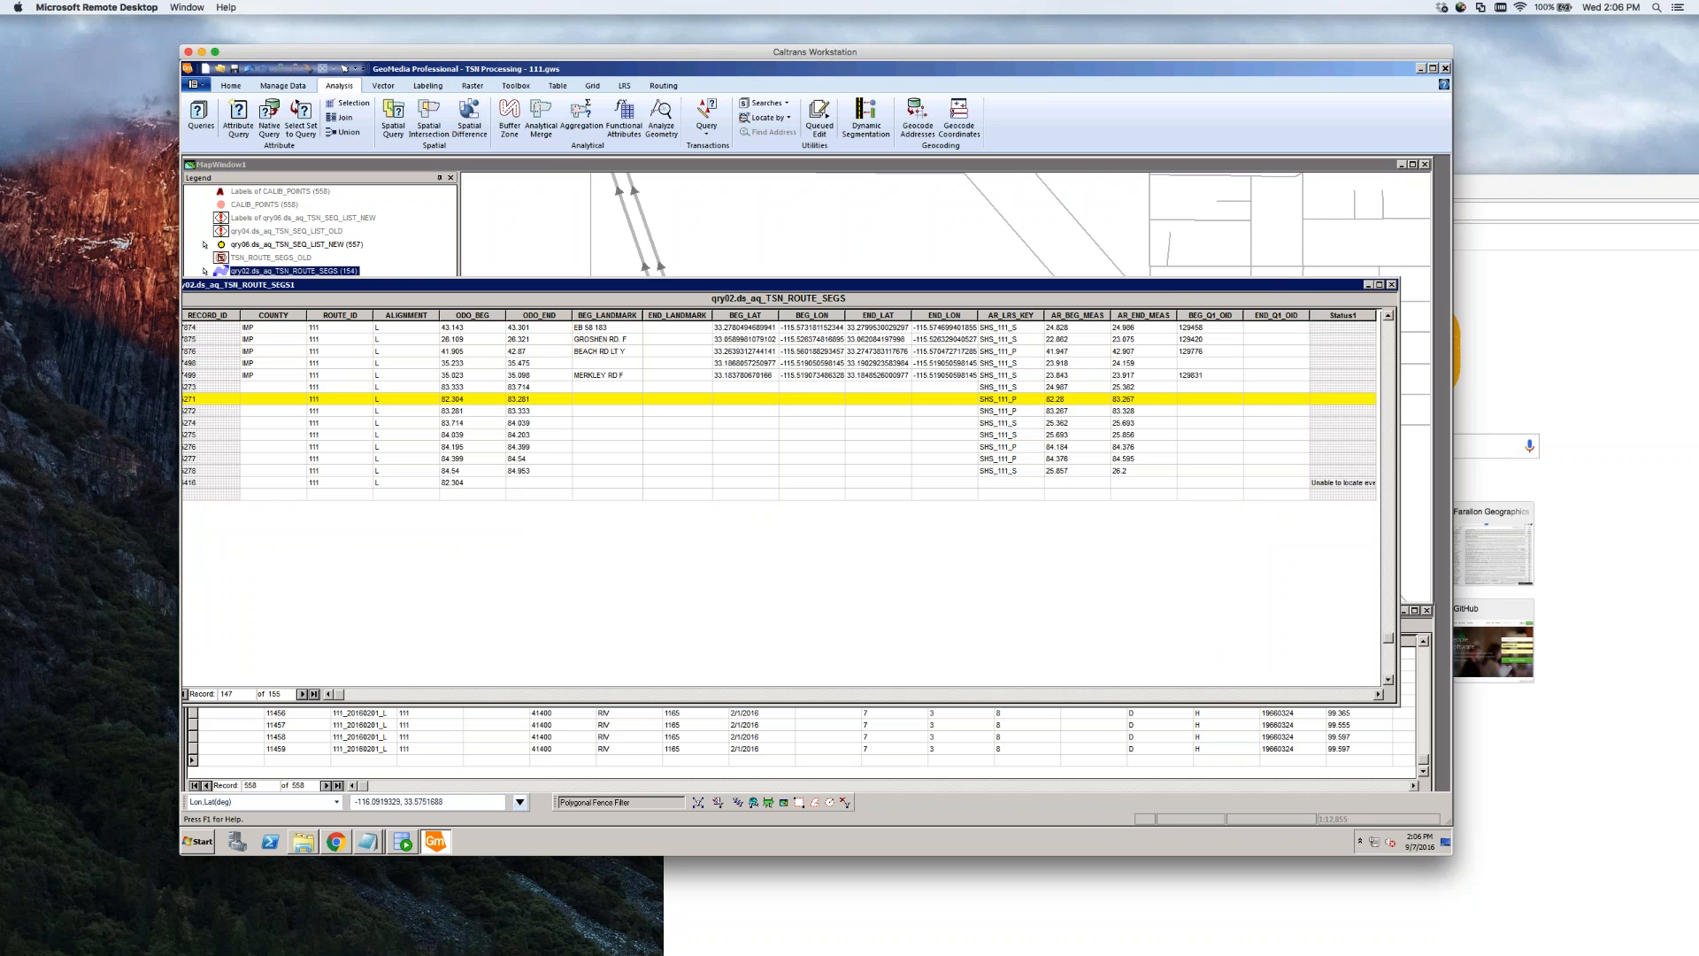
click(996, 400)
text(-SPUR)
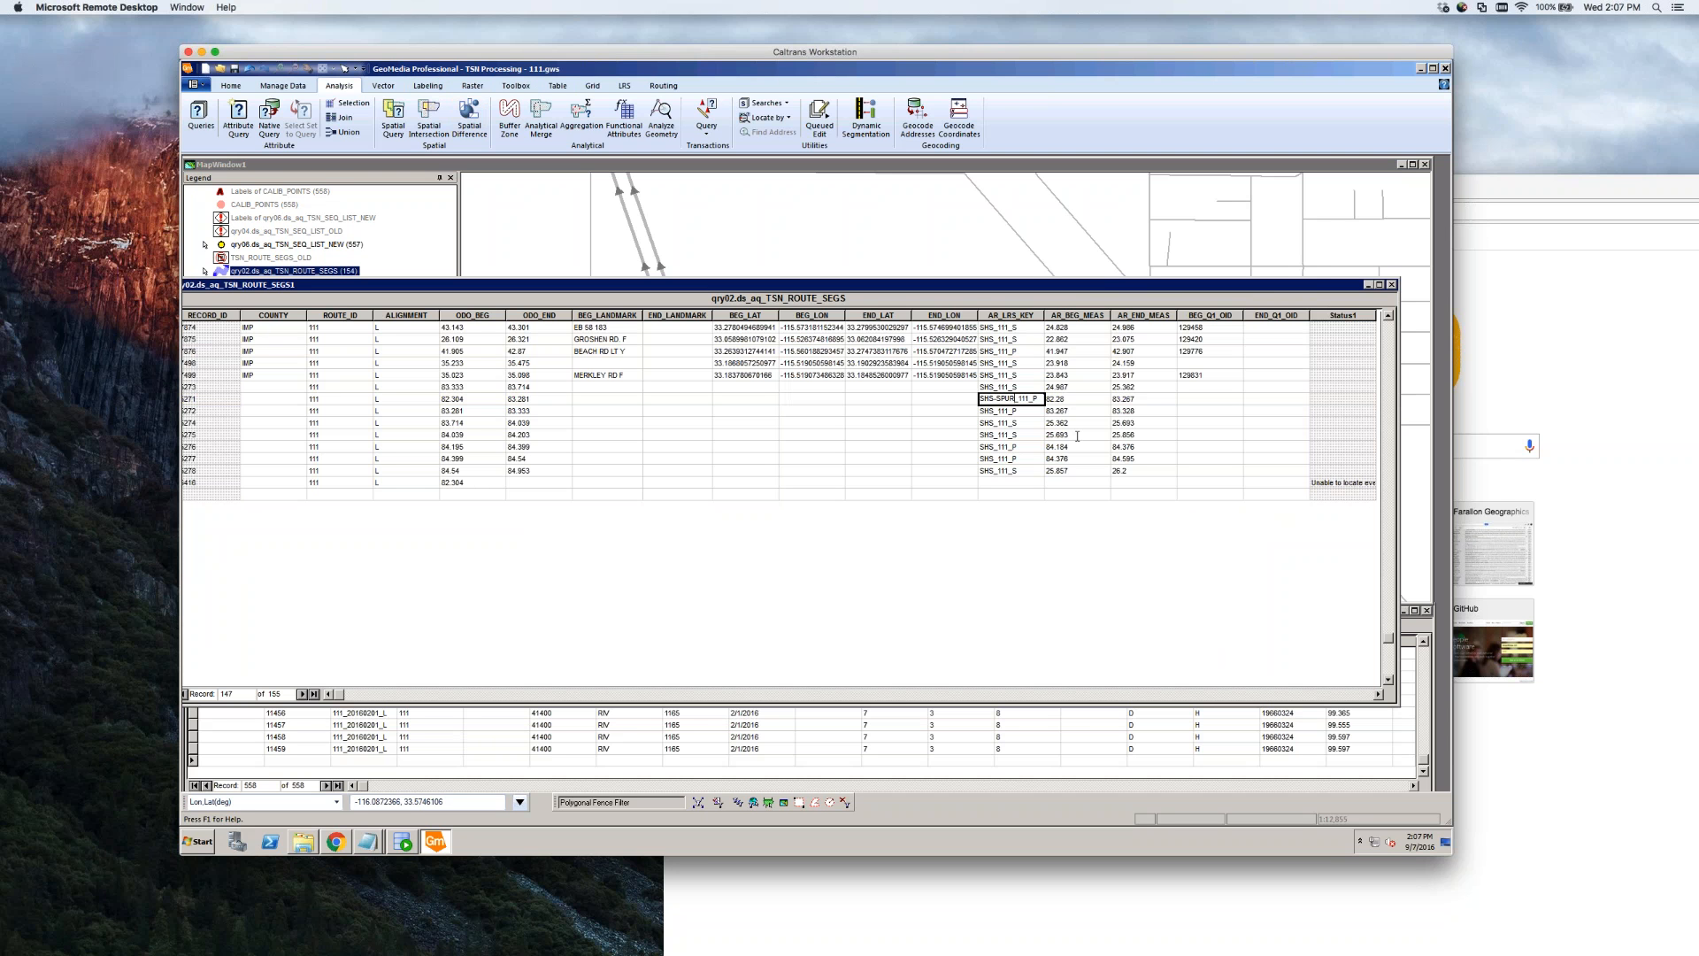
click(478, 472)
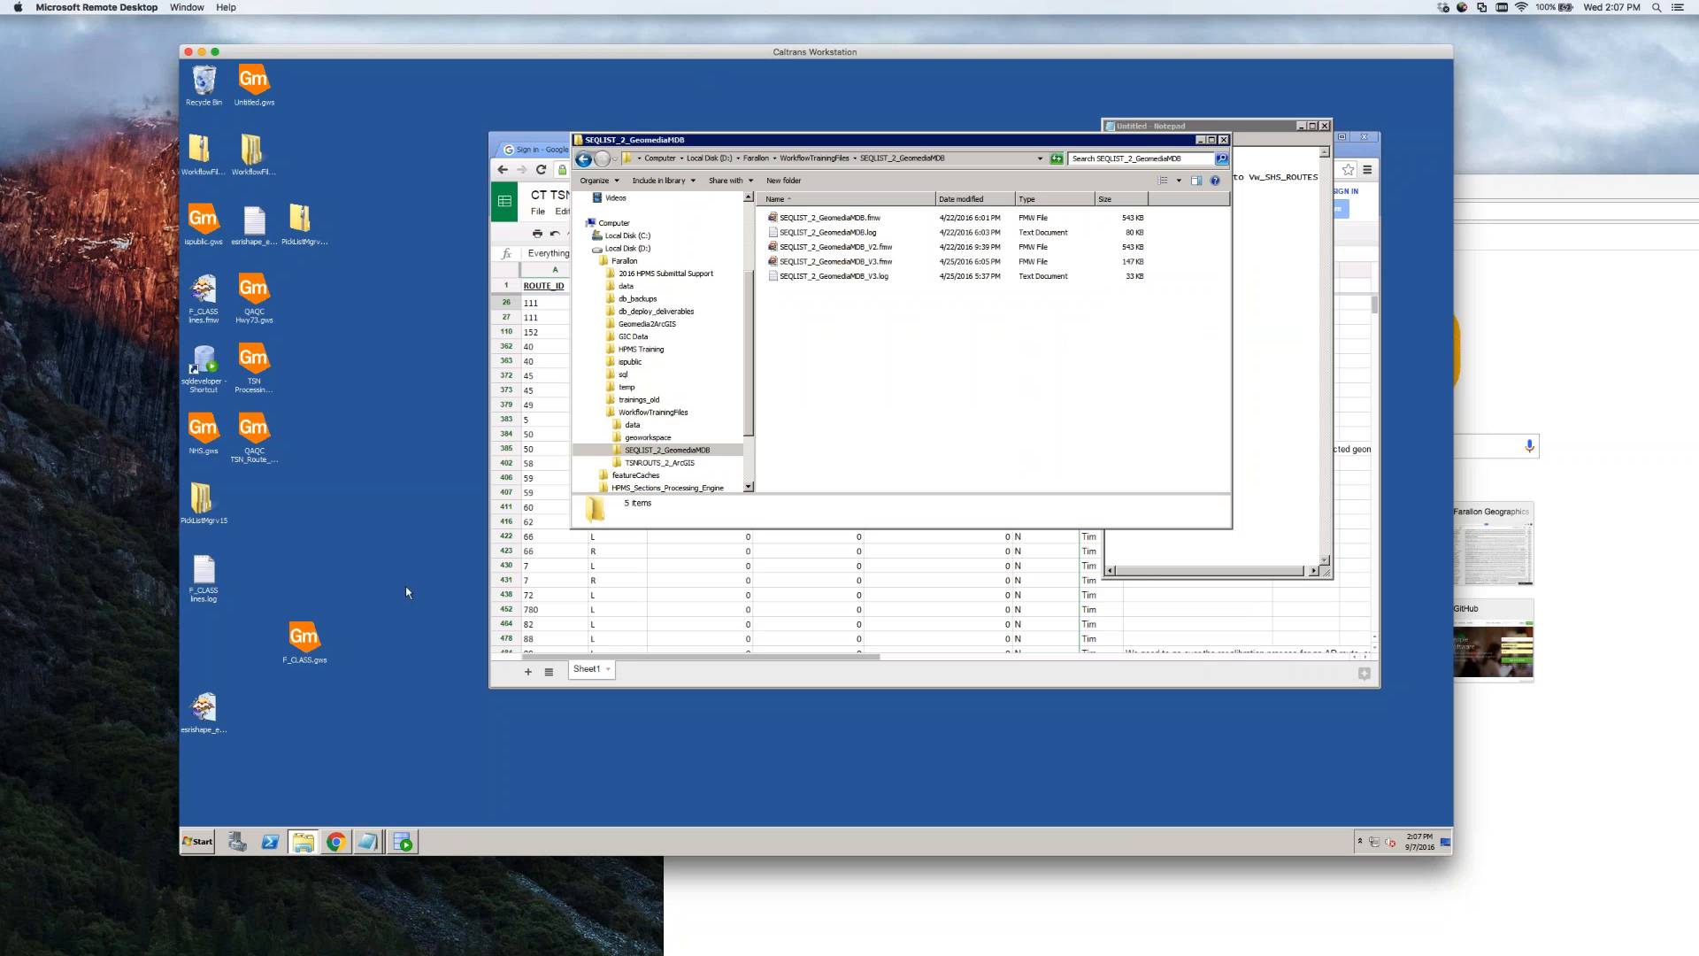
Check the options for the TSN Processing - 111.gws workspace file on the desktop
click(406, 587)
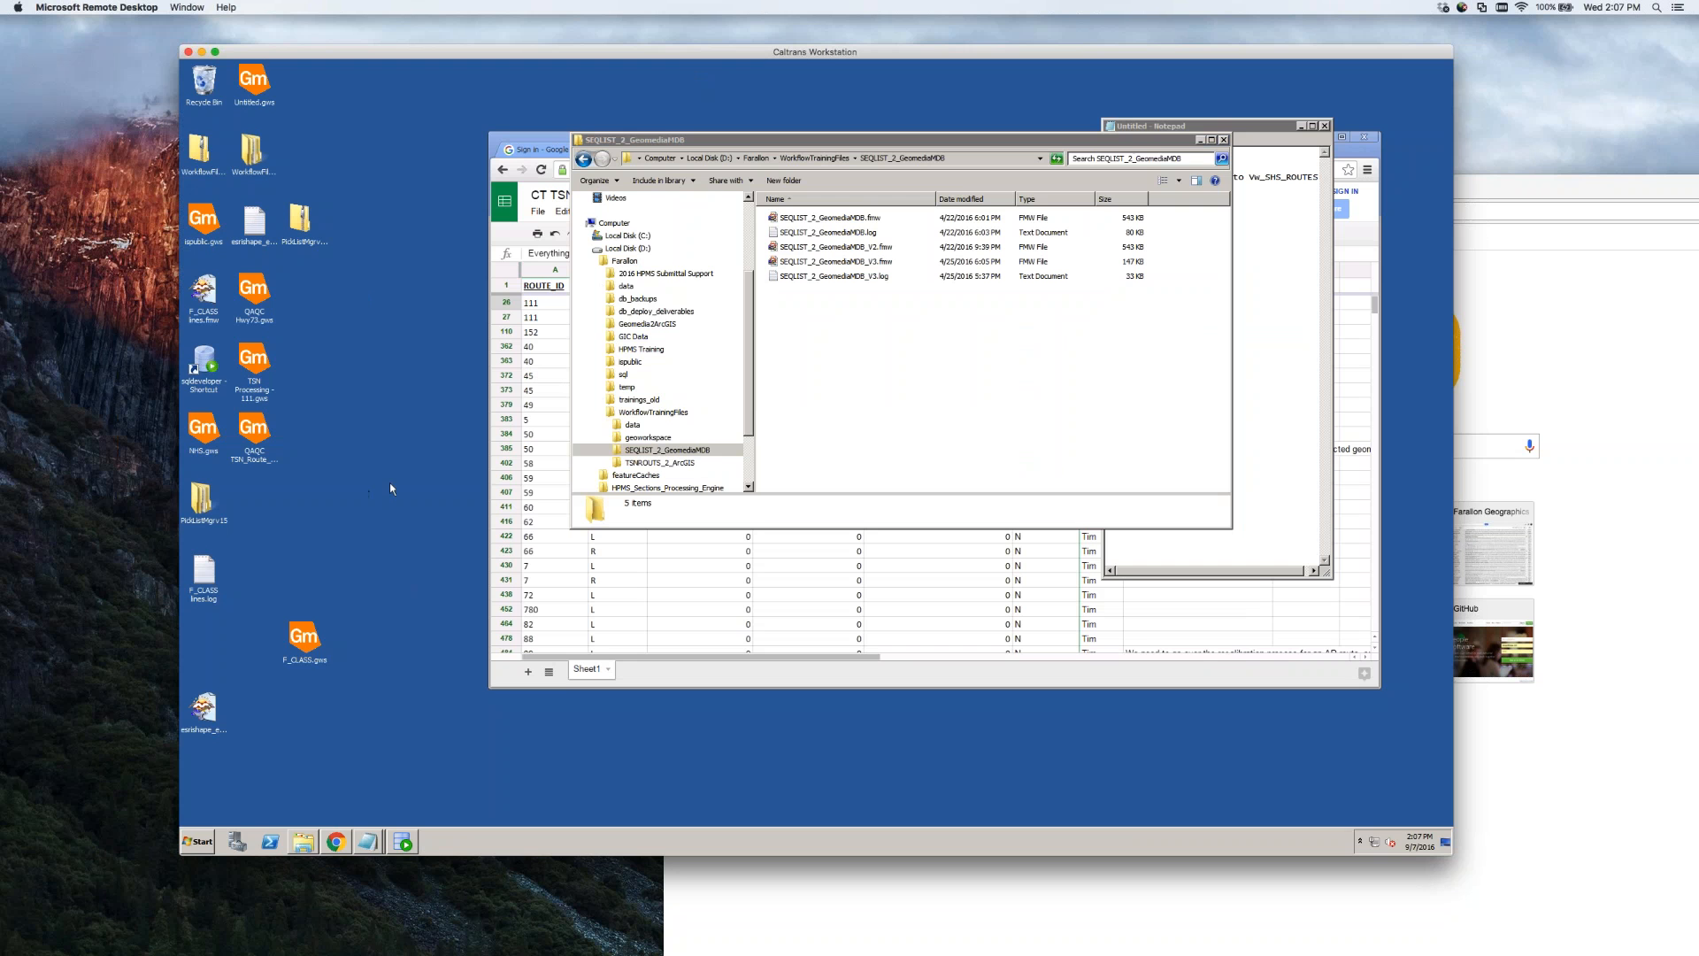
right_click(257, 363)
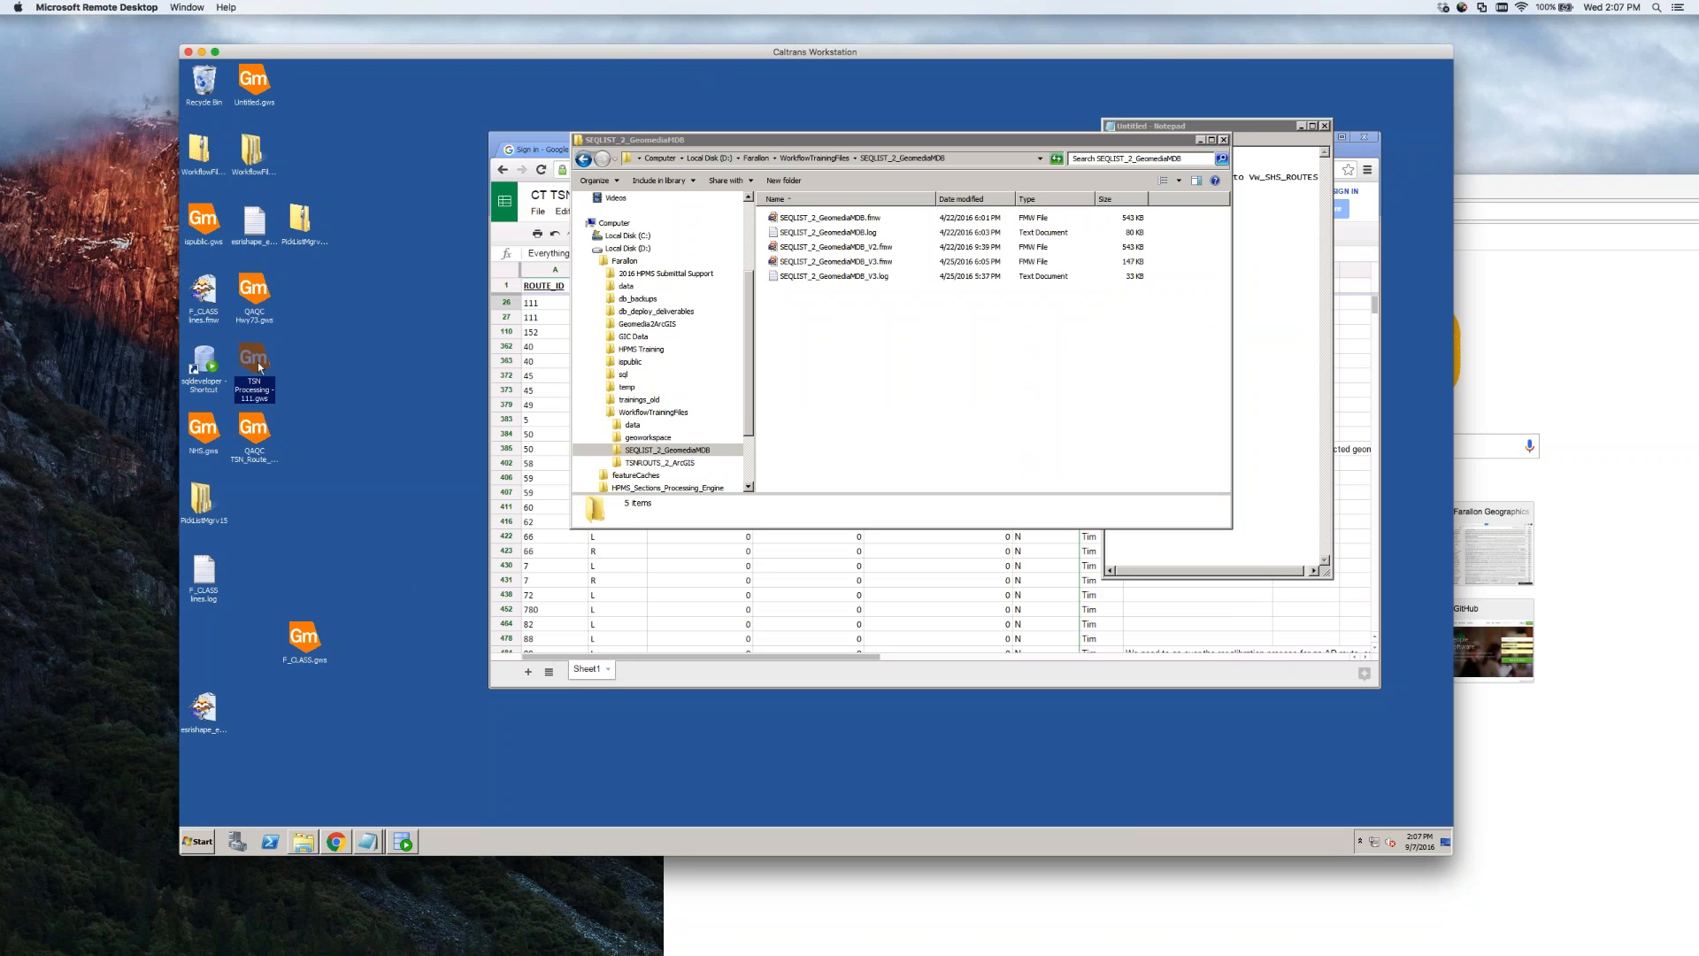
click(301, 369)
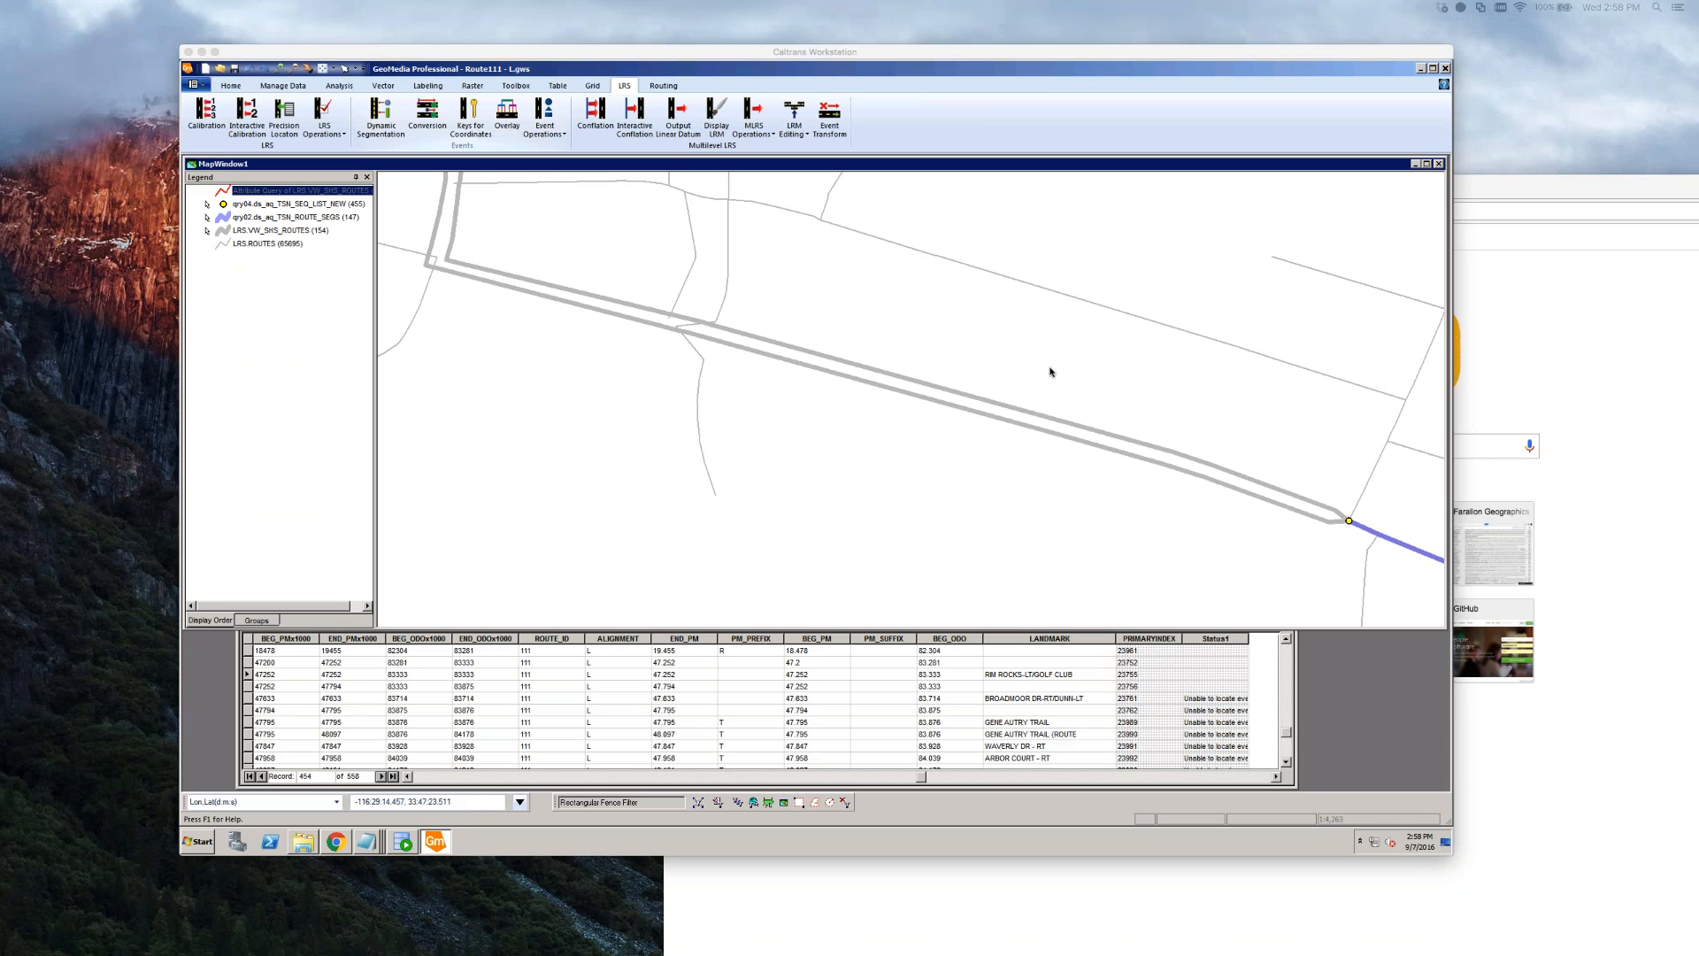
click(922, 168)
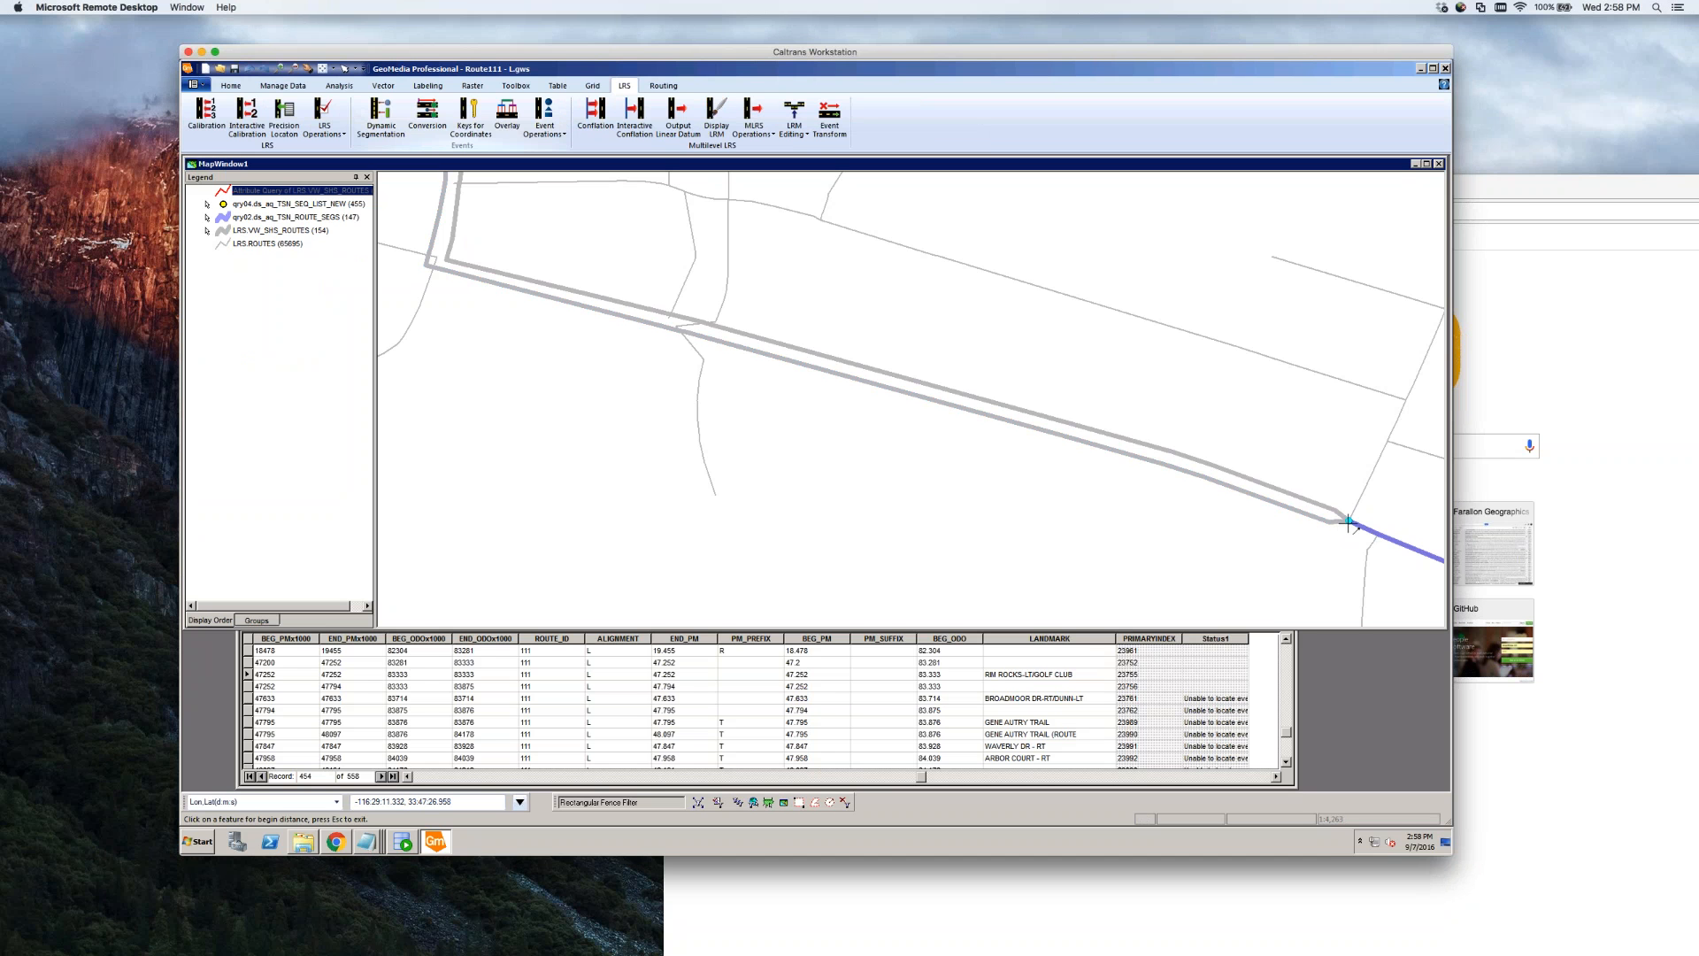
key(Escape)
click(249, 675)
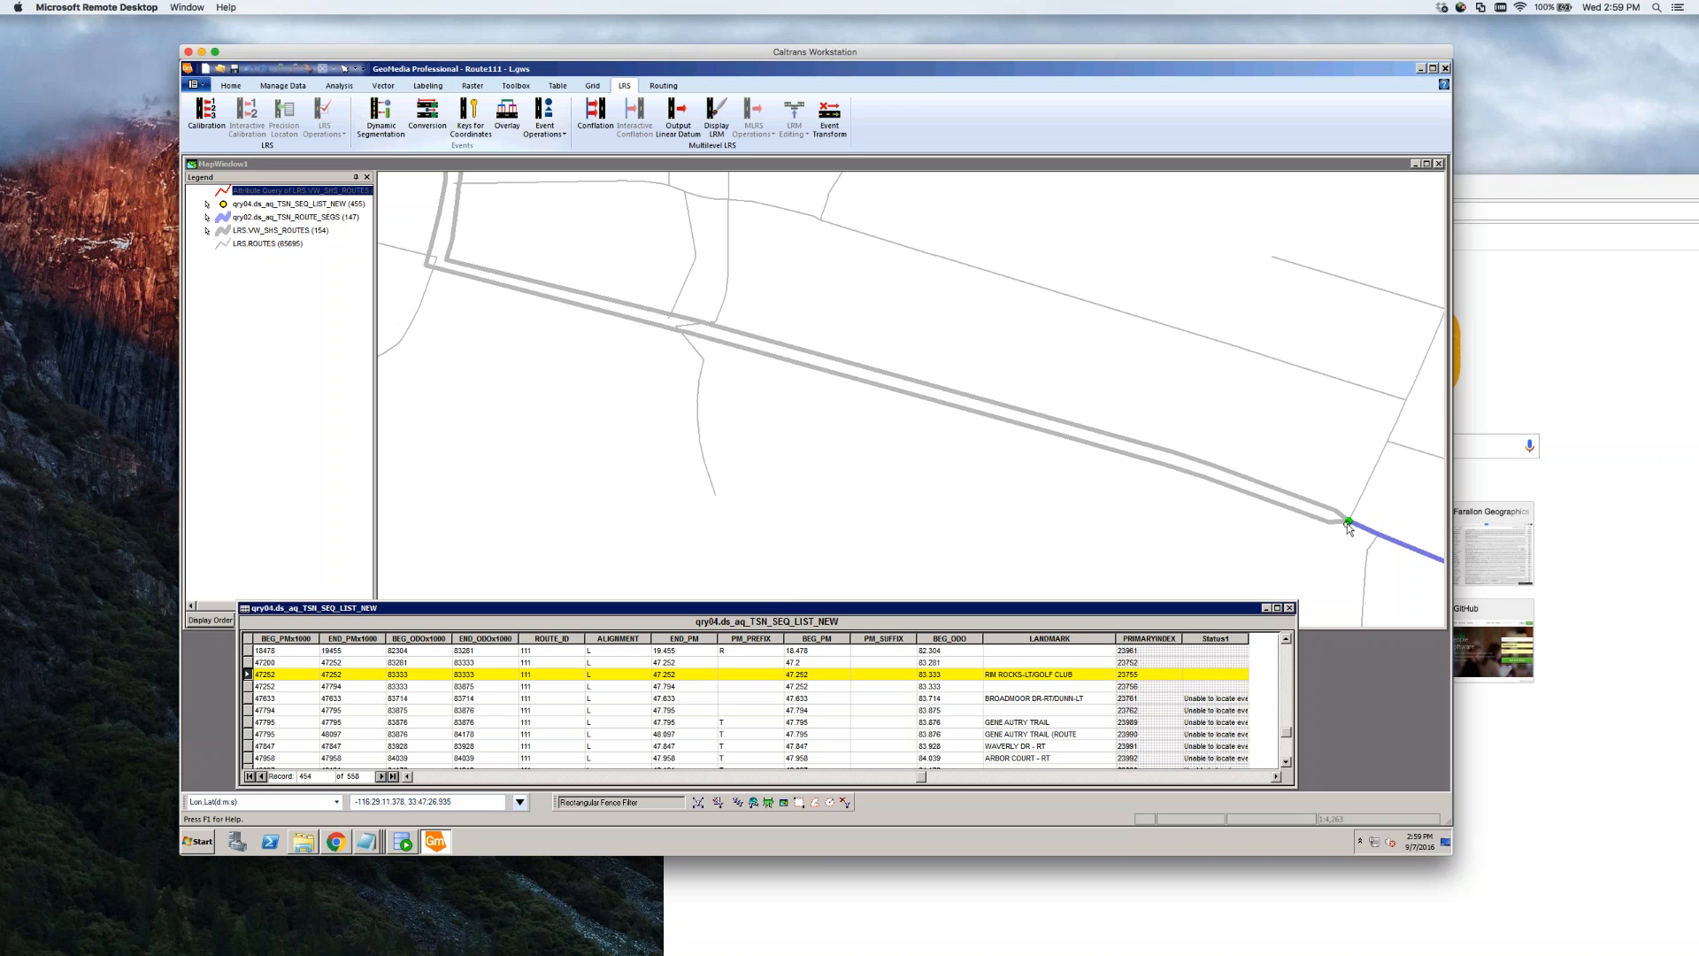
click(761, 164)
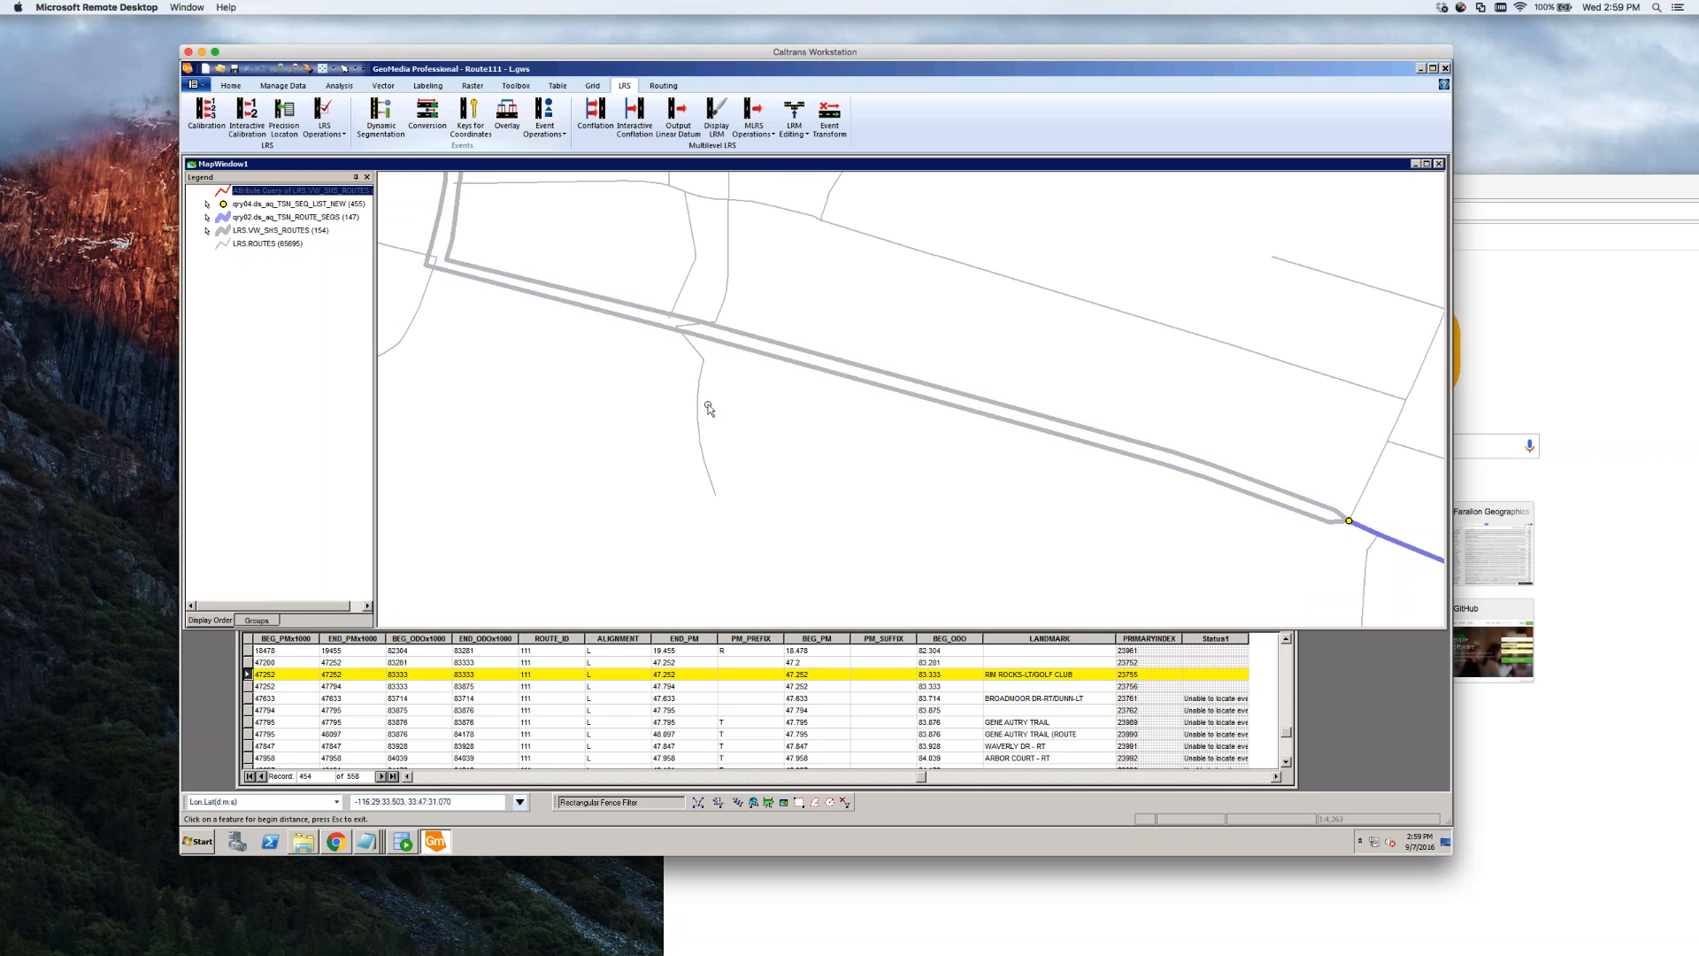
key(Escape)
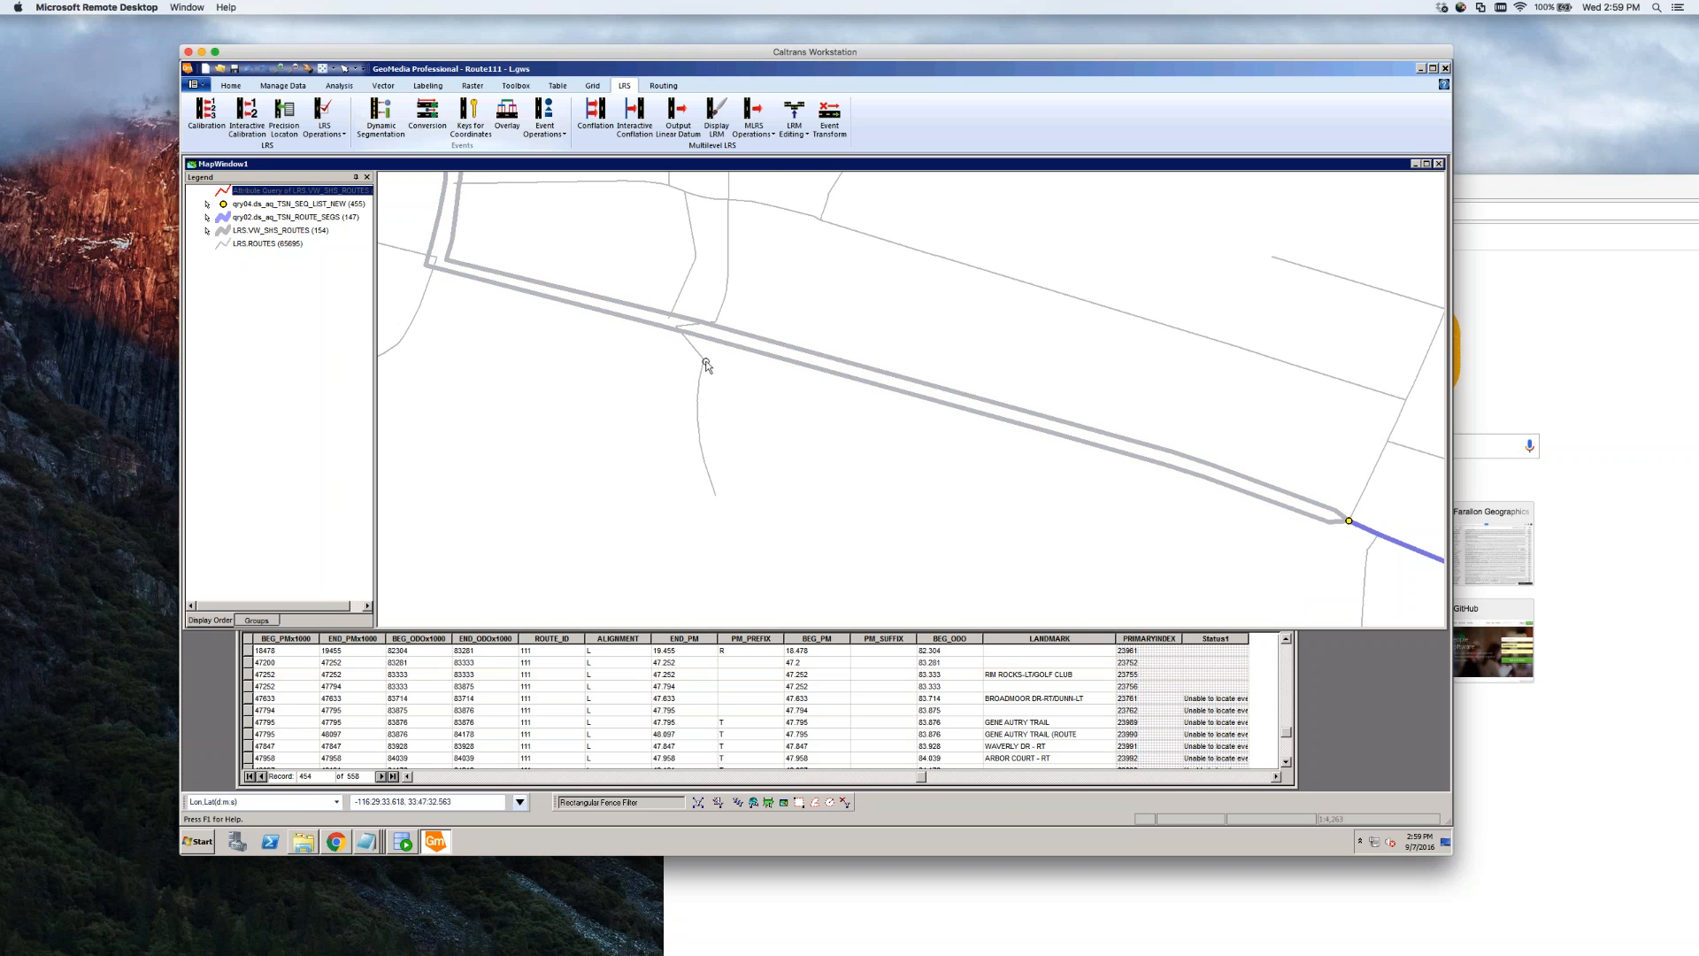
right_click(264, 245)
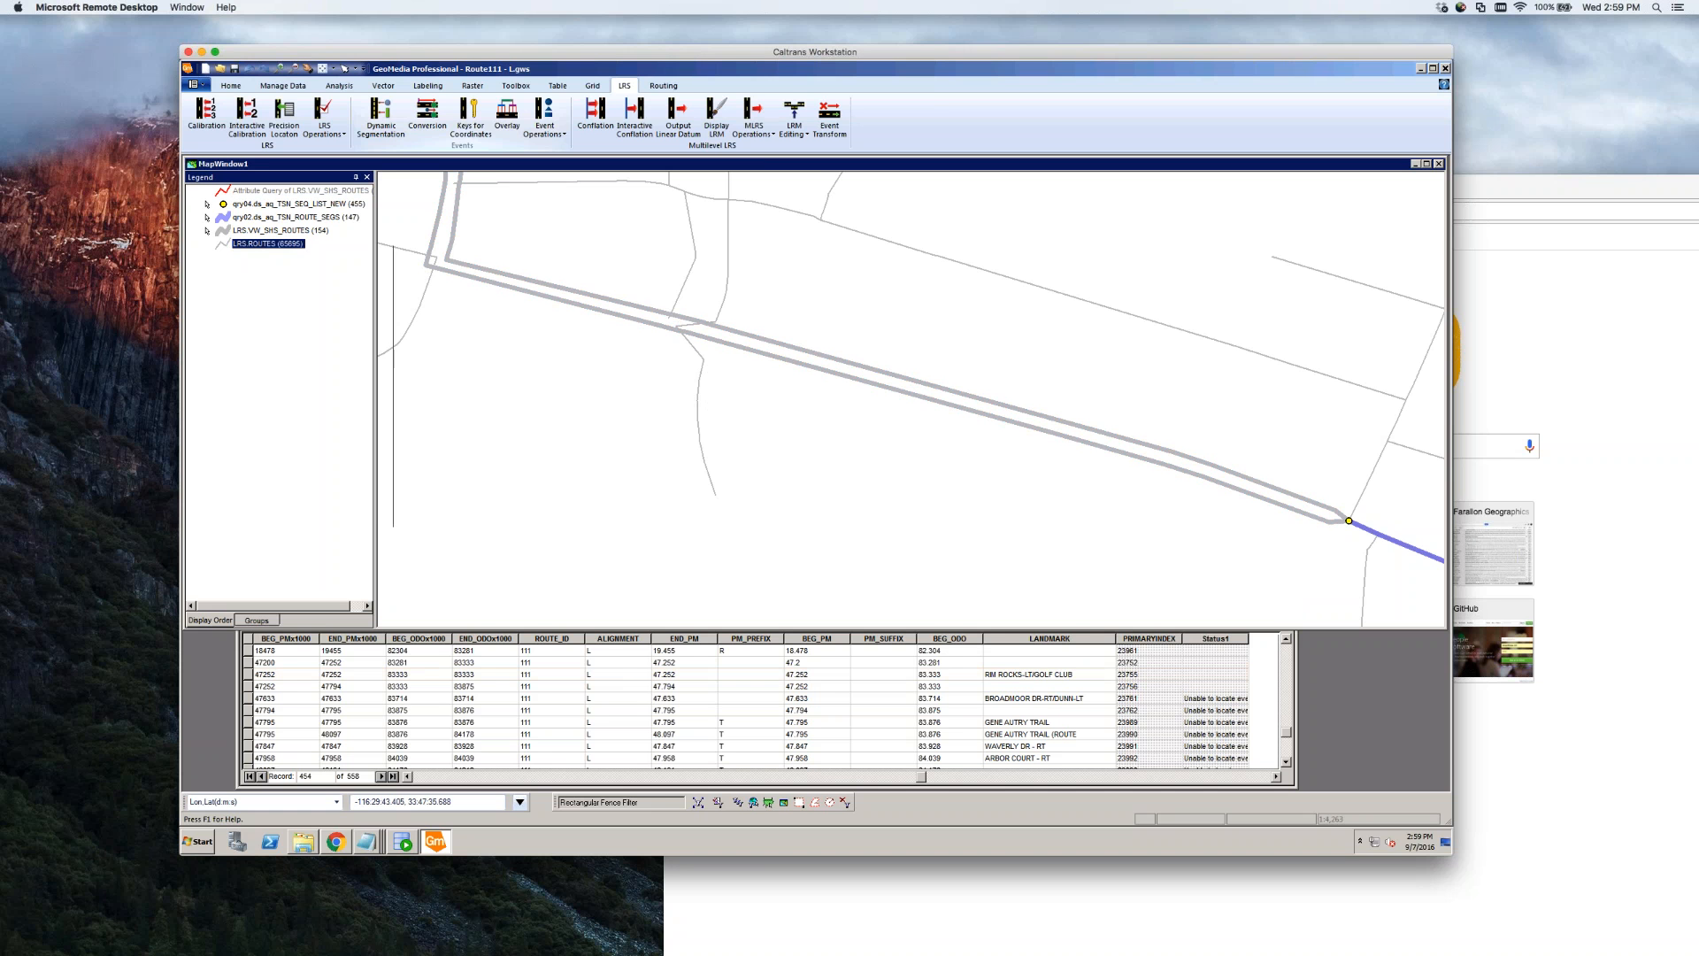
Review the LRS.ROUTES and BROADMOOR DR road properties, then zoom in on its Route 111 junction
click(297, 299)
click(700, 356)
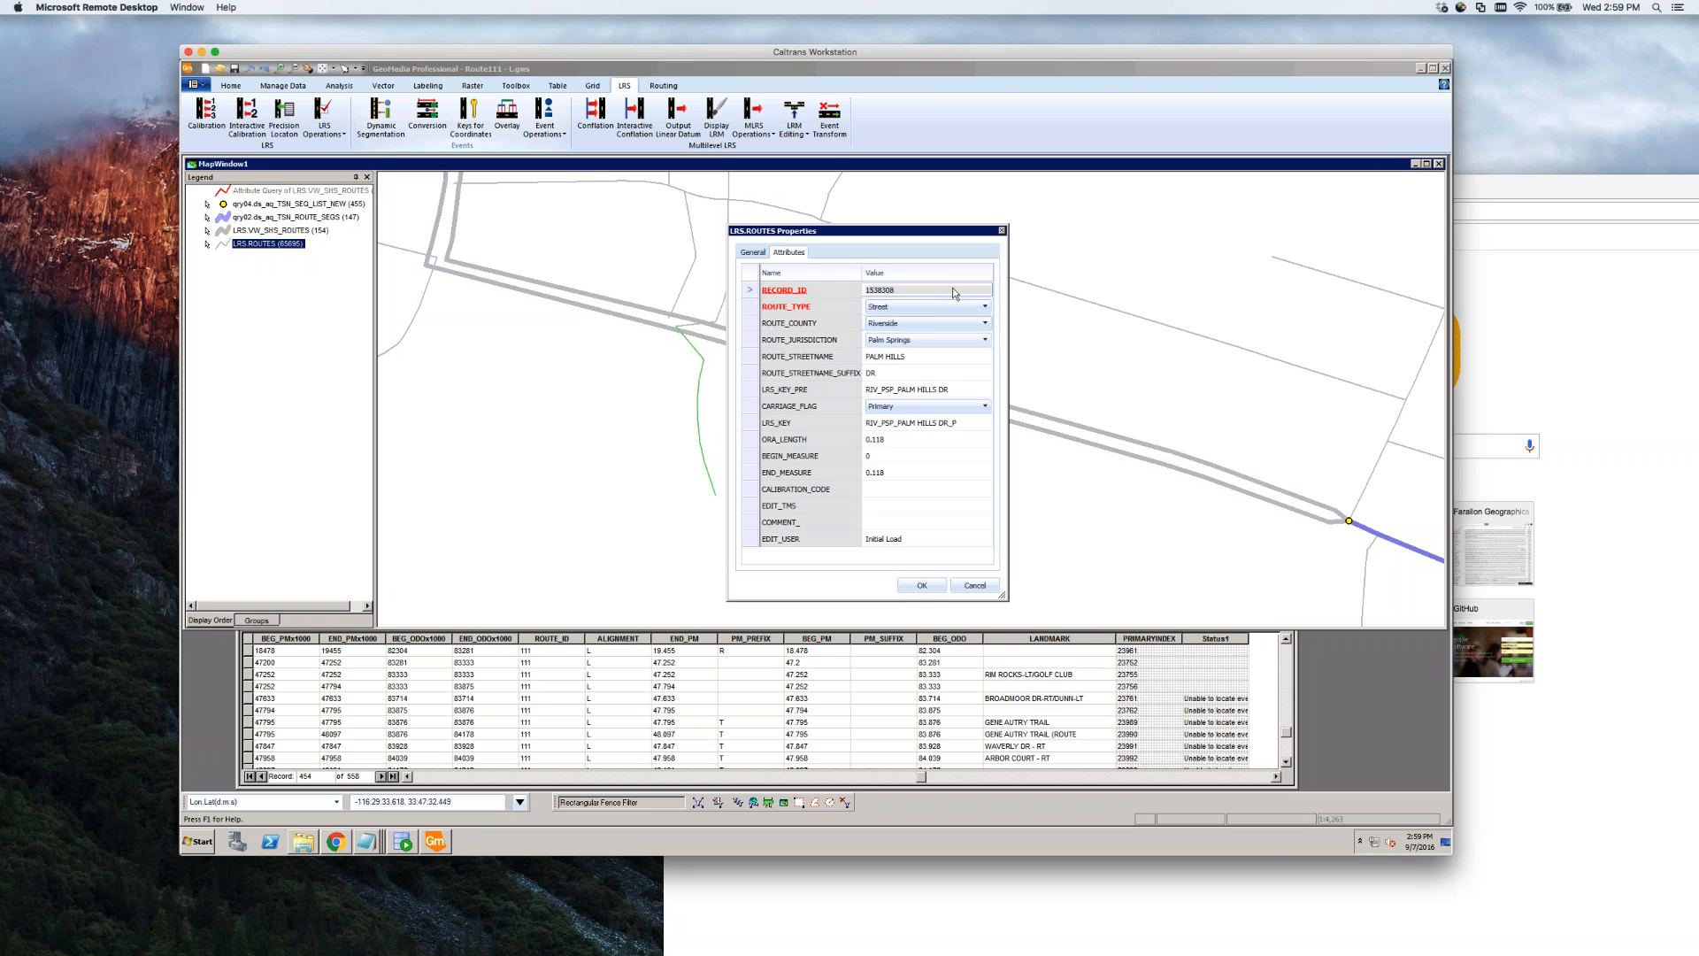
click(977, 588)
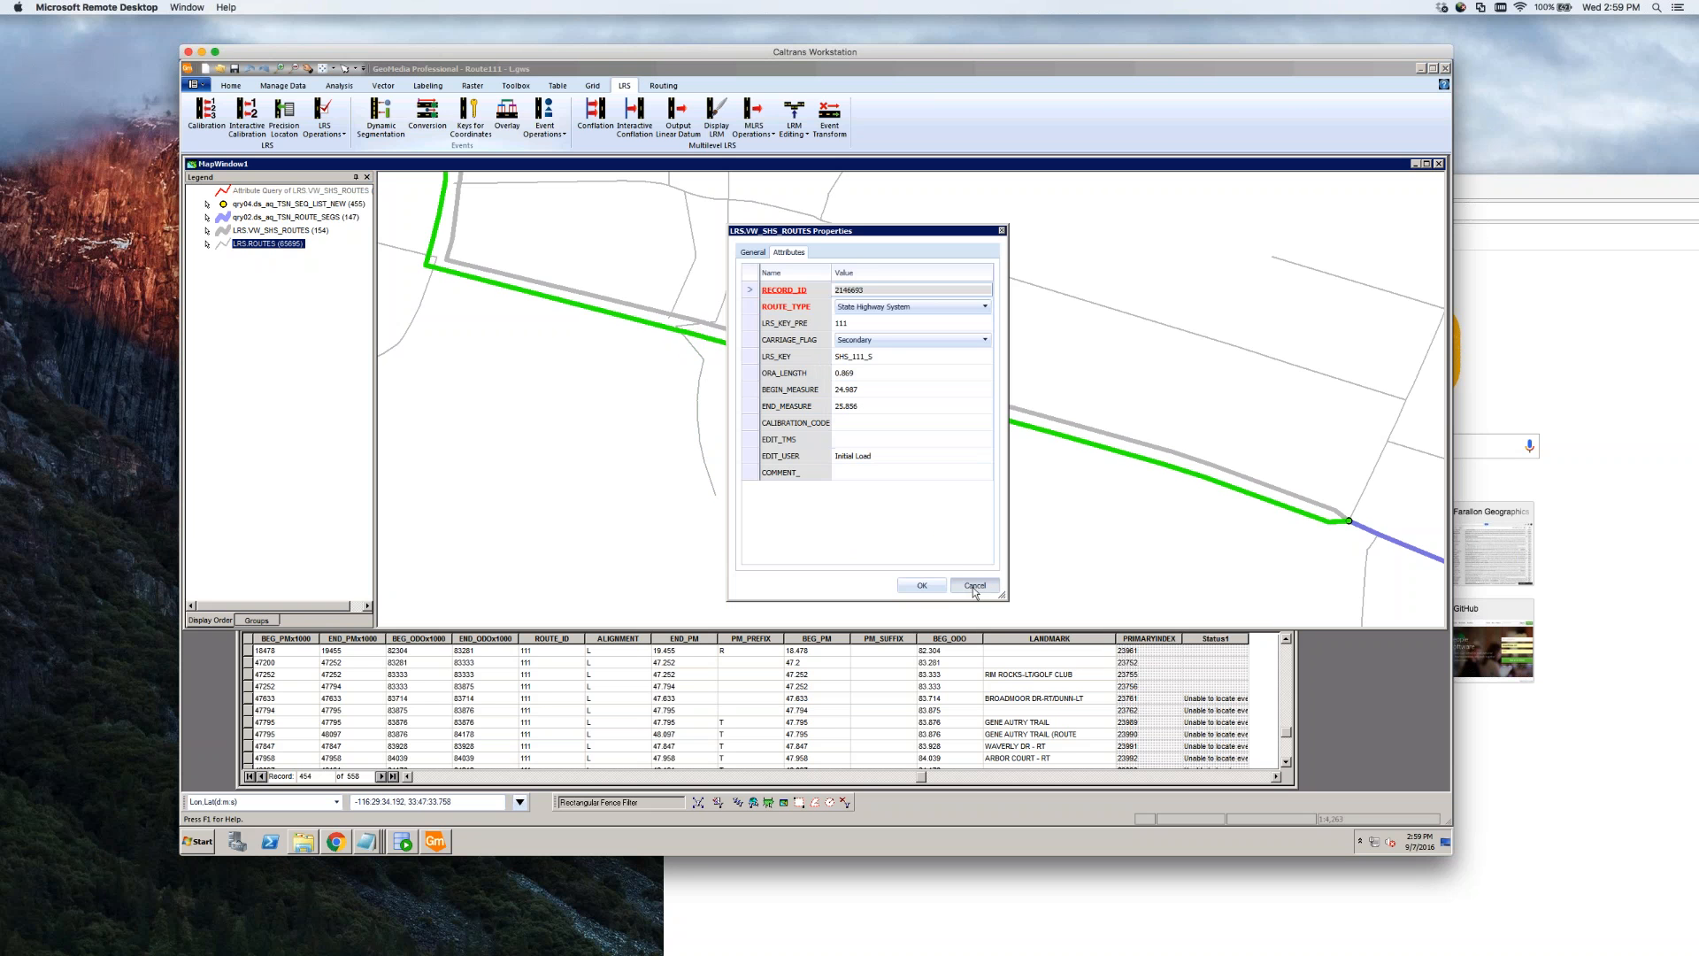
click(973, 586)
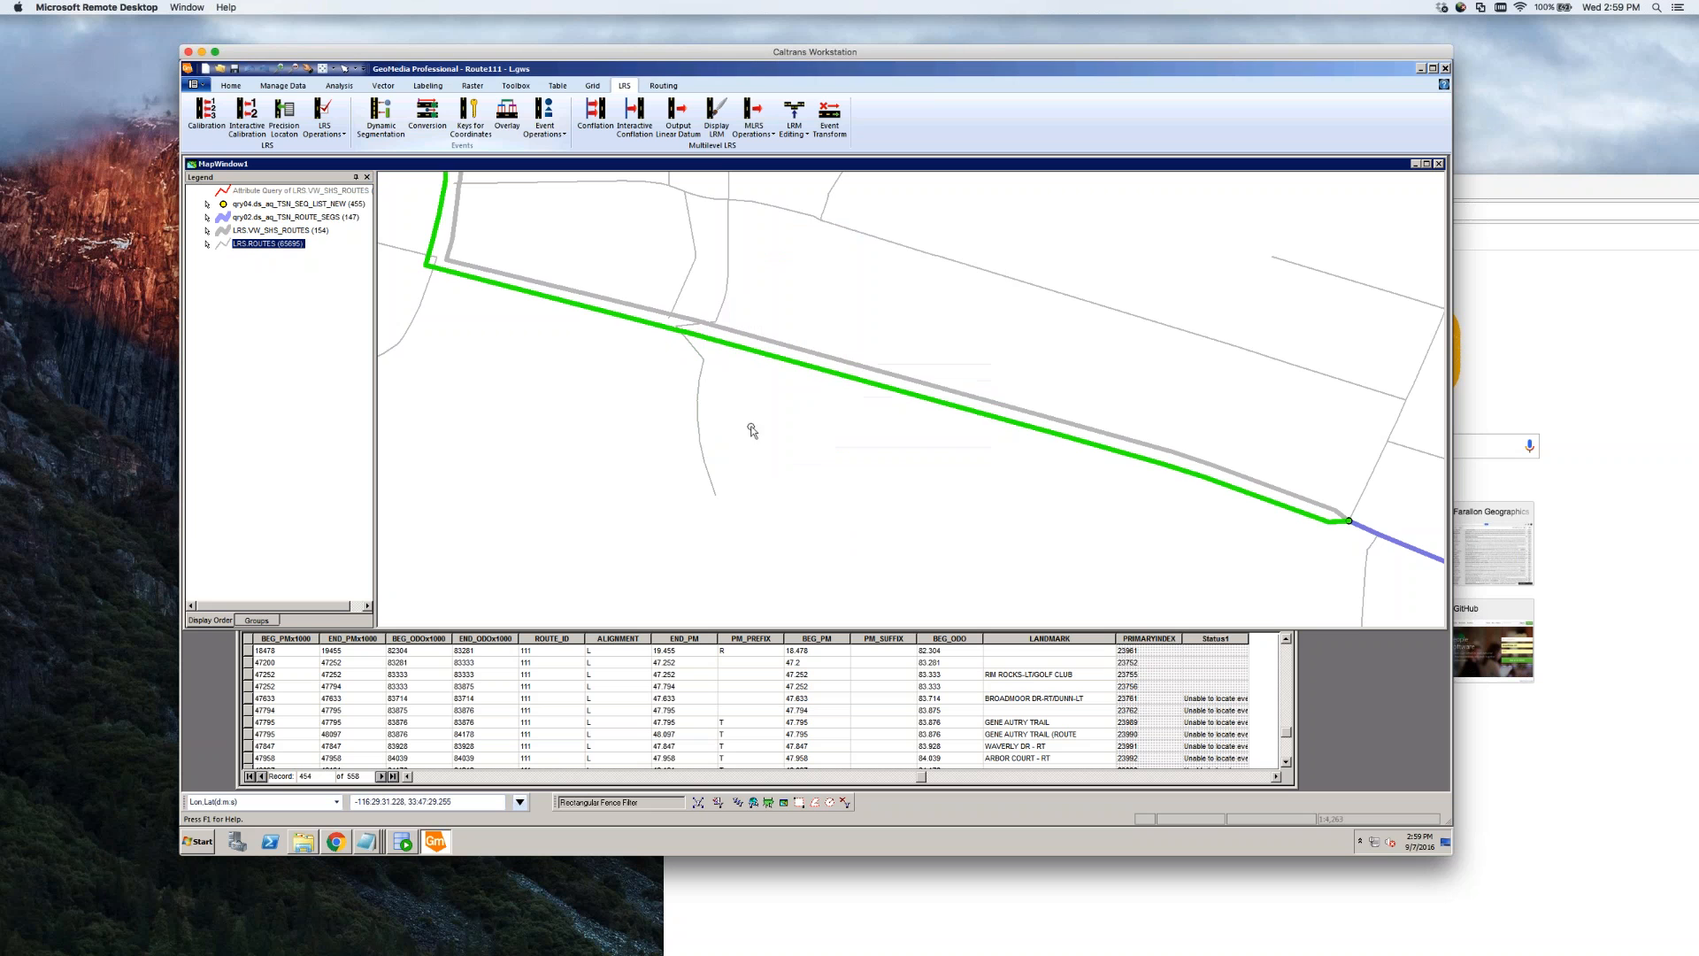
double_click(723, 308)
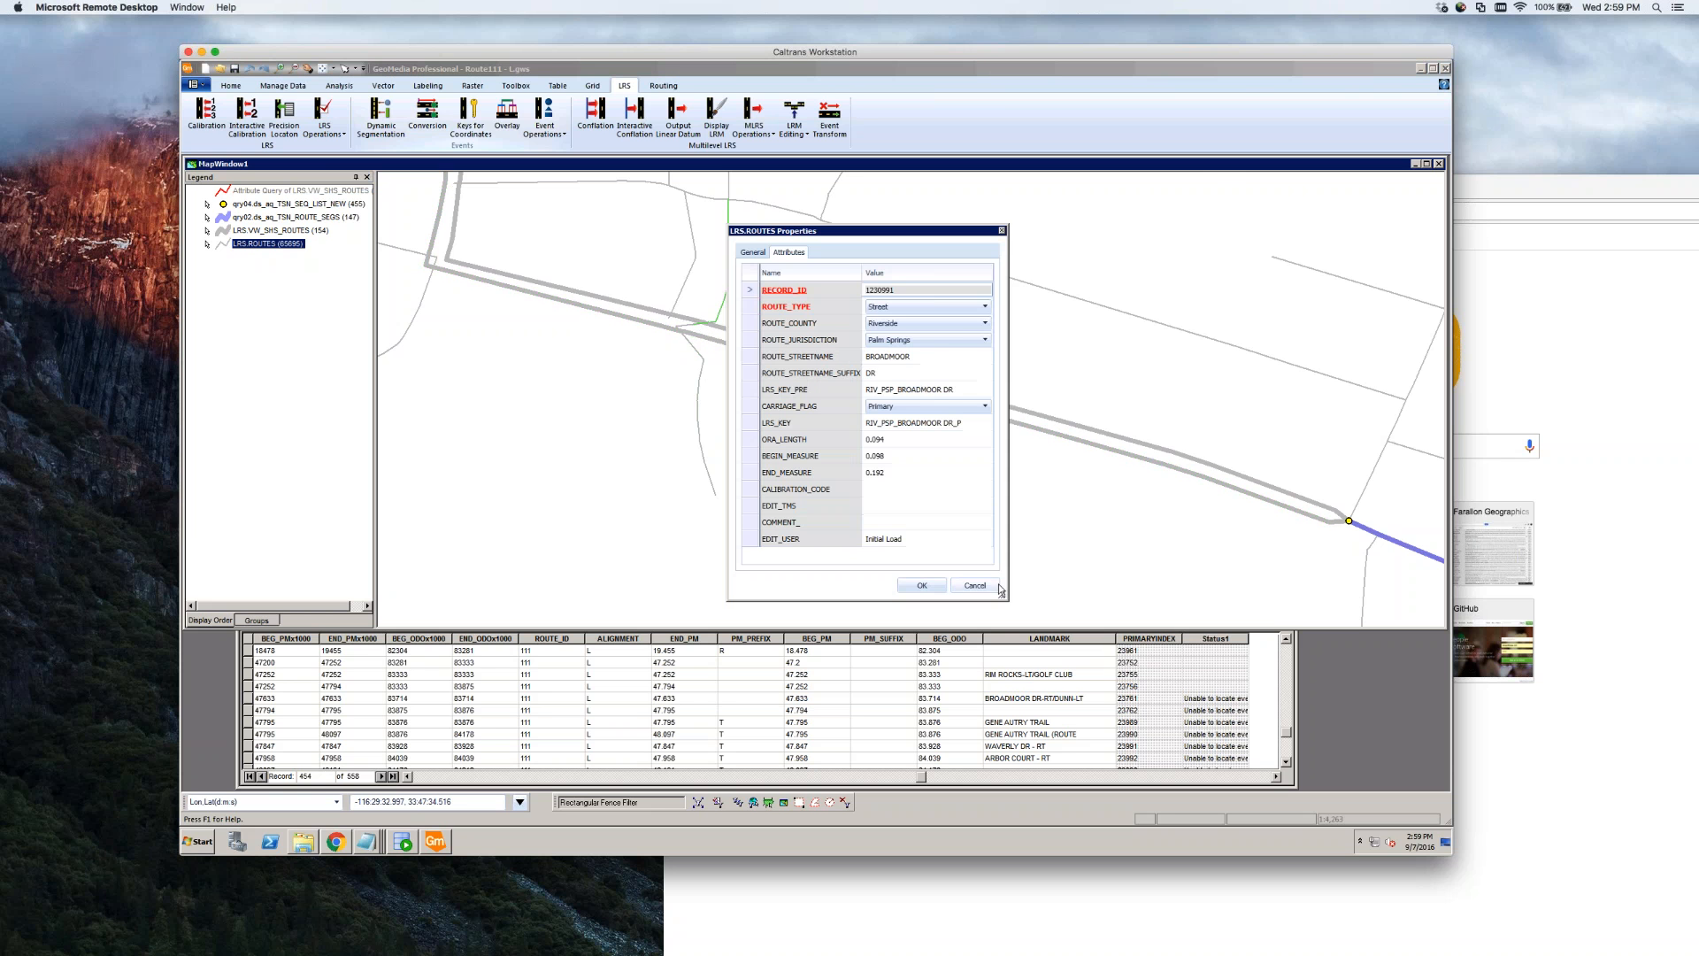
click(998, 587)
scroll(677, 353, up, 2)
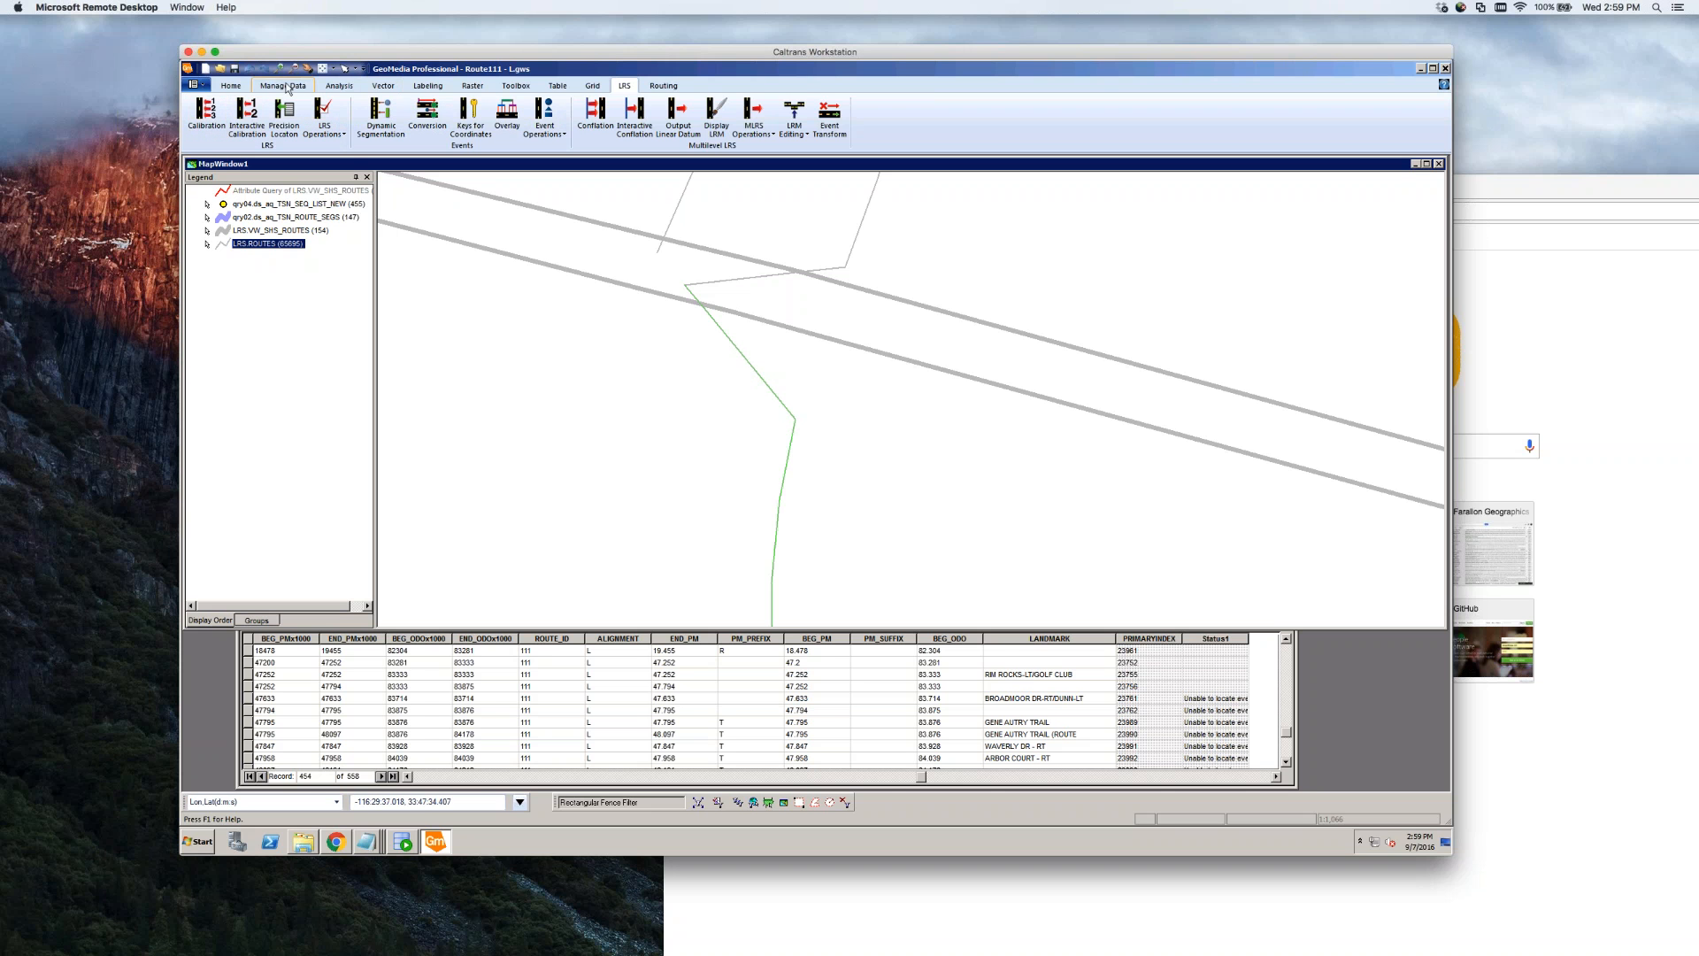
Start vertex editing on the green road line and drag its bend vertex up across the route
click(383, 87)
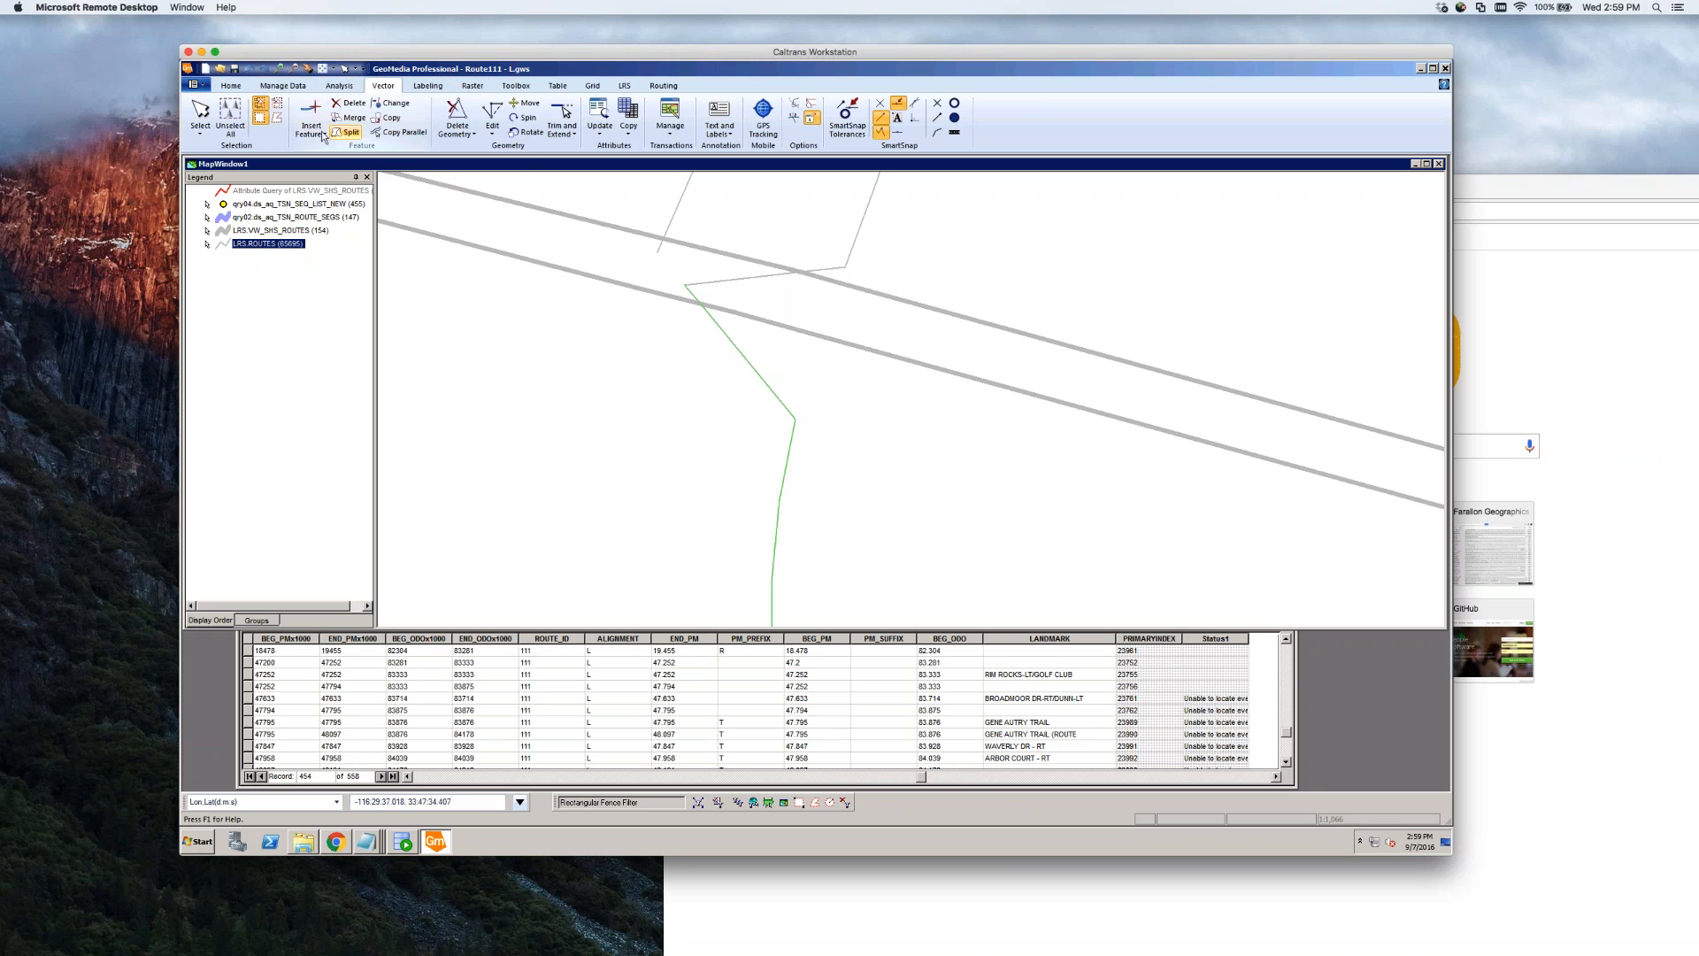
click(492, 131)
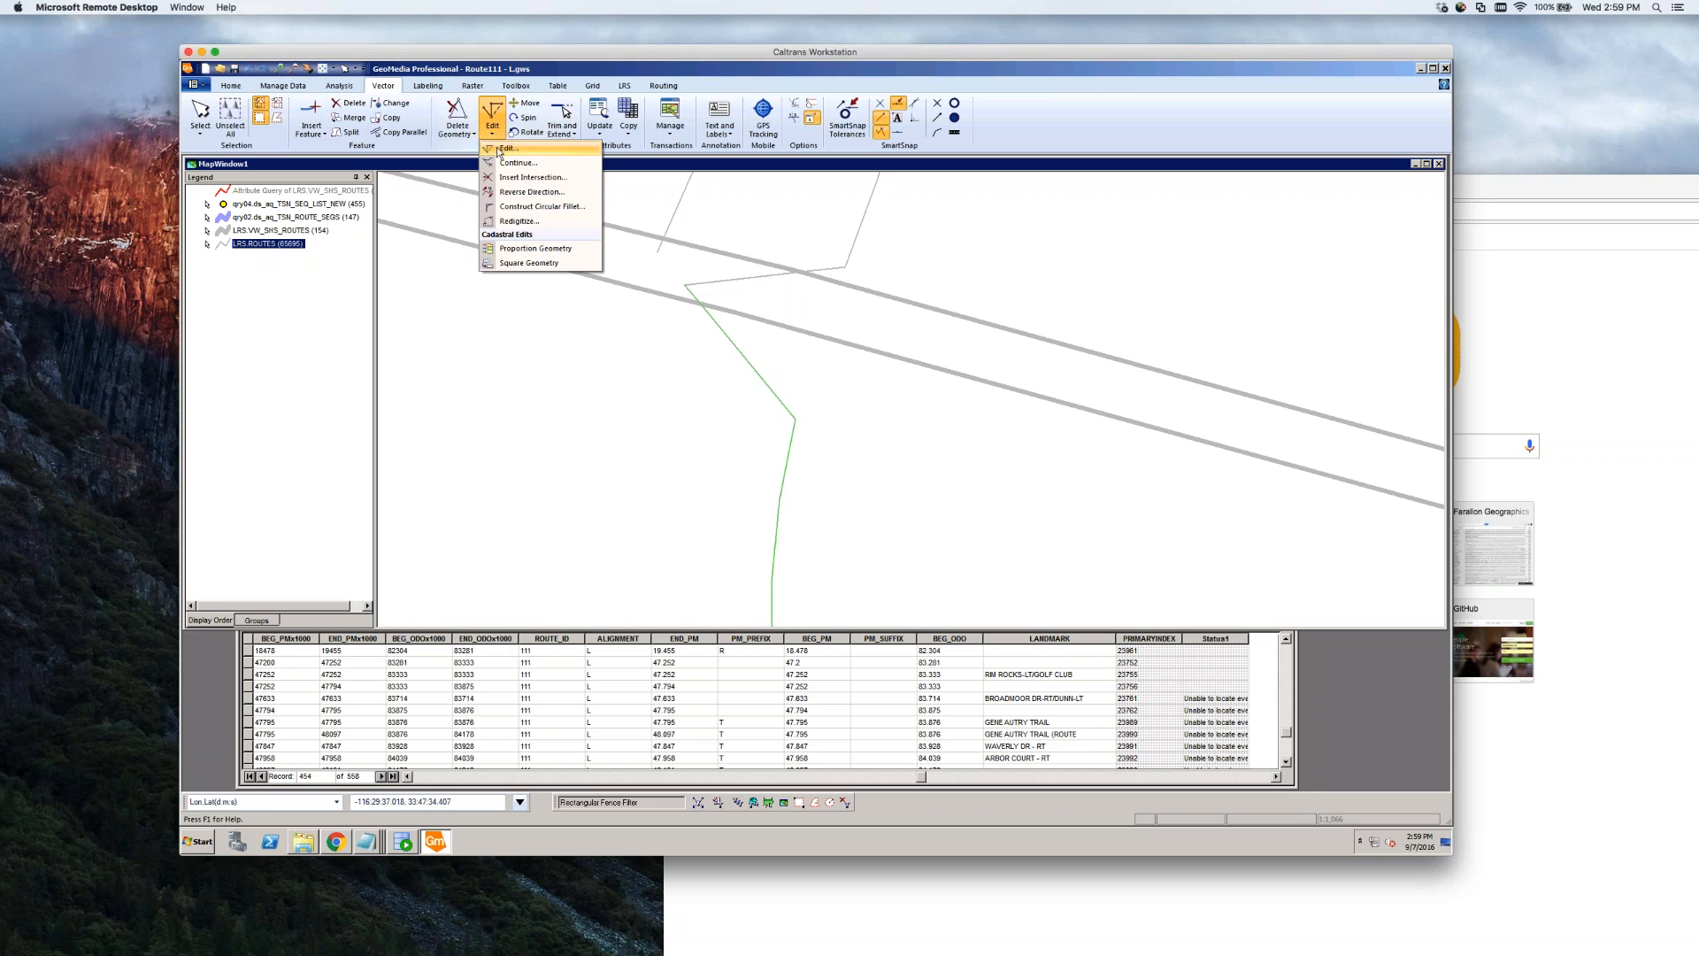
click(498, 149)
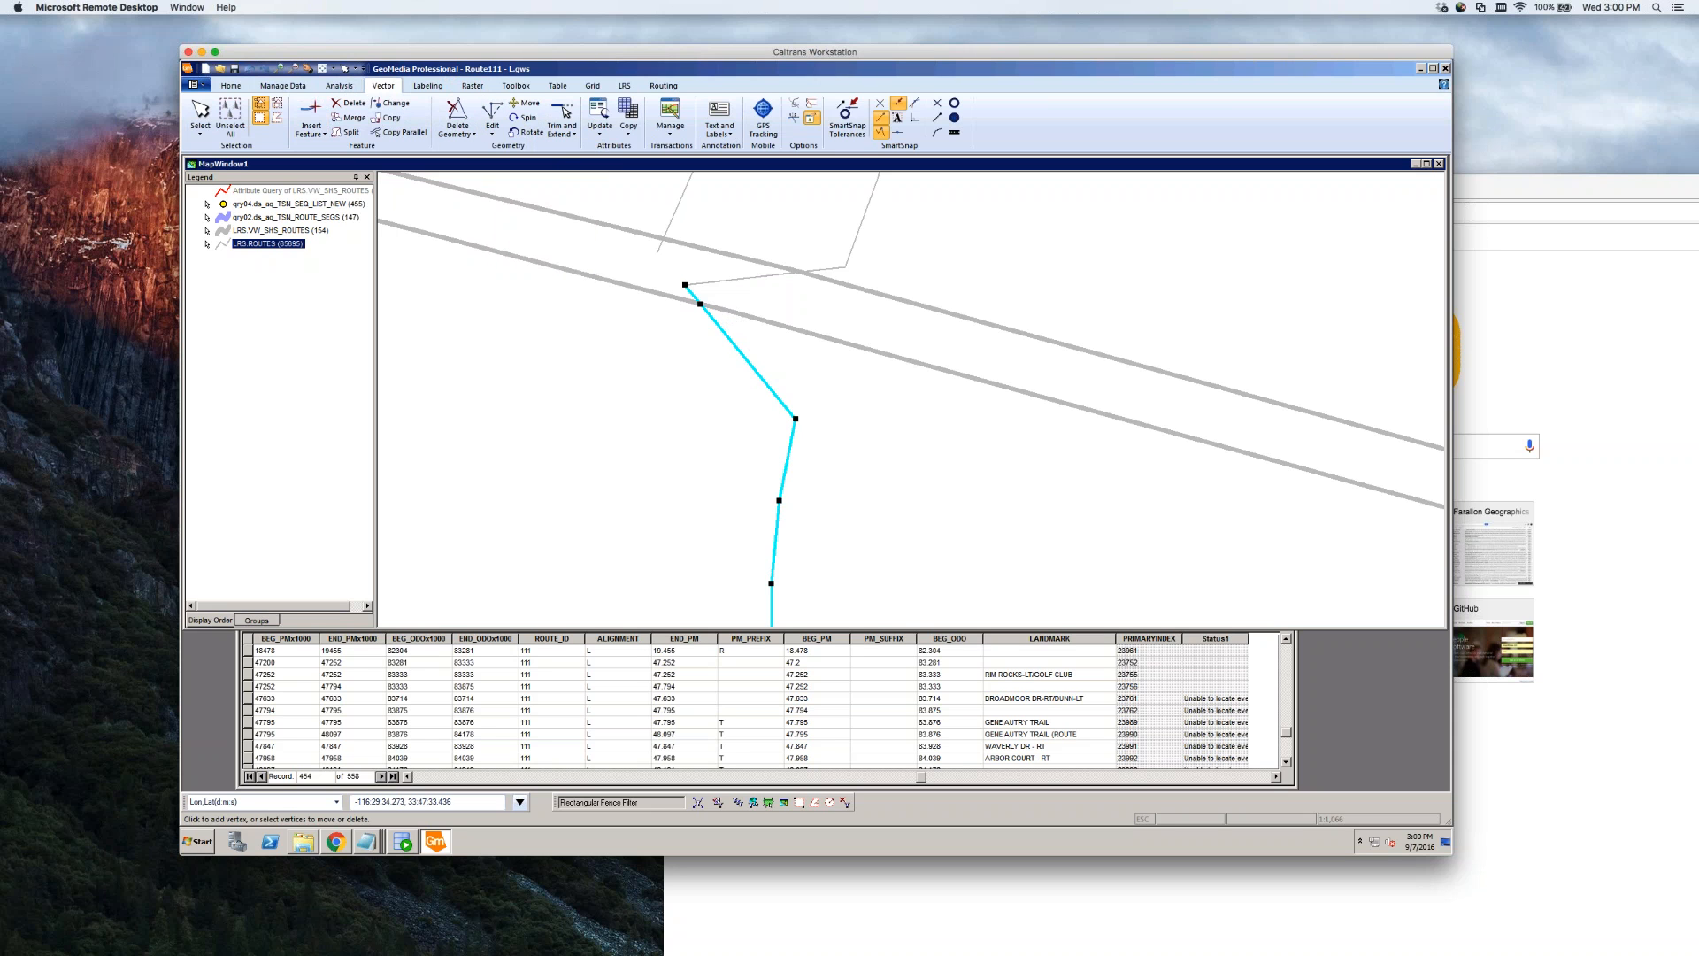
drag(700, 304, 824, 318)
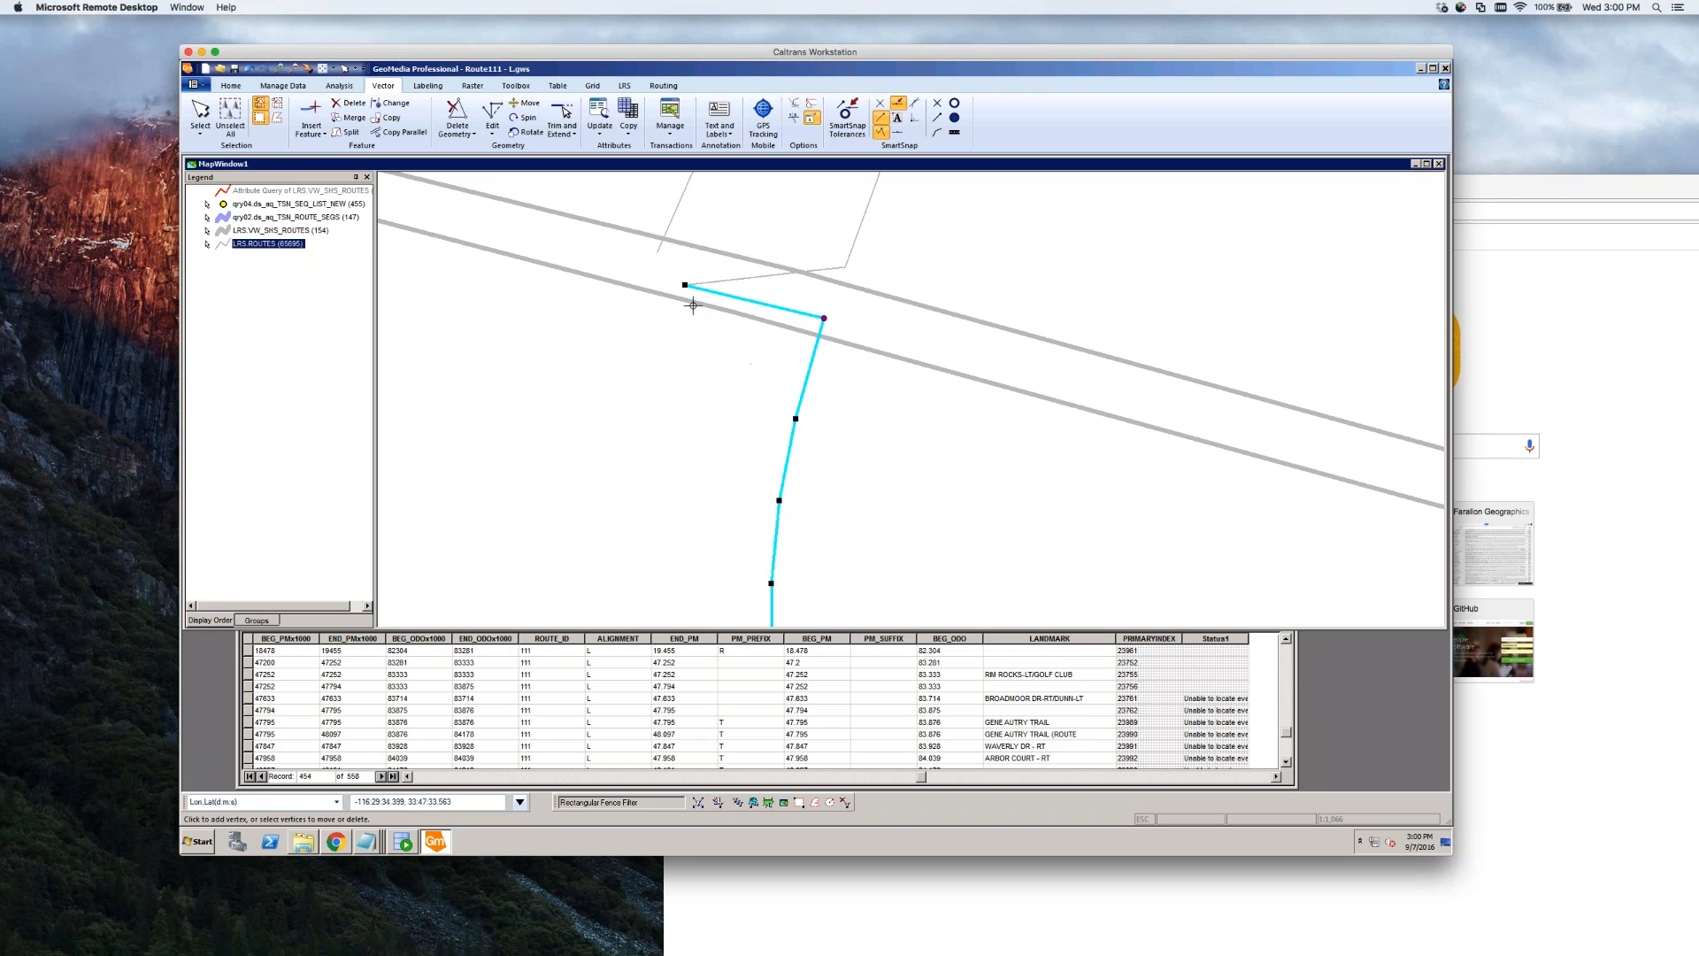
Delete the road line's two left end vertices and finish the edit
right_click(685, 285)
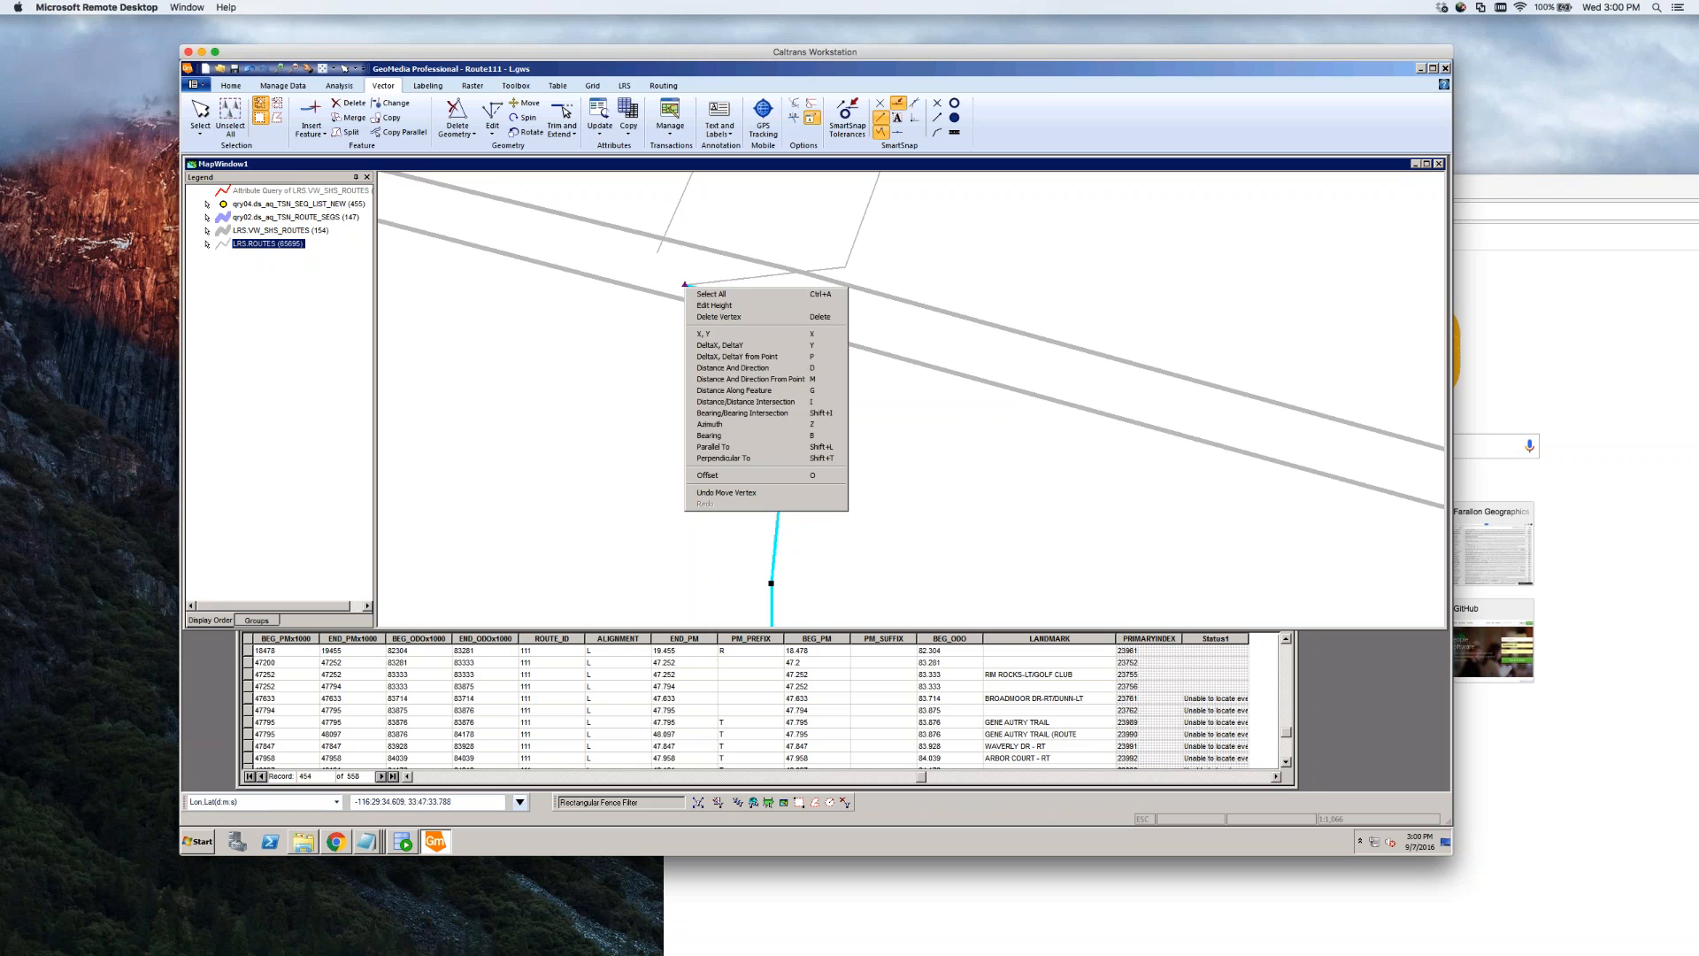
click(733, 317)
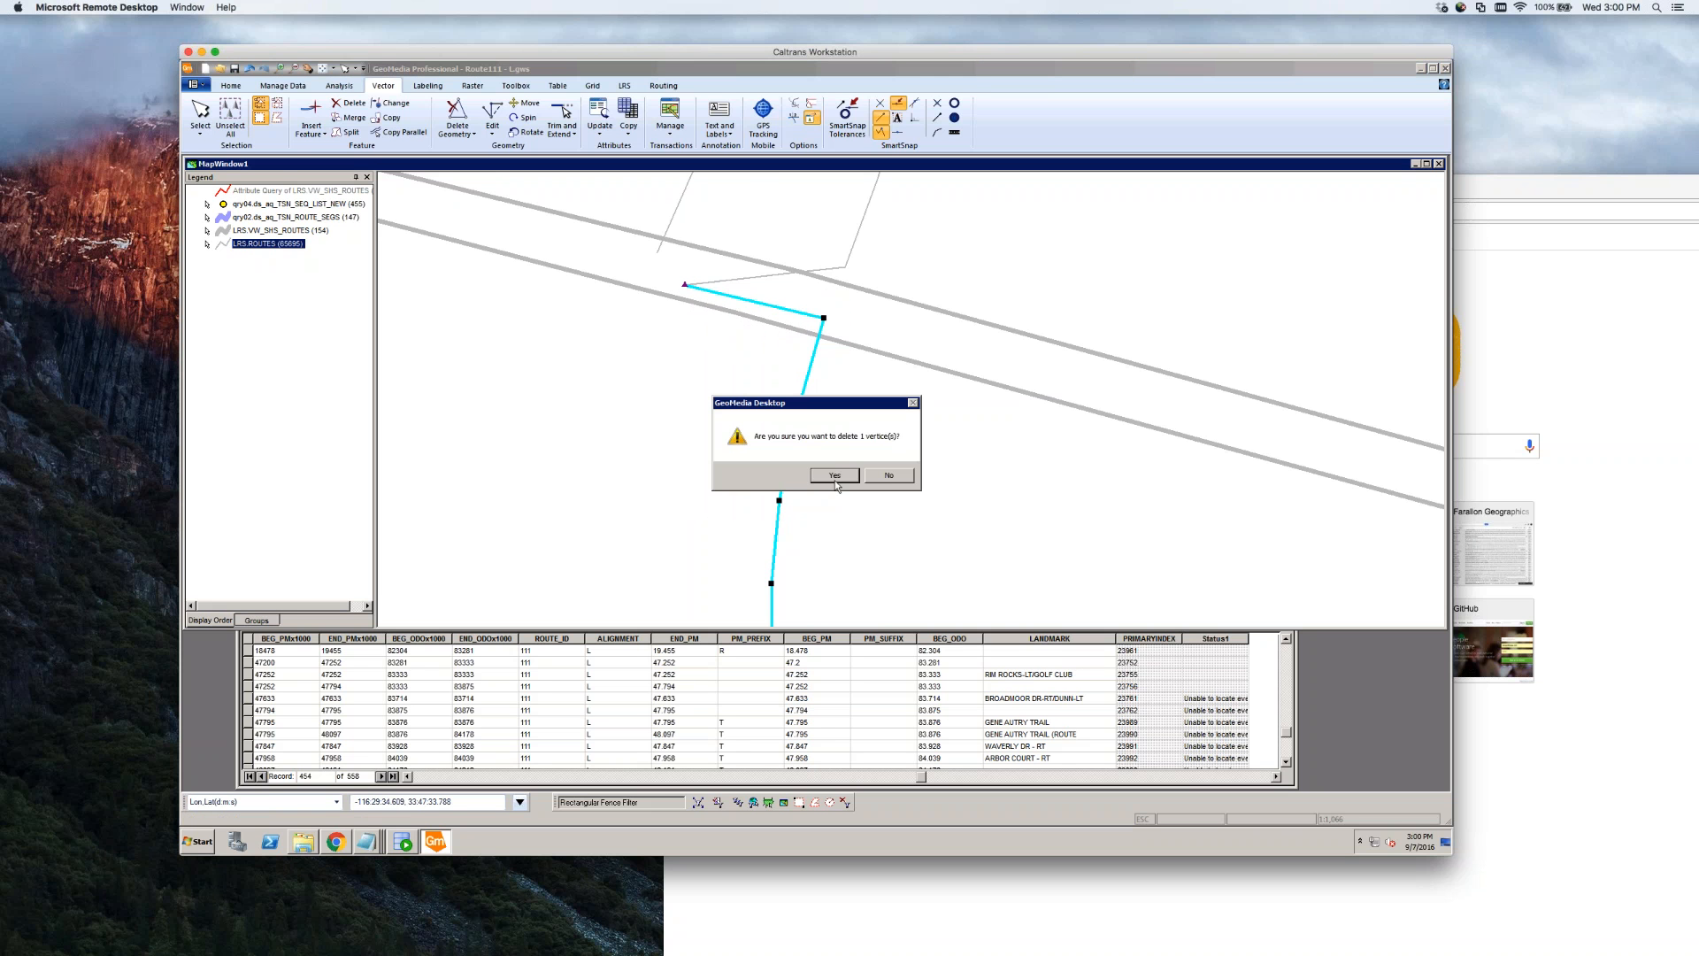
click(889, 476)
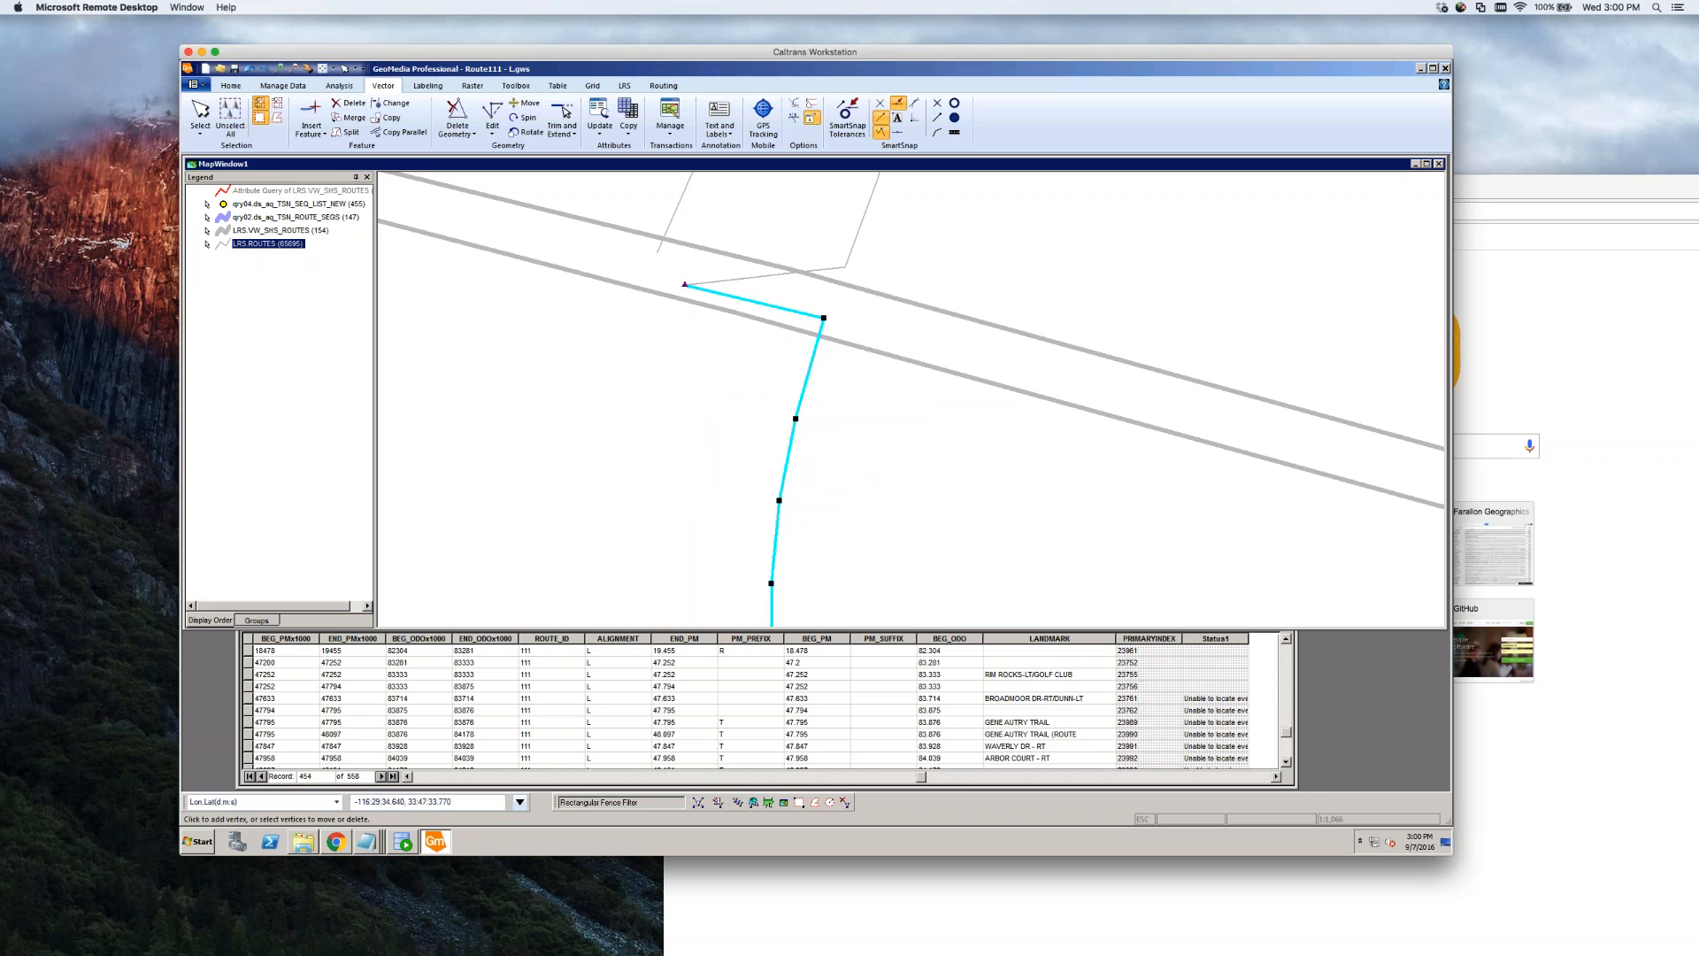
right_click(684, 285)
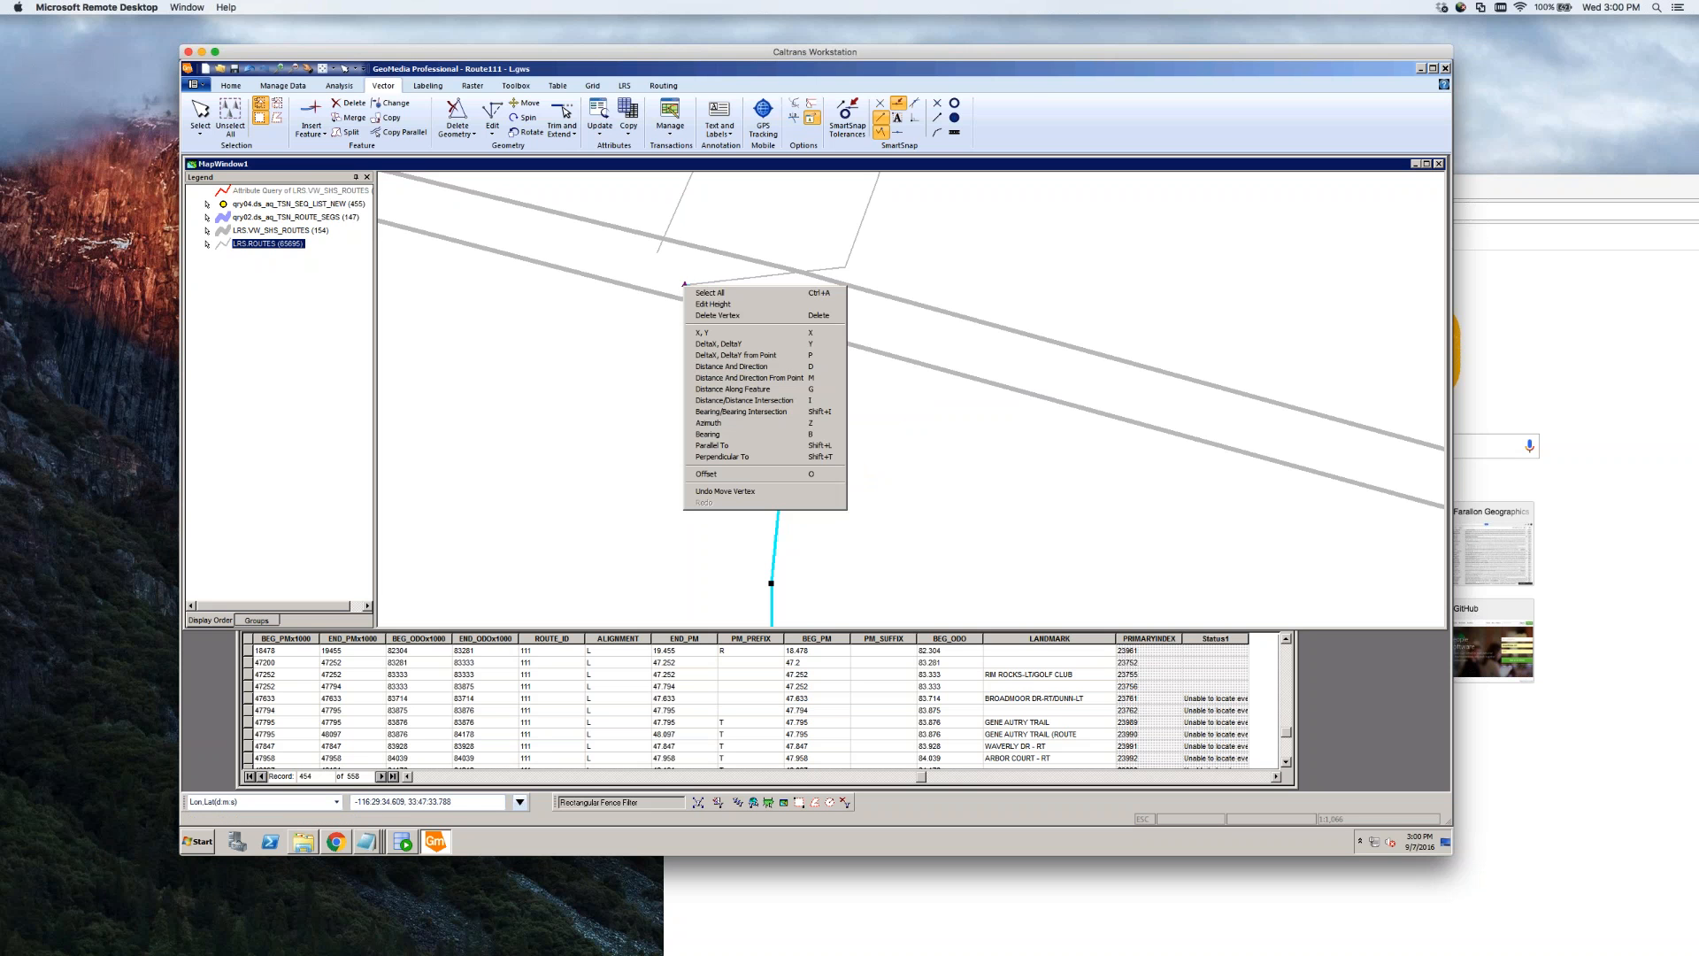
click(832, 316)
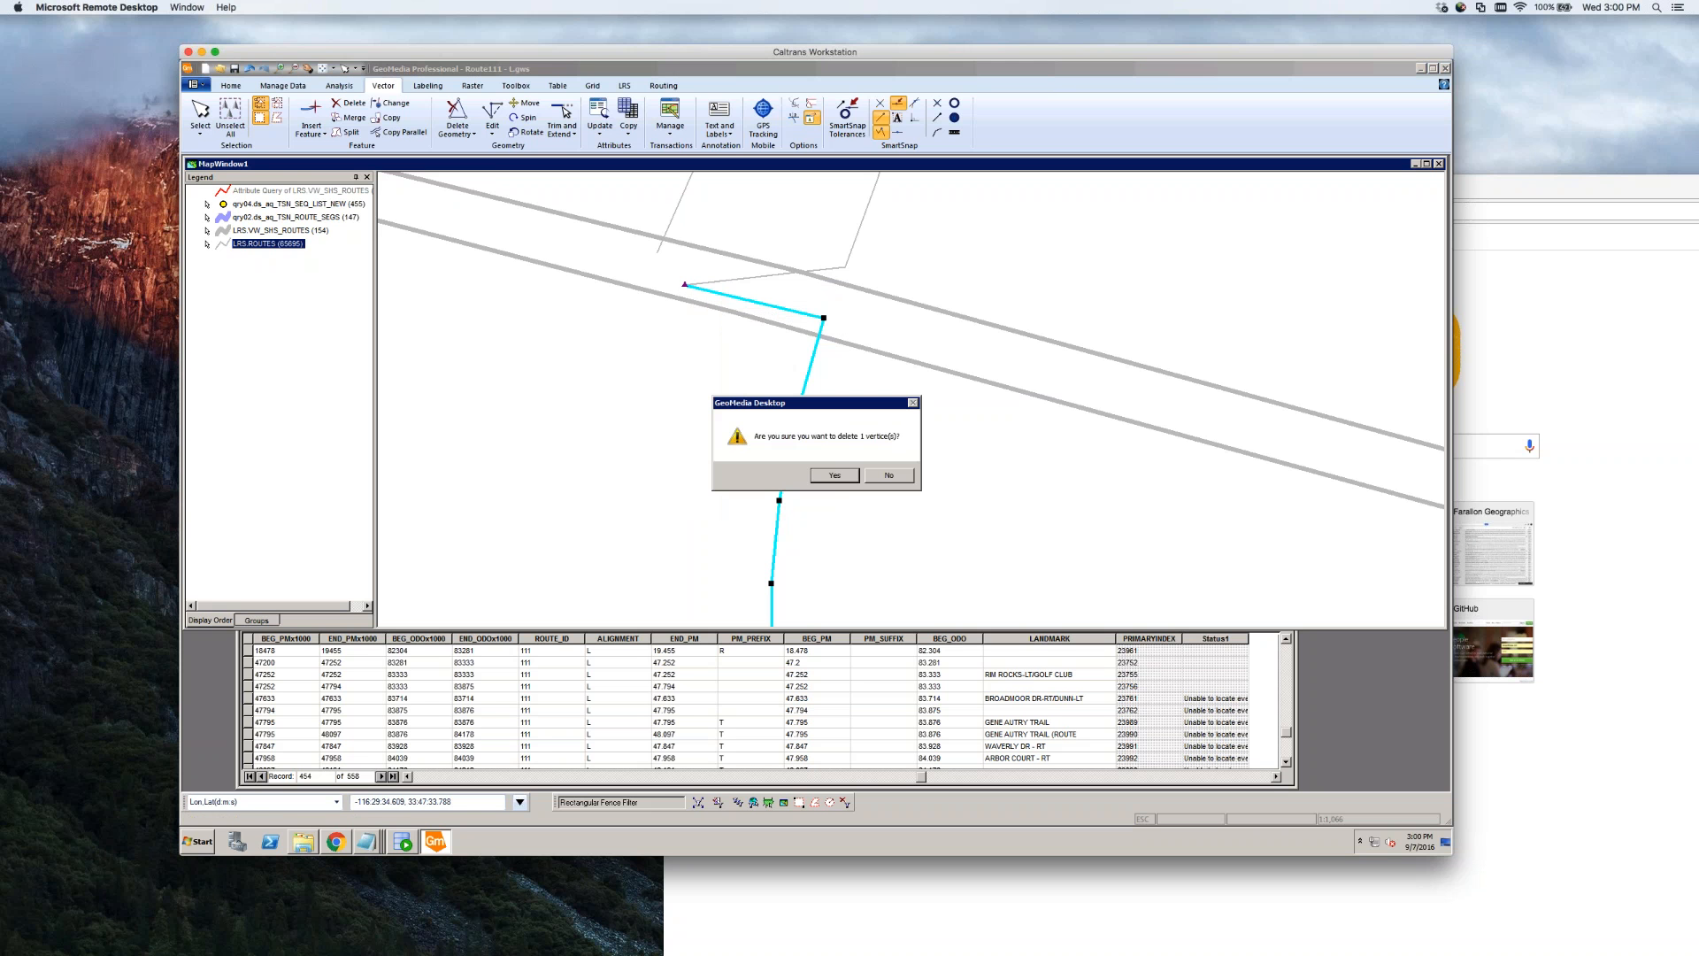
click(828, 483)
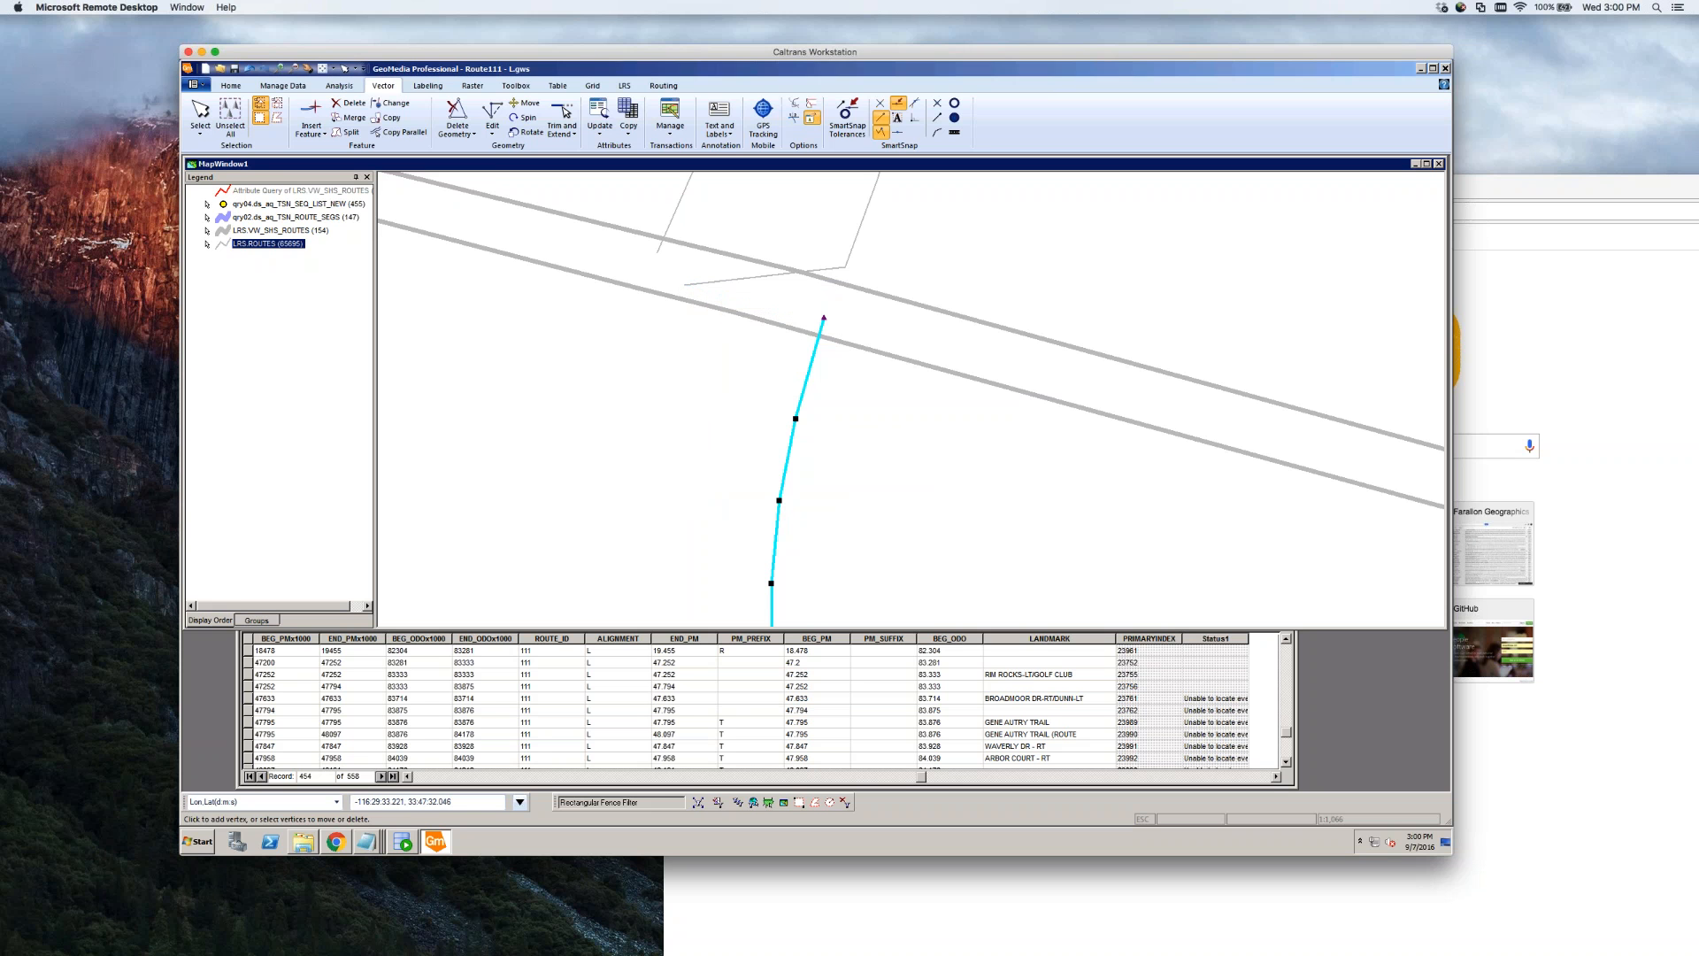
click(850, 448)
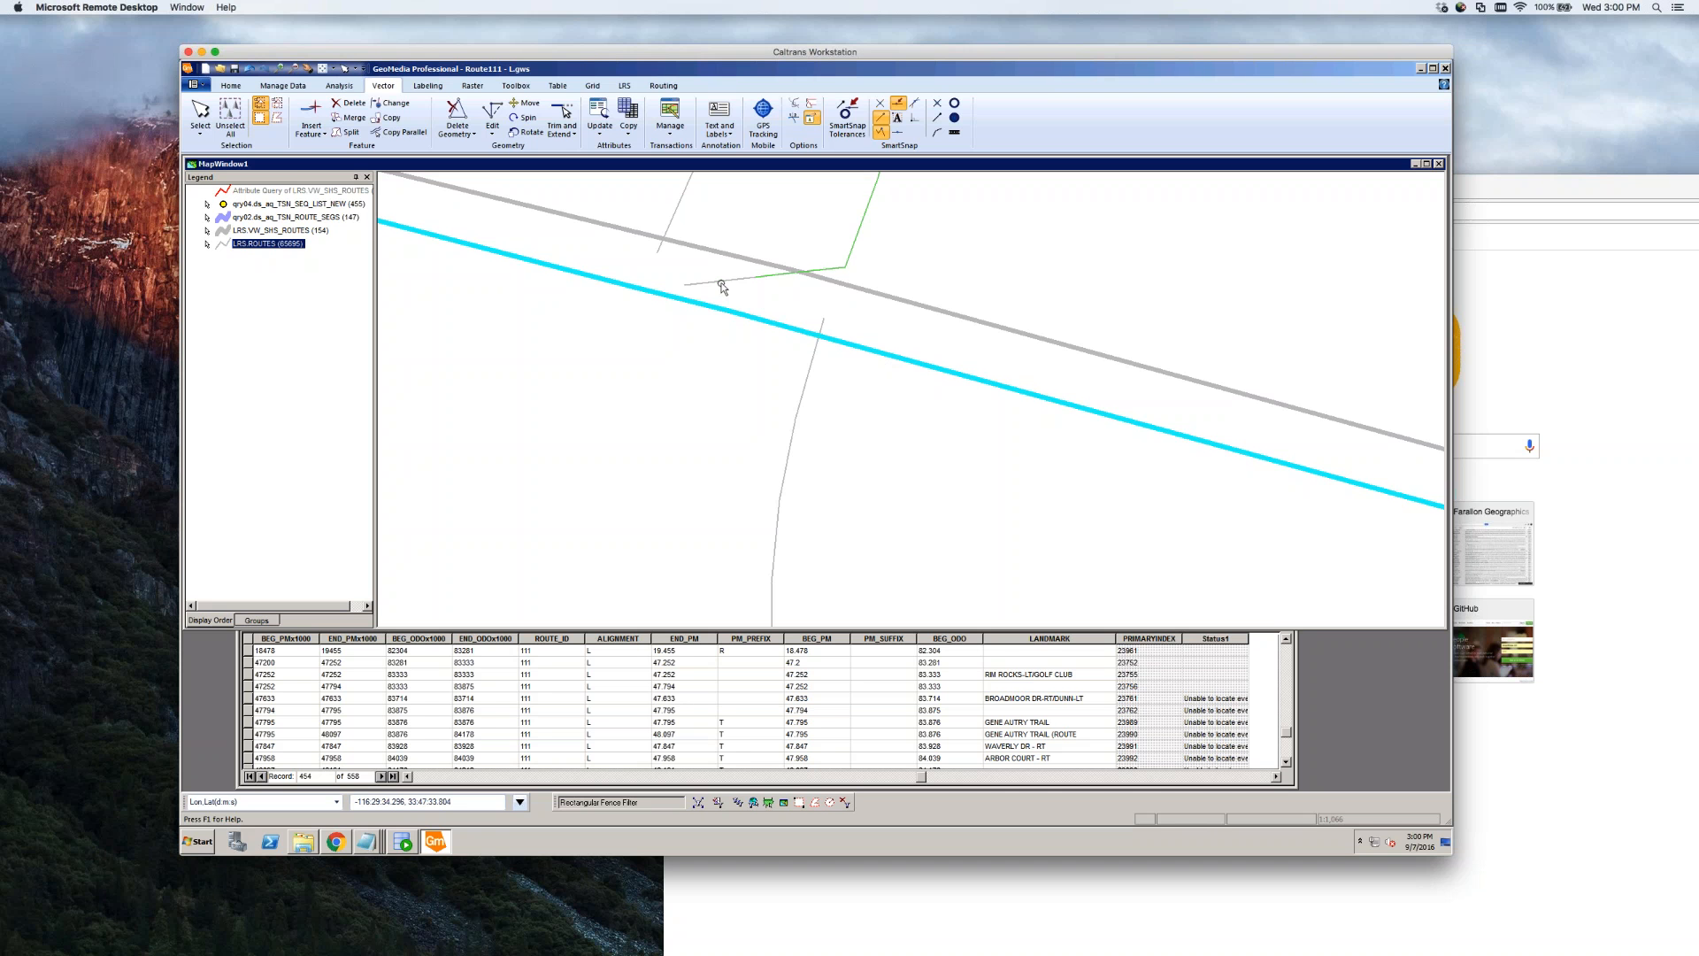
mouse_move(725, 287)
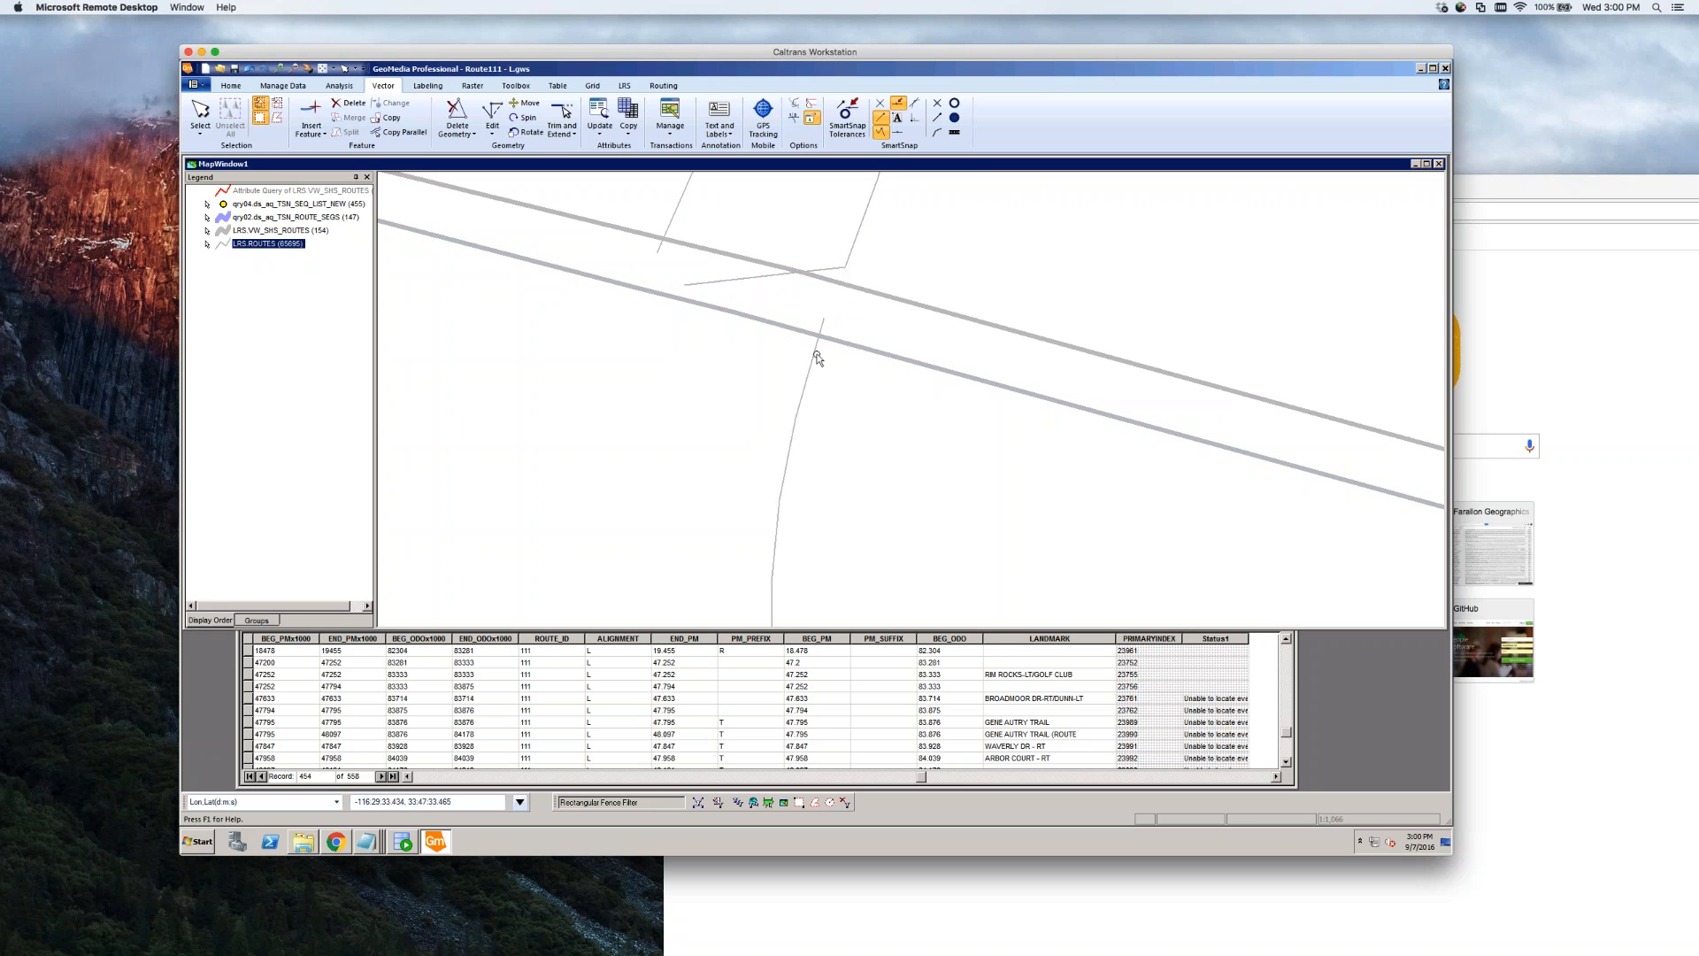
Check the edited road and upper route line by selecting them, then zoom out to about 1:4,263
click(809, 381)
click(746, 278)
click(932, 270)
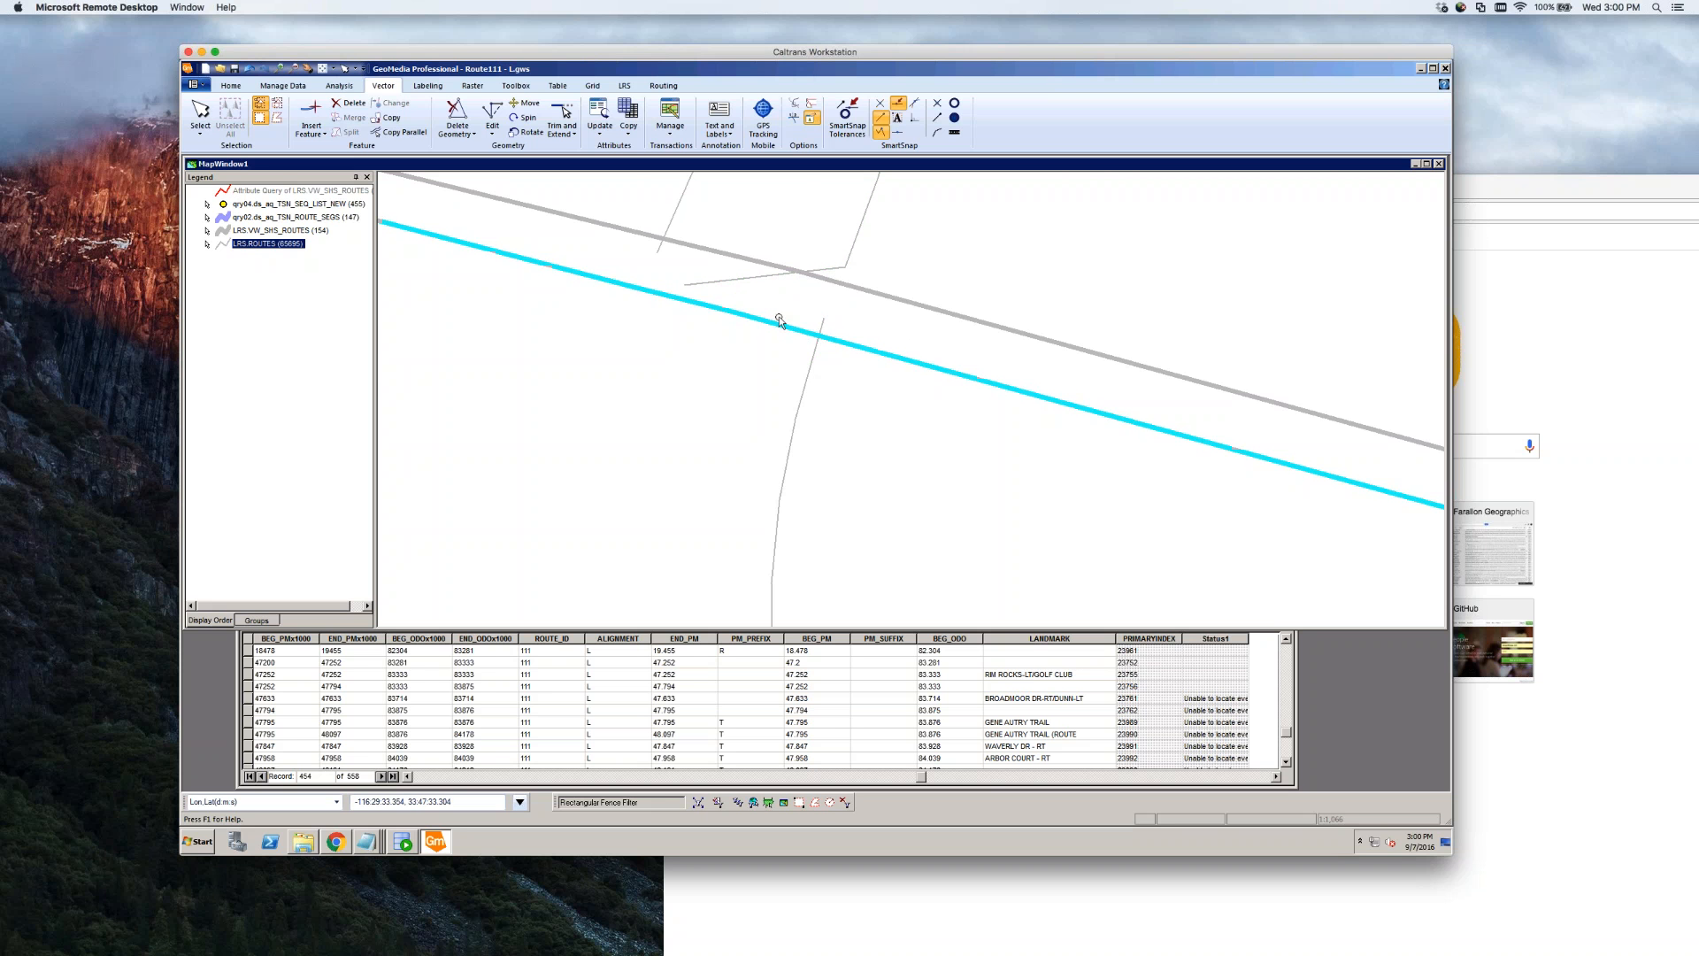
scroll(693, 366, down, 4)
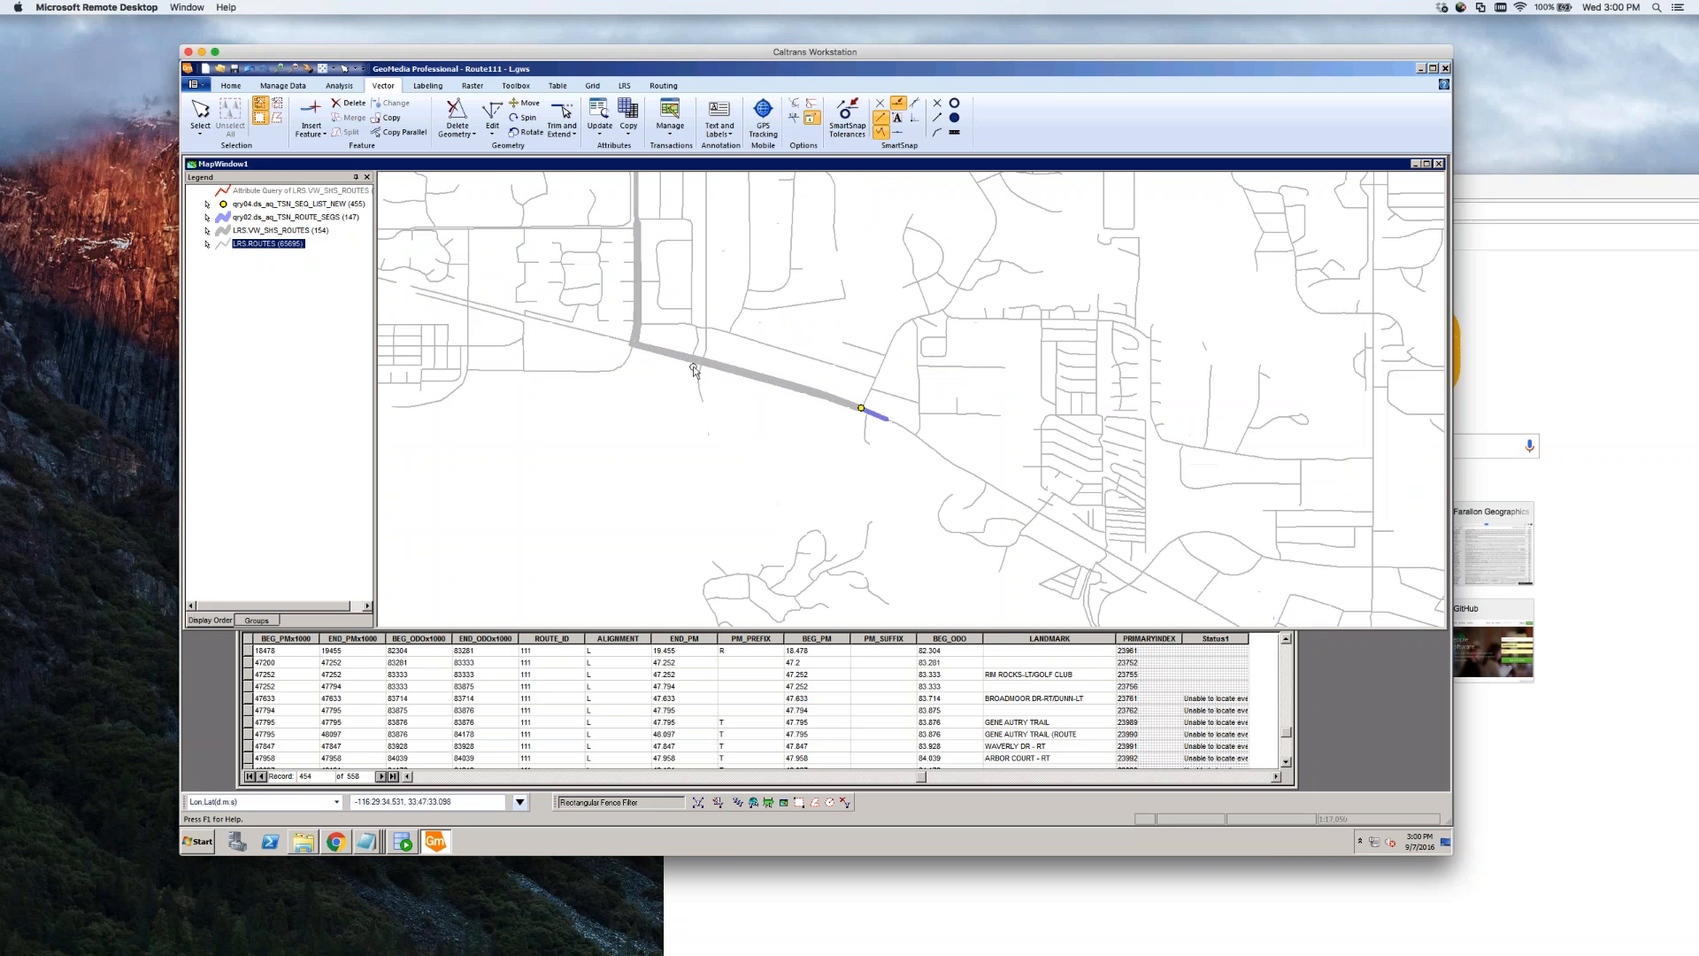
scroll(683, 374, up, 5)
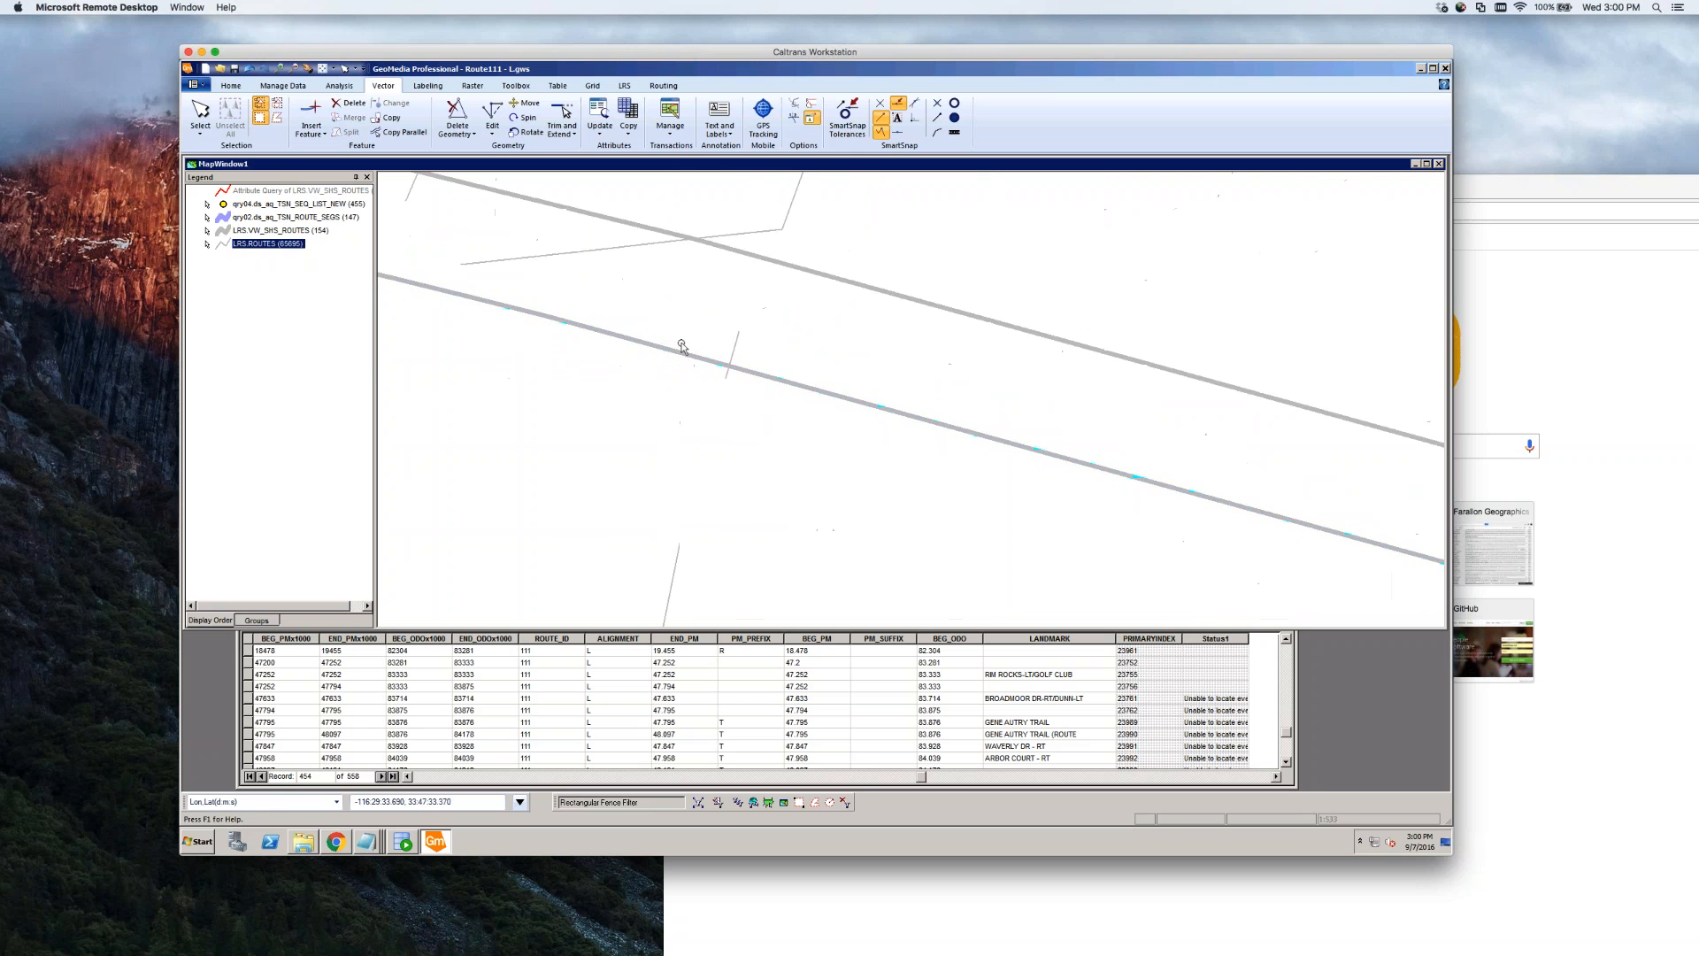
scroll(762, 332, down, 2)
click(698, 315)
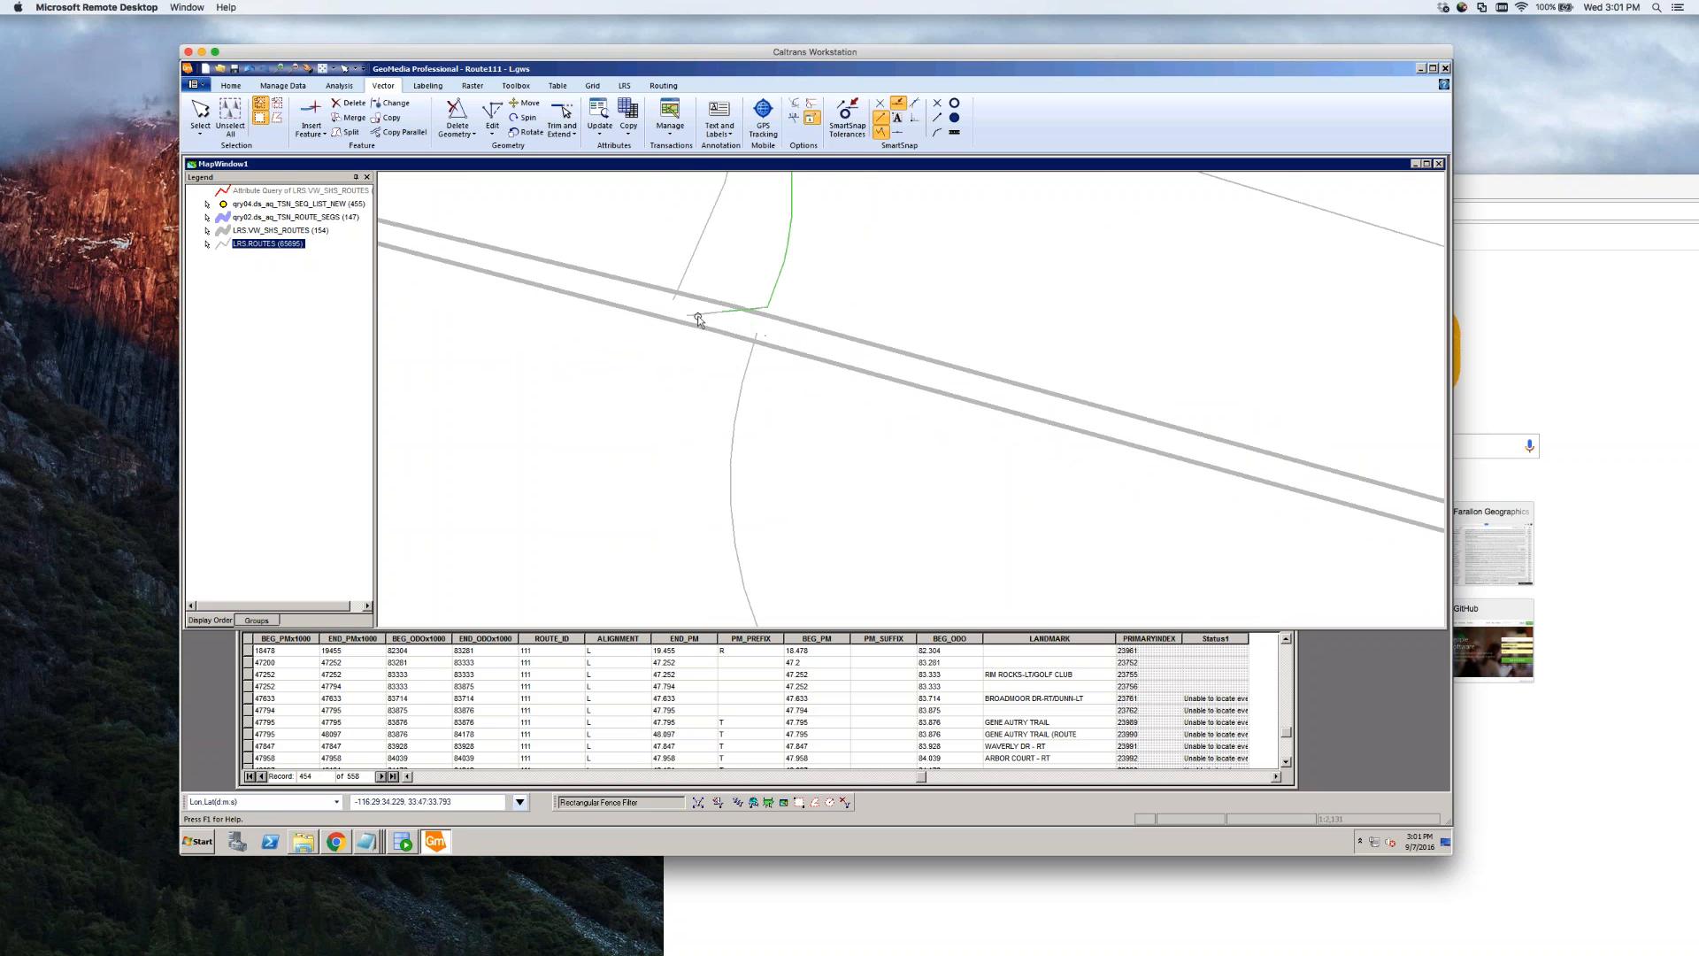
click(785, 337)
scroll(778, 390, down, 1)
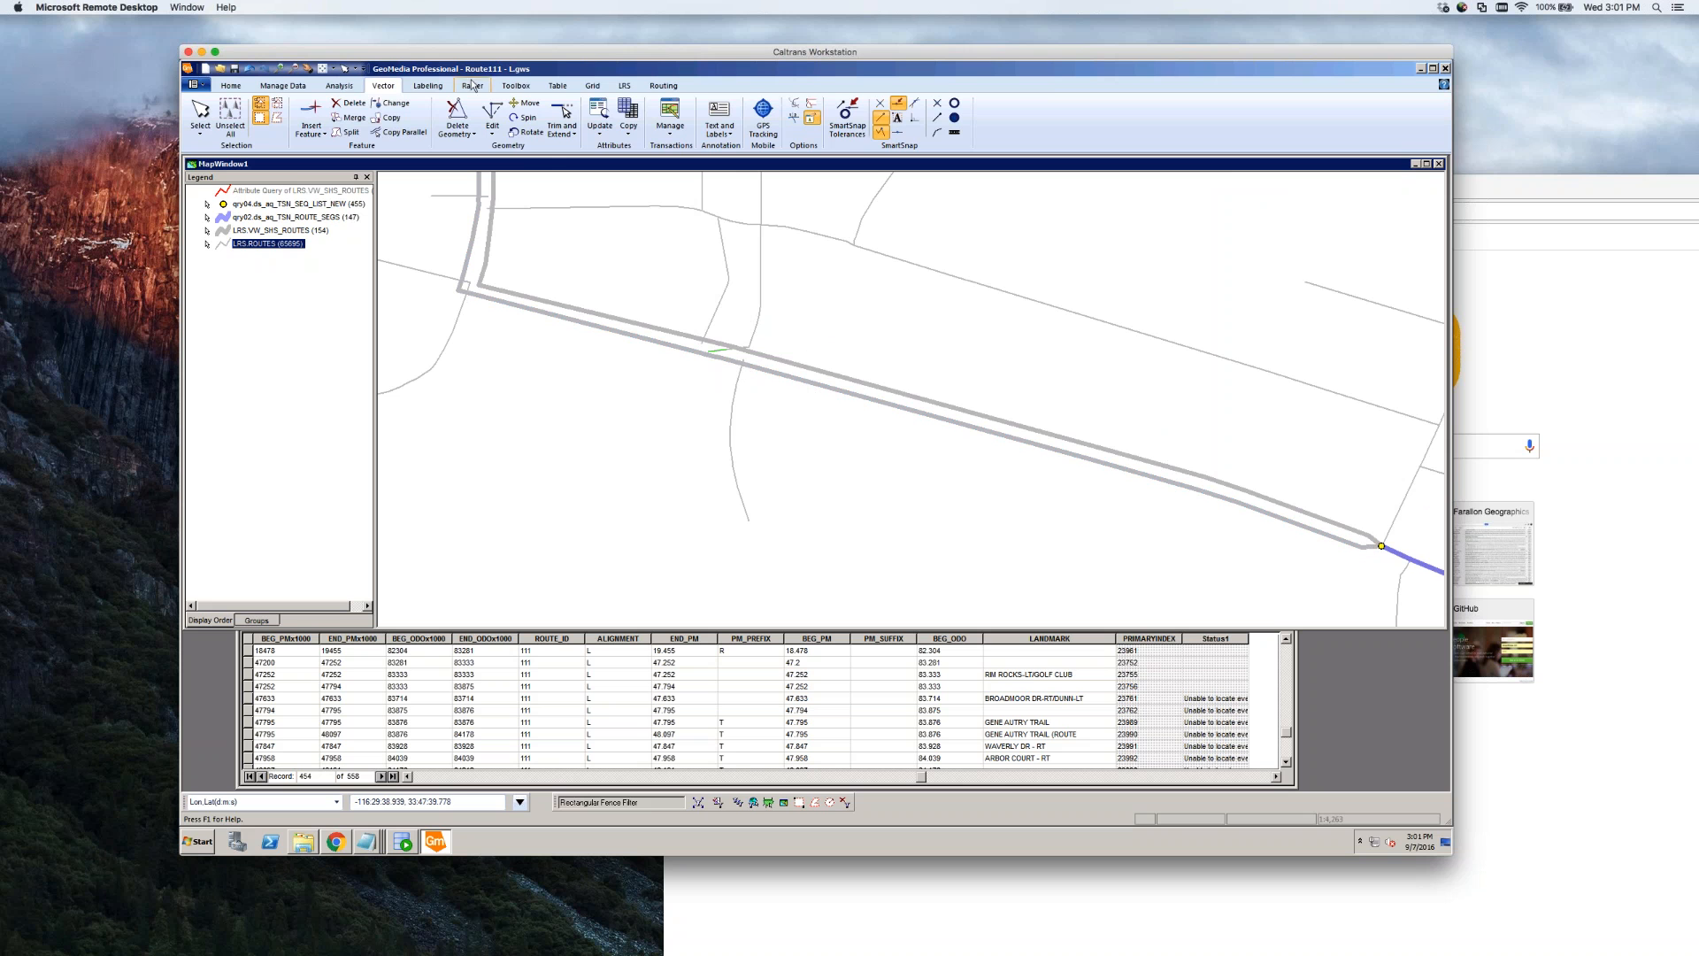
Start Insert LRS Events from Event Operations, accepting the route definition and insert settings
click(625, 87)
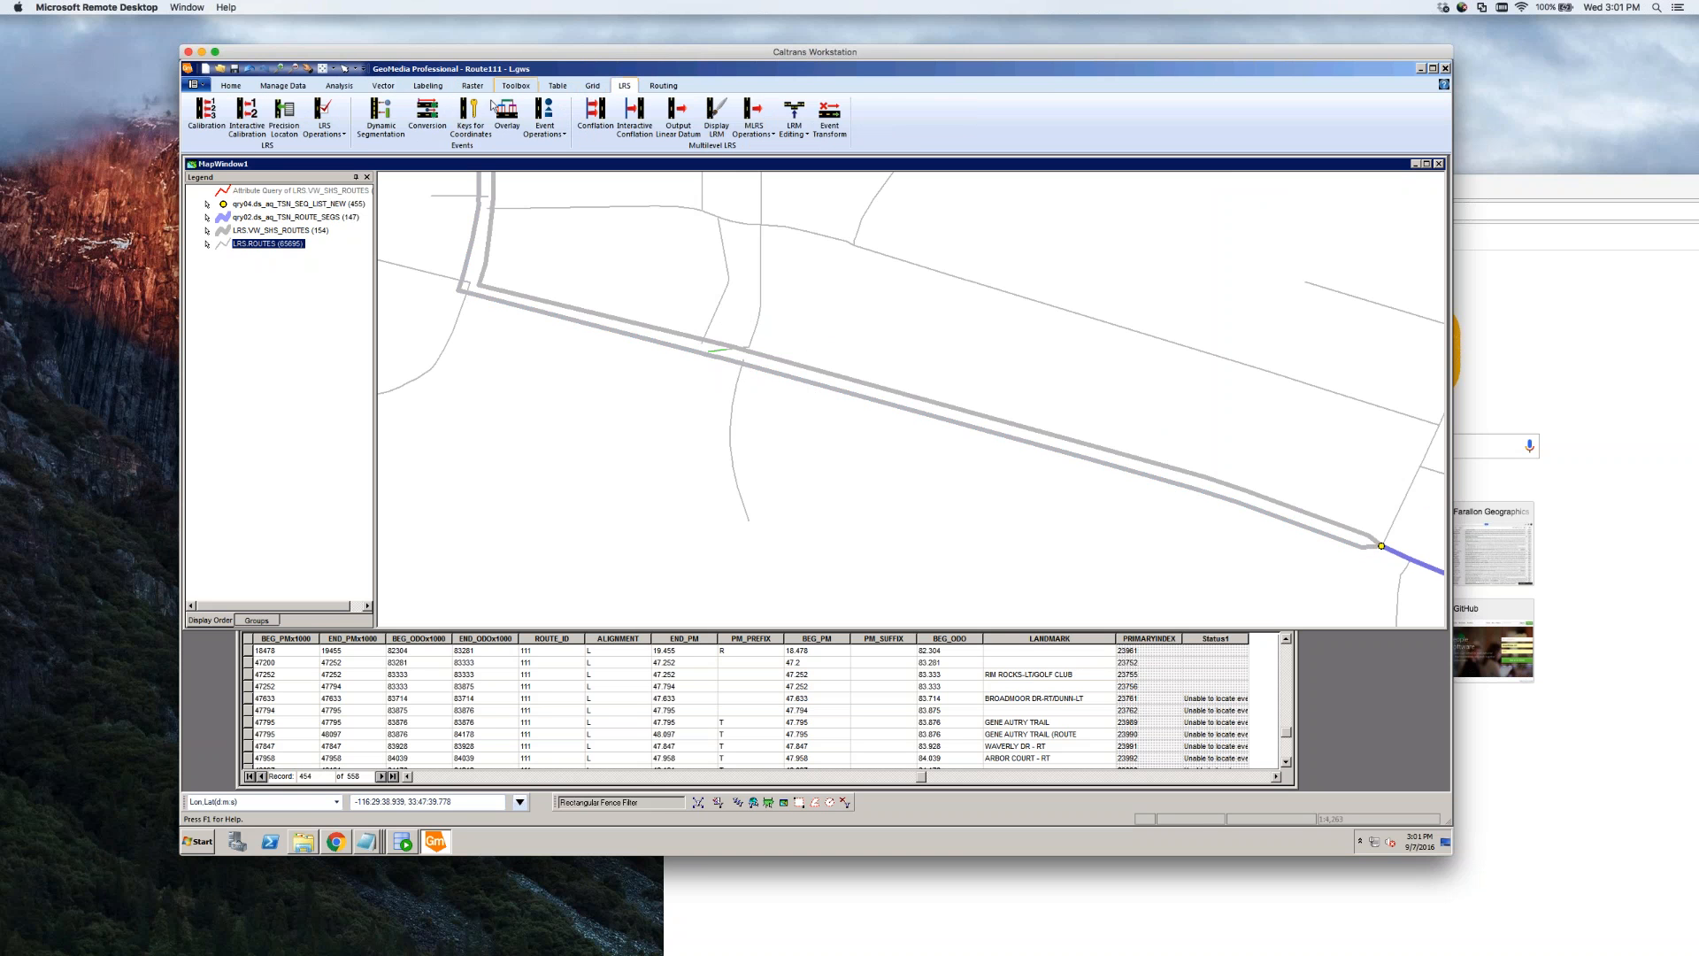
click(546, 131)
click(571, 177)
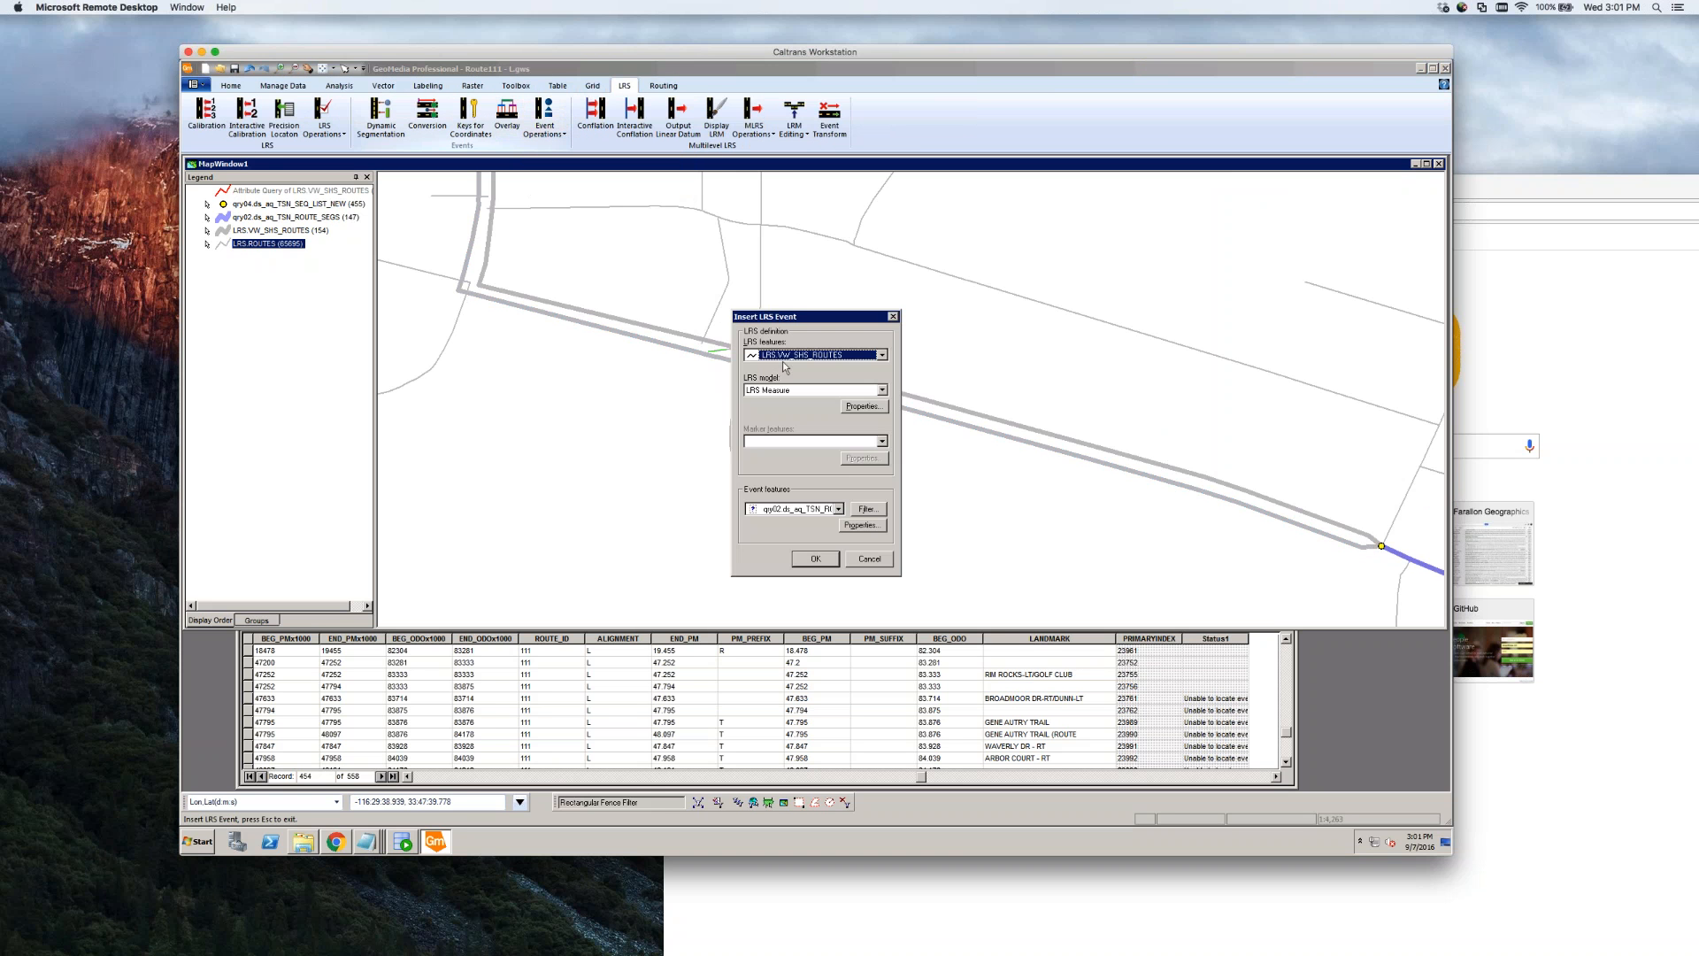
click(823, 564)
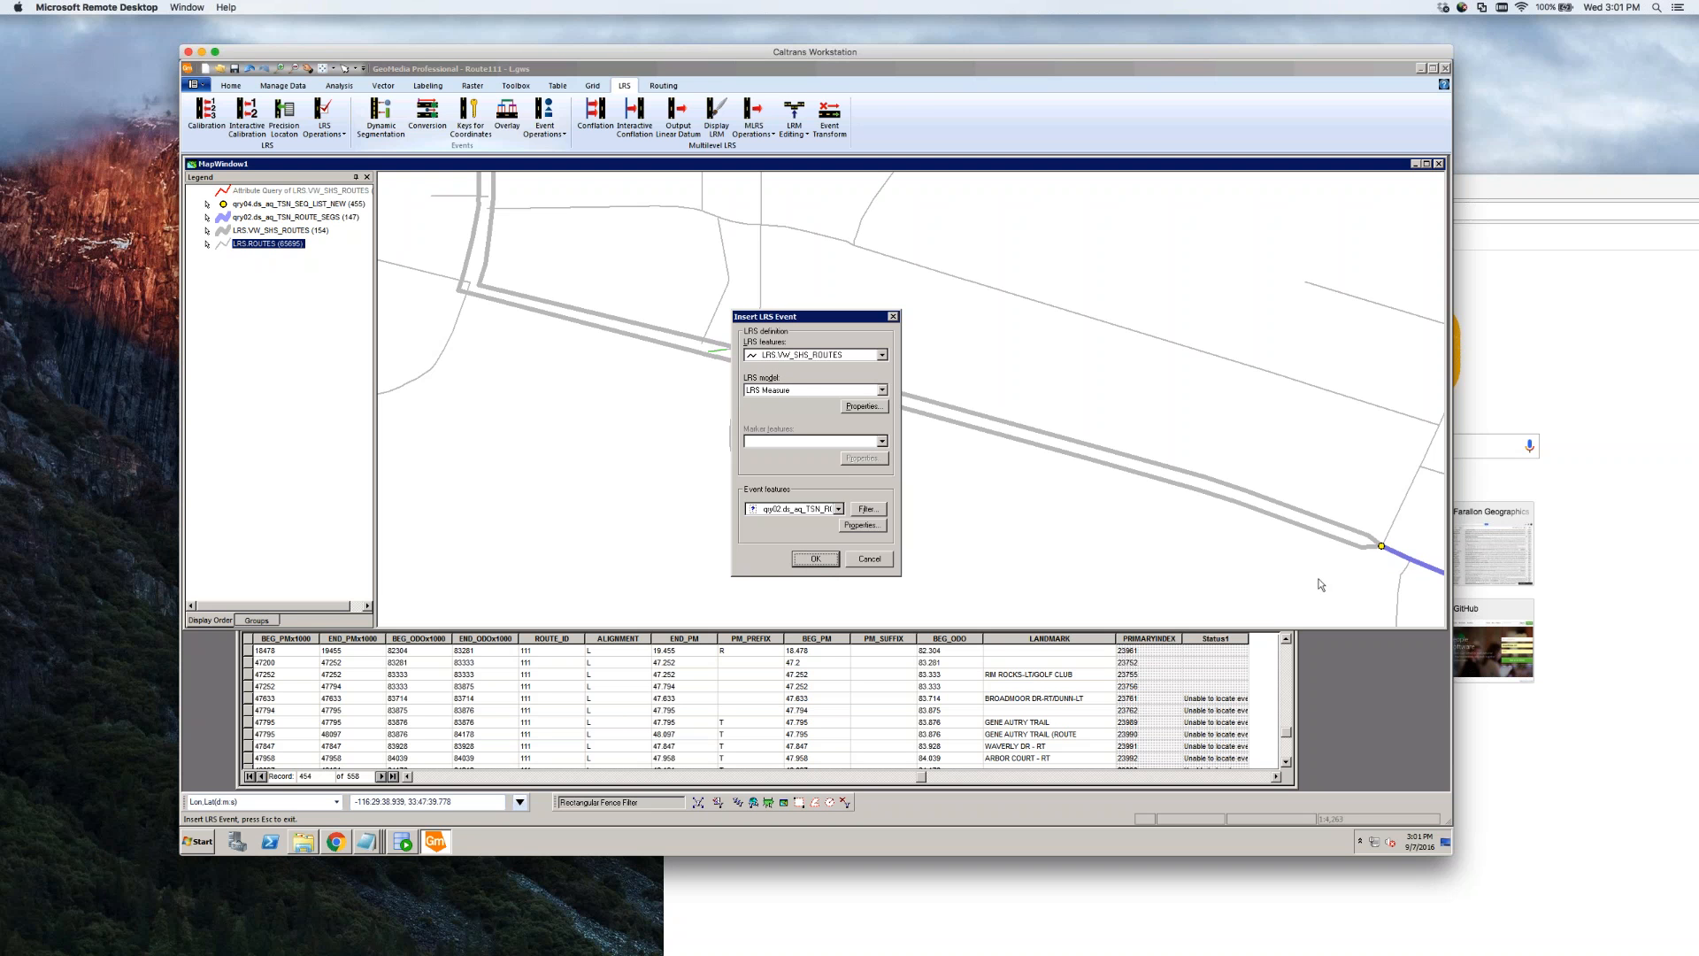
click(830, 561)
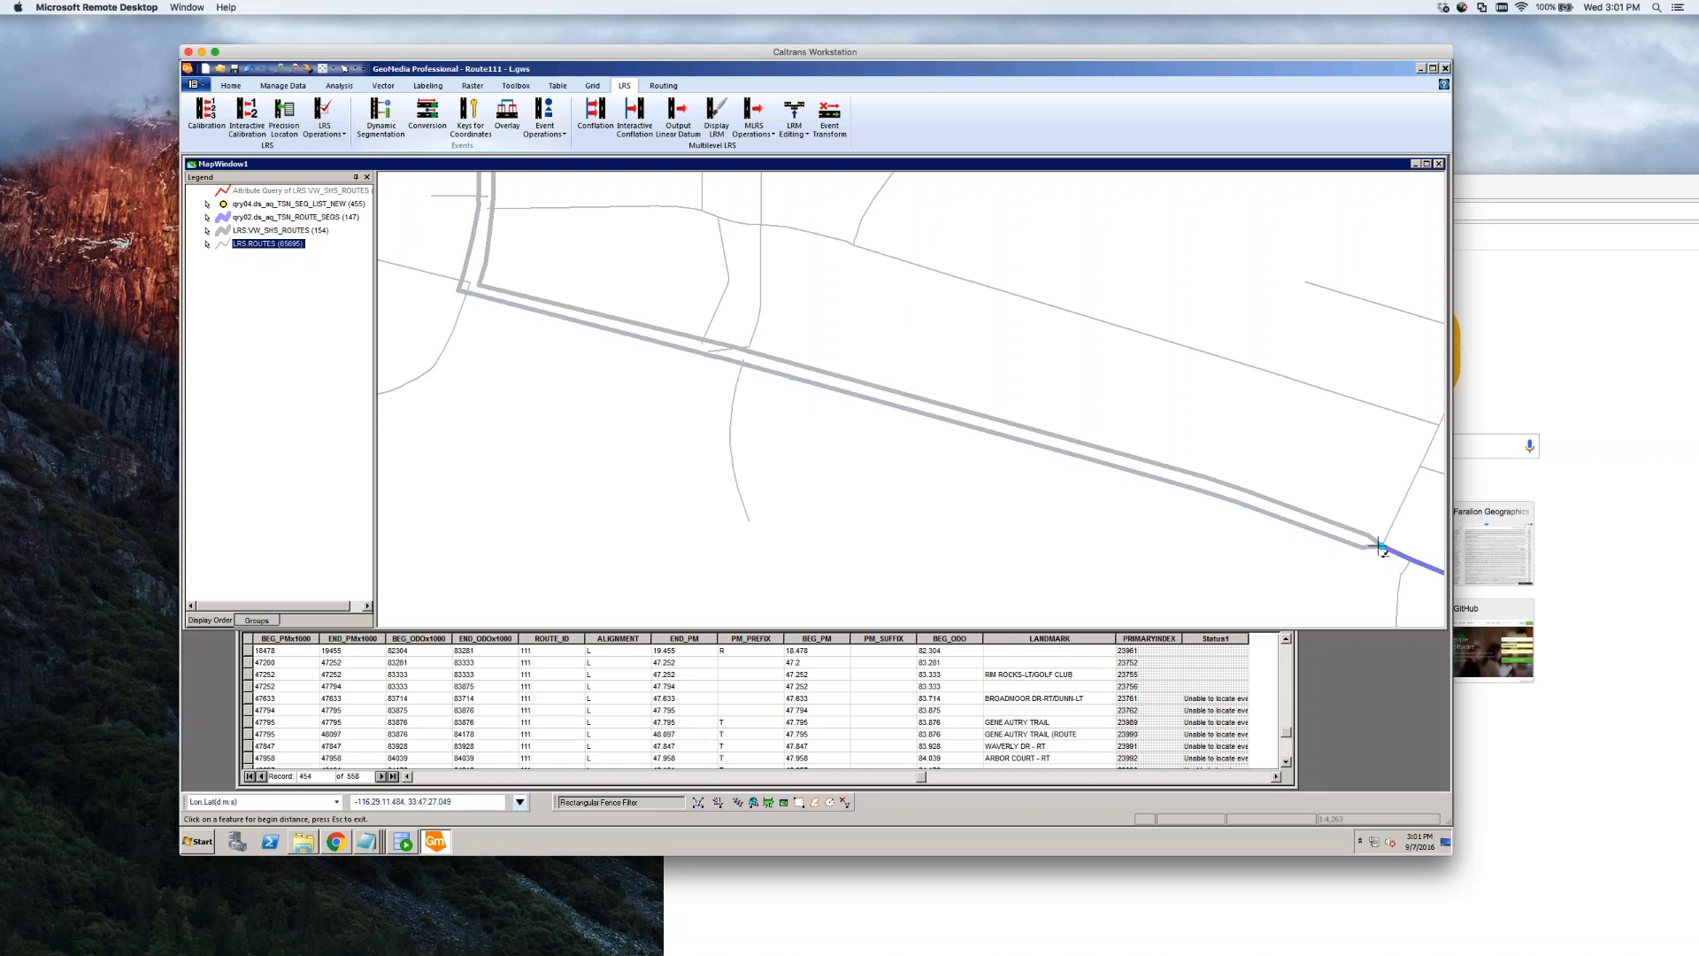
Set the begin point on the main Route 111 feature via PickQuick and the end point on the route
click(1381, 546)
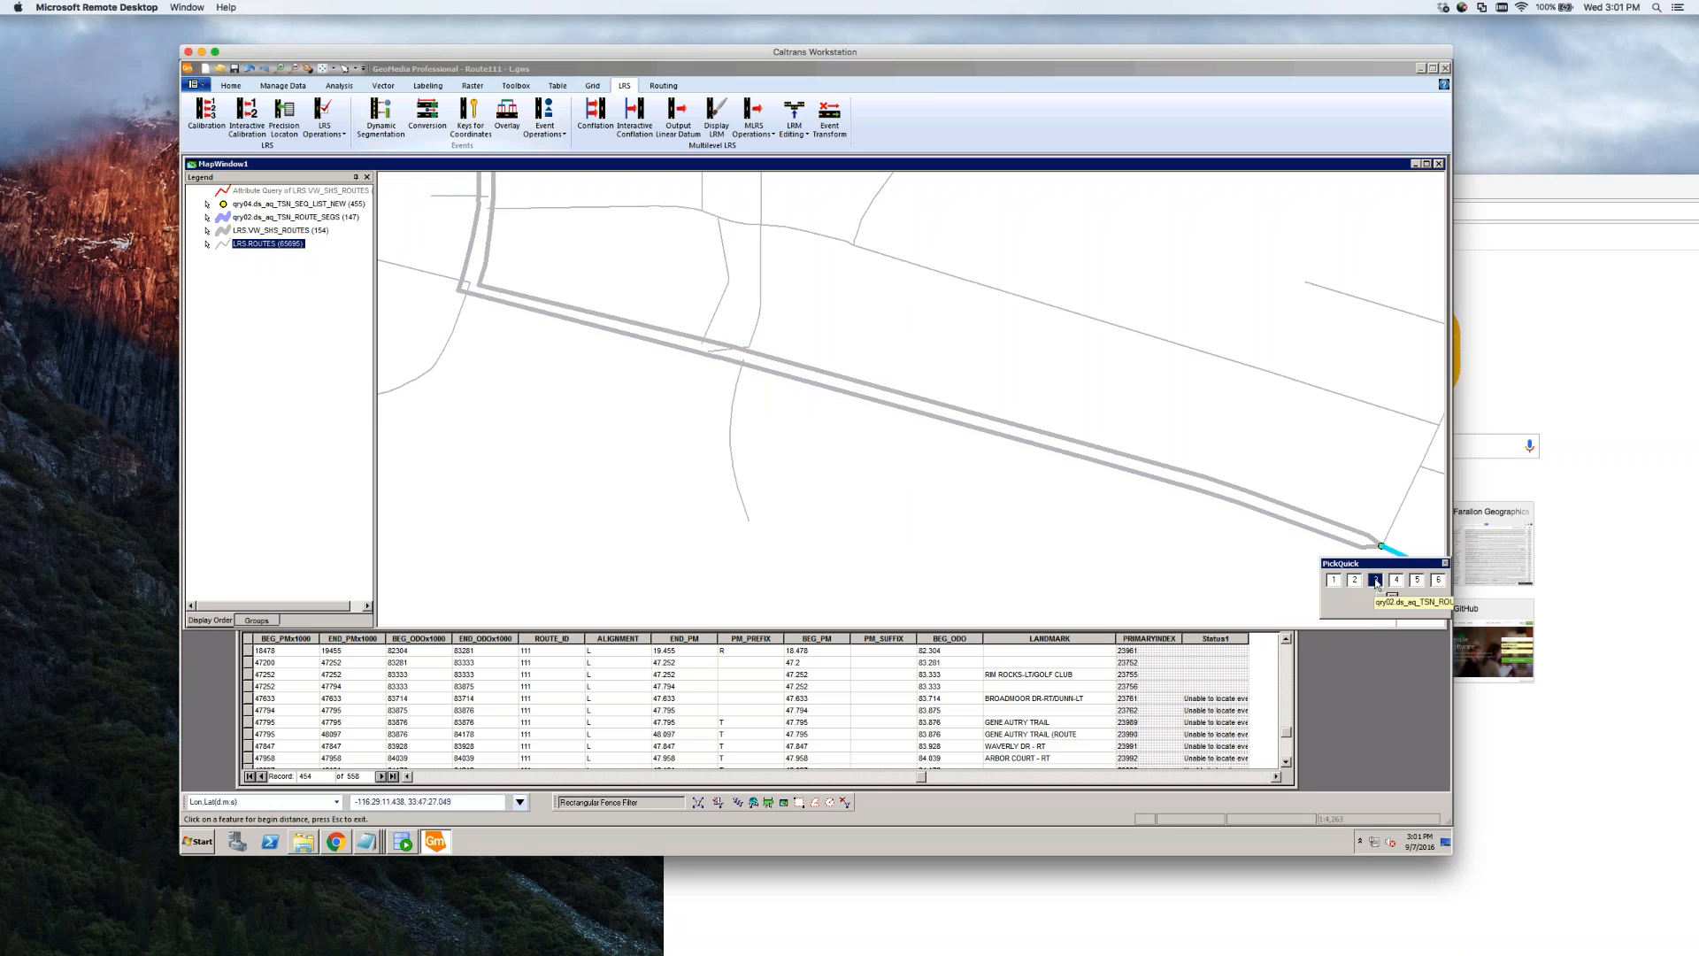
drag(1381, 564, 1133, 561)
click(1150, 581)
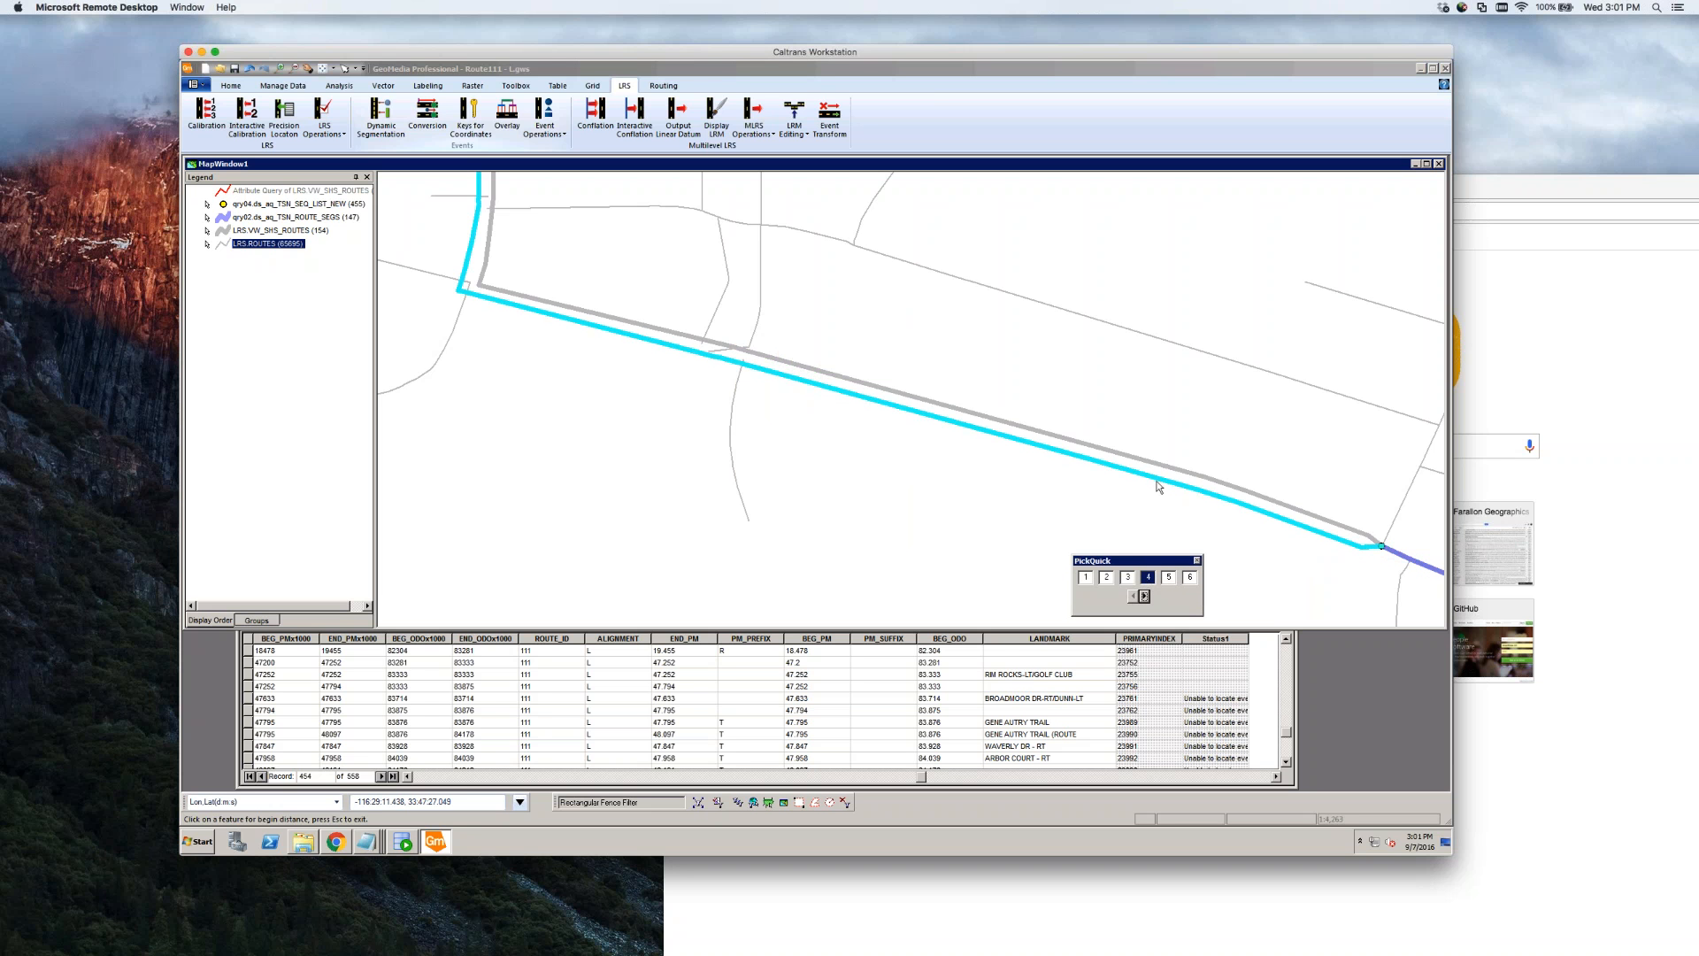
click(1189, 577)
click(1169, 578)
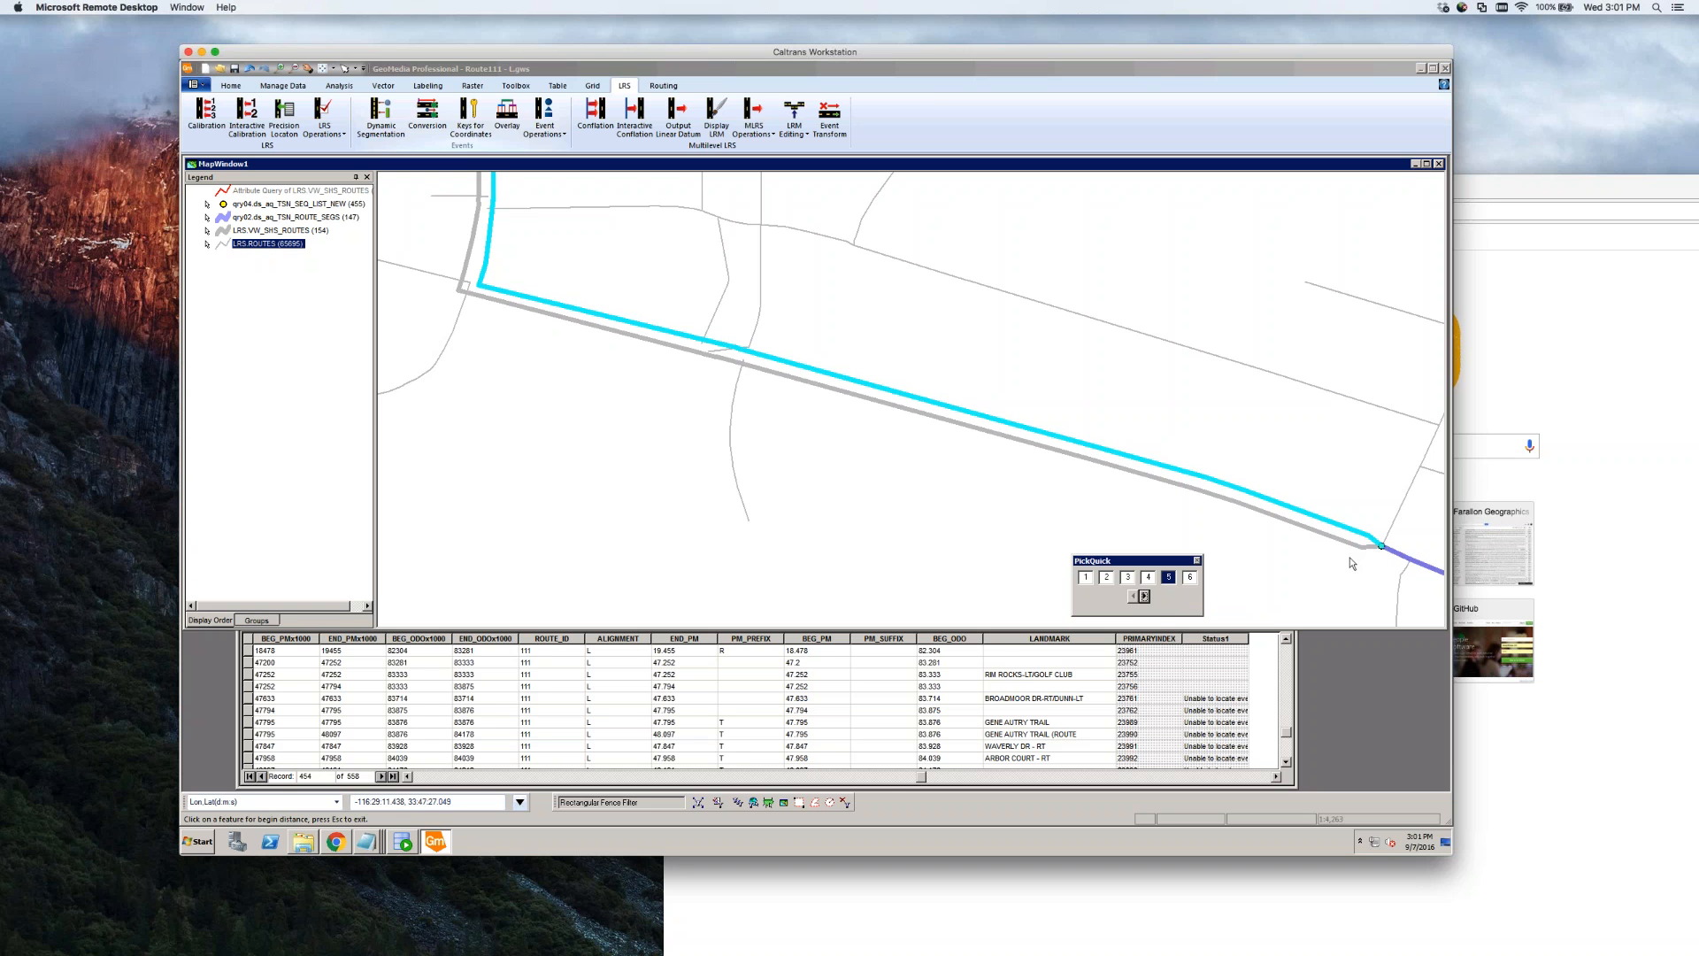
click(1127, 577)
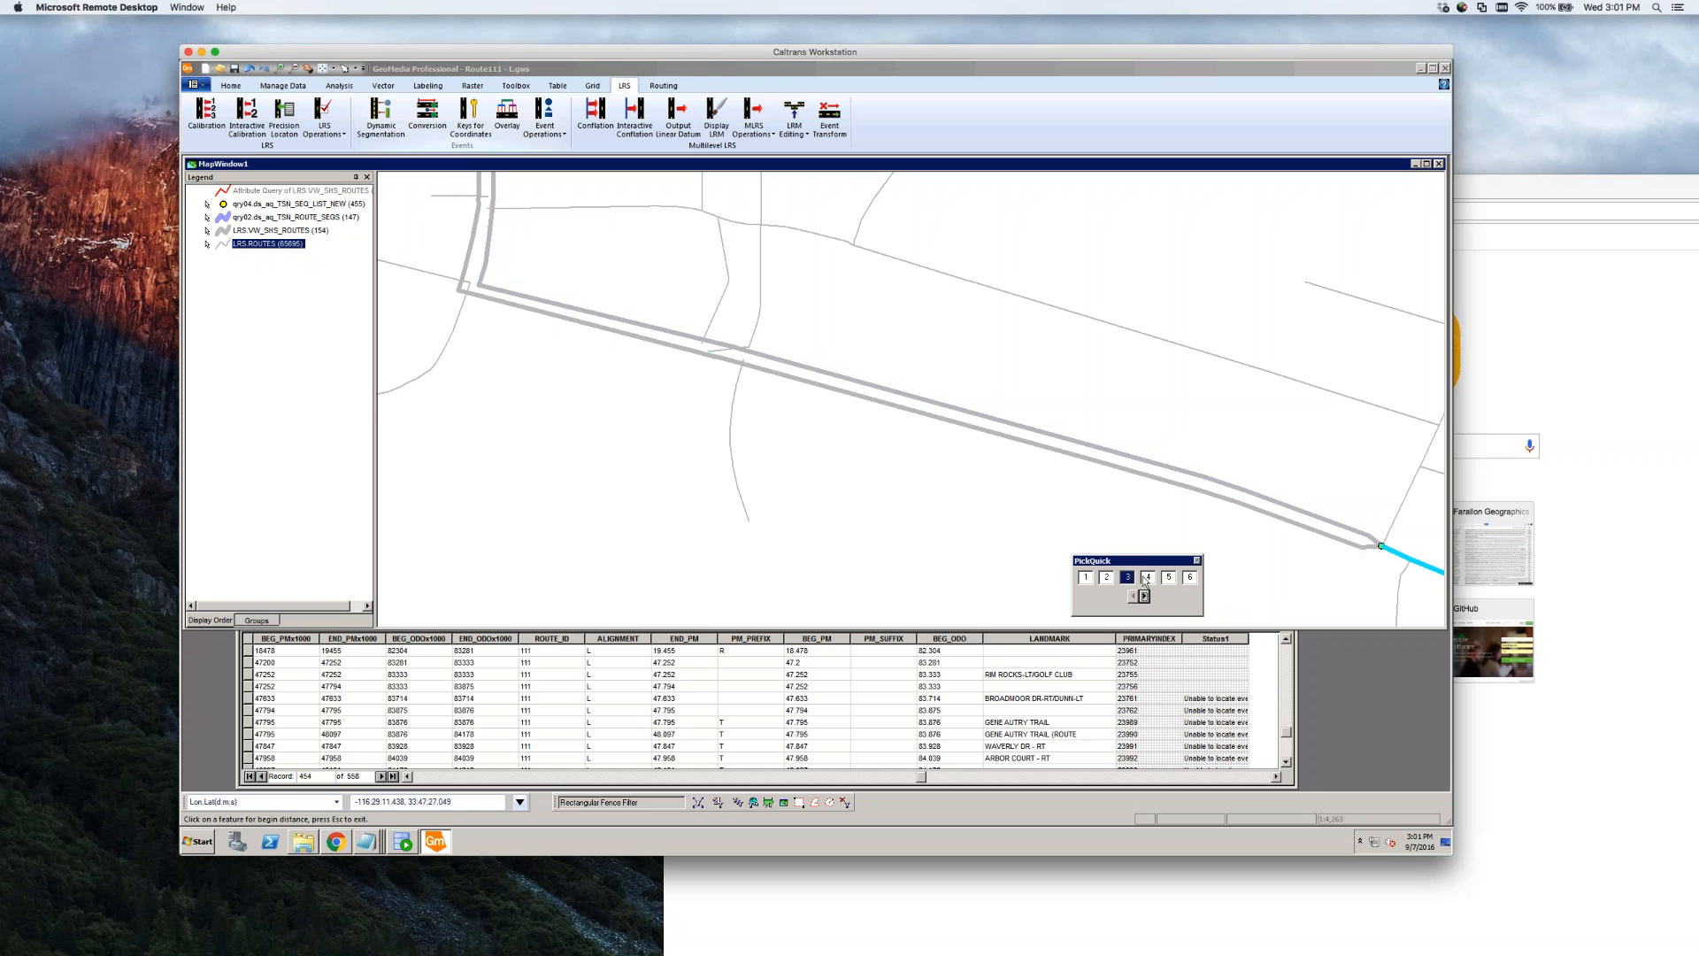
click(1146, 580)
click(1146, 580)
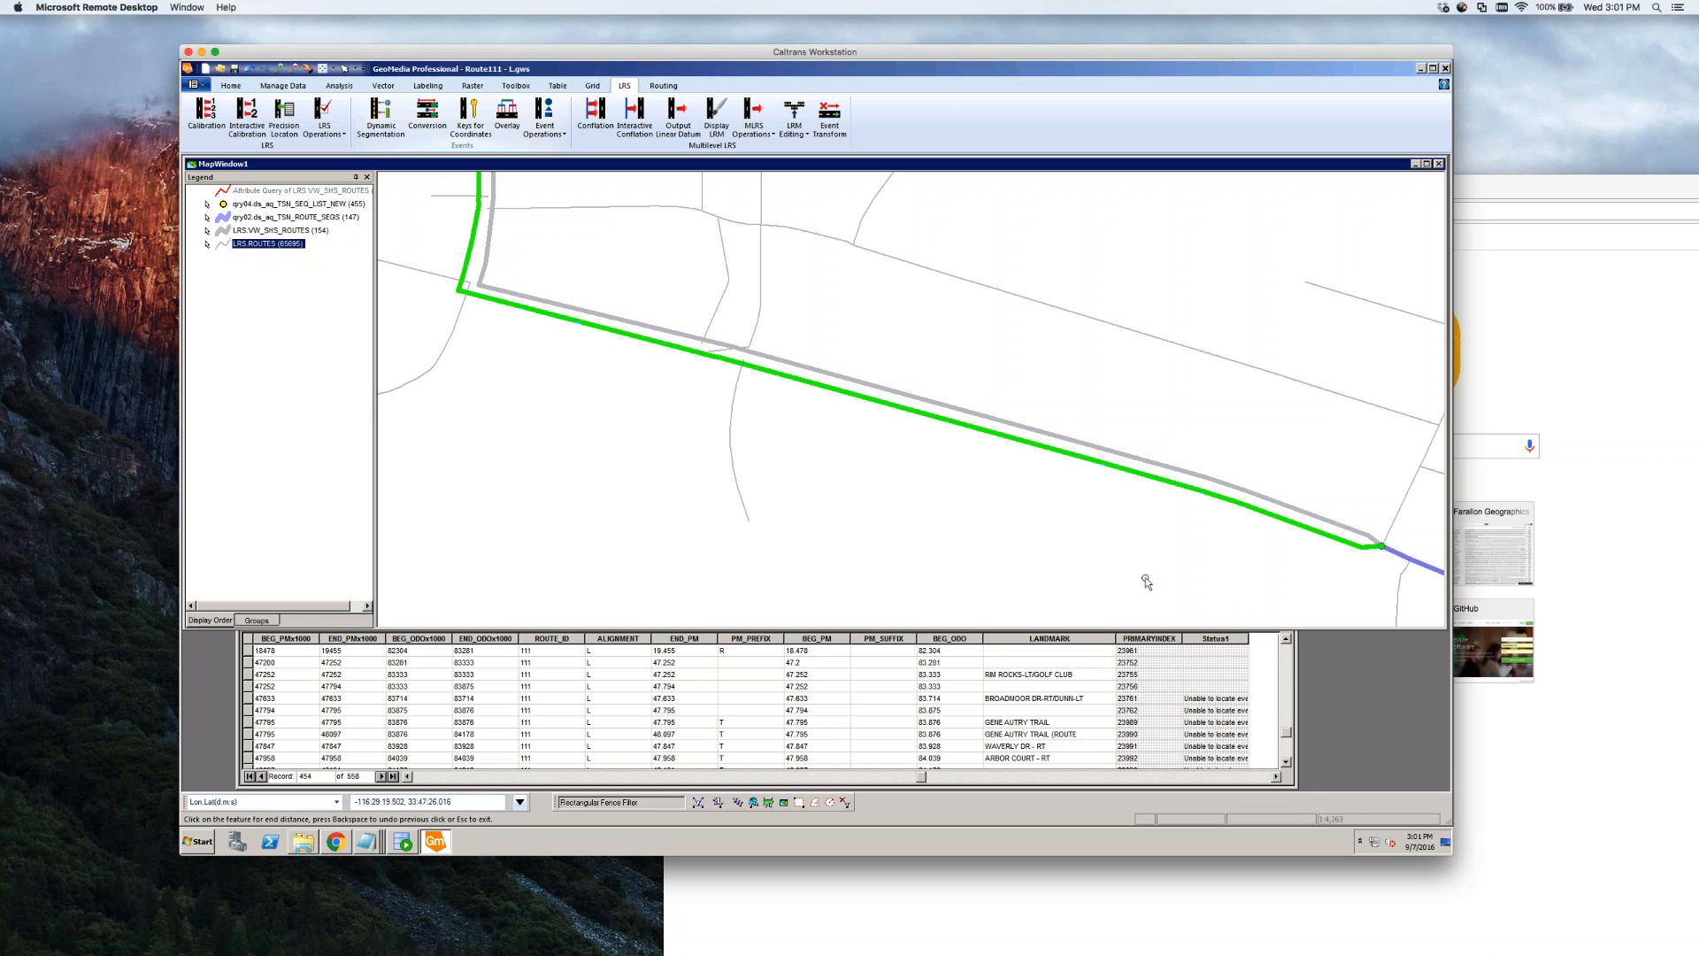
click(743, 367)
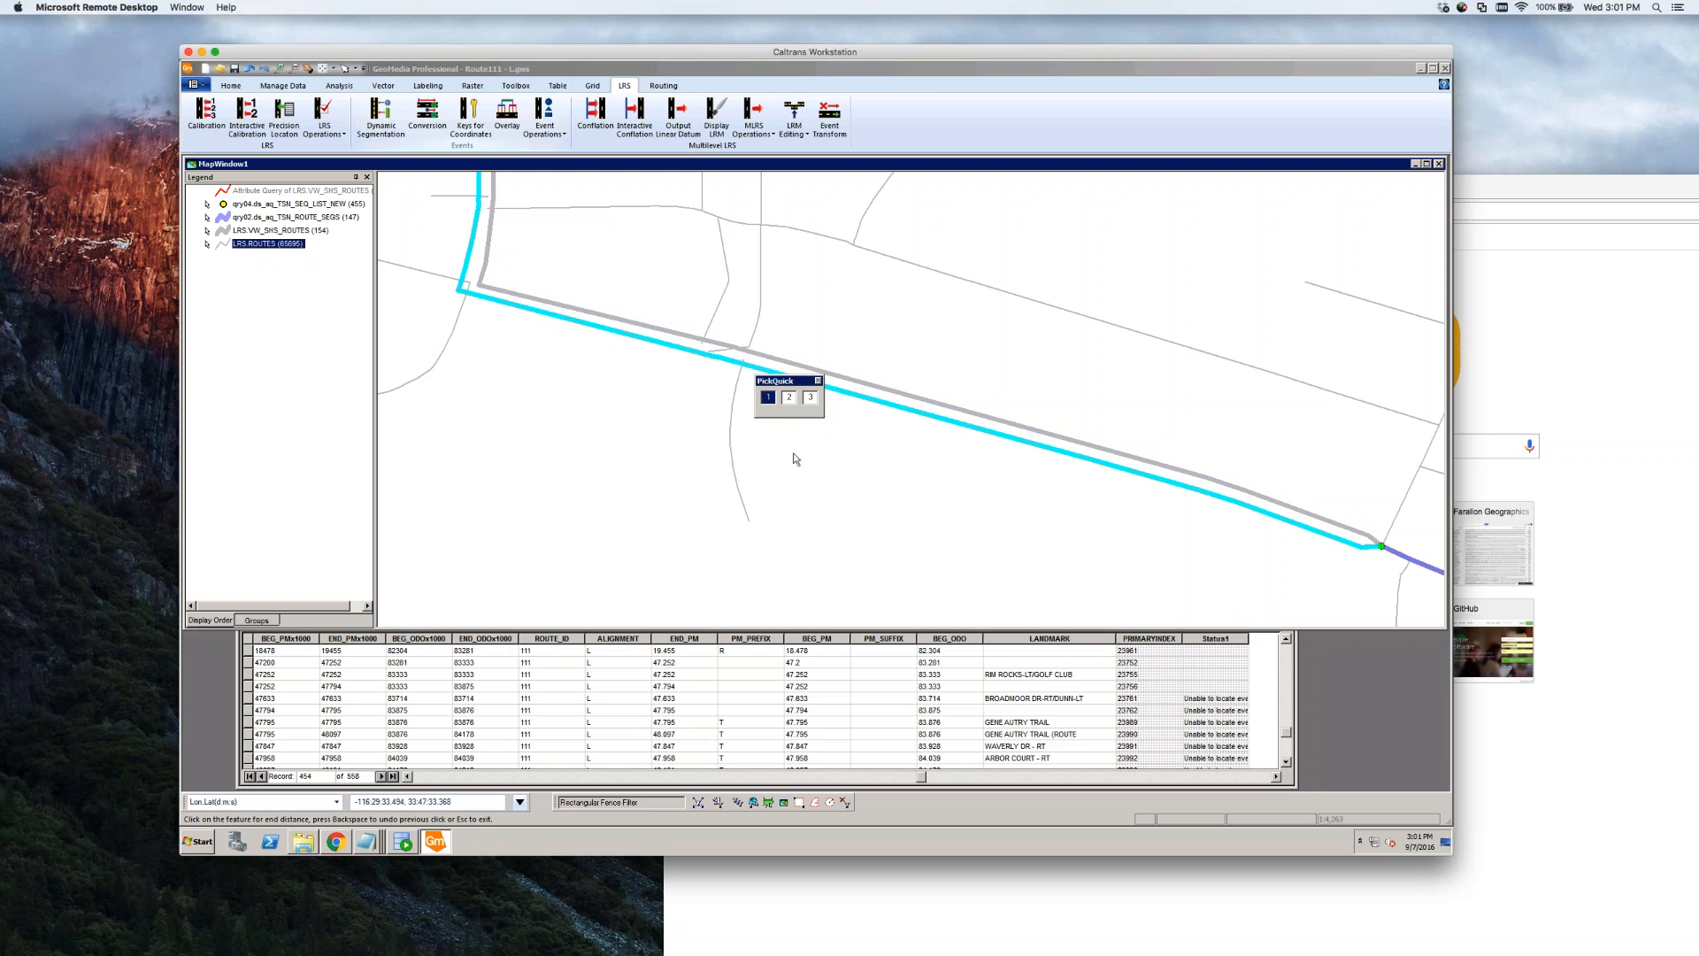
click(772, 401)
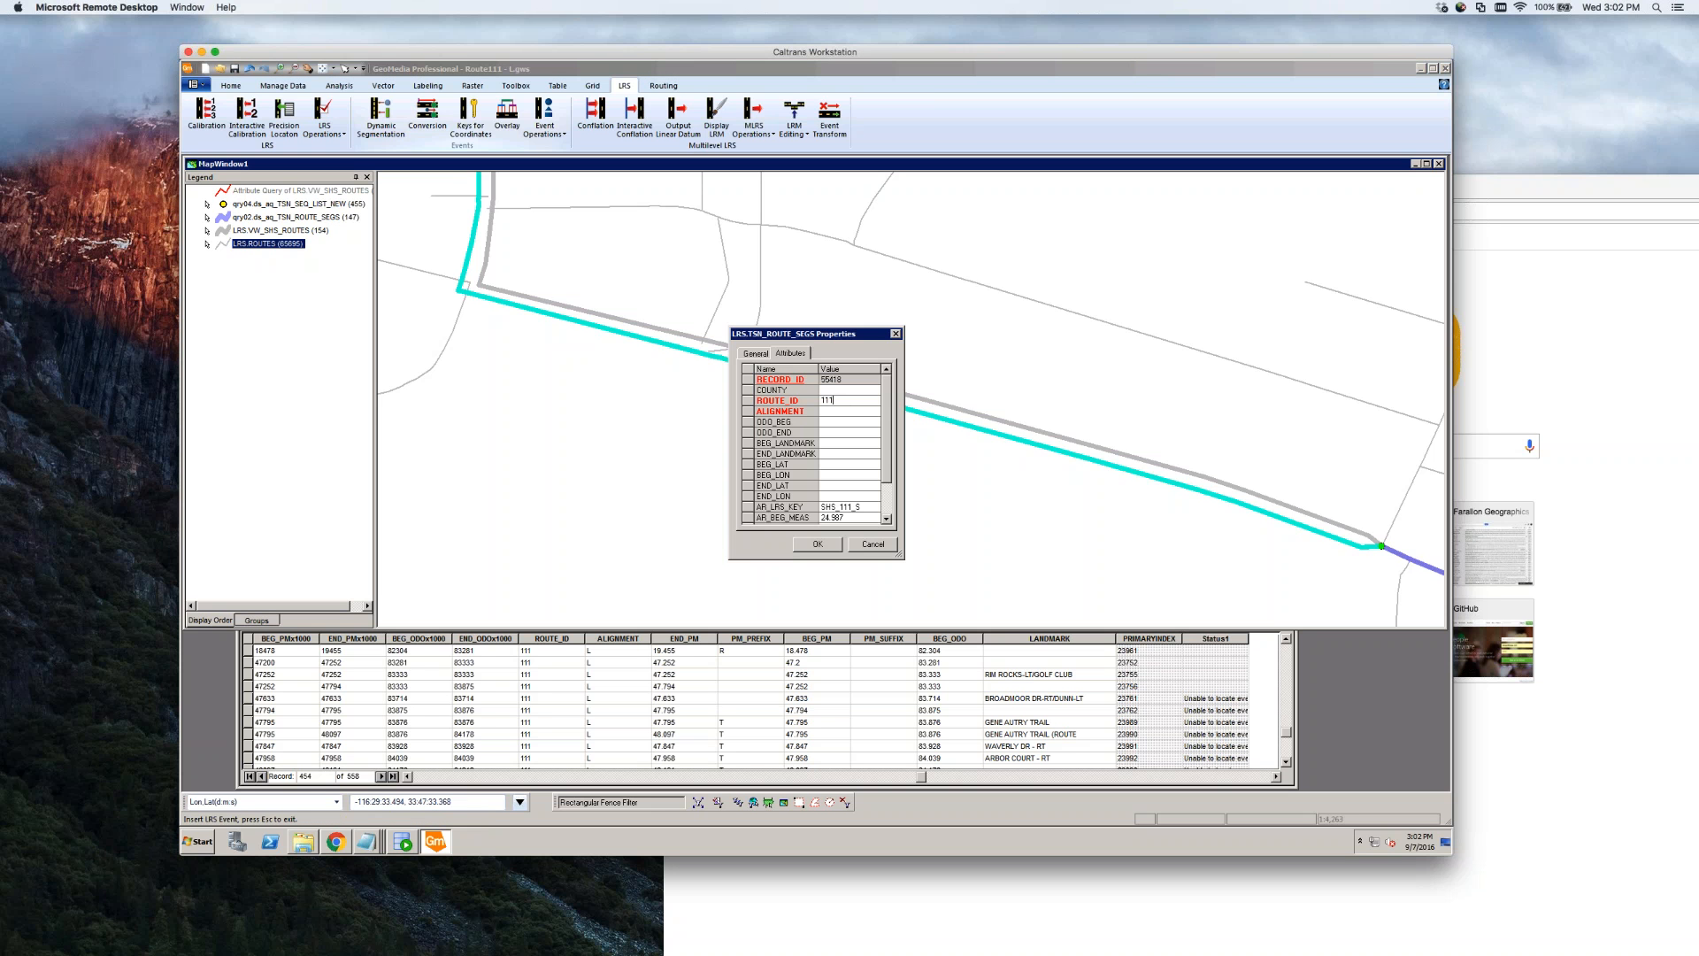
Enter alignment L with odometer 83.333 to 83.714 and save the new segment event
key(Return)
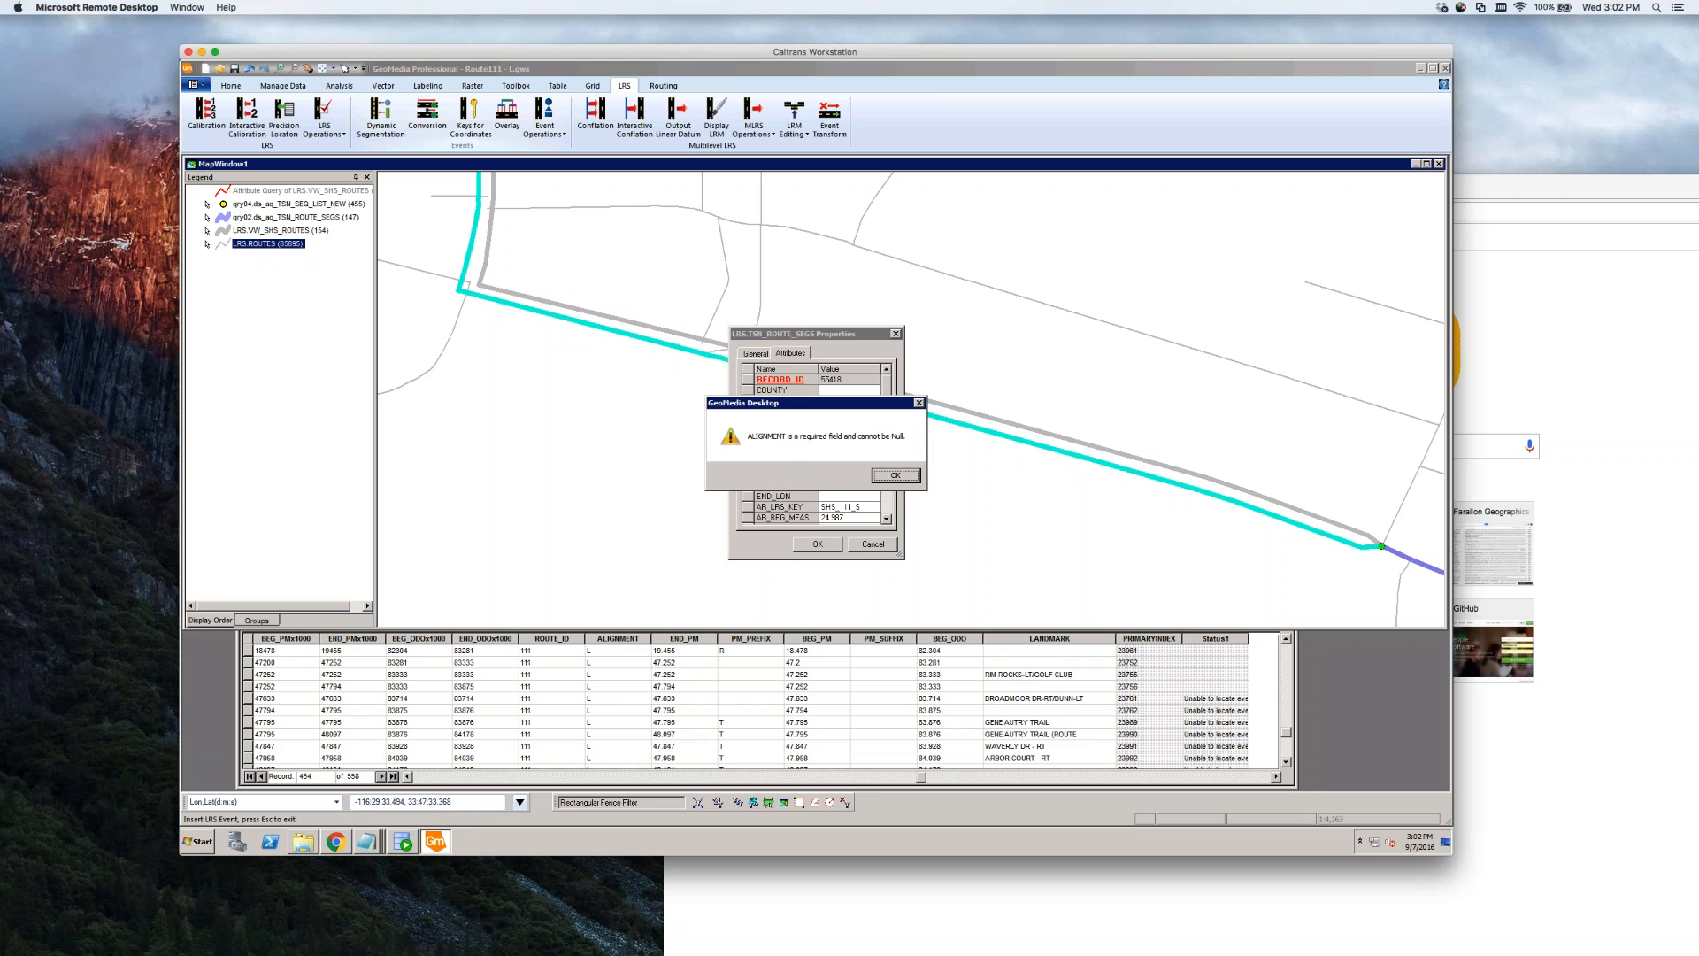
click(895, 476)
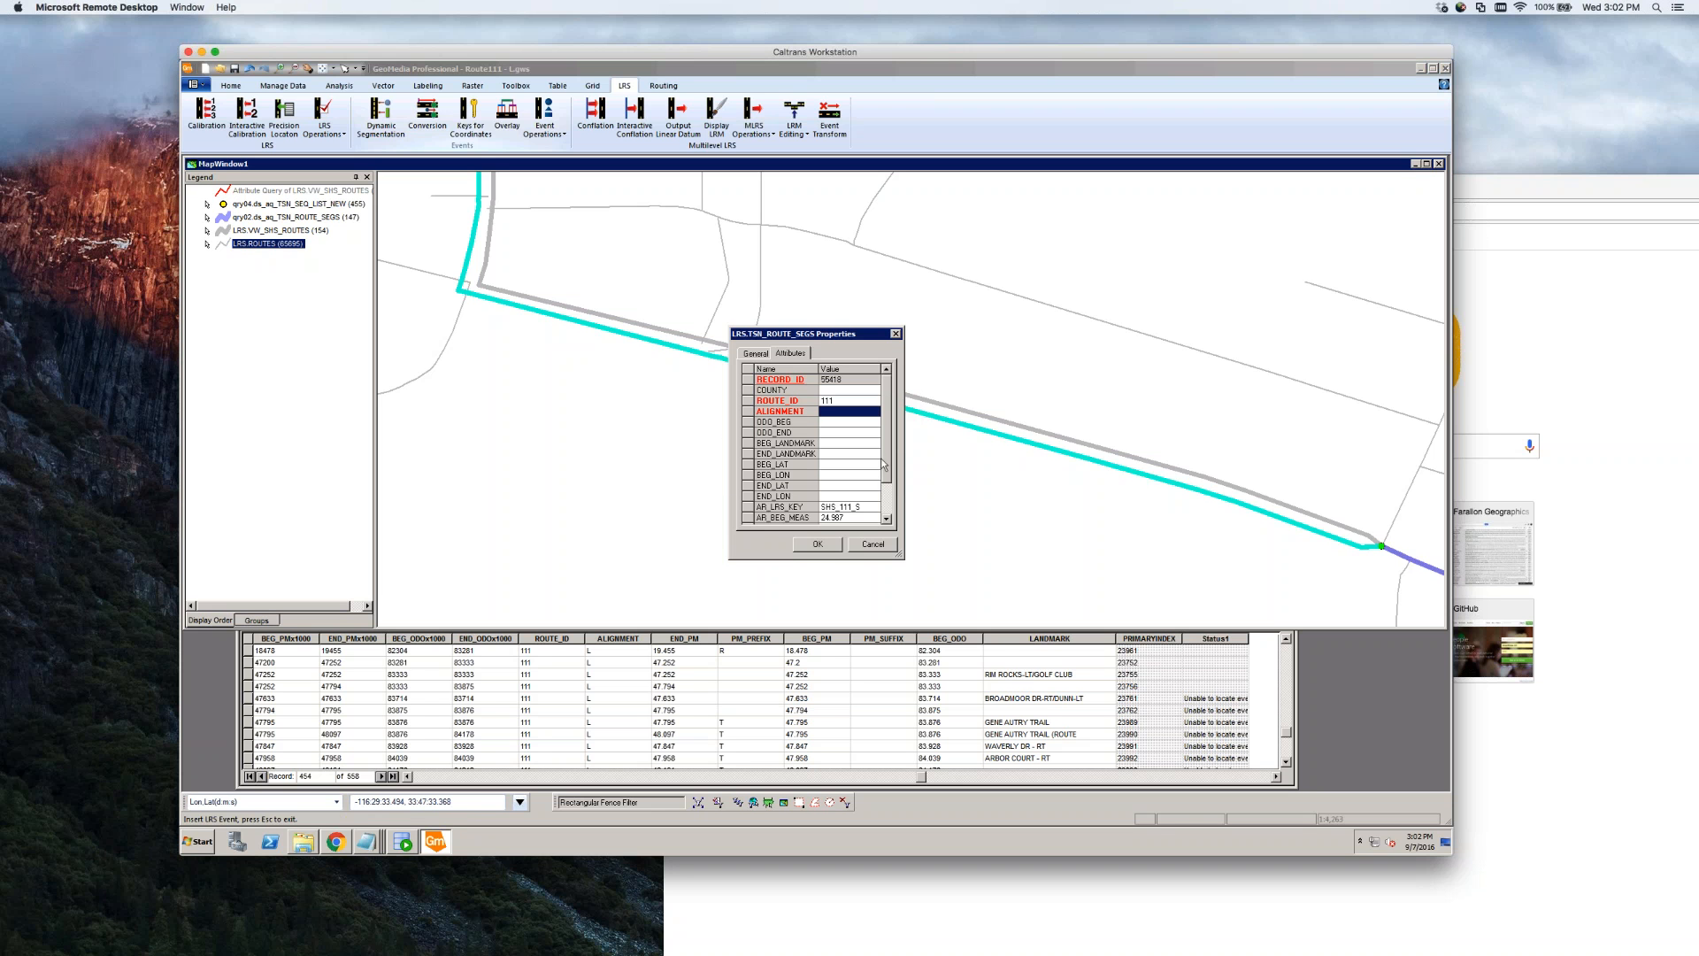
click(837, 414)
text(L)
text(83.333)
key(Tab)
text(83.714)
key(Tab)
click(816, 544)
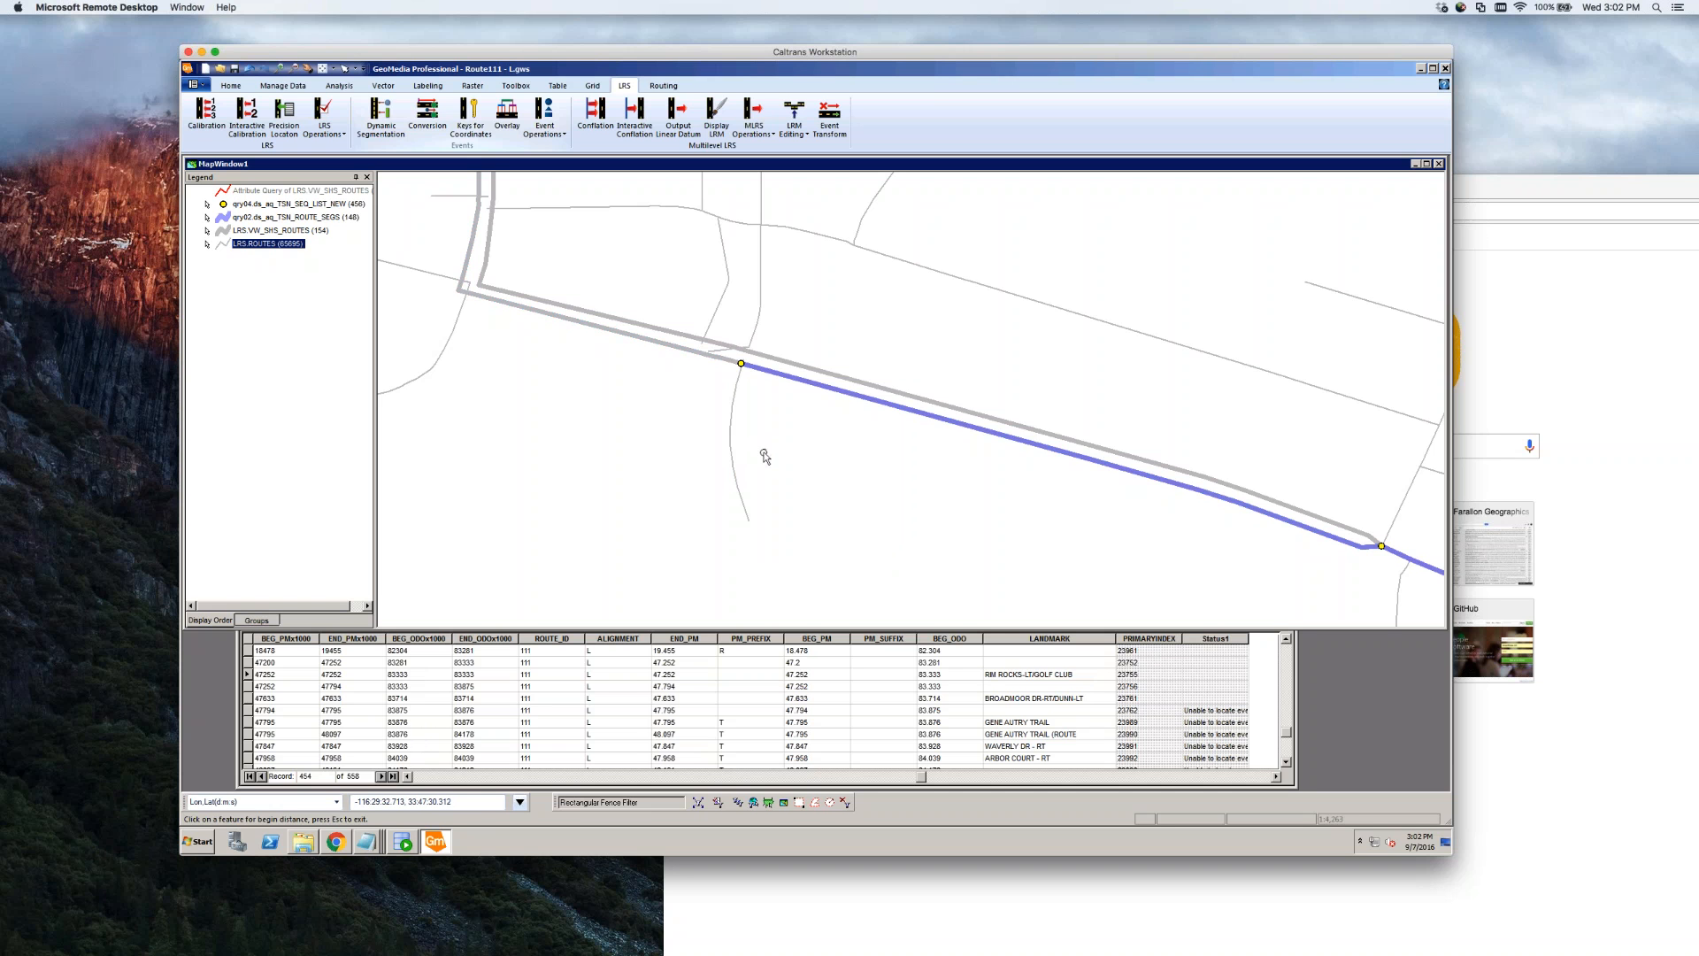
Pick the purple route as measure start, then select qry04 rows 47794 through 47958
click(800, 392)
click(894, 710)
click(1286, 762)
click(1286, 762)
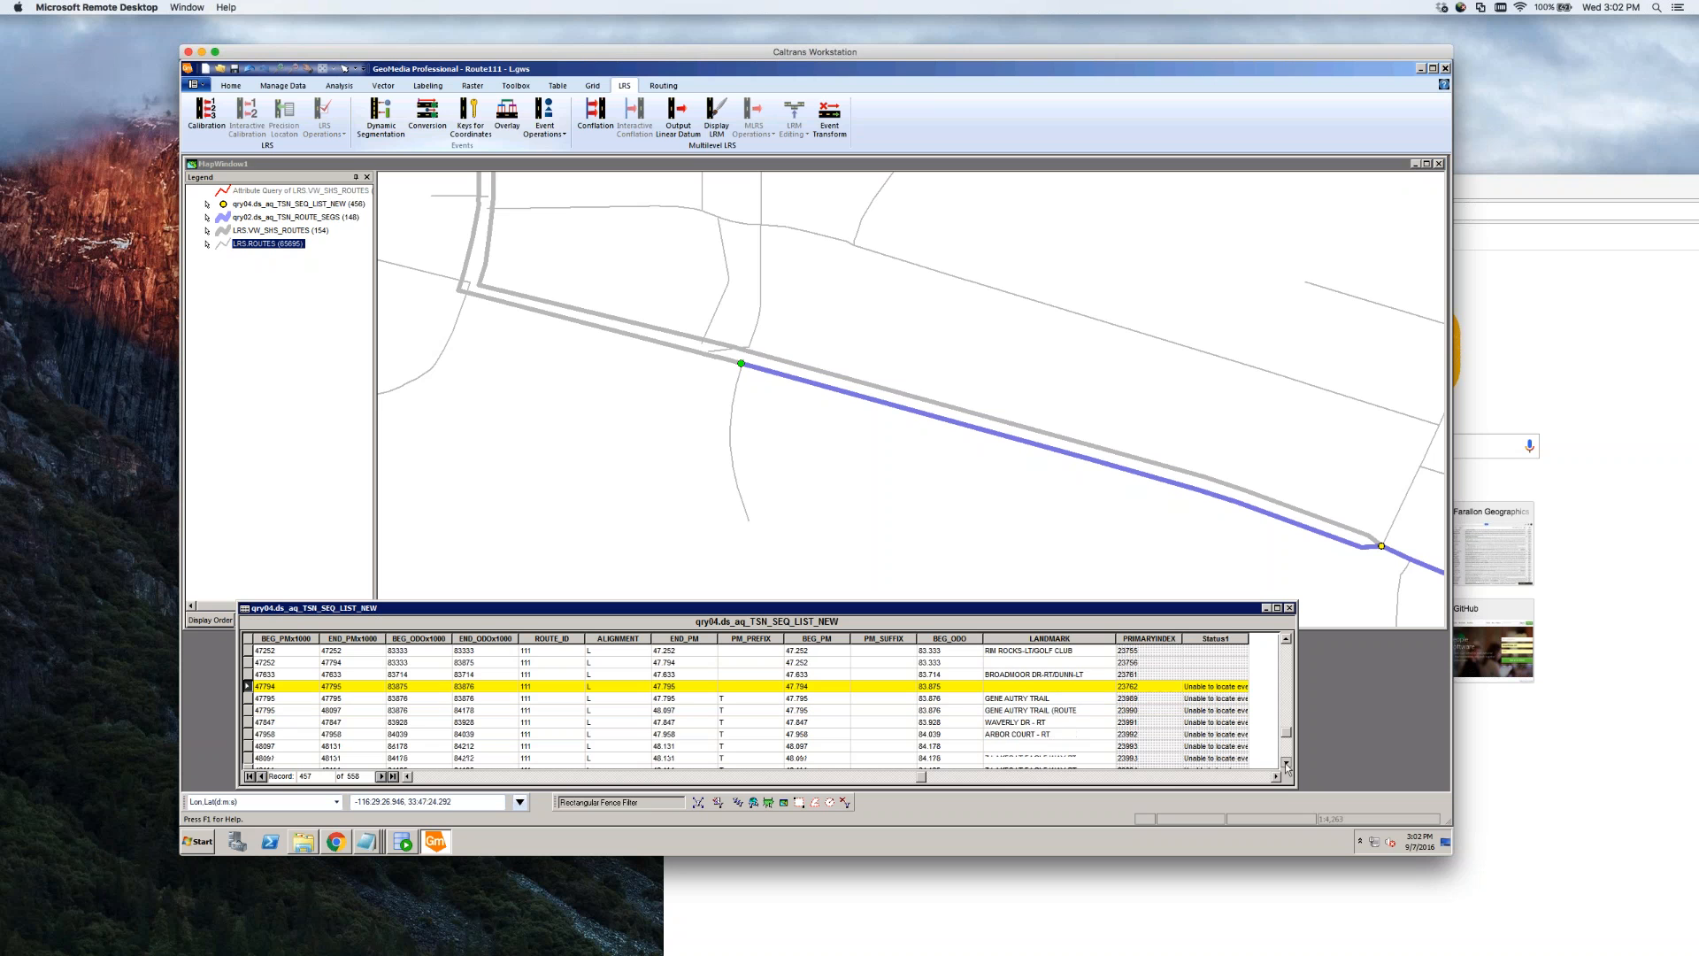
click(1286, 762)
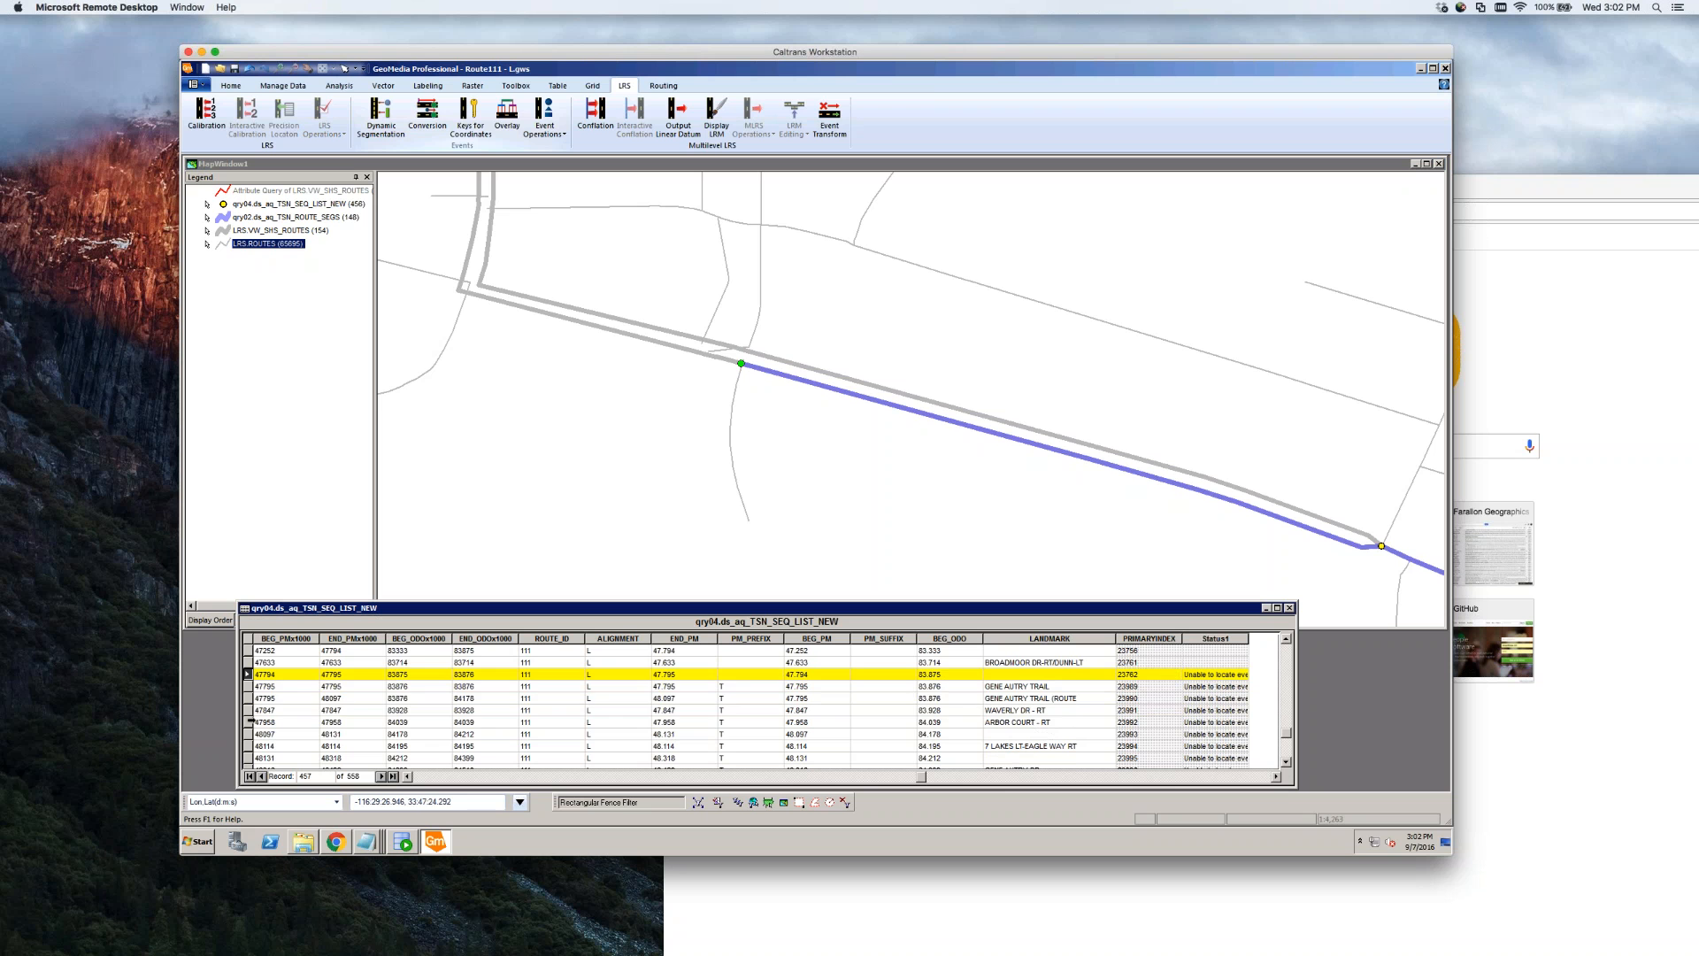
shift+click(249, 722)
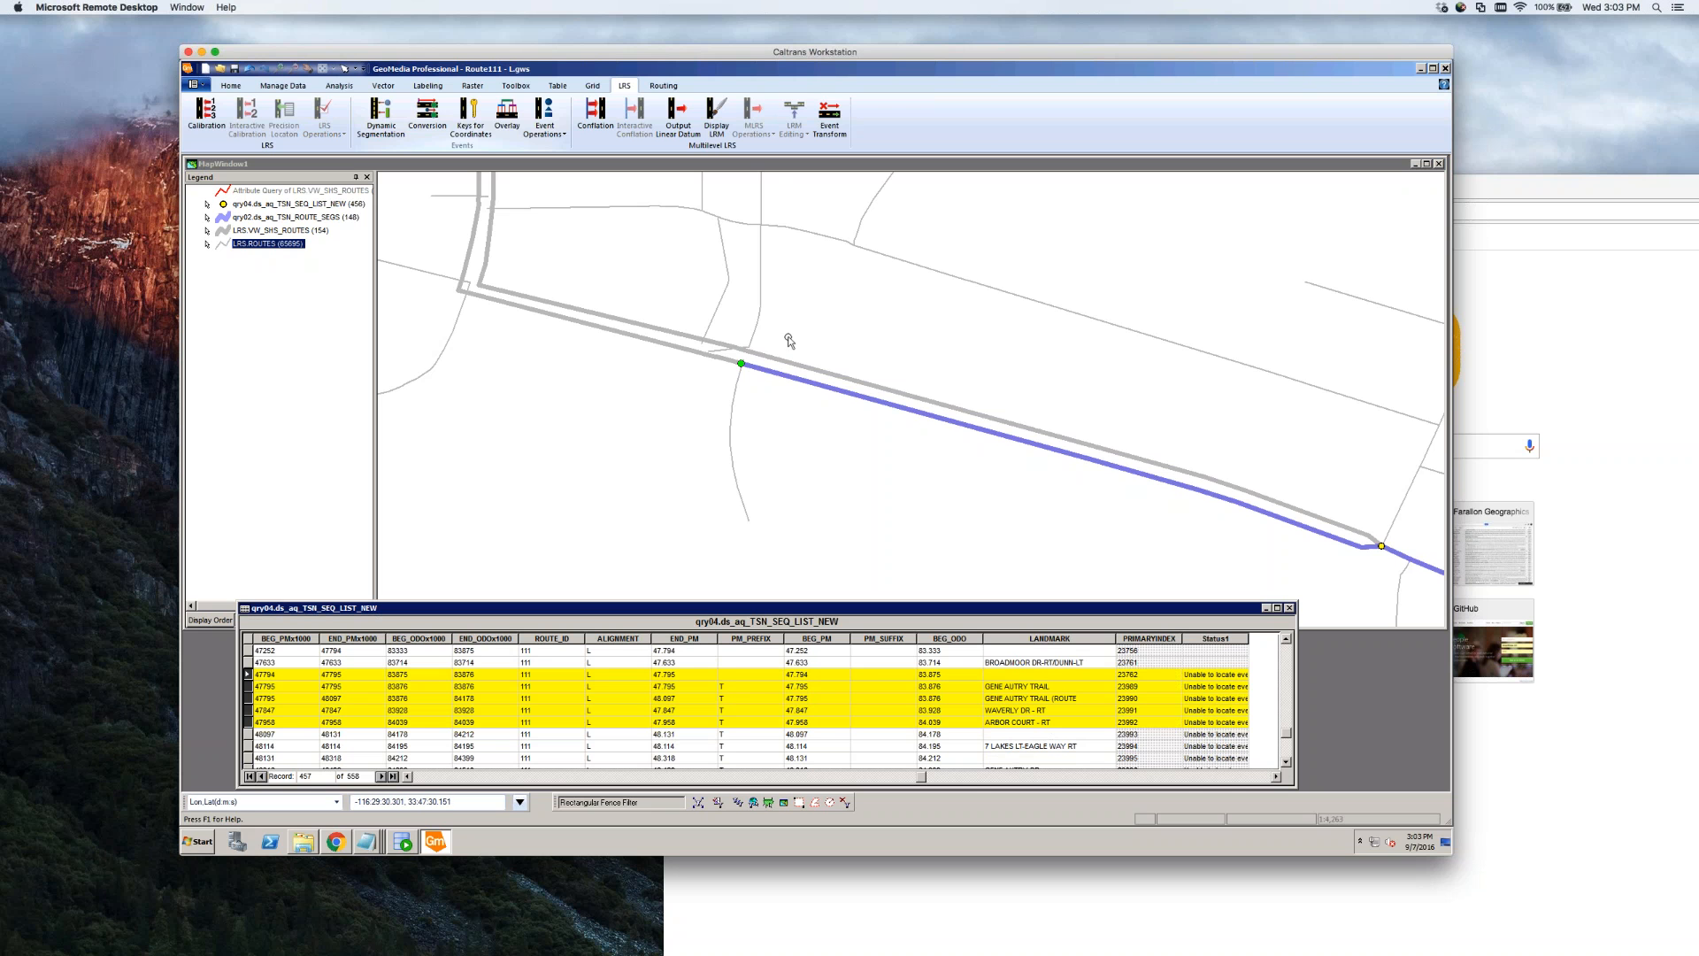
click(750, 171)
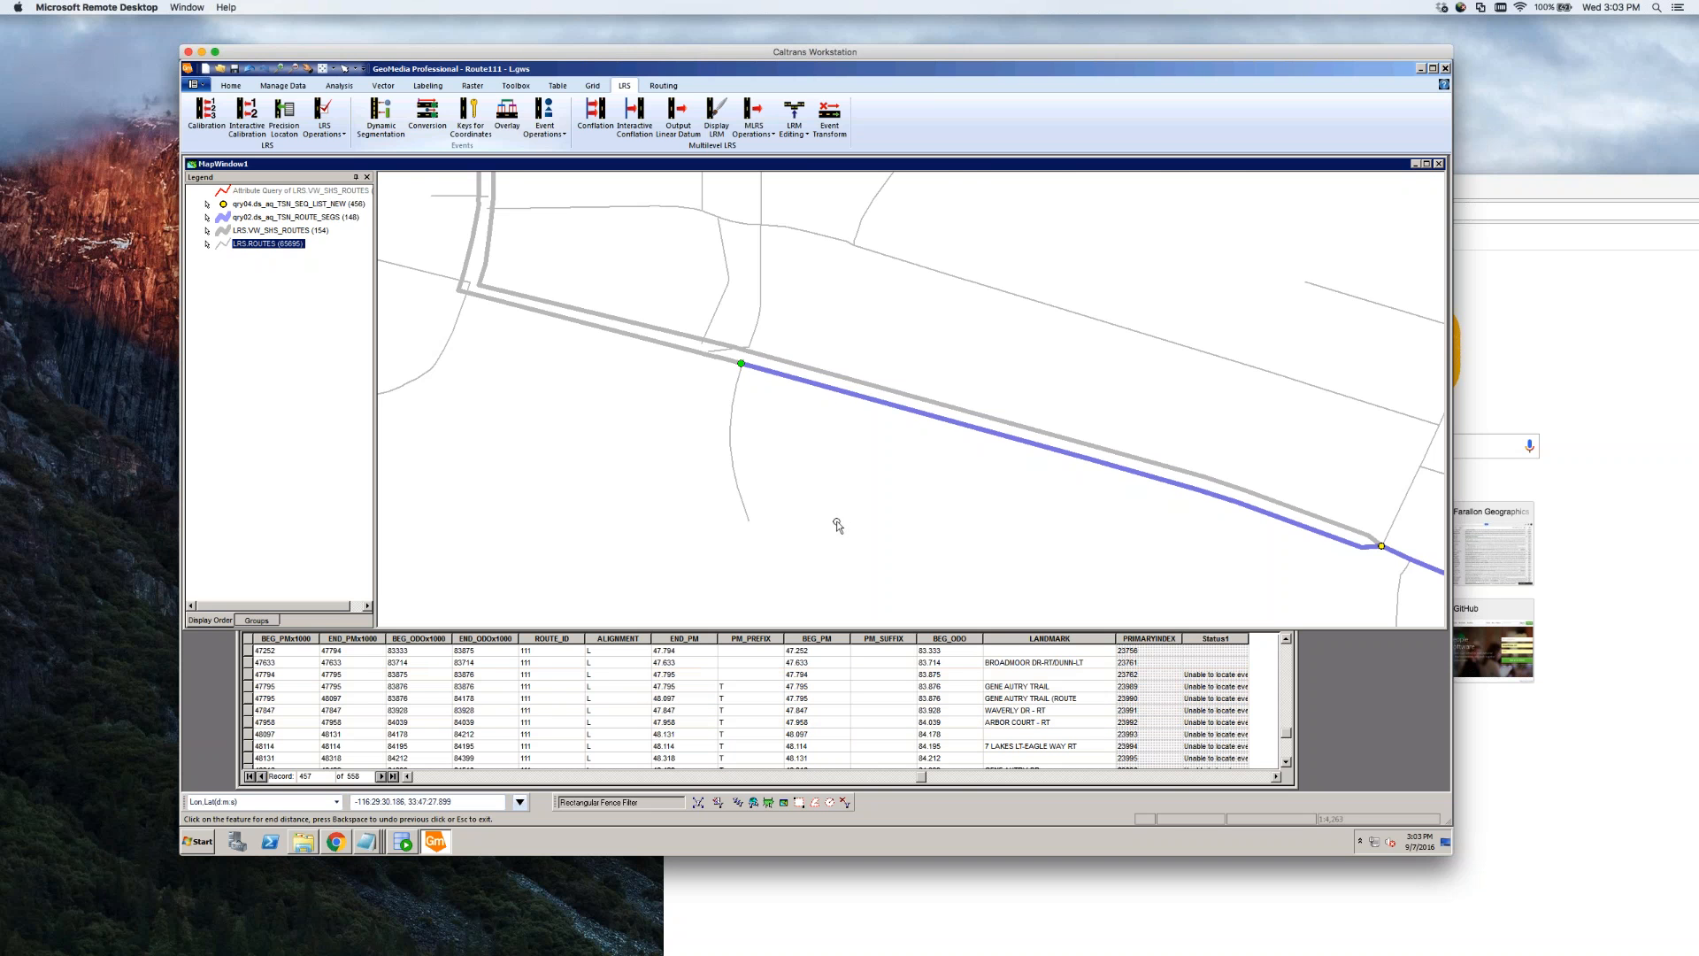
Zoom out around the route, cancel the tools with Esc twice, and zoom into the interchange
click(284, 71)
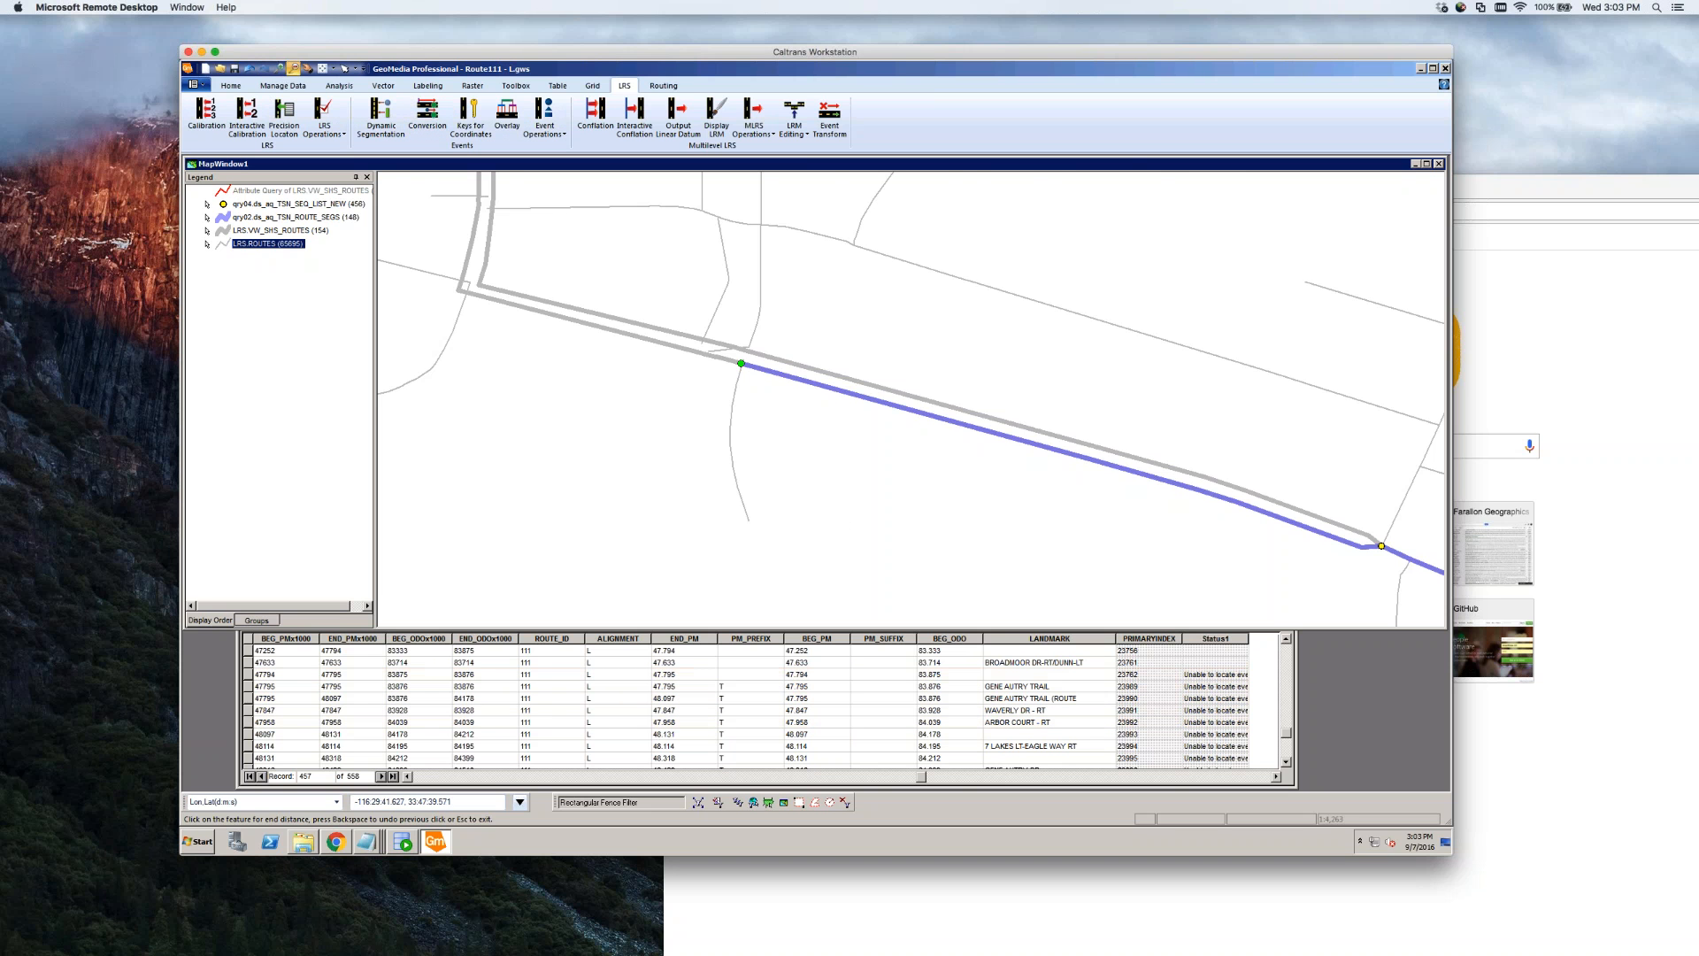
click(634, 438)
click(715, 443)
click(1040, 258)
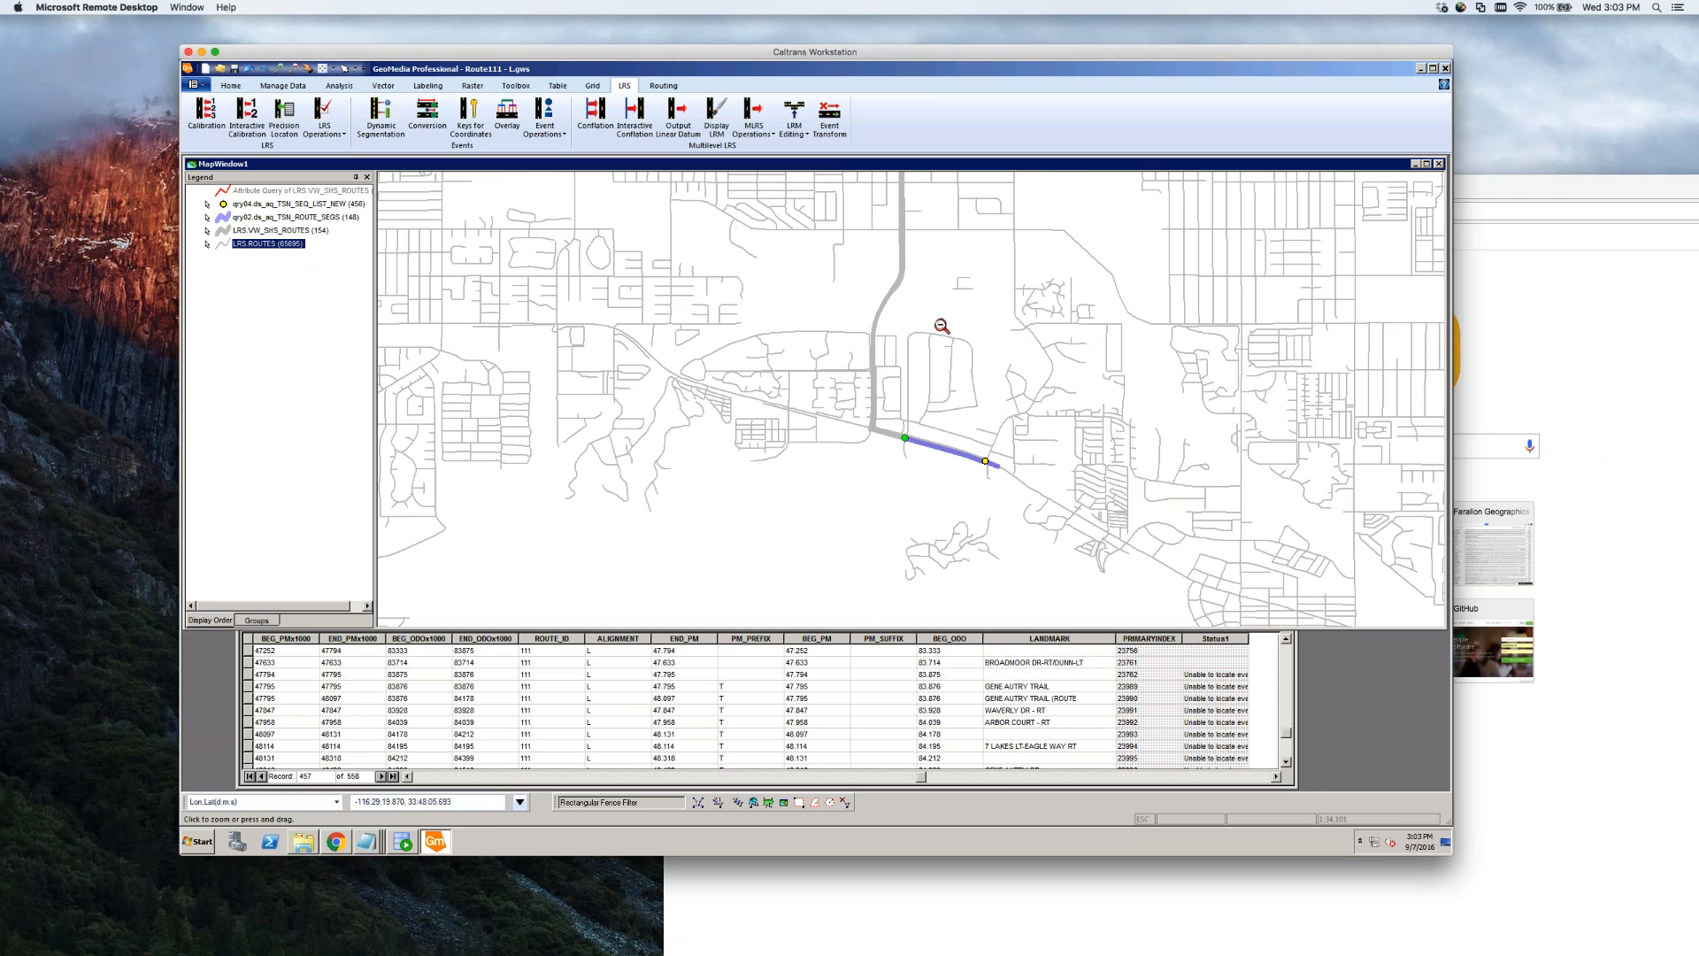
key(Escape)
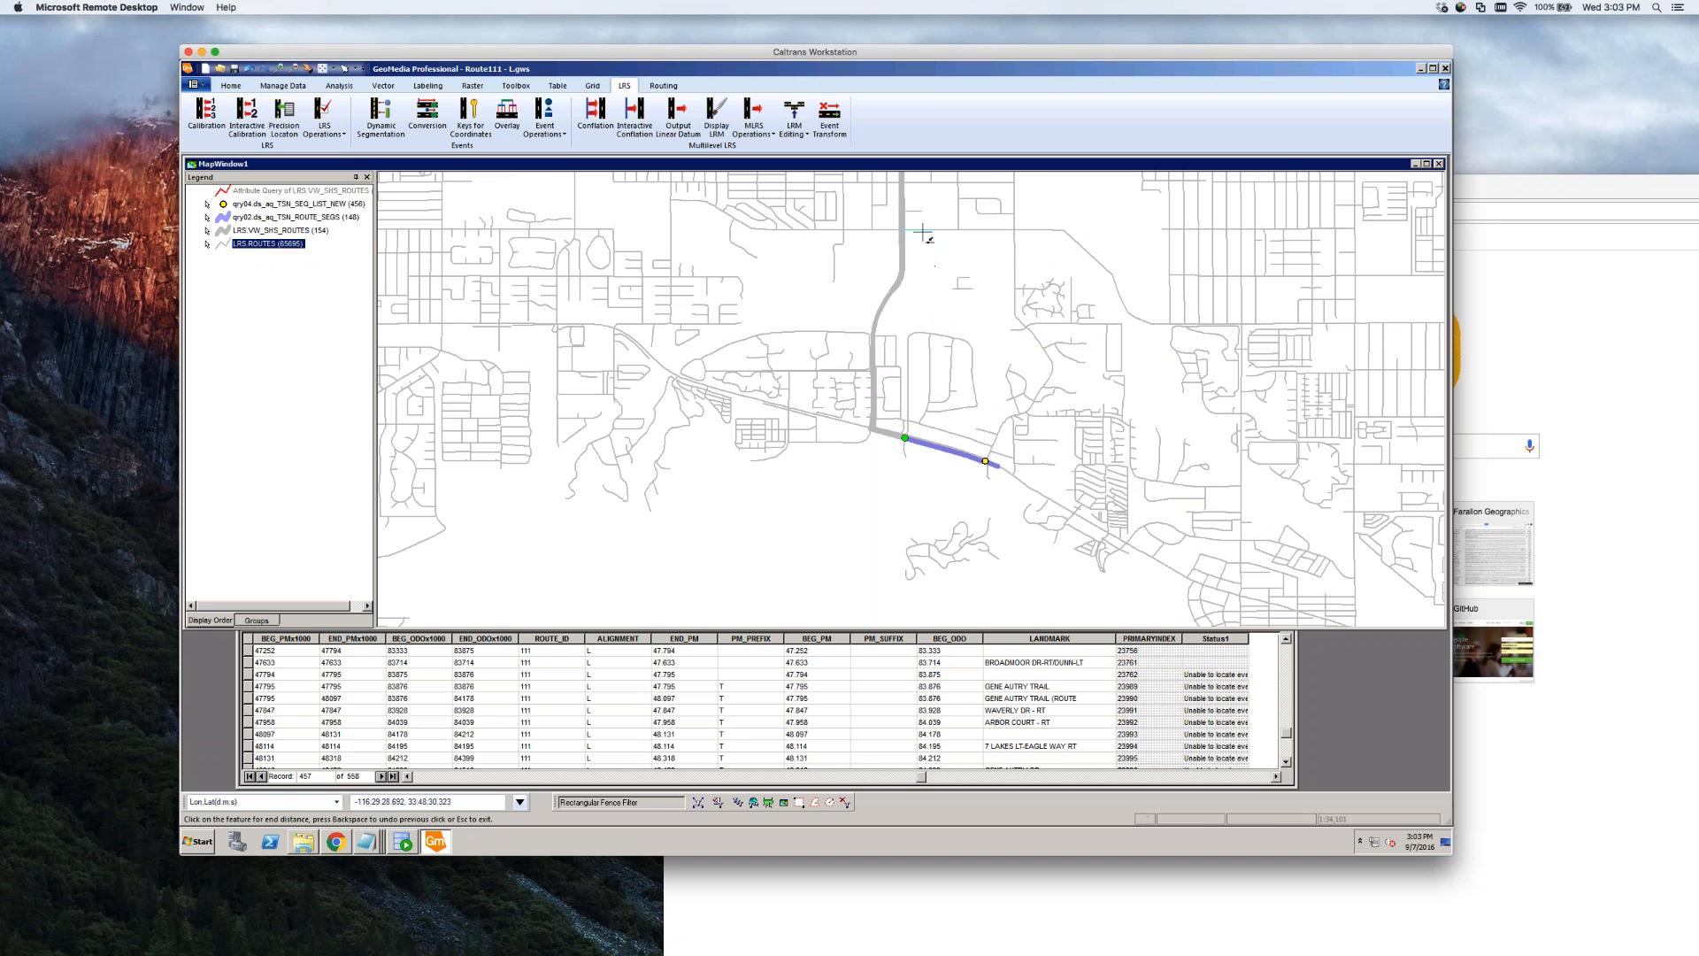
key(Escape)
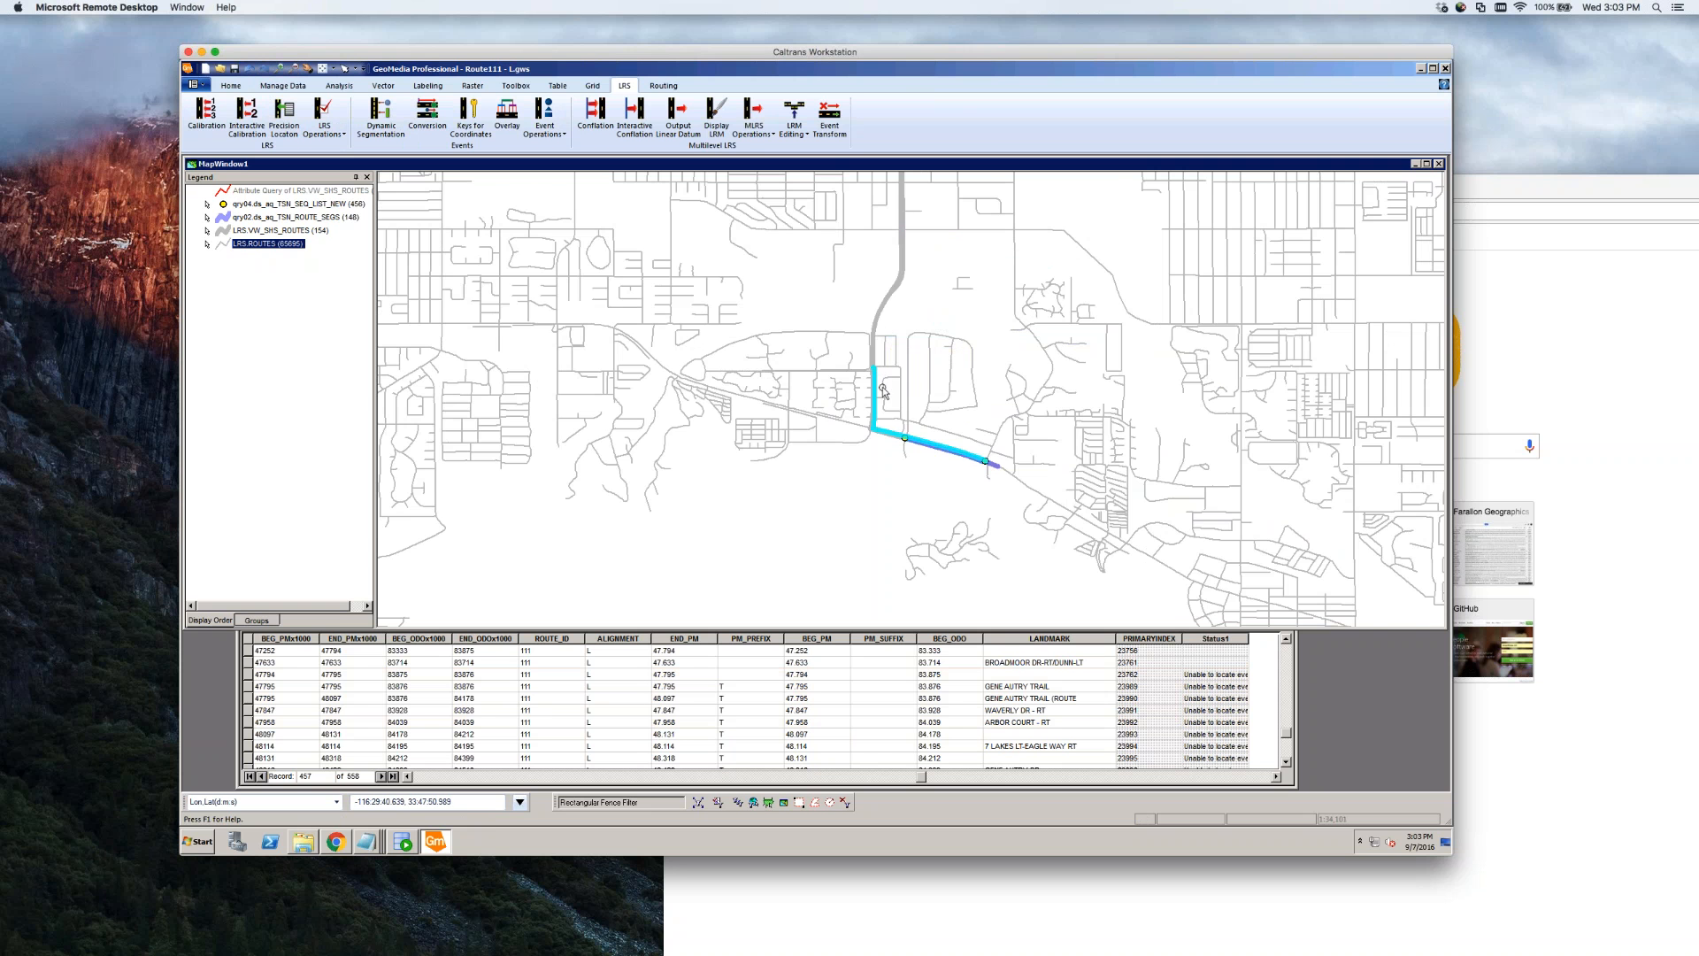
scroll(881, 385, up, 2)
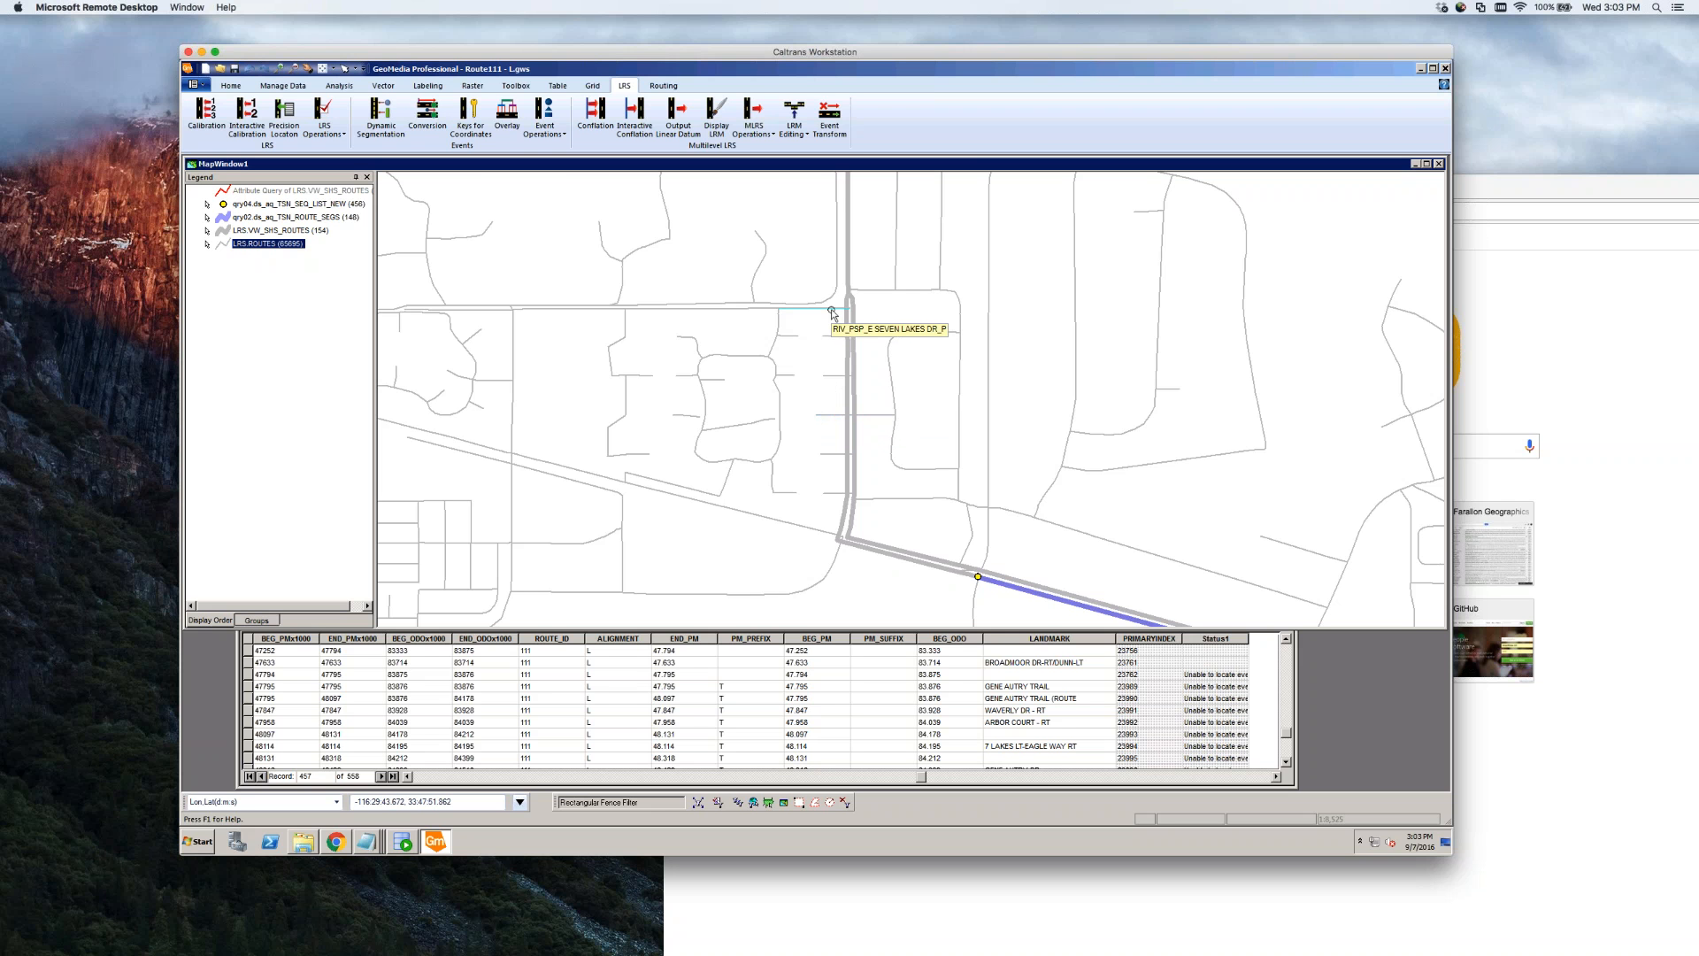
Select the 7 LAKES LT-EAGLE WAY RT record and look for it on the map
click(1031, 746)
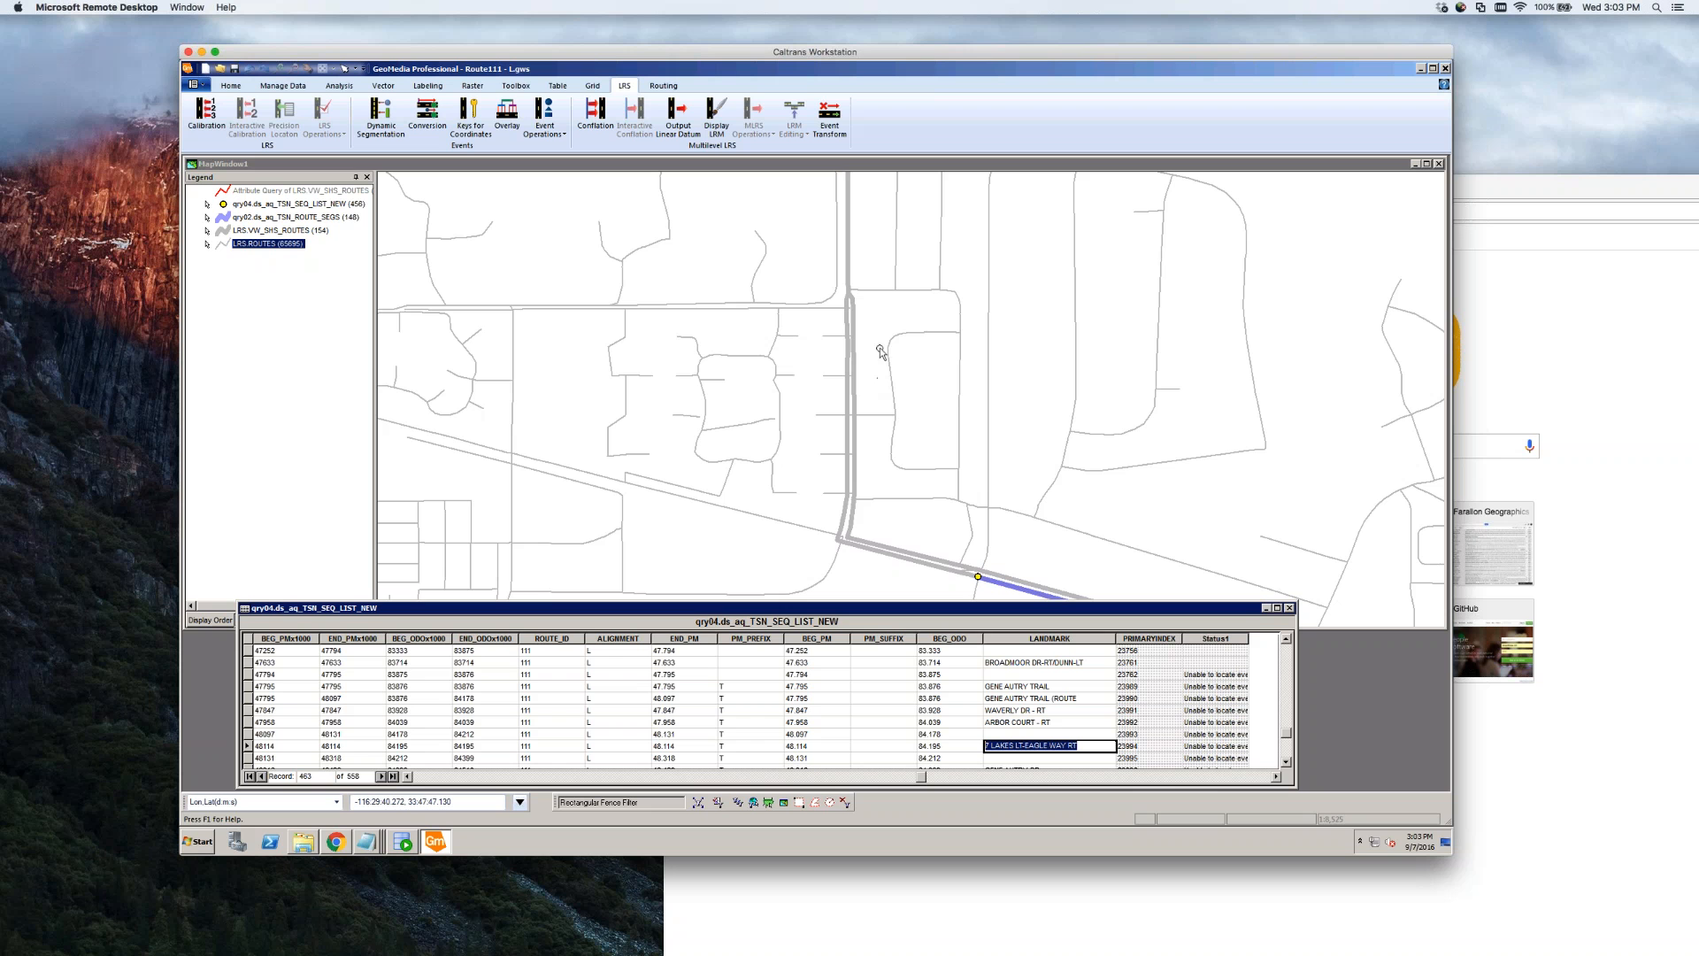
click(834, 313)
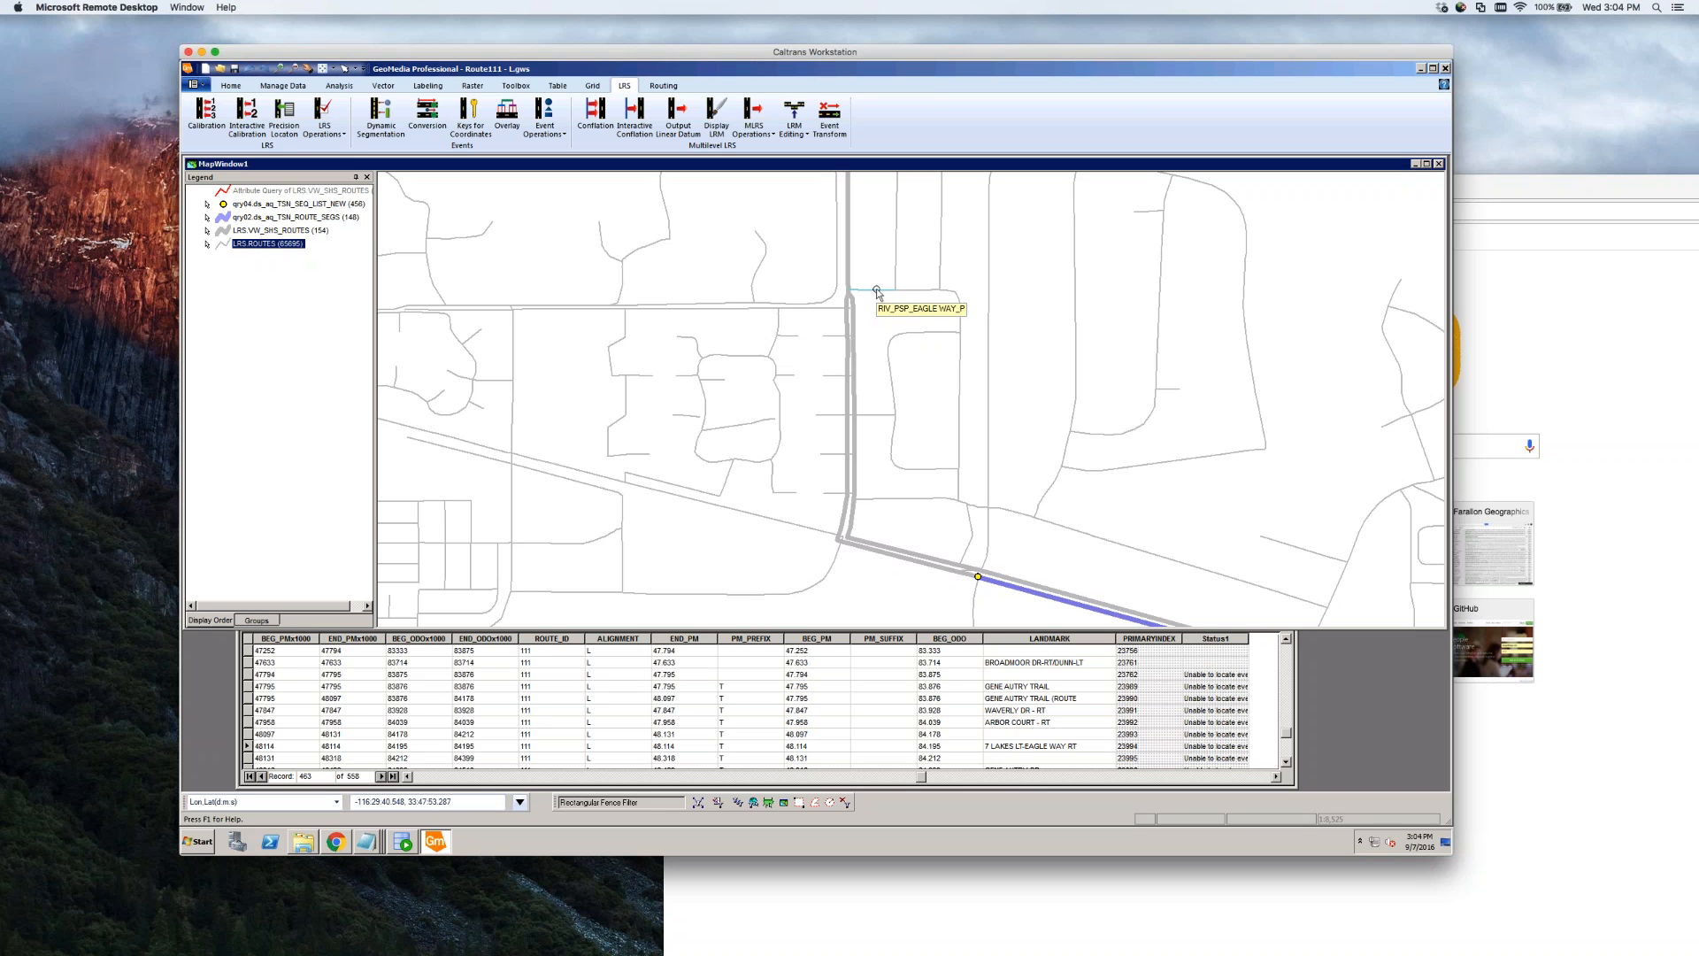
mouse_move(869, 292)
scroll(860, 297, up, 1)
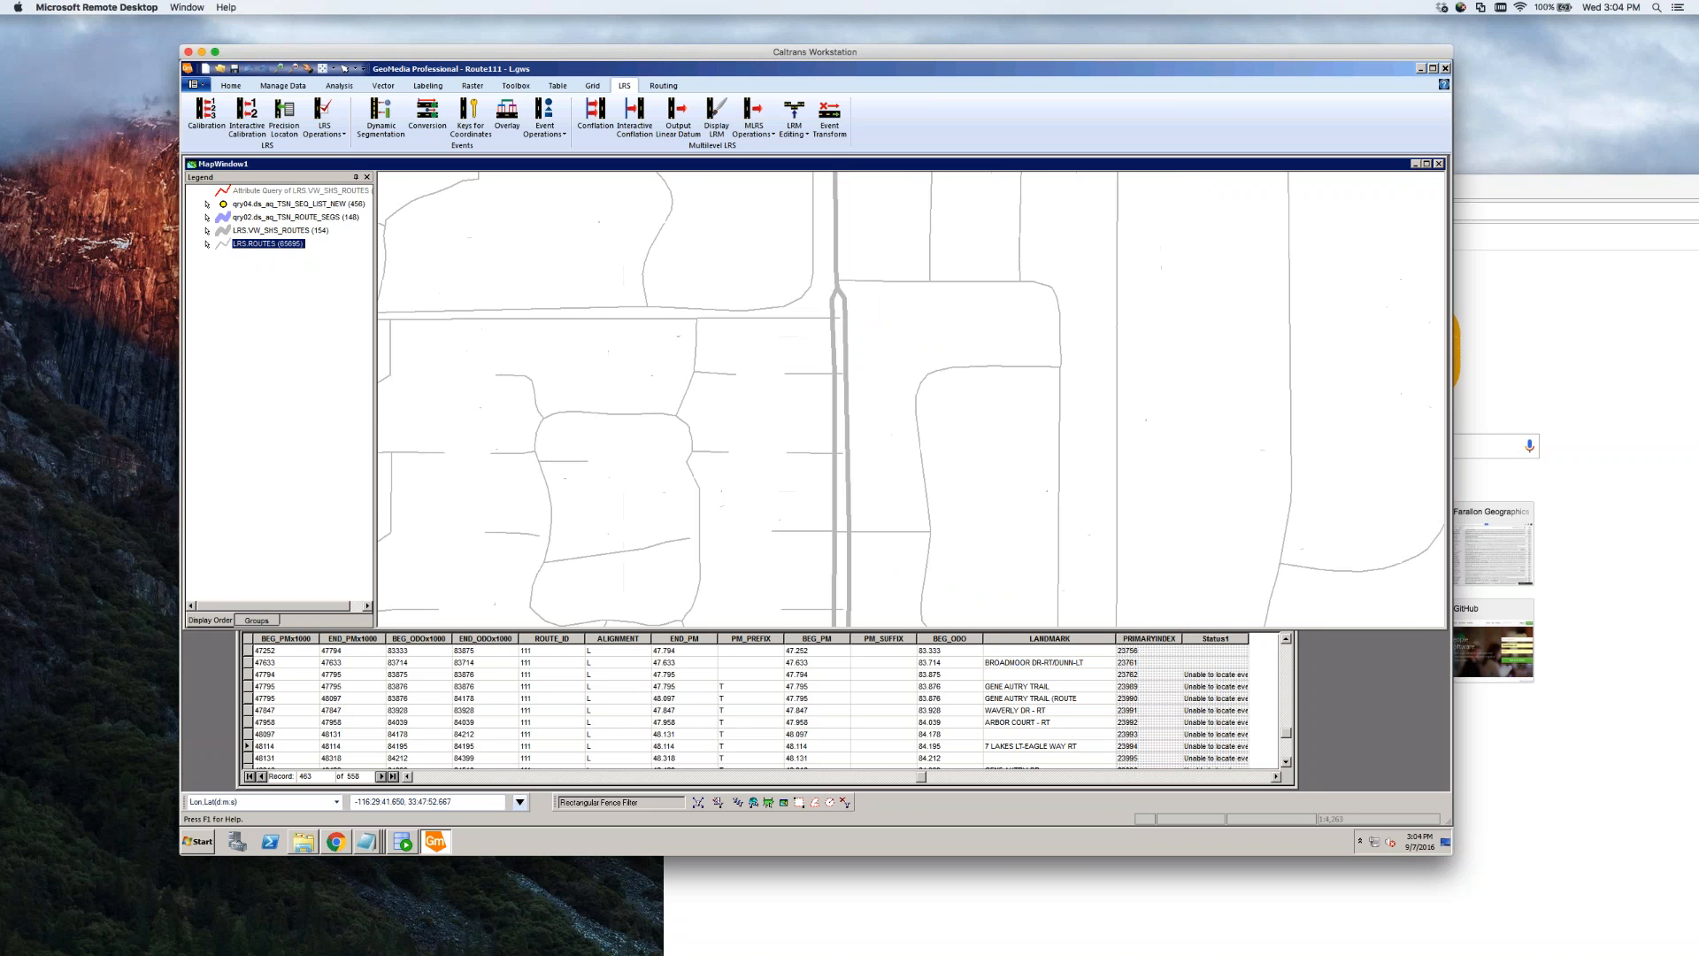
scroll(862, 308, down, 1)
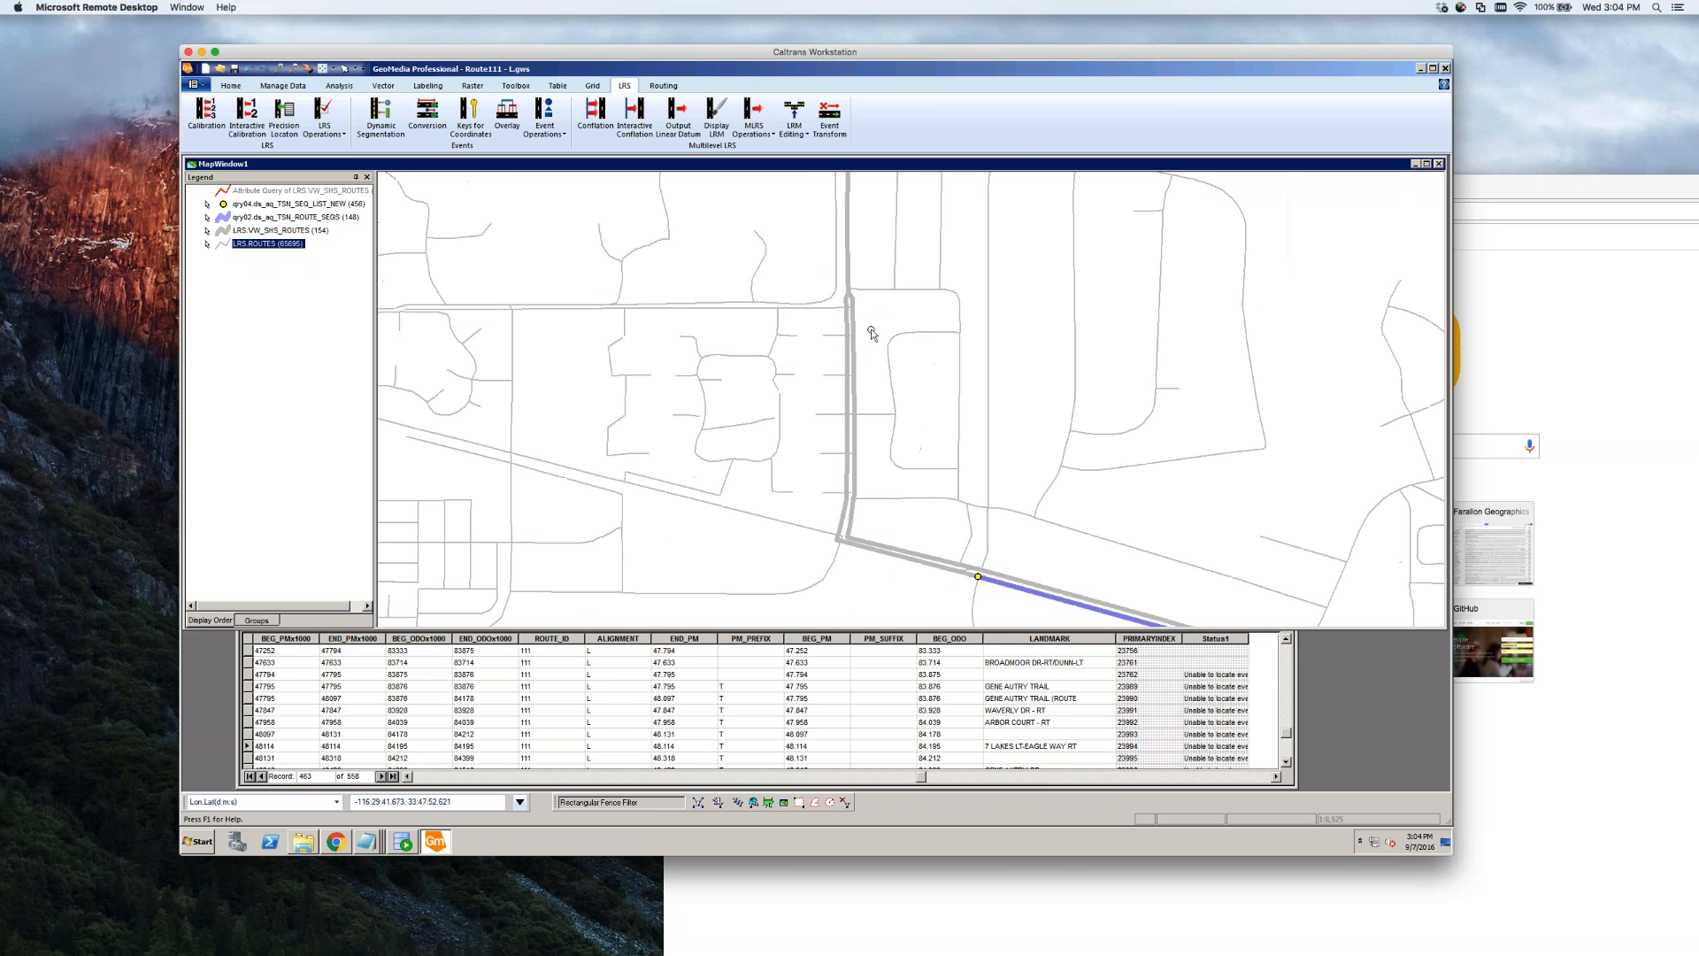
Reselect row 48114, check its LANDMARK cell, and zoom to the highlighted route at Eagle Way
click(285, 748)
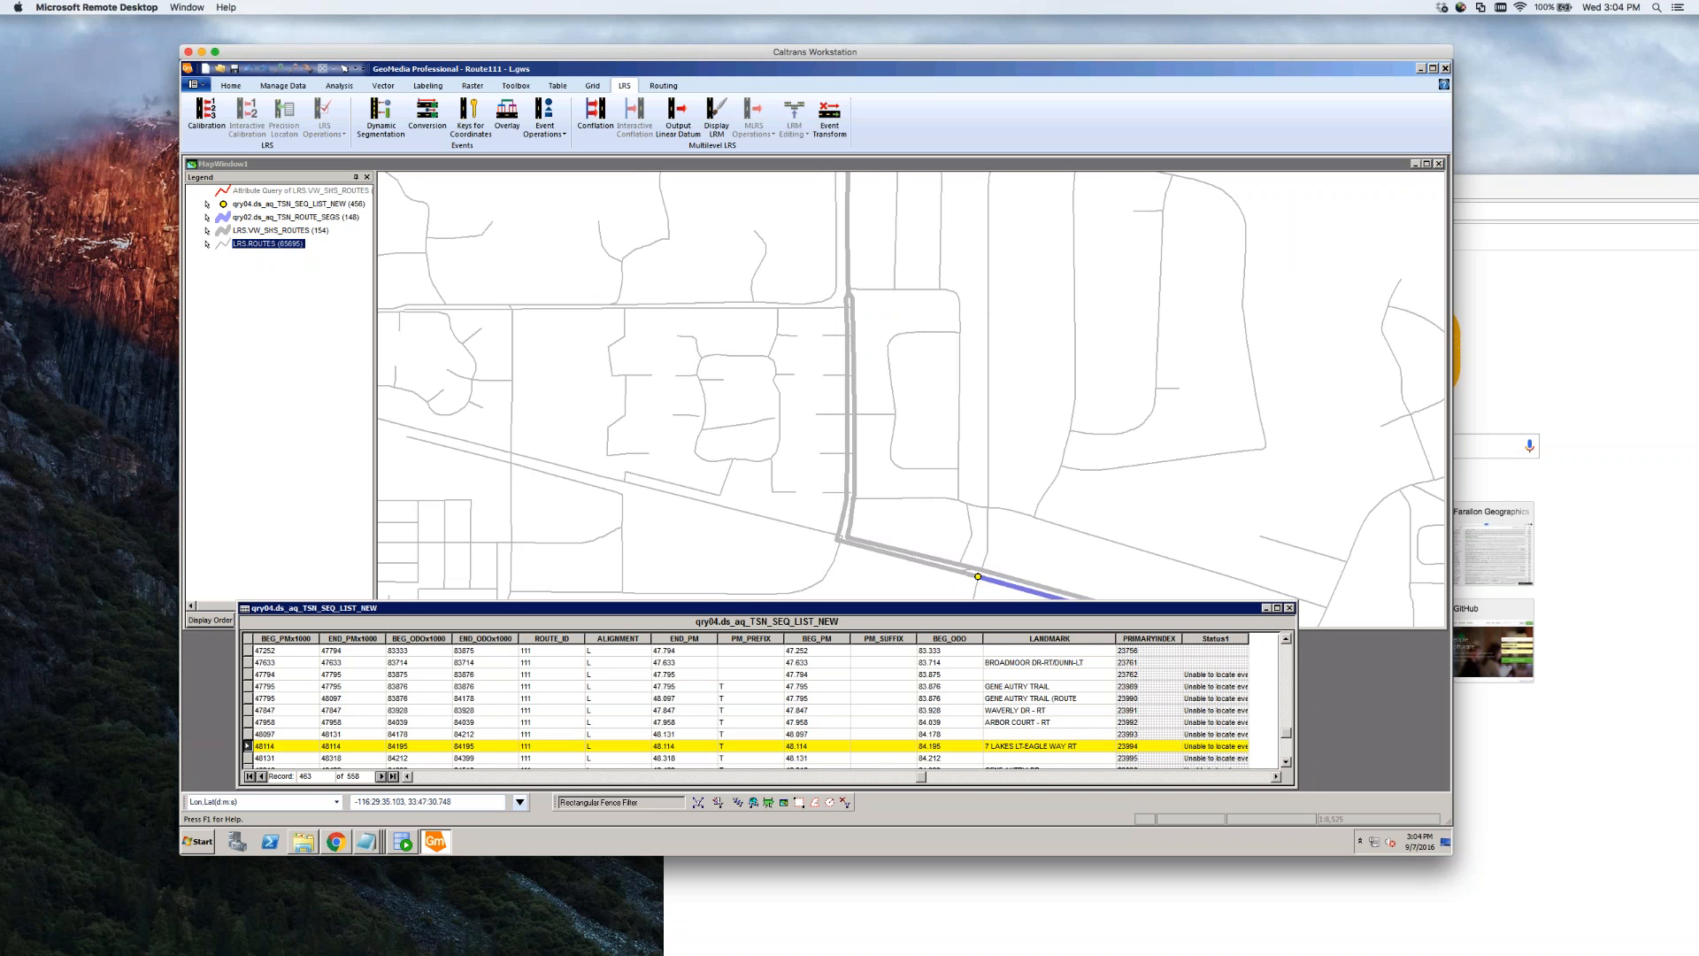
click(1034, 746)
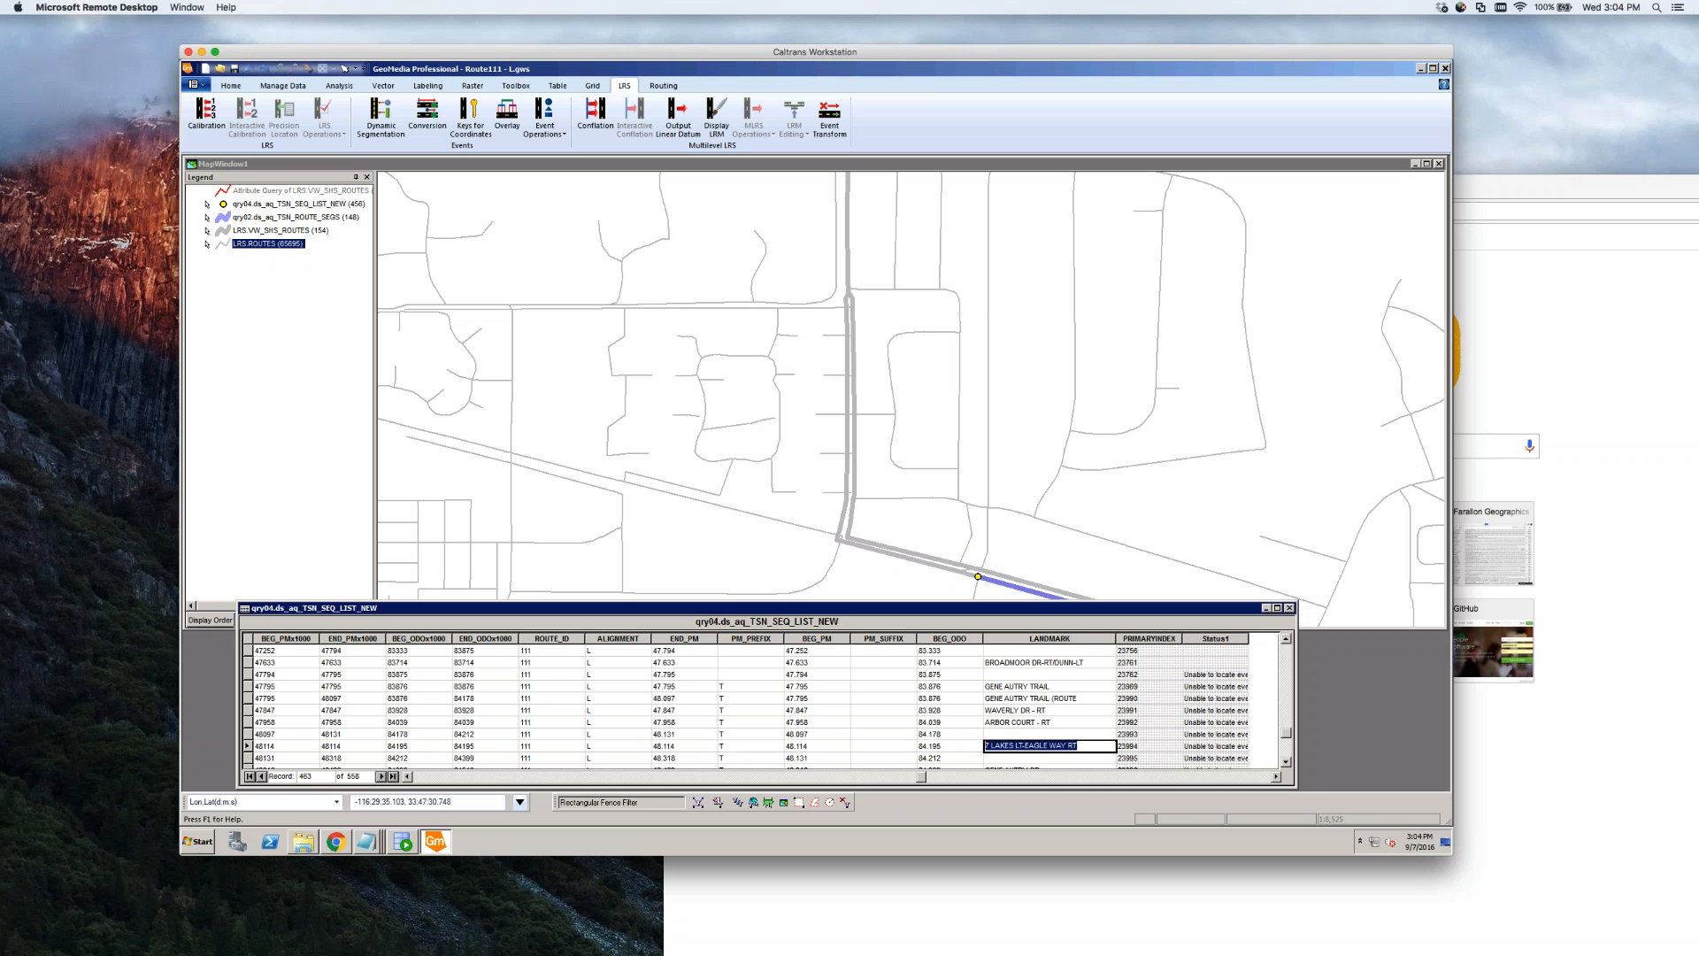
click(1059, 746)
click(867, 303)
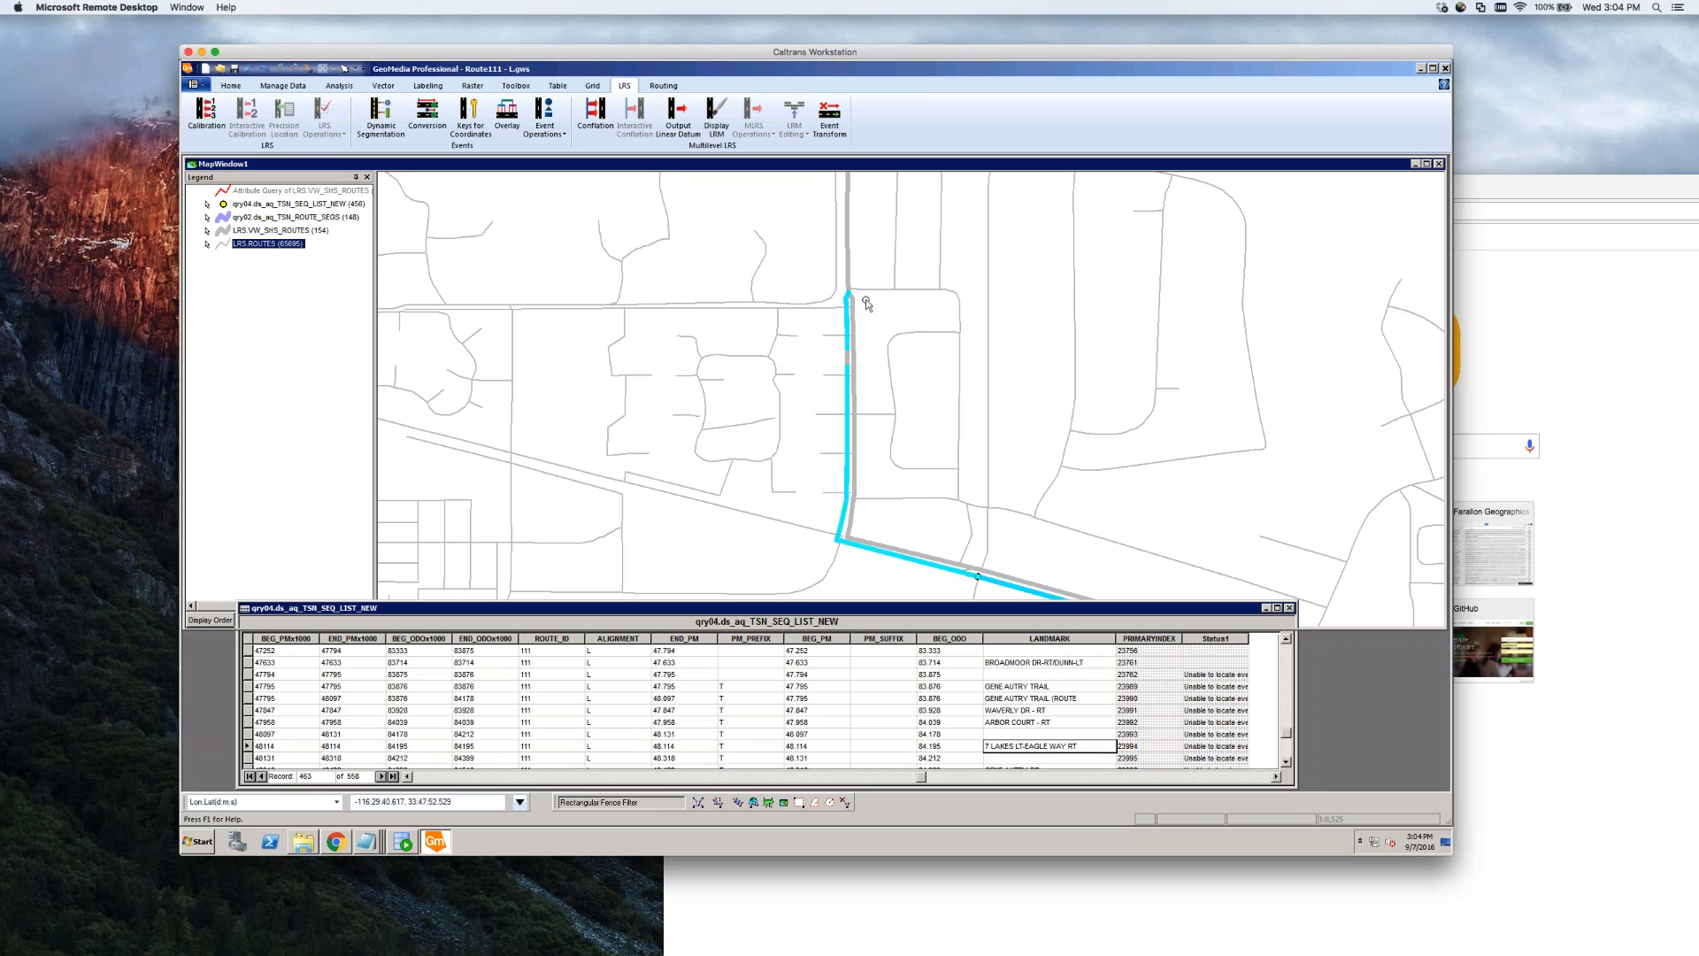
scroll(867, 303, up, 2)
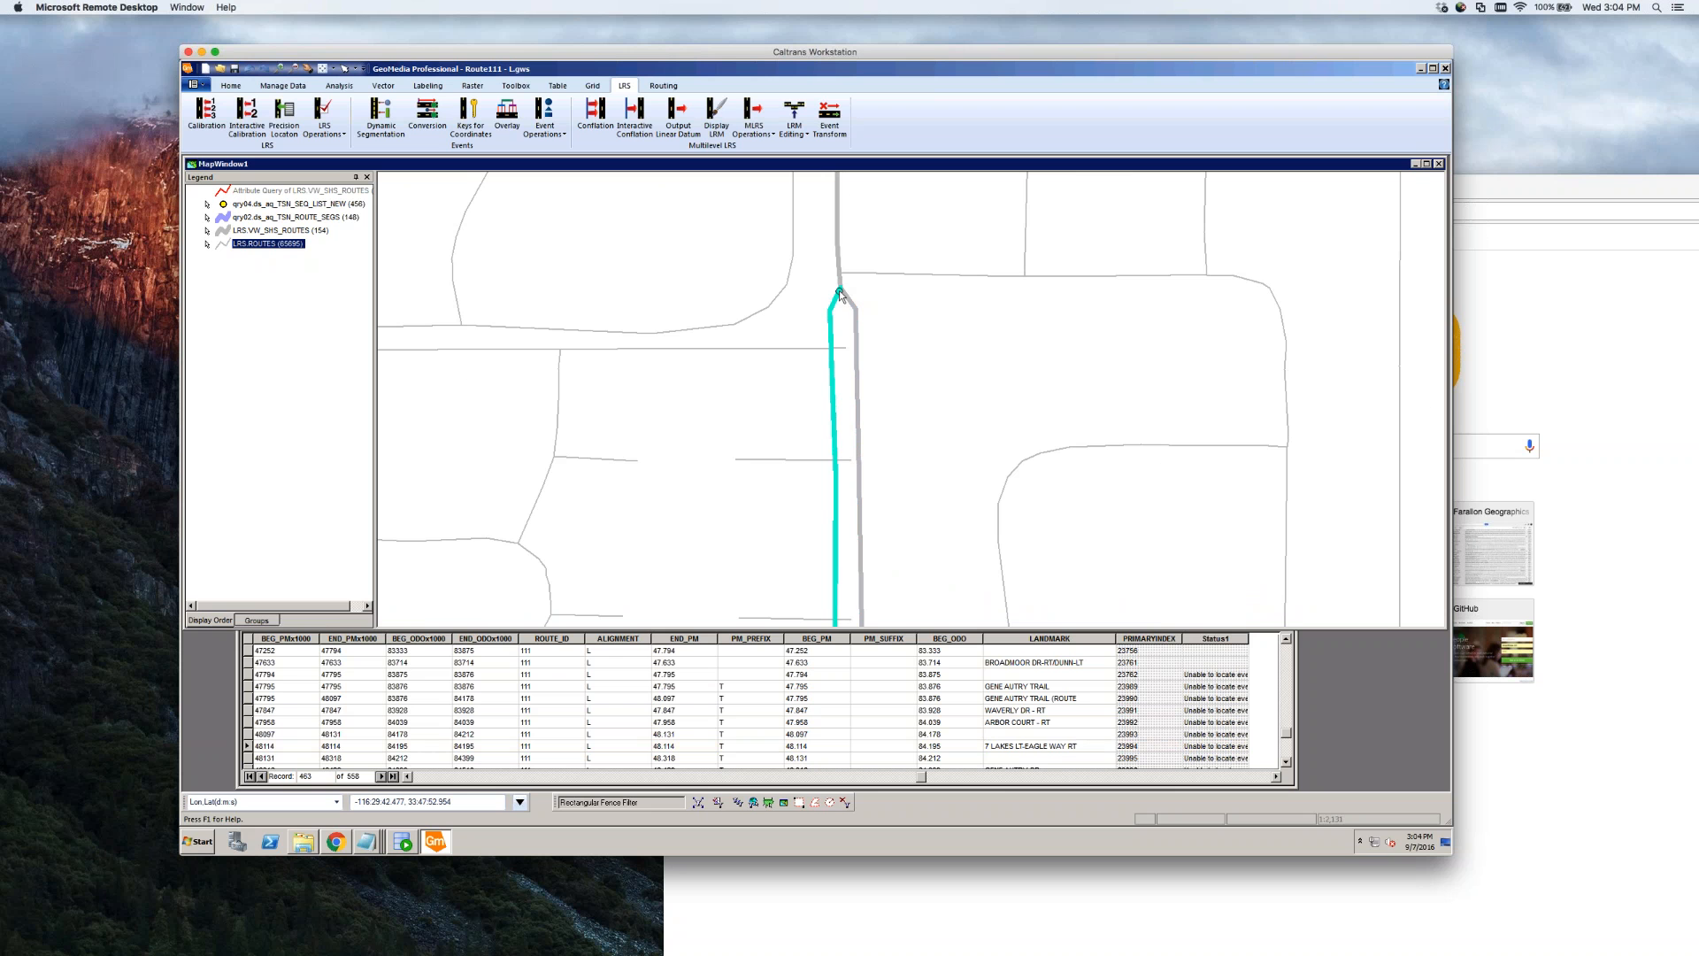
click(839, 290)
click(1053, 748)
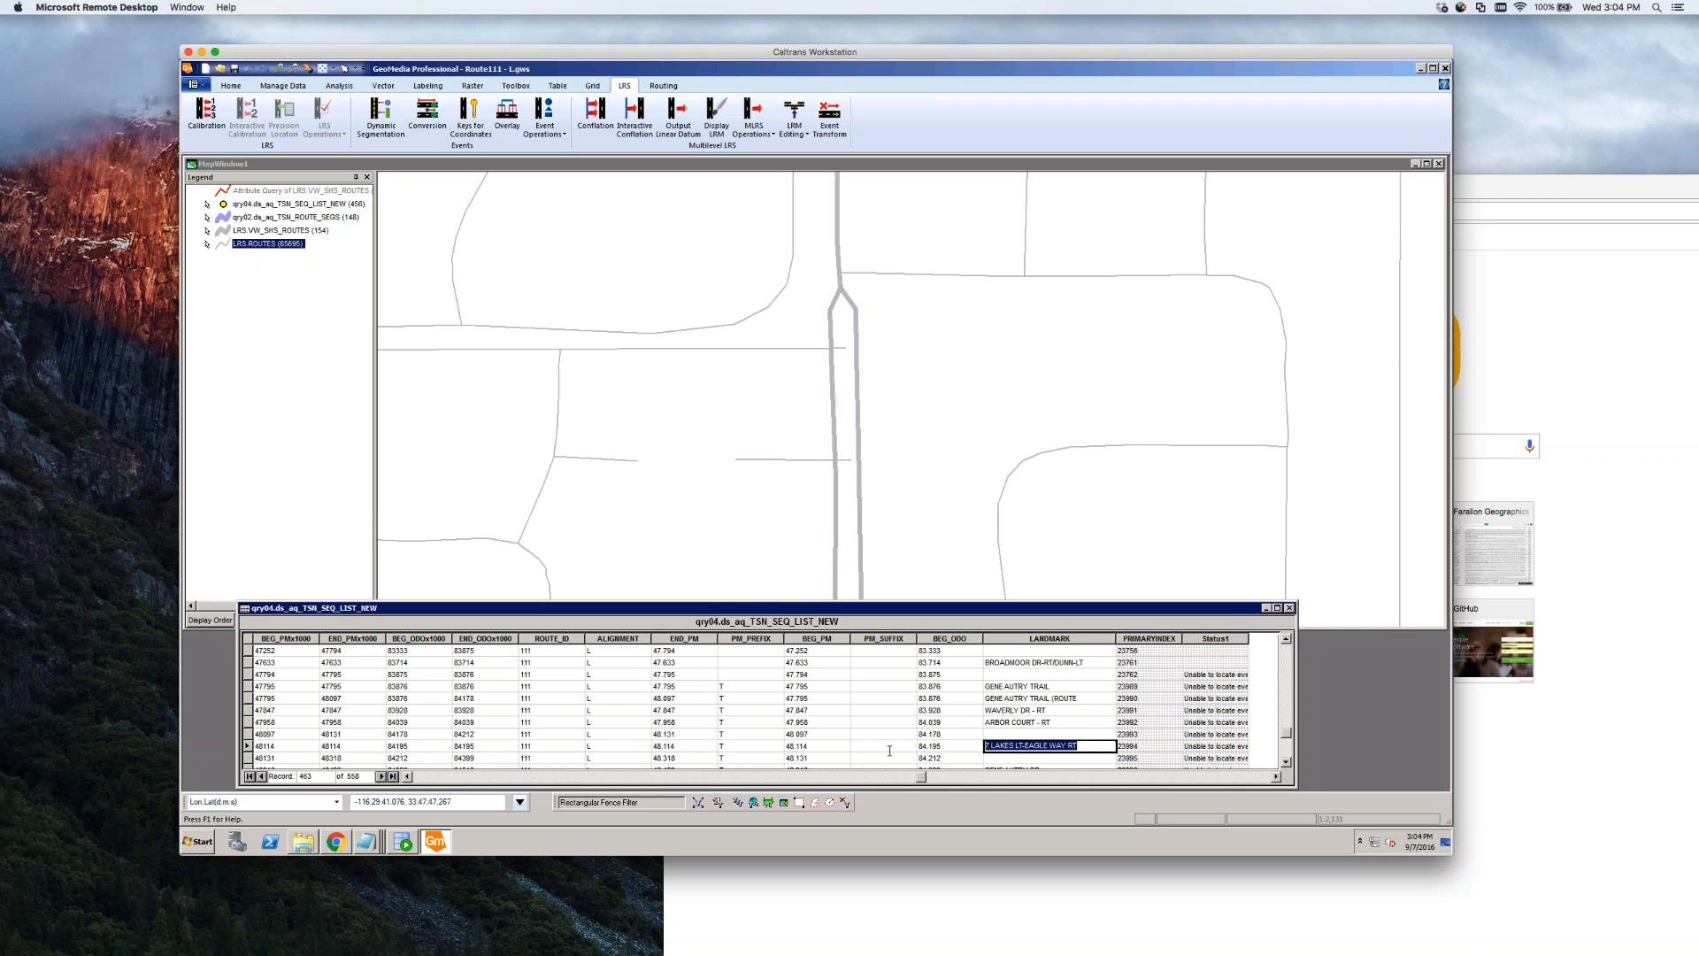
click(248, 746)
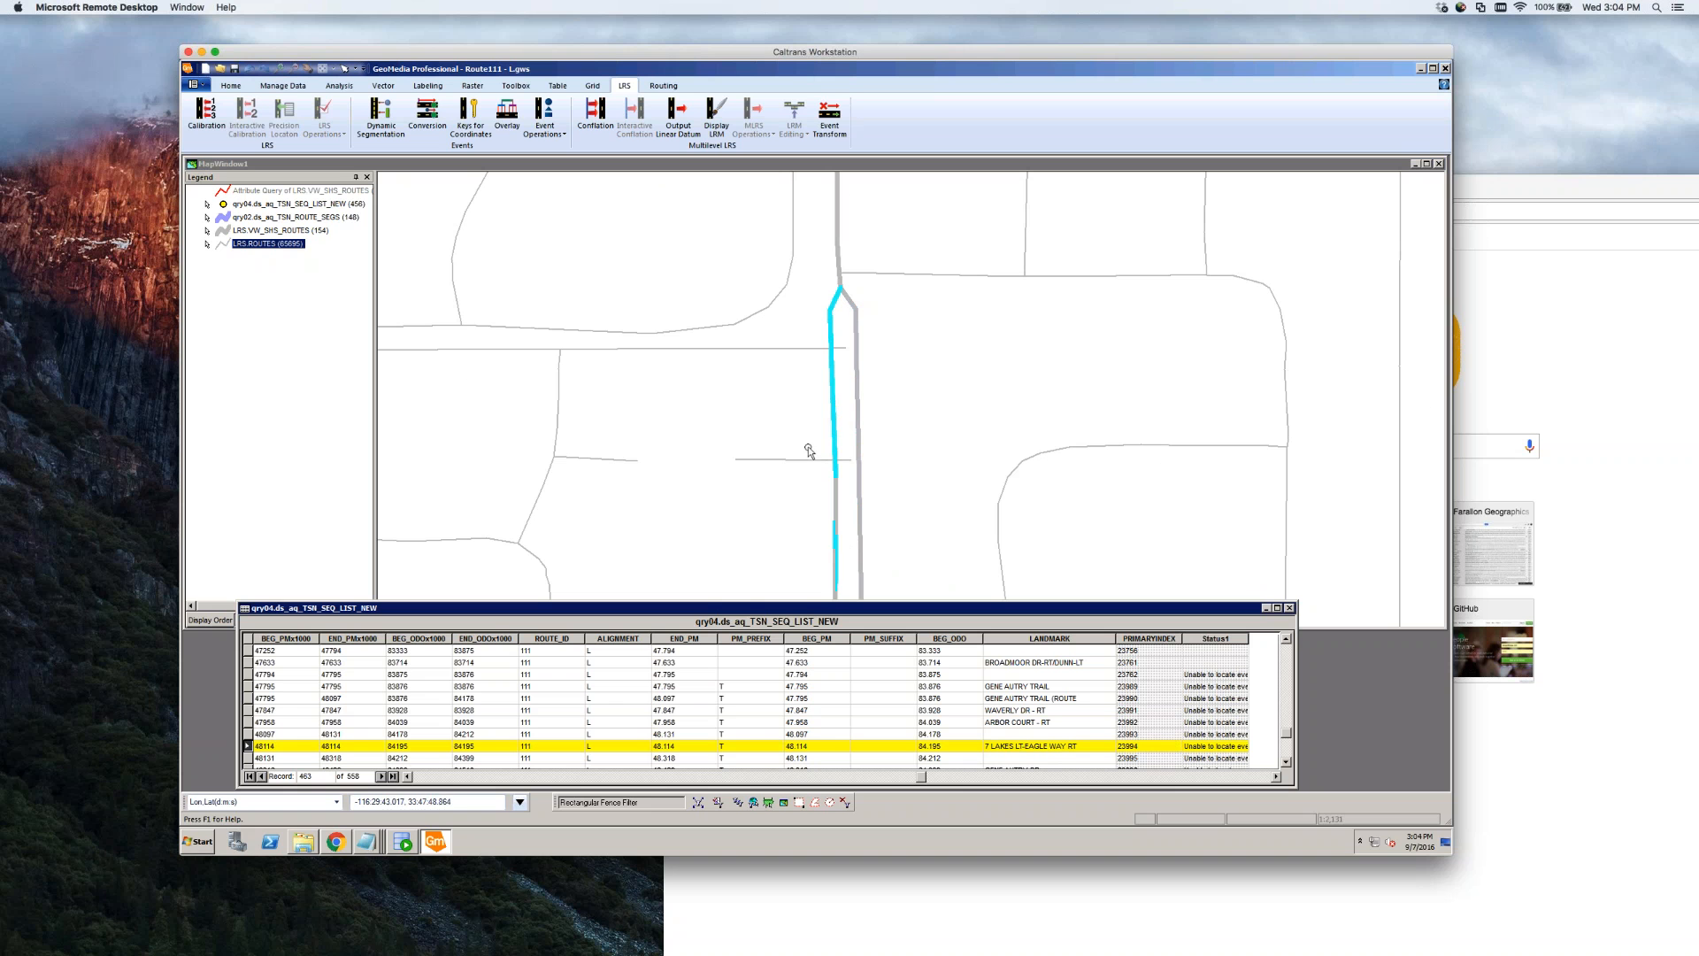
click(832, 301)
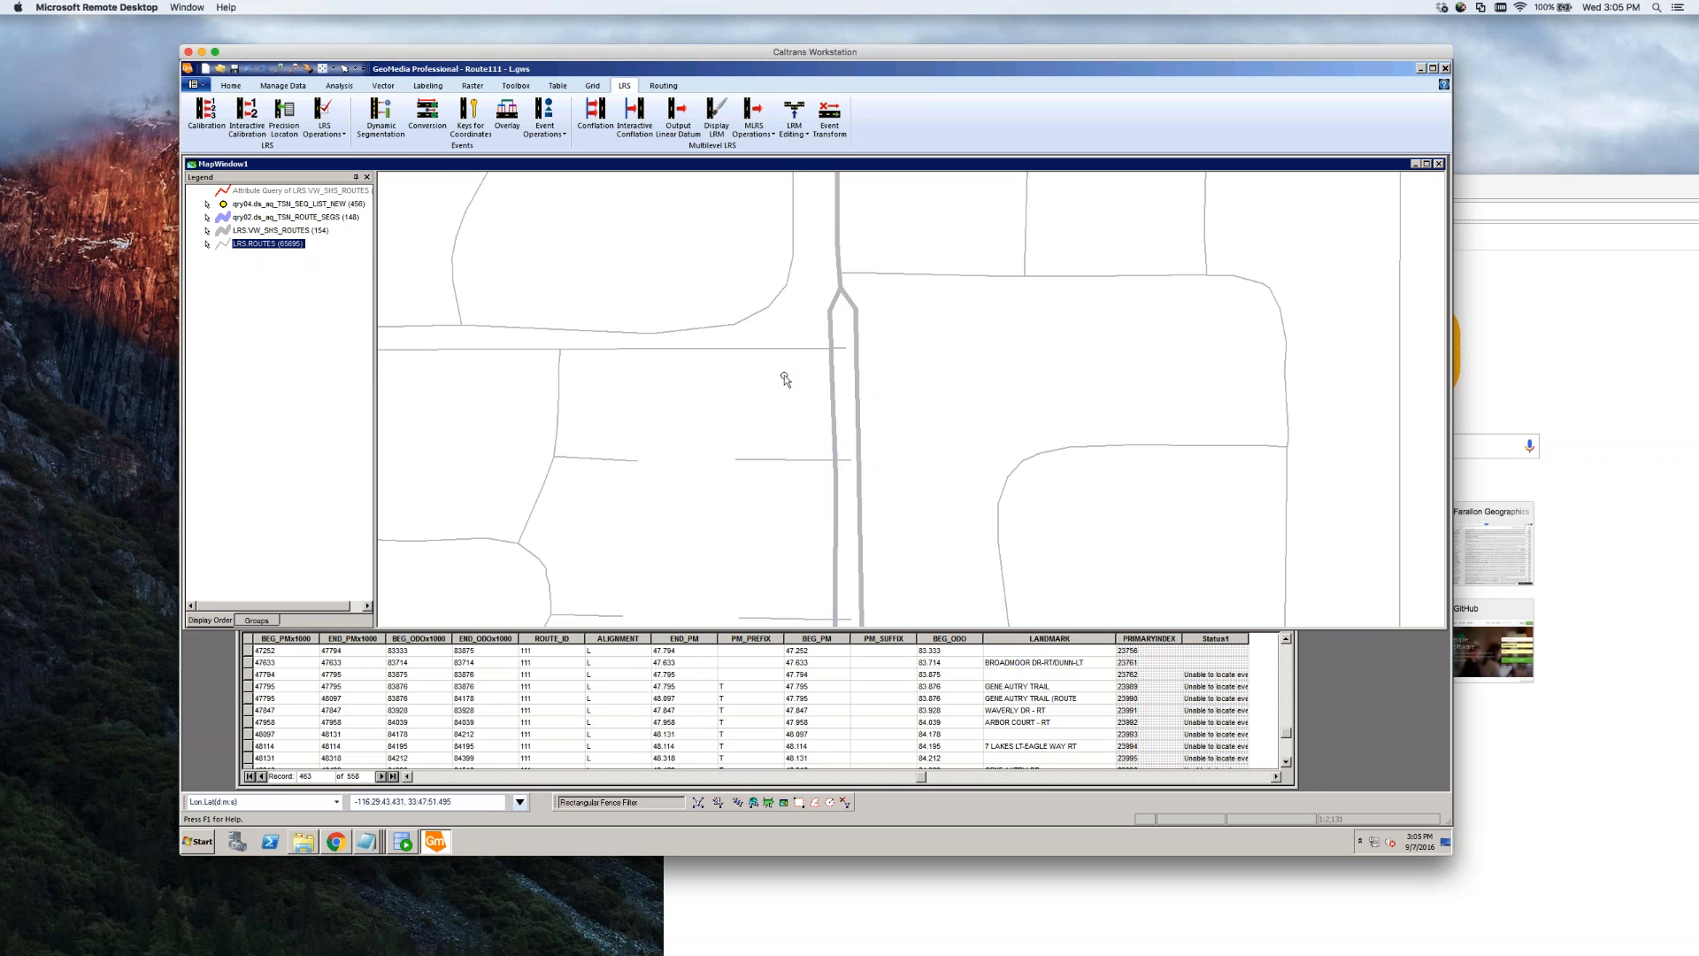
Zoom in on the purple segment's start point, then back out to about 1:8,525
scroll(789, 377, down, 1)
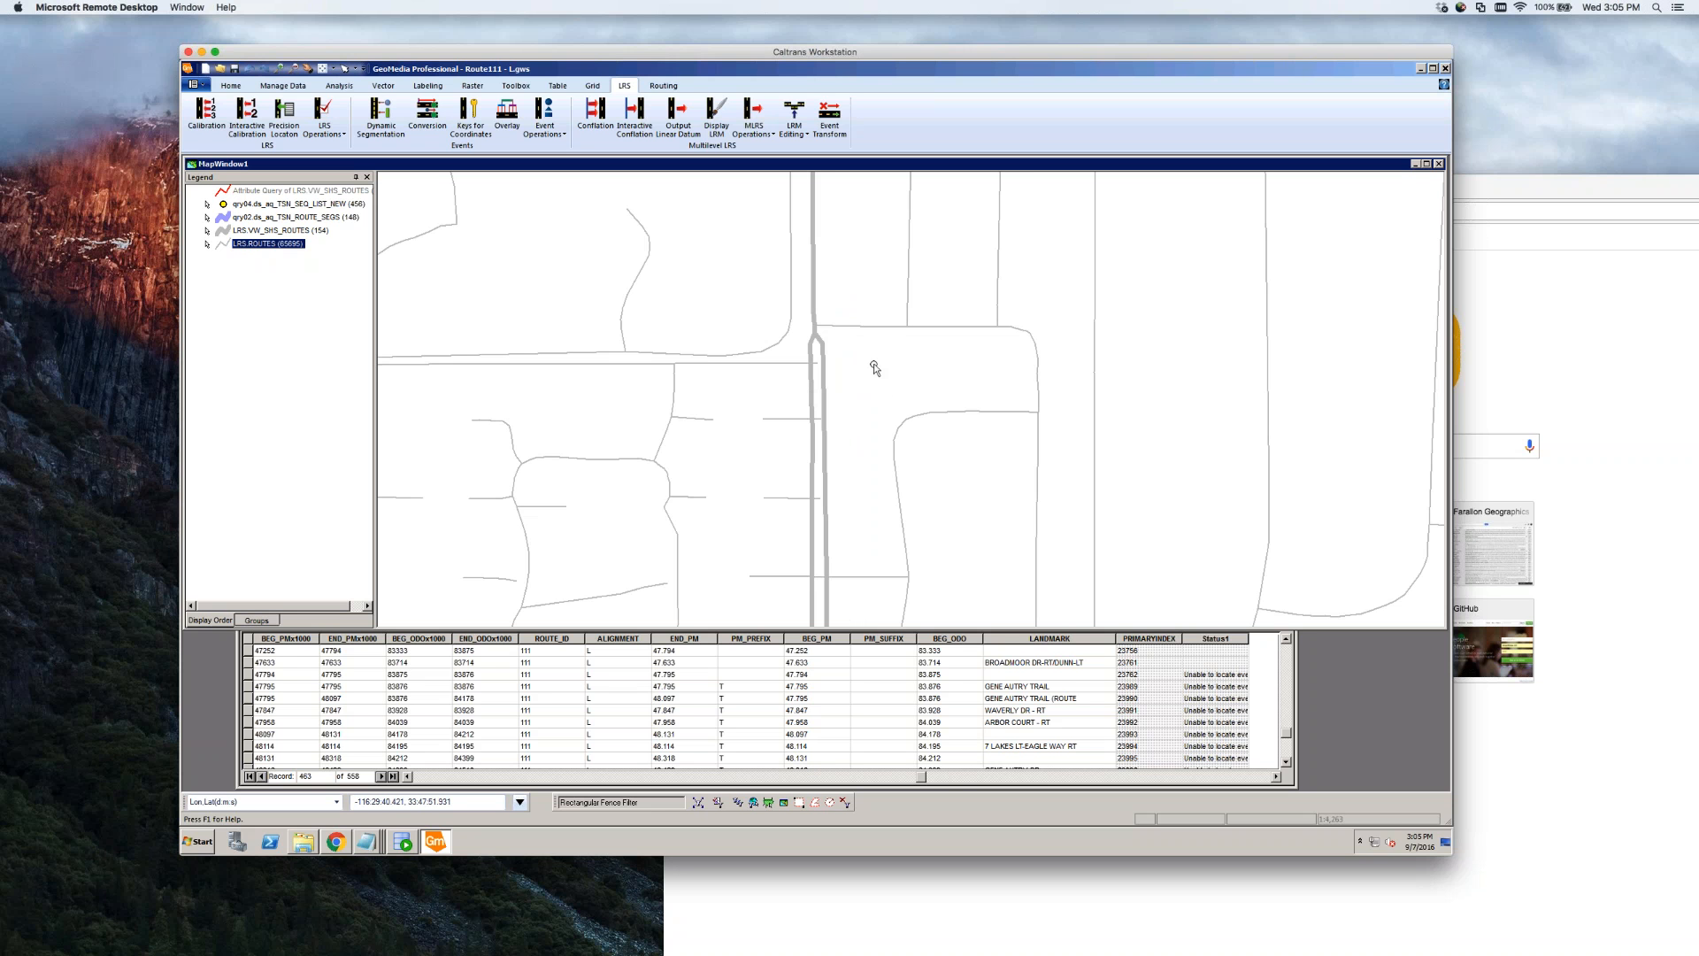
scroll(873, 362, down, 1)
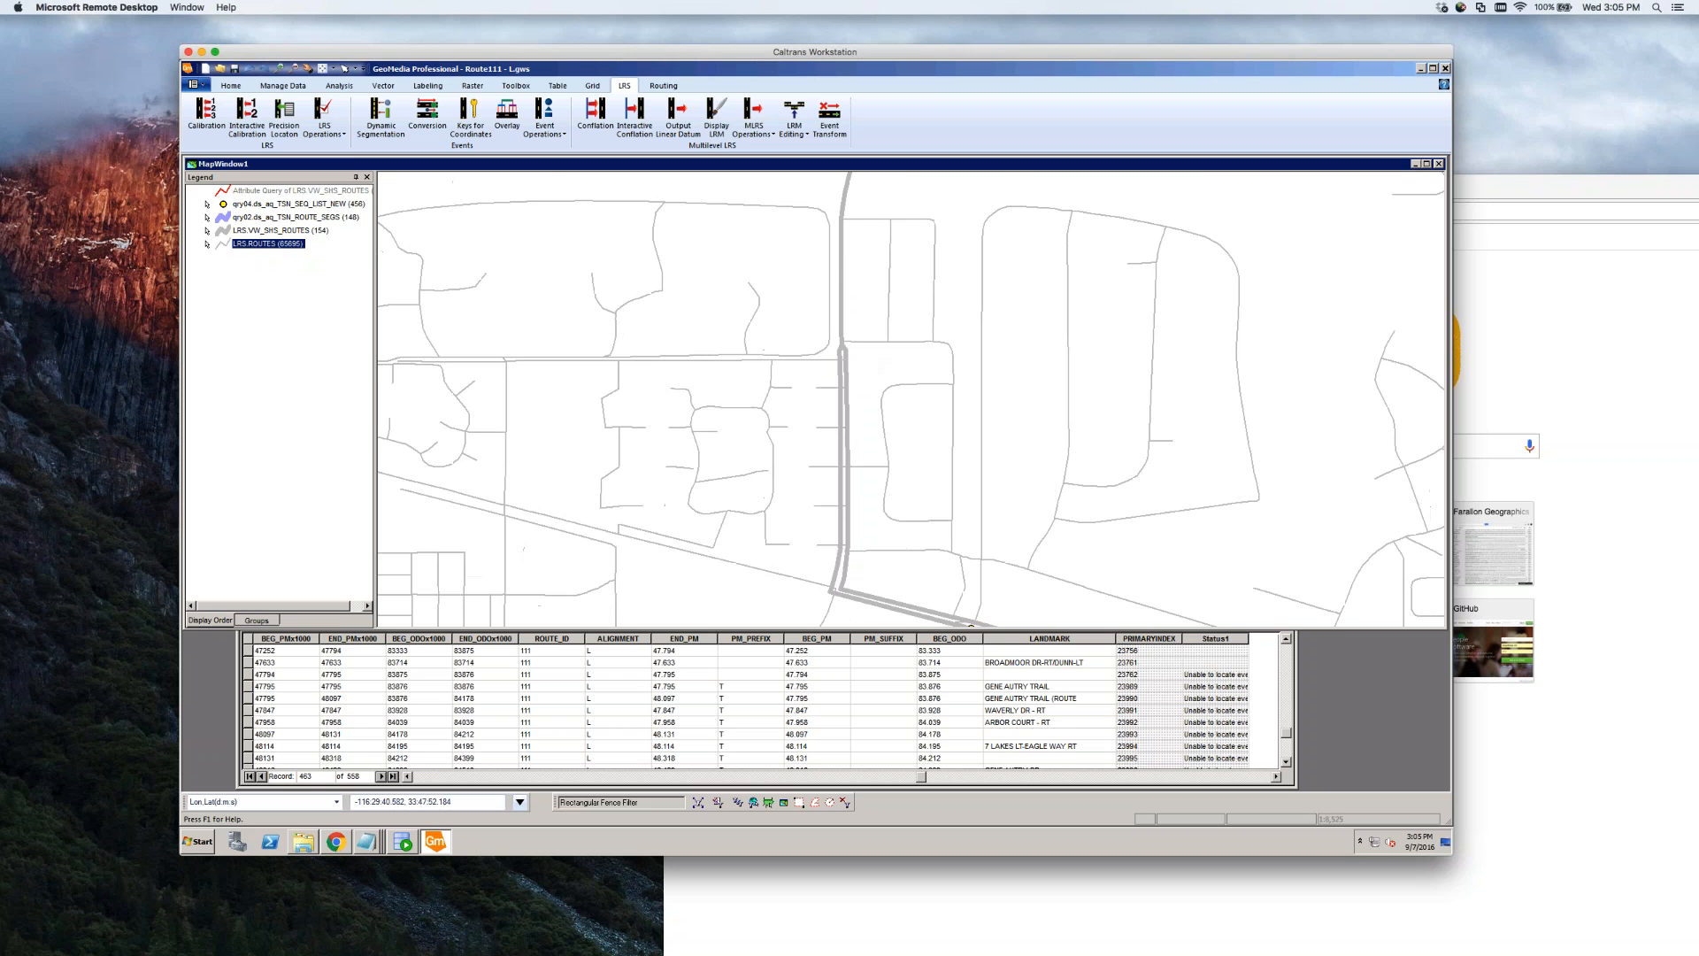
scroll(865, 358, down, 1)
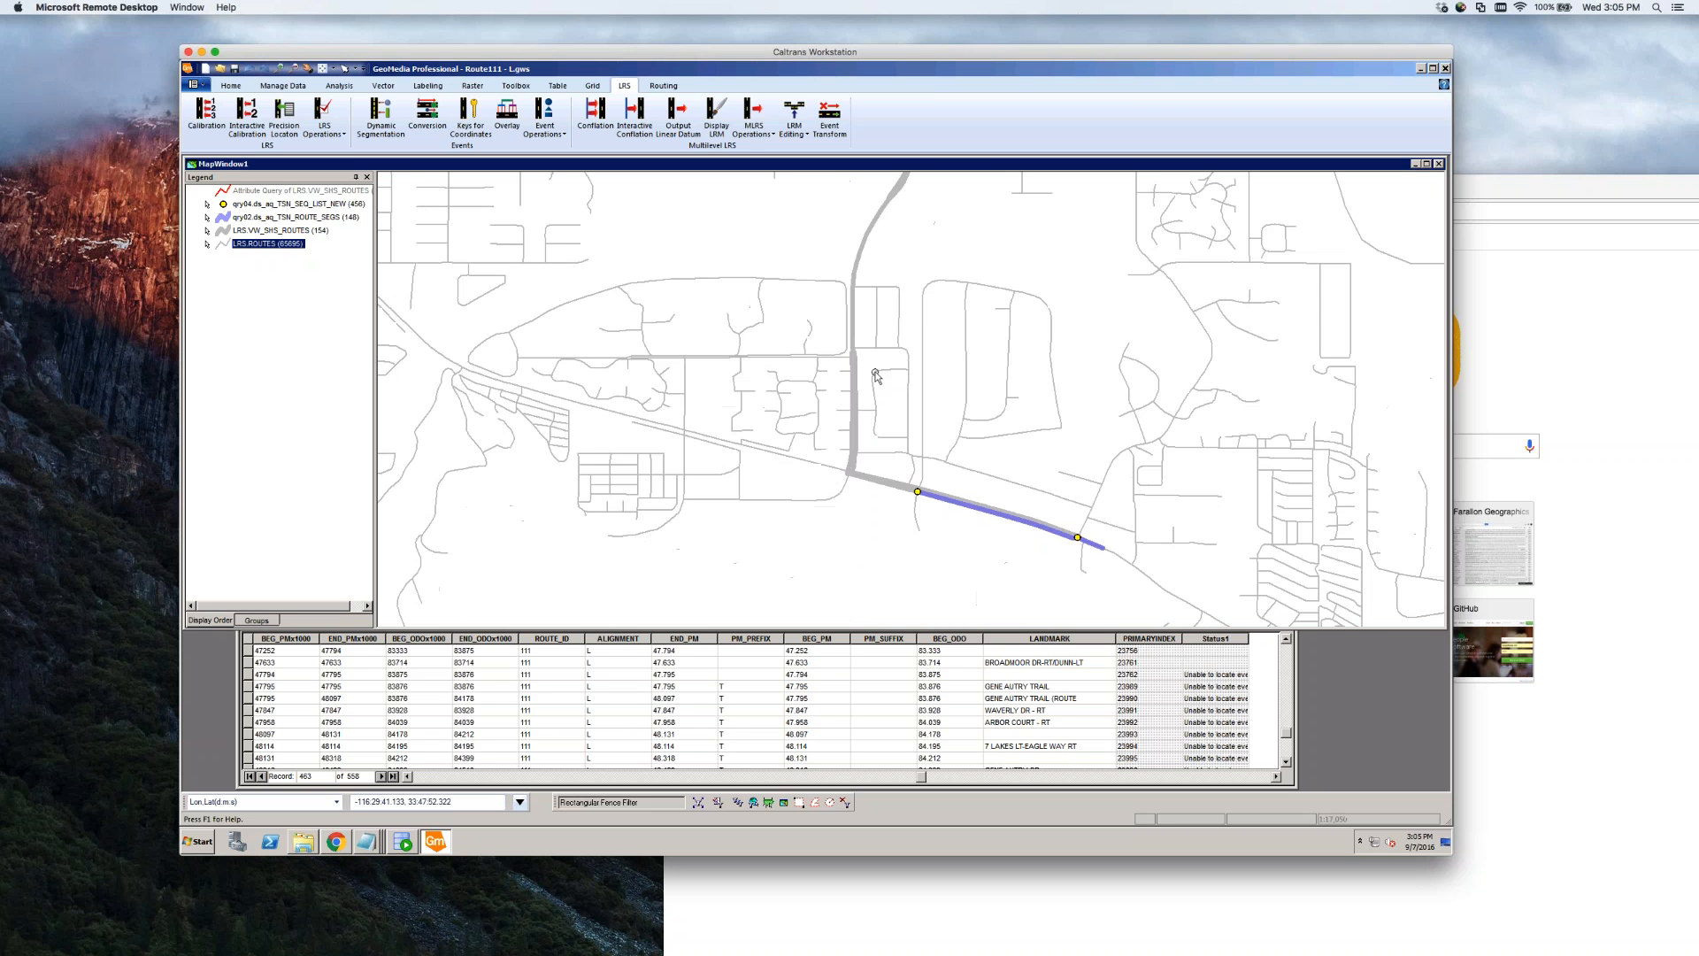
scroll(878, 434, up, 1)
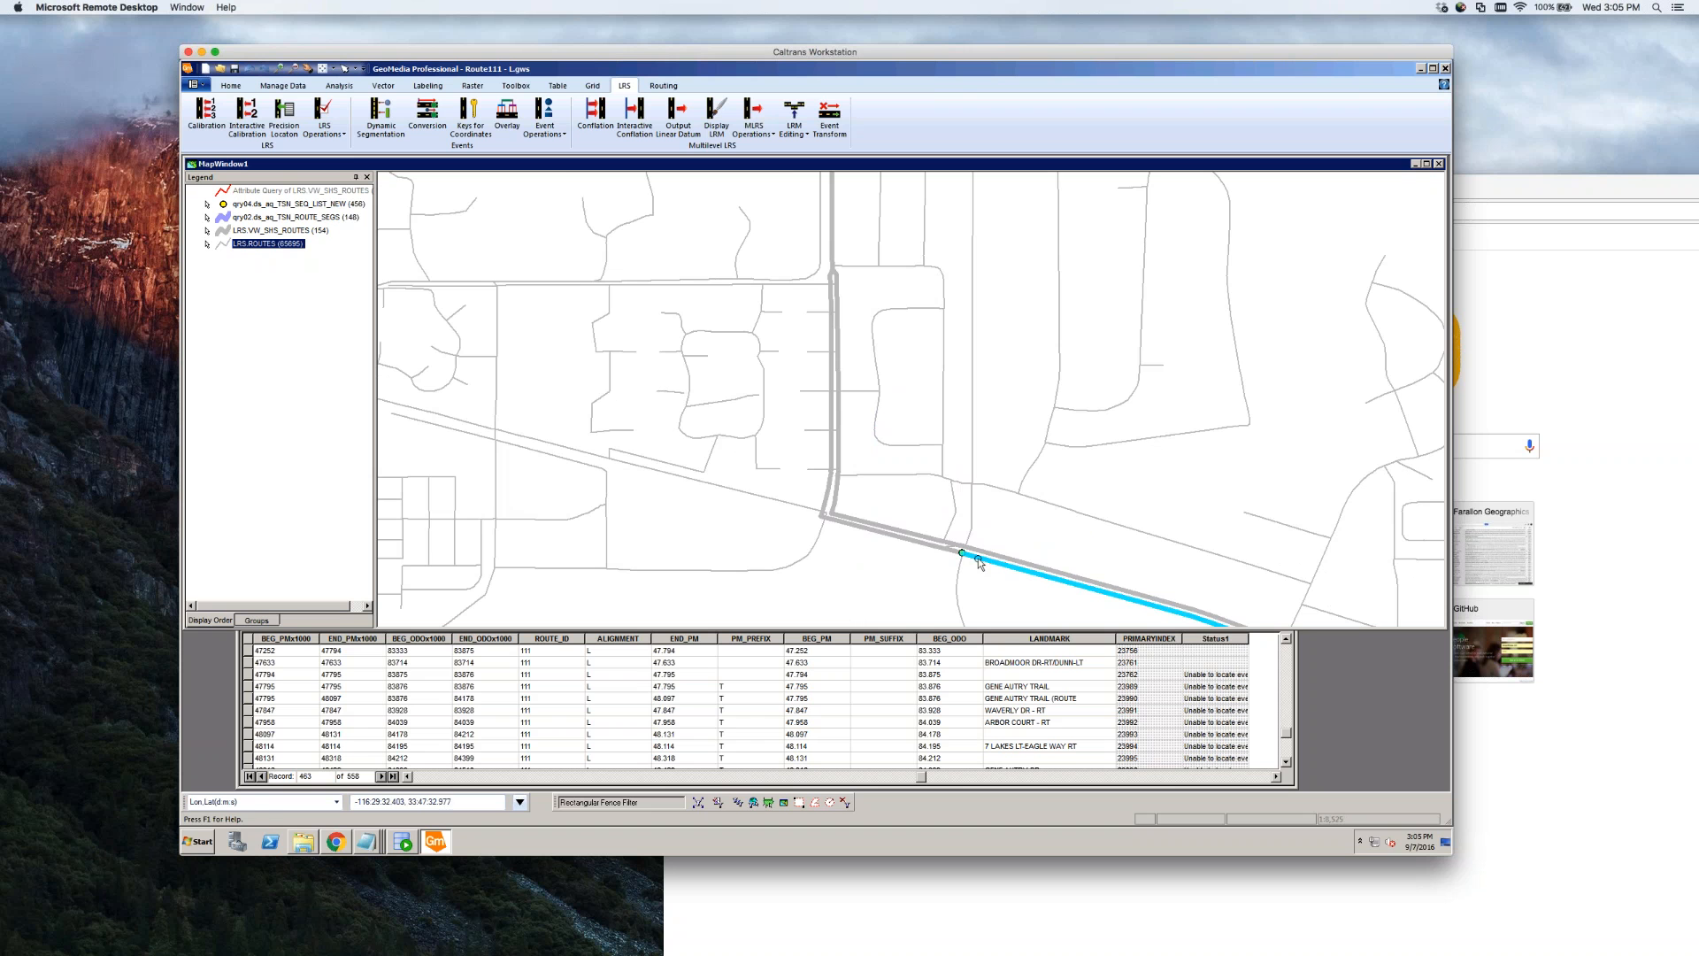
scroll(969, 556, up, 2)
scroll(975, 538, up, 2)
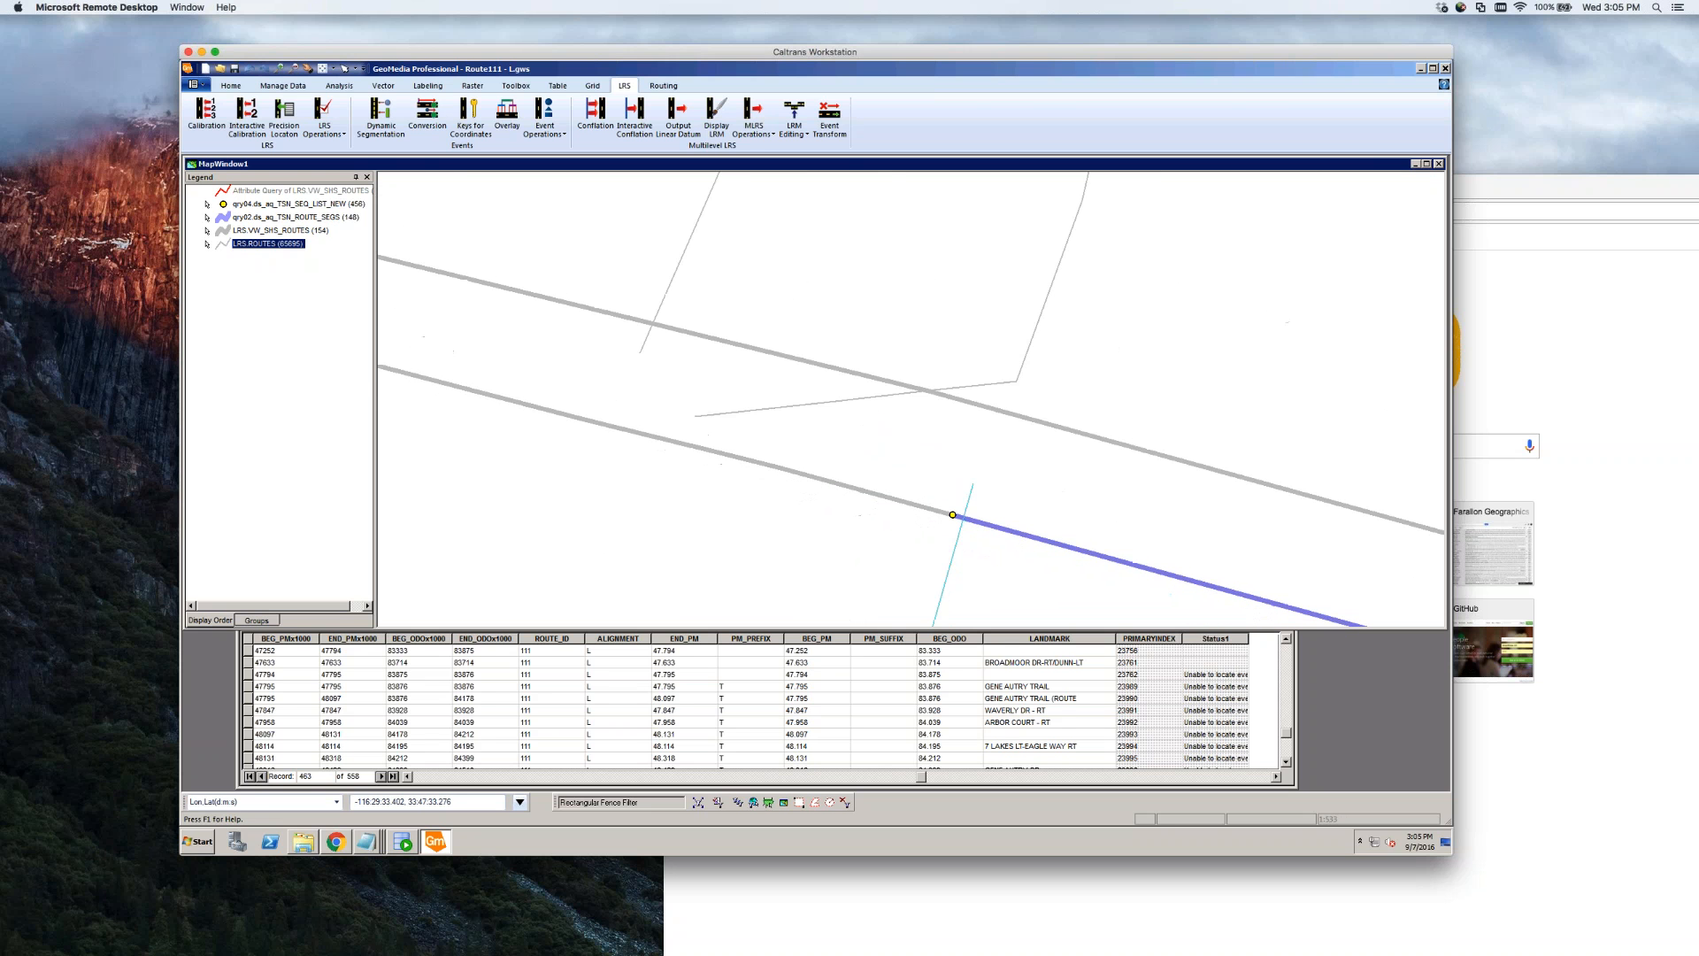
scroll(973, 536, down, 1)
scroll(986, 579, down, 1)
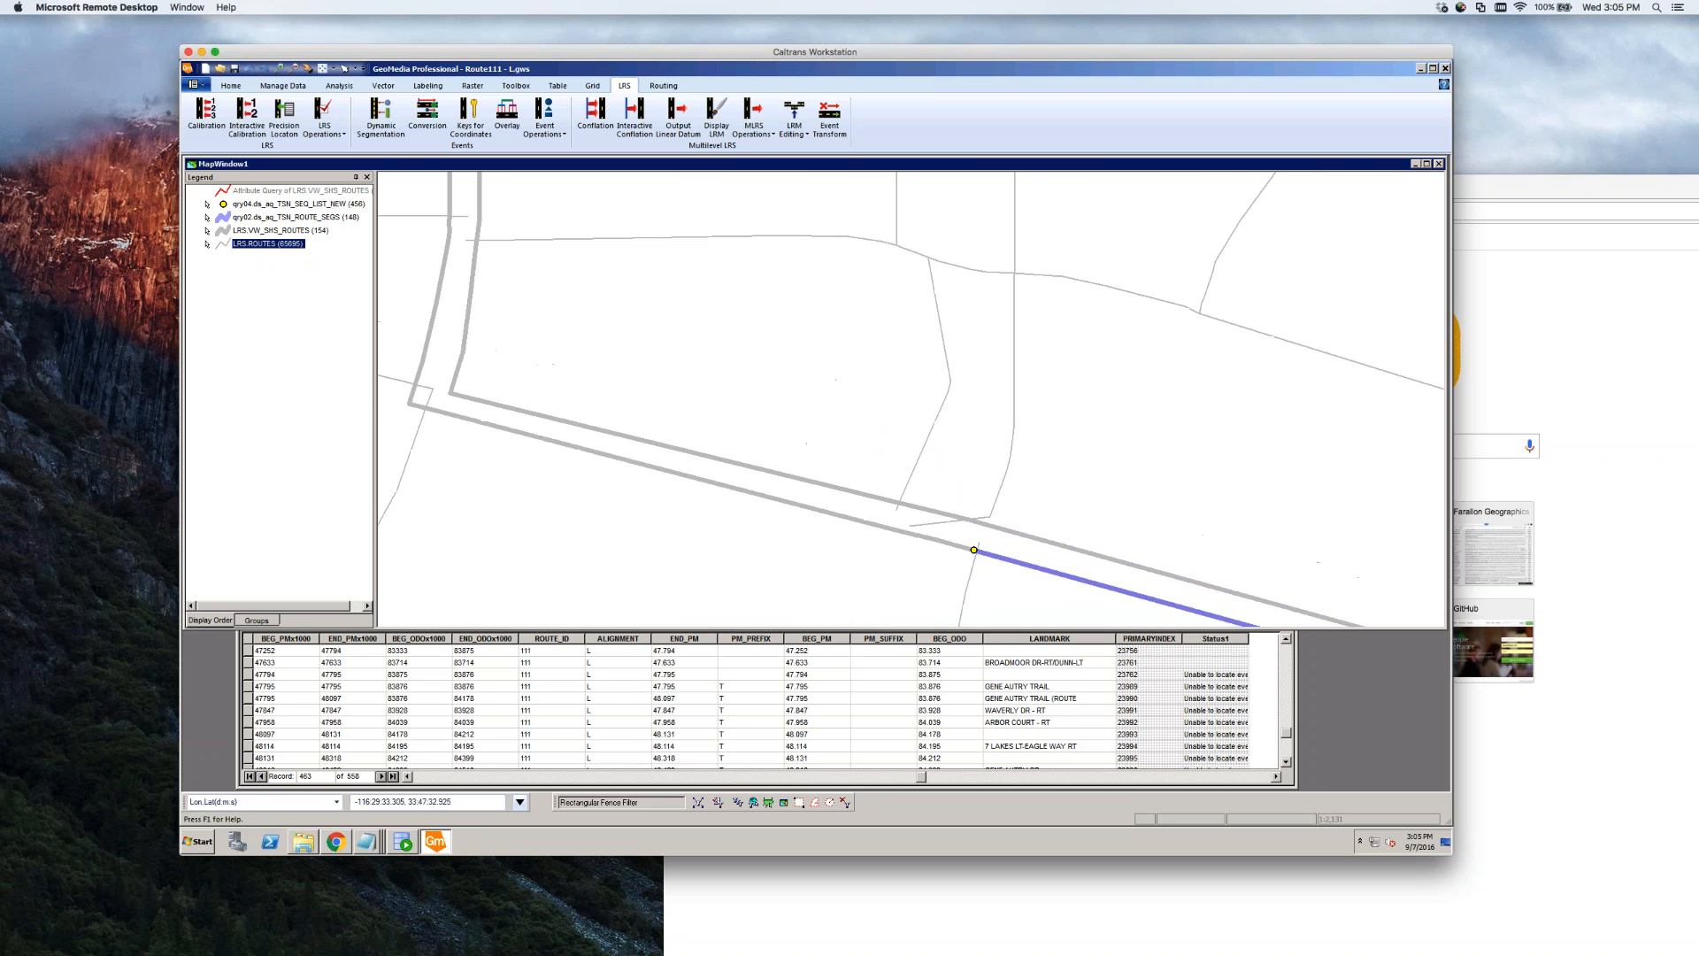
scroll(984, 576, down, 2)
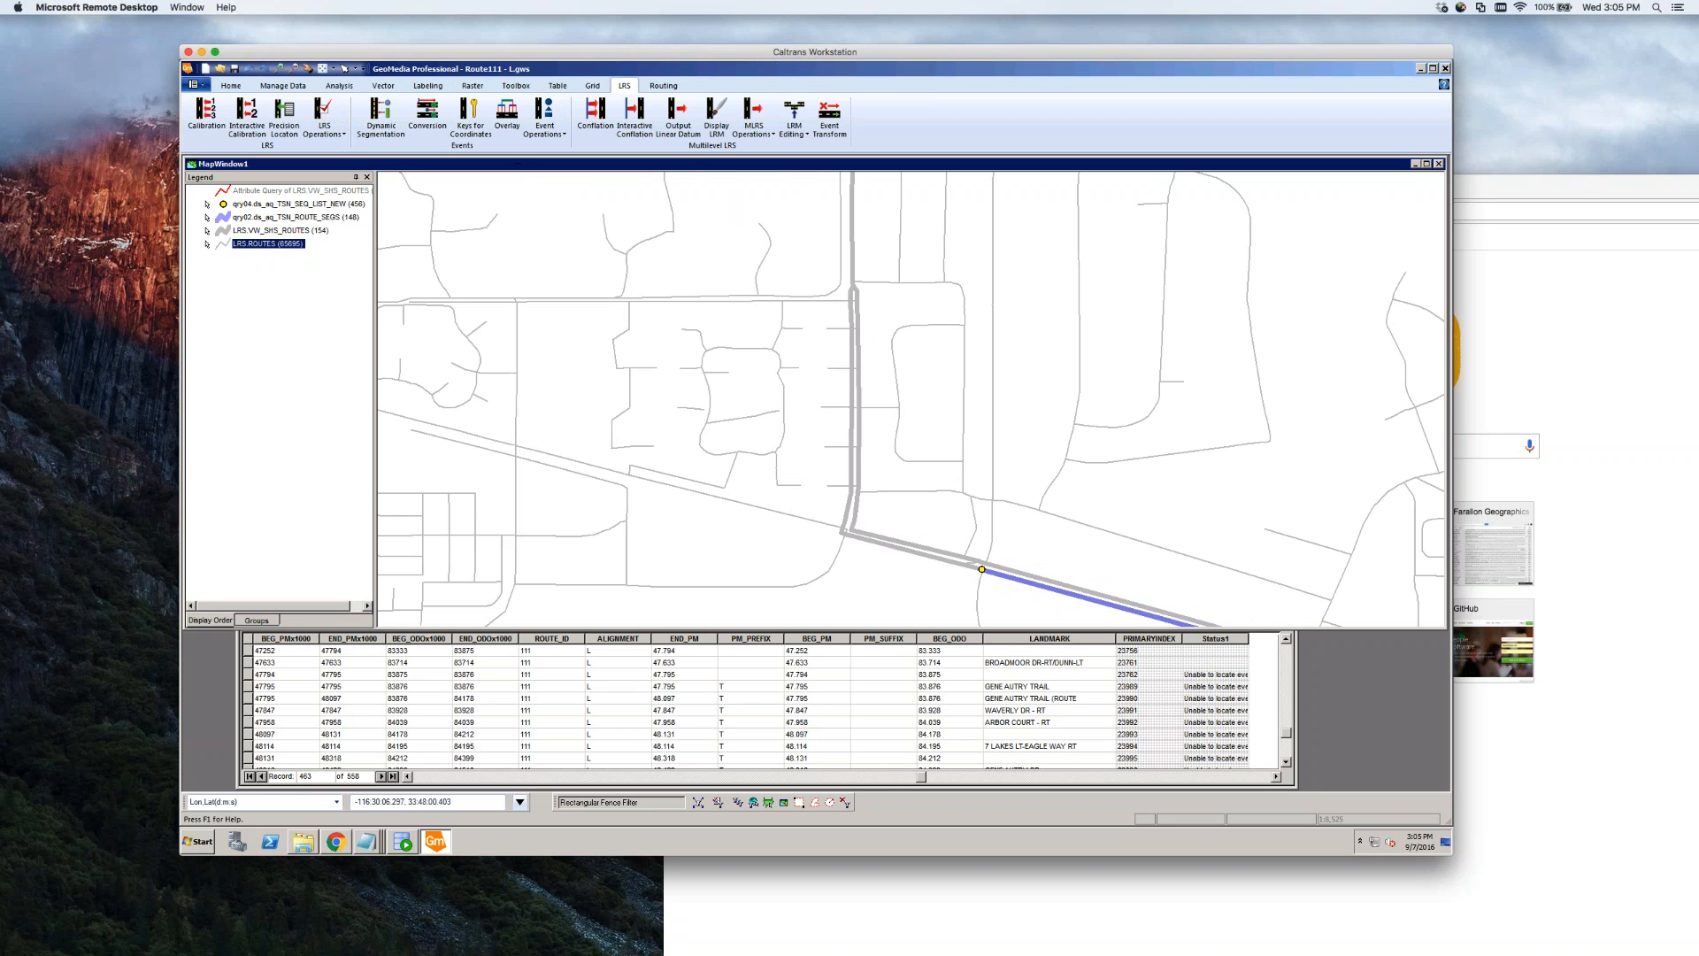
Start another Insert LRS Events operation and confirm its settings
click(551, 144)
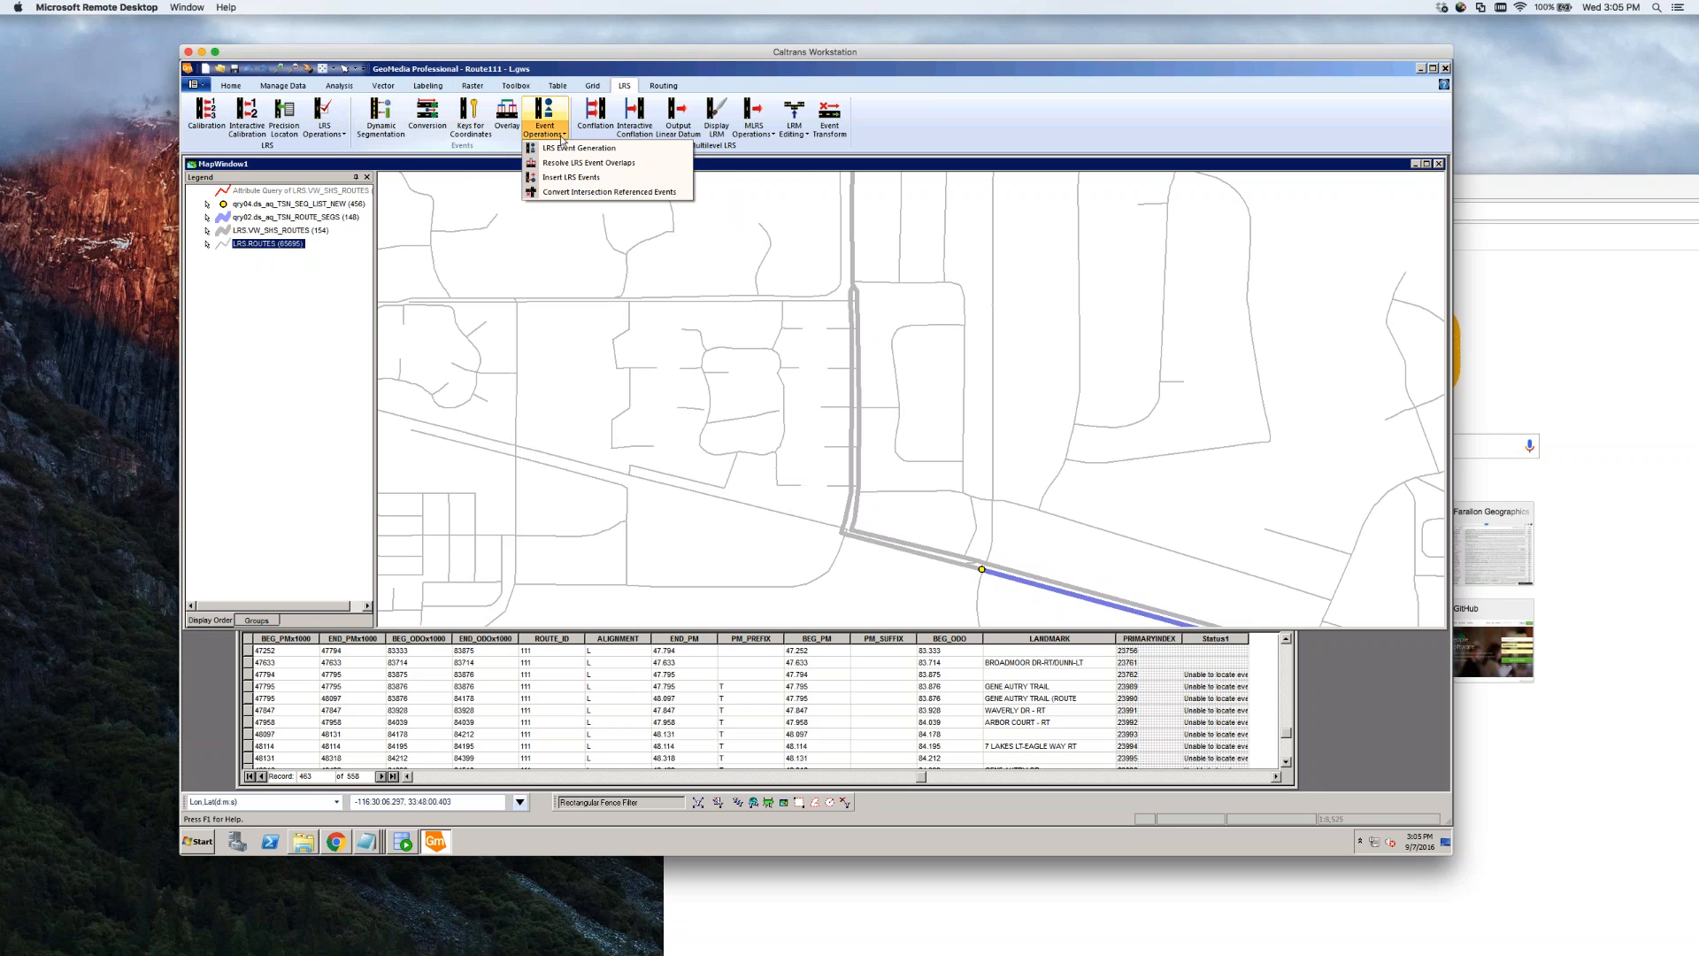
click(574, 177)
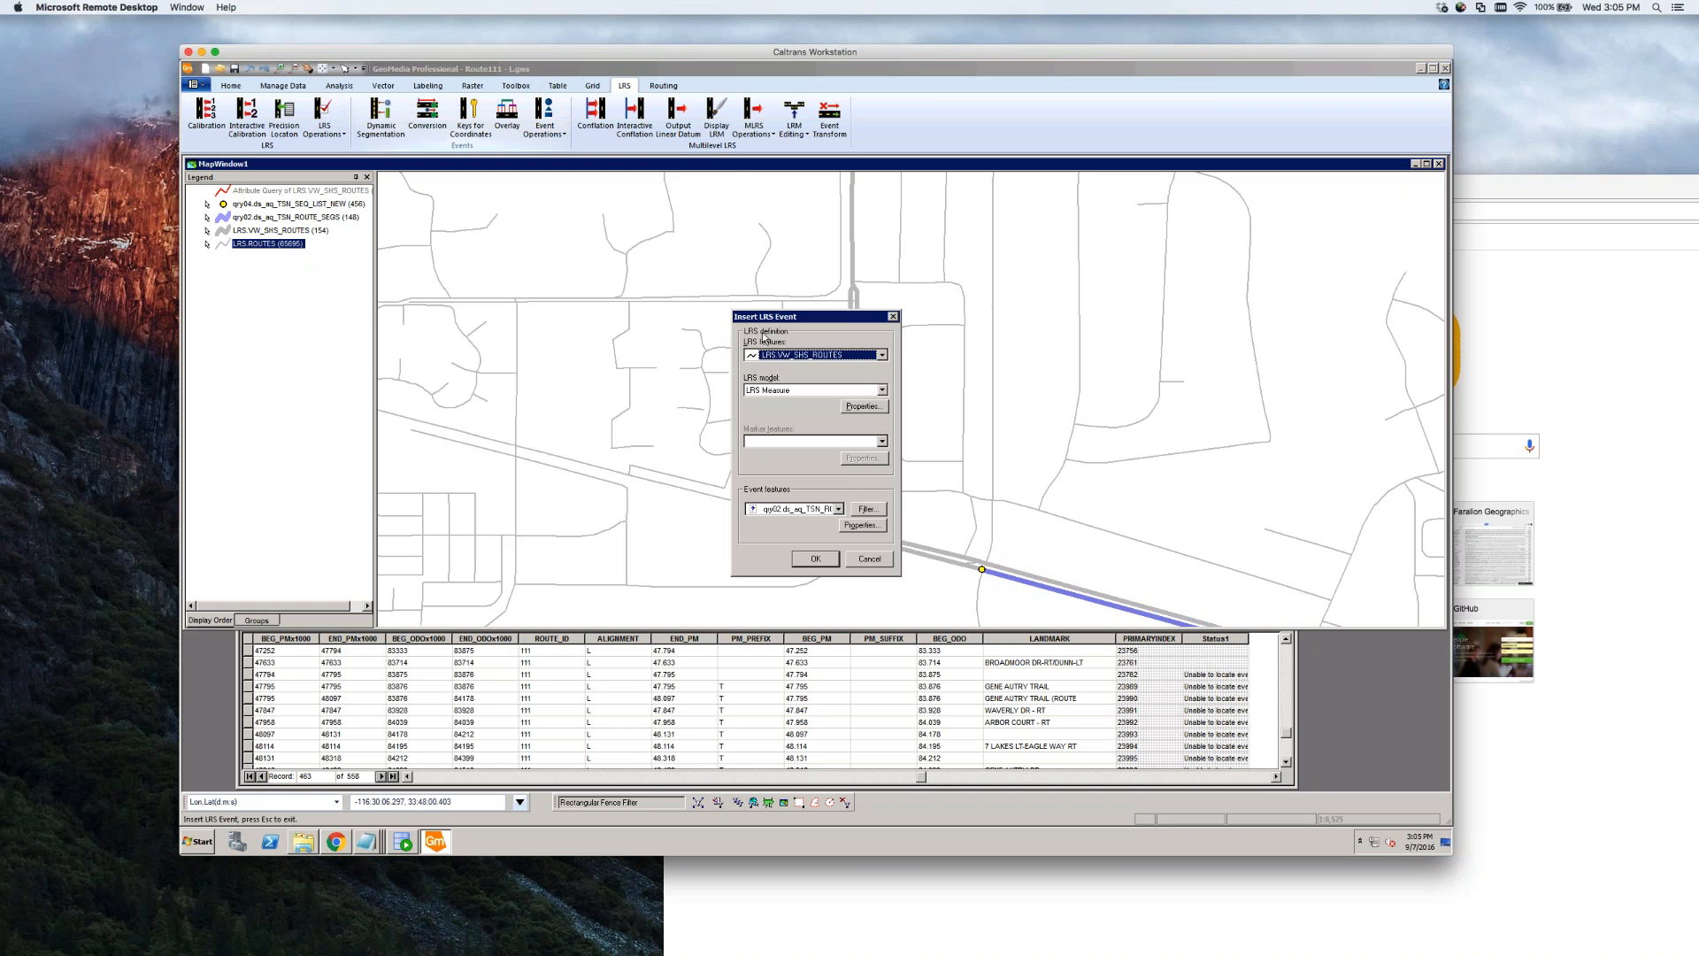
drag(765, 317, 297, 308)
click(347, 551)
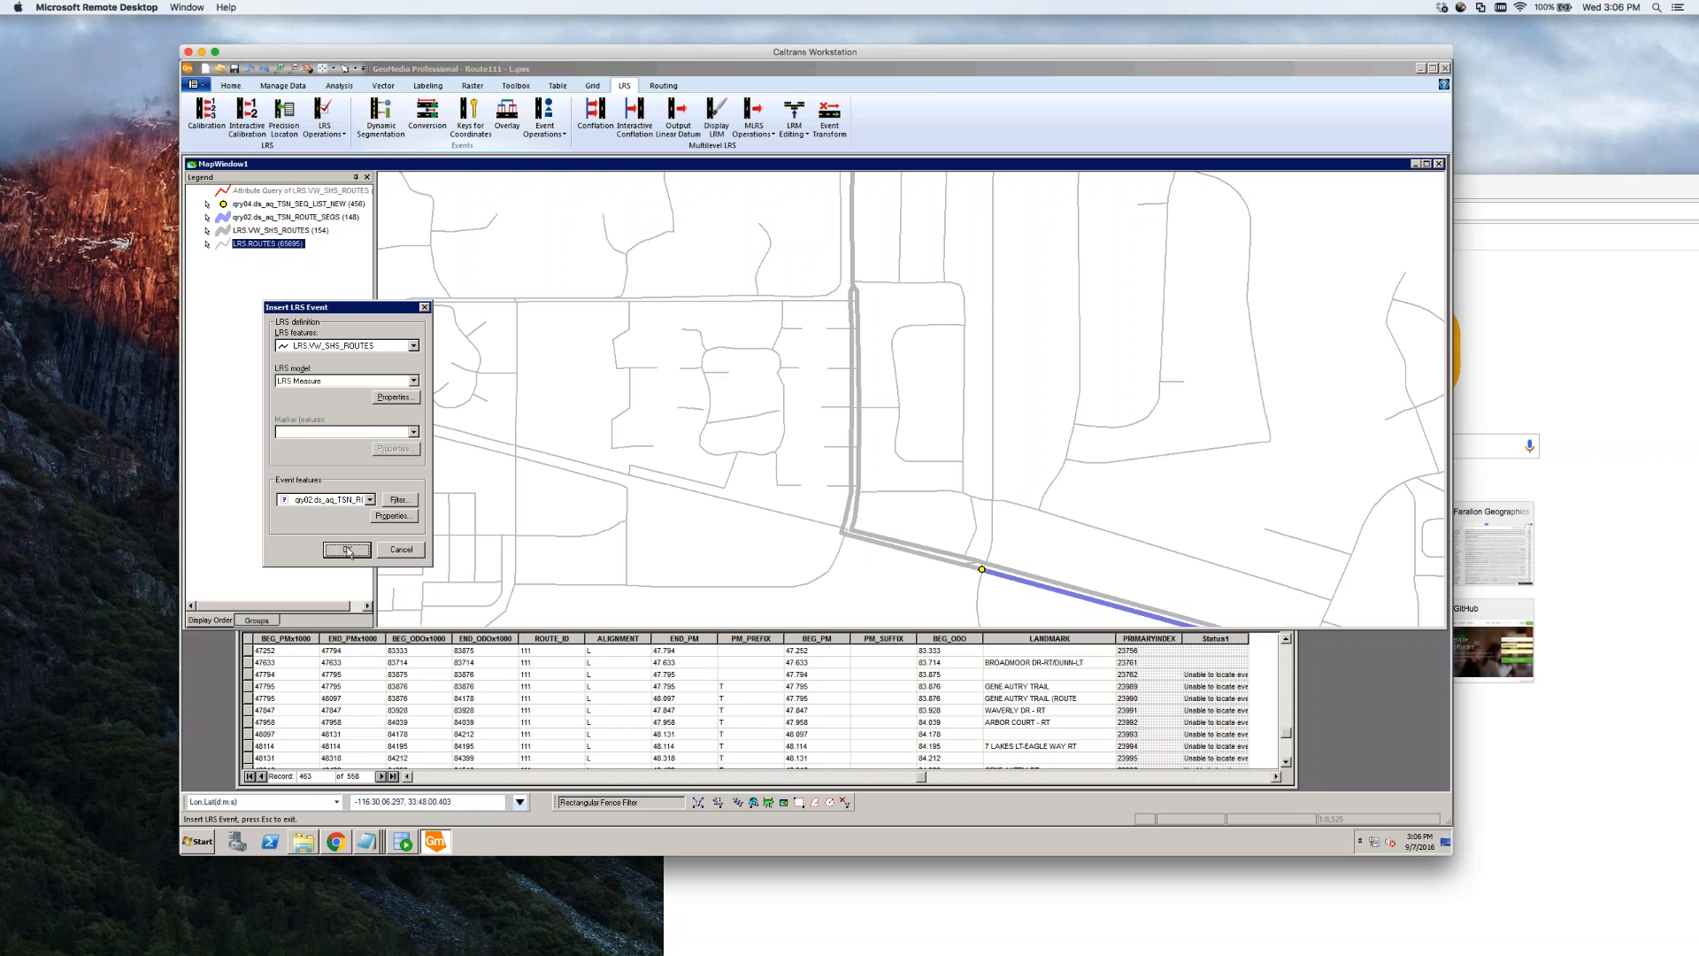
click(347, 550)
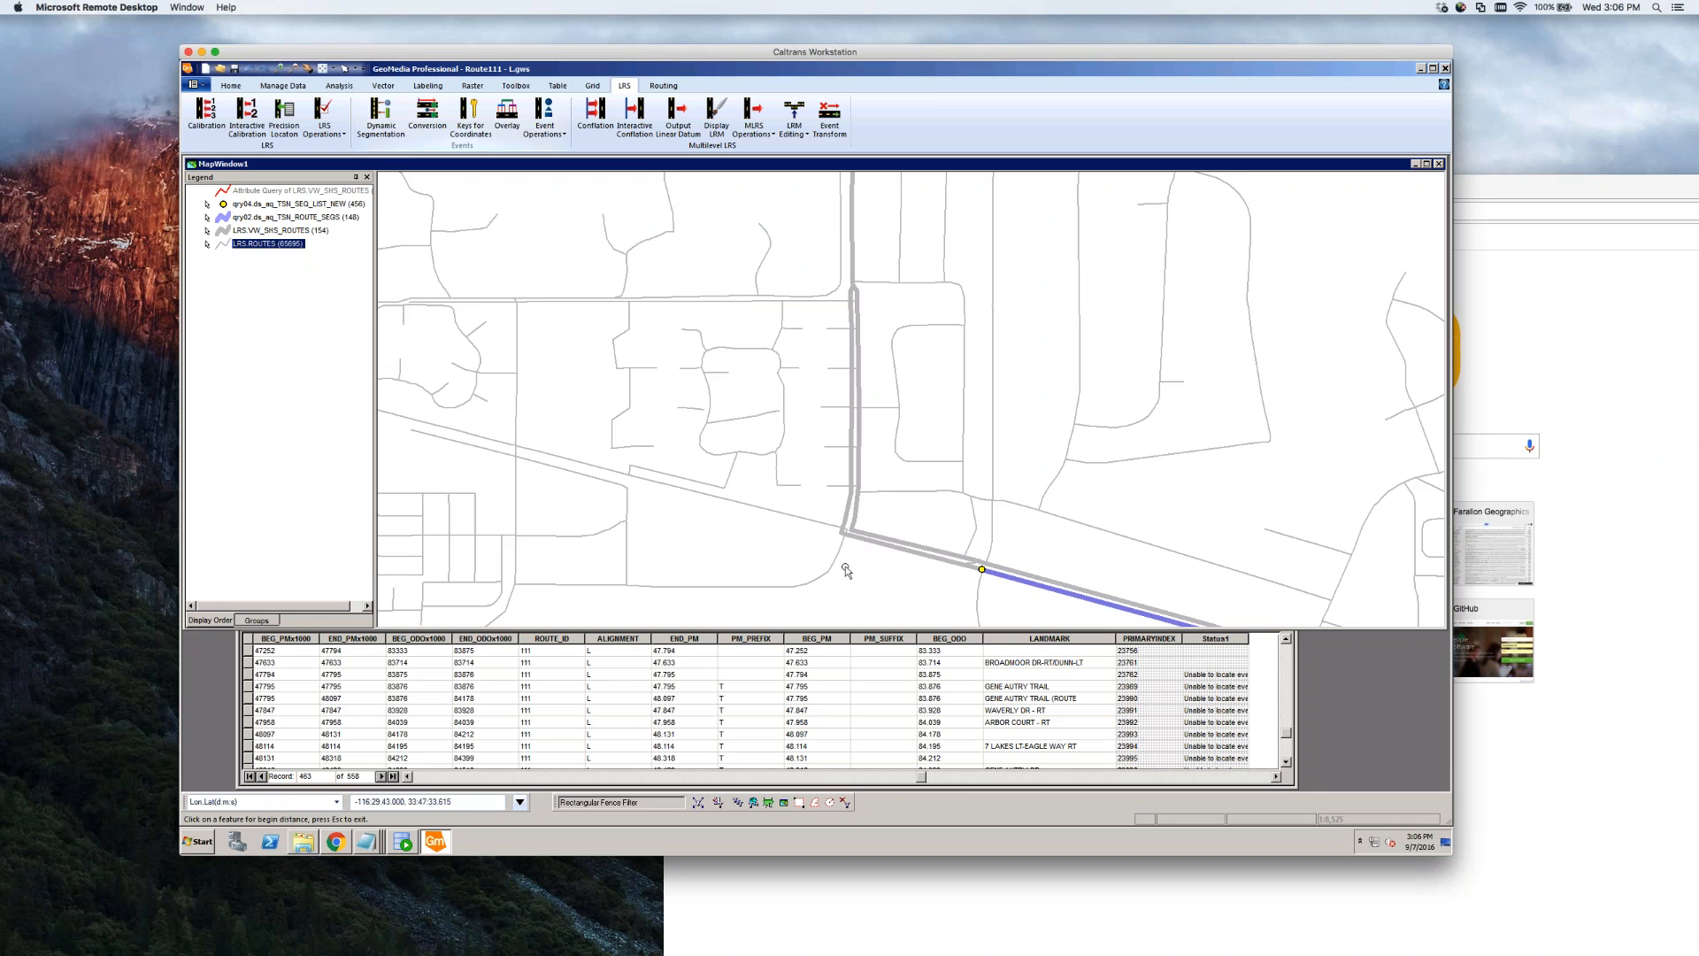
Turn Locatable off for LRS.ROUTES and click the route at the event's start location
right_click(255, 245)
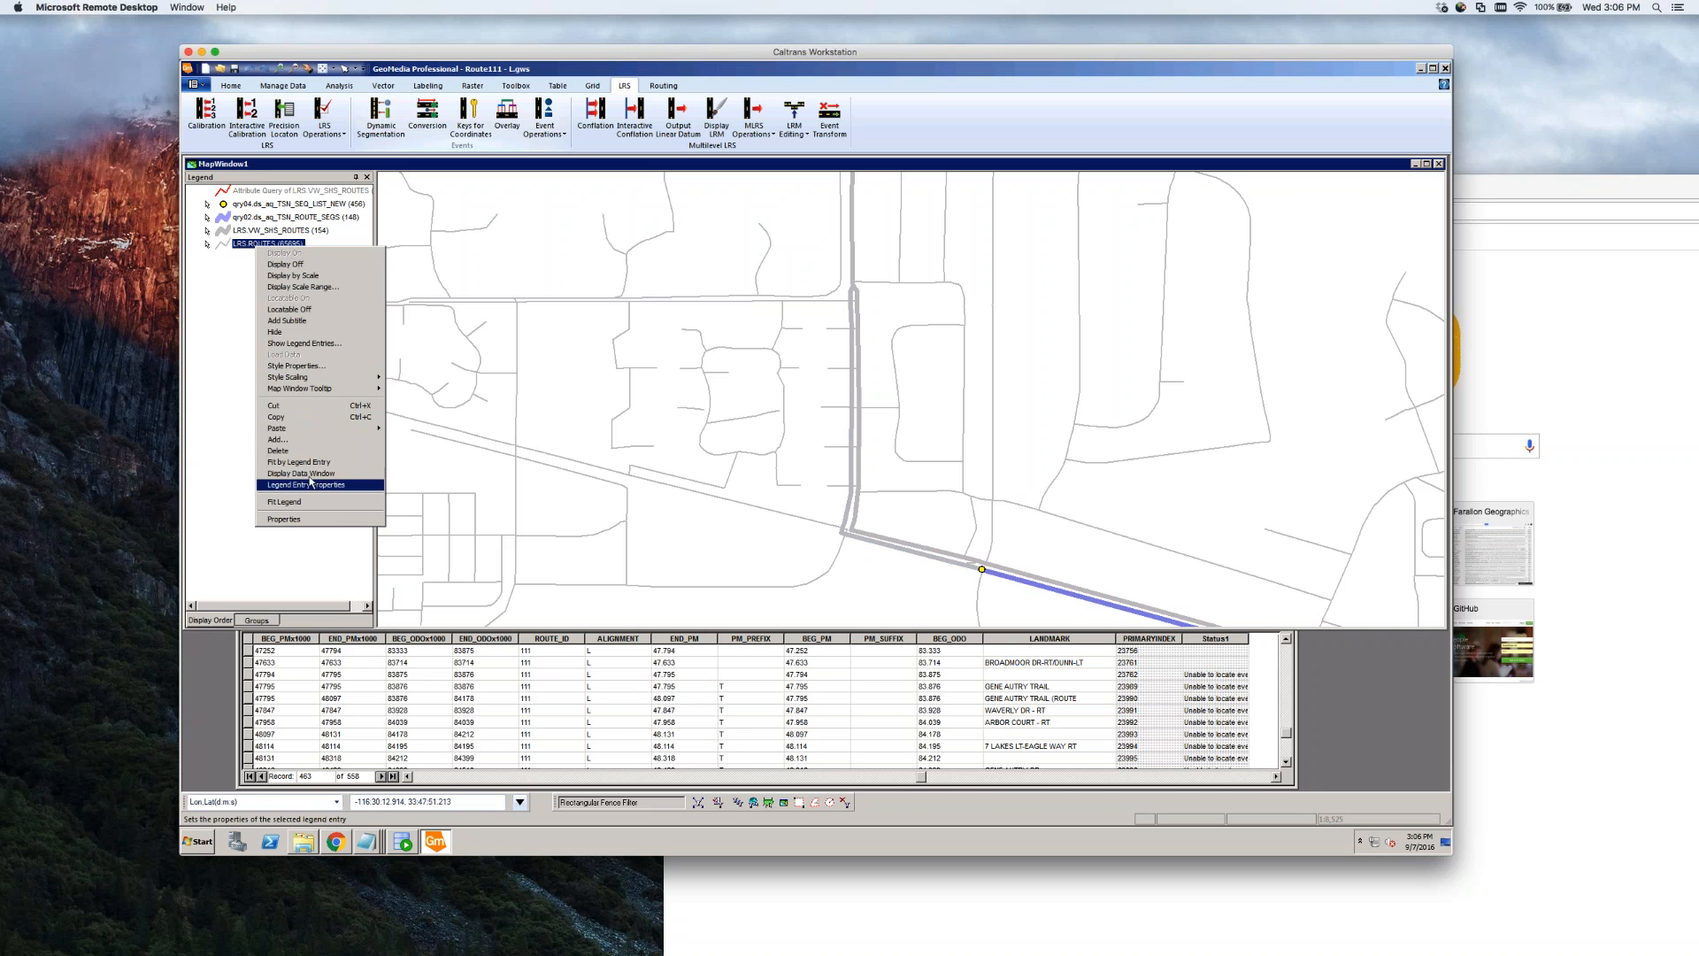
click(326, 309)
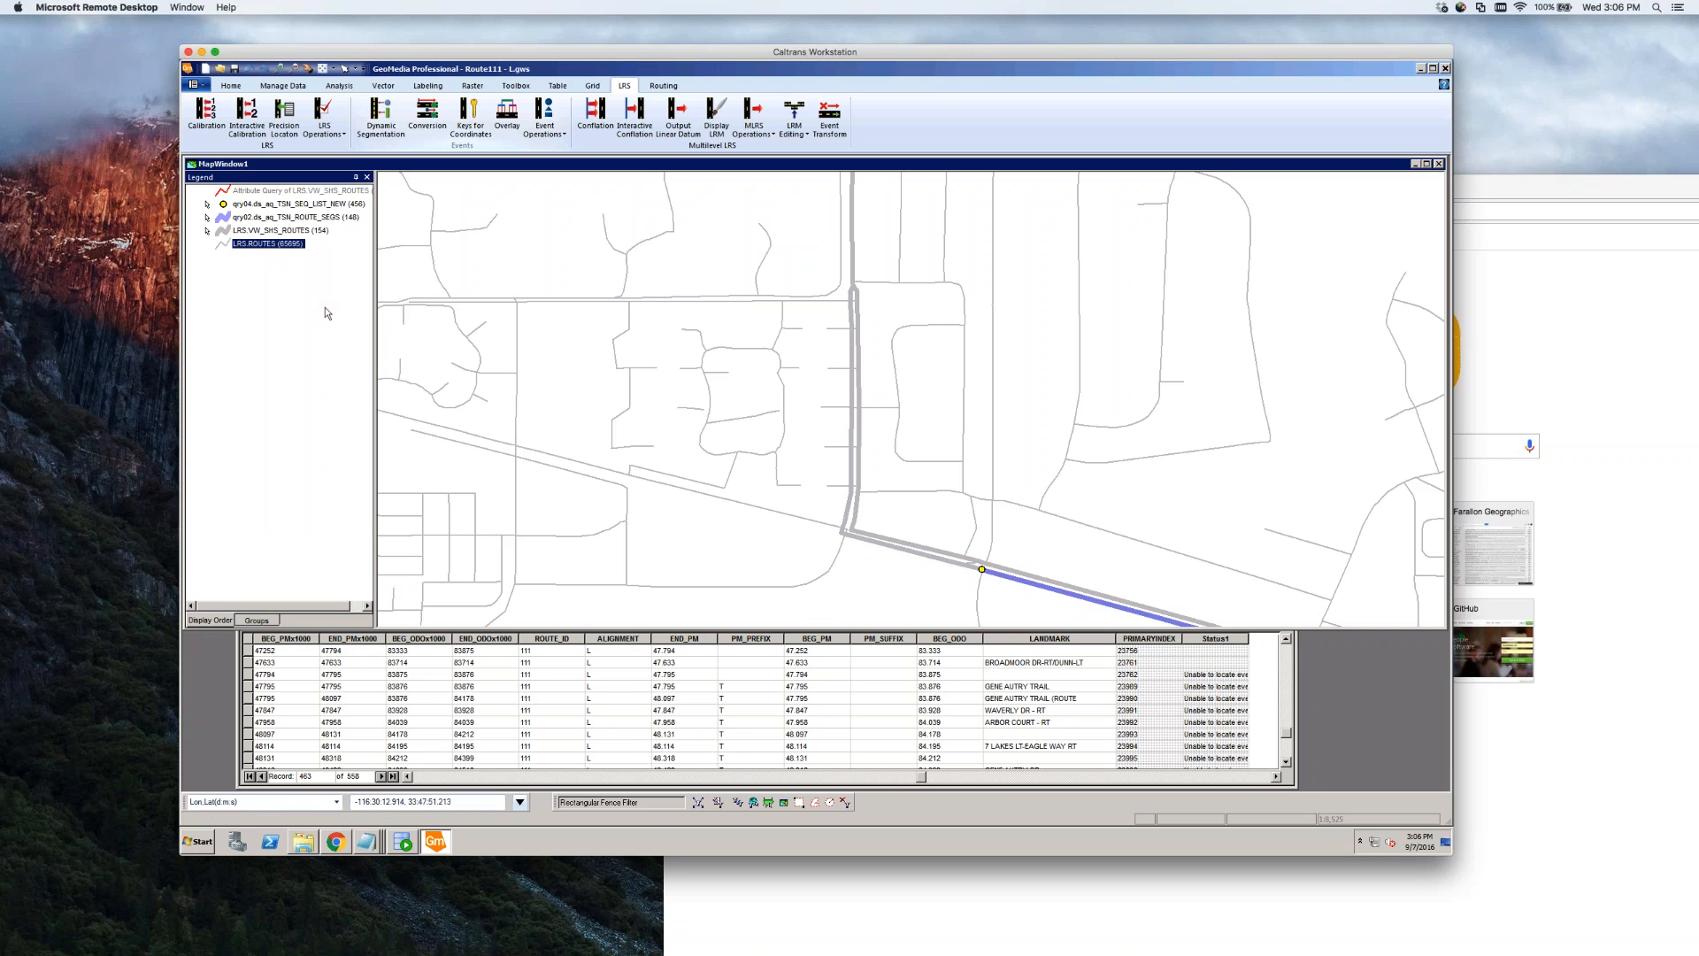
click(982, 569)
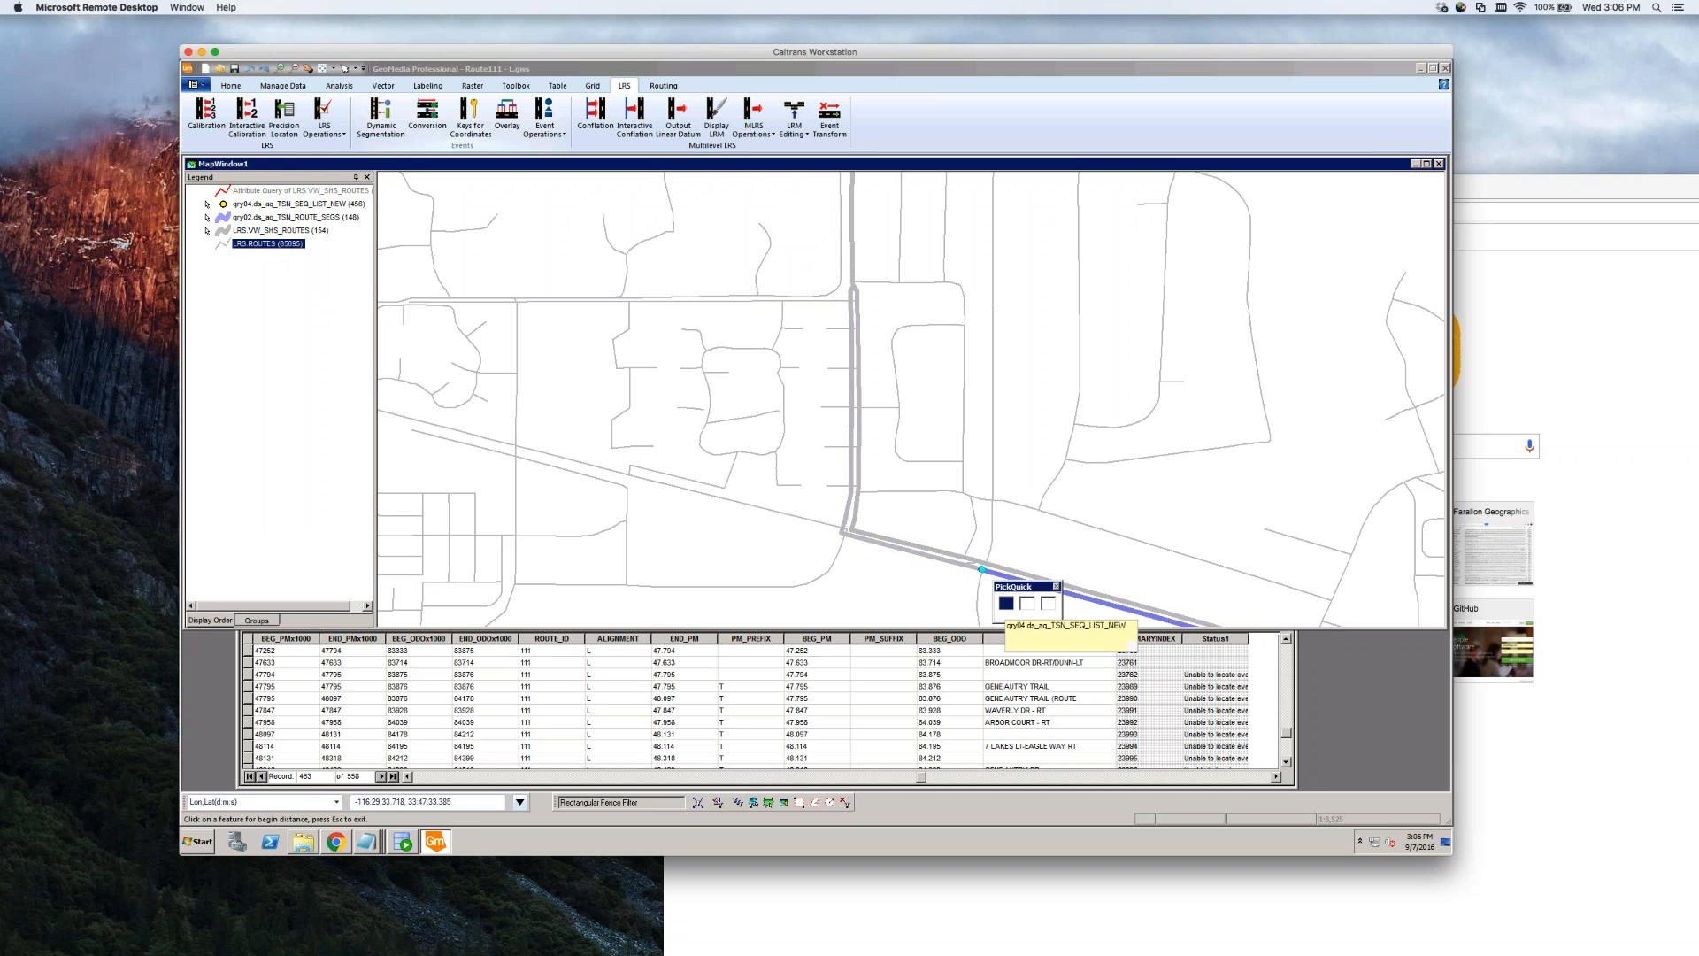
Choose the SHS route as begin feature and pick the route at the end location
click(1048, 604)
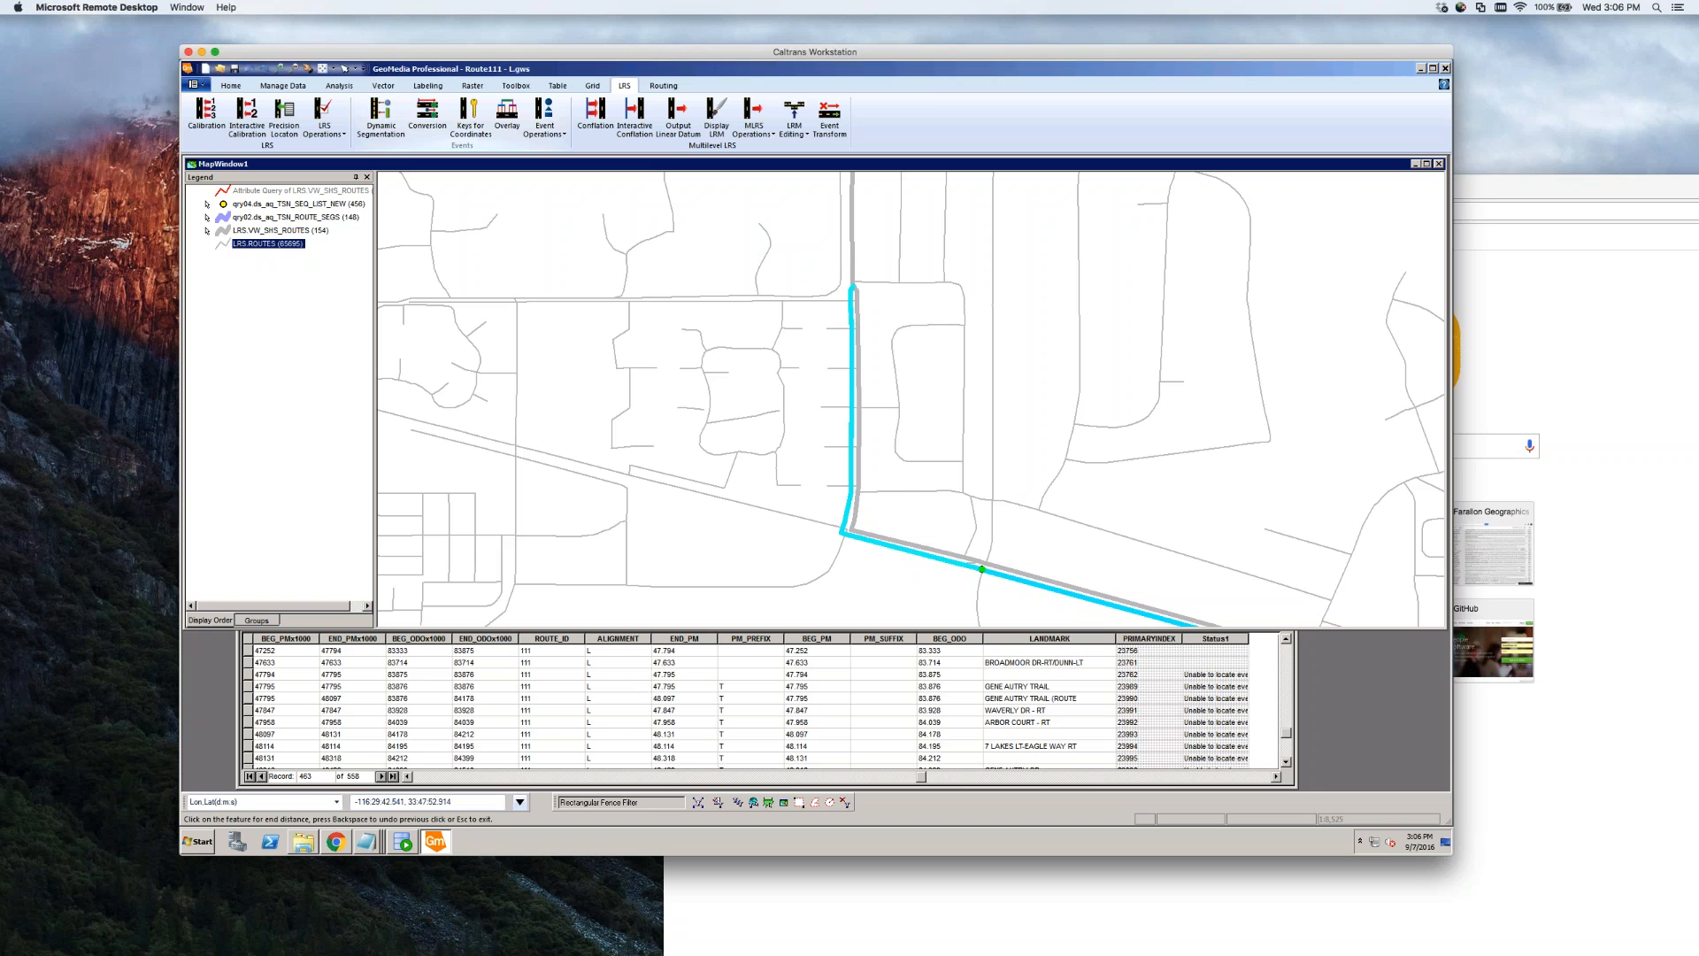
click(853, 288)
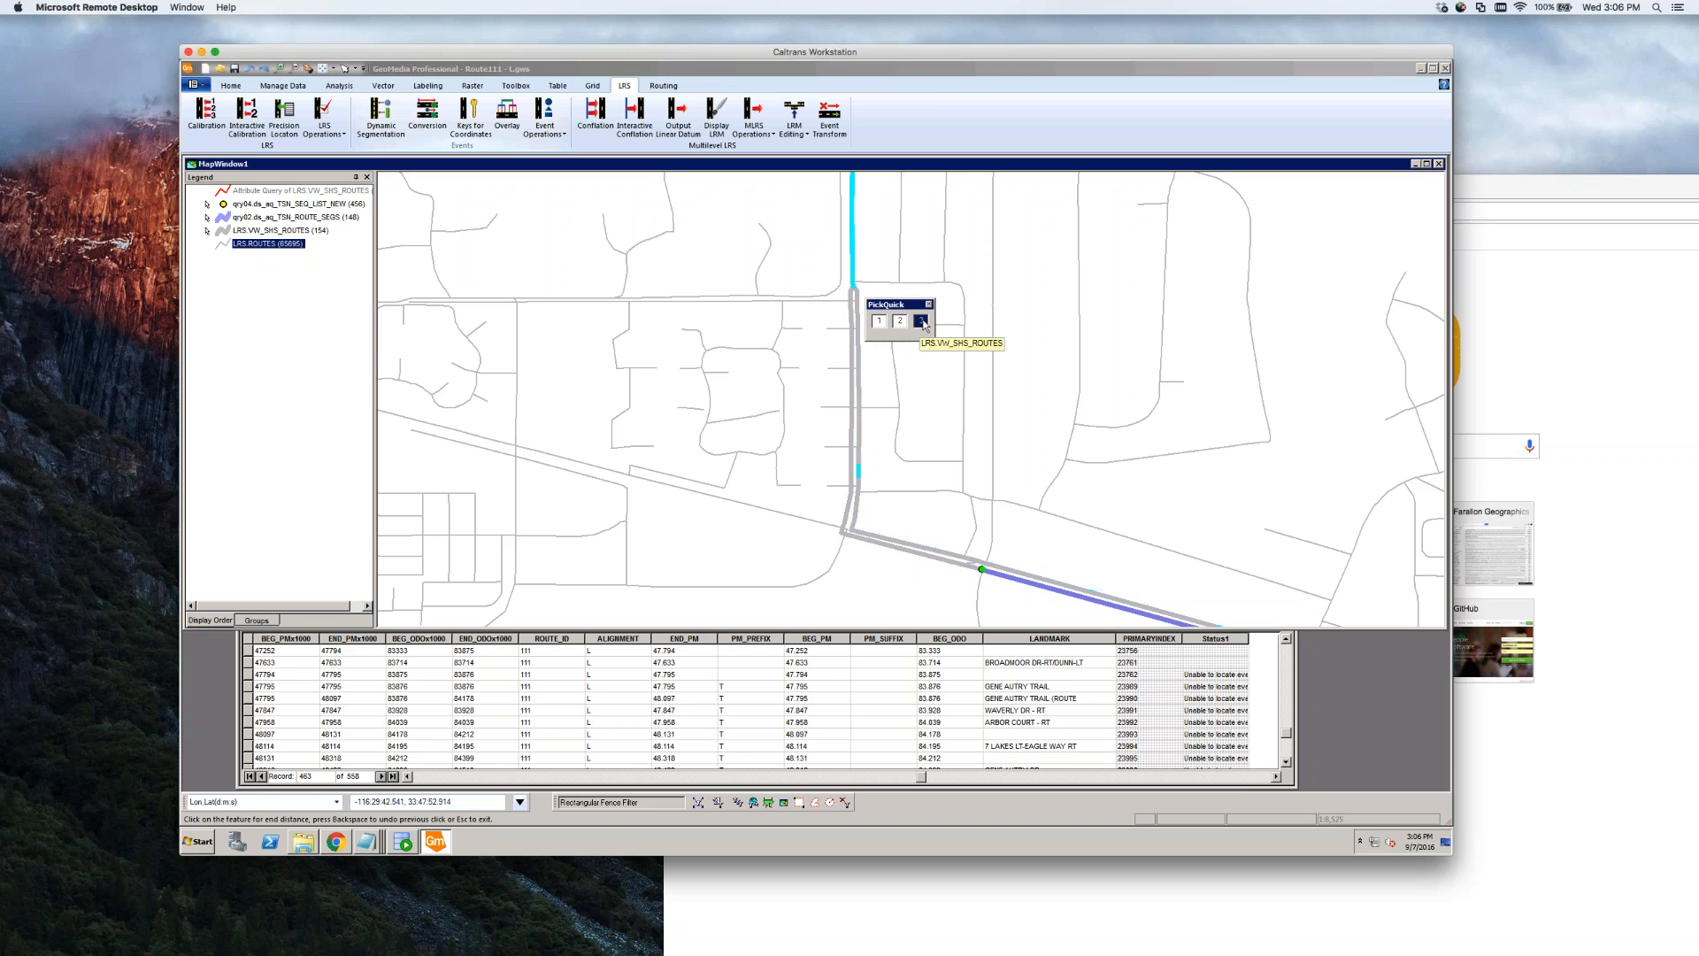
click(881, 322)
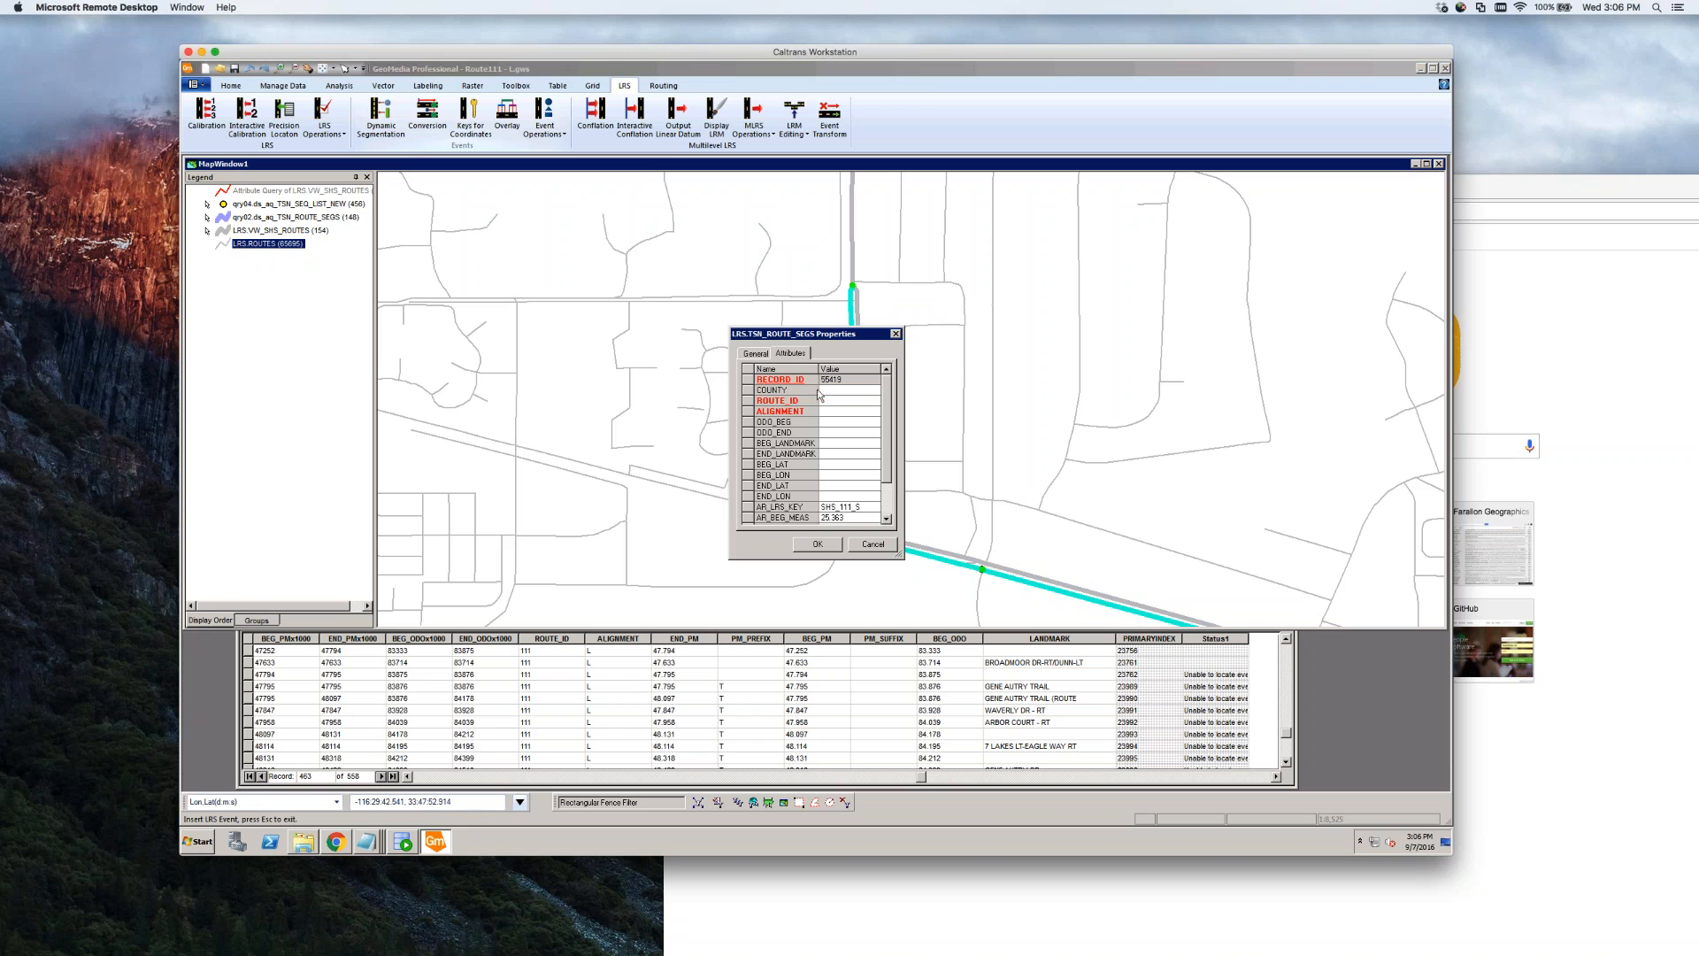
Fill ROUTE_ID, ODO_BEG 83.714 and ODO_END, then save the new route segment event
click(834, 402)
key(Tab)
text(83.714)
key(Down)
text(8)
click(818, 544)
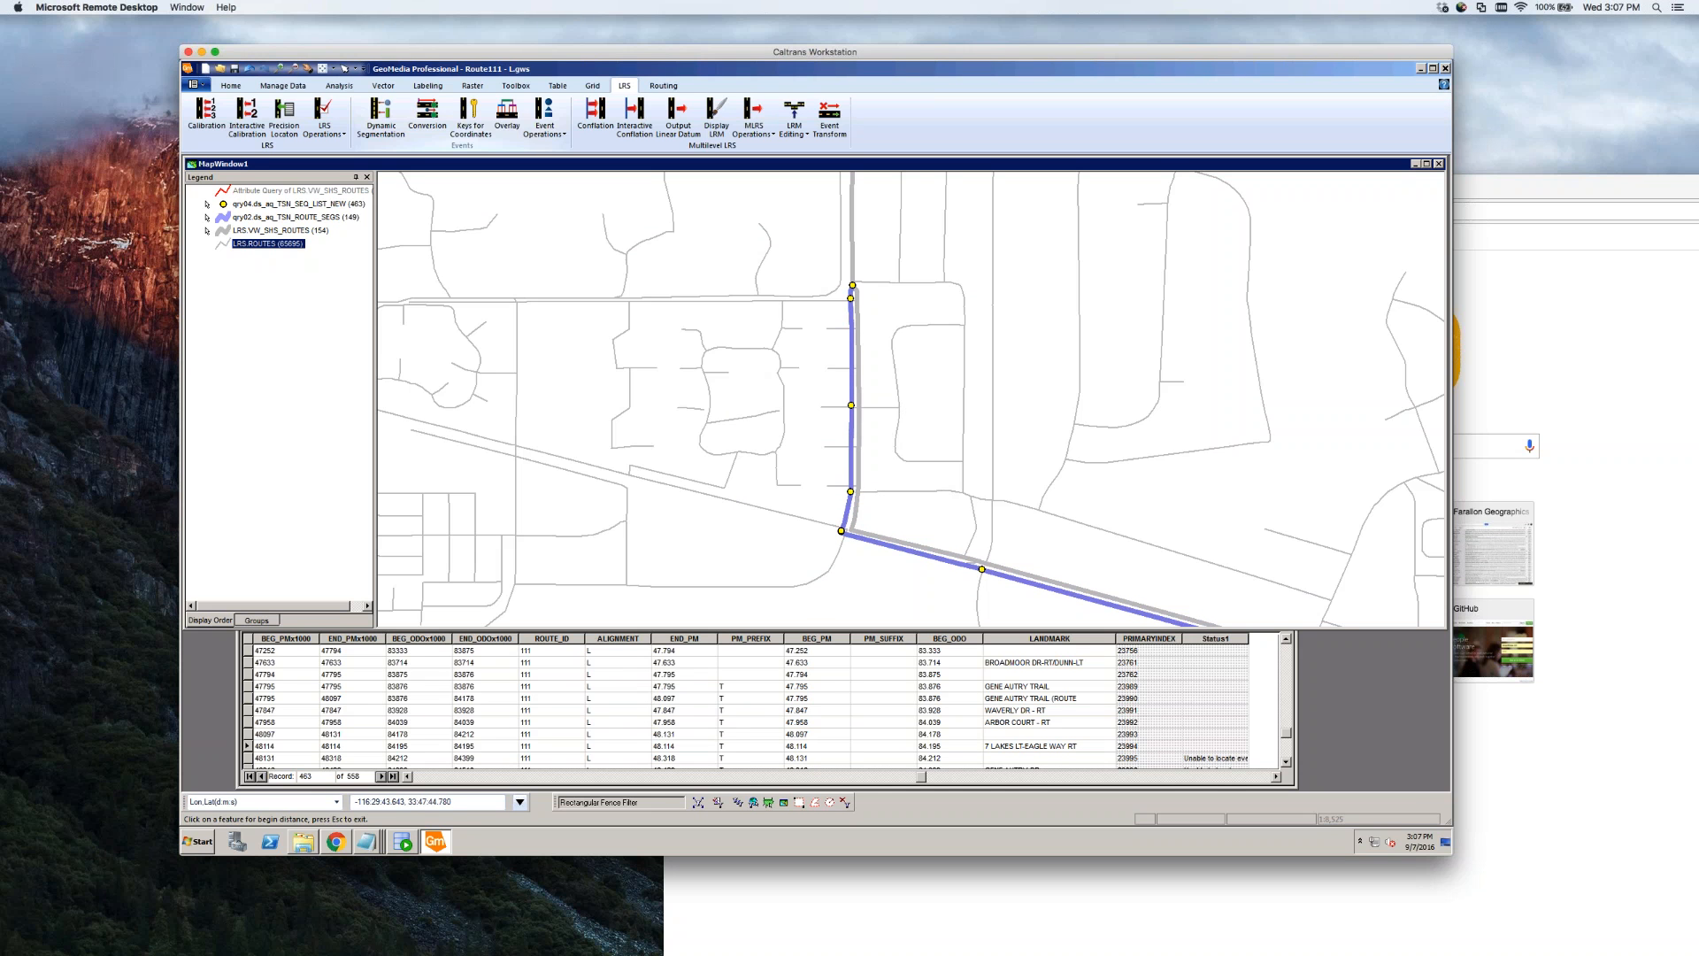
click(284, 113)
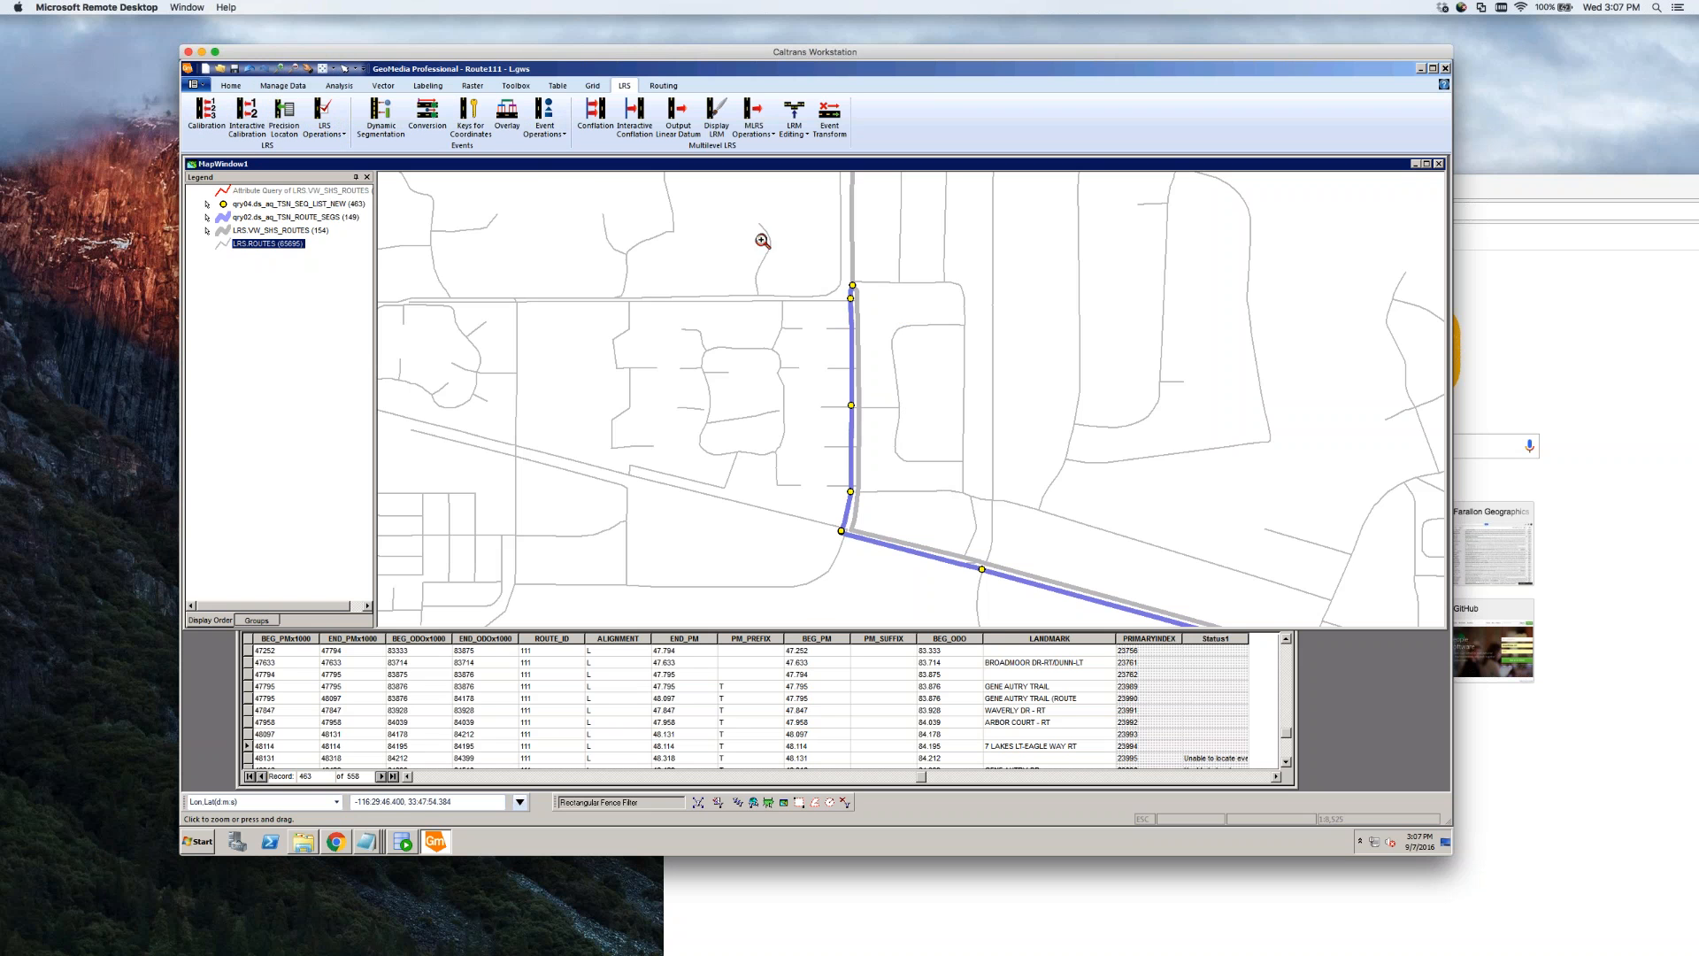
drag(749, 242, 1078, 605)
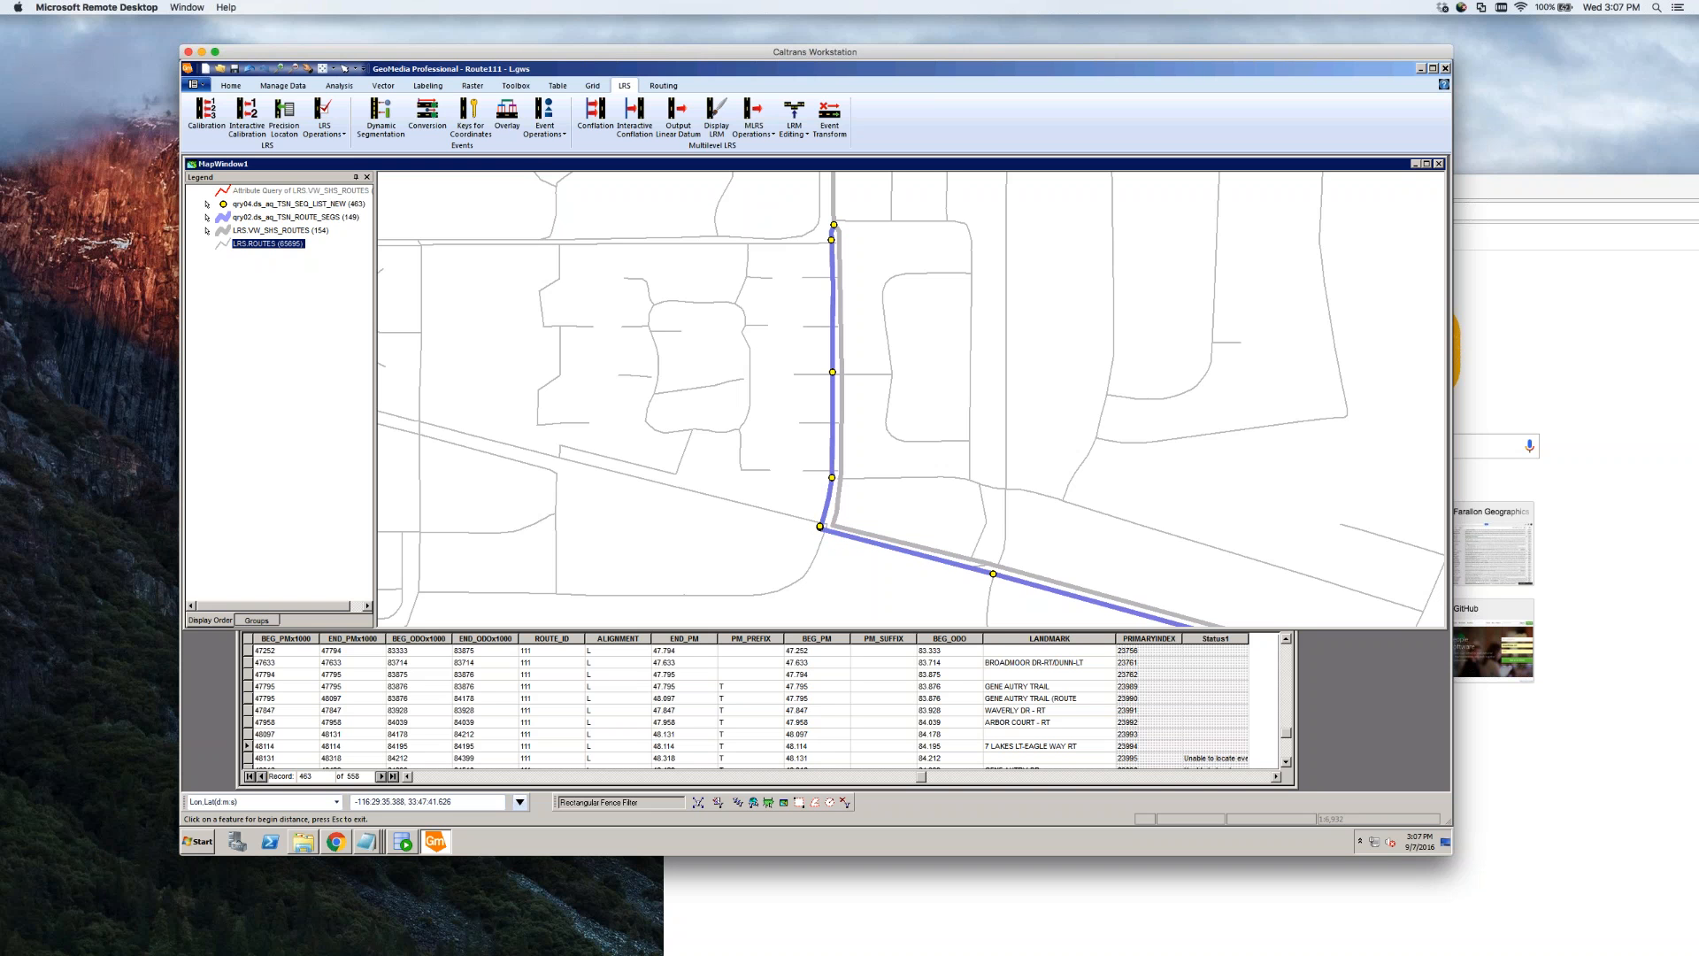
click(934, 507)
click(309, 71)
drag(900, 310, 902, 313)
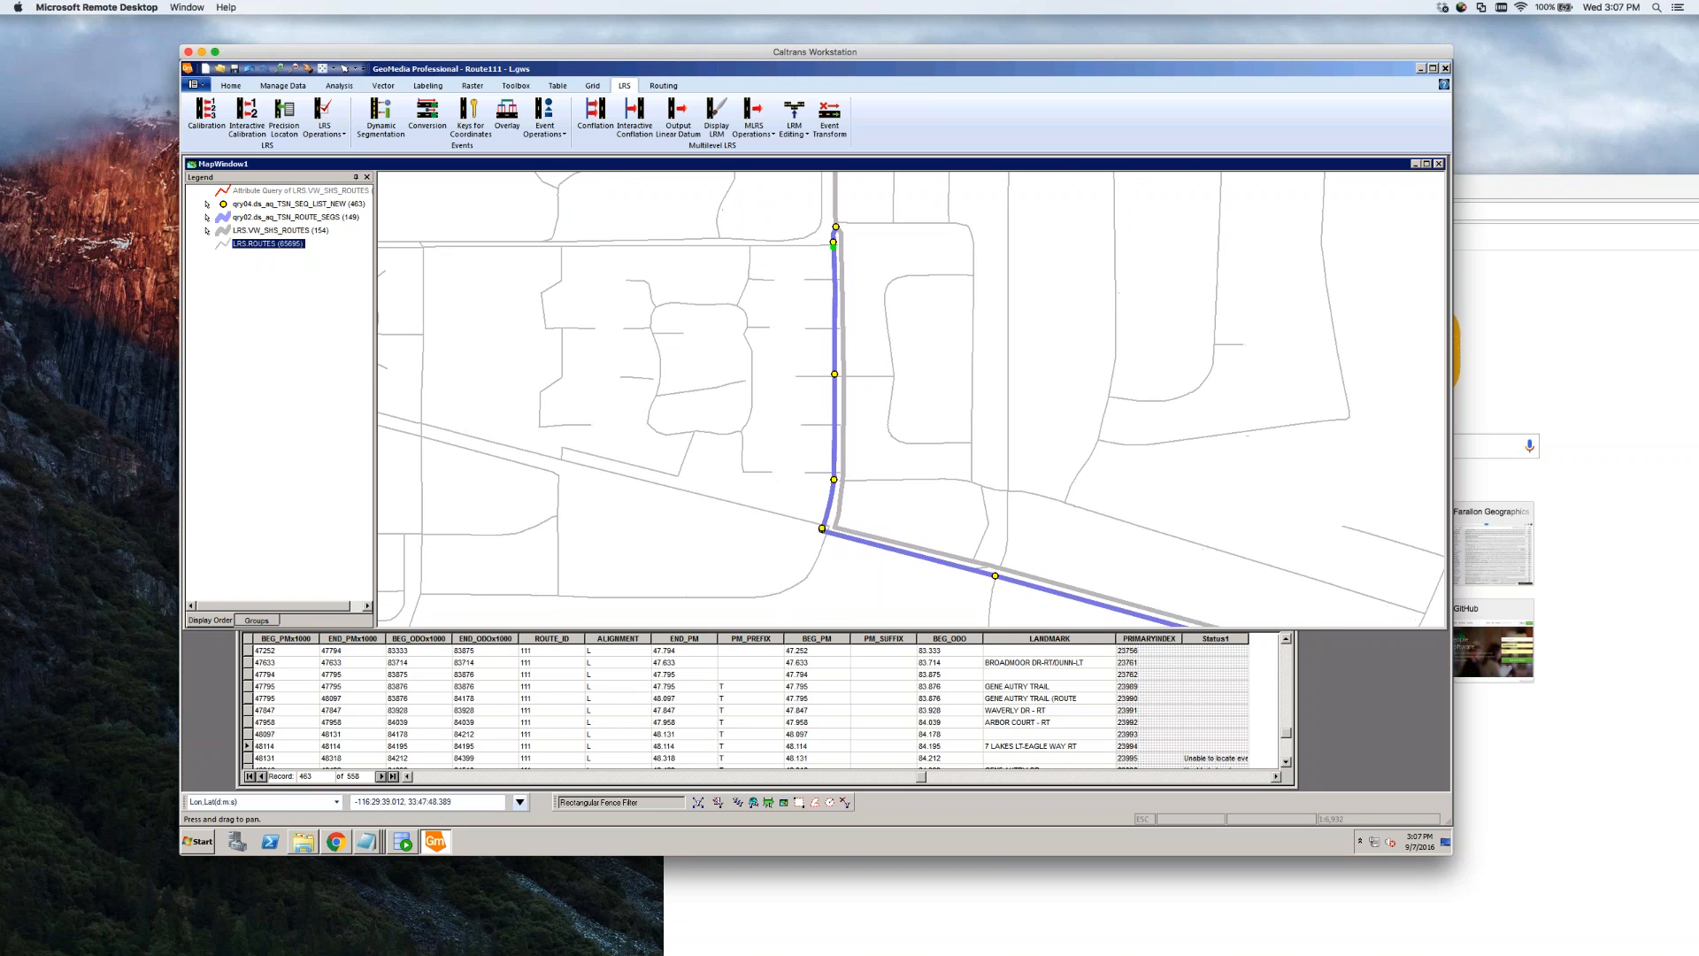
click(865, 367)
Check the Waverly Dr point's attributes and set LRS.ROUTES Locatable back on
double_click(834, 480)
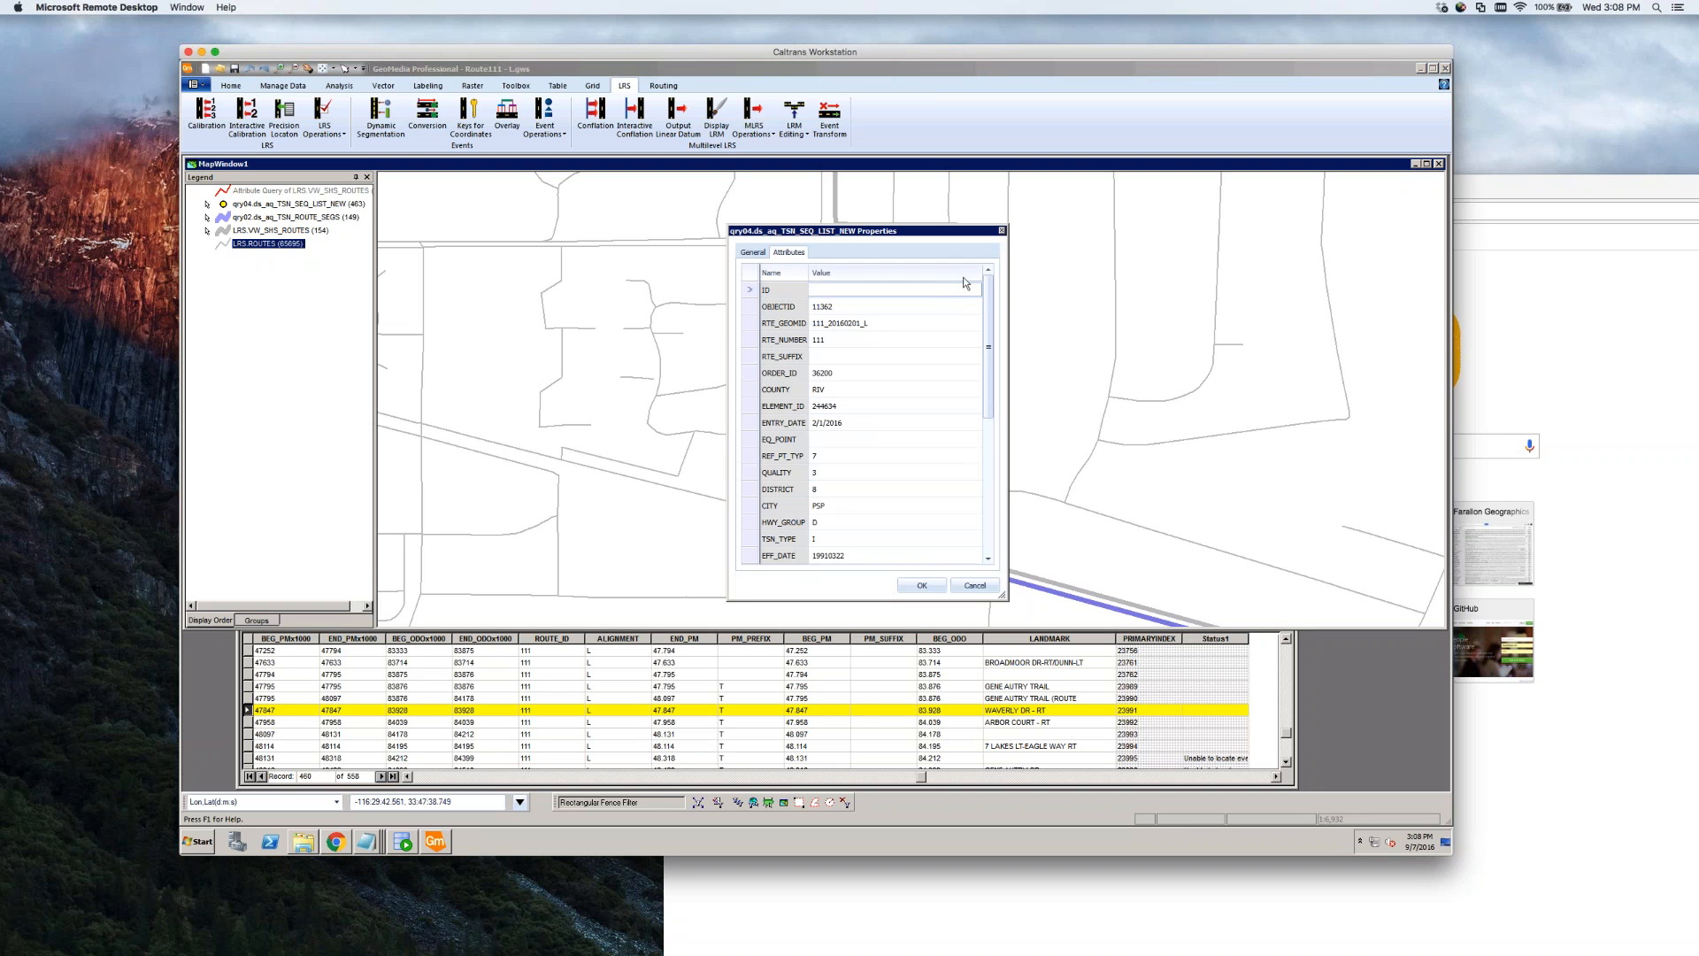
click(1002, 231)
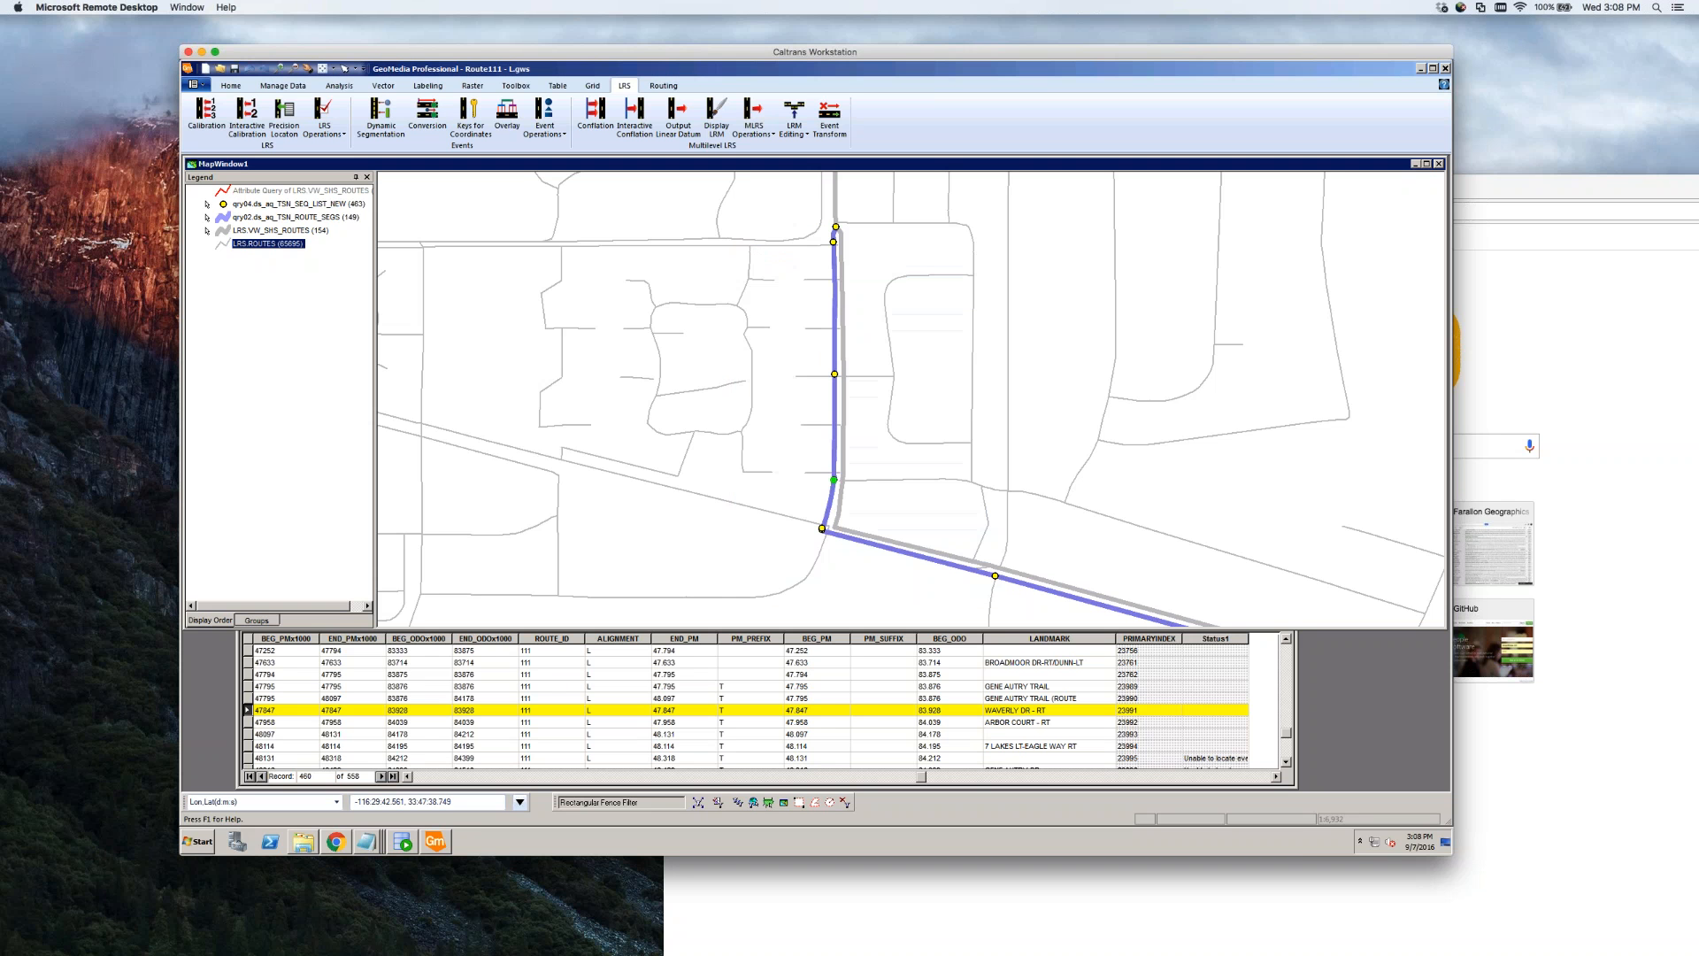
click(876, 482)
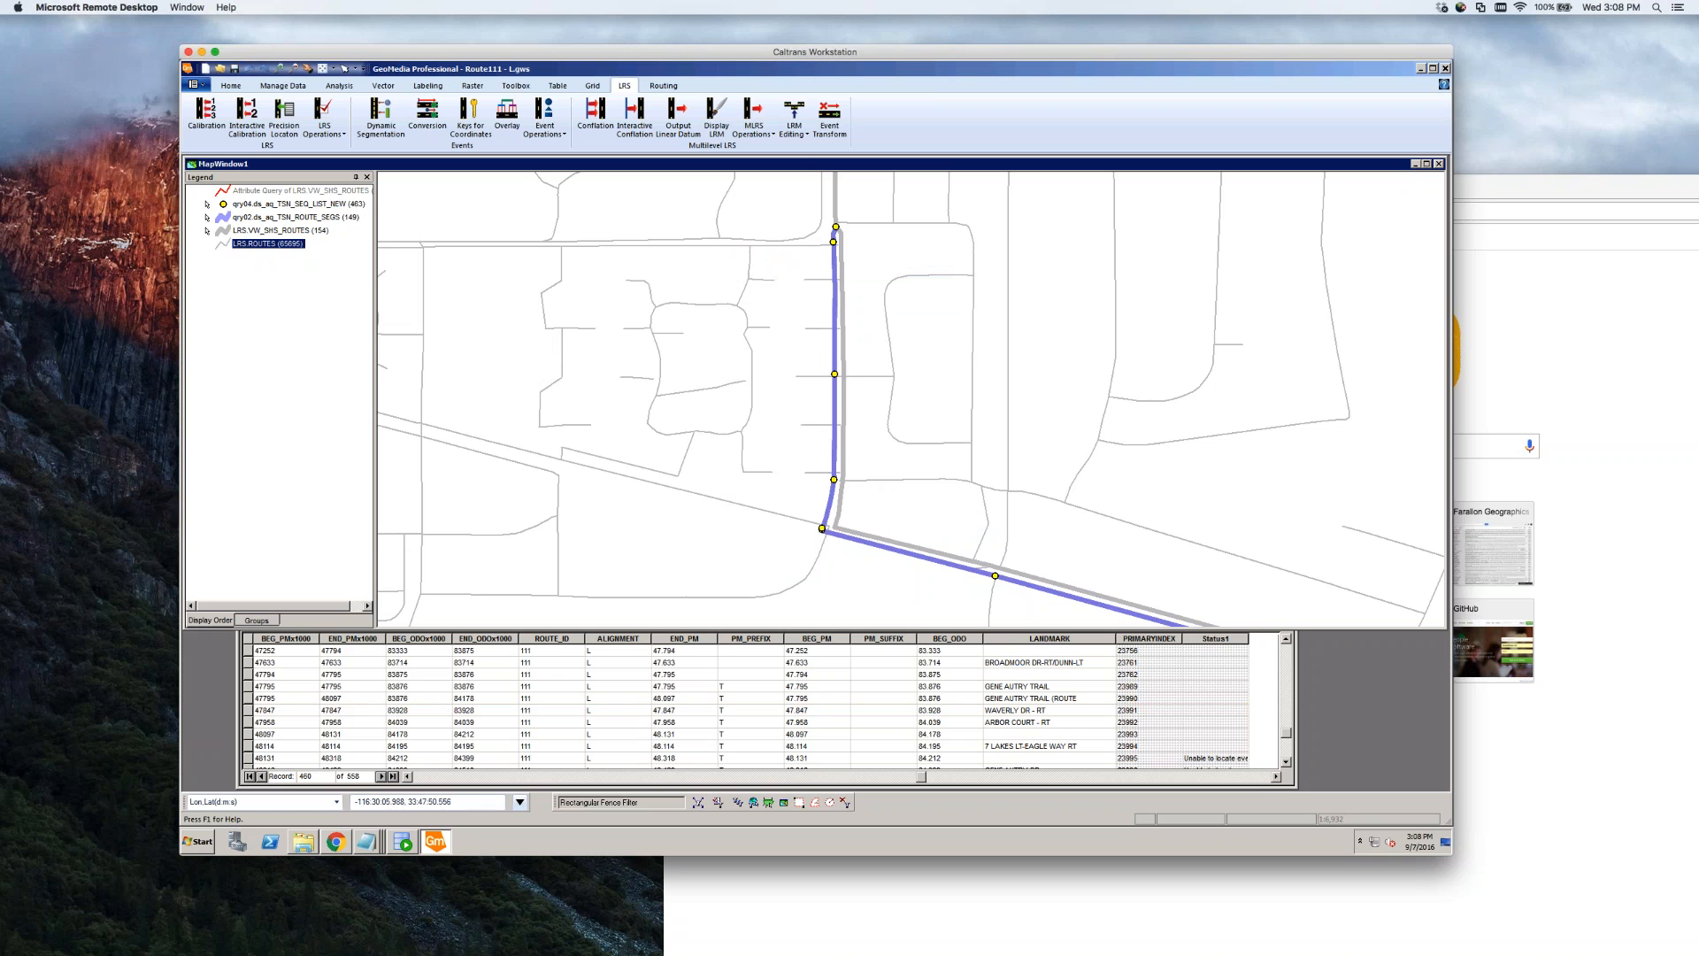
right_click(270, 244)
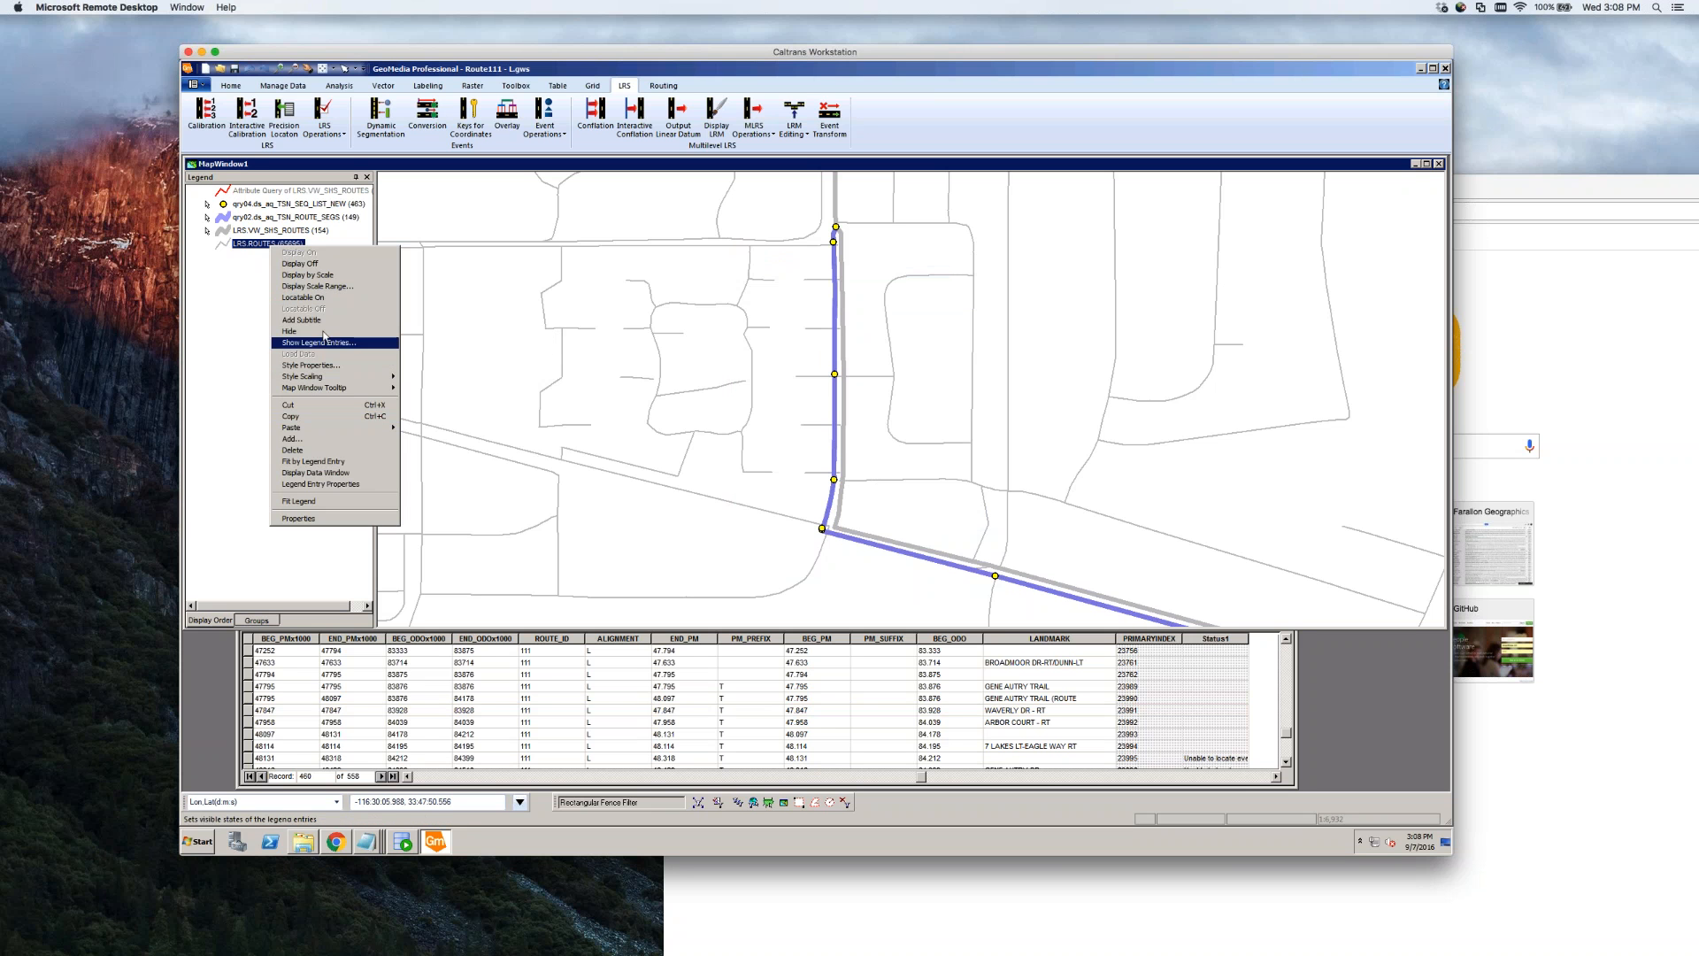
click(319, 297)
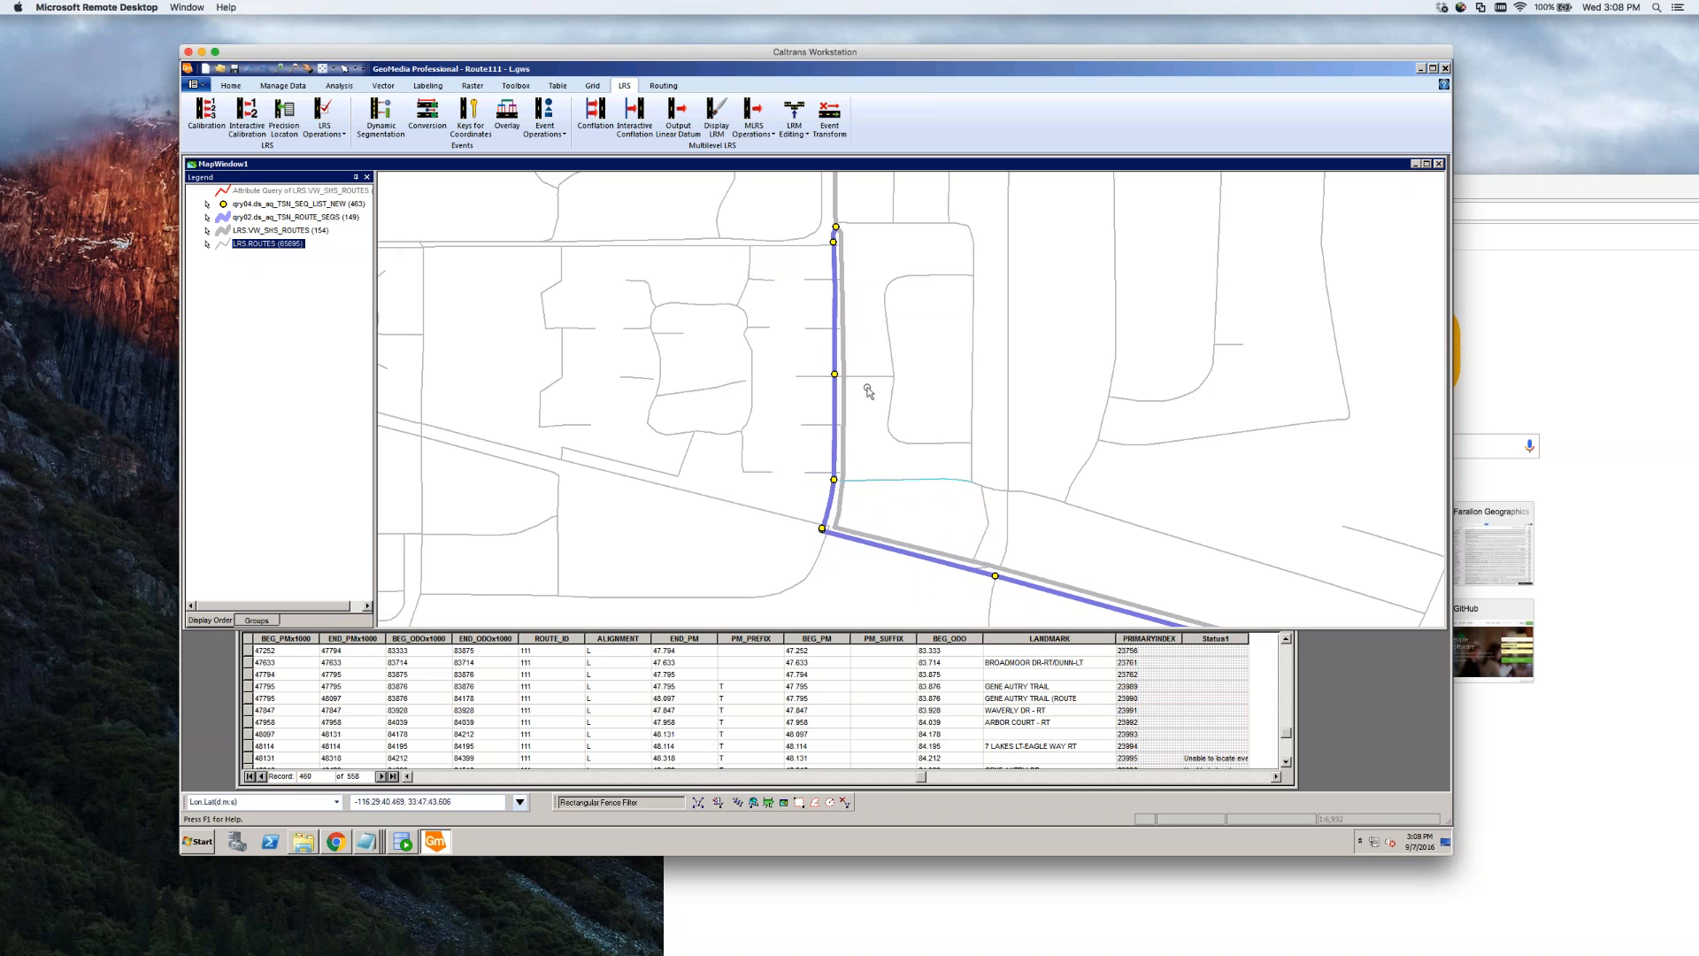
Check the Arbor Court point's attributes, then select the base route and new purple segment
double_click(812, 379)
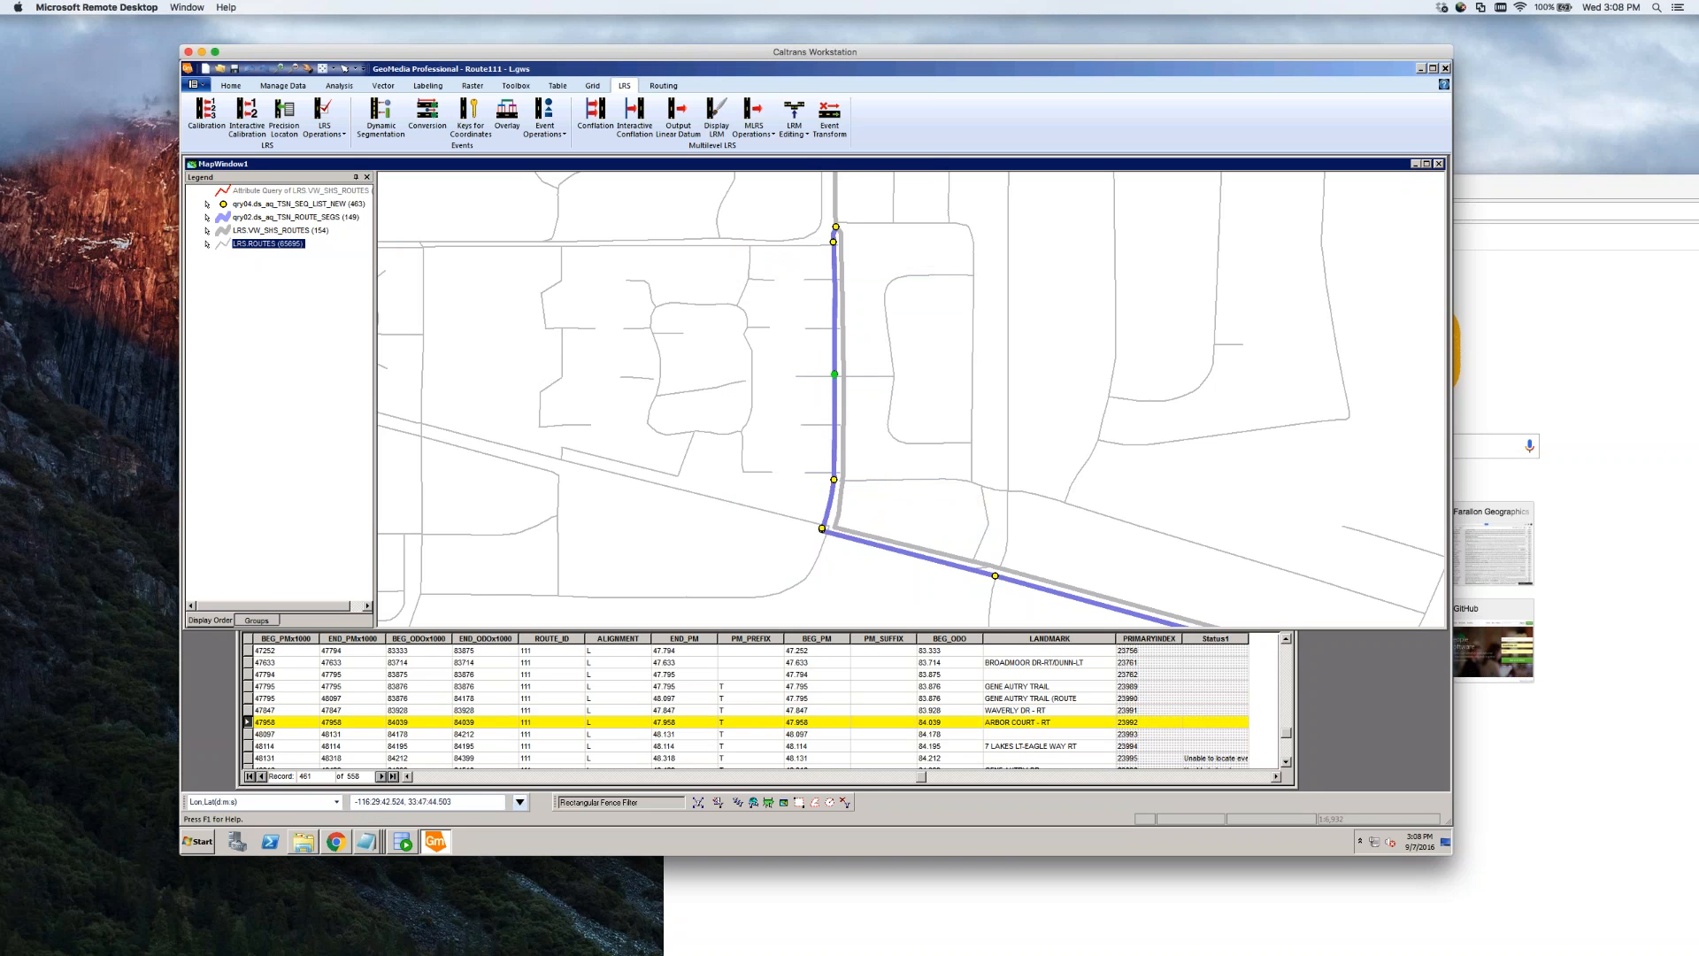
click(974, 585)
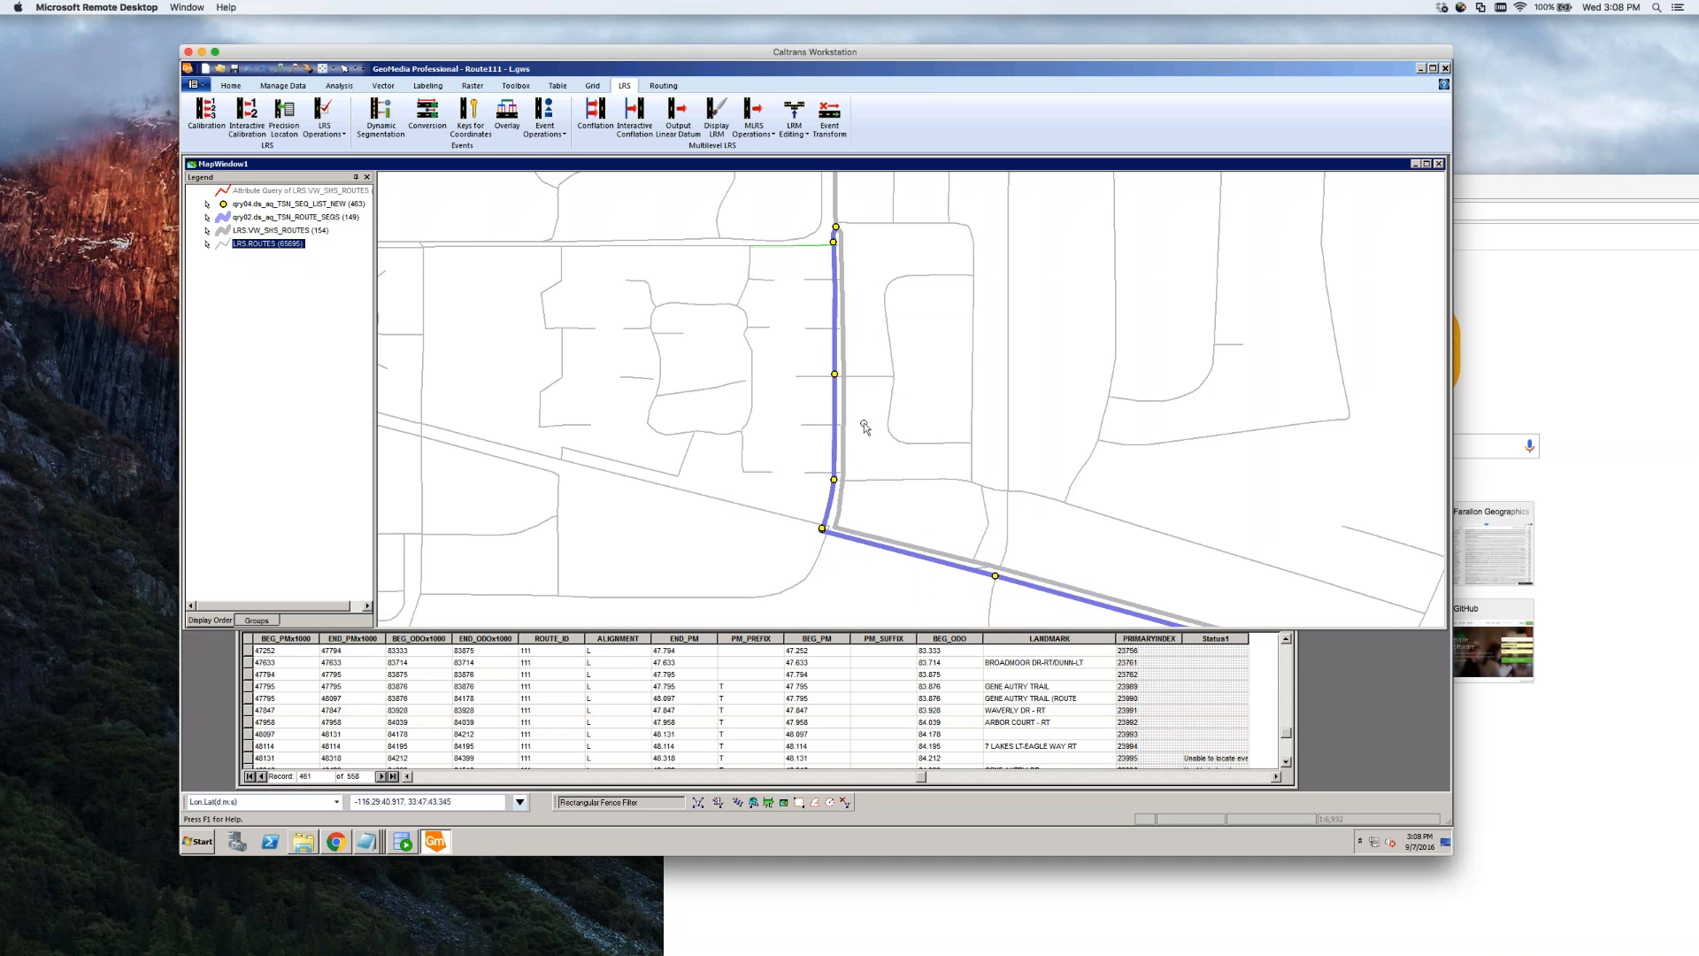
scroll(870, 426, down, 1)
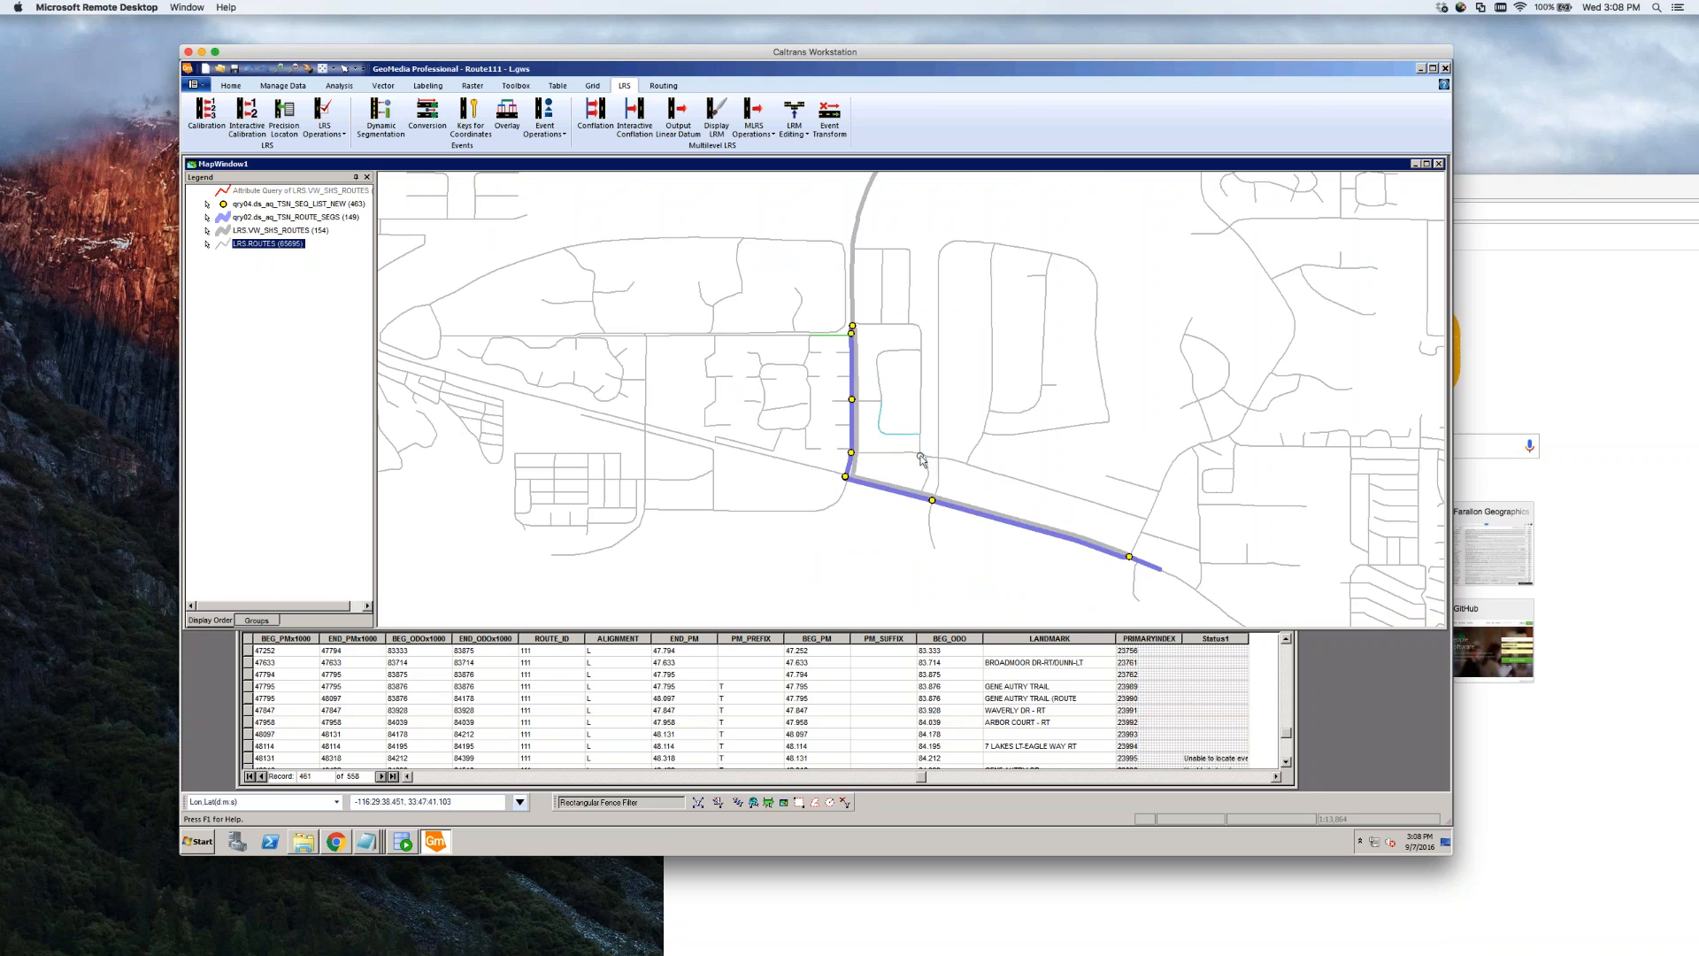
scroll(865, 312, up, 1)
scroll(839, 372, up, 1)
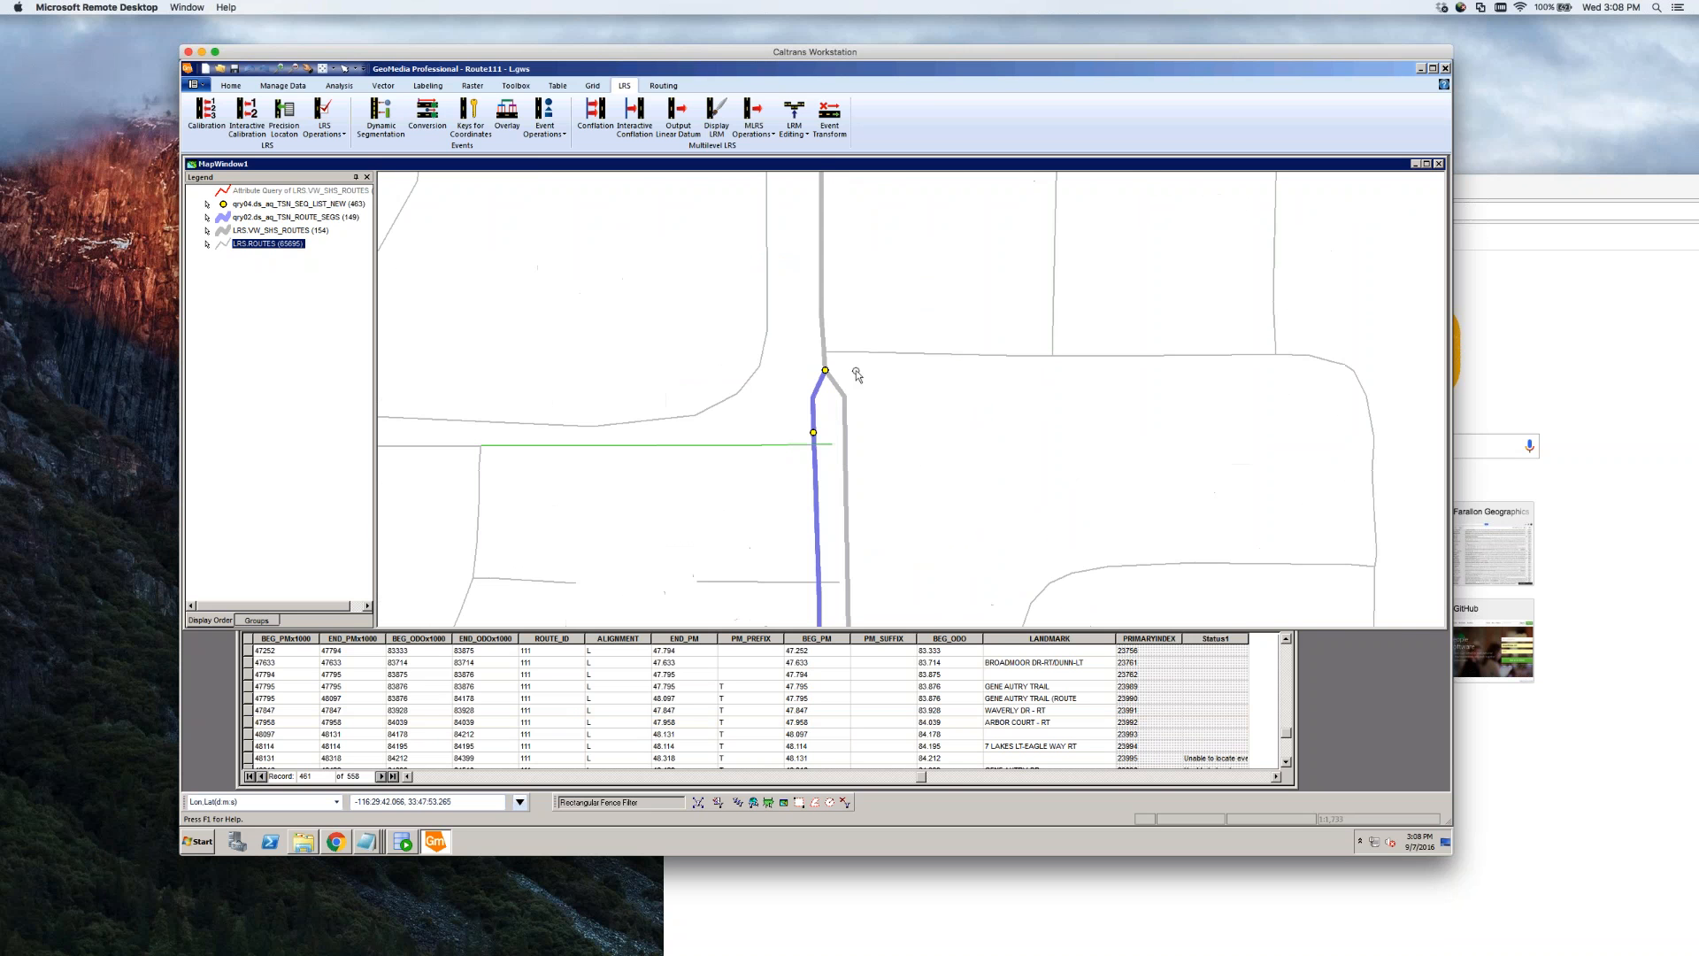
click(843, 423)
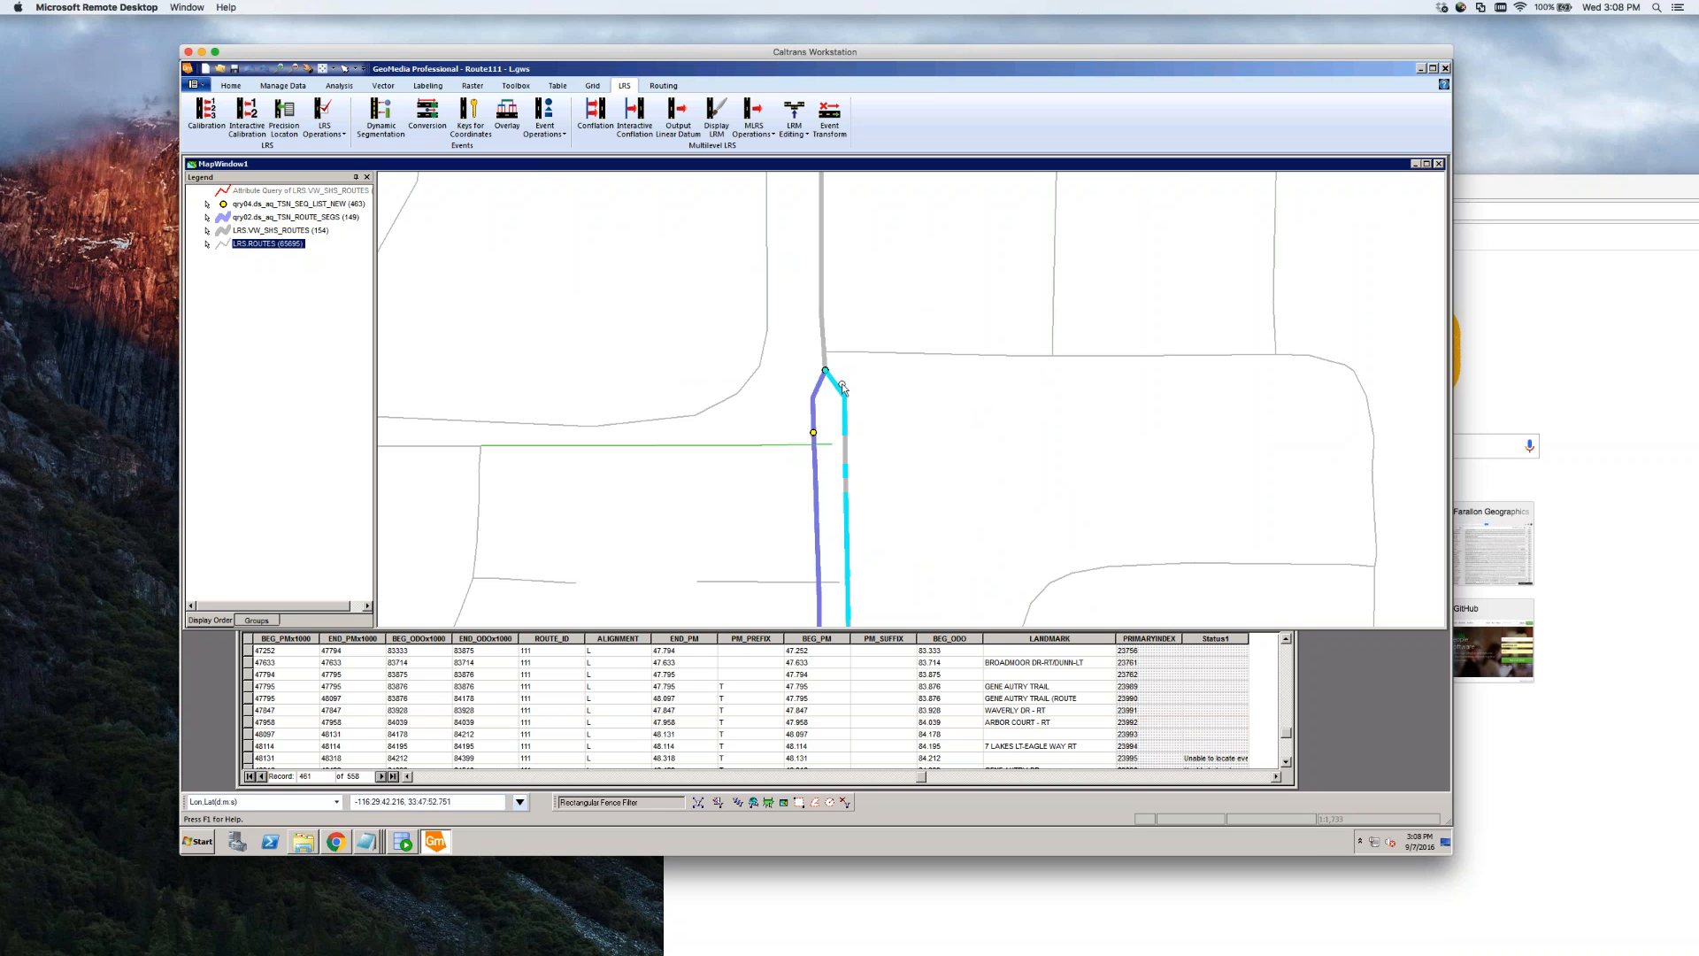
click(900, 419)
click(816, 396)
scroll(932, 455, down, 1)
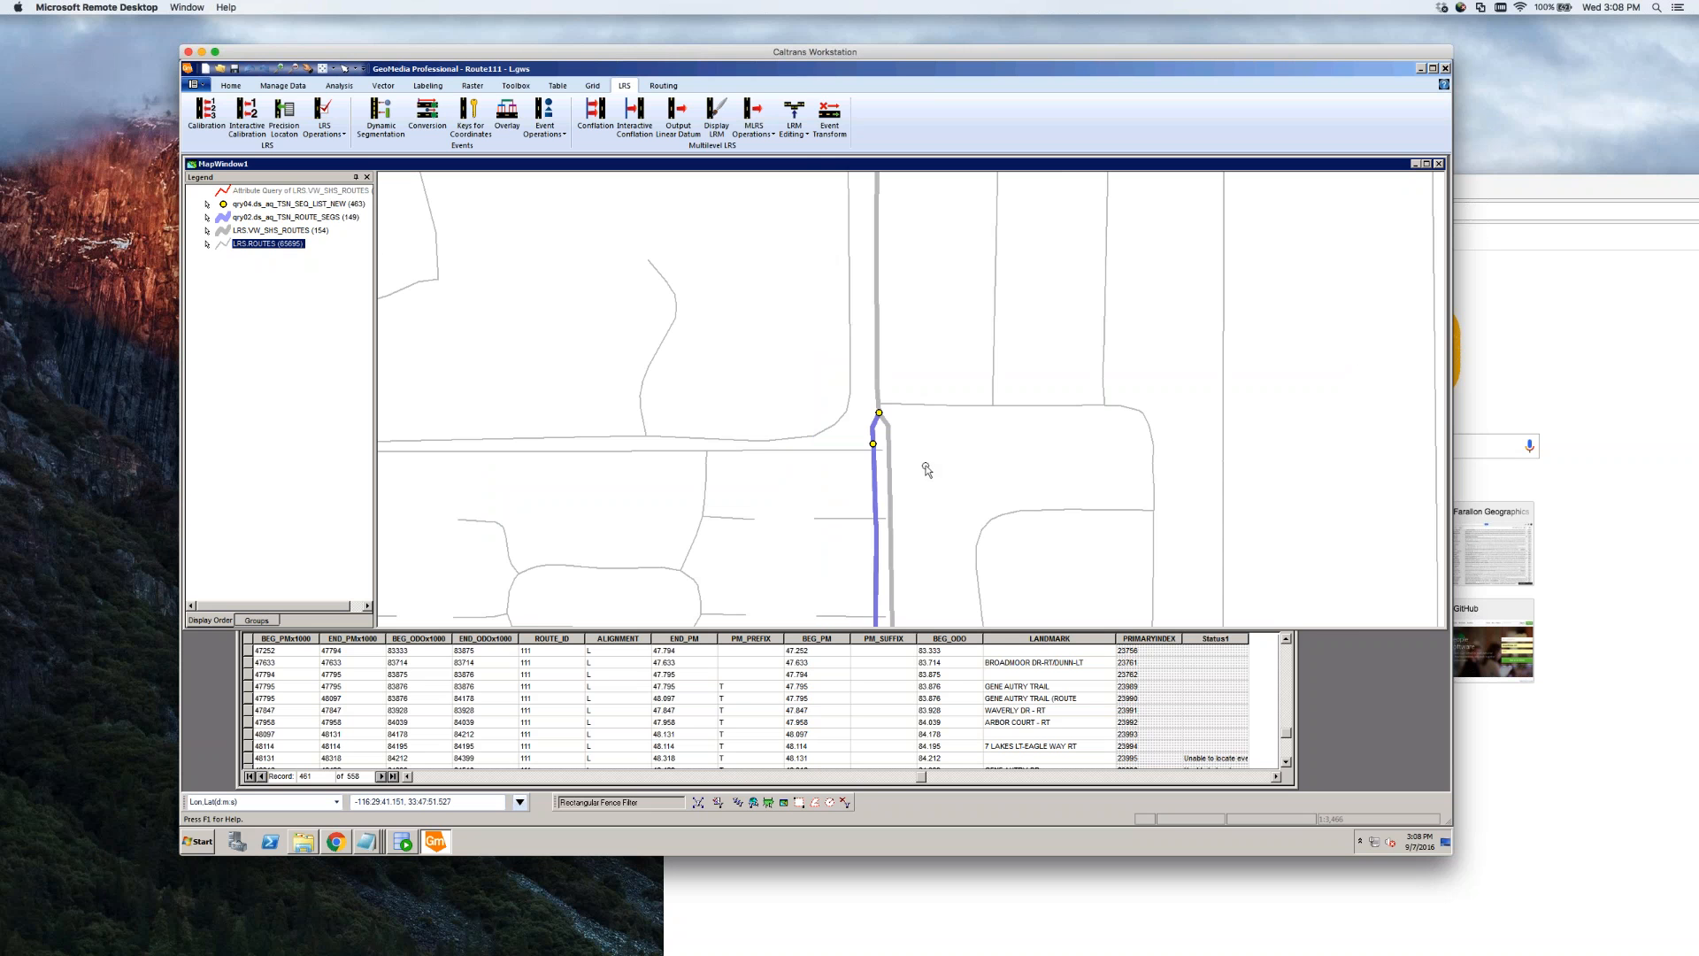
click(884, 698)
click(1286, 763)
click(1286, 763)
click(1286, 763)
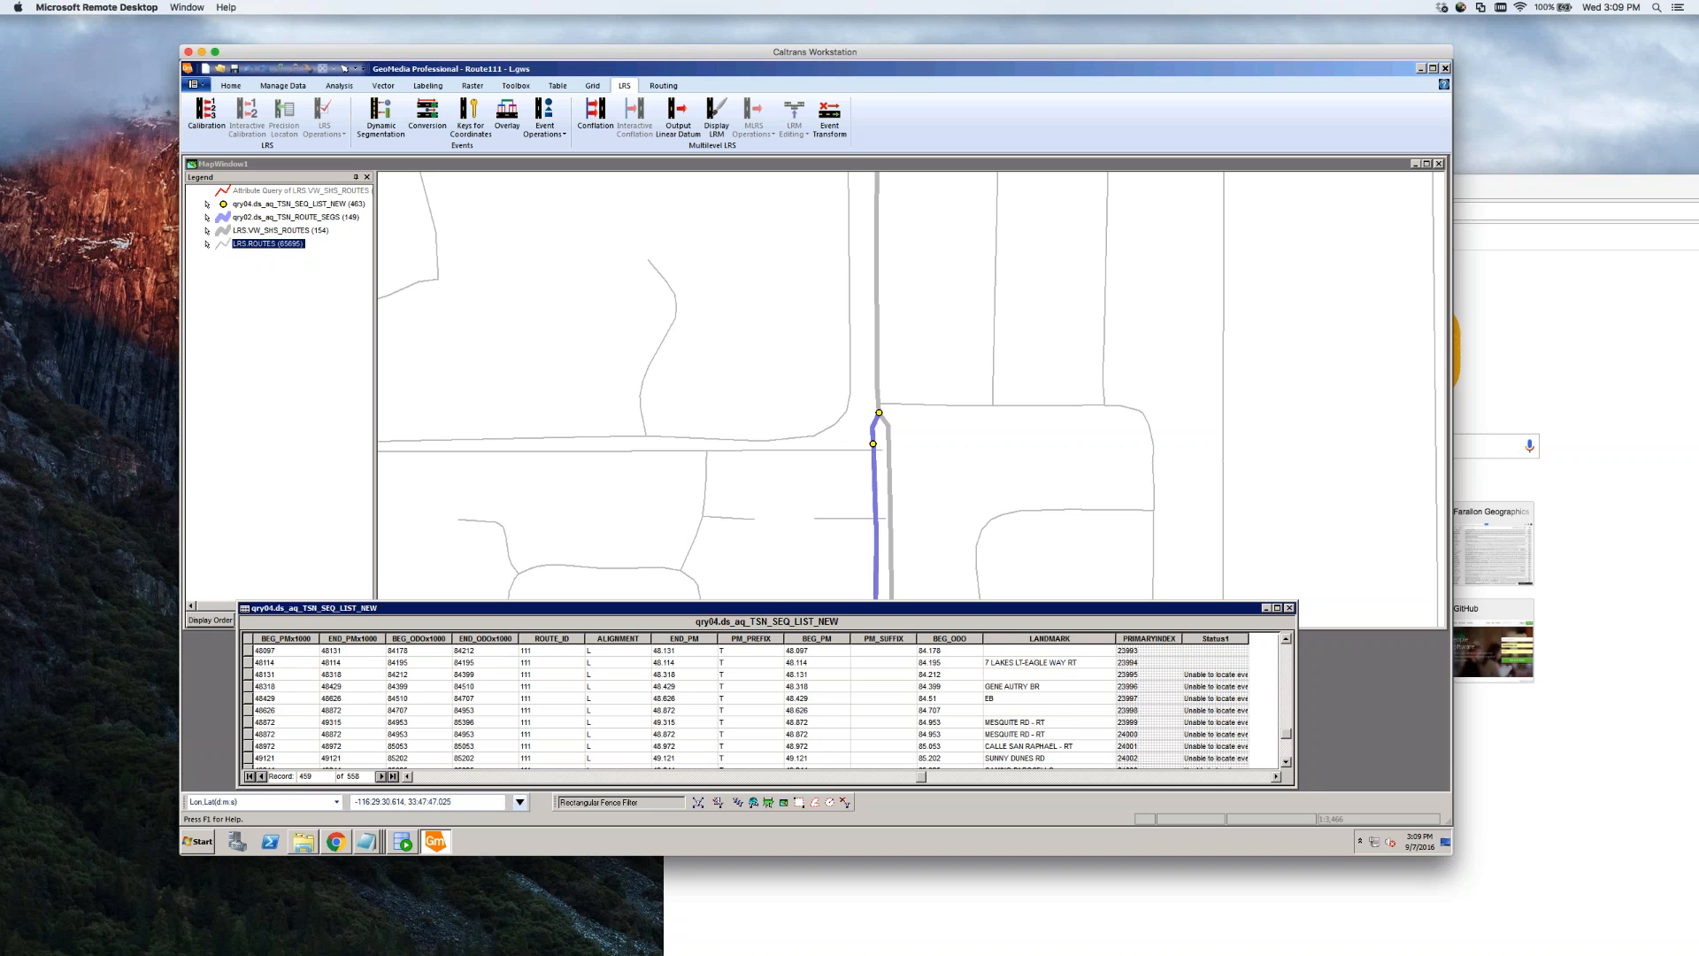
click(249, 674)
shift+click(251, 710)
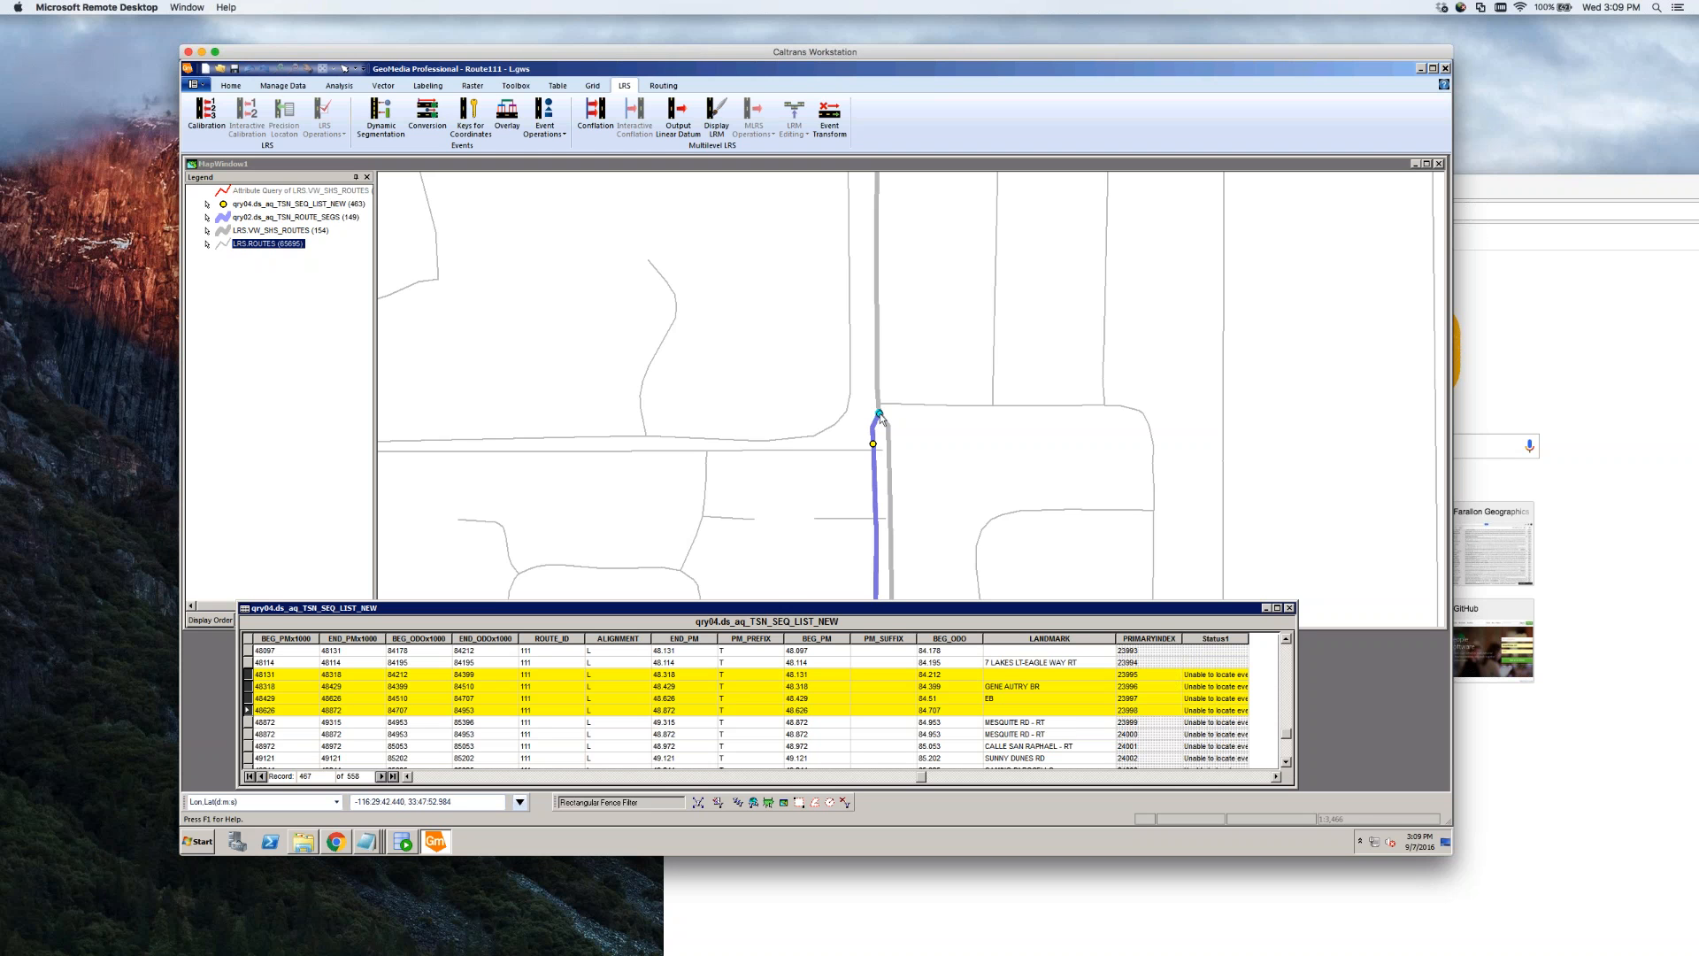
click(933, 453)
scroll(934, 453, down, 1)
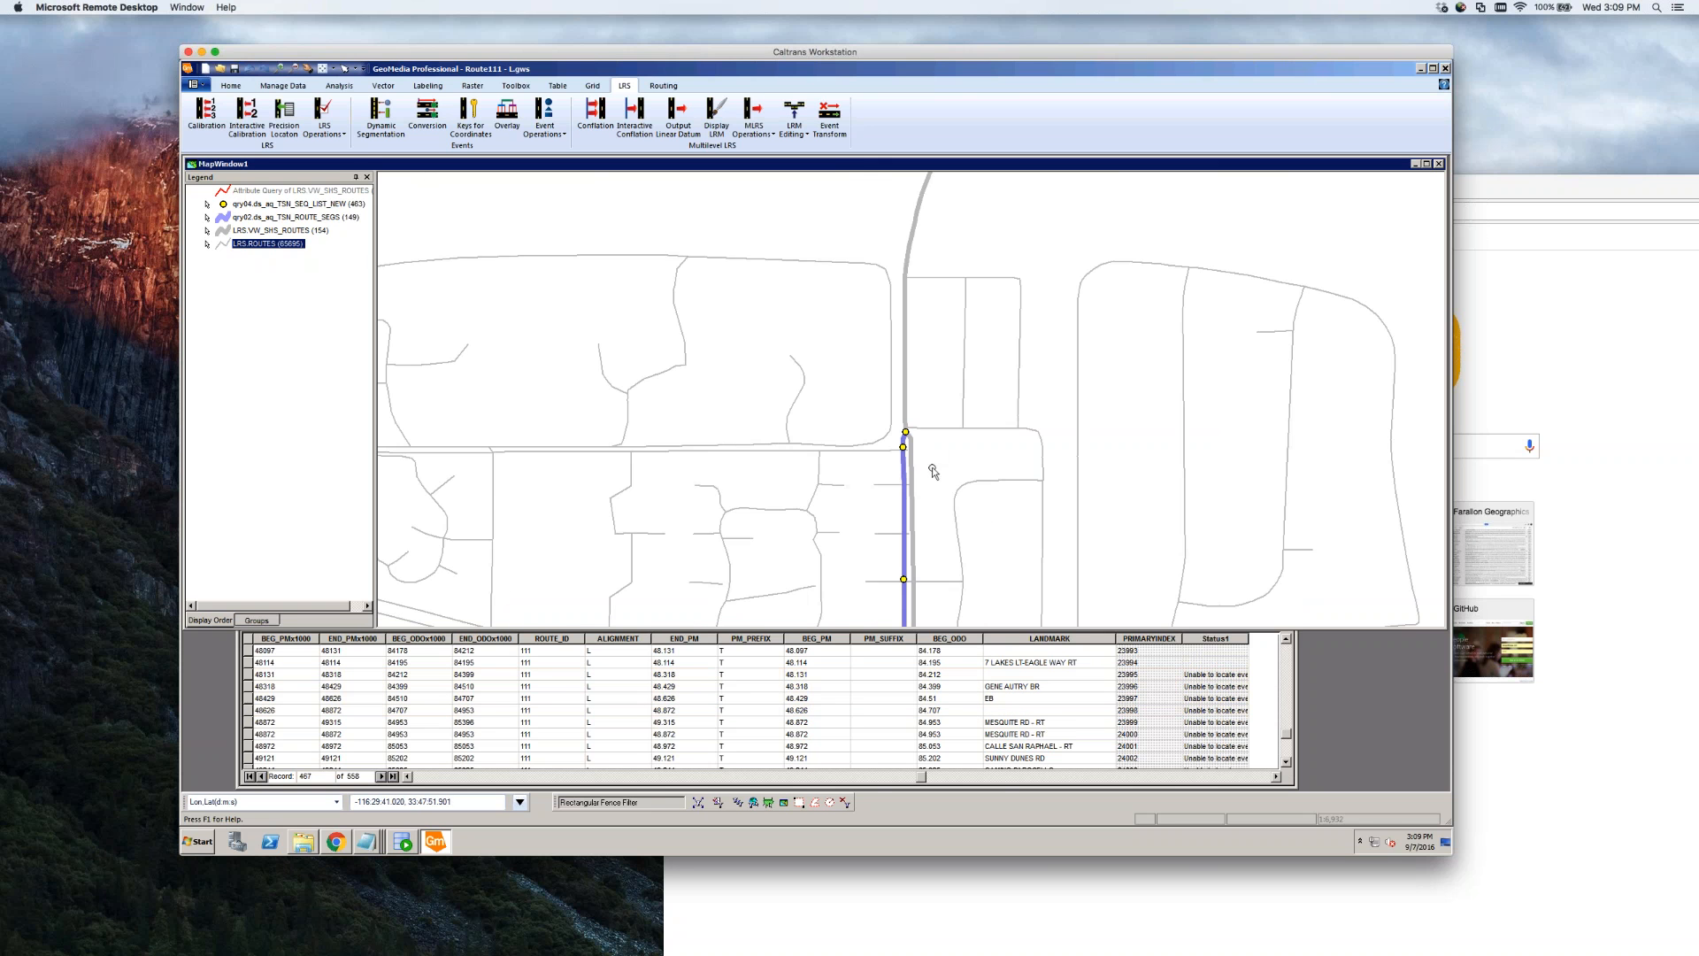
scroll(929, 483, down, 1)
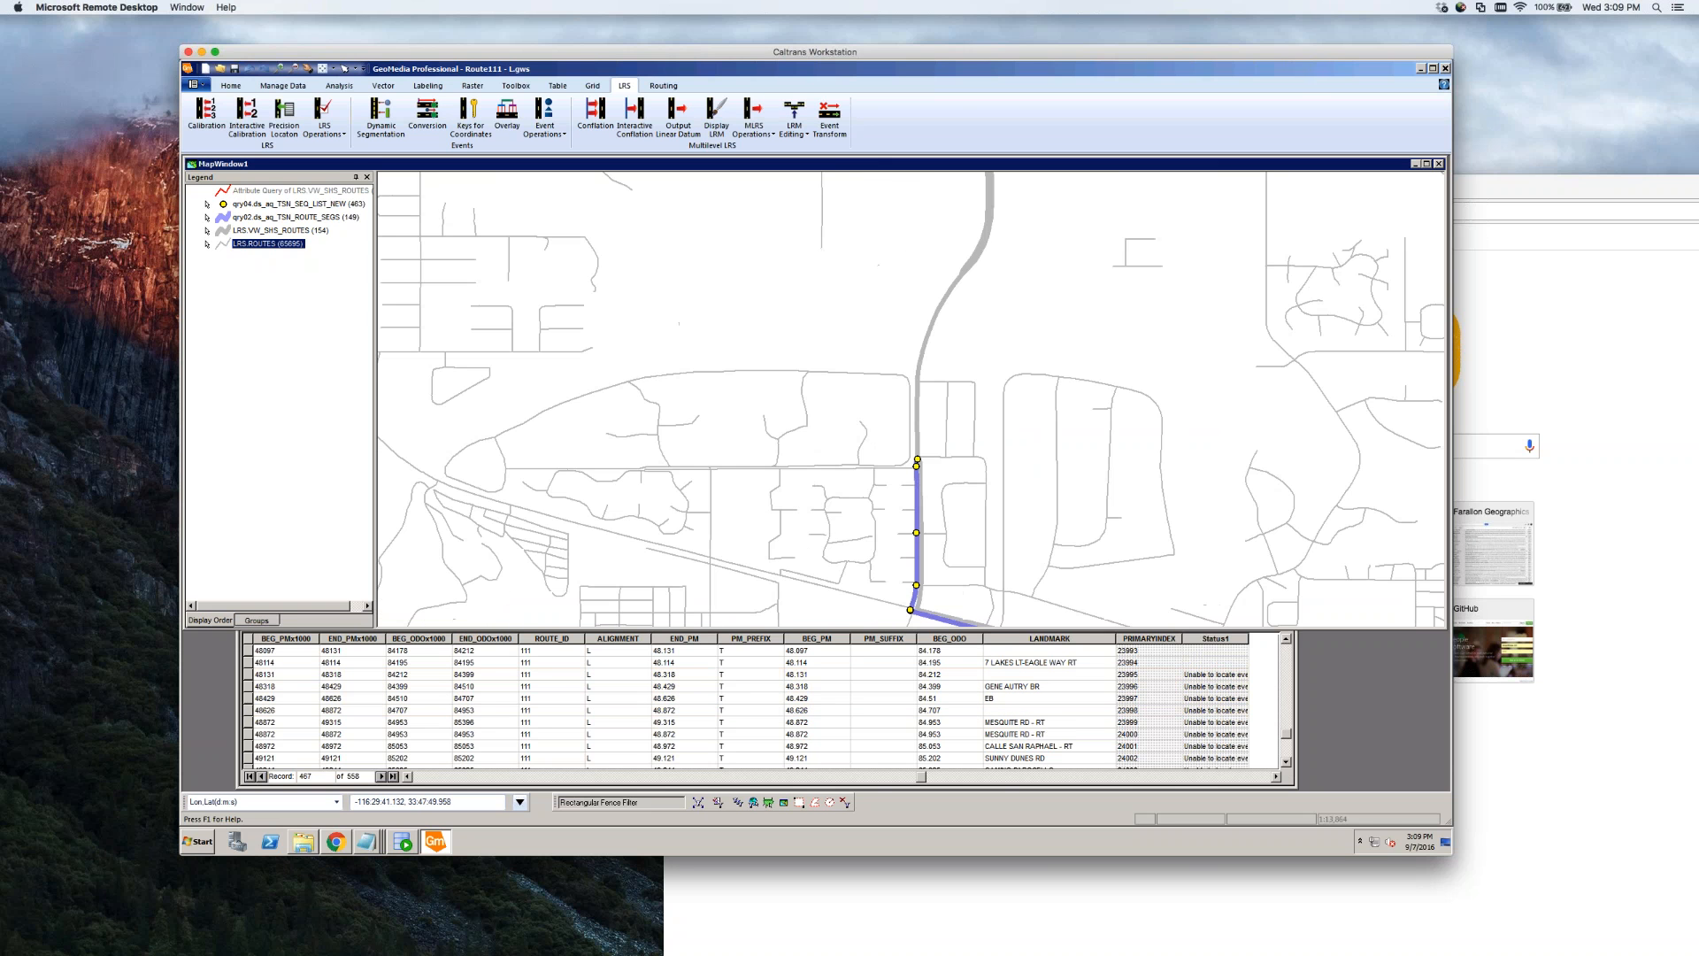
scroll(916, 467, up, 4)
Inspect route segment 55419's attributes and confirm the next event begins at odometer 84.212
double_click(916, 478)
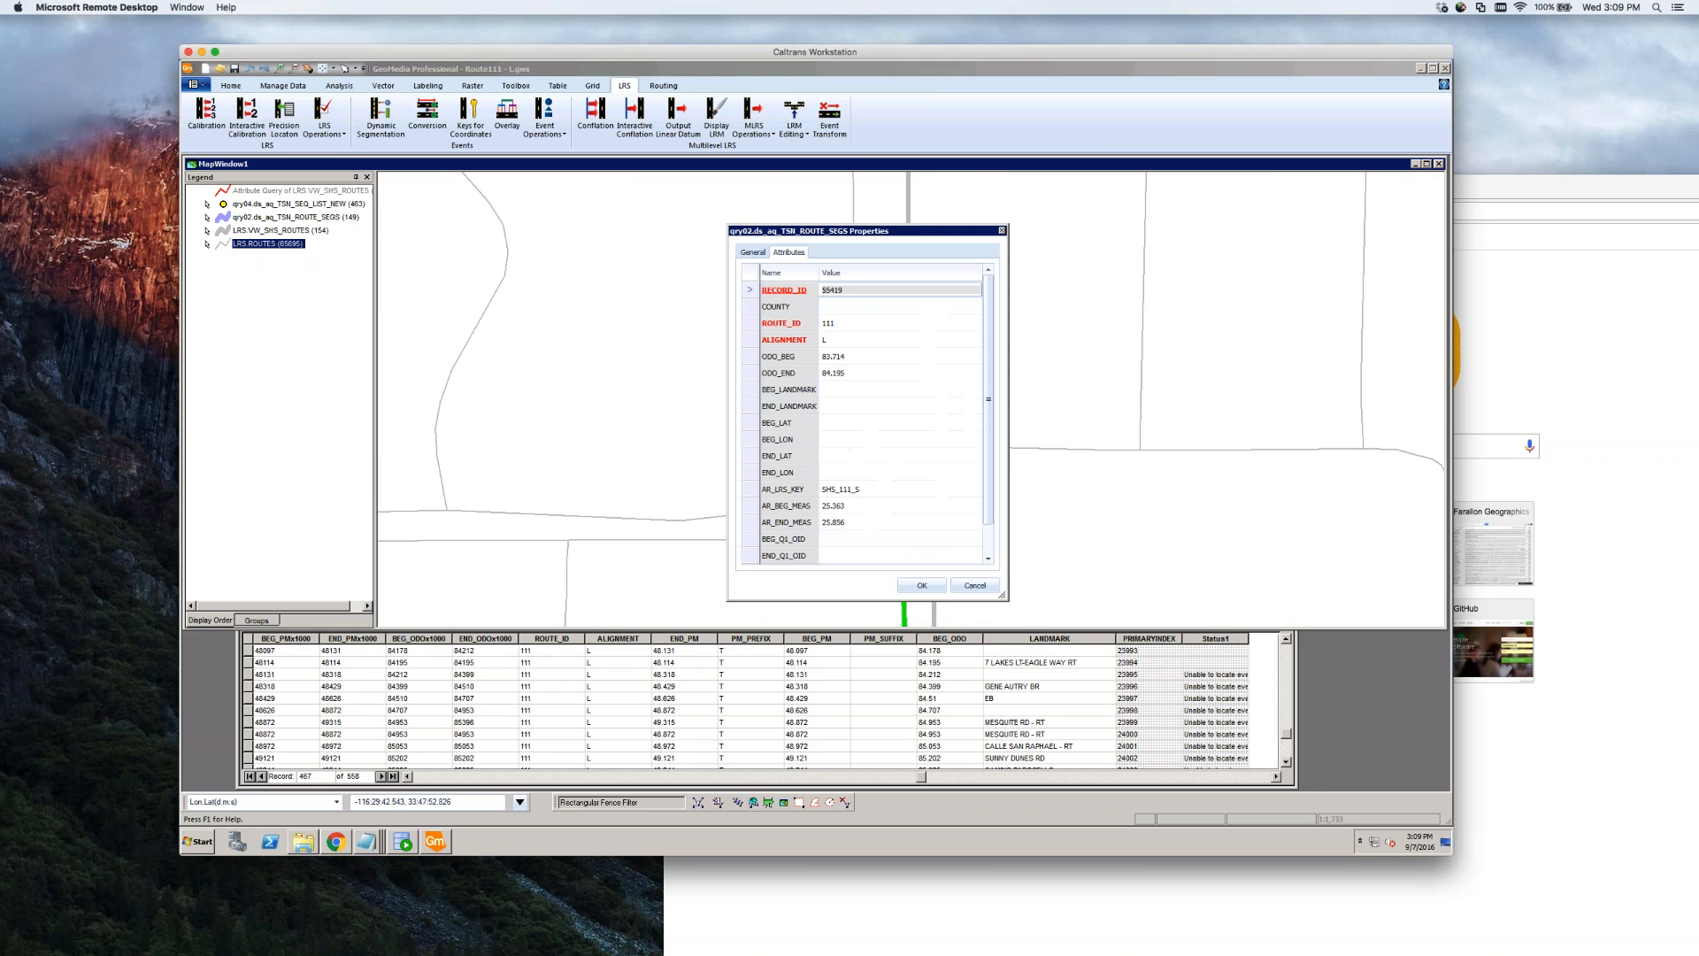
click(988, 558)
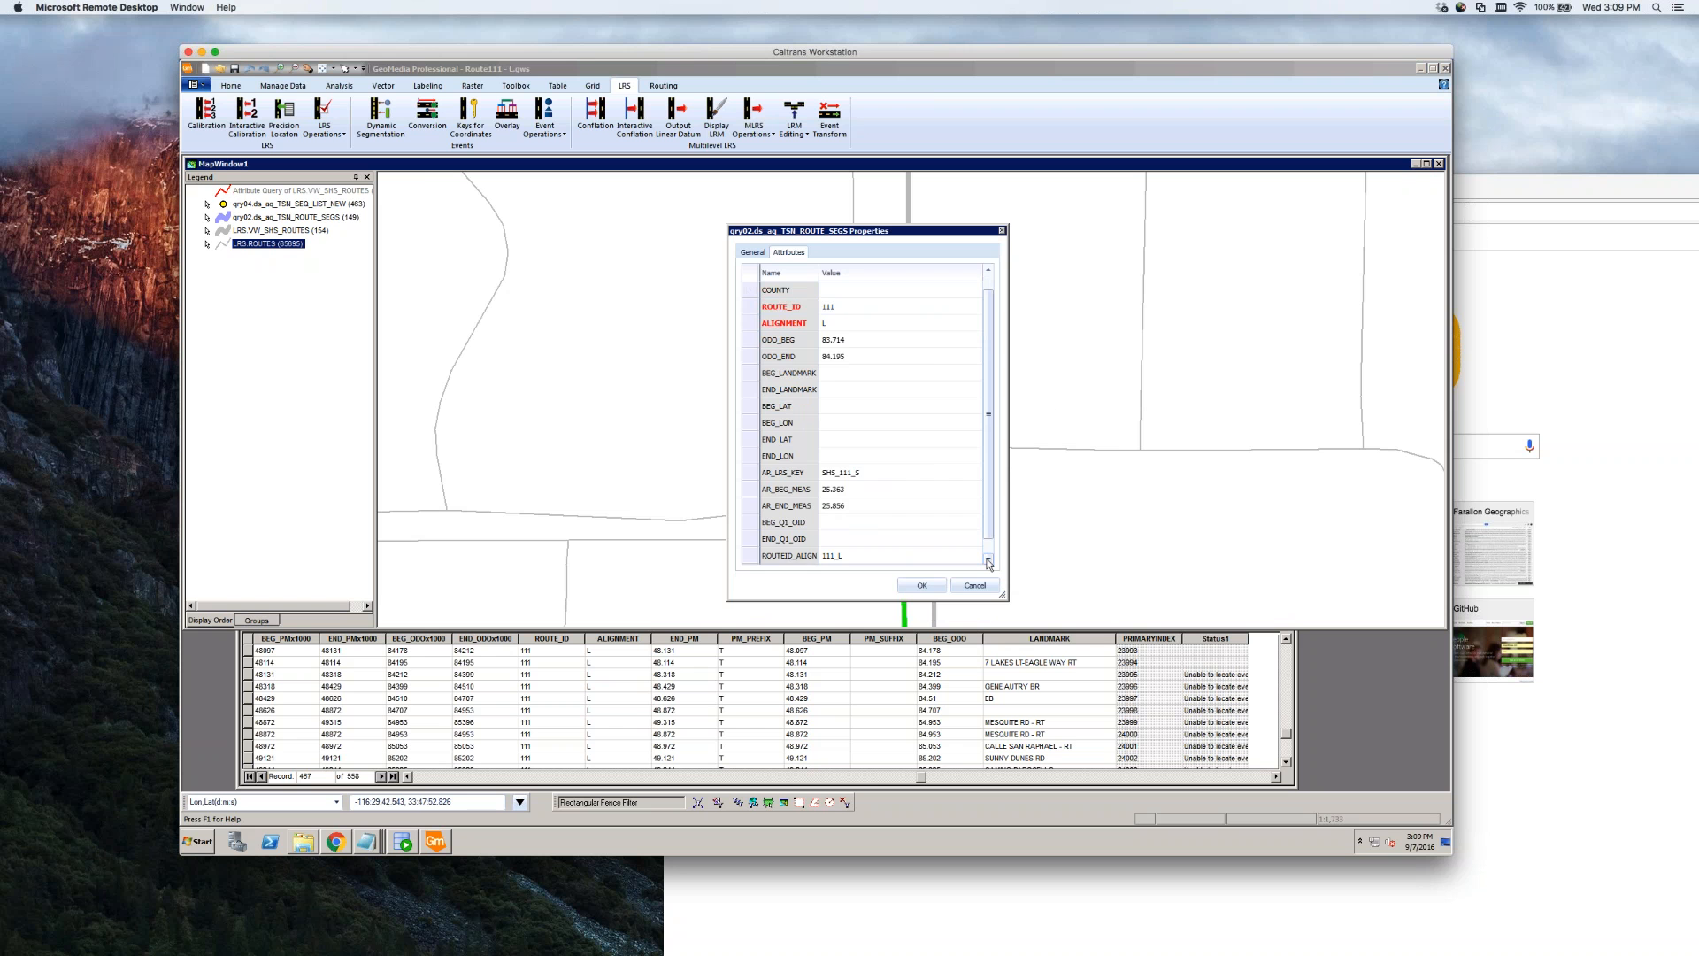
click(987, 559)
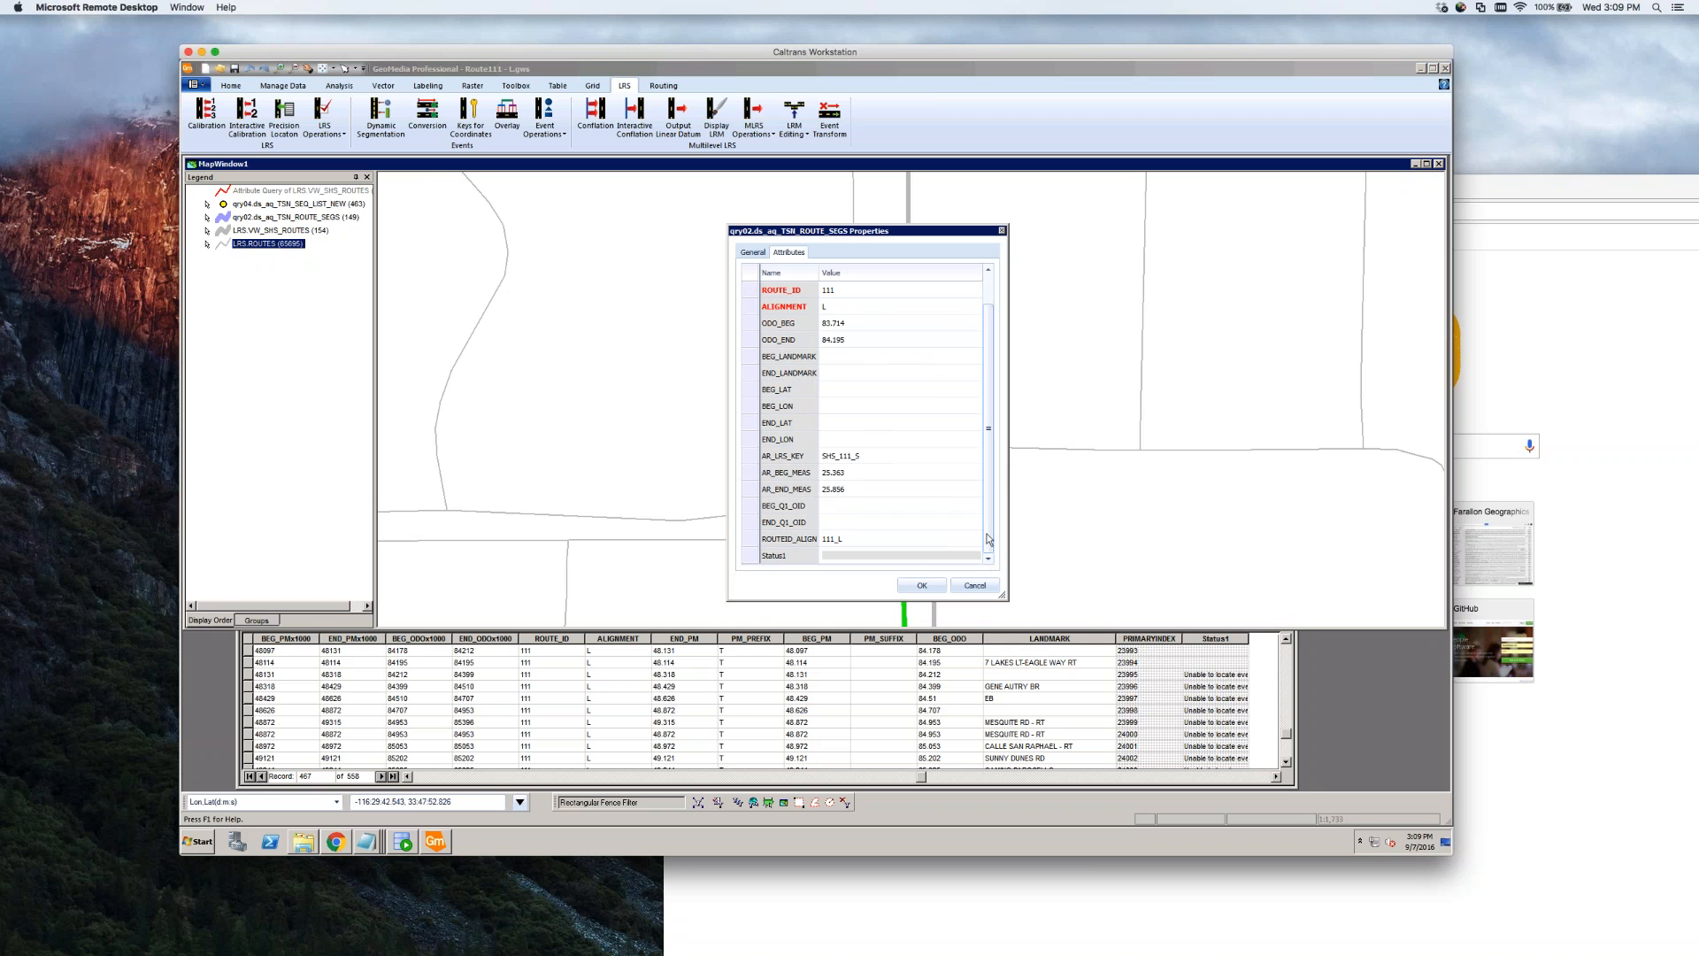
scroll(880, 383, up, 2)
click(876, 373)
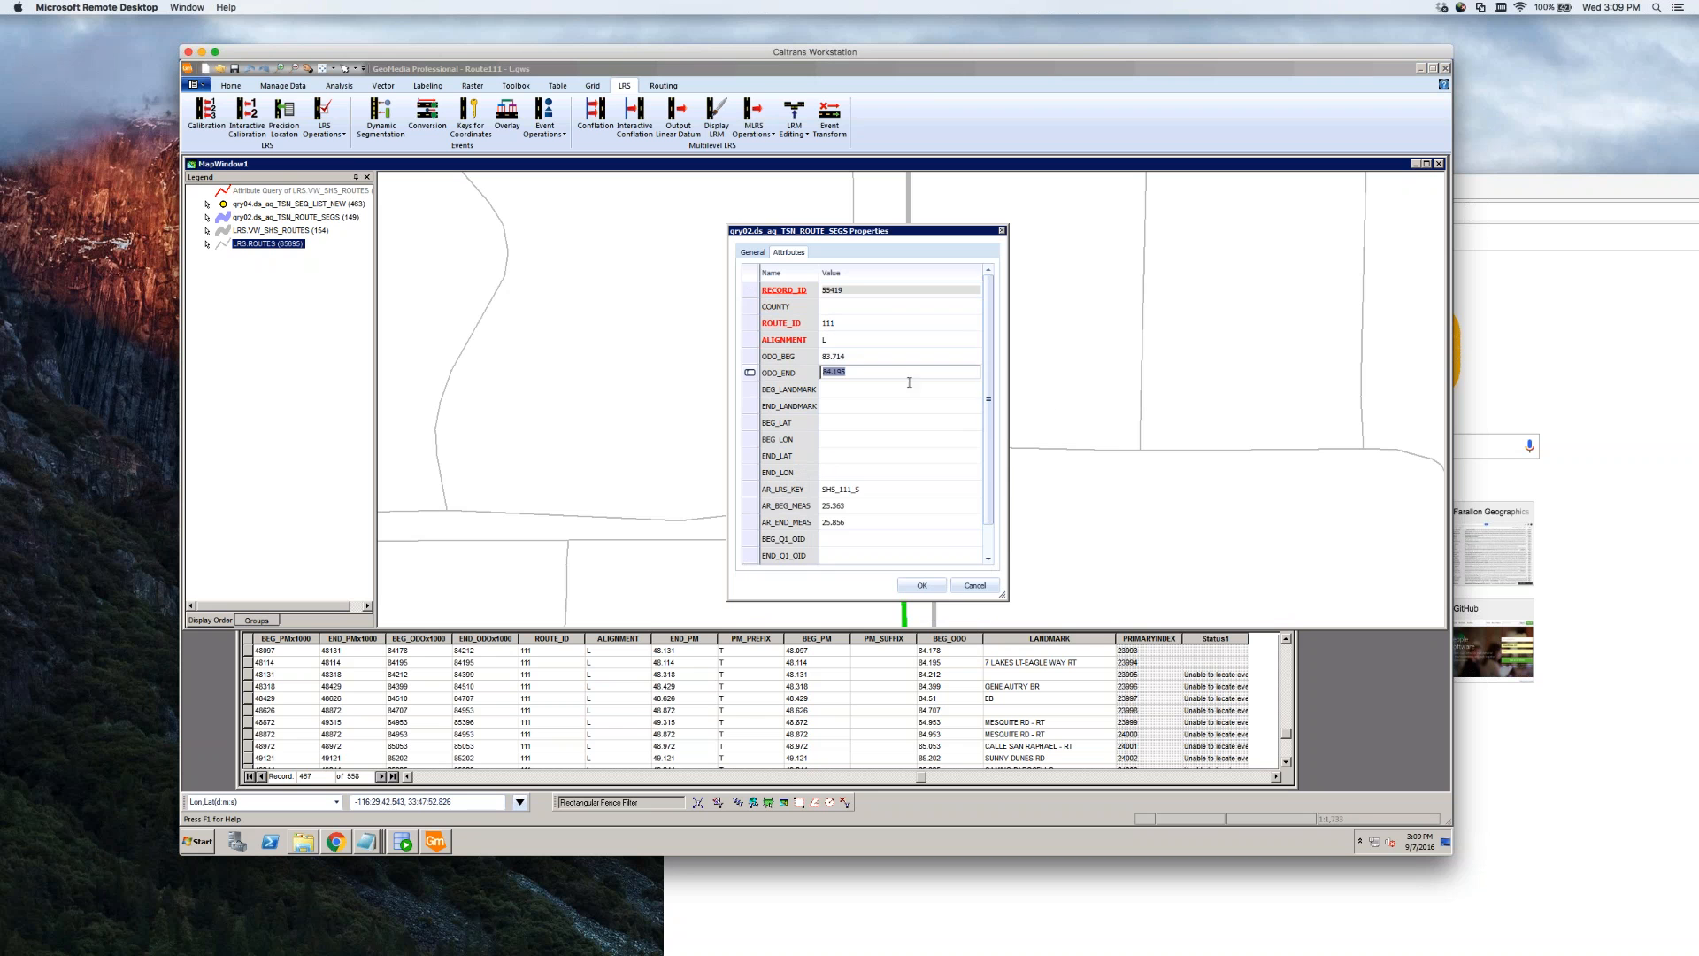
click(975, 586)
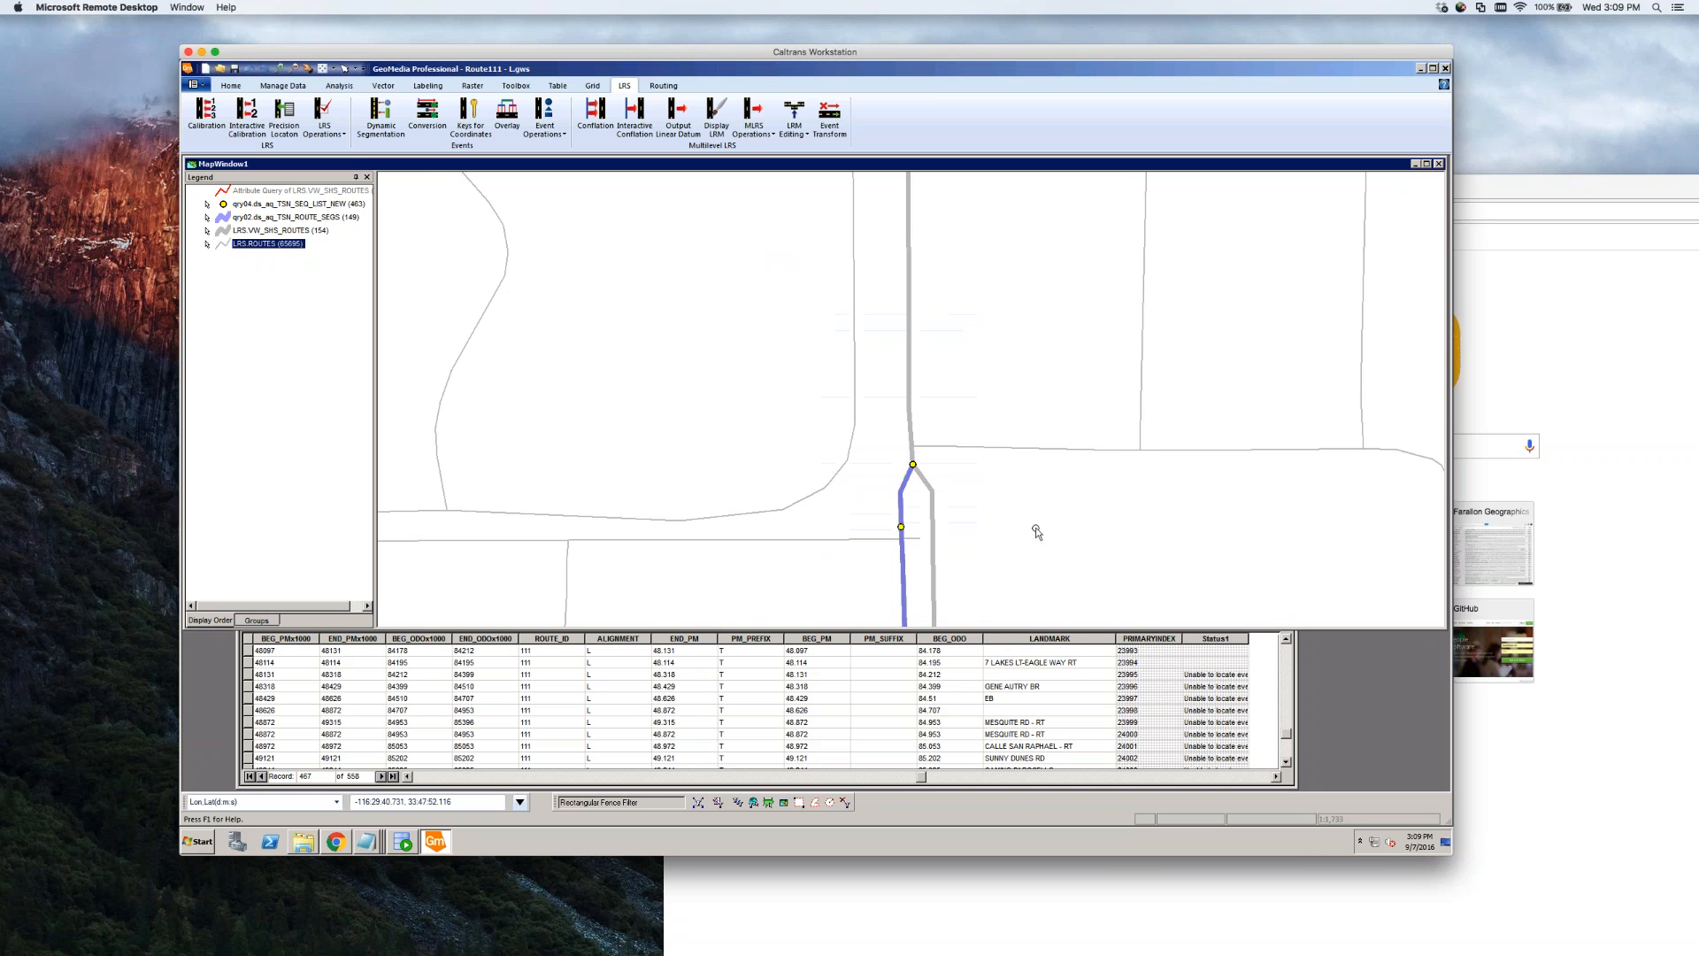
click(915, 466)
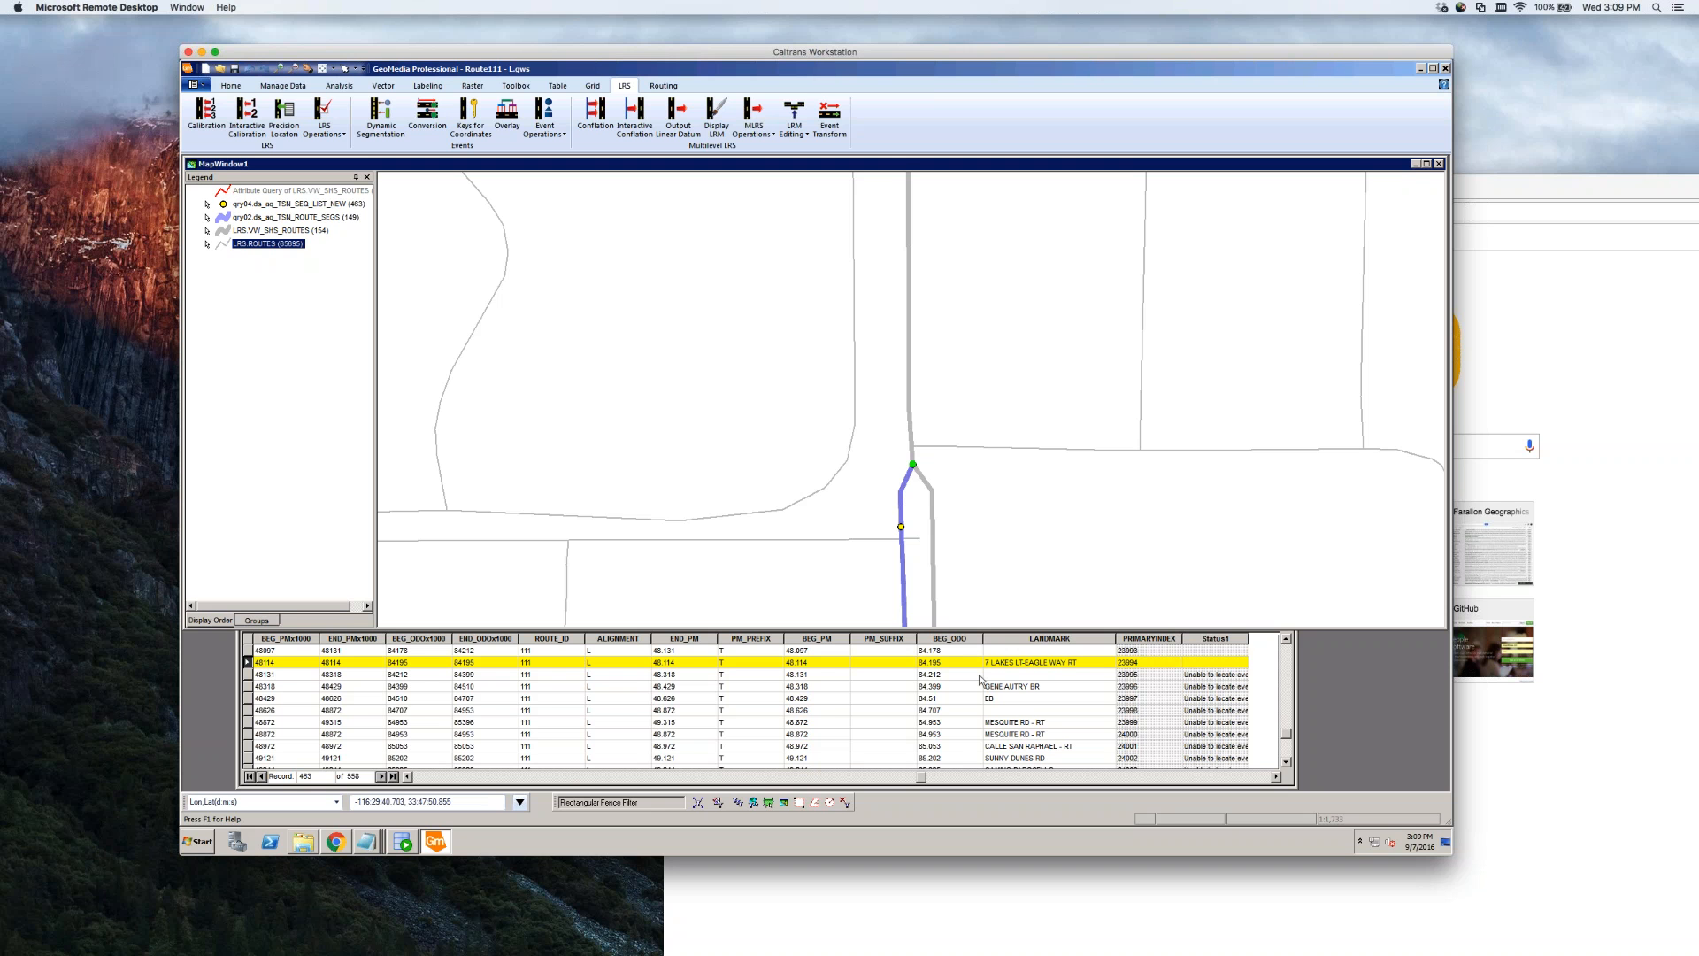
click(950, 675)
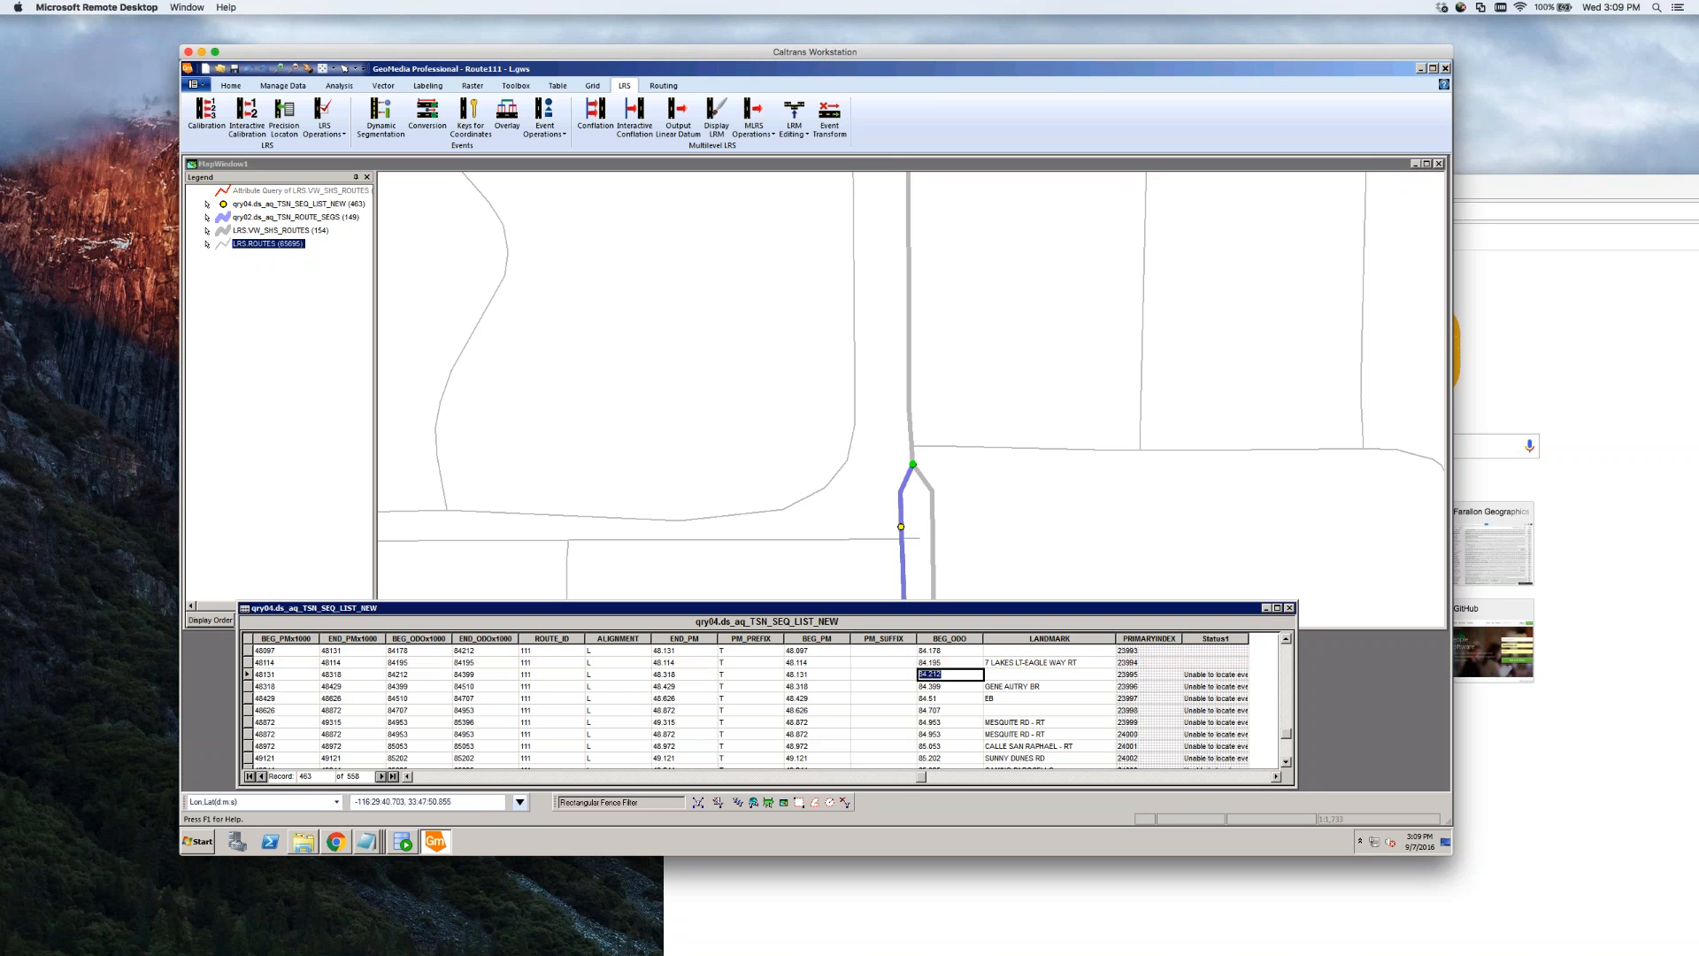
click(985, 501)
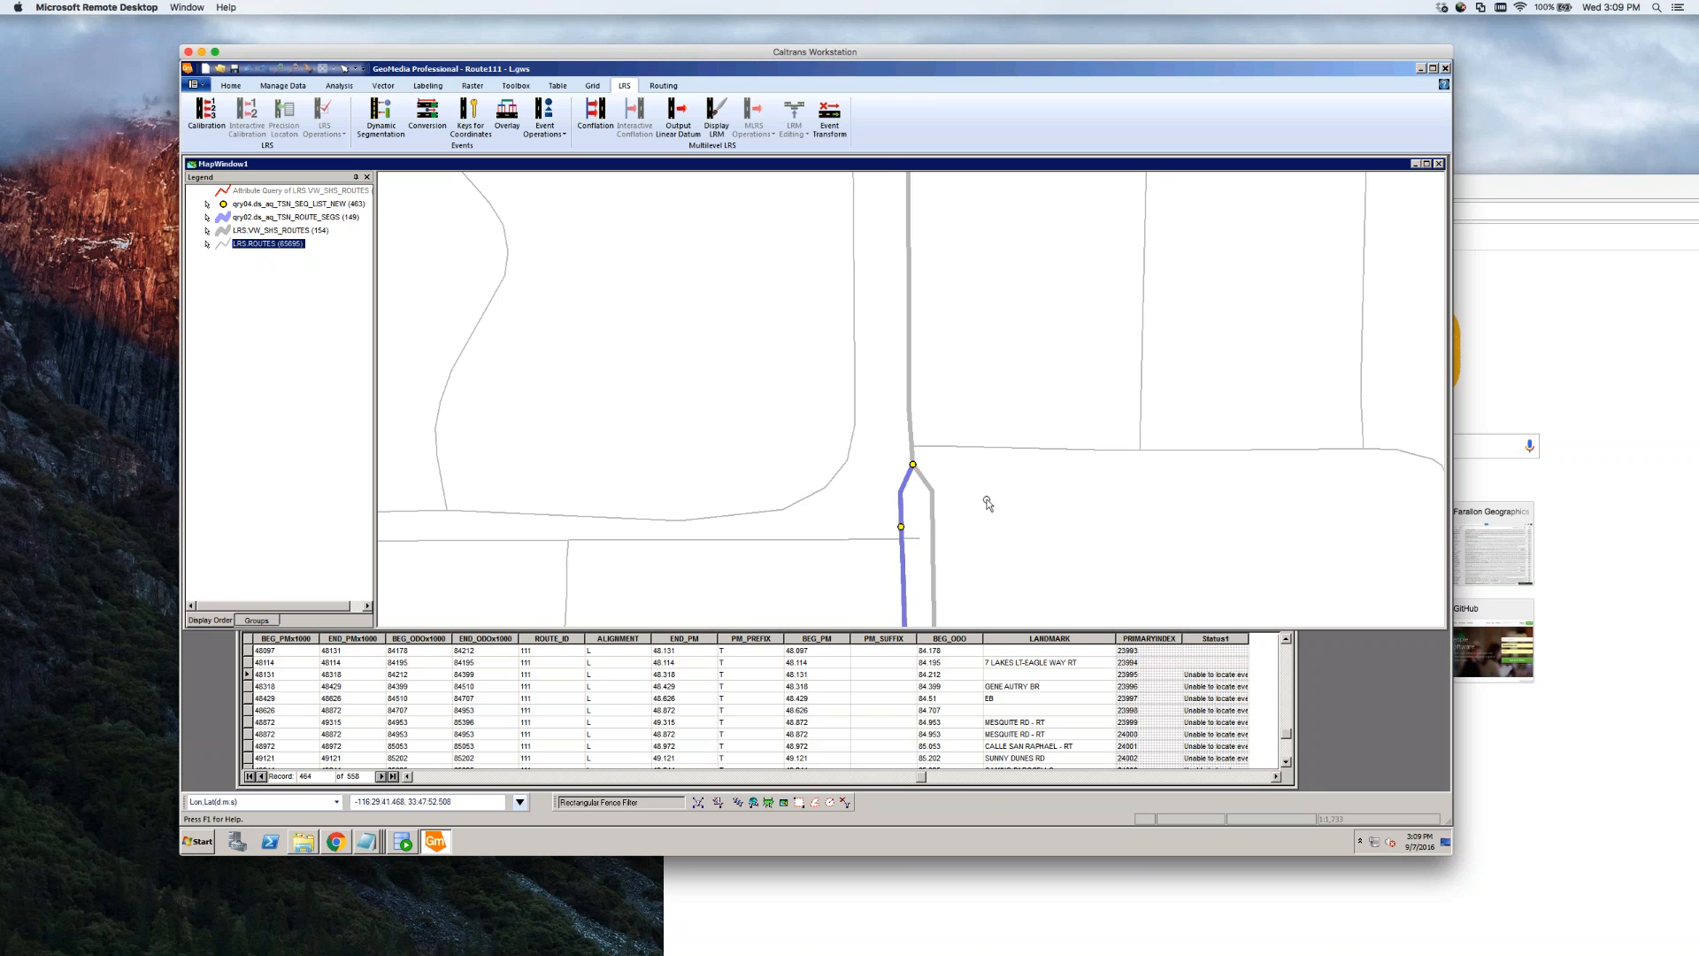
Change the route segment's ODO_END from 84.195 to 84.212 and apply the edit
click(907, 486)
double_click(906, 486)
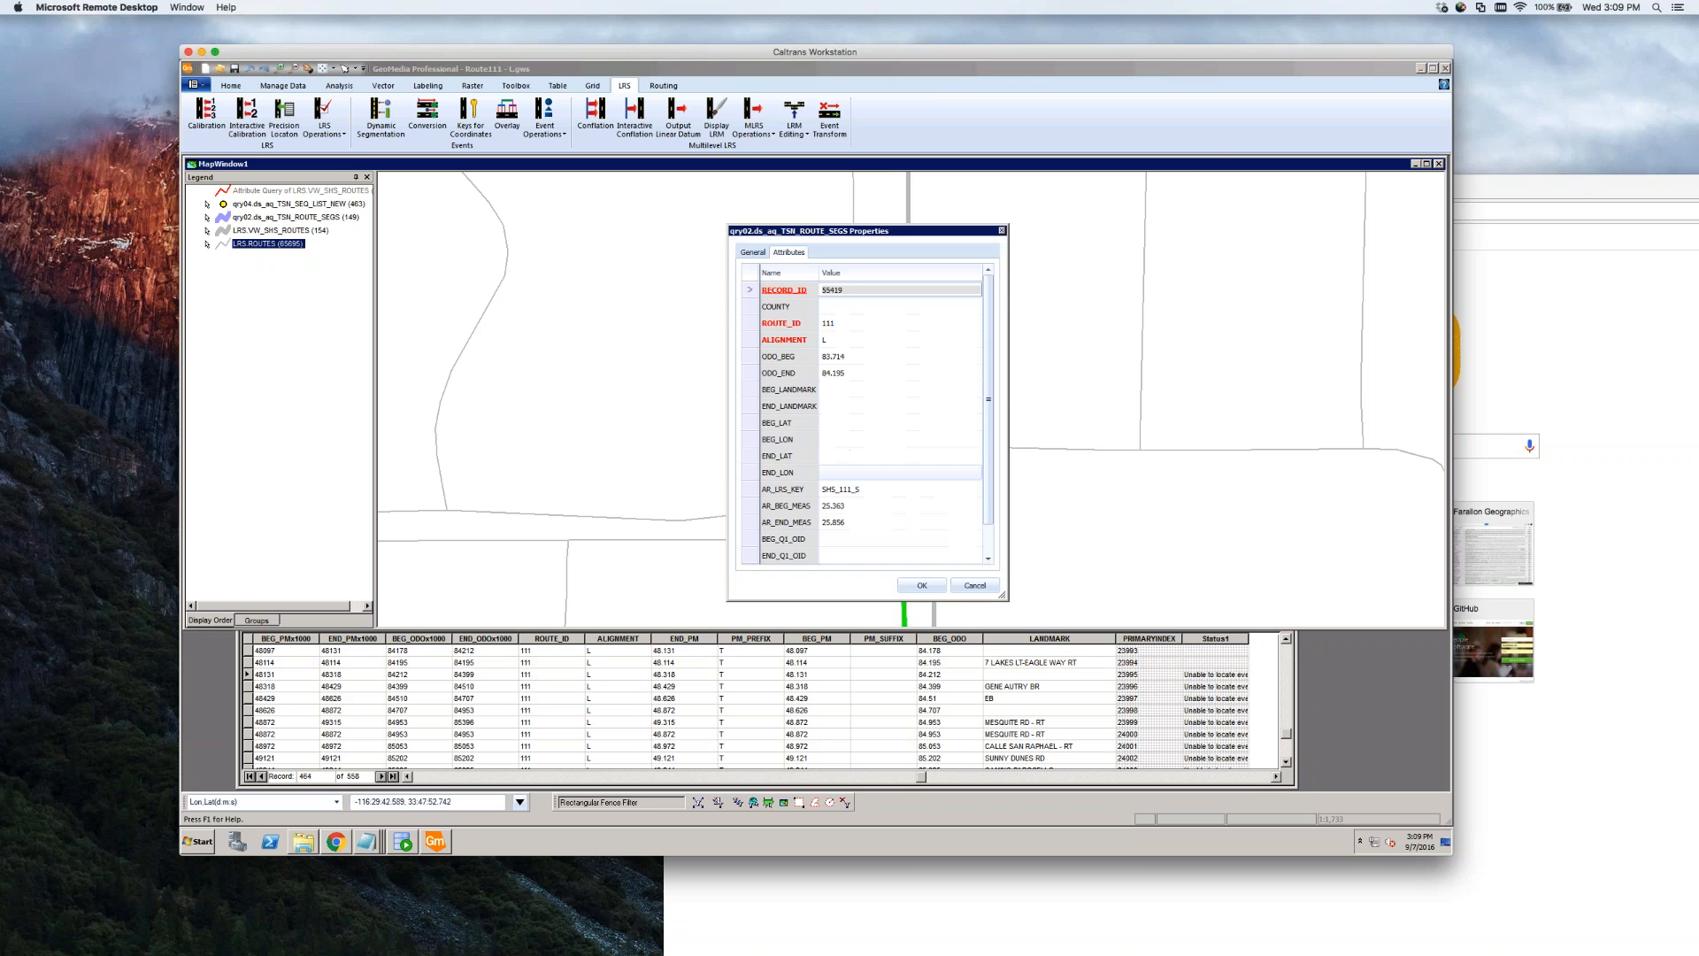
click(861, 376)
drag(832, 371, 847, 372)
text(212)
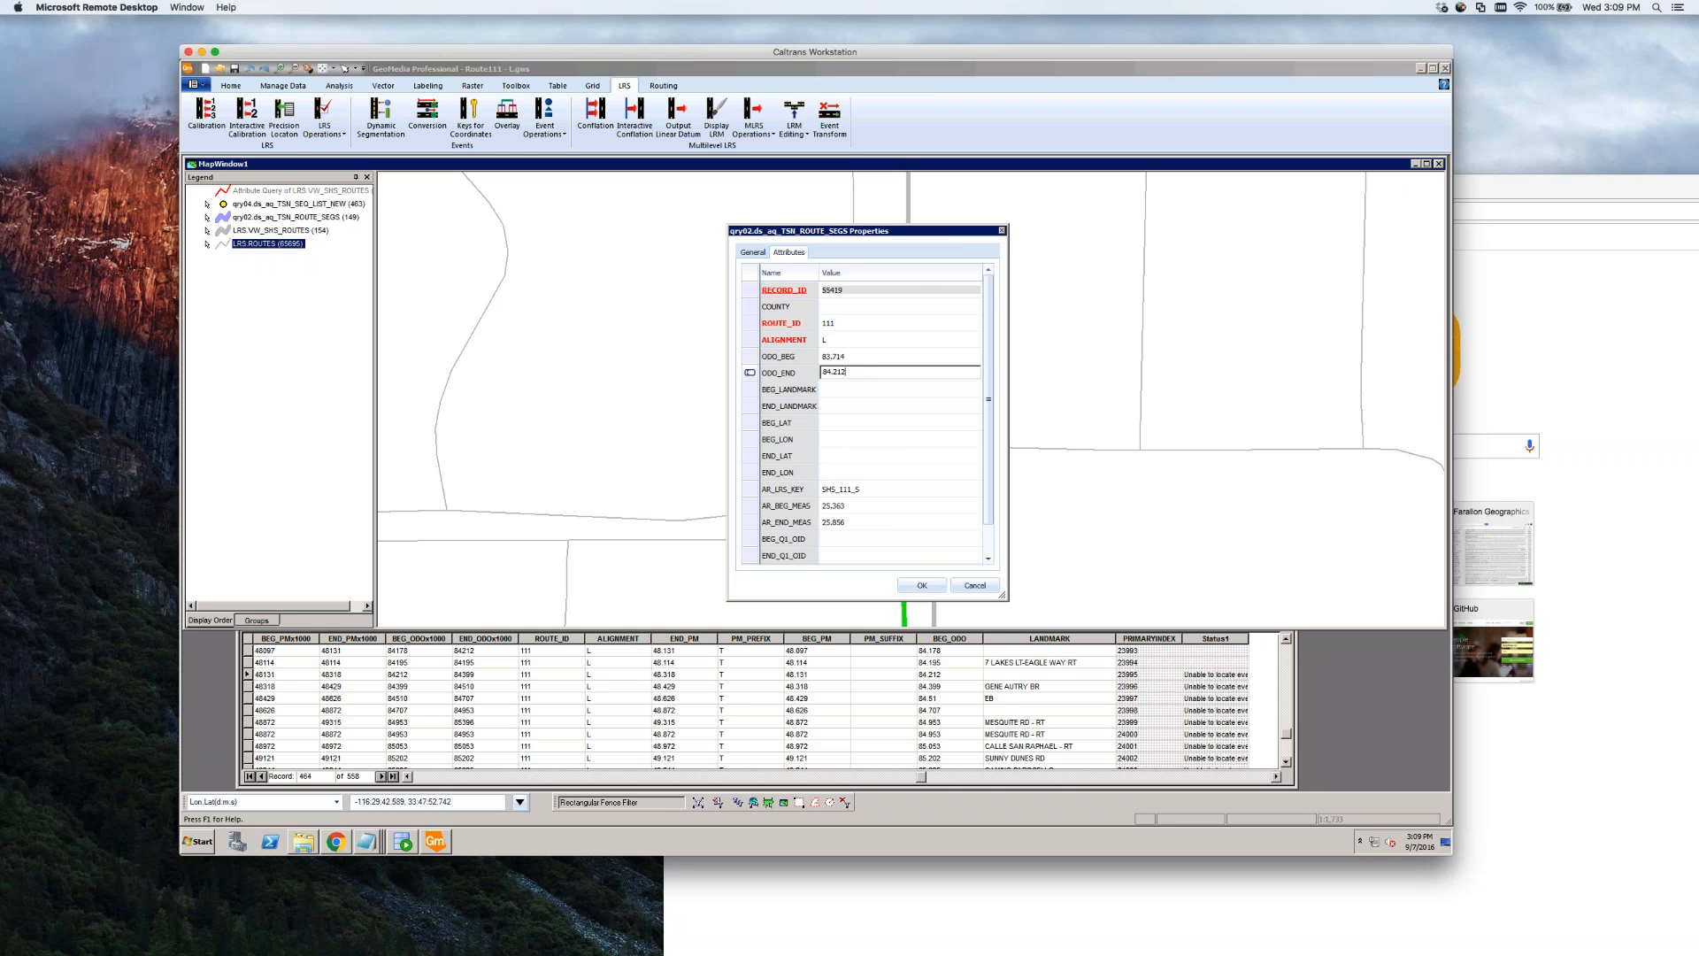
click(921, 585)
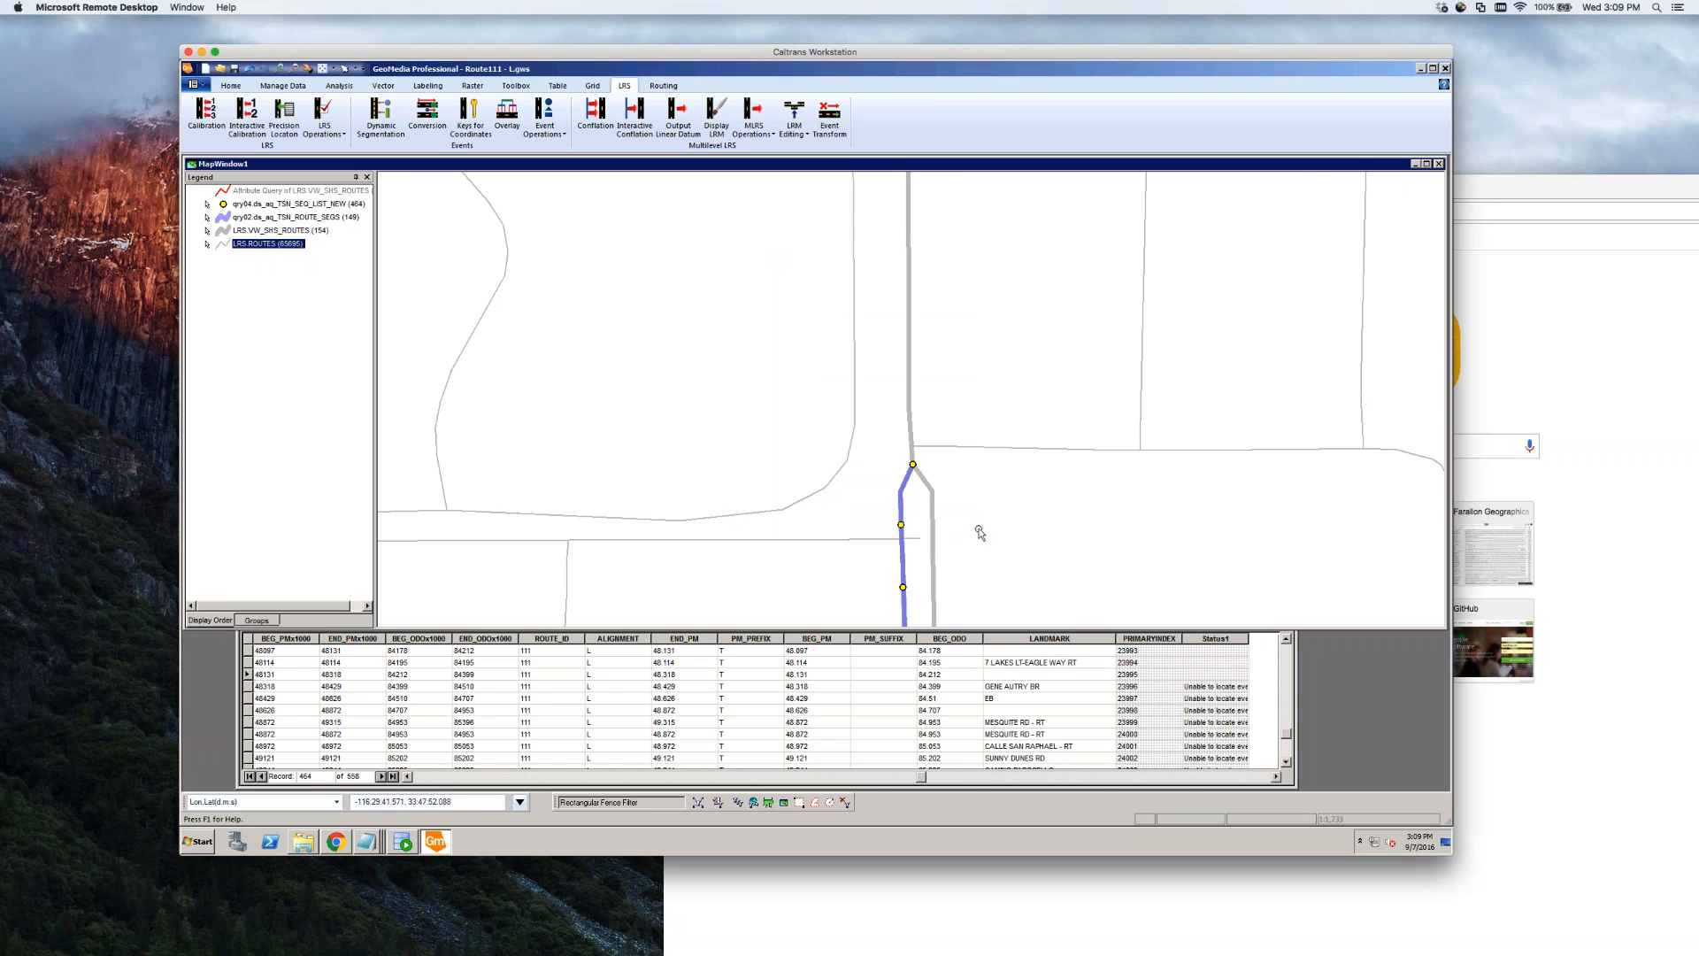
scroll(975, 529, down, 1)
scroll(964, 519, down, 1)
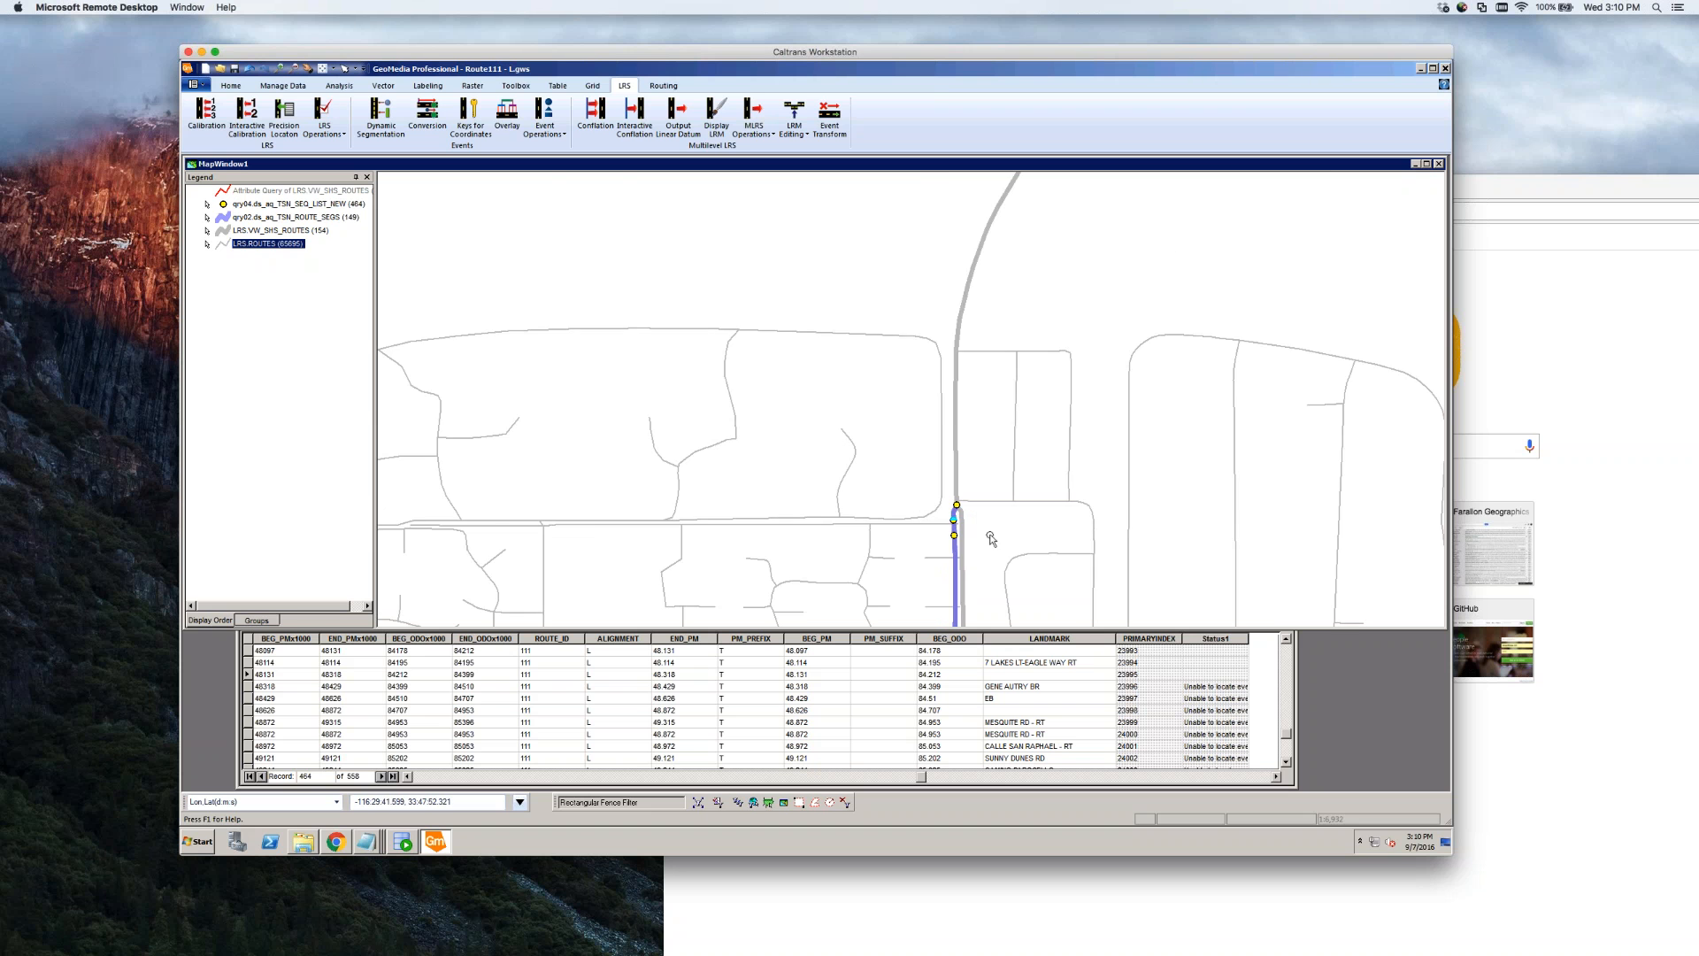
scroll(979, 520, down, 1)
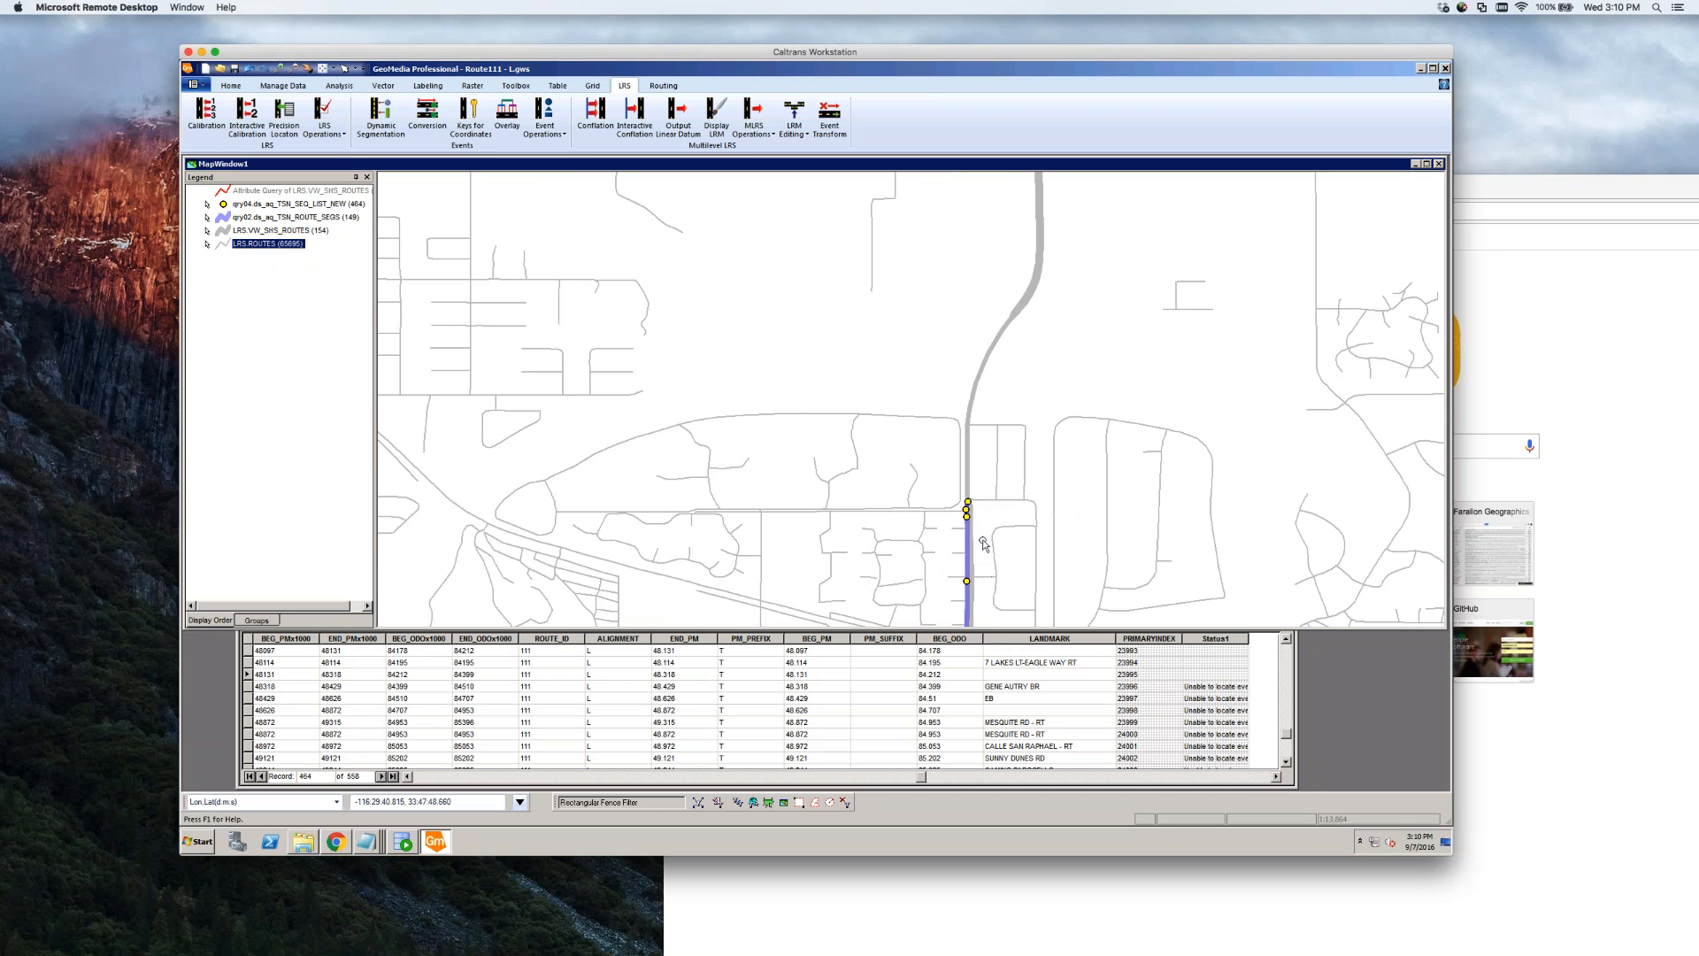
scroll(986, 577, down, 1)
scroll(992, 604, up, 3)
scroll(973, 588, up, 1)
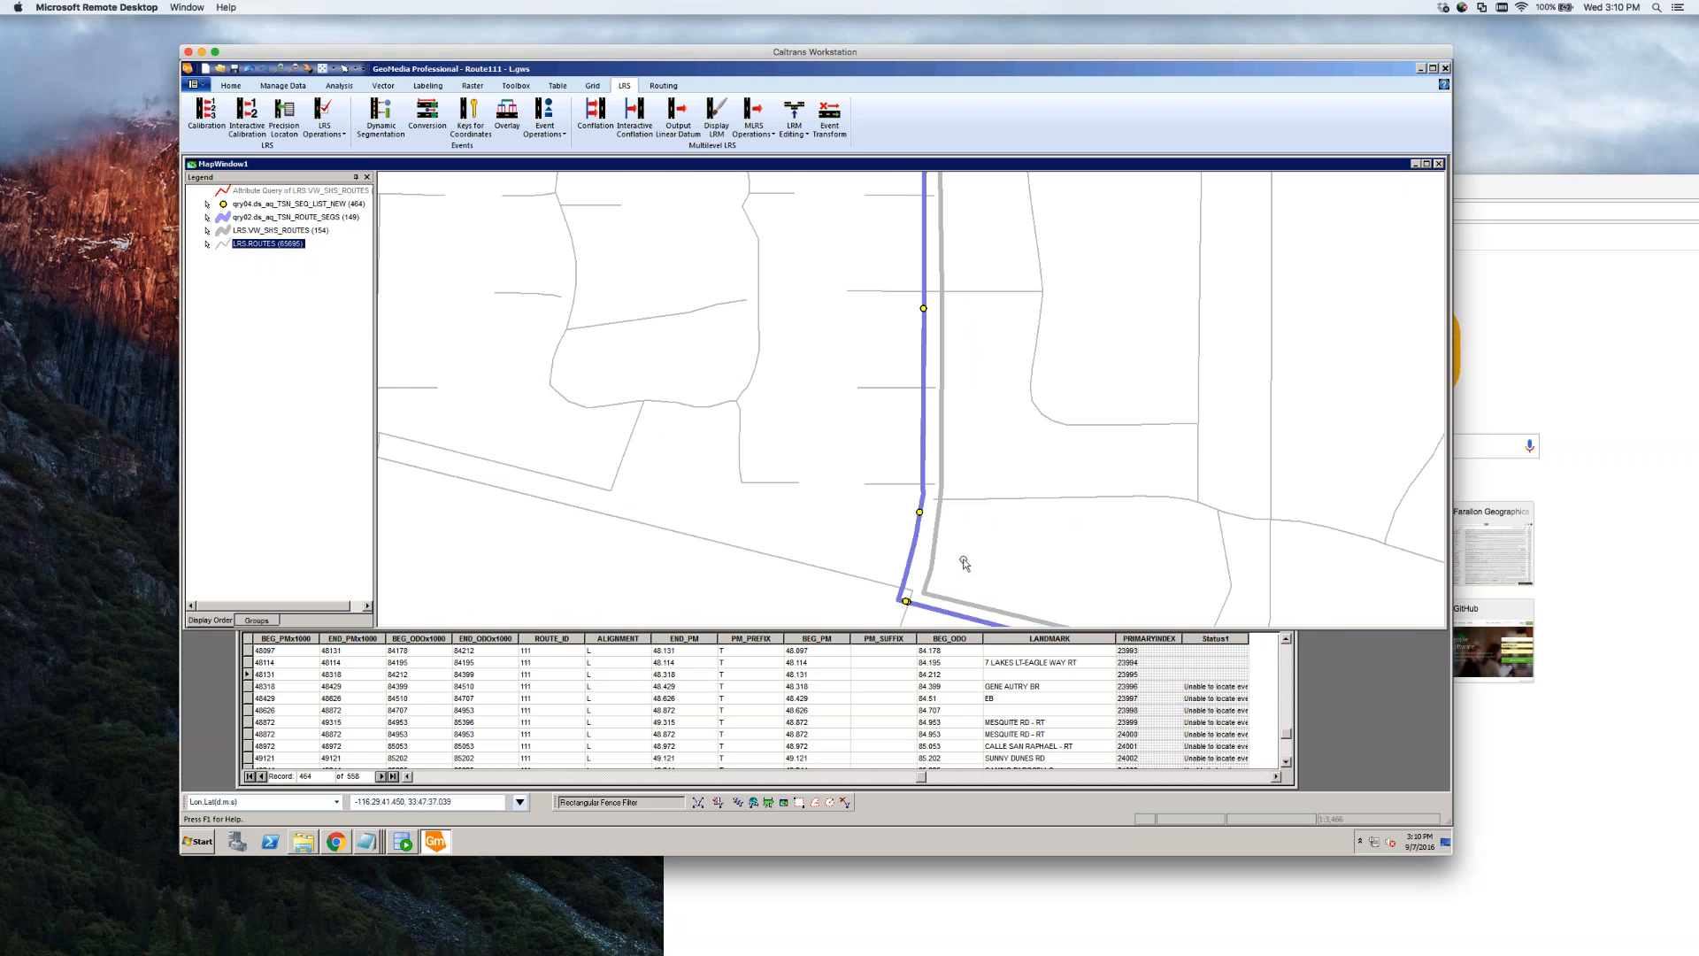
scroll(886, 520, down, 1)
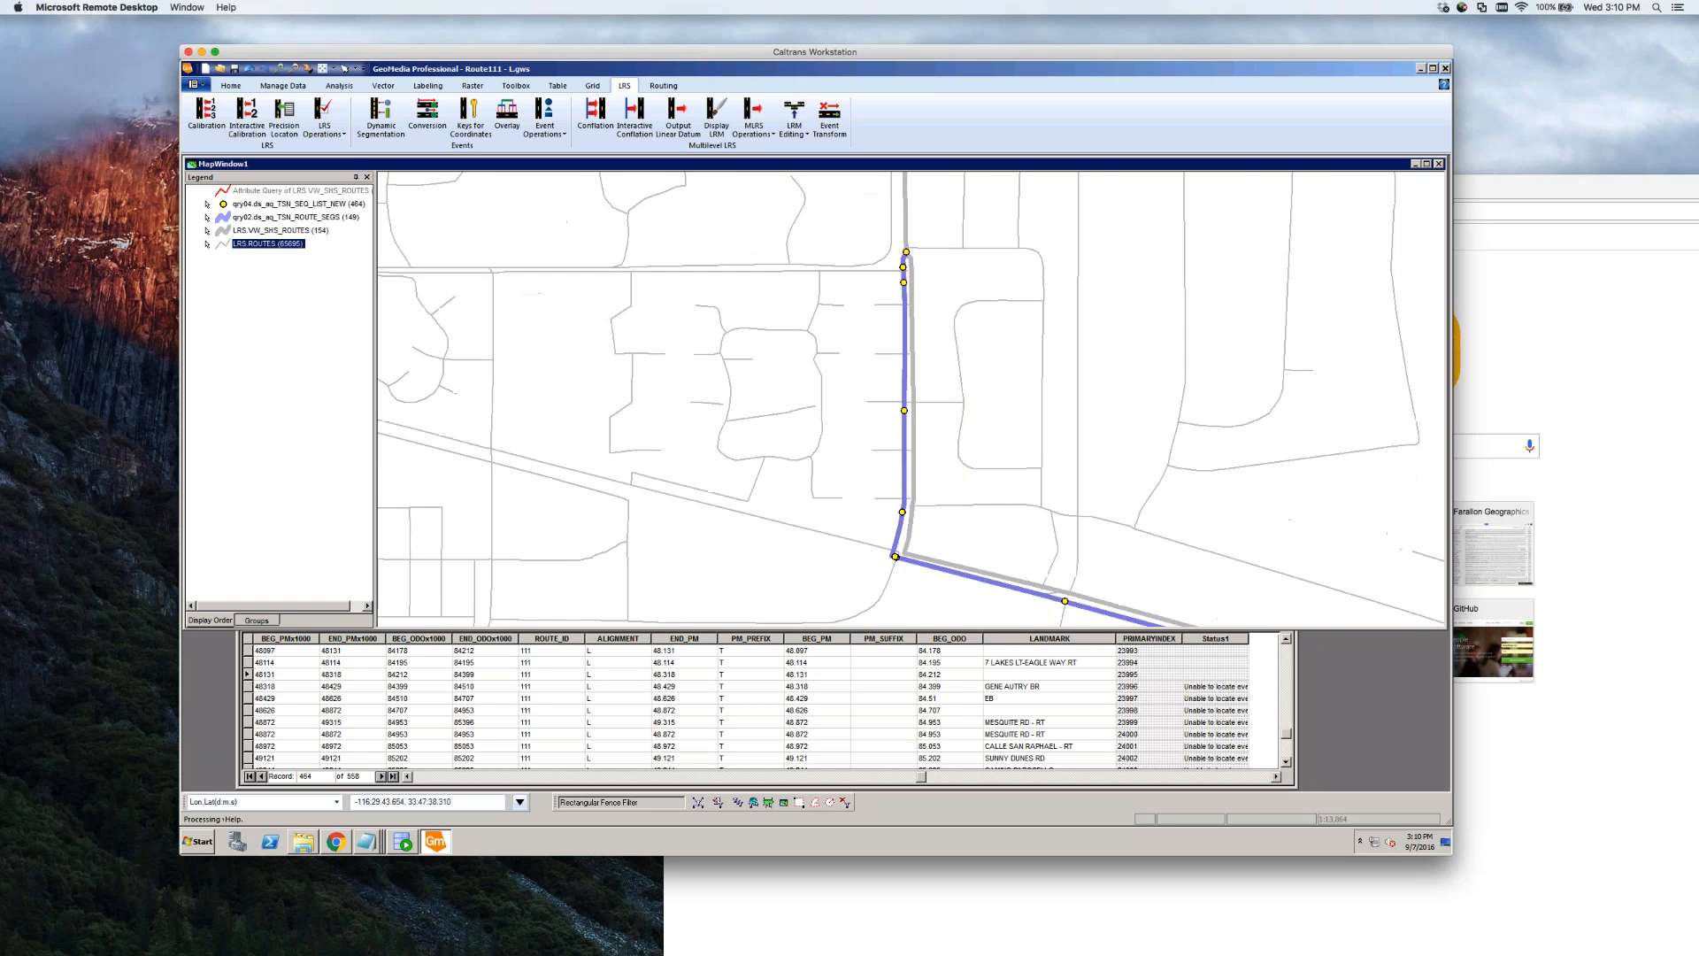
scroll(887, 514, down, 1)
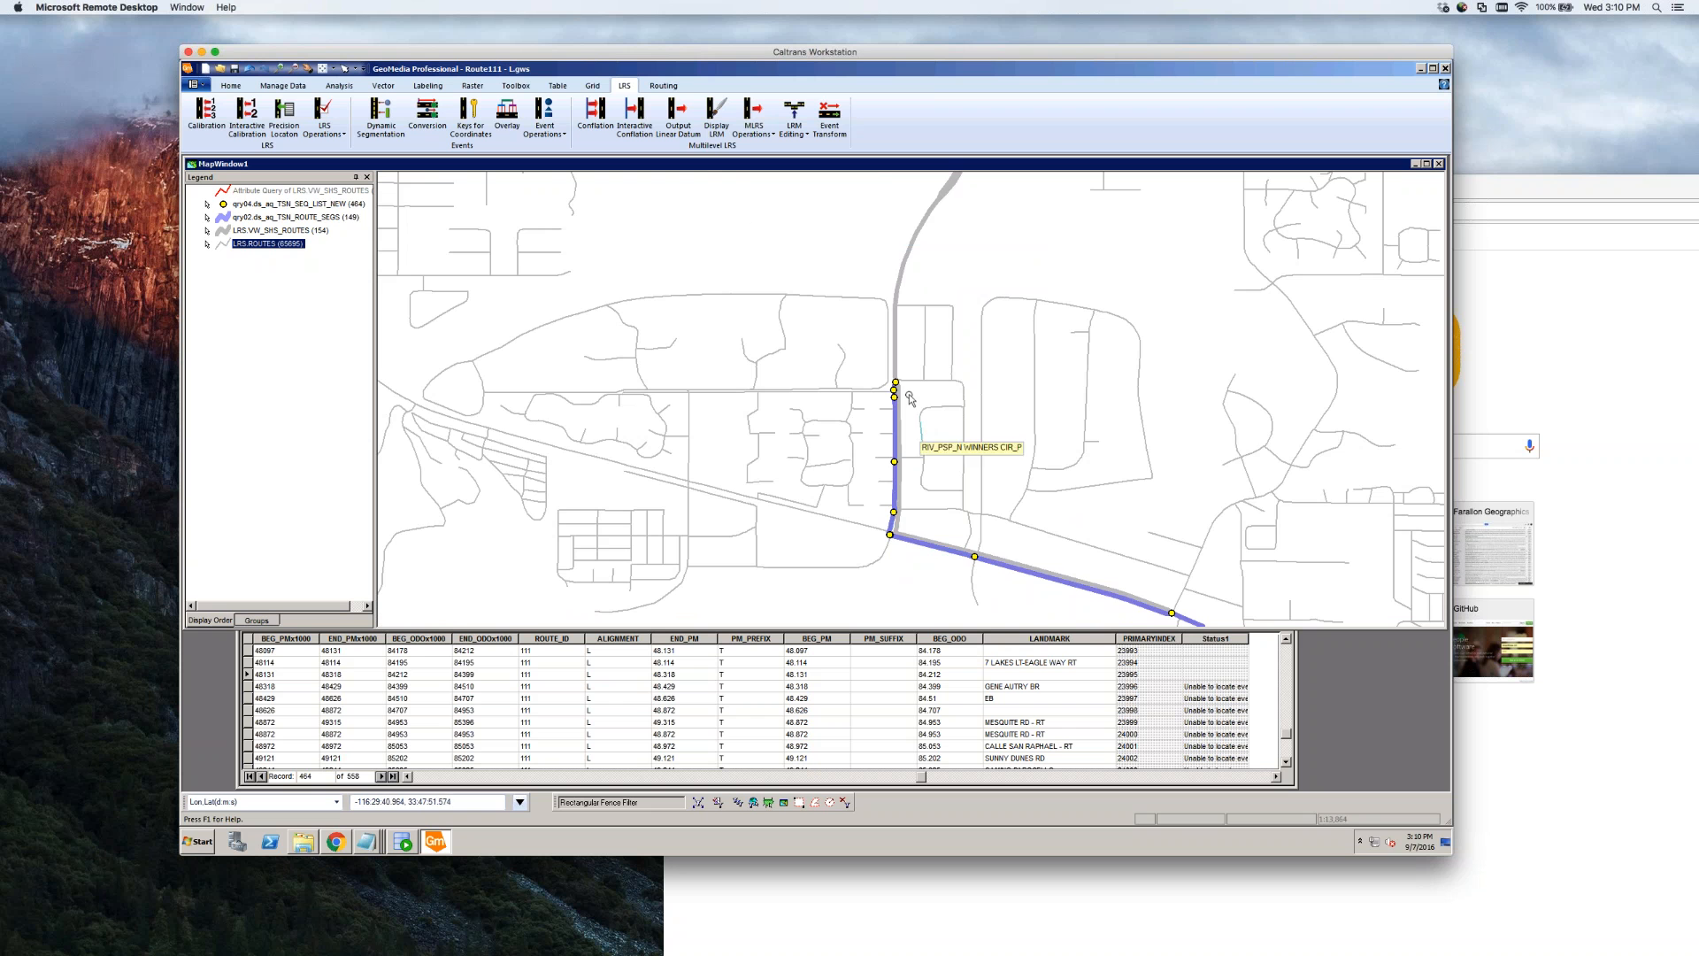
scroll(903, 398, up, 1)
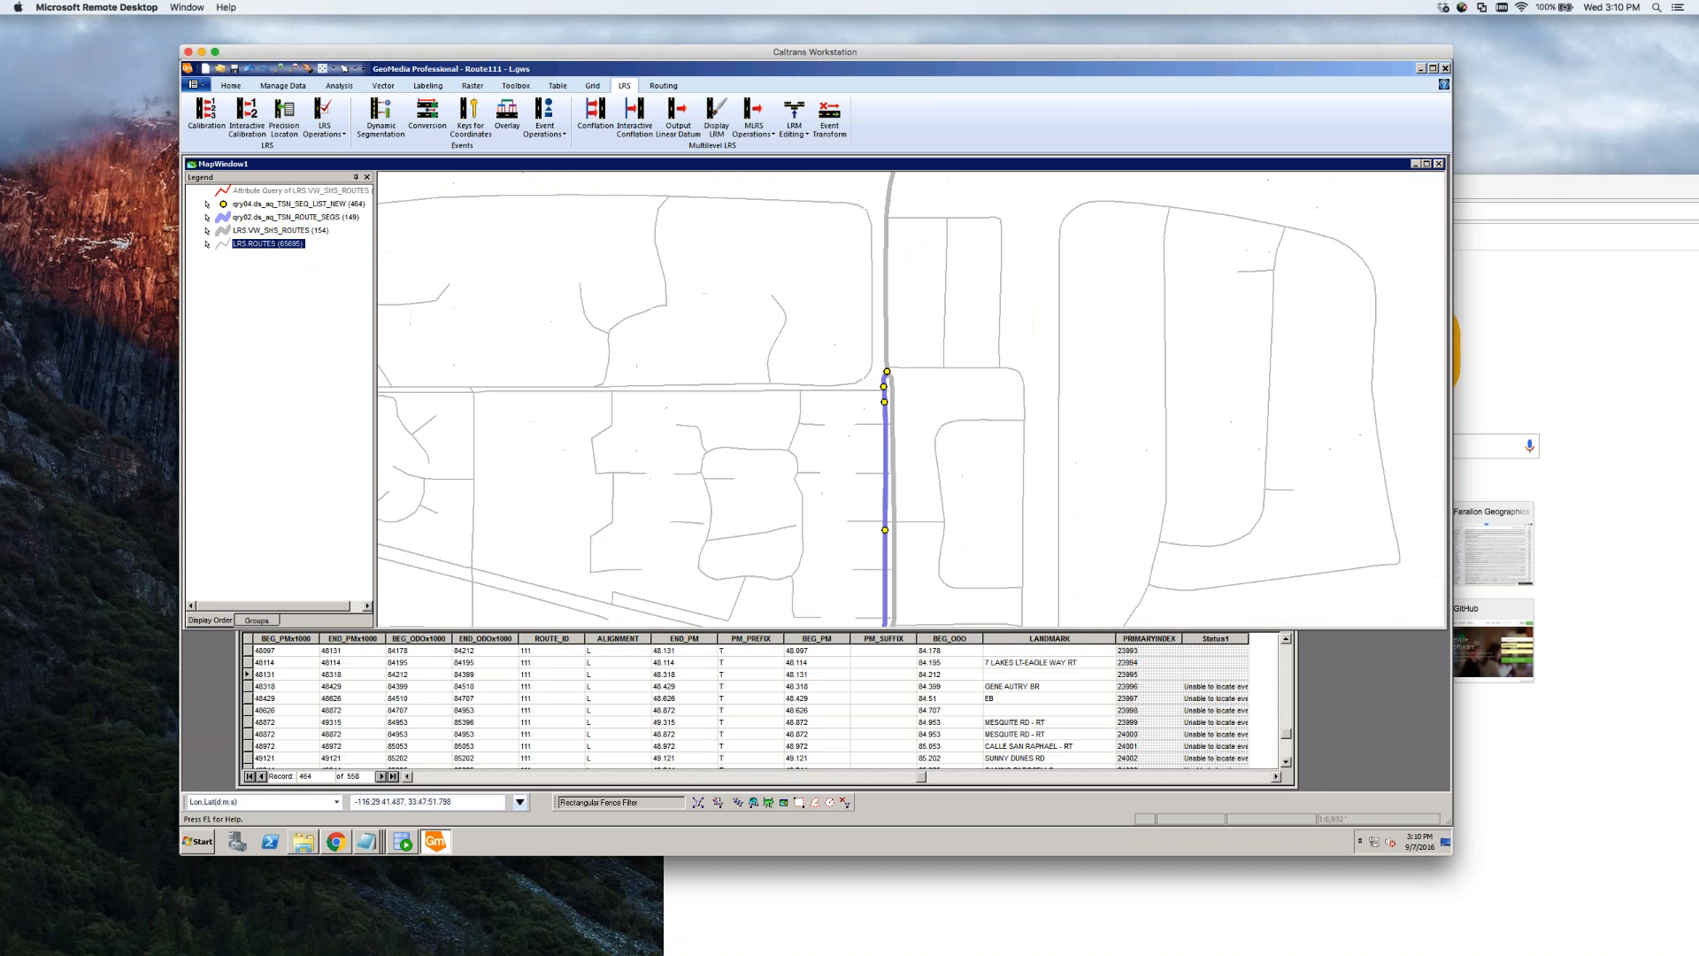
scroll(899, 394, up, 1)
click(873, 387)
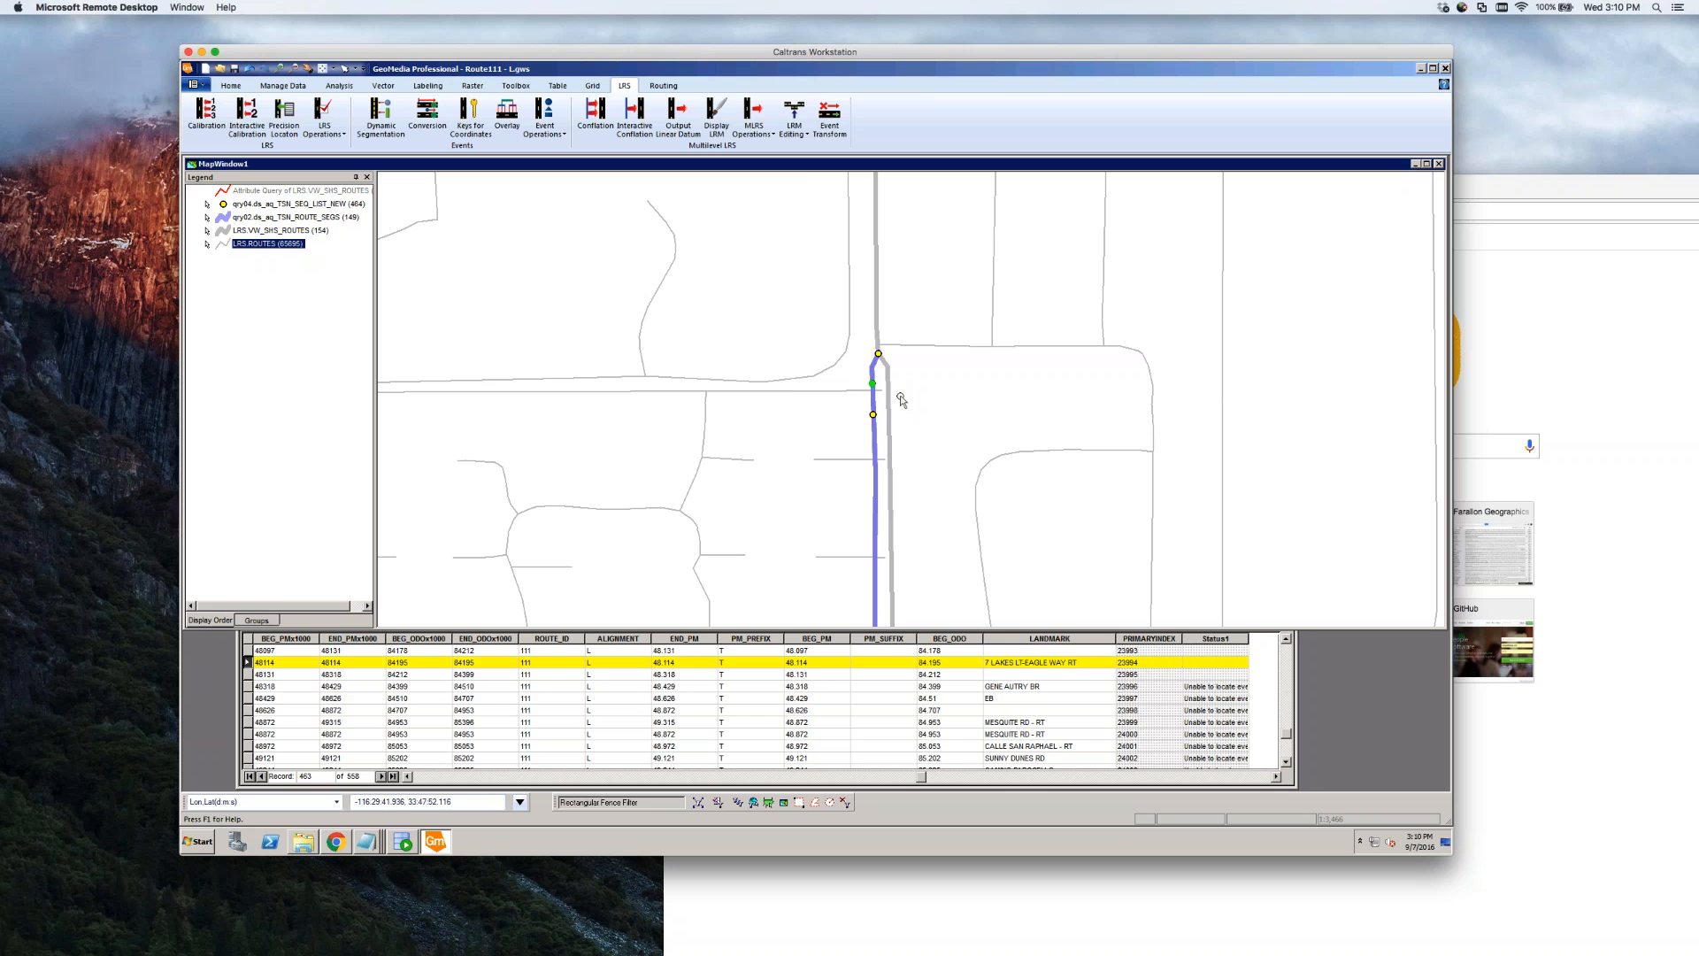
click(874, 416)
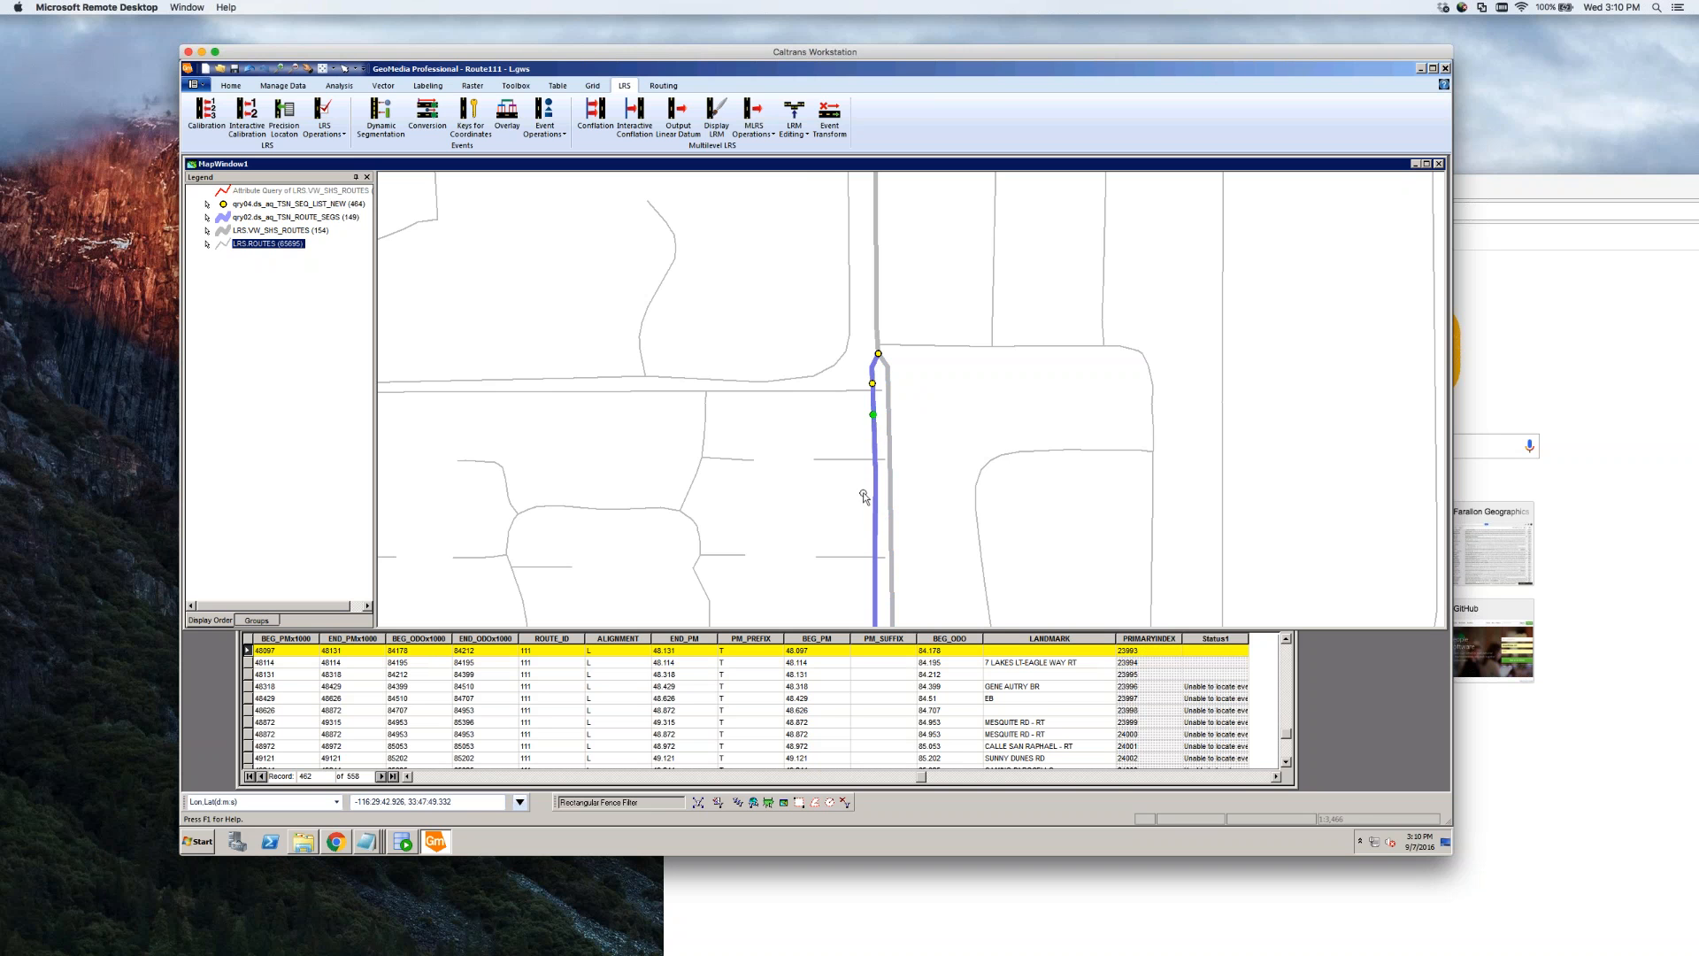
scroll(945, 442, down, 1)
click(909, 557)
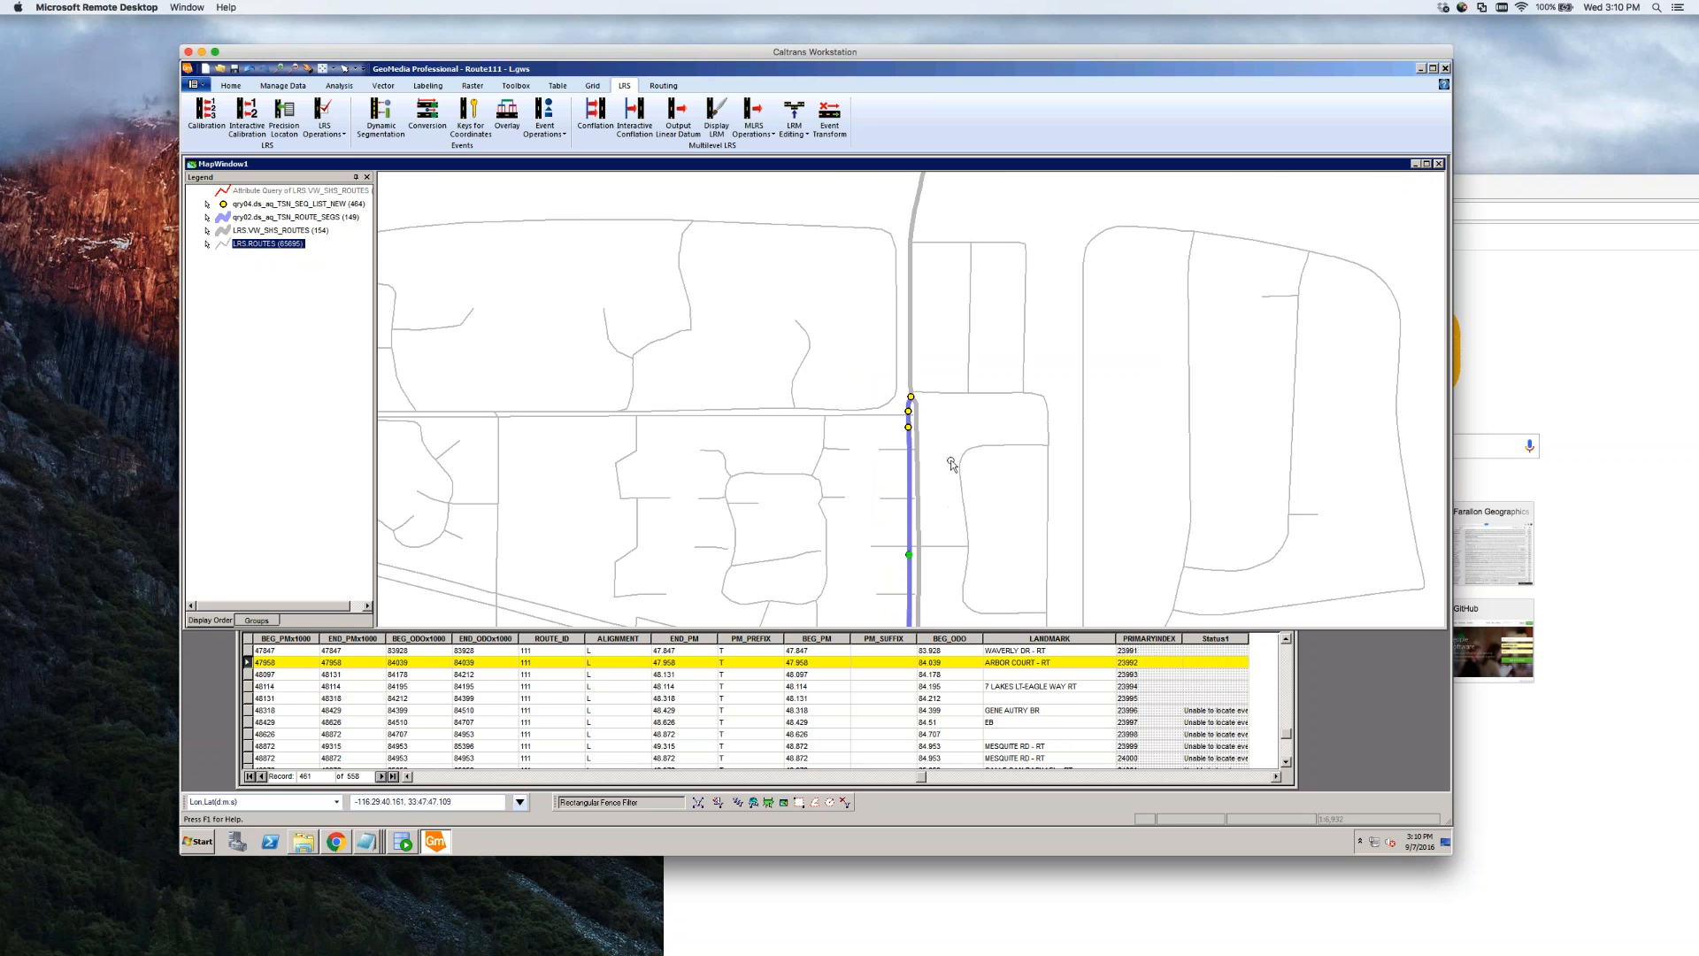
scroll(948, 461, down, 1)
click(930, 561)
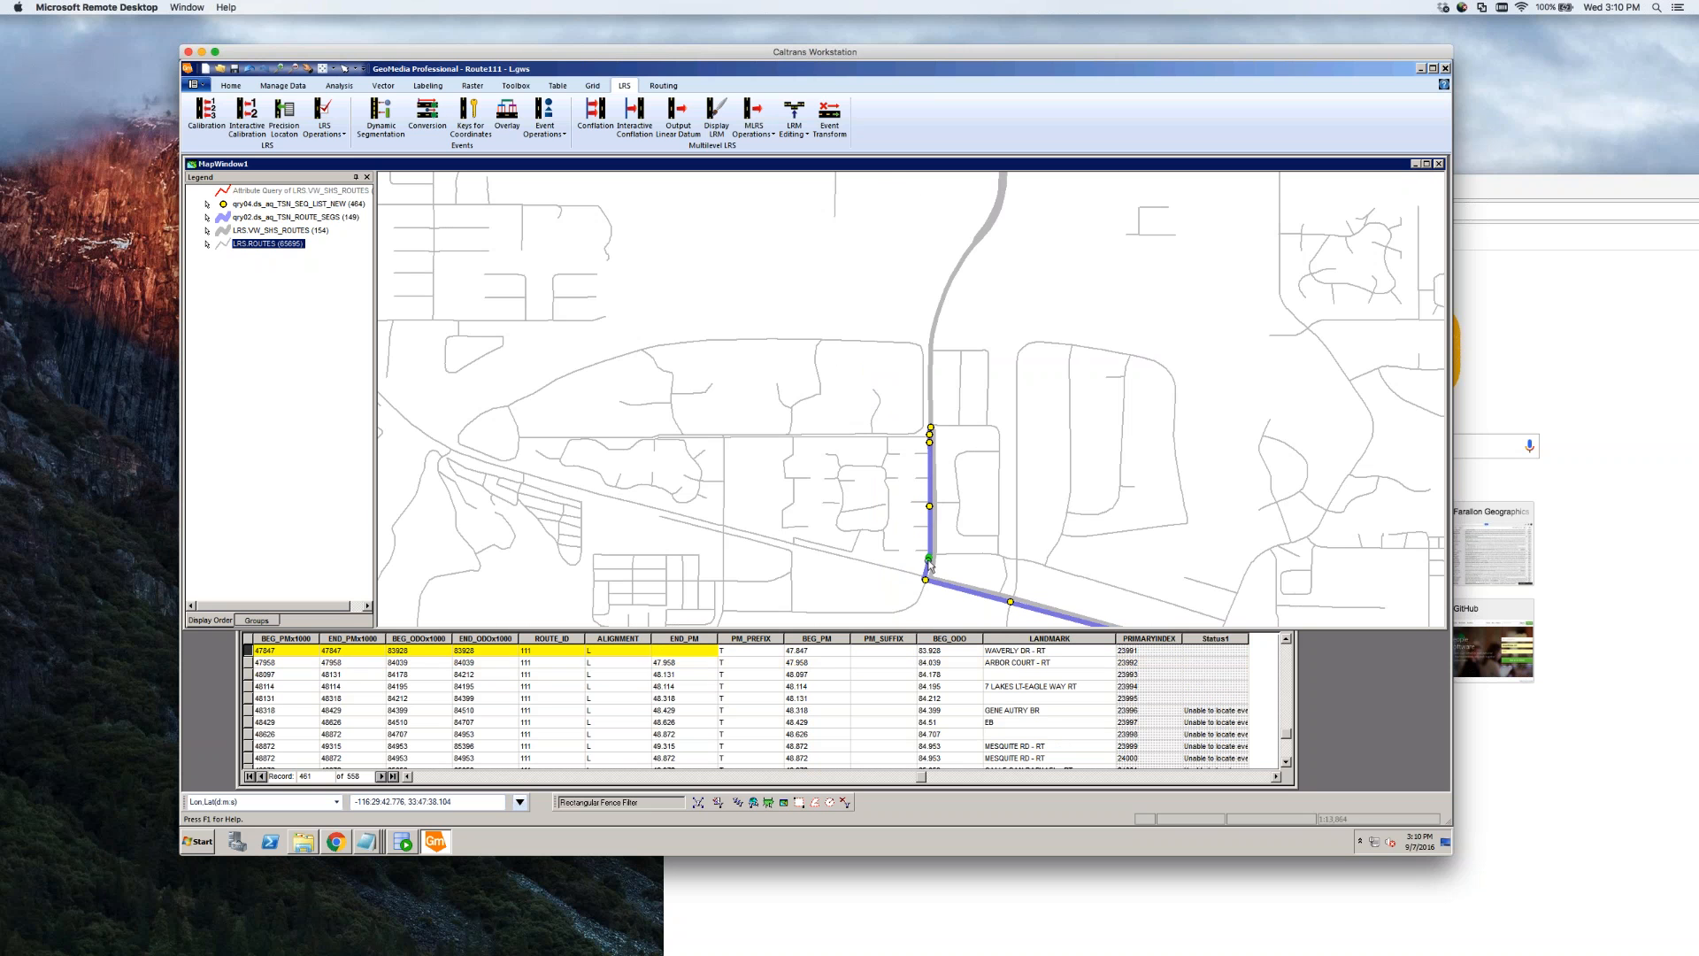
click(1012, 603)
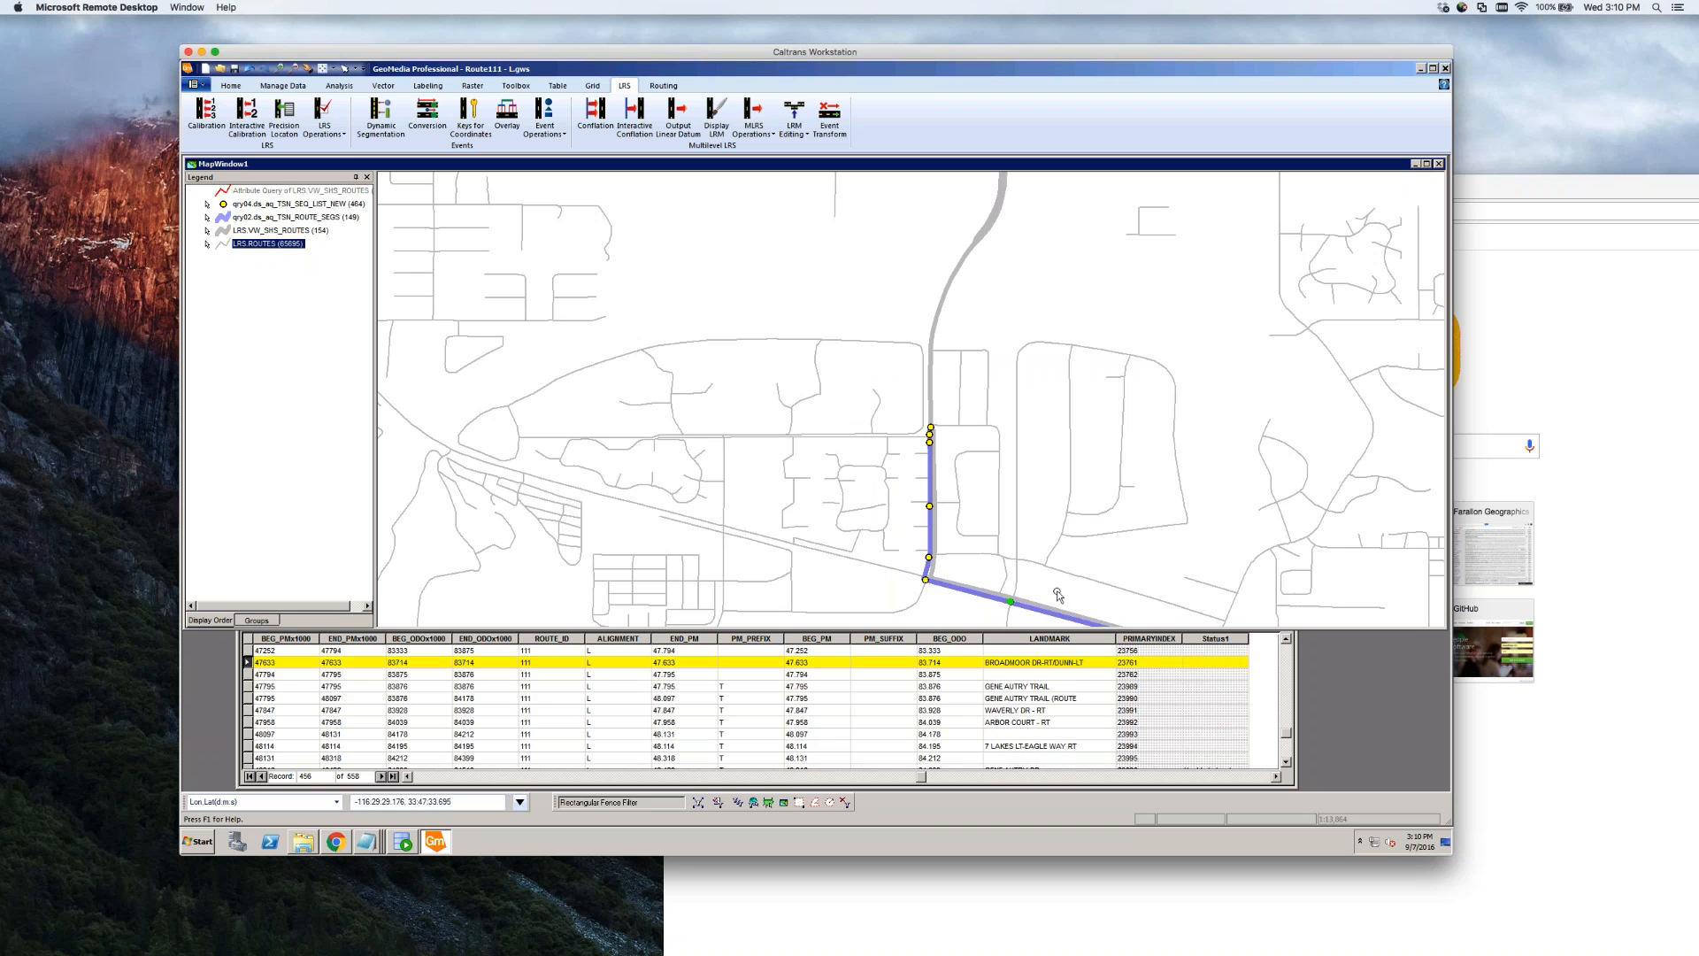
click(937, 390)
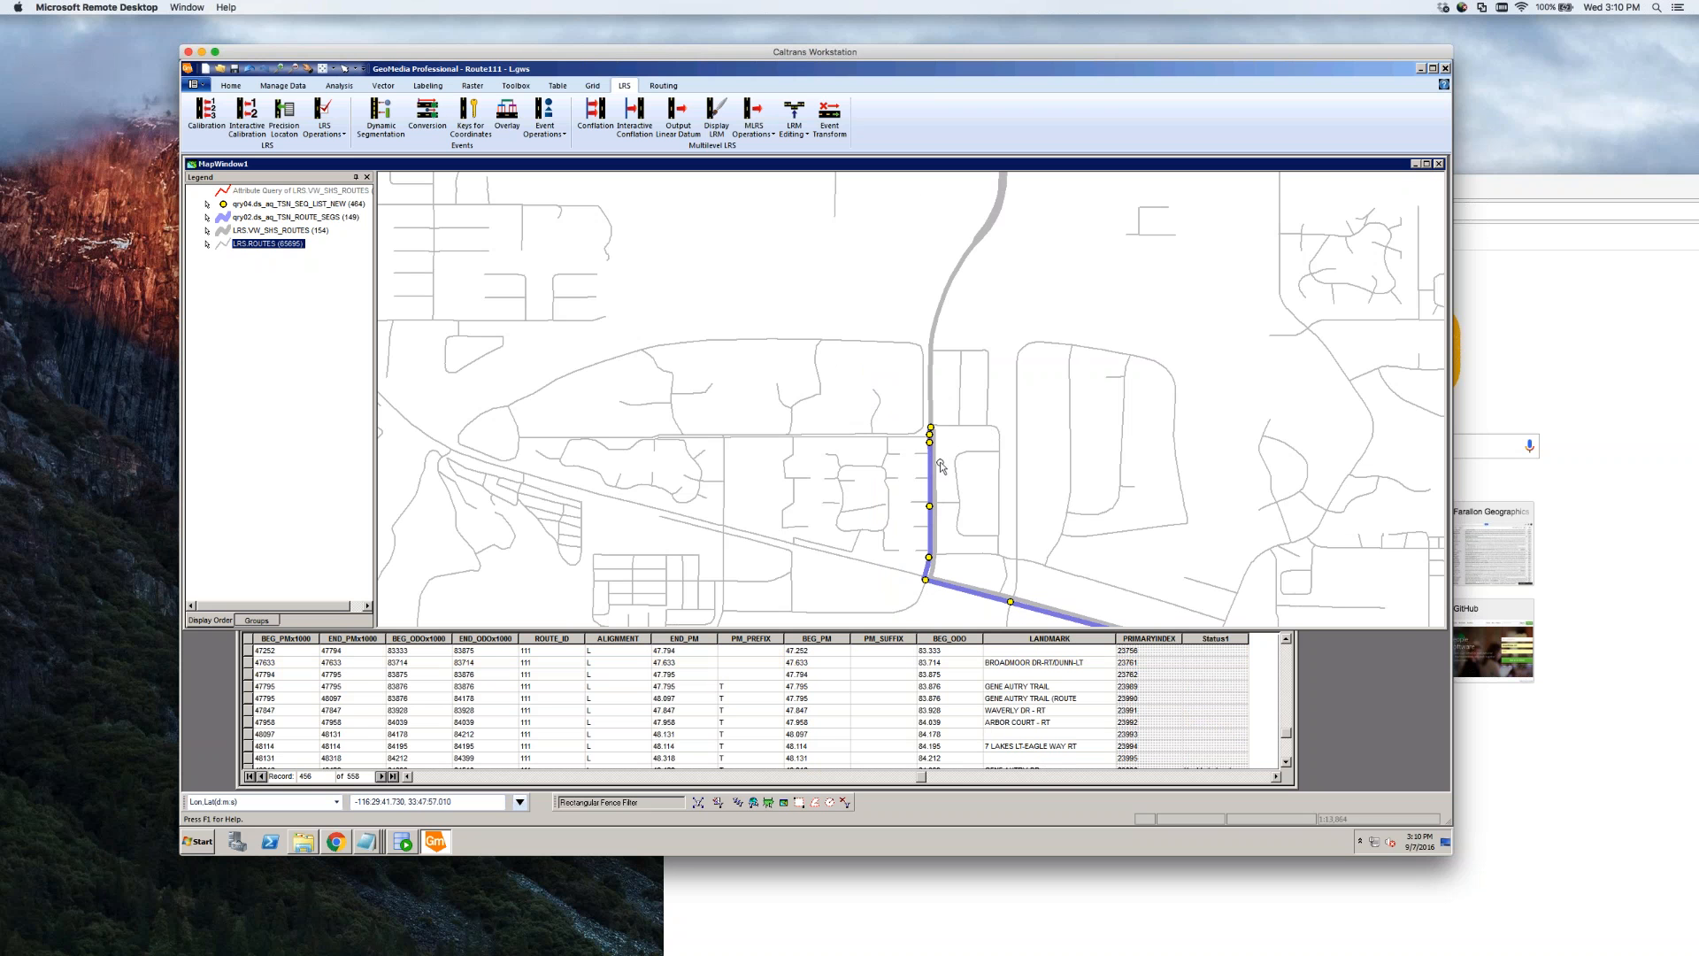
scroll(938, 565, down, 1)
scroll(981, 428, up, 1)
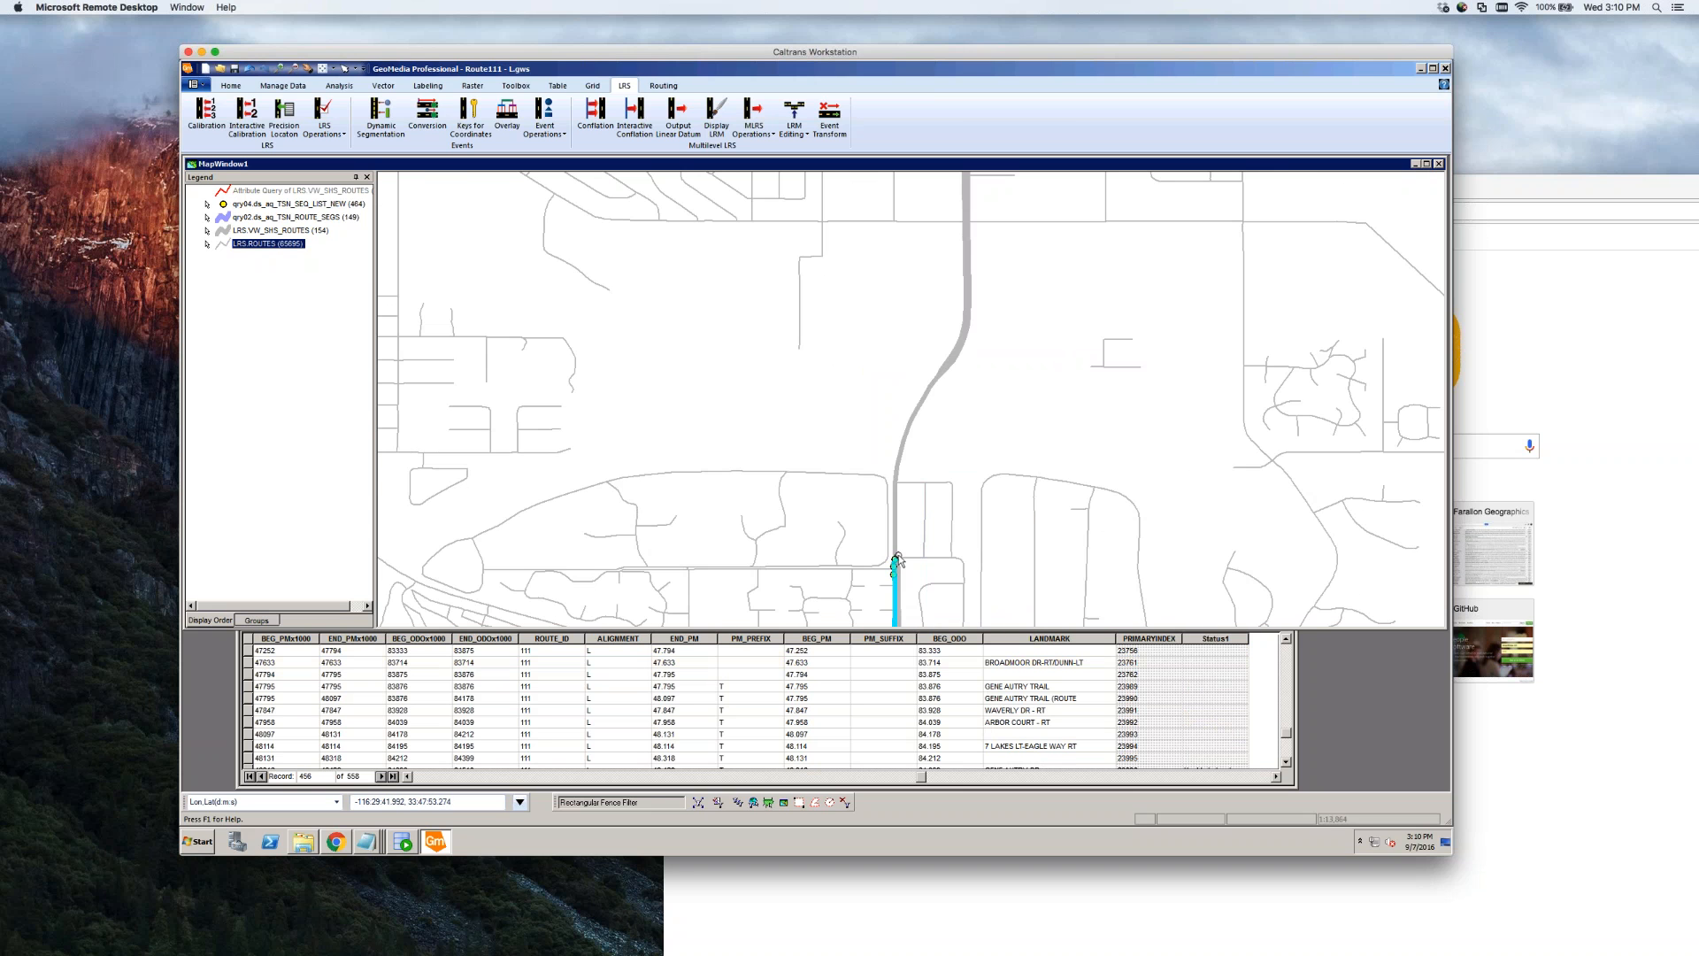
click(953, 357)
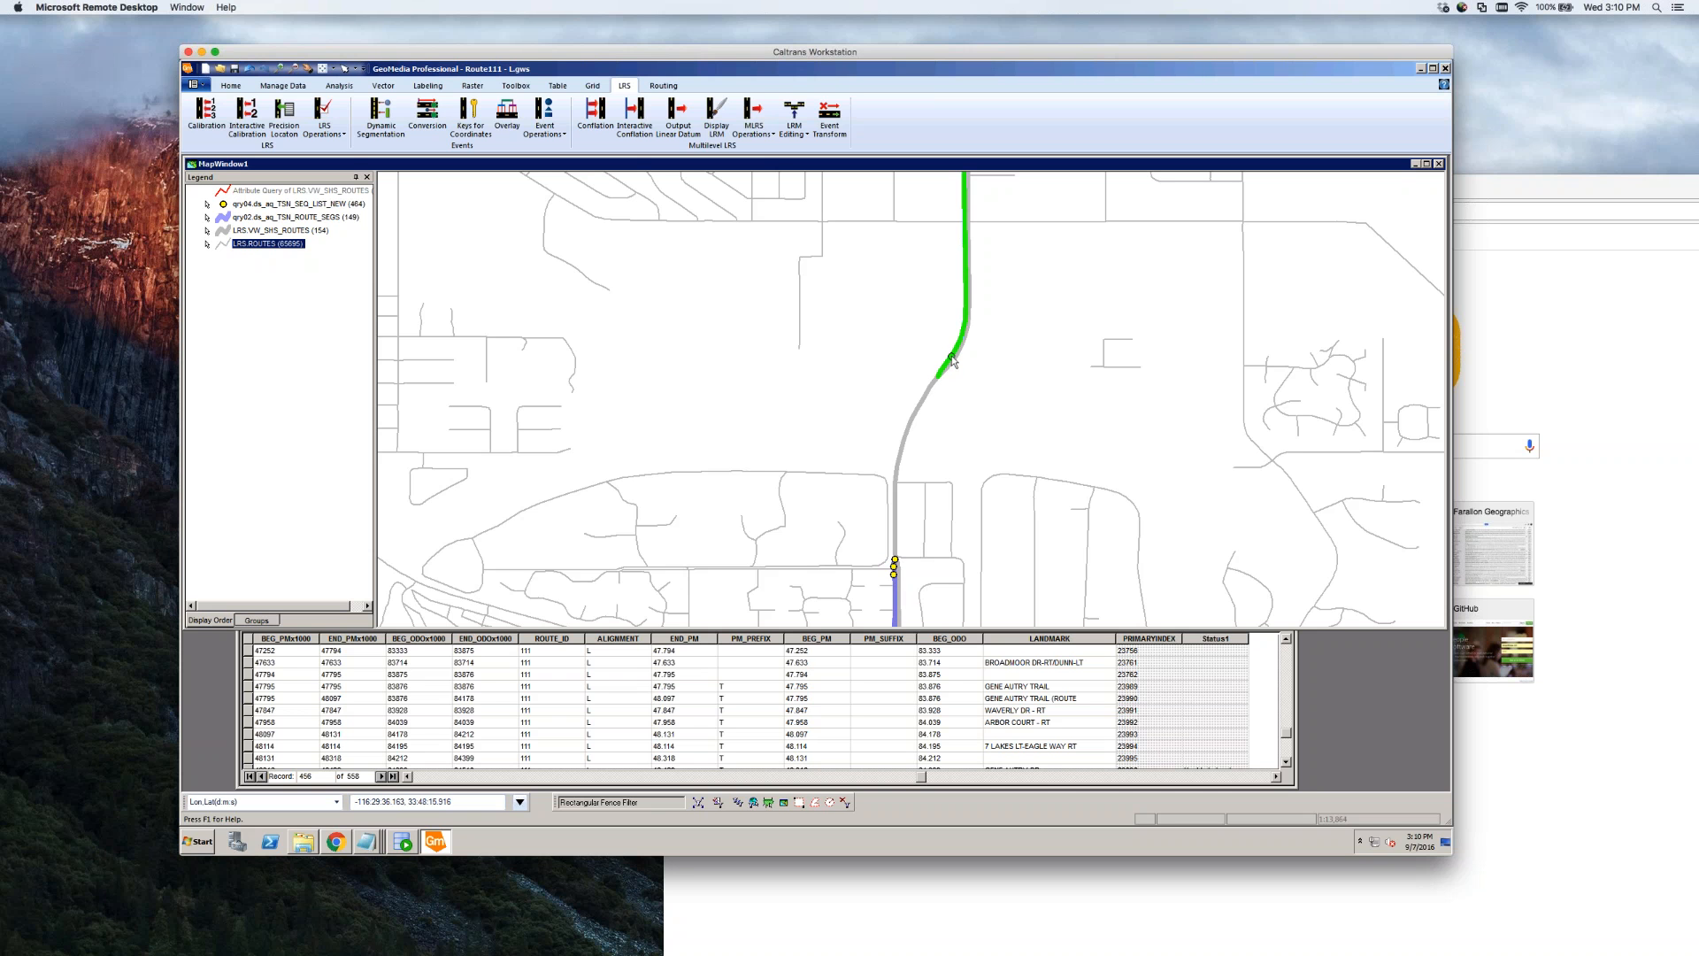
click(908, 541)
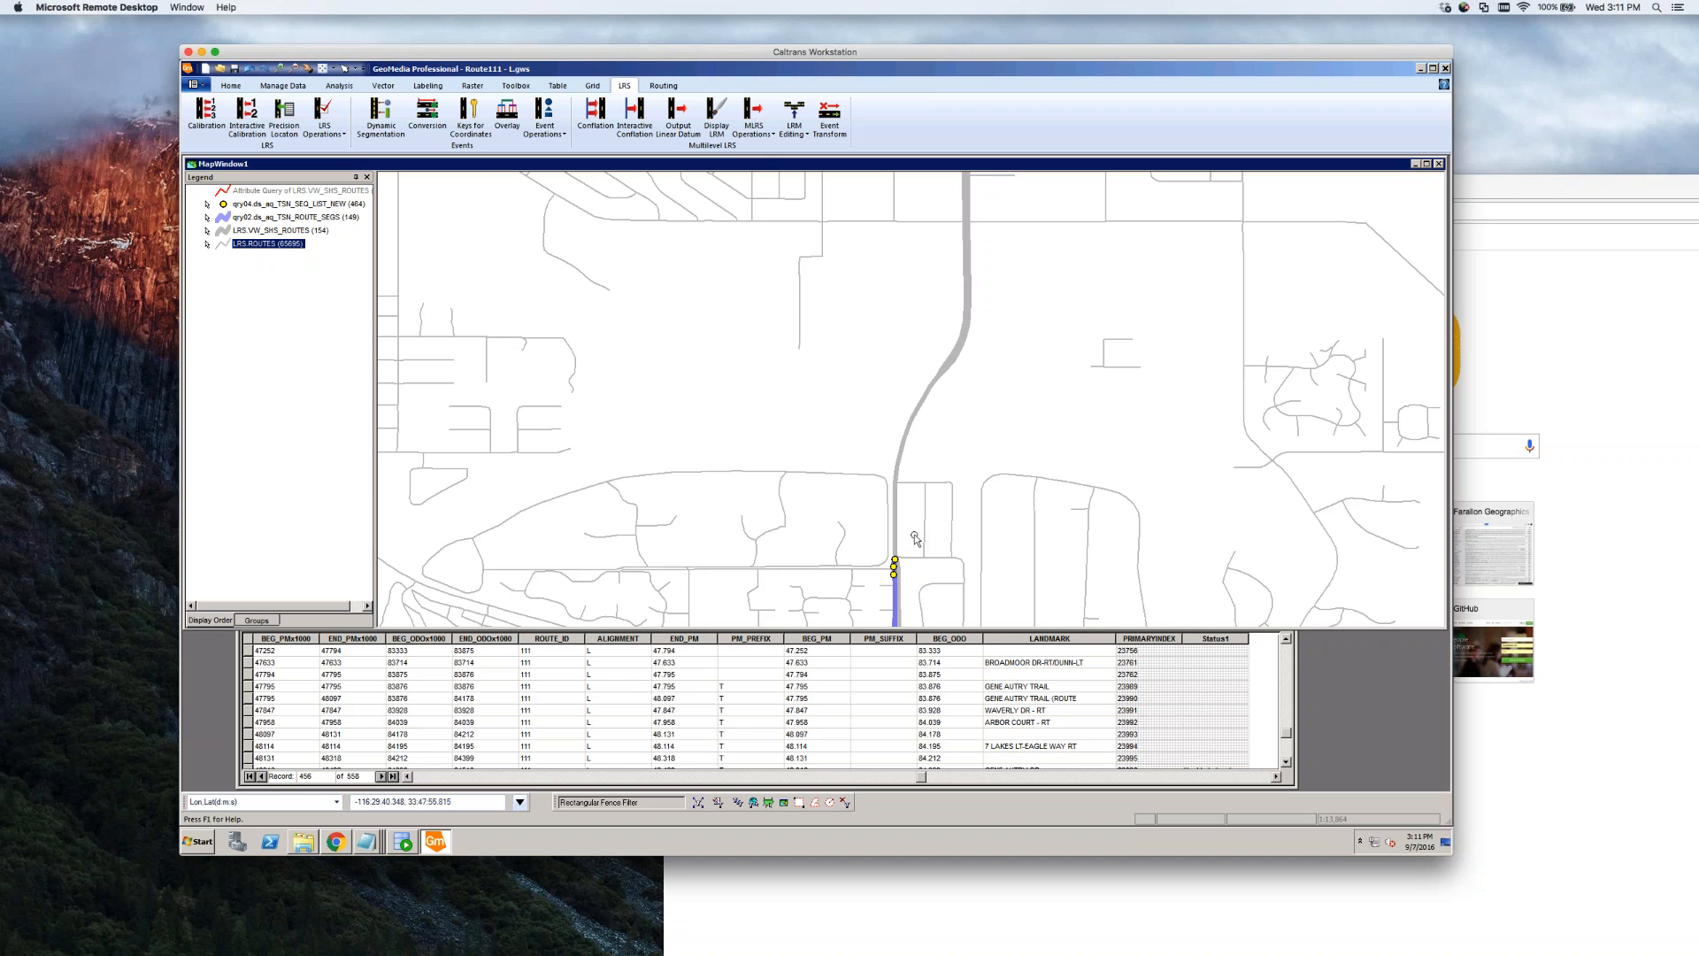
scroll(960, 445, down, 1)
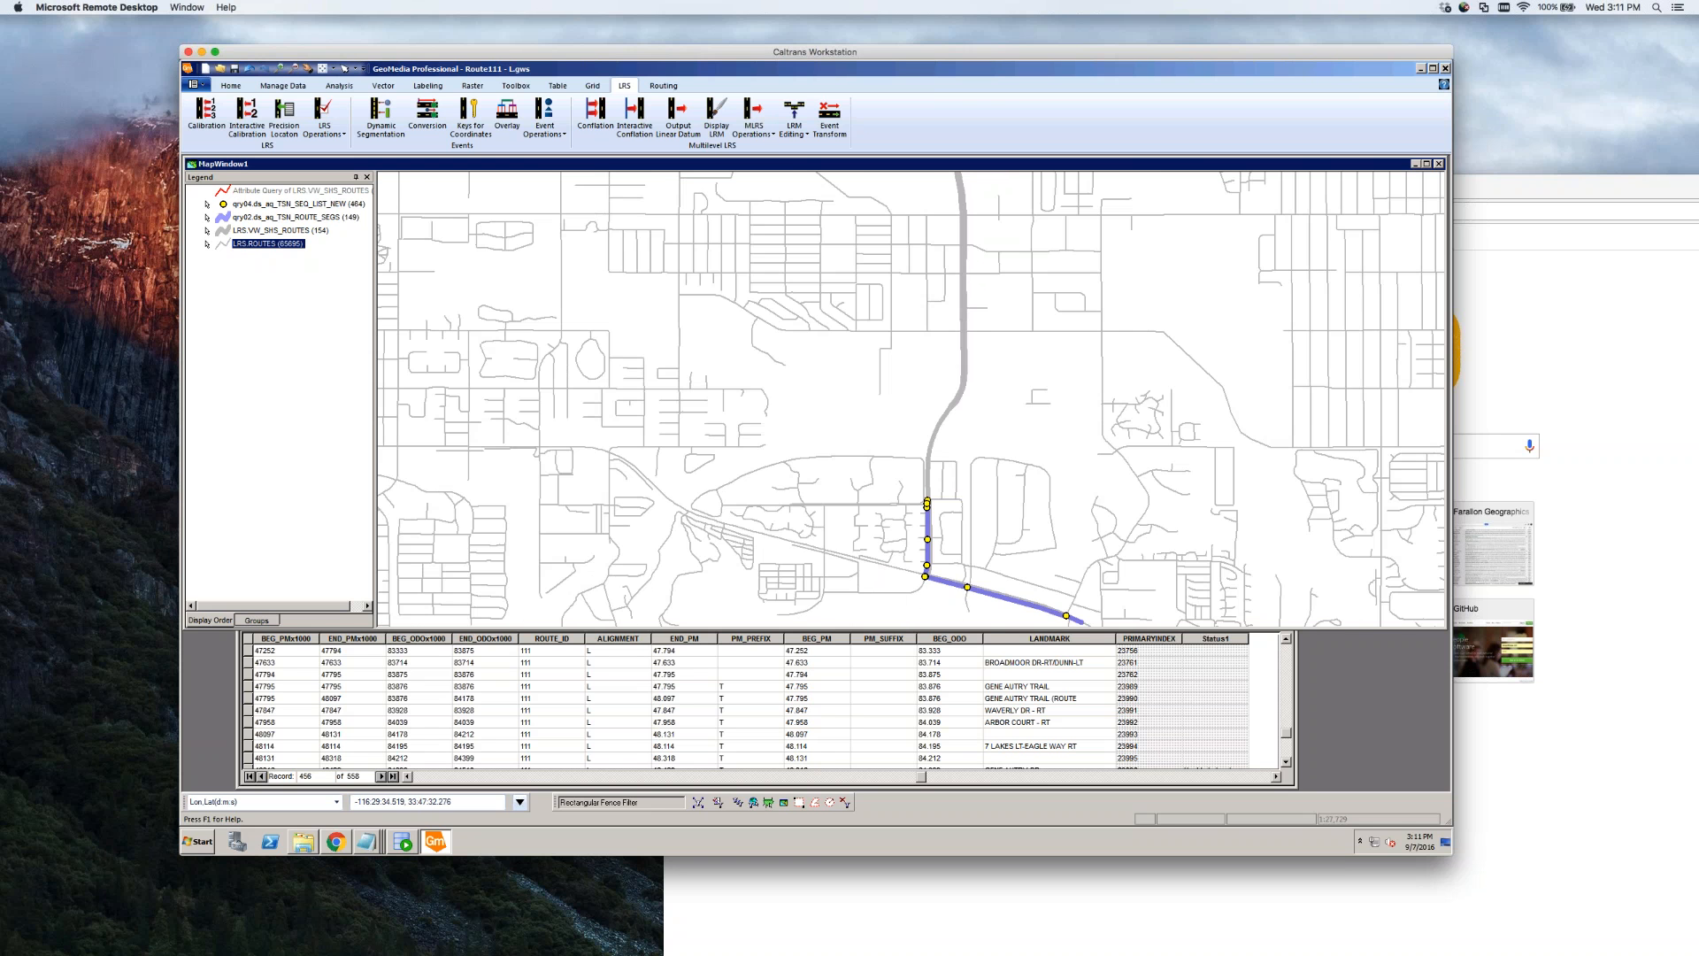
scroll(965, 591, up, 3)
click(865, 549)
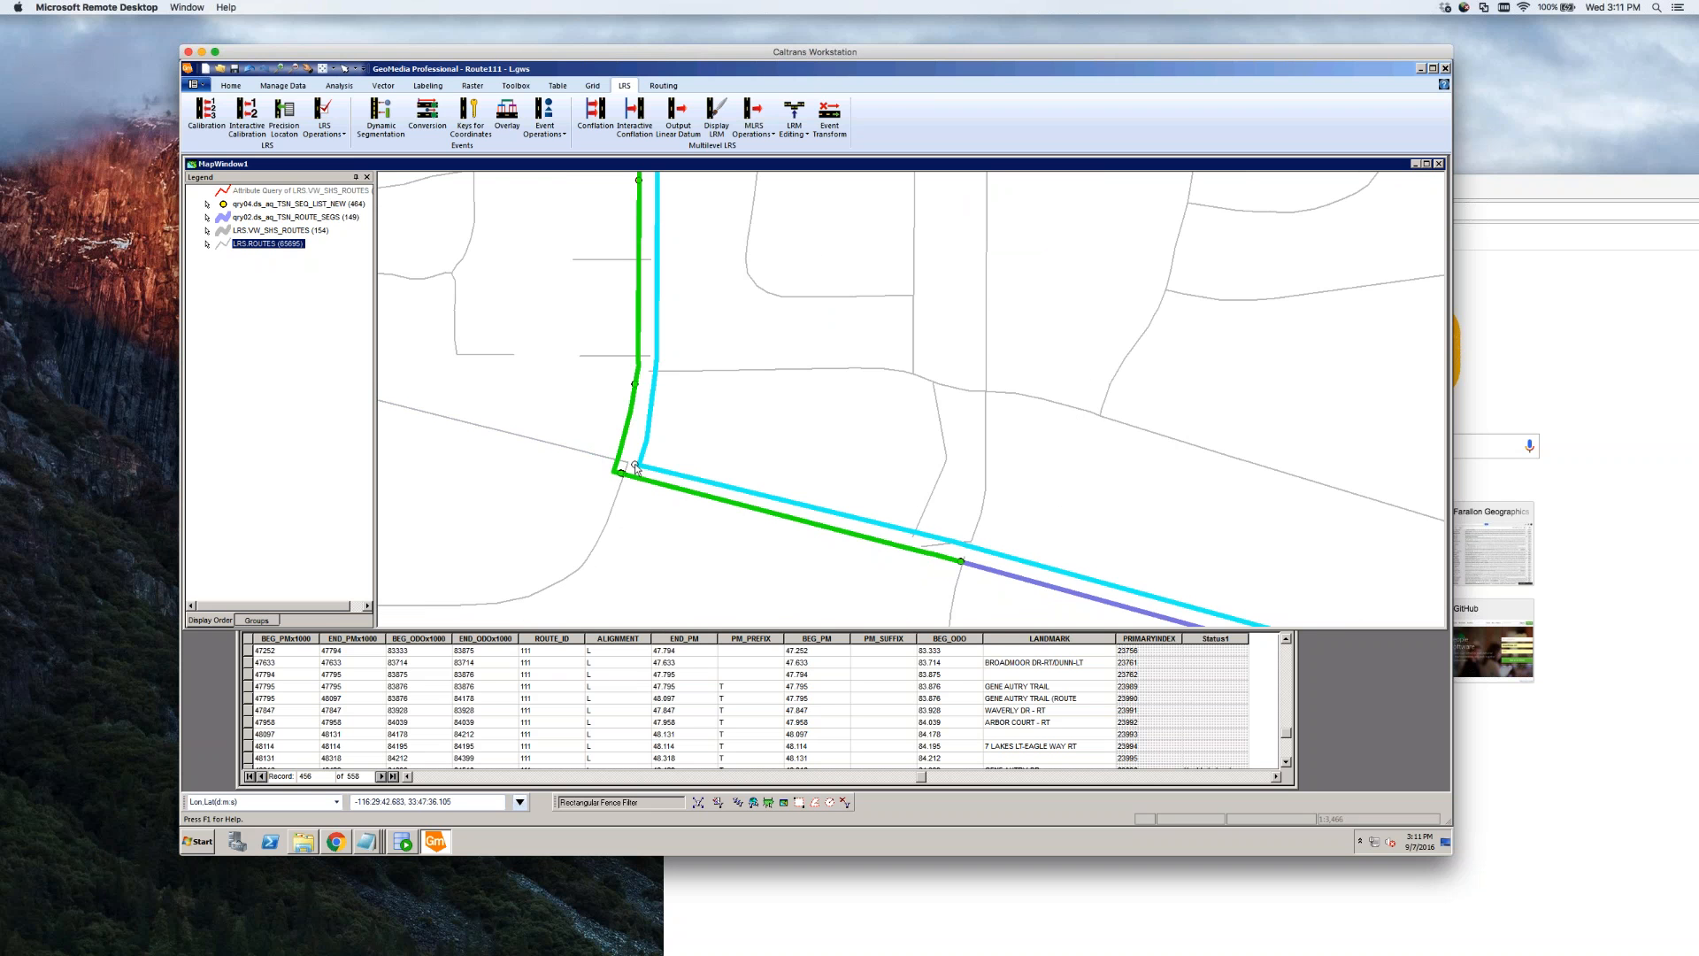
click(766, 448)
scroll(766, 448, down, 1)
scroll(785, 446, down, 1)
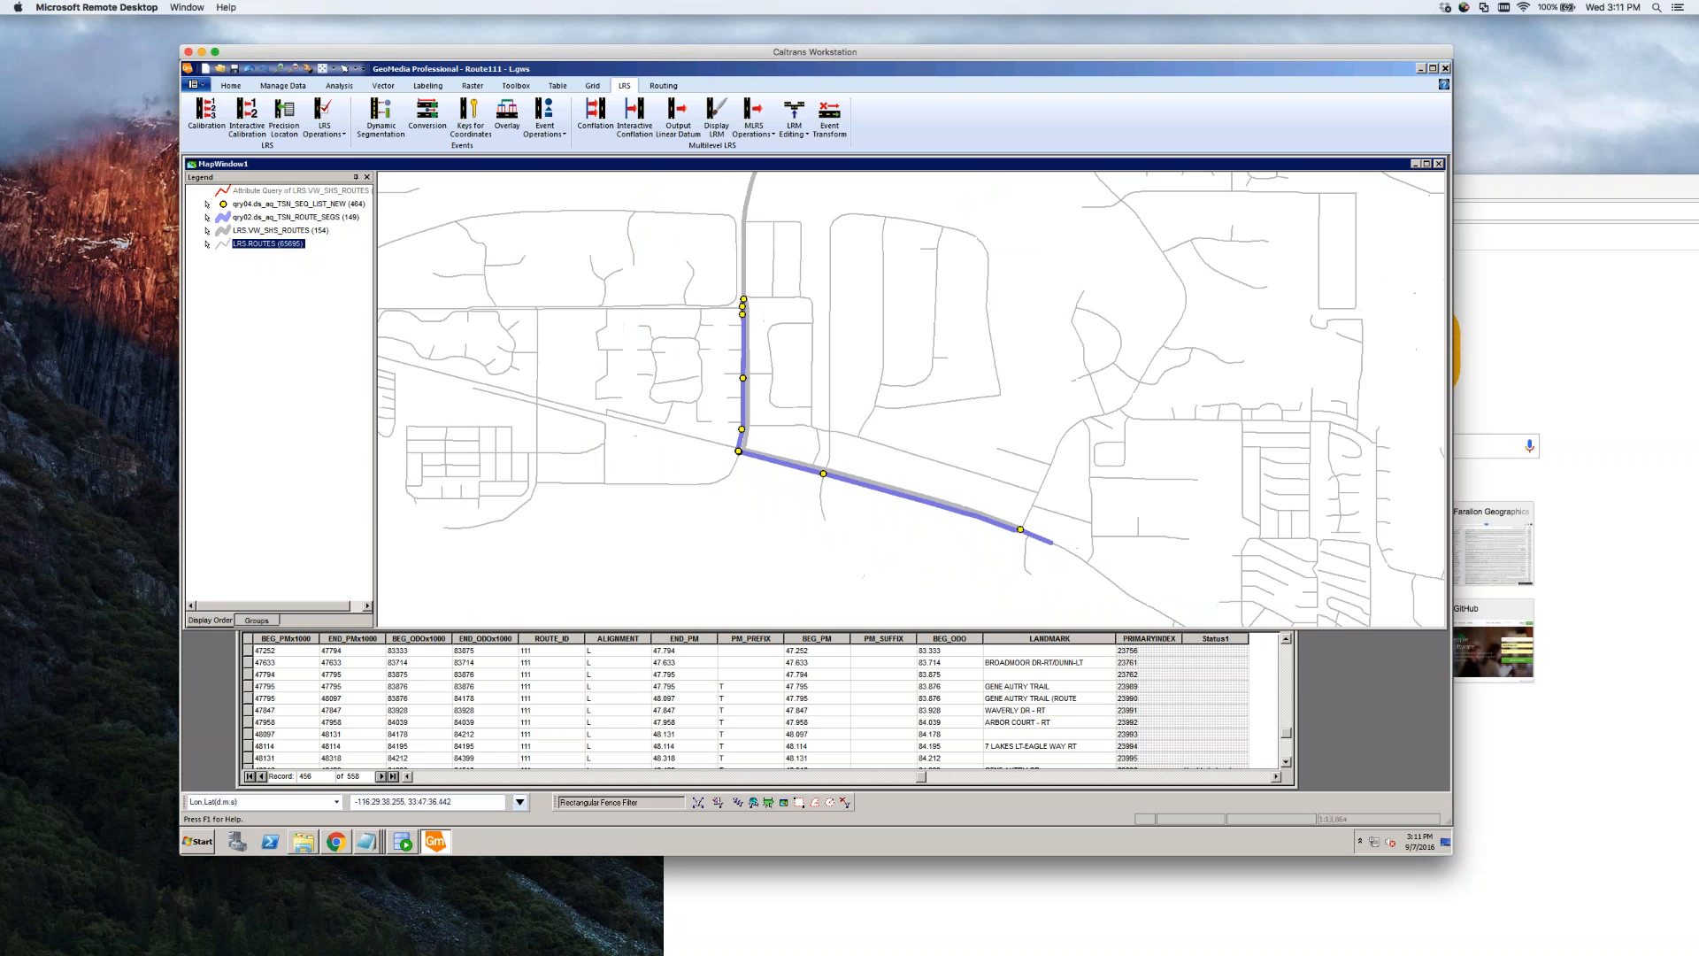
scroll(729, 299, up, 3)
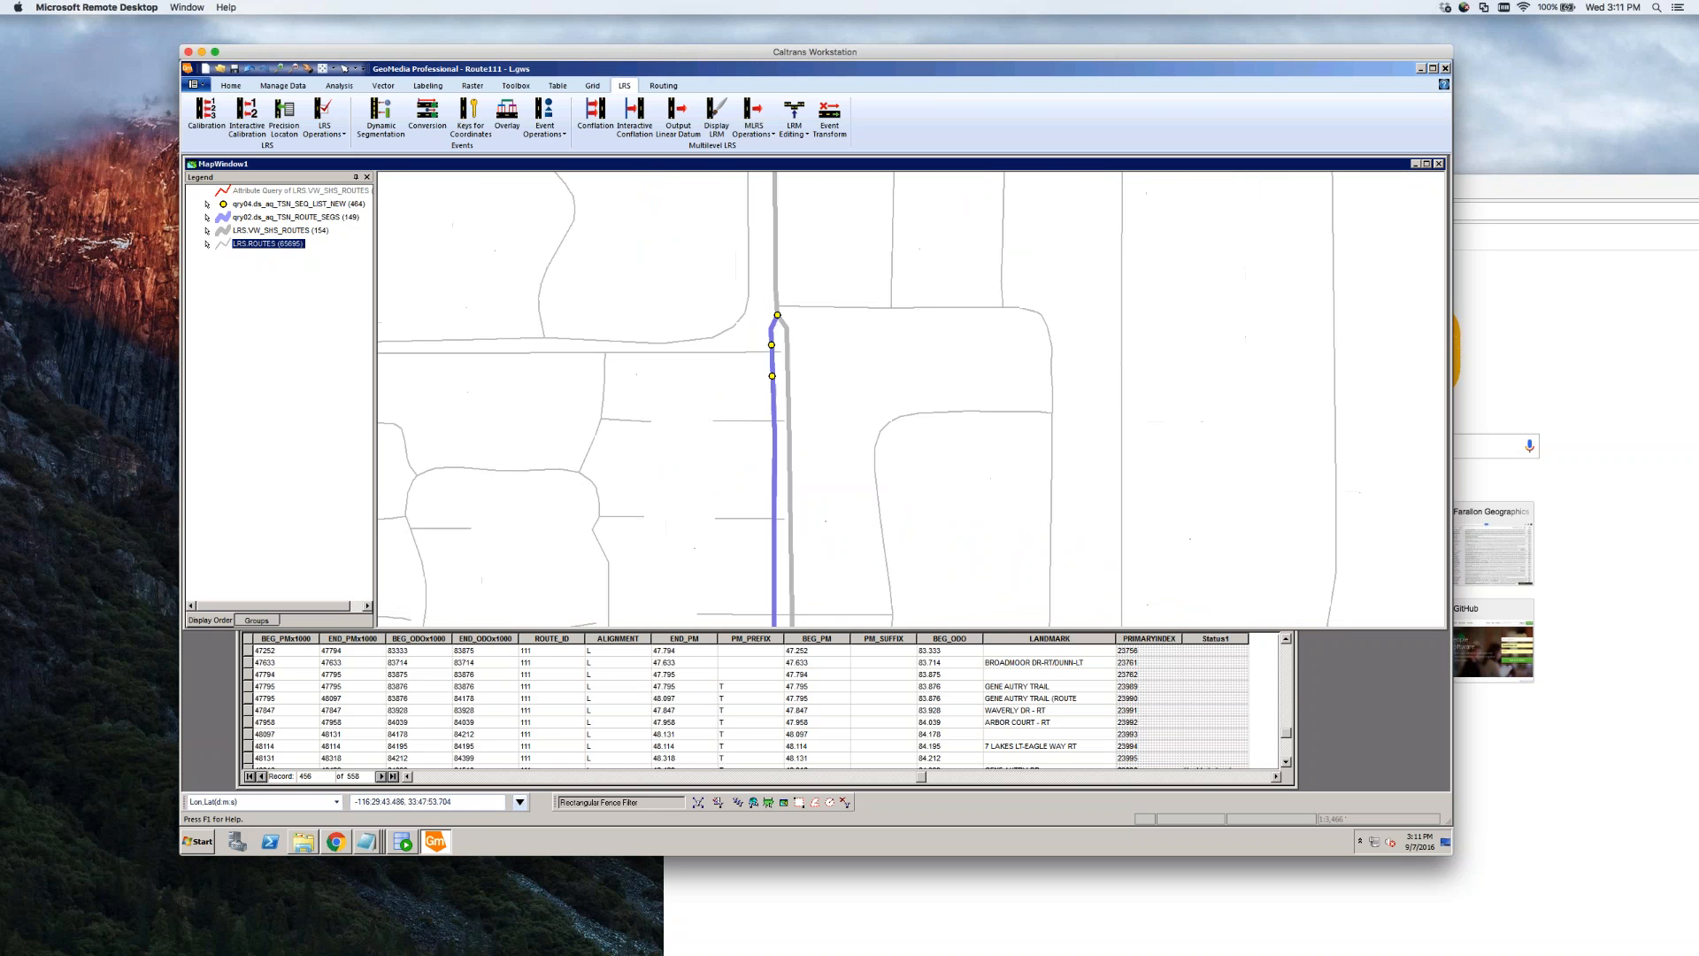
scroll(806, 390, down, 1)
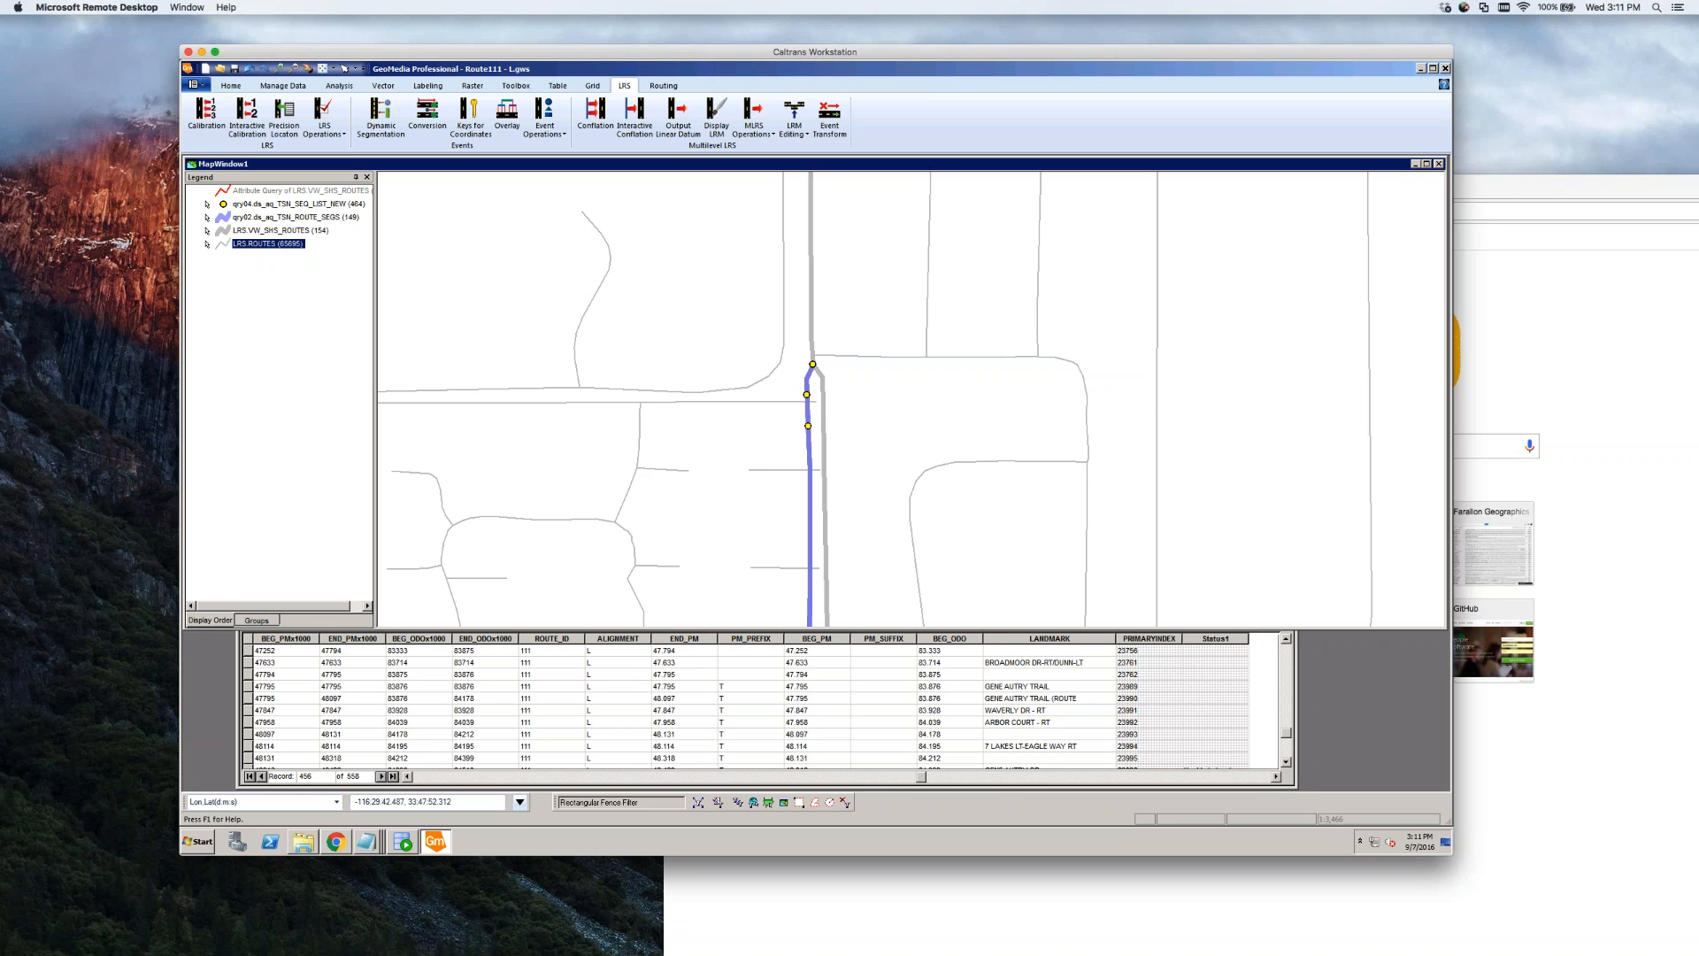
right_click(859, 330)
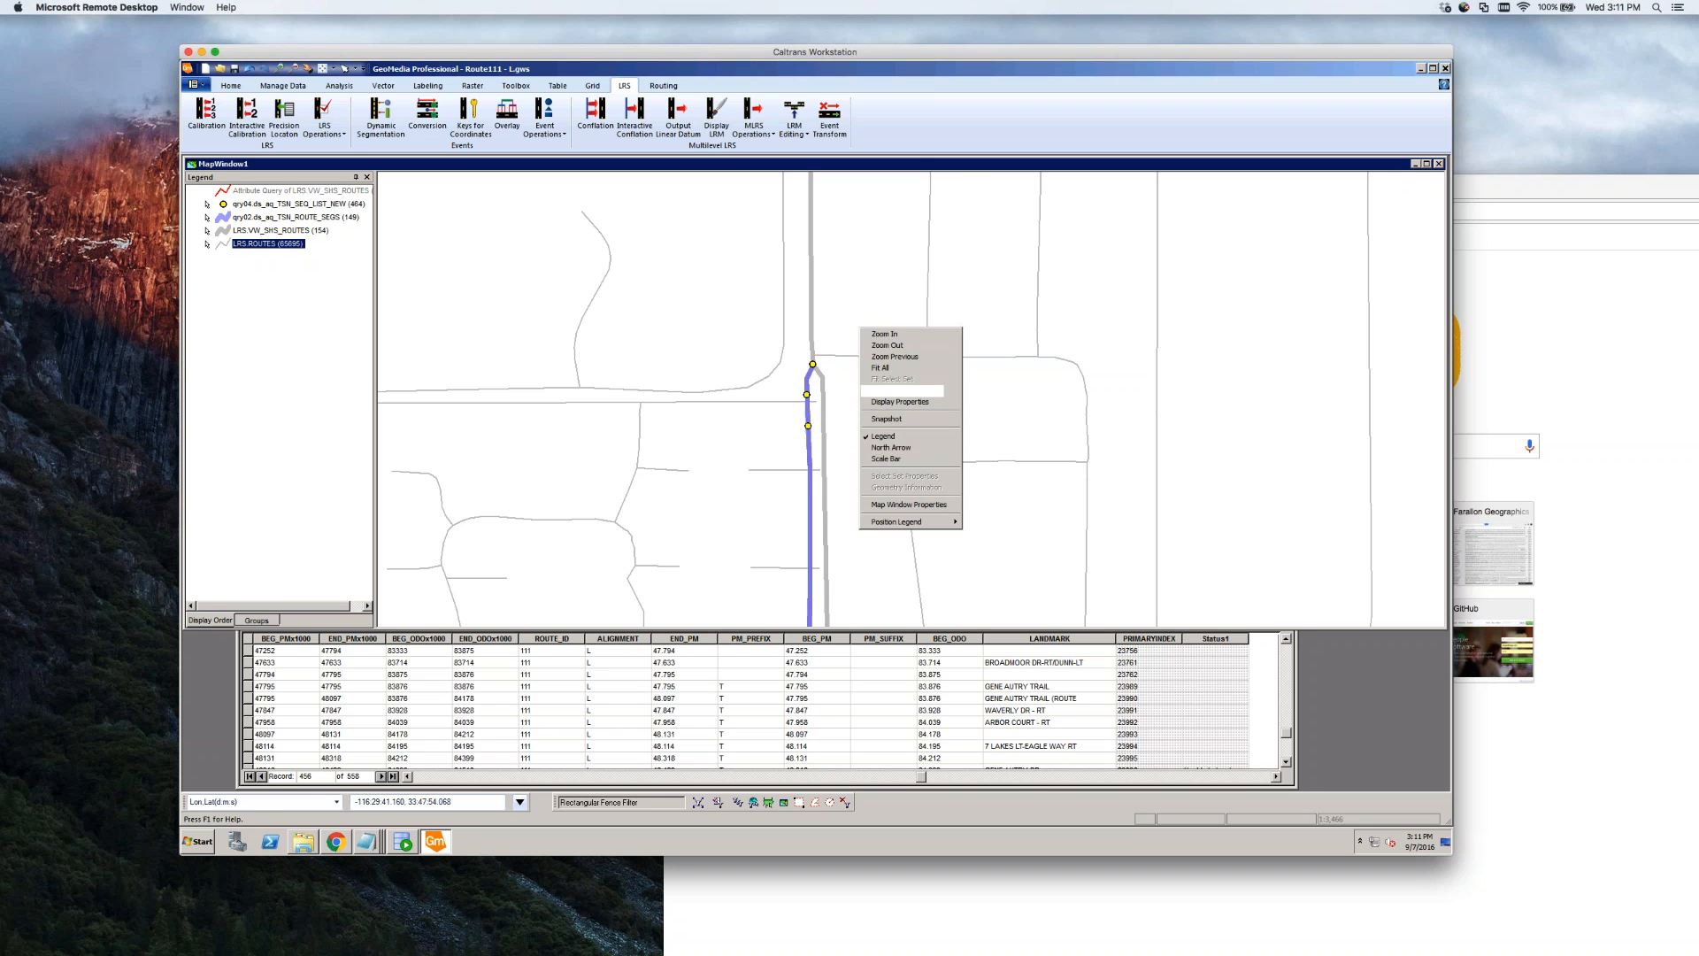
click(878, 390)
drag(876, 379, 844, 538)
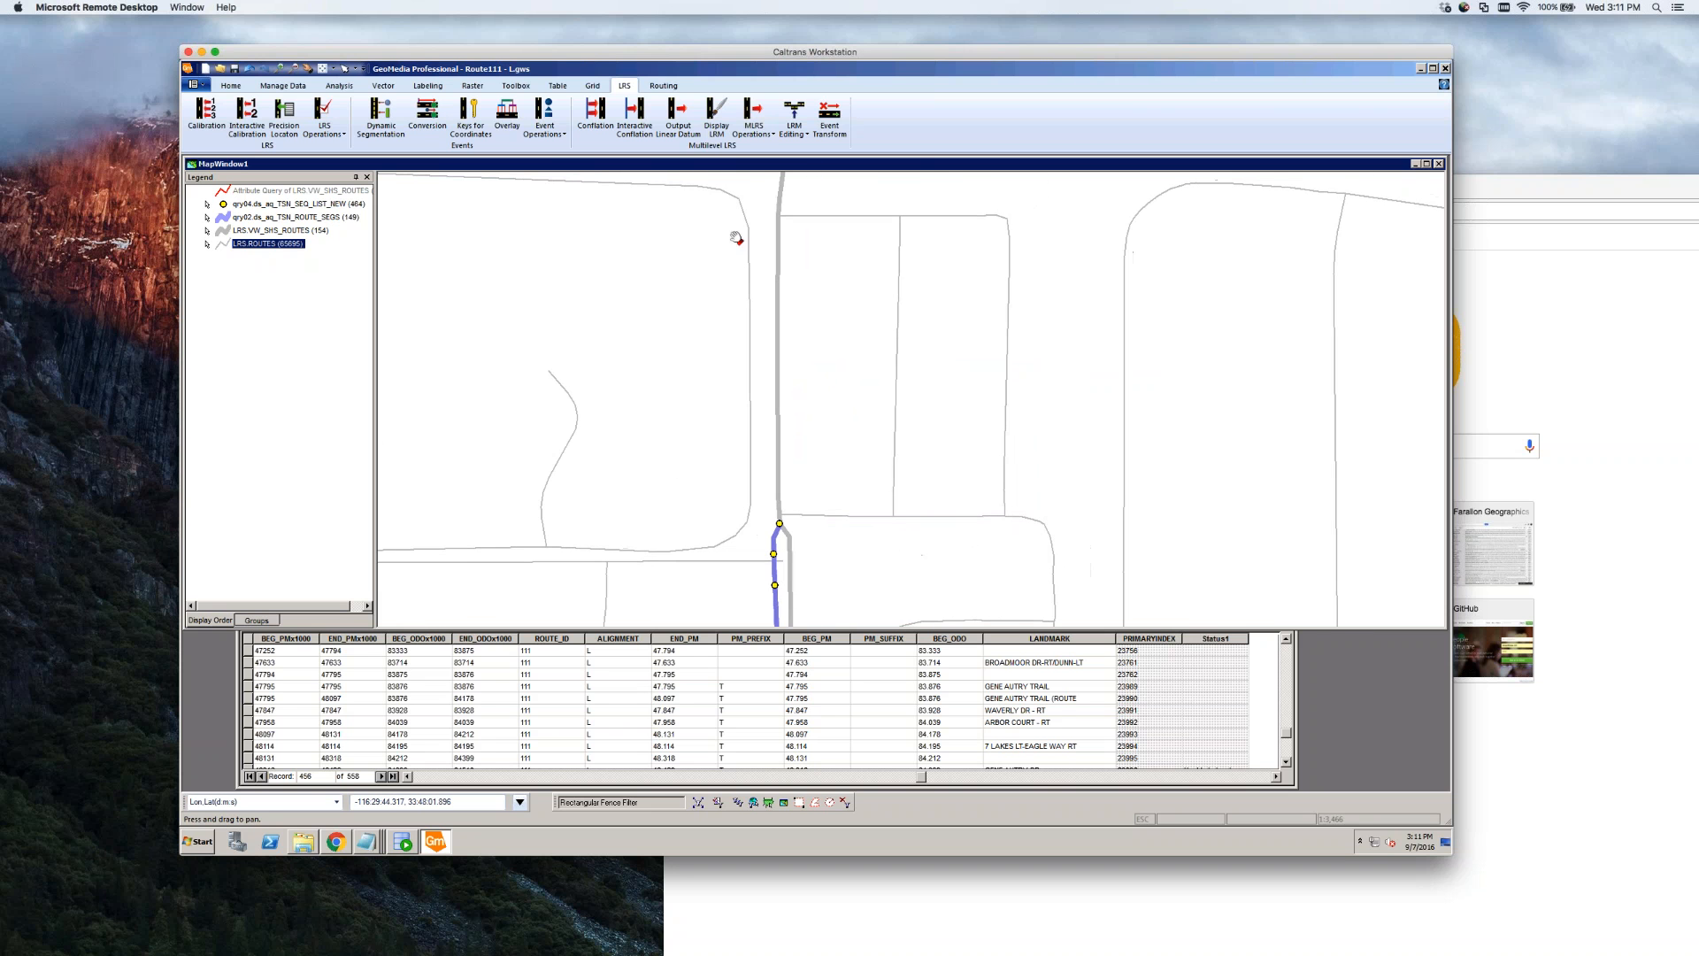
click(295, 69)
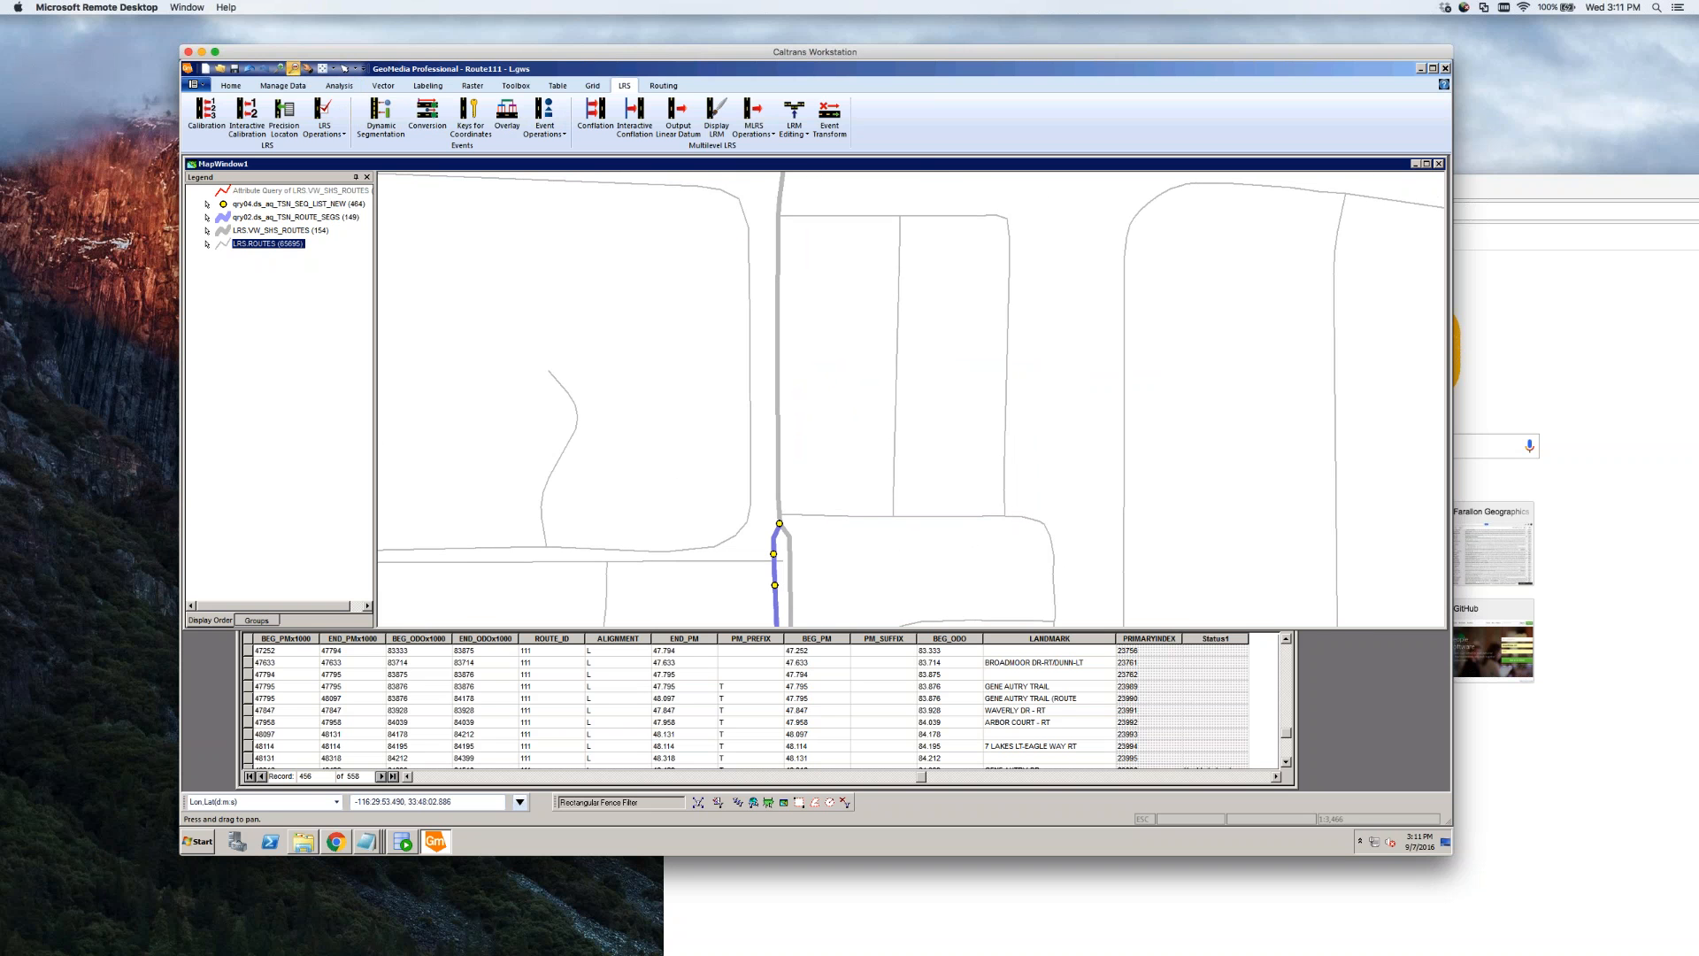
click(797, 495)
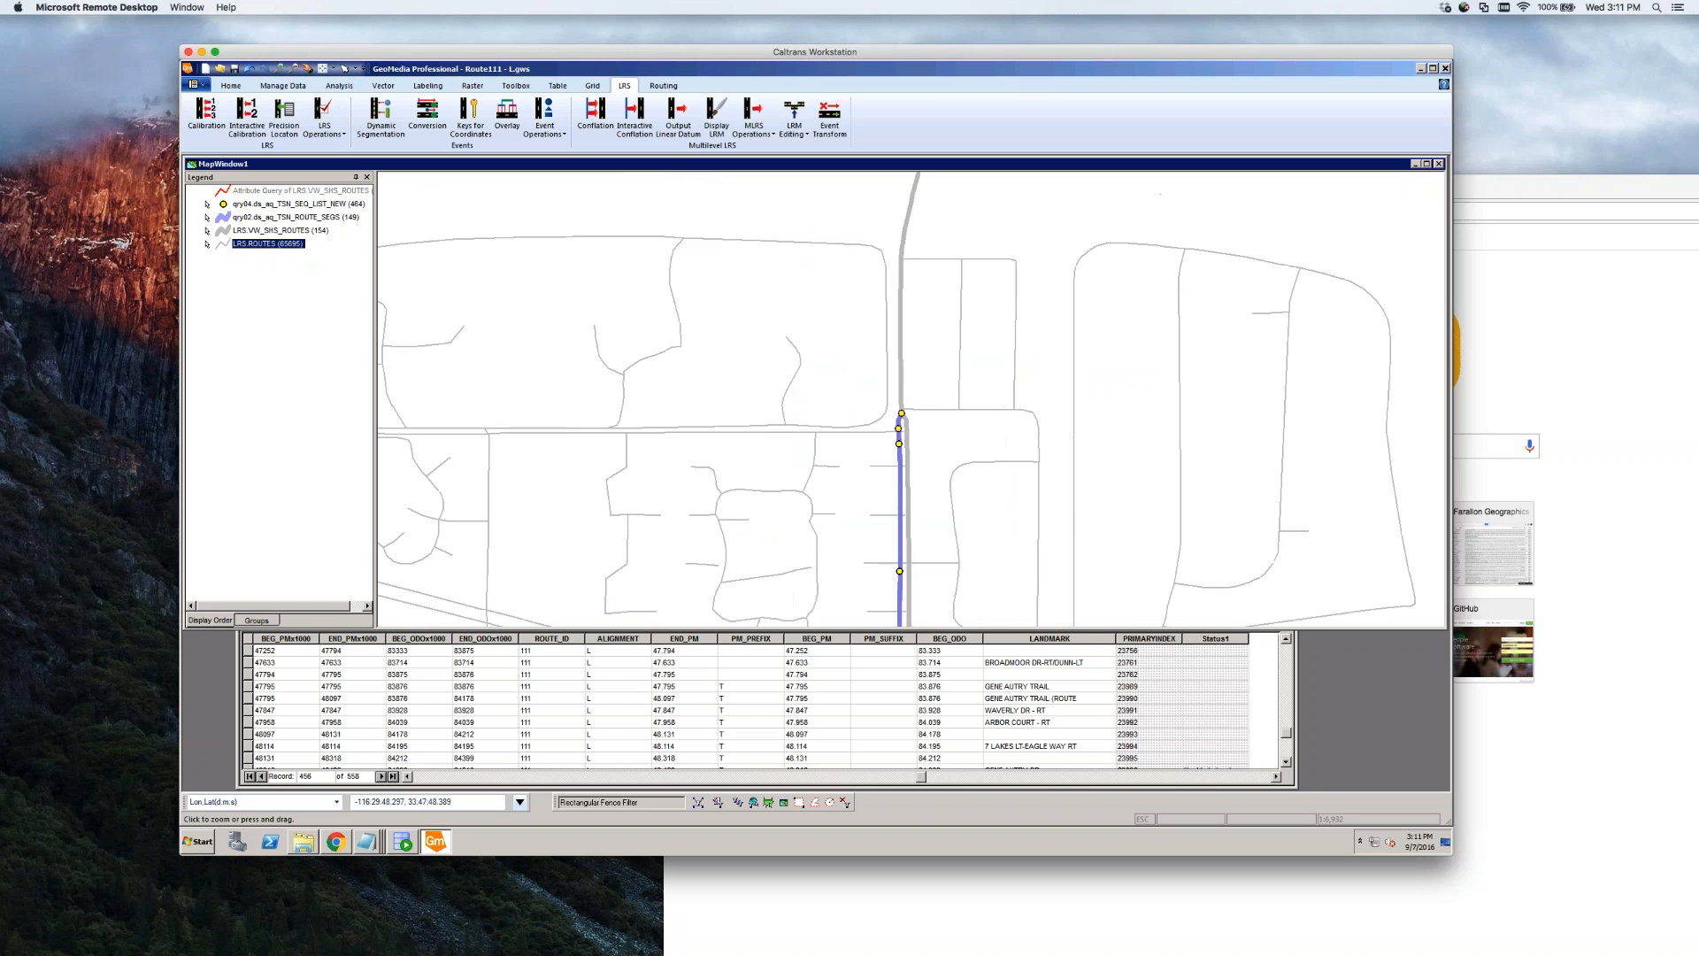
click(945, 356)
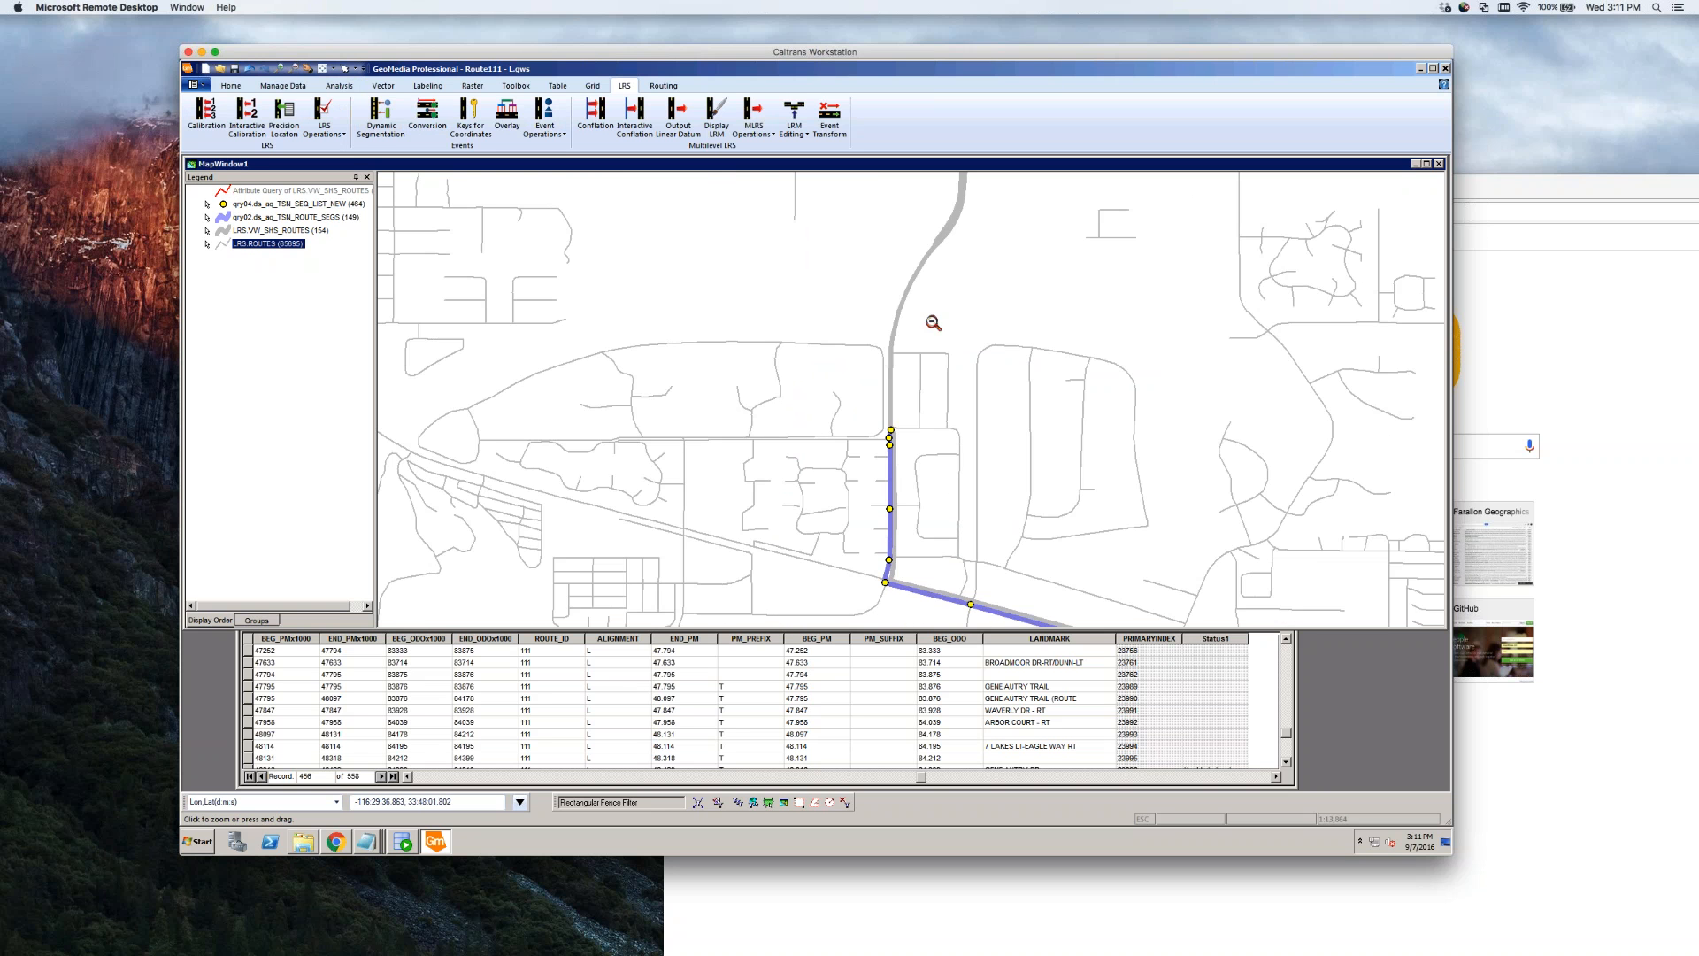
click(307, 69)
drag(993, 325, 838, 360)
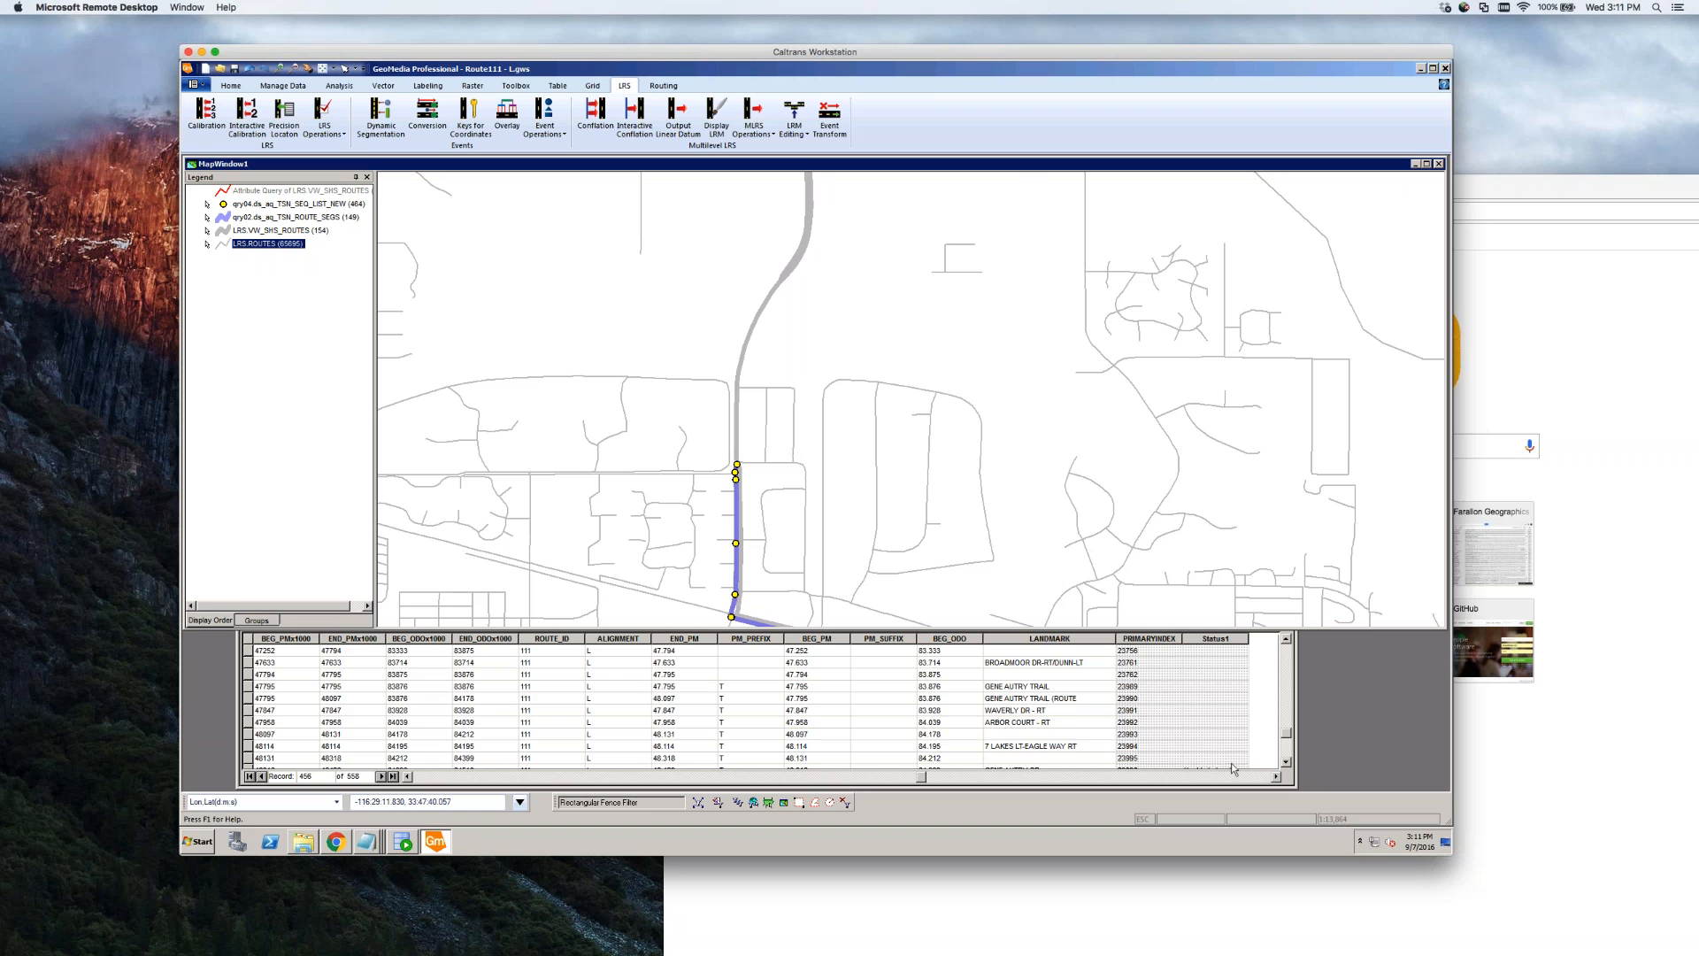
Select the unlocated Route 111 rows from 48318 through 48872 in the TSN table, then bring the map forward
click(1287, 762)
click(1286, 762)
click(1287, 763)
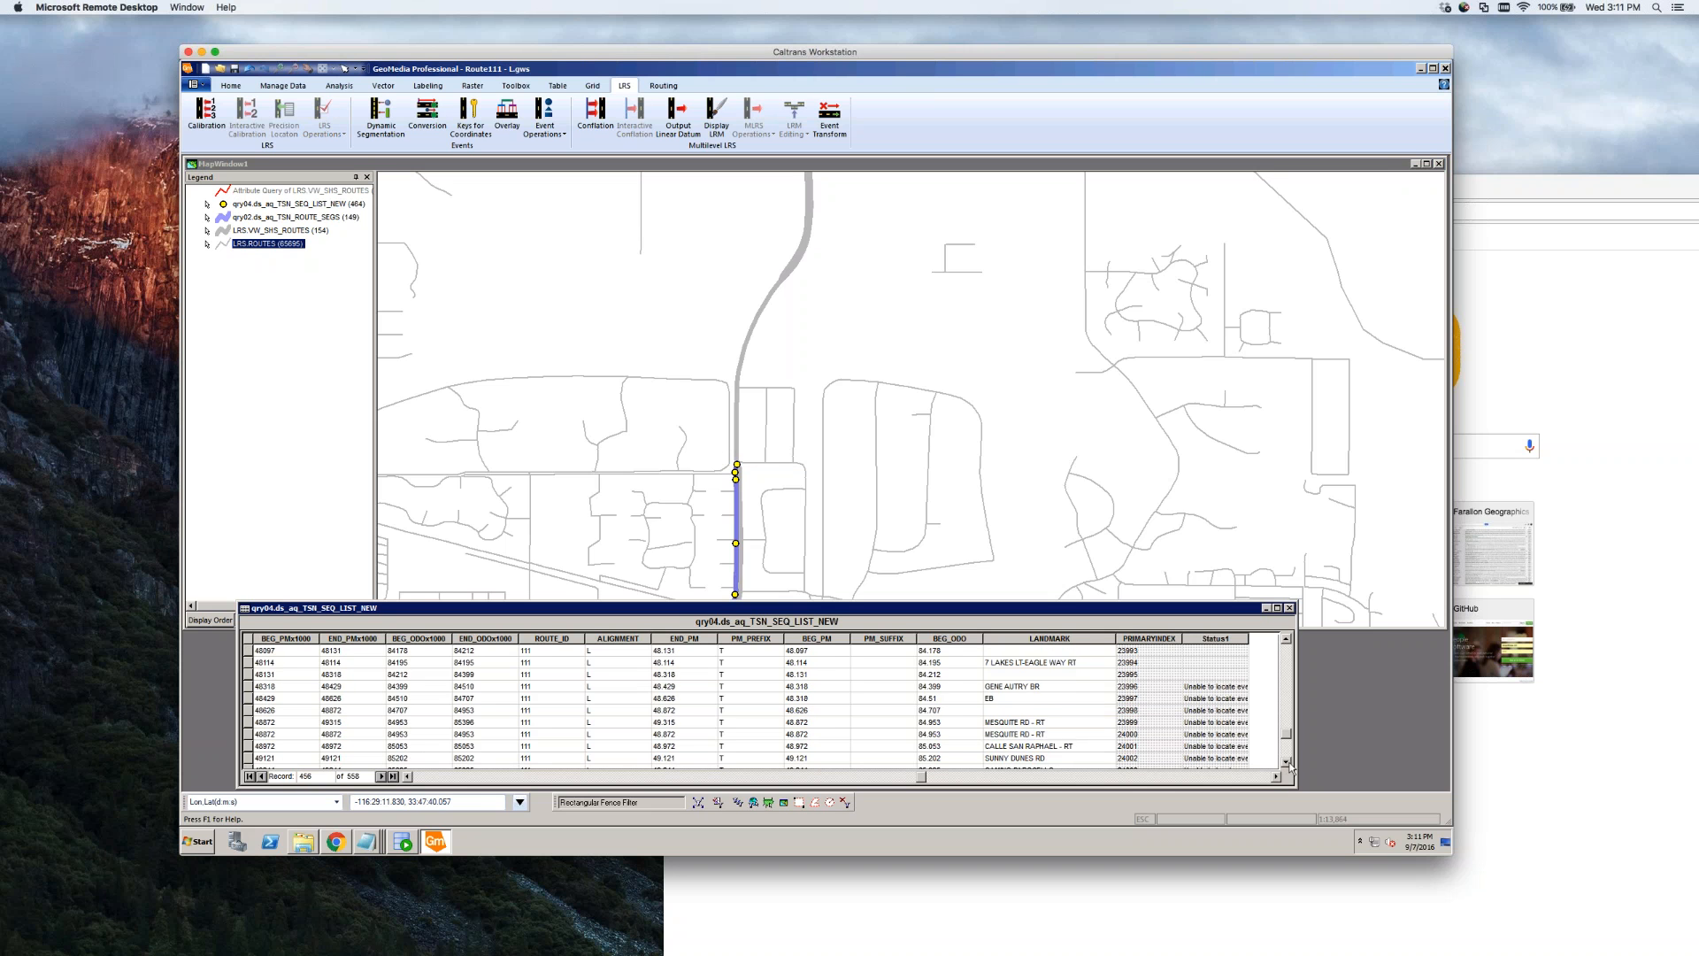
click(1287, 763)
click(1288, 763)
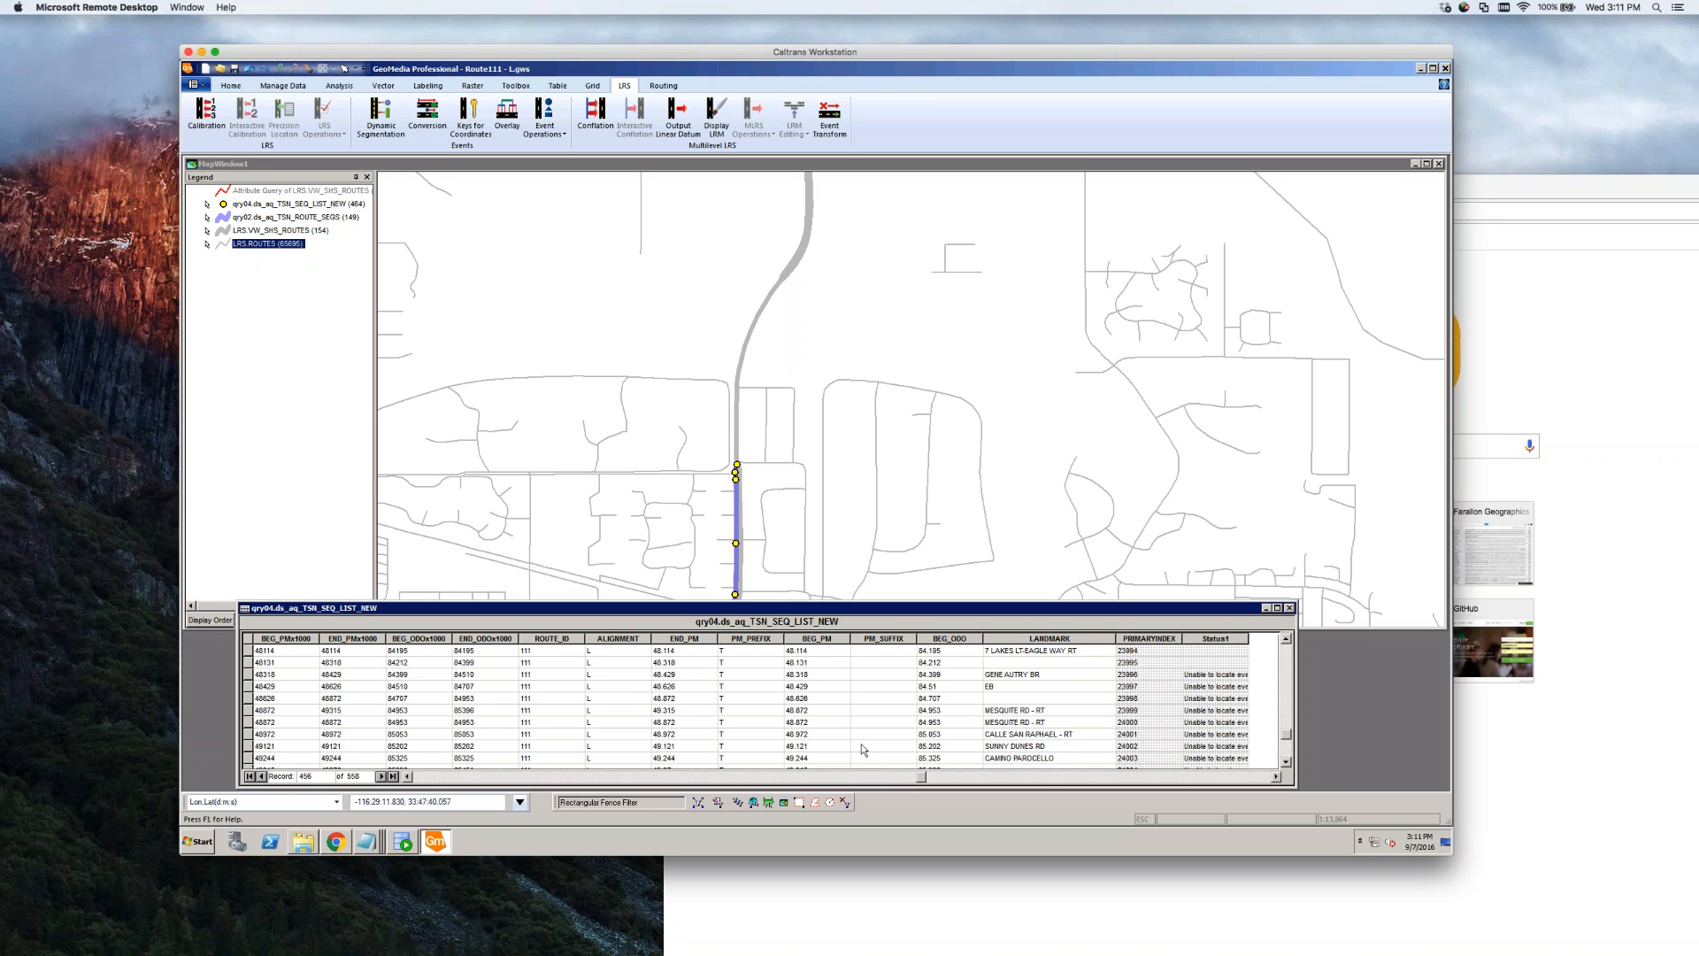
click(247, 687)
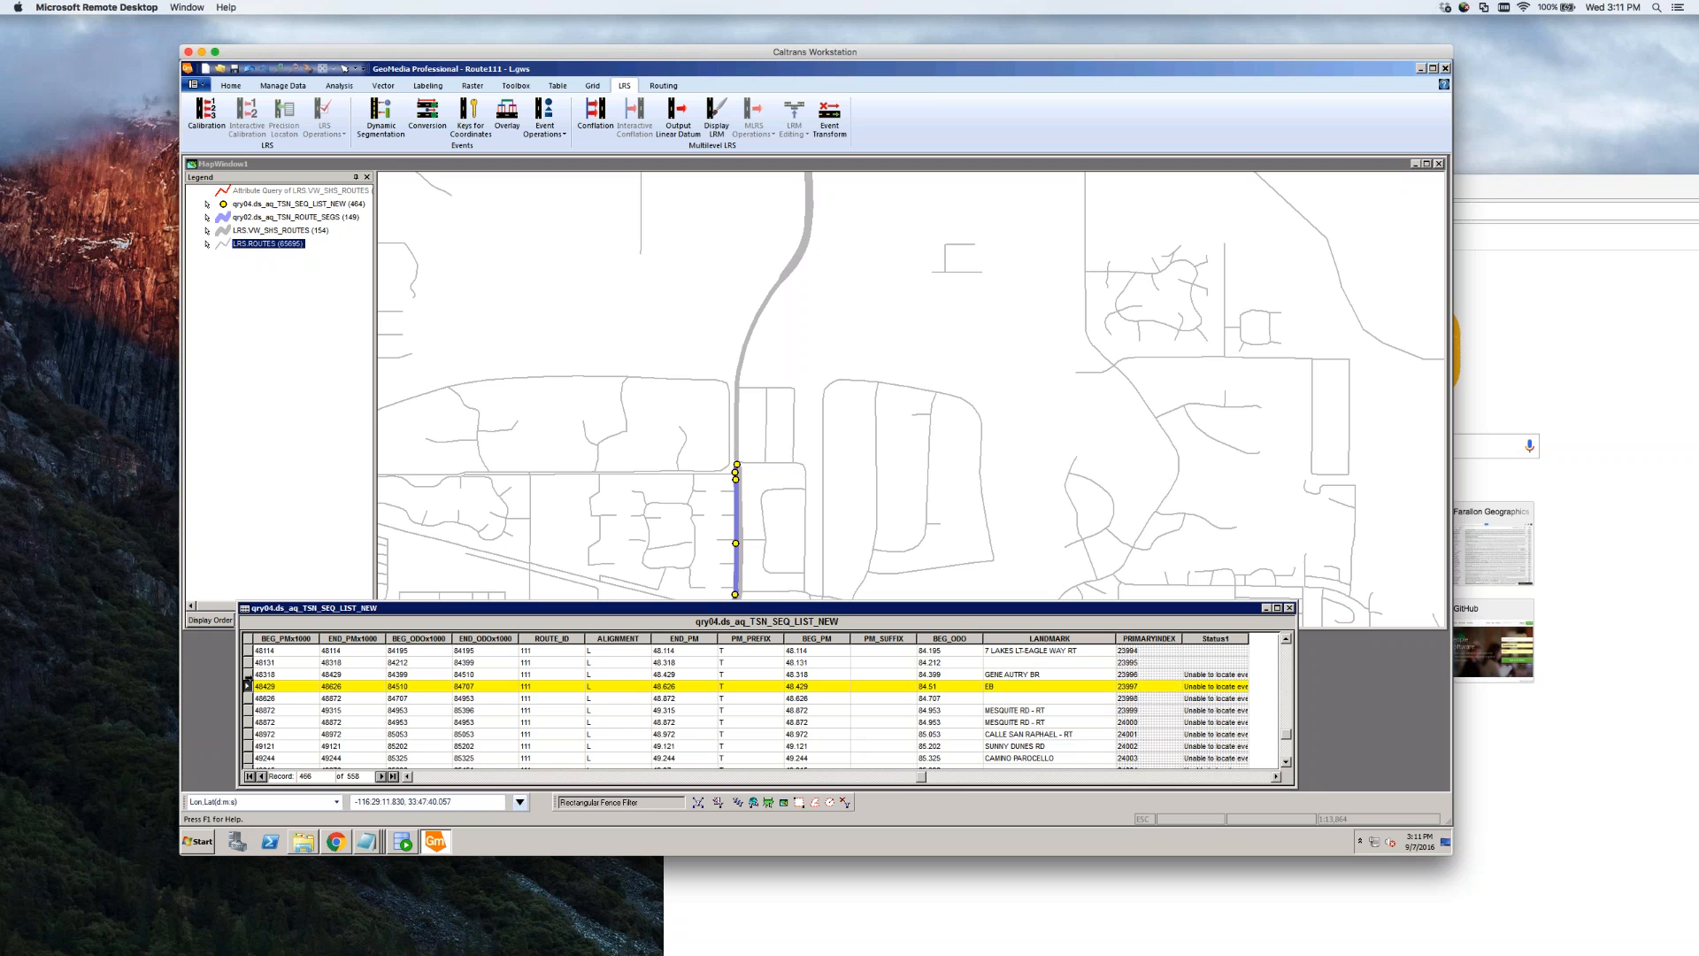
click(249, 677)
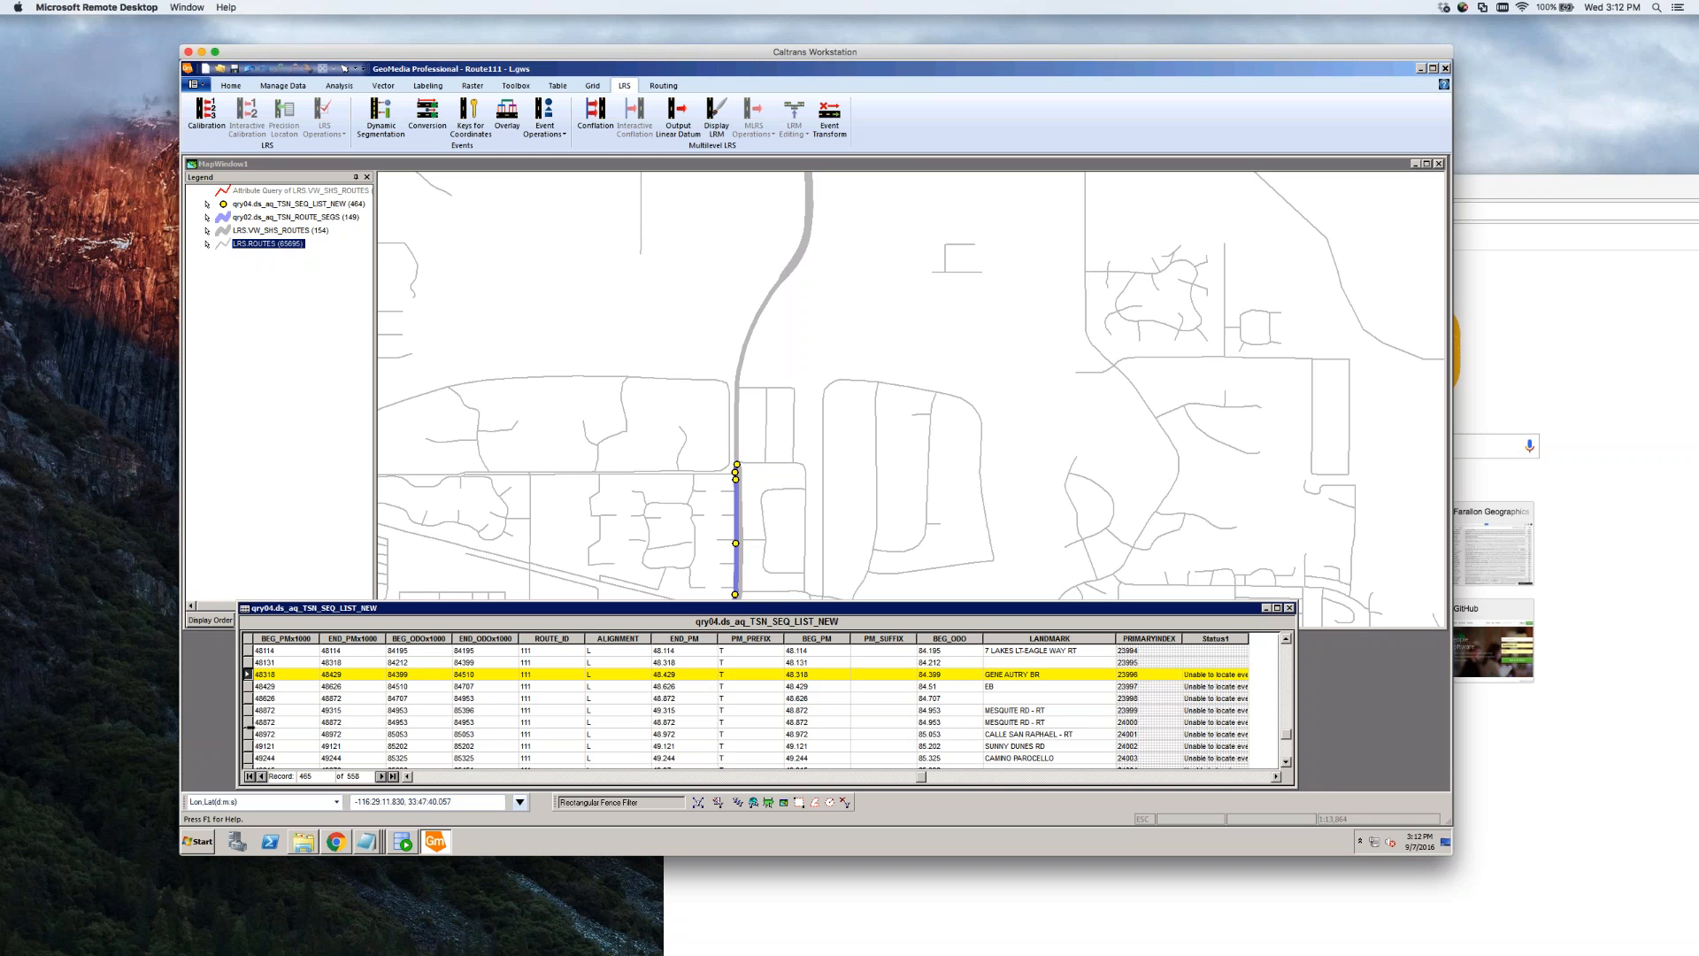
shift+click(248, 722)
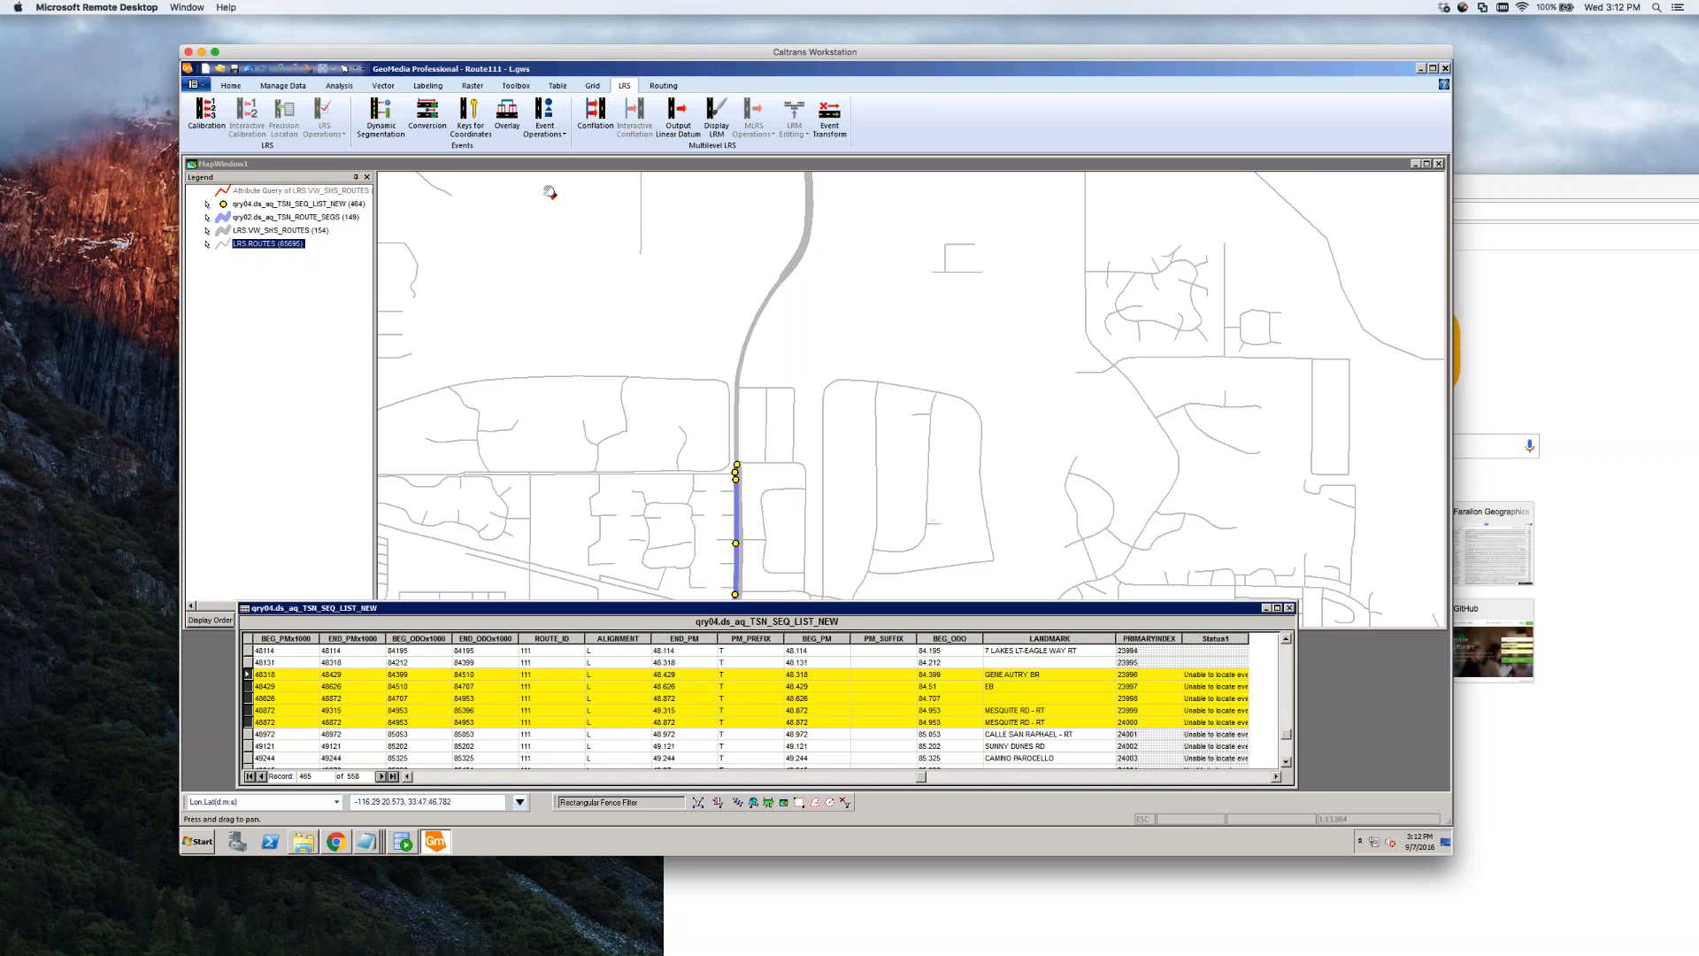
click(357, 162)
click(293, 68)
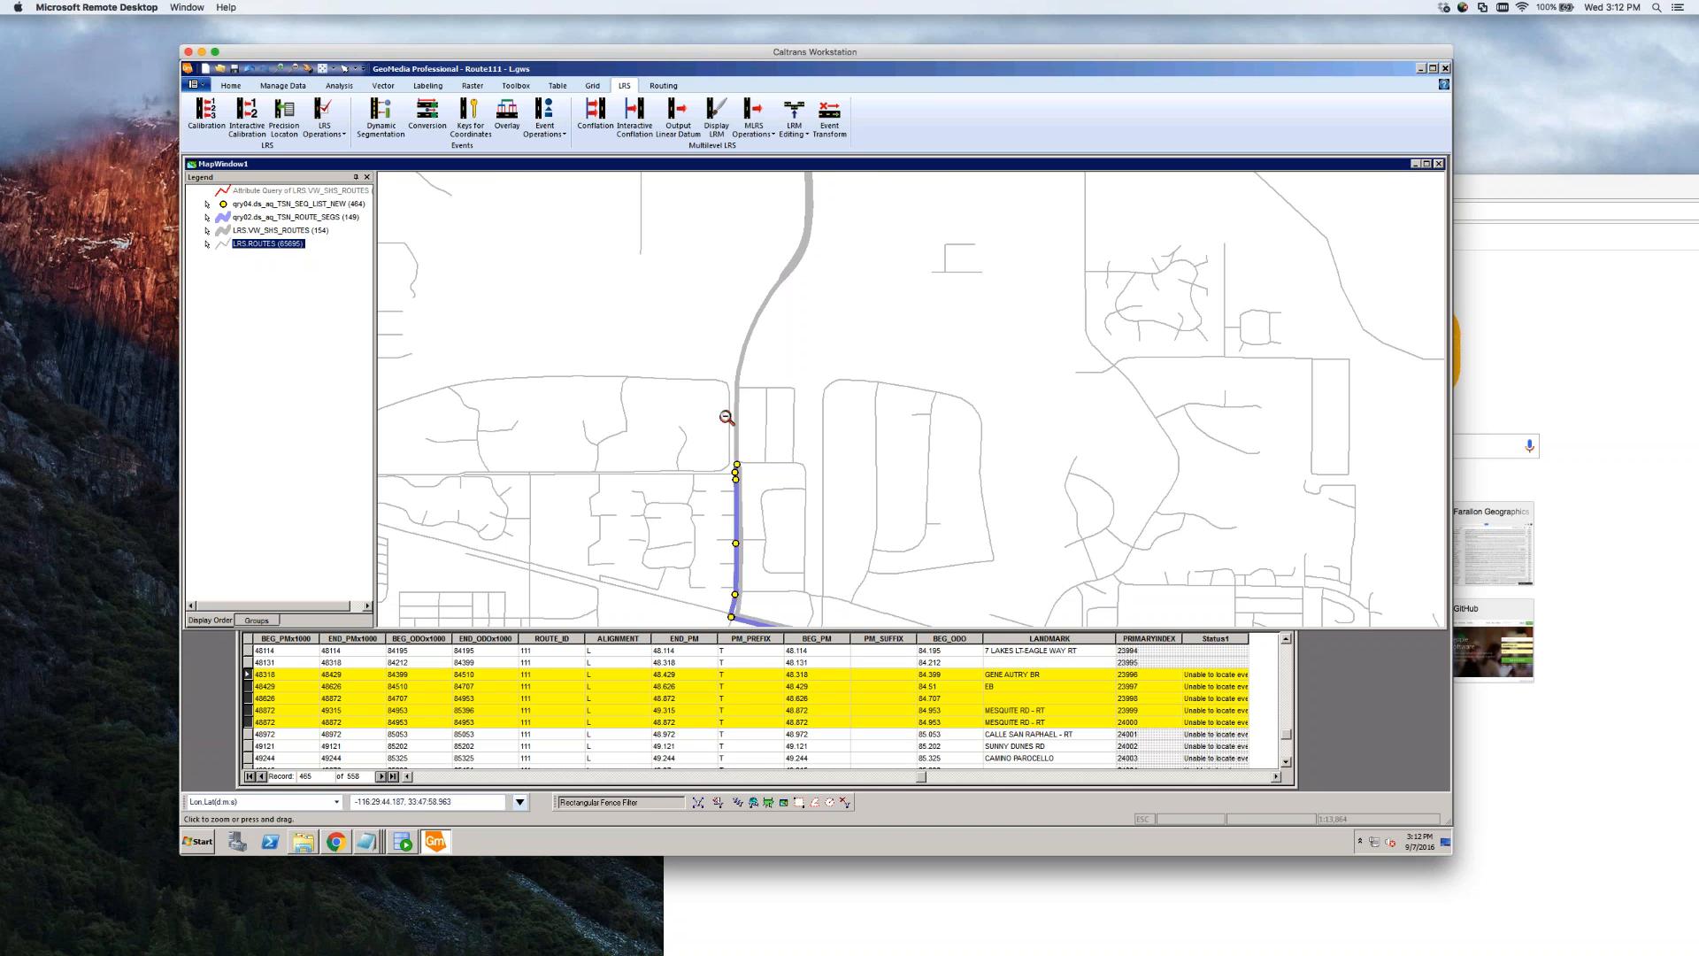
Zoom out along Route 111 and select the uncovered route stretch north of the junction
click(726, 417)
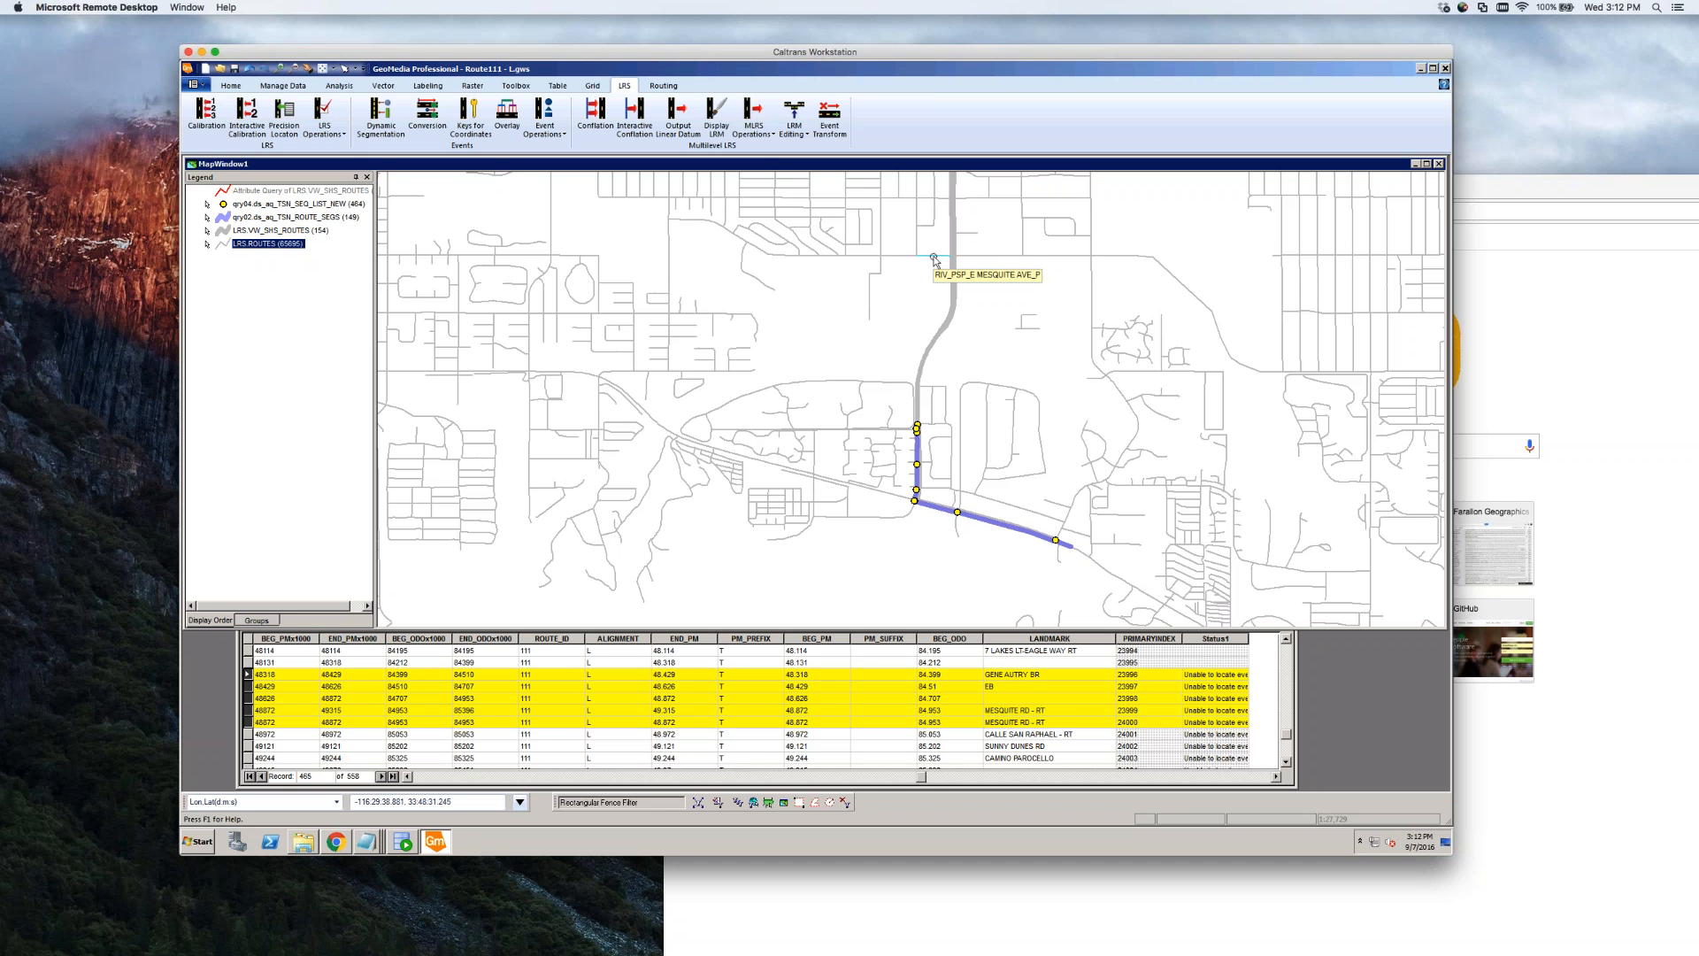
scroll(924, 428, up, 1)
scroll(925, 428, up, 1)
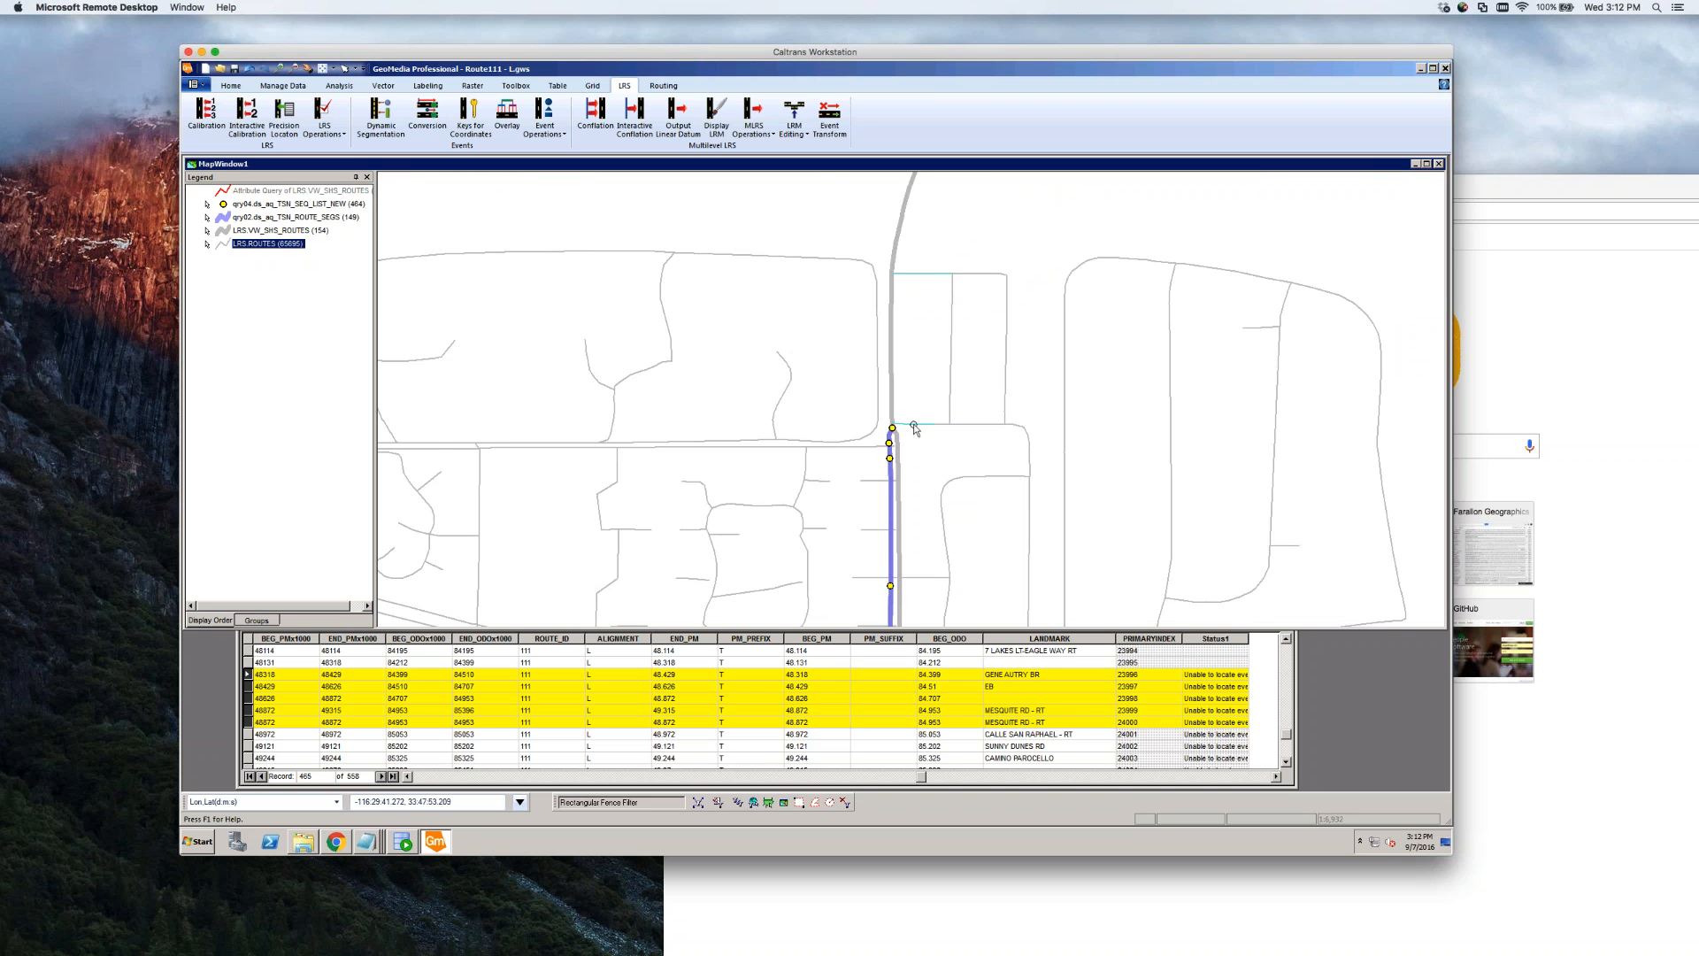
scroll(914, 385, down, 2)
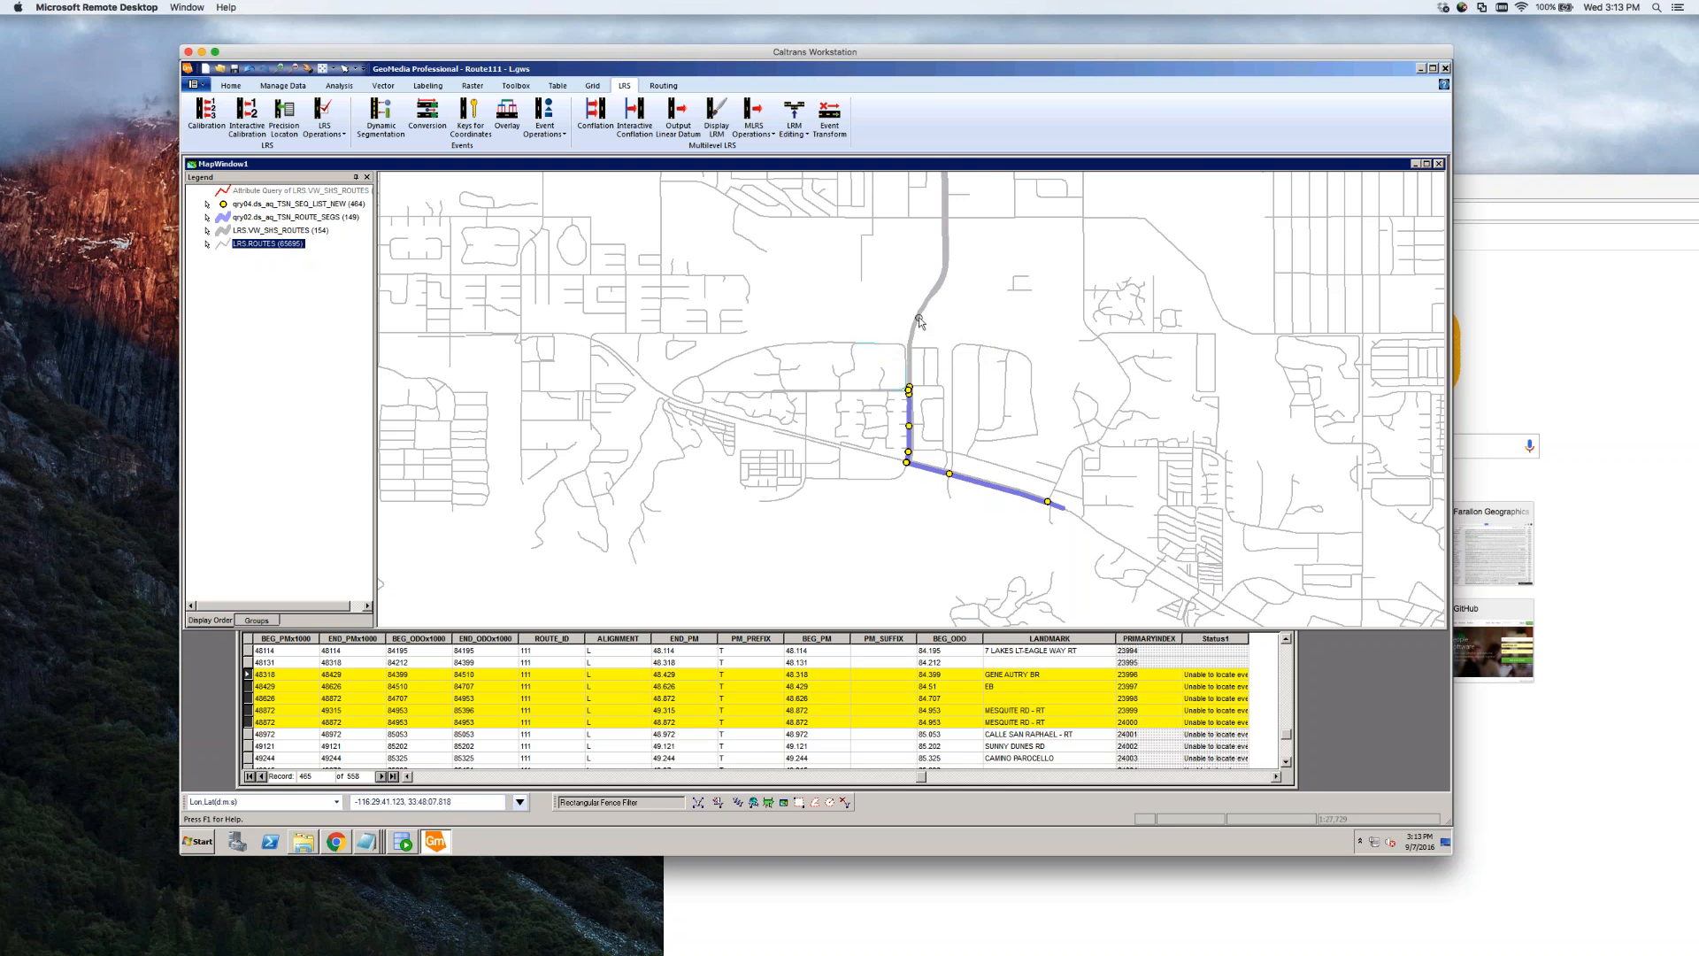
scroll(898, 348, up, 2)
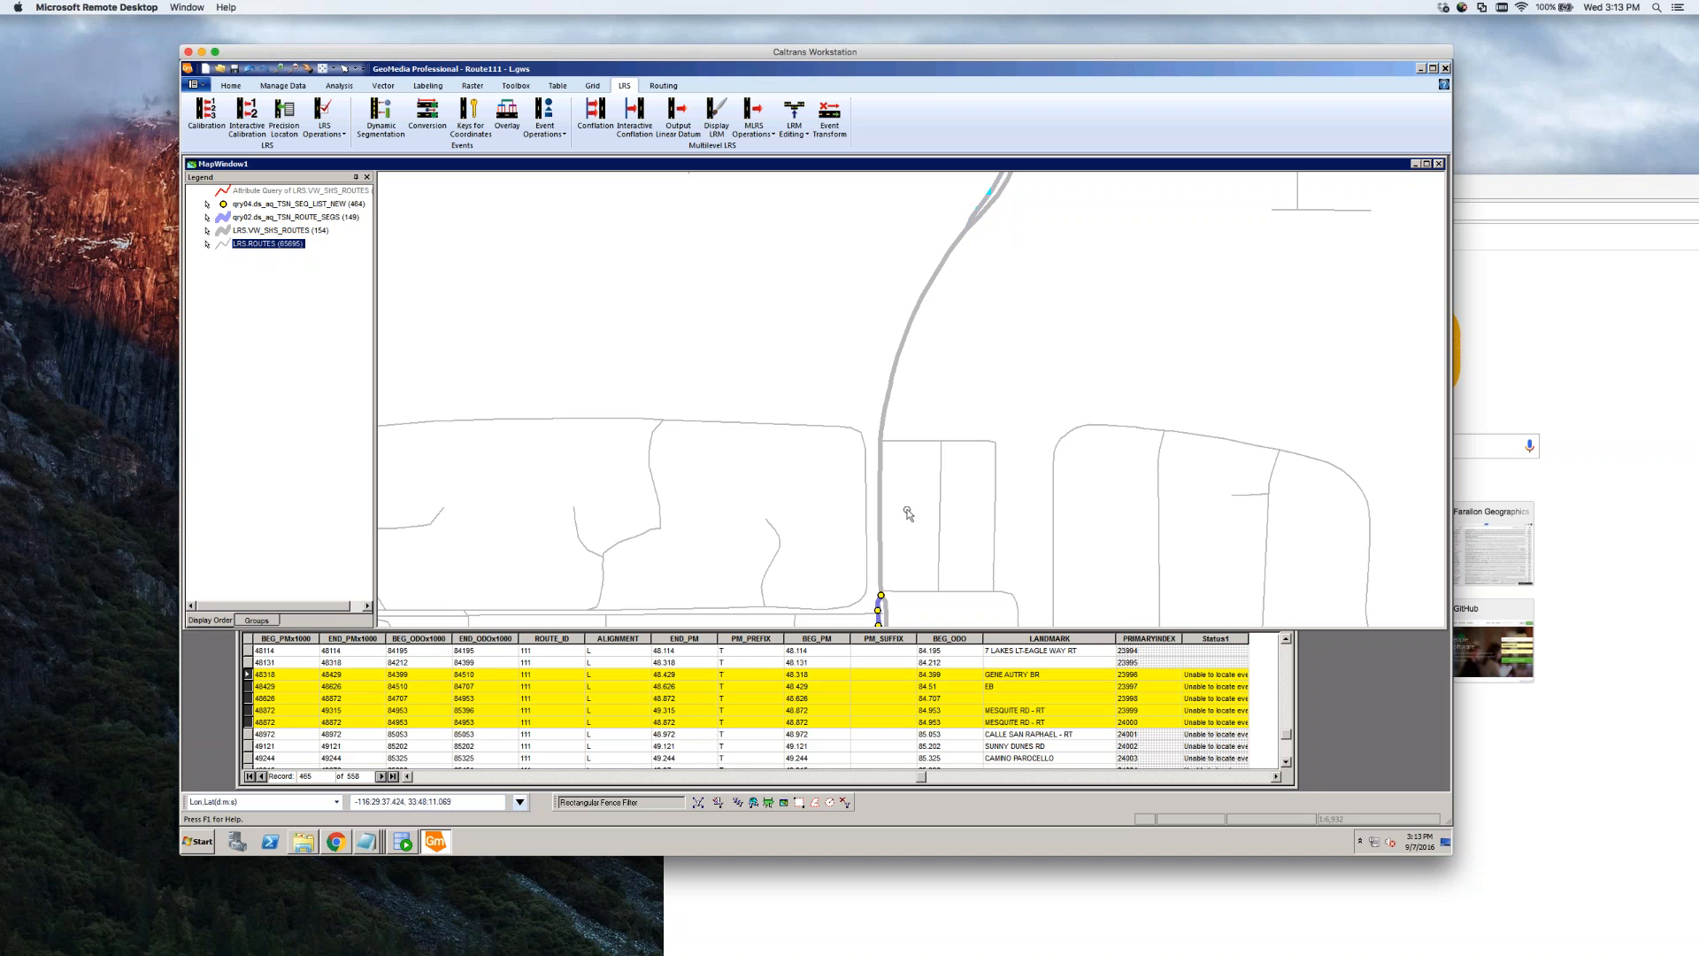
click(962, 241)
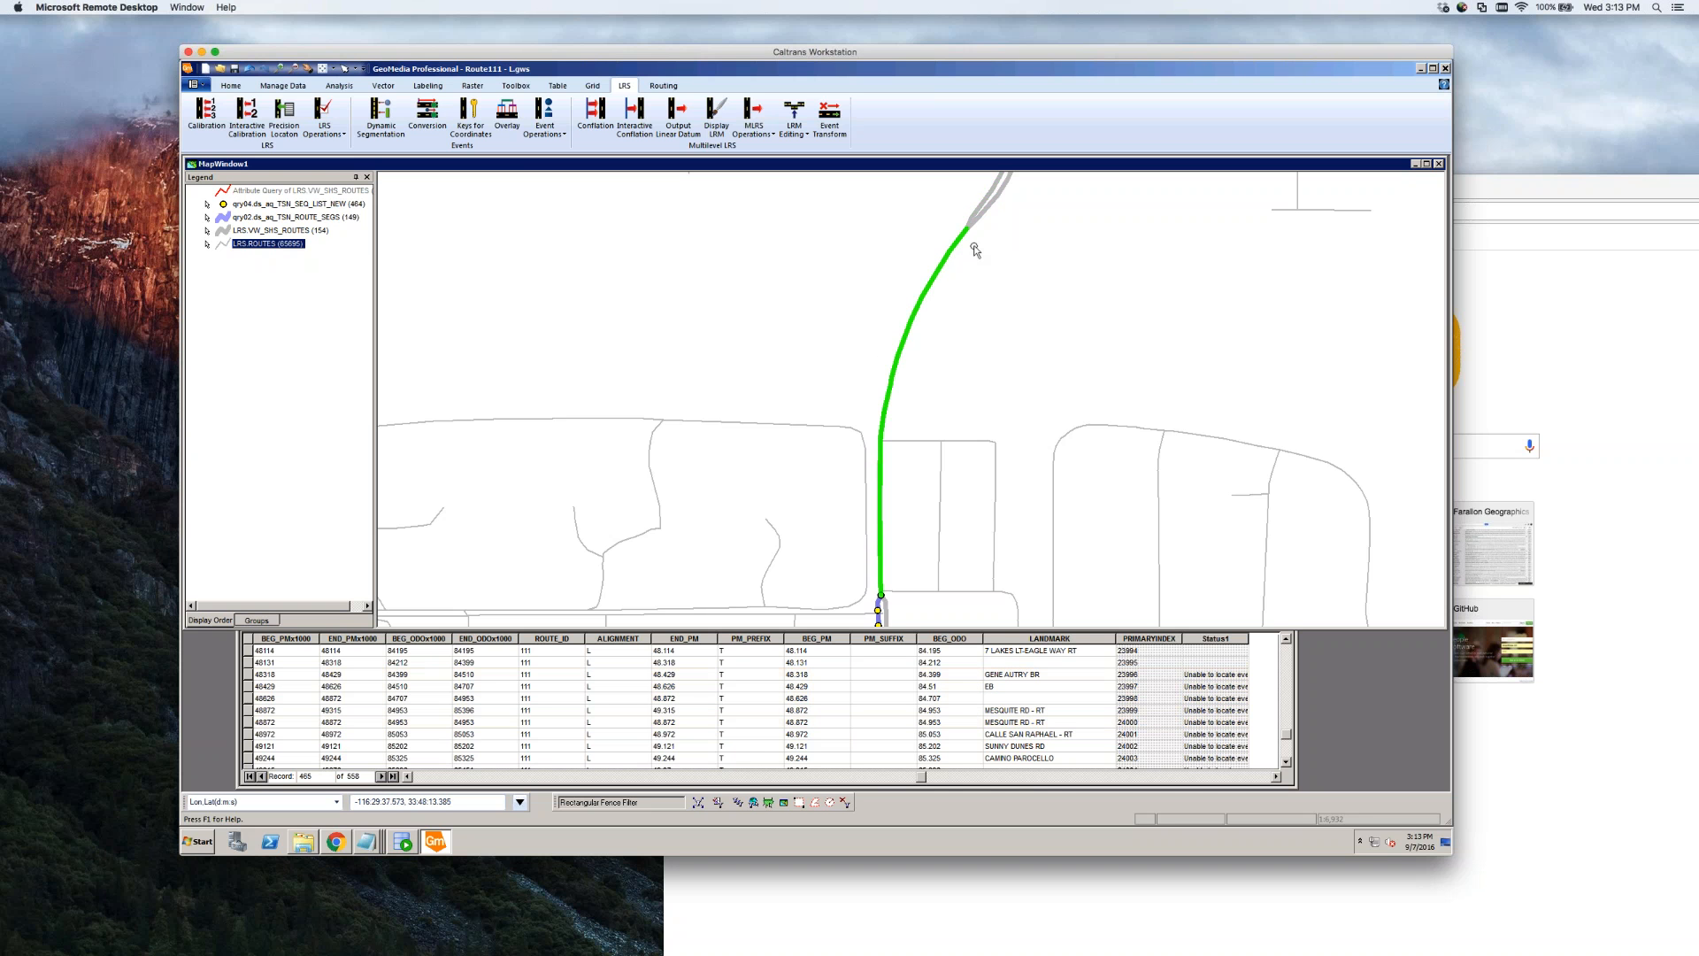
scroll(969, 265, down, 1)
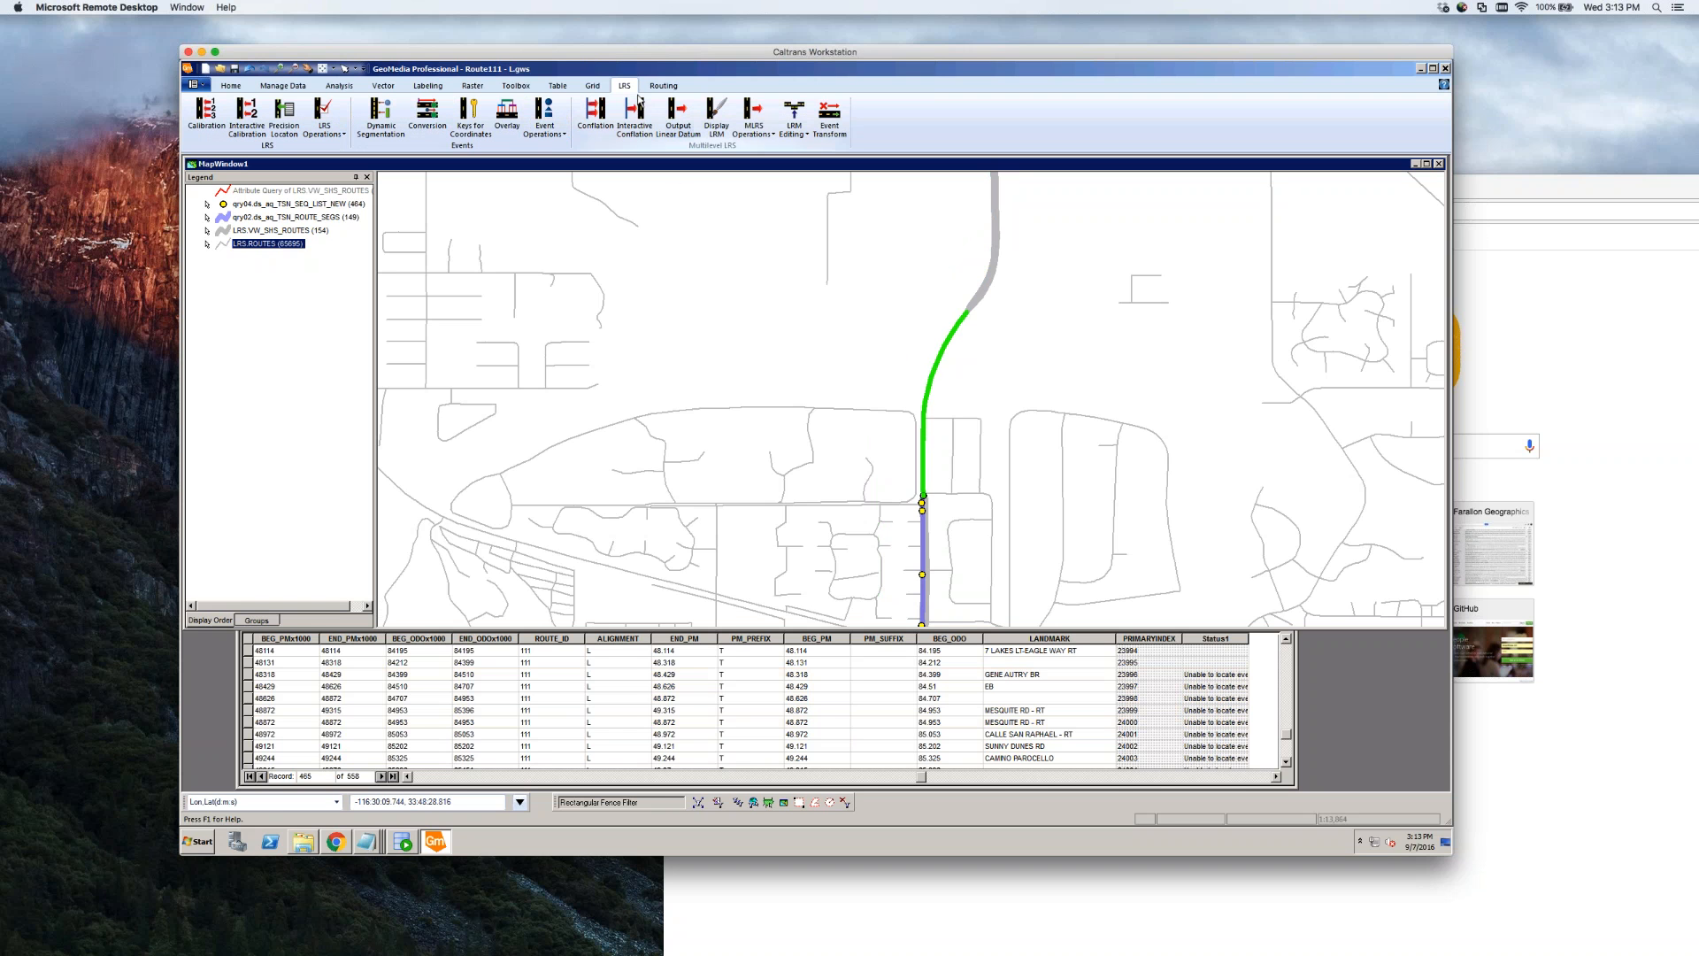
Start Insert LRS Events with the default settings and make the LRS.ROUTES layer non-locatable
click(561, 132)
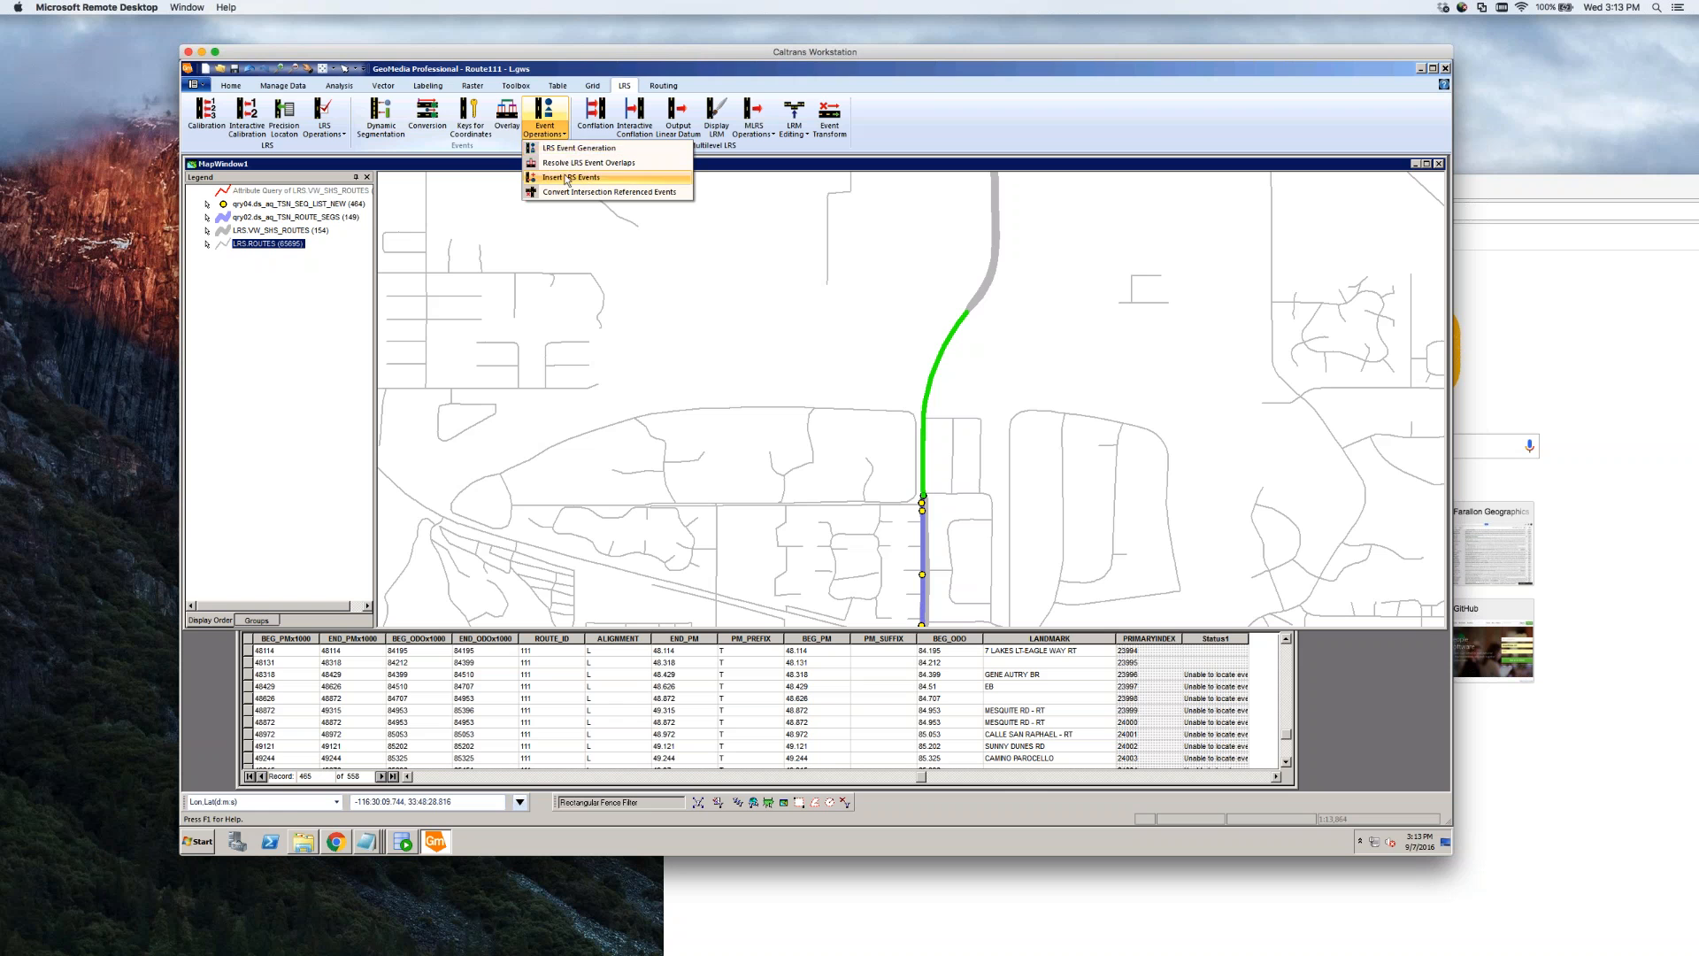
click(565, 178)
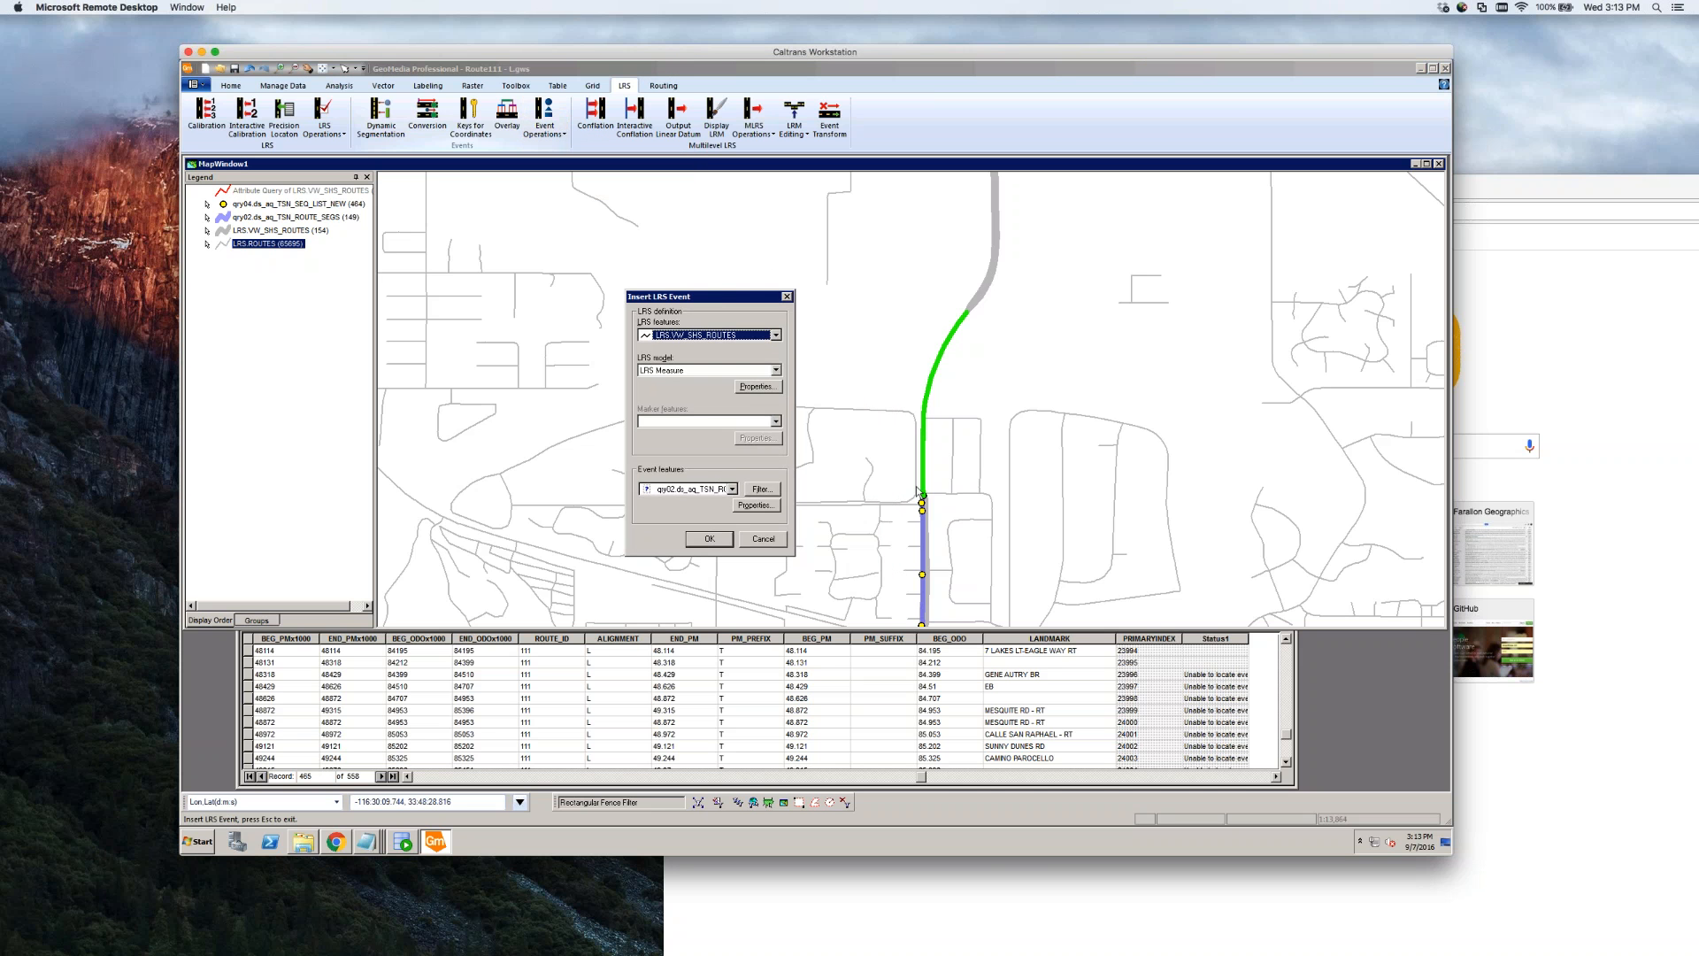
click(713, 539)
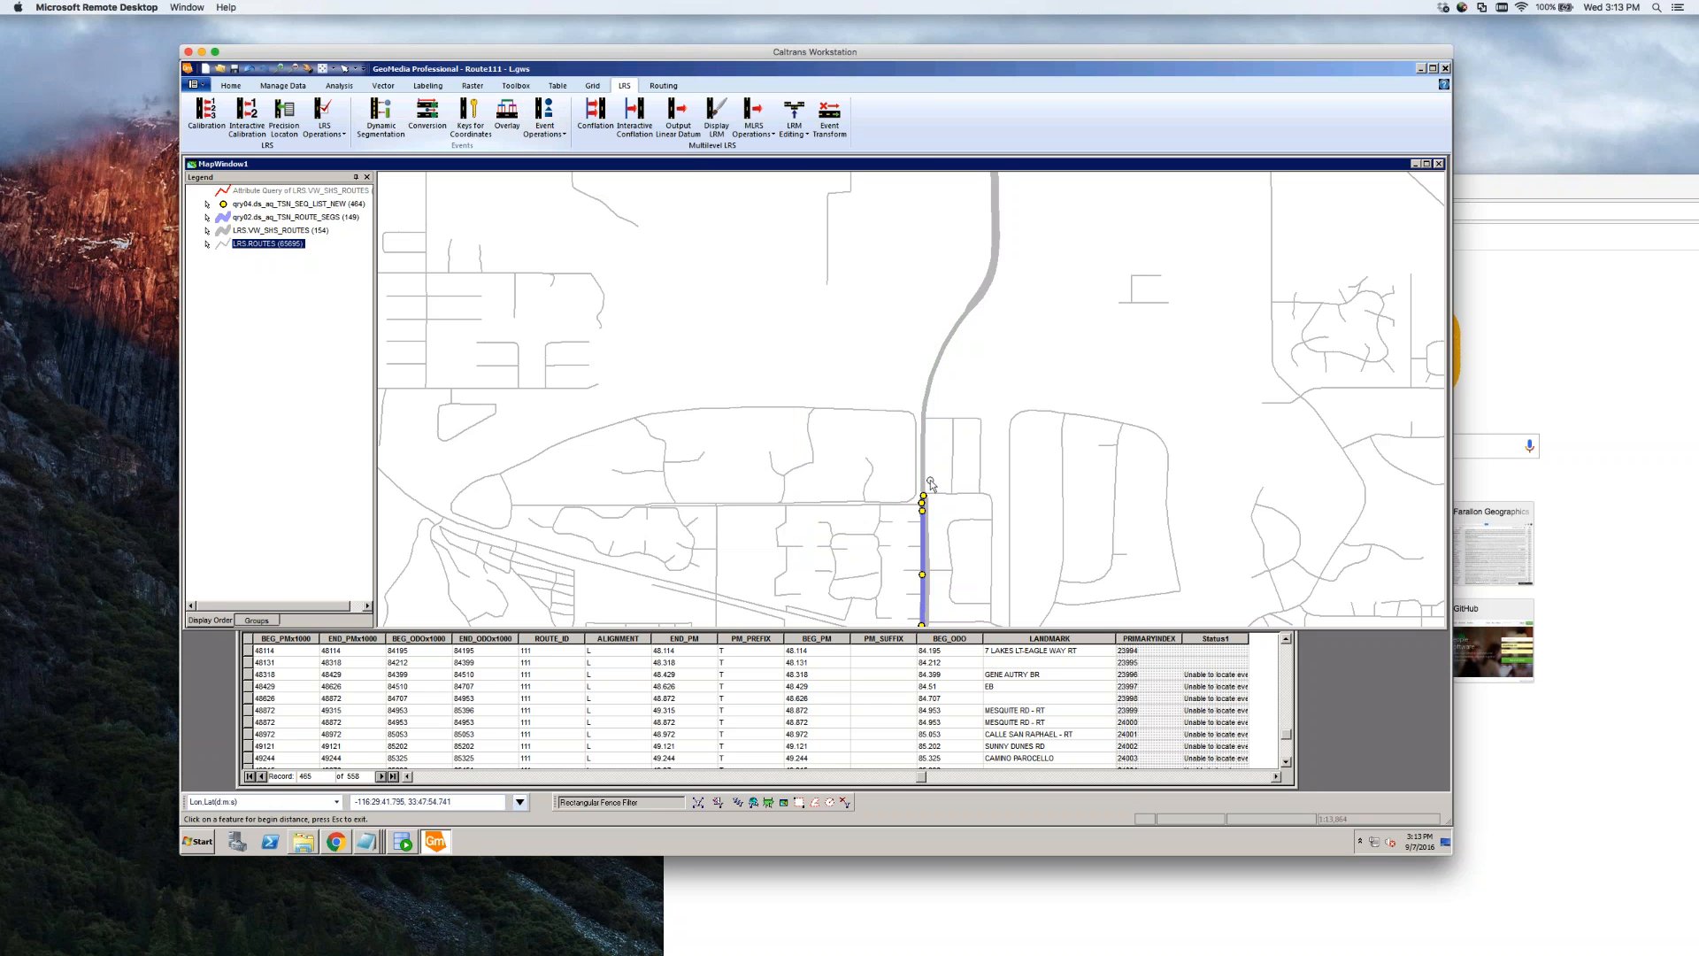
right_click(285, 244)
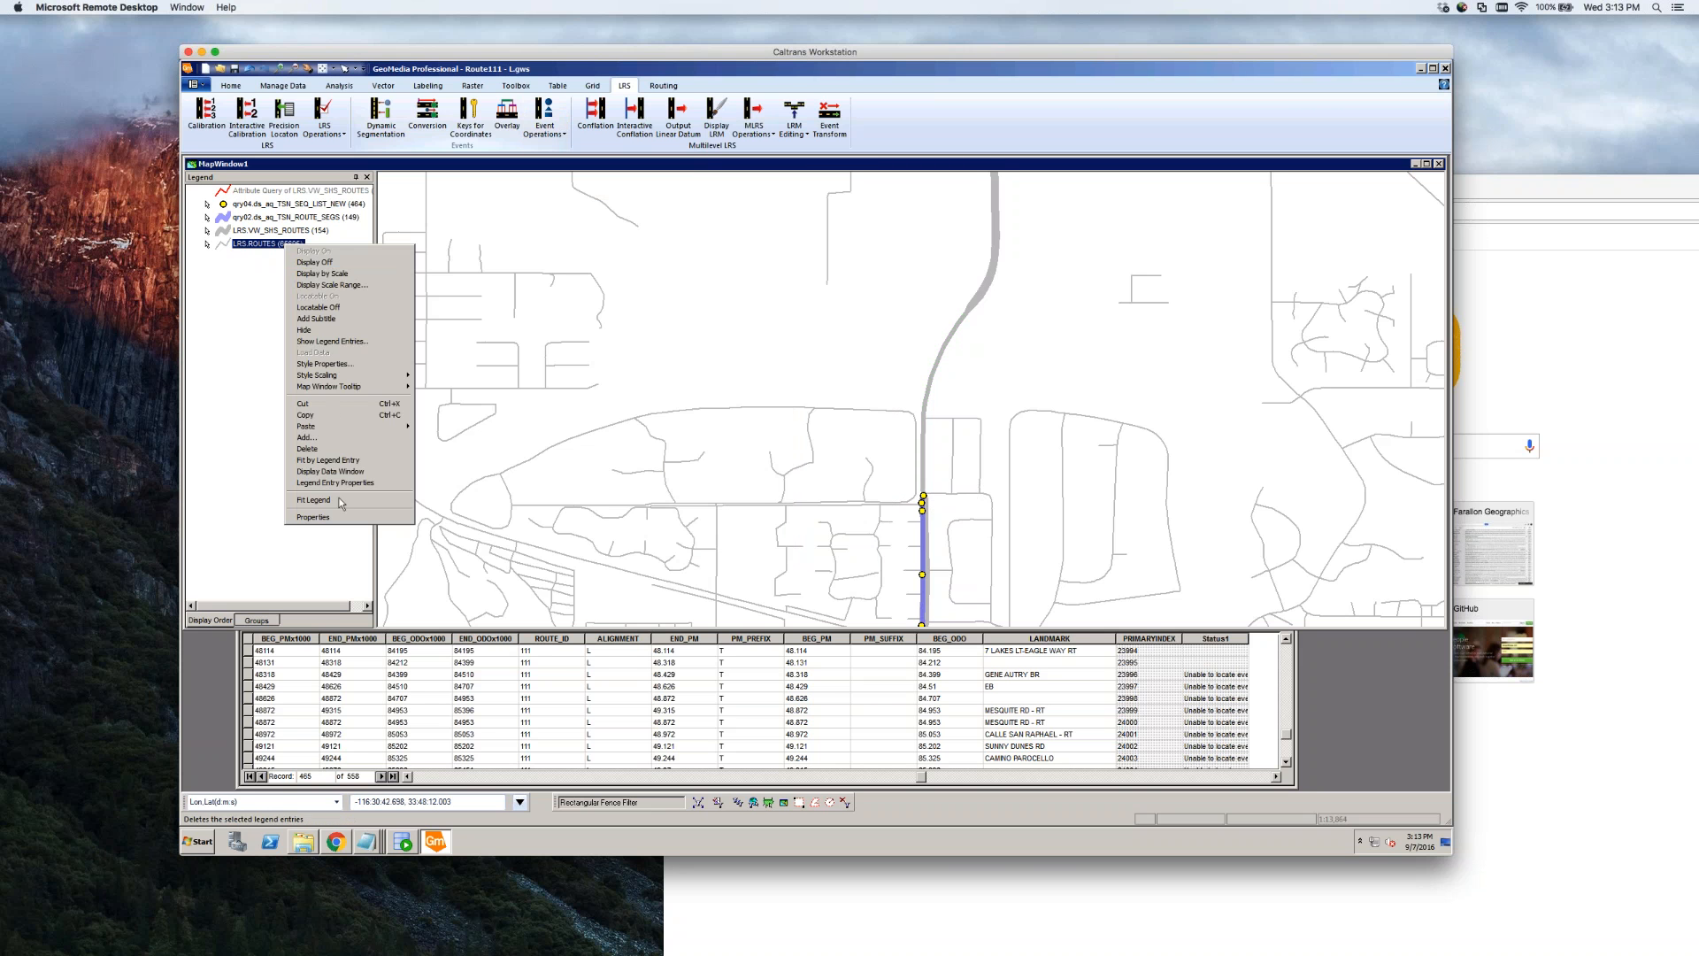
click(345, 308)
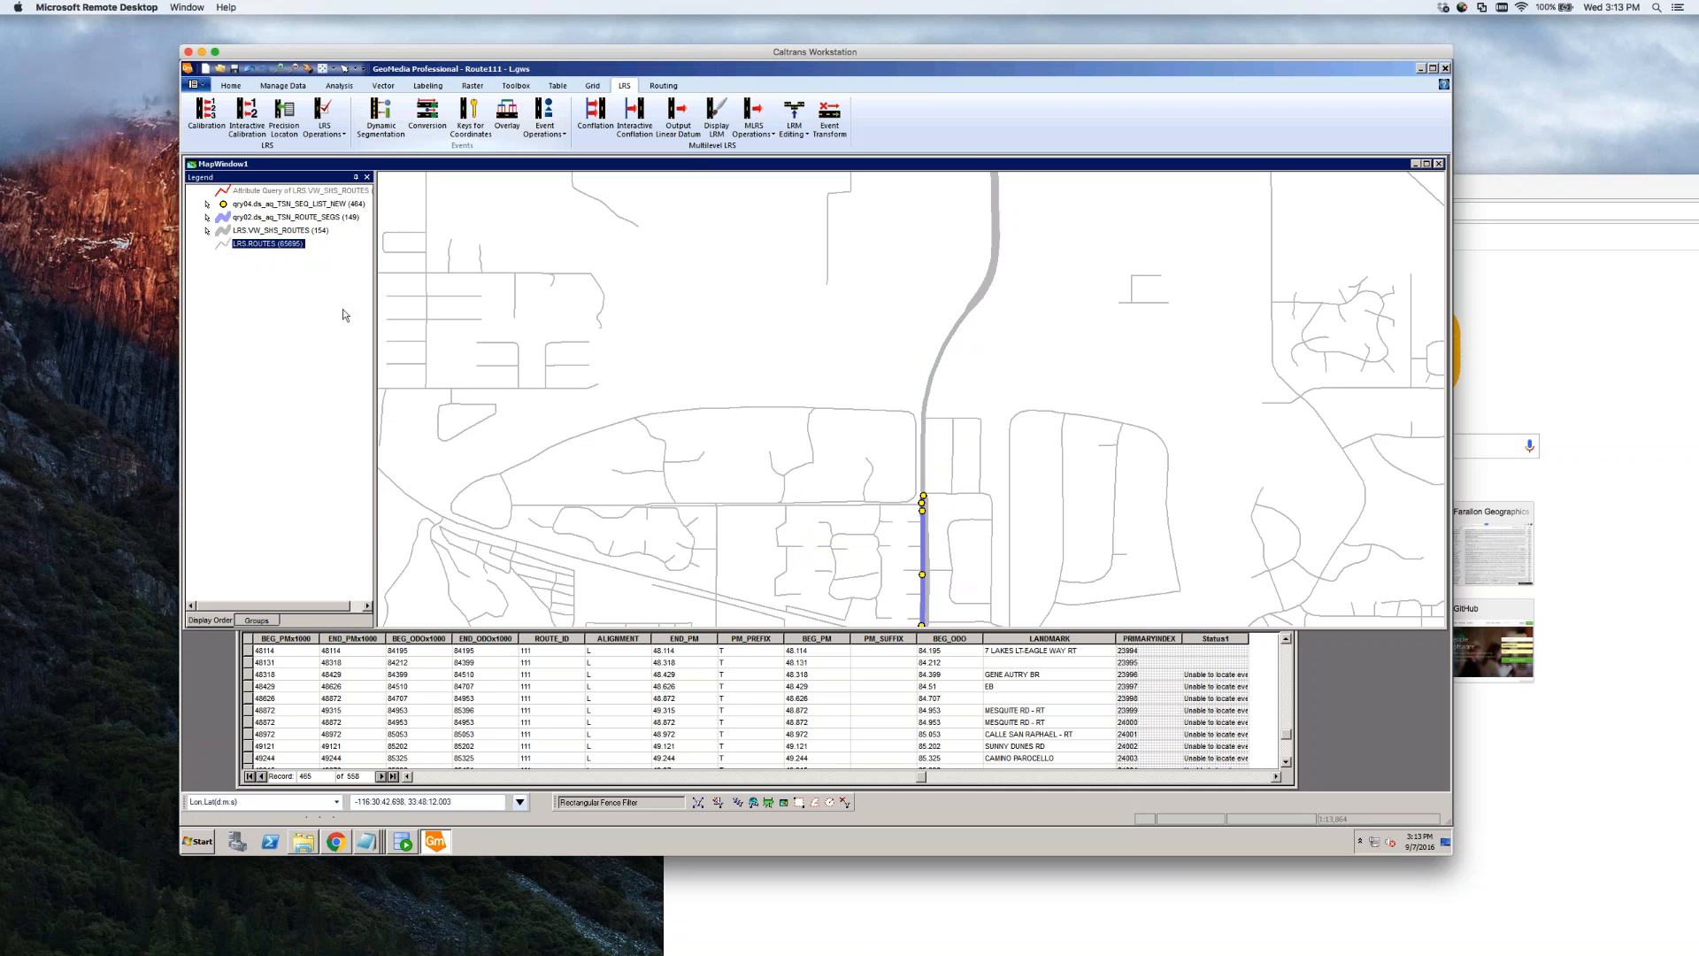
Place the event's begin and end points on Route 111 and enter its route ID and odometer values
click(923, 496)
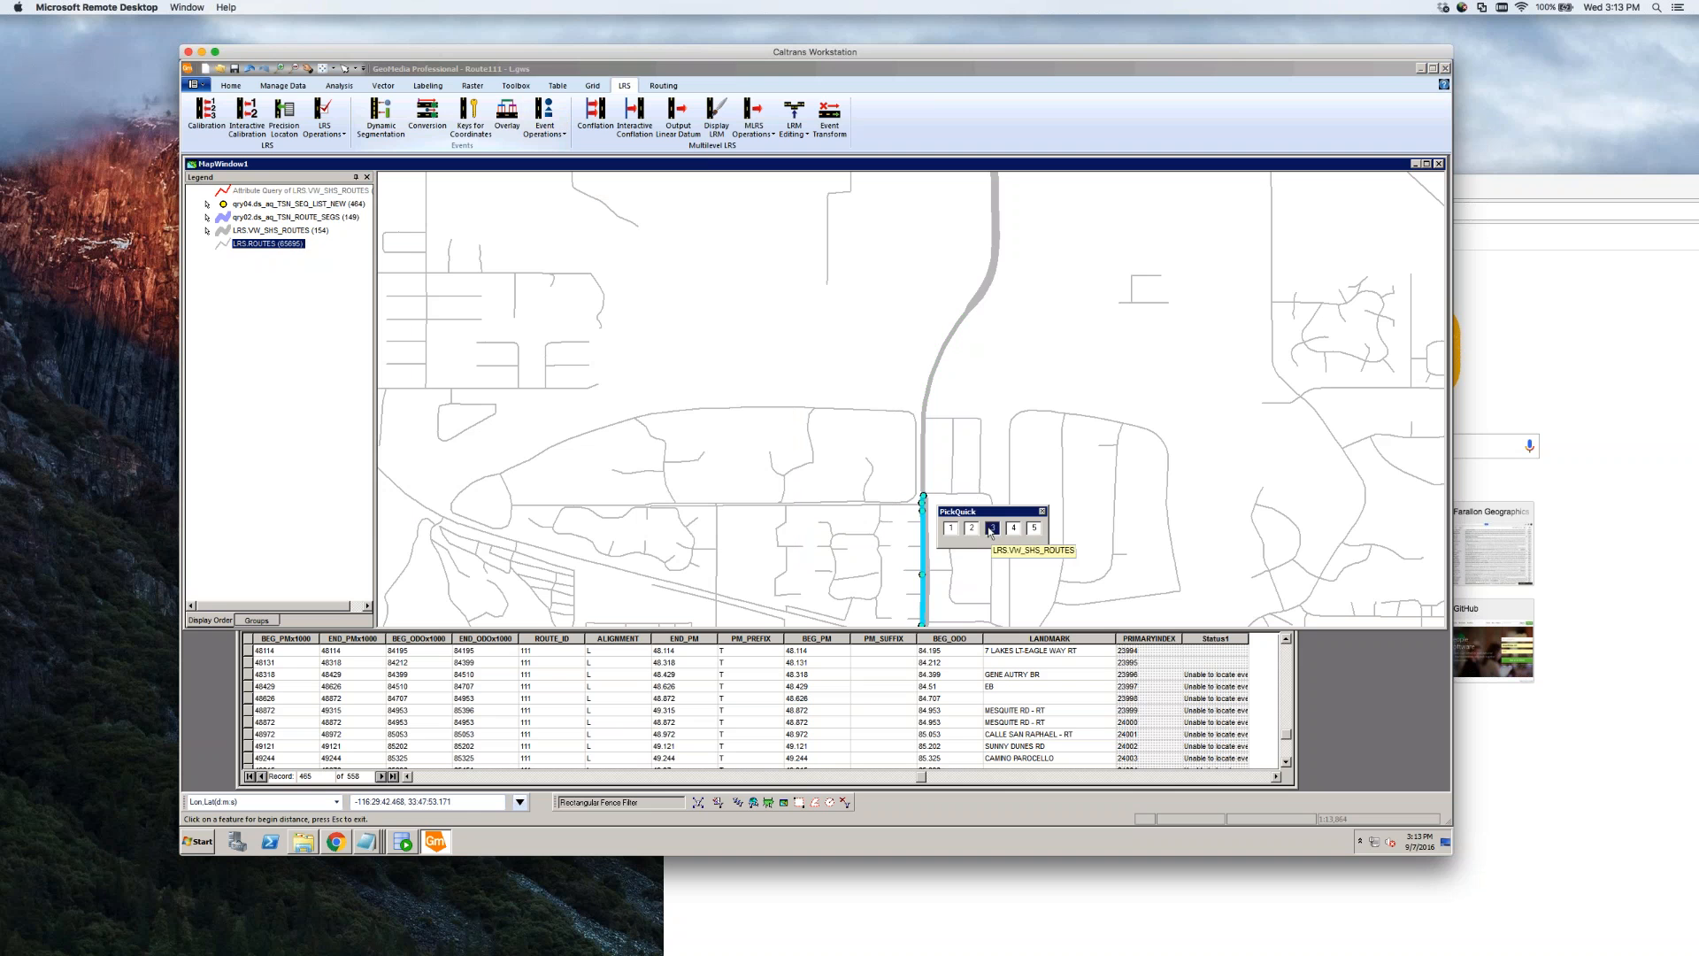
click(1034, 529)
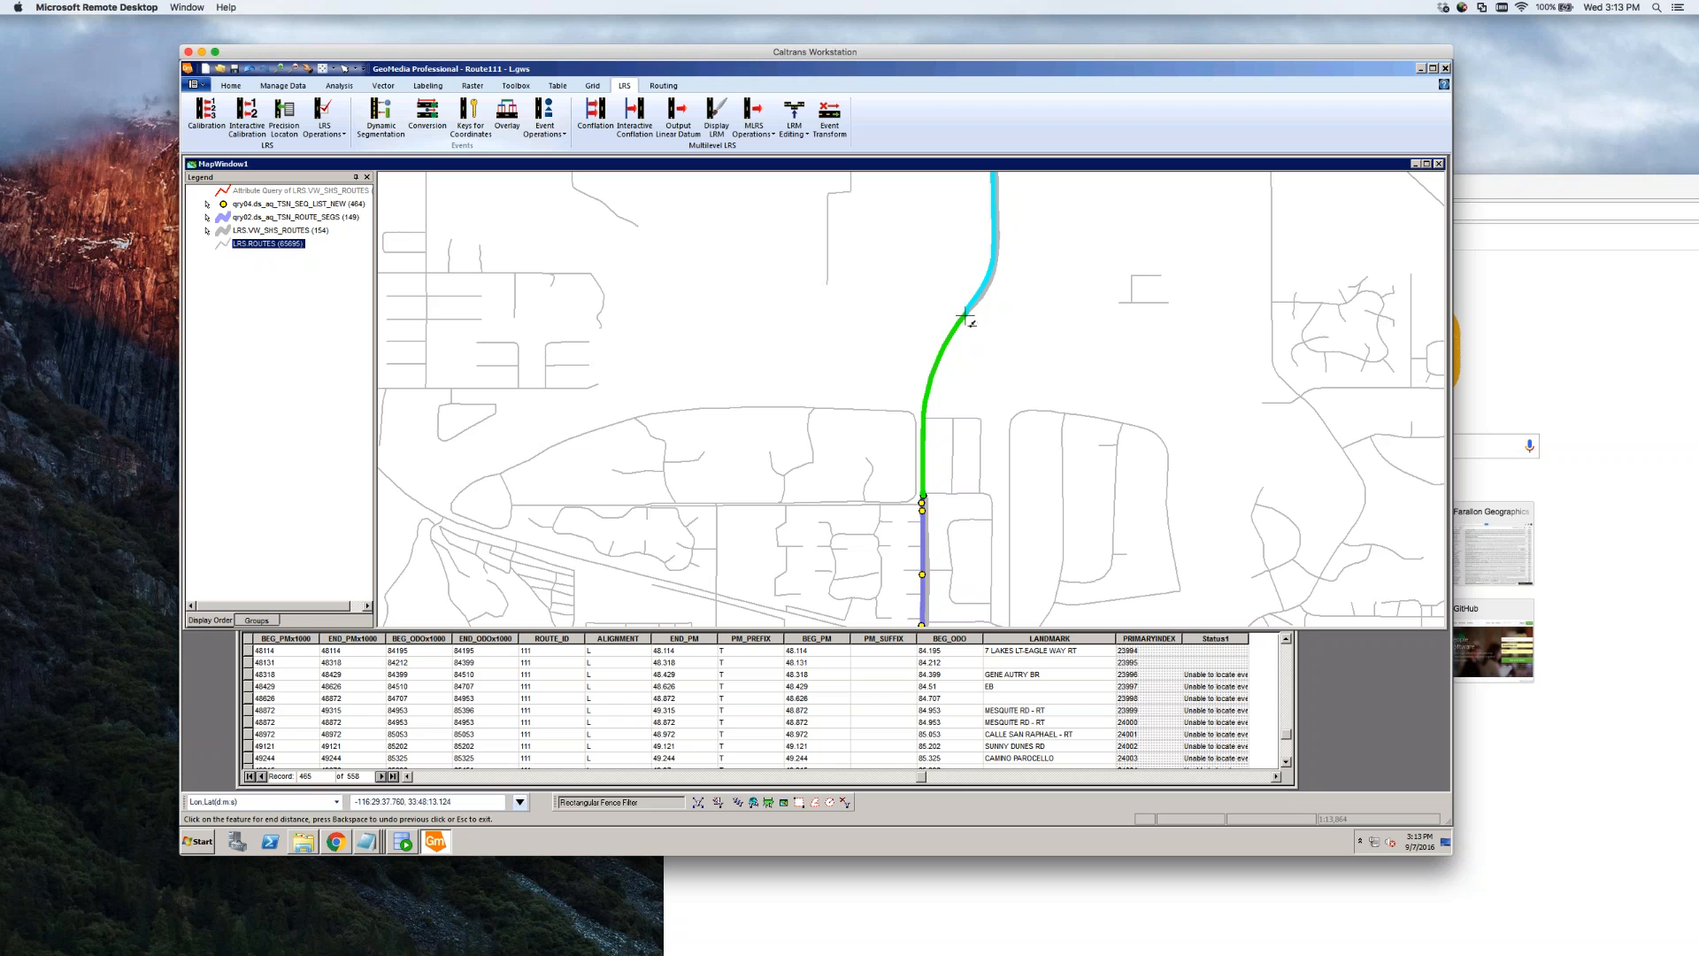
click(965, 316)
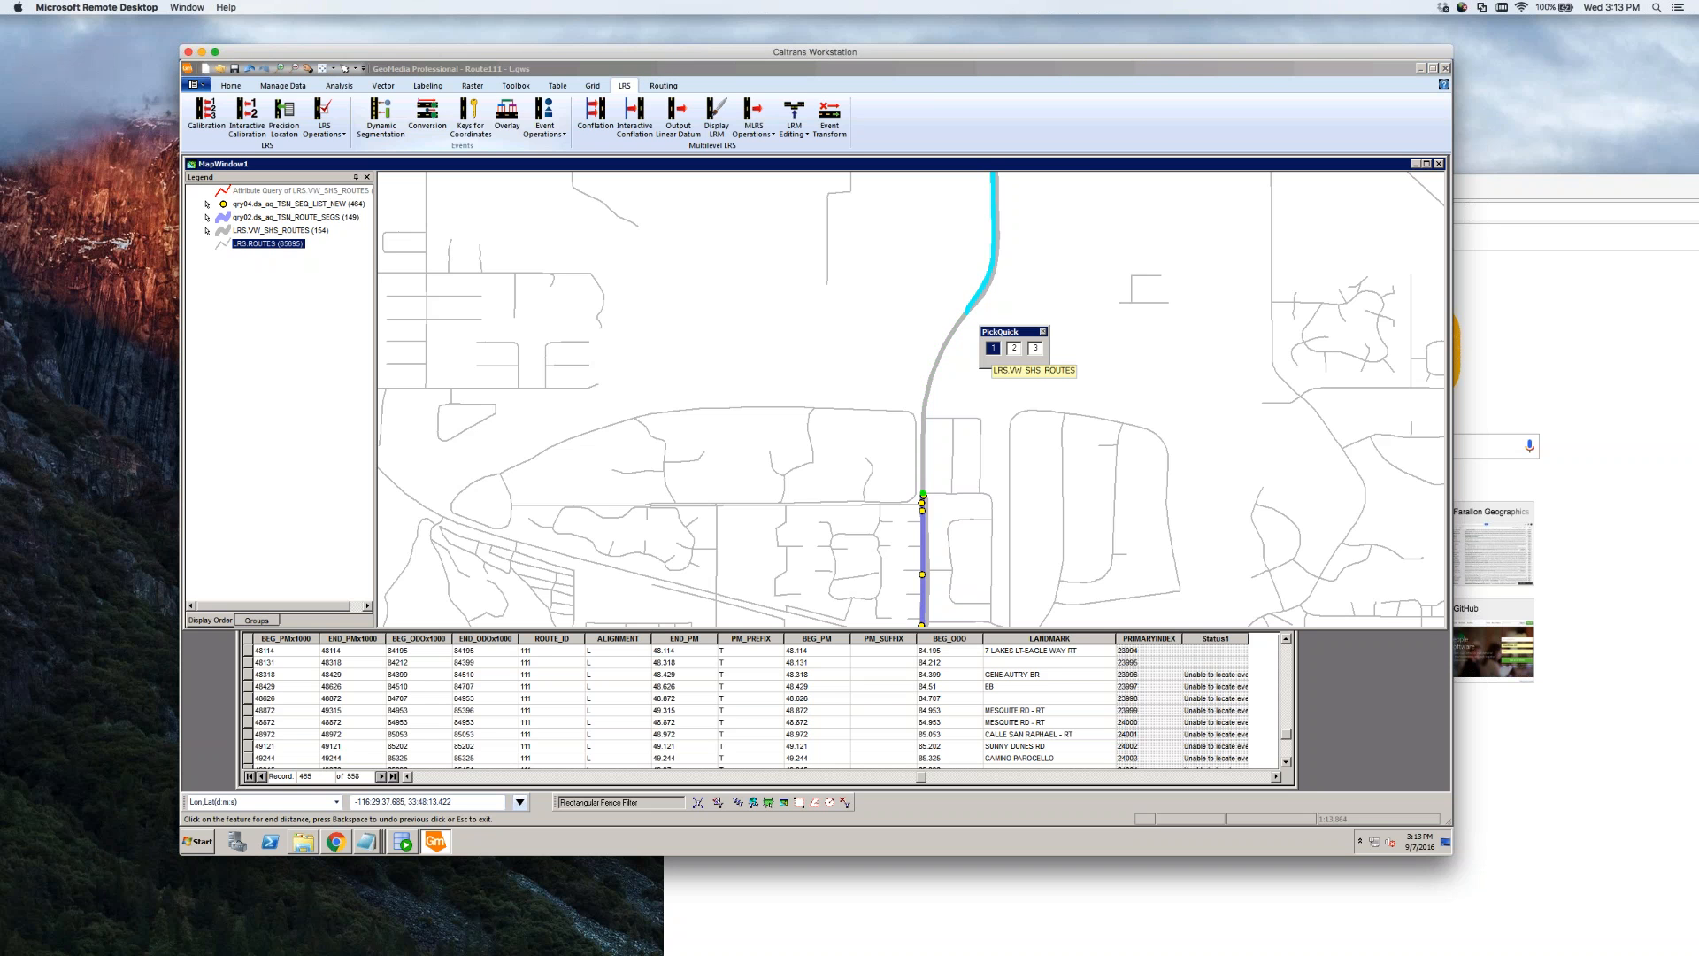
click(1035, 352)
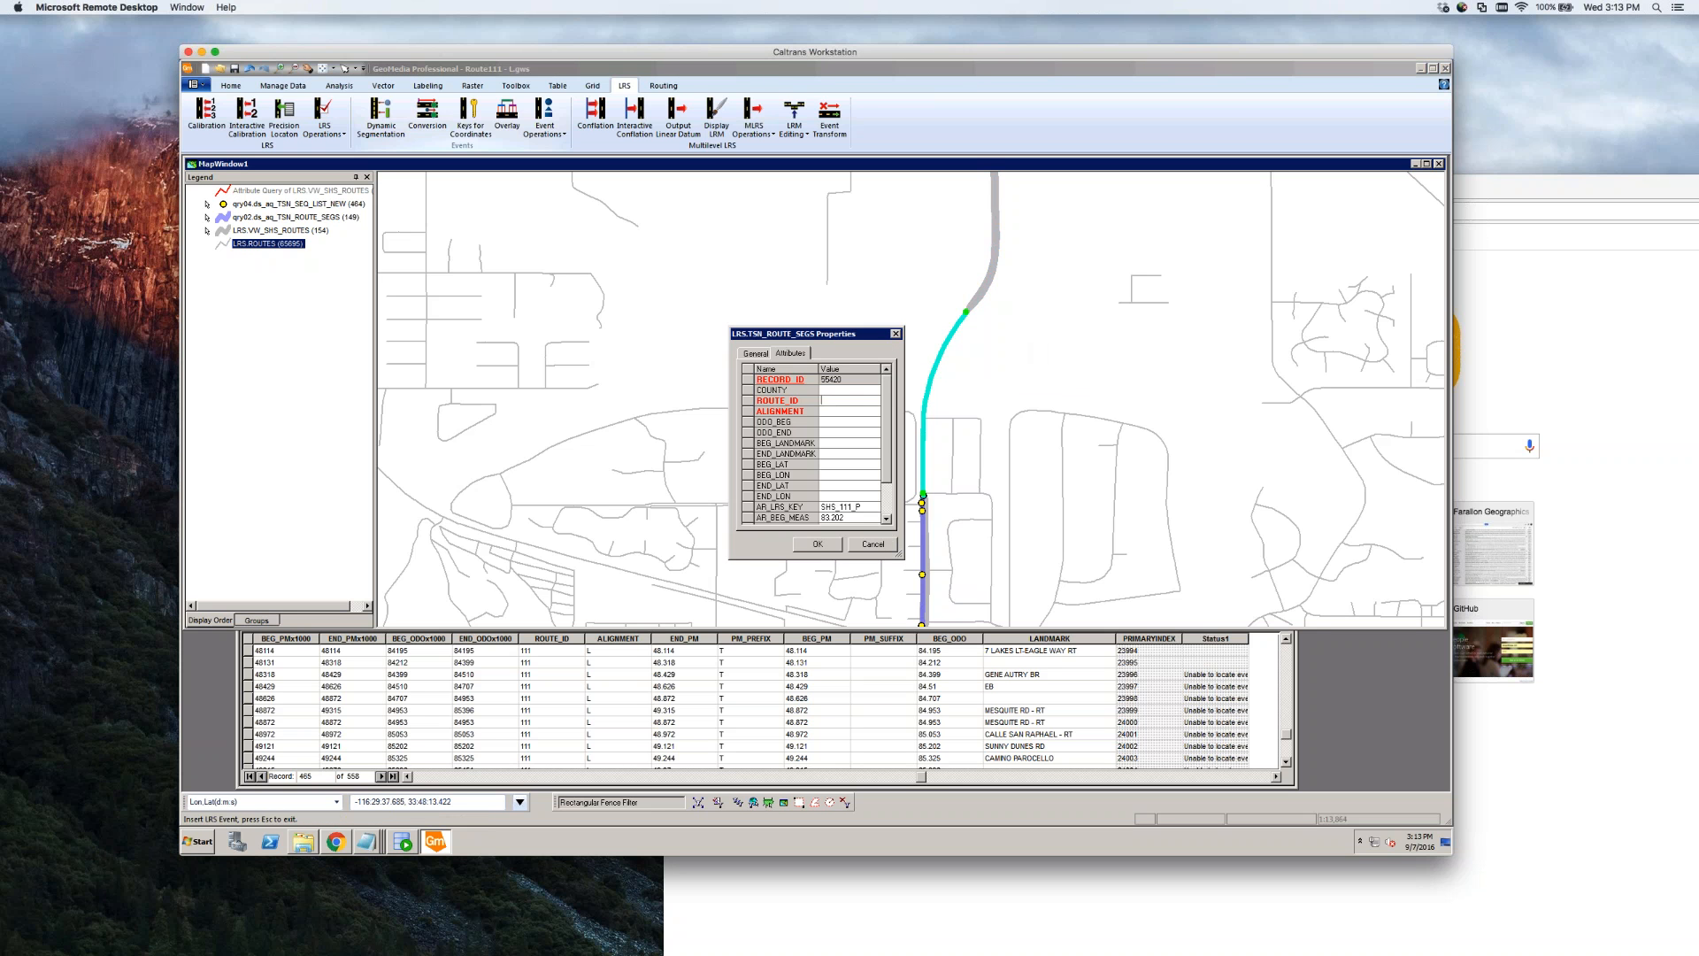
text(111)
click(830, 432)
text(8)
text(84.212)
click(817, 547)
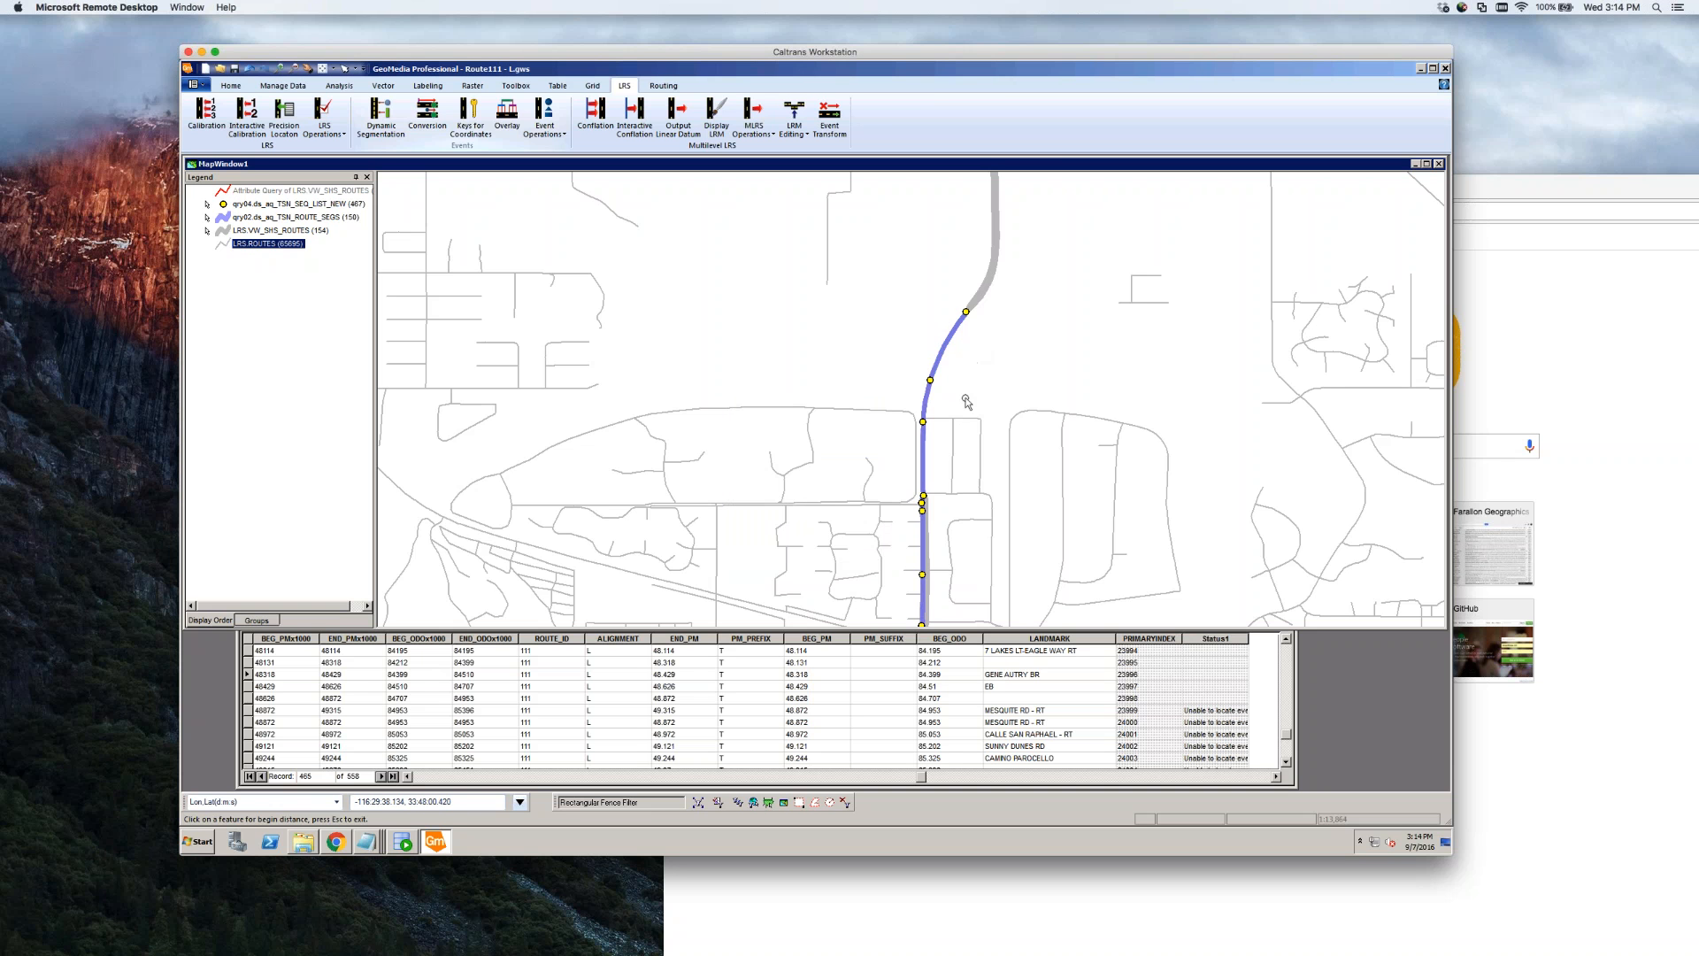
Attempt another event's begin and end points and dismiss the same-location and mismatched-route warnings
click(968, 415)
click(982, 385)
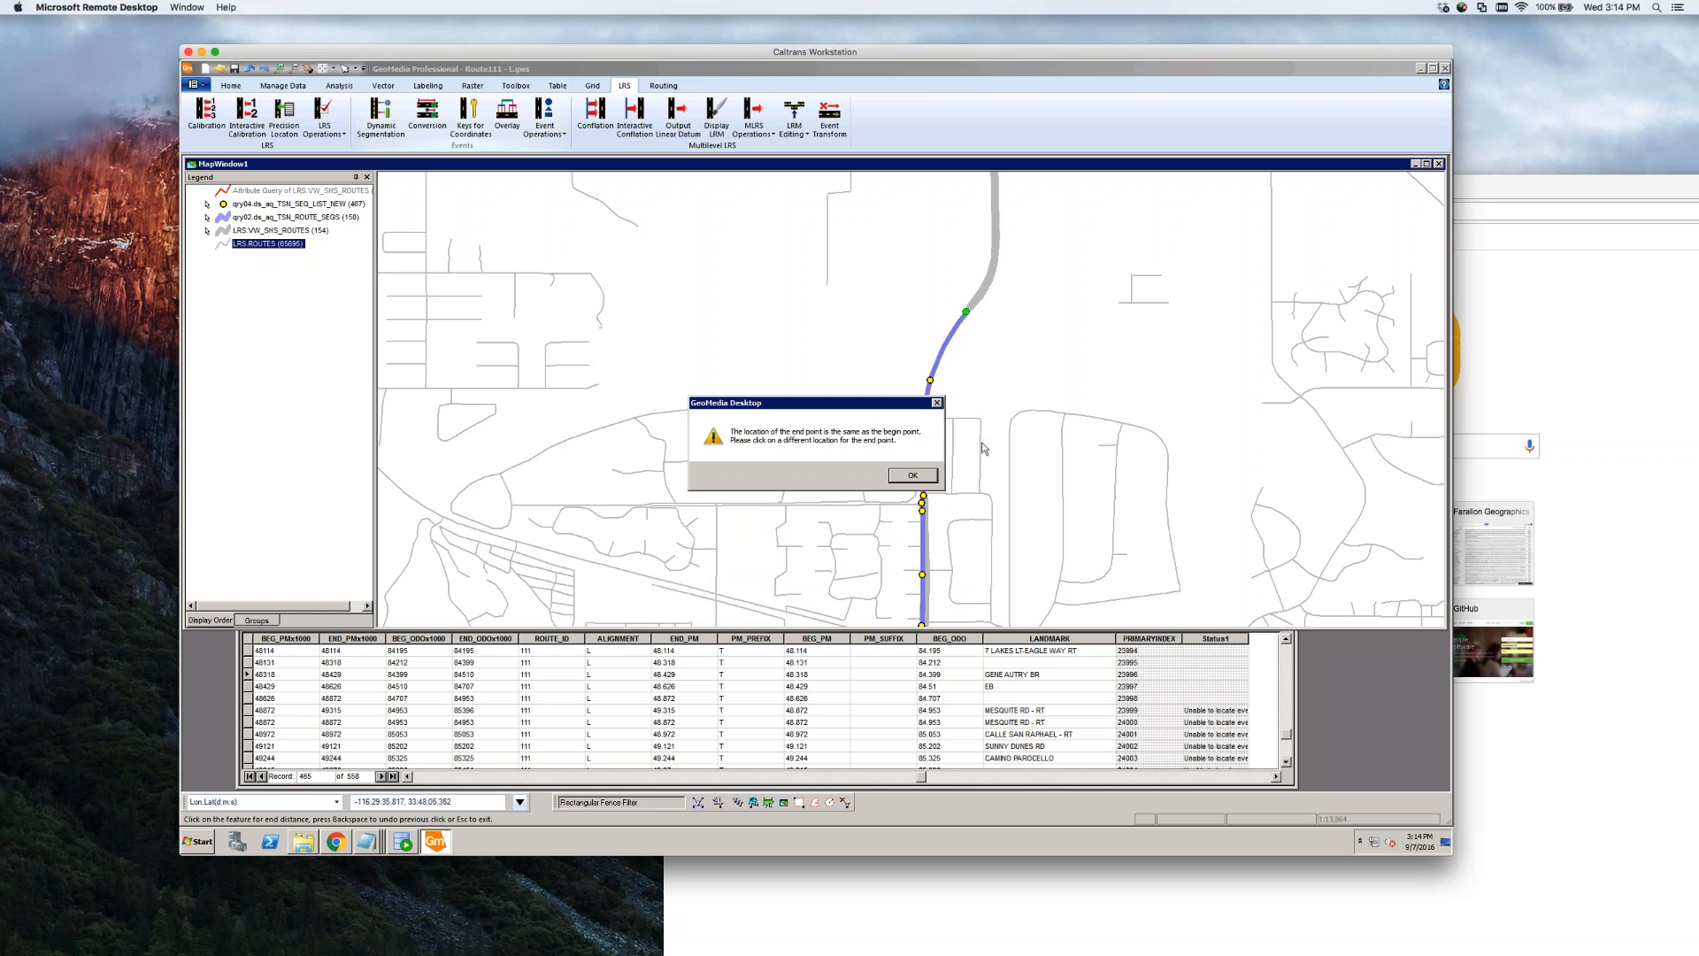
click(907, 478)
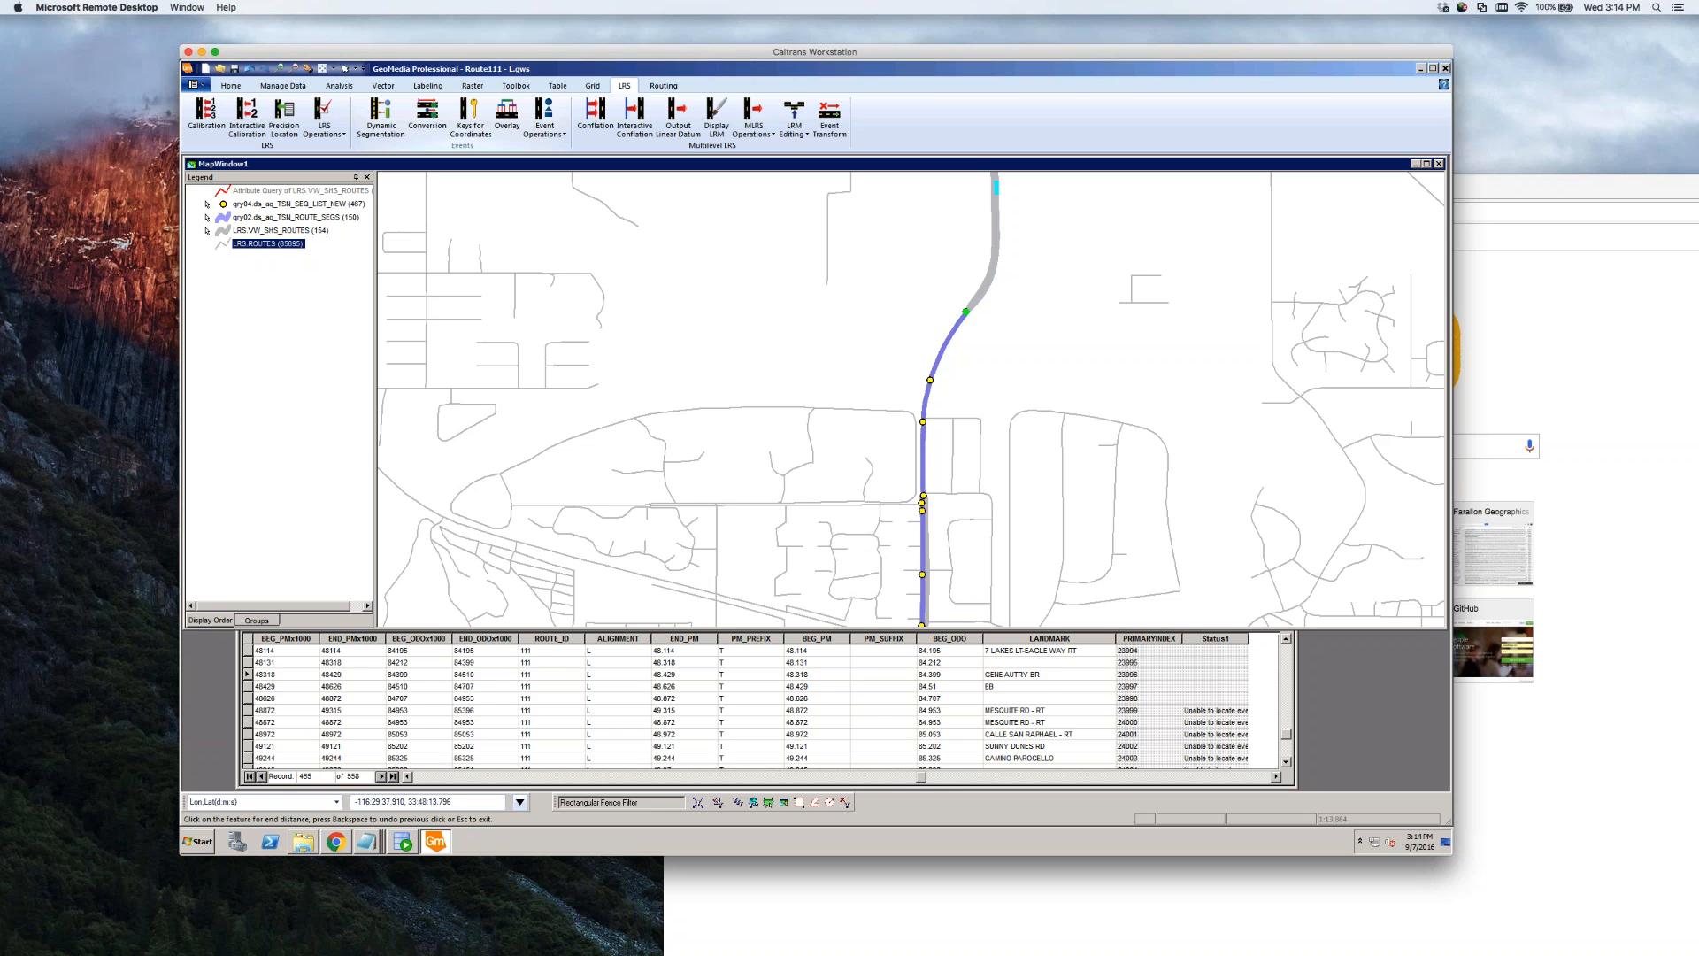
click(980, 354)
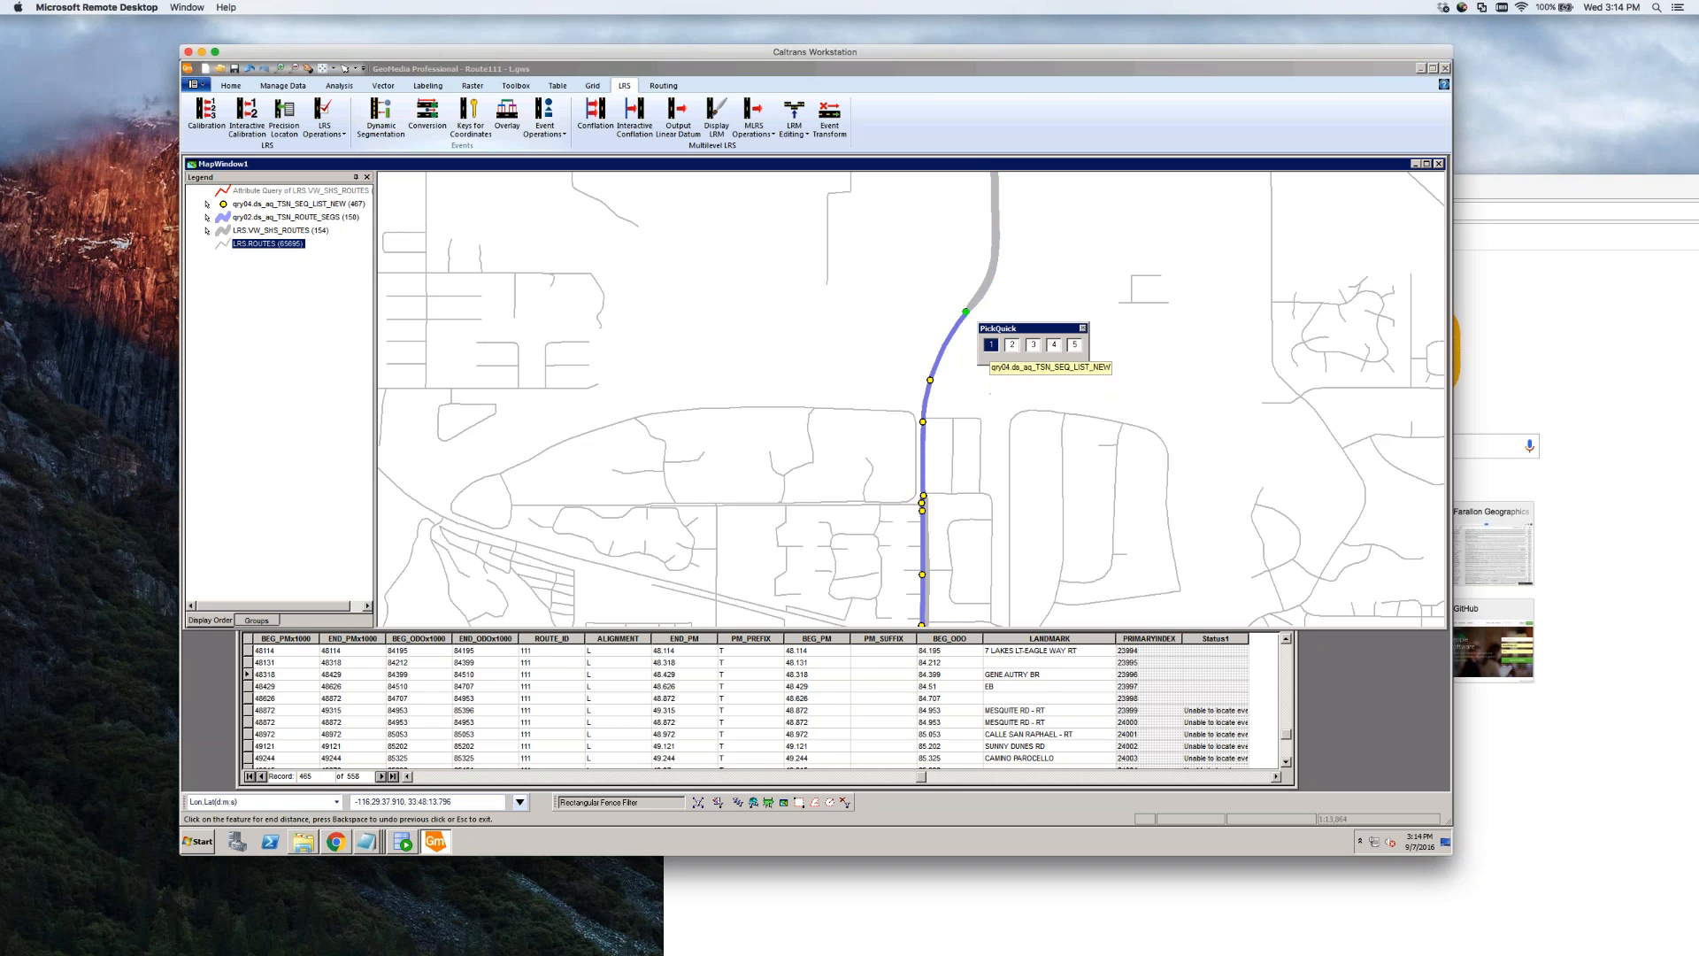
click(1033, 345)
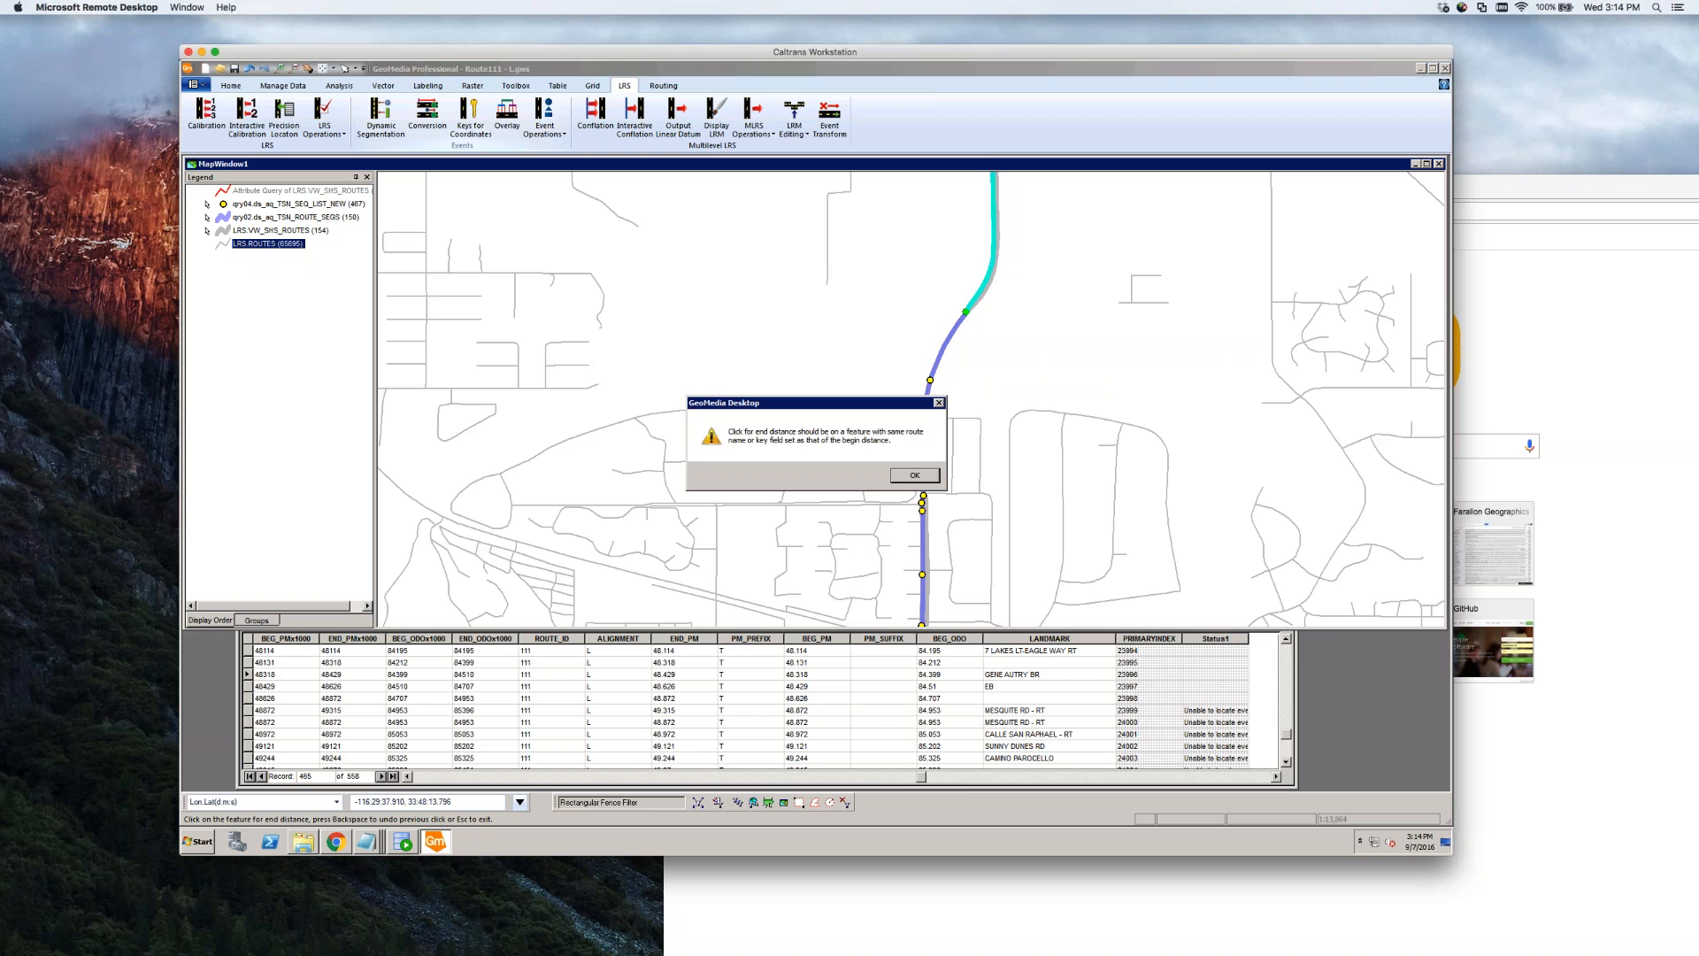
click(907, 482)
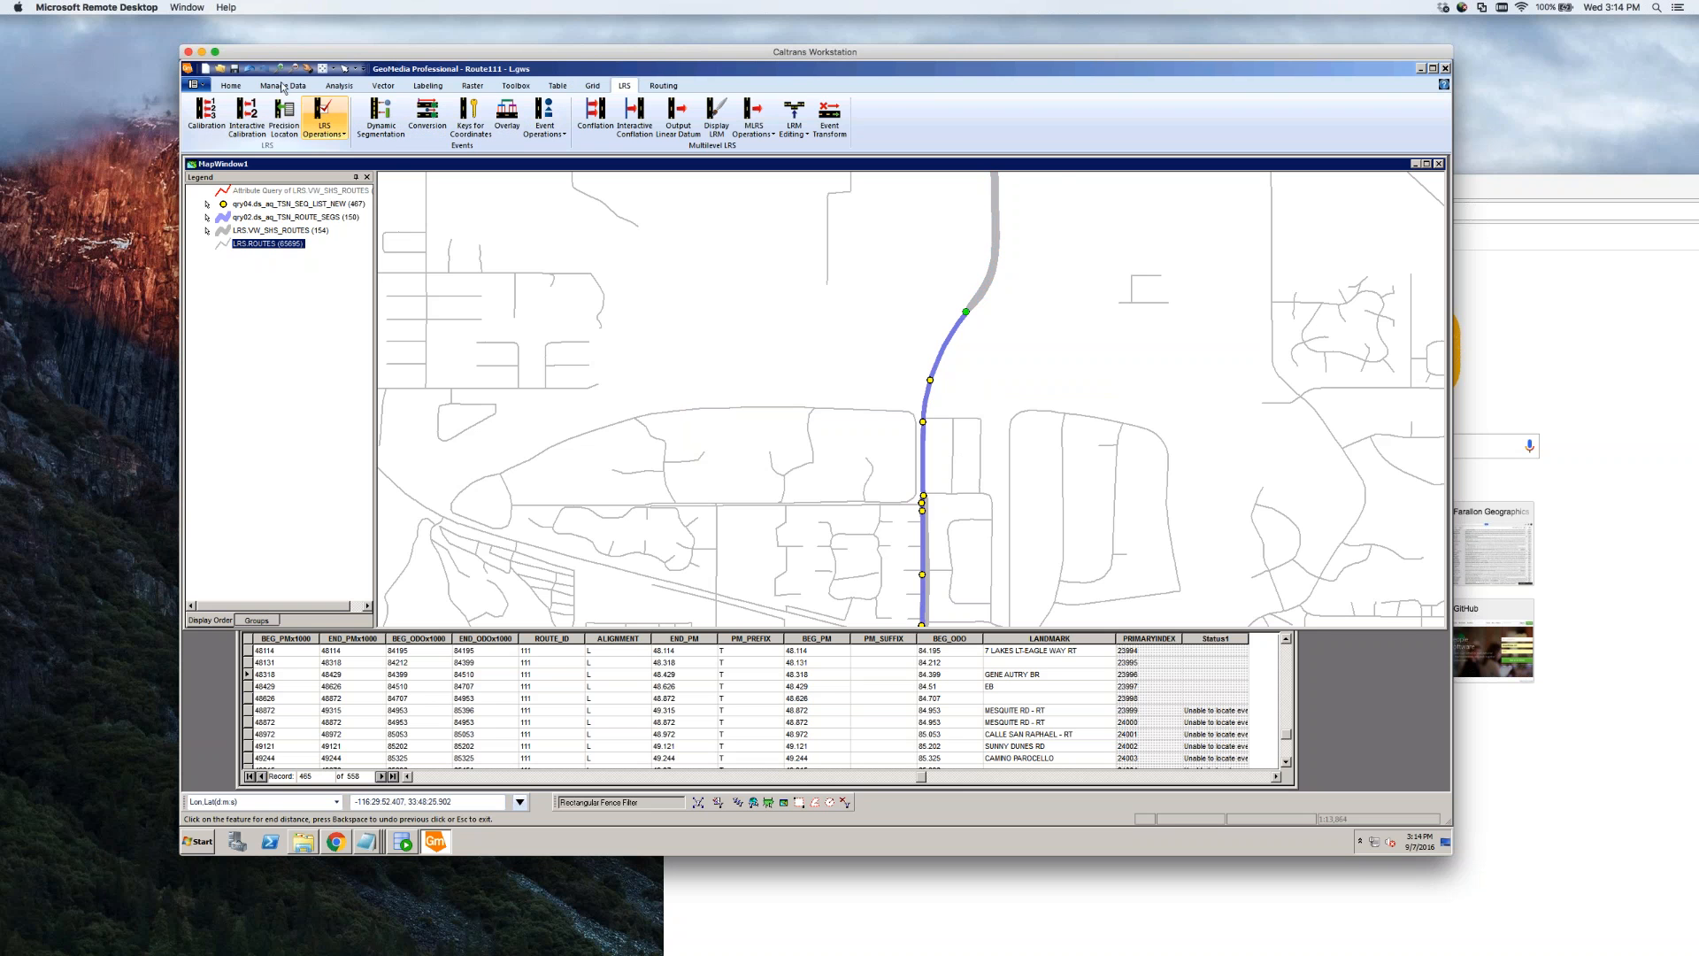
Pan the map north to reveal the next uncovered stretch of Route 111
click(308, 69)
drag(841, 380, 835, 394)
drag(1066, 261, 881, 483)
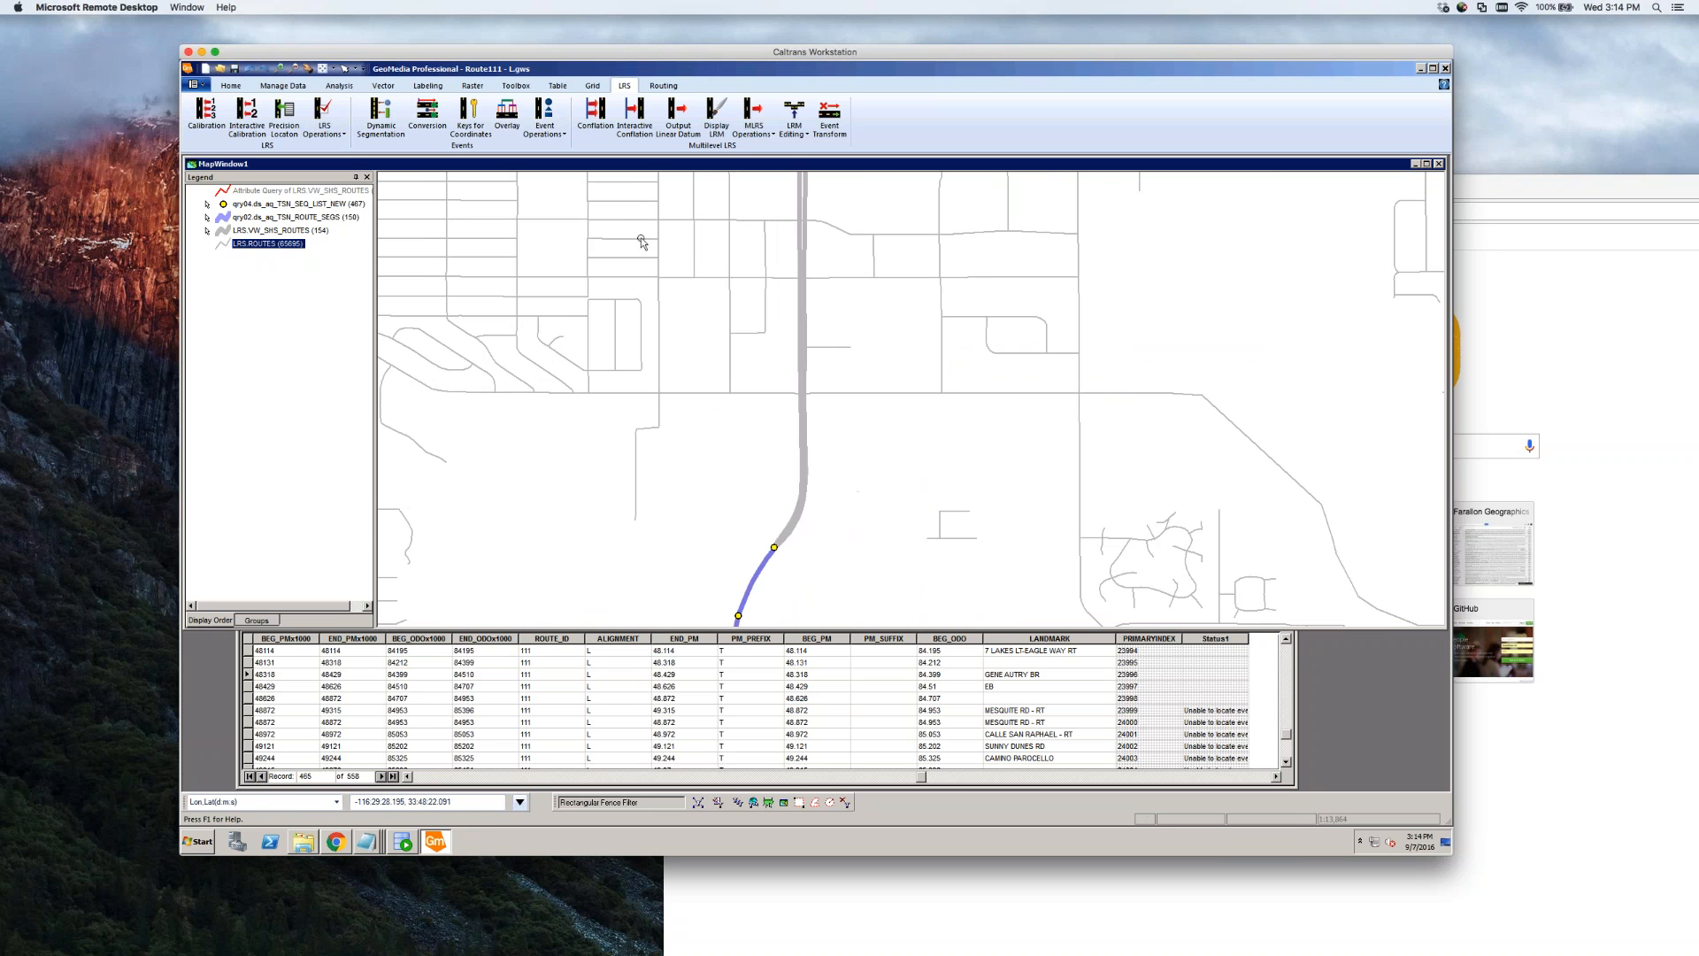
click(547, 135)
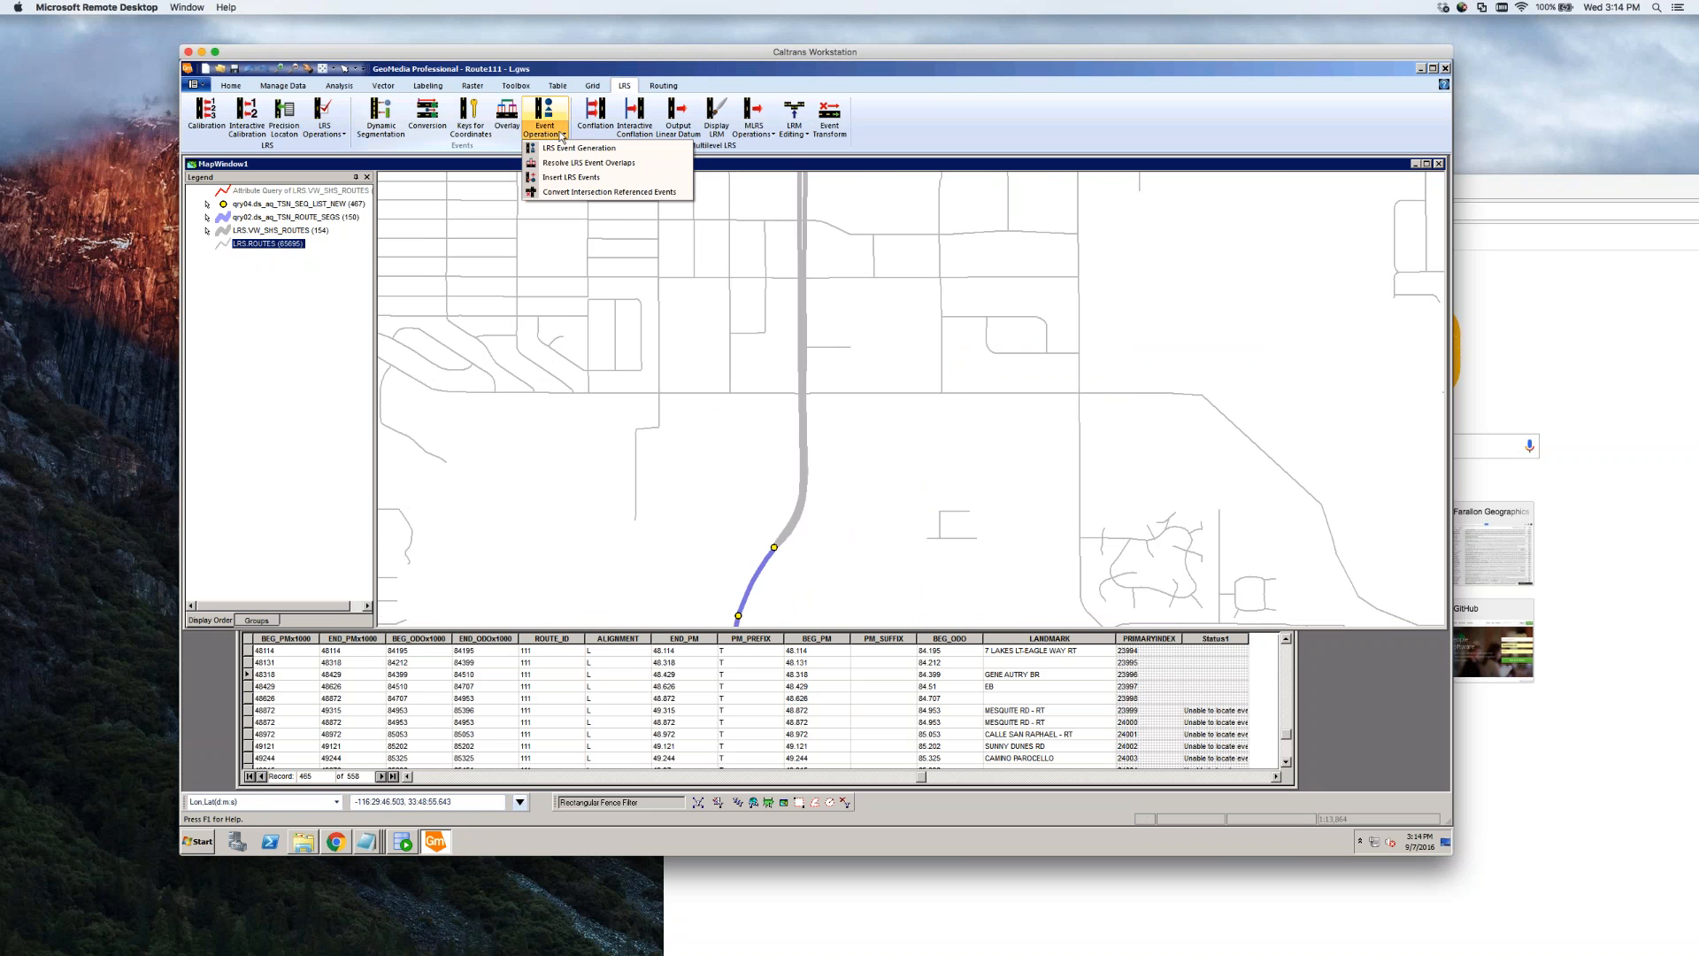
Insert an LRS event from the last event's end northward along Route 111, entering ROUTE_ID 111 and ALIGNMENT L
click(598, 177)
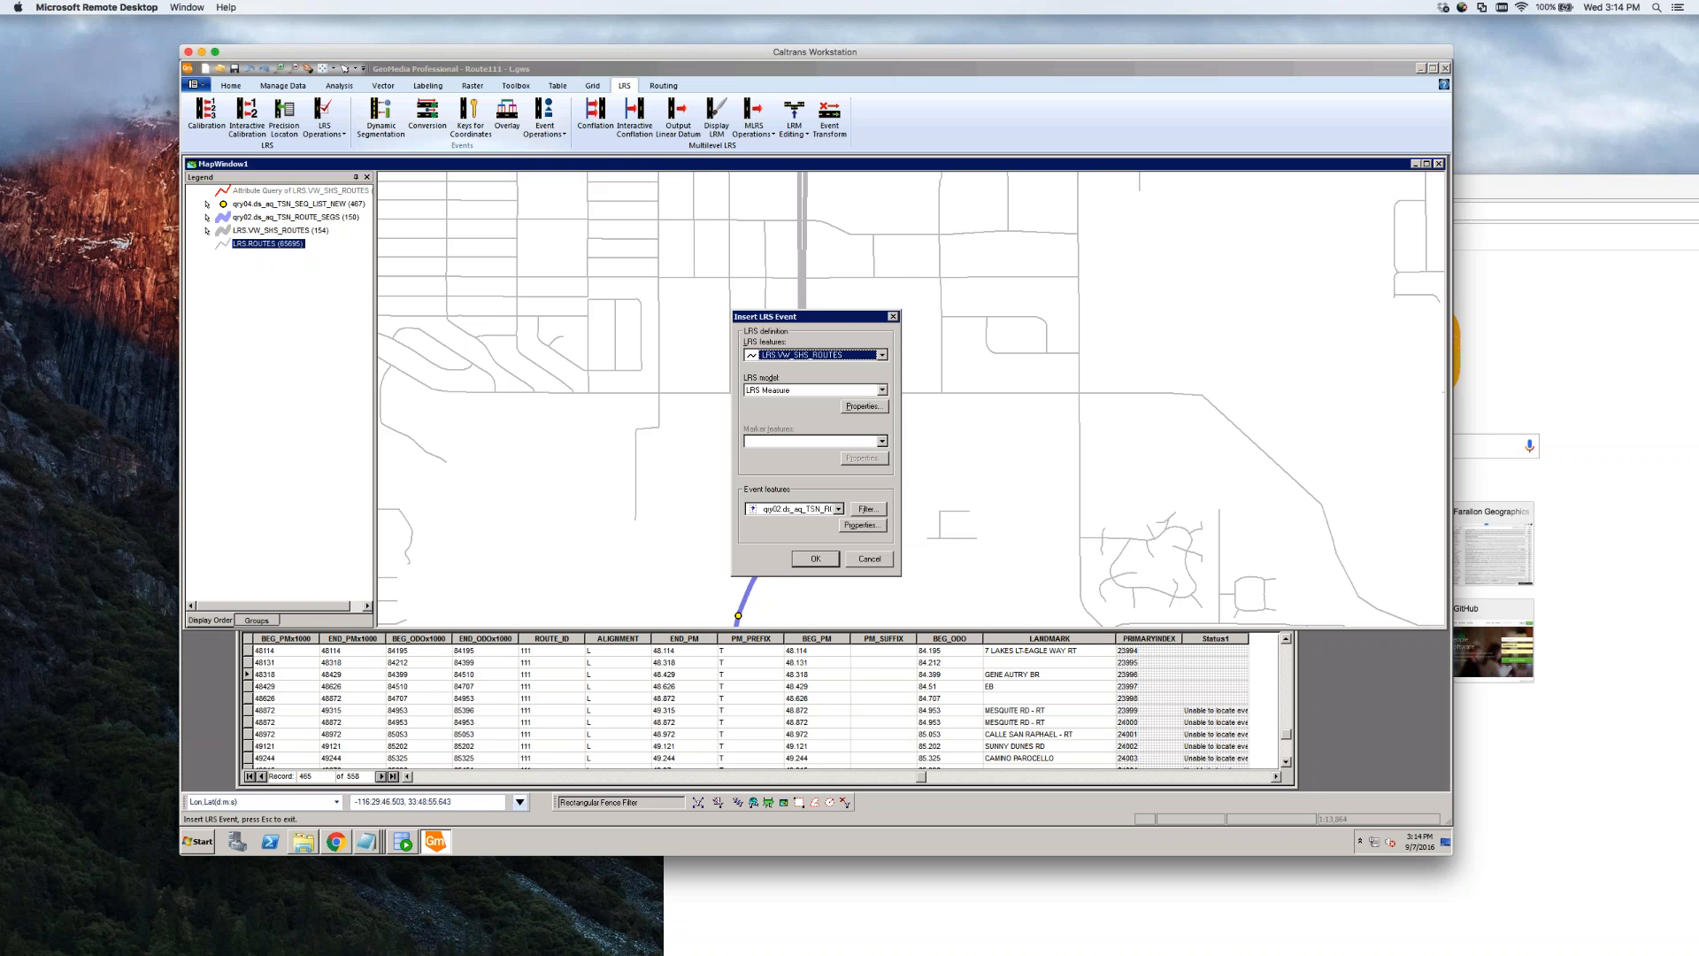
drag(848, 323, 544, 294)
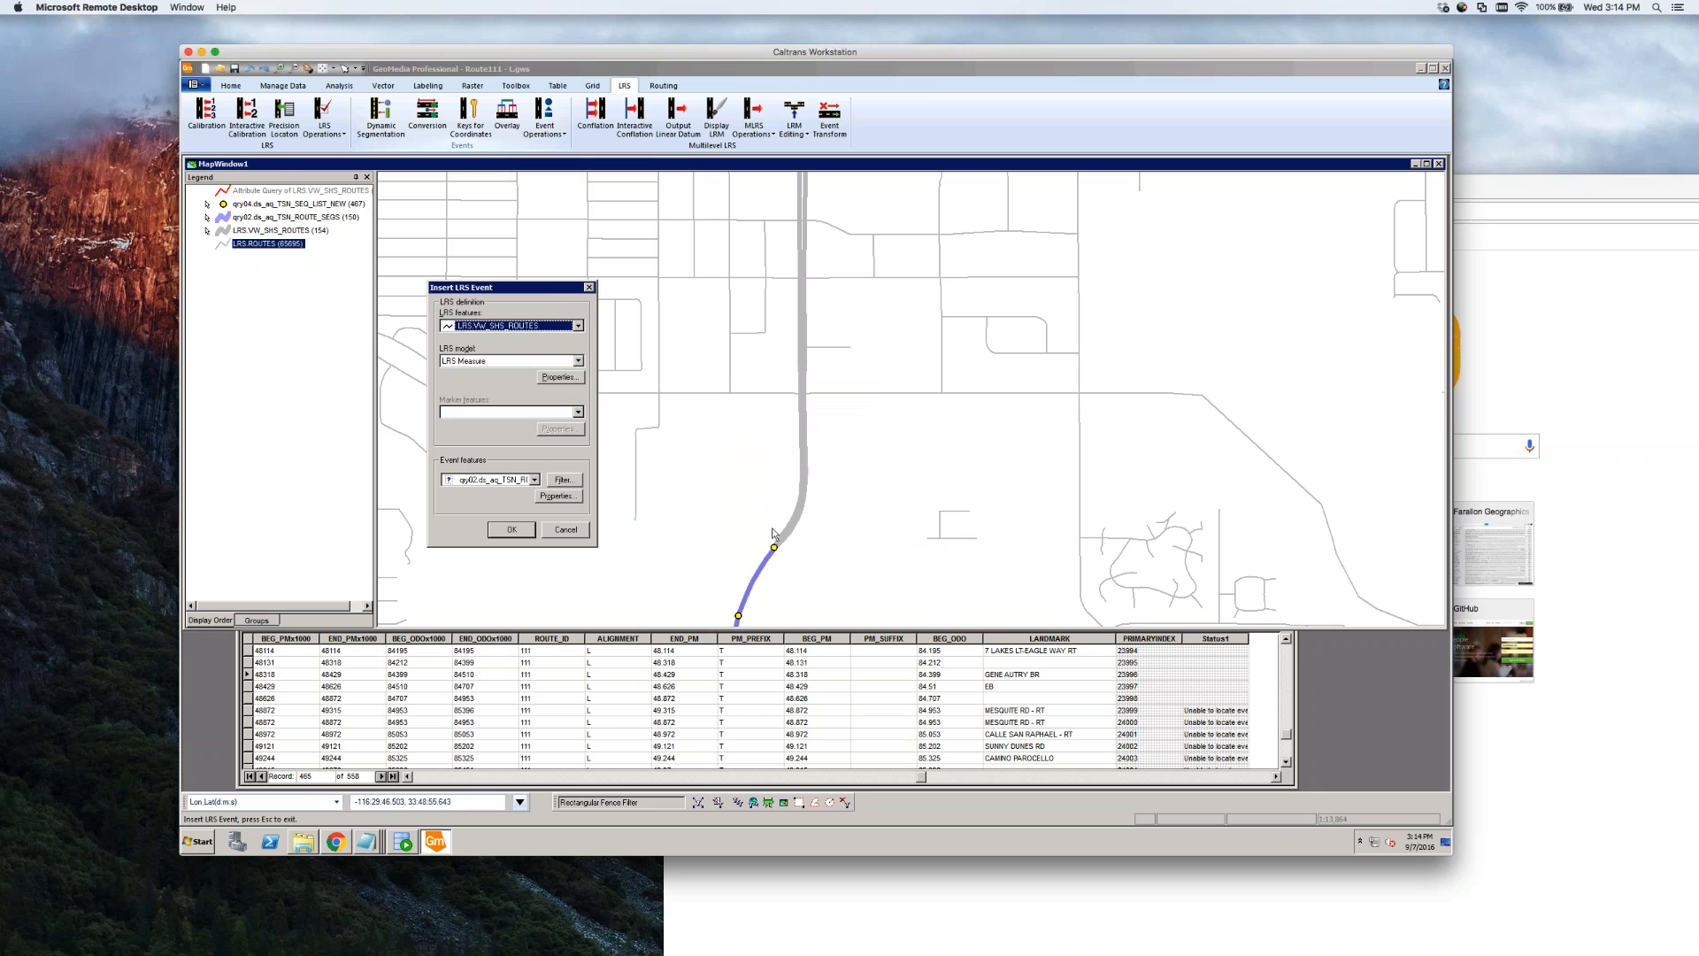
click(515, 532)
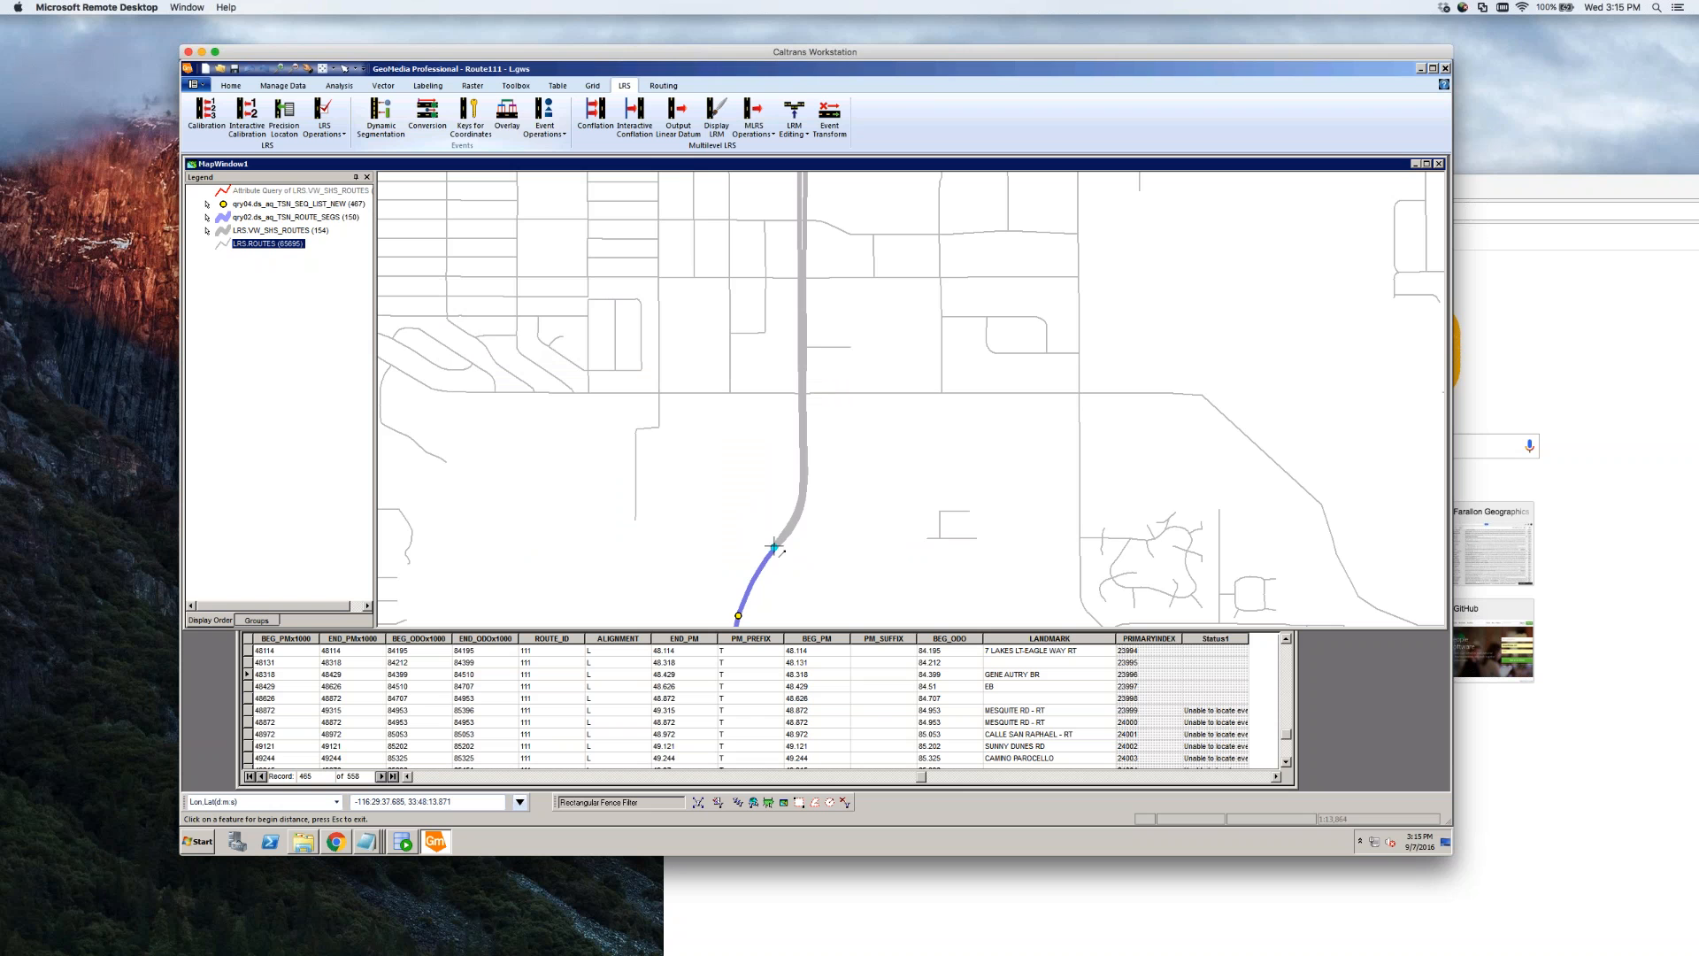
click(775, 549)
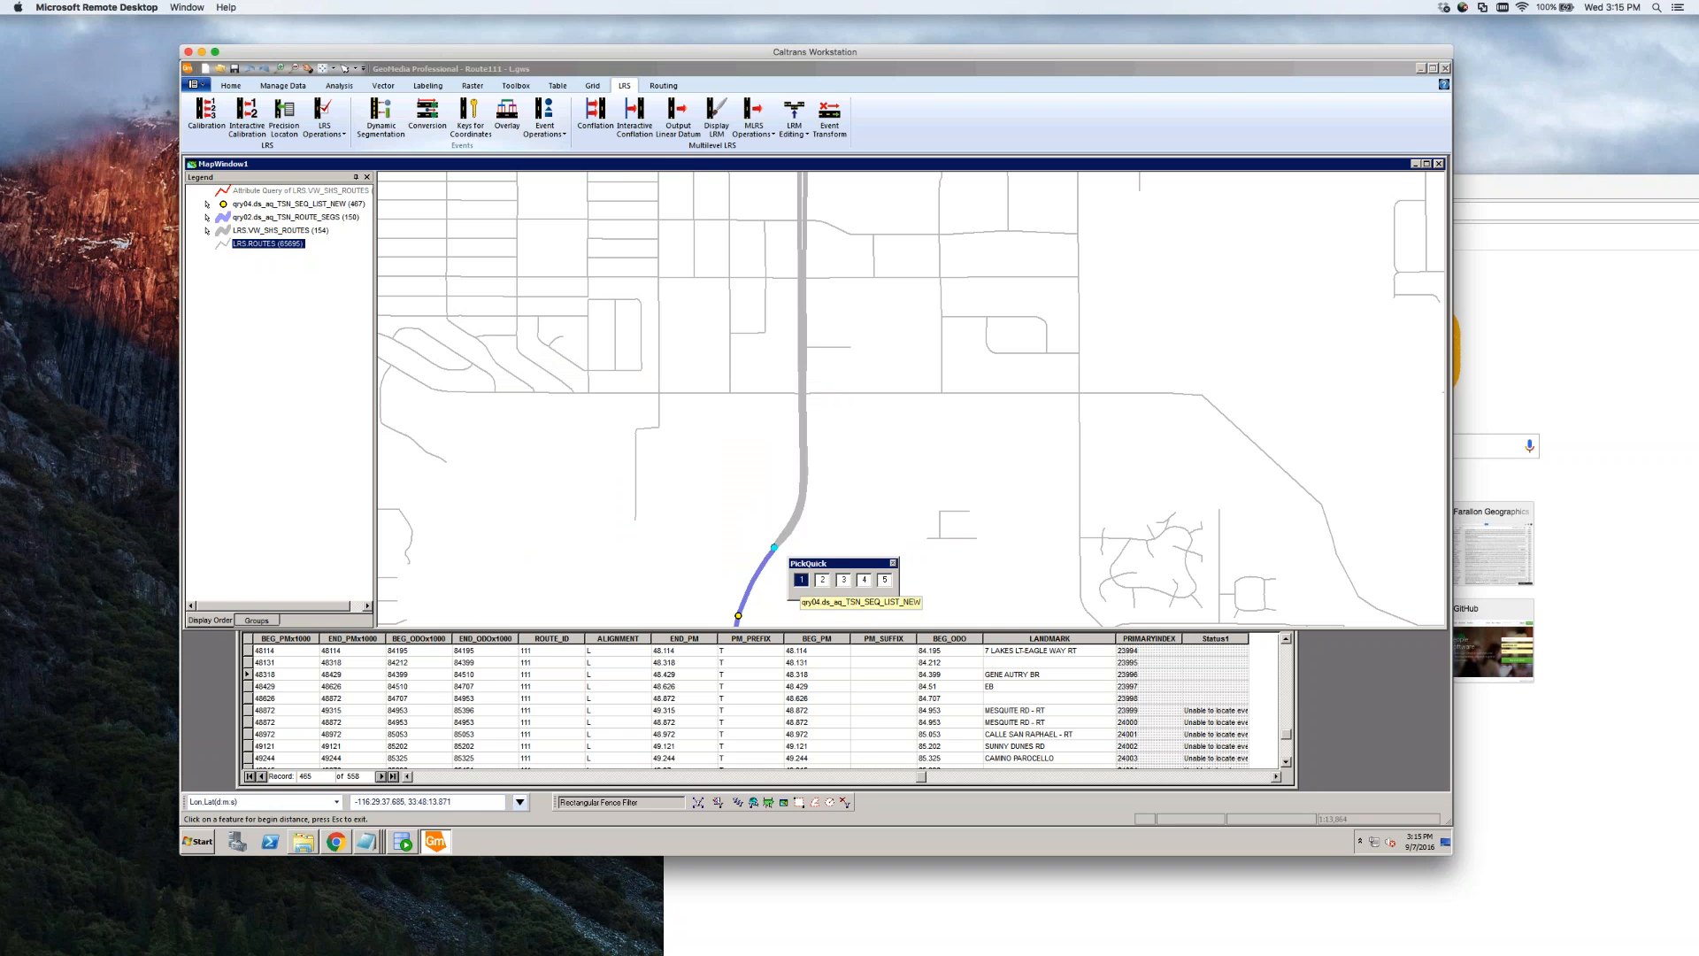
click(843, 580)
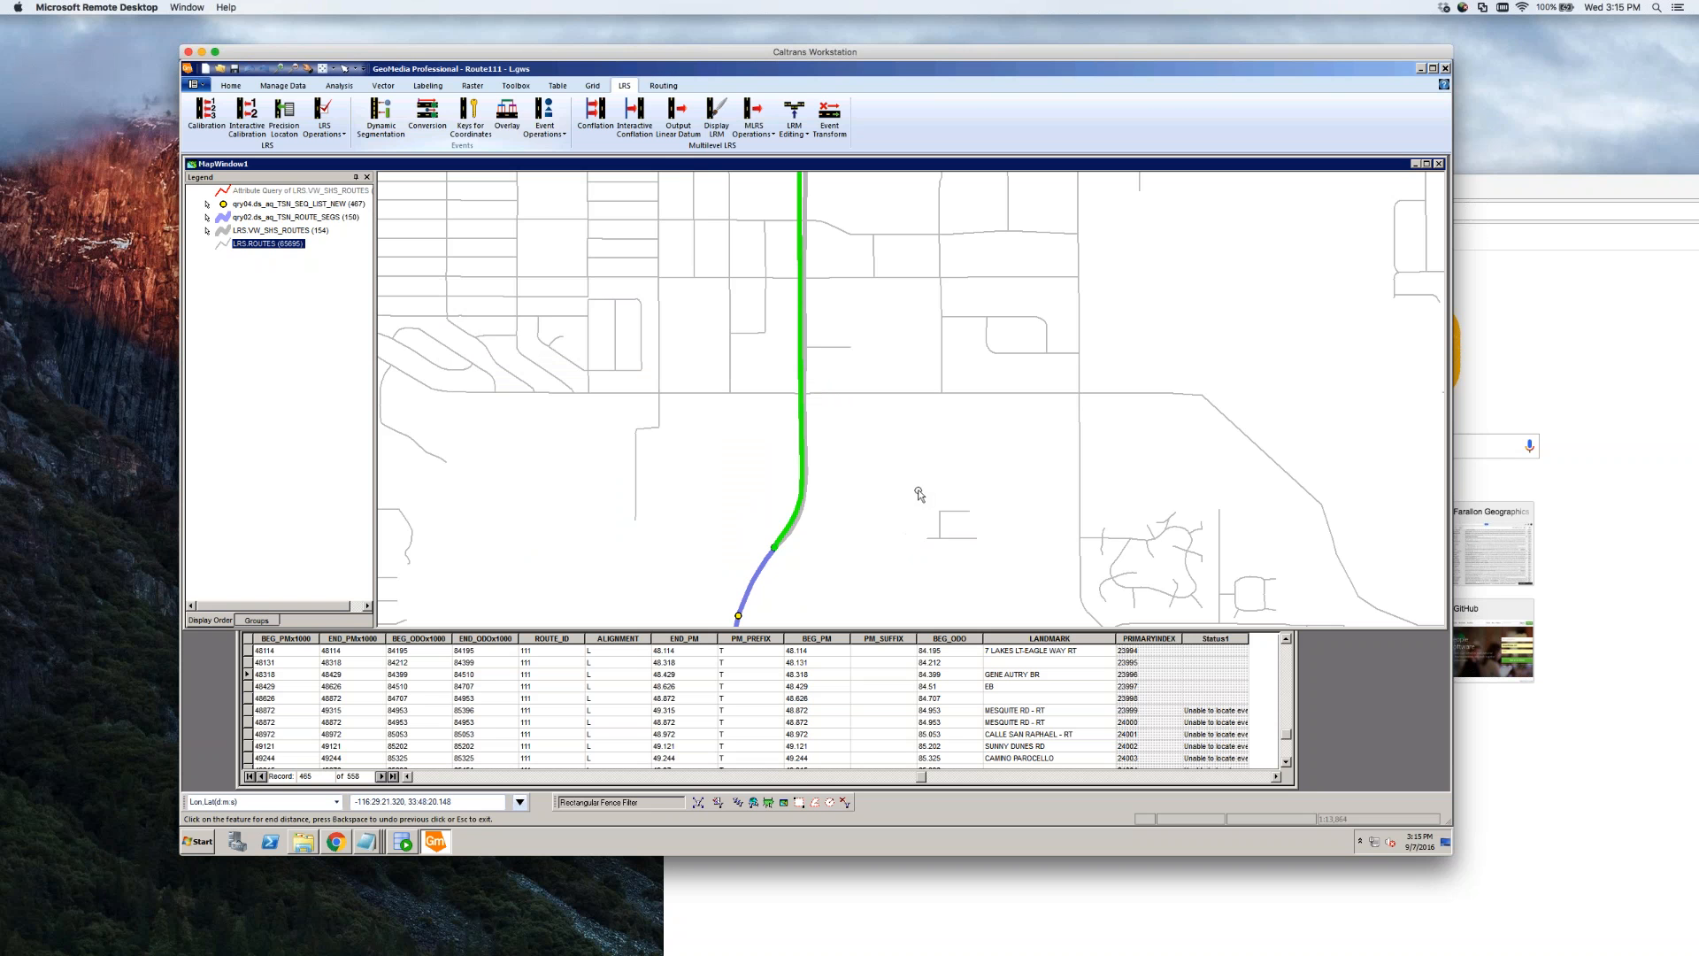
click(799, 396)
drag(808, 337, 1049, 335)
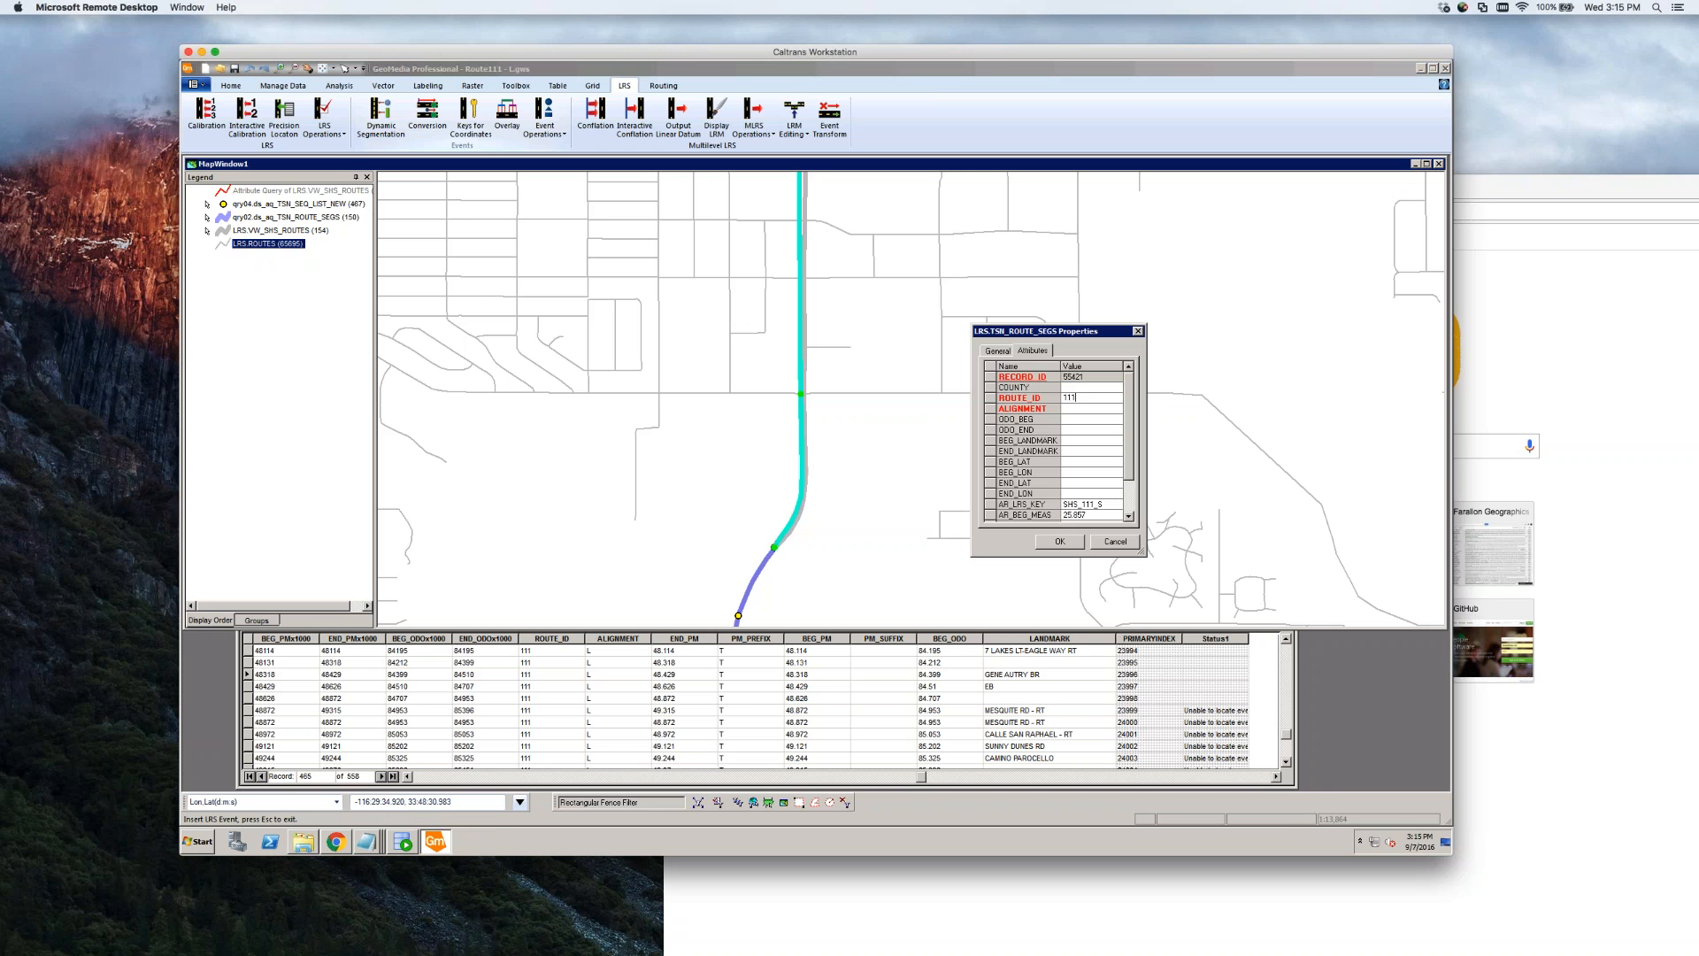
key(Tab)
key(Tab)
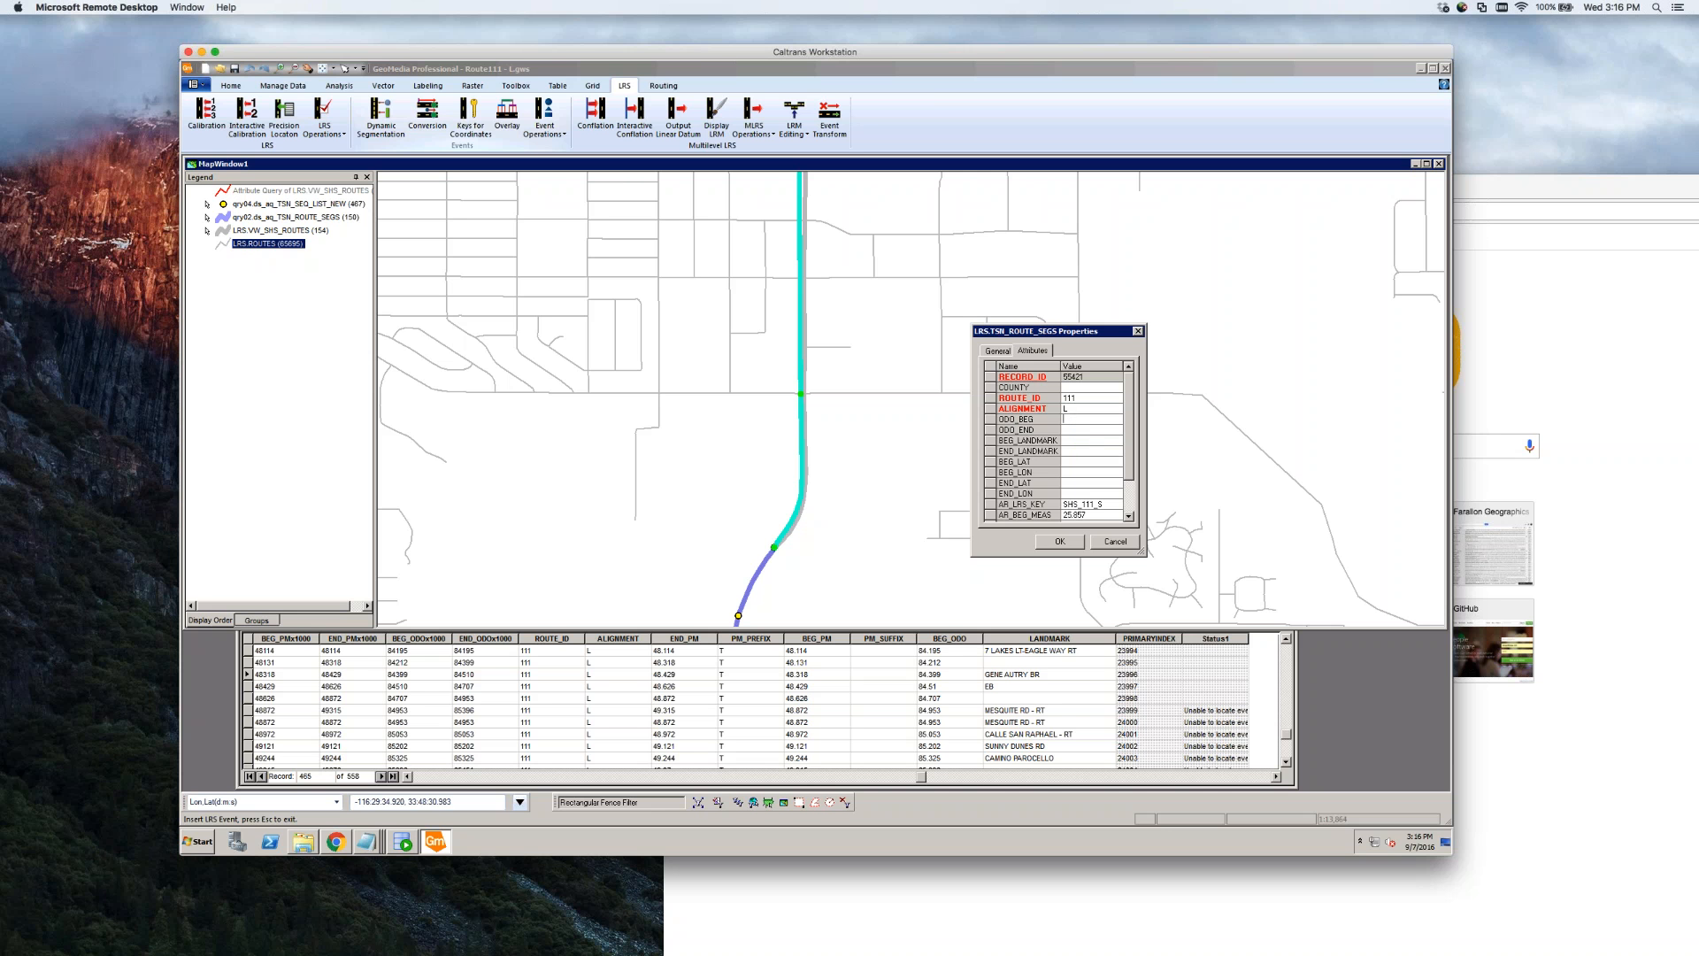
Enter odometer value 84.707 for the new Route 111 segment event and insert it
click(1071, 430)
text(84.953)
click(1080, 421)
text(707)
click(1060, 542)
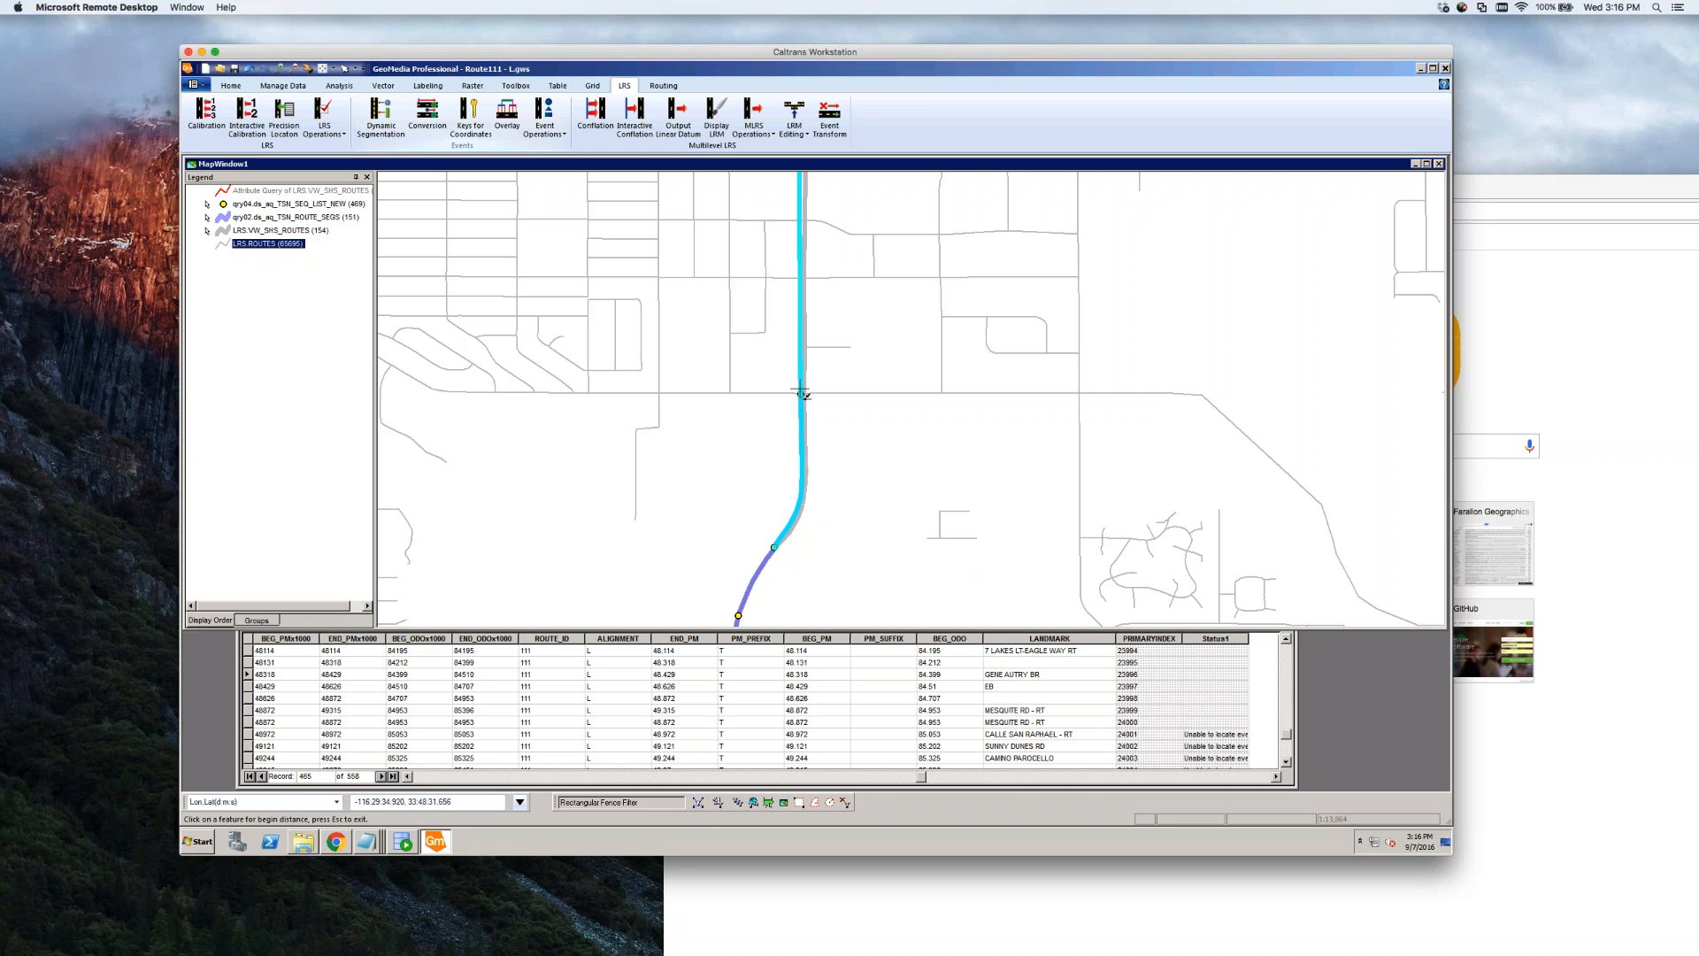
click(1029, 760)
Pick the begin point on the route near the CAMINO PAROCELLO landmark
click(1062, 758)
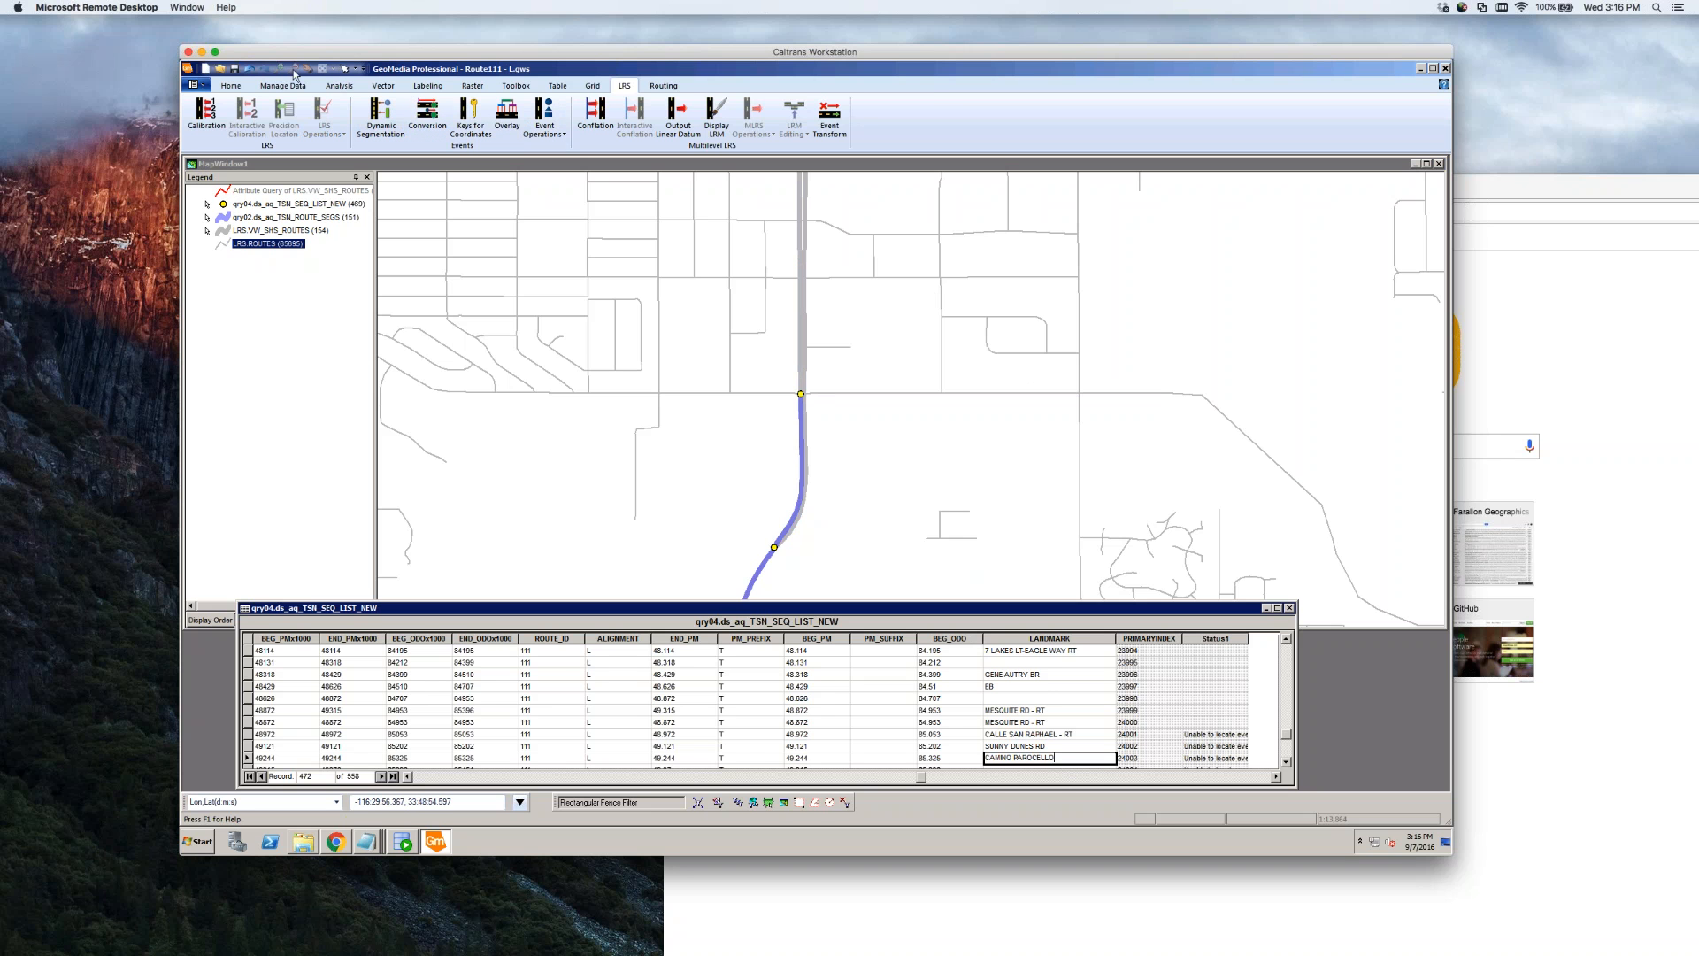
click(572, 171)
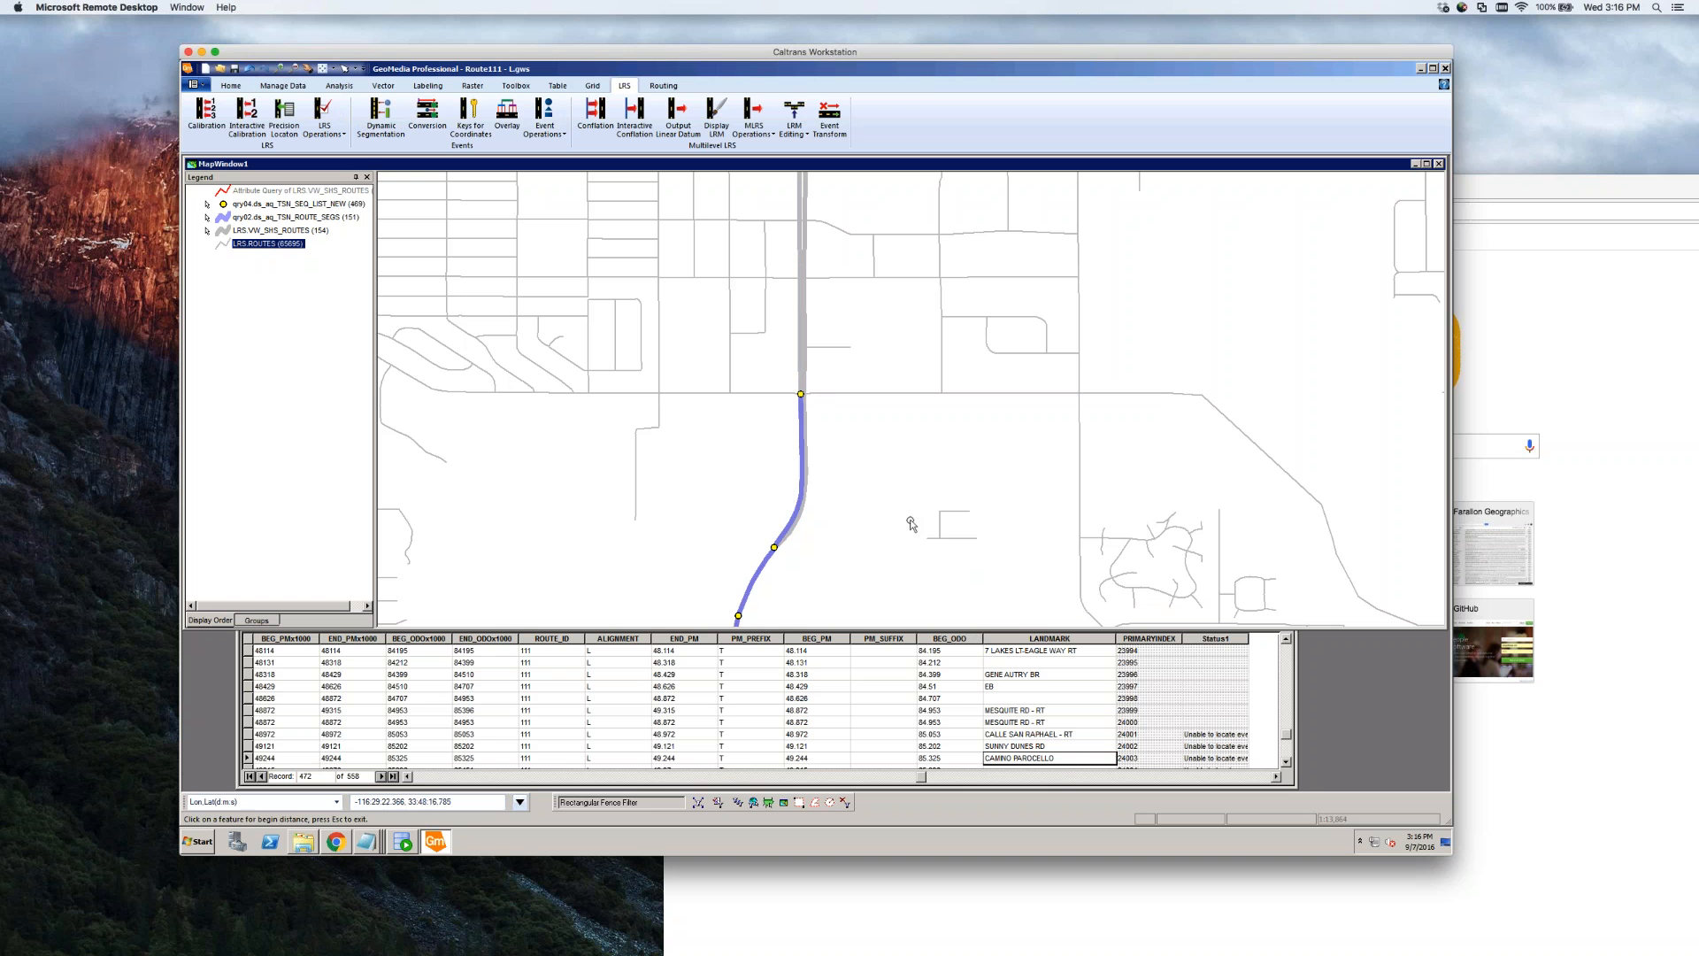
click(860, 526)
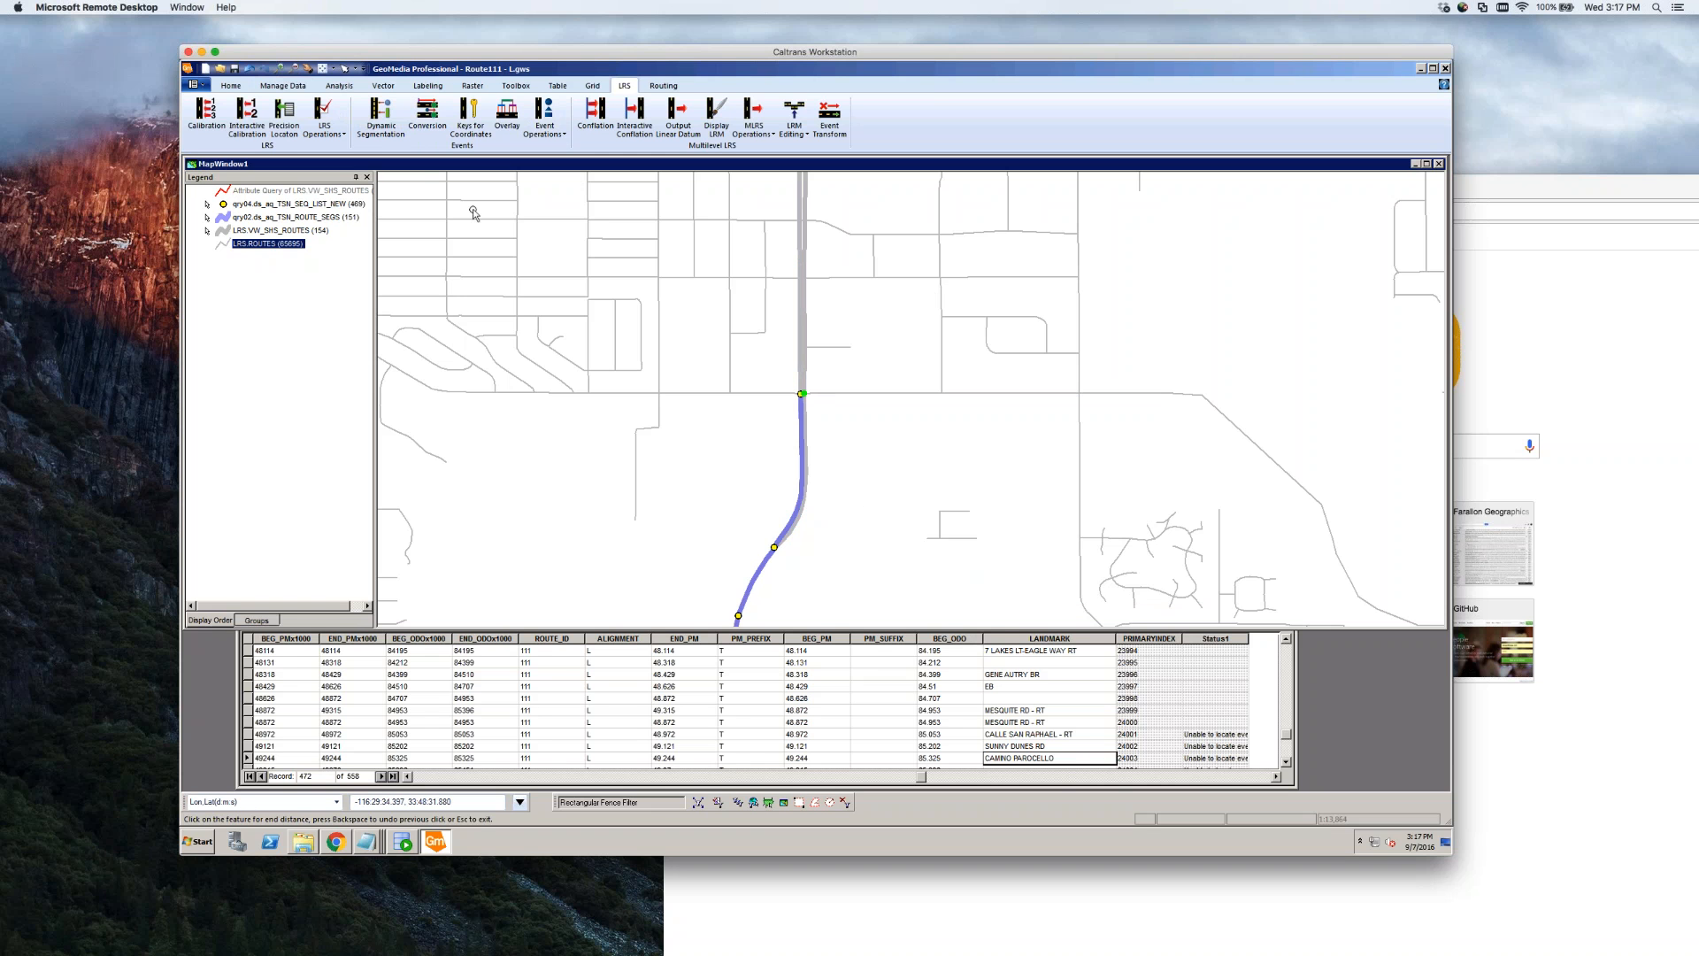
Zoom out to the whole area, zoom back in on the route segment, and select CAMINO PAROCELLO in the table
click(294, 69)
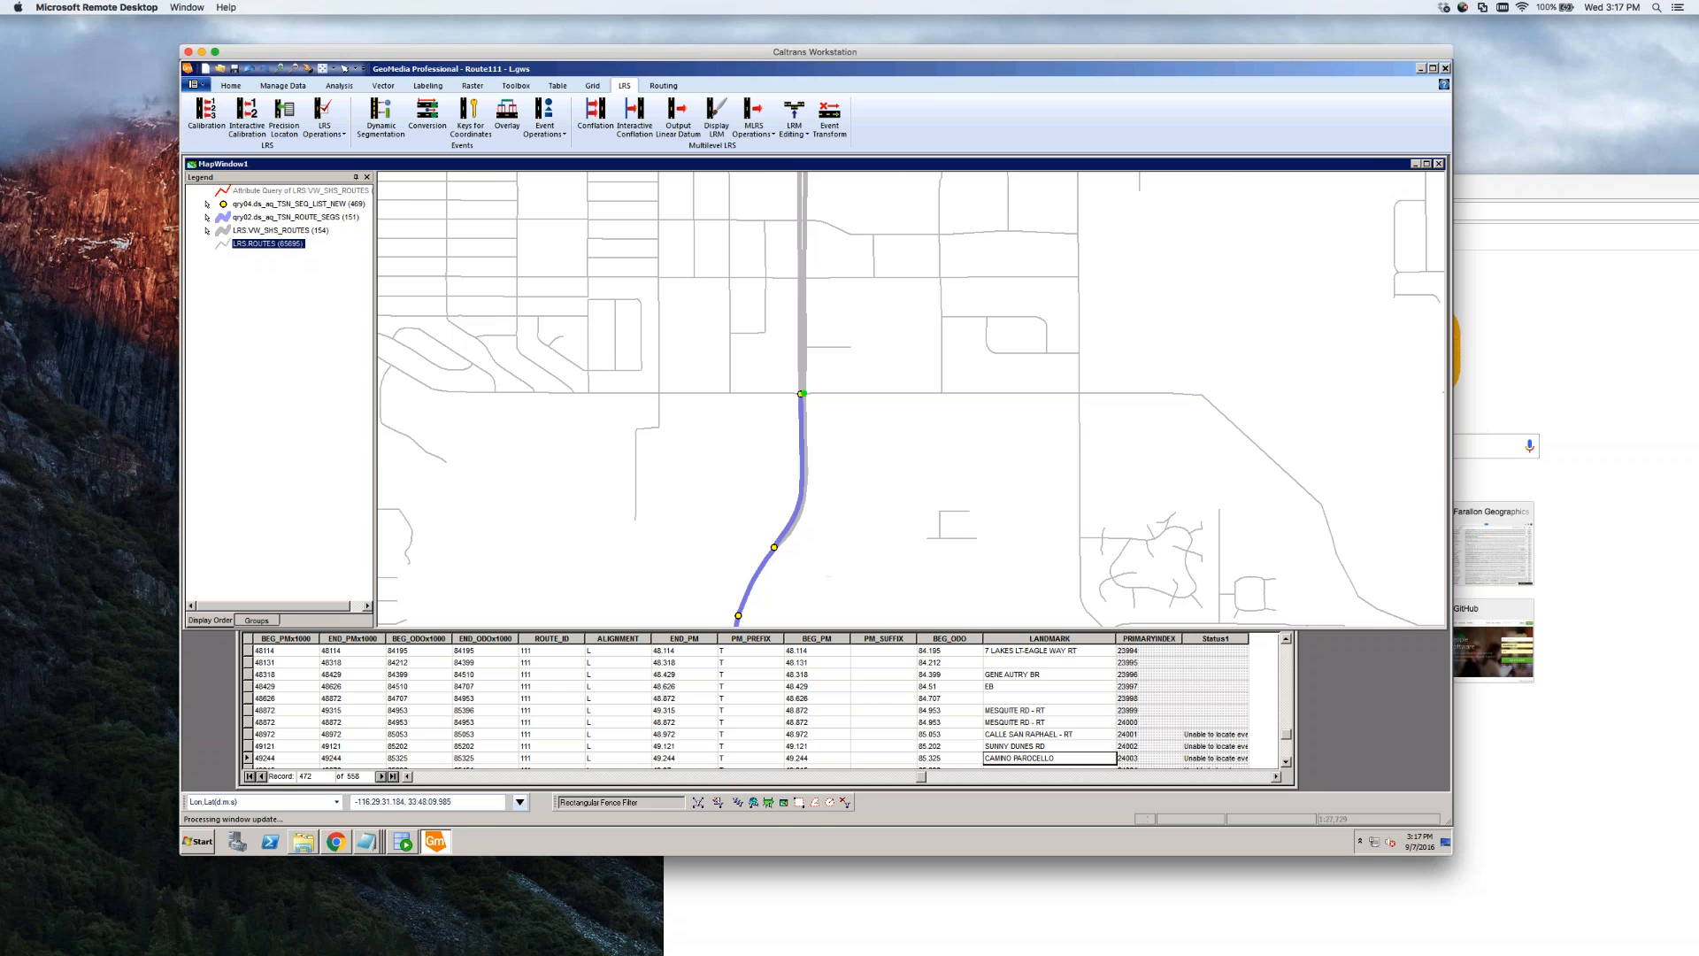
click(832, 587)
click(930, 235)
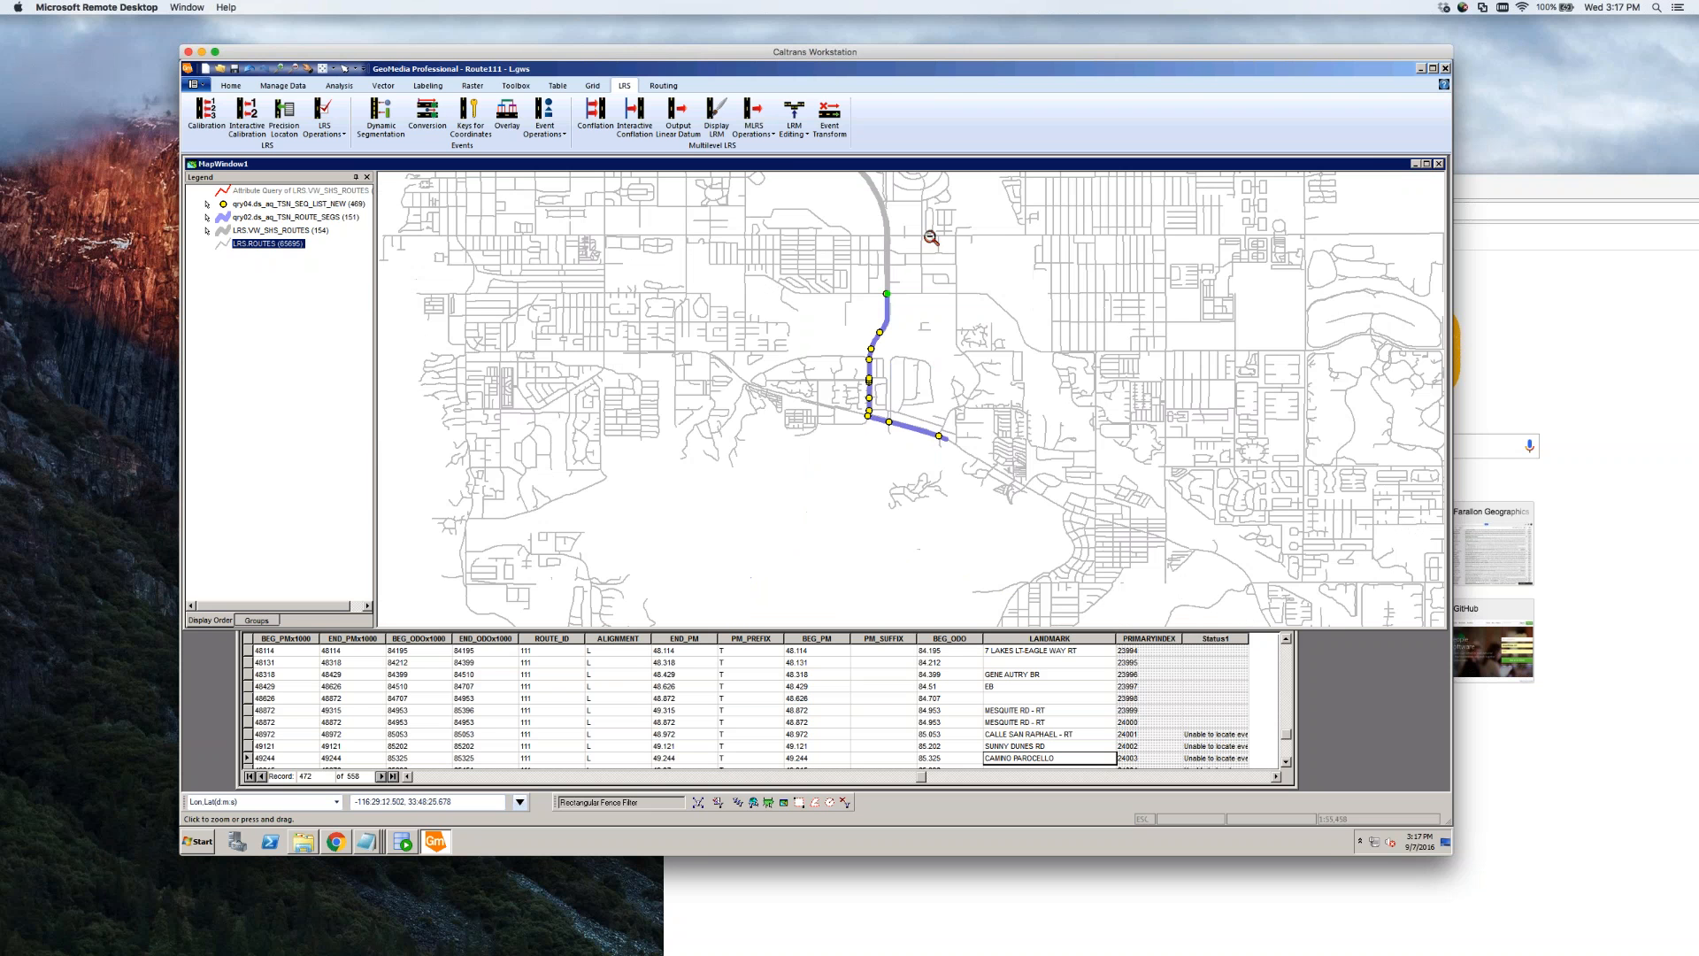
click(931, 234)
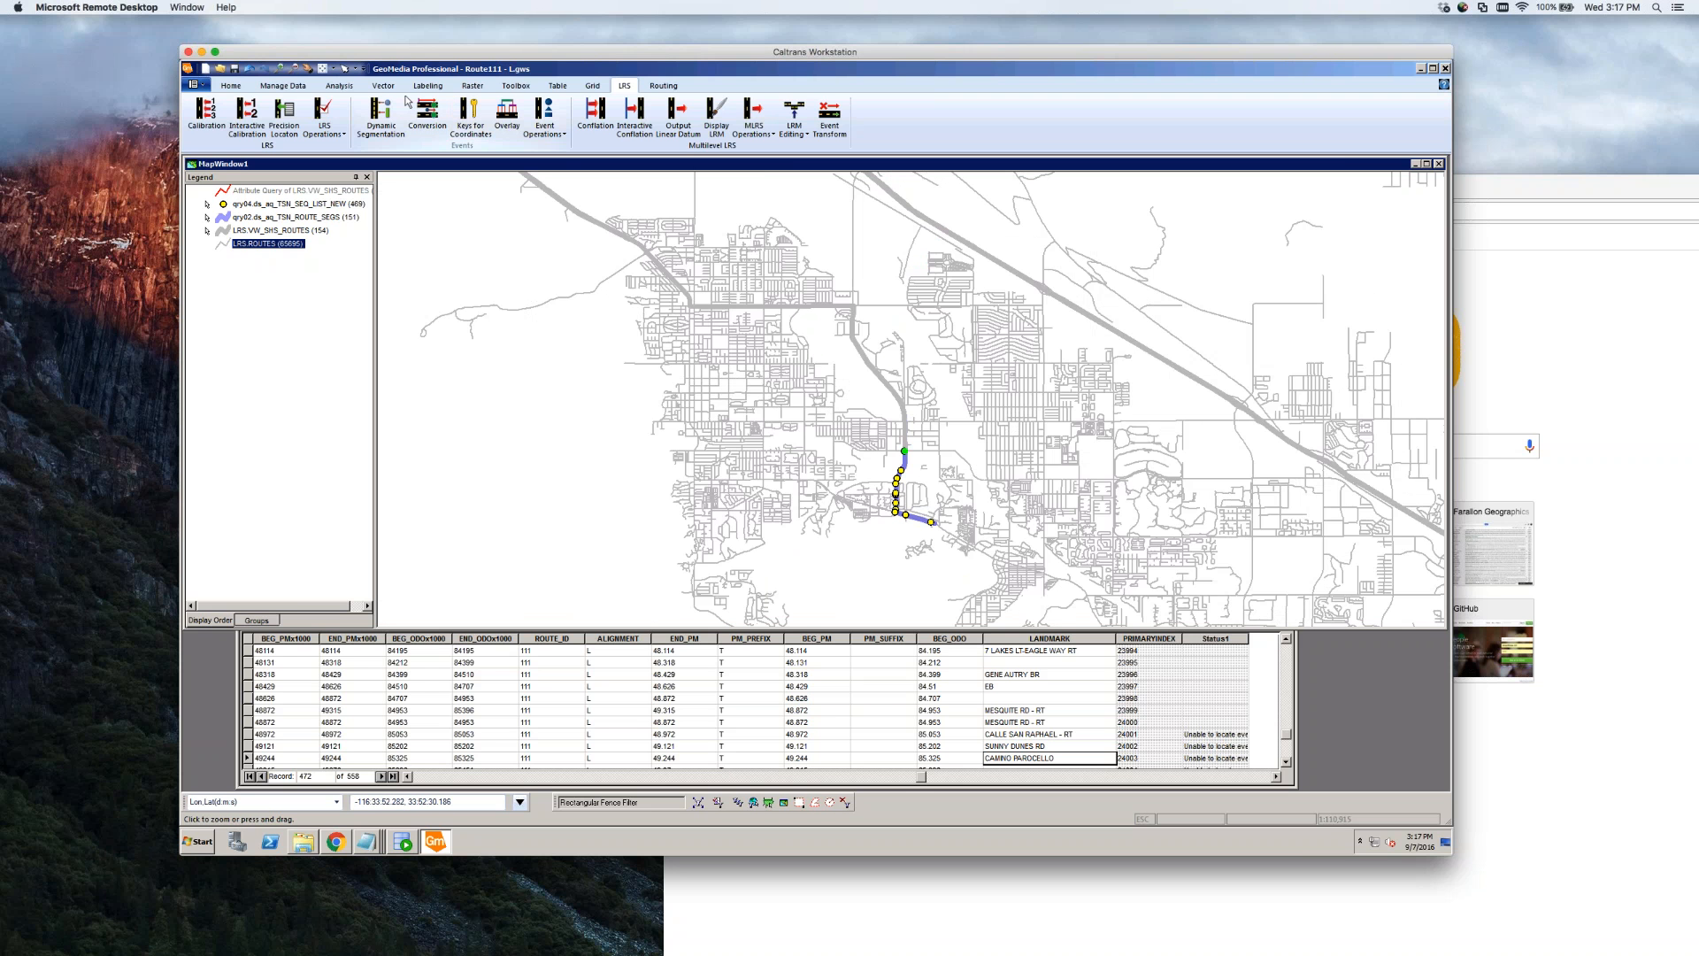
click(278, 69)
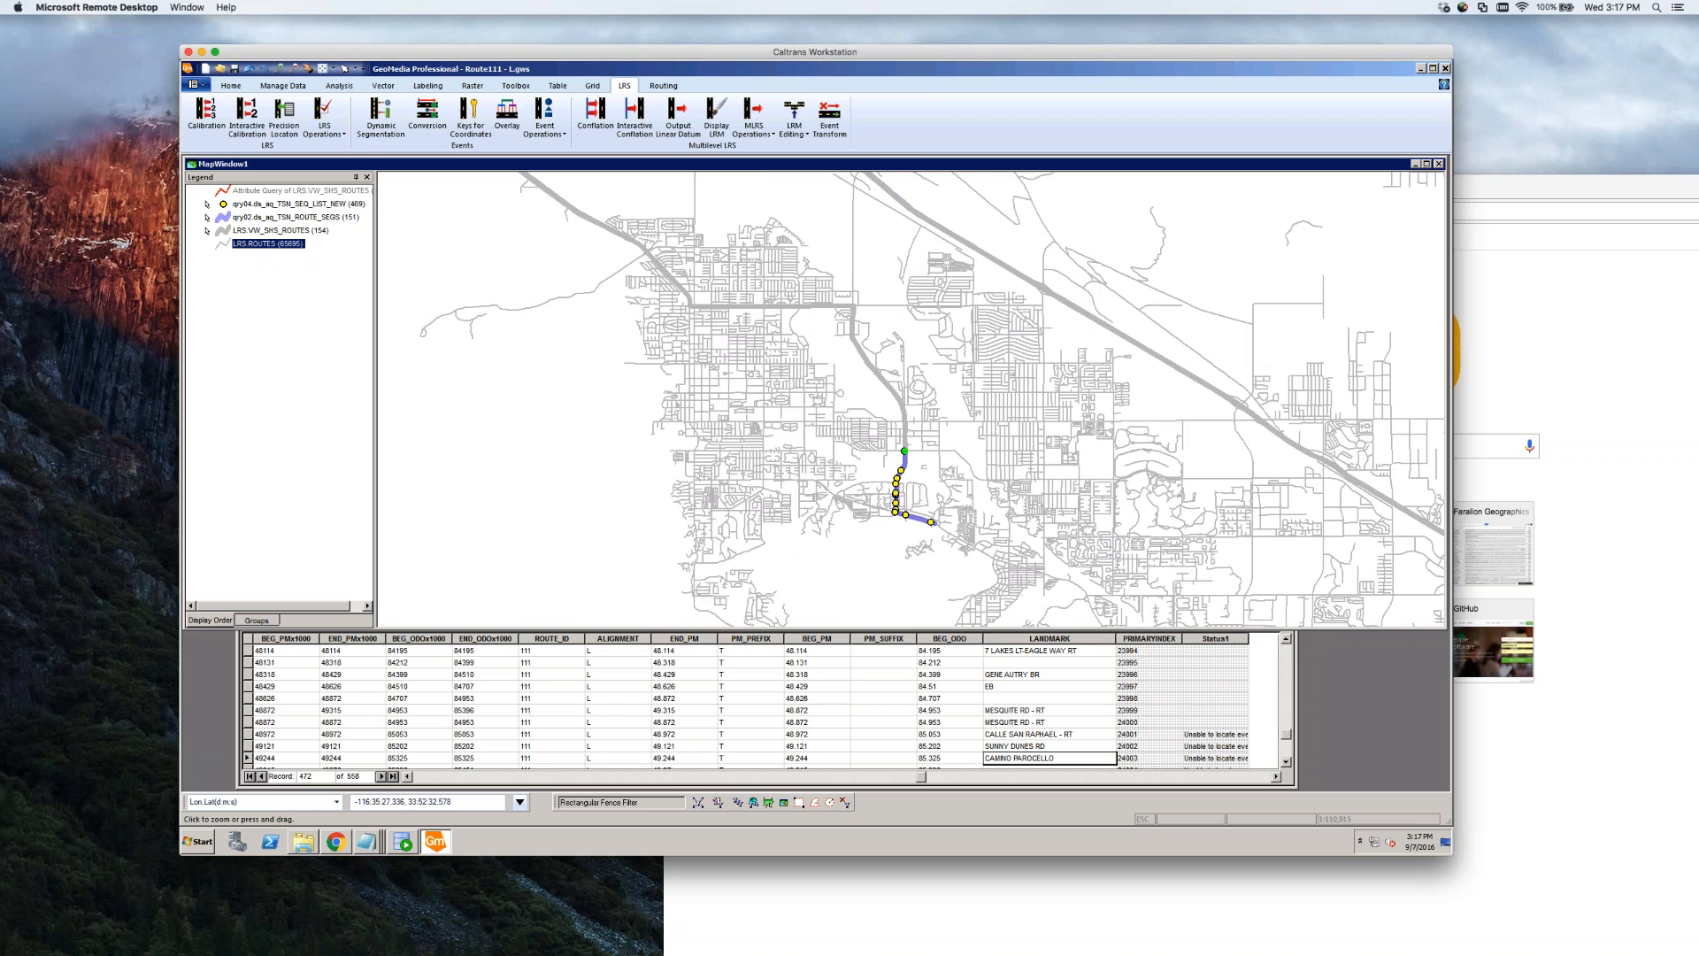
click(907, 437)
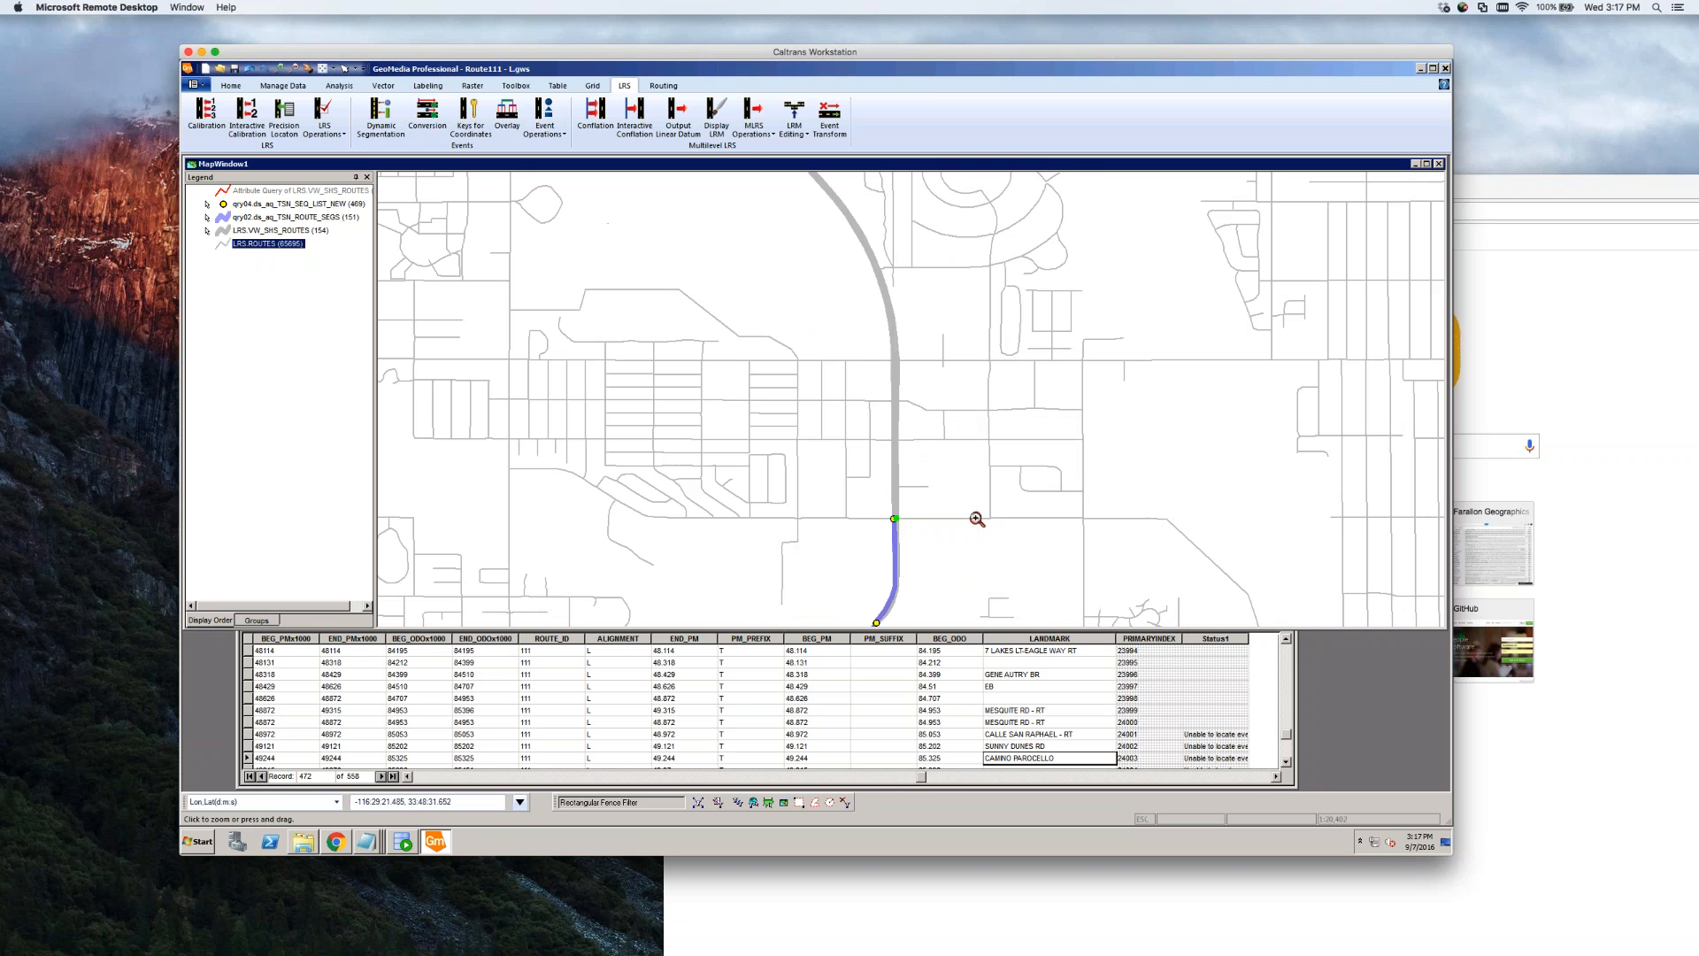
click(1053, 758)
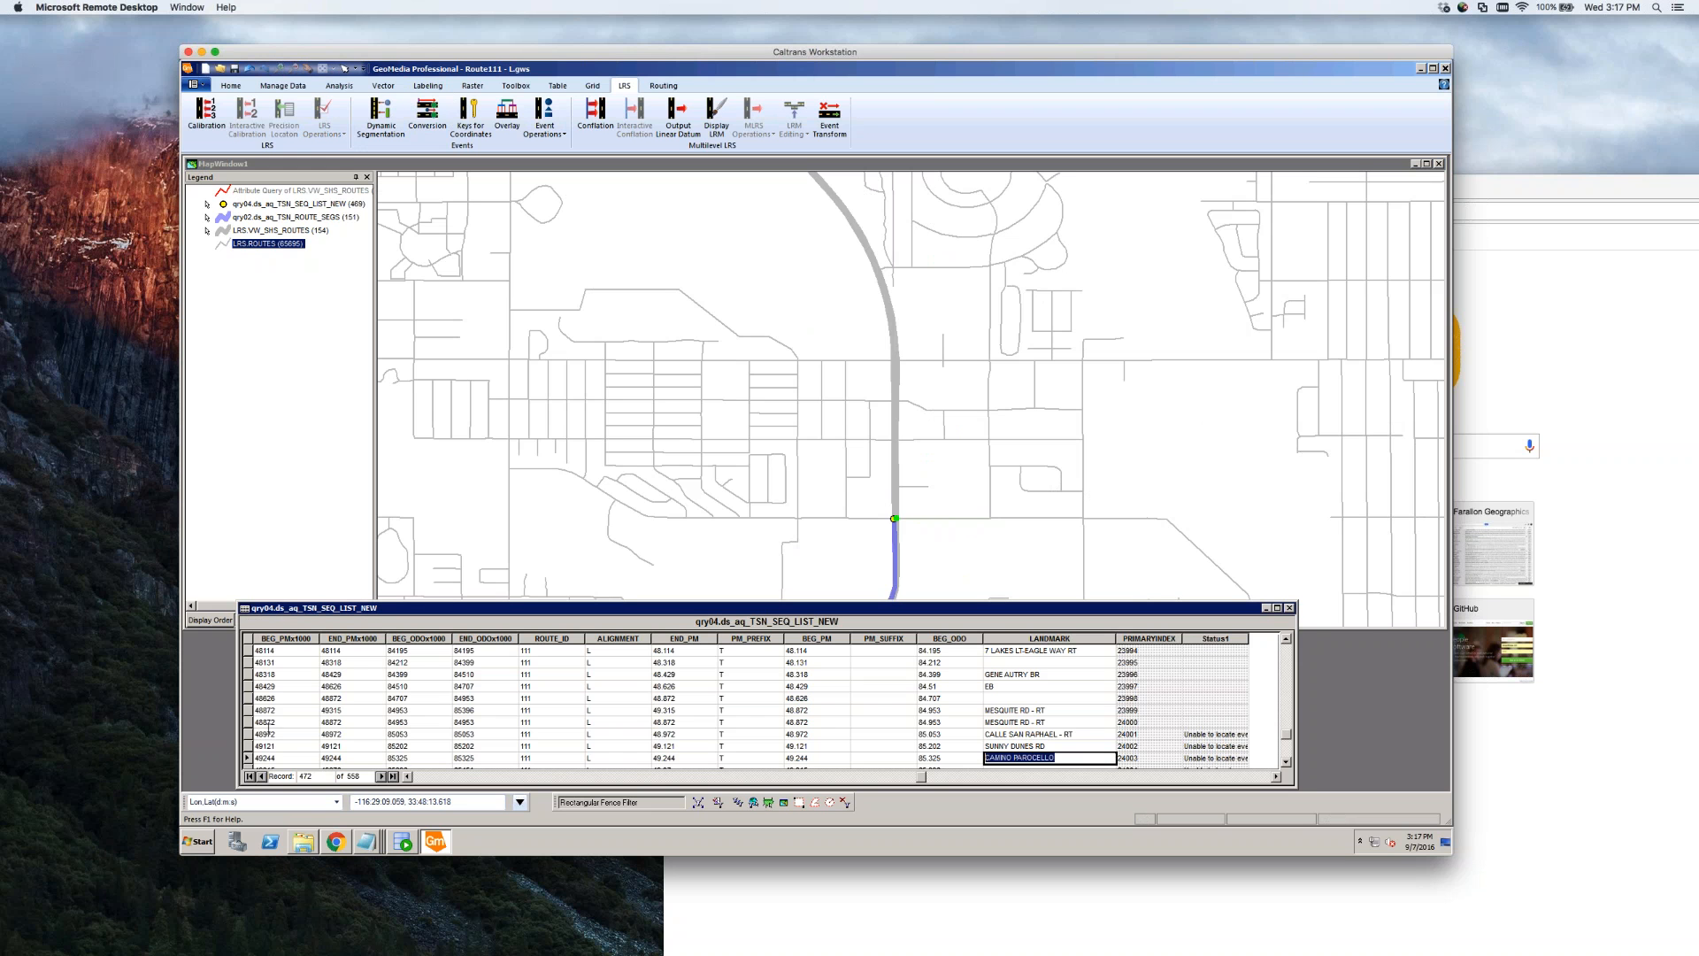
Highlight the five sequence rows 48872 to 49244 and scroll them into view
drag(249, 710, 249, 759)
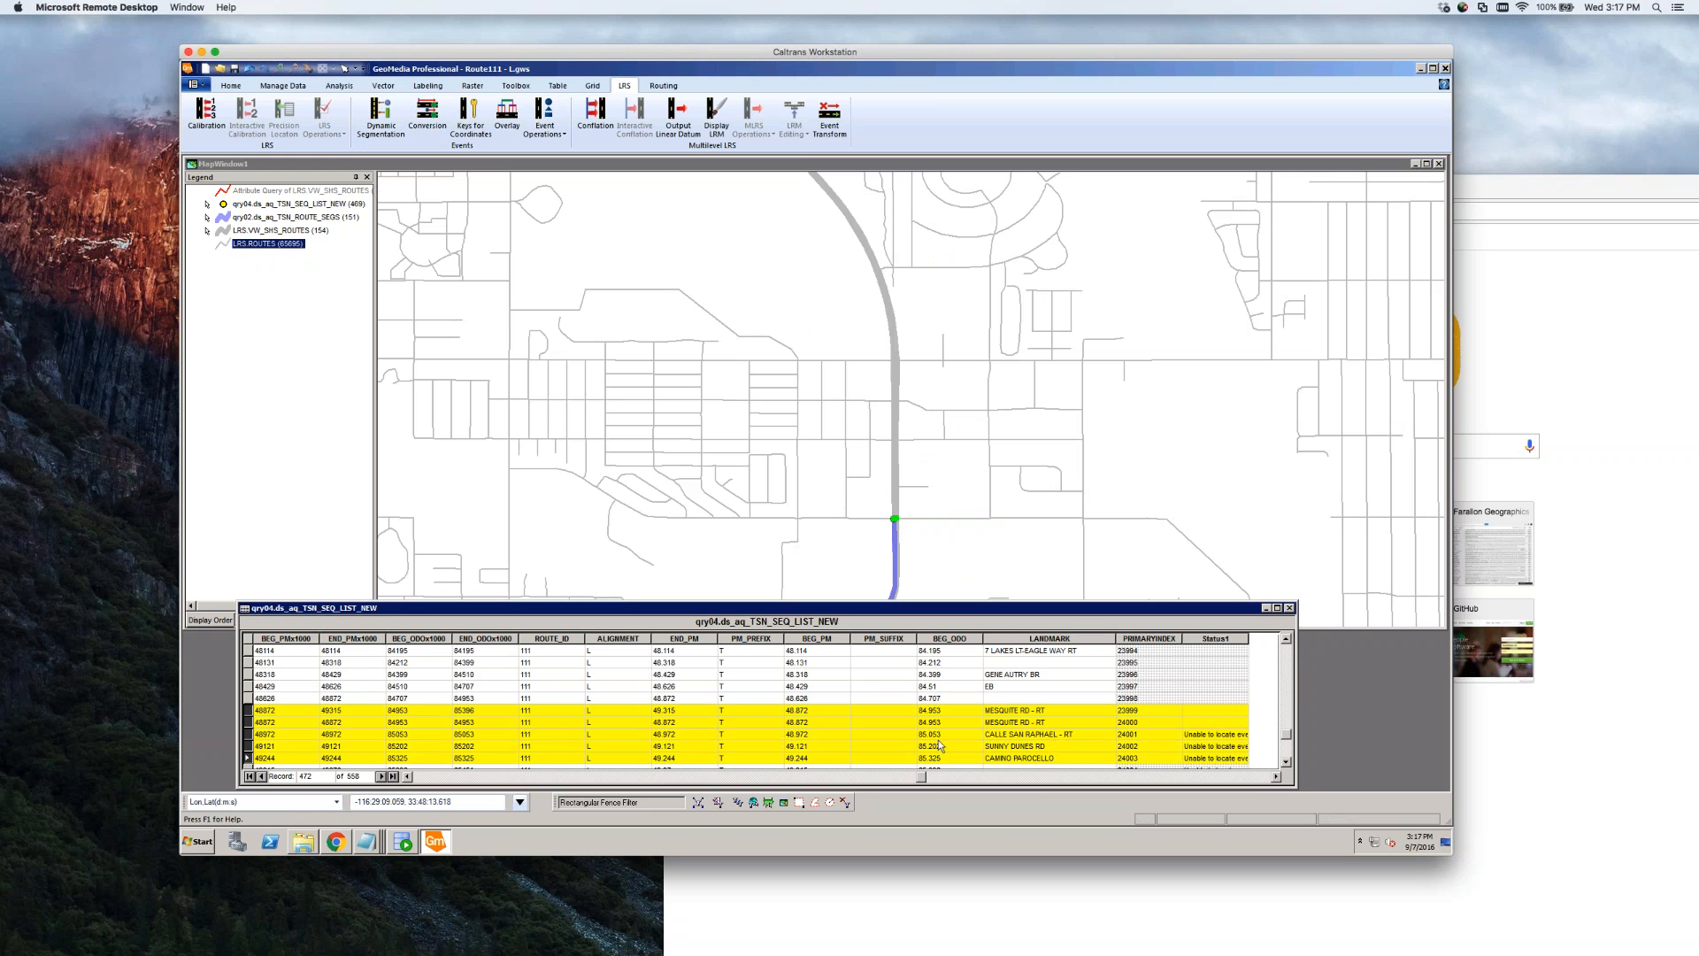
click(1287, 763)
click(1287, 763)
click(1286, 763)
click(1287, 763)
click(1287, 763)
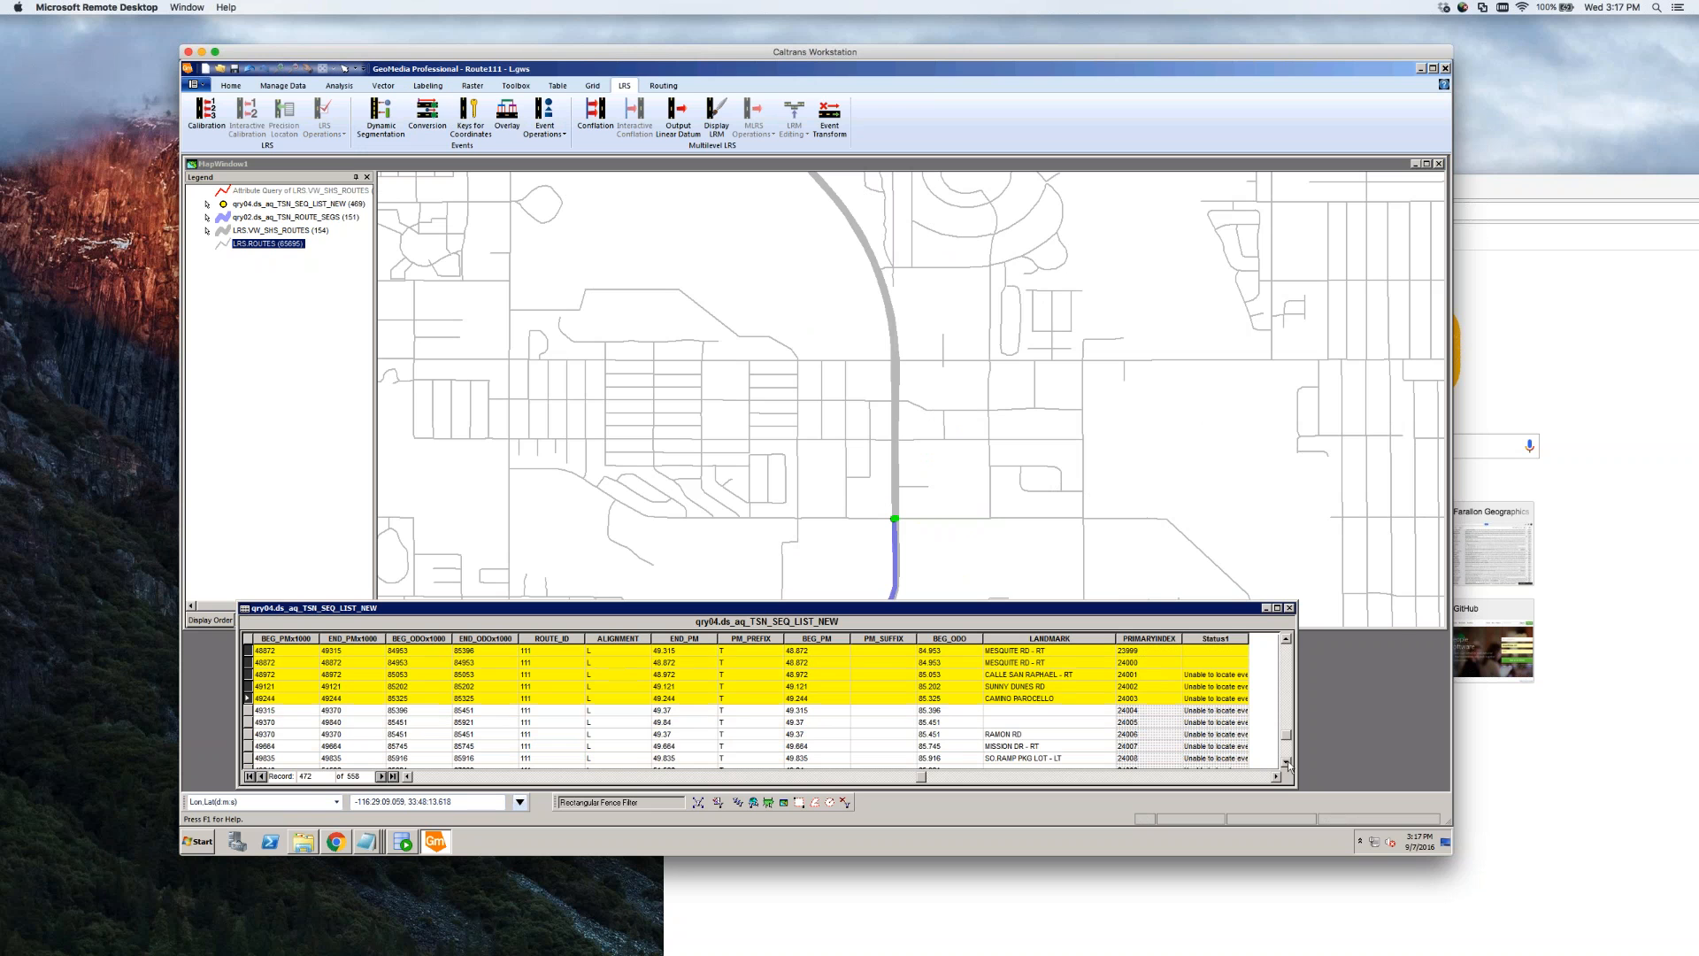
click(1286, 638)
click(1287, 638)
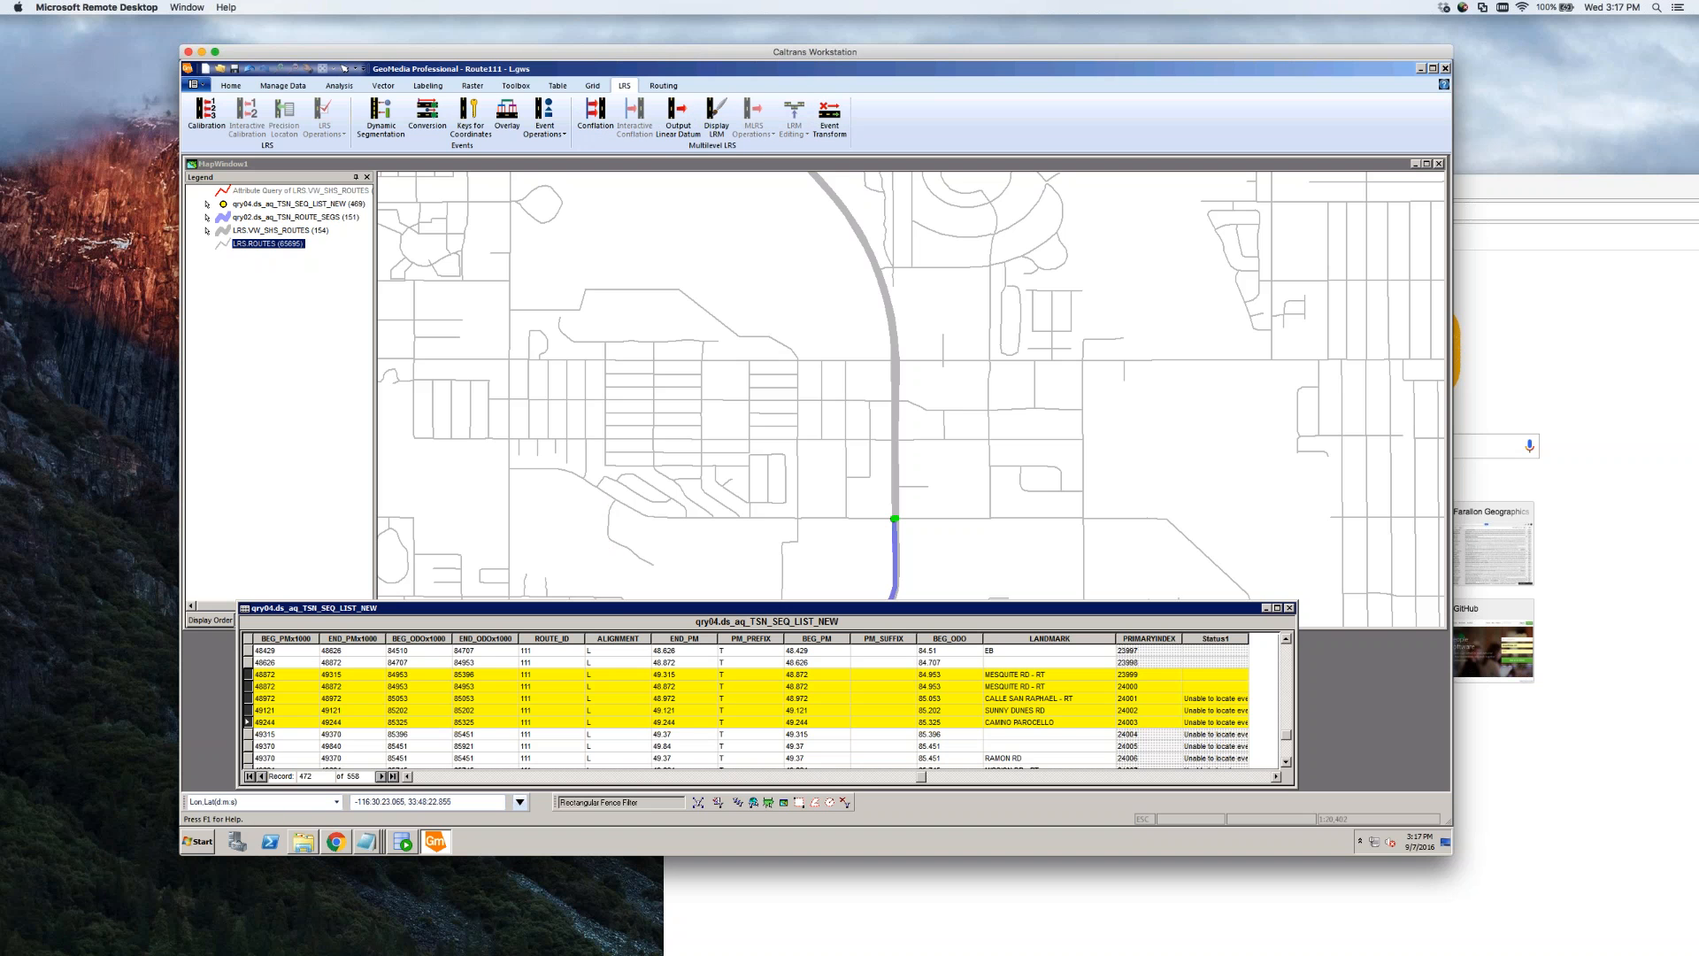
Enlarge the map above the table, scroll through the later rows, and select RAMON RD record 49370
drag(624, 603, 798, 630)
scroll(796, 715, down, 2)
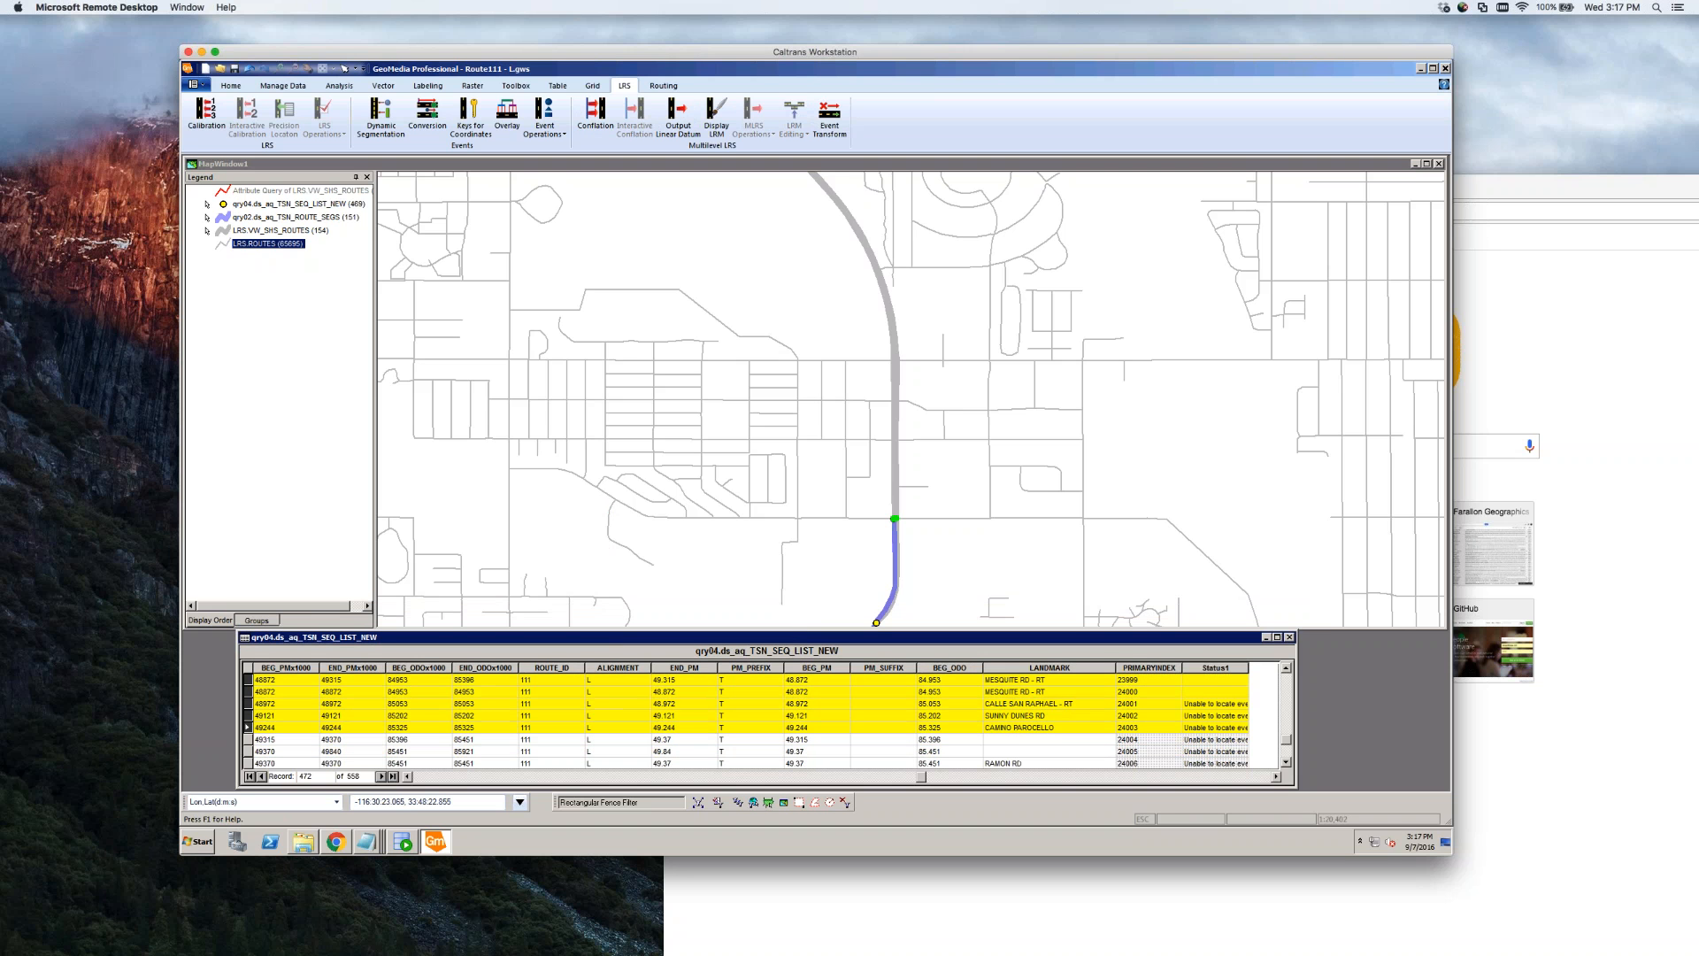
click(1285, 762)
click(1286, 762)
click(1286, 762)
click(1286, 762)
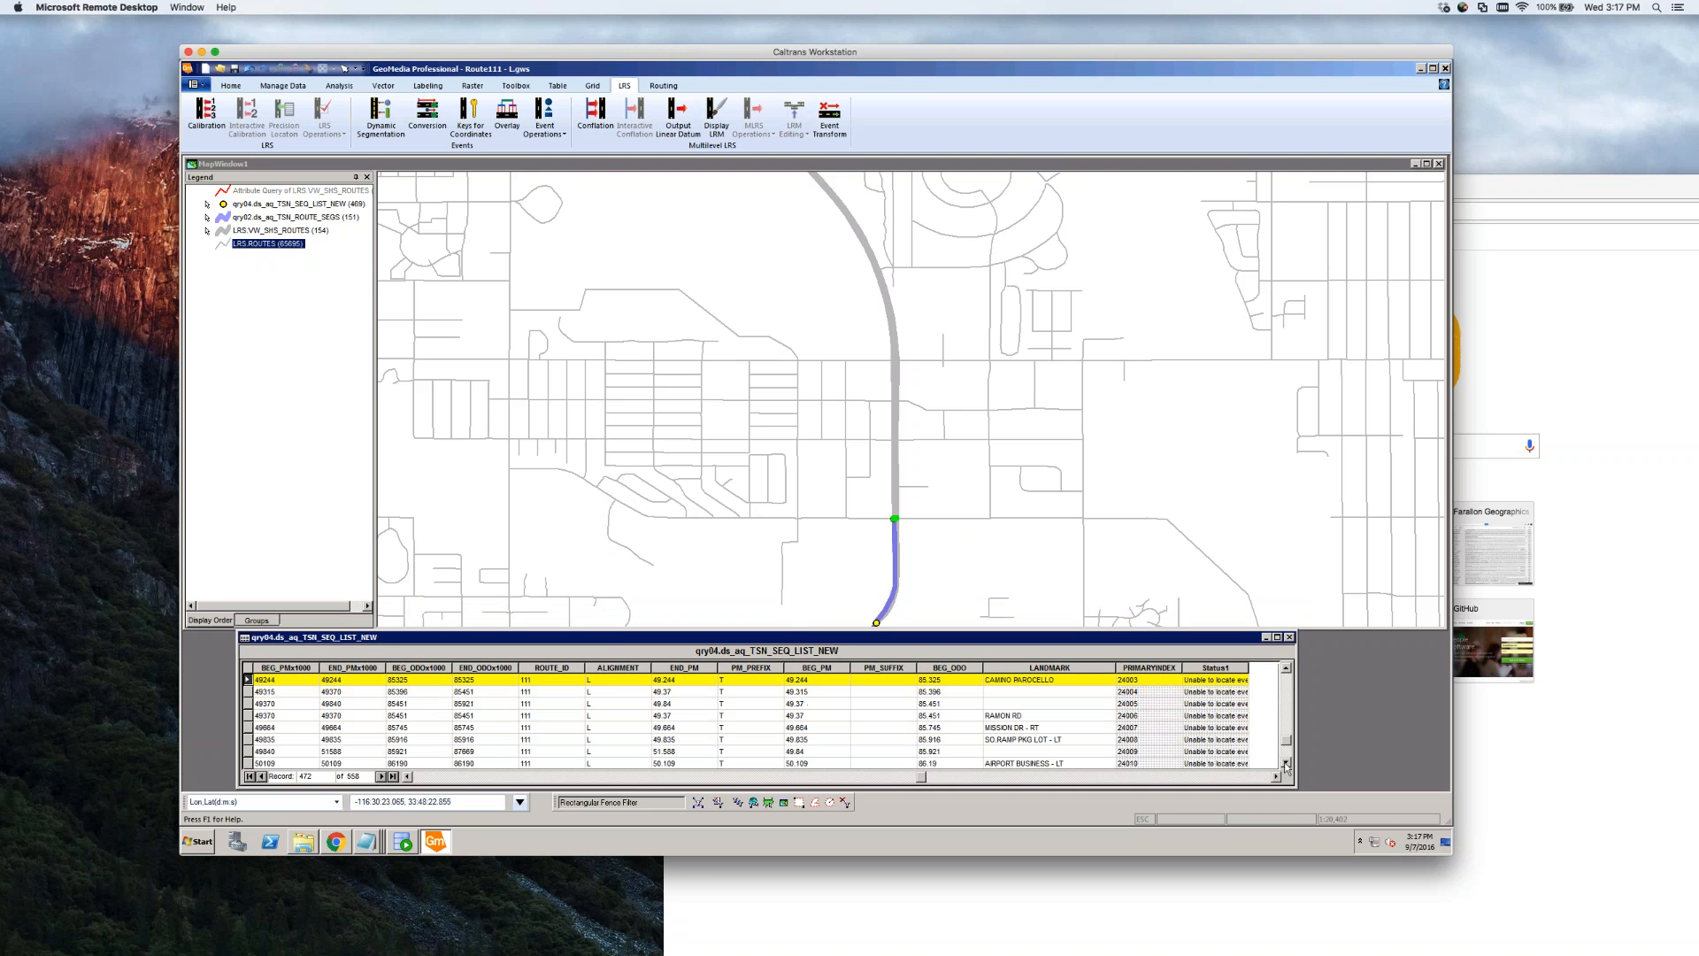
click(1286, 668)
click(1285, 668)
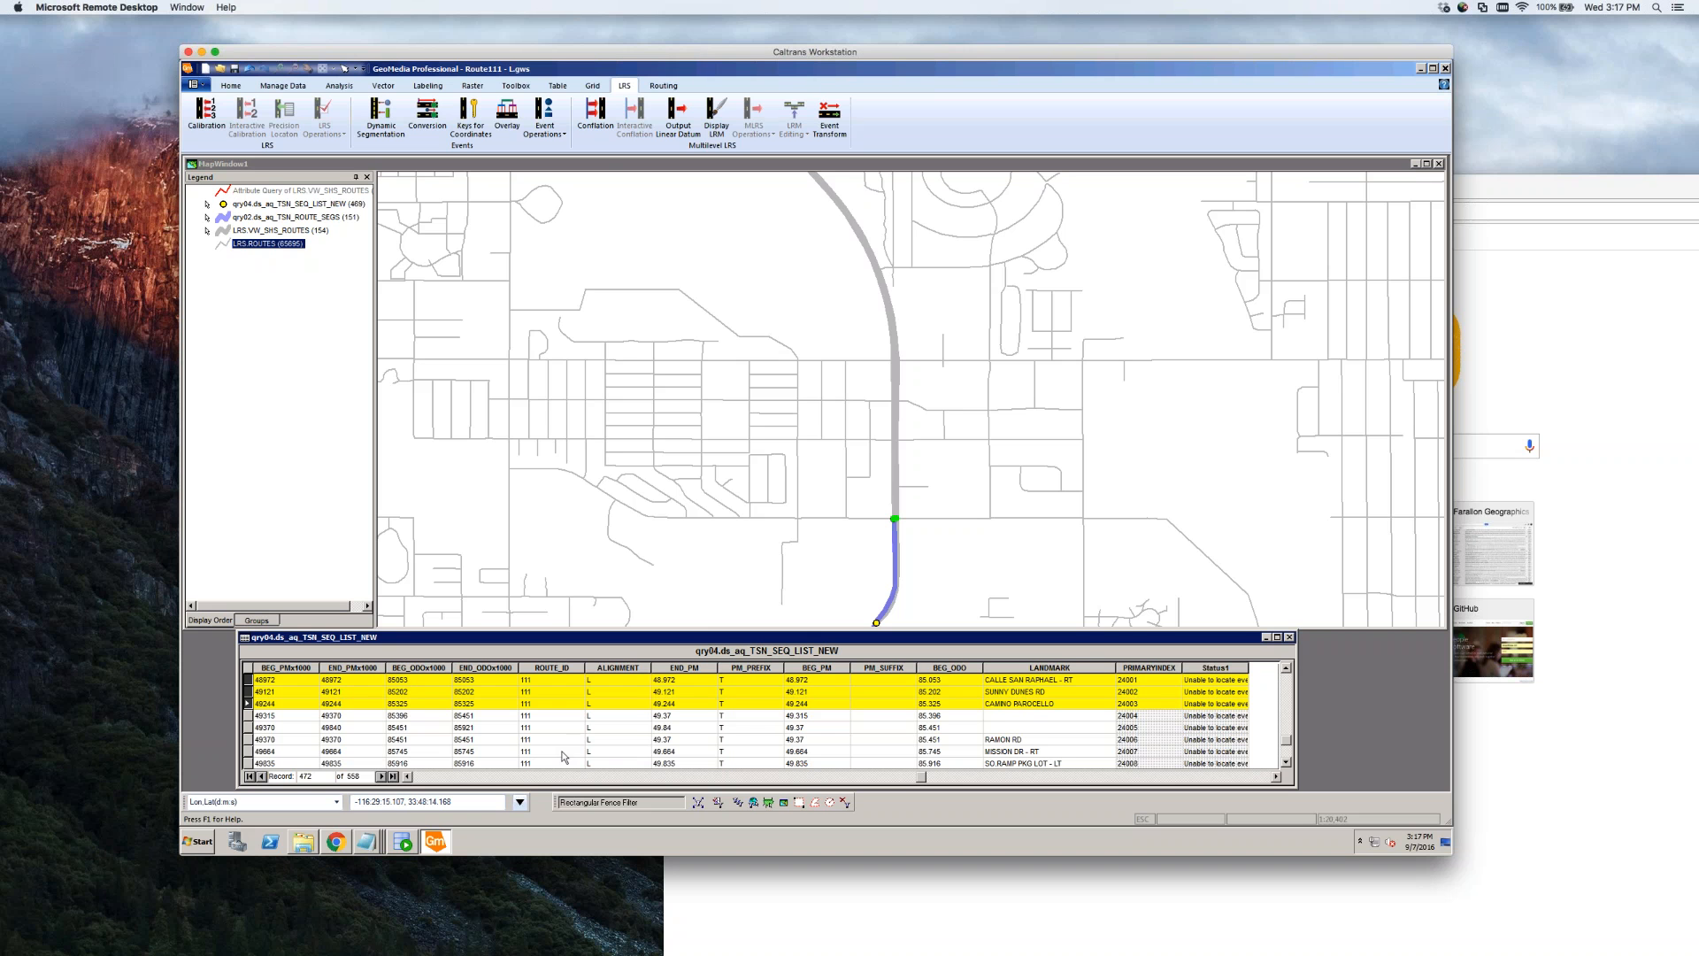
click(563, 739)
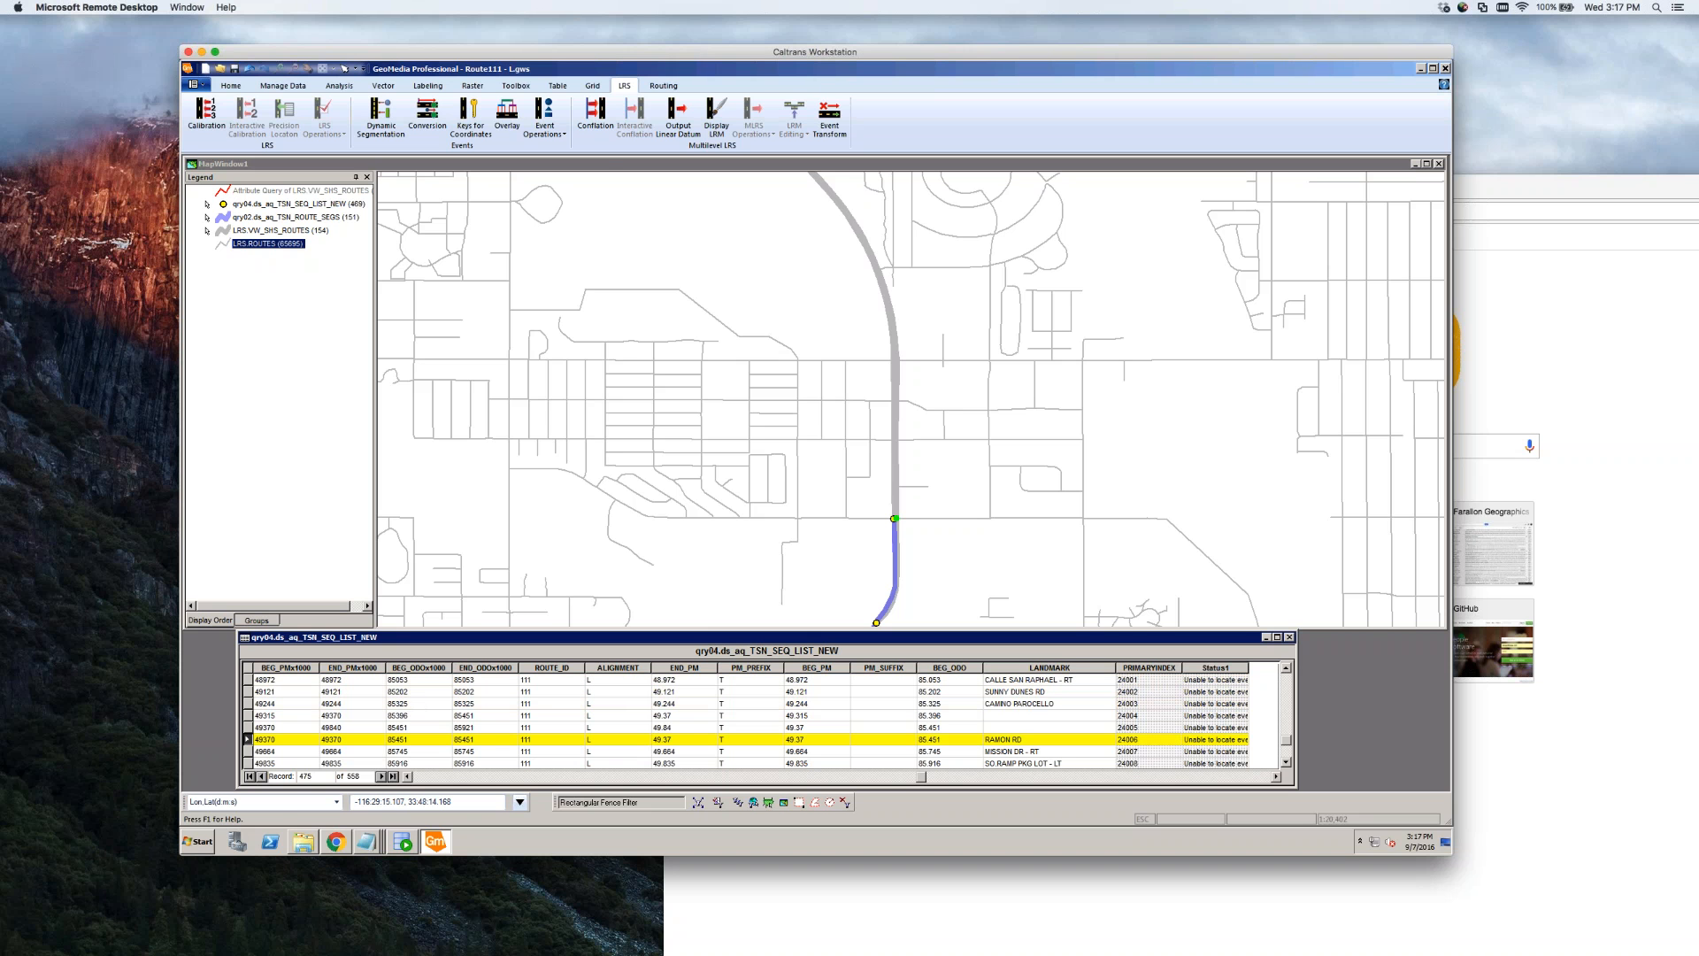
click(607, 164)
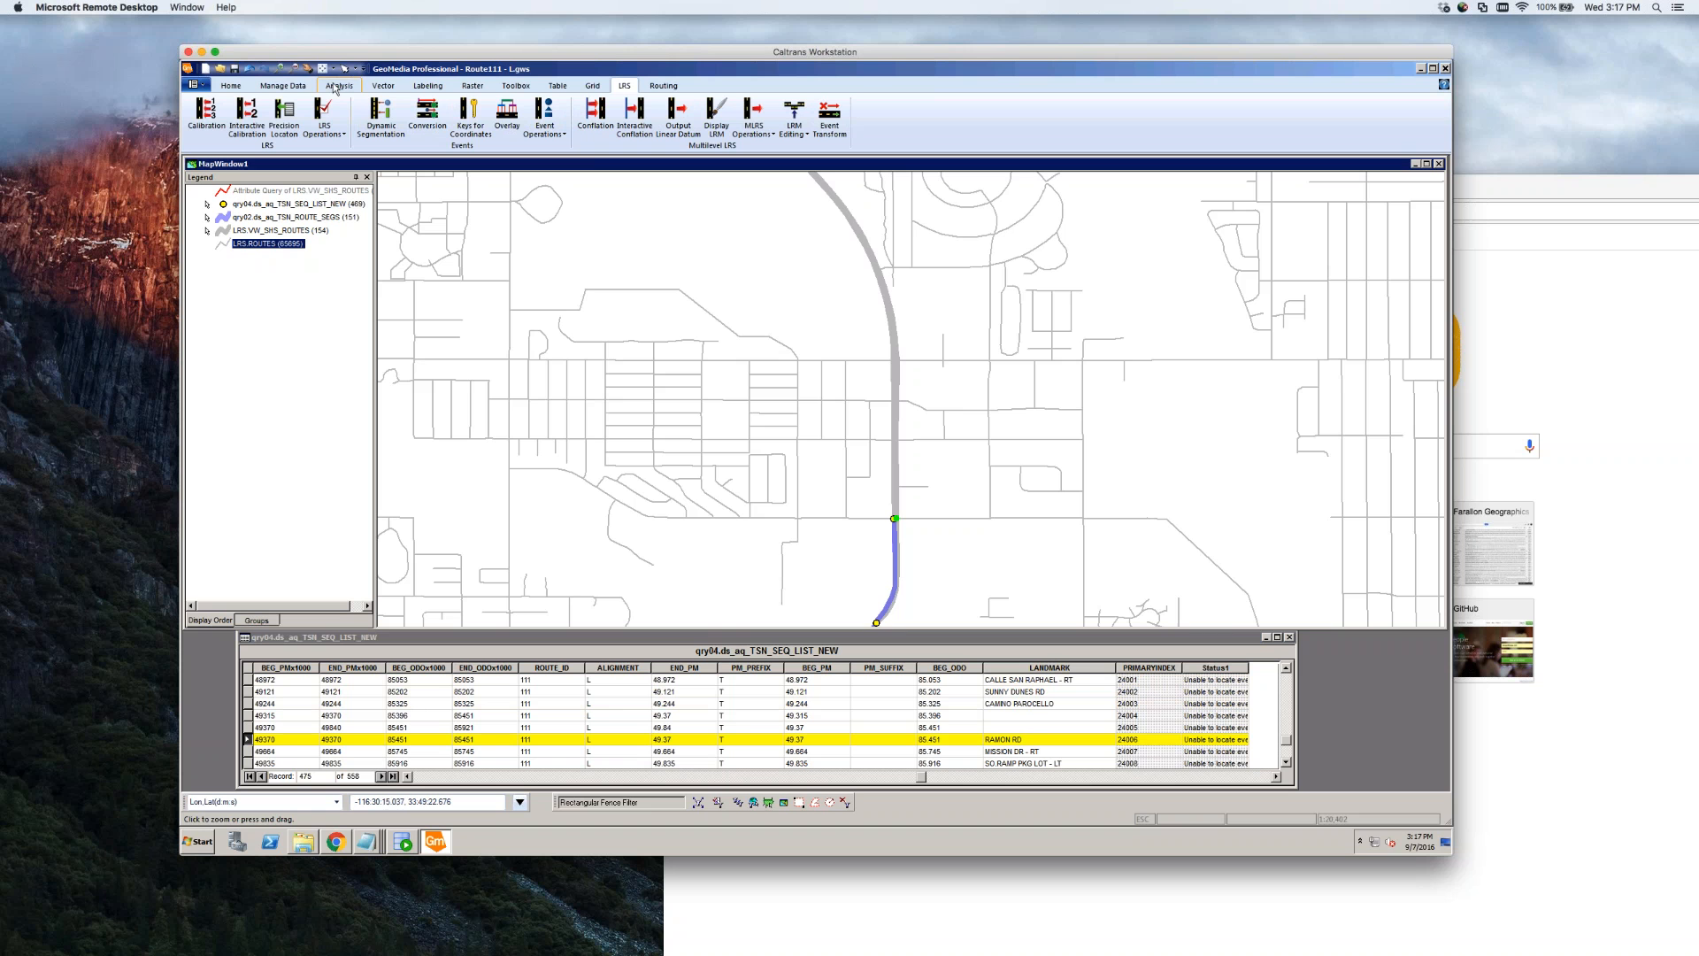
Pan the map north along the route and turn LRS.ROUTES Locatable off
drag(959, 269, 948, 352)
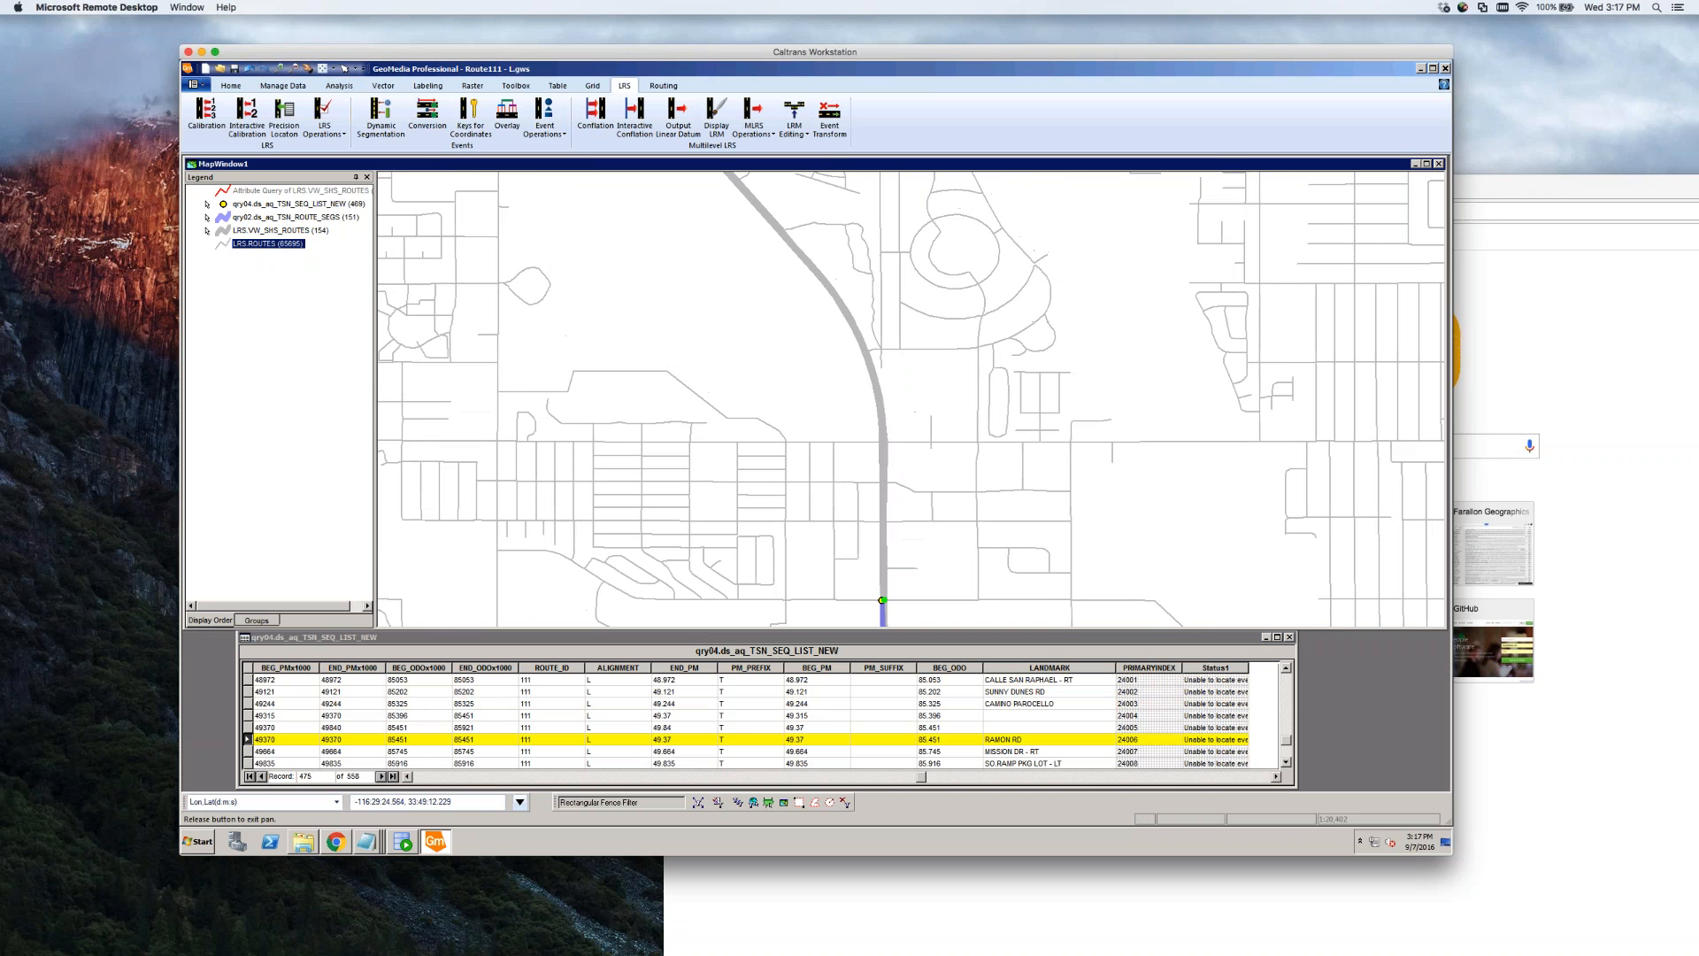
click(907, 456)
click(917, 480)
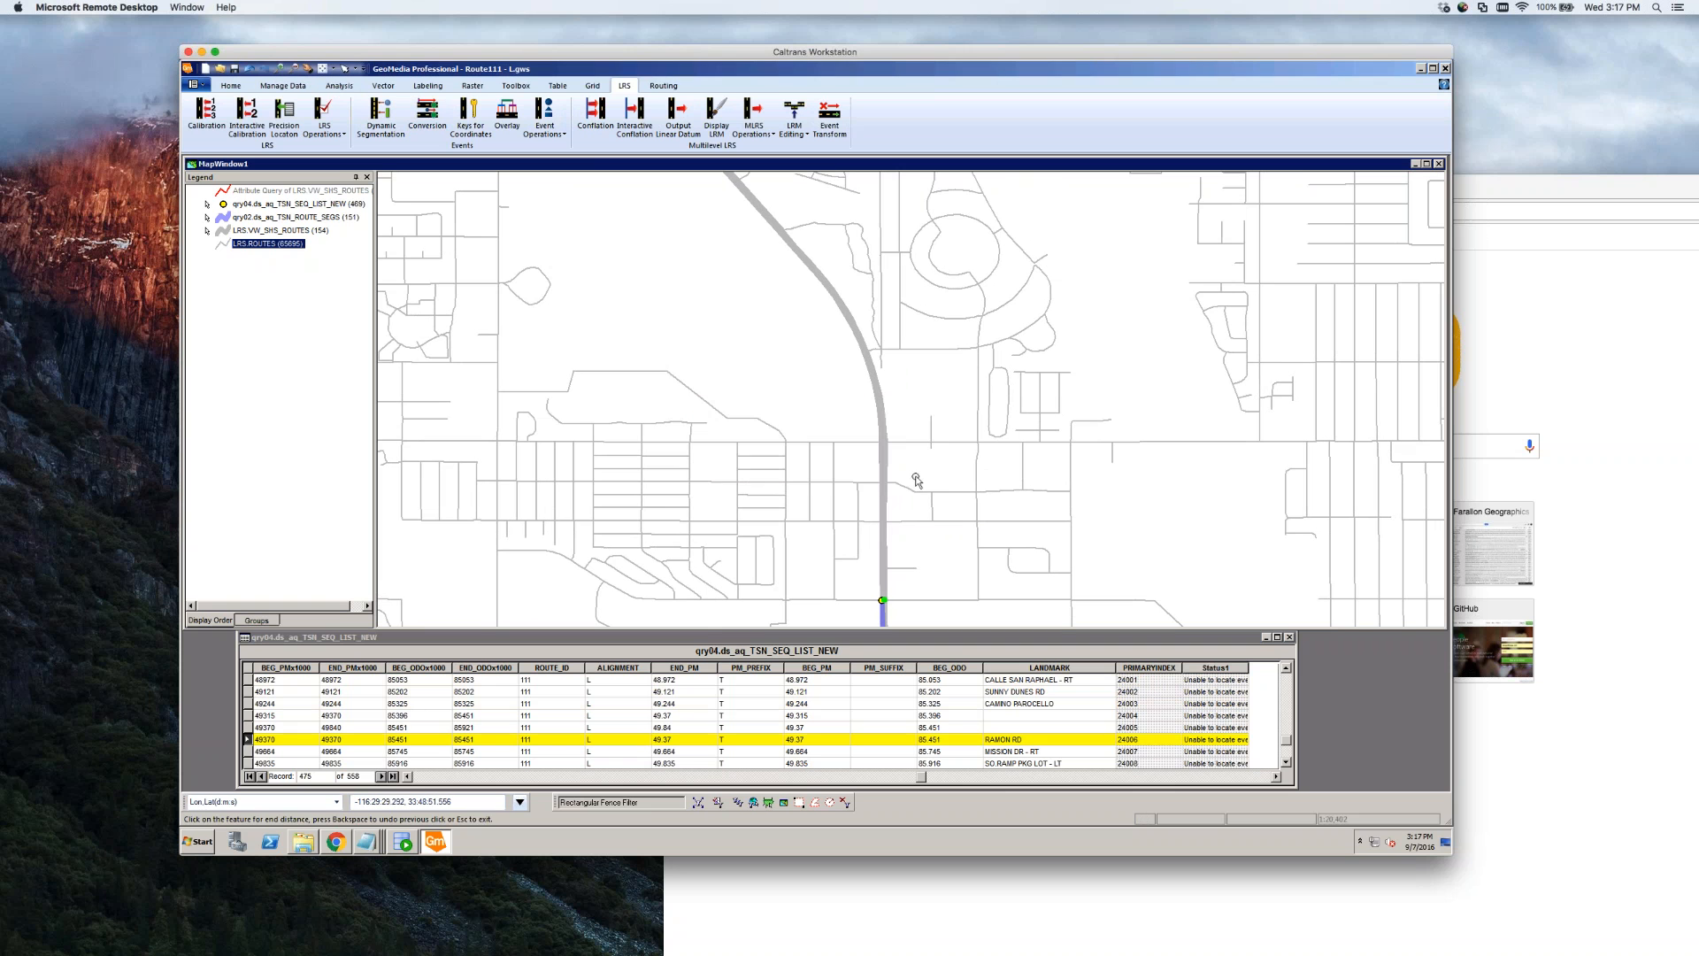
key(Escape)
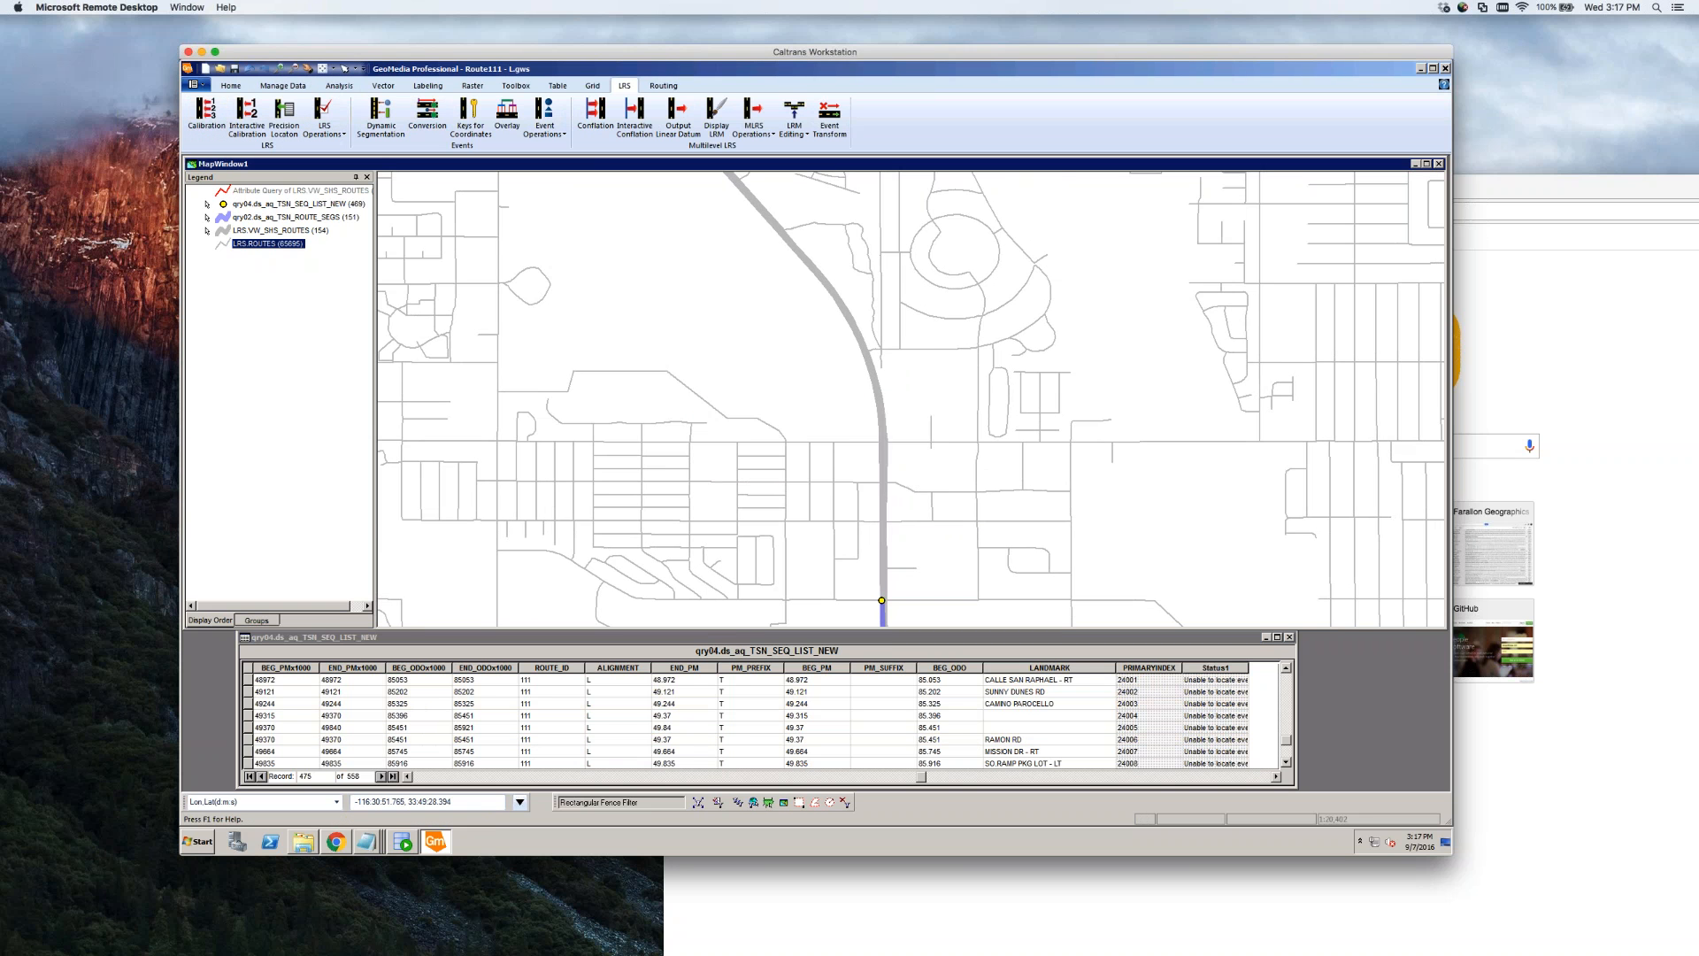
right_click(281, 244)
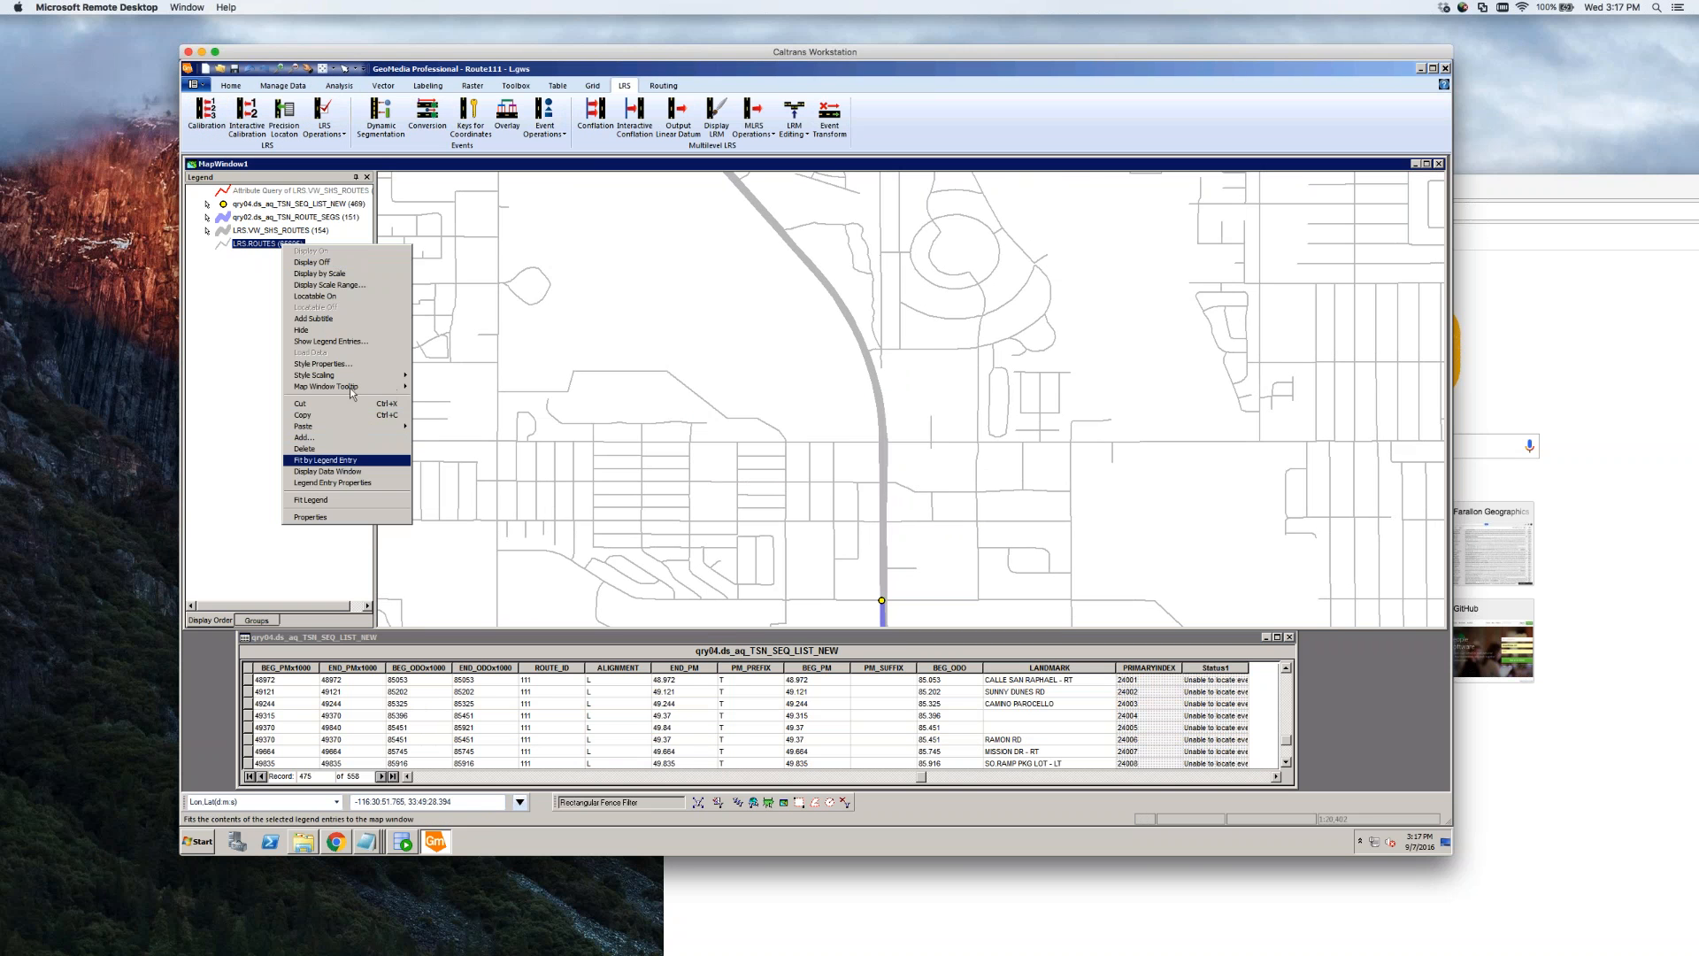
click(353, 296)
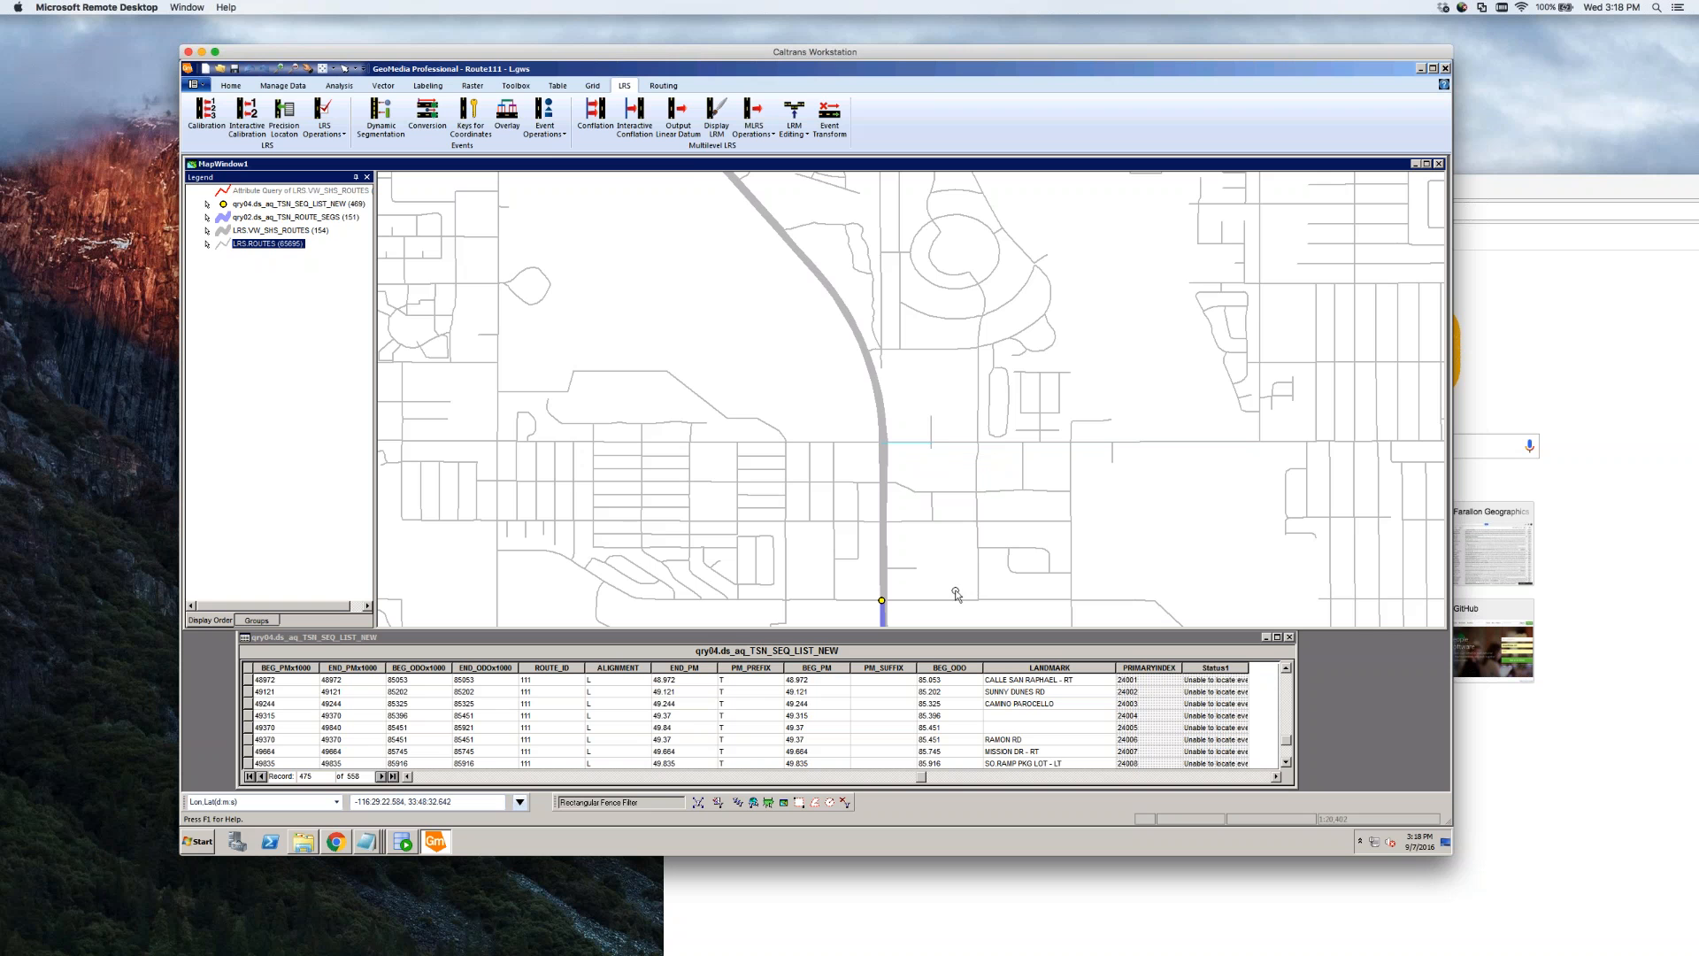
Insert an LRS event on LRS.VW_SHS_ROUTES from the last segment's end to the cross street
click(561, 132)
click(571, 177)
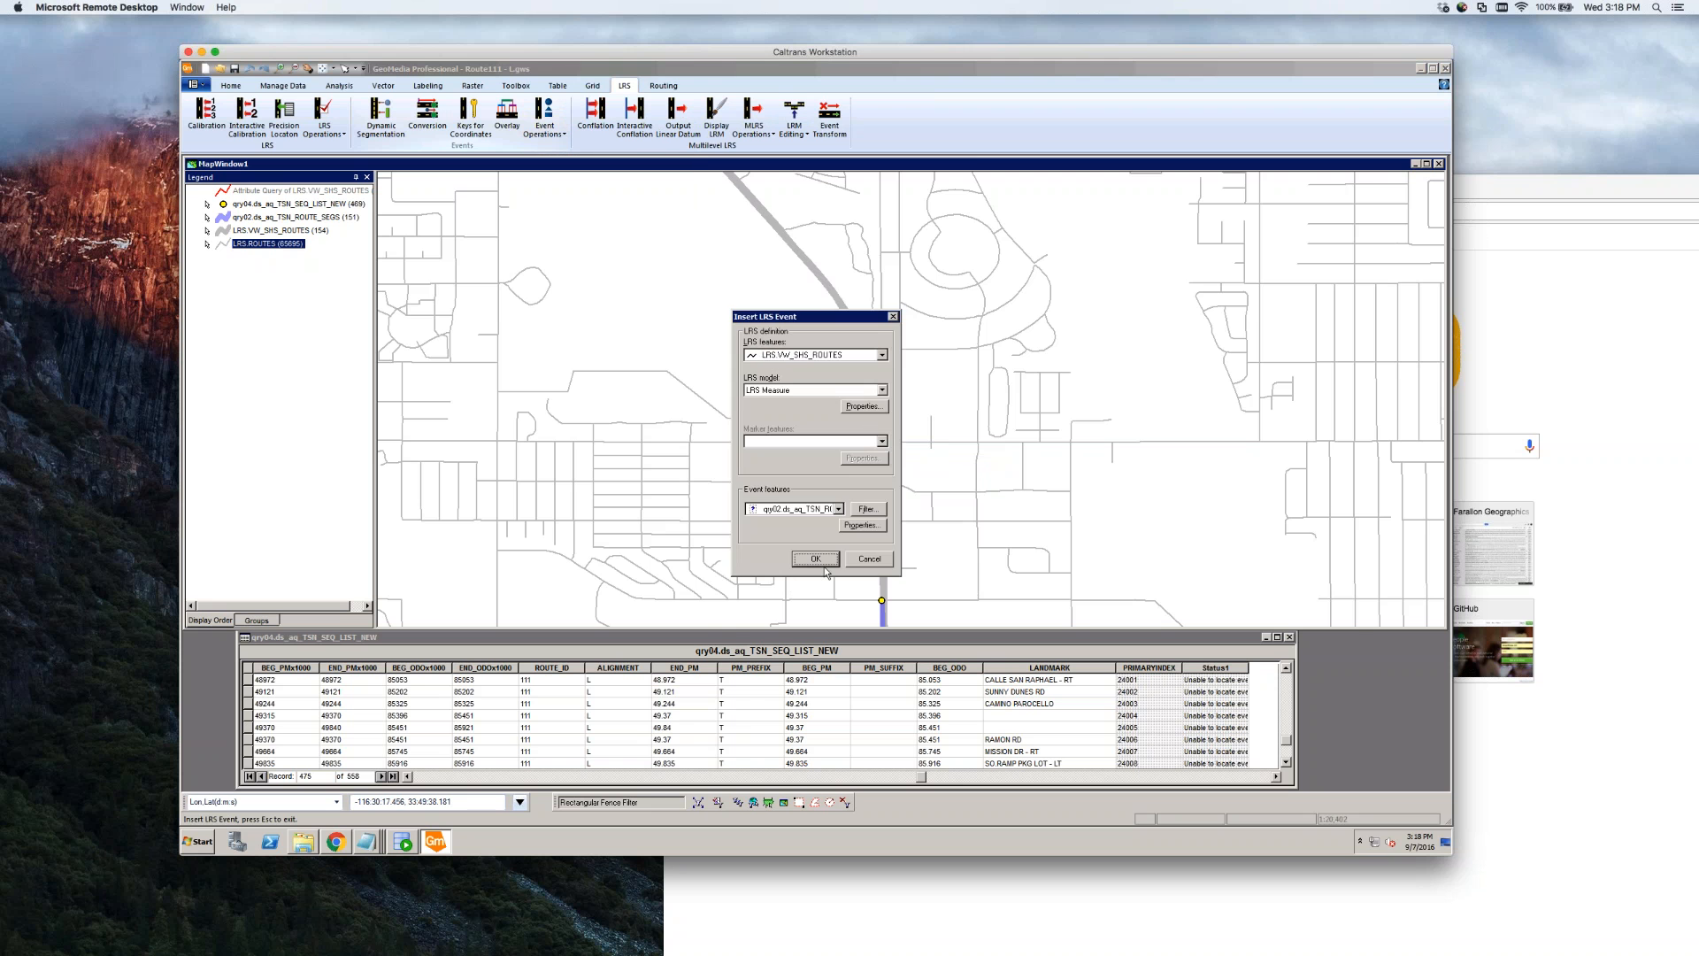
click(824, 563)
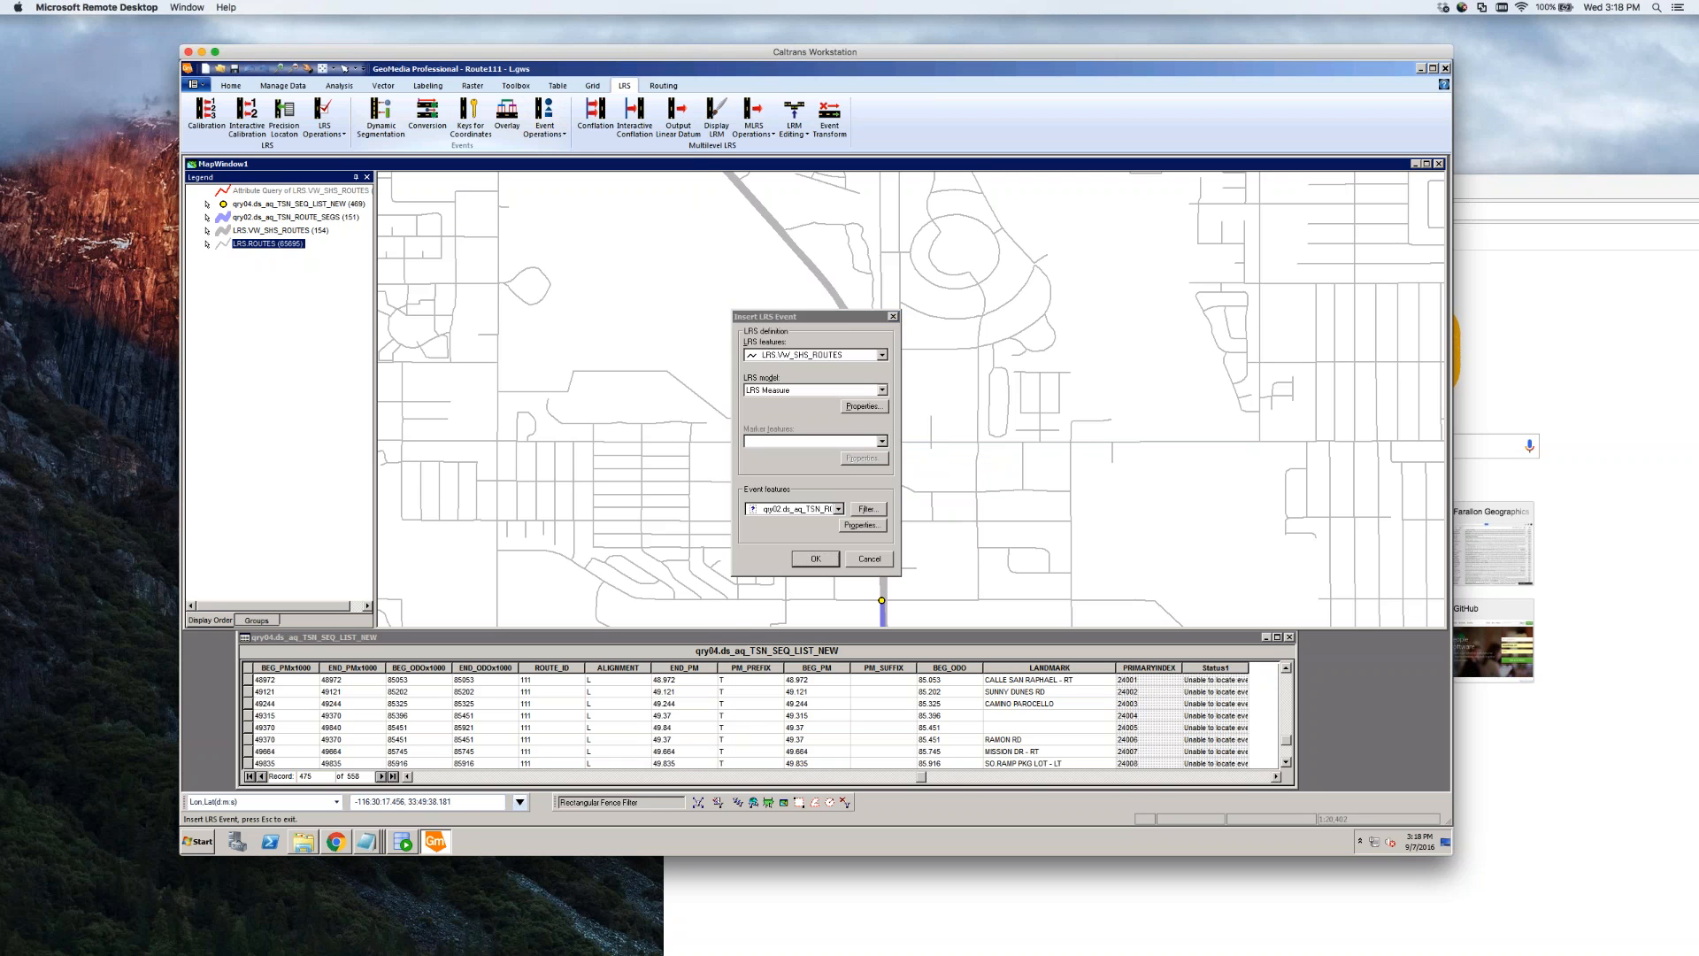
click(881, 601)
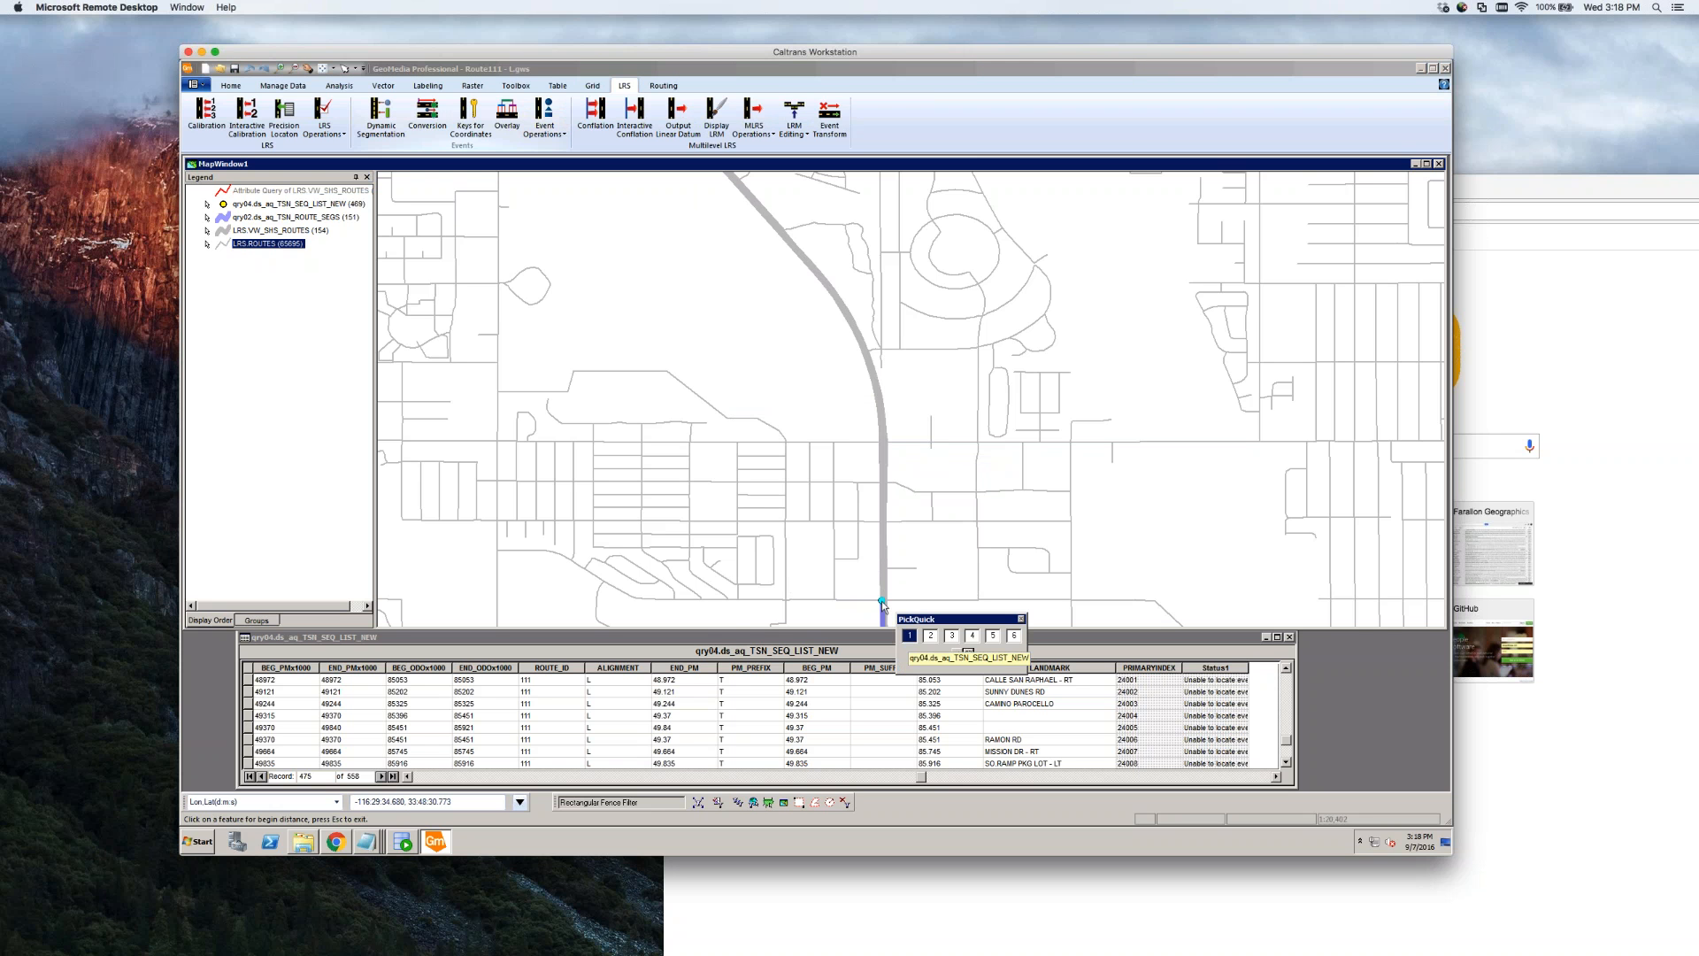
click(971, 637)
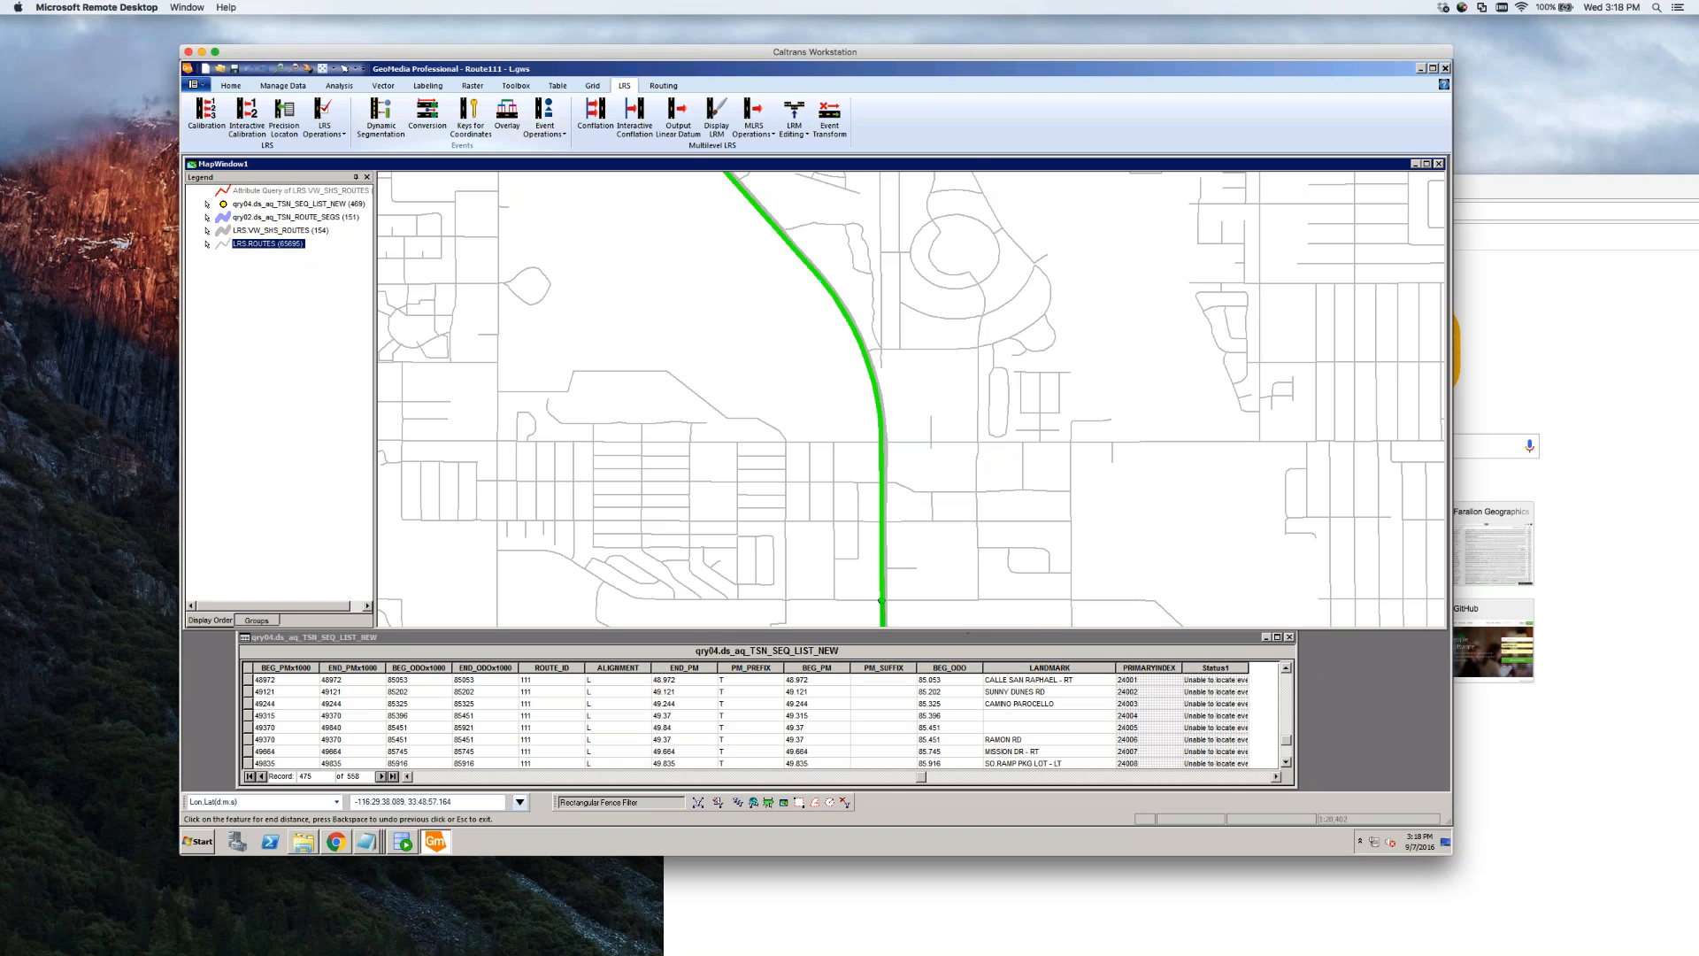
click(881, 445)
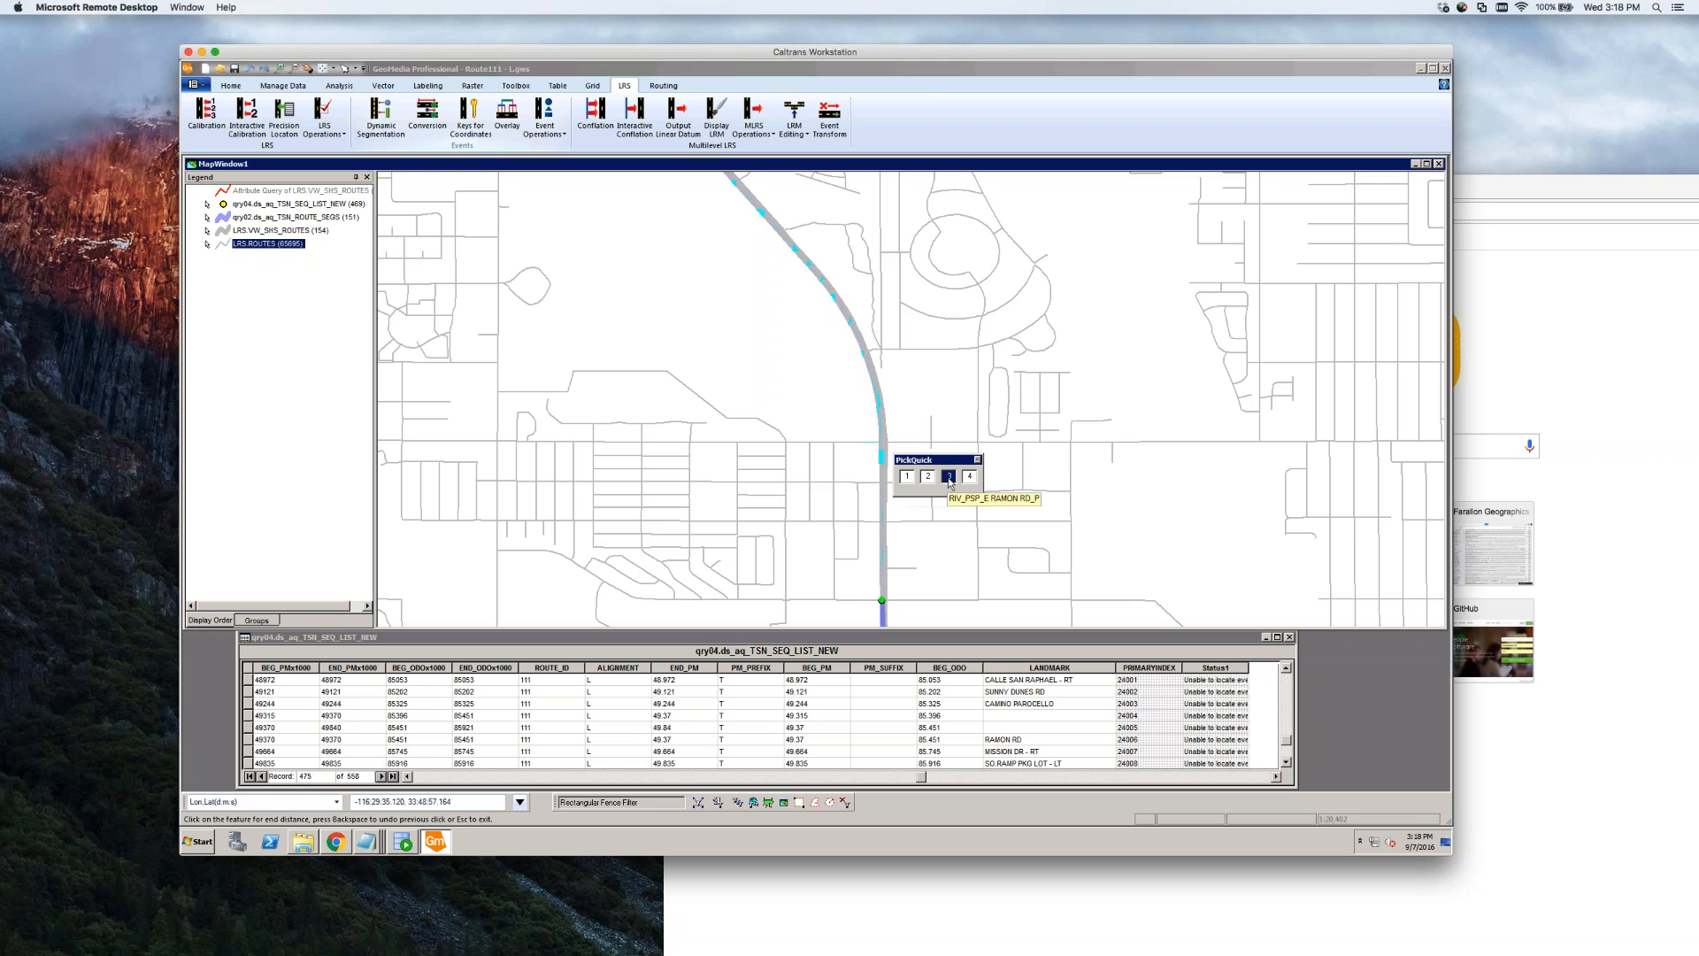
click(909, 479)
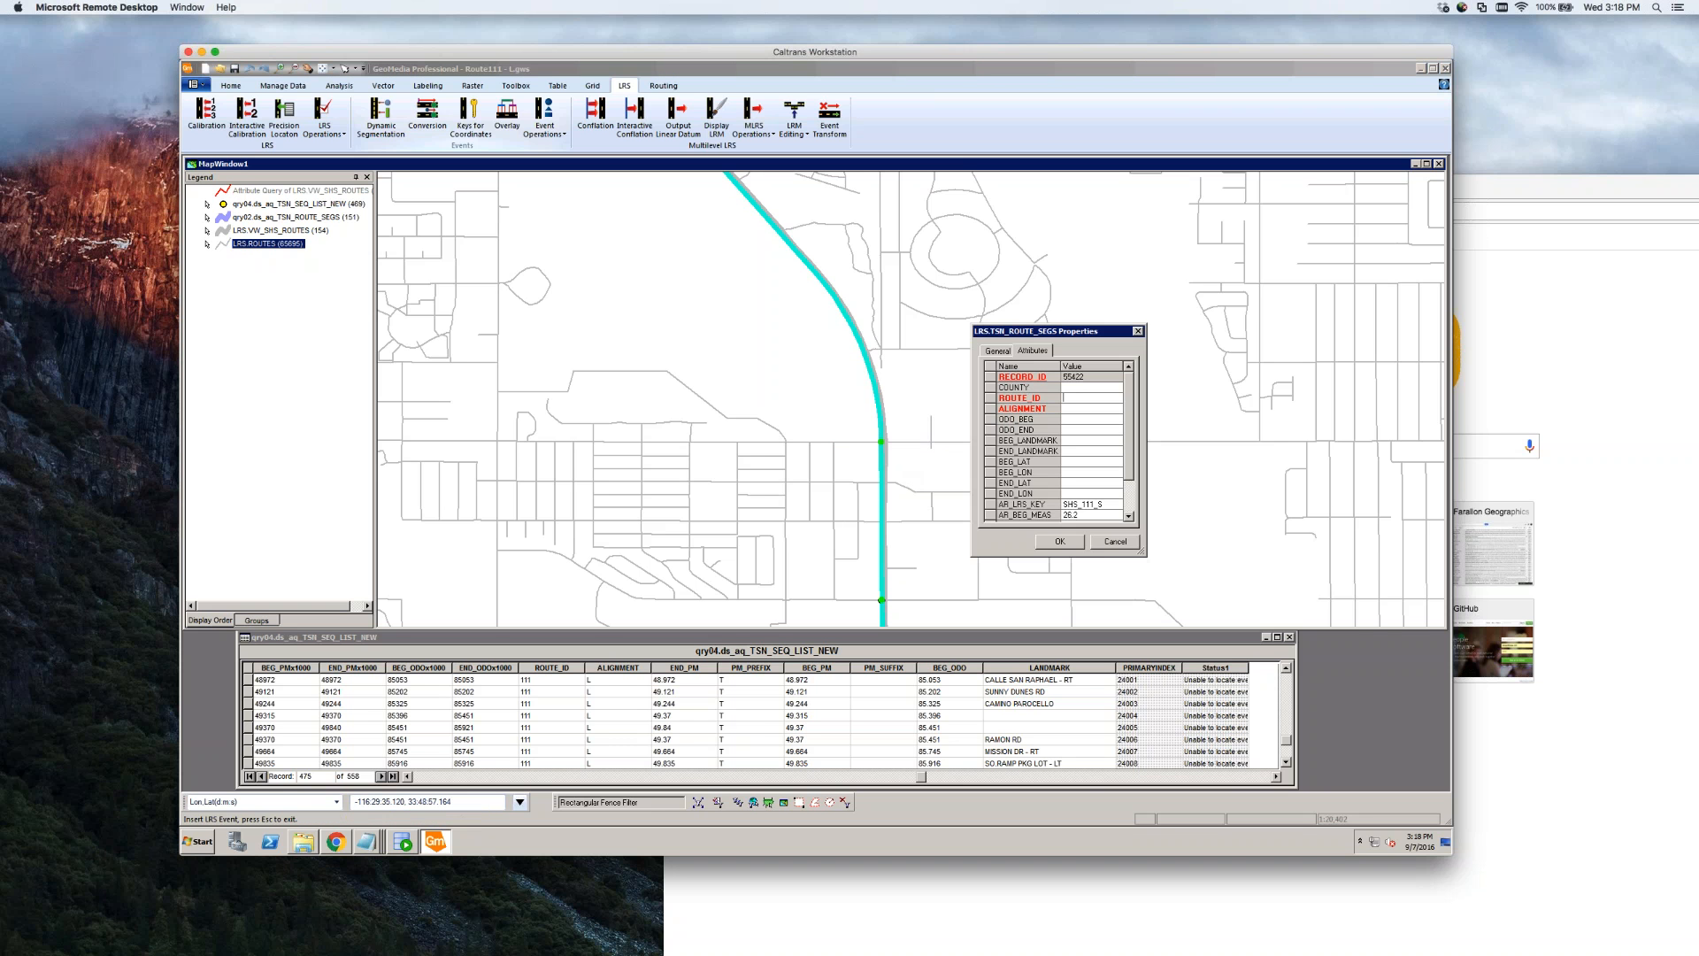
Enter ALIGNMENT L and ODO_END 85.451, then insert the event
click(1071, 408)
text(L)
click(1064, 430)
text(85.451)
click(1092, 451)
click(1060, 542)
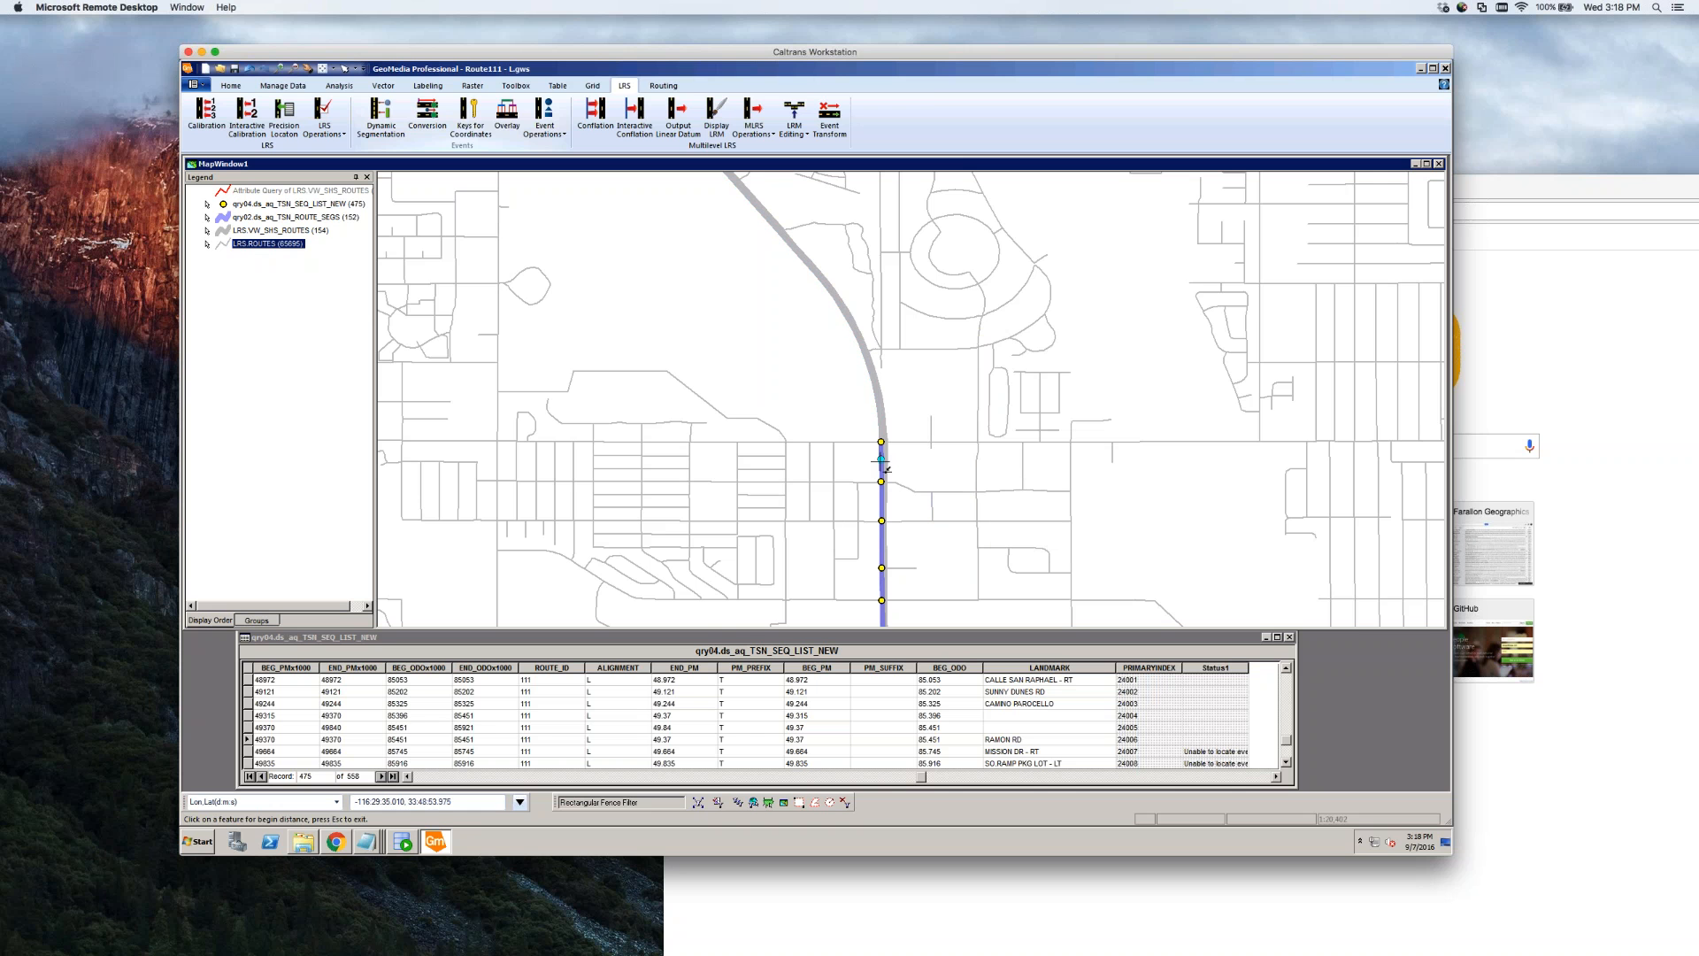
Zoom around Route 111 to check the purple segments and yellow sequence points, then save Route111 - L
key(Escape)
scroll(905, 446, down, 1)
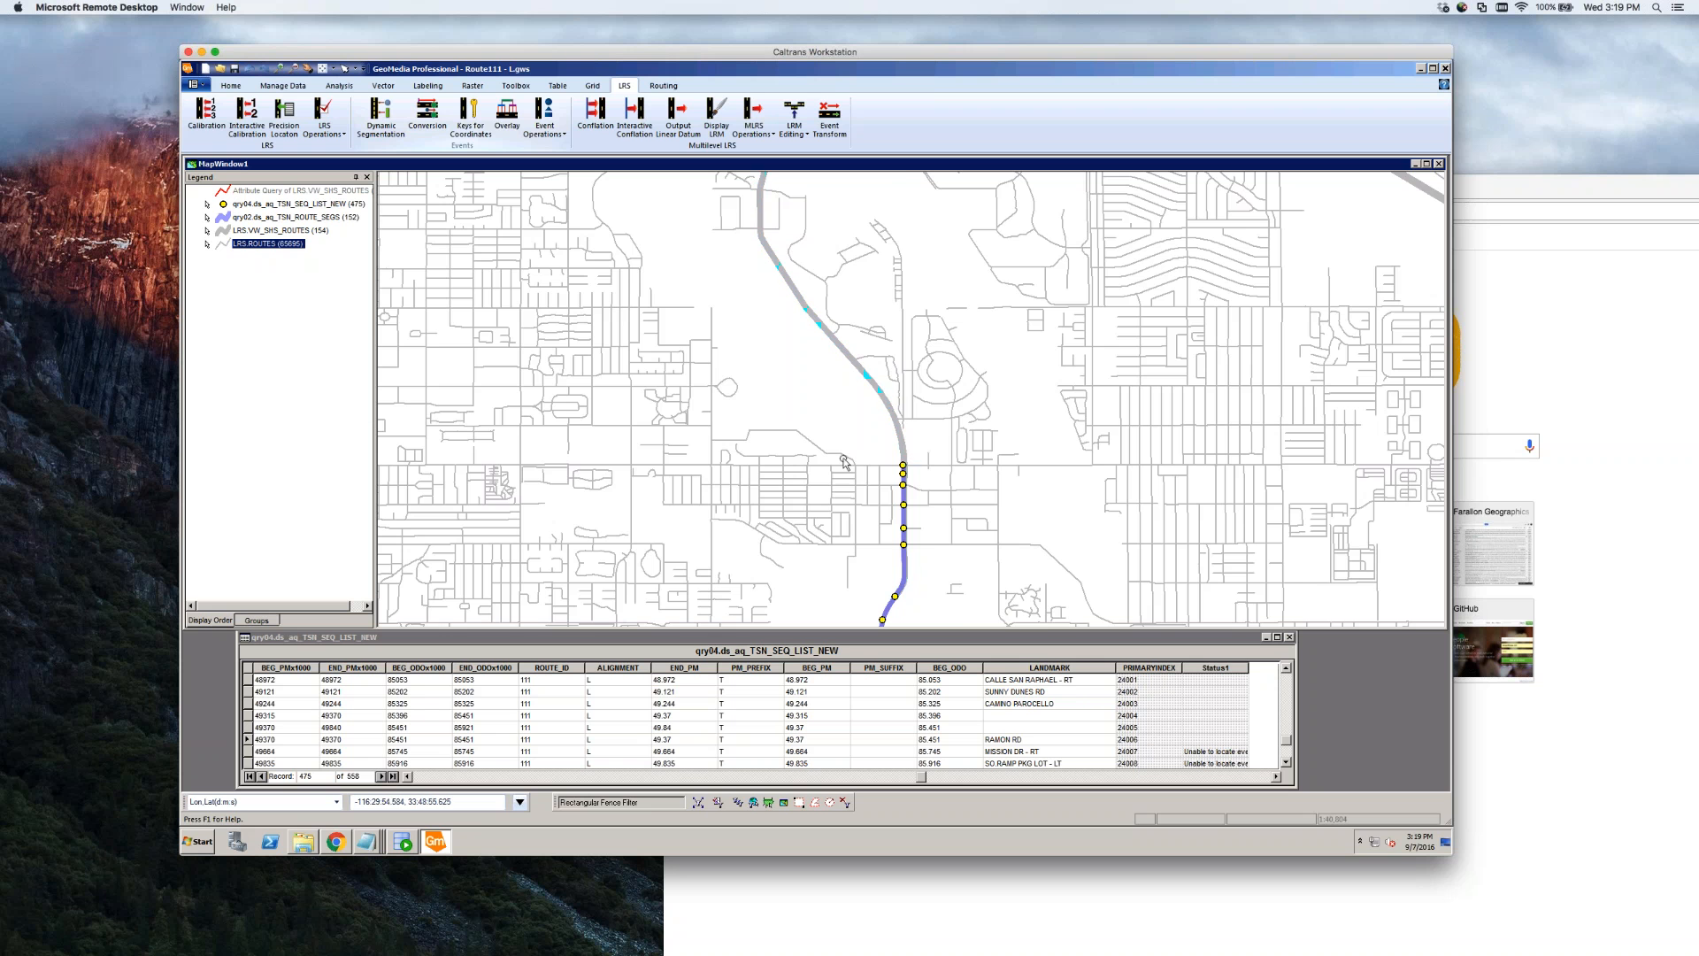
scroll(855, 429, down, 1)
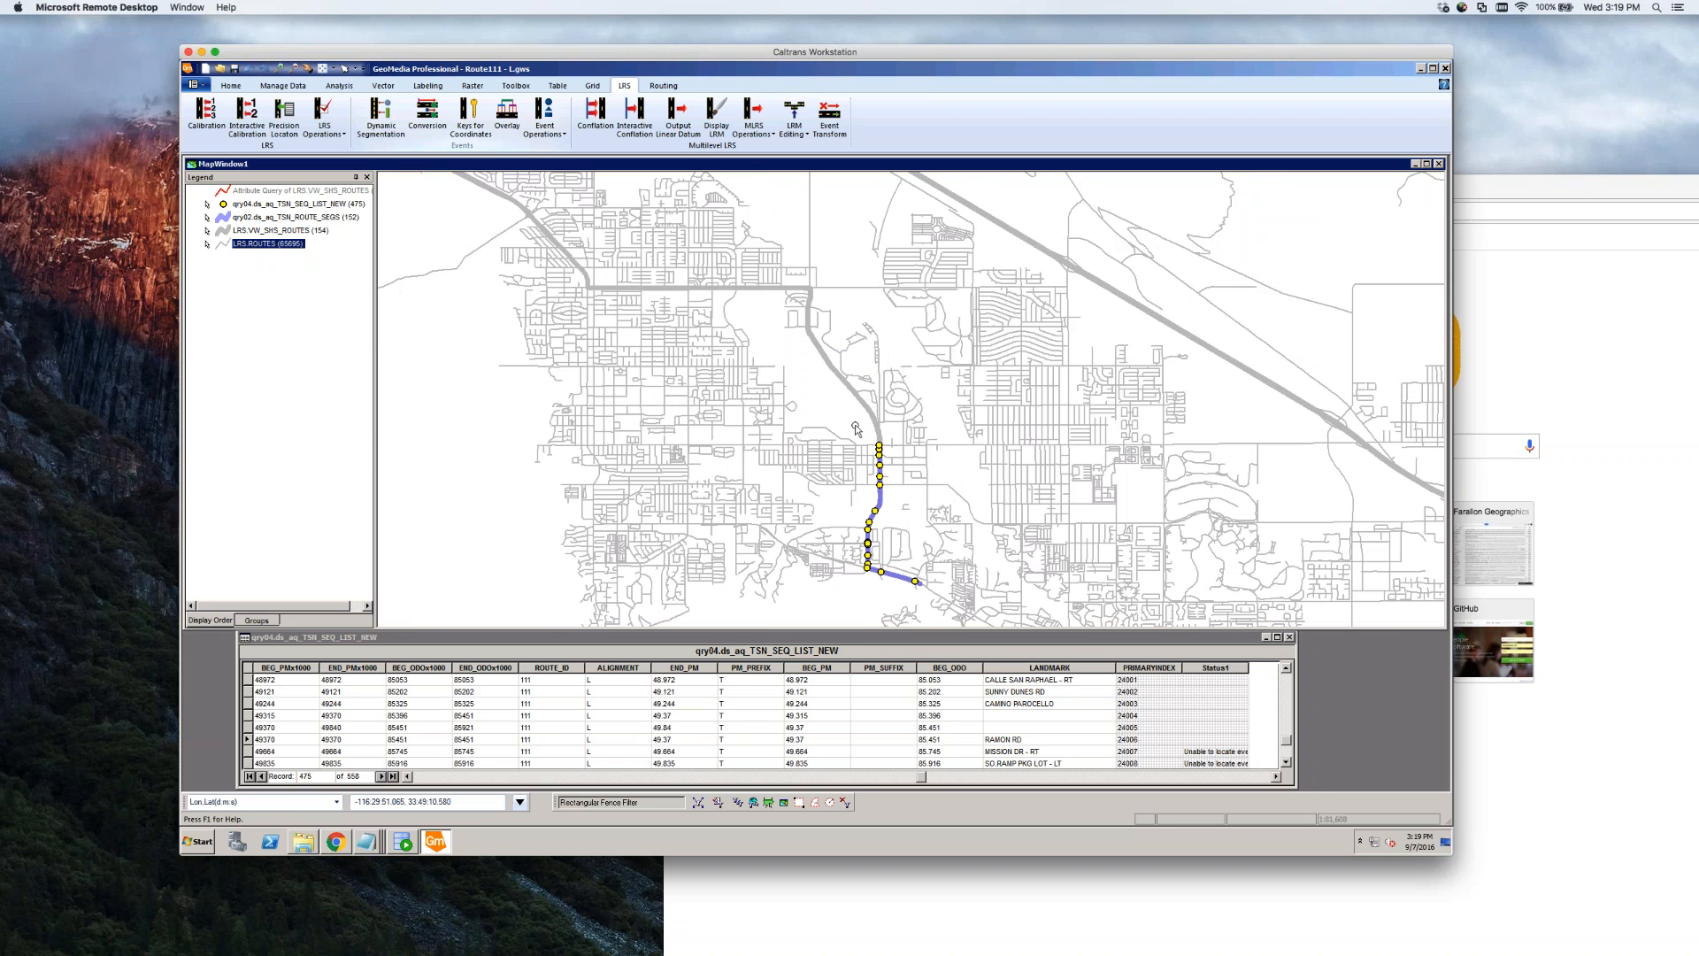
scroll(876, 445, up, 3)
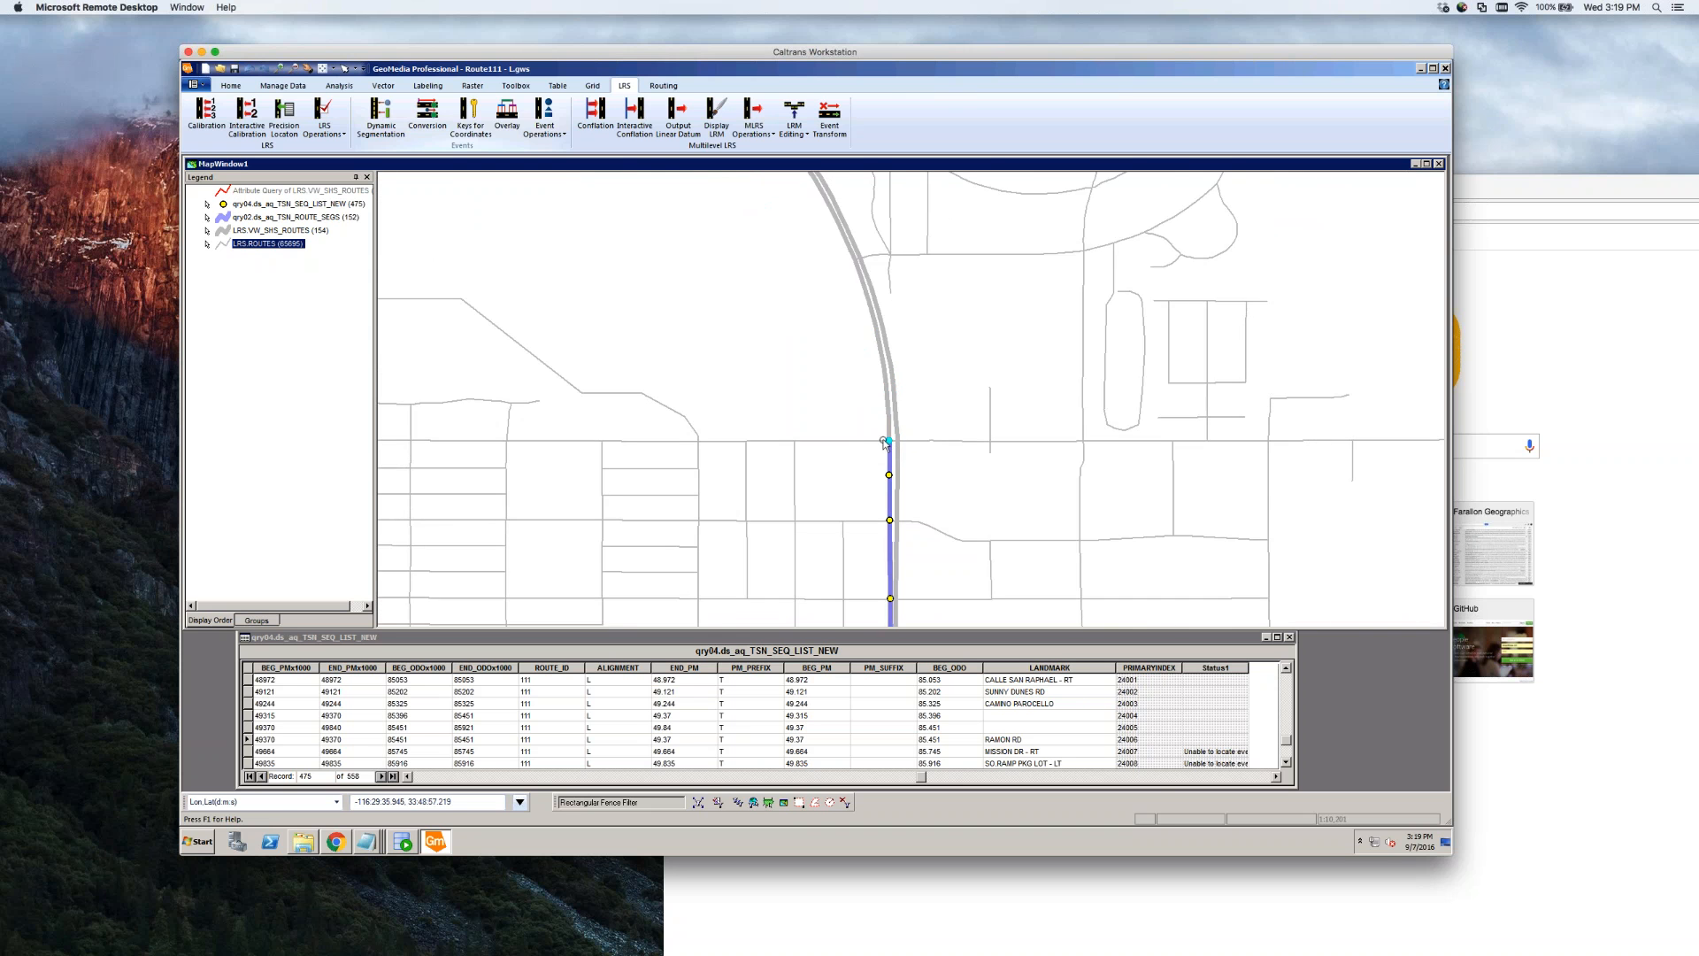
scroll(889, 447, up, 4)
scroll(929, 455, down, 4)
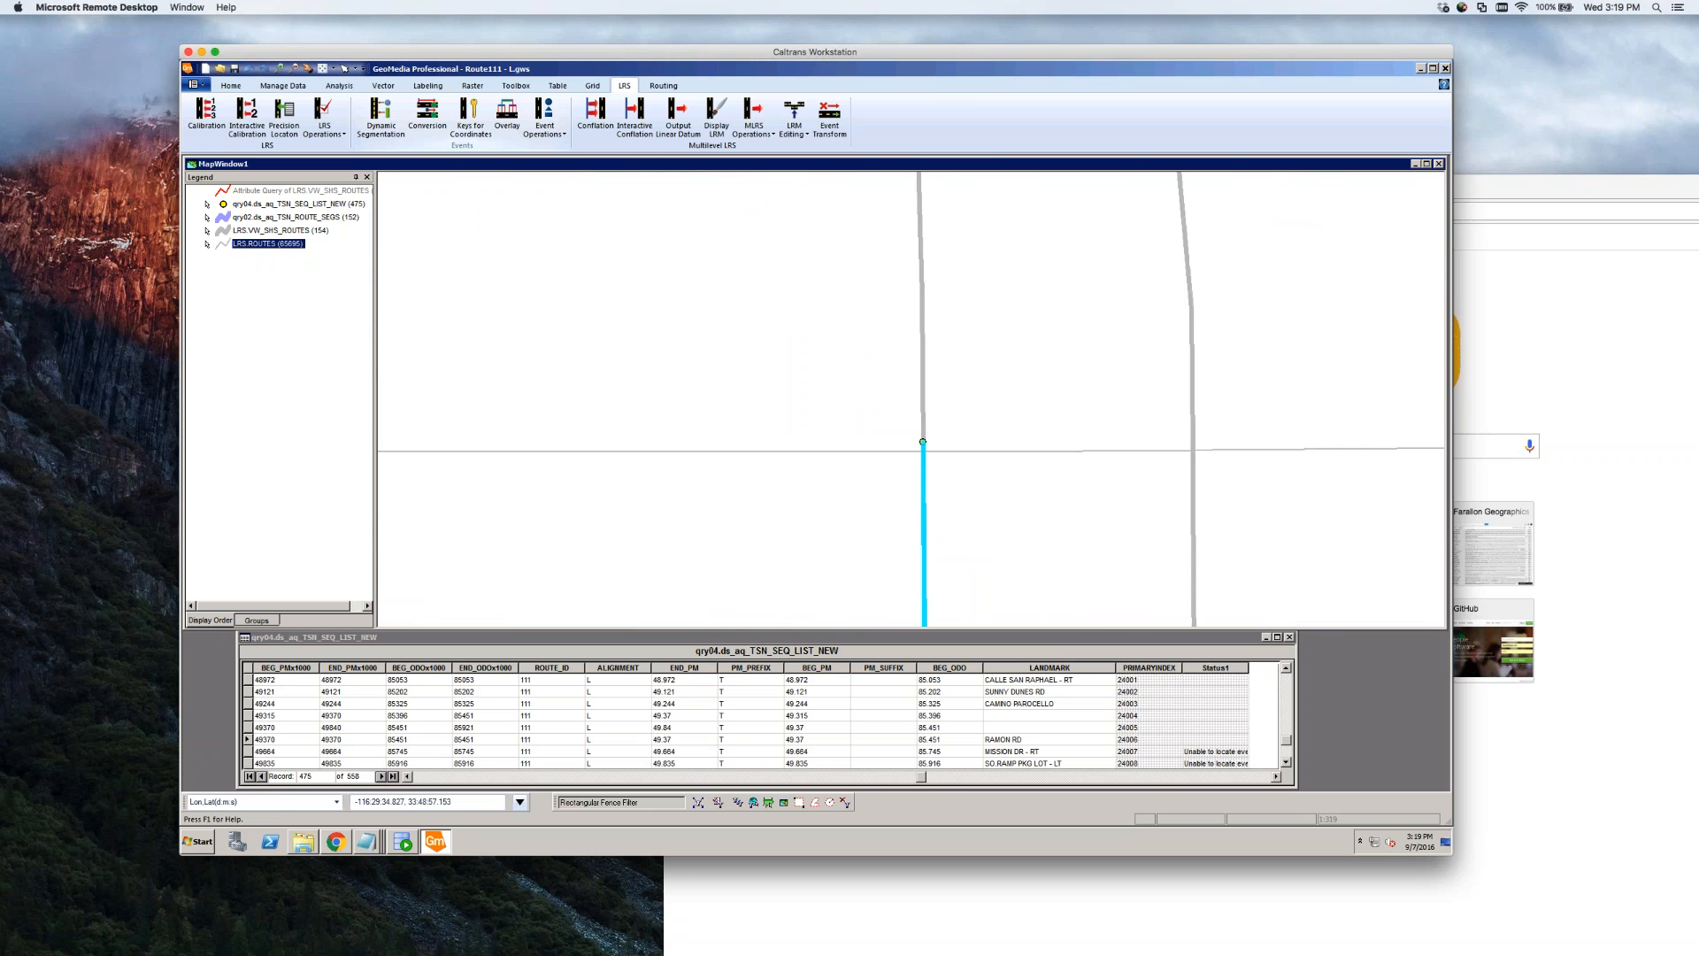
scroll(929, 451, down, 2)
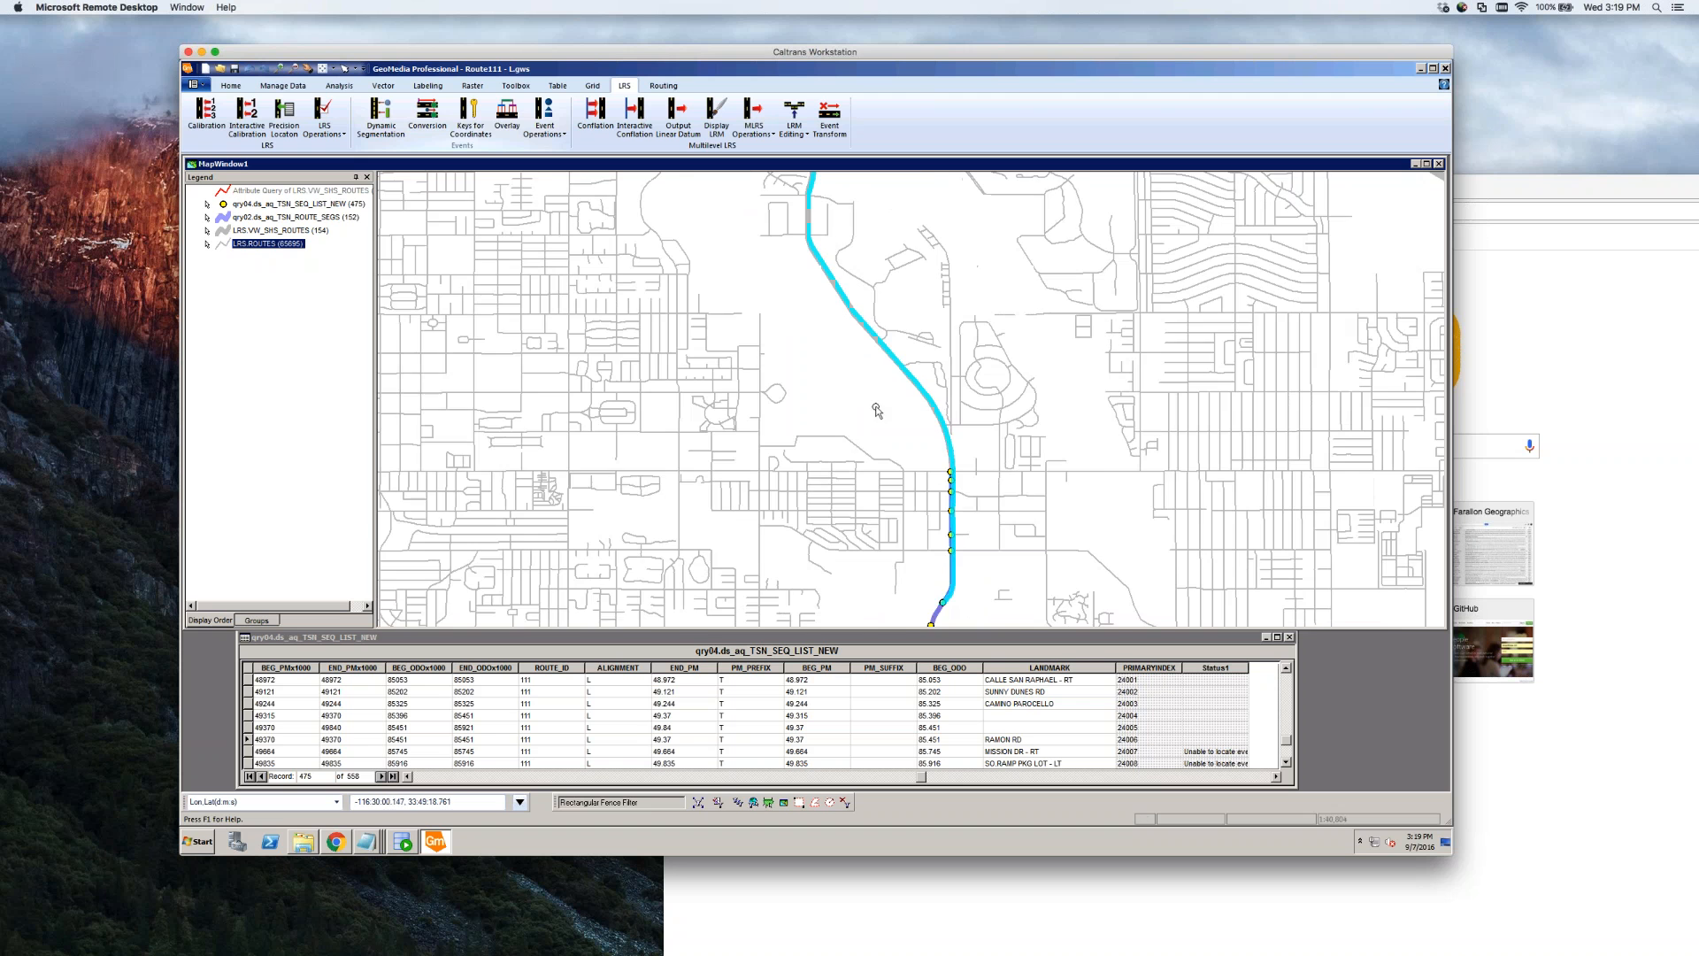
scroll(876, 410, down, 1)
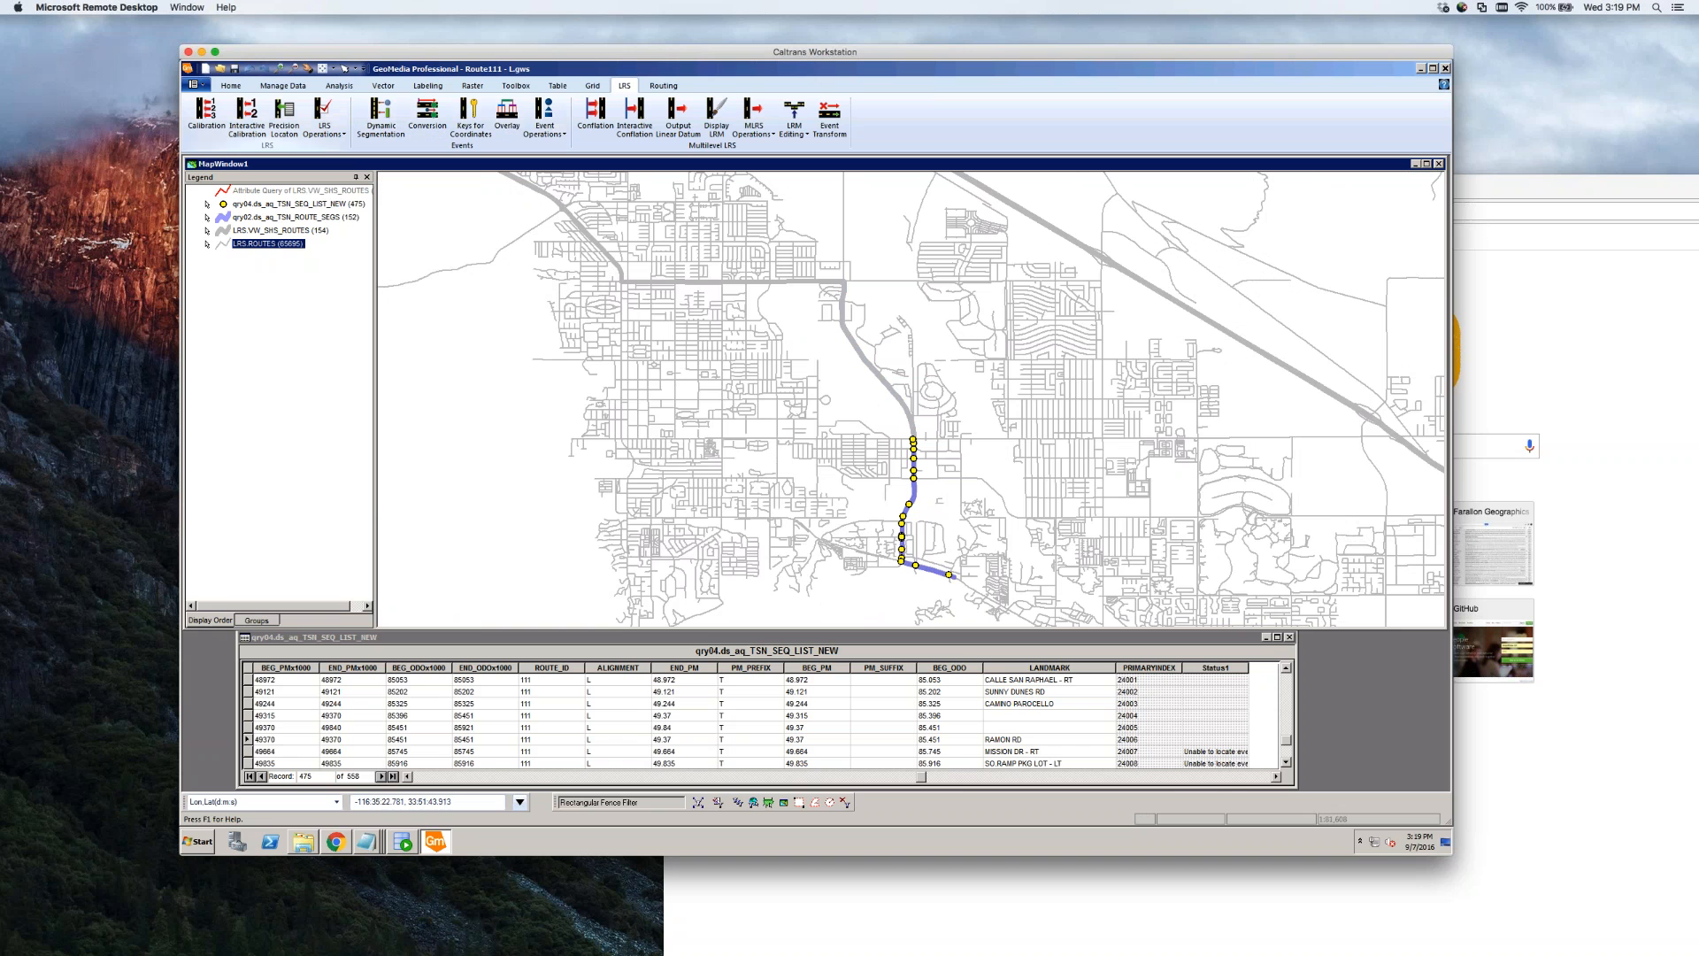
click(235, 68)
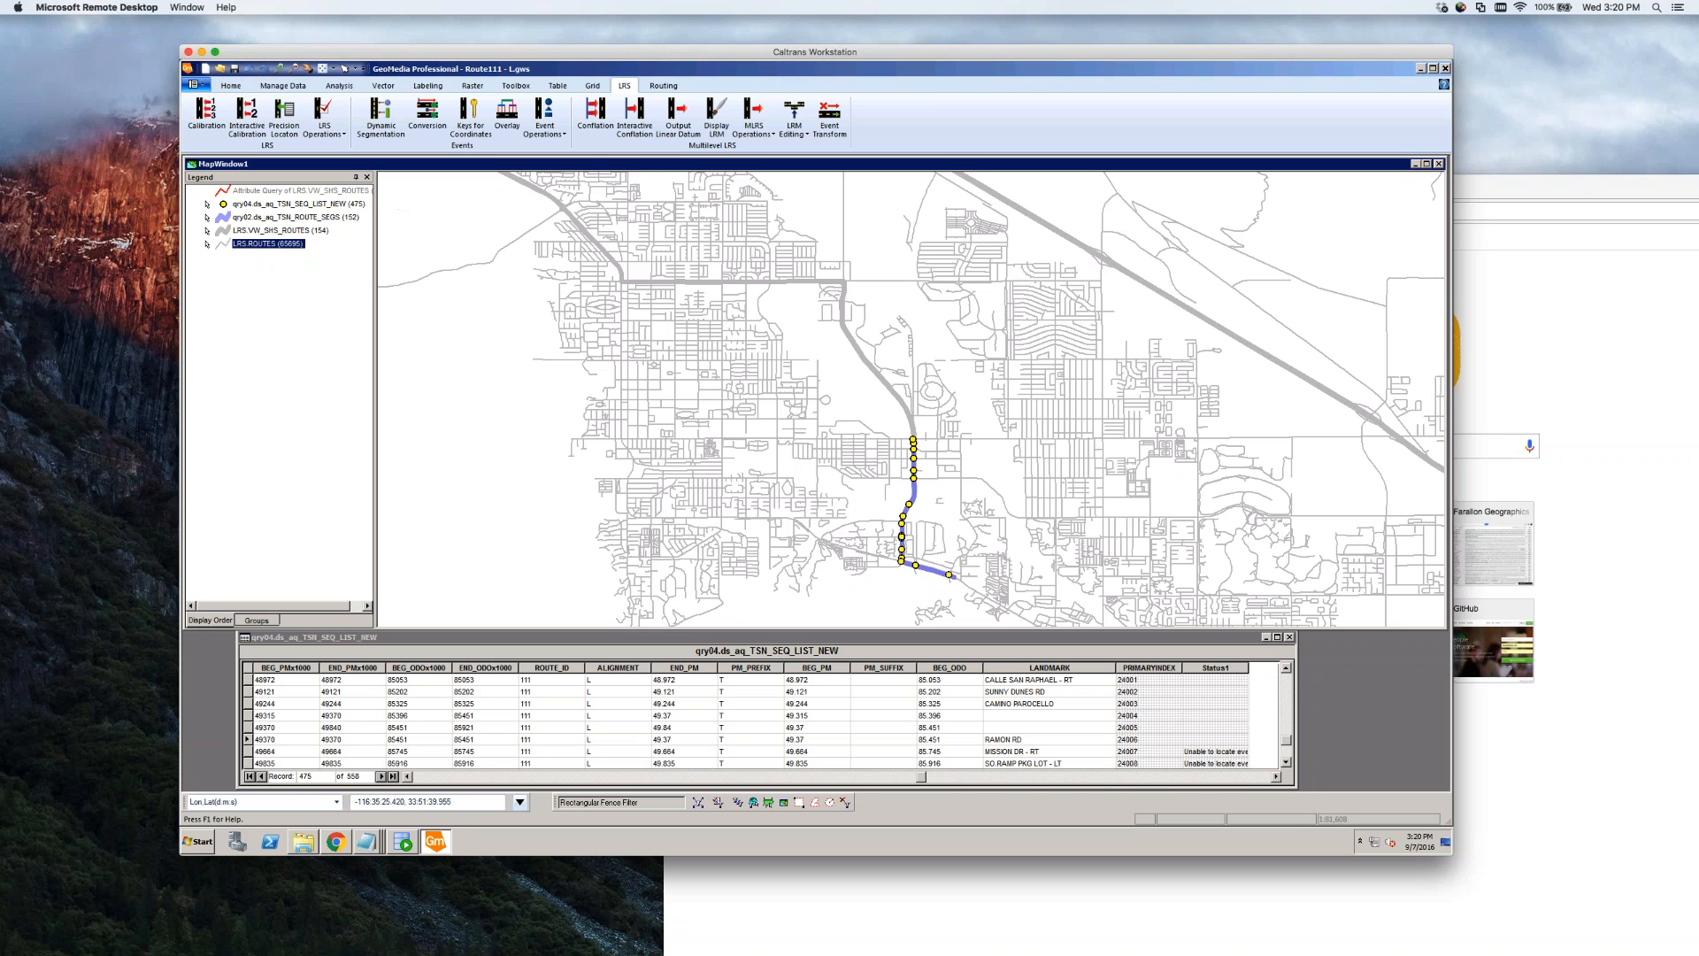
click(209, 88)
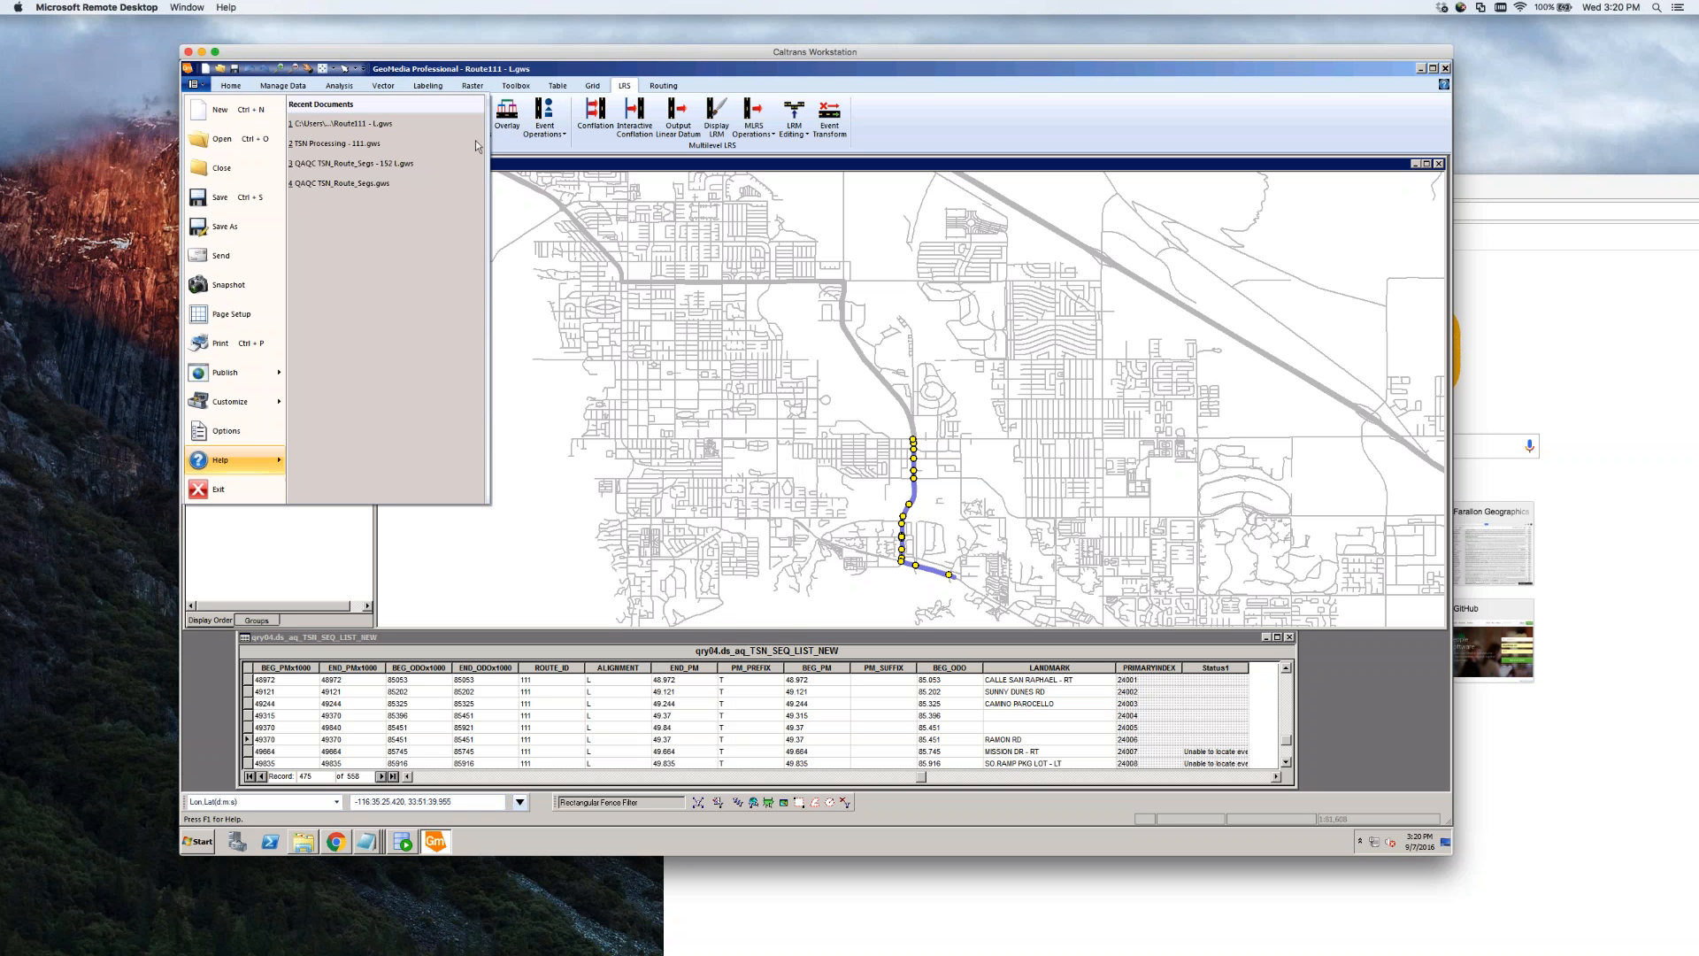
Exit GeoMedia, move Route111 - L.gws lower on the desktop, and raise the ISSUES spreadsheet in Chrome
click(222, 492)
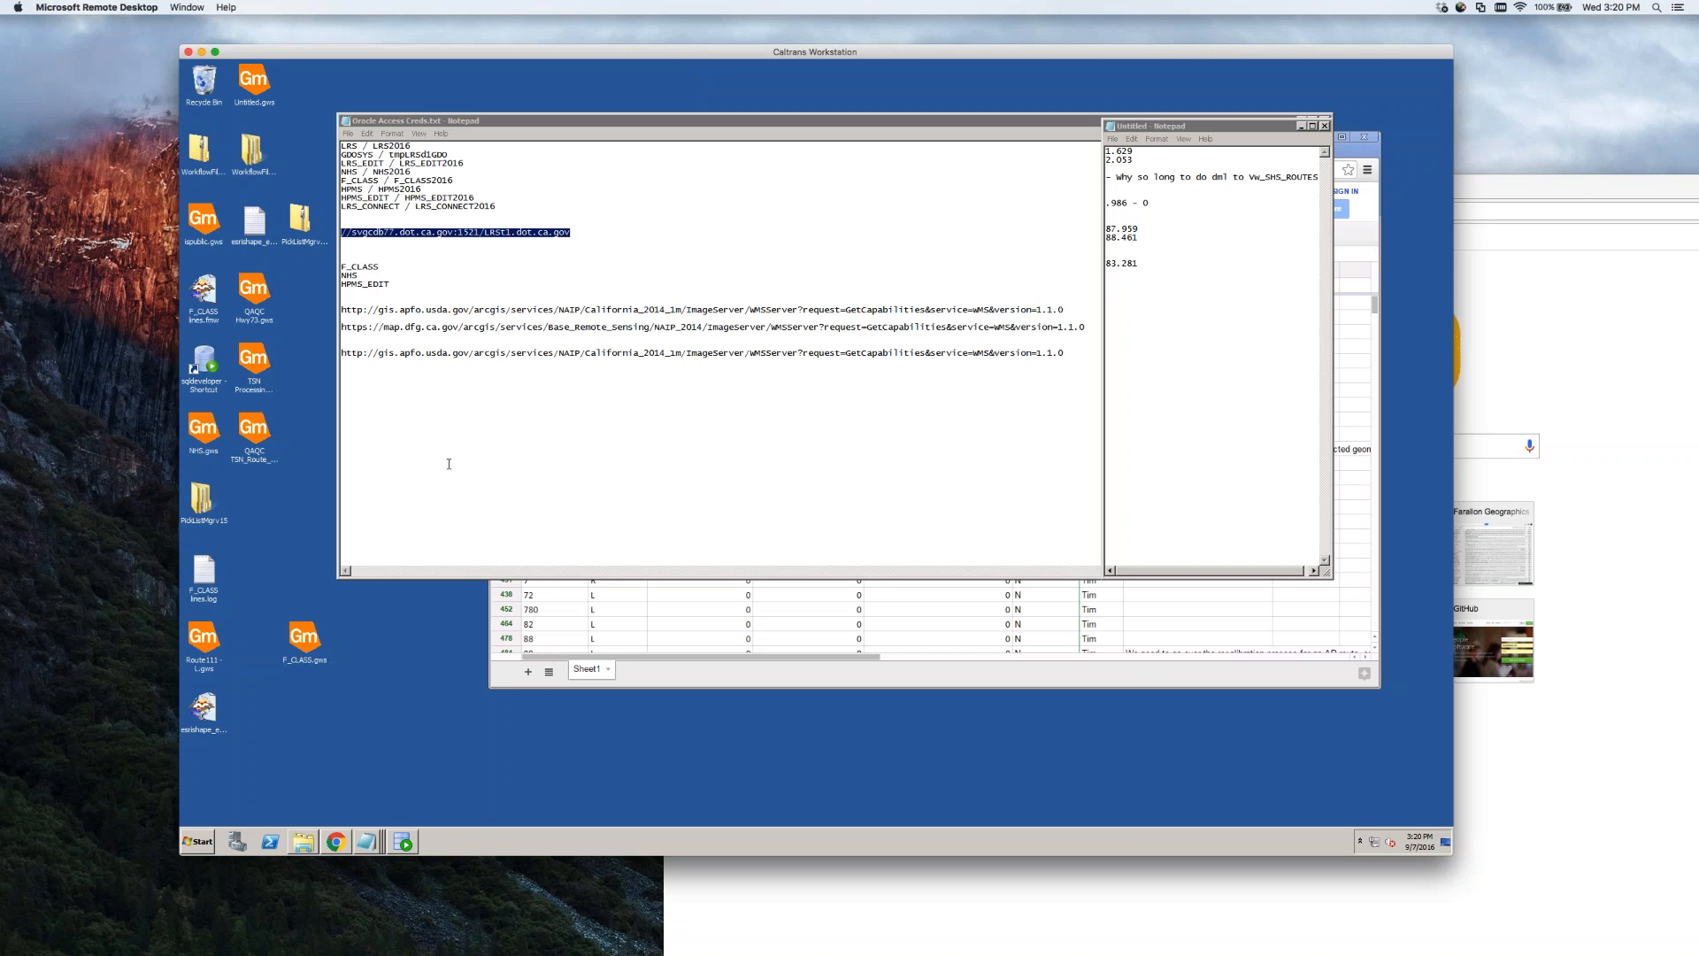
drag(531, 121, 1099, 132)
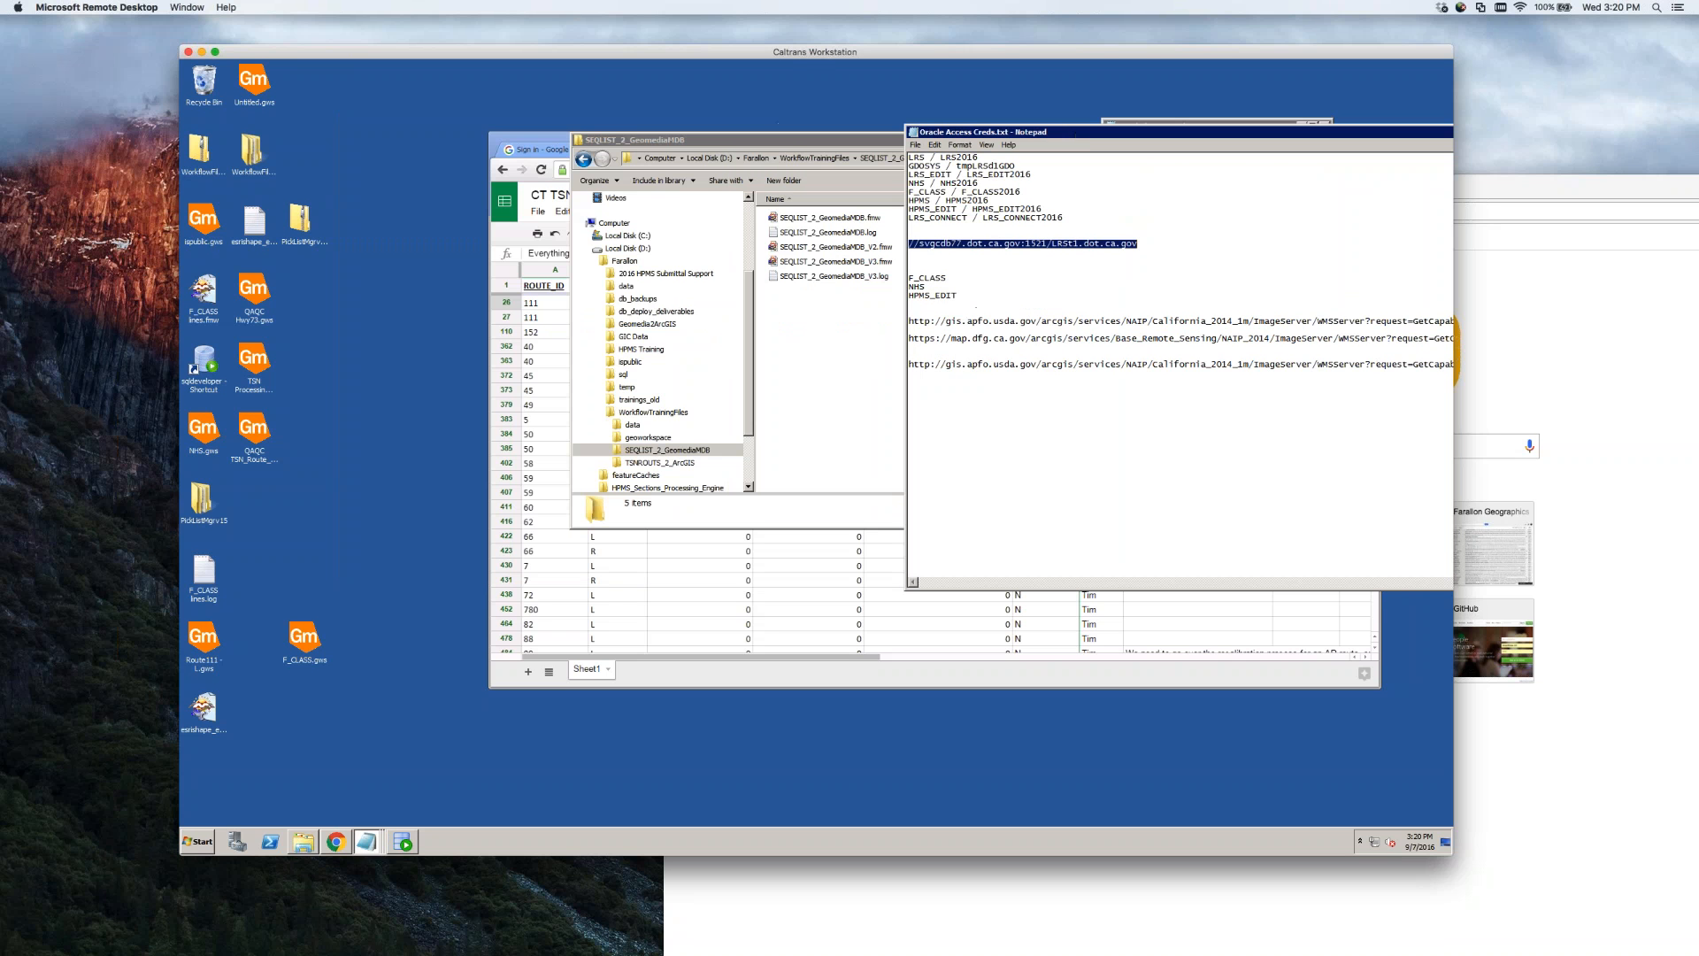
click(322, 760)
click(200, 641)
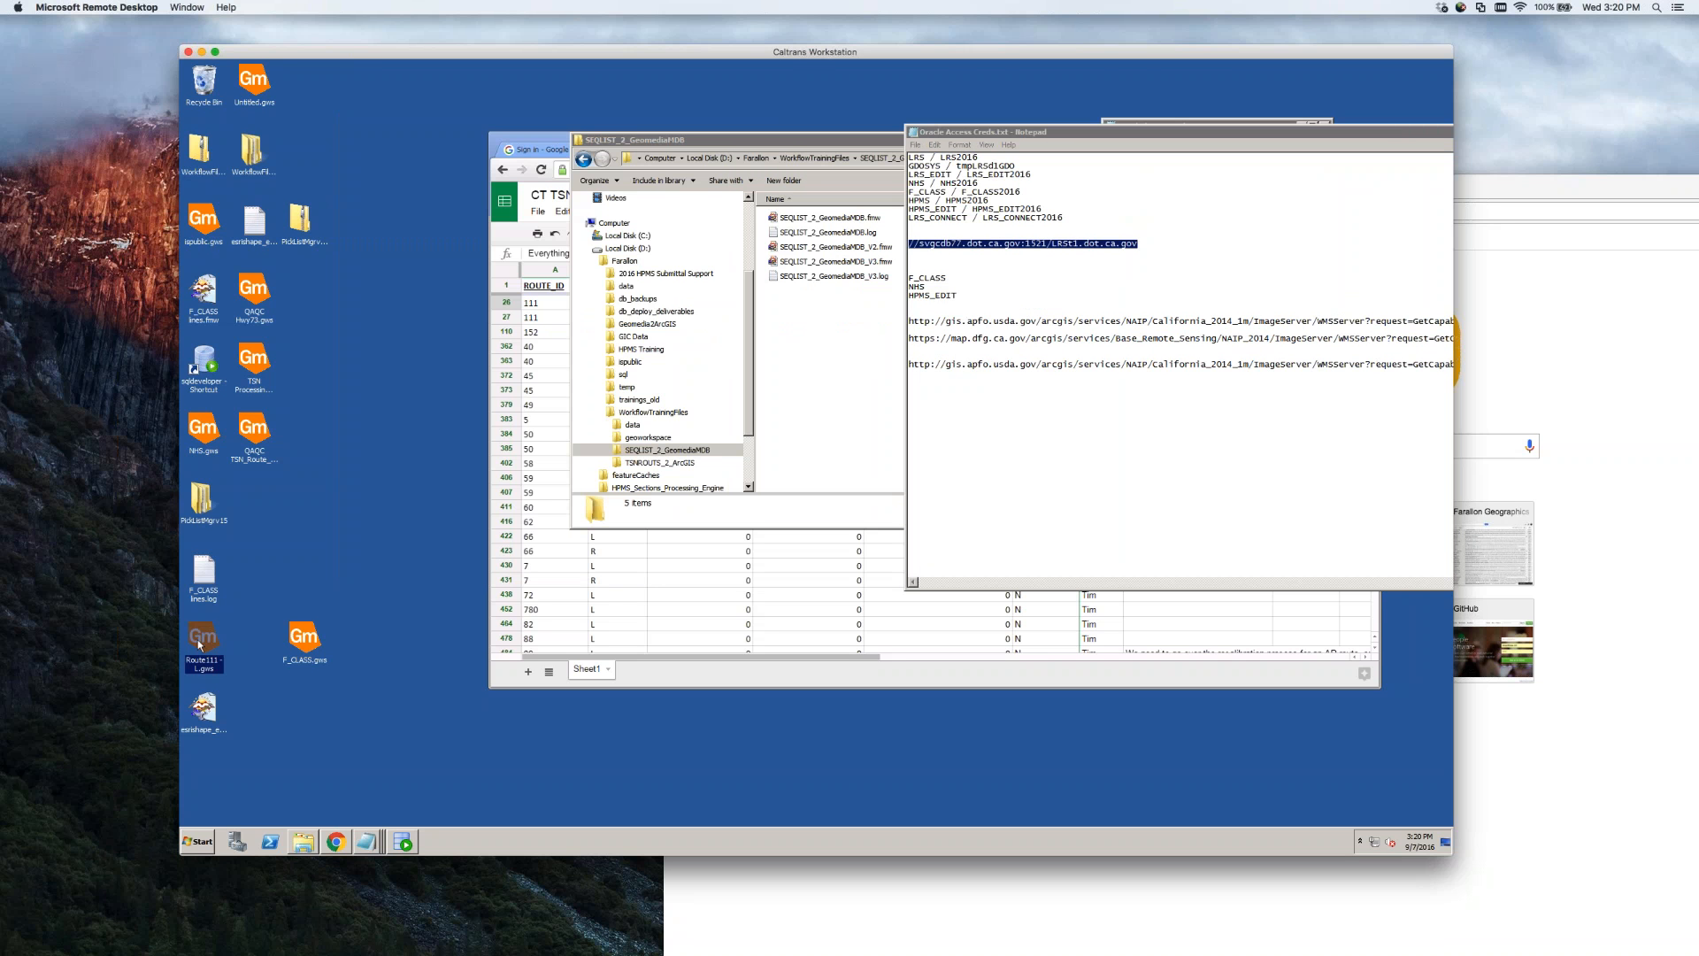
drag(200, 645, 504, 786)
click(335, 842)
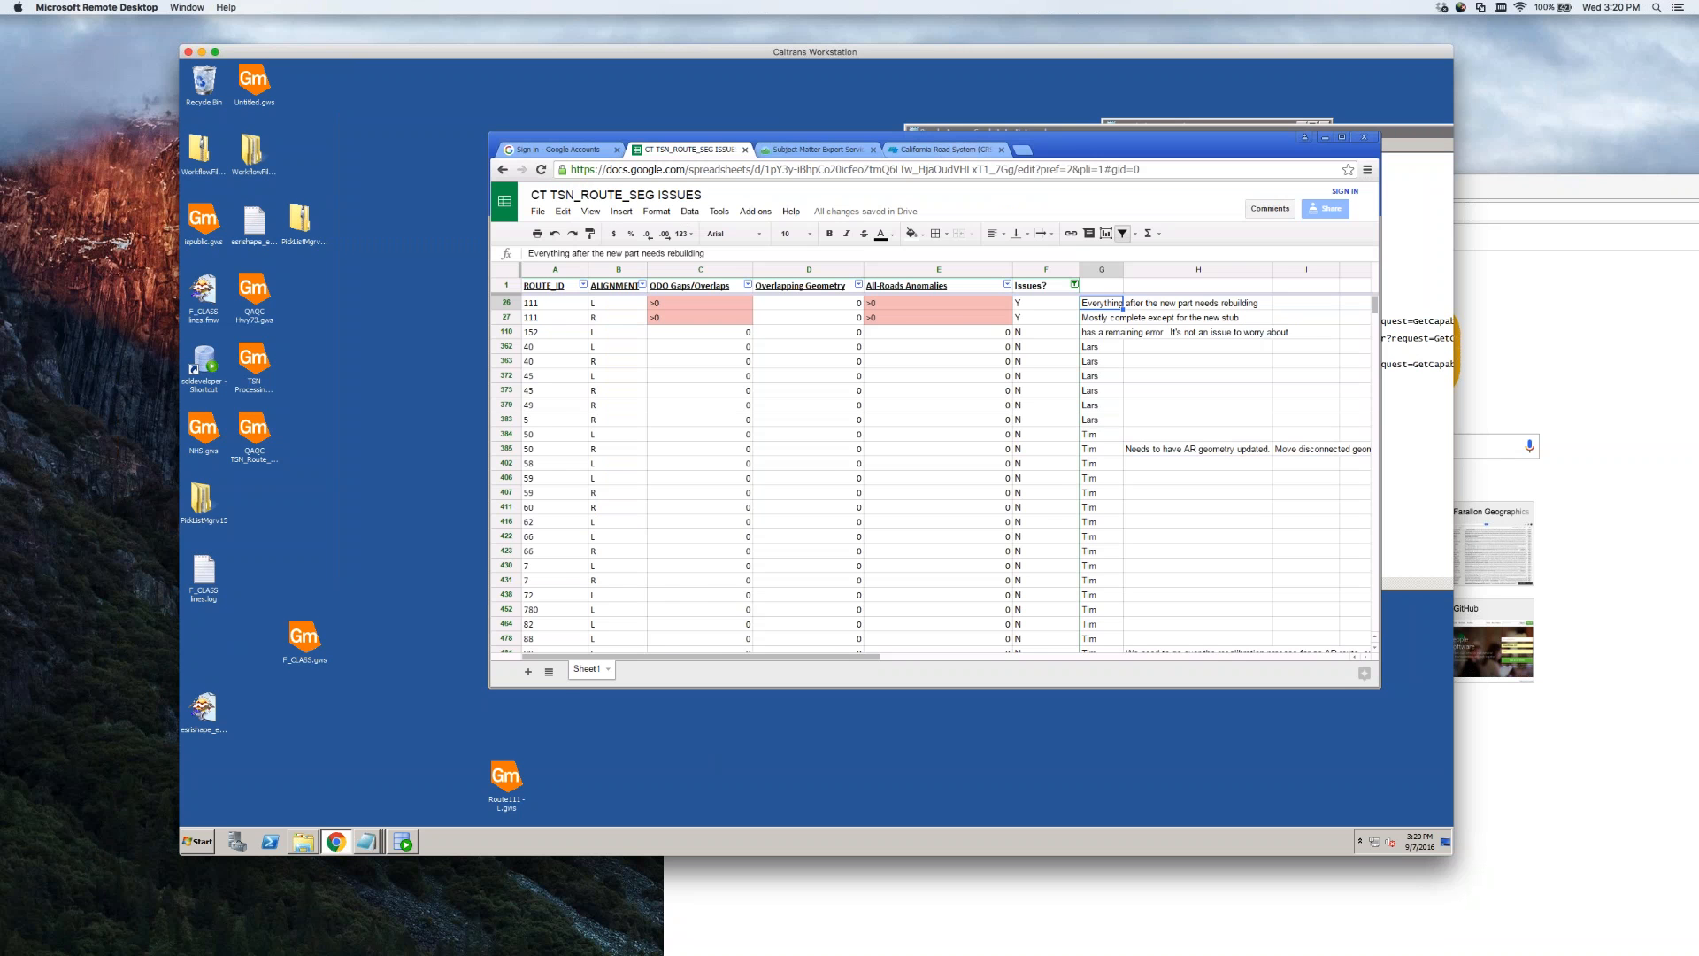
drag(578, 157, 692, 133)
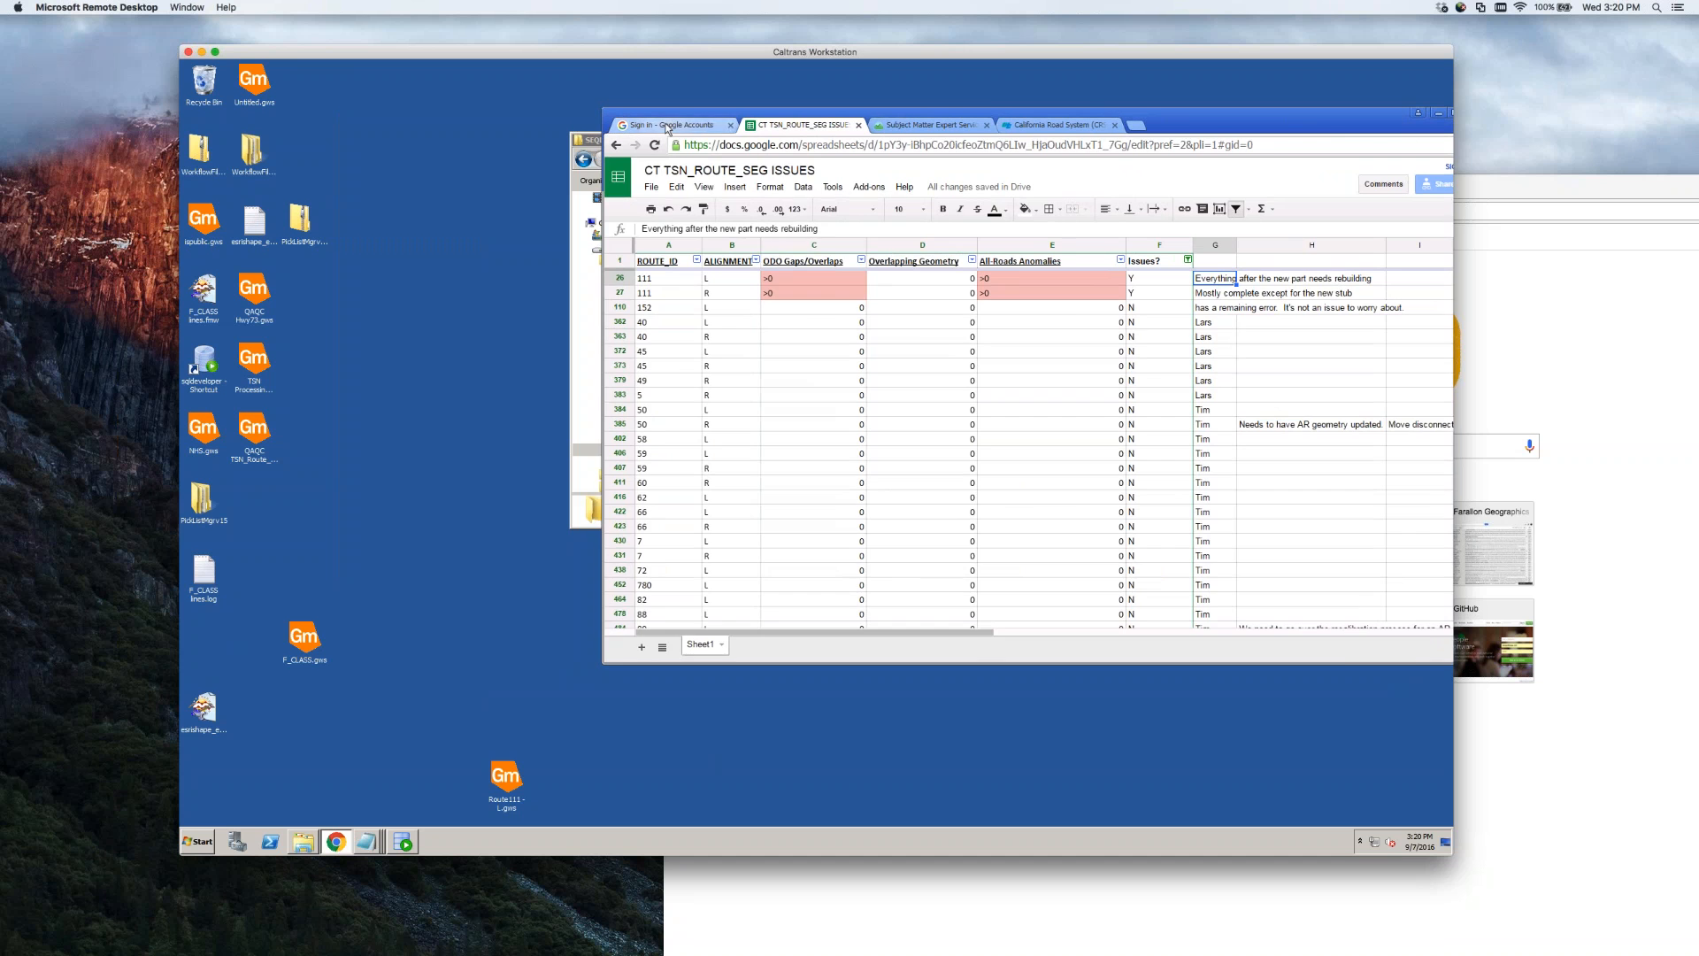
Sign back in to Gmail with the account password and start a new message
click(667, 126)
text(••••)
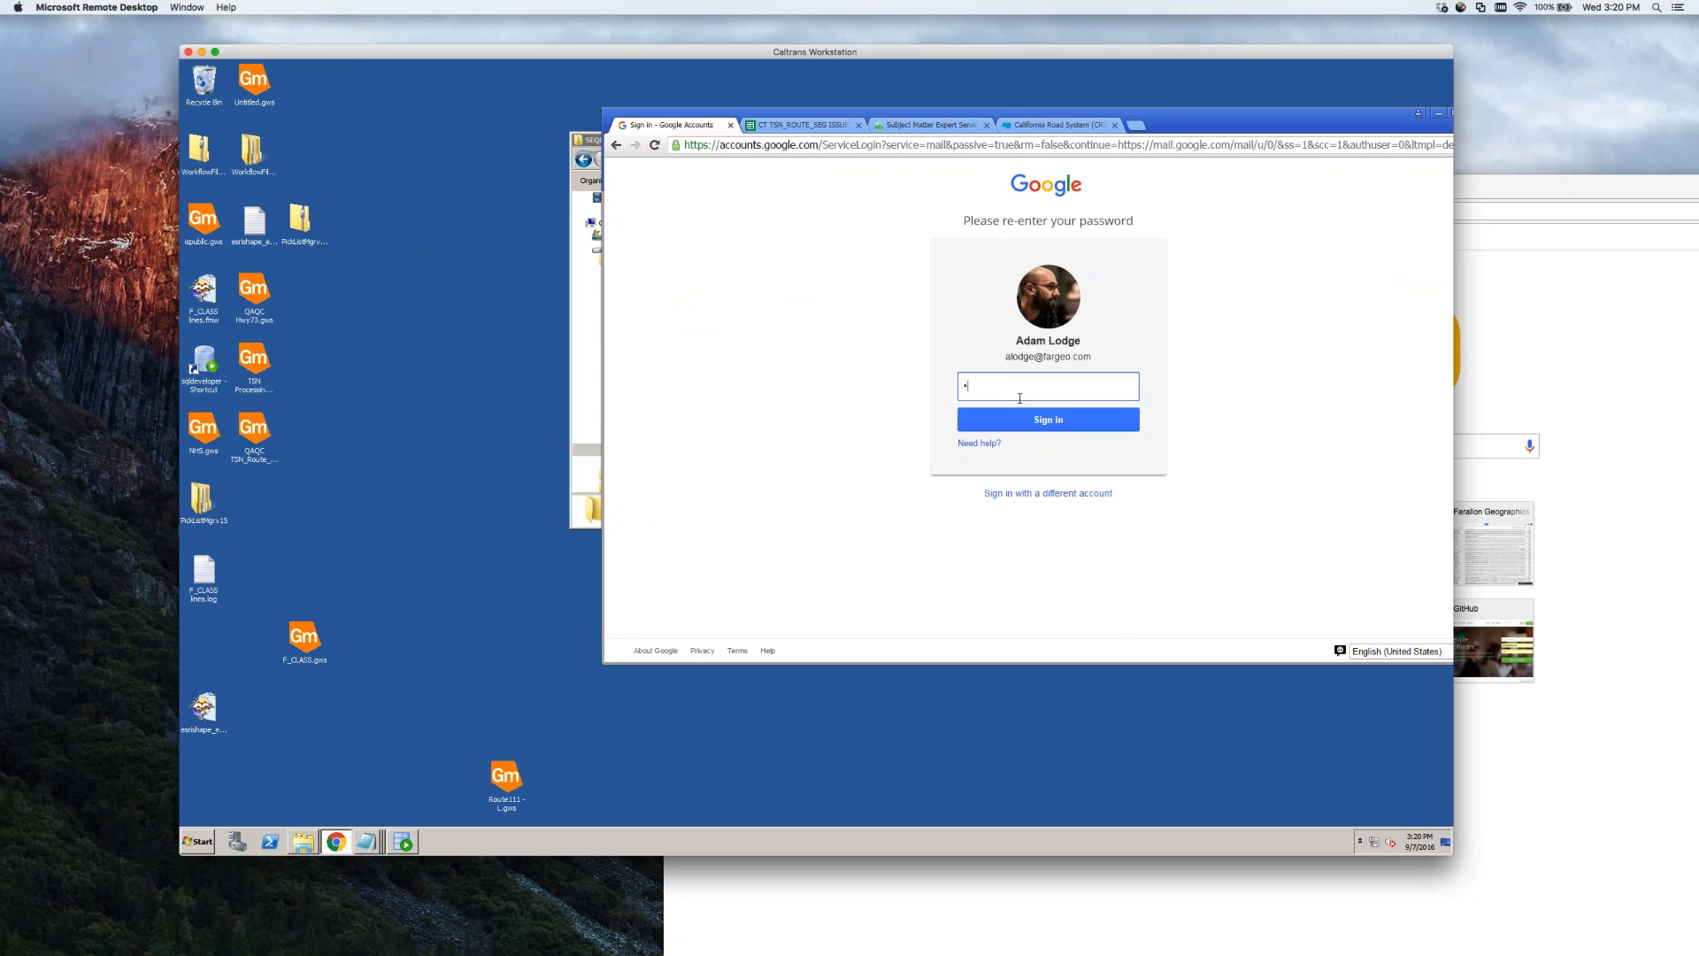
text(••••)
key(Return)
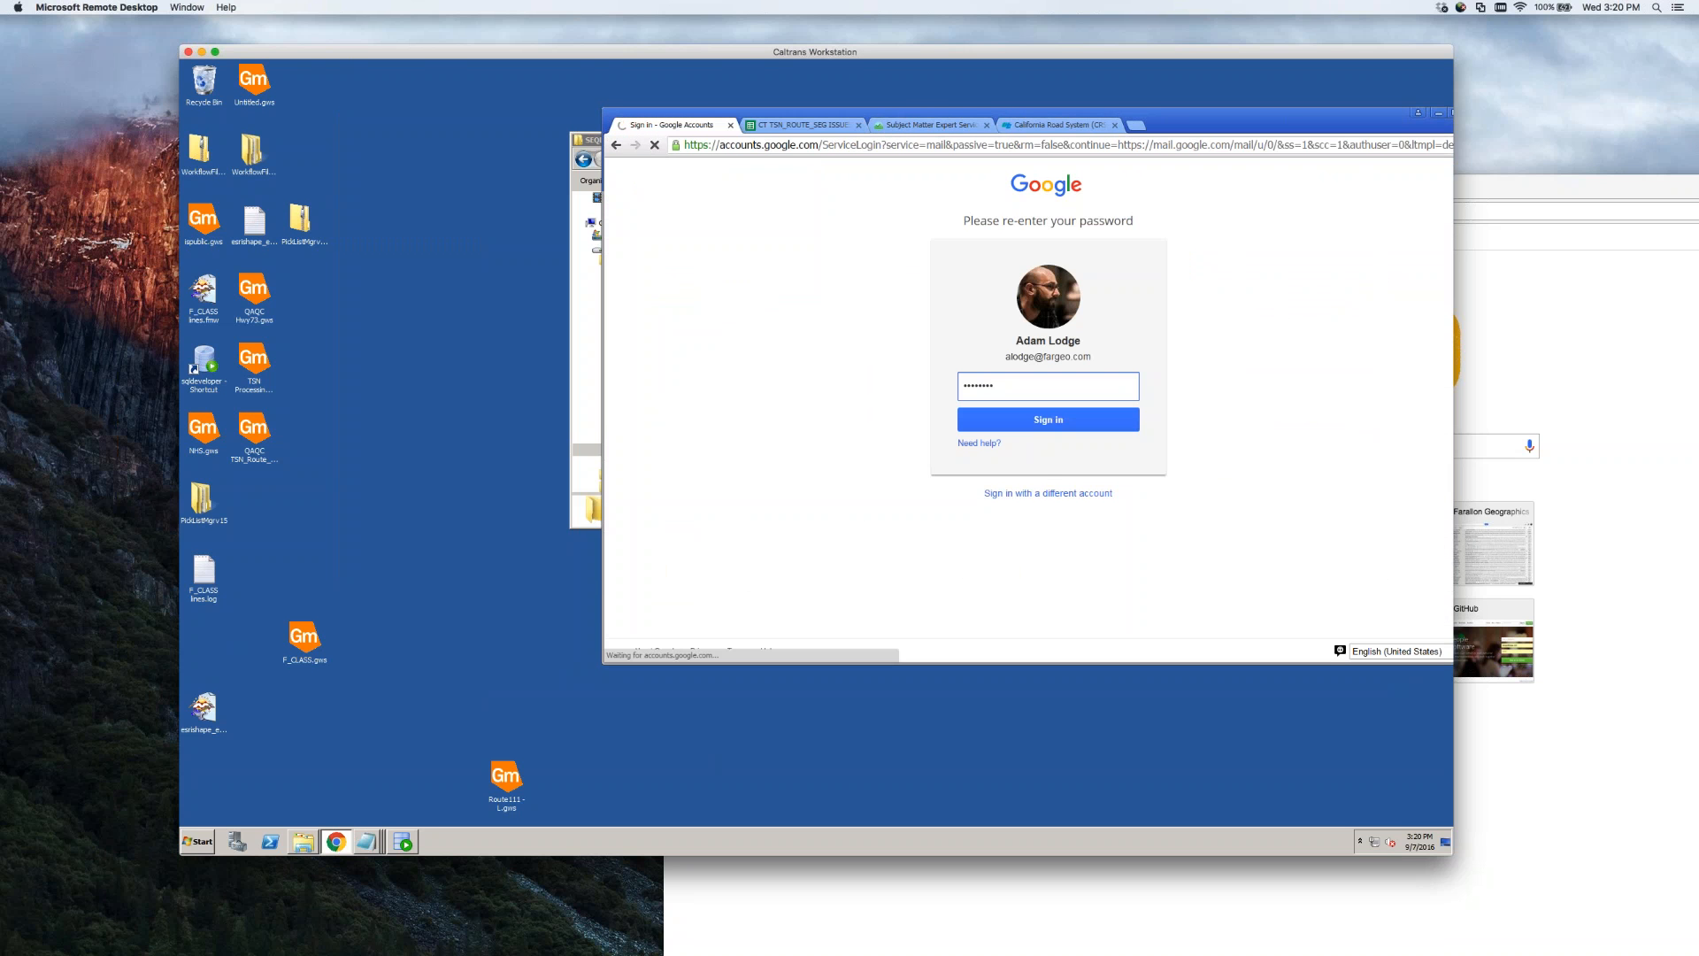
click(1069, 425)
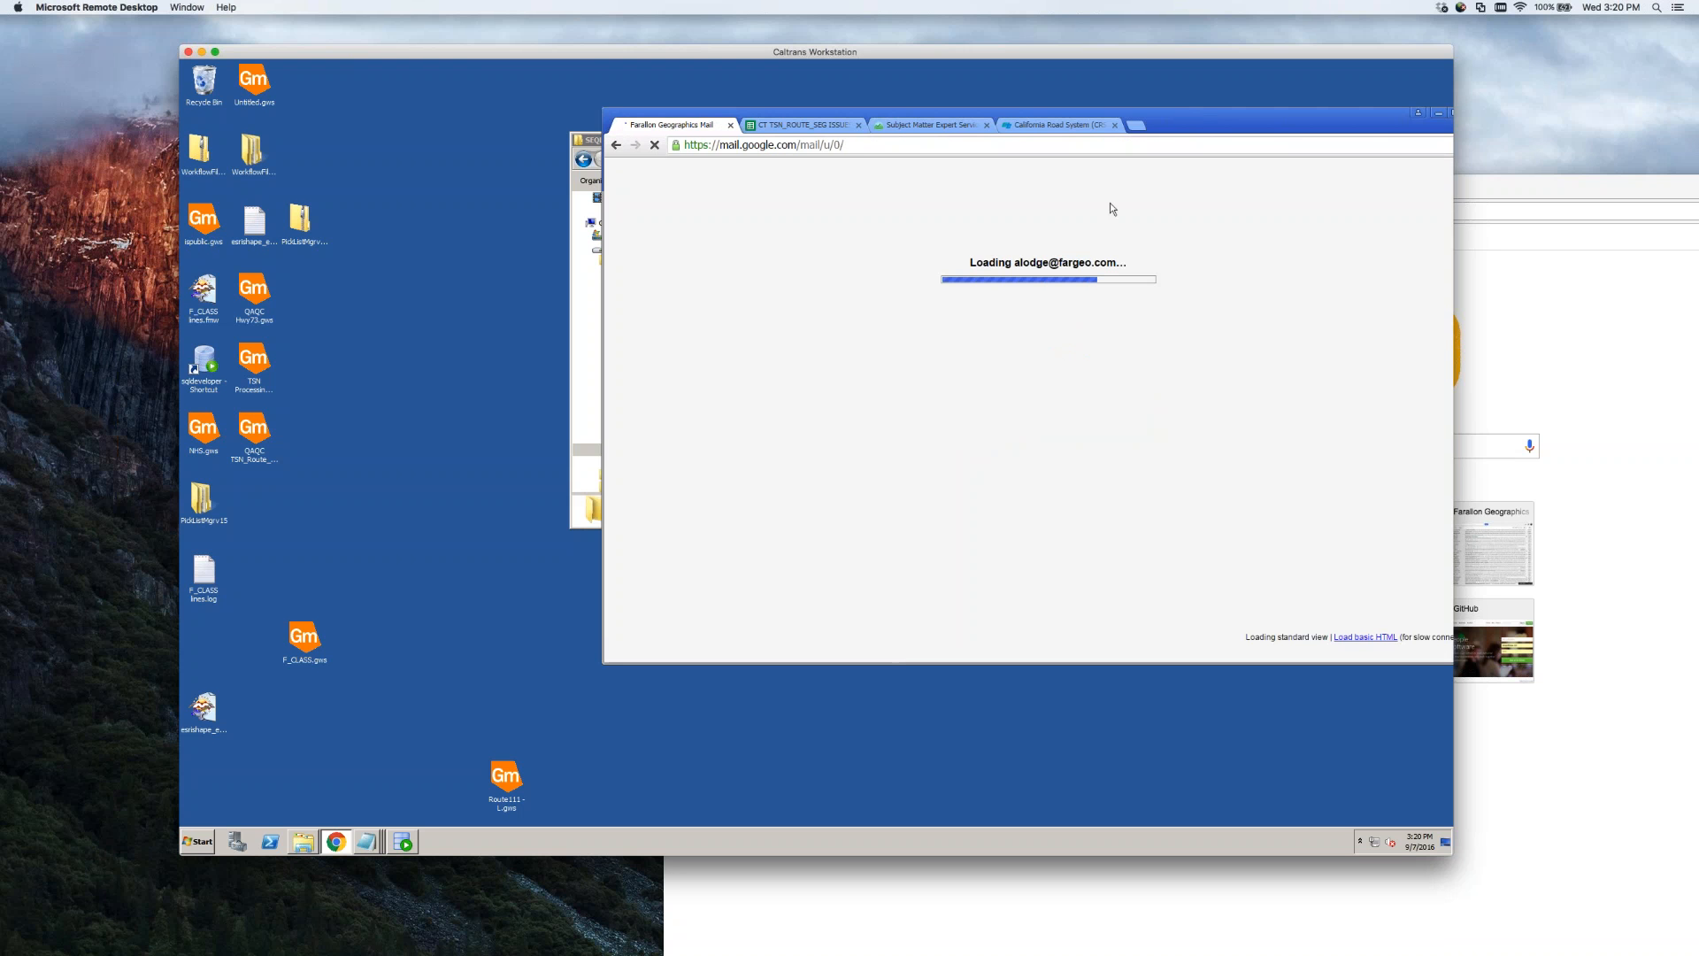
drag(1201, 115, 1106, 84)
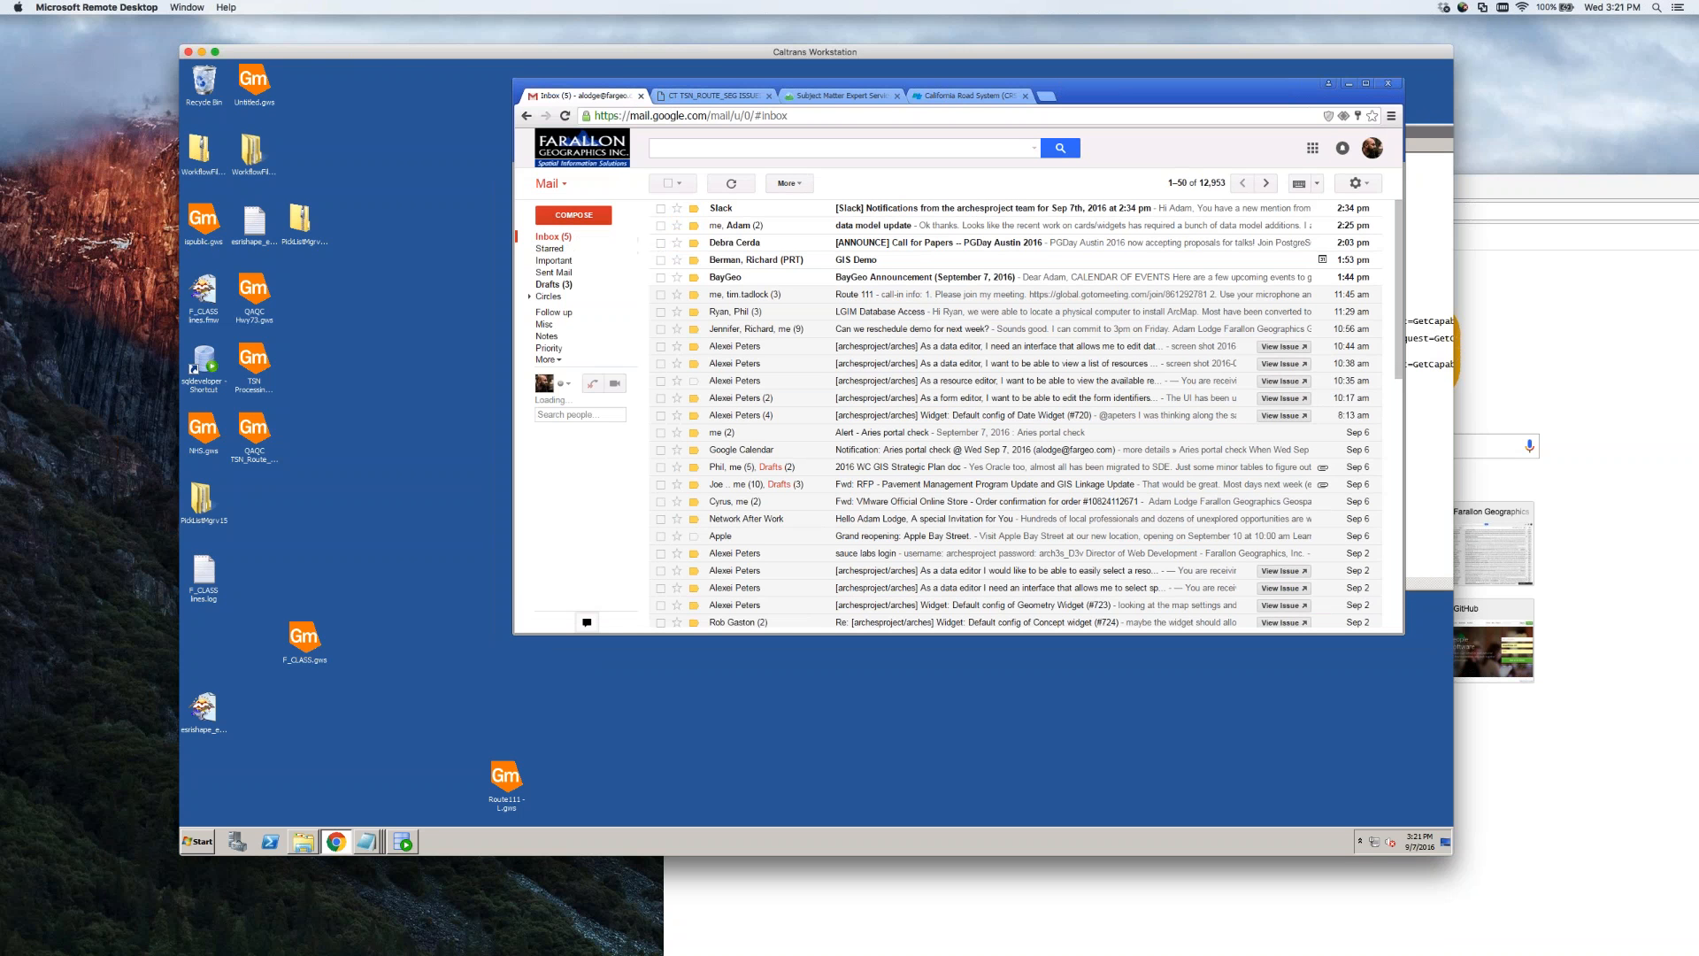
click(577, 215)
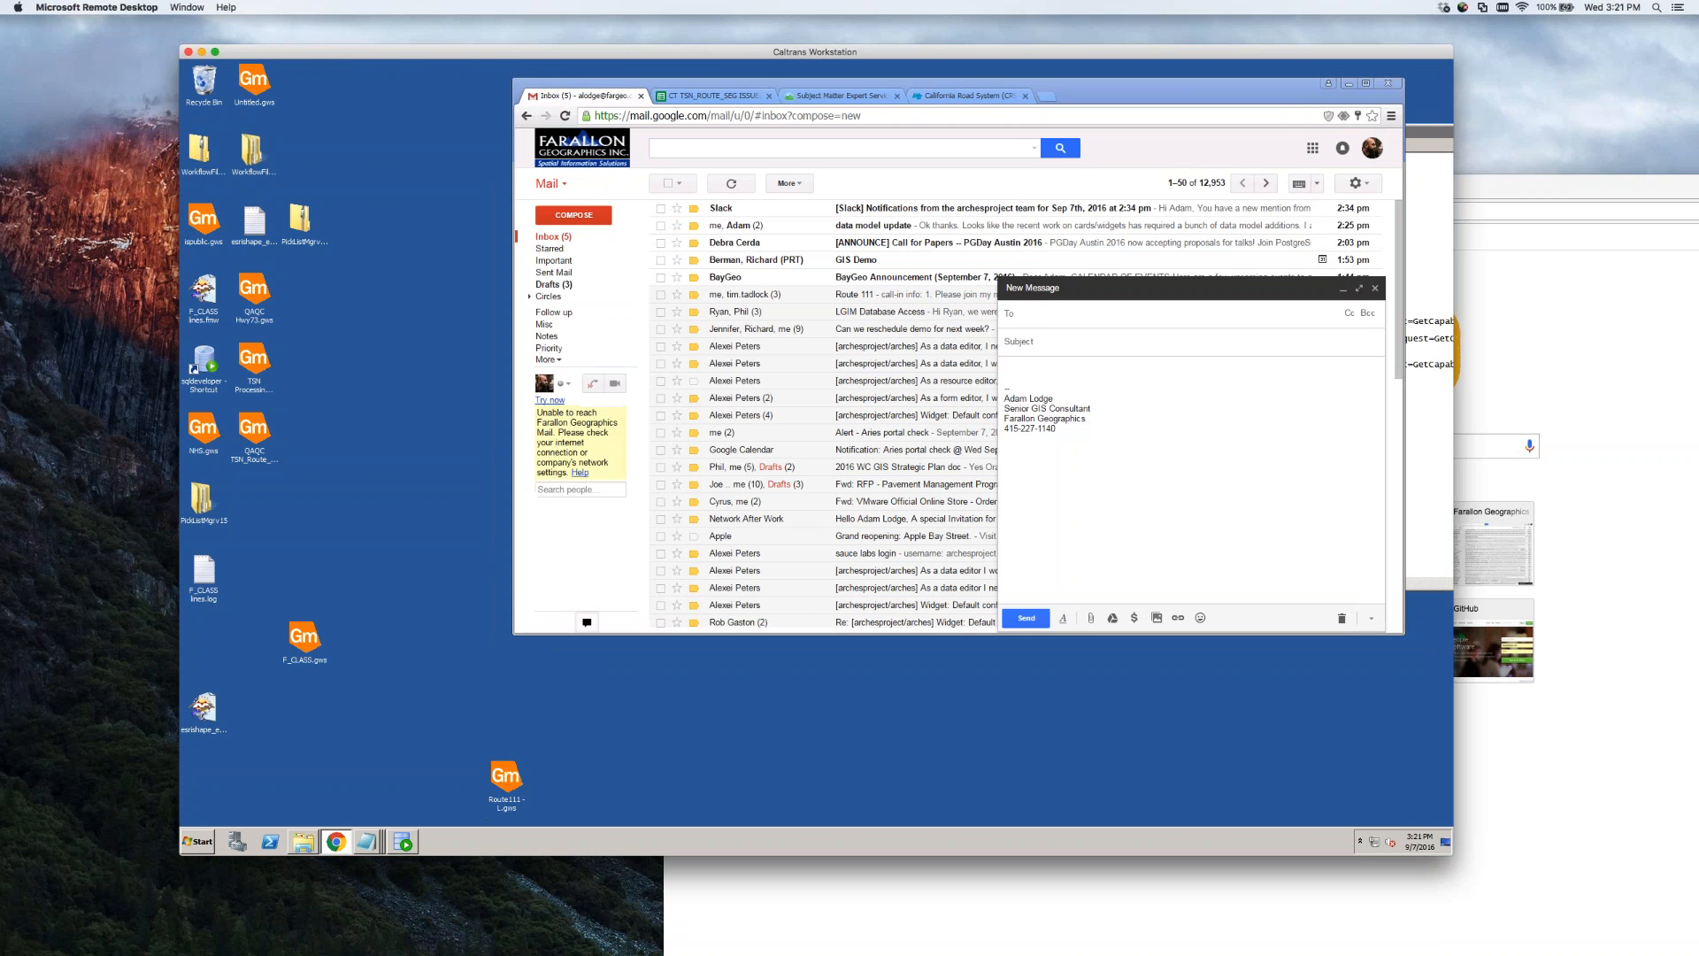
Attach Route111 - L.gws, address it to the DOT contact, subject 'Route 111 workspace', and send
drag(1091, 595, 1115, 567)
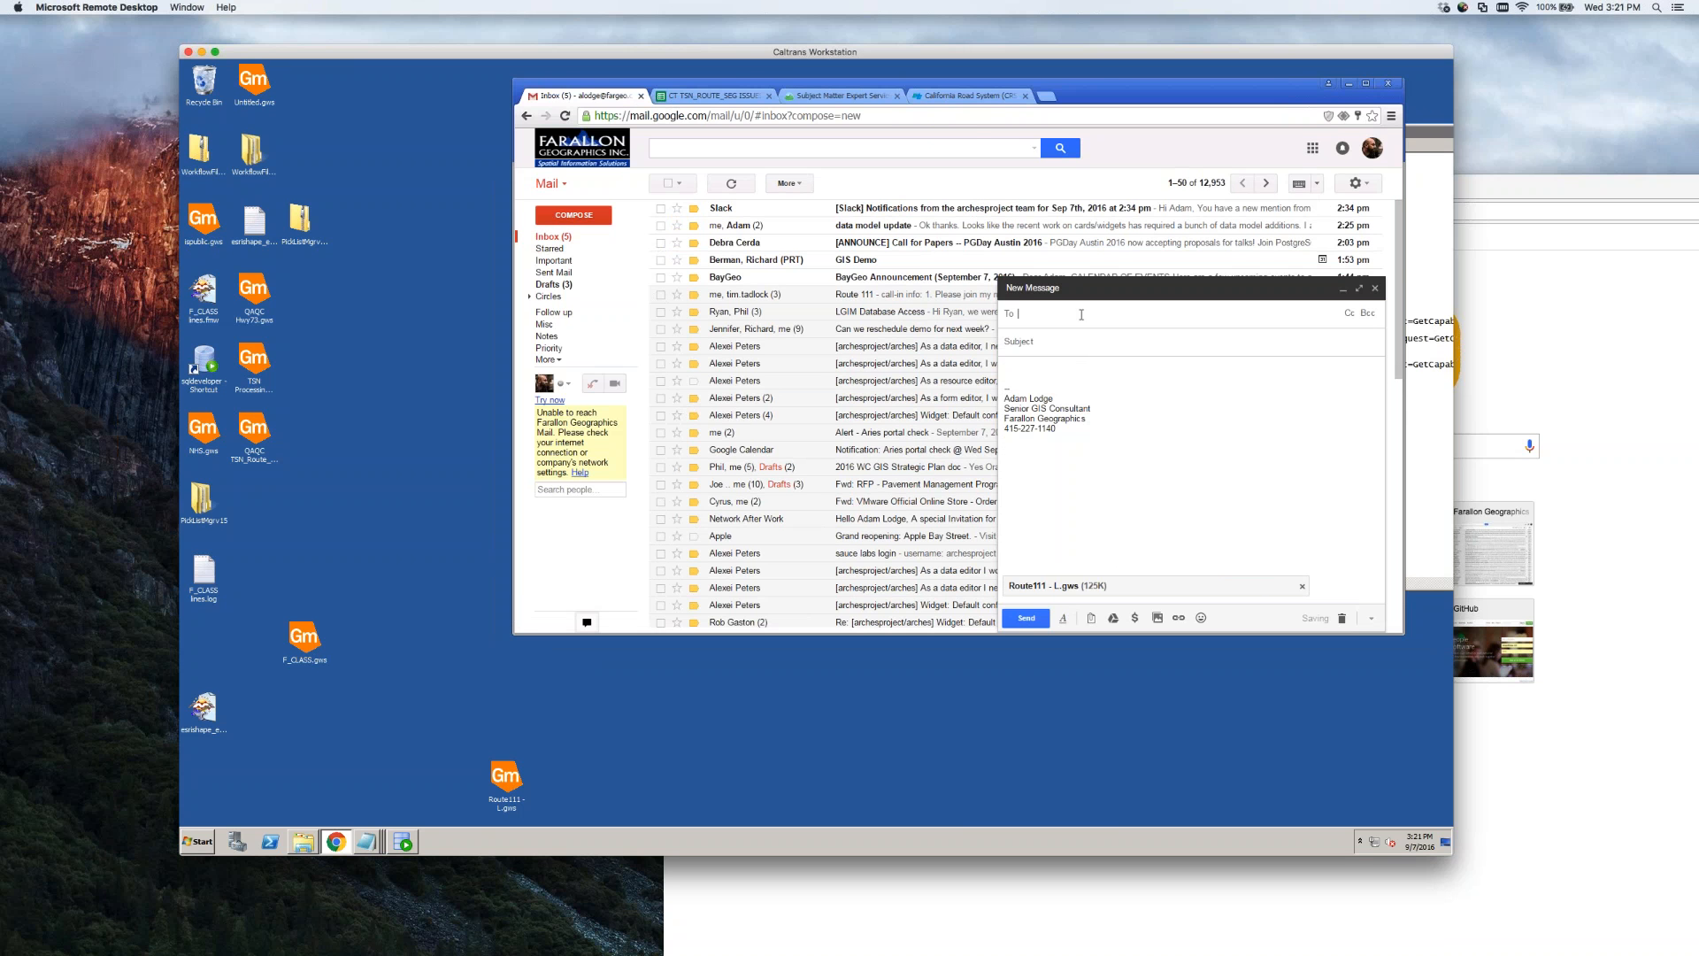
text(tim)
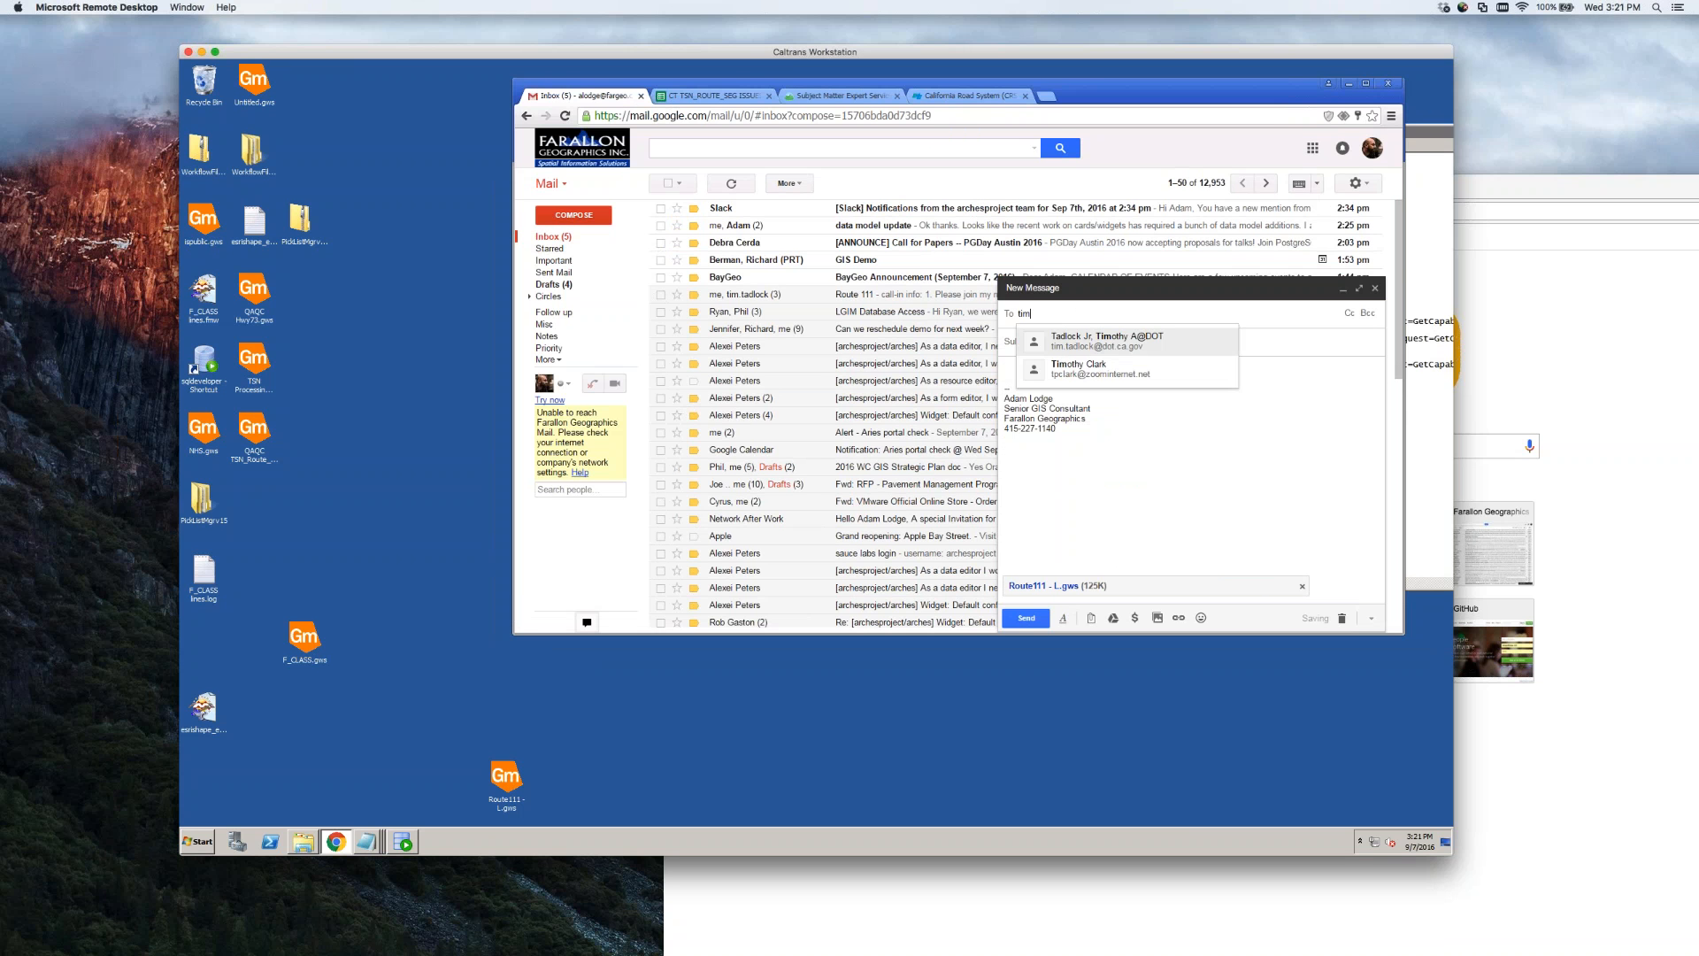
key(Return)
key(Tab)
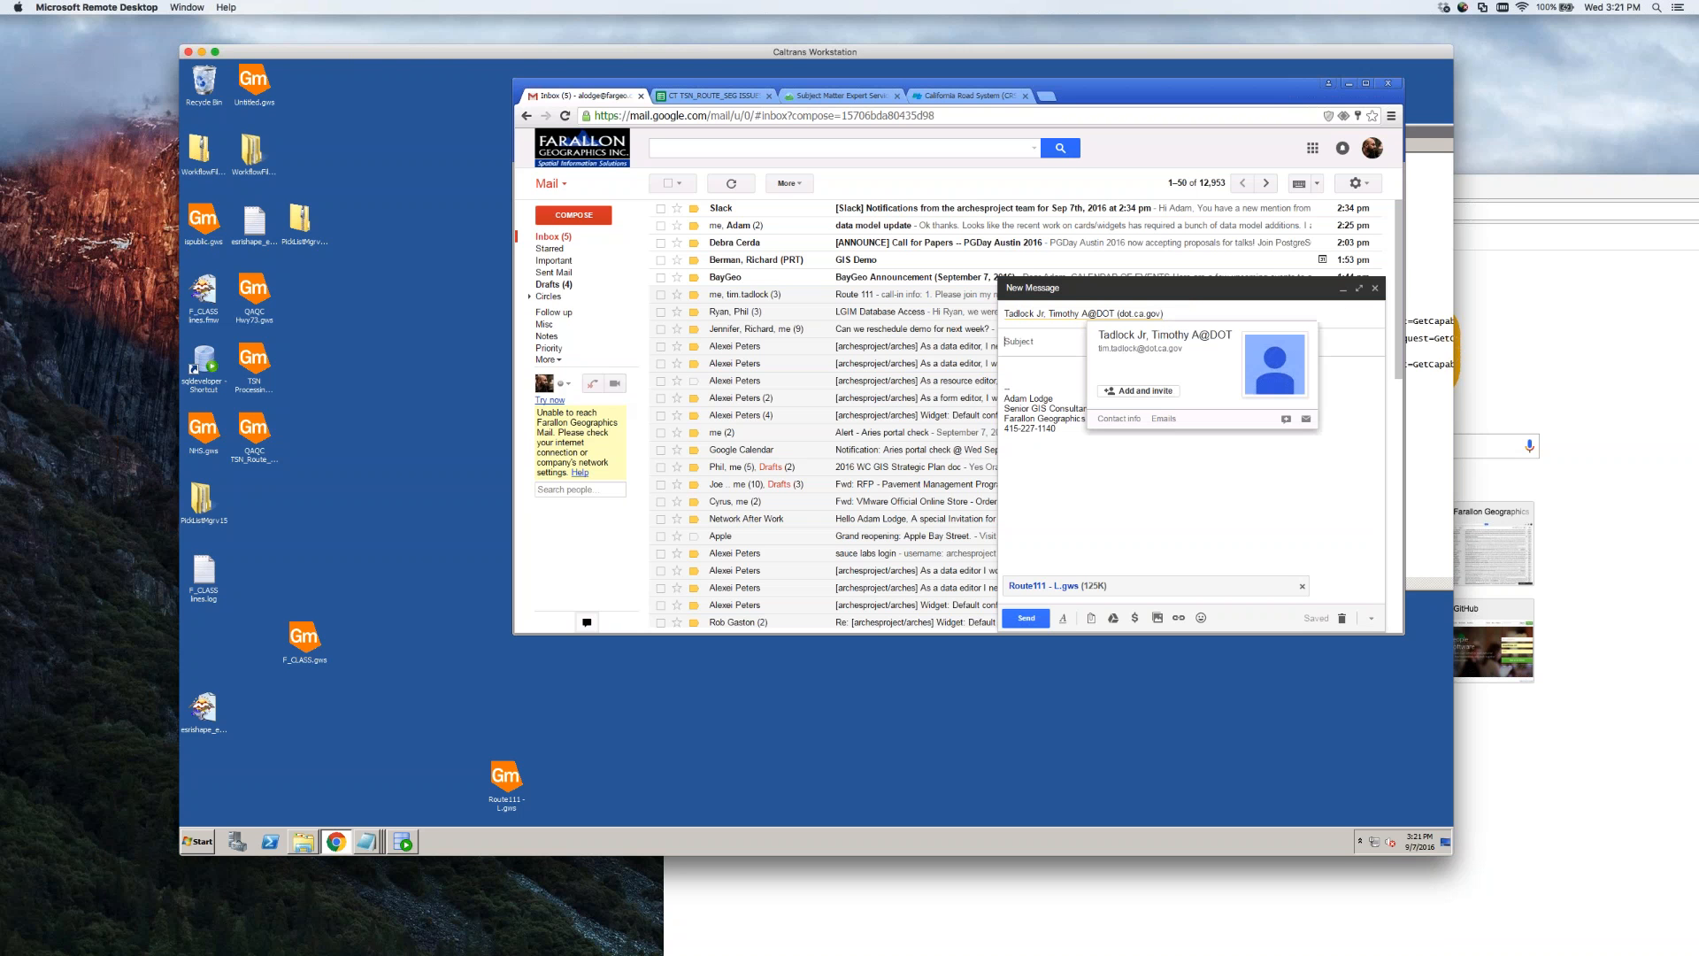
text(Route 111 workspace)
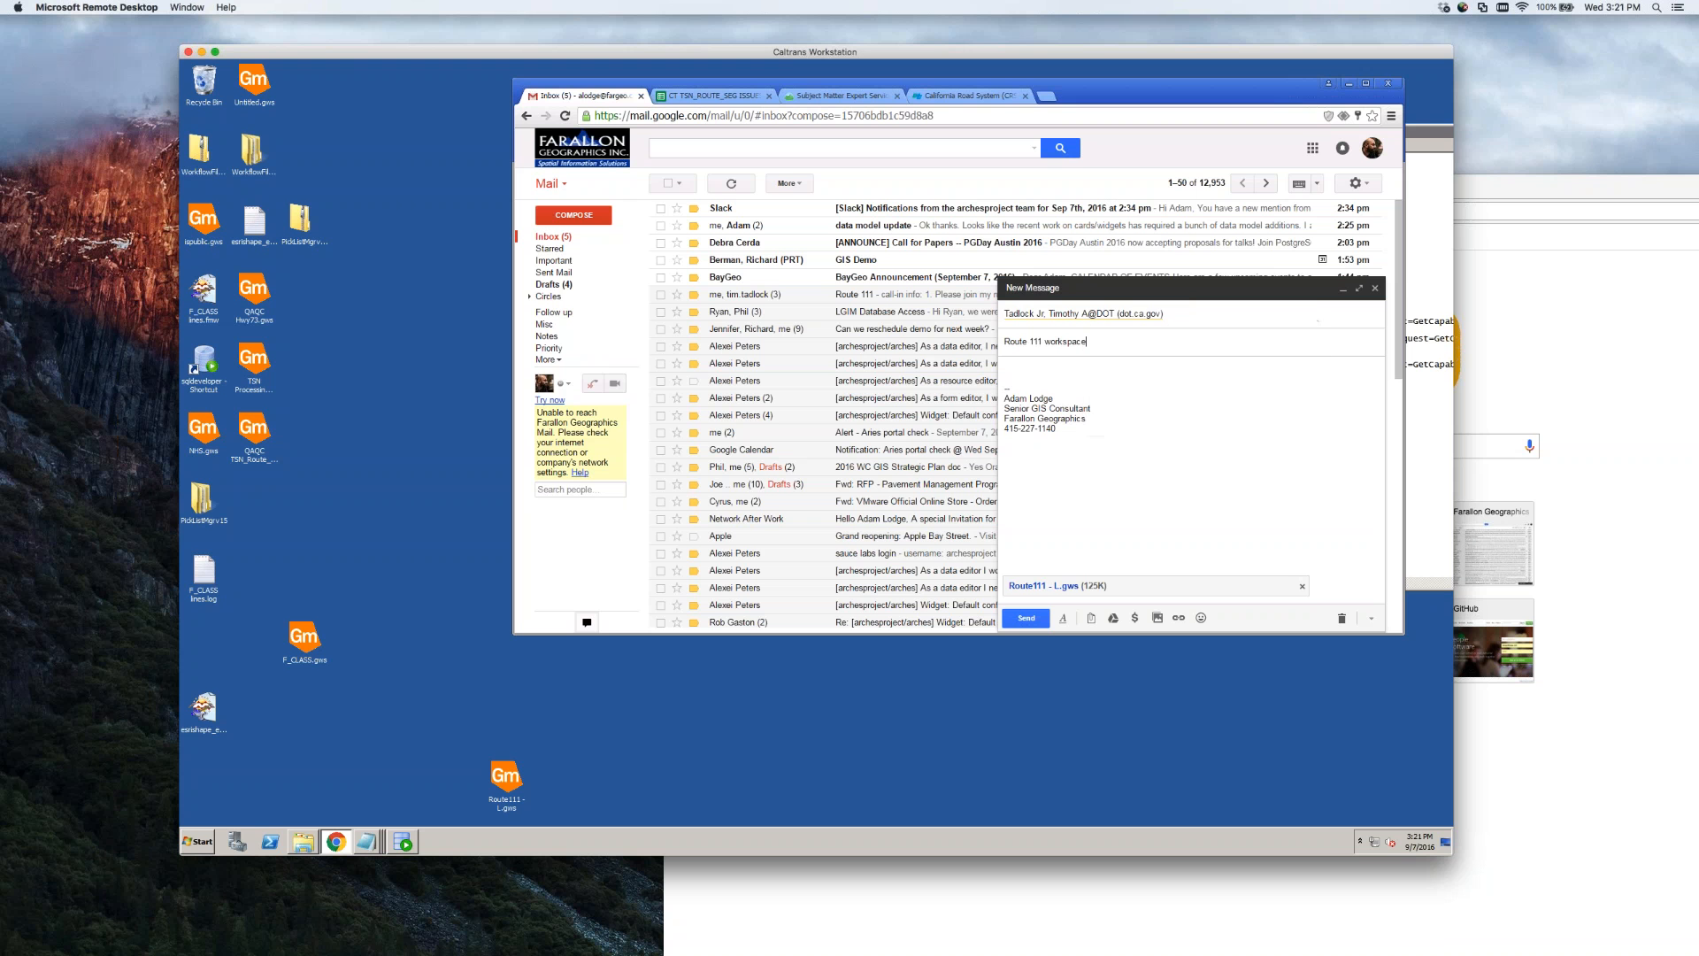
click(1111, 503)
click(1025, 618)
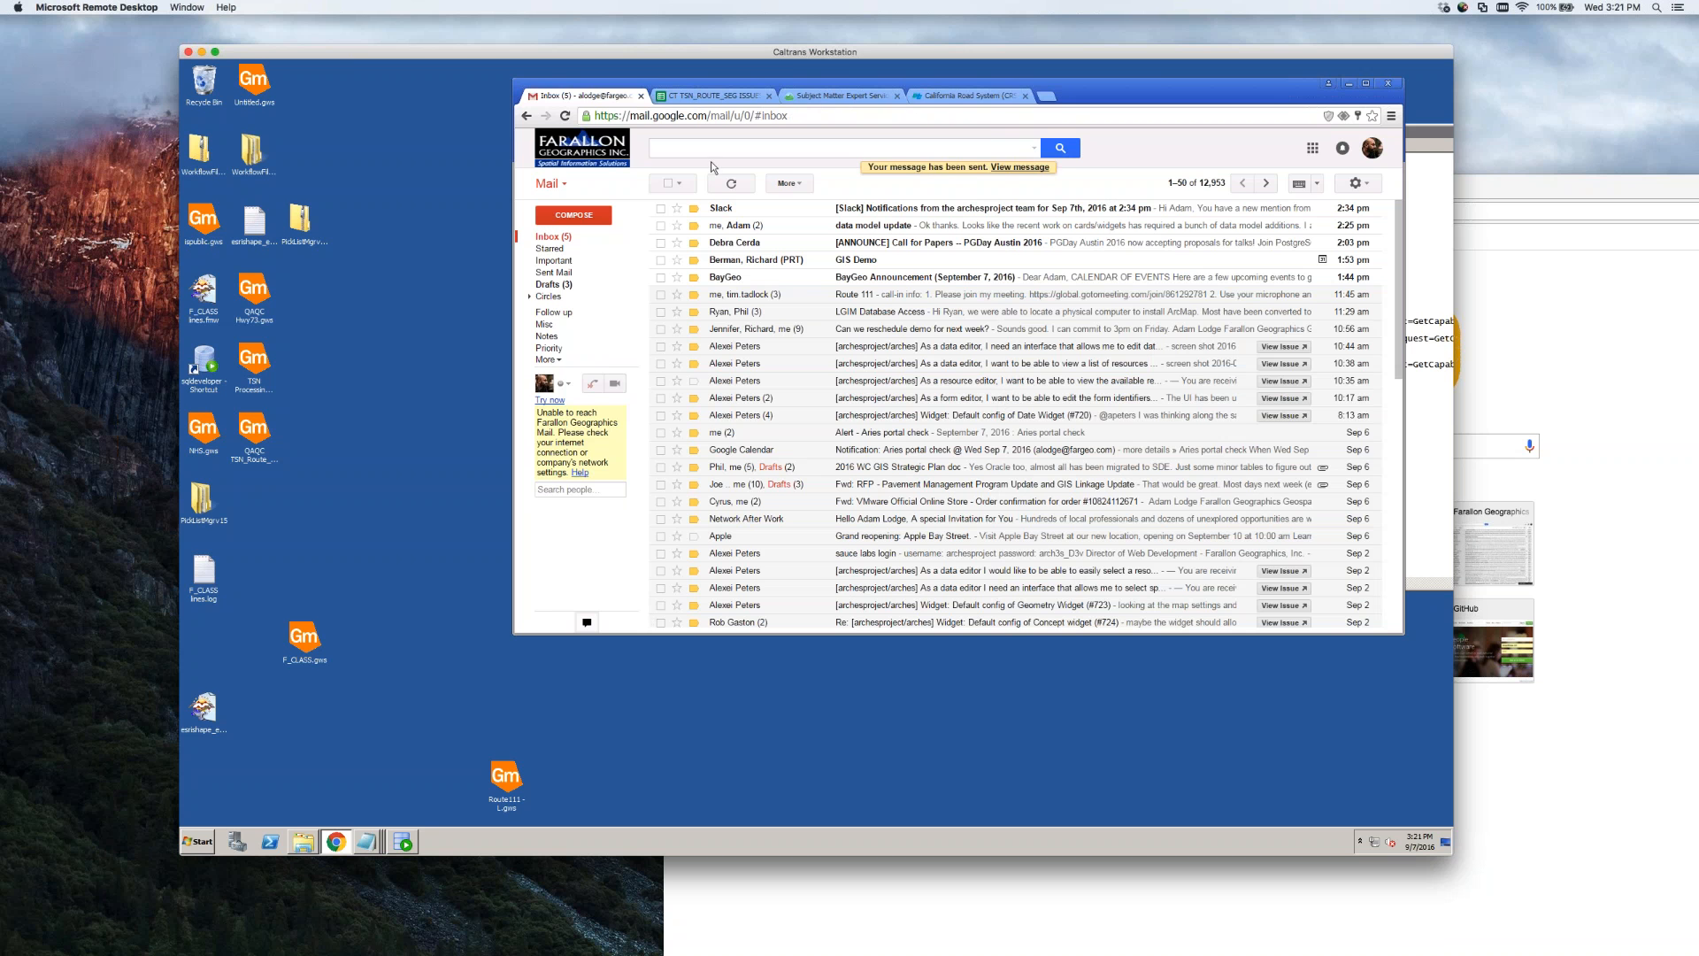
Minimize the Gmail window and deselect the workspace file on the desktop
click(1348, 83)
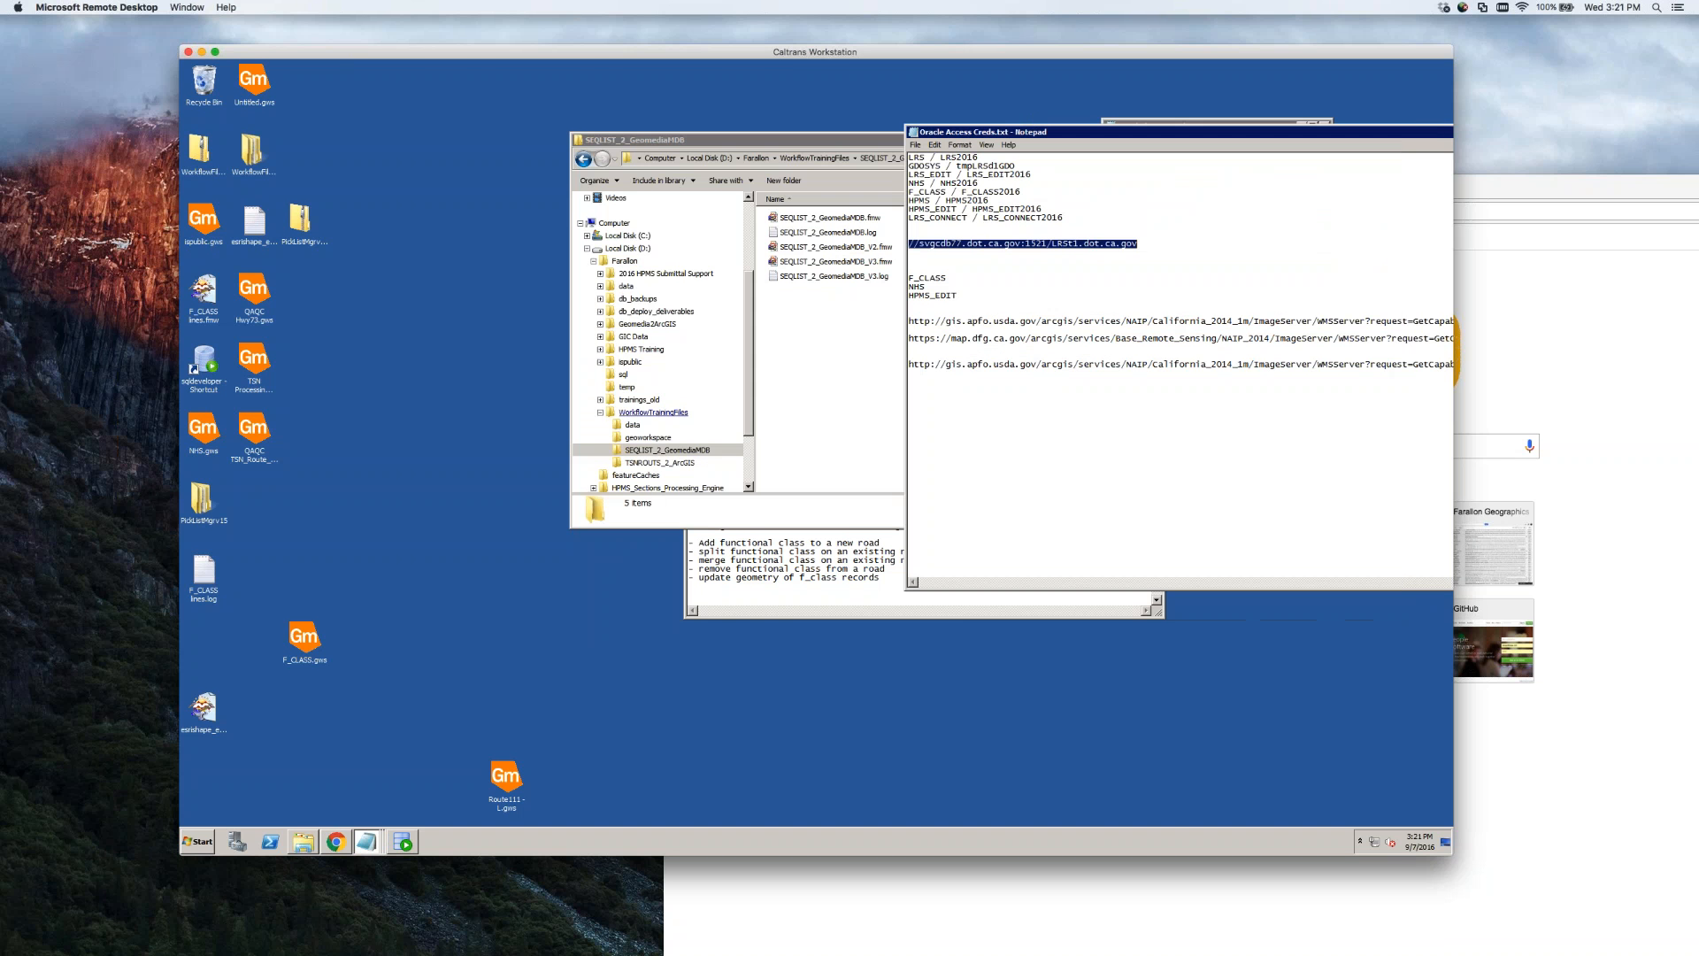
click(397, 634)
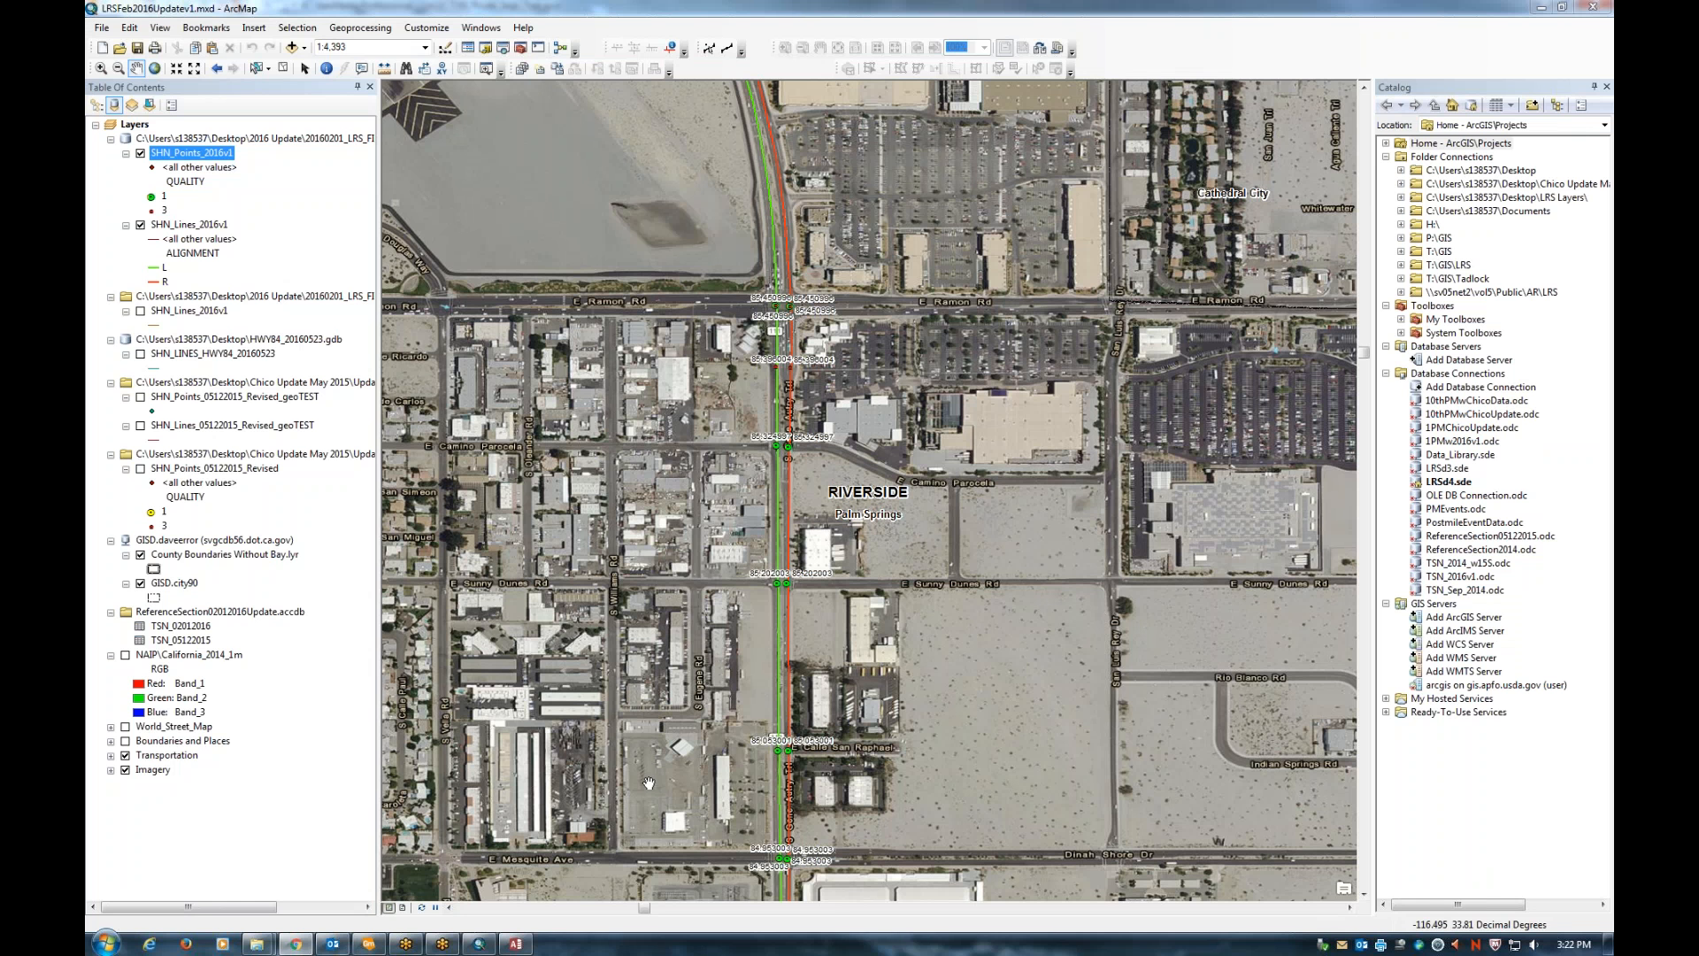
Close the QAQC TSN_Route_Segs_Test workspace with saving, then open the Route 111 workspace email in Outlook
click(368, 943)
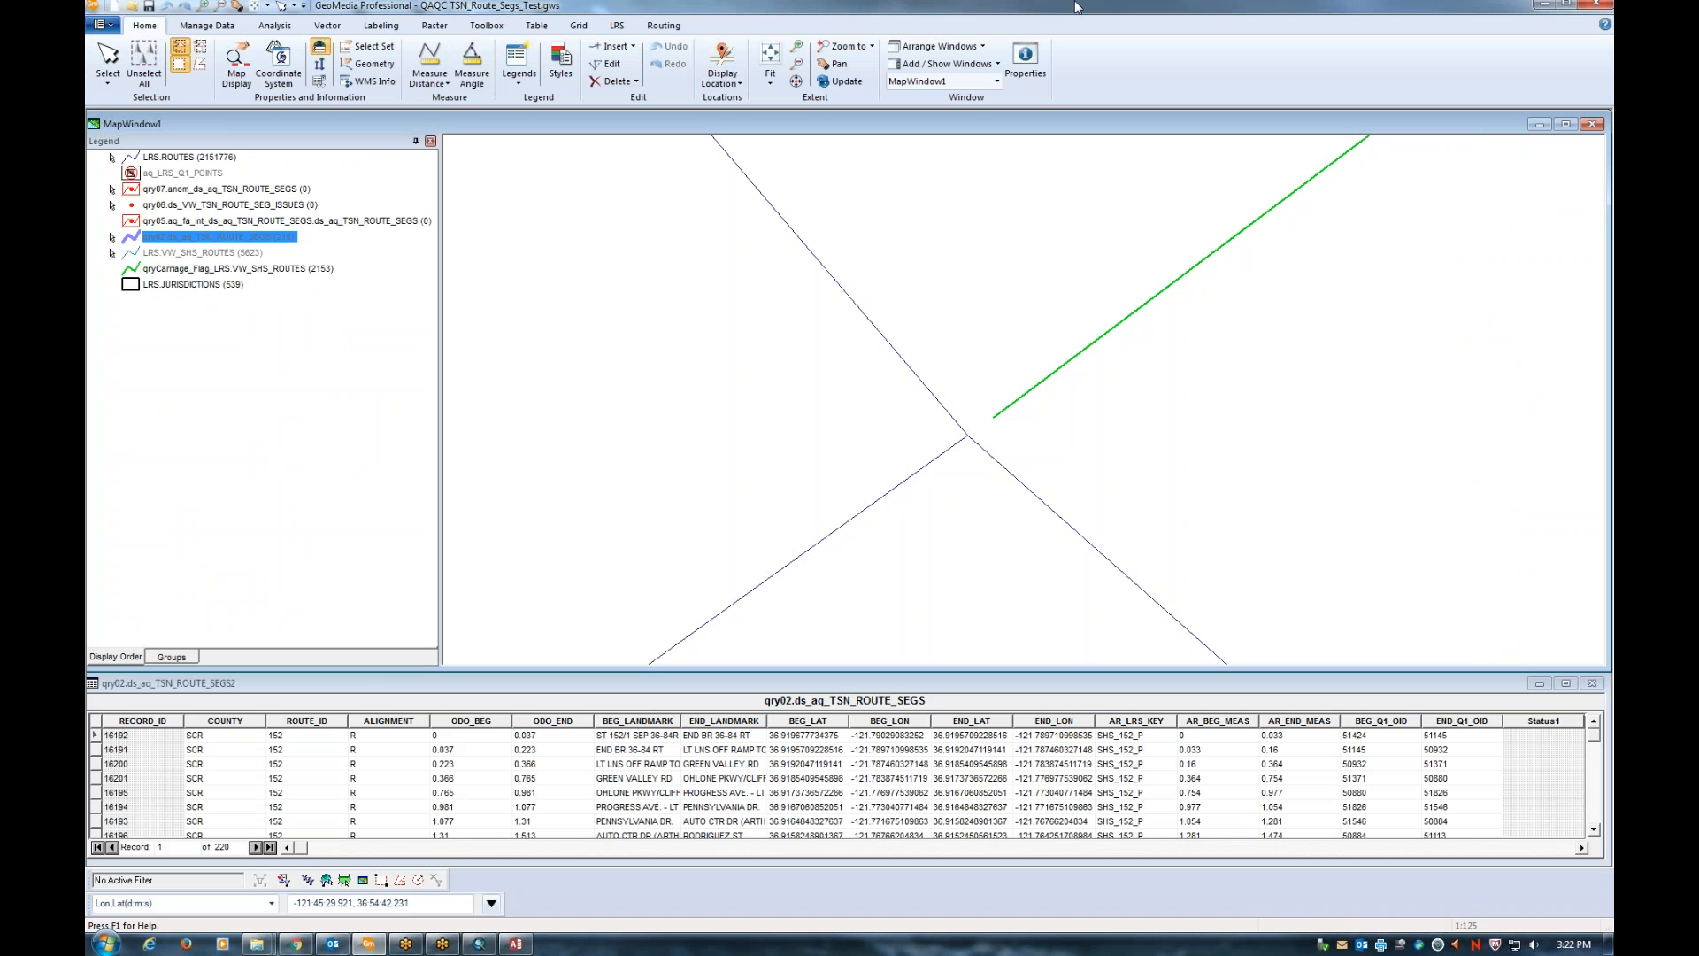
click(1596, 5)
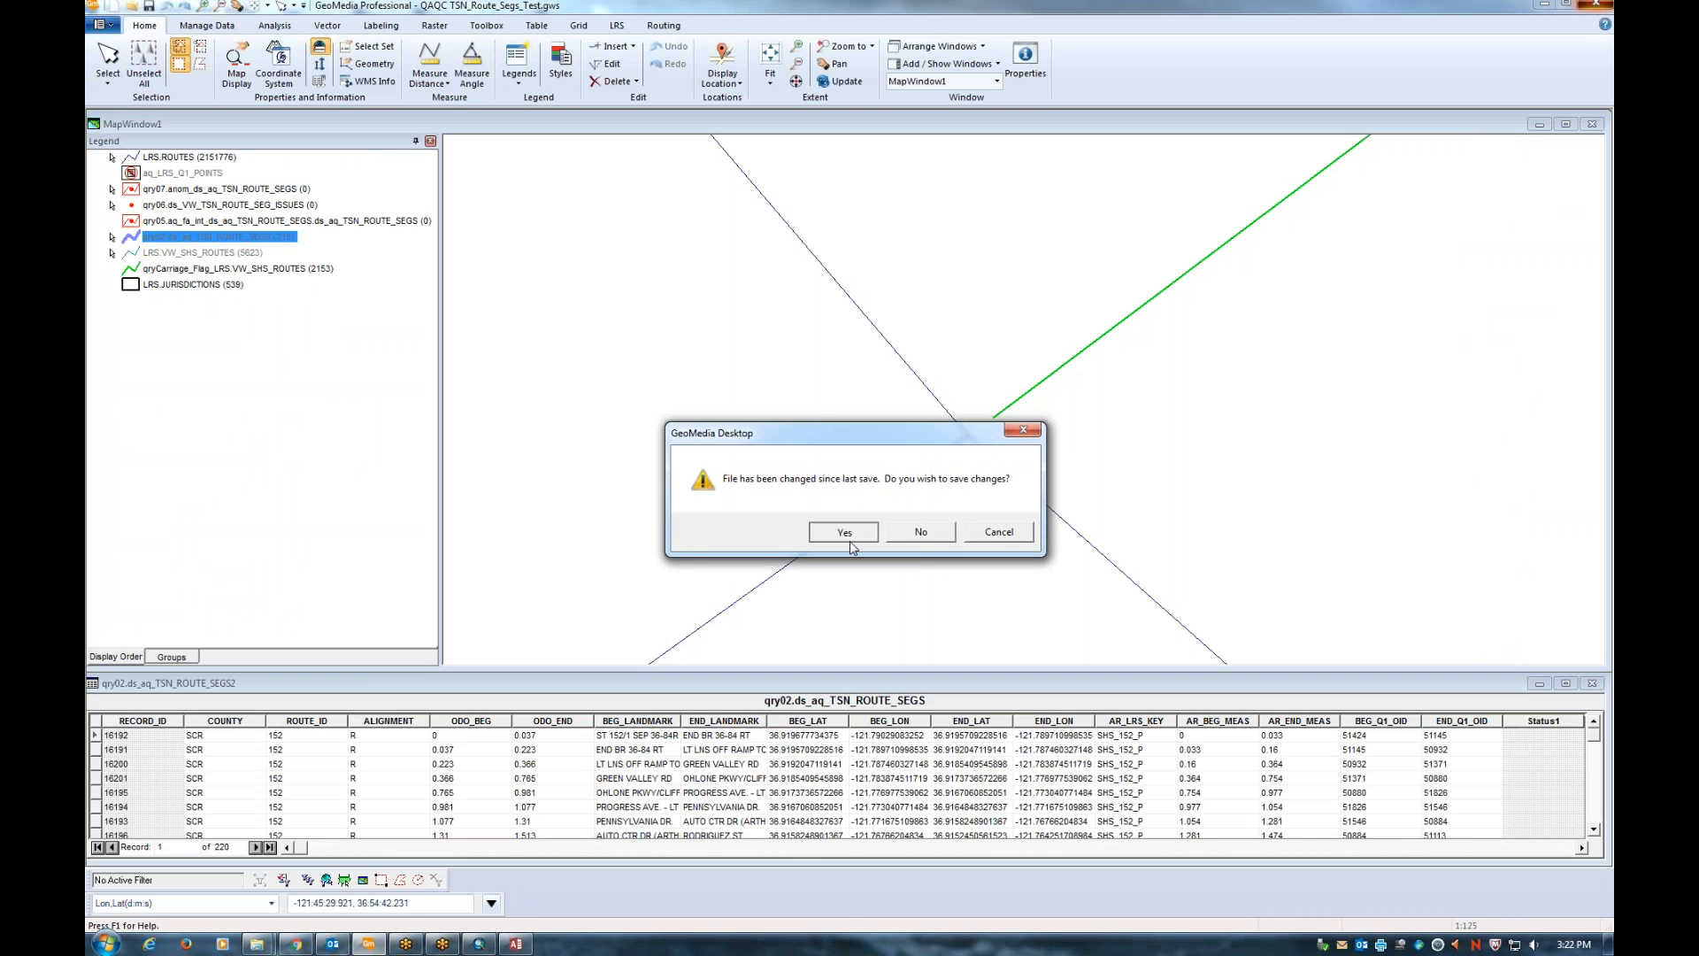
click(846, 534)
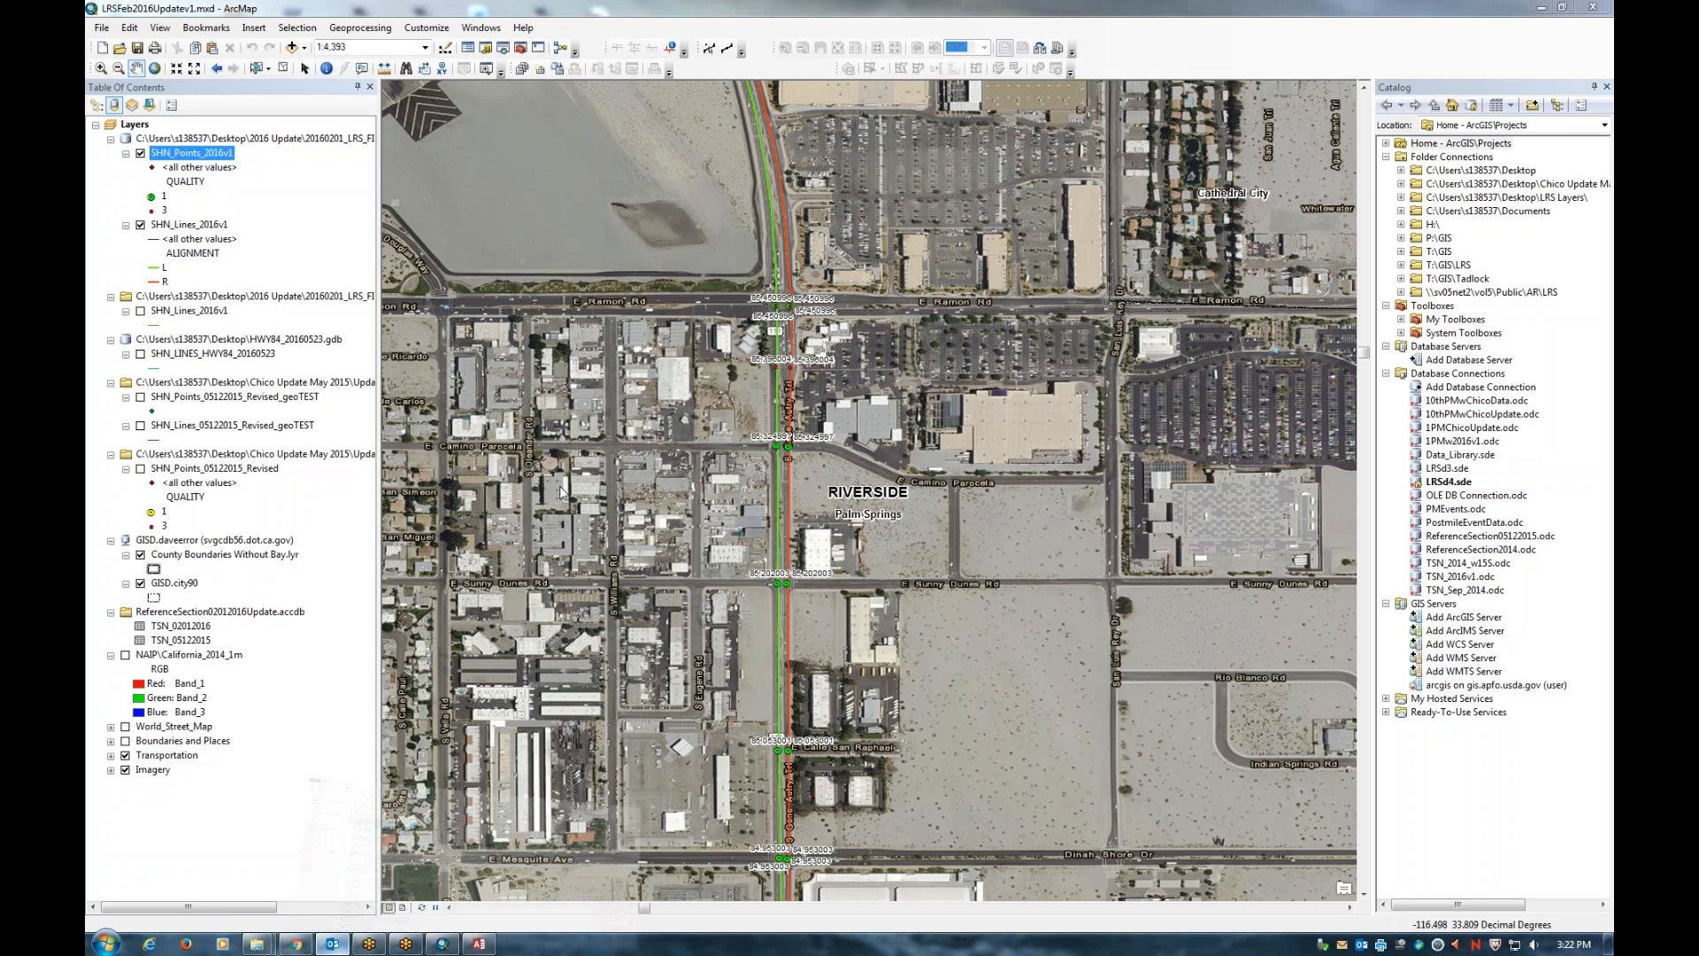
click(332, 943)
click(458, 208)
Open the Route111 - L.gws attachment from the Route 111 workspace email
double_click(457, 218)
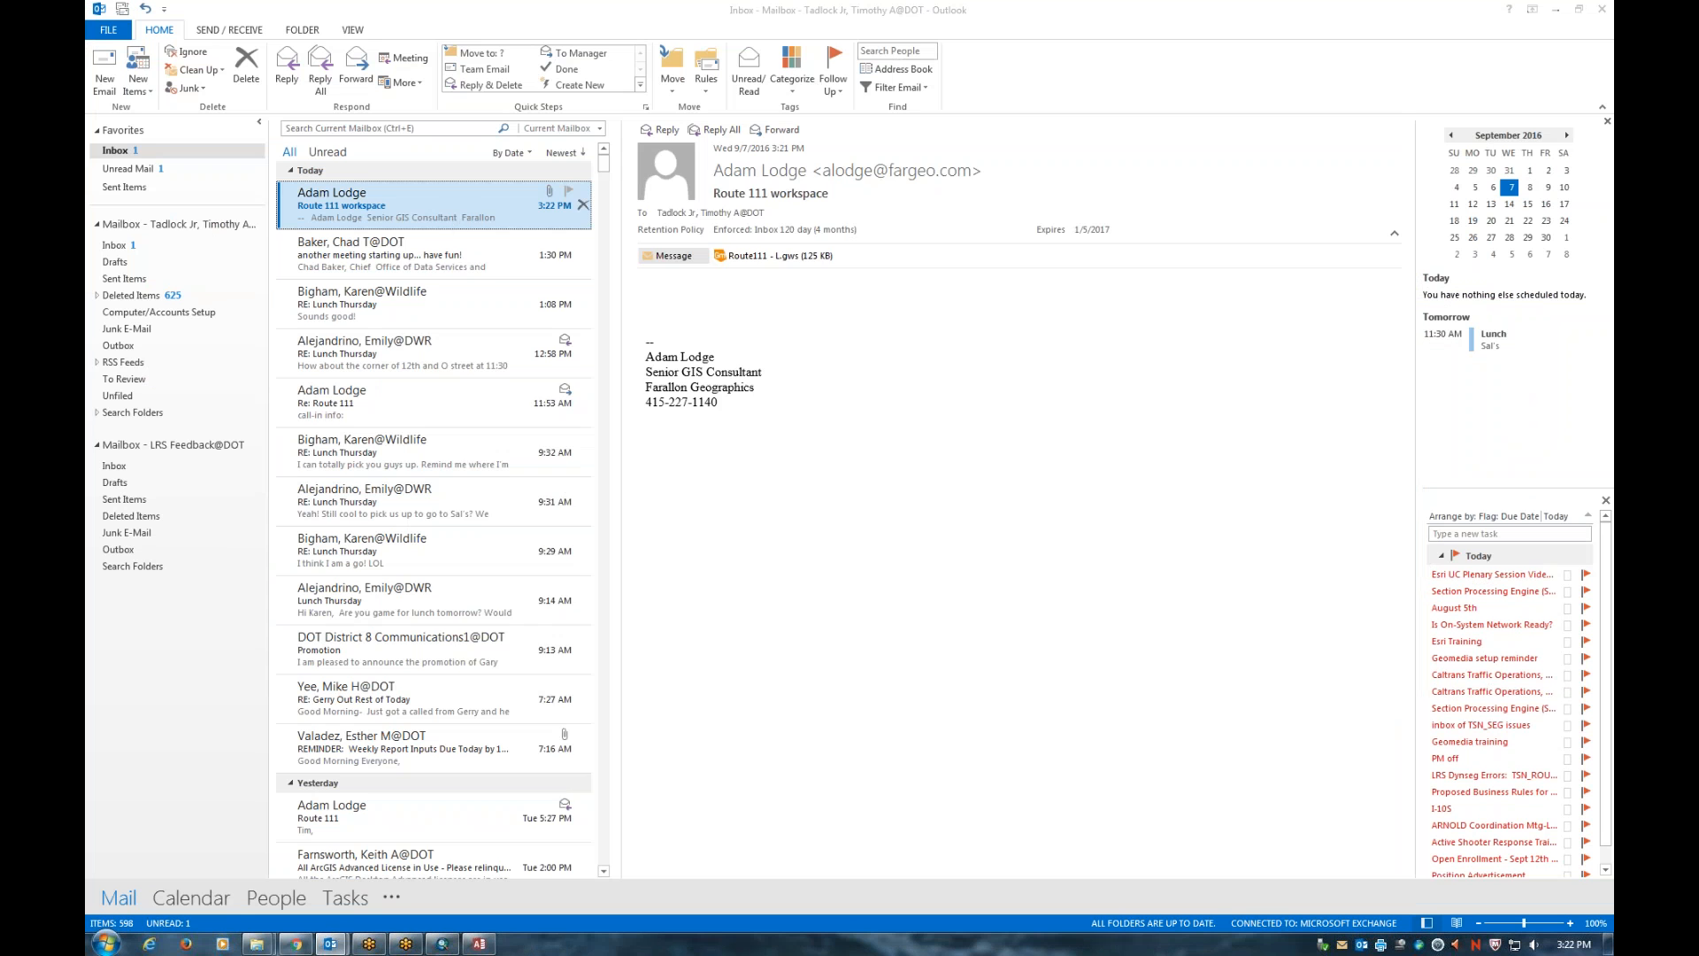
double_click(559, 400)
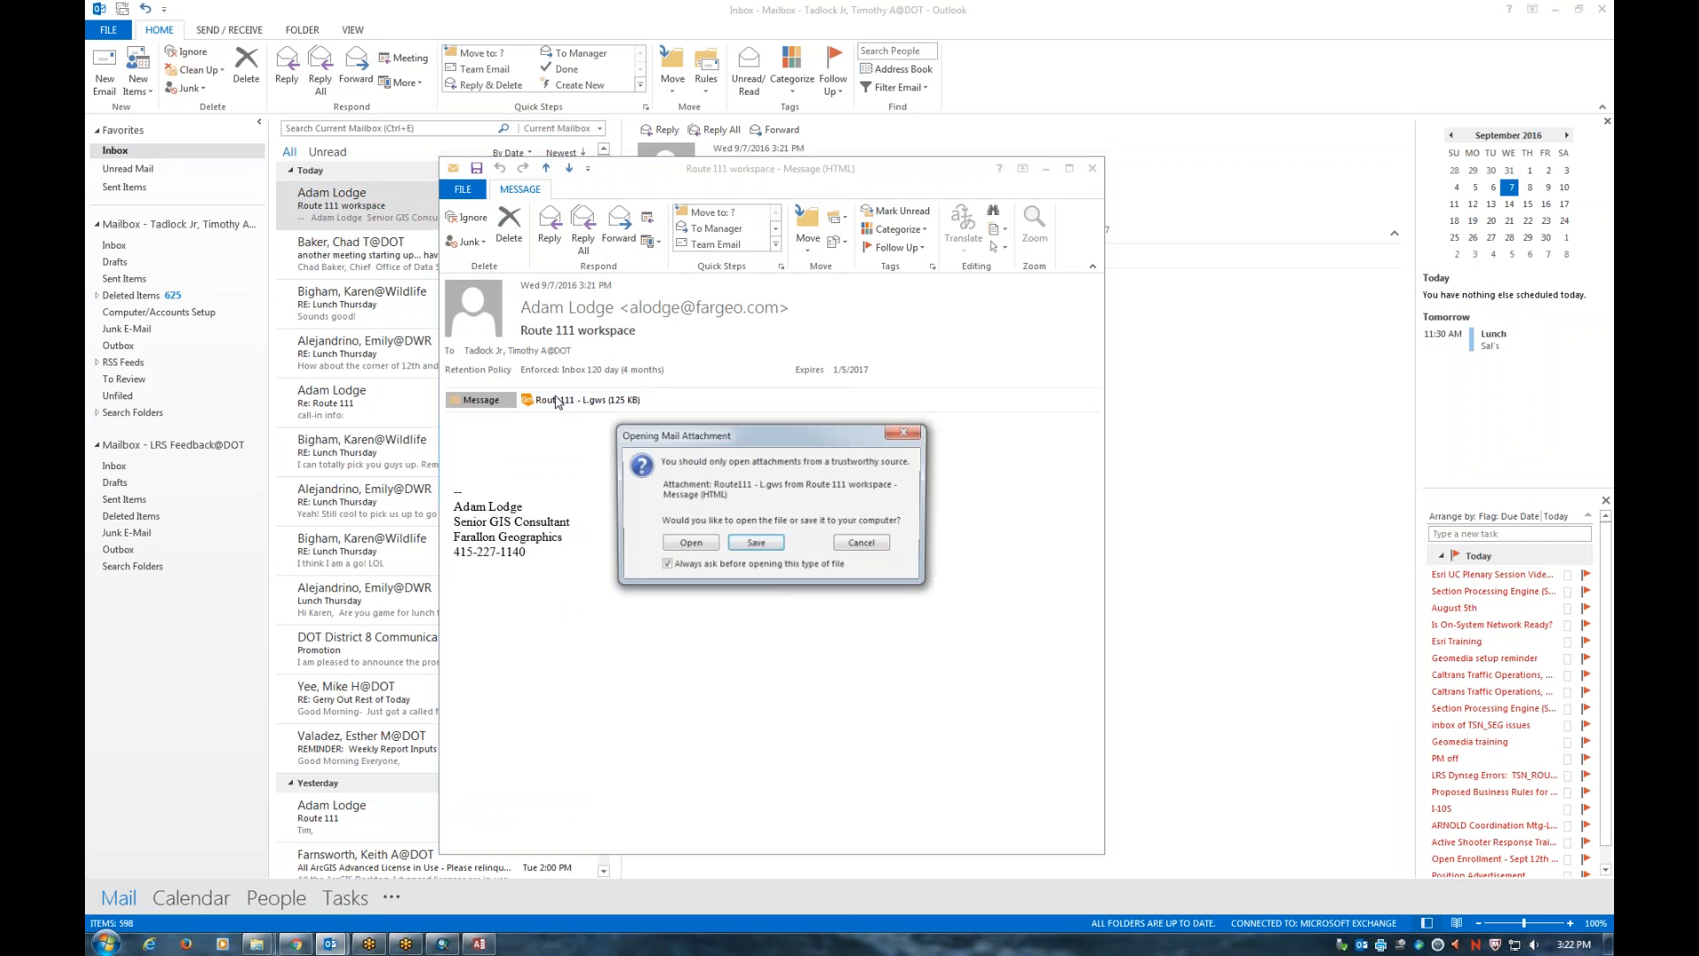
click(689, 544)
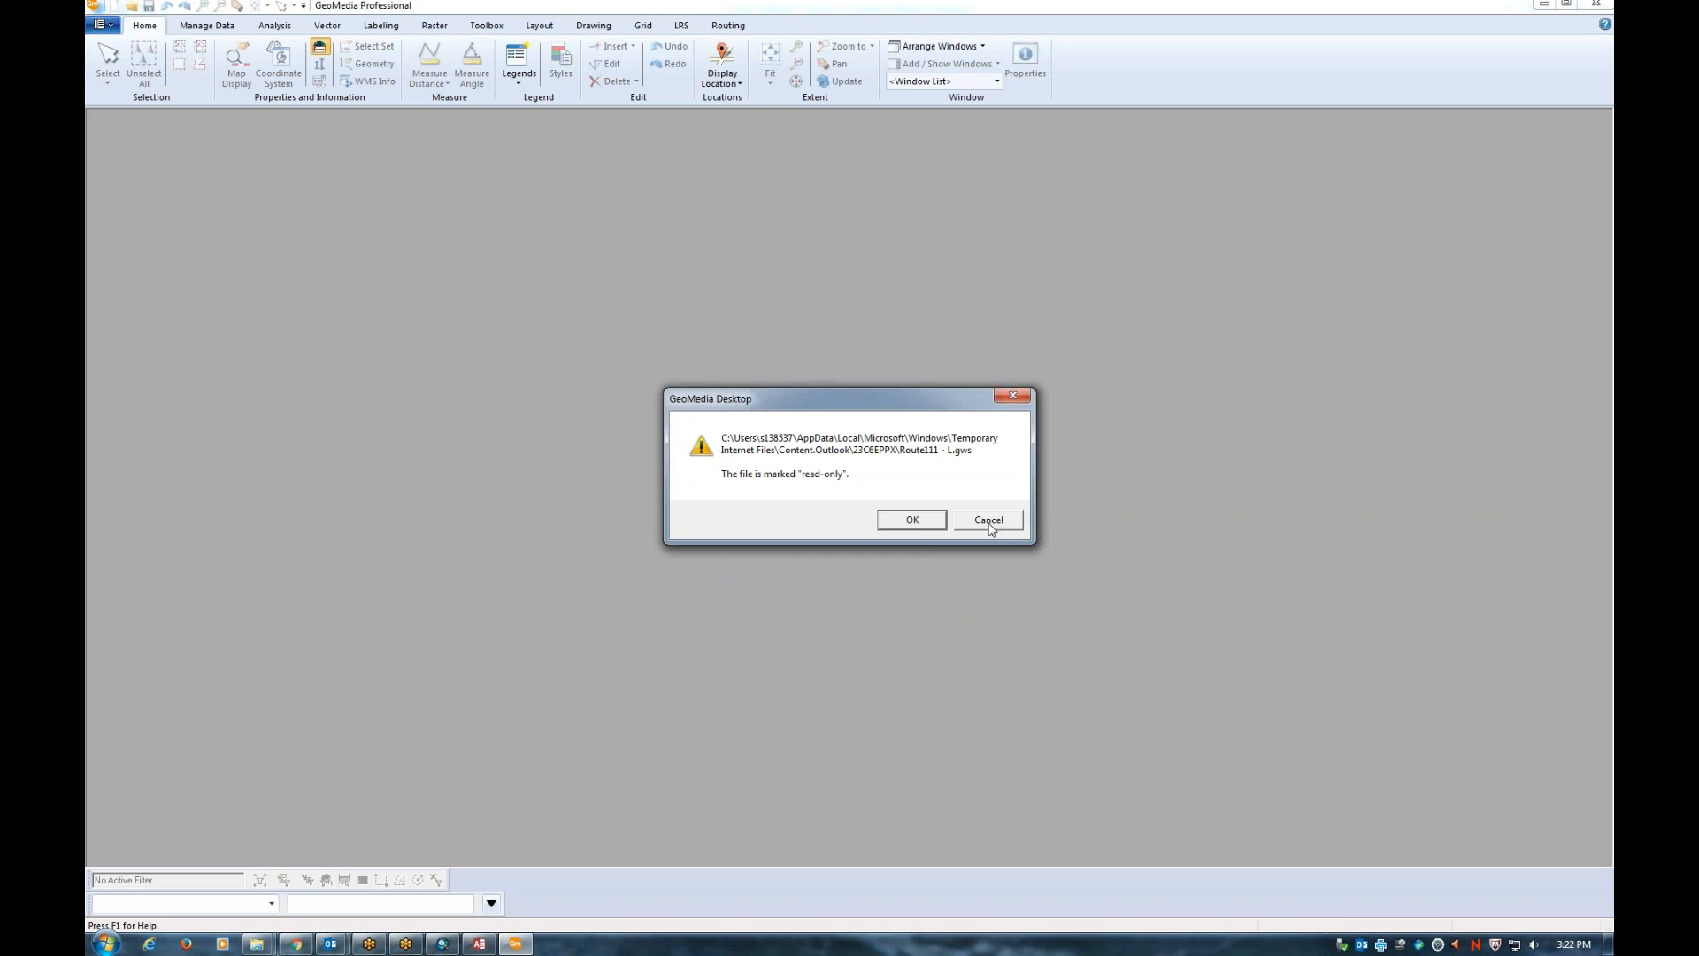
Acknowledge the read-only warning and bring the database connection error to the front
click(931, 528)
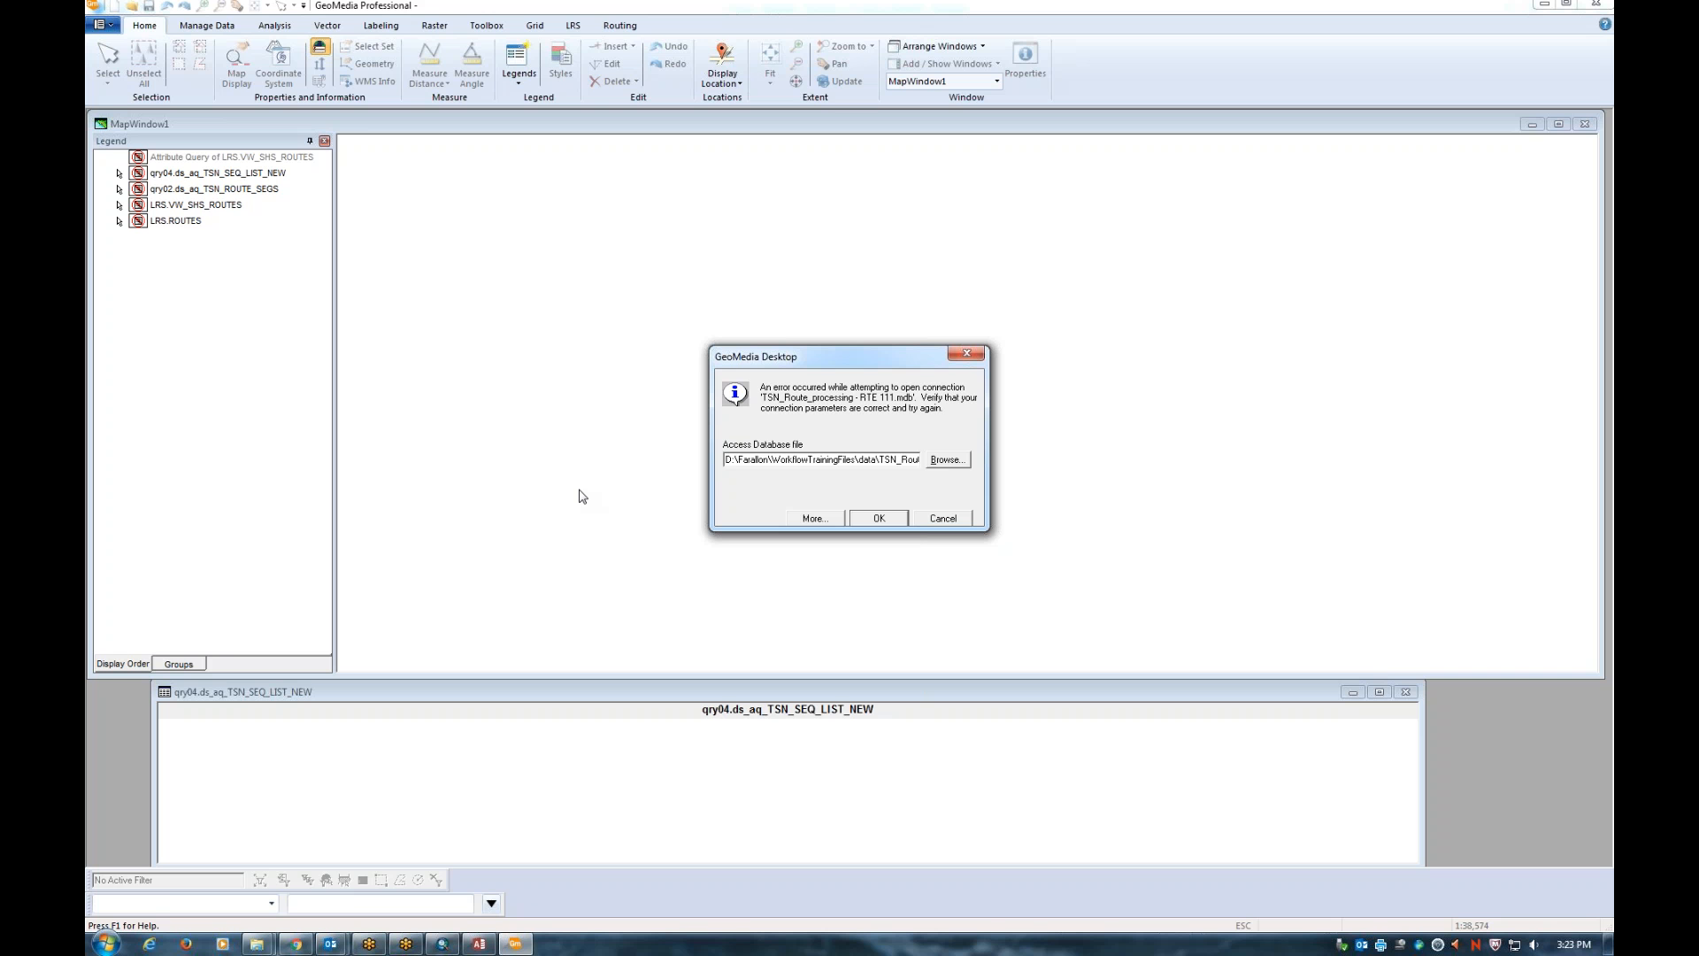
click(256, 943)
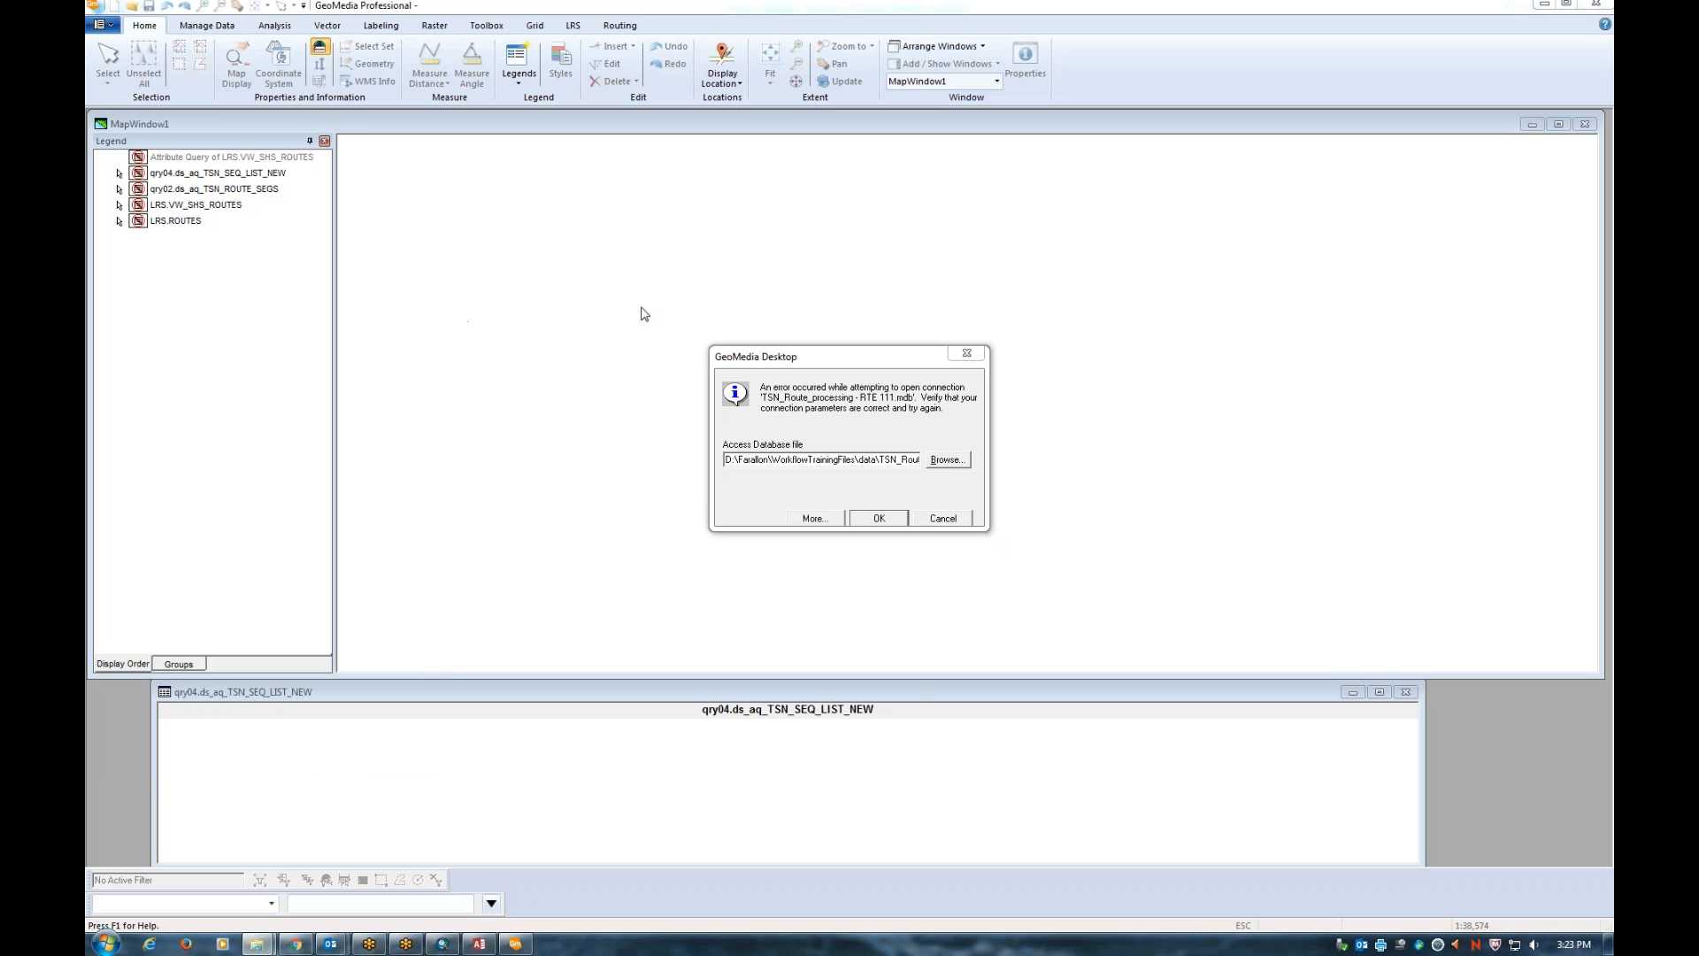
click(865, 355)
Place the blank Chrome New Tab window over the GeoMedia workspace
drag(309, 128, 375, 86)
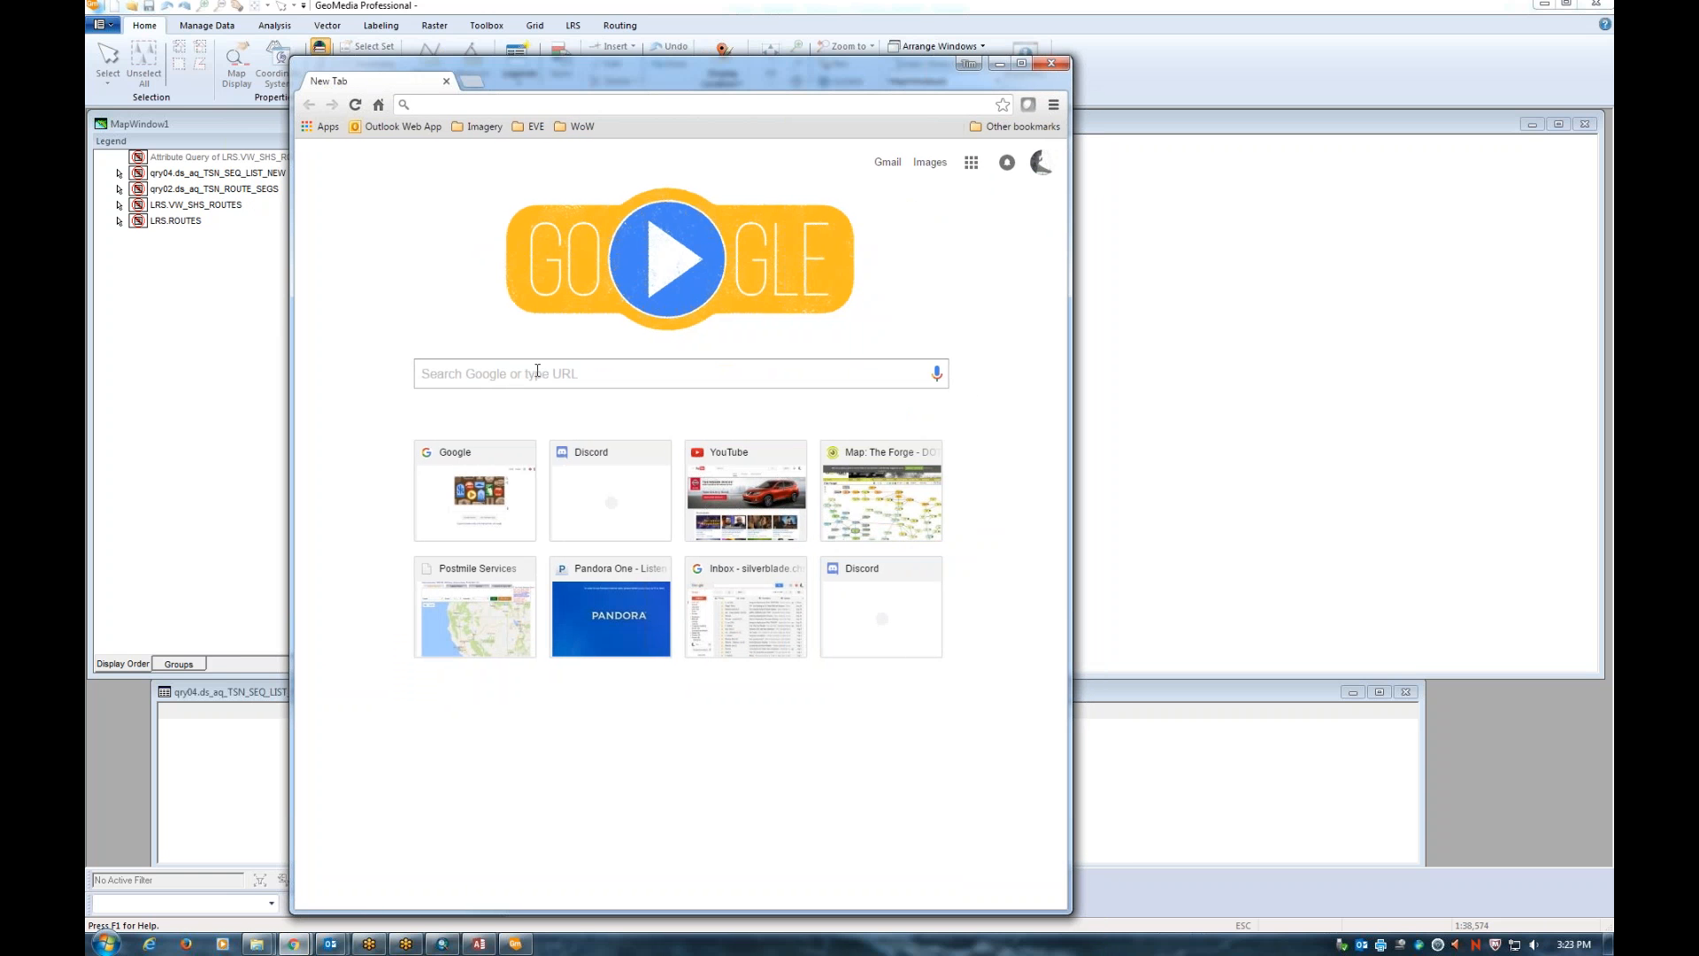
drag(572, 69, 86, 71)
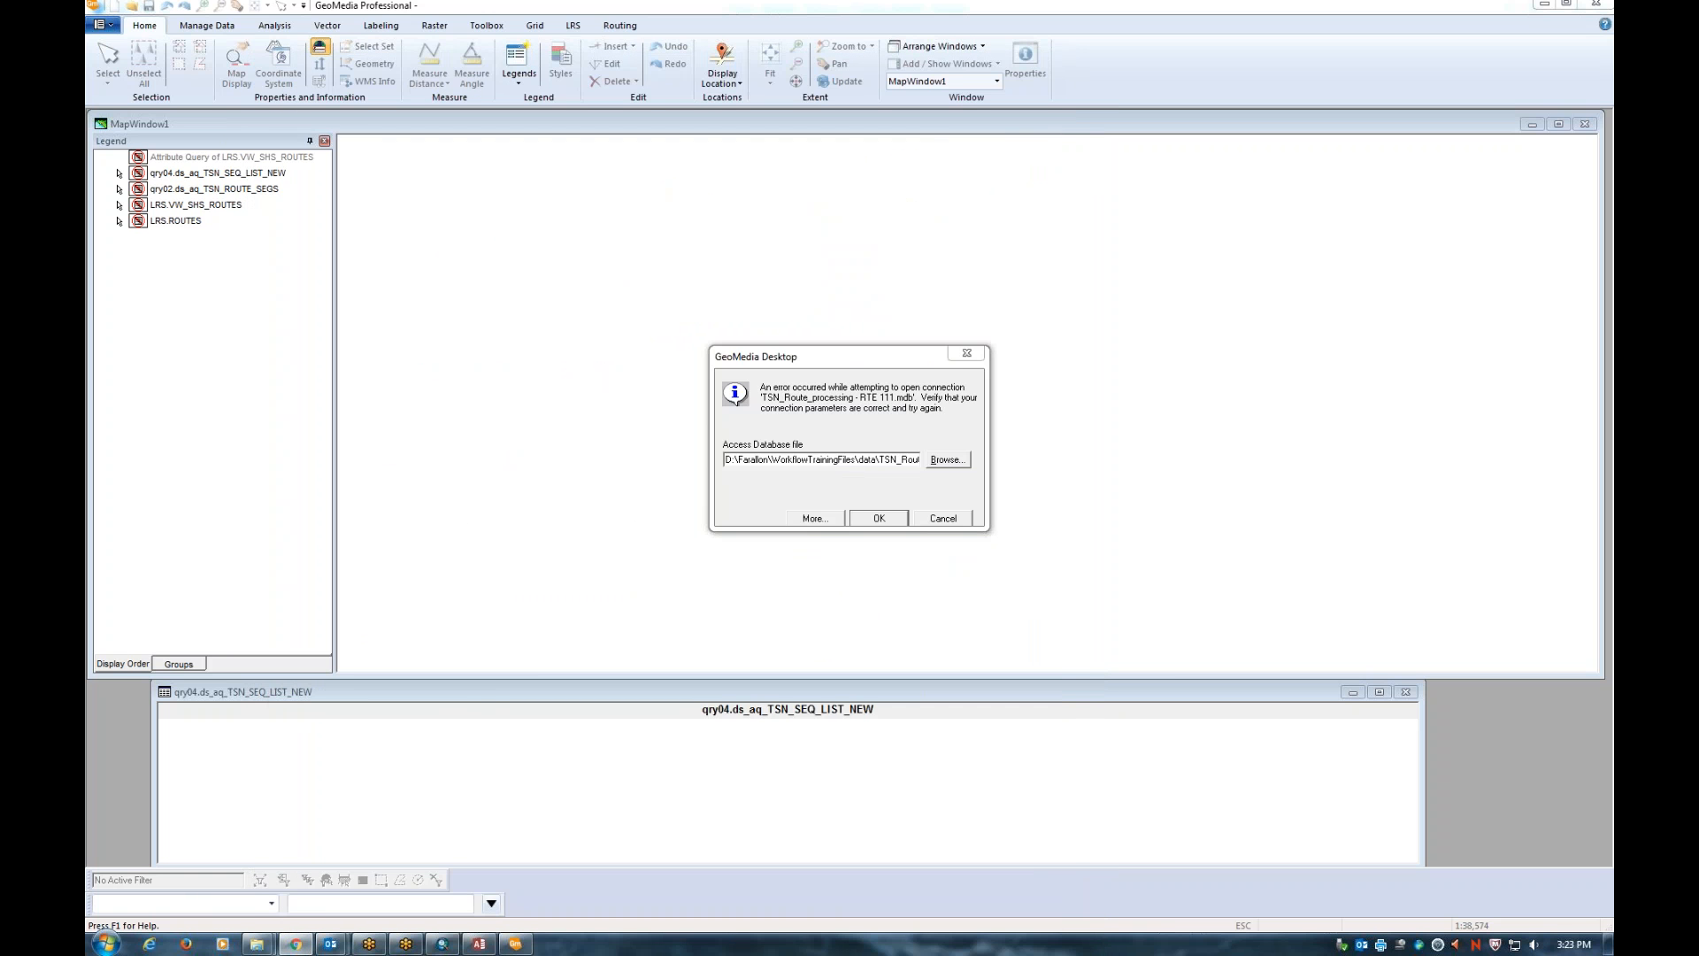
drag(86, 168, 378, 70)
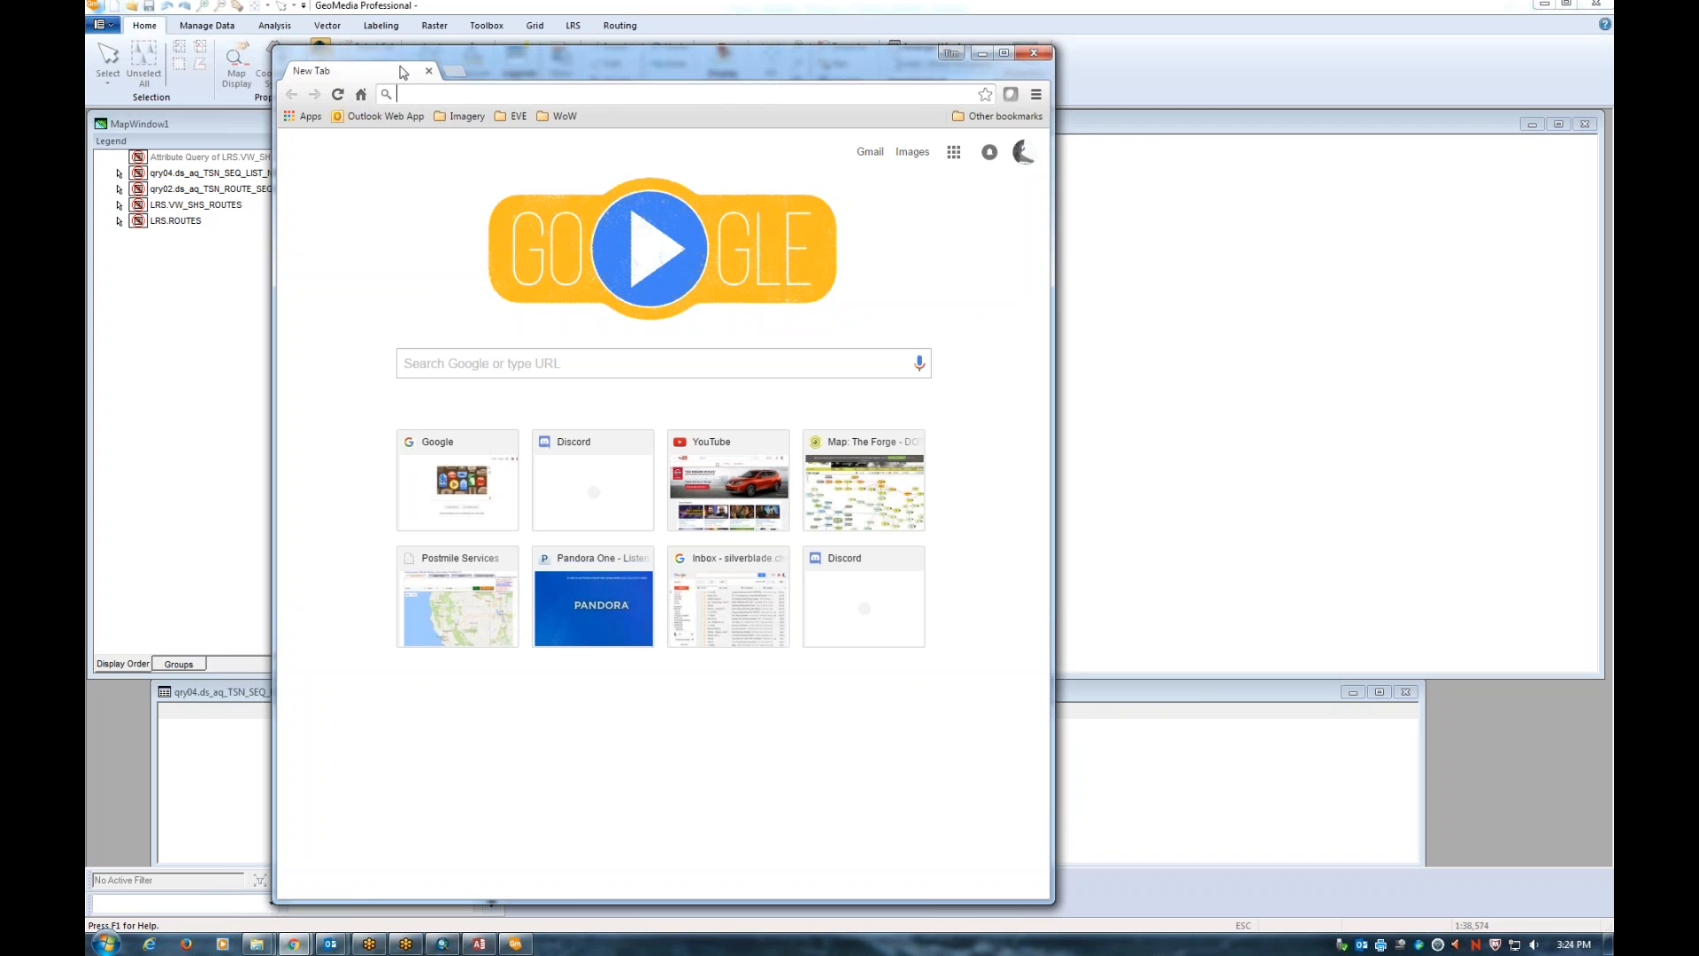
Go to basecamp.com in Chrome and open its Log in page
drag(345, 71, 875, 57)
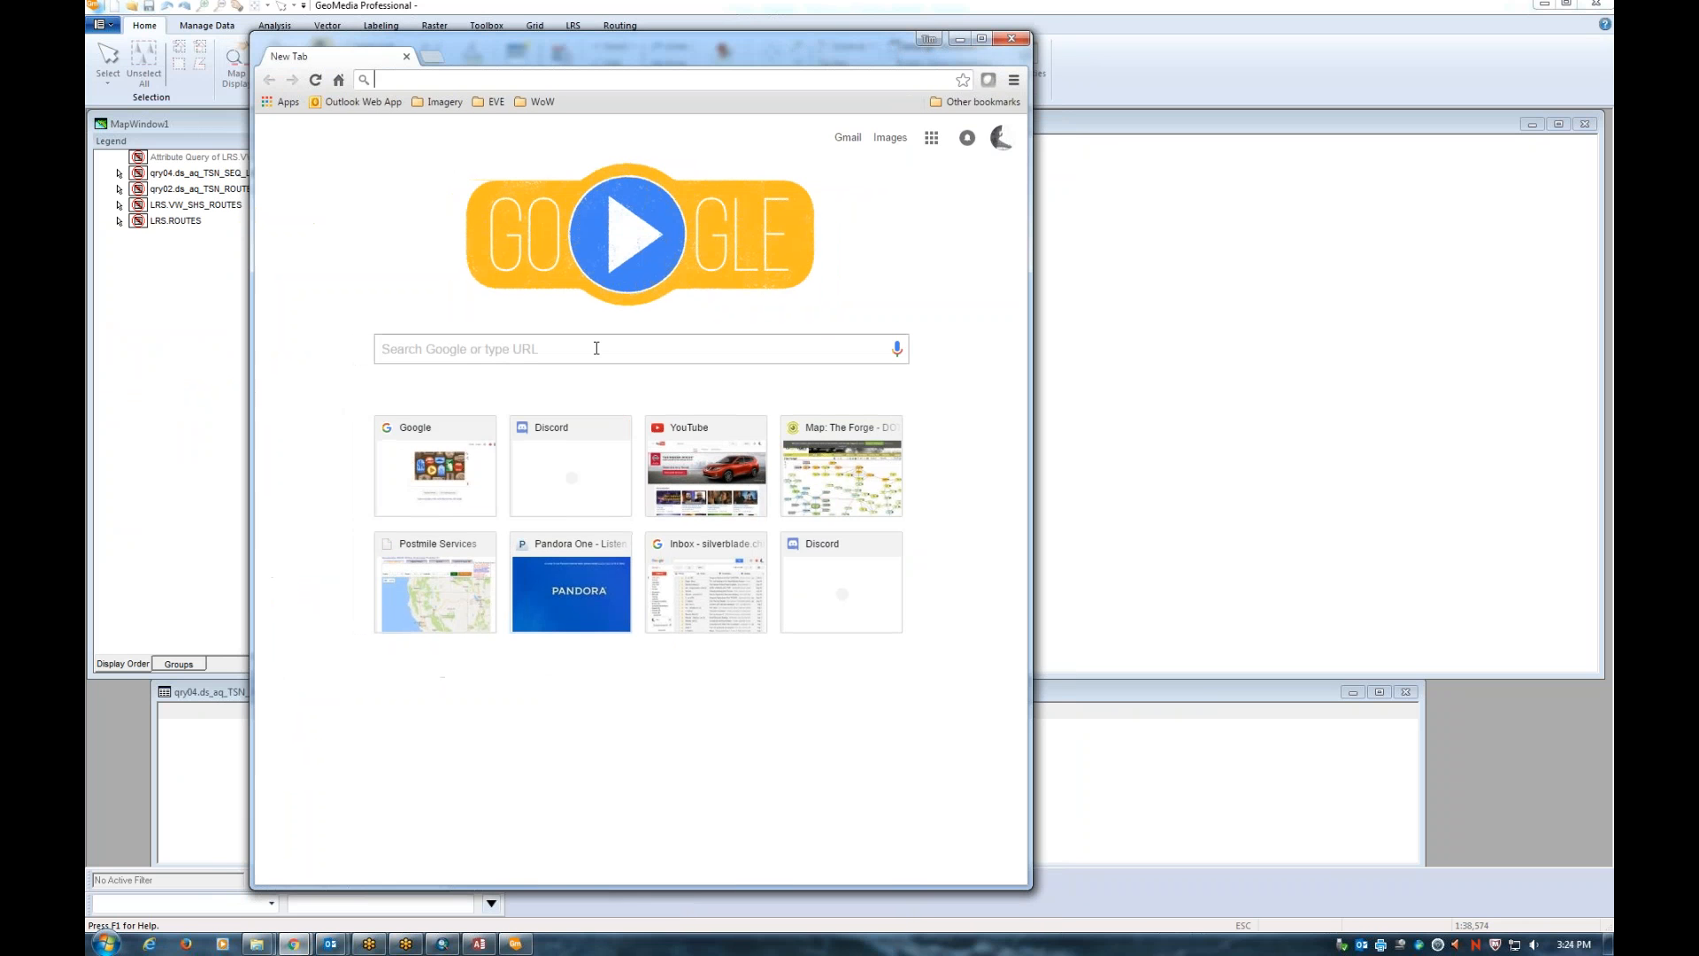
text(basecamp.com)
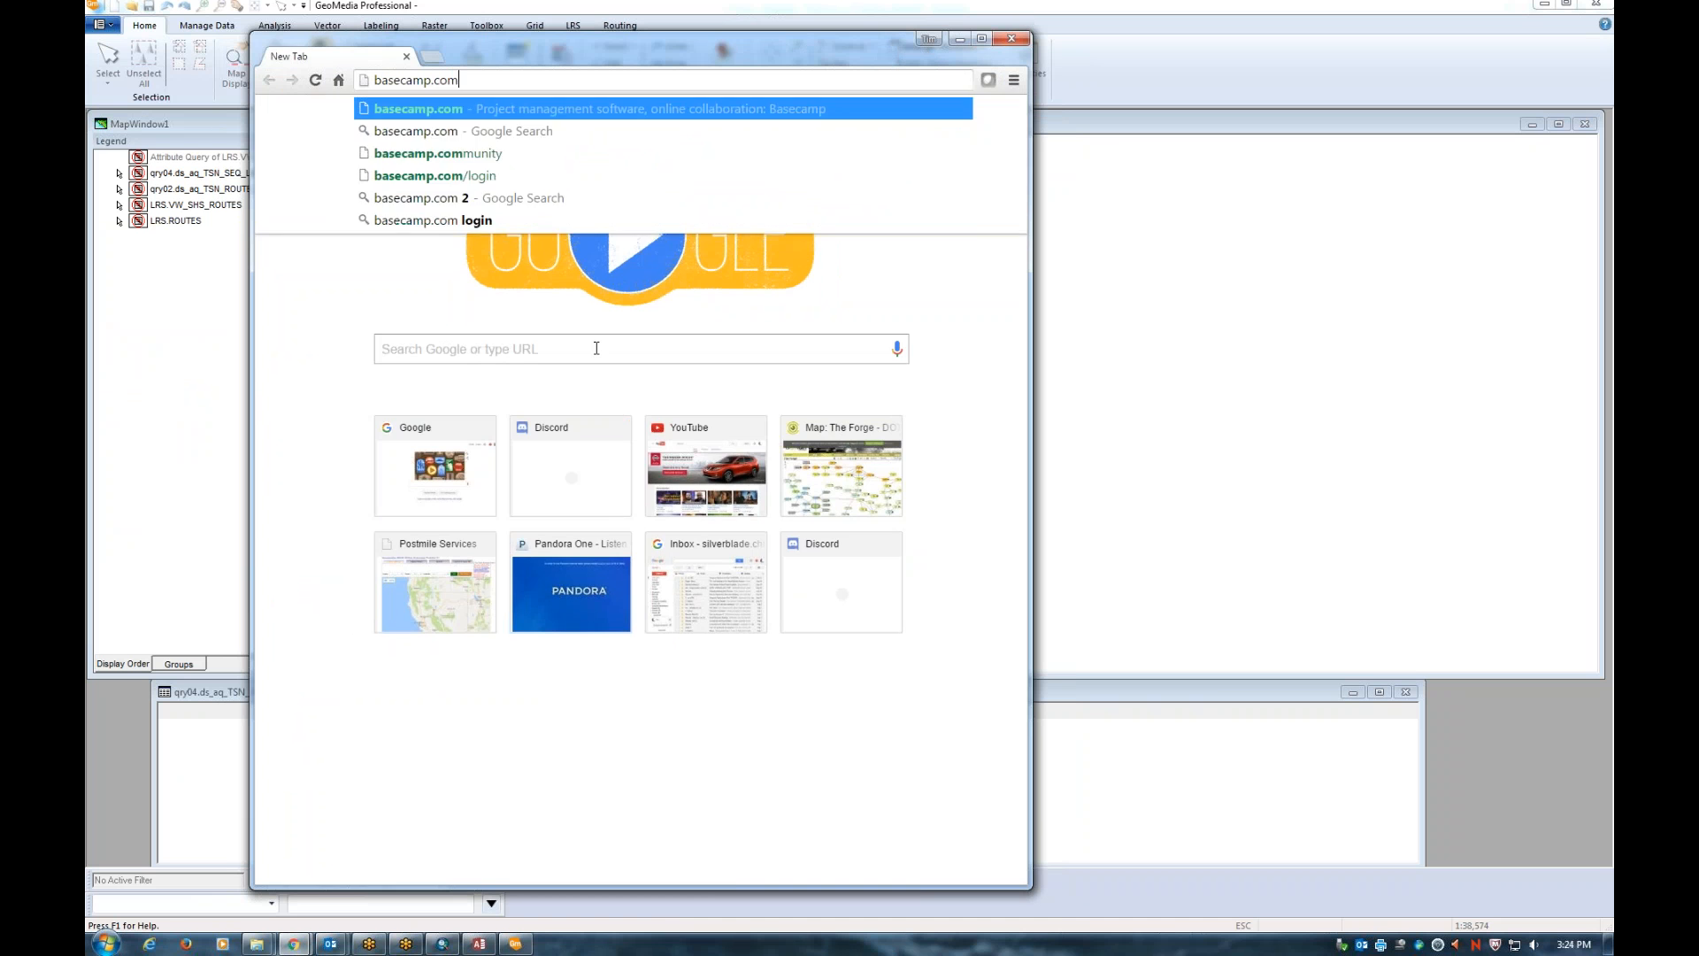
key(Return)
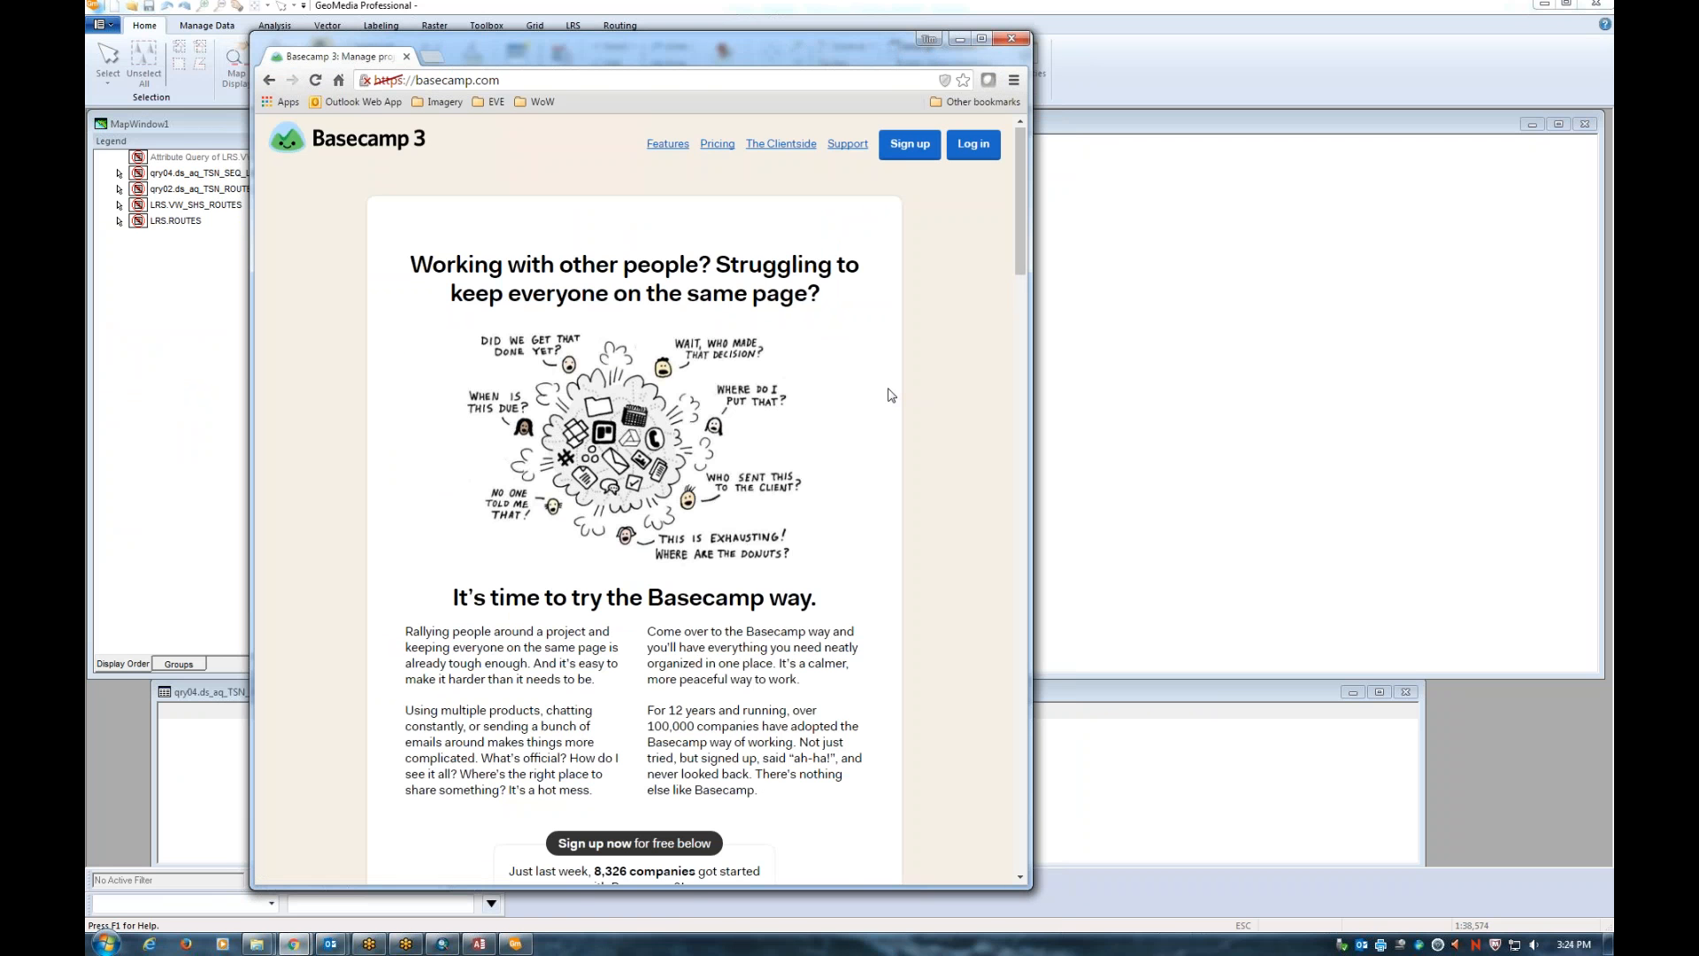
scroll(891, 395, down, 5)
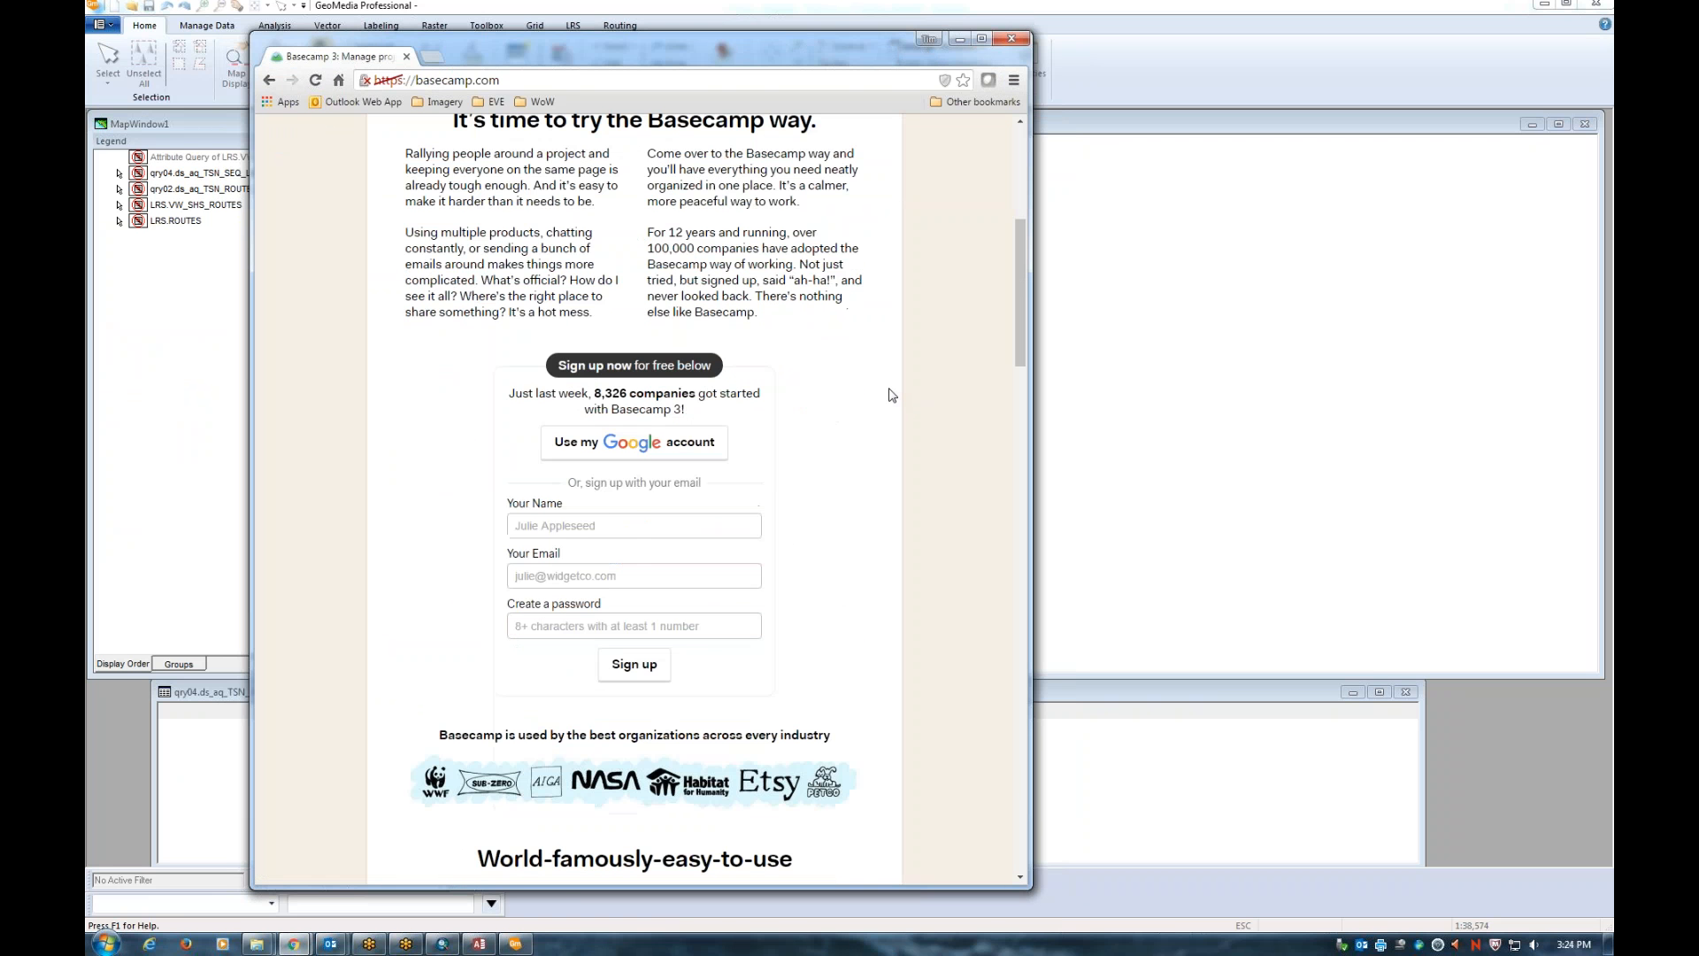
click(602, 526)
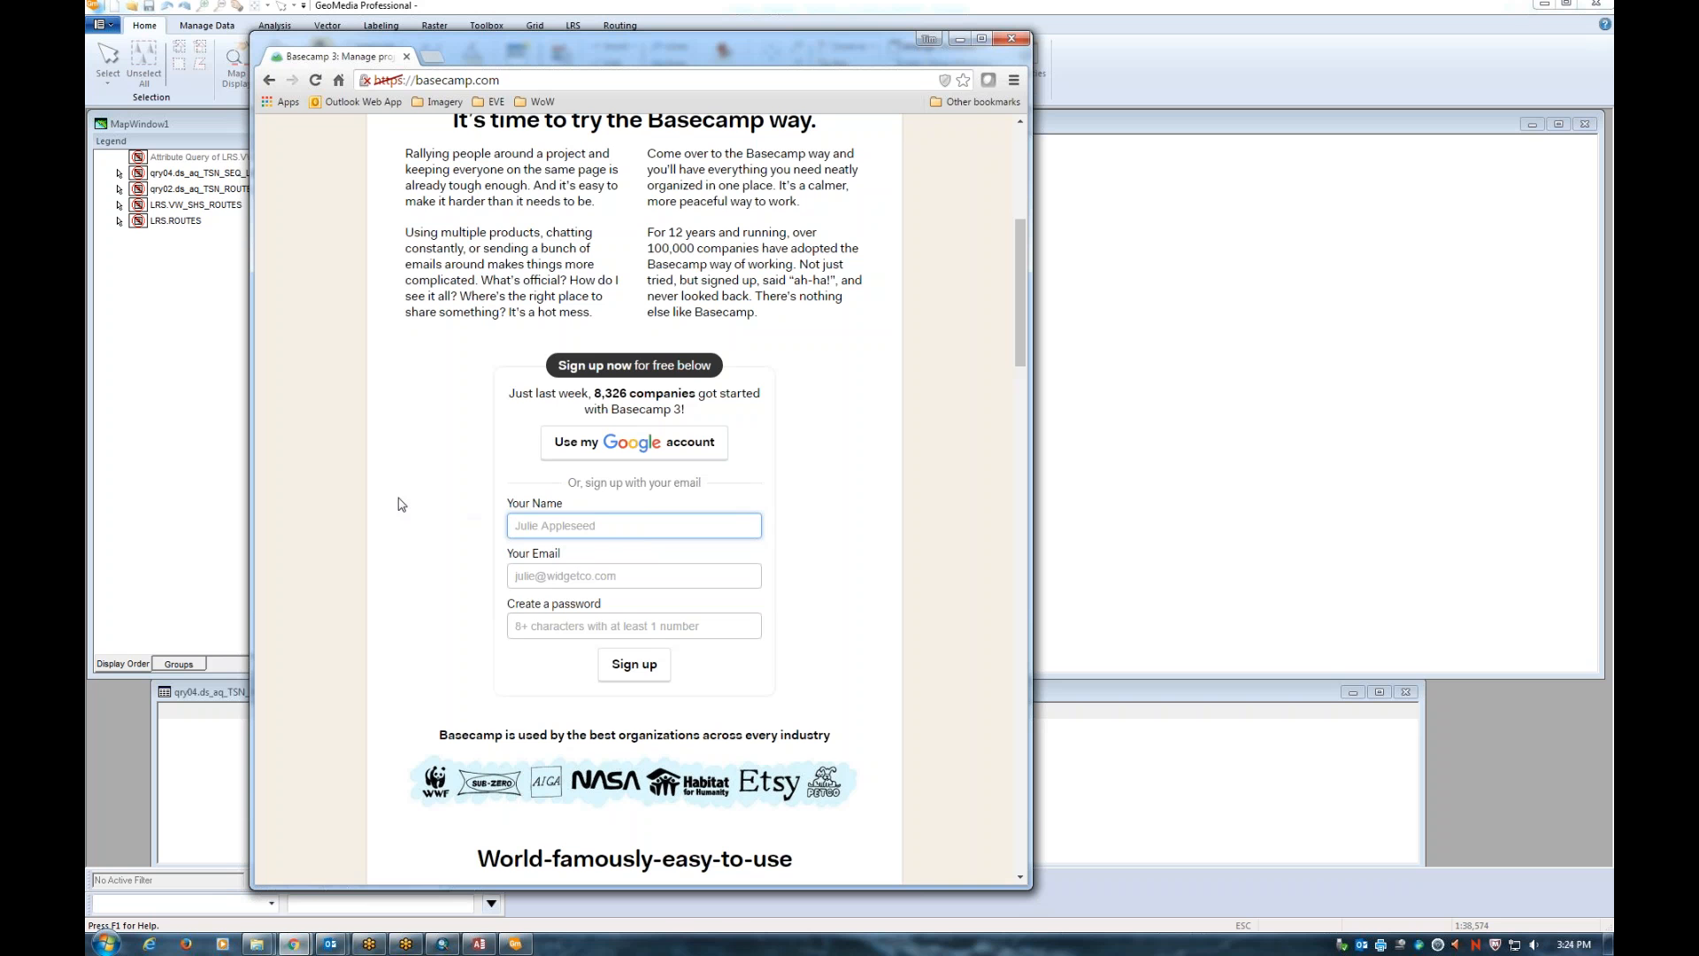
scroll(401, 505, up, 5)
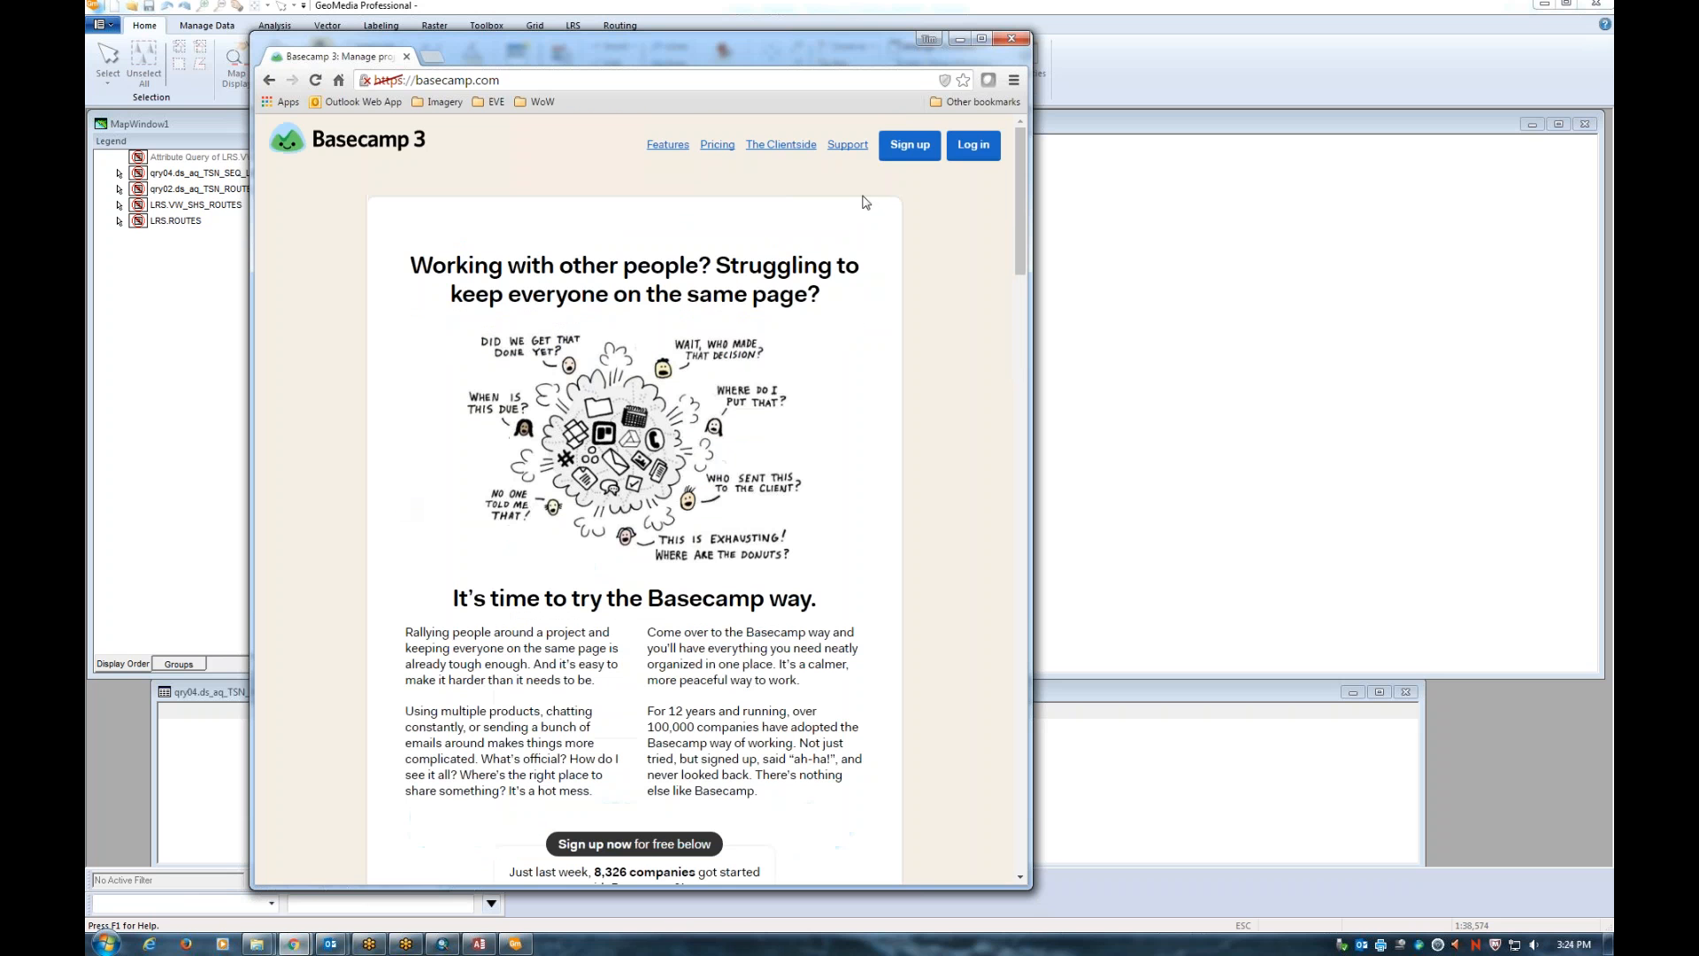
click(973, 146)
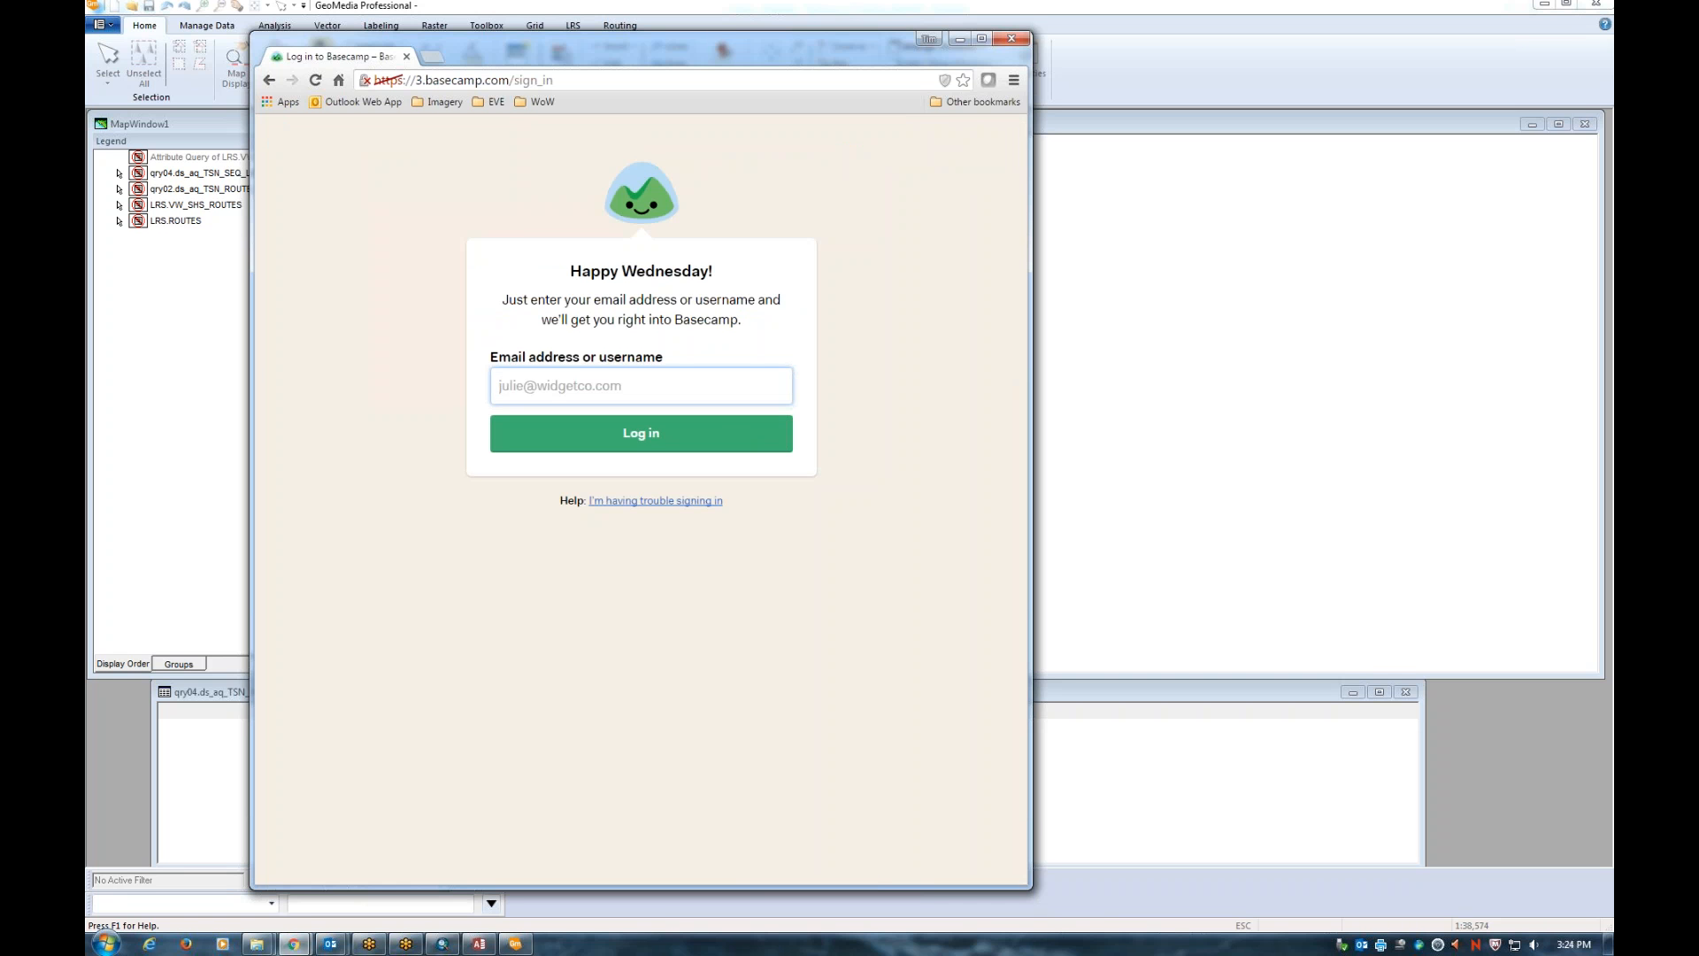
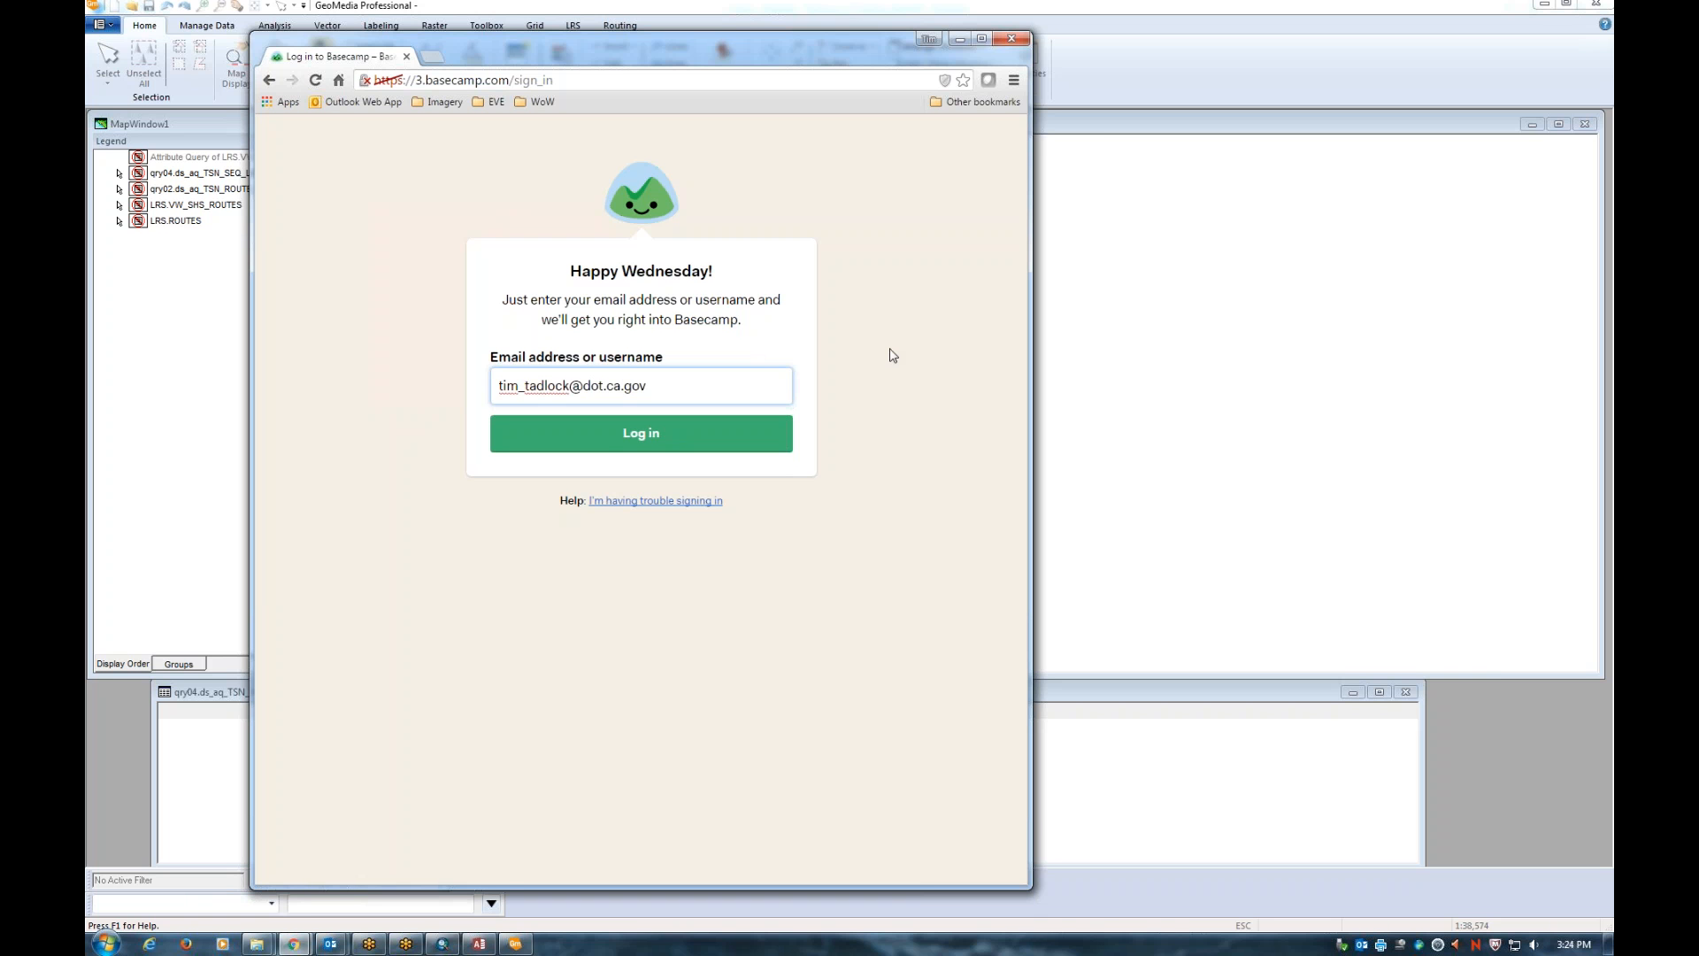
Sign in to Basecamp with the account e-mail and password, correcting the mistyped e-mail
click(599, 442)
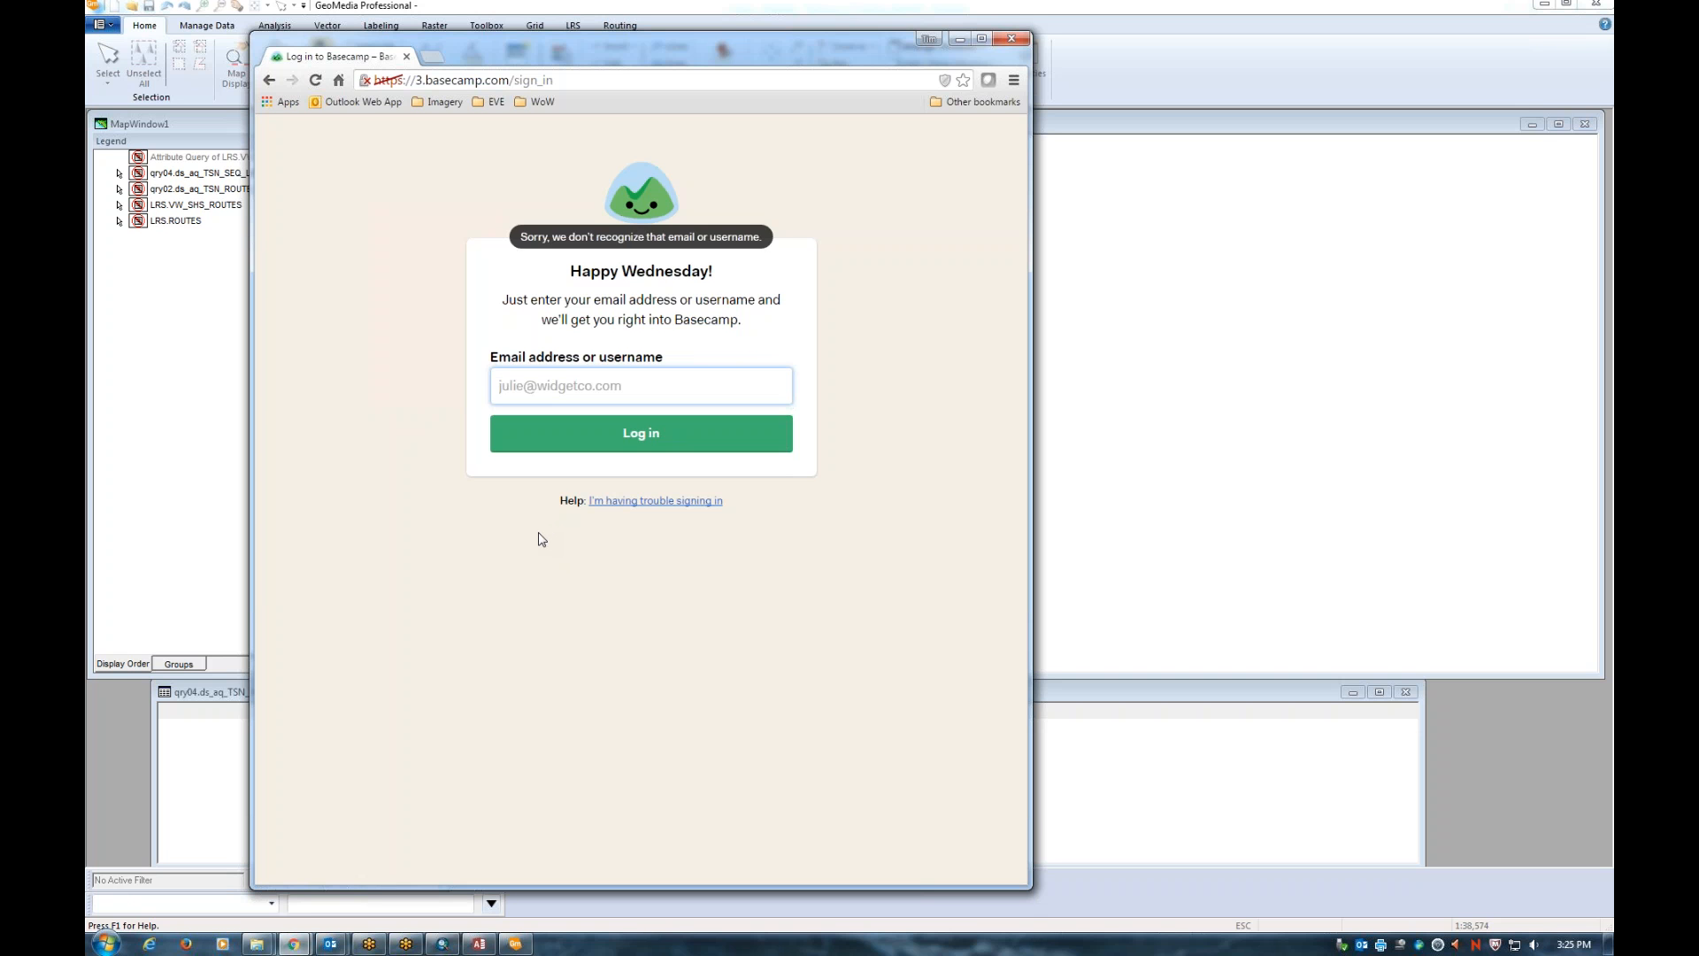
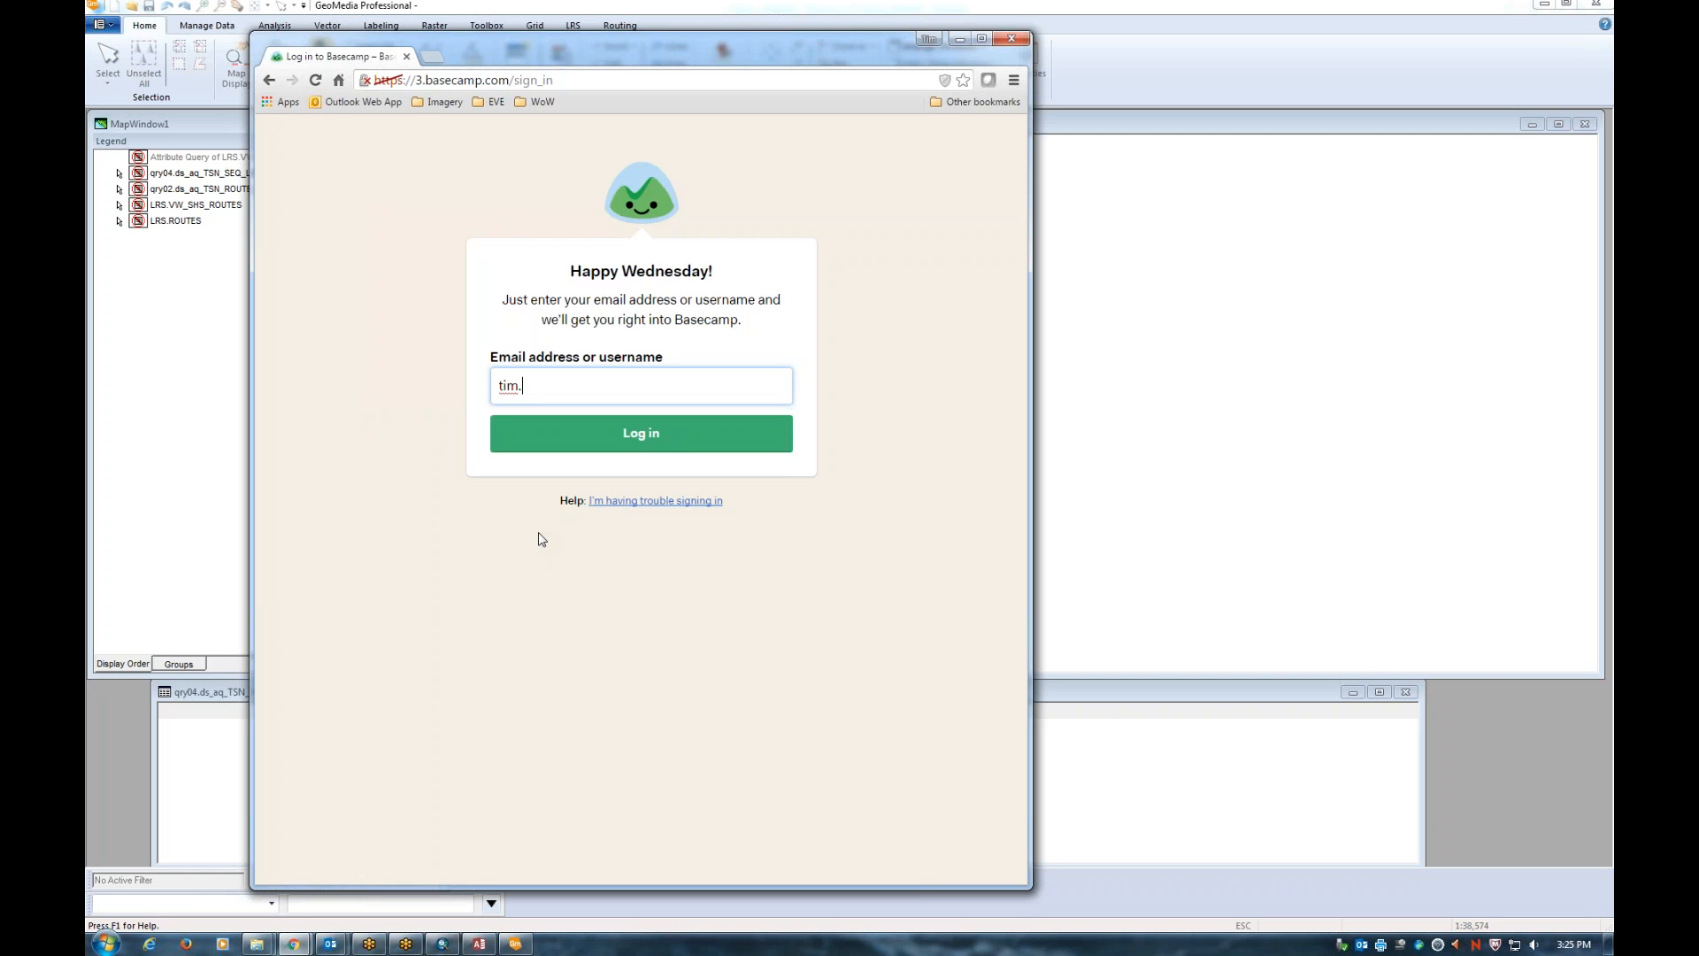
key(Return)
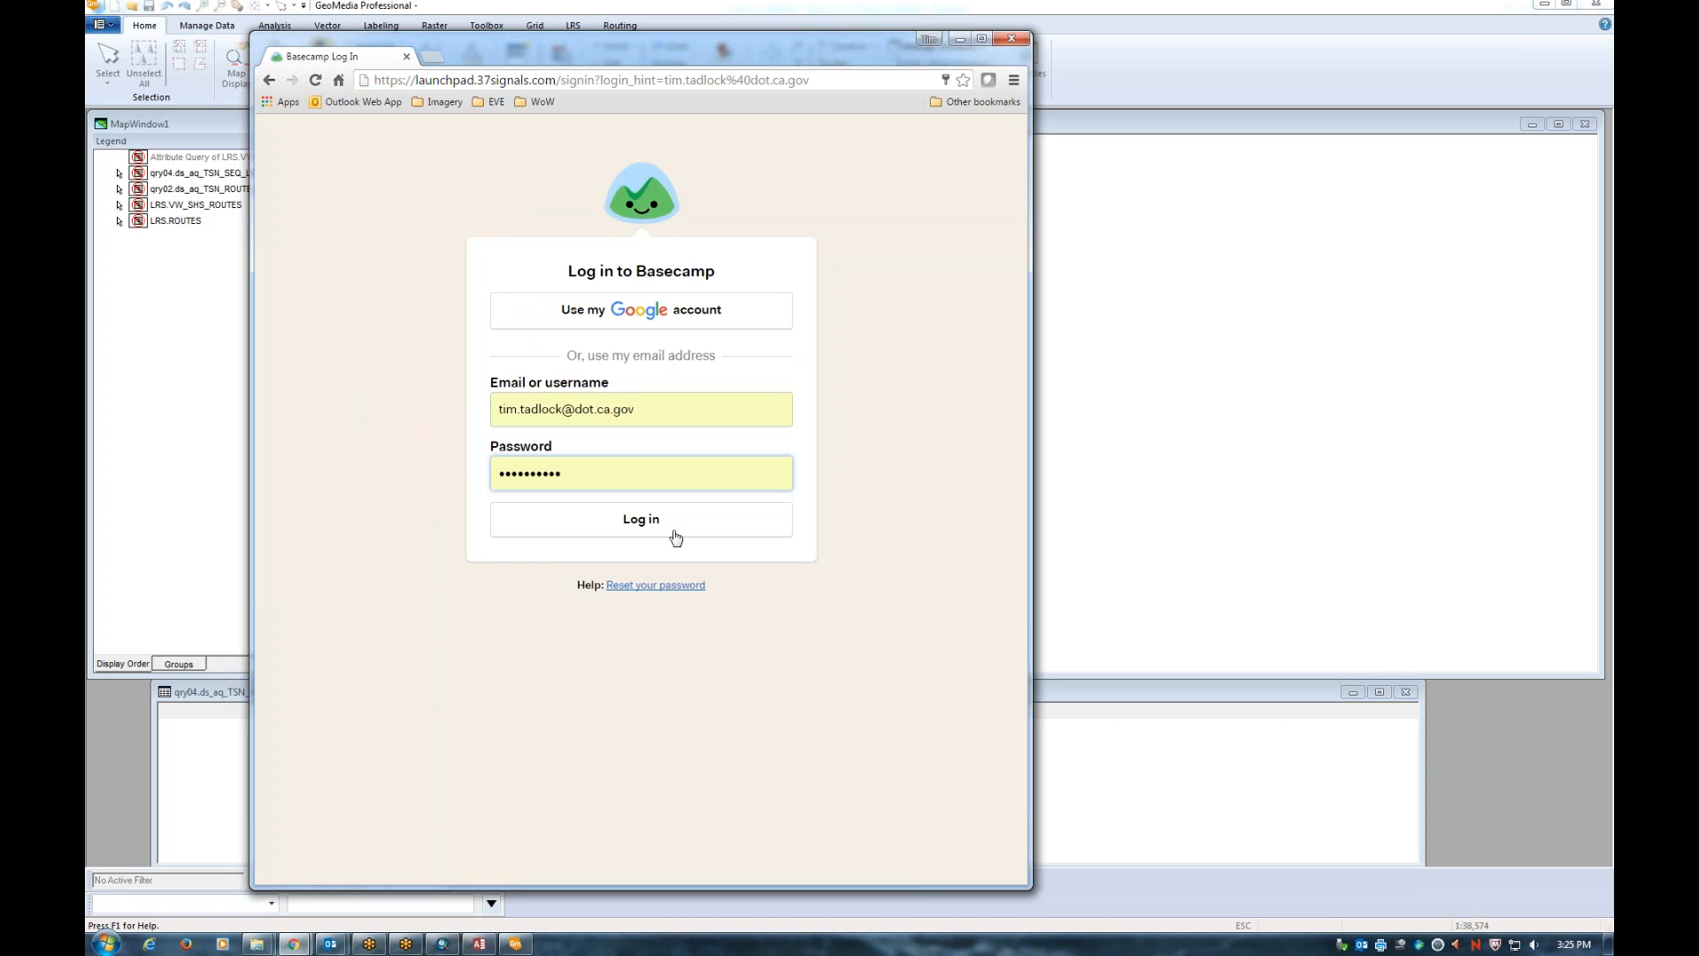
click(657, 533)
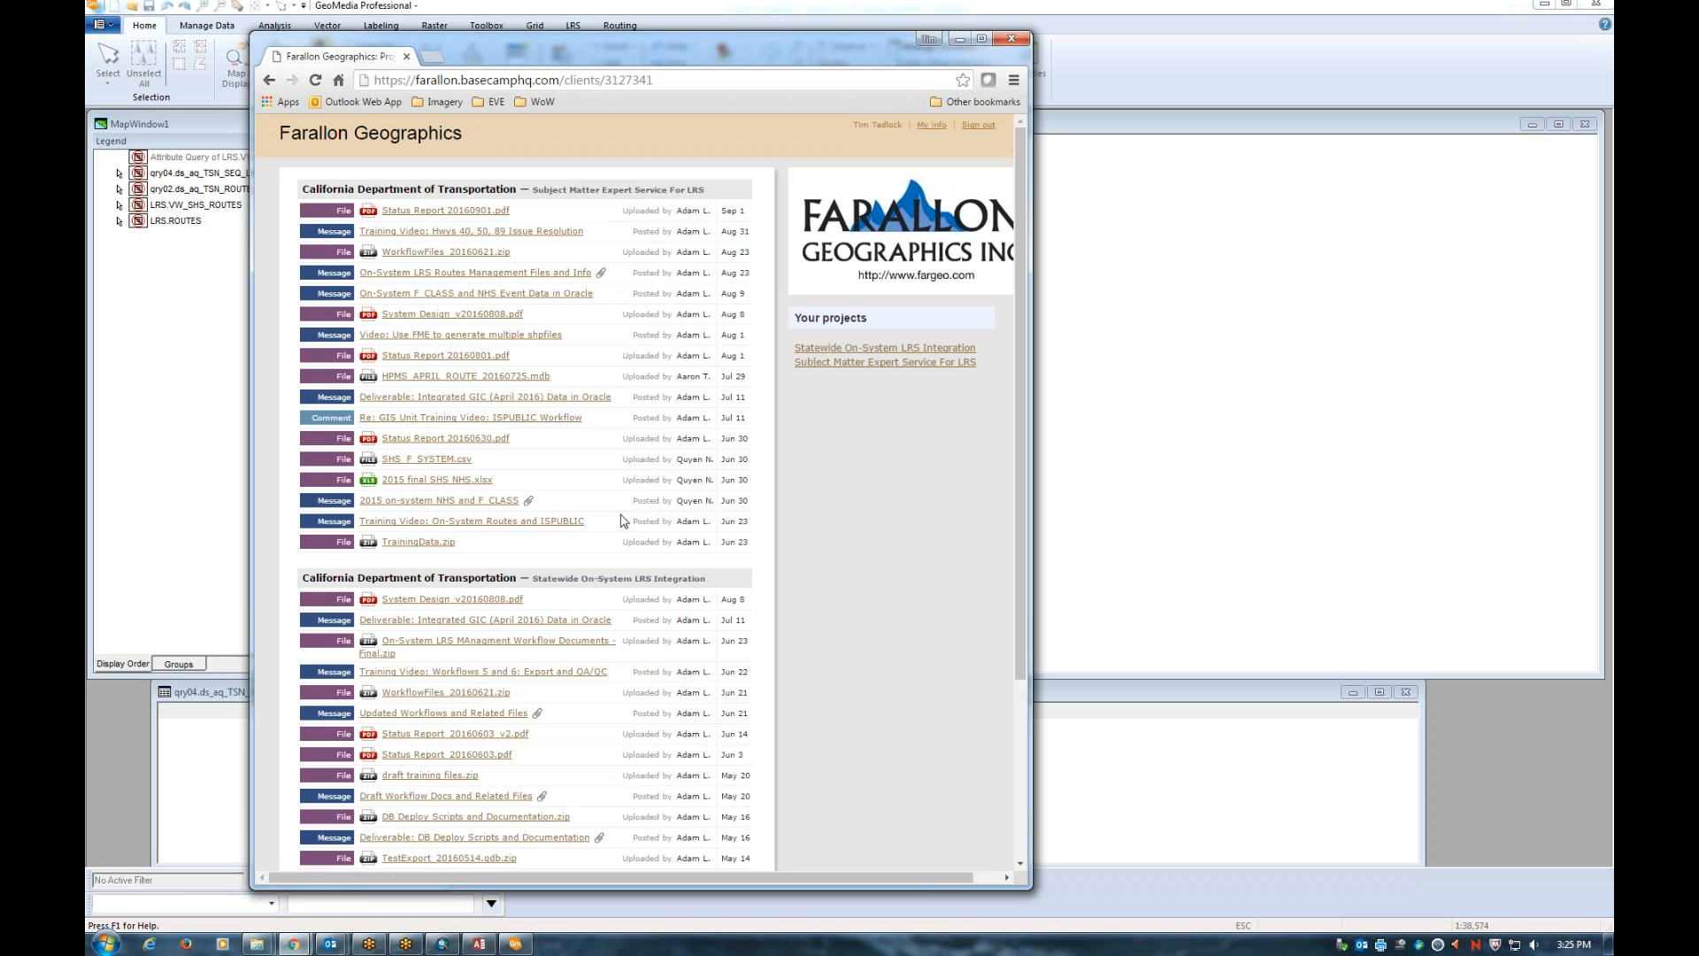
Bring the File Explorer window onto this screen and navigate back to the Desktop folder
click(266, 947)
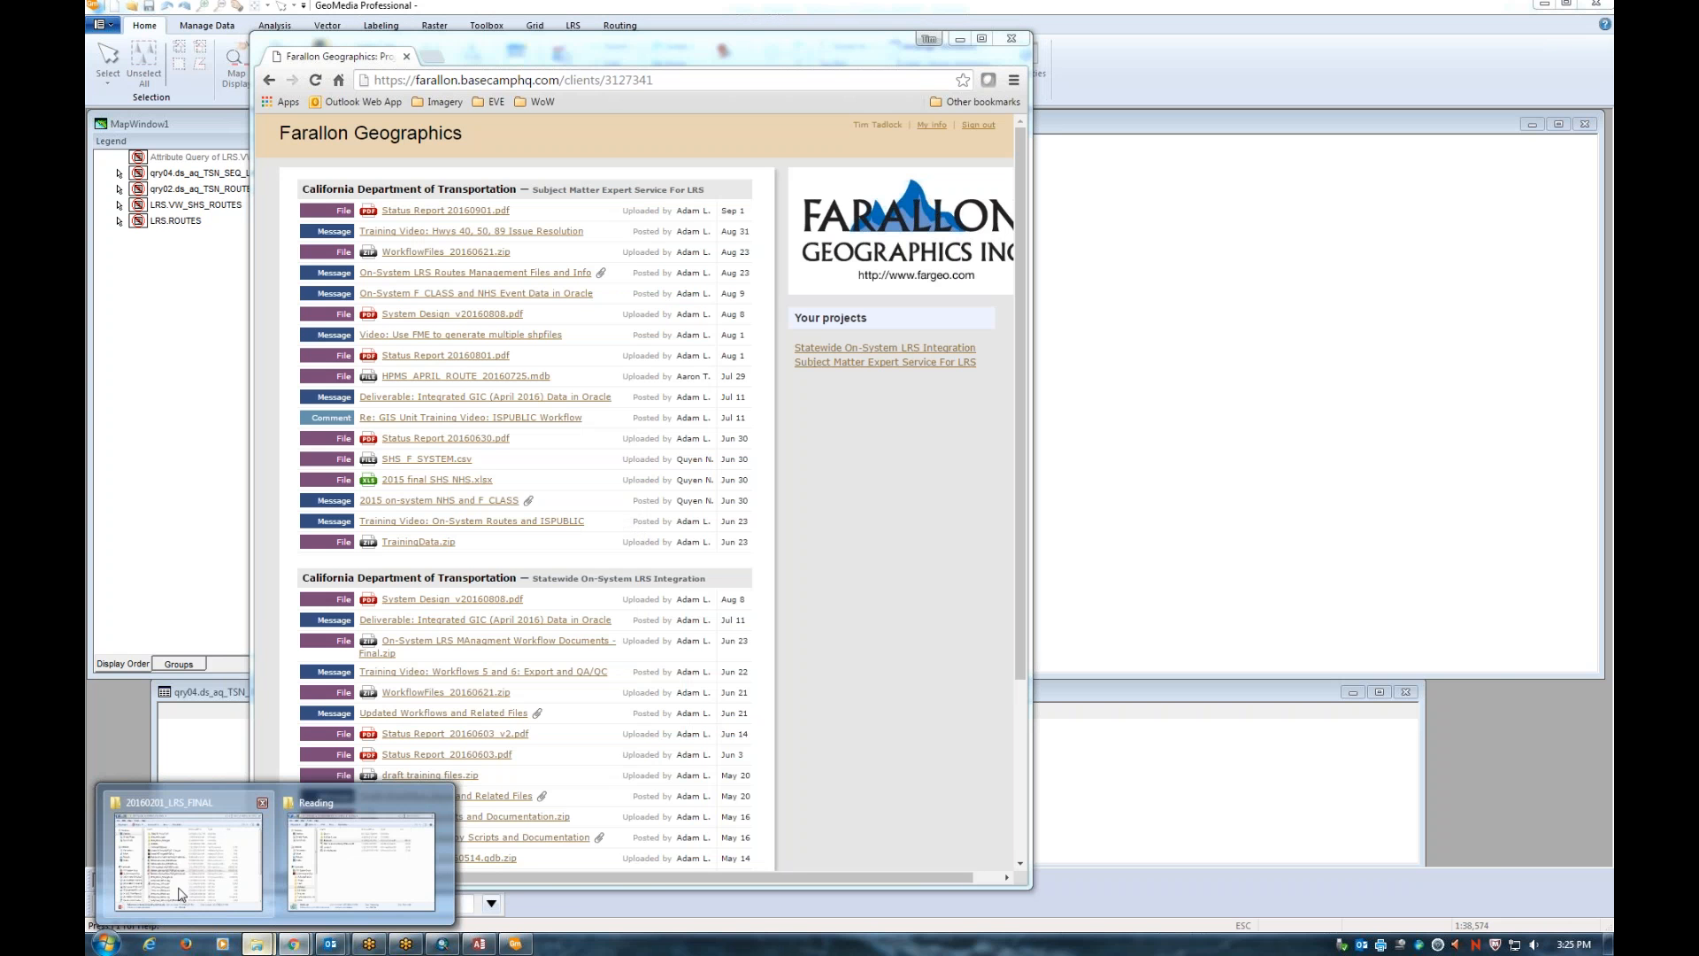
drag(86, 232, 1057, 241)
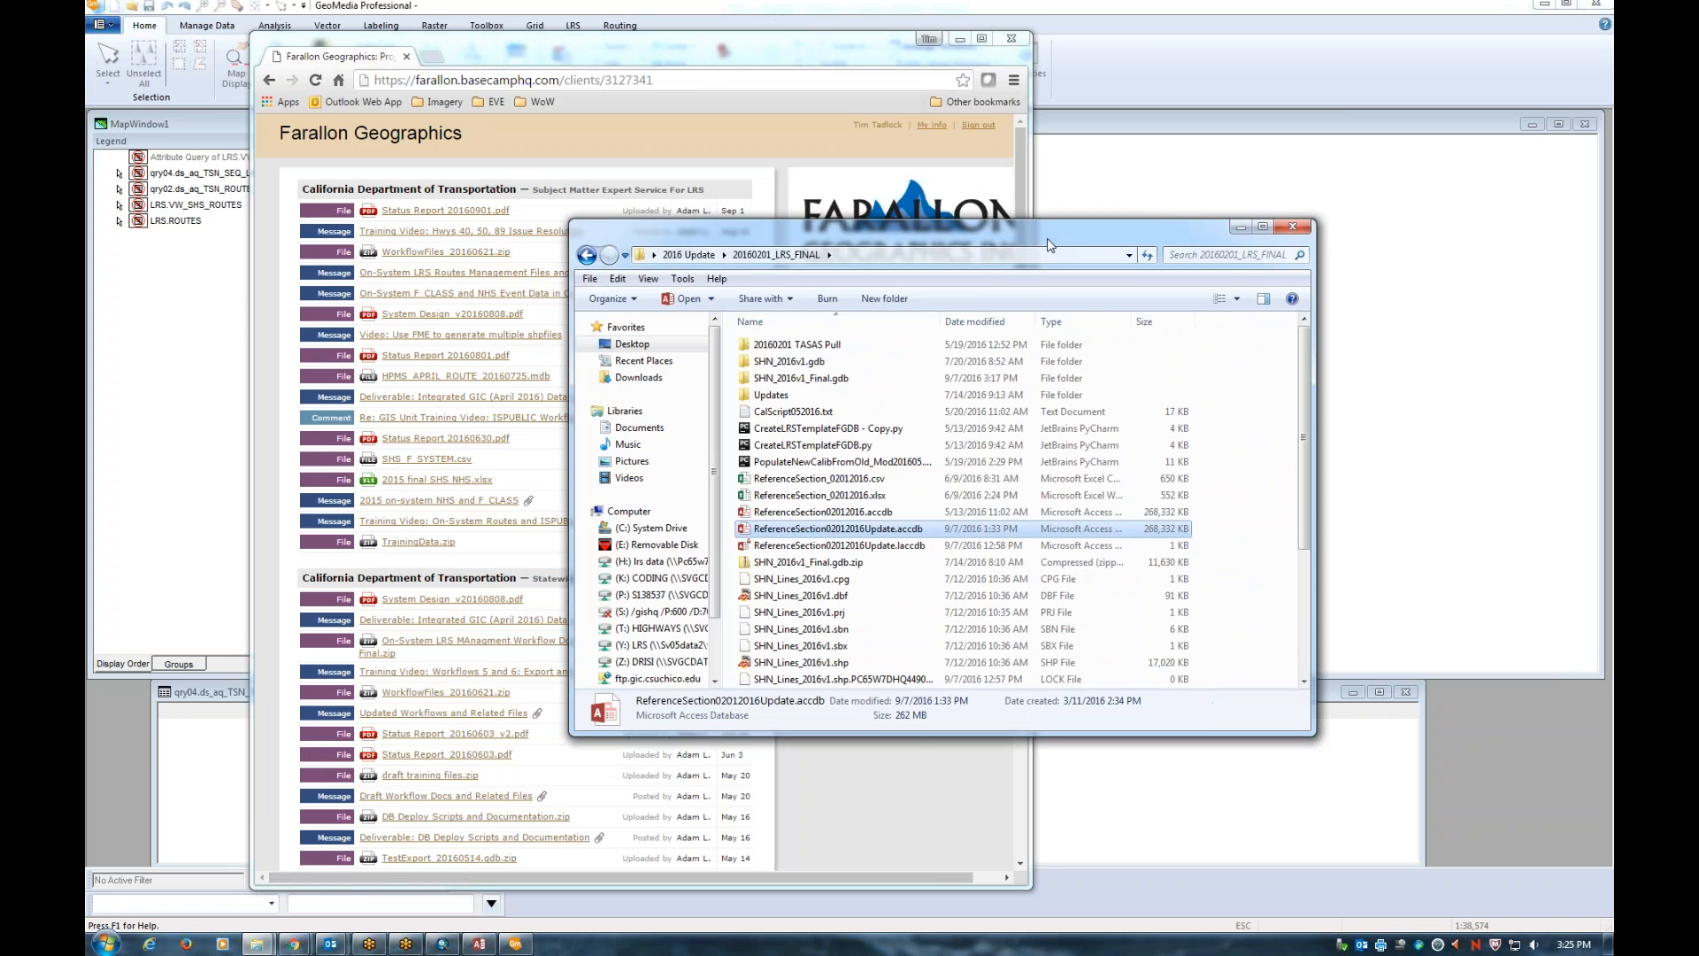
click(596, 251)
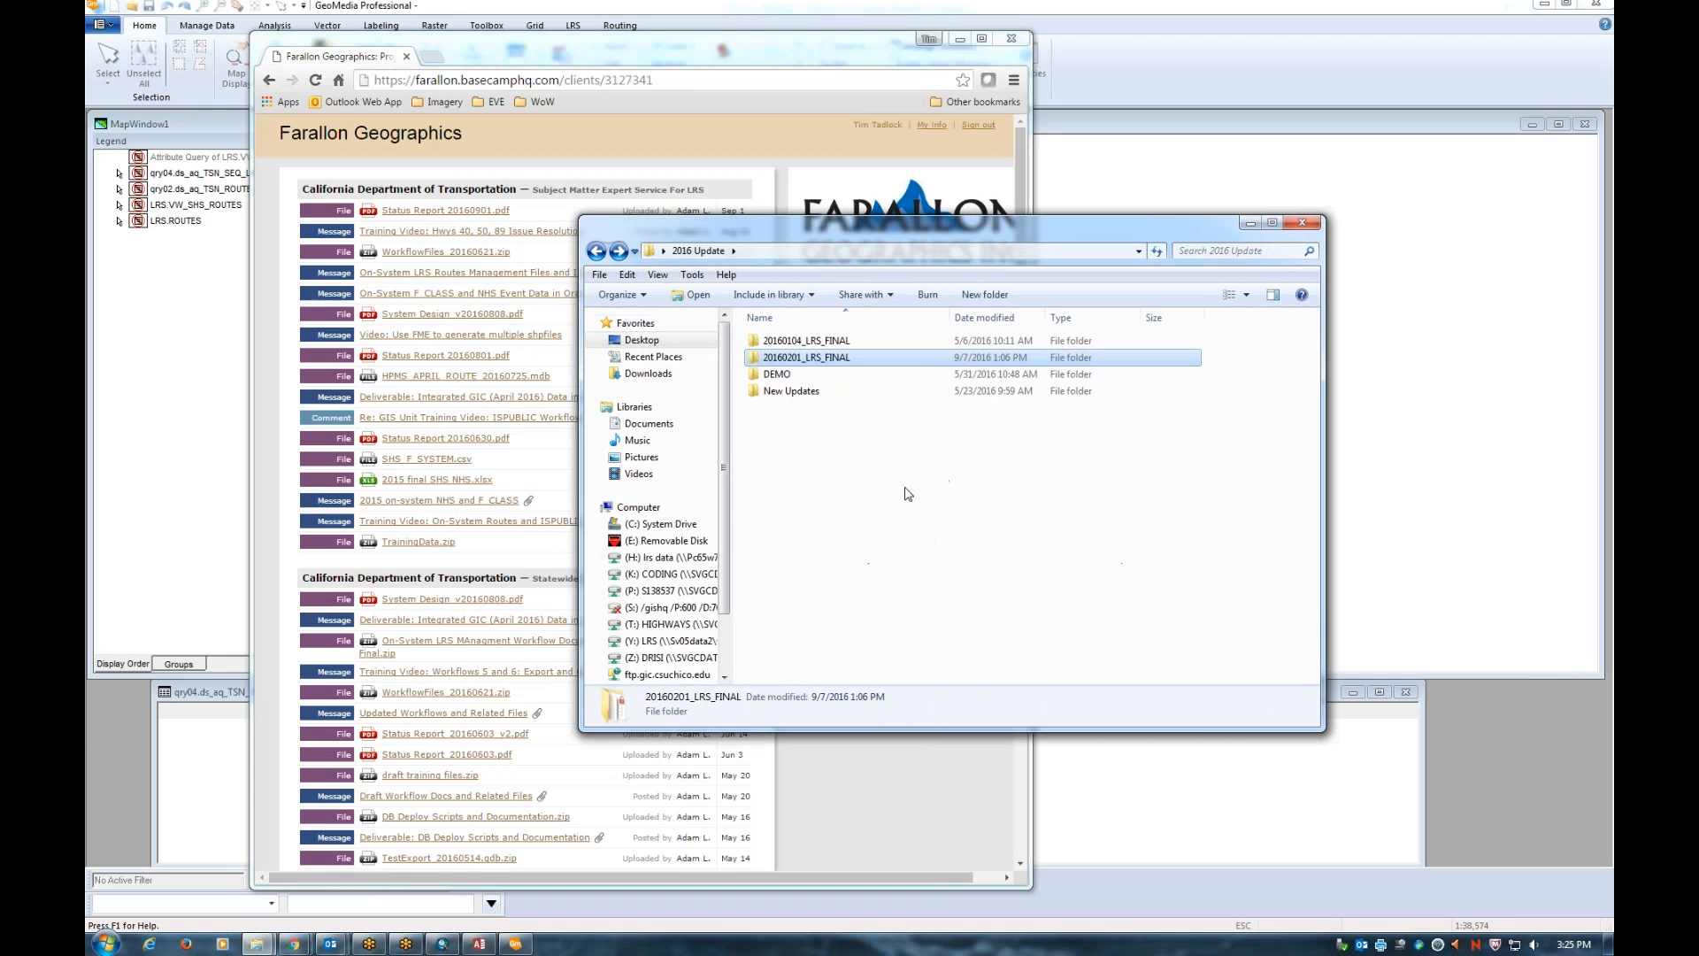
click(596, 252)
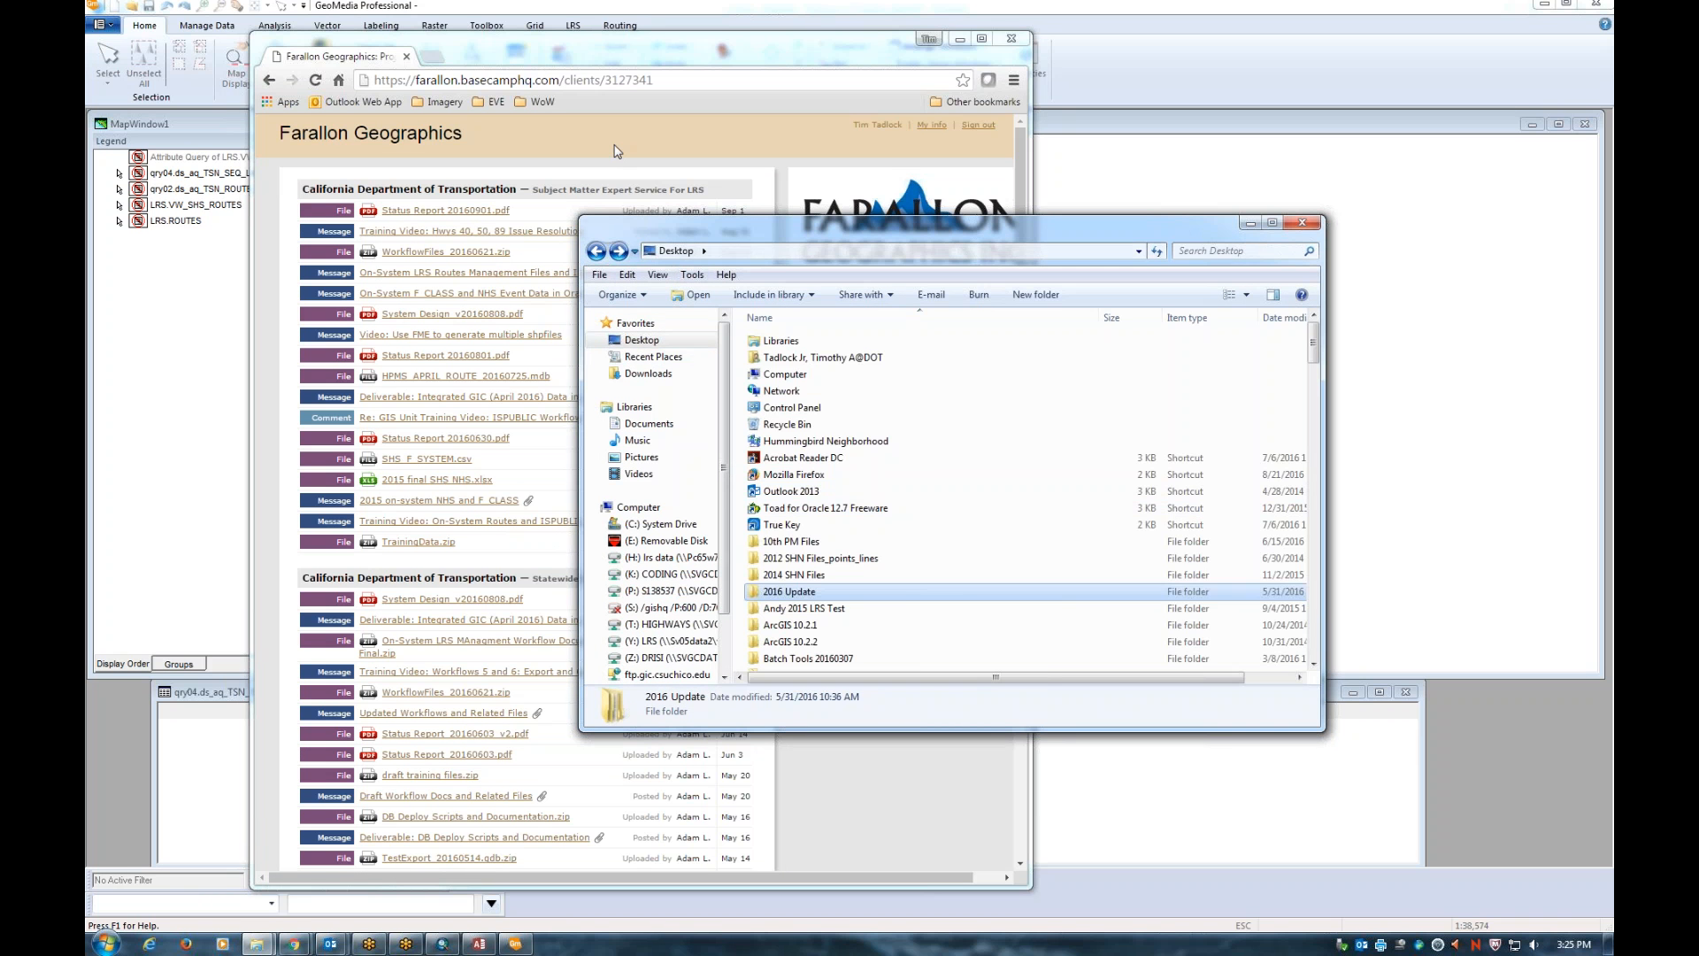
click(619, 152)
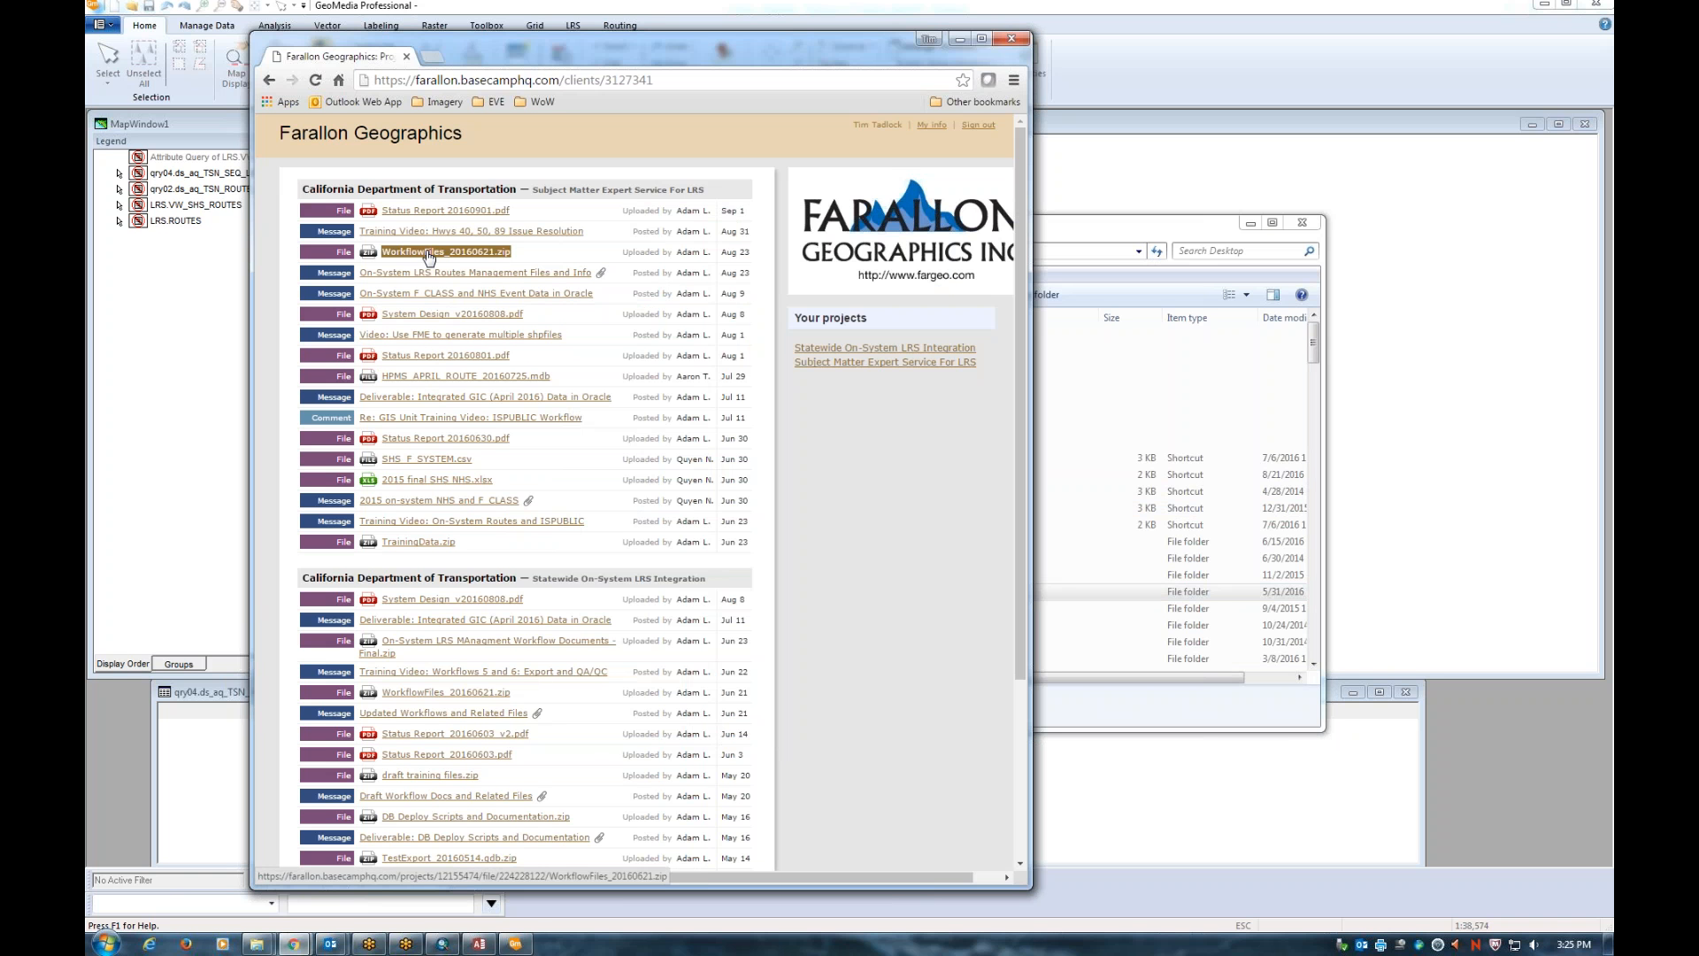
click(1124, 234)
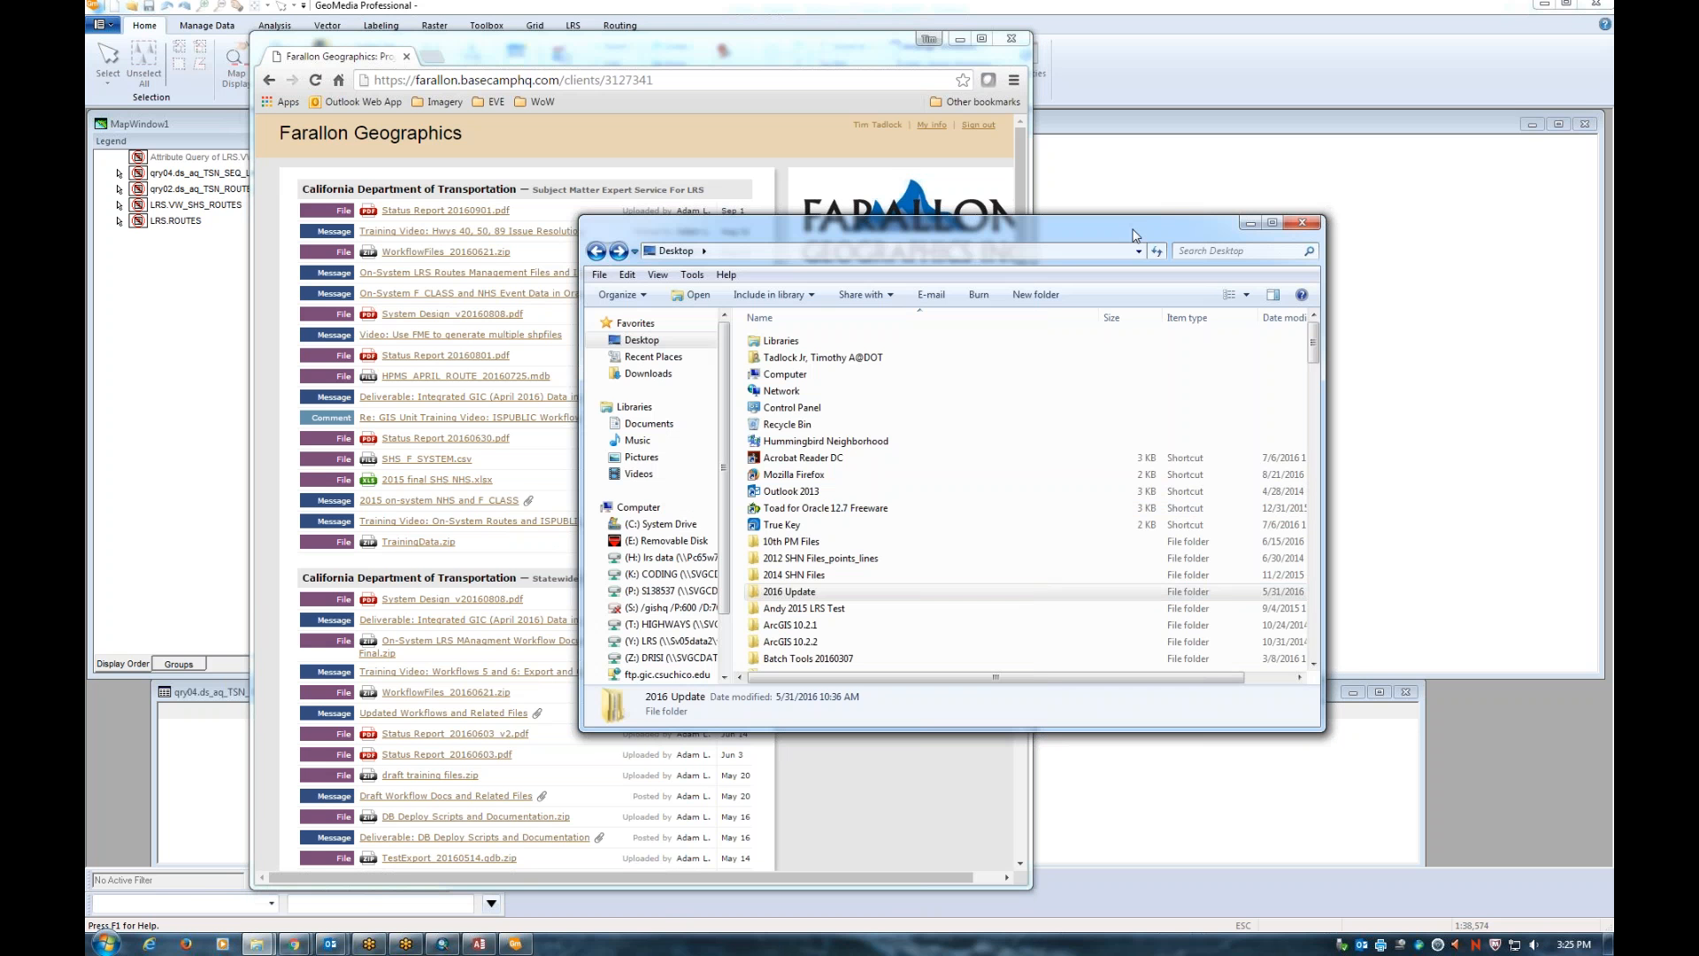
Open Geomedia Conversion Project and then its WorkflowFiles_20160621 folder
click(863, 574)
scroll(860, 573, down, 3)
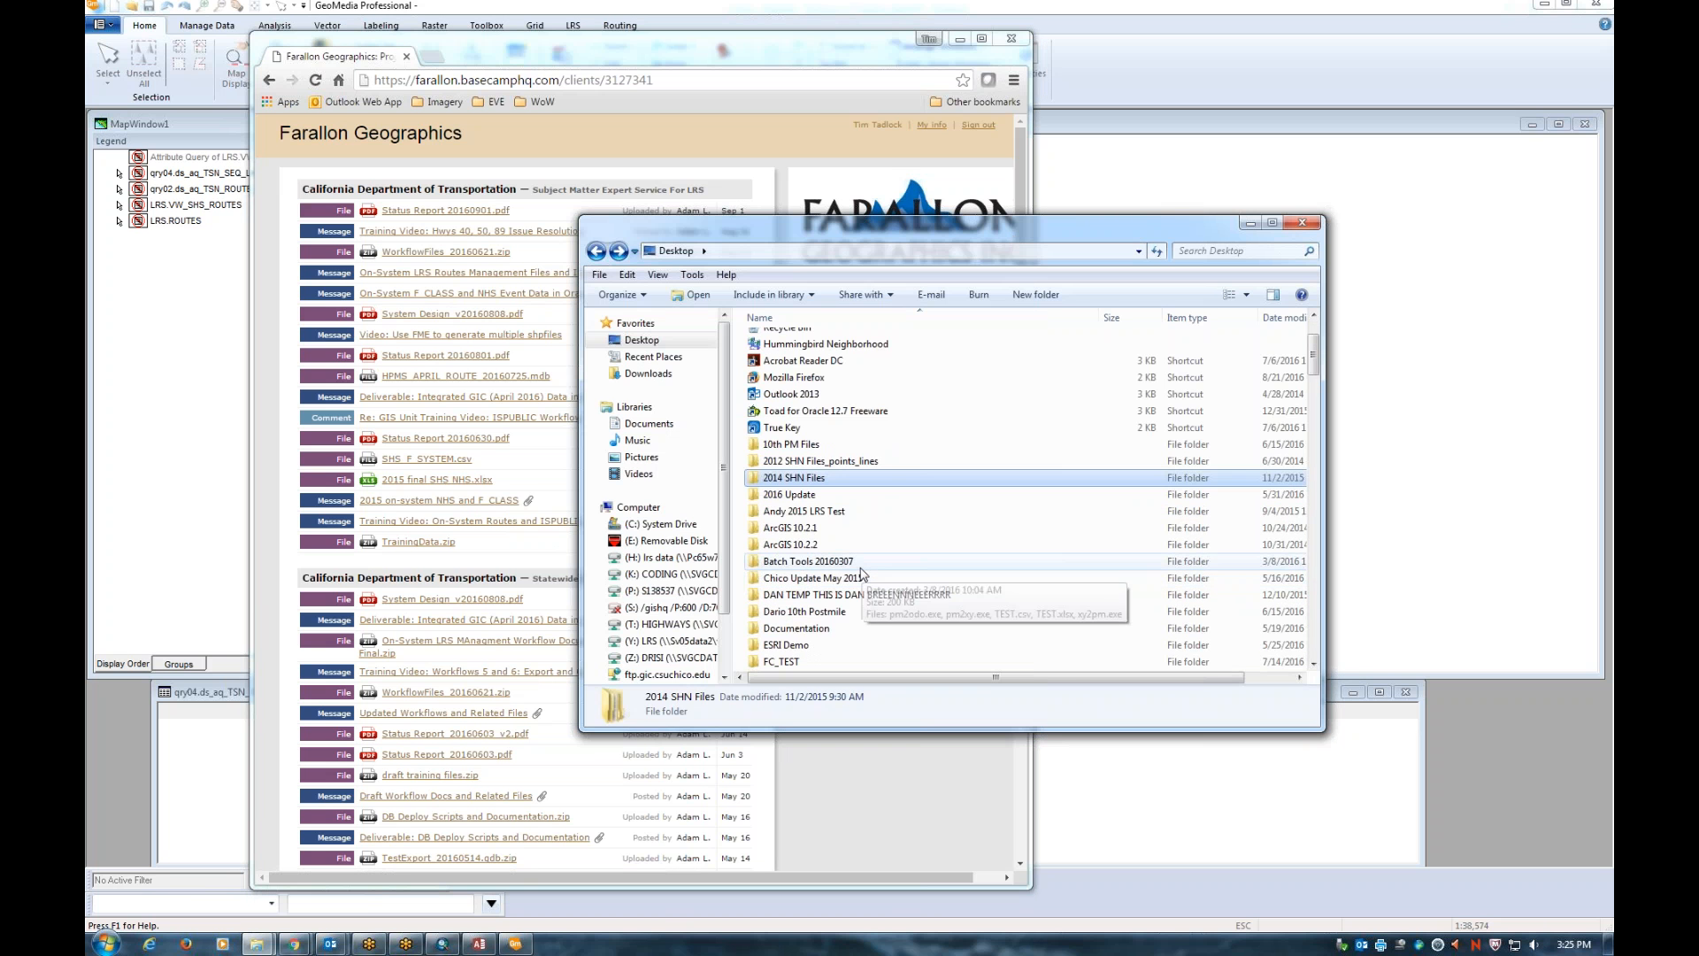
scroll(860, 575, down, 1)
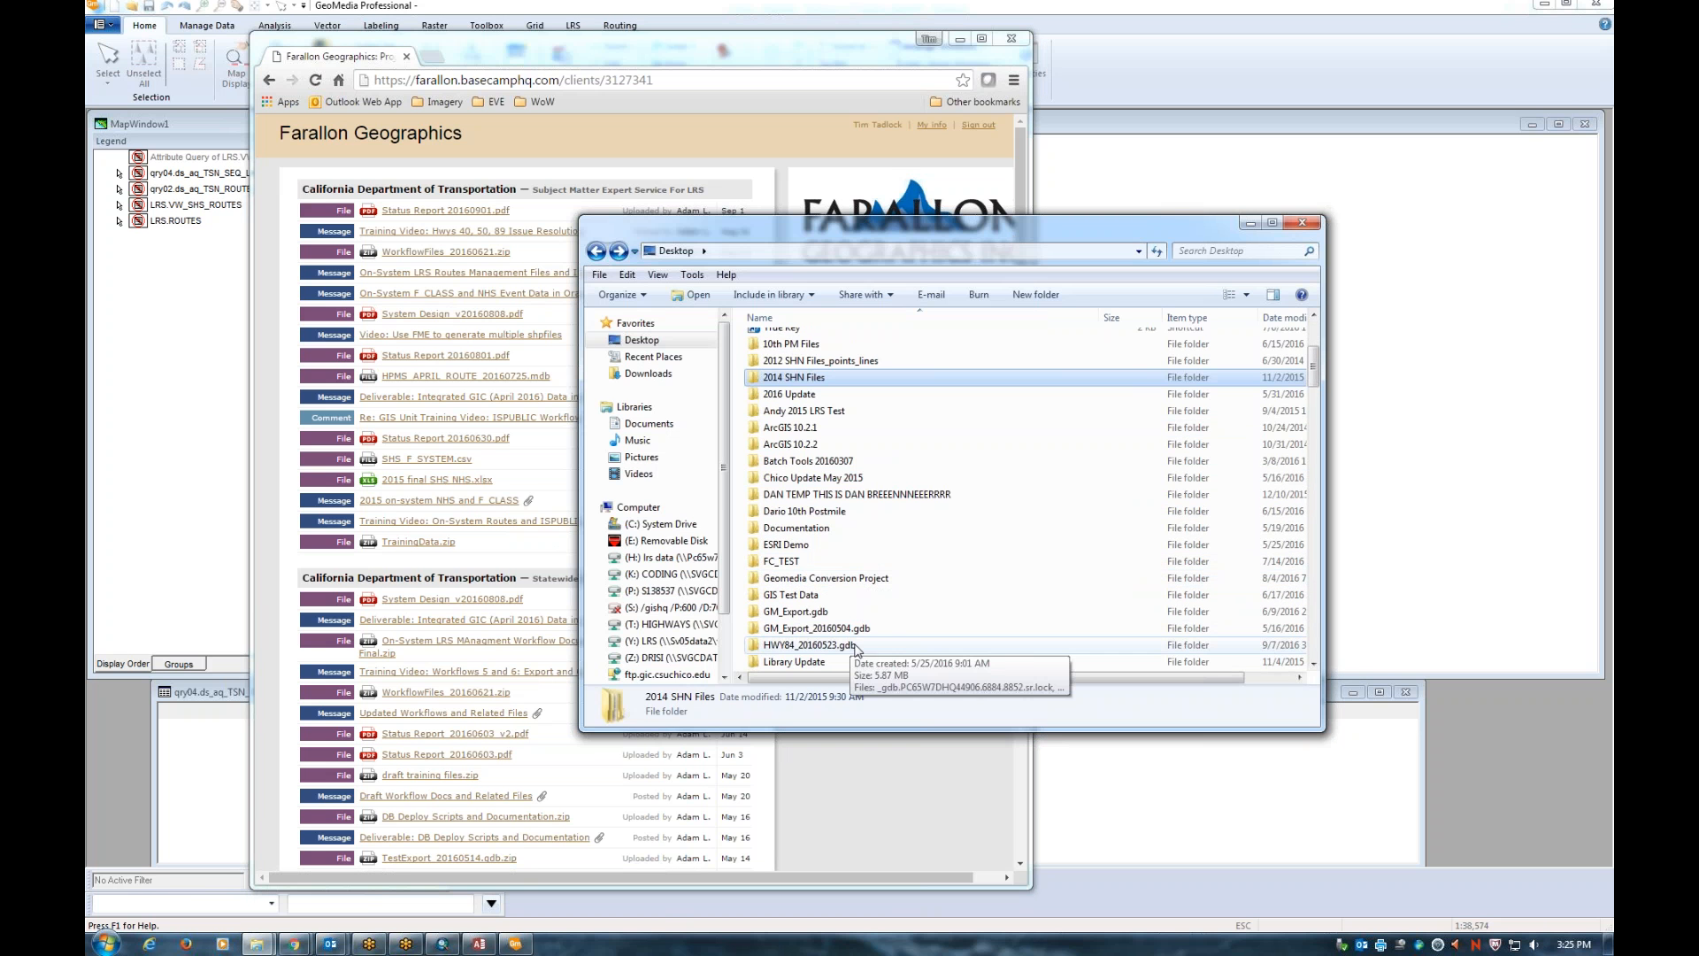
double_click(836, 580)
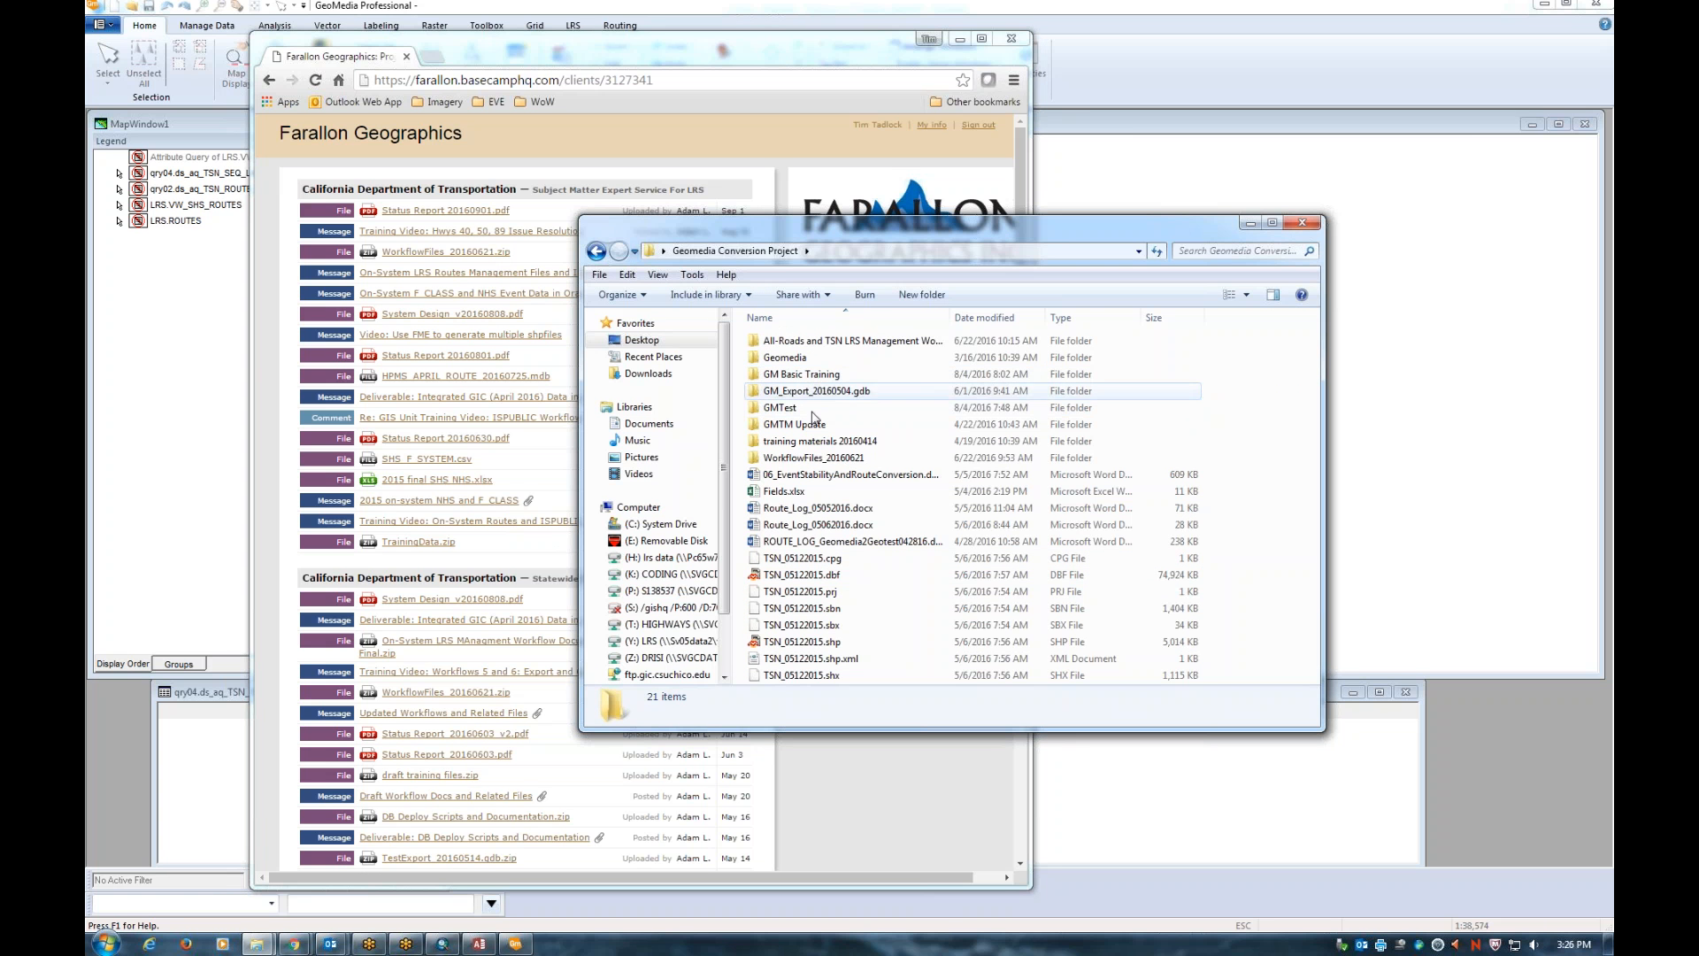
click(815, 460)
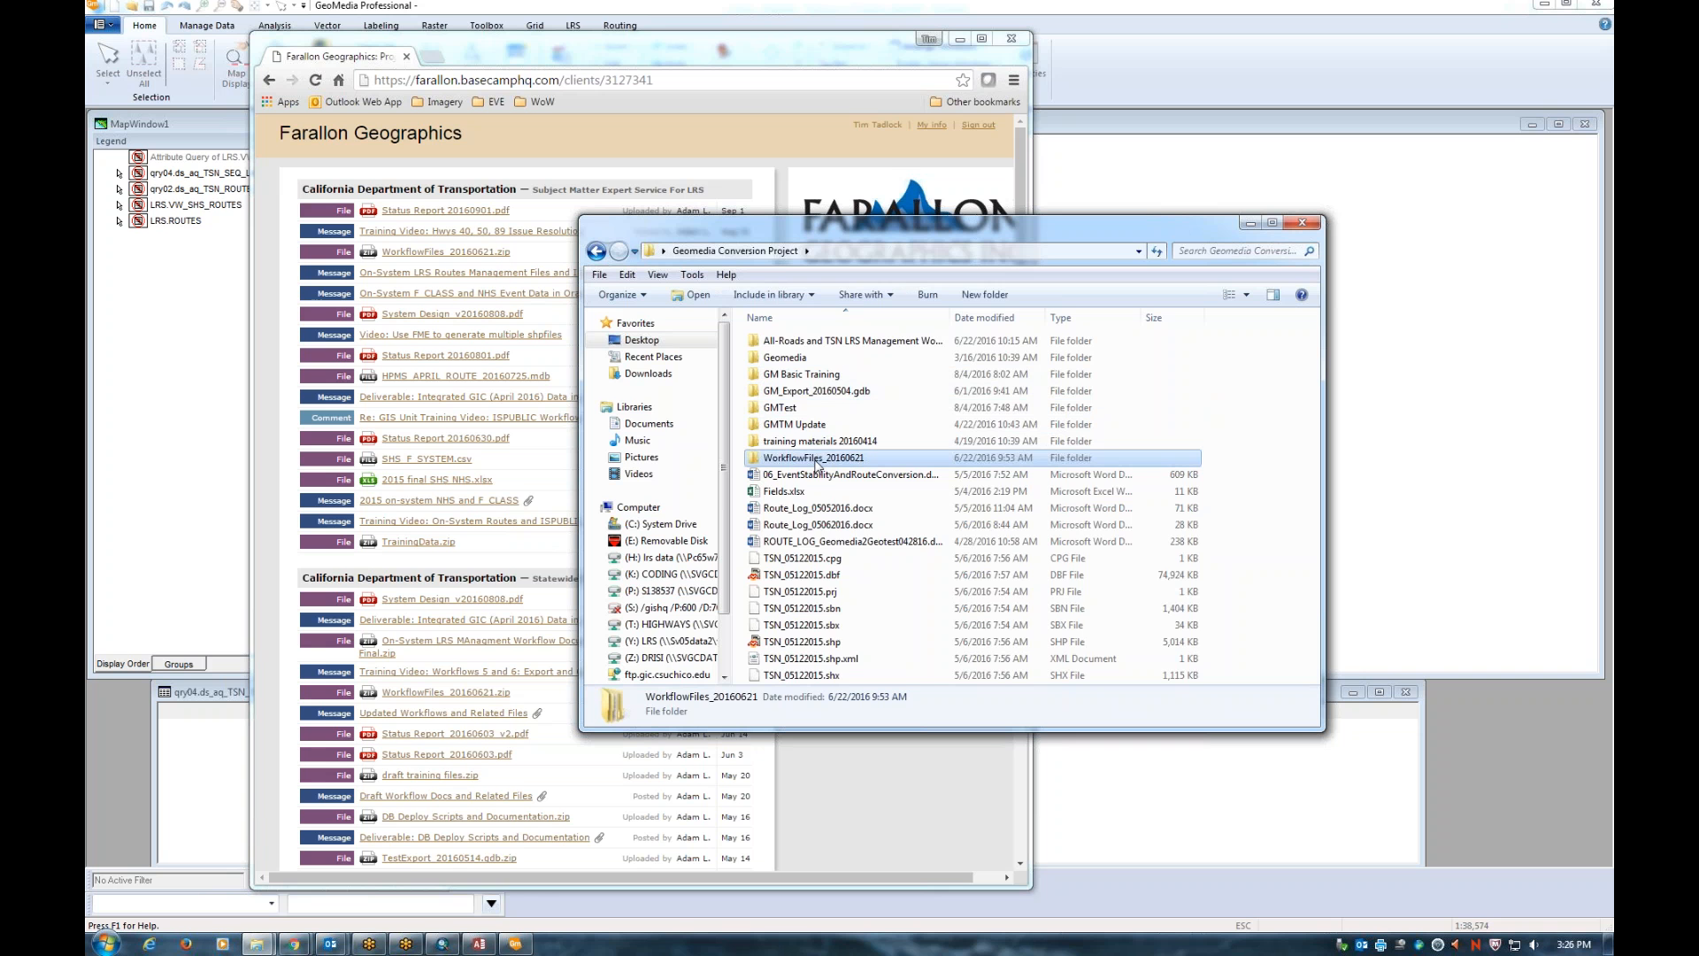
double_click(815, 460)
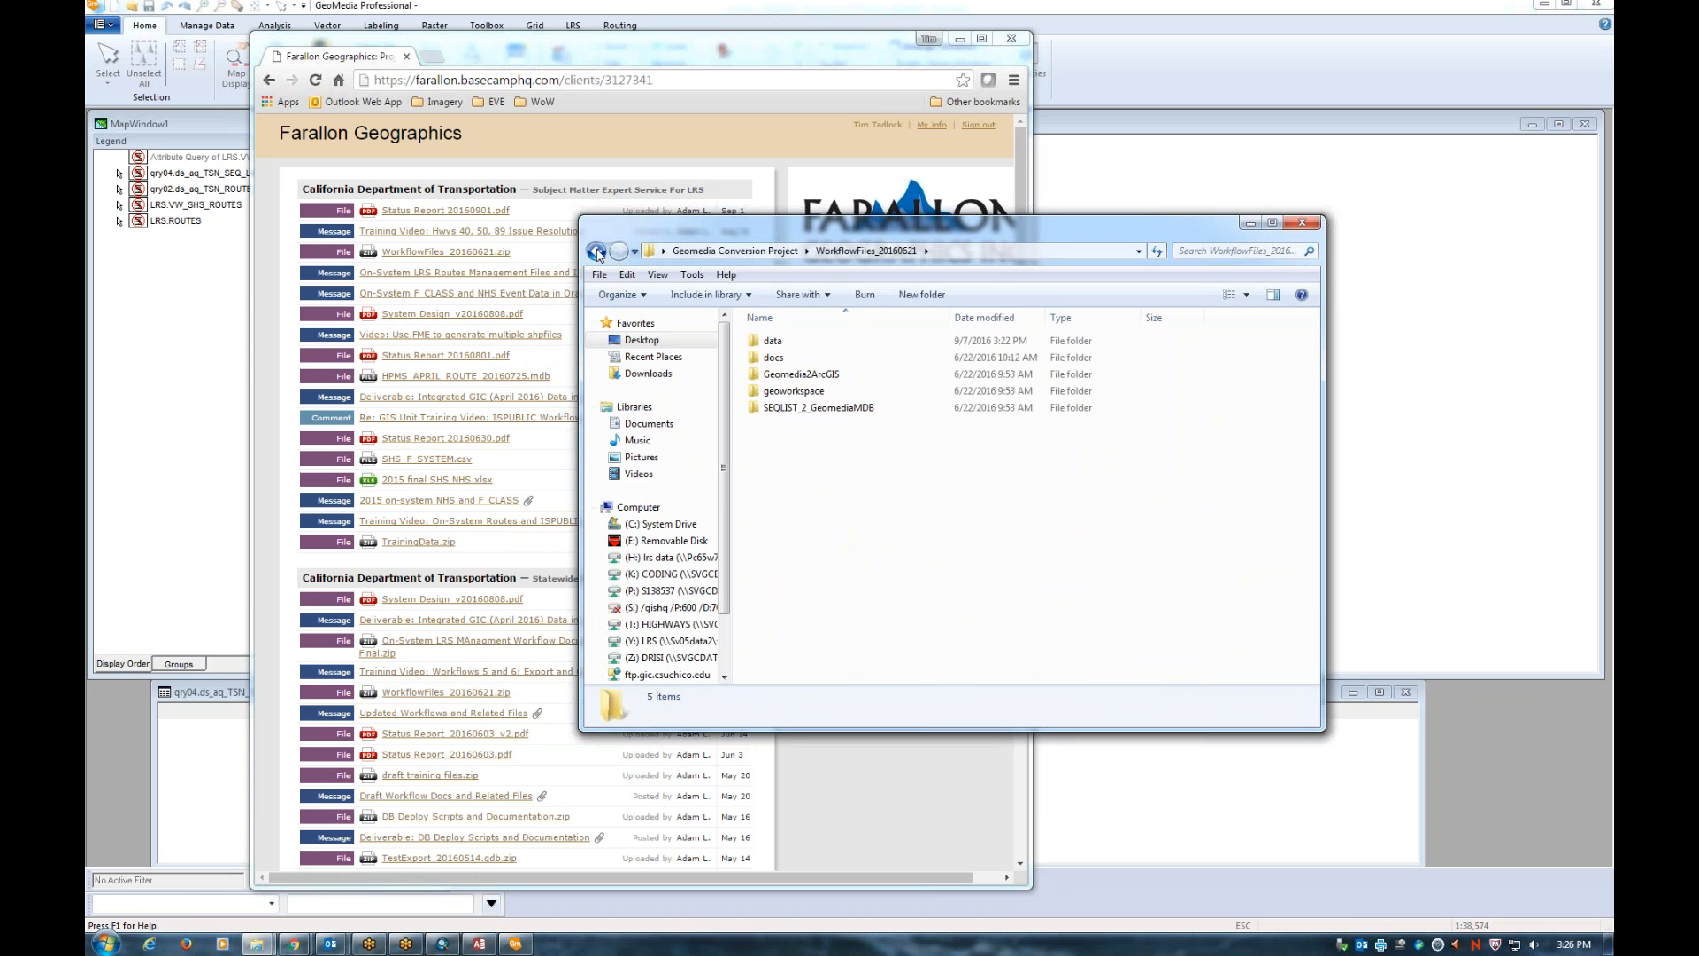
click(597, 252)
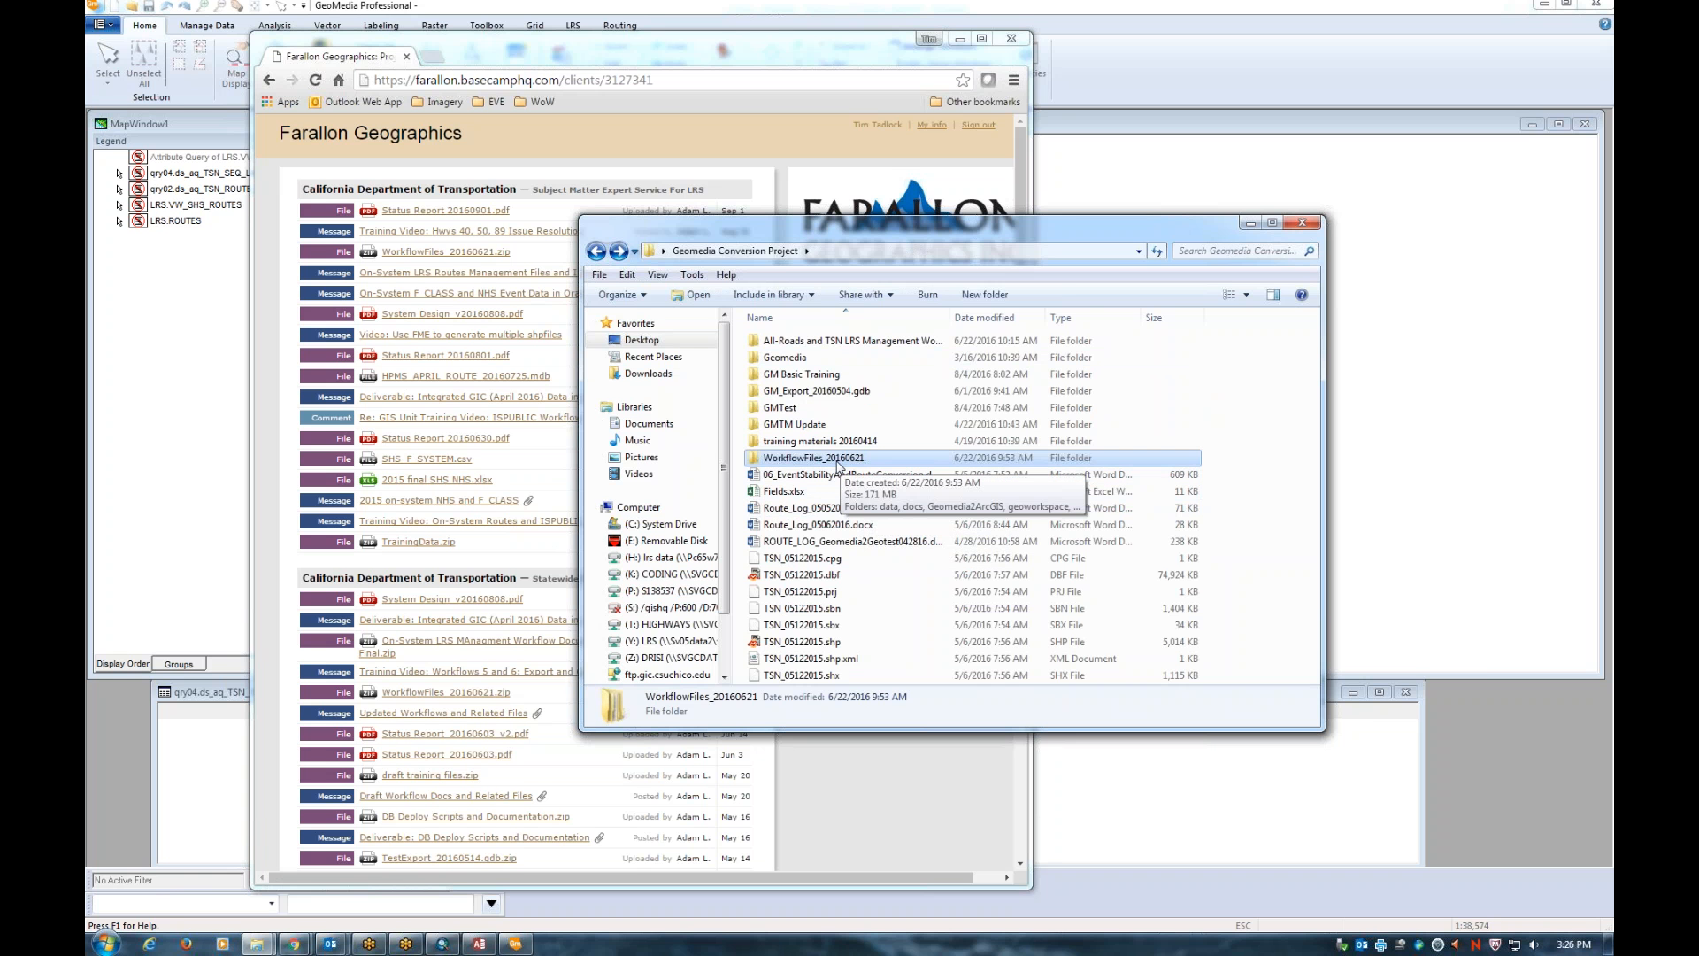
double_click(813, 461)
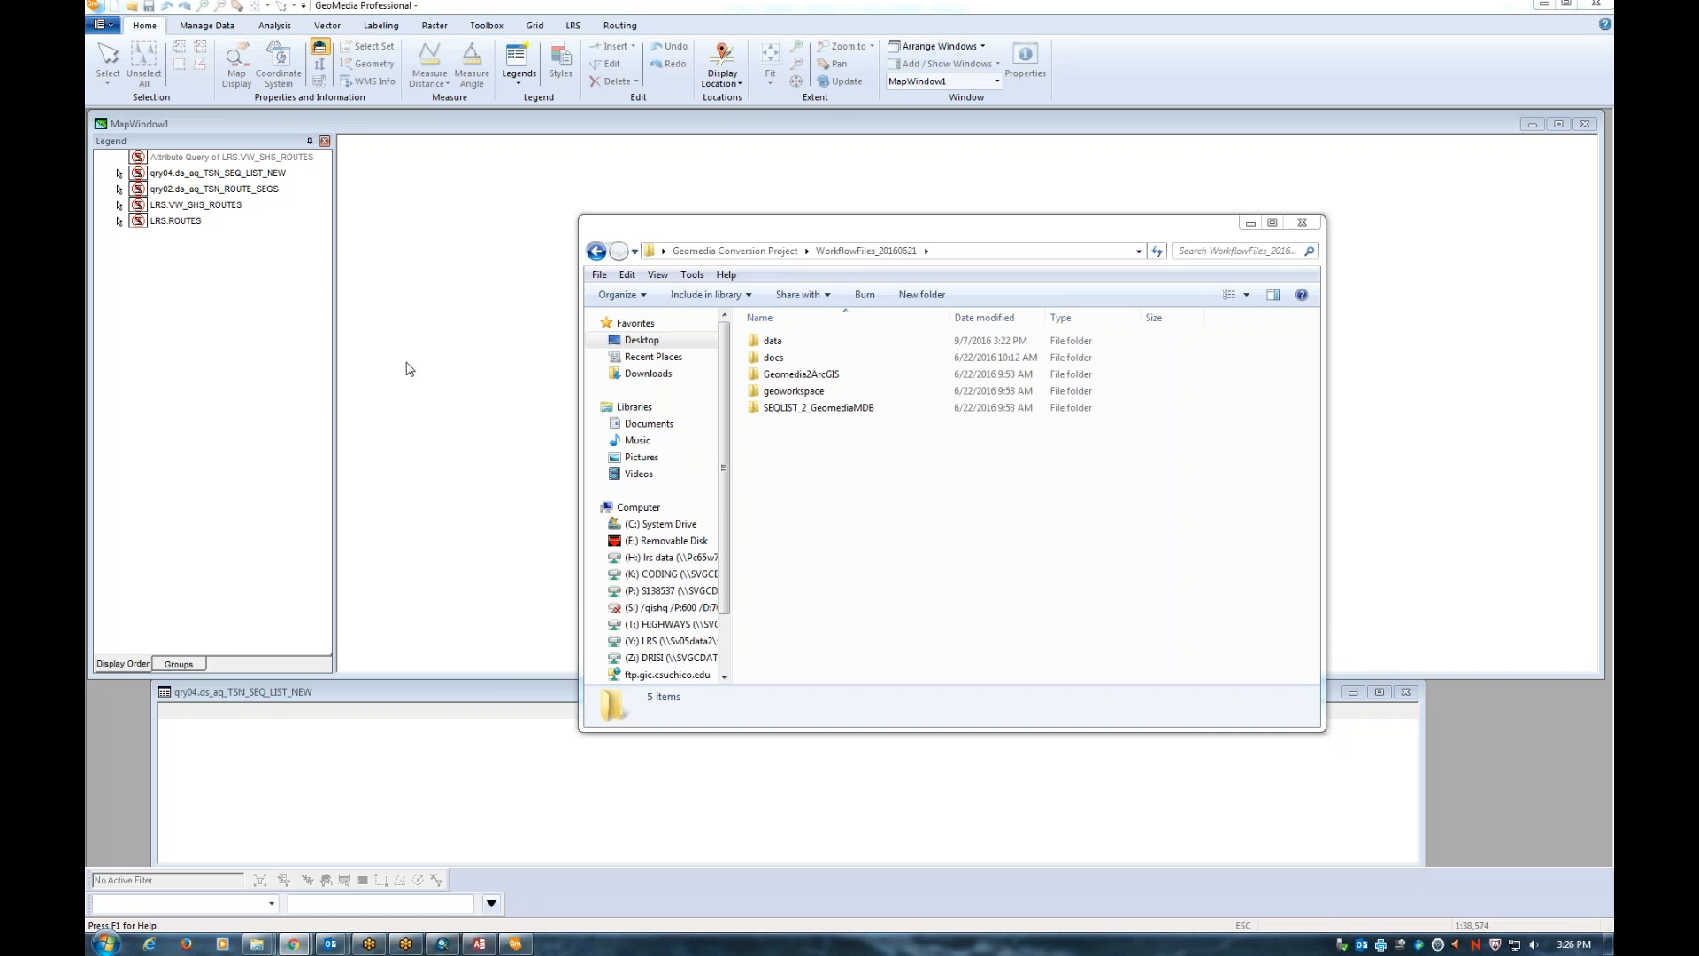
Check the data folder, return to Geomedia Conversion Project, and place the Basecamp window over it
double_click(828, 341)
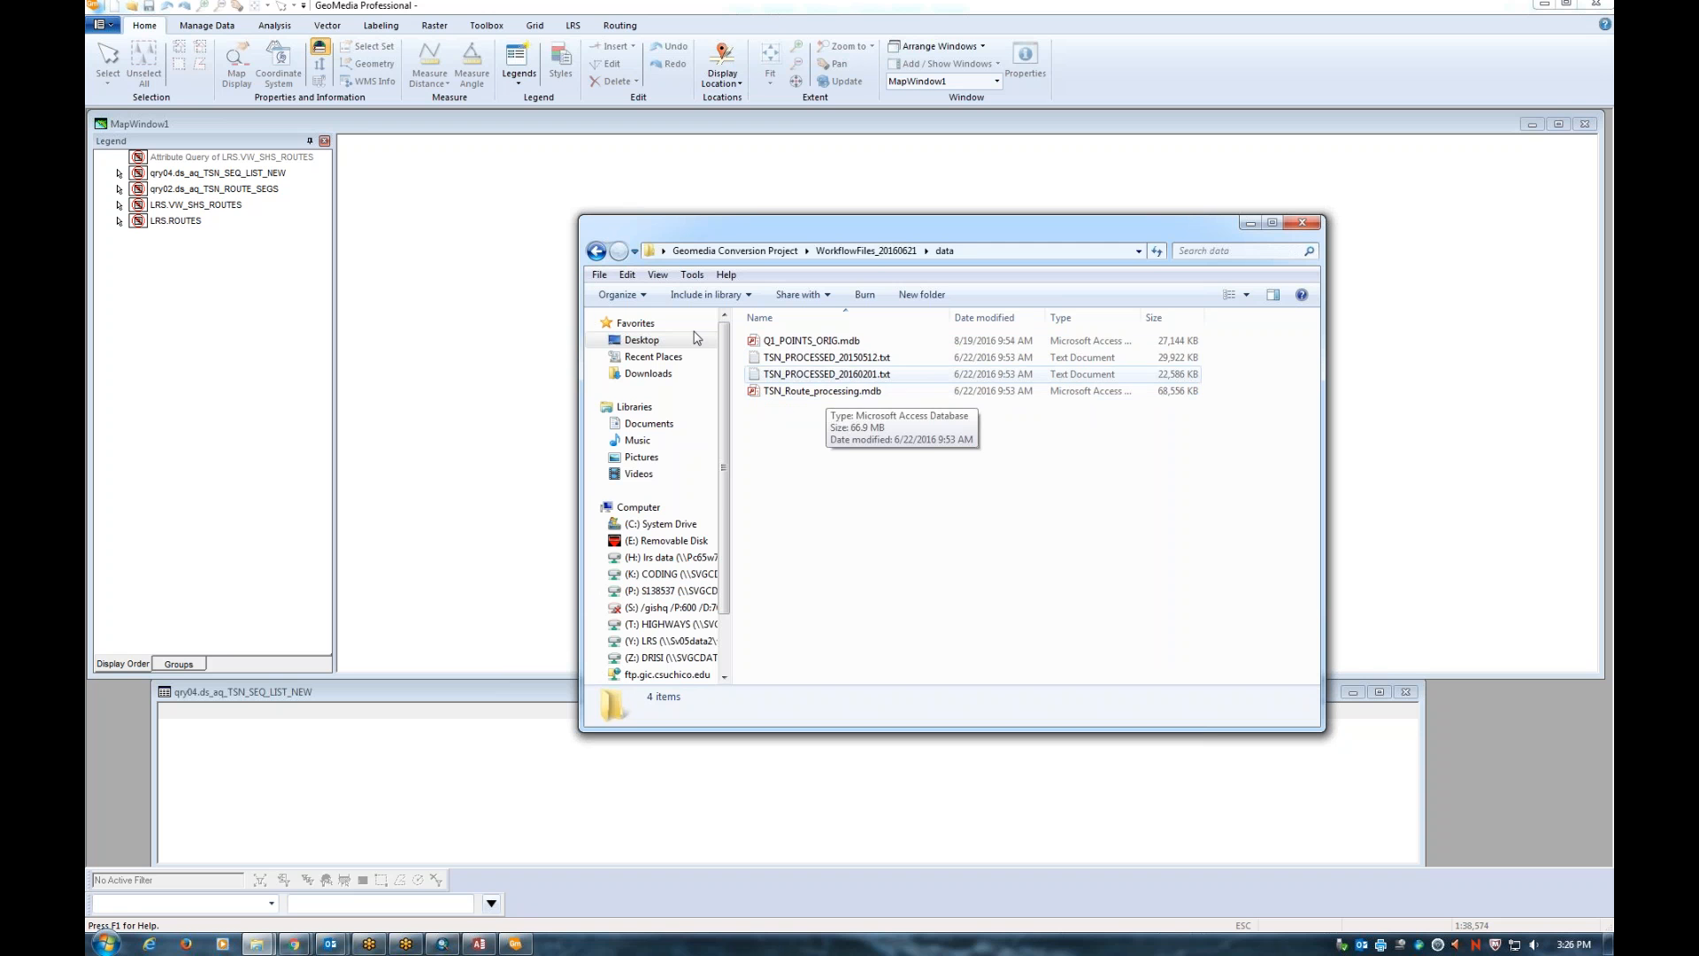
key(BackSpace)
key(BackSpace)
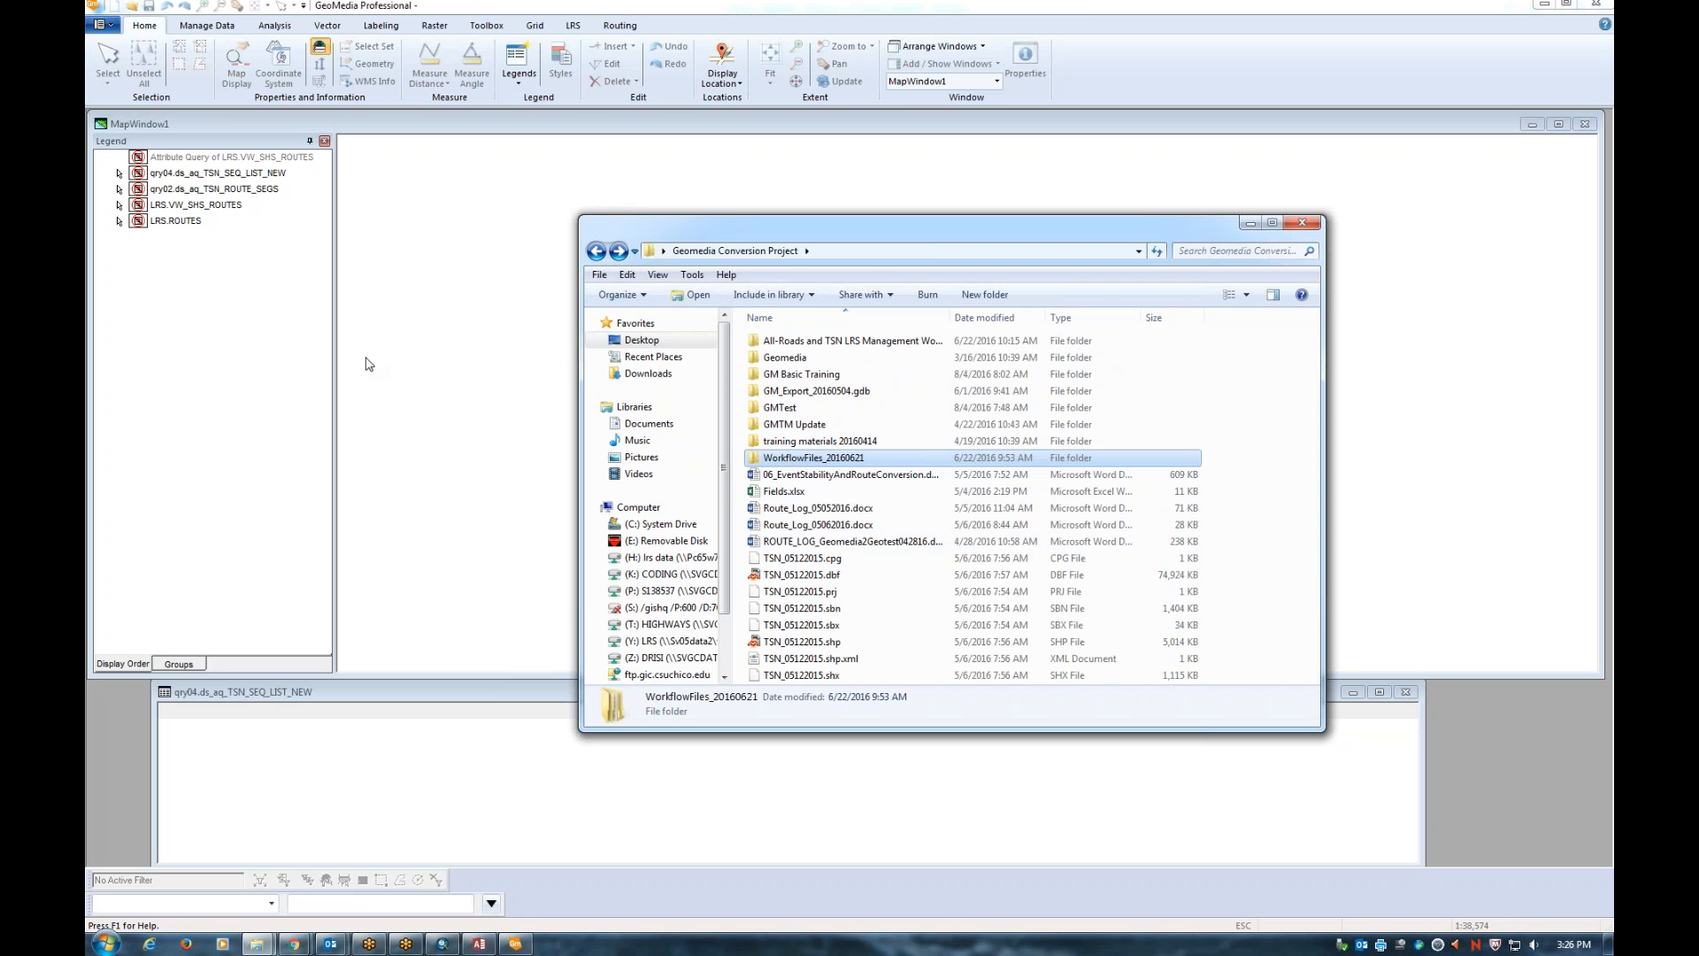
key(alt+Tab)
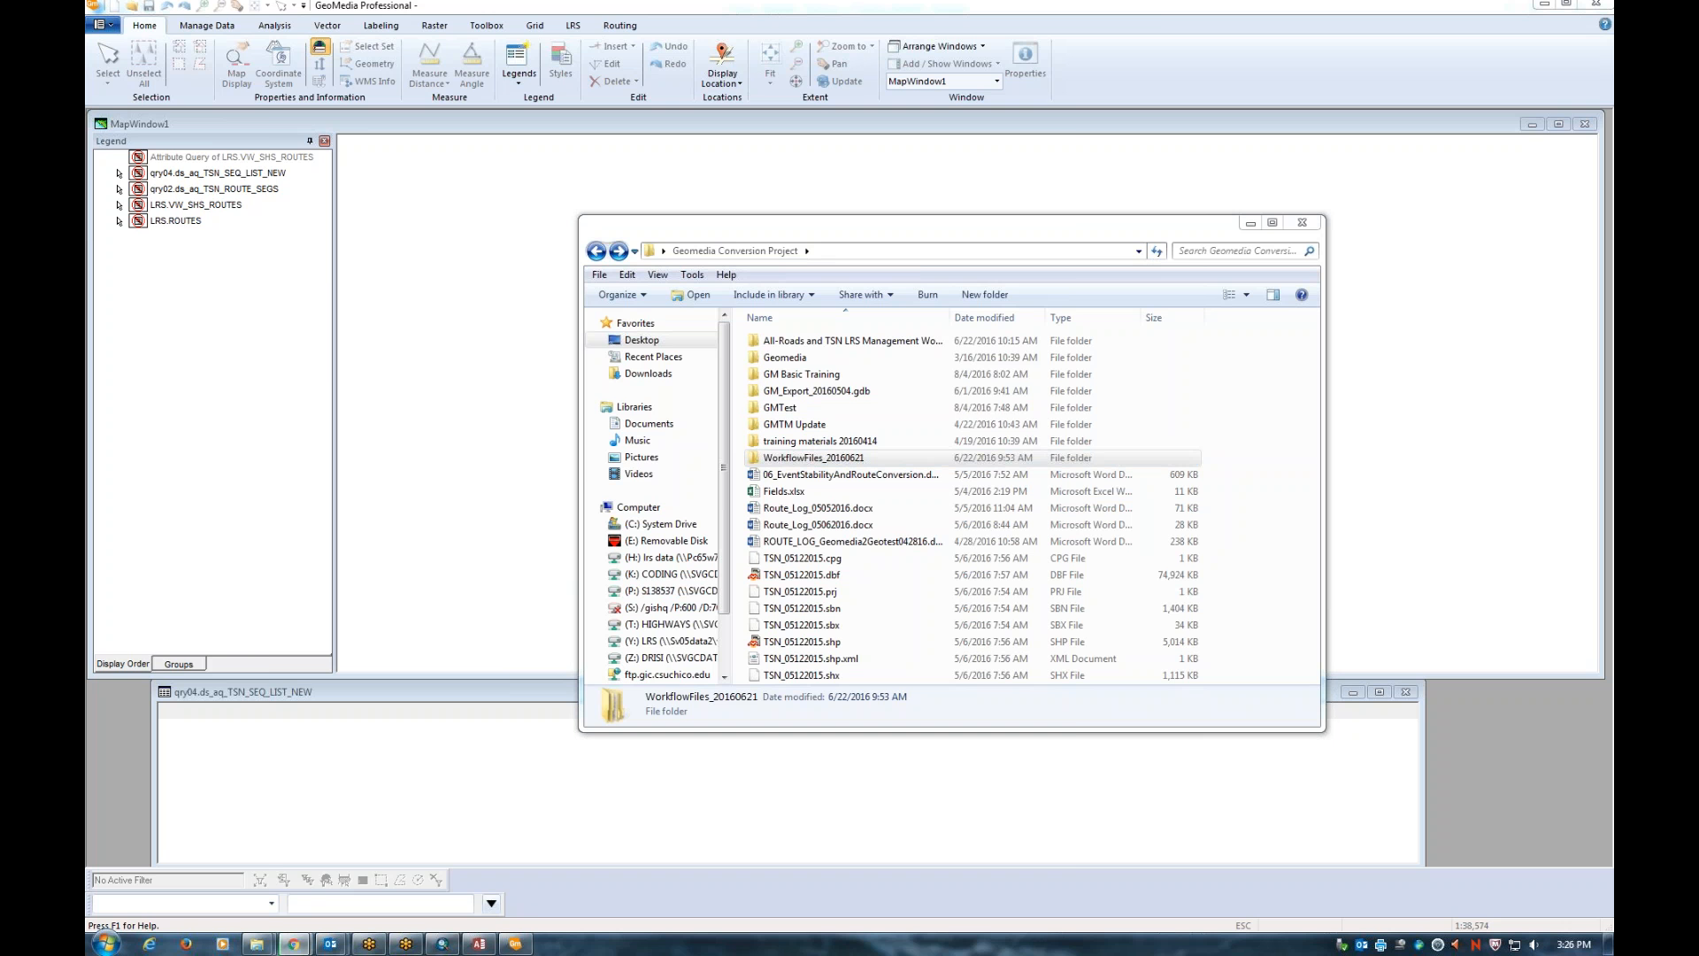
drag(87, 133, 653, 40)
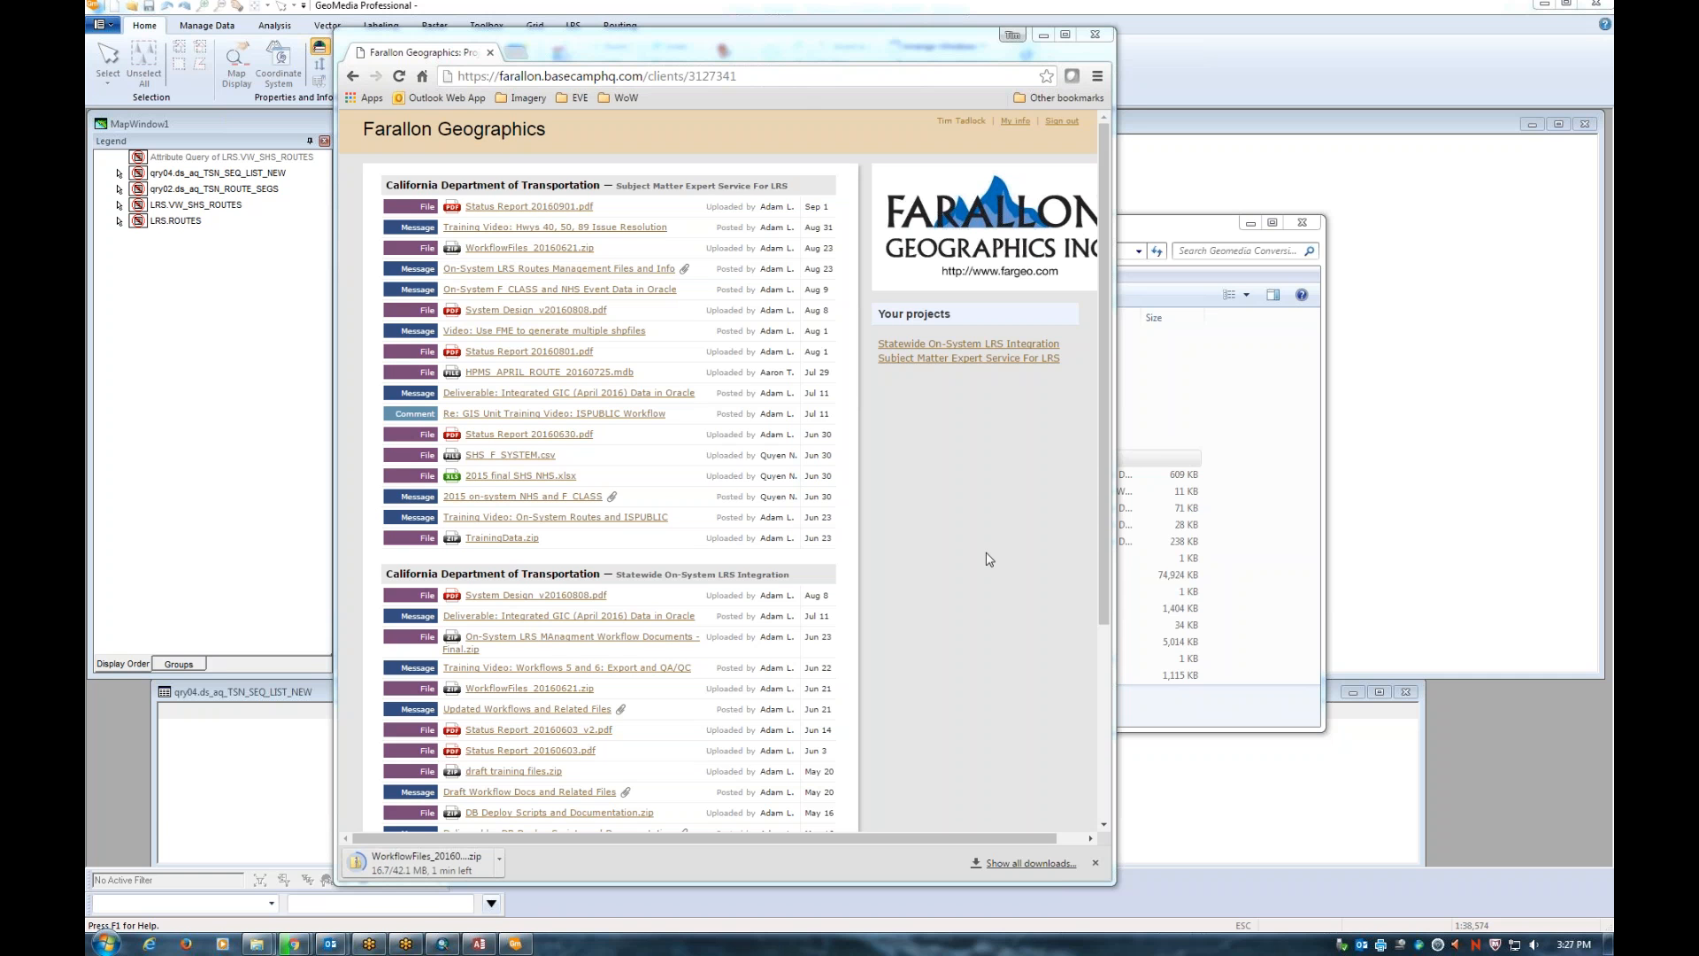
Bring GeoMedia forward and open Computer from the Start menu
click(114, 826)
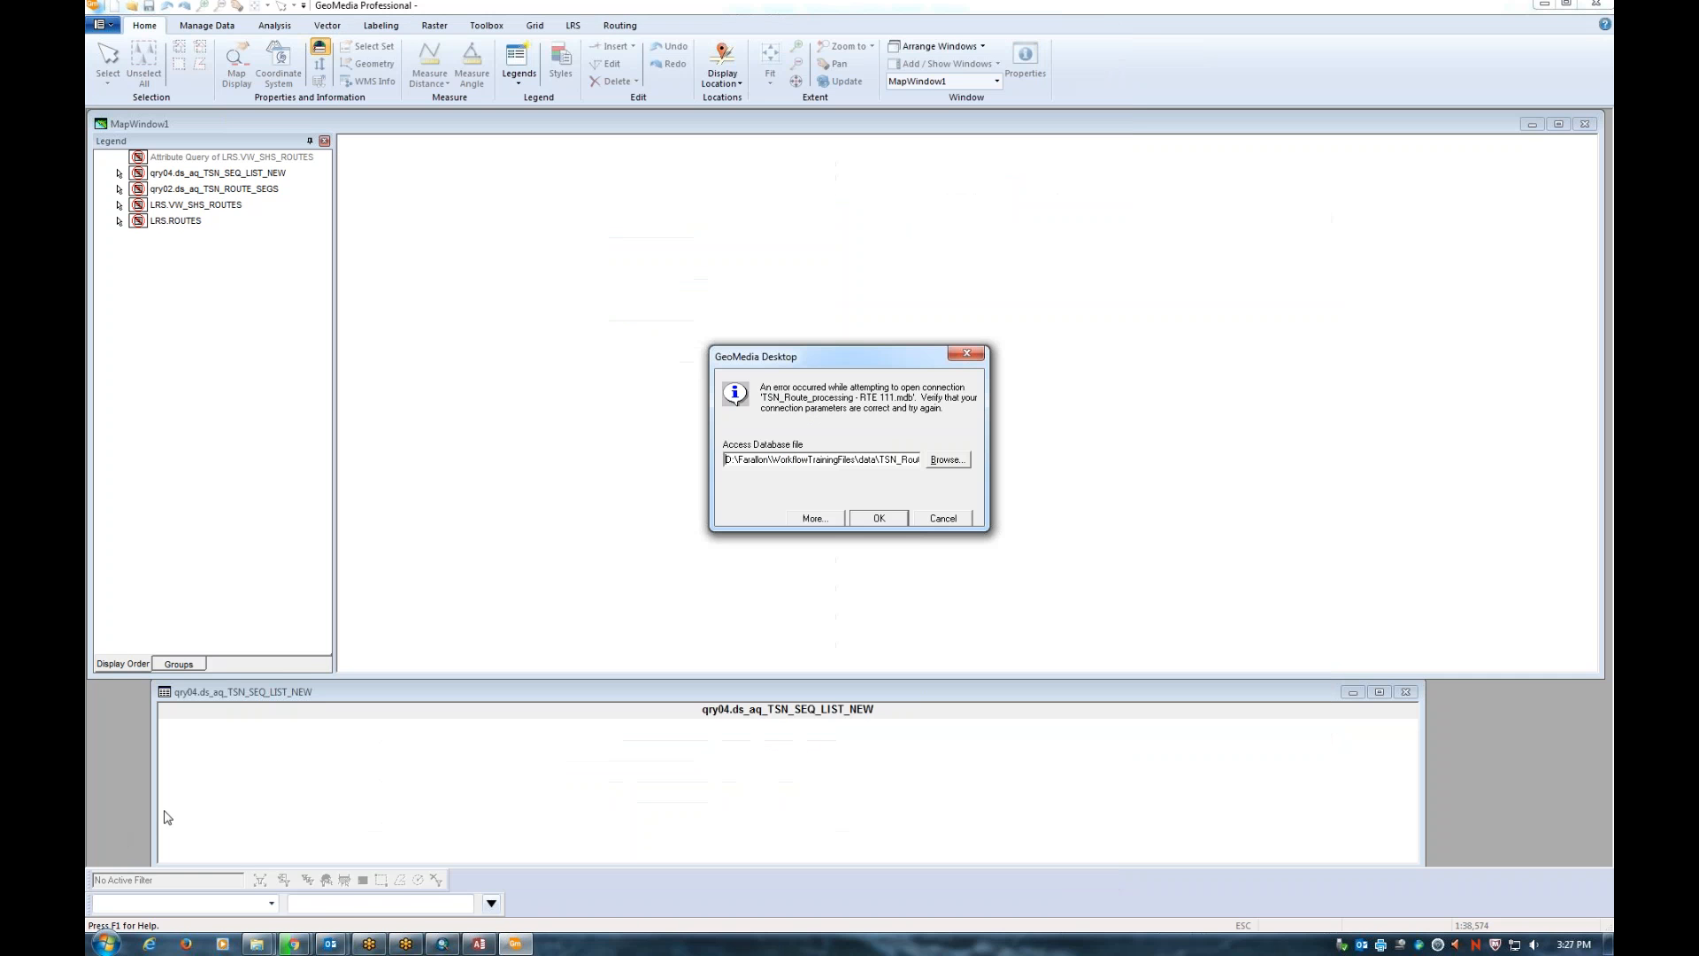
click(108, 943)
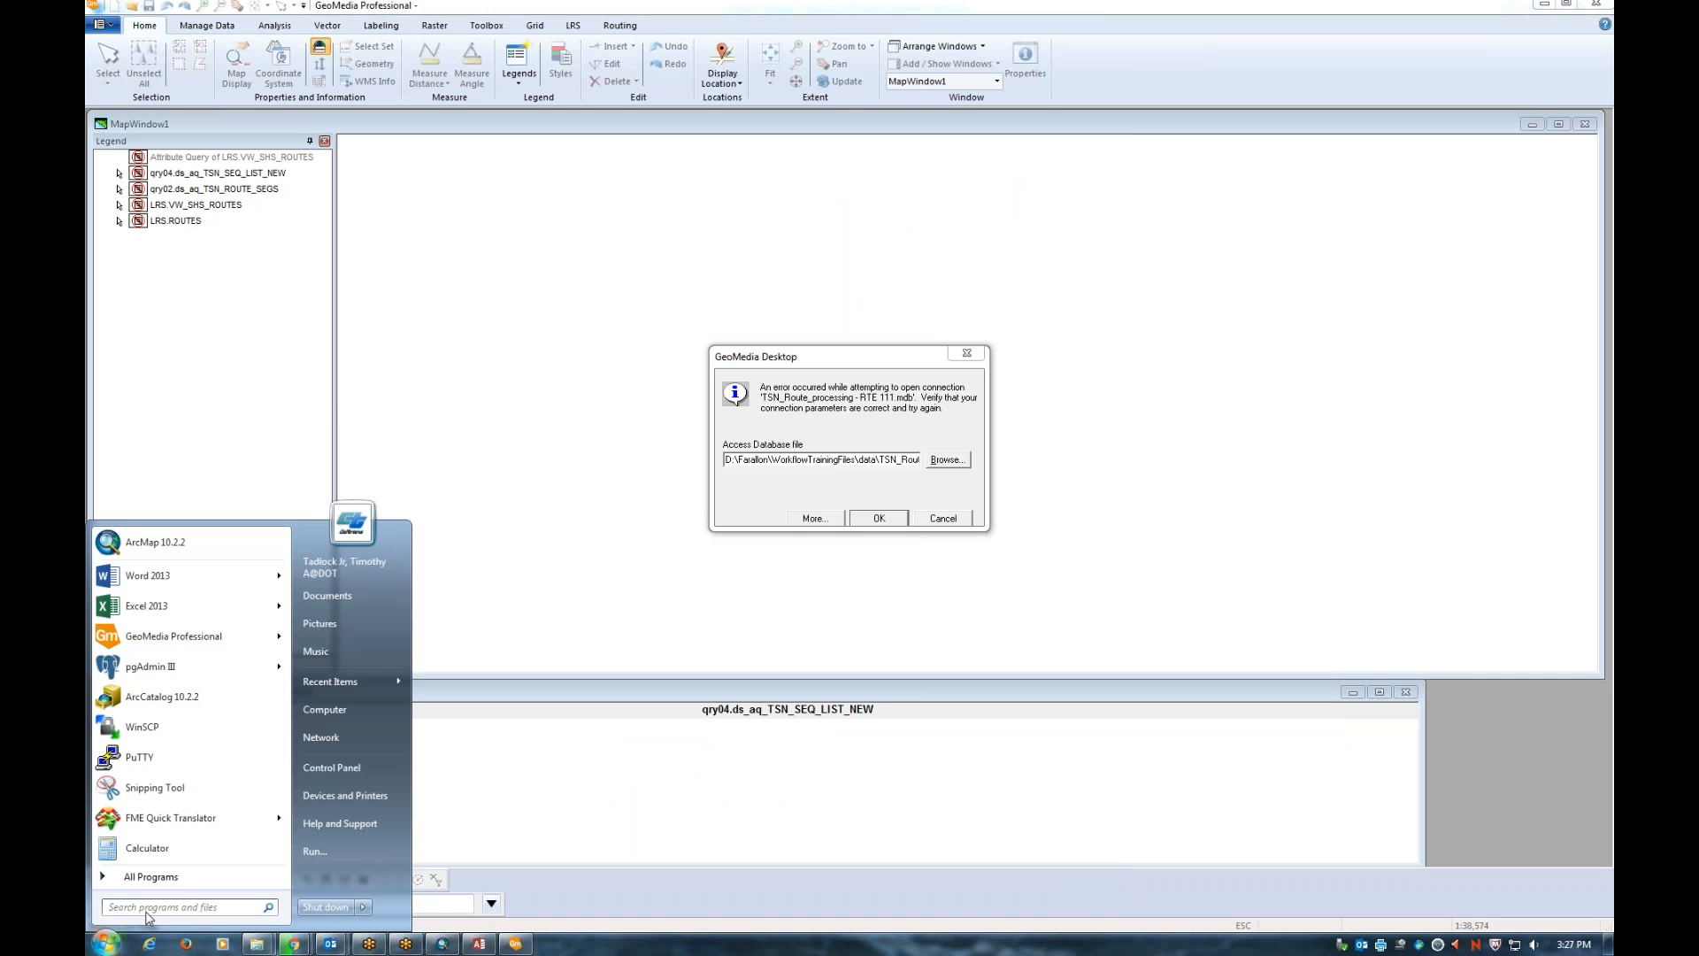
click(348, 708)
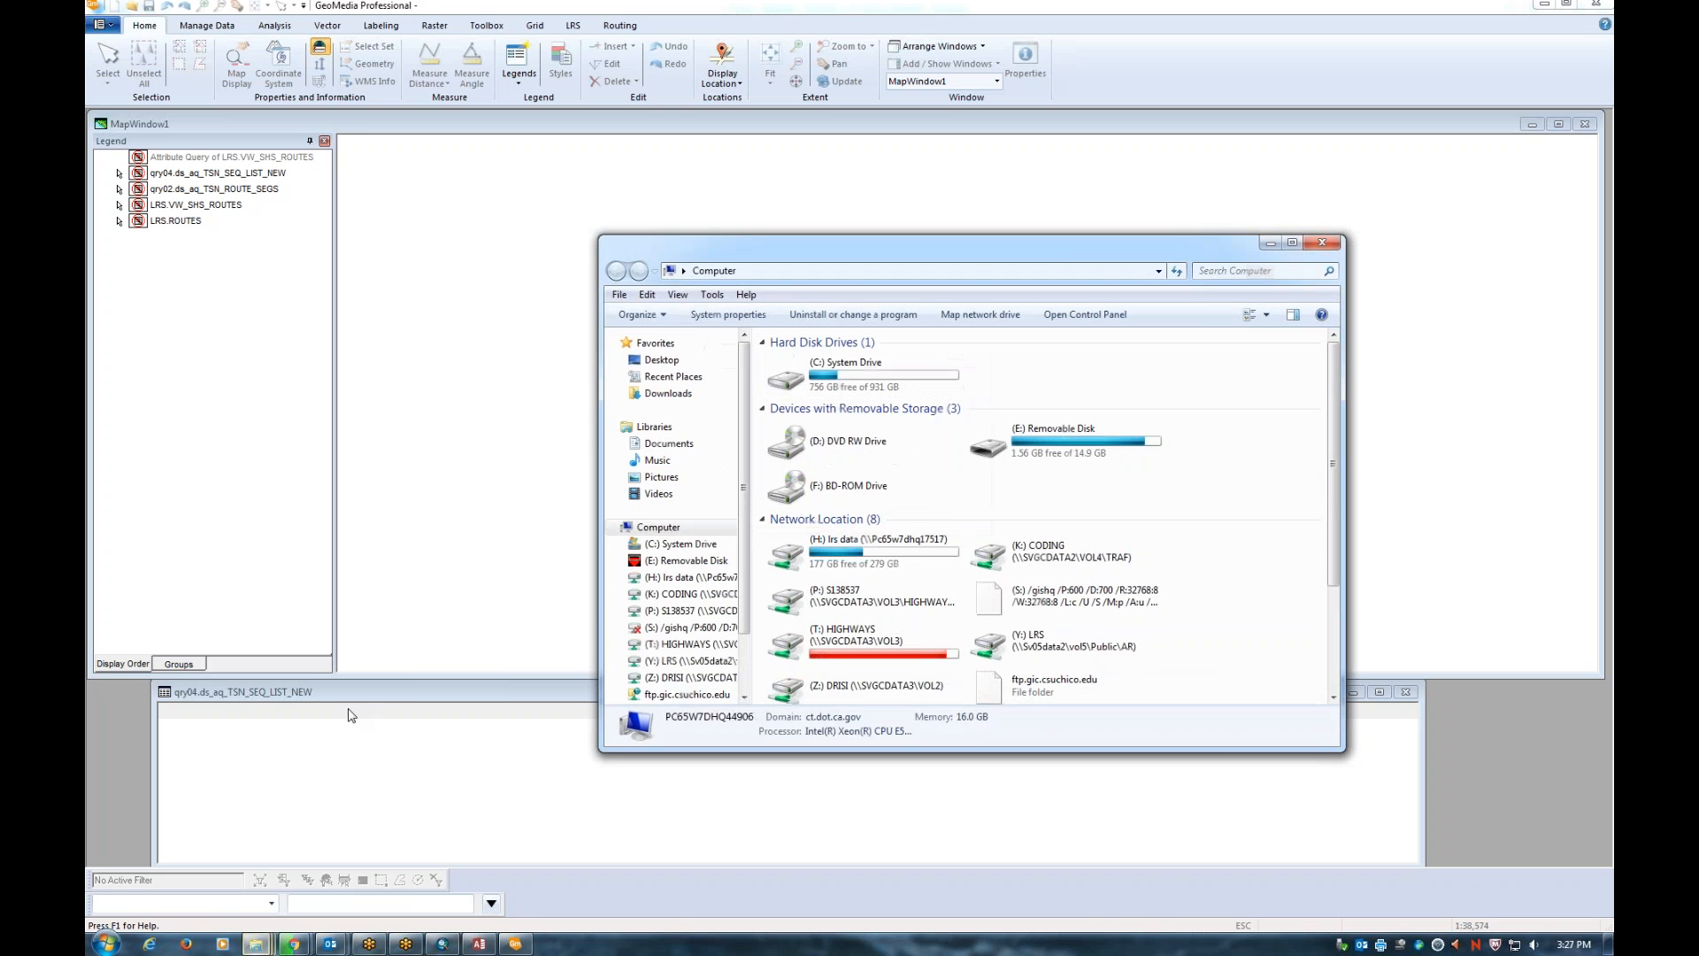
click(106, 943)
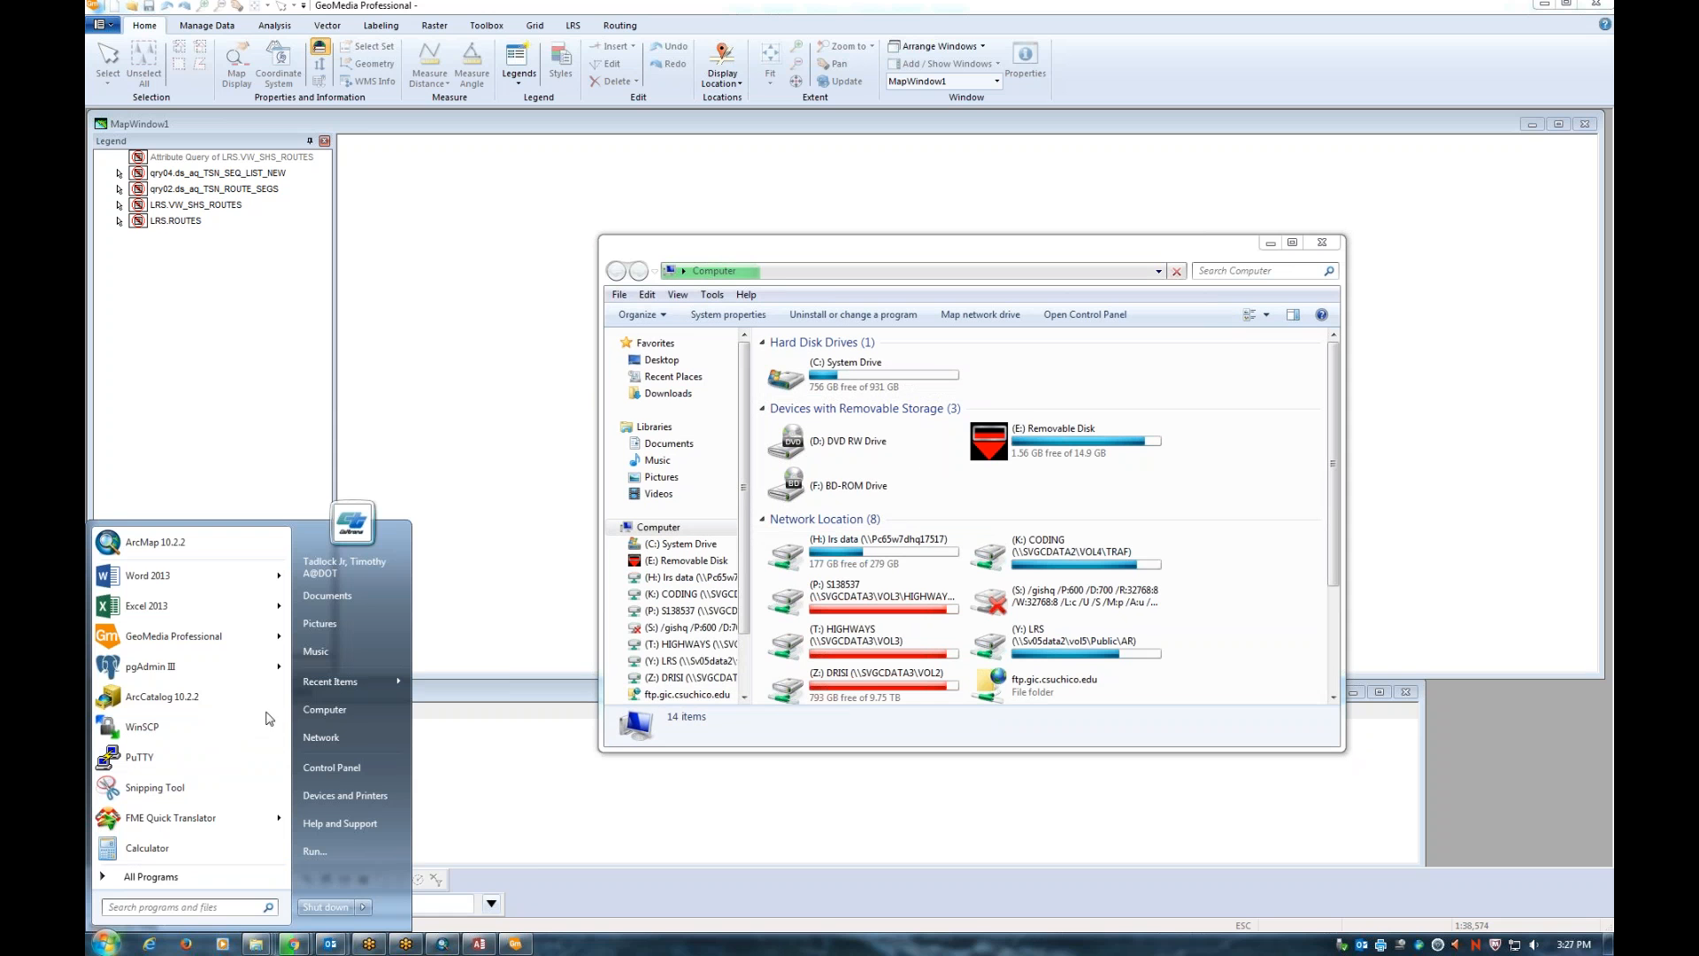
right_click(324, 710)
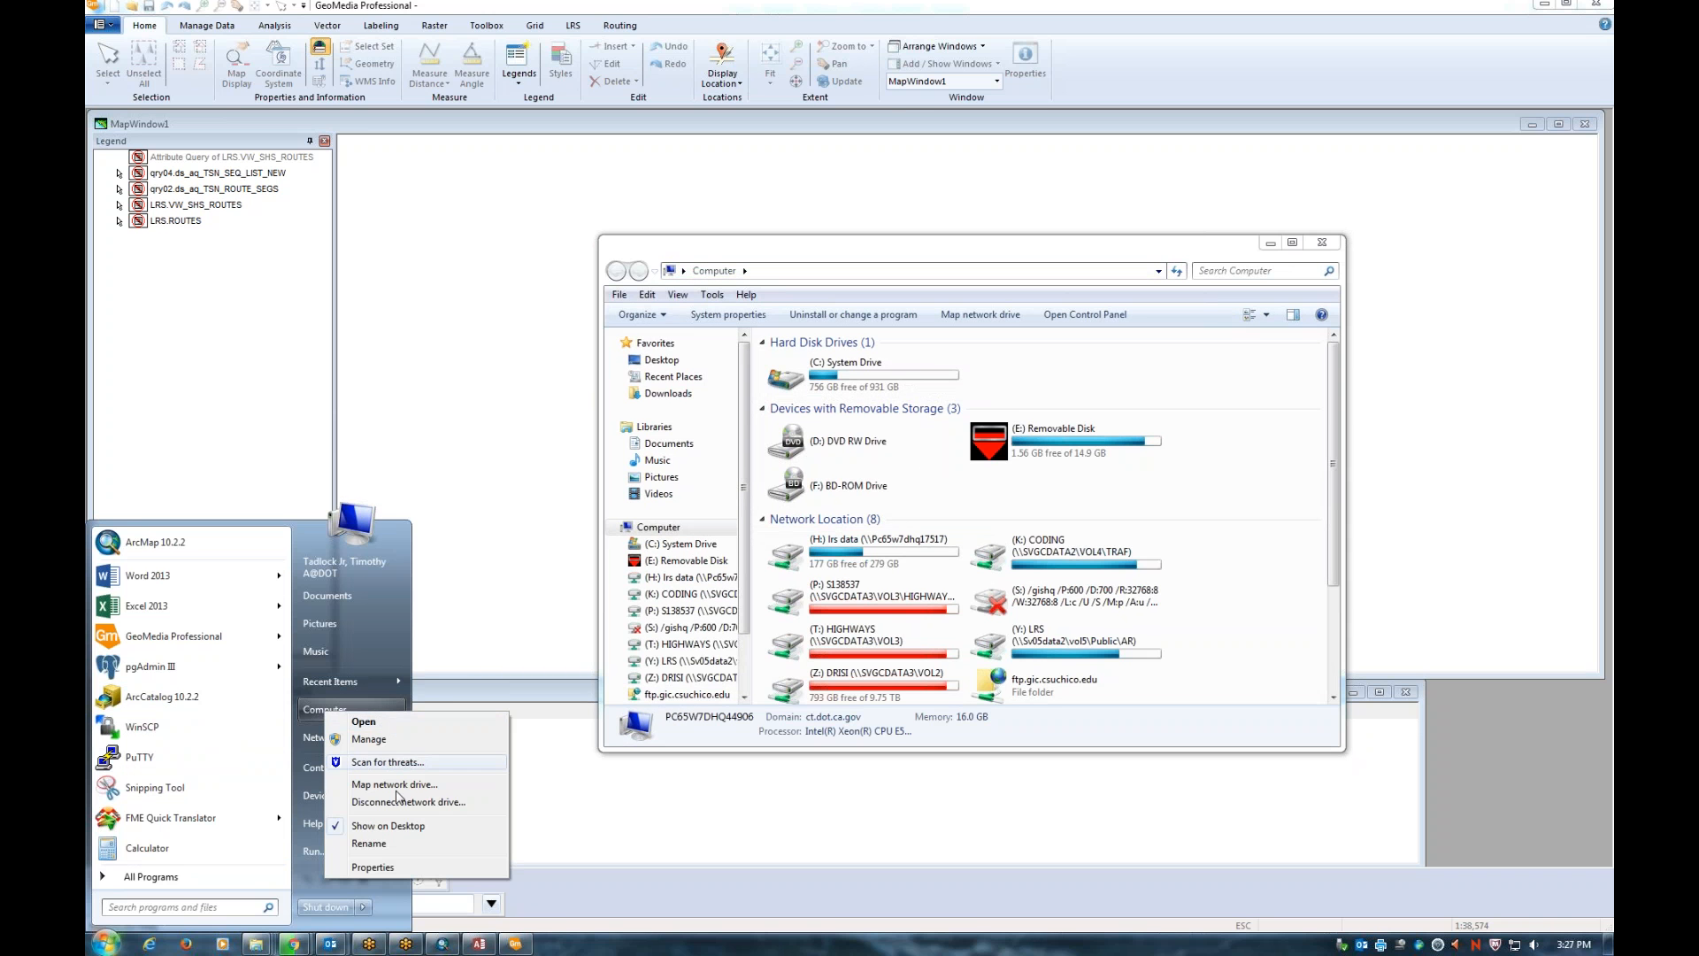
key(Escape)
Try the Run prompt with the \\svgcdata3 server path, then cancel it
click(348, 851)
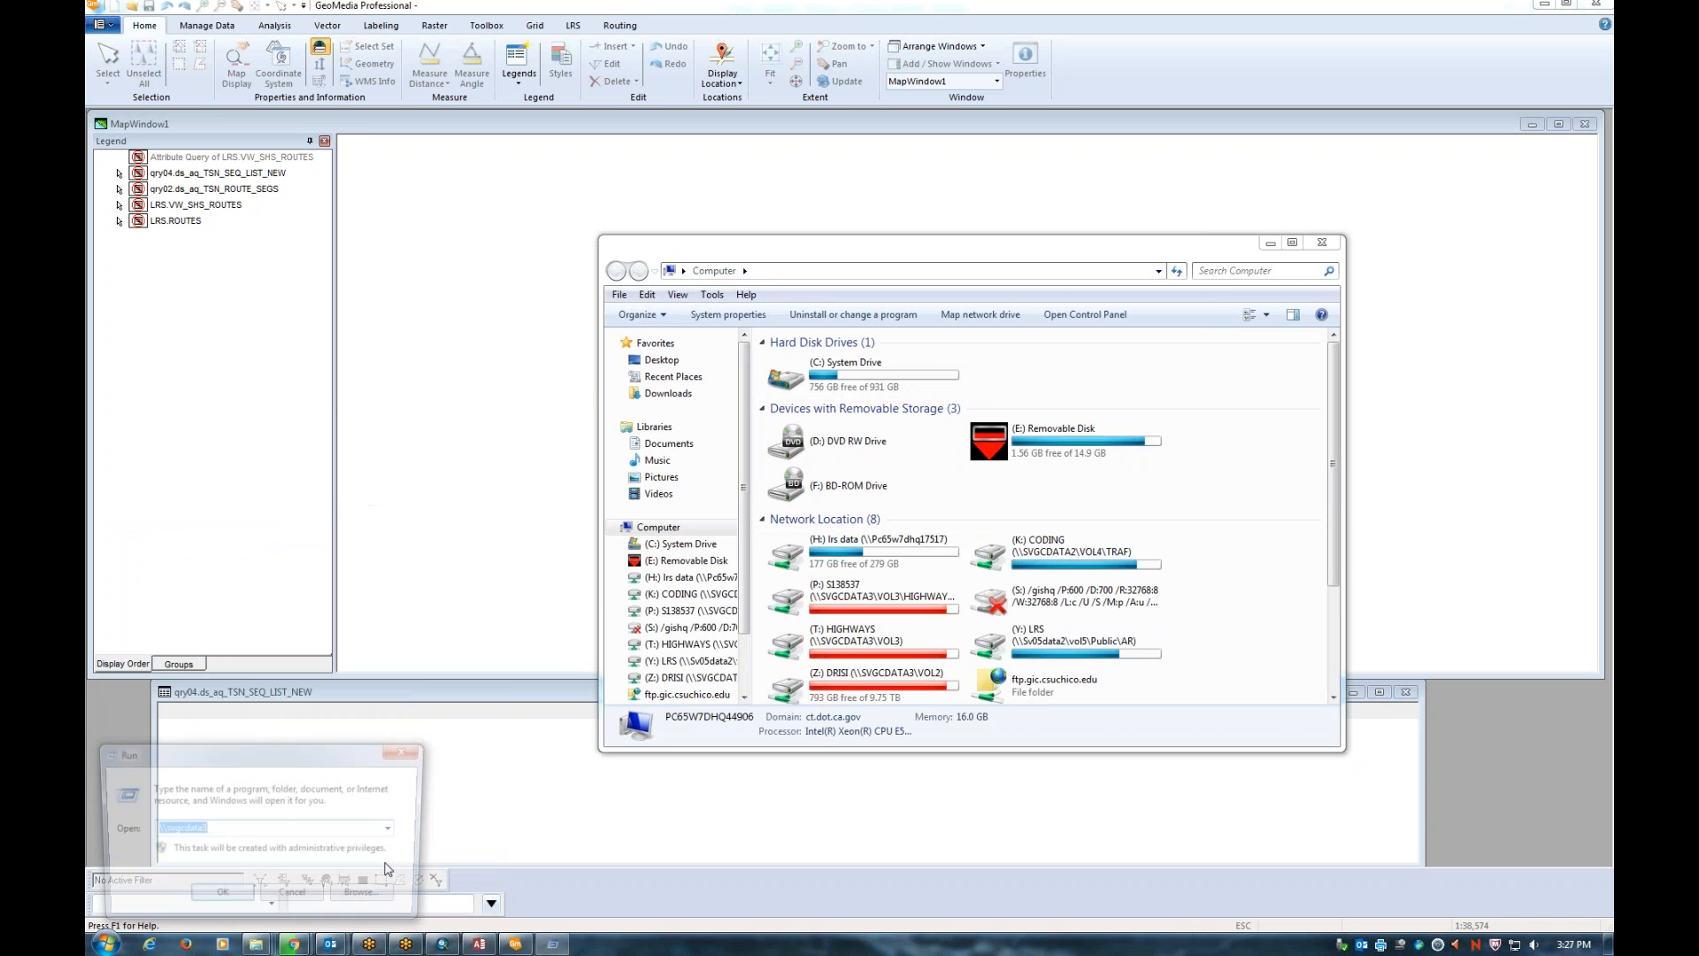
click(228, 829)
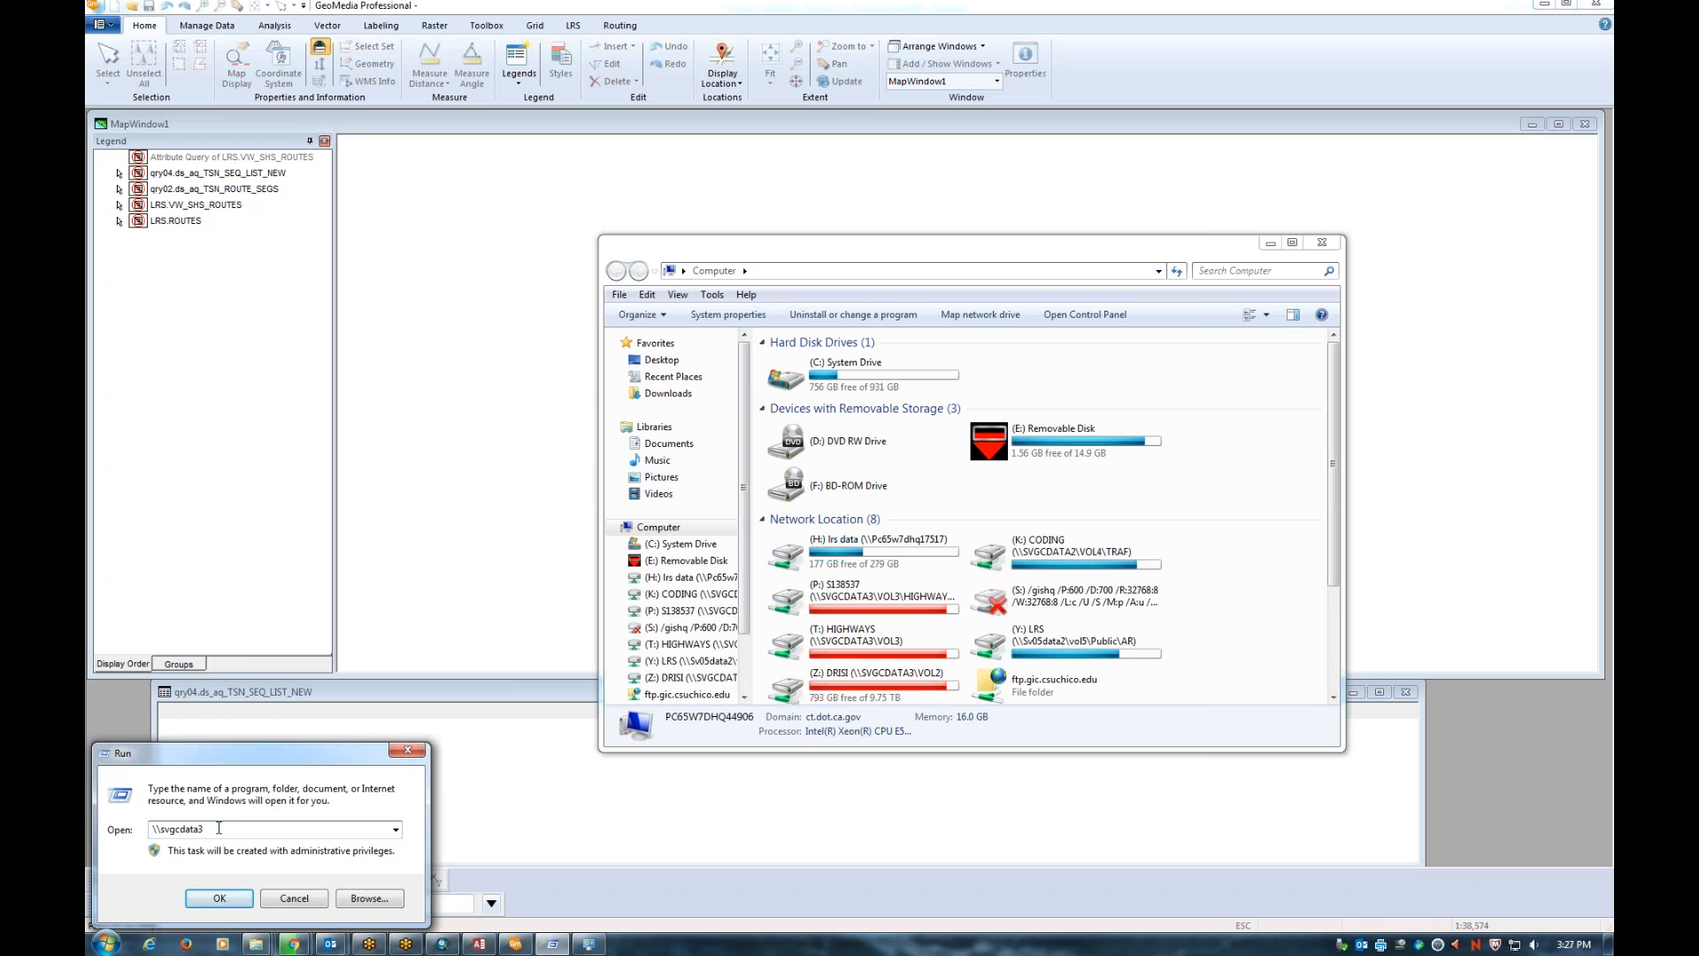
drag(212, 828, 147, 824)
click(294, 898)
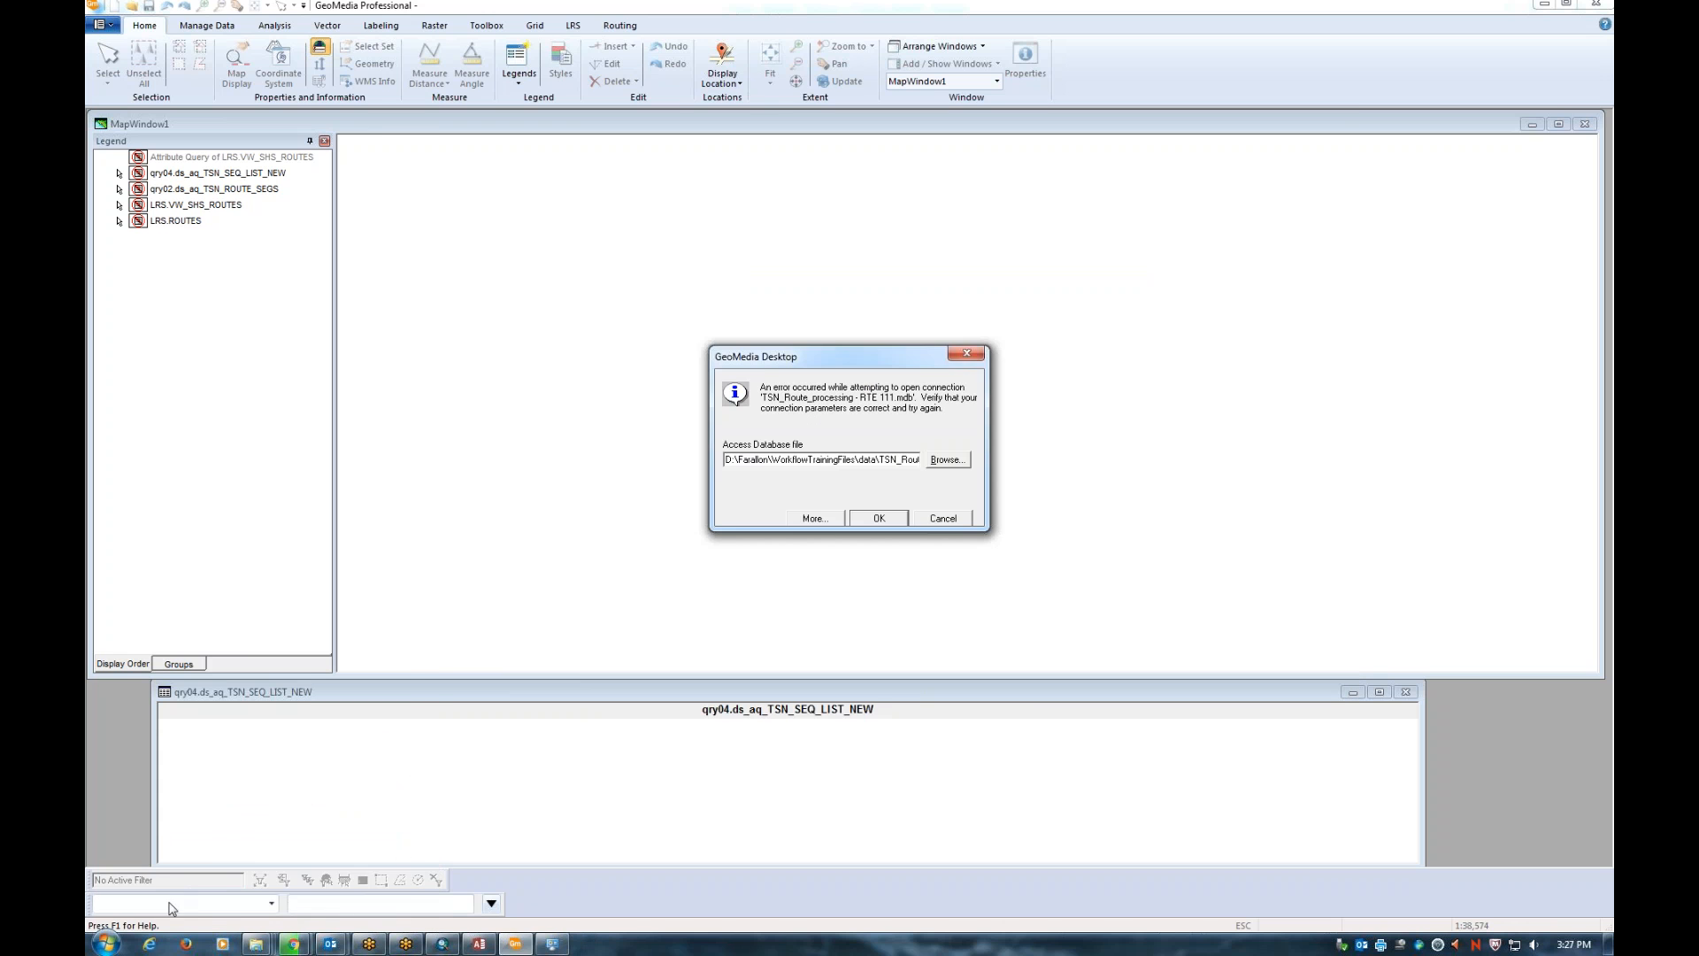
Open the computer's System properties page and move its window up and right
click(107, 944)
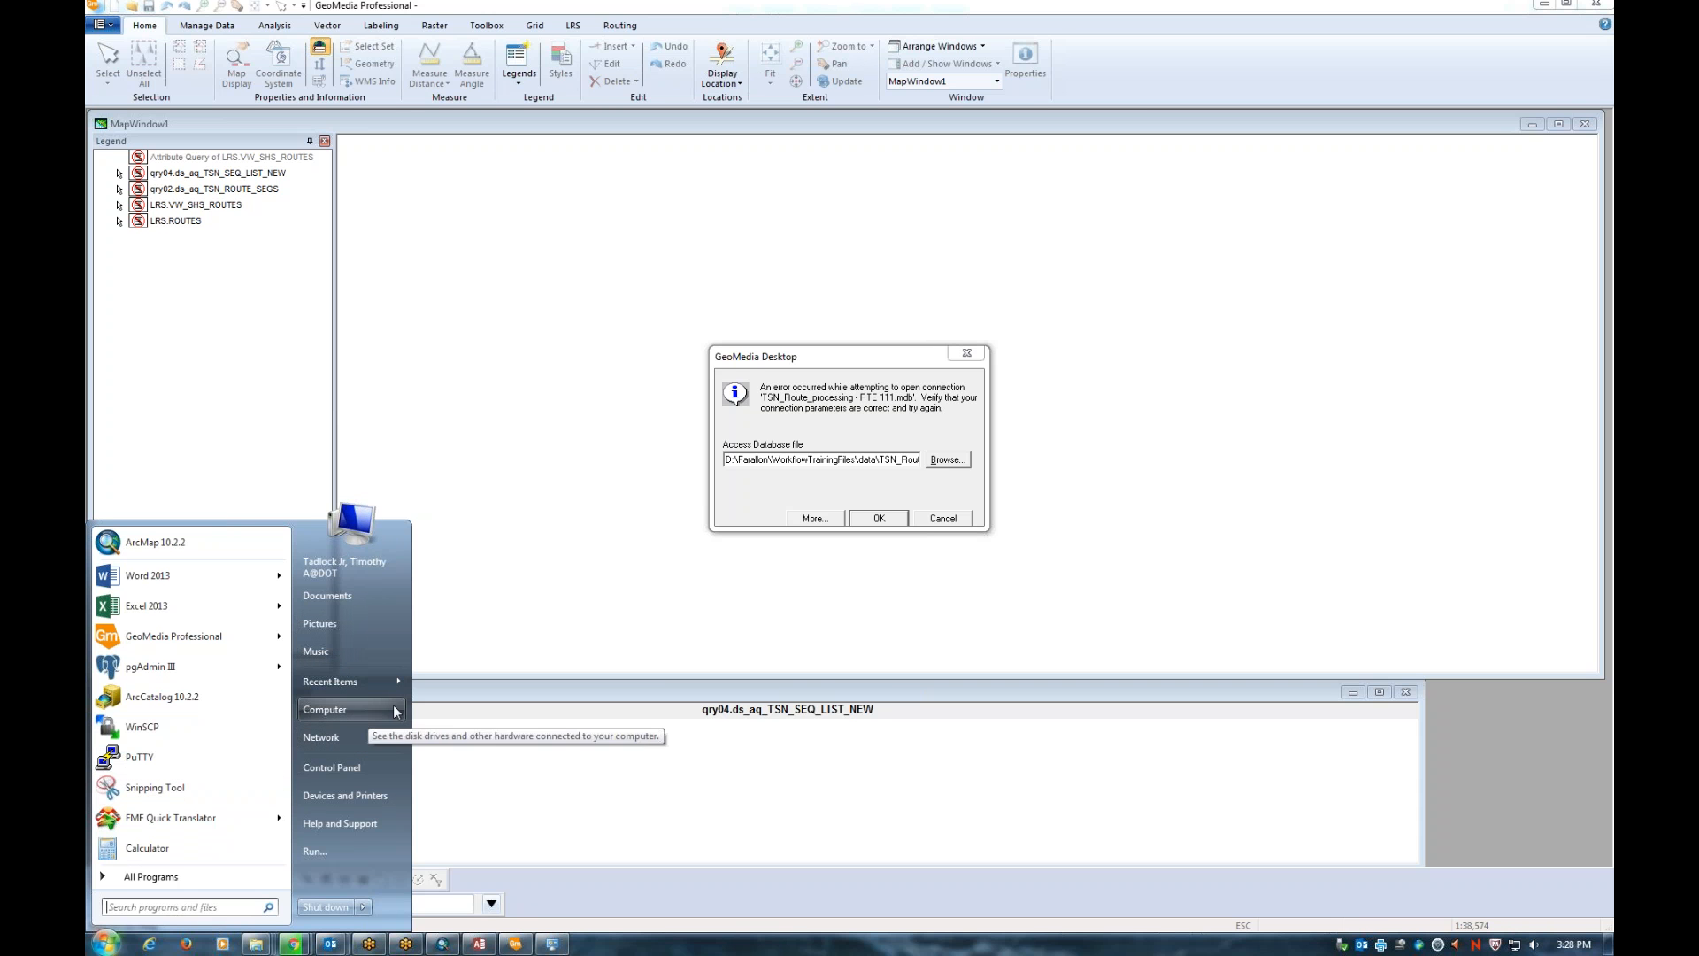
click(402, 841)
drag(582, 280, 738, 160)
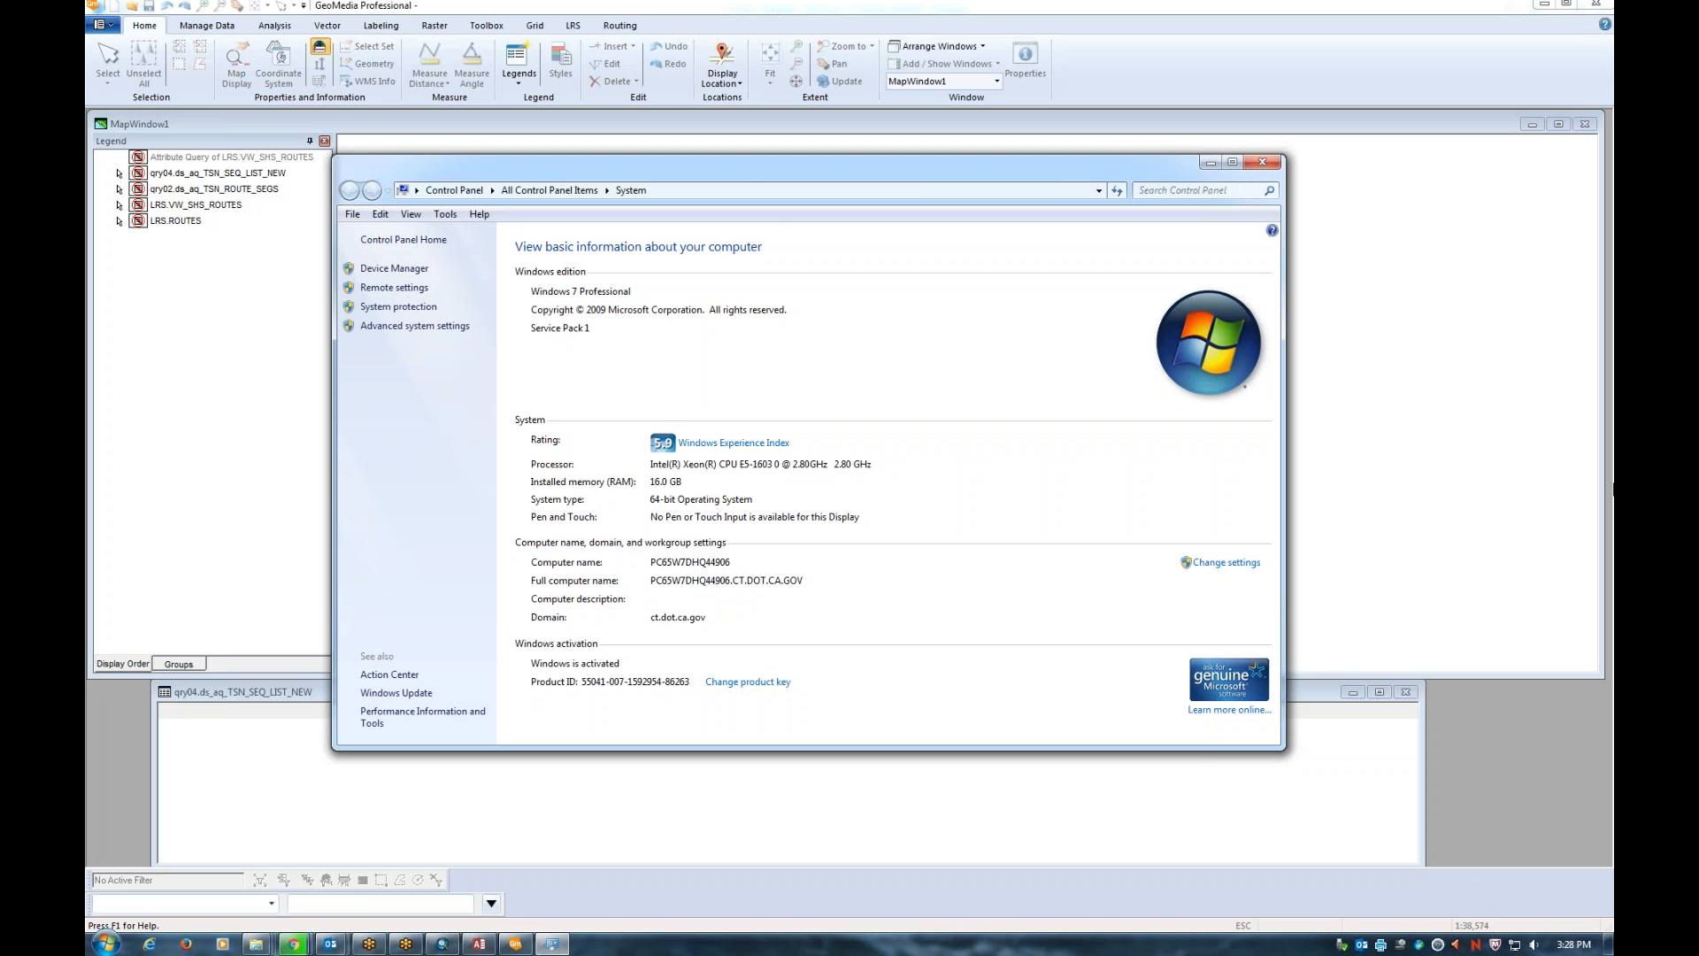
Move the System window aside and launch Command Prompt by searching cmd
drag(740, 166, 526, 180)
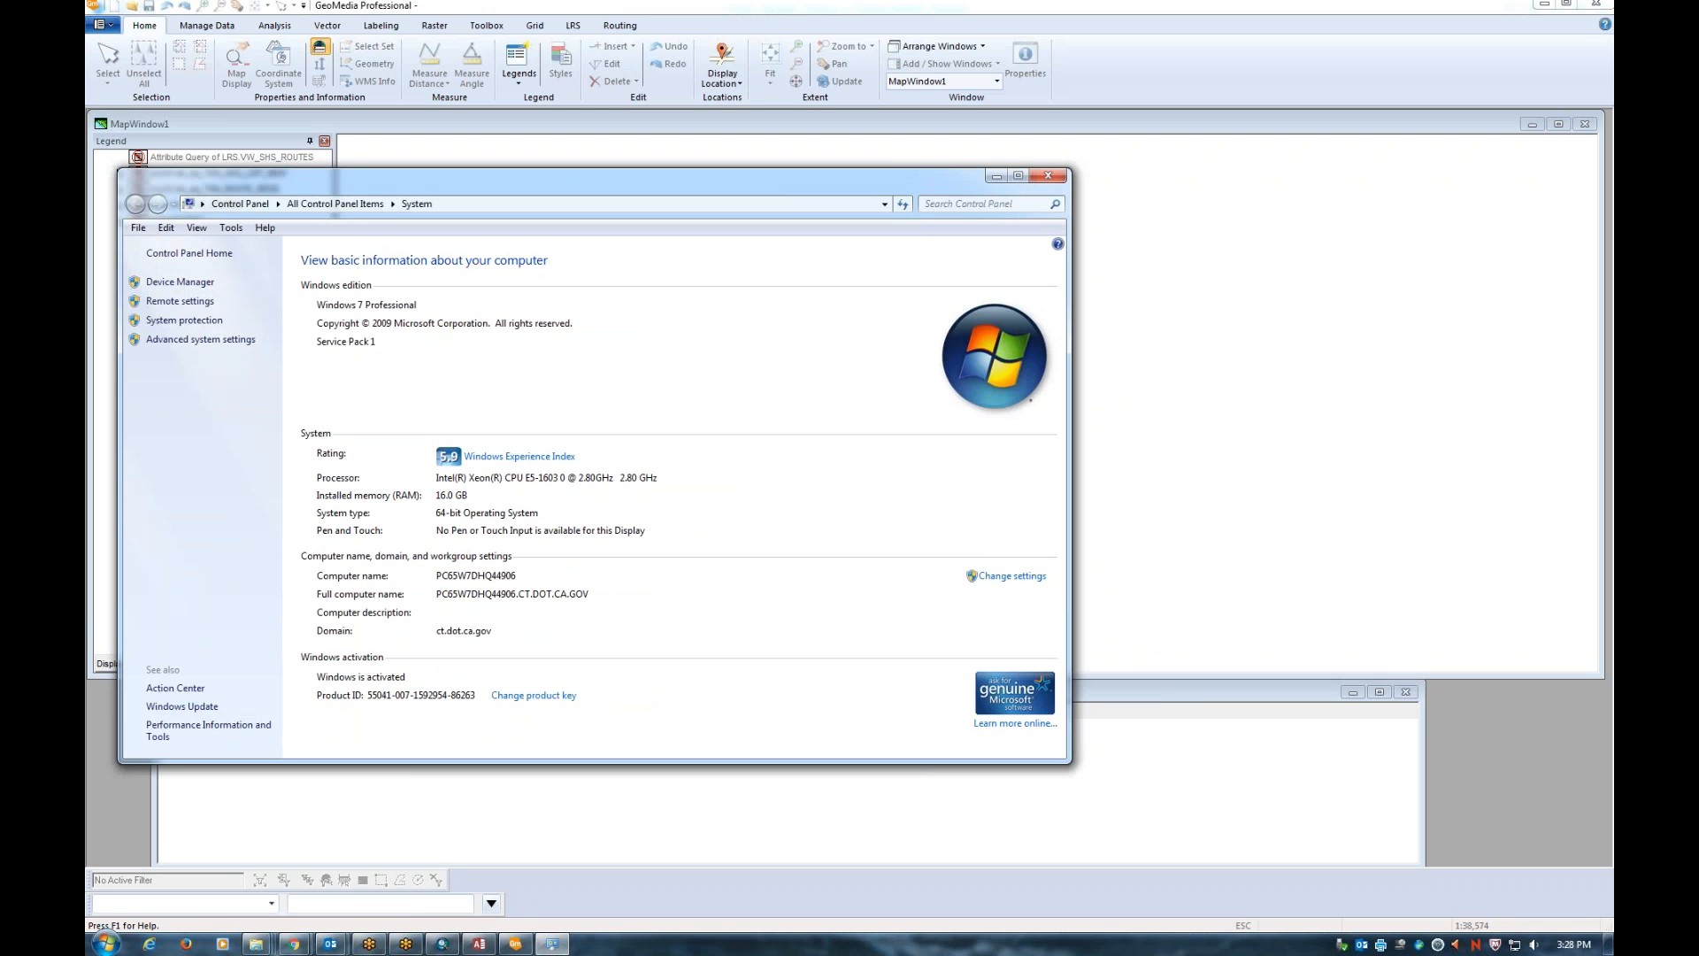
click(107, 944)
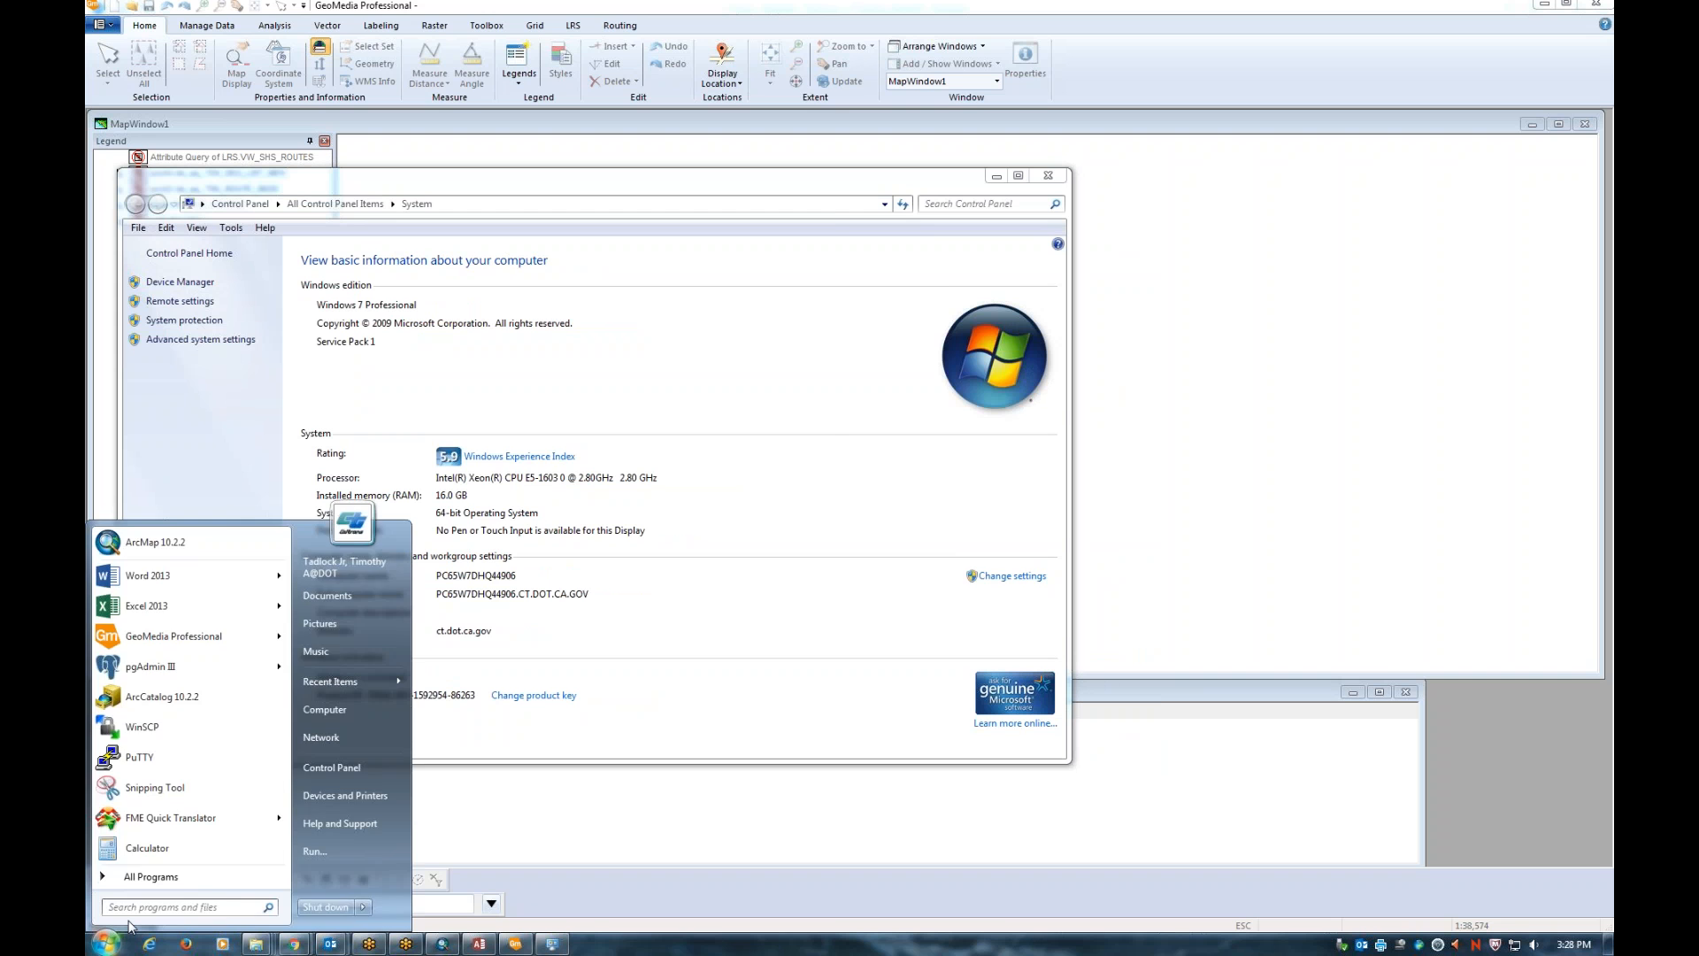
text(cmd)
key(Return)
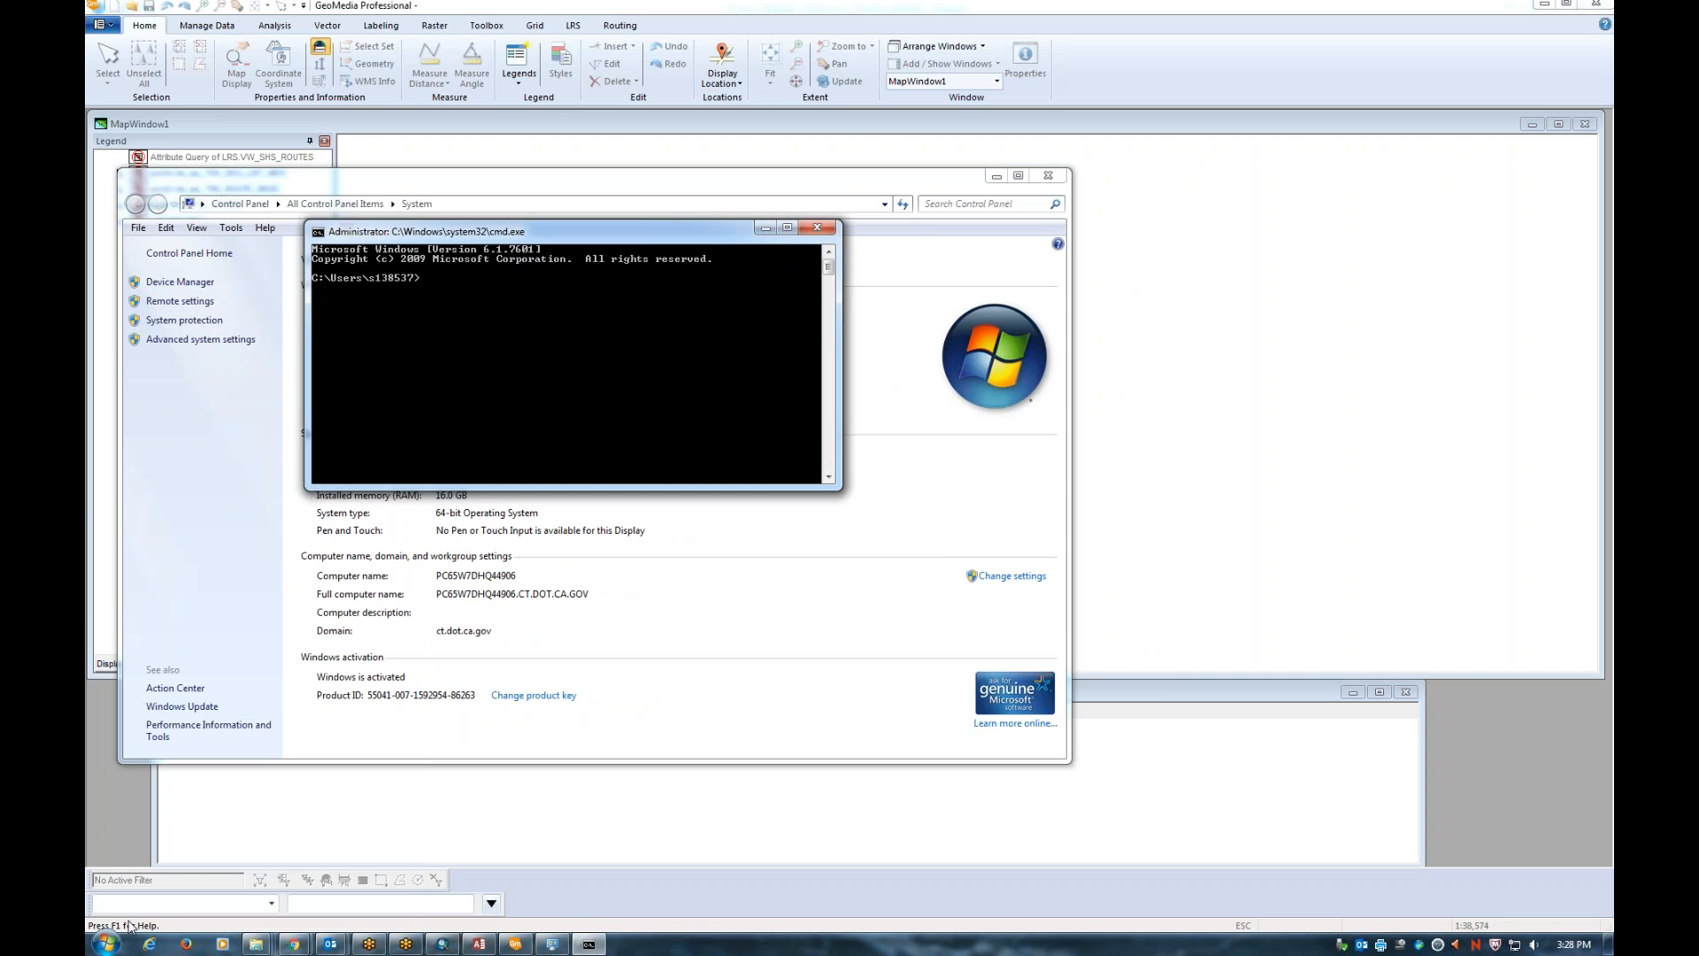
Run ipconfig and scroll through the output to the Ethernet adapter details
text(ipconfig)
key(Return)
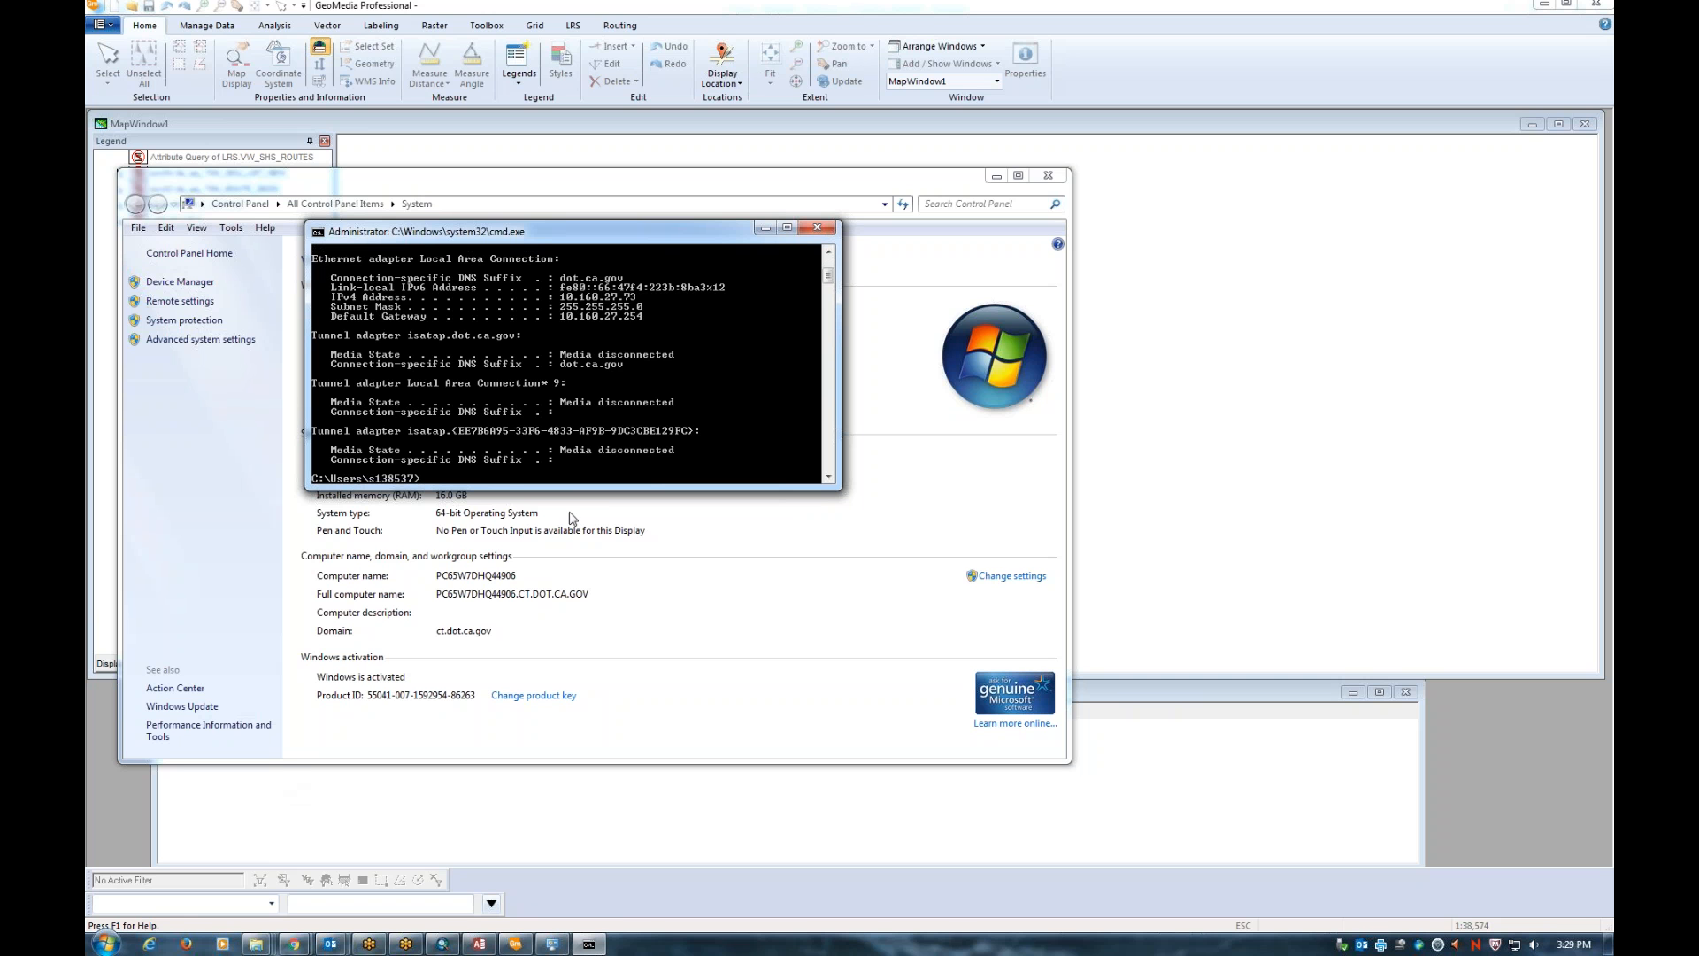
click(829, 252)
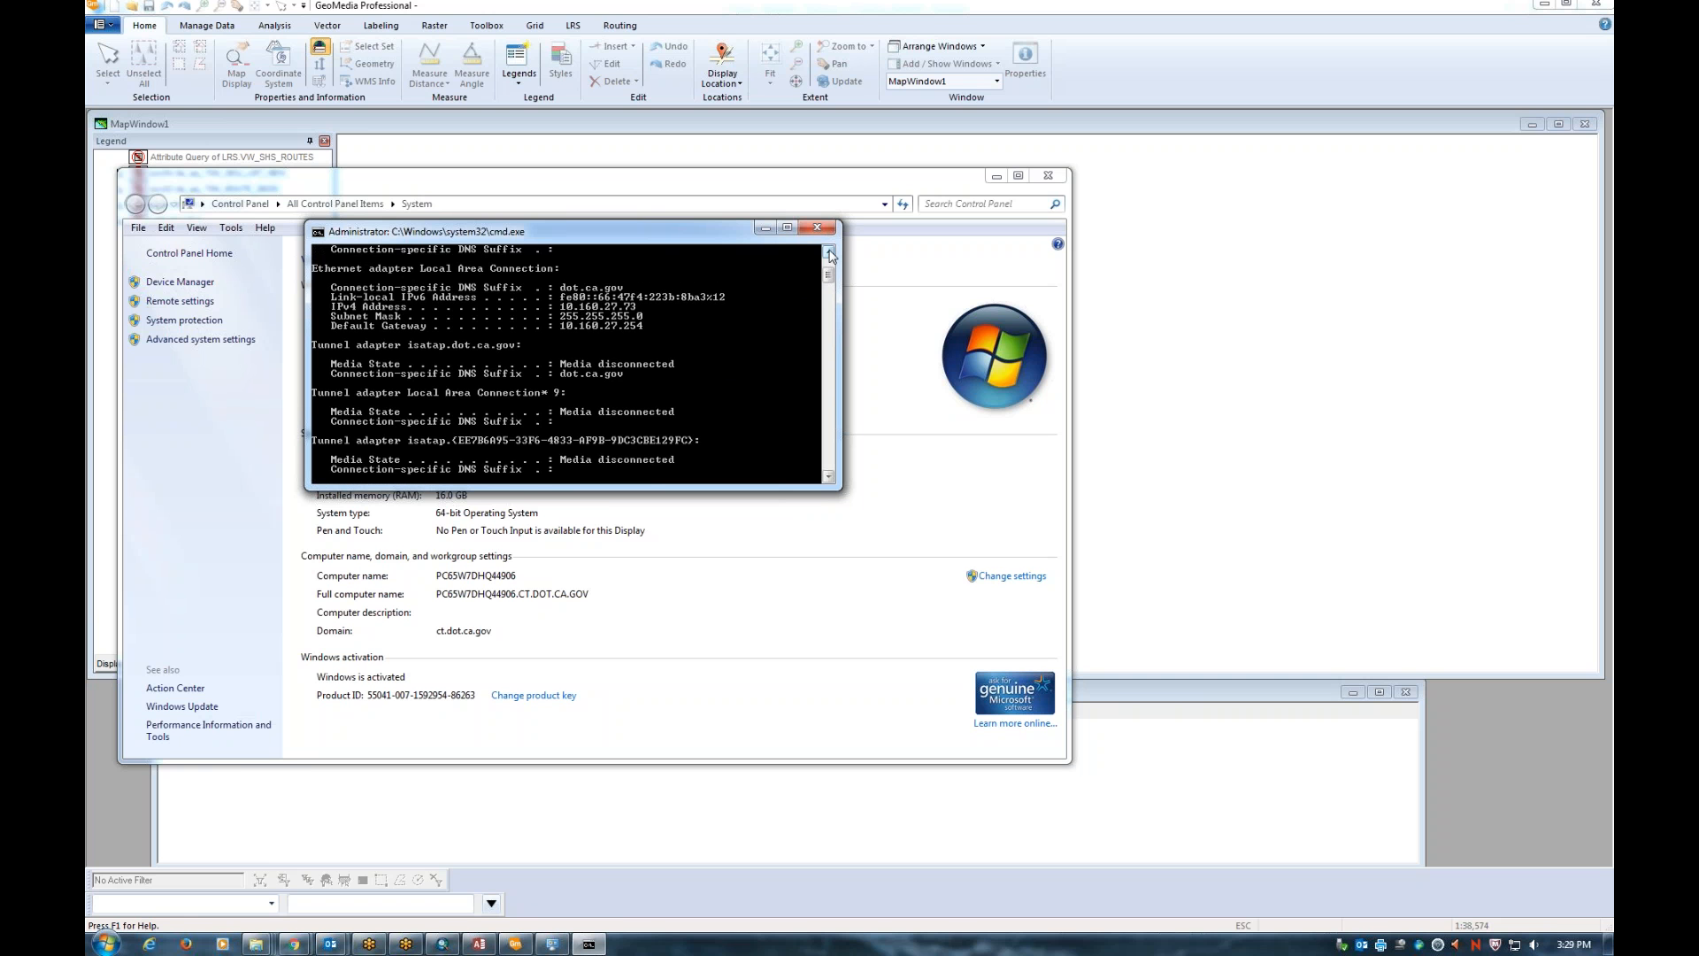
click(830, 254)
click(830, 254)
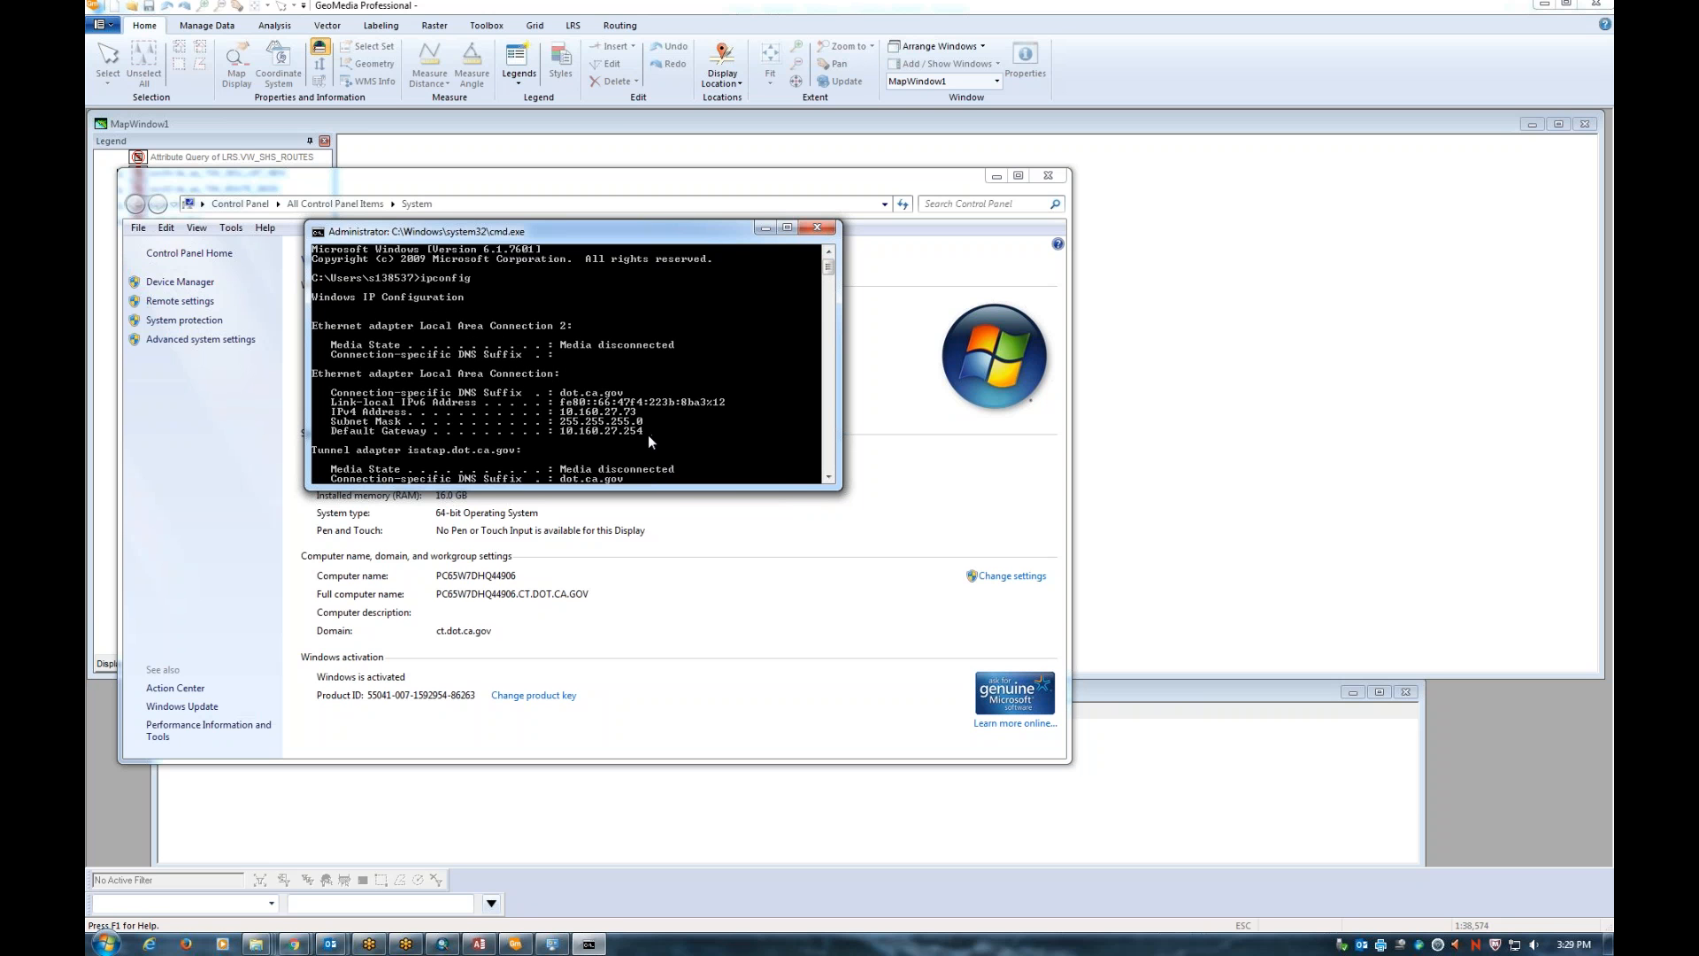
click(830, 478)
click(829, 477)
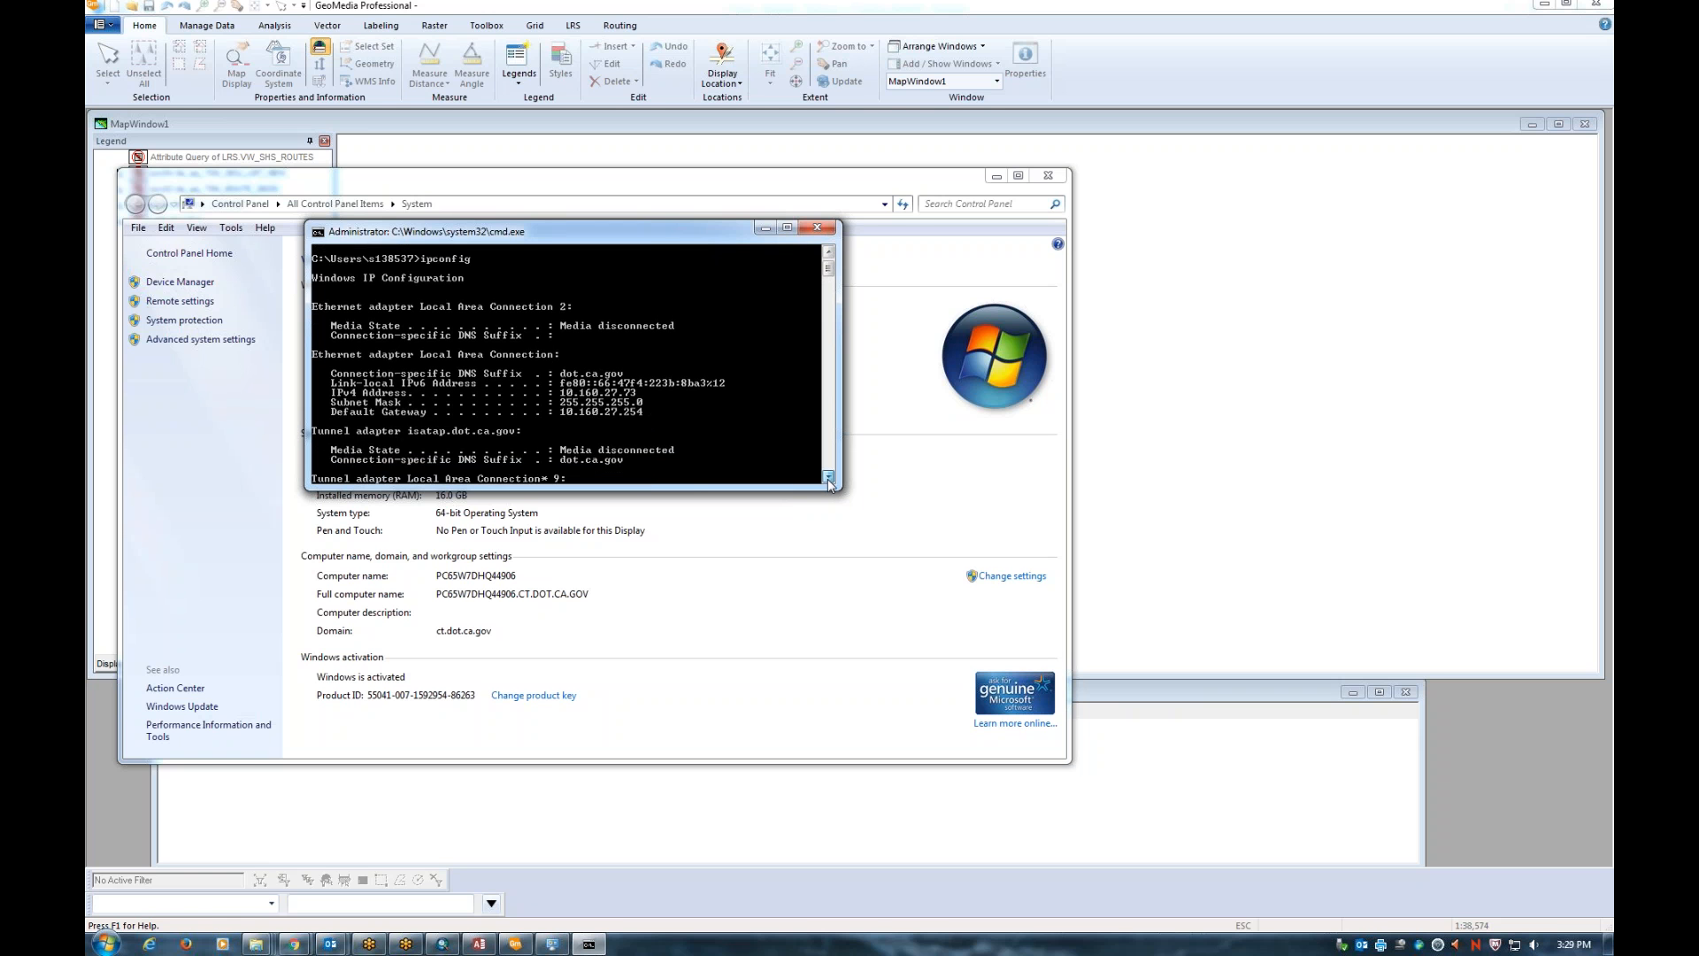
click(829, 477)
click(829, 478)
click(829, 478)
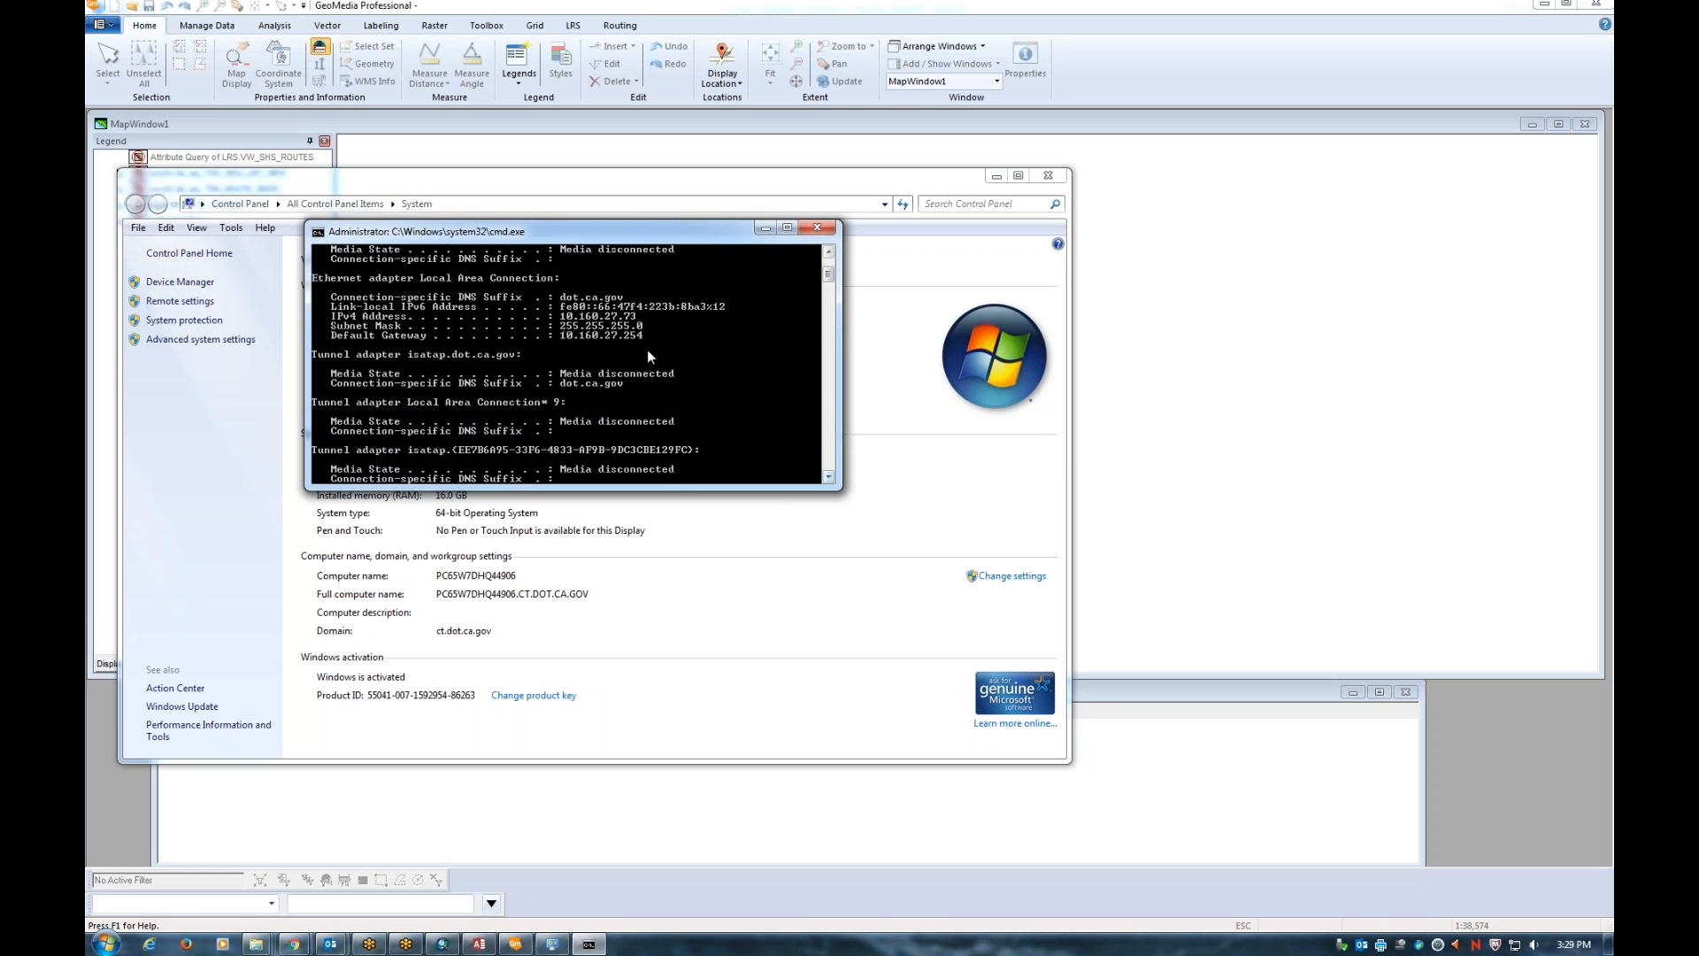
Copy the default gateway address from the output and return to the System window
right_click(576, 335)
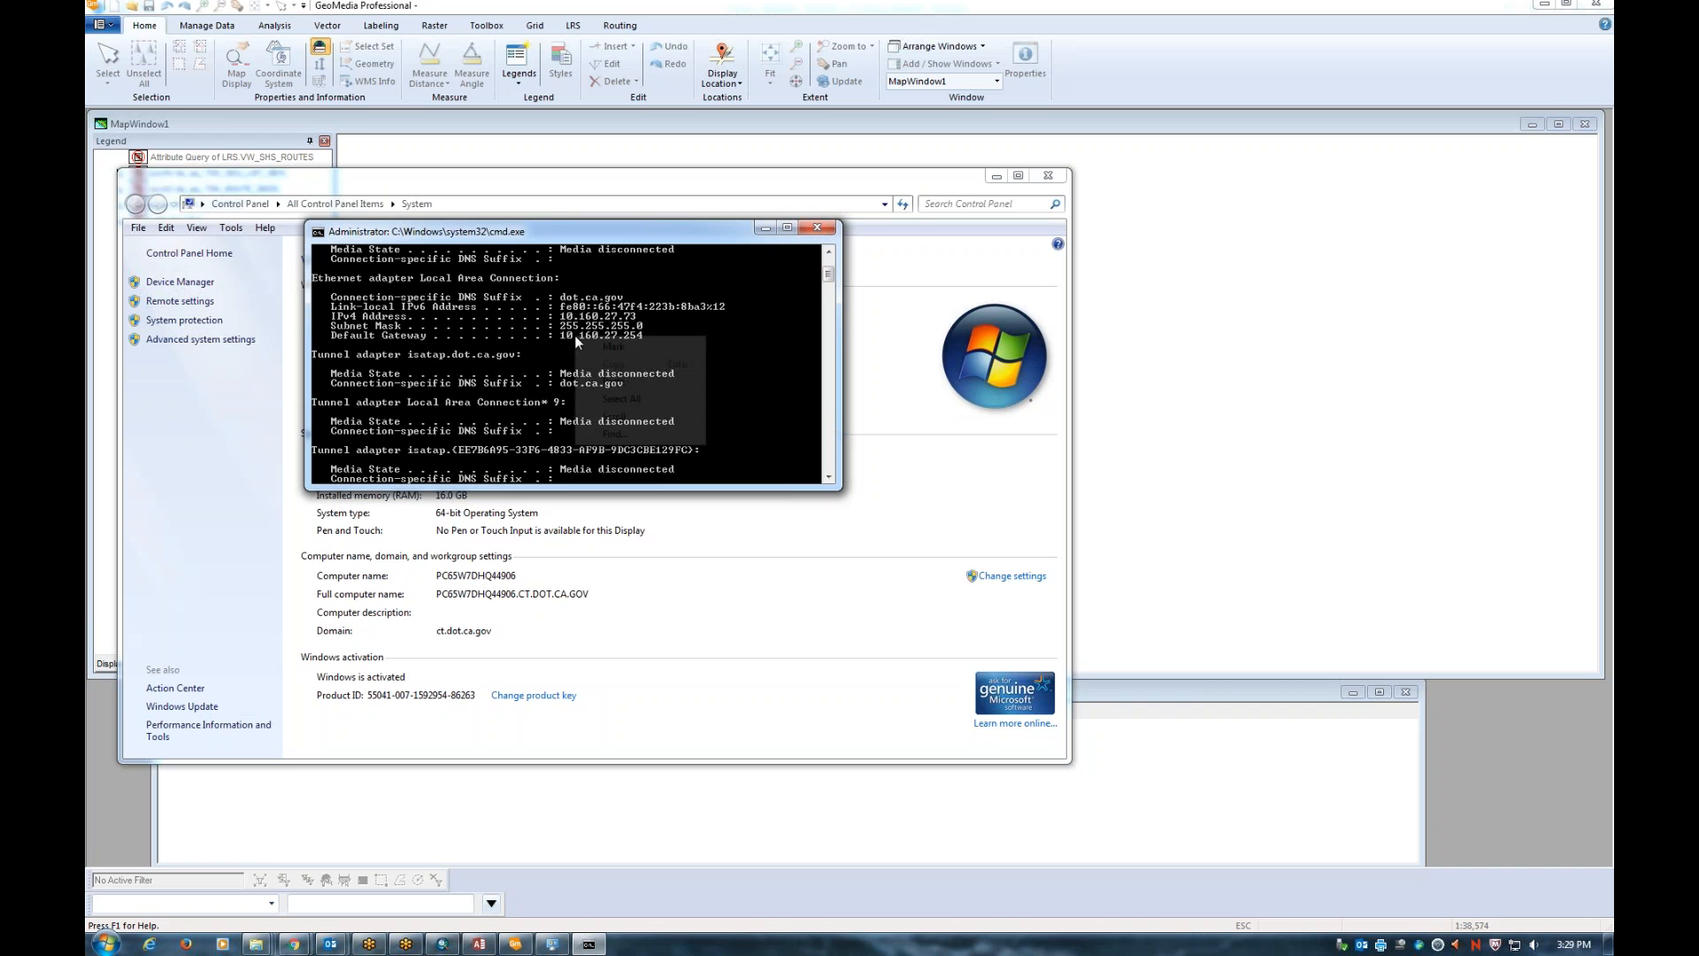
click(592, 345)
drag(566, 338, 640, 338)
key(Return)
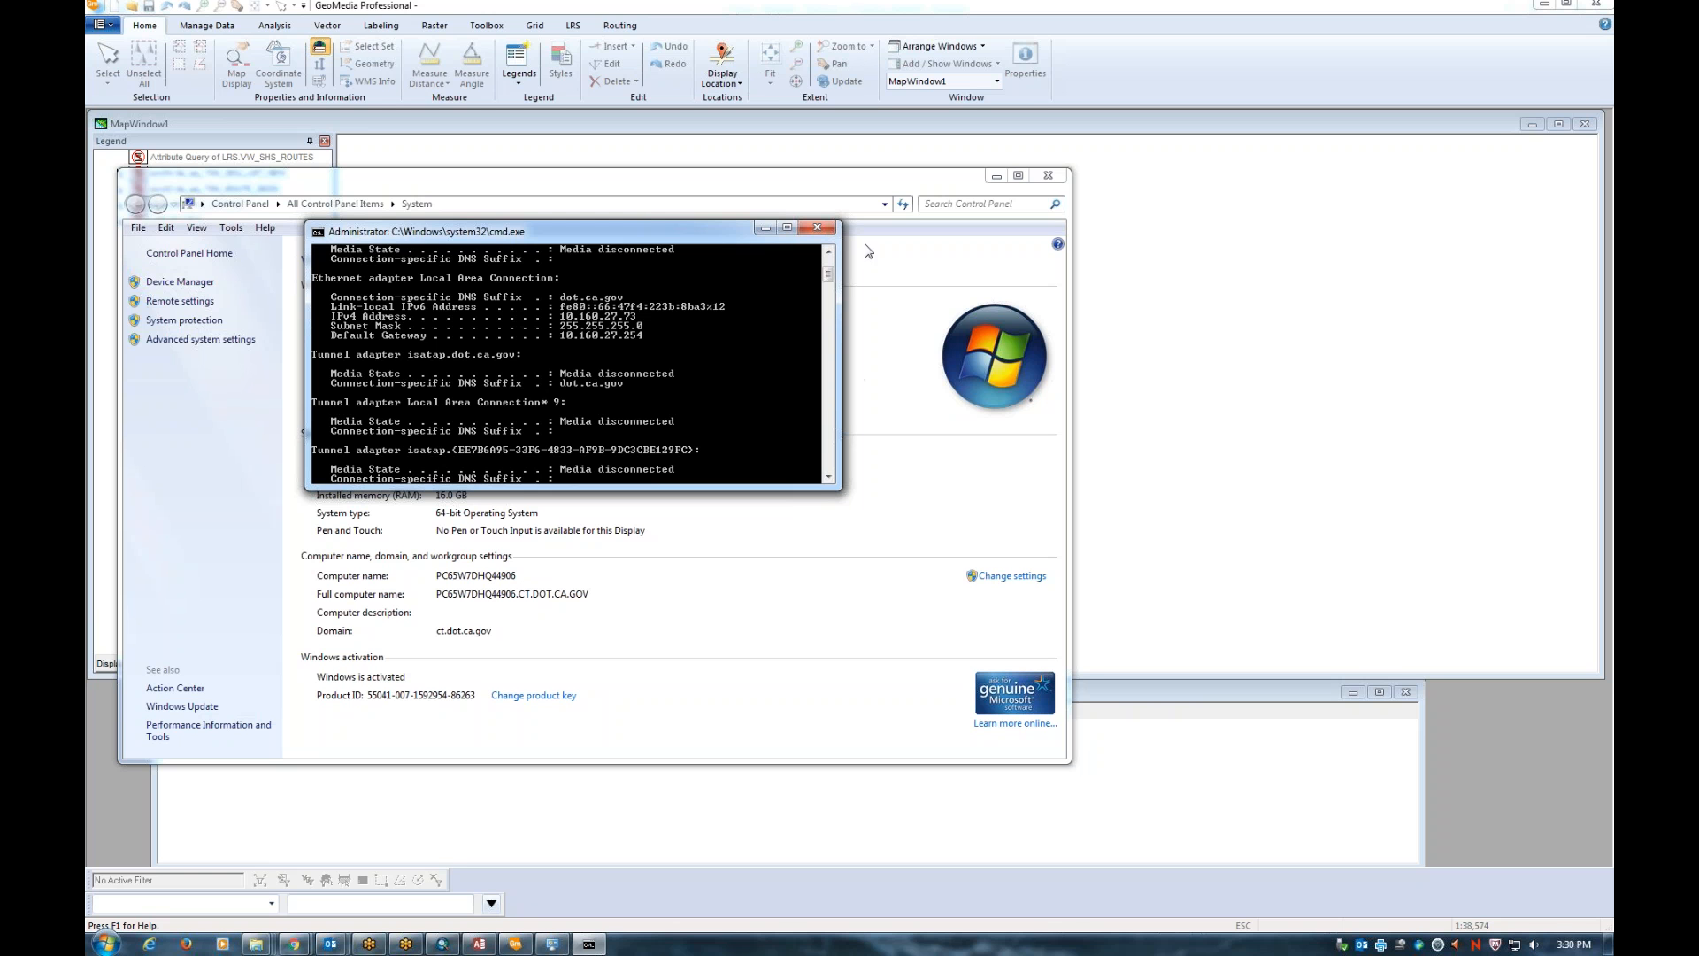
click(960, 190)
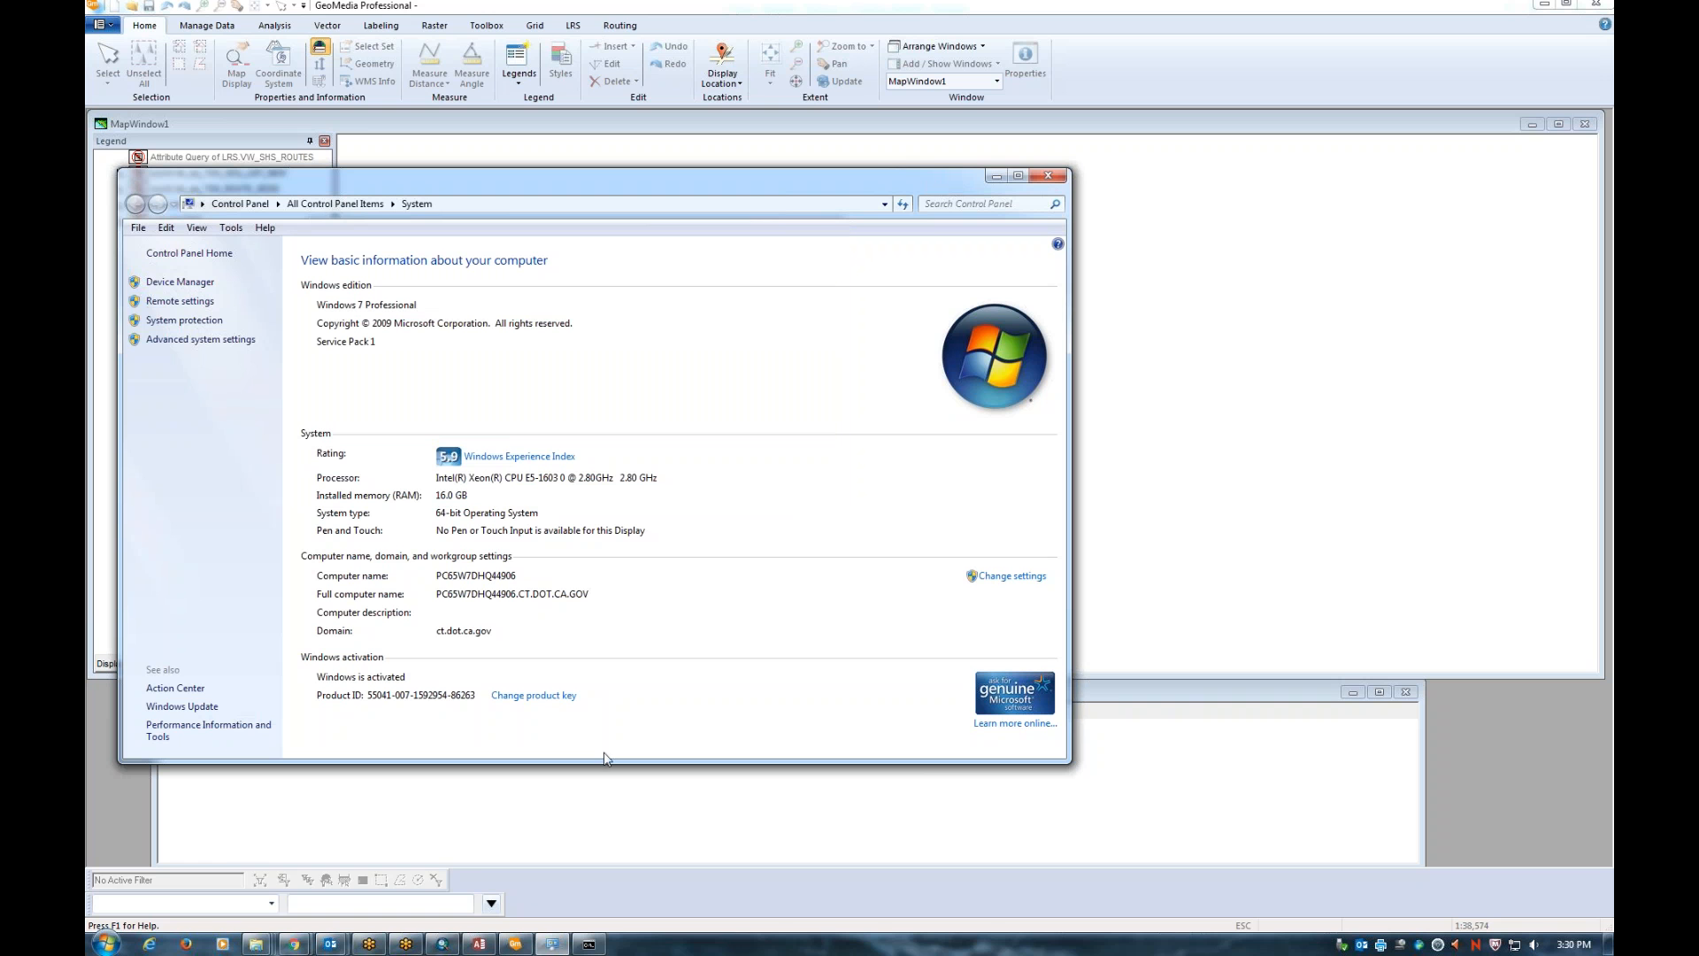
From the Farallon Geographics Chrome window, show the WorkflowFiles_20160621 zip download in its folder
click(296, 945)
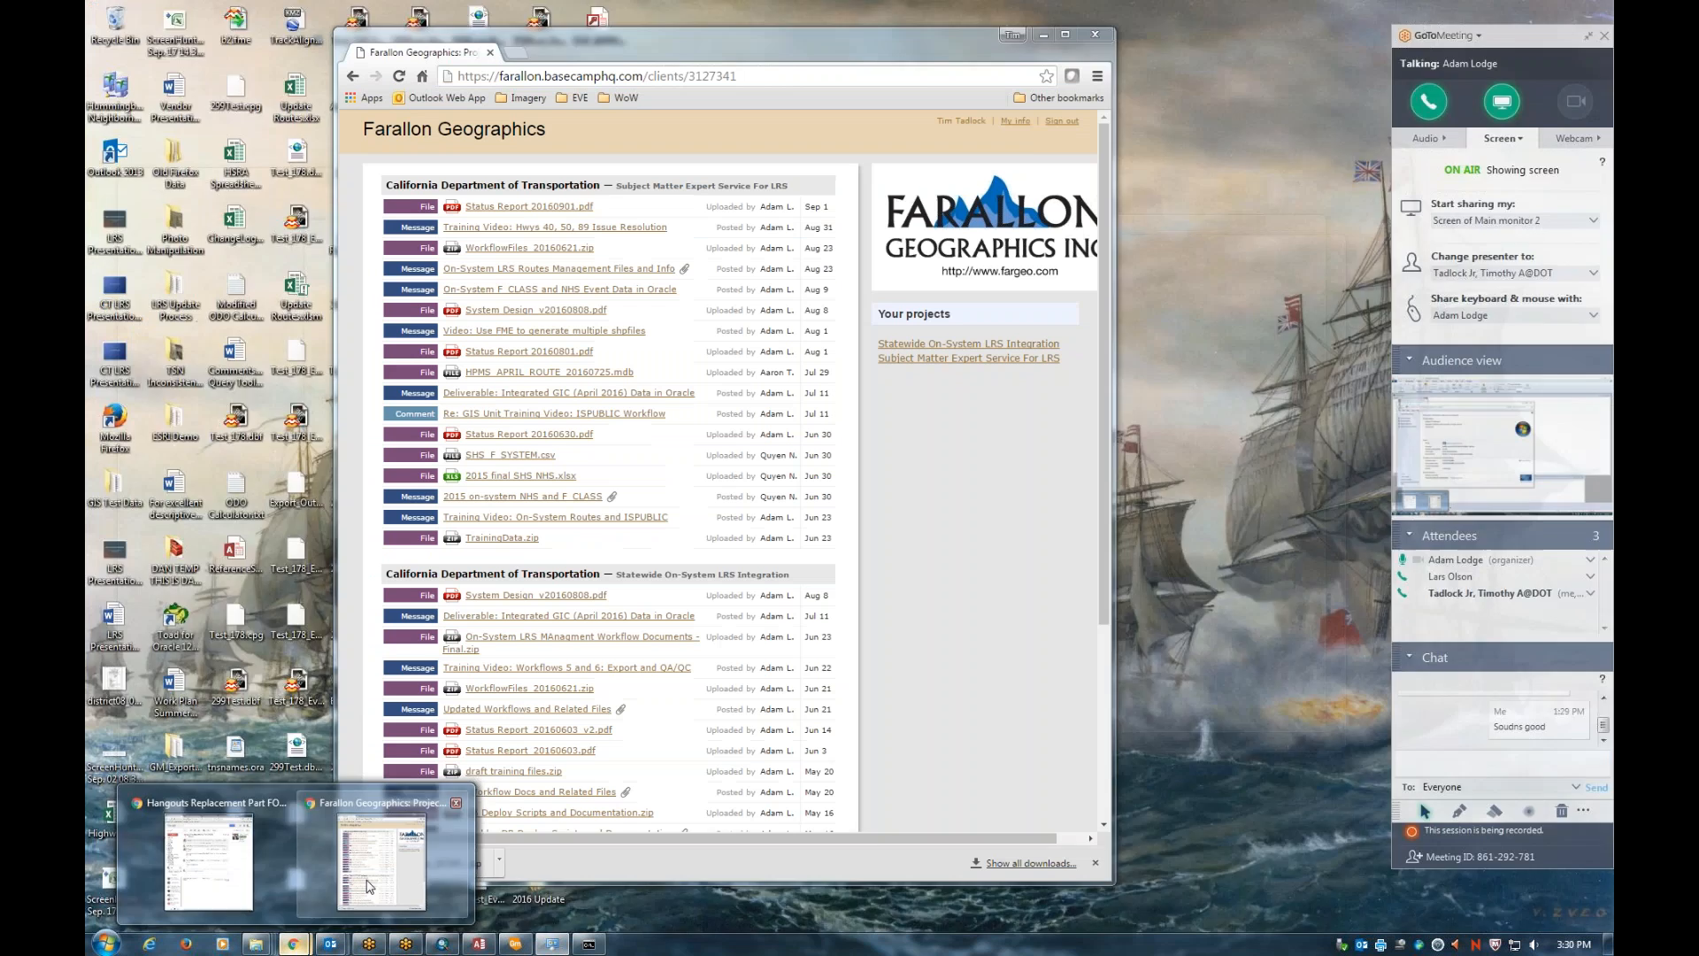
click(370, 885)
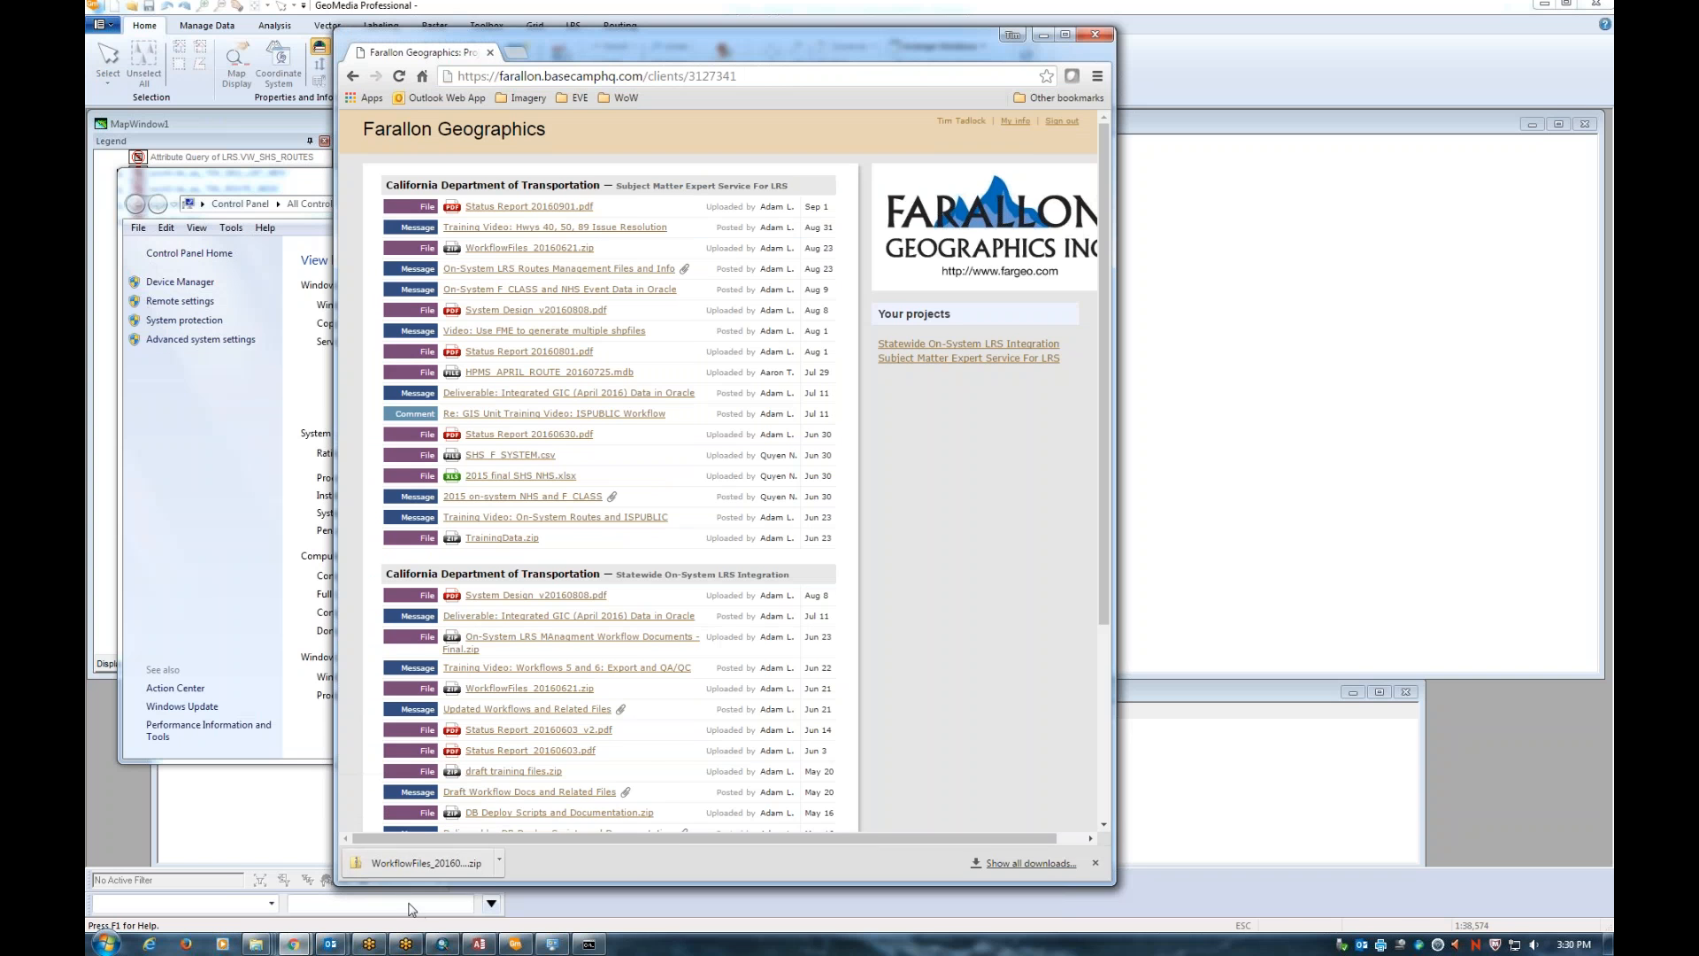
click(499, 862)
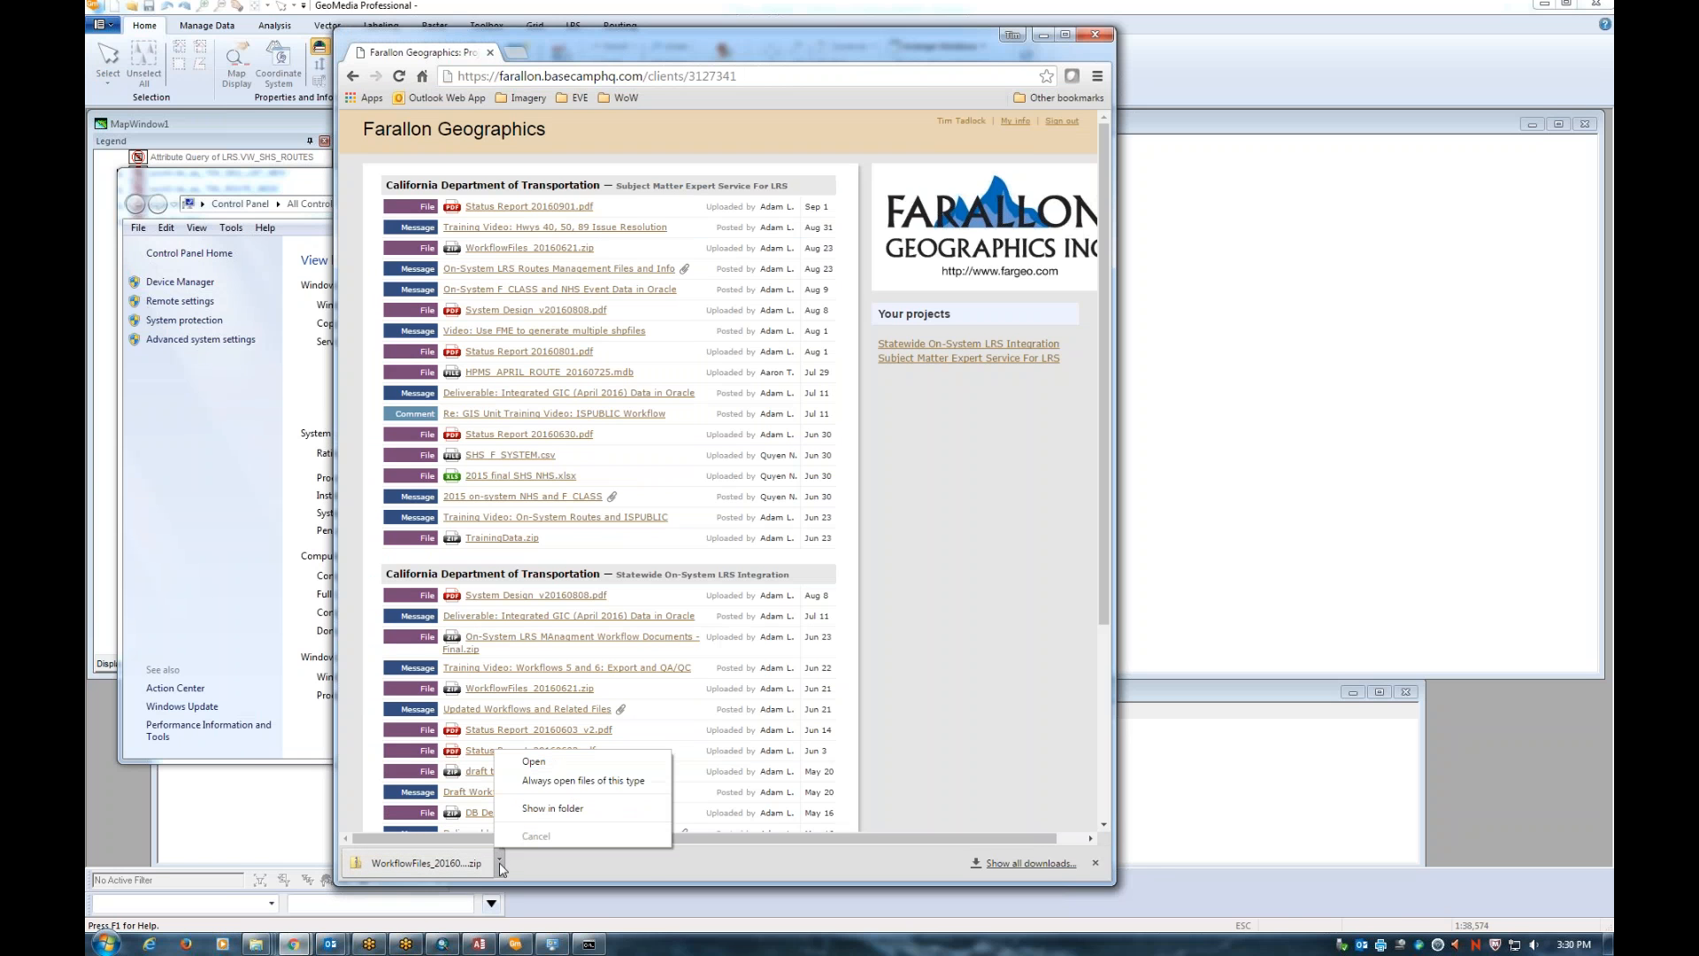
click(563, 808)
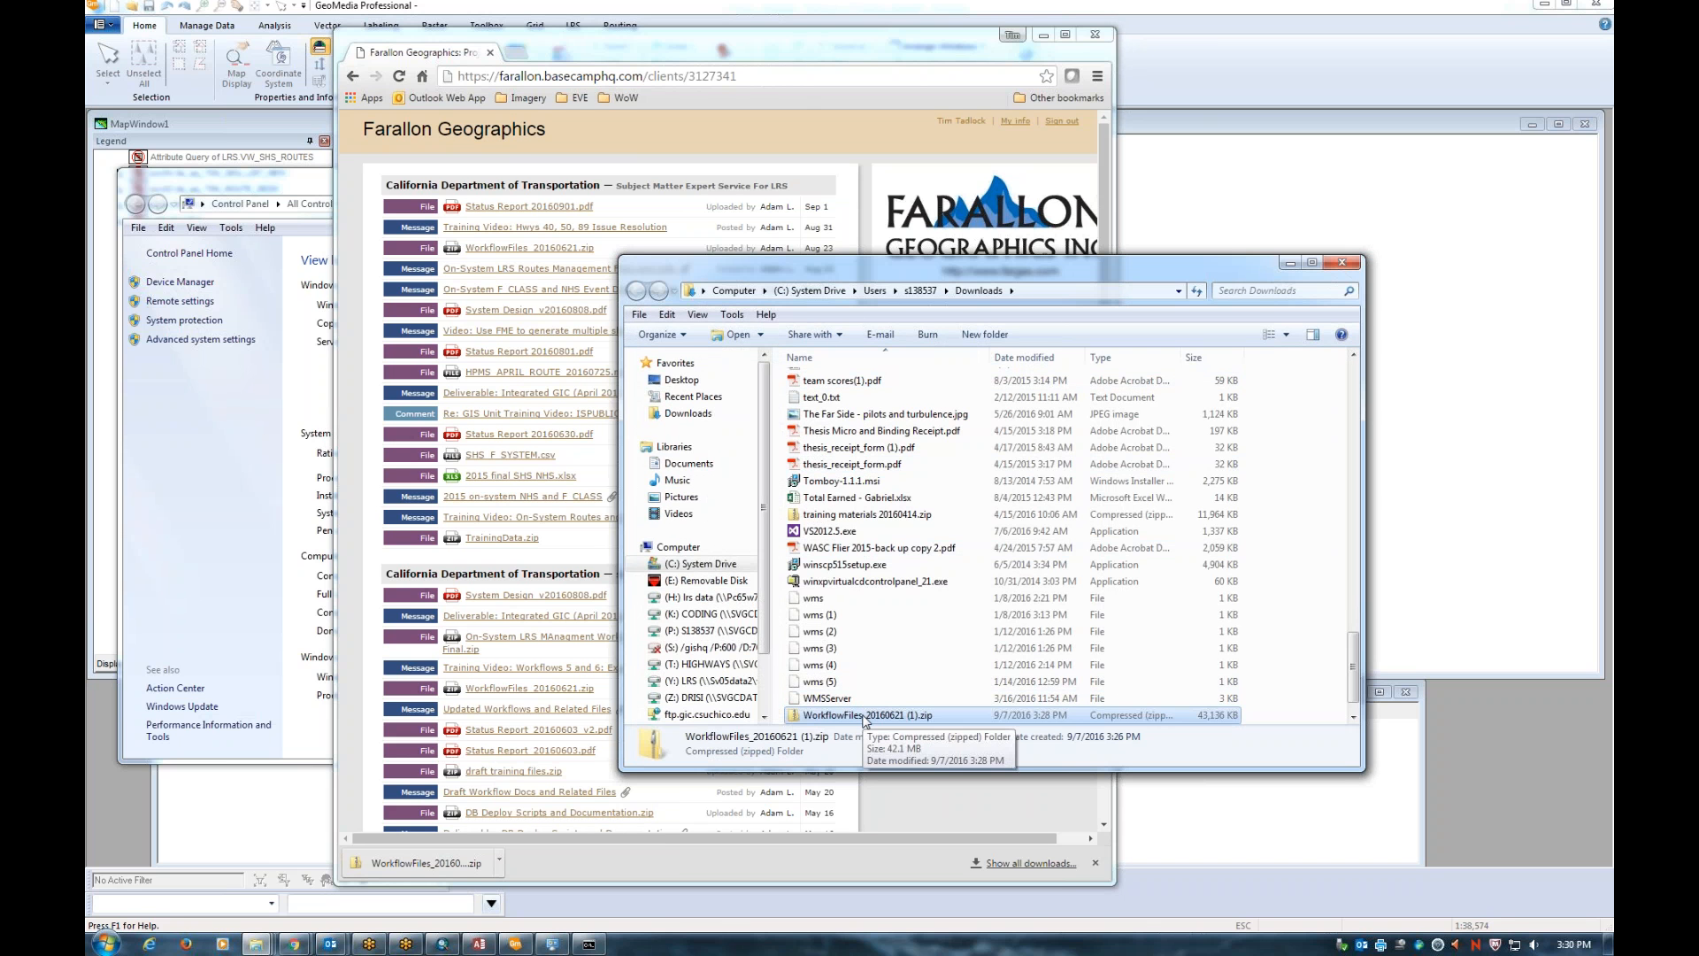
Browse into the zip's WorkflowFiles_20160621 data folder and check TSN_Route_processing.mdb there
double_click(864, 715)
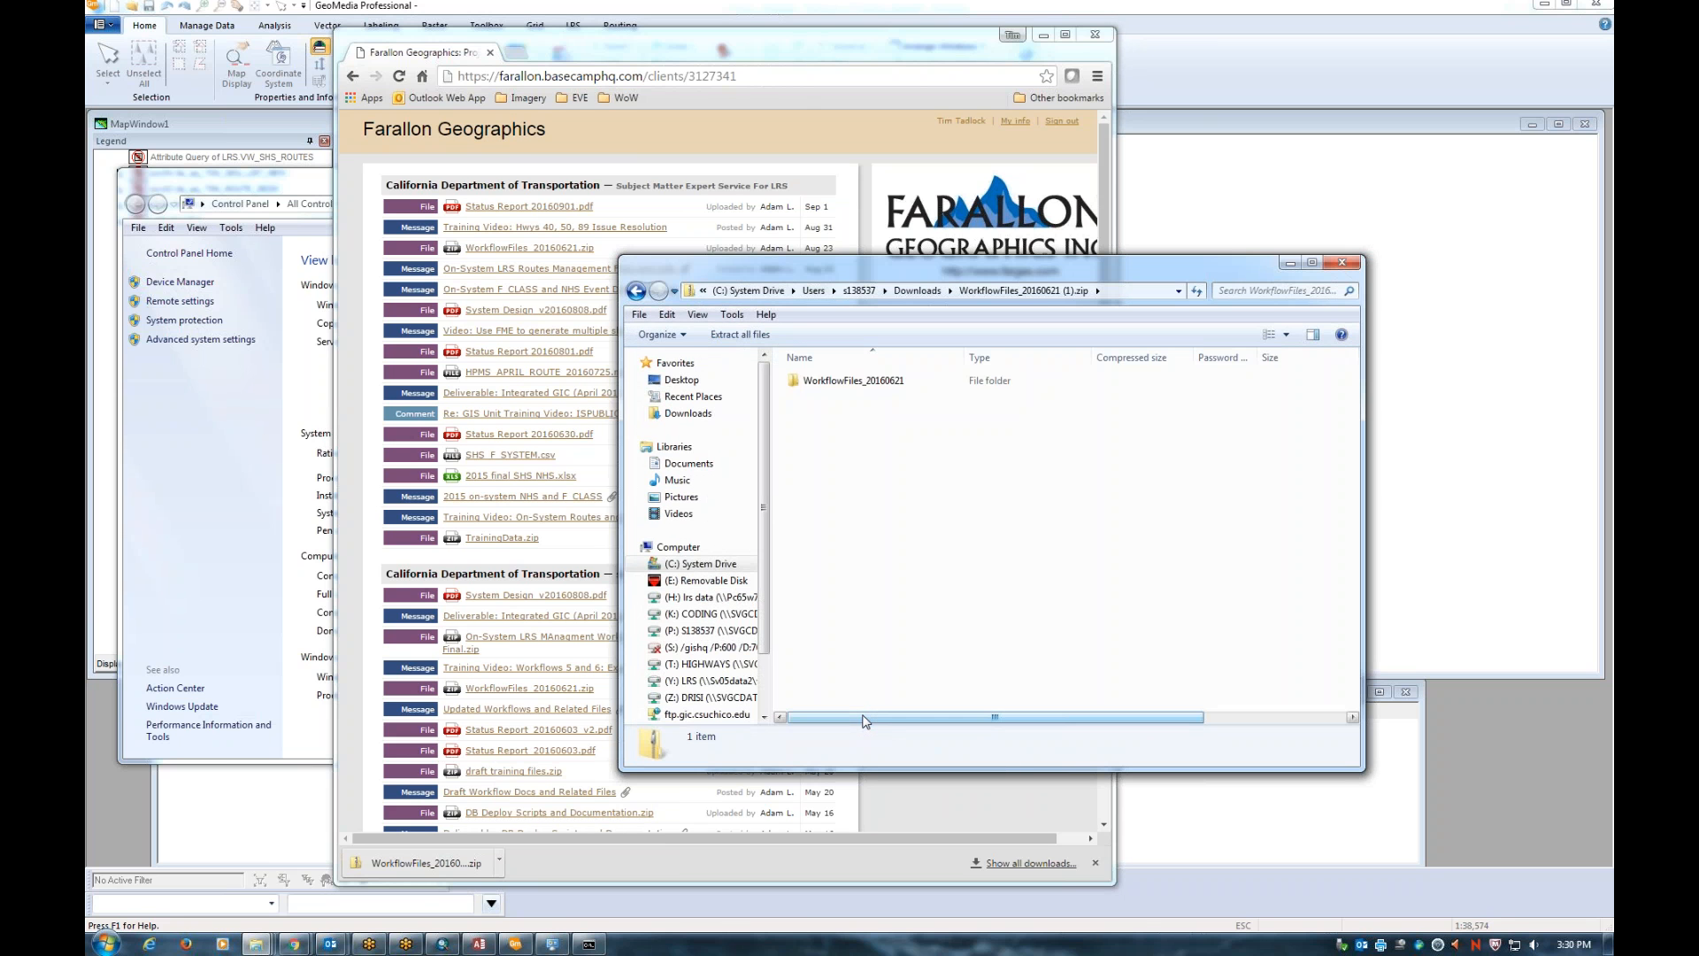
double_click(854, 381)
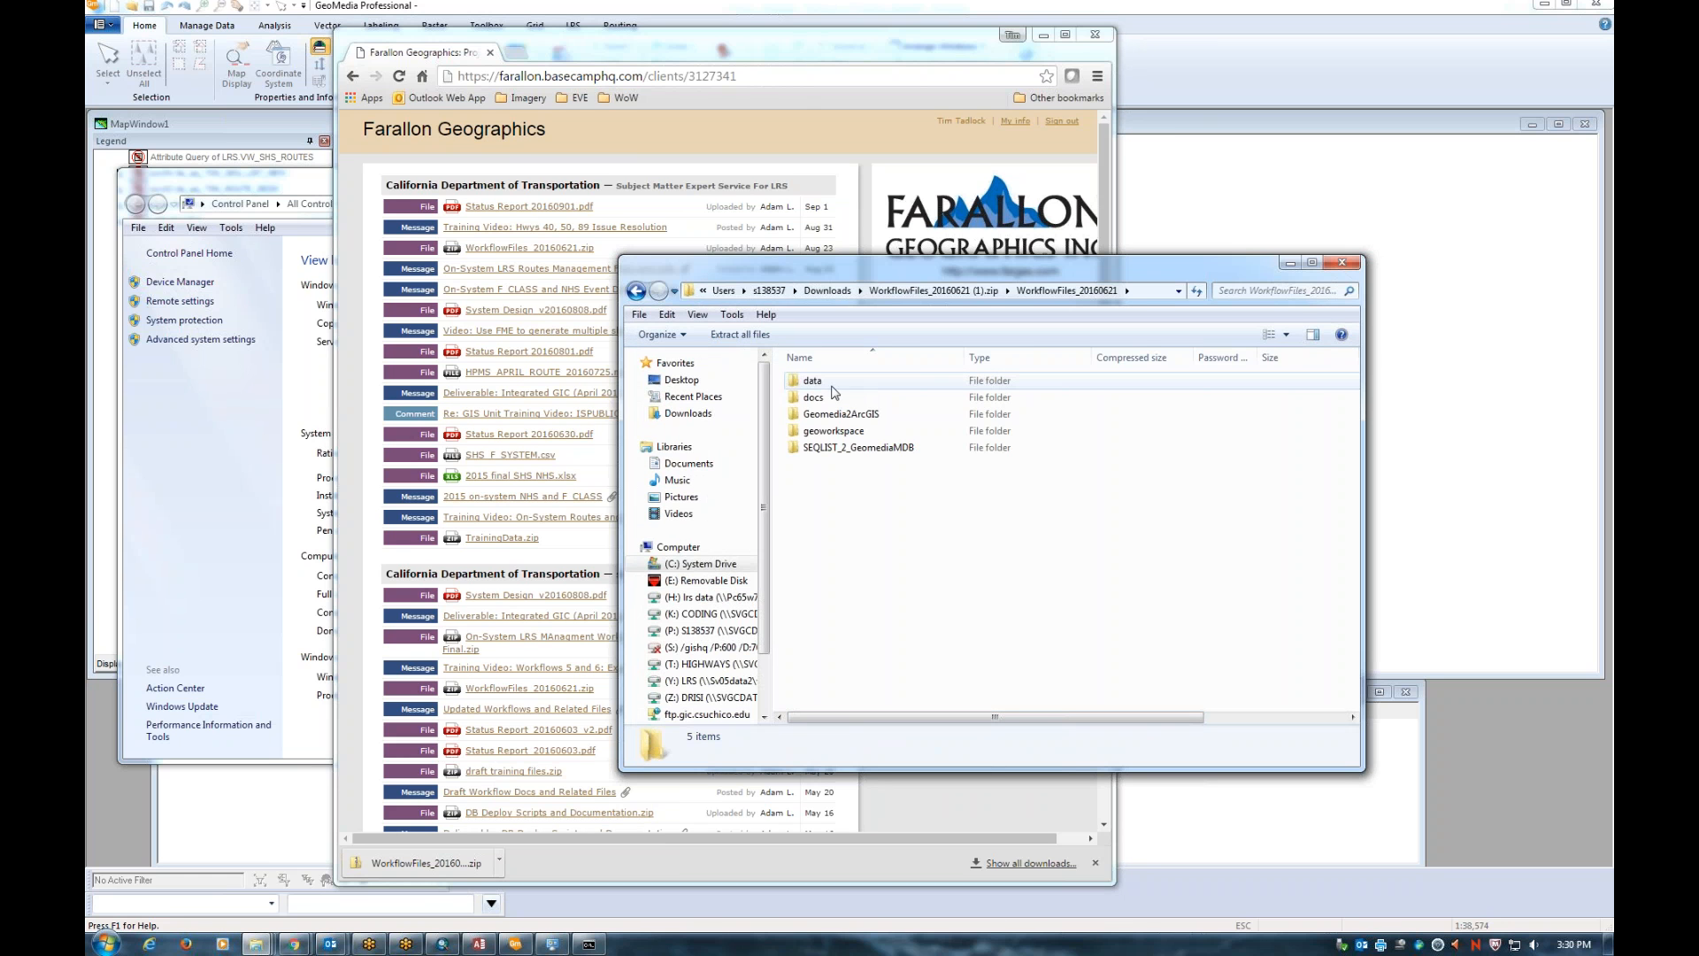
double_click(837, 382)
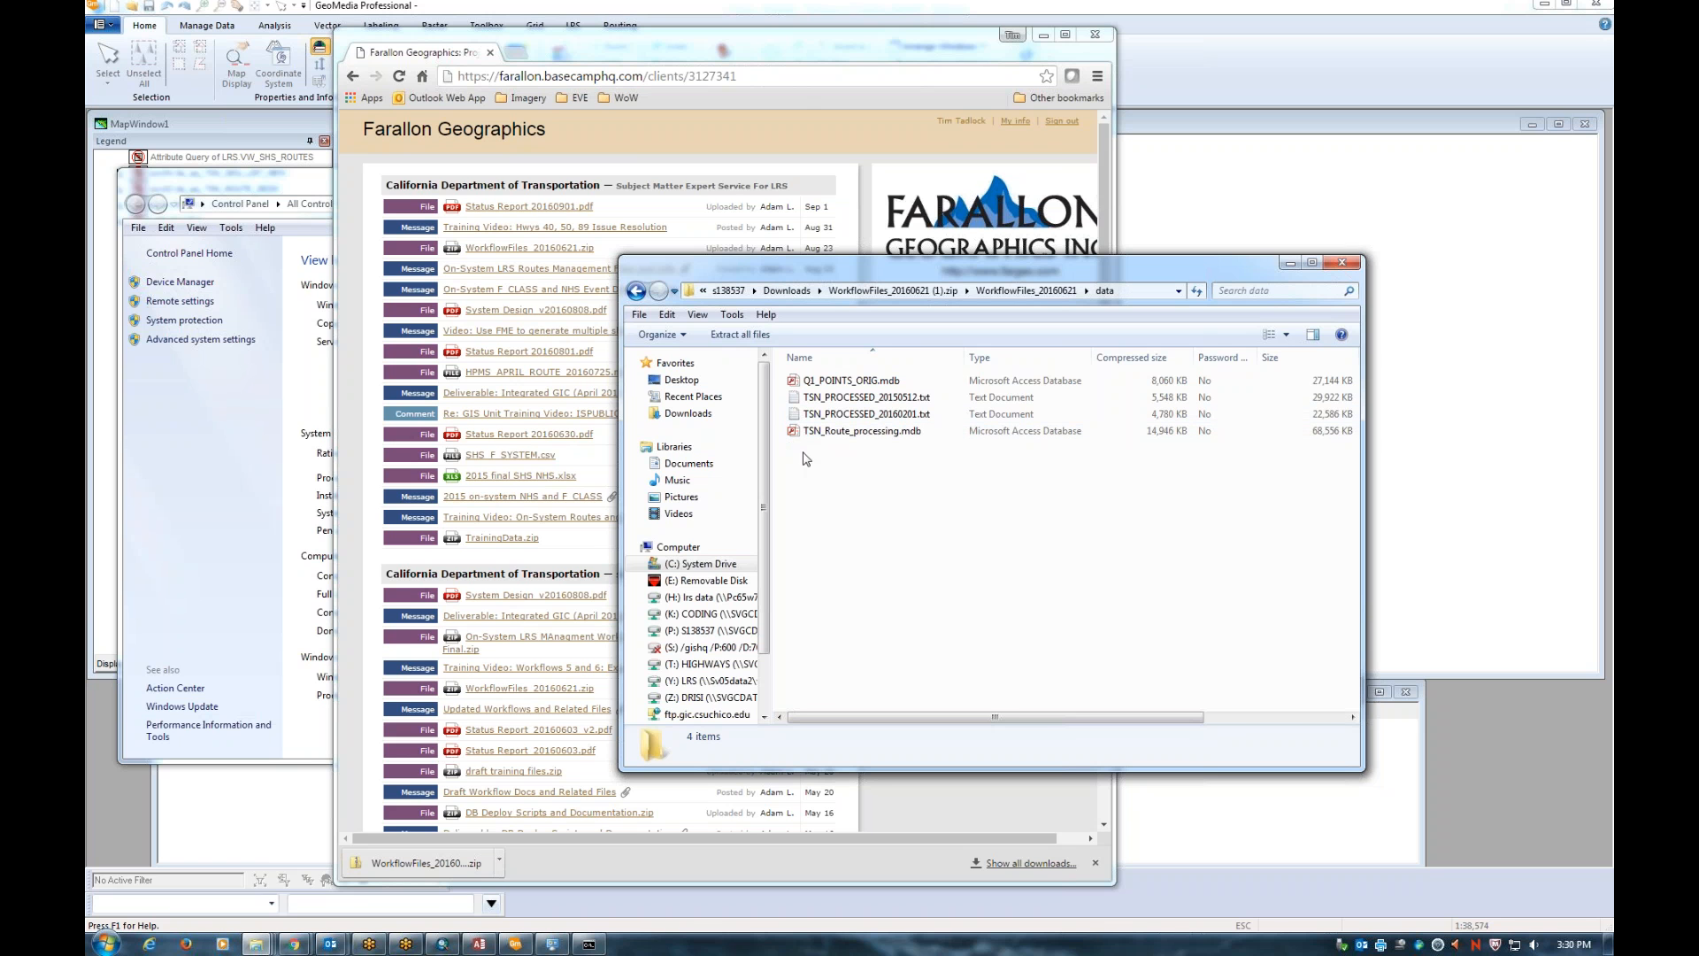
right_click(824, 434)
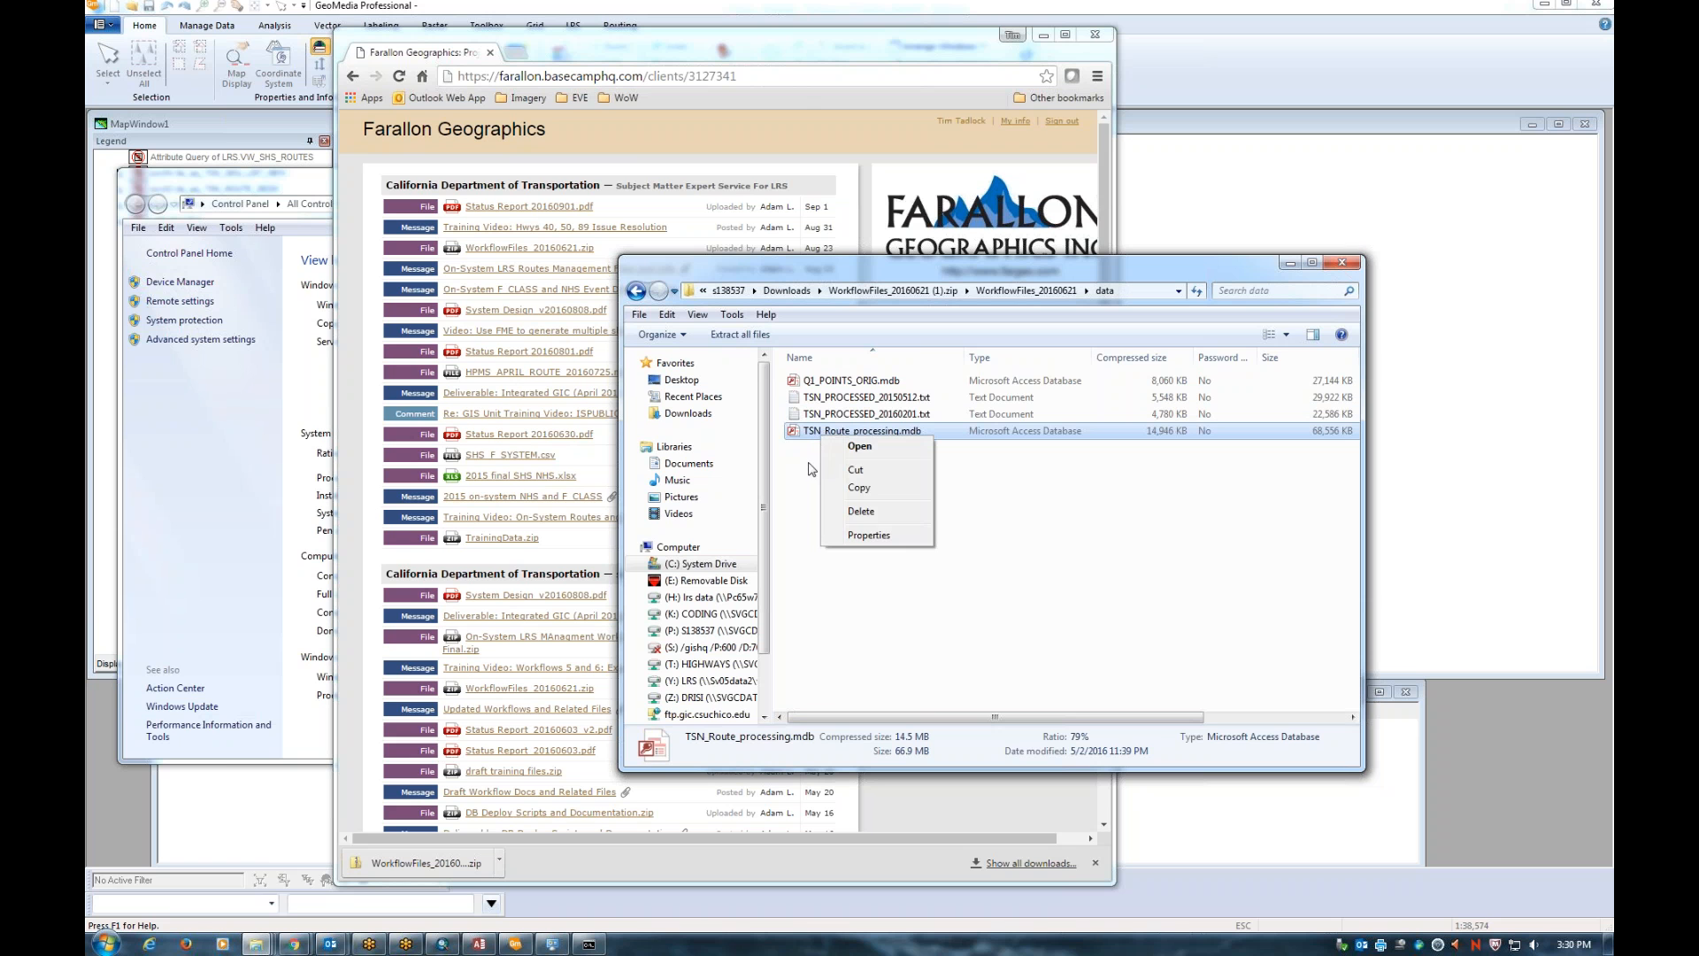
click(807, 445)
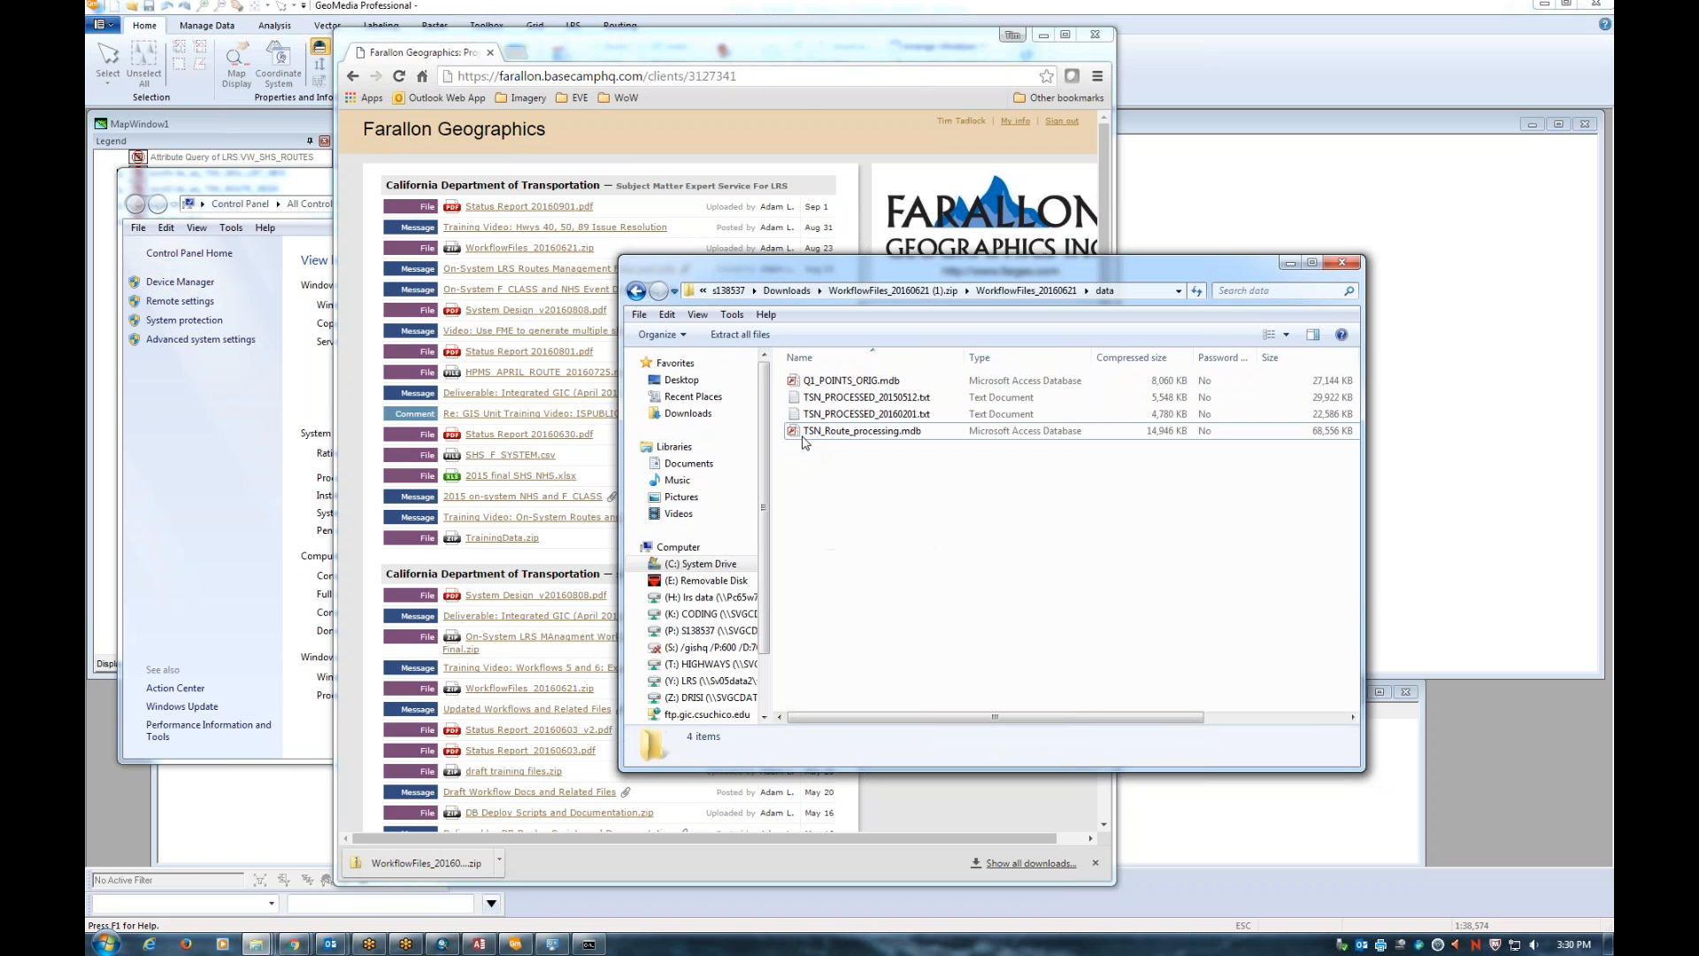
click(637, 291)
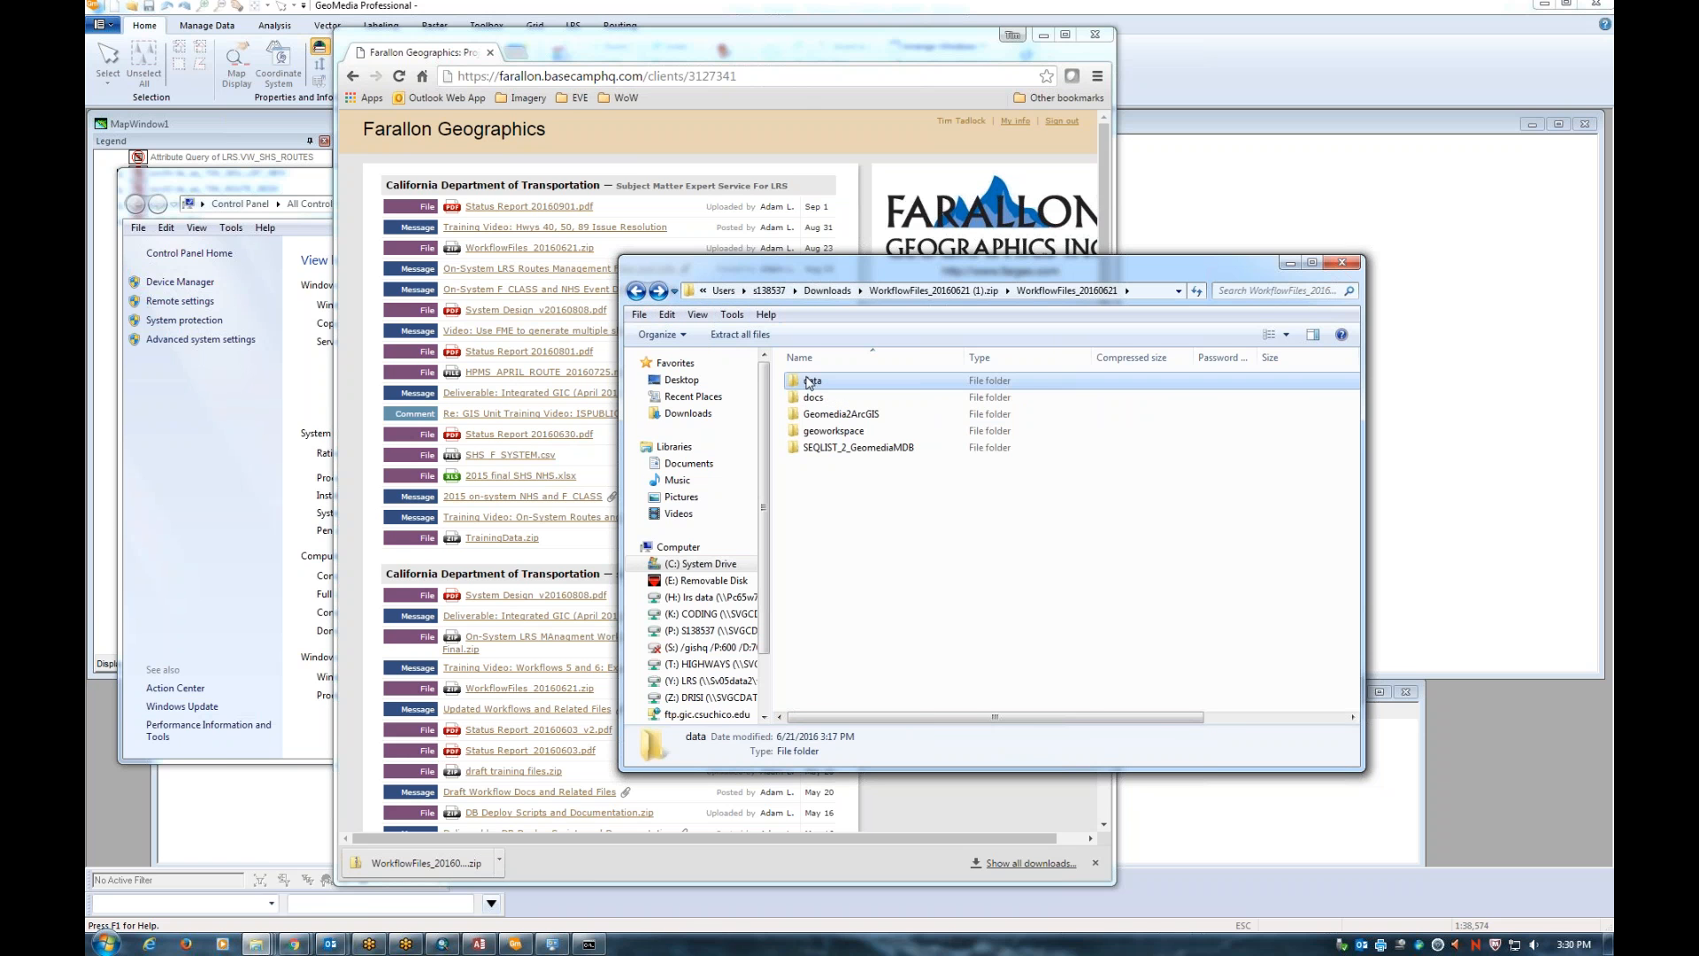
double_click(812, 380)
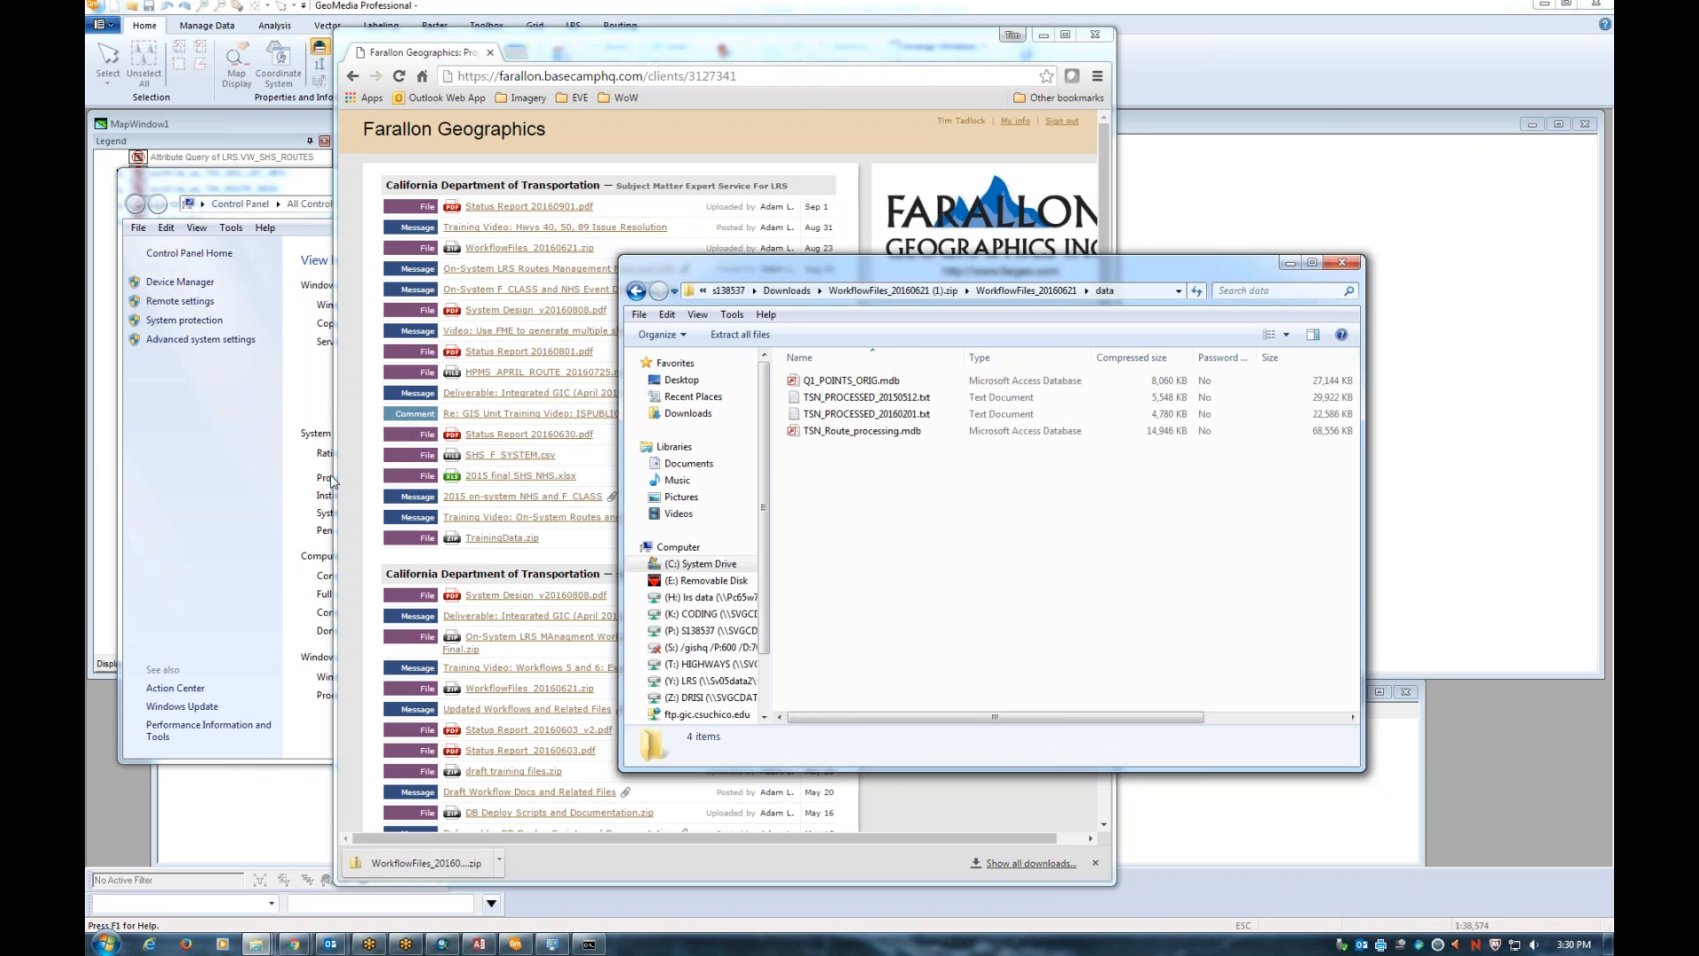
Create 'New folder' in the Geomedia Conversion Project window, then open its WorkflowFiles_20160621 folder
mouse_move(255, 945)
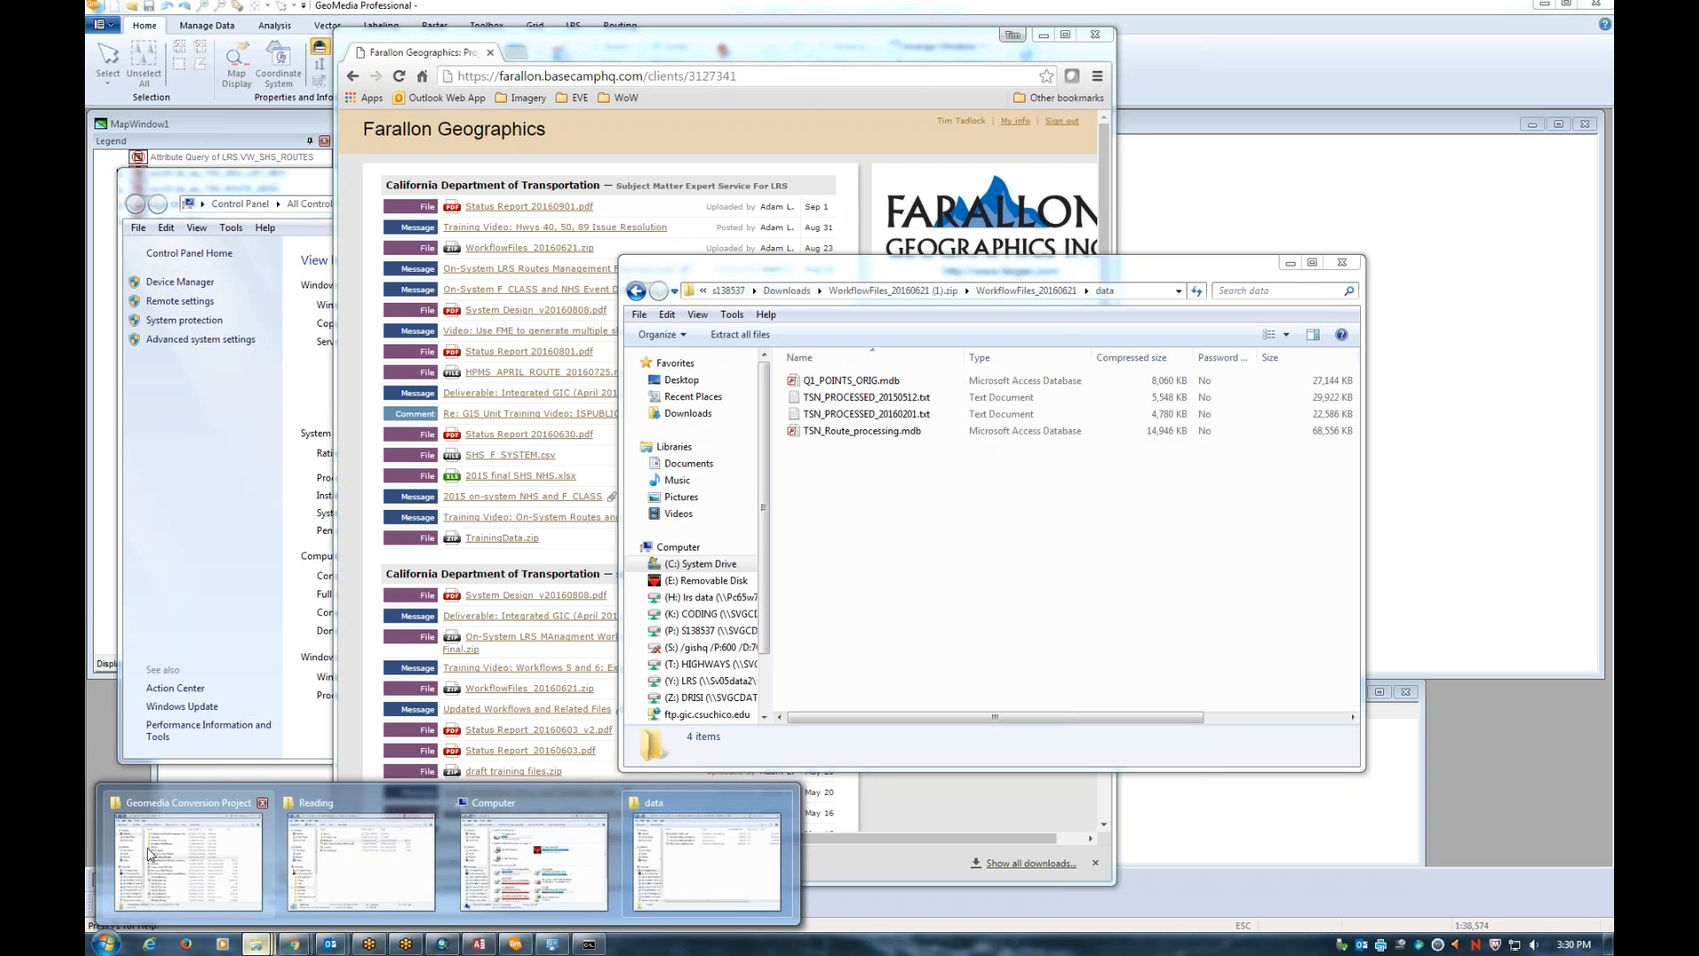
click(189, 859)
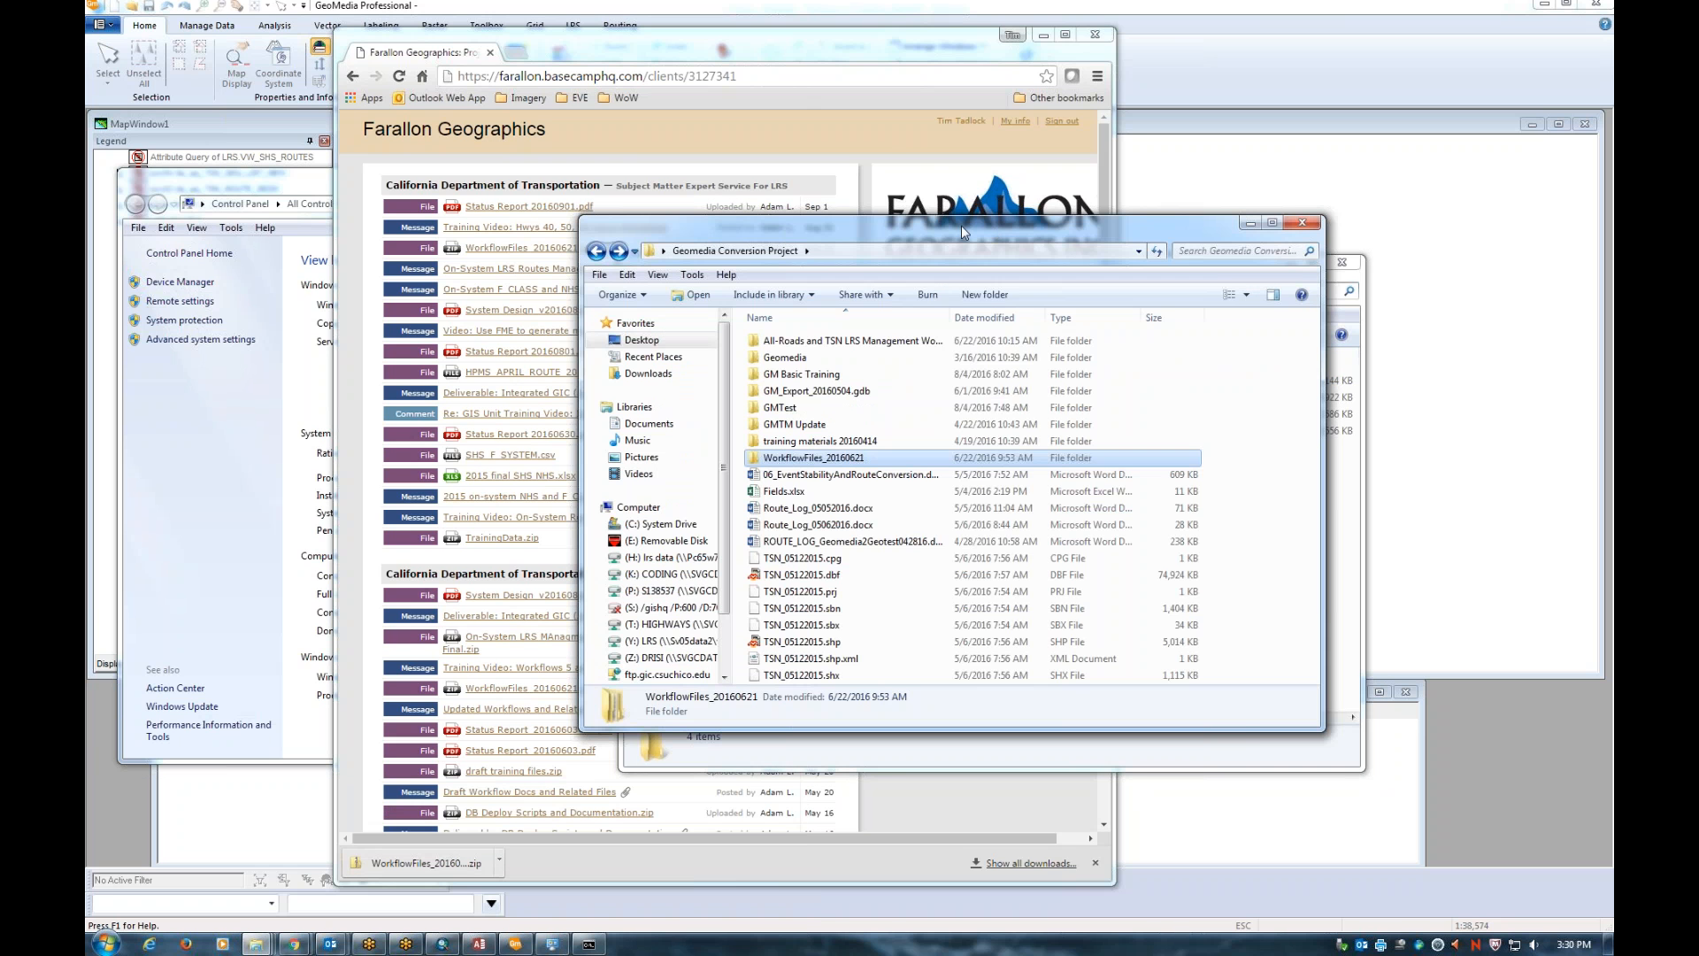
drag(961, 225, 626, 105)
right_click(835, 386)
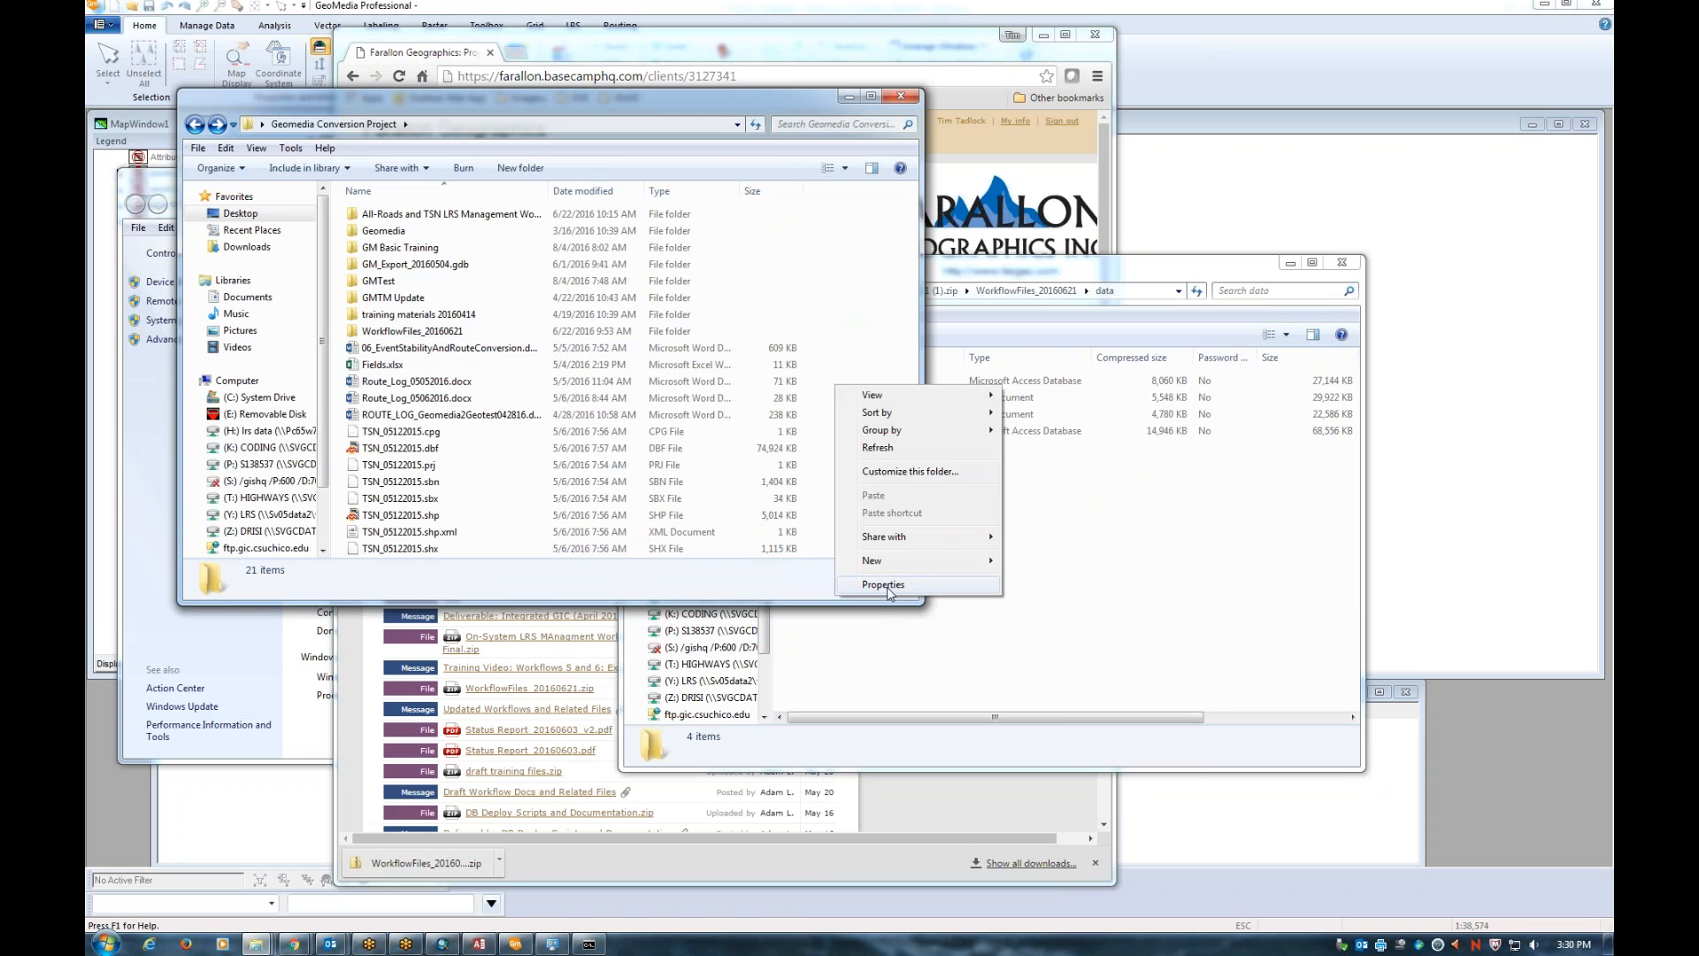
mouse_move(885, 560)
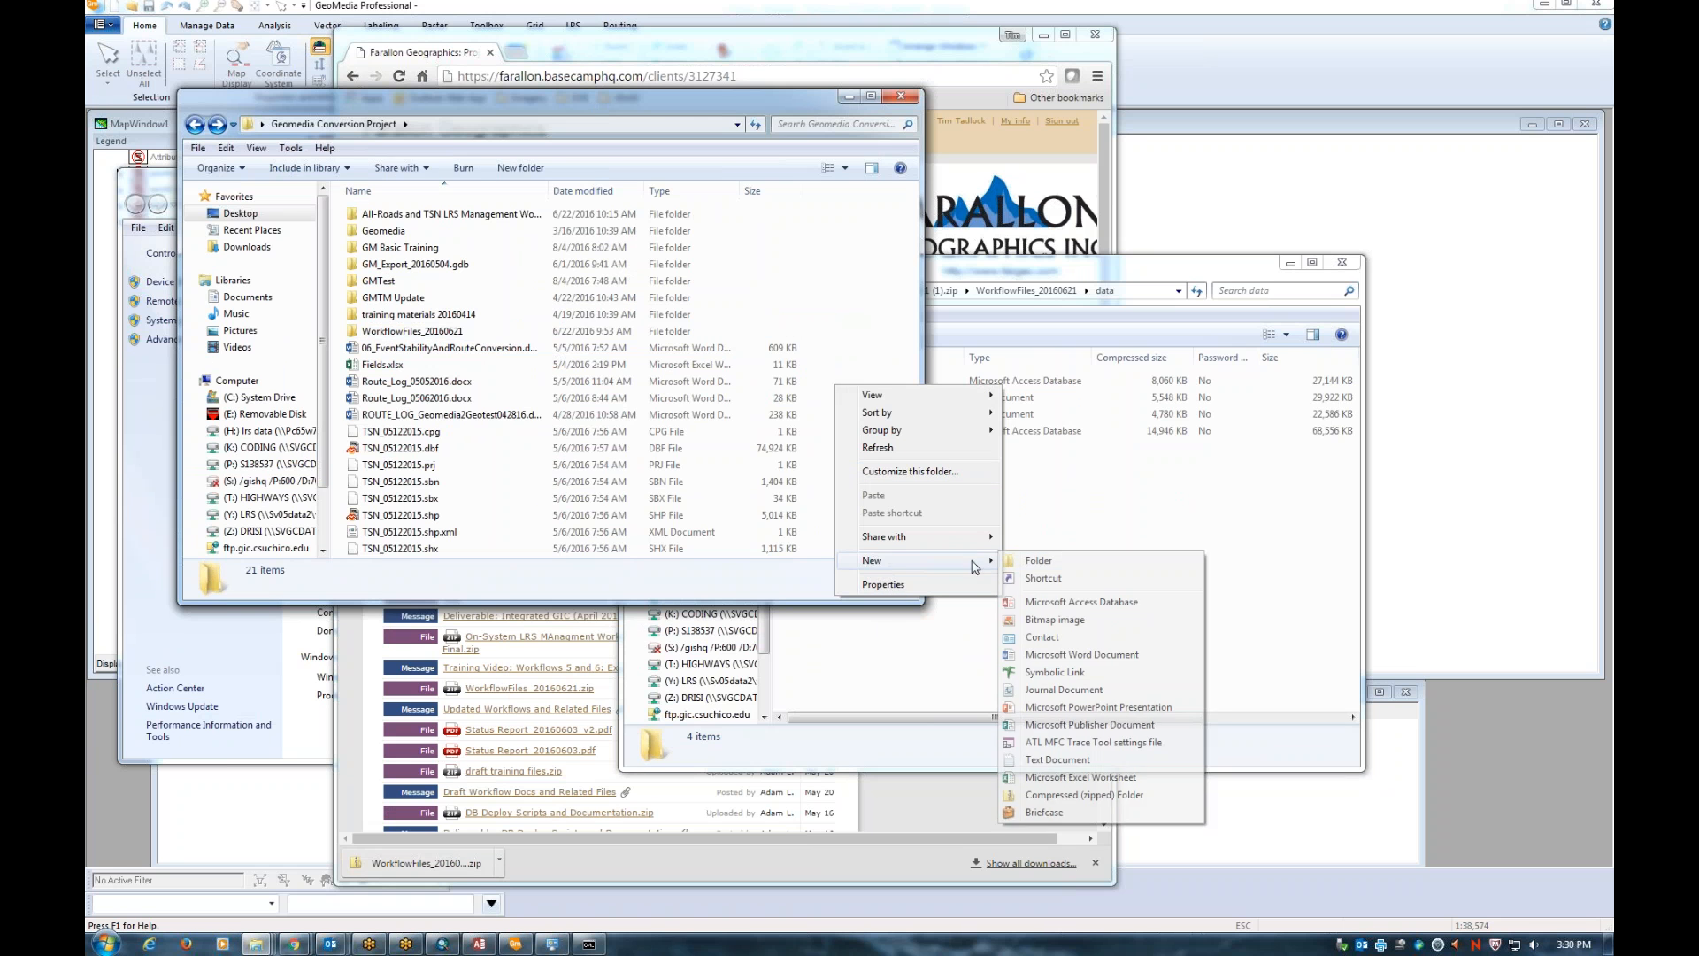
click(1064, 555)
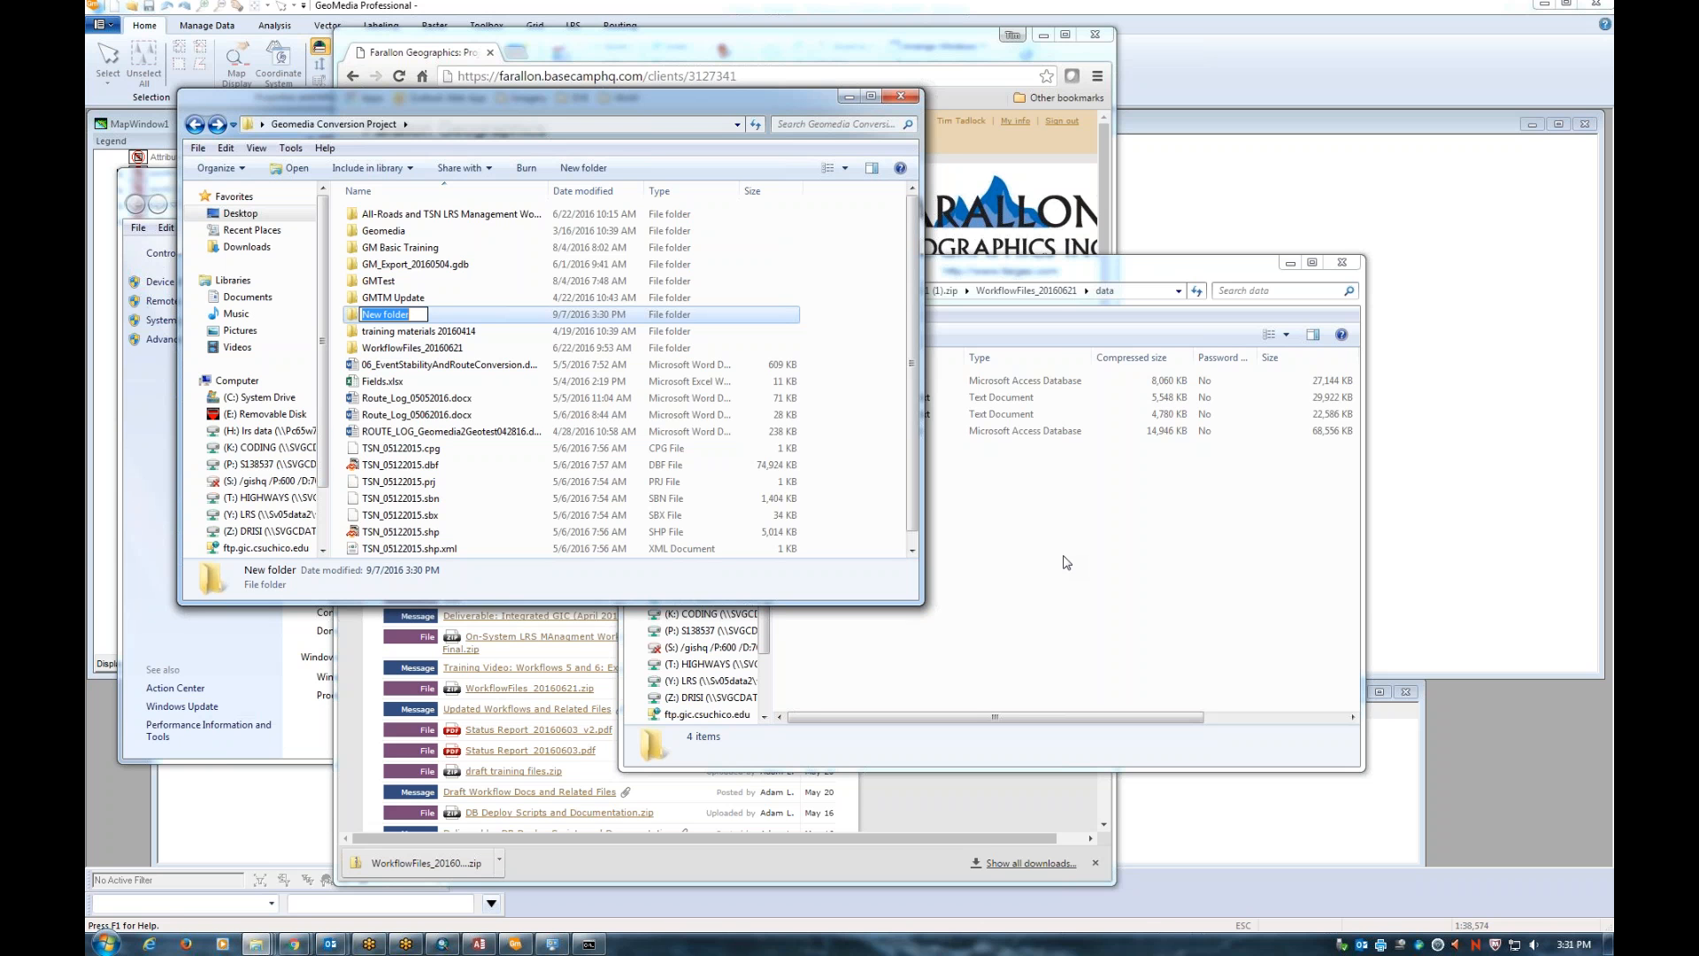
click(1067, 563)
drag(1082, 302, 1250, 329)
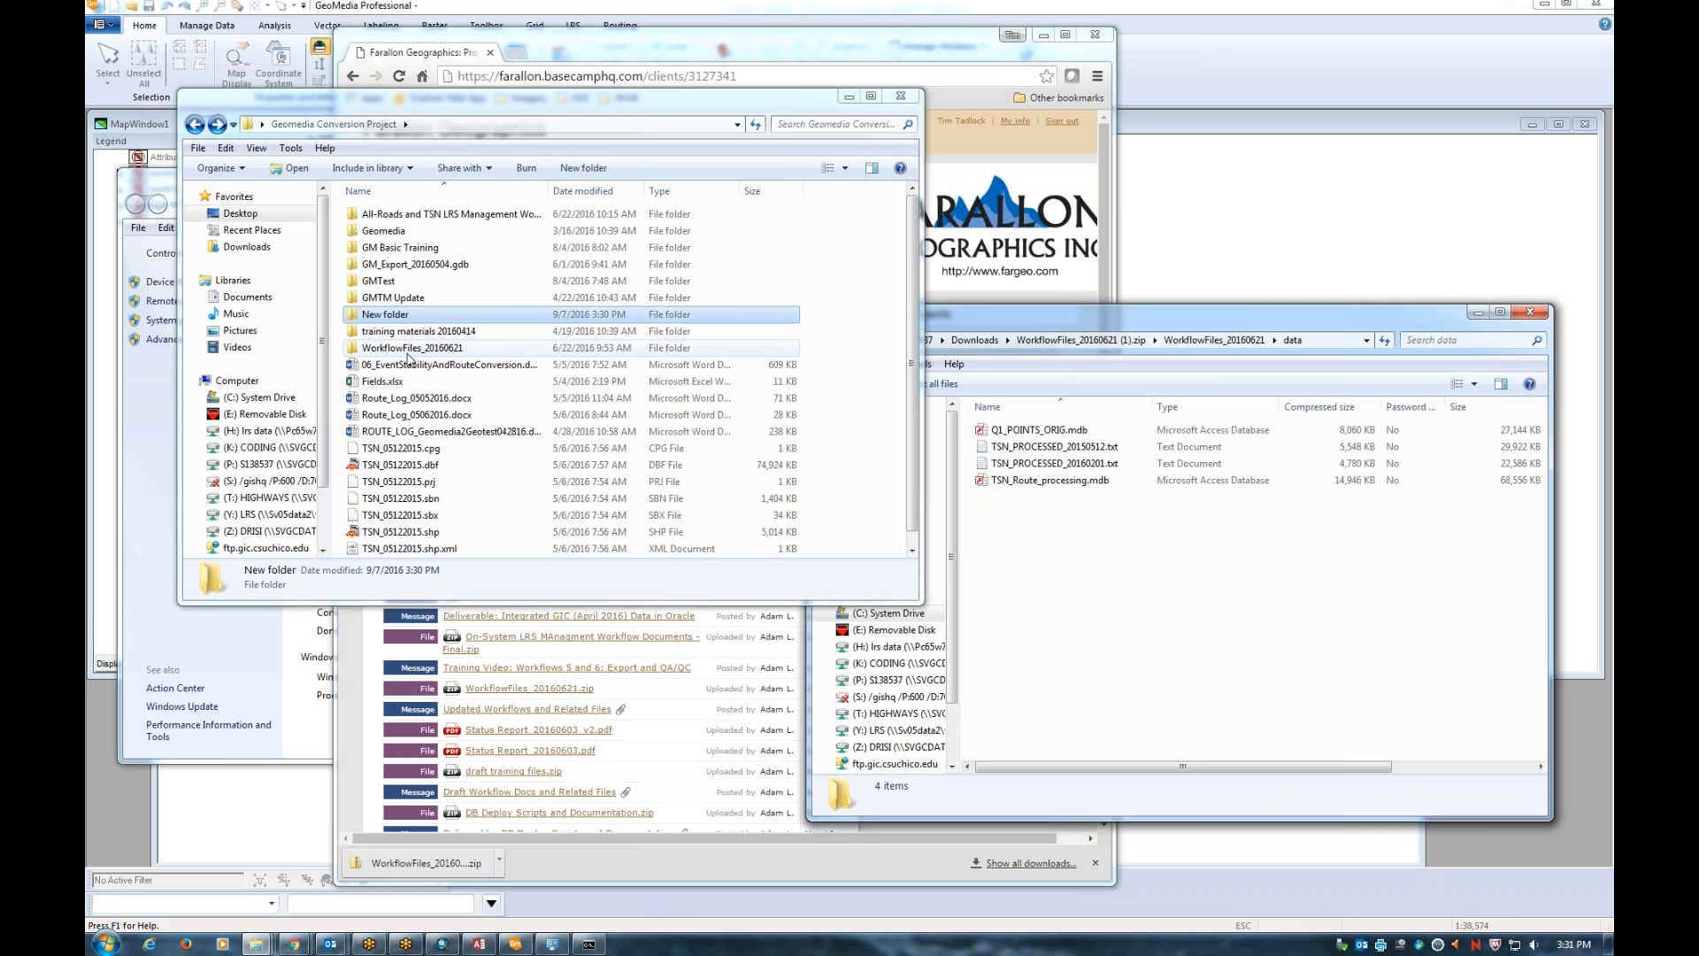
double_click(408, 348)
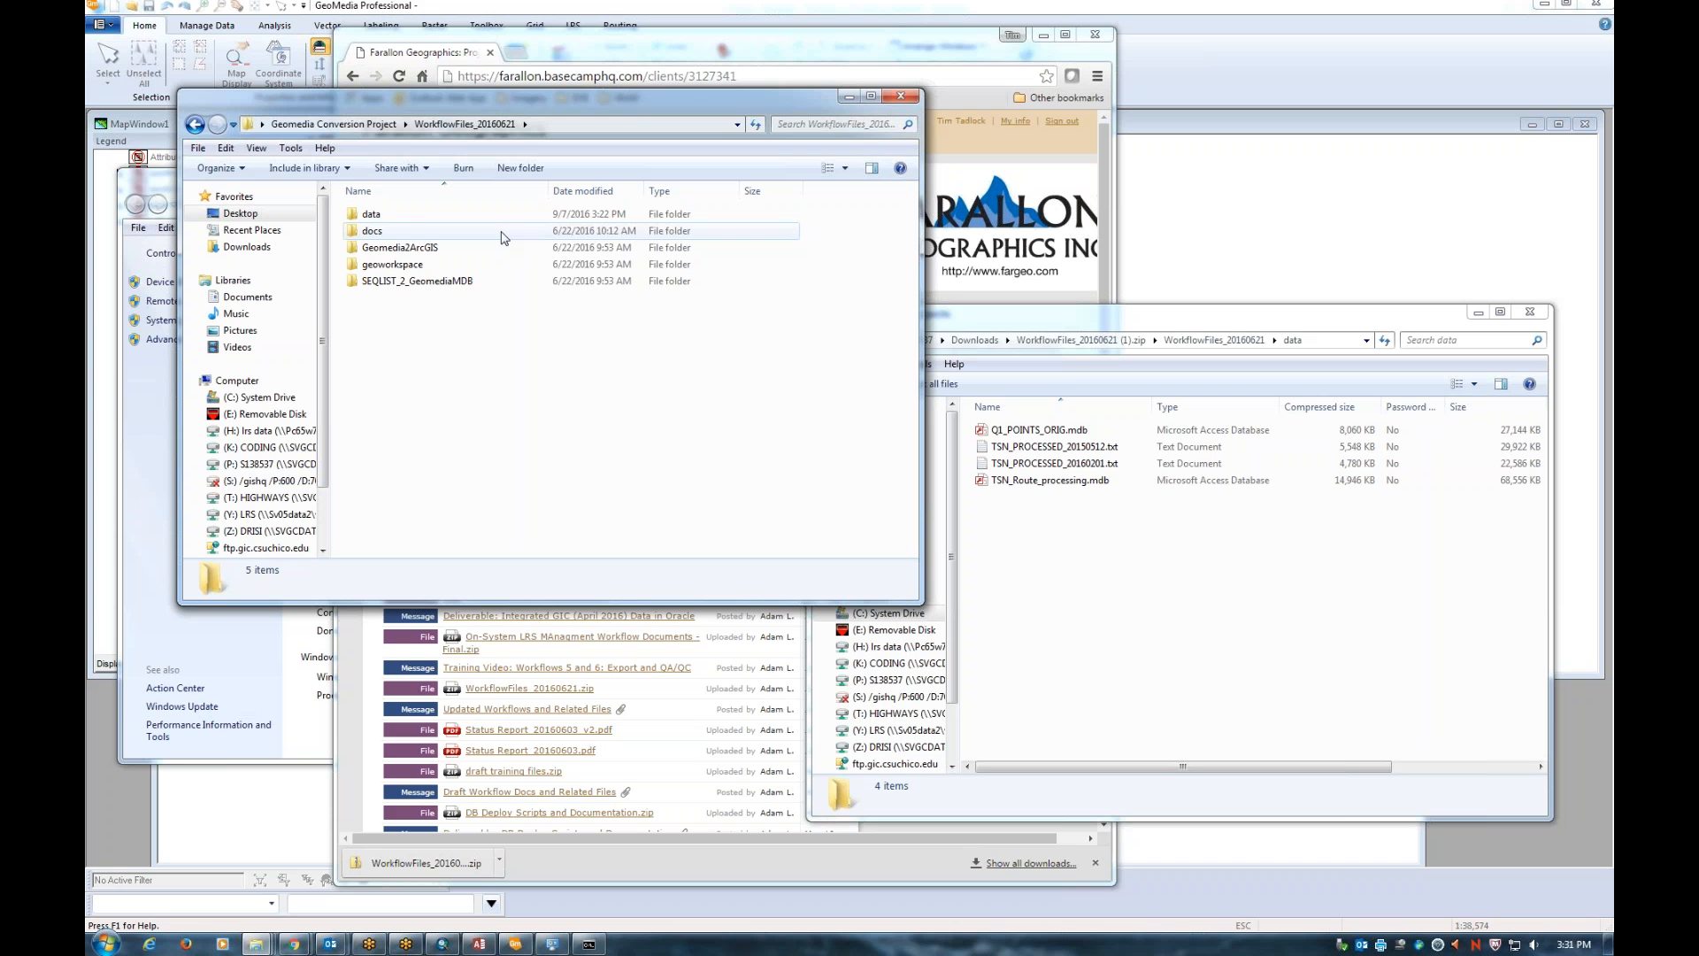
Open the local data folder and arrange it beside the zip's data window for comparison
double_click(389, 215)
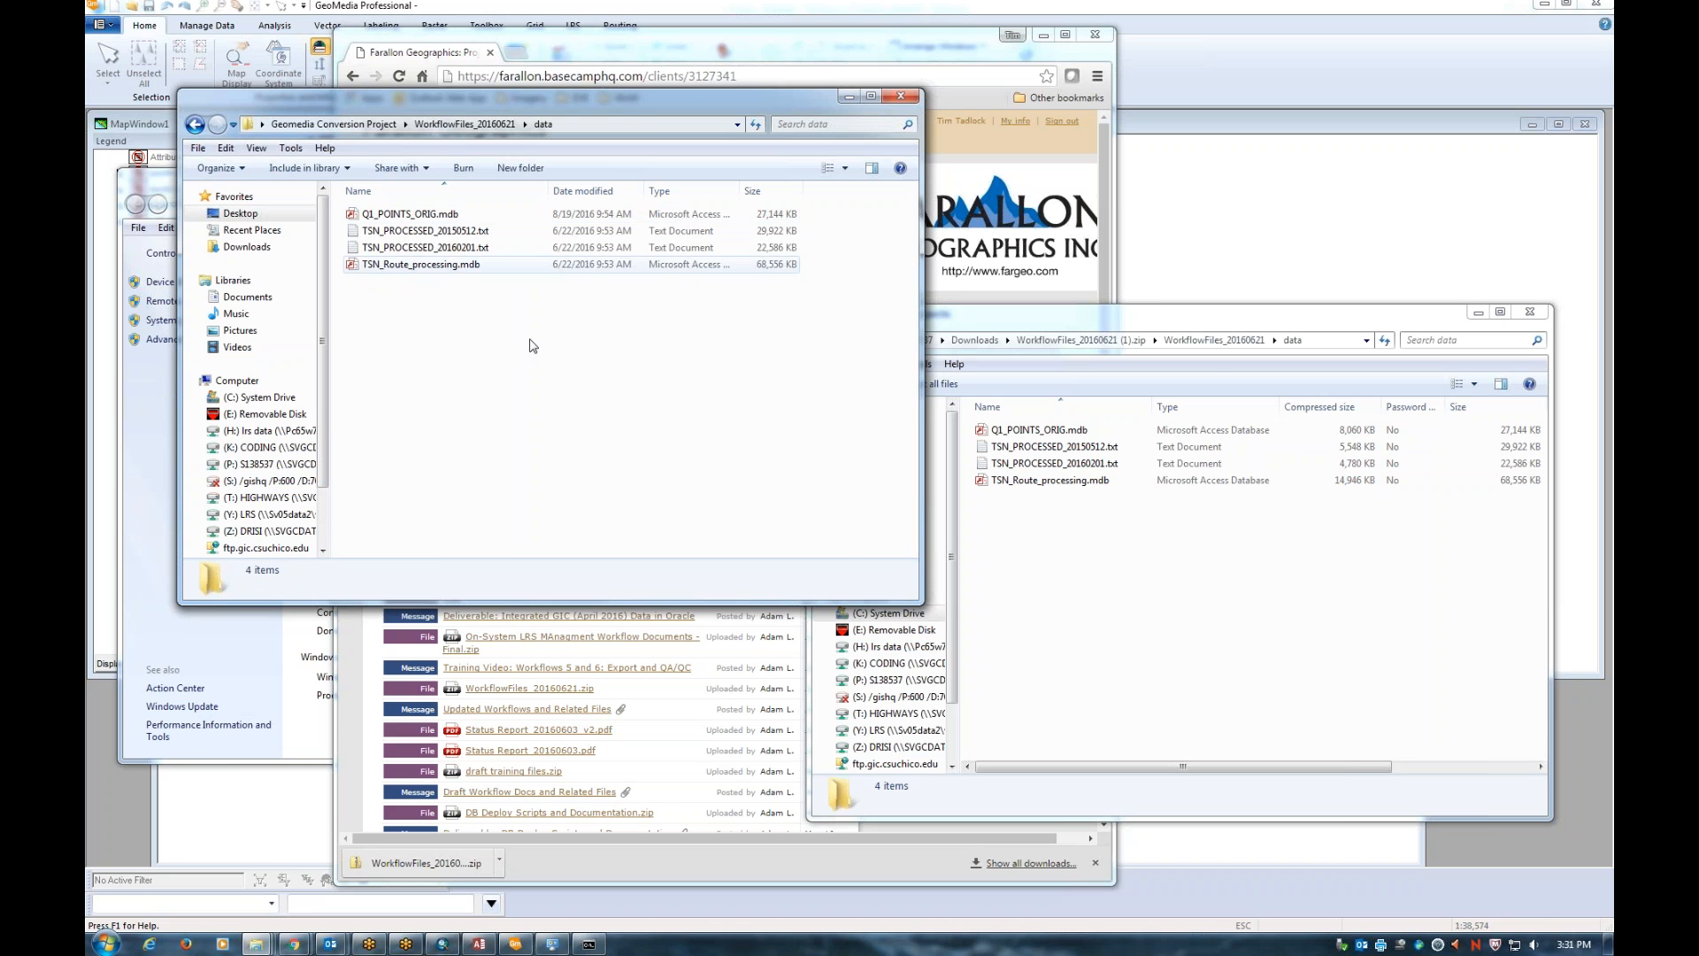
drag(1233, 323, 834, 343)
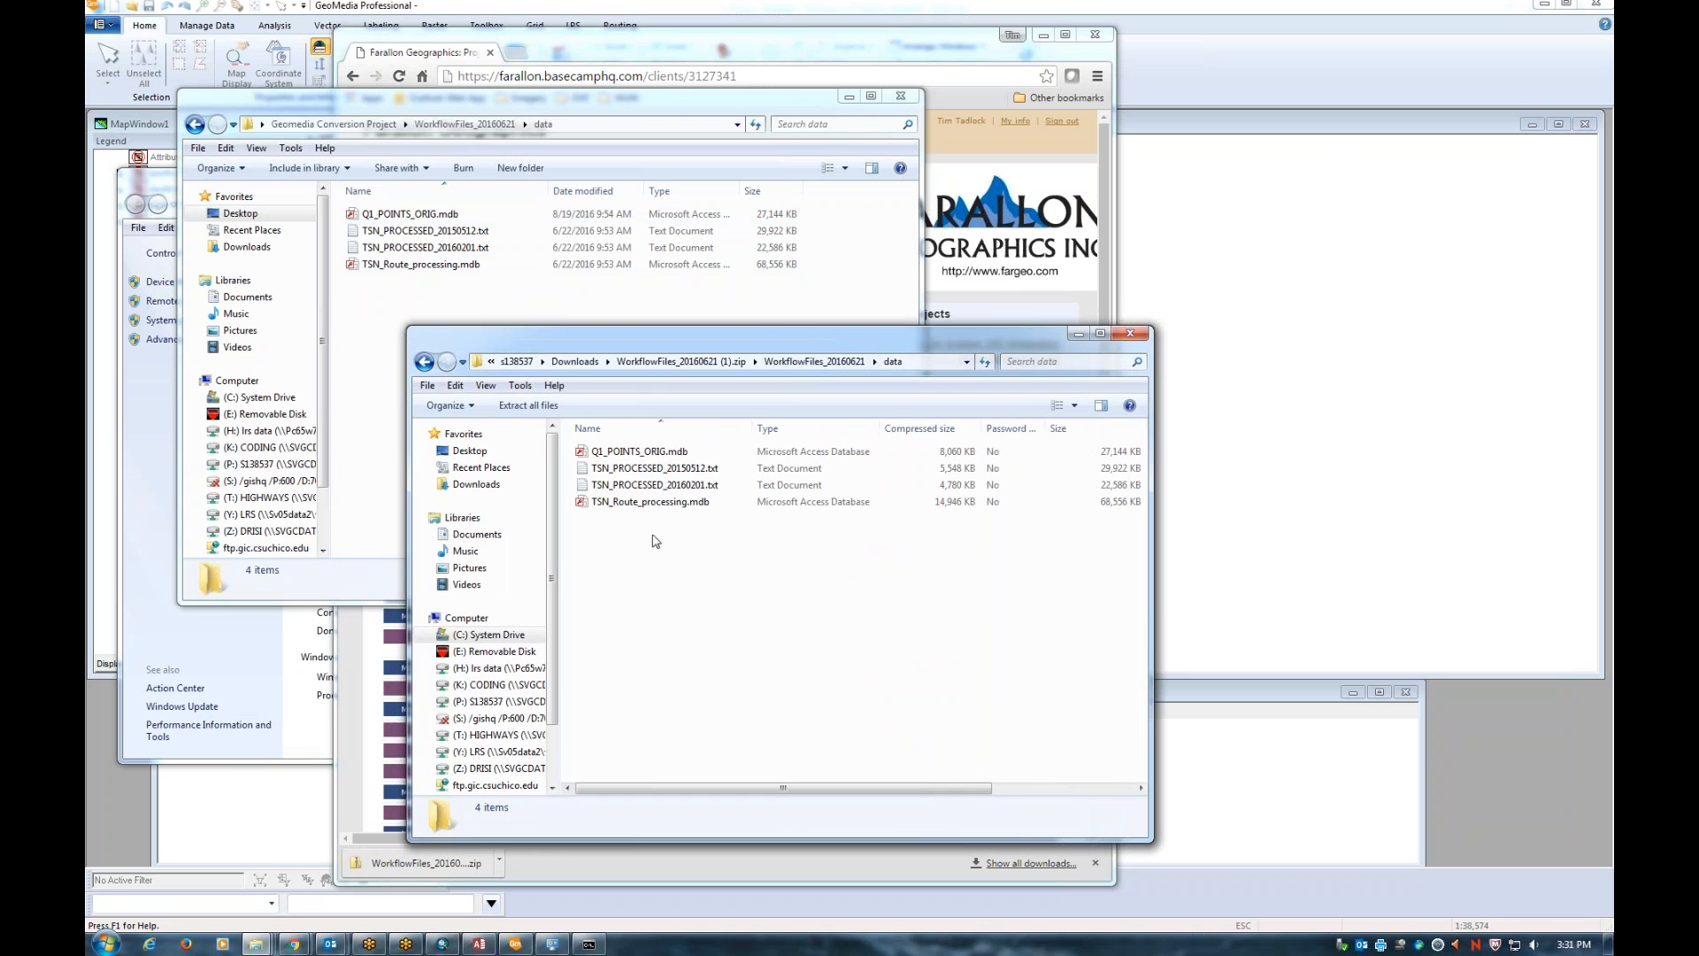
click(591, 271)
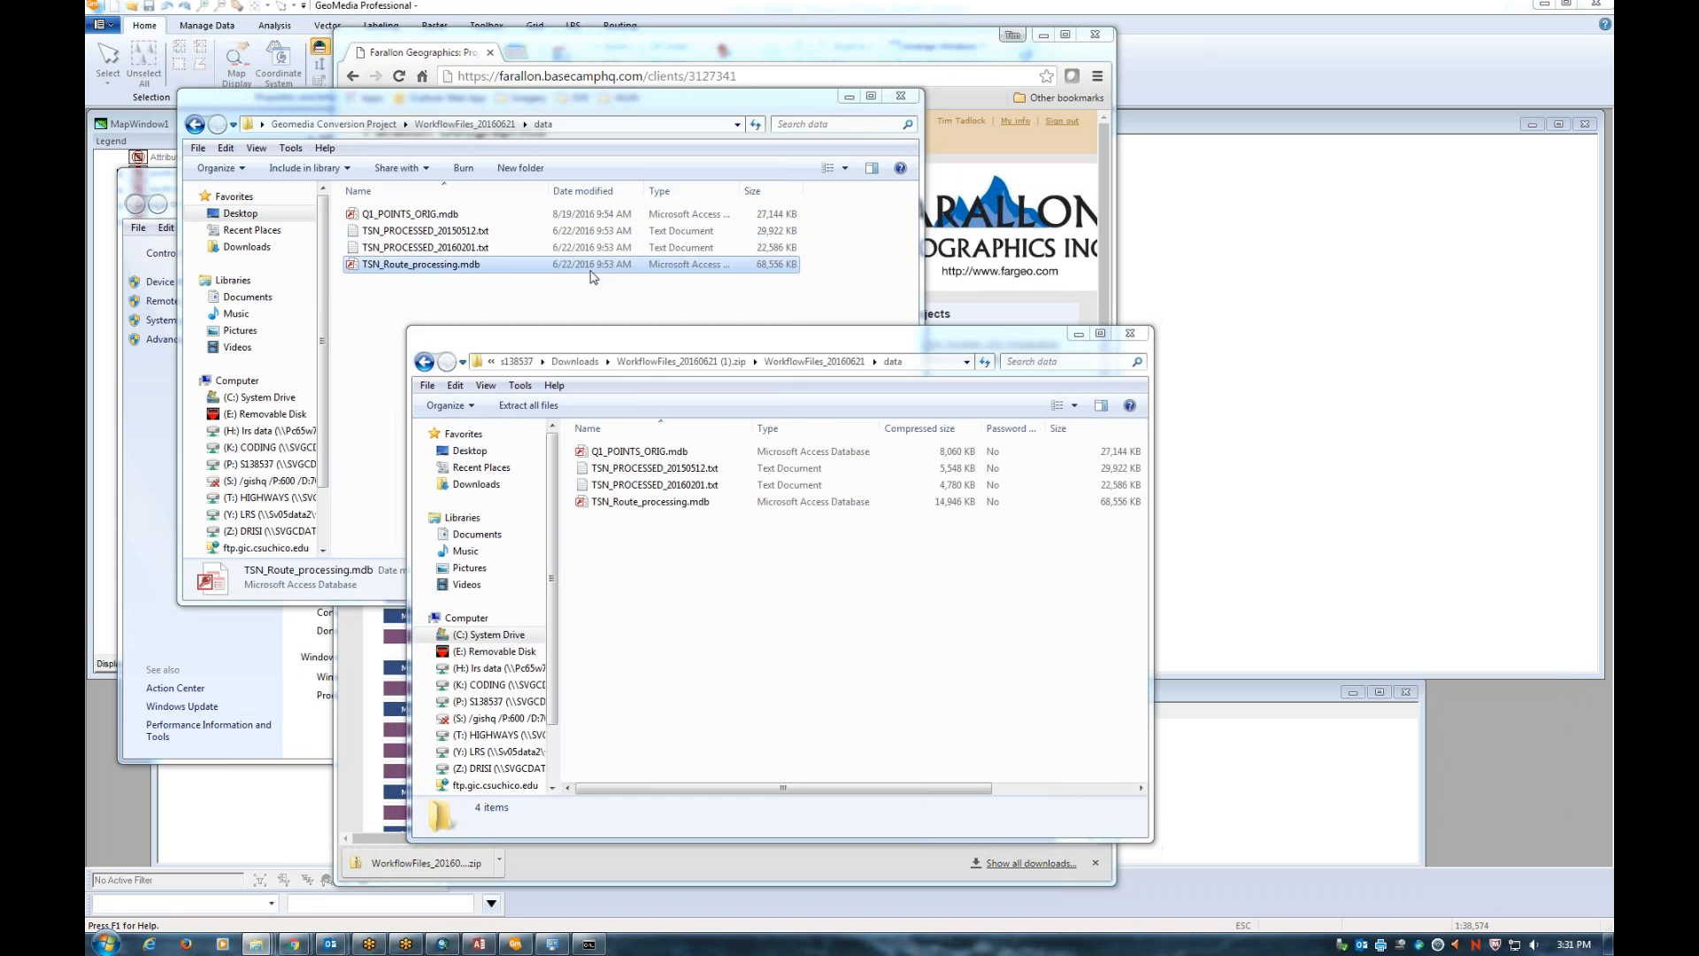
click(885, 712)
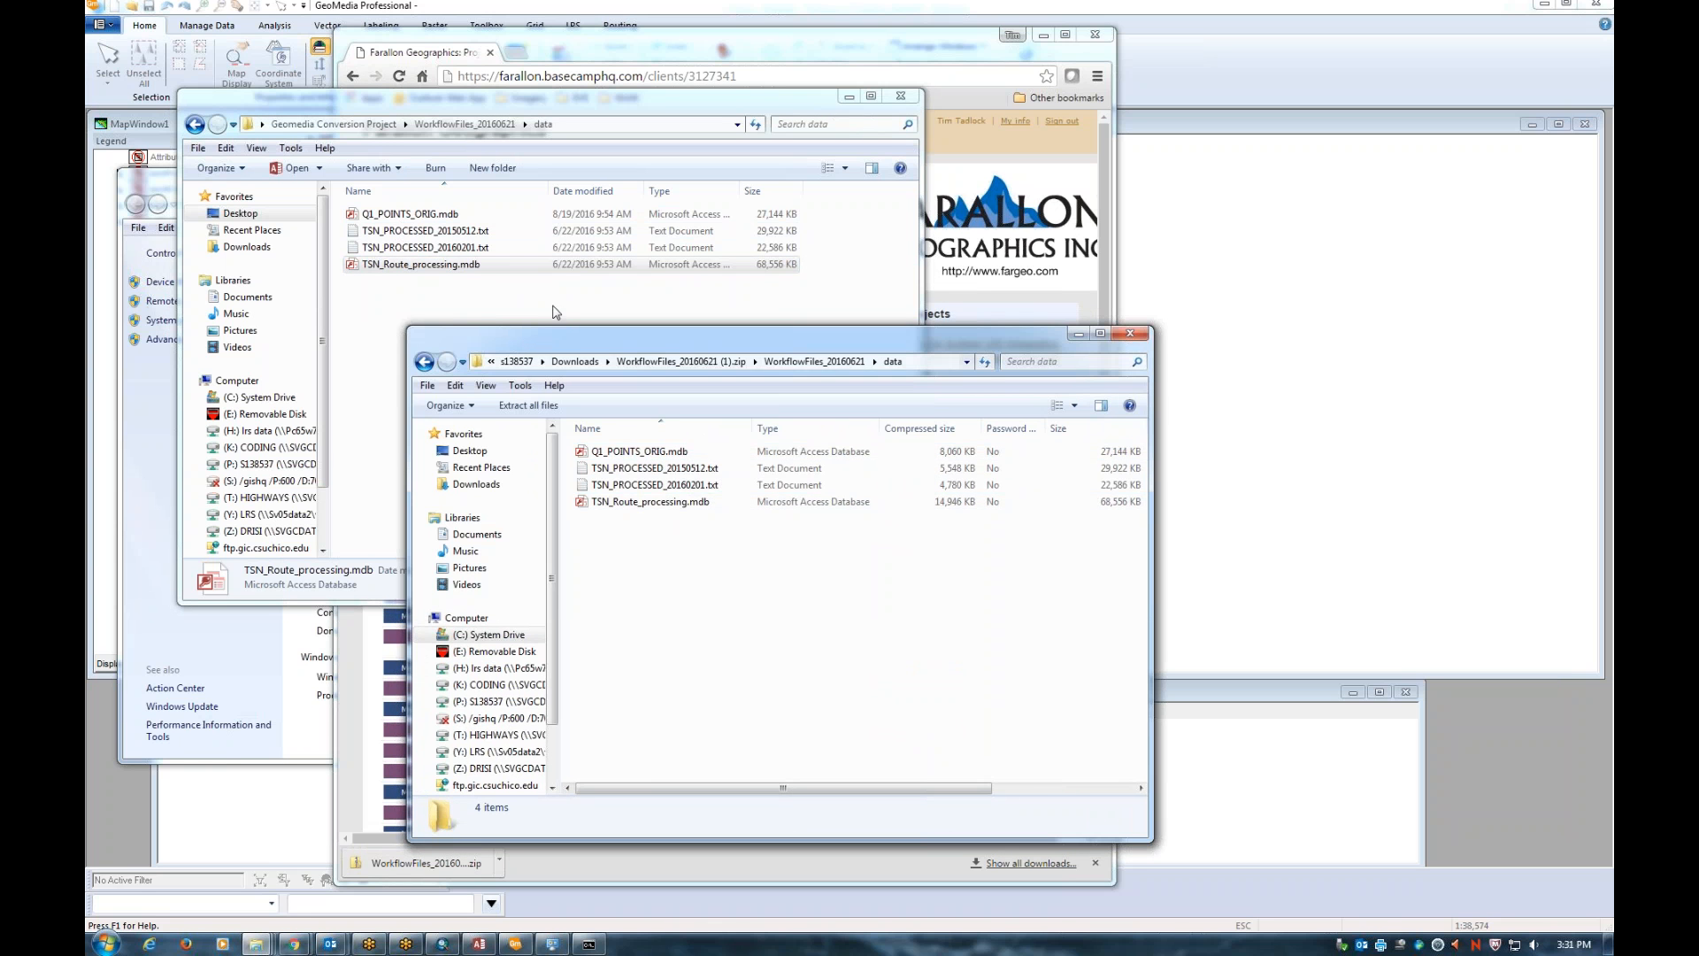
drag(829, 347, 1123, 371)
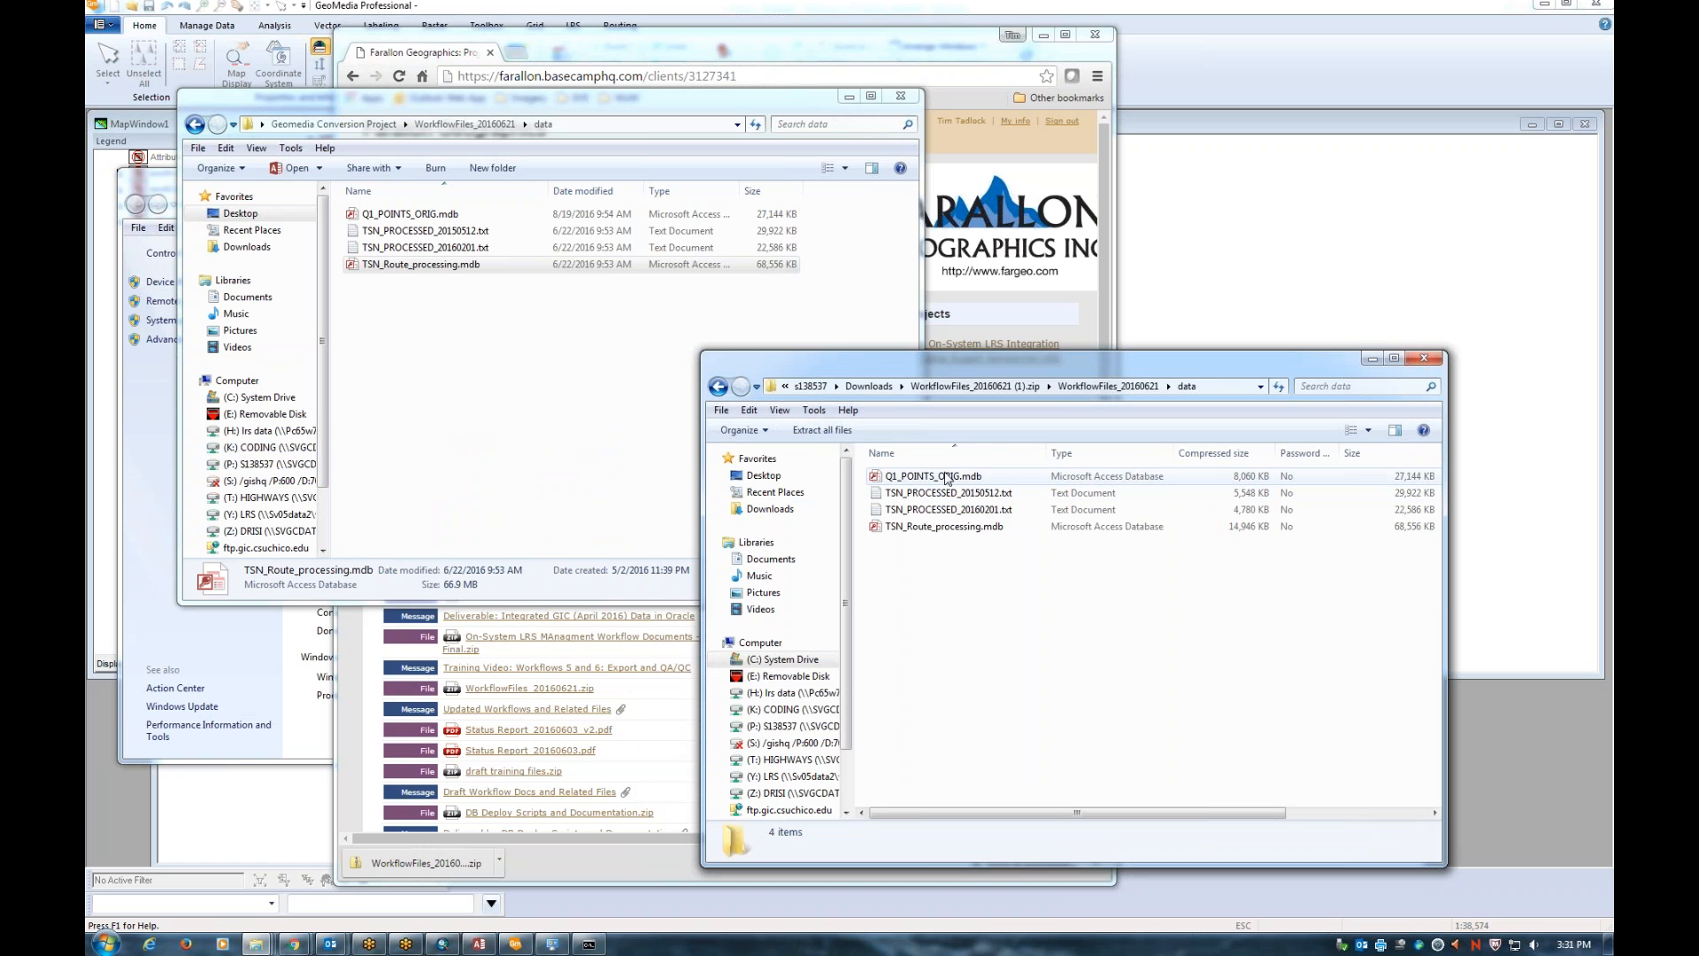
drag(1011, 360, 931, 365)
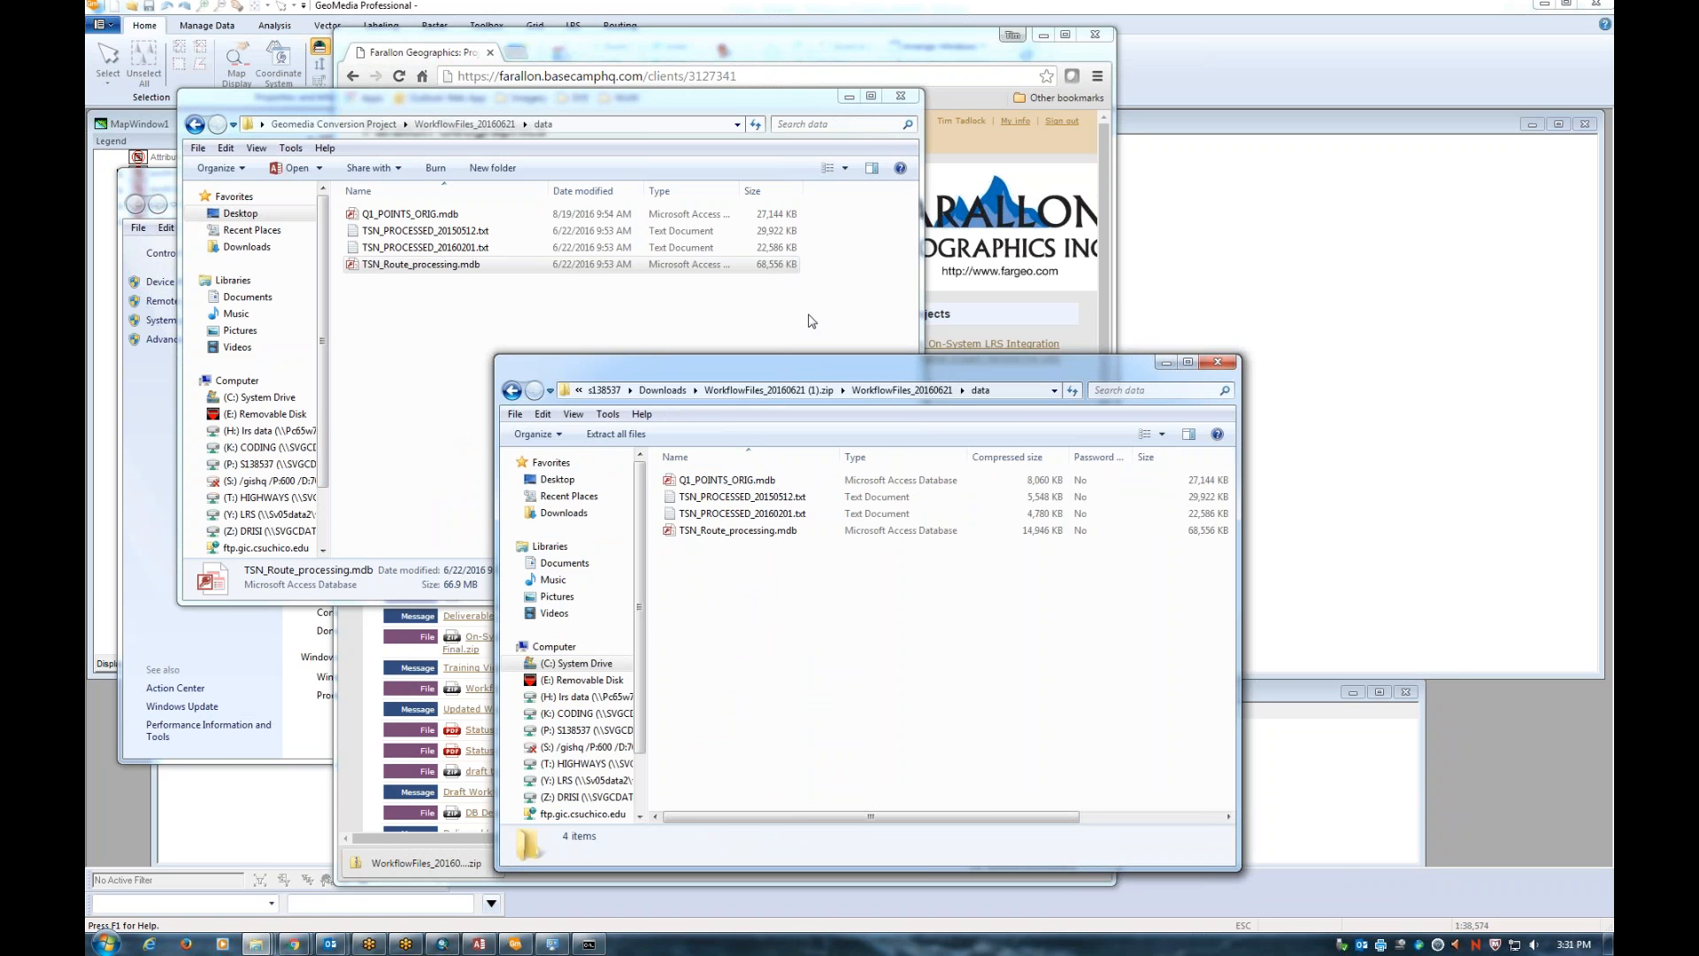
Select TSN_Route_processing.mdb, copy the data folder's full path, and minimize both Explorer windows
click(531, 264)
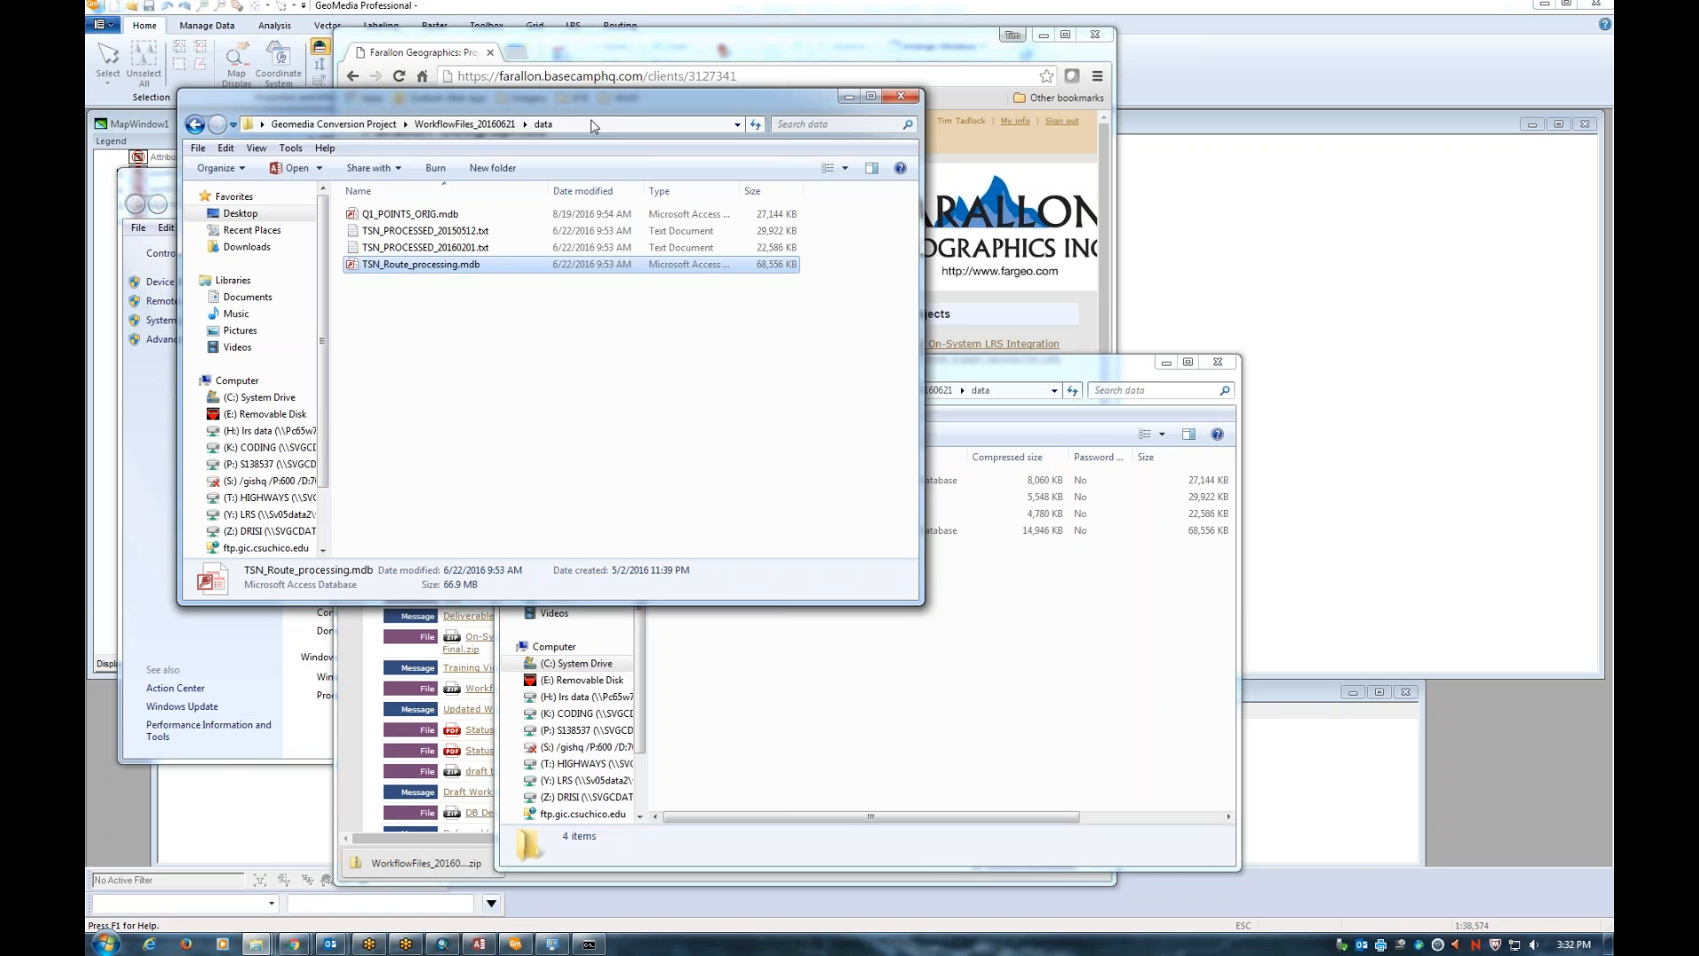
click(593, 126)
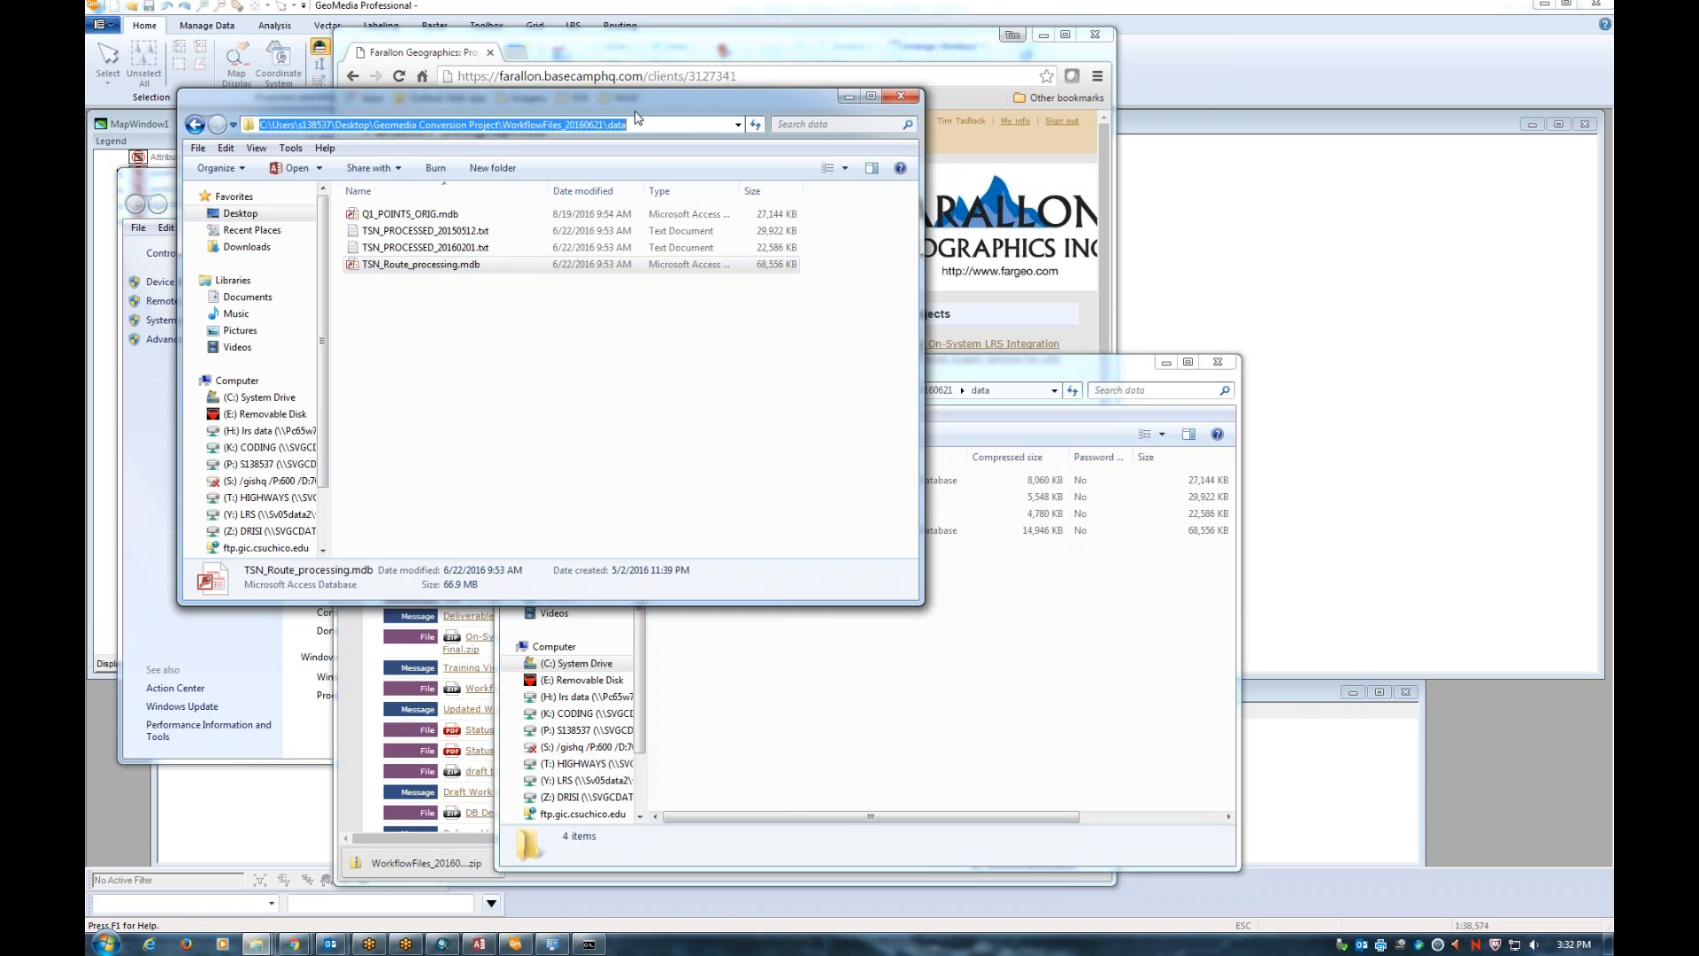
click(849, 96)
drag(994, 355, 994, 406)
click(1166, 411)
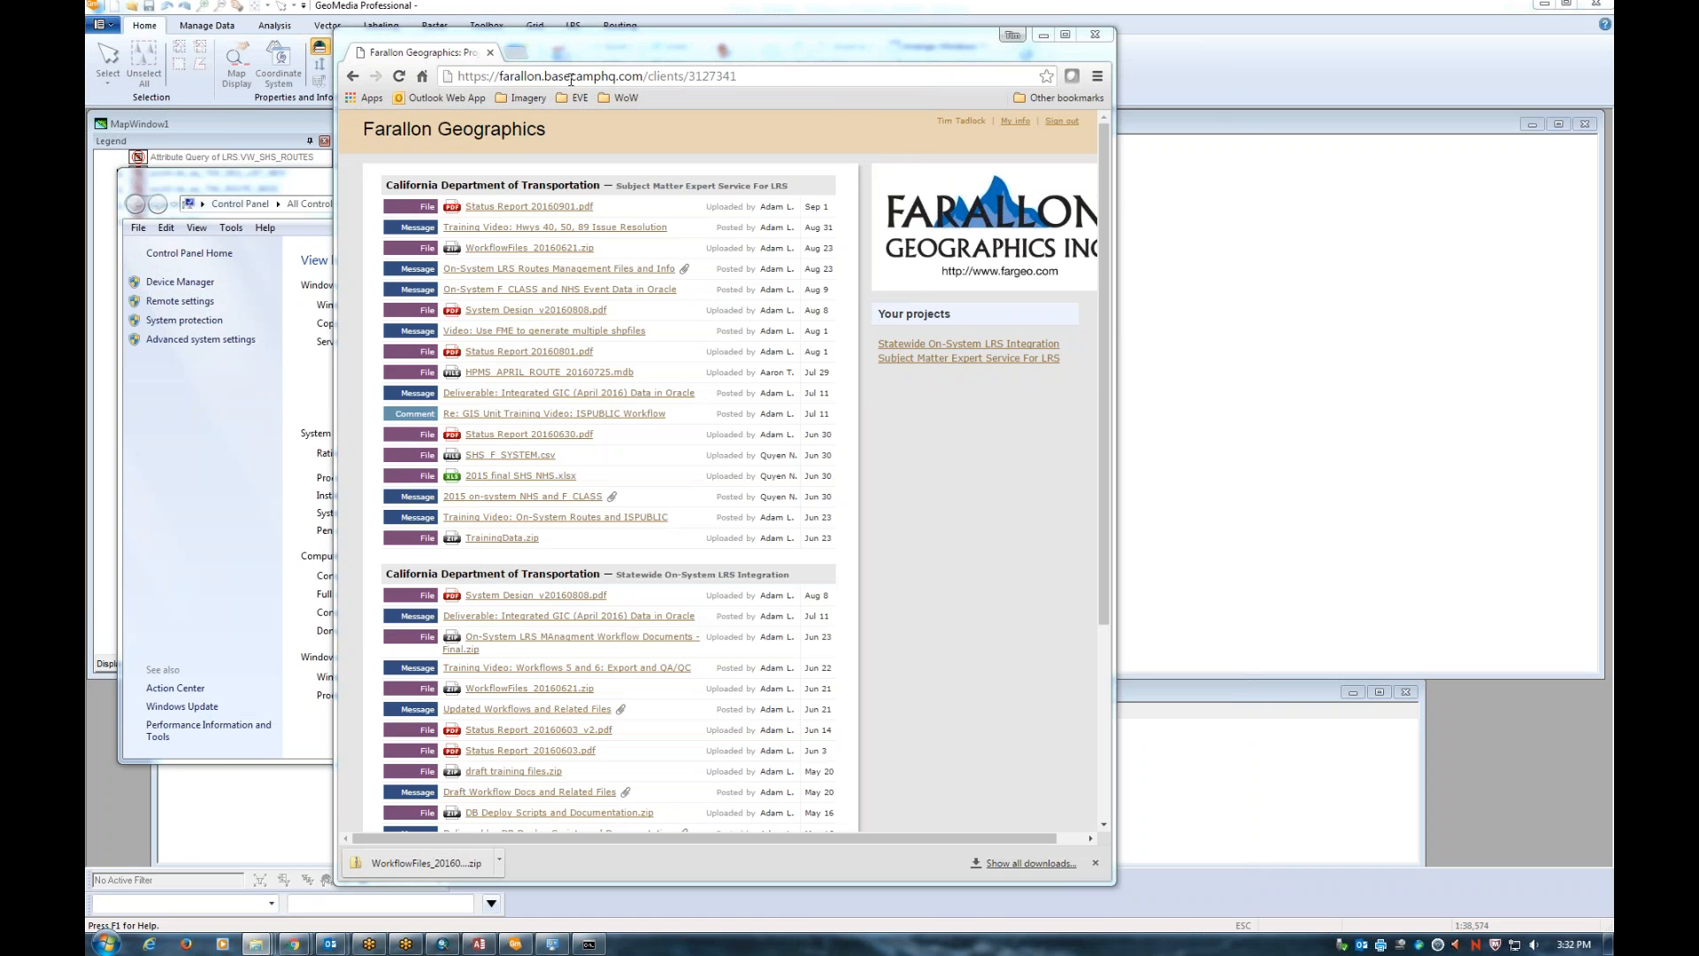
Minimize the browser and close the System information and command prompt windows
click(1043, 36)
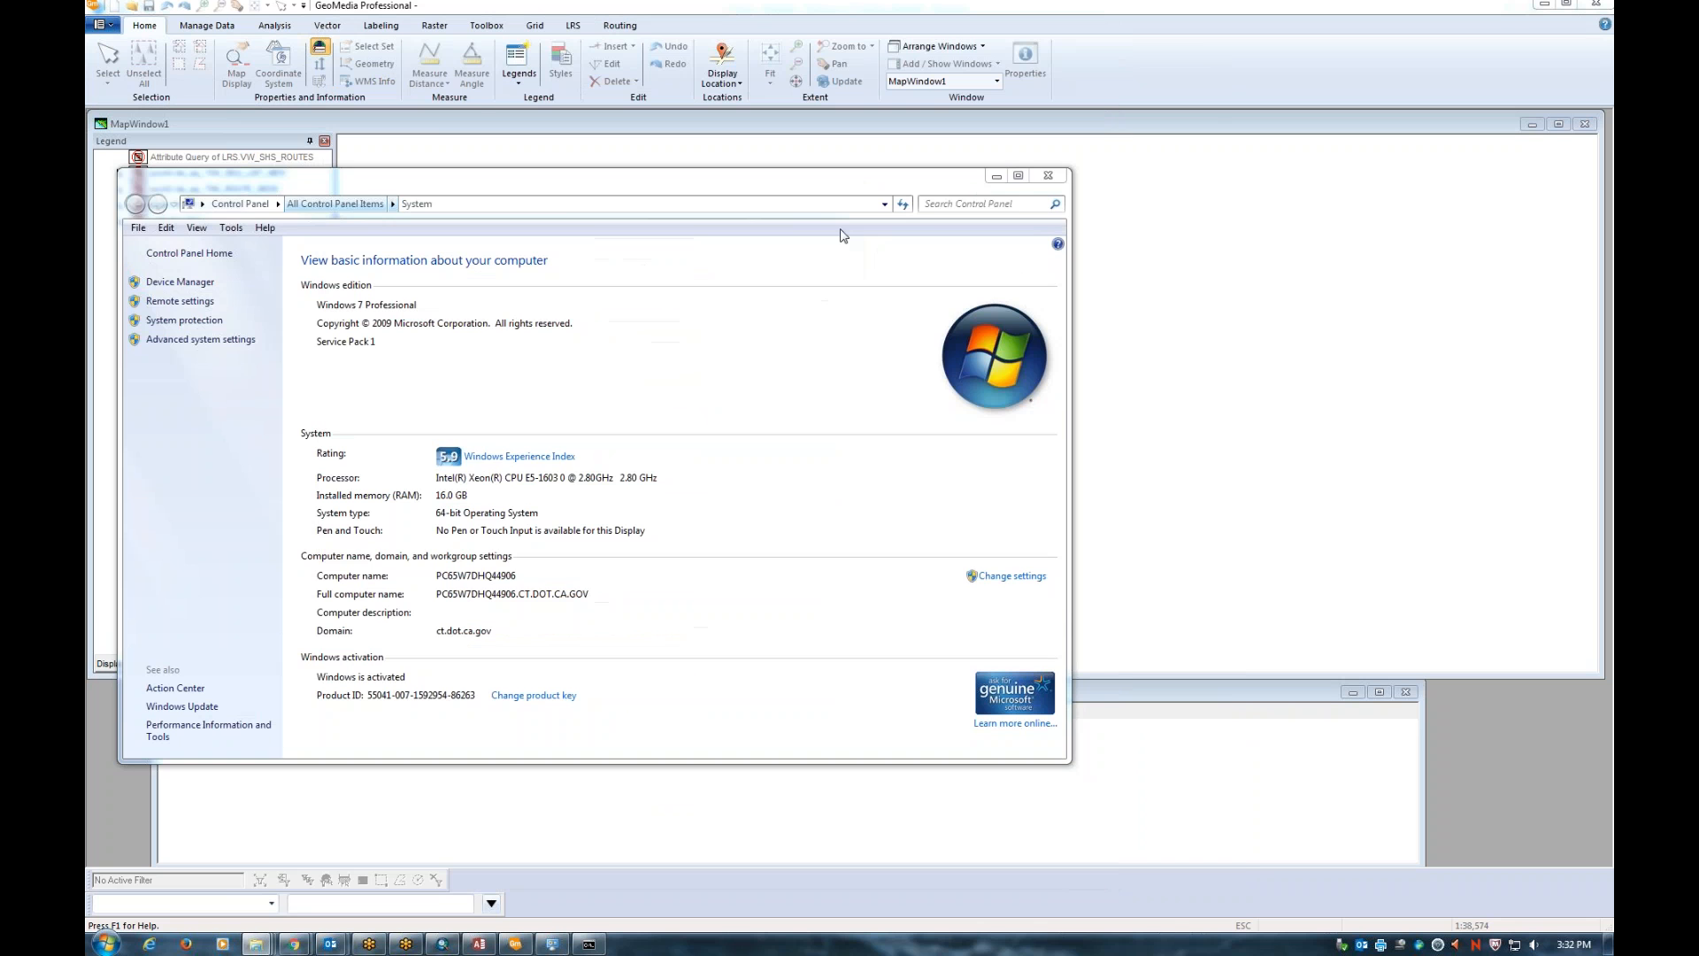
click(1049, 180)
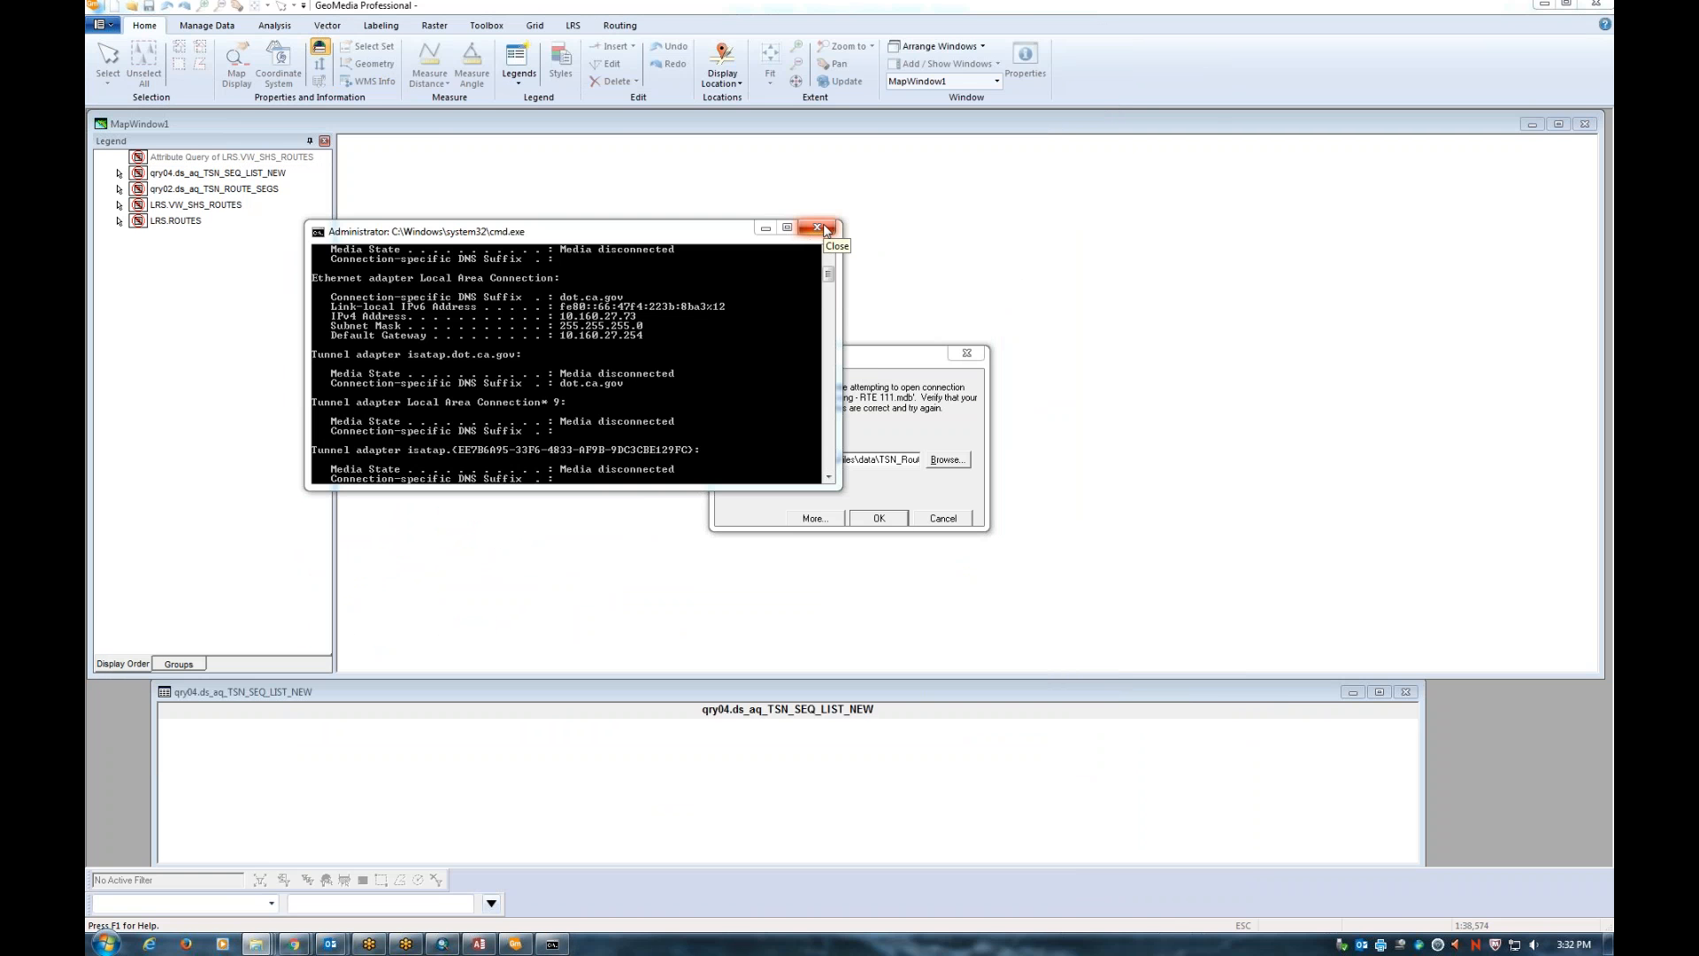
click(824, 228)
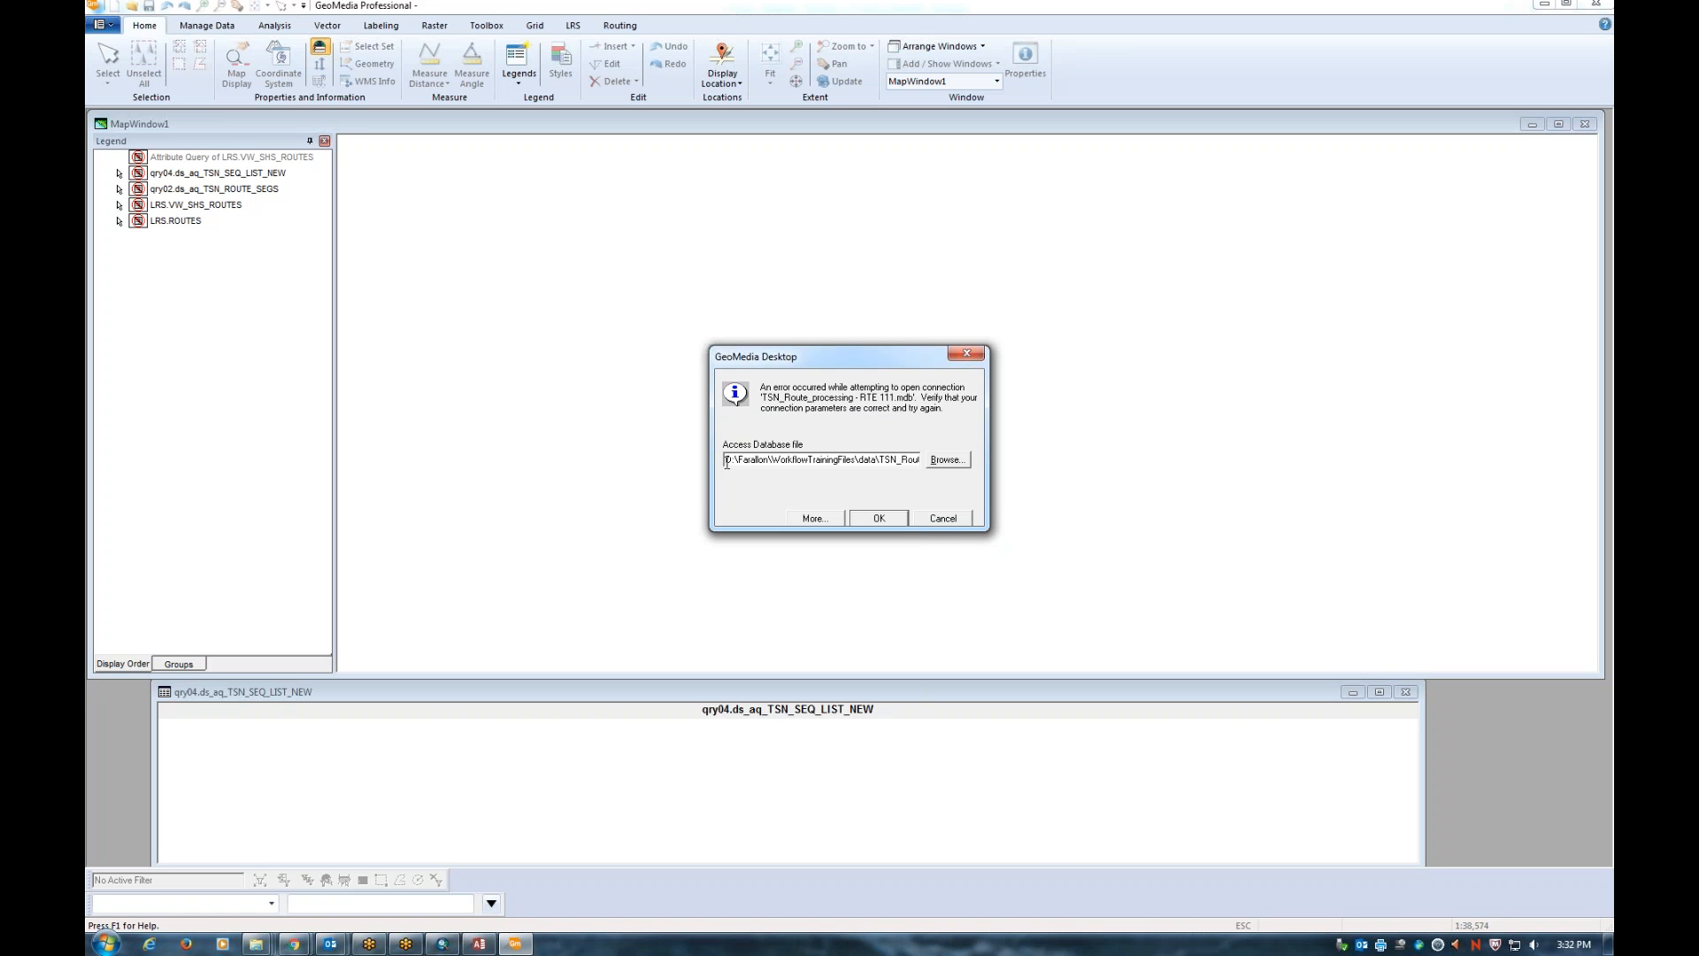
Start browsing for a replacement Access database for the TSN_Route_processing - RTE 111 connection
drag(725, 461, 735, 461)
click(947, 459)
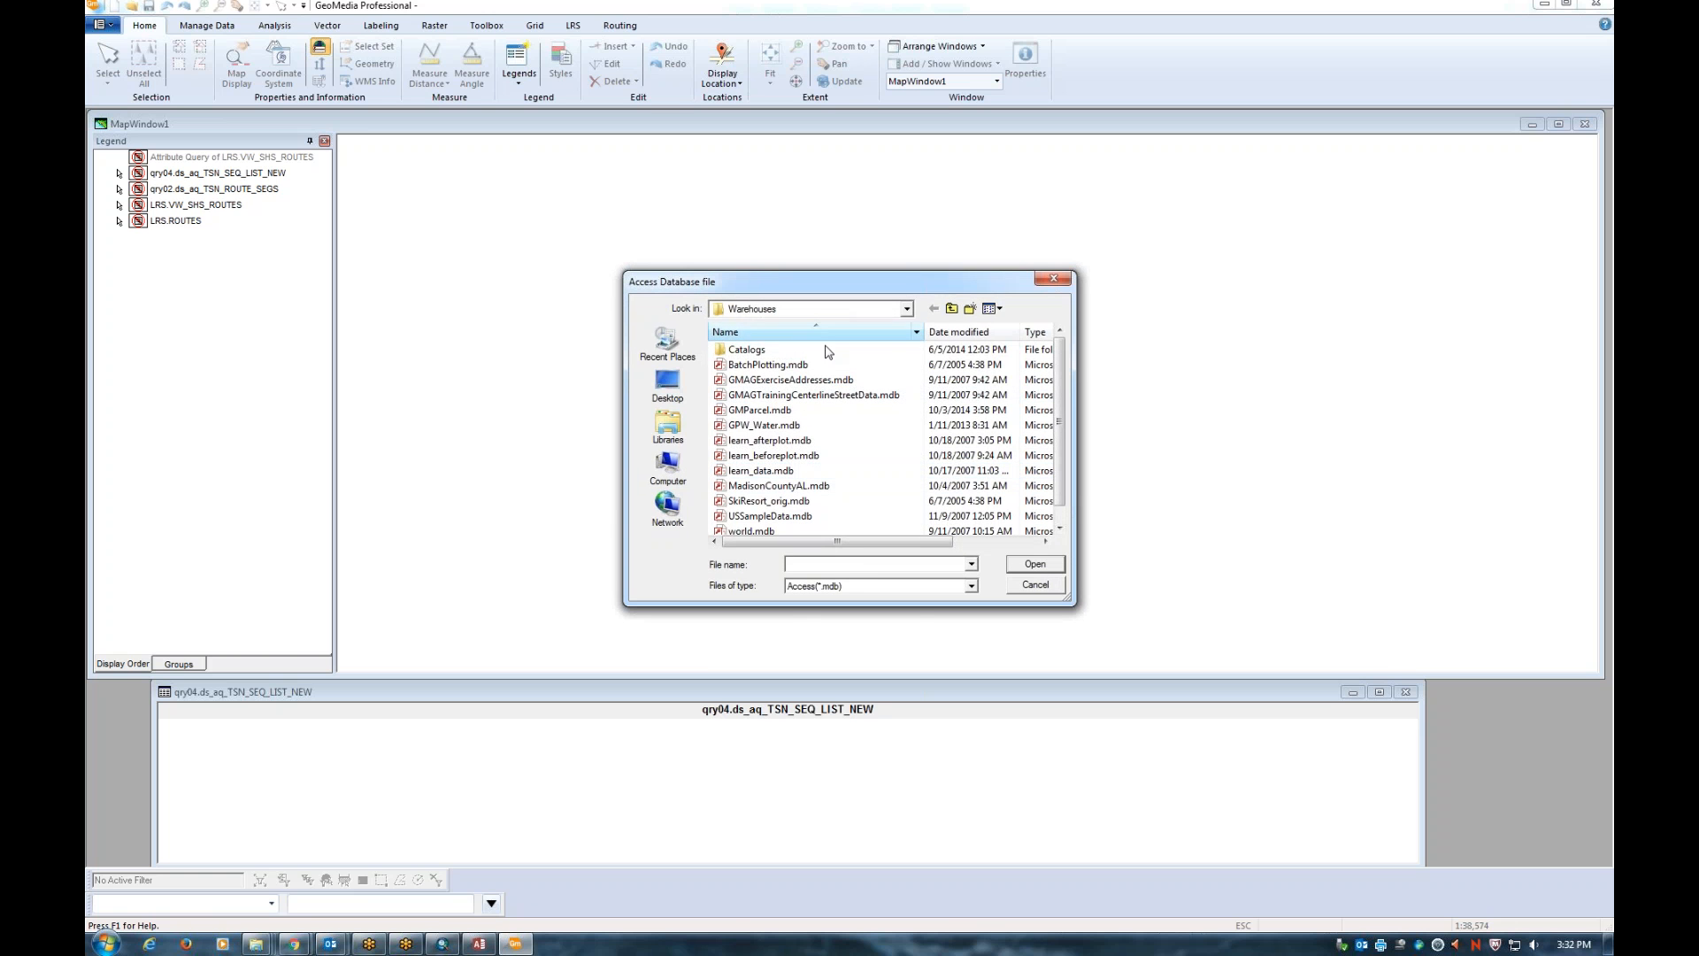
click(815, 310)
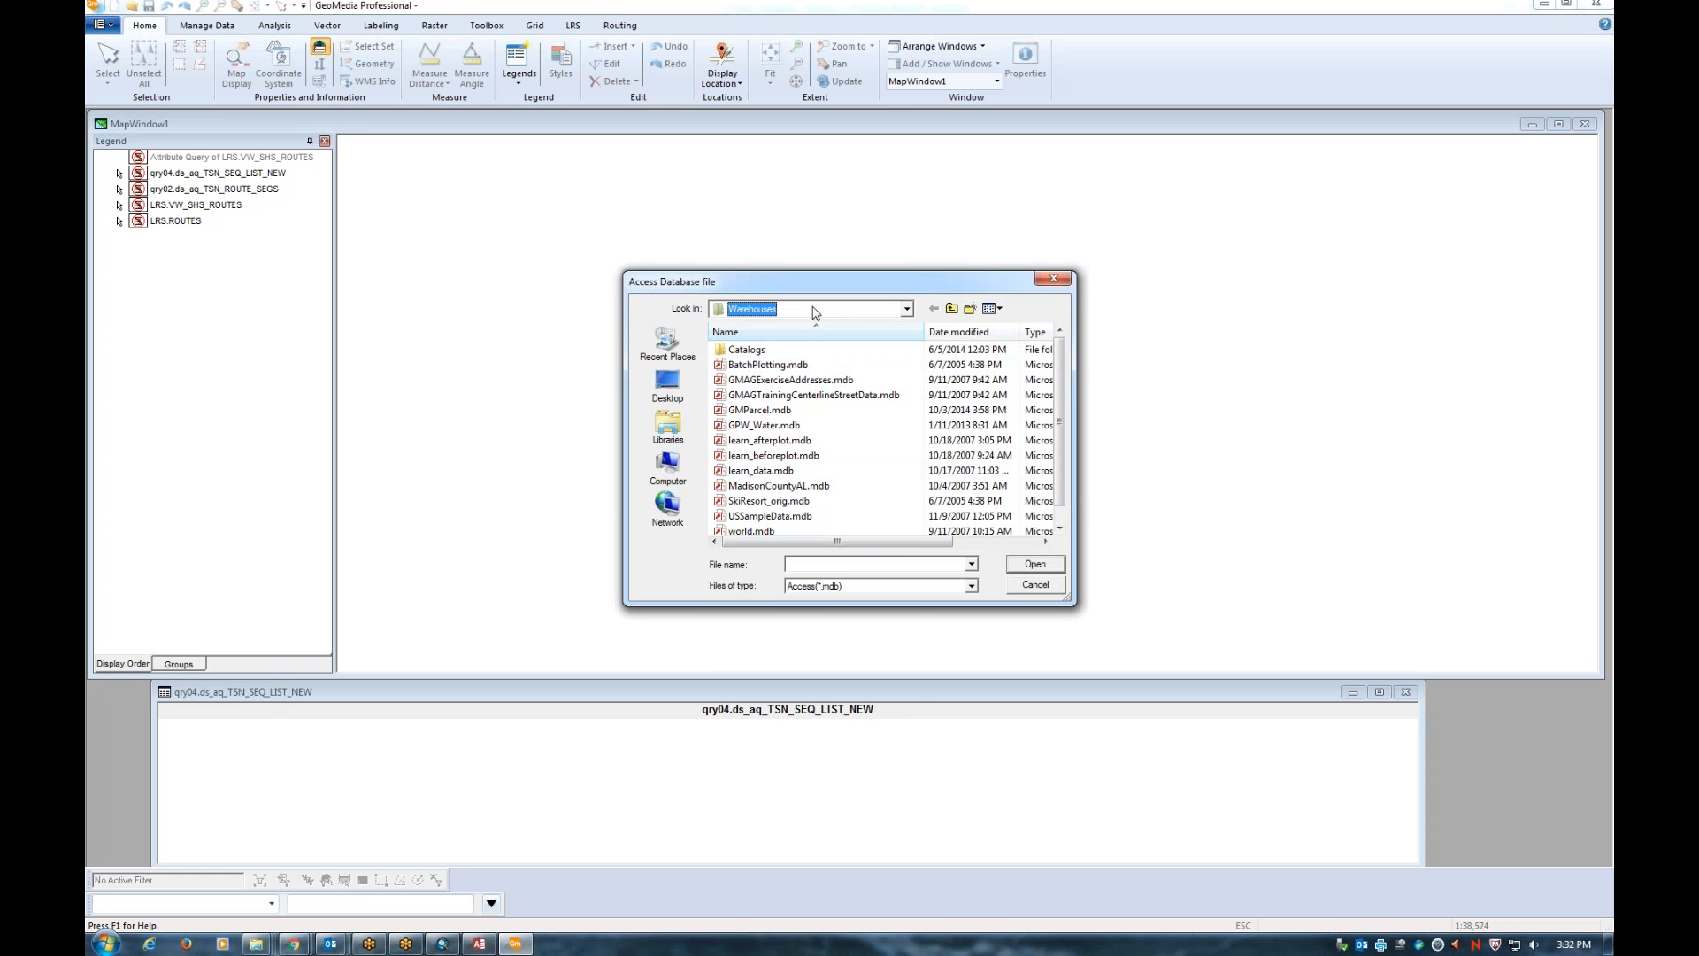
scroll(815, 313, down, 7)
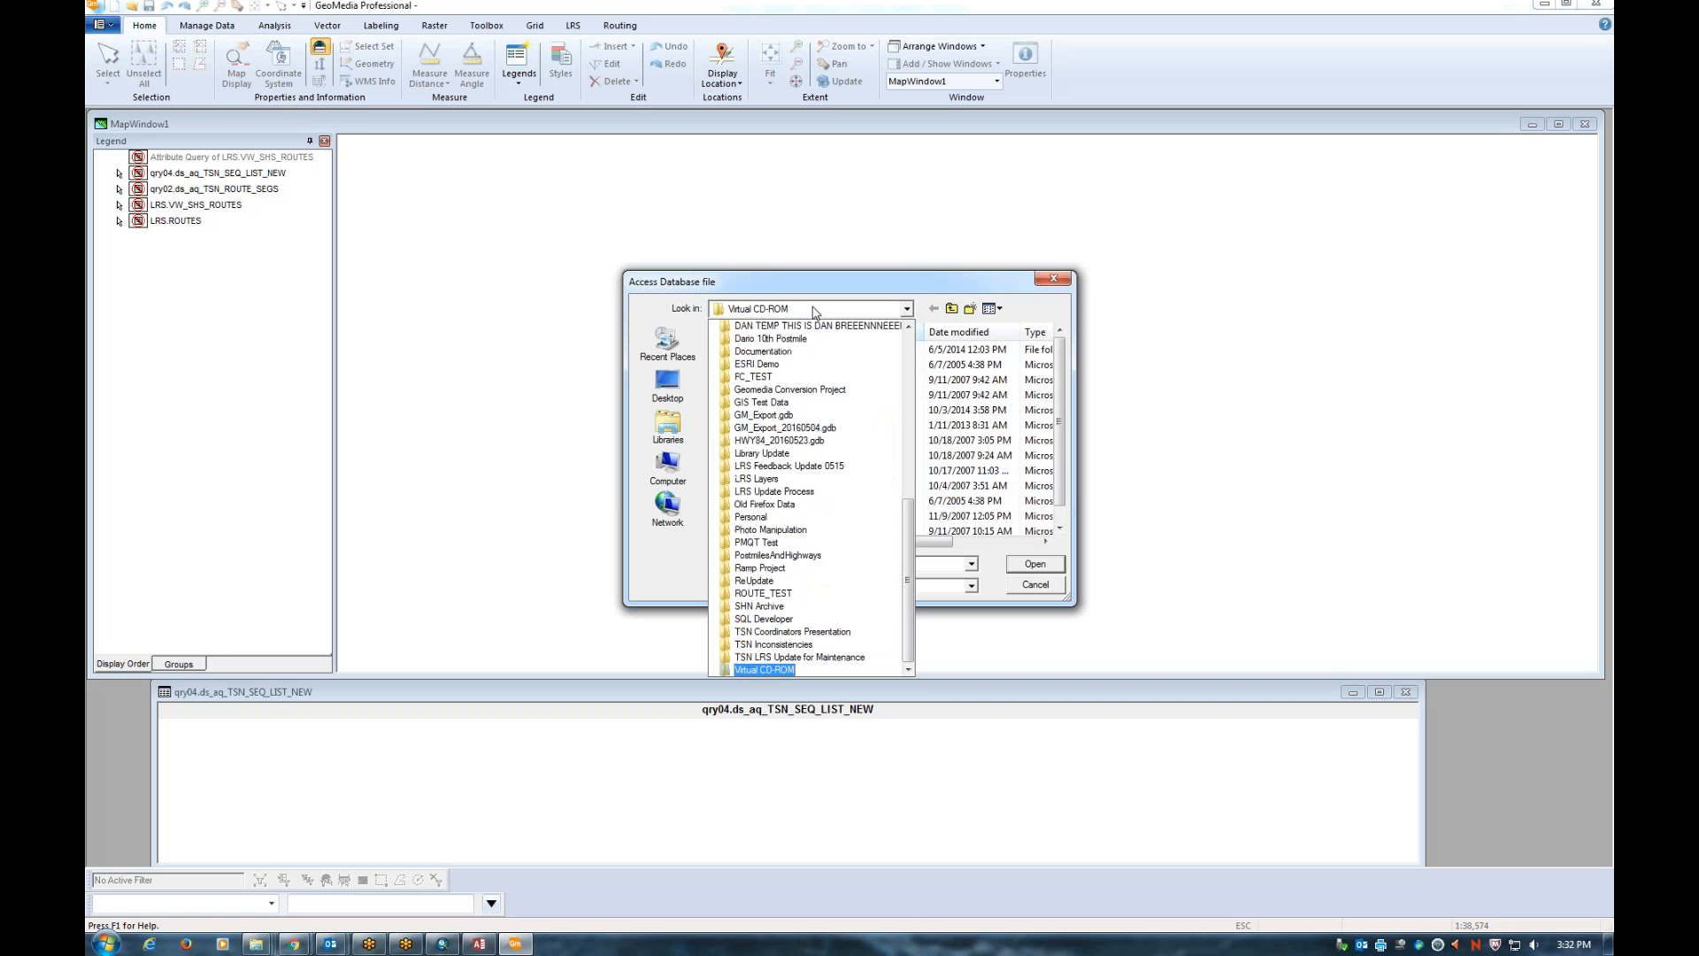
click(907, 308)
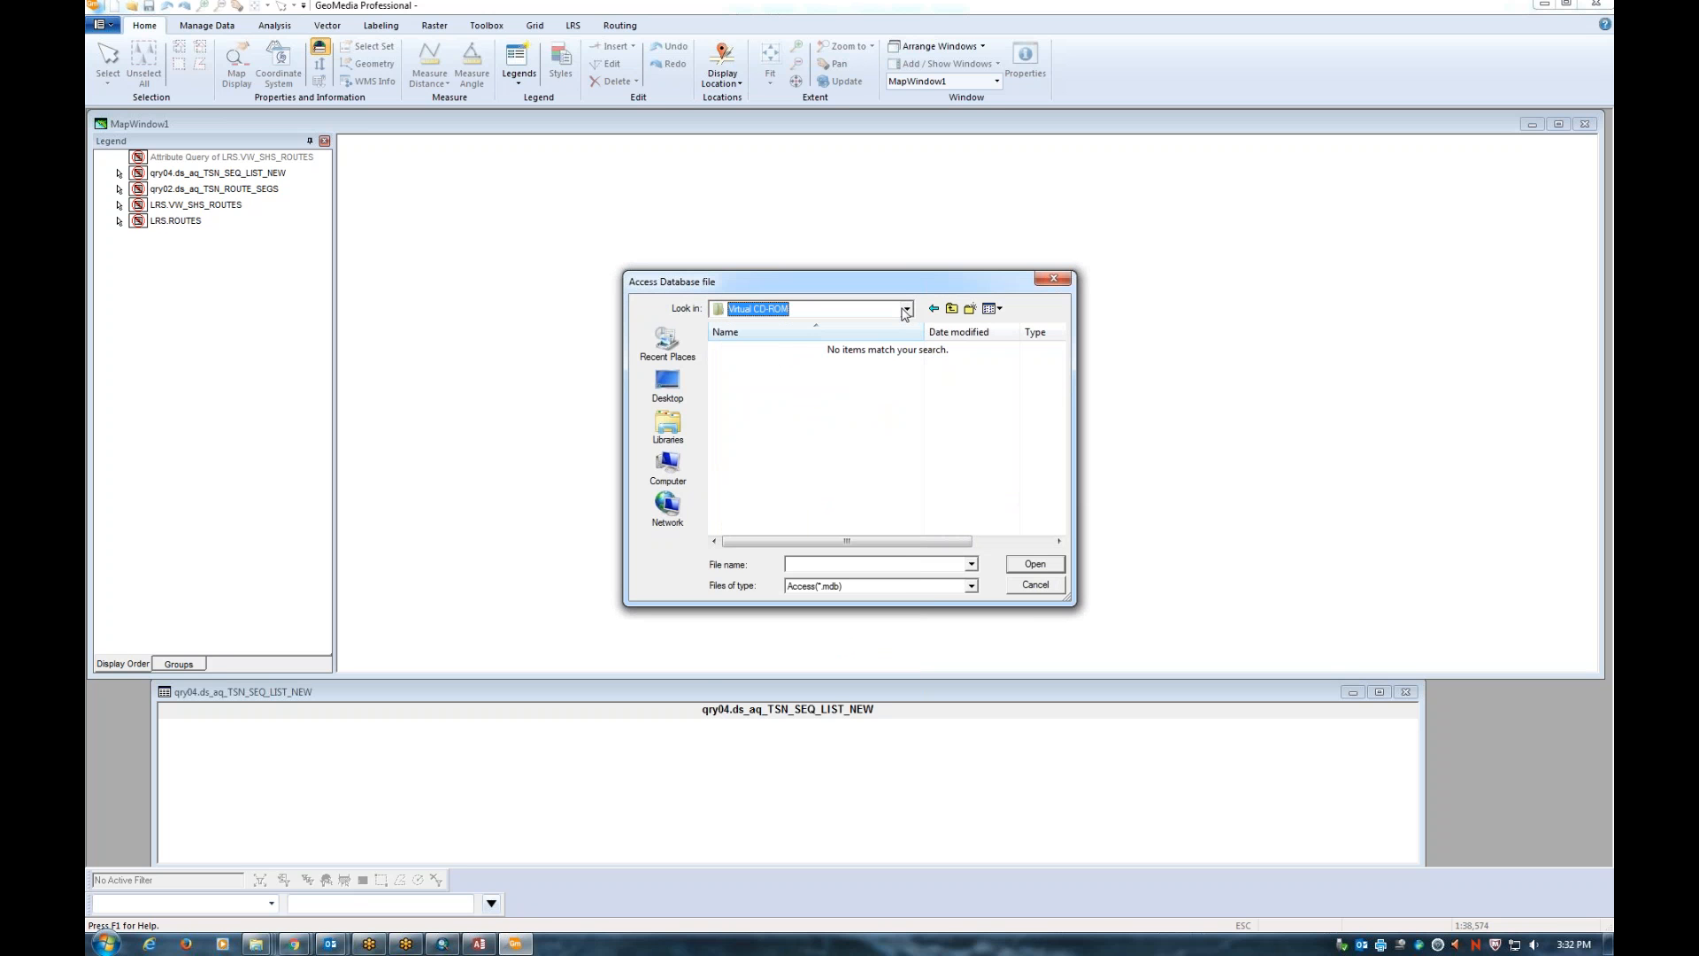
key(alt+Tab)
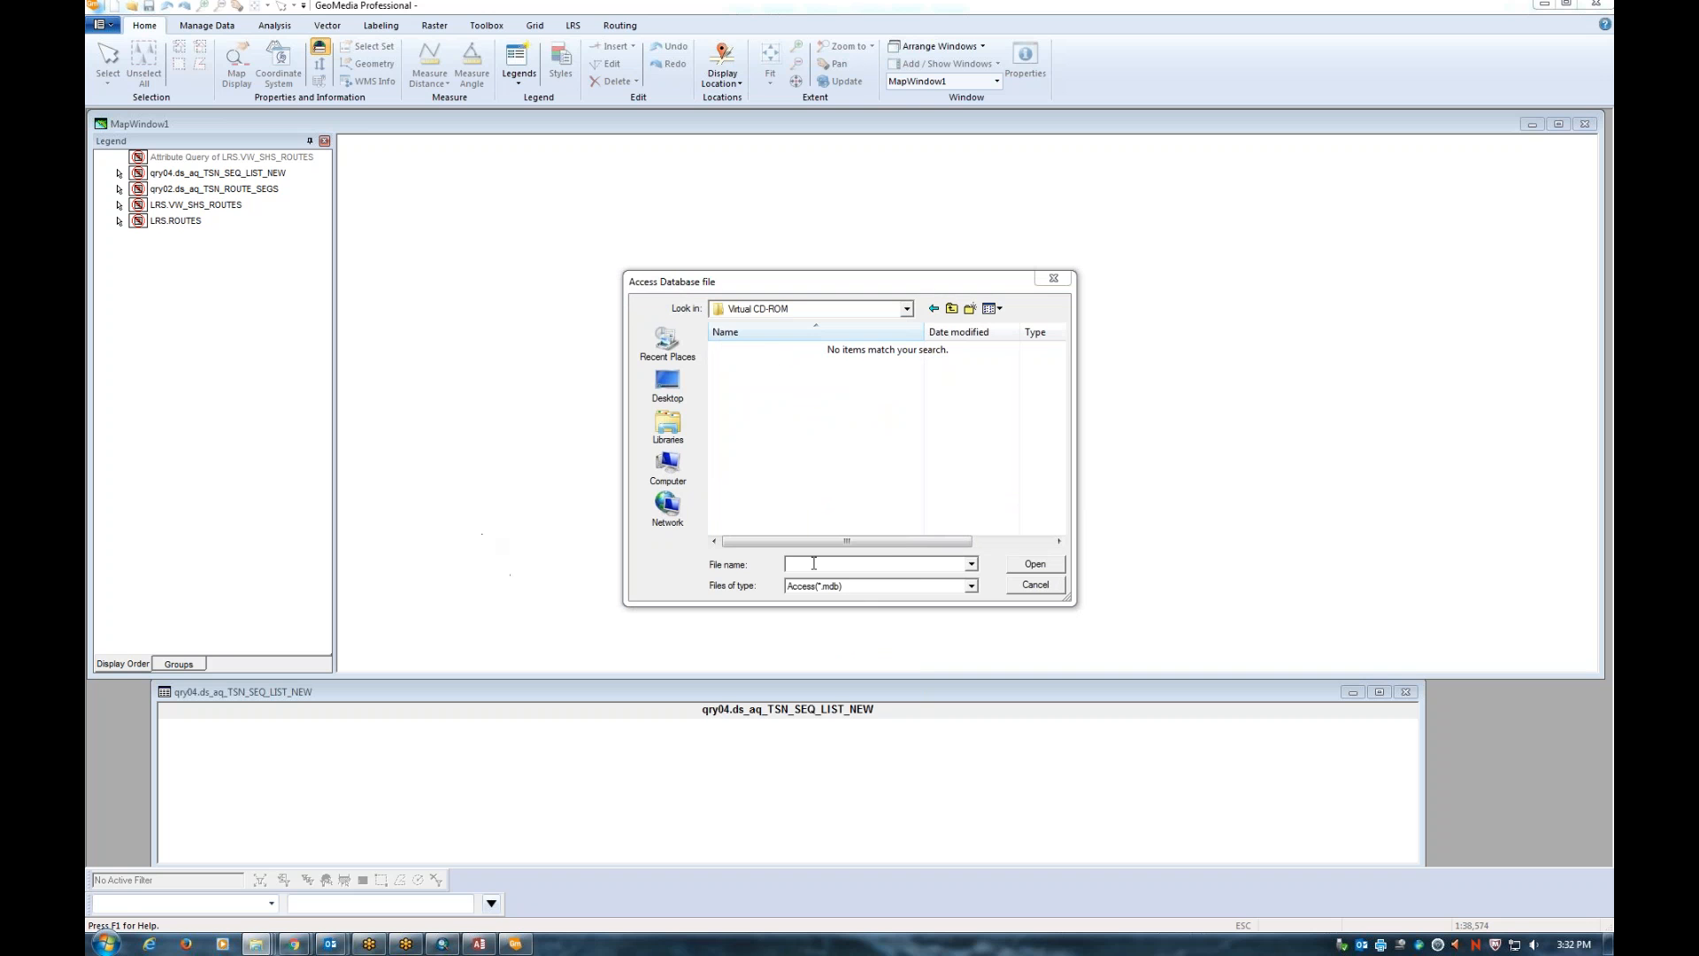
Paste the data folder path, choose TSN_Route_processing.mdb, and confirm the new connection path
click(802, 566)
key(ctrl+v)
key(Return)
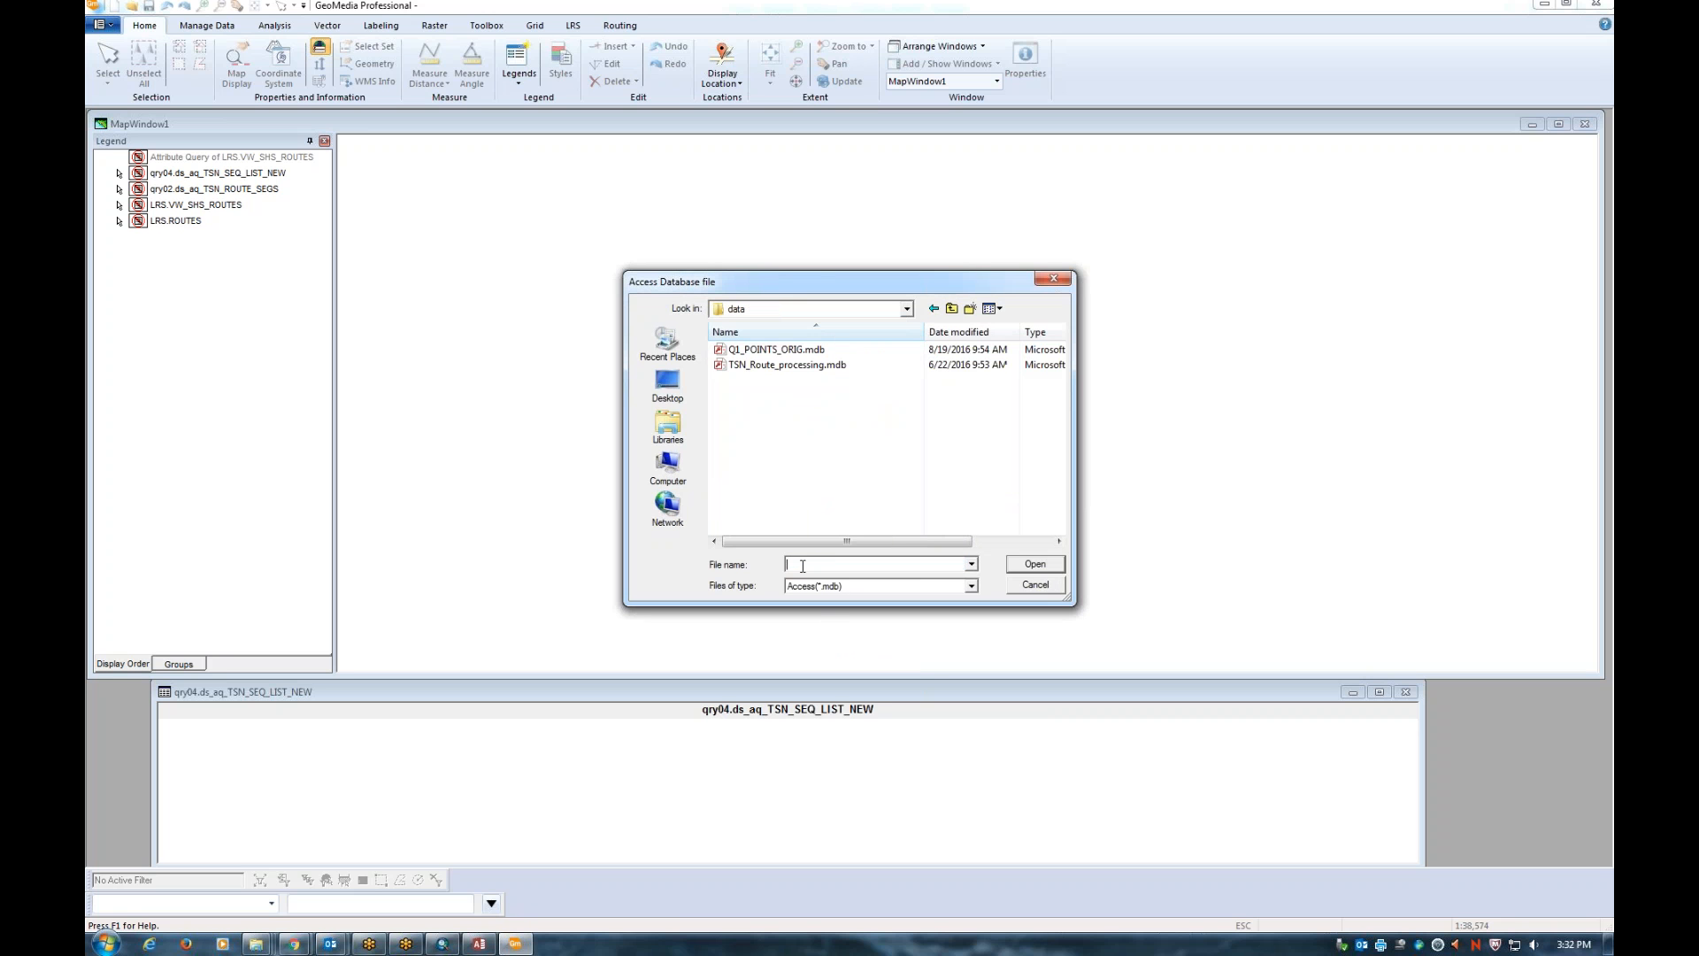
click(805, 364)
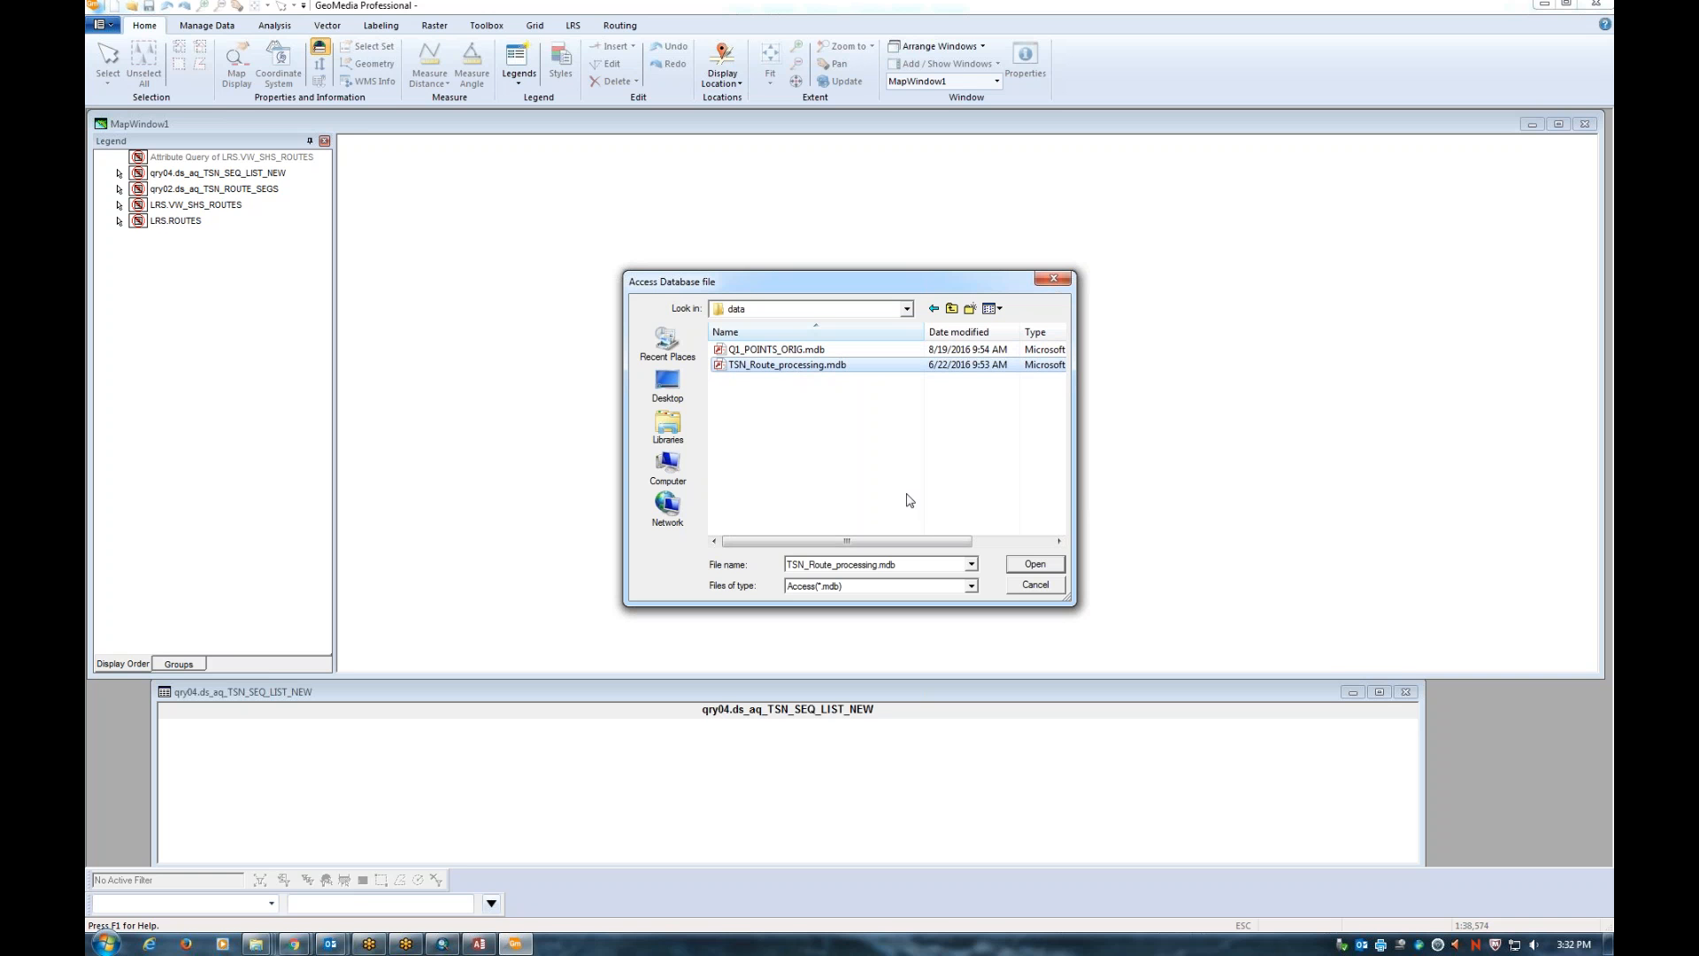
click(1034, 564)
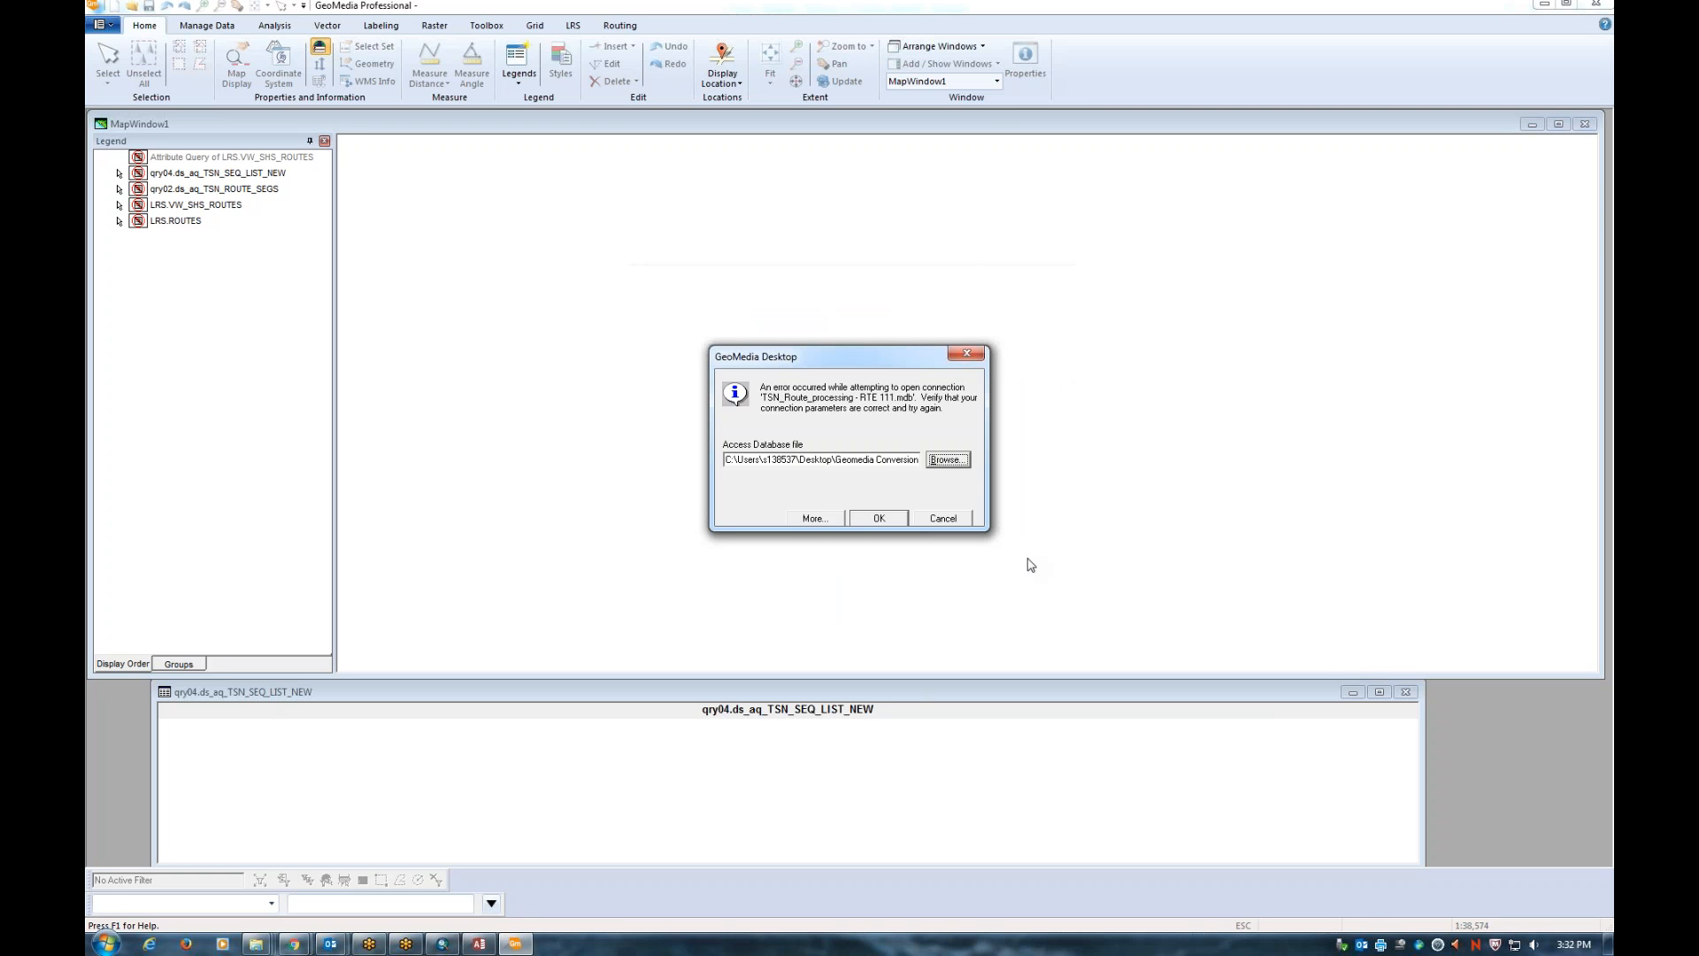
click(879, 520)
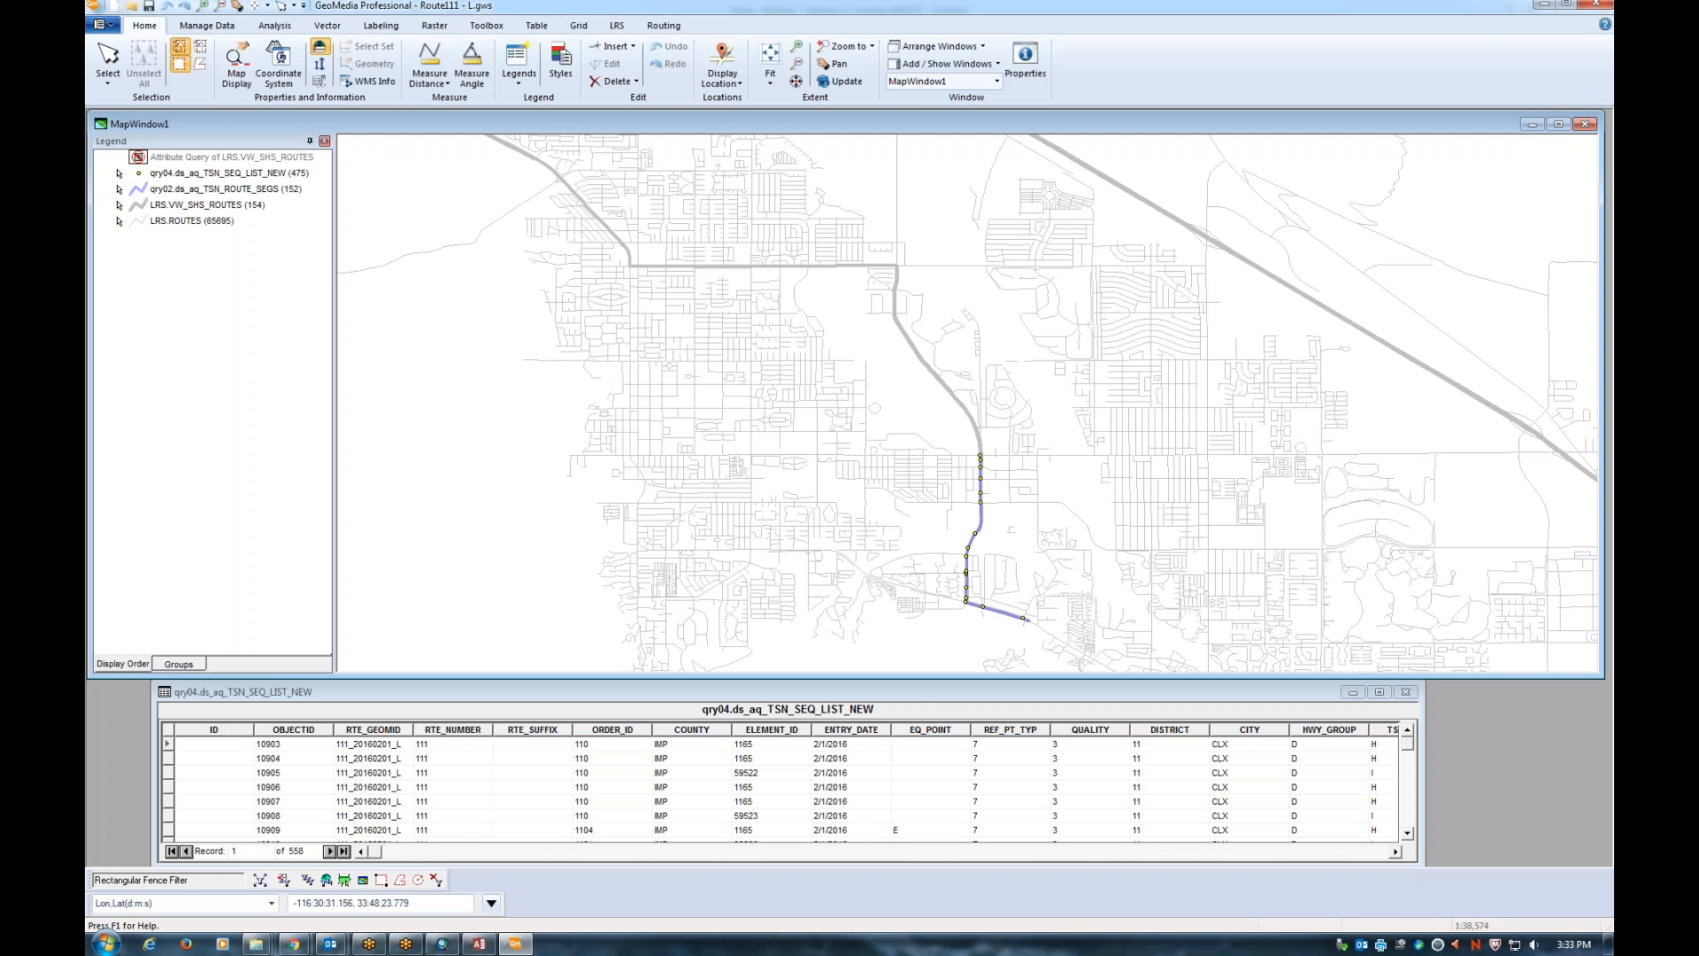
Save the GeoWorkspace as Route111 - L.gws in Desktop\Geomedia Conversion Project
click(111, 30)
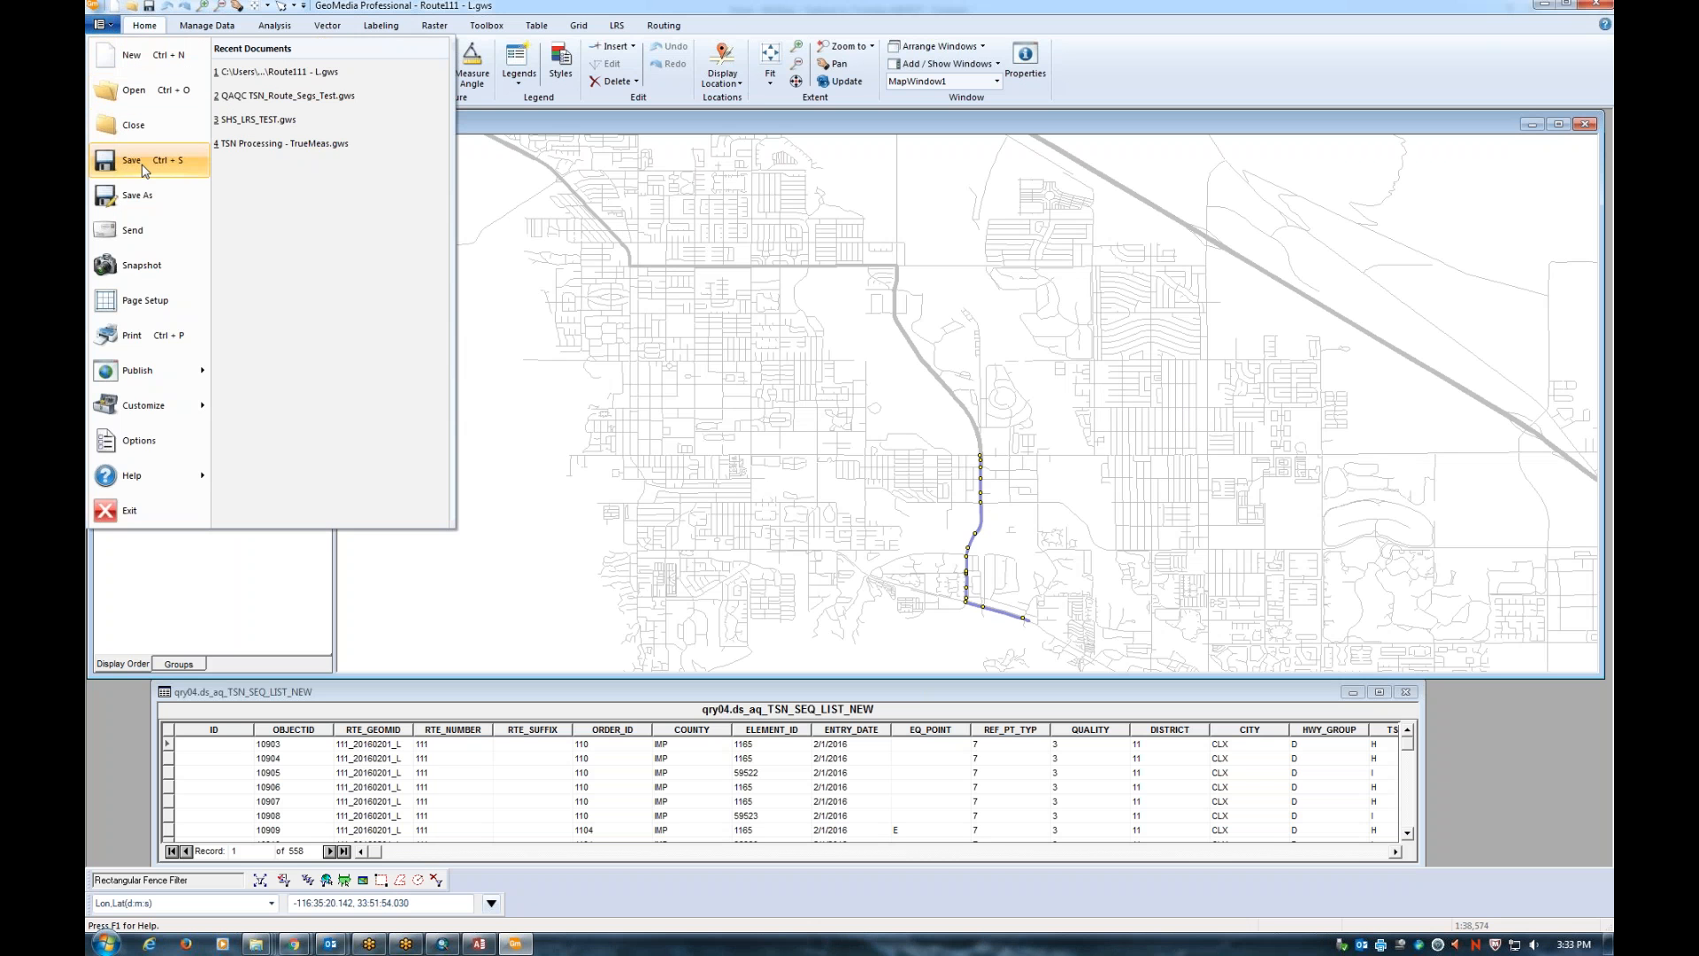
click(135, 197)
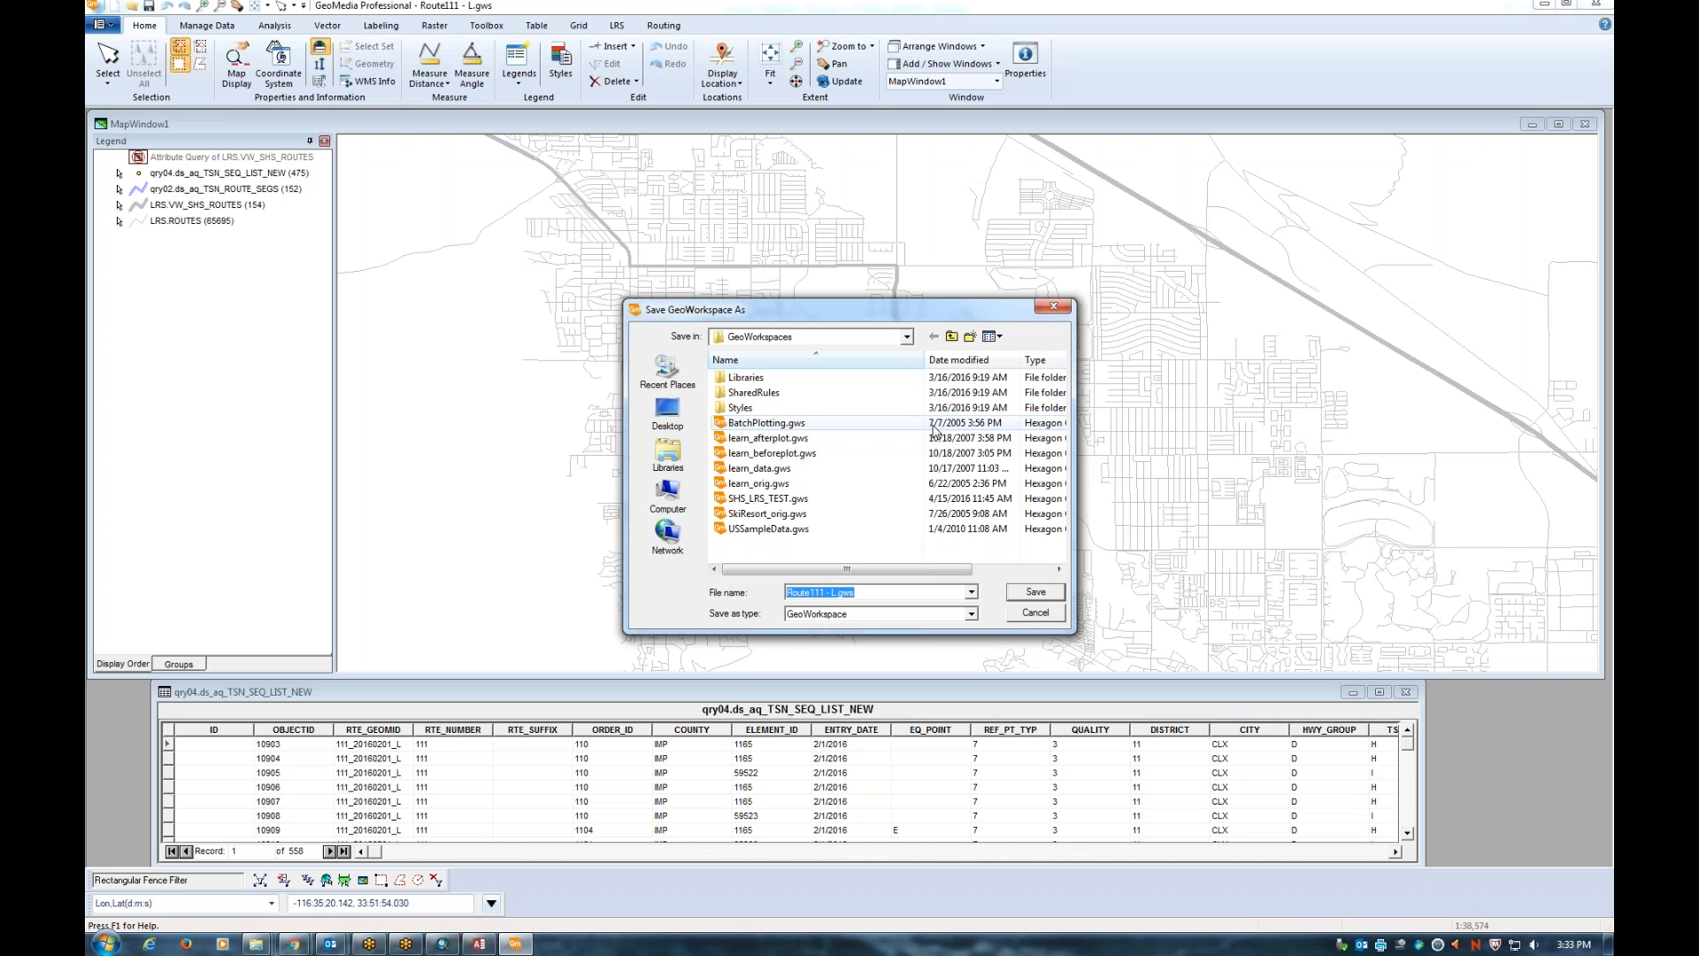
click(907, 336)
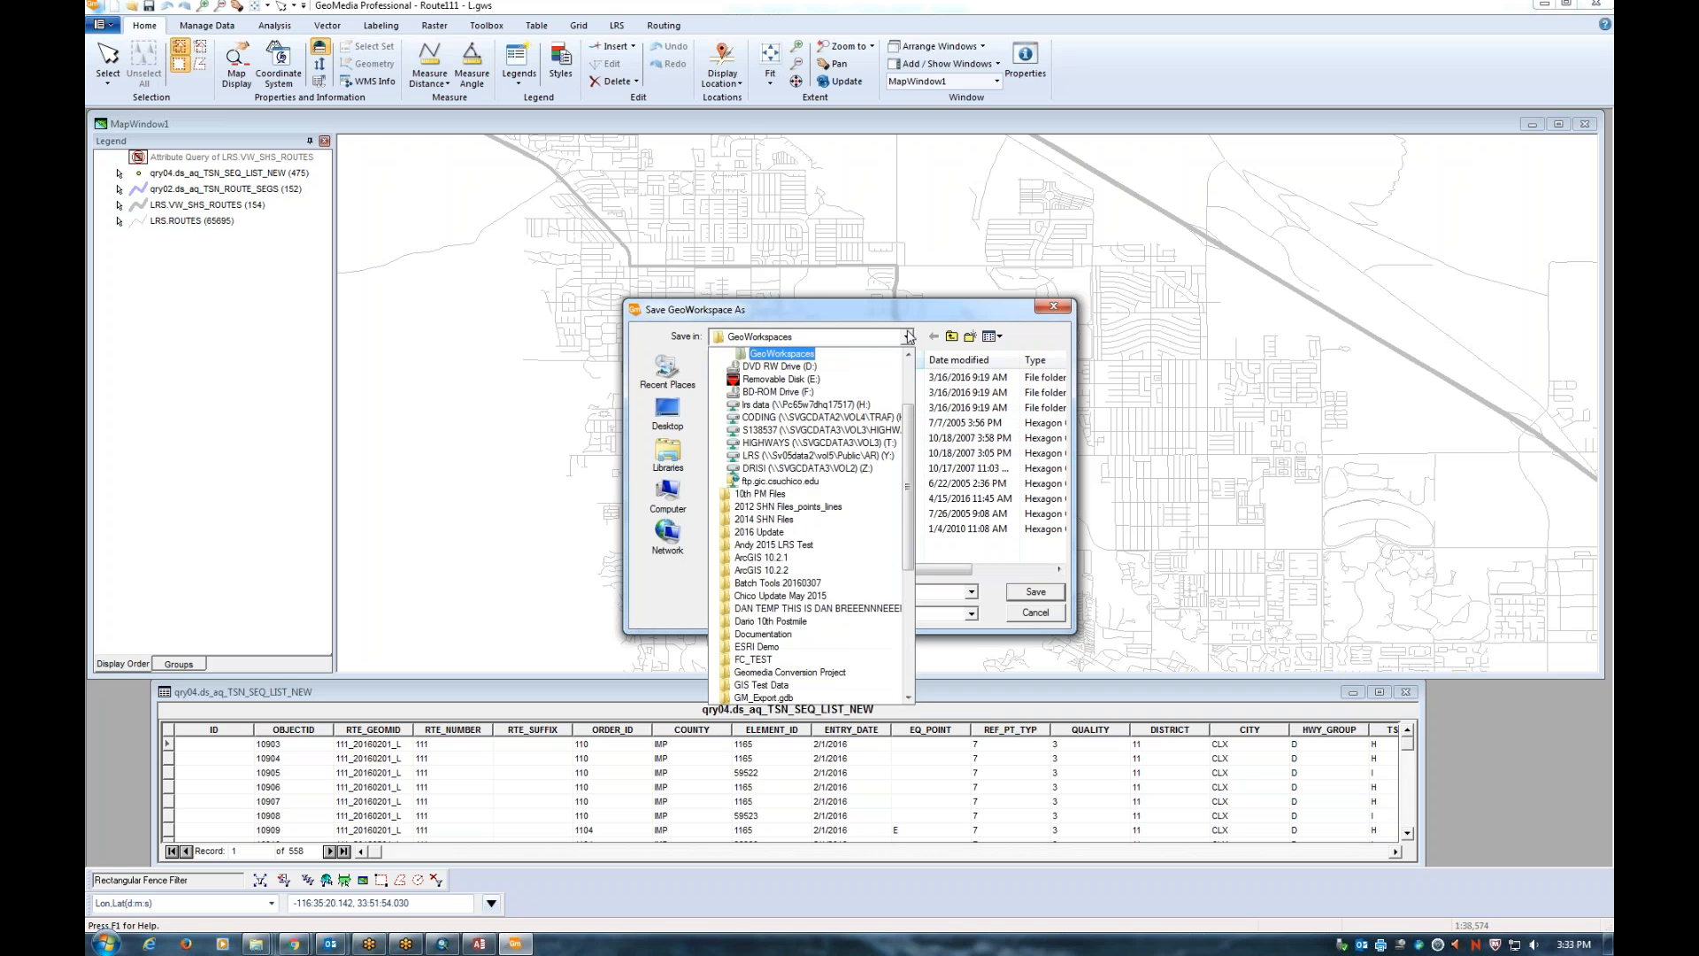
scroll(779, 399, up, 3)
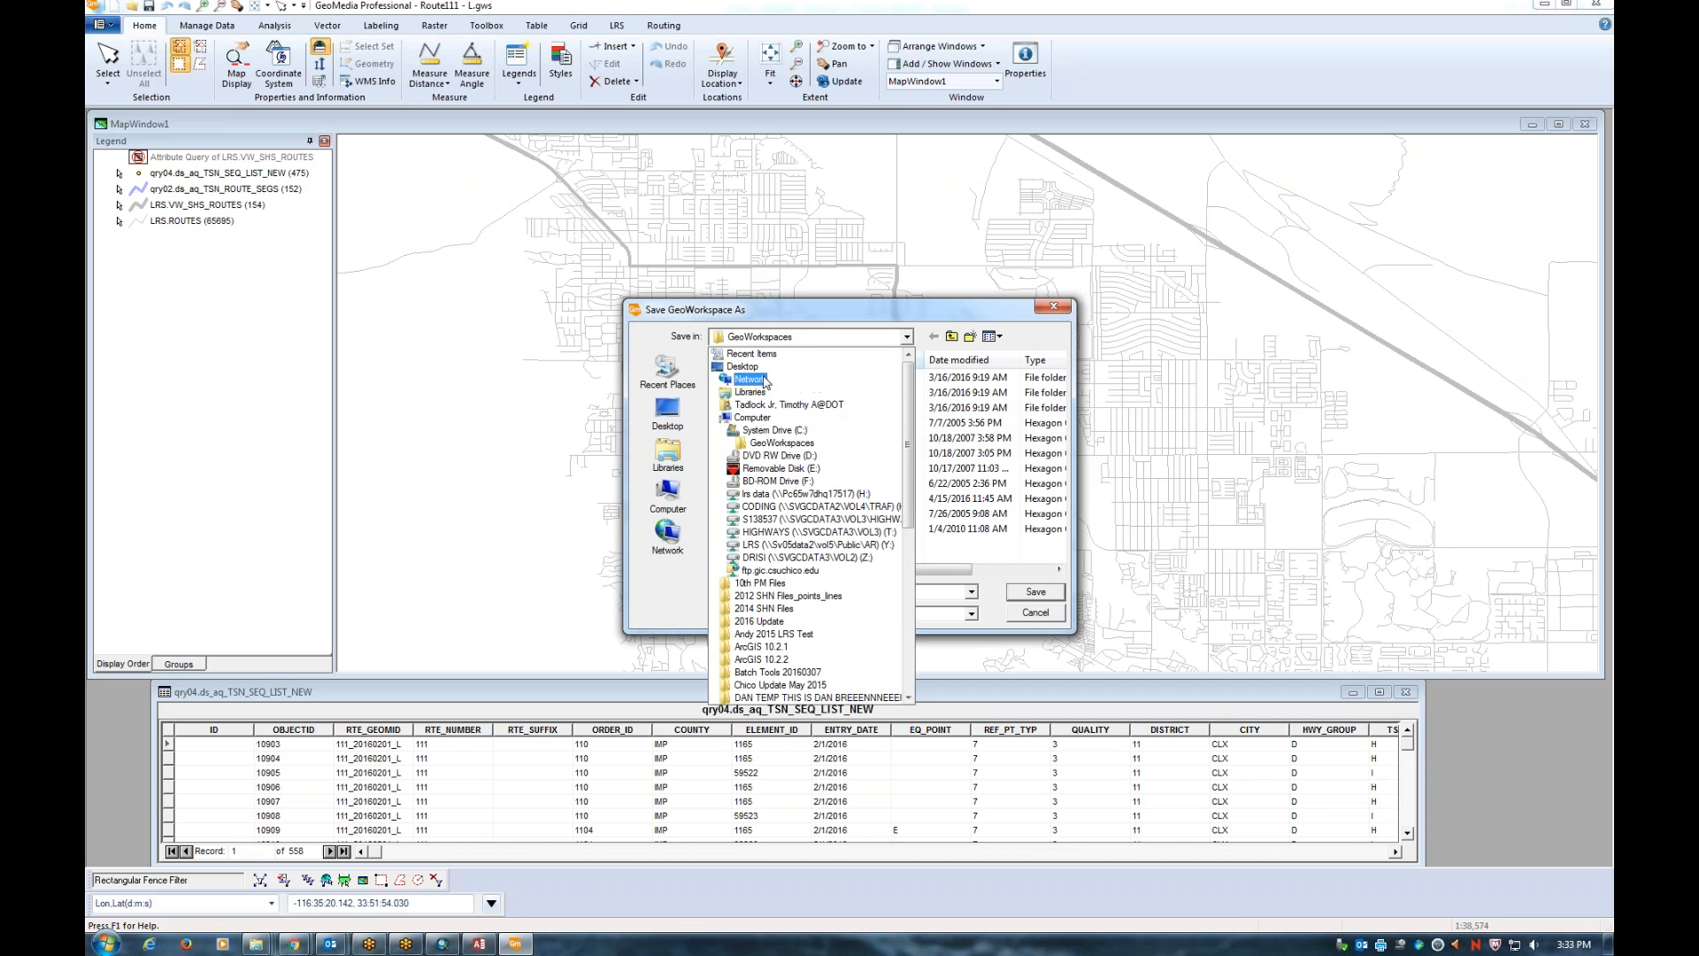
click(757, 366)
scroll(845, 514, down, 5)
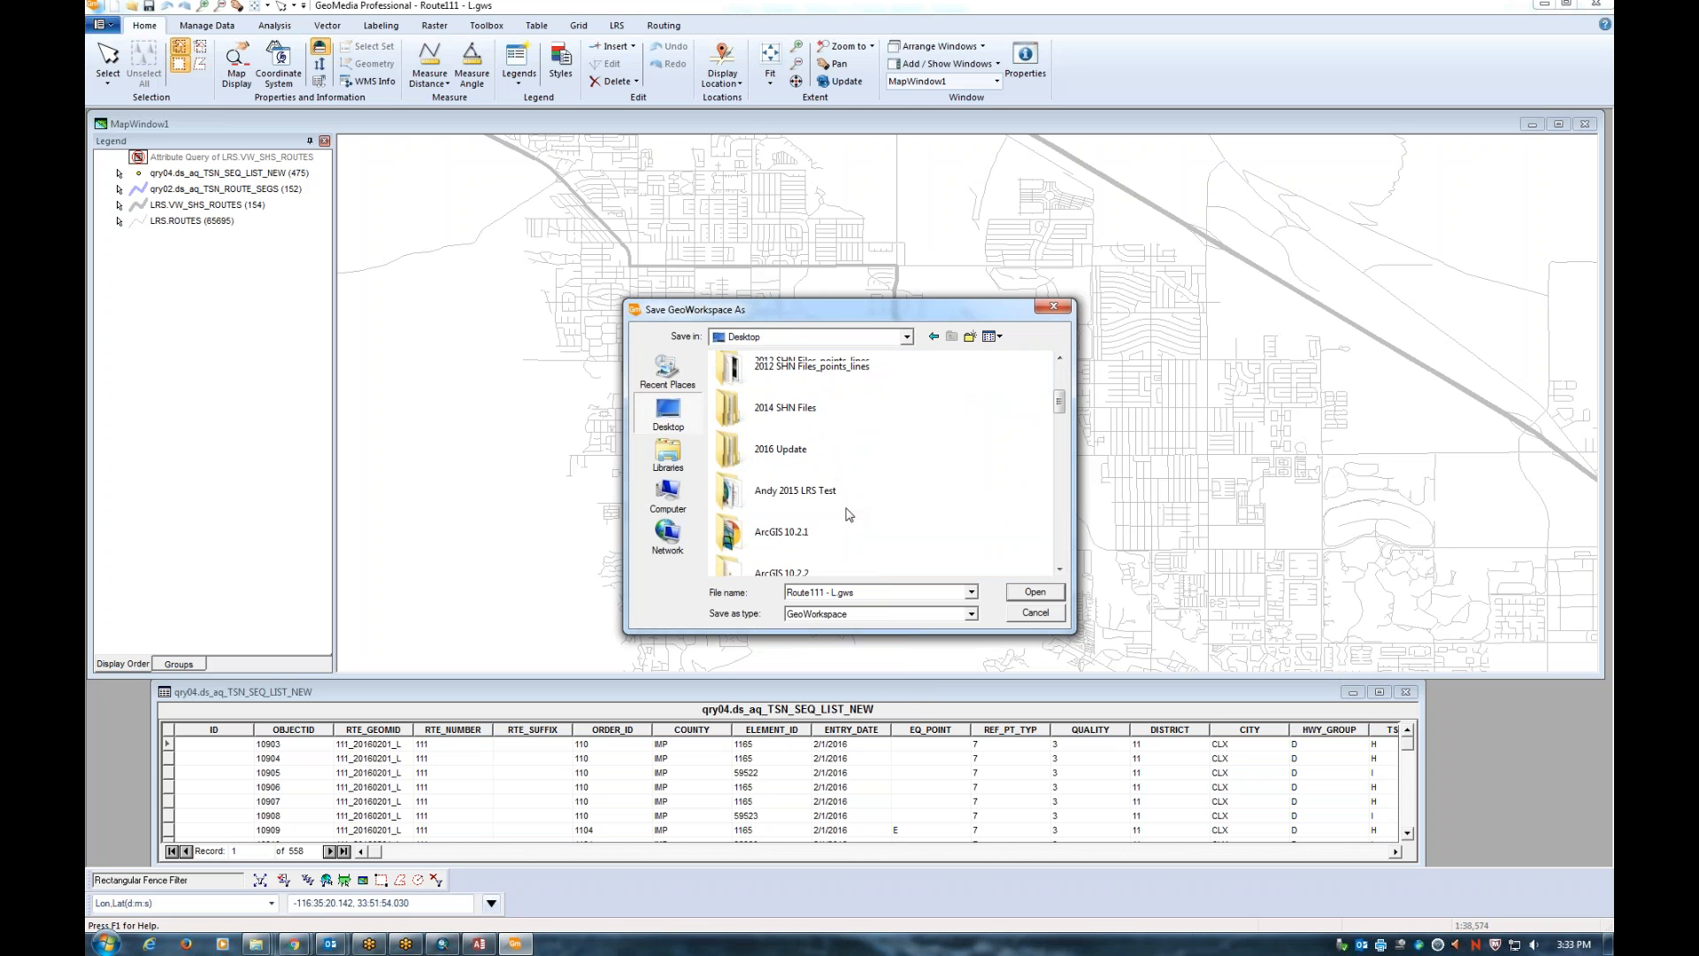
scroll(845, 514, down, 3)
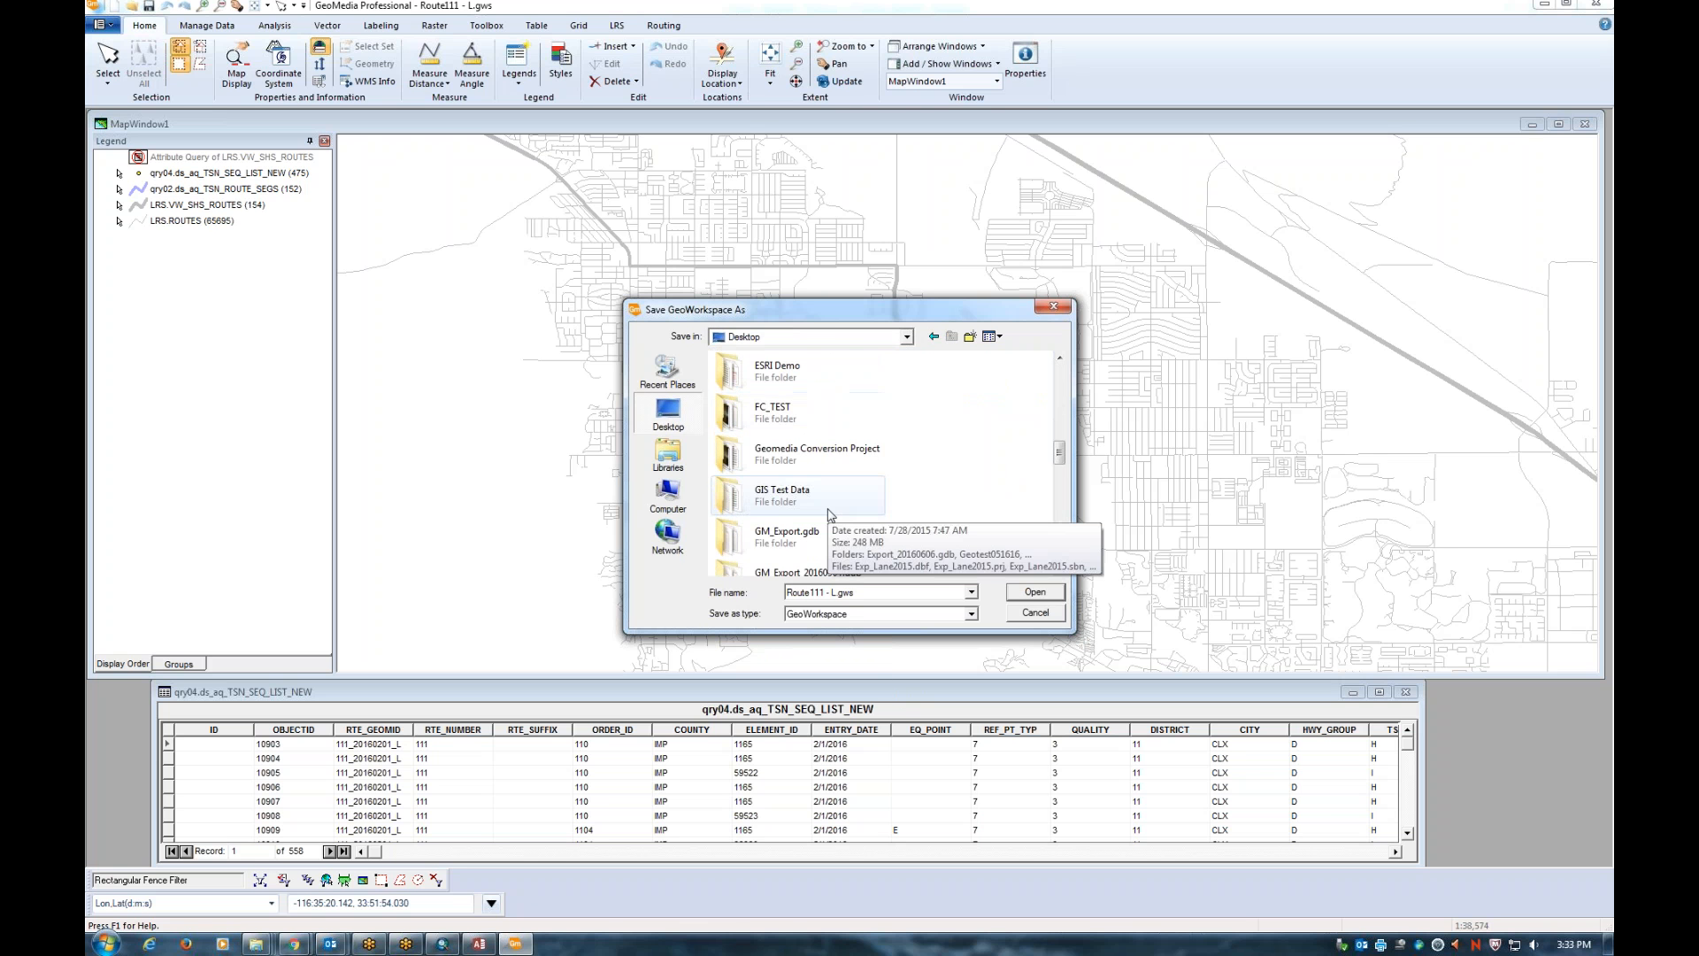
double_click(818, 460)
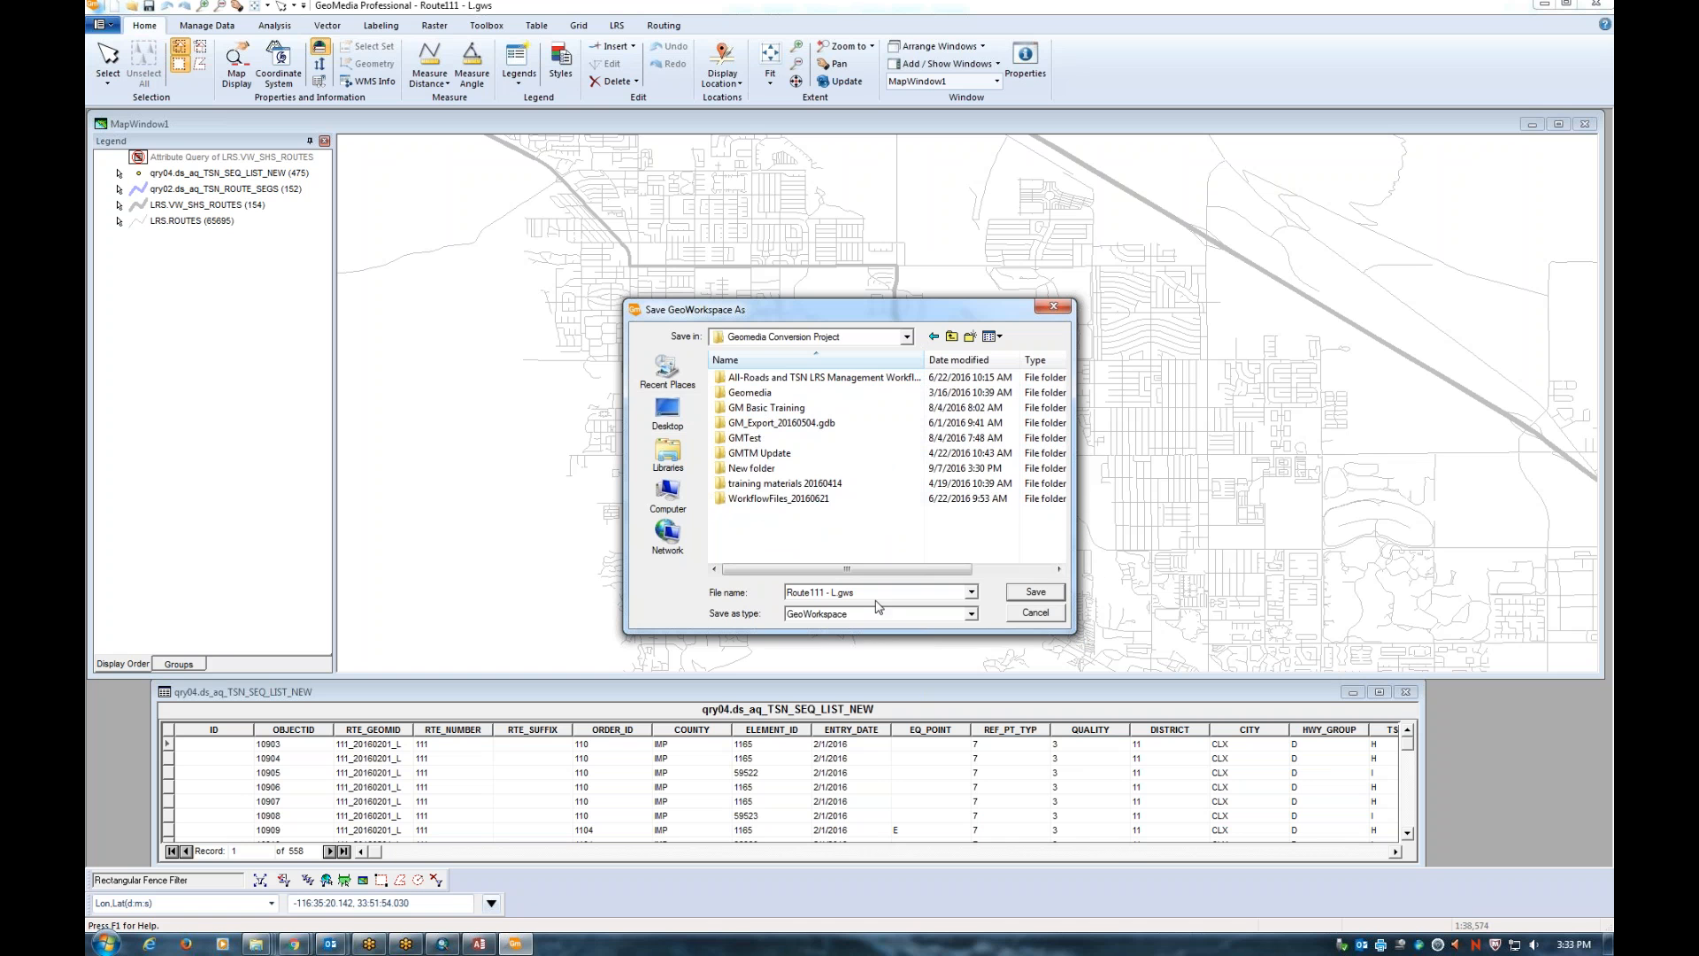
click(1034, 593)
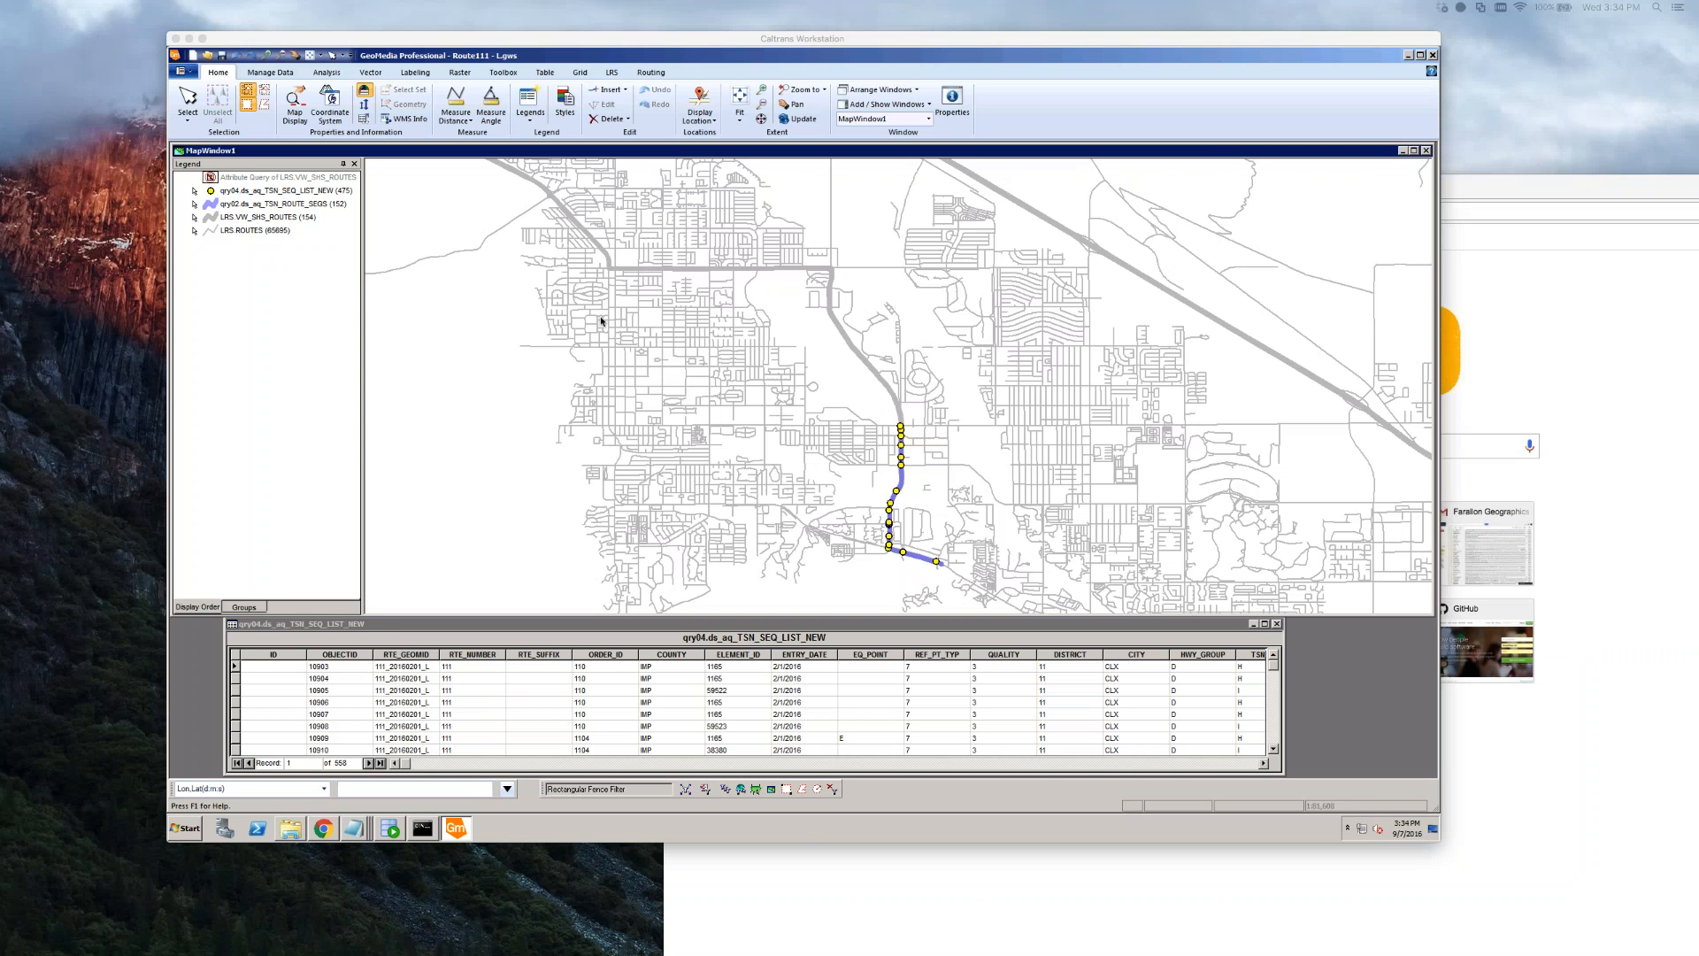
Turn off display of the LRS.ROUTES layer in the legend
click(320, 205)
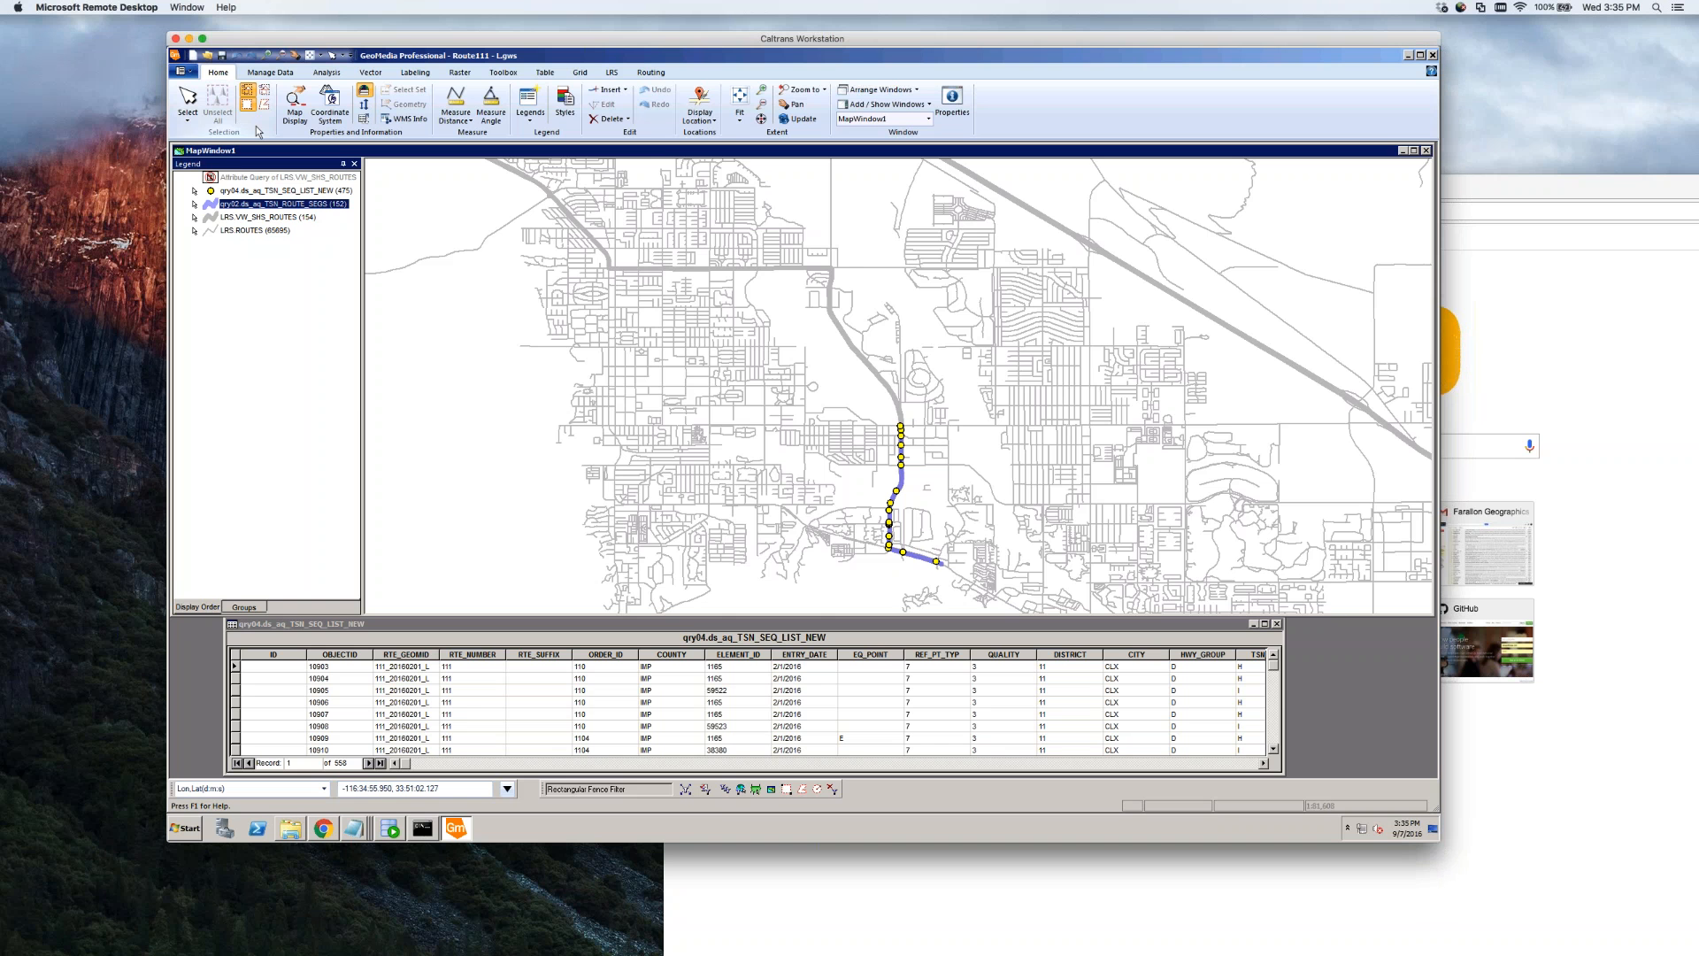
scroll(563, 488, down, 1)
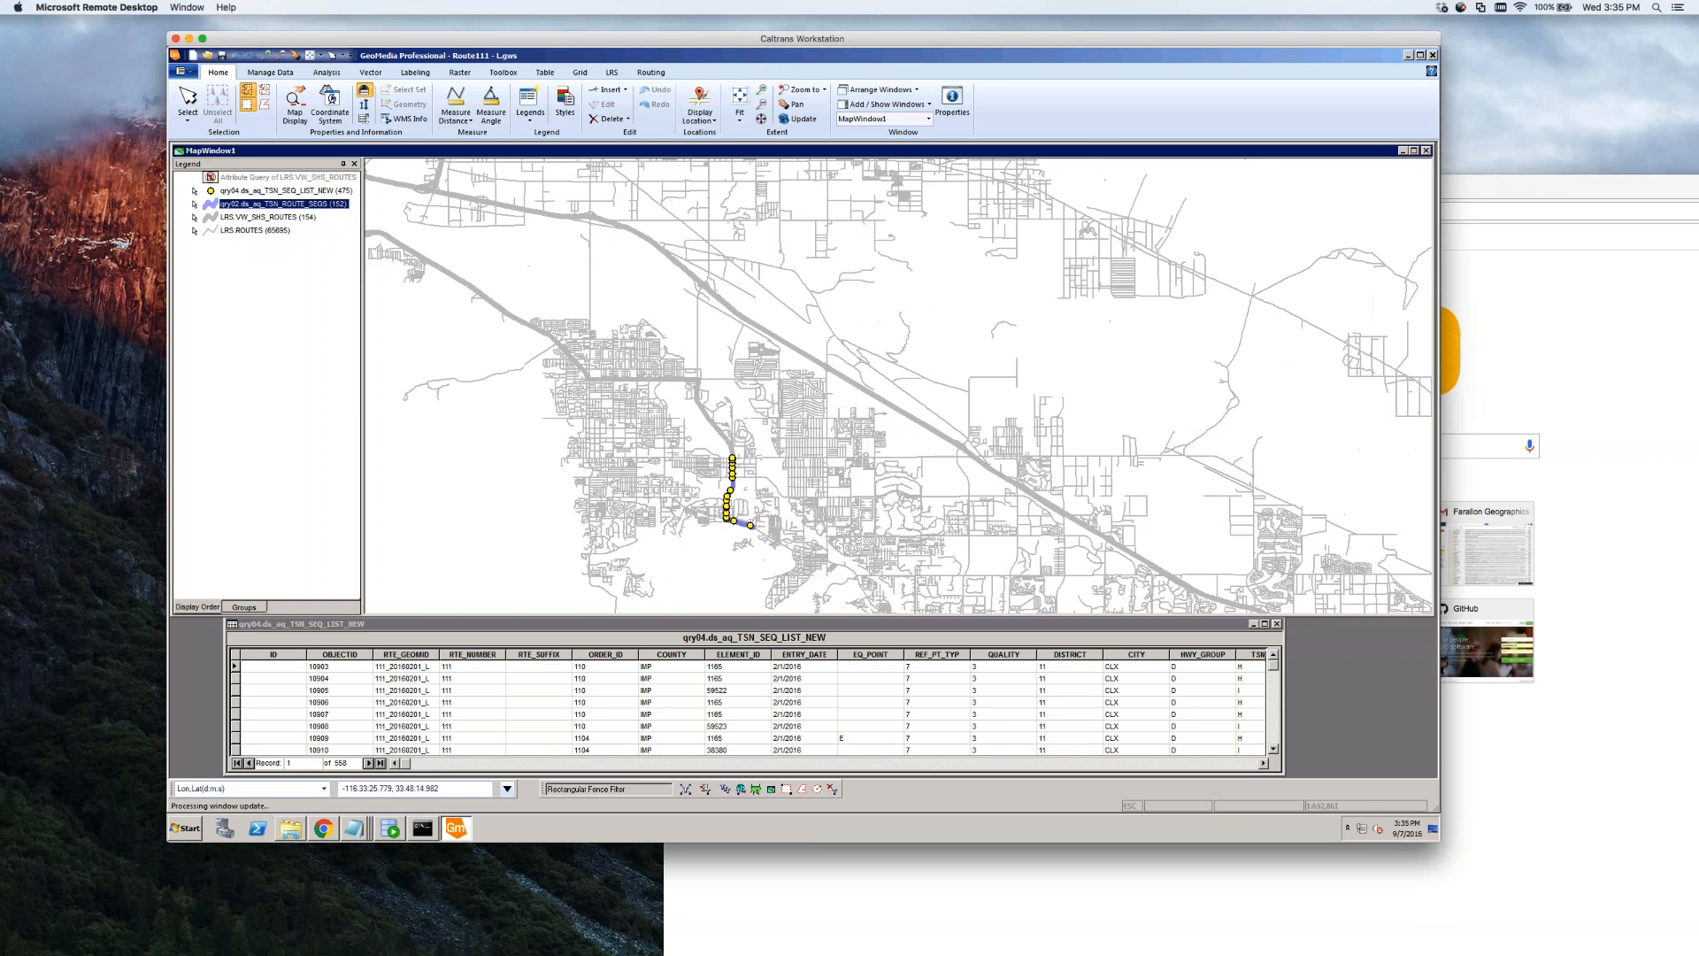
scroll(779, 354, down, 3)
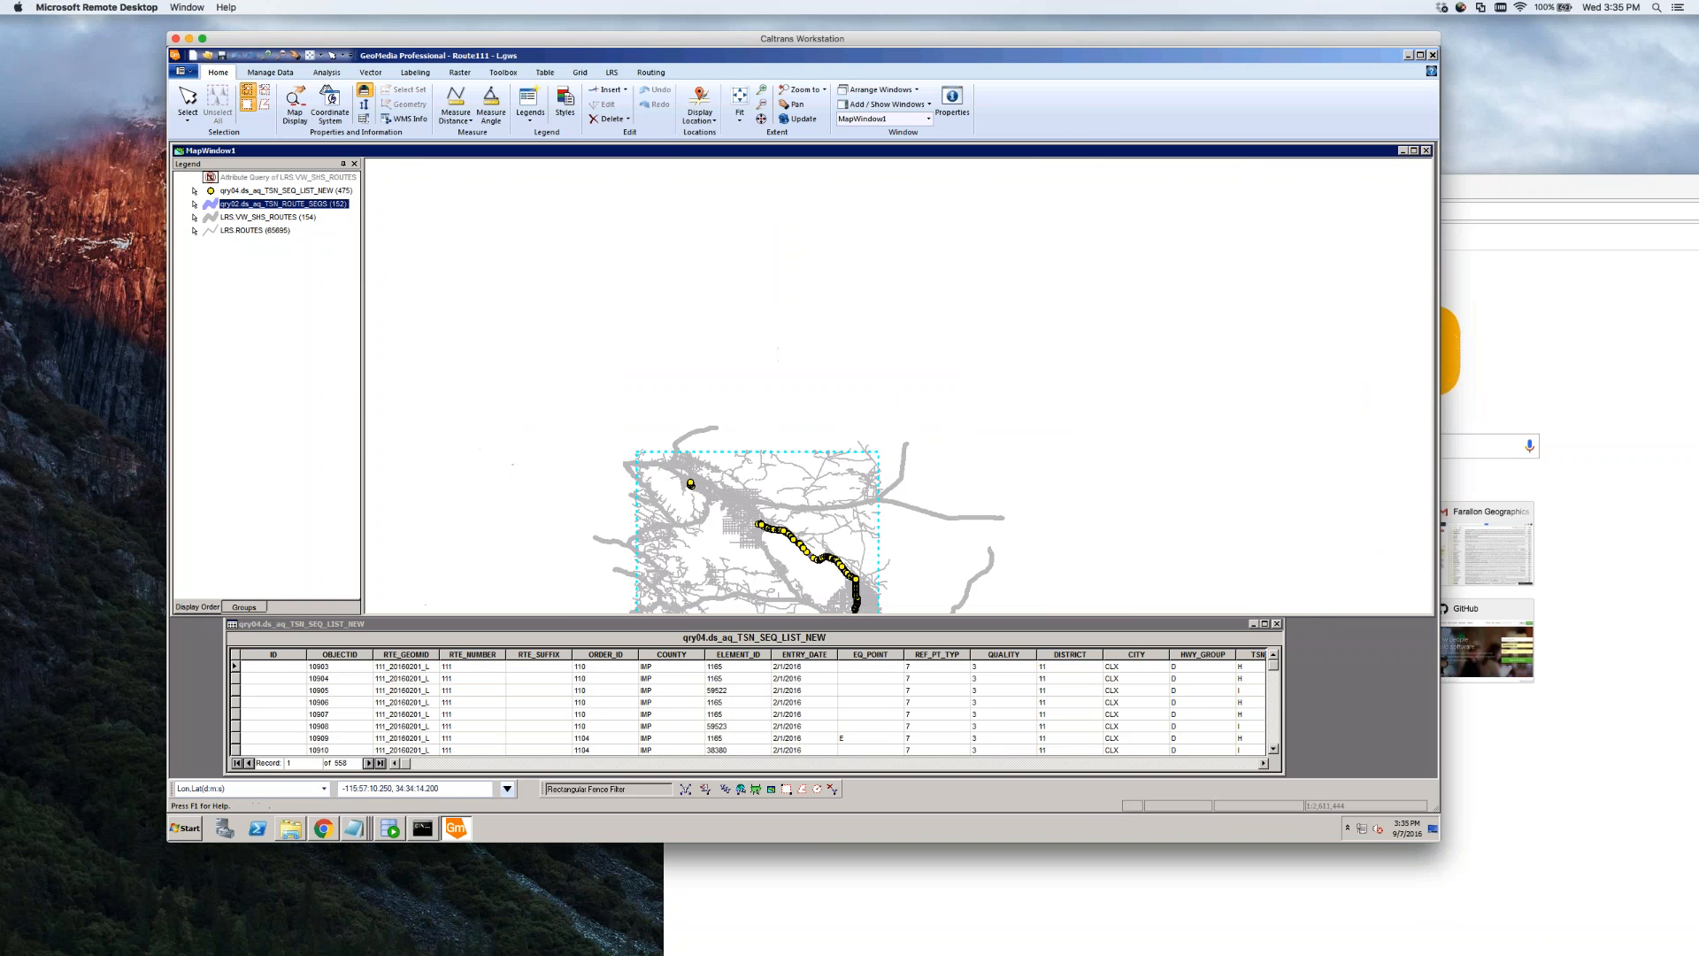
click(253, 230)
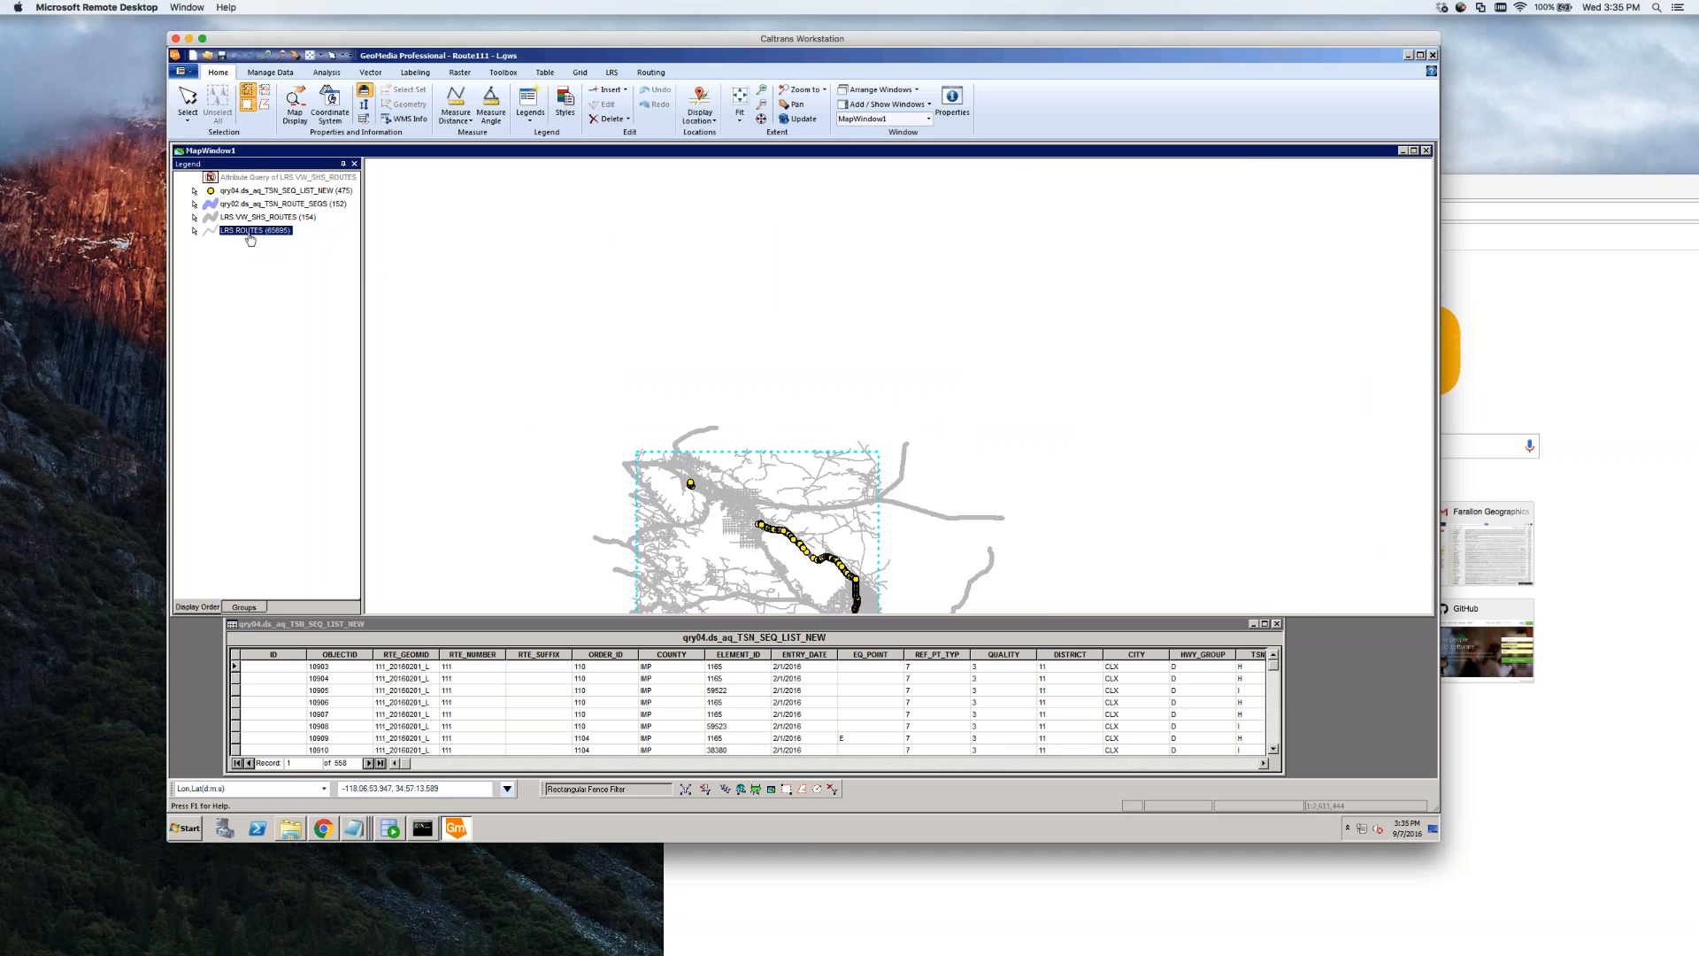
right_click(252, 231)
click(295, 252)
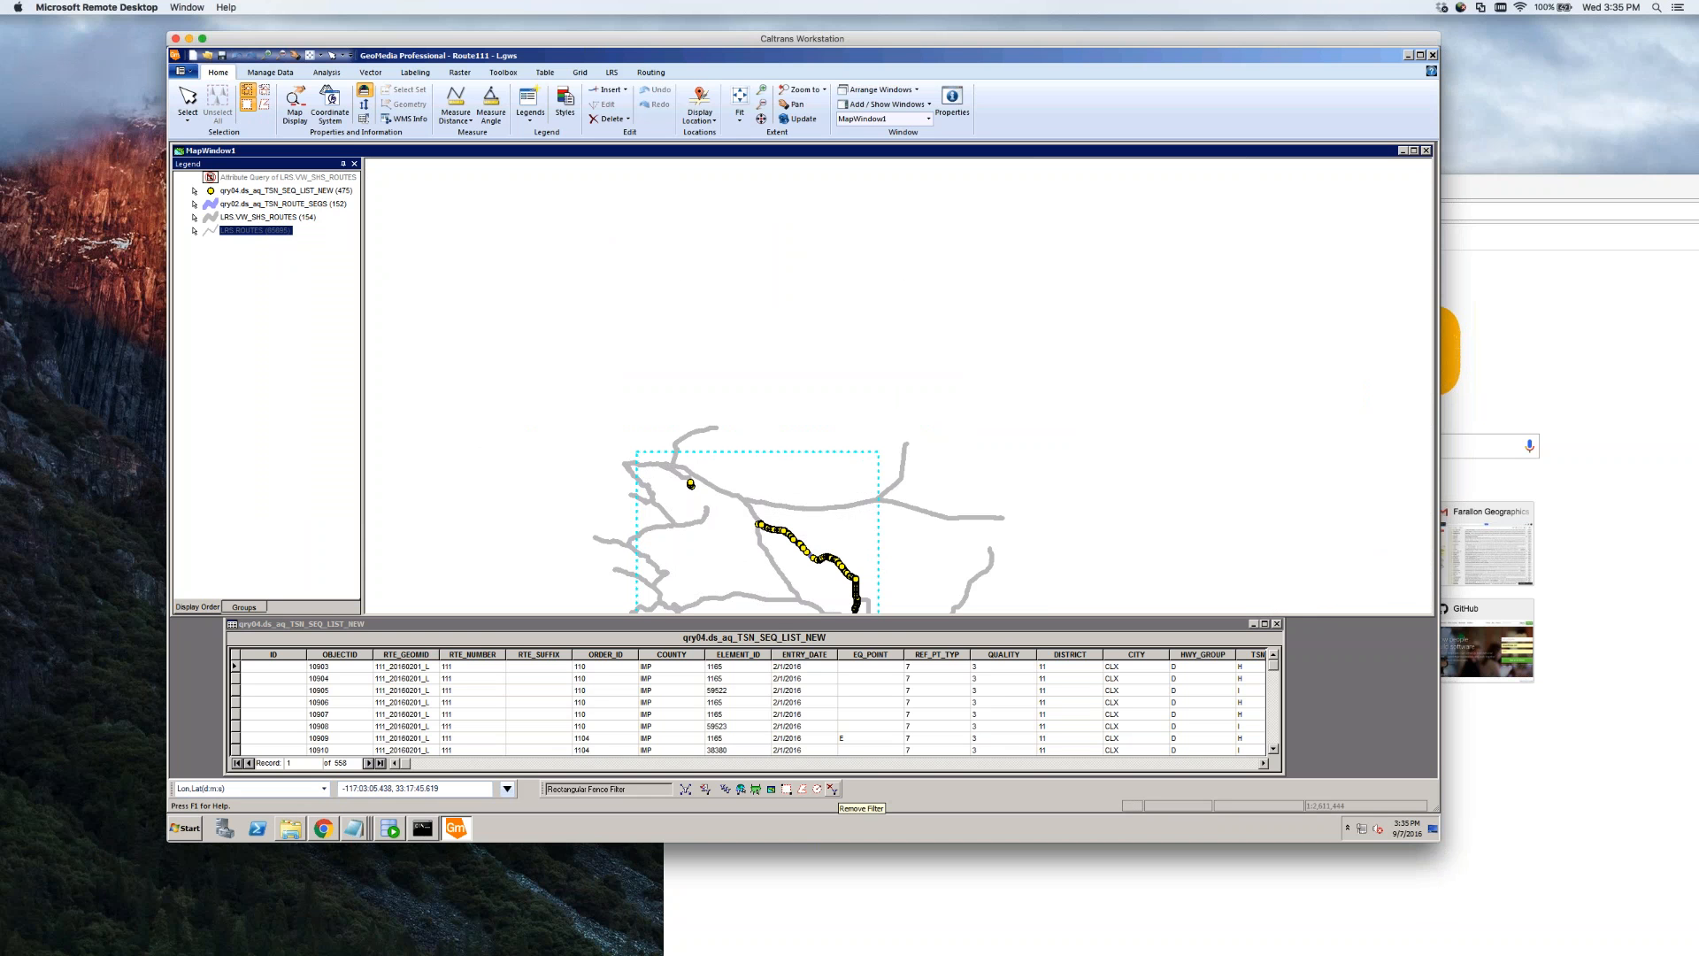
Remove the rectangular fence filter and zoom around the full 5824-route state highway network
click(837, 790)
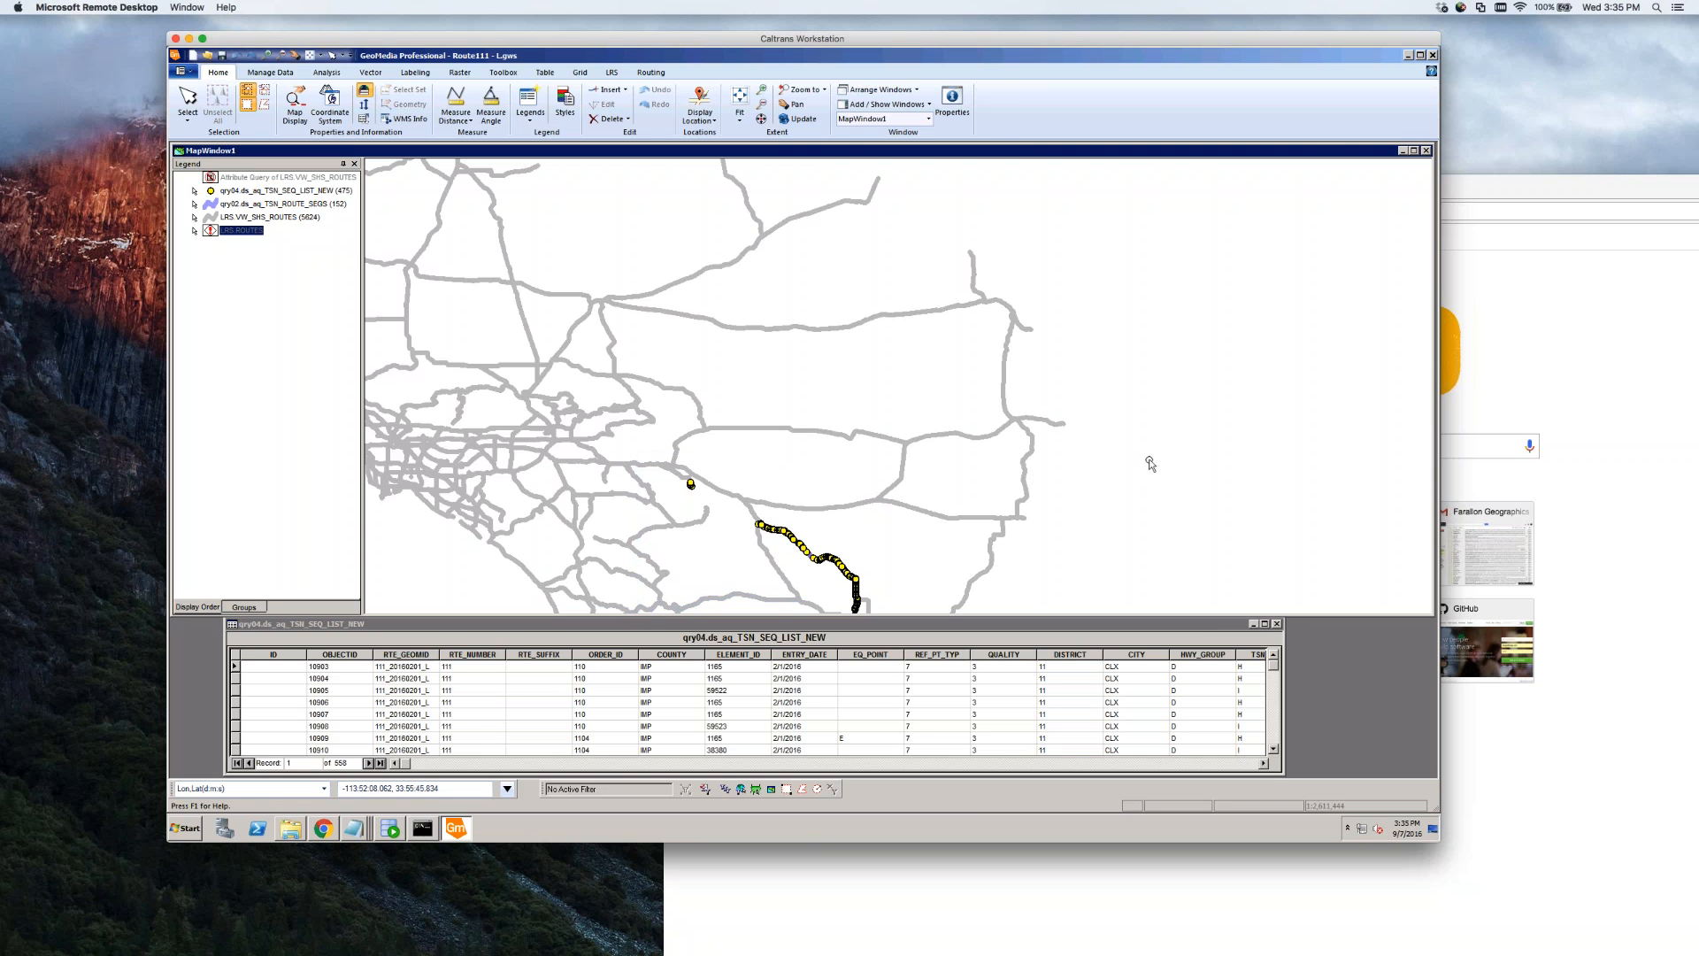
scroll(1149, 463, down, 1)
scroll(749, 467, up, 3)
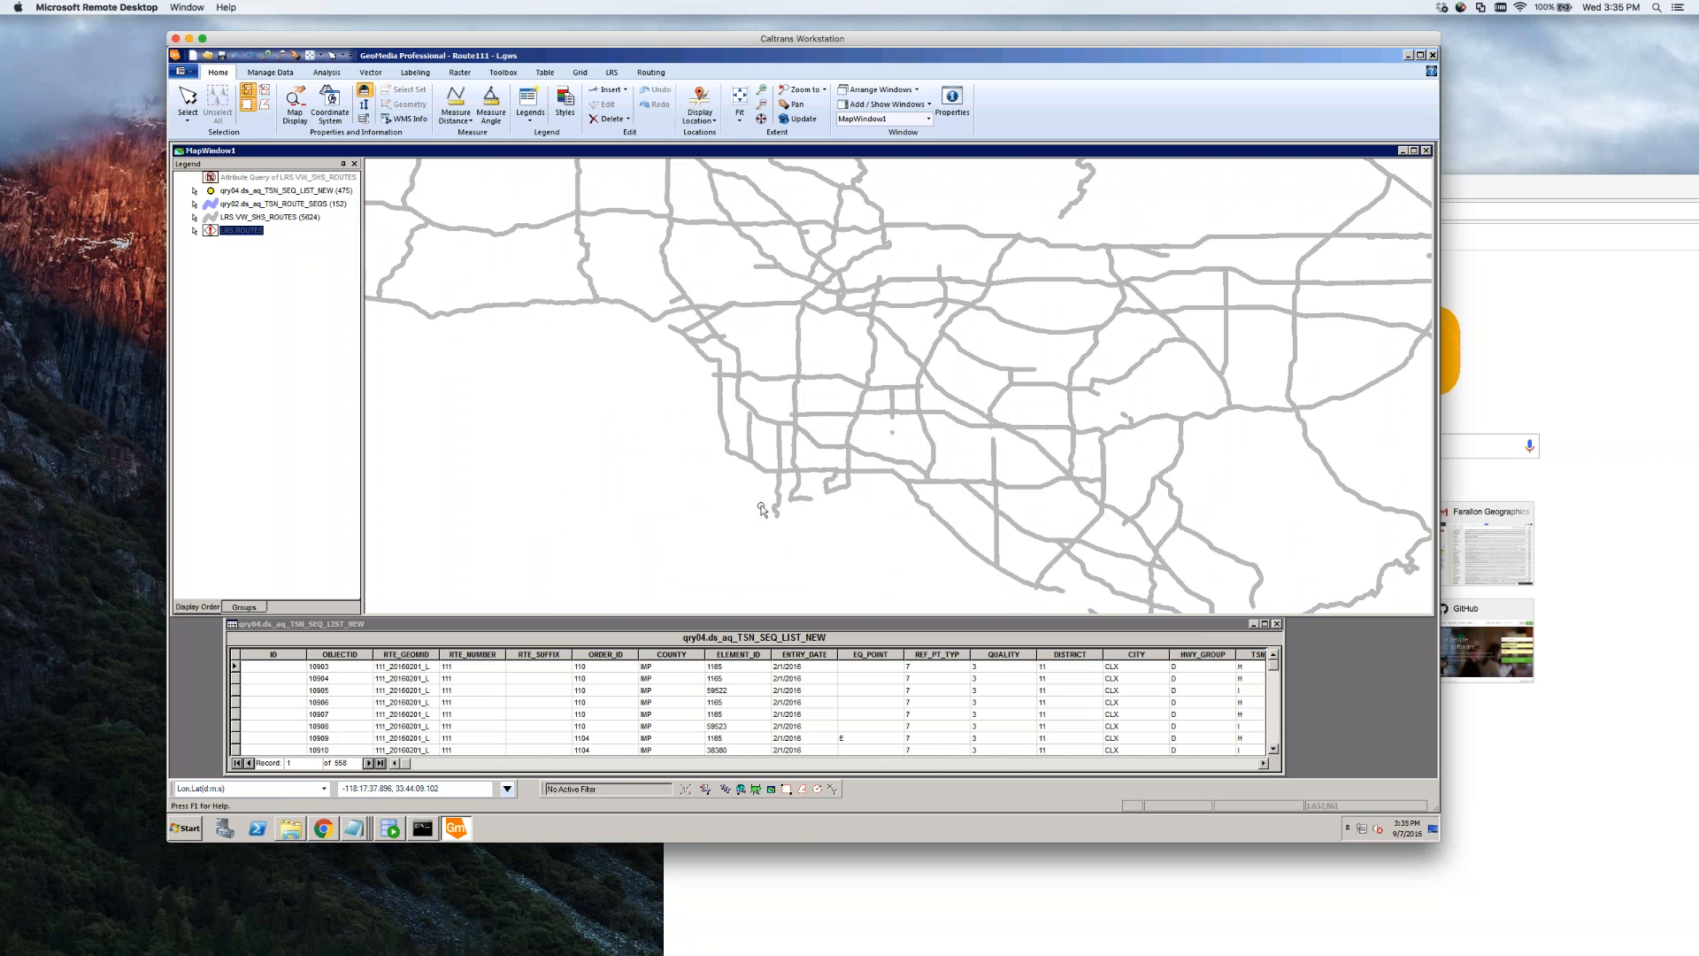
scroll(881, 511, up, 2)
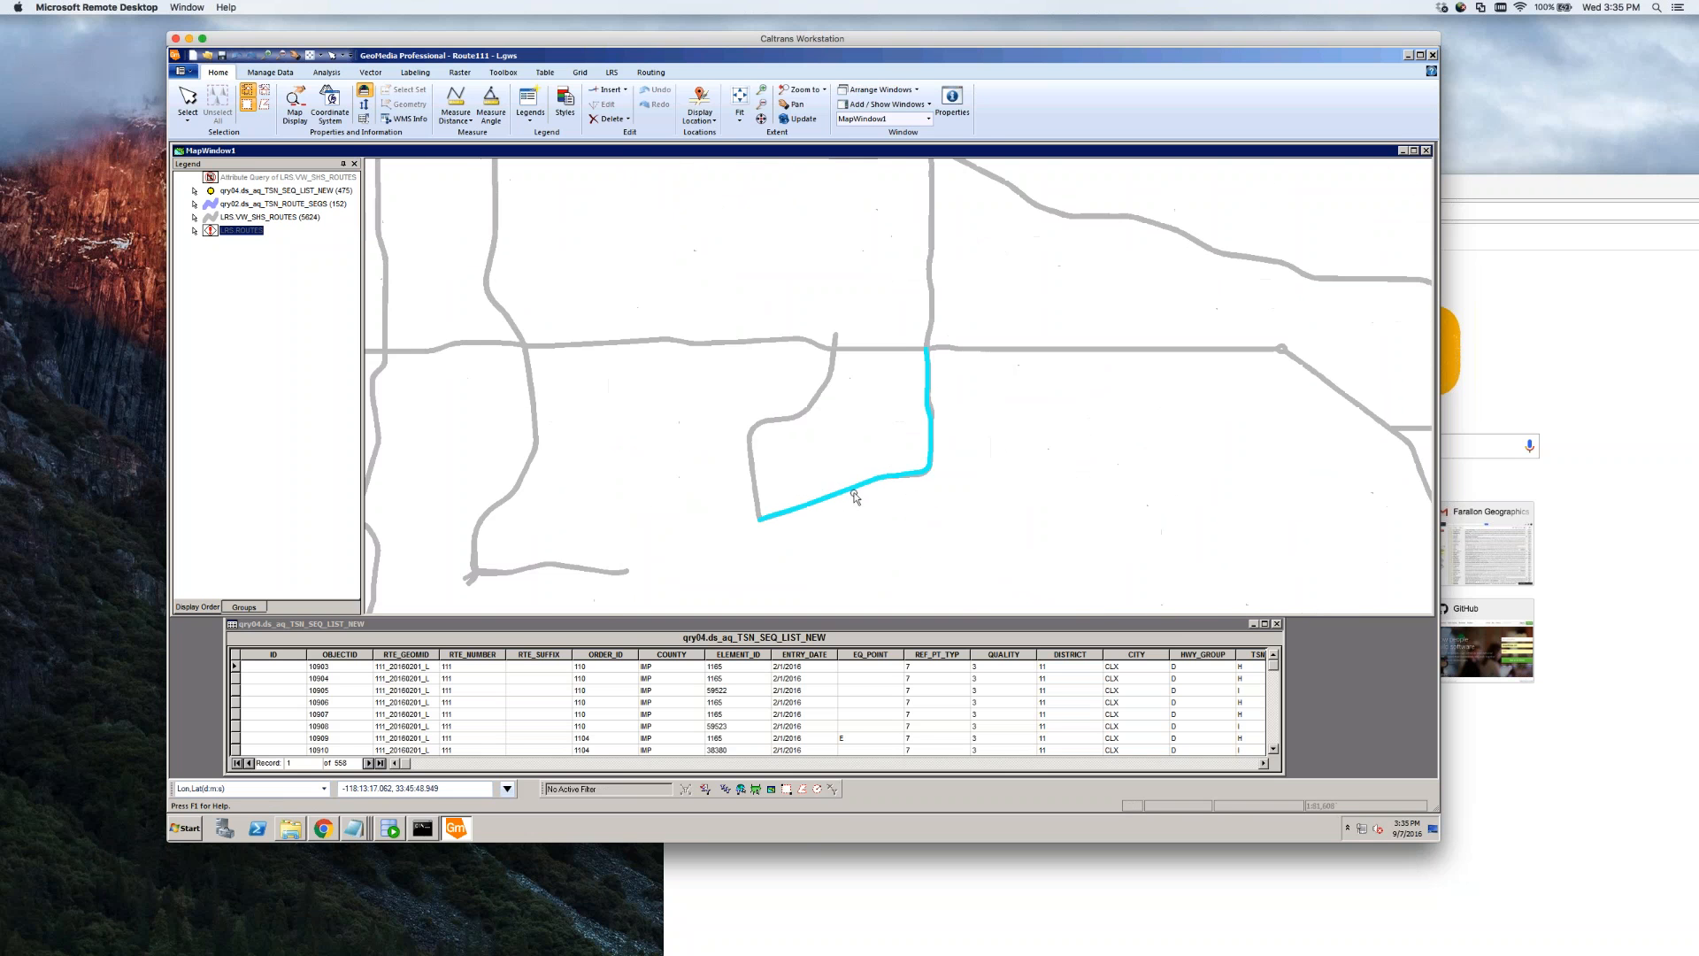
scroll(881, 512, down, 2)
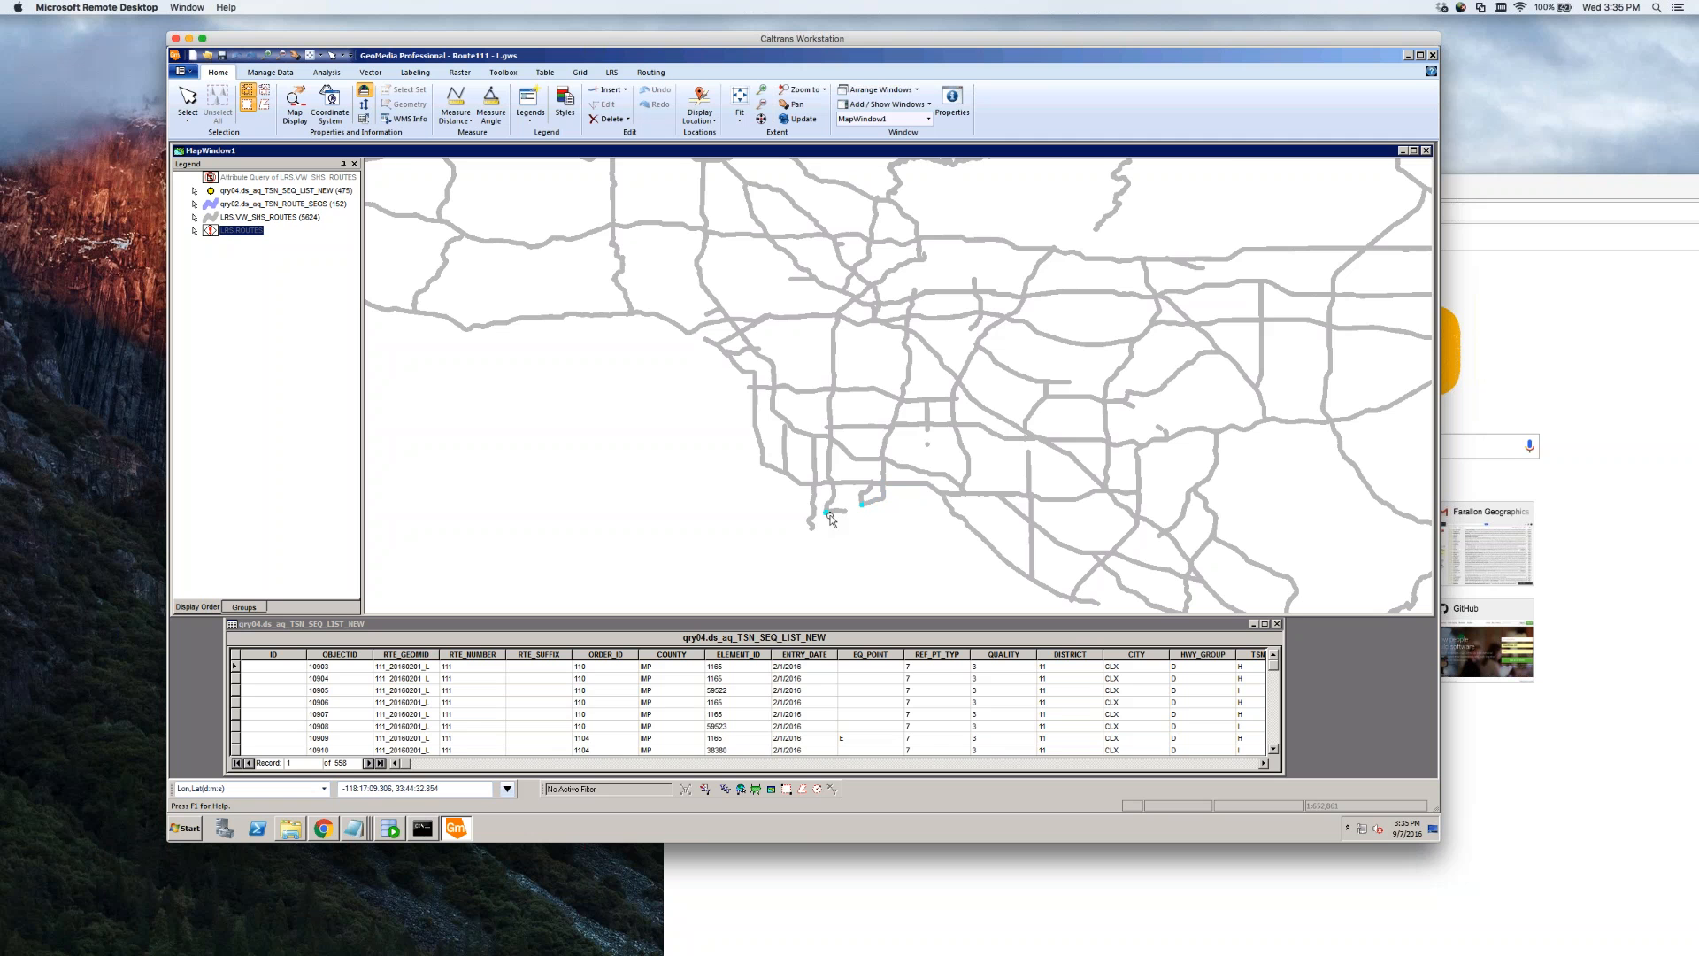
scroll(725, 439, down, 1)
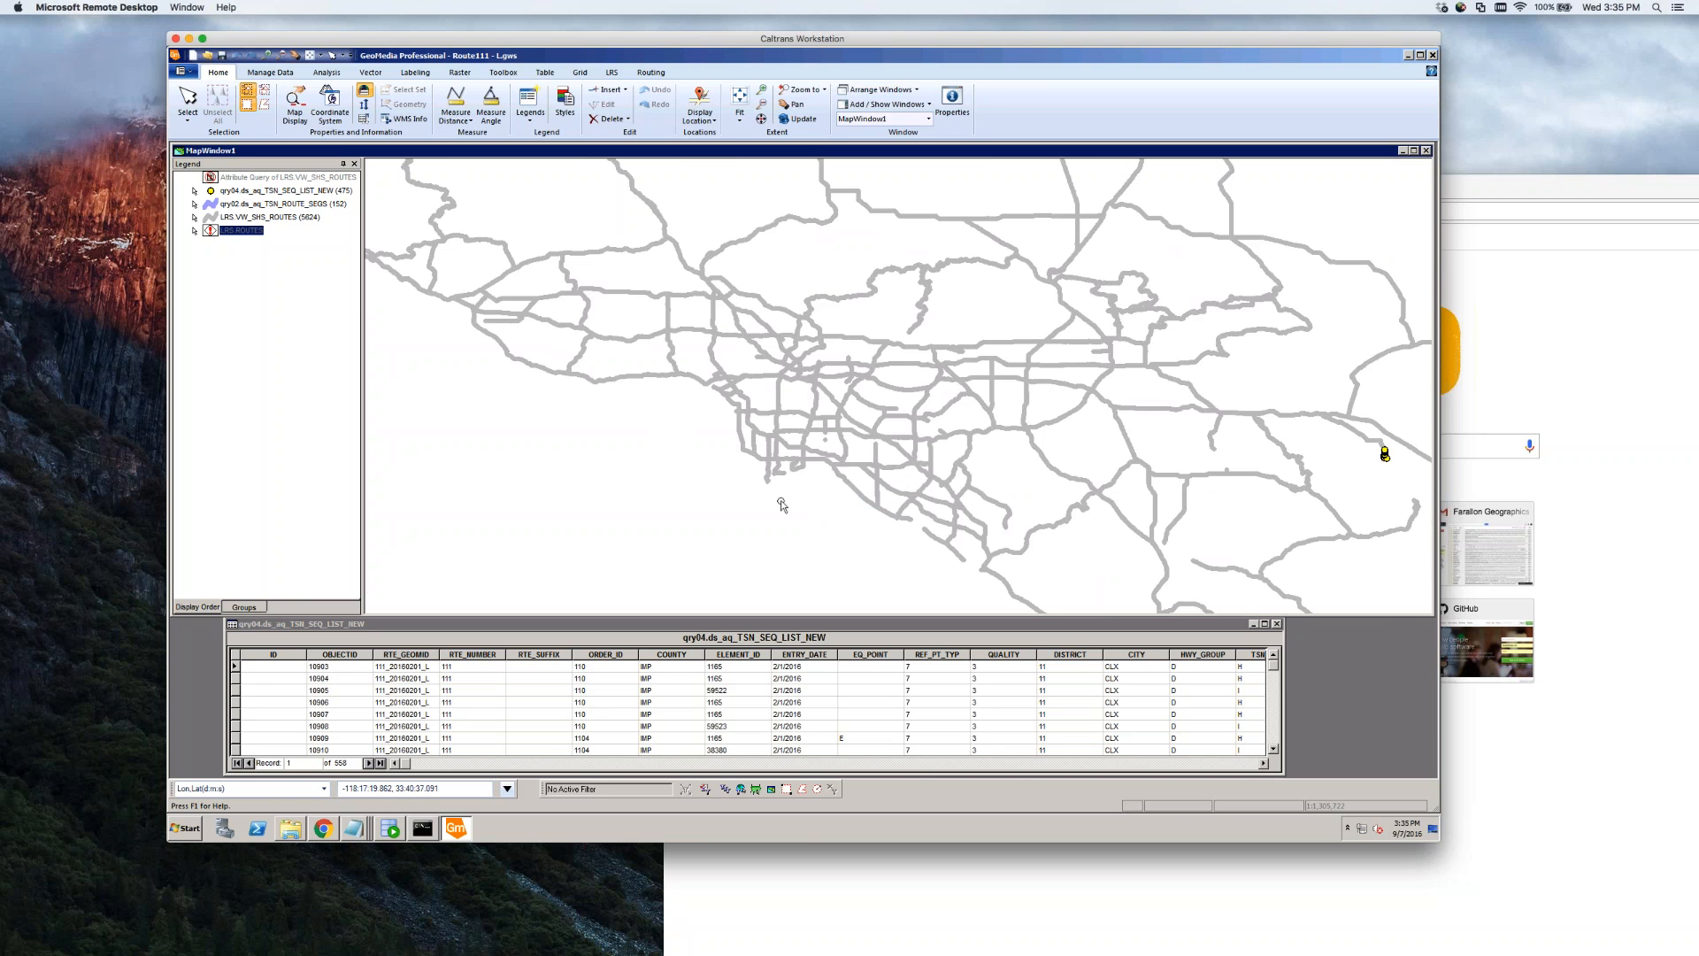
scroll(641, 450, down, 1)
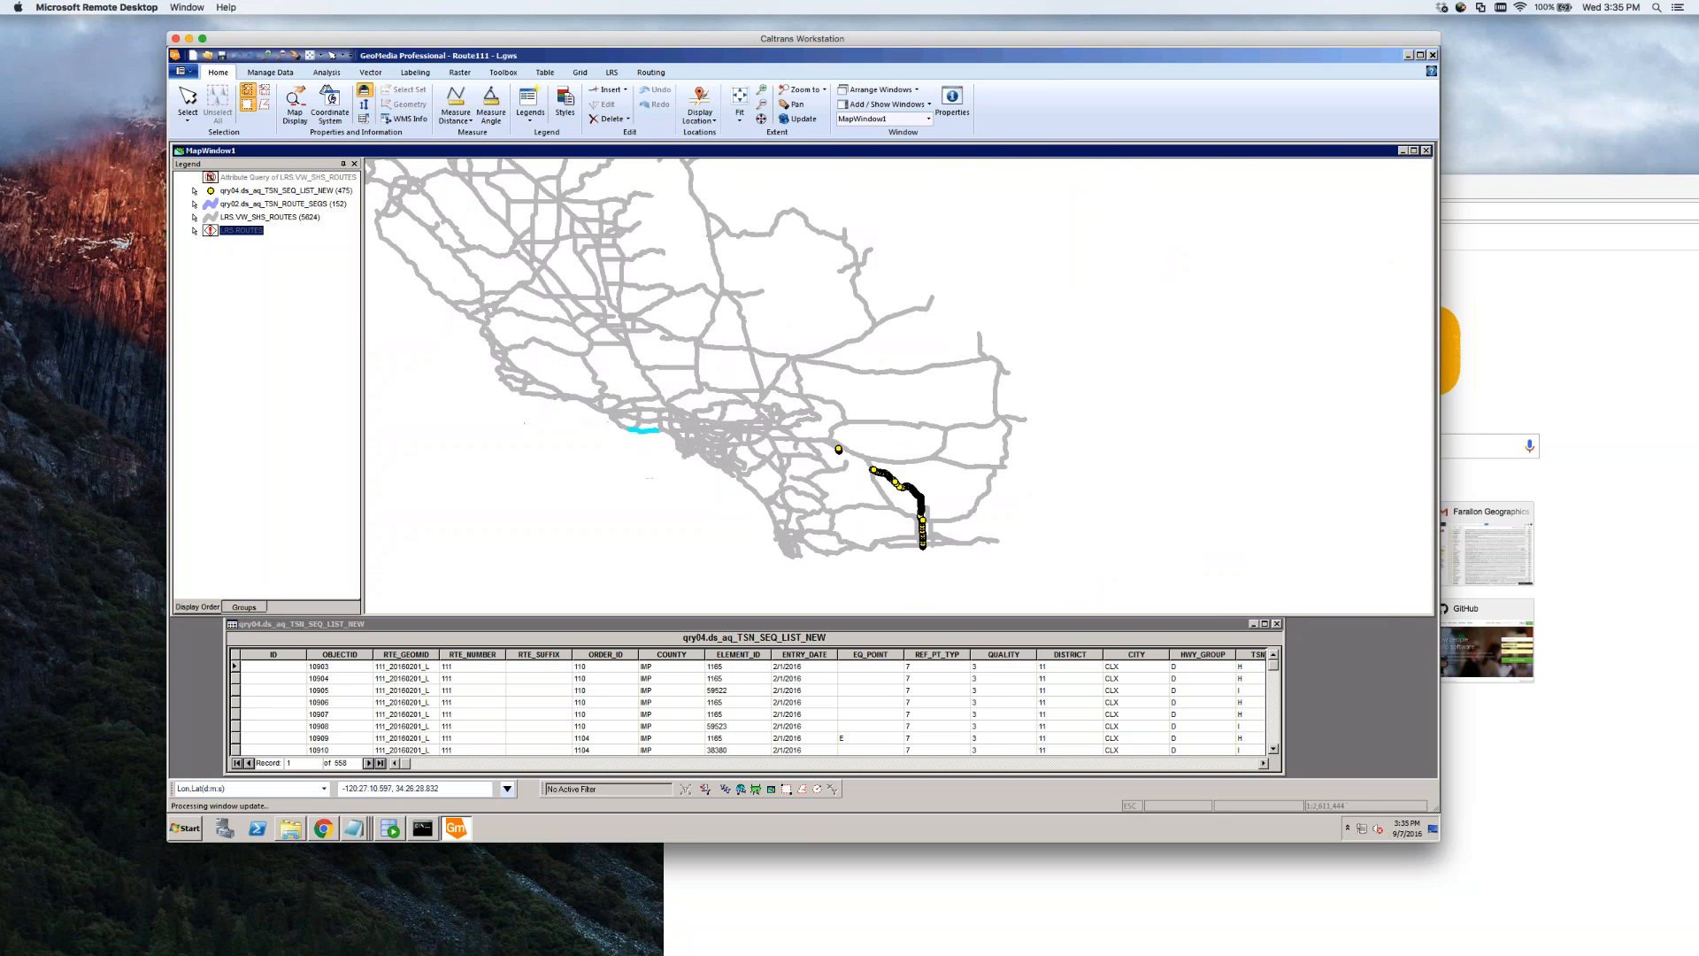
scroll(542, 381, up, 1)
scroll(570, 376, up, 1)
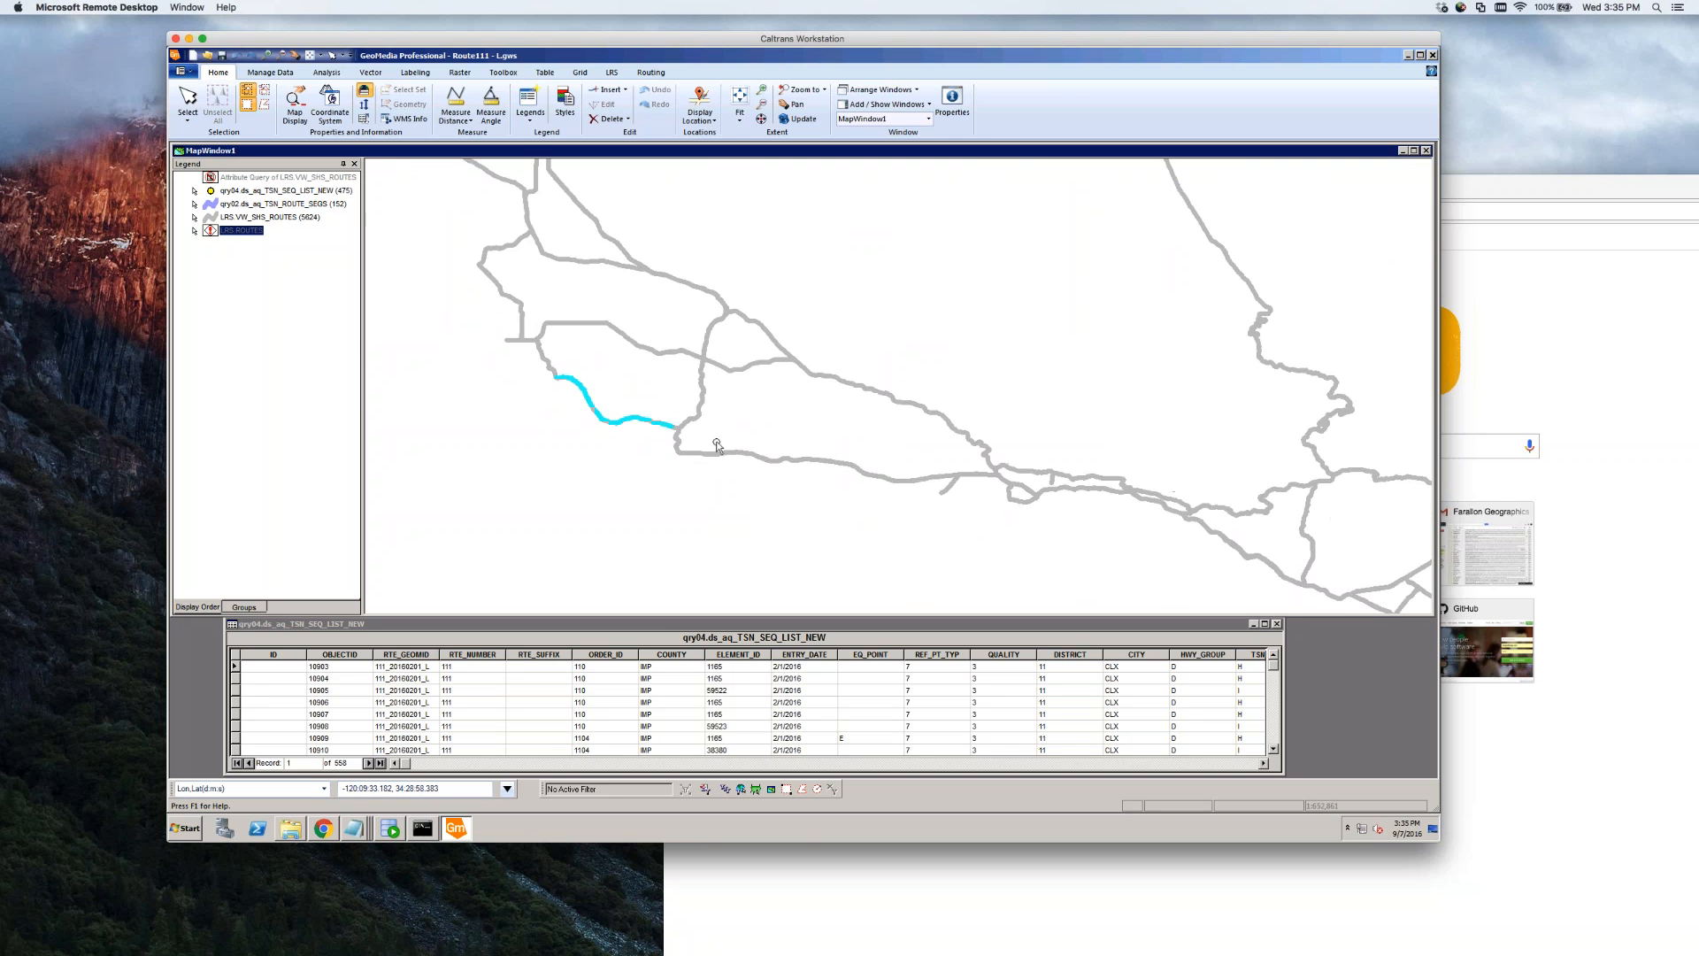
scroll(1040, 509, up, 2)
scroll(1039, 492, up, 2)
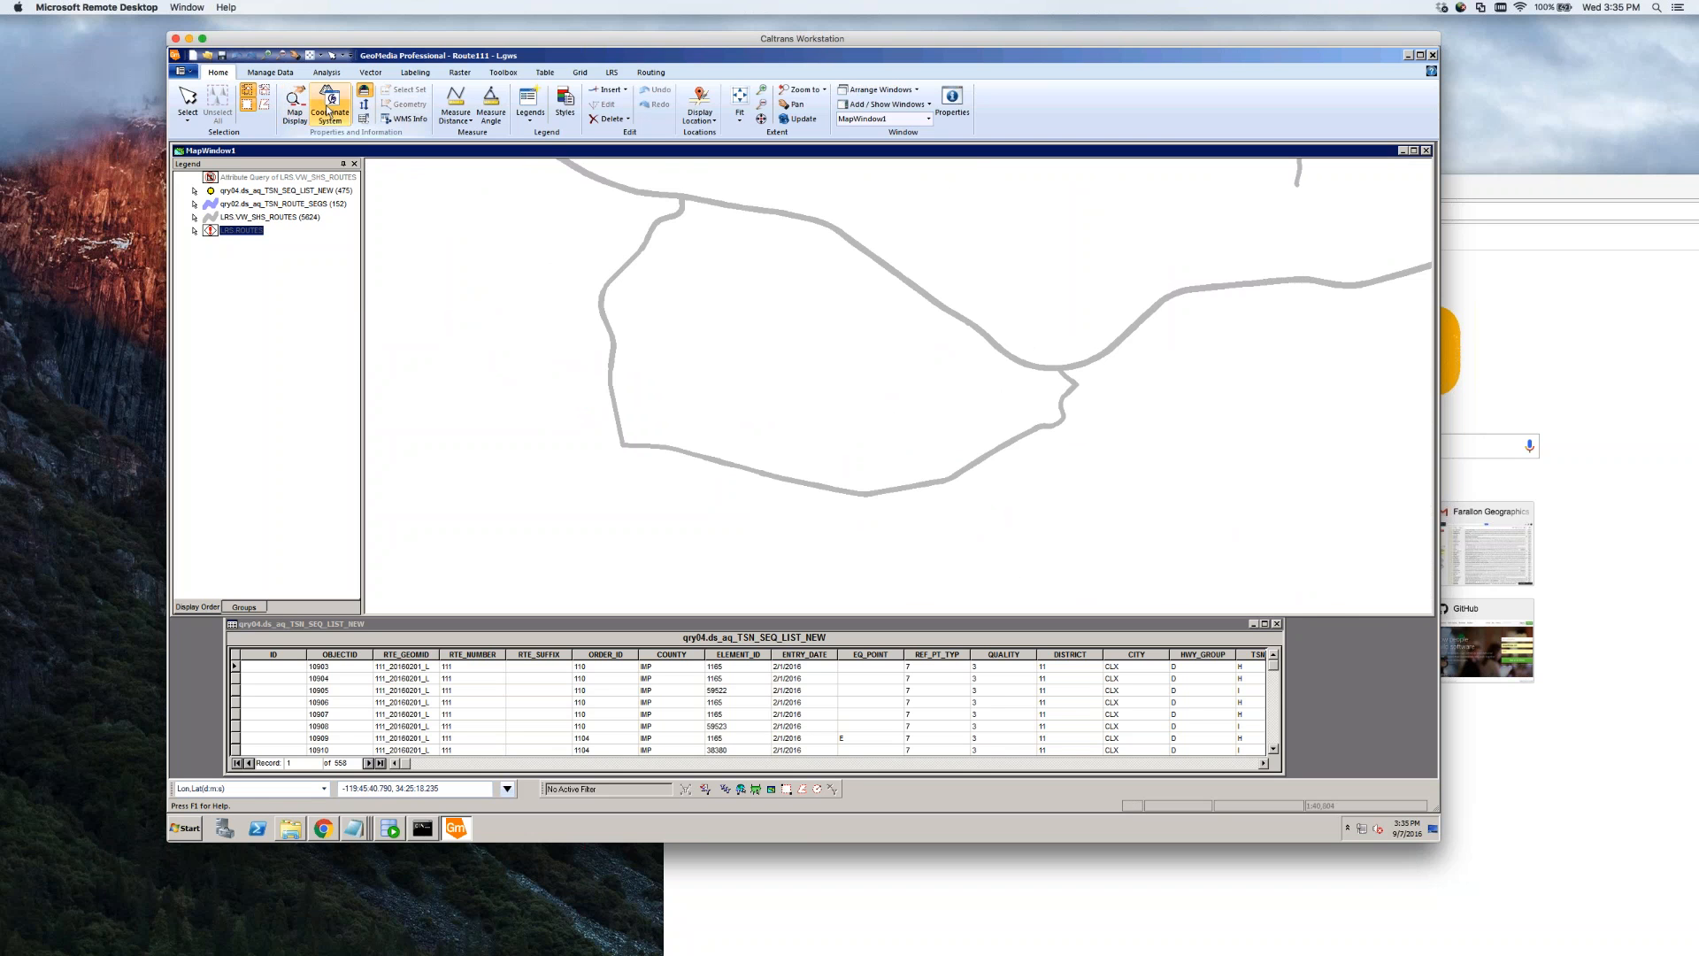
Change the qry01.aq_TSN_ROUTE_SEGS filter to ROUTE_ID '225' and ALIGNMENT 'R'
click(326, 76)
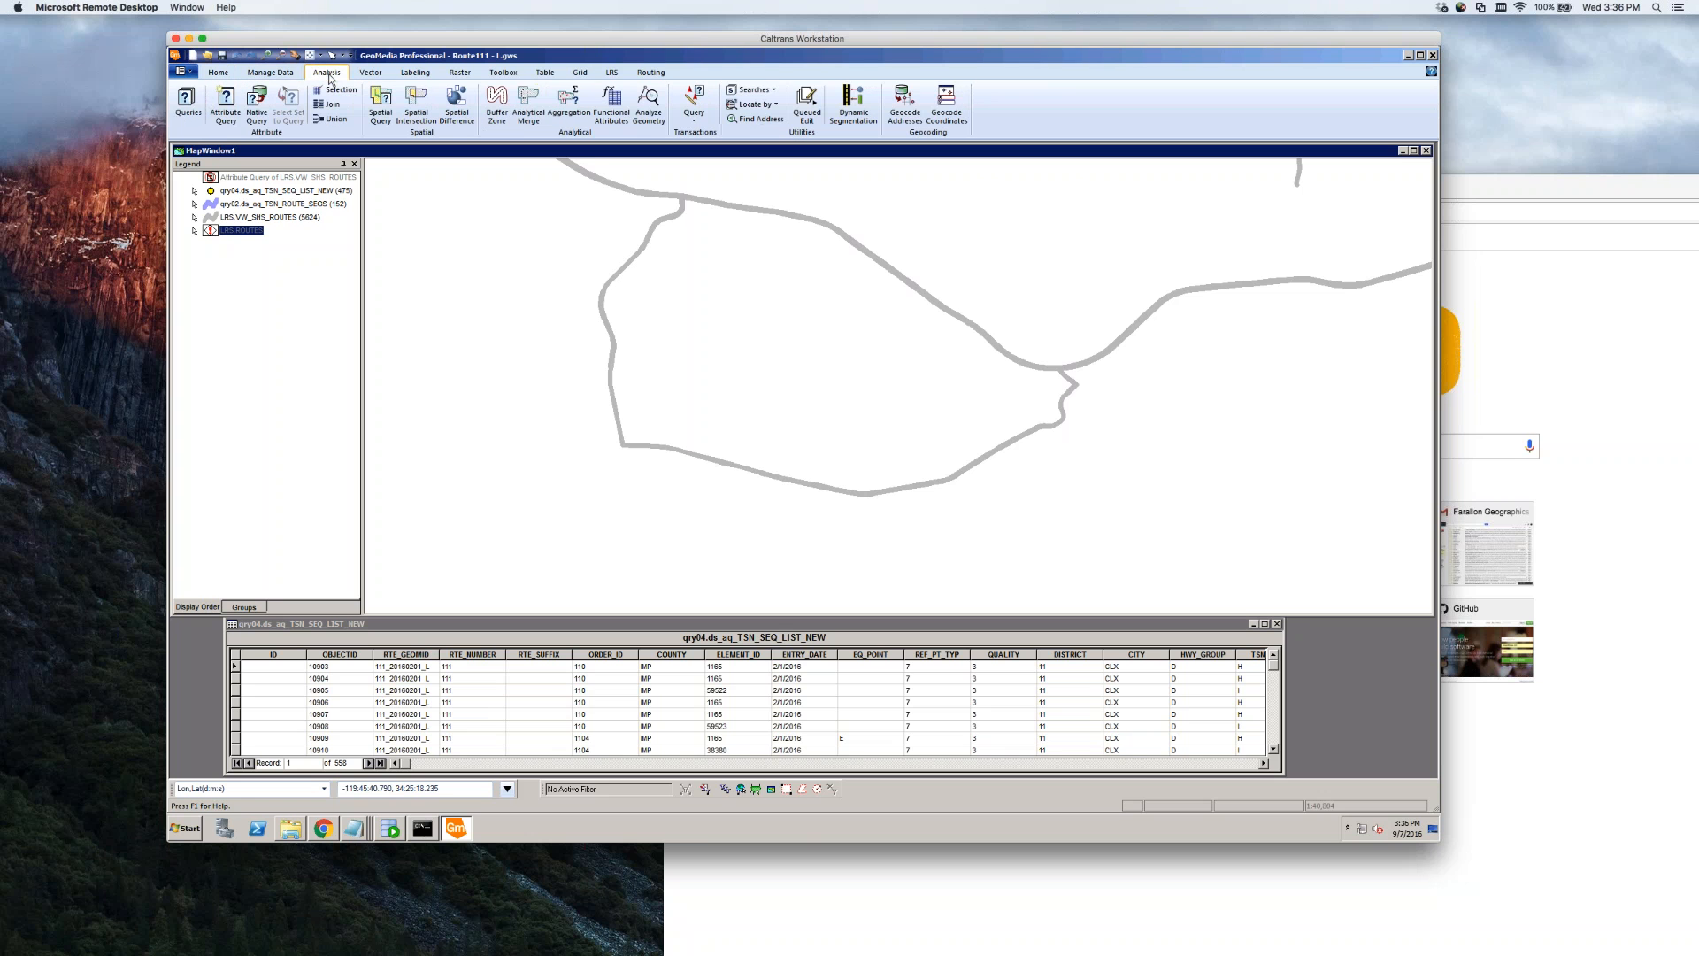
click(187, 112)
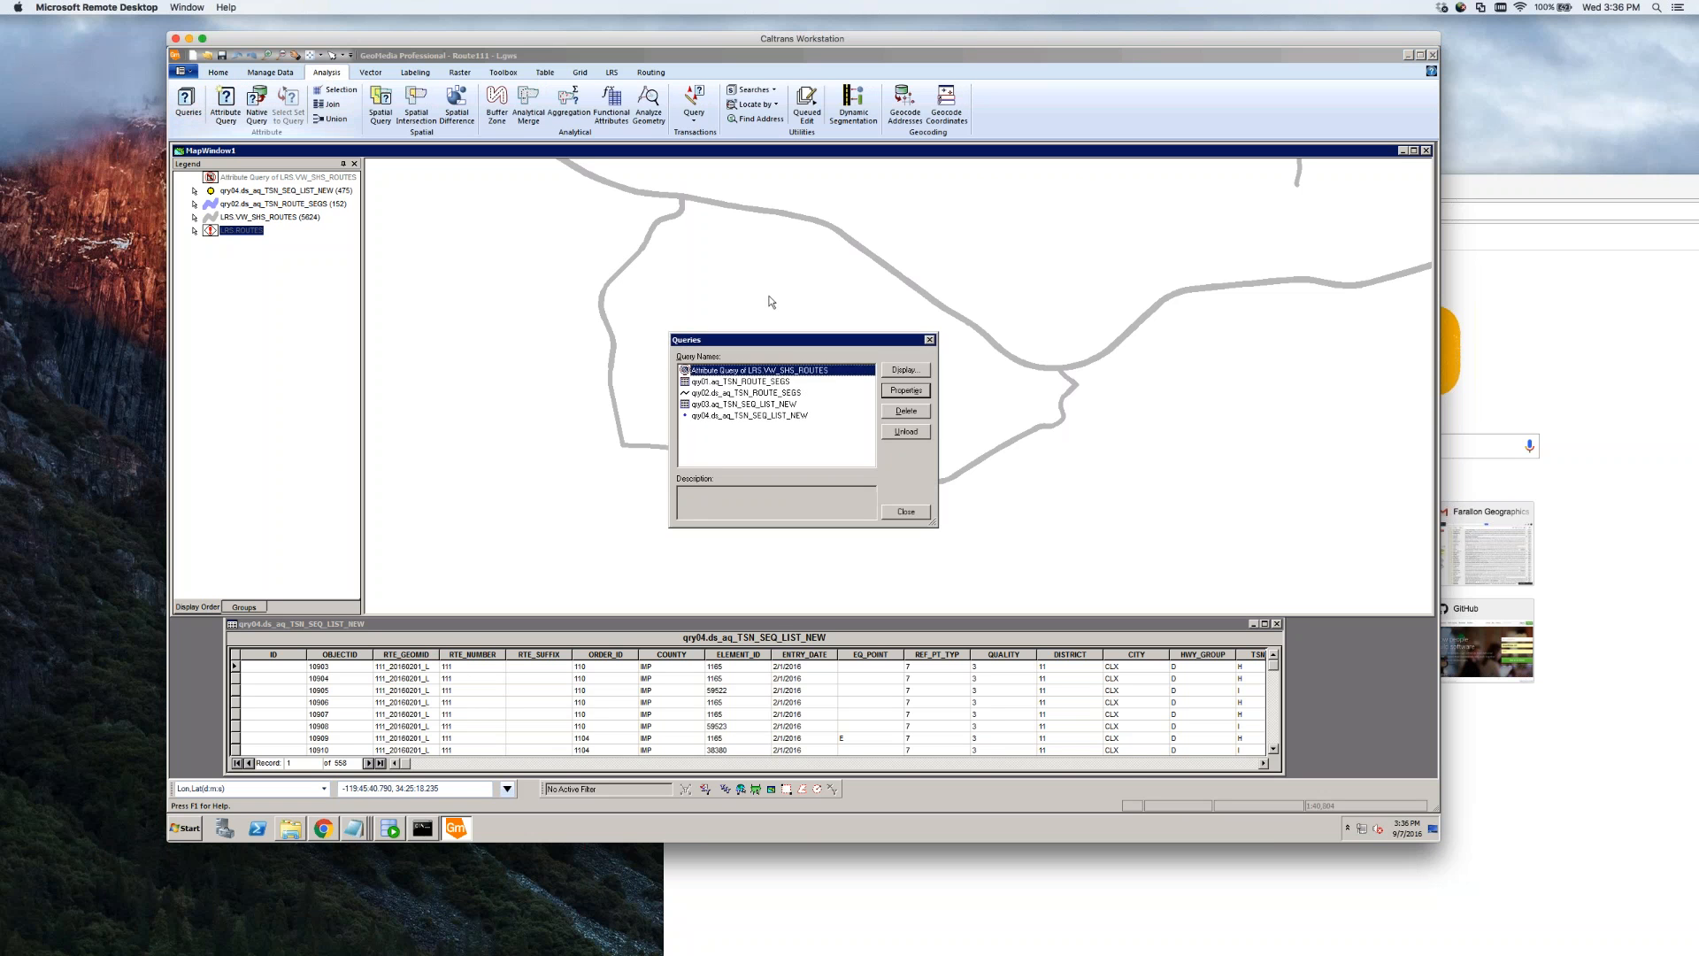
double_click(719, 383)
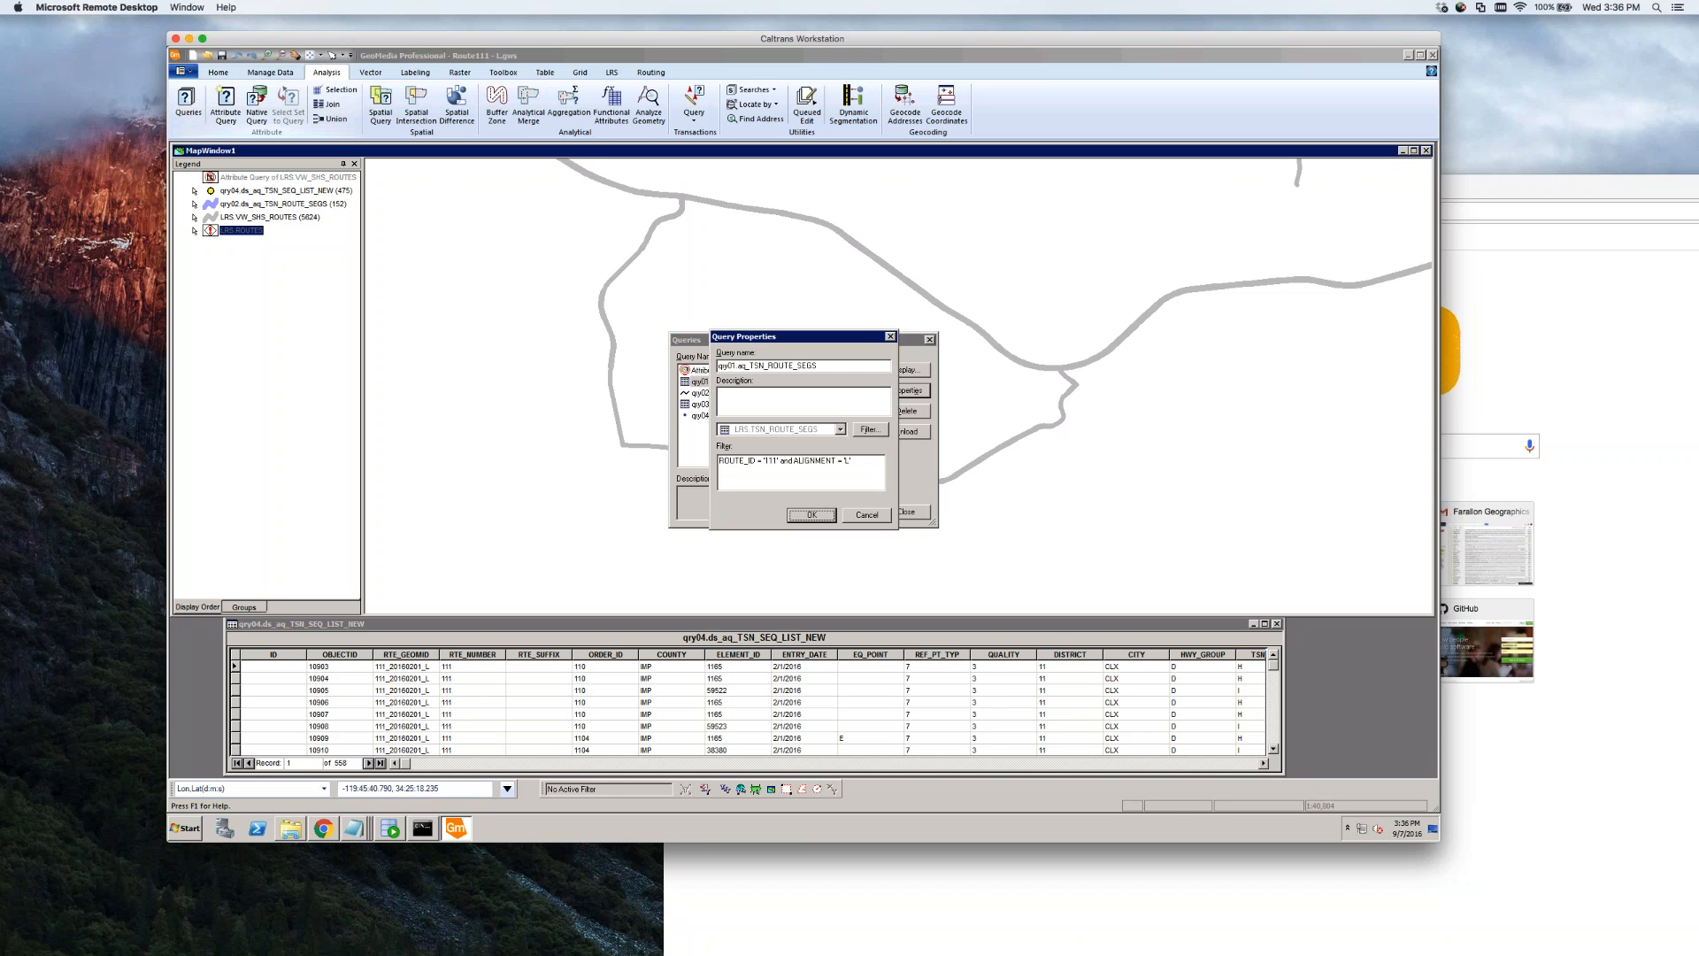
drag(767, 461, 775, 462)
key(BackSpace)
key(BackSpace)
text('225)
double_click(848, 461)
text(R)
click(811, 514)
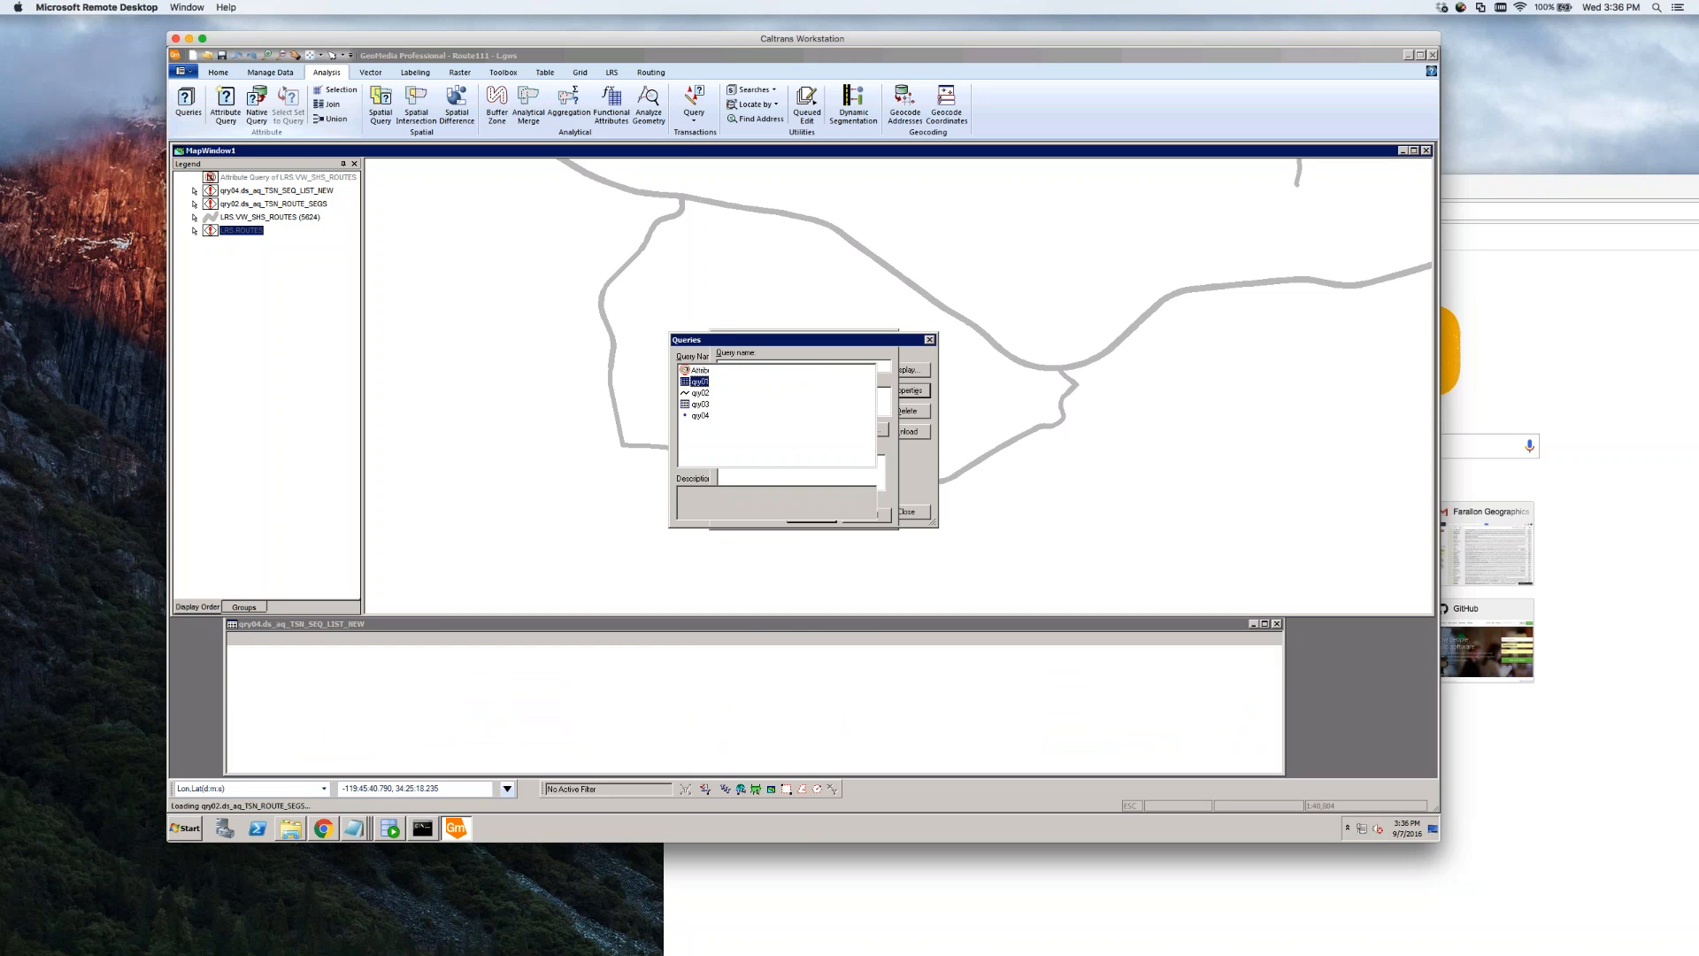
click(914, 511)
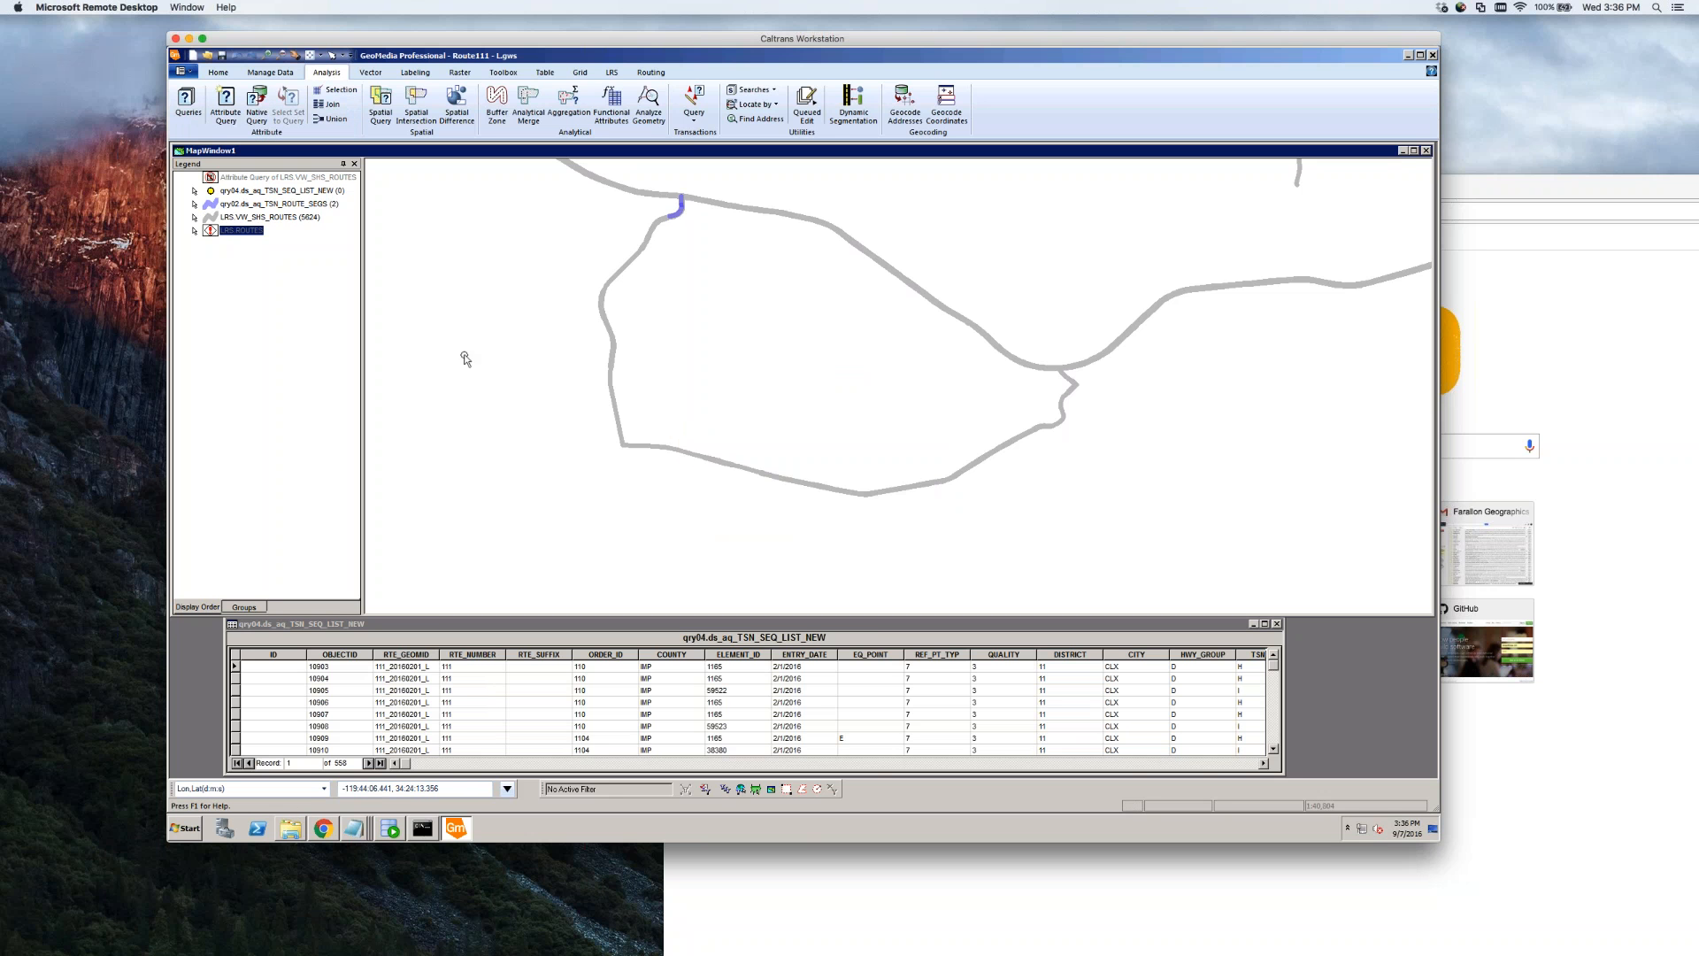
Change the qry03.aq_TSN_SEQ_LIST_NEW filter's ALIGNMENT value from L to R
click(187, 102)
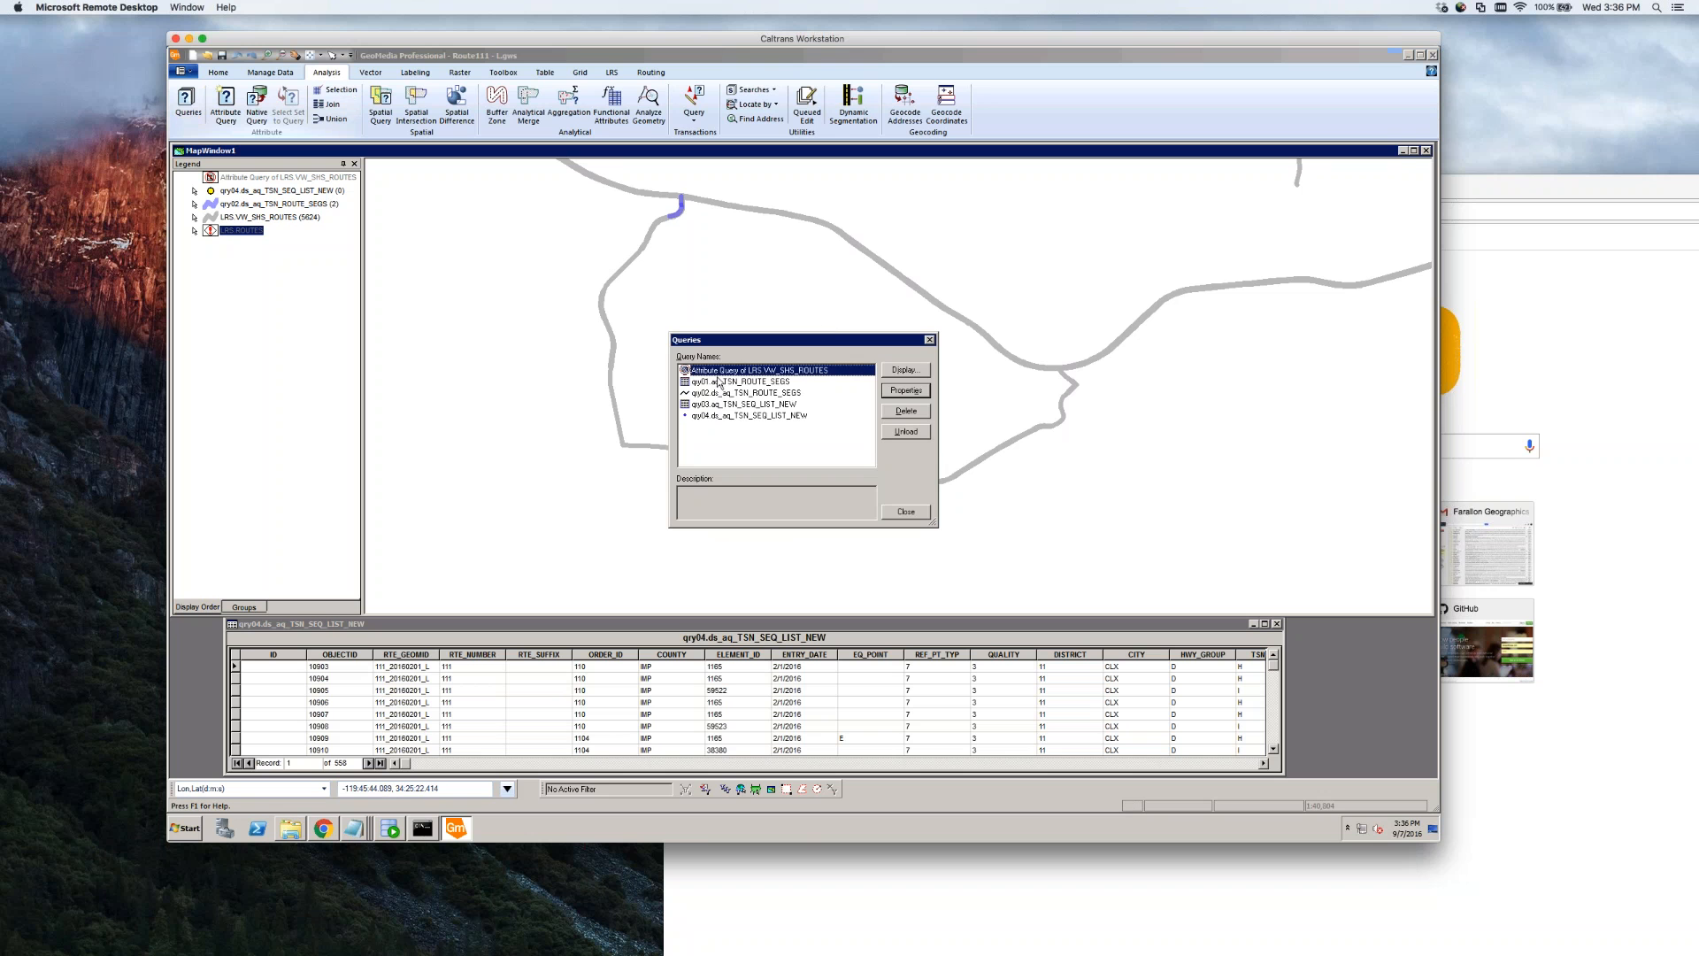
click(717, 382)
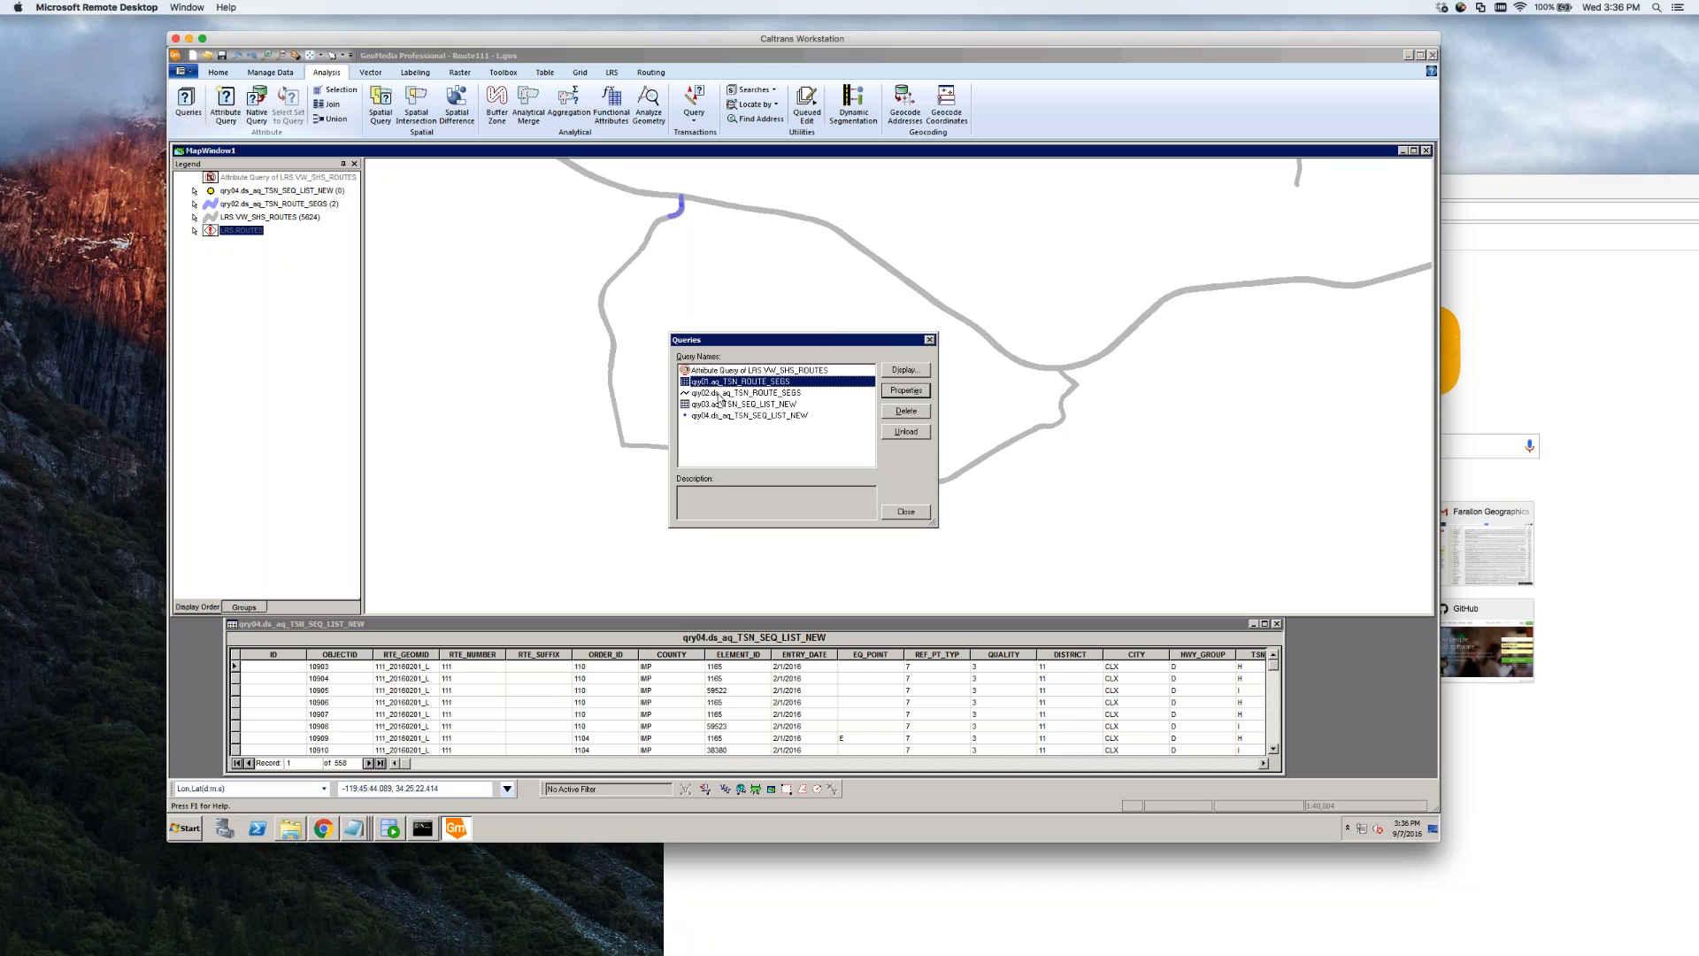
double_click(708, 403)
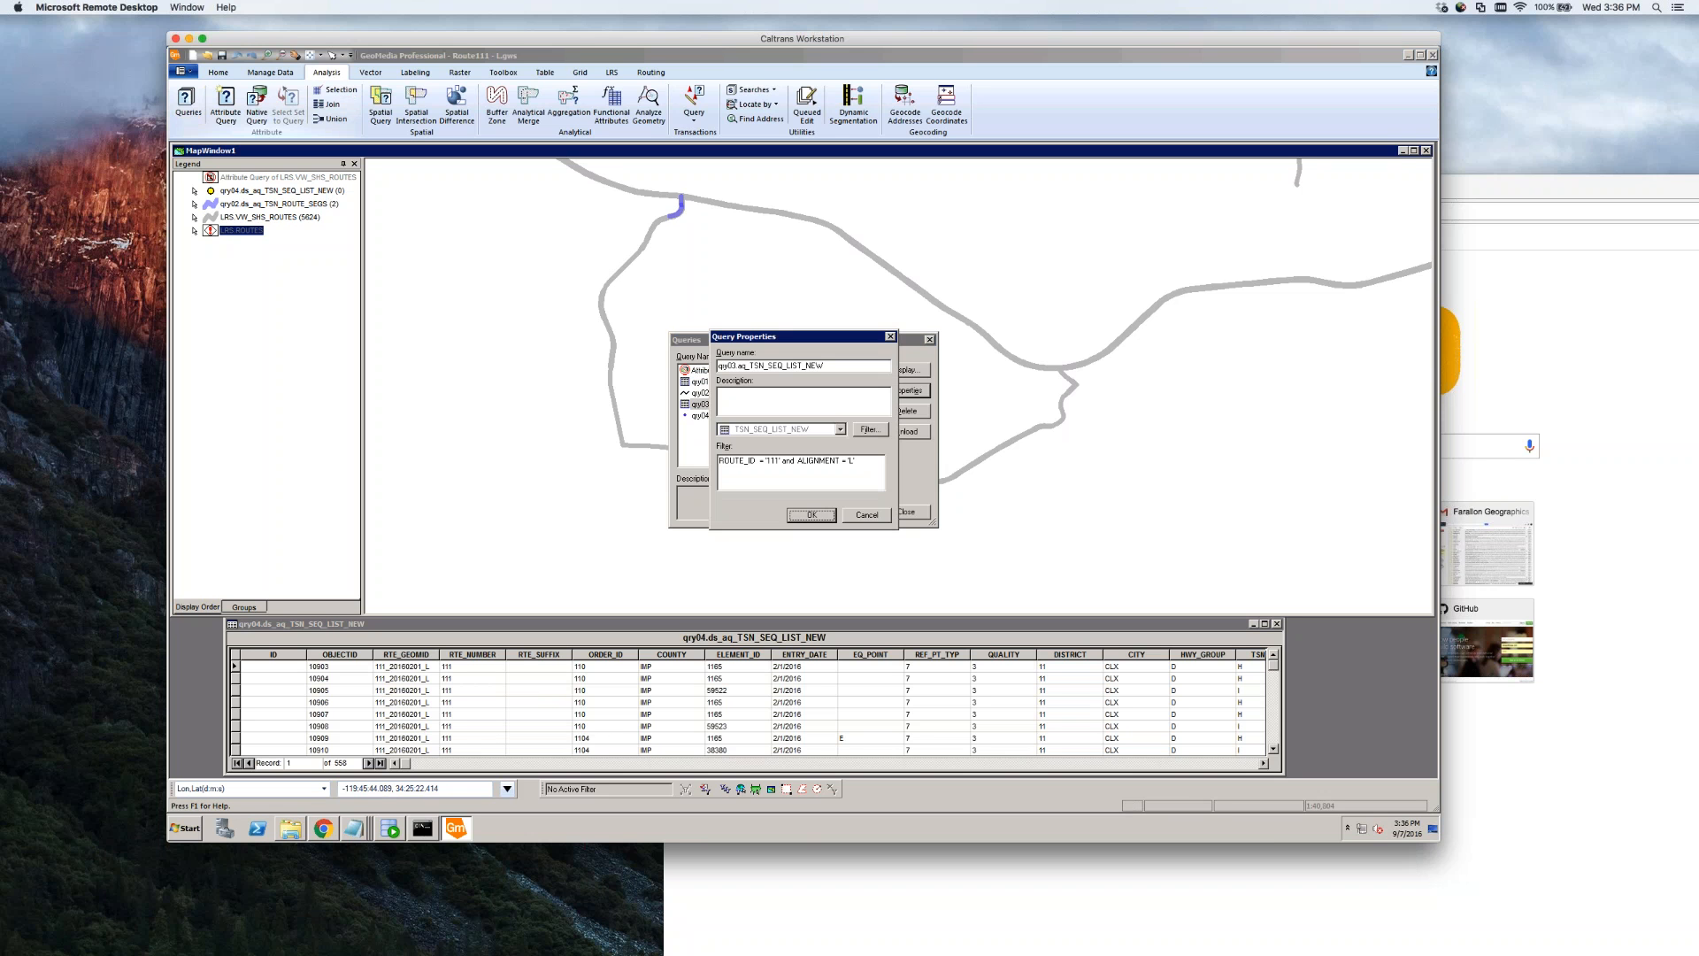
click(845, 462)
text(R)
click(811, 514)
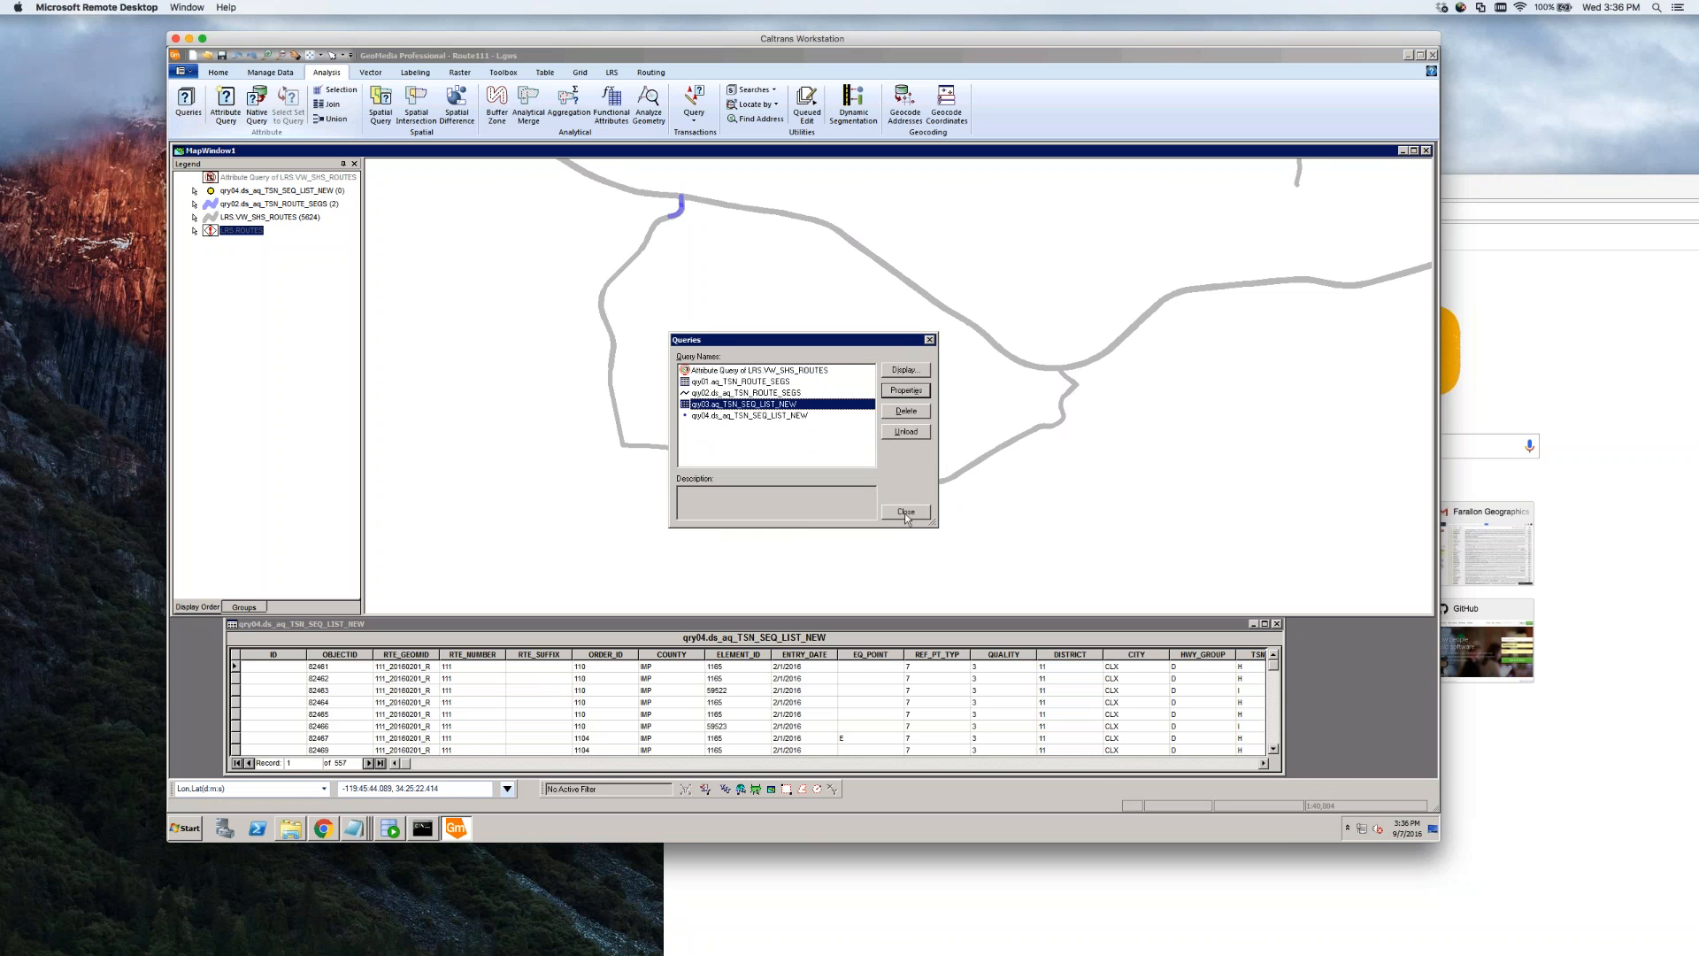
click(747, 381)
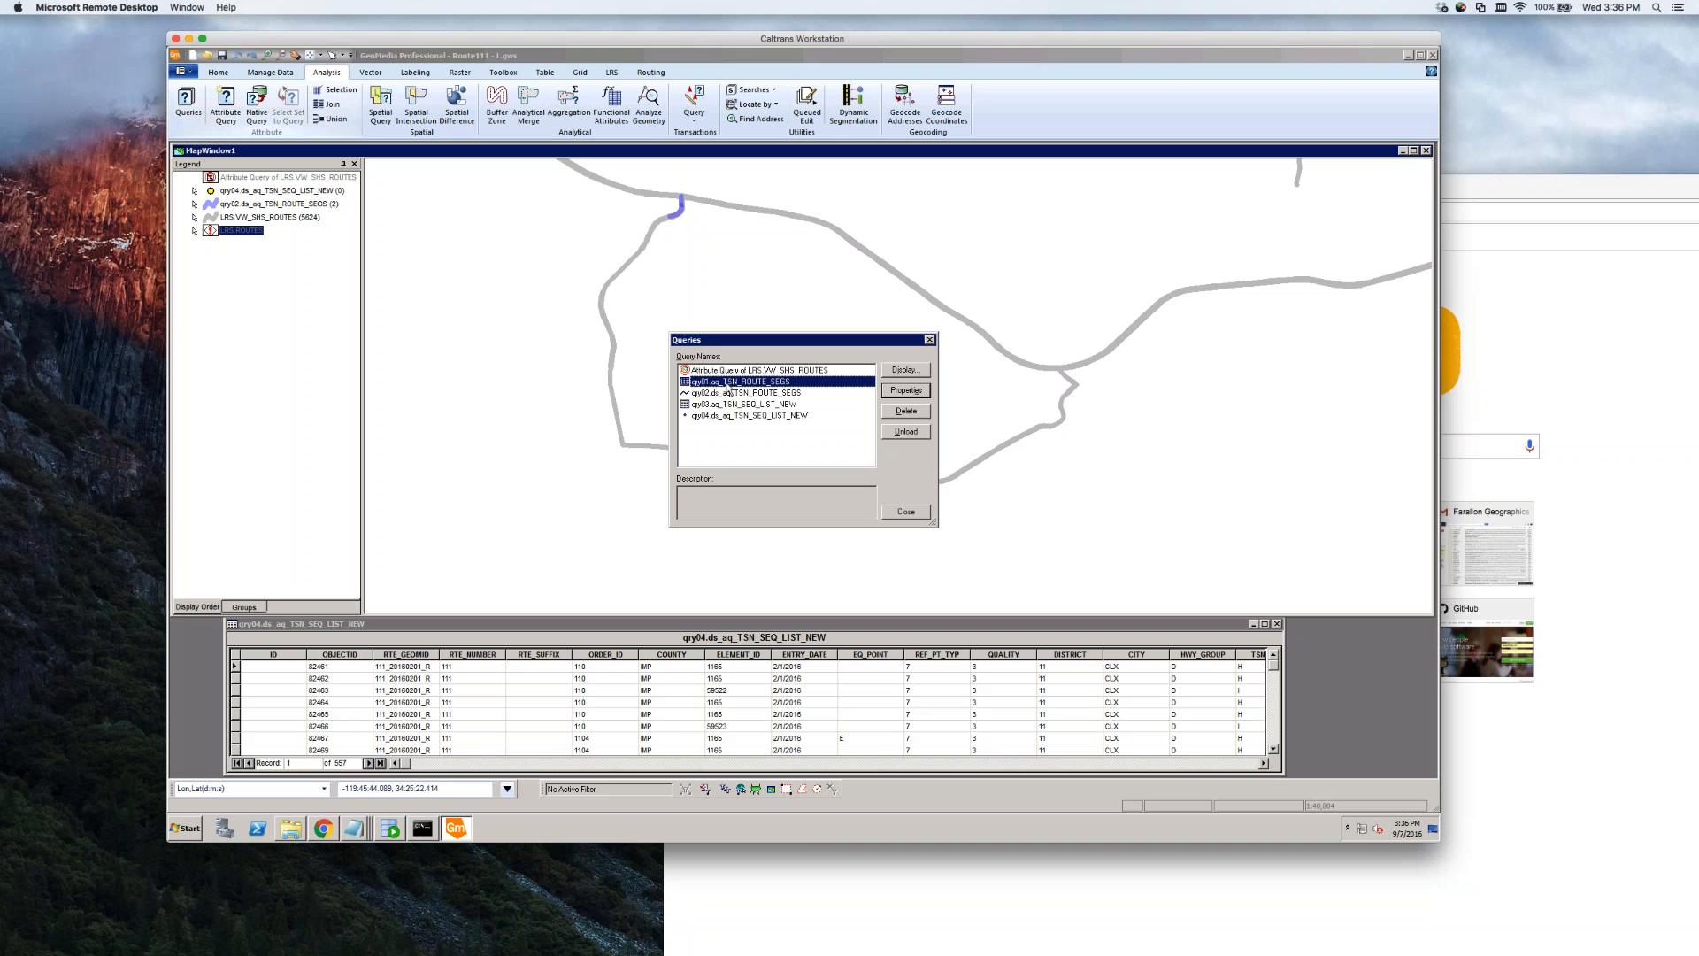
click(725, 405)
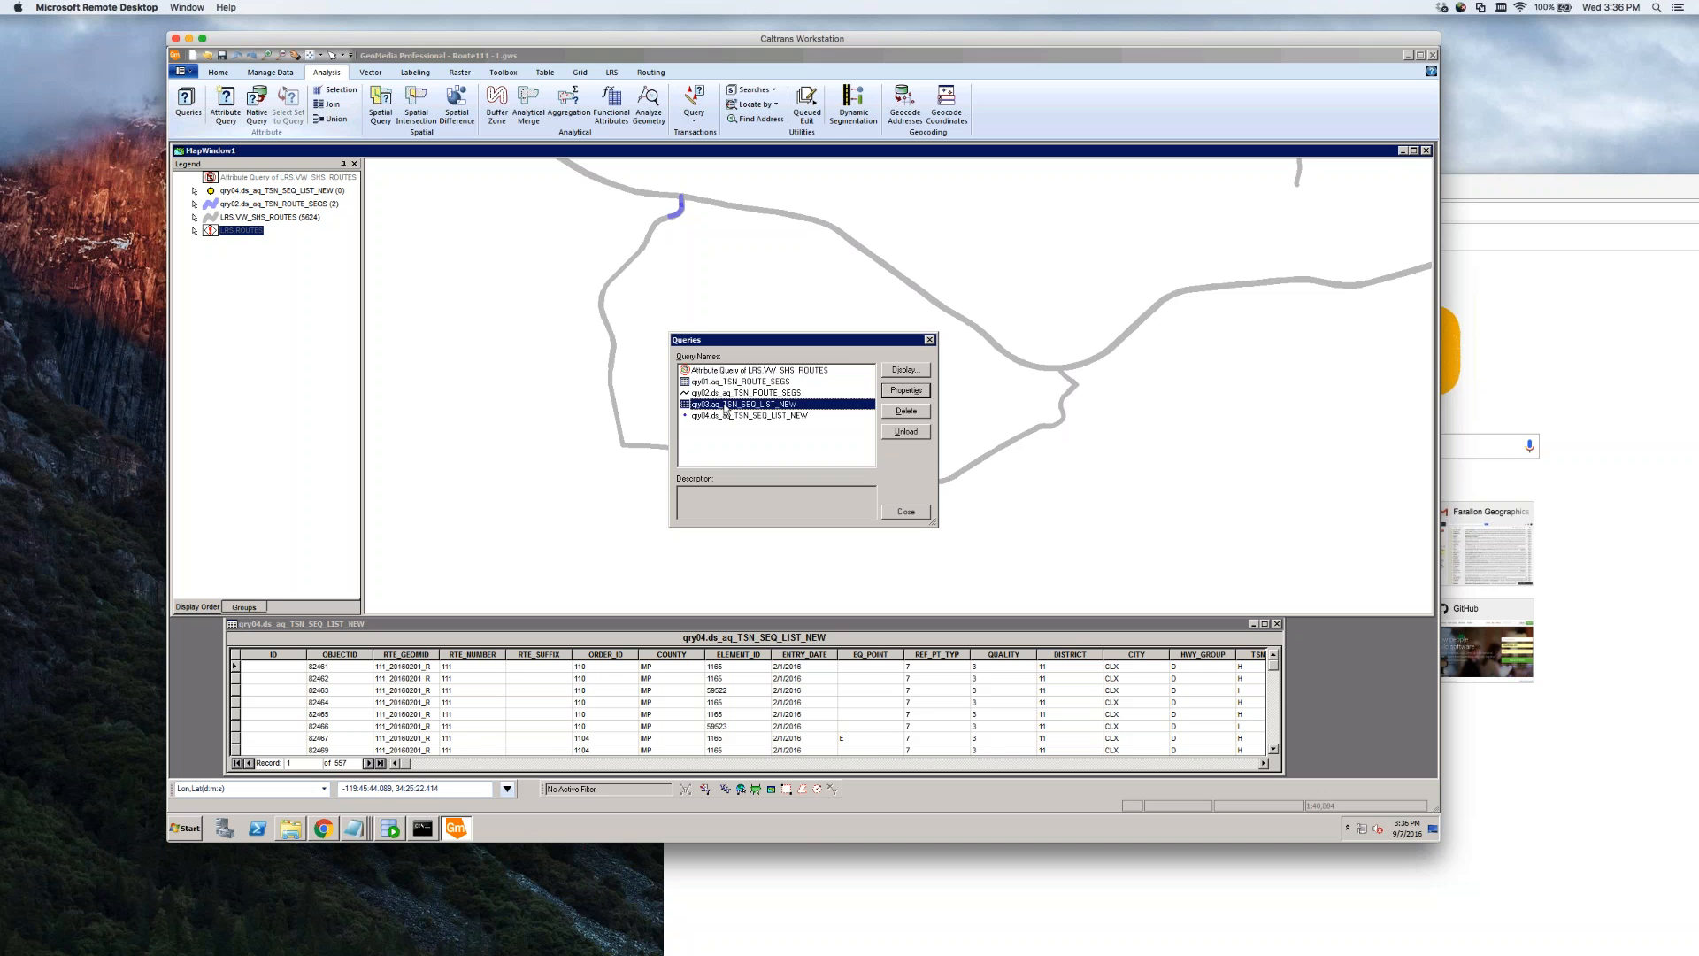
Close the Queries dialog, widen the qry04 data table, and scroll through its 557 records' columns
click(898, 512)
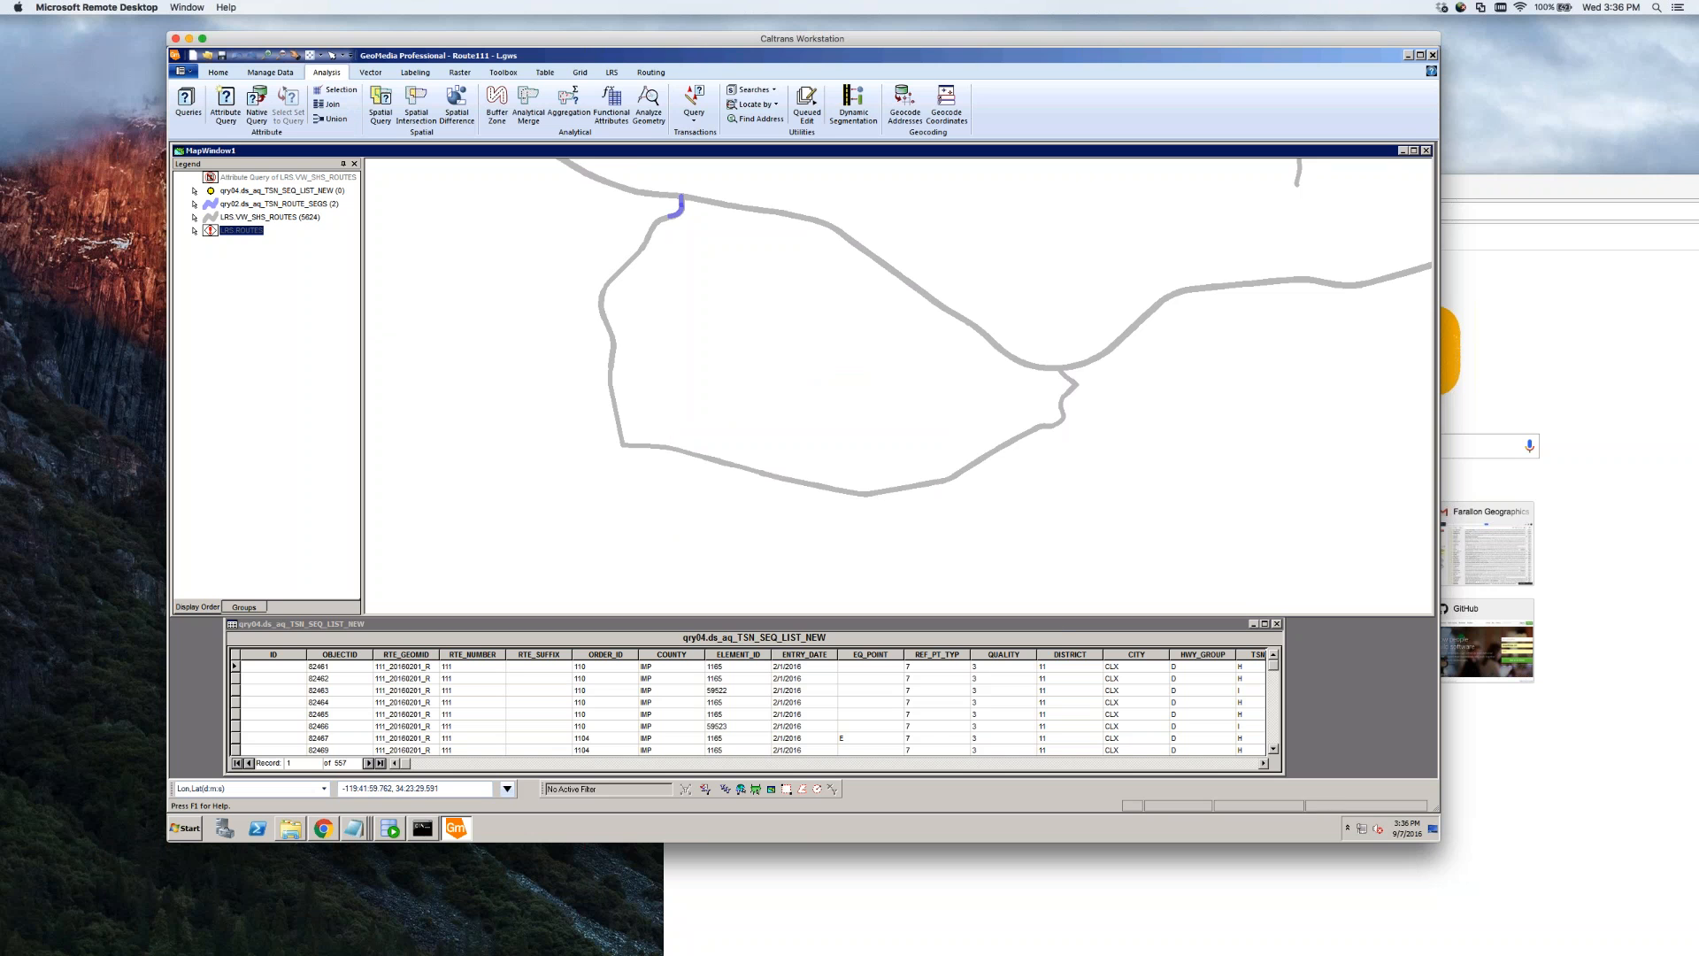
scroll(1055, 627, down, 1)
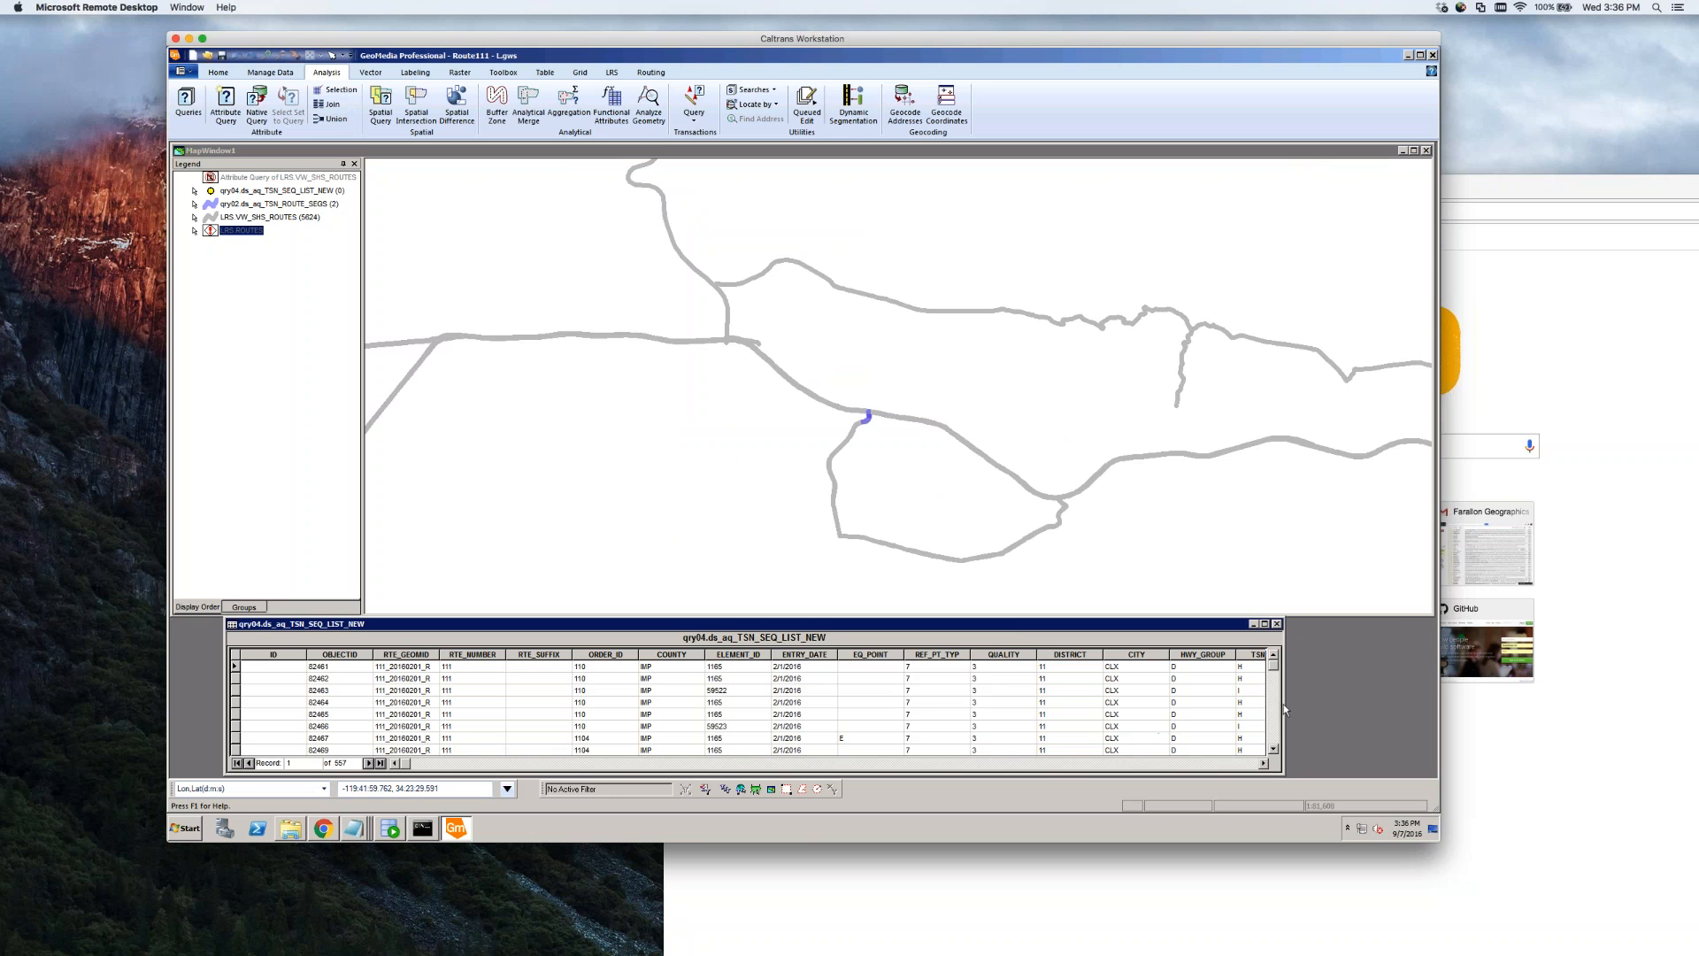
drag(1285, 708, 1427, 708)
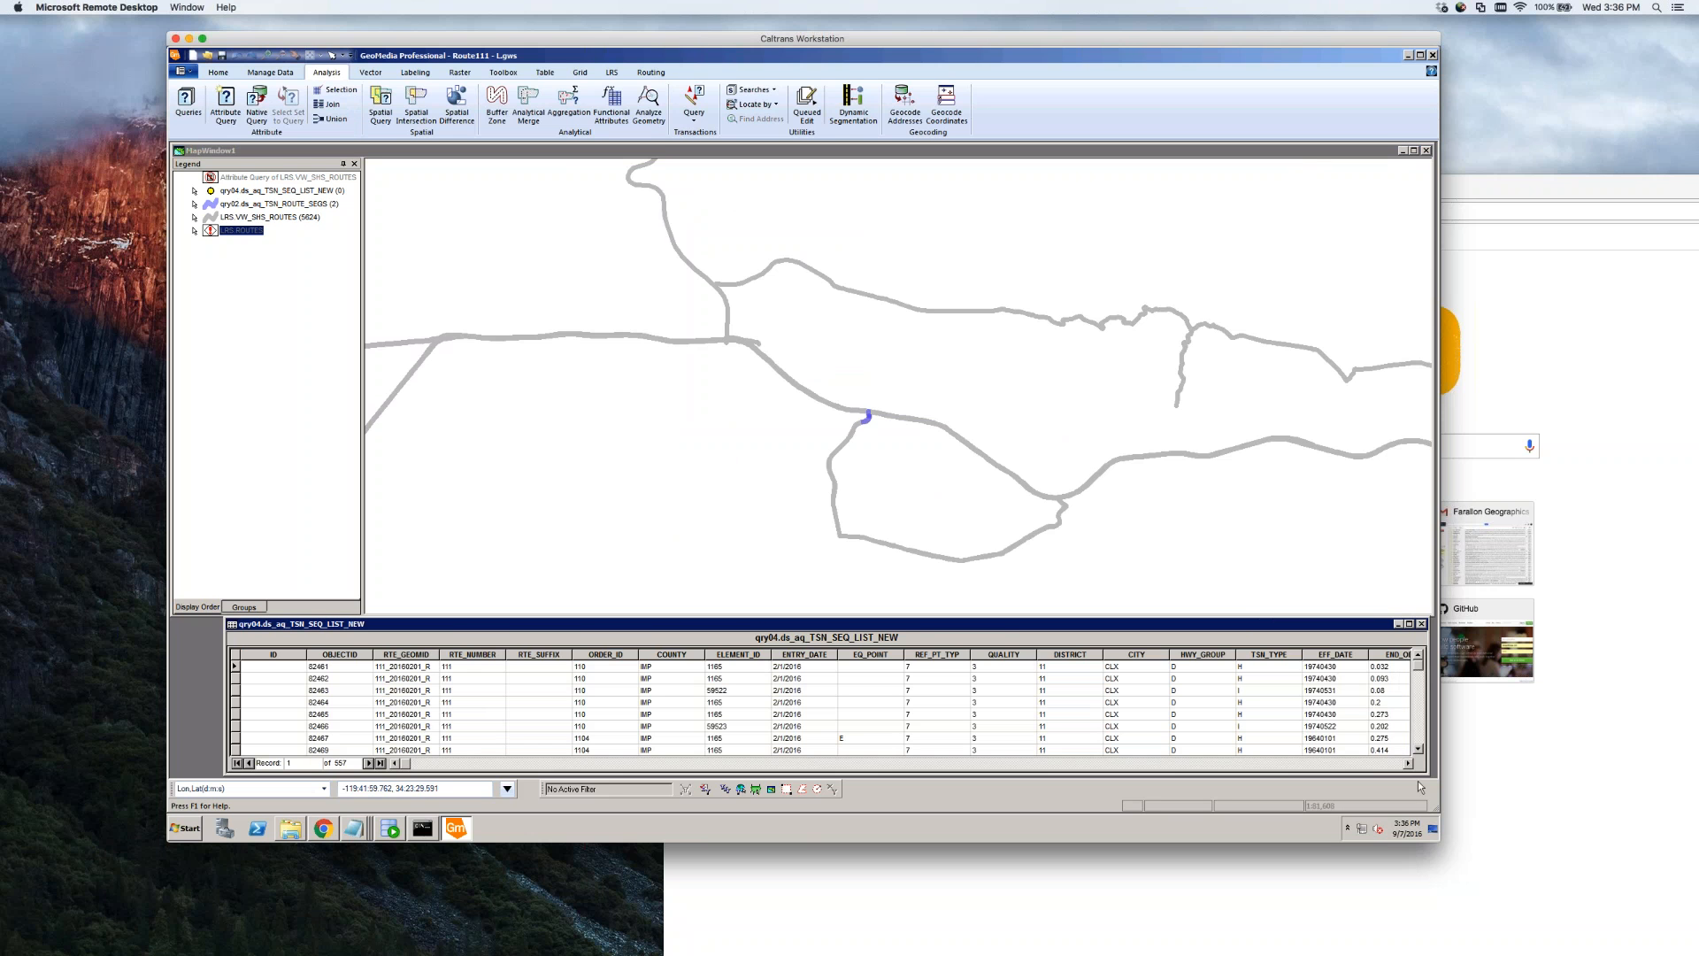
scroll(826, 708, right, 5)
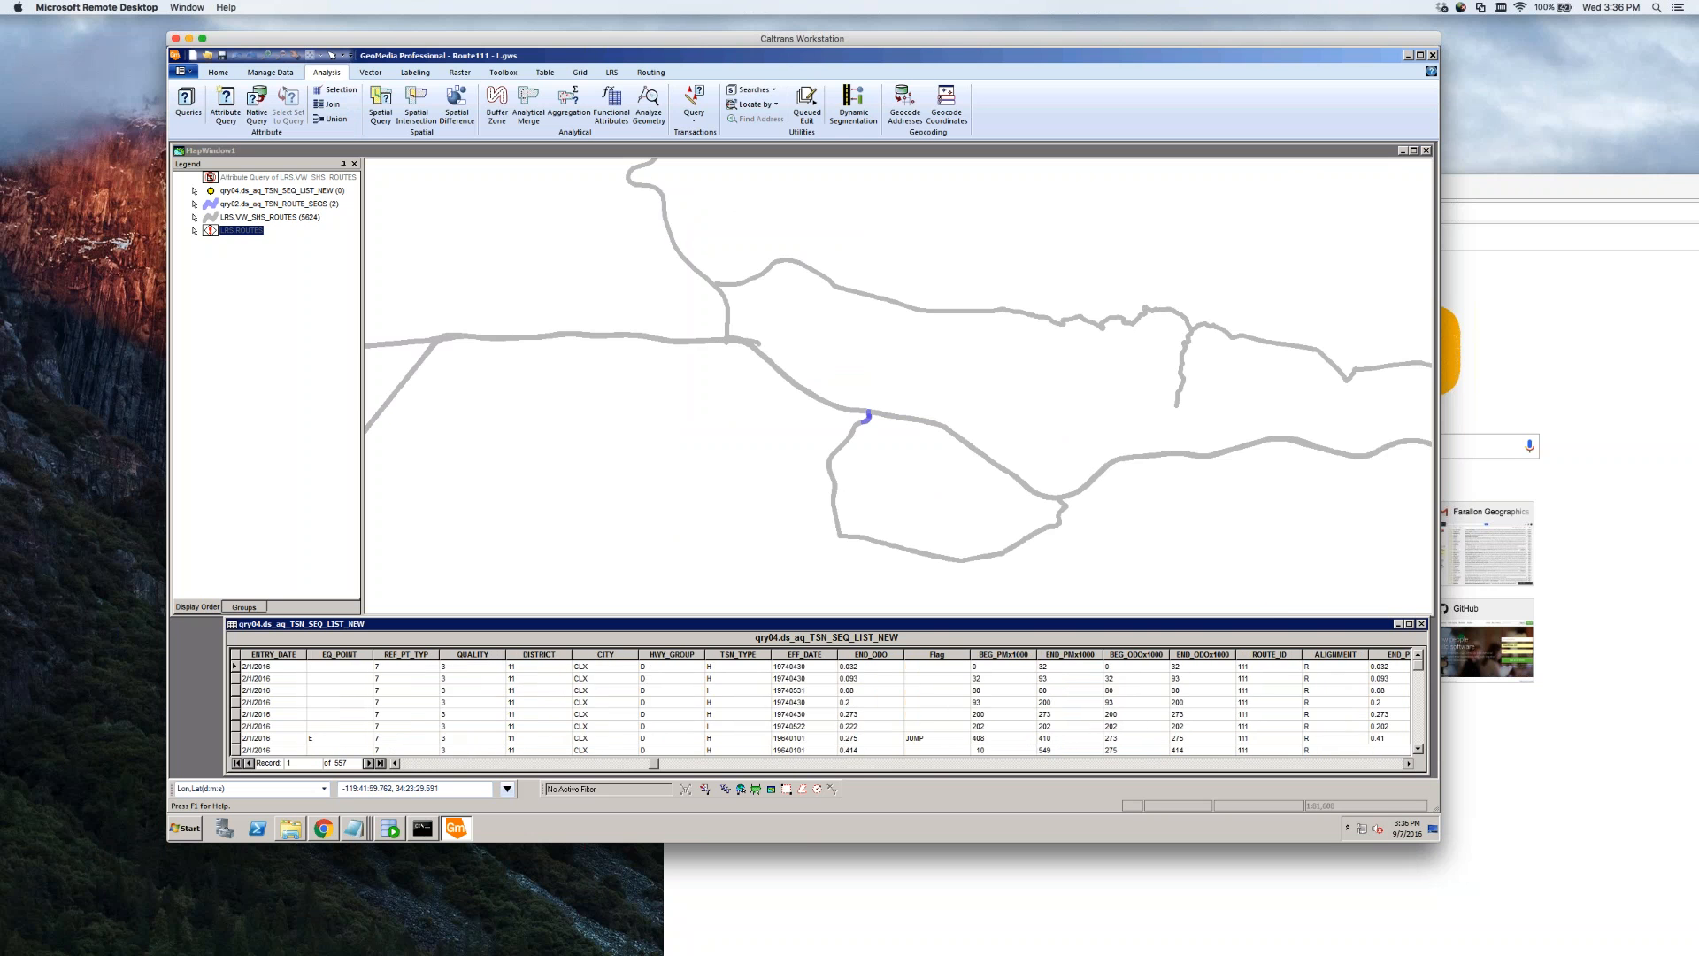
scroll(1331, 707, right, 1)
scroll(1331, 706, down, 10)
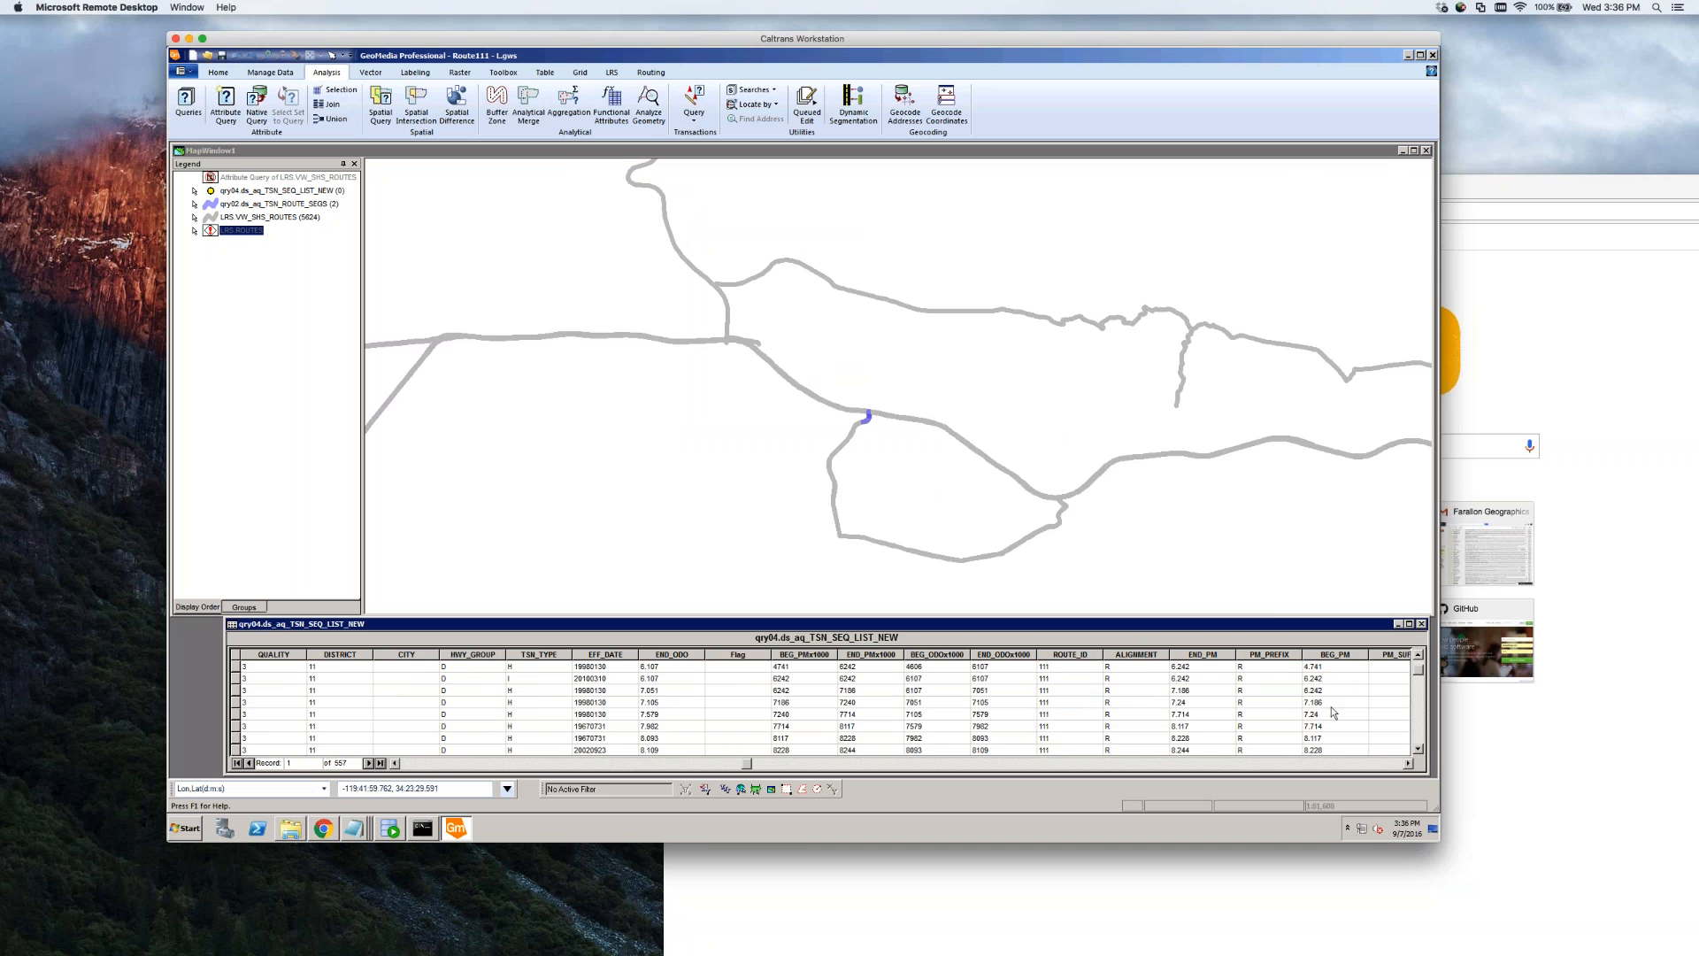
scroll(1331, 706, down, 10)
scroll(1331, 711, up, 10)
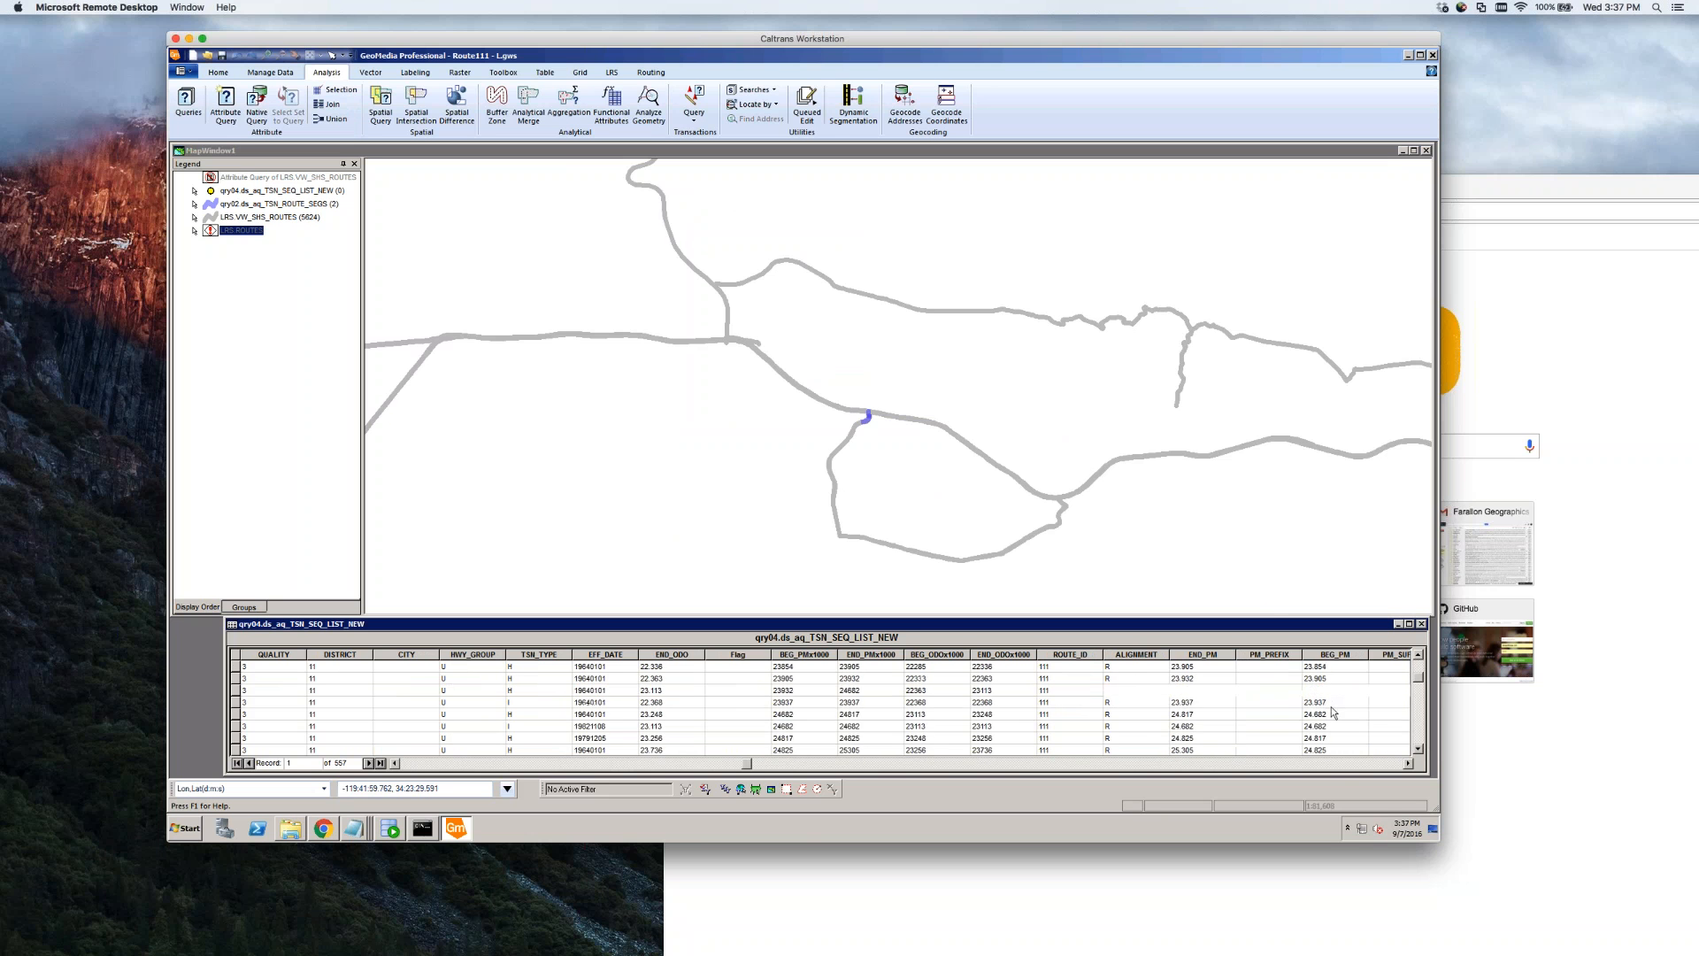
scroll(595, 730, up, 10)
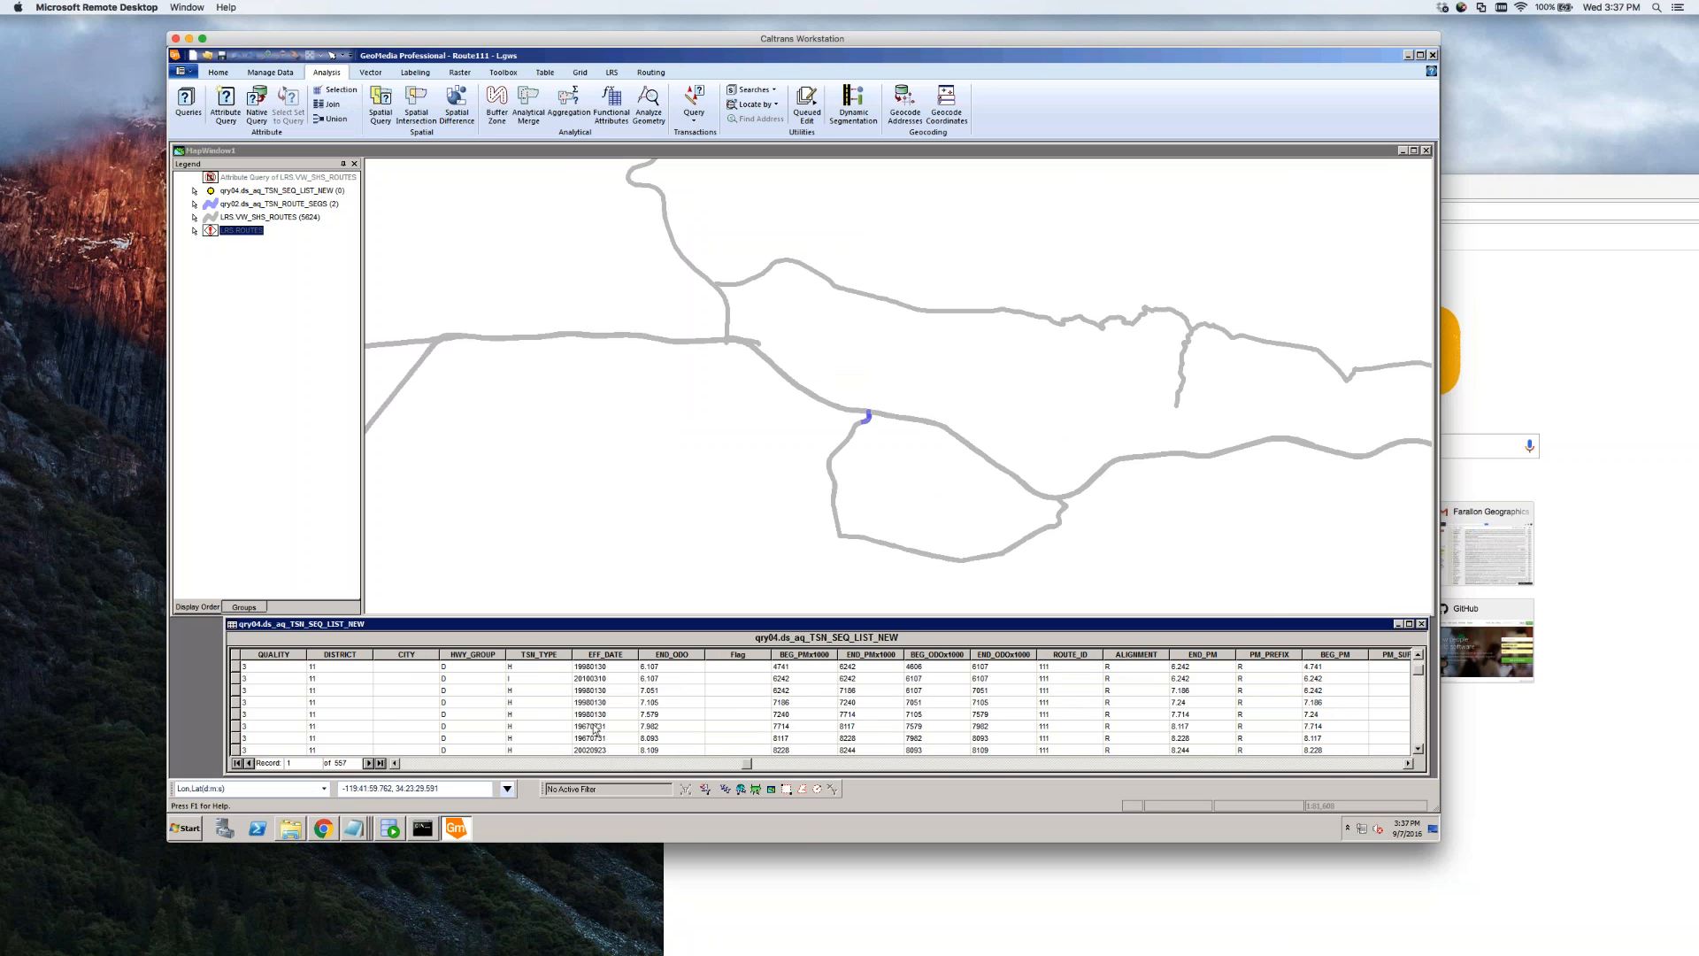
scroll(358, 752, left, 10)
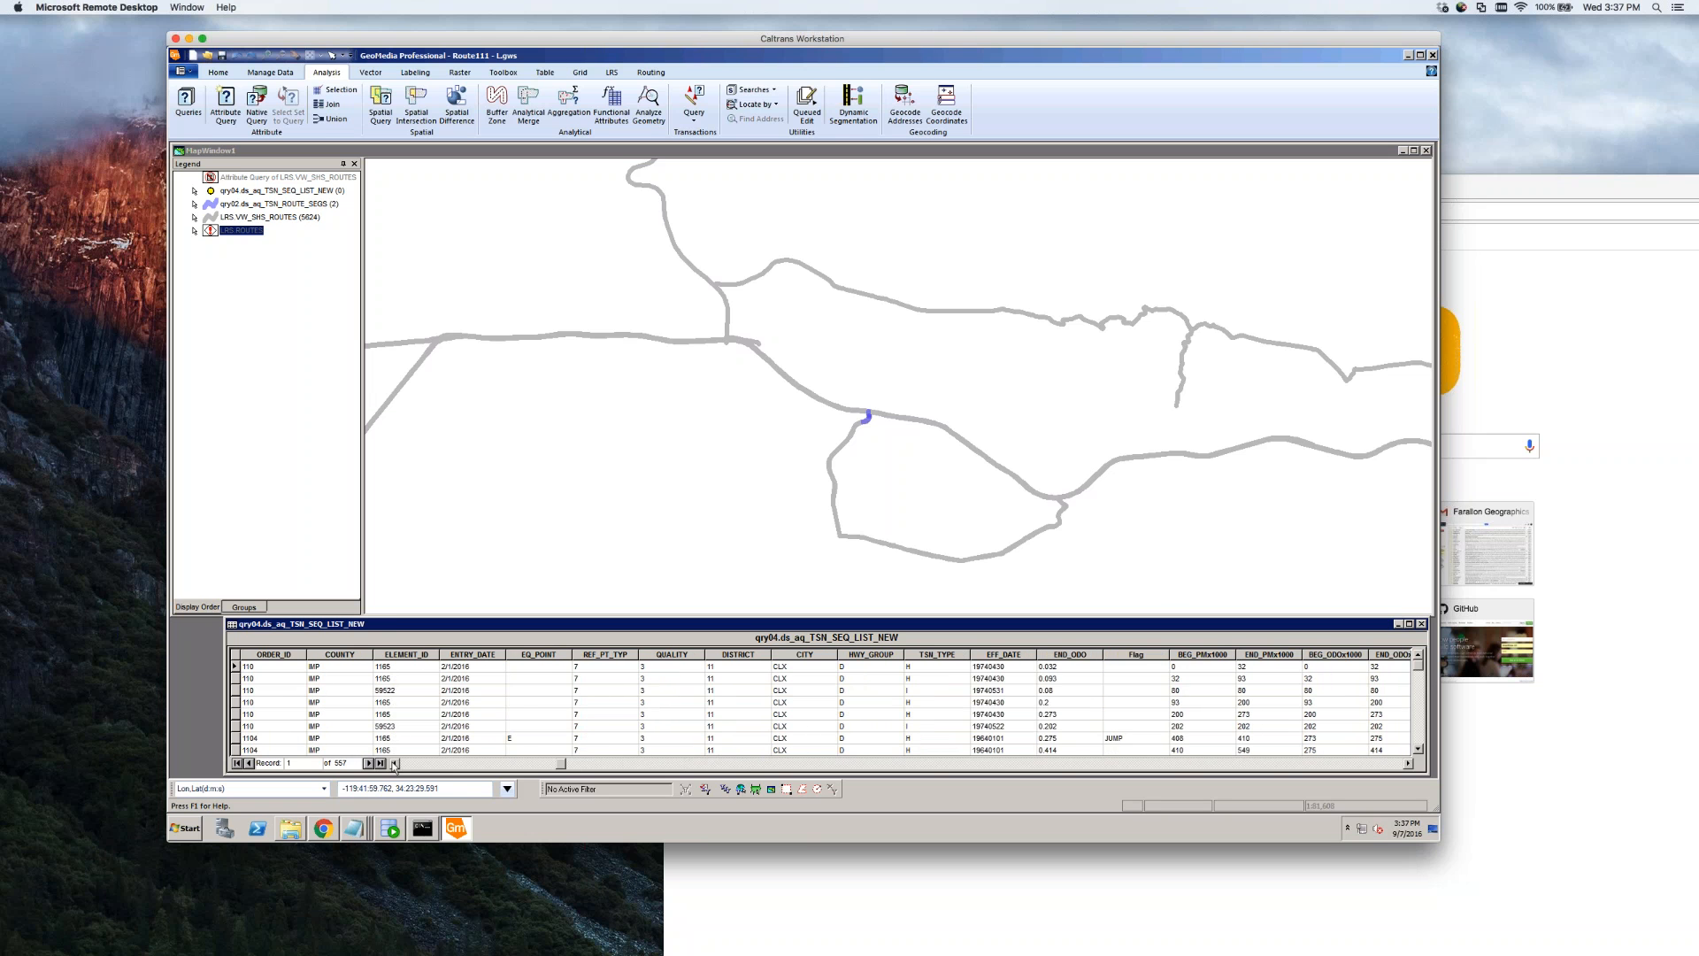
scroll(395, 766, left, 5)
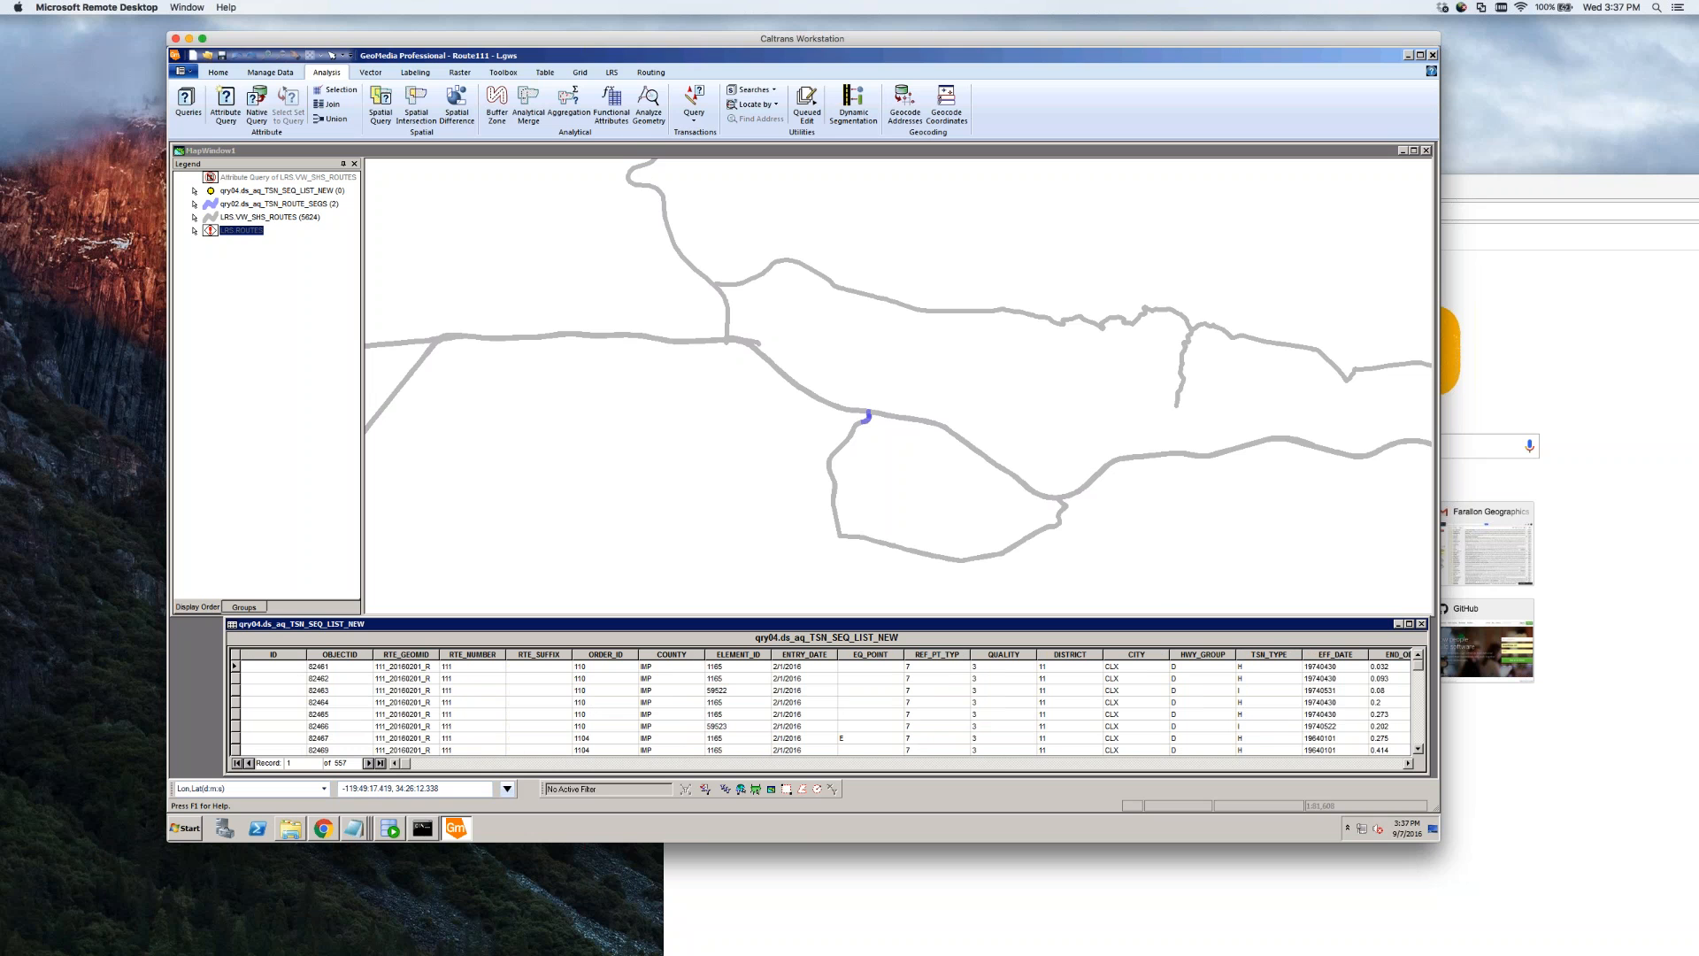
Set ROUTE_ID to 225 in the qry03.aq_TSN_SEQ_LIST_NEW filter
click(186, 99)
click(716, 405)
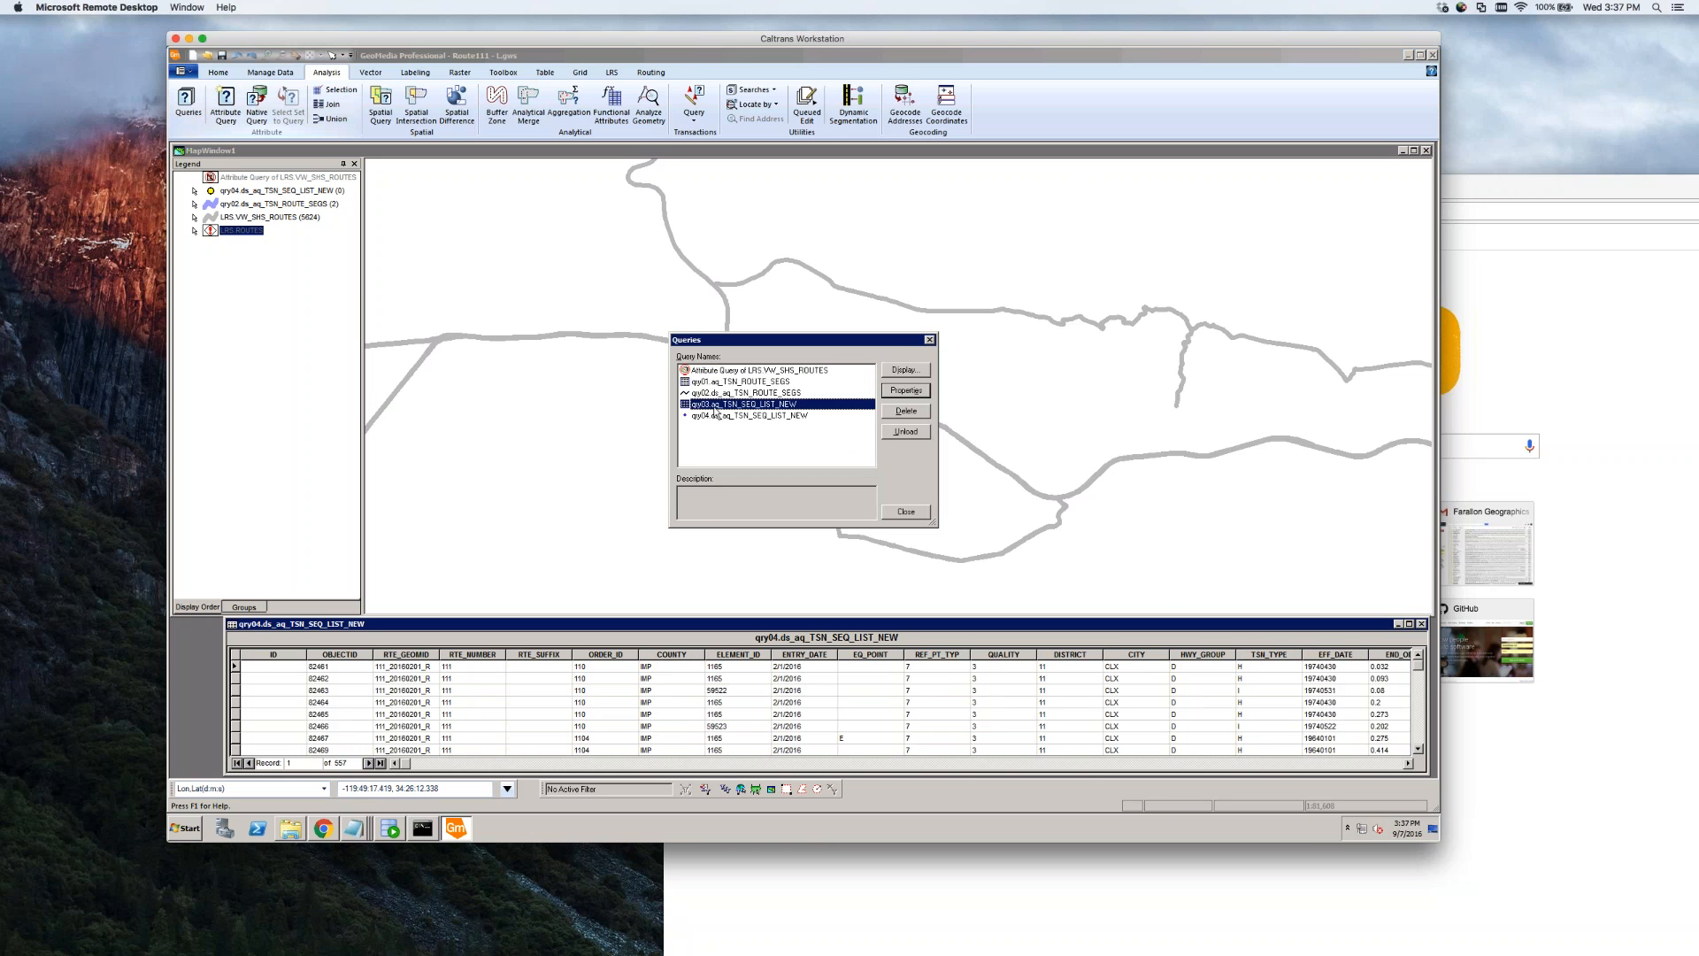
double_click(717, 406)
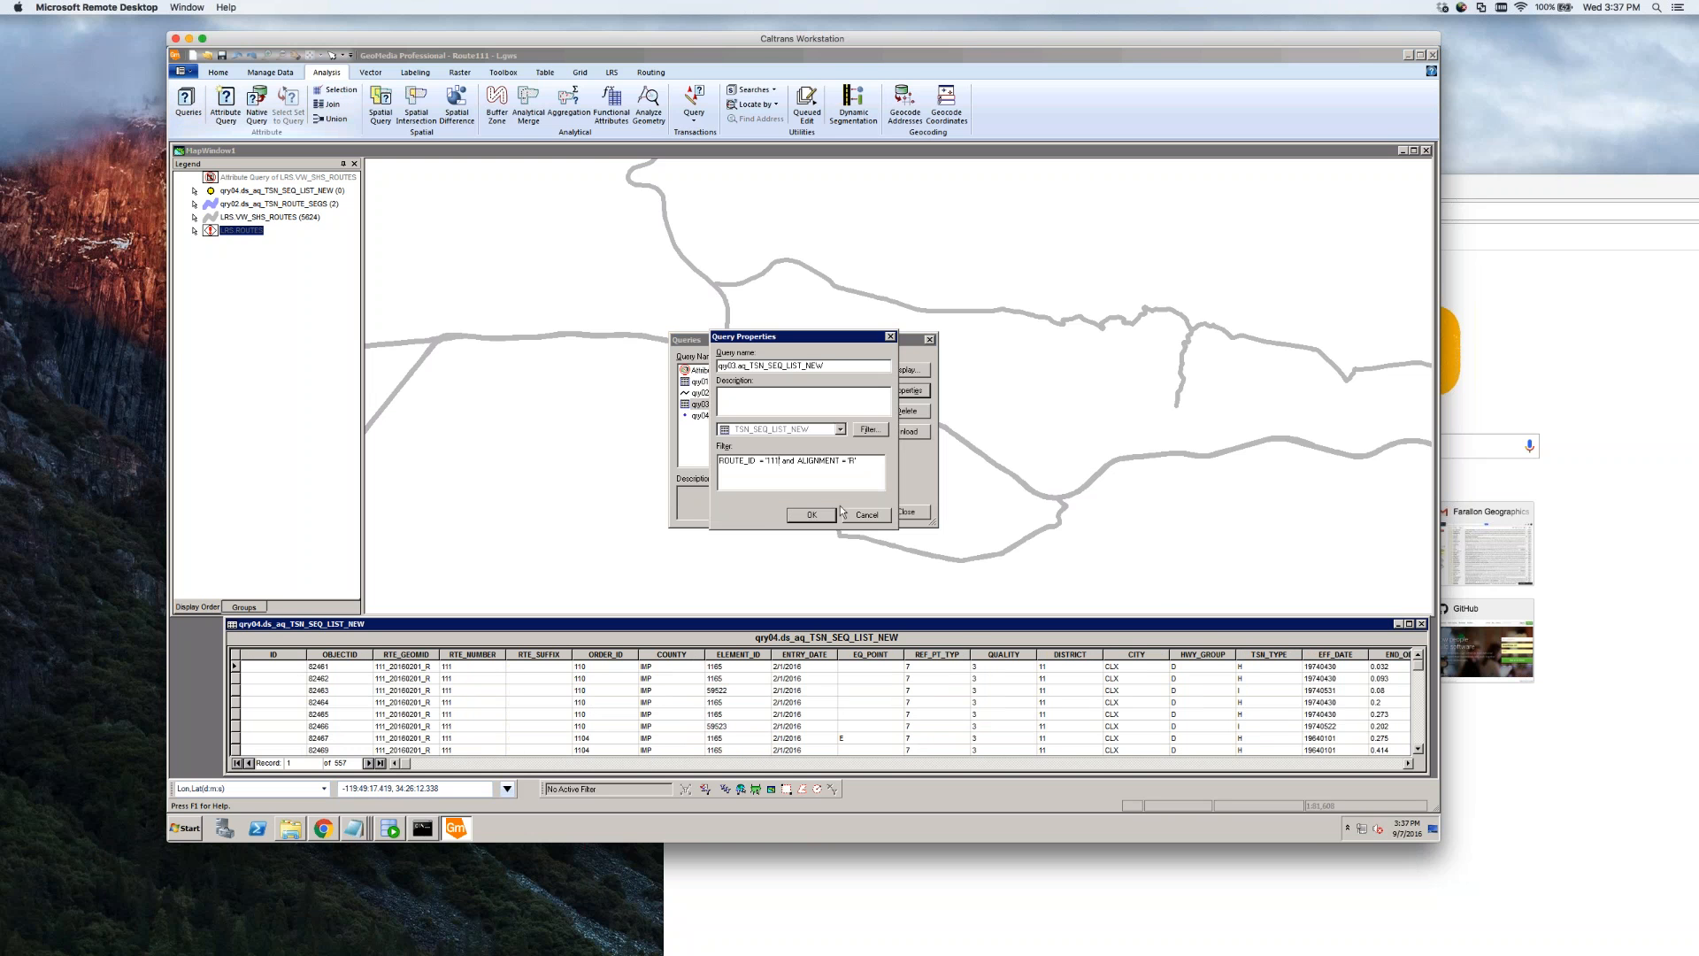
double_click(773, 460)
text(225)
click(811, 514)
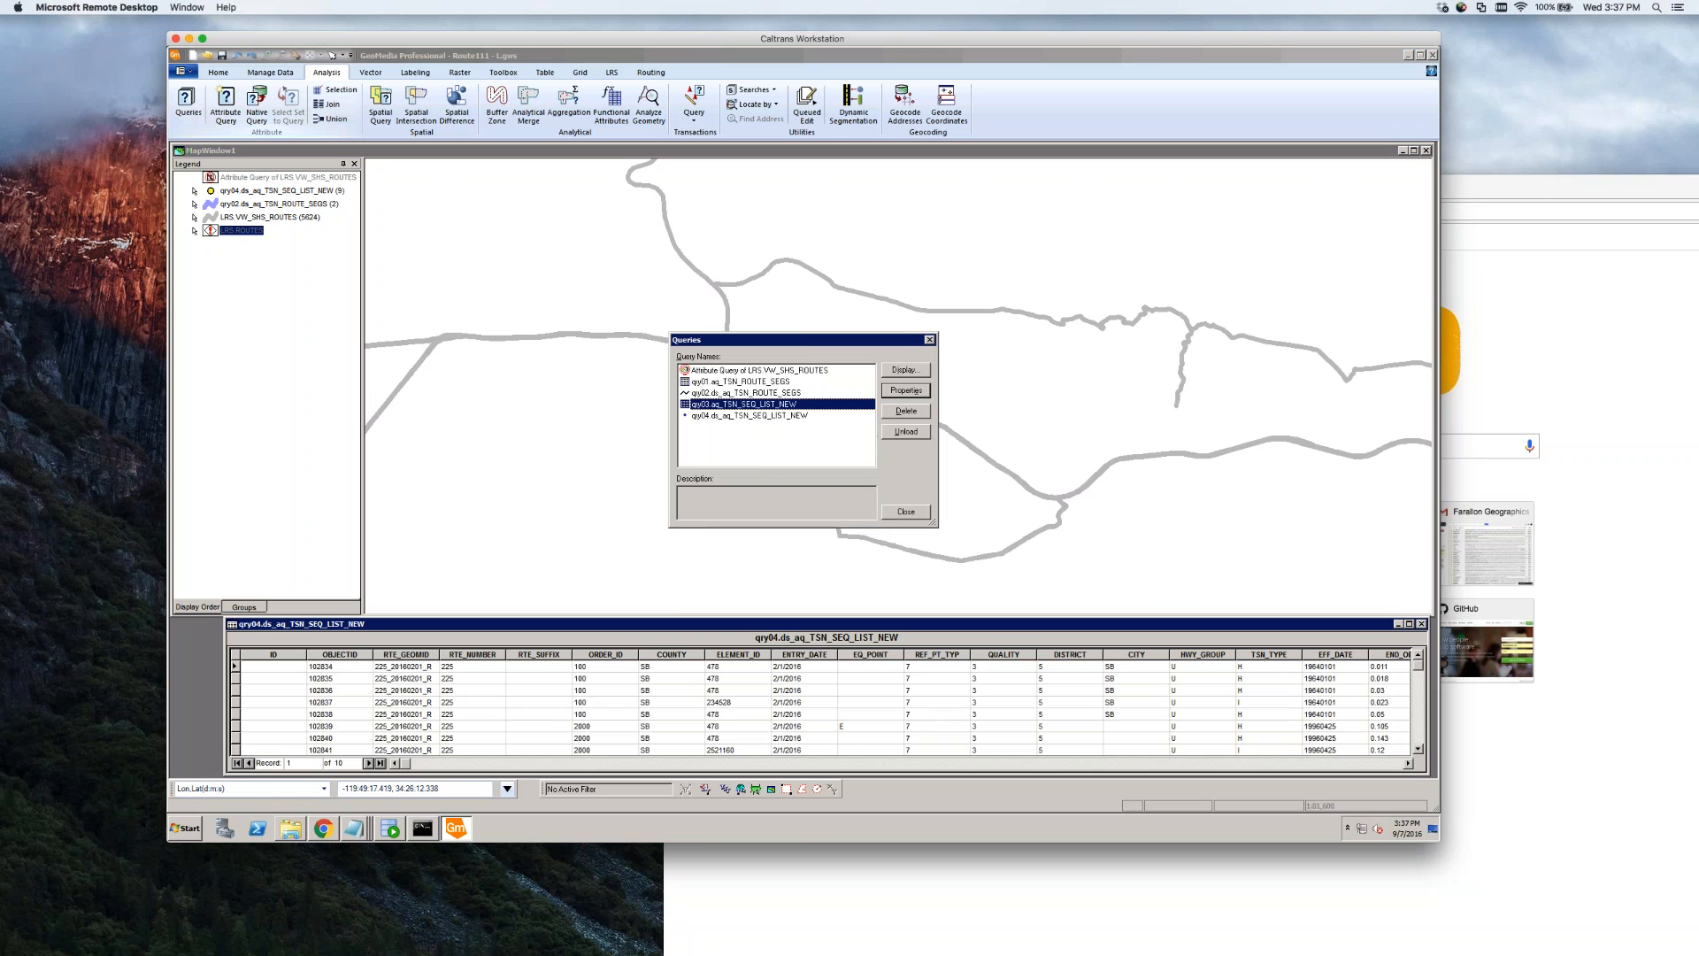
Move the Queries dialog aside, select qry04.ds_aq_TSN_SEQ_LIST_NEW, and close the dialog
drag(801, 340, 559, 390)
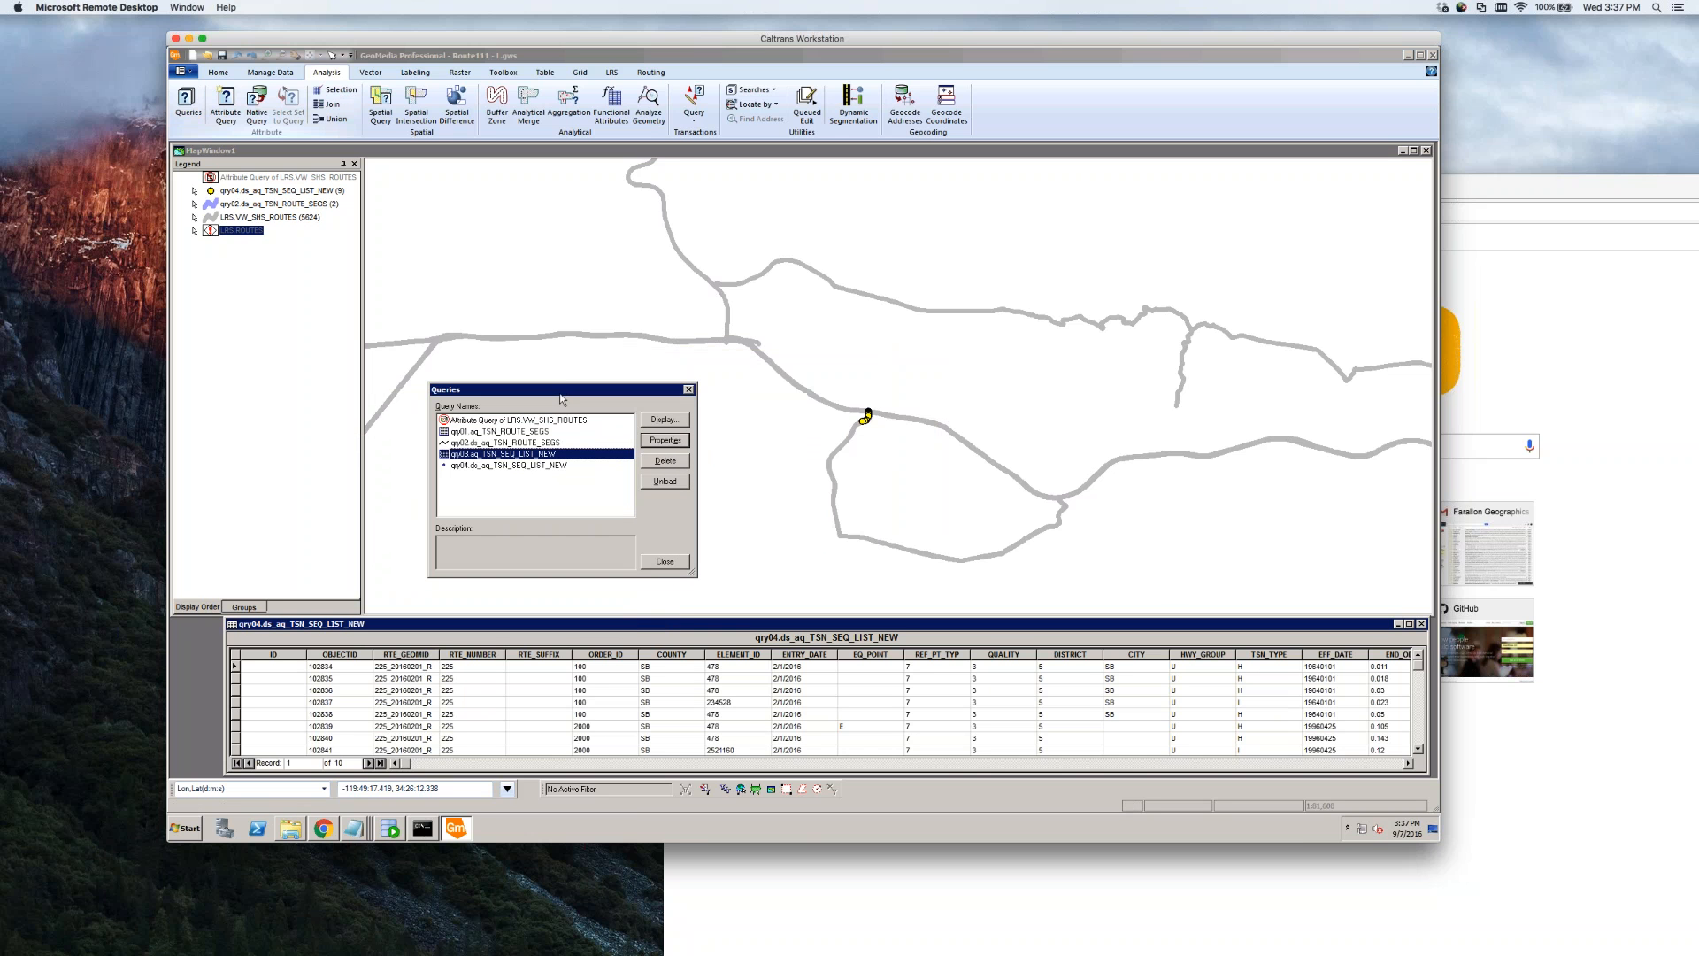
click(677, 564)
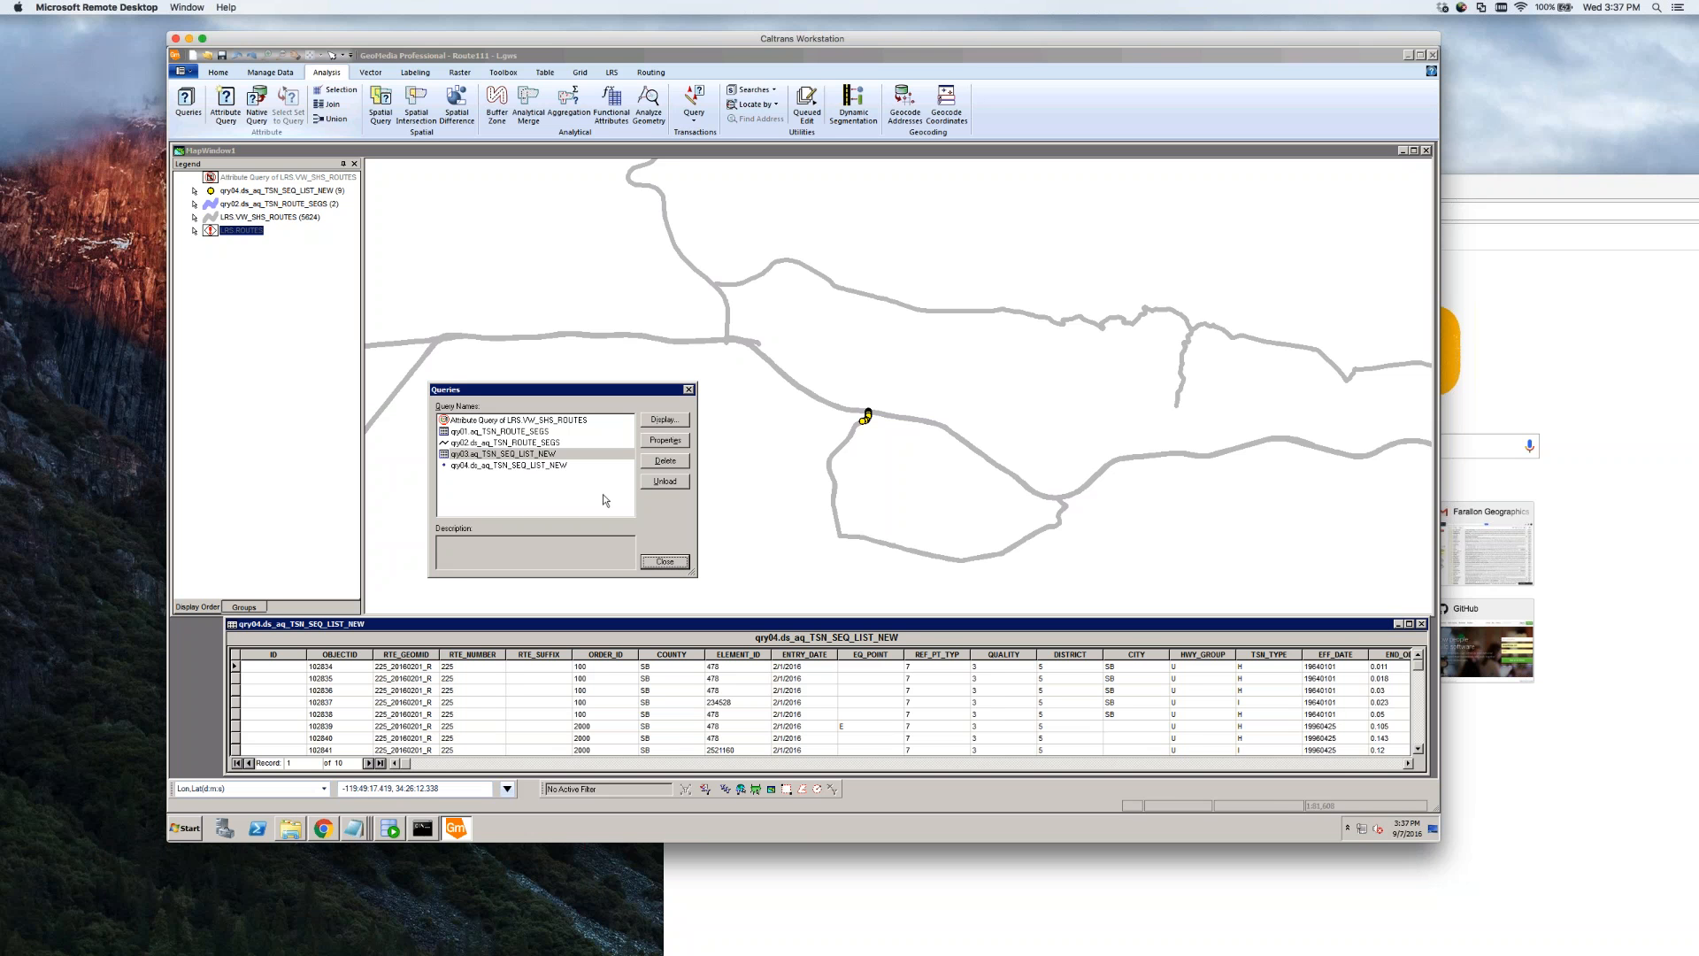
click(541, 466)
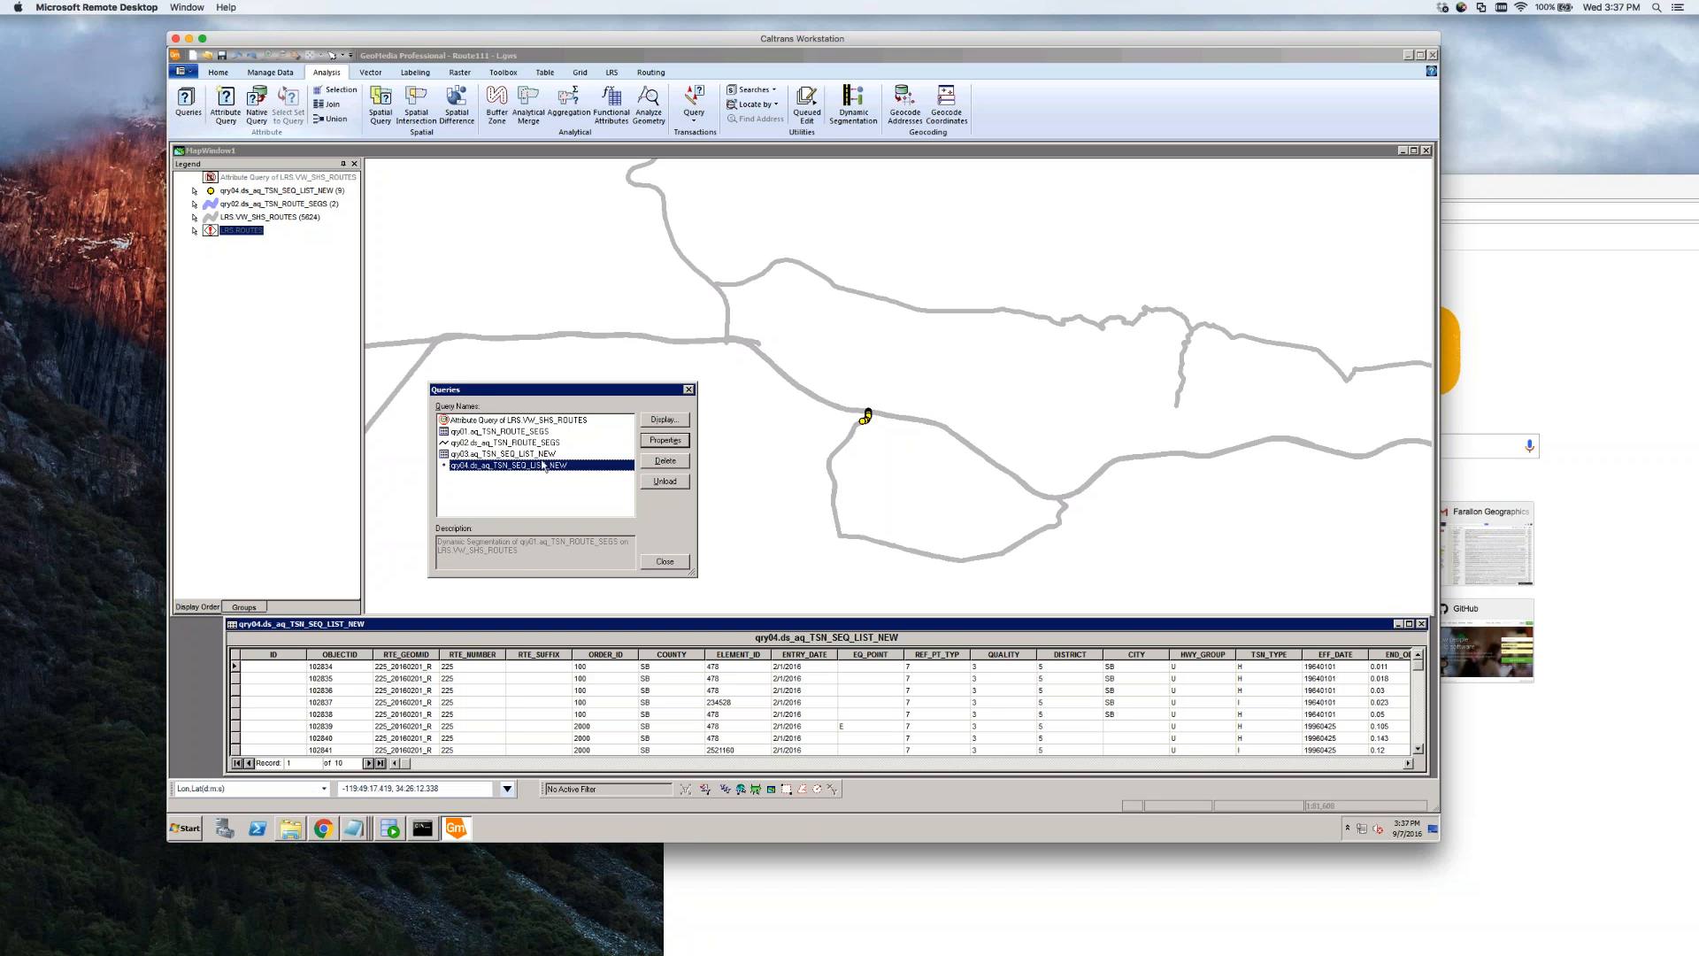
click(665, 562)
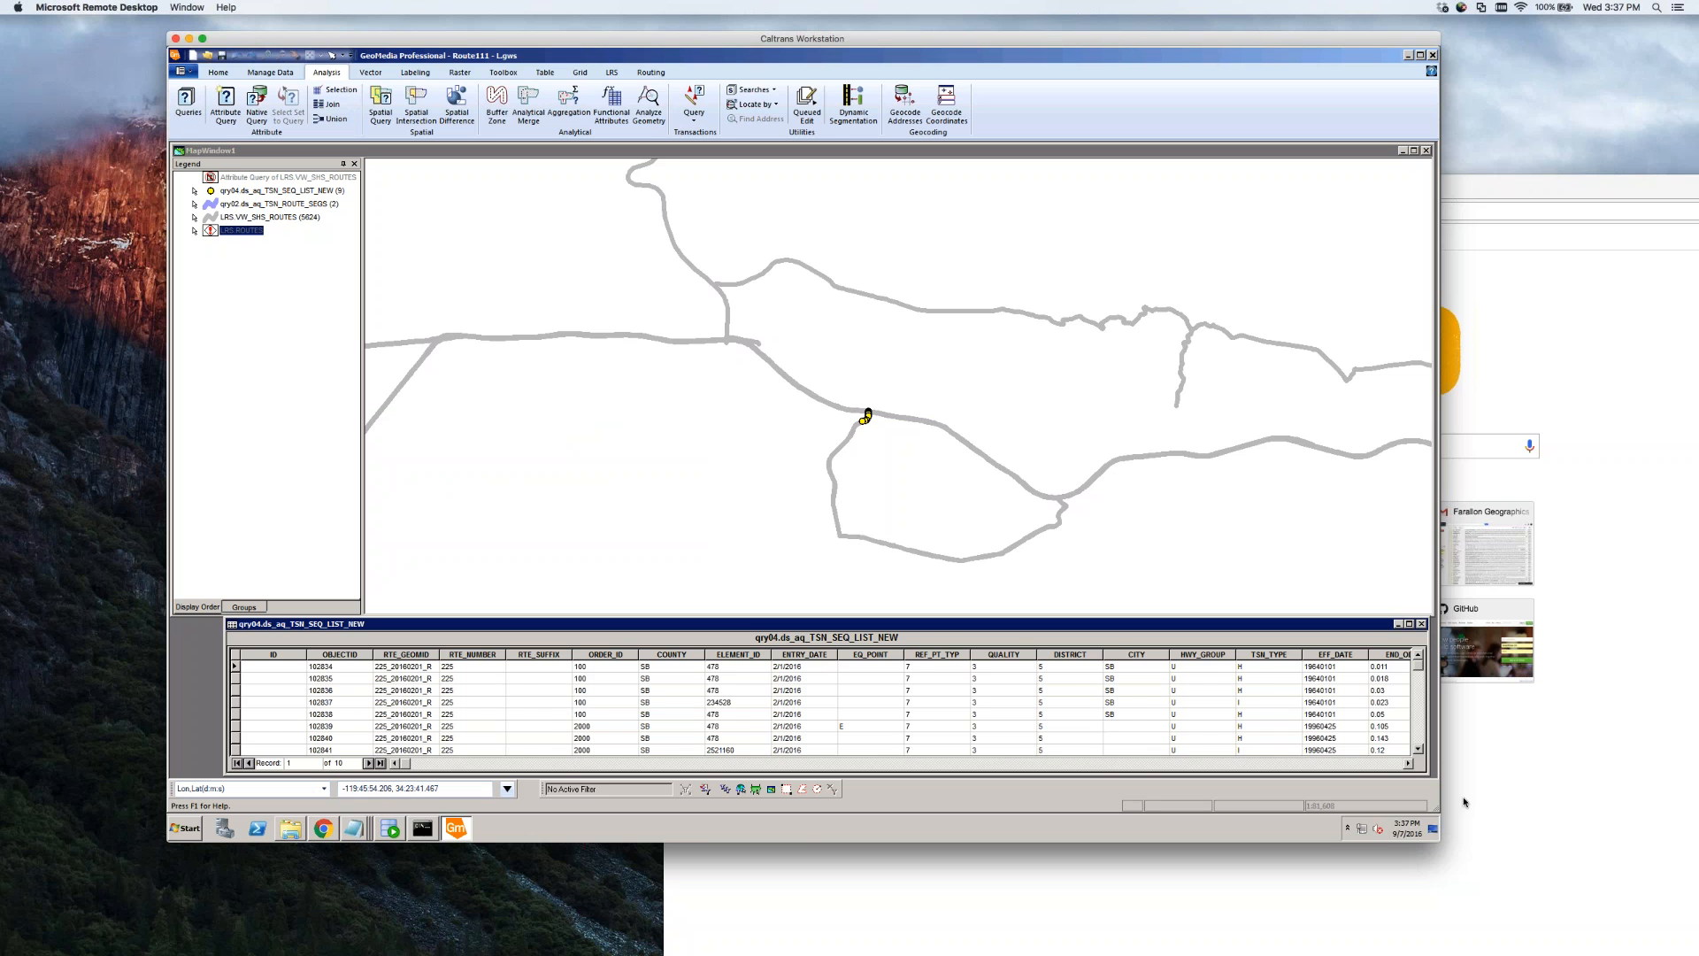
Scroll the data table right and sort the route 225 records by BEG_ODO ascending
click(1408, 763)
click(1408, 763)
click(1408, 763)
click(1408, 764)
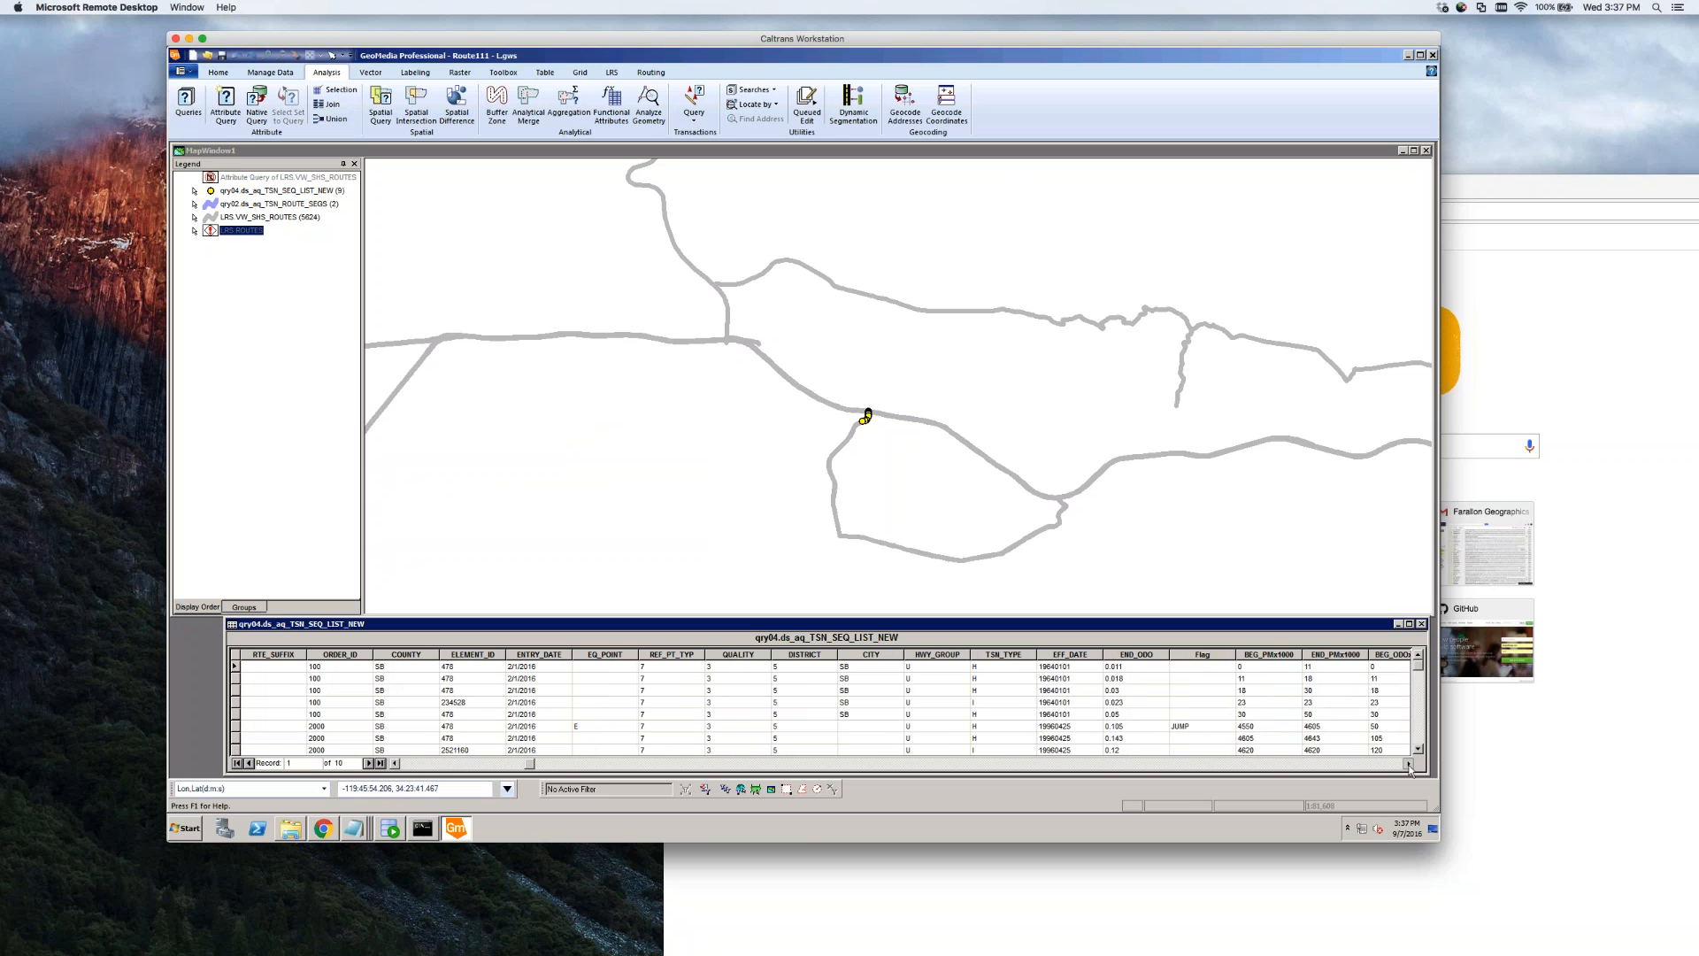
click(1408, 764)
click(1408, 764)
click(1408, 764)
click(1408, 763)
click(1408, 764)
click(1408, 763)
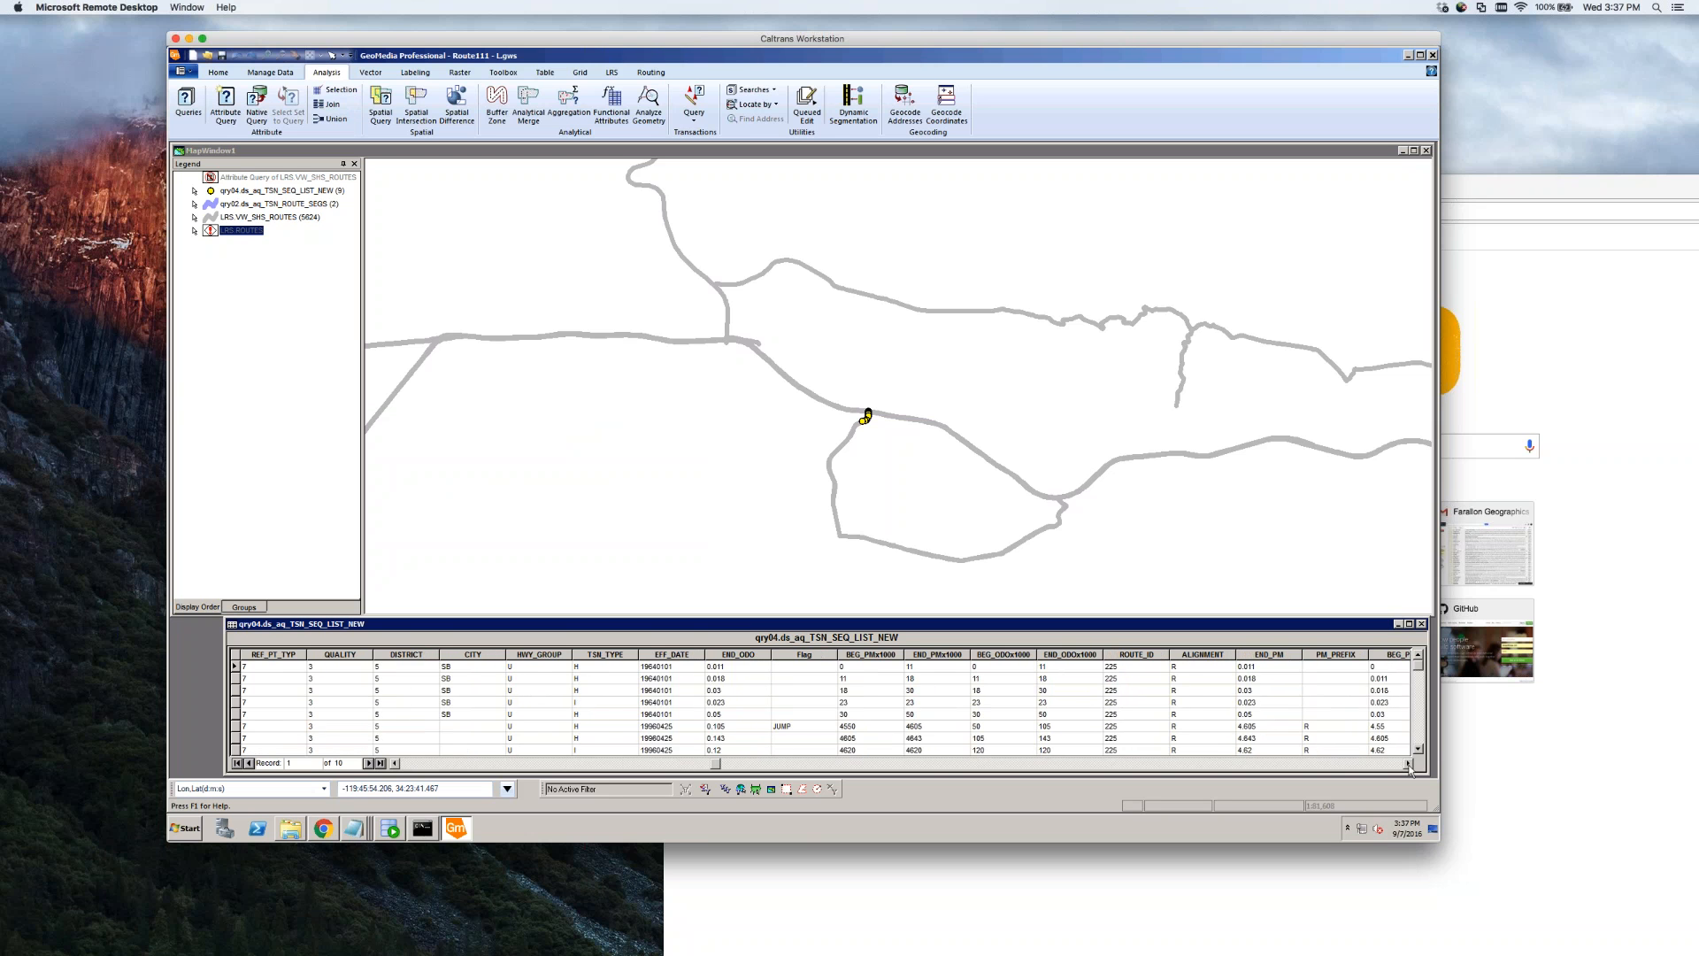
click(1408, 763)
click(1408, 764)
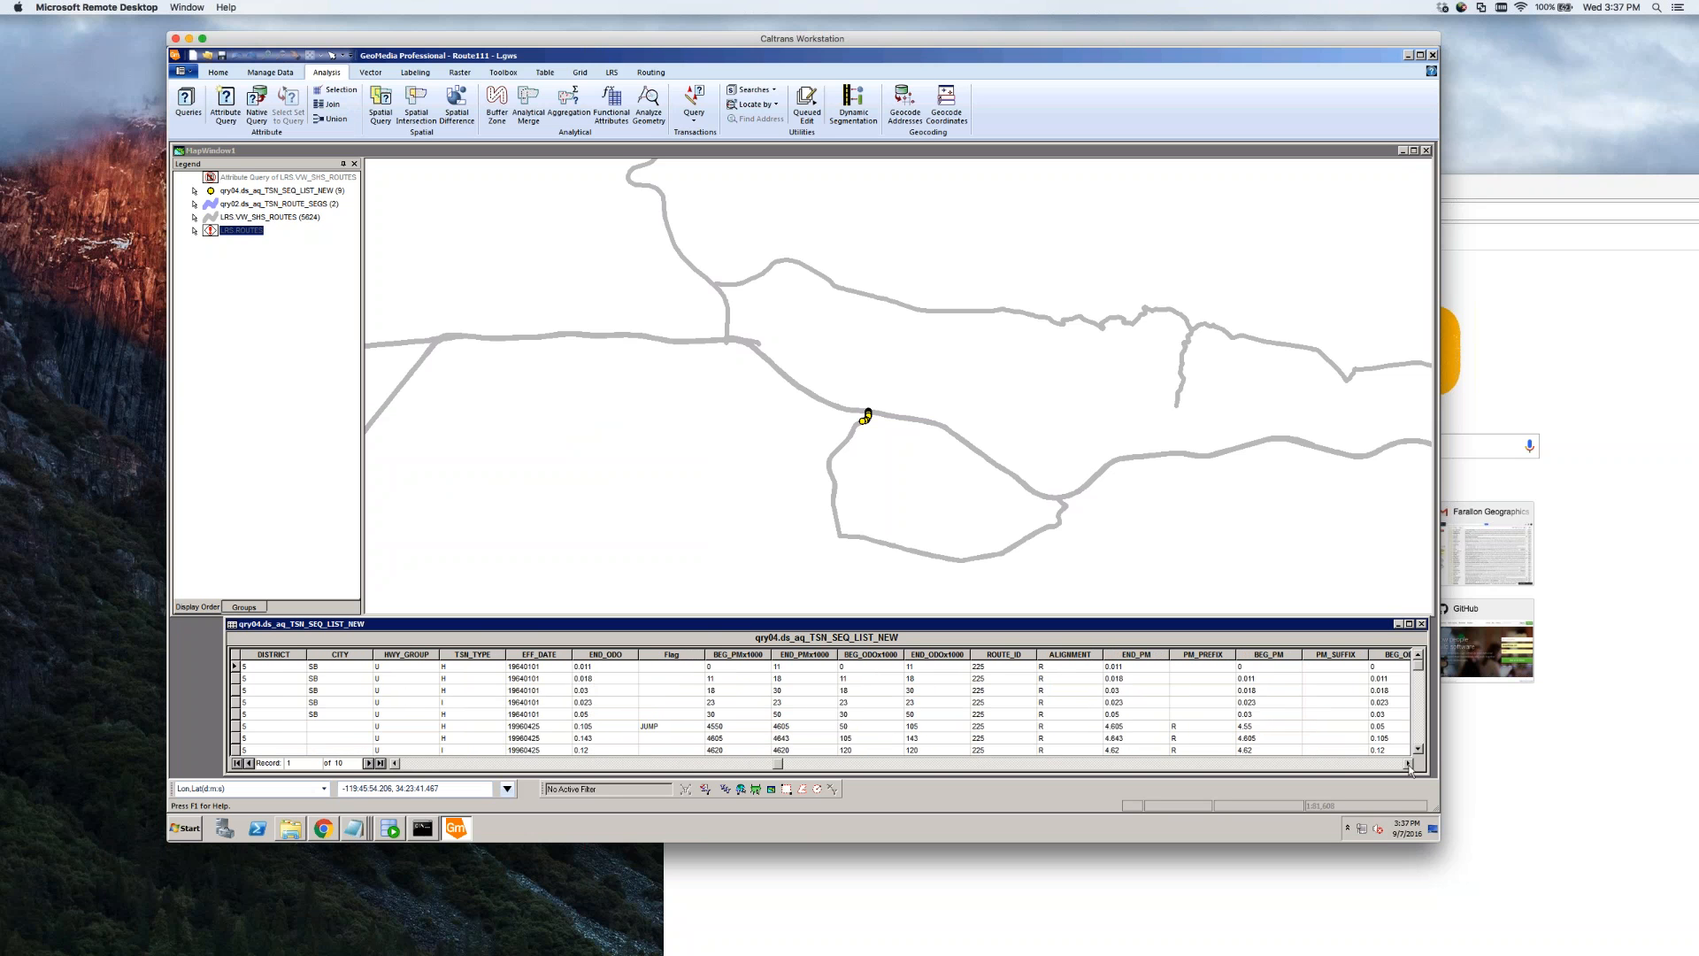
click(1408, 763)
click(1408, 764)
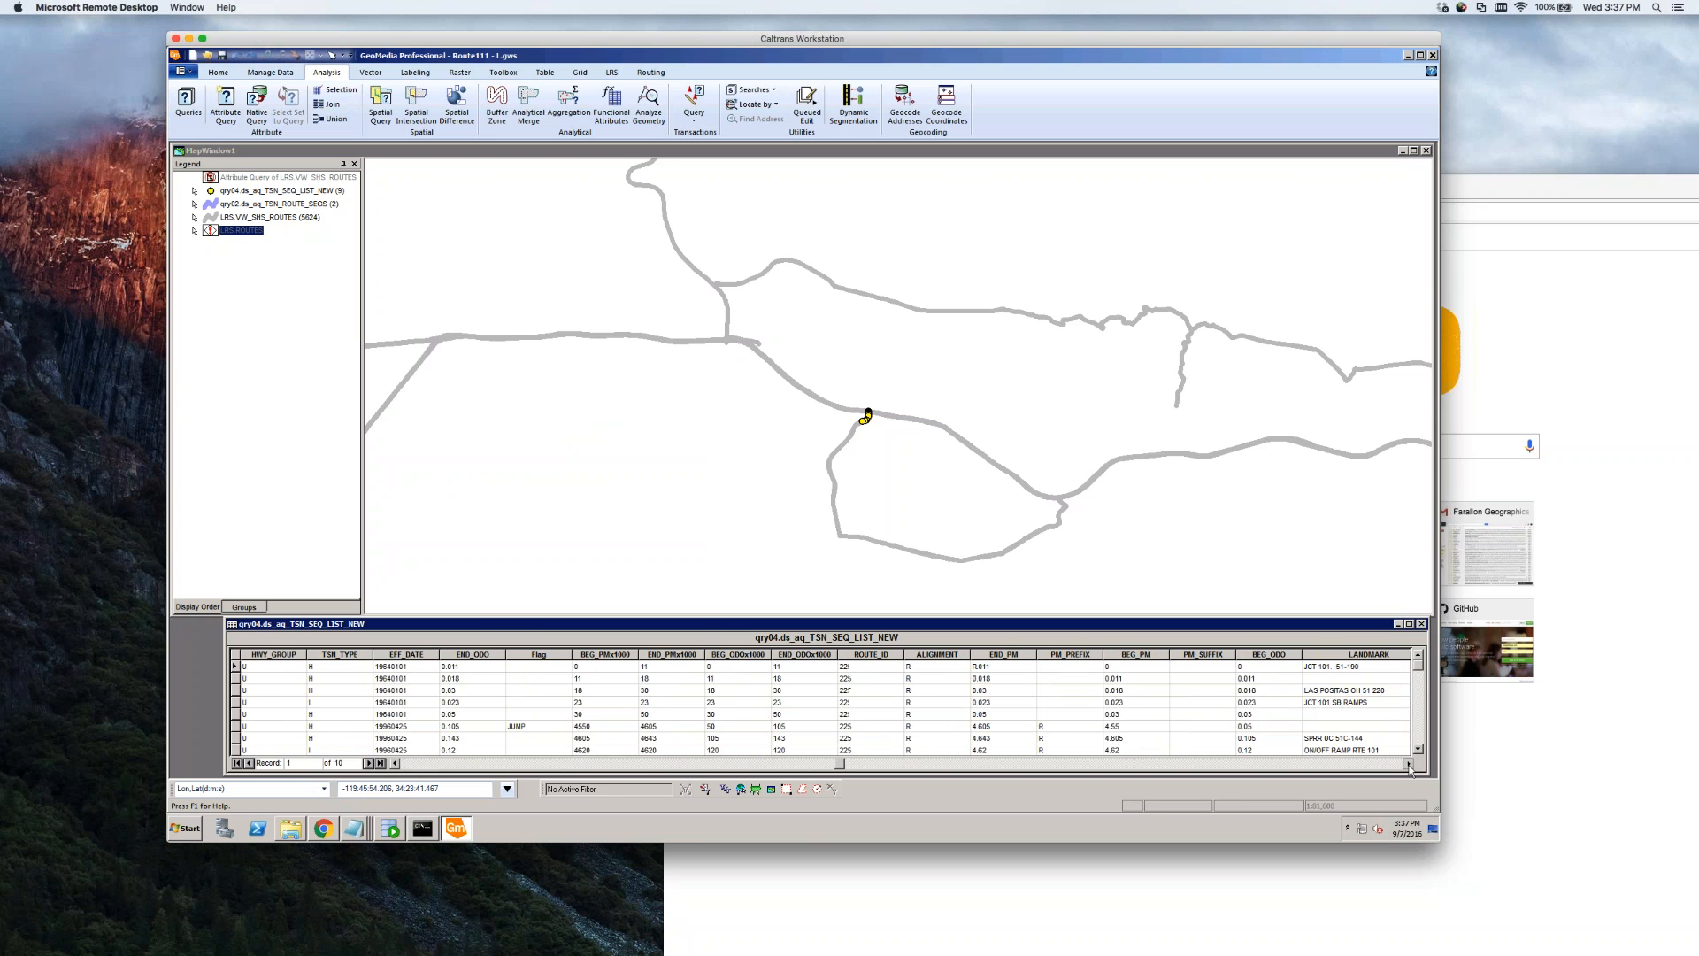
right_click(1269, 655)
click(1309, 582)
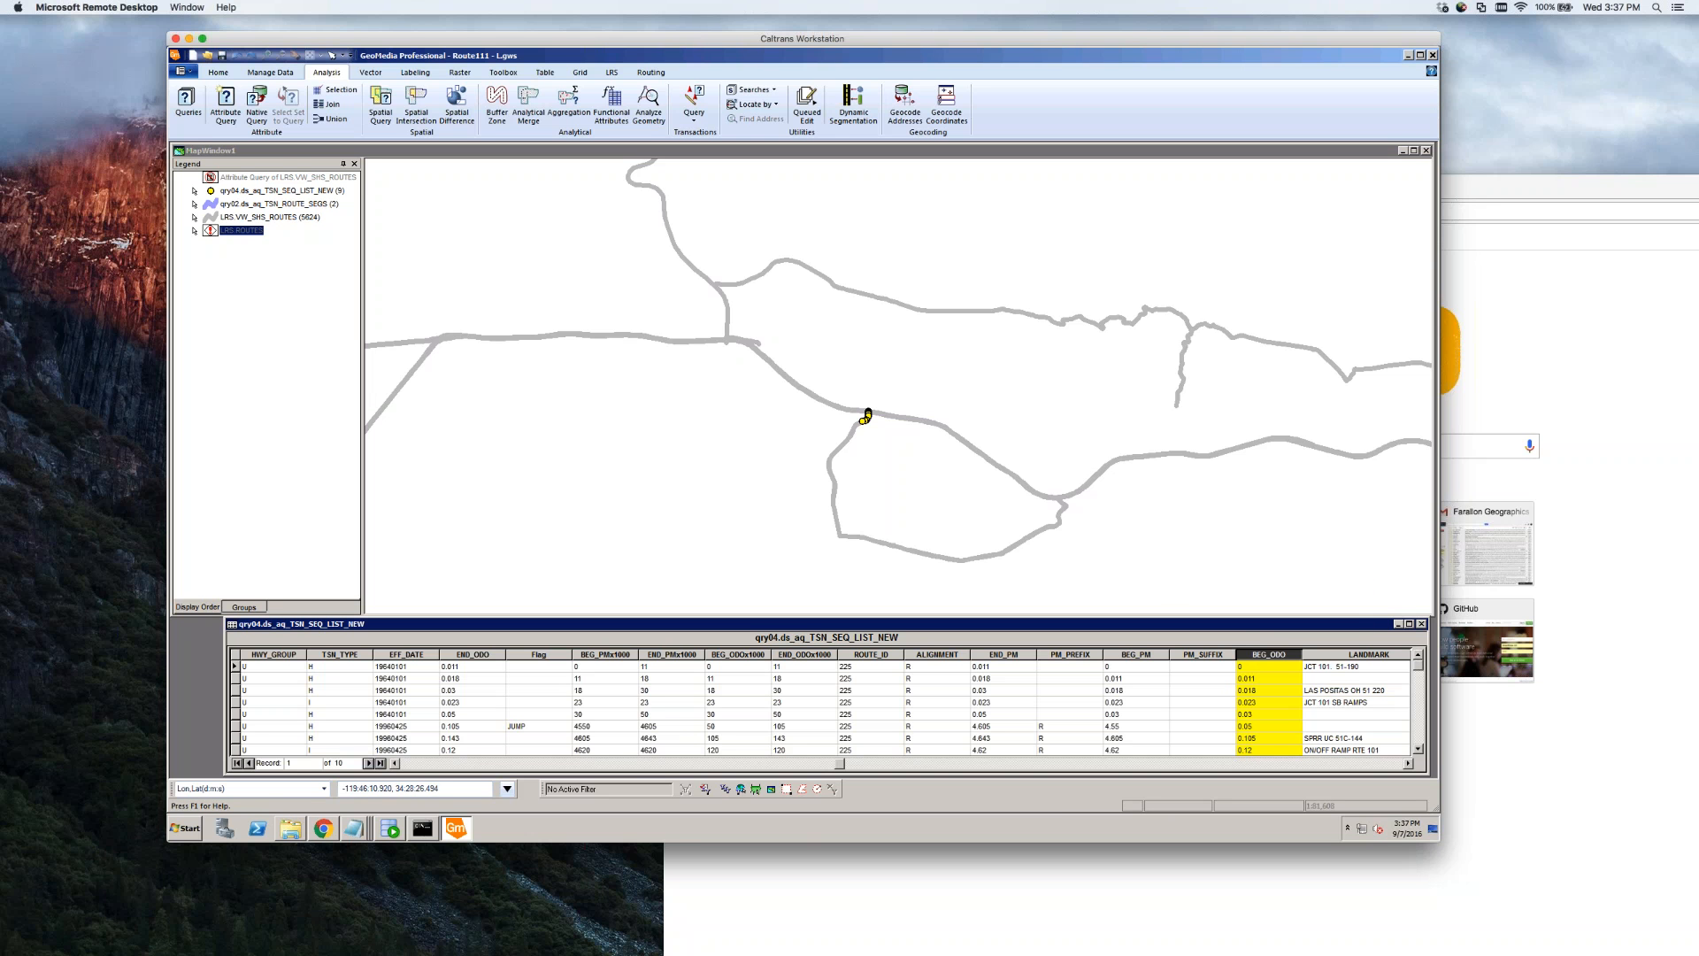
Zoom the map in on the route loop where the yellow sequence points lie
click(389, 151)
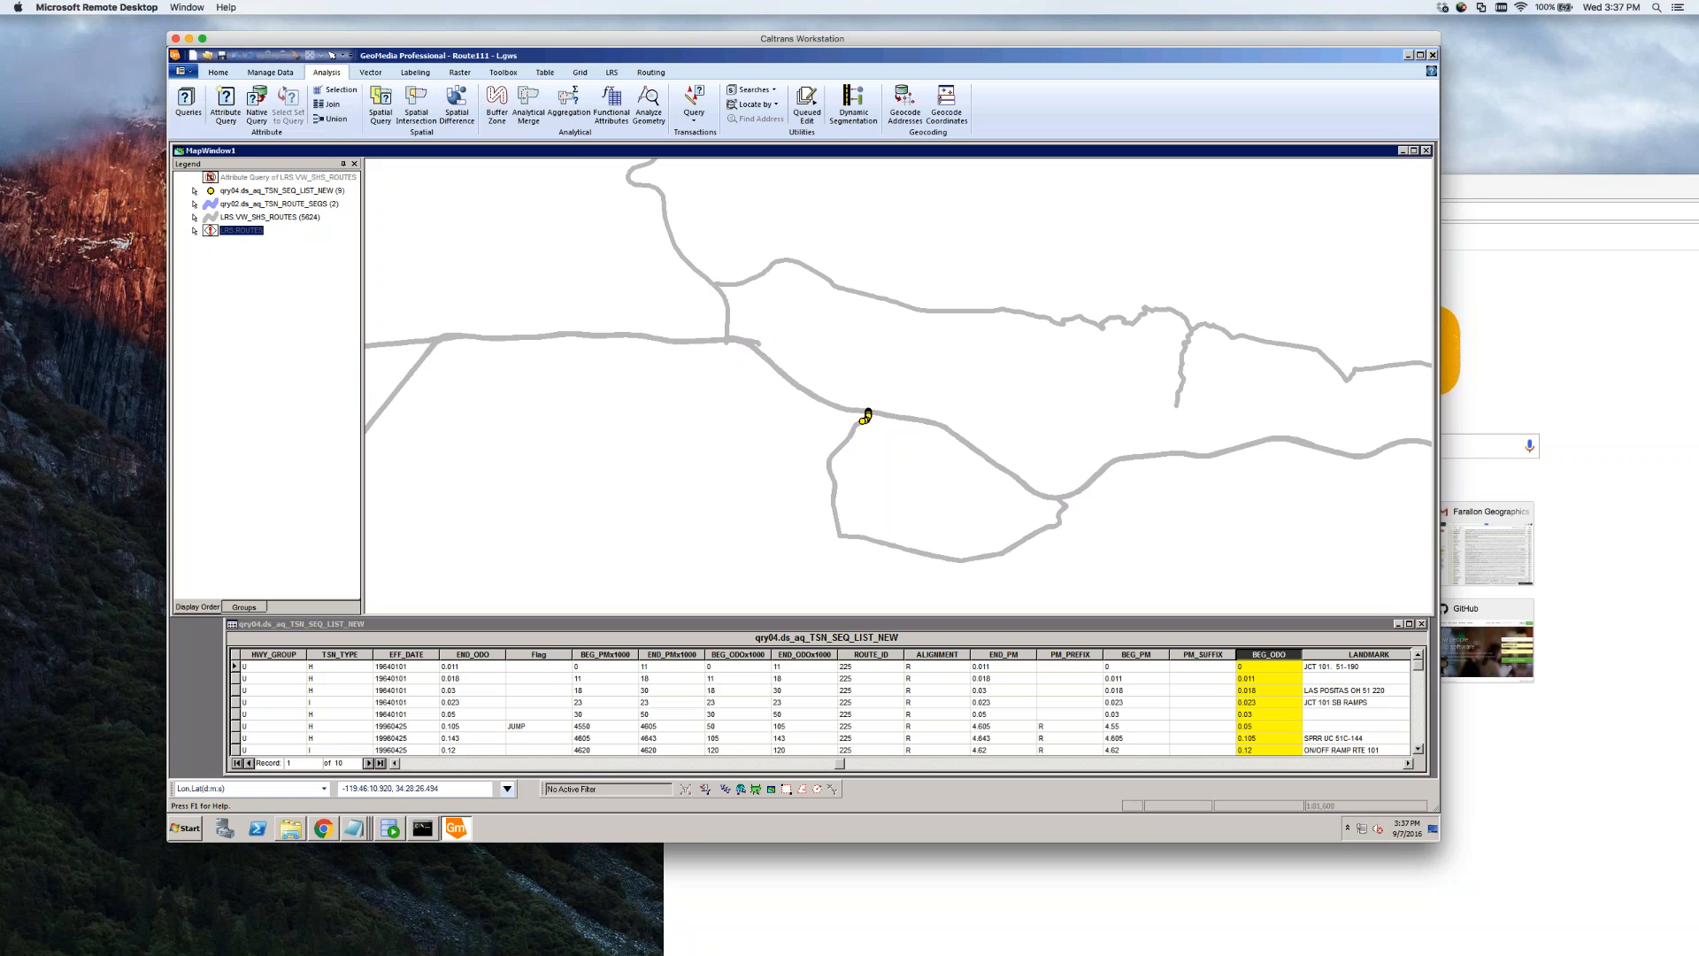
click(268, 56)
drag(841, 427, 1113, 593)
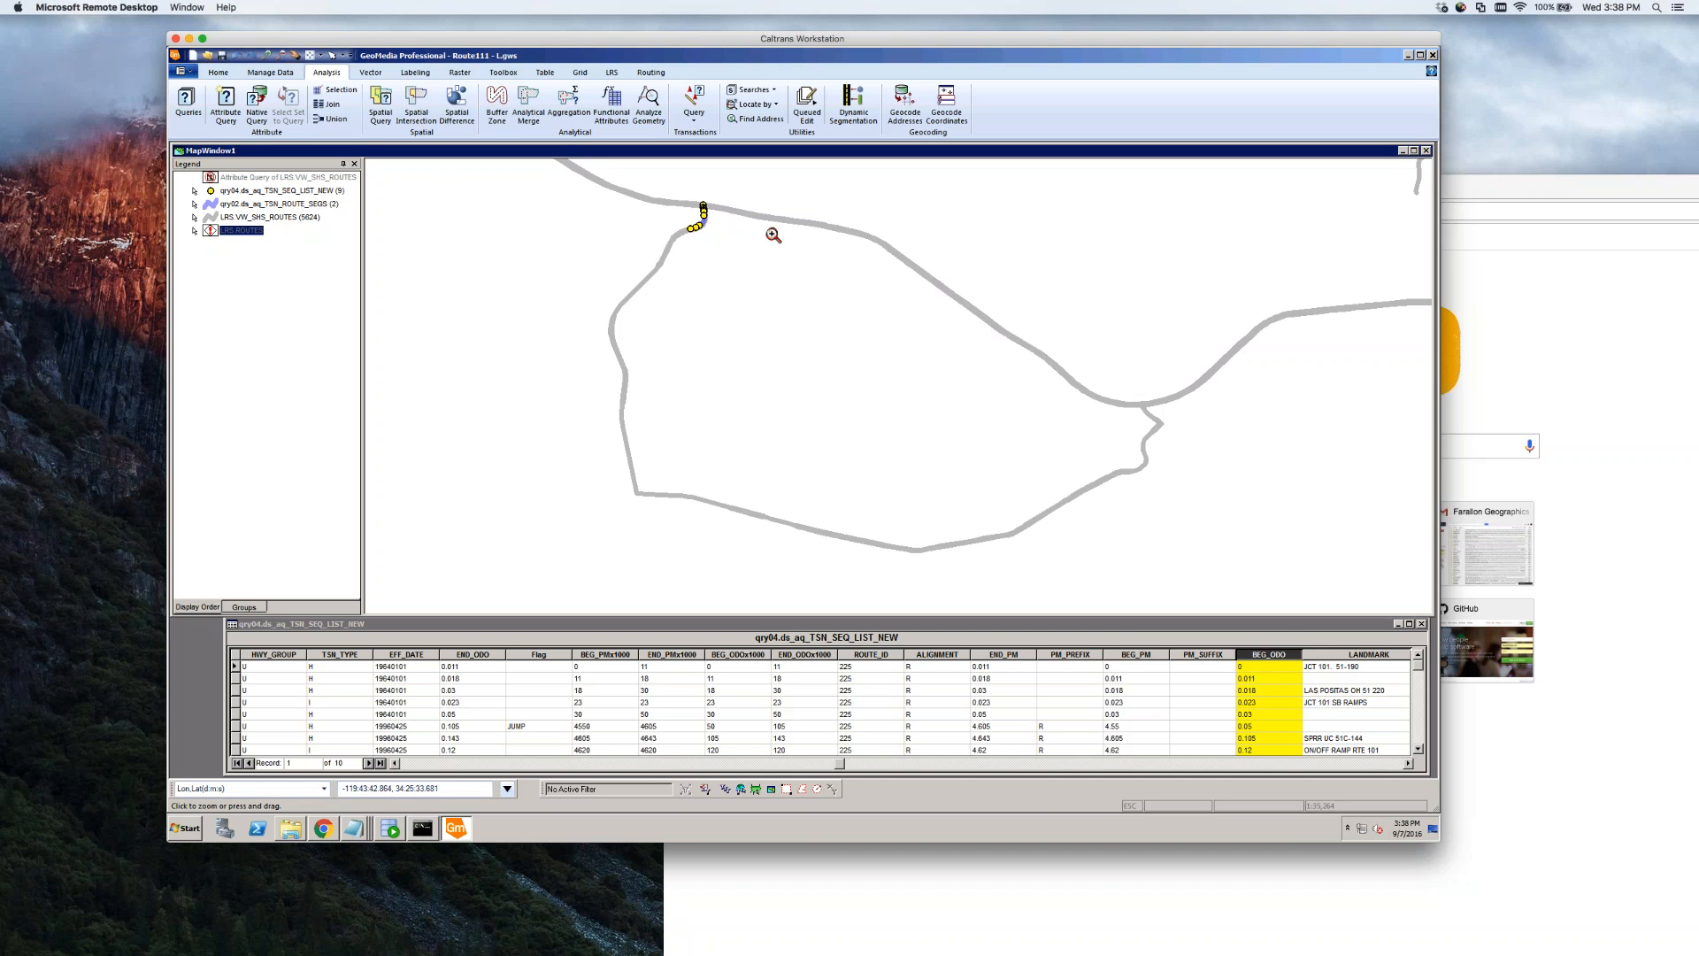
key(Escape)
Check the route segment under the sequence points, then clear the table and legend selections
click(735, 321)
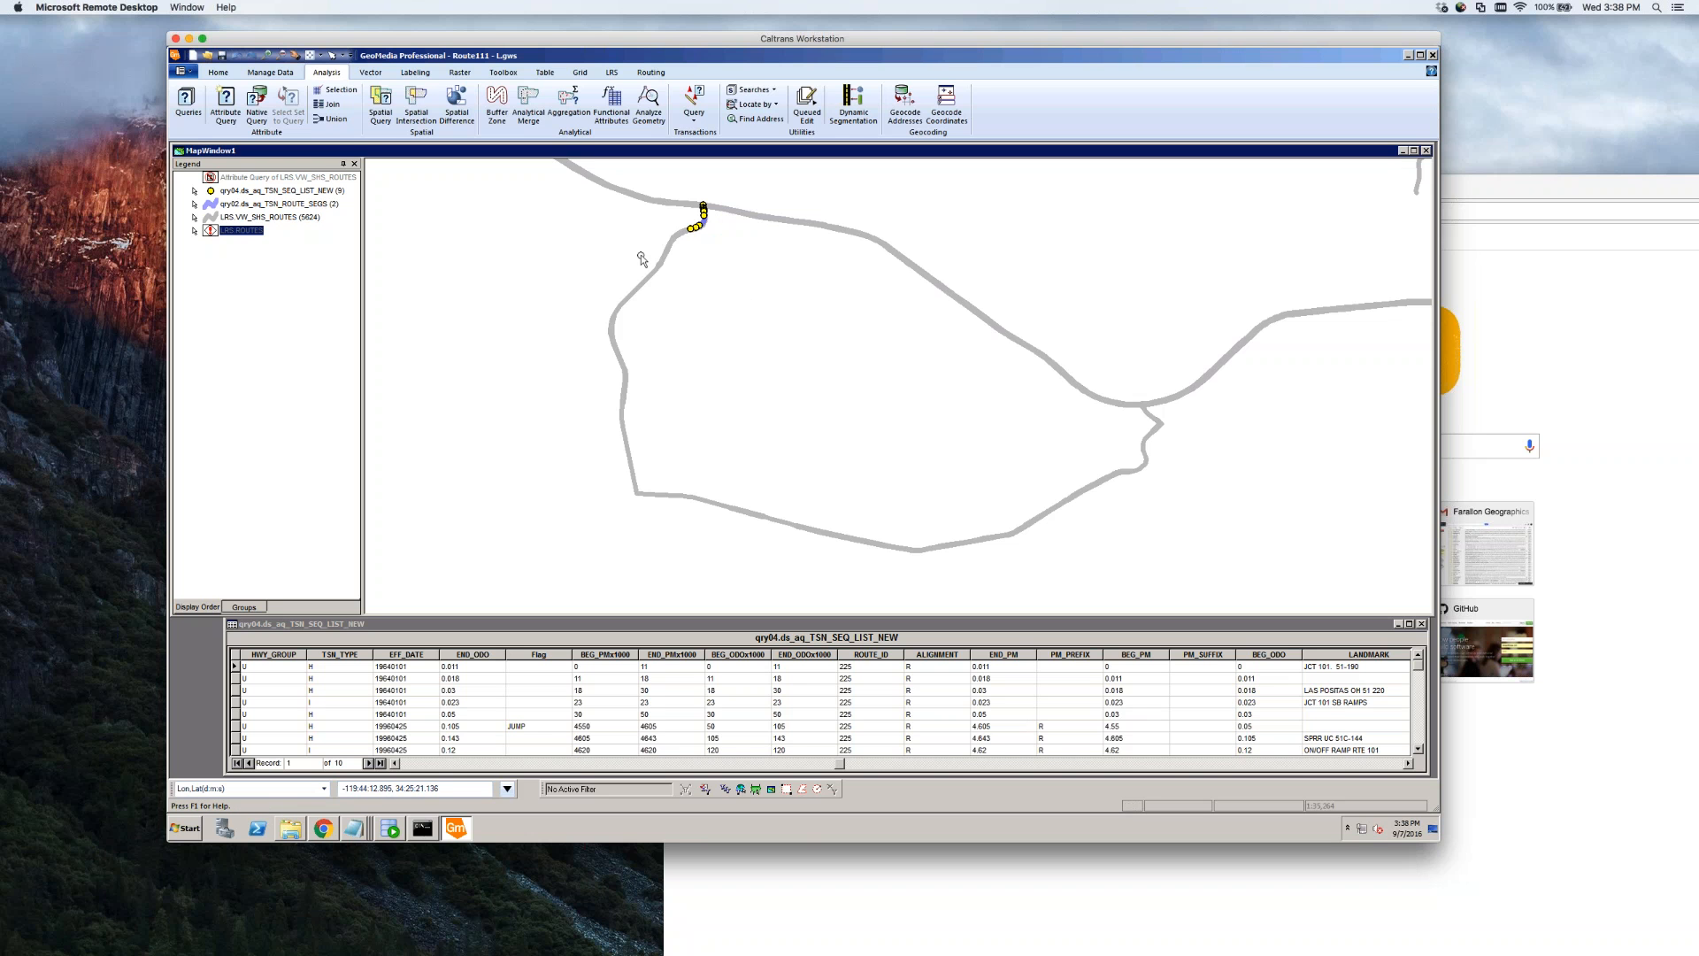
click(665, 249)
click(686, 275)
scroll(712, 226, up, 1)
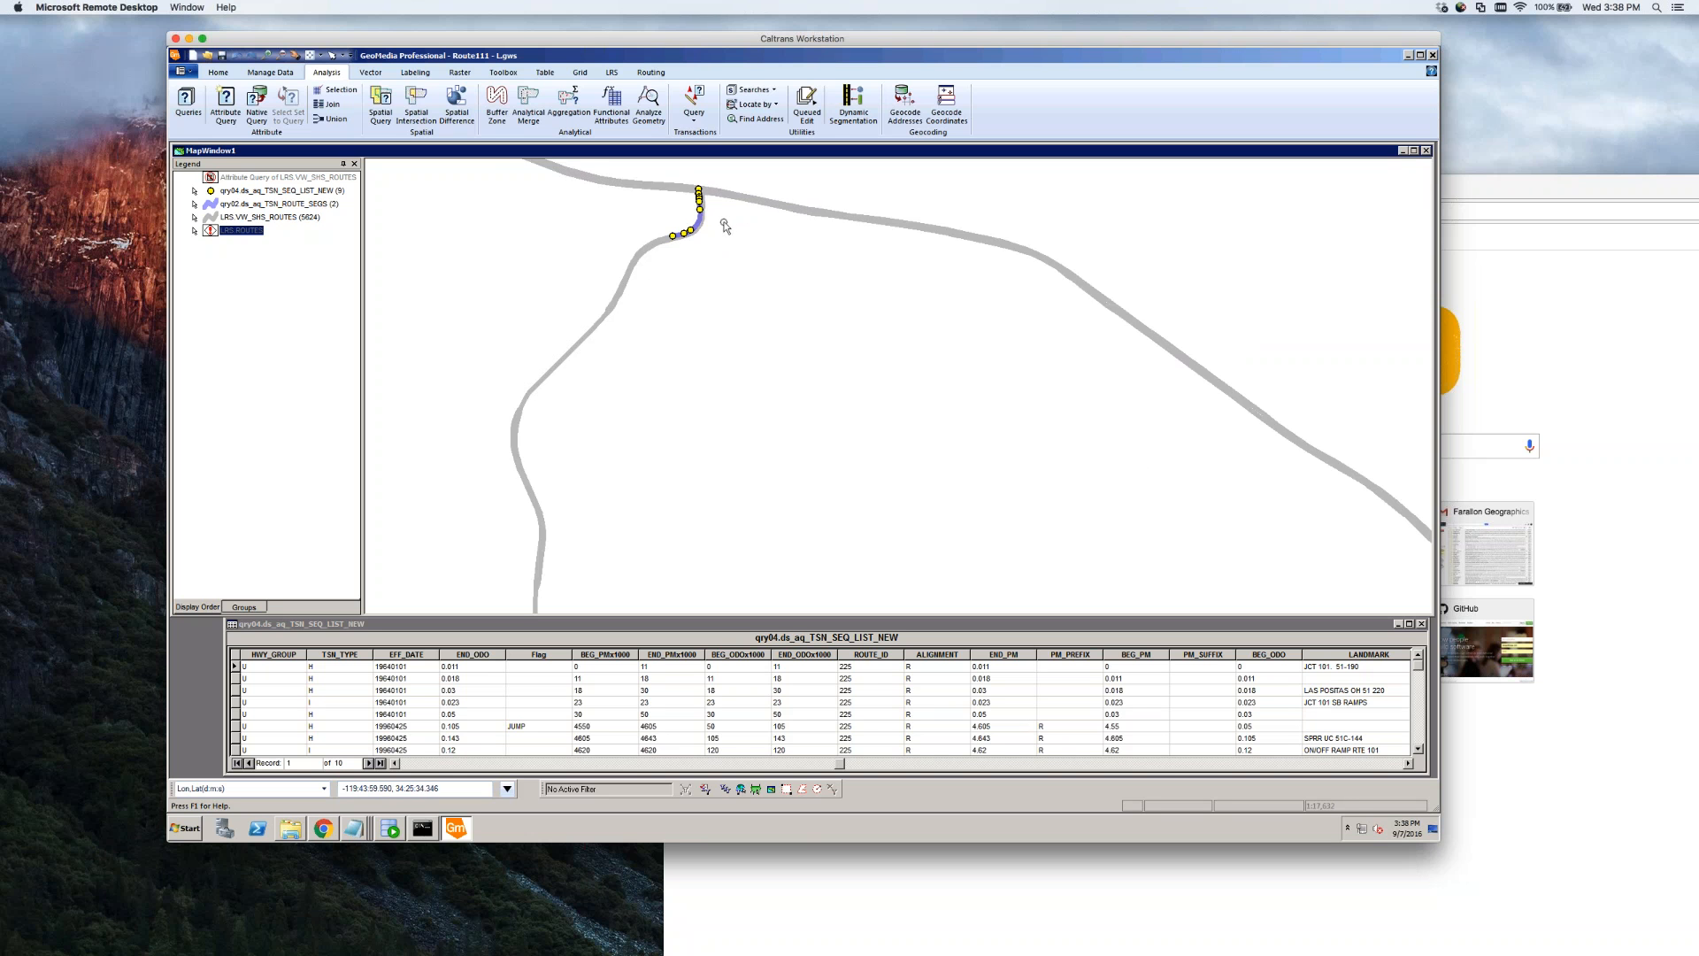
scroll(725, 232, down, 1)
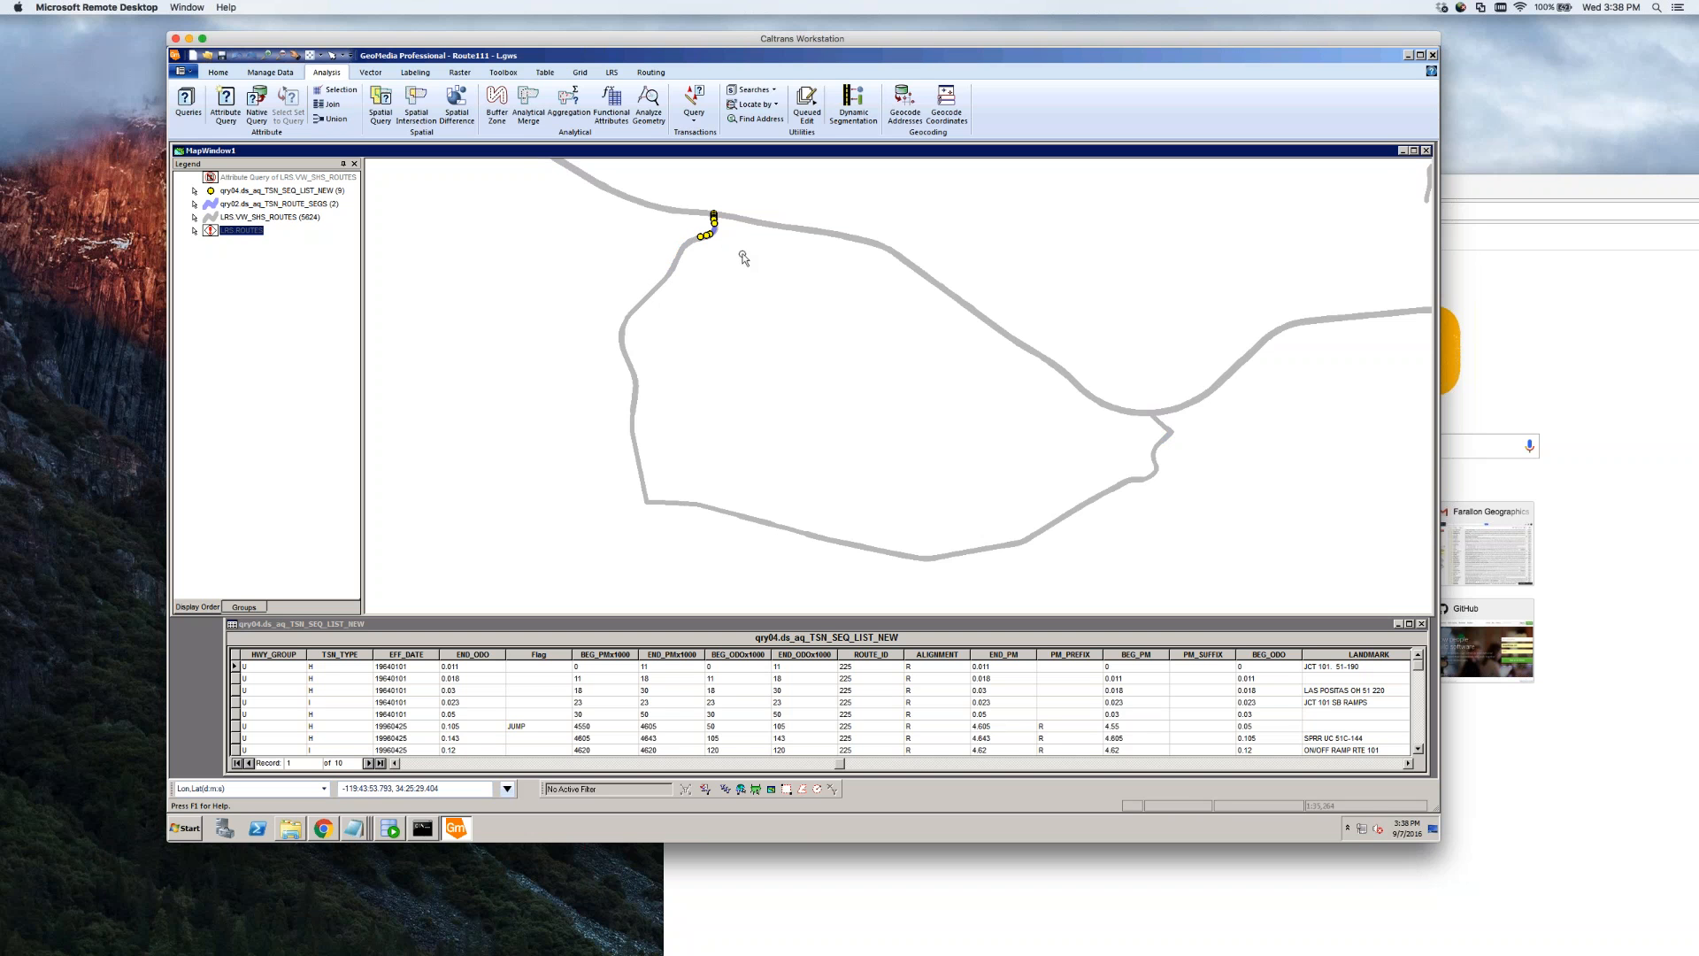
click(285, 327)
click(467, 306)
Select the first NAIP California 2014 WMS address in the Notepad connection notes, then return to GeoMedia
click(290, 828)
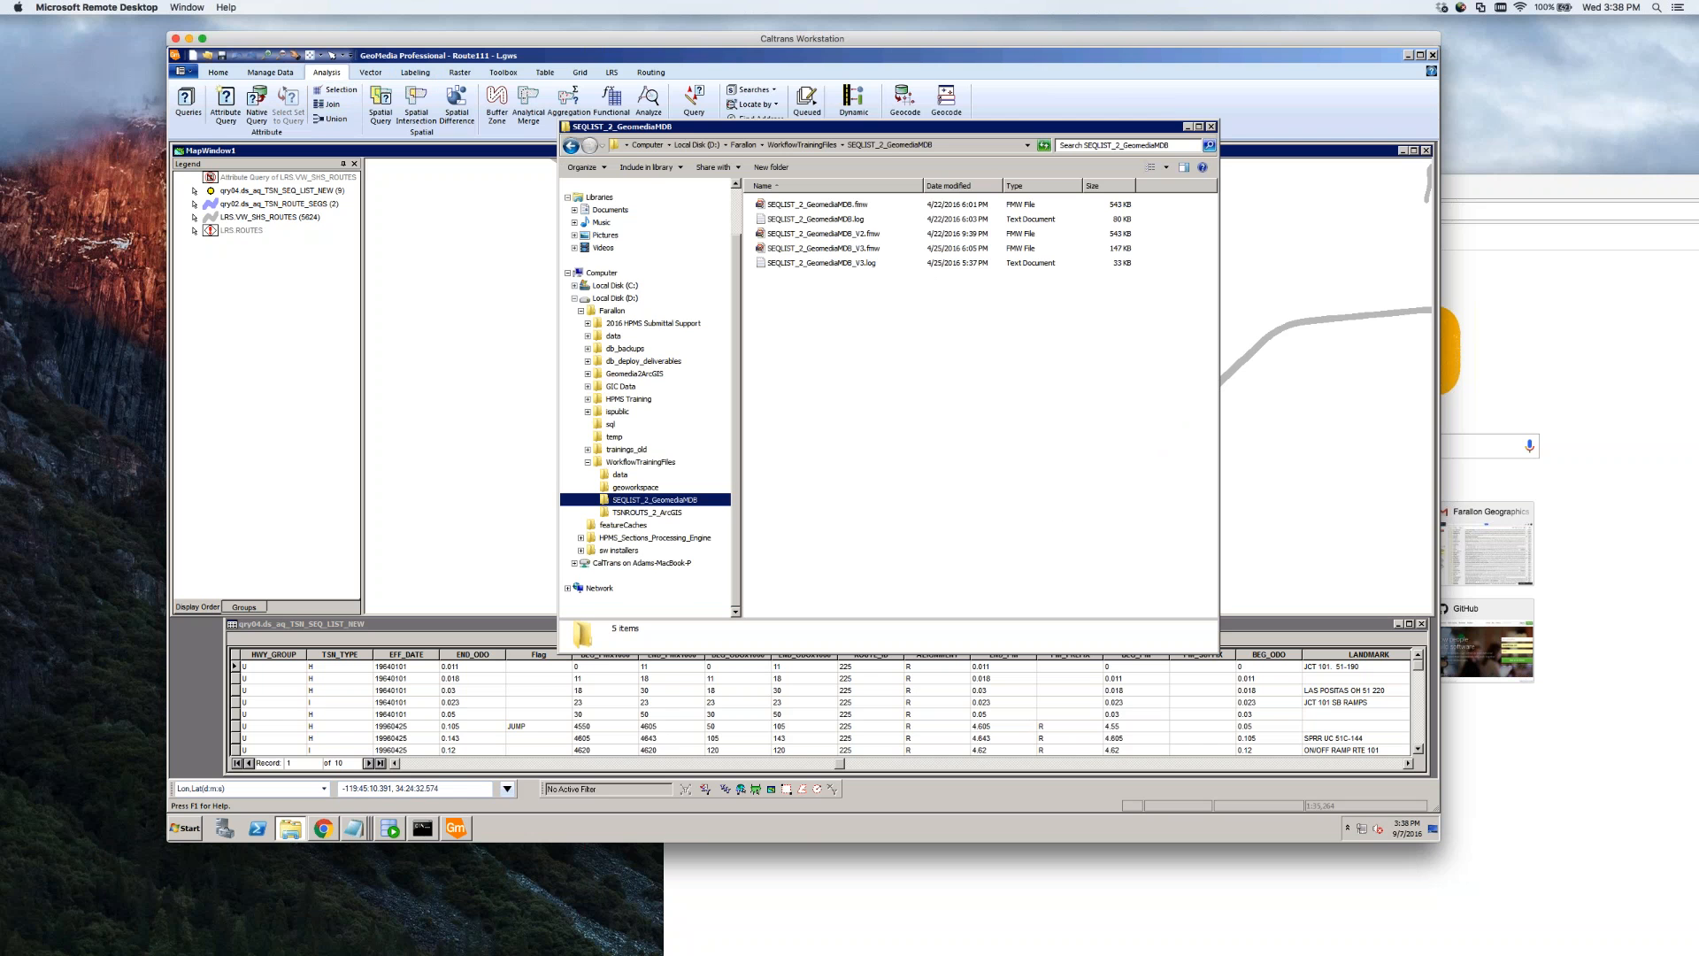
click(356, 832)
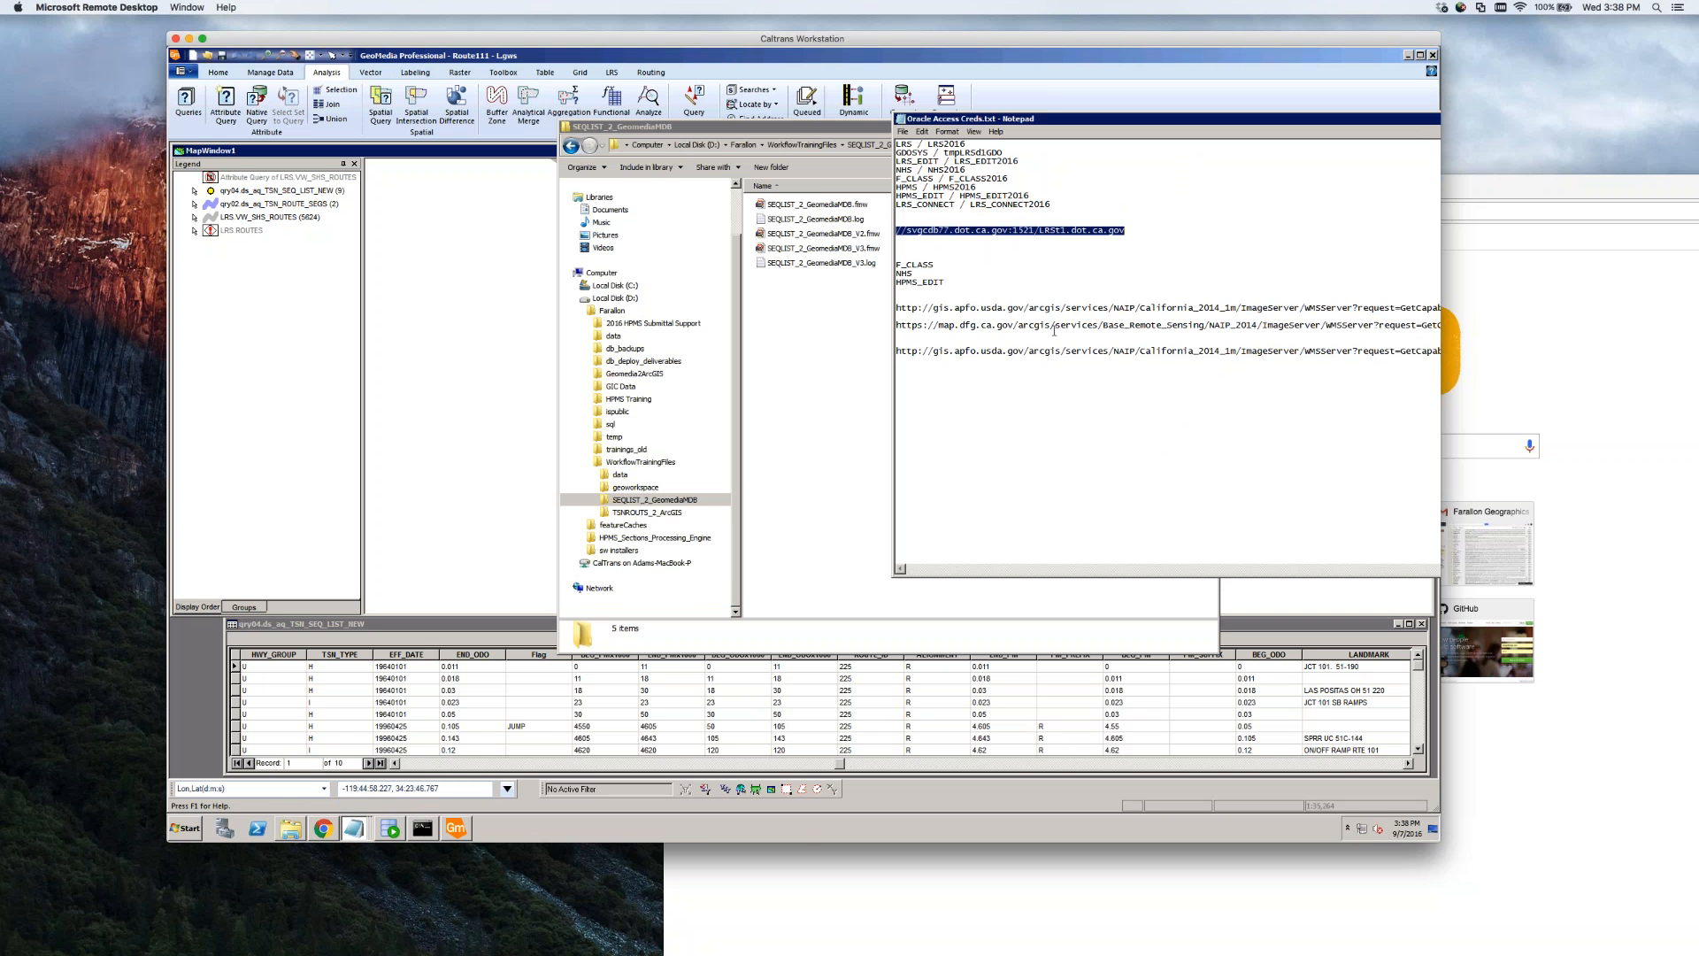
drag(892, 356, 300, 433)
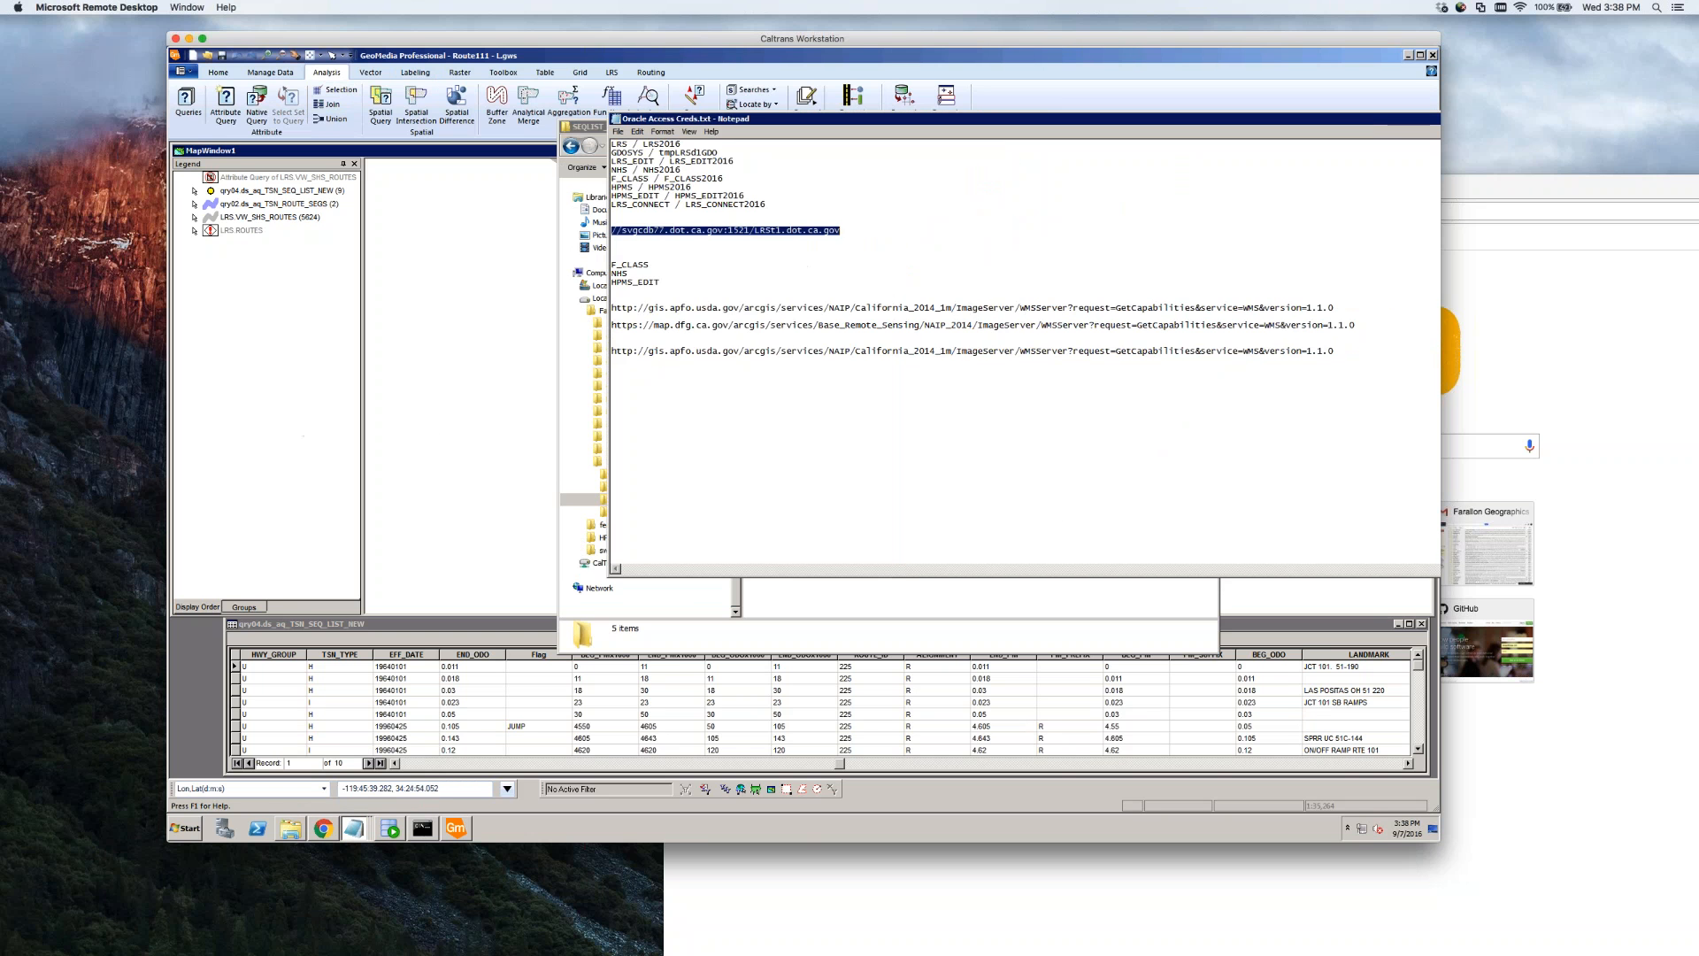
drag(1338, 309, 611, 308)
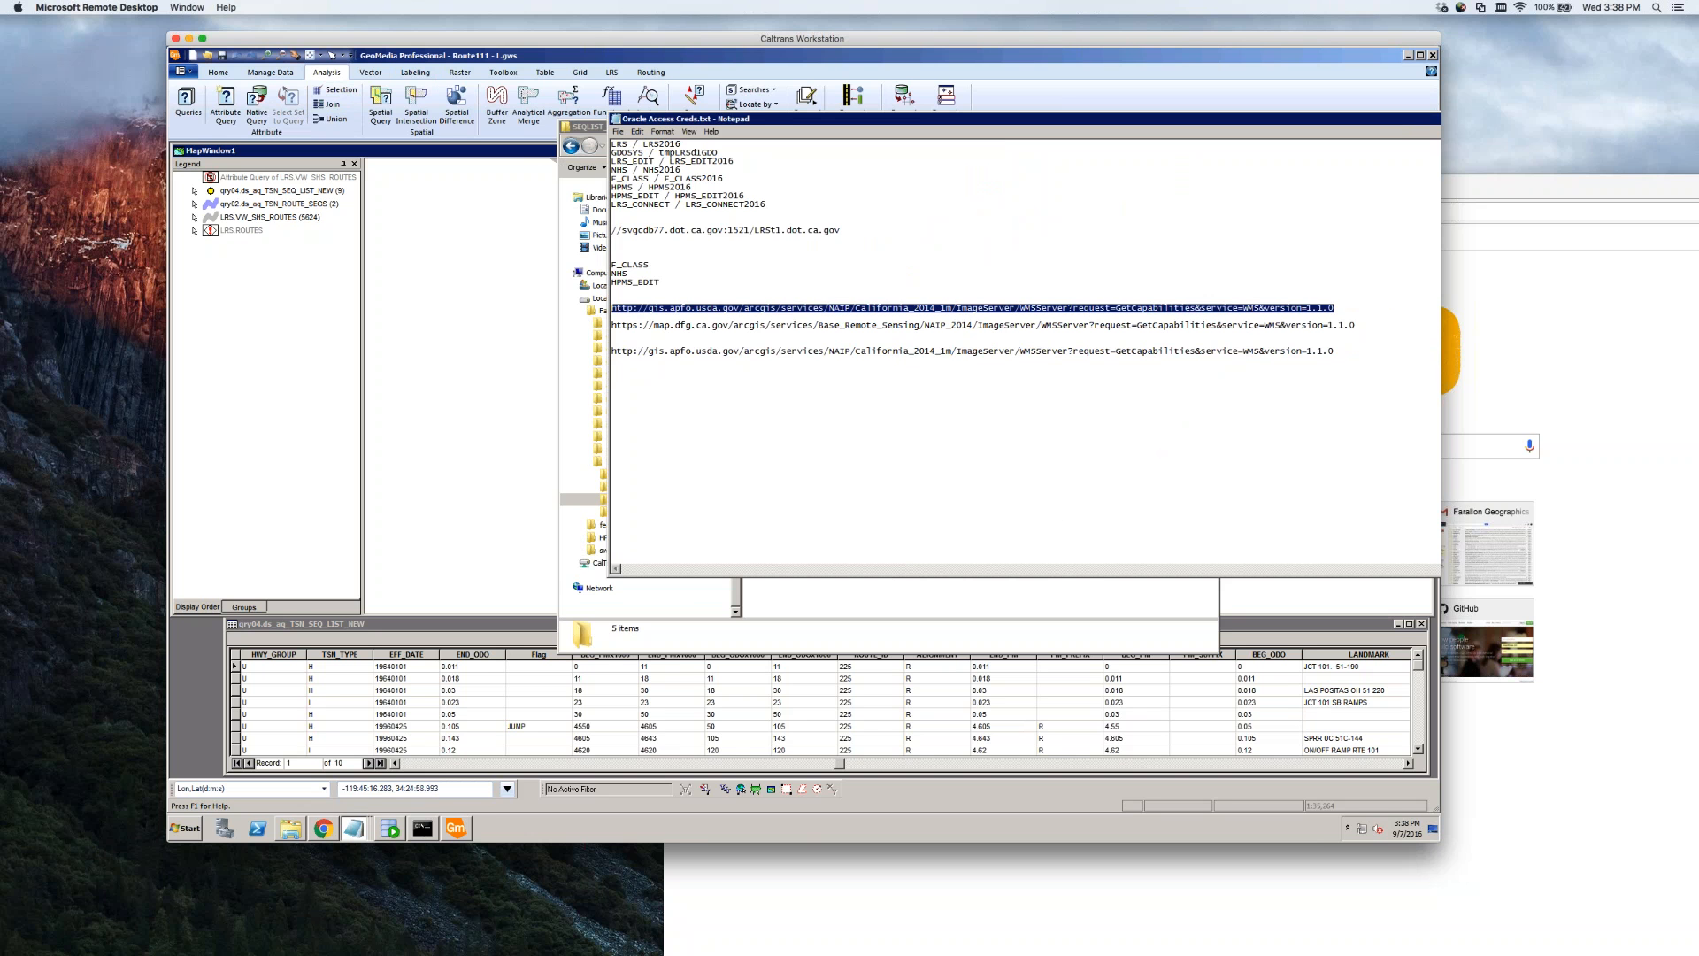
click(459, 268)
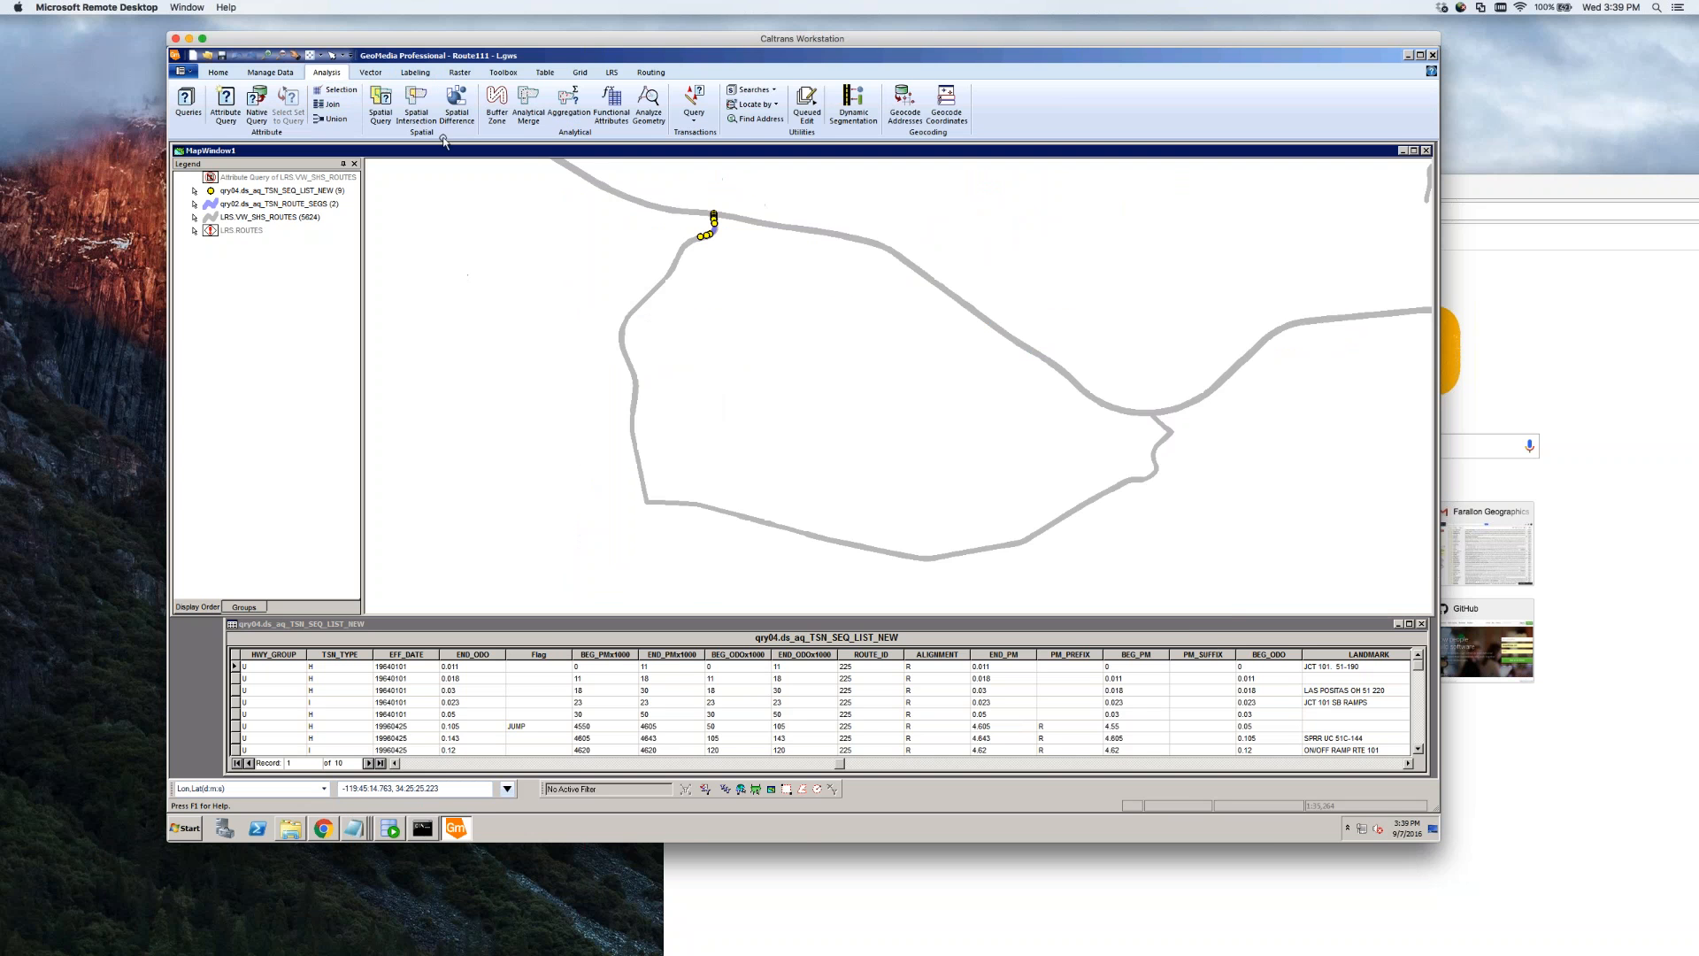
Apply the map-extent spatial filter and turn on display of the LRS.ROUTES layer
click(285, 76)
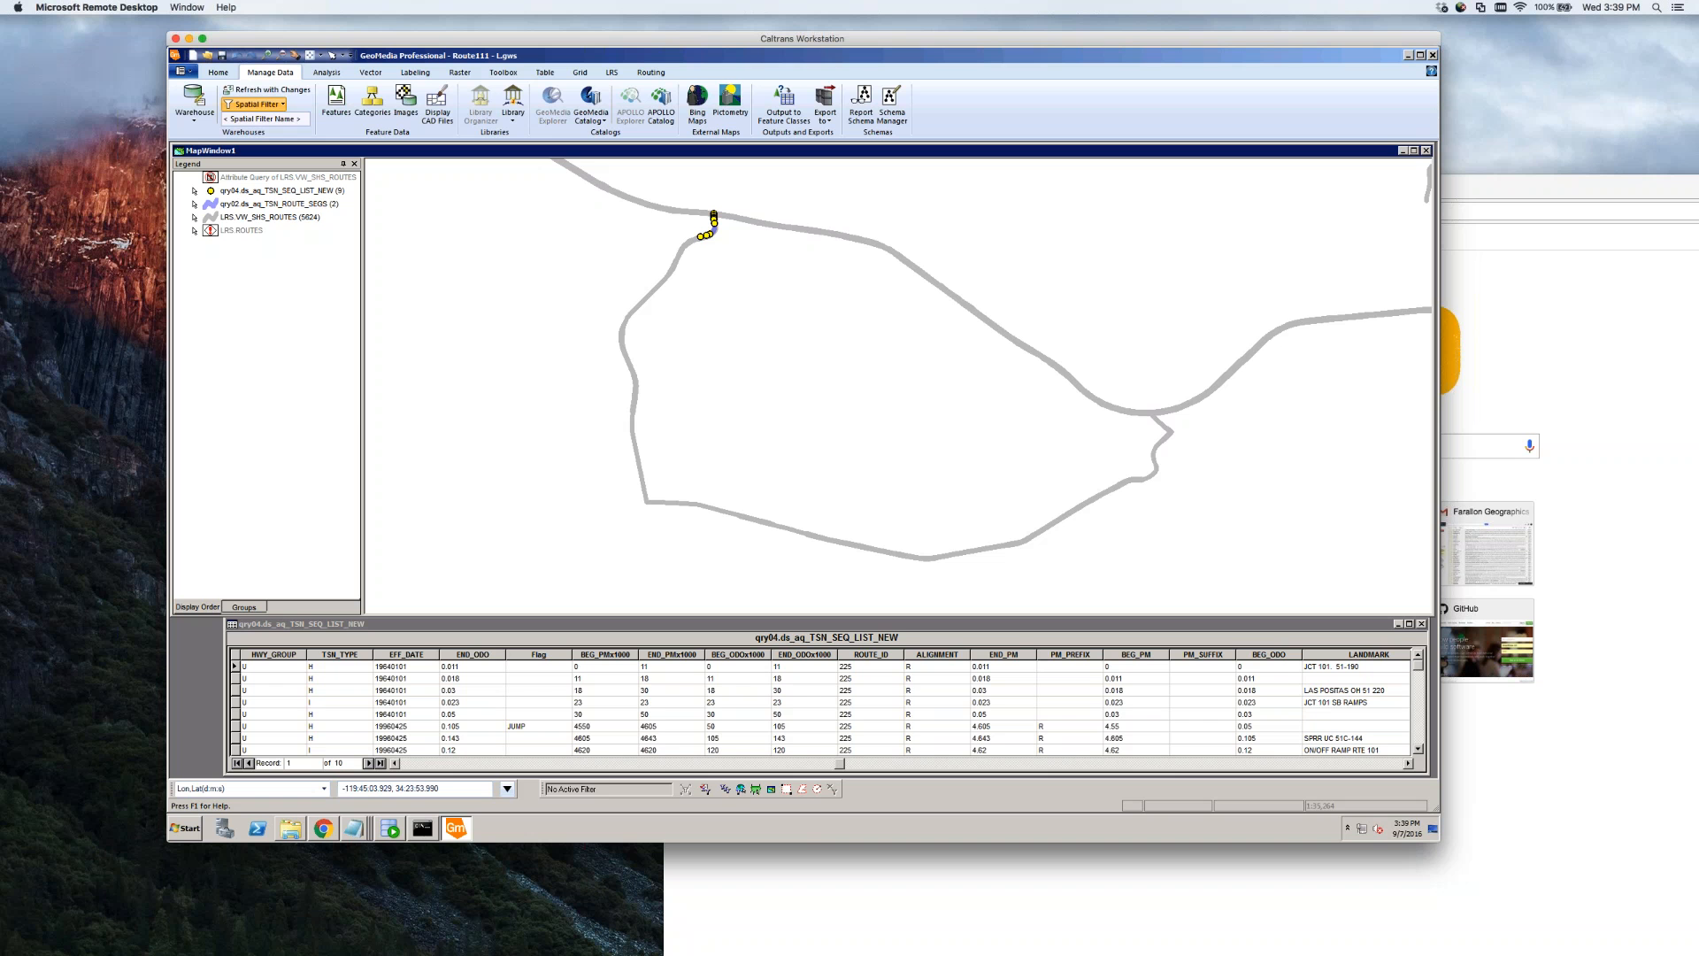
click(761, 789)
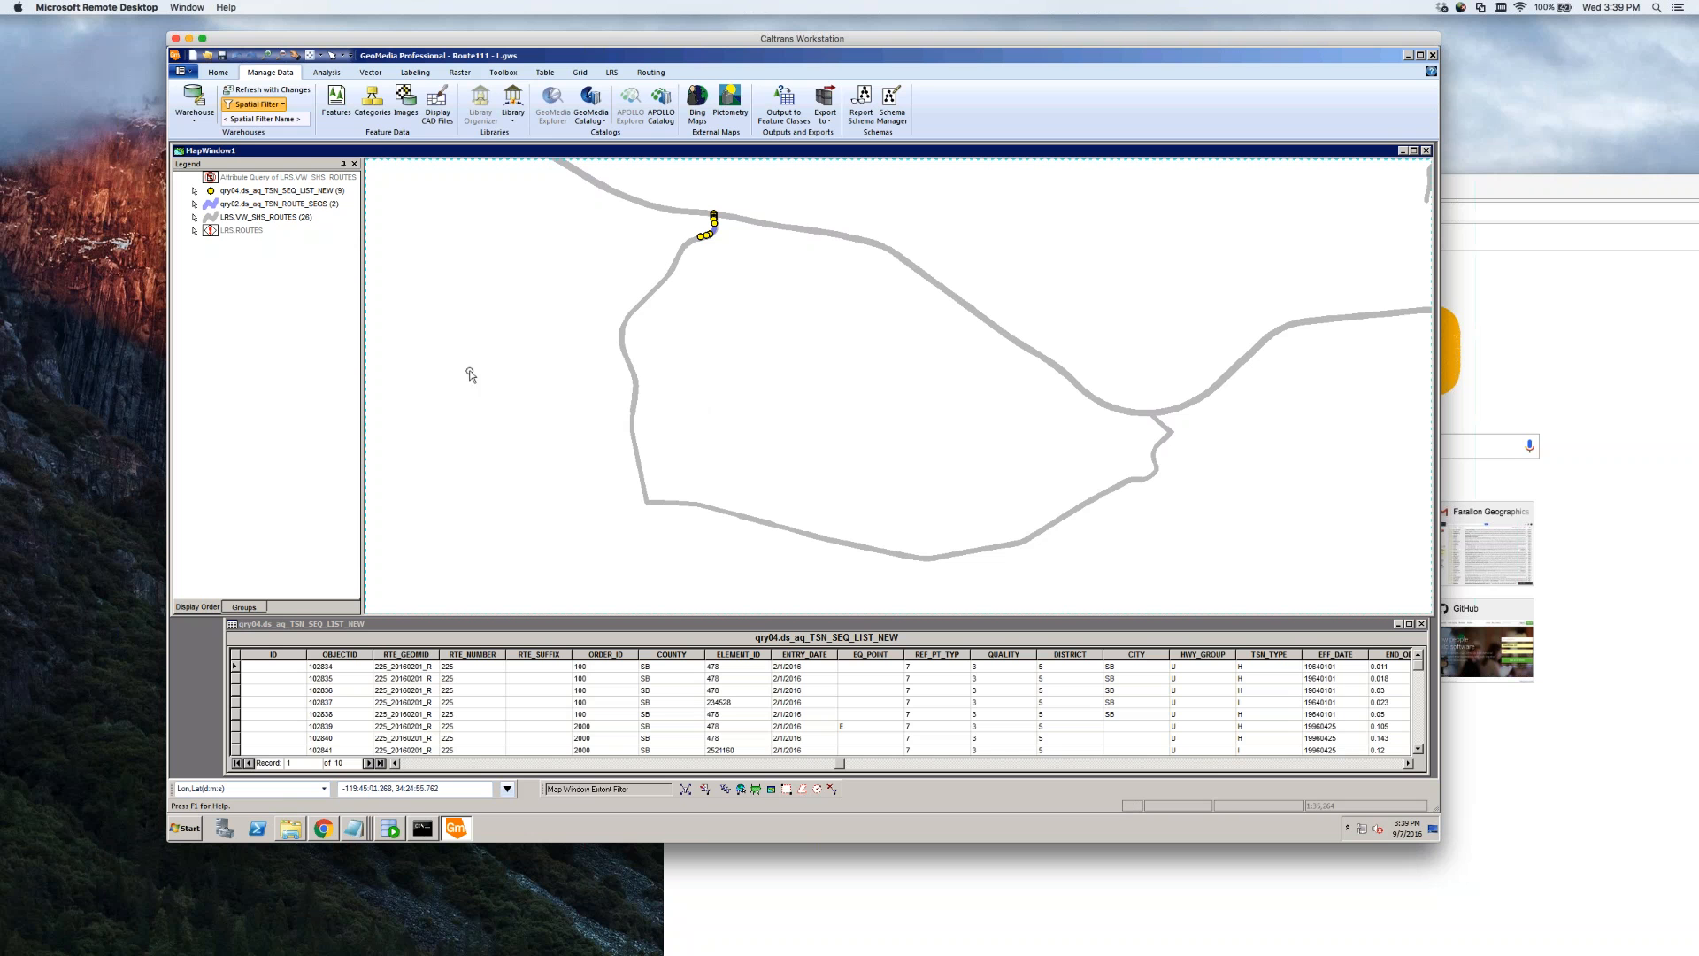
right_click(254, 231)
click(276, 240)
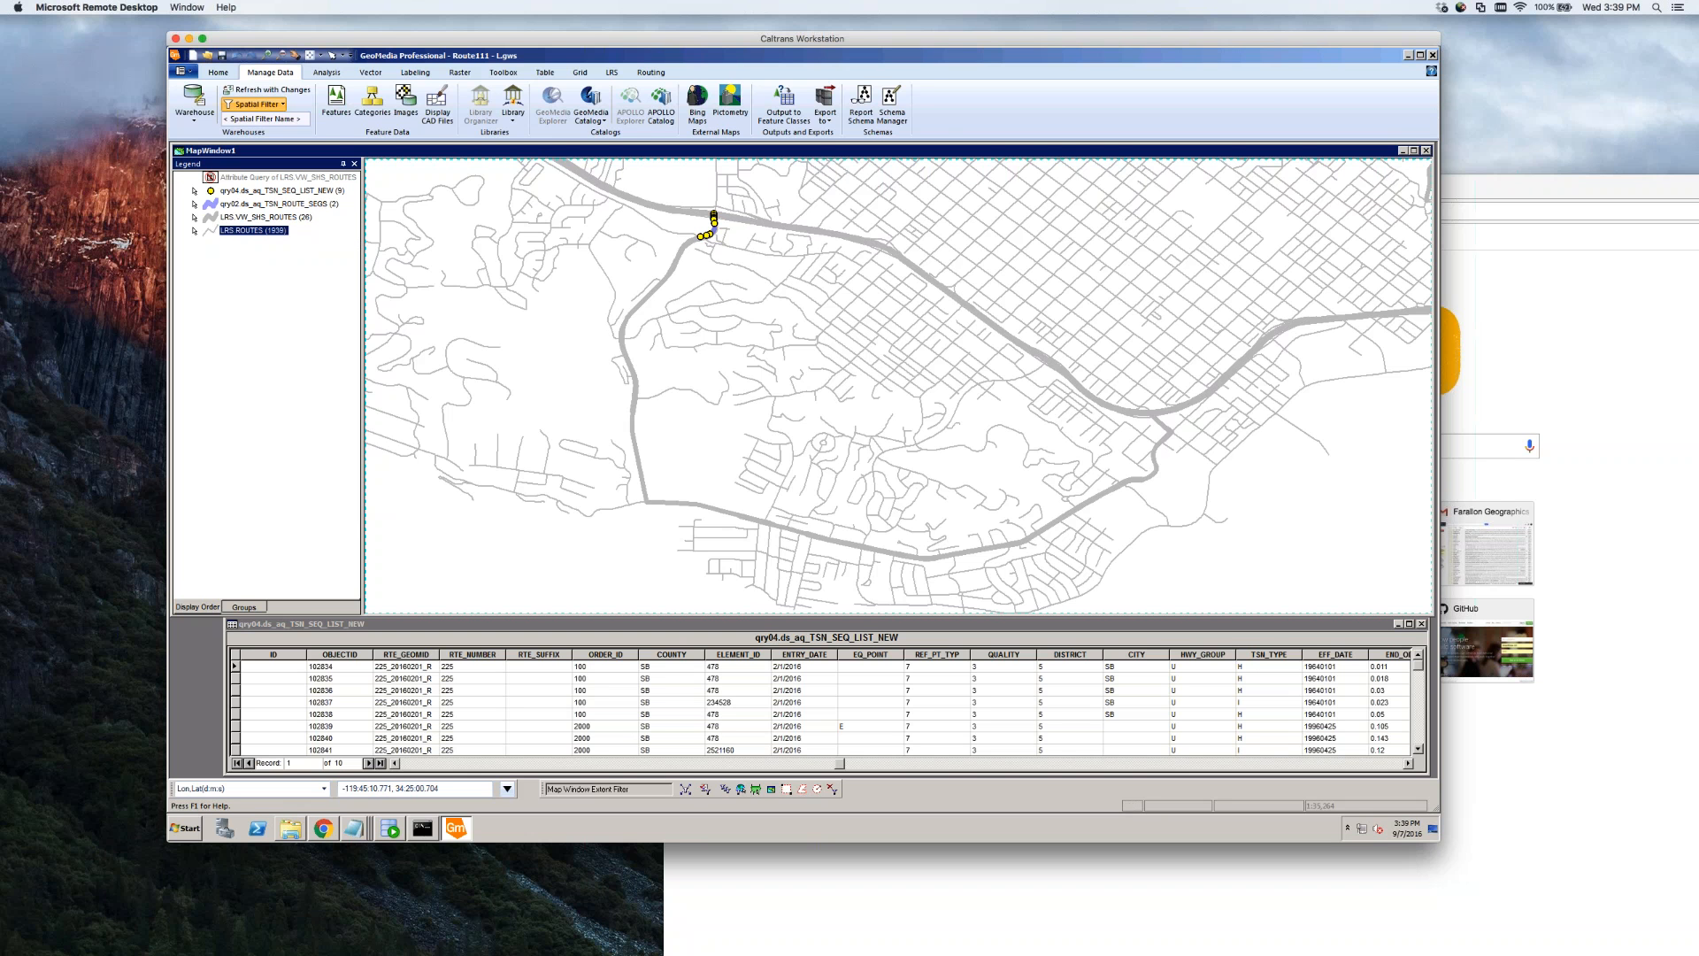
Create a new WMS warehouse connection using the pasted NAIP imagery service address
click(326, 73)
click(251, 76)
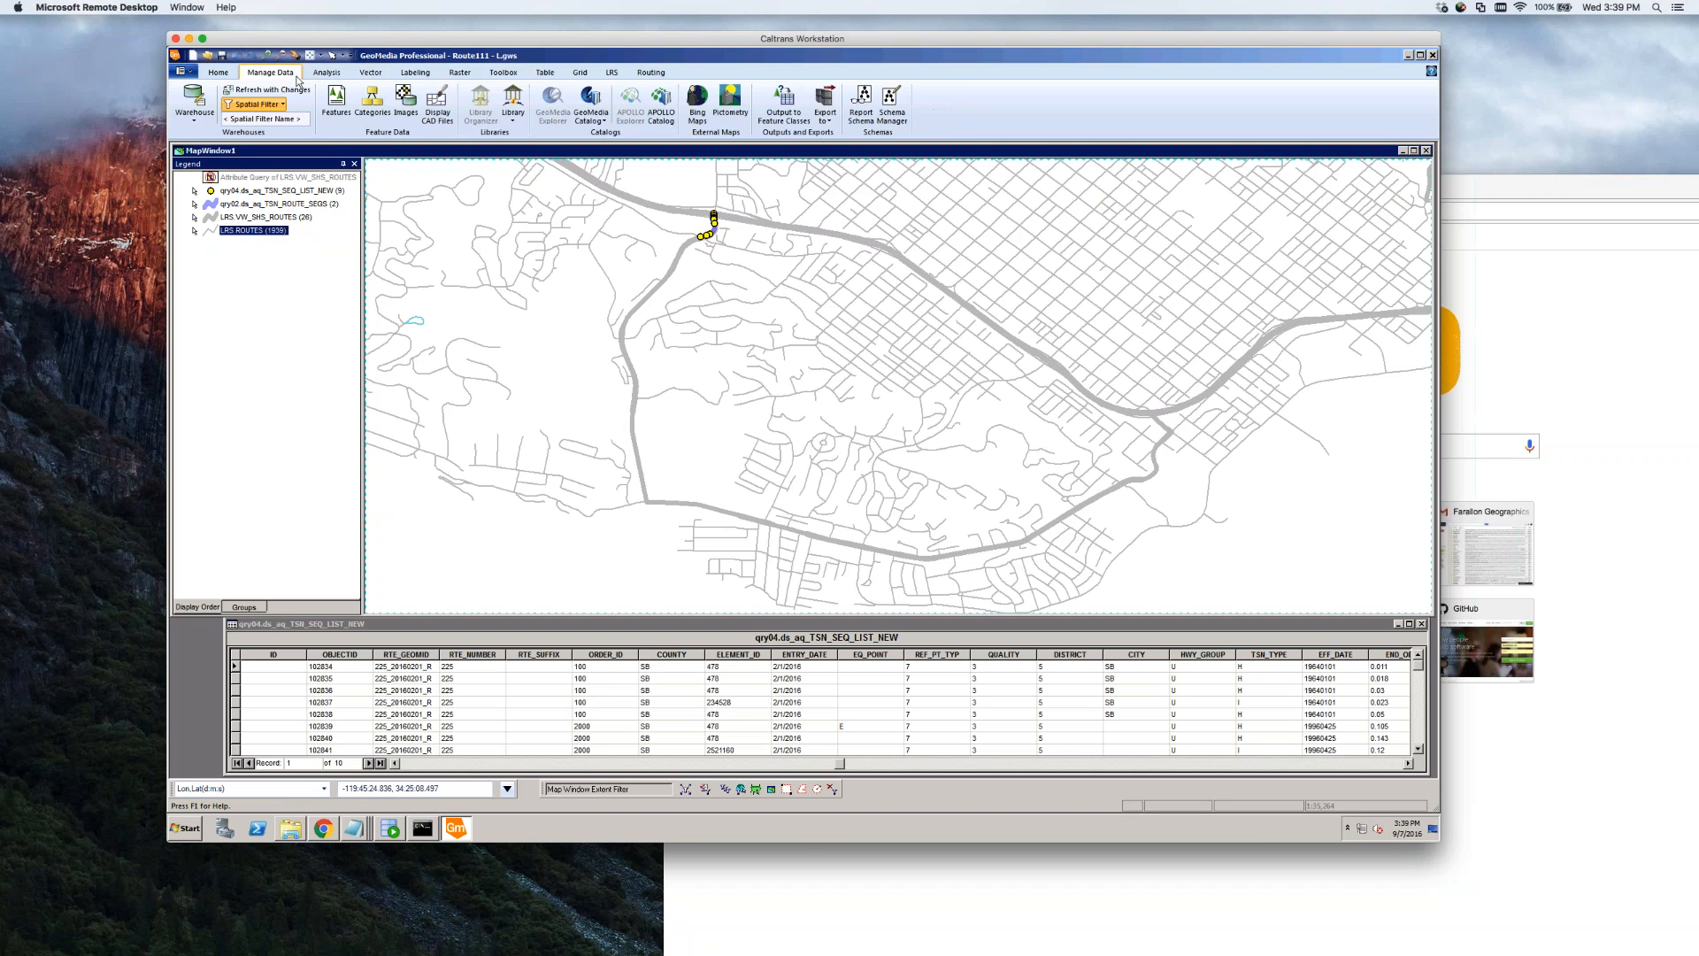
click(227, 76)
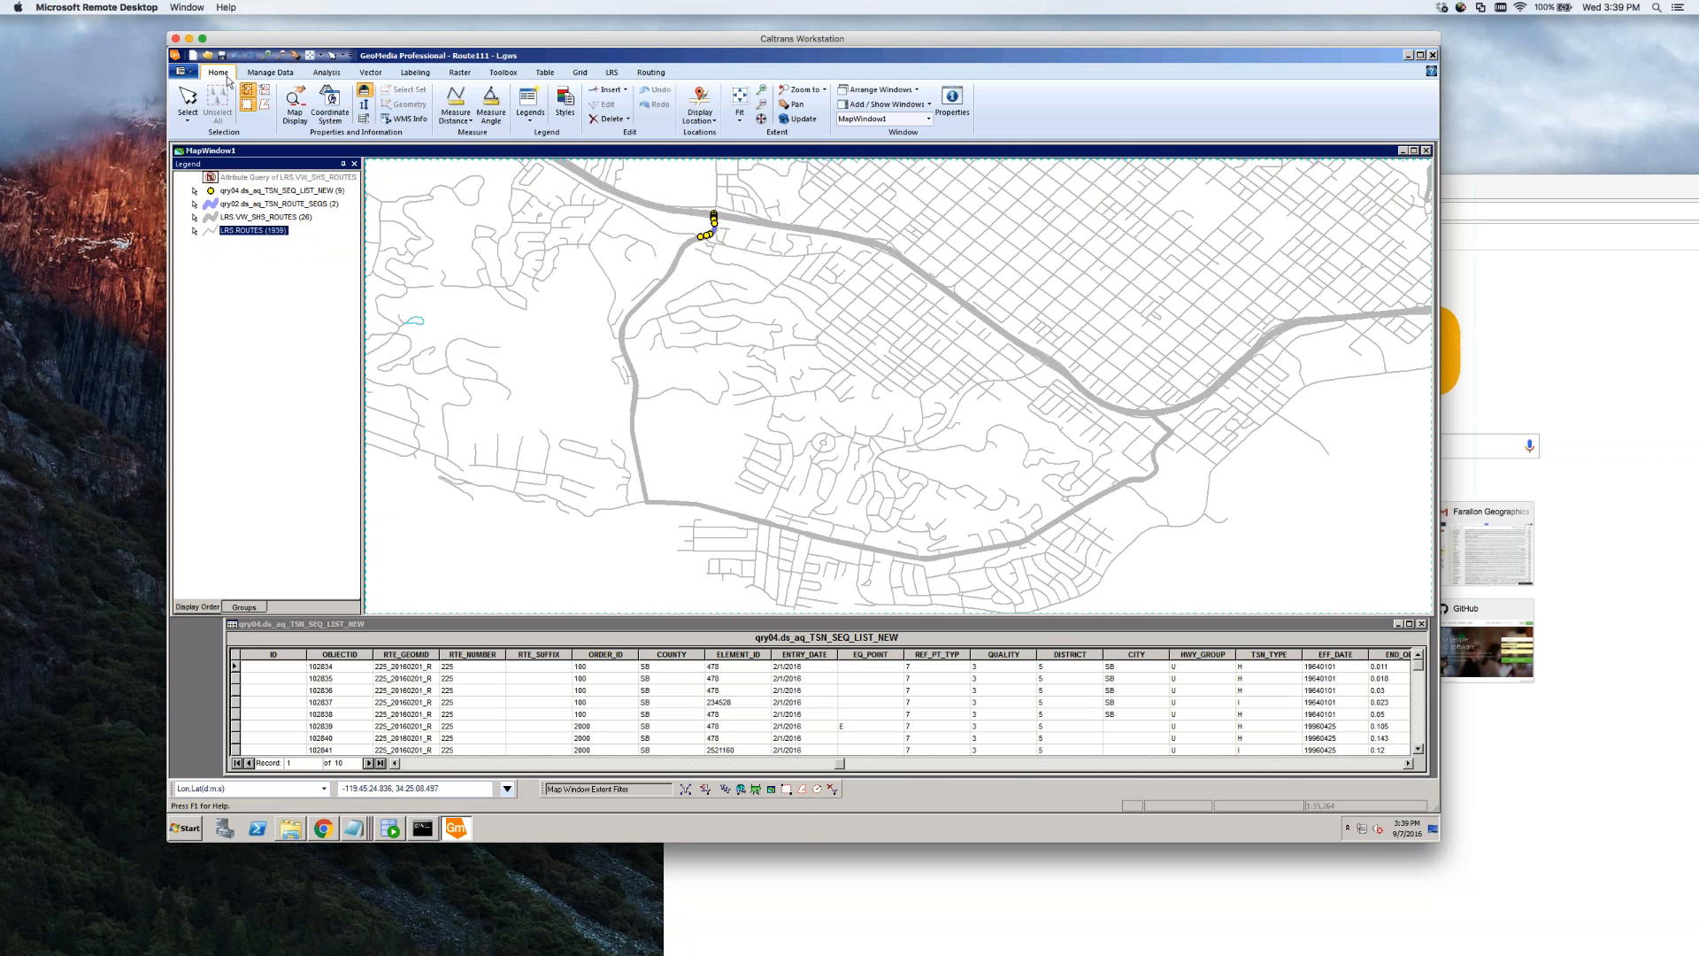
click(266, 75)
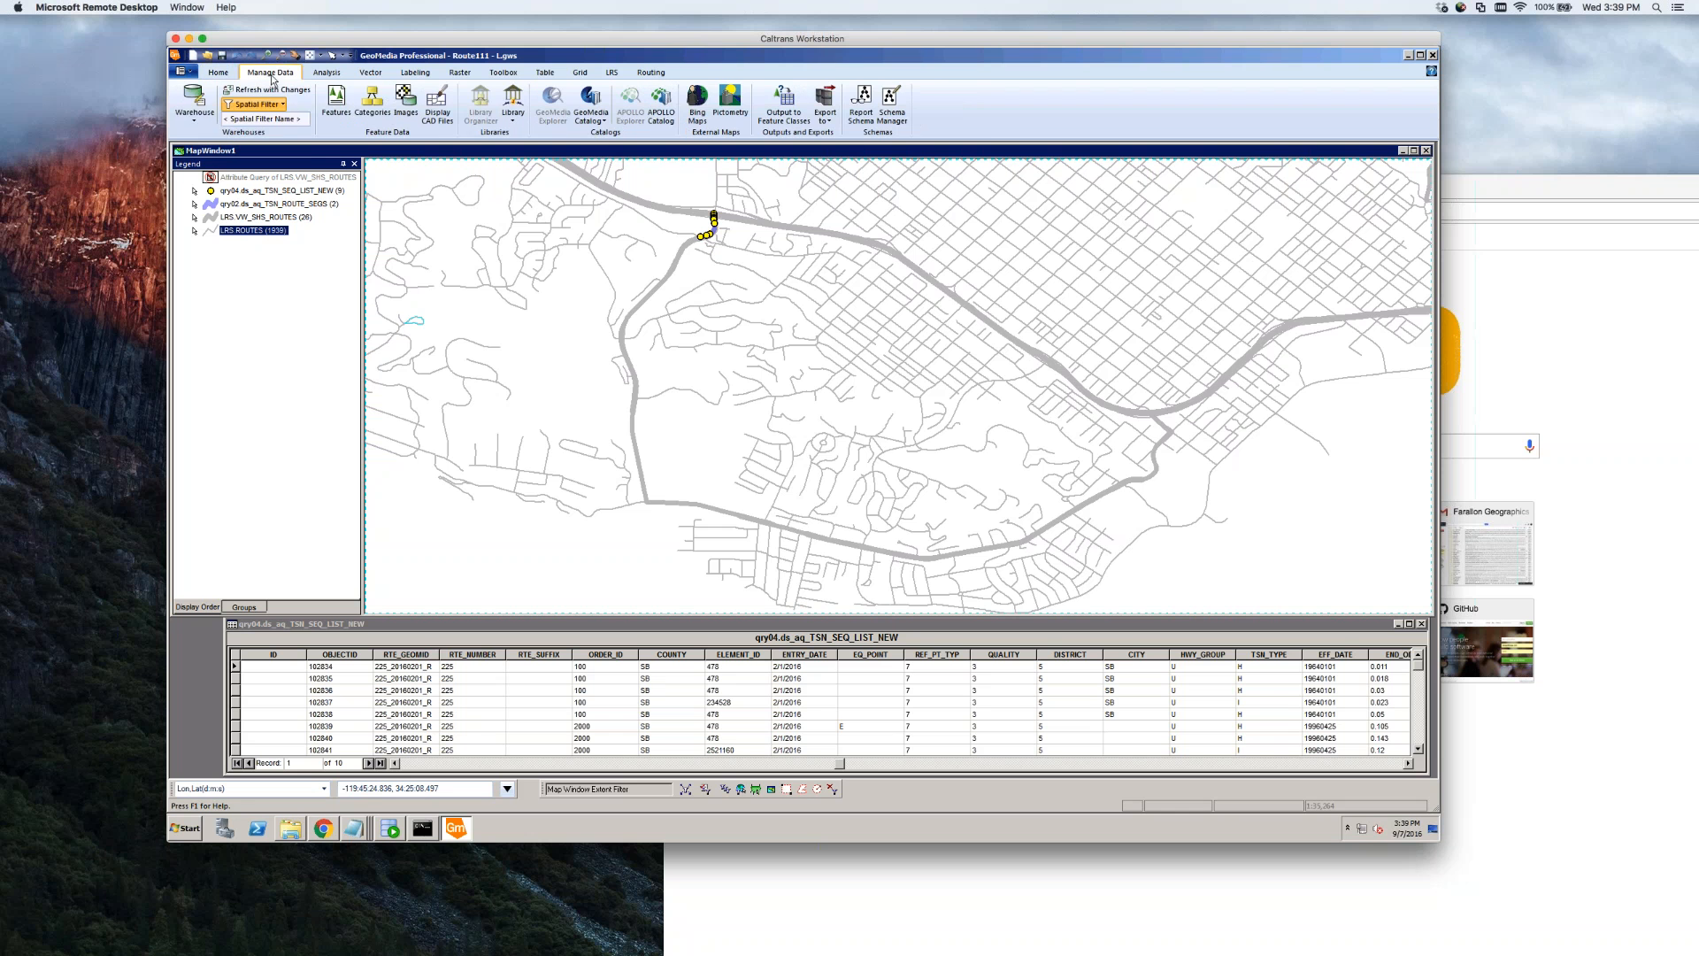
click(196, 121)
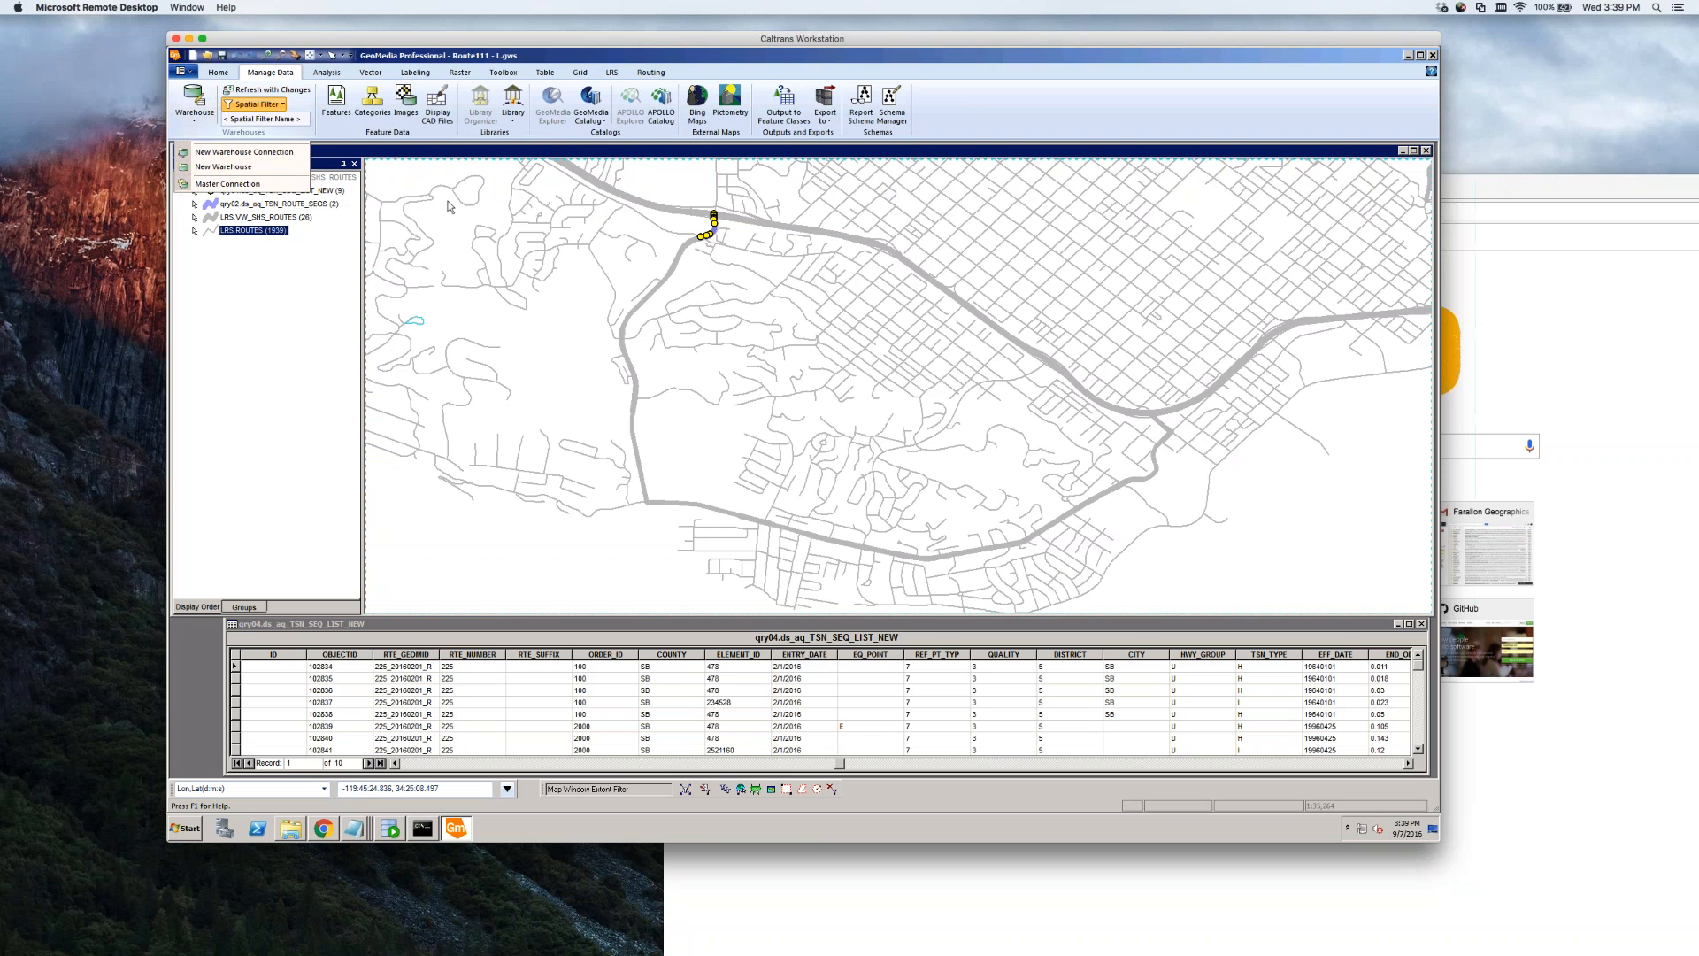
click(280, 156)
scroll(741, 509, down, 2)
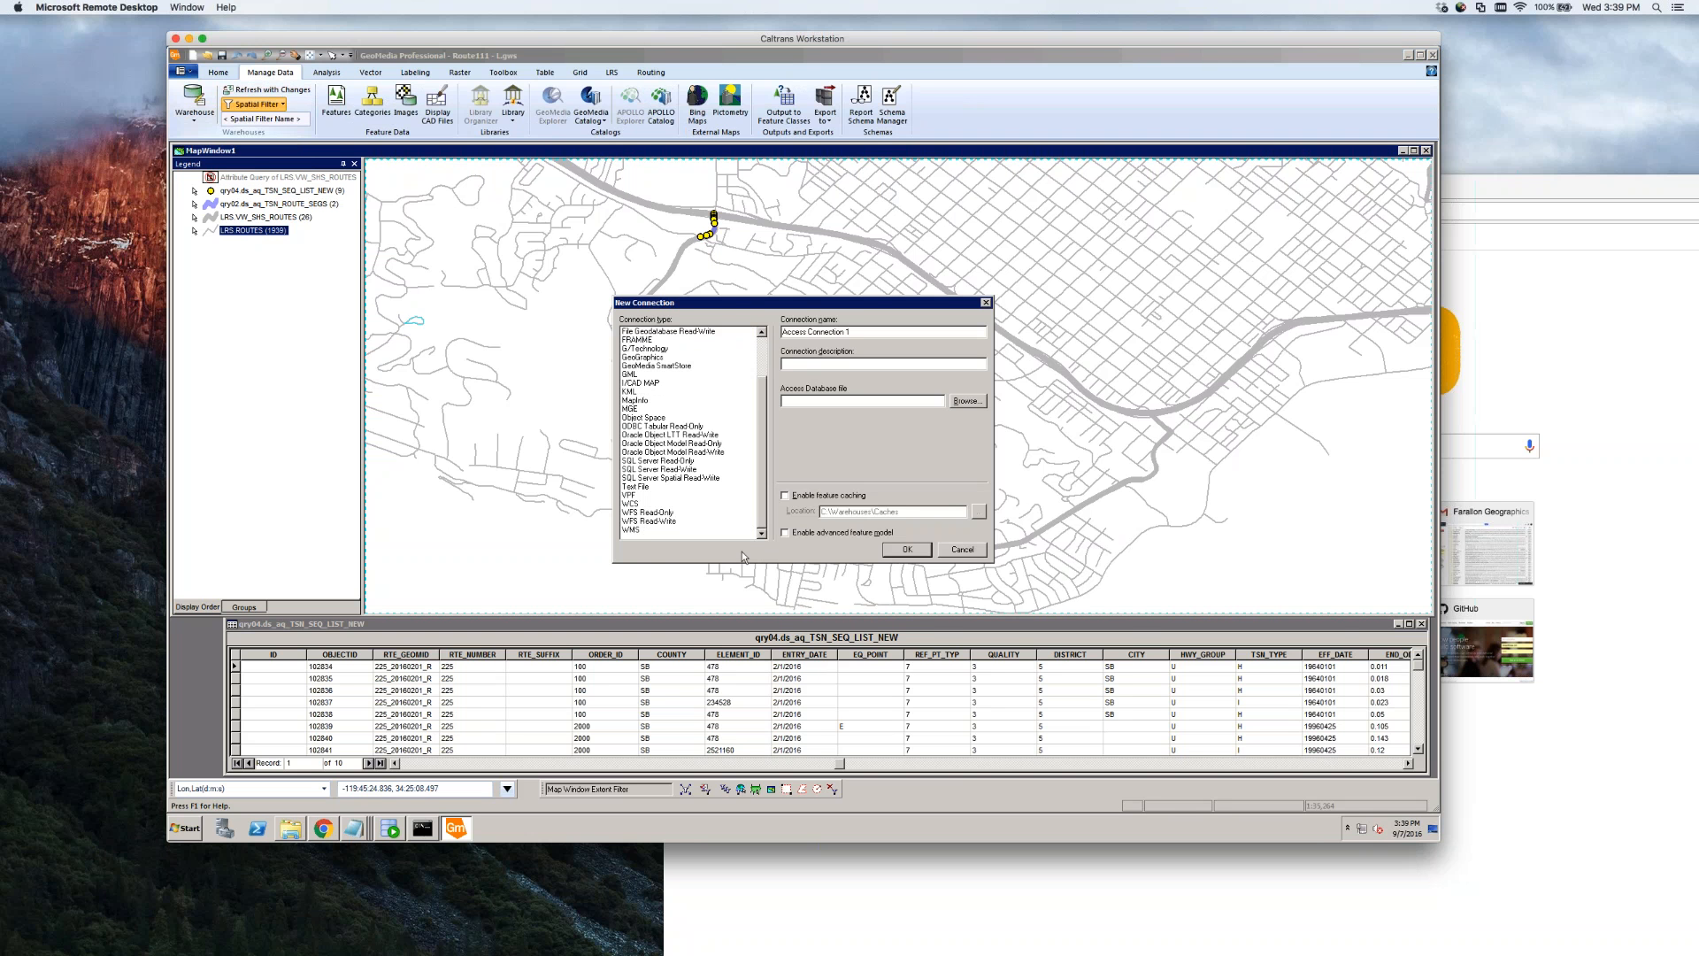
click(646, 529)
click(968, 427)
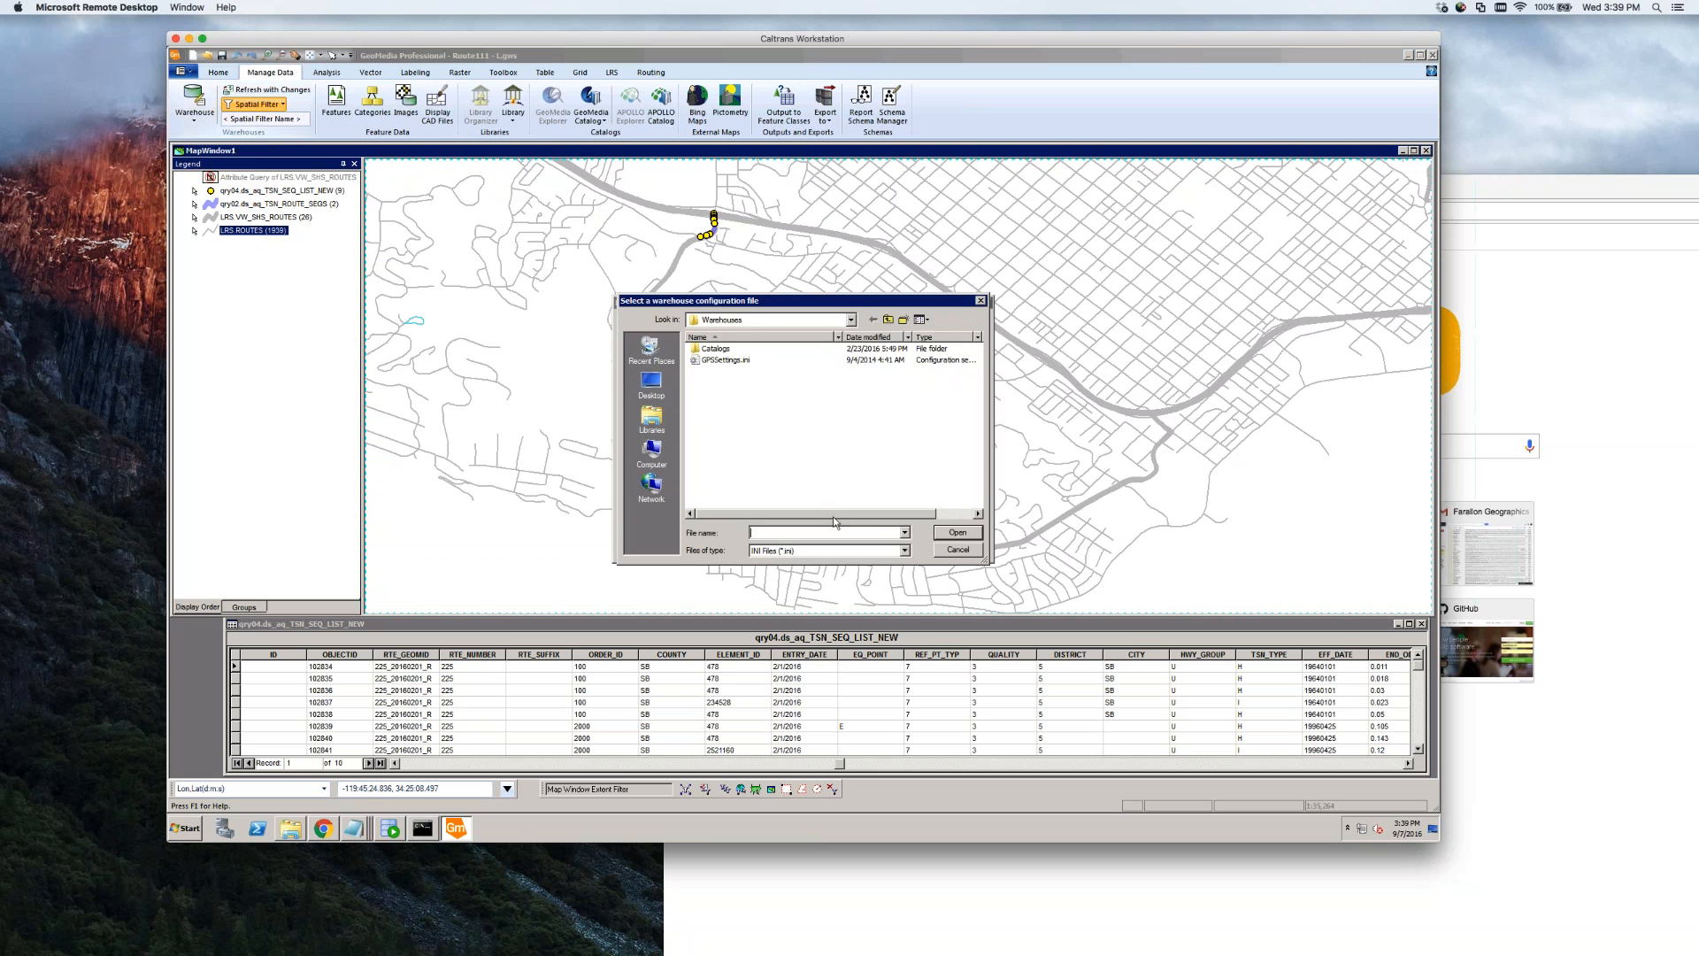
click(959, 550)
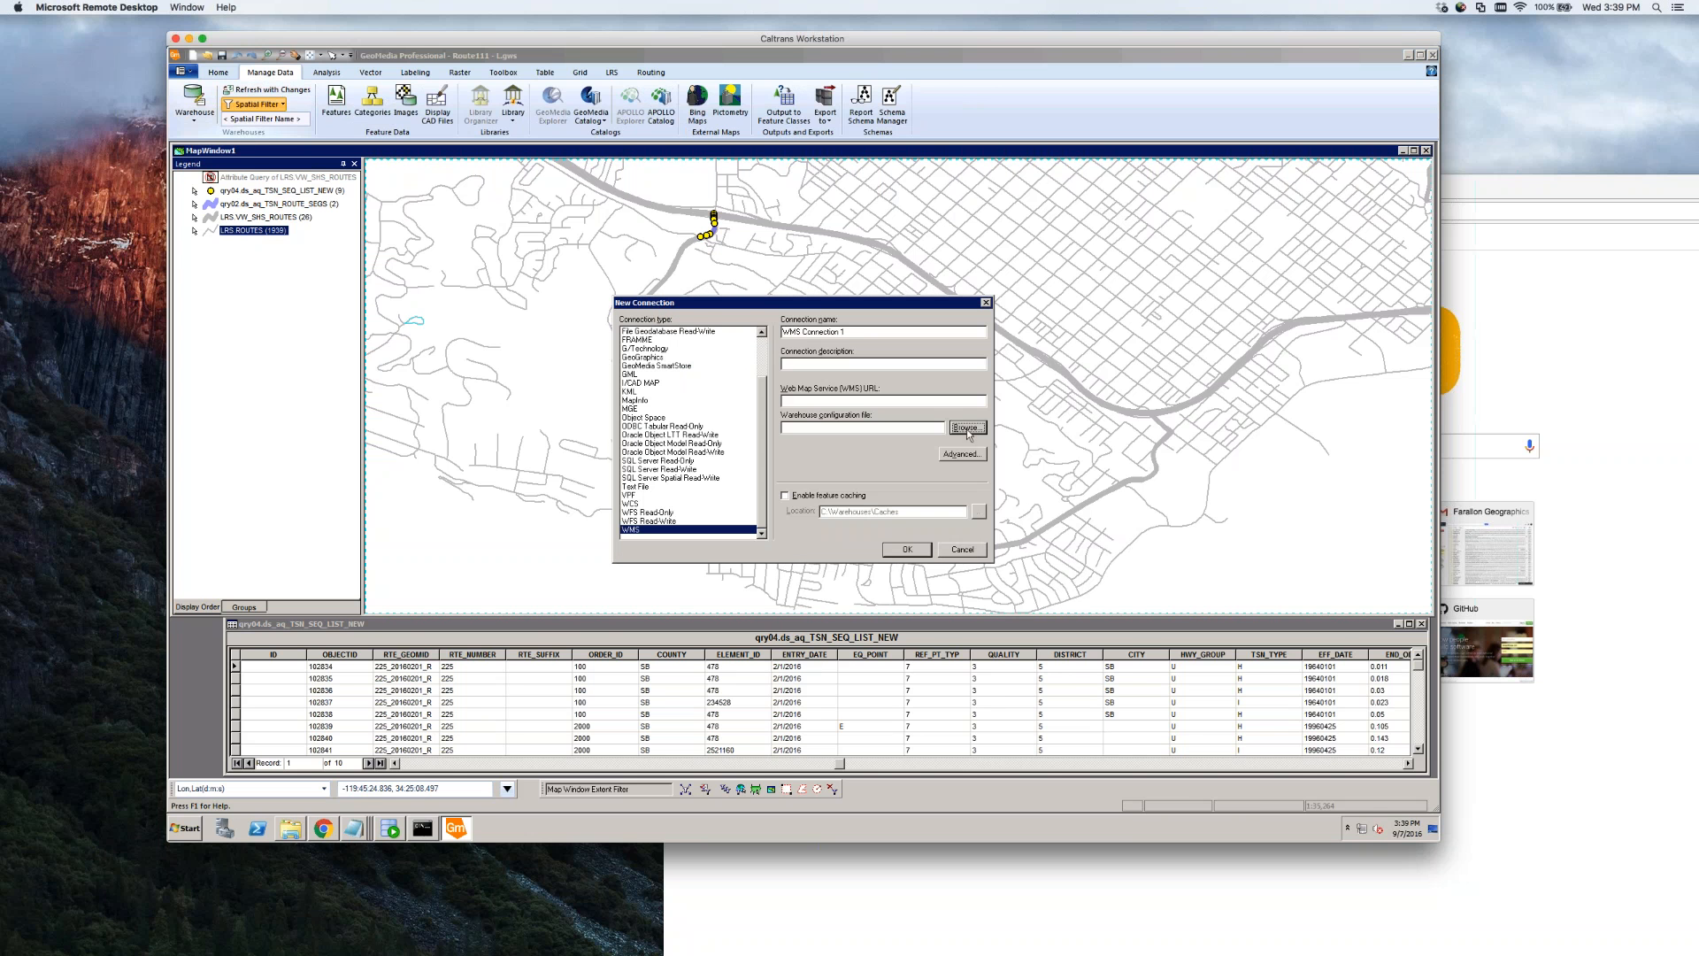
click(921, 401)
key(ctrl+v)
key(Return)
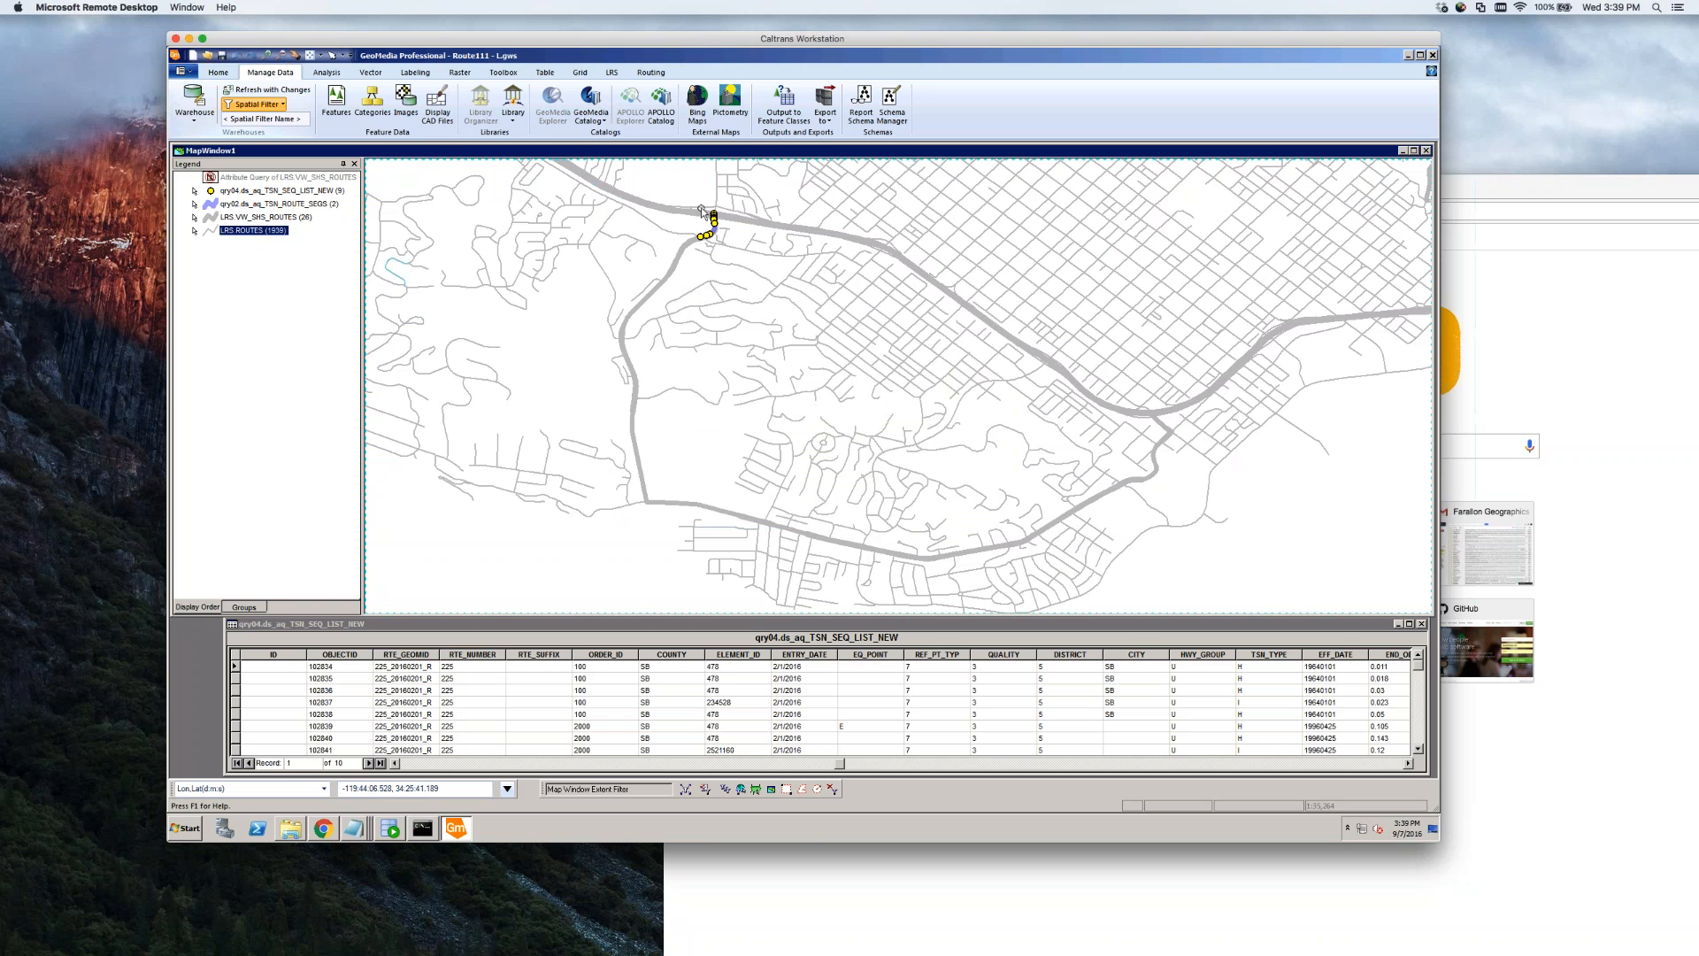
Turn display off for the qry04 and qry02 TSN query layers
click(340, 191)
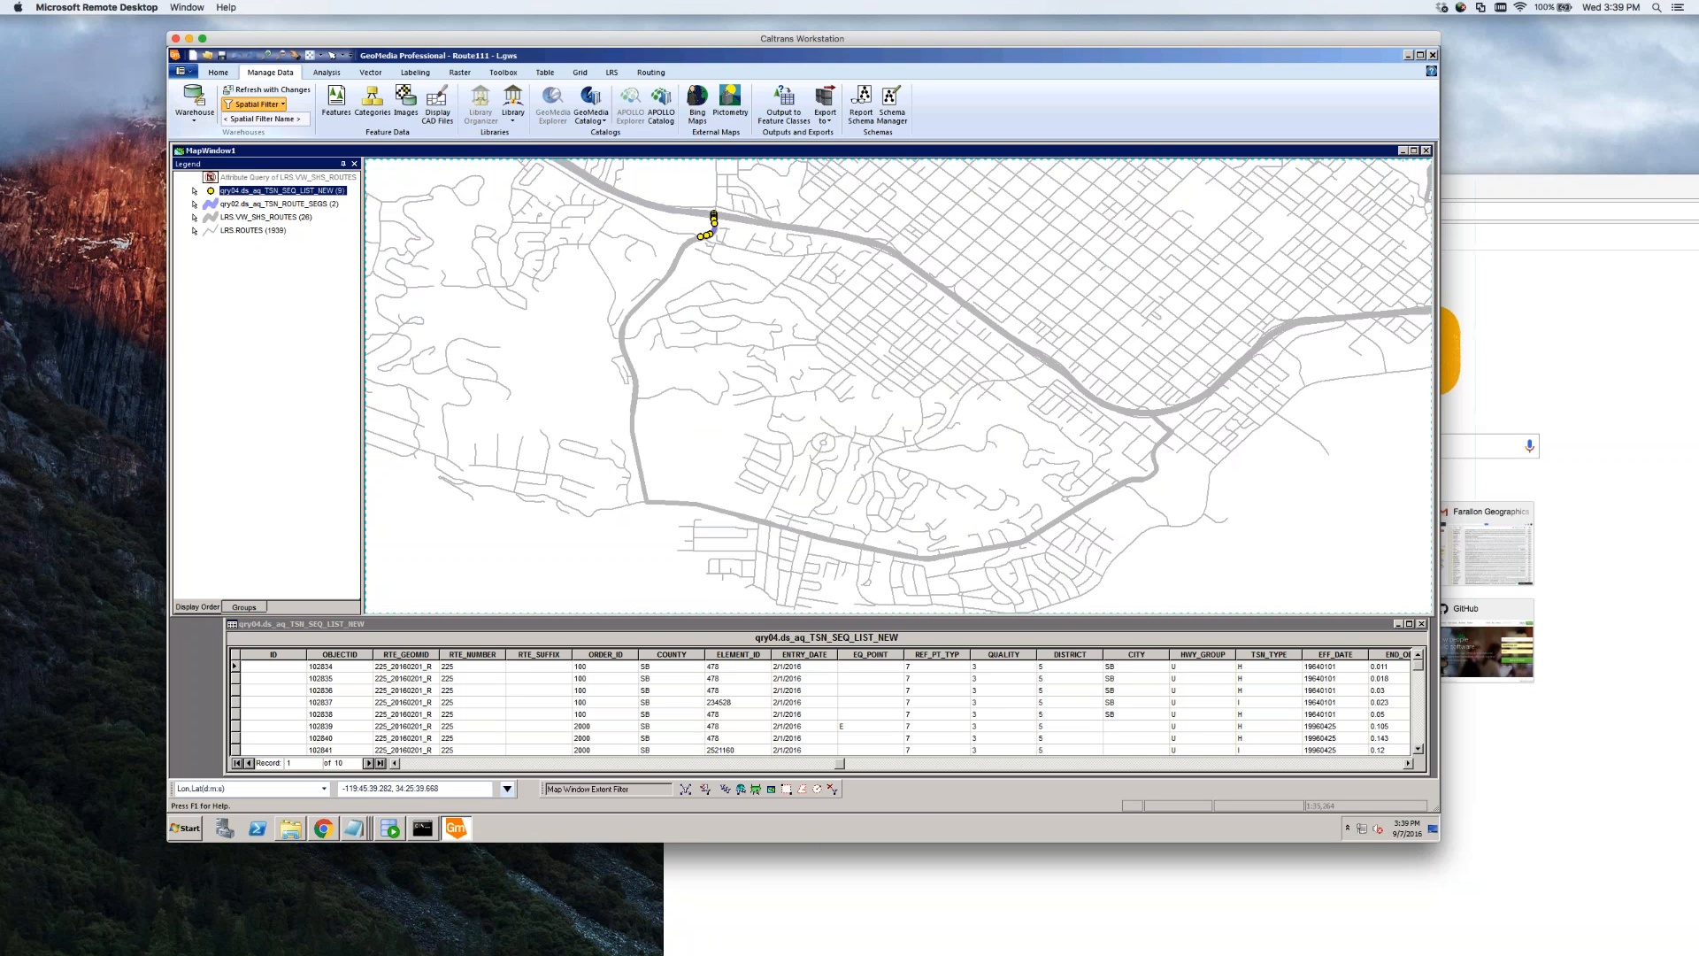
shift+click(250, 204)
right_click(251, 205)
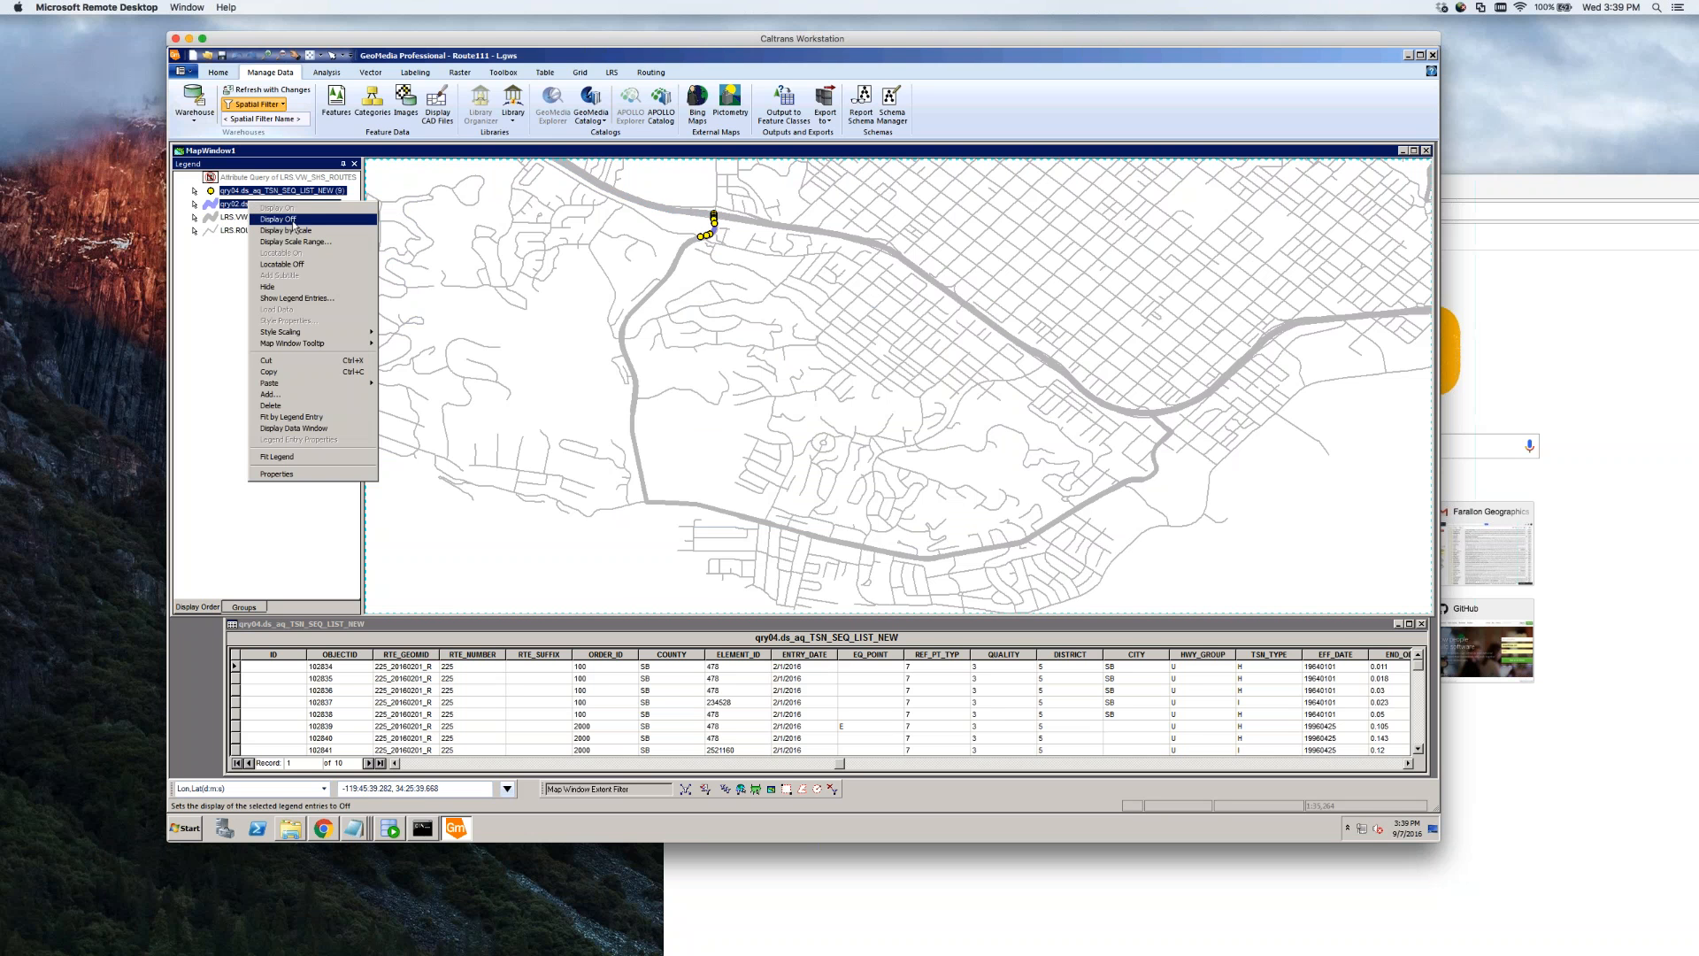
click(274, 219)
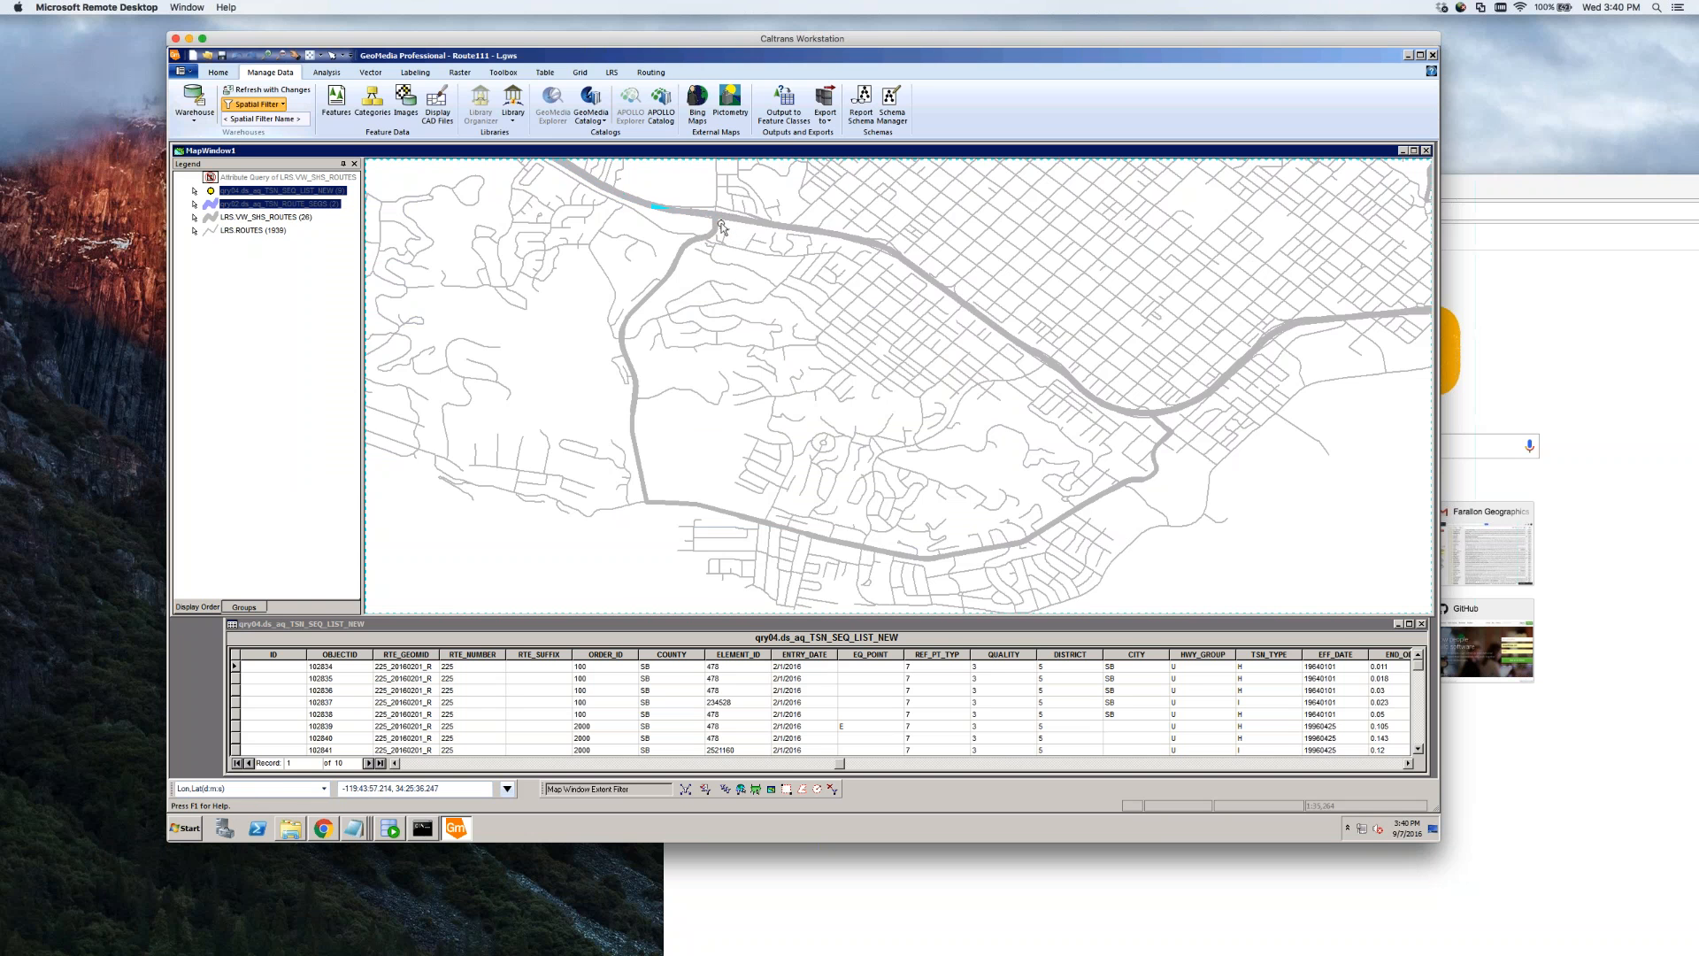
Zoom in and inspect the properties of the curving state highway segment at the interchange
scroll(712, 217, up, 2)
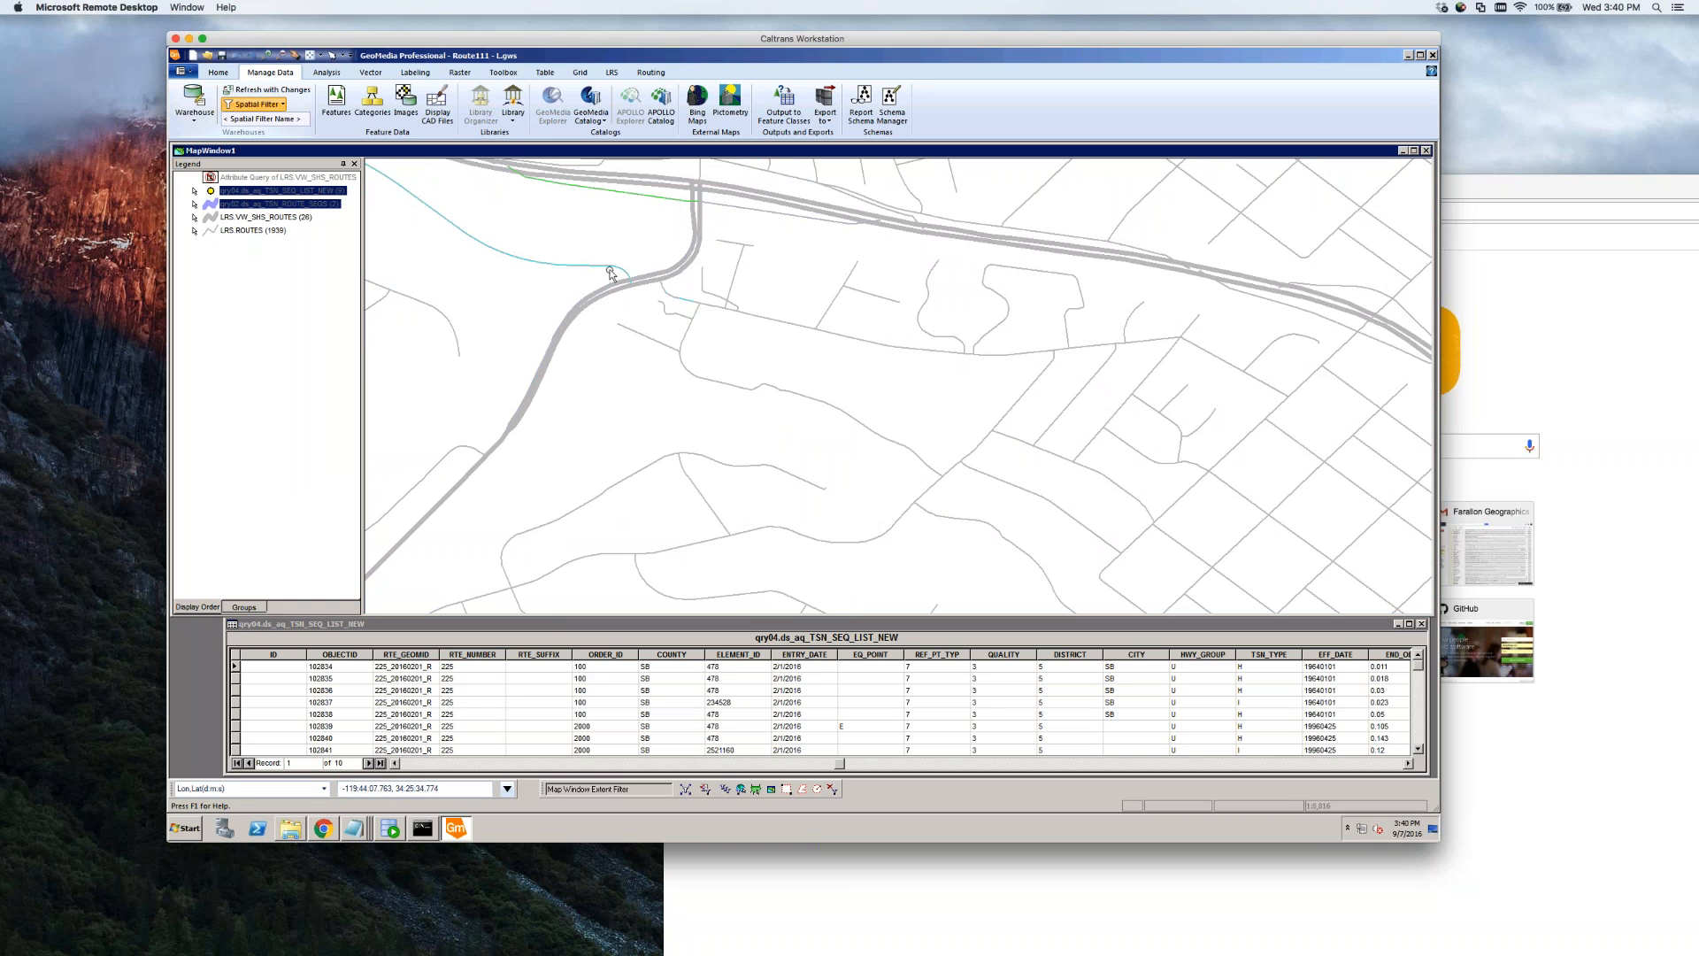
scroll(612, 296, down, 4)
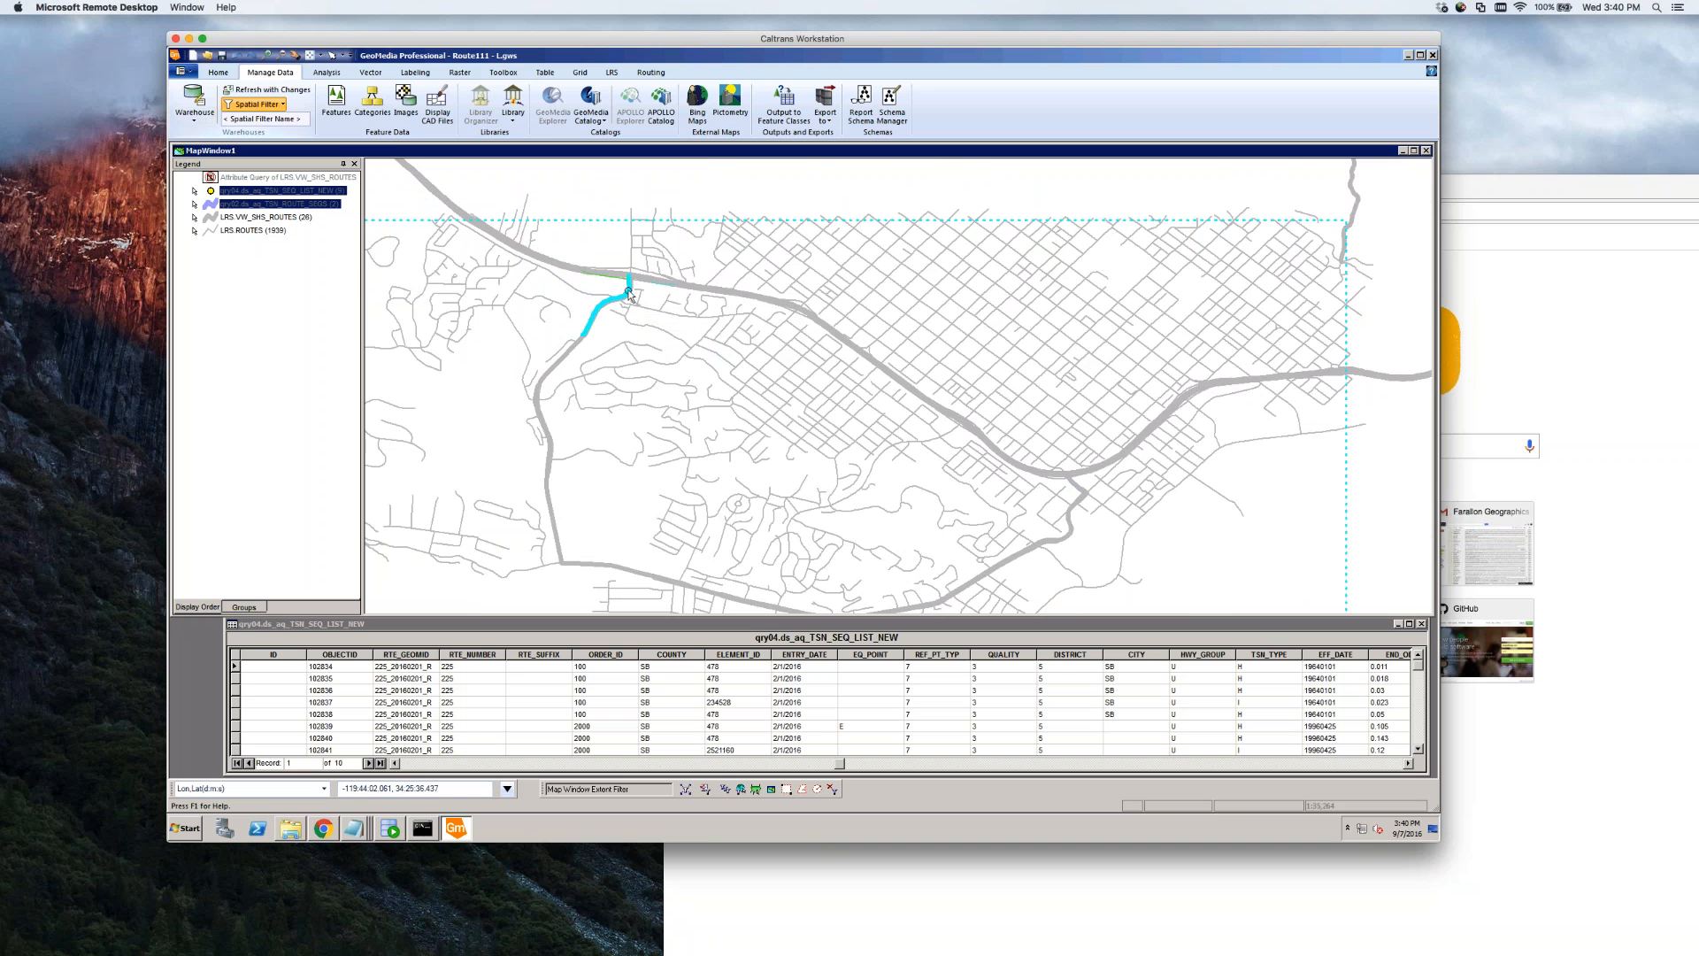
scroll(623, 285, up, 2)
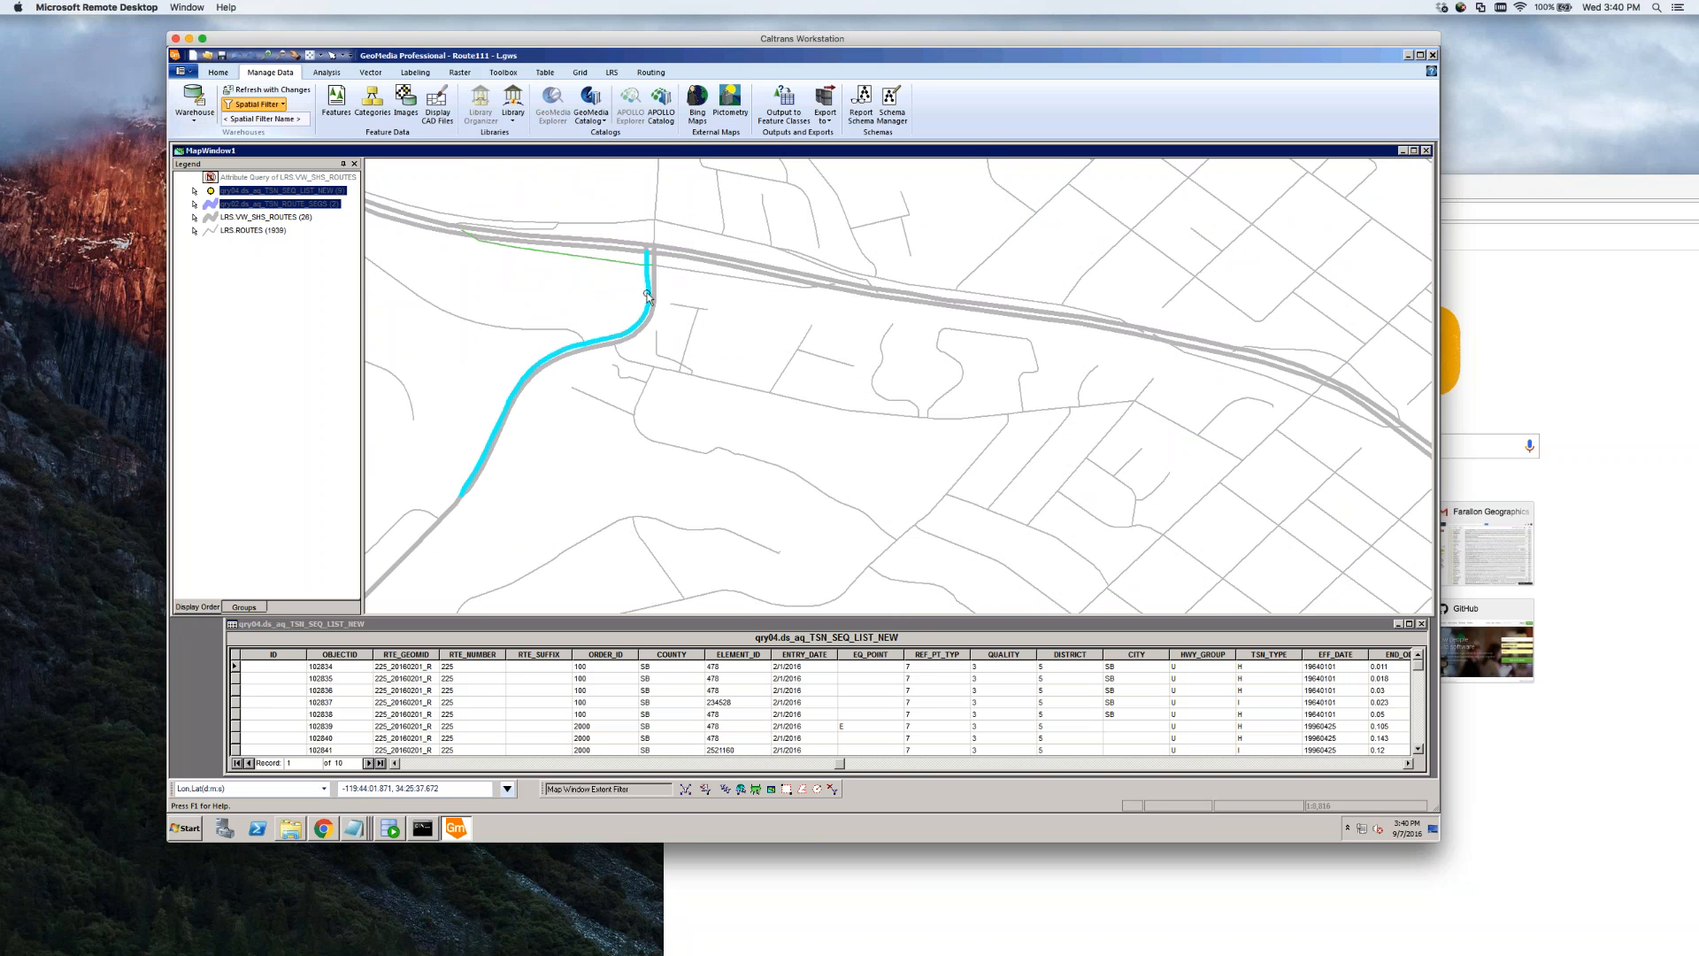
click(647, 295)
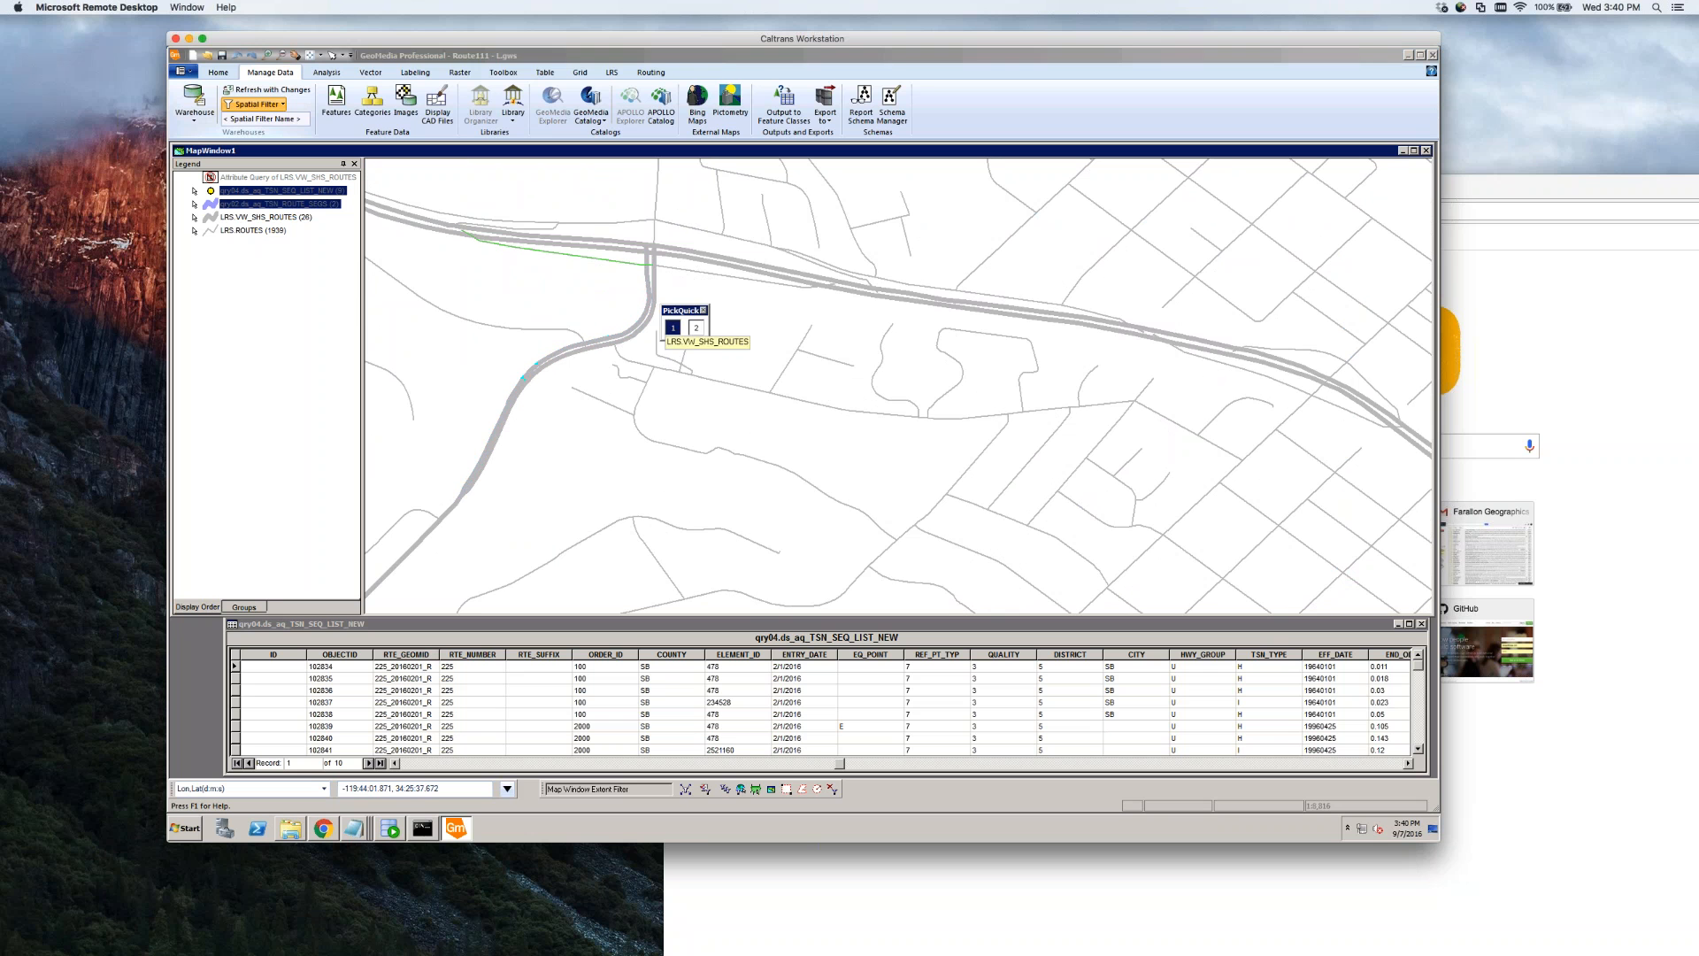
click(696, 310)
click(647, 280)
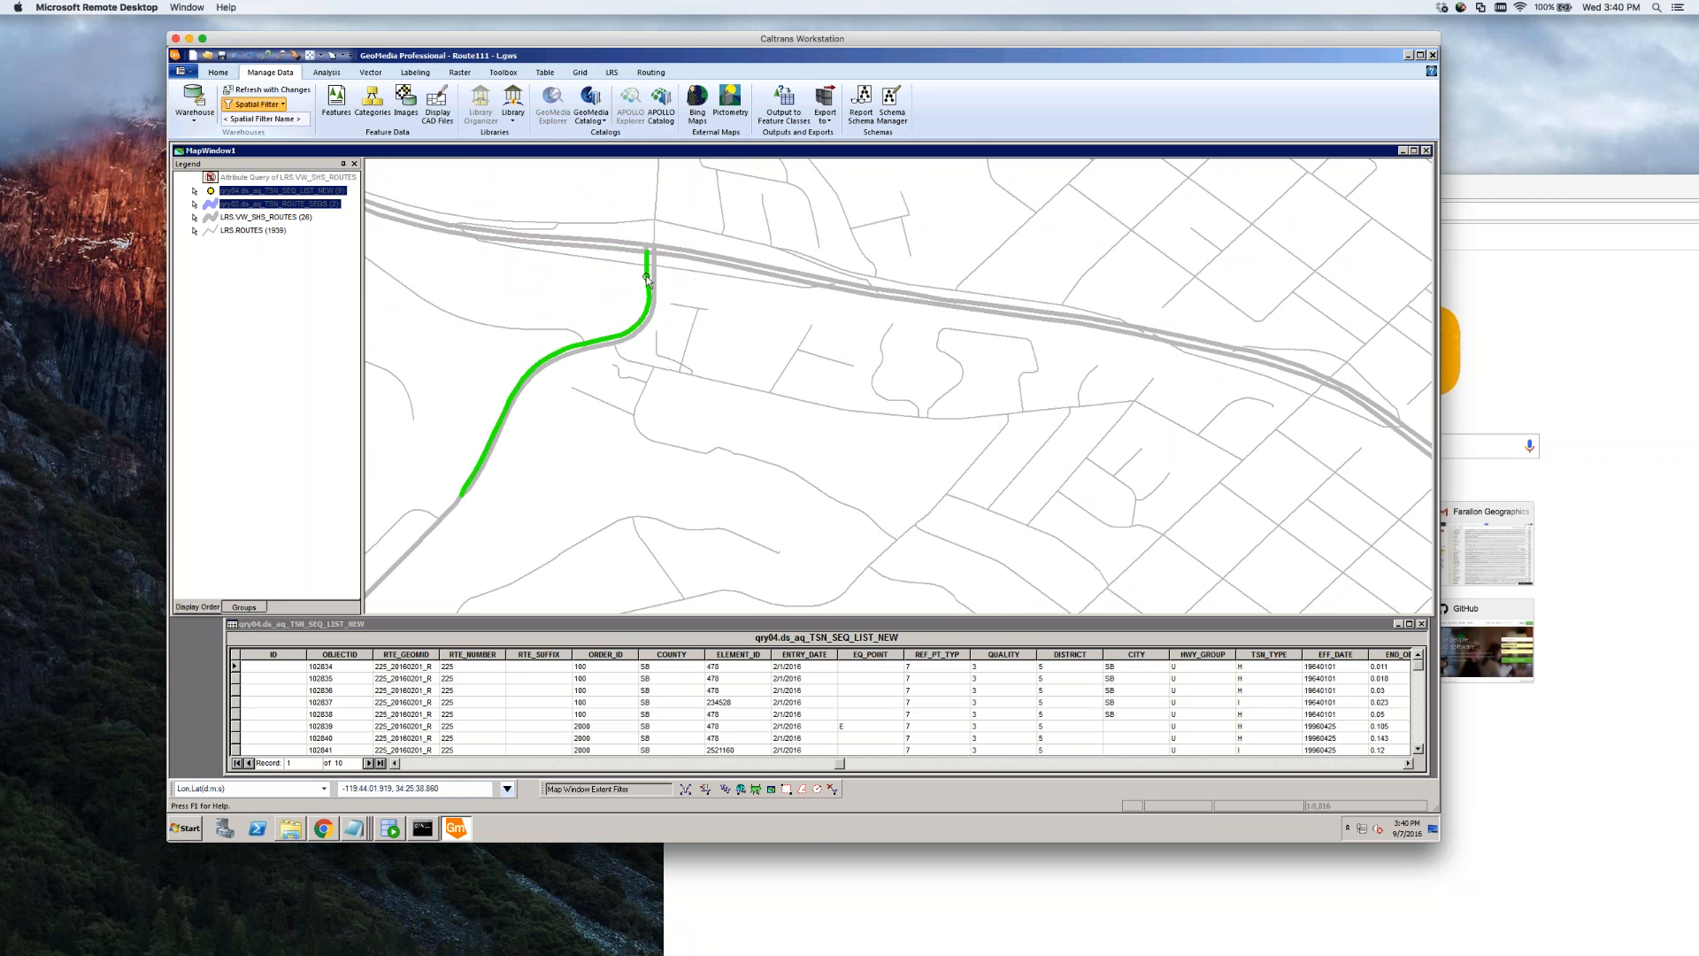
double_click(647, 280)
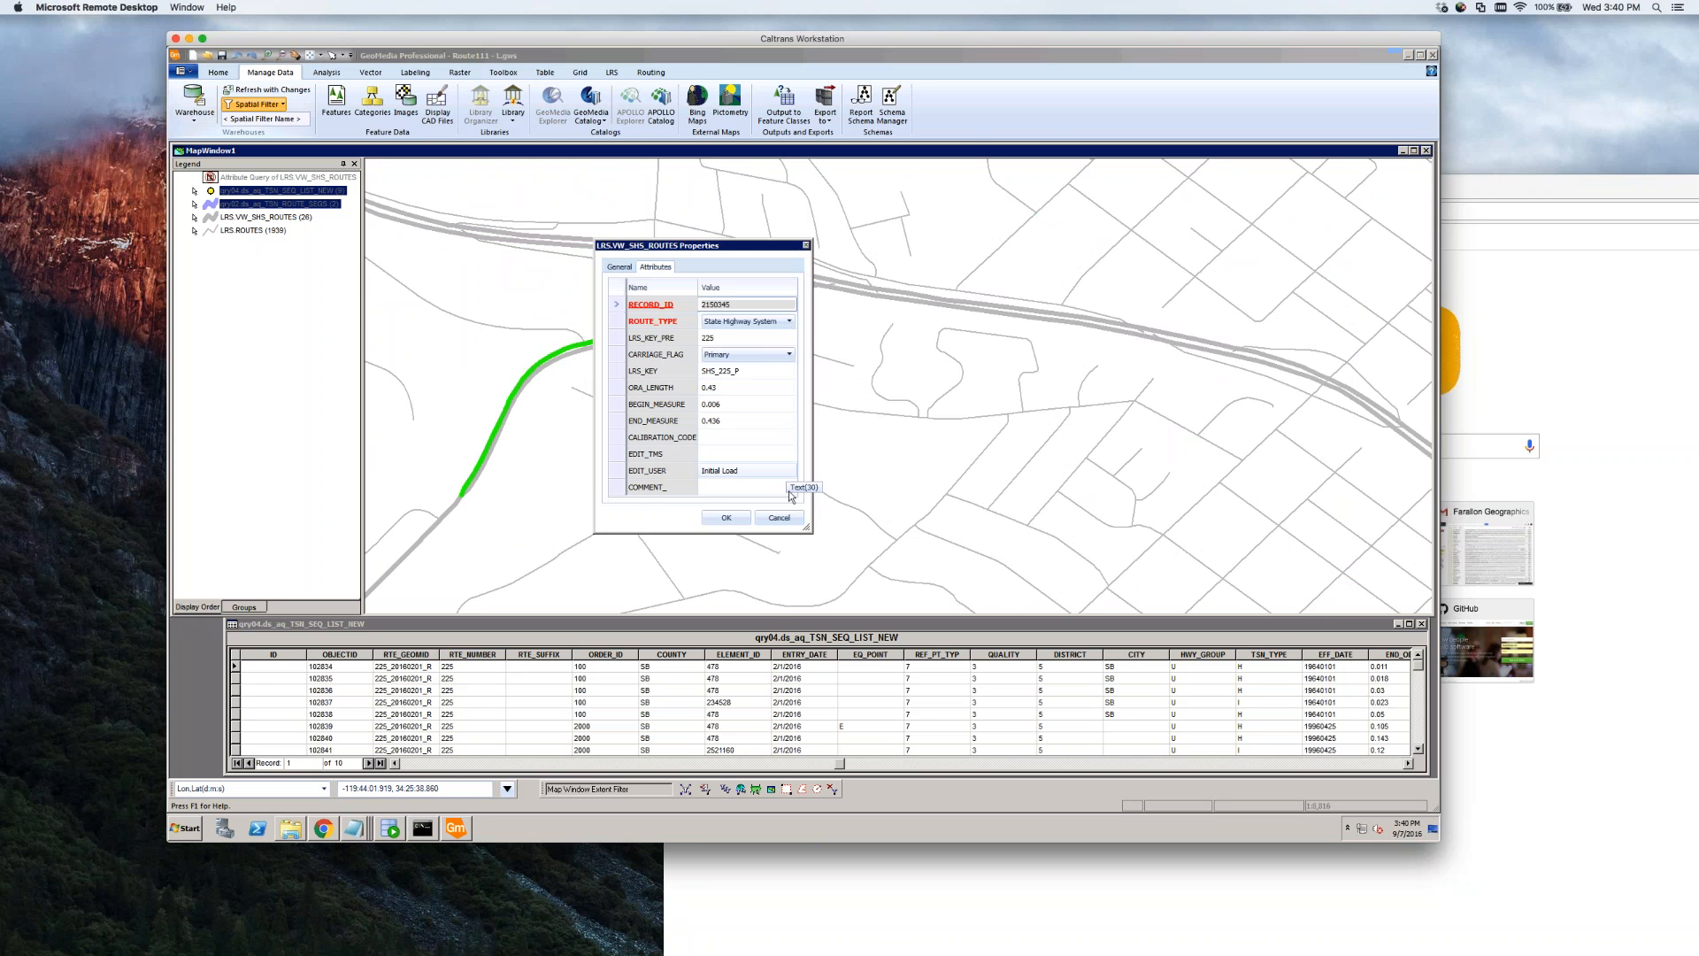
click(778, 517)
click(758, 487)
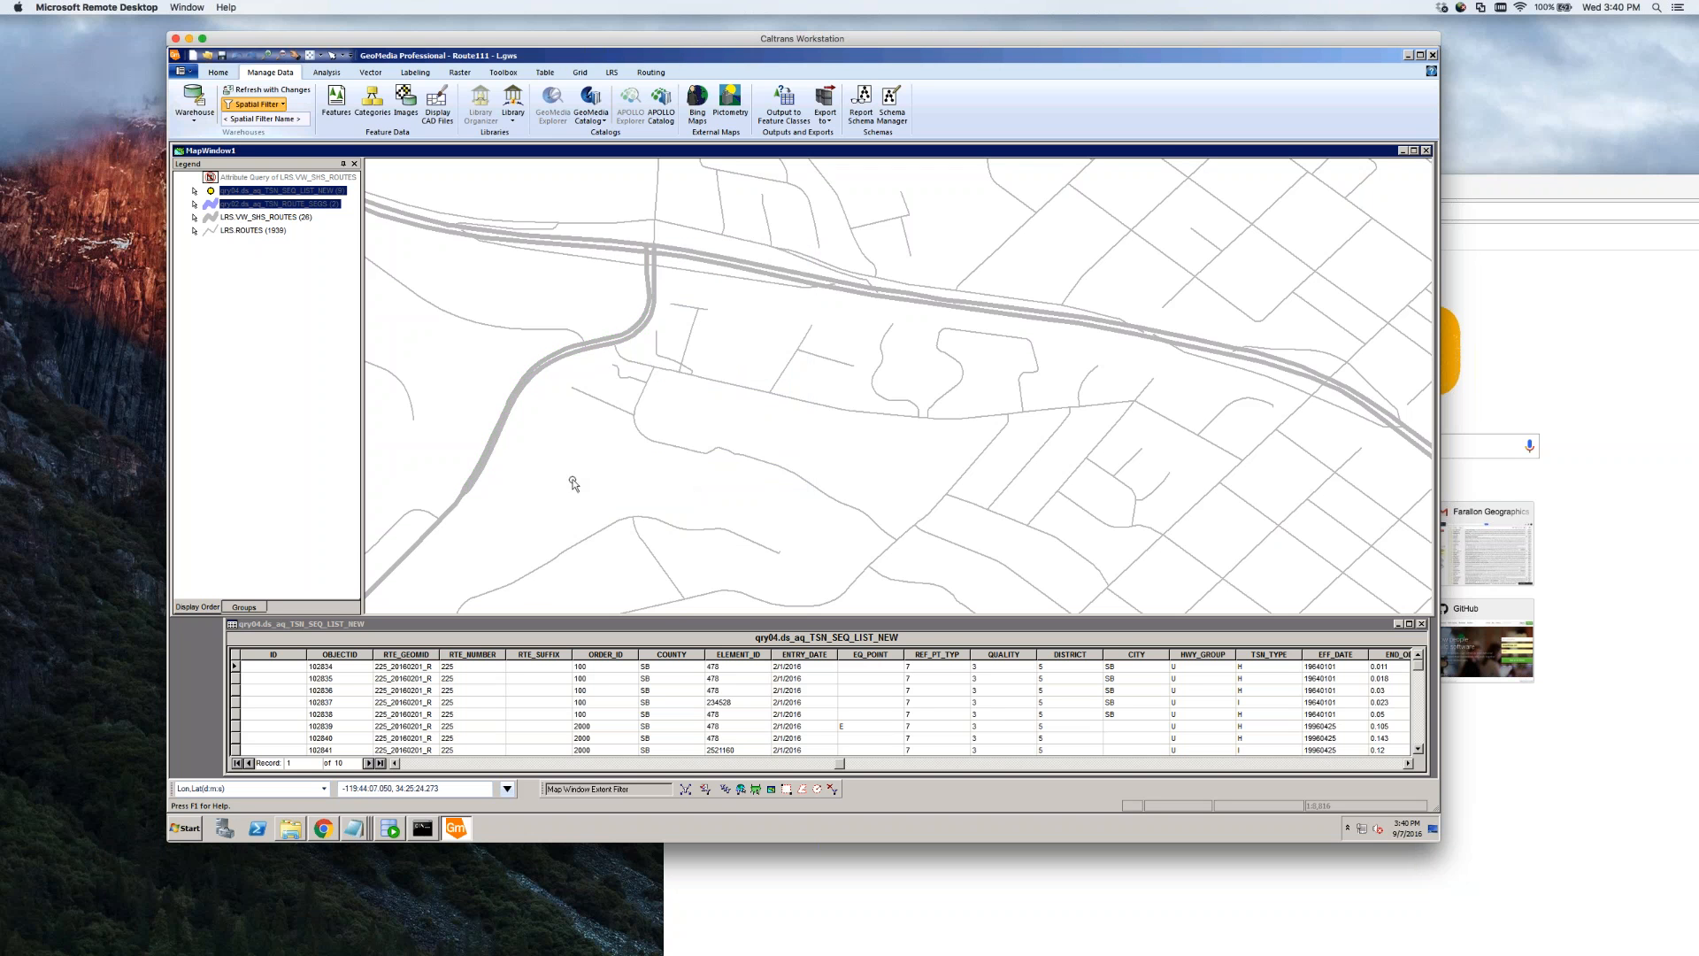
Inspect the properties of the next route segment to the southwest, then clear the selection
click(454, 511)
double_click(453, 512)
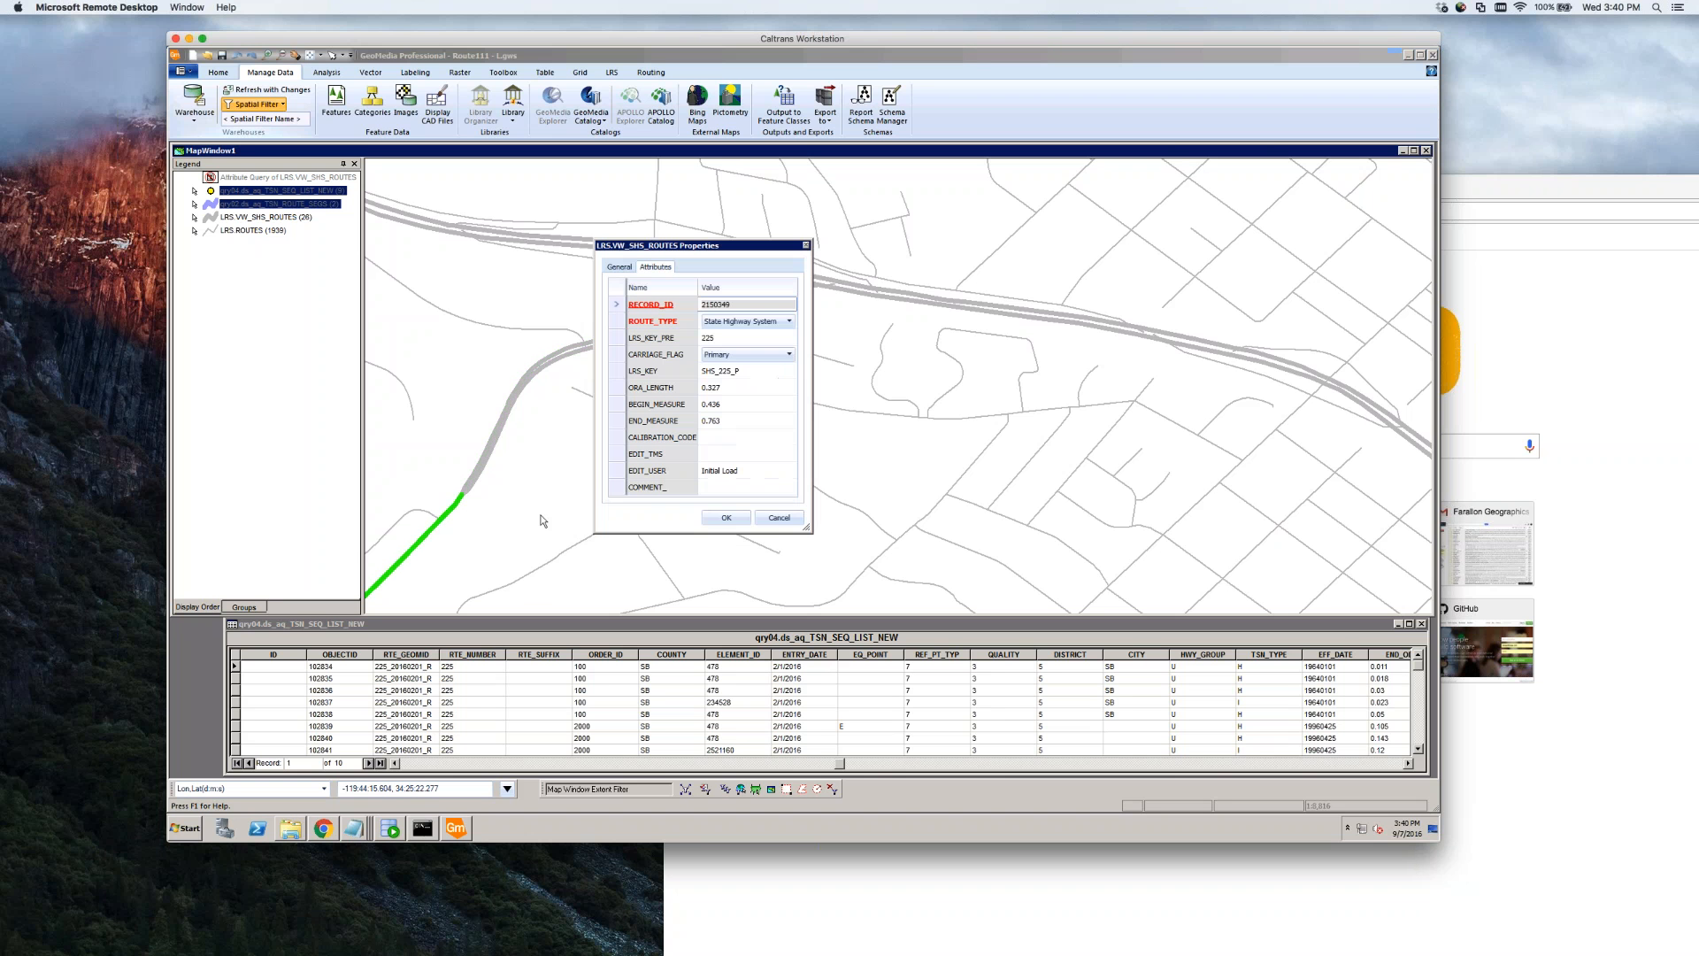
click(779, 518)
click(565, 451)
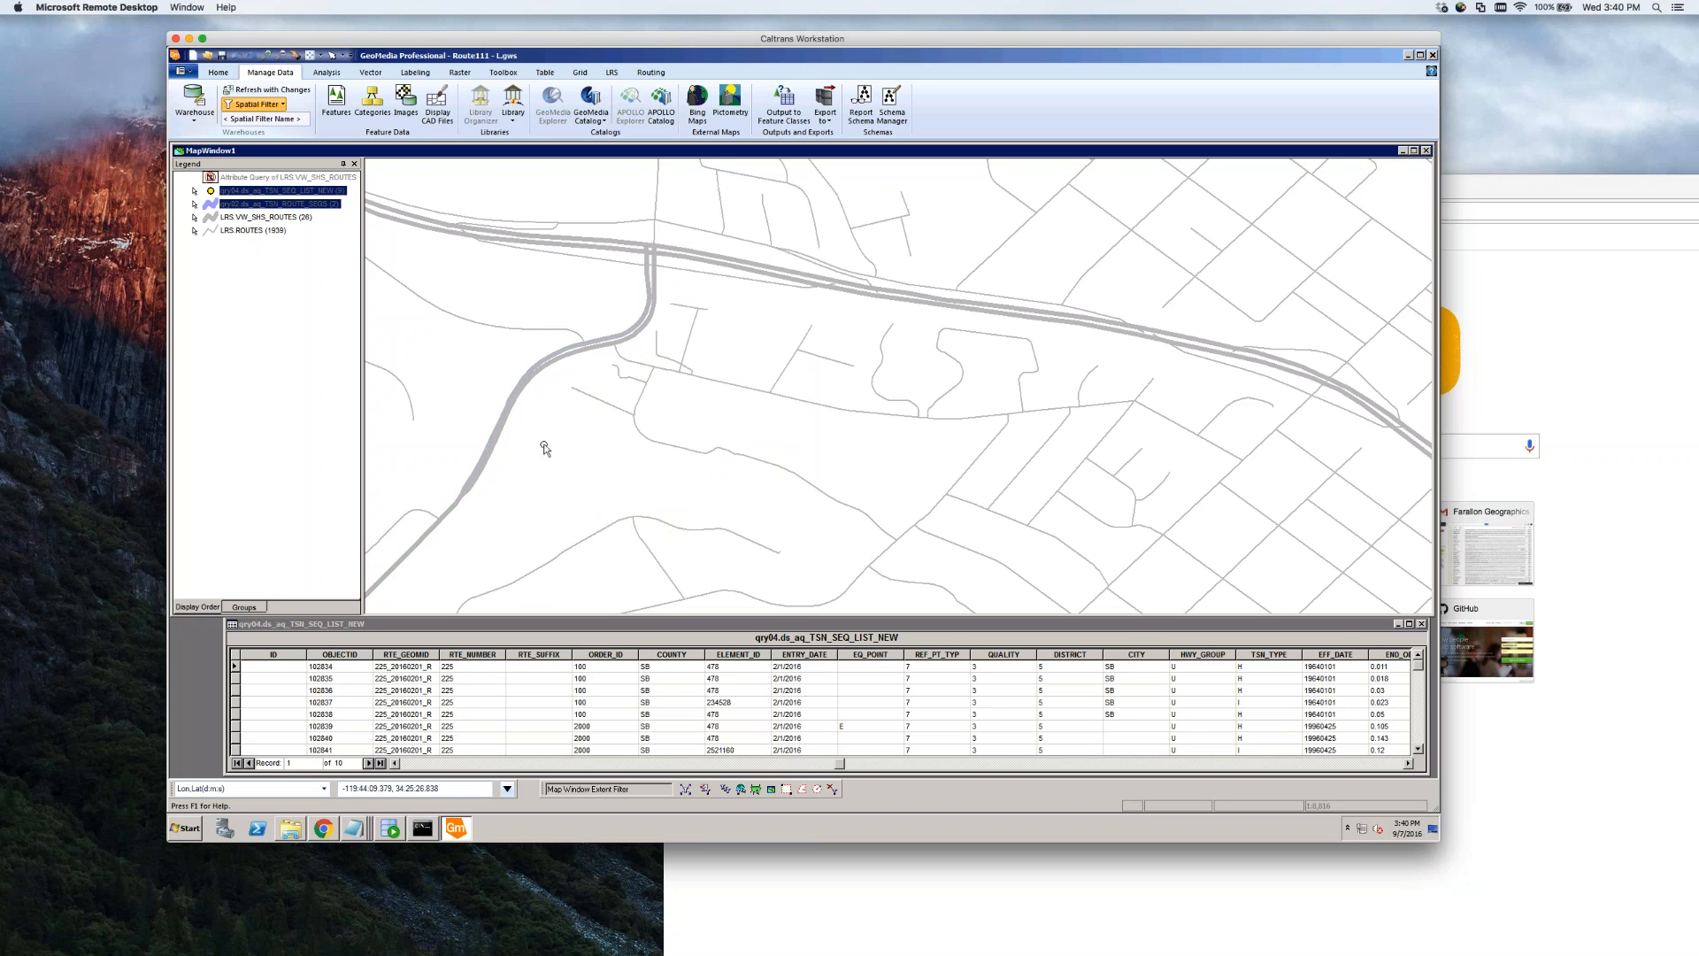
Add California_2014_1m from WMS Connection 1, move it to the legend bottom, and zoom to the interchange
right_click(249, 328)
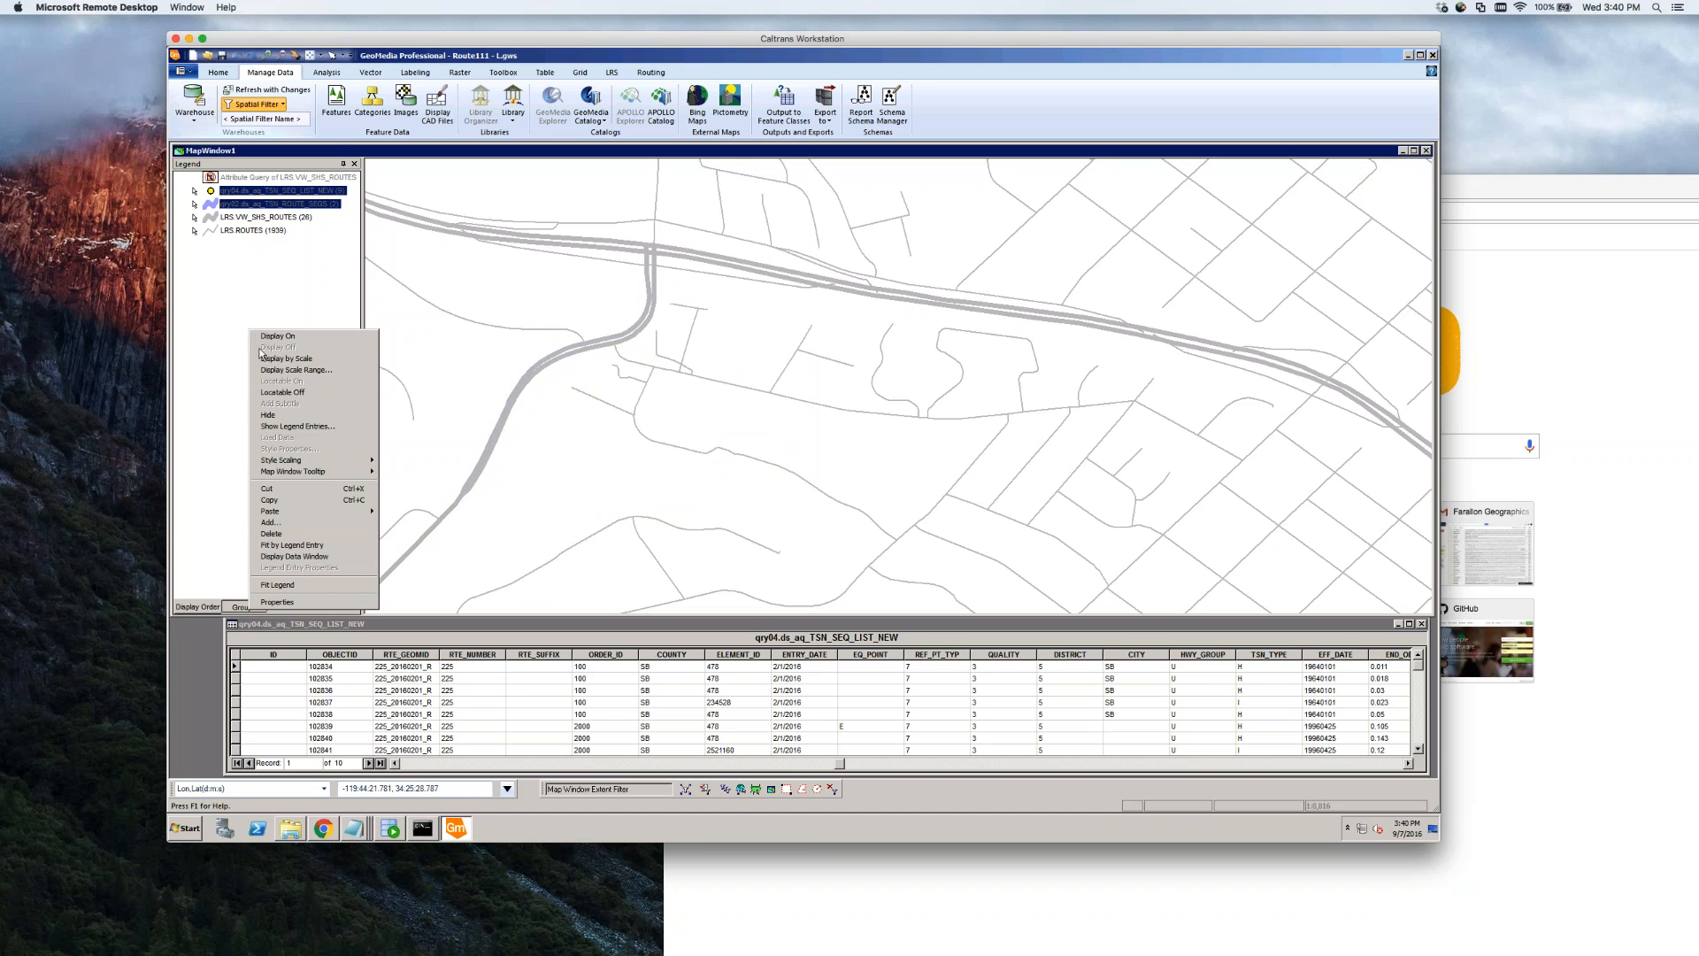
click(317, 524)
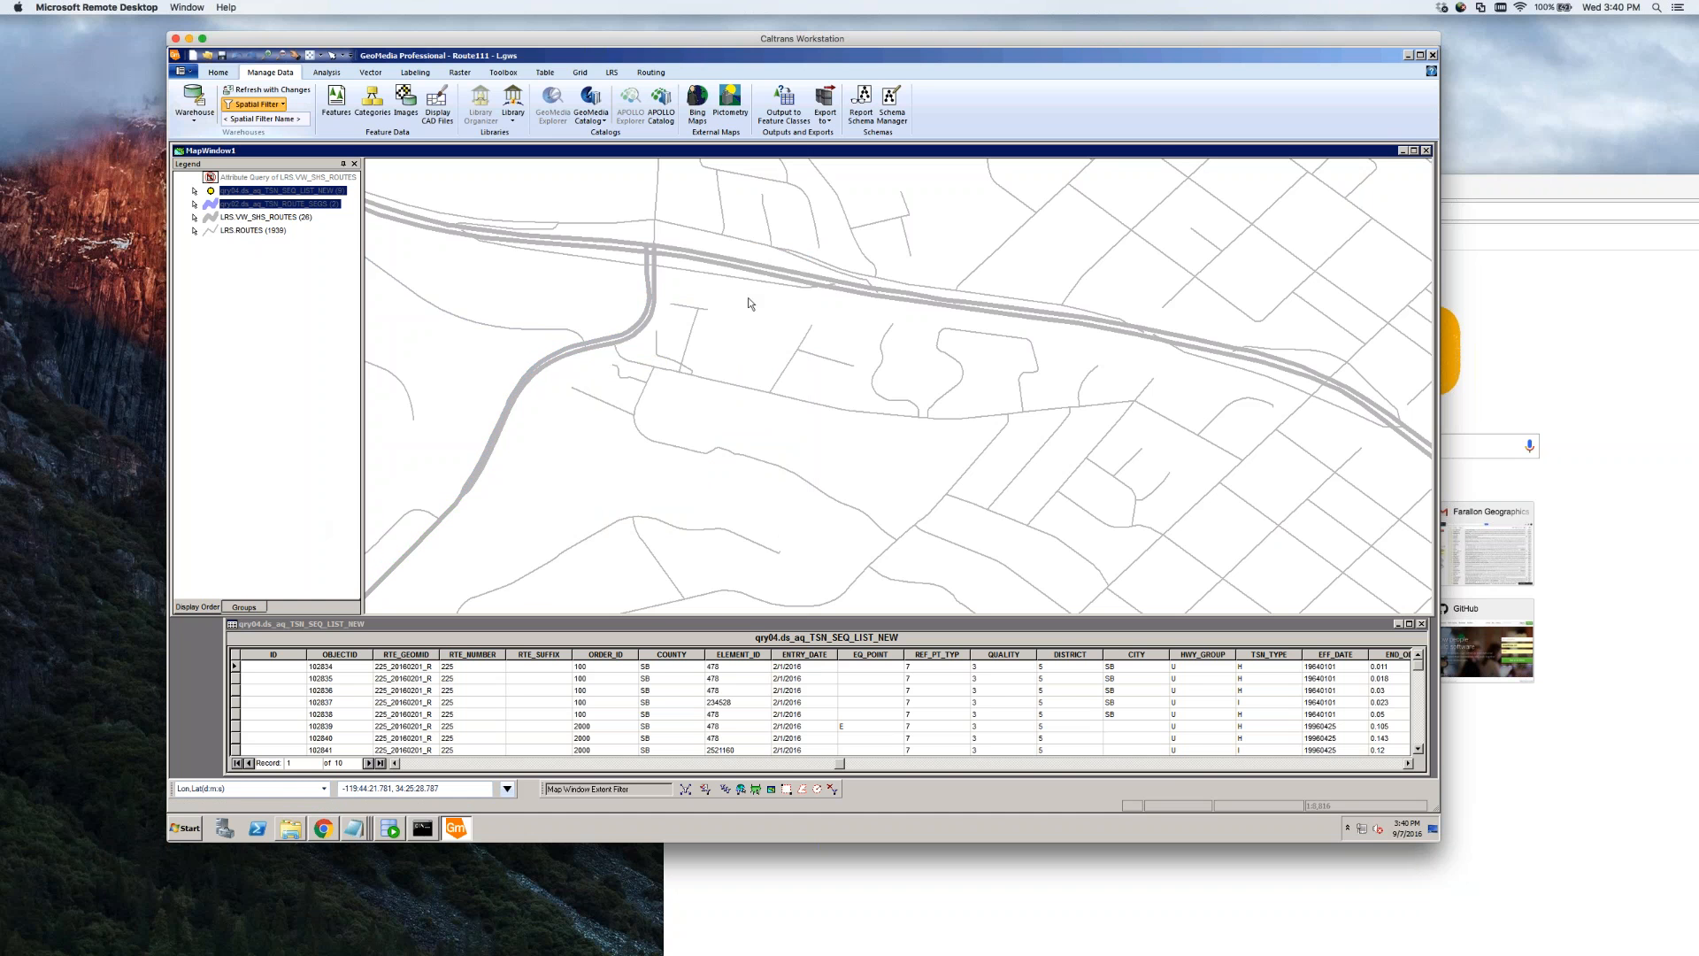
click(686, 365)
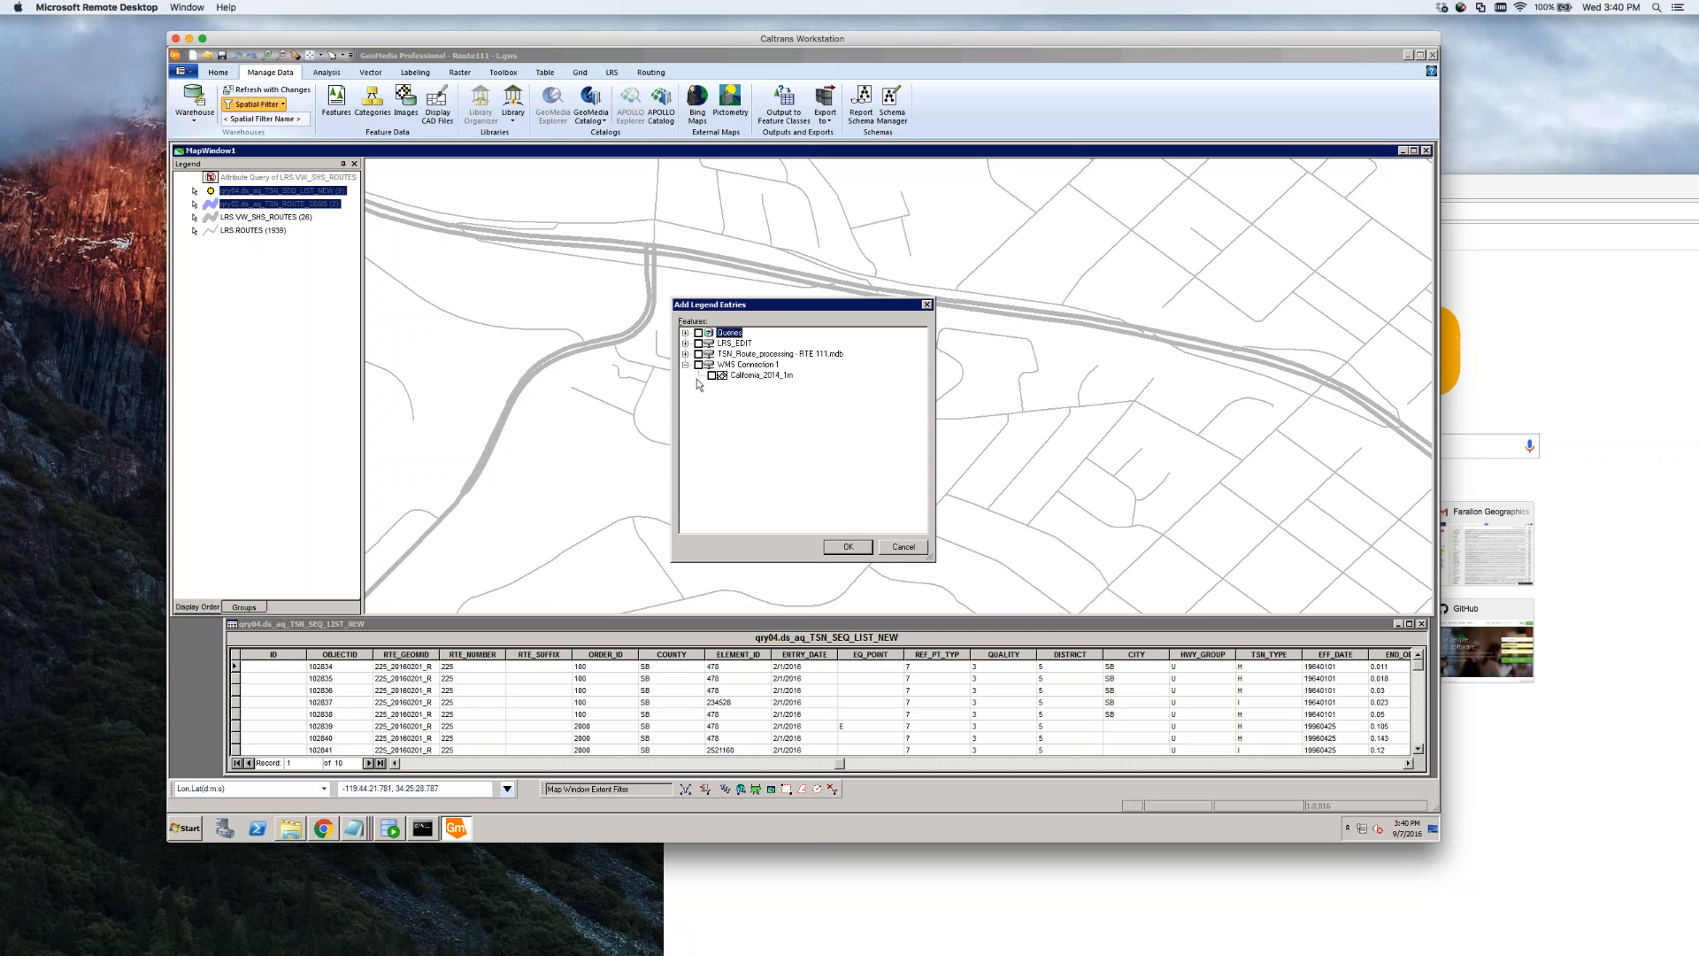
click(850, 548)
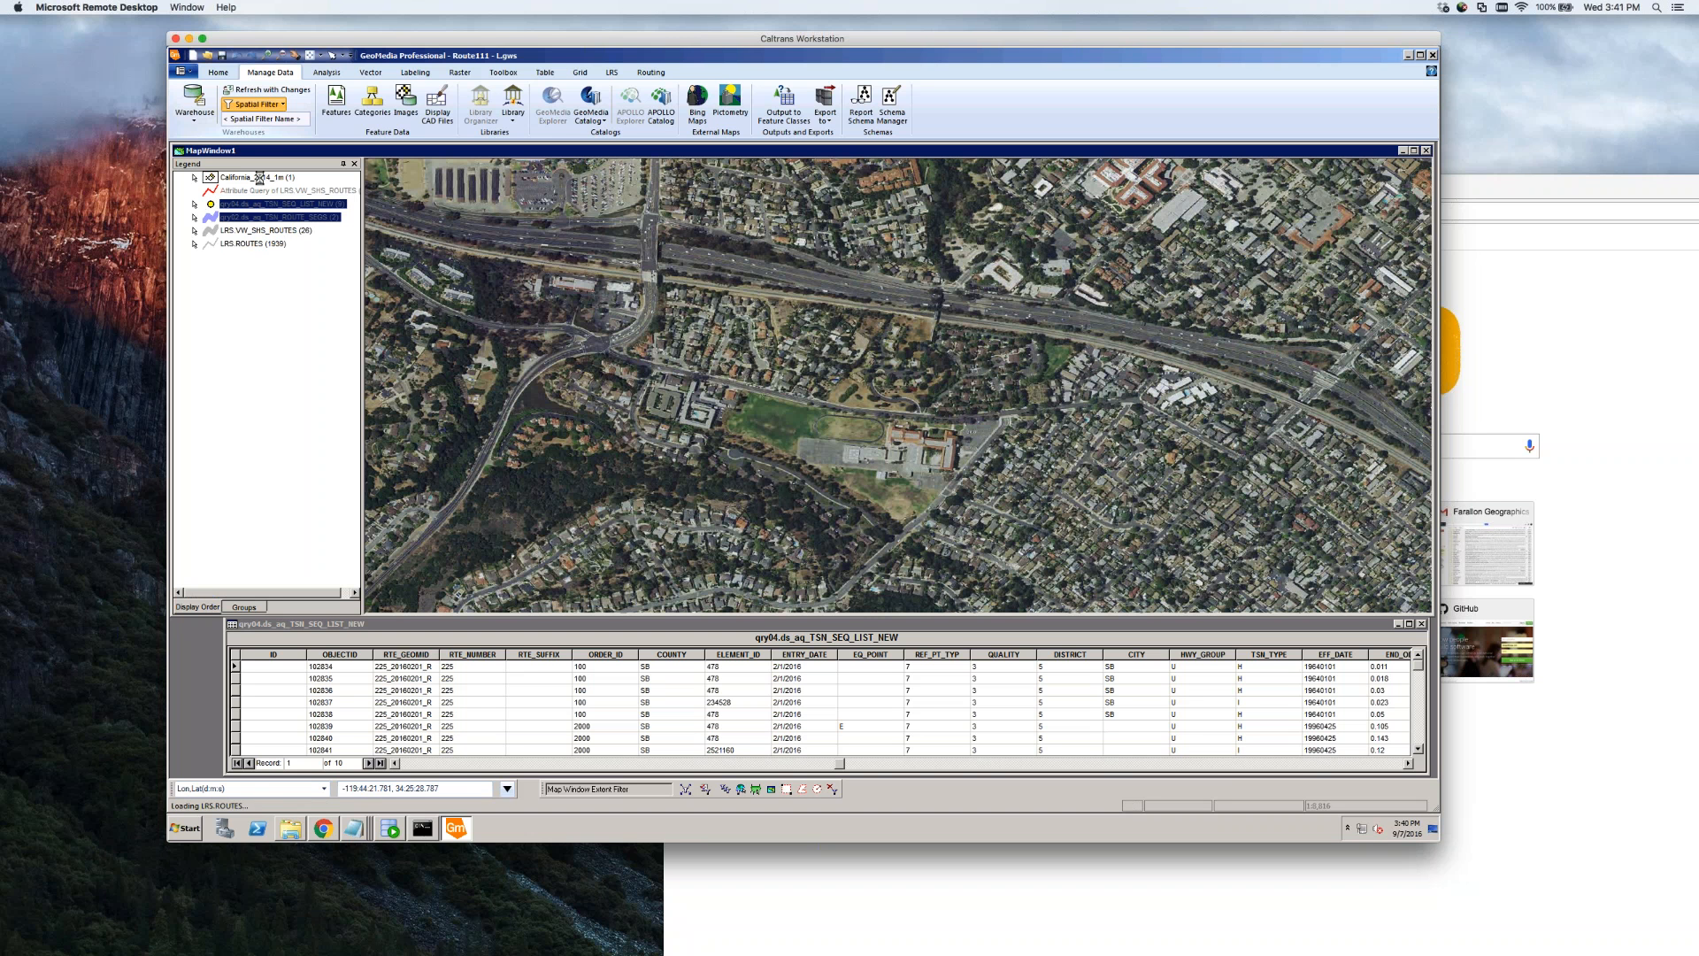
drag(260, 177, 264, 259)
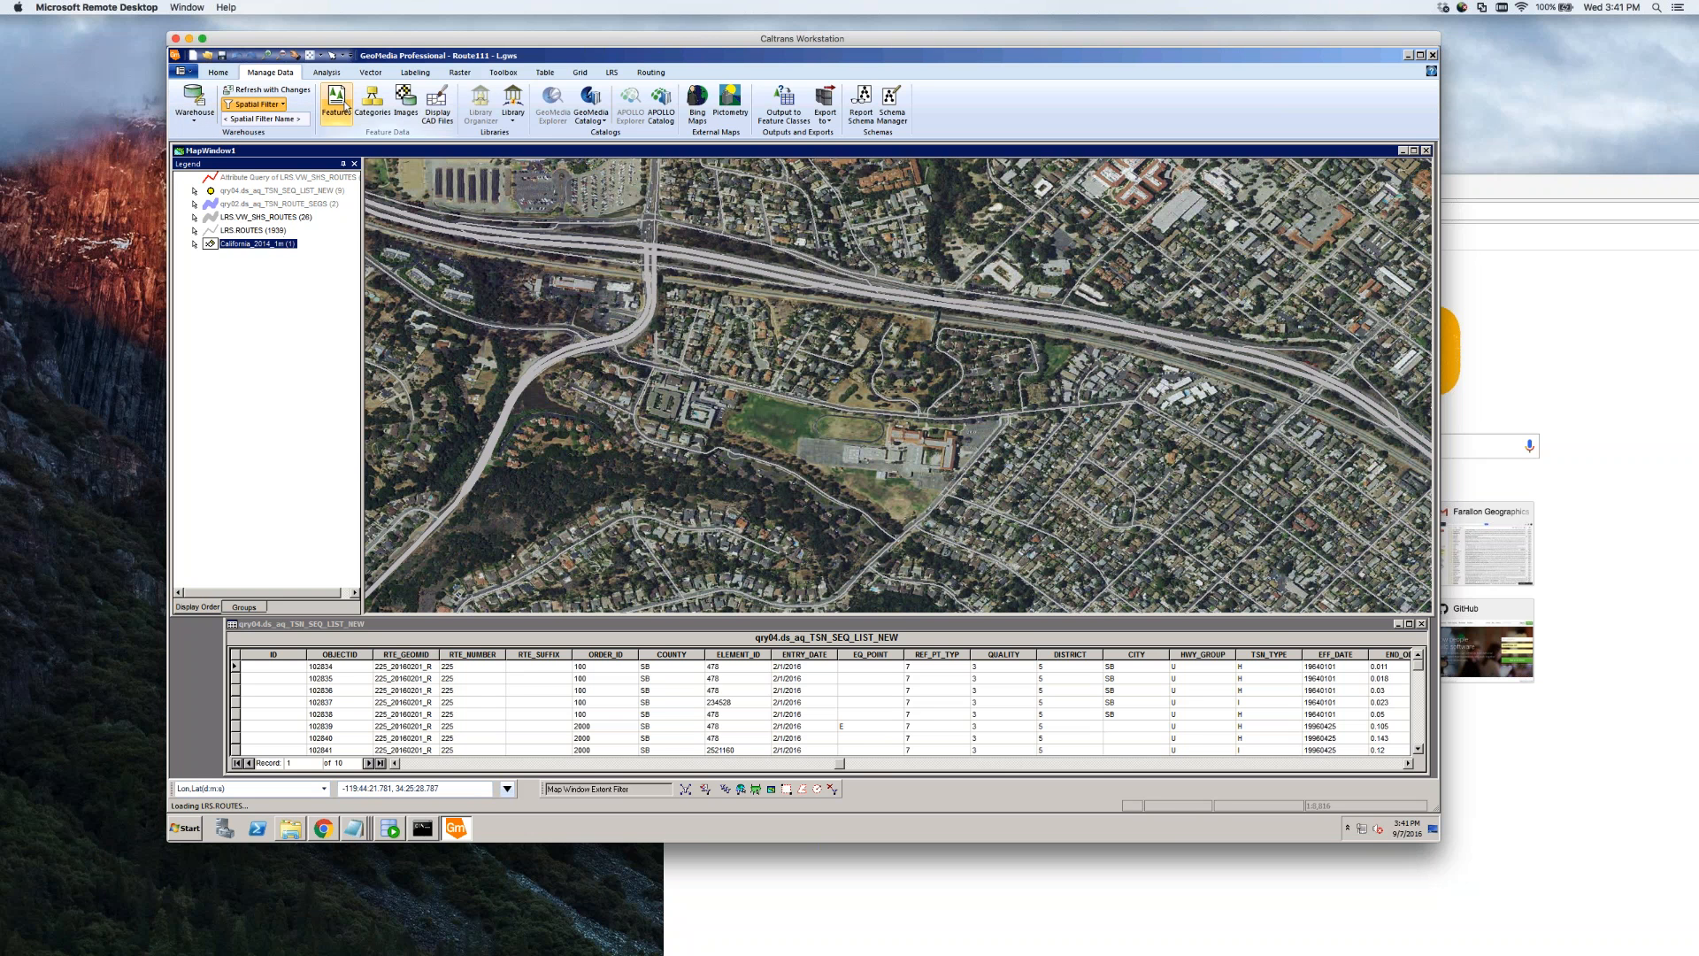
click(762, 197)
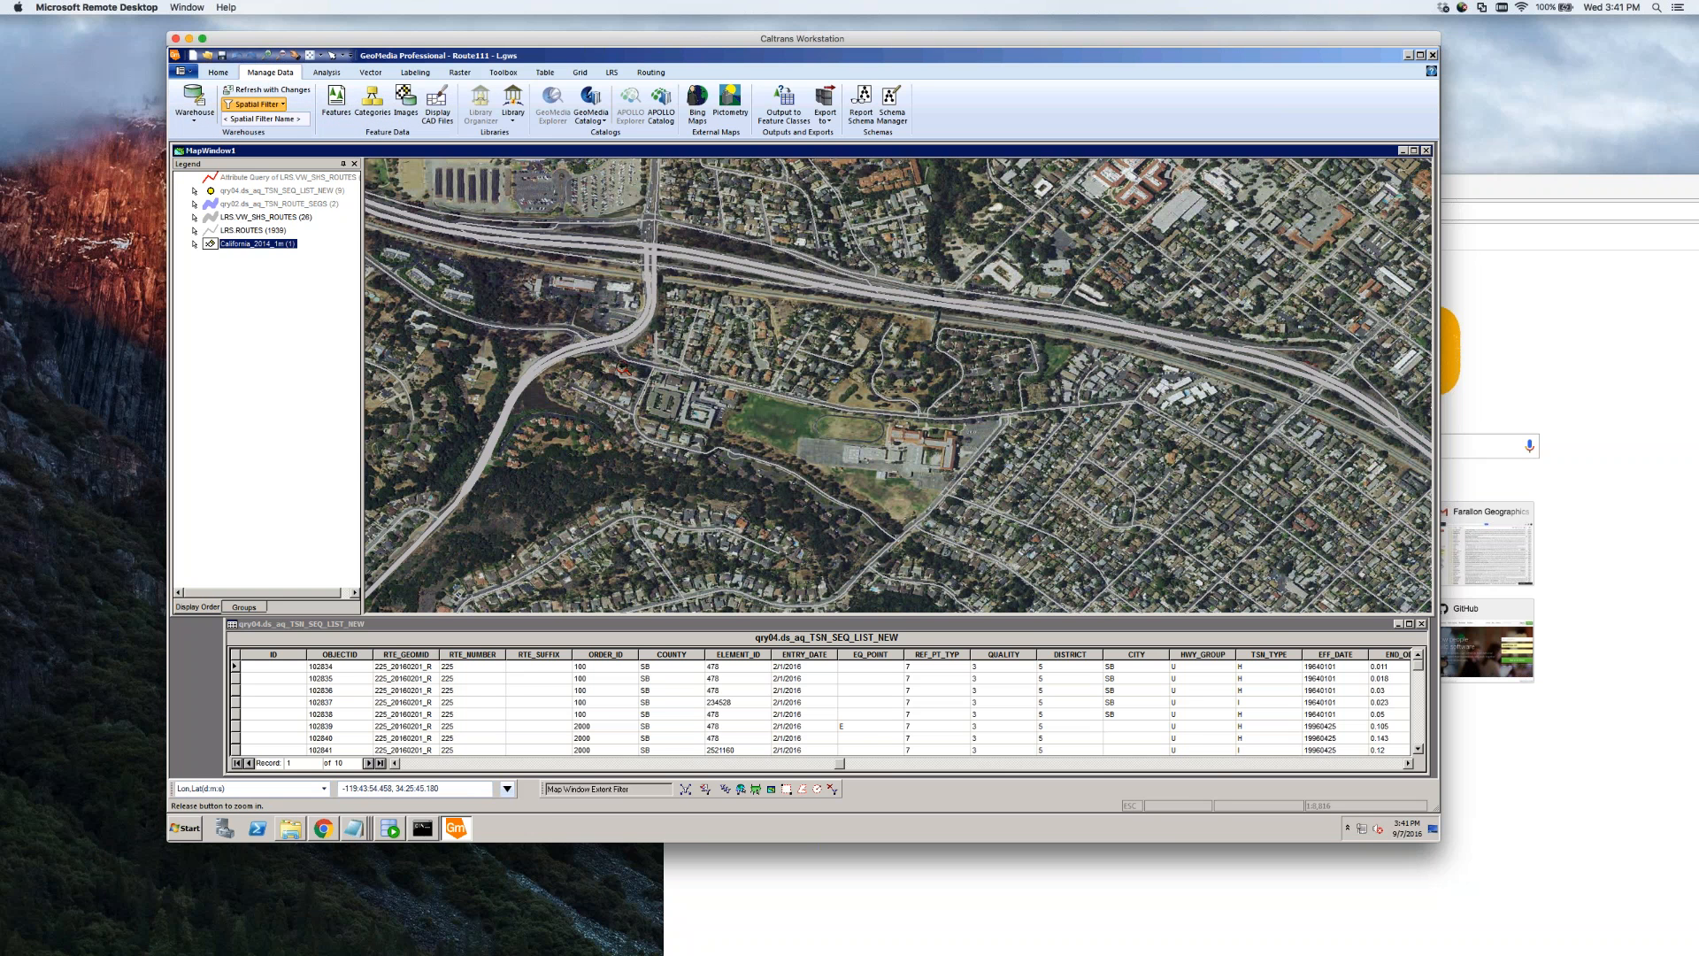
drag(553, 369, 413, 458)
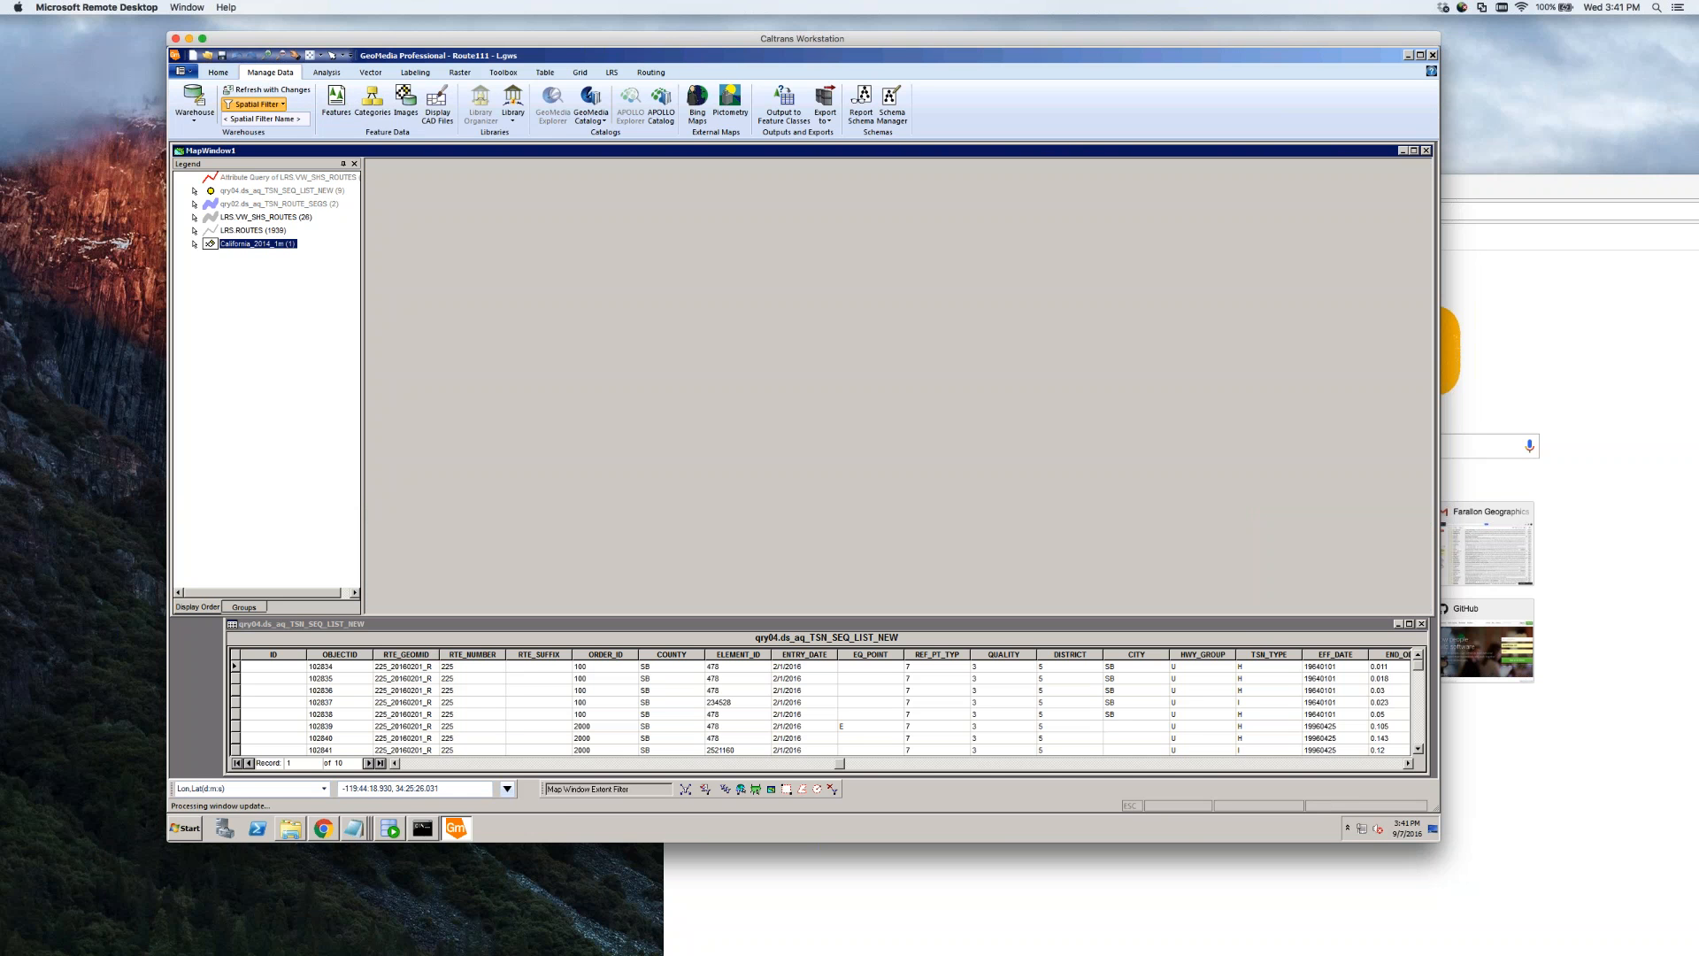
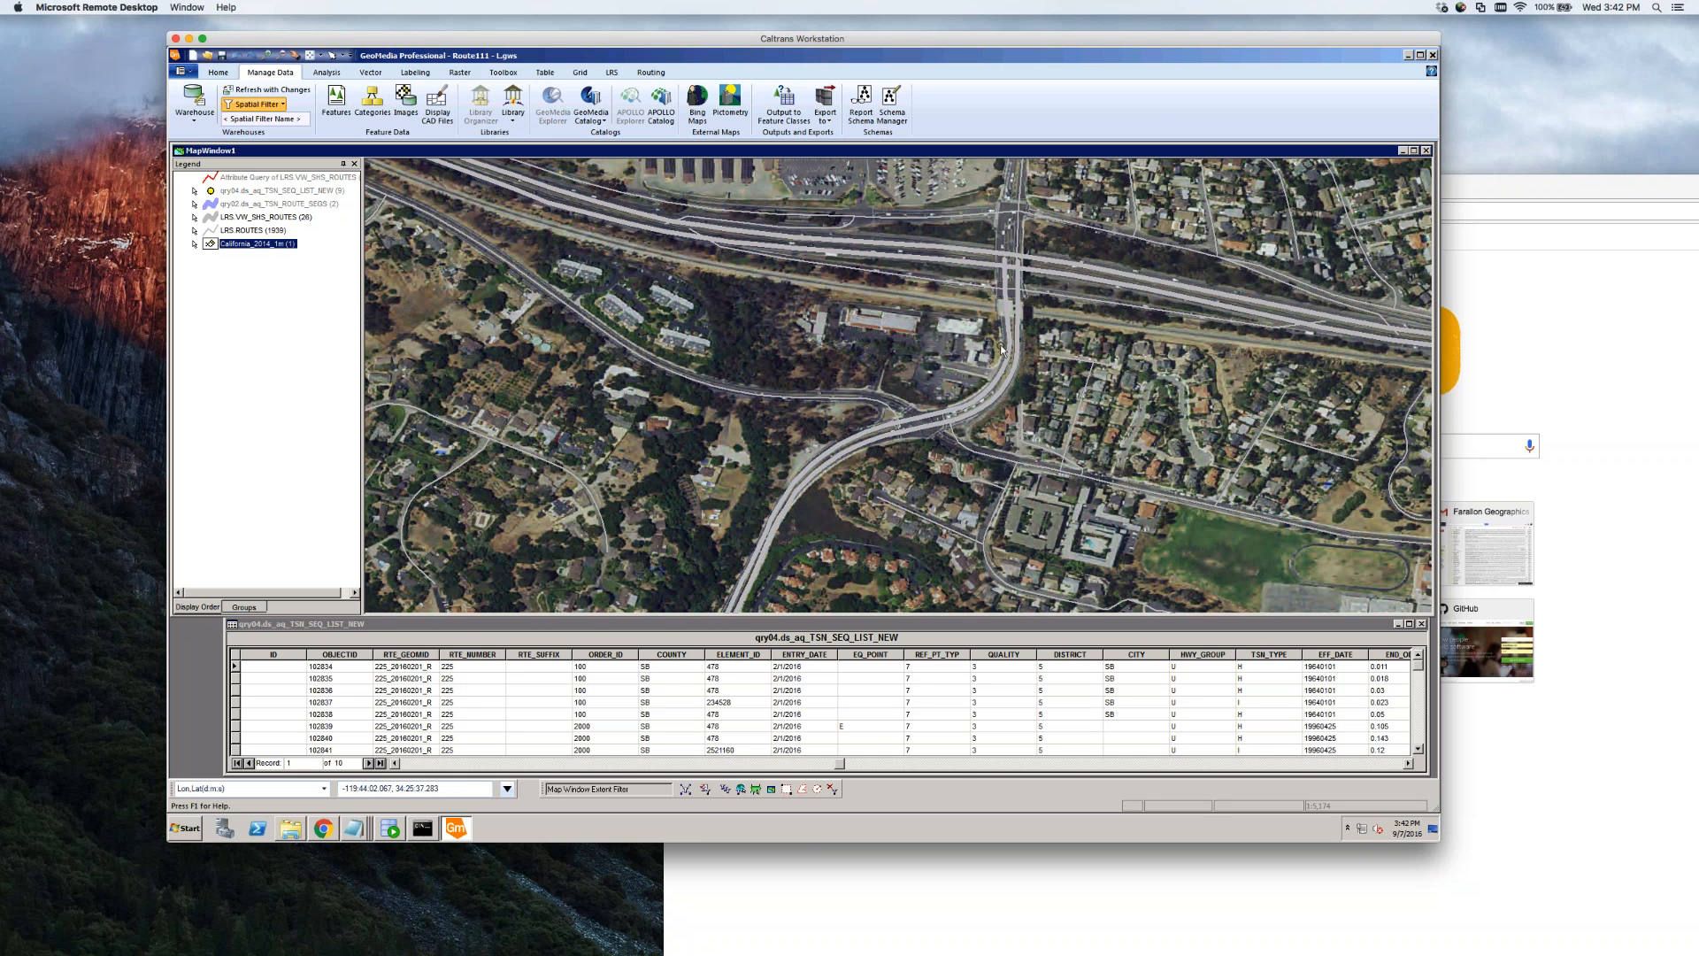
Zoom in on the curving ramp beside the freeway and select both of its parallel route lines
click(271, 57)
drag(868, 277, 1095, 431)
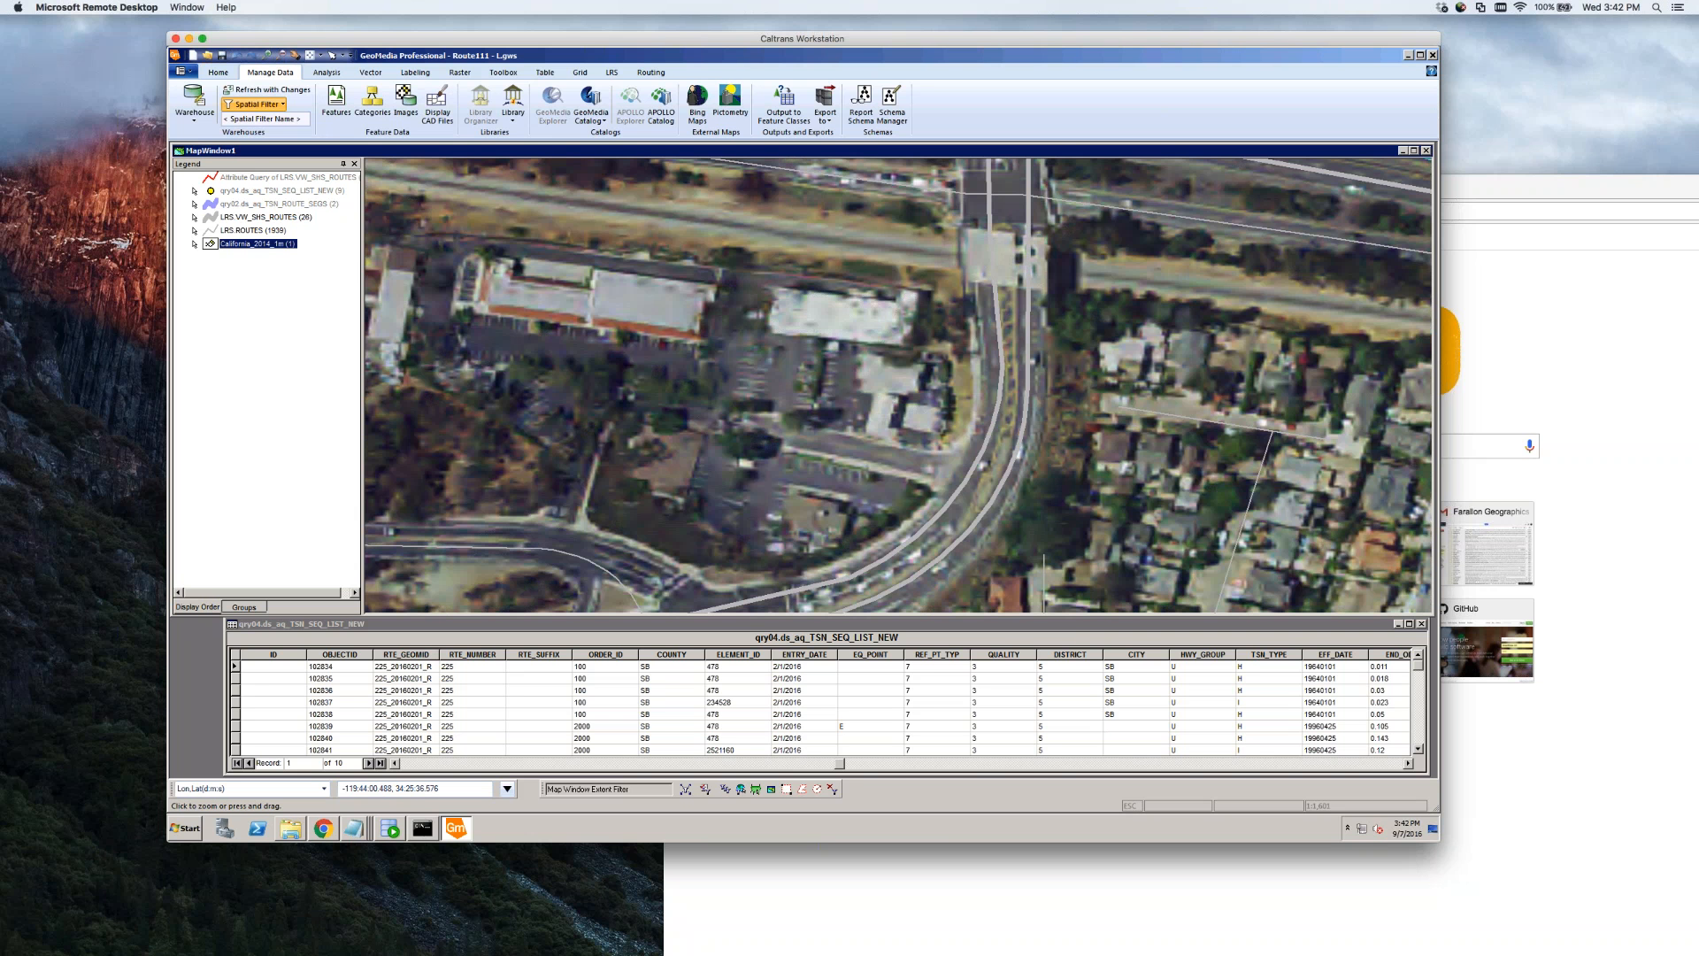
key(Escape)
click(1023, 413)
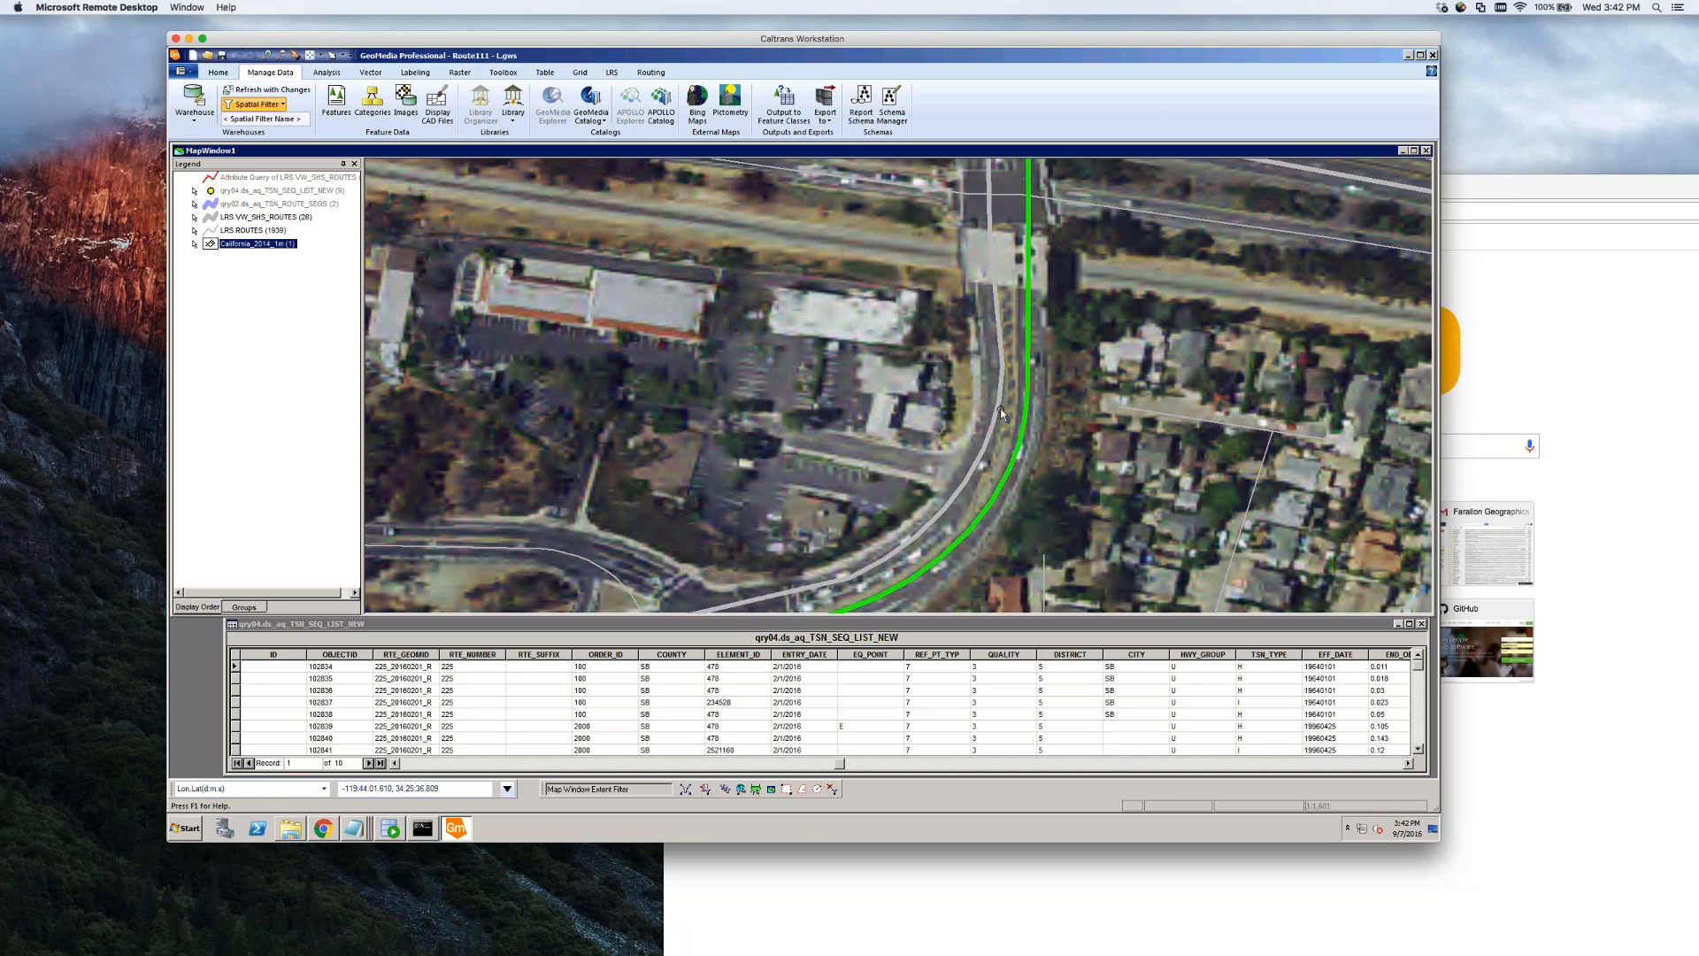
click(1000, 409)
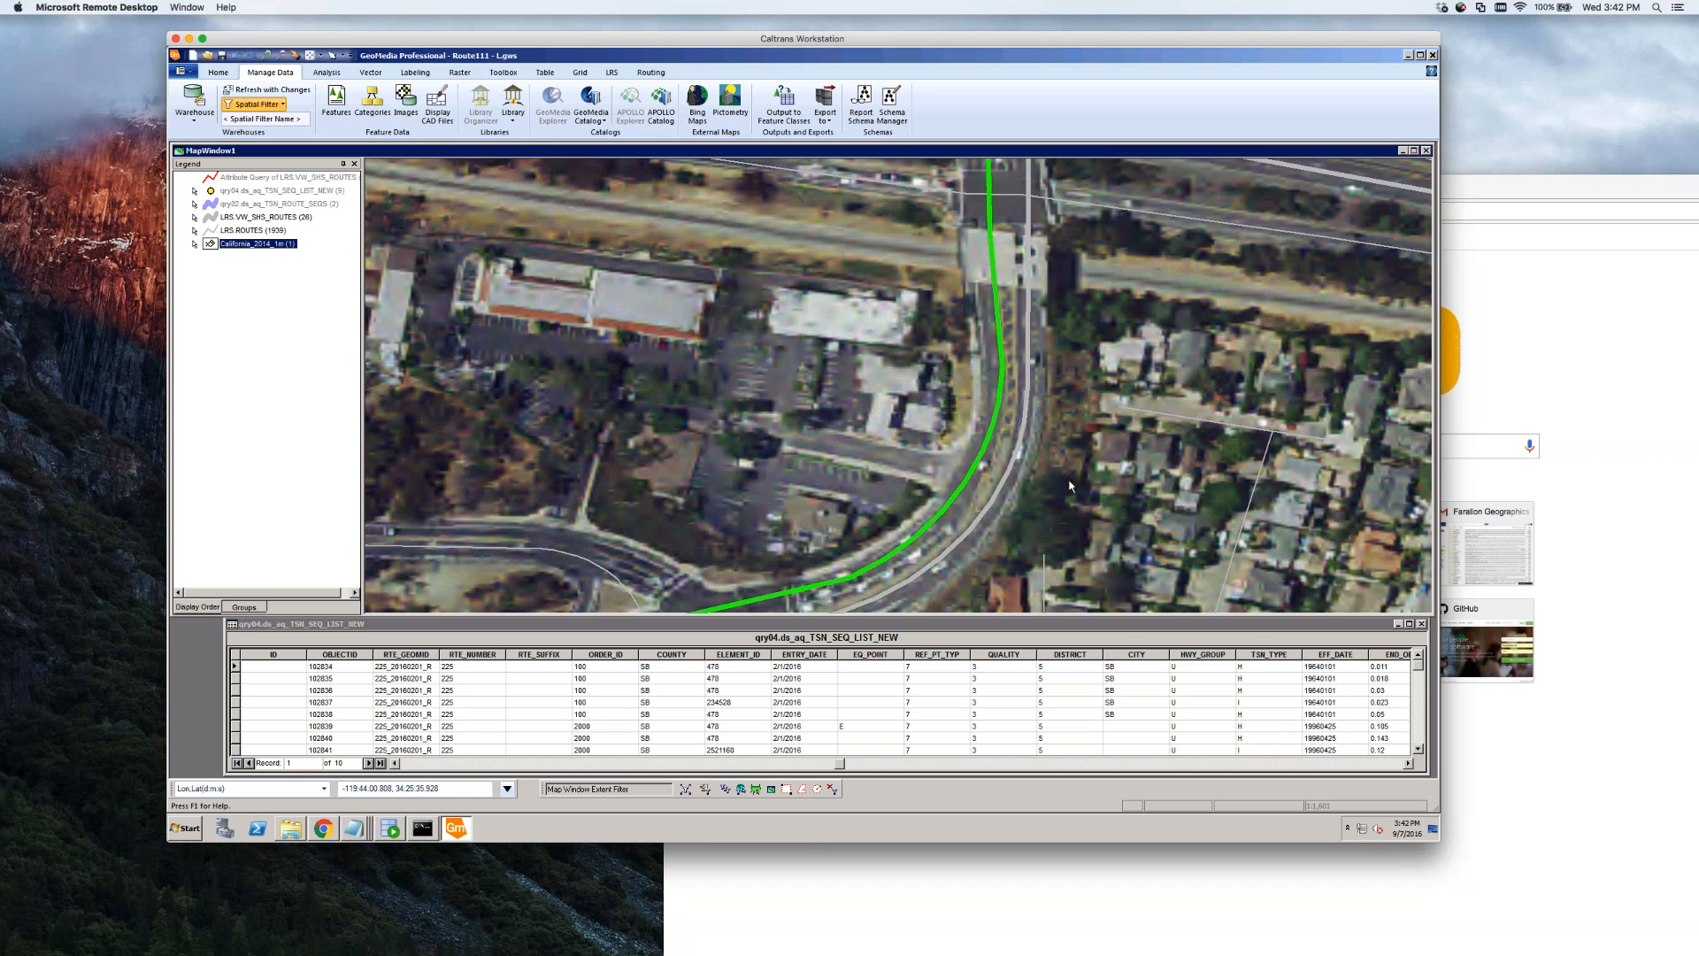
ctrl+click(1019, 452)
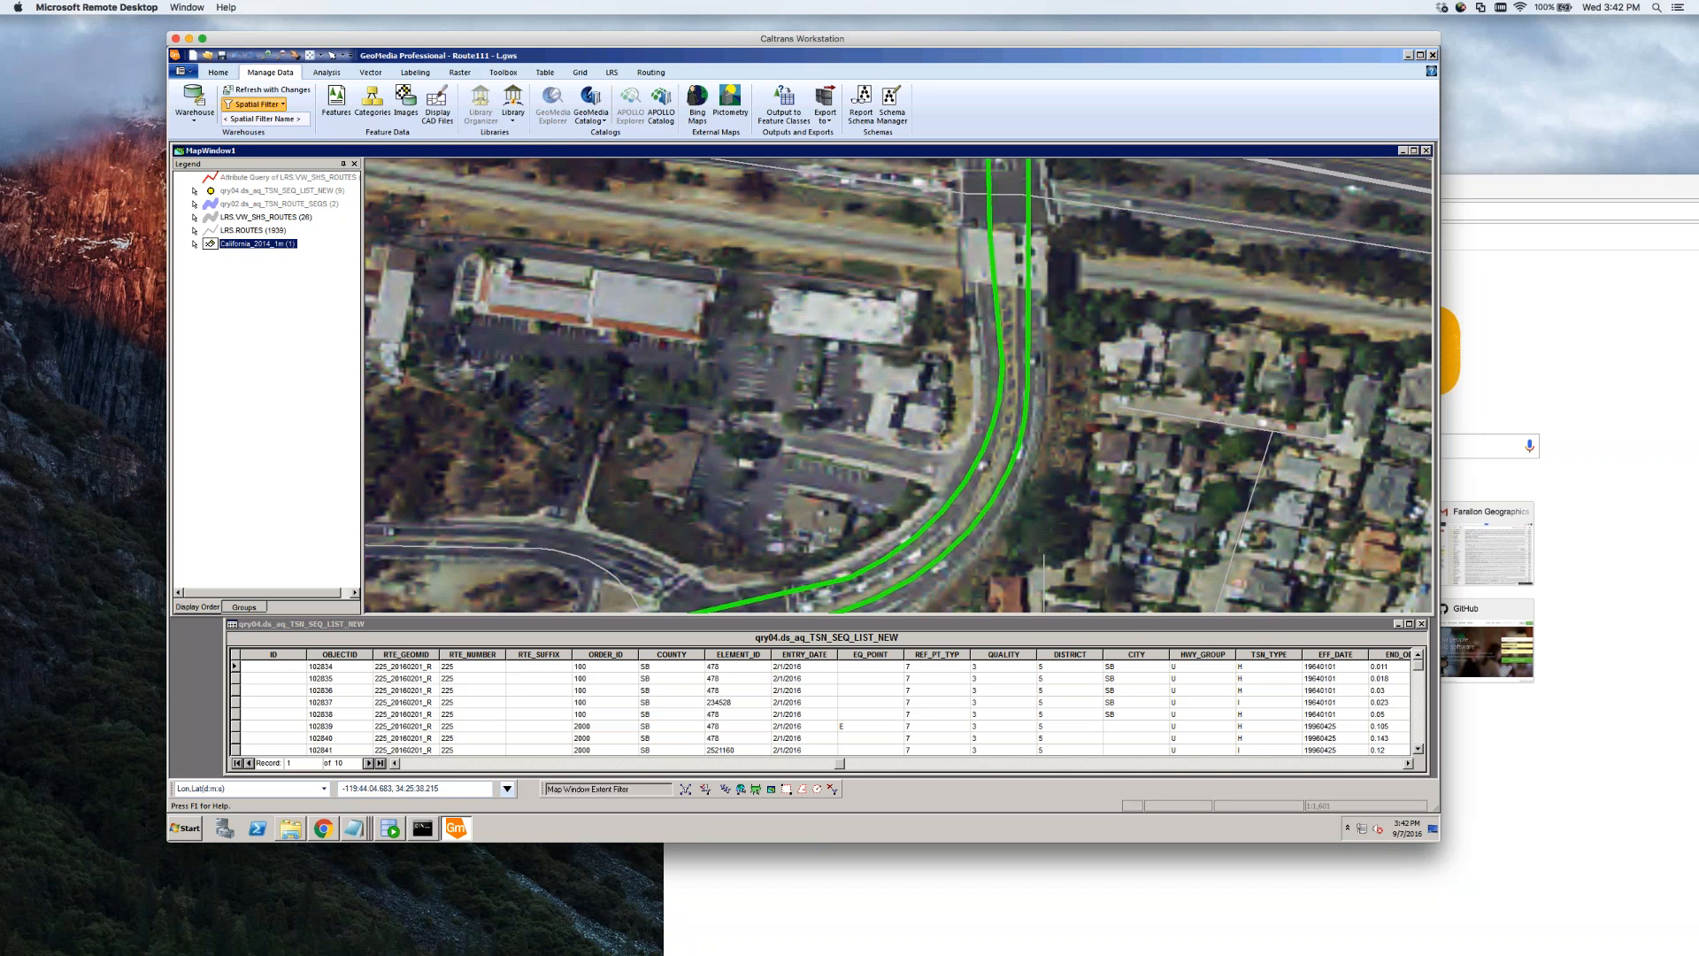
click(371, 73)
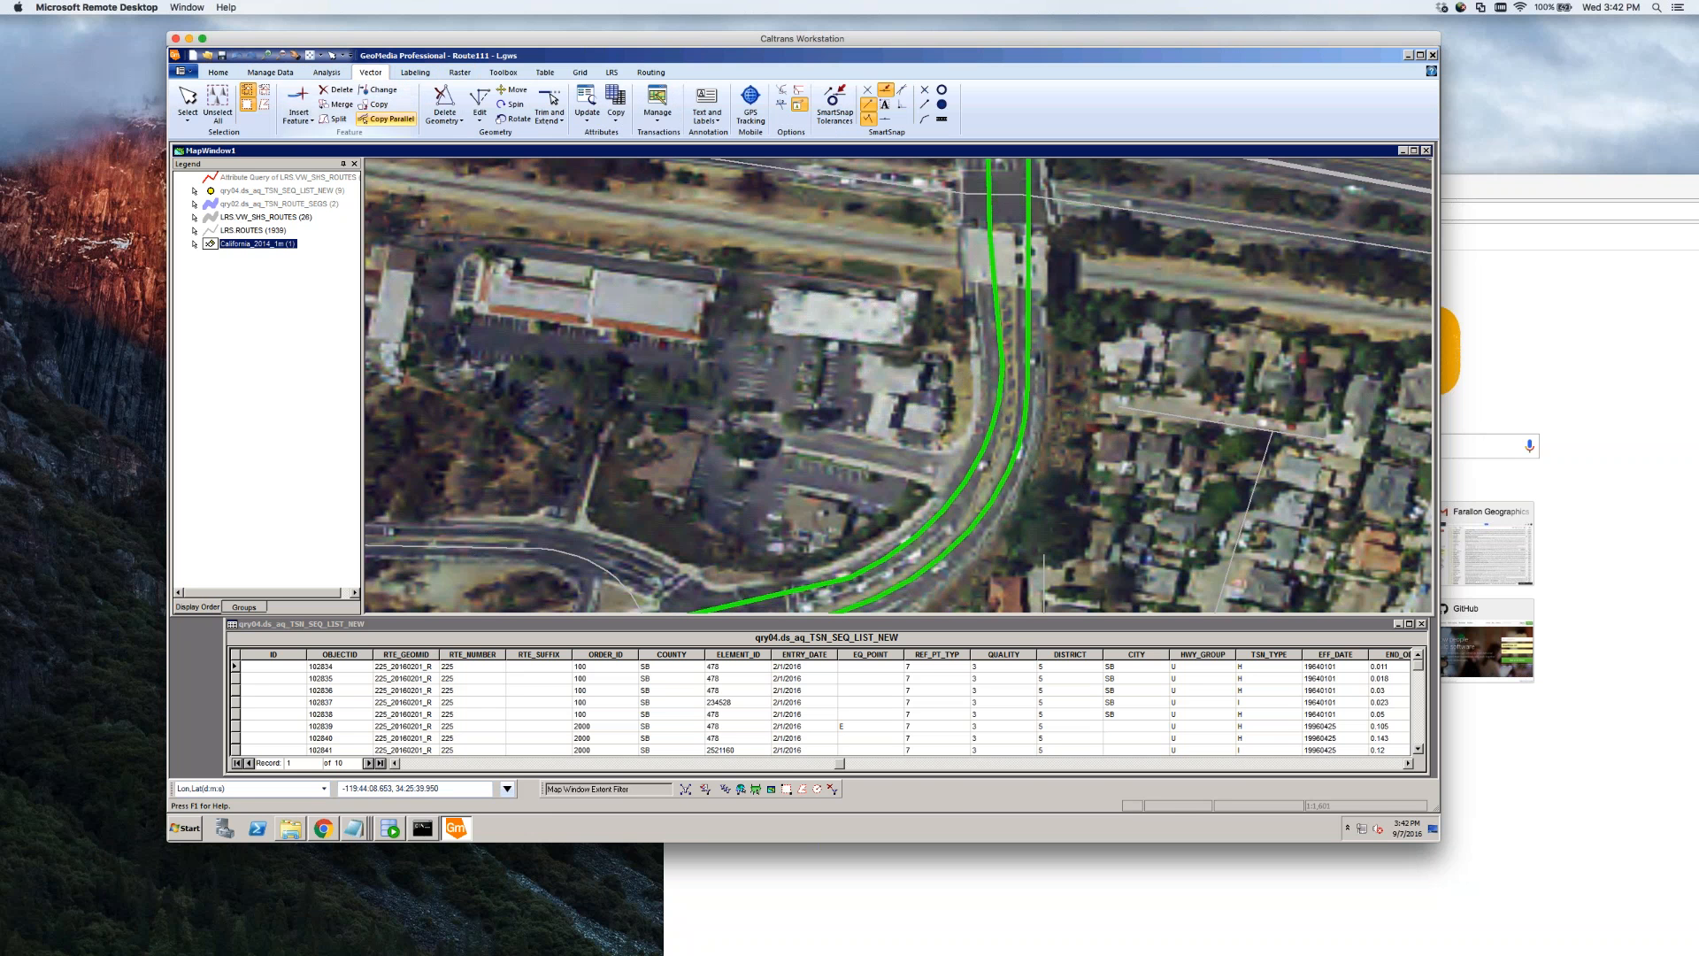
Split the selected ramp routes by drawing a bent split line across them
click(334, 118)
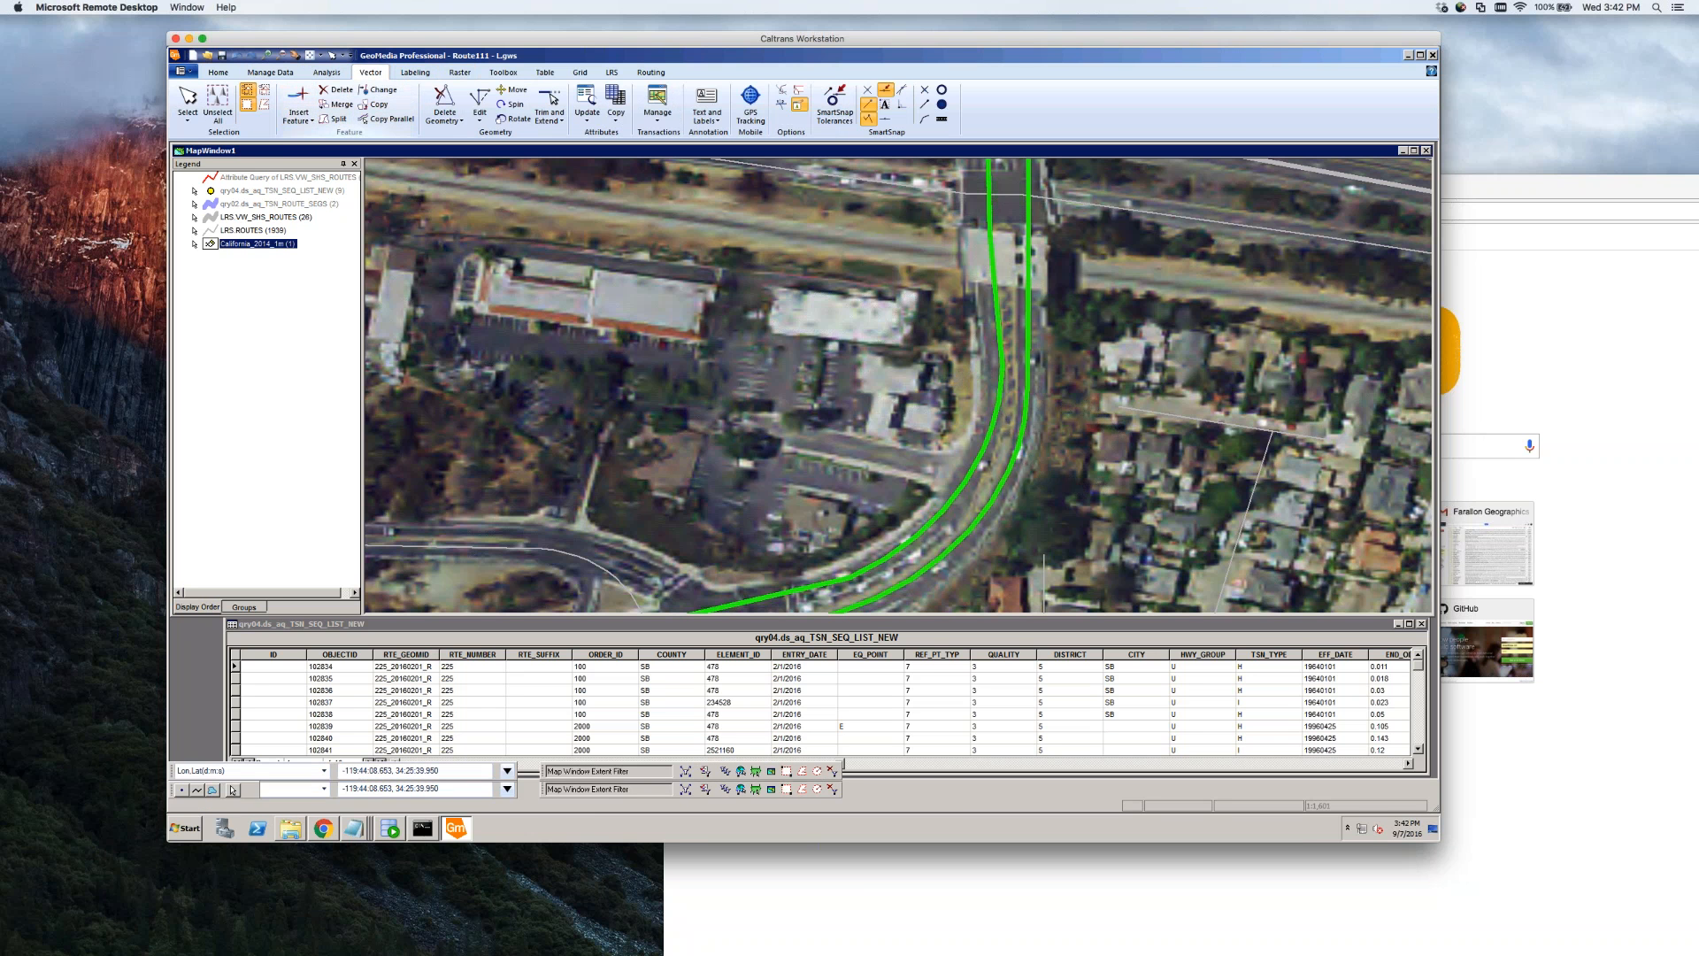
click(1070, 401)
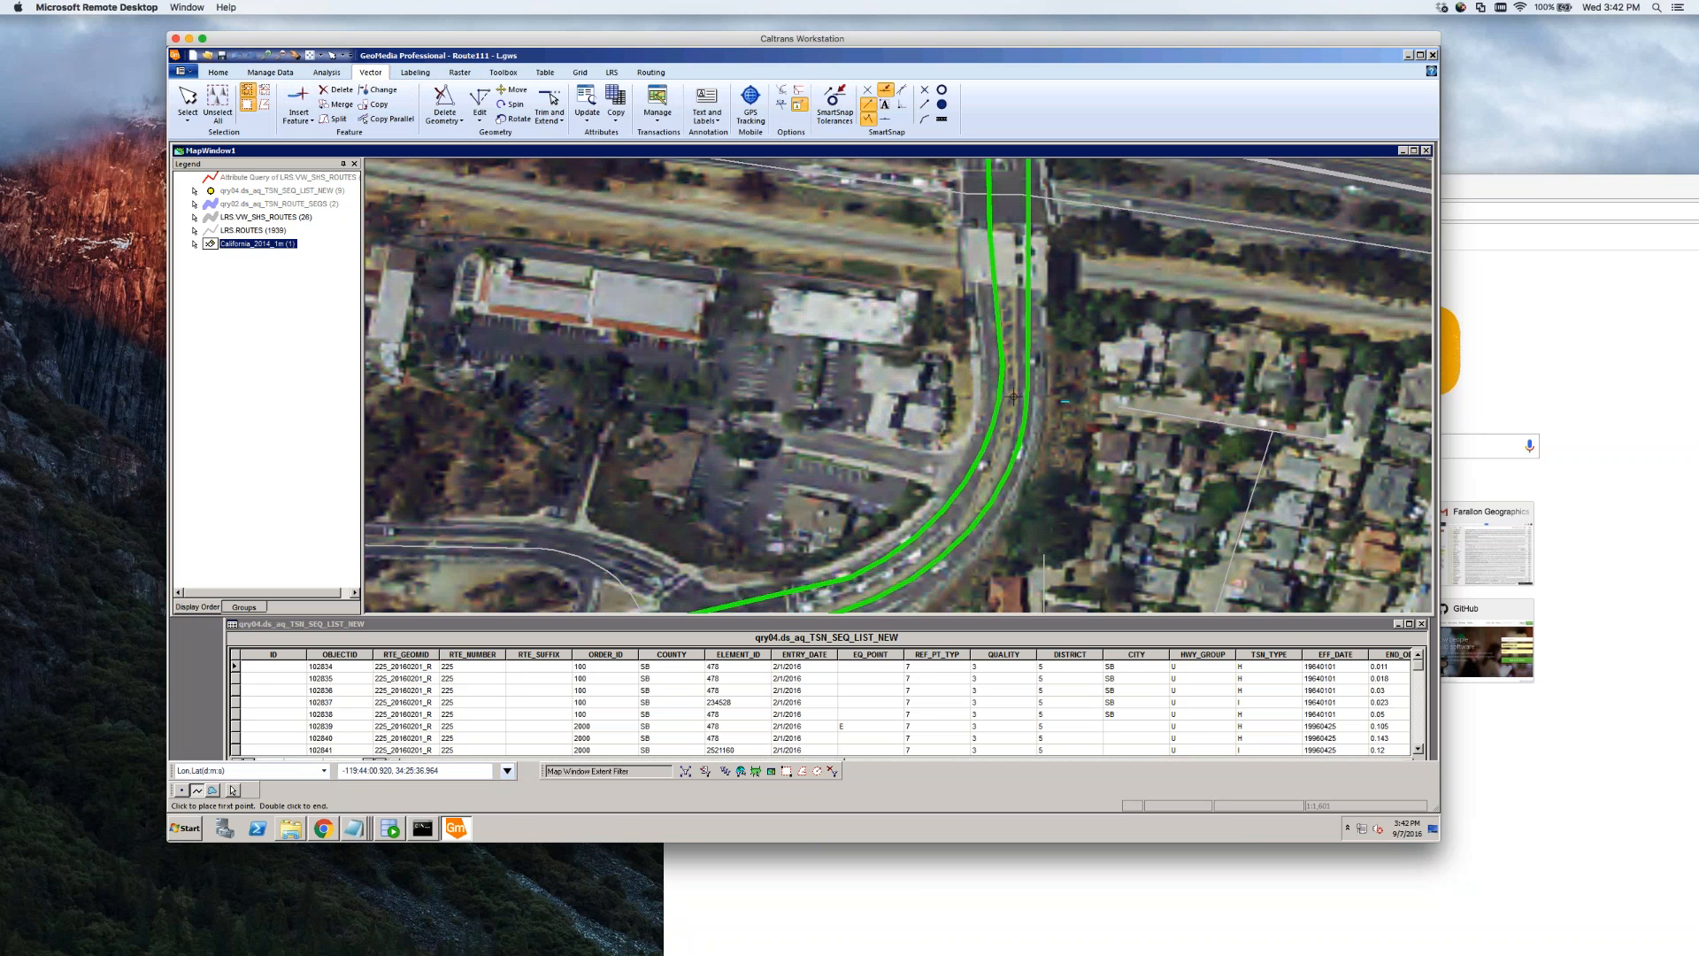
click(954, 375)
double_click(874, 333)
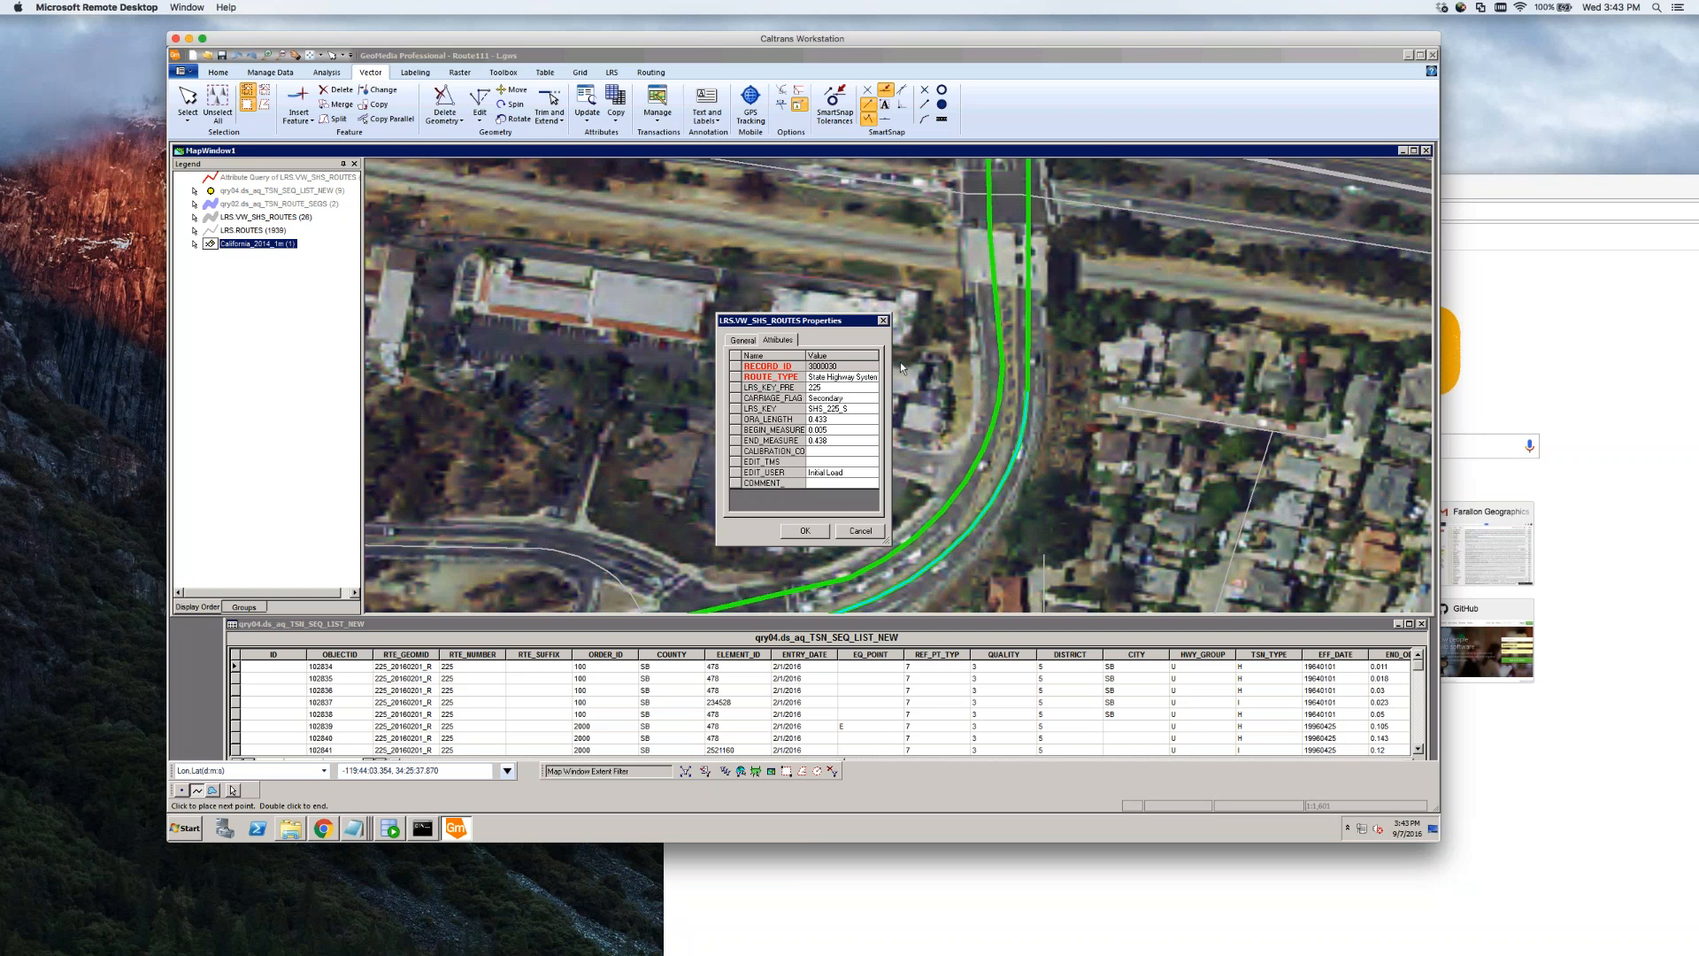
Set the first split piece's ROUTE_TYPE to State Highway System
click(840, 377)
click(873, 378)
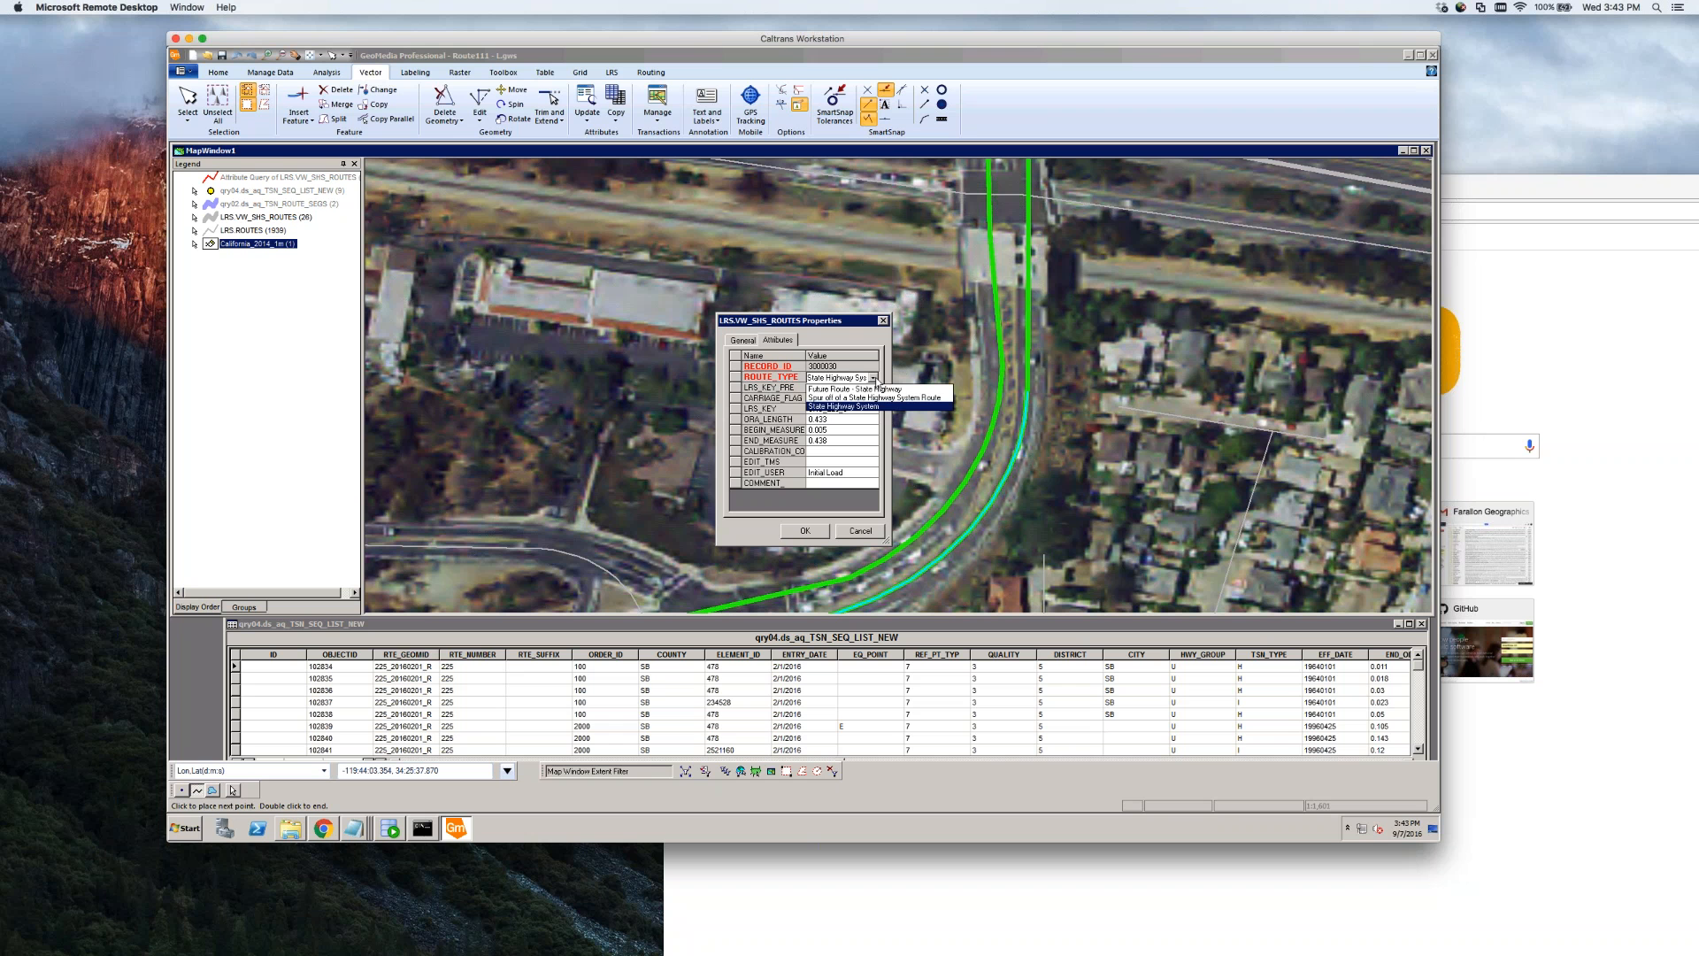
click(874, 379)
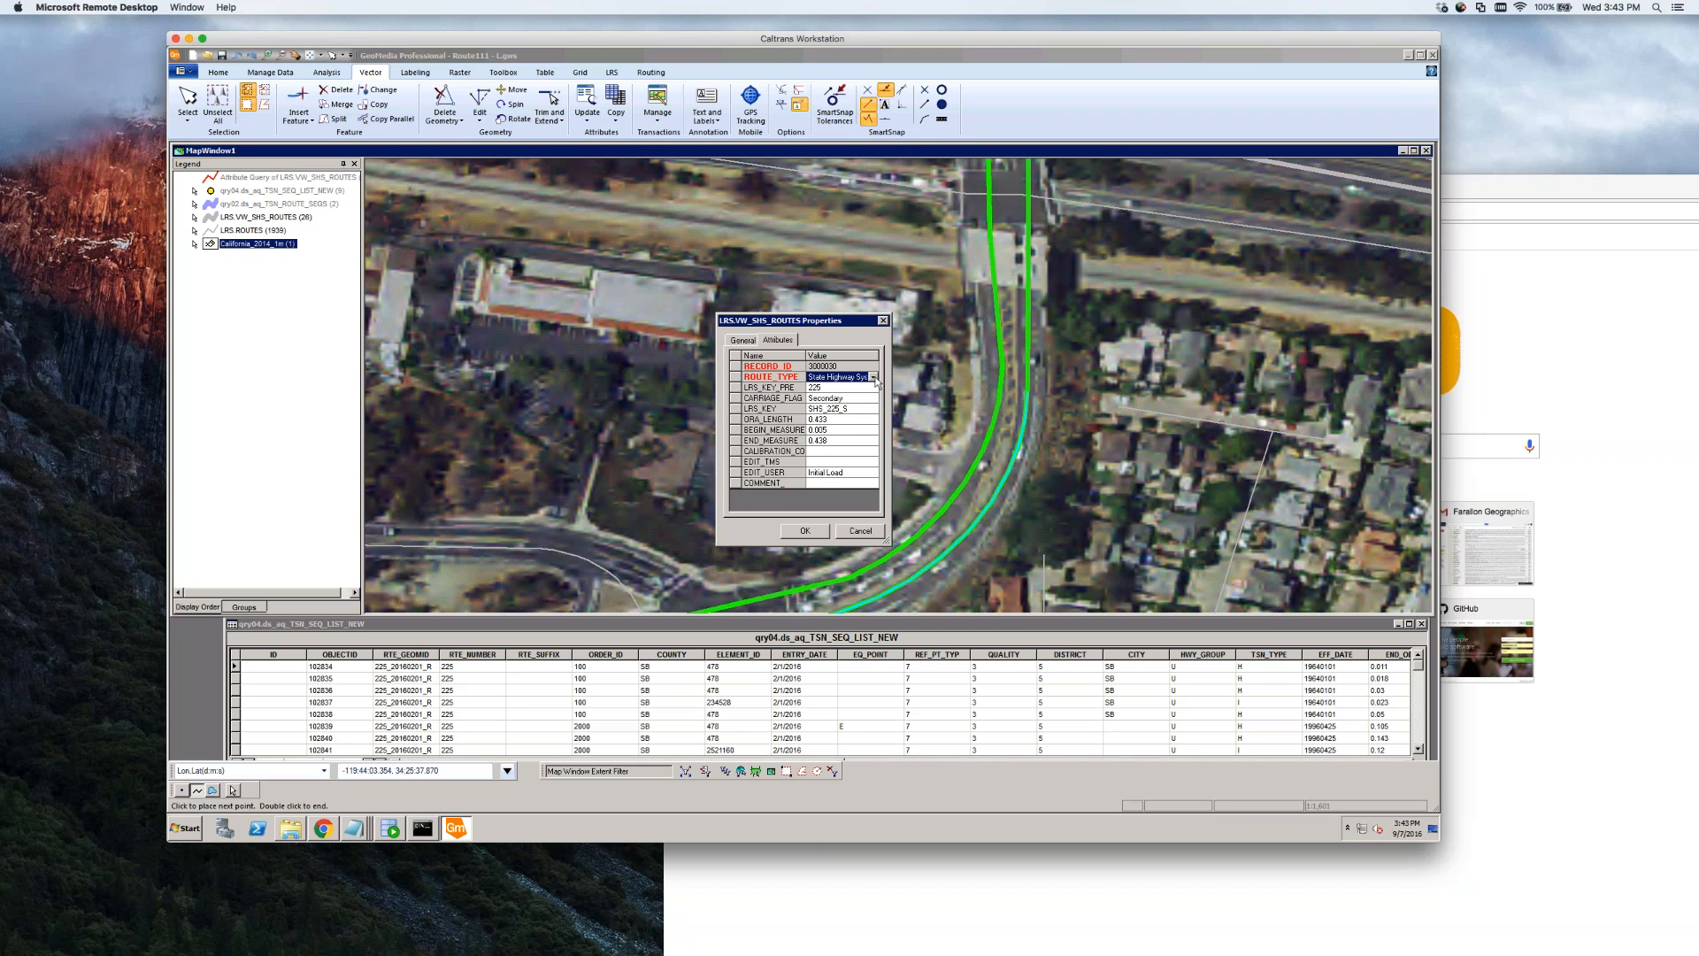
click(874, 377)
click(874, 378)
click(840, 377)
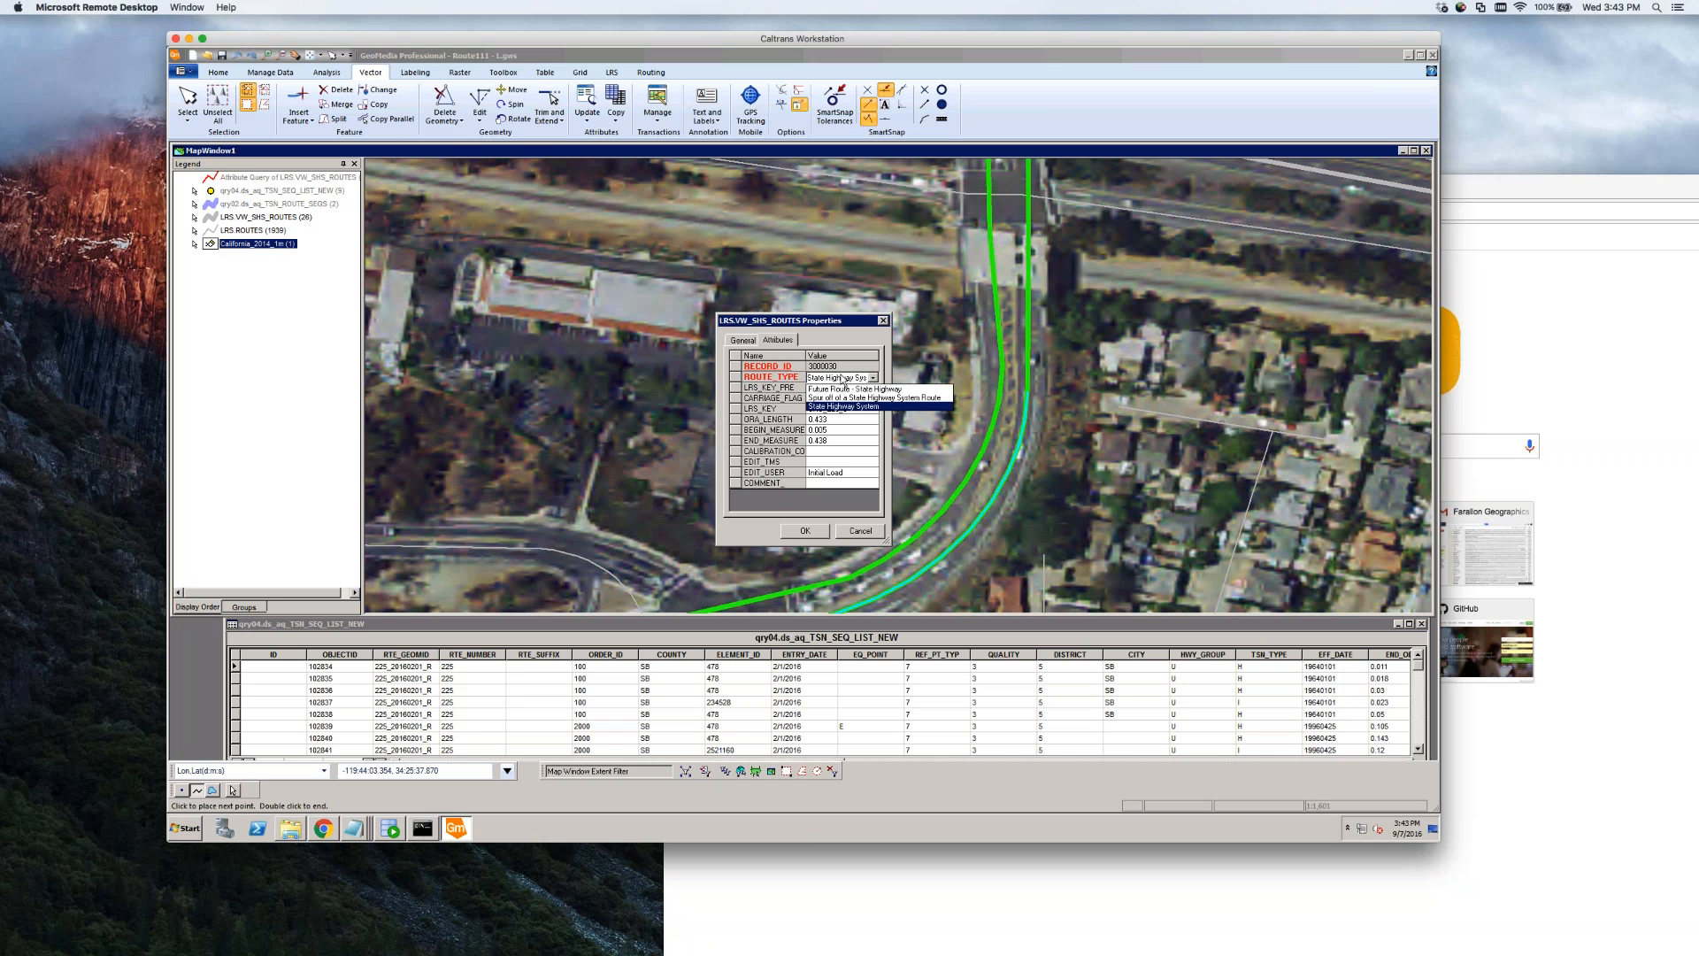
click(856, 356)
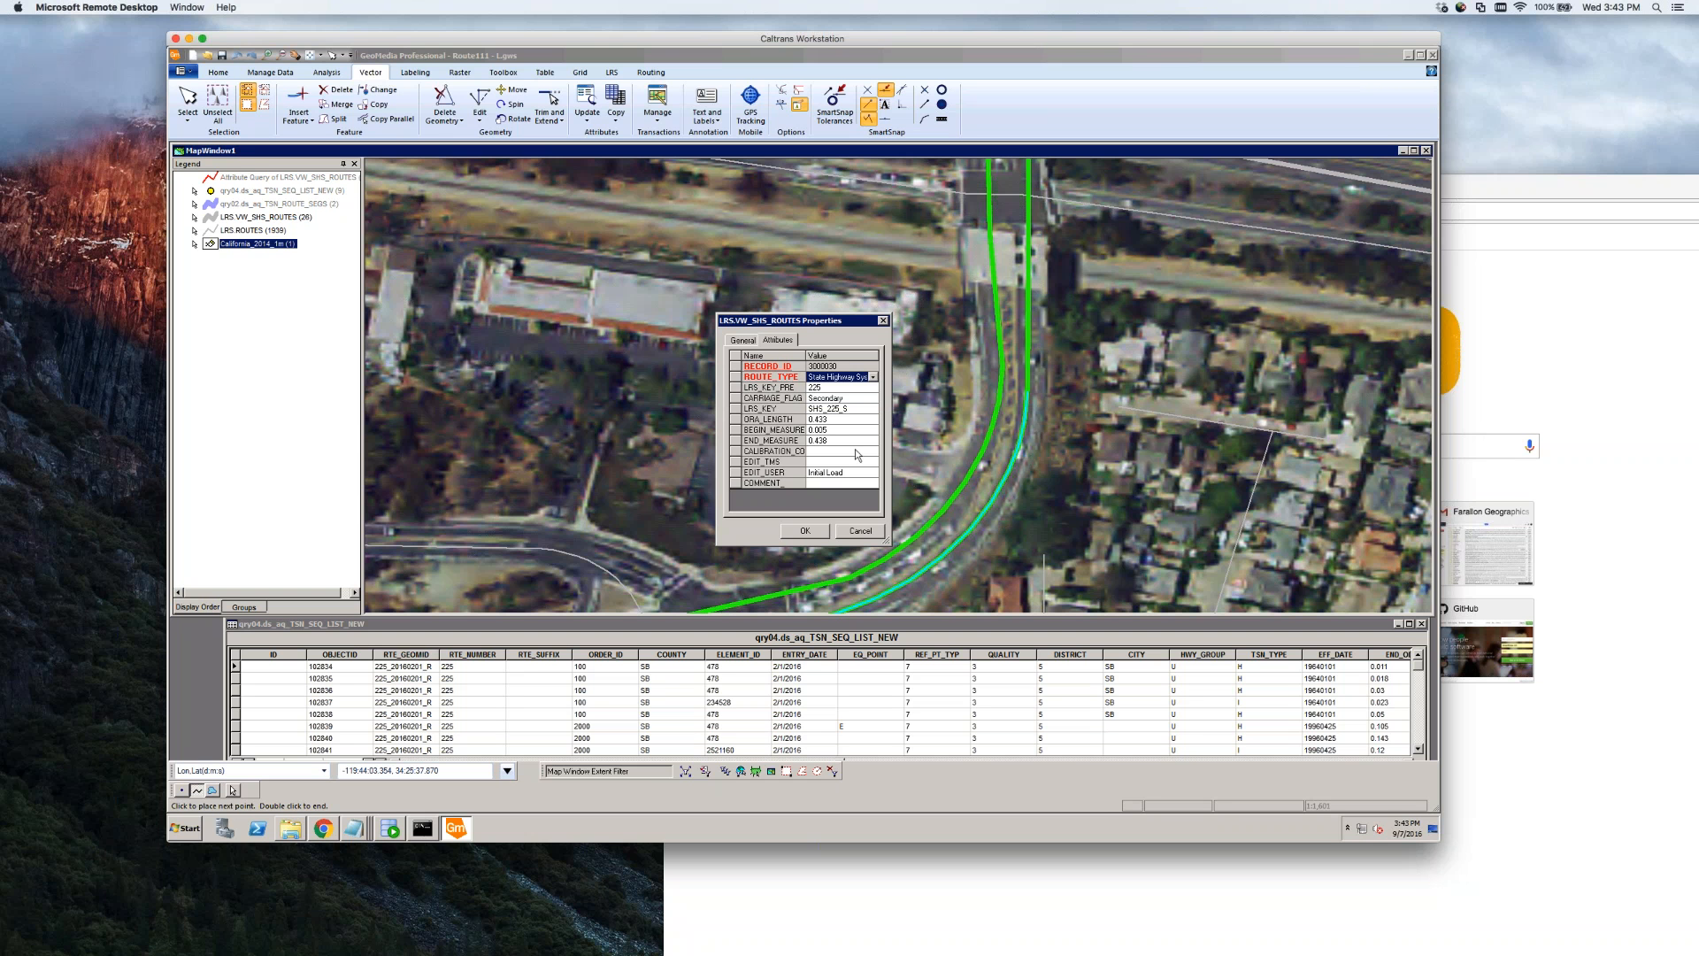
click(813, 534)
Empty the LRS_KEY and LRS_KEY_PRE fields and save this piece
click(838, 408)
key(Delete)
key(Up)
key(Up)
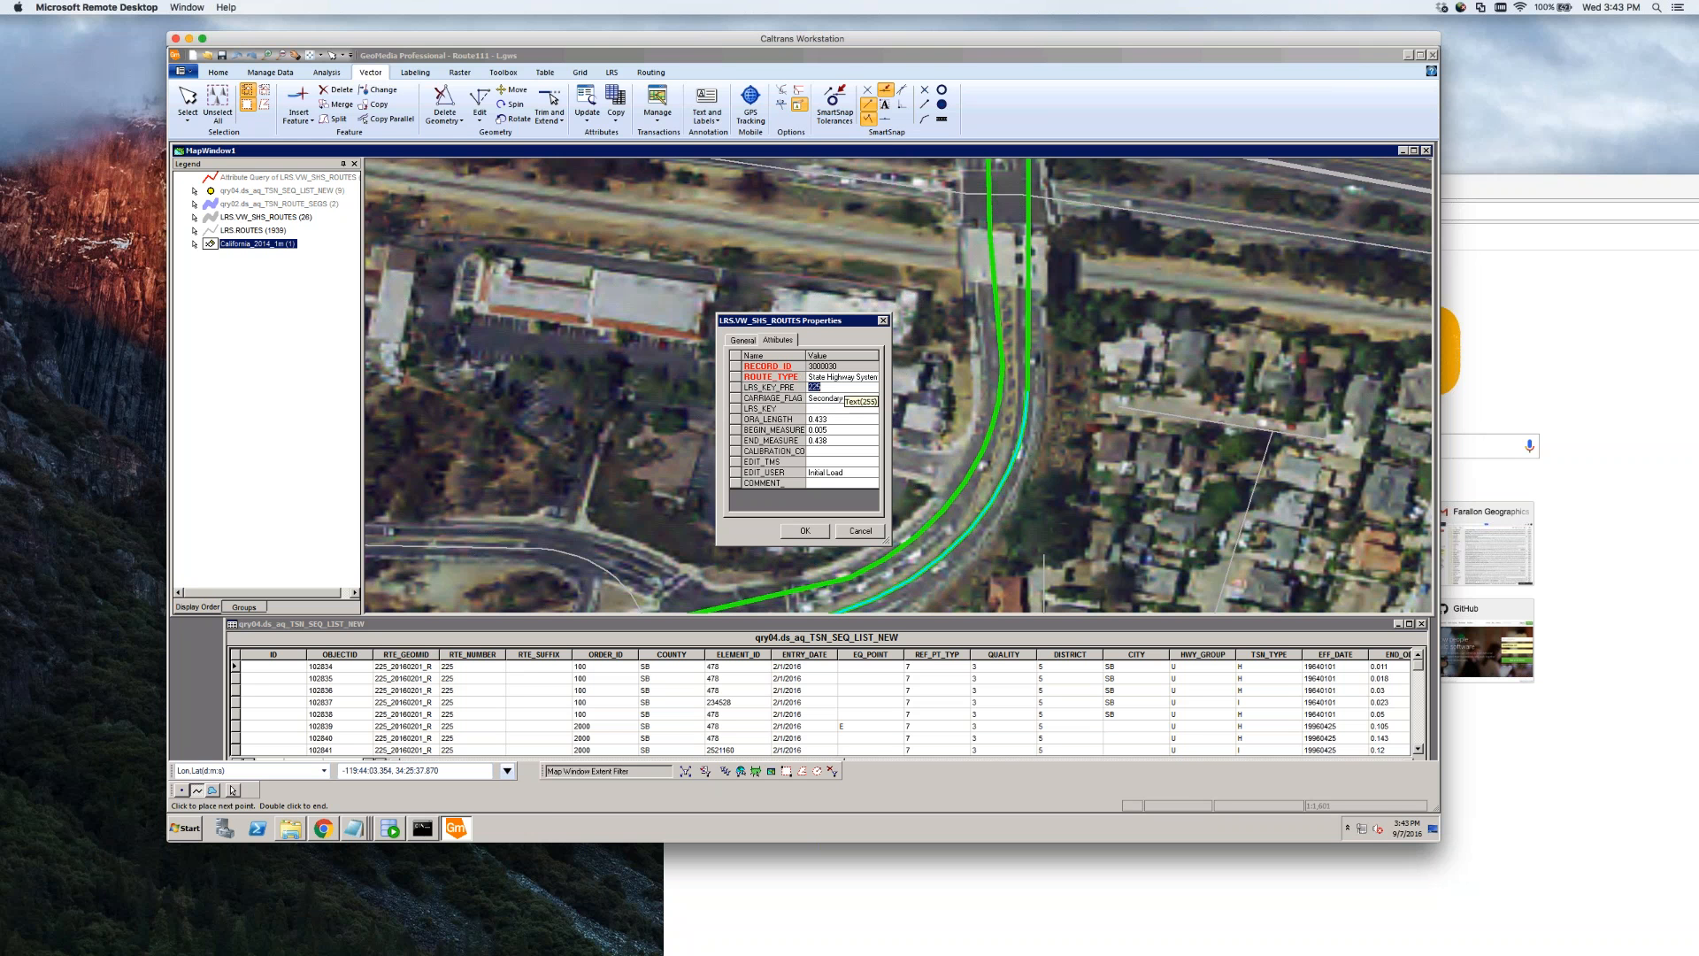
key(Delete)
click(843, 408)
click(807, 529)
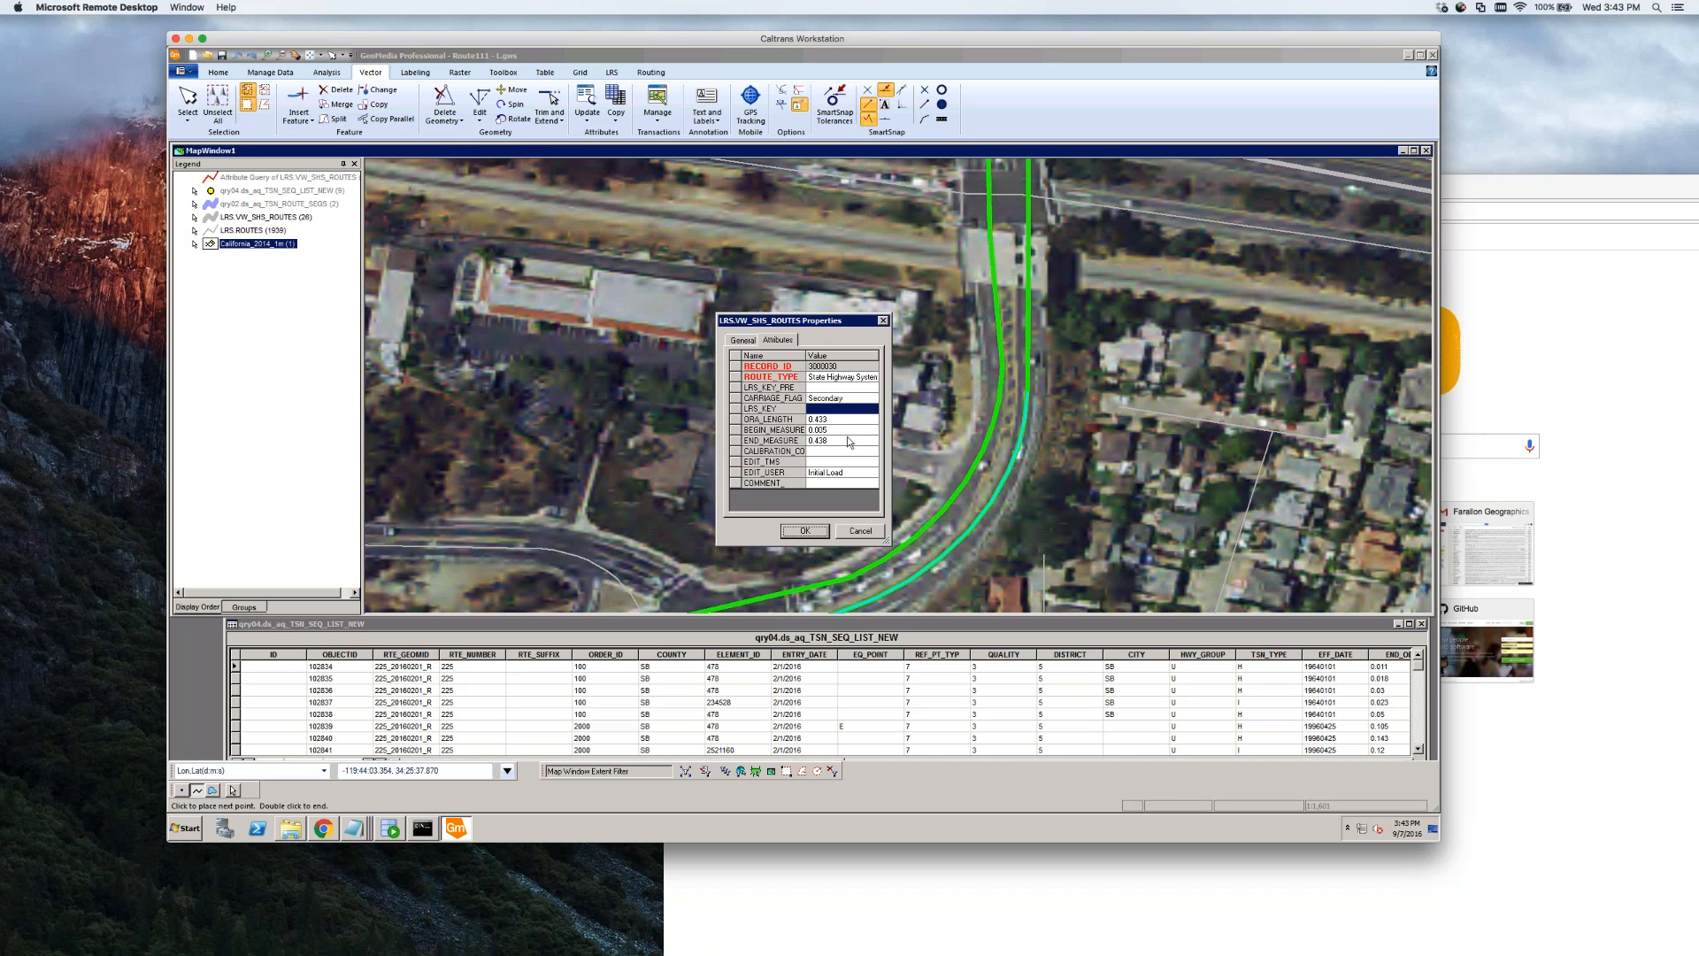
click(842, 388)
click(820, 529)
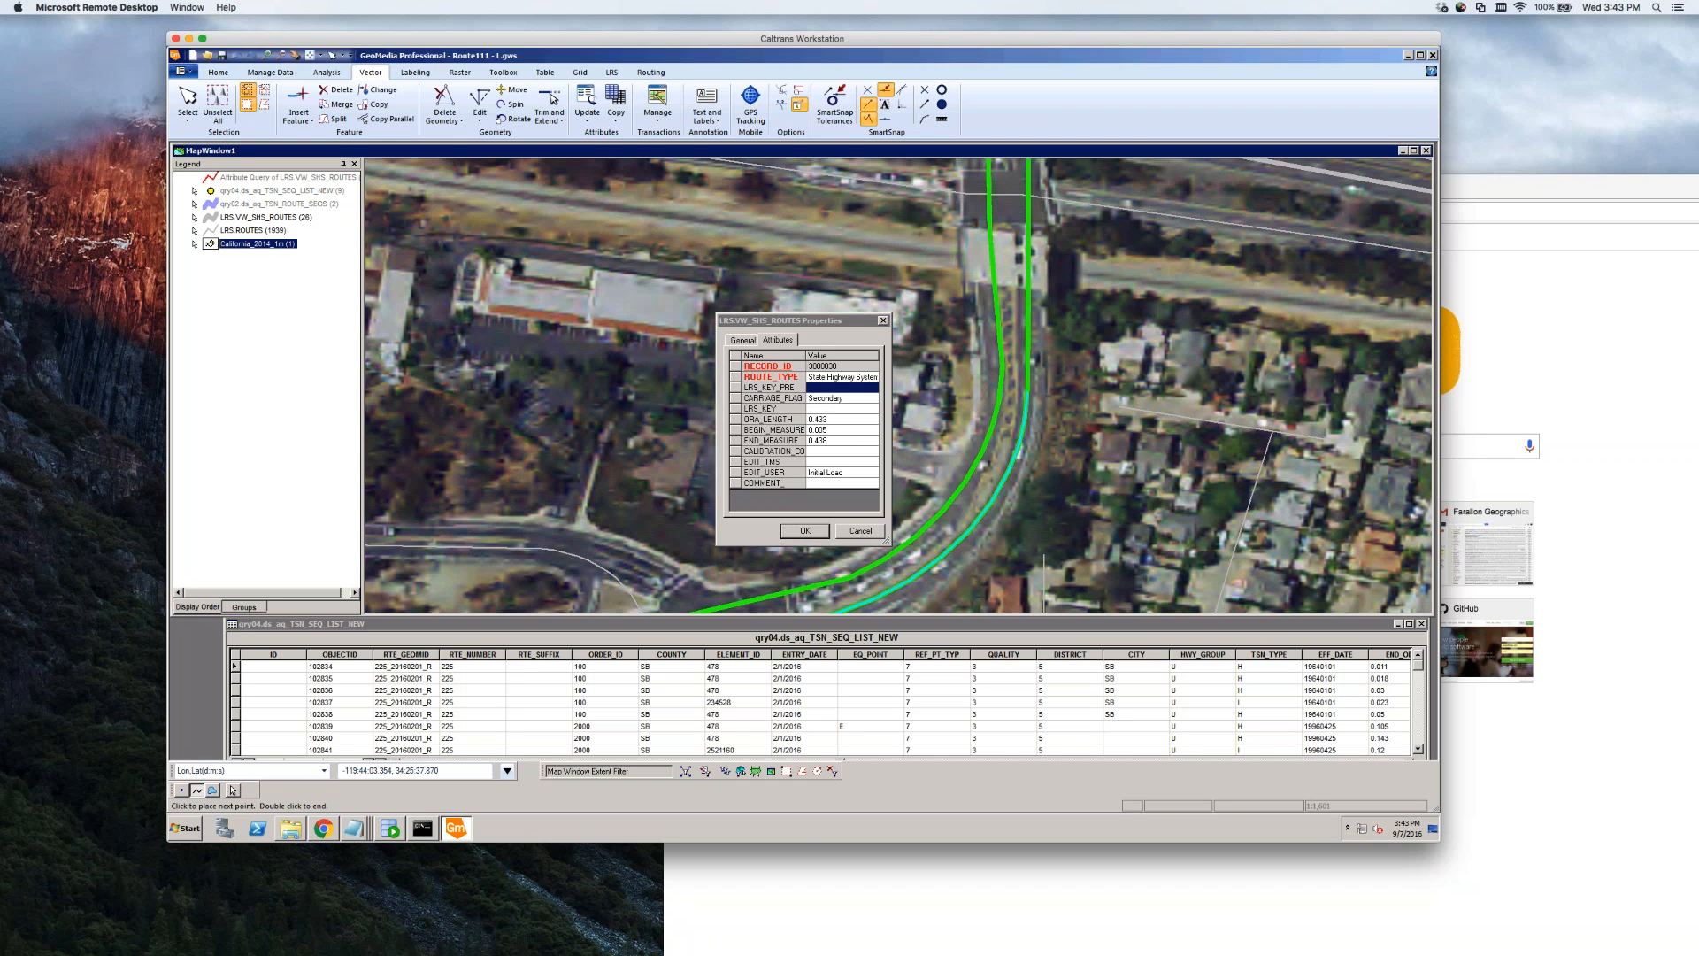
Clear LRS_KEY_PRE and LRS_KEY on the next split piece and save it
double_click(848, 386)
key(BackSpace)
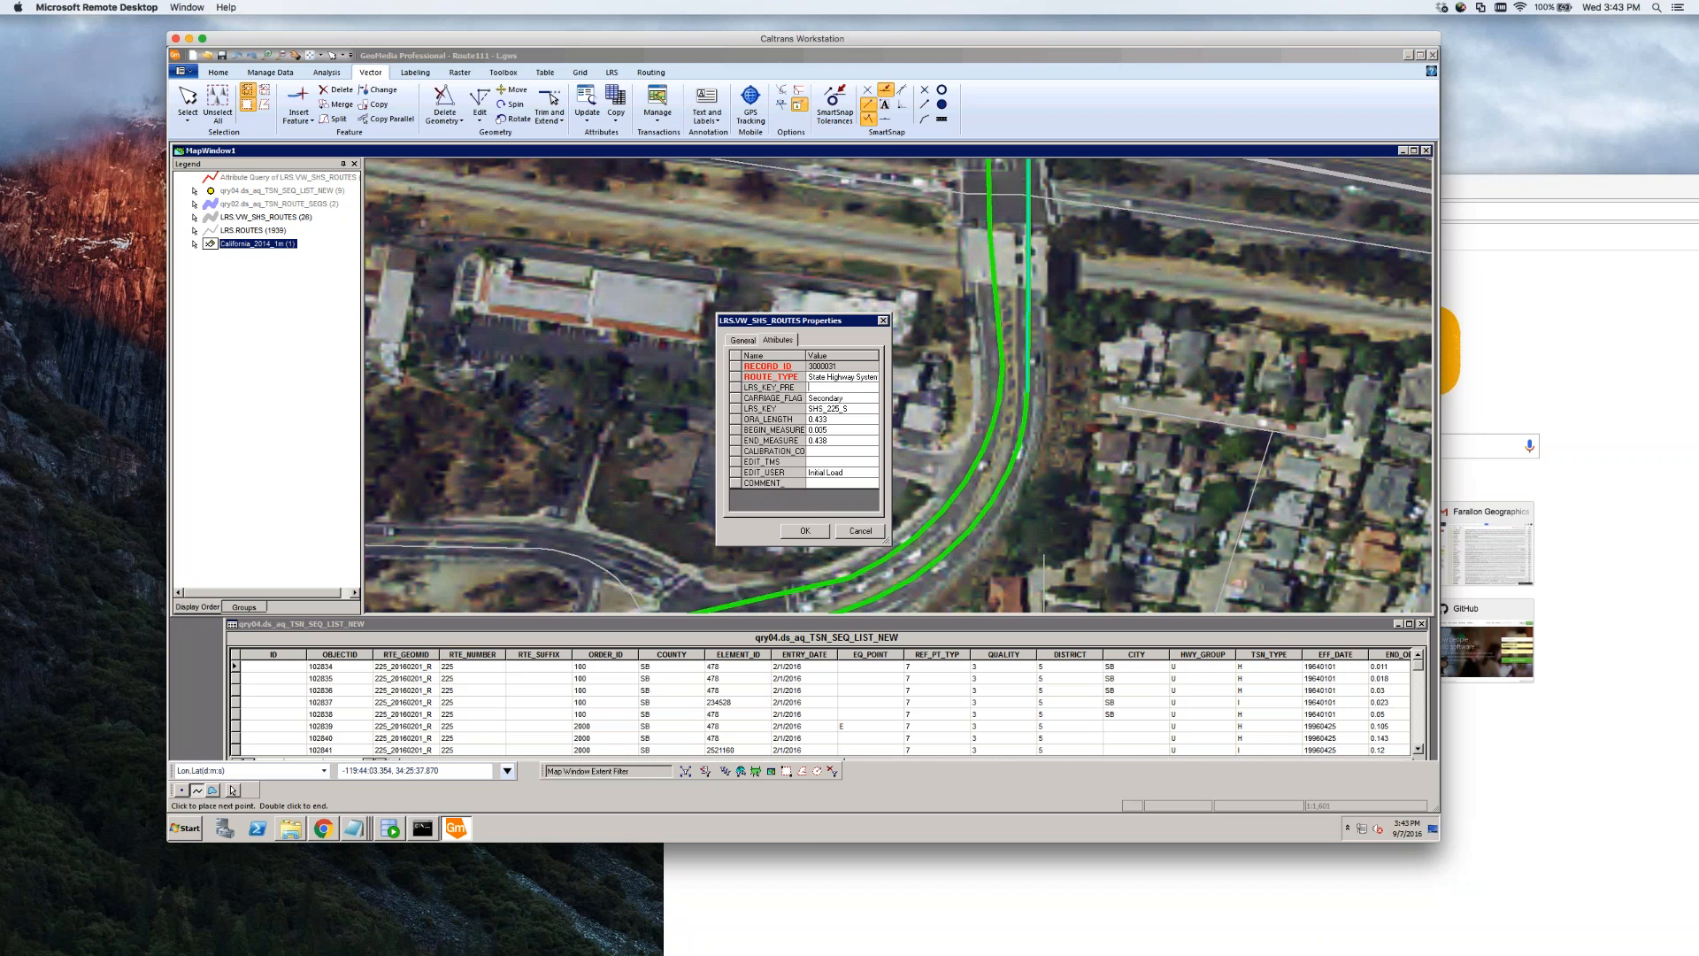
click(850, 408)
key(BackSpace)
click(805, 532)
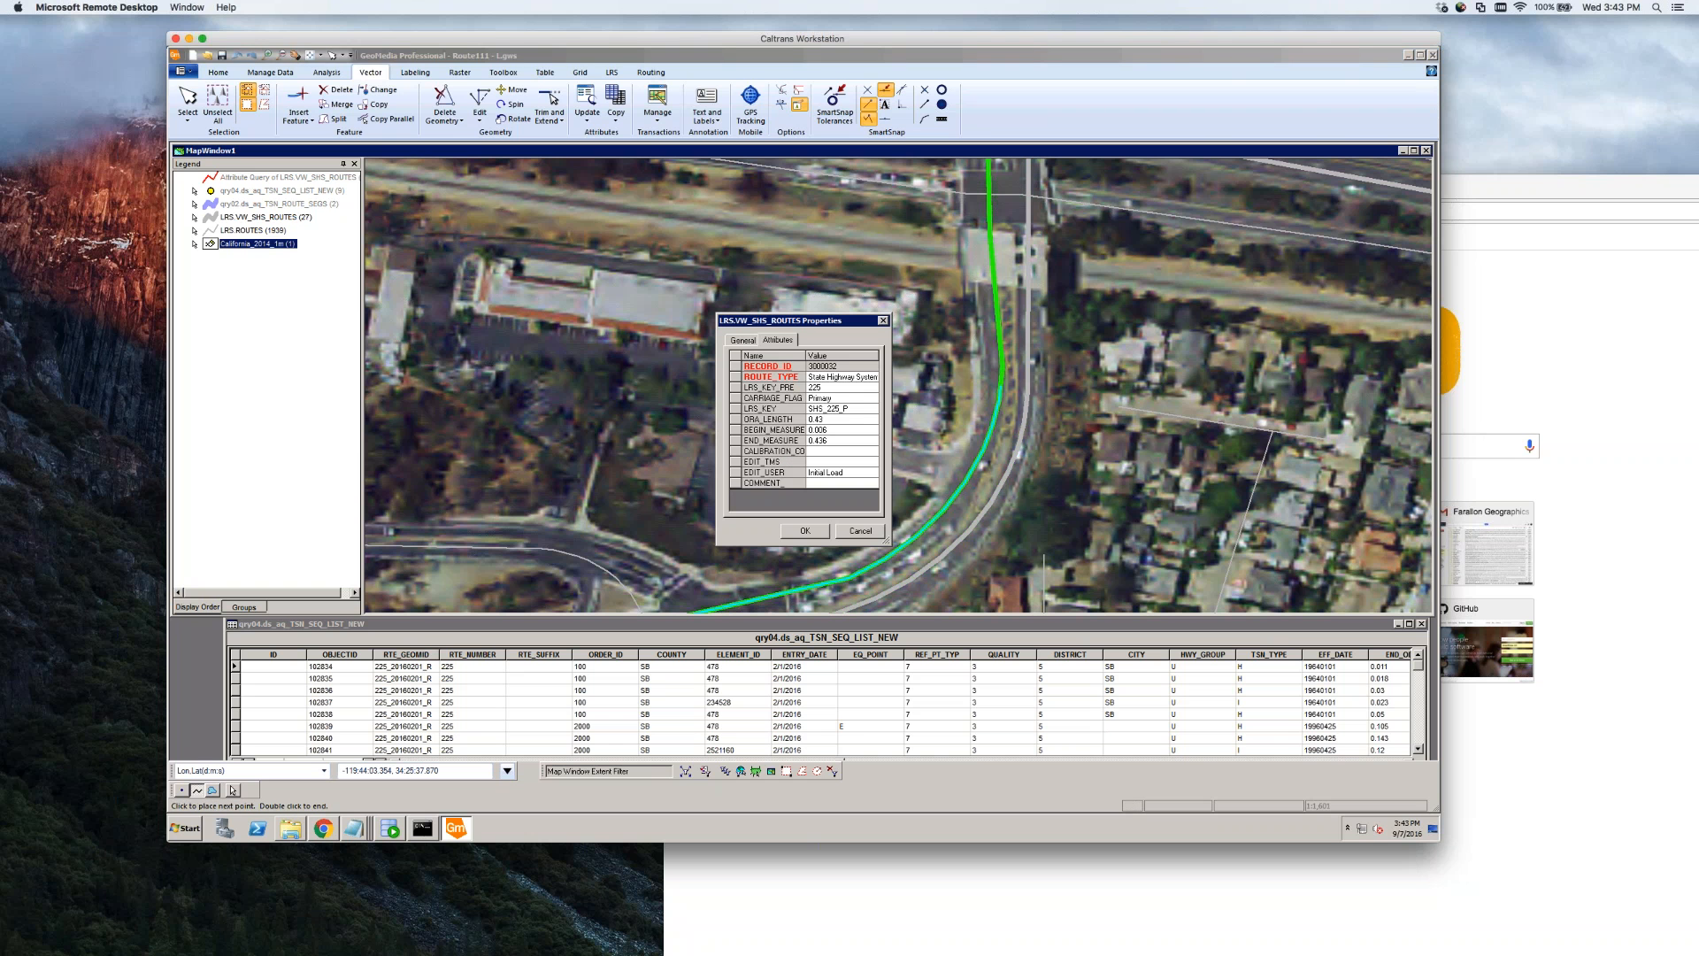
Clear LRS_KEY_PRE, keeping CARRIAGE_FLAG Primary and ROUTE_TYPE State Highway System
click(845, 387)
key(BackSpace)
click(849, 399)
click(873, 399)
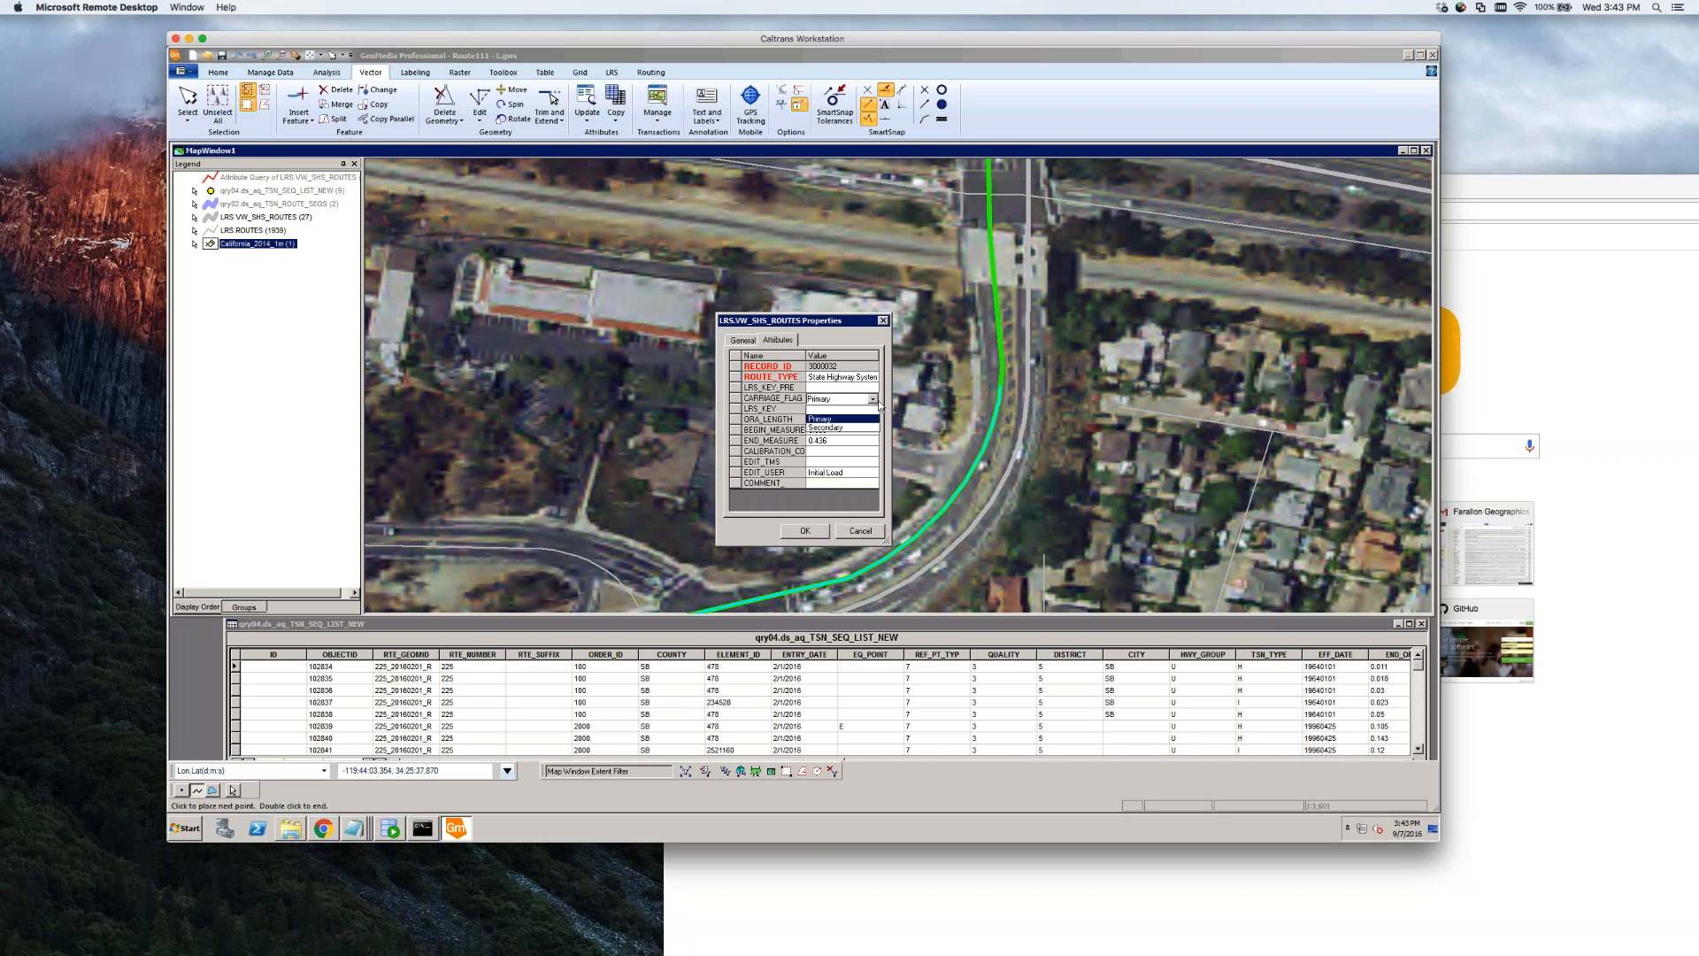
click(878, 404)
click(874, 399)
click(876, 400)
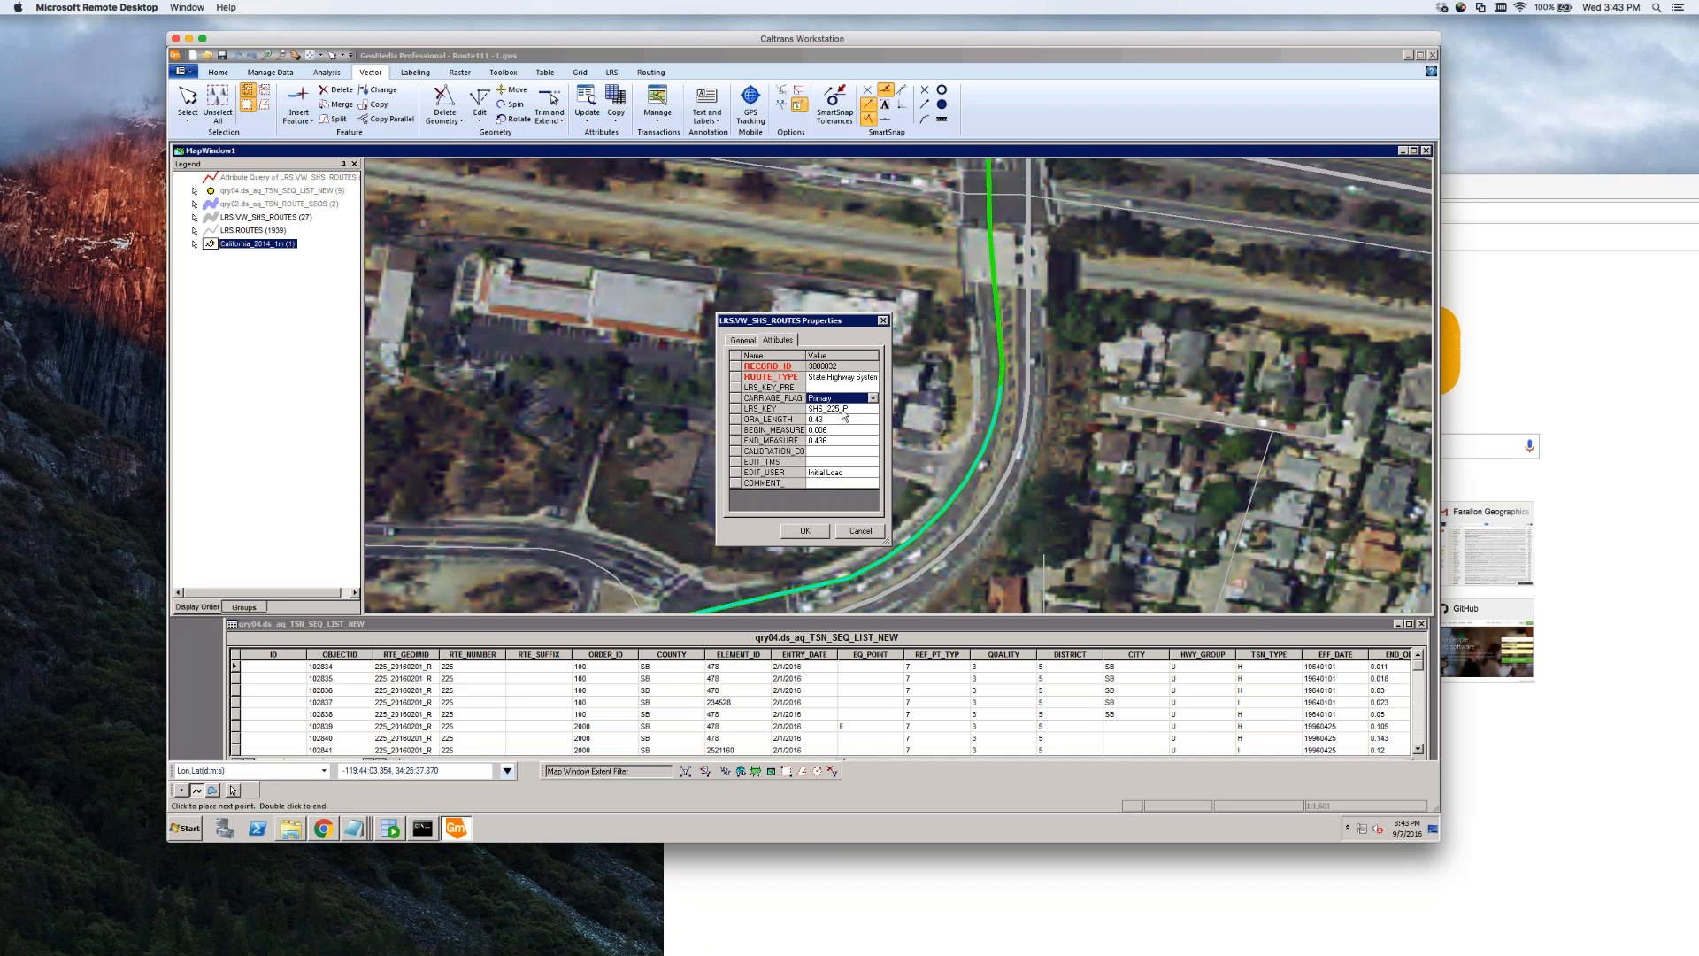
click(875, 379)
click(874, 378)
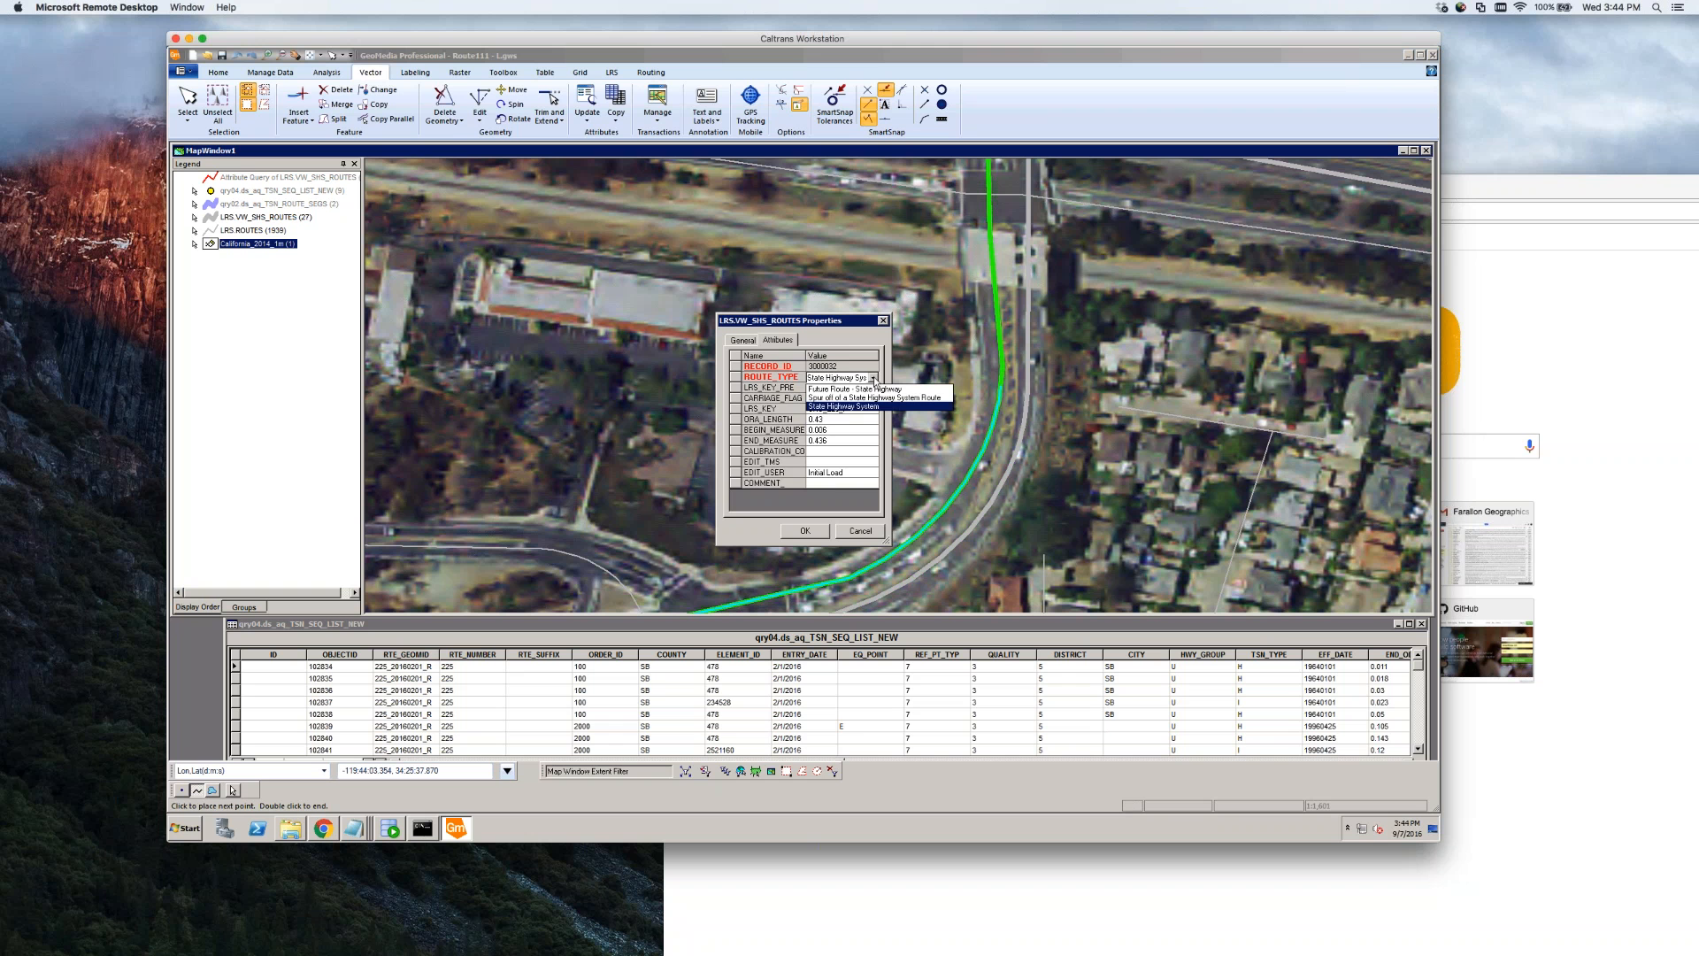
click(874, 380)
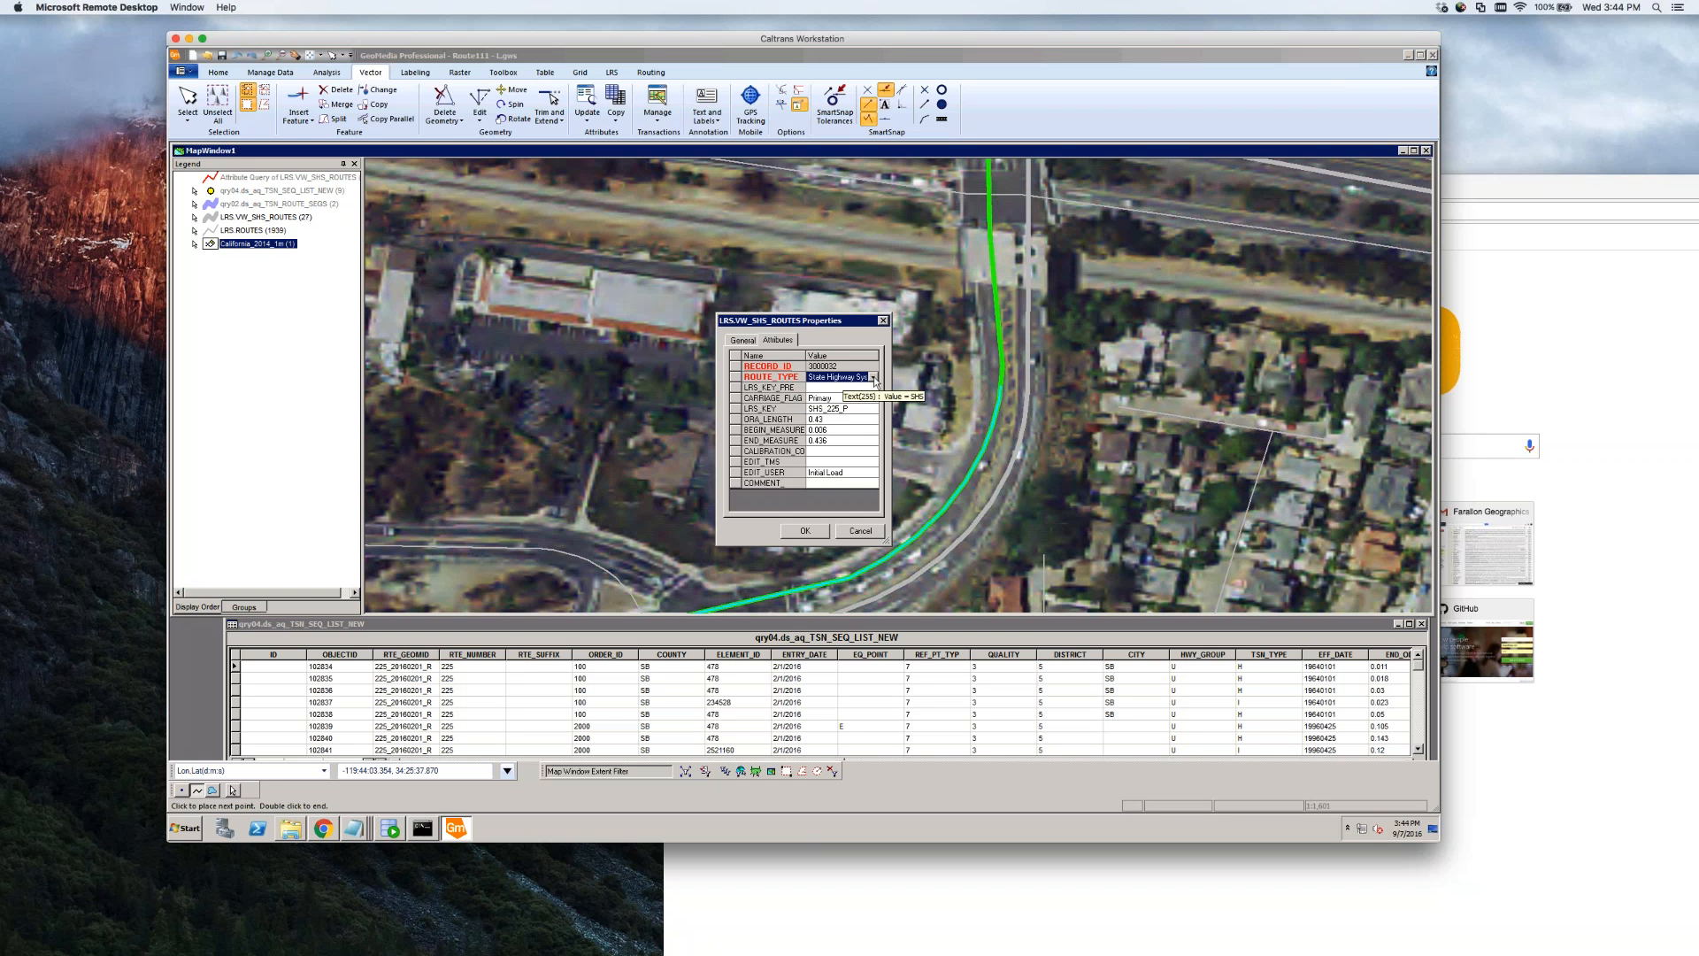
Widen the attributes dialog, clear the LRS_KEY value SHS_225_P, and save the piece
drag(886, 541, 936, 541)
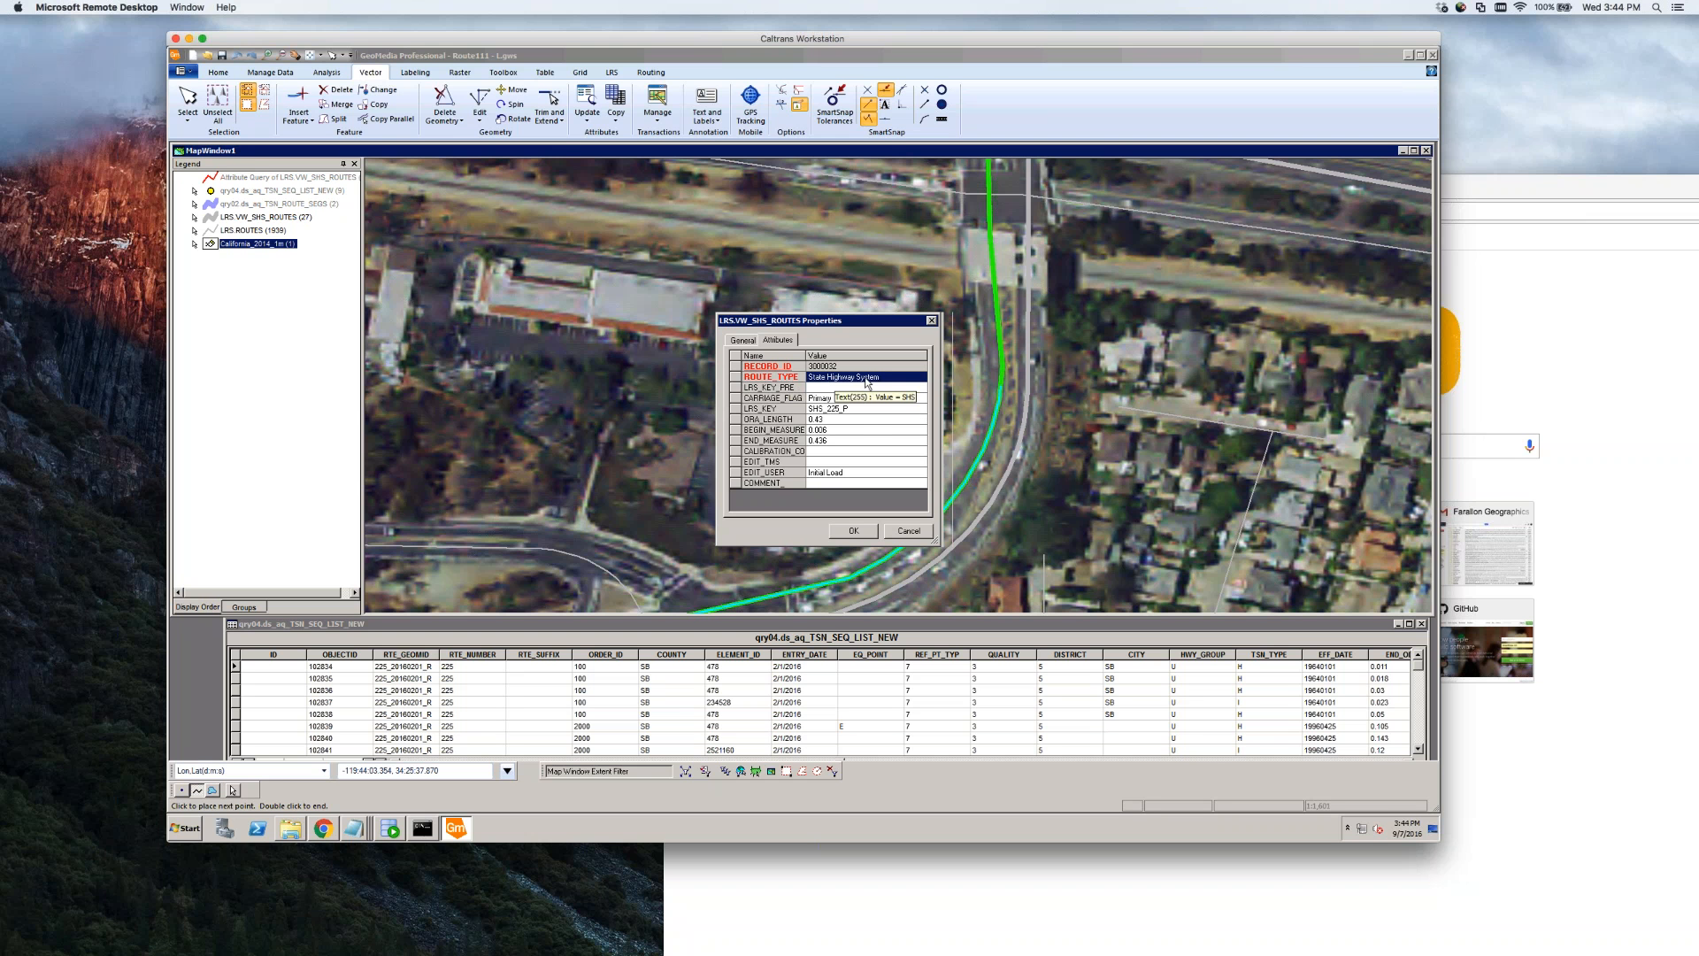
click(841, 408)
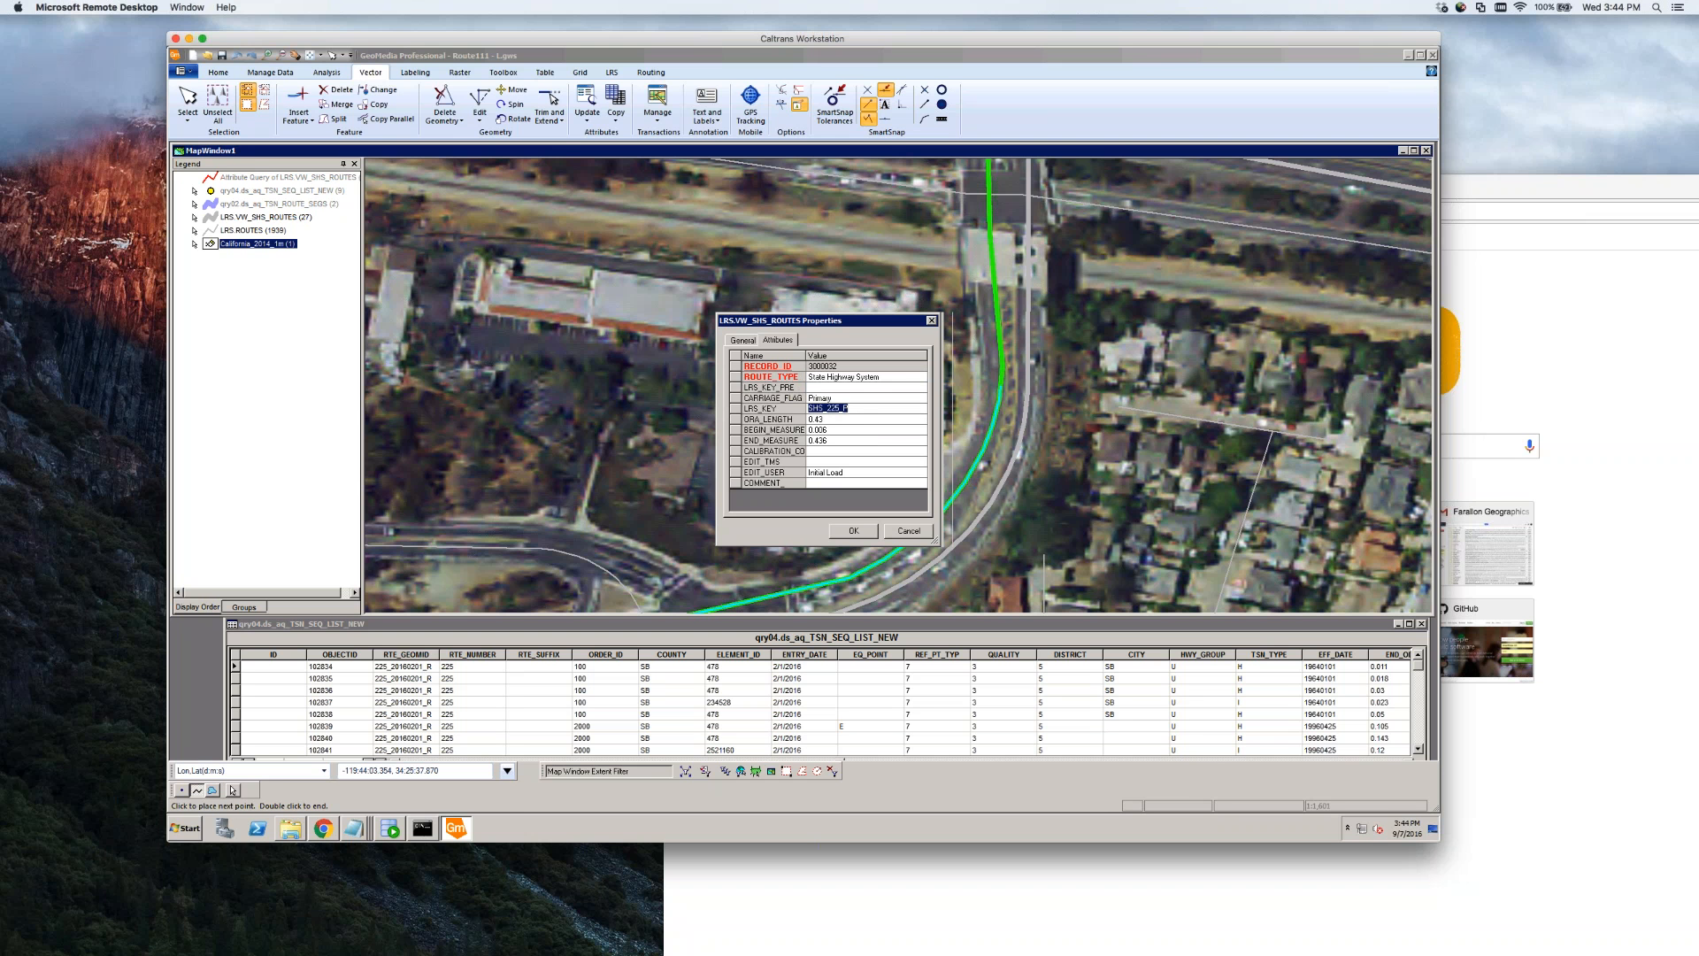
key(BackSpace)
click(863, 533)
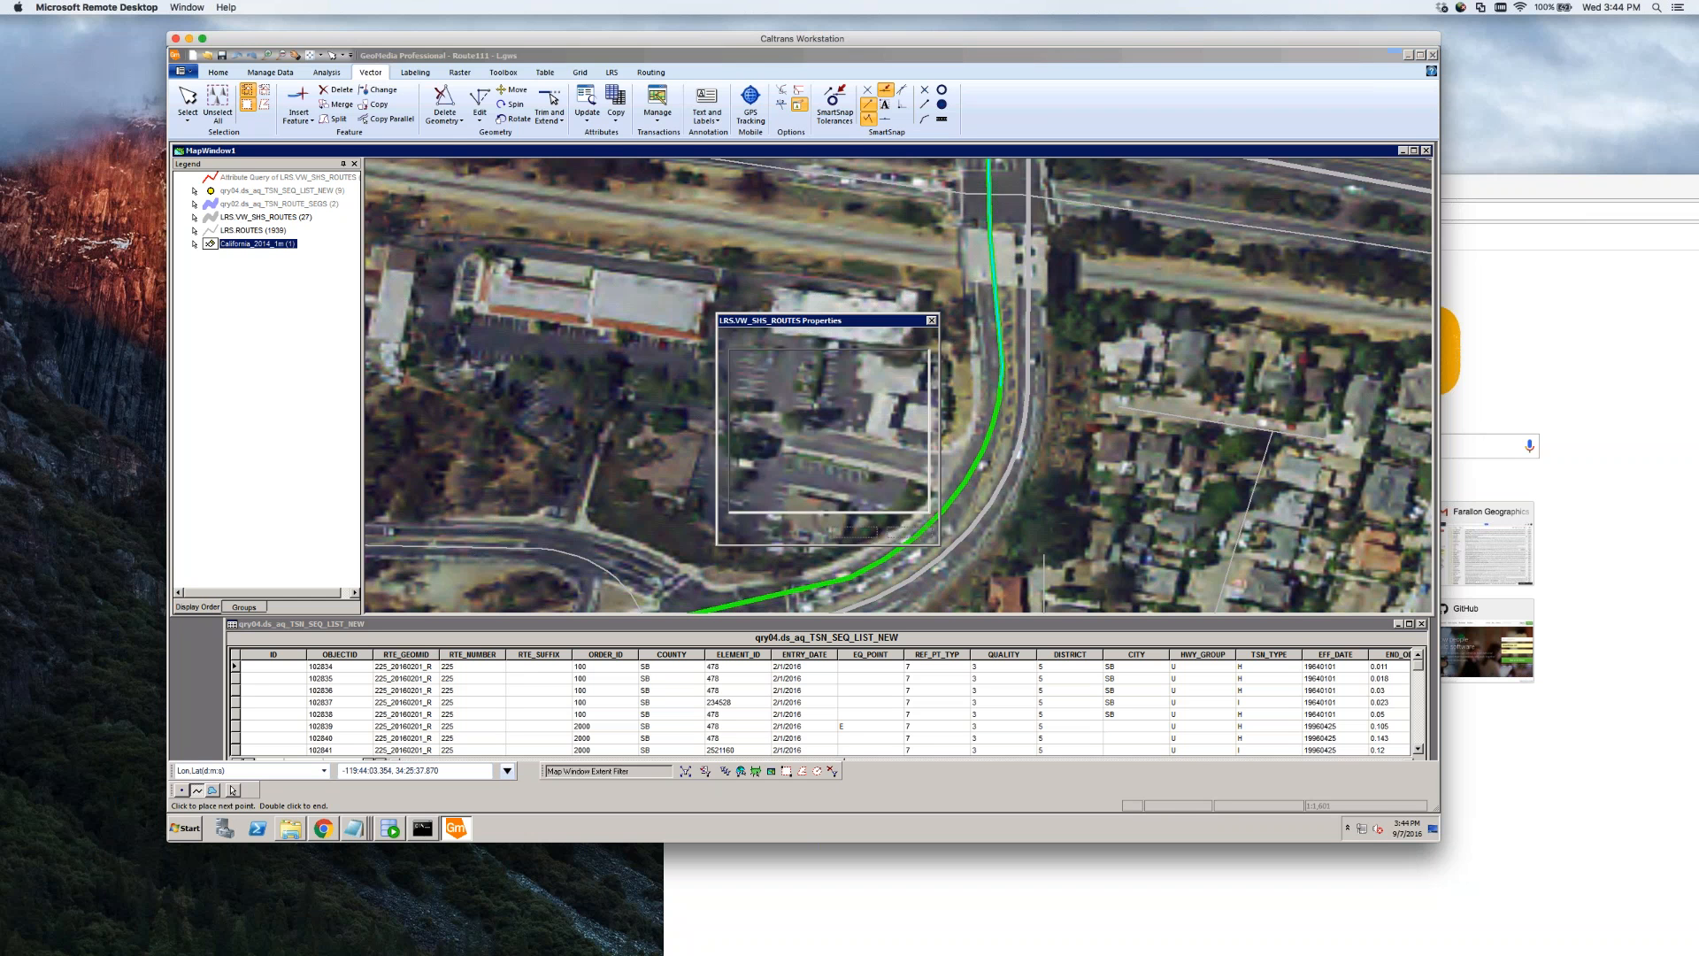
click(863, 533)
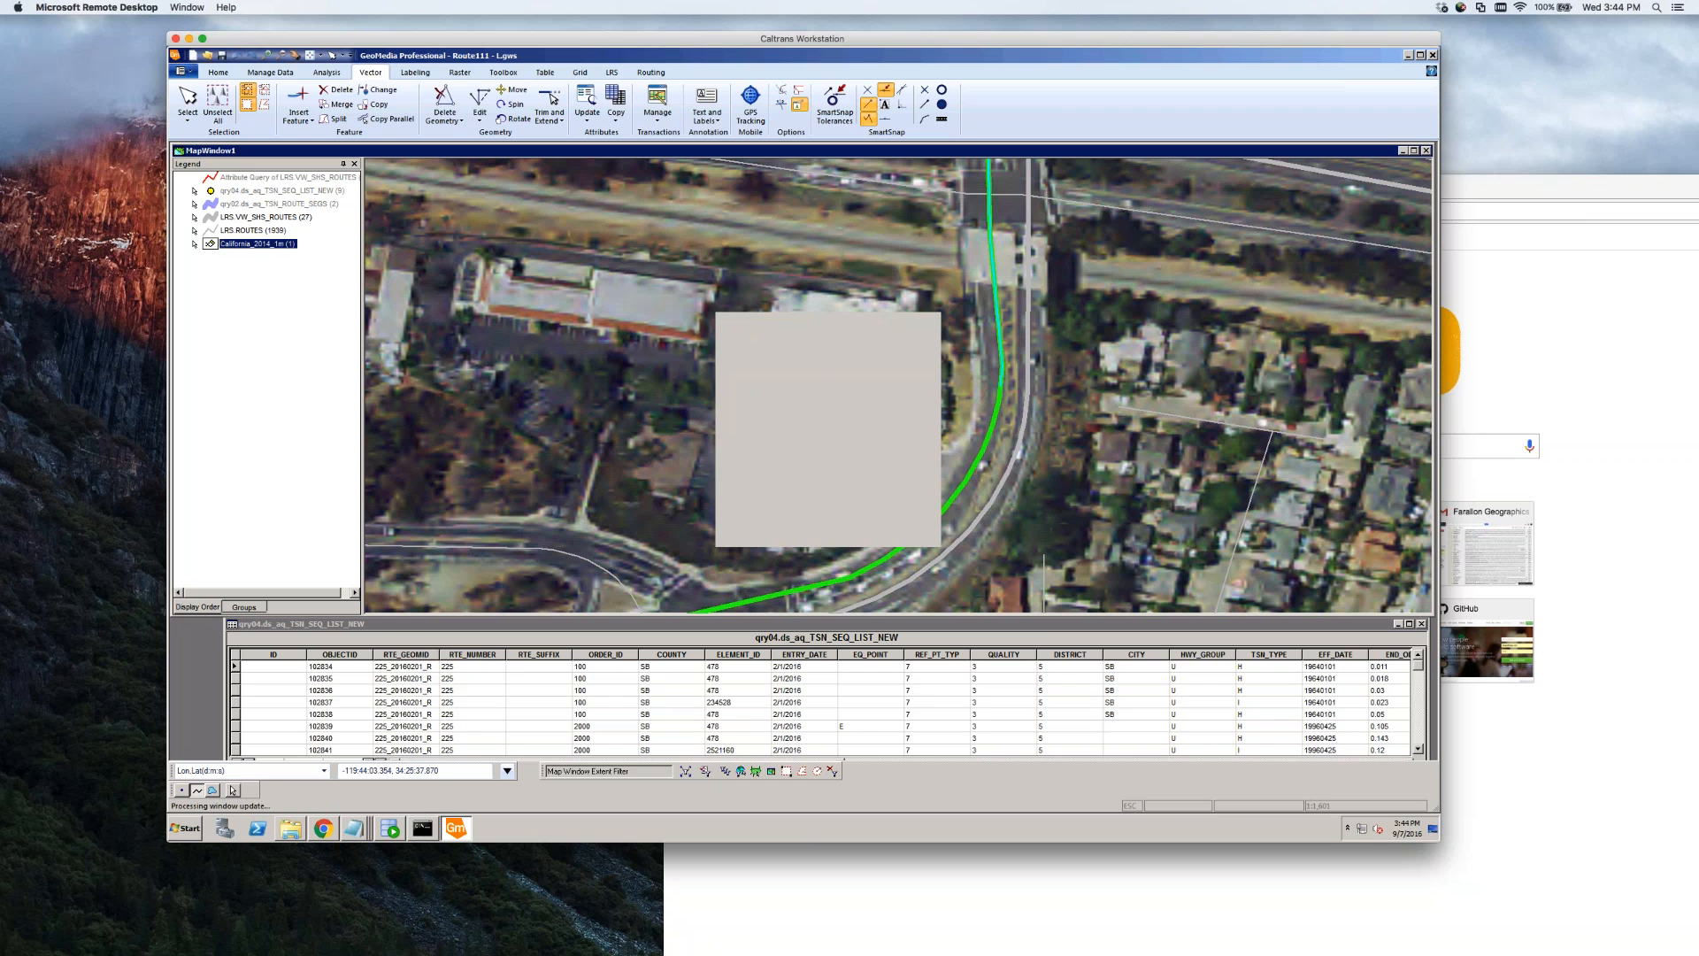
click(995, 307)
Hide the aerial imagery layer and select the short vertical route segment
click(1032, 305)
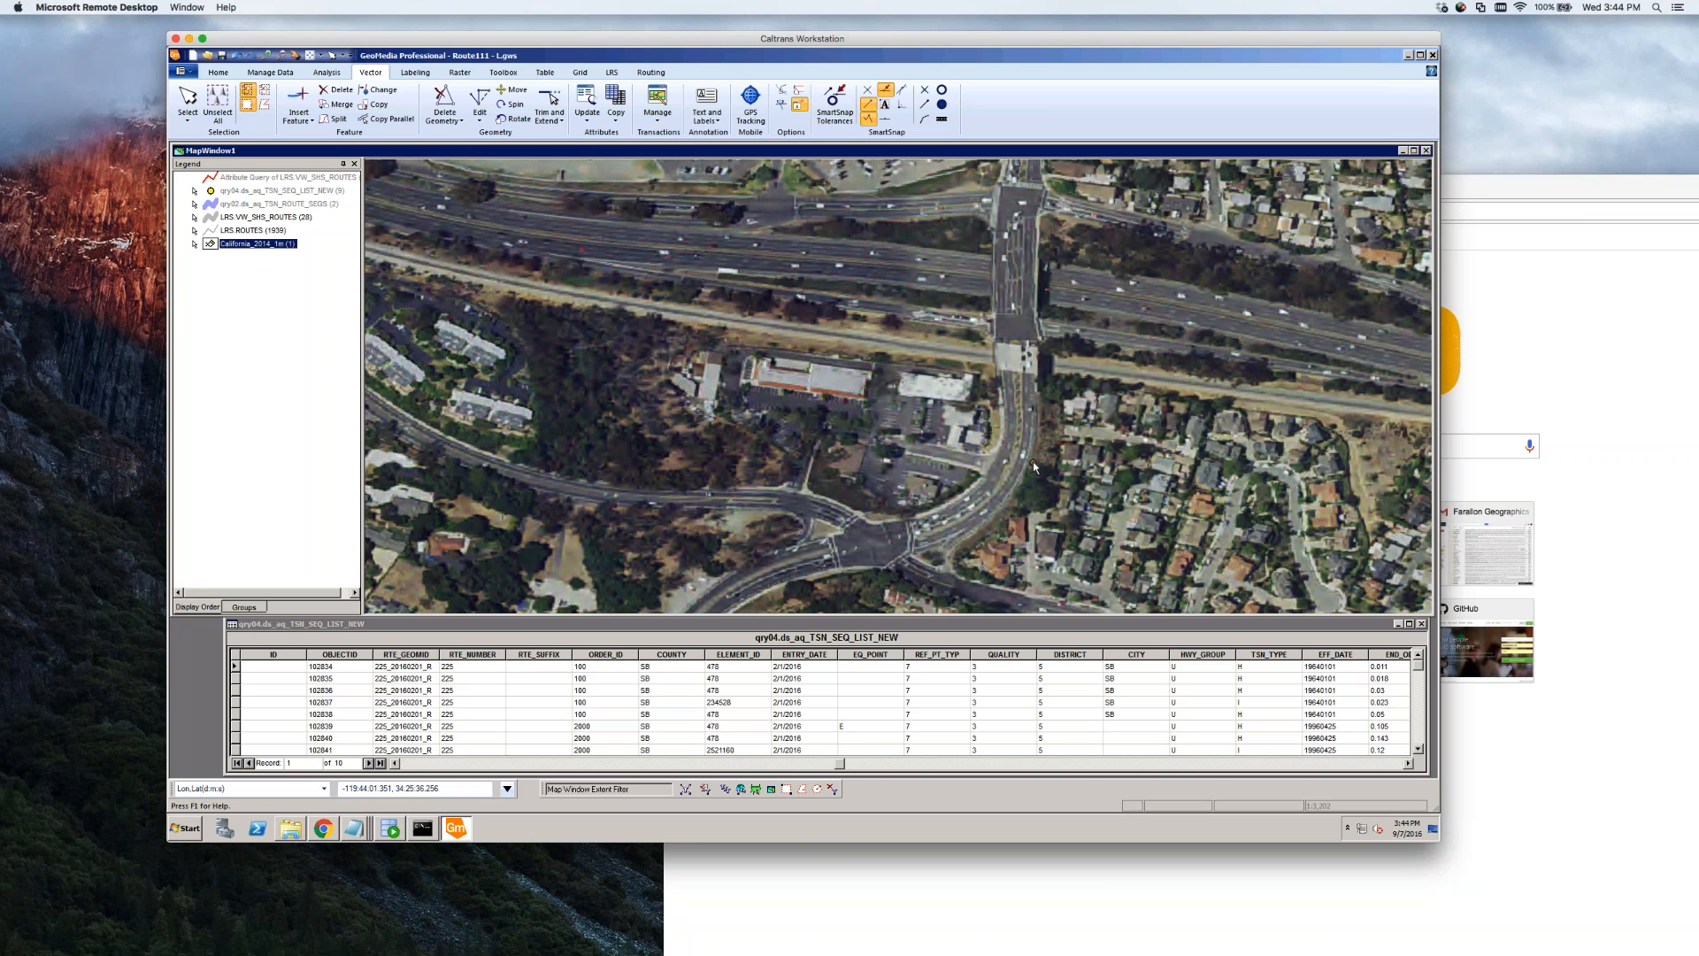
scroll(1032, 460, down, 1)
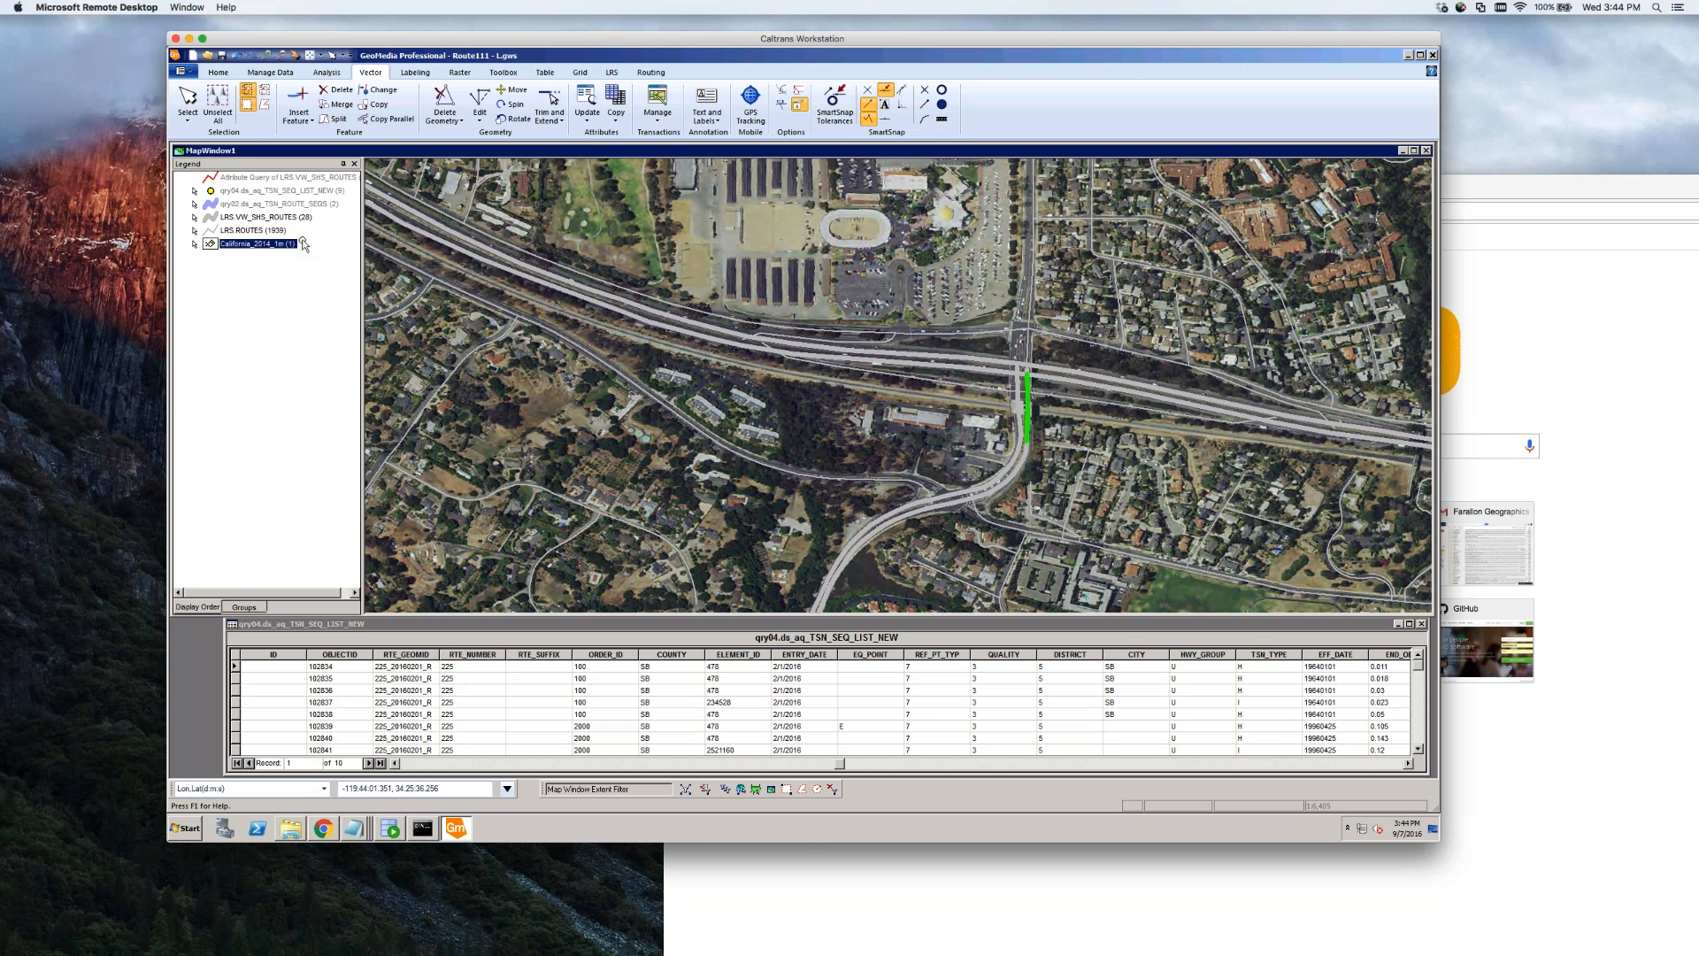
right_click(265, 245)
click(294, 263)
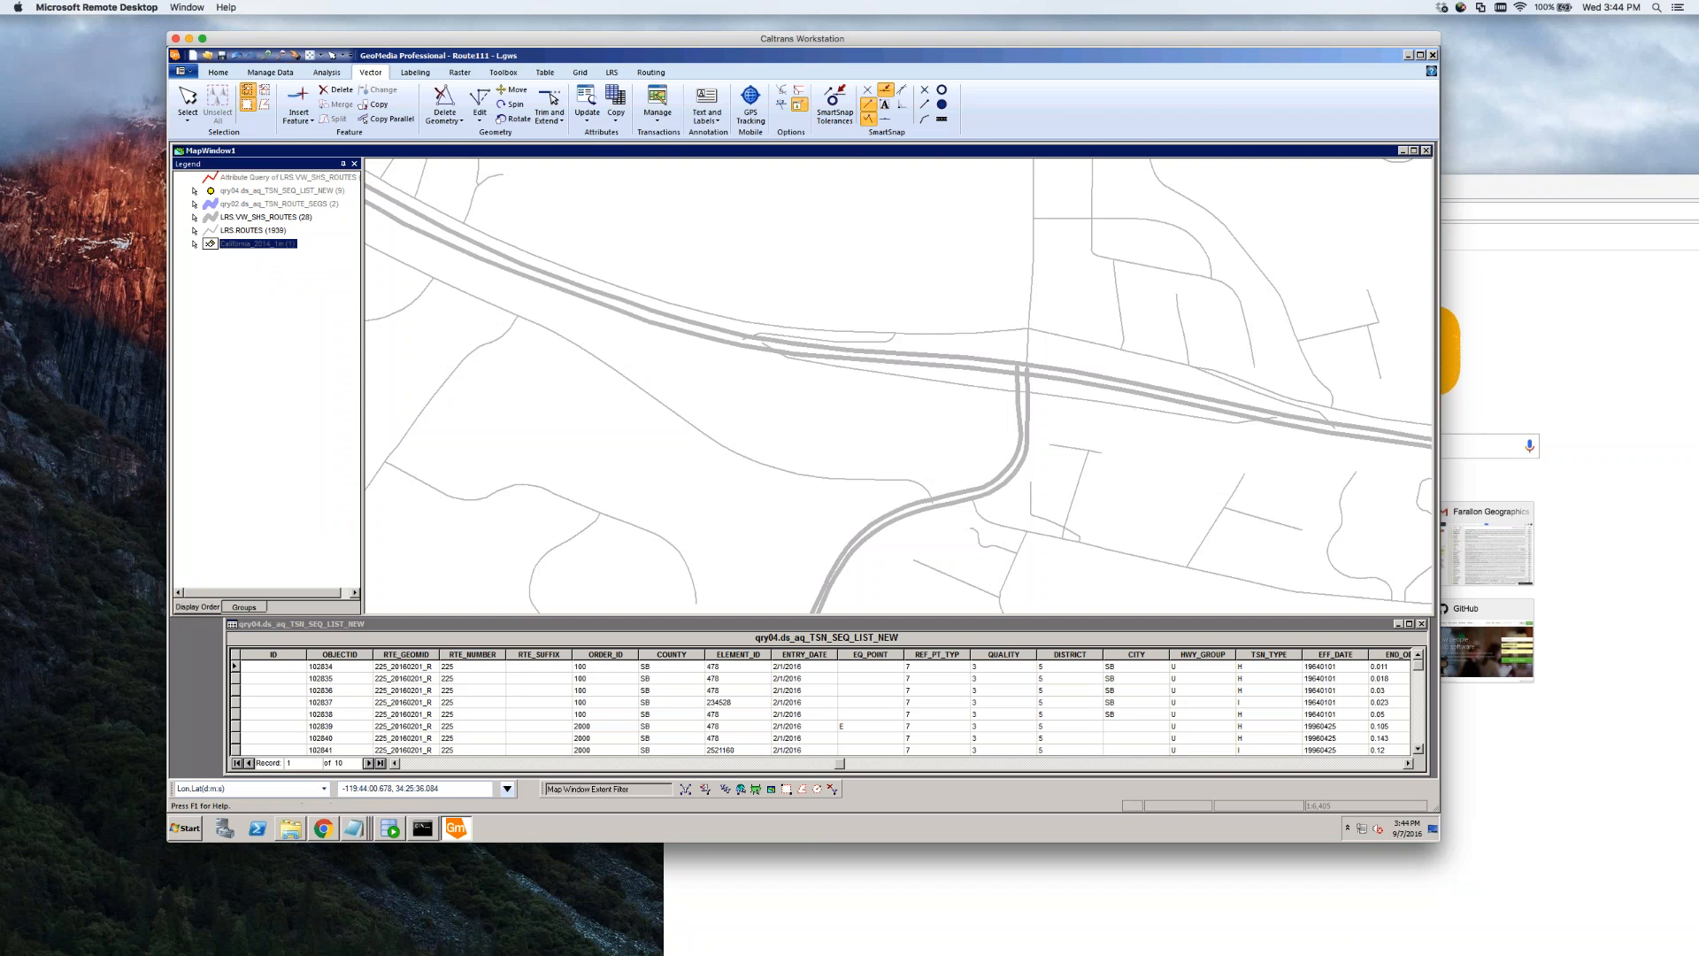
click(1024, 410)
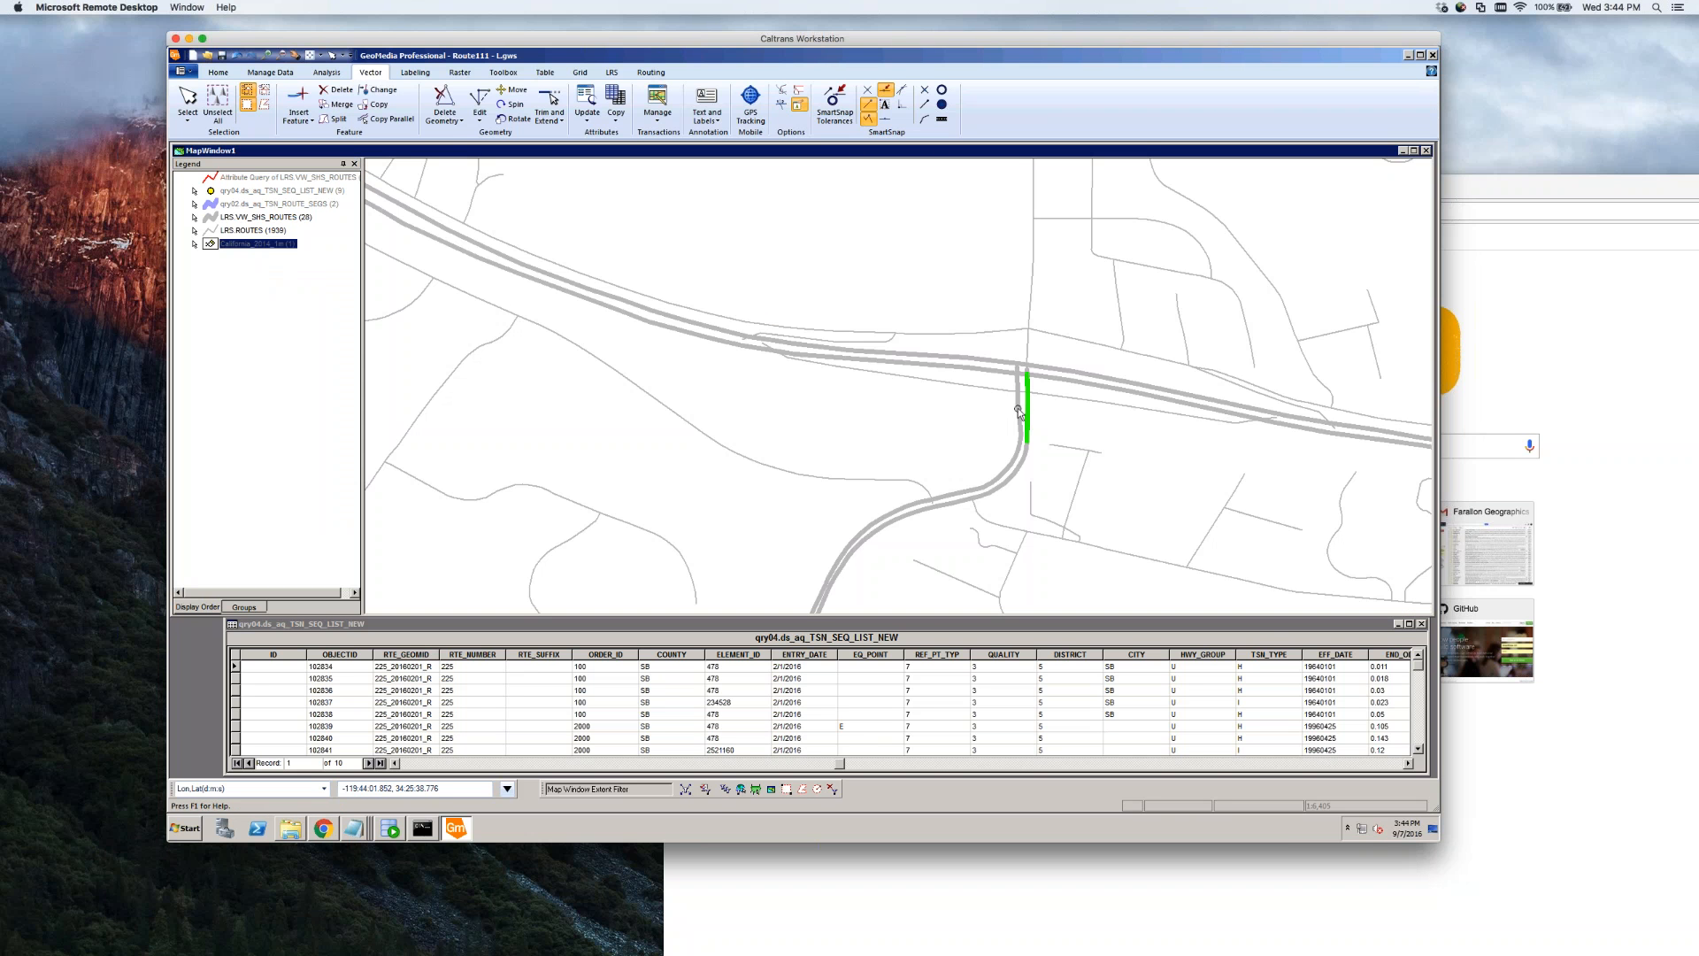
scroll(1043, 434, up, 1)
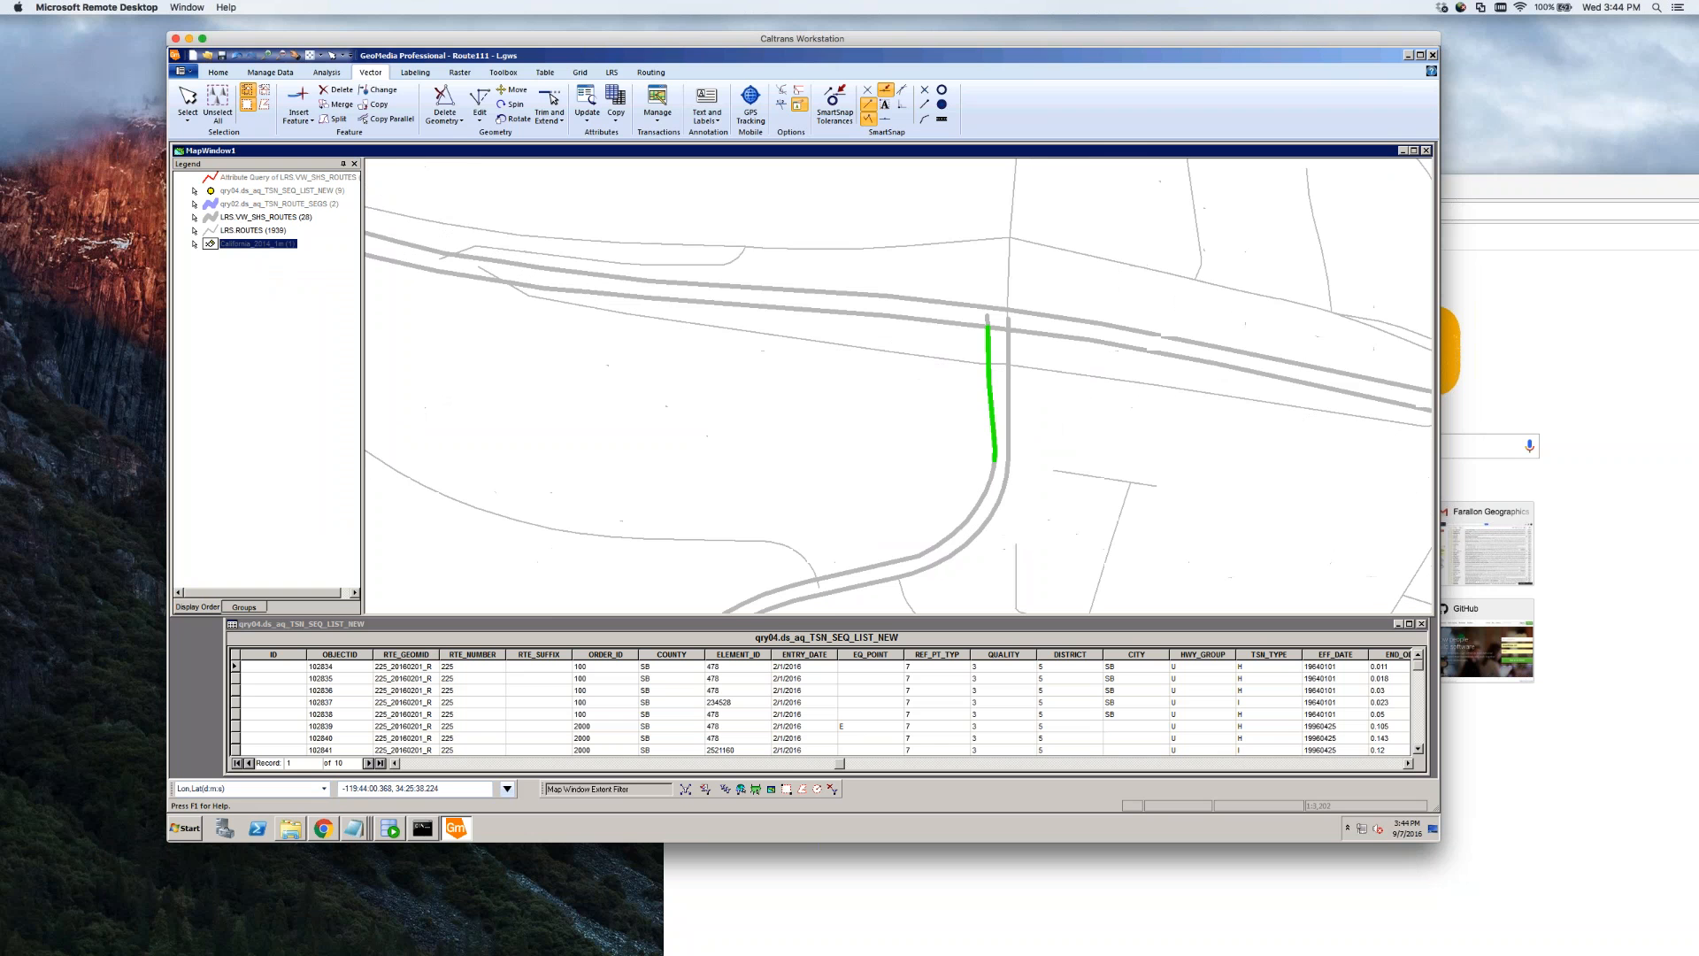
Review the curved, vertical and parallel segments' attributes without changes, then reselect the curved segment
click(980, 502)
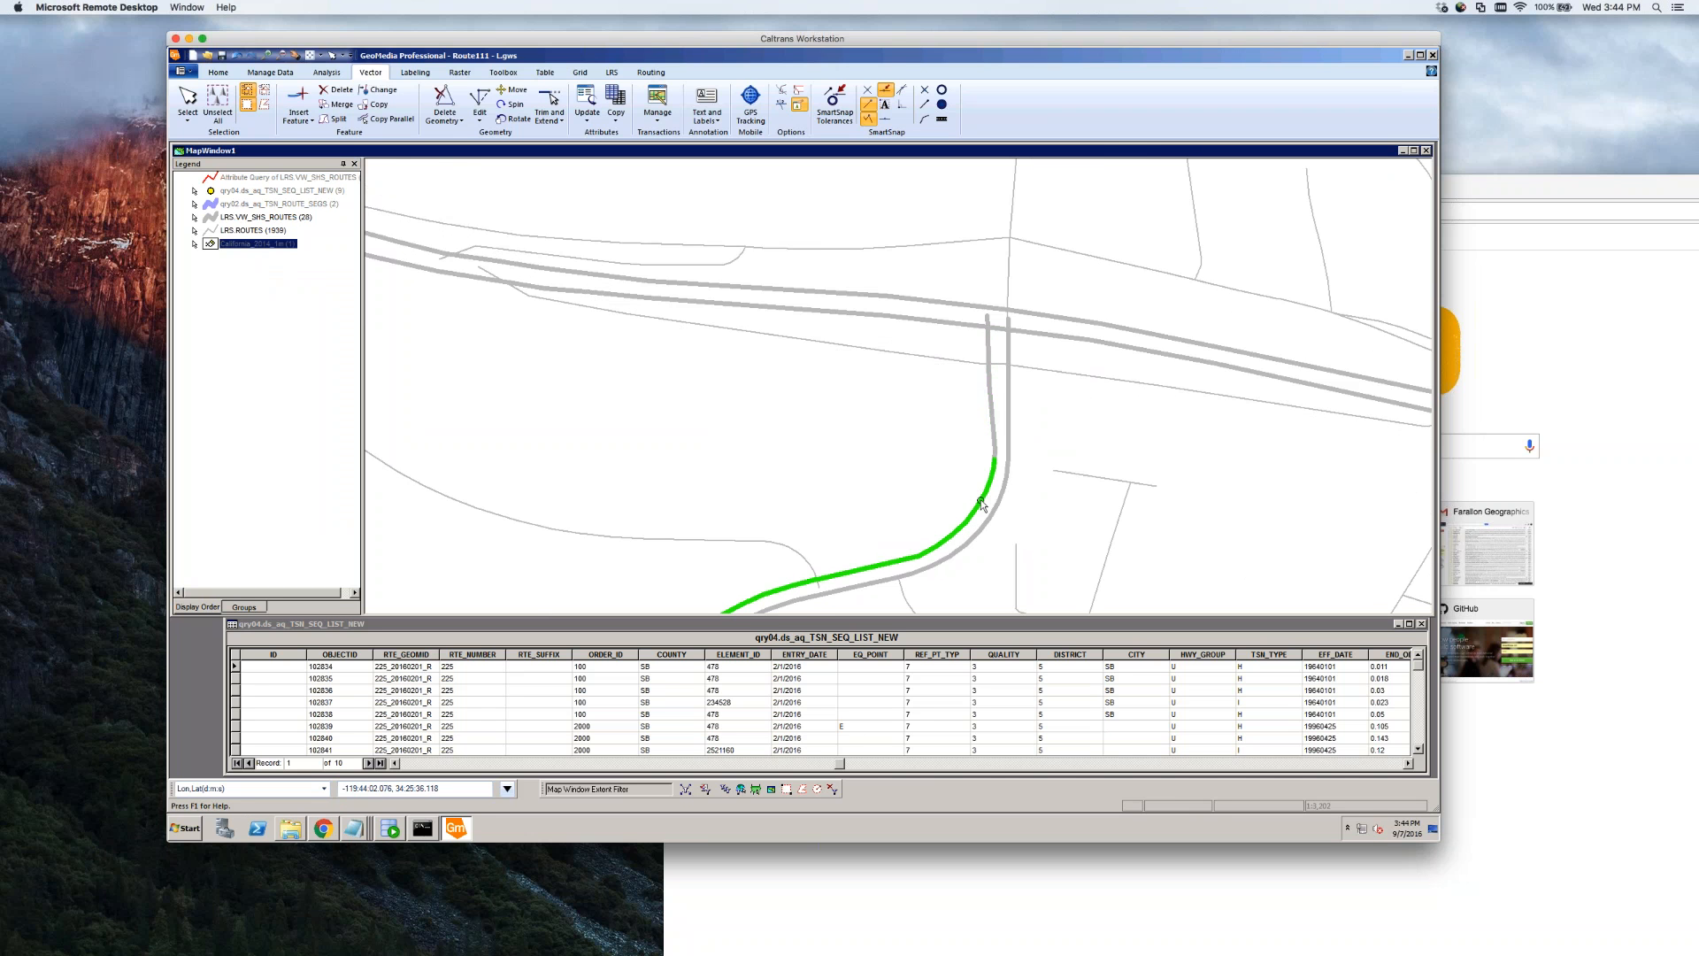
double_click(982, 503)
click(792, 522)
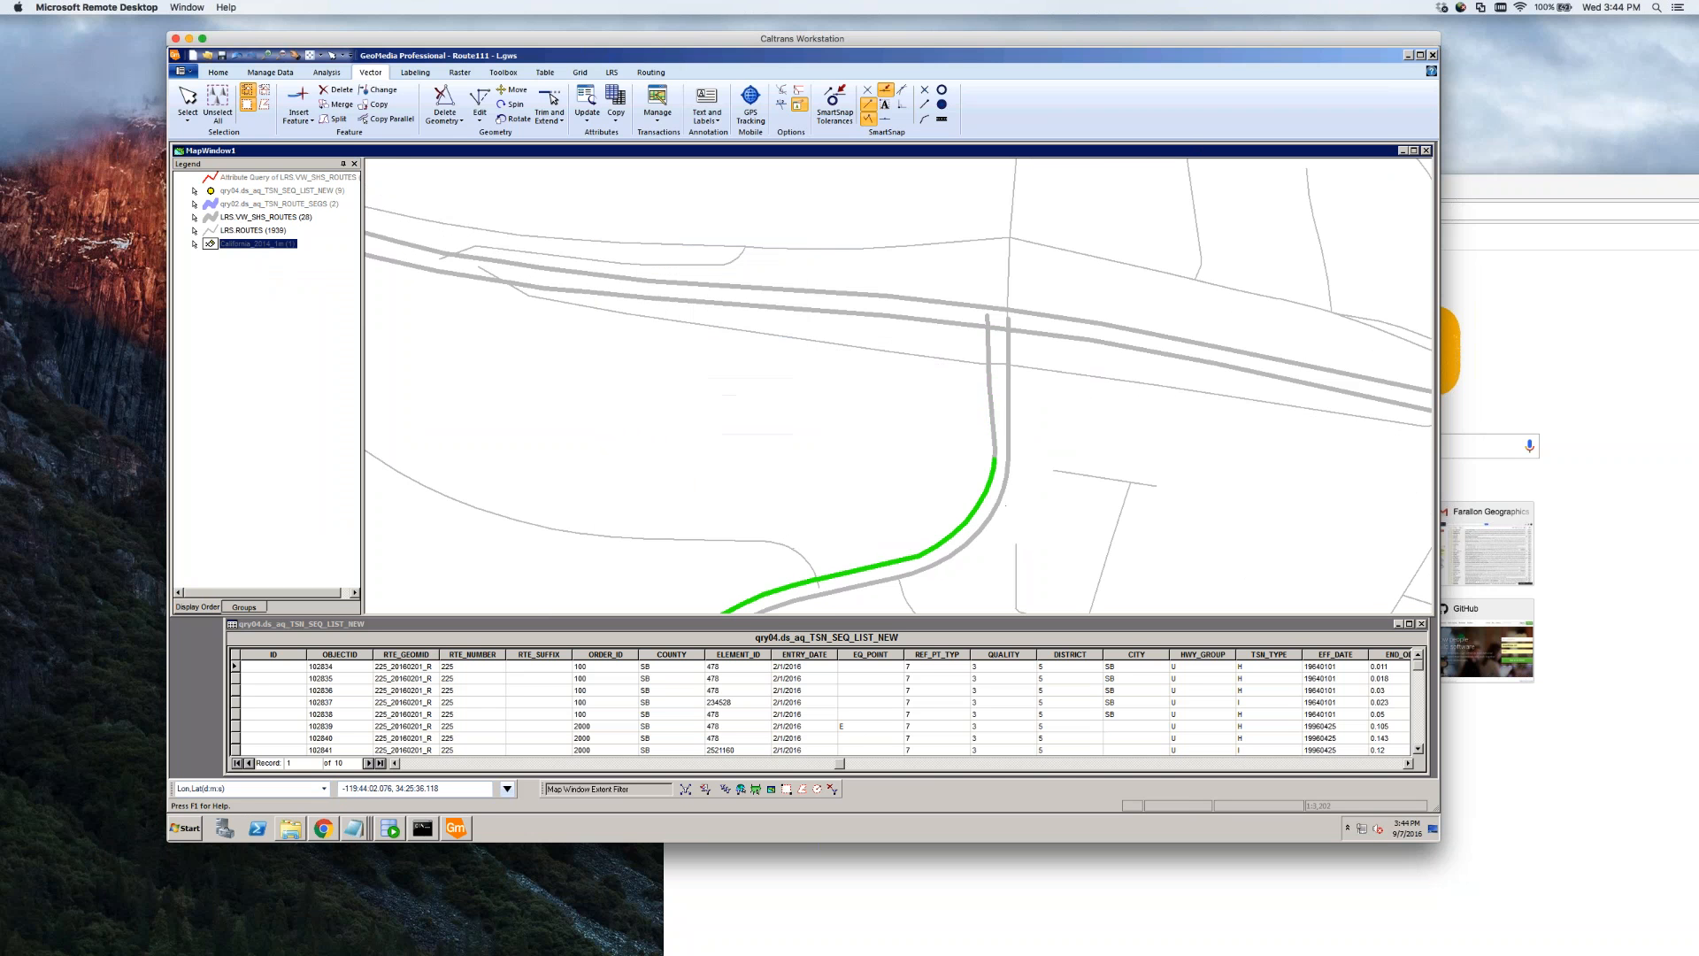
double_click(985, 395)
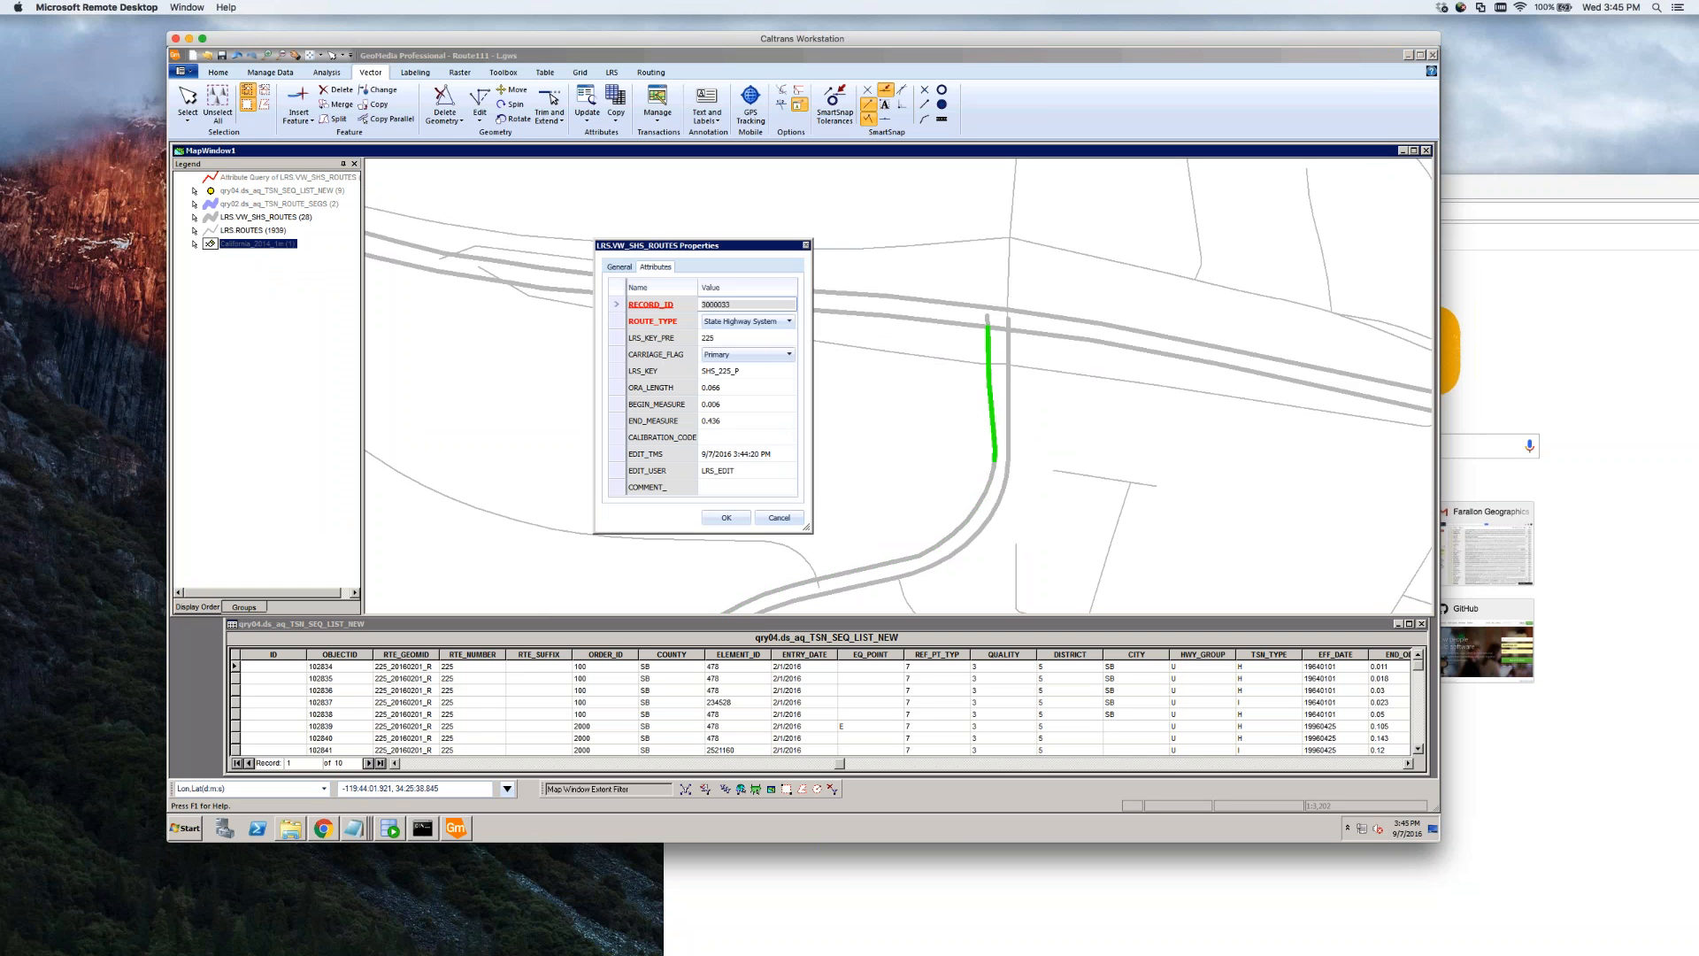
click(770, 520)
double_click(1007, 396)
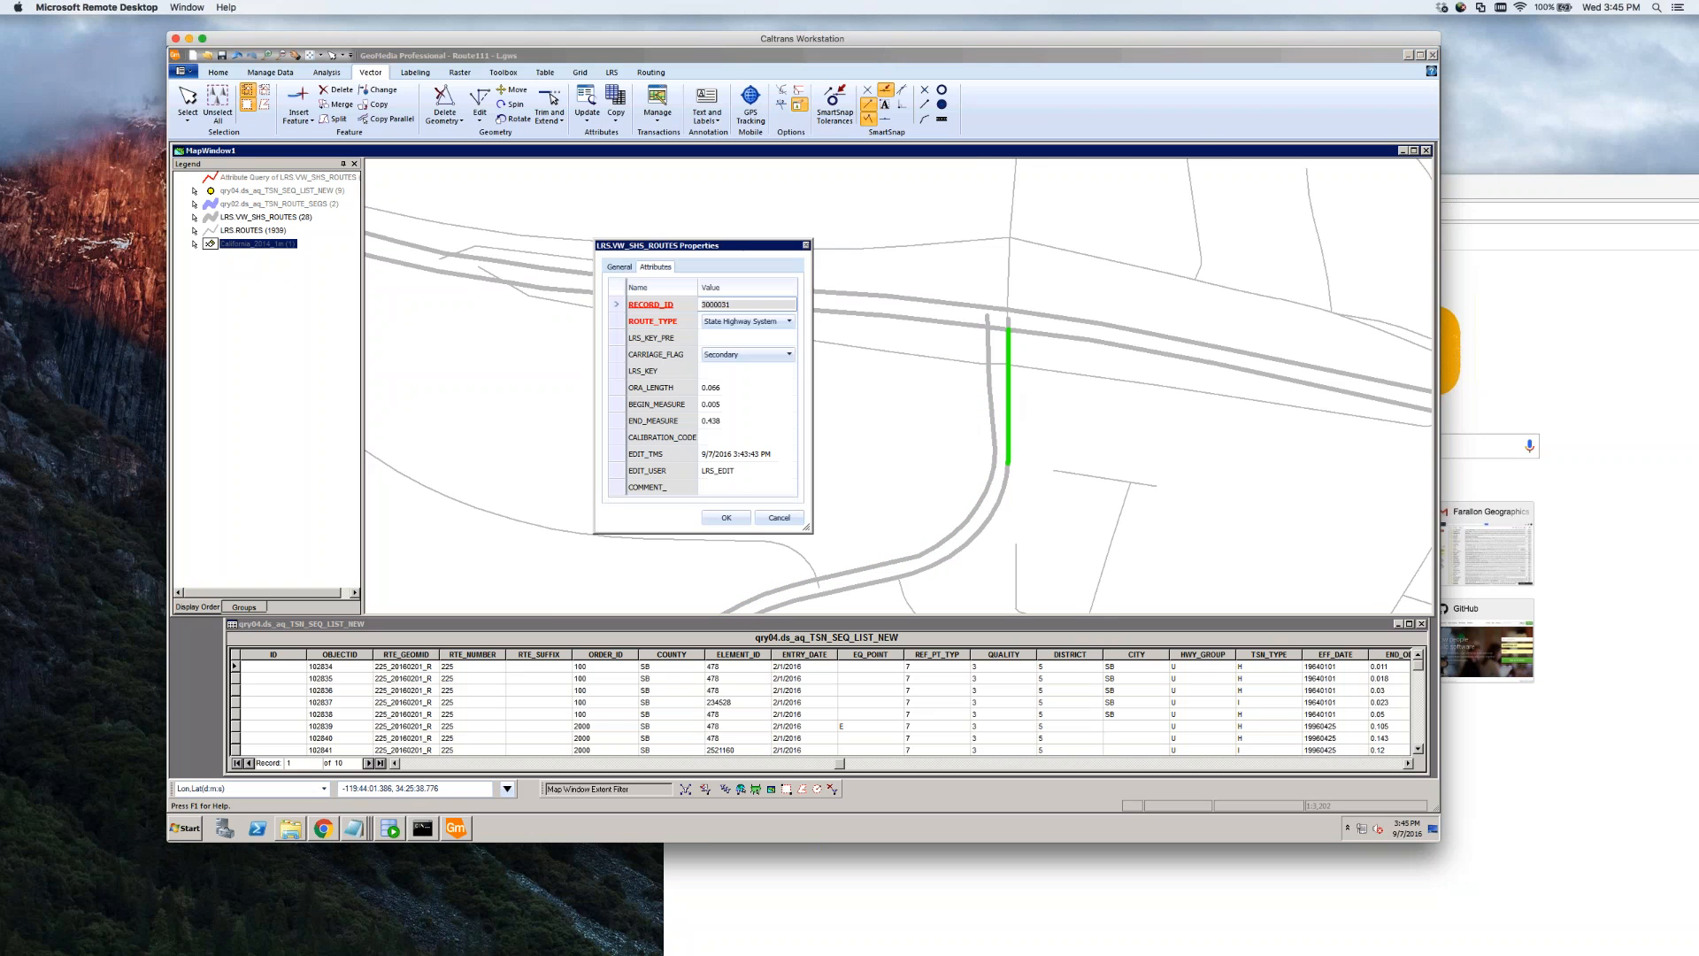
click(778, 518)
click(969, 501)
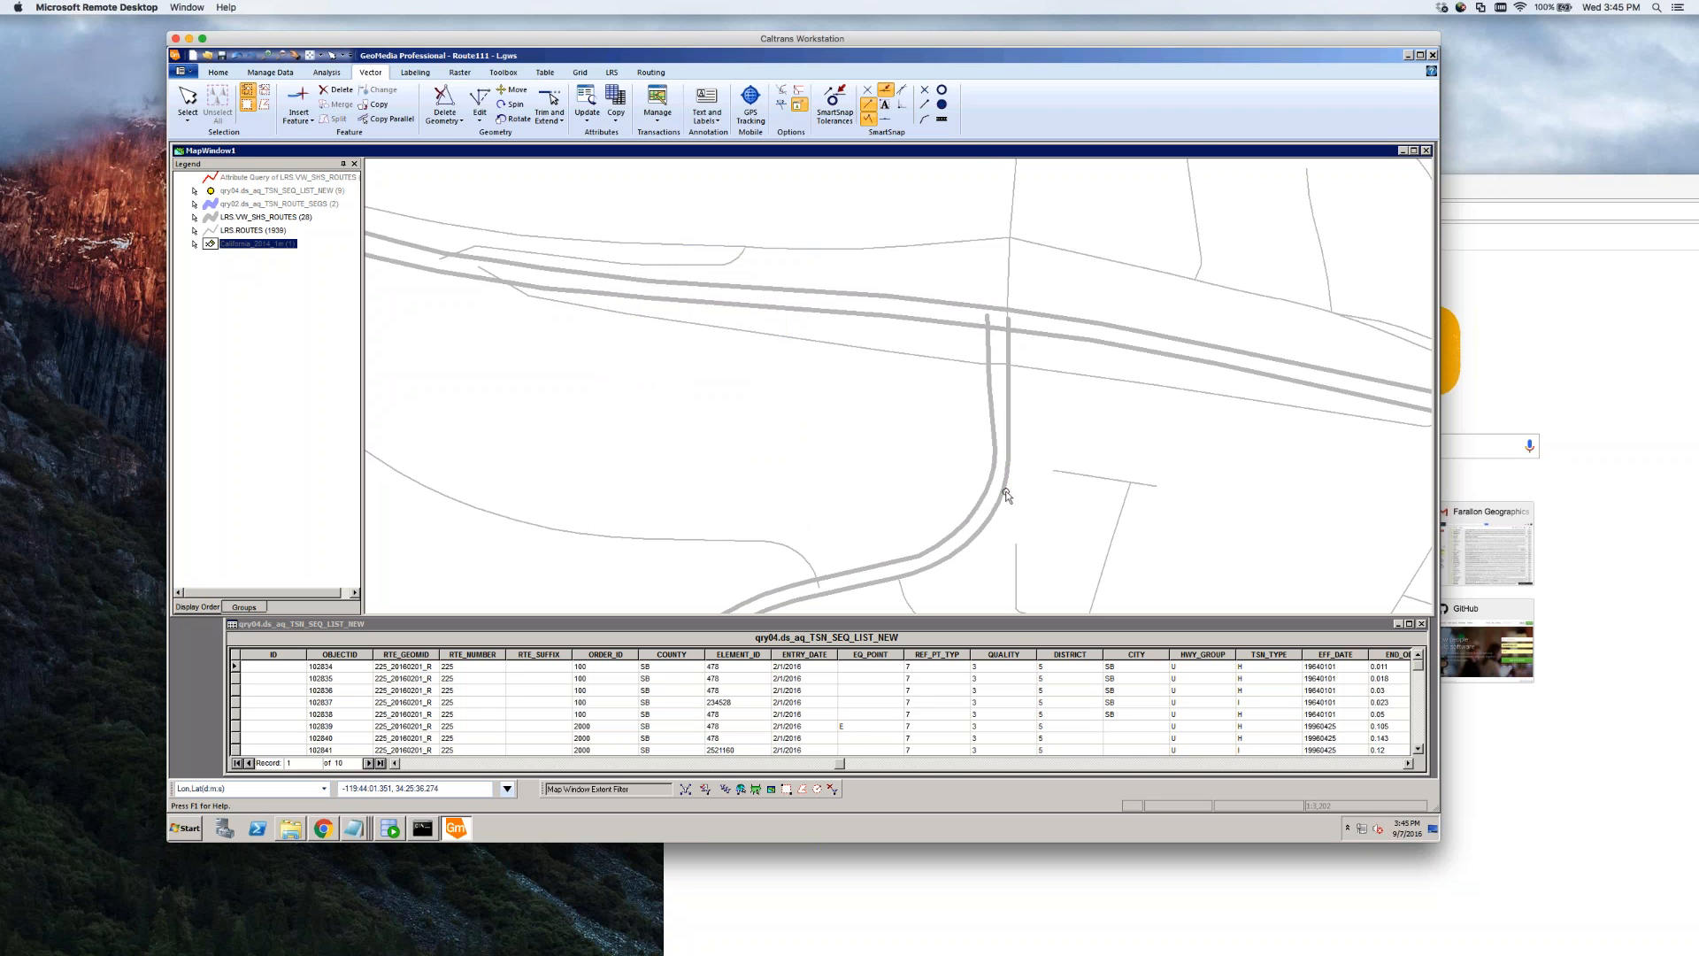
click(1000, 492)
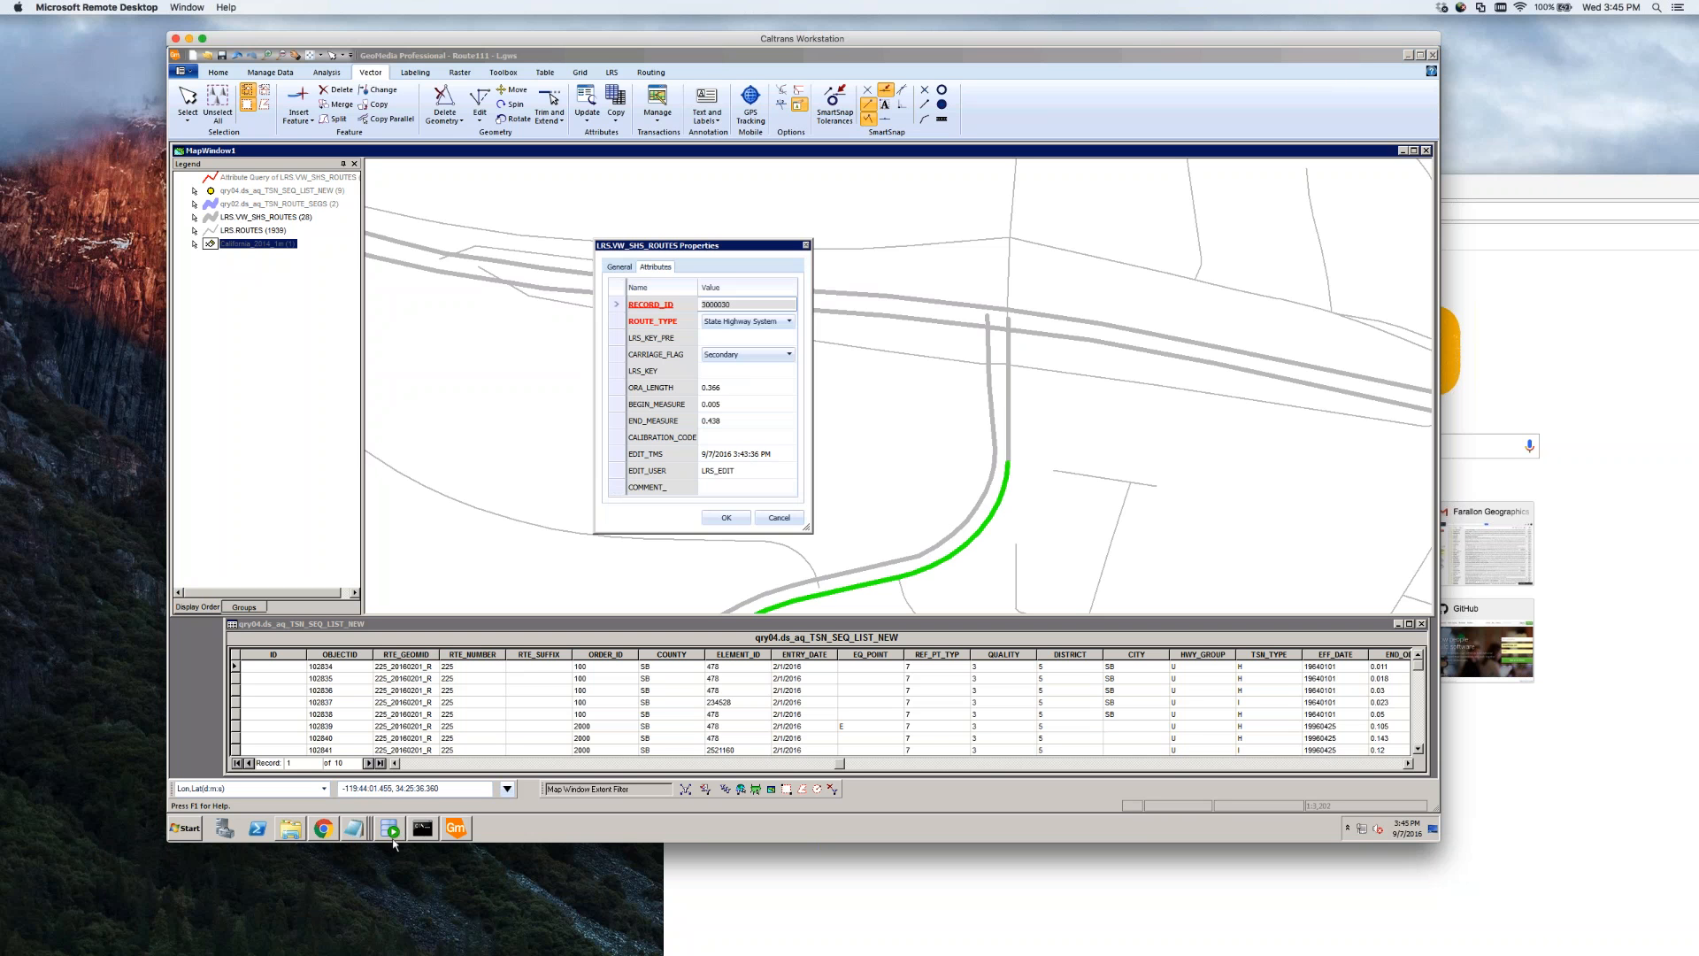
Search the Start menu for 'picklist', open the Oracle access notes, and recheck ROUTE_TYPE values
mouse_move(393, 835)
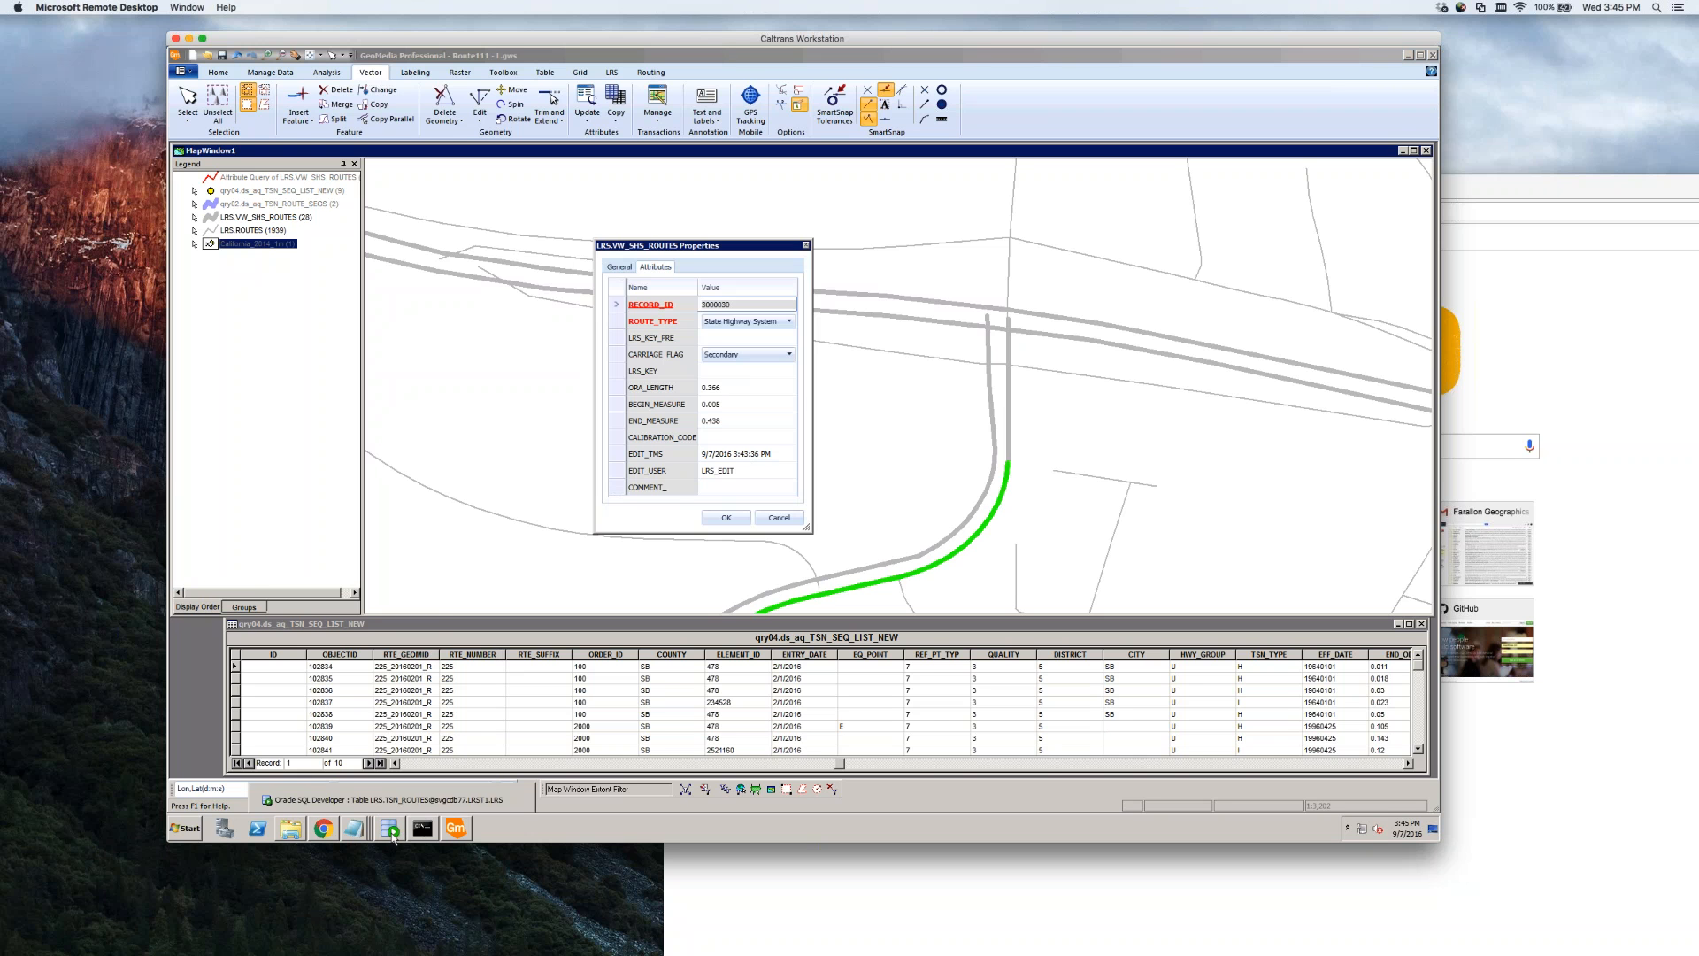
click(190, 830)
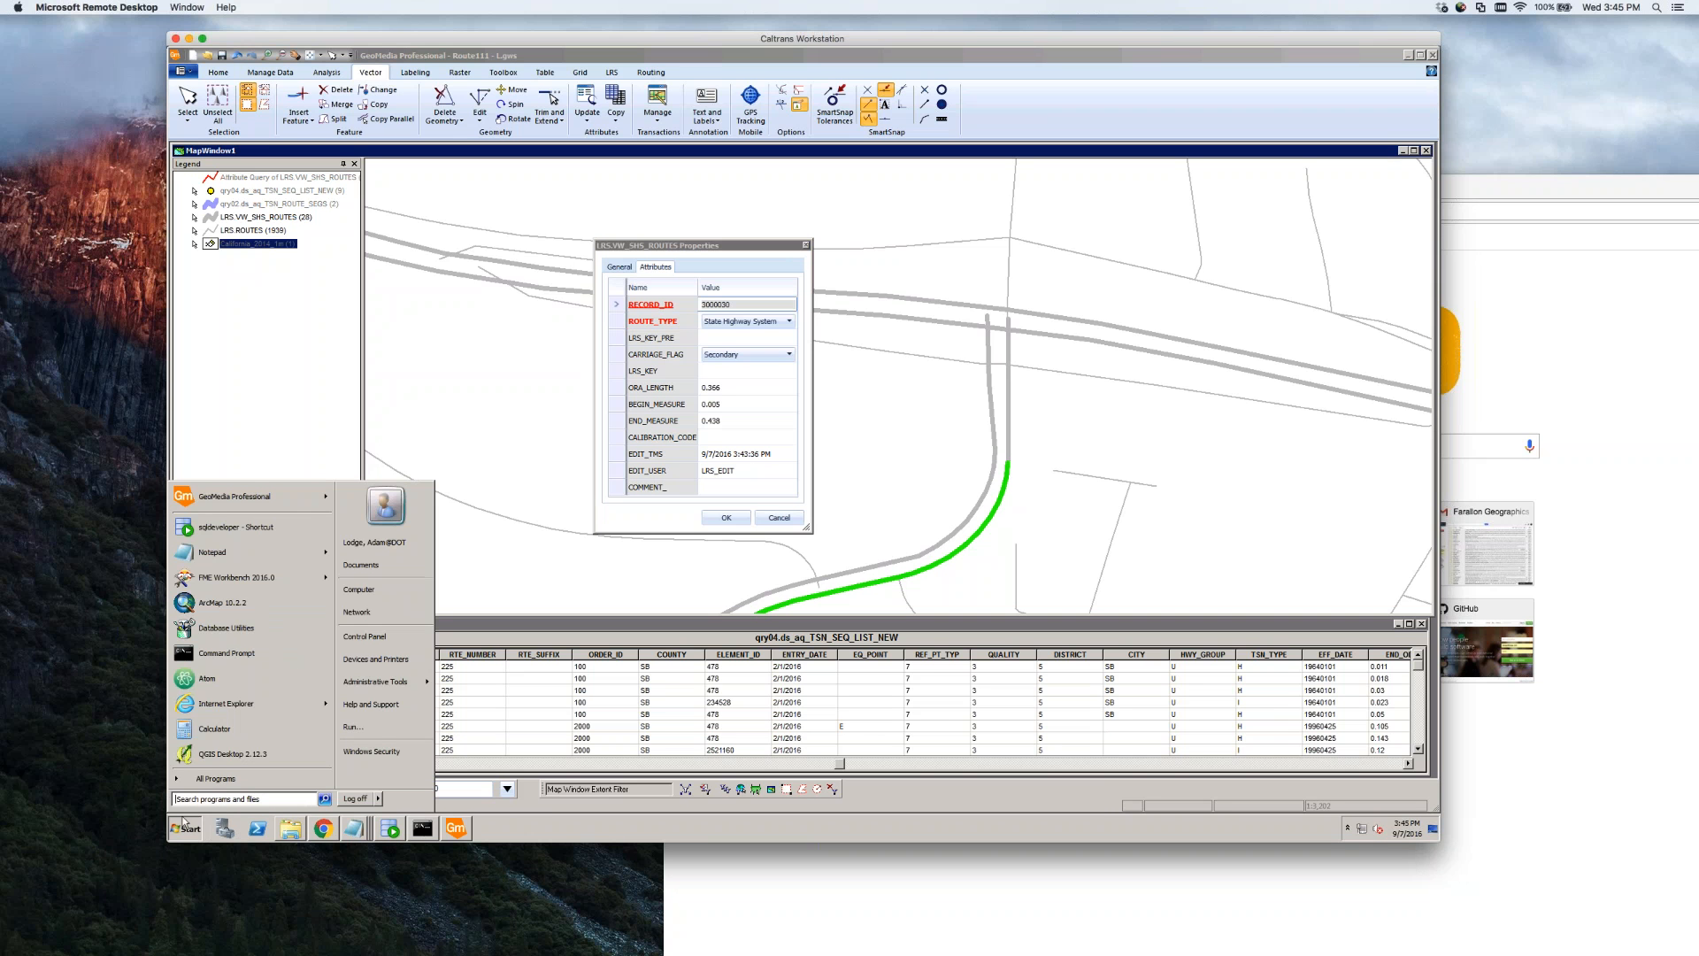
click(225, 799)
text(pick)
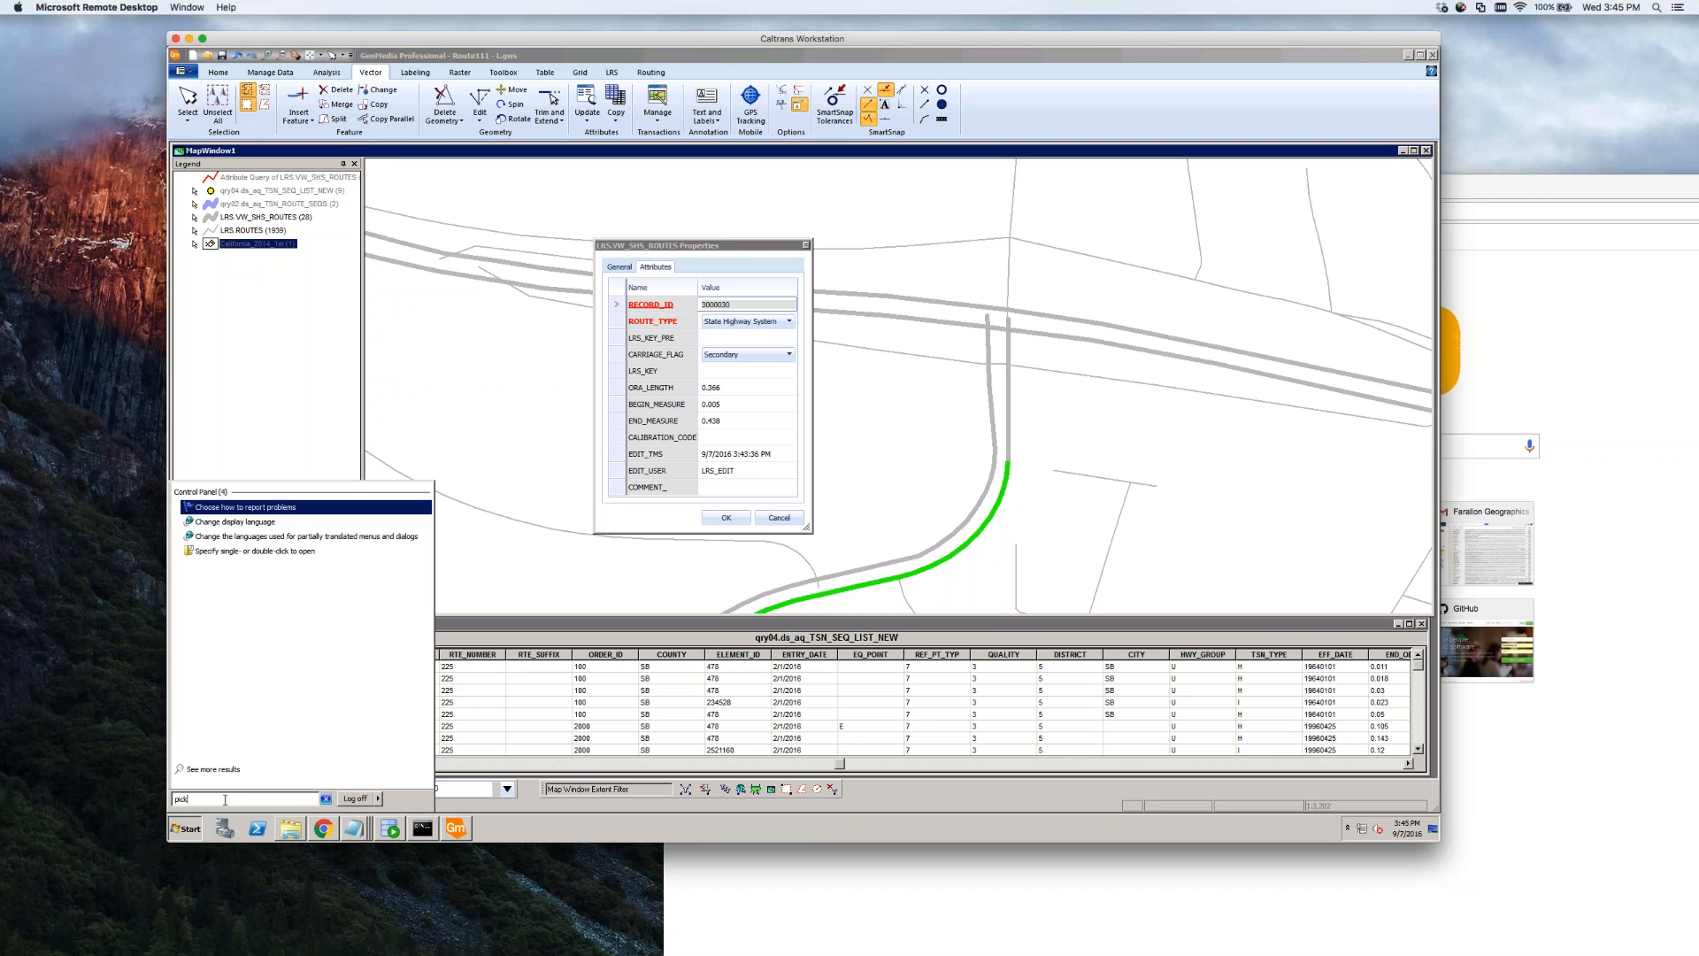
text(list)
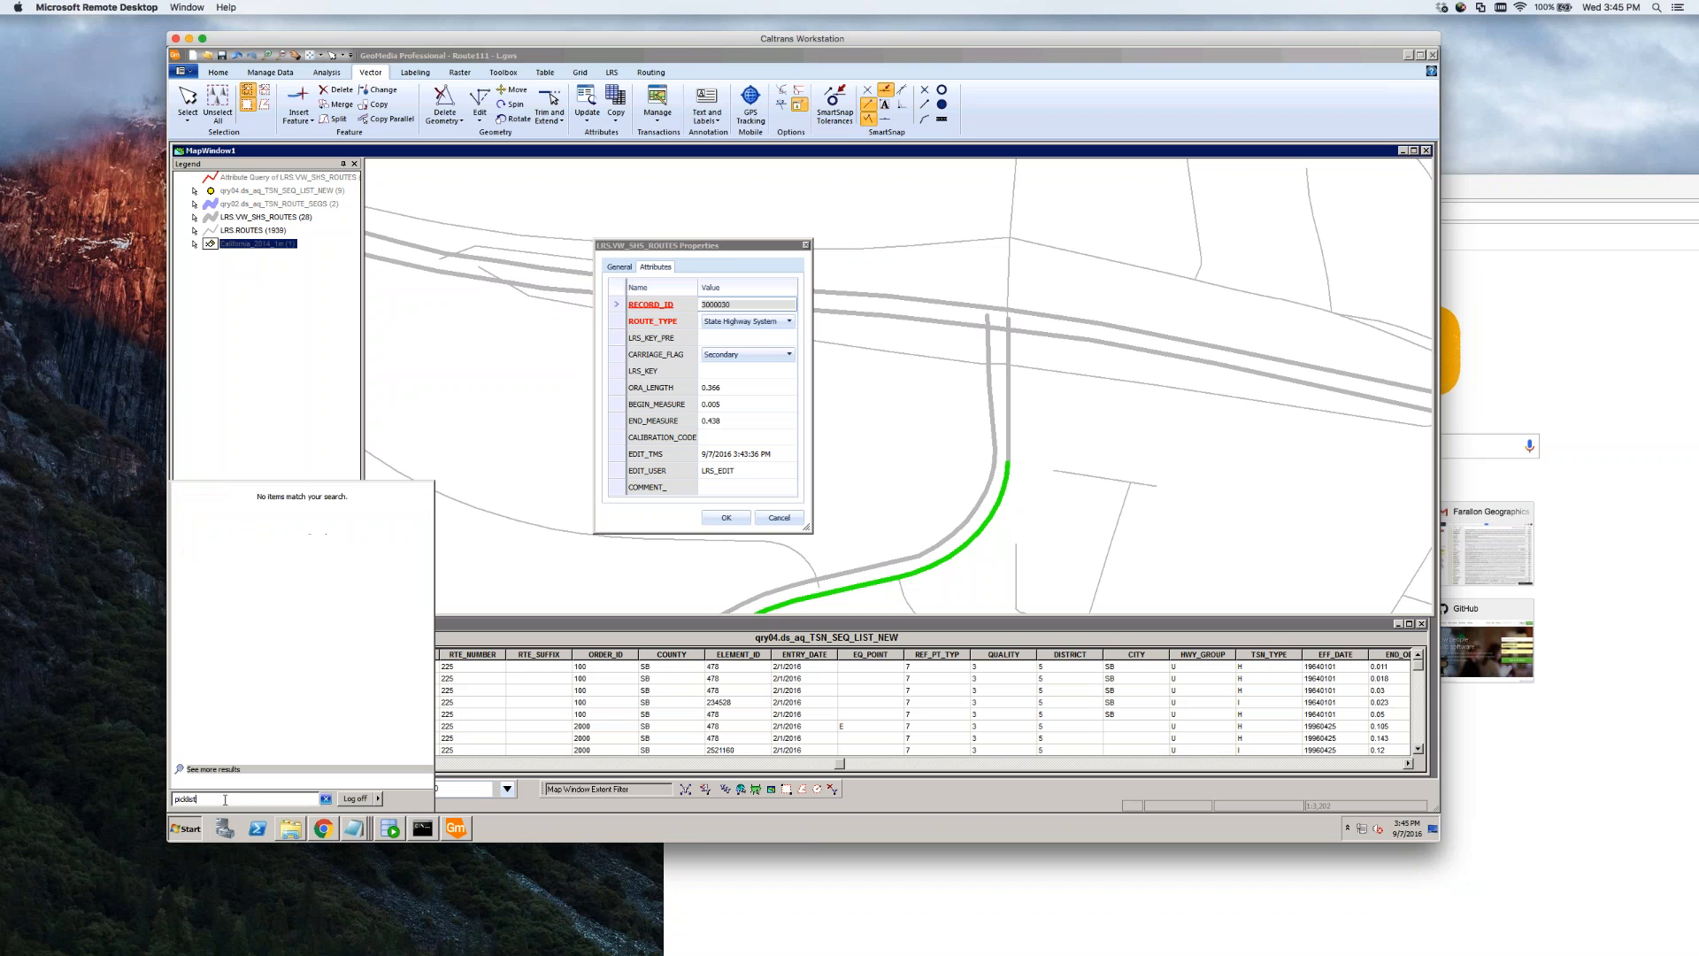
key(BackSpace)
key(BackSpace)
key(BackSpace)
key(BackSpace)
key(BackSpace)
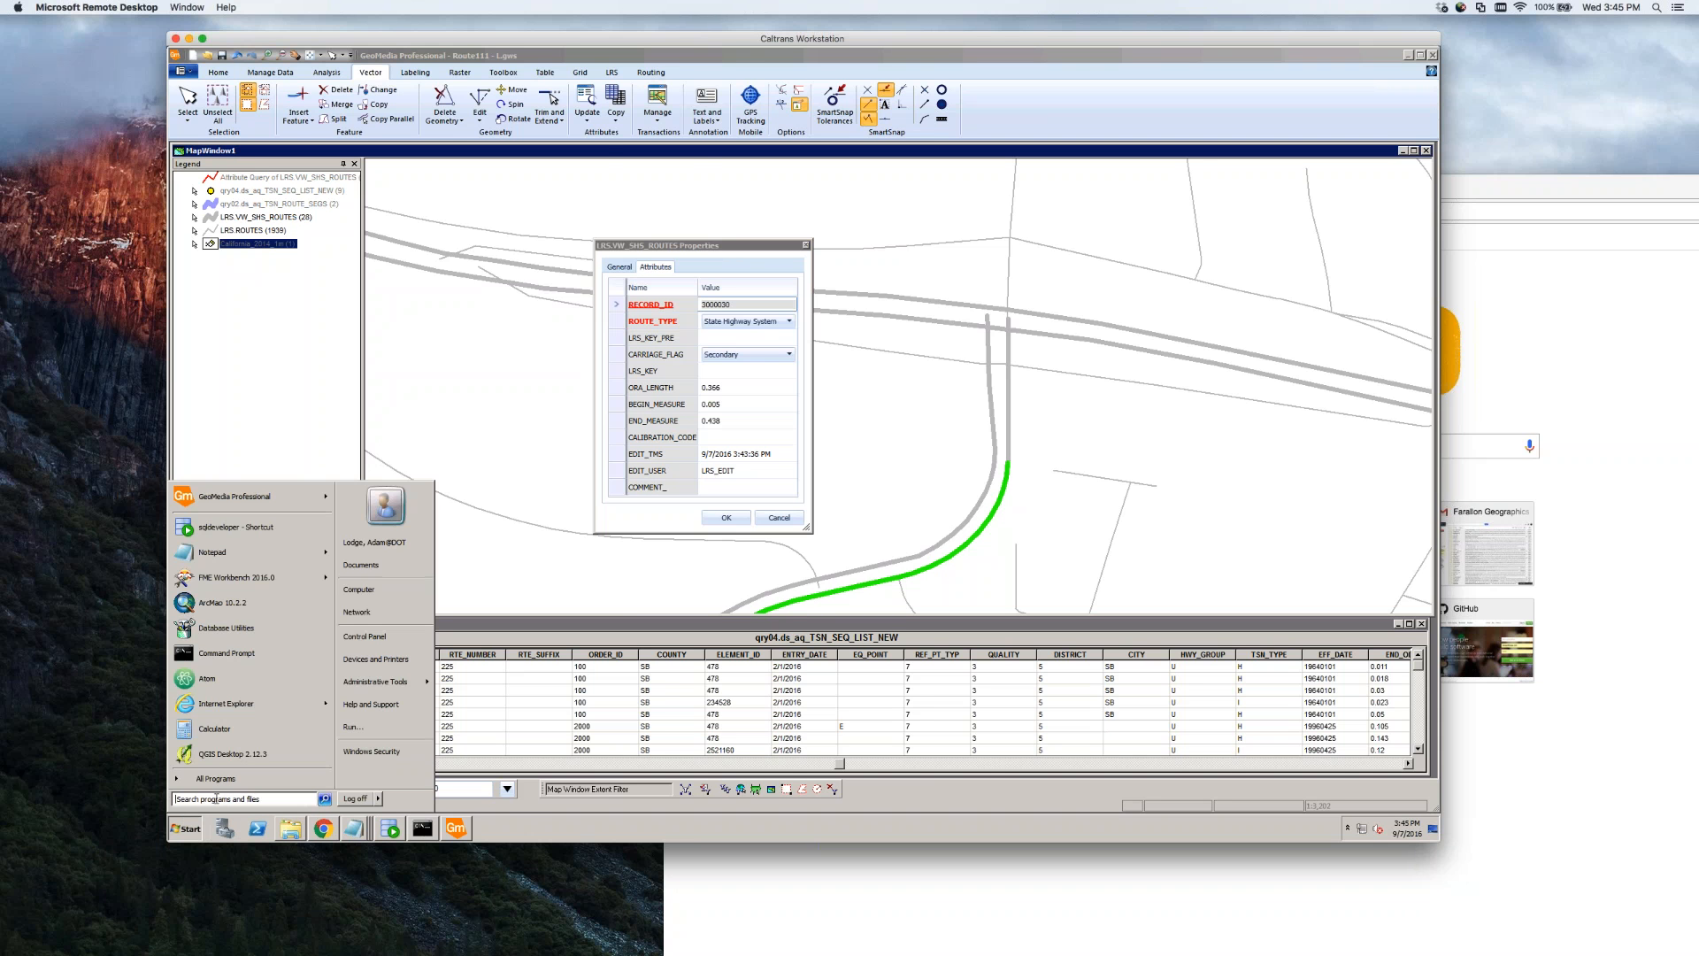
click(518, 821)
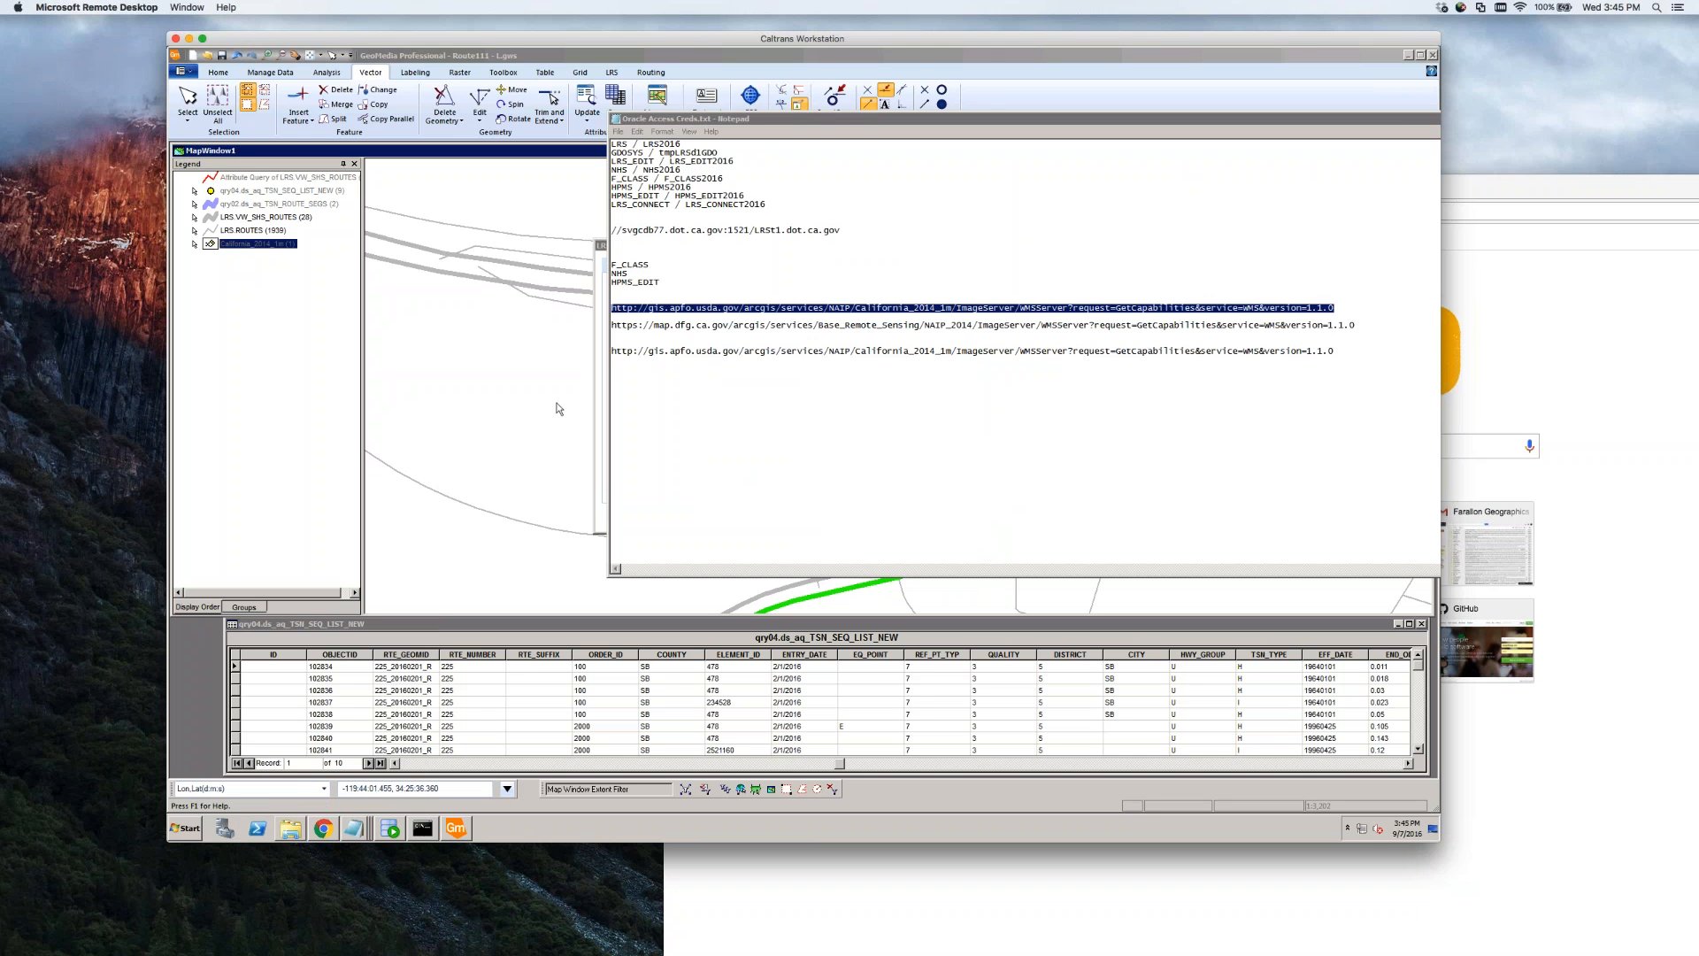
click(600, 474)
click(789, 322)
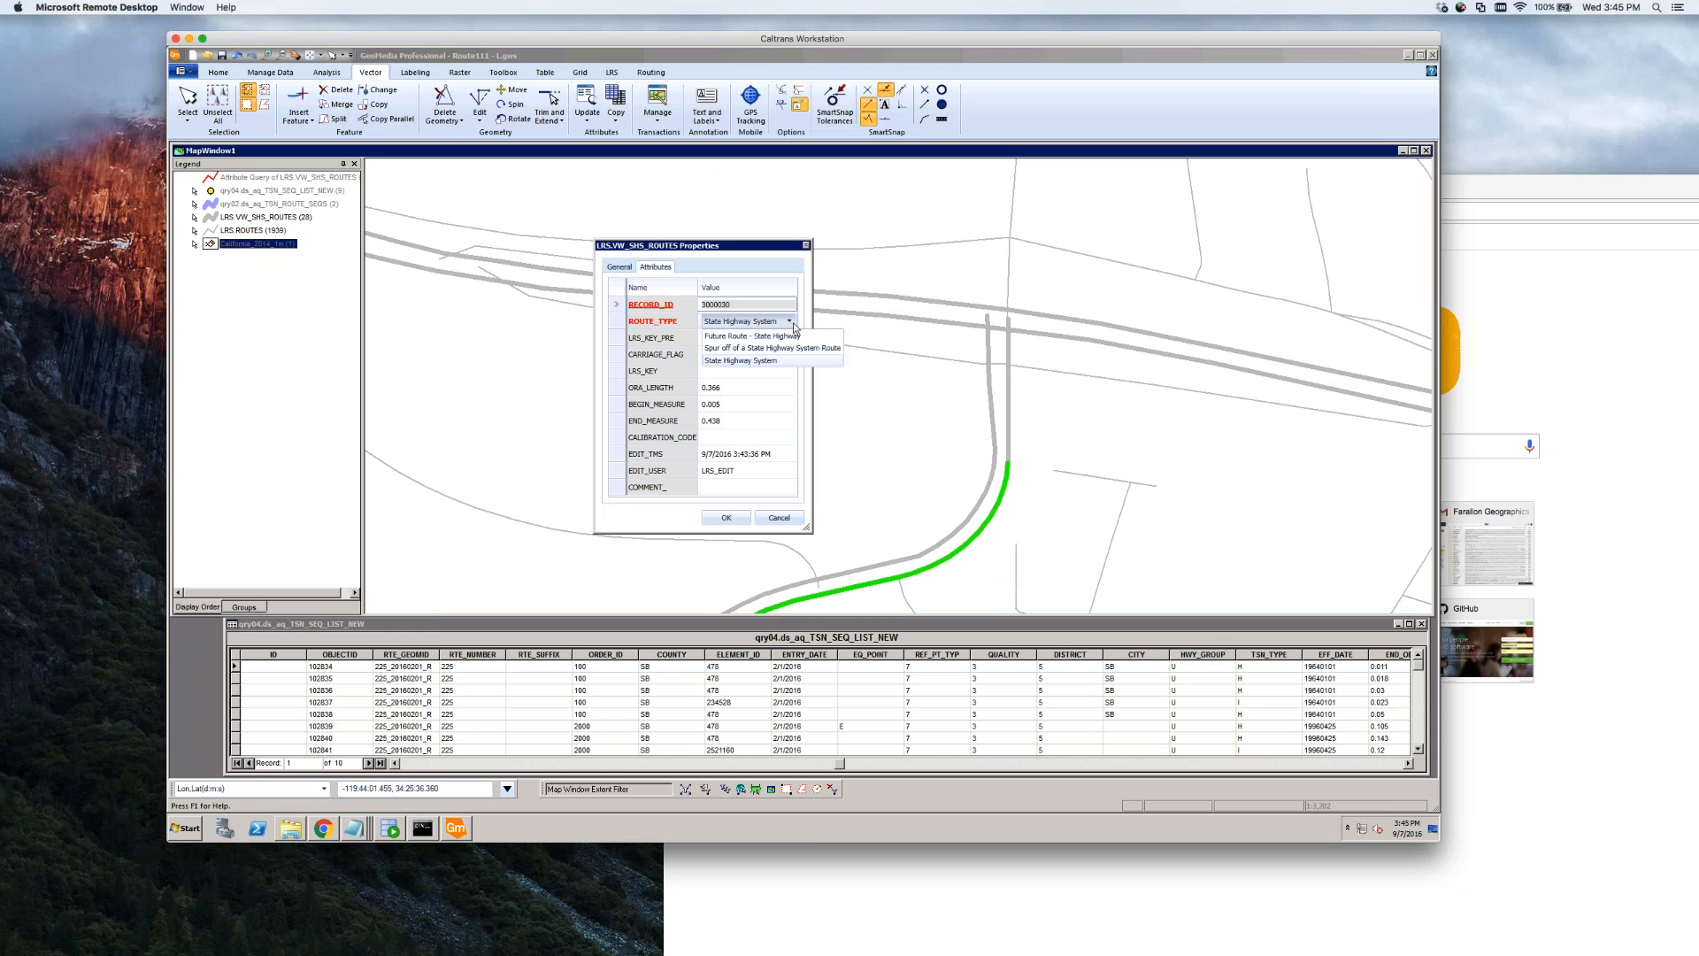
click(794, 326)
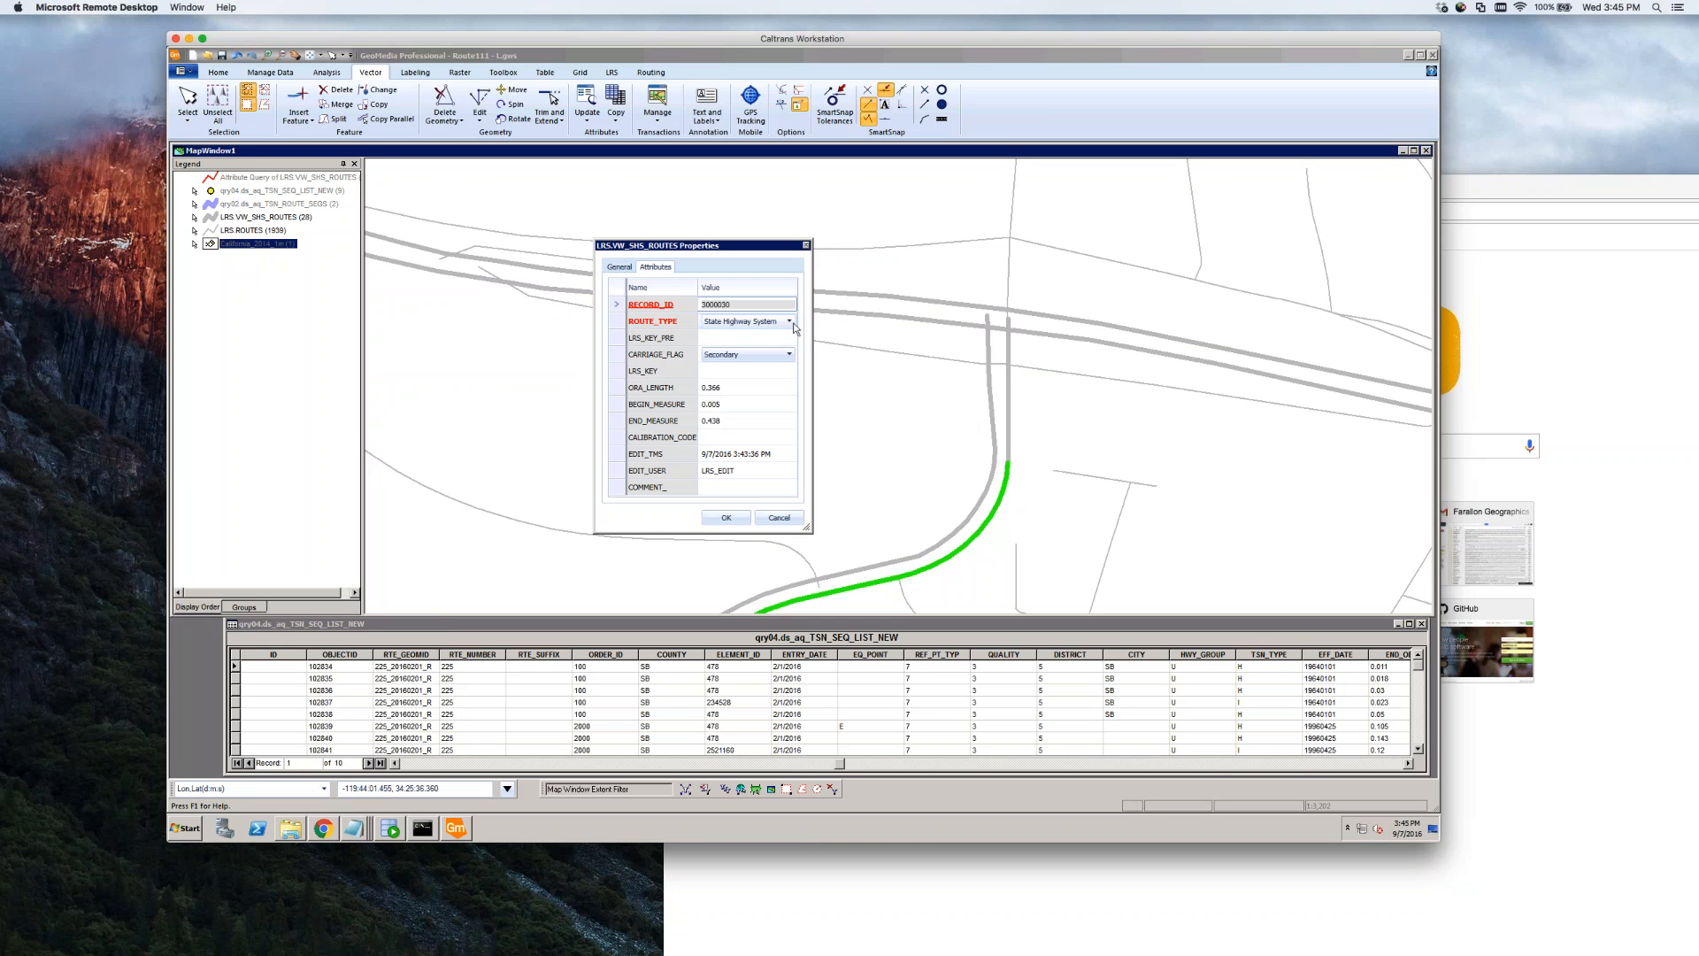
Browse the Hexagon GeoMedia Desktop 2015 utilities in the Start menu's program list
click(184, 829)
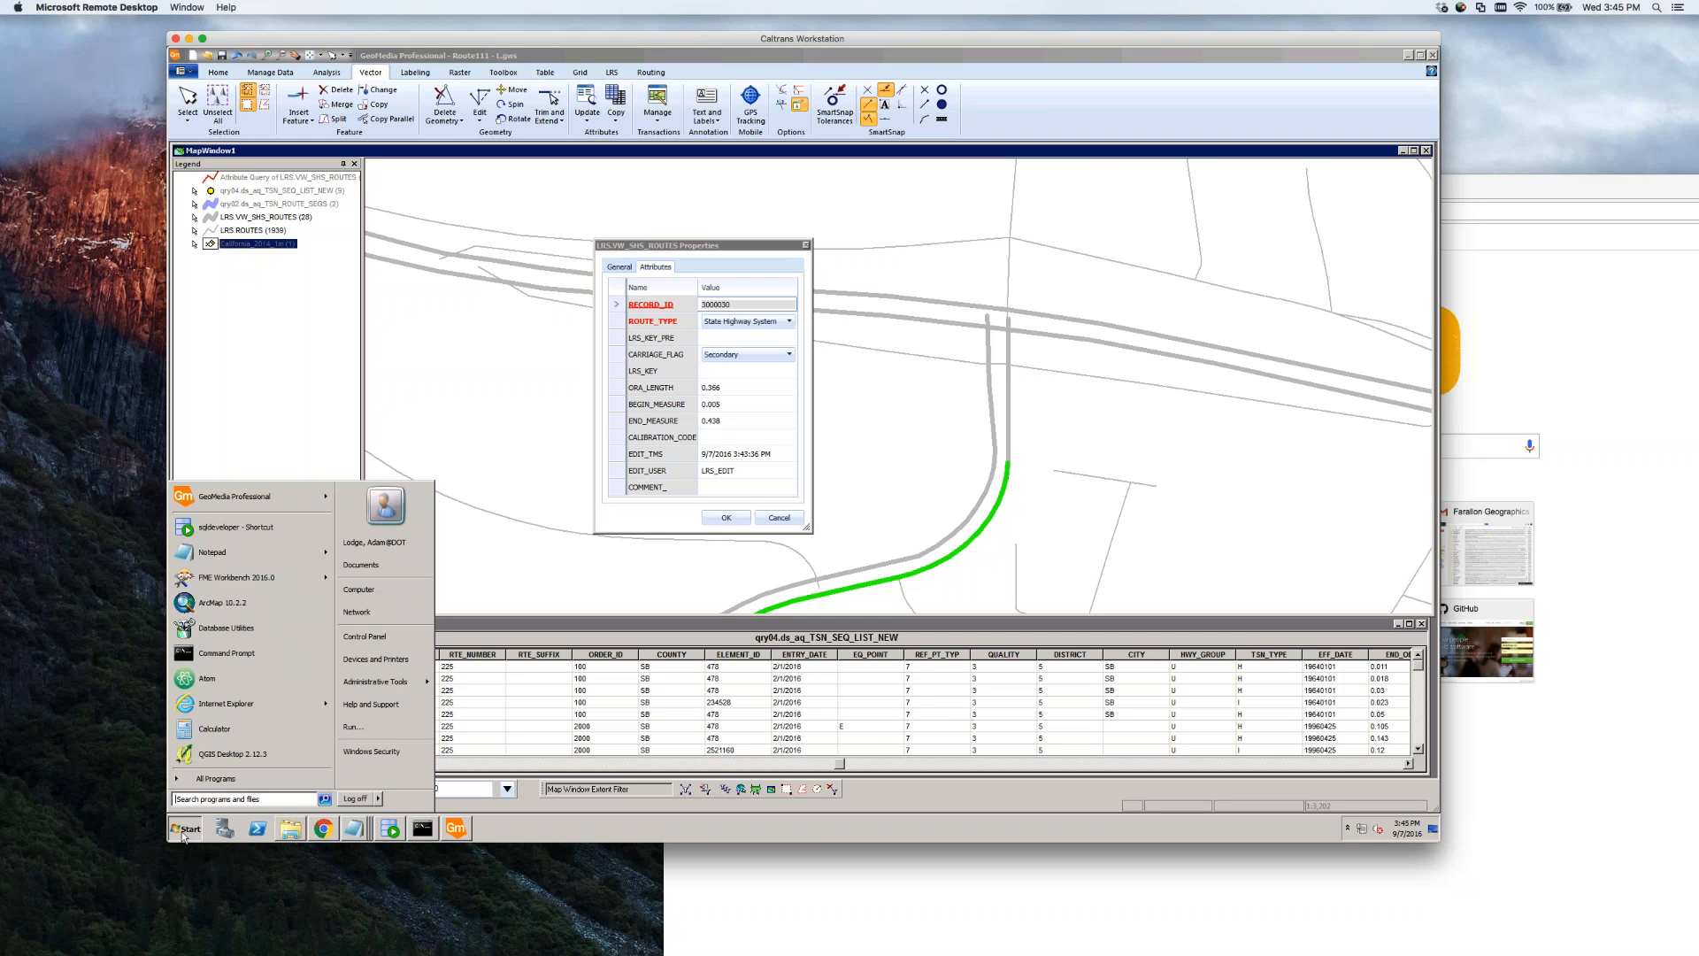
click(291, 828)
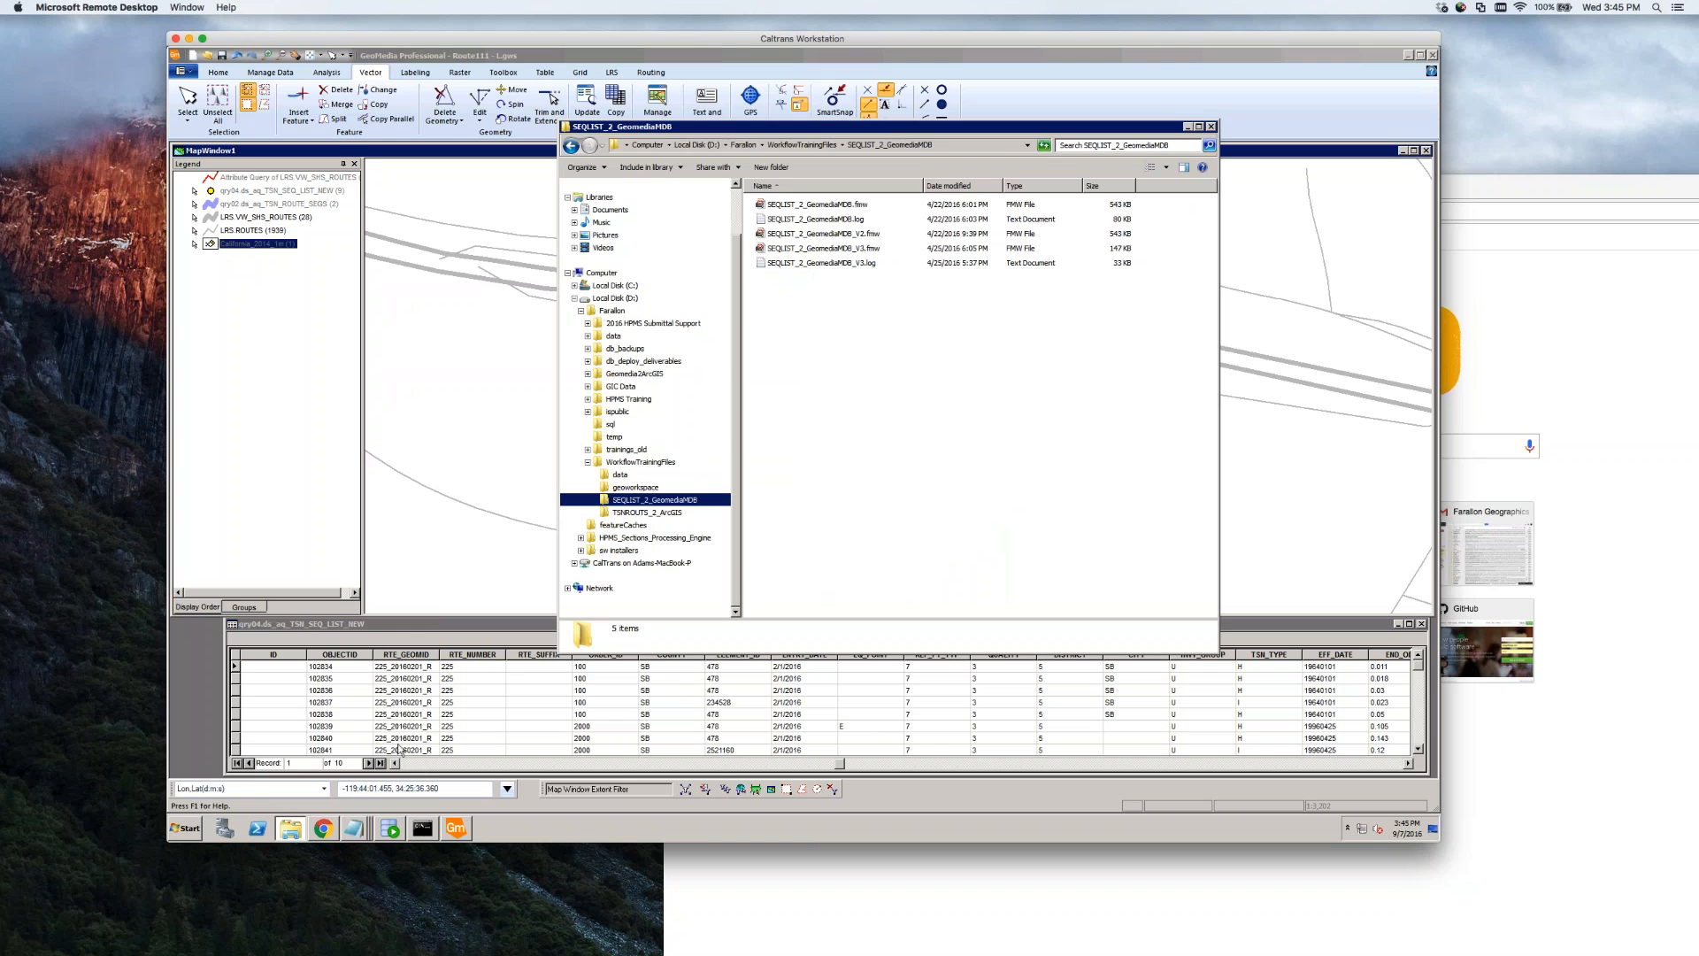
click(184, 829)
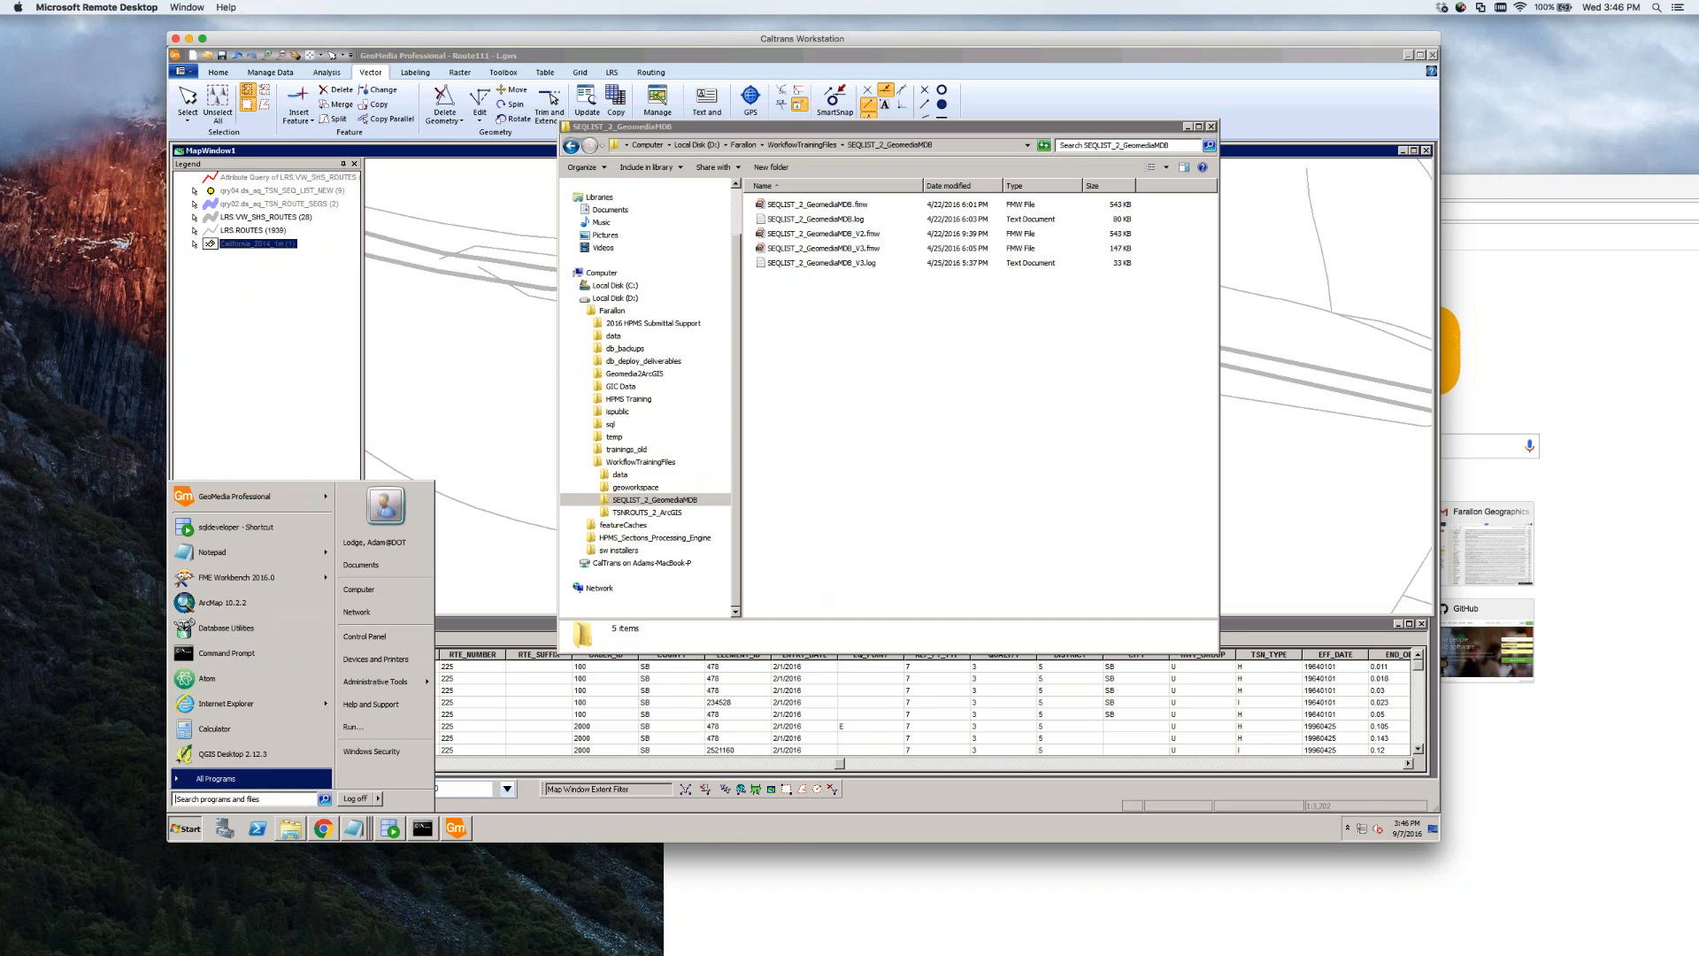
click(221, 779)
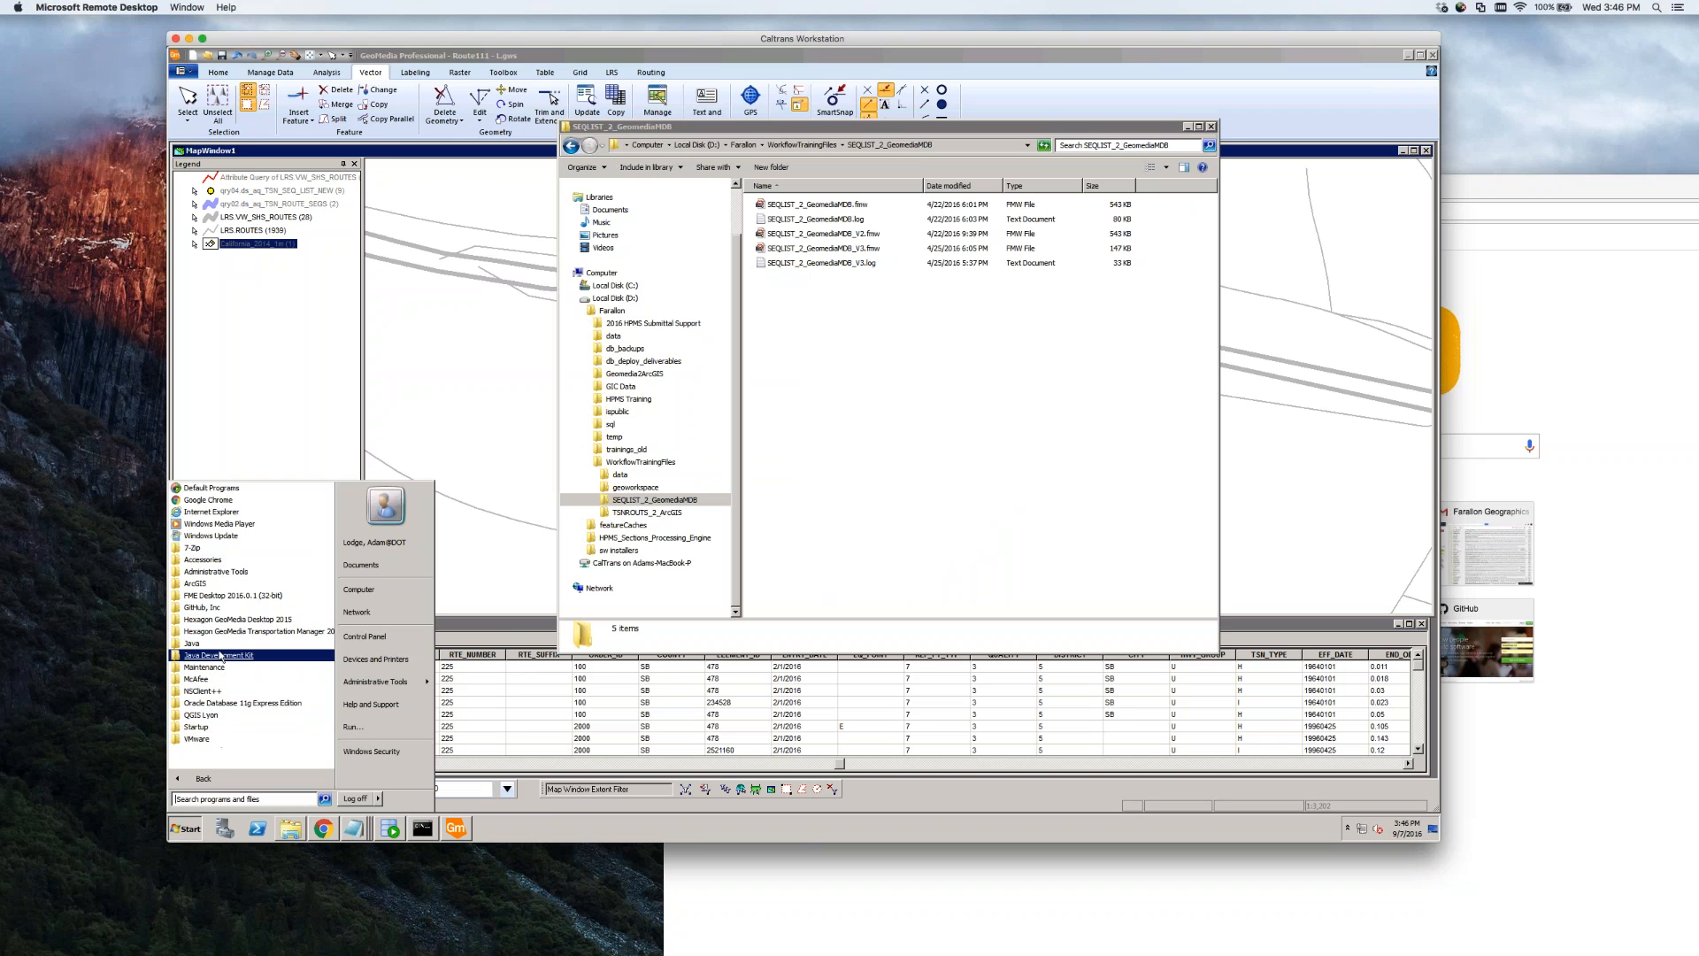
click(235, 620)
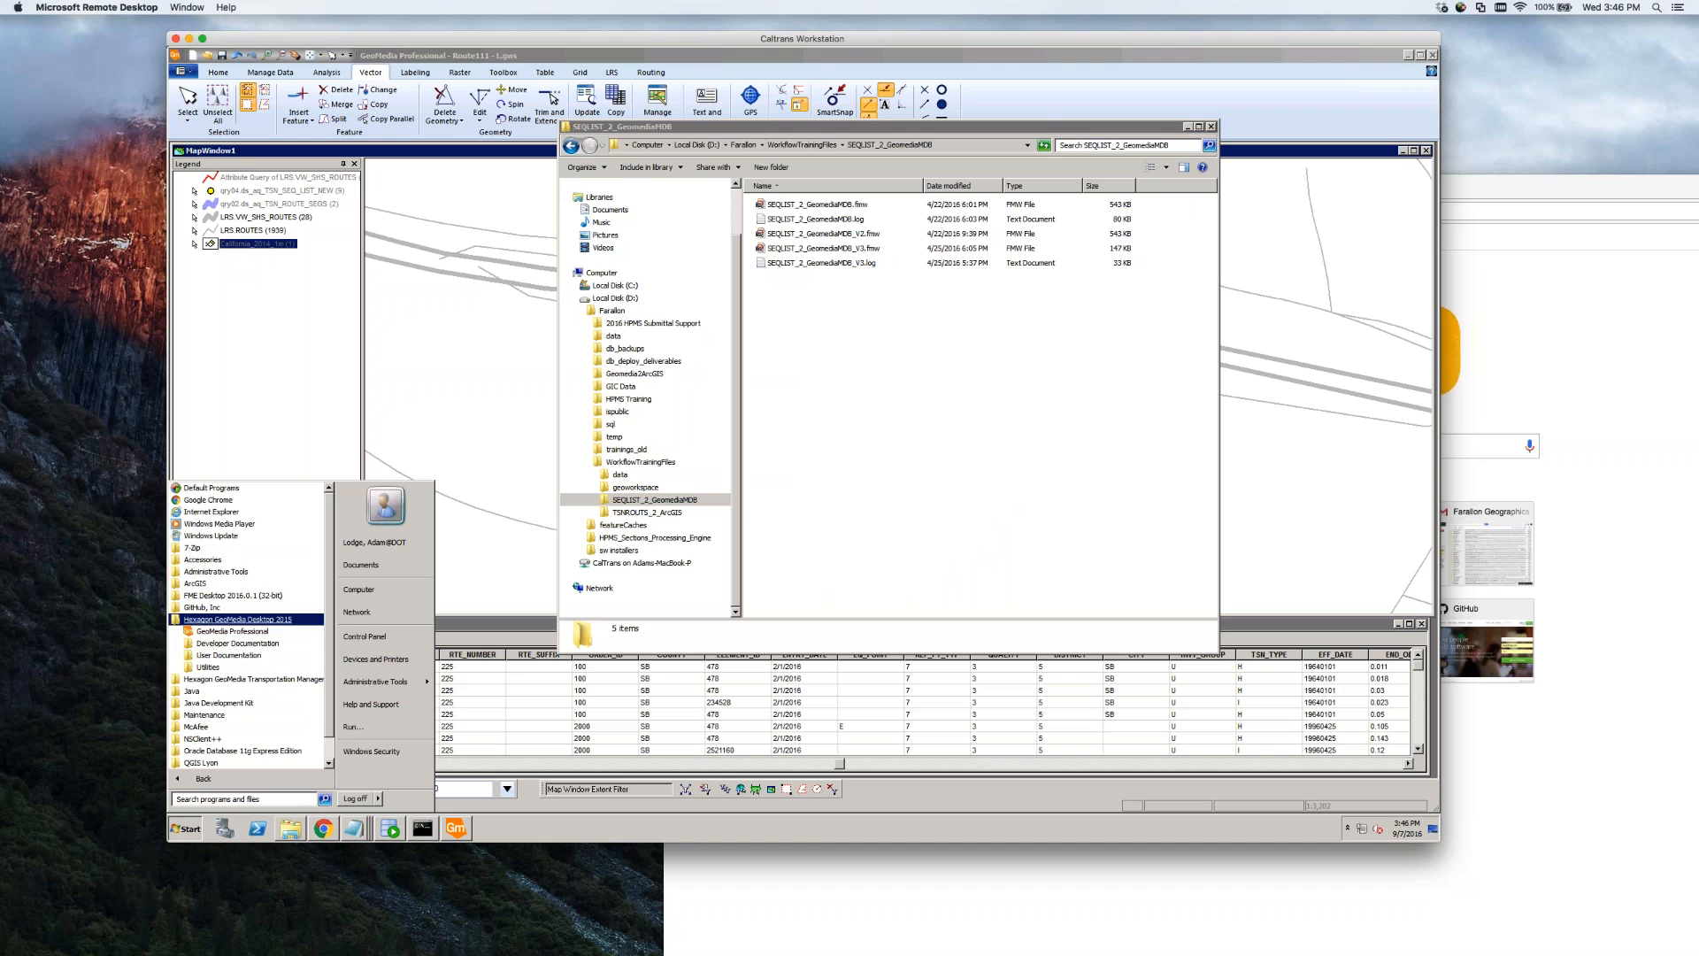
click(226, 667)
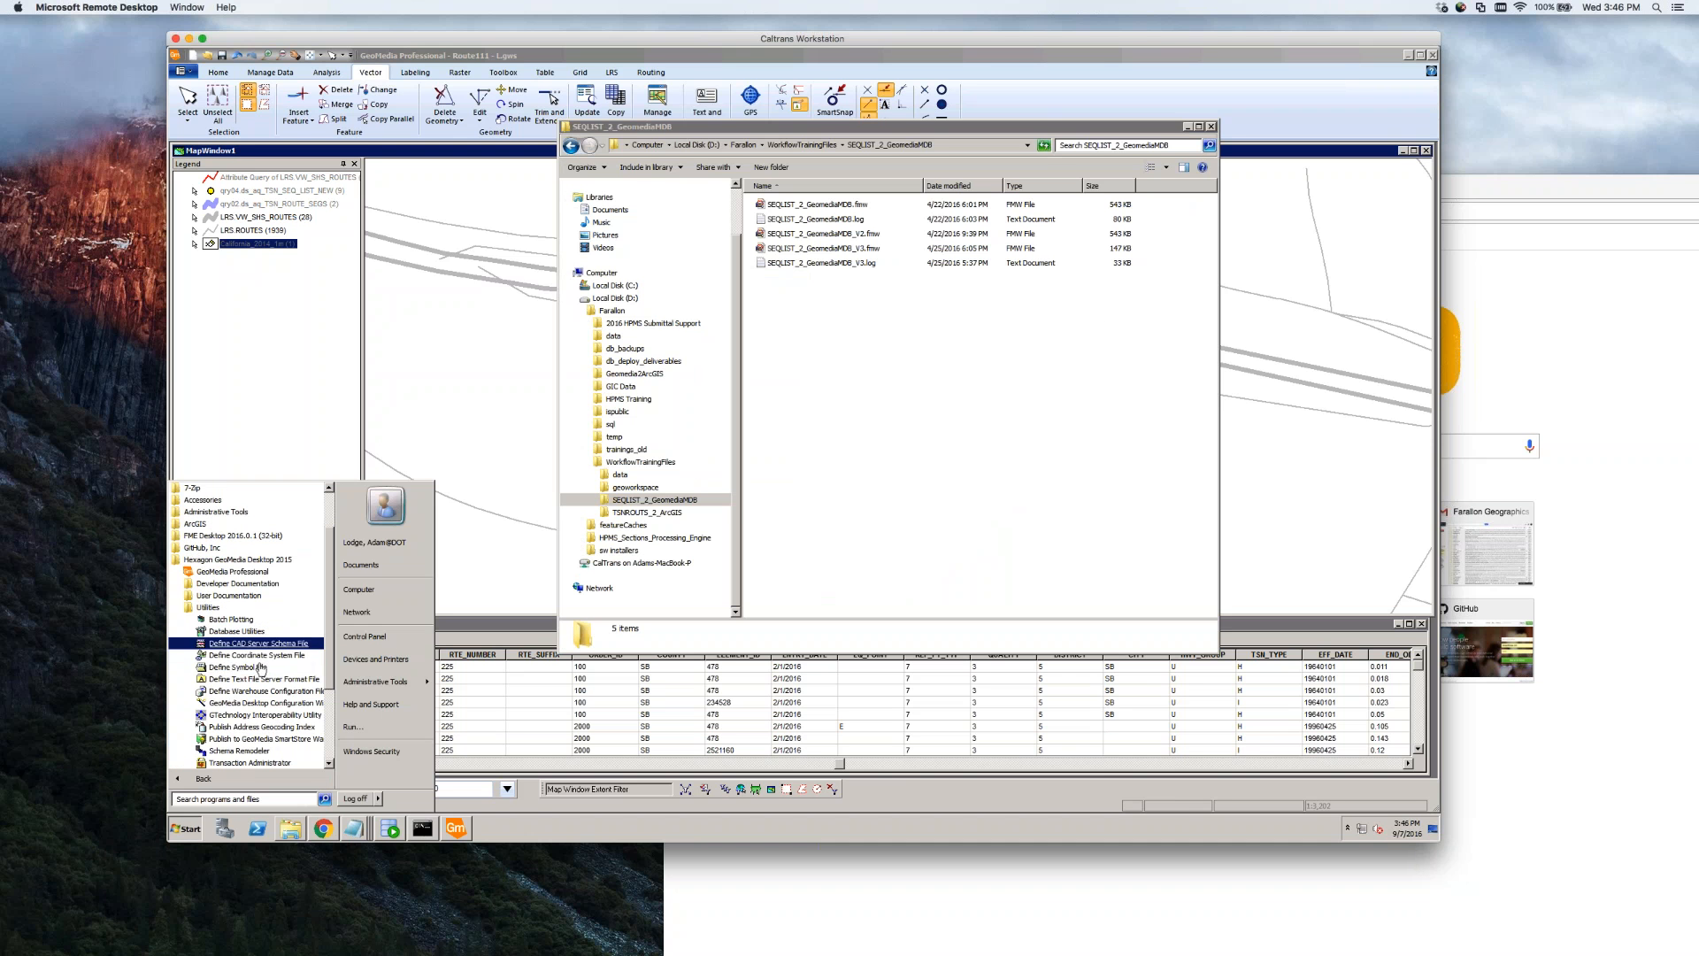
scroll(262, 675, down, 1)
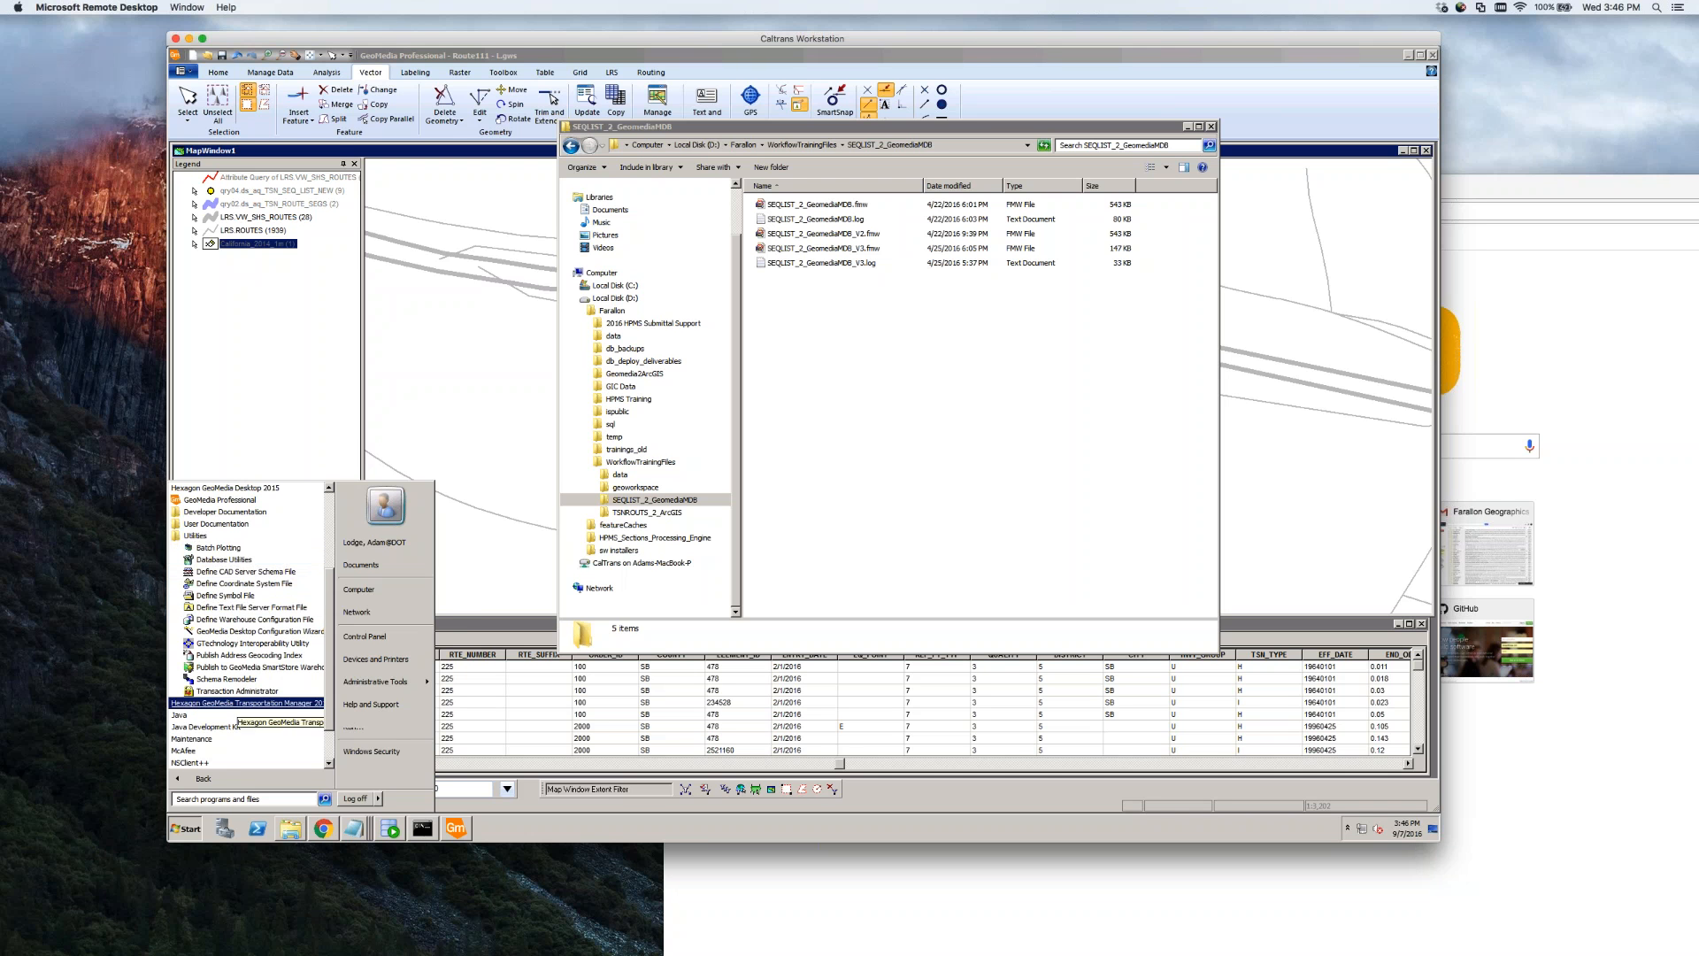
Browse to C:\Program Files (x86)\Hexagon\PickListMgrv15 and launch PickListMgr.exe
click(290, 826)
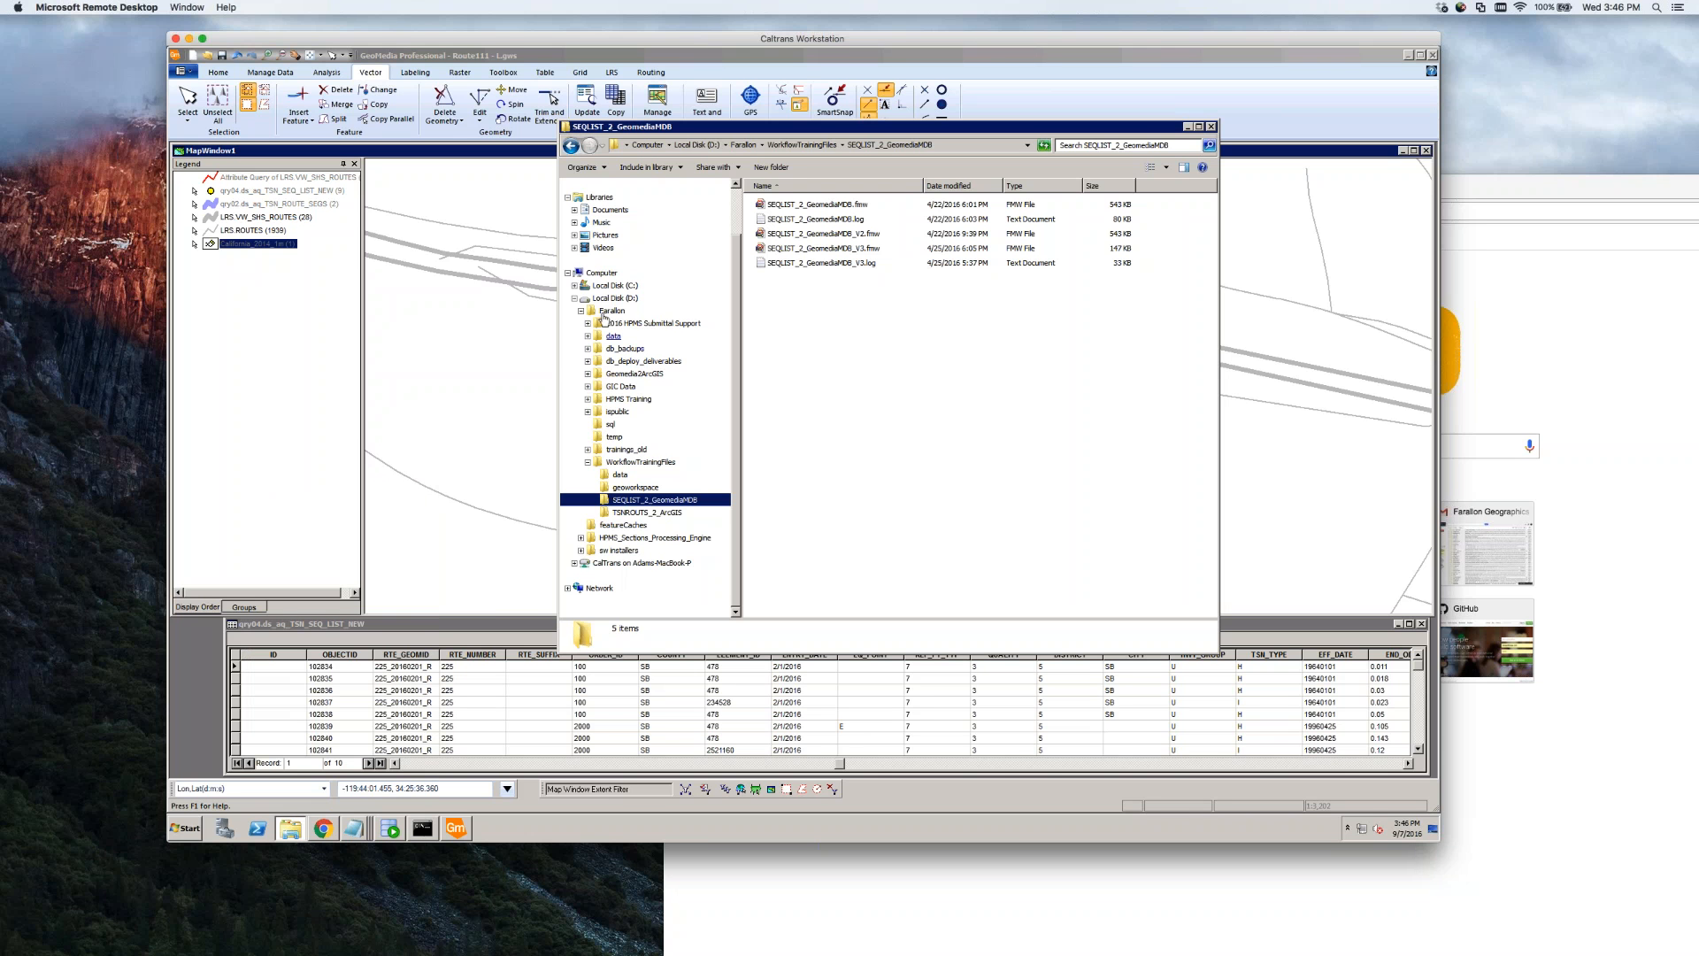
click(575, 285)
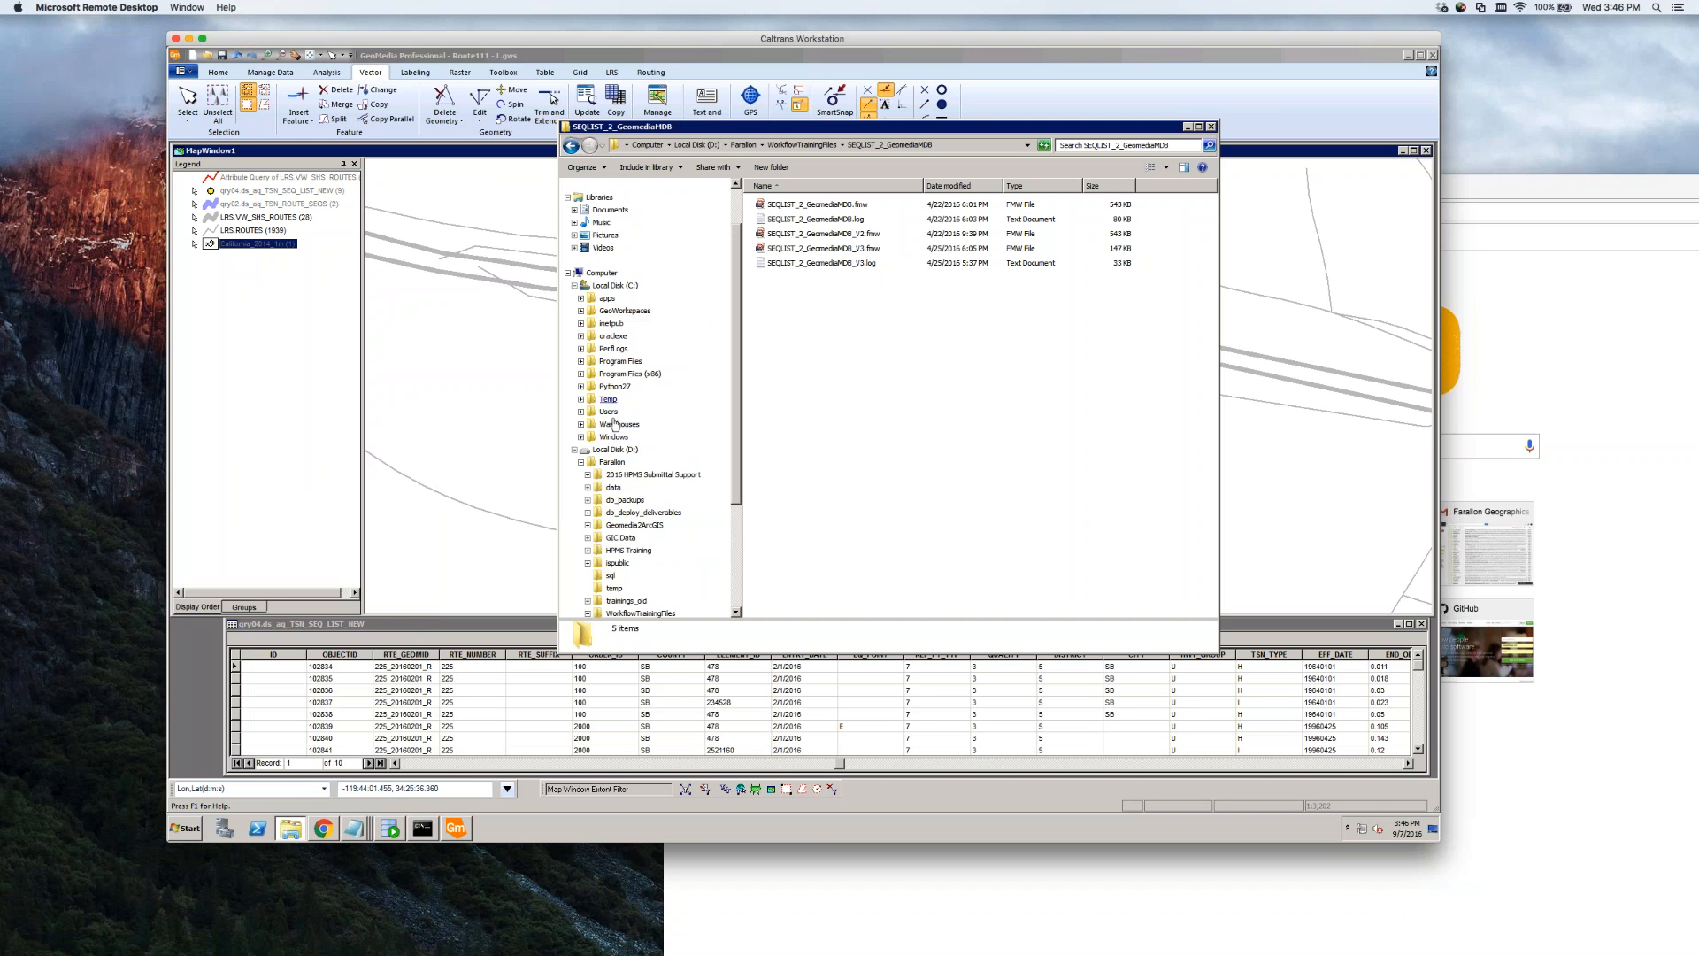
click(634, 375)
click(861, 409)
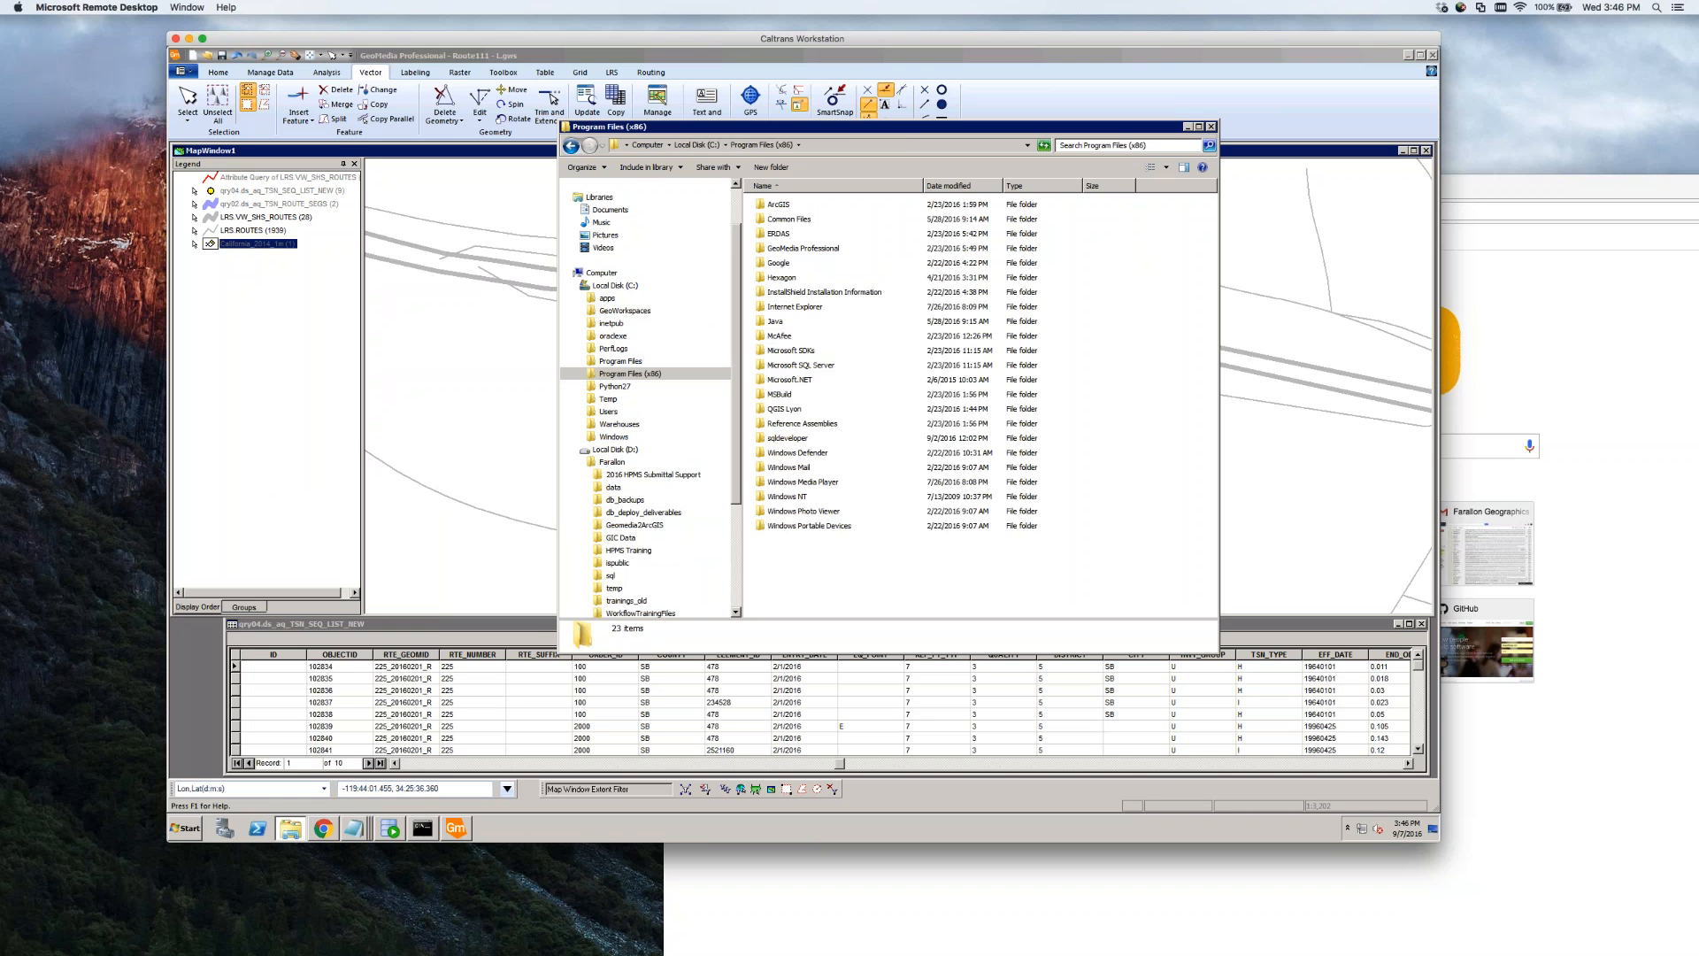
double_click(800, 249)
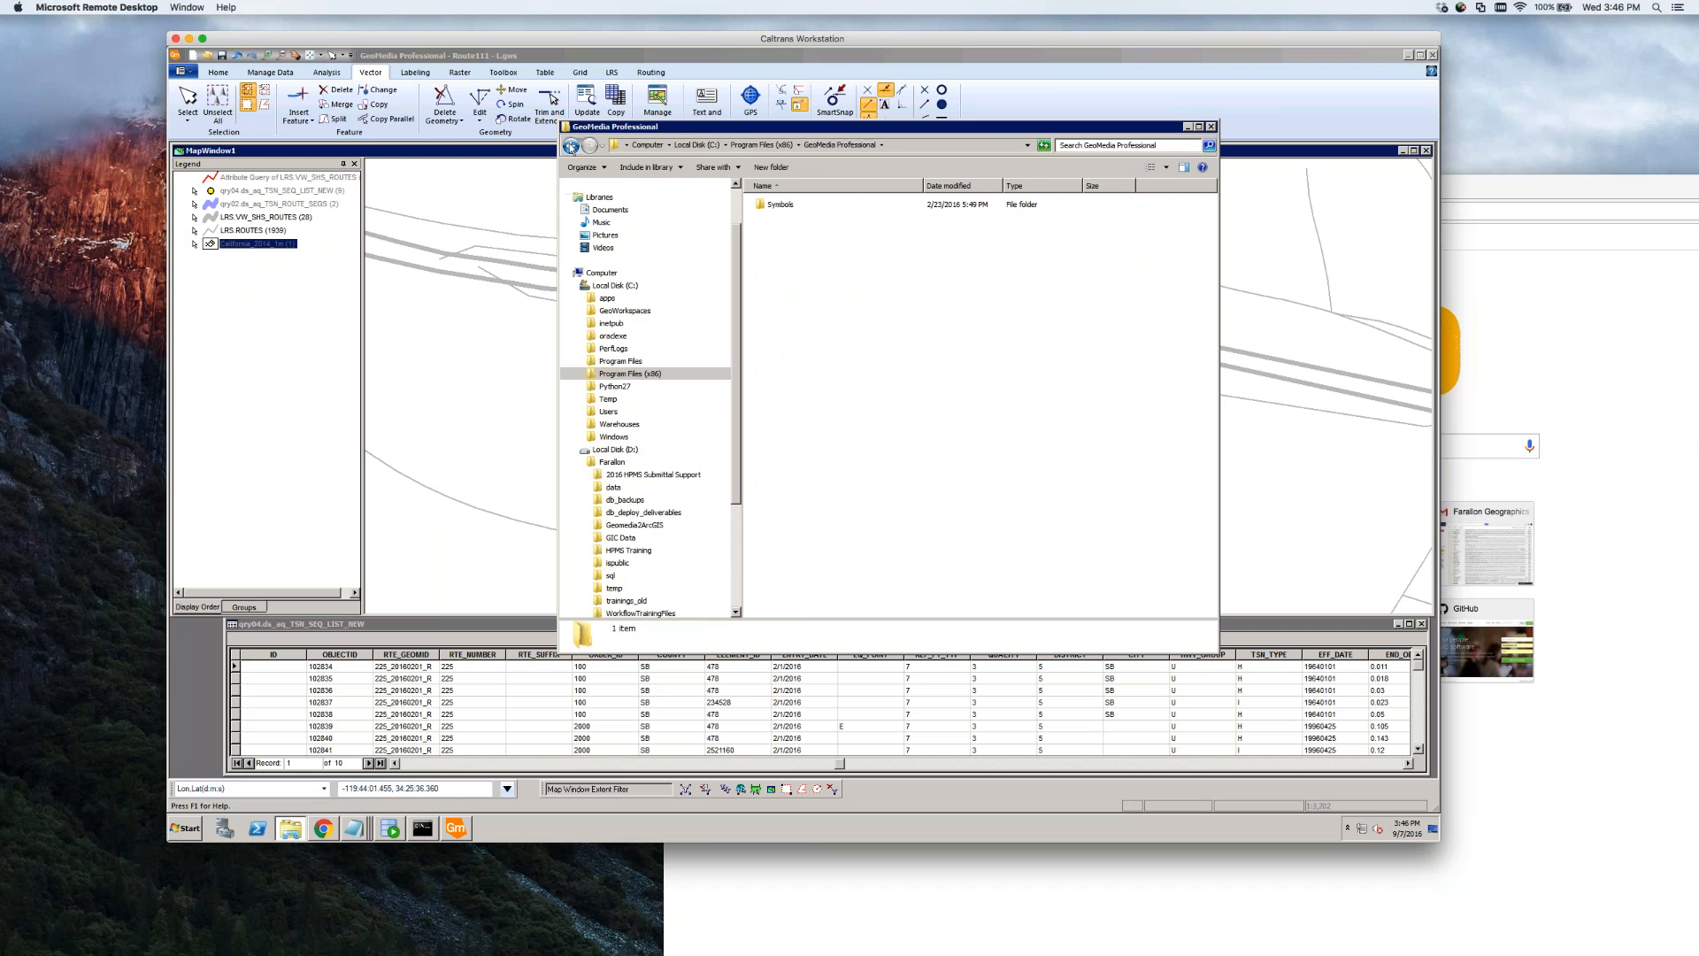
click(571, 145)
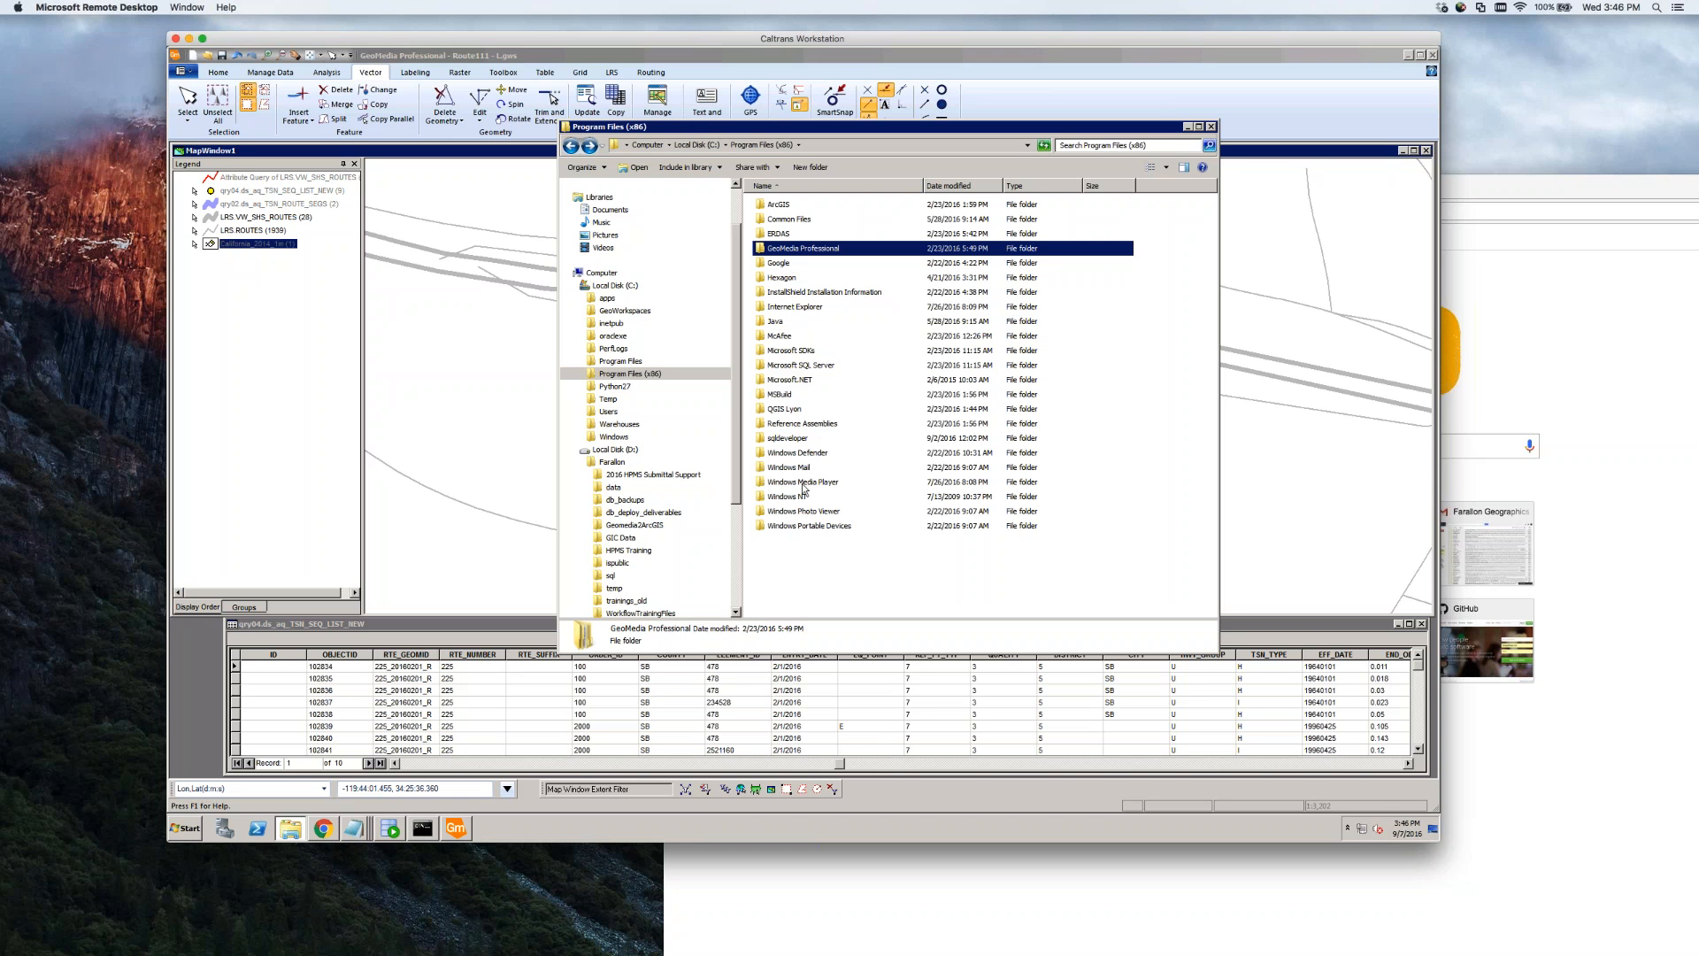
click(786, 266)
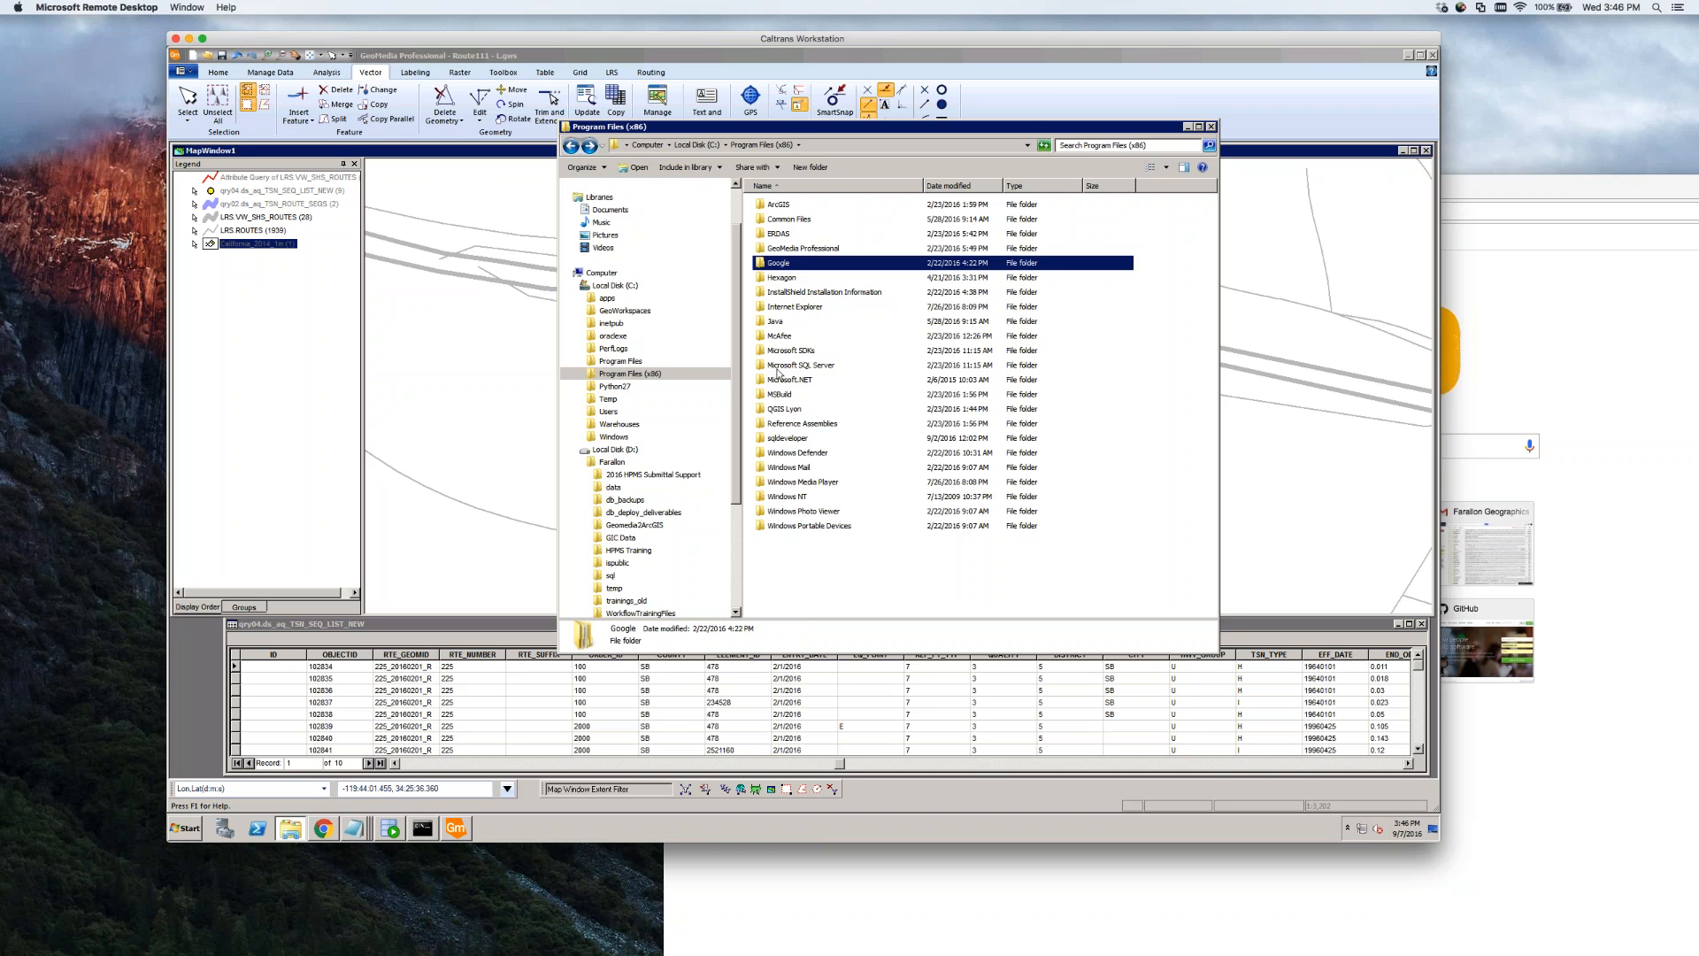
click(804, 252)
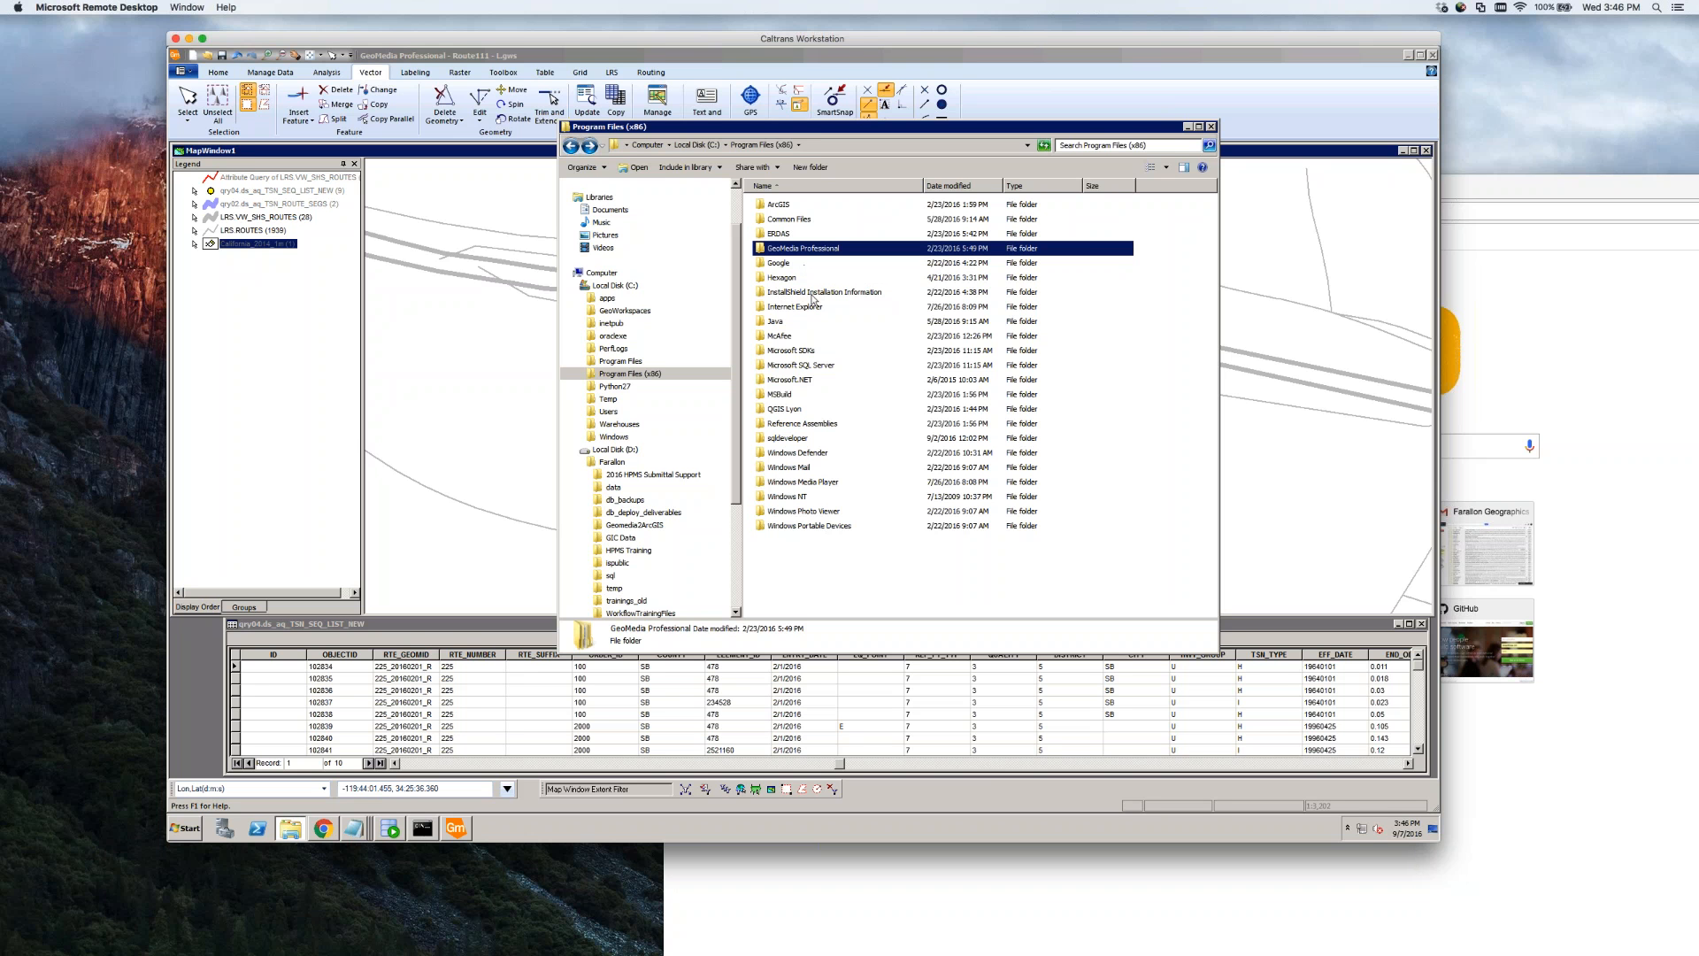
double_click(780, 278)
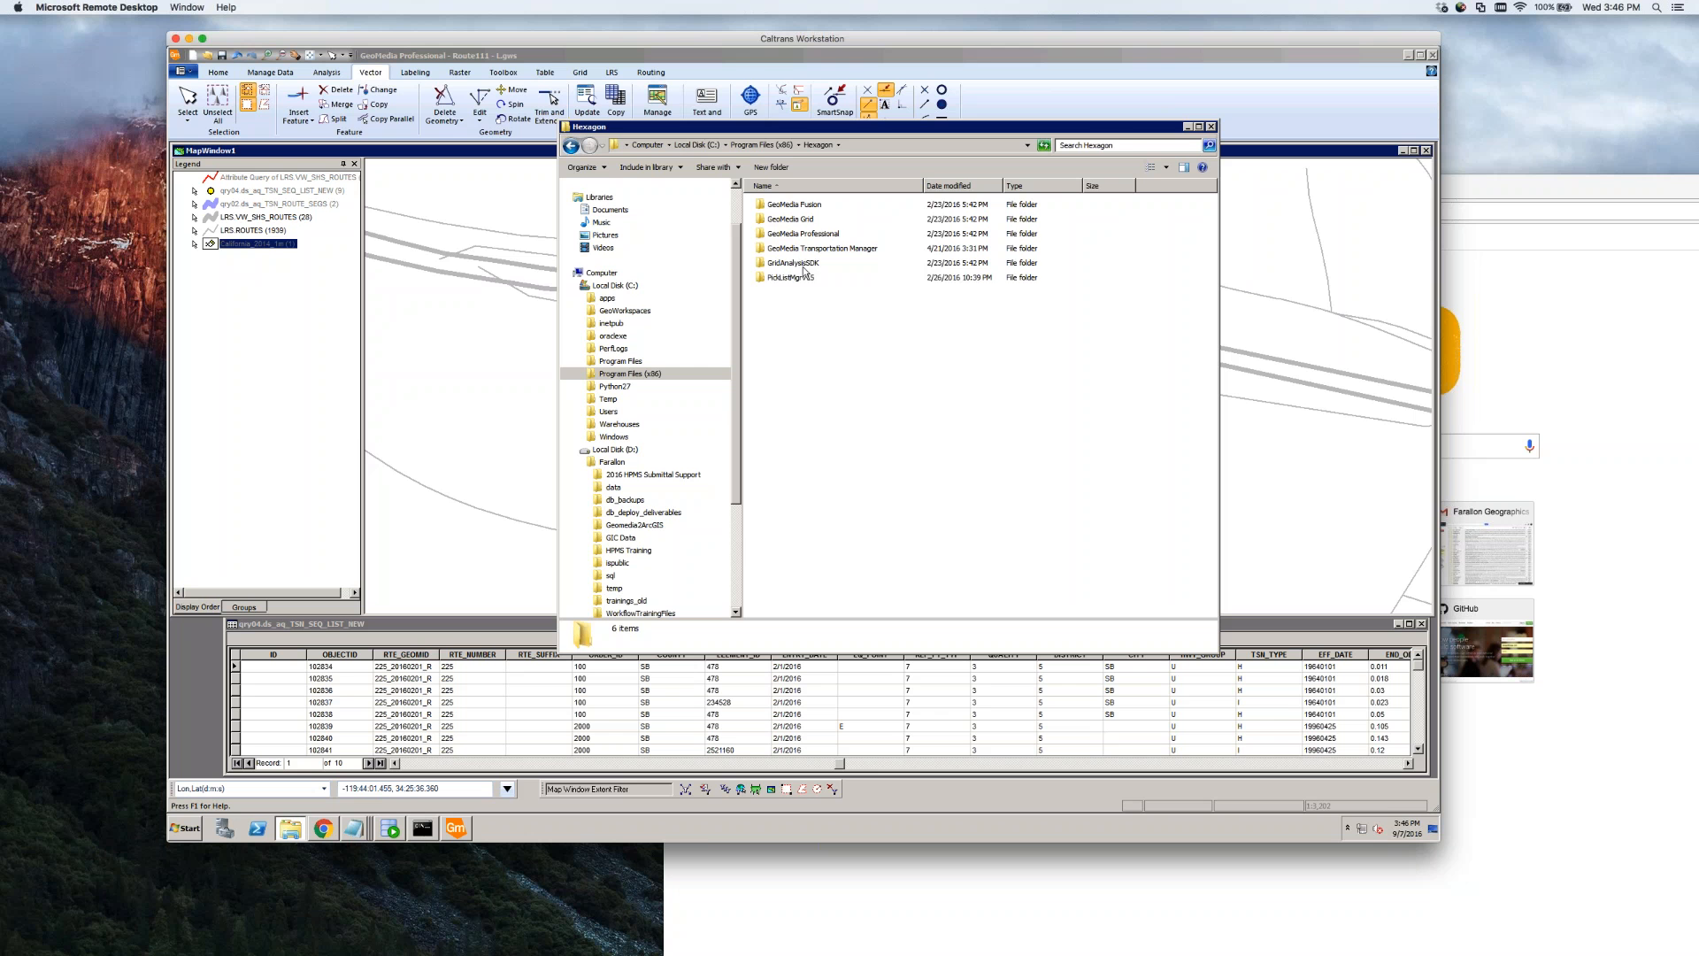
click(807, 279)
double_click(807, 280)
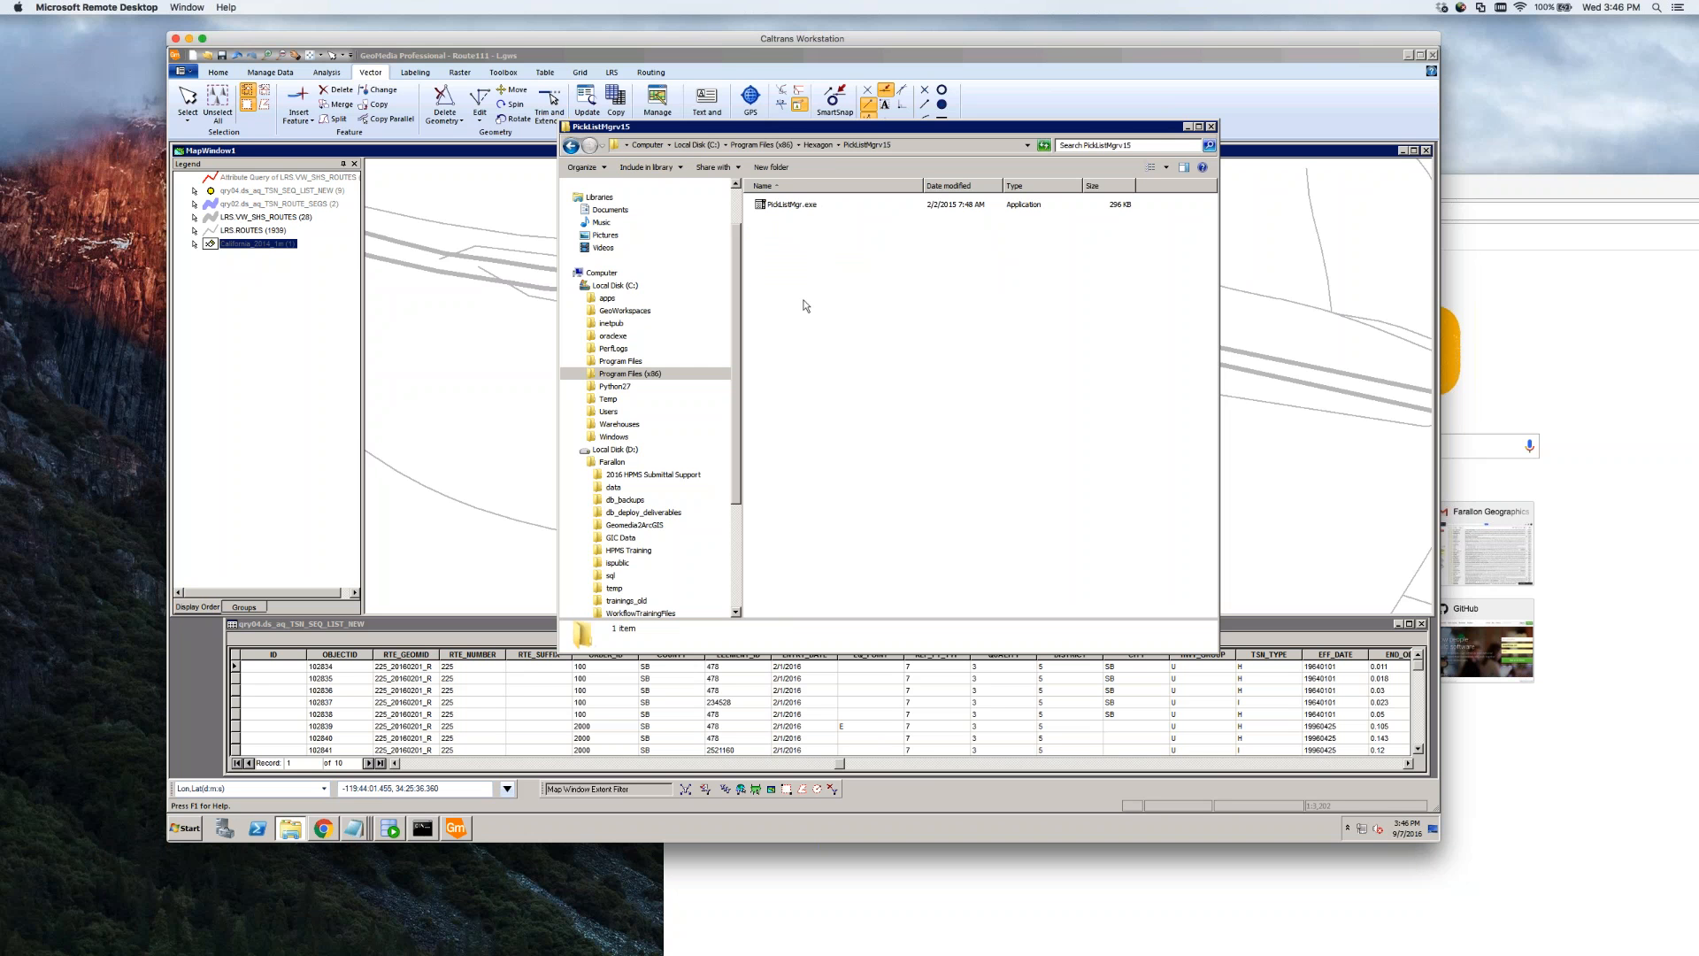
double_click(808, 210)
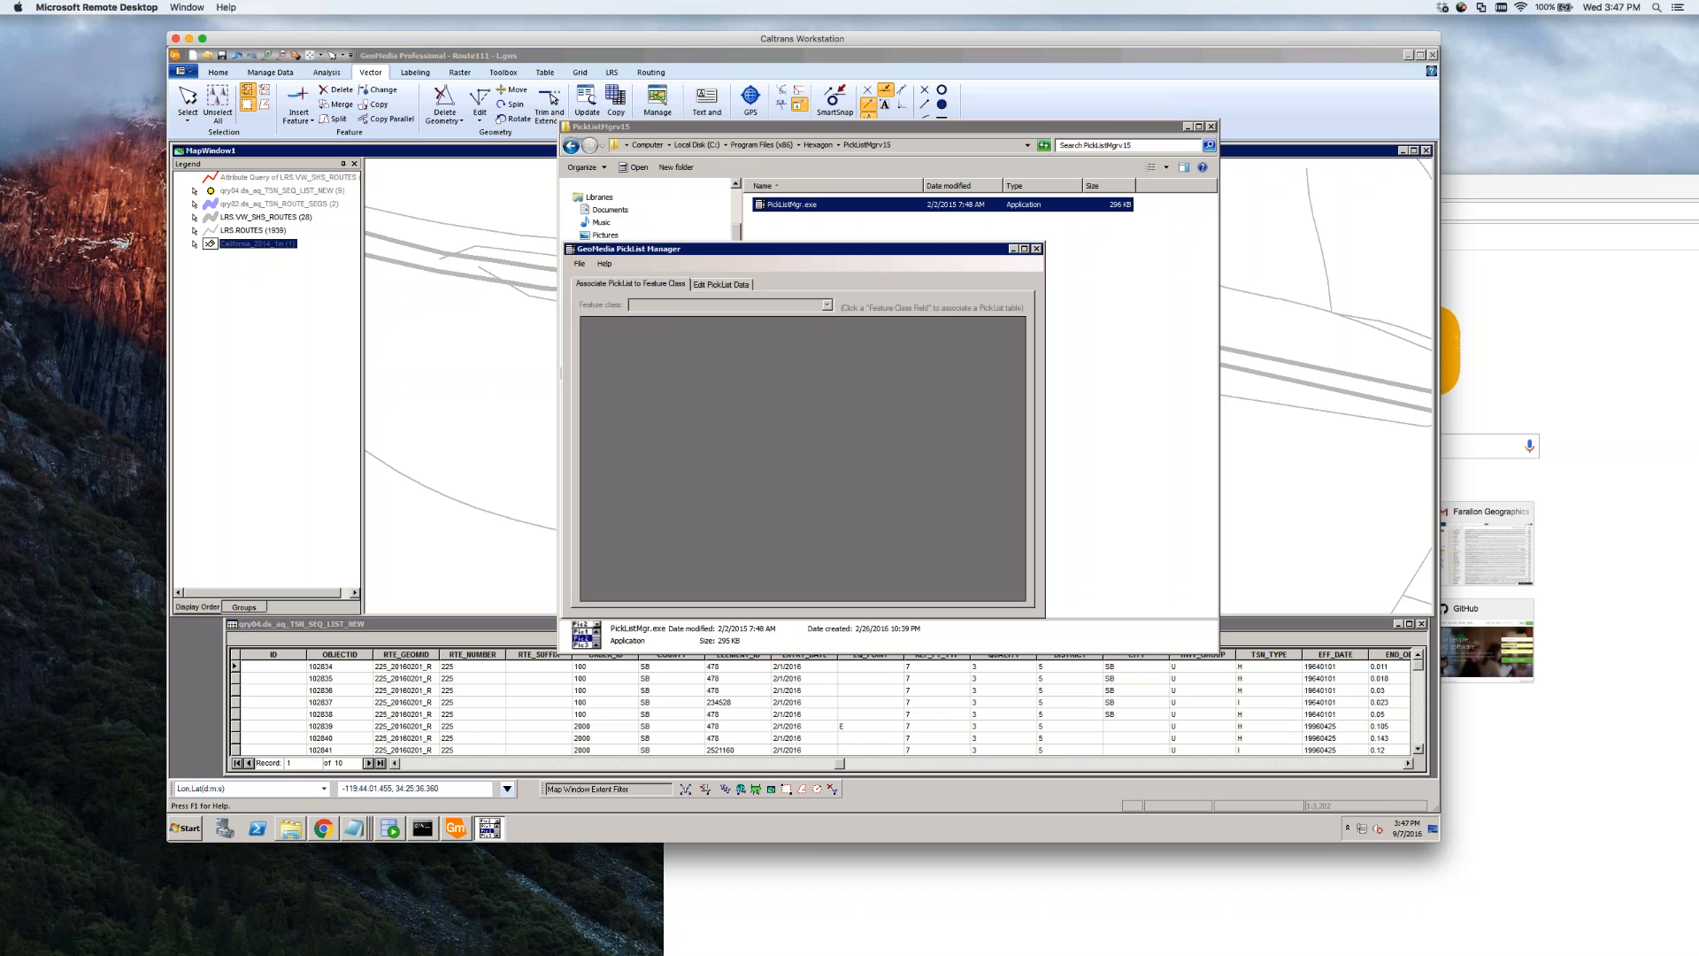
Start a new Oracle connection in PickList Manager, backing out of SQL Server
click(579, 263)
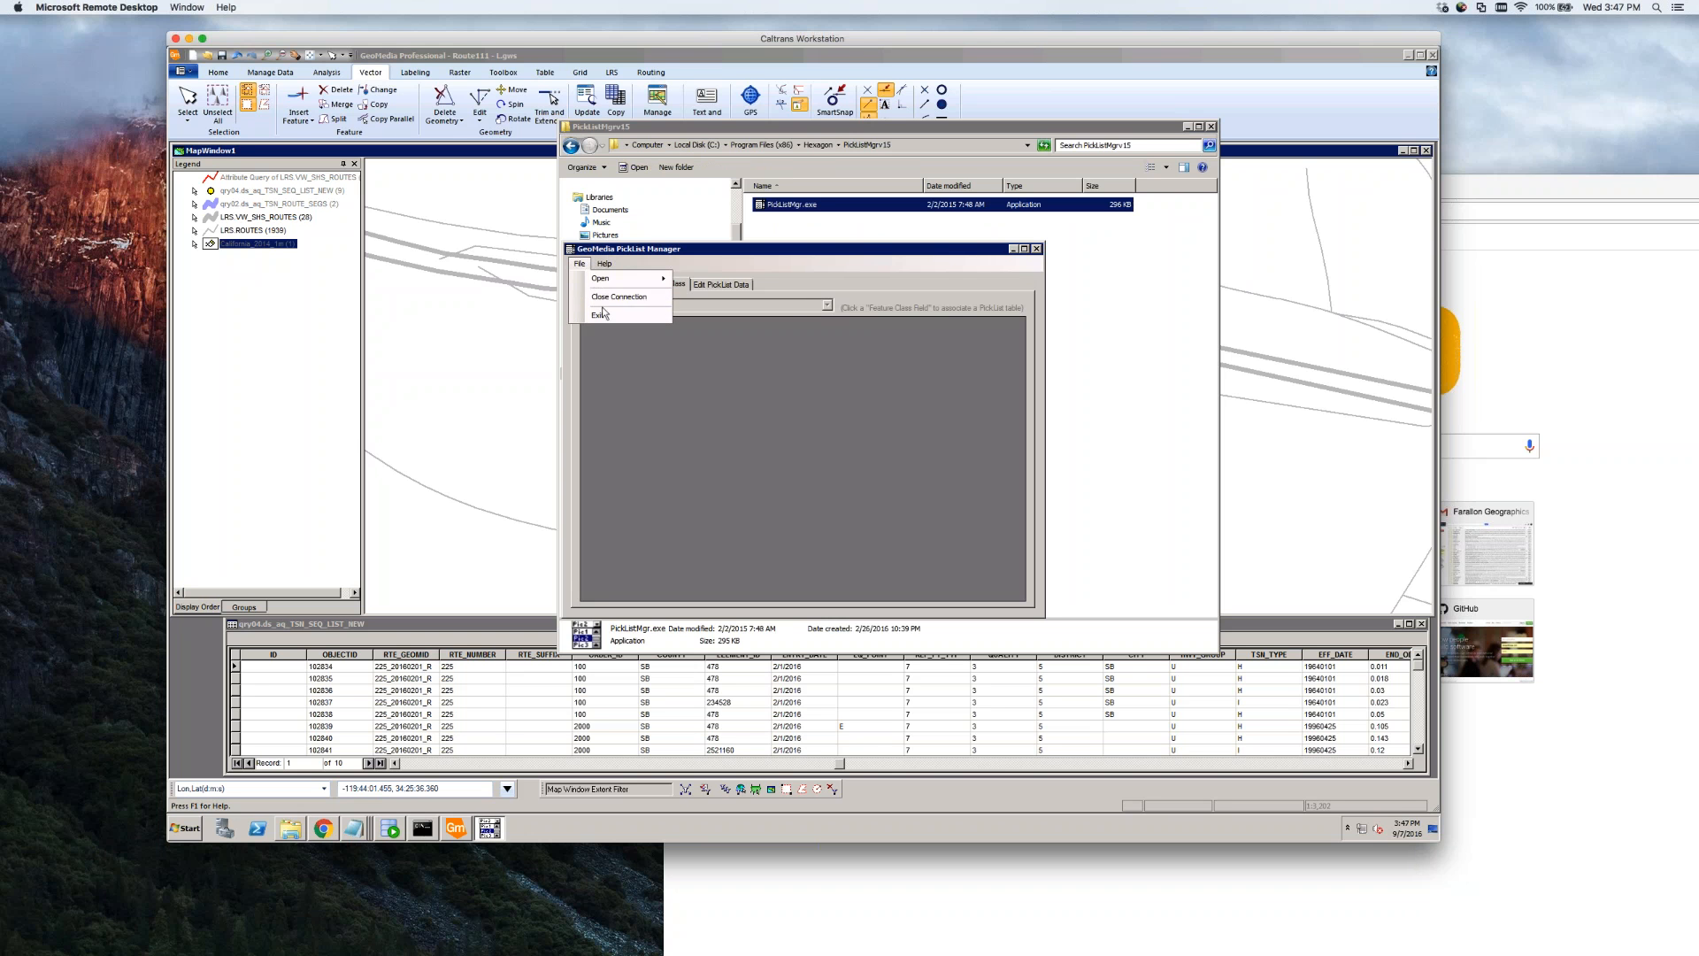
mouse_move(647, 280)
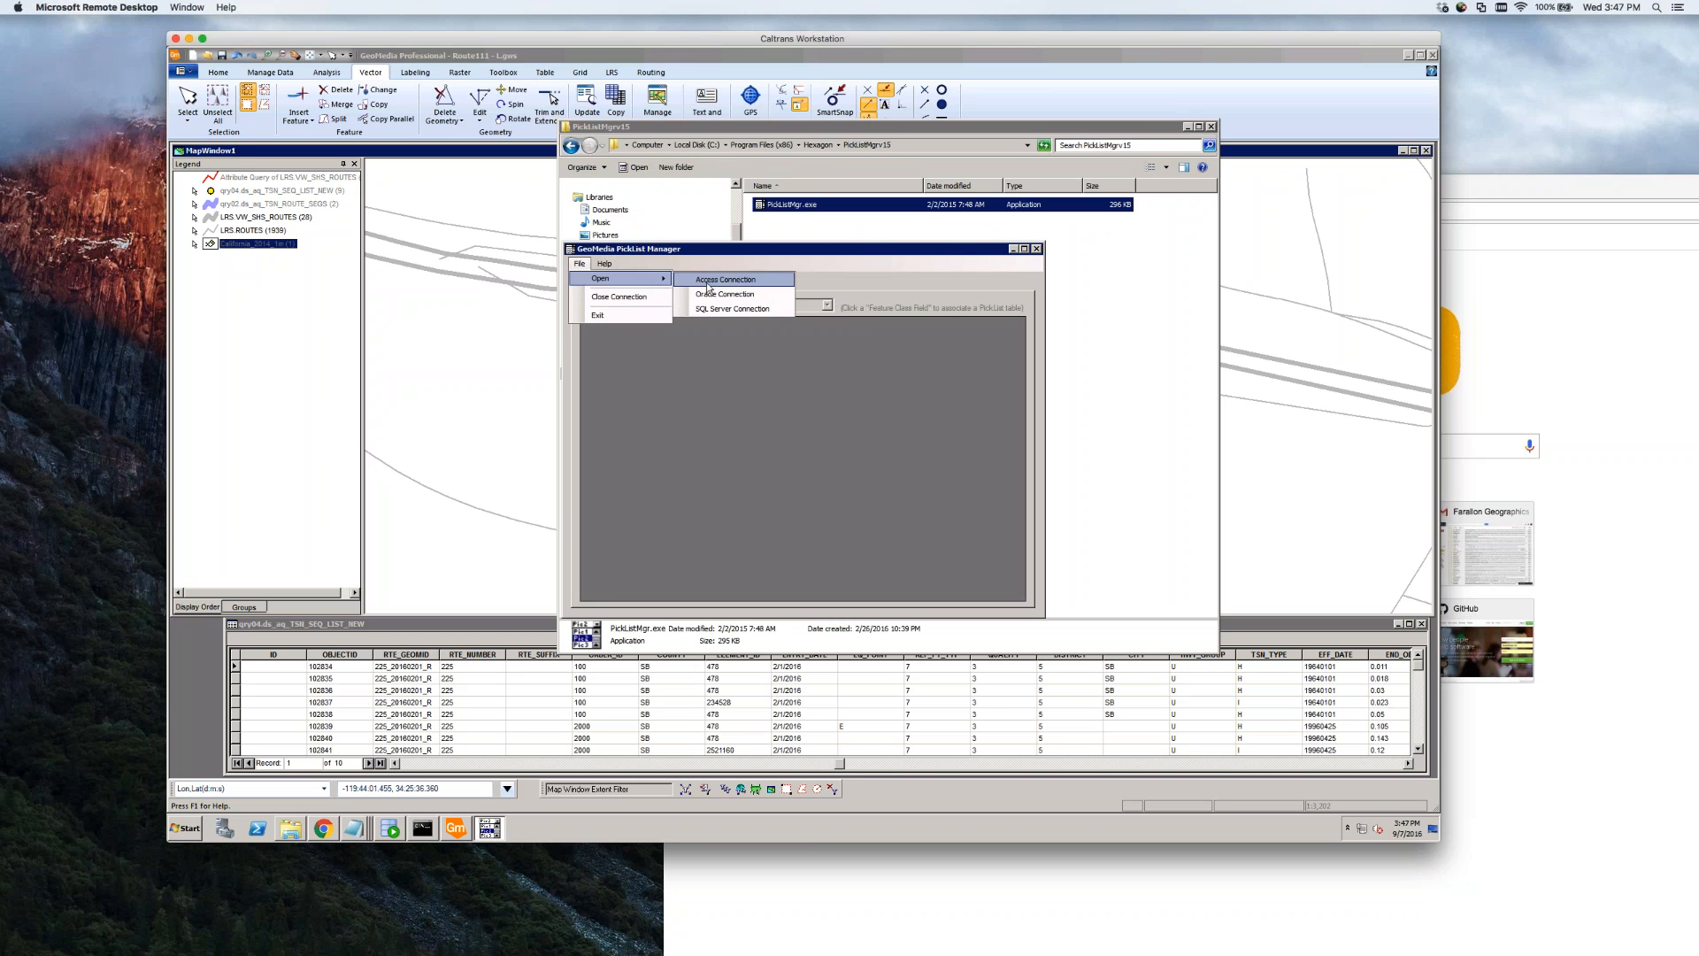
click(726, 311)
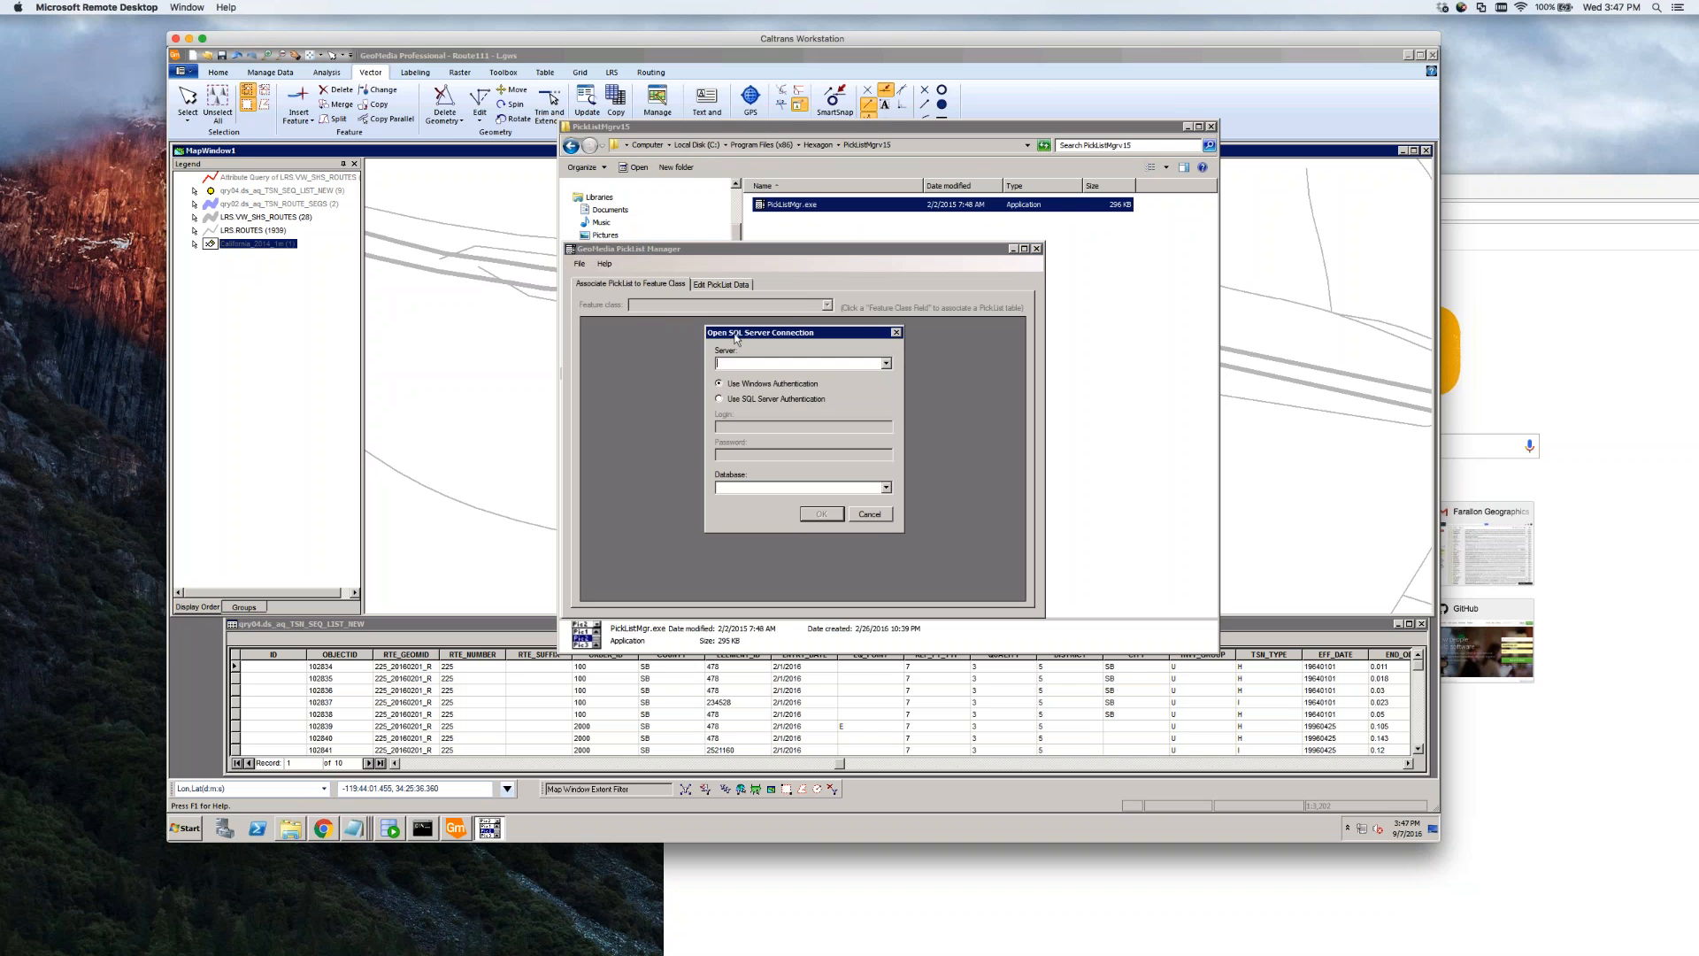
click(876, 522)
click(580, 264)
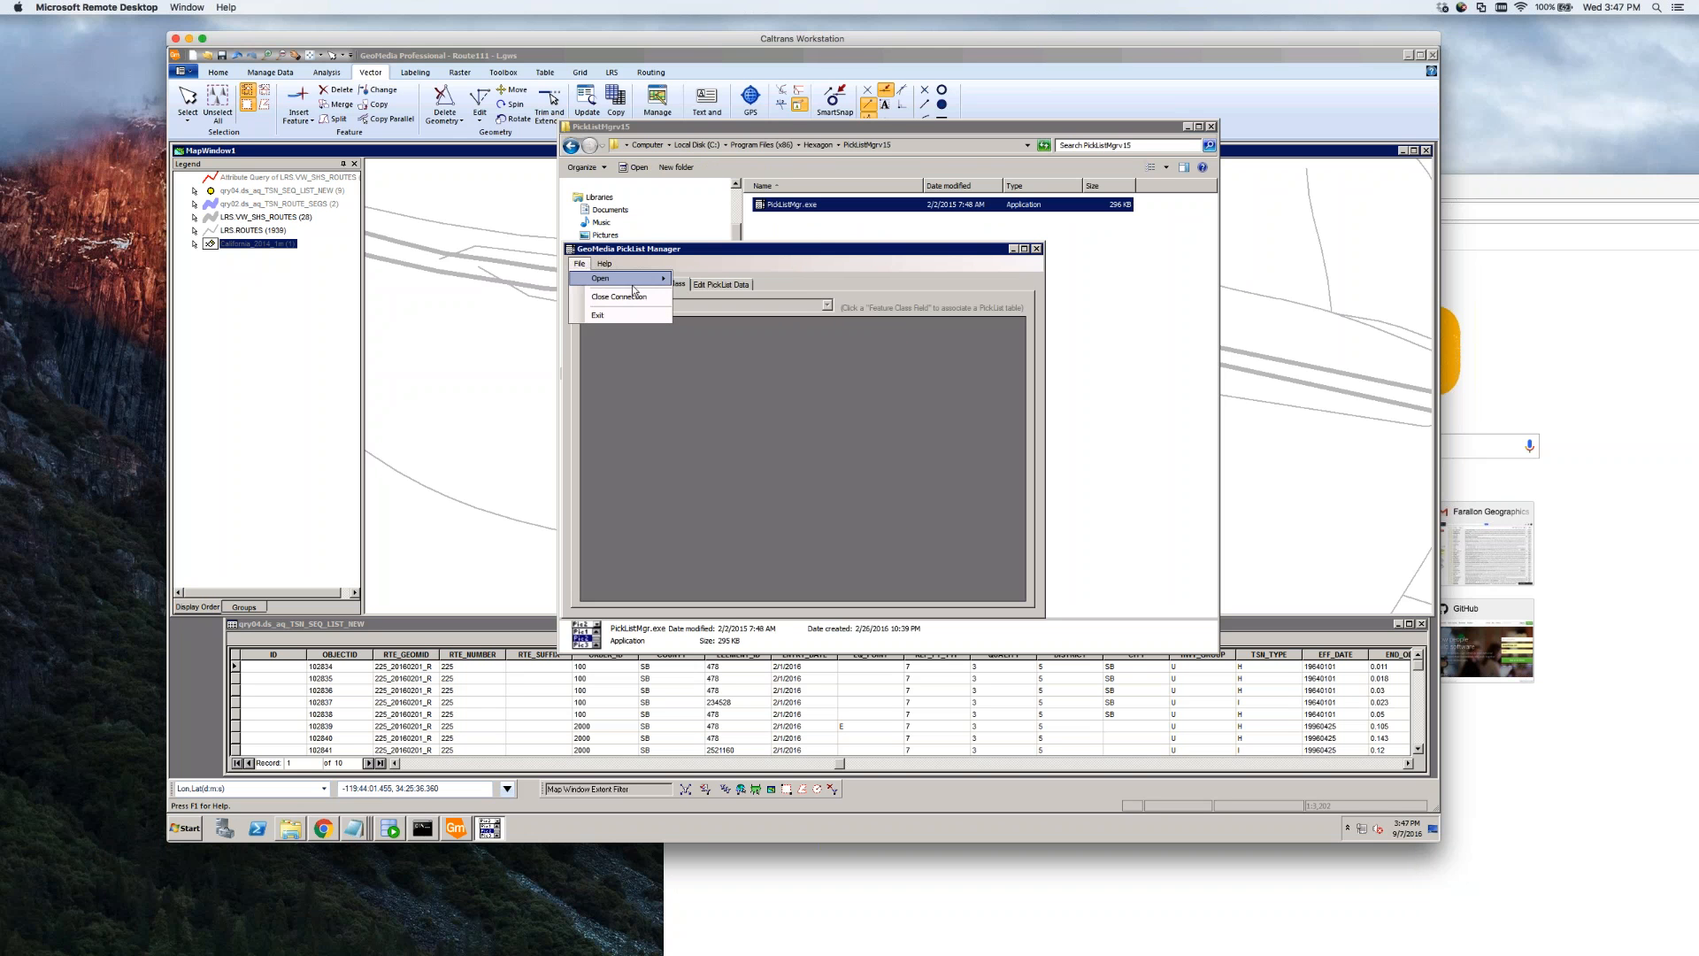
mouse_move(638, 278)
click(727, 292)
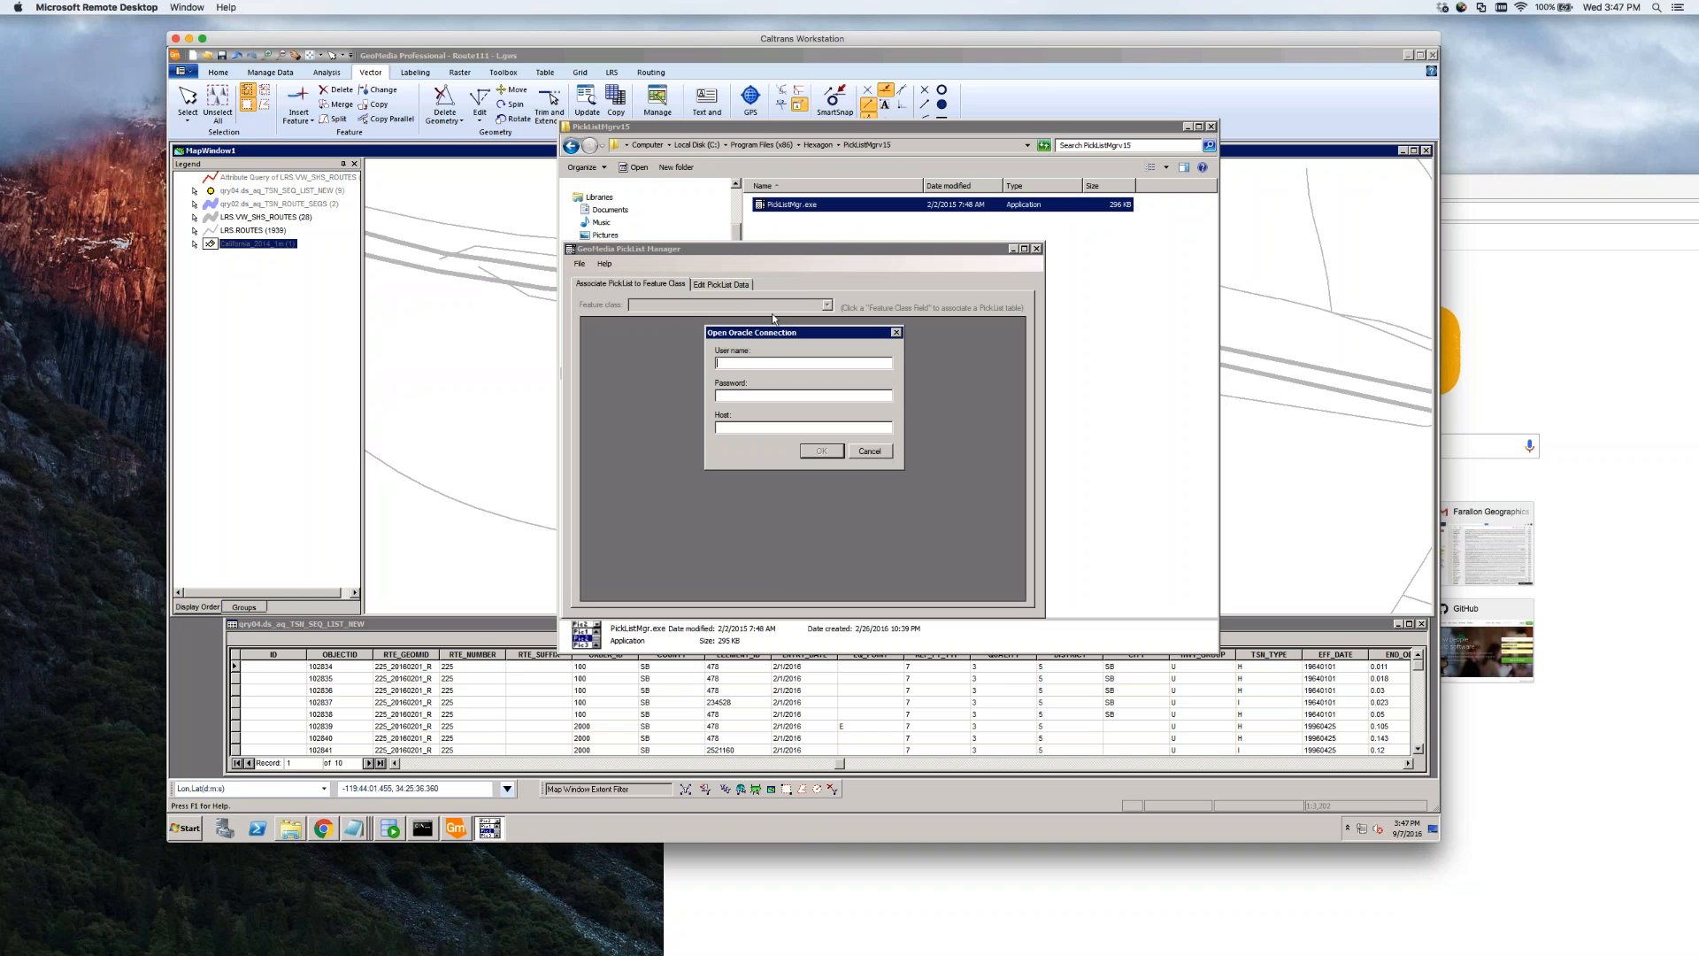
Enter user LRS, paste the host address from the credentials notes, connect, and list feature classes
text(LRS)
key(ctrl+v)
drag(860, 427, 646, 426)
key(BackSpace)
click(355, 831)
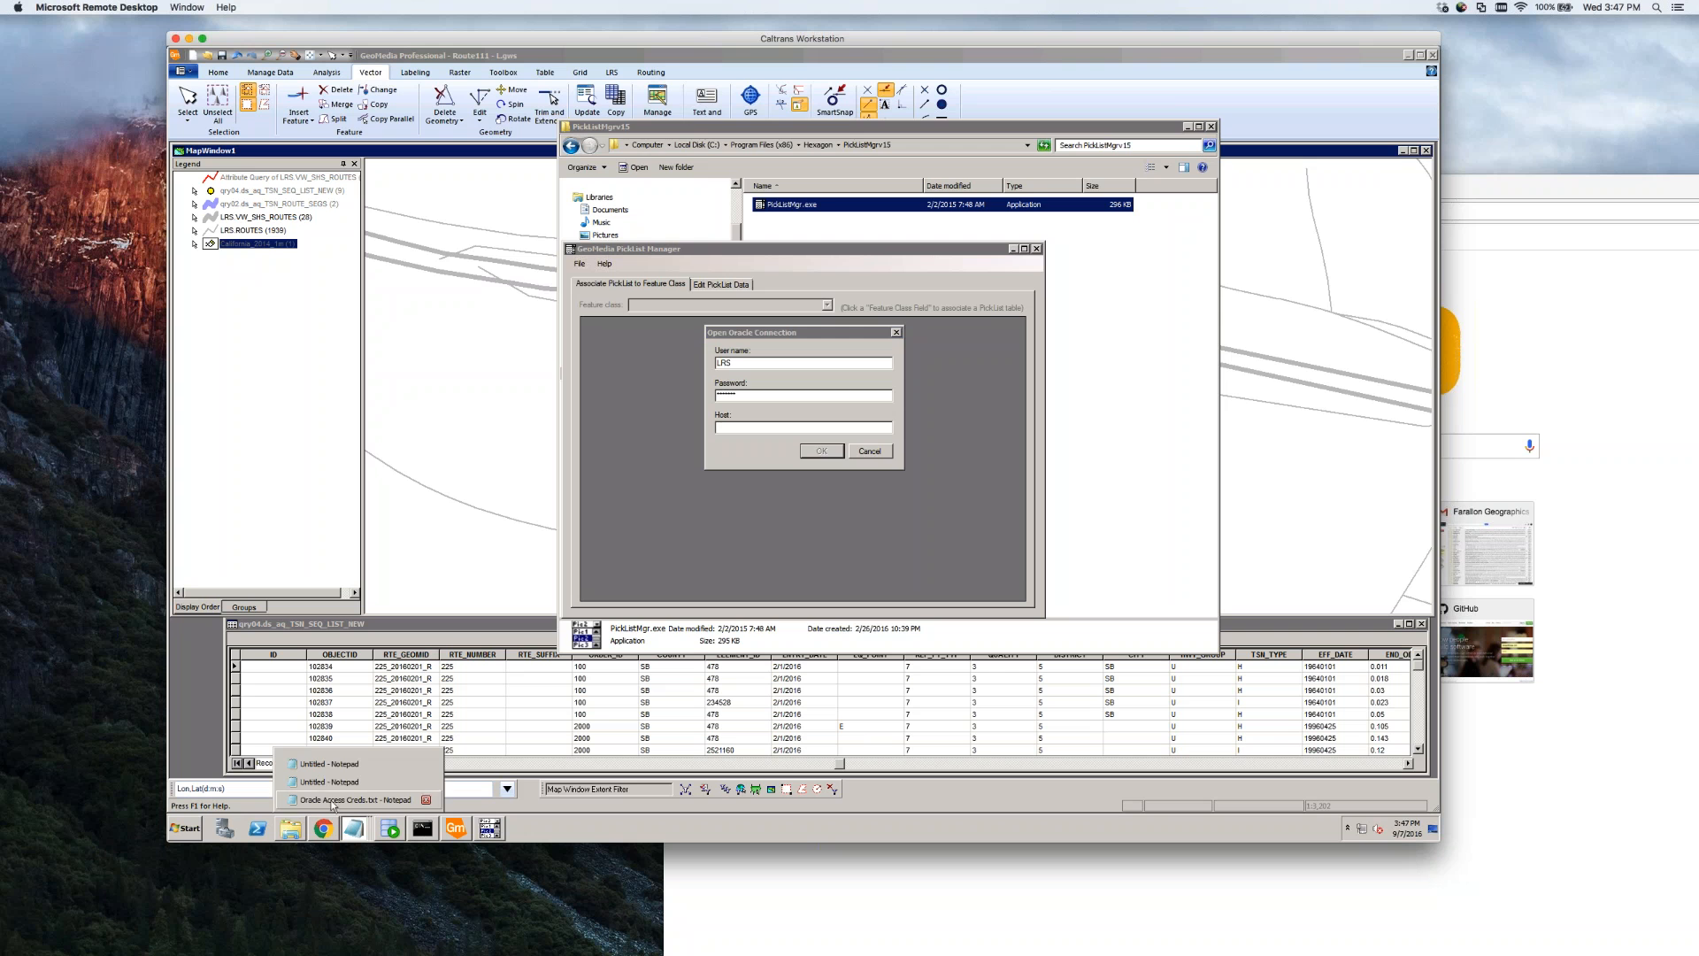
click(358, 801)
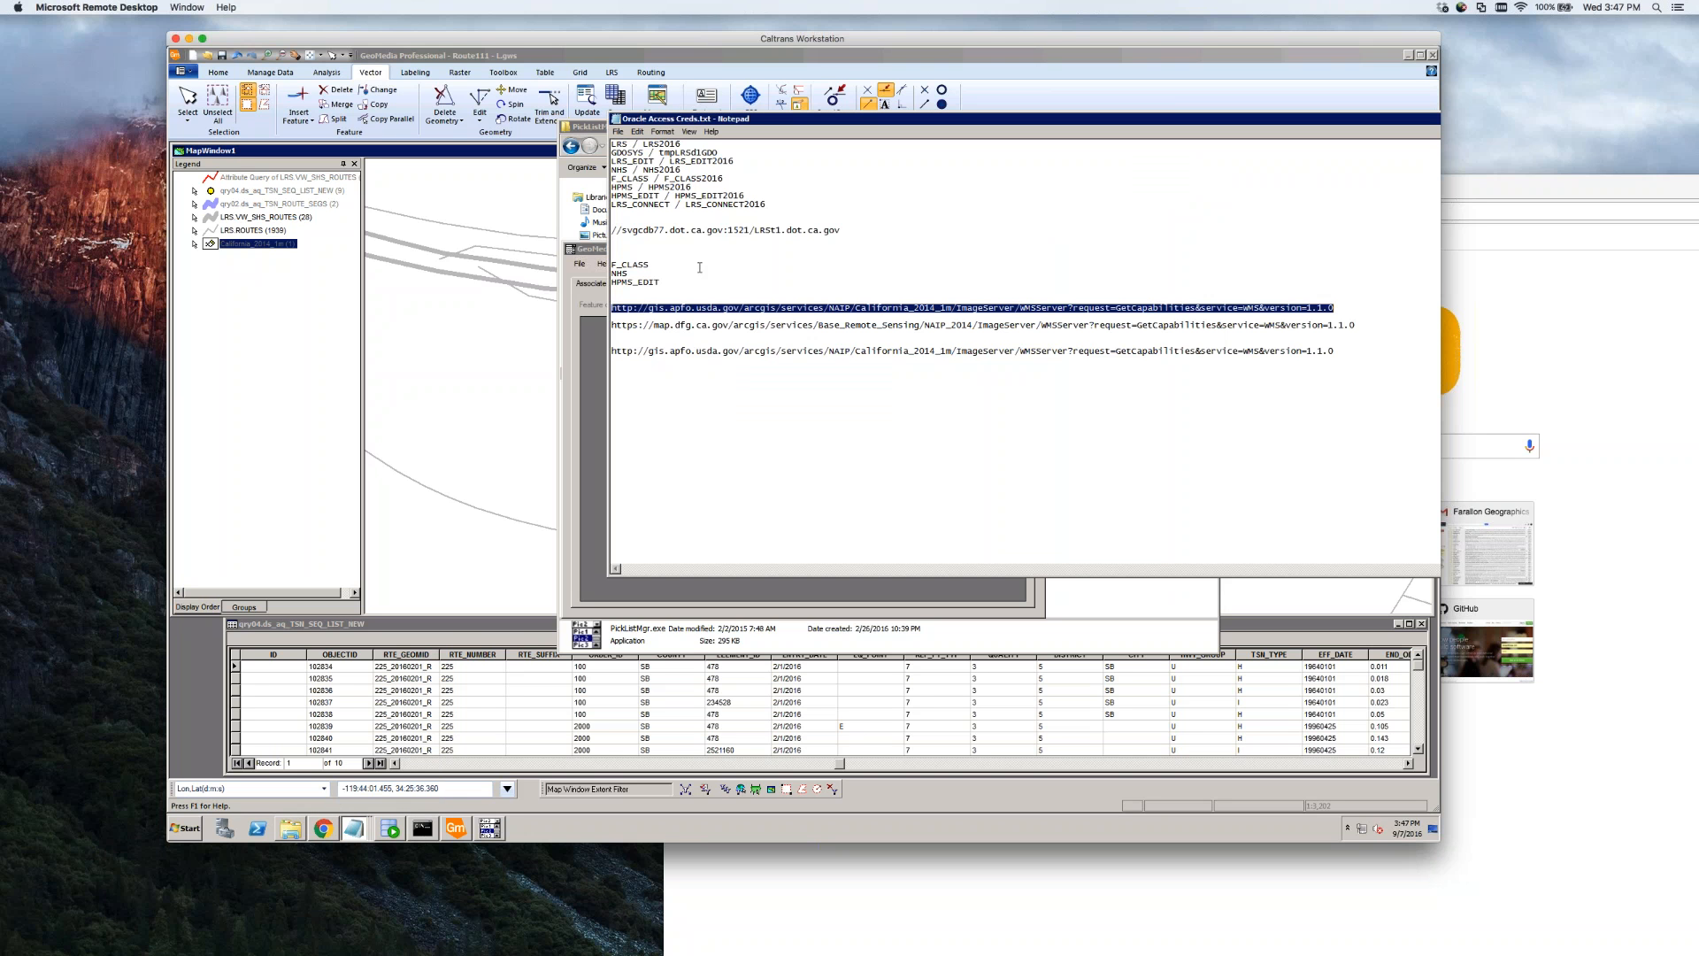
drag(846, 232, 600, 231)
key(ctrl+c)
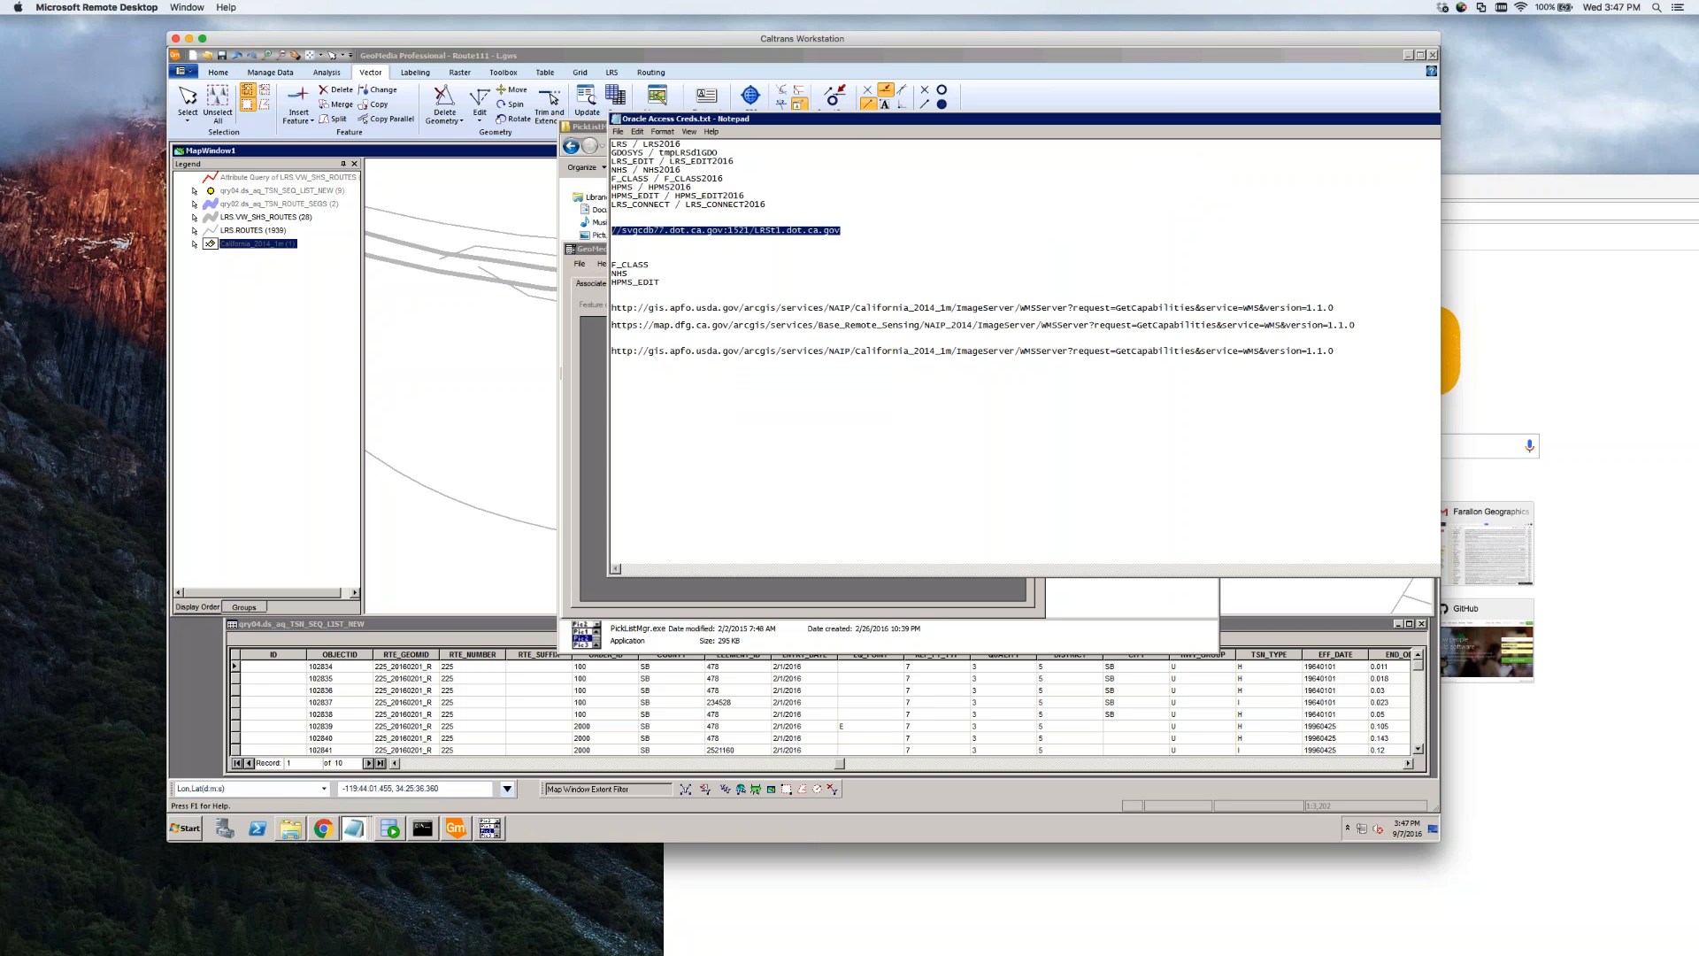
click(587, 534)
click(743, 425)
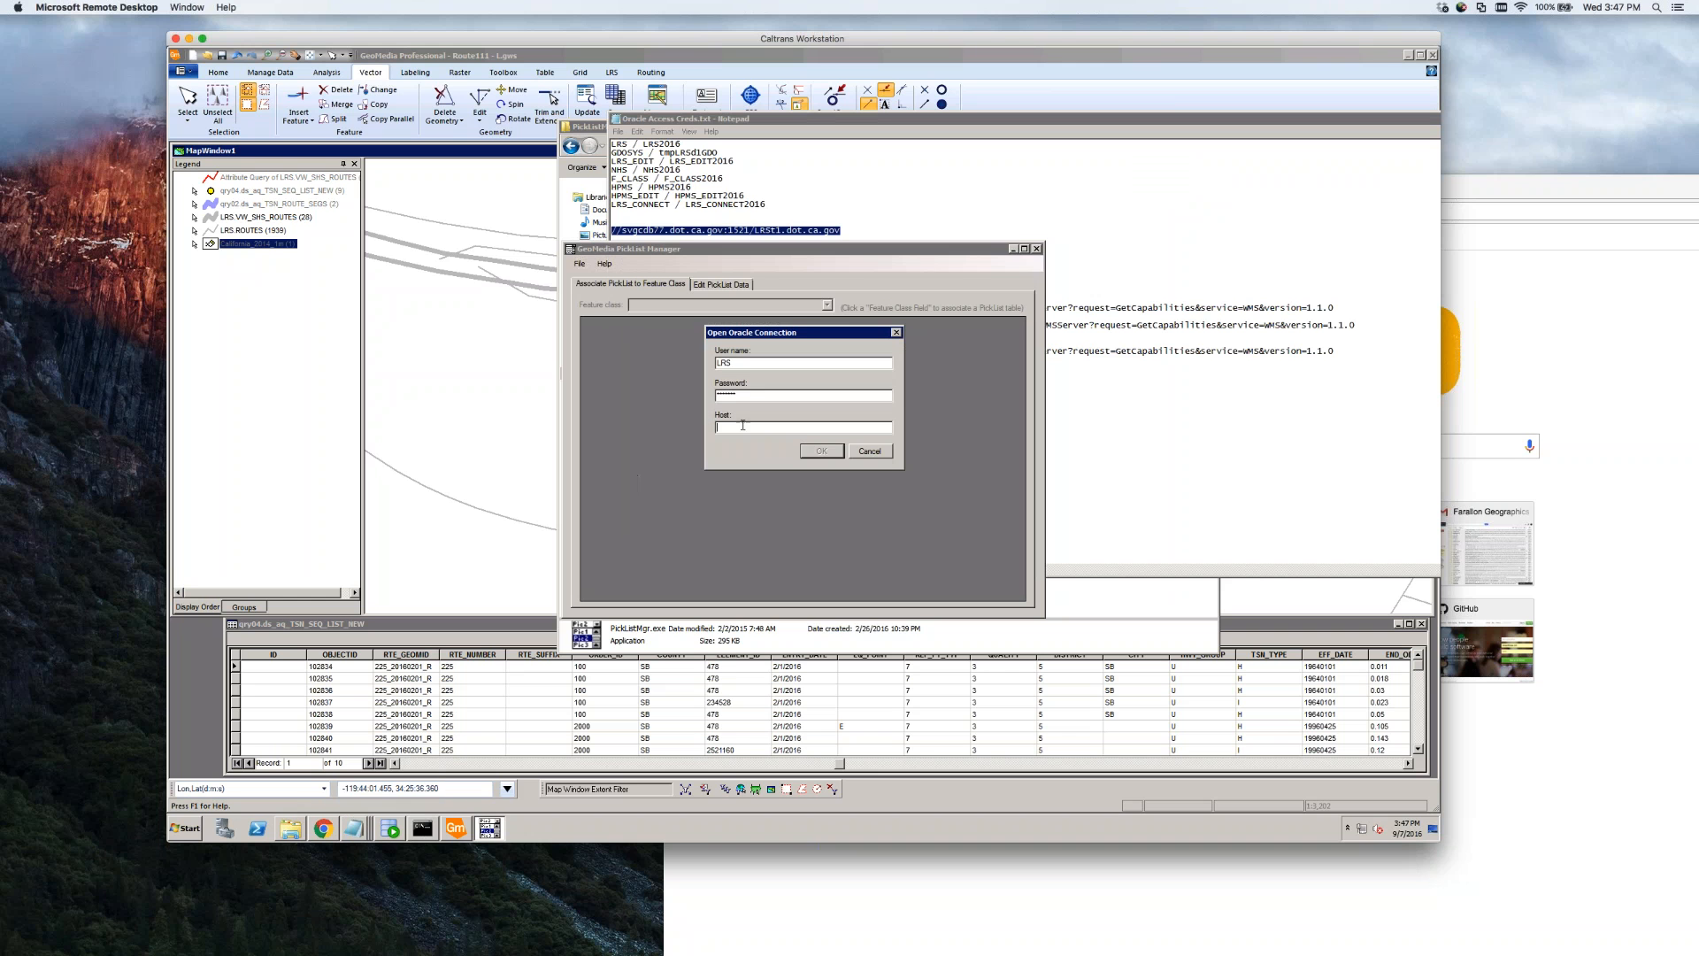
key(ctrl+v)
key(Return)
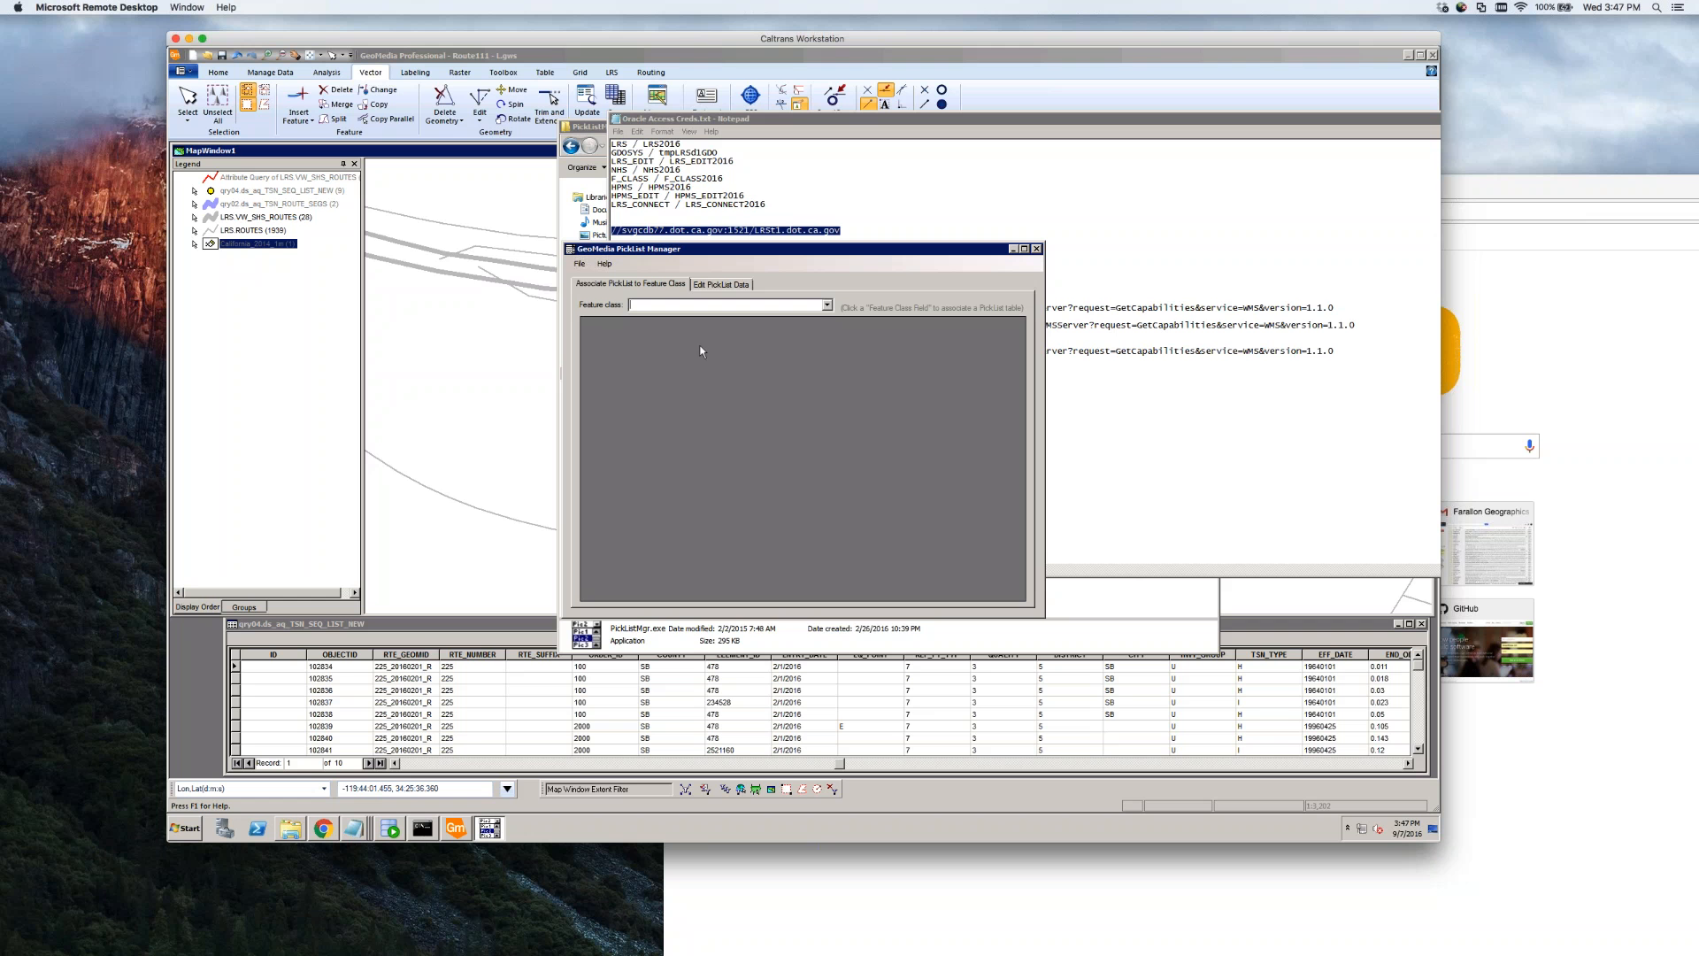
click(759, 307)
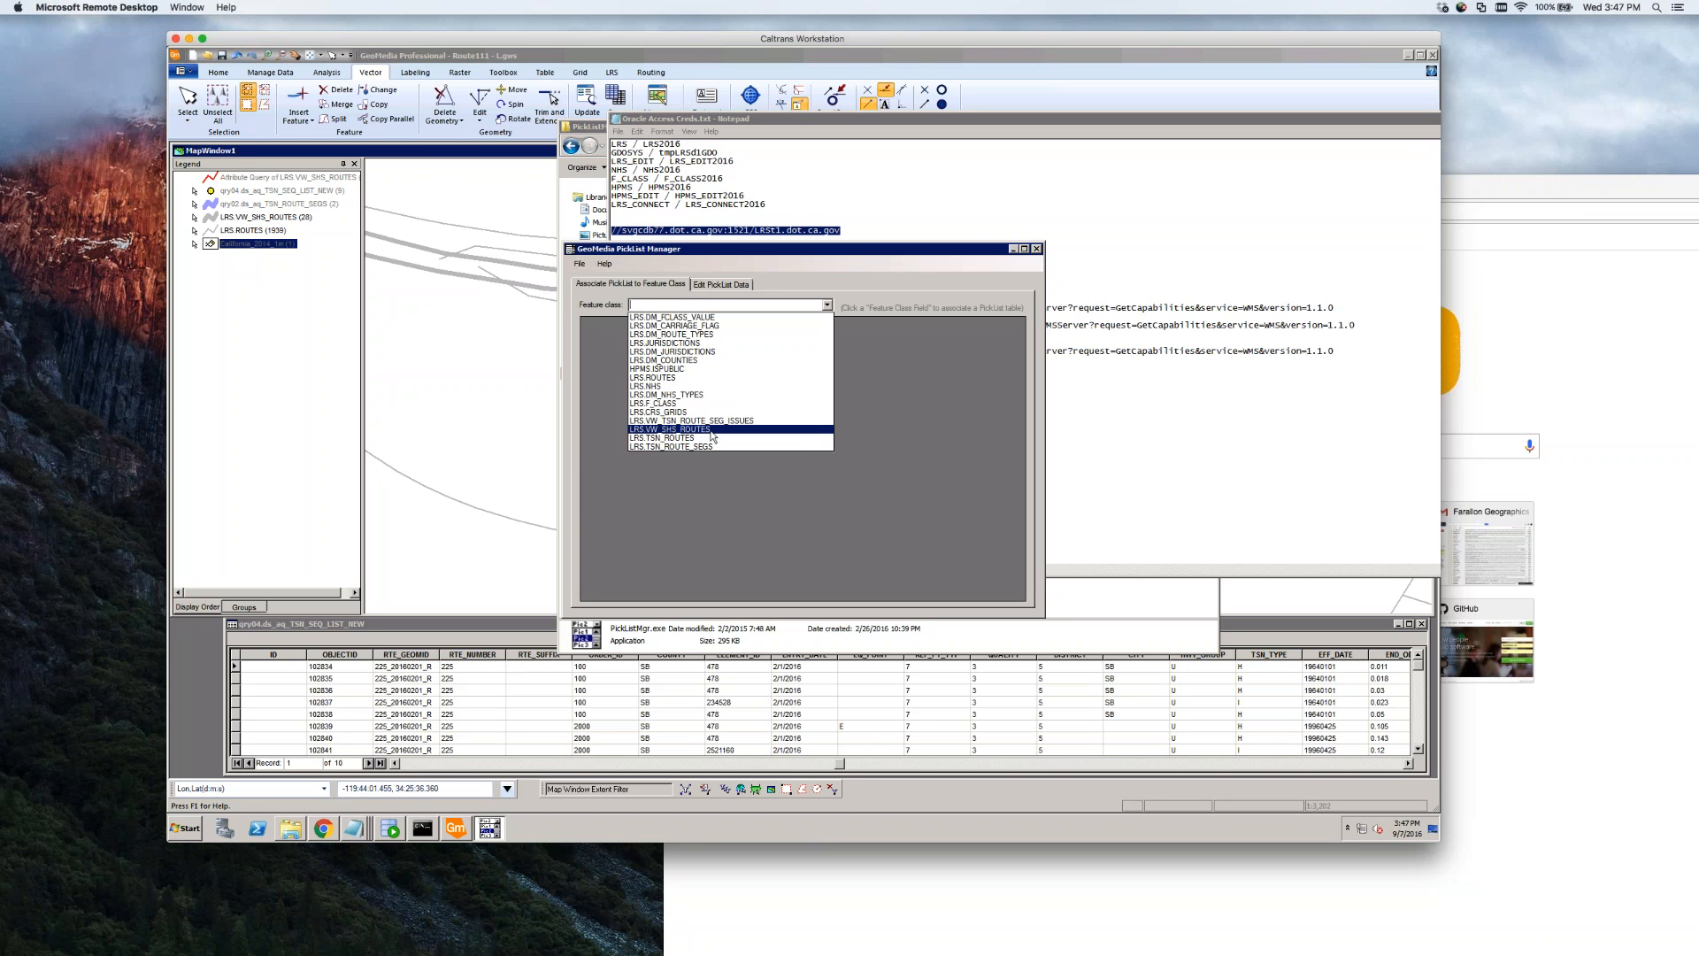
Delete the CODE like 'SHS%' filter from LRS.VW_SHS_ROUTES' ROUTE_TYPE picklist definition
click(713, 430)
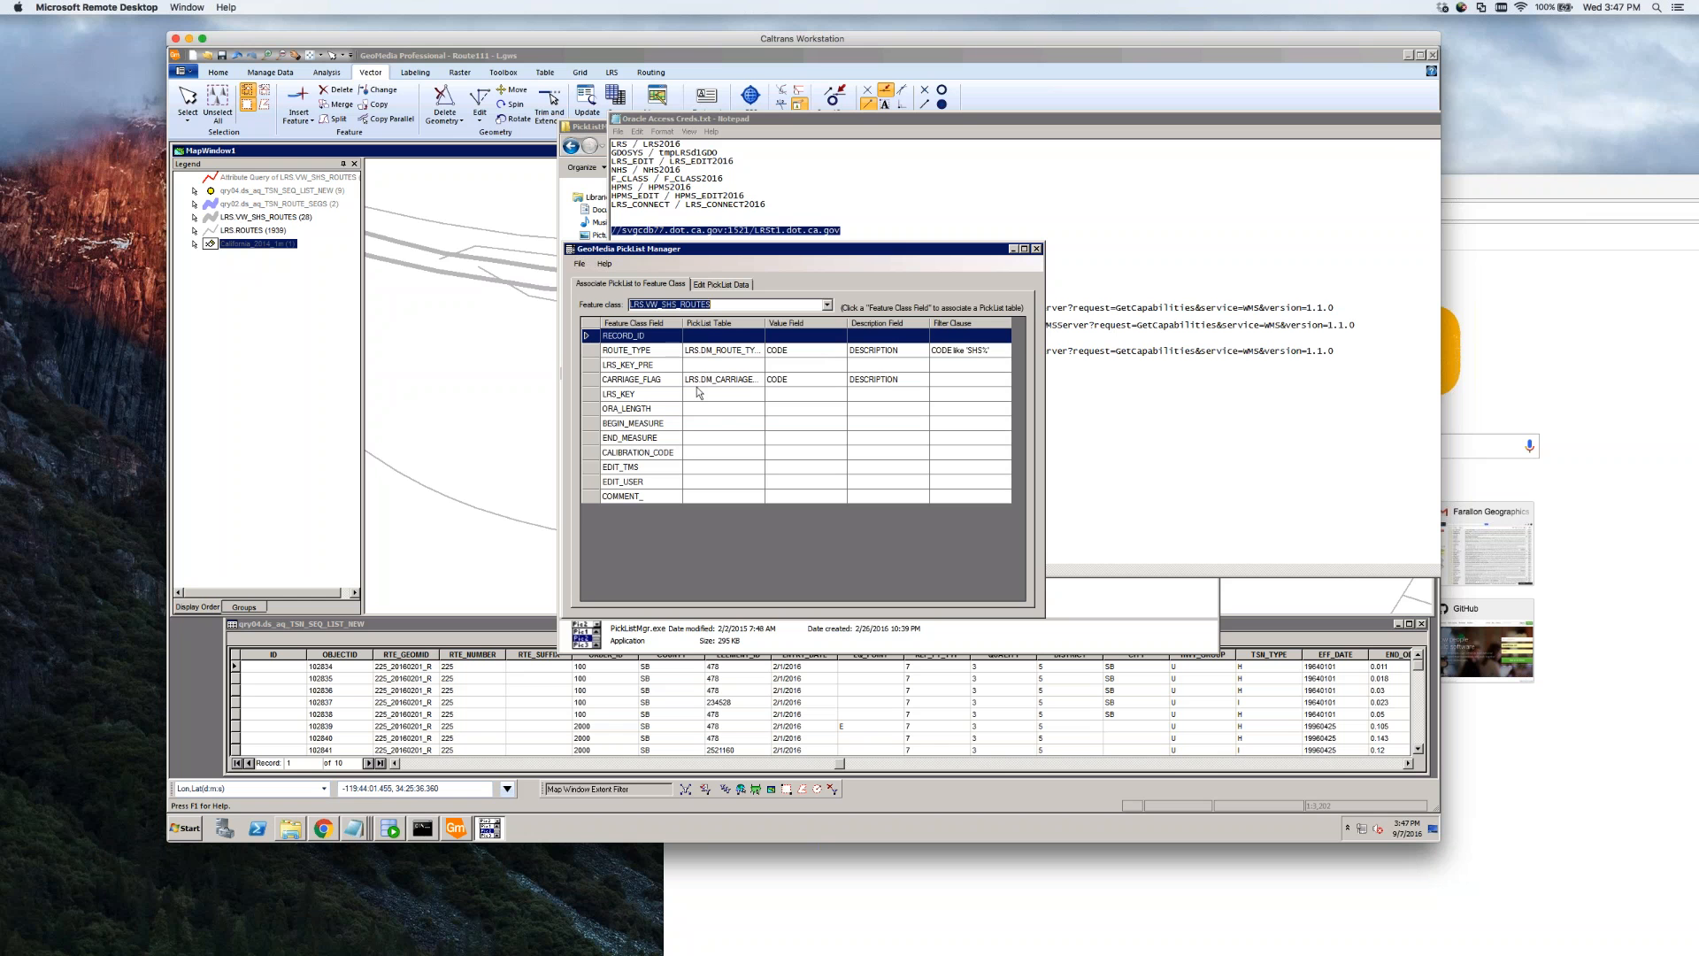
click(979, 353)
double_click(979, 353)
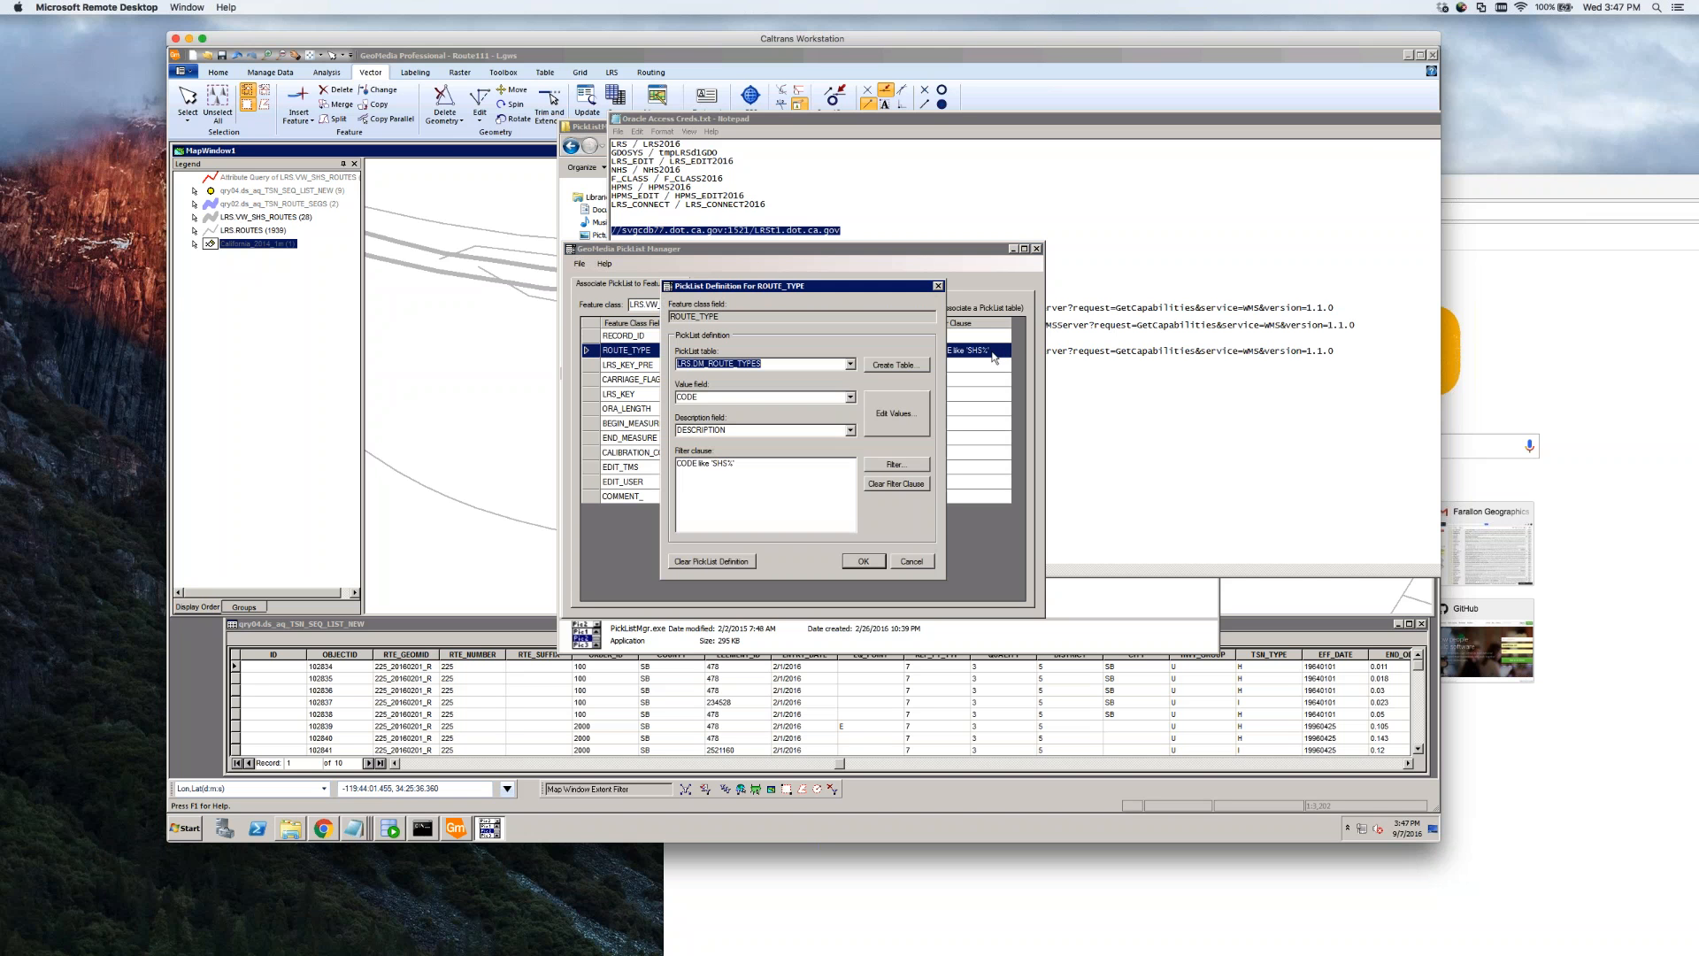
drag(740, 465, 677, 465)
key(Delete)
click(857, 564)
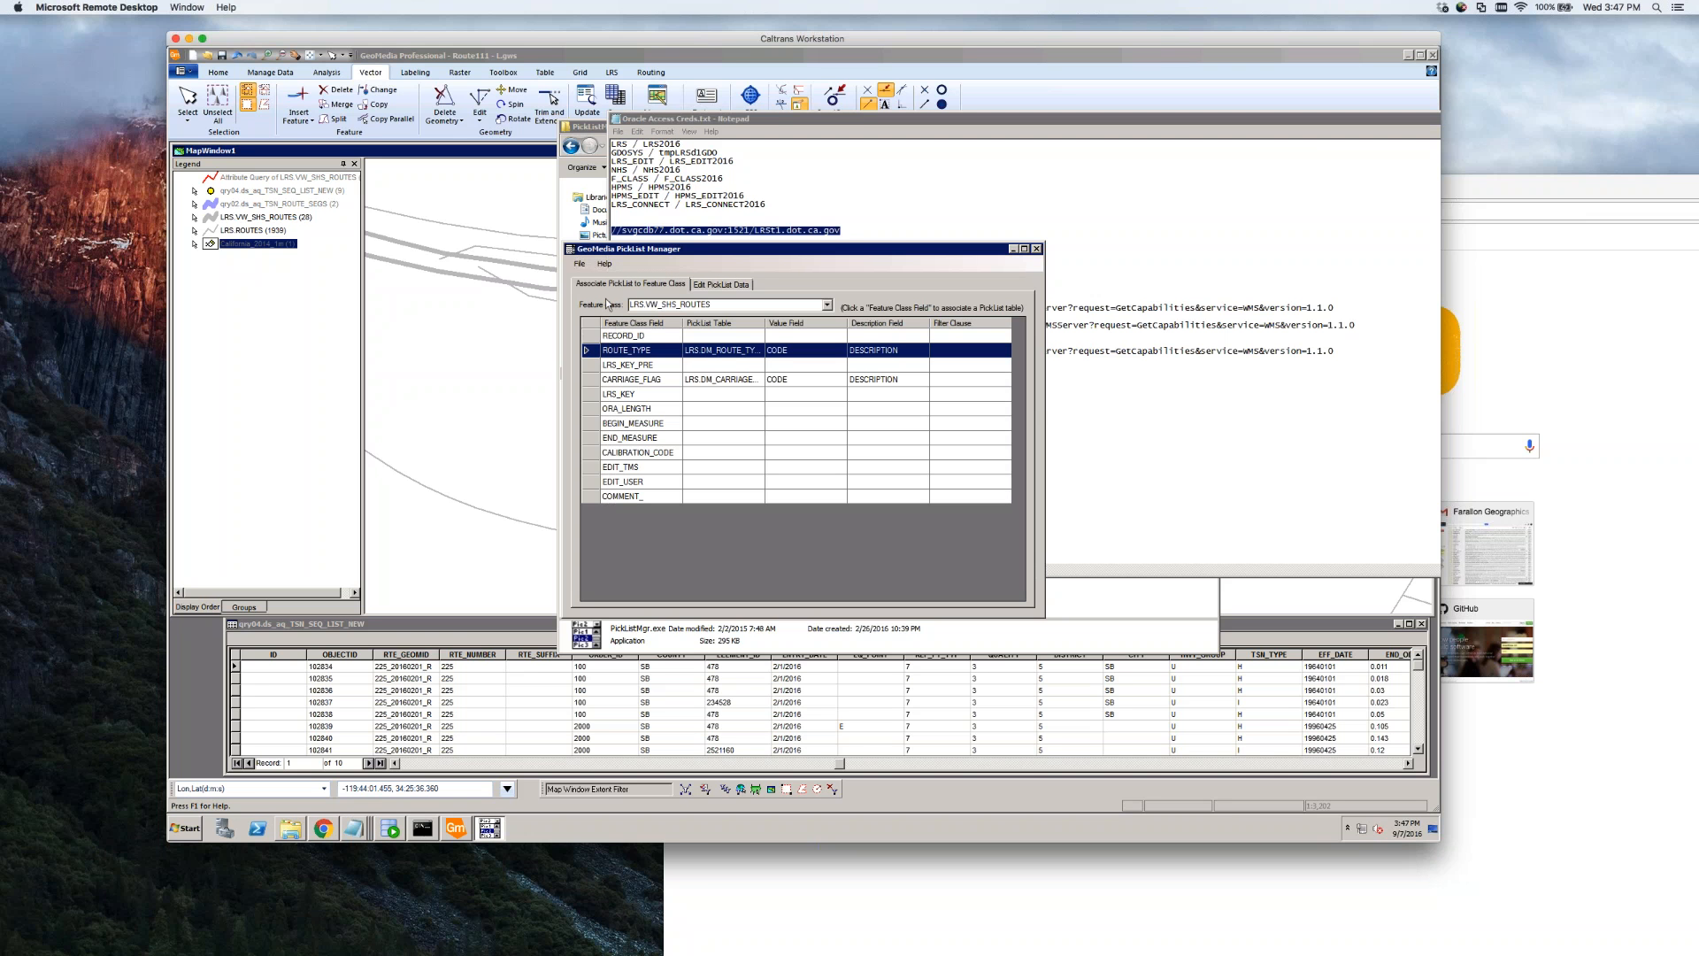
Rearrange the notes, PickList Manager and map windows on screen
click(515, 358)
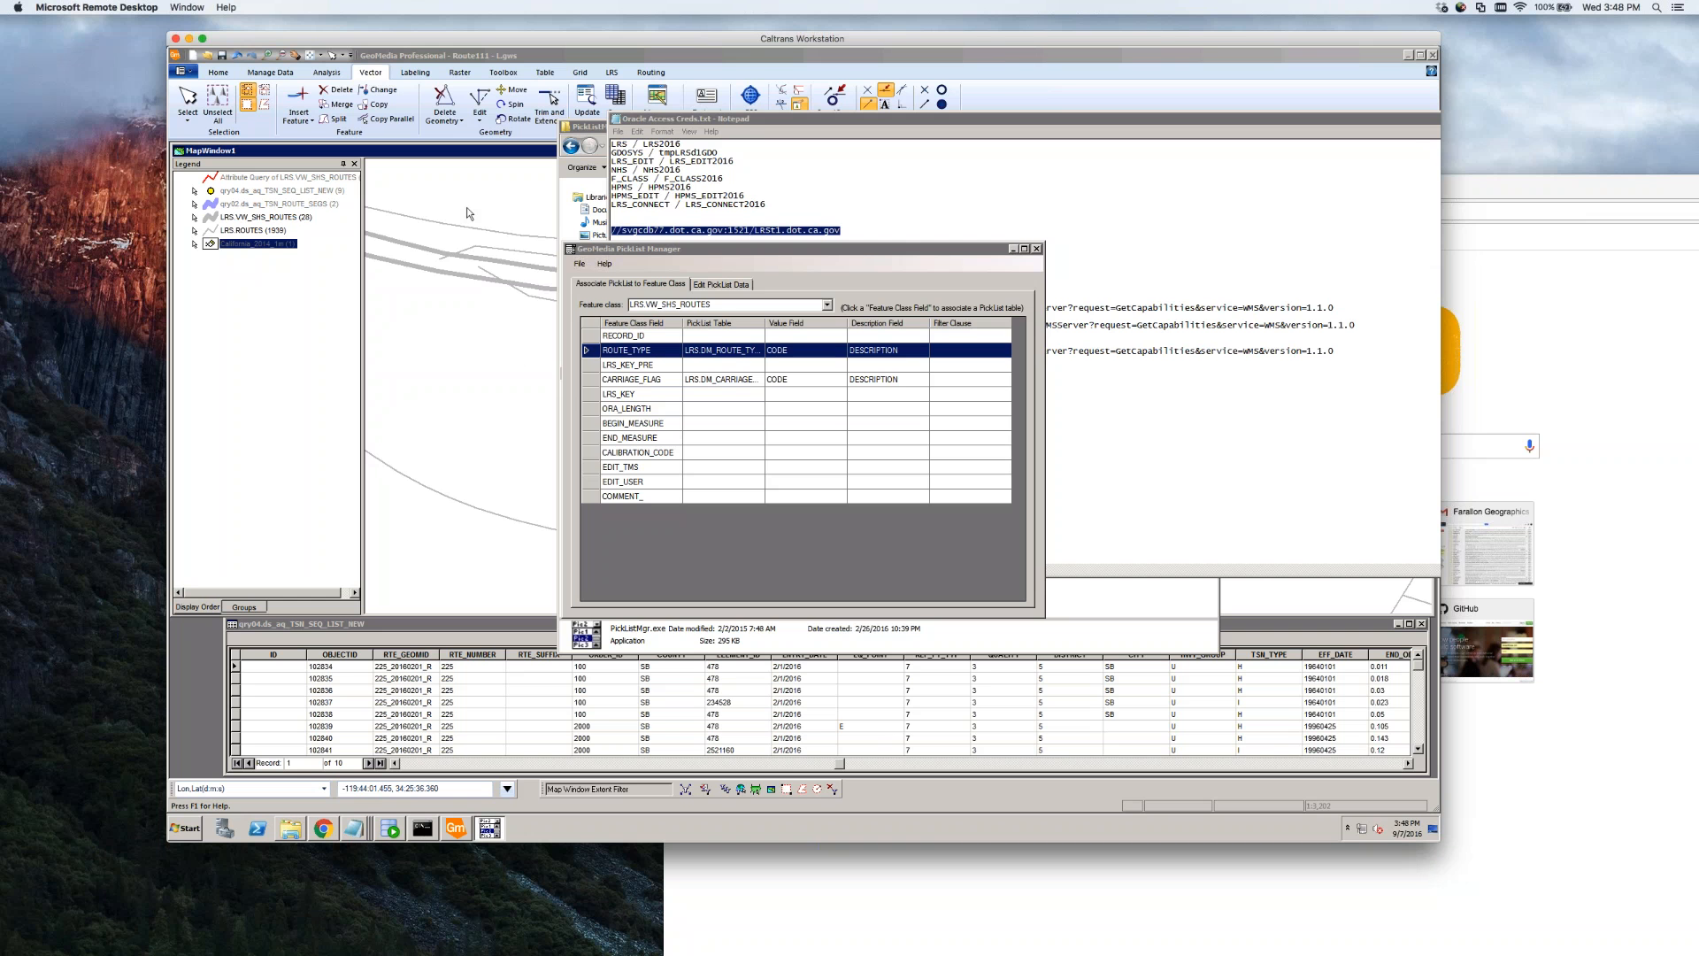
drag(963, 119, 1007, 120)
click(517, 341)
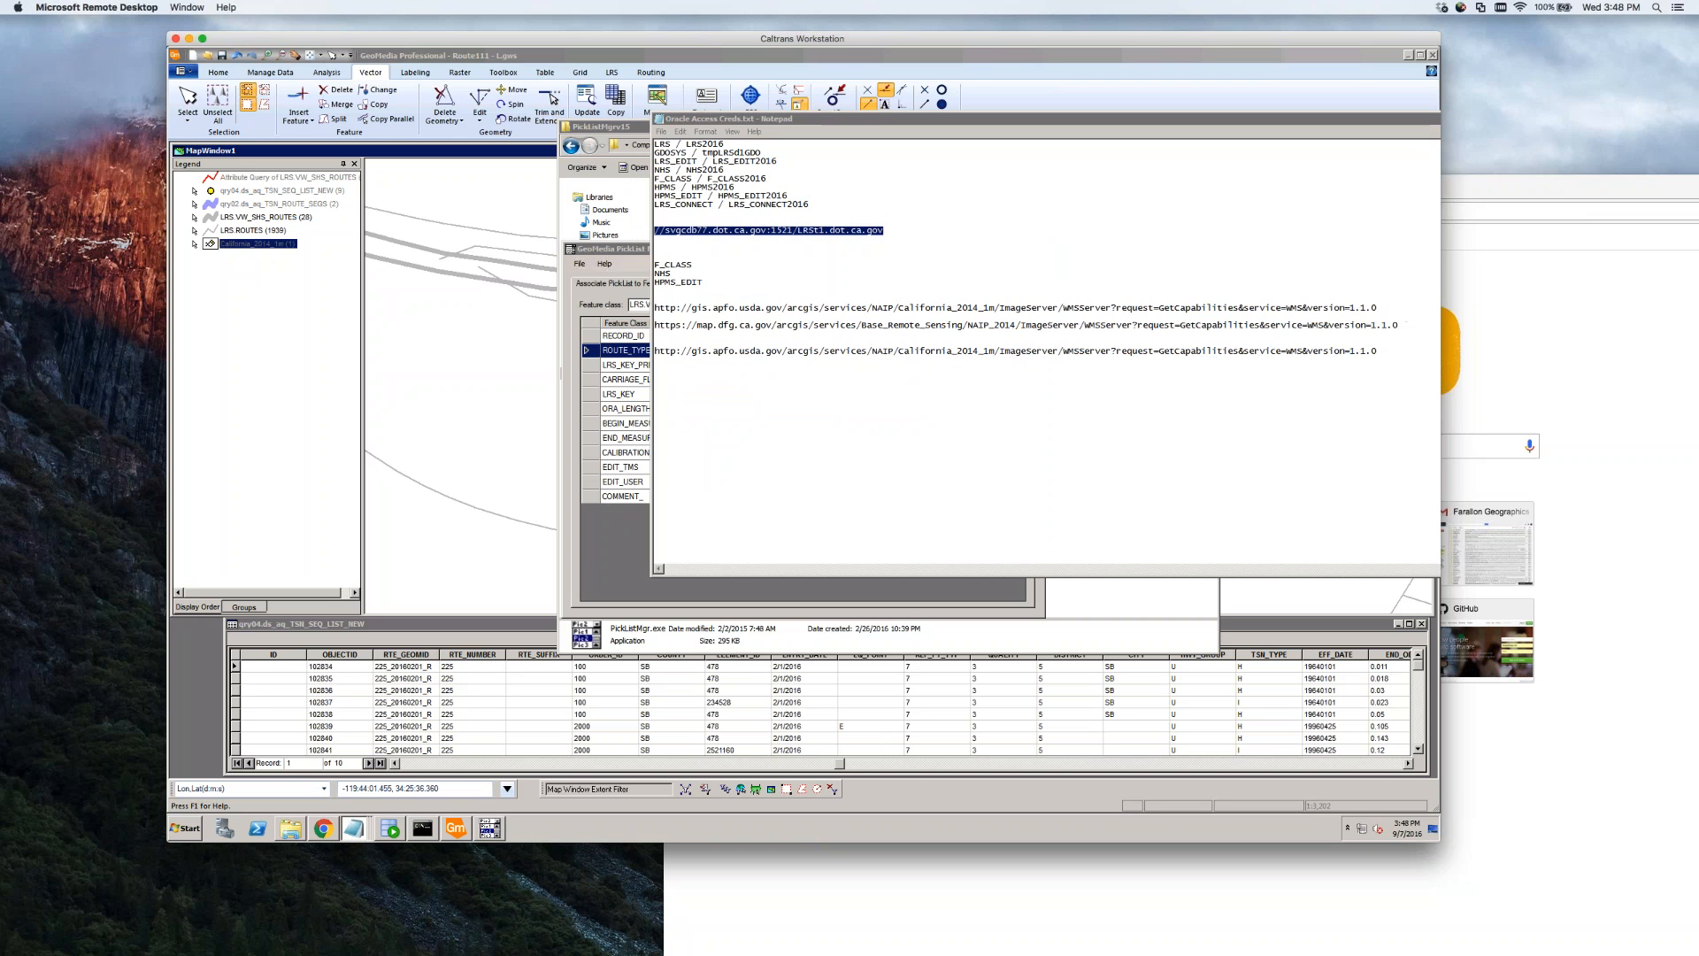
click(623, 250)
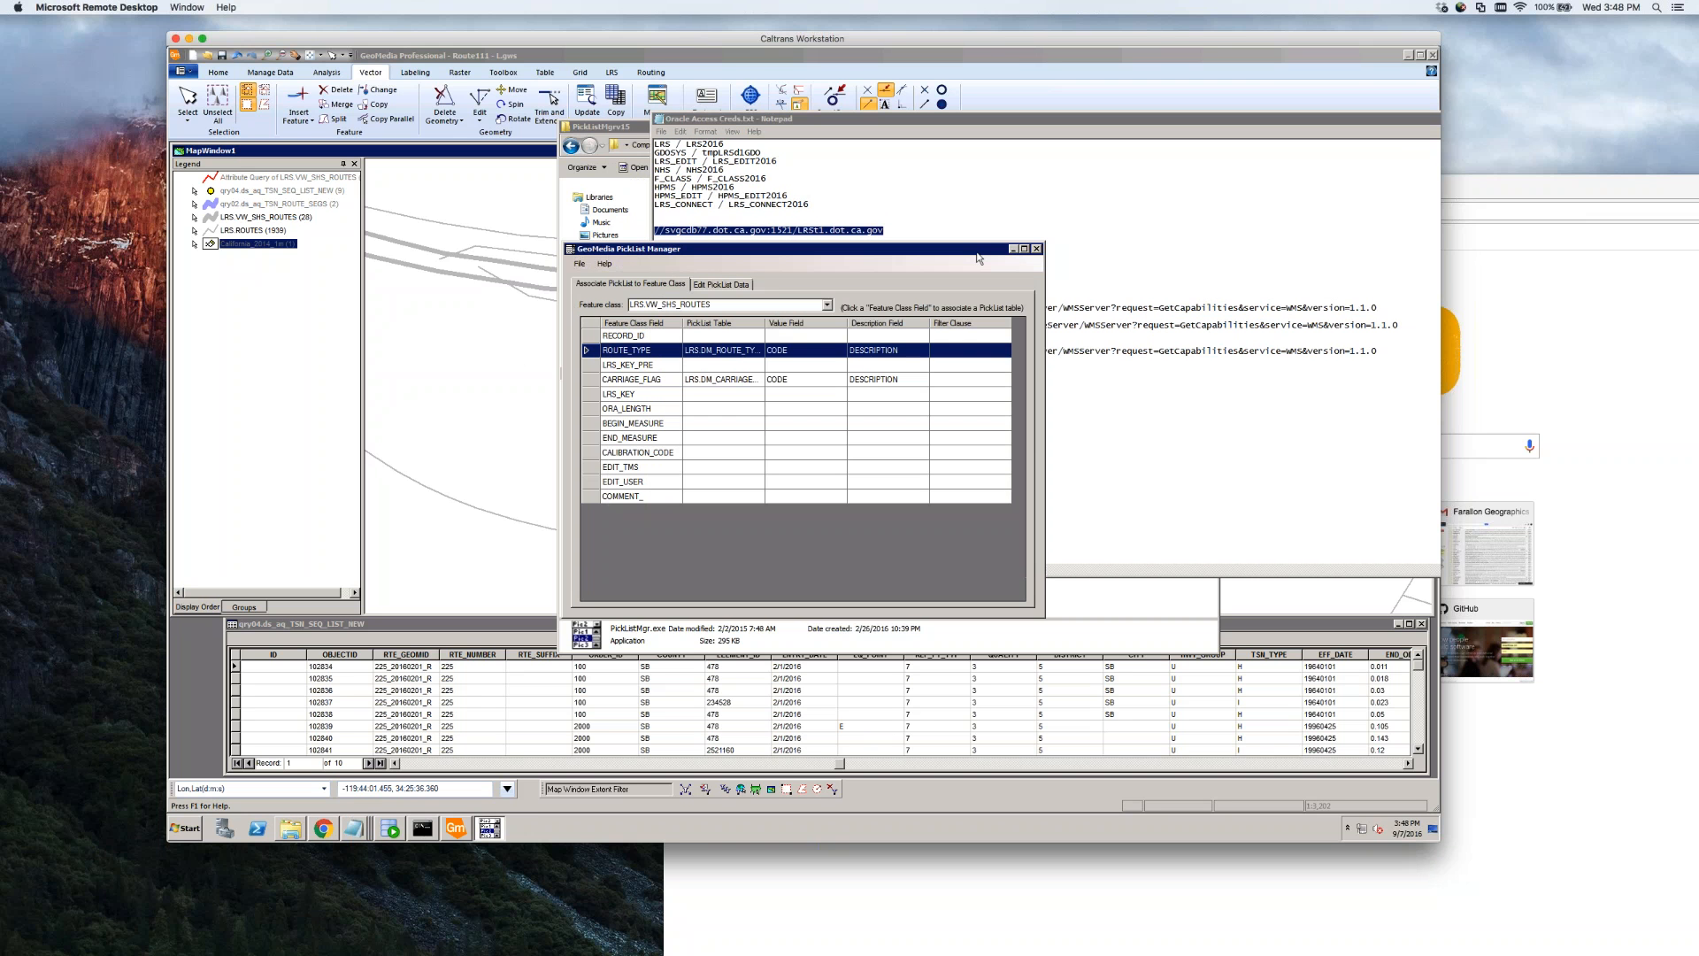
drag(807, 258, 1280, 414)
click(466, 501)
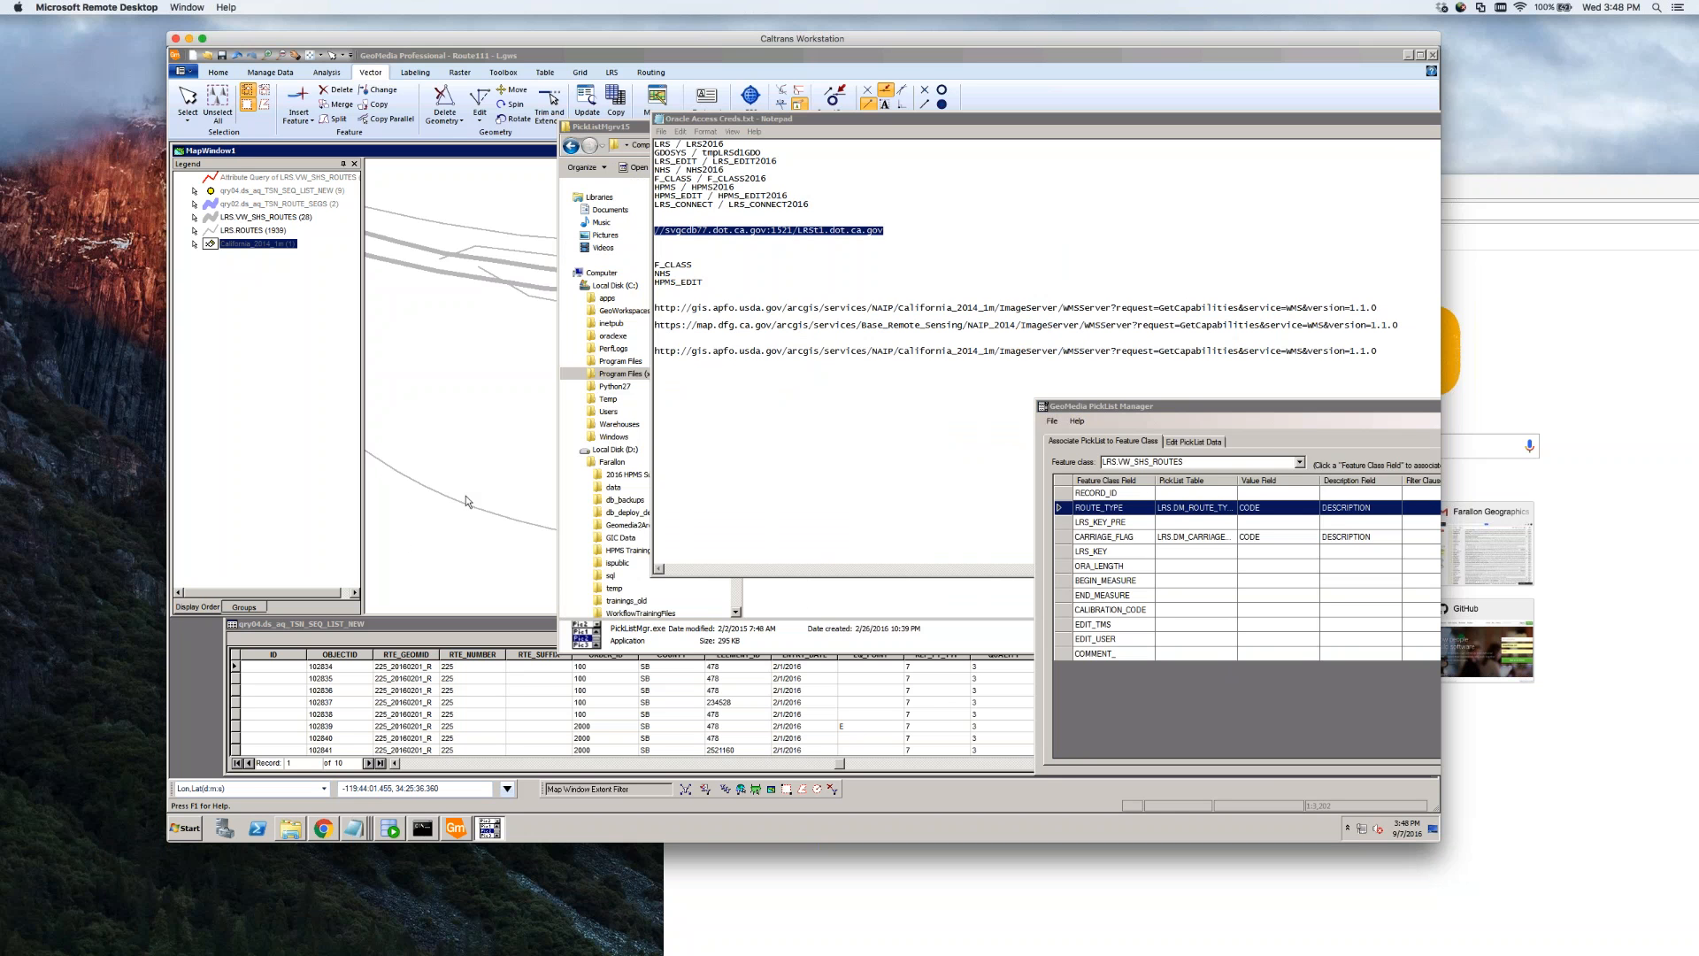
drag(1411, 118, 1023, 100)
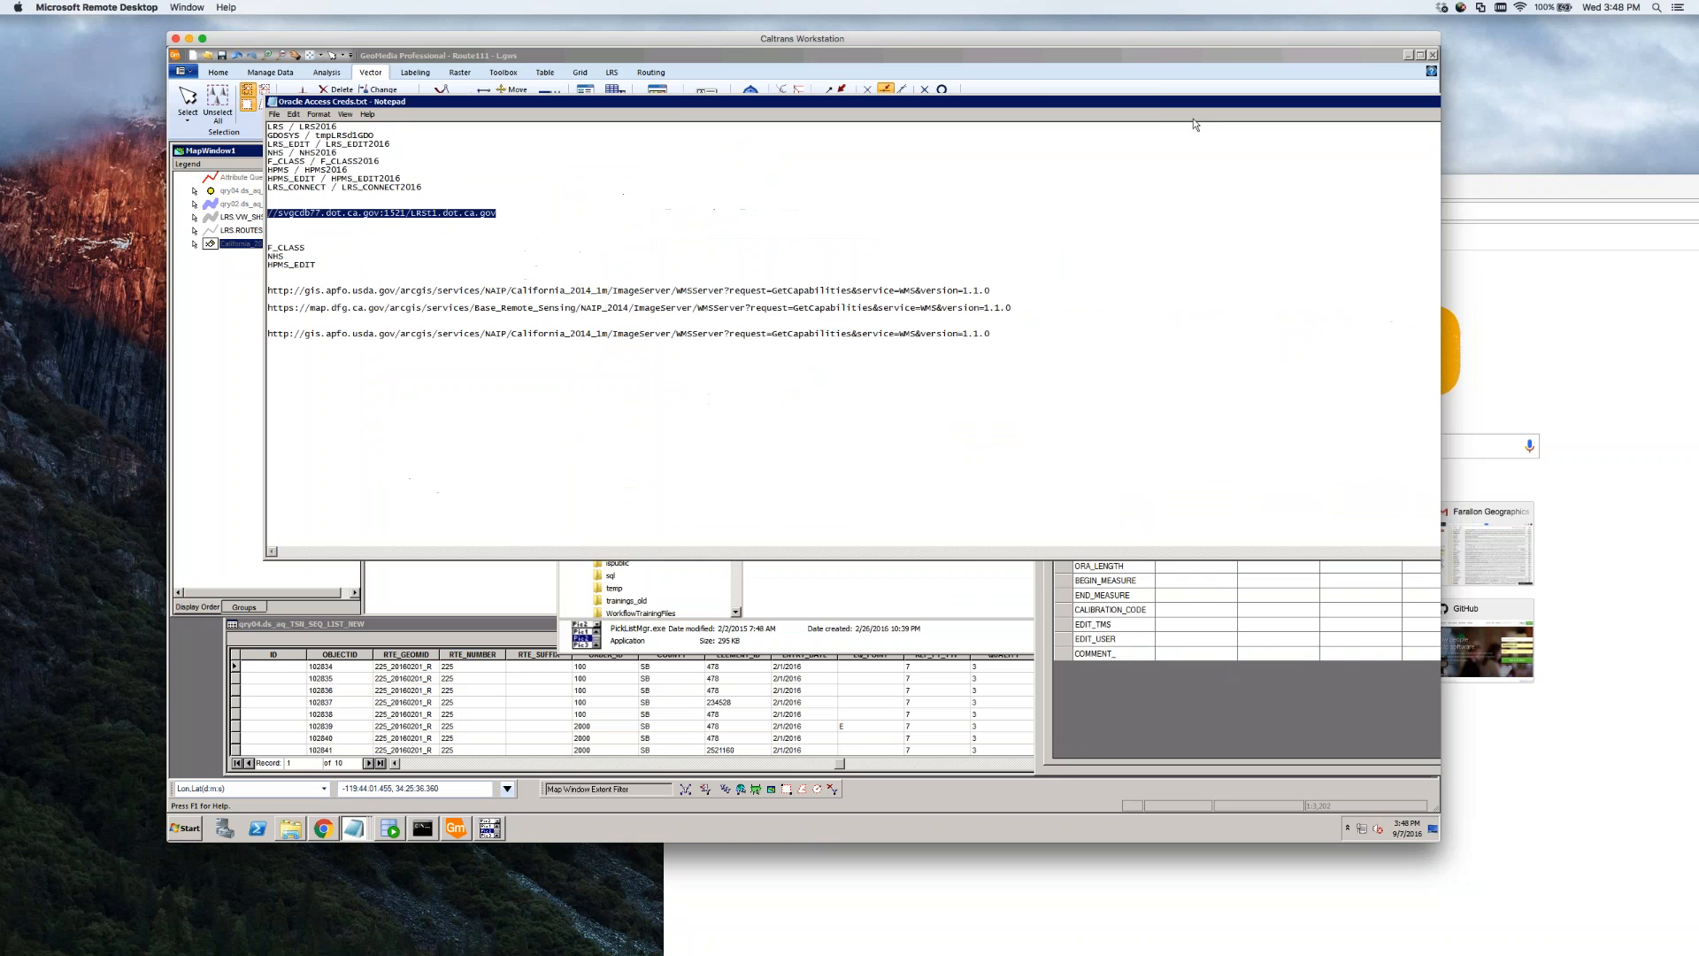
drag(1403, 103, 1066, 116)
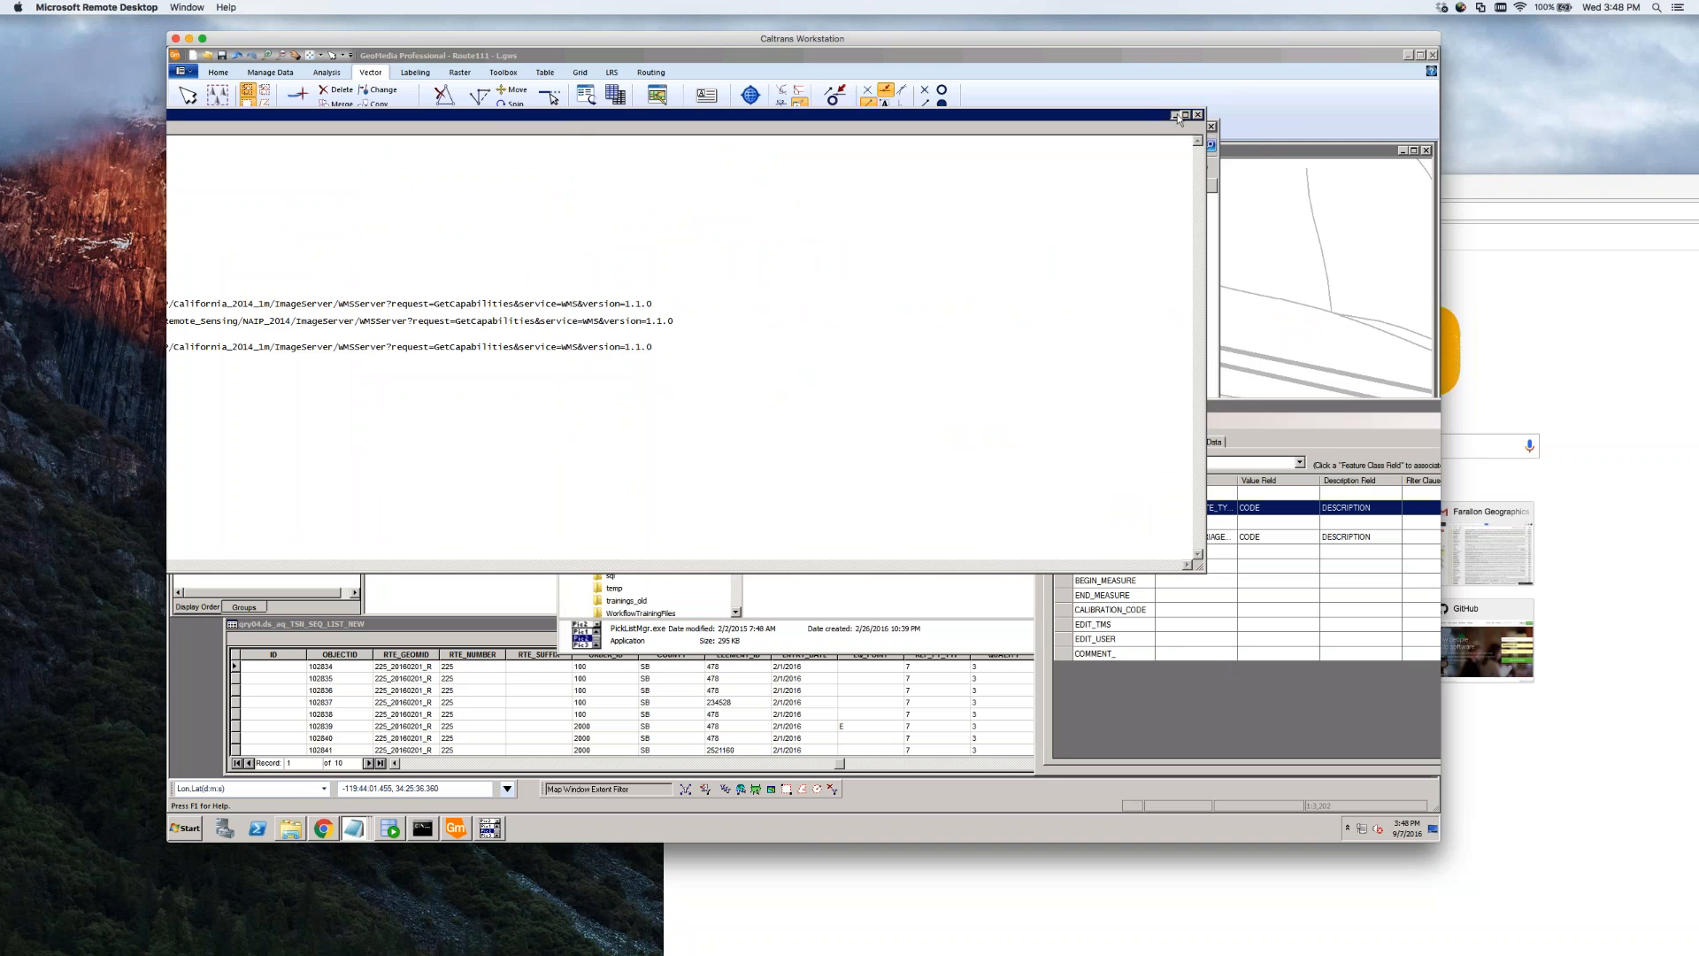
Hide the notes, check the CARRIAGE_FLAG and ROUTE_TYPE choices, and cancel the route properties
click(1174, 115)
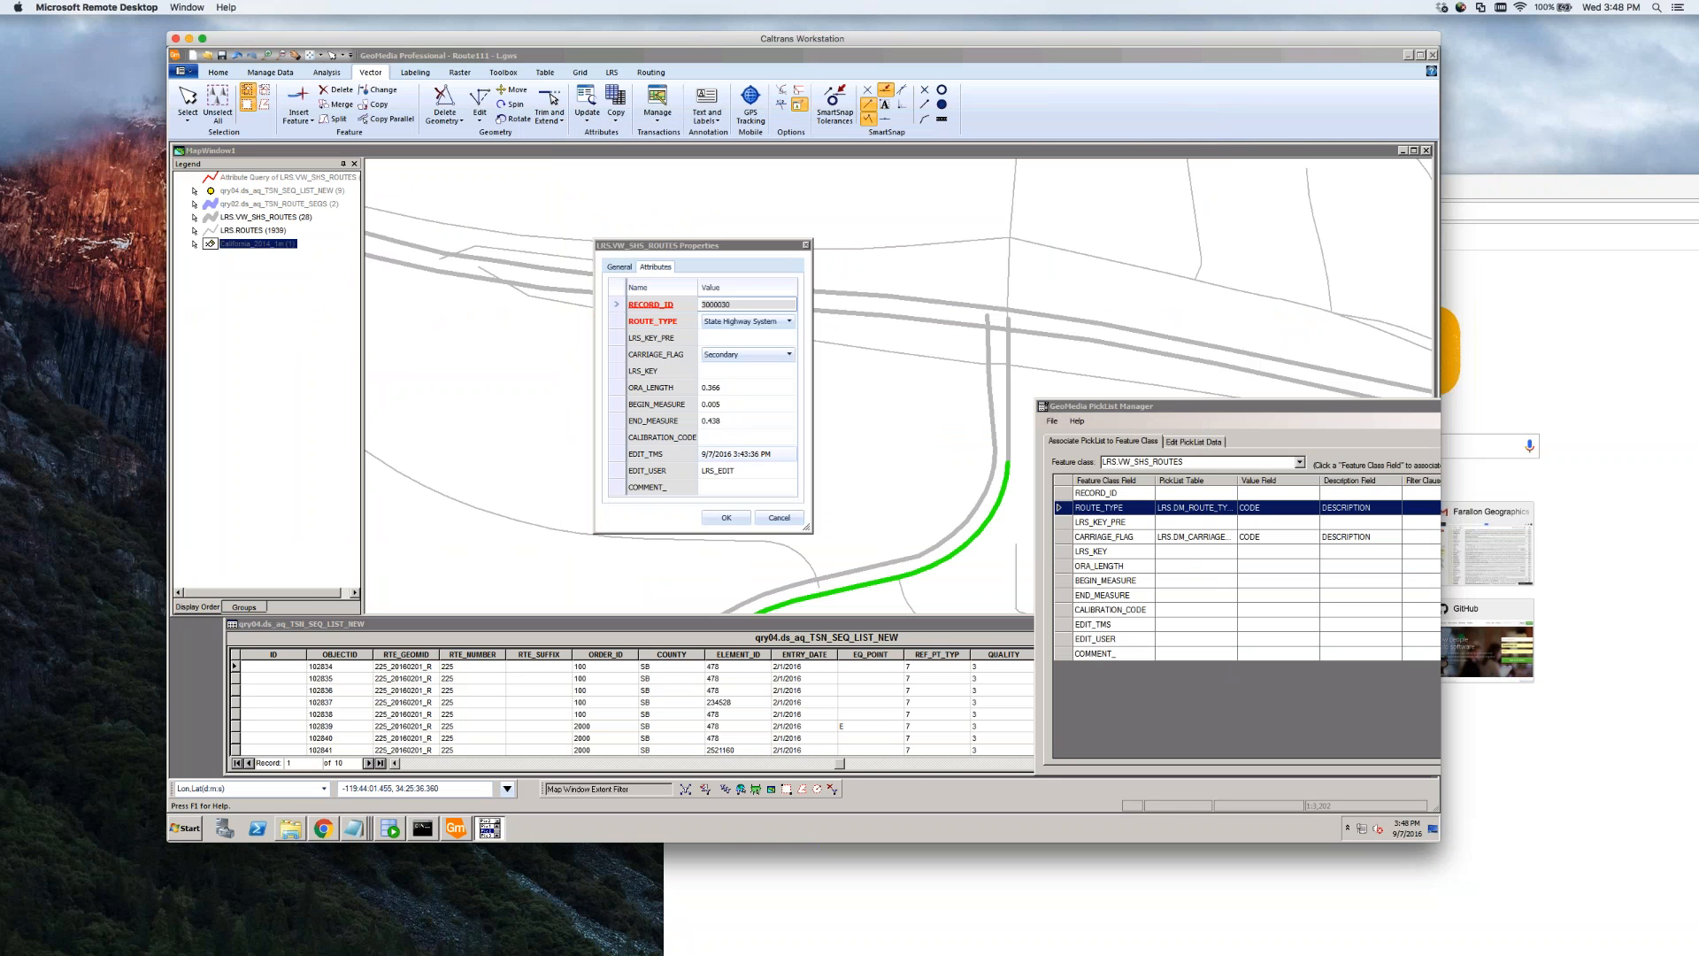
click(790, 354)
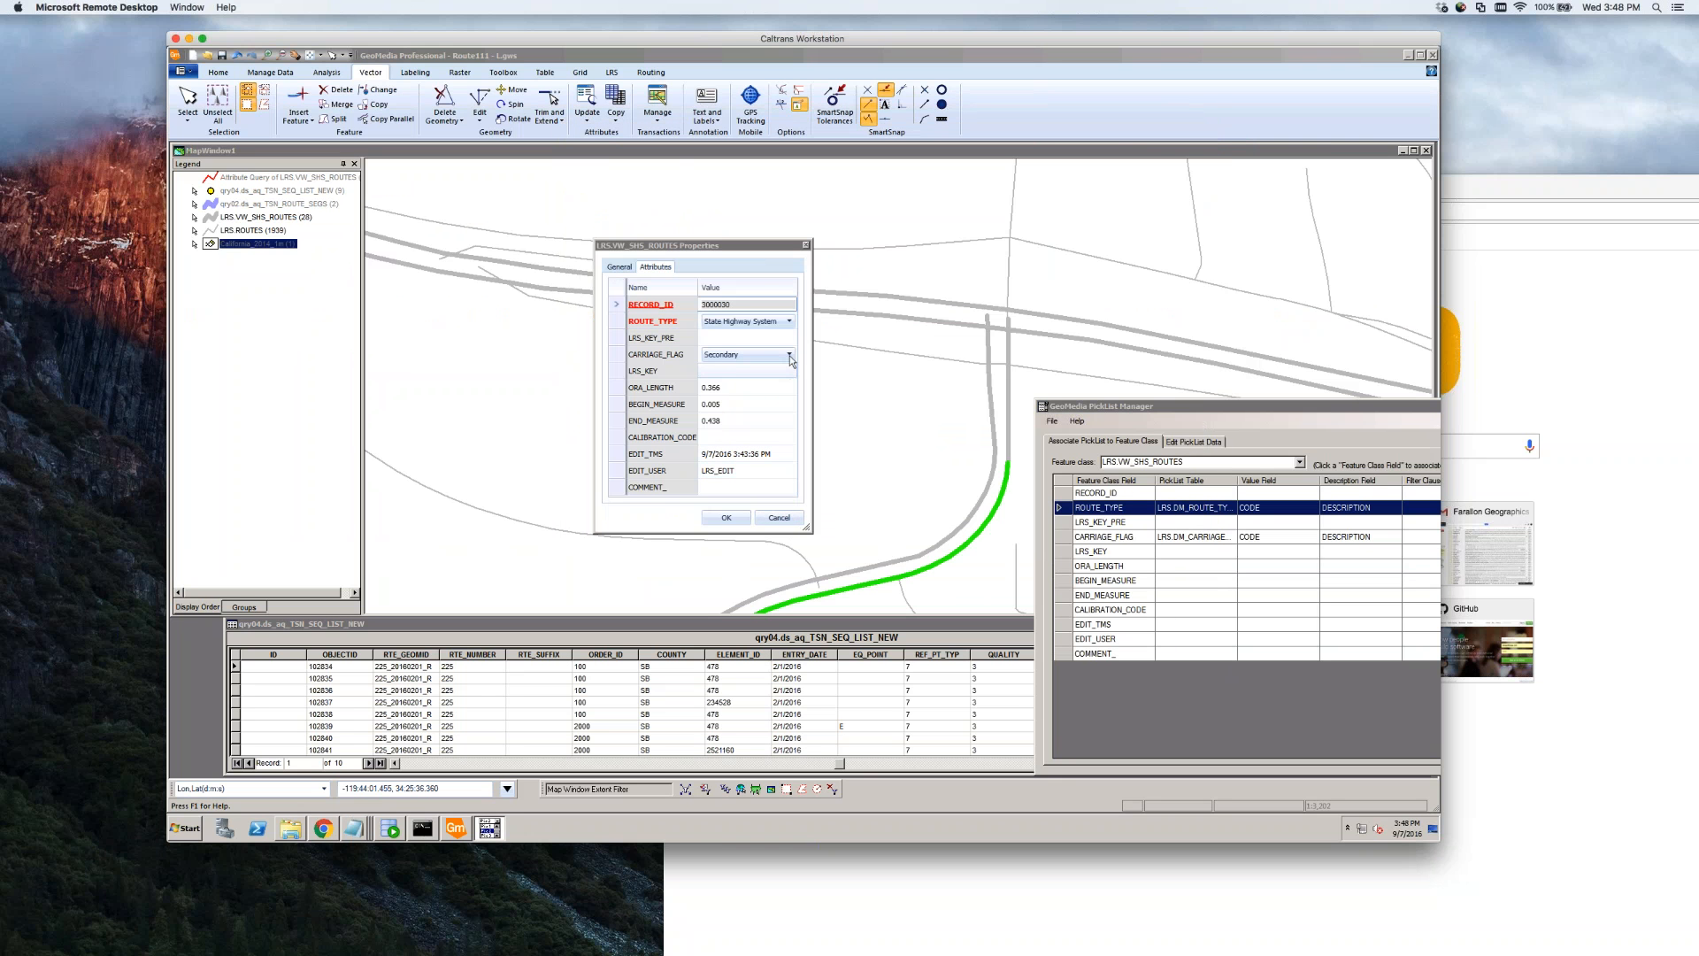
click(789, 323)
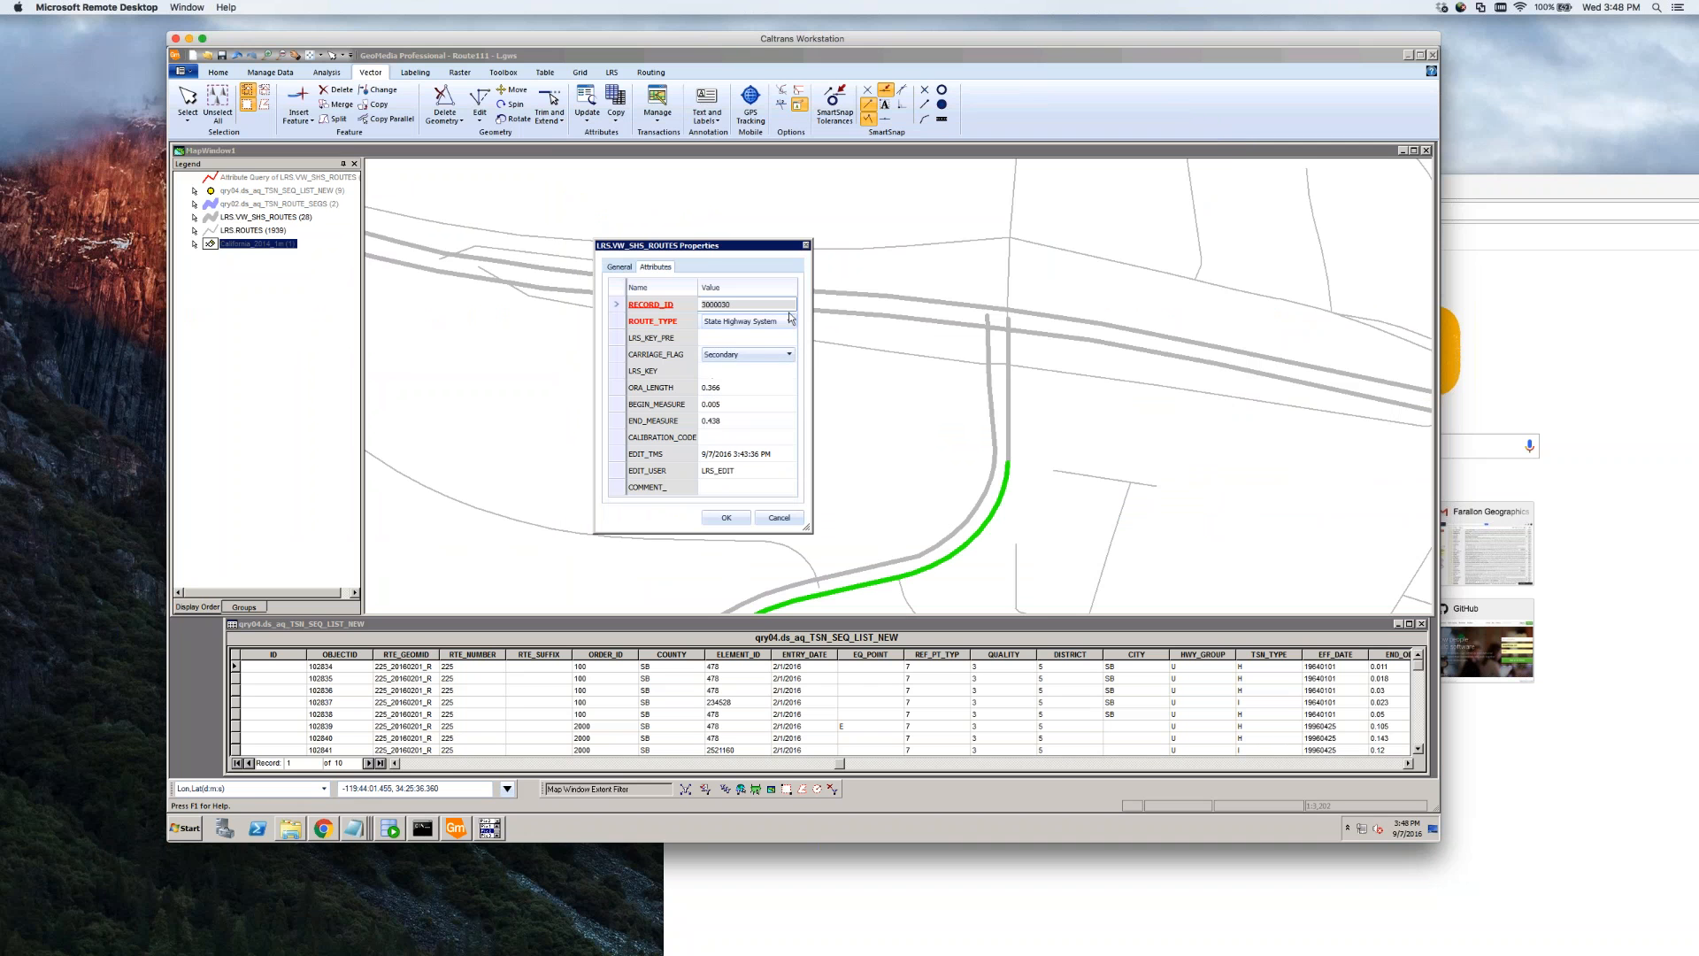
click(790, 322)
click(791, 325)
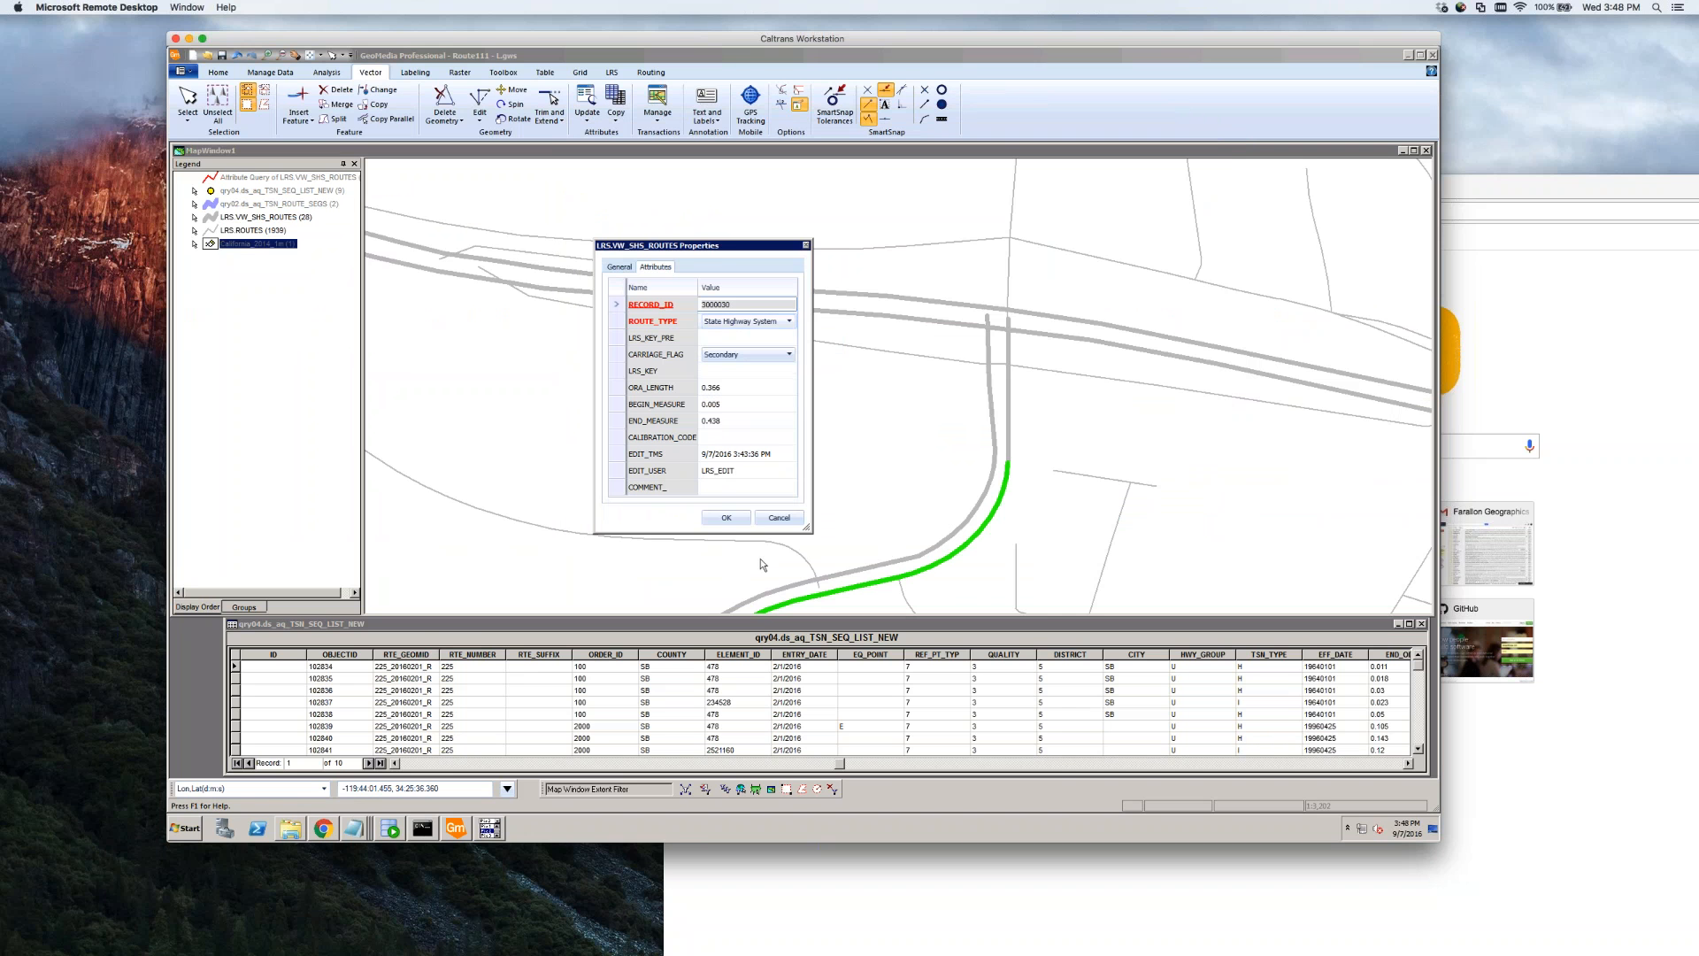
click(790, 520)
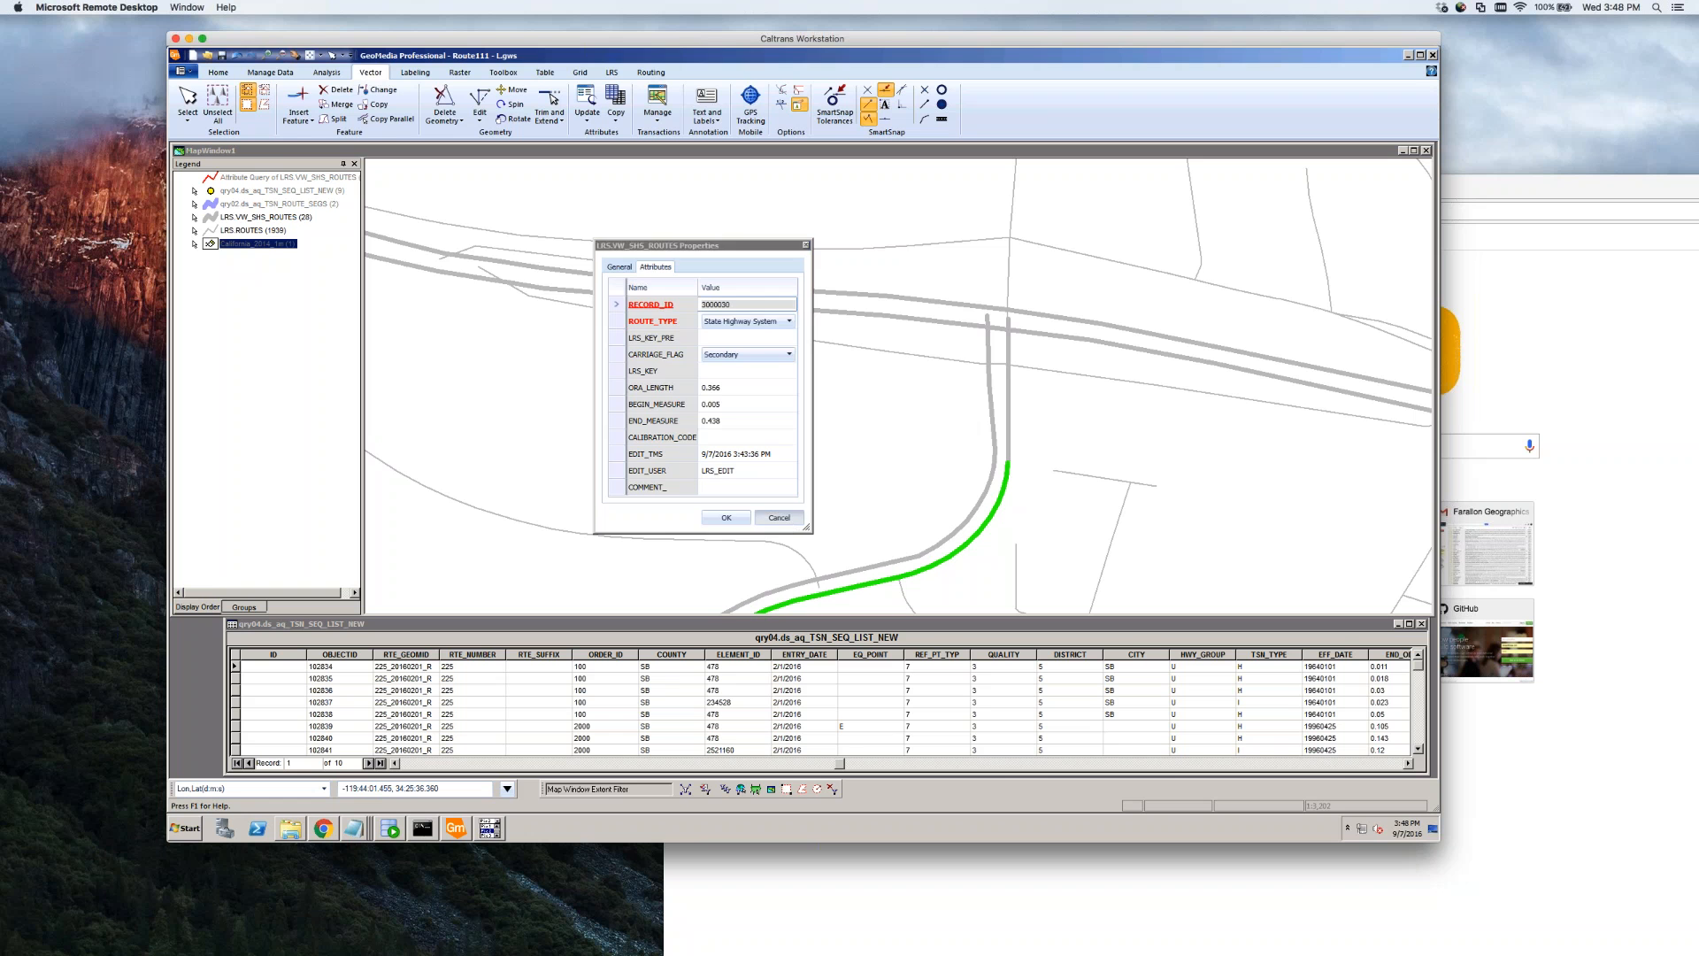
click(270, 72)
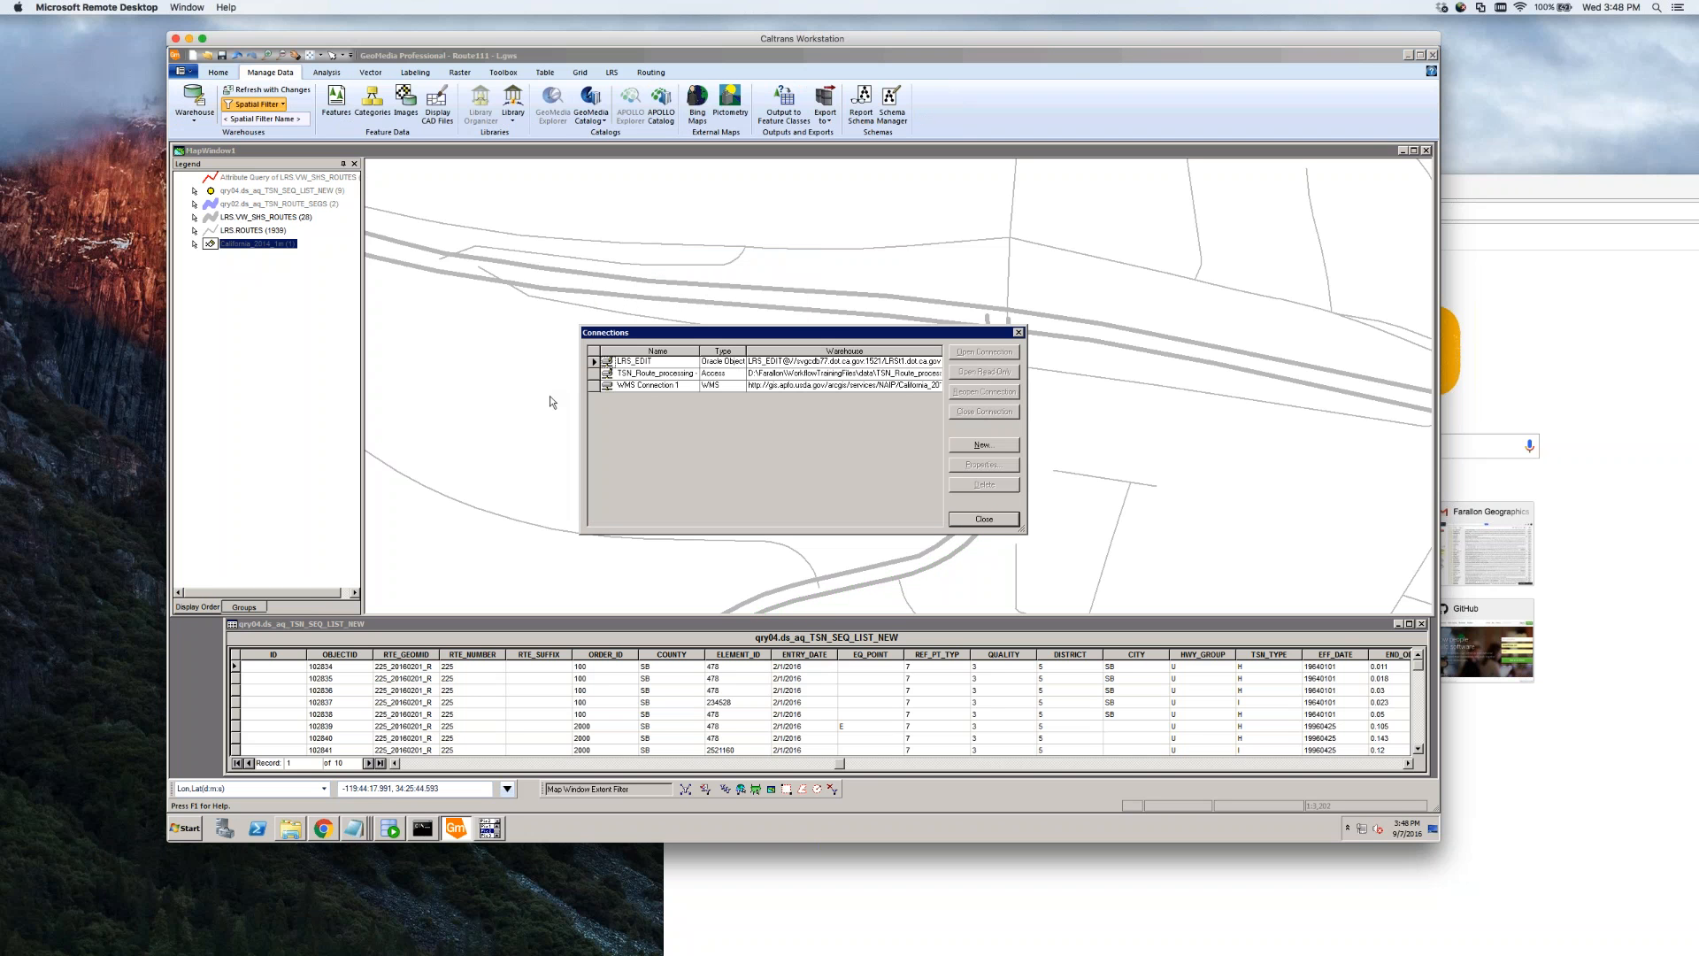
Reopen the LRS_EDIT warehouse connection to refresh the route data
click(650, 363)
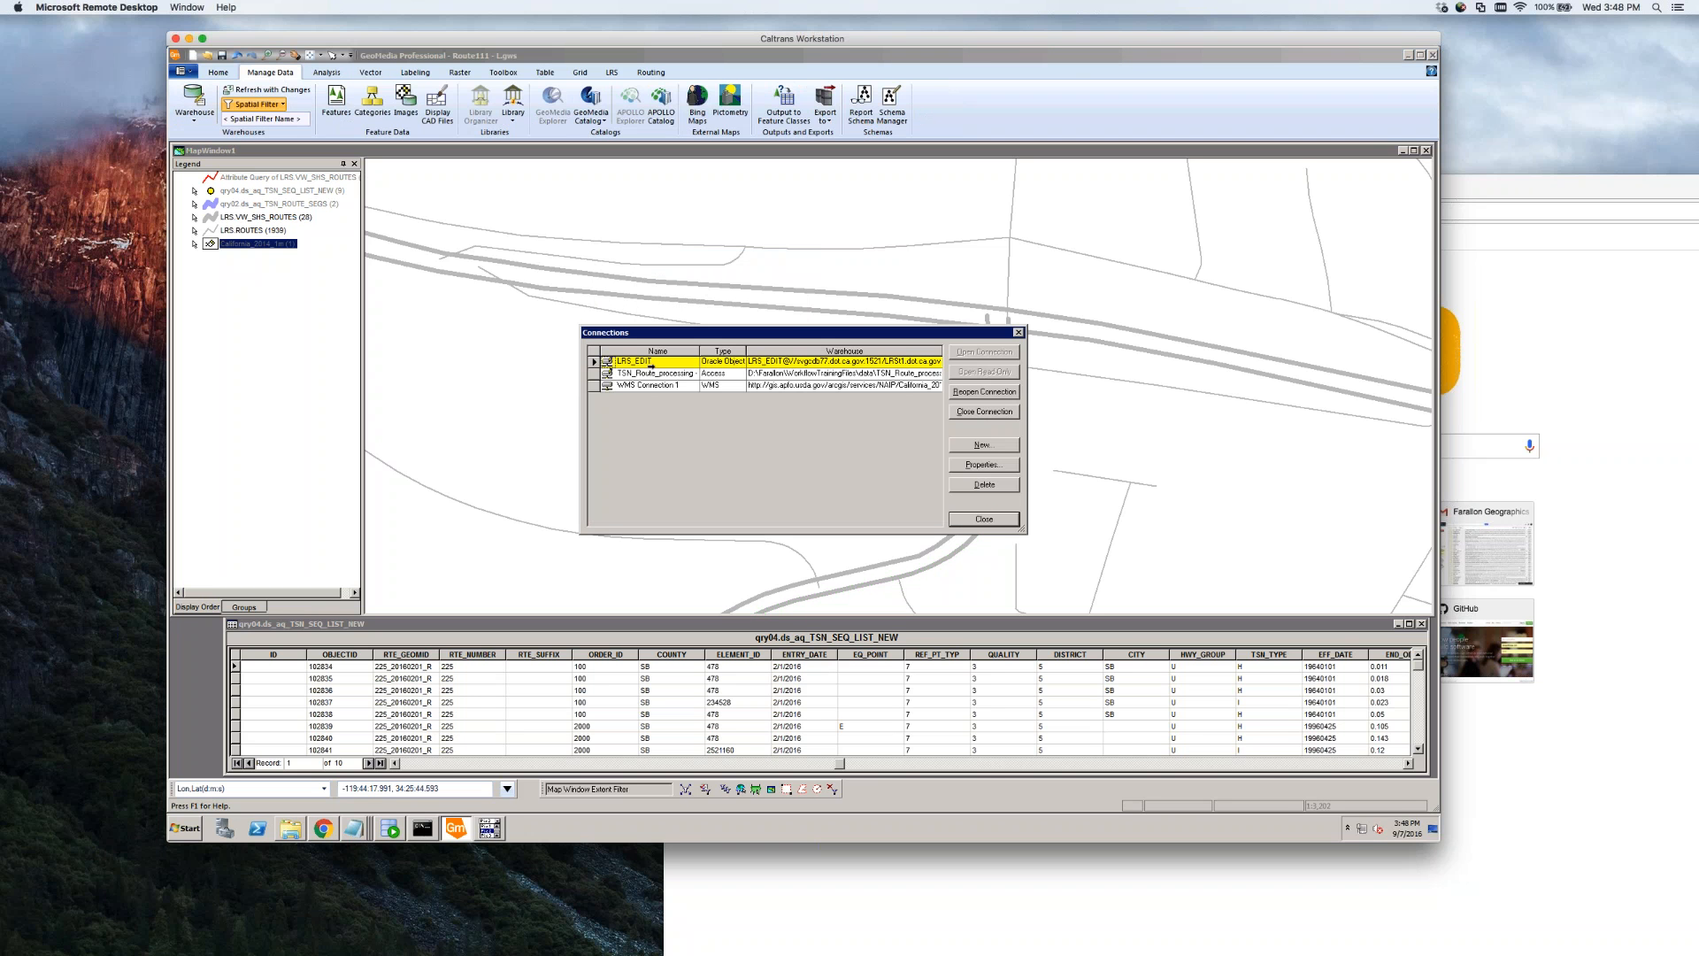
click(983, 392)
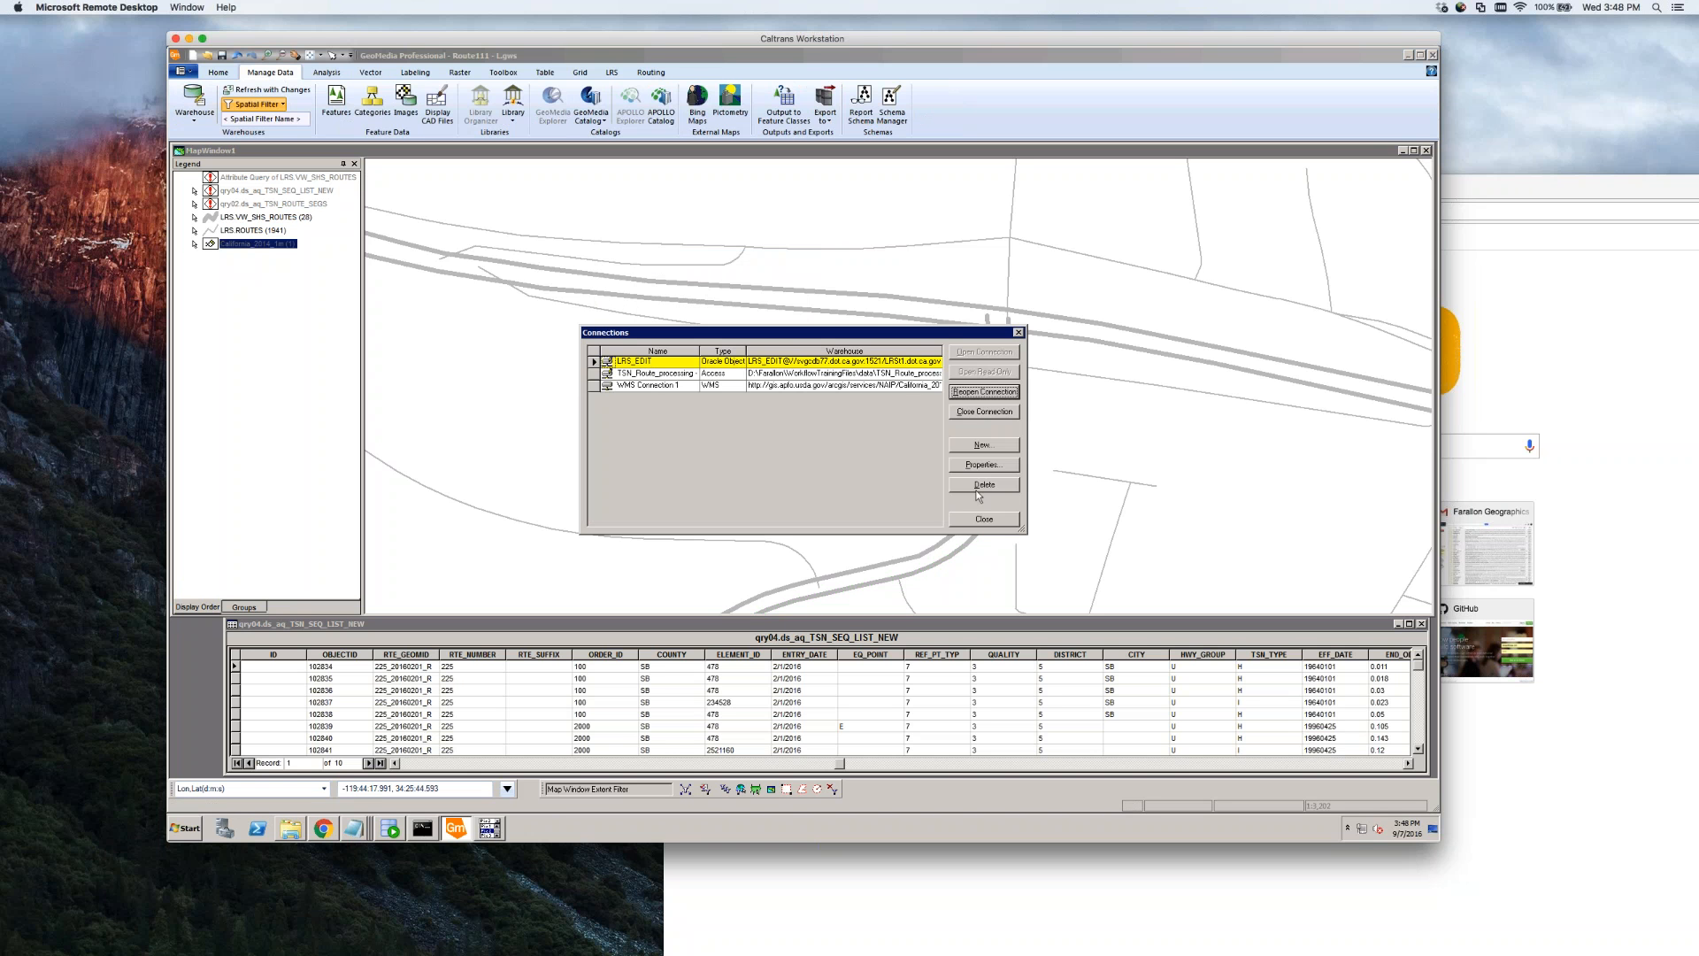
click(984, 518)
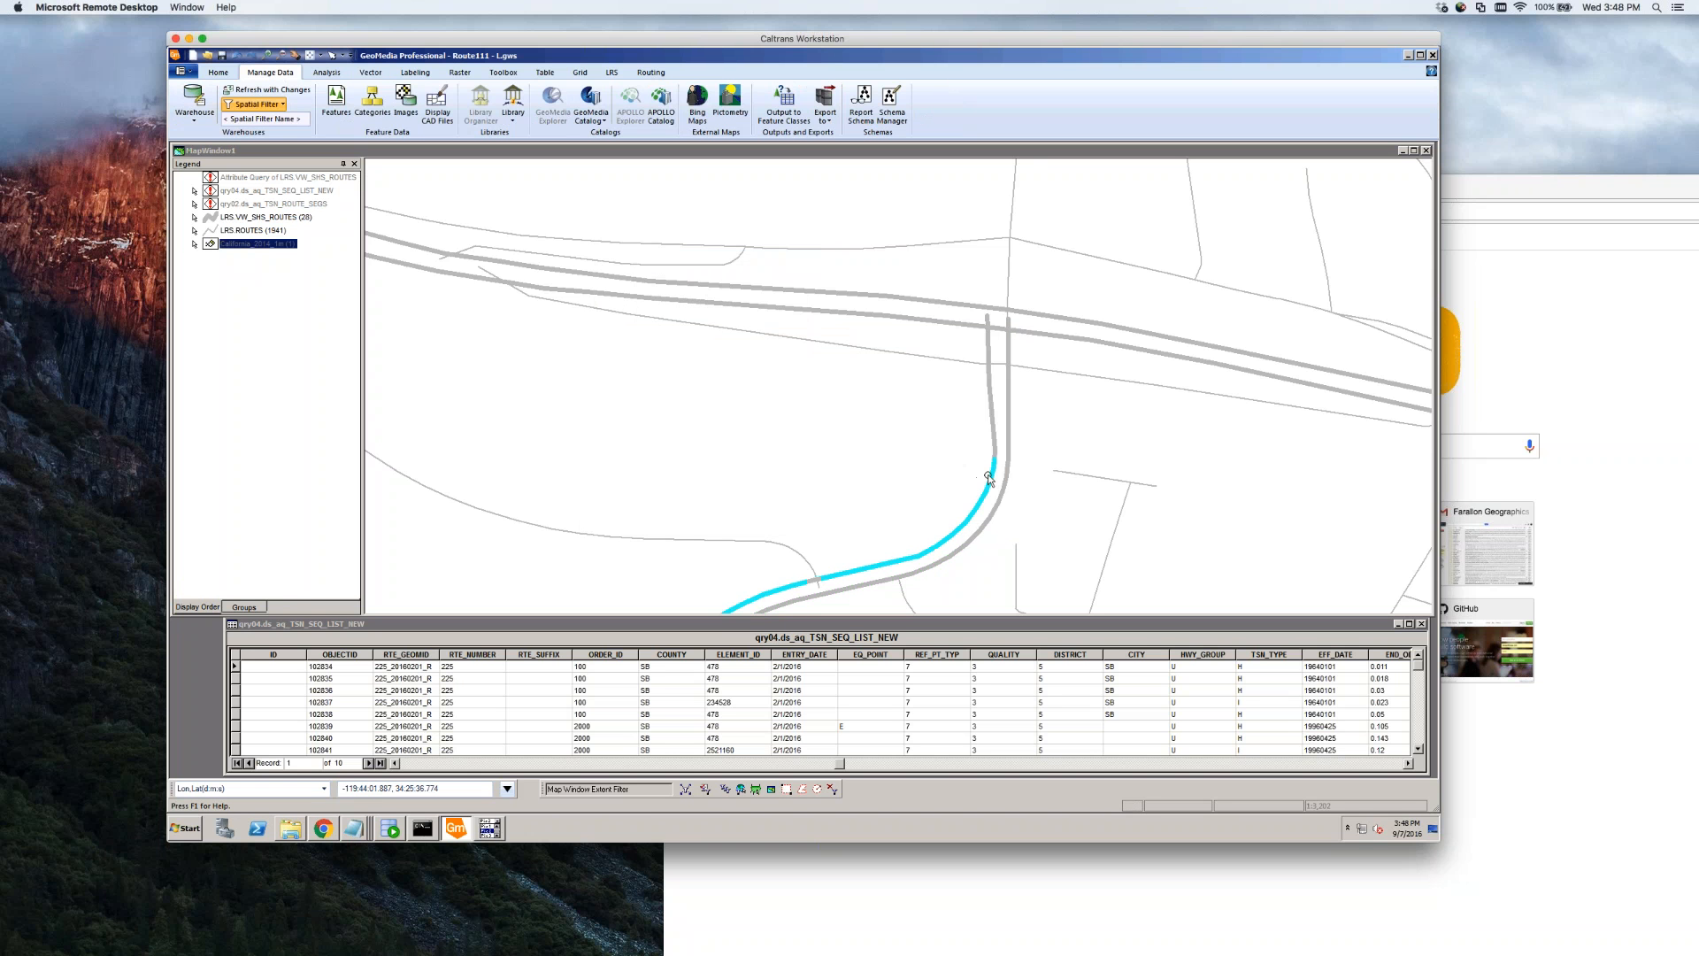
Set ROUTE_TYPE to Uncalibrated on the curved route segment and the split piece, saving both
double_click(988, 479)
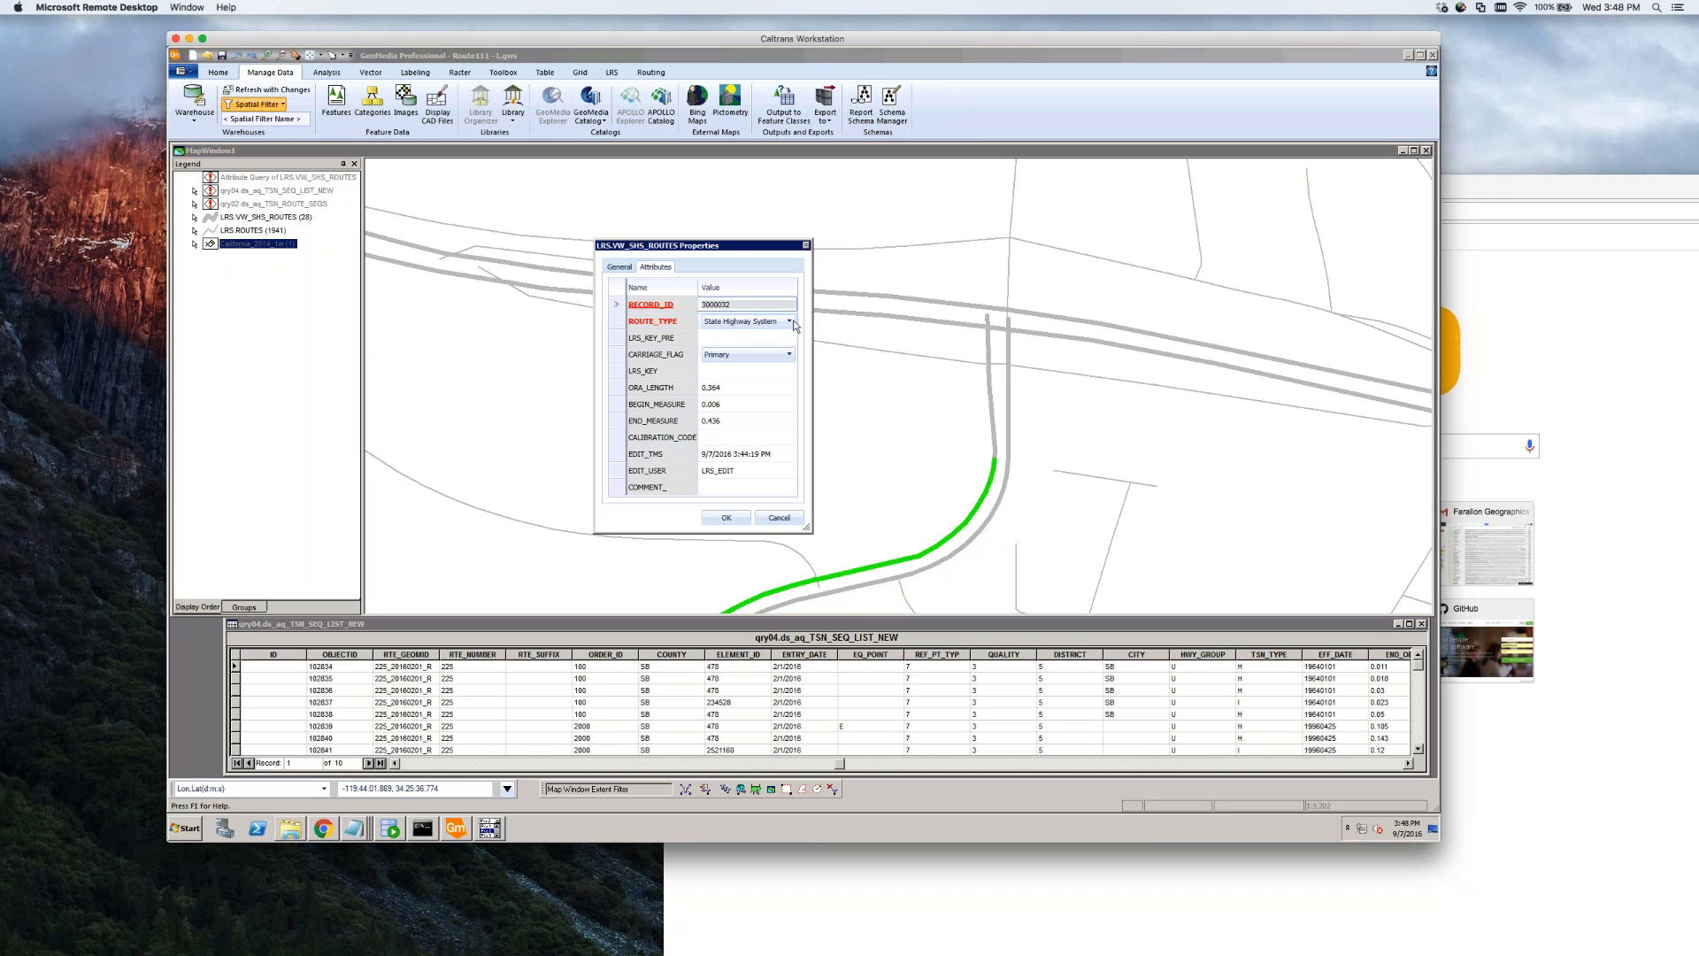
click(790, 323)
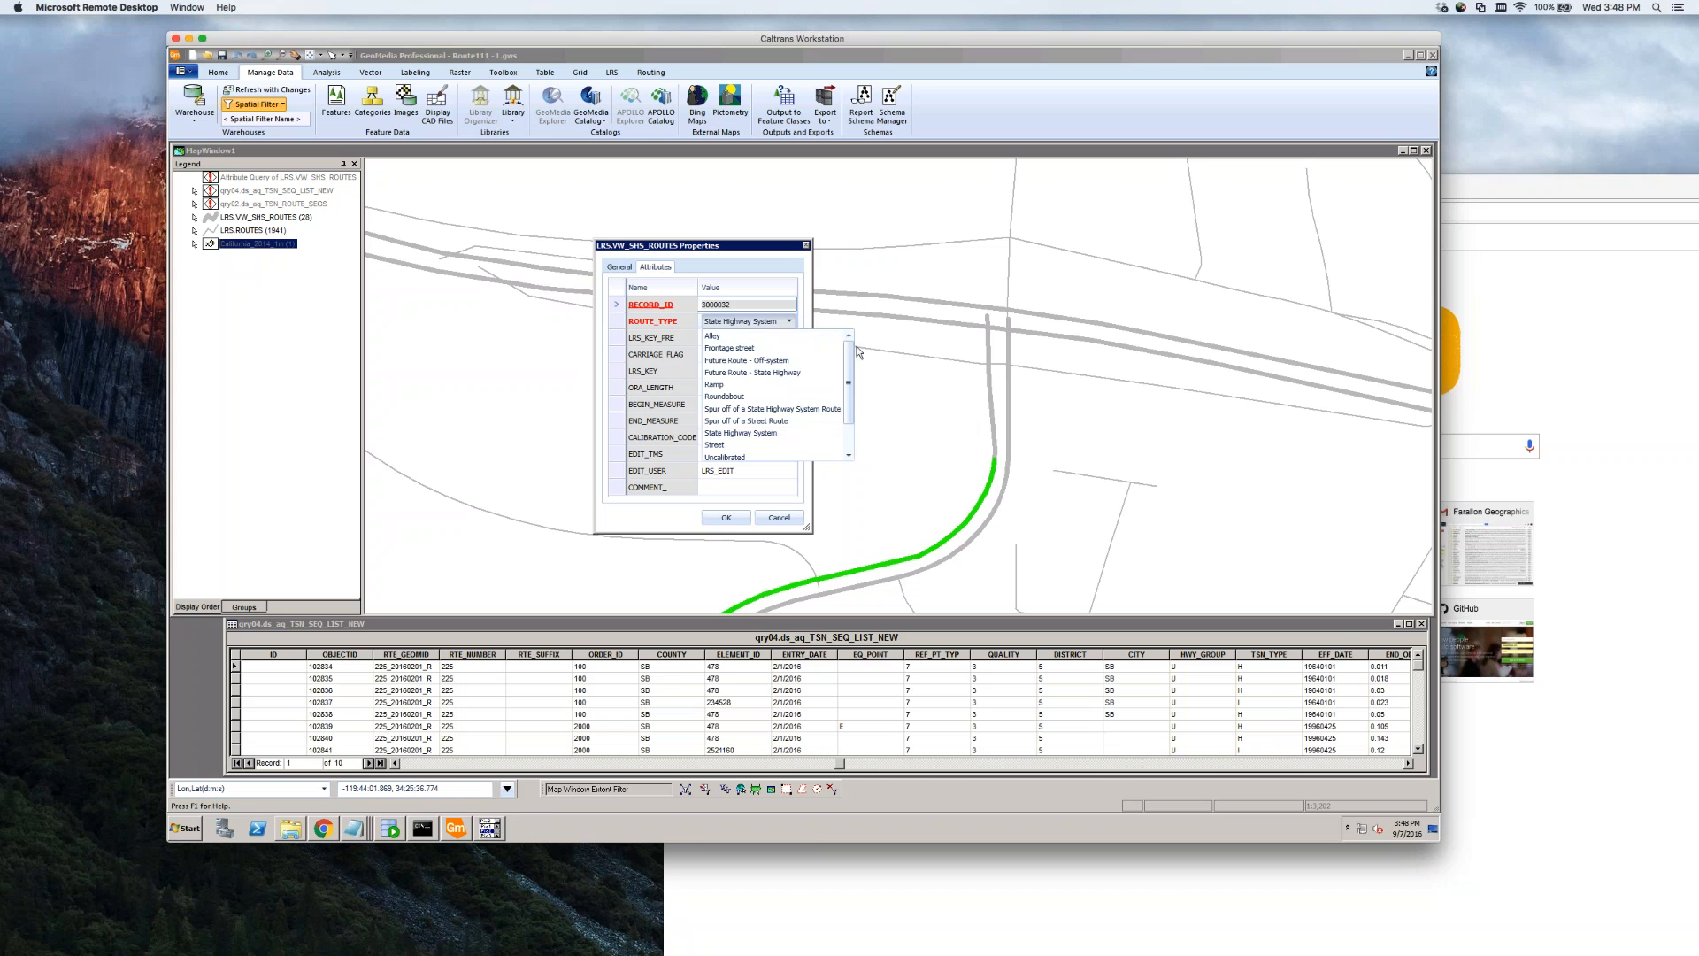
mouse_move(848, 387)
mouse_down()
mouse_move(849, 413)
mouse_move(850, 357)
mouse_move(849, 381)
mouse_up()
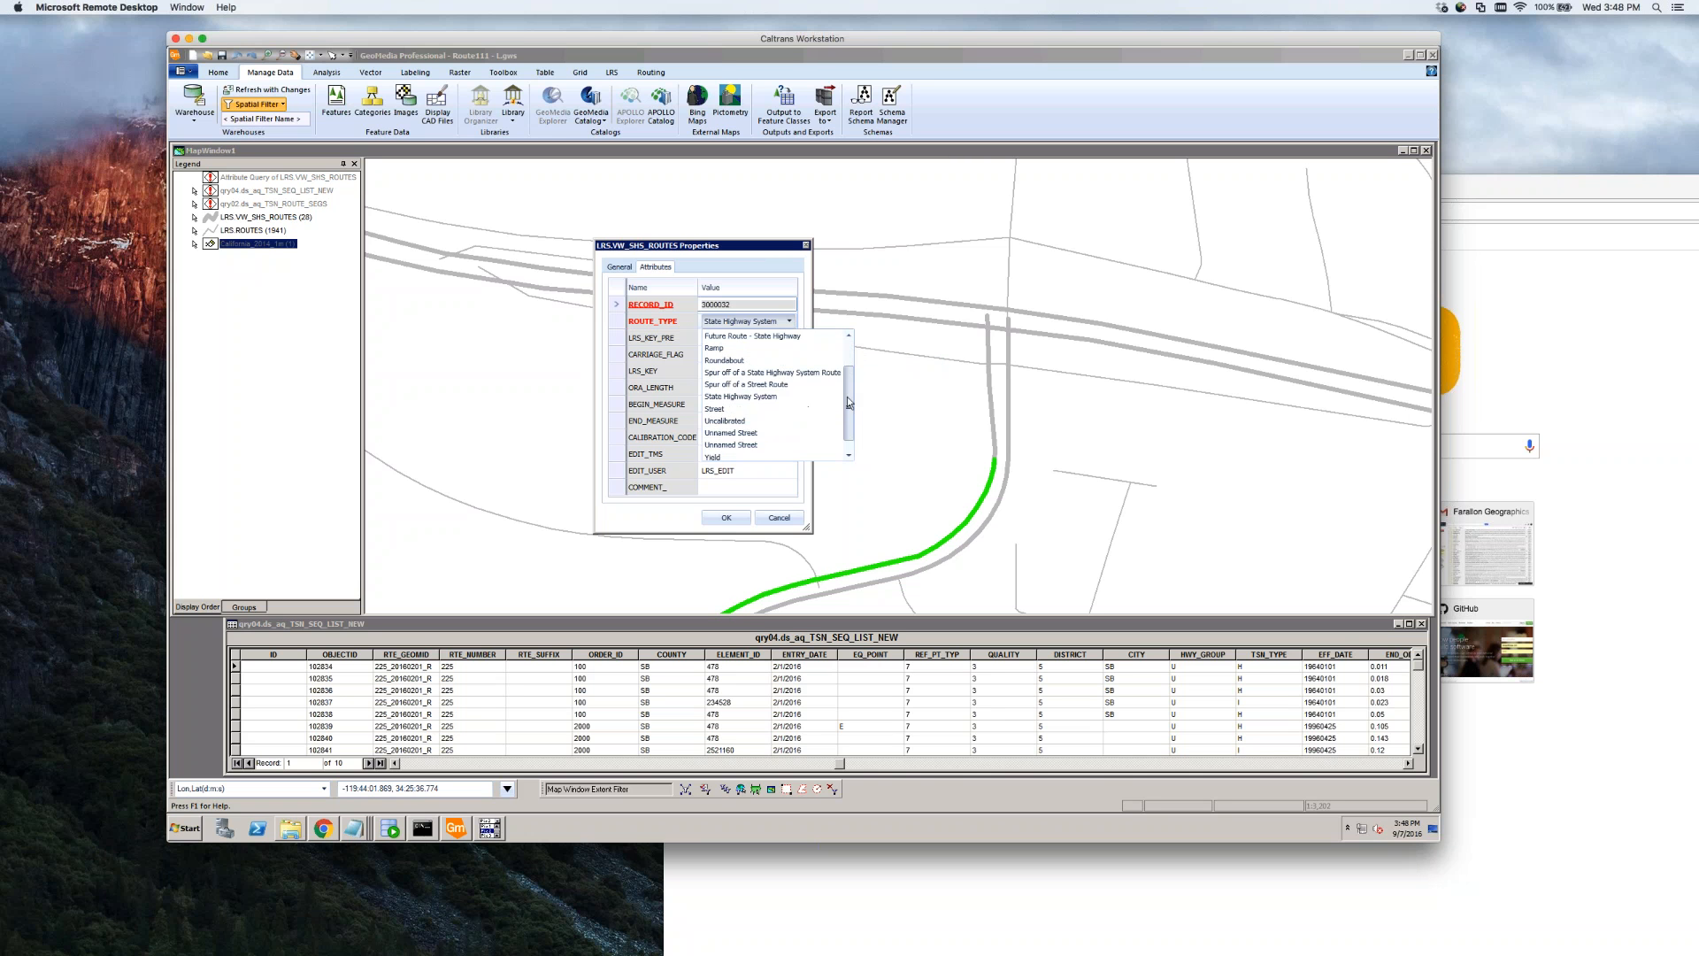
click(740, 422)
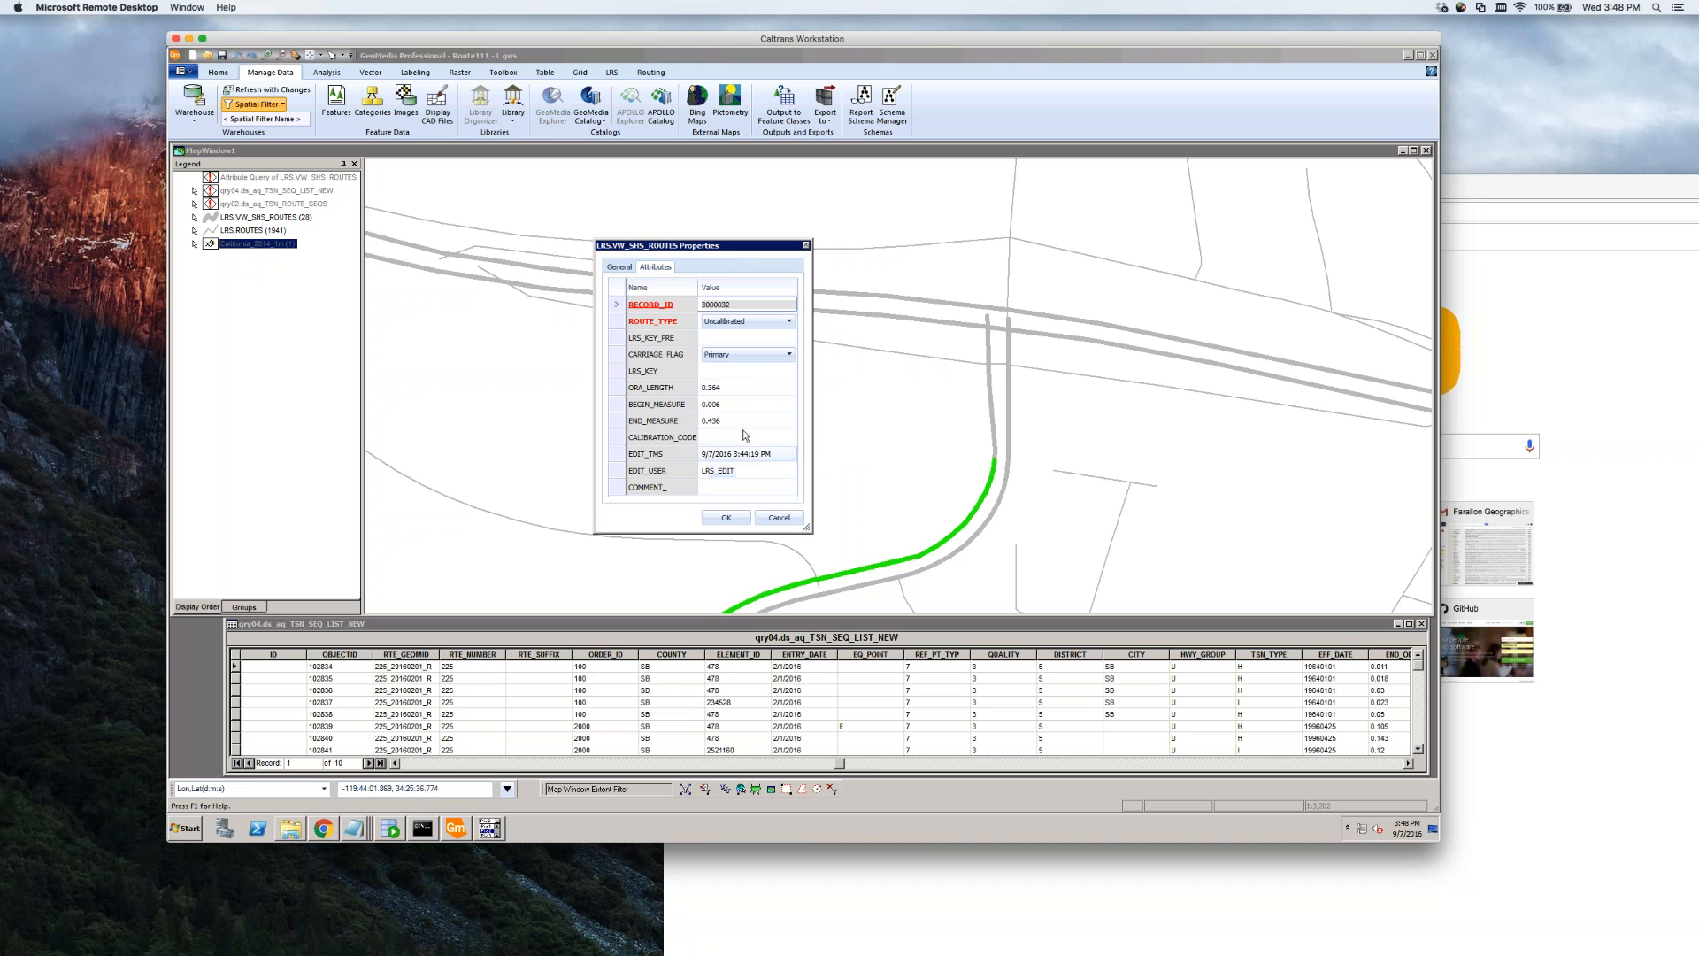
click(726, 518)
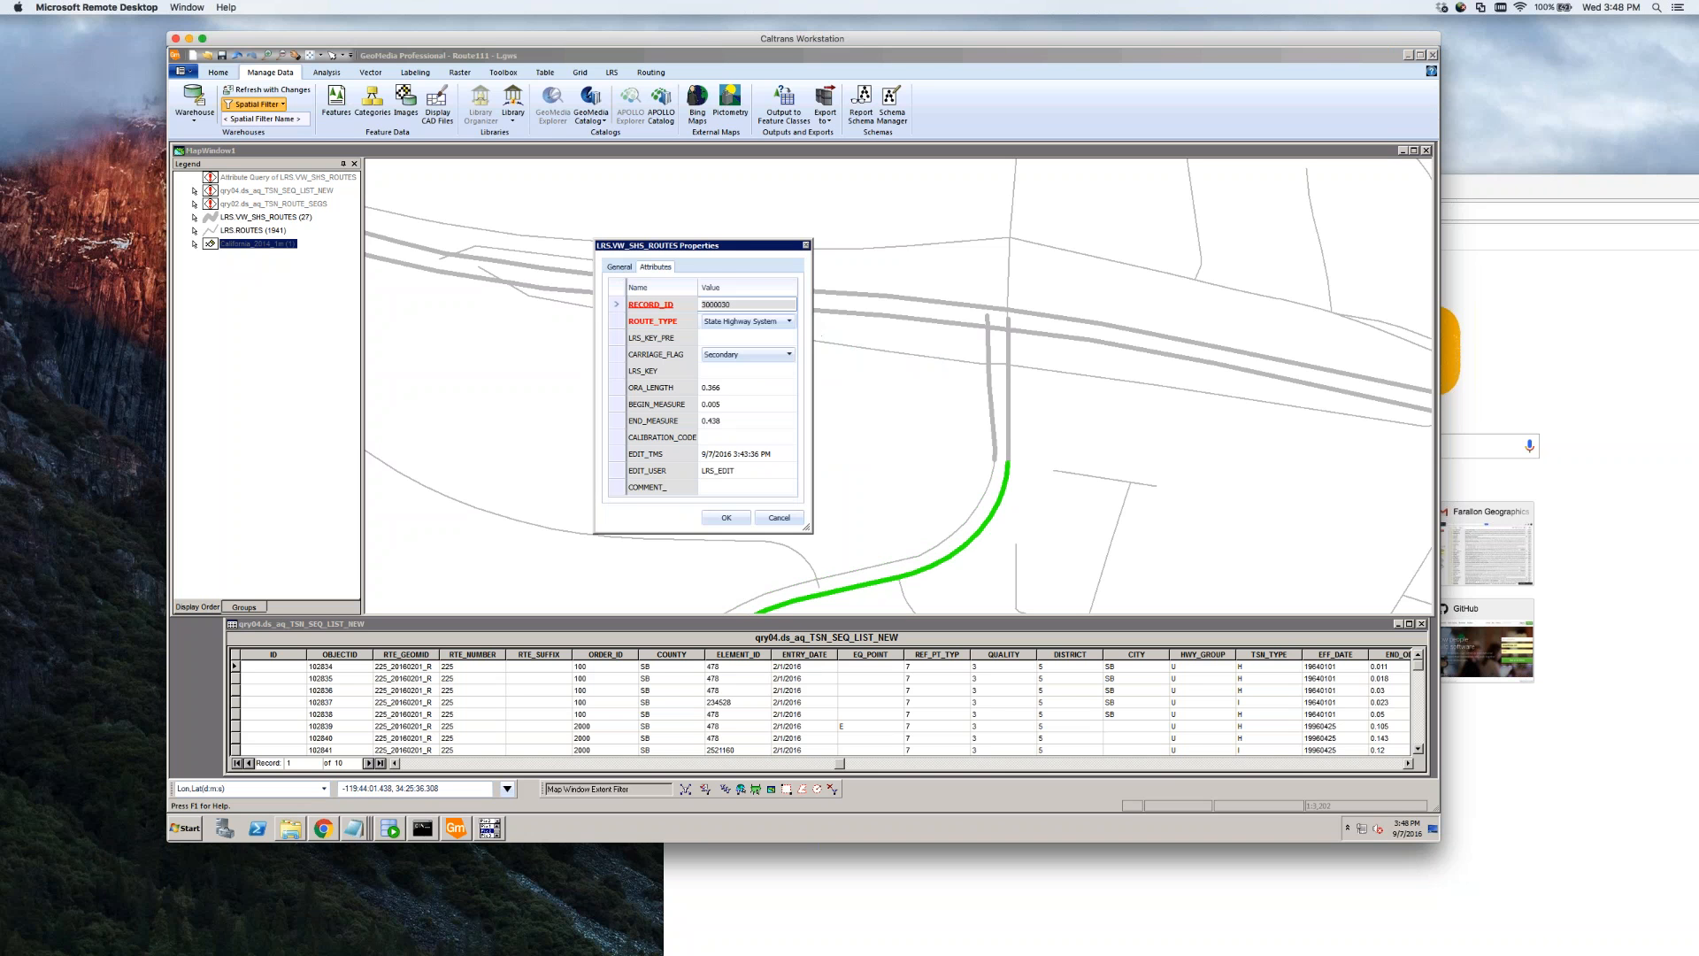
click(789, 321)
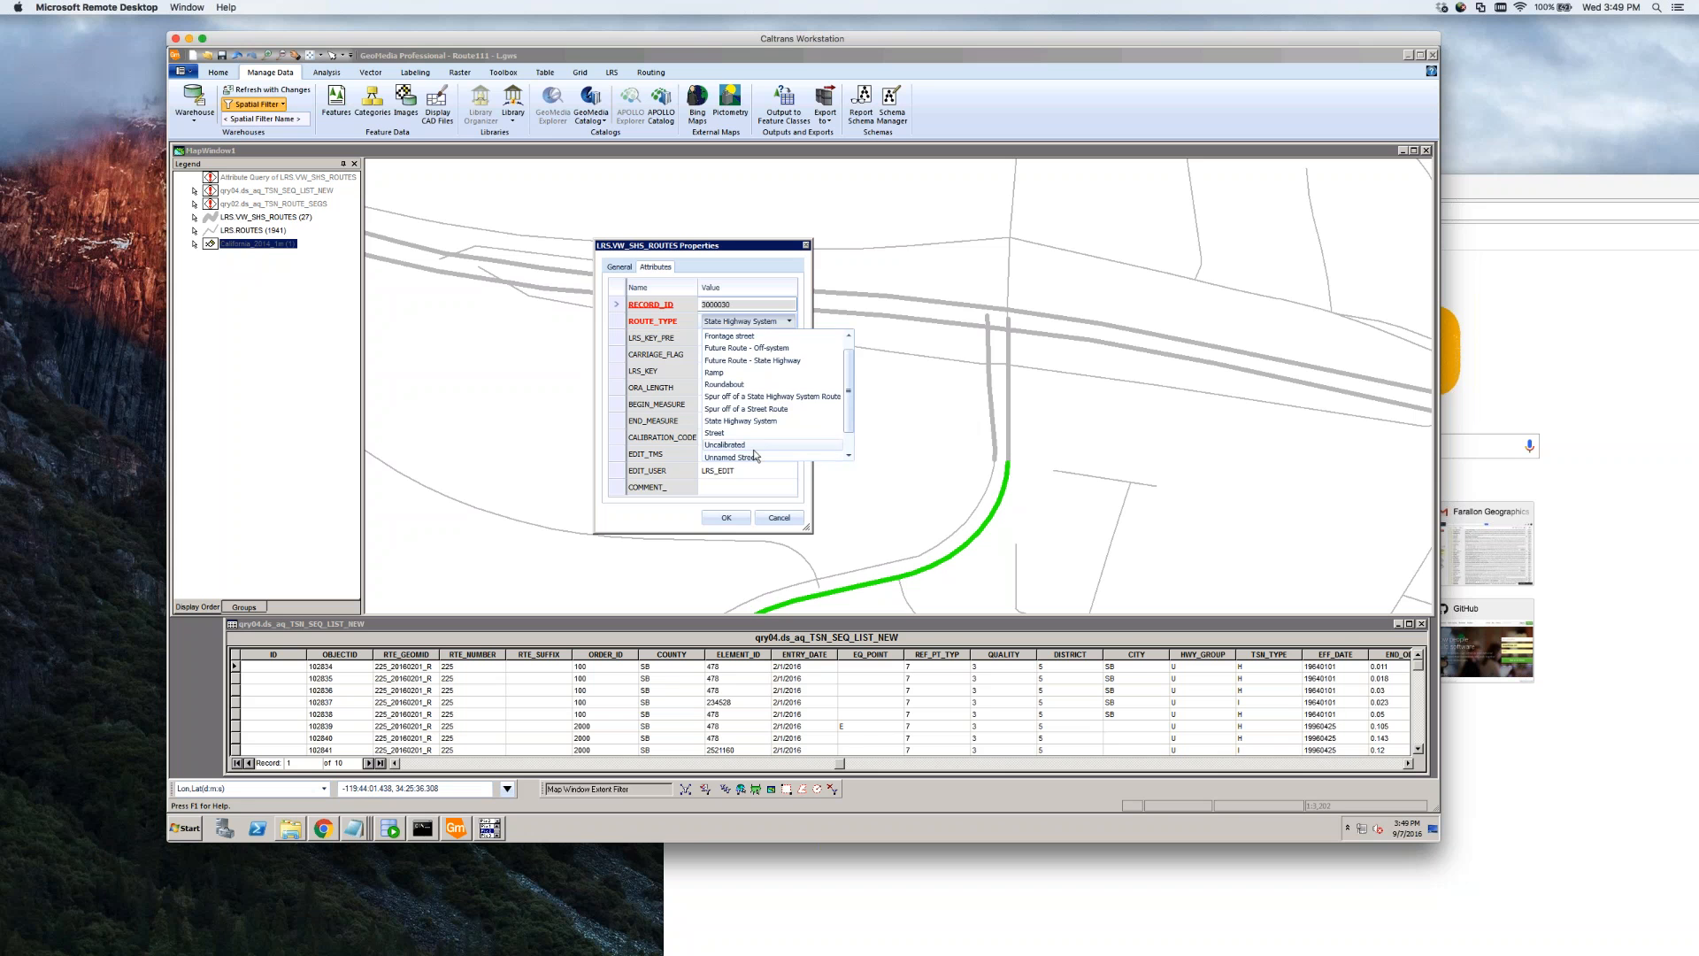
click(748, 455)
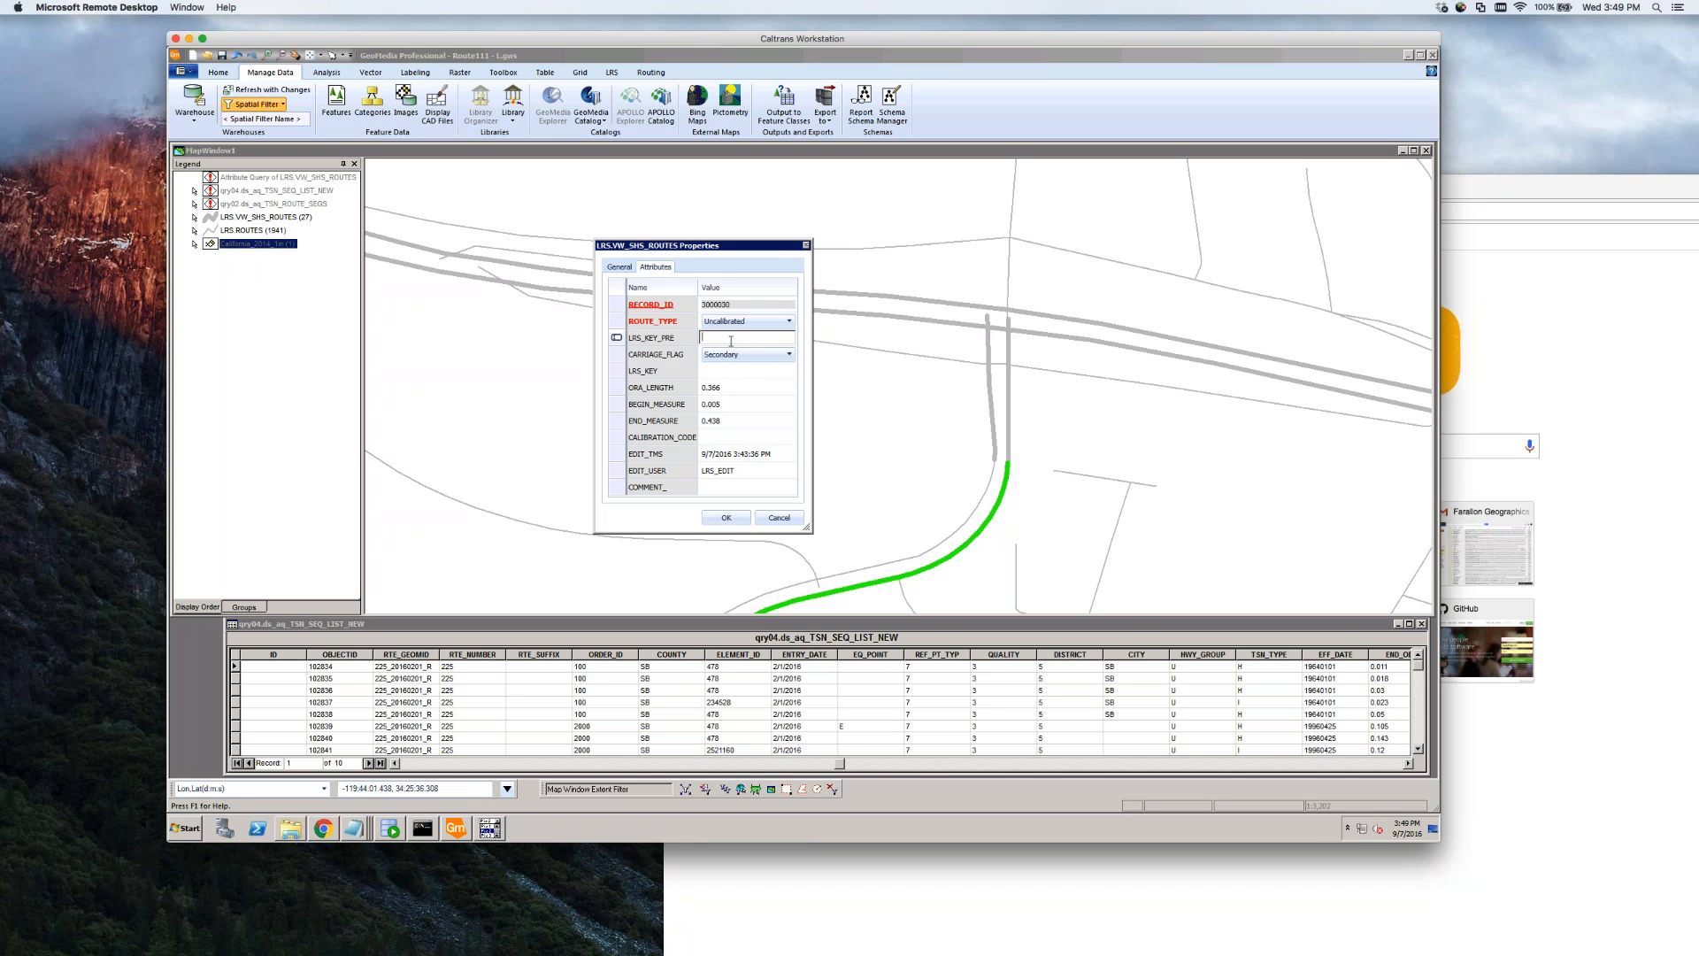
click(726, 521)
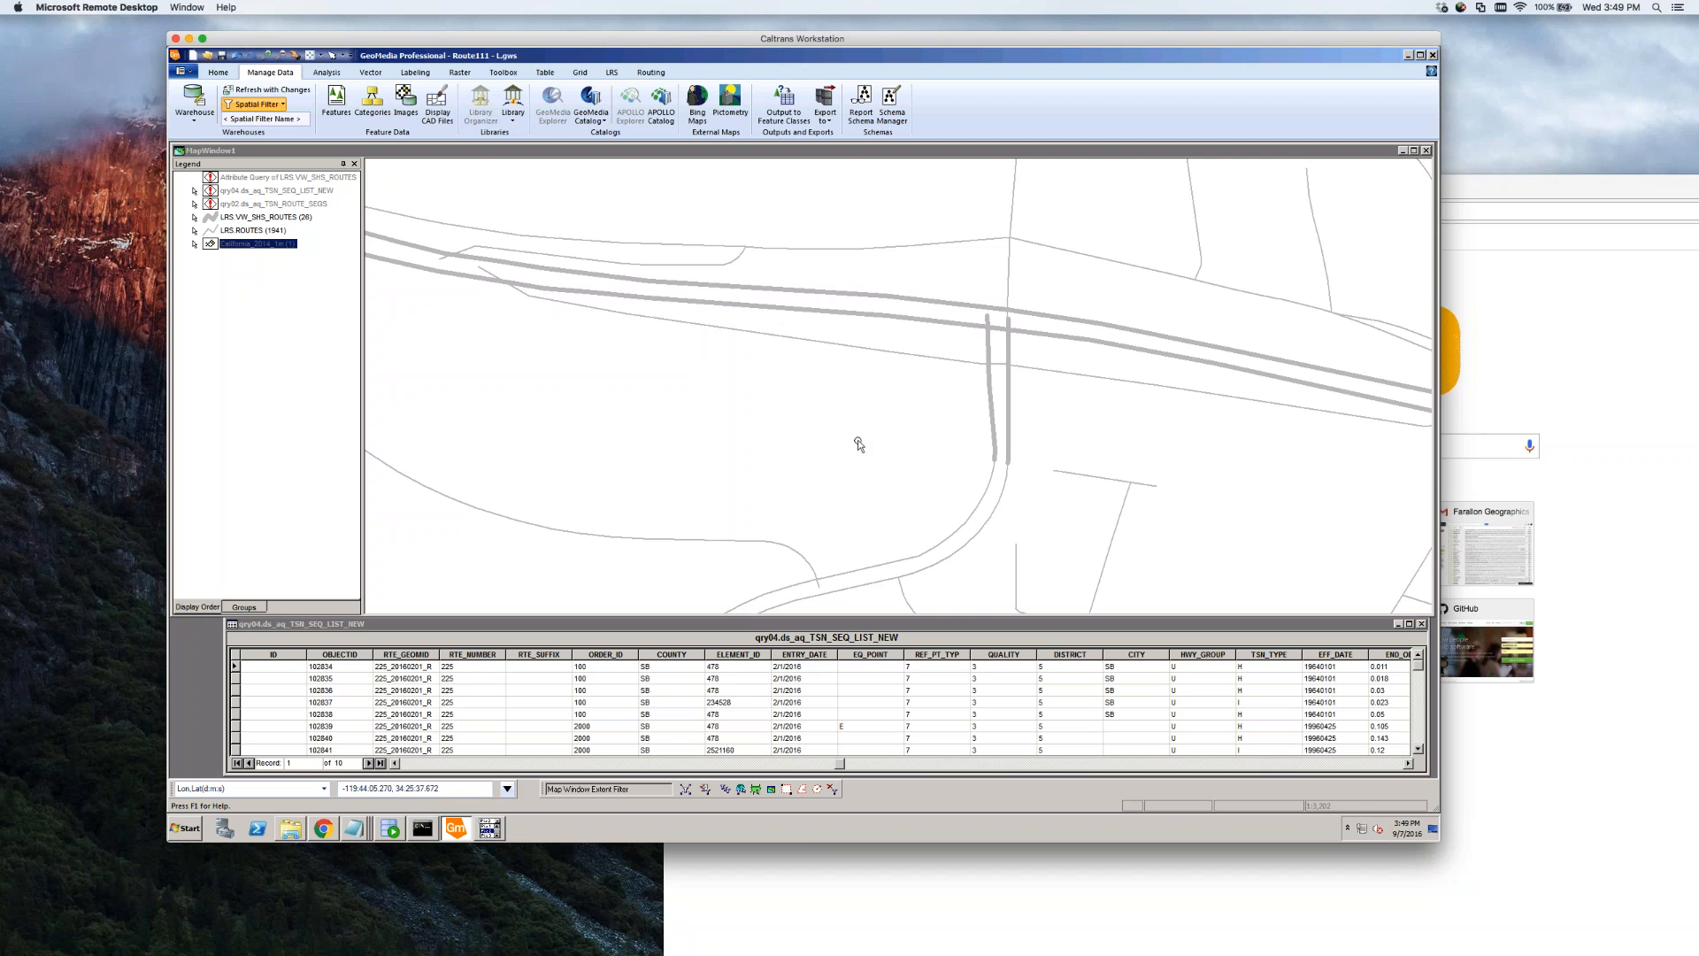
Zoom around the freeway interchange, picking segments southwest of it and near it, then clear the selection
scroll(858, 439, down, 3)
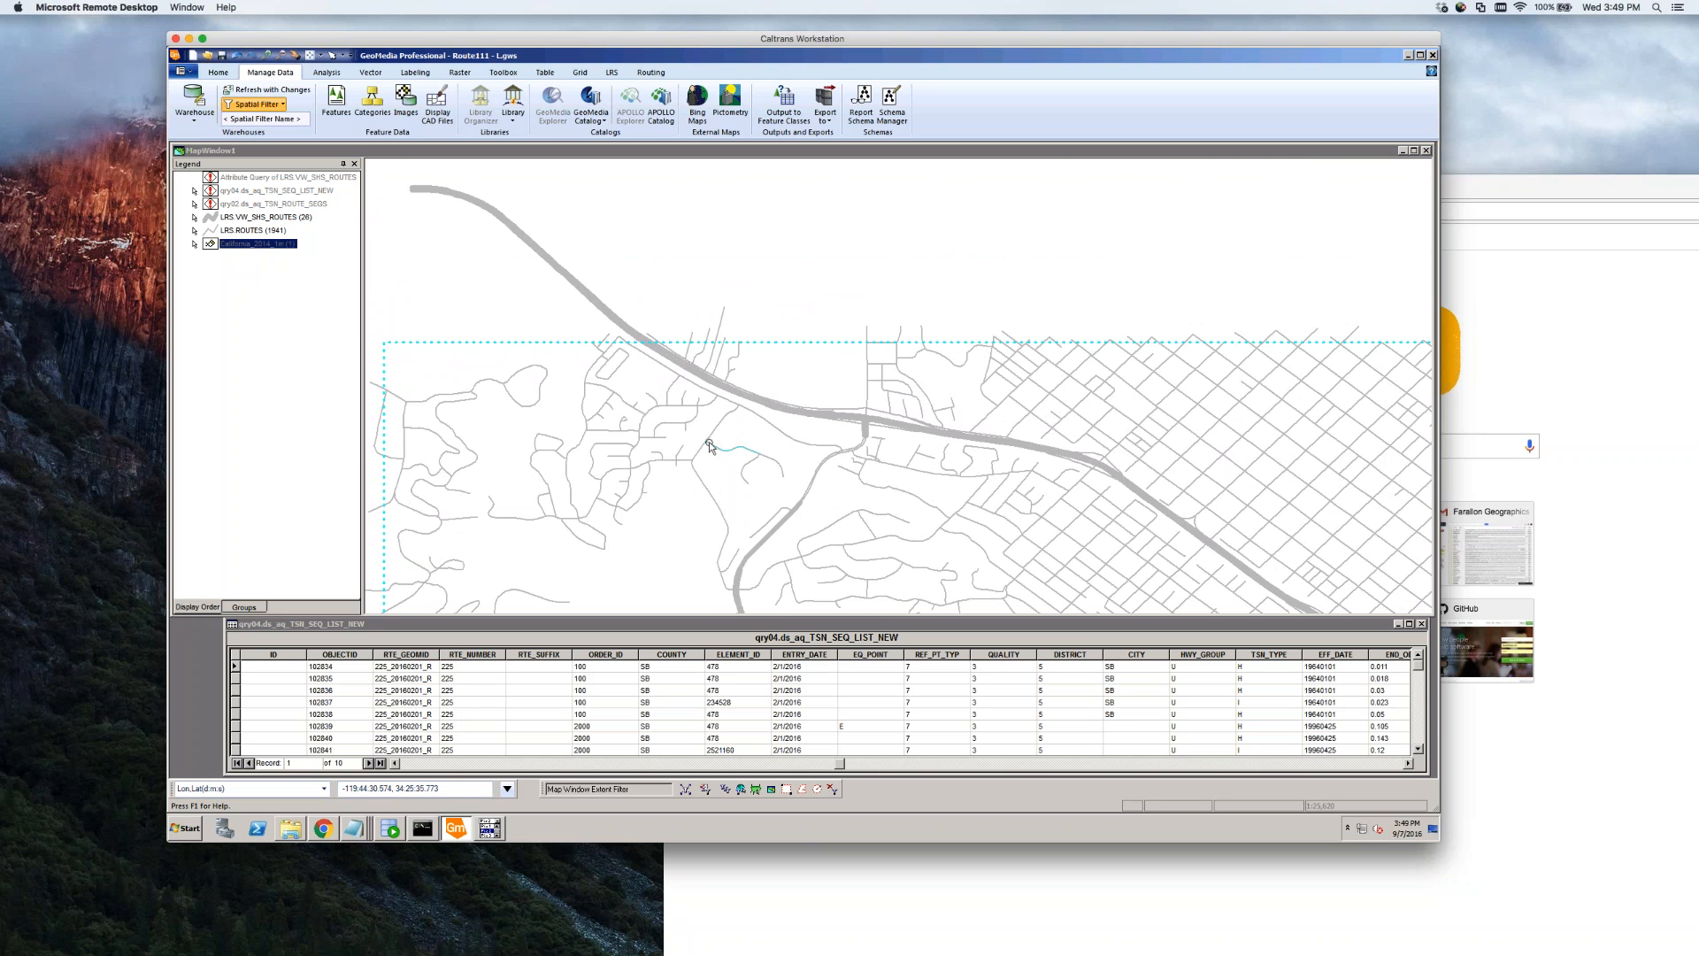
scroll(683, 449, down, 1)
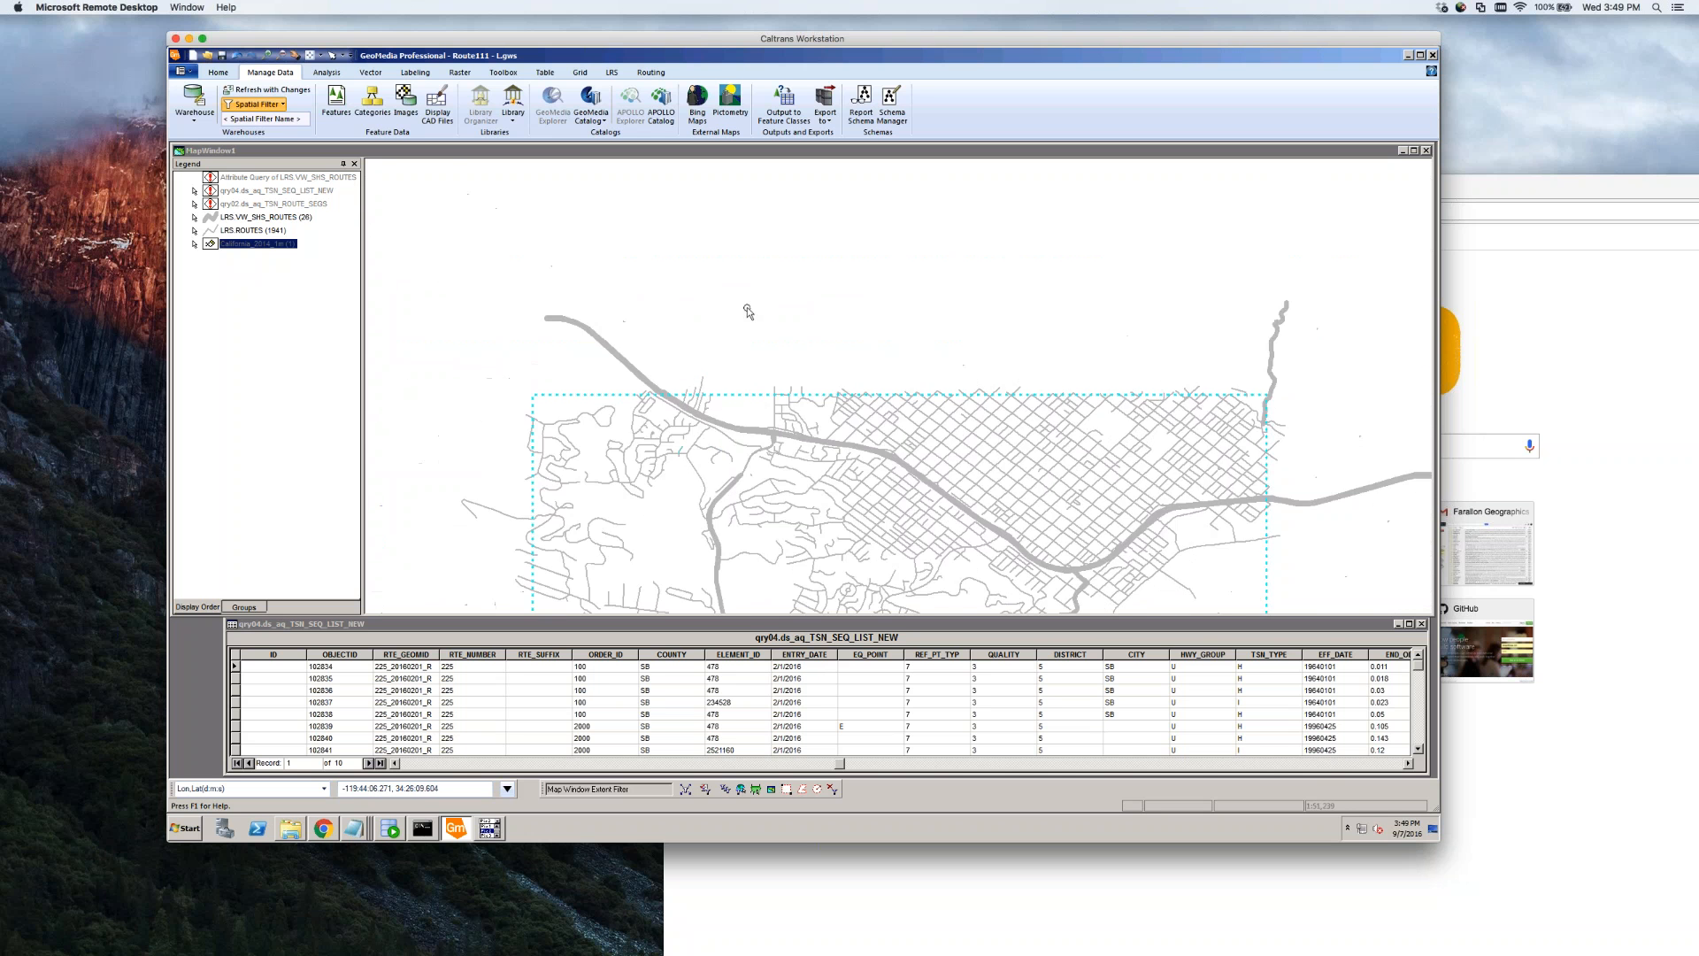
scroll(746, 308, down, 1)
scroll(754, 400, up, 2)
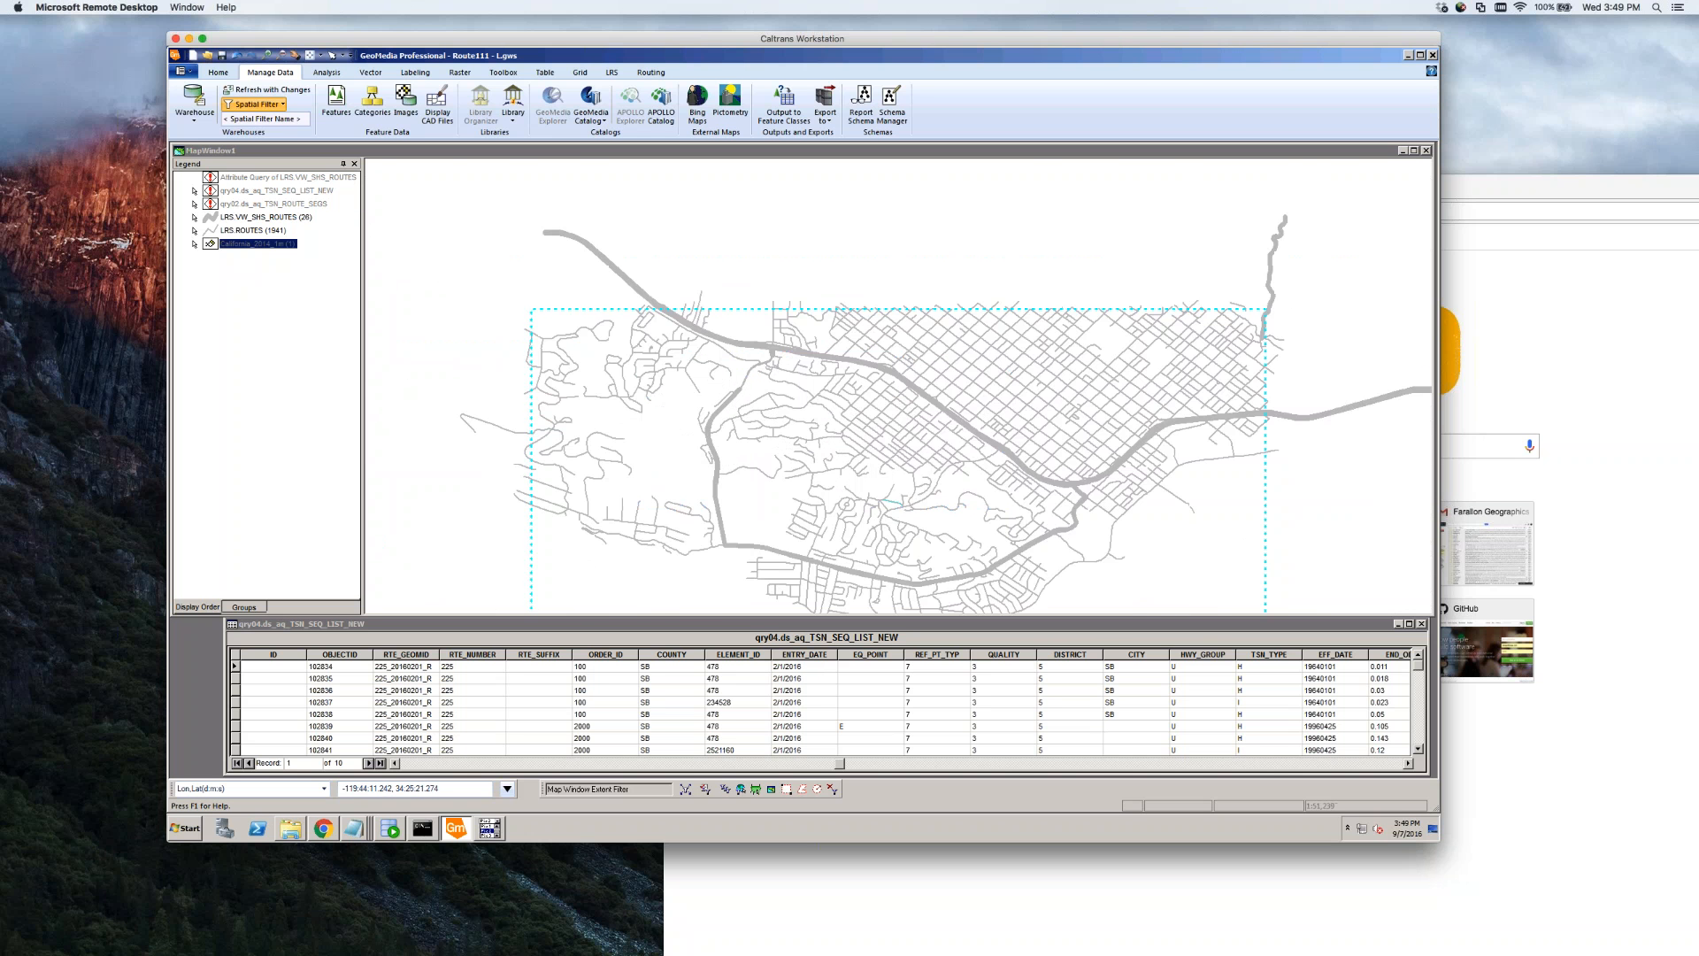
scroll(742, 374, up, 1)
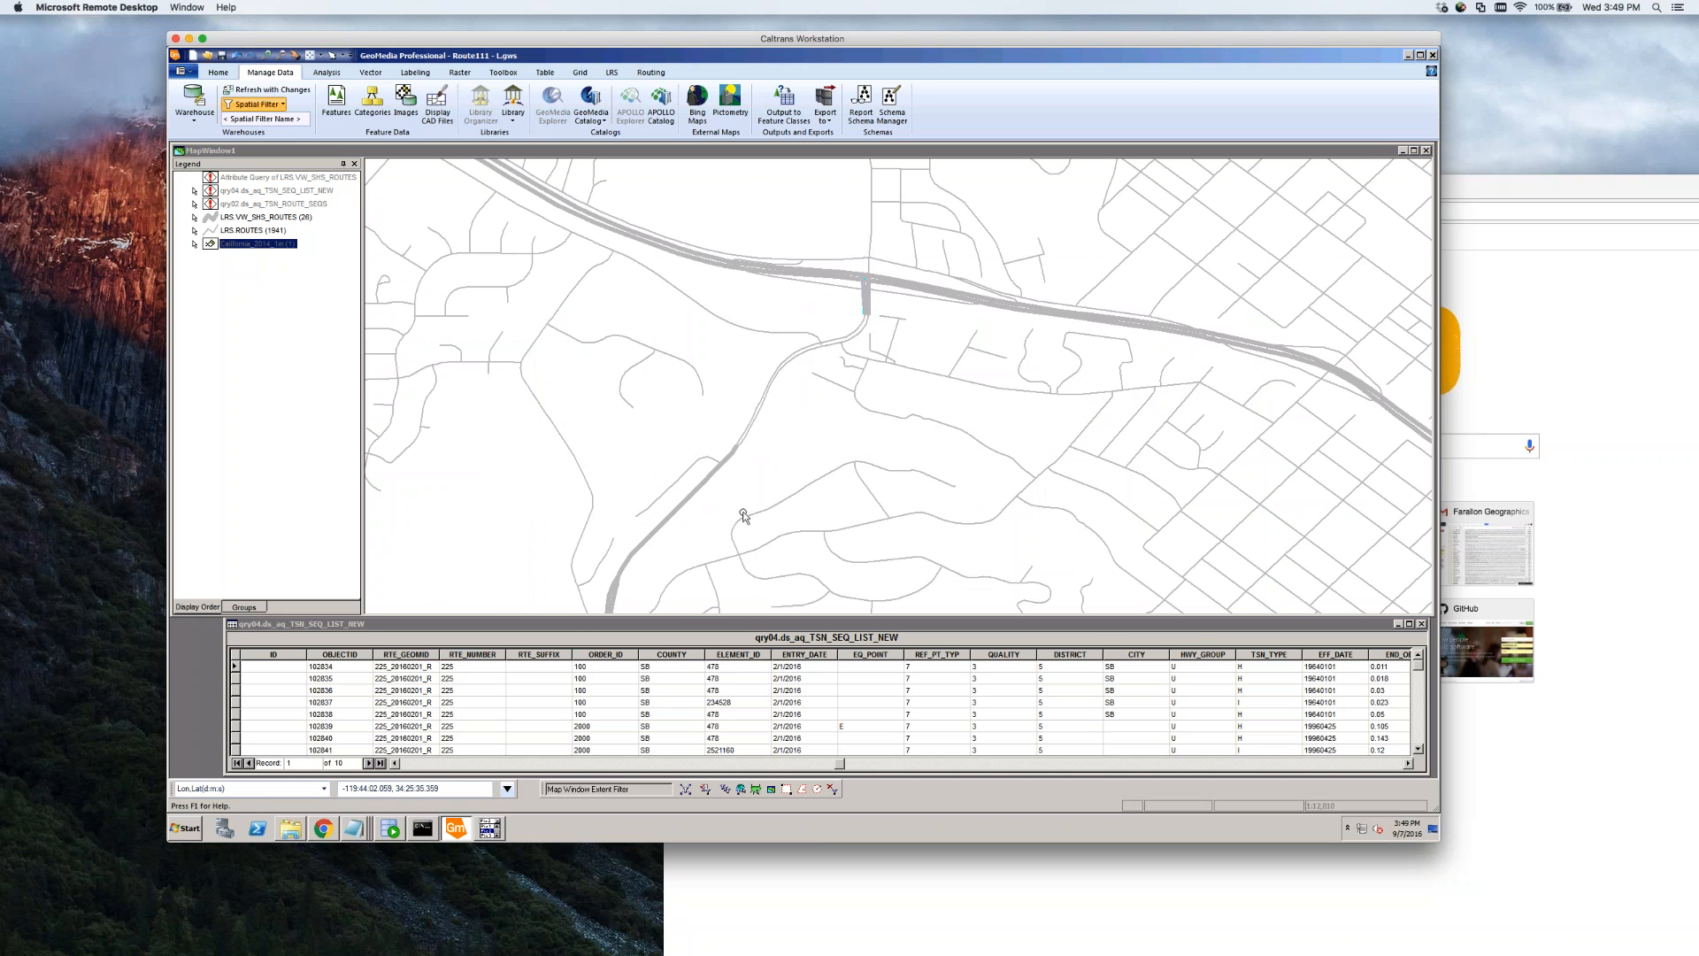
scroll(743, 464, down, 1)
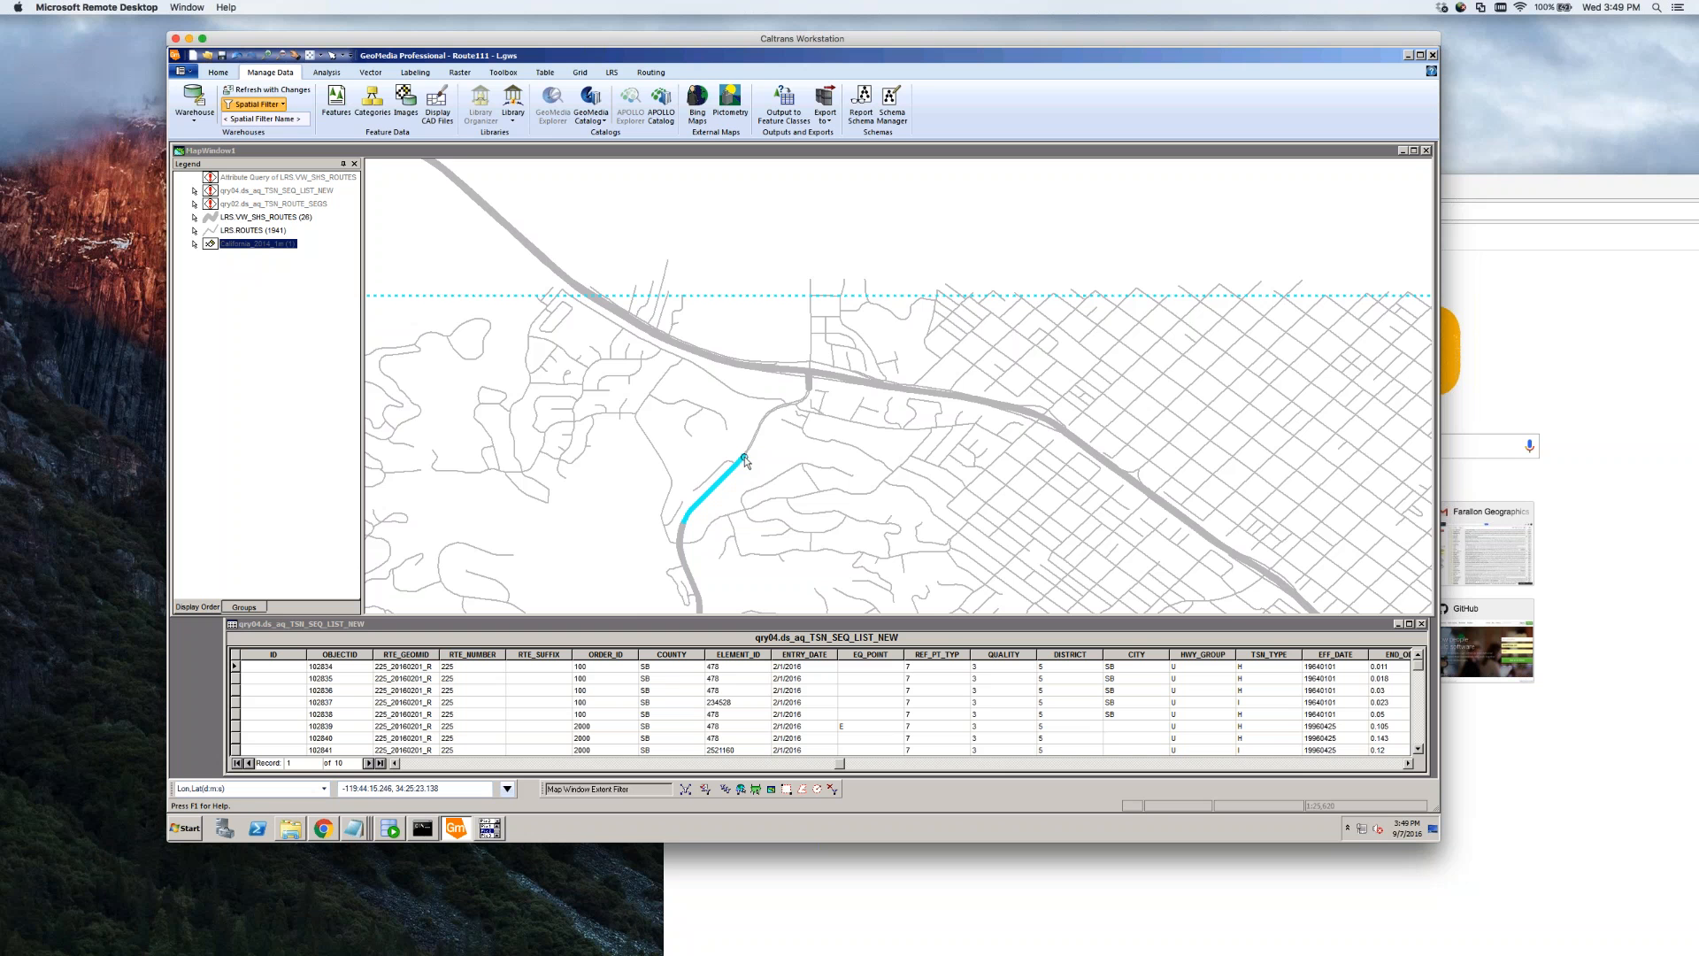
click(740, 459)
scroll(734, 491, up, 1)
scroll(731, 438, down, 1)
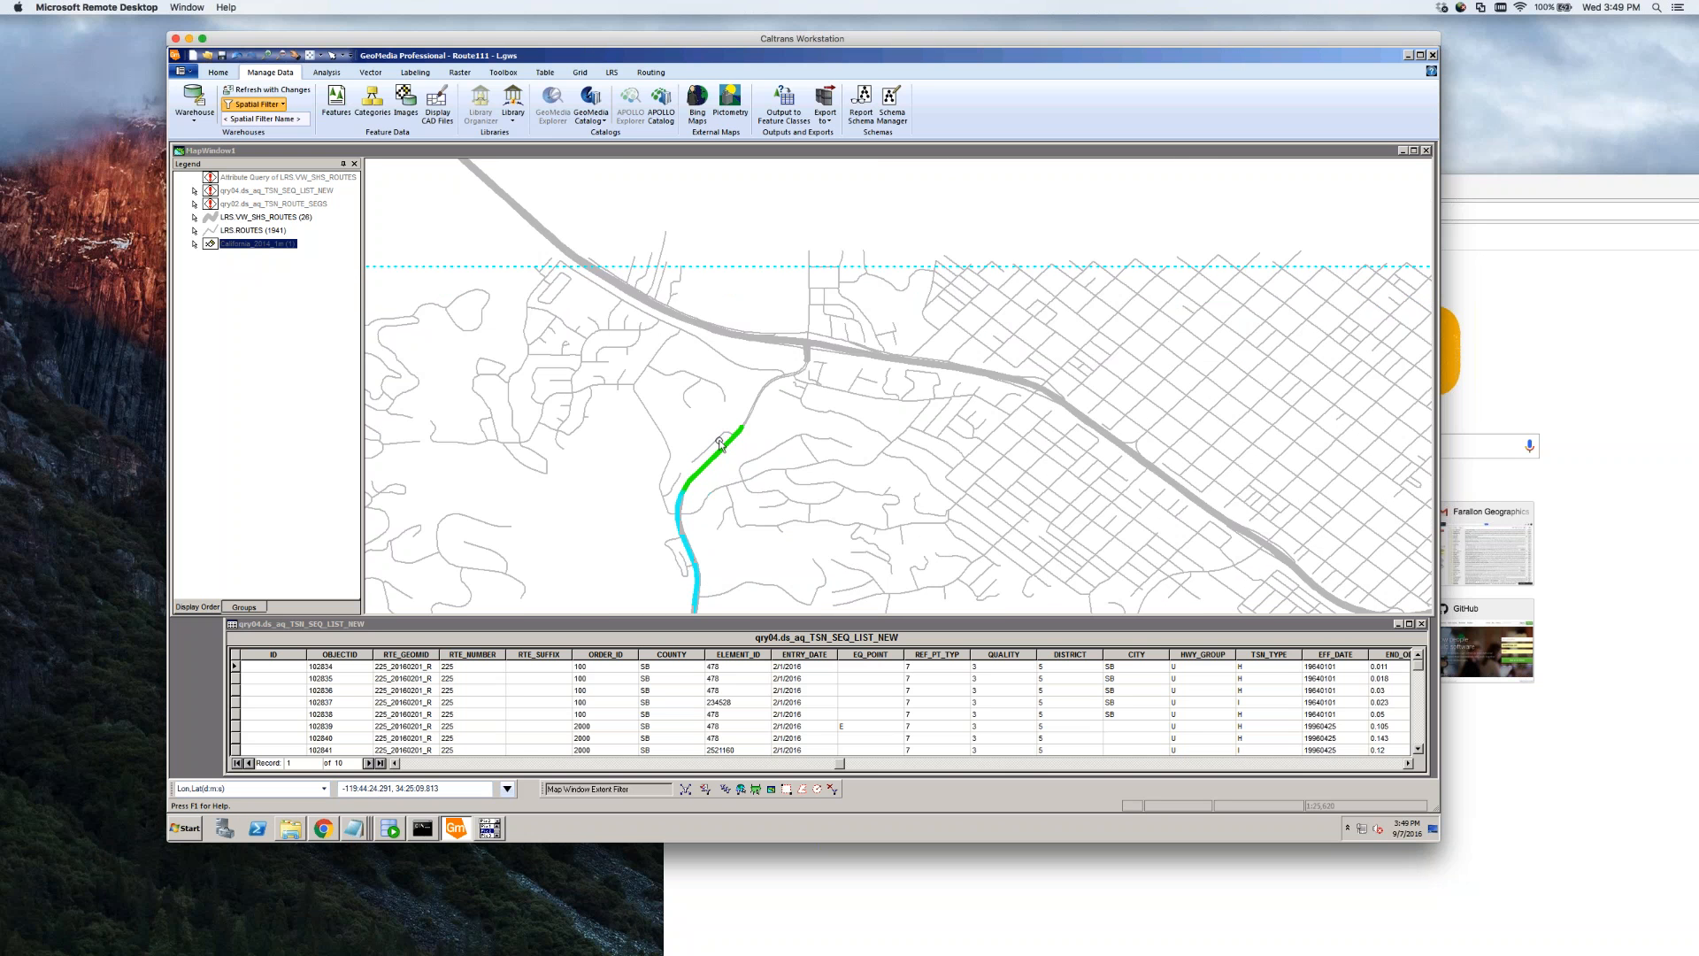
scroll(721, 472, down, 2)
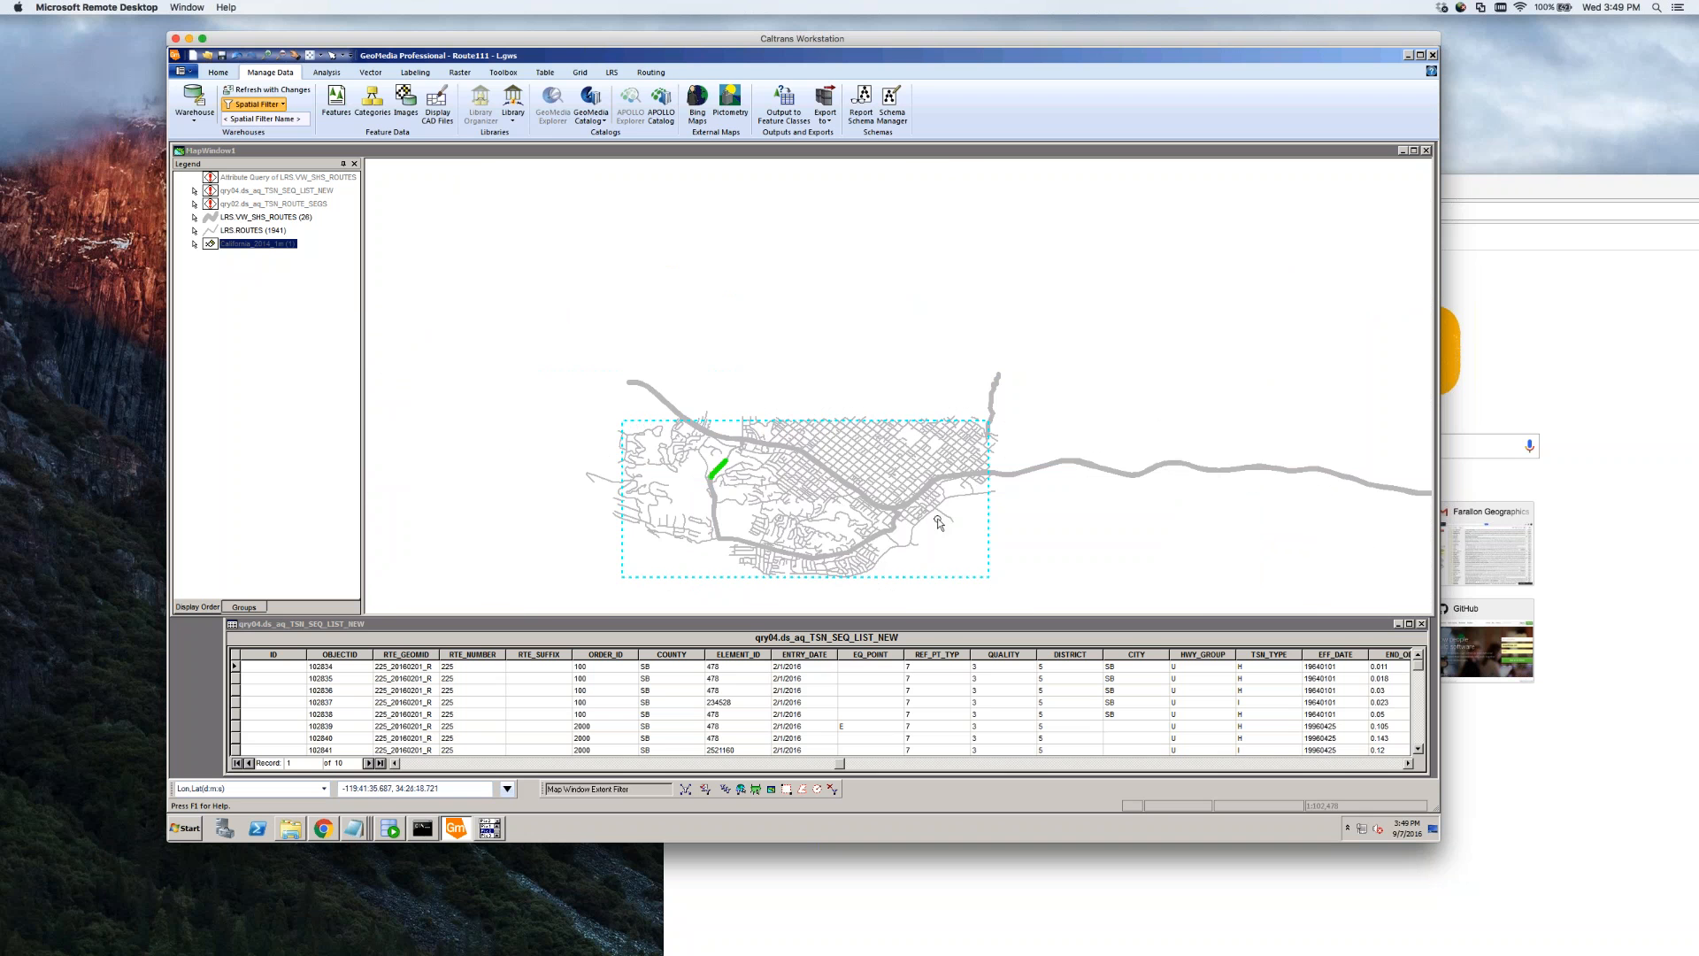
scroll(937, 519, up, 1)
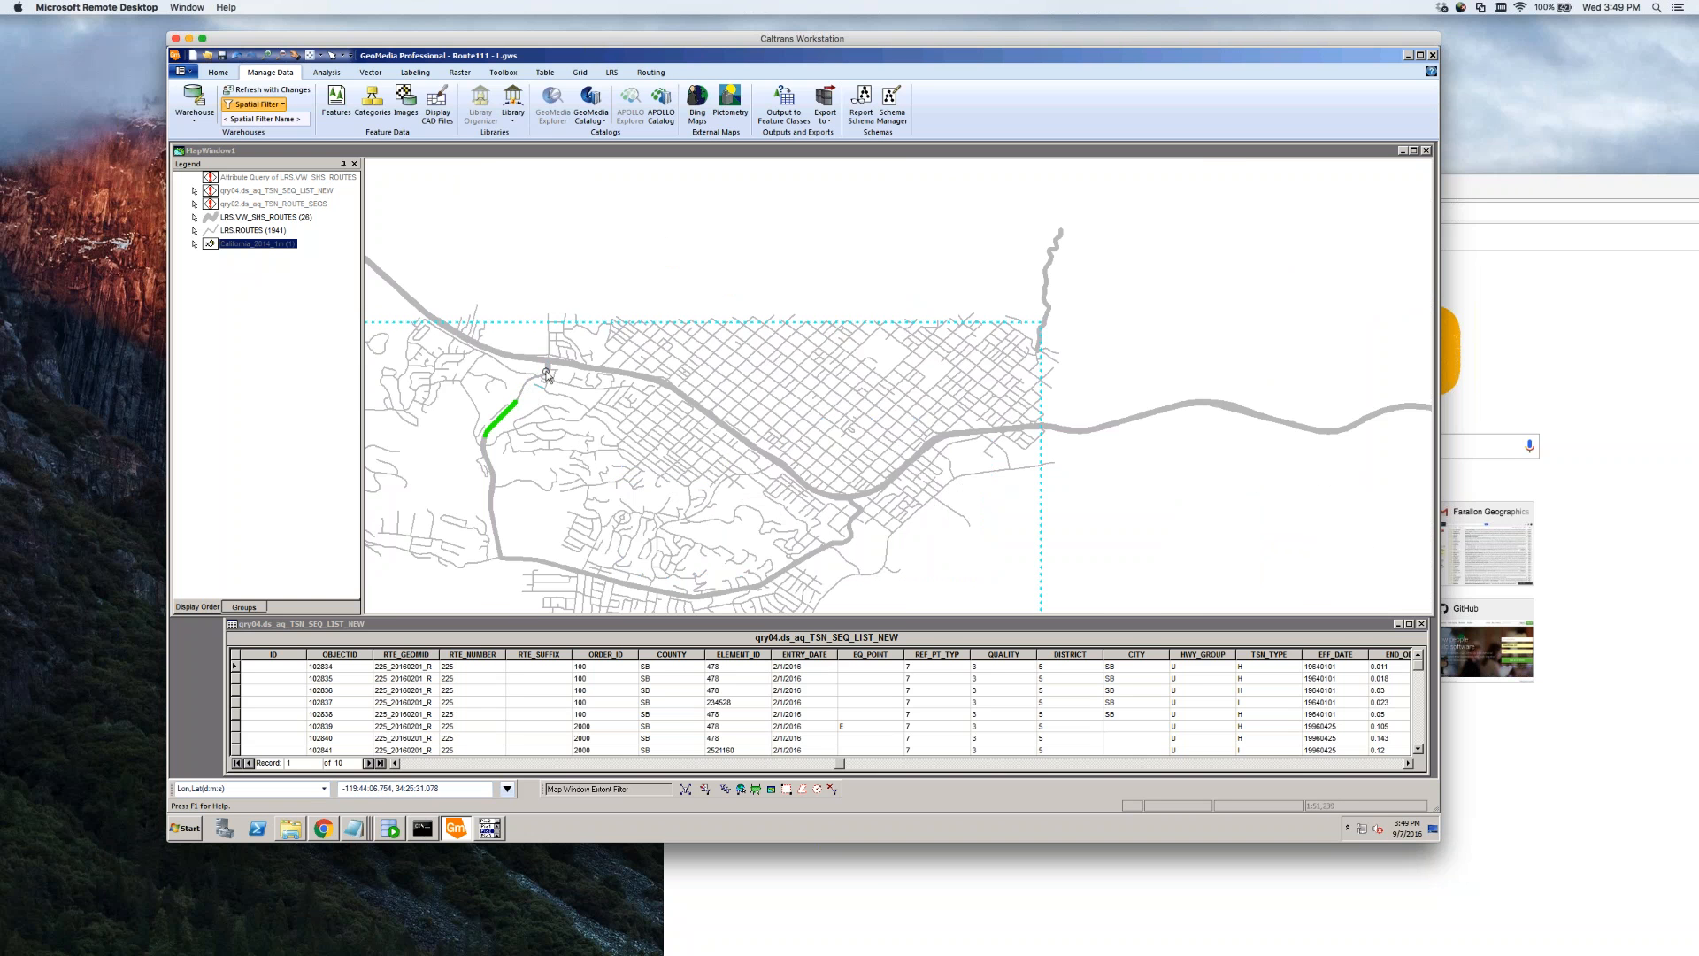
scroll(858, 515, up, 1)
scroll(851, 484, up, 2)
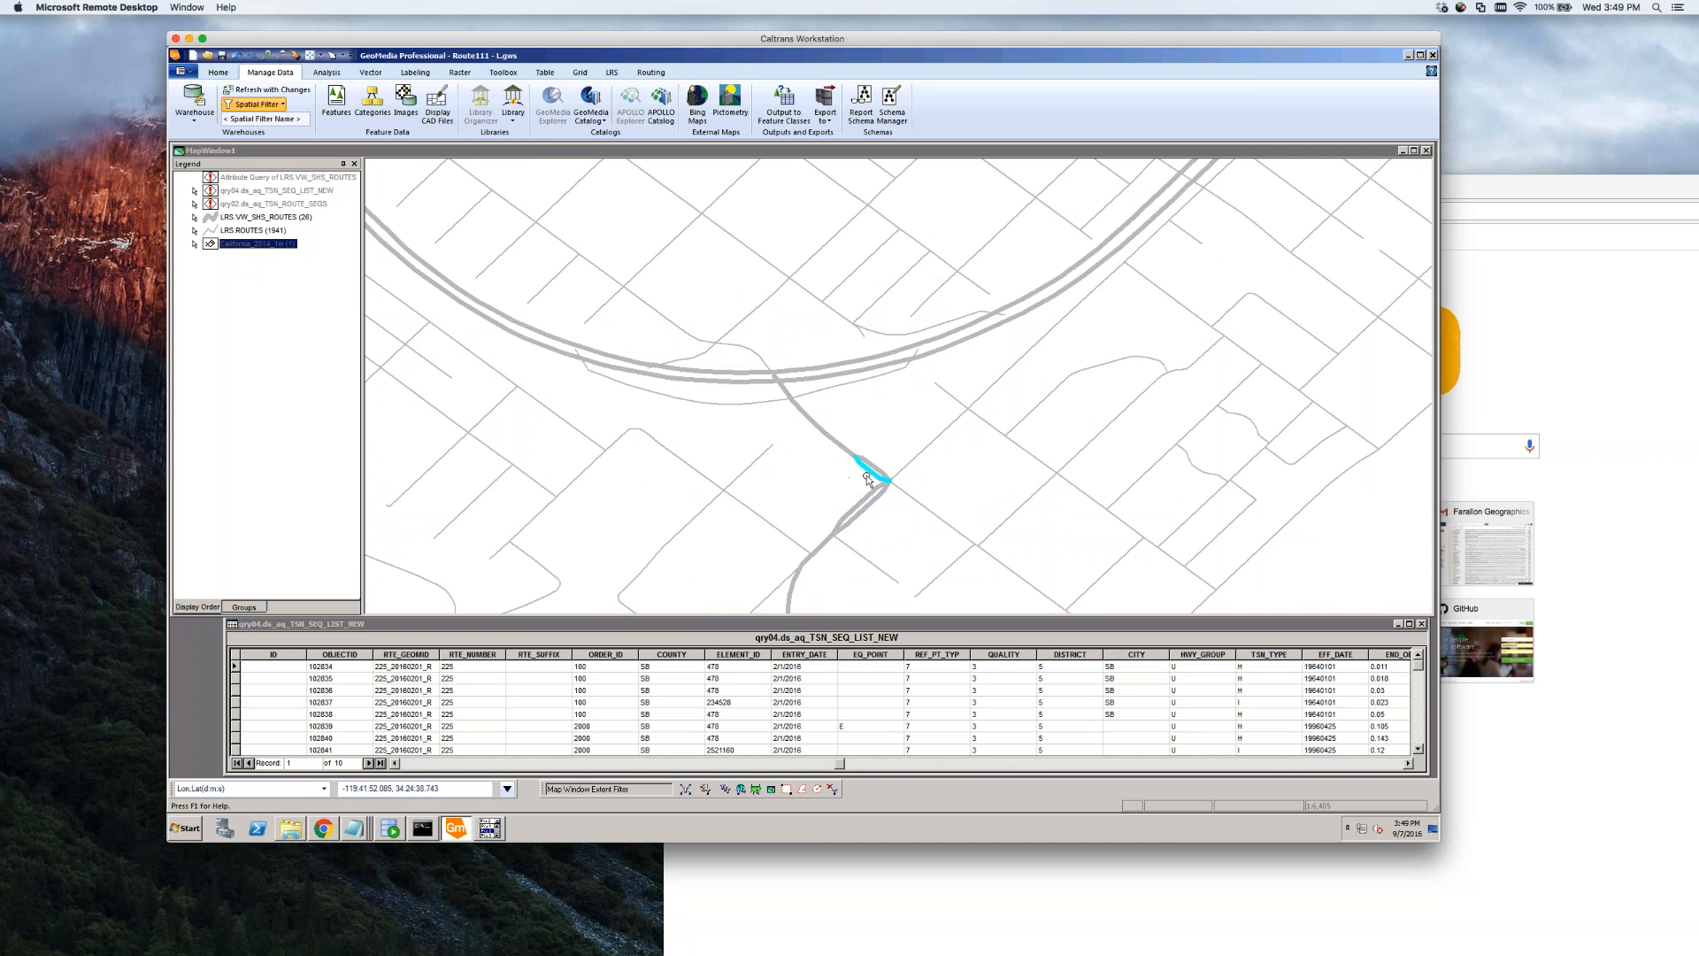
click(870, 468)
click(834, 487)
Turn on display of the California_2014_1m aerial imagery layer
right_click(257, 247)
click(281, 256)
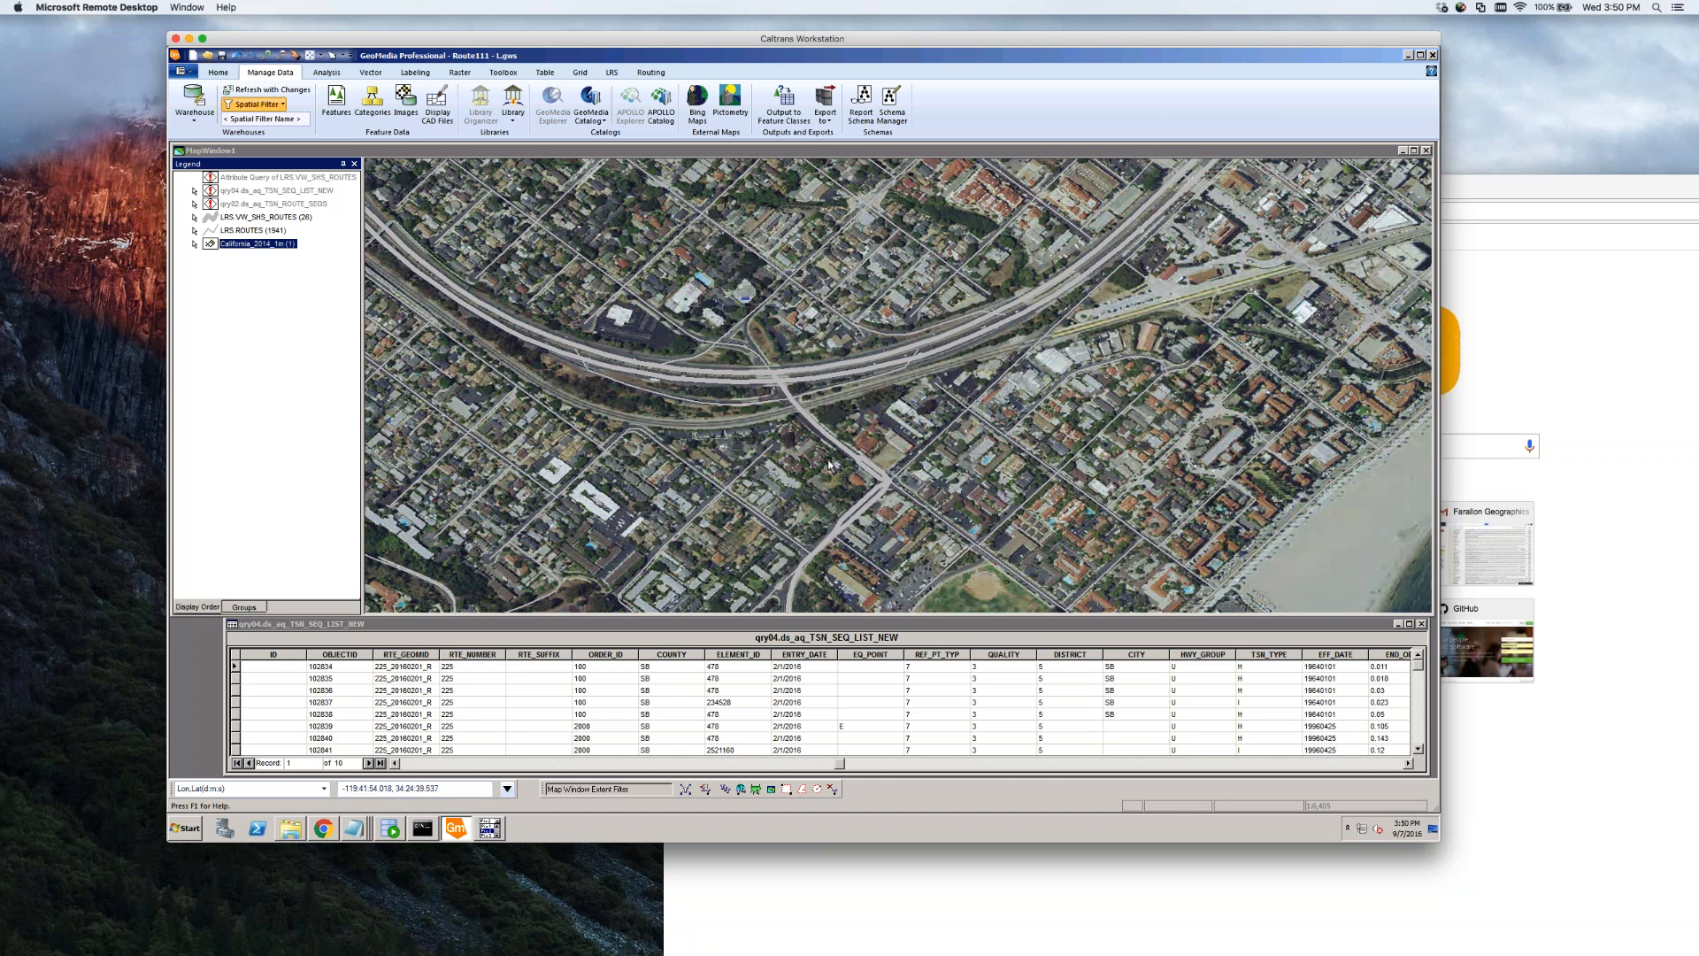
Zoom in on the interchange area, then closer onto the route along the street
click(266, 55)
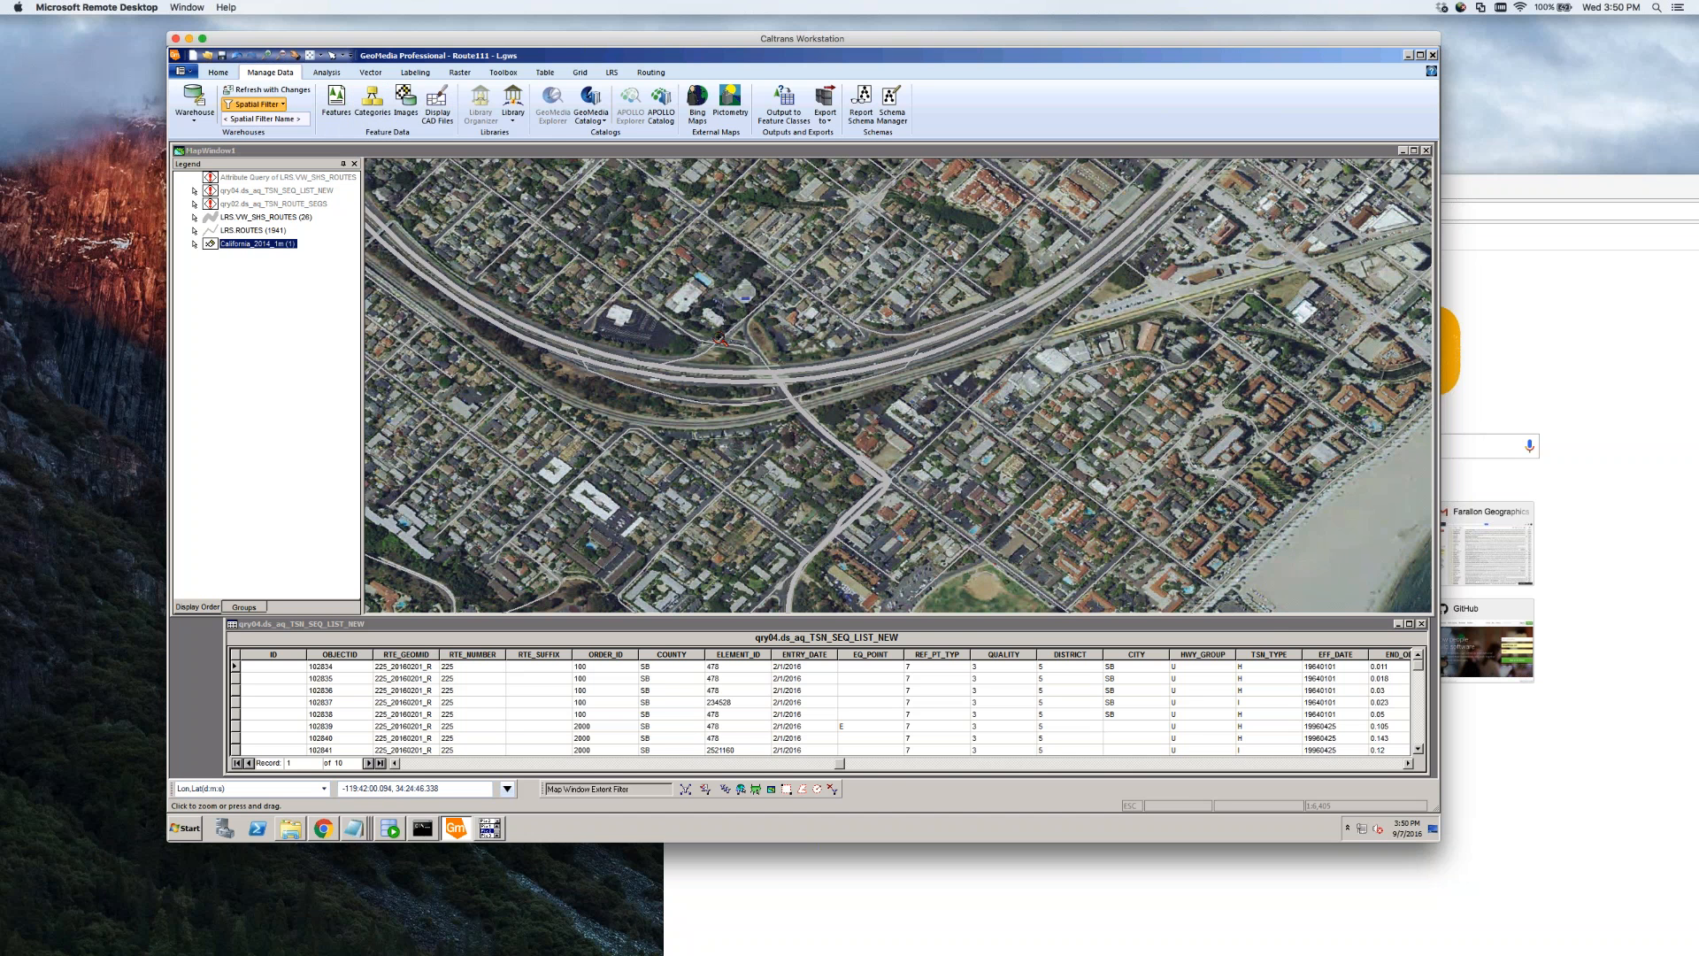
drag(619, 270, 978, 571)
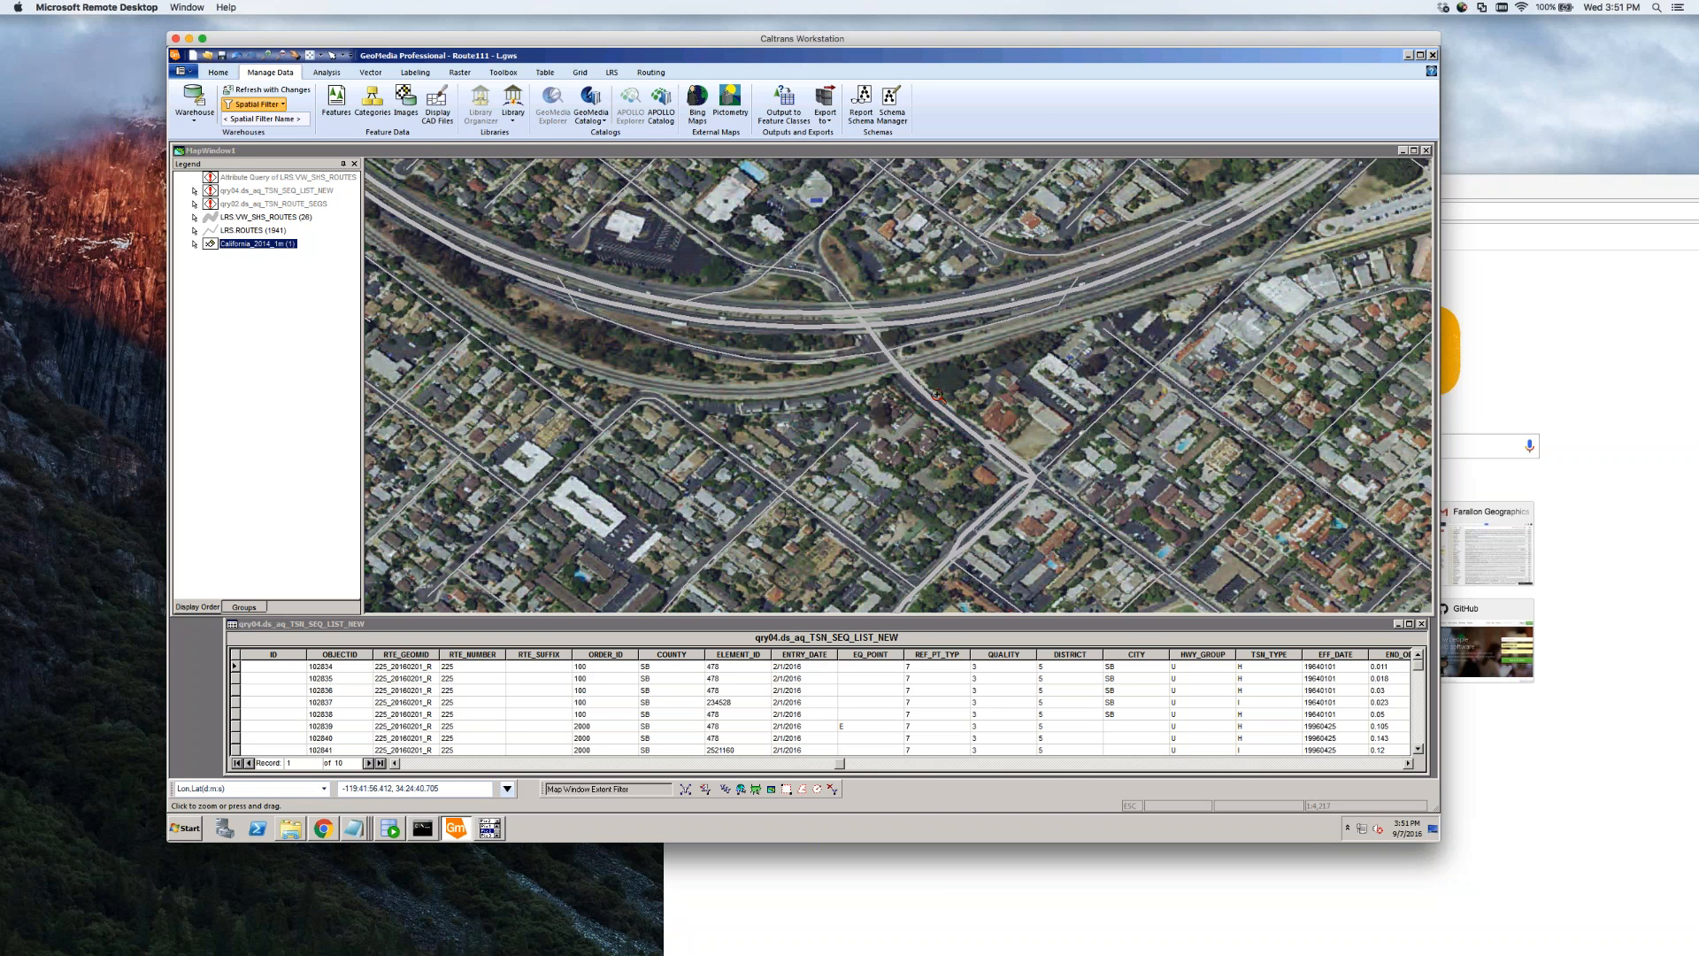
drag(940, 426, 886, 484)
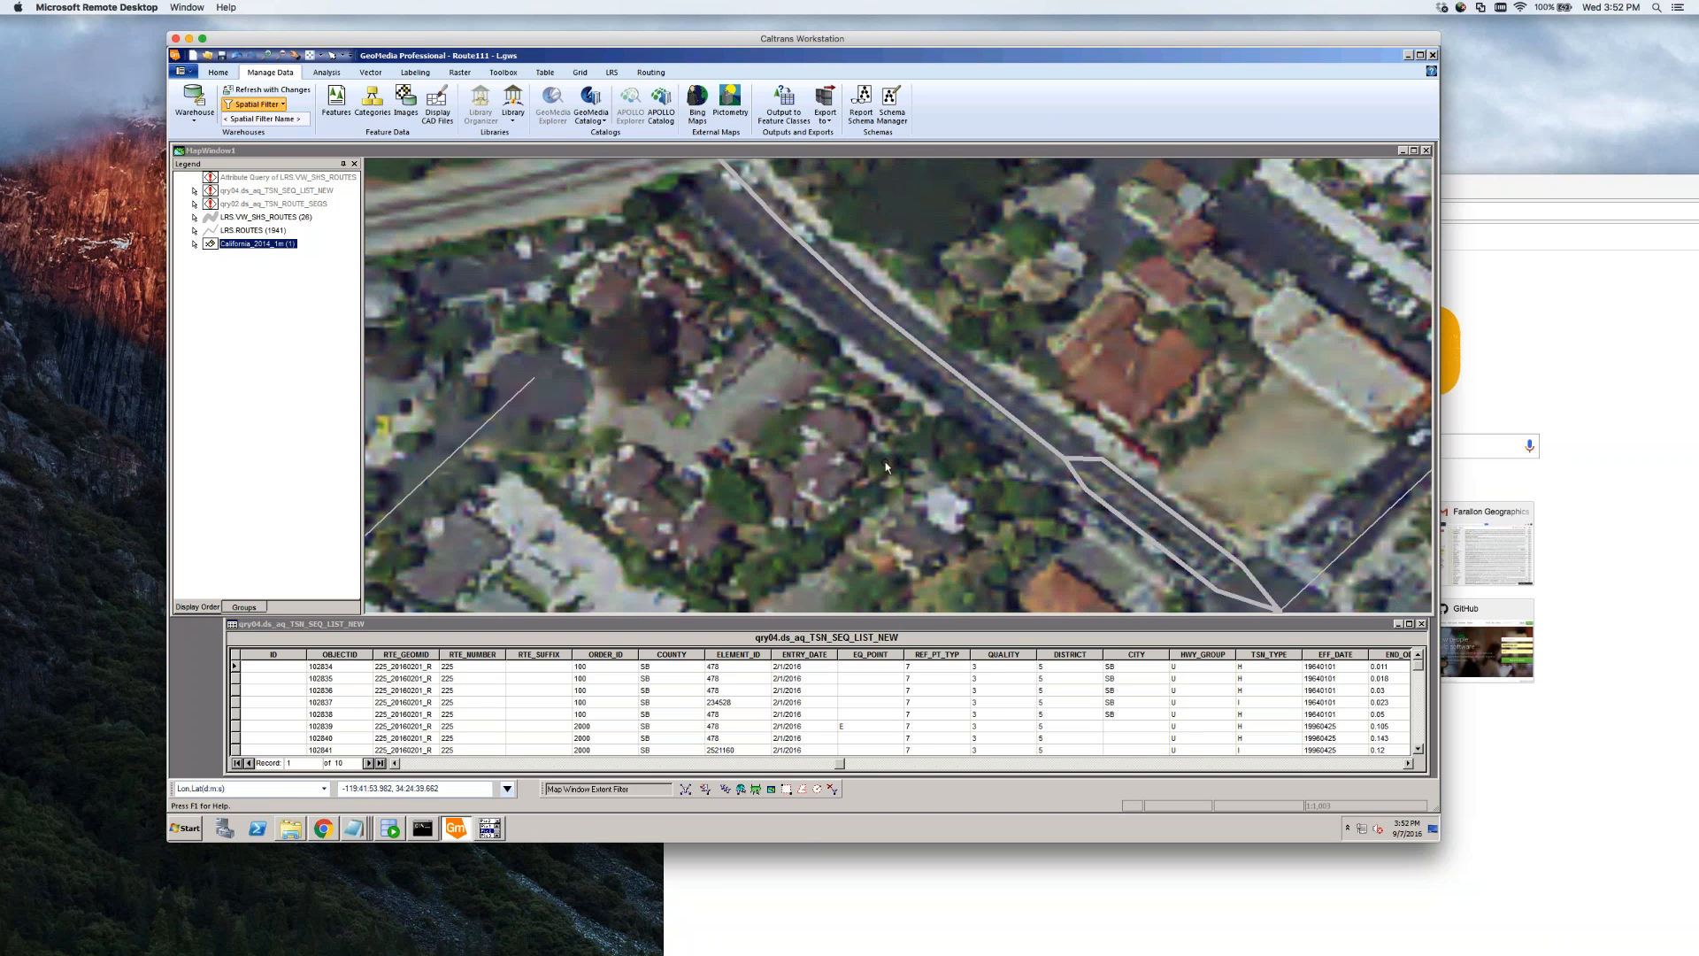
Split the selected street route line with a drawn split line using Vector > Split
click(965, 384)
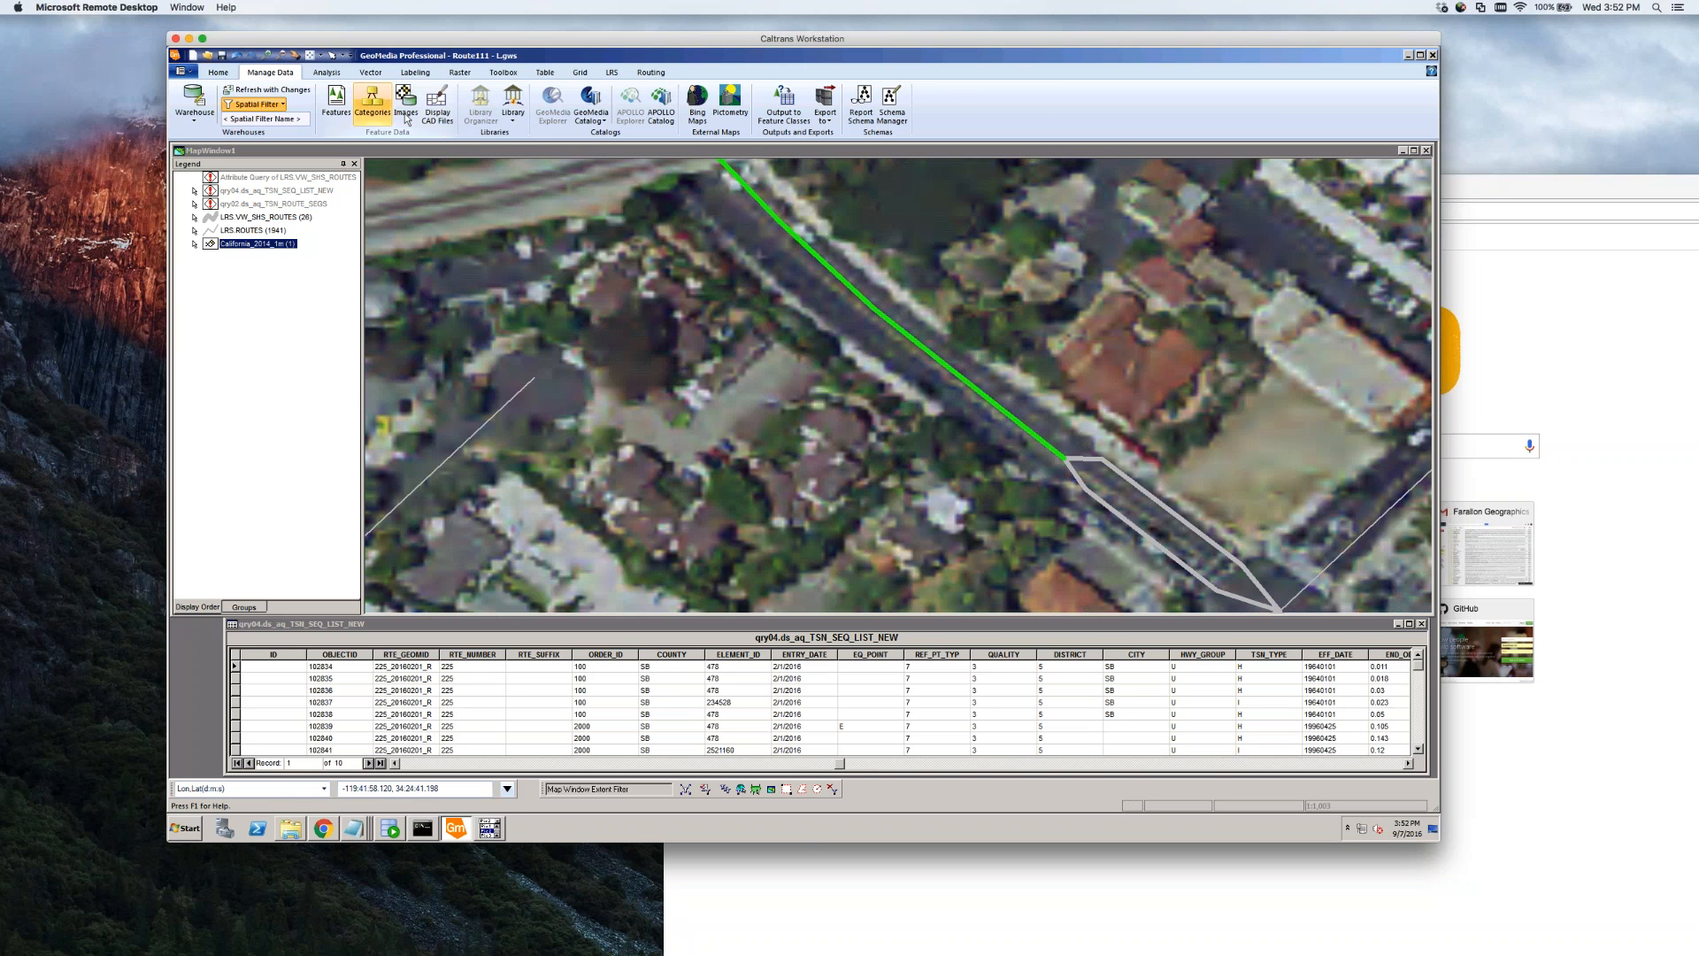
click(380, 75)
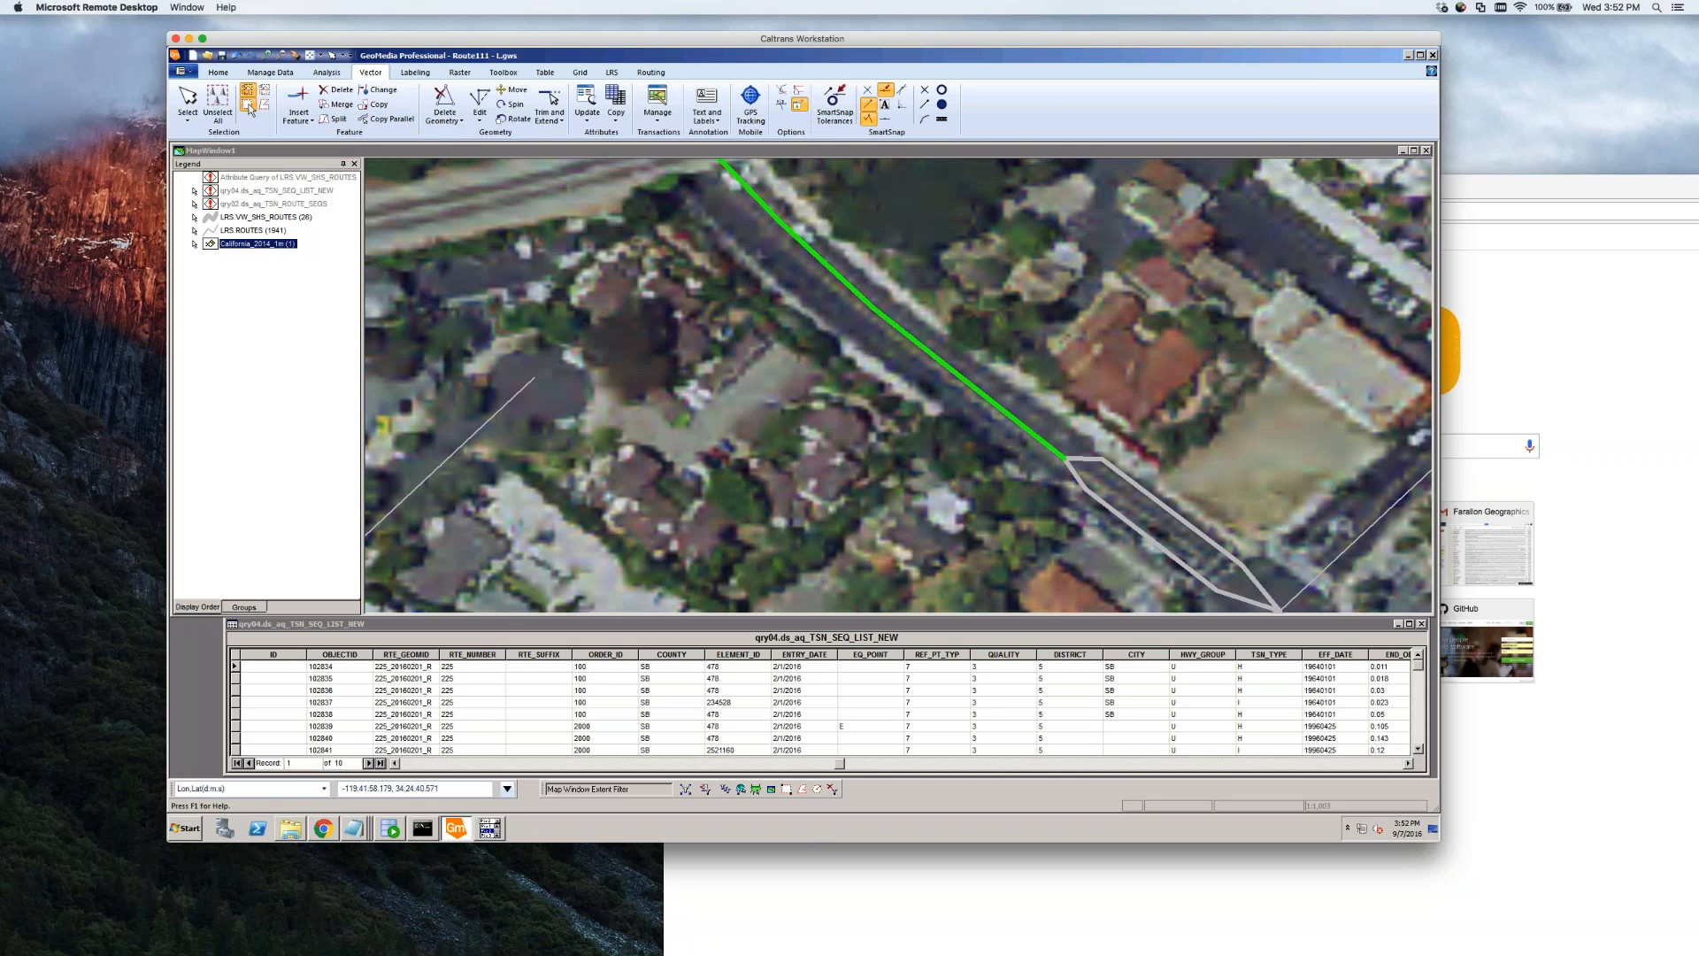
click(335, 122)
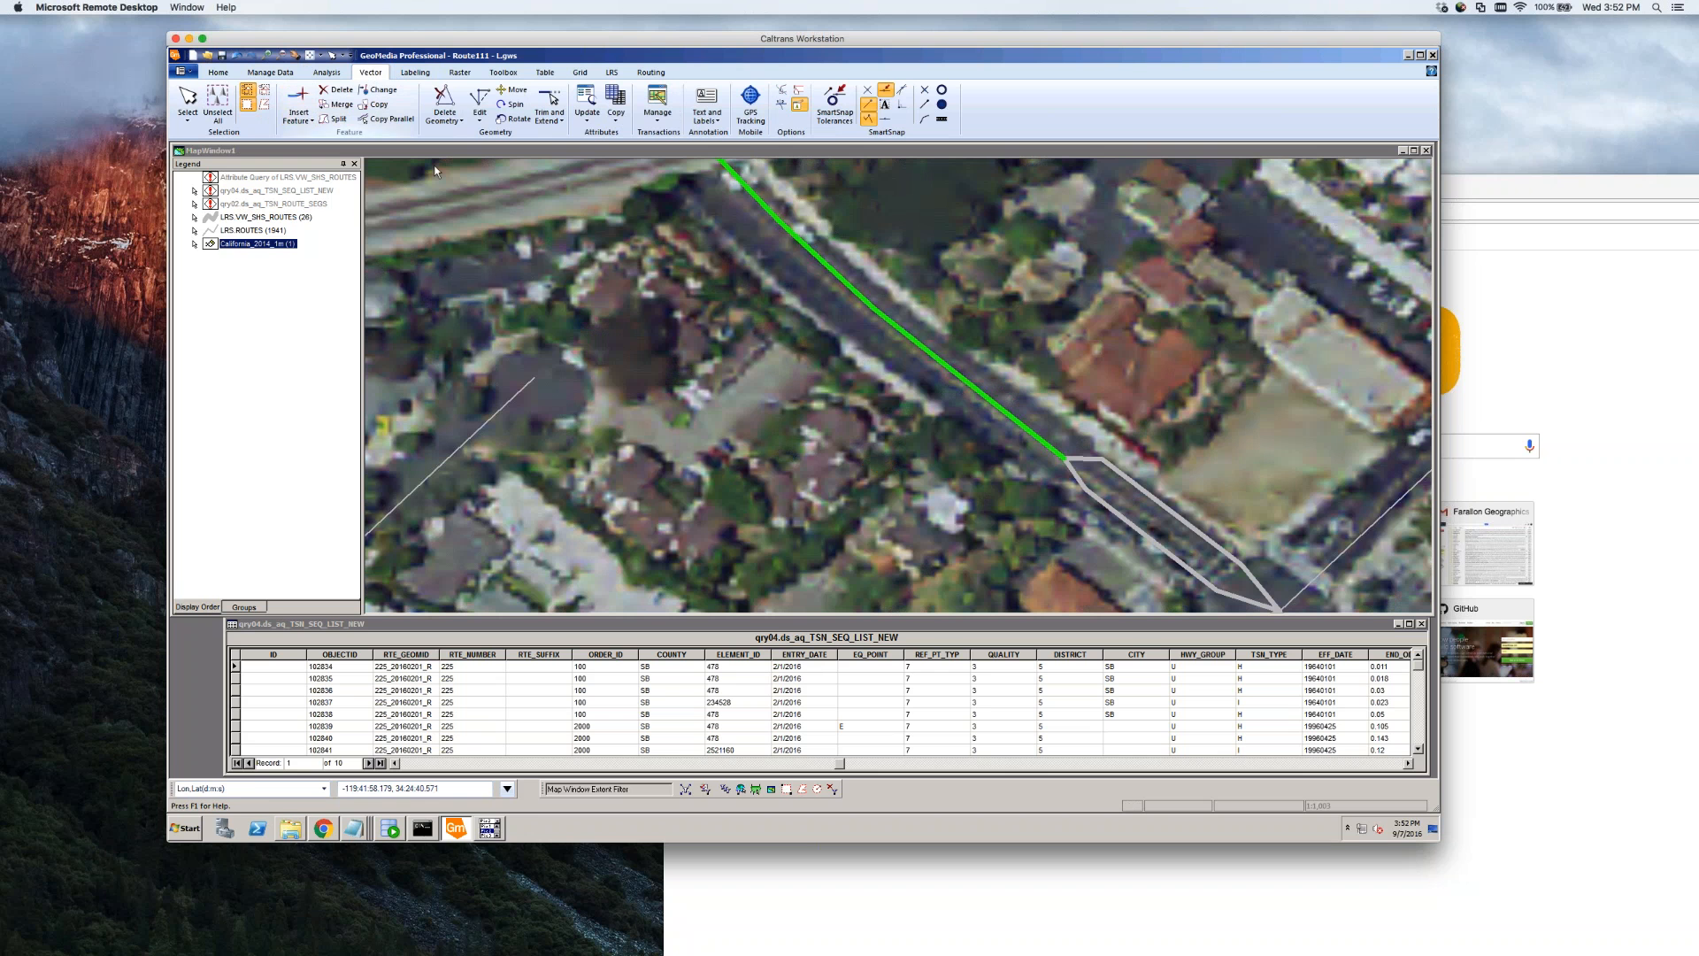
click(1011, 307)
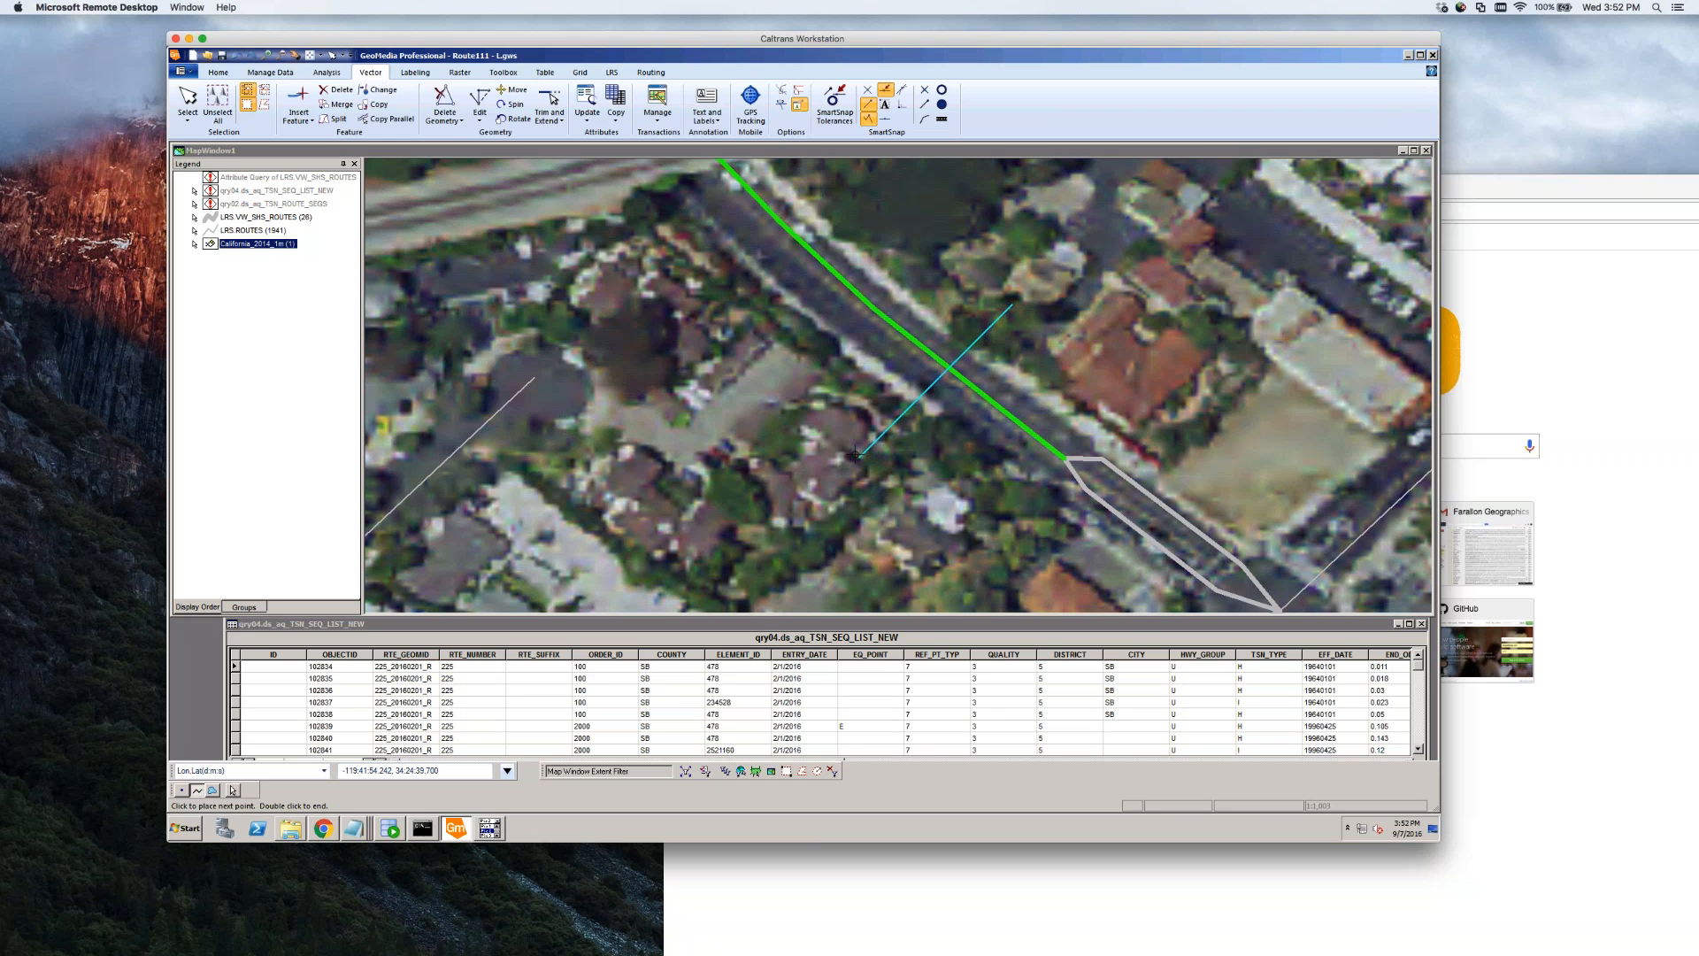
double_click(778, 398)
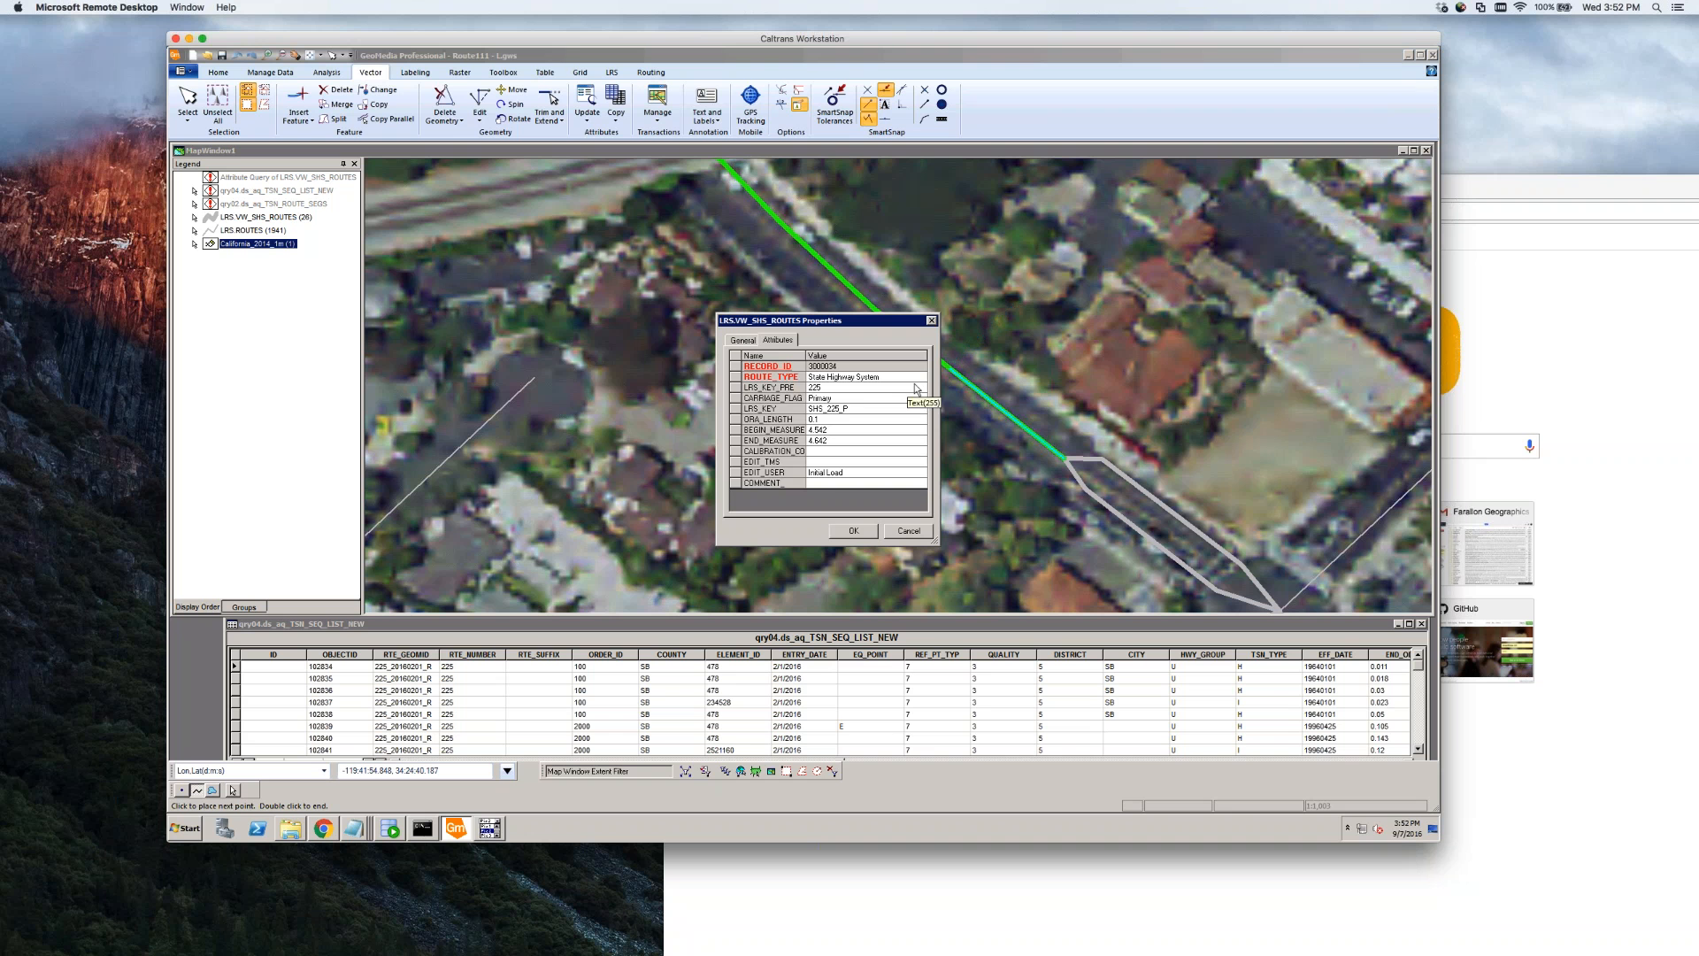
Accept the first piece, set ROUTE_TYPE to Uncalibrated, then cancel and discard the second piece's edit
click(856, 528)
click(863, 377)
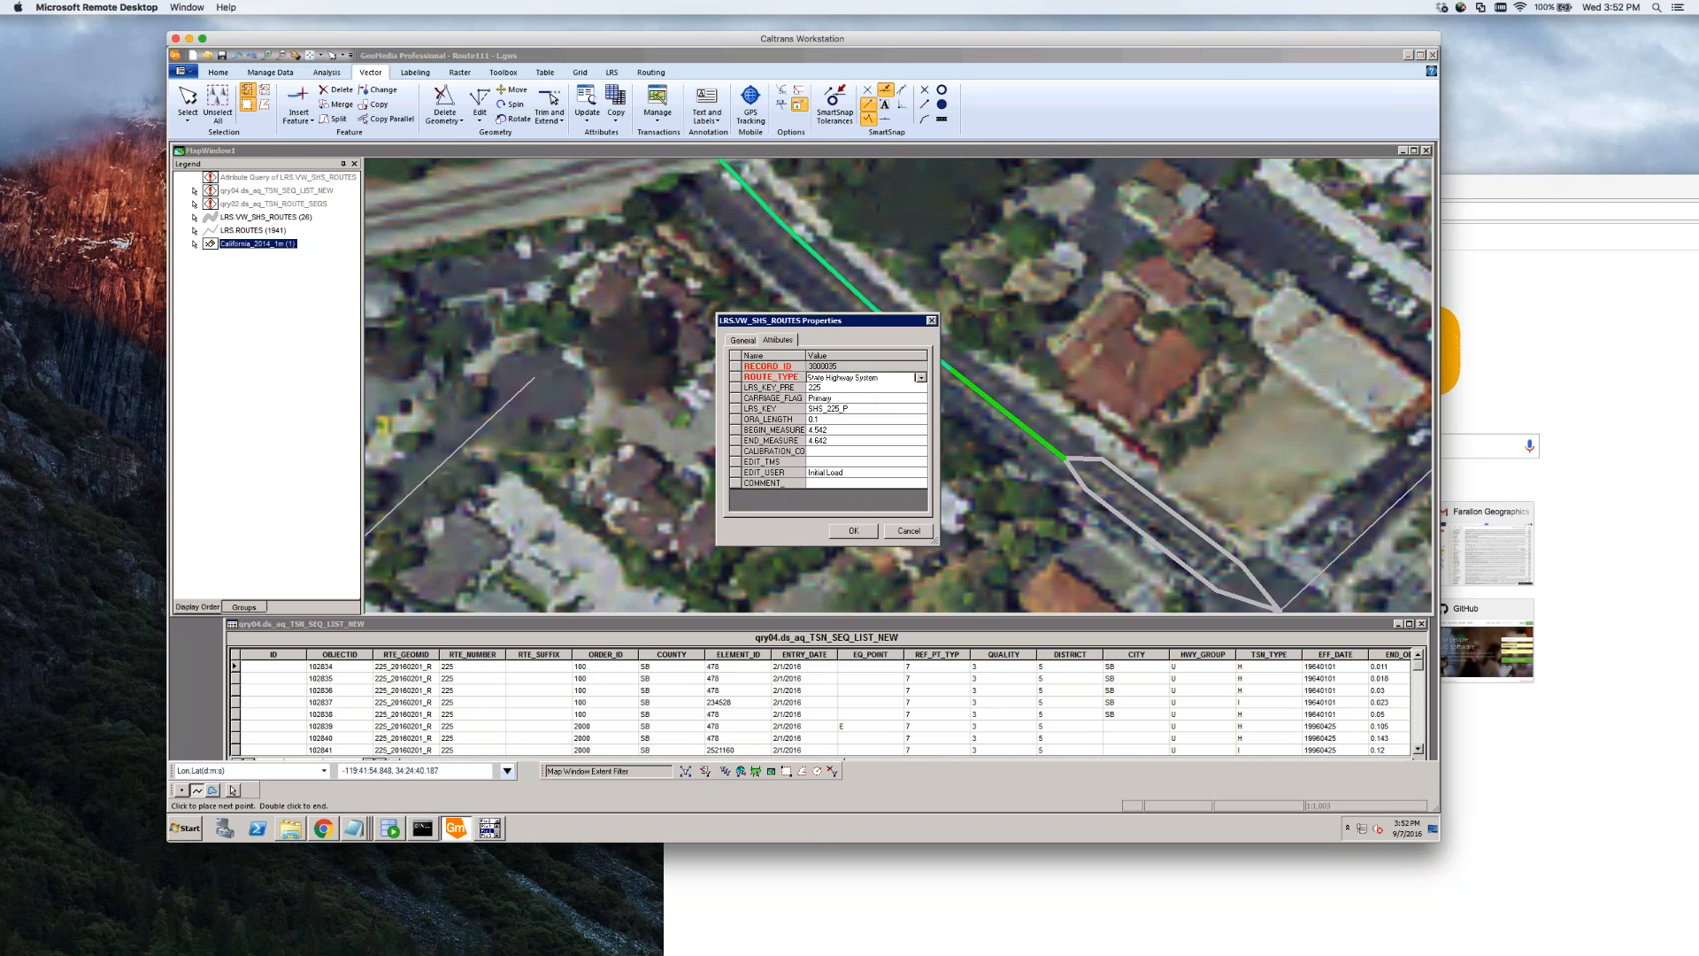
click(922, 378)
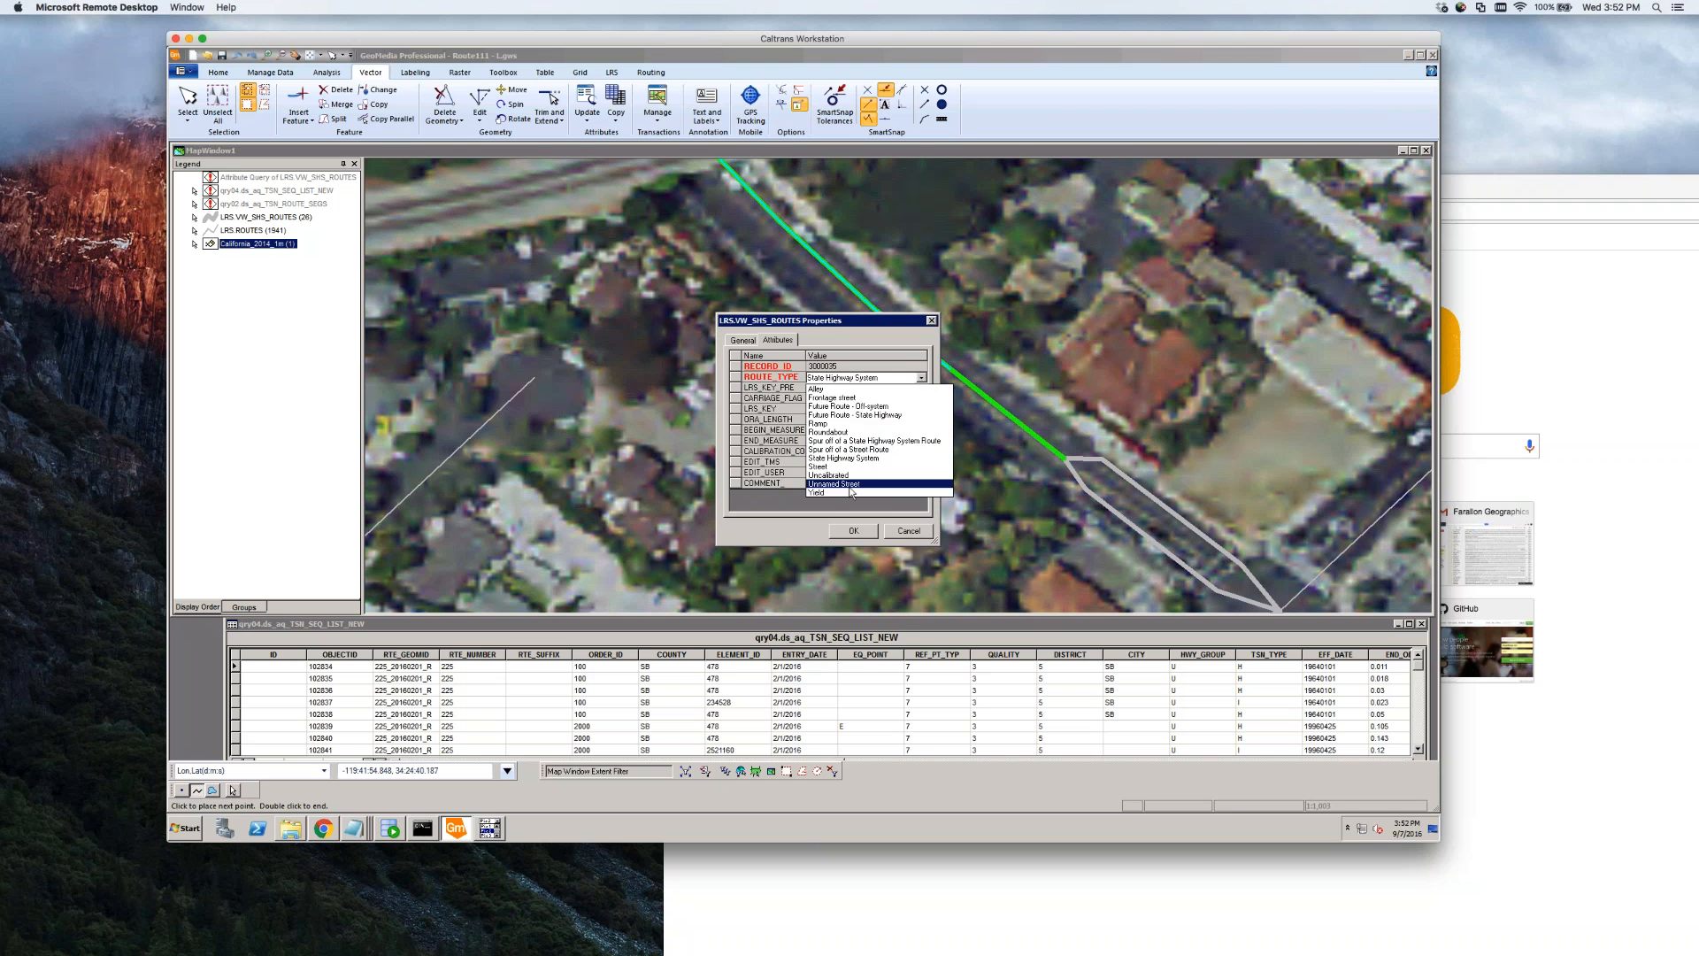
click(845, 475)
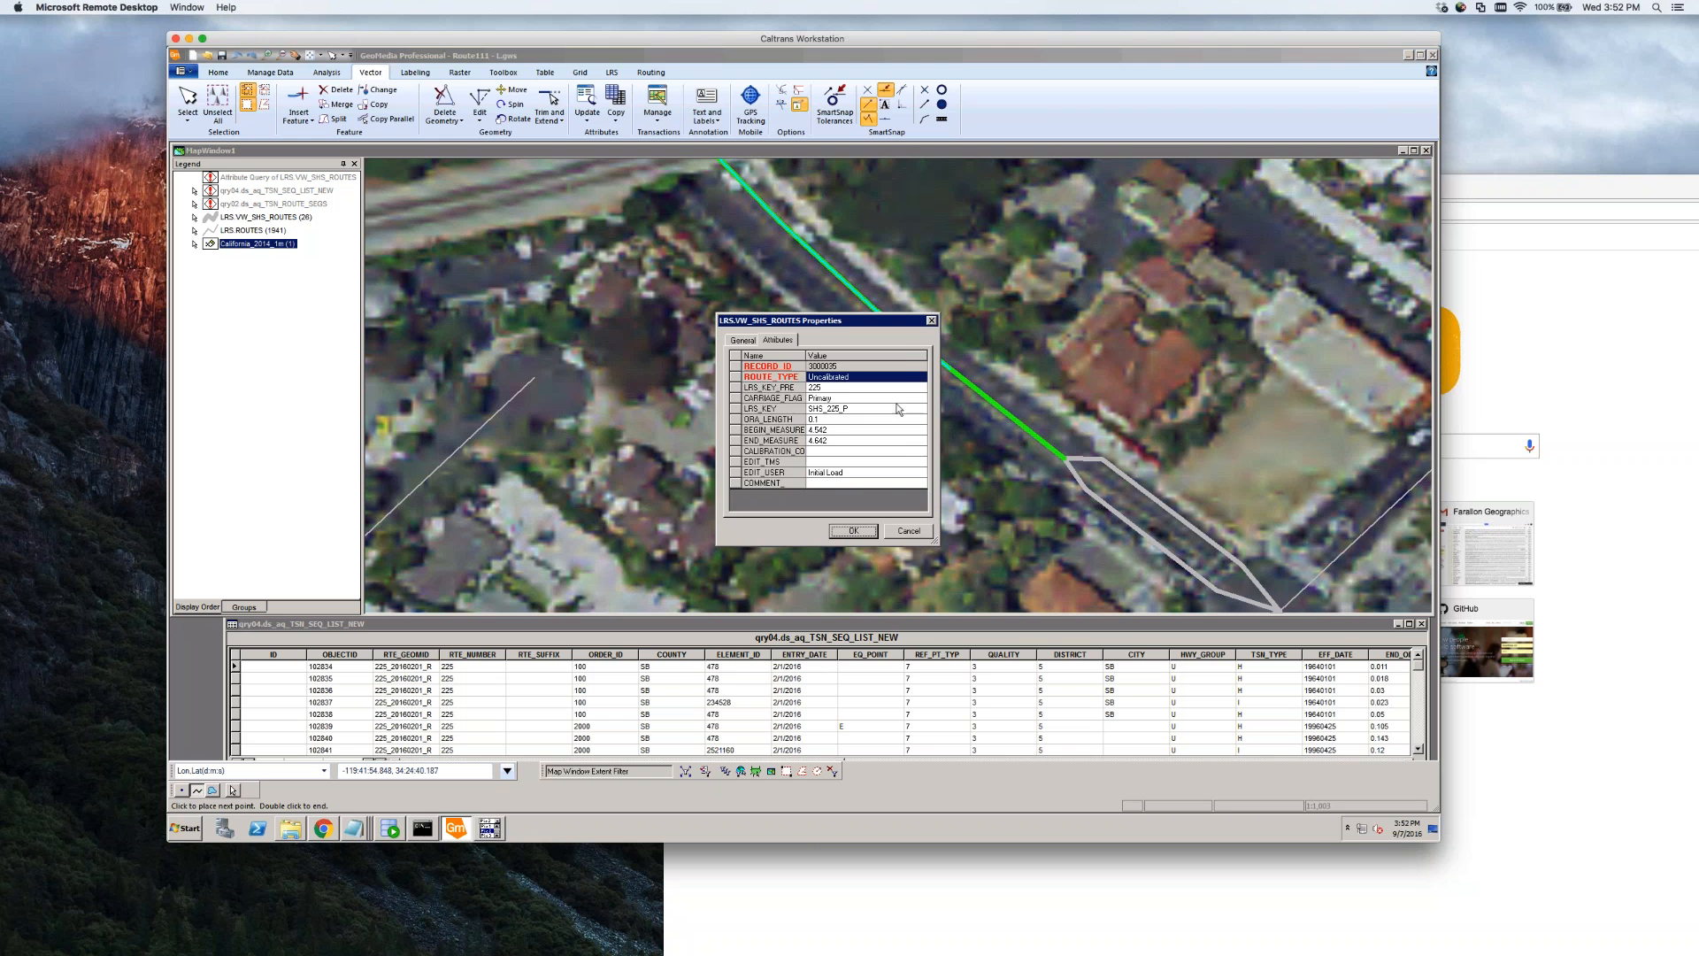
click(915, 533)
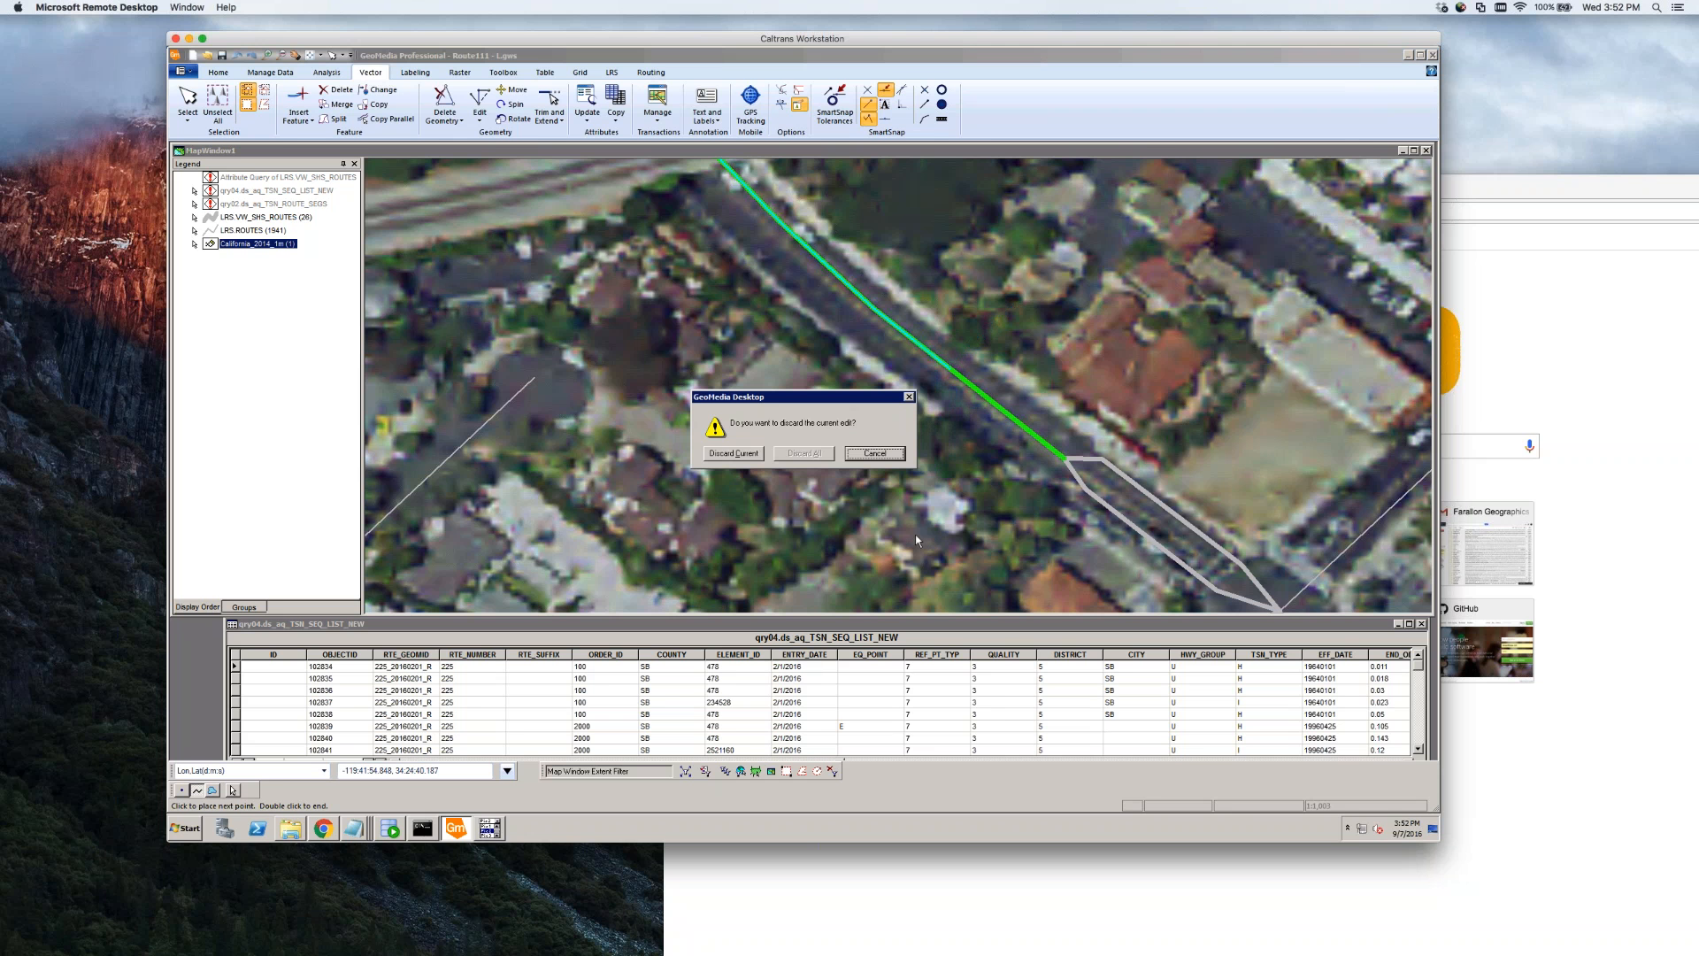
click(762, 451)
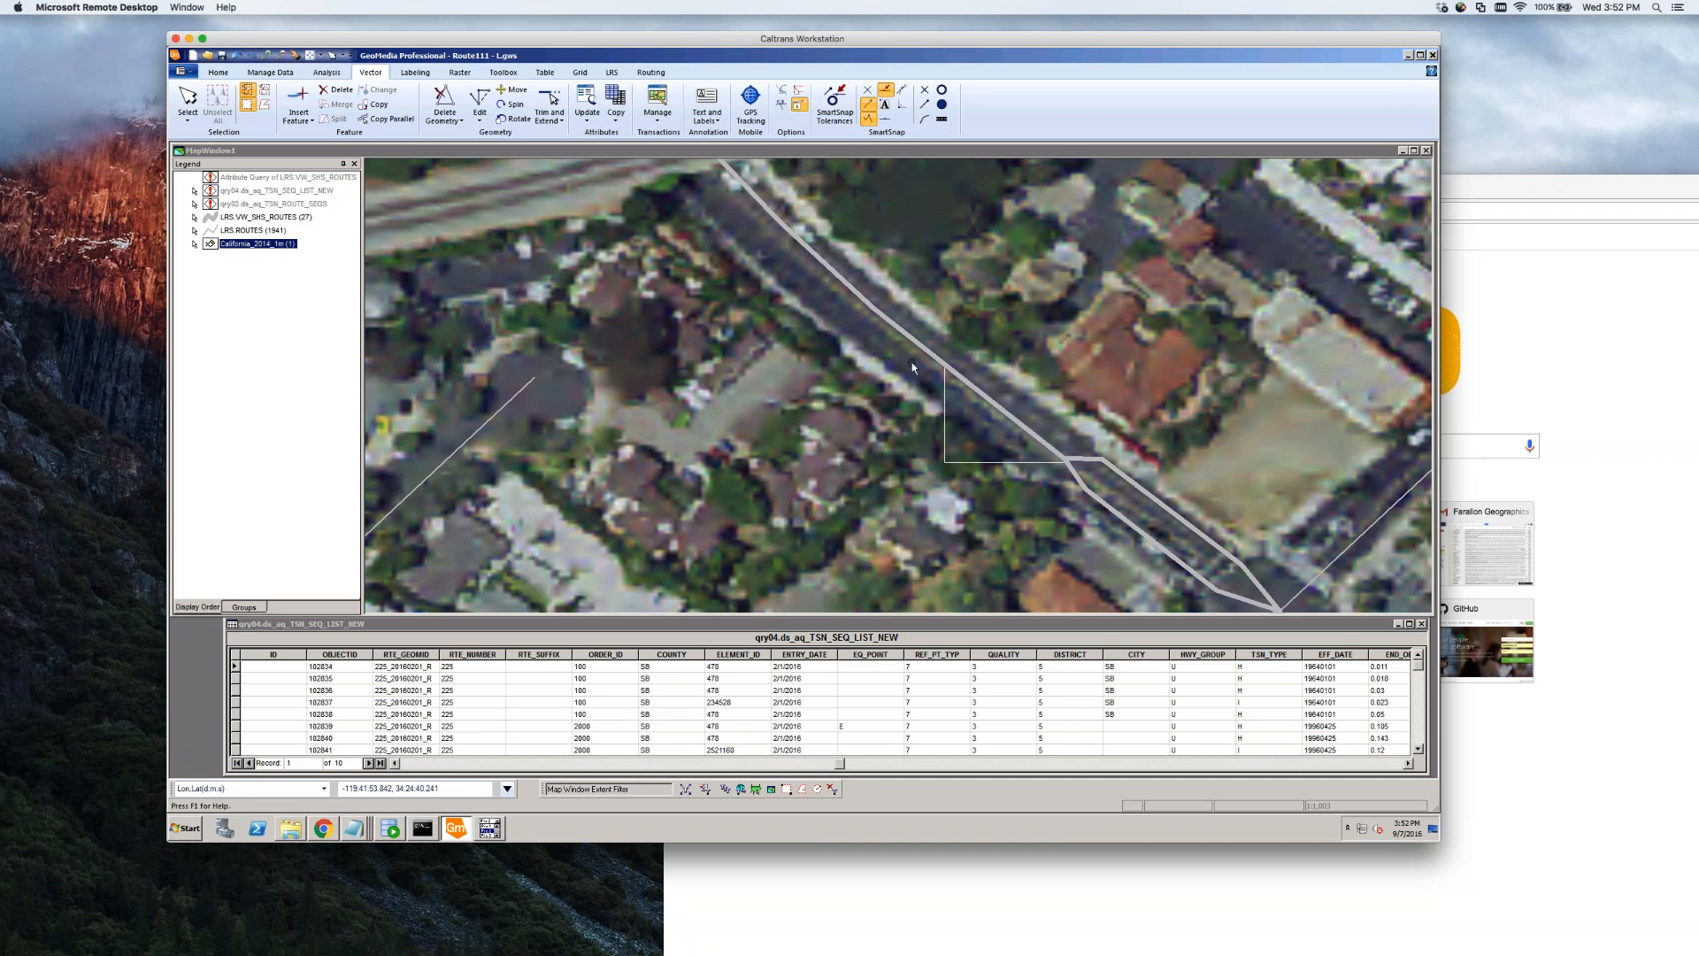
Split the street route again and save the new segment with ROUTE_TYPE Uncalibrated
double_click(910, 337)
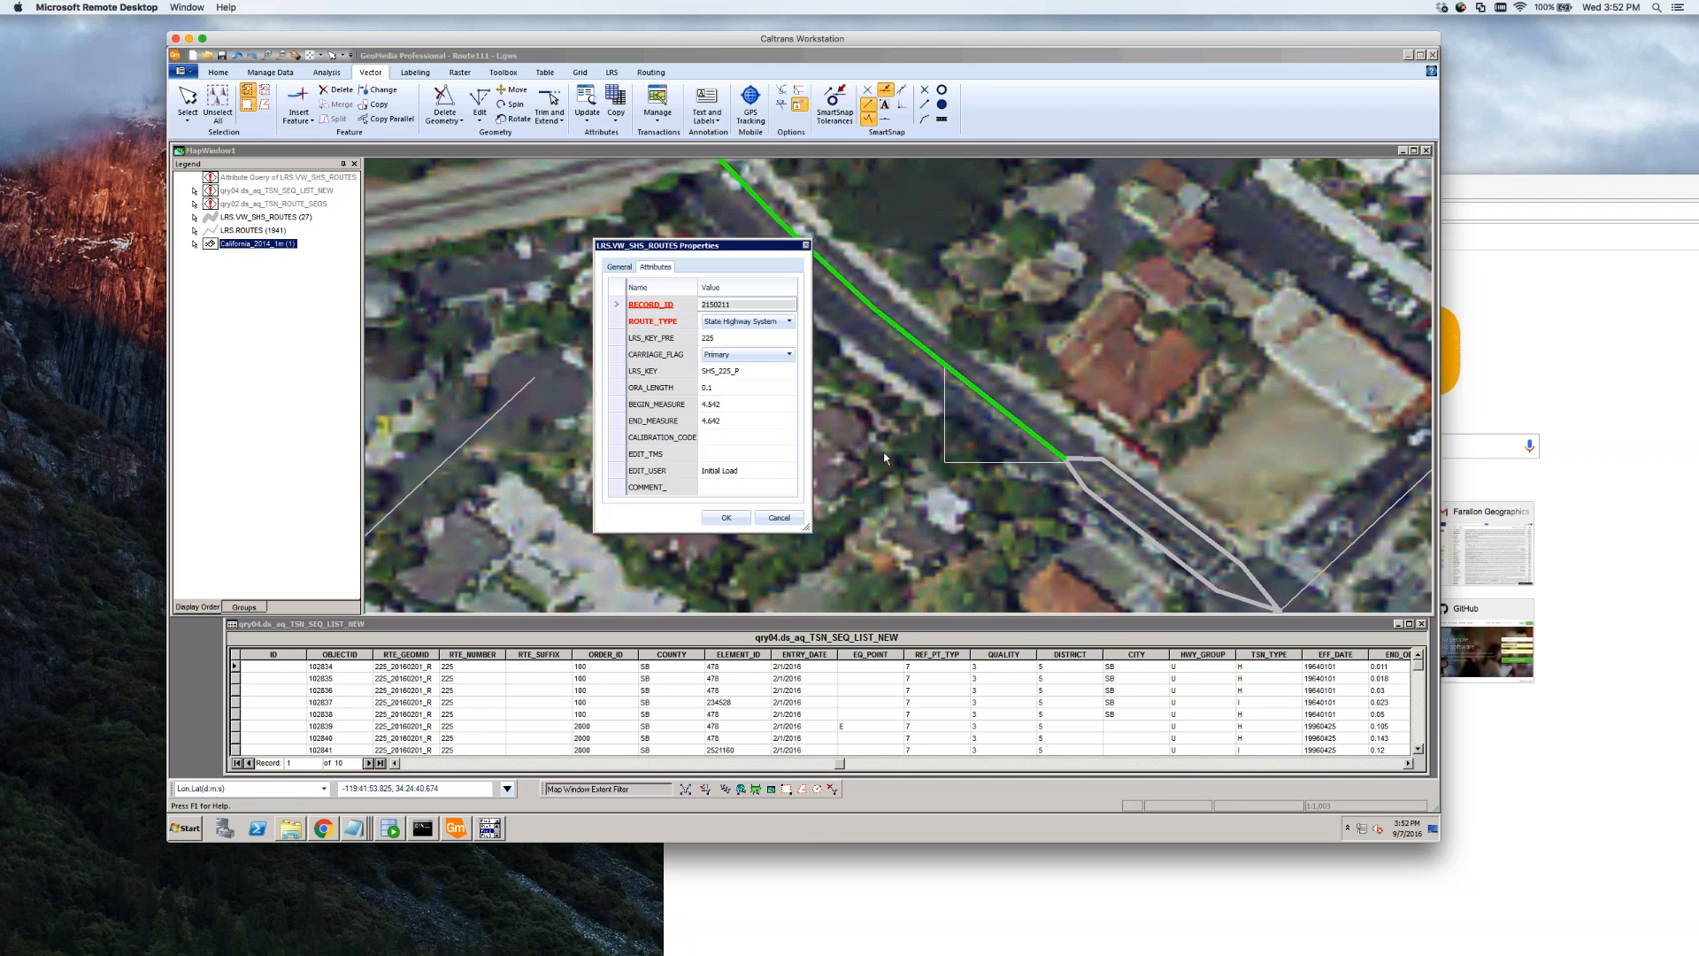
click(779, 518)
click(797, 306)
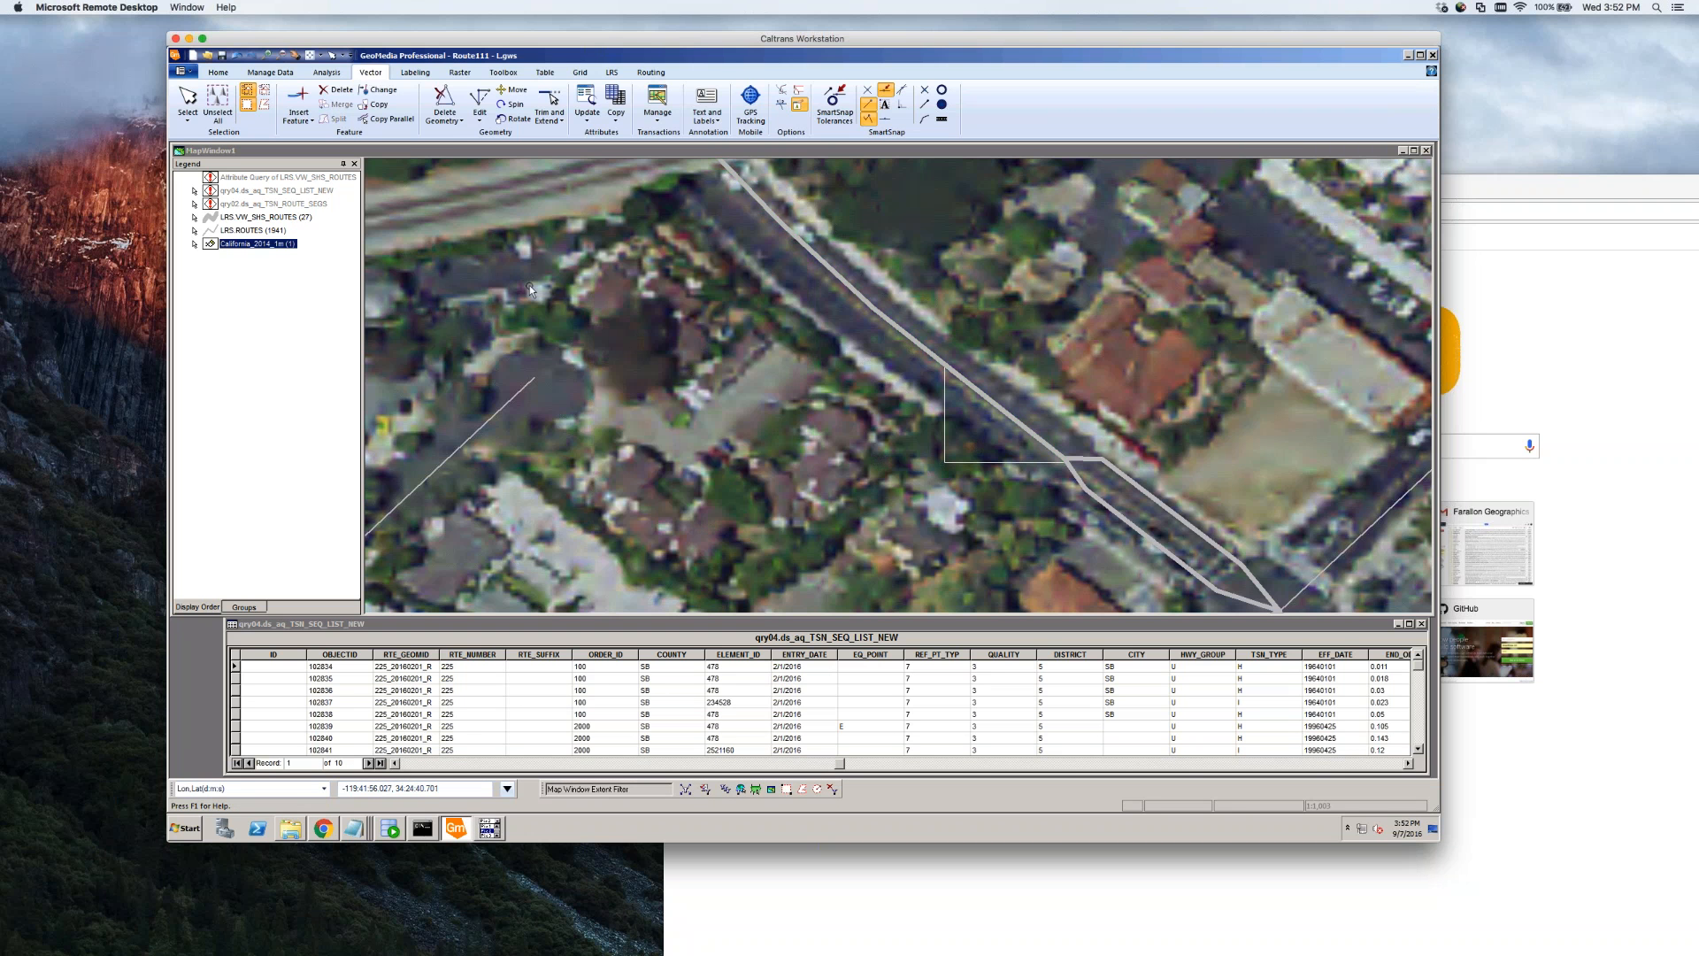
click(874, 305)
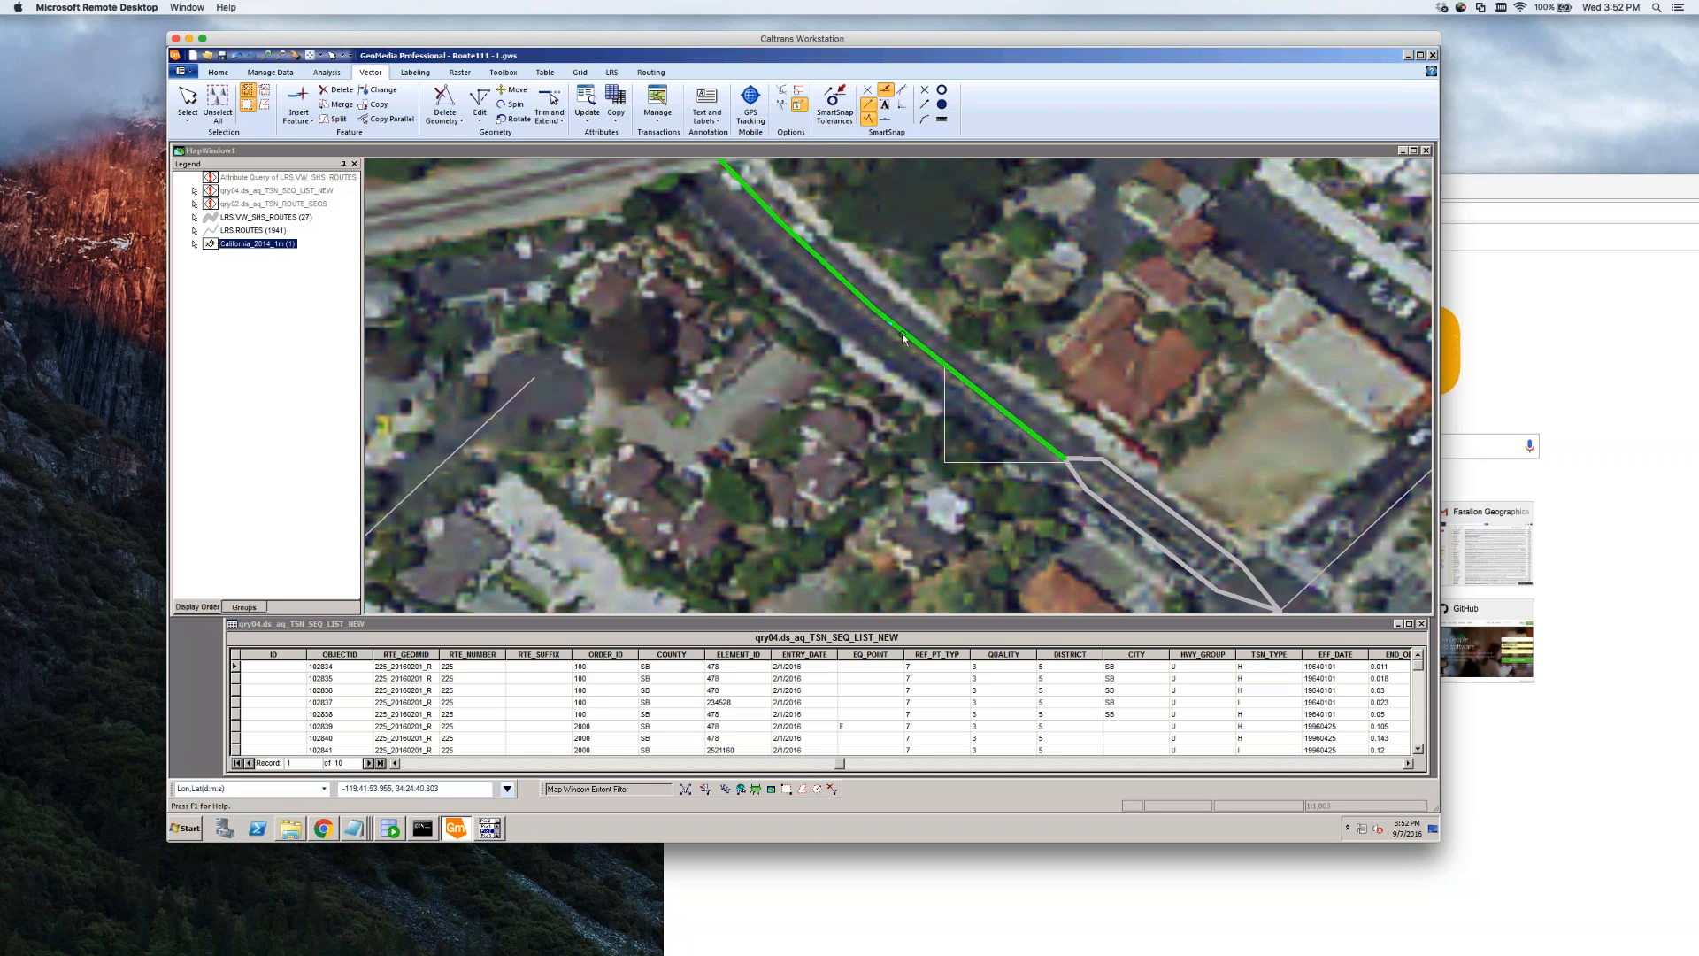
click(337, 119)
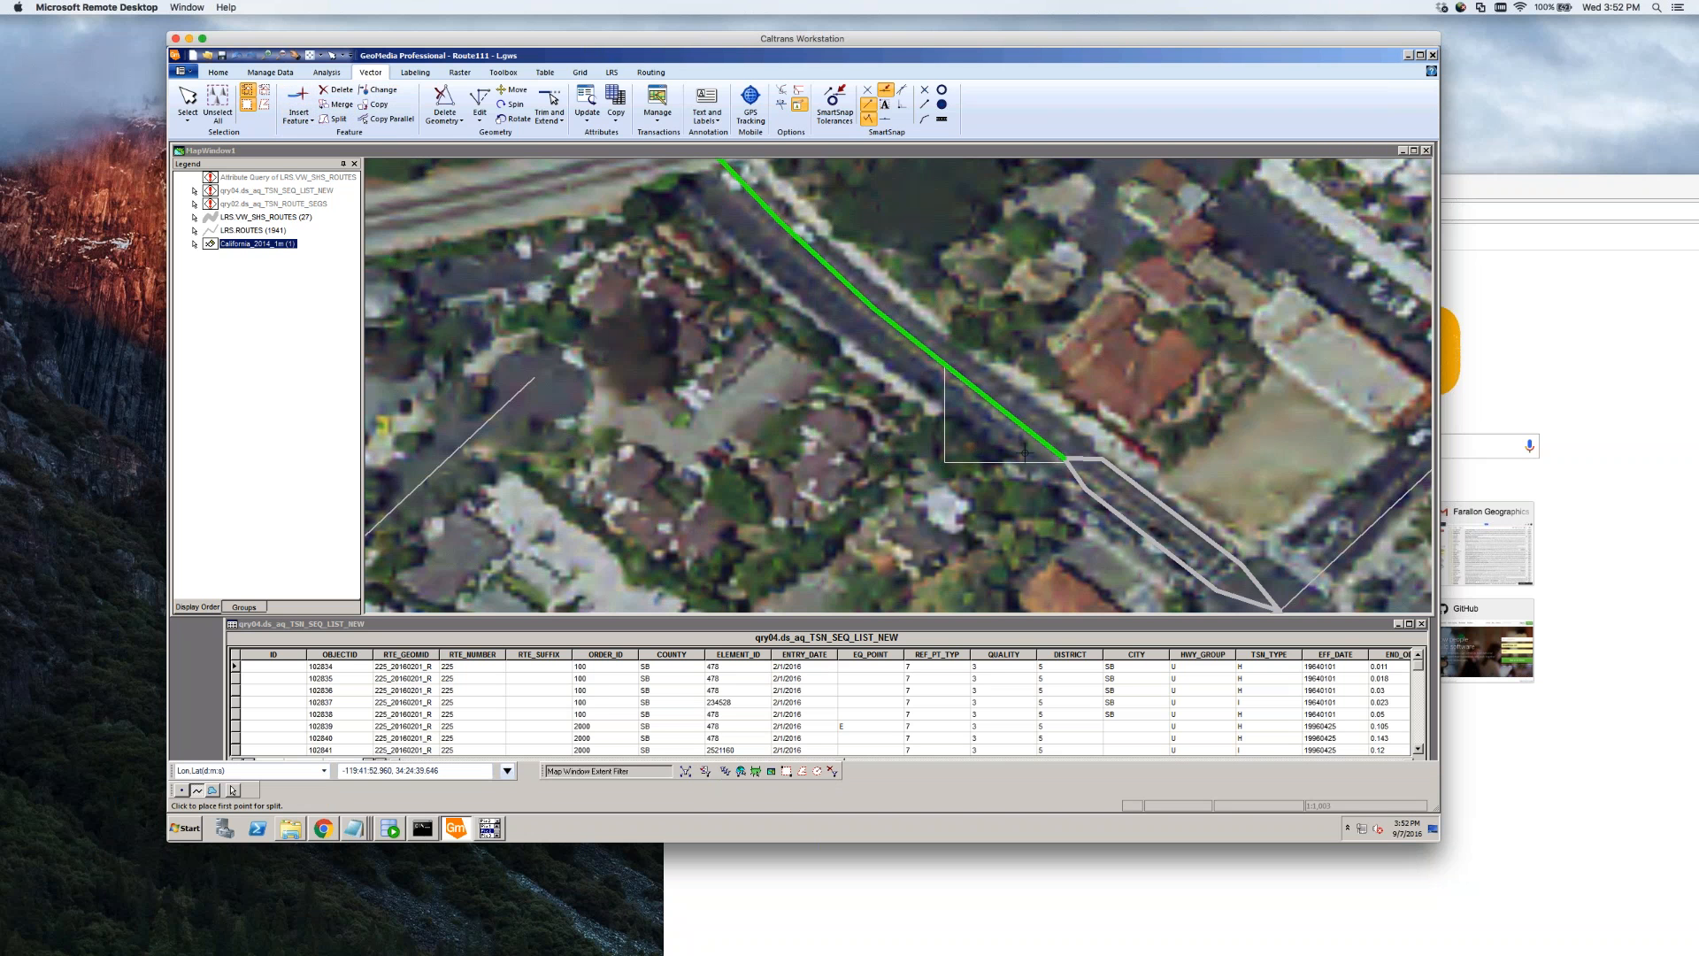
click(1016, 305)
double_click(866, 388)
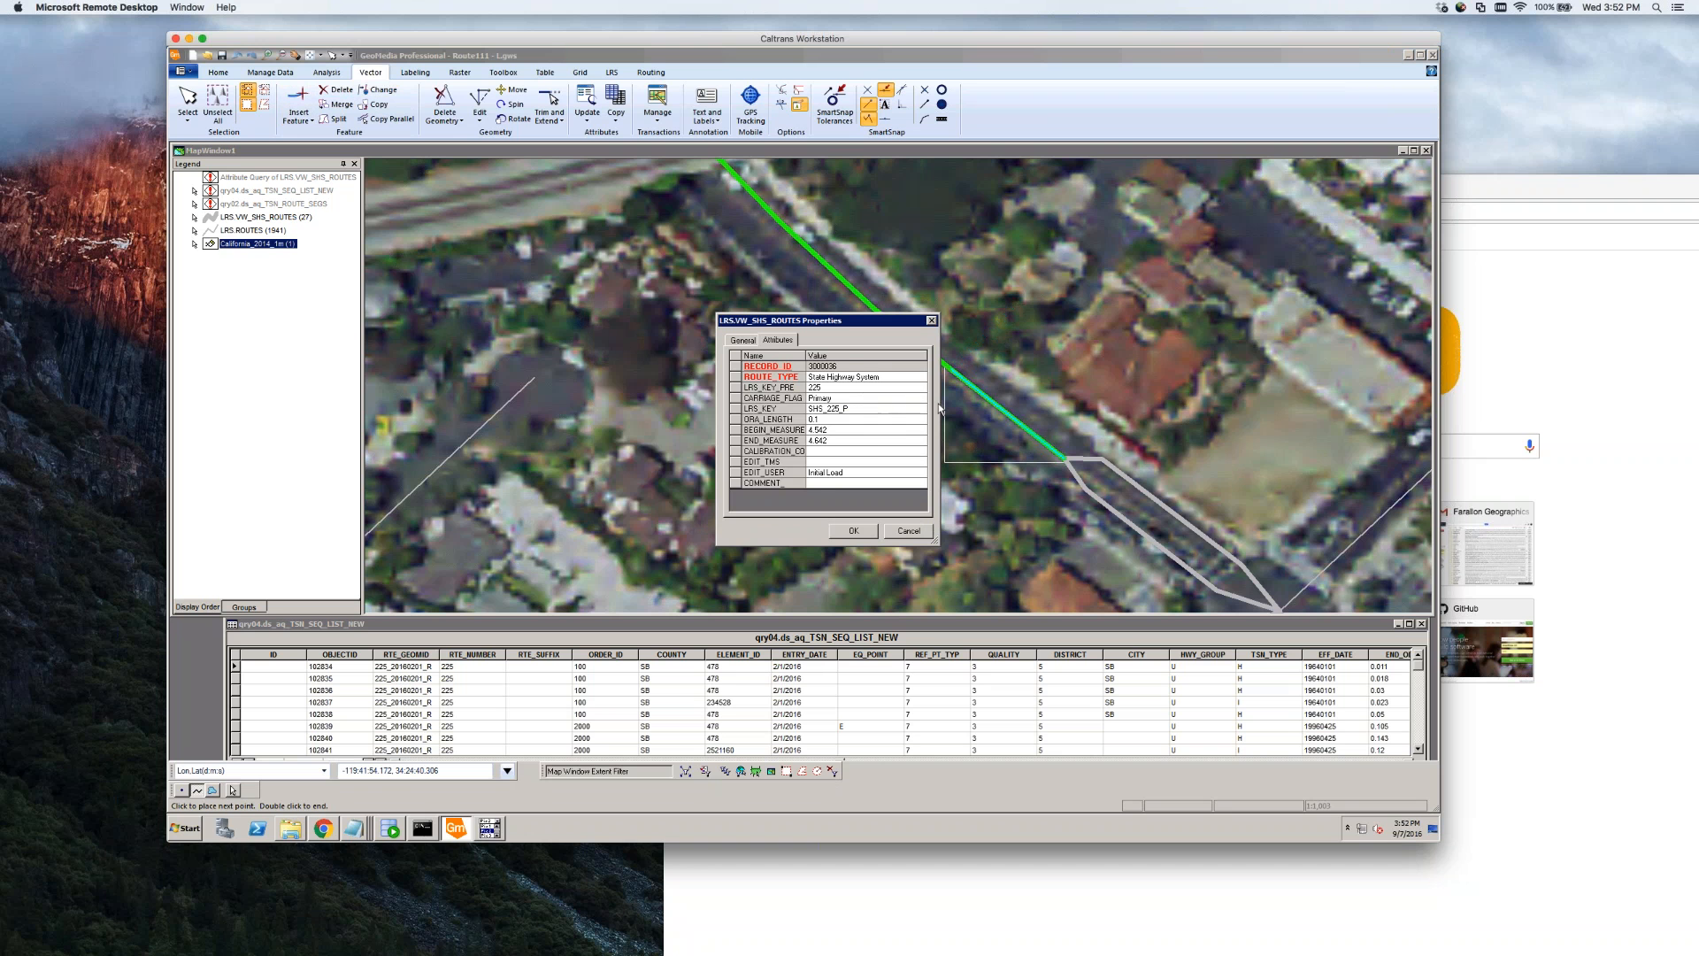
click(914, 384)
click(921, 377)
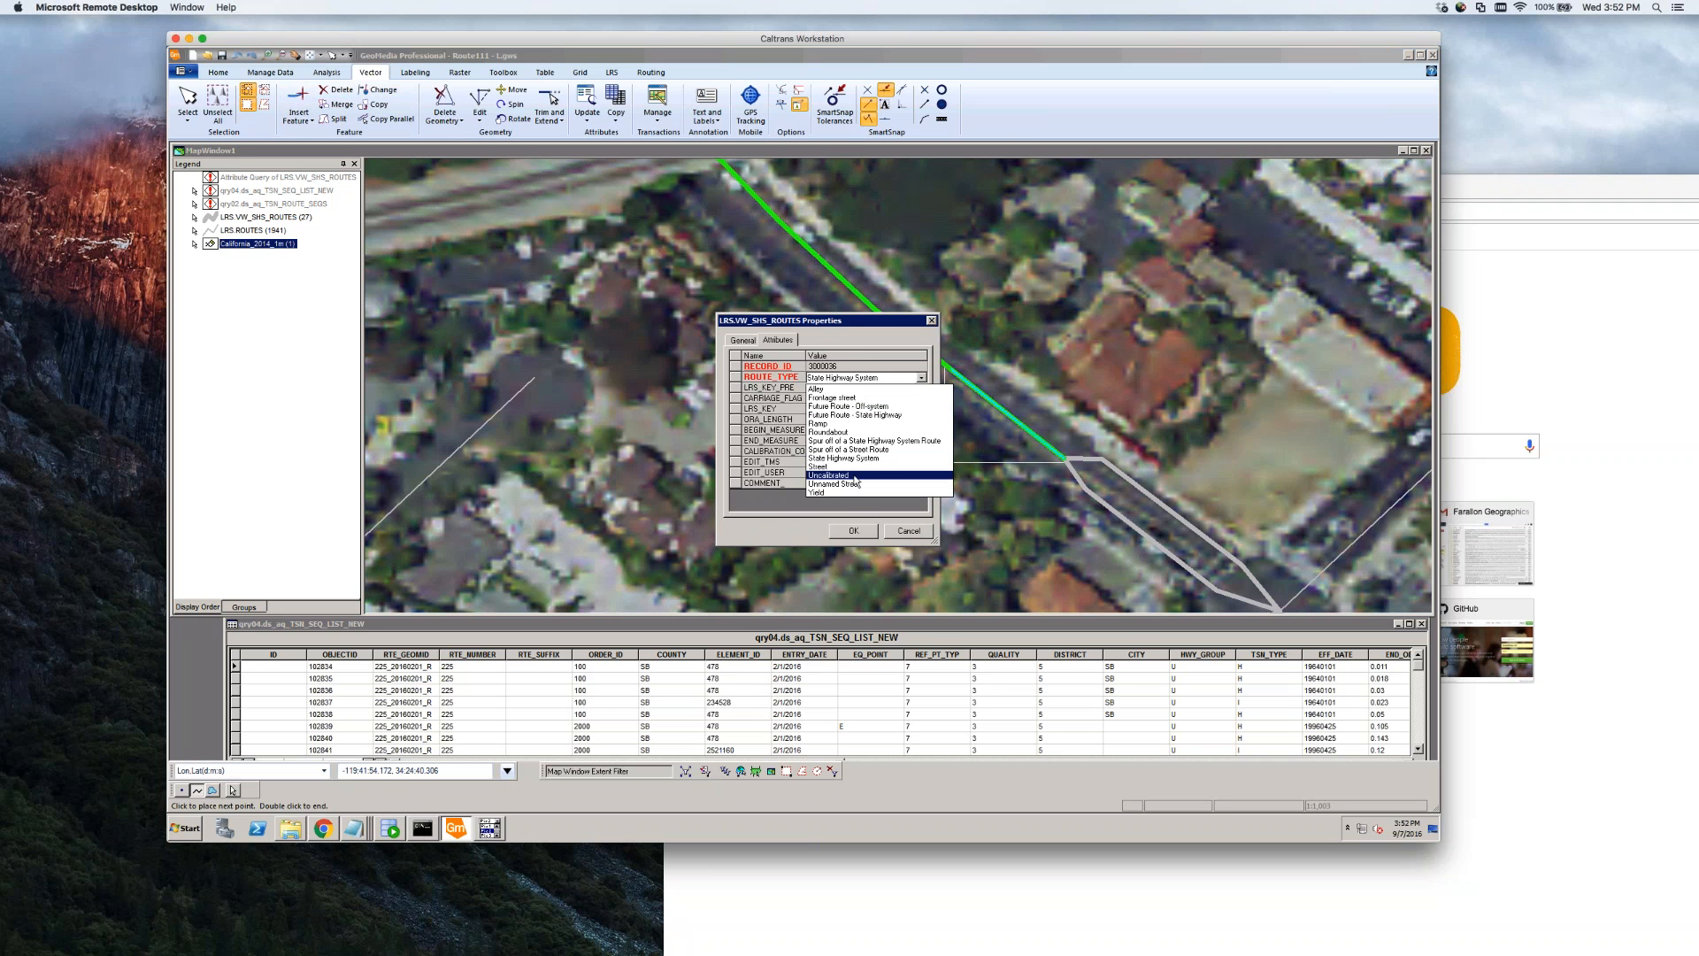
click(848, 484)
click(853, 531)
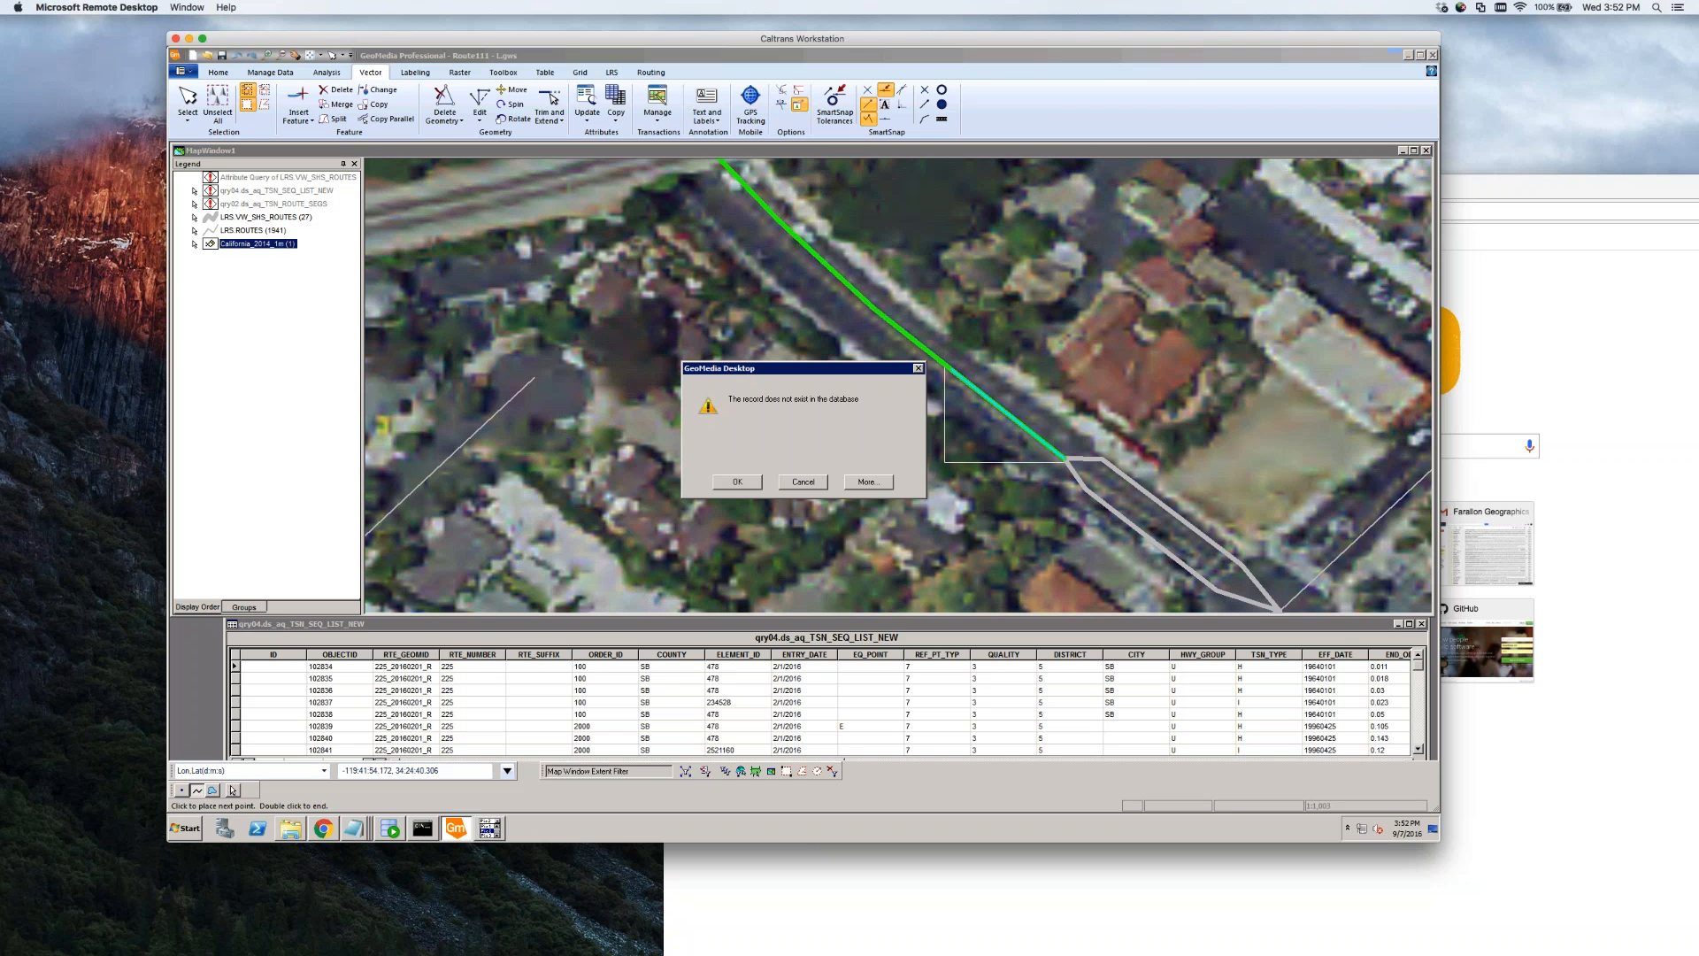
Review the 'Can't perform this operation' error details and dismiss every repeated warning
click(871, 483)
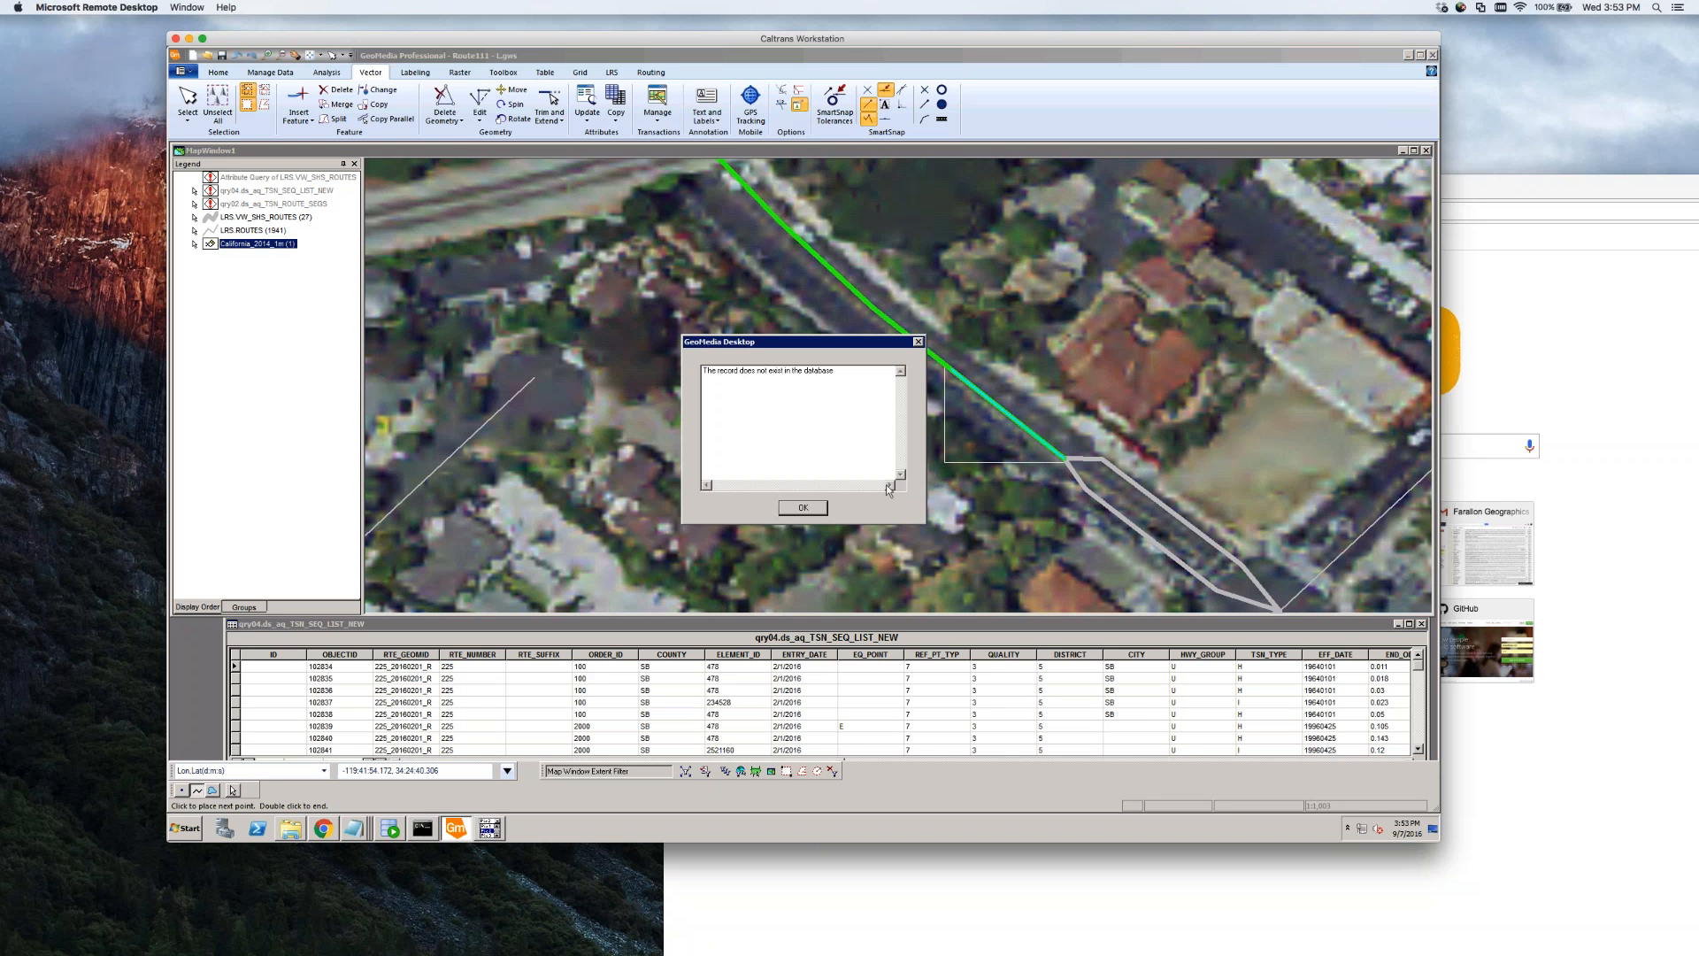
click(803, 509)
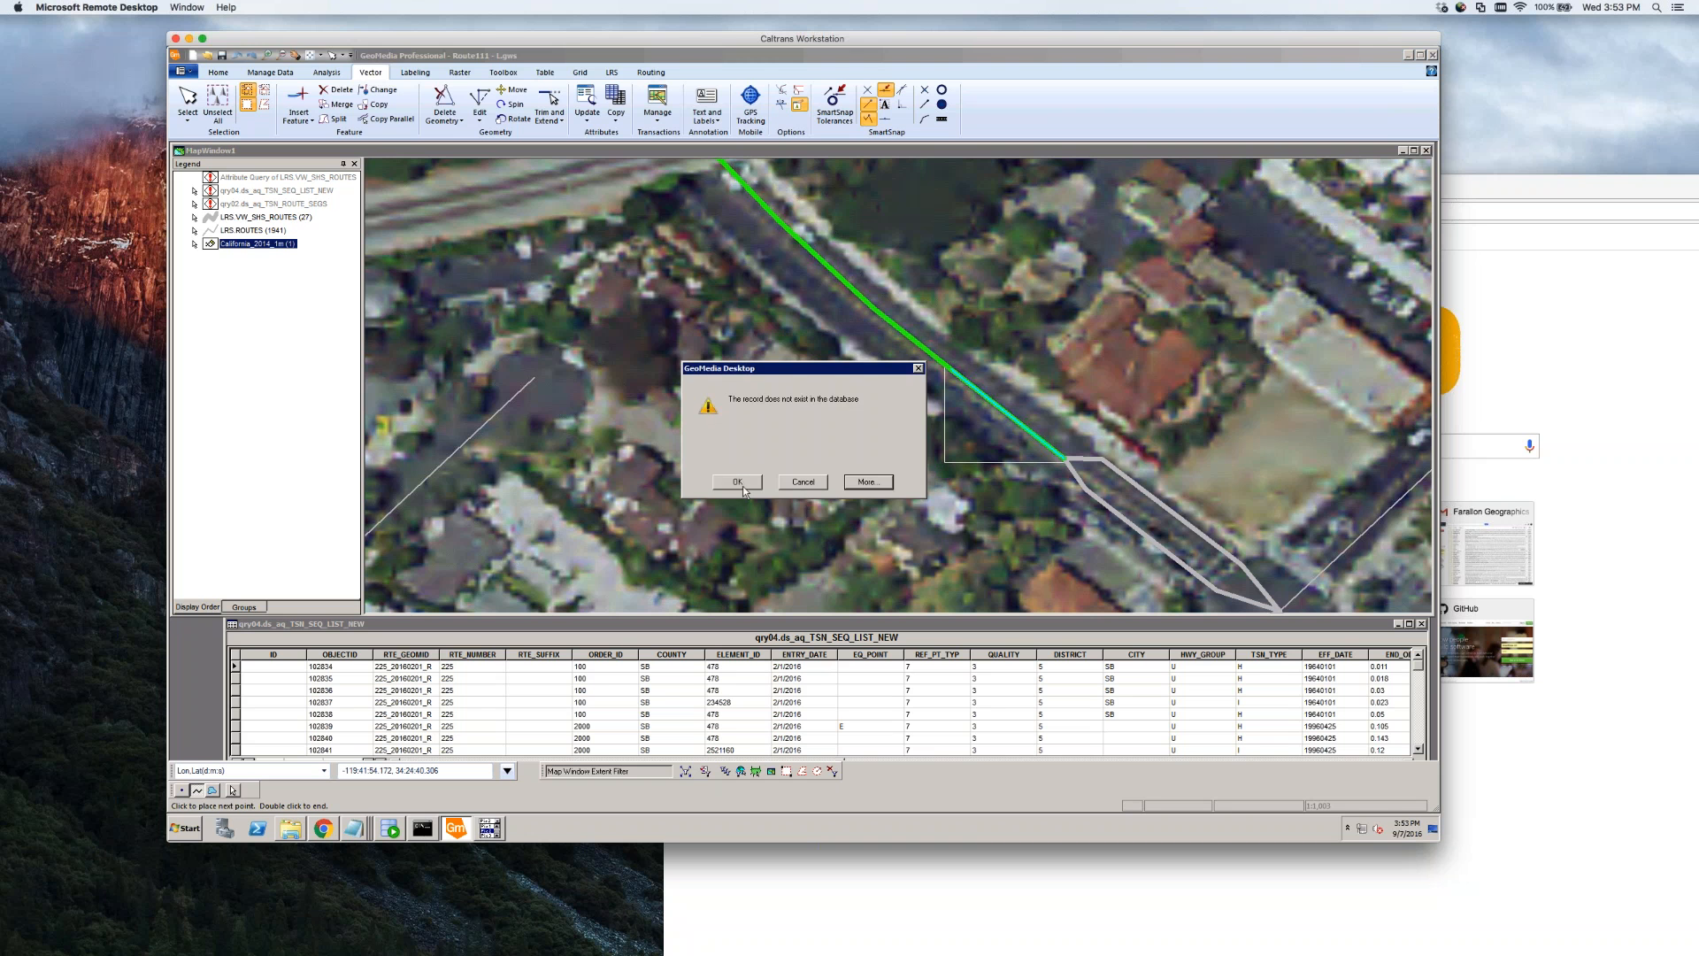
click(868, 483)
click(795, 506)
click(744, 489)
click(751, 488)
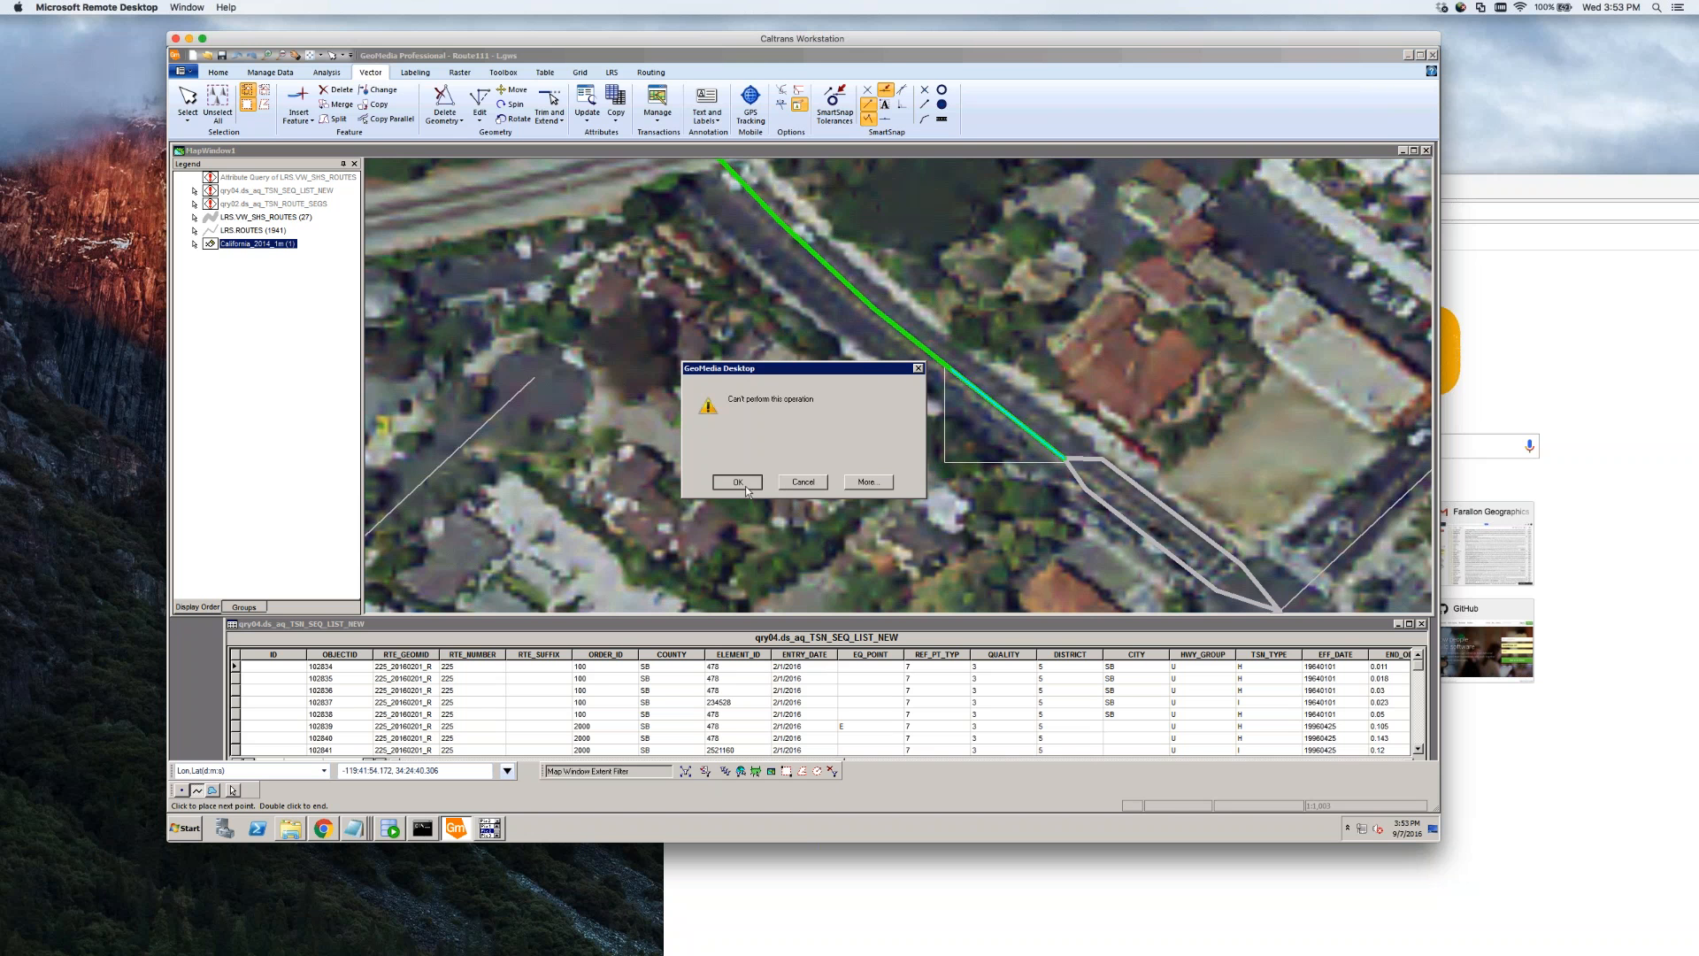
click(751, 488)
click(792, 484)
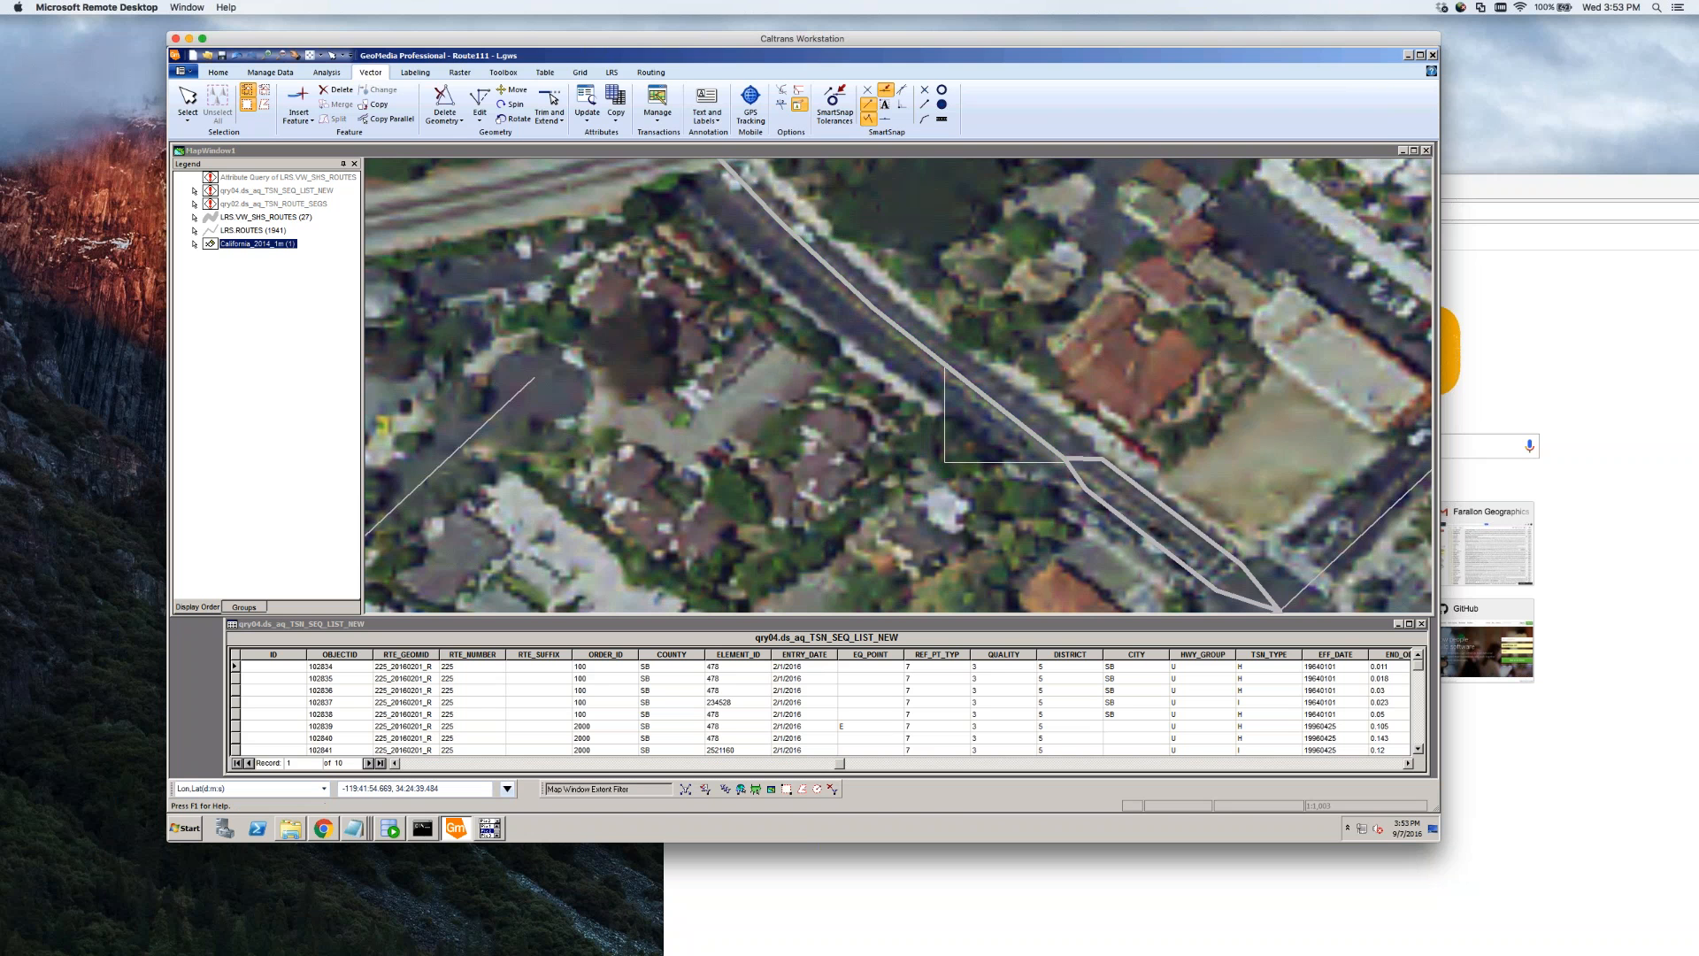
click(976, 392)
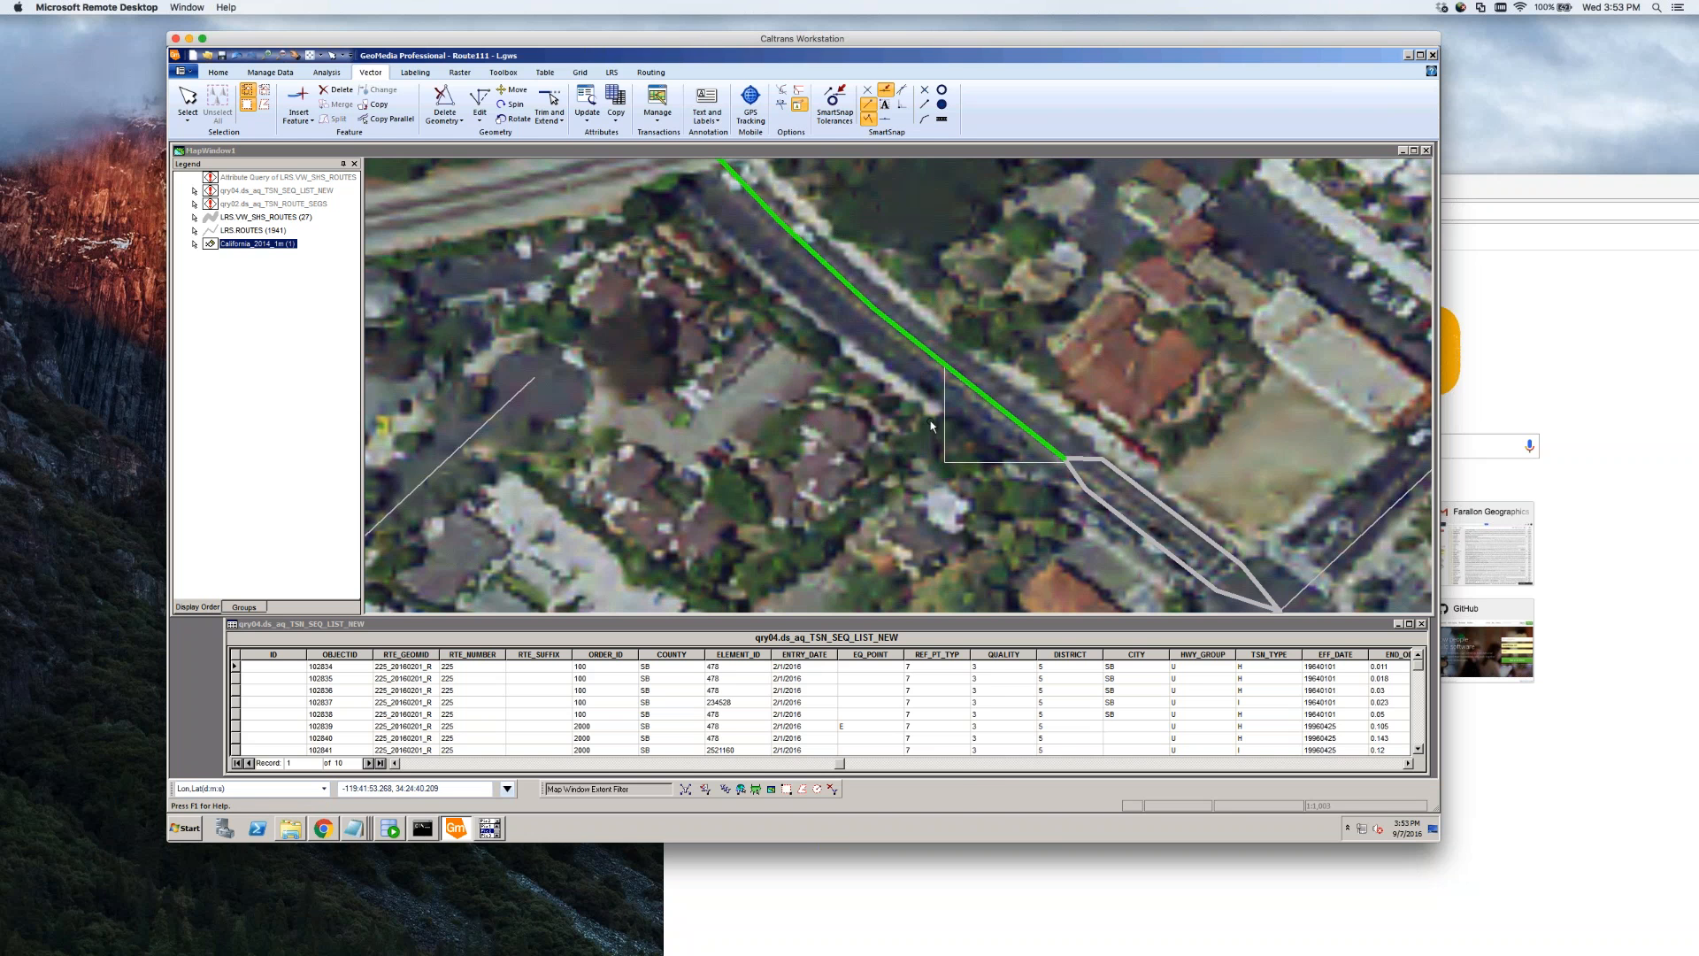
Reopen LRS_EDIT from Warehouse Connections, acknowledging the closed recordset warning
click(270, 72)
click(193, 95)
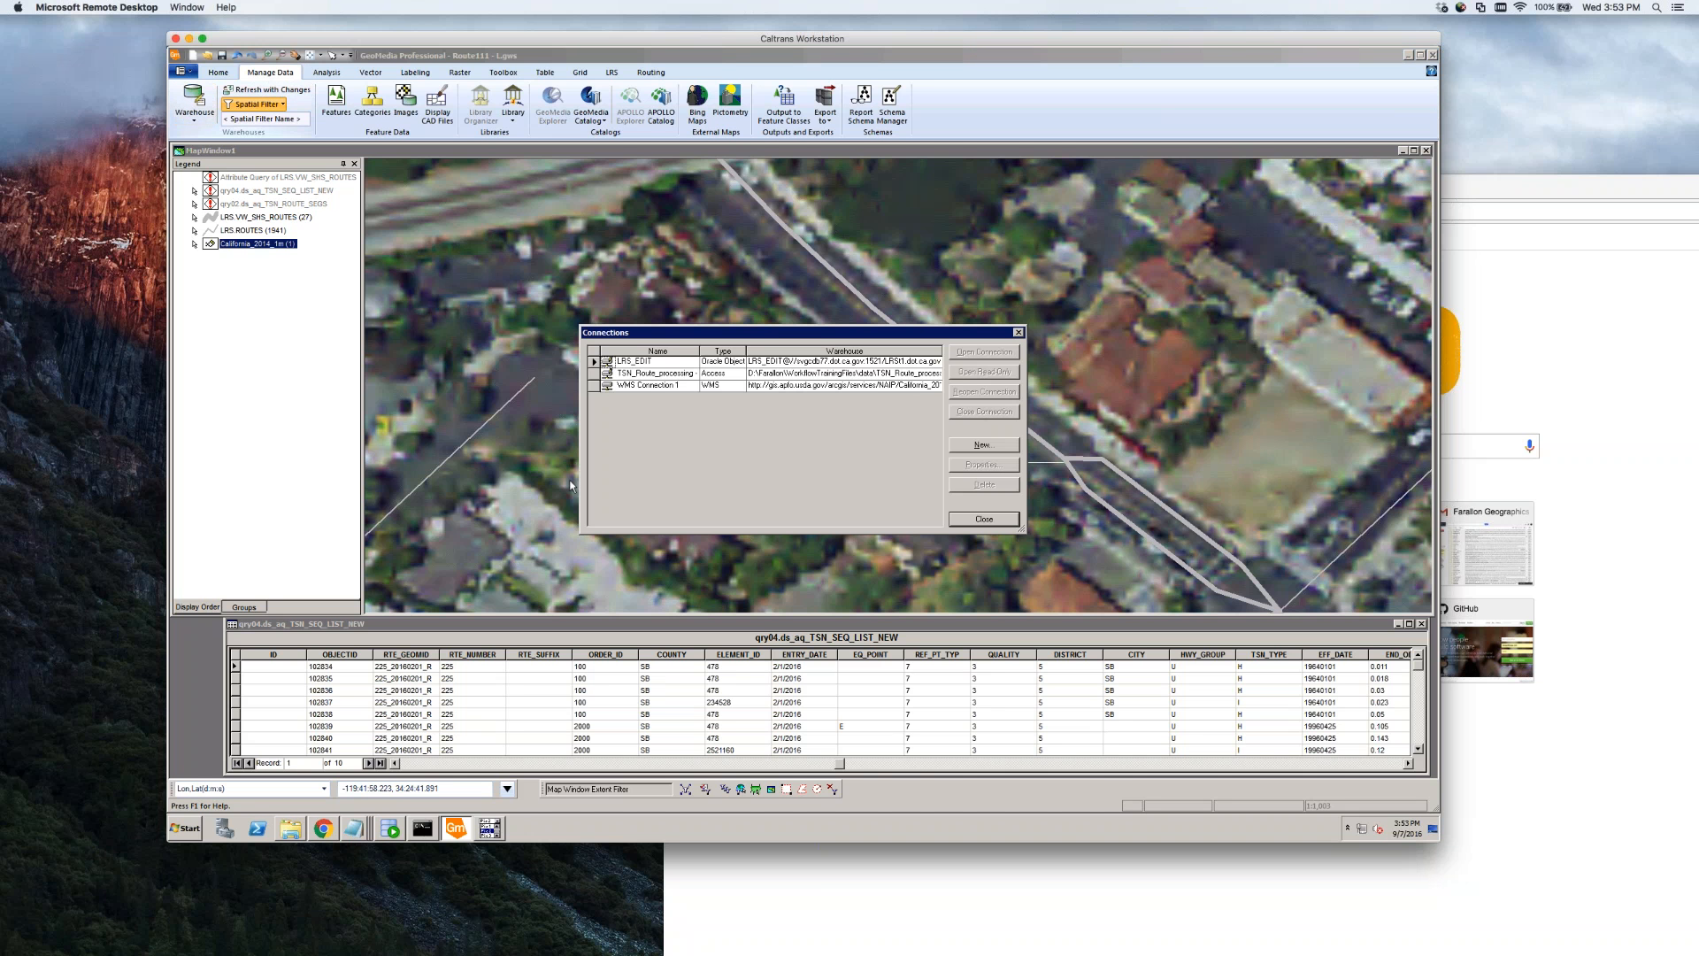
click(607, 362)
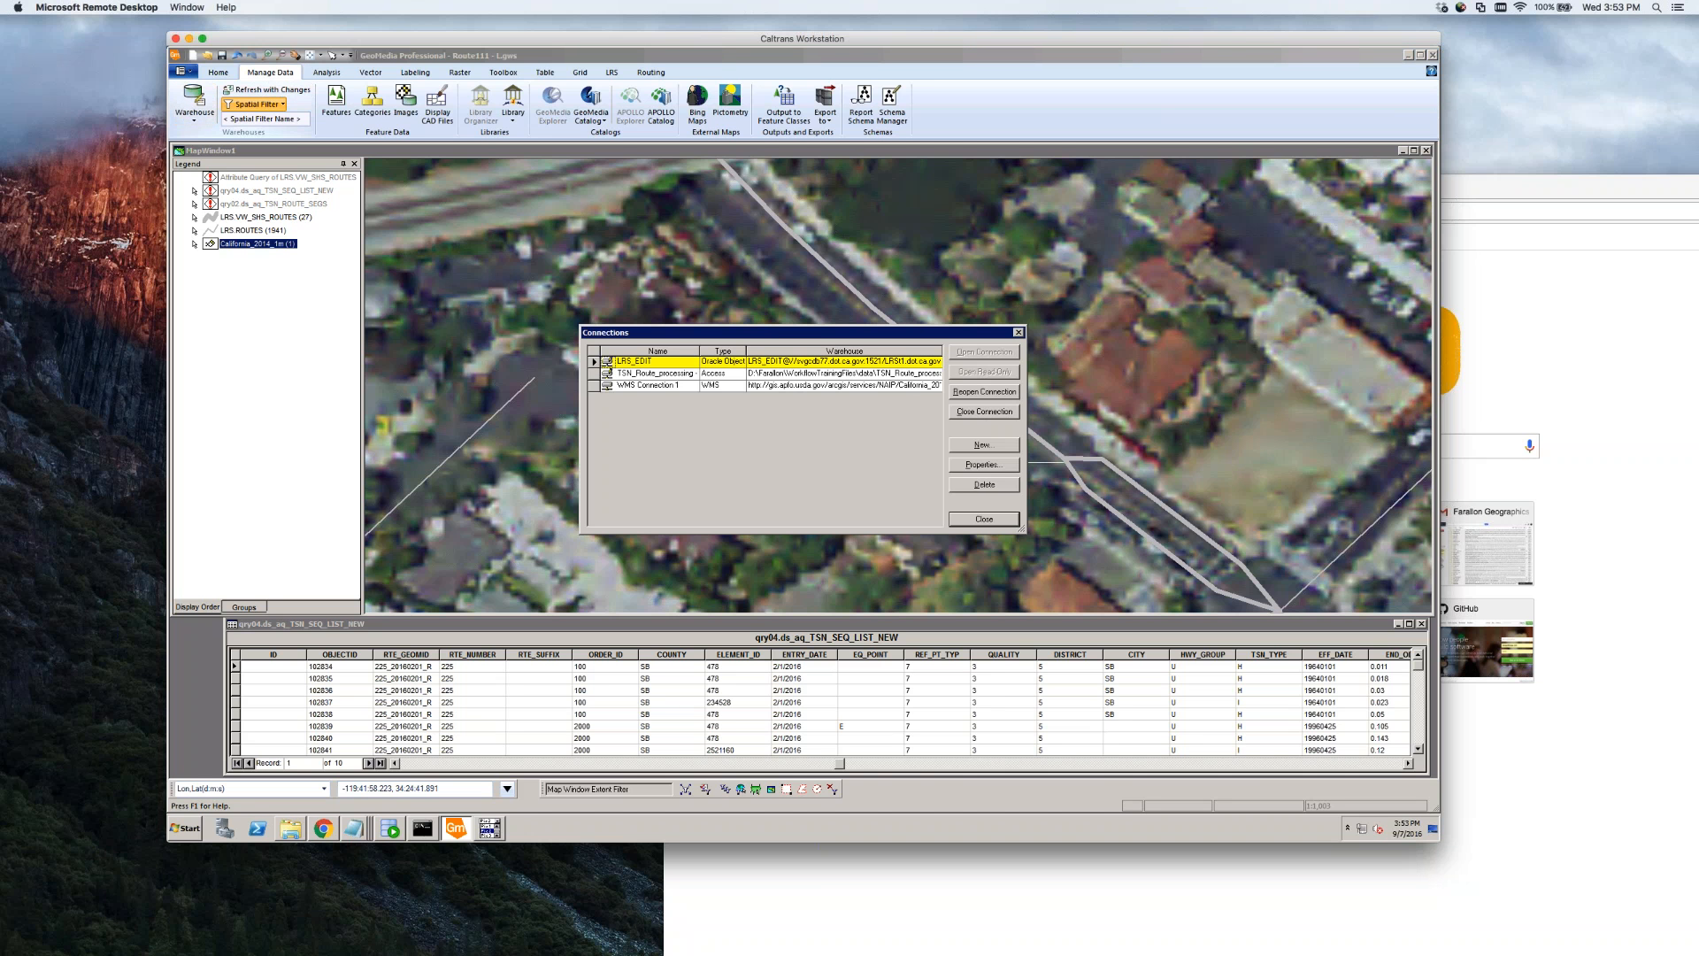
click(984, 391)
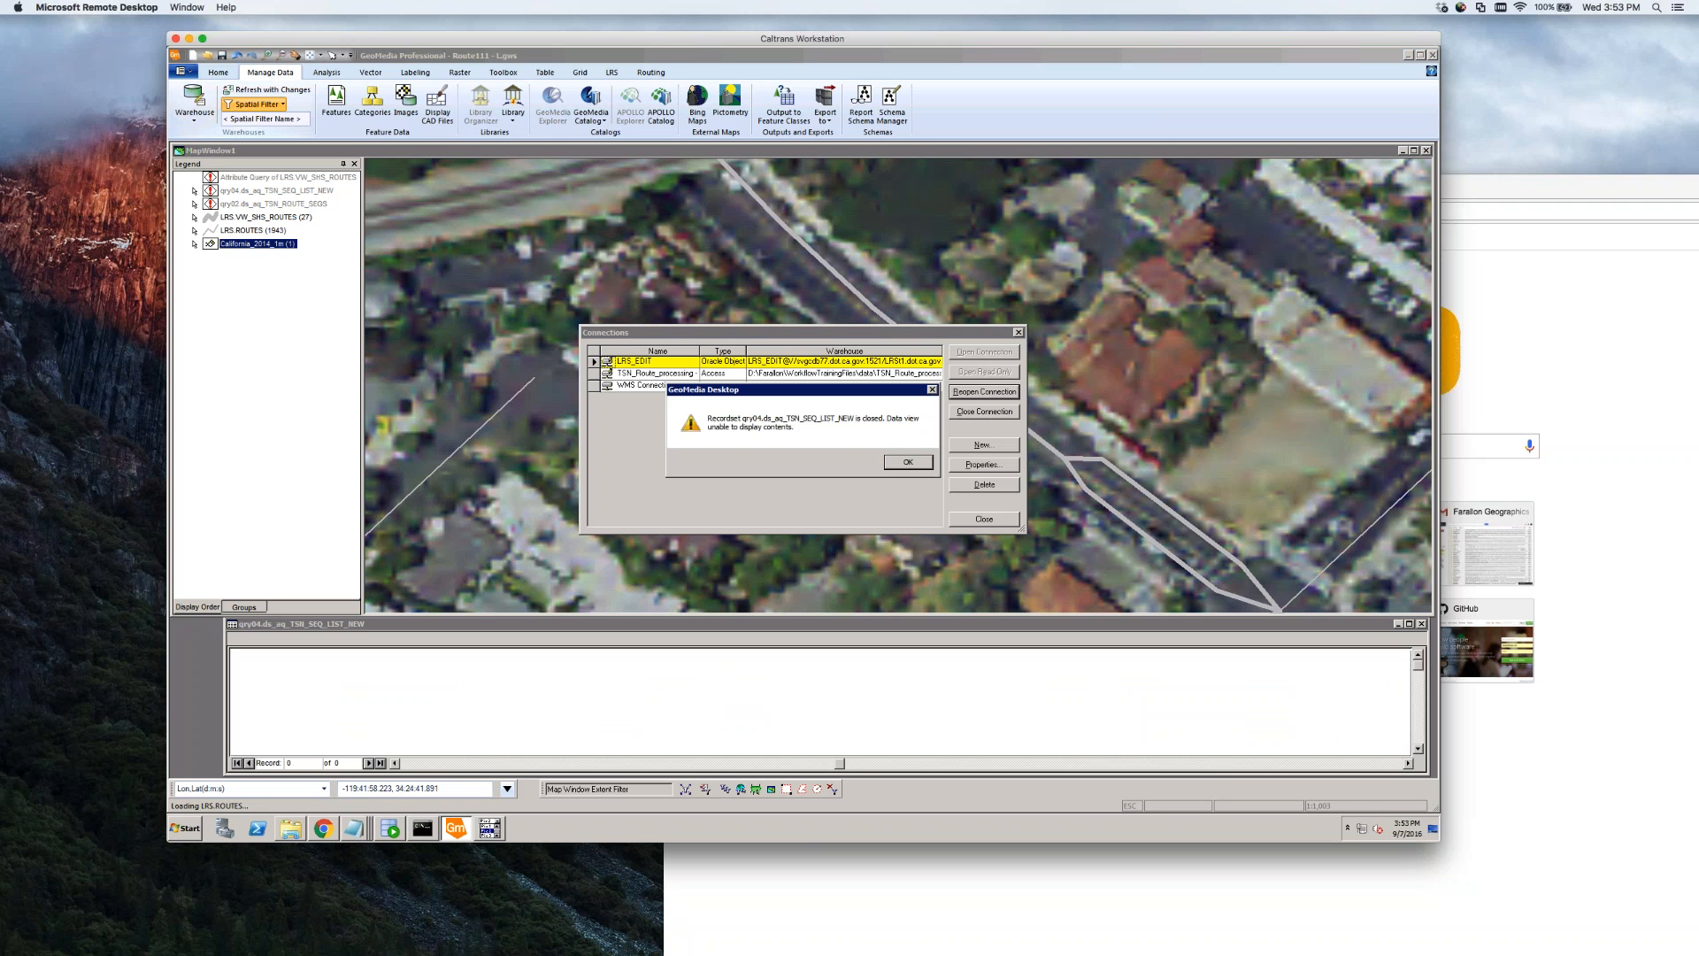
click(911, 466)
key(Return)
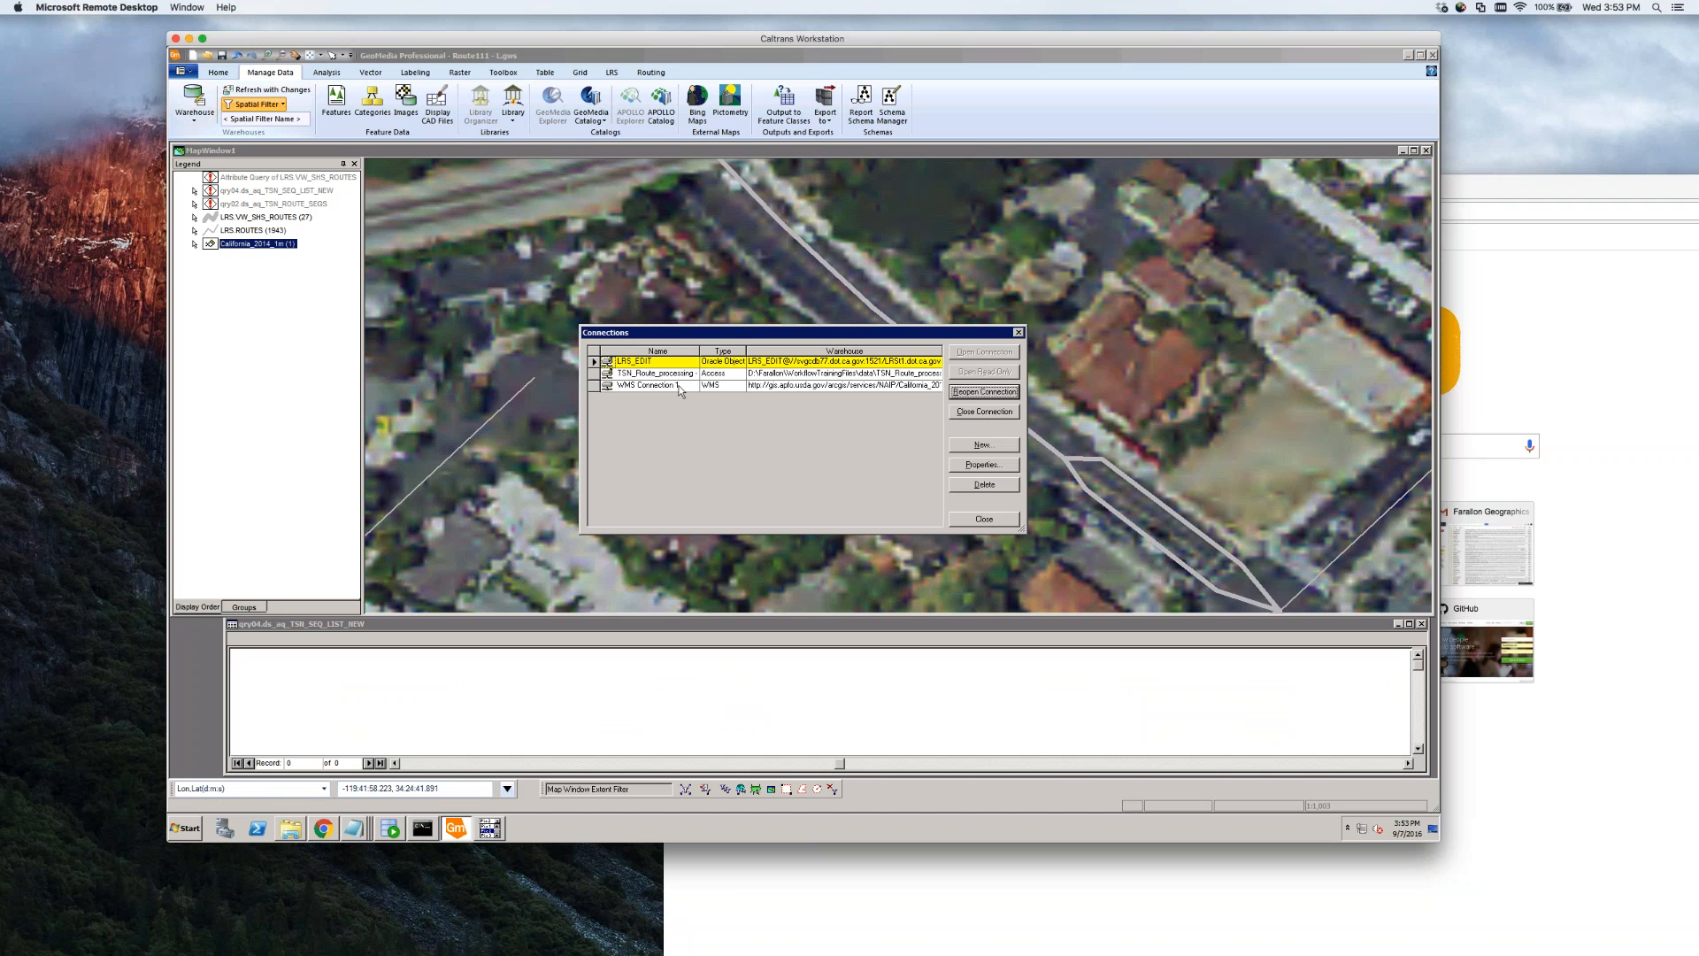
click(985, 519)
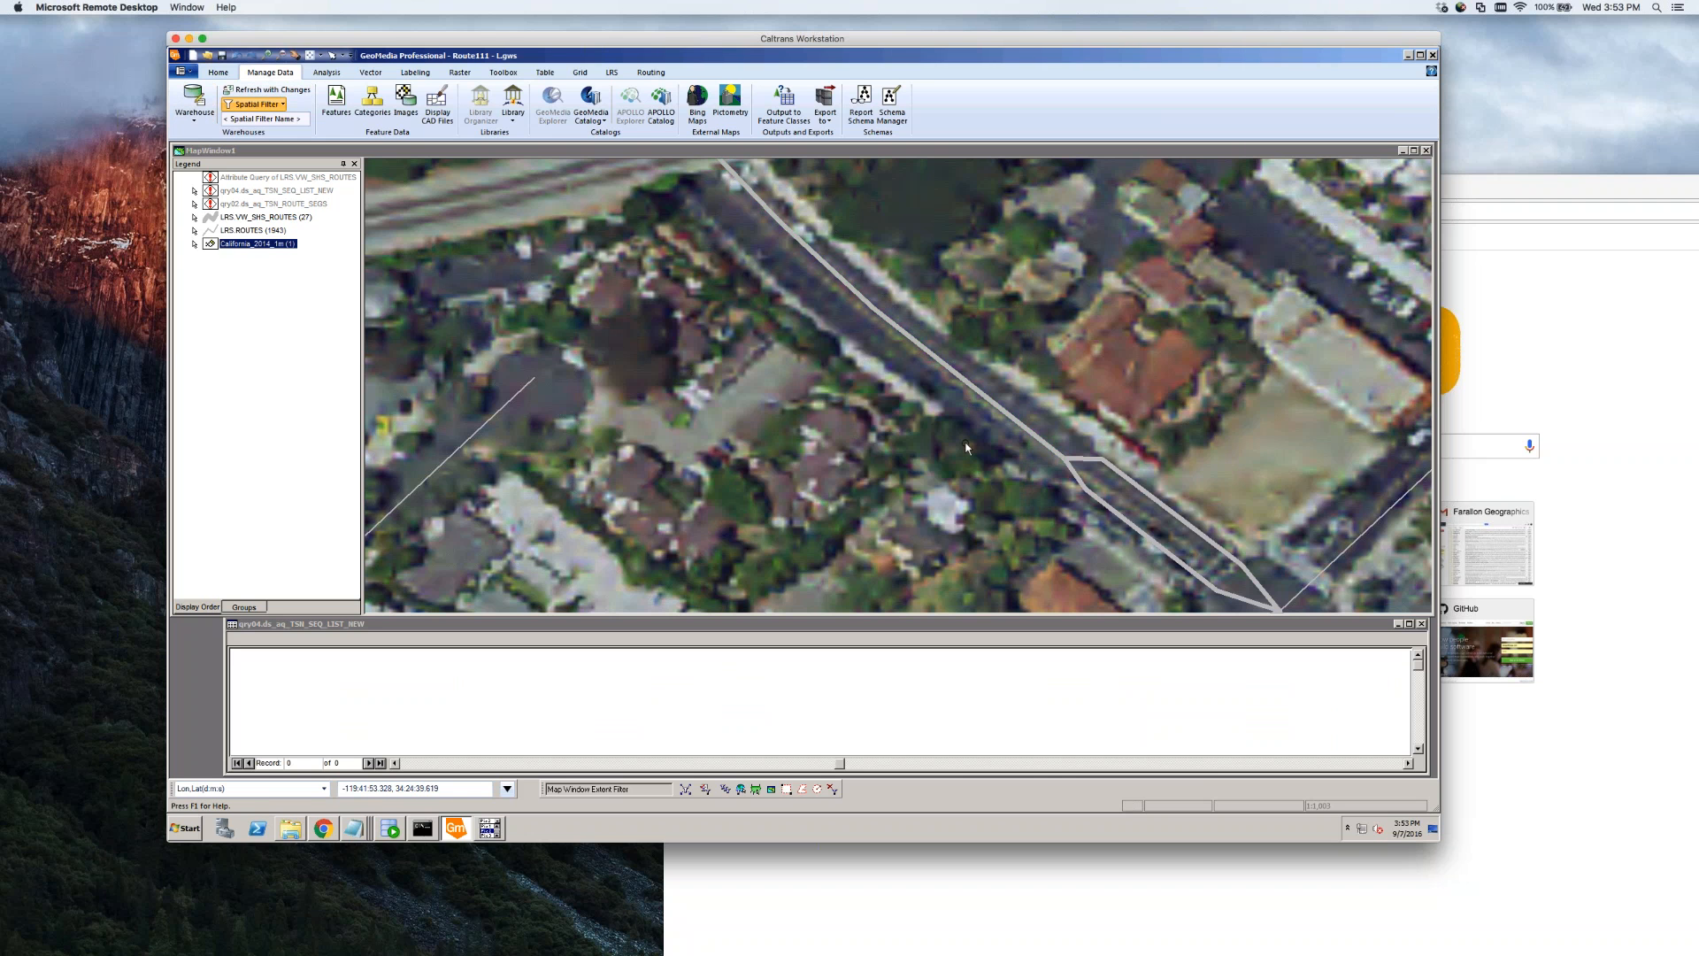
Check the route segment's attributes, then hide the LRS ROUTES layer
double_click(985, 403)
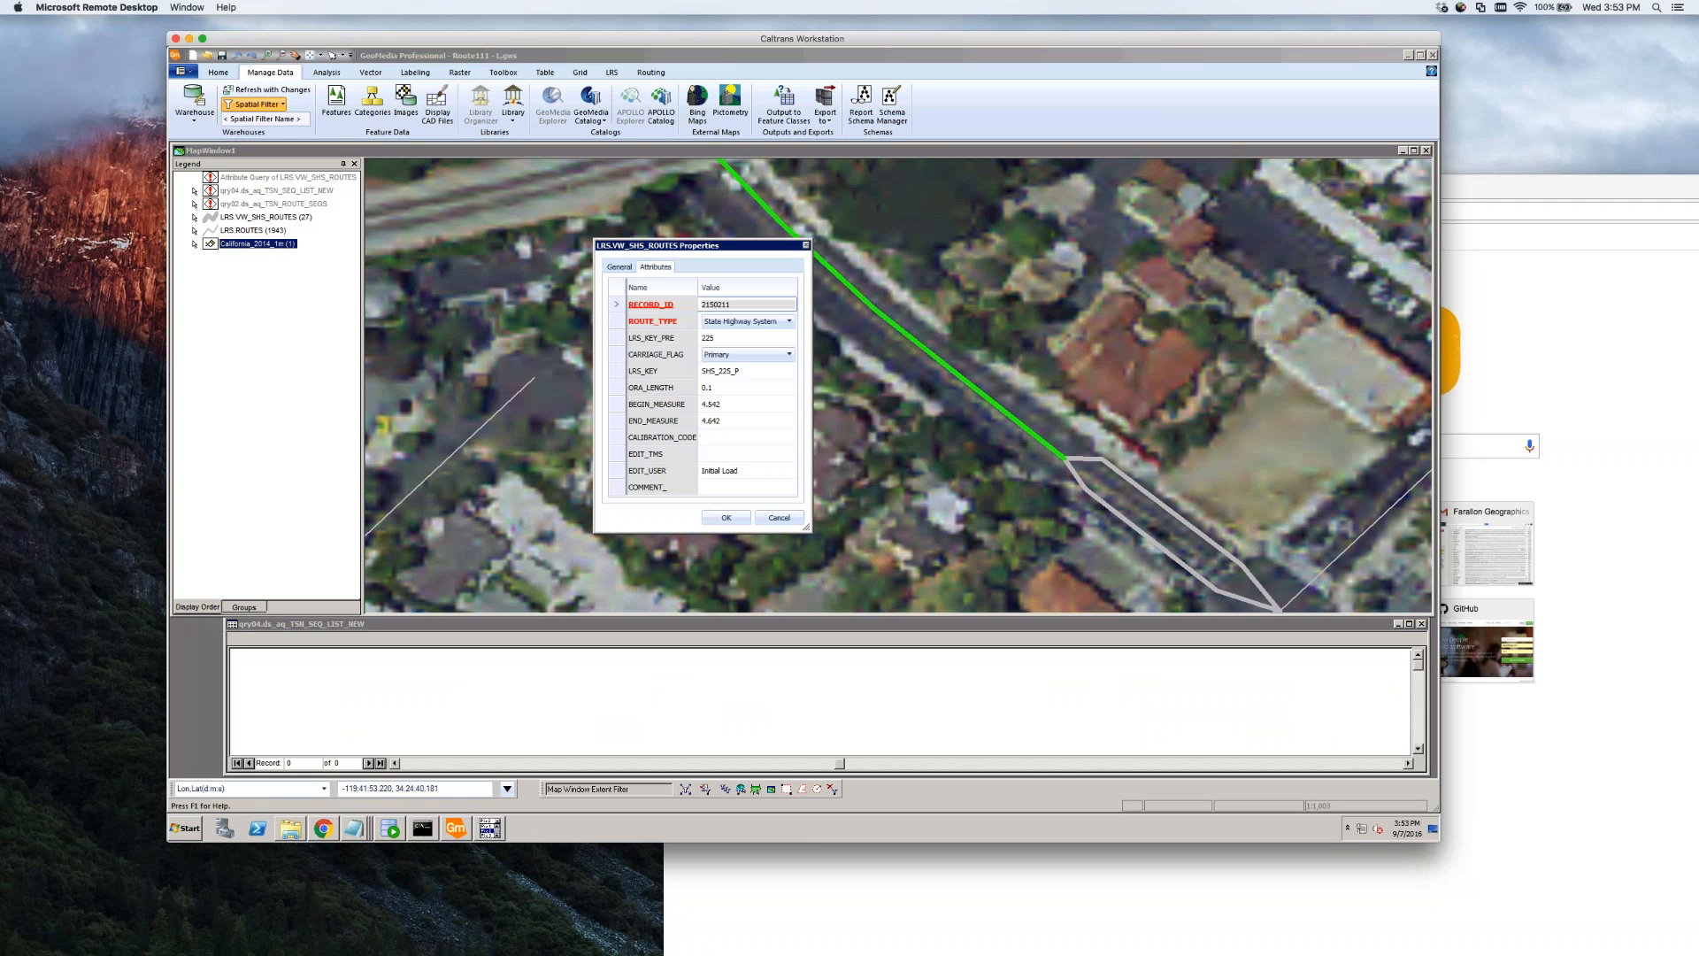
click(793, 524)
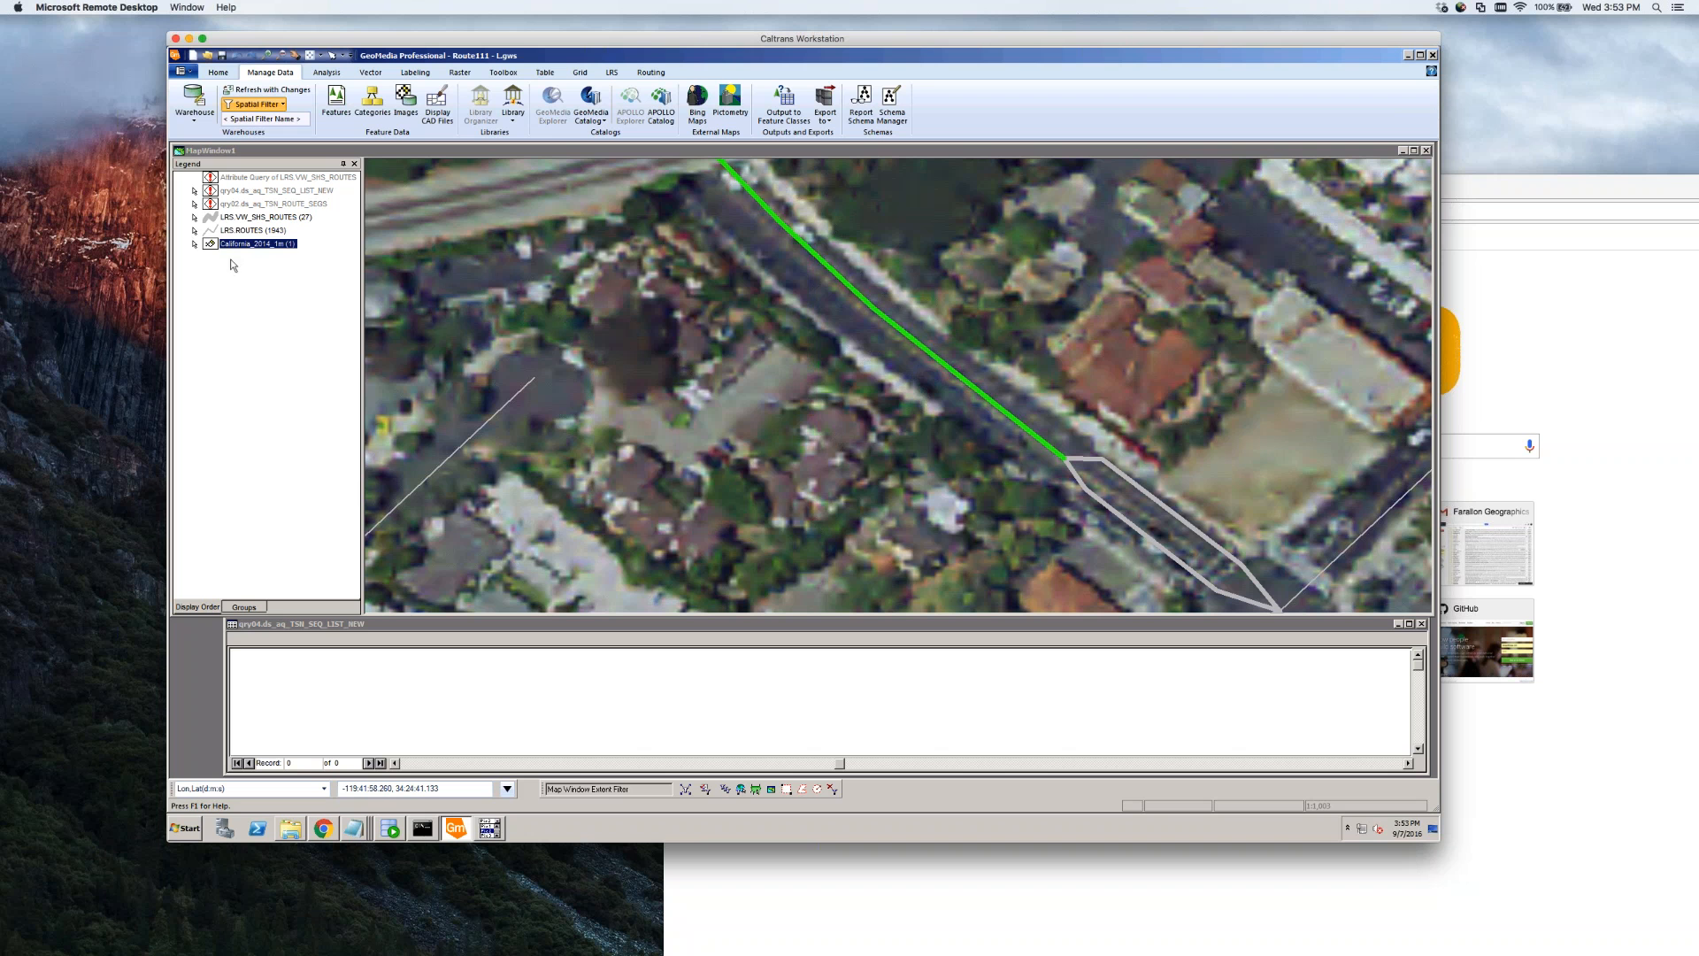
right_click(252, 230)
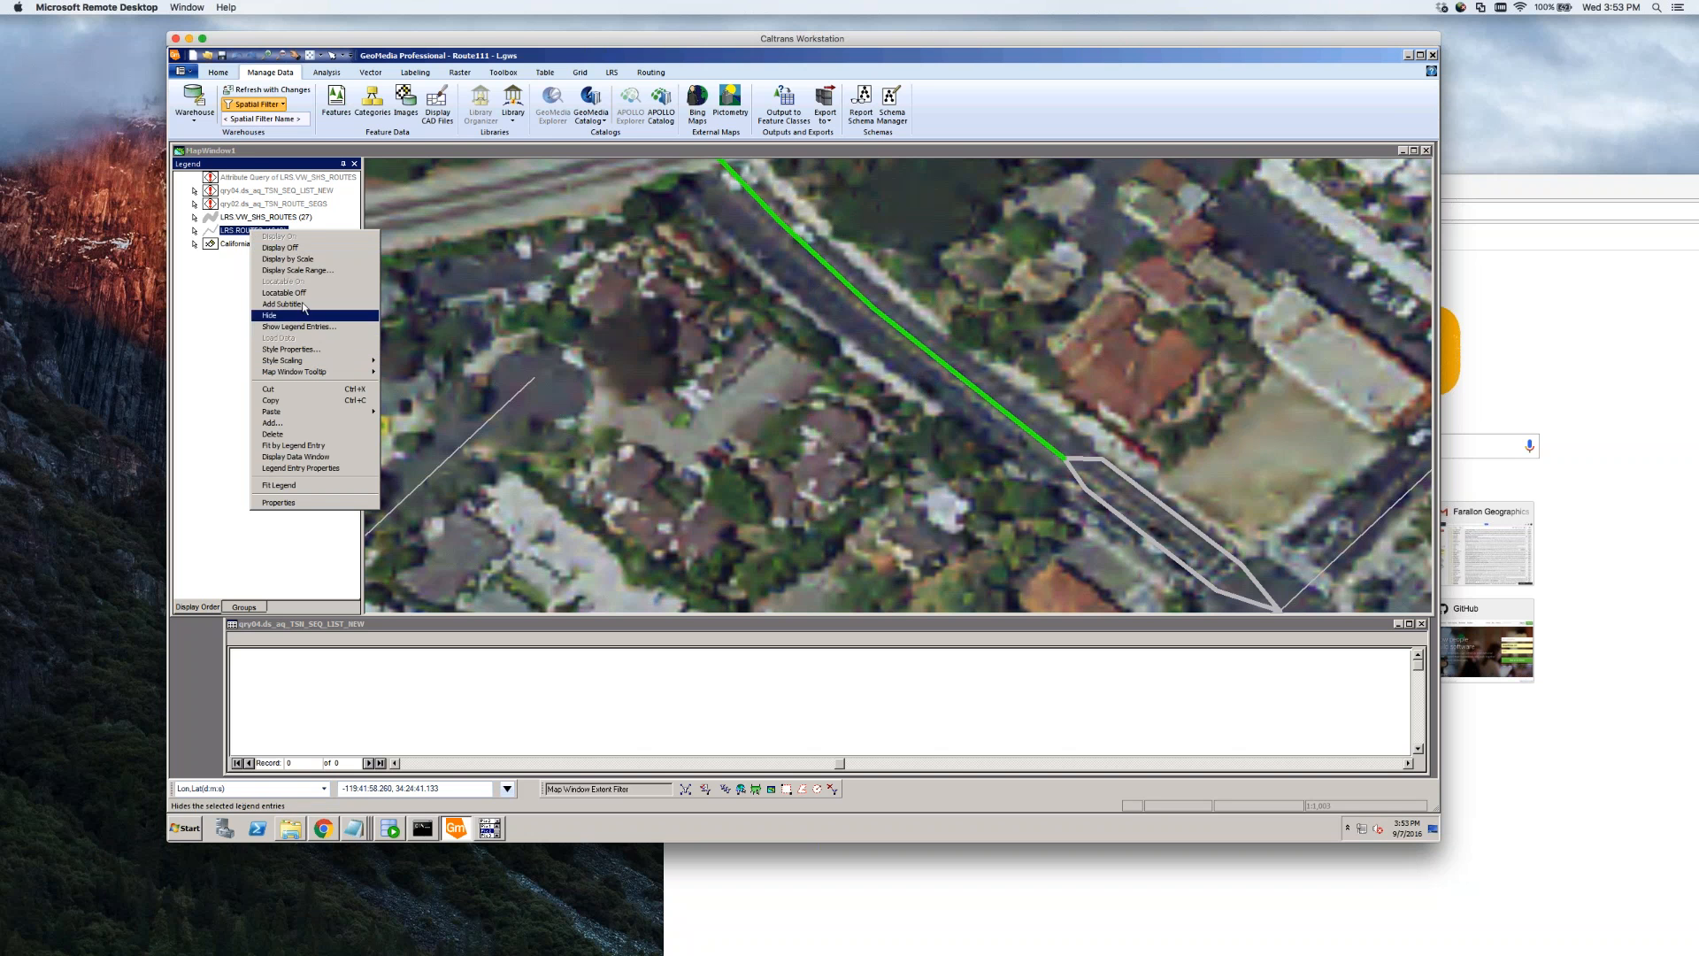
click(303, 309)
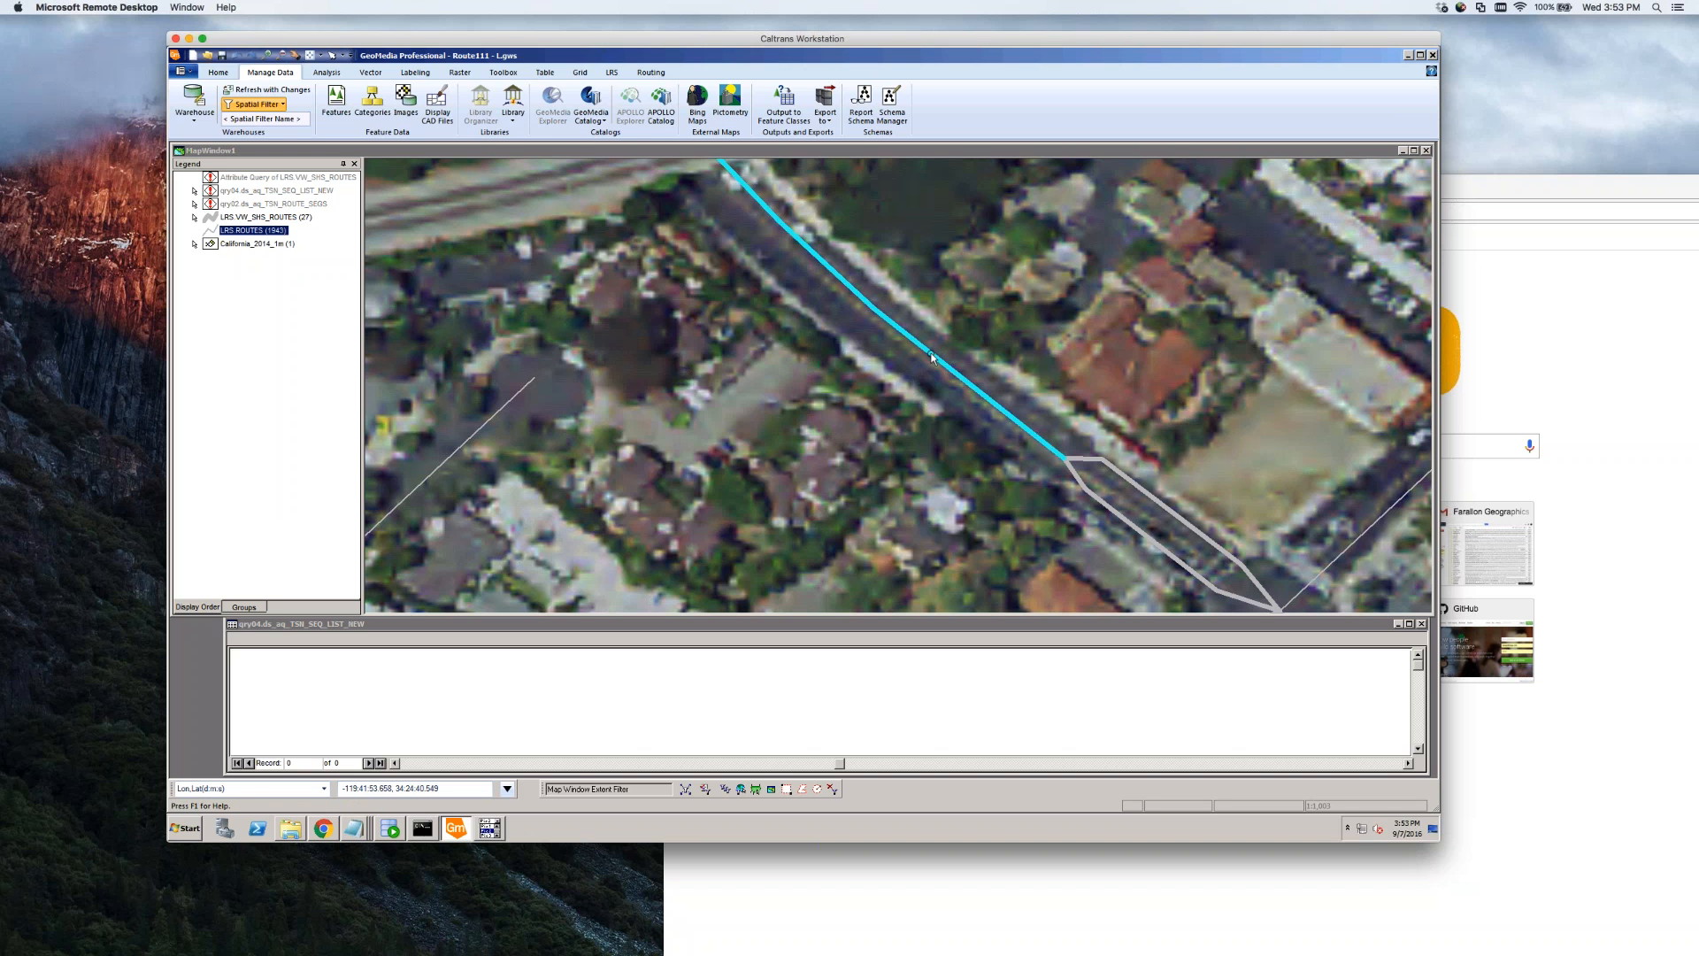
Split the state highway route with a three-point split line drawn across it
click(931, 356)
click(370, 73)
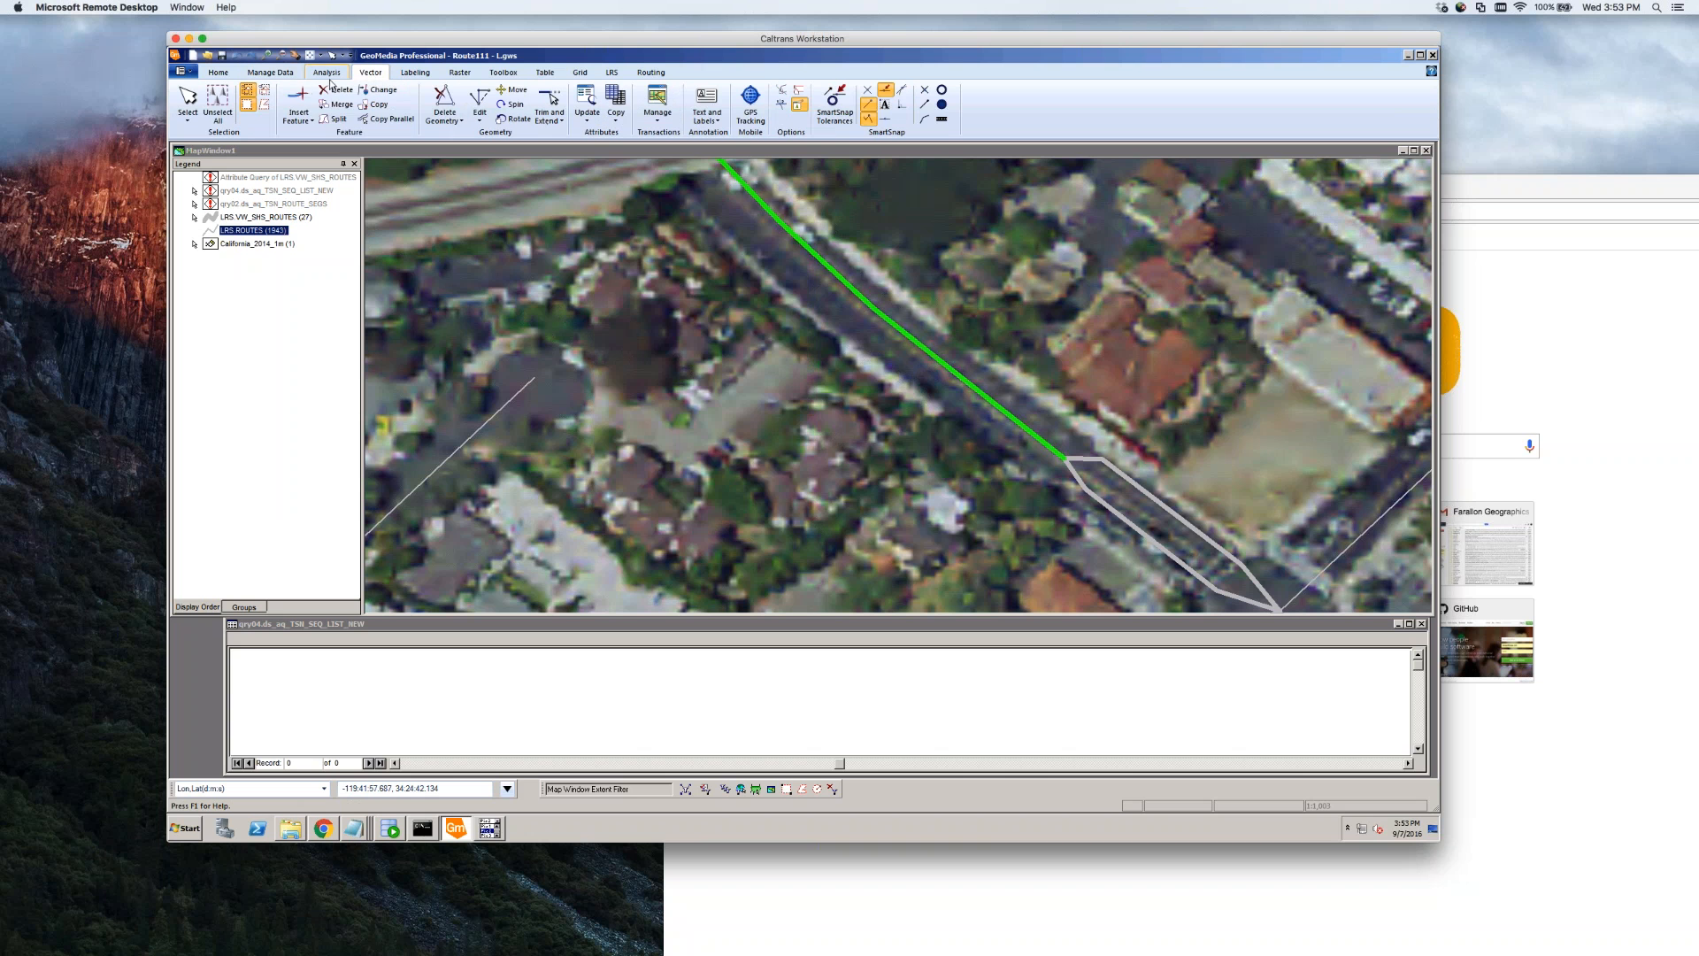
click(337, 119)
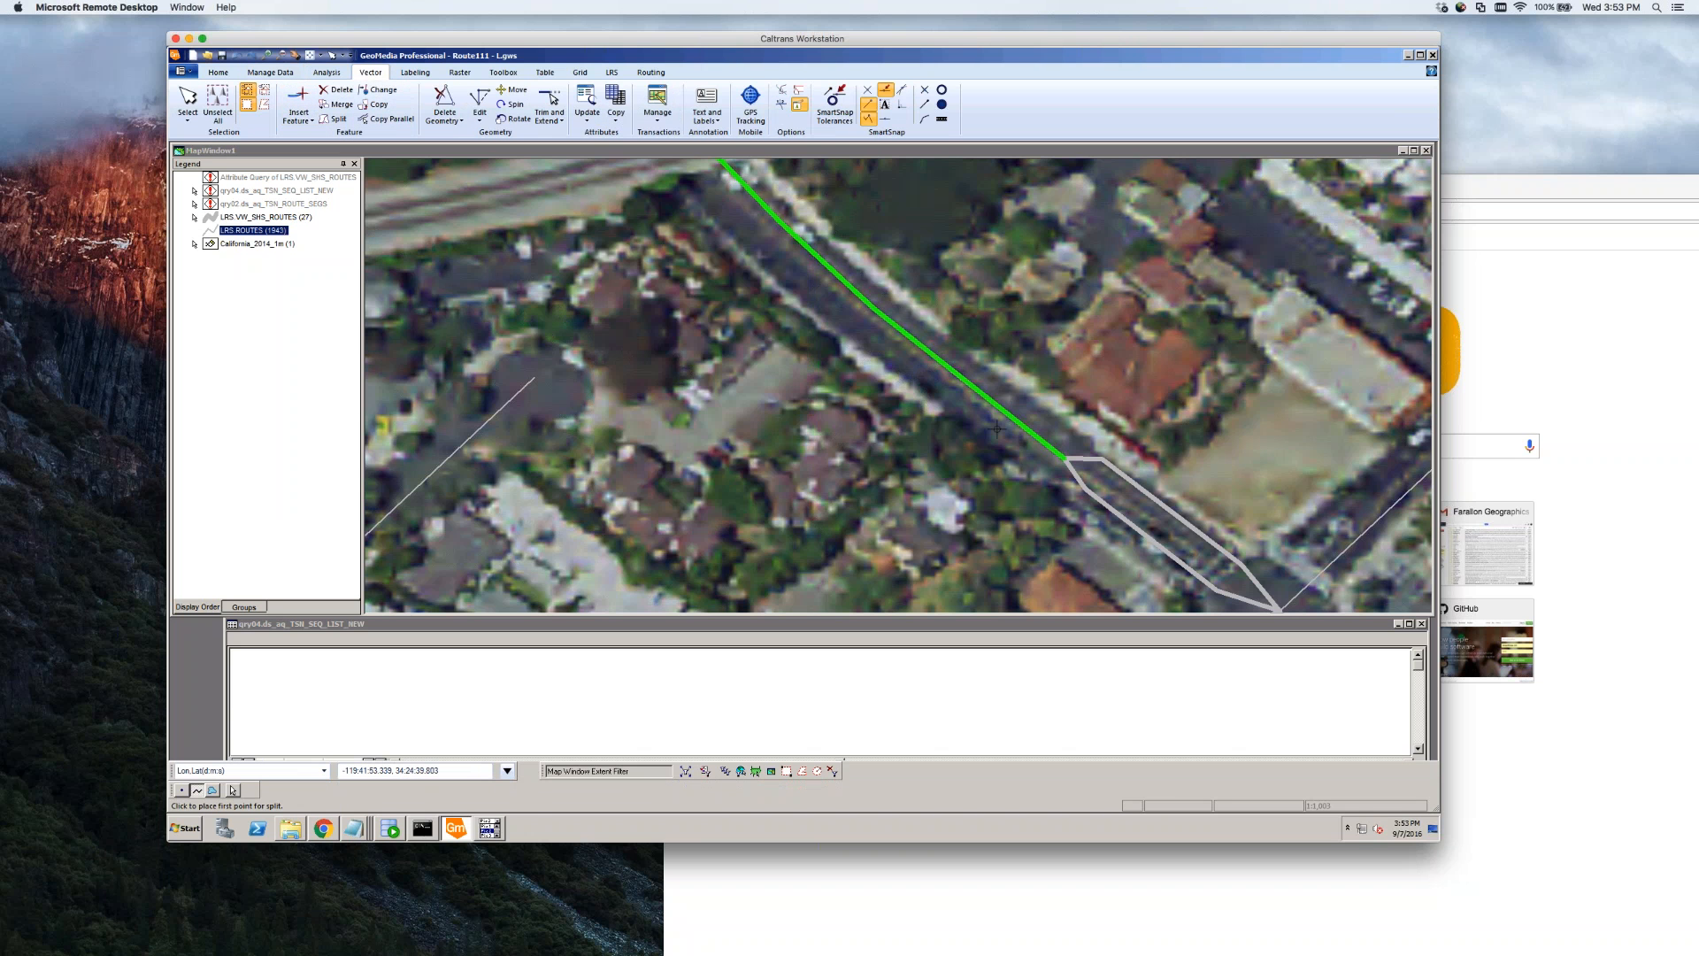
click(1005, 324)
click(889, 437)
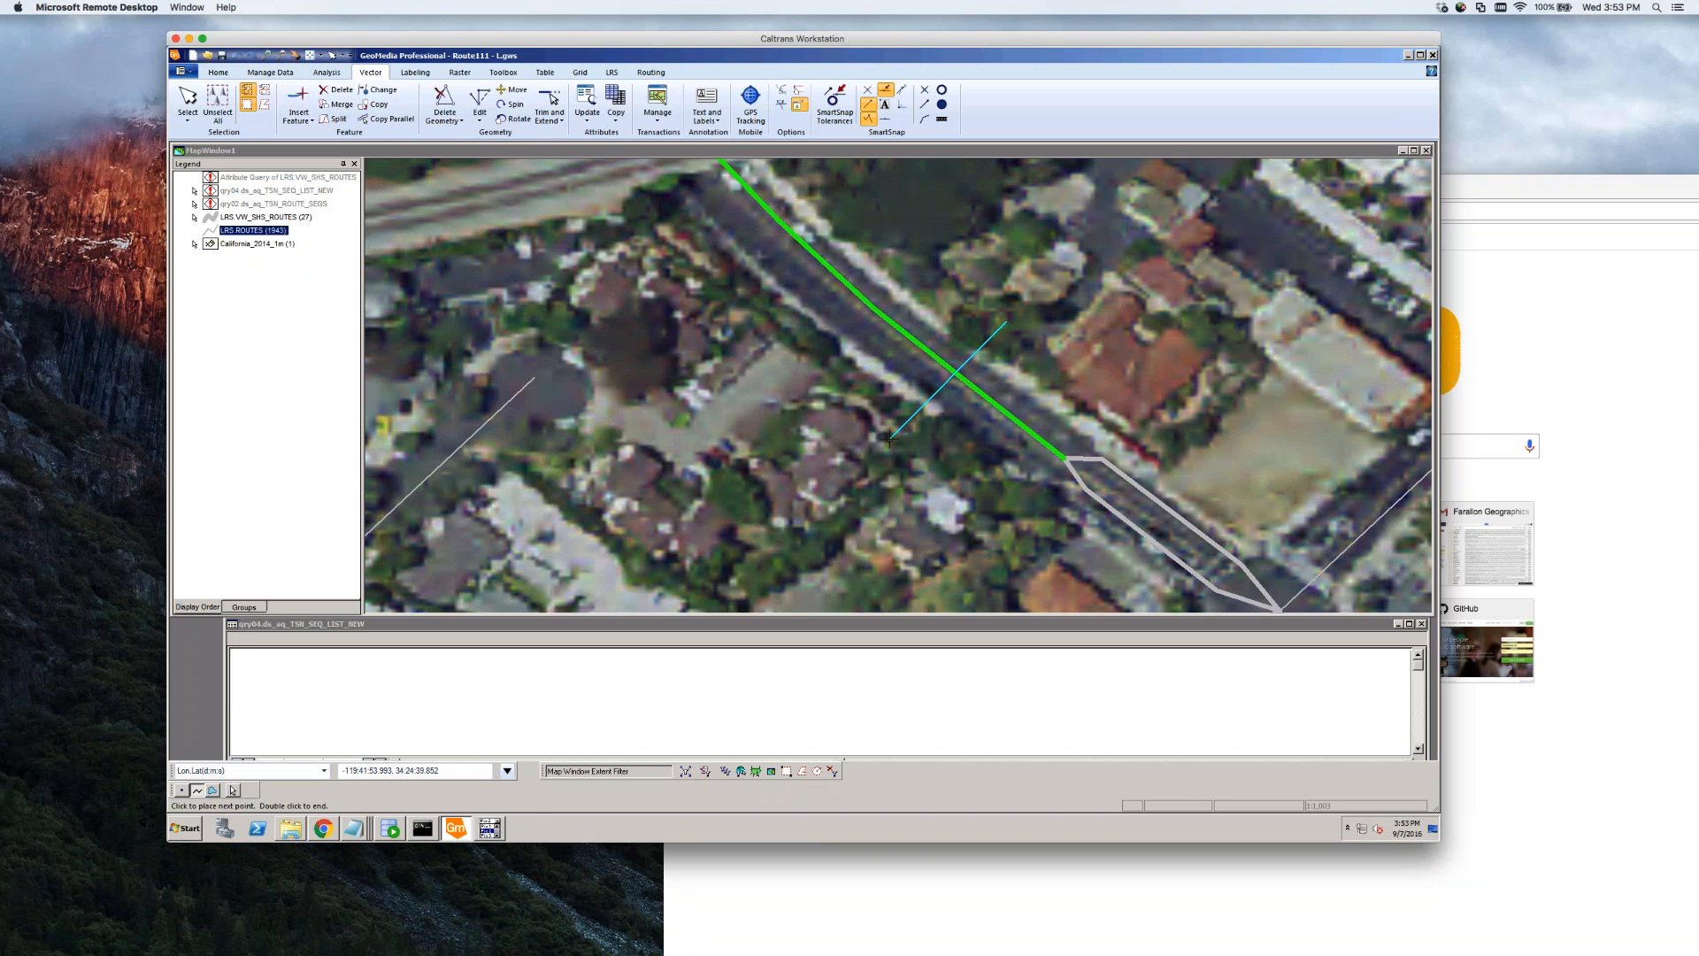
double_click(825, 387)
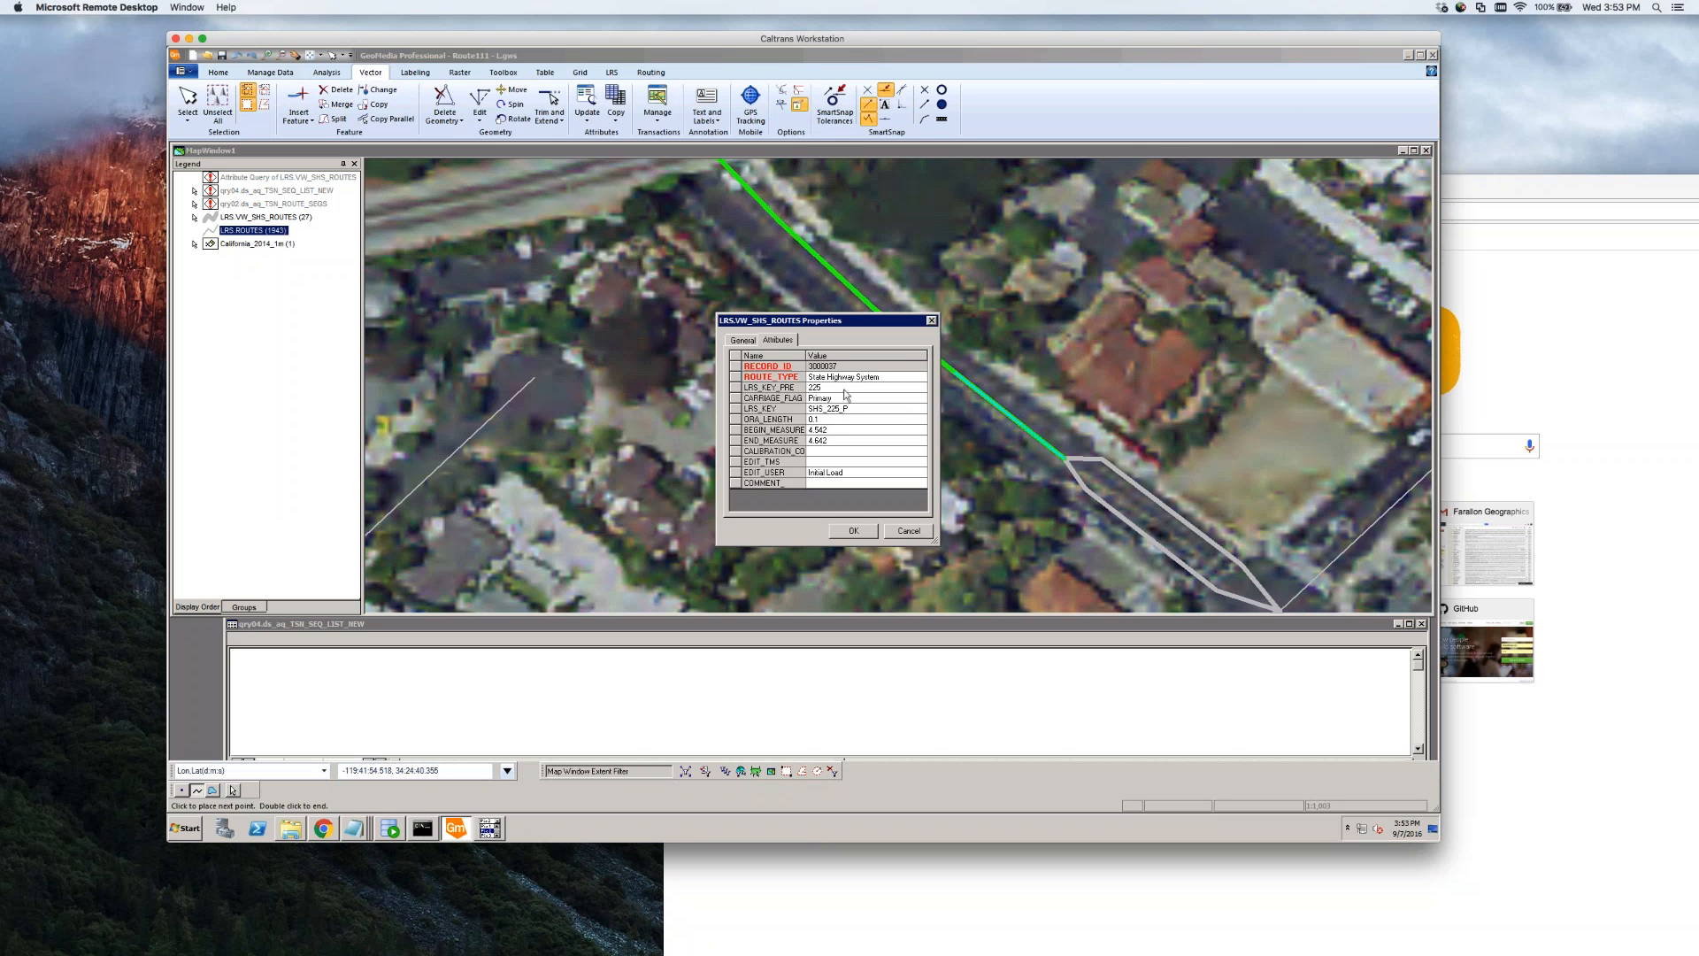
Save the new piece with ROUTE_TYPE Uncalibrated and end the split command
click(847, 377)
click(921, 378)
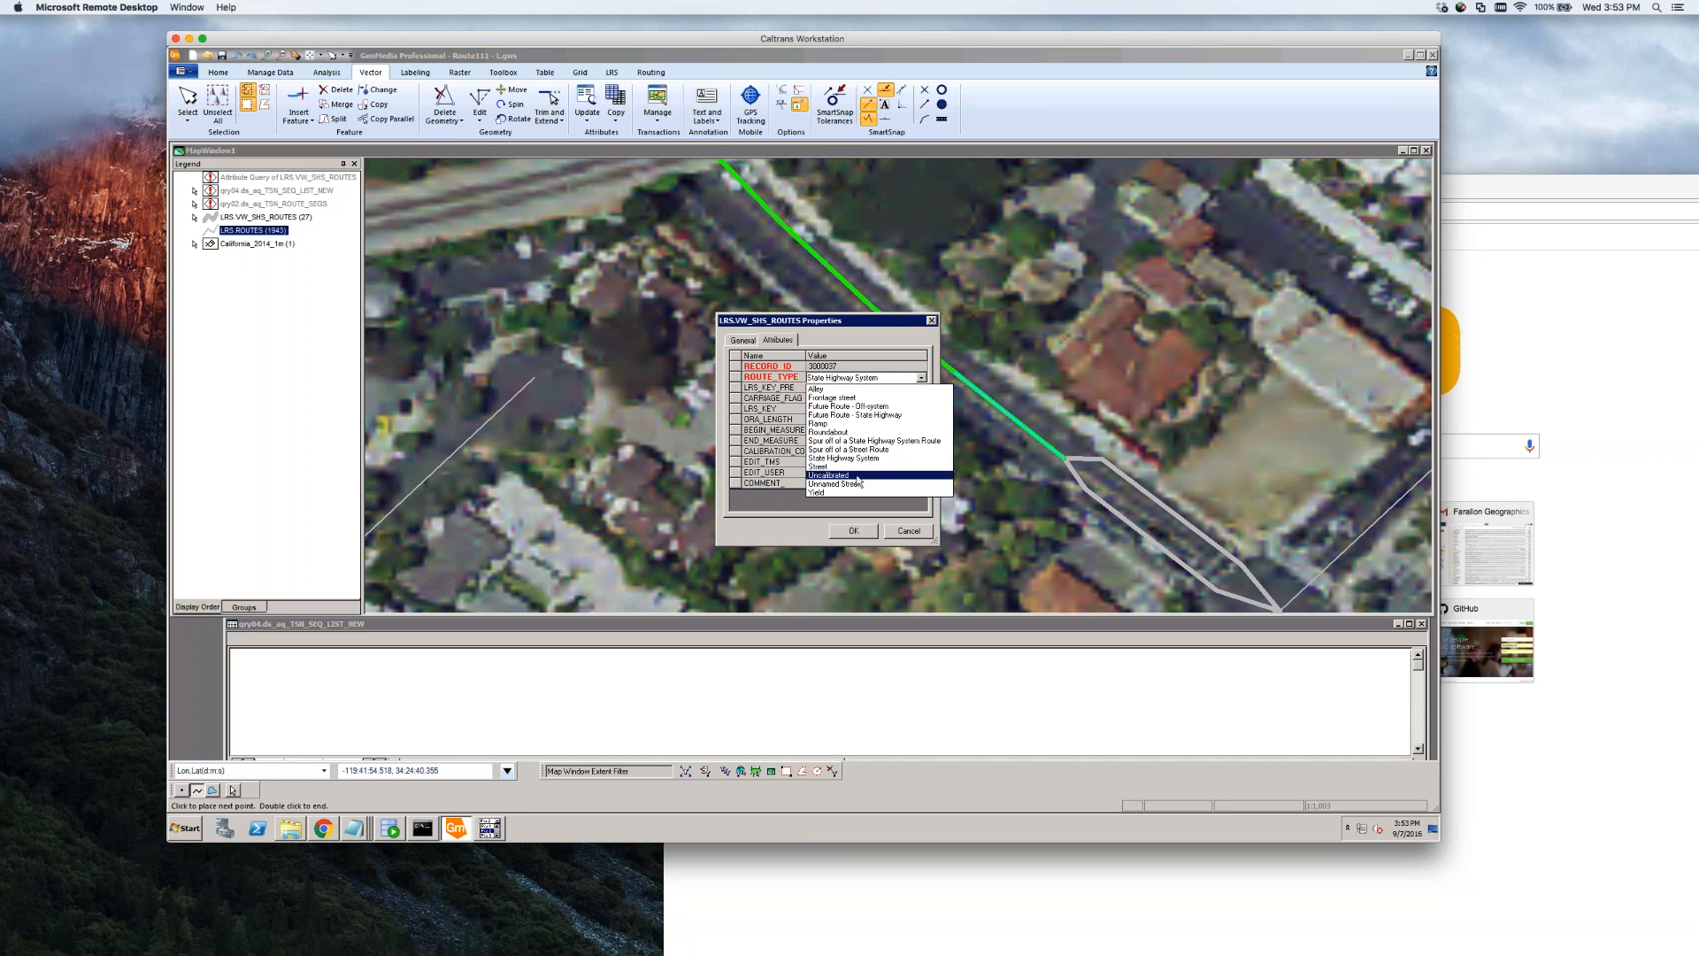
click(841, 475)
click(851, 530)
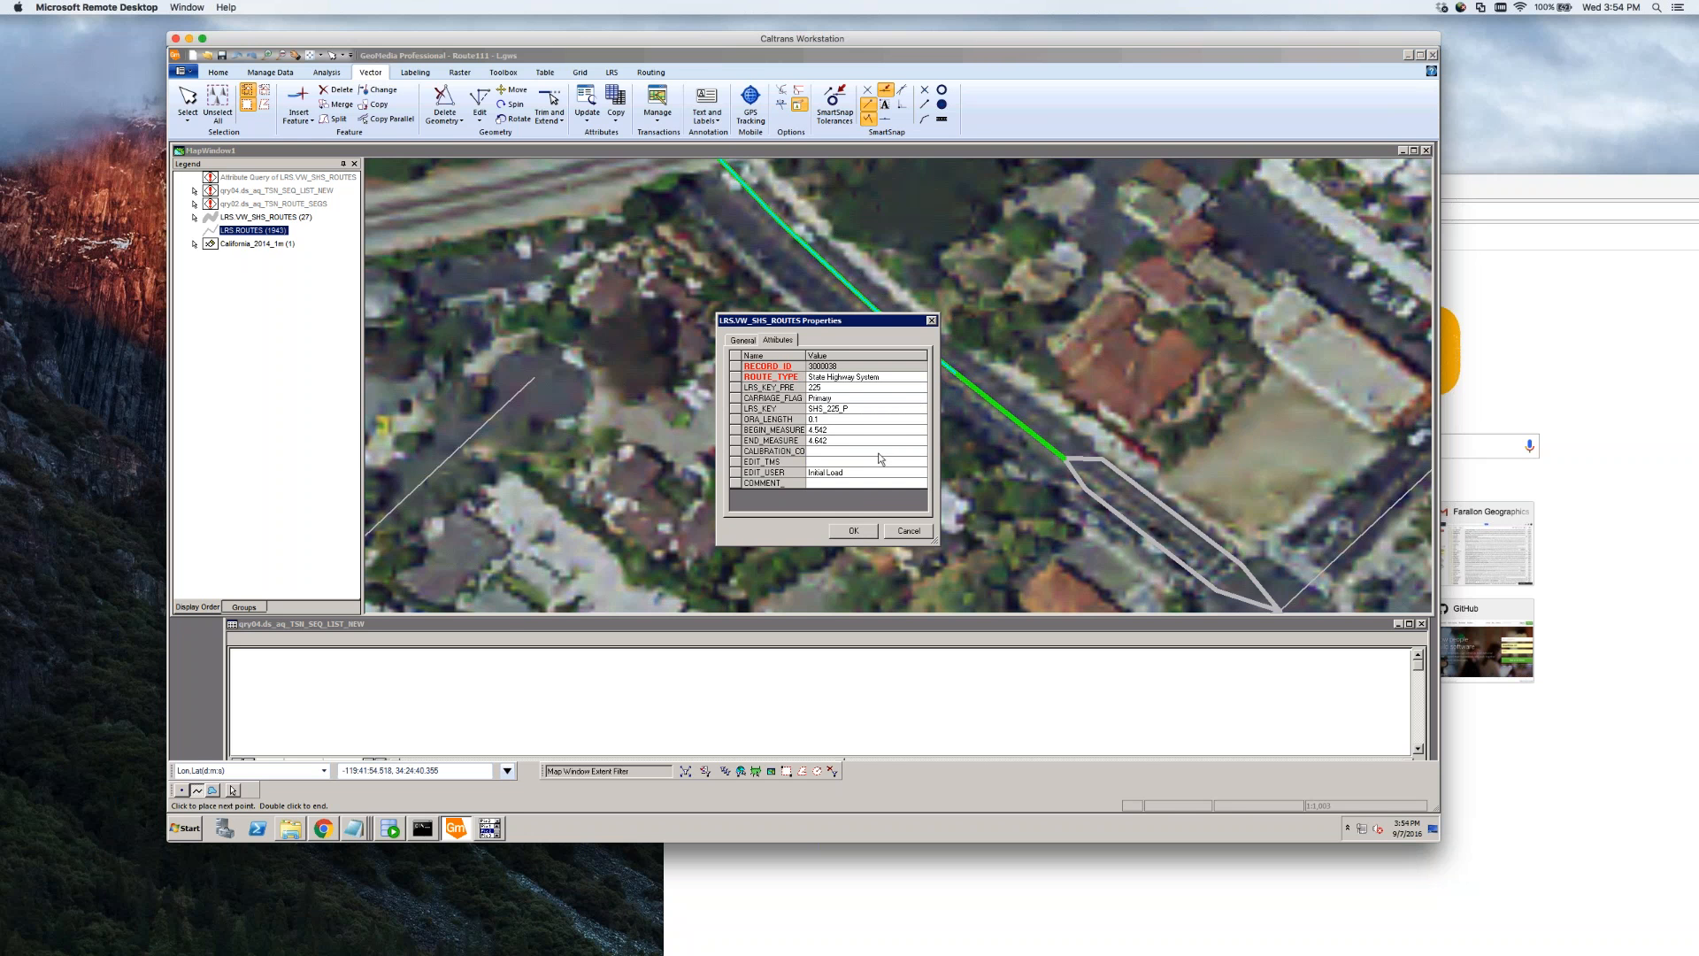
click(854, 530)
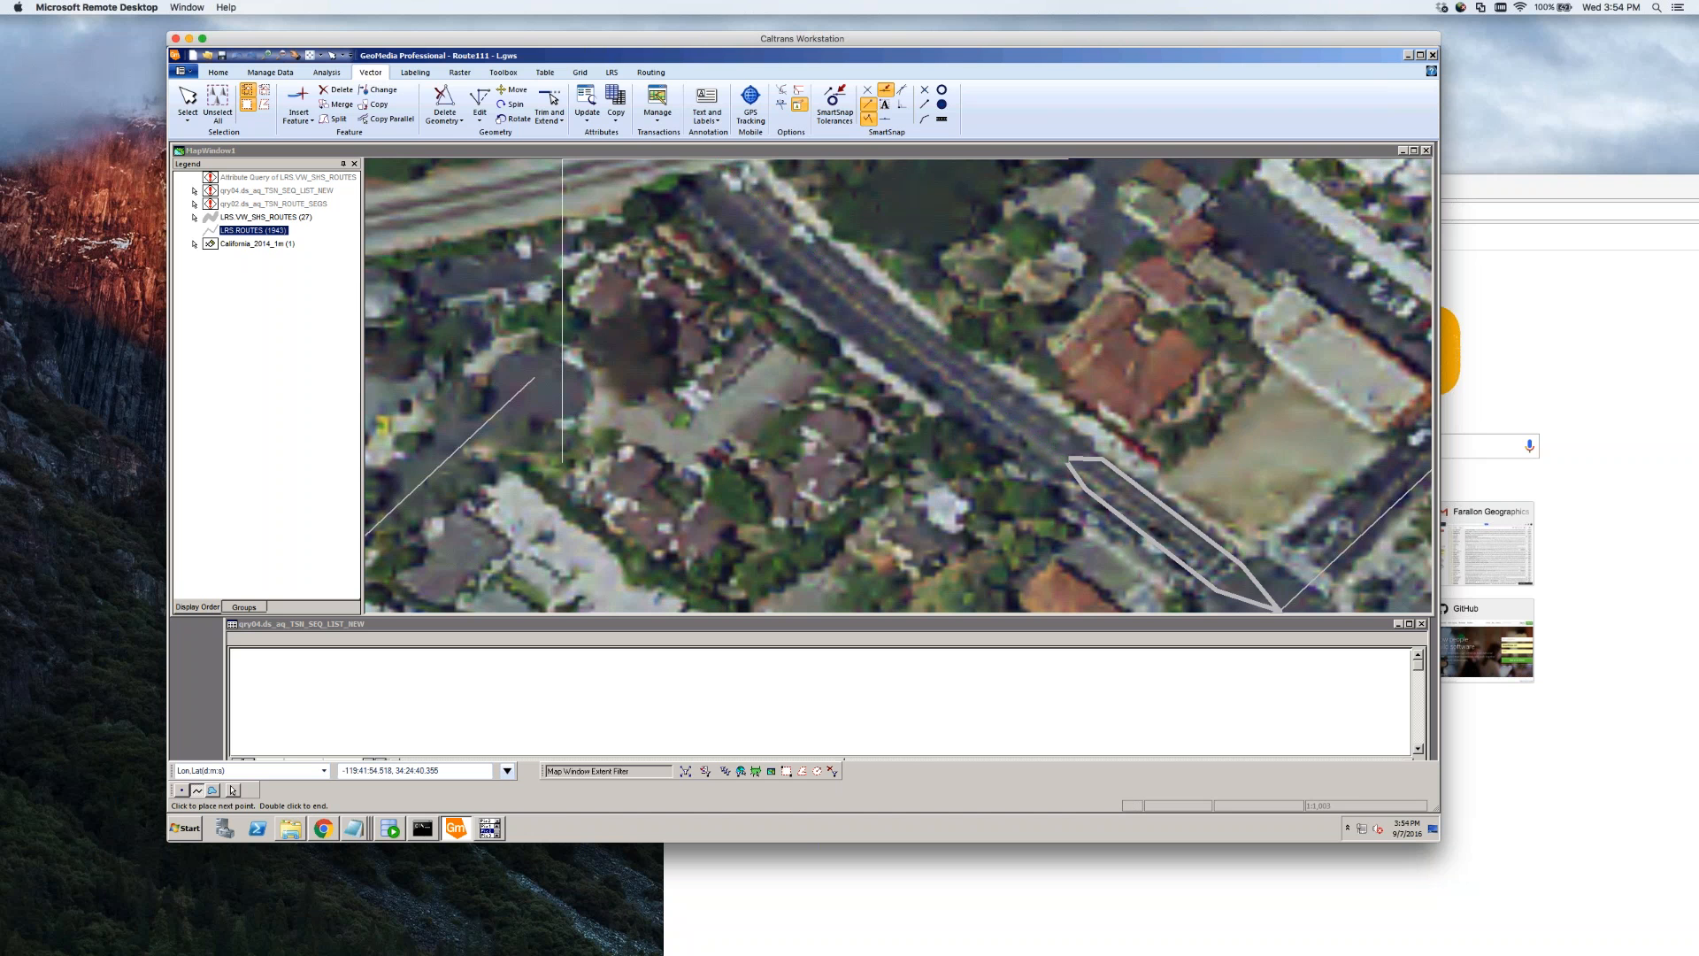
key(Escape)
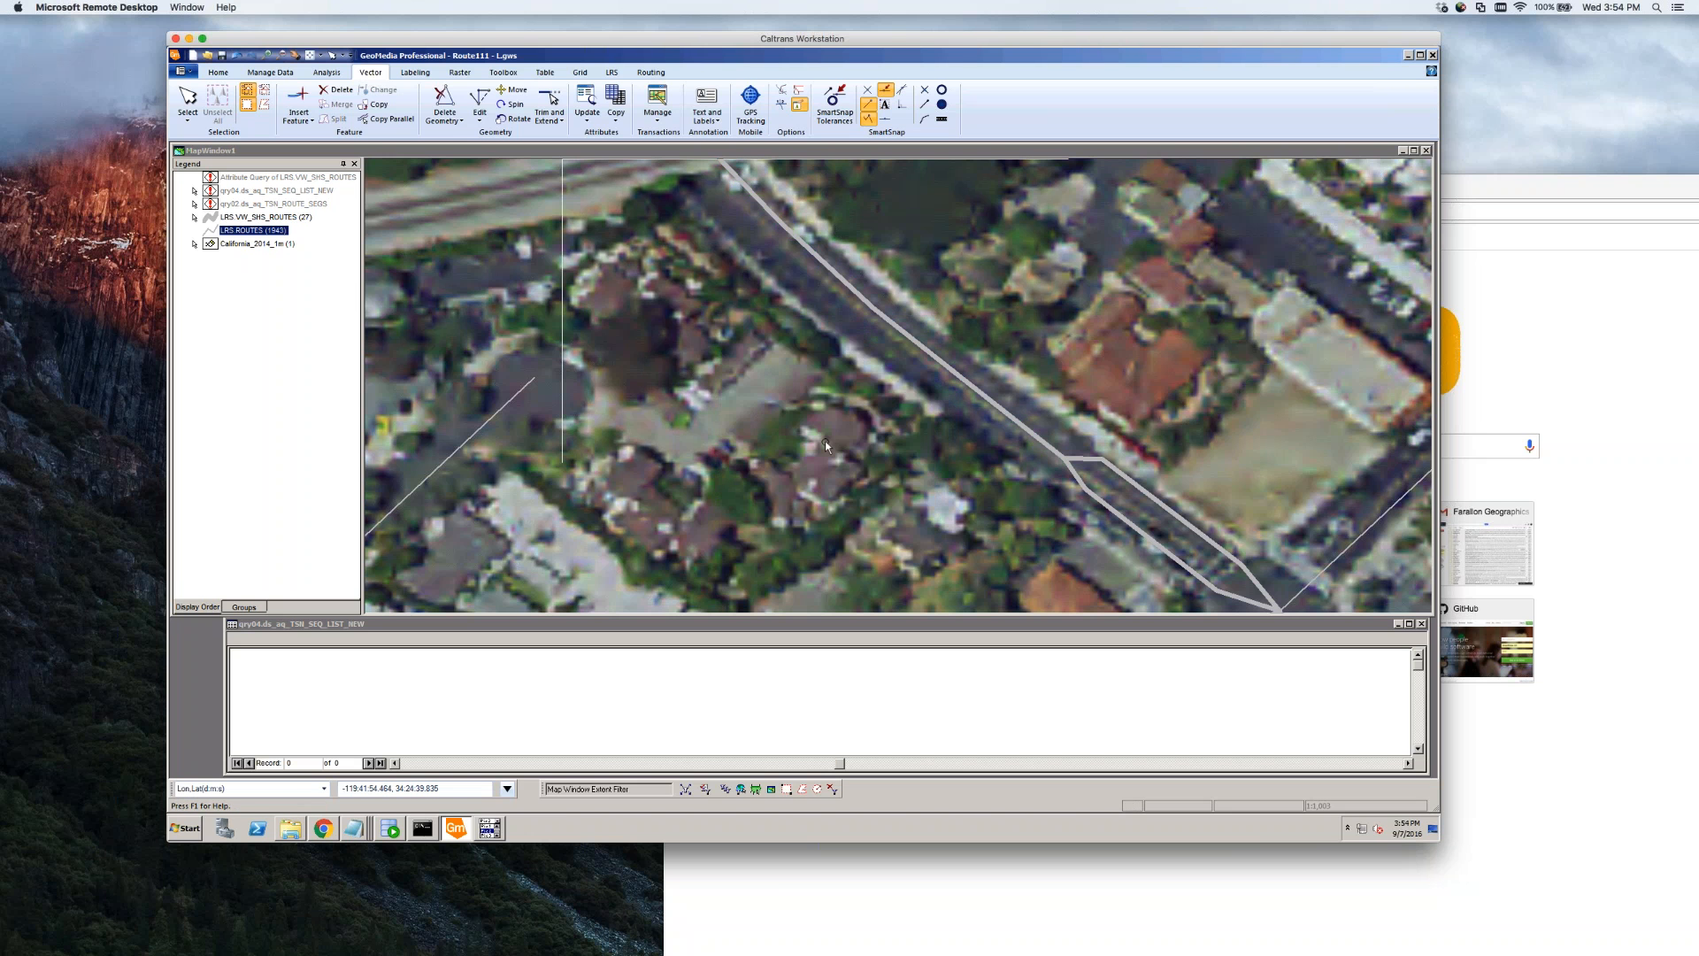
Select the split route pieces and inspect the lower piece's attributes without saving
click(1005, 414)
click(925, 353)
click(985, 395)
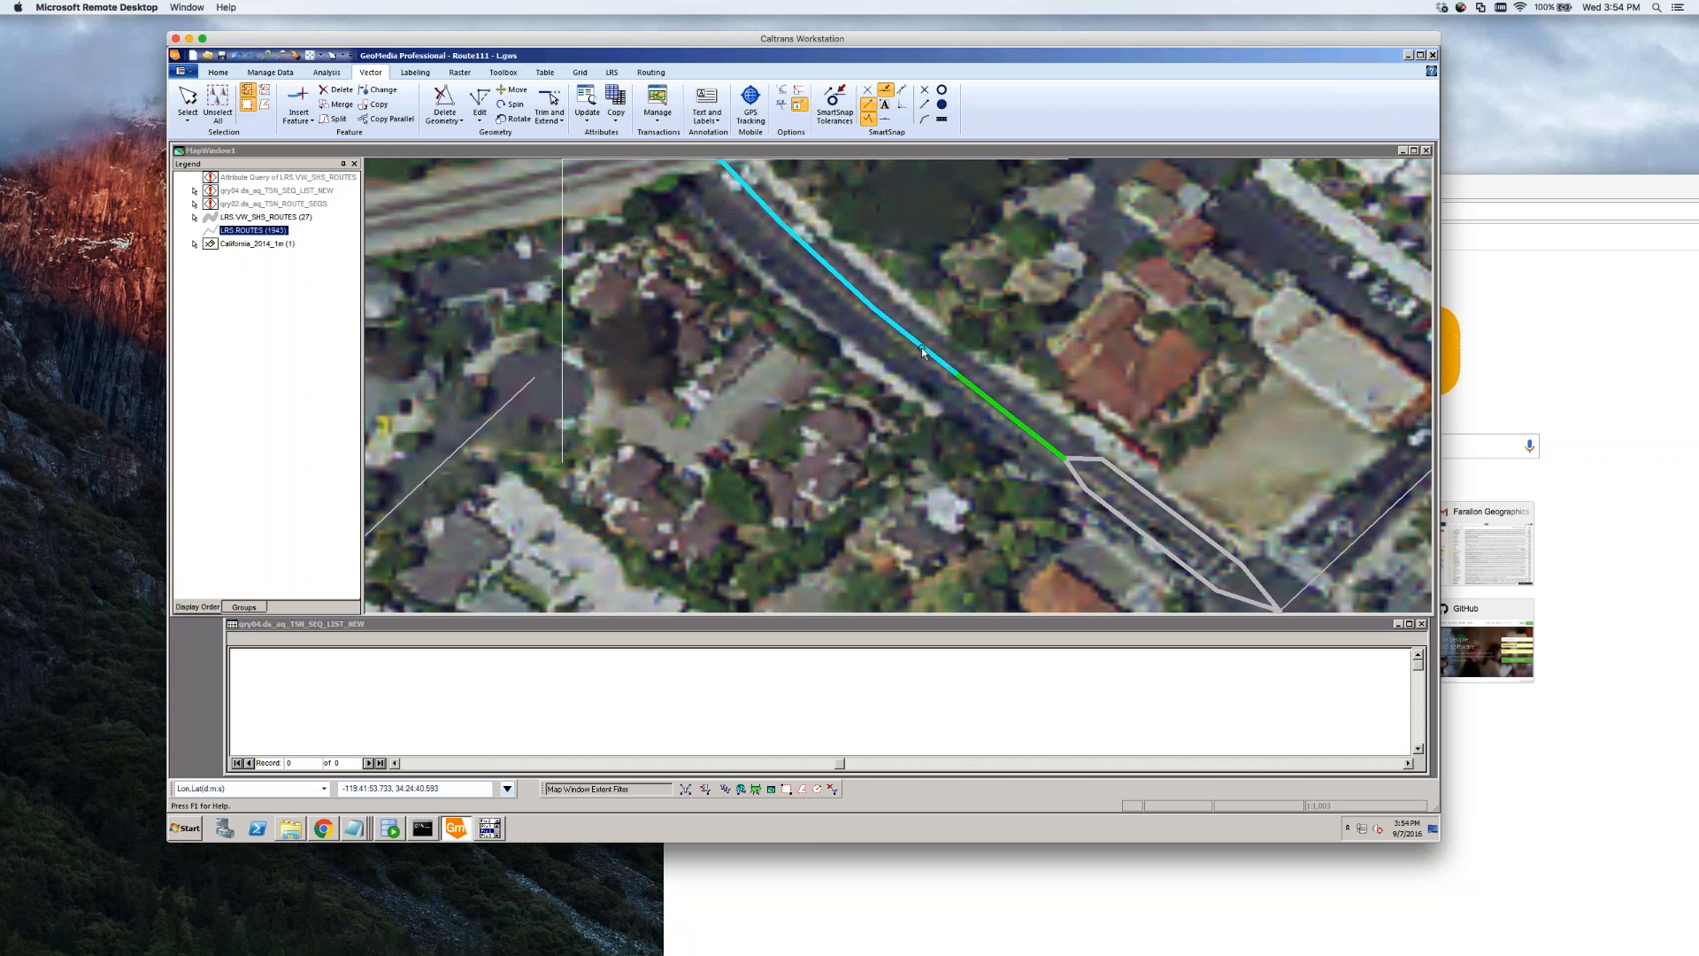
click(923, 352)
double_click(996, 408)
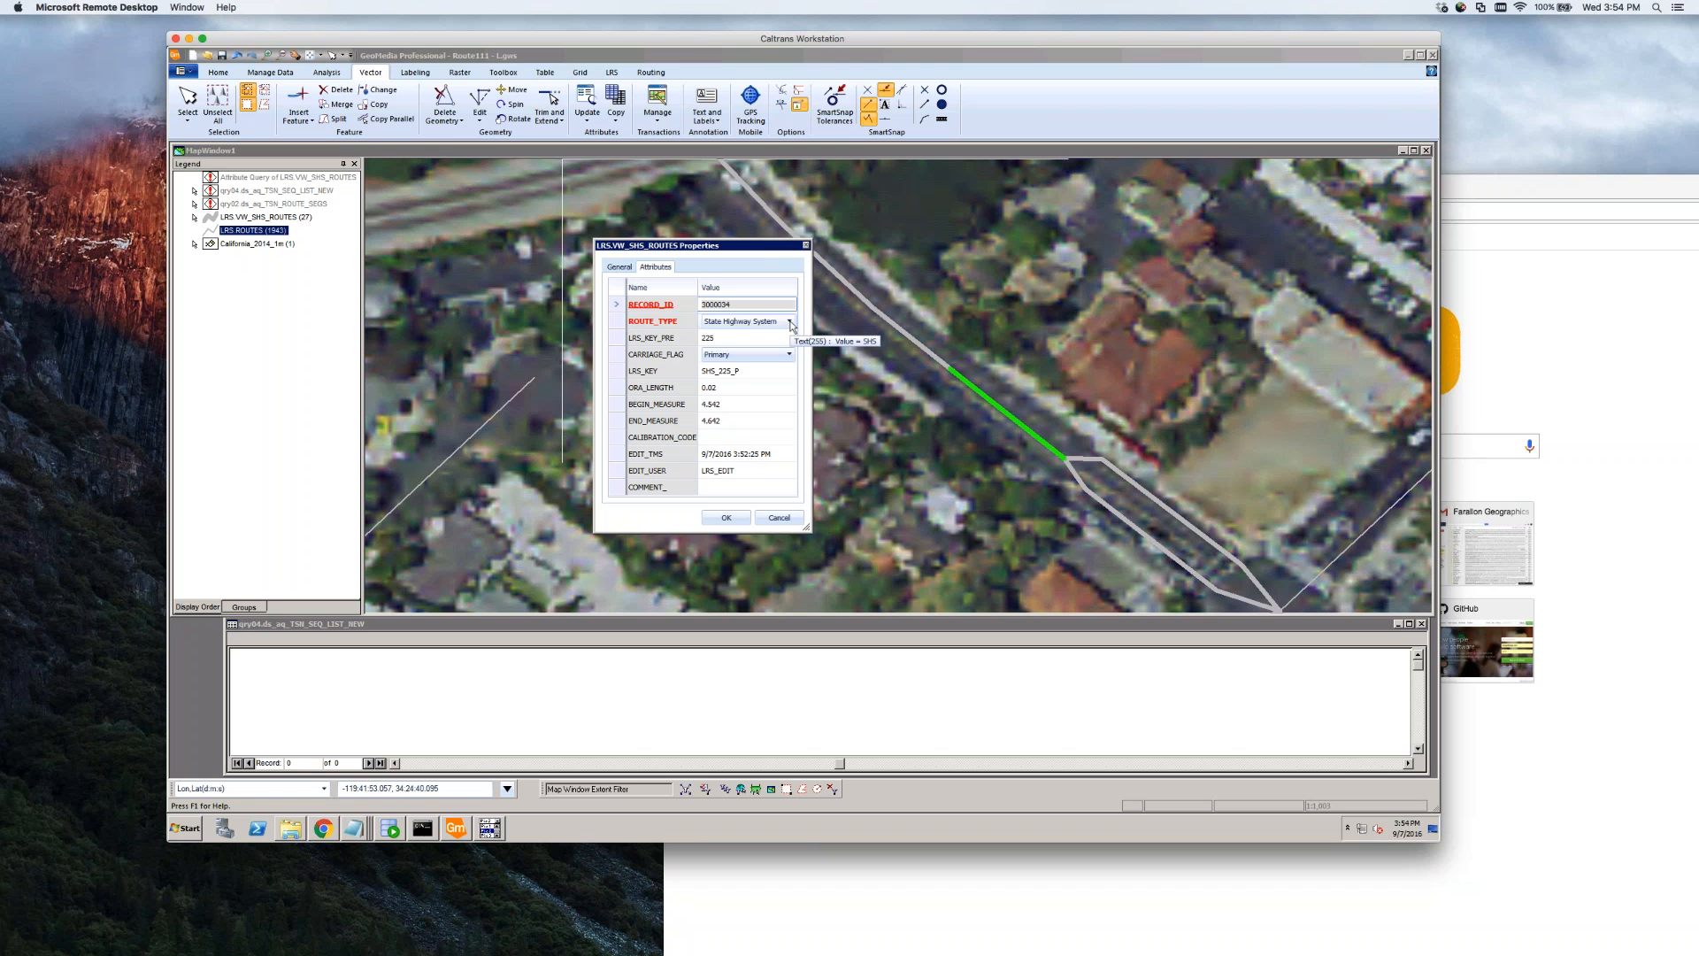
click(778, 518)
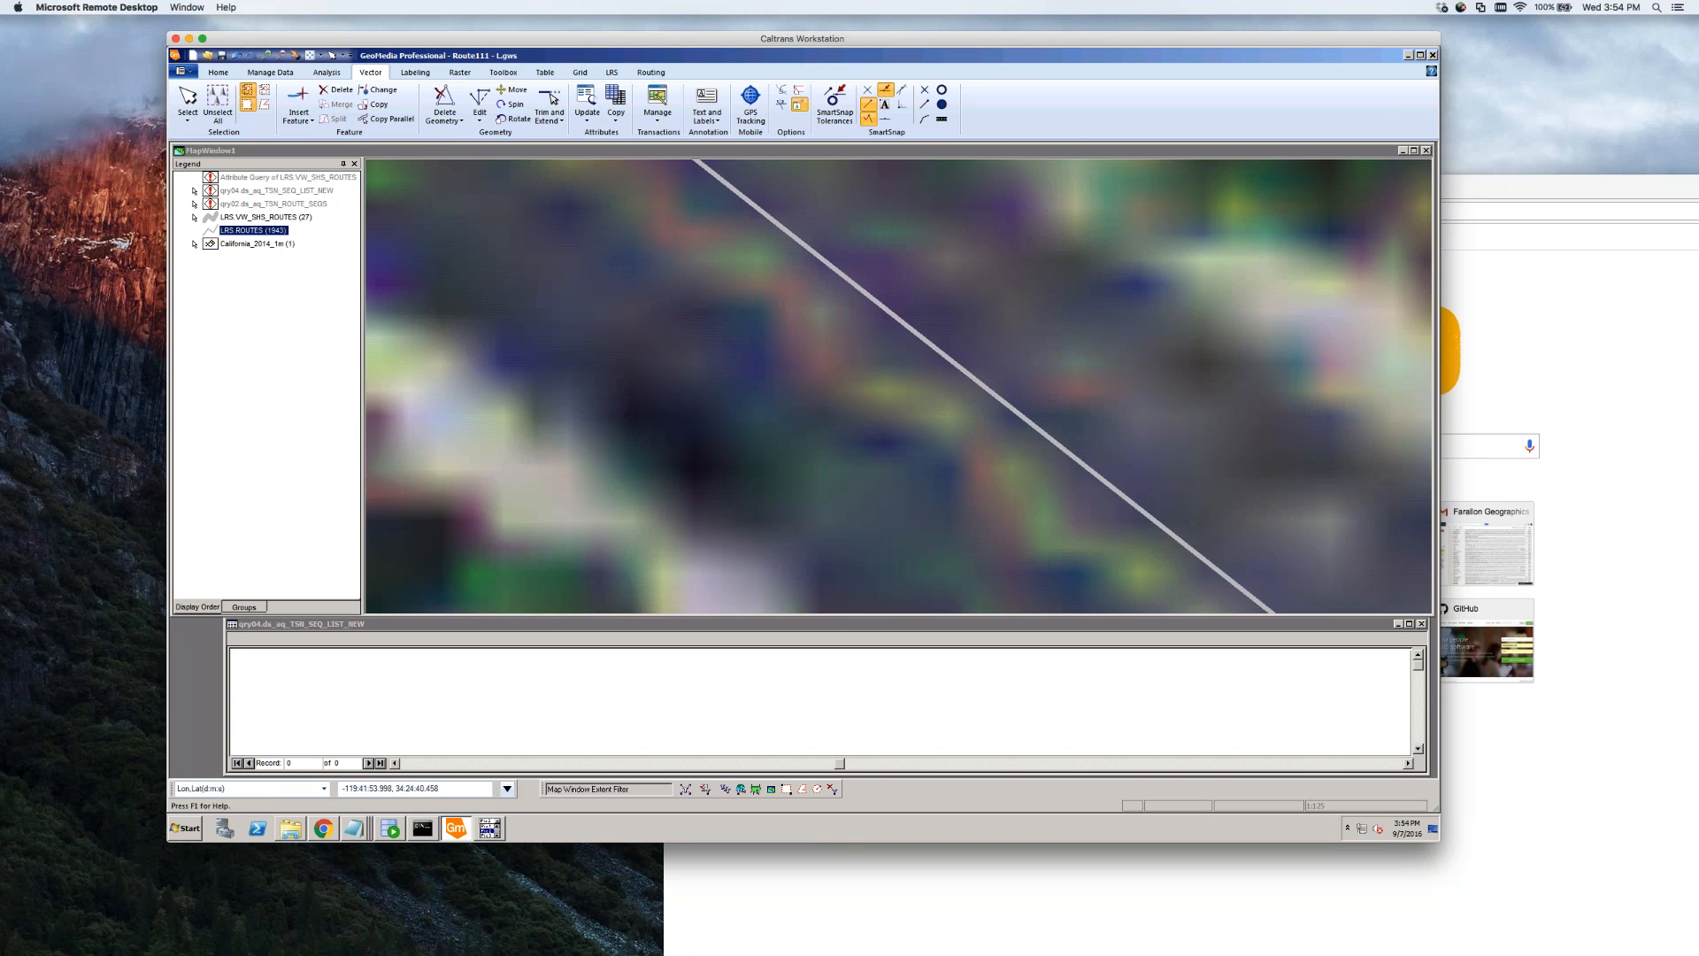
Turn off California_2014_1m and LRS.VW_SHS_ROUTES display, and set LRS ROUTES Locatable On
click(275, 76)
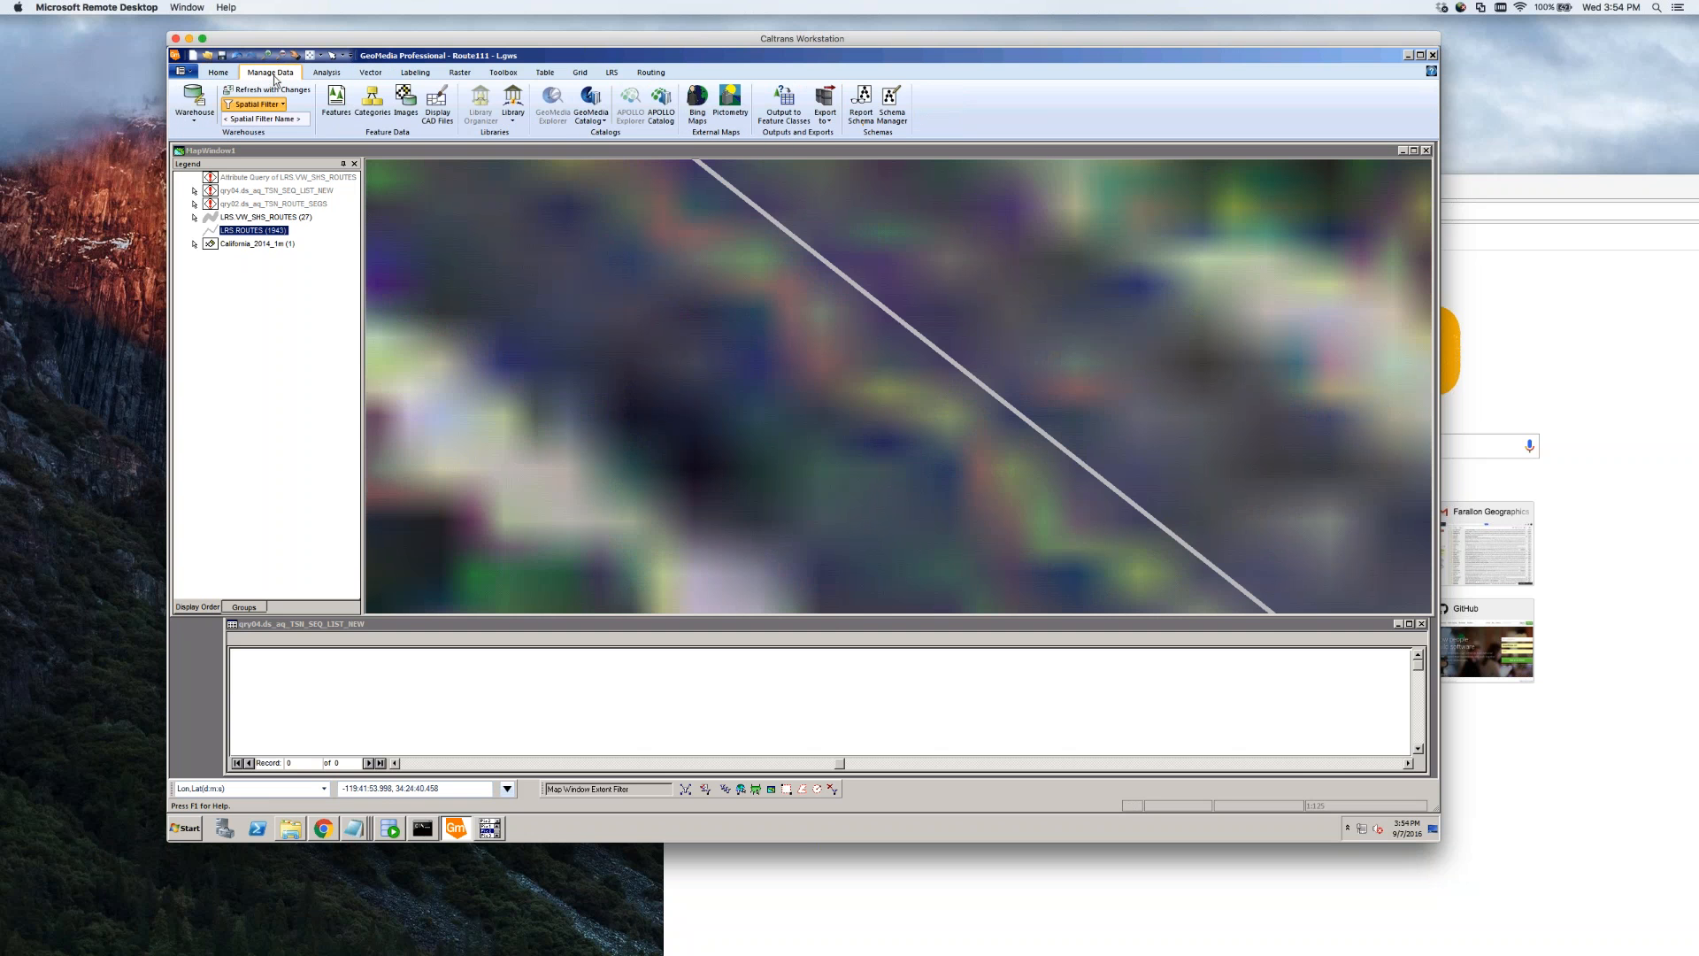
right_click(246, 246)
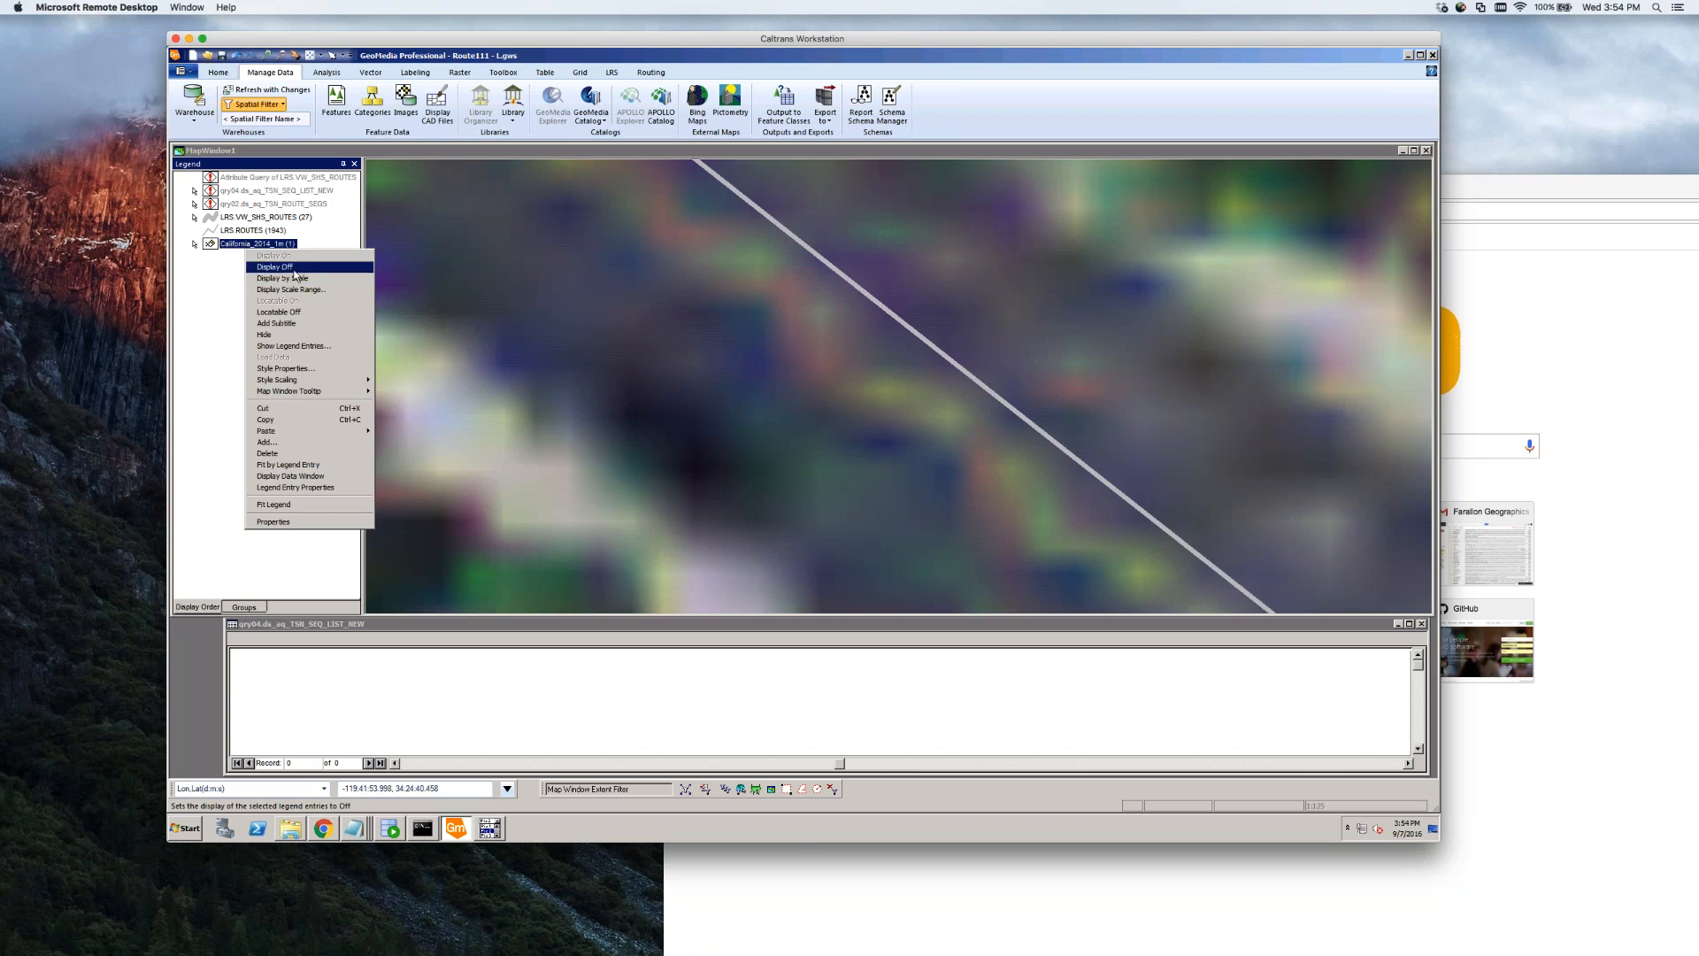
click(293, 269)
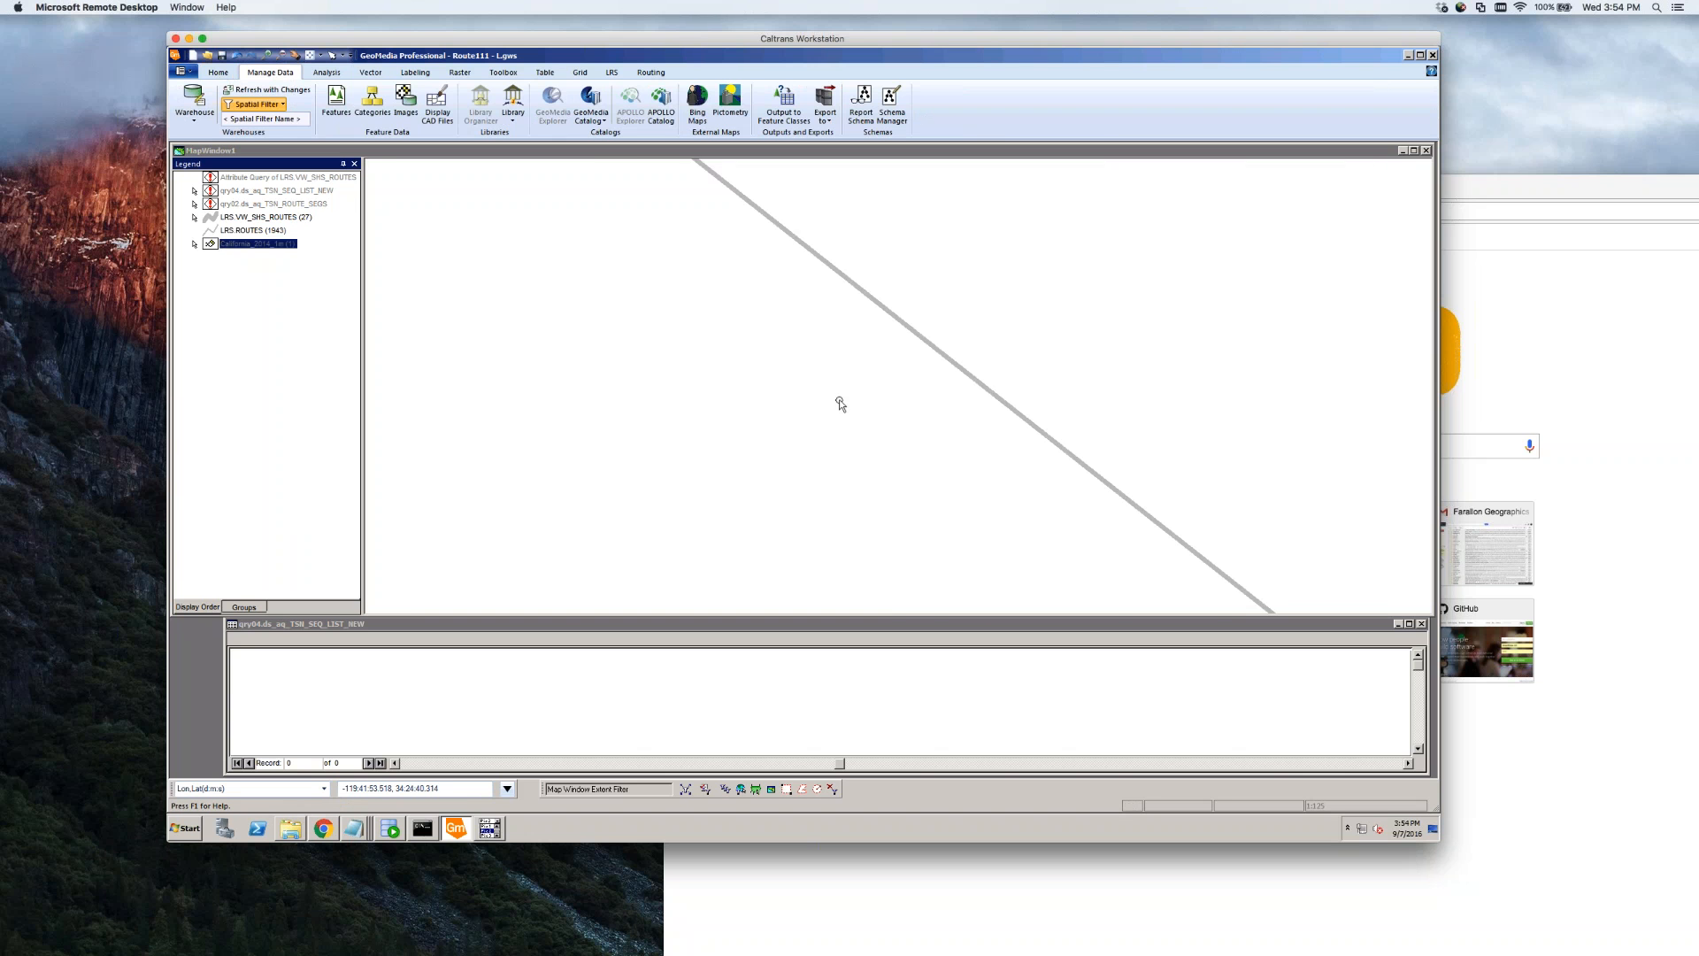
scroll(841, 405, down, 4)
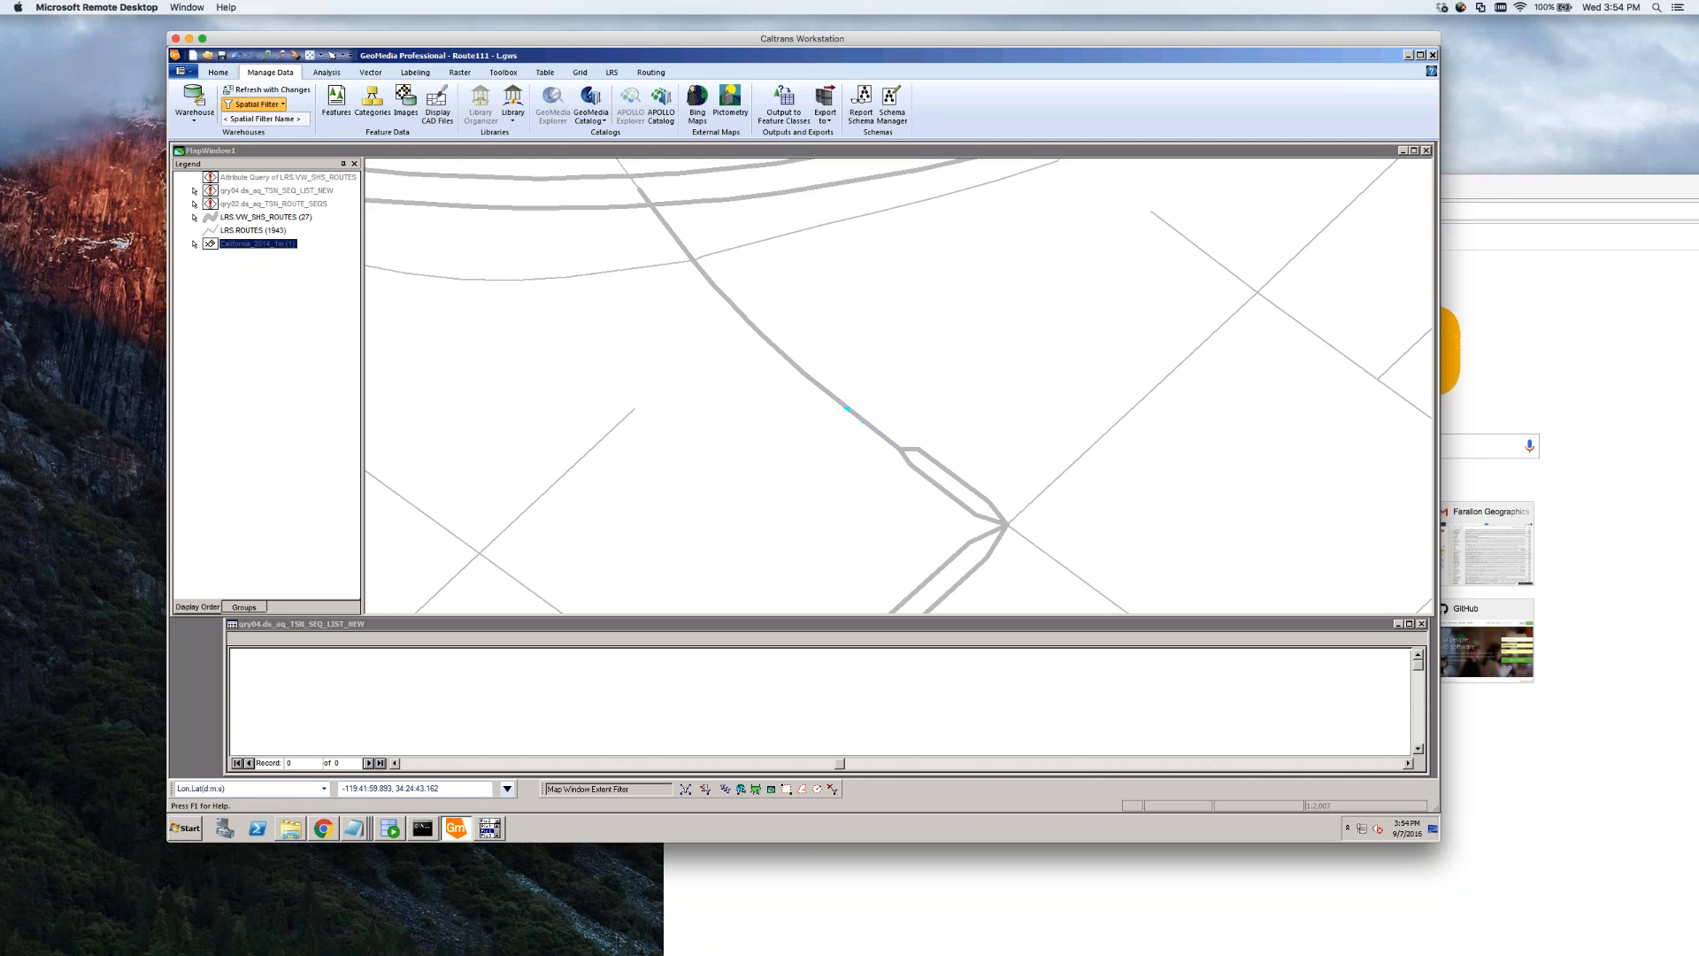
right_click(246, 218)
click(280, 239)
right_click(263, 231)
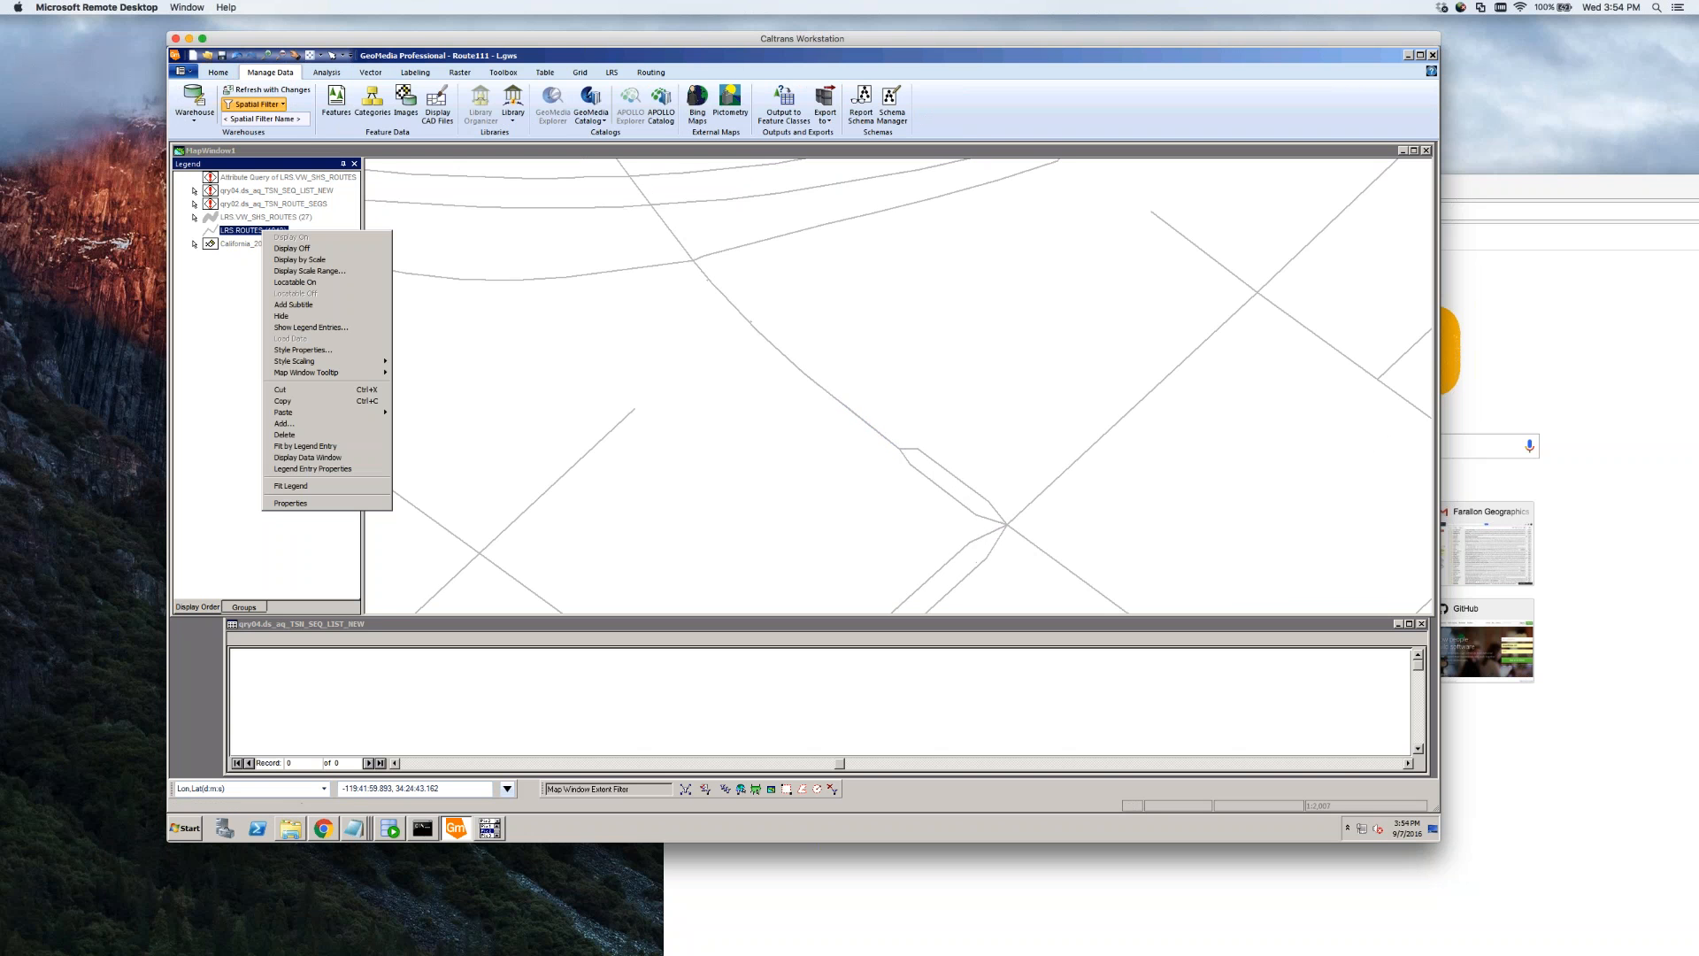
click(338, 283)
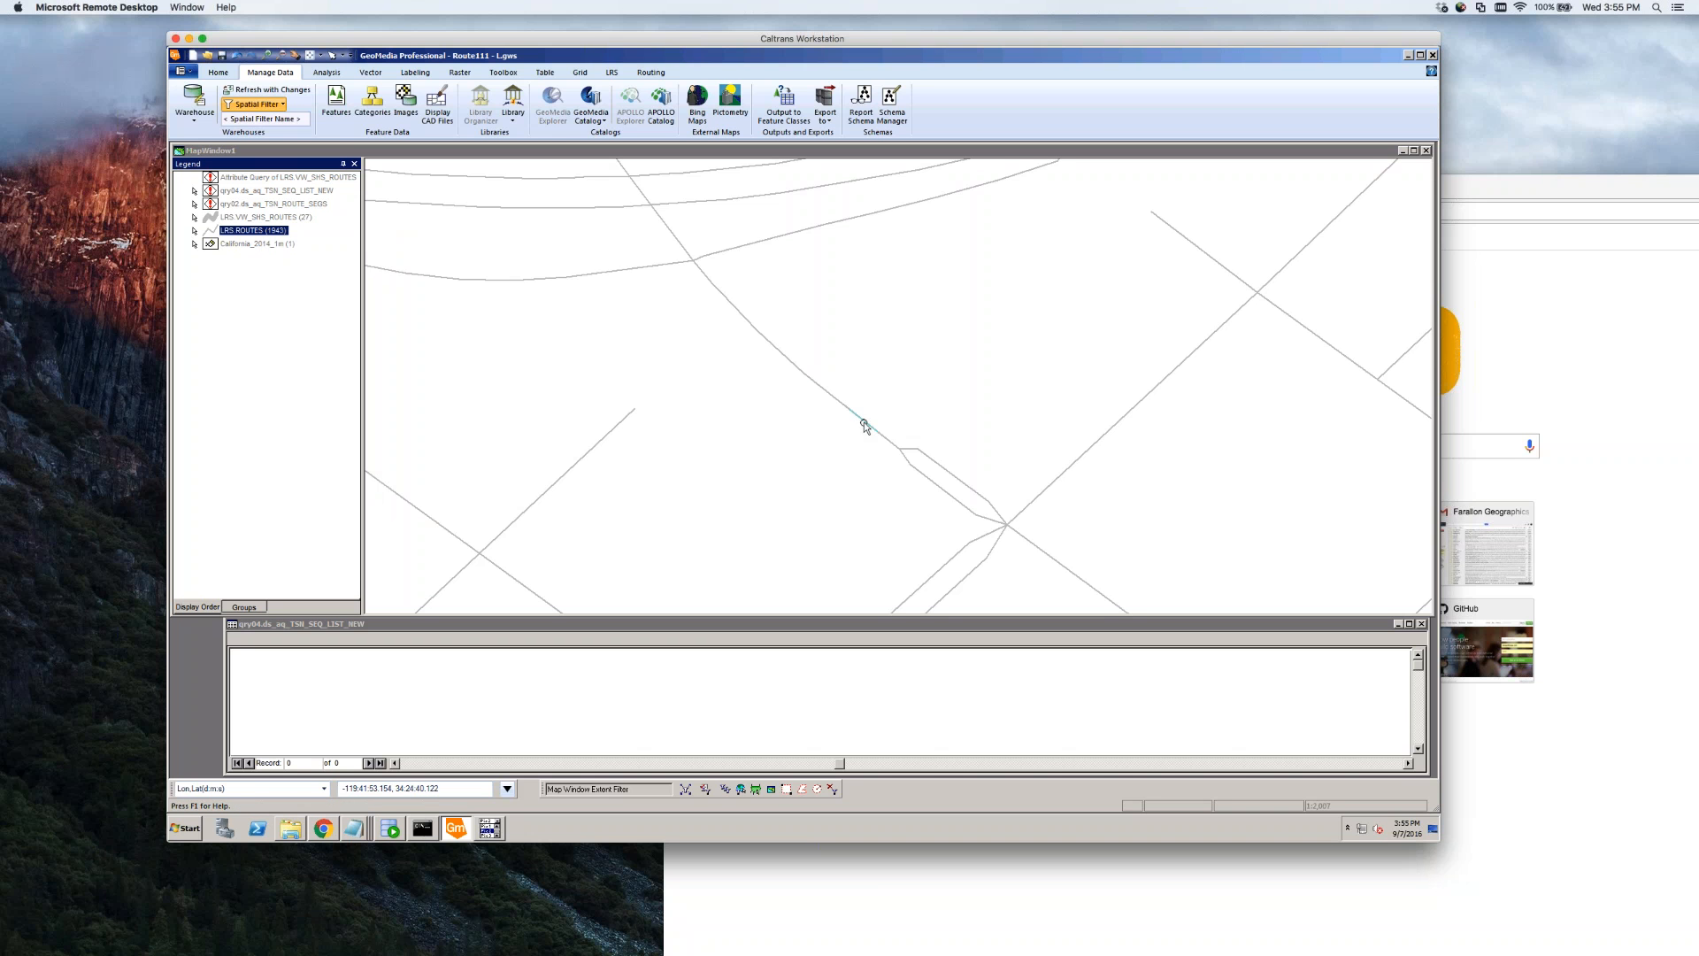
Pick the overlapping route feature with PickQuick and delete it
mouse_move(865, 427)
click(872, 427)
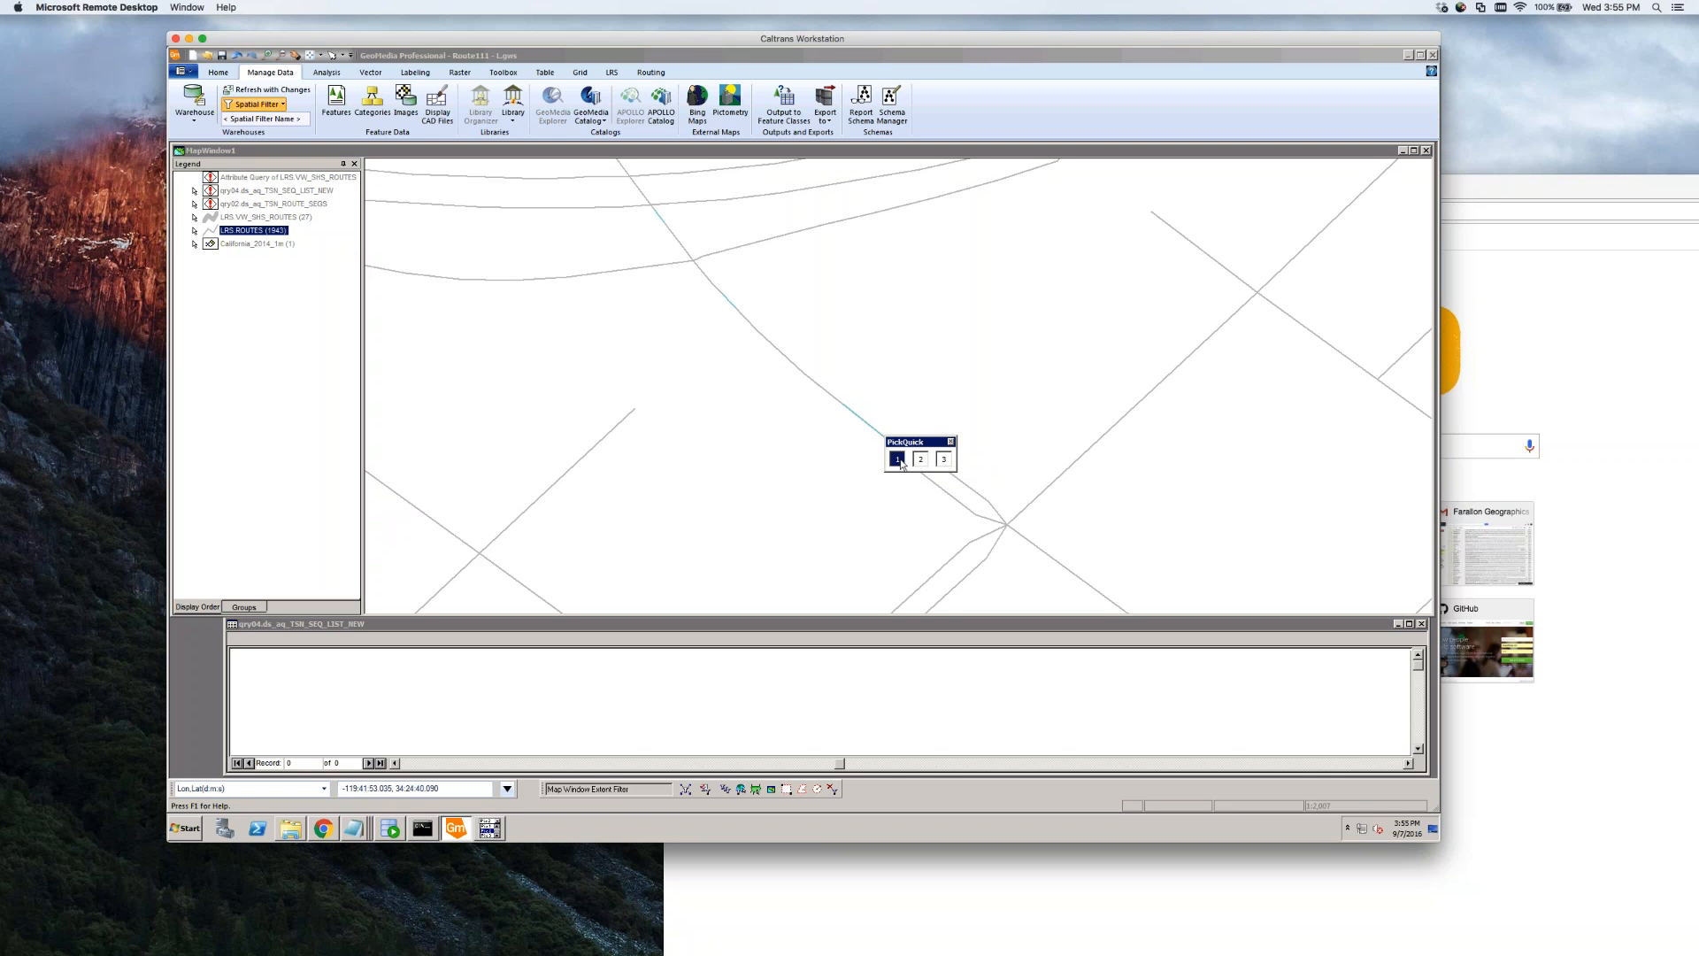
drag(927, 446, 695, 391)
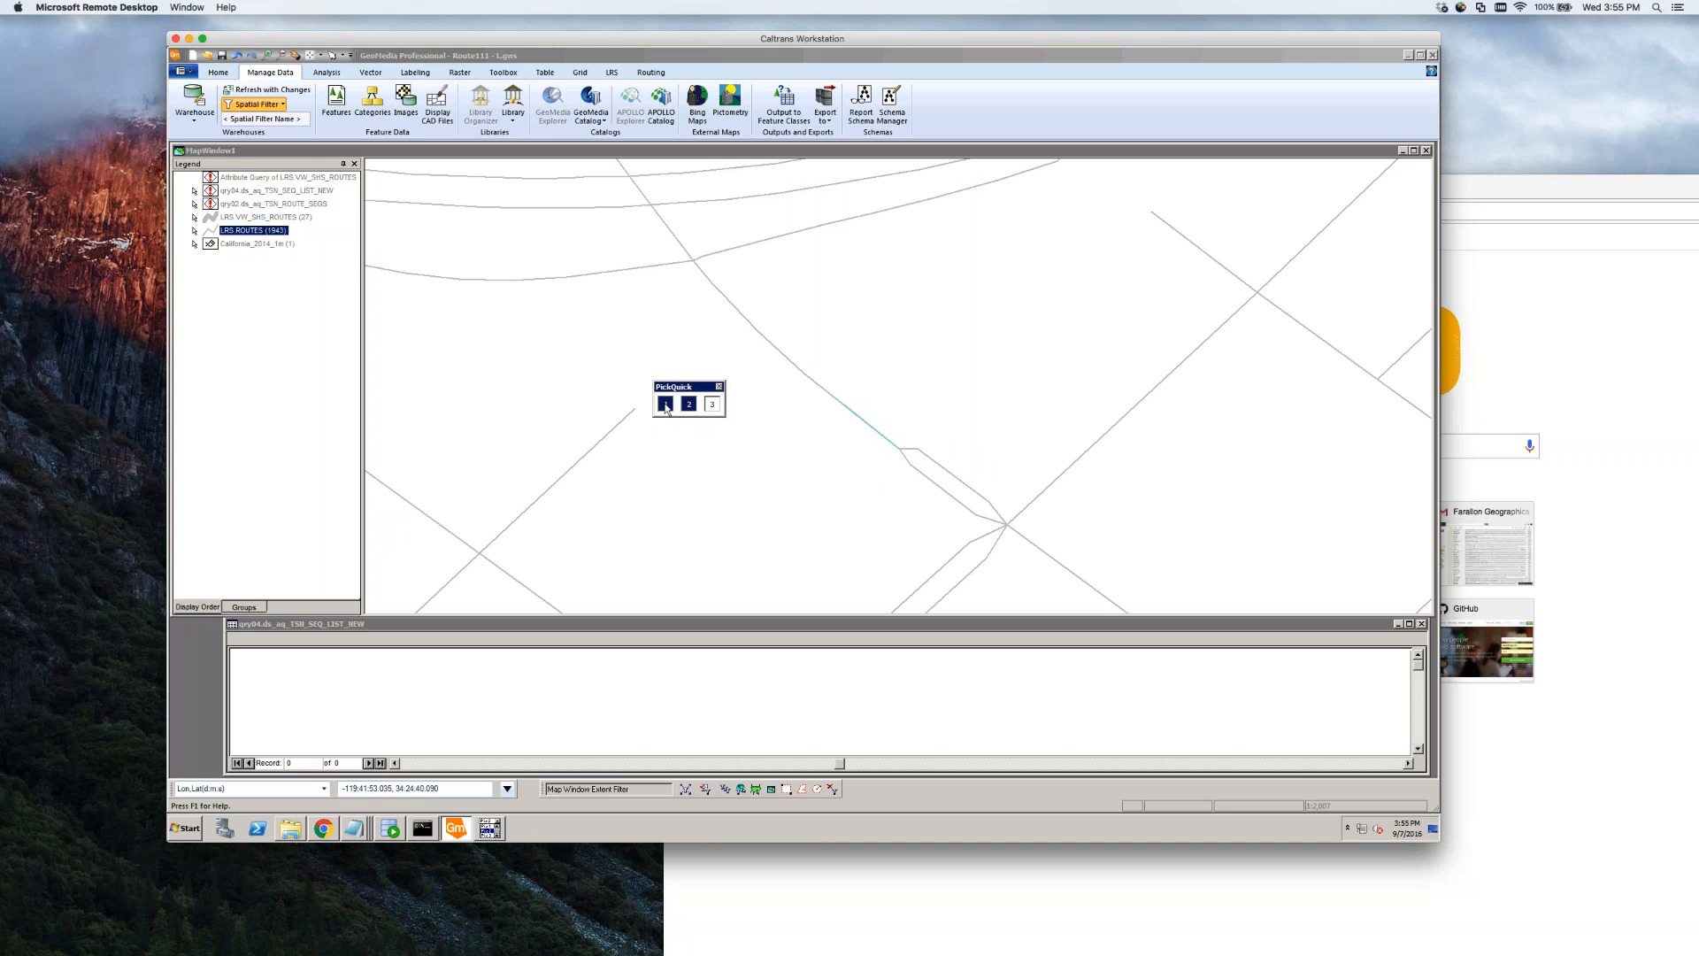
click(686, 407)
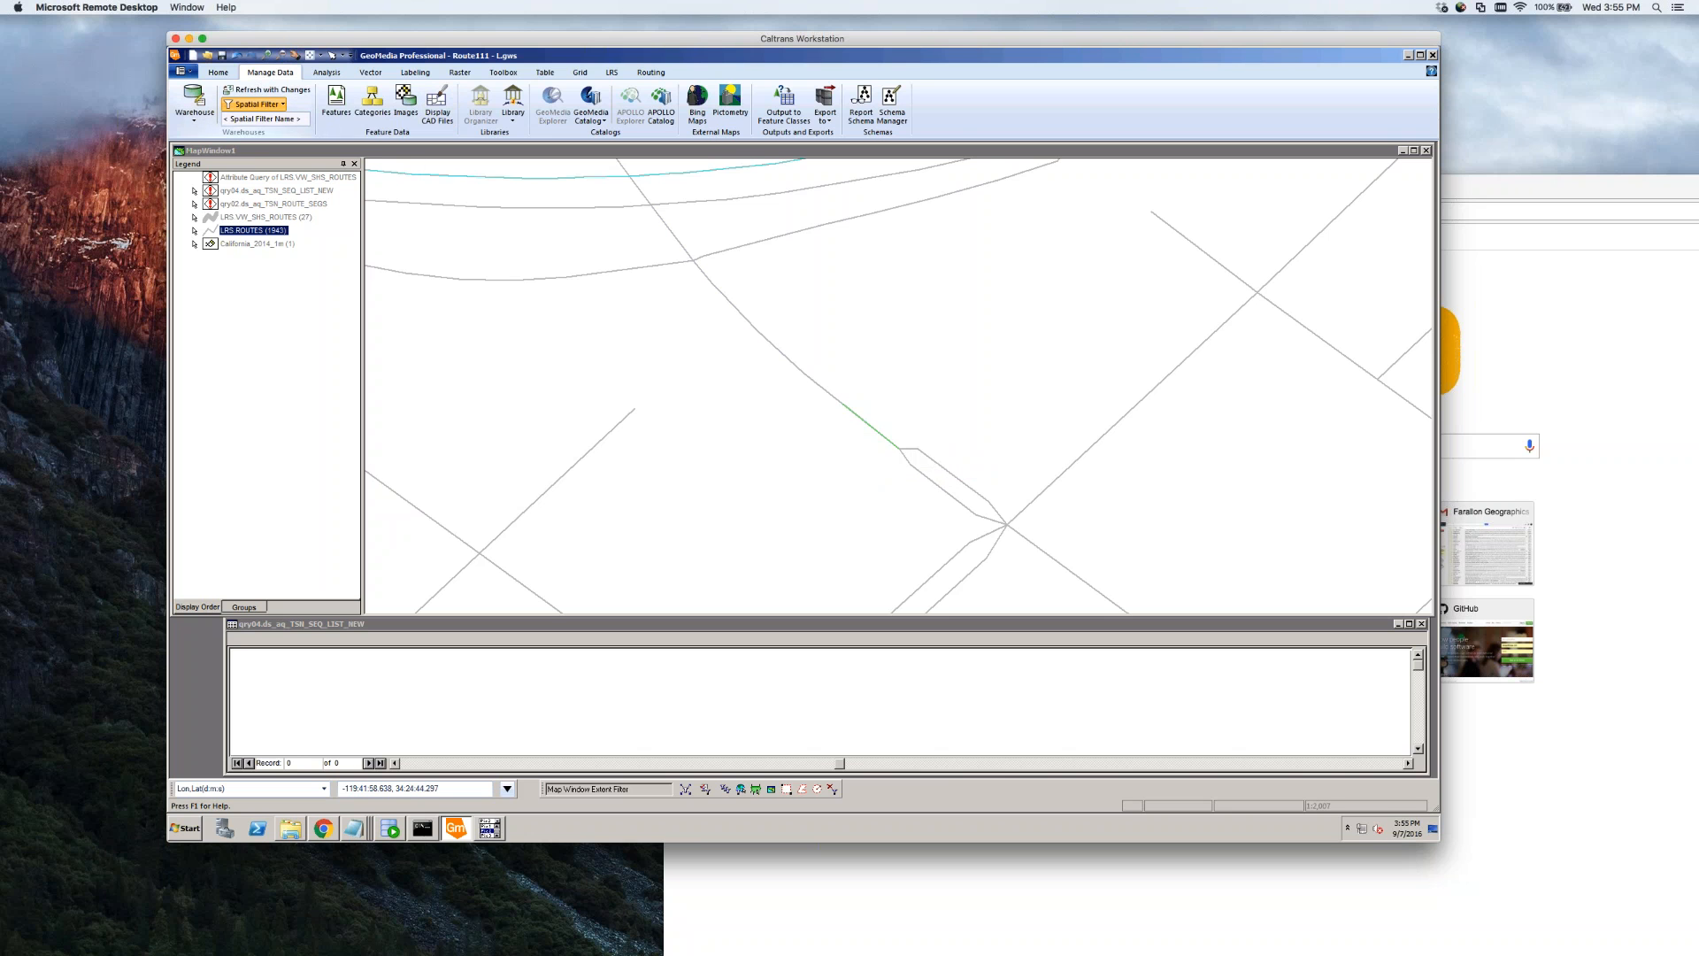
click(371, 73)
click(338, 89)
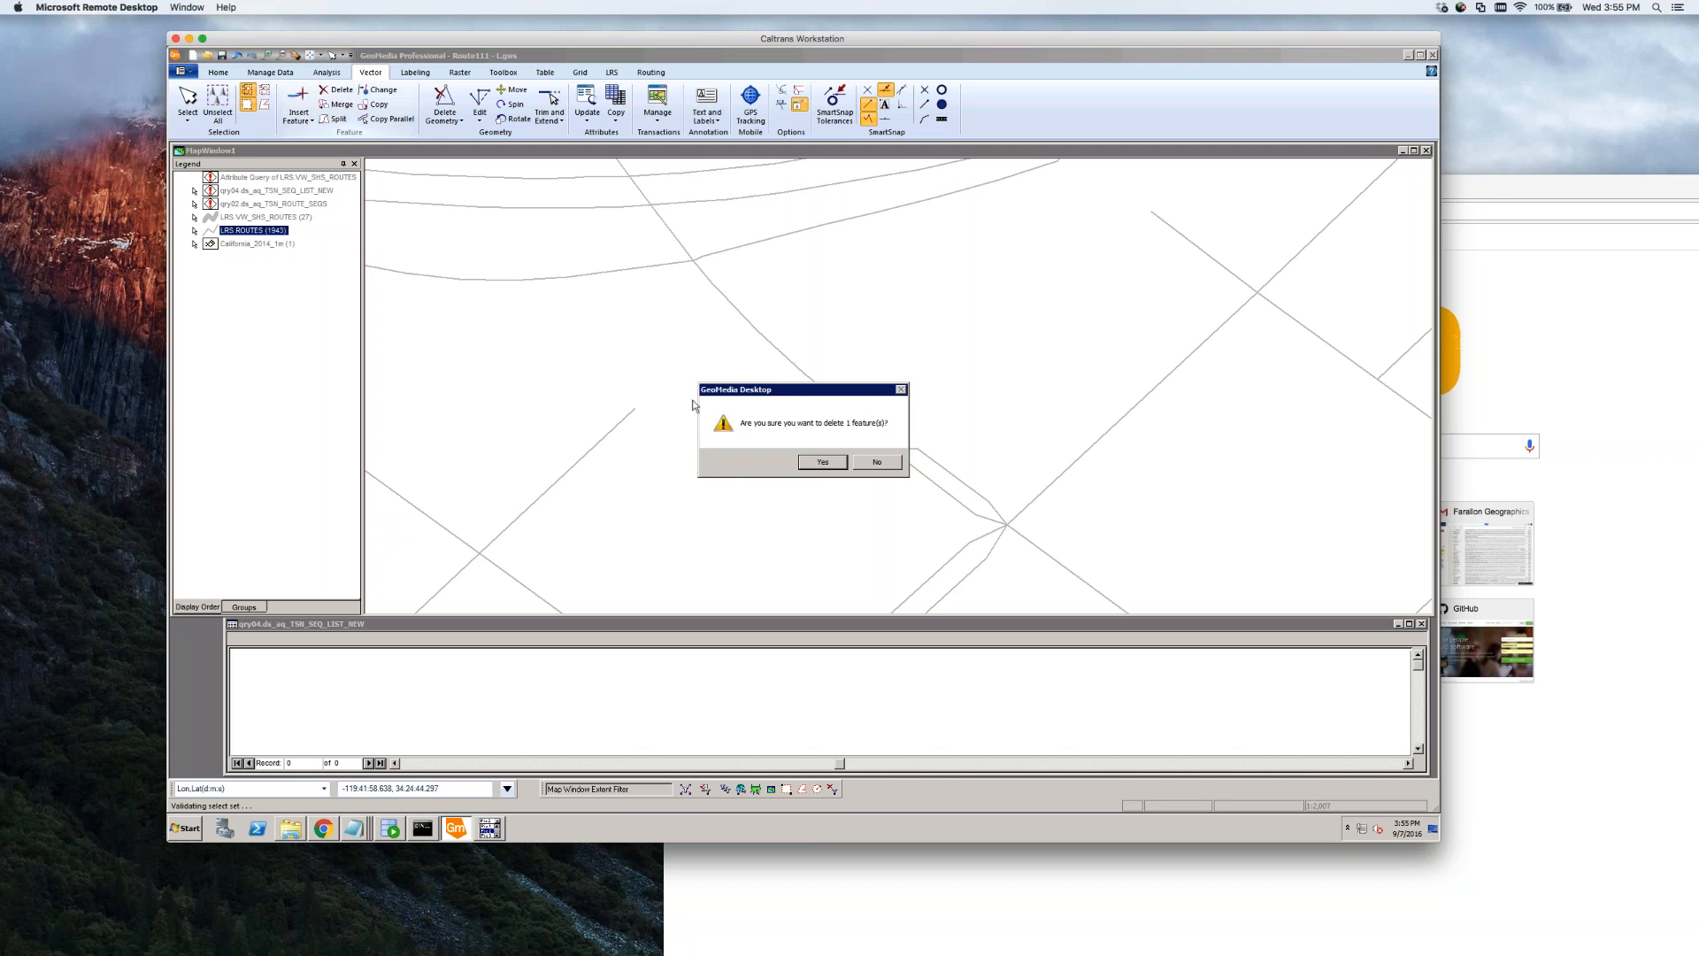
click(823, 462)
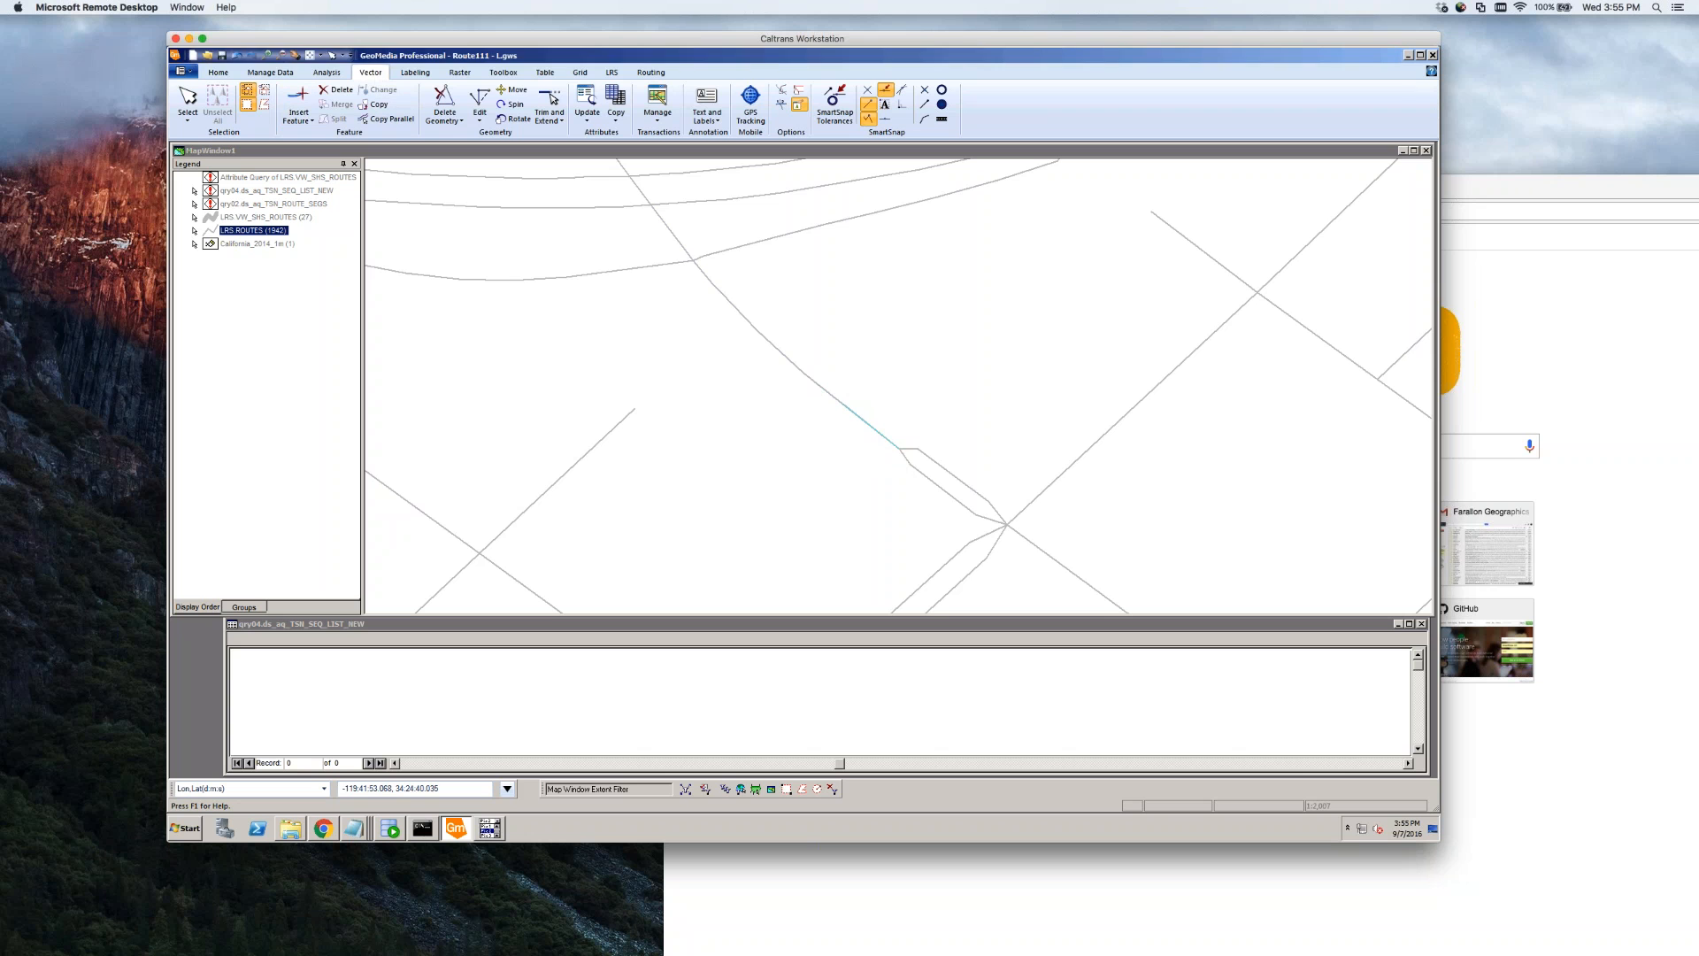
Delete the second overlapping route segment near the junction
click(880, 439)
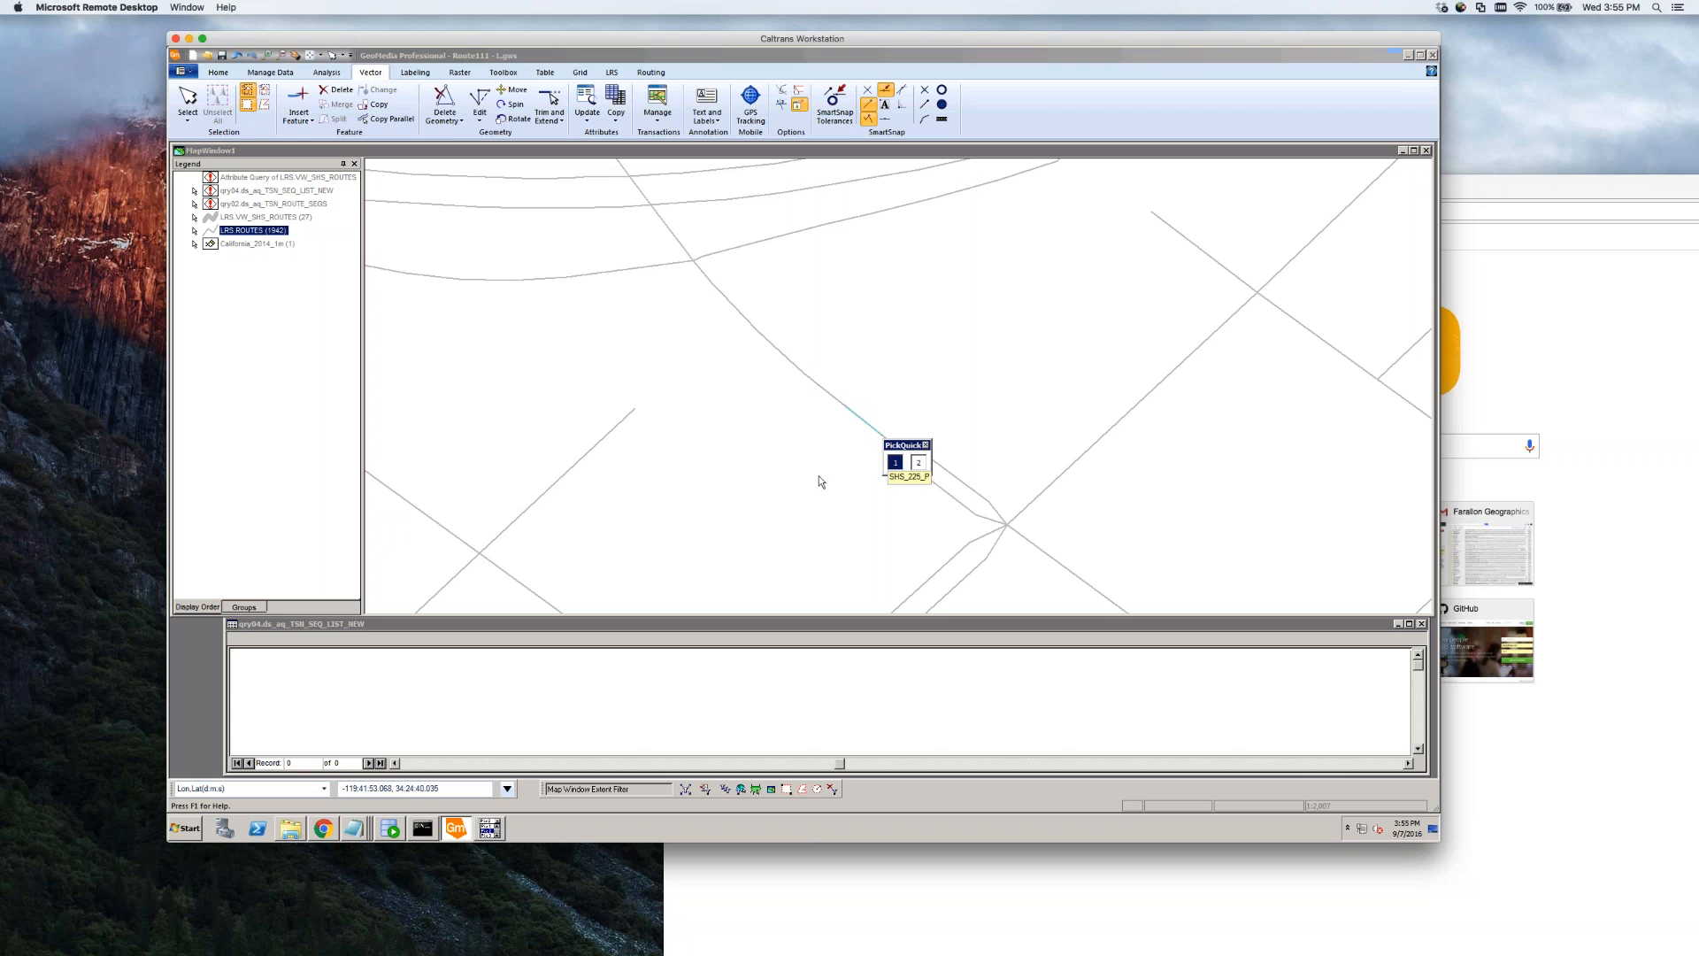
click(894, 463)
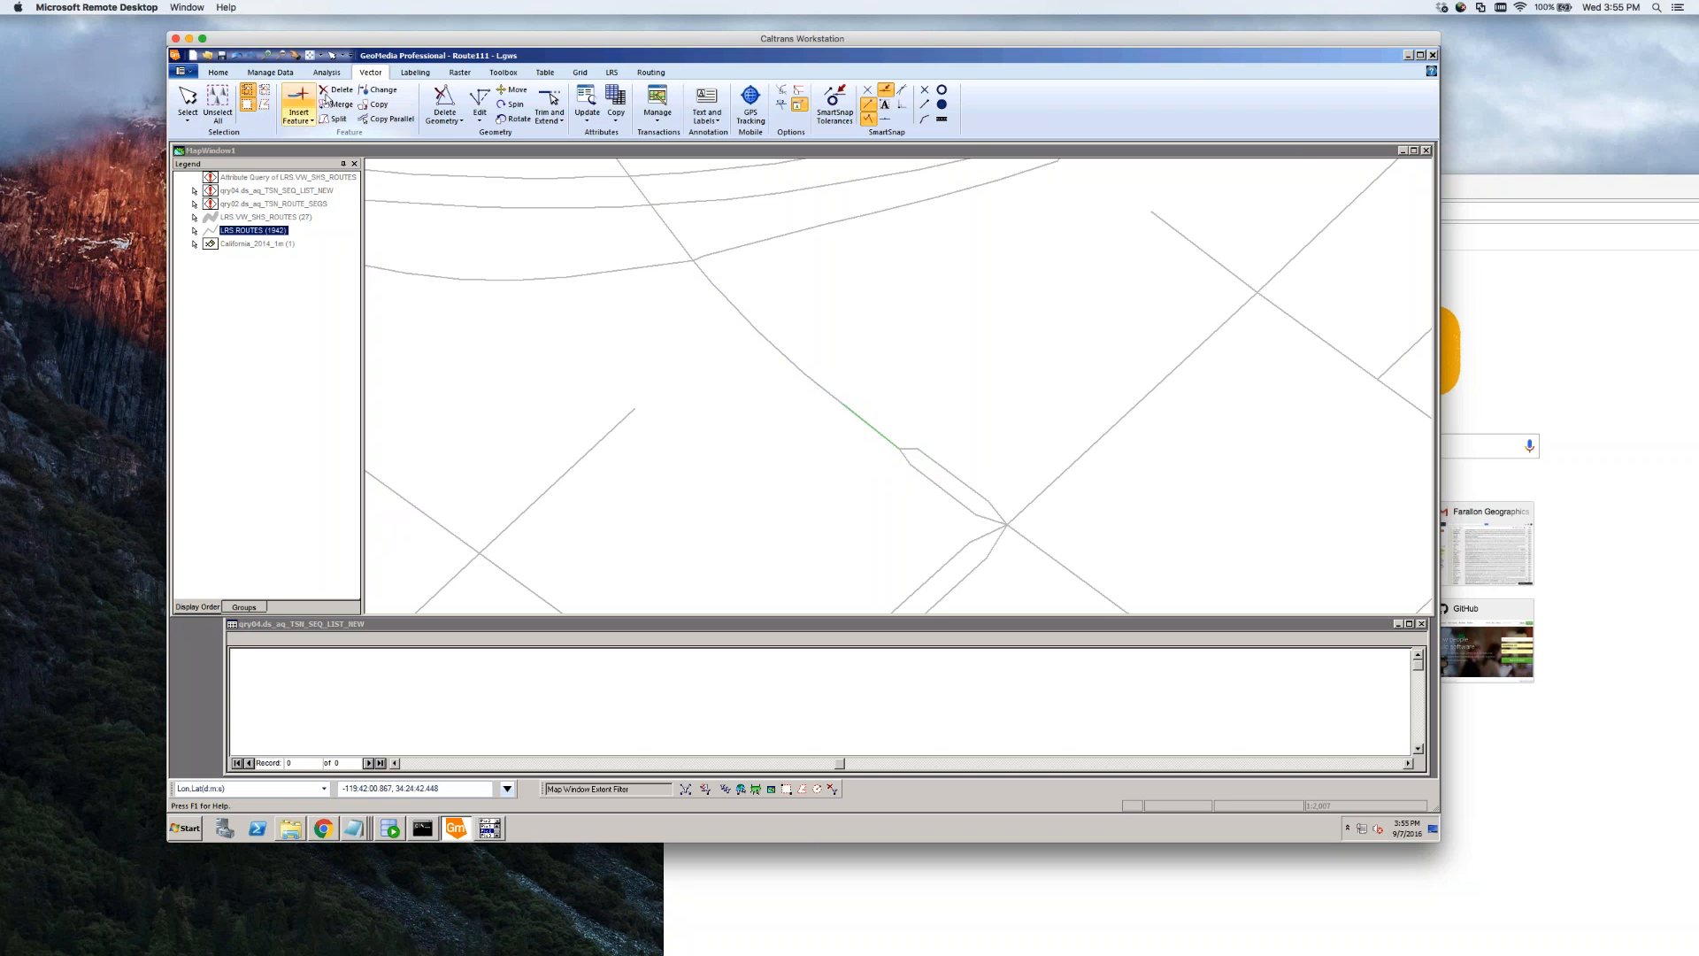
click(336, 91)
click(825, 464)
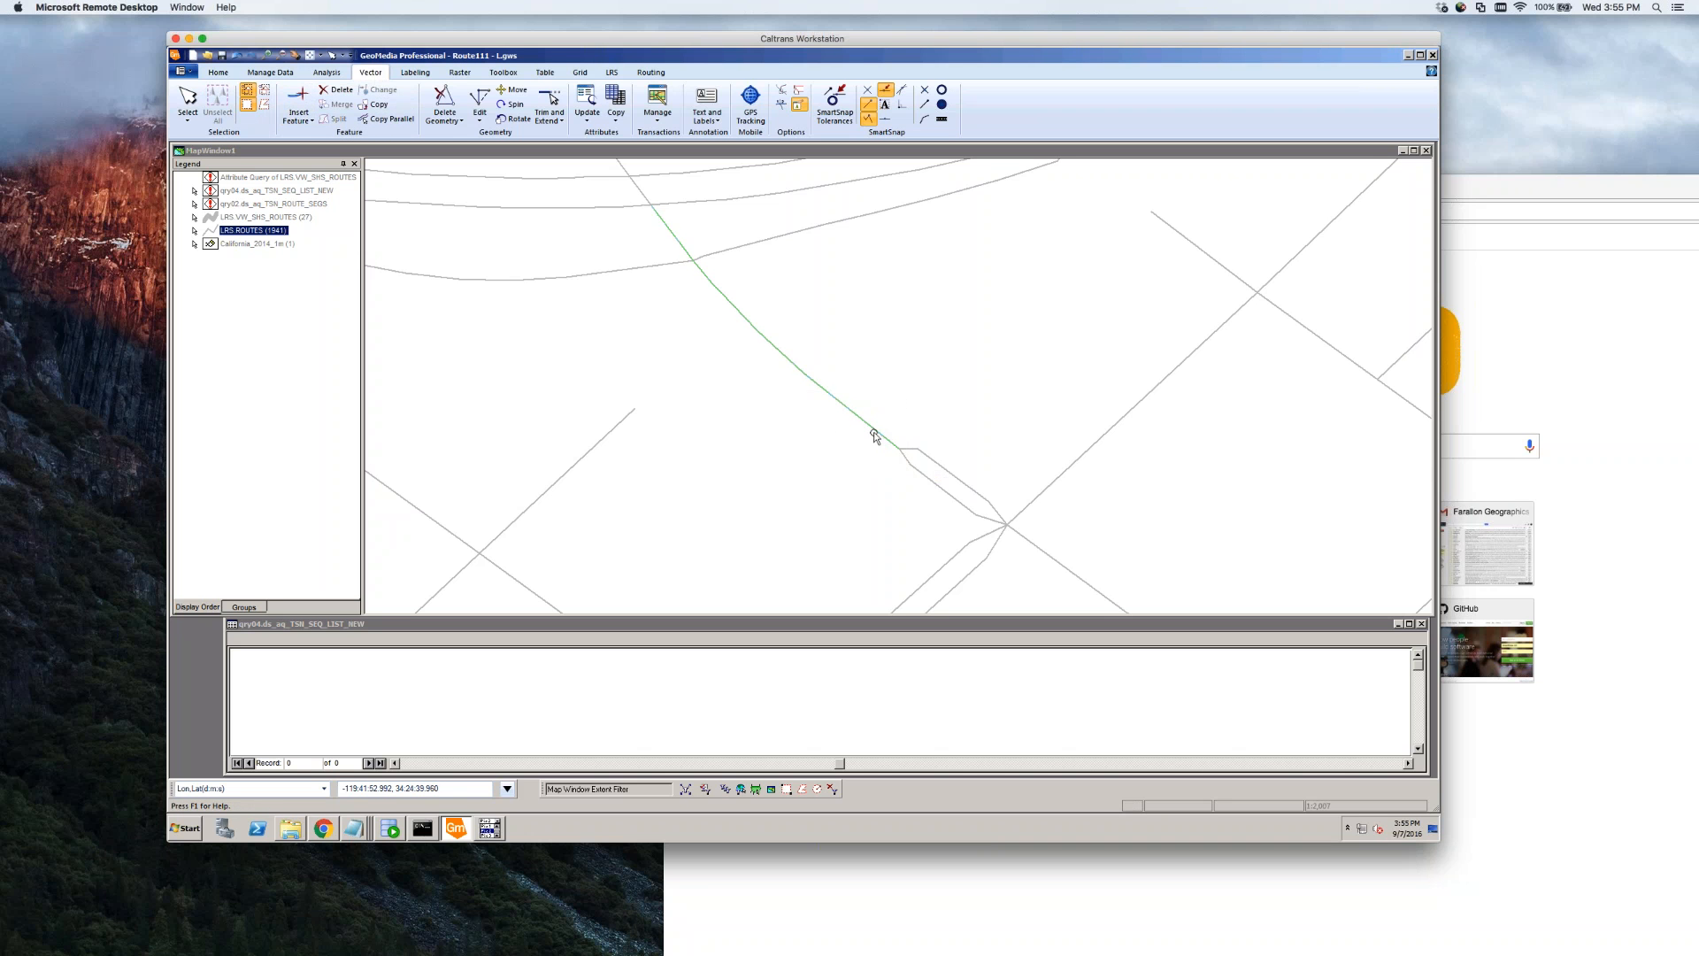
Turn on the California_2014_1m imagery and attempt to split the diagonal road line, dismissing the warning
right_click(236, 246)
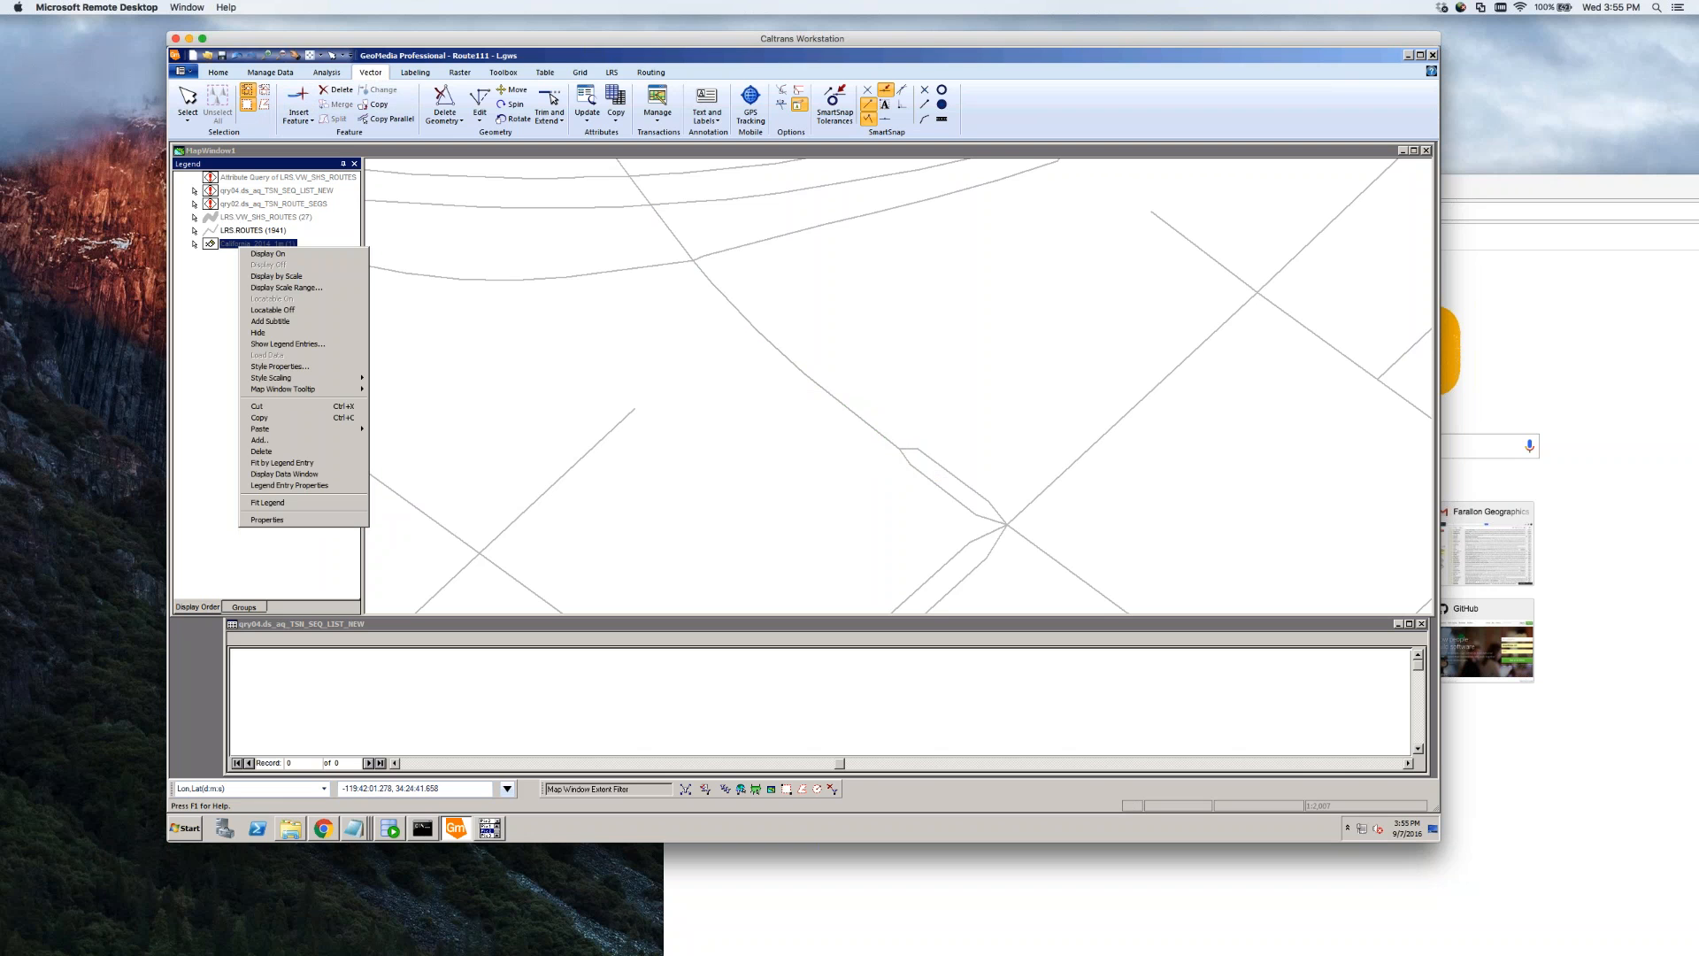
click(267, 254)
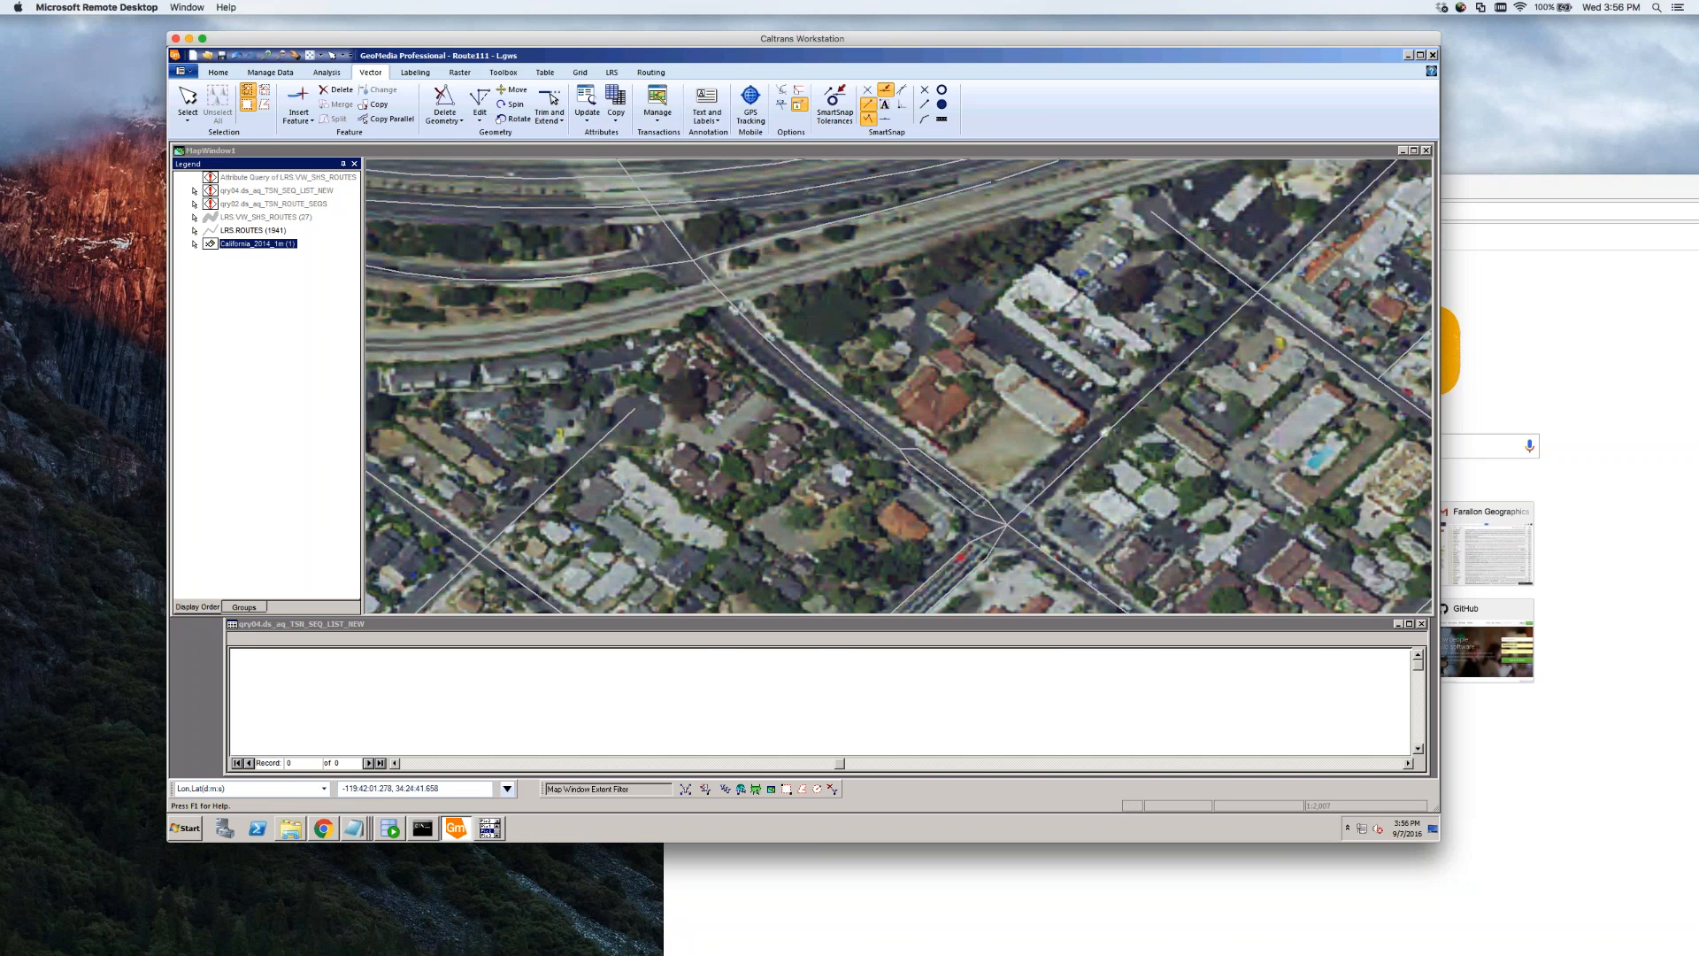
click(846, 416)
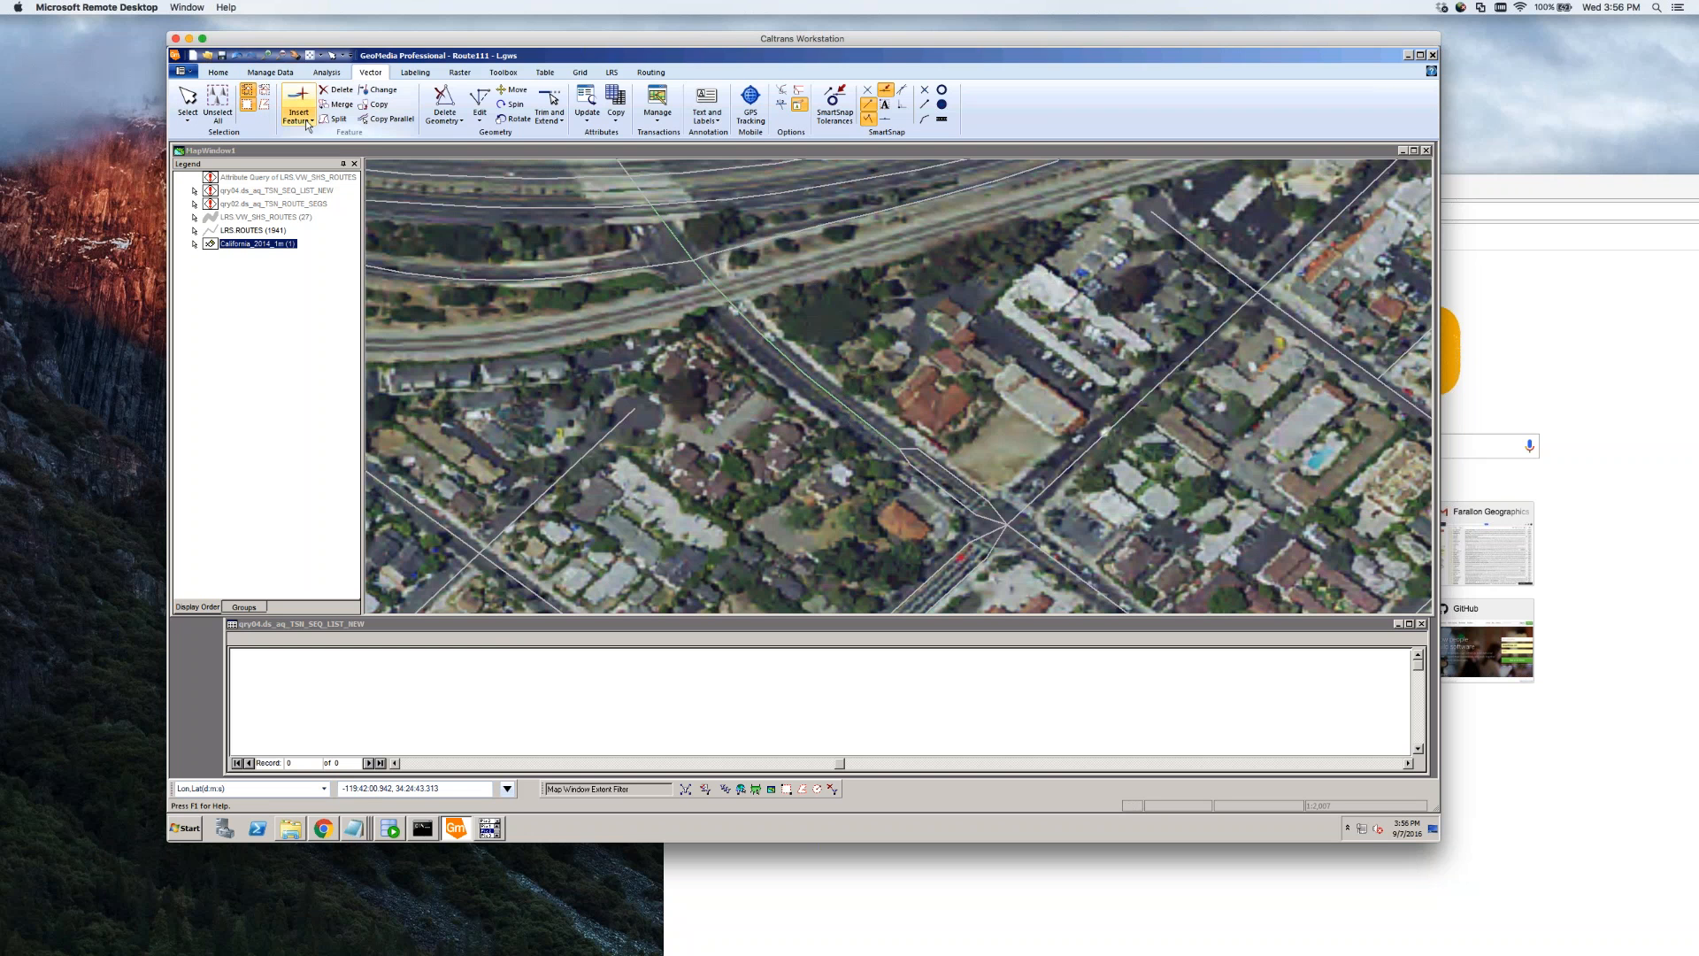
click(336, 119)
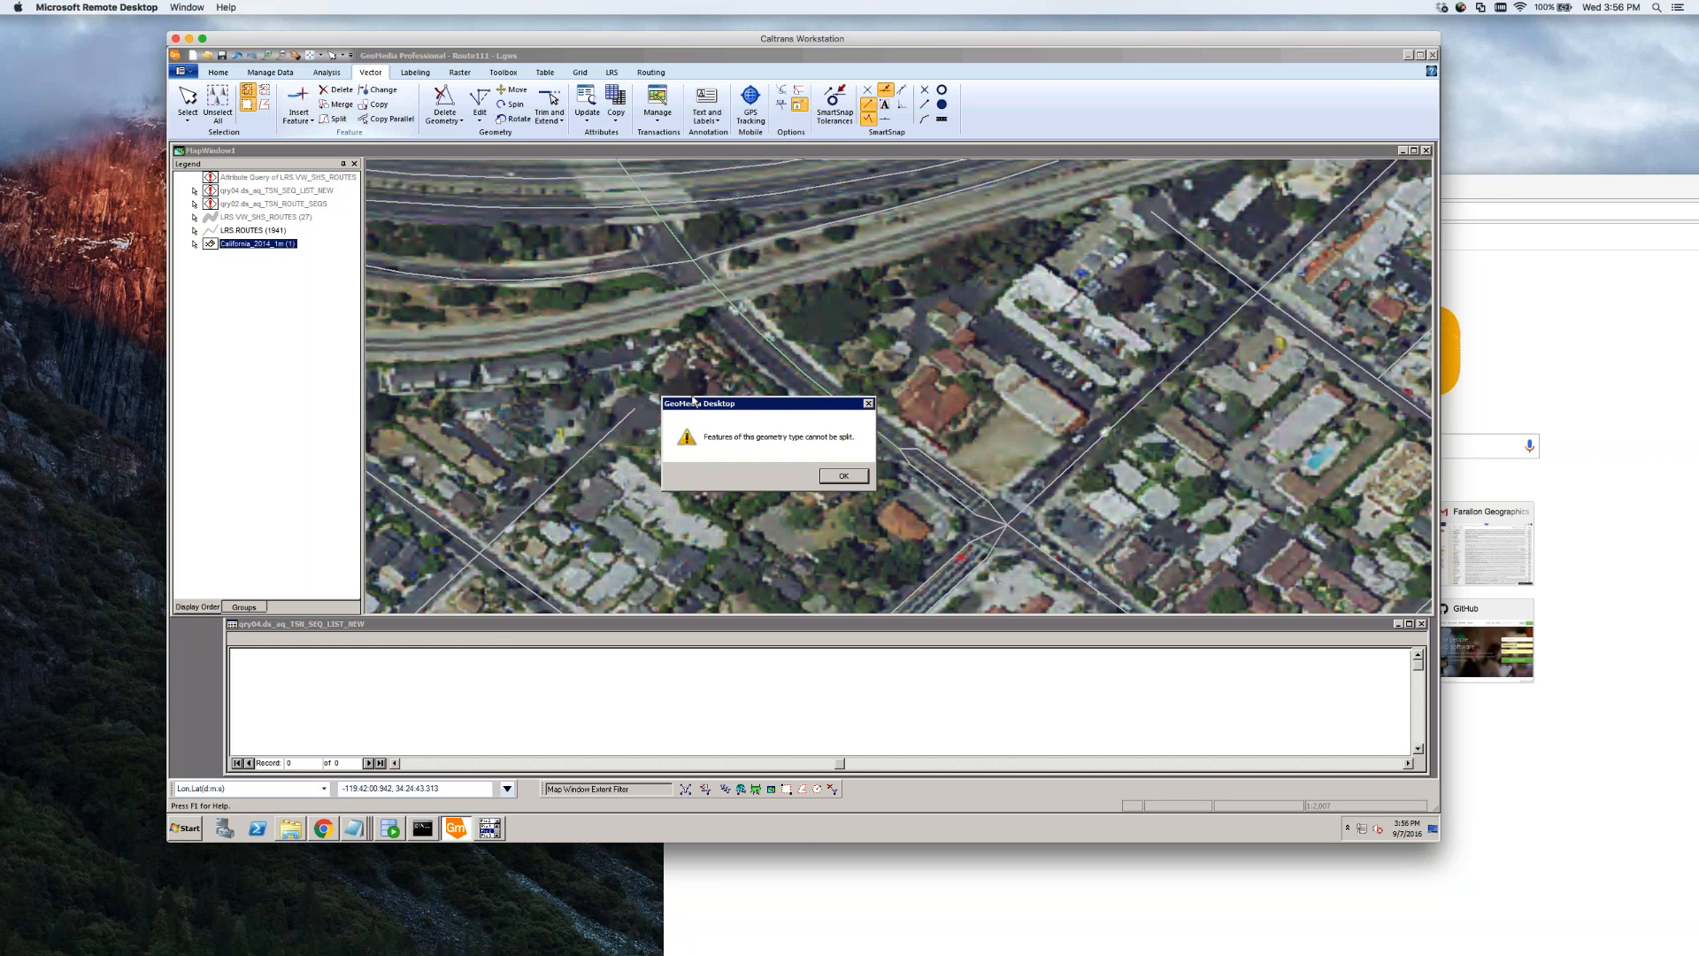
drag(693, 400, 492, 389)
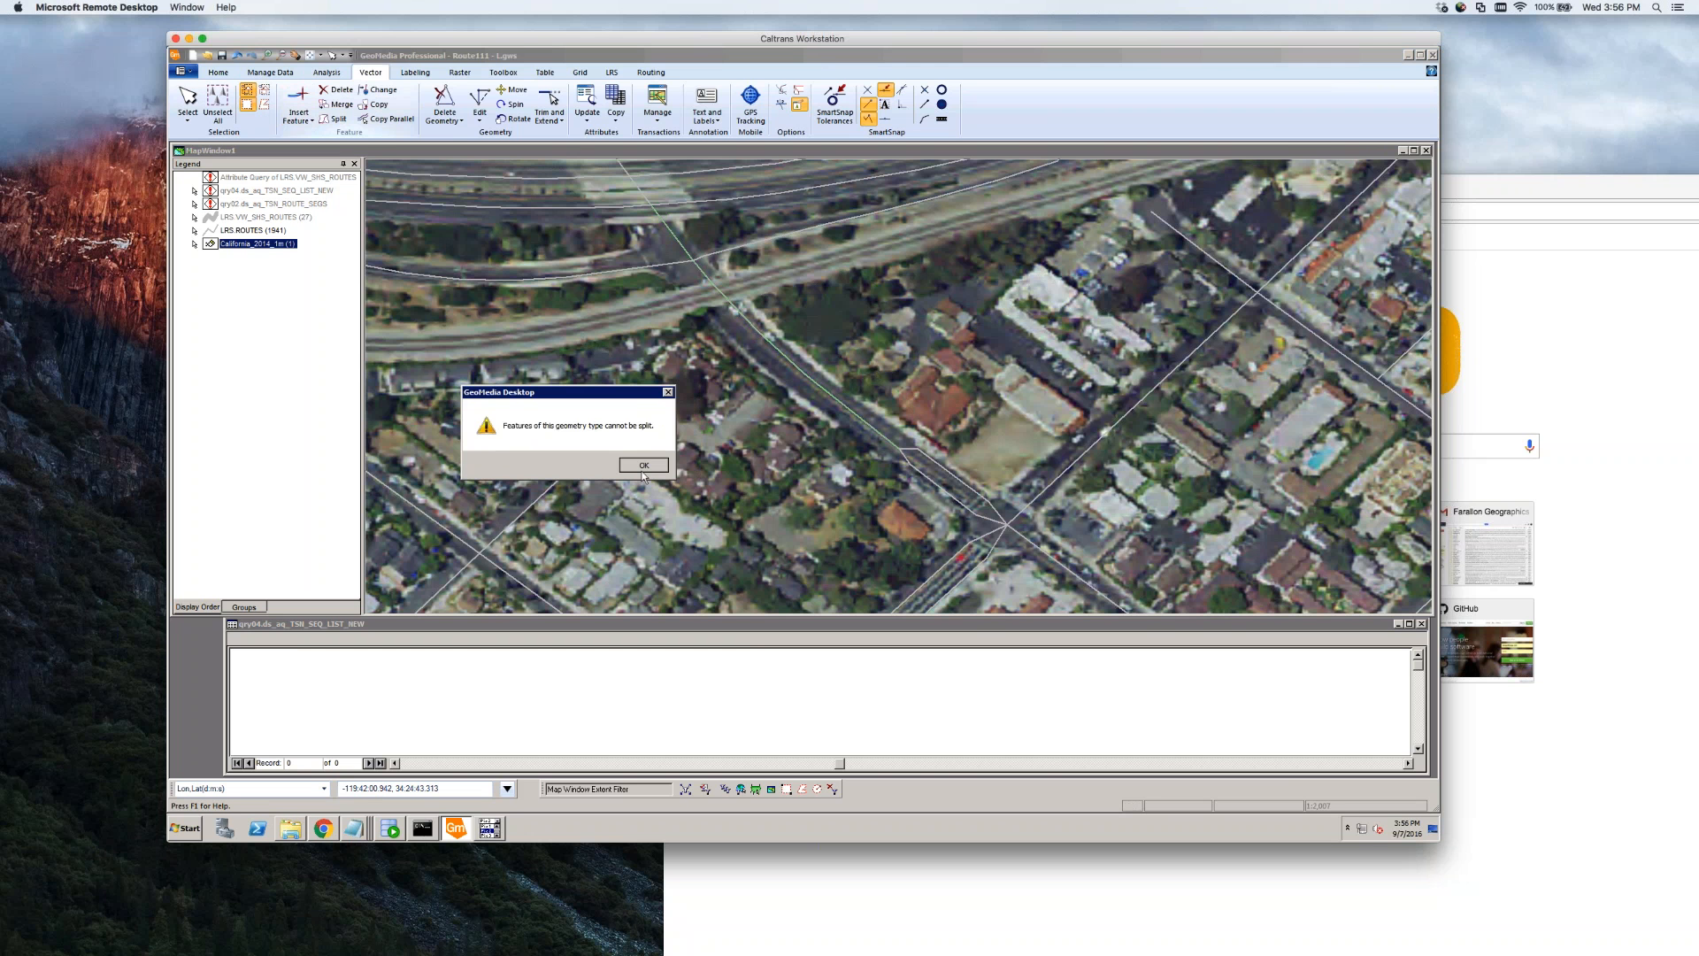
click(643, 468)
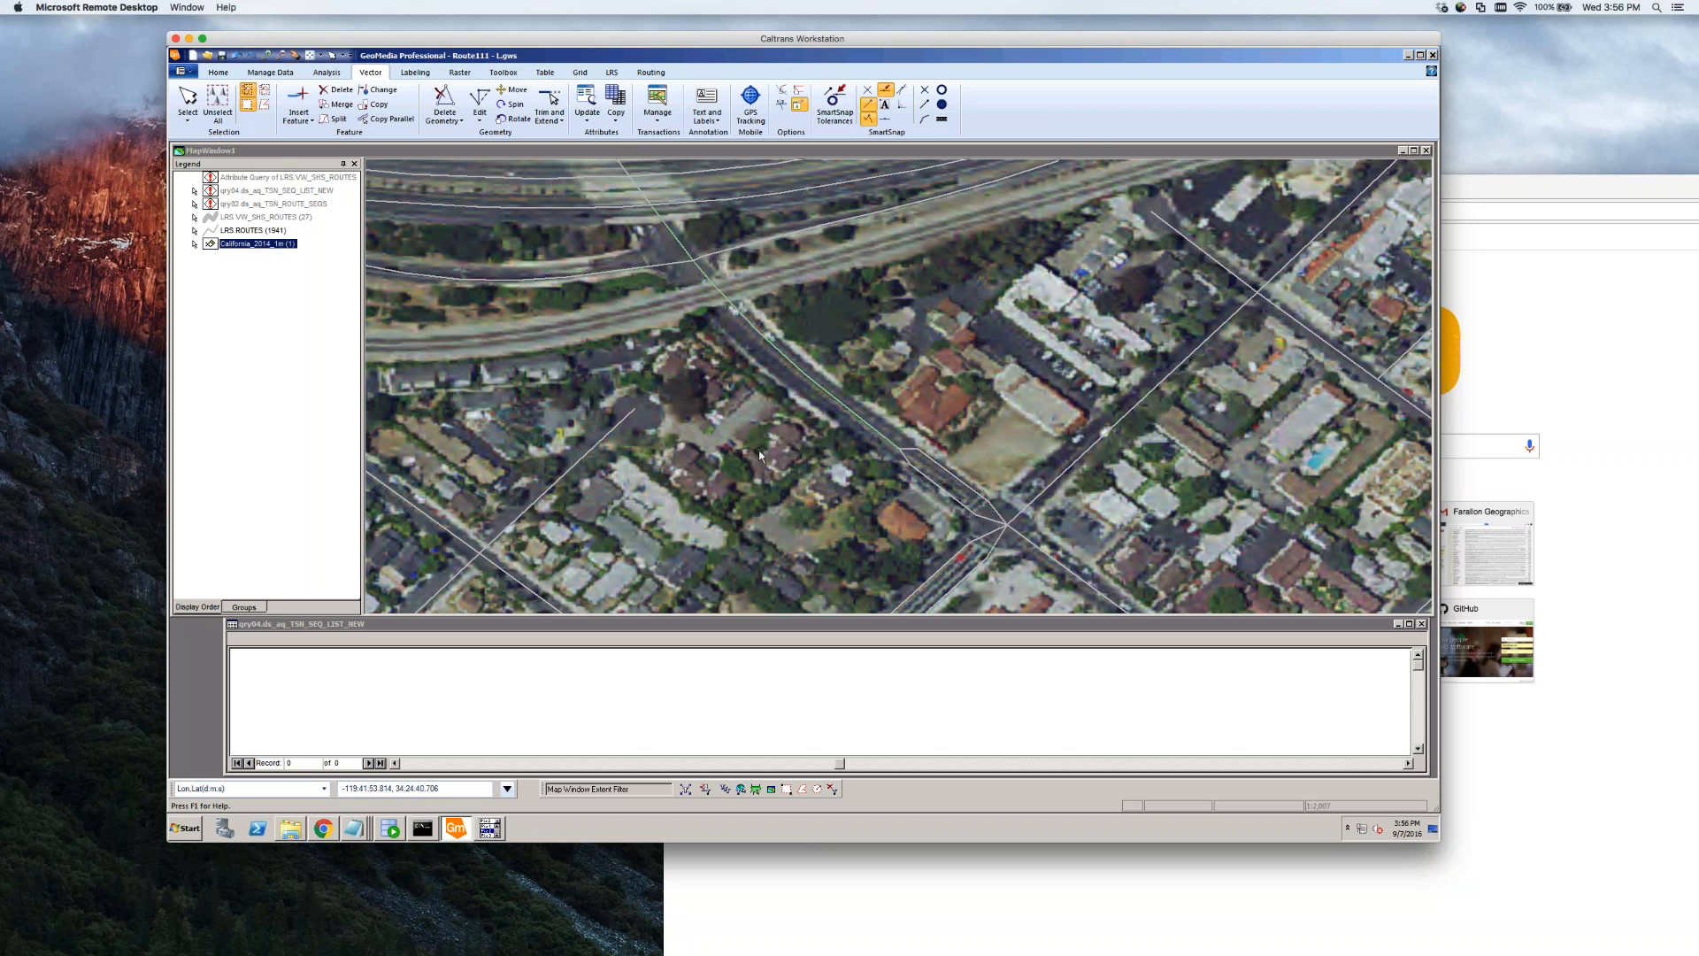
Check the road line's geometry information, dismiss the missing-record warning, and clear the selection
right_click(732, 445)
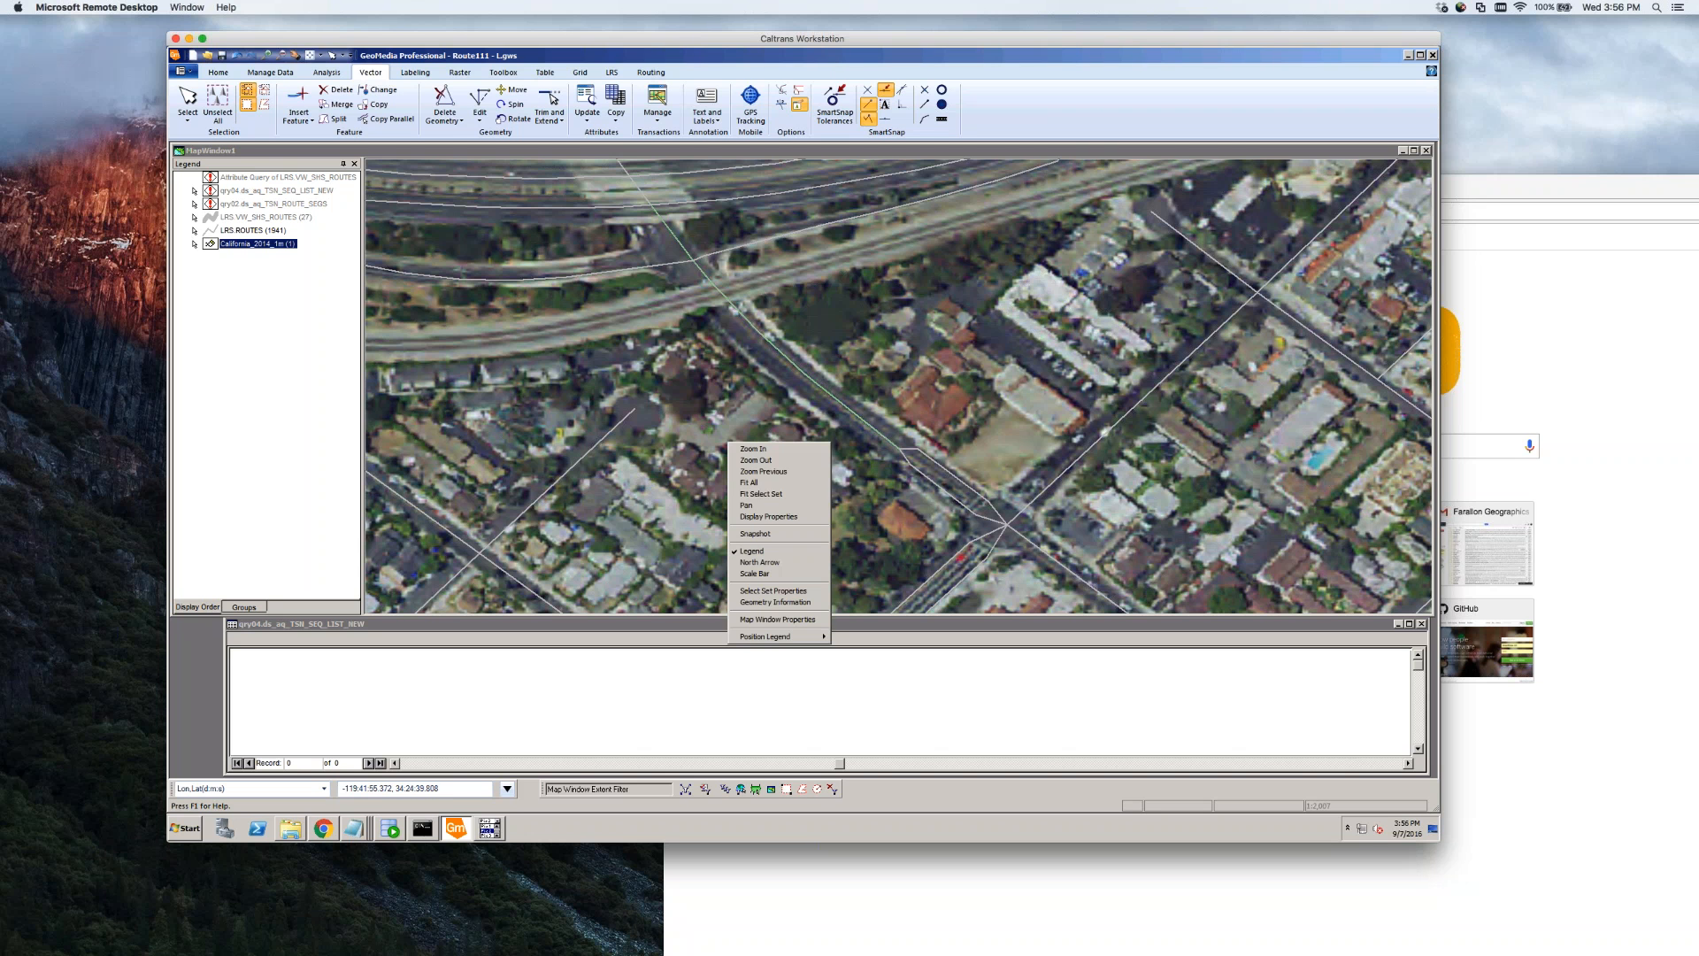
click(779, 601)
drag(797, 404, 537, 321)
click(612, 392)
click(758, 439)
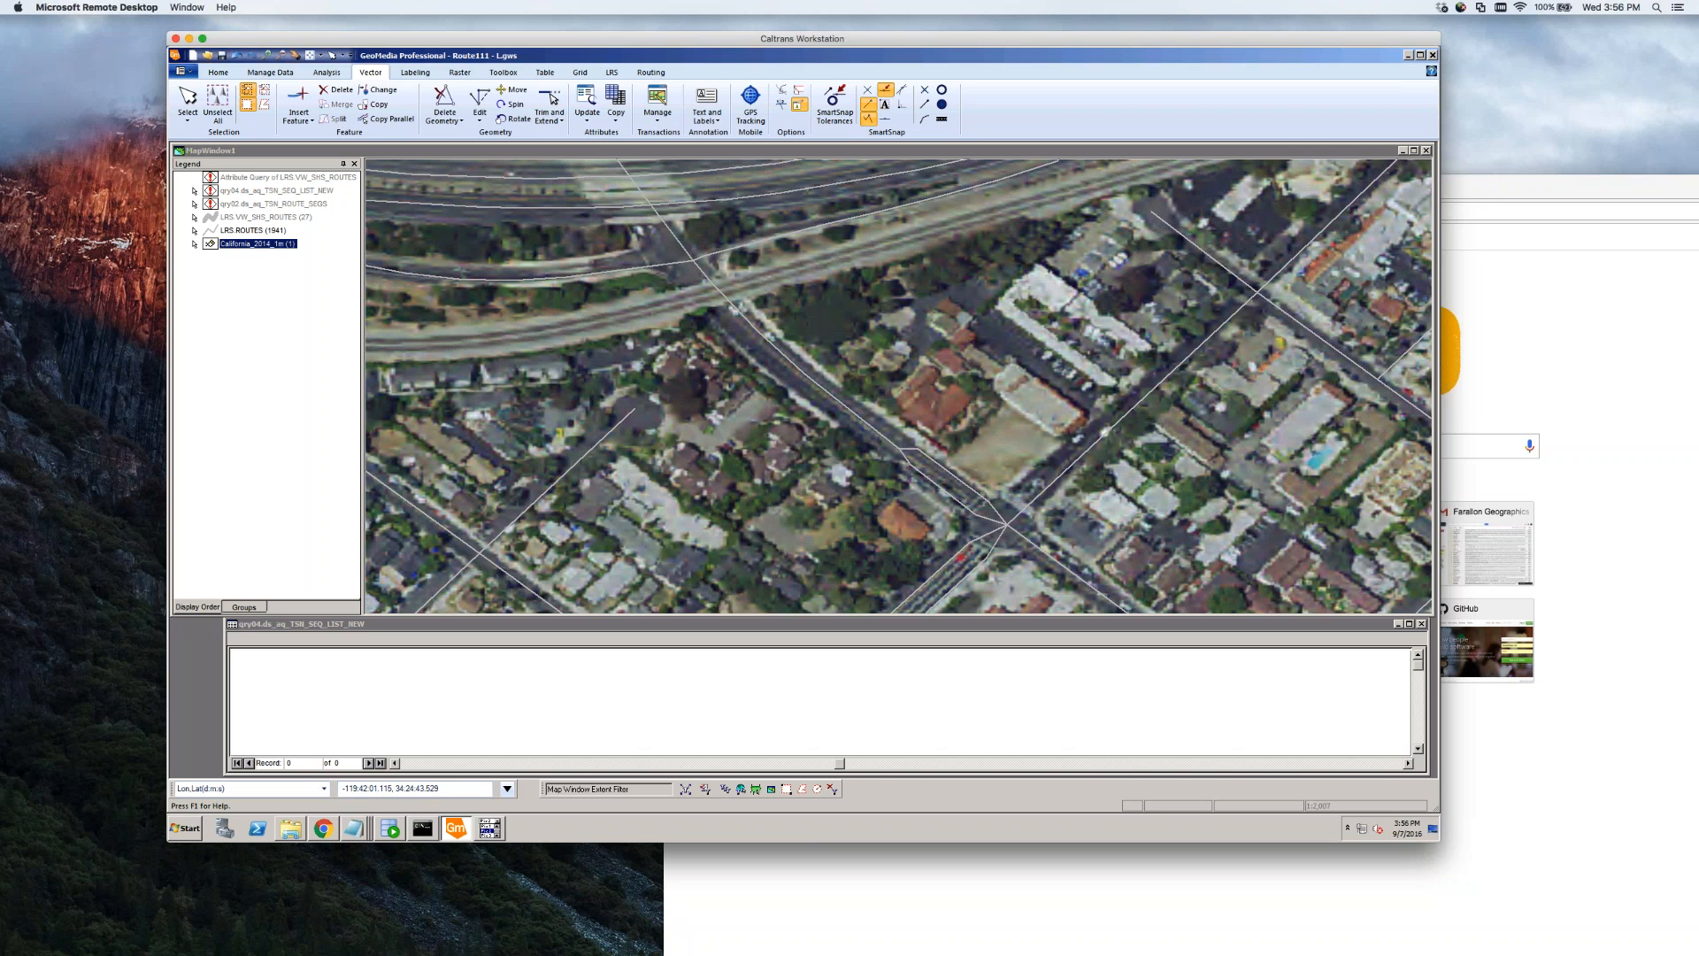
Reopen the LRS_EDIT connection in Warehouse Connections, then zoom in on the street
click(267, 74)
click(194, 98)
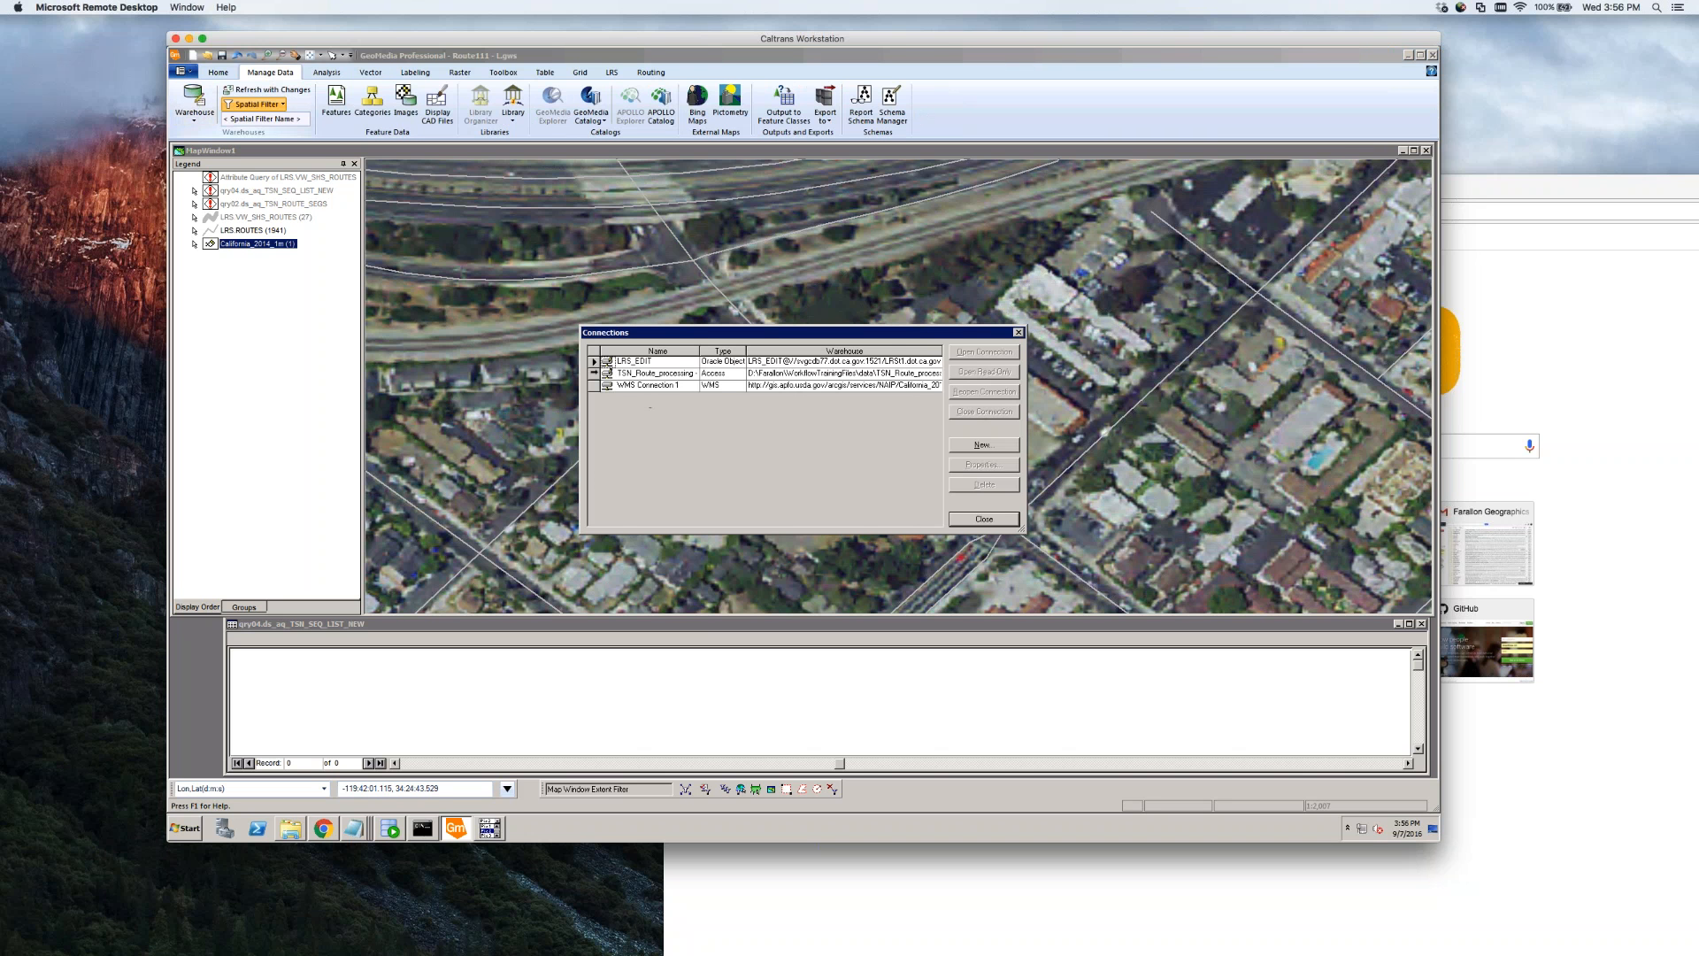
click(646, 373)
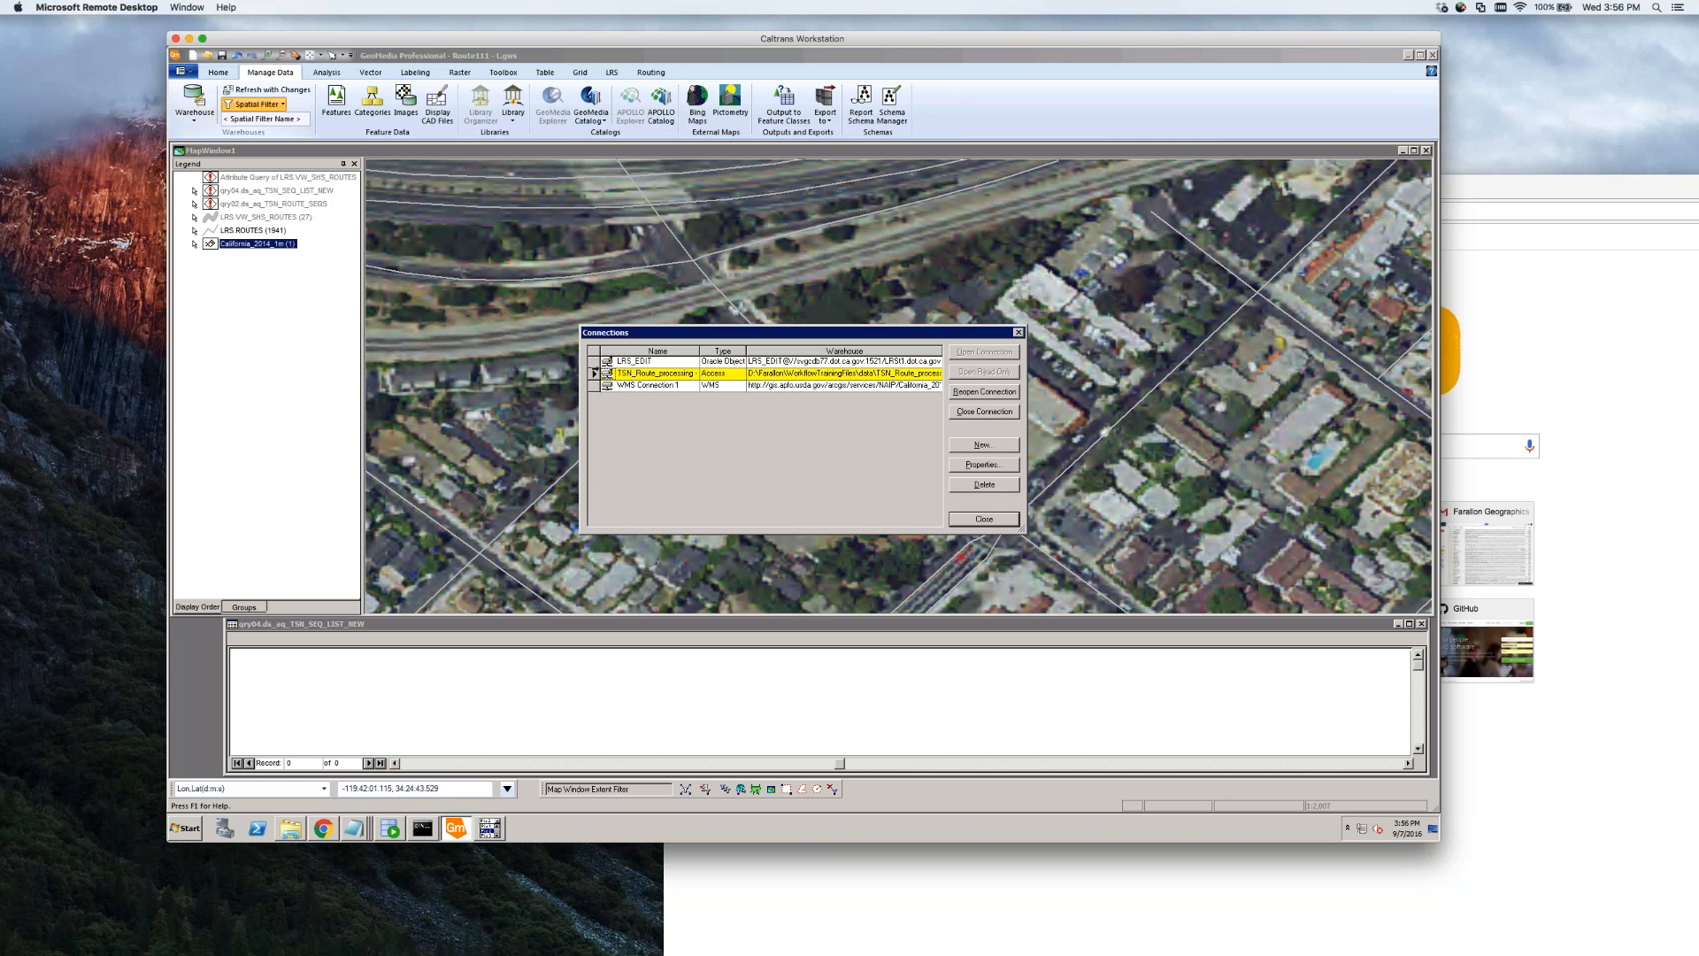
click(602, 361)
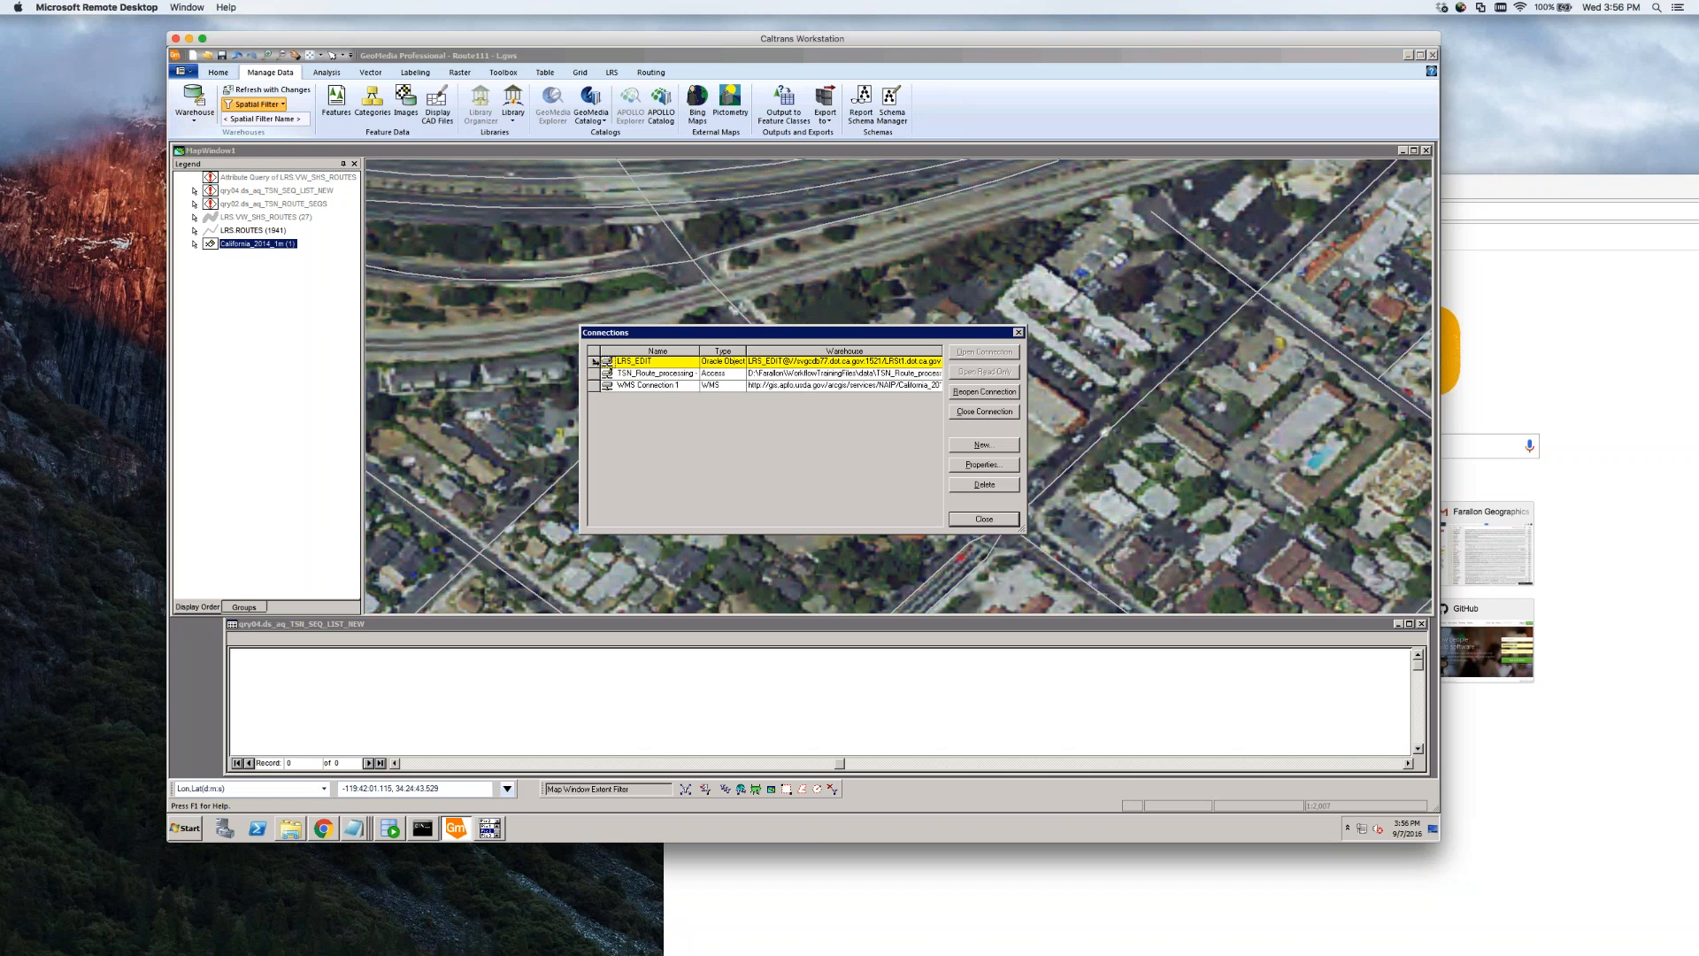
click(982, 392)
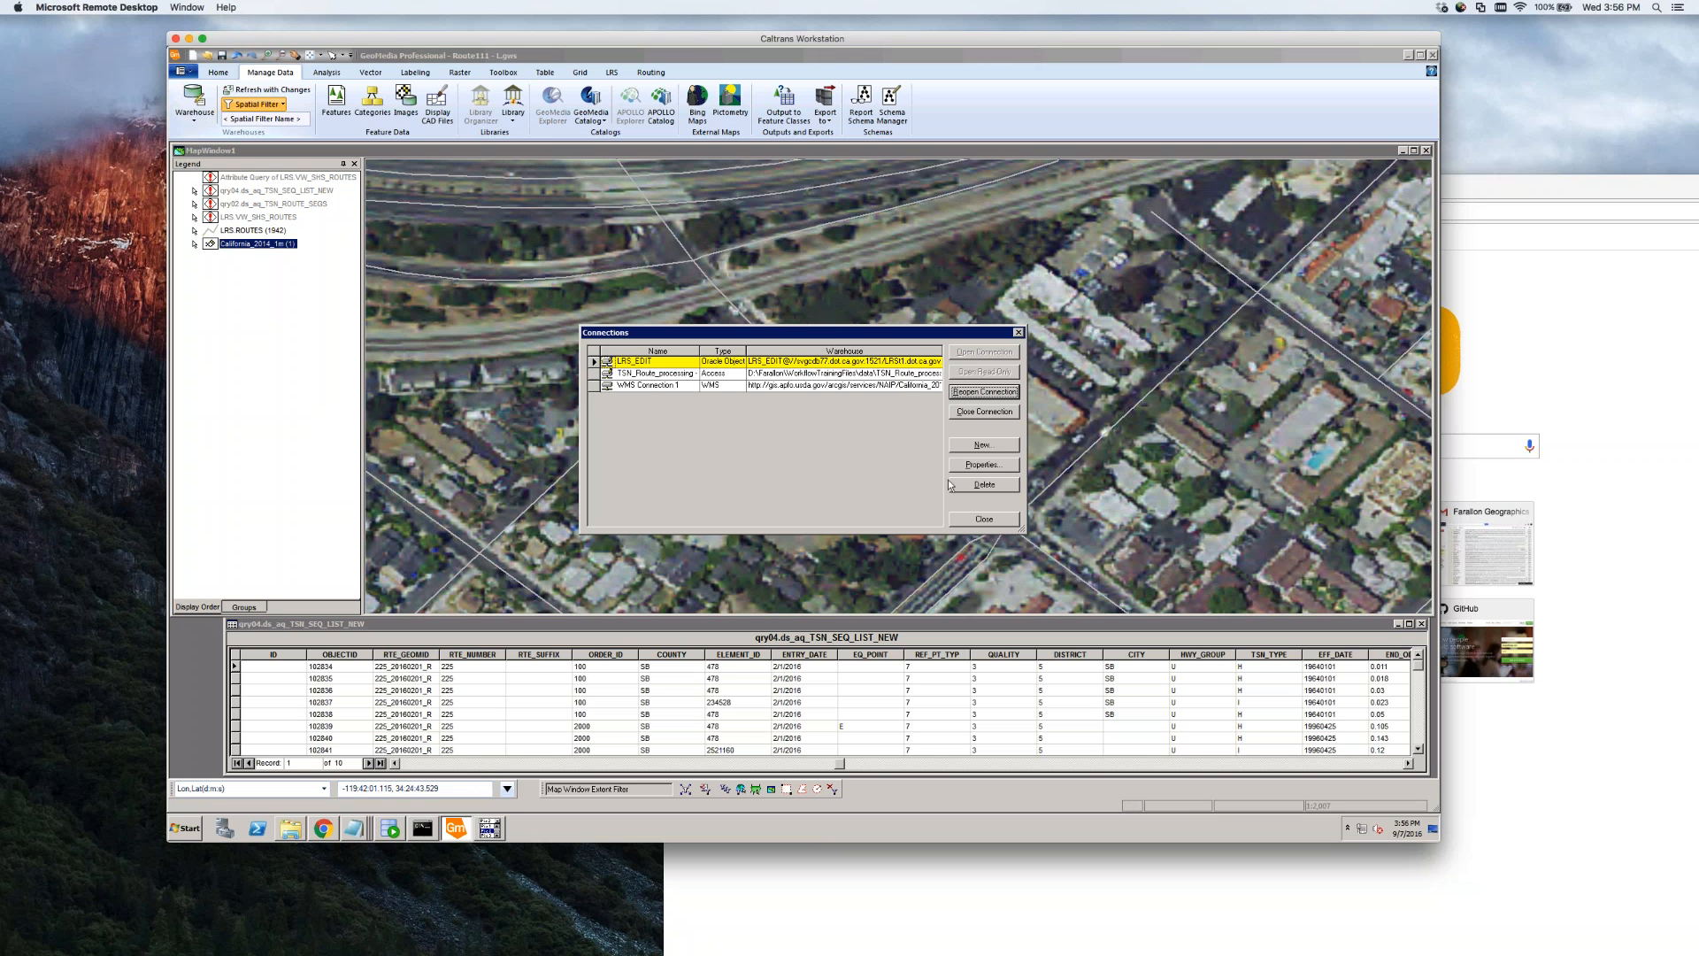
click(985, 520)
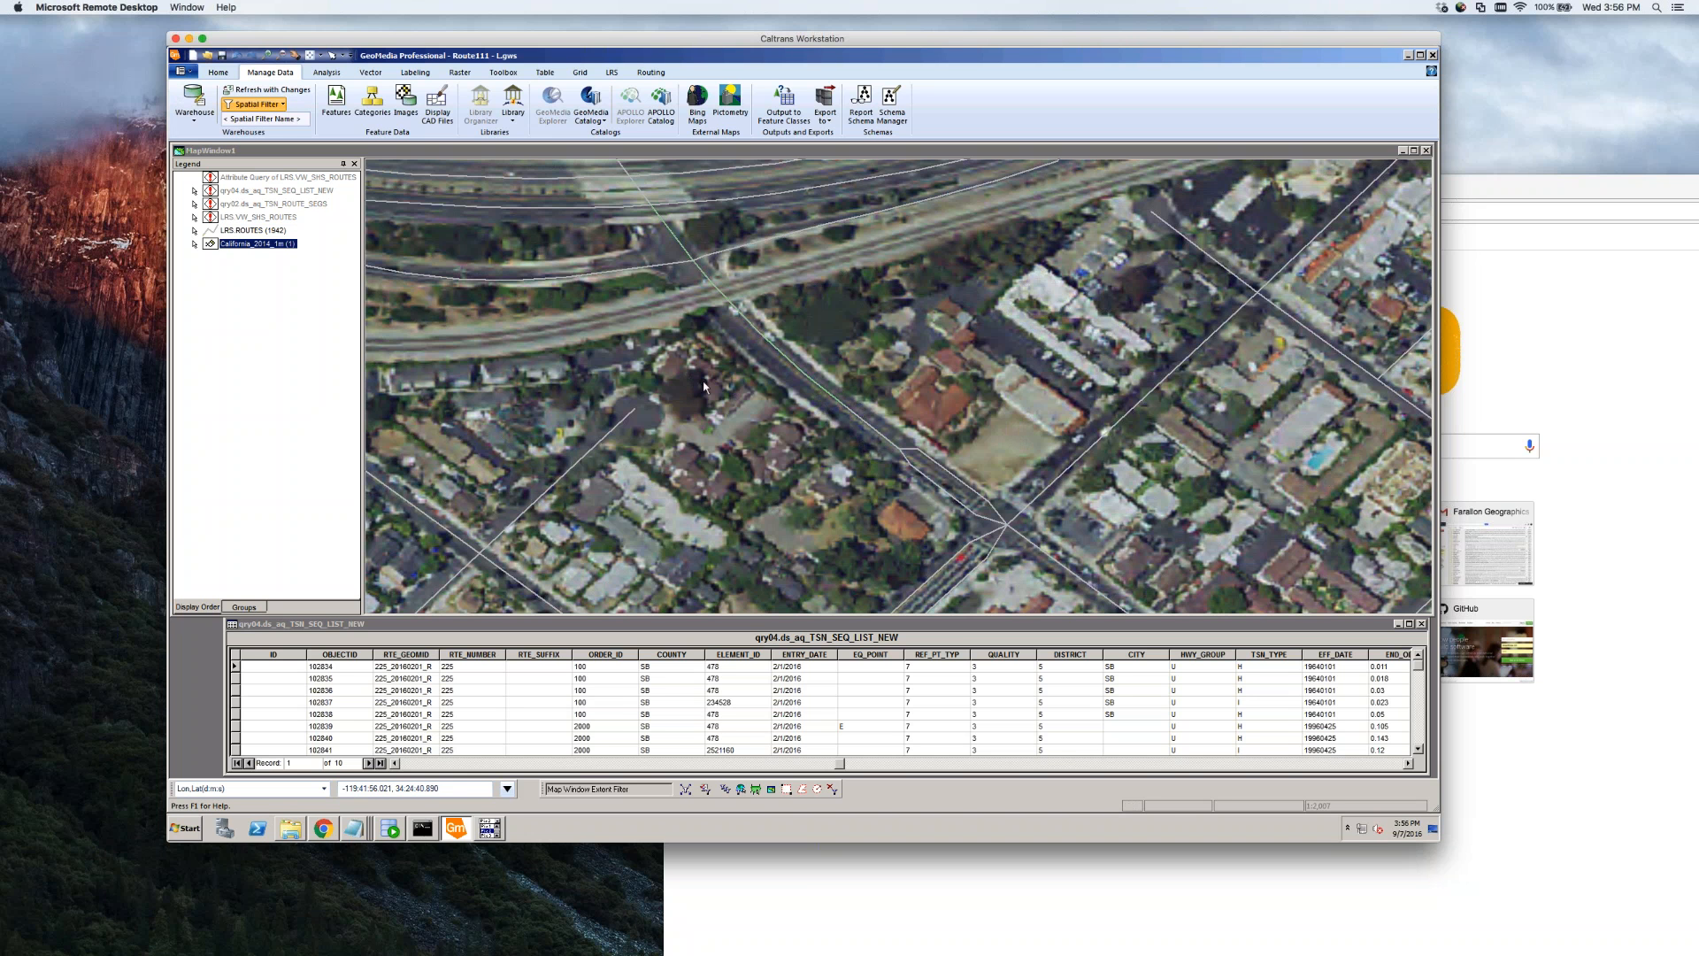
scroll(832, 421, up, 1)
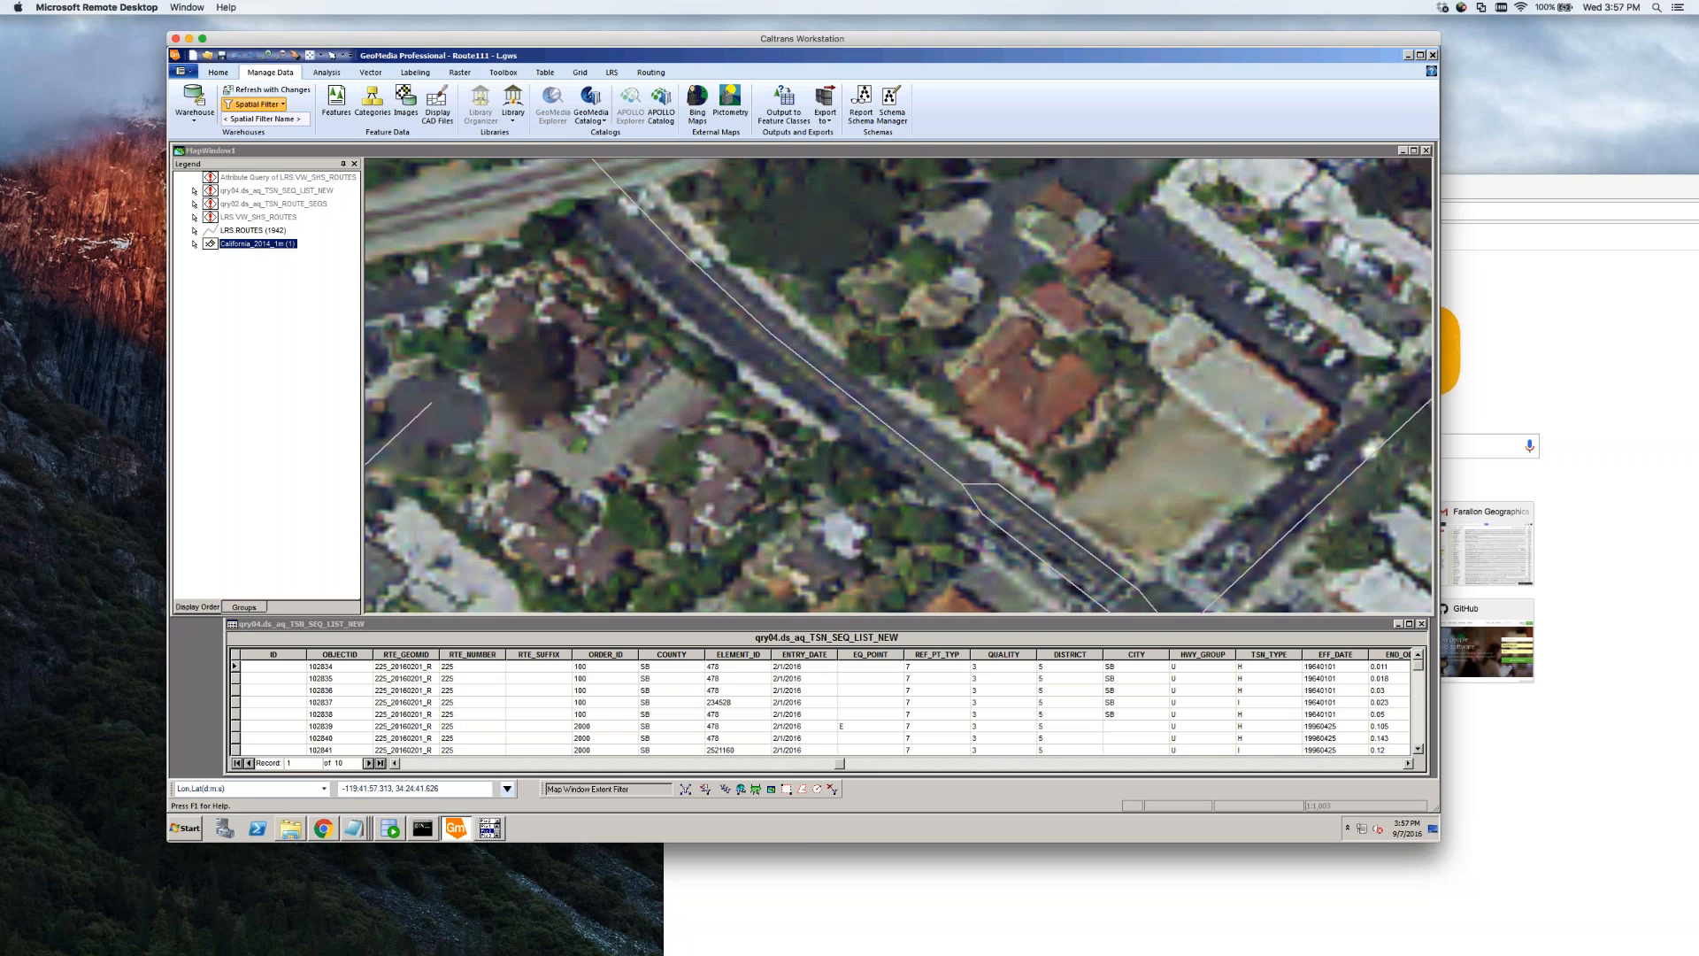
Turn off the California_2014_1m imagery and view the route line's properties without changing them
right_click(257, 251)
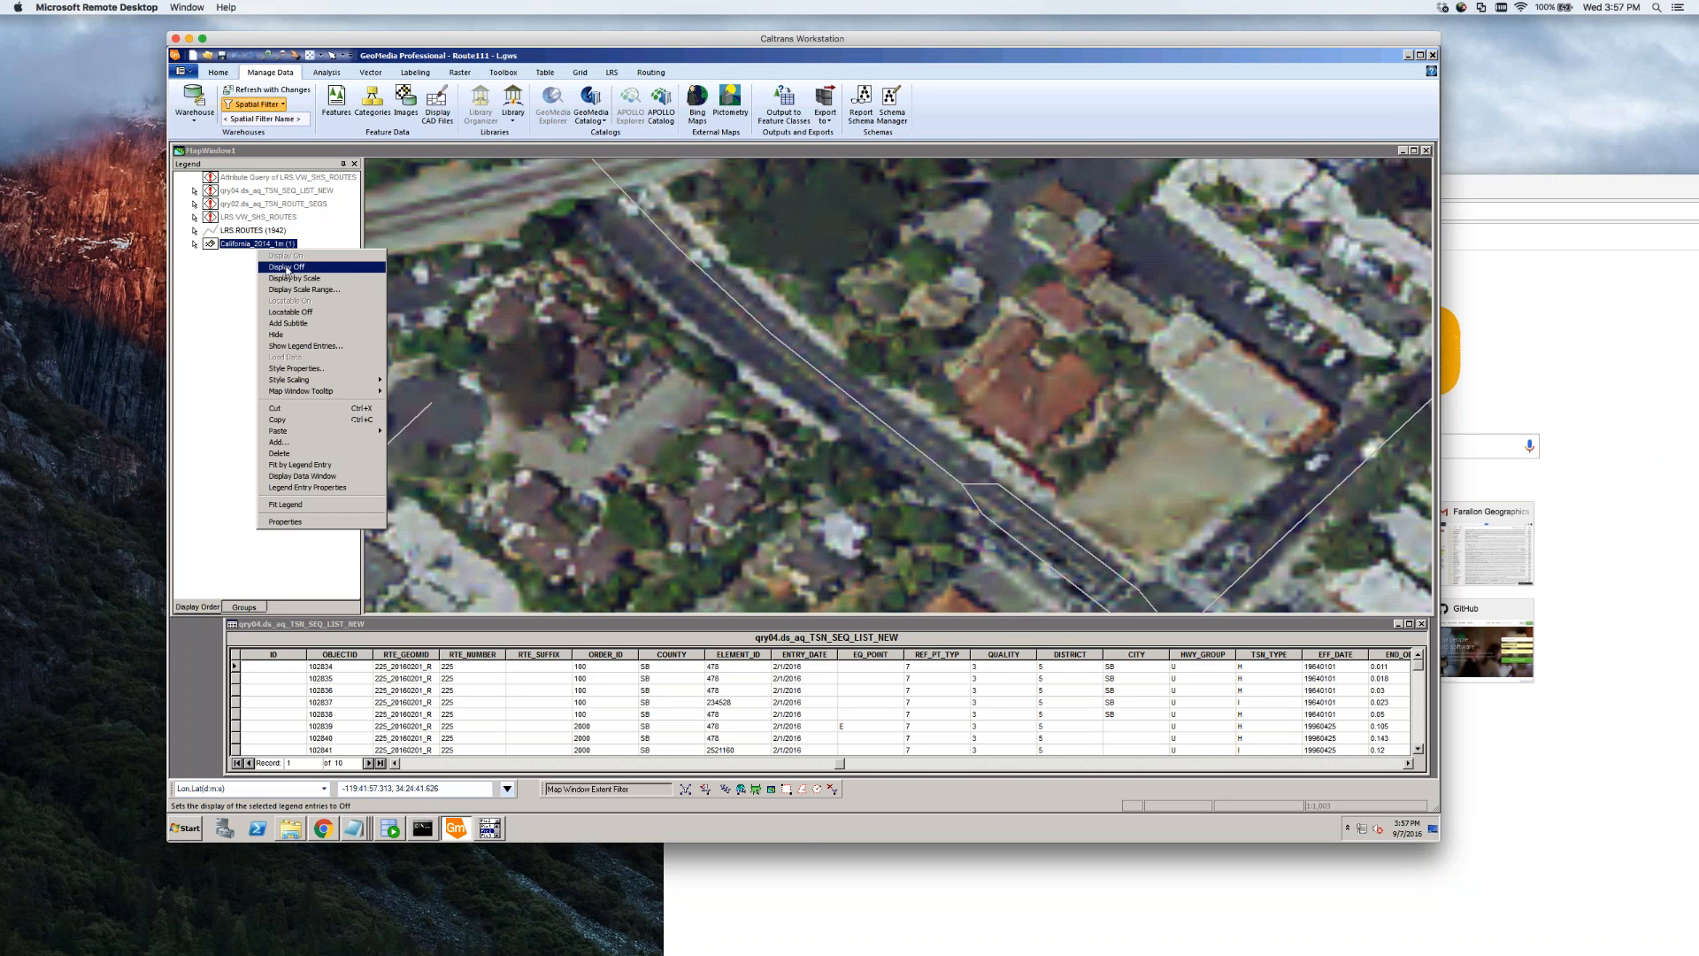
click(286, 266)
click(784, 345)
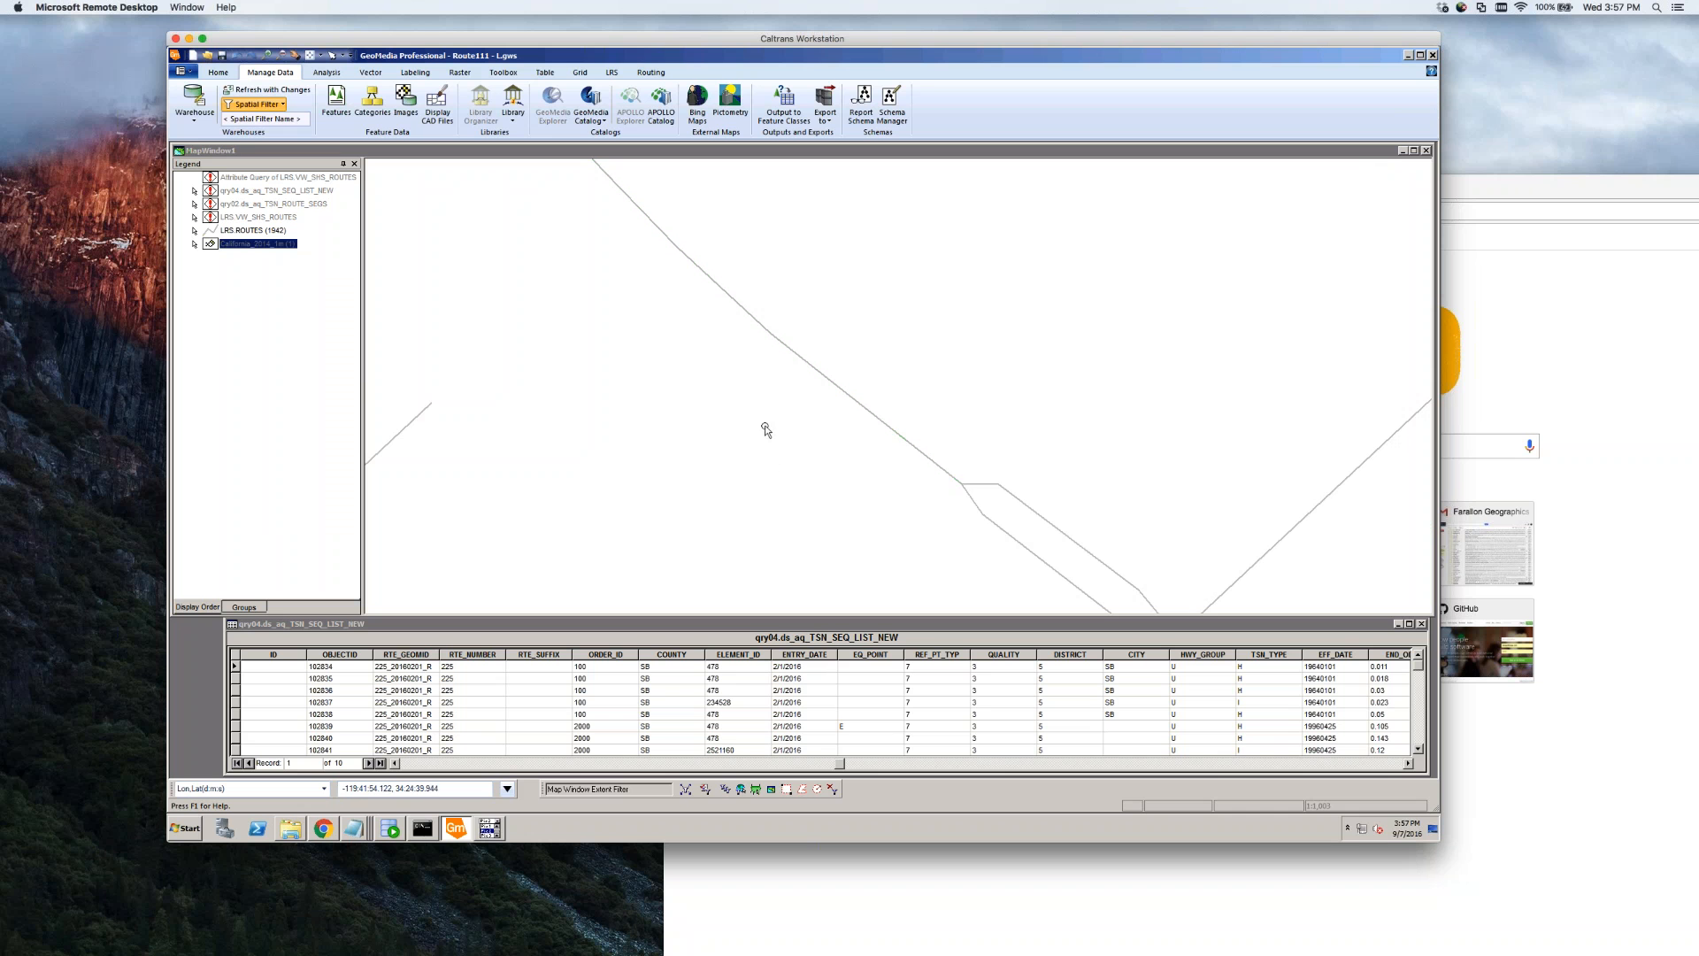
double_click(776, 339)
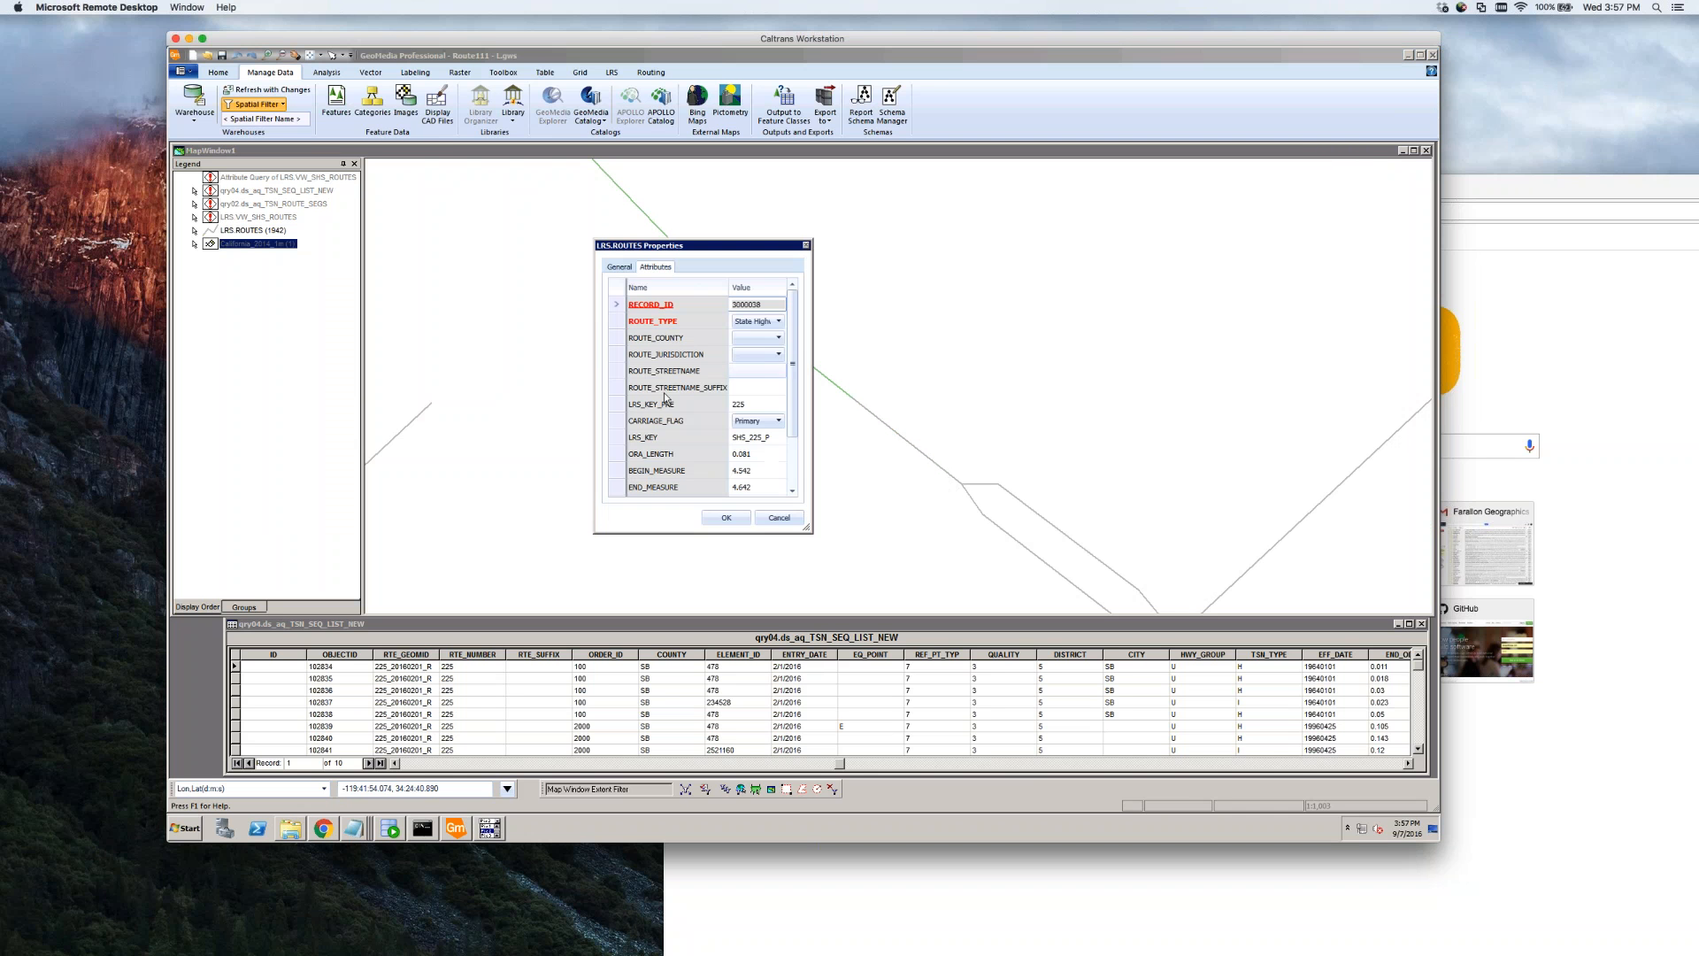
click(779, 517)
Turn on display of the LRS.VW_SHS_ROUTES layer
click(260, 217)
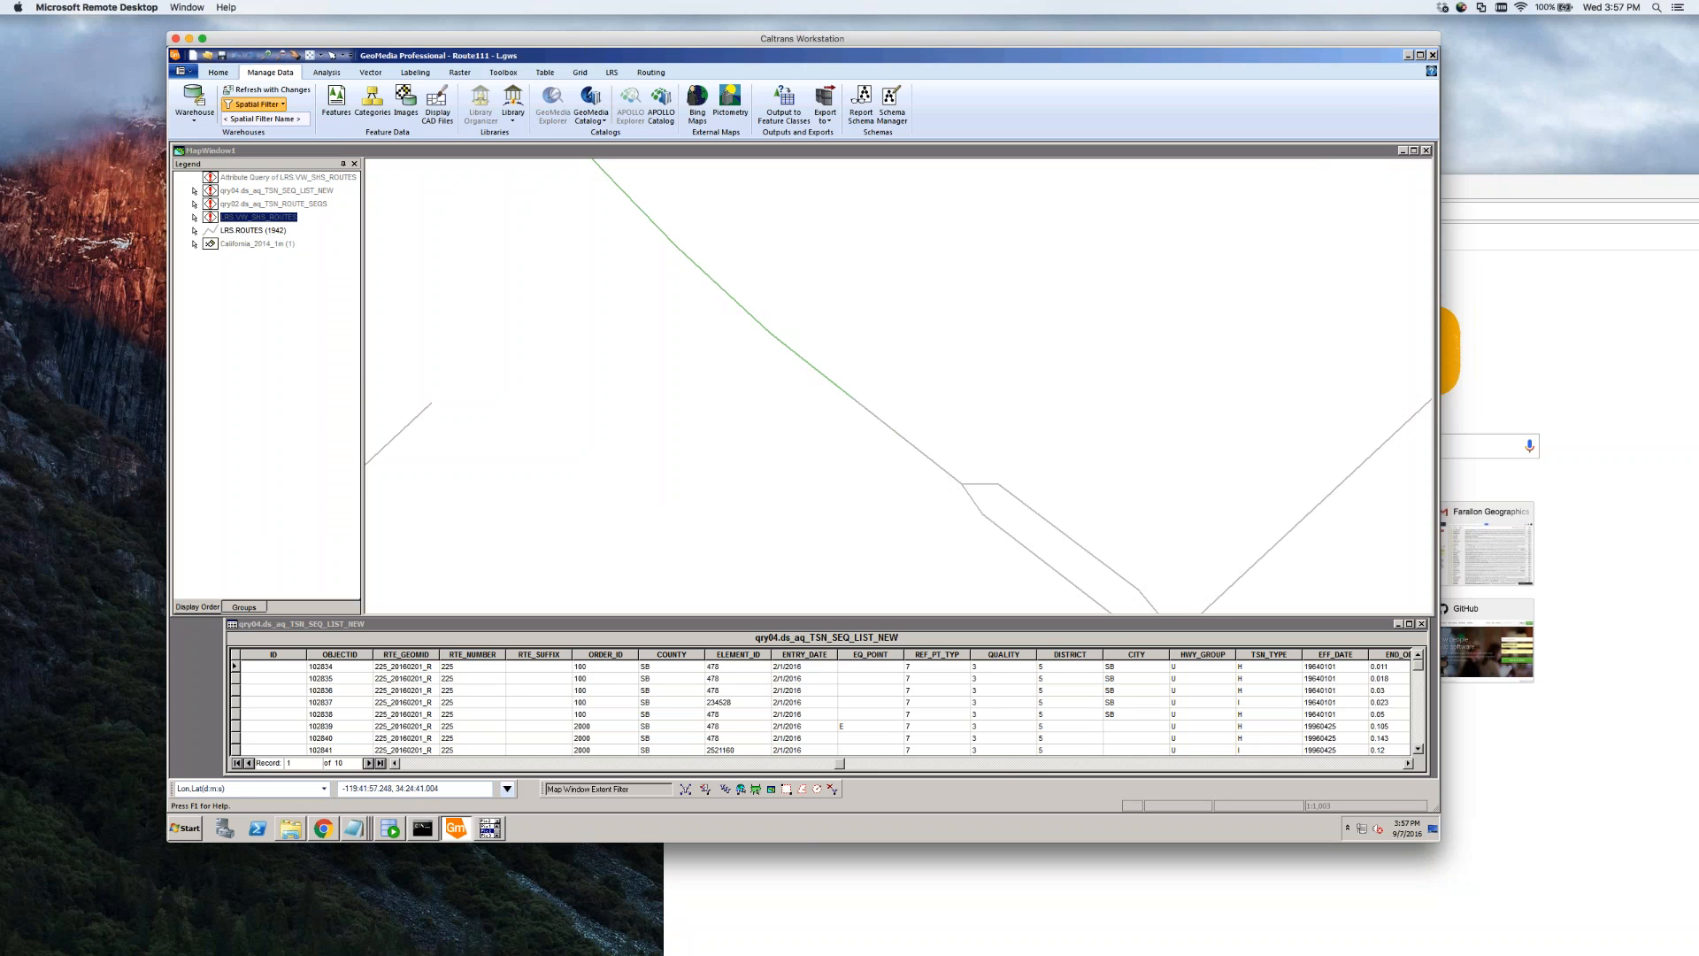
right_click(259, 217)
click(292, 228)
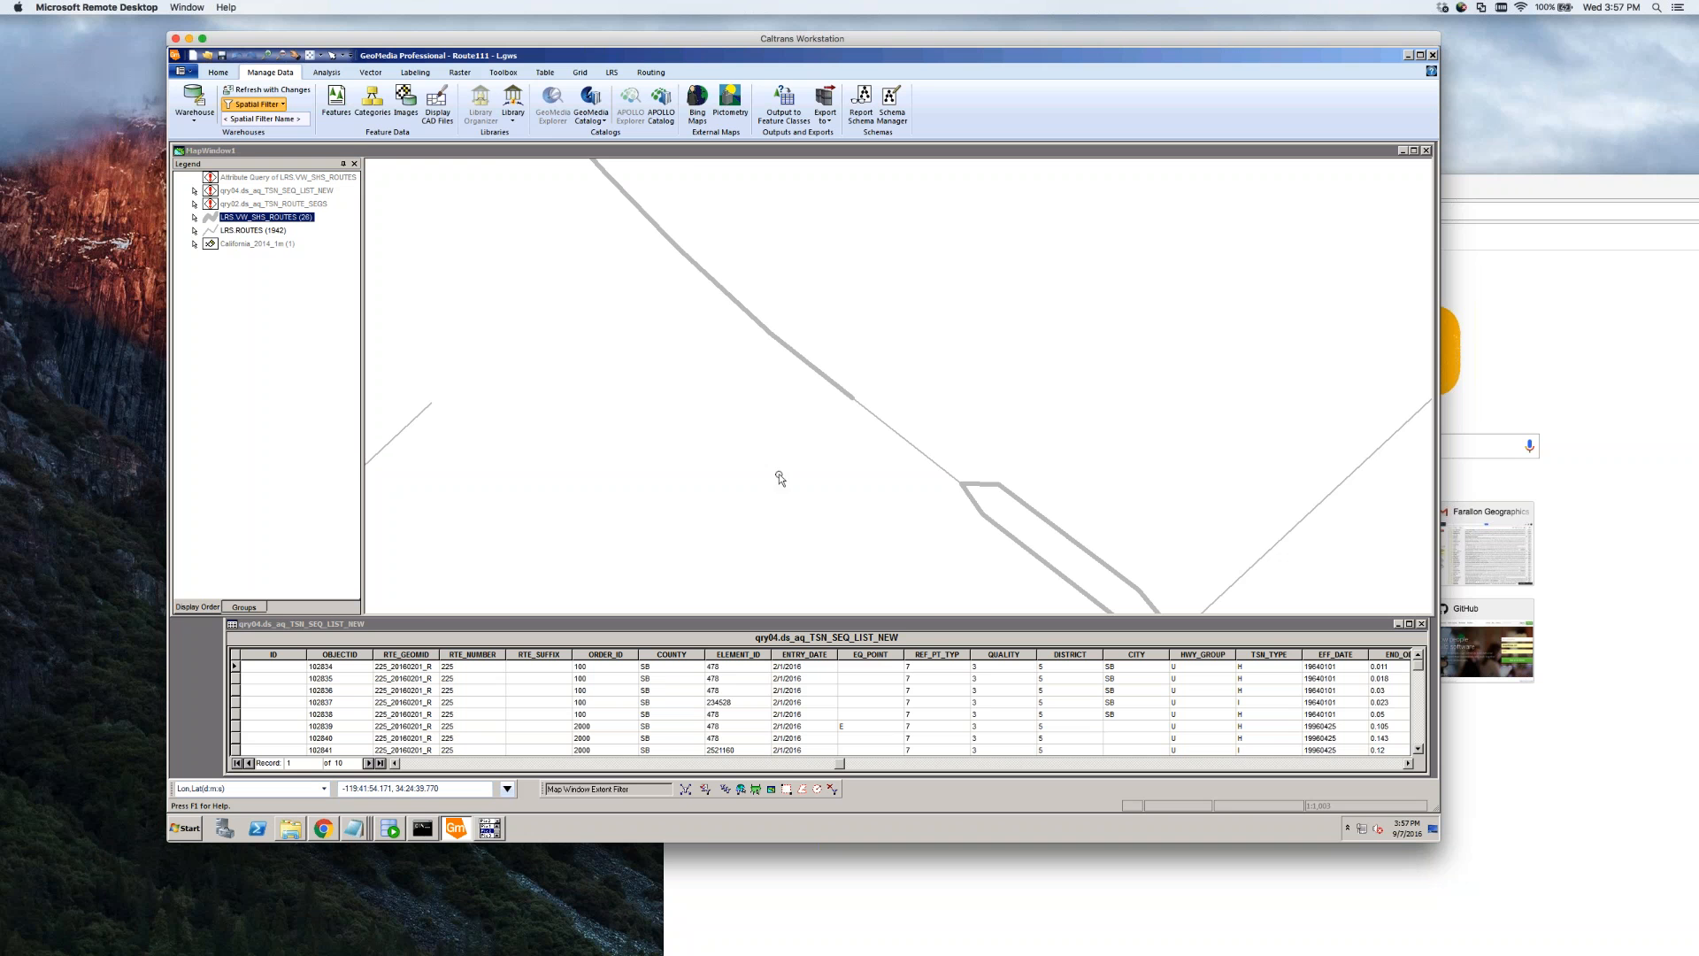
Zoom out over the street network and pan the map westward along the highway route
scroll(779, 474, down, 3)
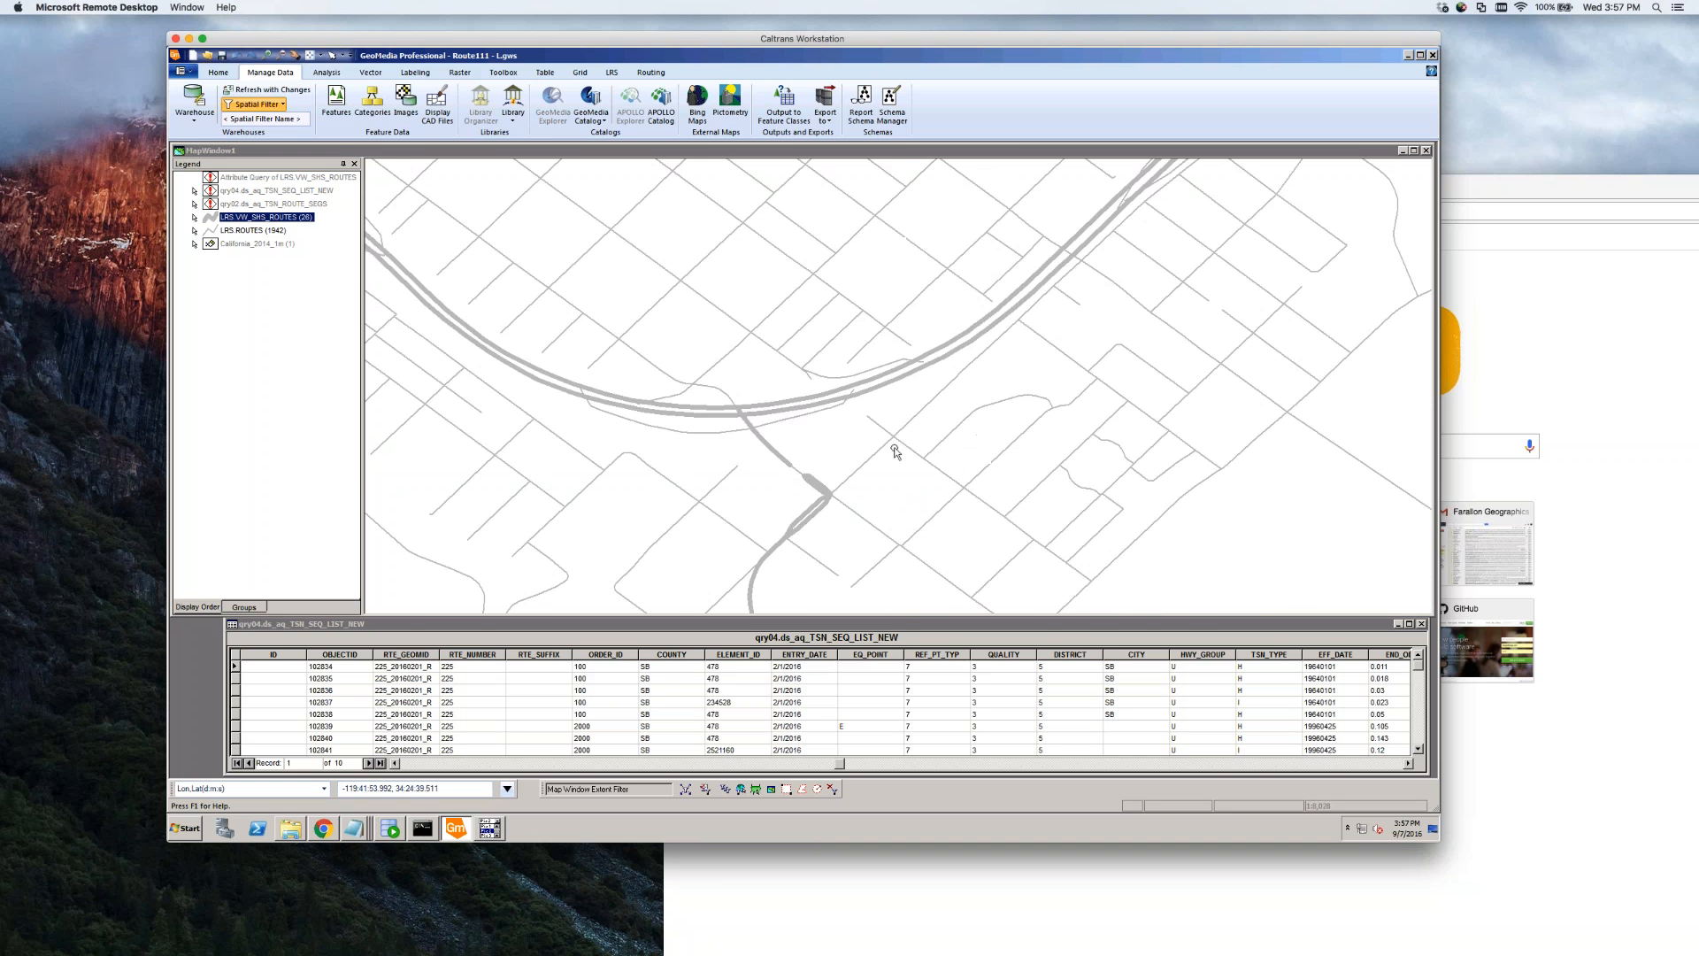
scroll(978, 460, down, 1)
scroll(1038, 471, down, 1)
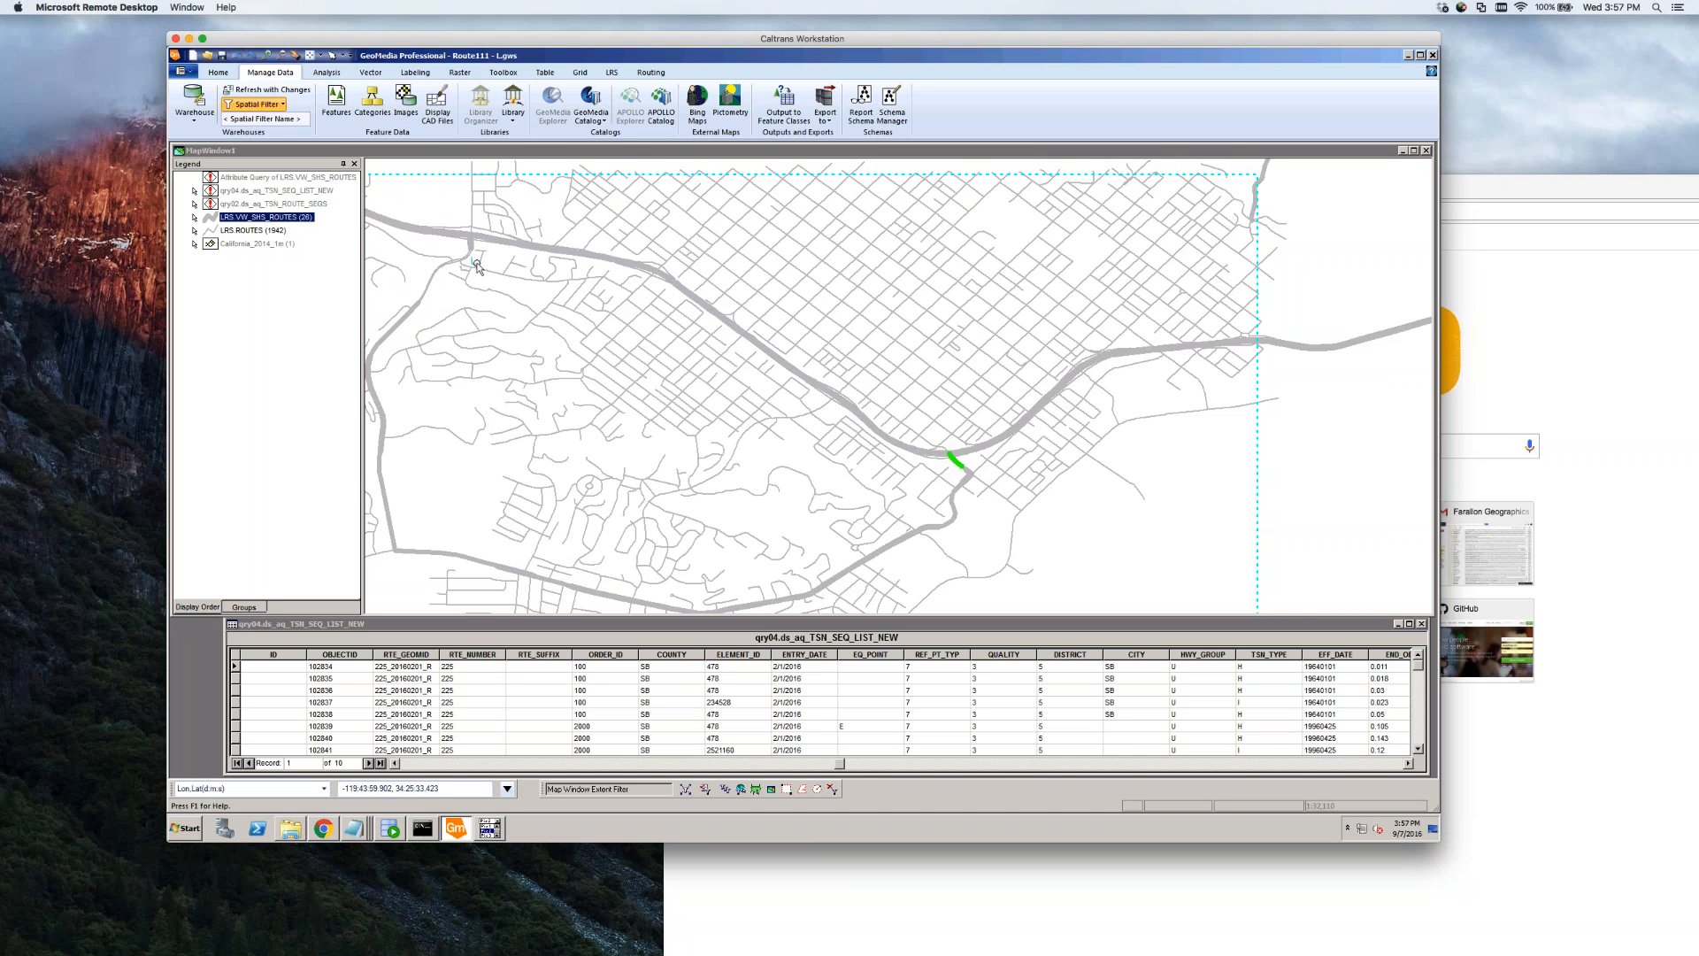
mouse_move(475, 262)
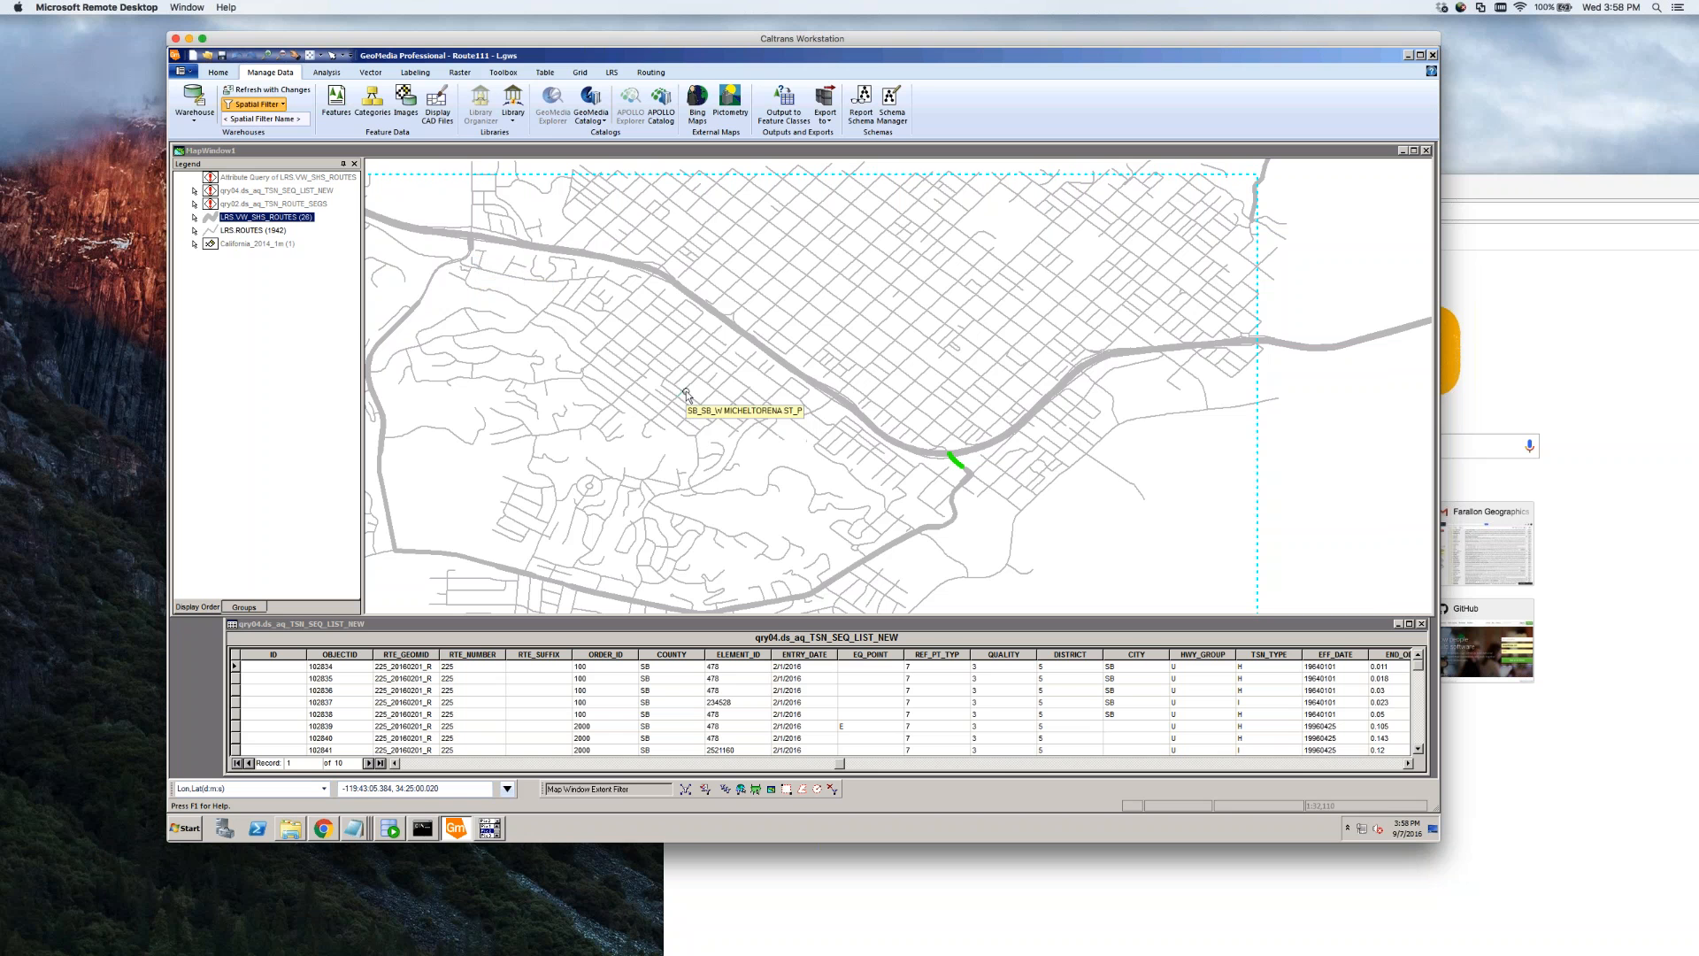
mouse_move(821, 477)
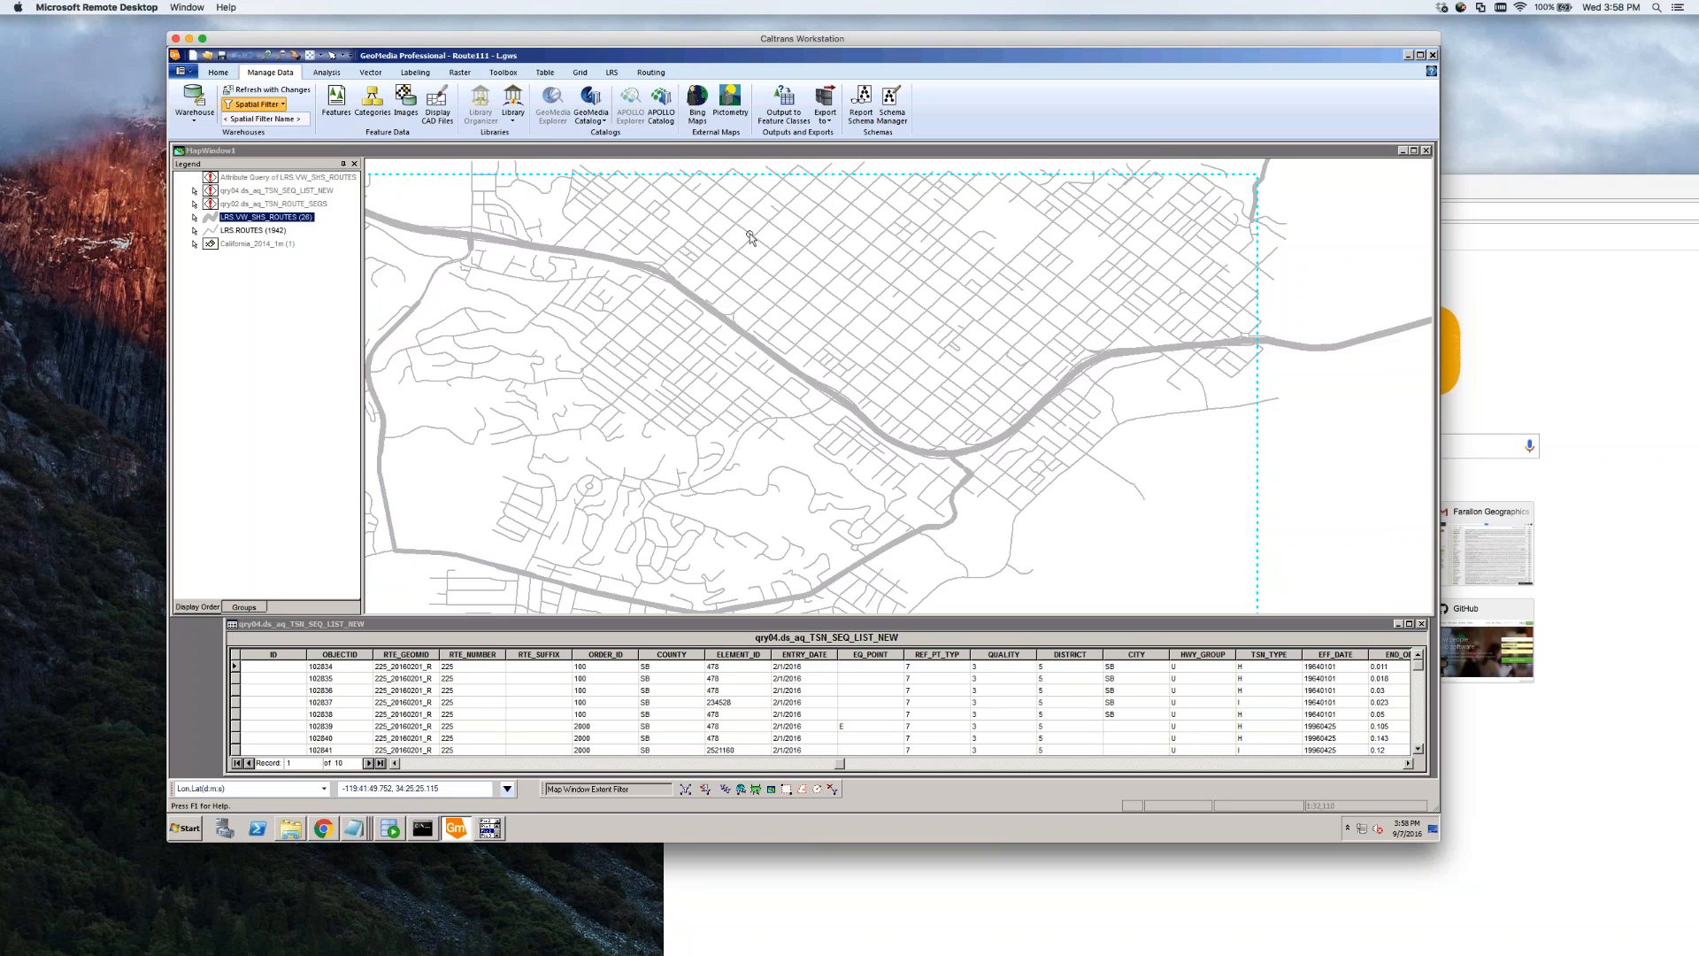
click(295, 56)
drag(607, 438, 696, 428)
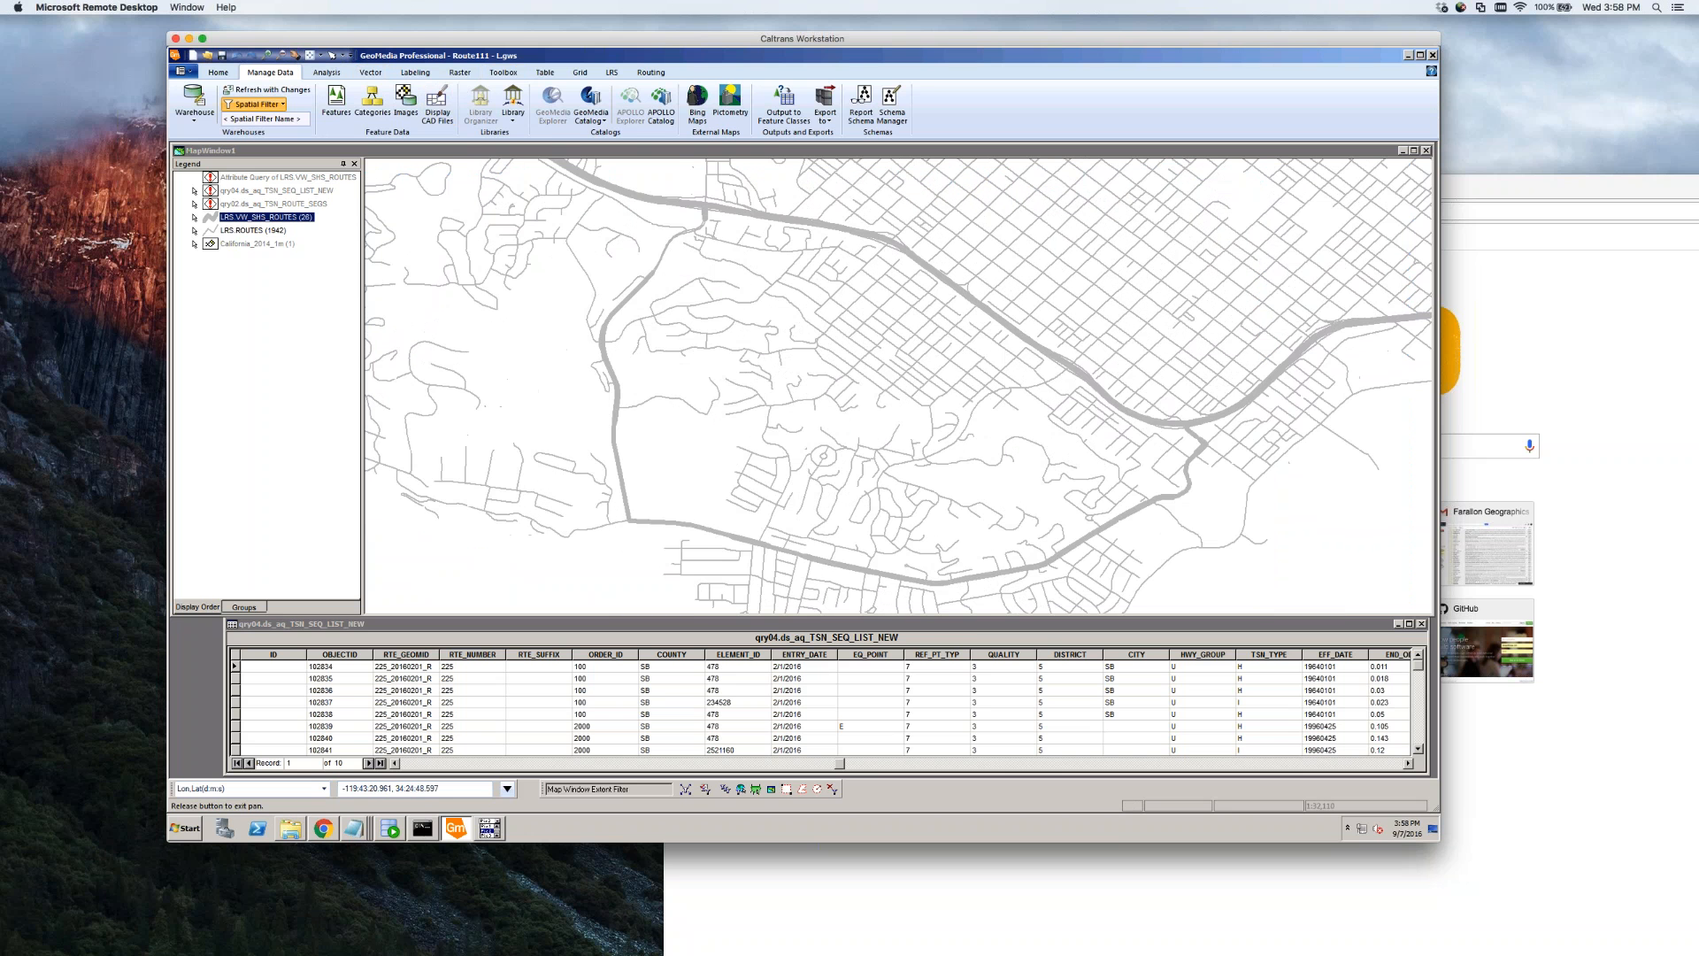